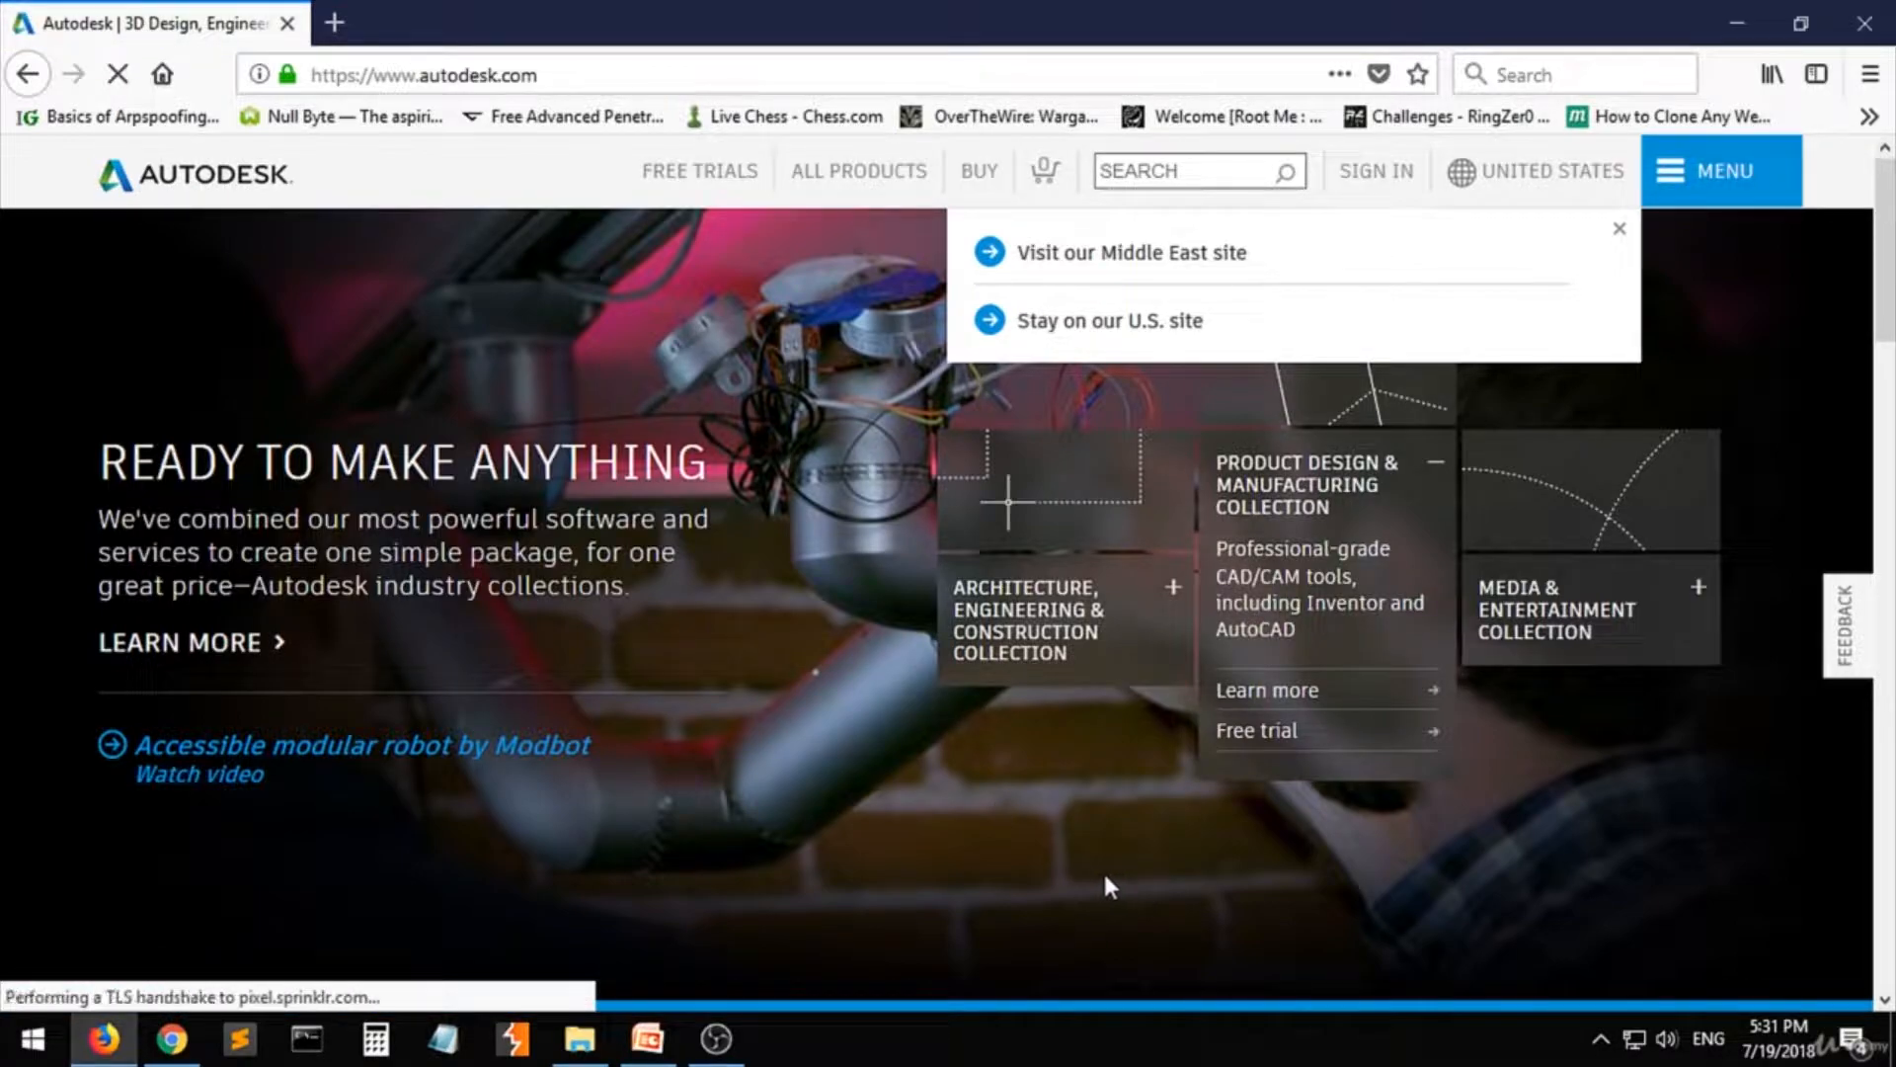
- Open the AutoCAD page in Autodesk's free student and educator software and review its sign-in, account and installation options
{"action": "left_click", "coordinate": [1686, 178]}
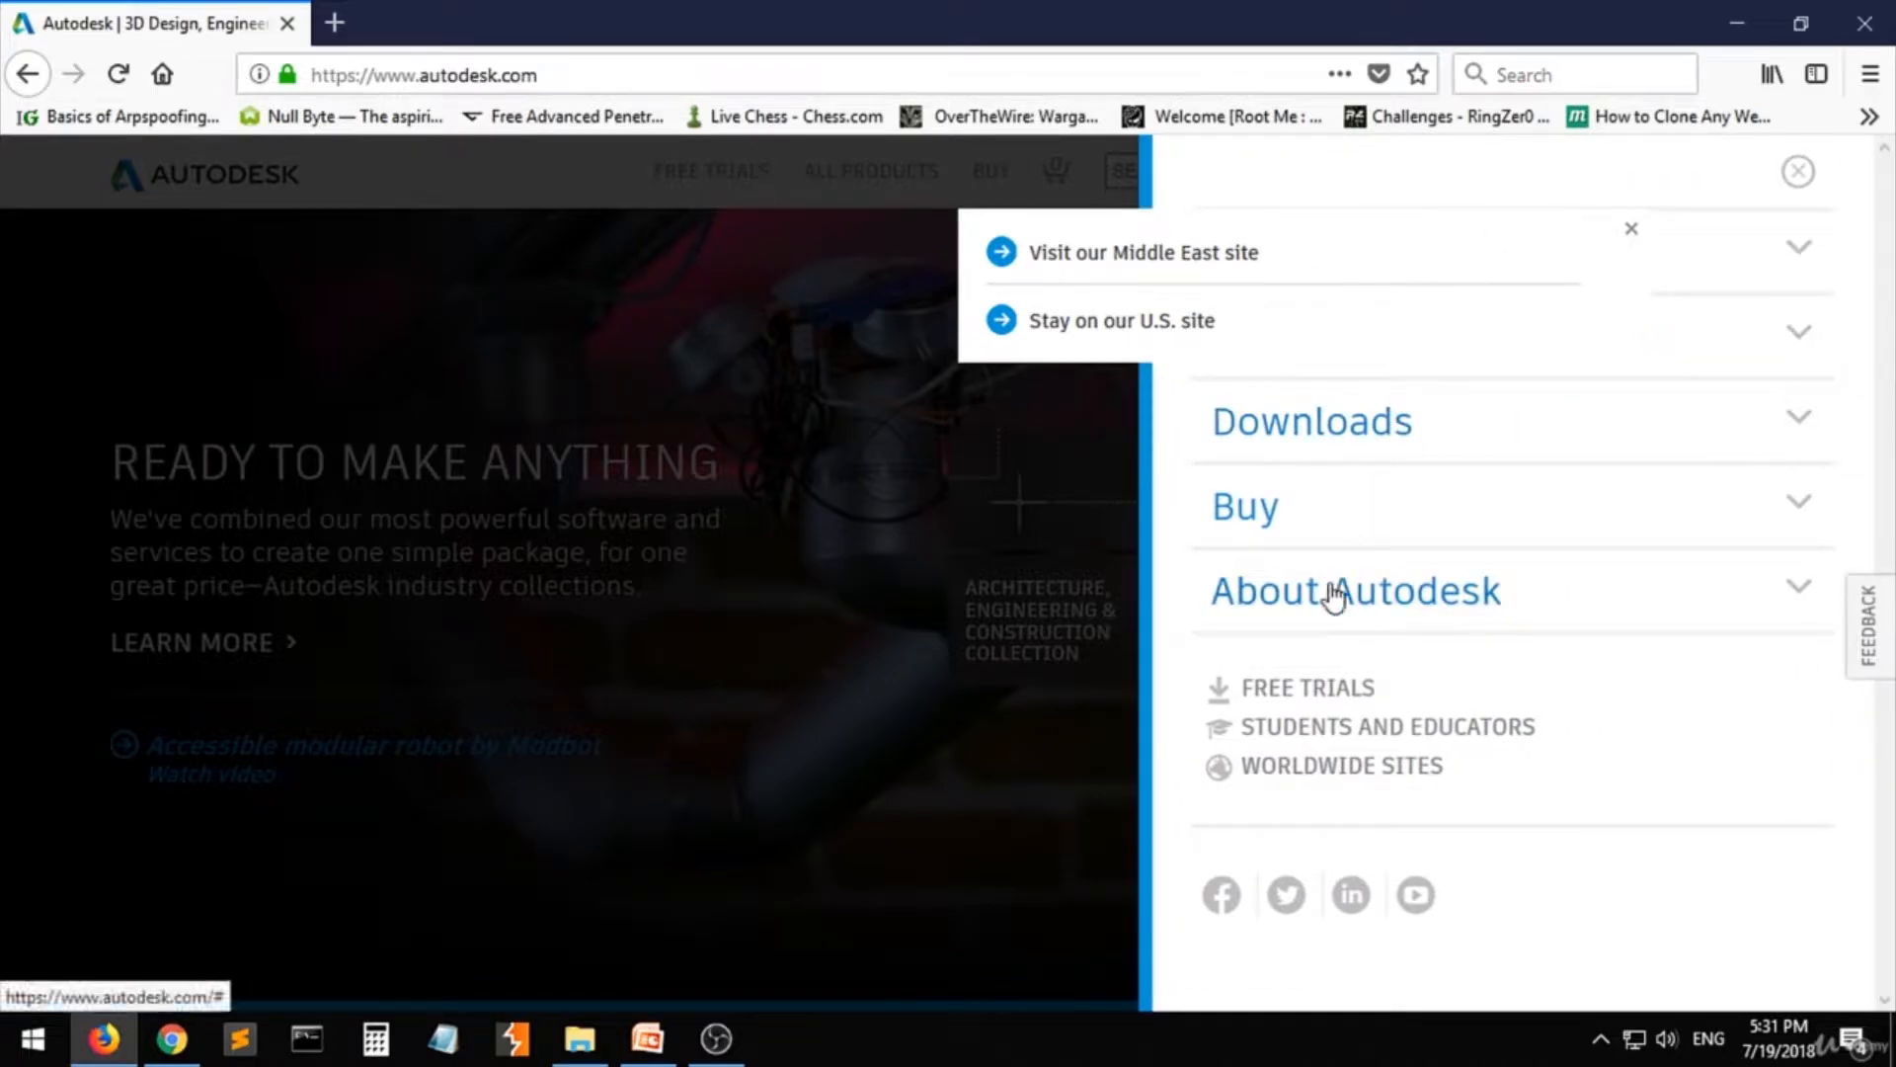
{"action": "left_click", "coordinate": [1360, 733]}
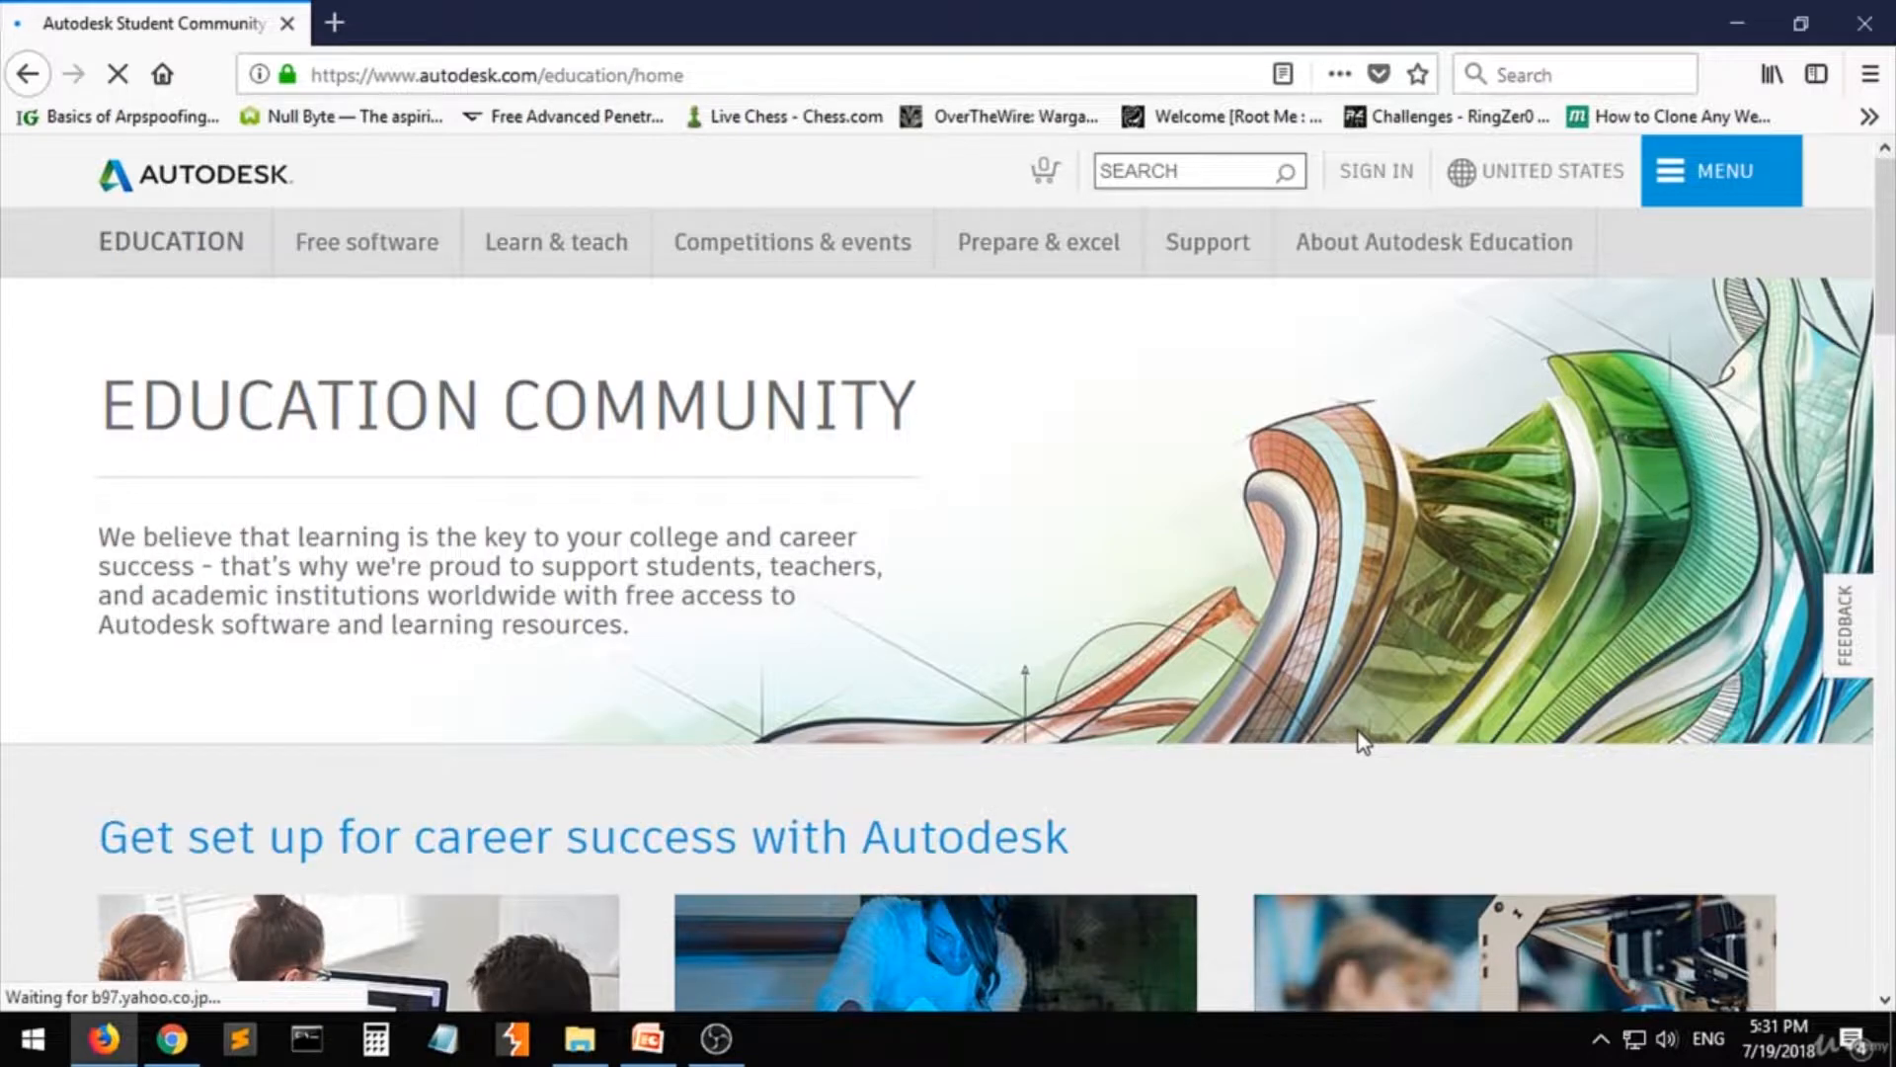
{"action": "left_click", "coordinate": [391, 257]}
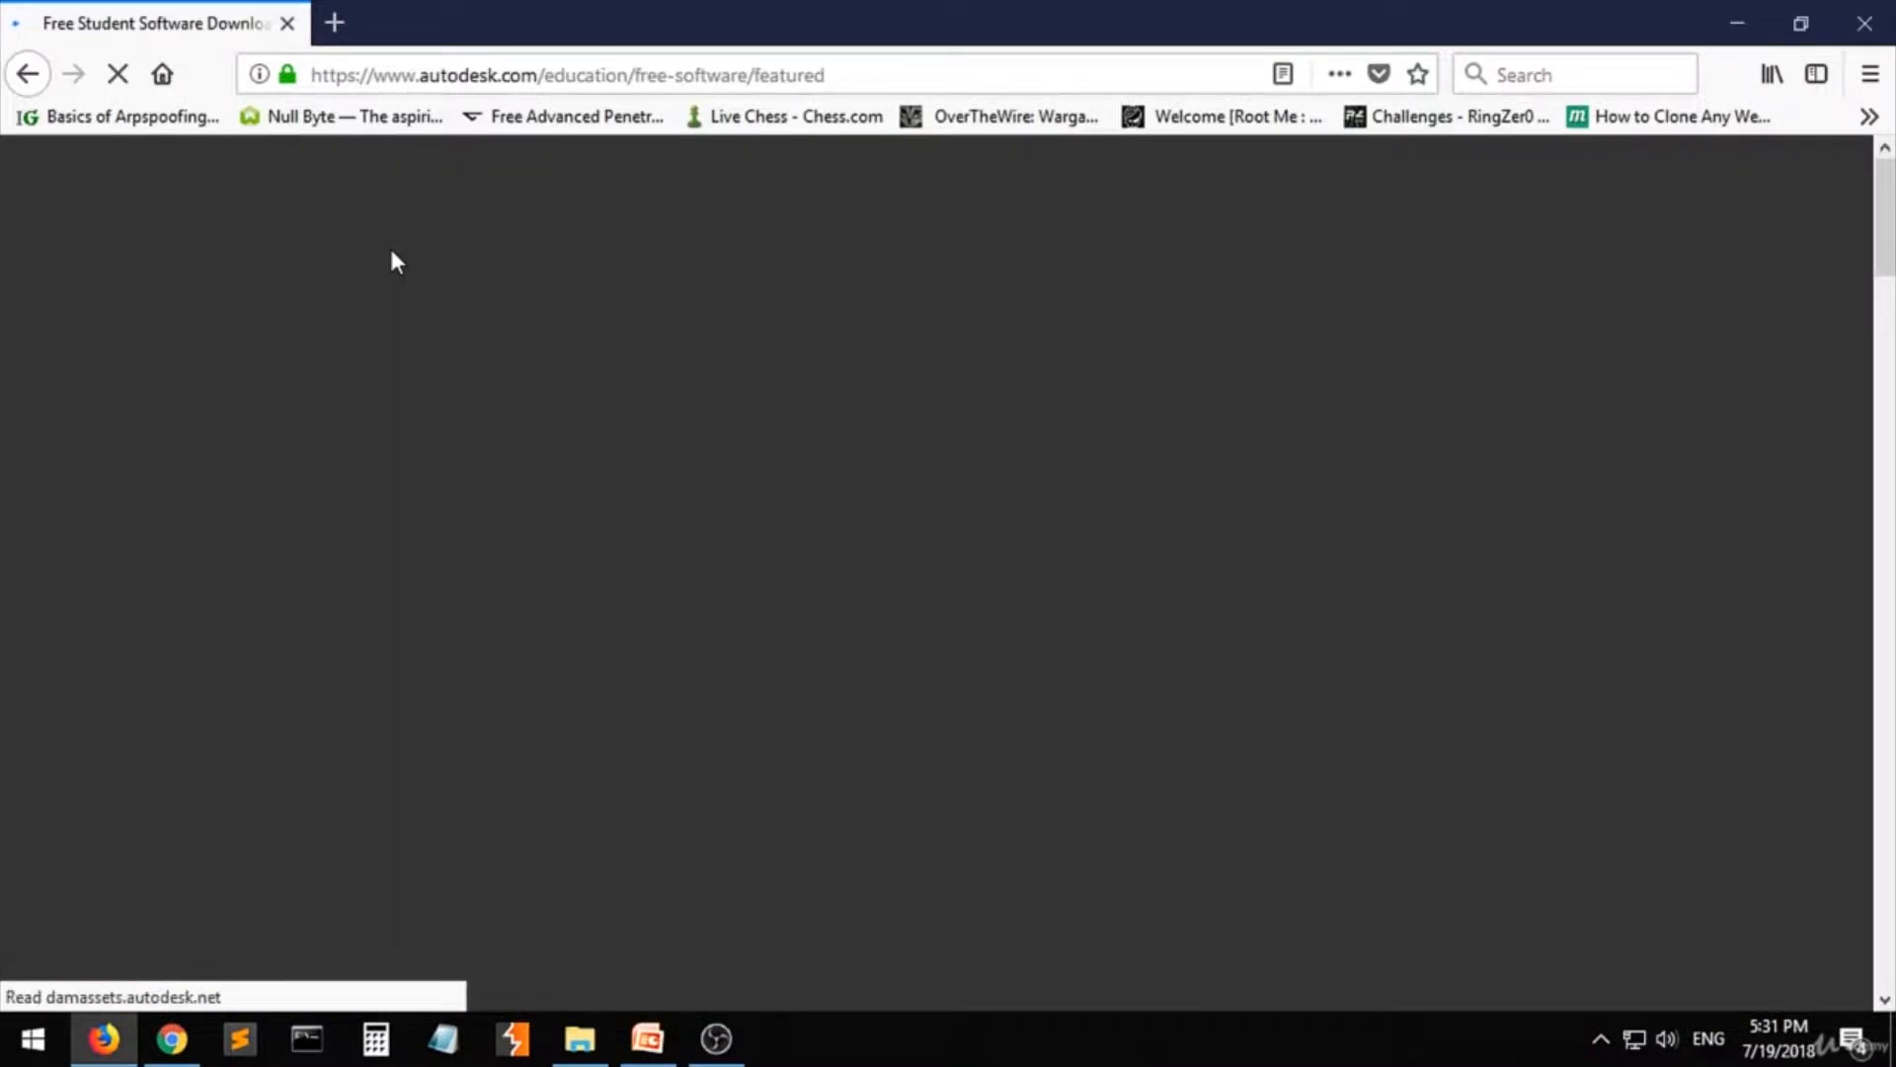
{"action": "scroll", "coordinate": [873, 334], "scroll_direction": "down", "scroll_amount": 3}
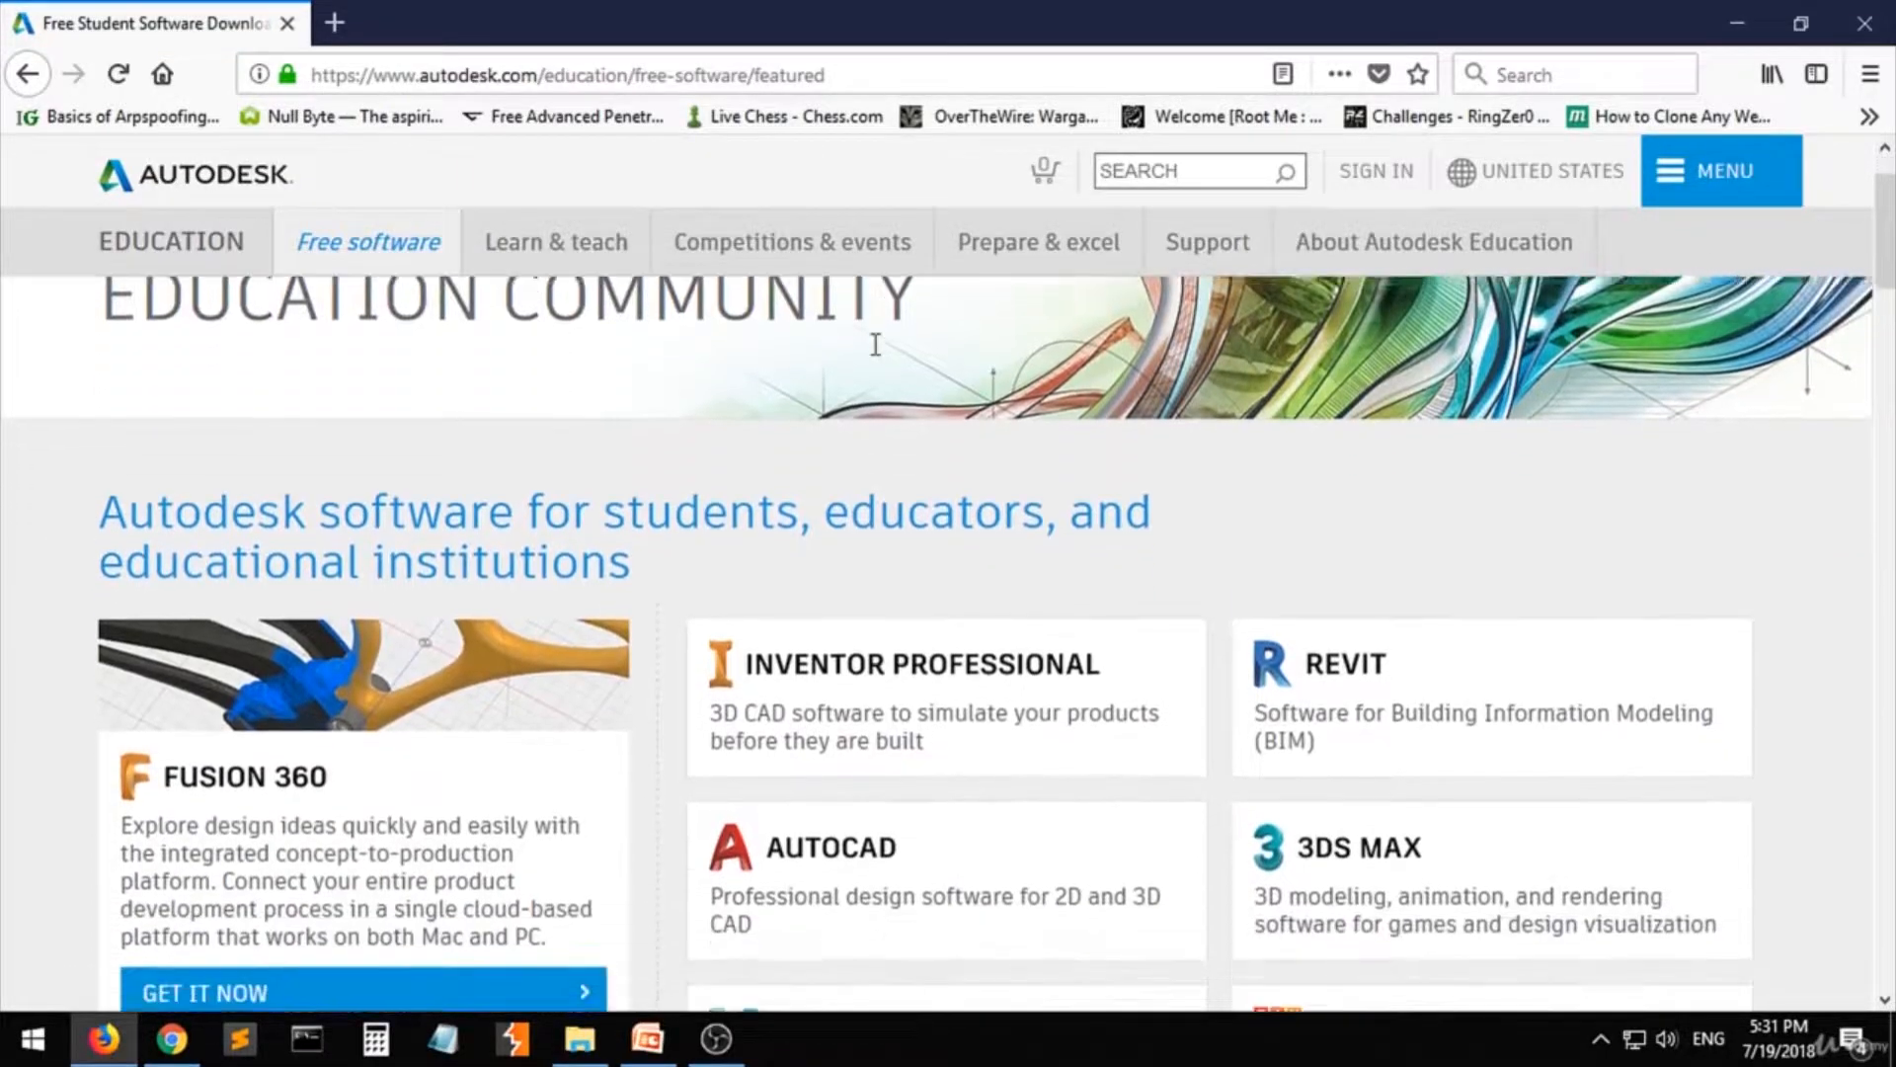
{"action": "left_click", "coordinate": [858, 674]}
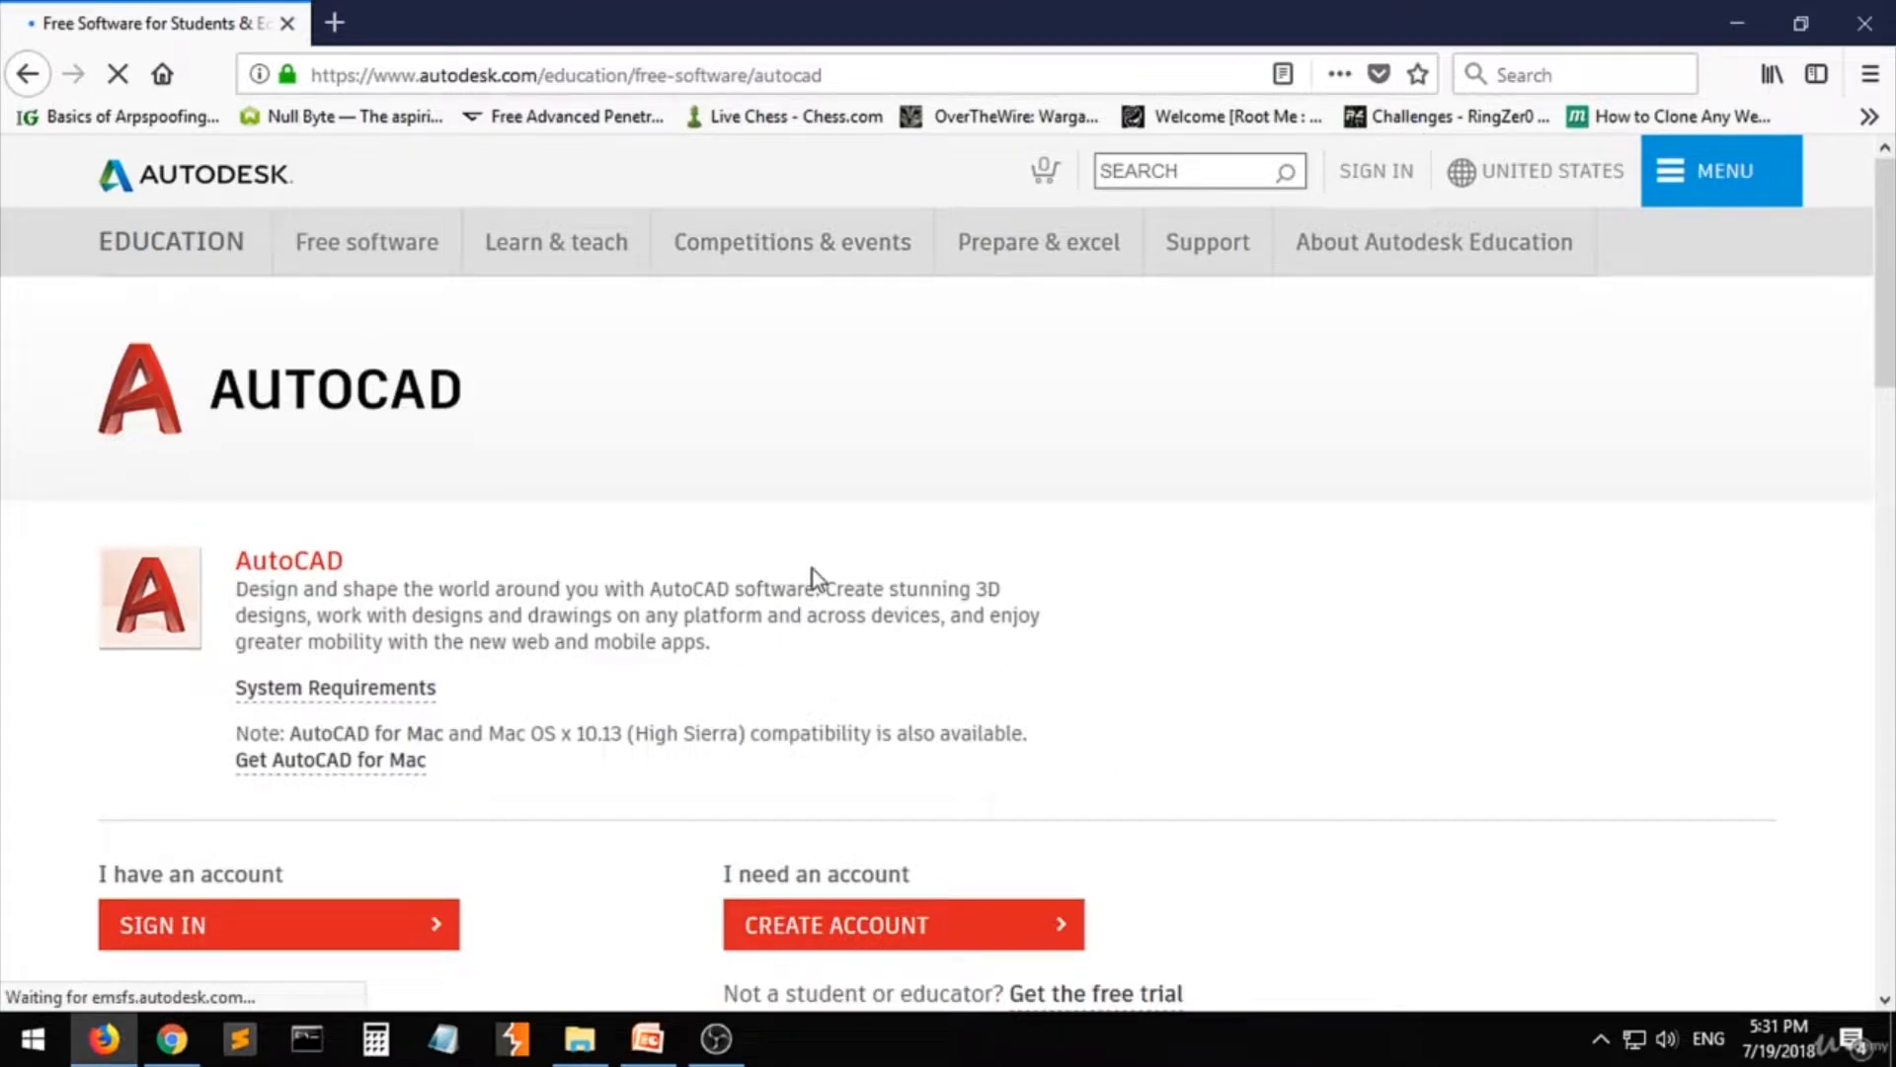
{"action": "scroll", "coordinate": [814, 569], "scroll_direction": "down", "scroll_amount": 3}
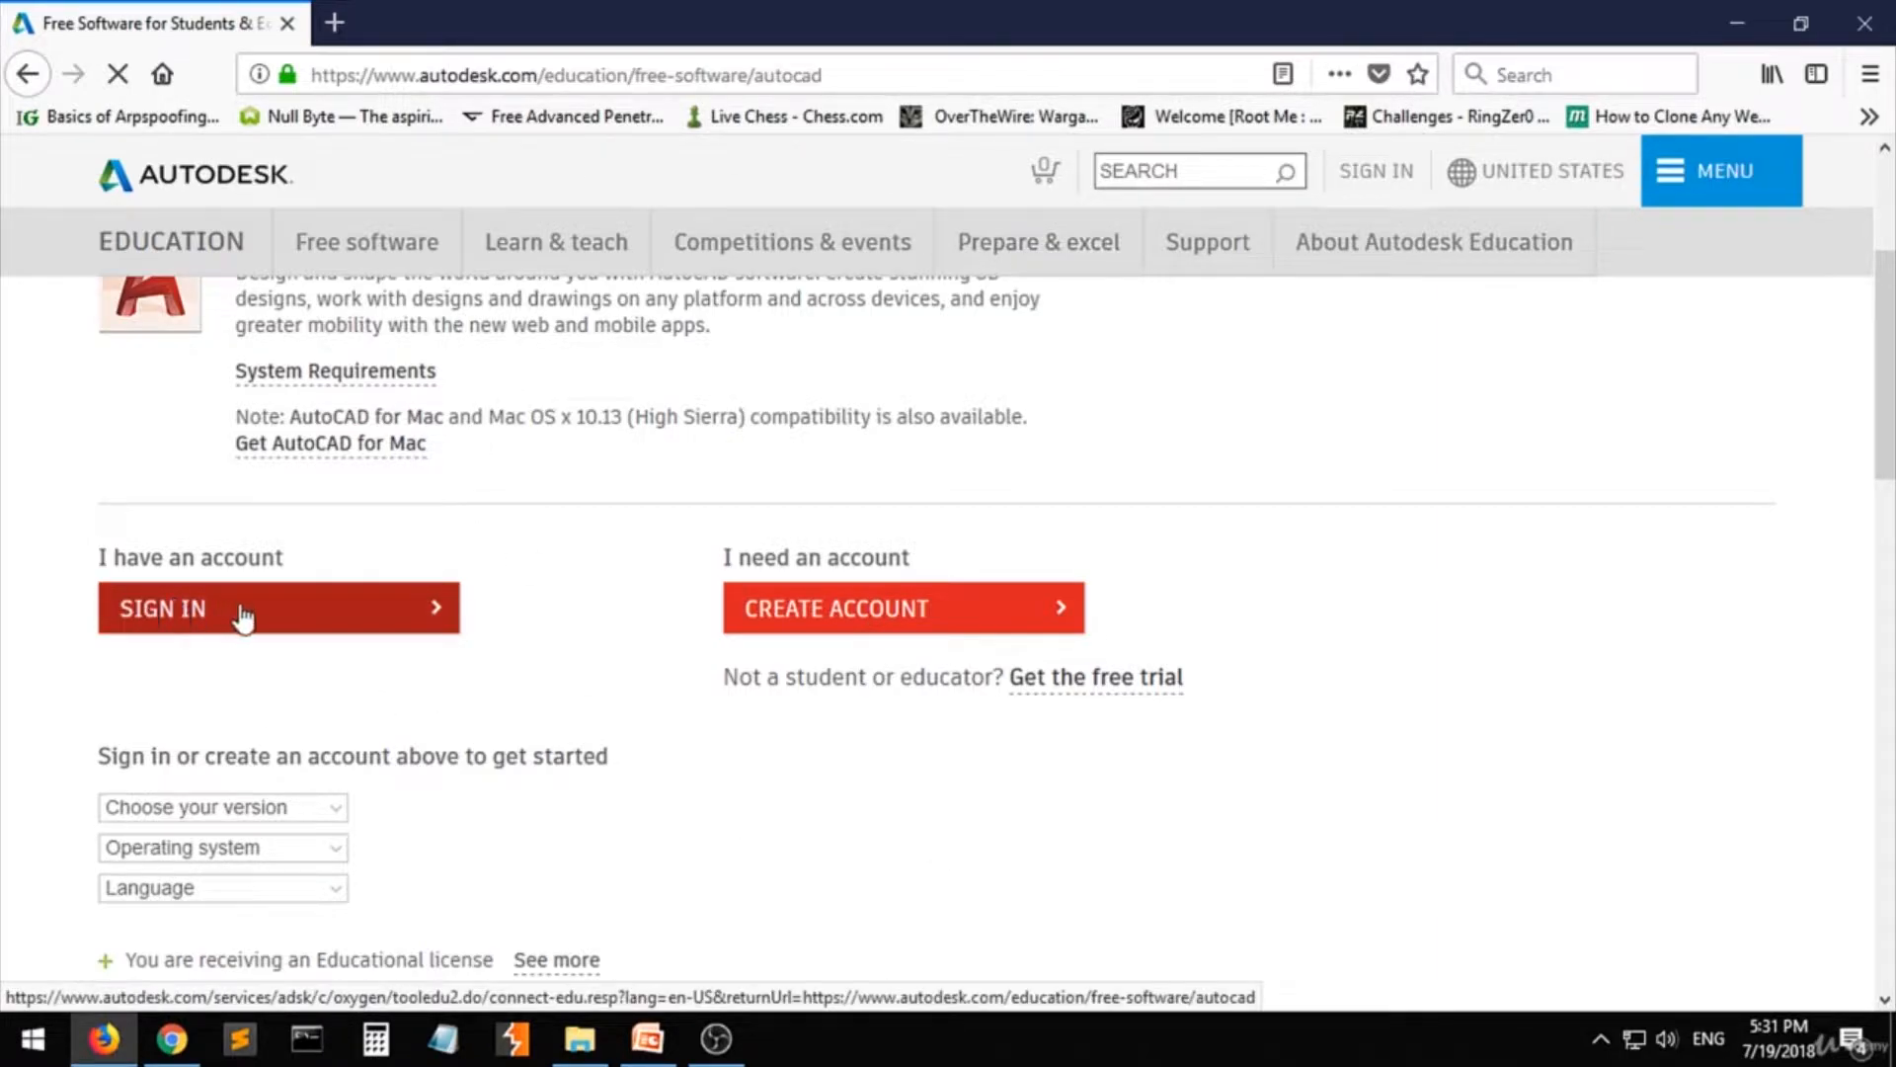
{"action": "scroll", "coordinate": [237, 598], "scroll_direction": "down", "scroll_amount": 3}
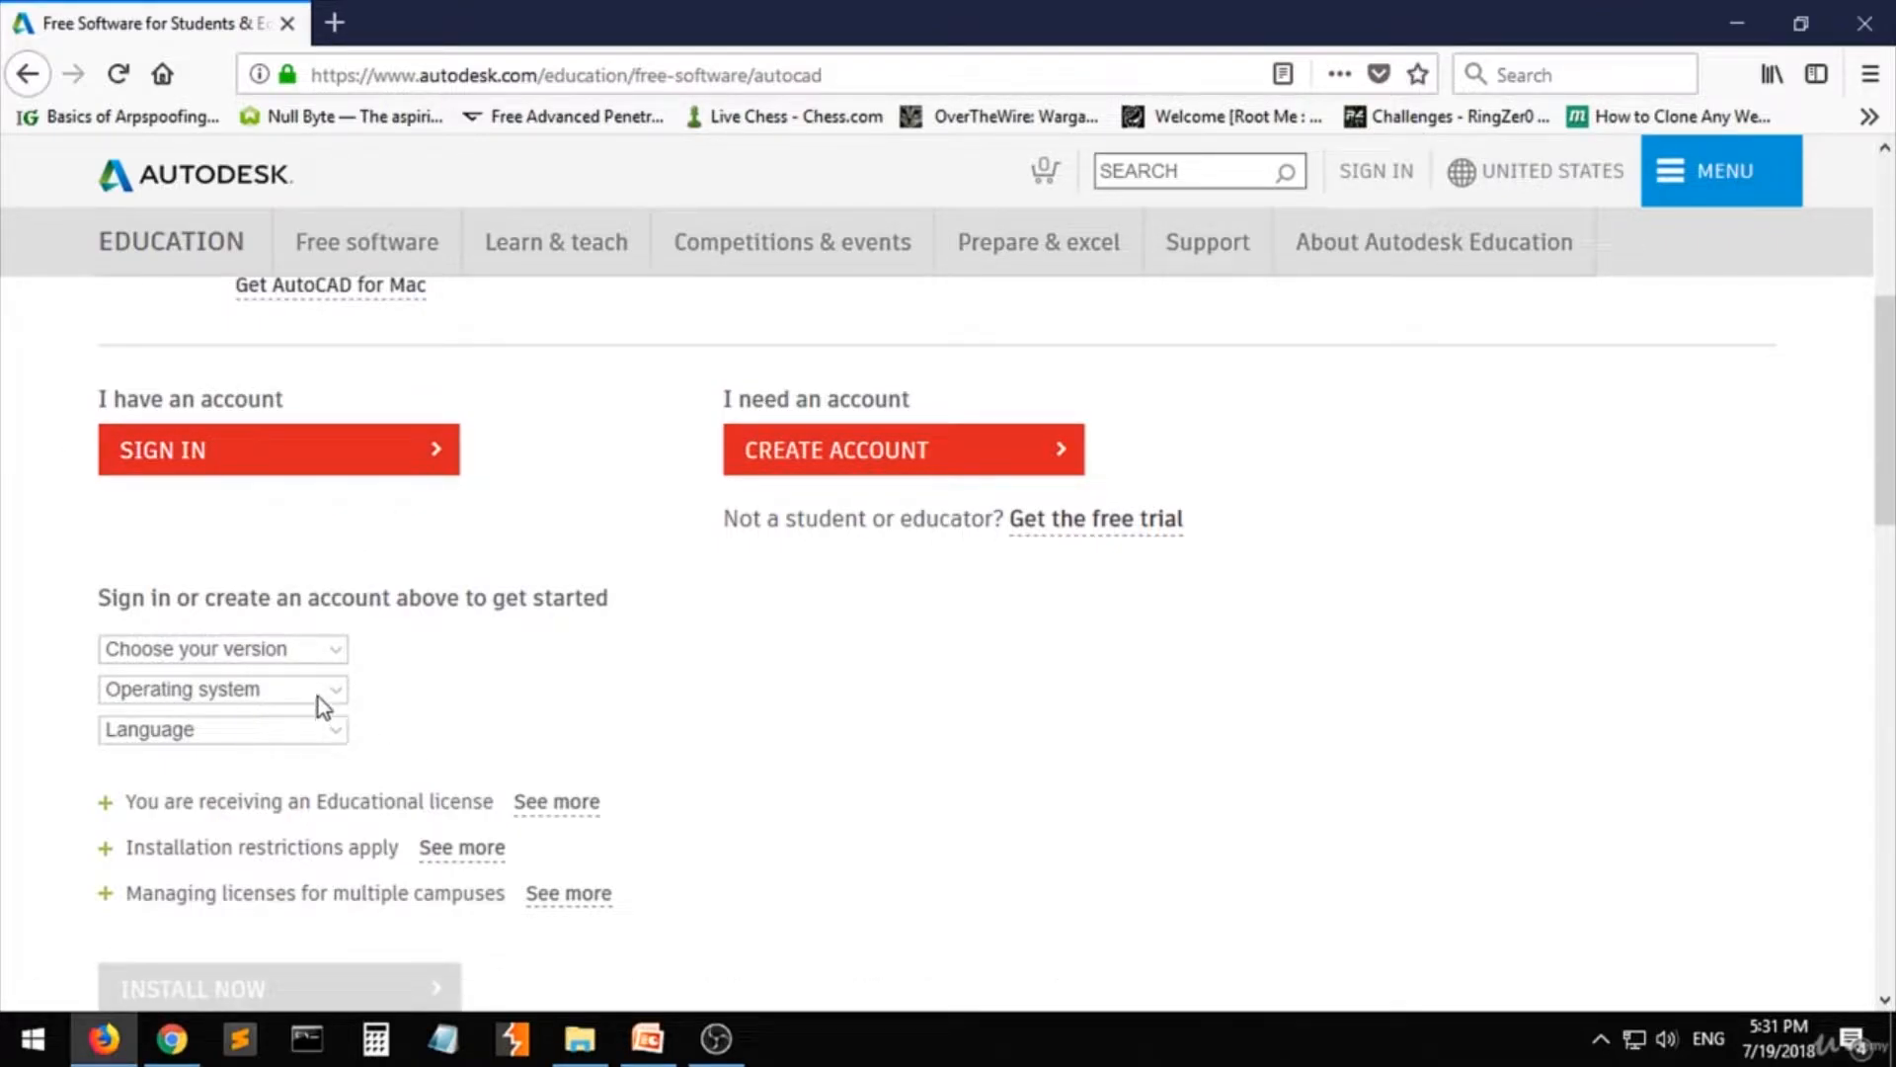
{"action": "scroll", "coordinate": [669, 708], "scroll_direction": "down", "scroll_amount": 3}
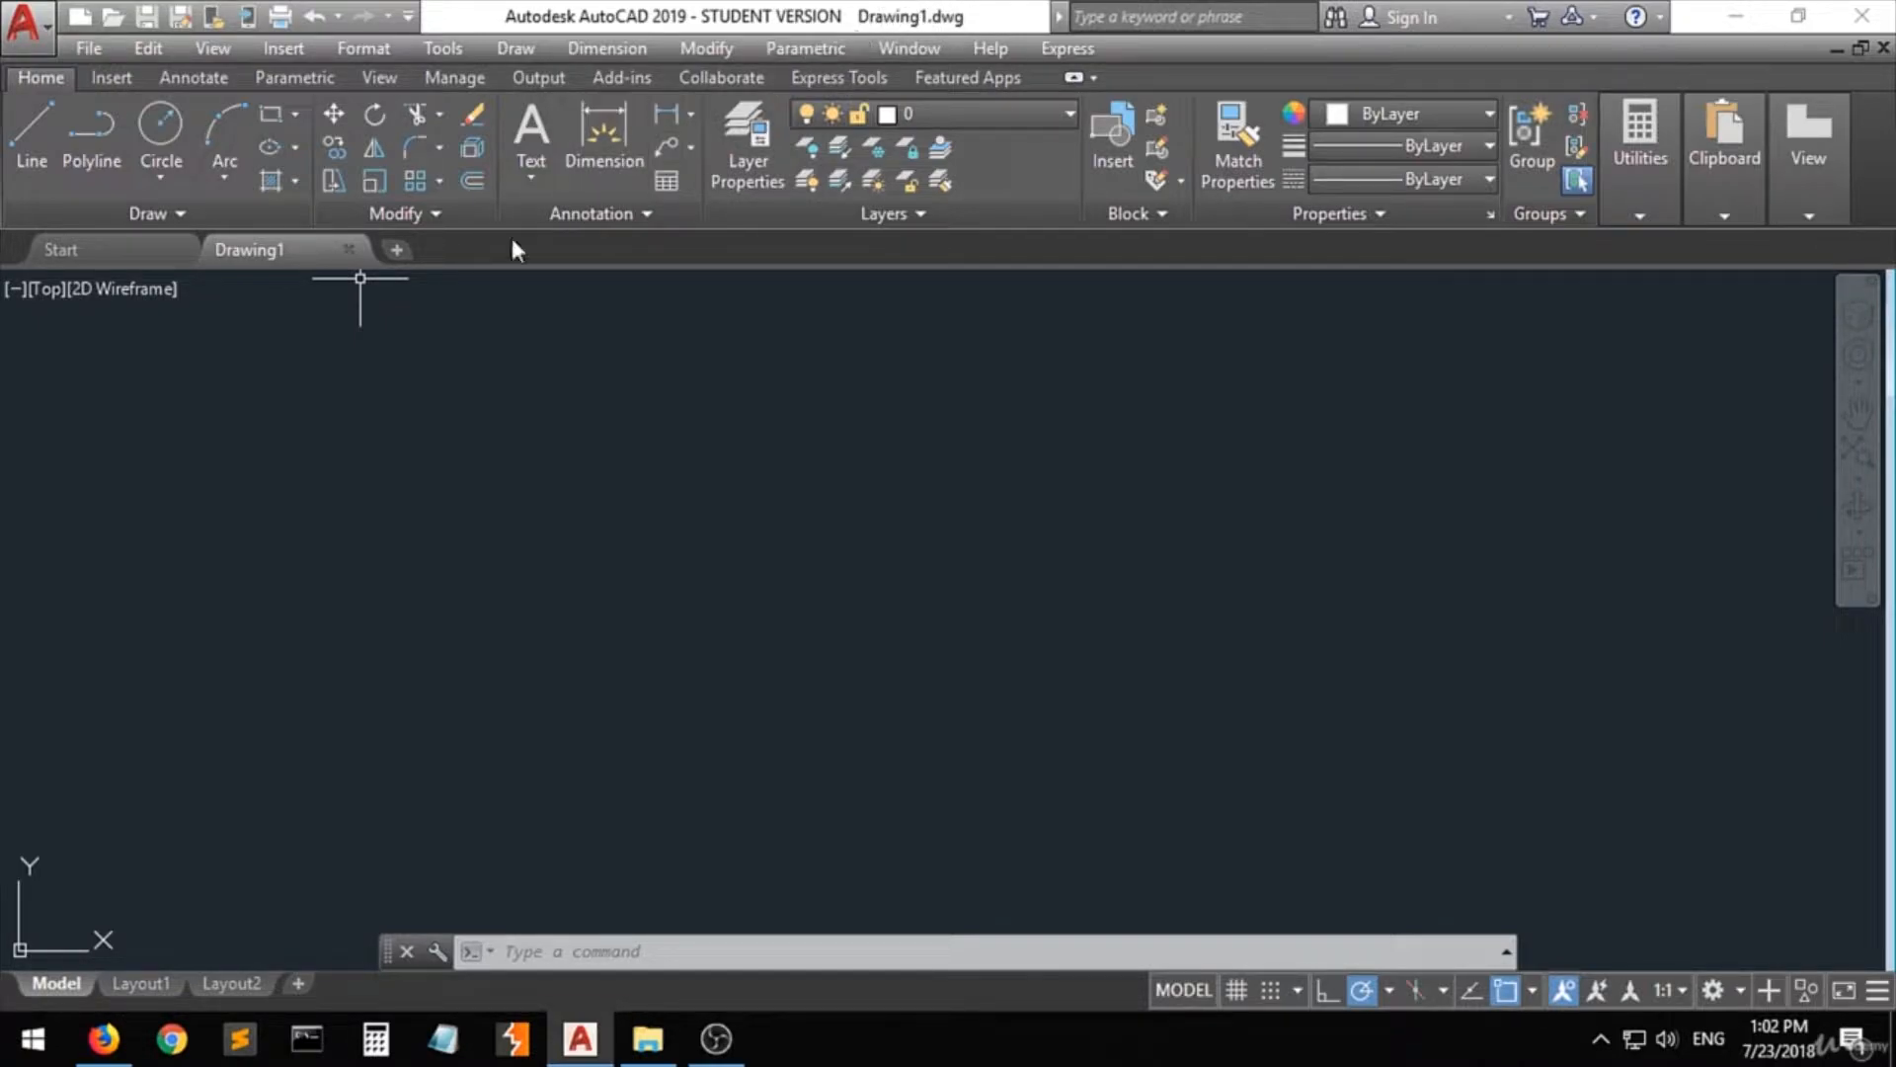
{"action": "mouse_move", "coordinate": [248, 243]}
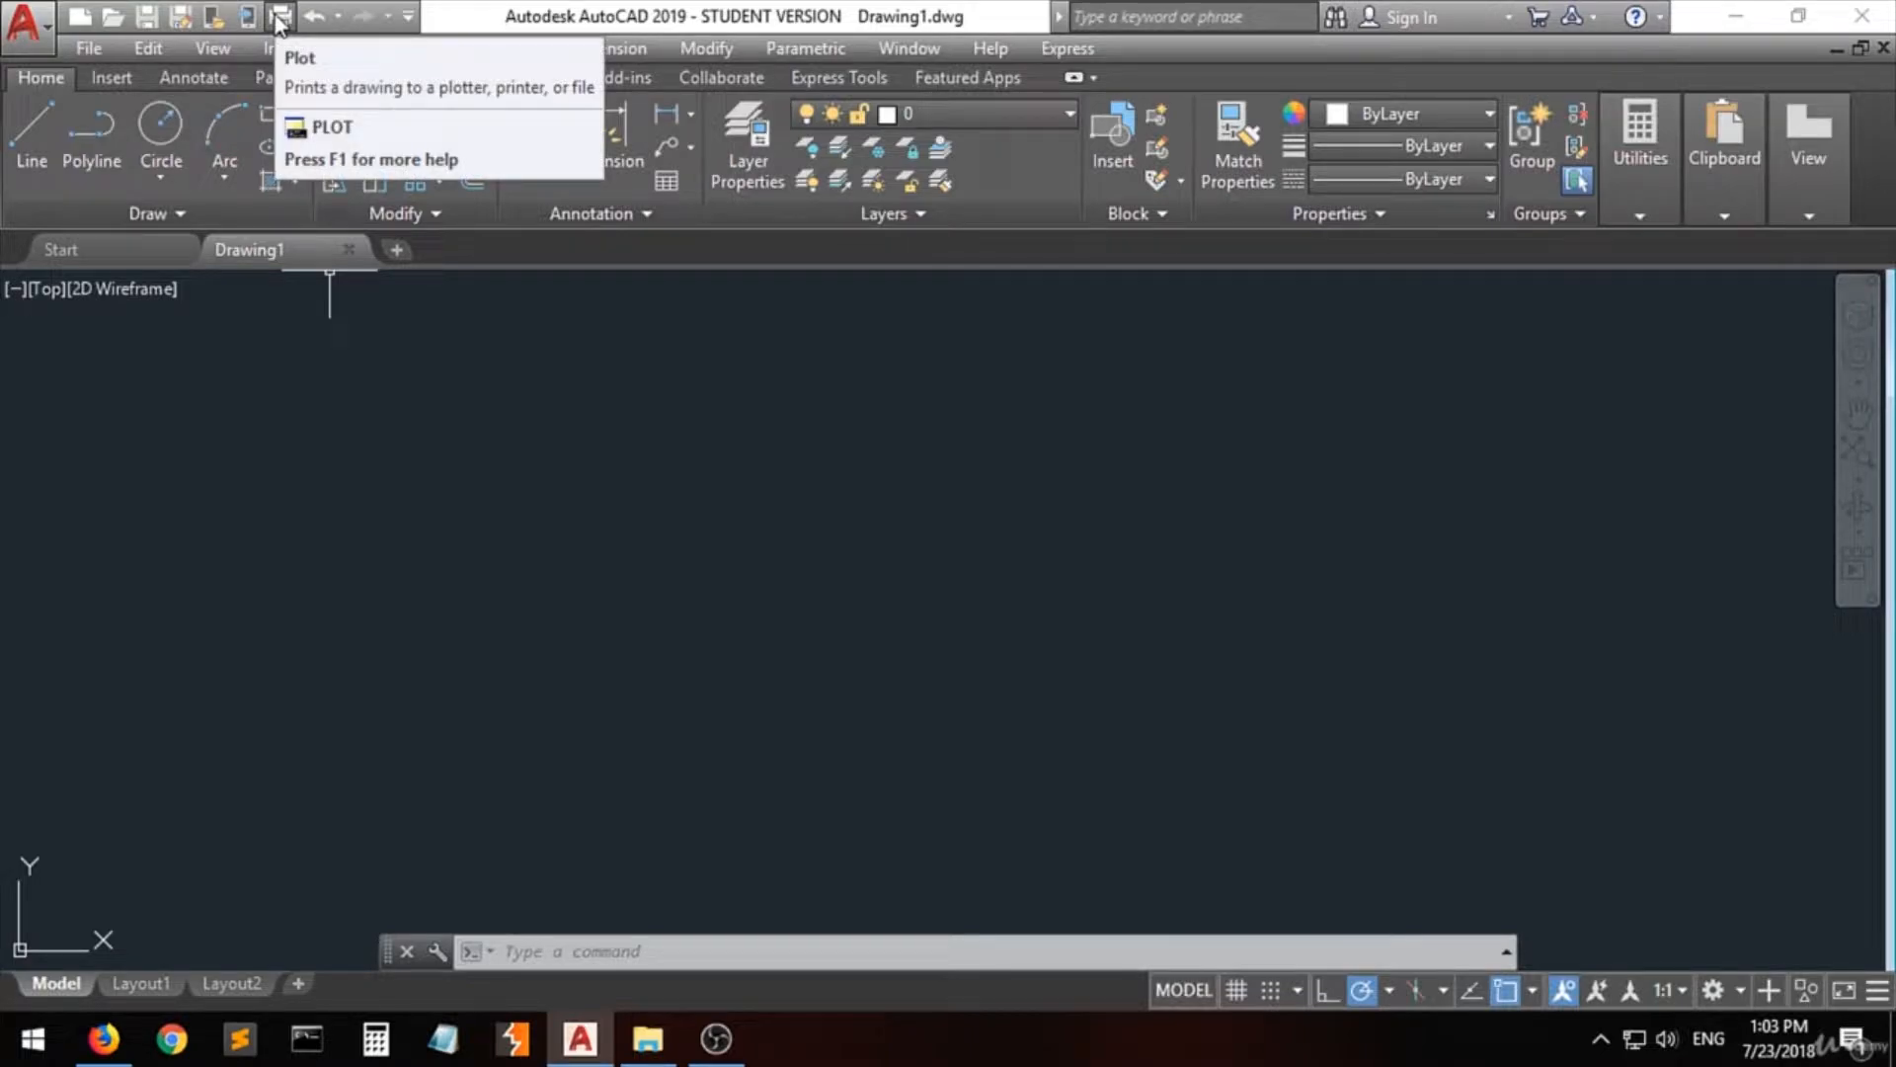
{"action": "left_click", "coordinate": [41, 24]}
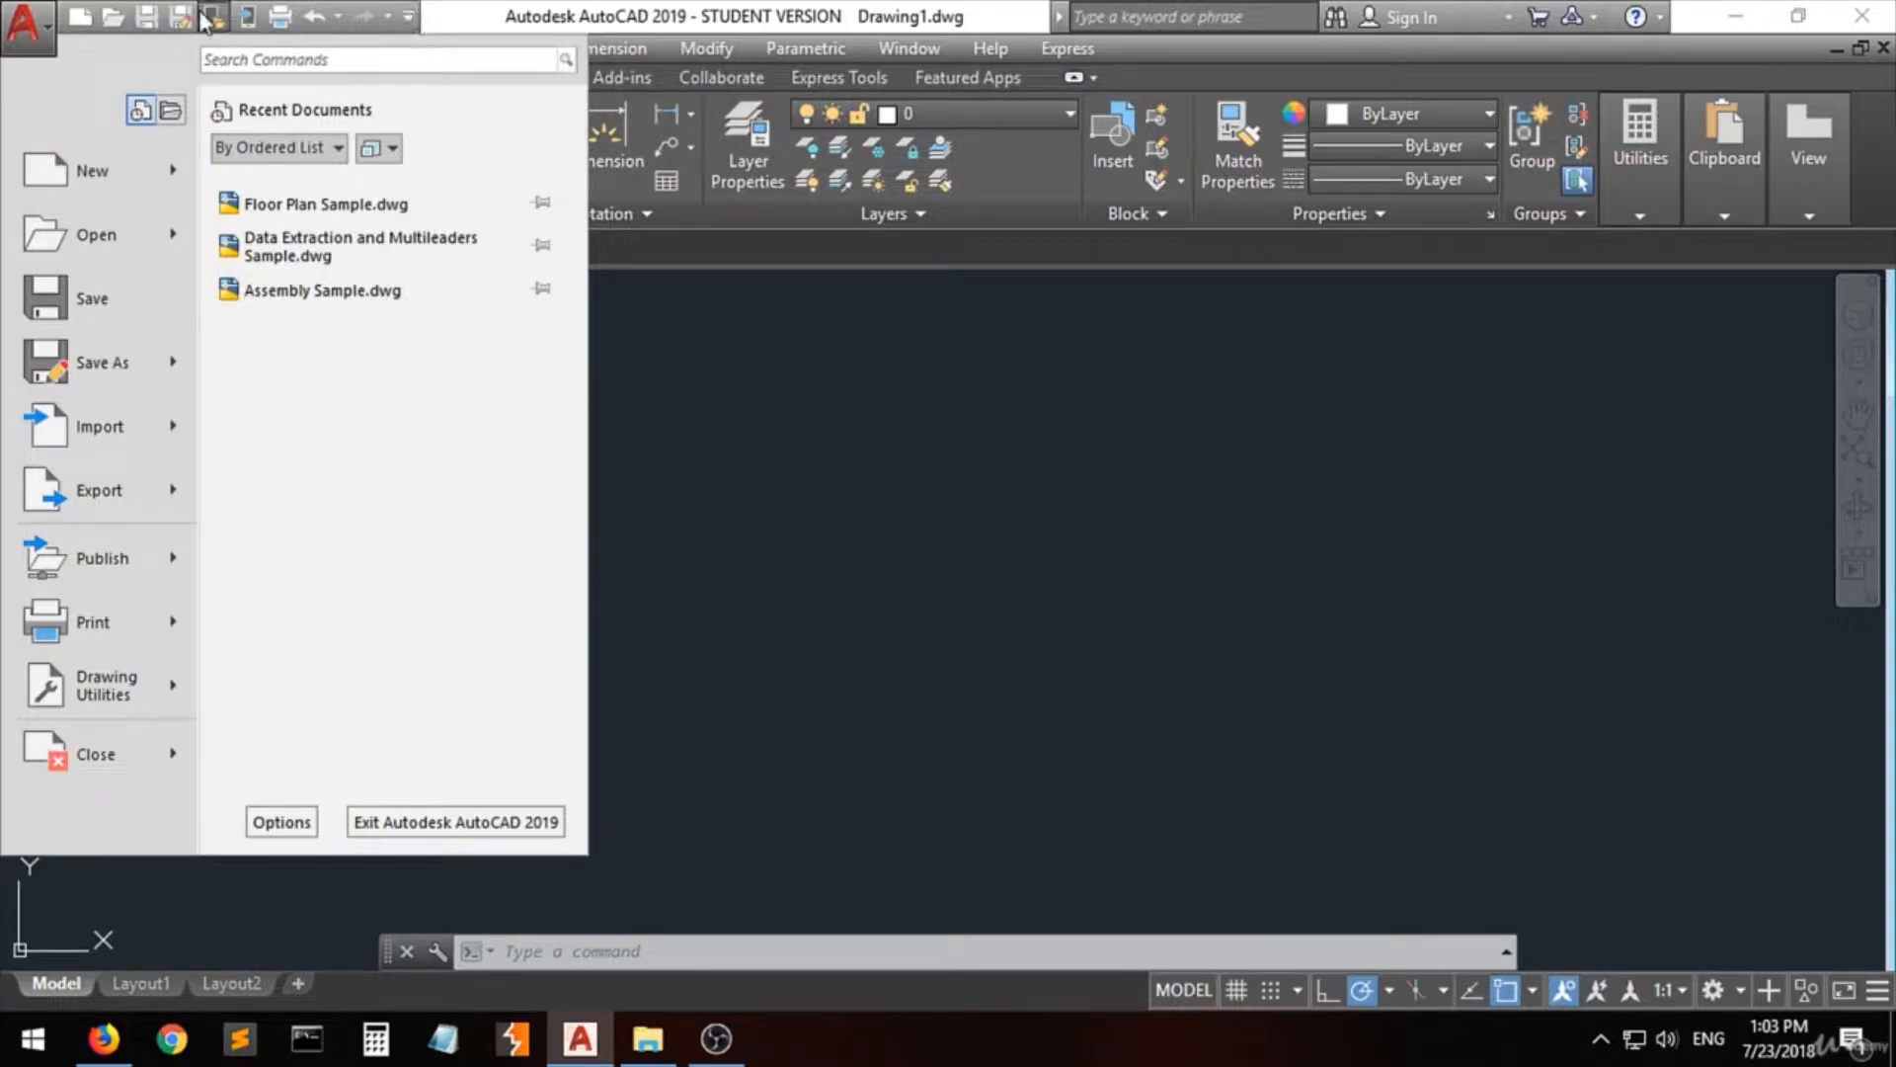
{"action": "left_click", "coordinate": [40, 30]}
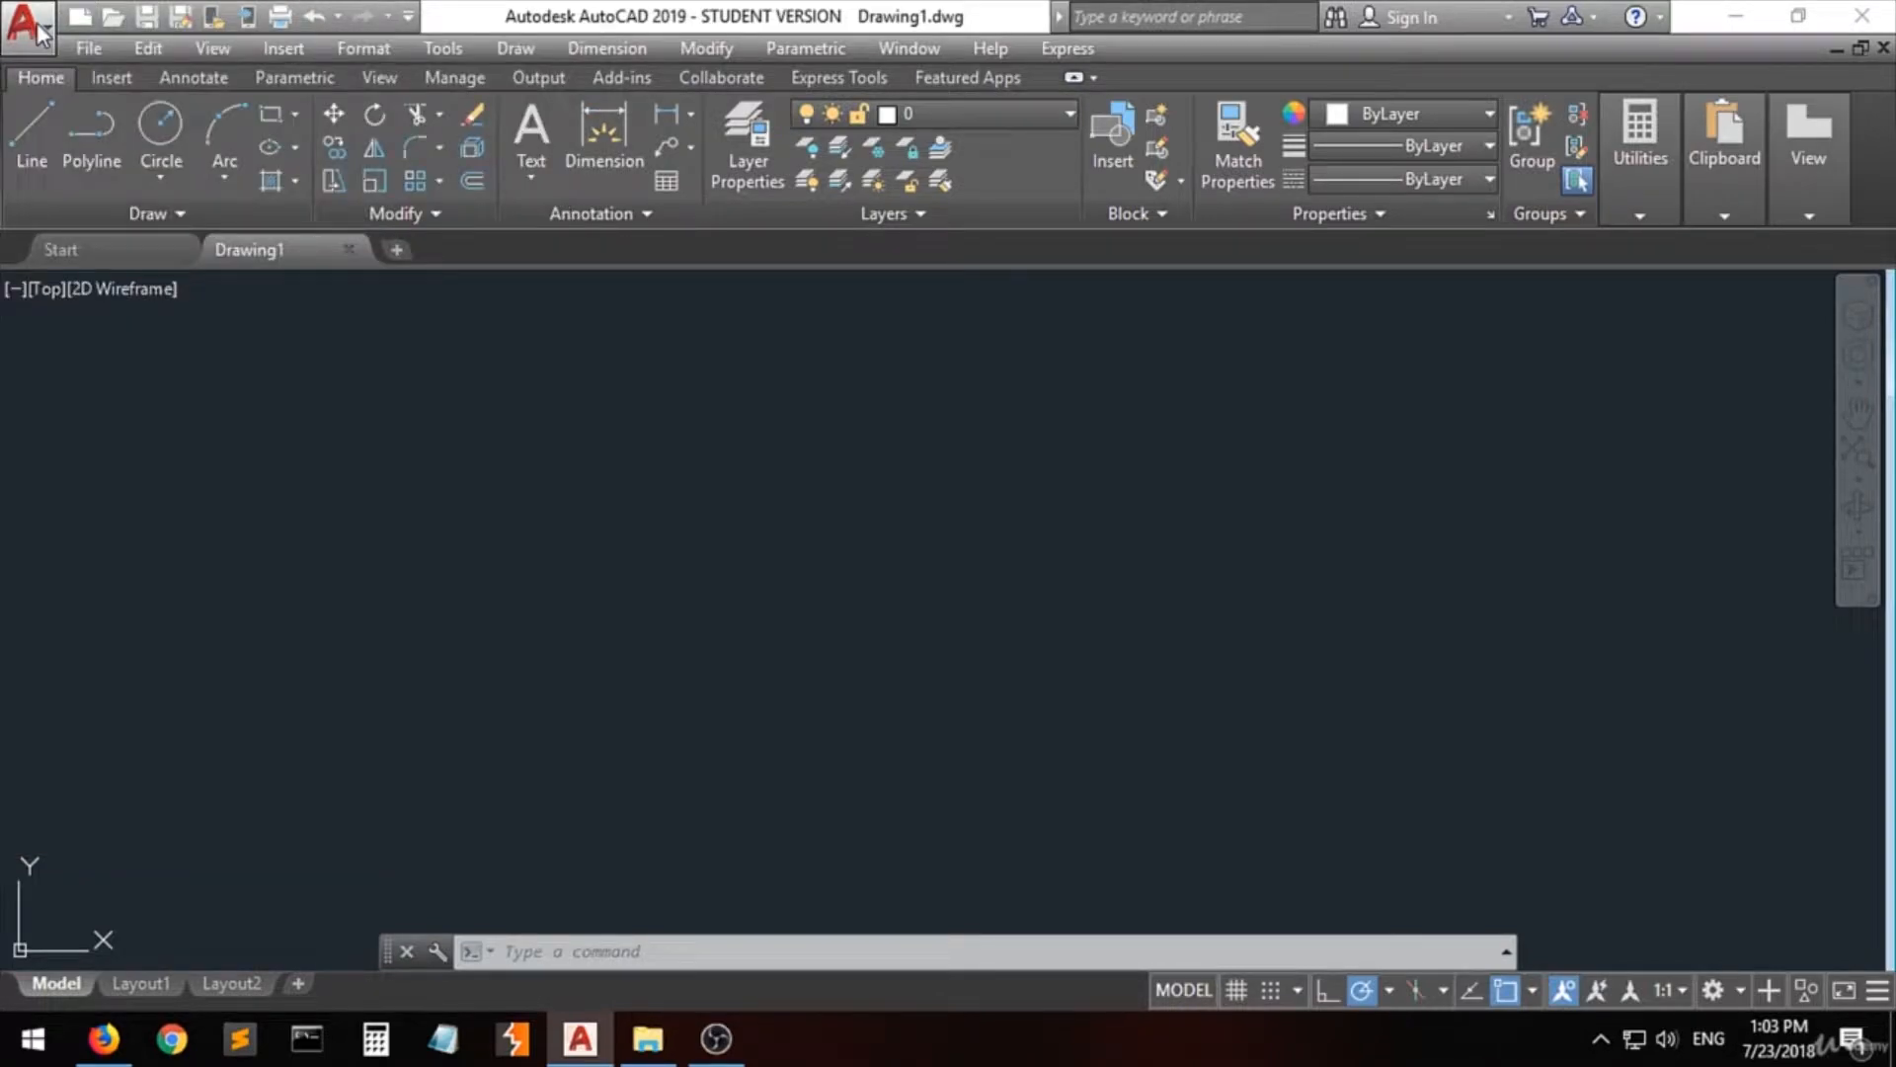
{"action": "left_click", "coordinate": [89, 49]}
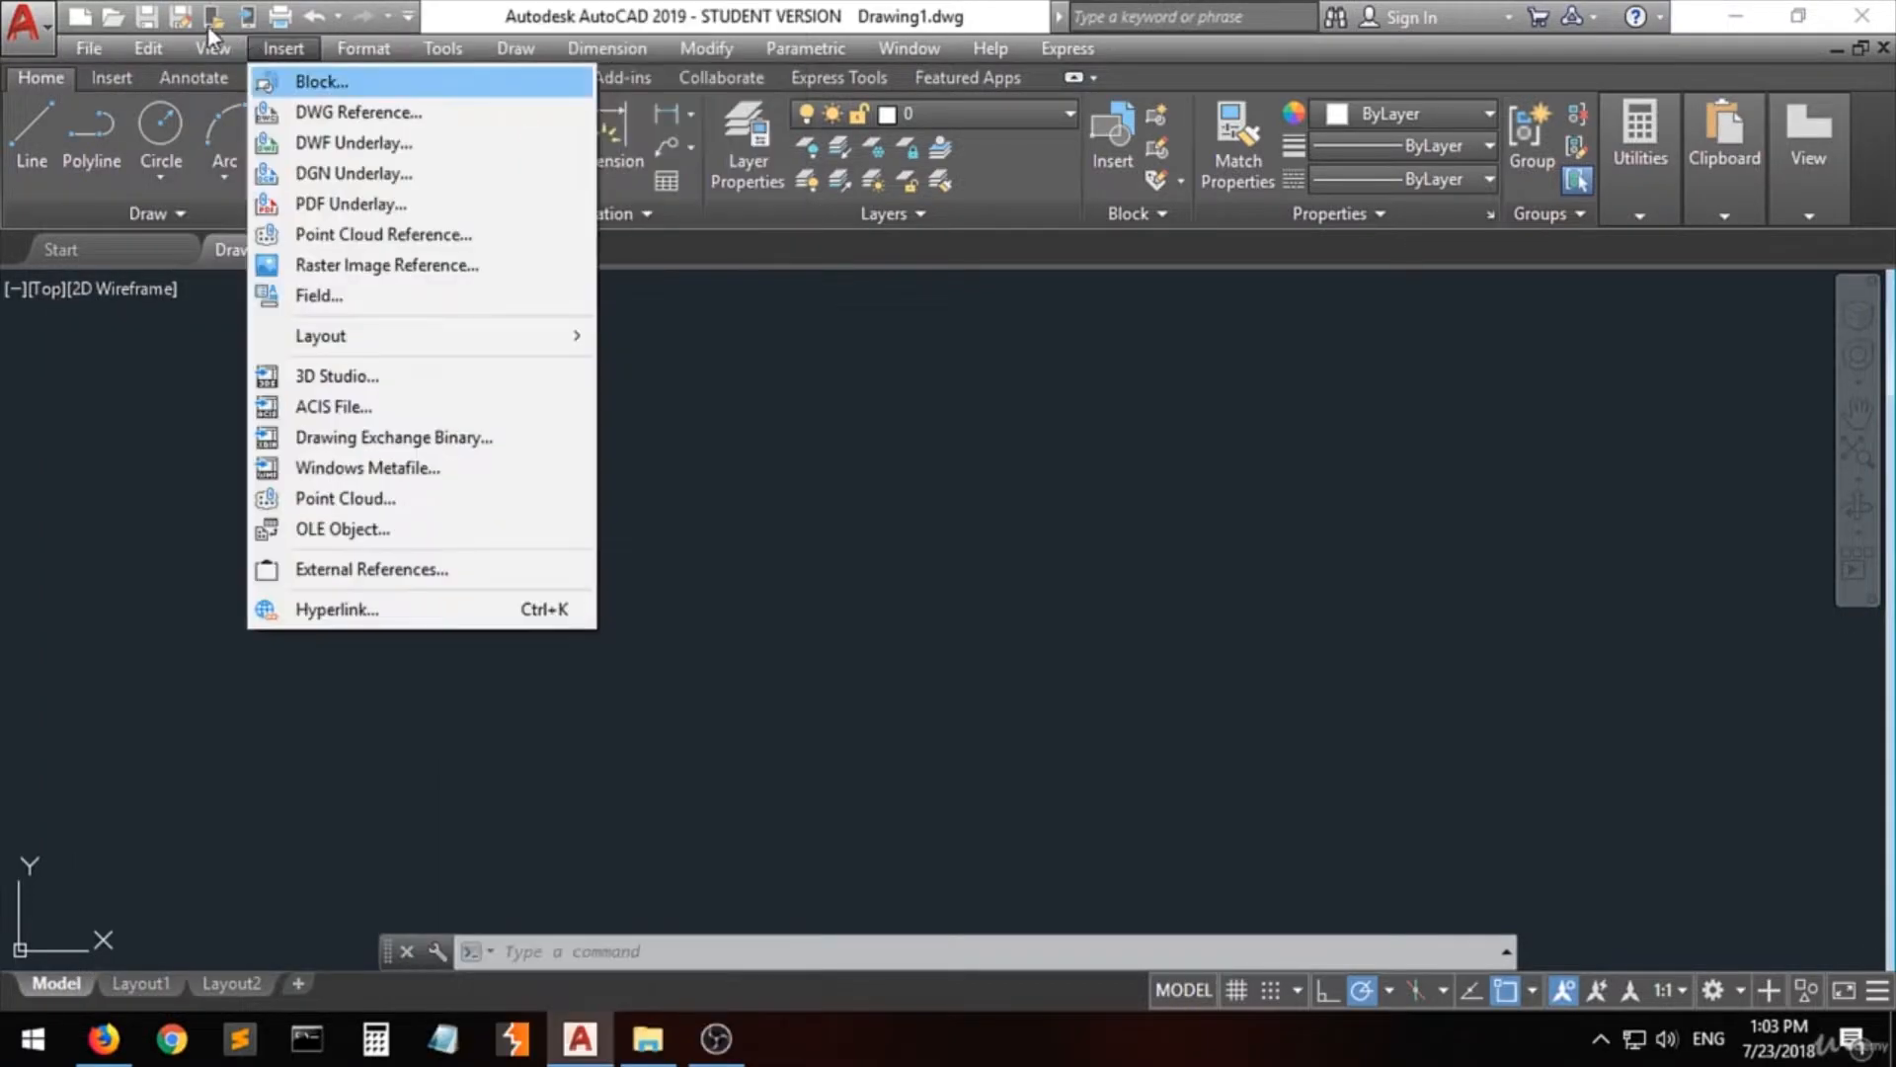
{"action": "mouse_move", "coordinate": [145, 54]}
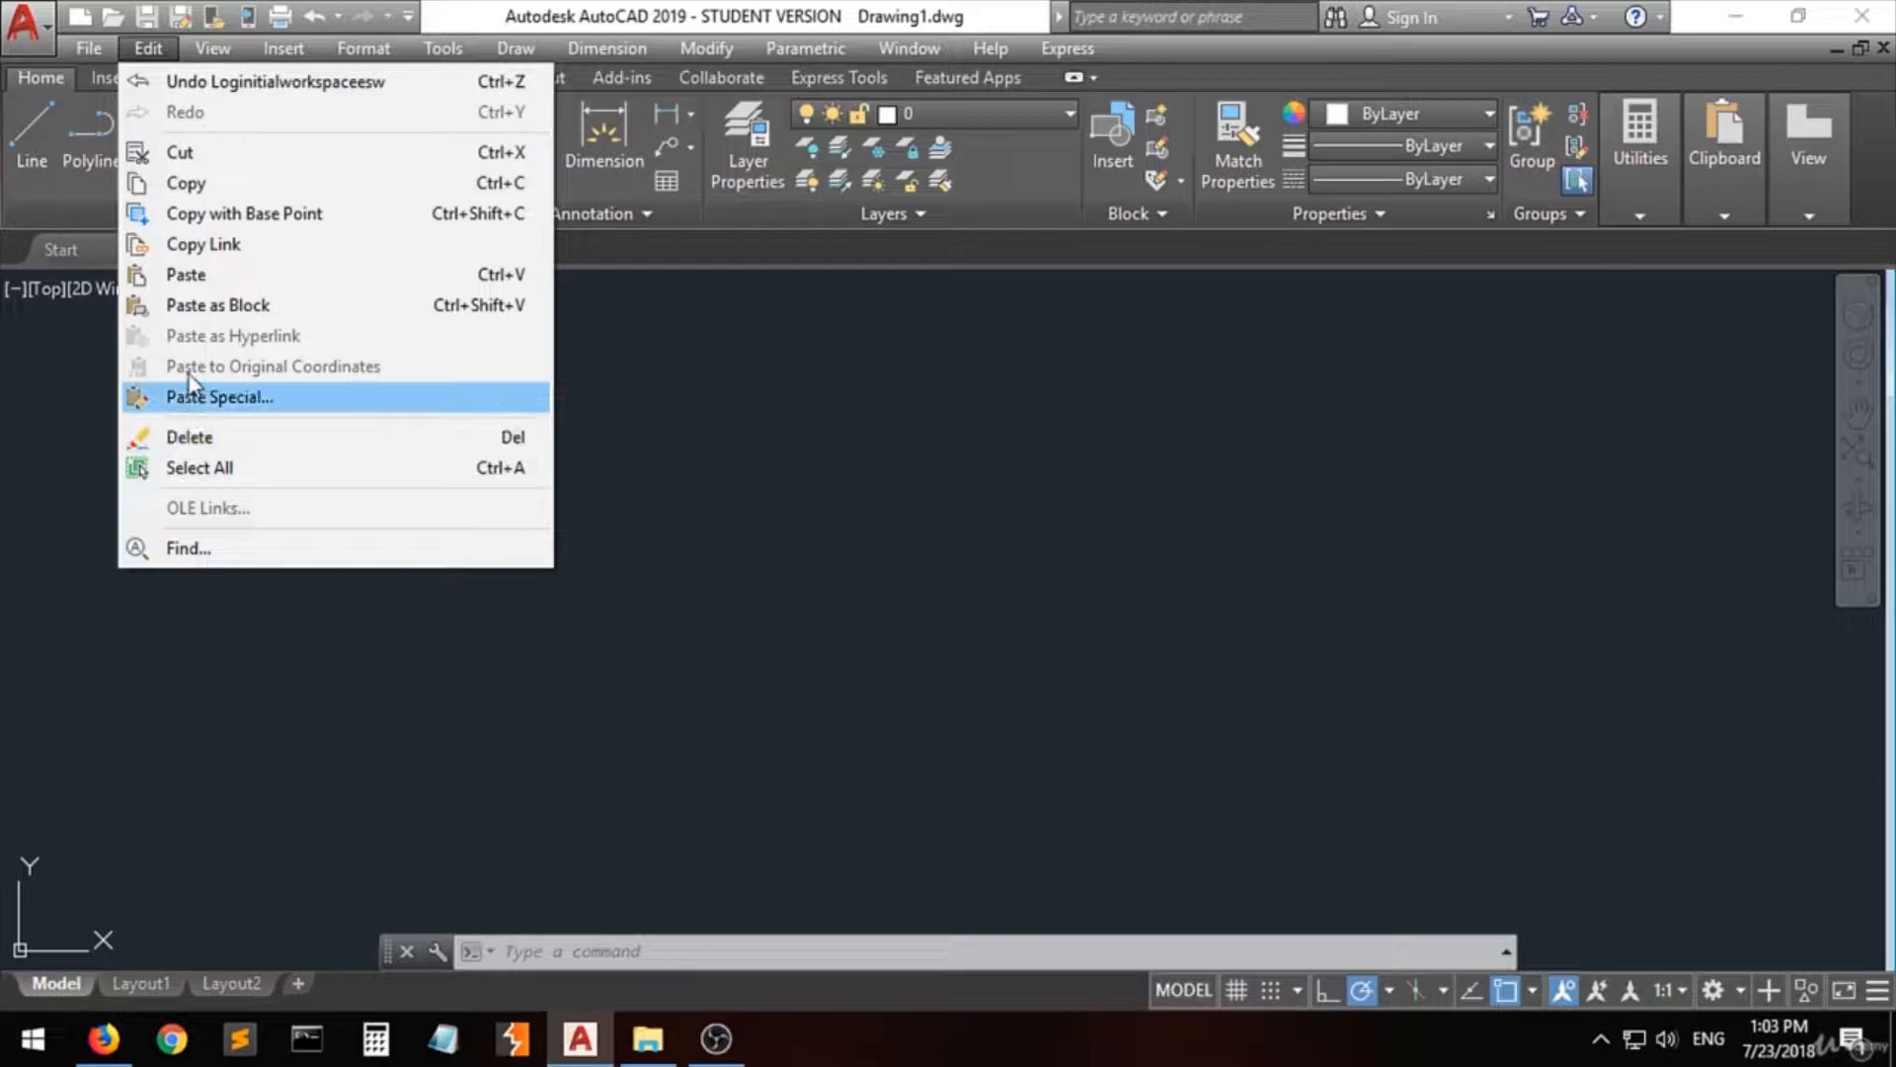
{"action": "mouse_move", "coordinate": [212, 55]}
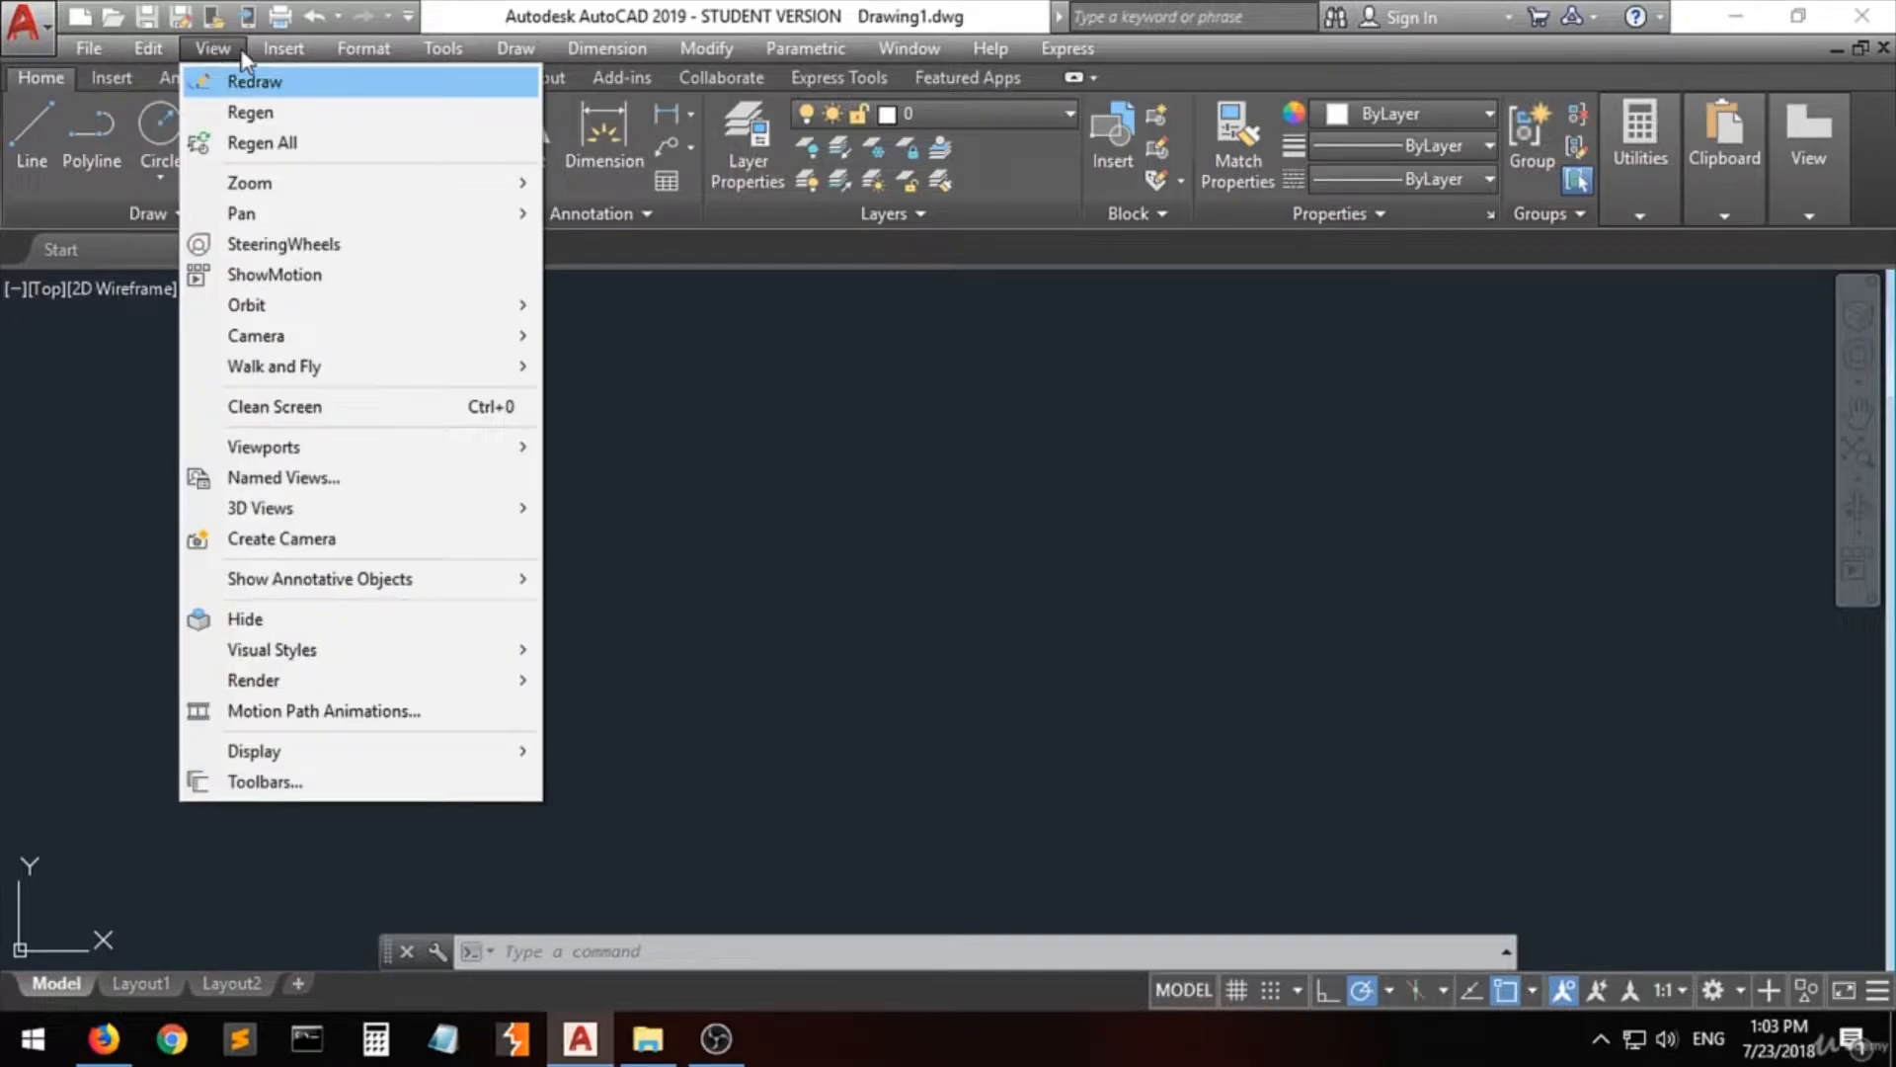
{"action": "mouse_move", "coordinate": [435, 52]}
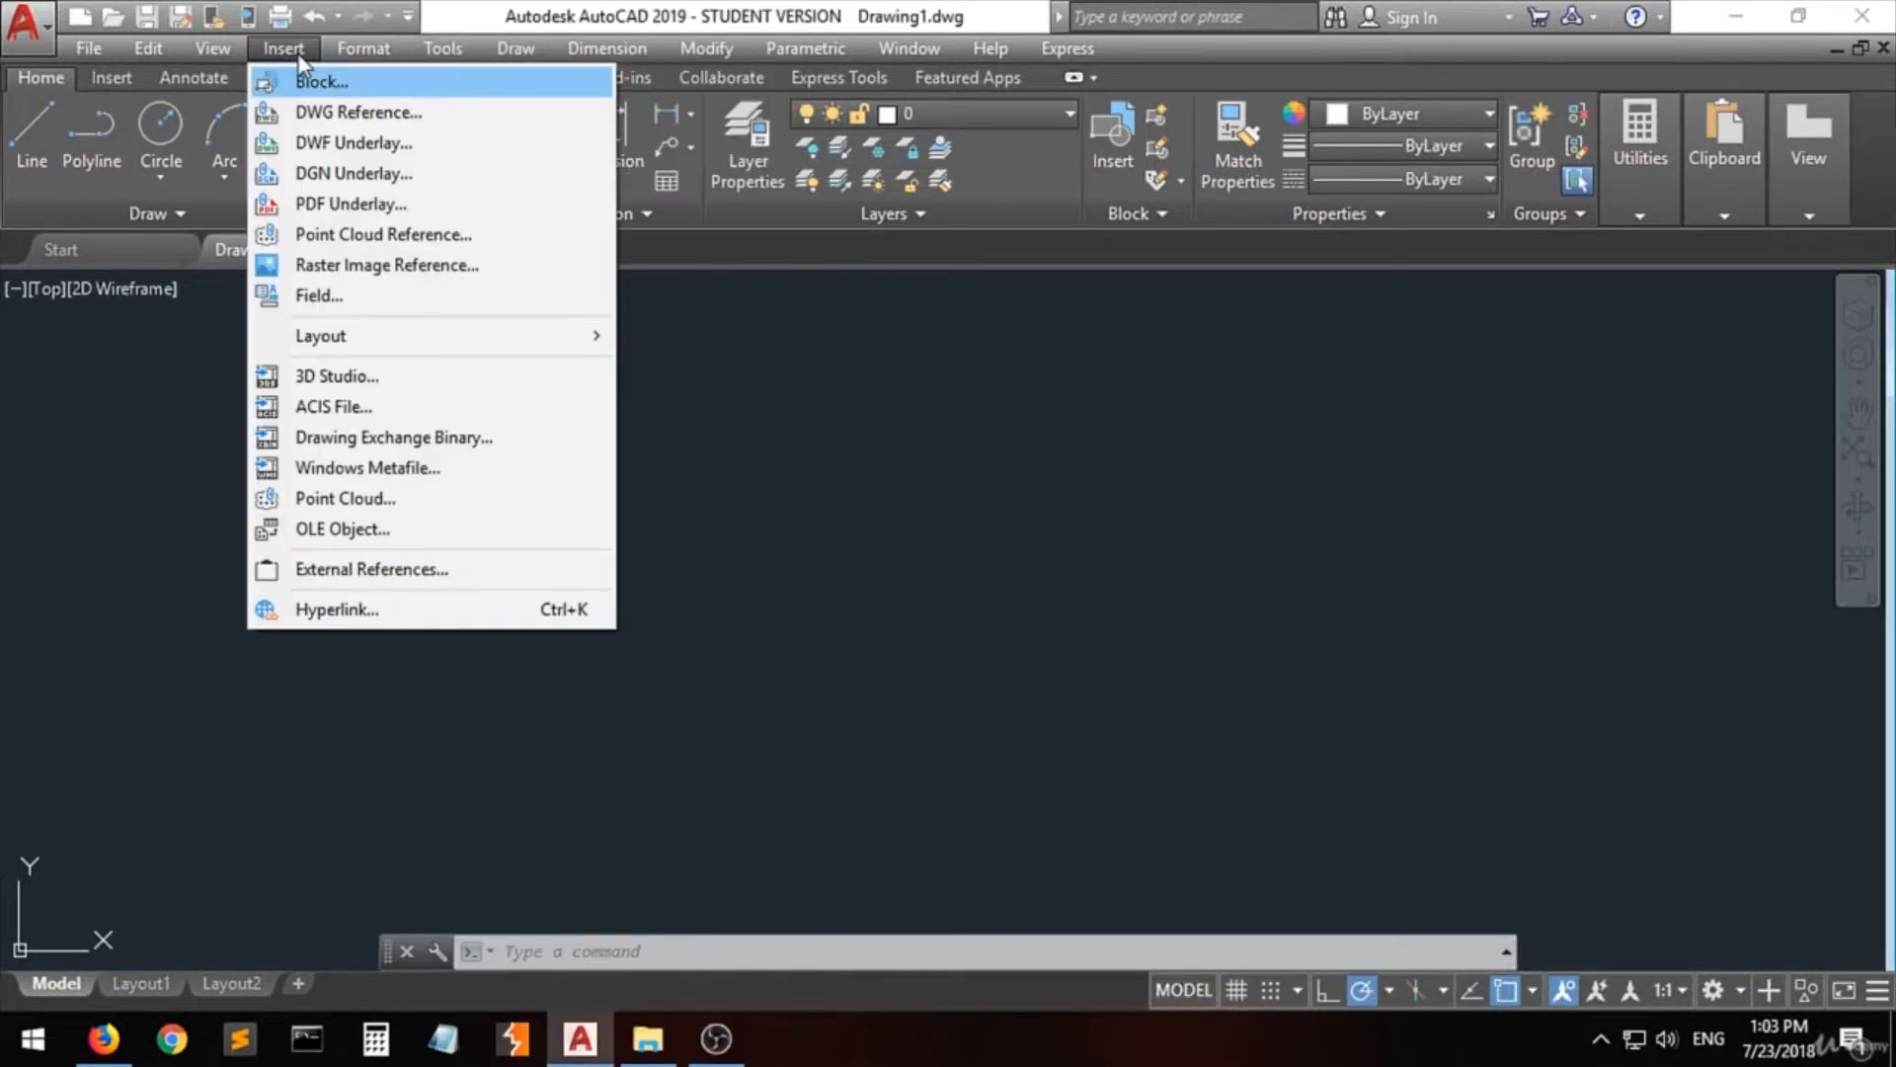
{"action": "left_click", "coordinate": [198, 47]}
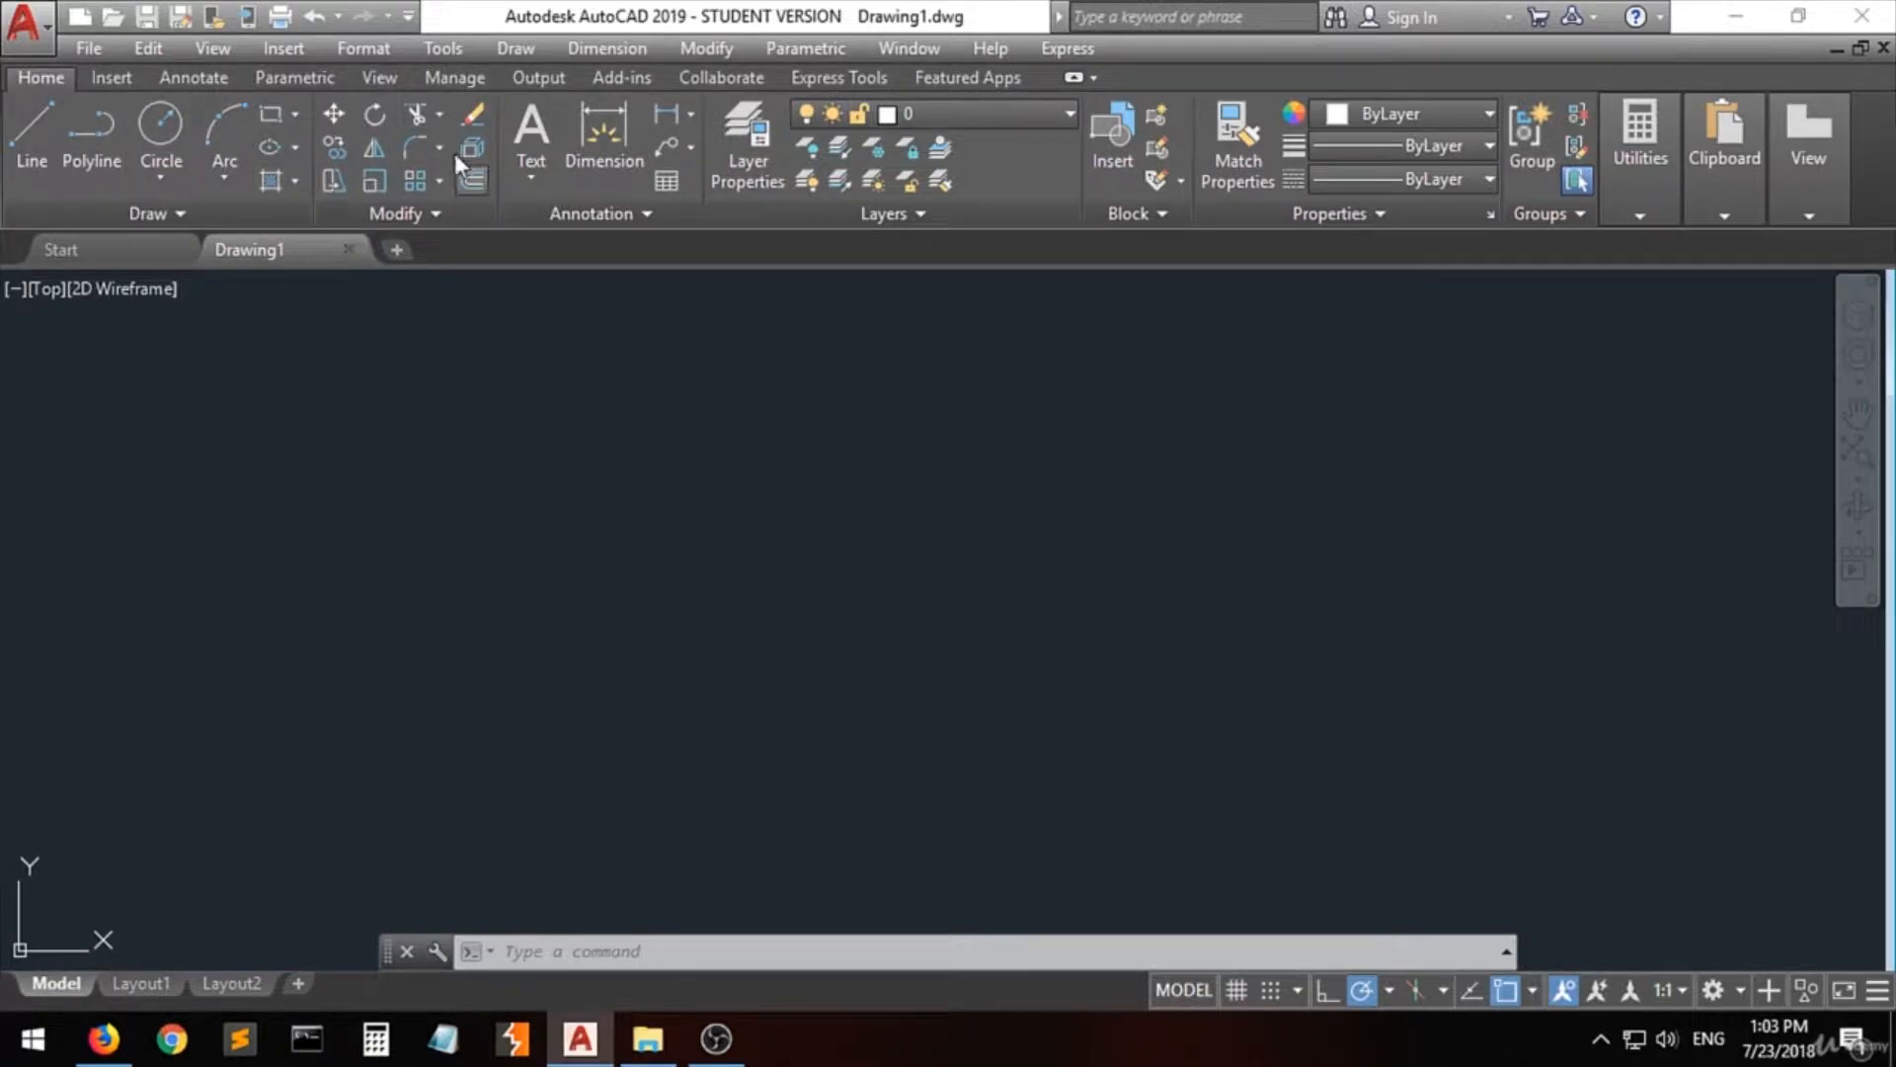
{"action": "left_click", "coordinate": [190, 222]}
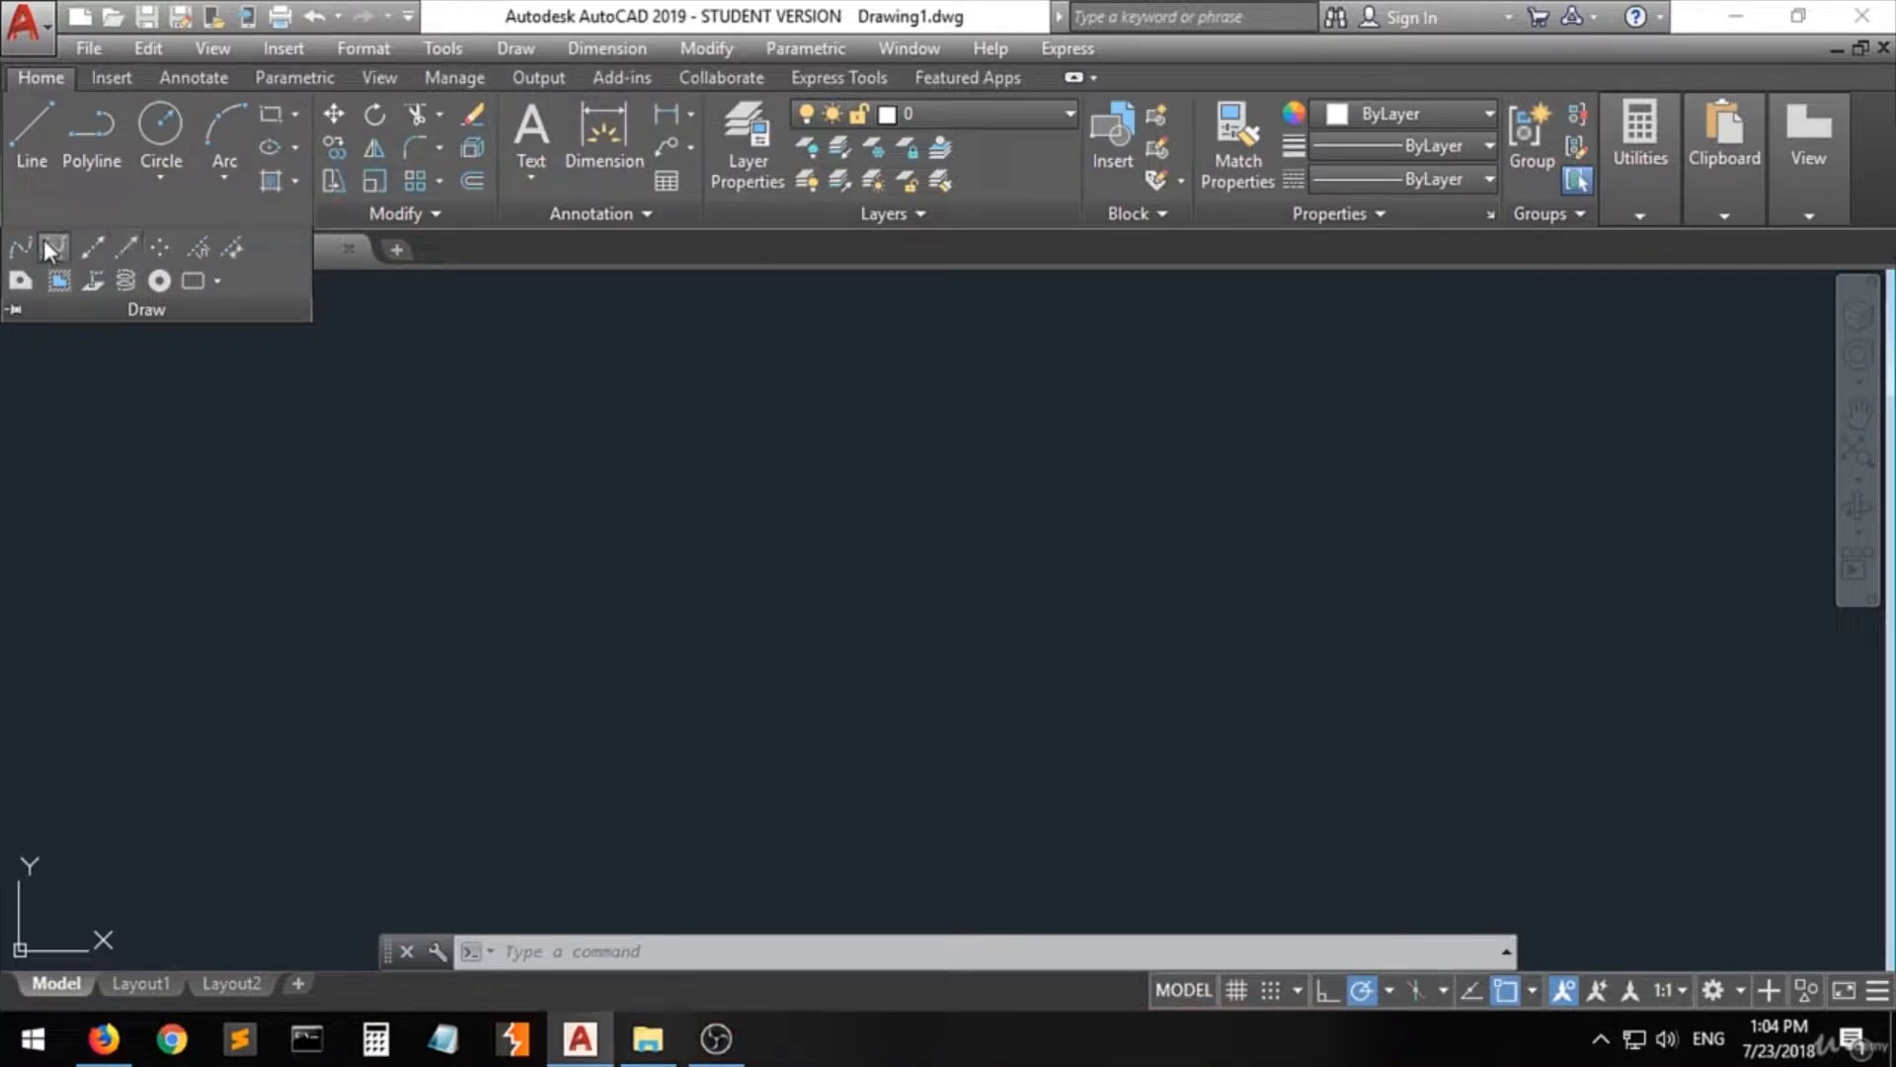
{"action": "left_click", "coordinate": [132, 310]}
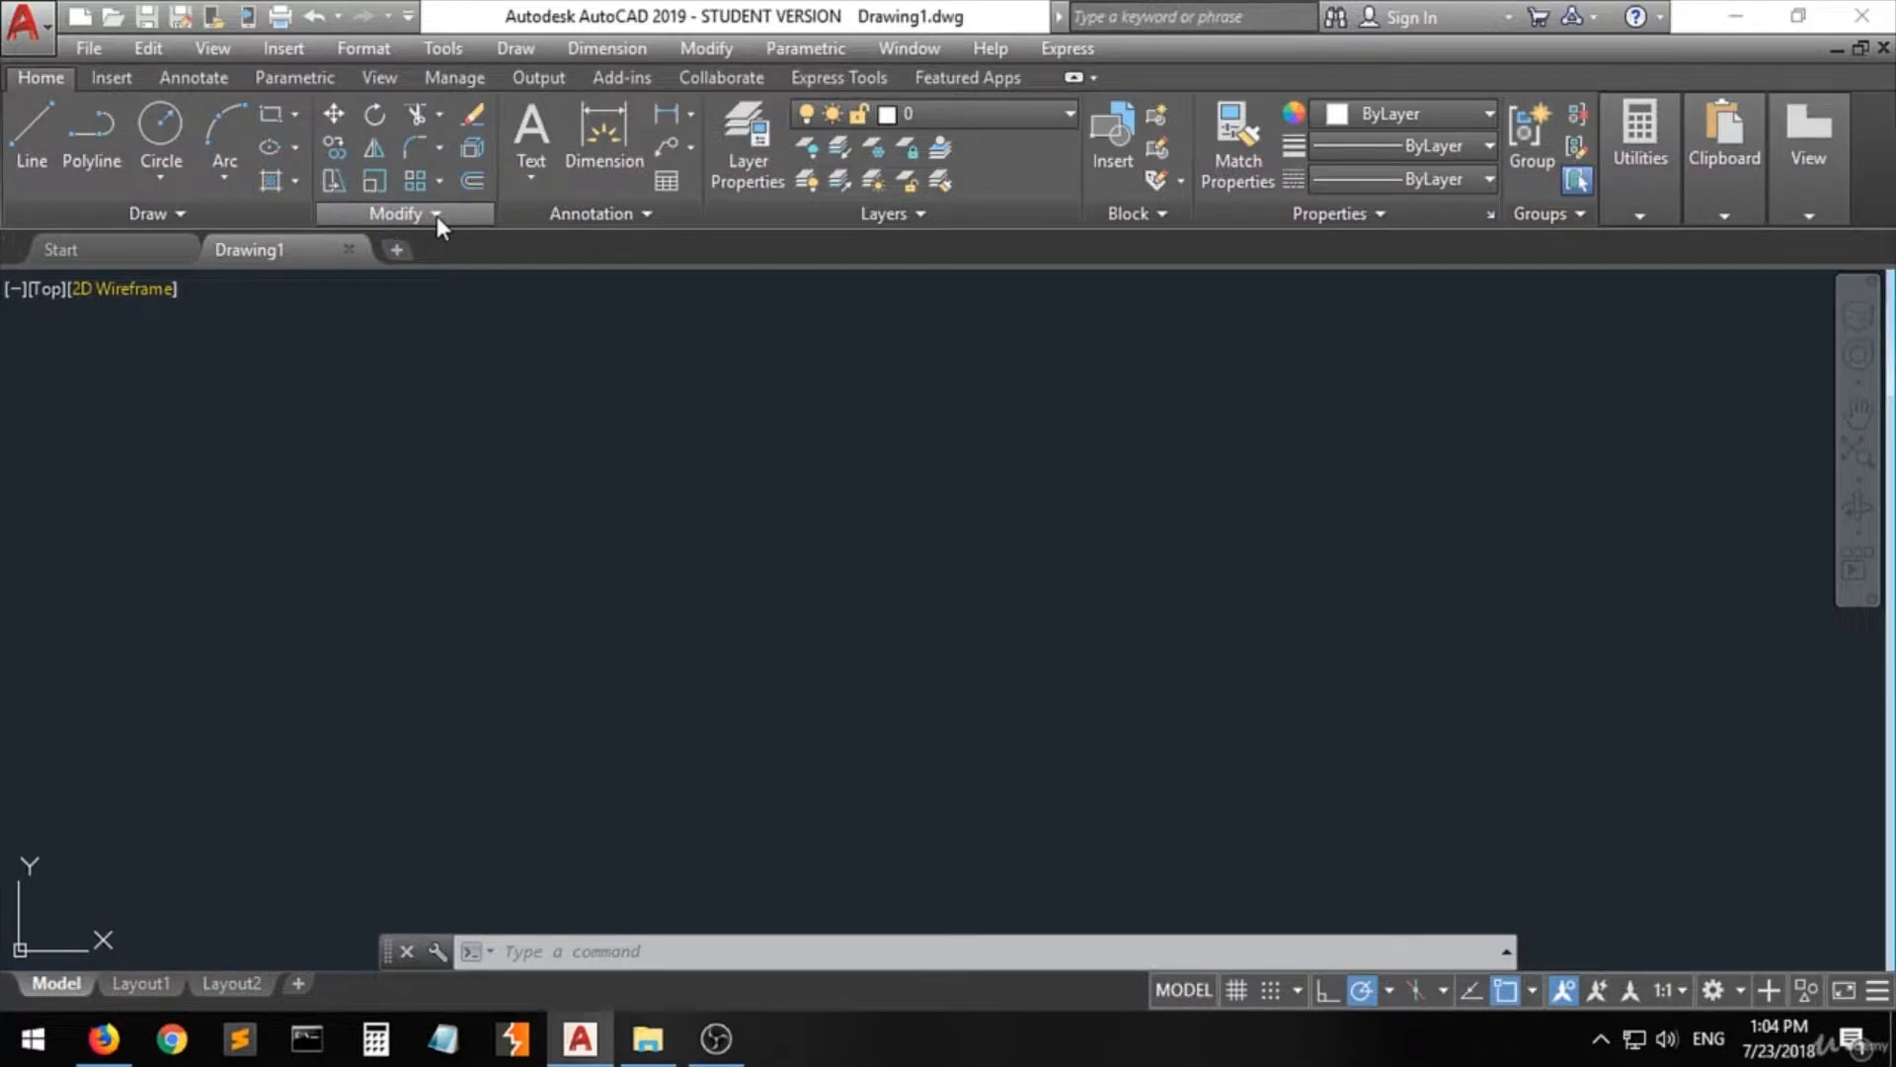
{"action": "left_click", "coordinate": [436, 215]}
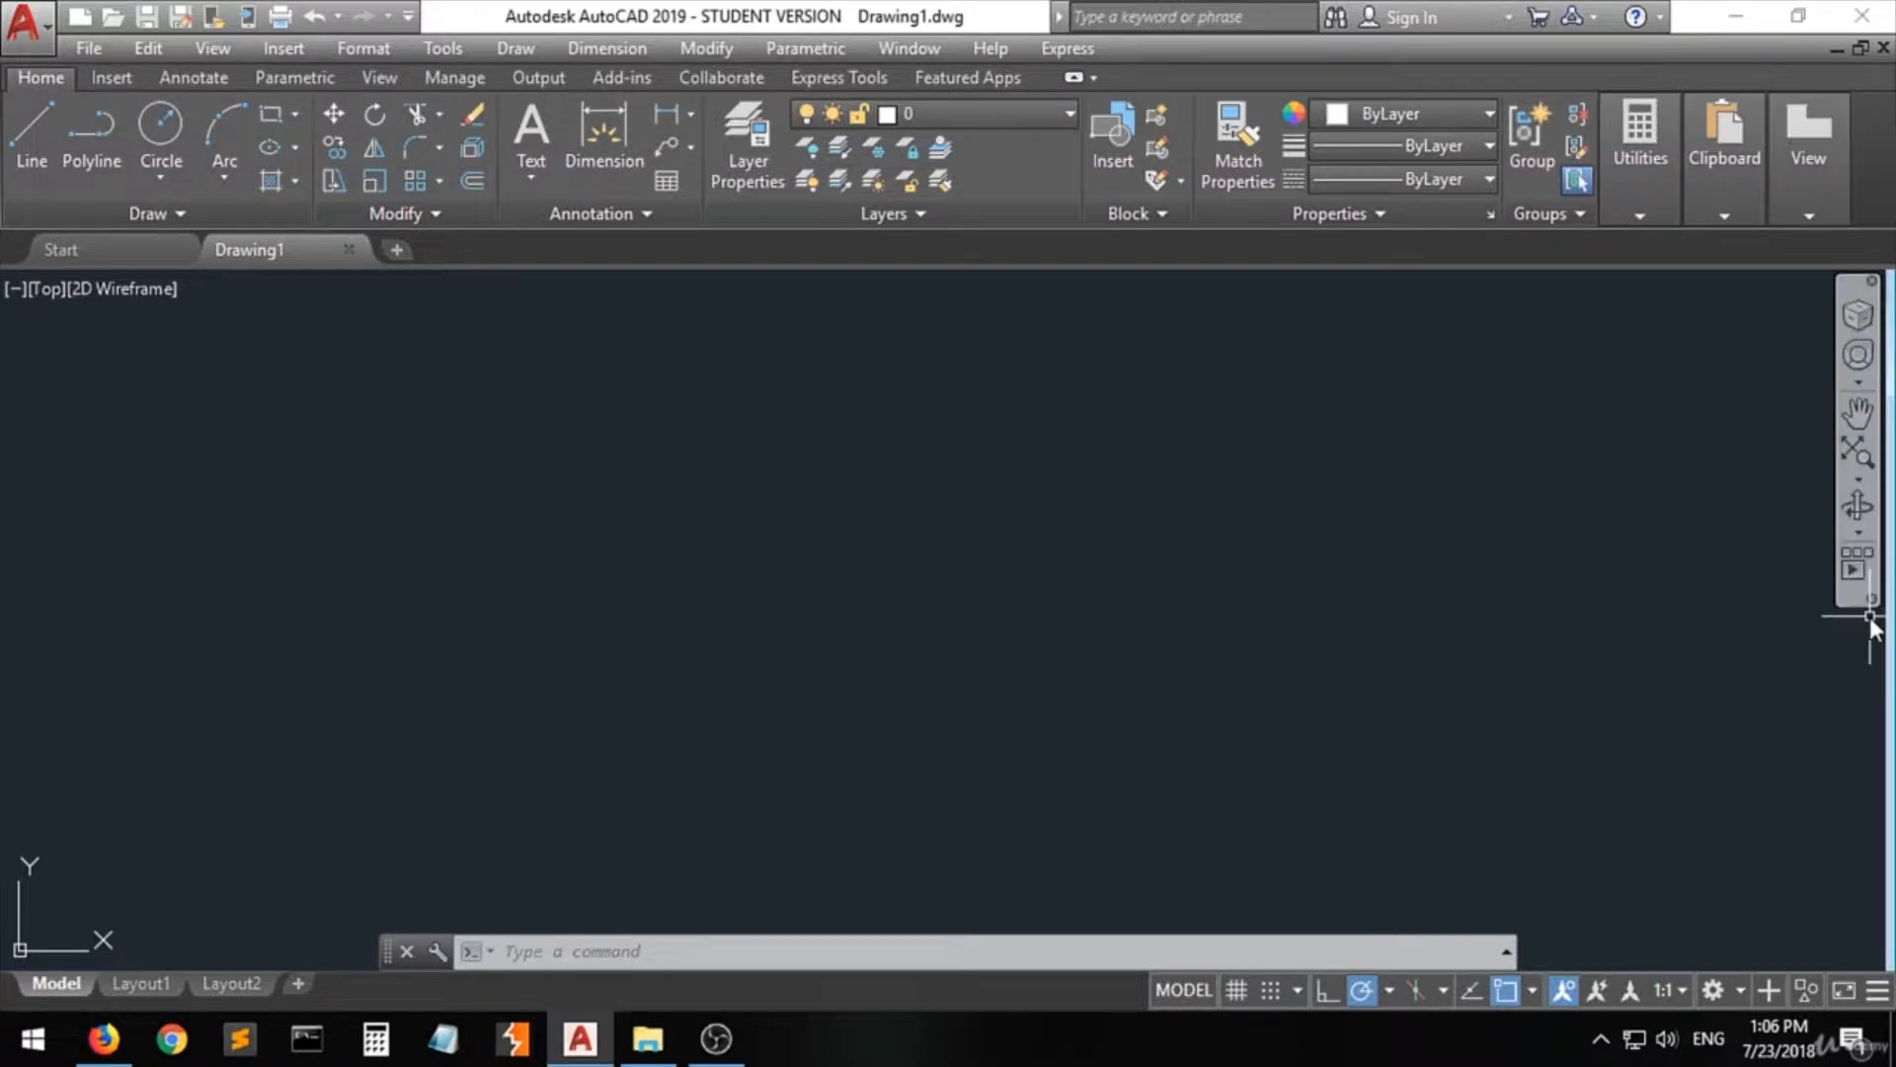
- Turn on the ViewCube and briefly display the full navigation wheel, closing it again
{"action": "left_click", "coordinate": [1863, 320]}
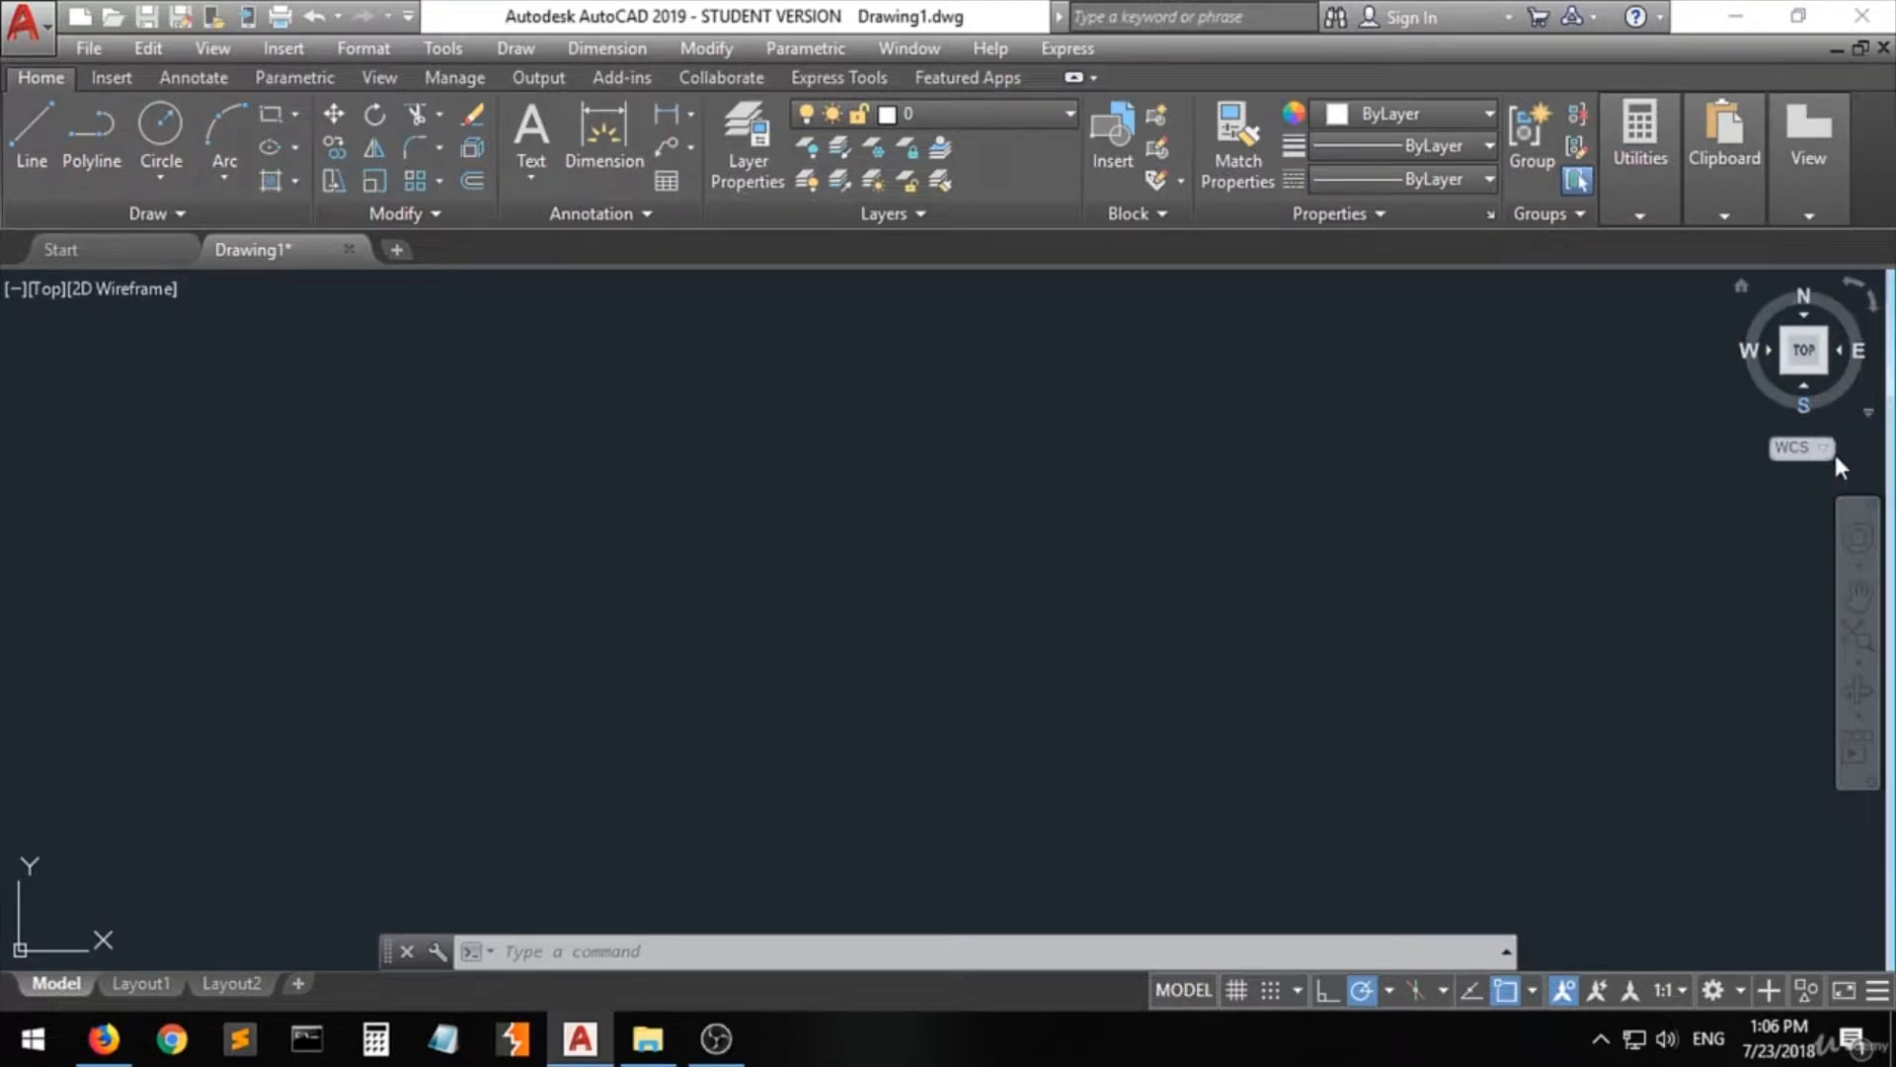
{"action": "left_click", "coordinate": [1859, 541]}
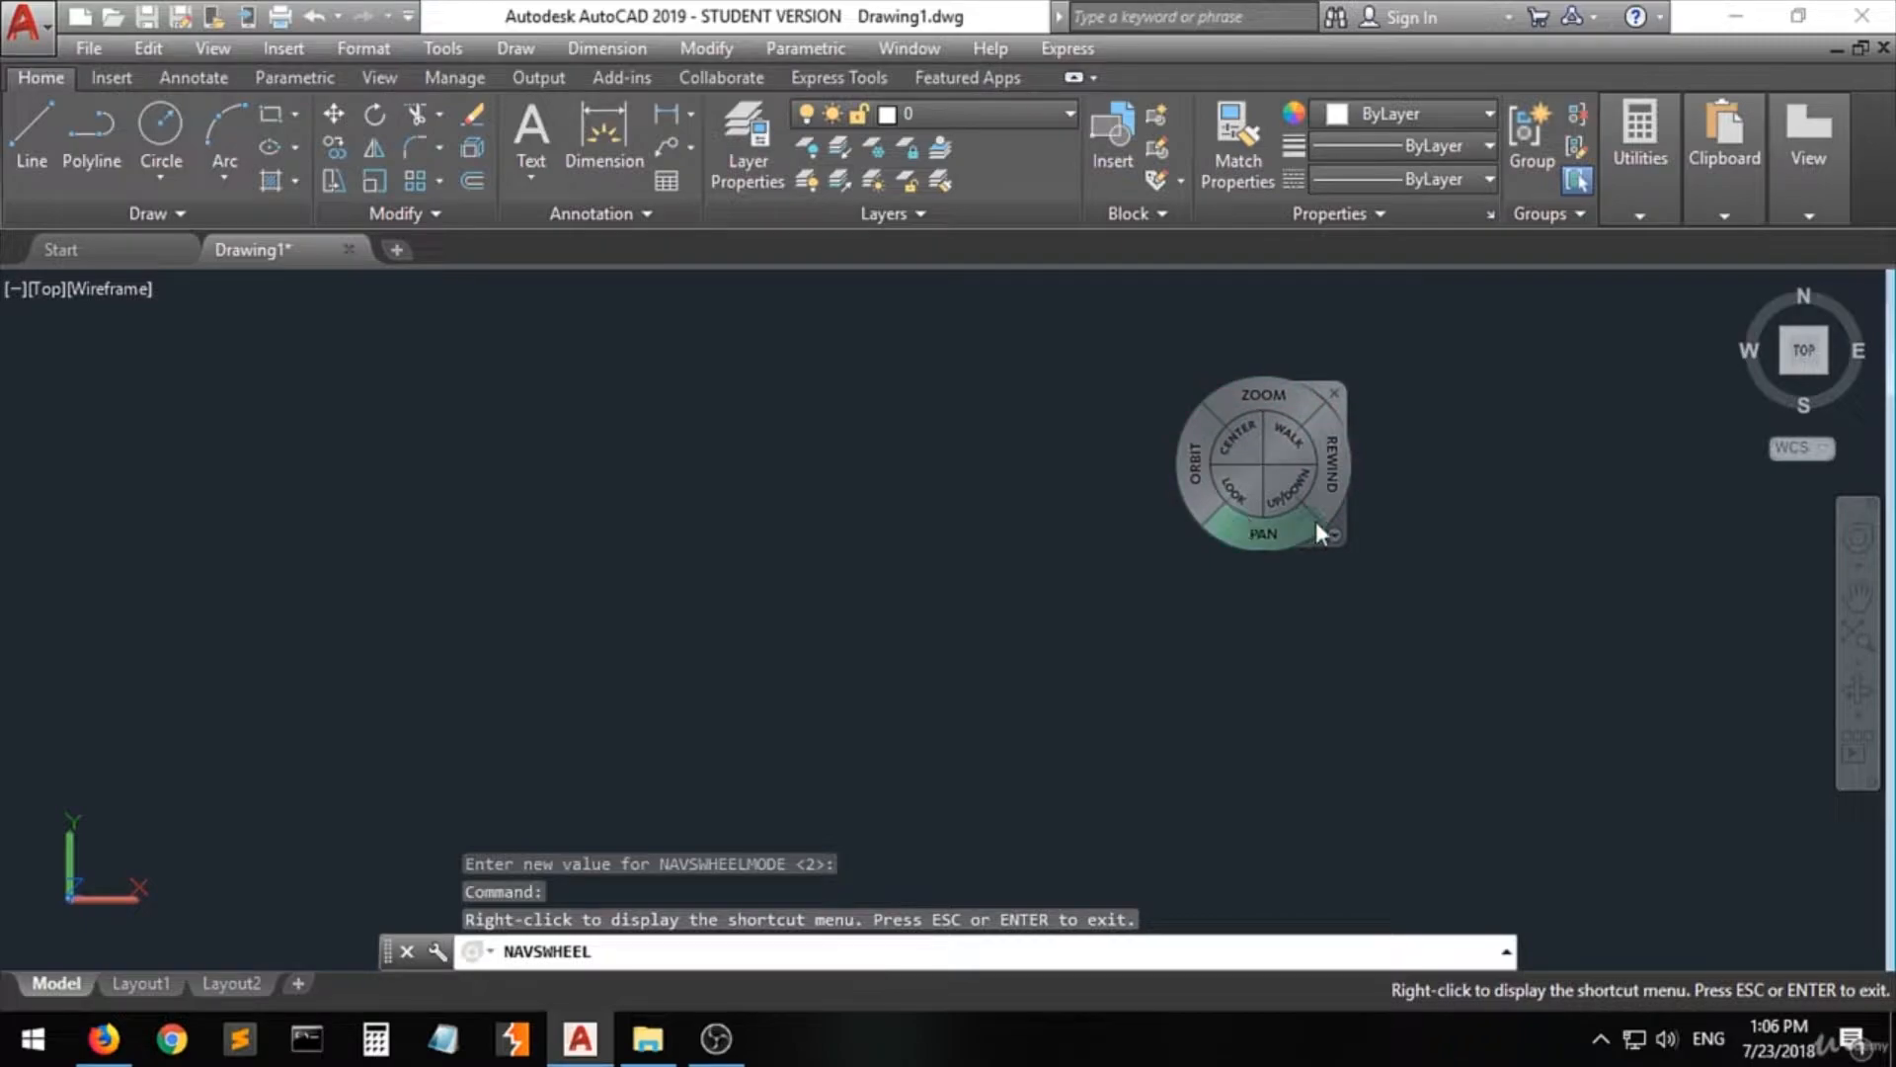
{"action": "left_click", "coordinate": [1333, 395]}
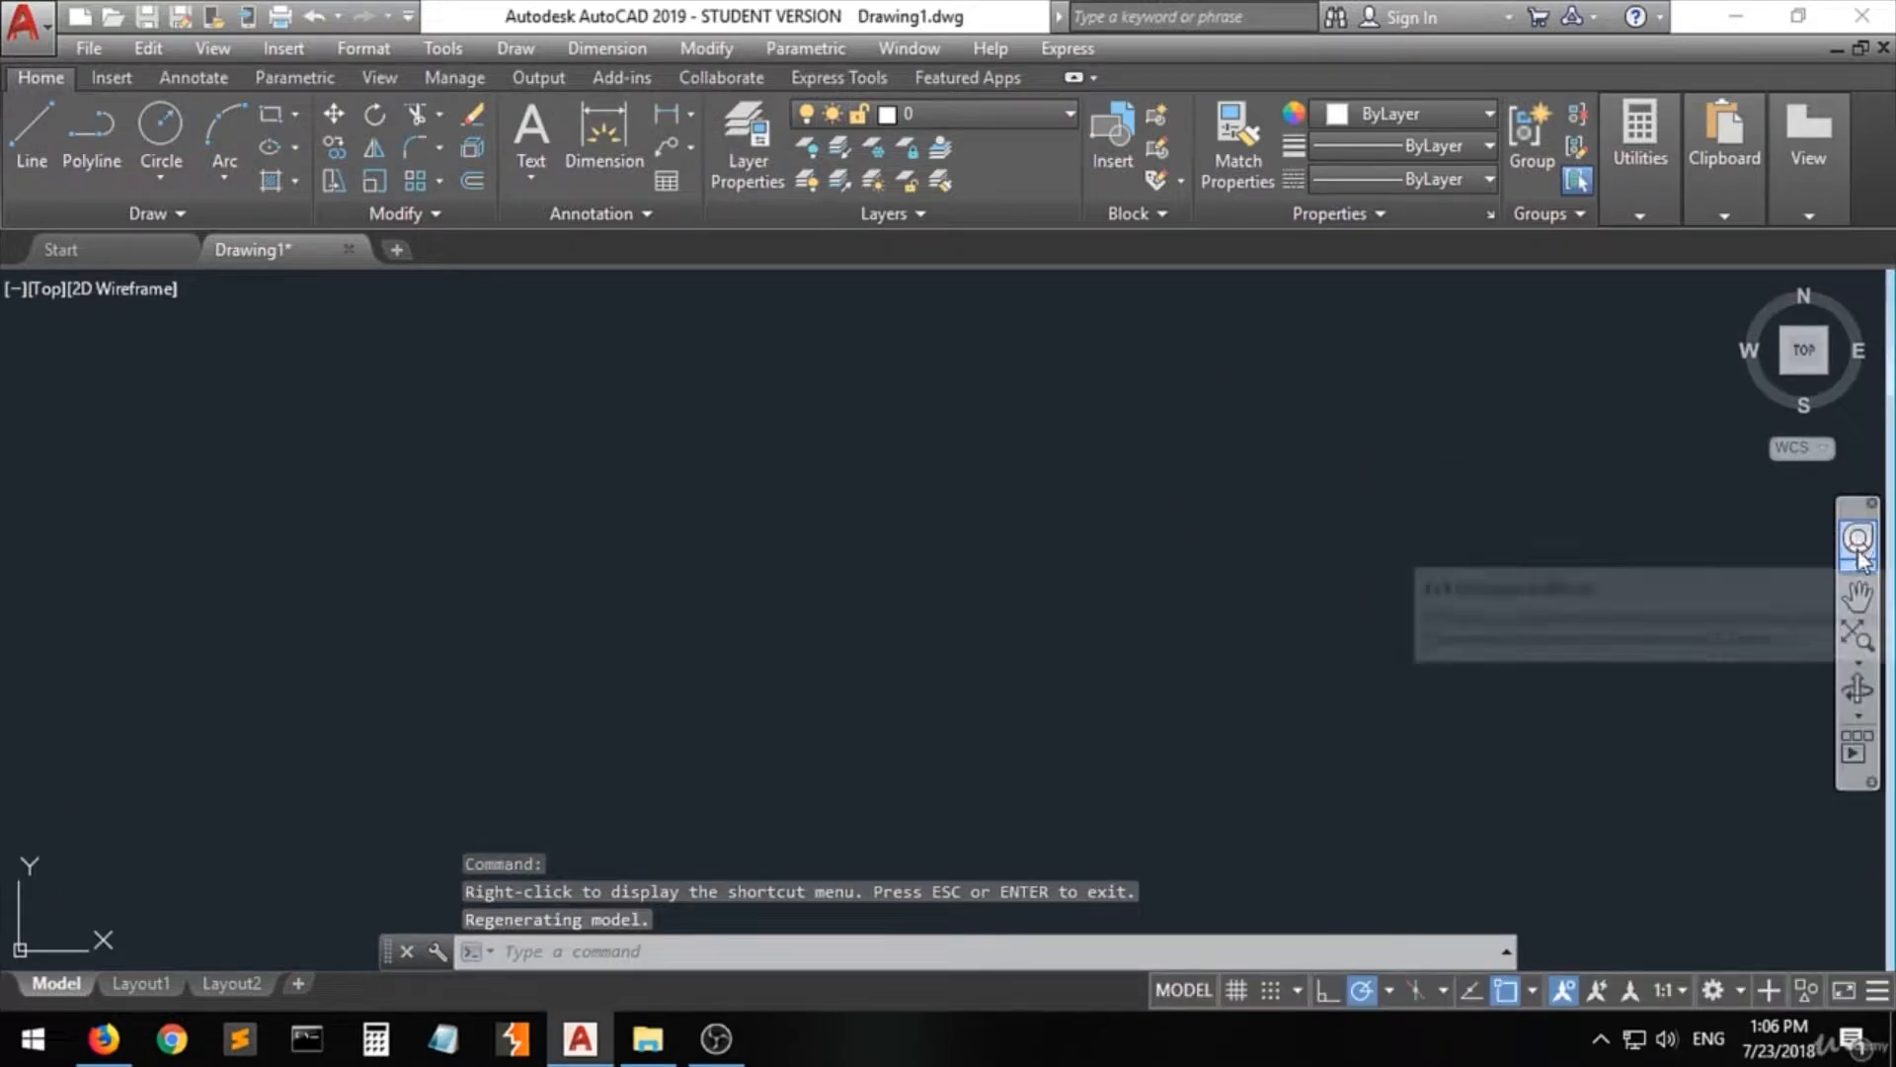
- Pan the empty drawing in several directions and inspect the available zoom options
{"action": "left_click", "coordinate": [1858, 595]}
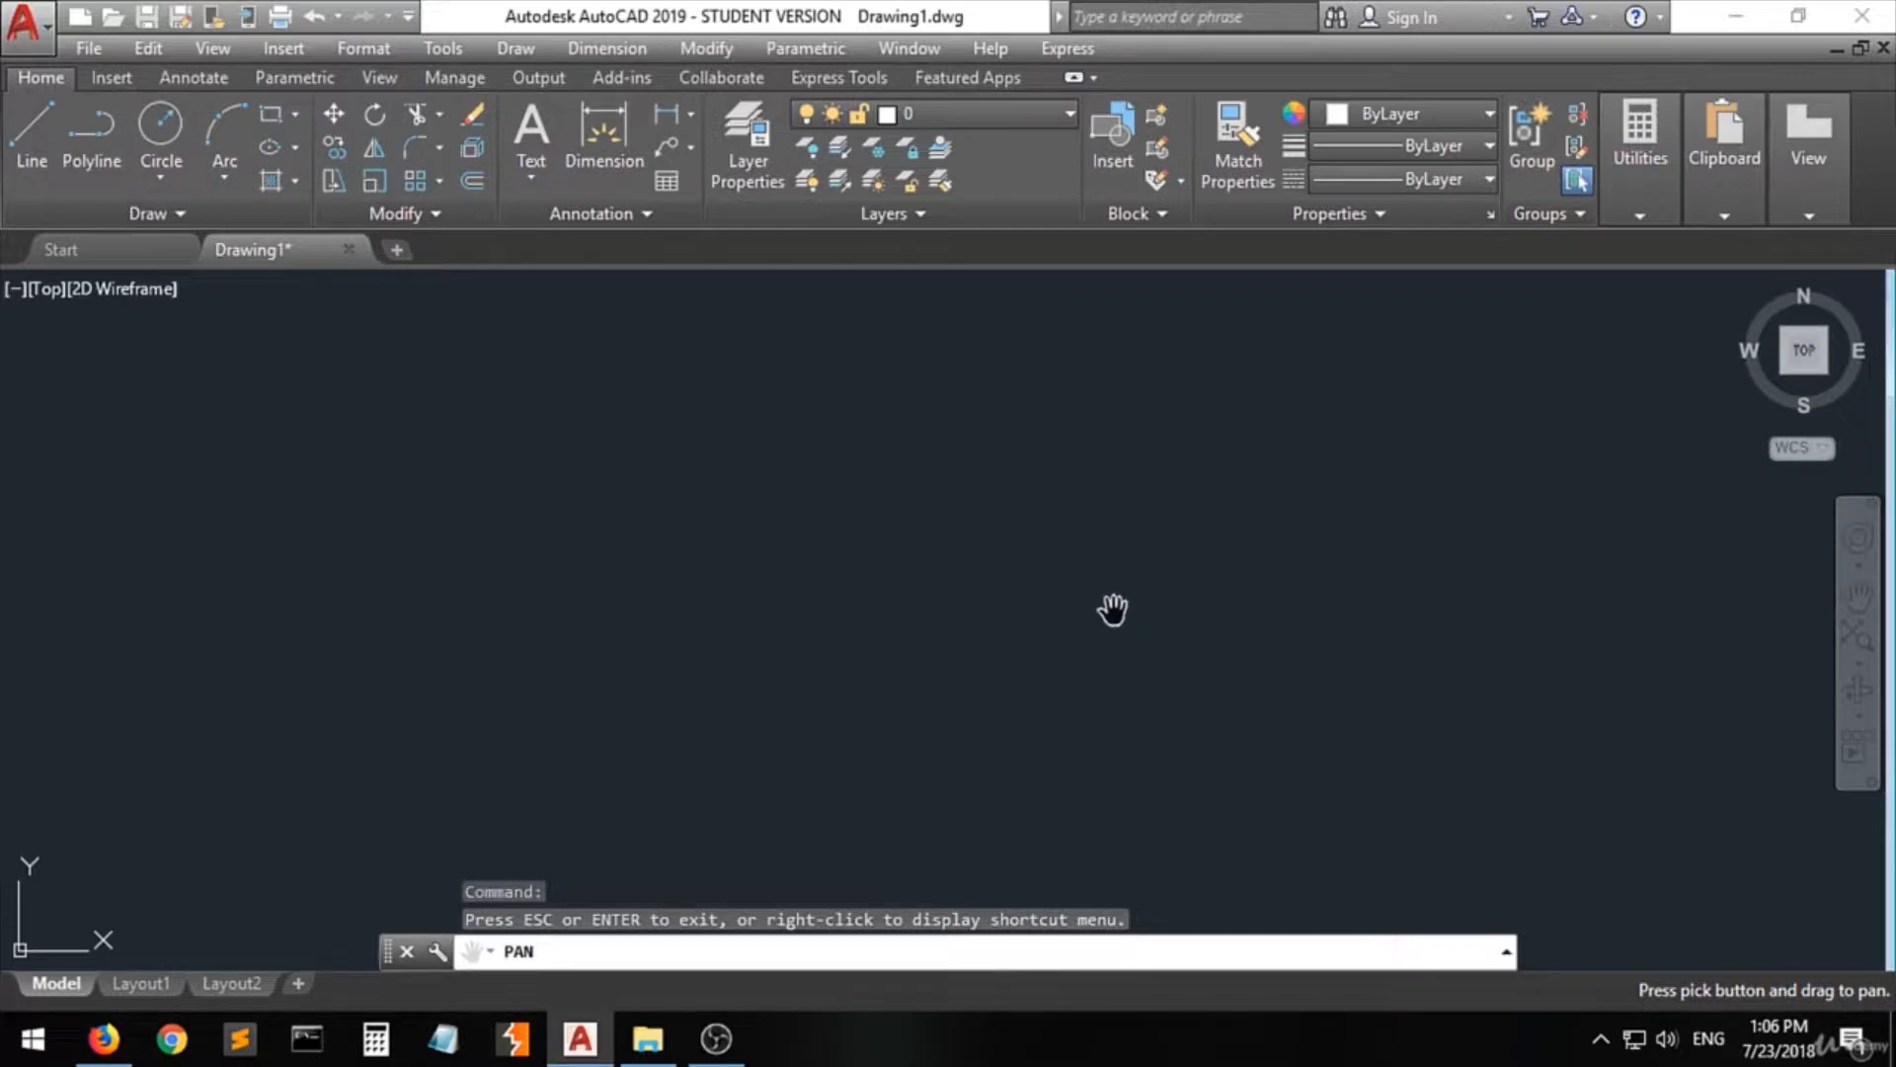
{"action": "mouse_move", "coordinate": [923, 441]}
{"action": "left_mouse_down"}
{"action": "mouse_move", "coordinate": [783, 632]}
{"action": "mouse_move", "coordinate": [1093, 411]}
{"action": "left_mouse_up"}
{"action": "left_click_drag", "start_coordinate": [805, 711], "coordinate": [723, 489]}
{"action": "left_click_drag", "start_coordinate": [493, 507], "coordinate": [909, 507]}
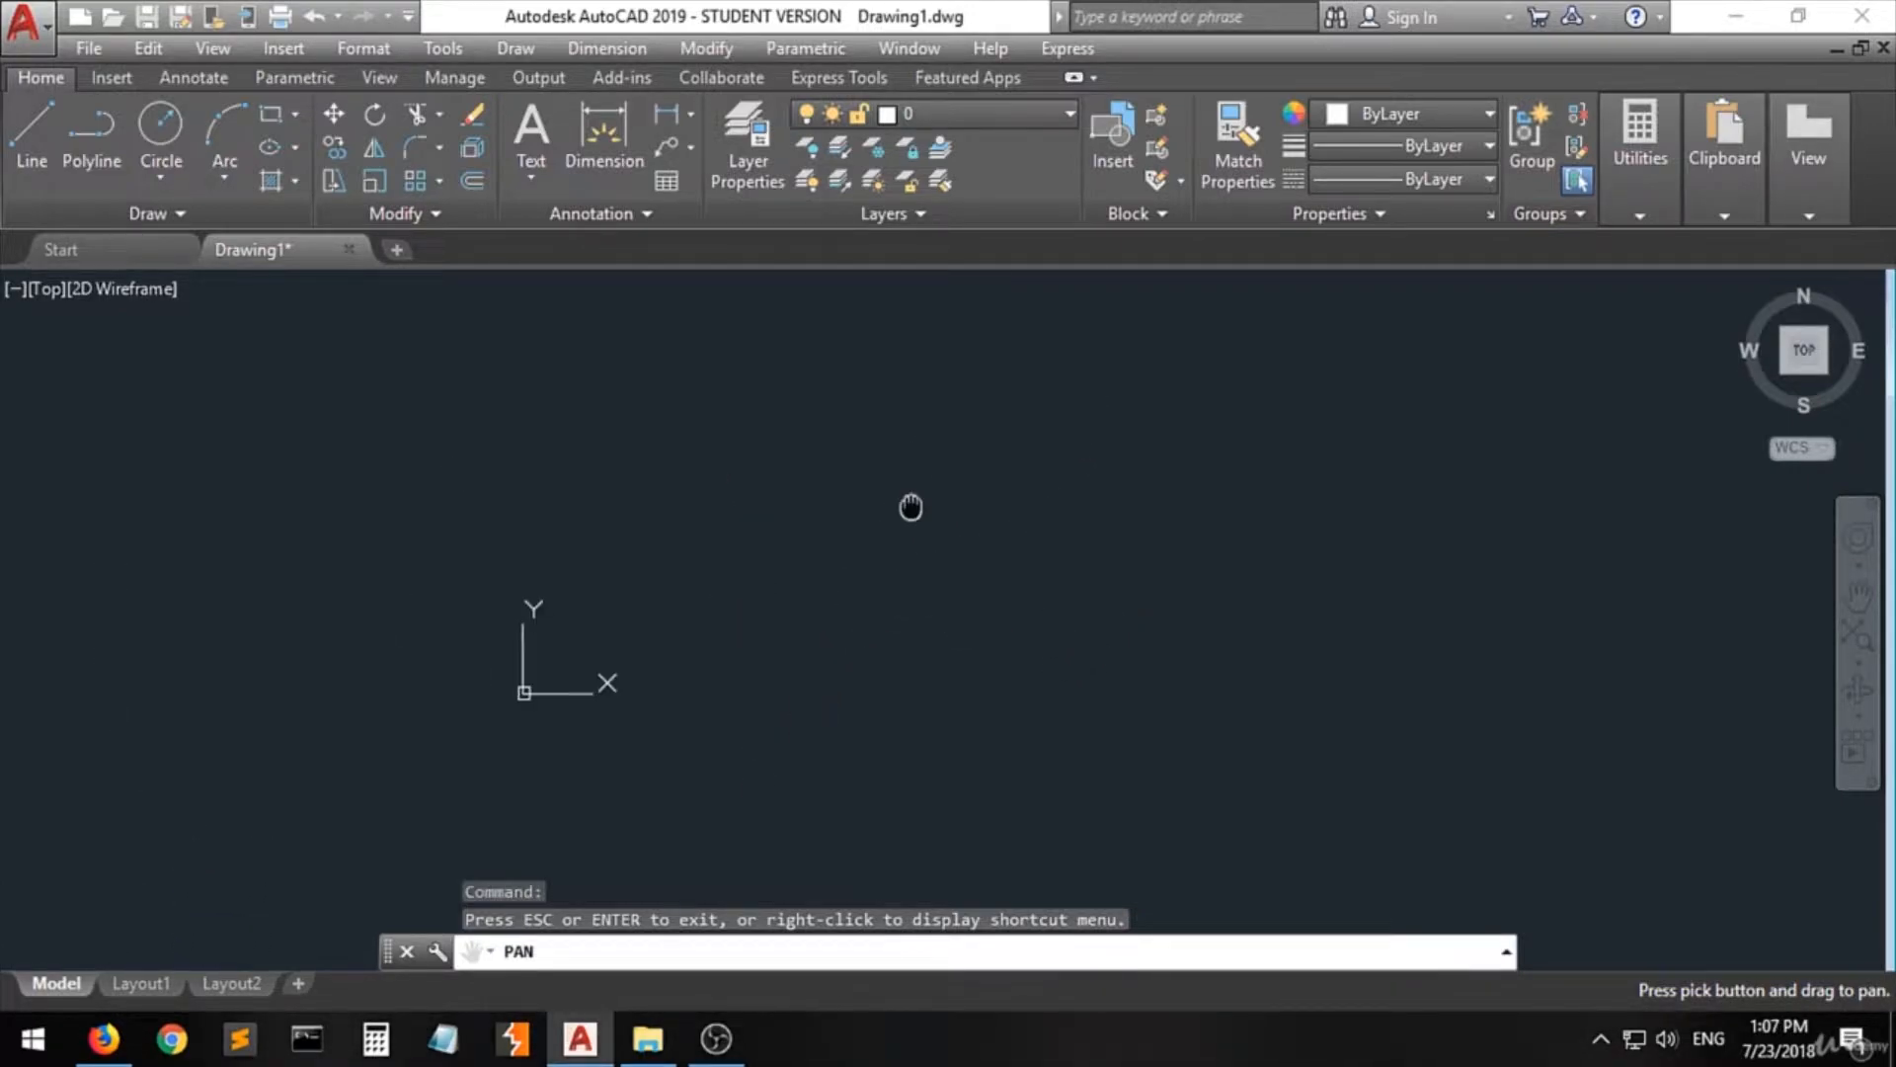
{"action": "left_click_drag", "start_coordinate": [1202, 474], "coordinate": [880, 665]}
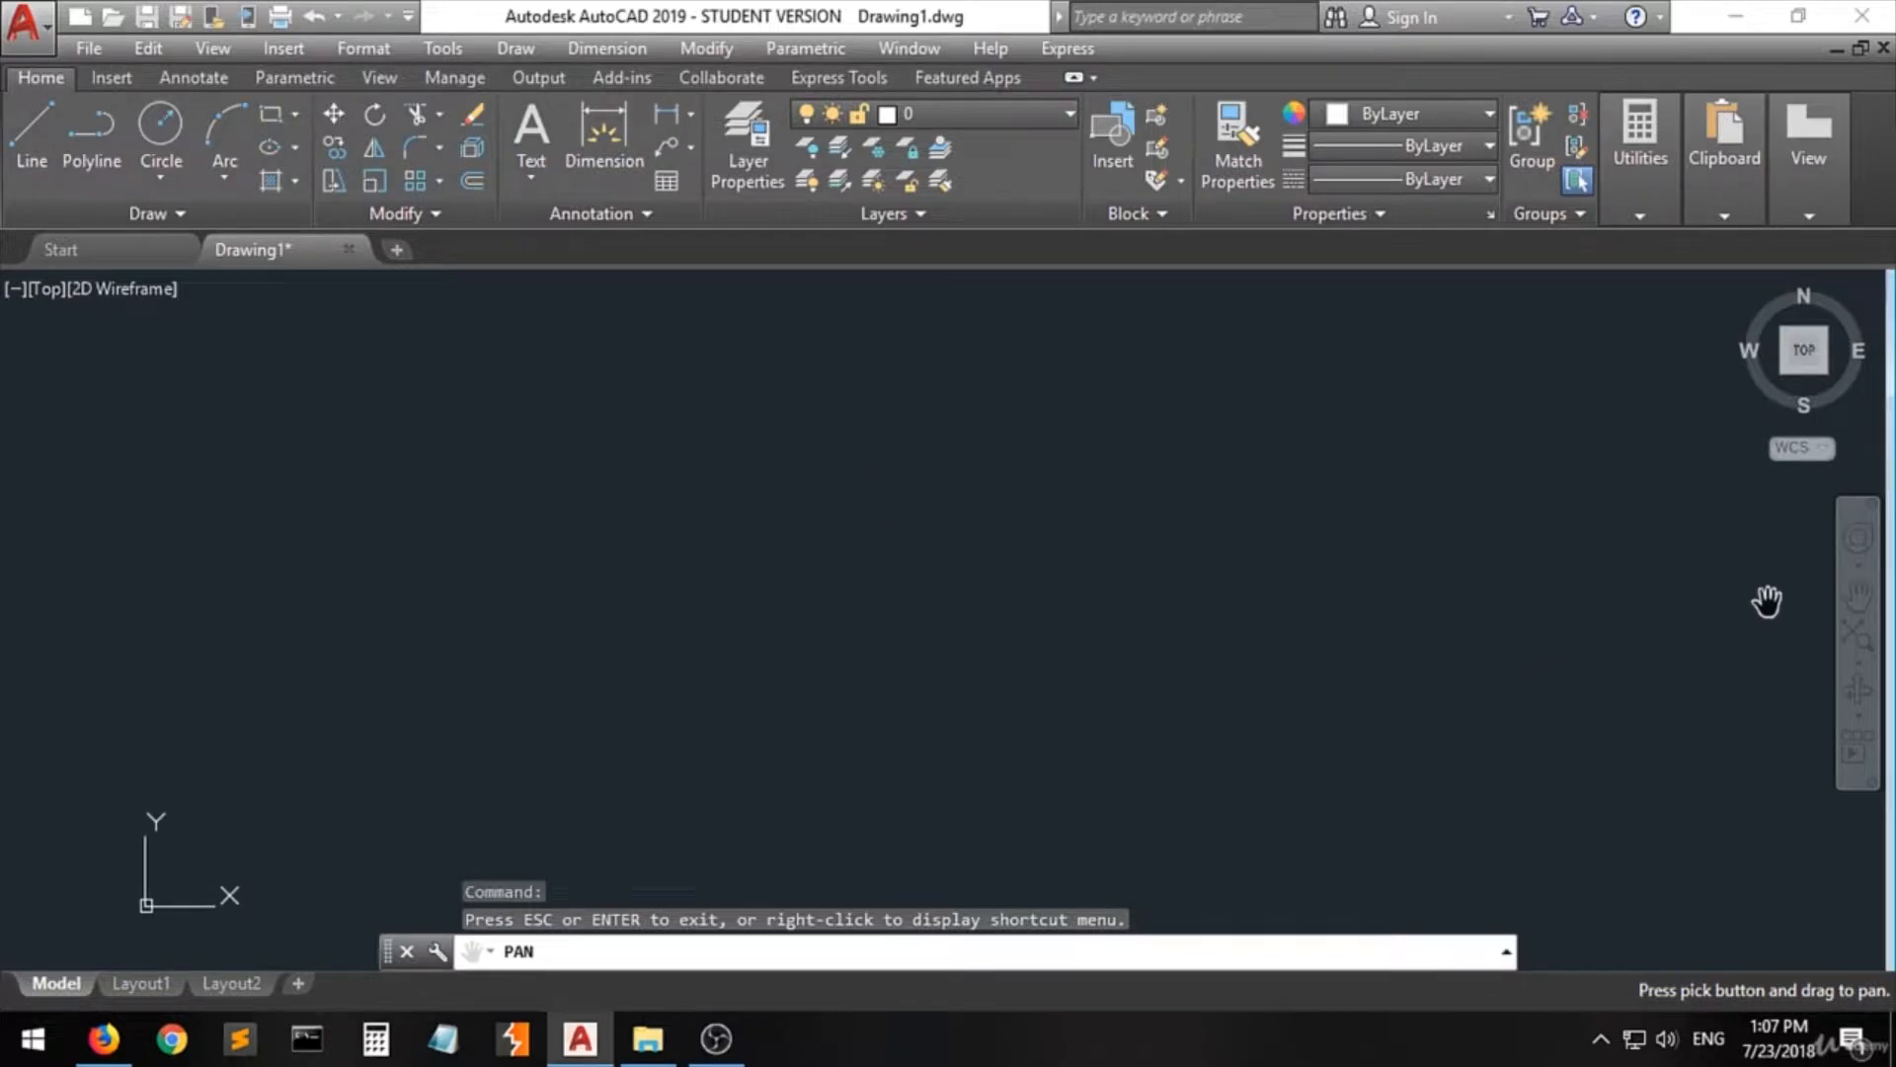
{"action": "left_click", "coordinate": [1861, 669]}
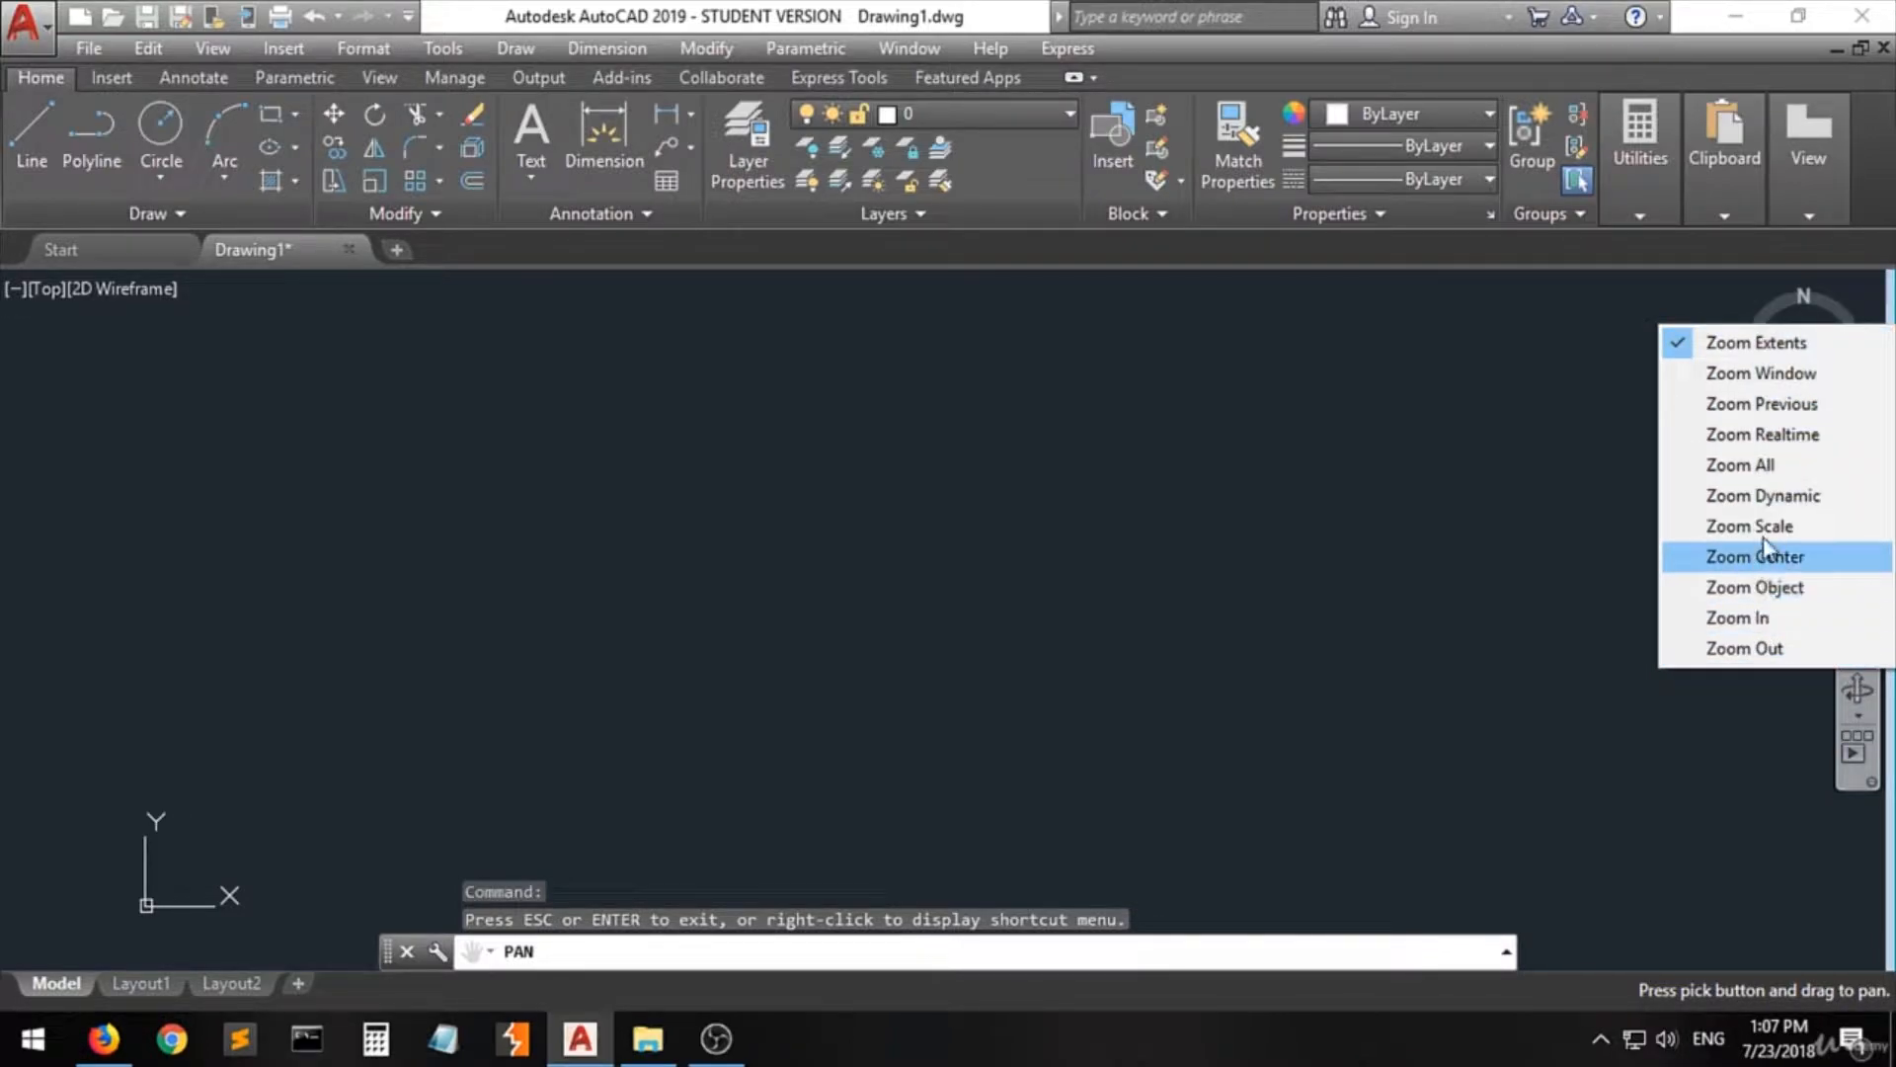
{"action": "left_click", "coordinate": [1715, 650]}
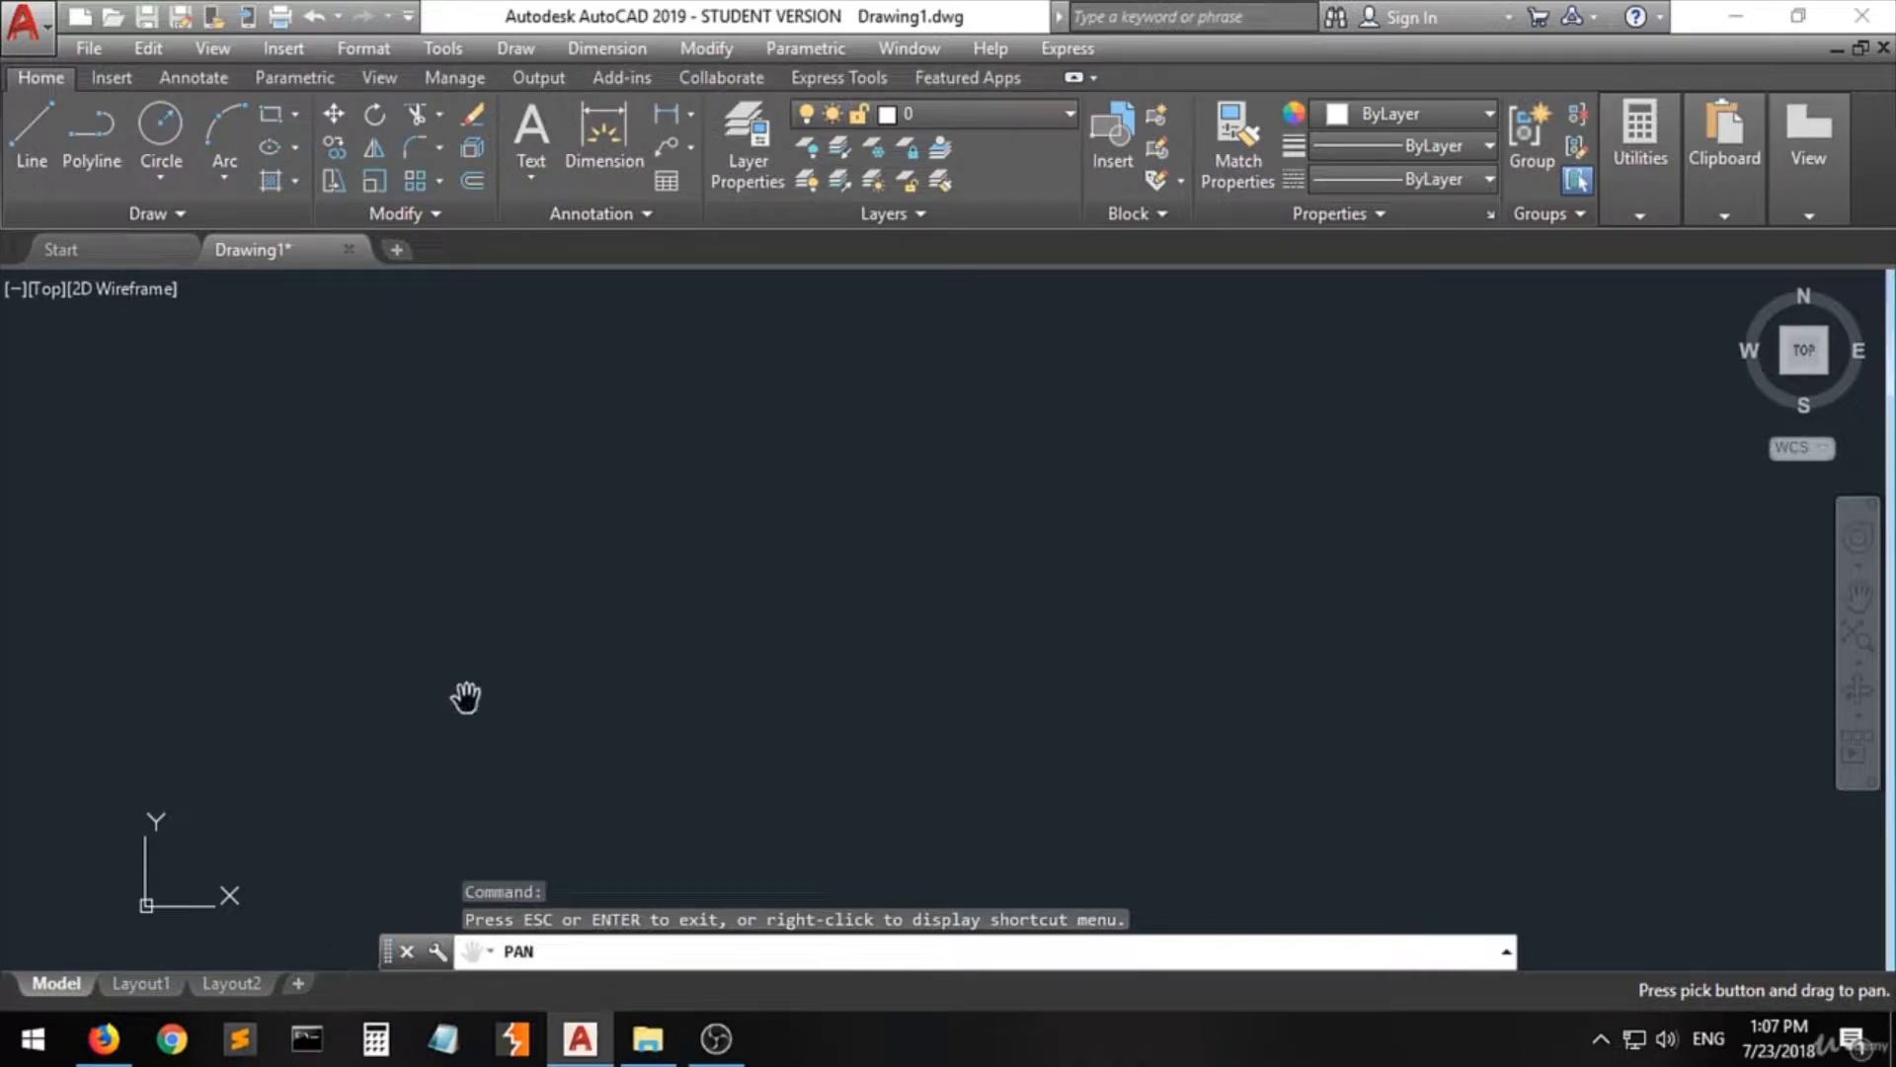
- Draw a single straight diagonal line rising to the right across the empty drawing area
{"action": "left_click", "coordinate": [23, 138]}
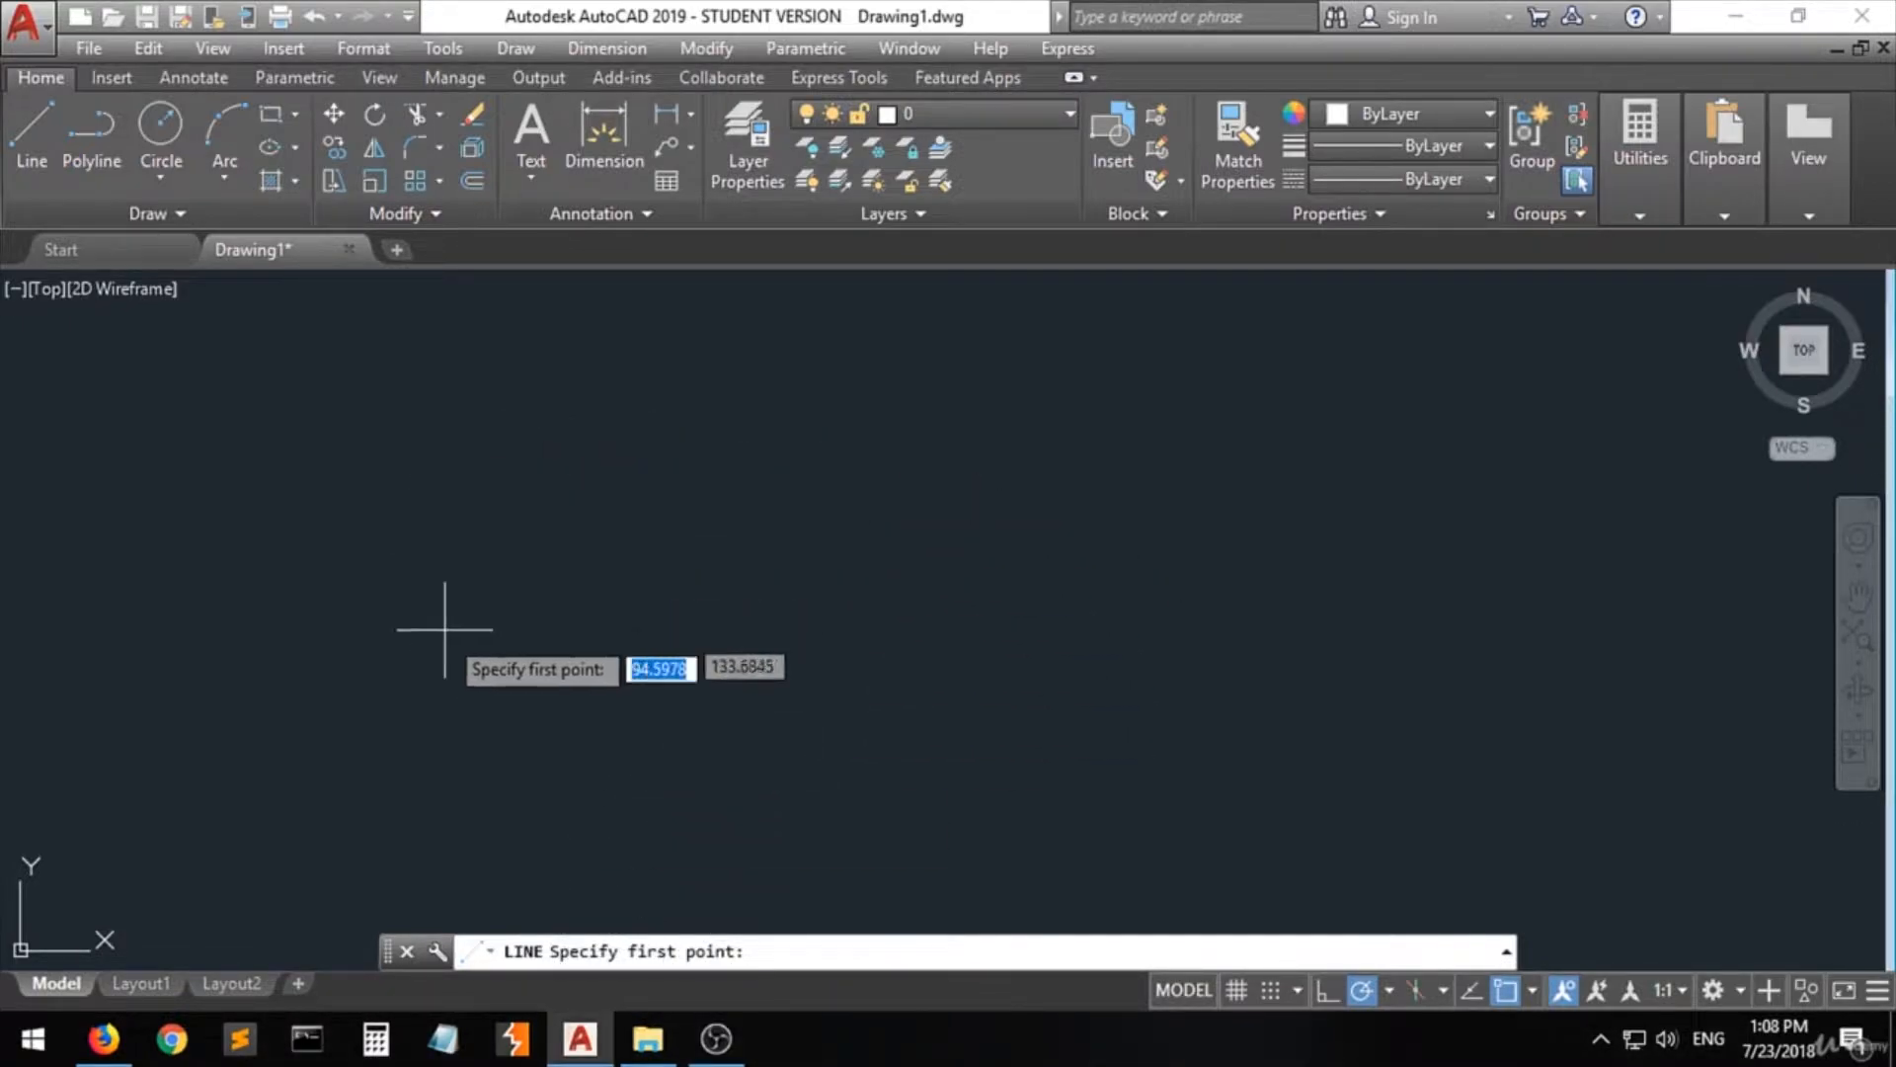
{"action": "left_click", "coordinate": [382, 676]}
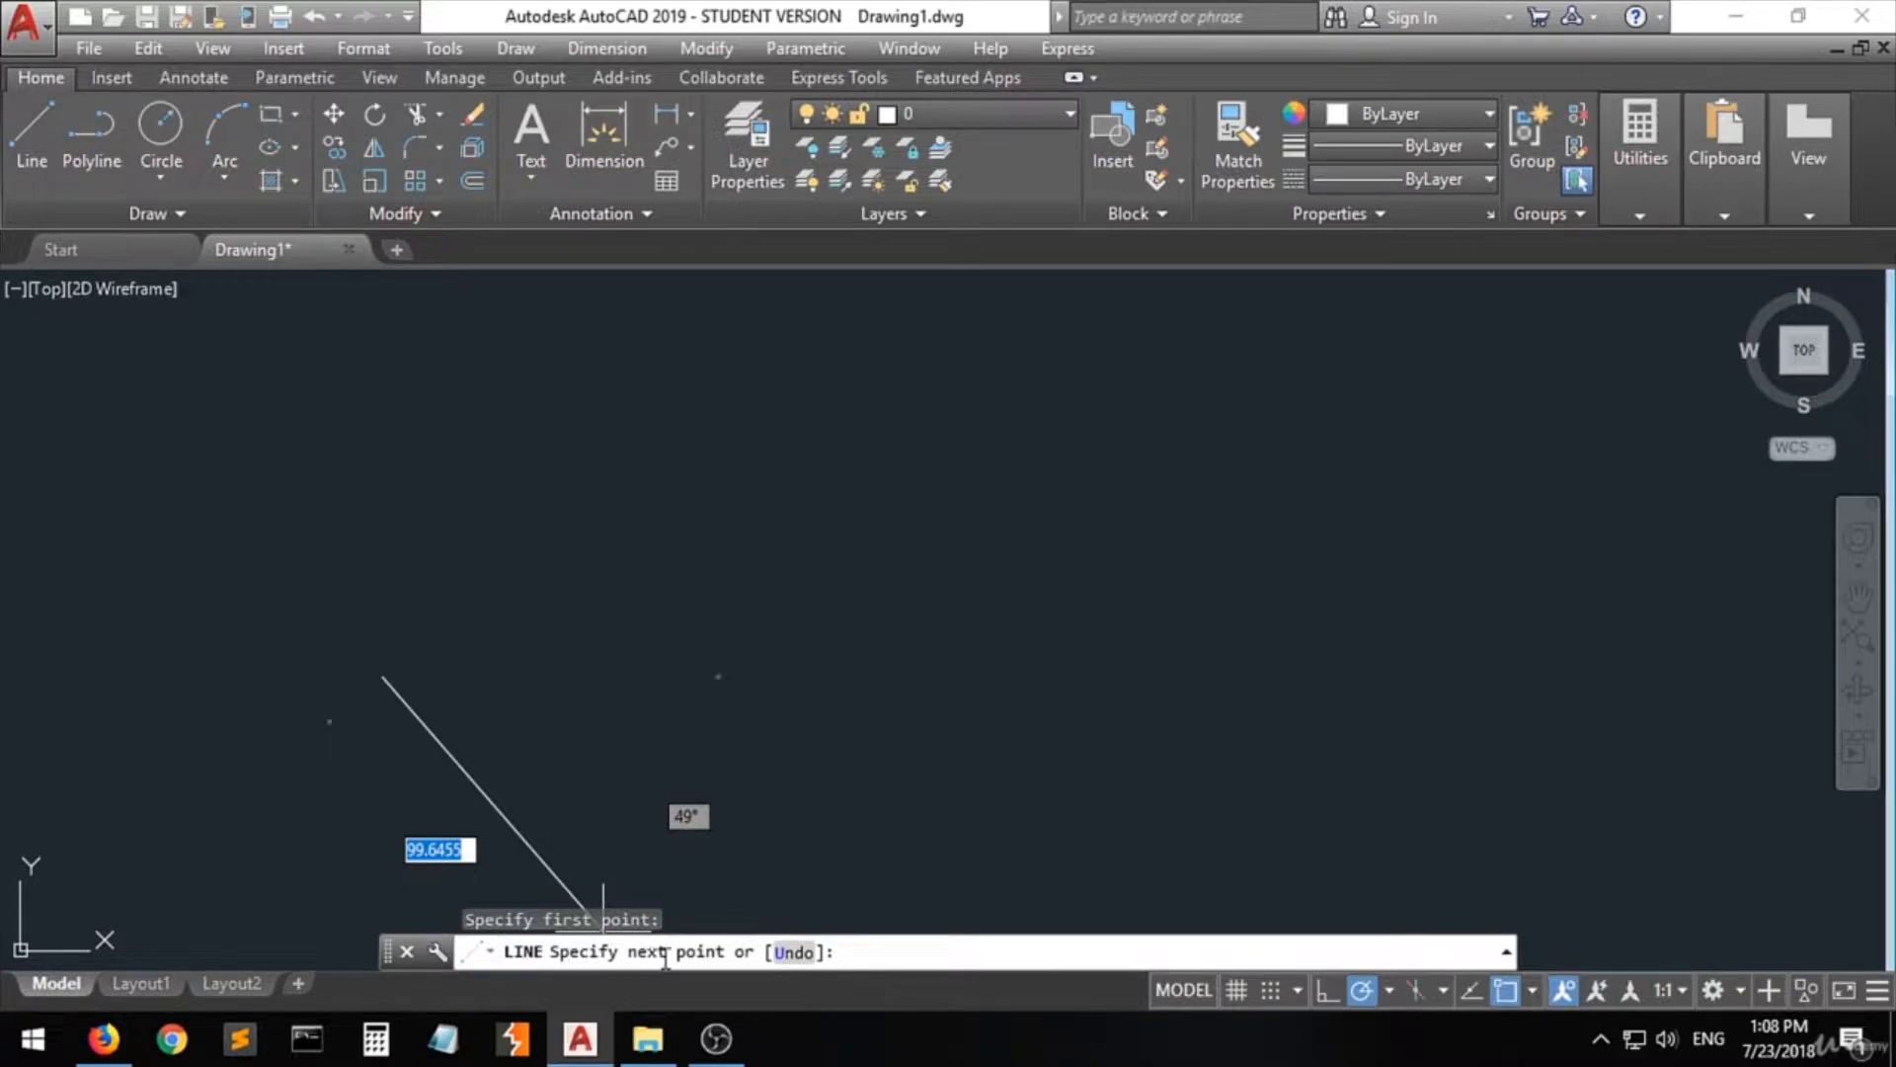
{"action": "left_click", "coordinate": [812, 426]}
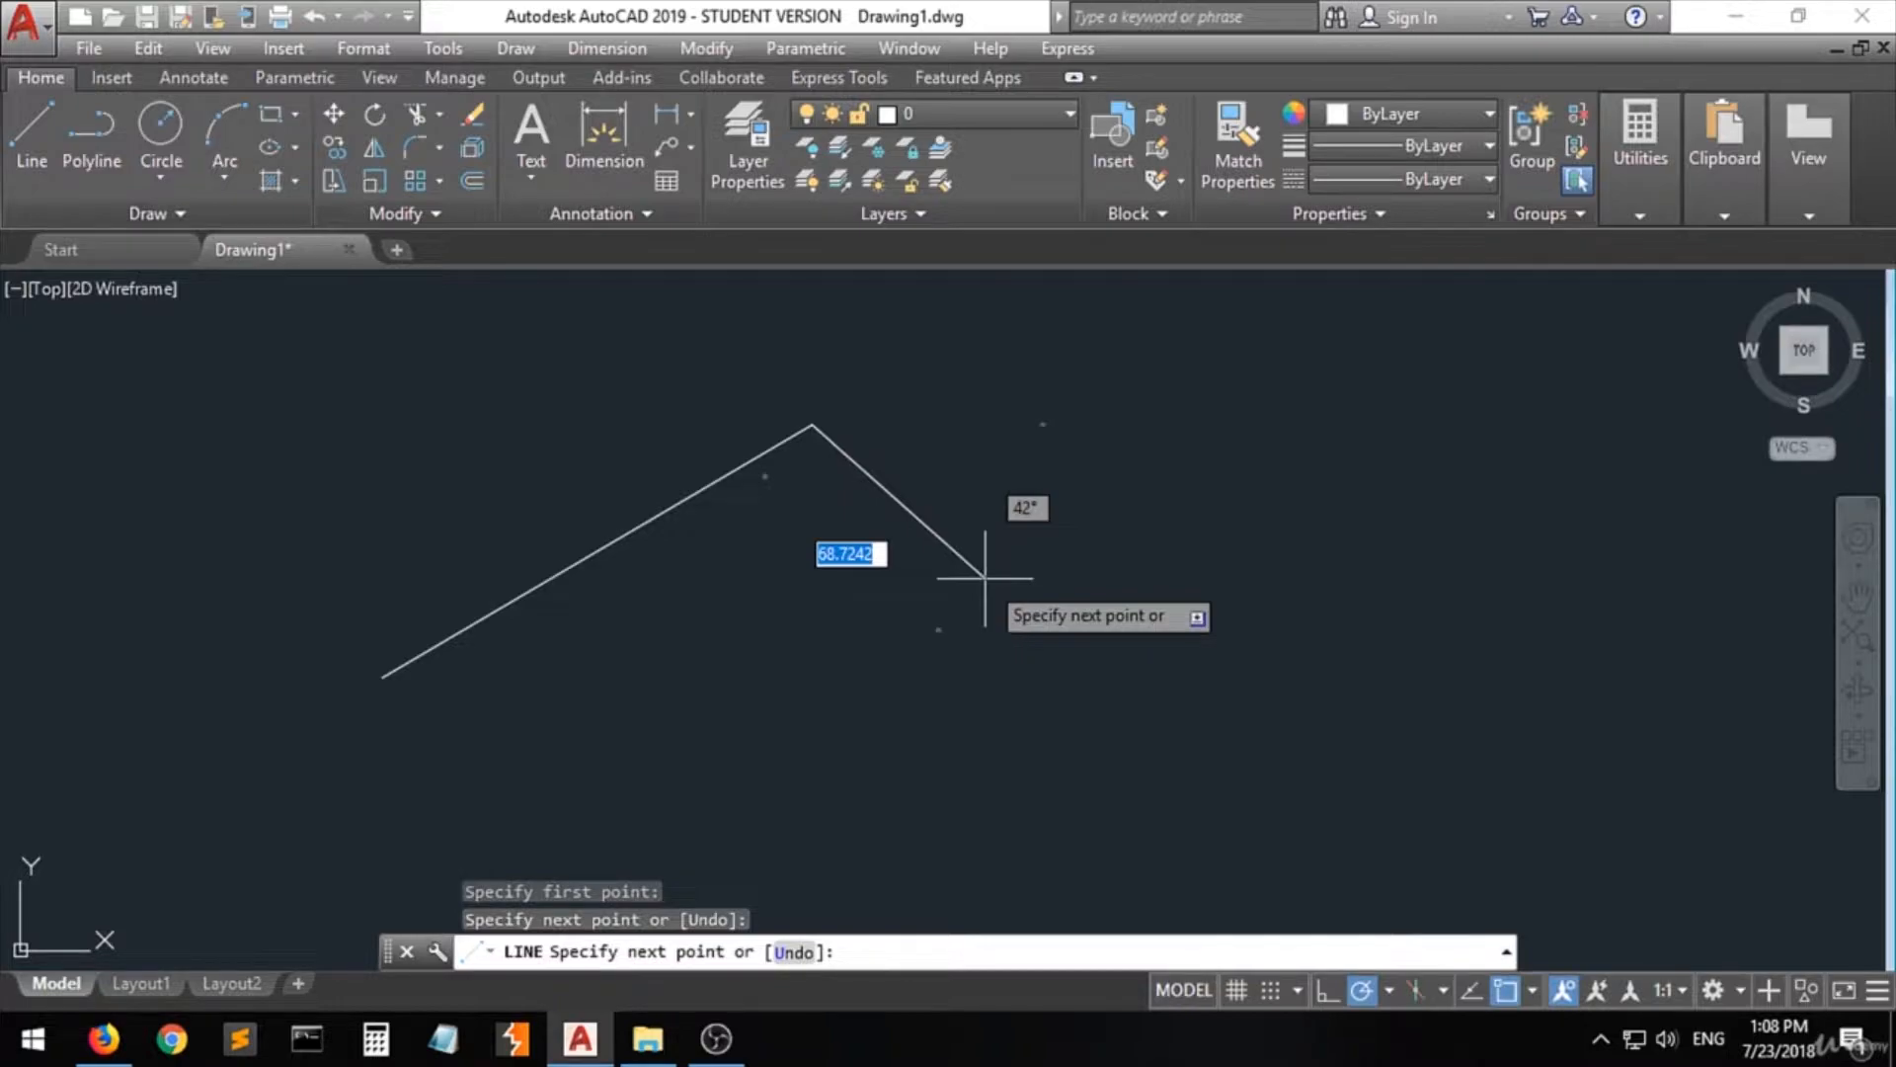
{"action": "key", "text": "Escape"}
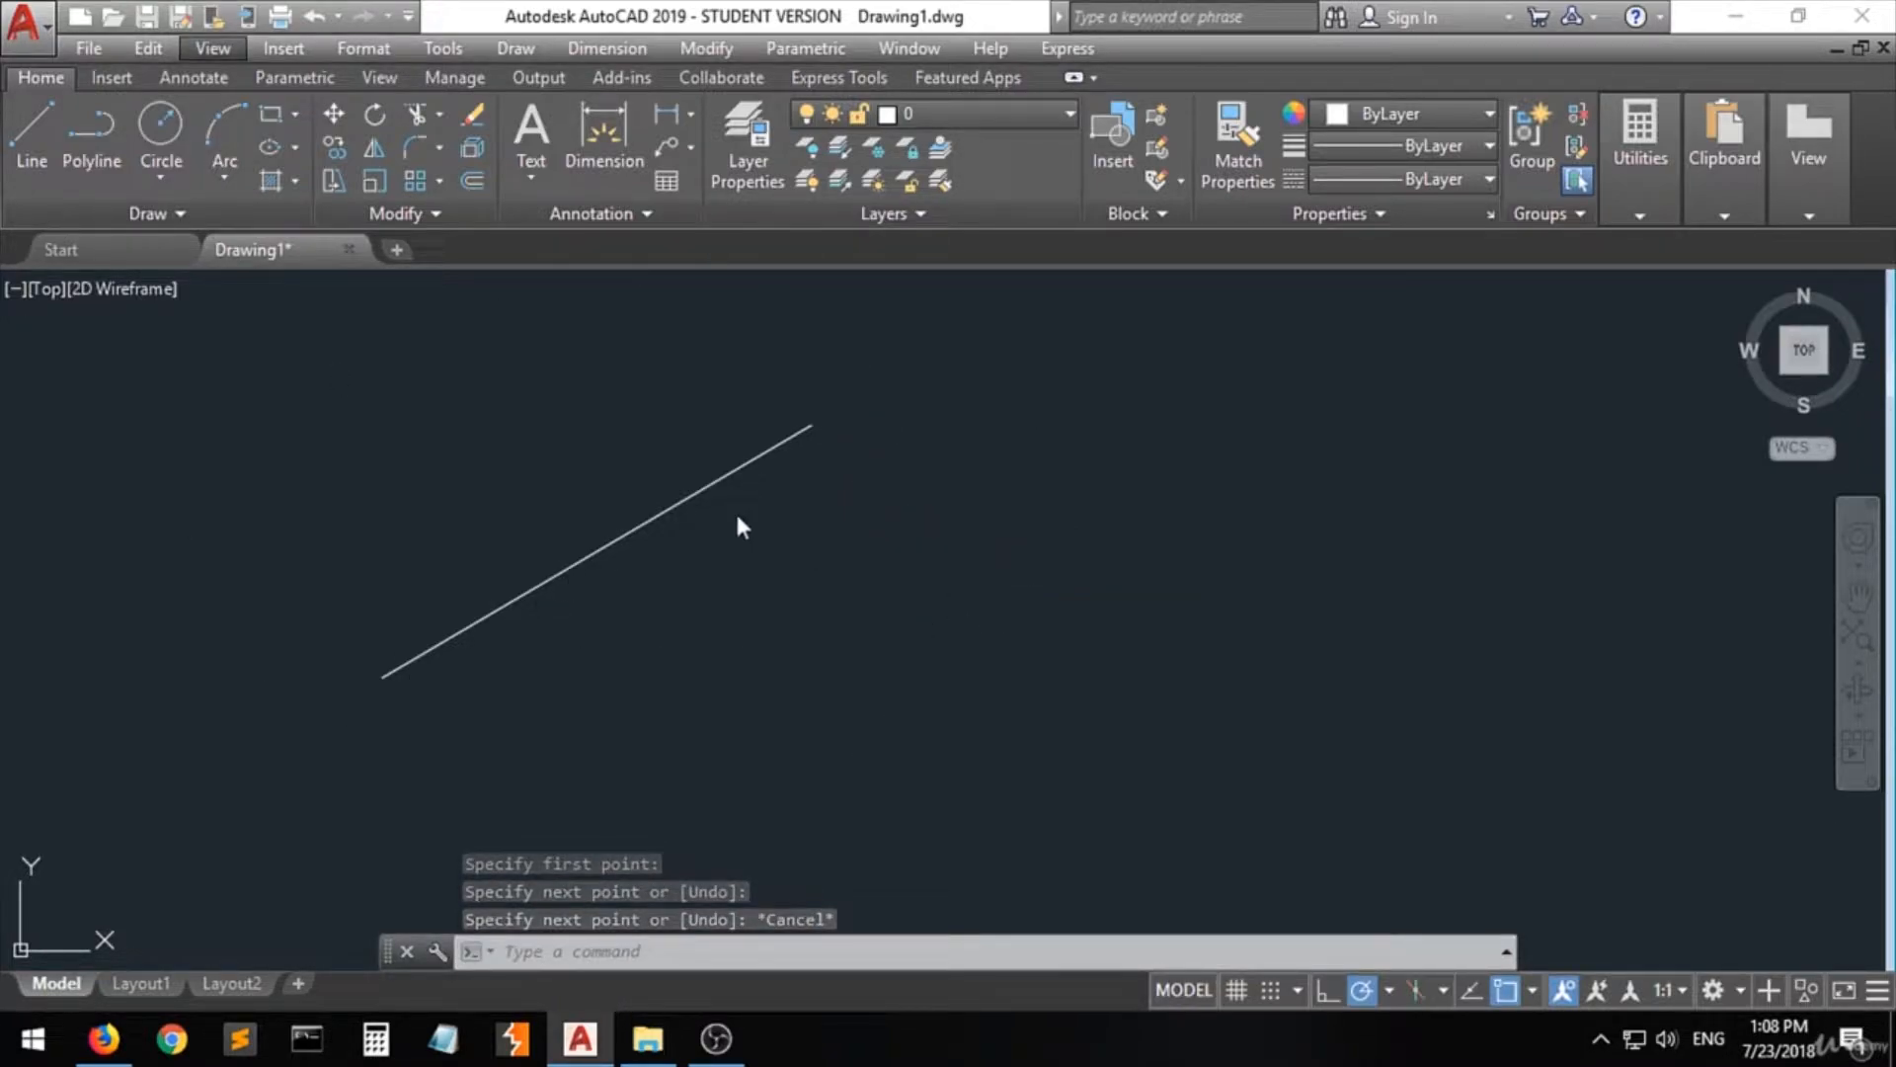
- Select the diagonal line with a crossing window and delete it
{"action": "left_click", "coordinate": [877, 358]}
{"action": "left_click", "coordinate": [627, 553]}
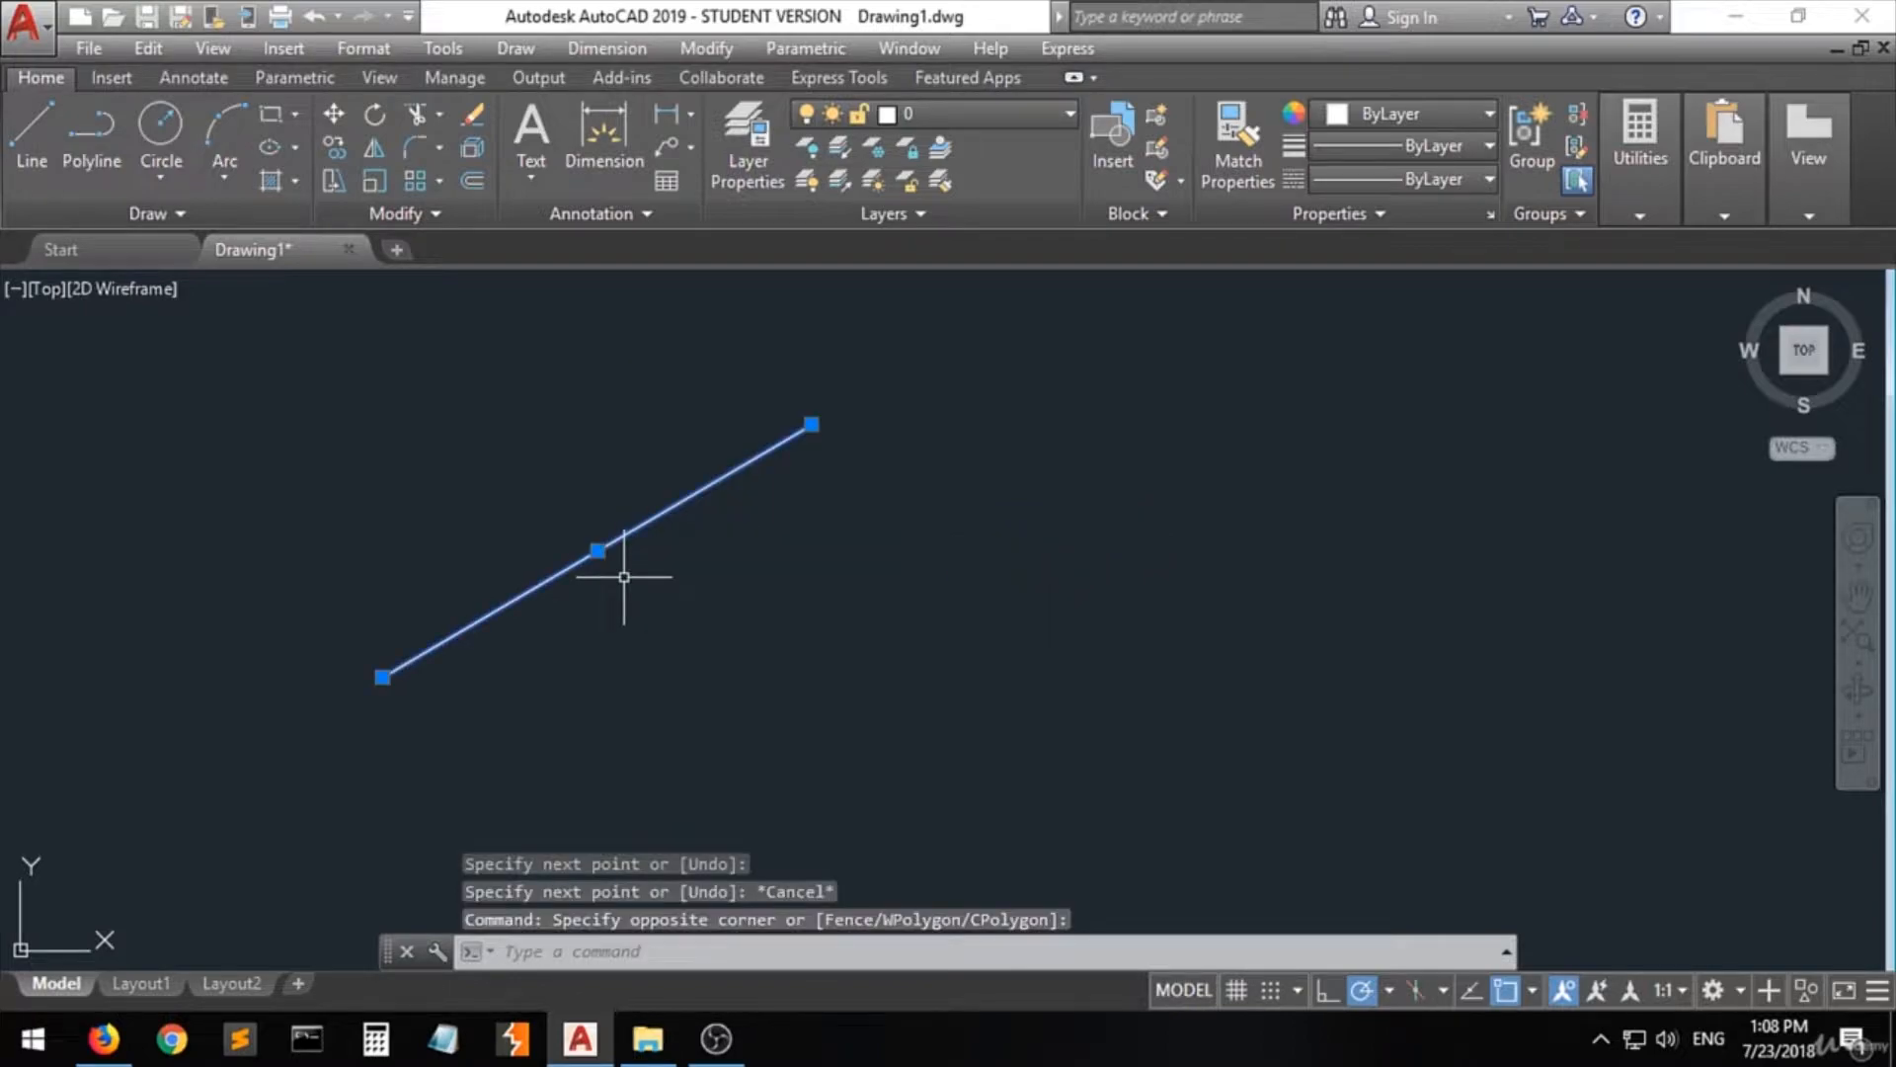
{"action": "key", "text": "Delete"}
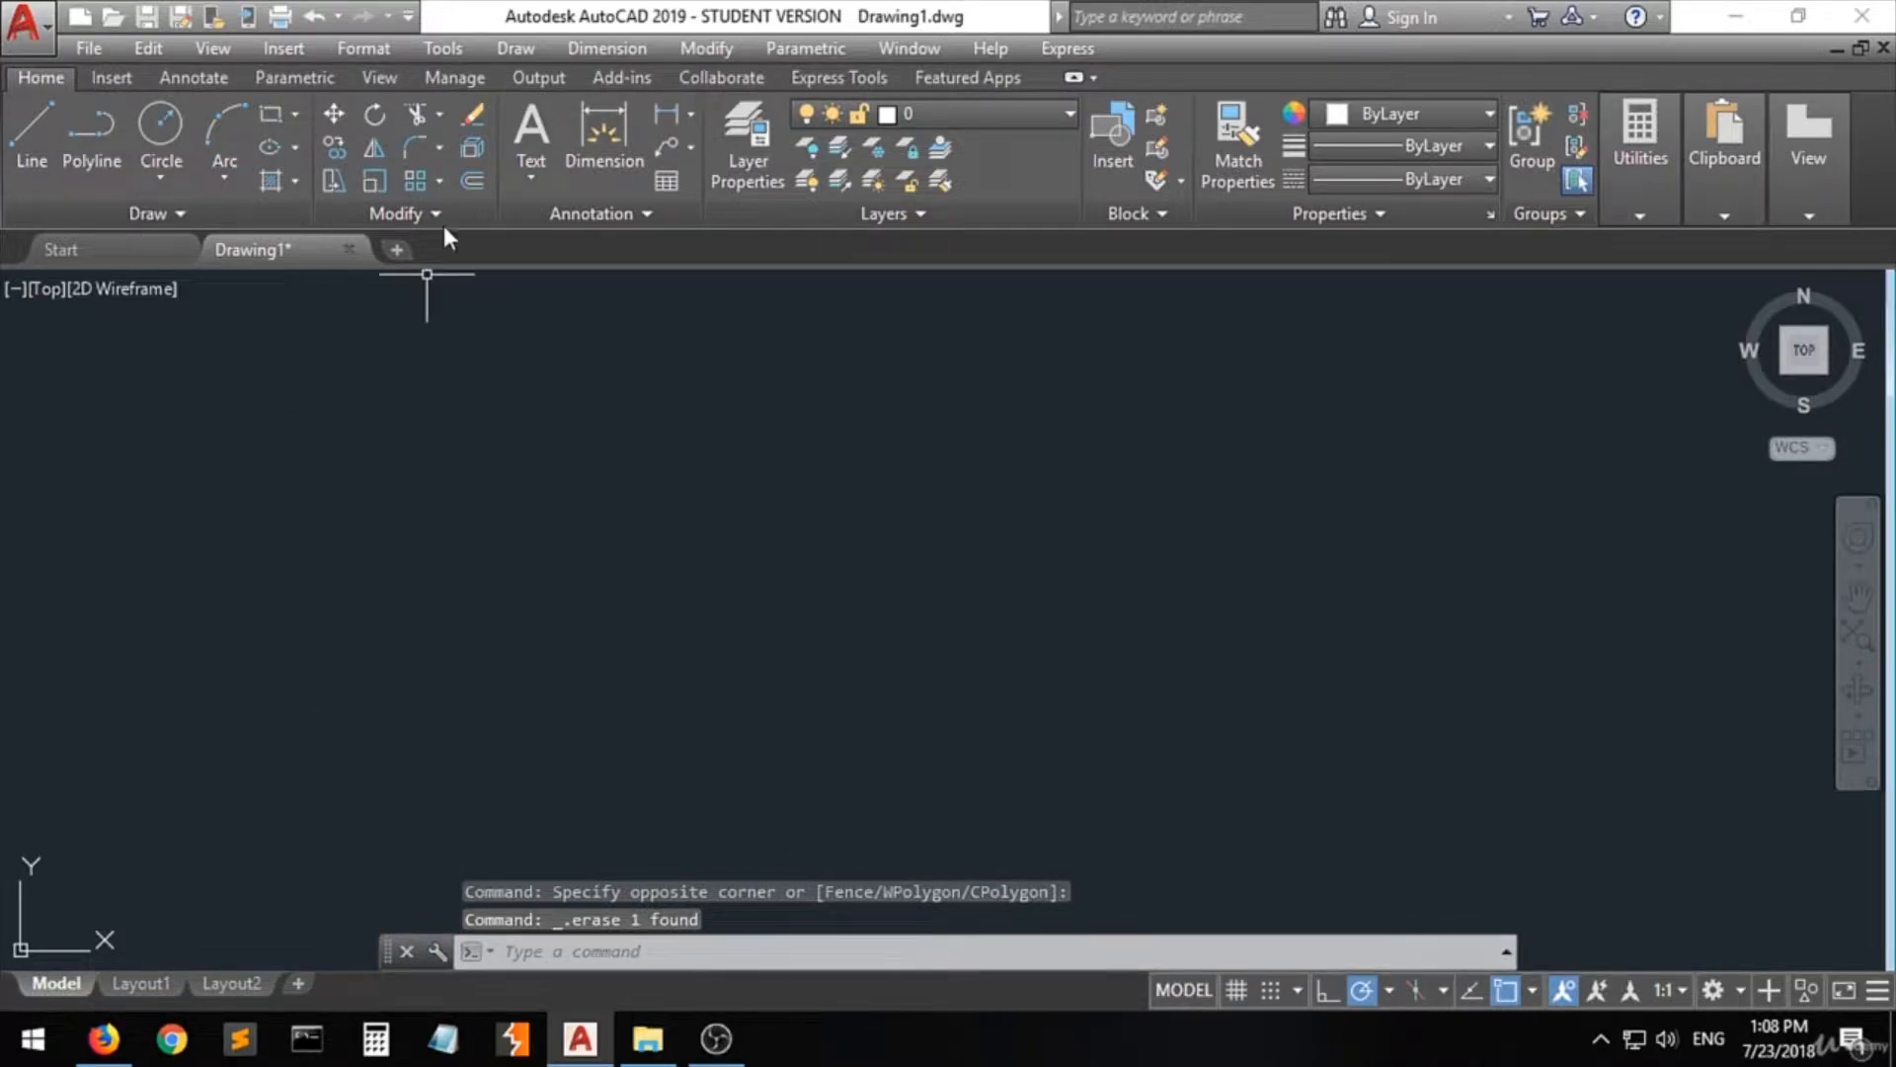
{"action": "left_click", "coordinate": [466, 116]}
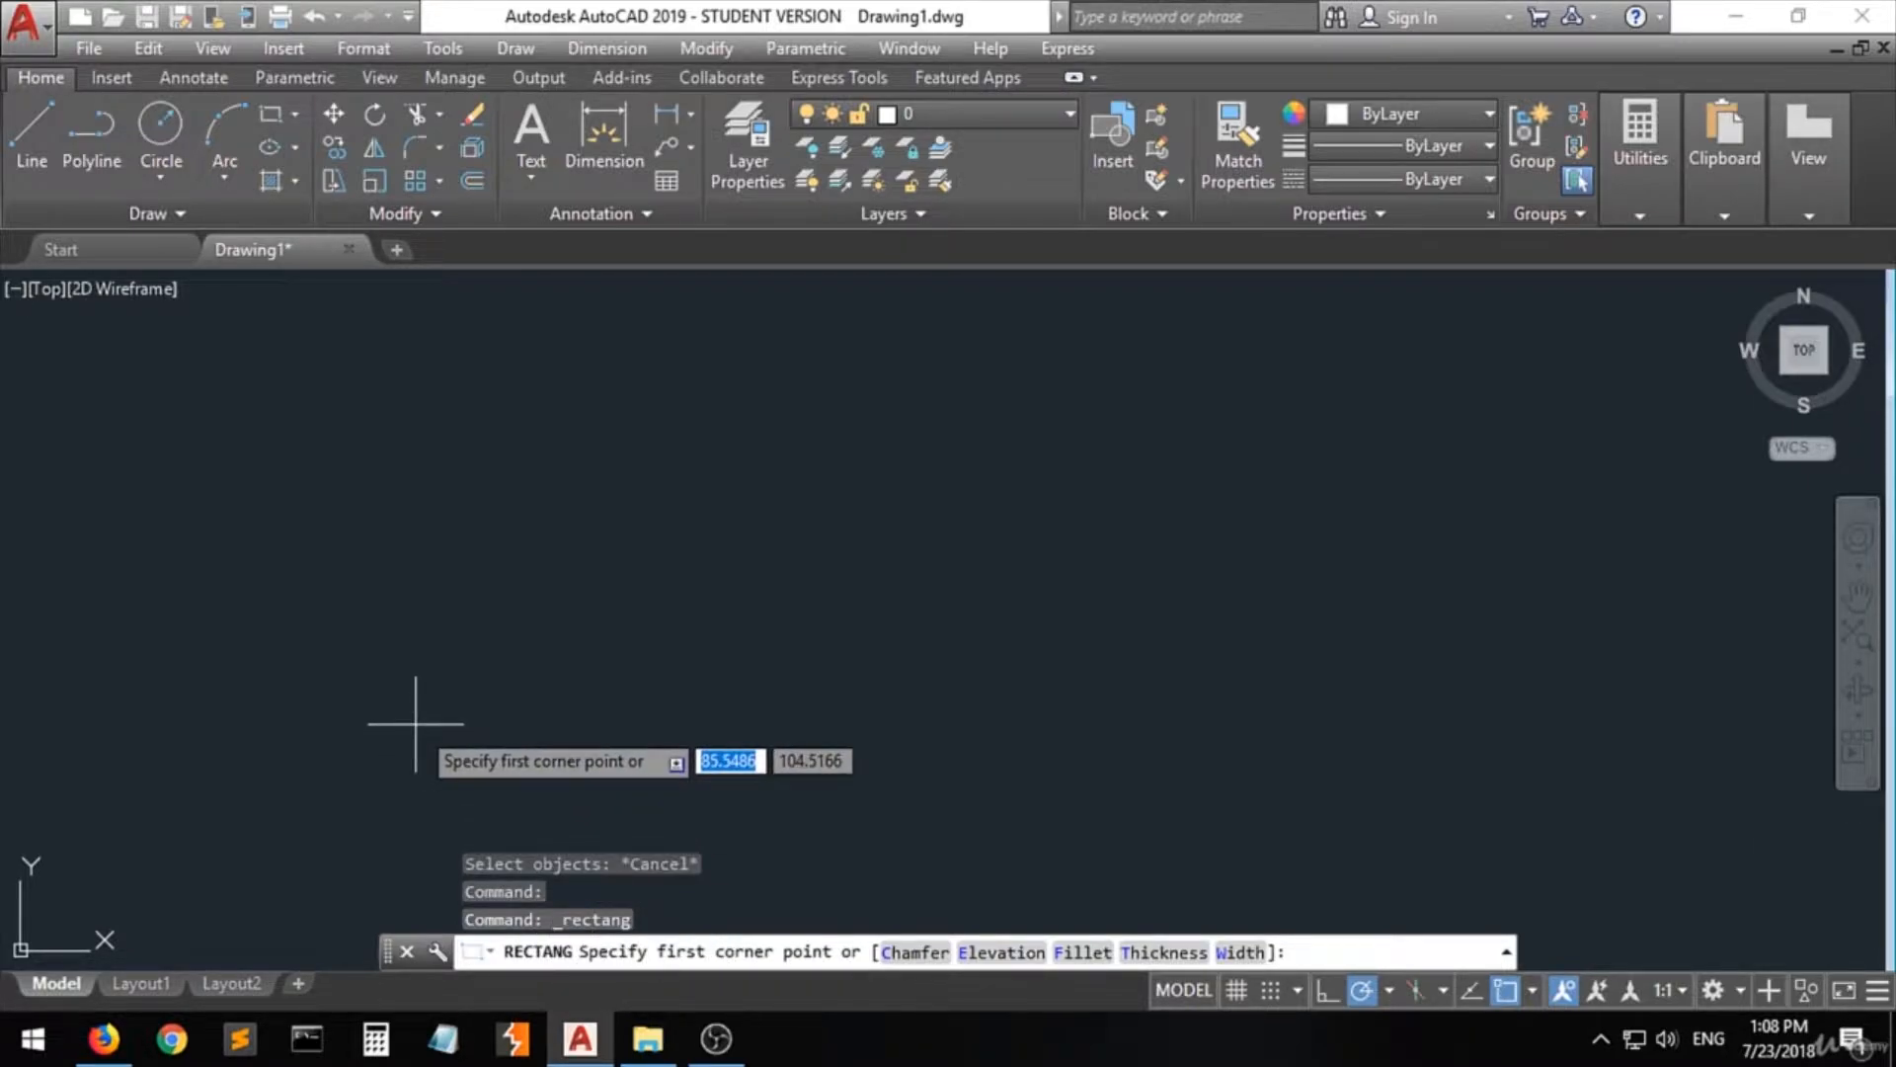
{"action": "key", "text": "Escape"}
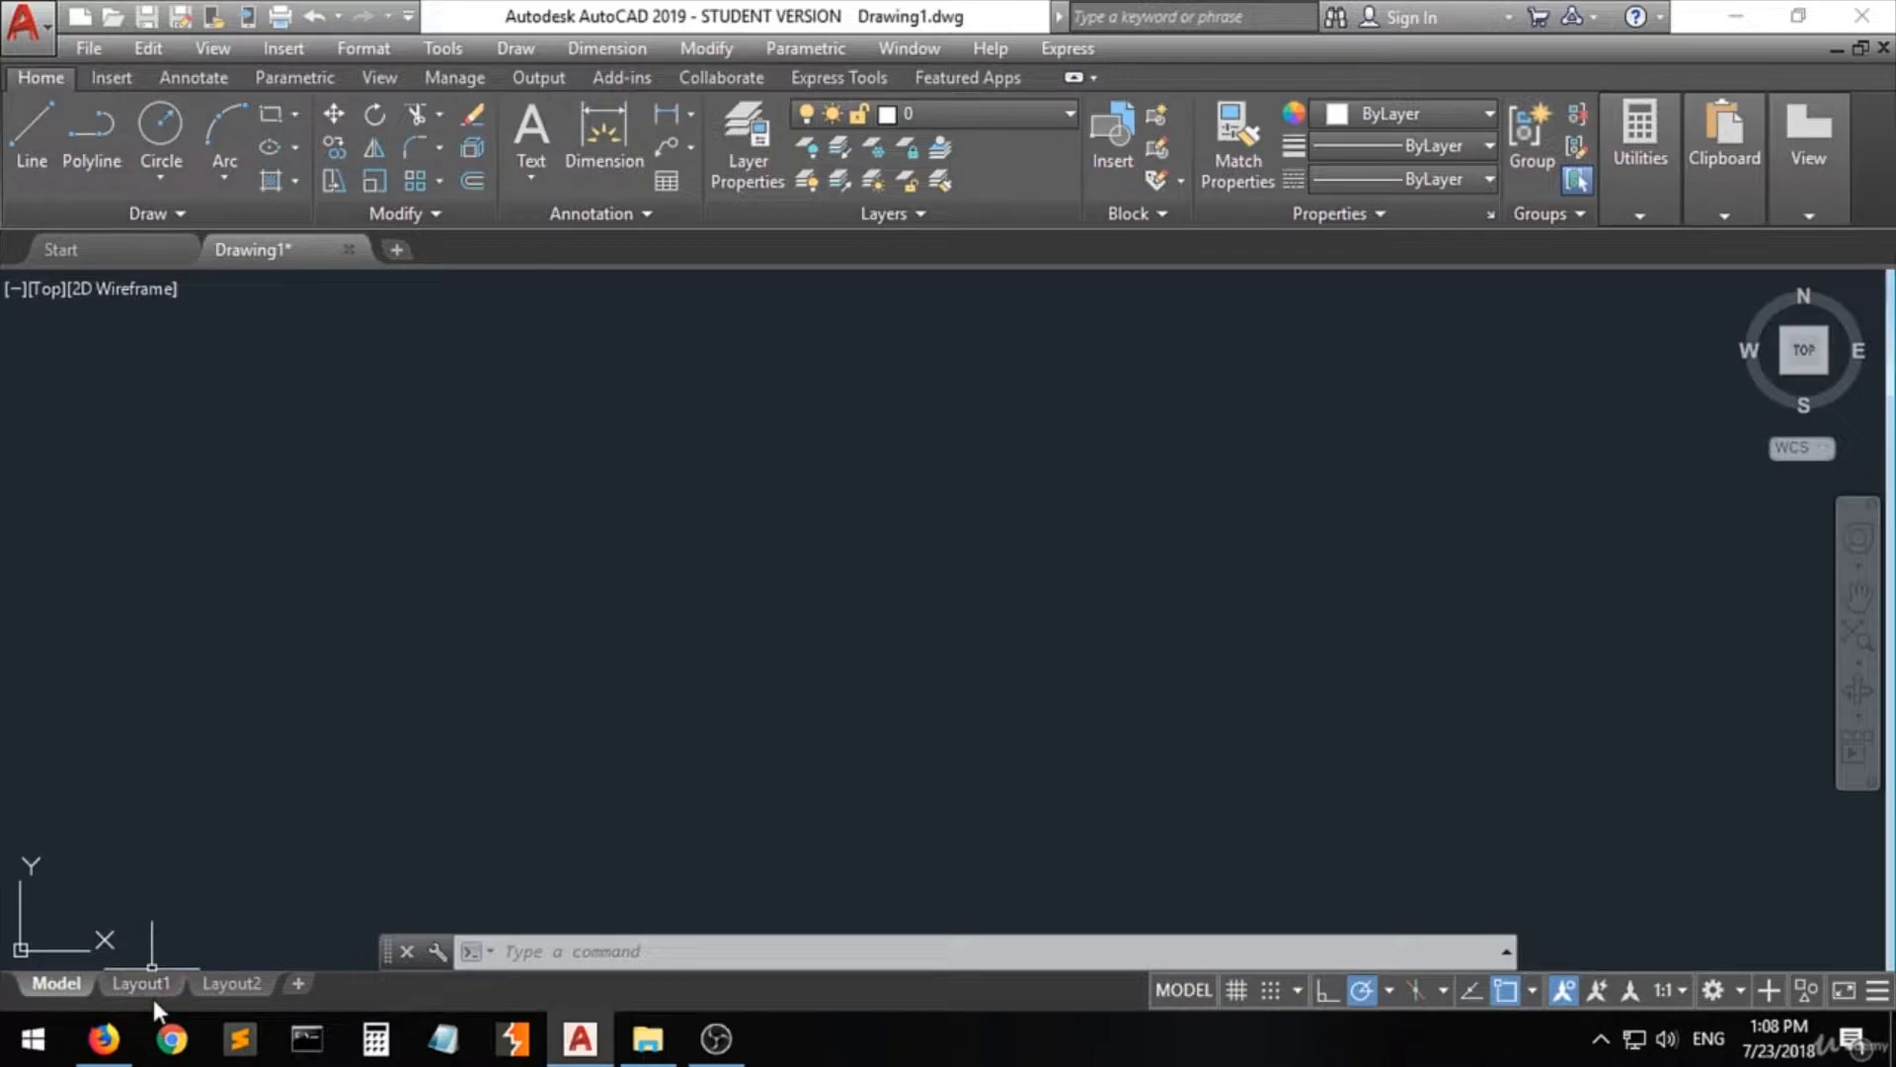
- Switch to the clean screen display and restore the normal interface
{"action": "mouse_move", "coordinate": [227, 992]}
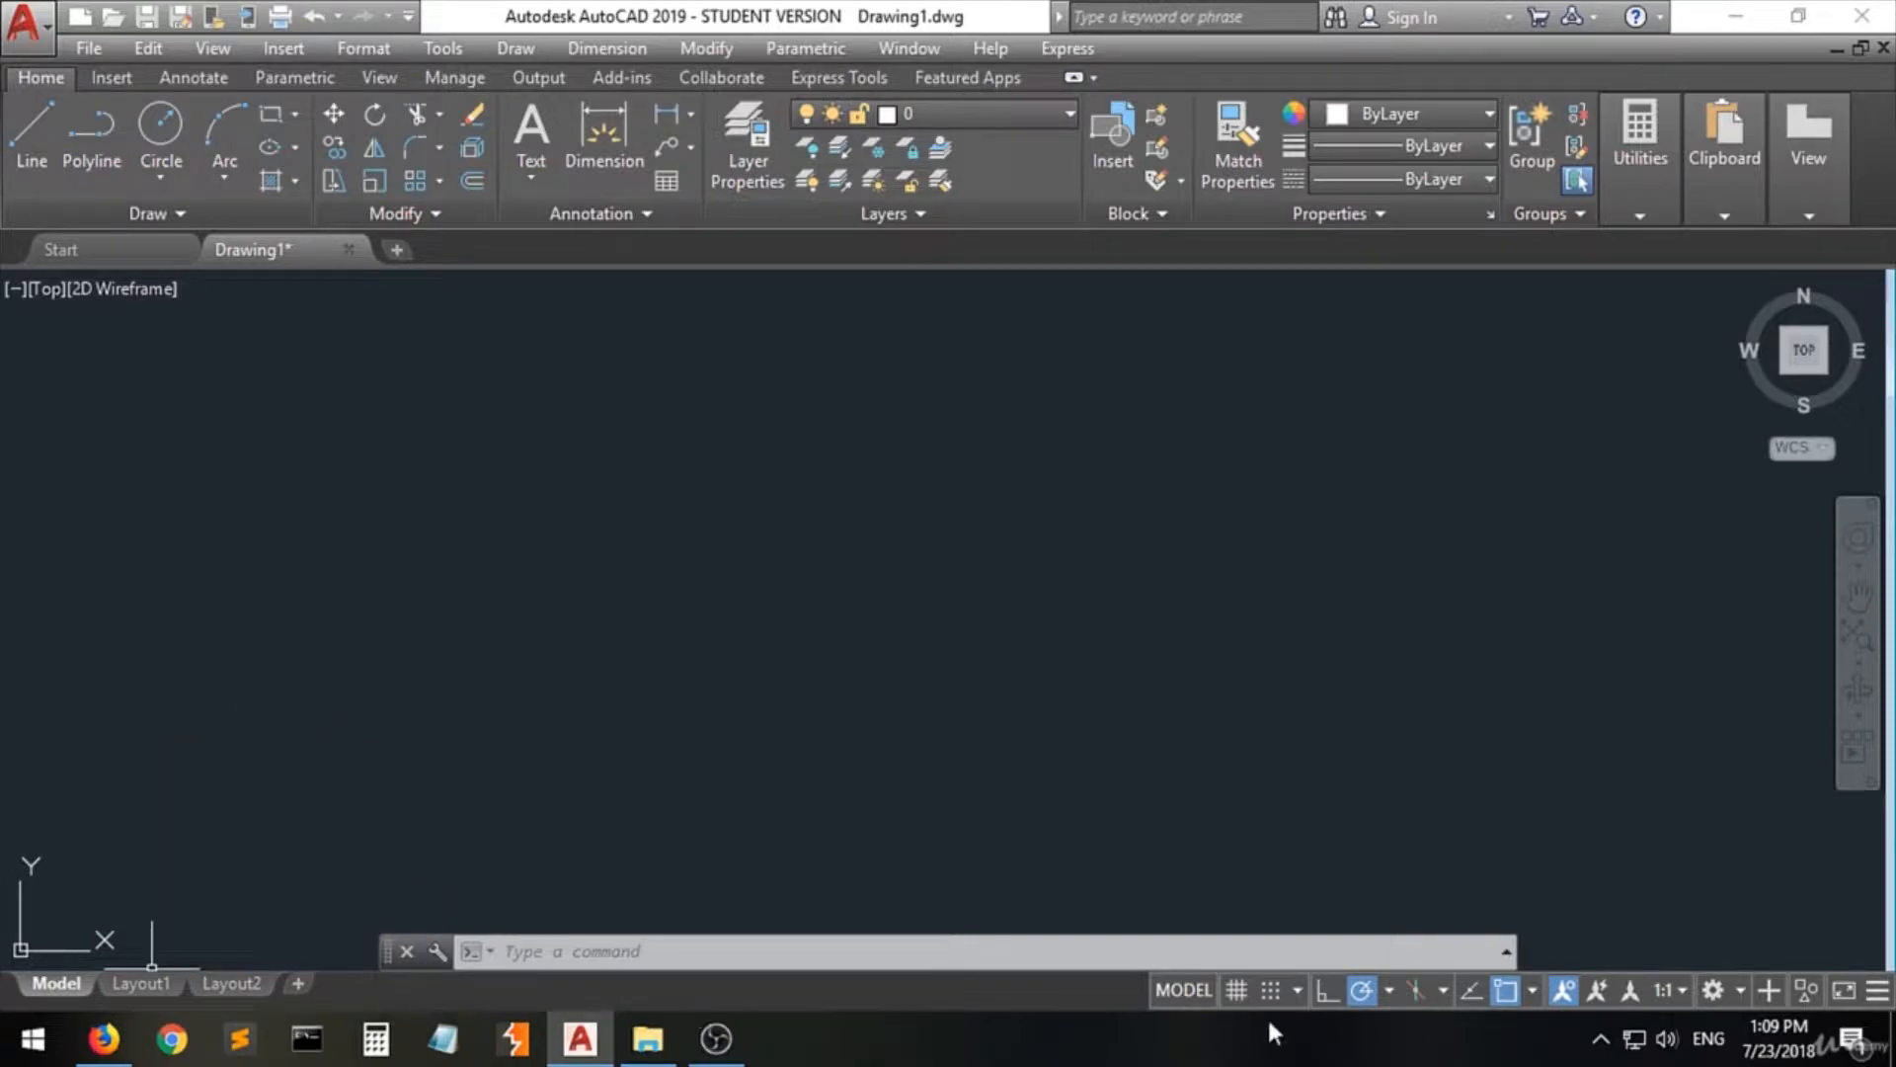
{"action": "left_click", "coordinate": [1845, 1000]}
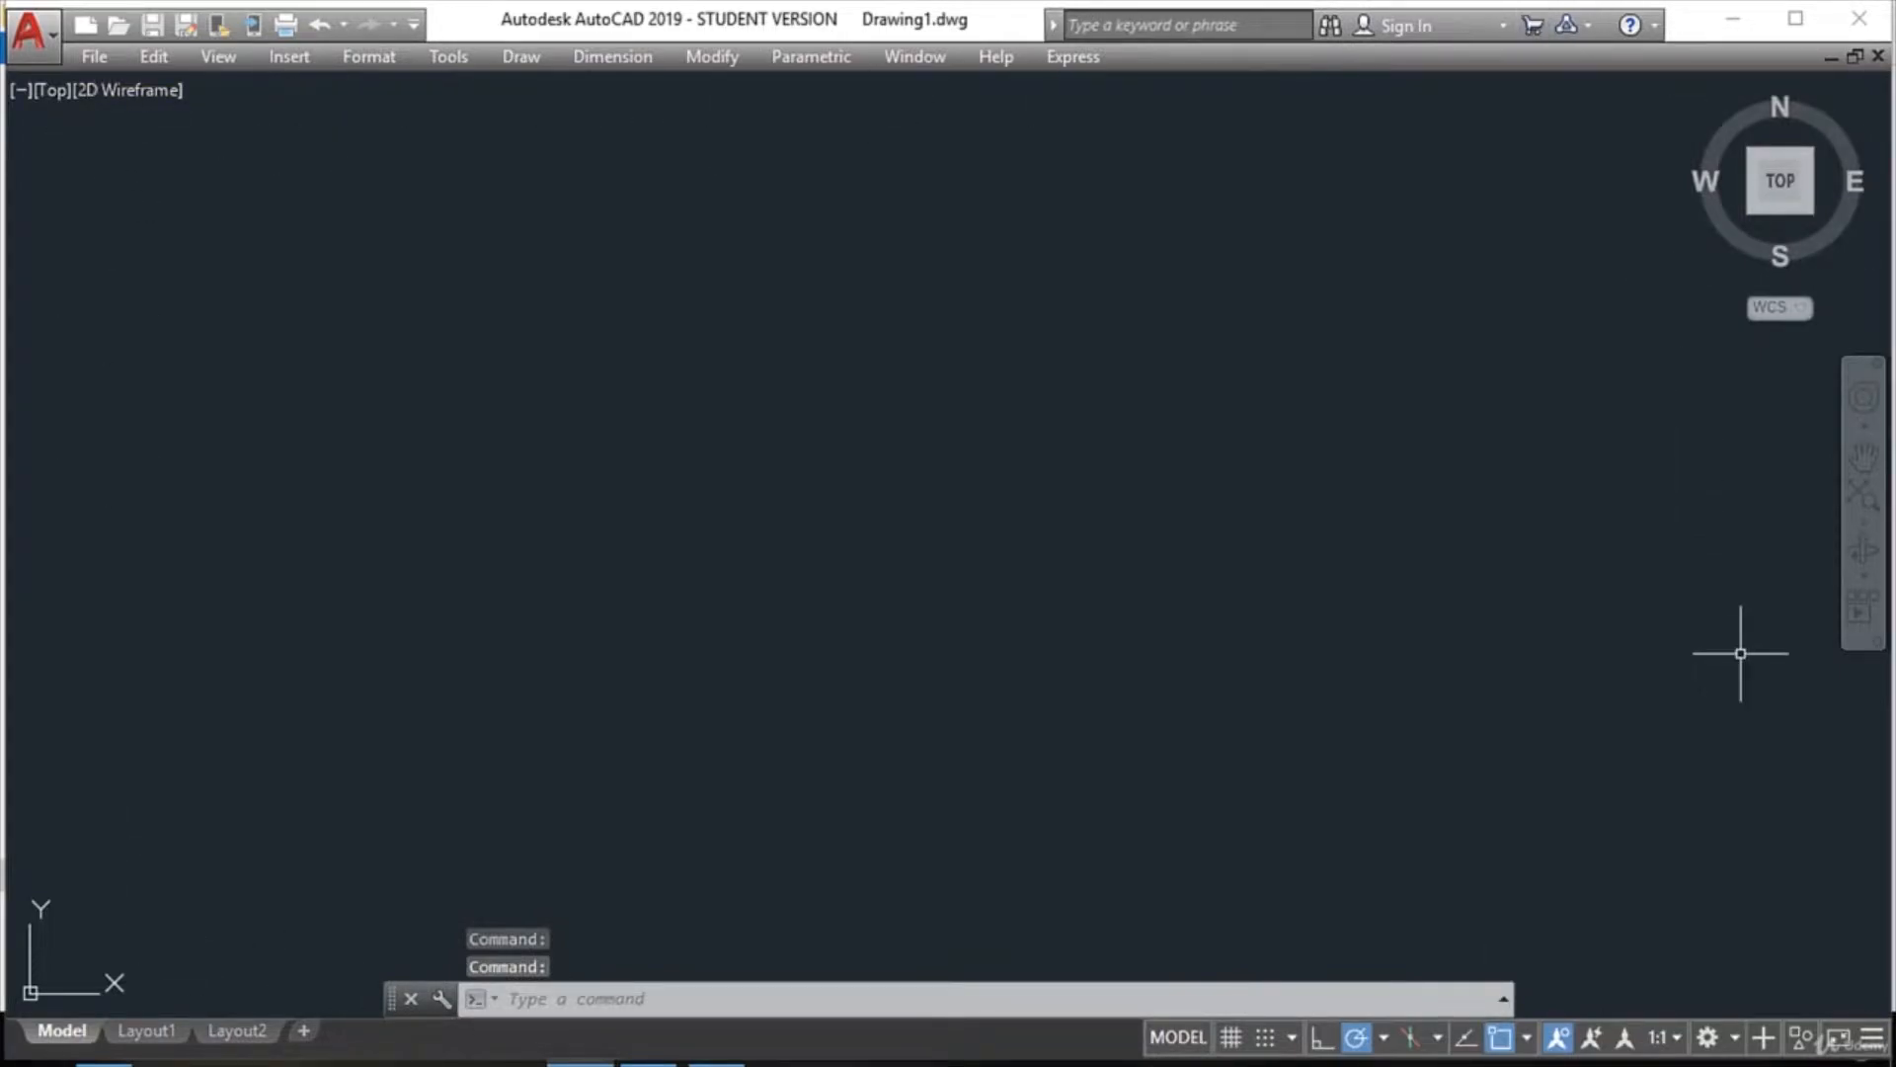
{"action": "left_click", "coordinate": [1839, 1037]}
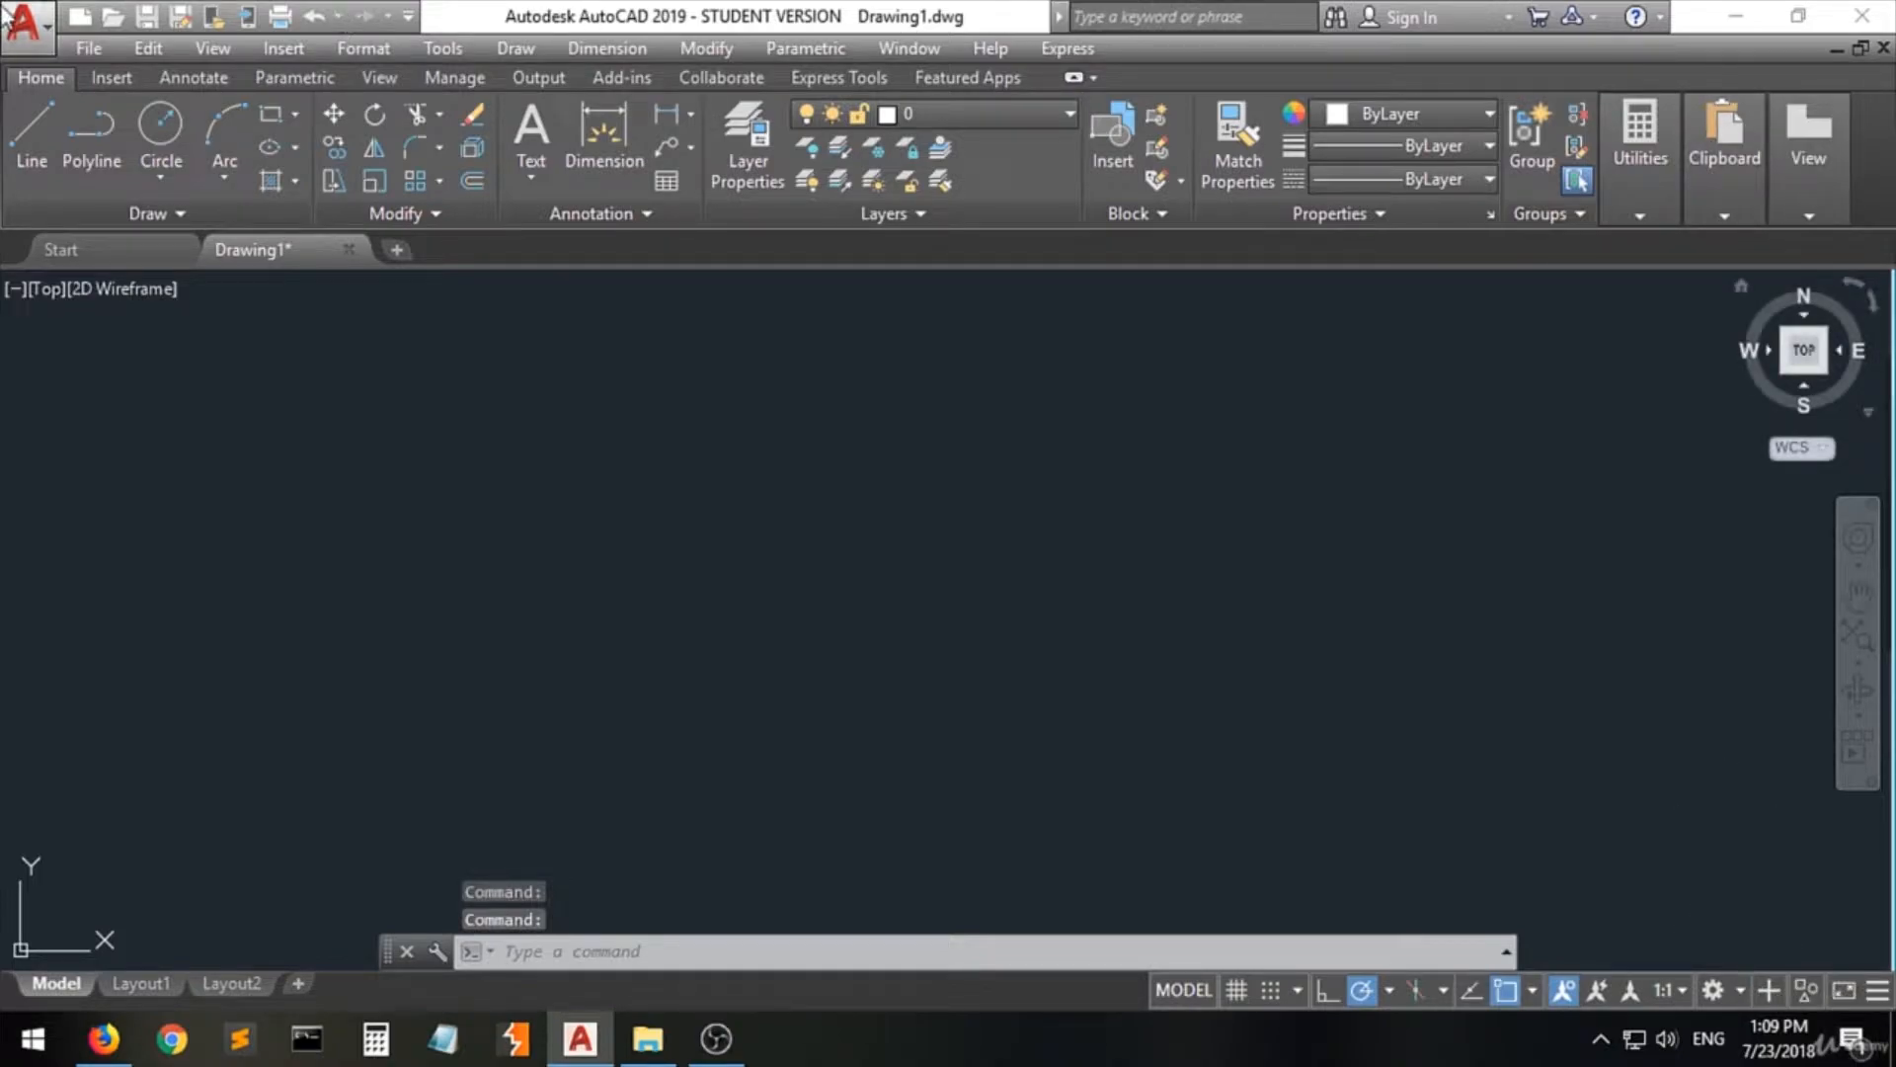
- Look through the available workspaces and choose Drafting & Annotation
{"action": "left_click", "coordinate": [1740, 992]}
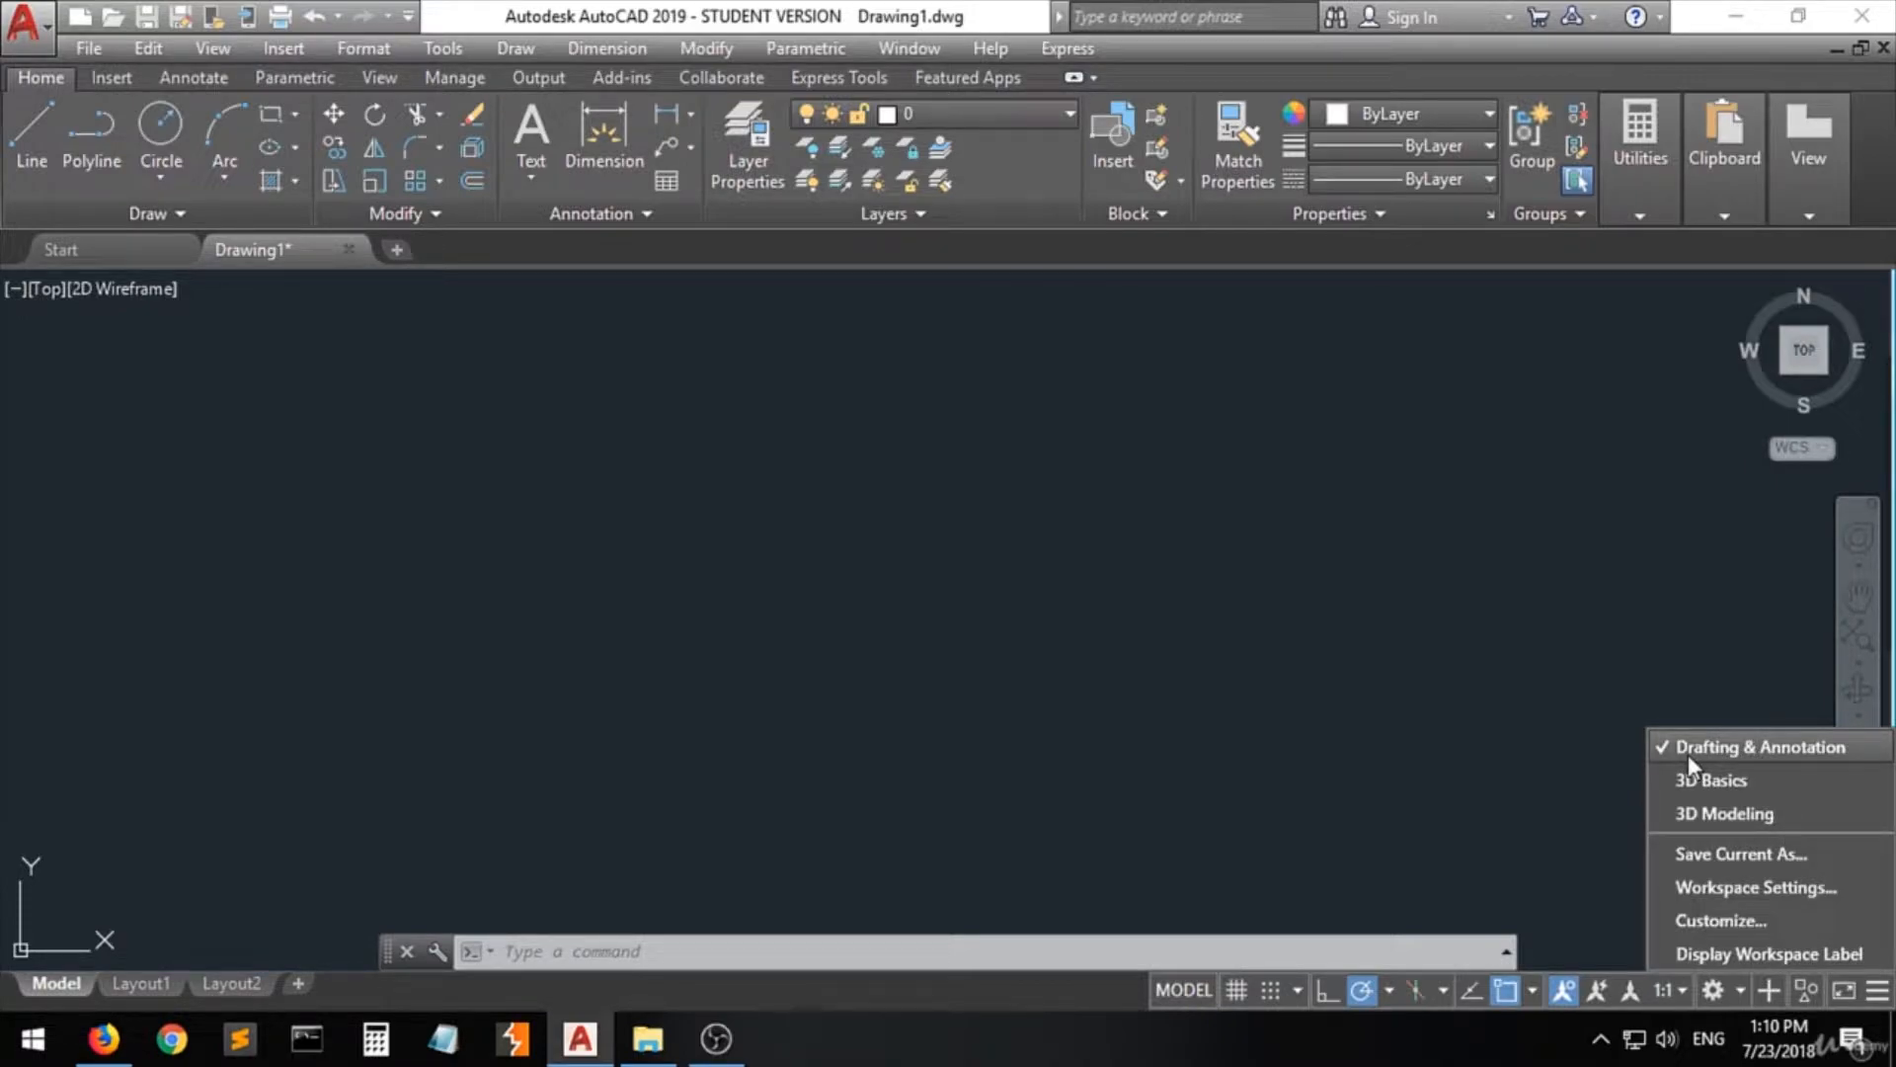
{"action": "left_click", "coordinate": [1713, 749]}
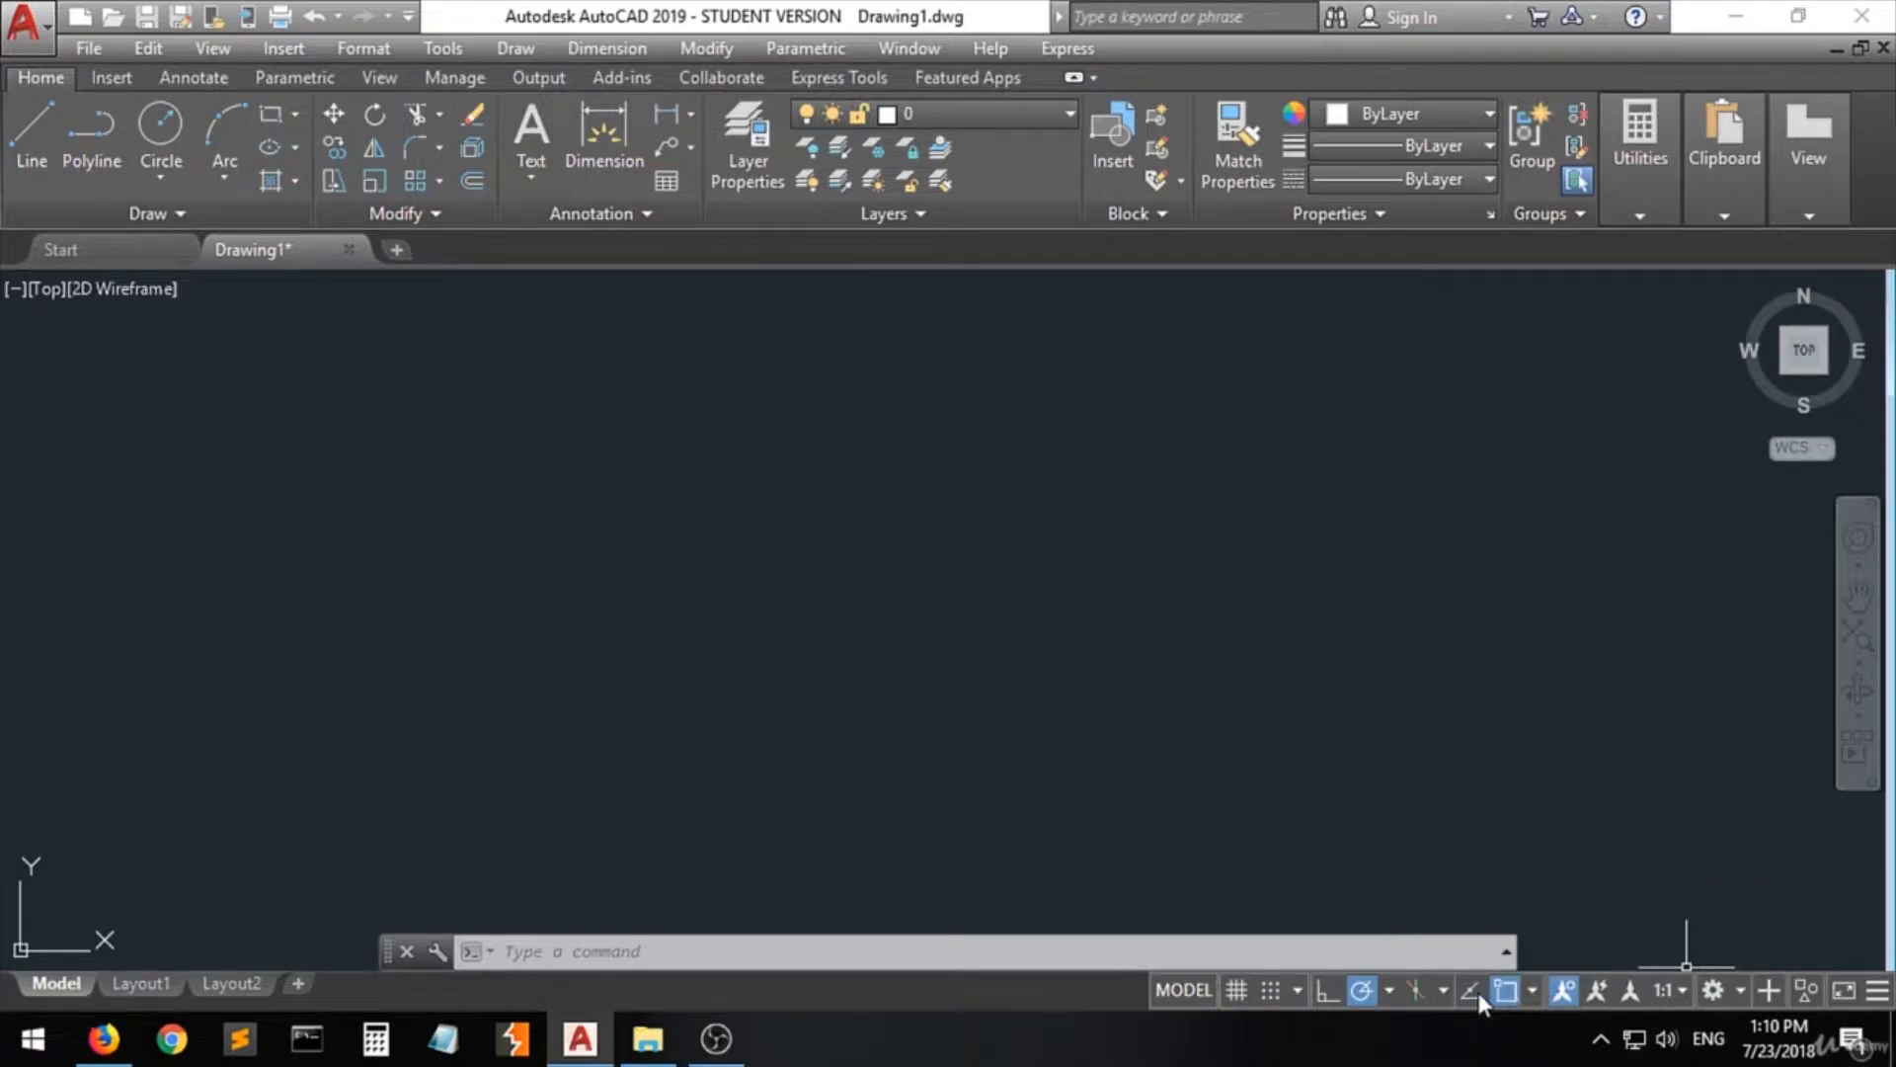
- Toggle the drawing grid on and off twice
{"action": "left_click", "coordinate": [1235, 990]}
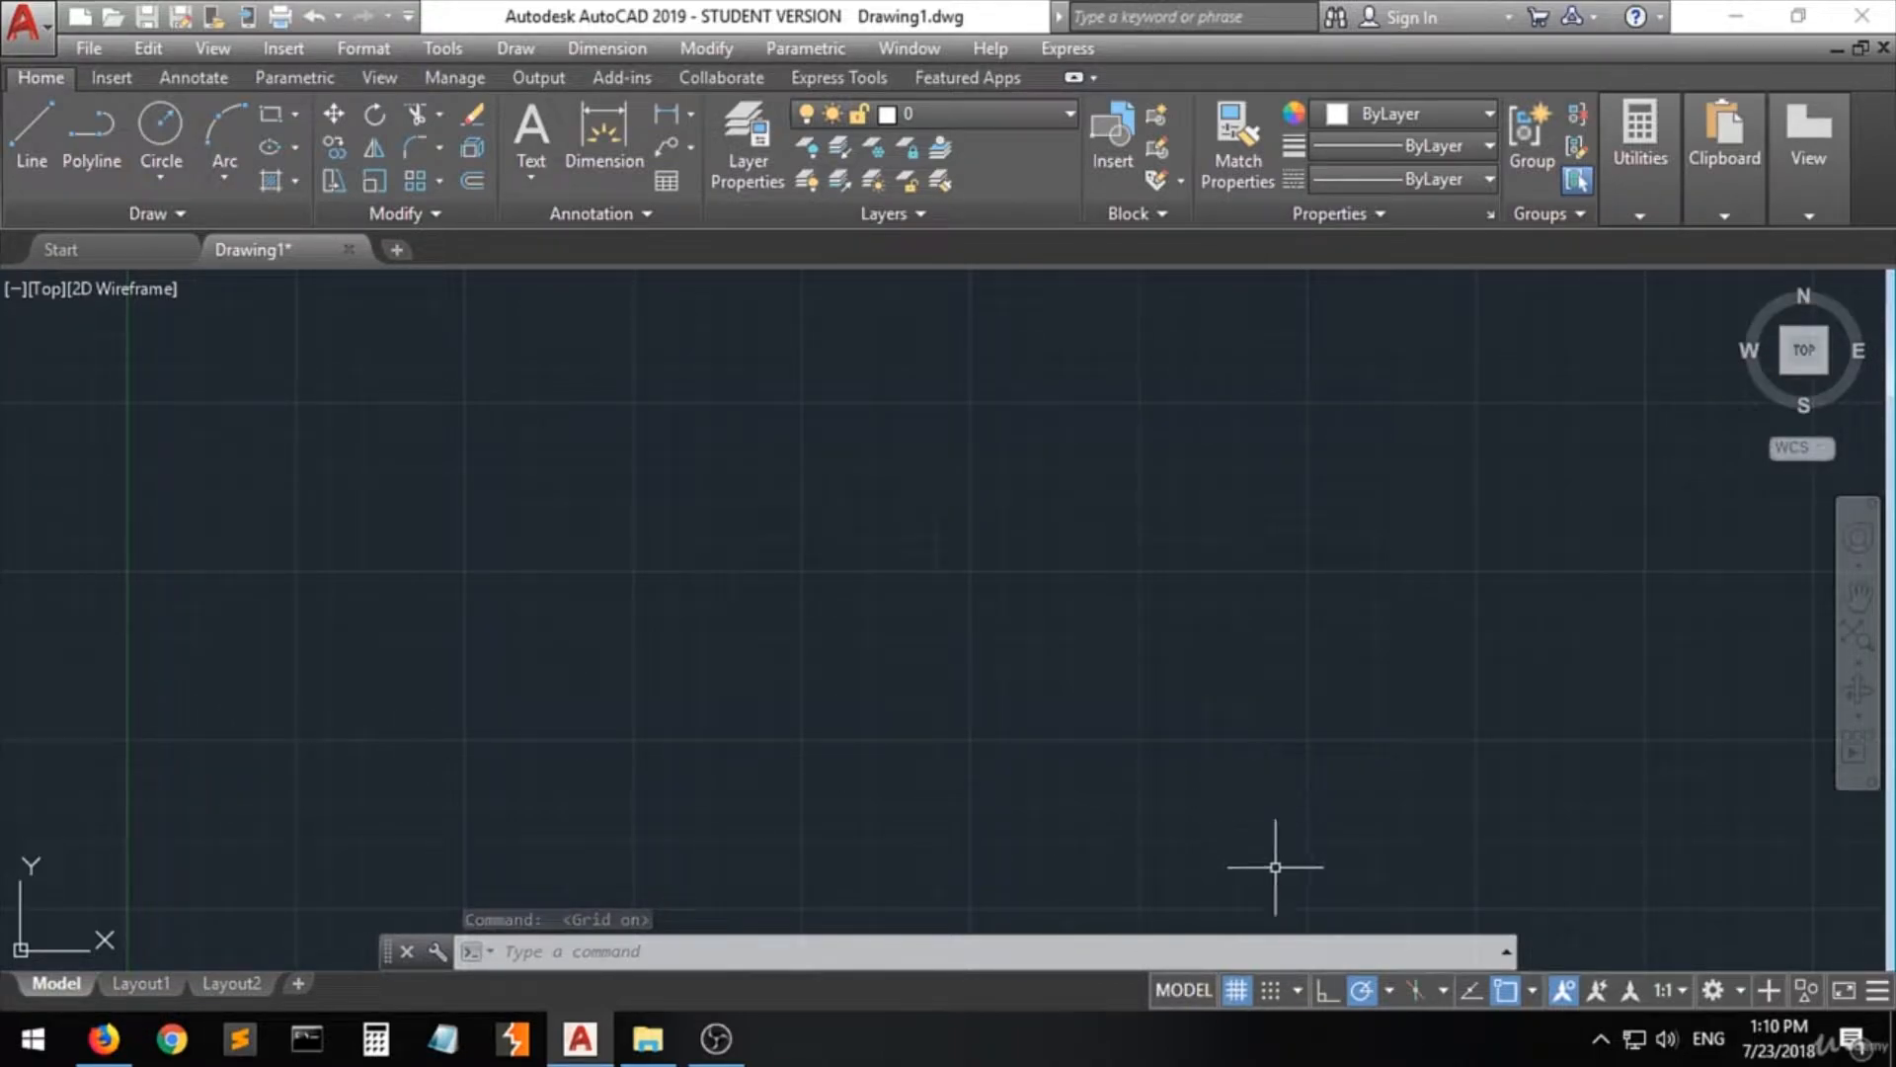
{"action": "left_click", "coordinate": [1236, 993]}
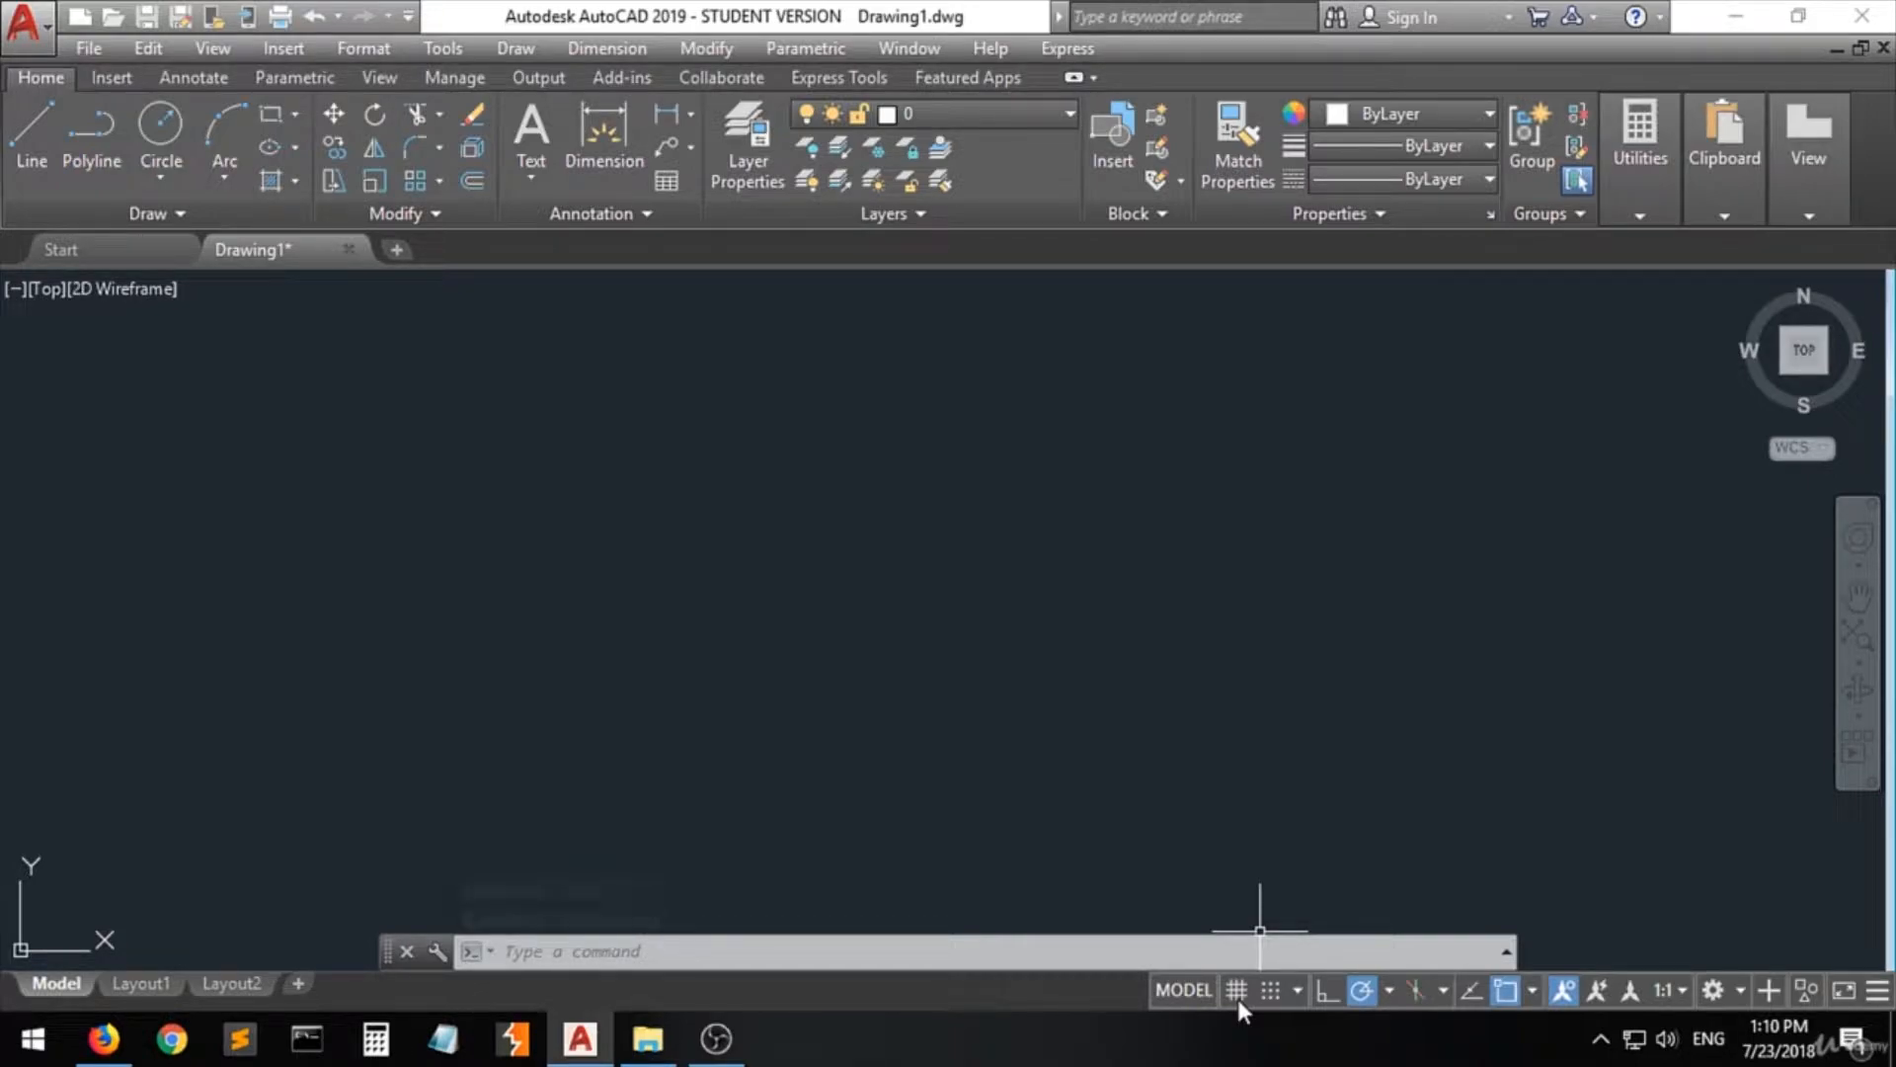
{"action": "left_click", "coordinate": [1239, 999]}
{"action": "left_click", "coordinate": [1237, 998]}
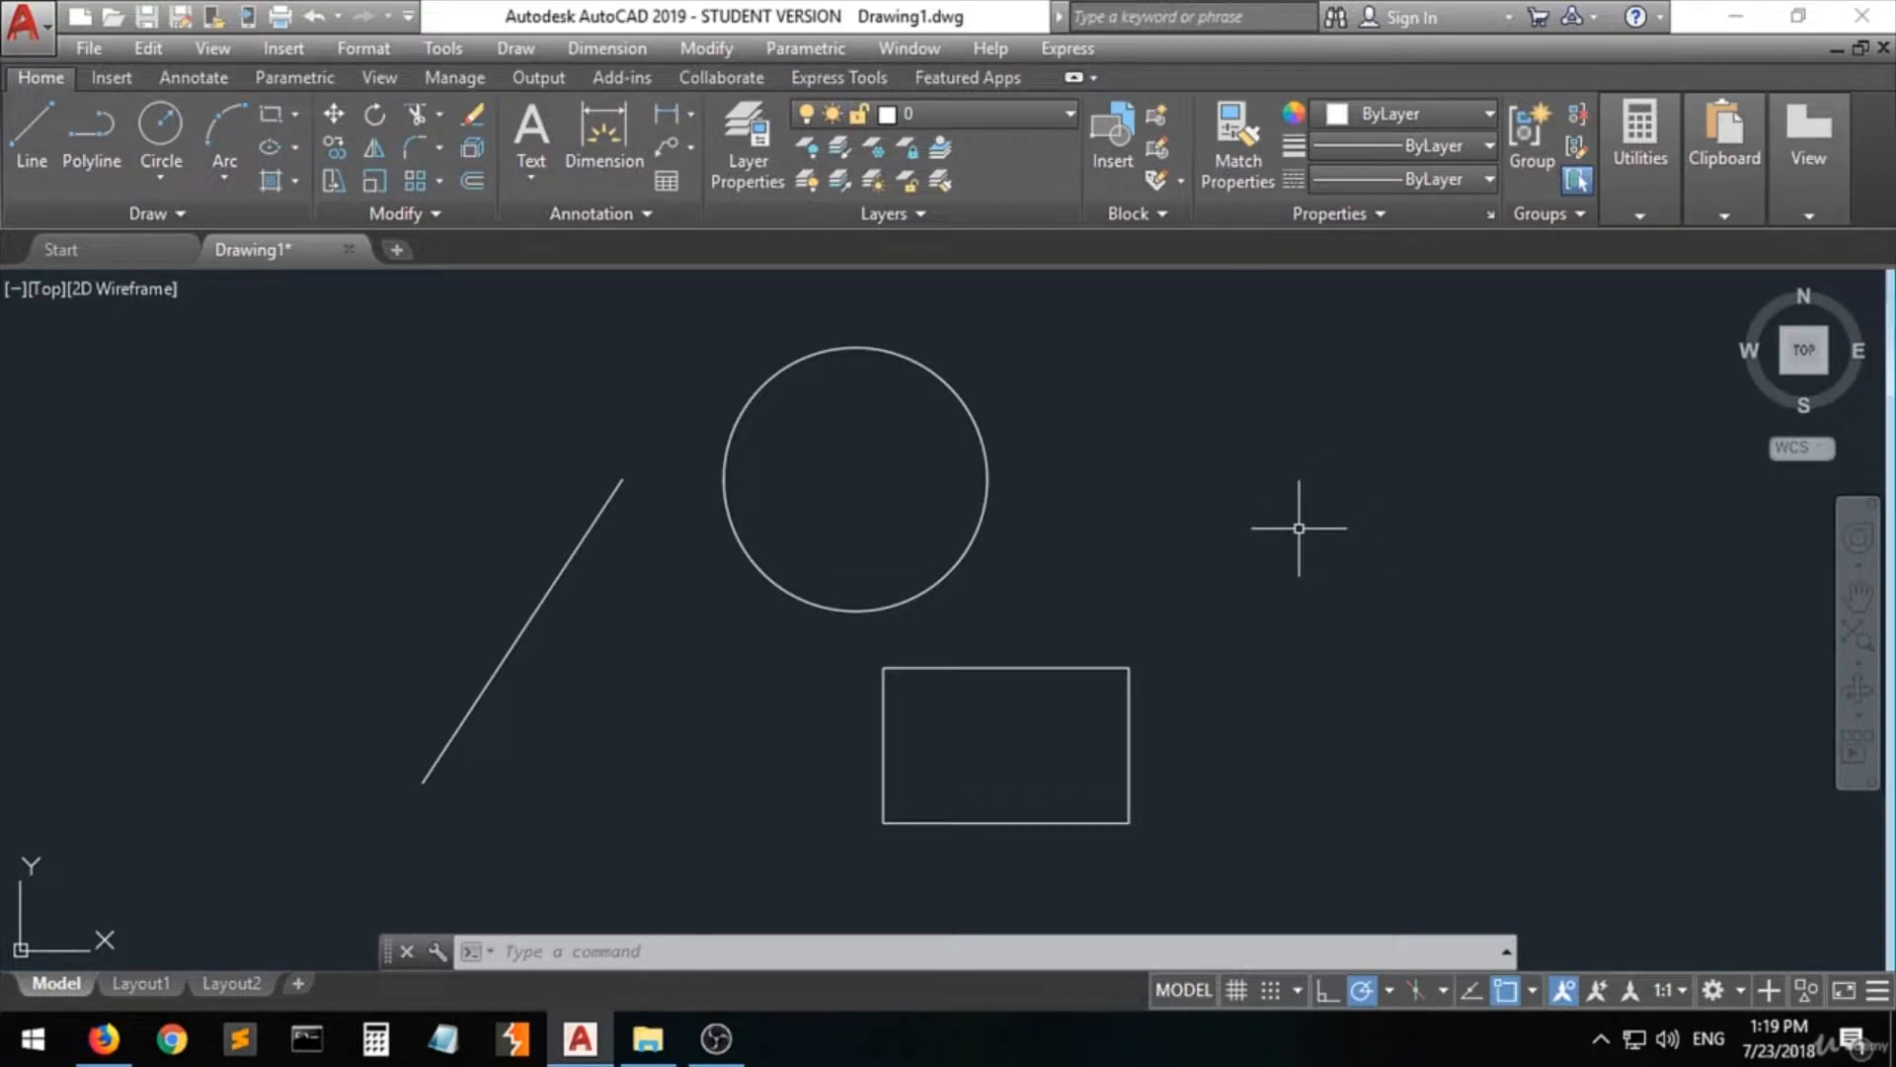
- Inspect the context commands of the empty drawing area and try a crossing selection window beside the rectangle
{"action": "right_click", "coordinate": [1385, 540]}
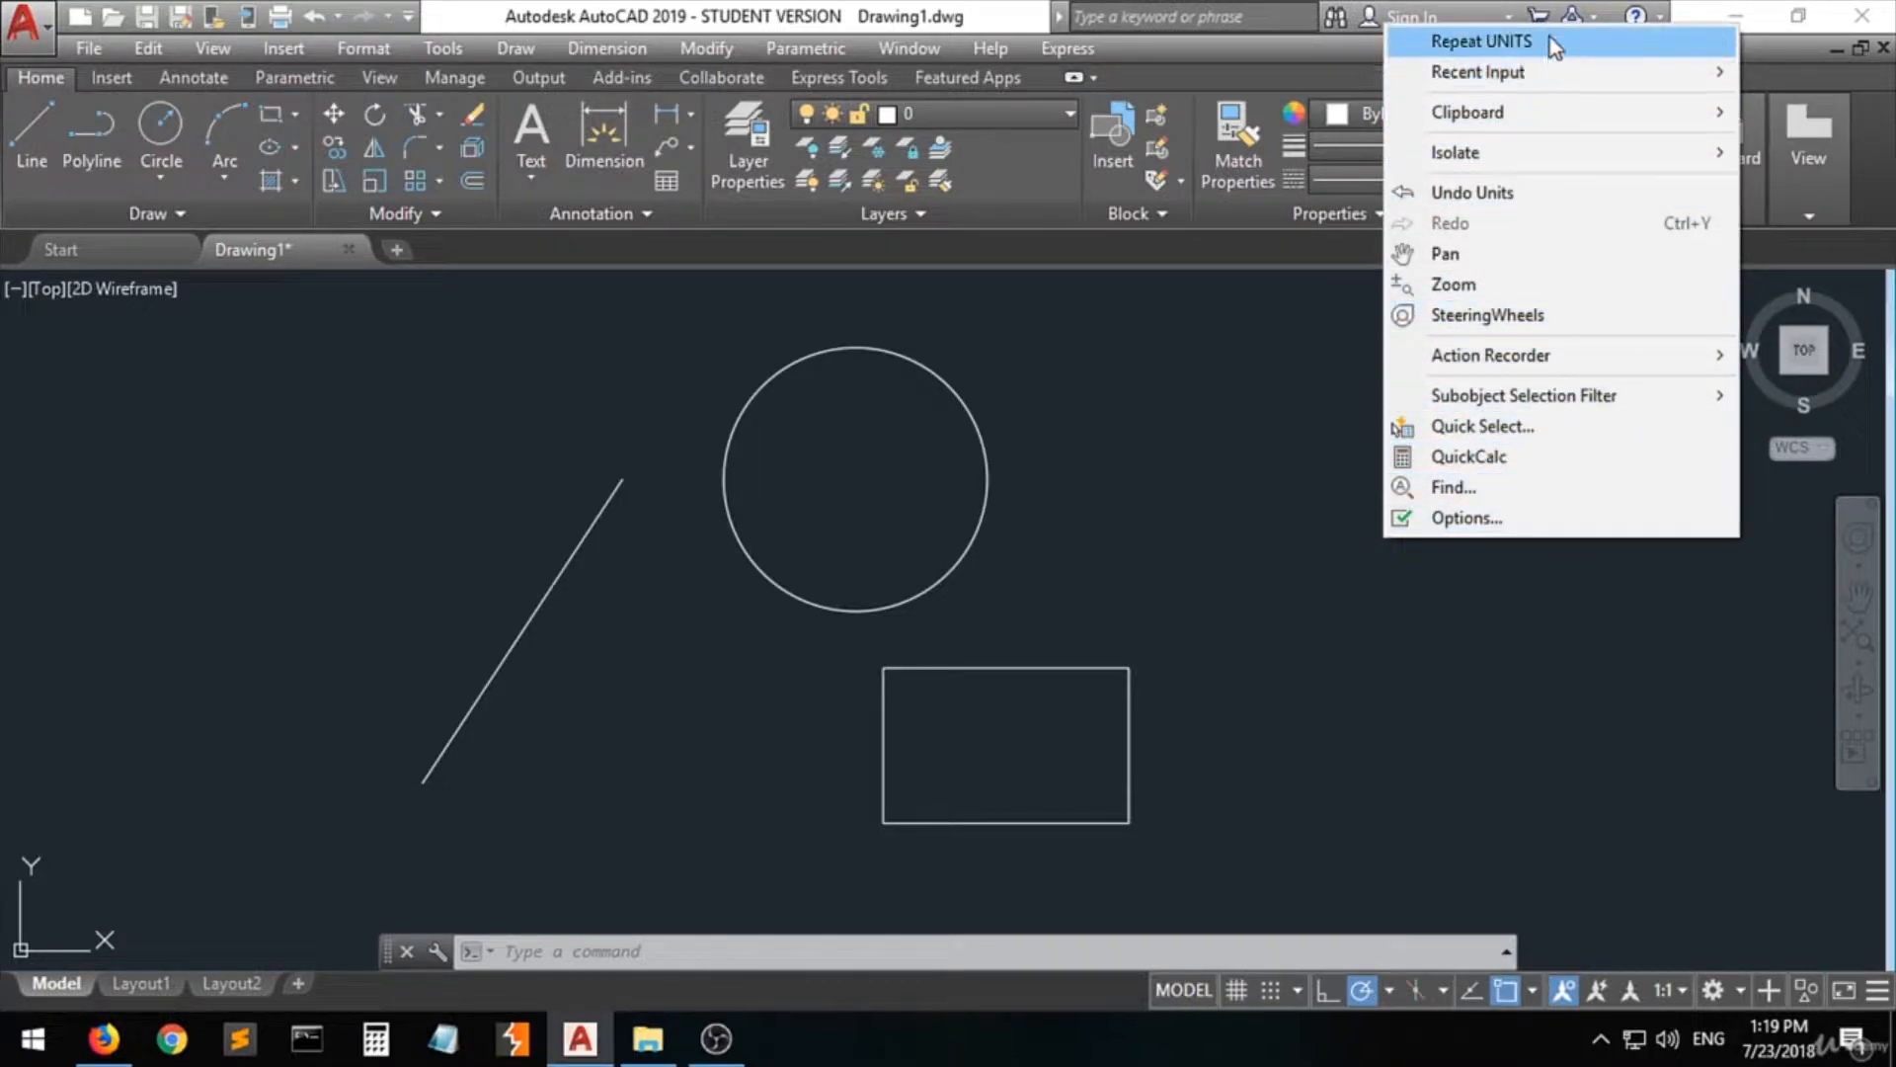
{"action": "mouse_move", "coordinate": [1552, 73]}
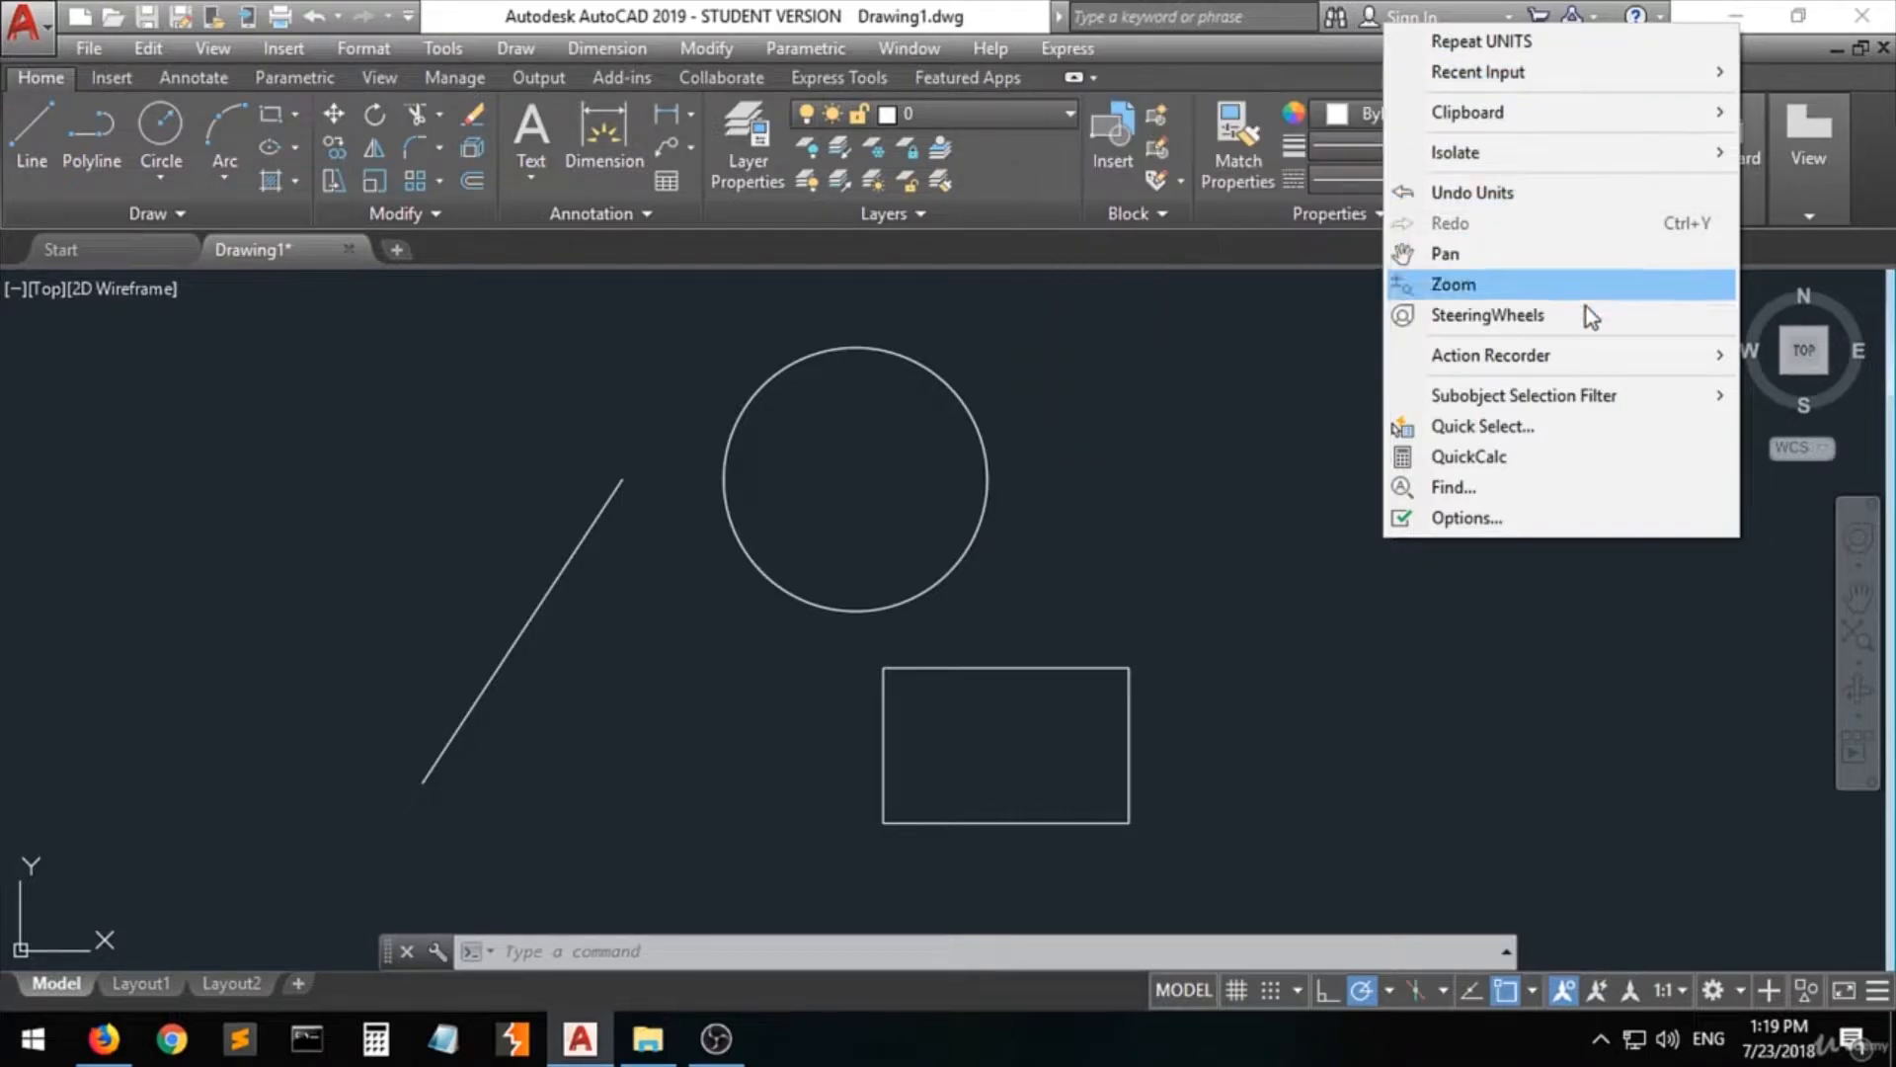
{"action": "left_click", "coordinate": [1329, 557]}
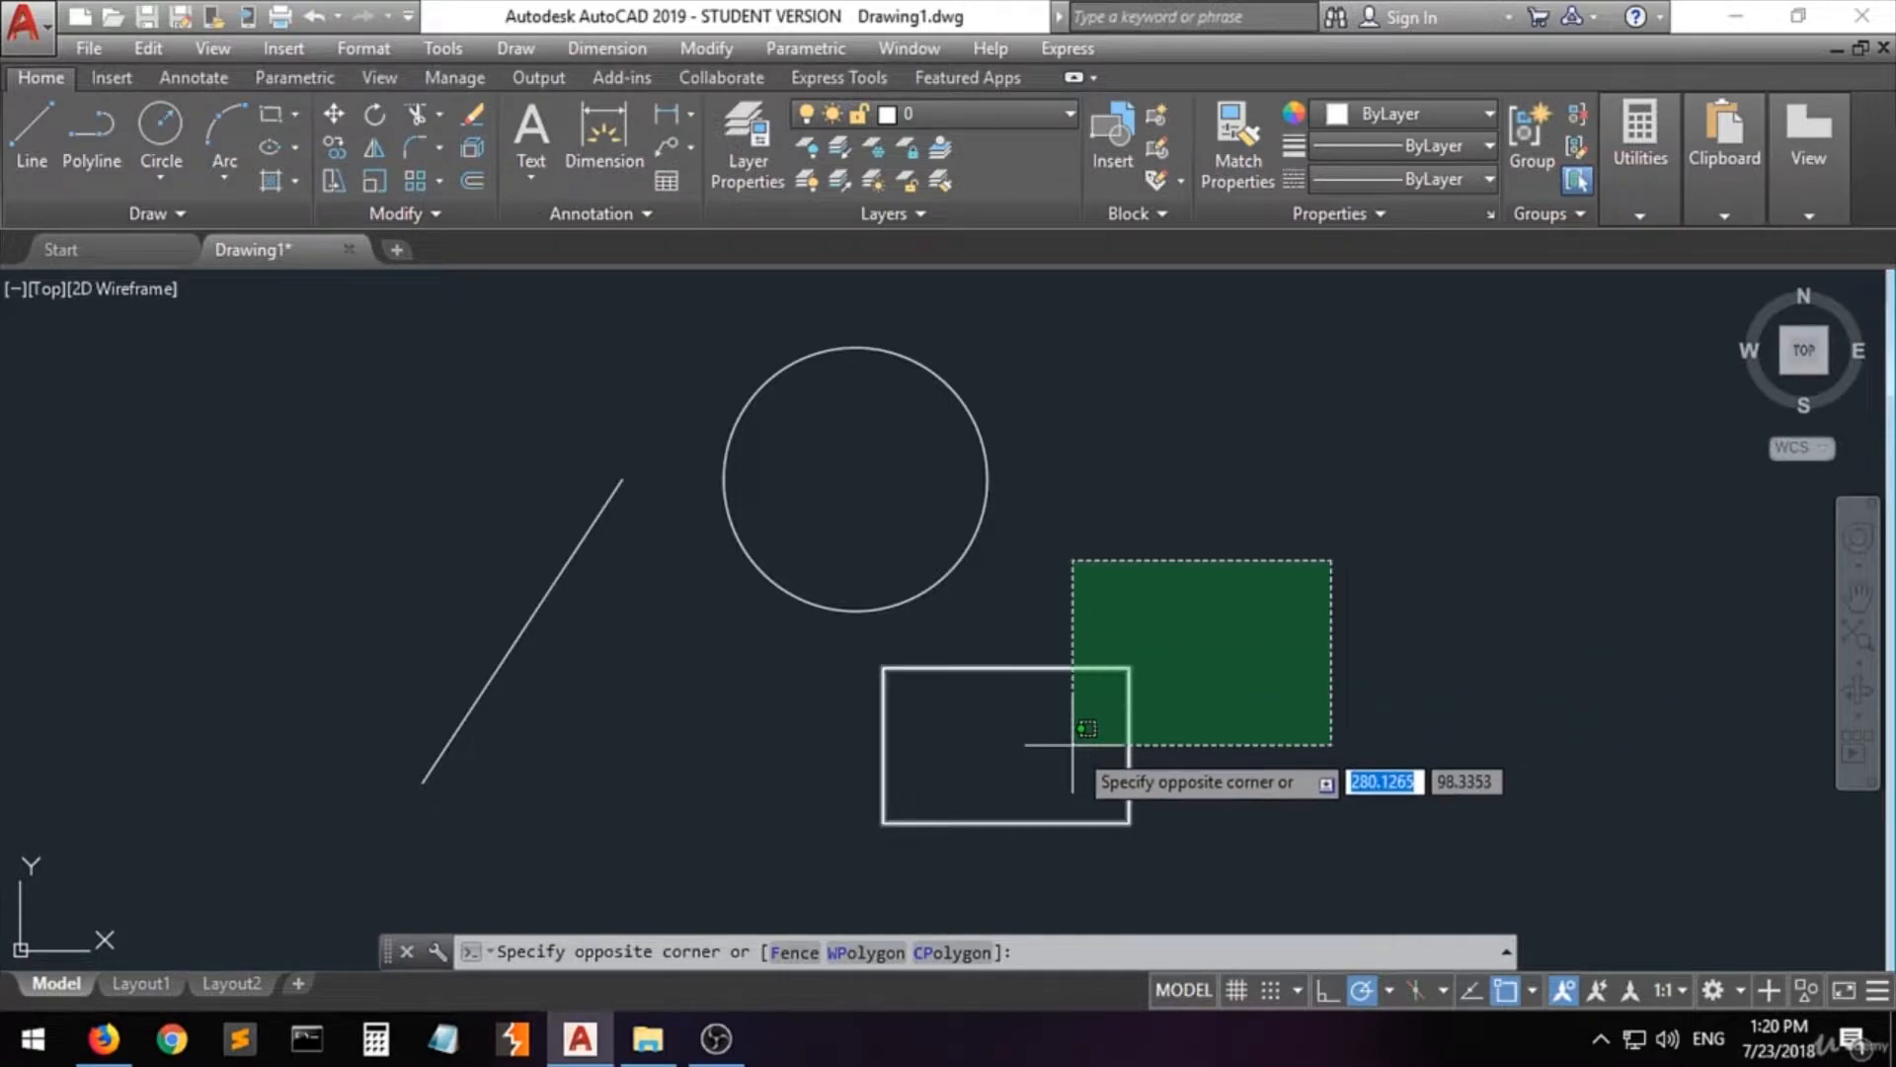
{"action": "left_click", "coordinate": [1193, 712]}
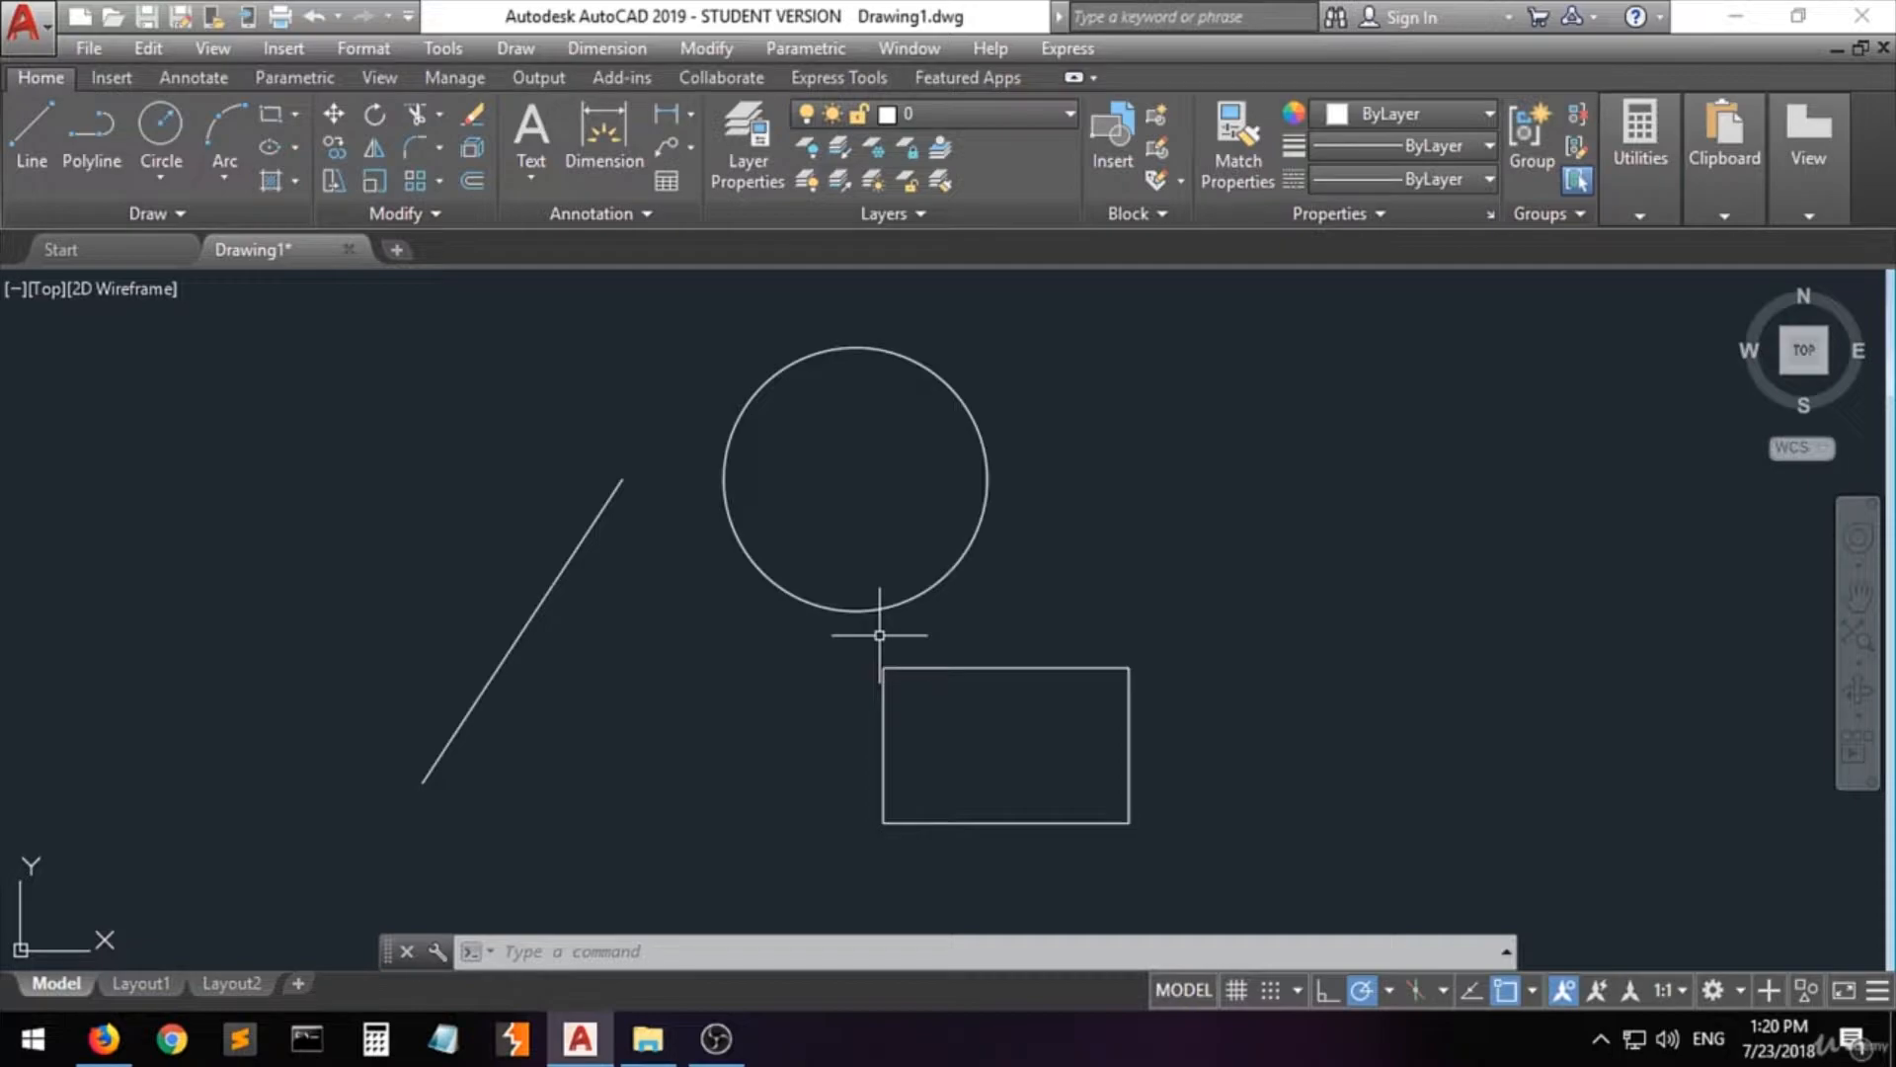
- Zoom in and out around the line, circle and rectangle, and try a lasso selection starting below the circle
{"action": "scroll", "coordinate": [879, 635], "scroll_direction": "up", "scroll_amount": 6}
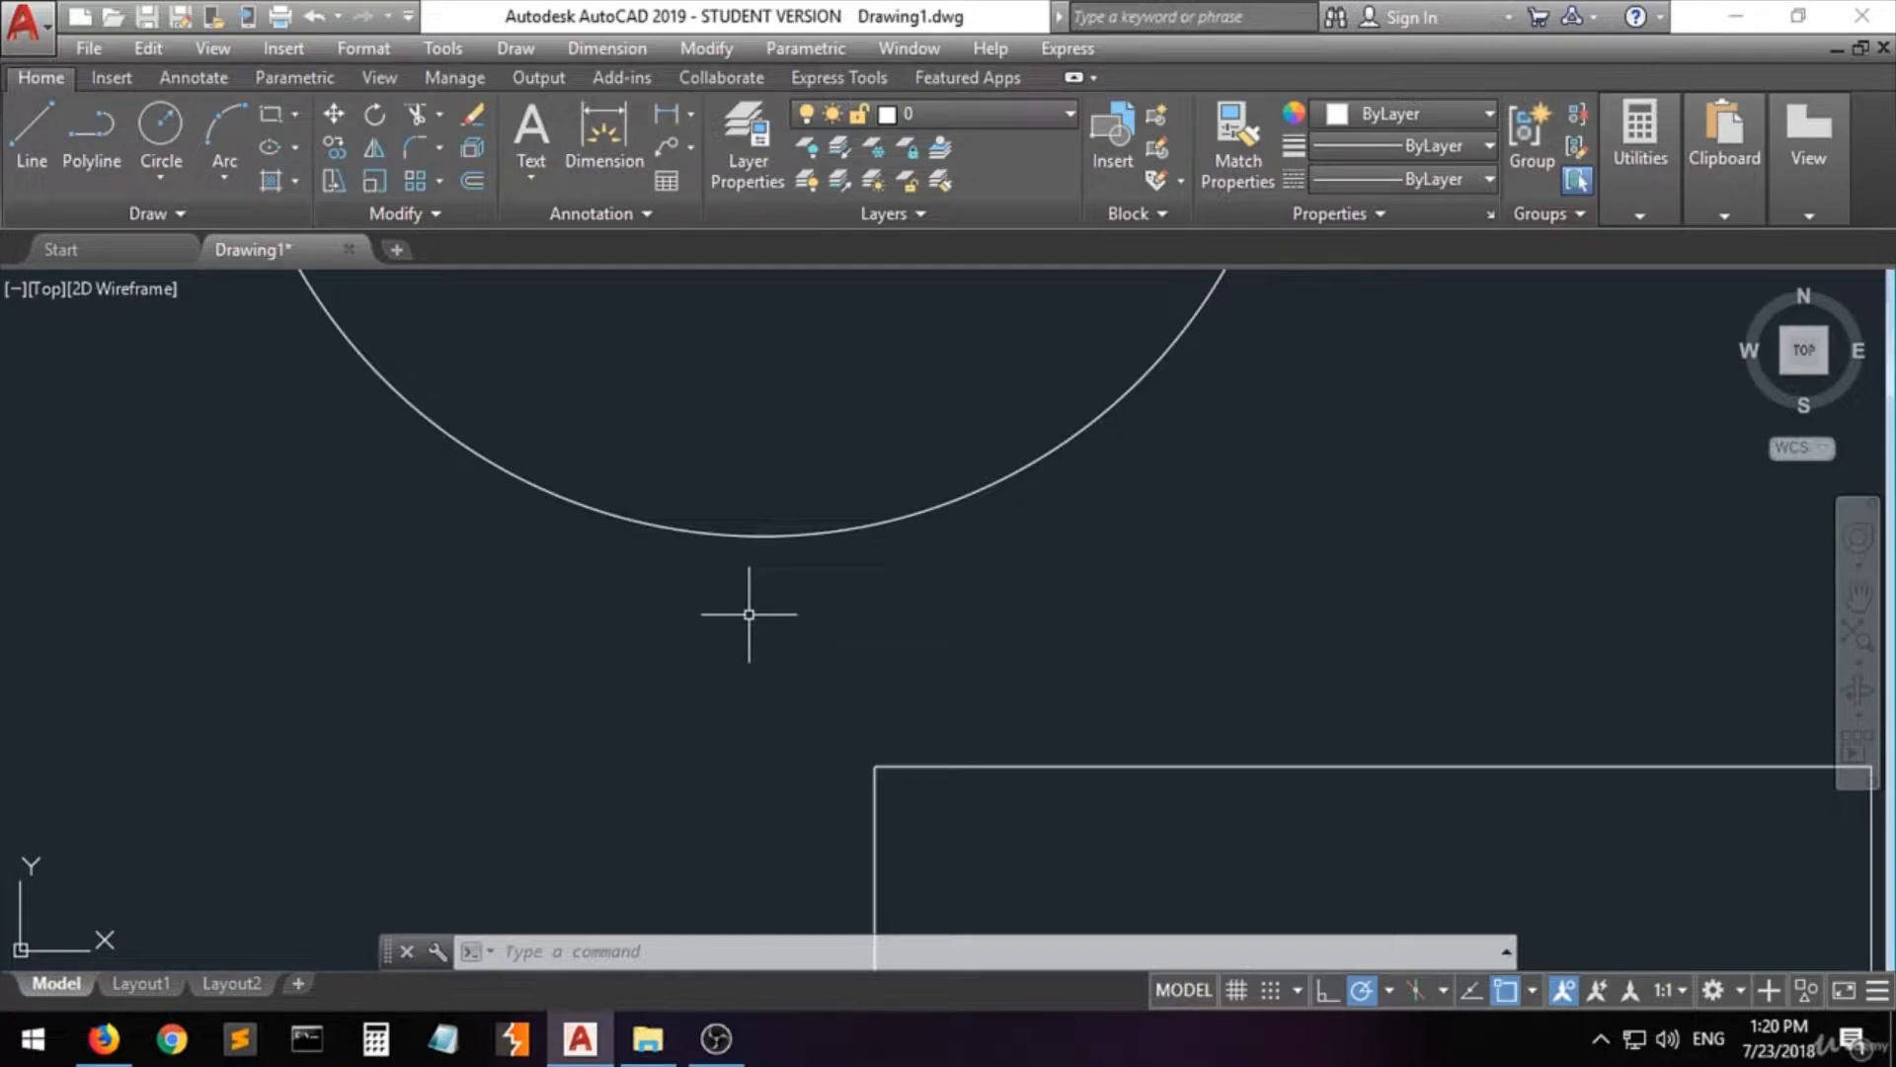
{"action": "scroll", "coordinate": [750, 609], "scroll_direction": "down", "scroll_amount": 5}
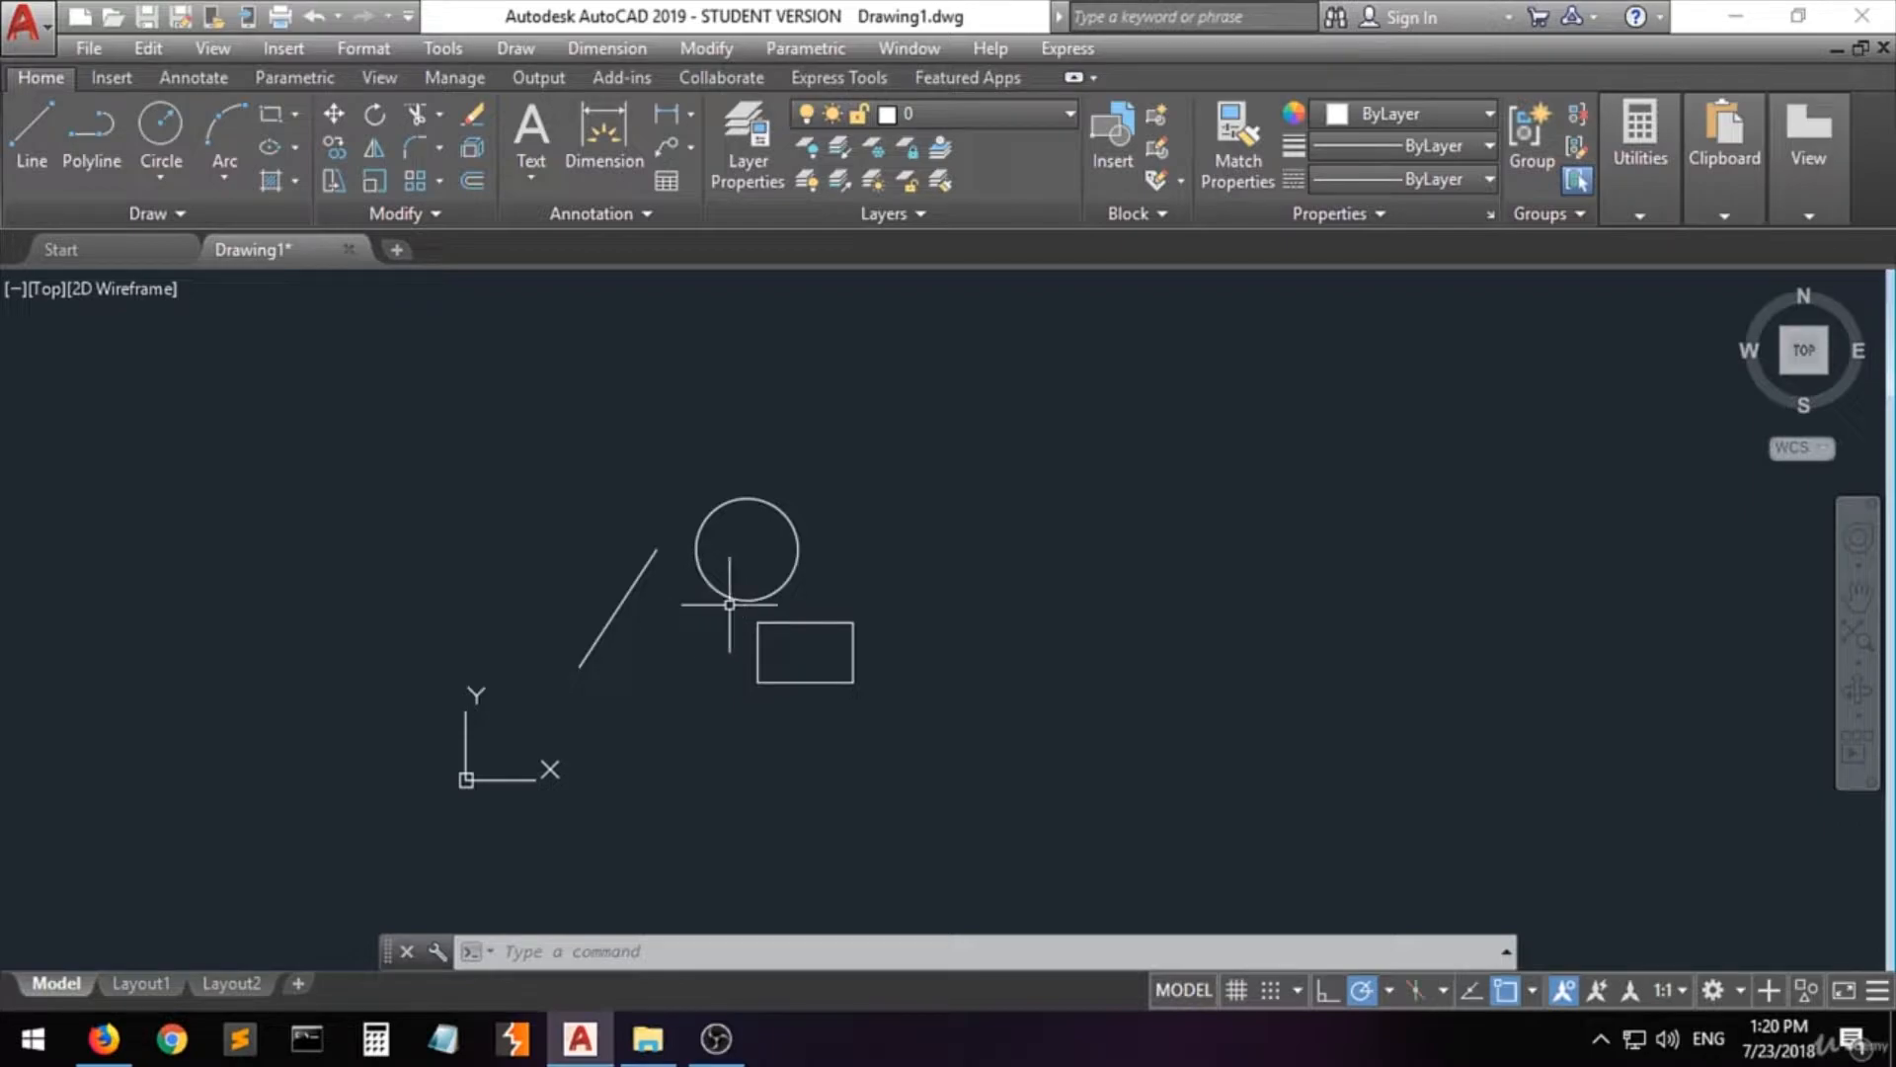
{"action": "scroll", "coordinate": [722, 612], "scroll_direction": "up", "scroll_amount": 2}
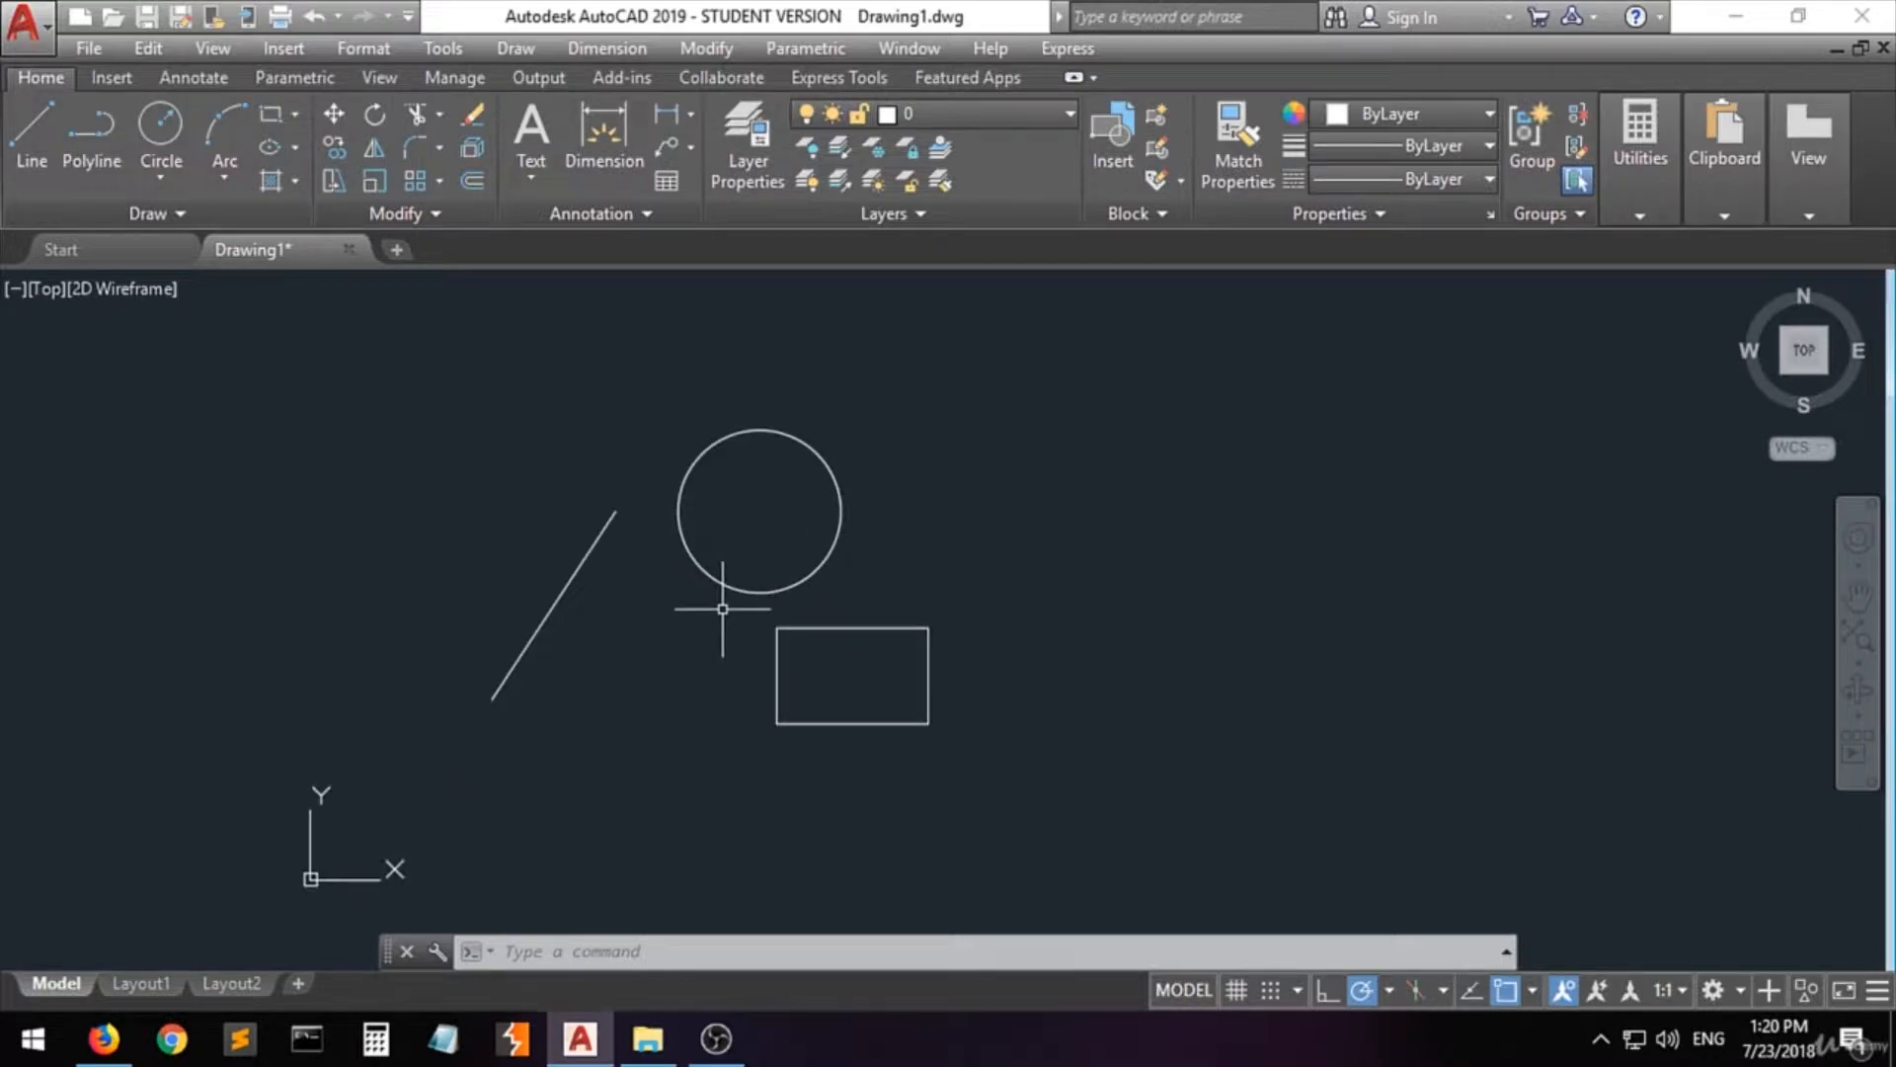
{"action": "scroll", "coordinate": [731, 609], "scroll_direction": "up", "scroll_amount": 4}
{"action": "scroll", "coordinate": [737, 610], "scroll_direction": "down", "scroll_amount": 3}
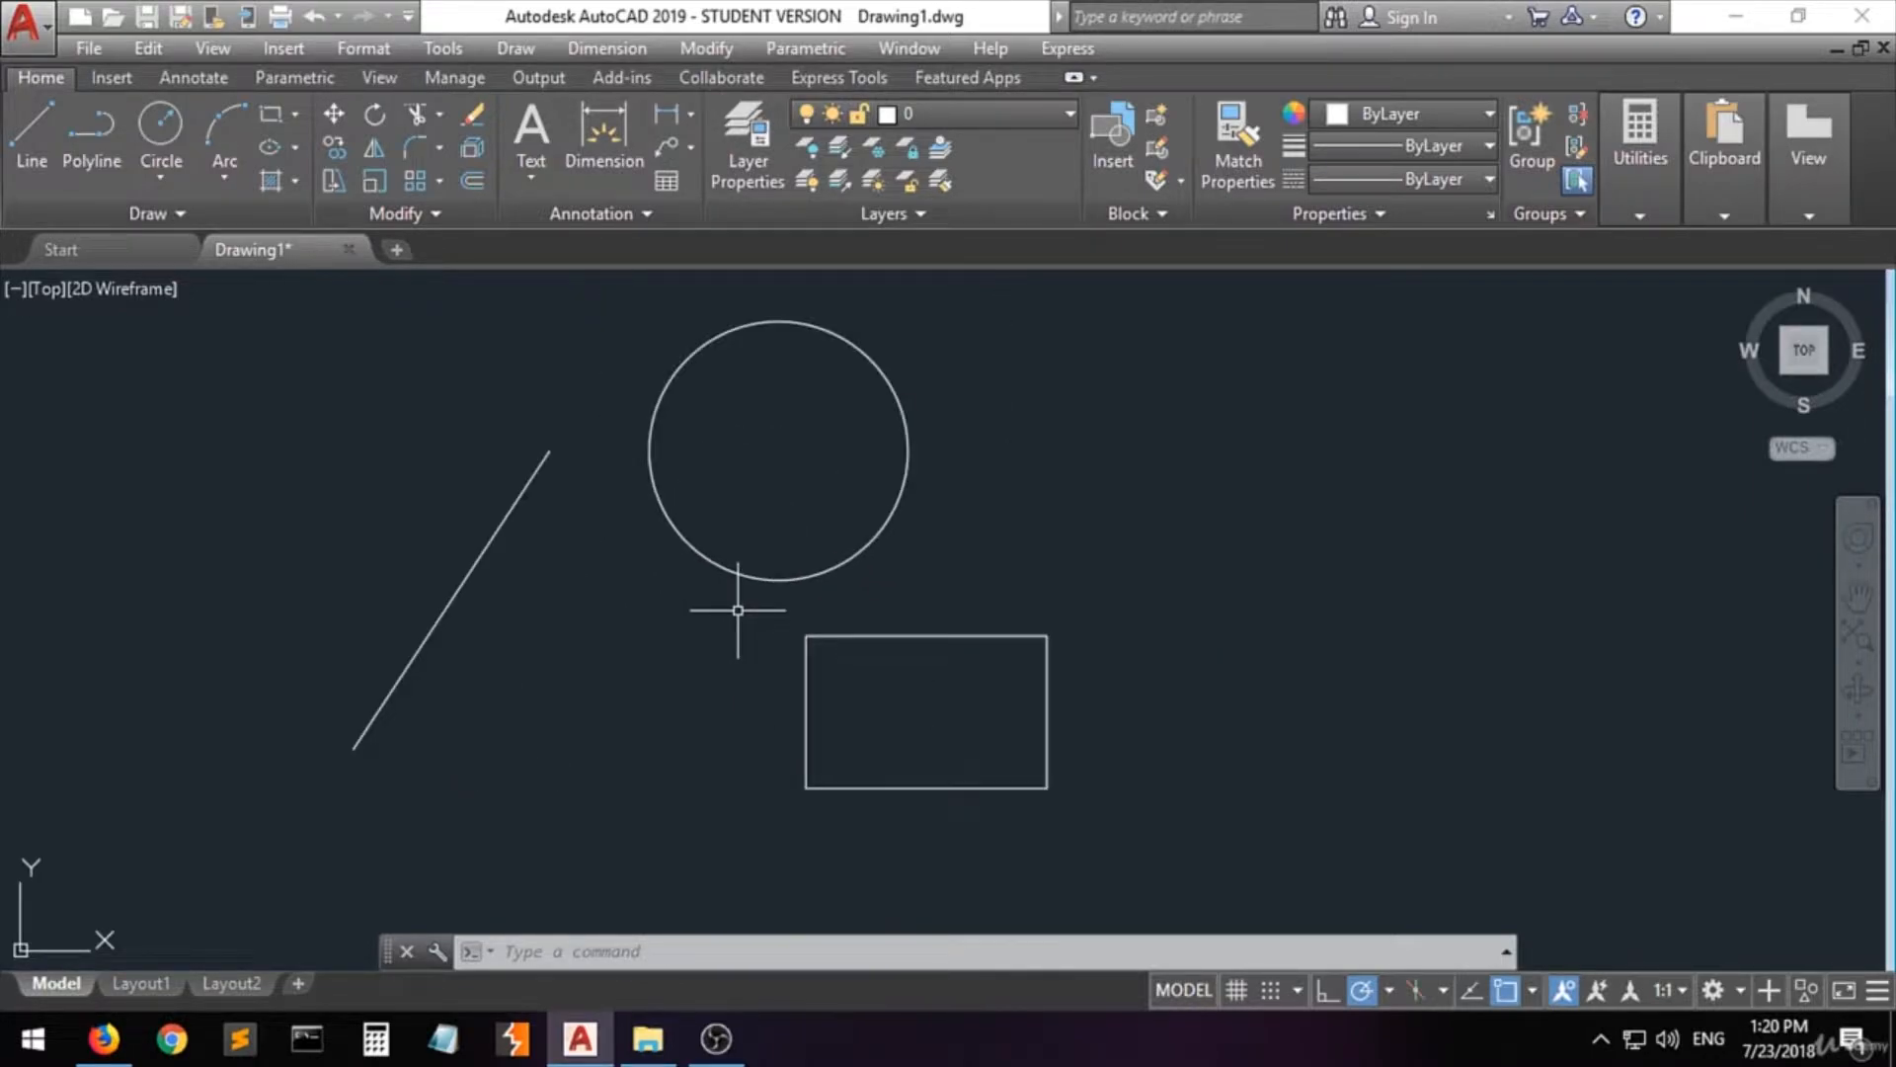
{"action": "mouse_move", "coordinate": [671, 625]}
{"action": "left_mouse_down"}
{"action": "mouse_move", "coordinate": [698, 685]}
{"action": "mouse_move", "coordinate": [1213, 747]}
{"action": "left_mouse_up"}
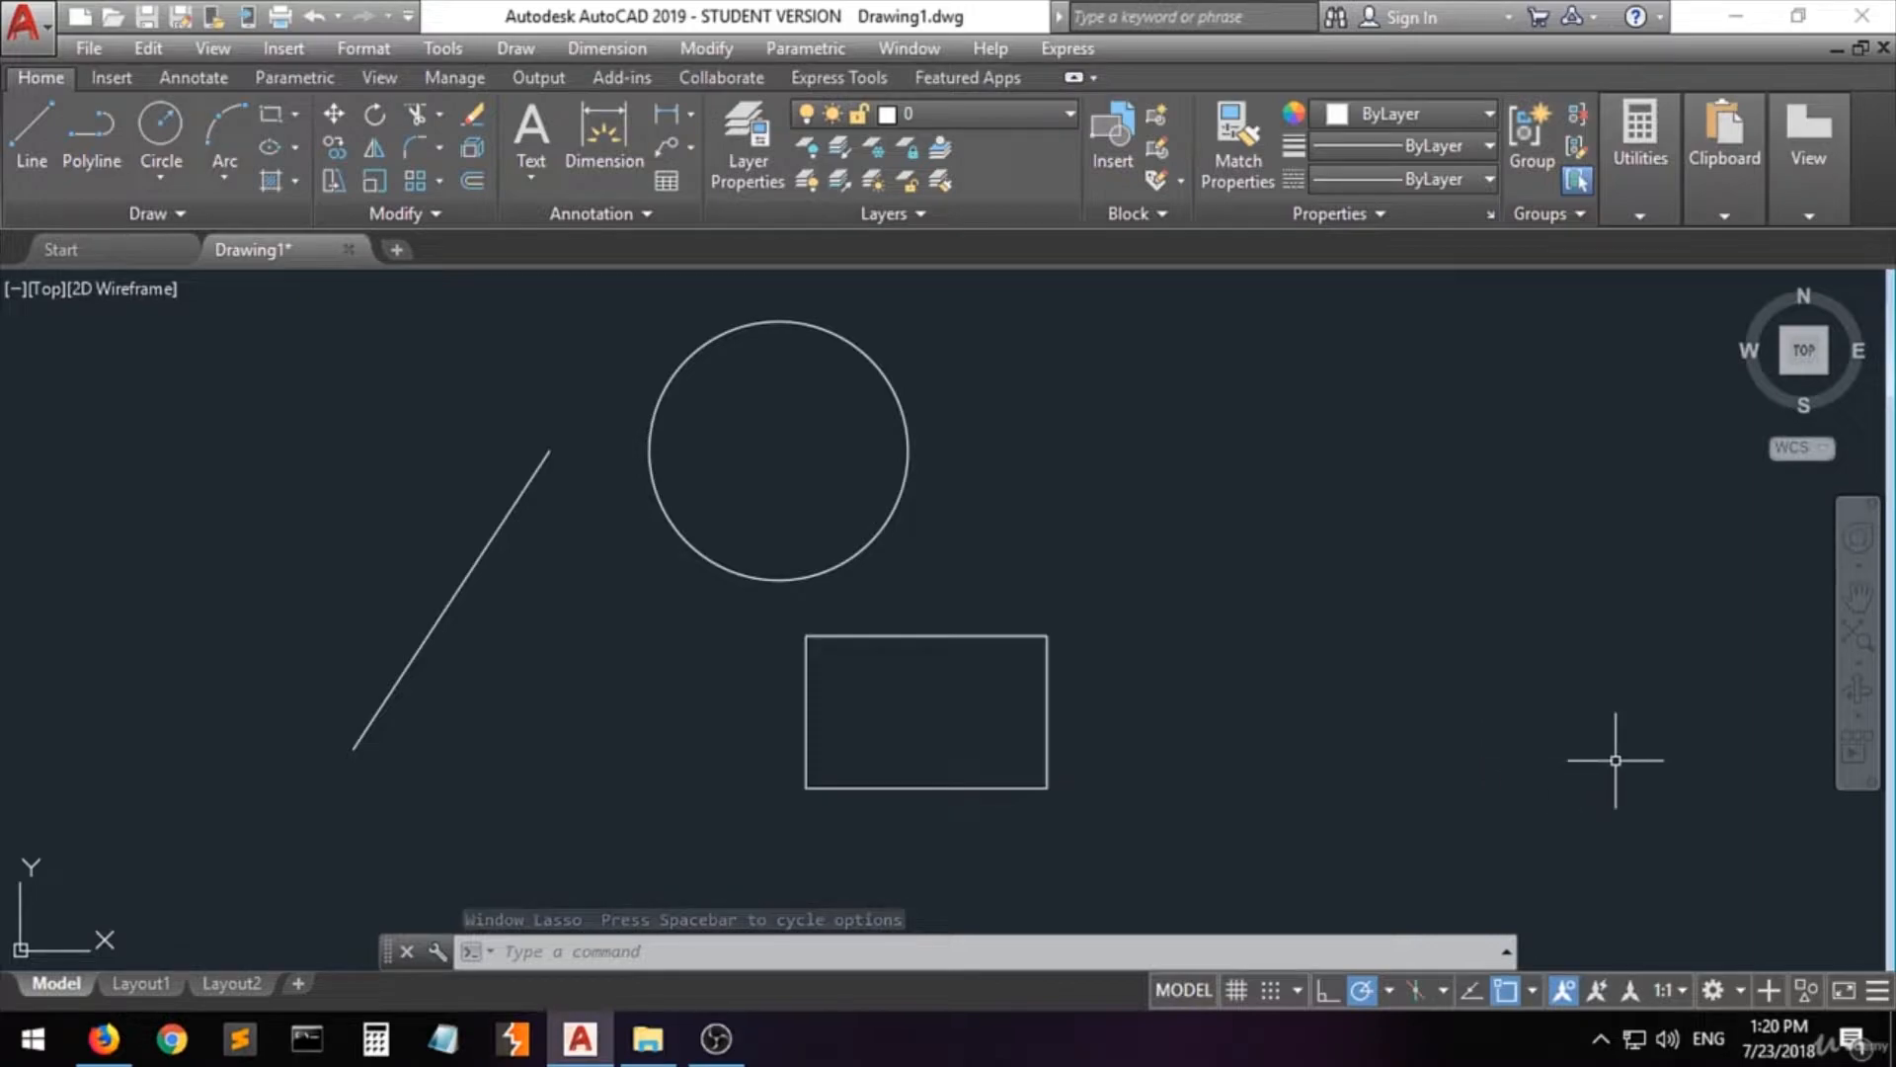
- Review the workspace choices again and keep Drafting & Annotation selected
{"action": "left_click", "coordinate": [1729, 991]}
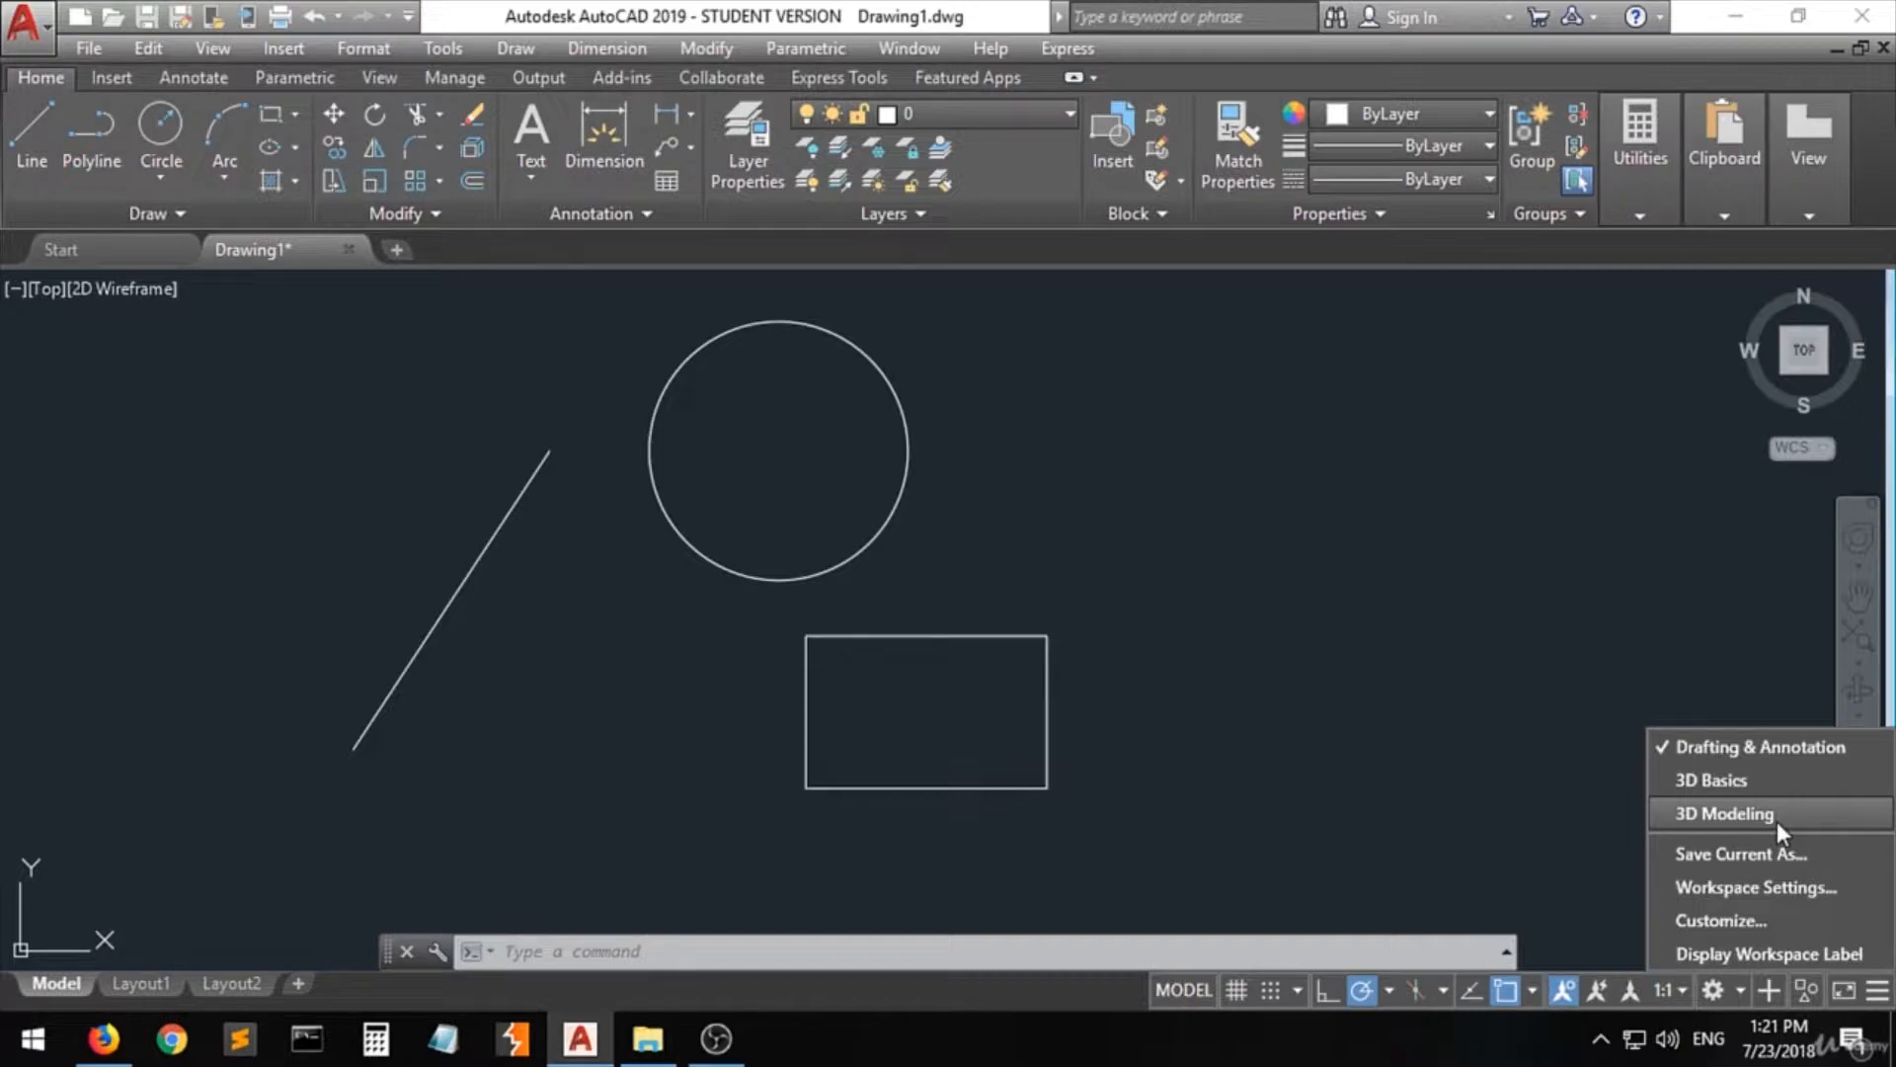
{"action": "left_click", "coordinate": [1756, 757]}
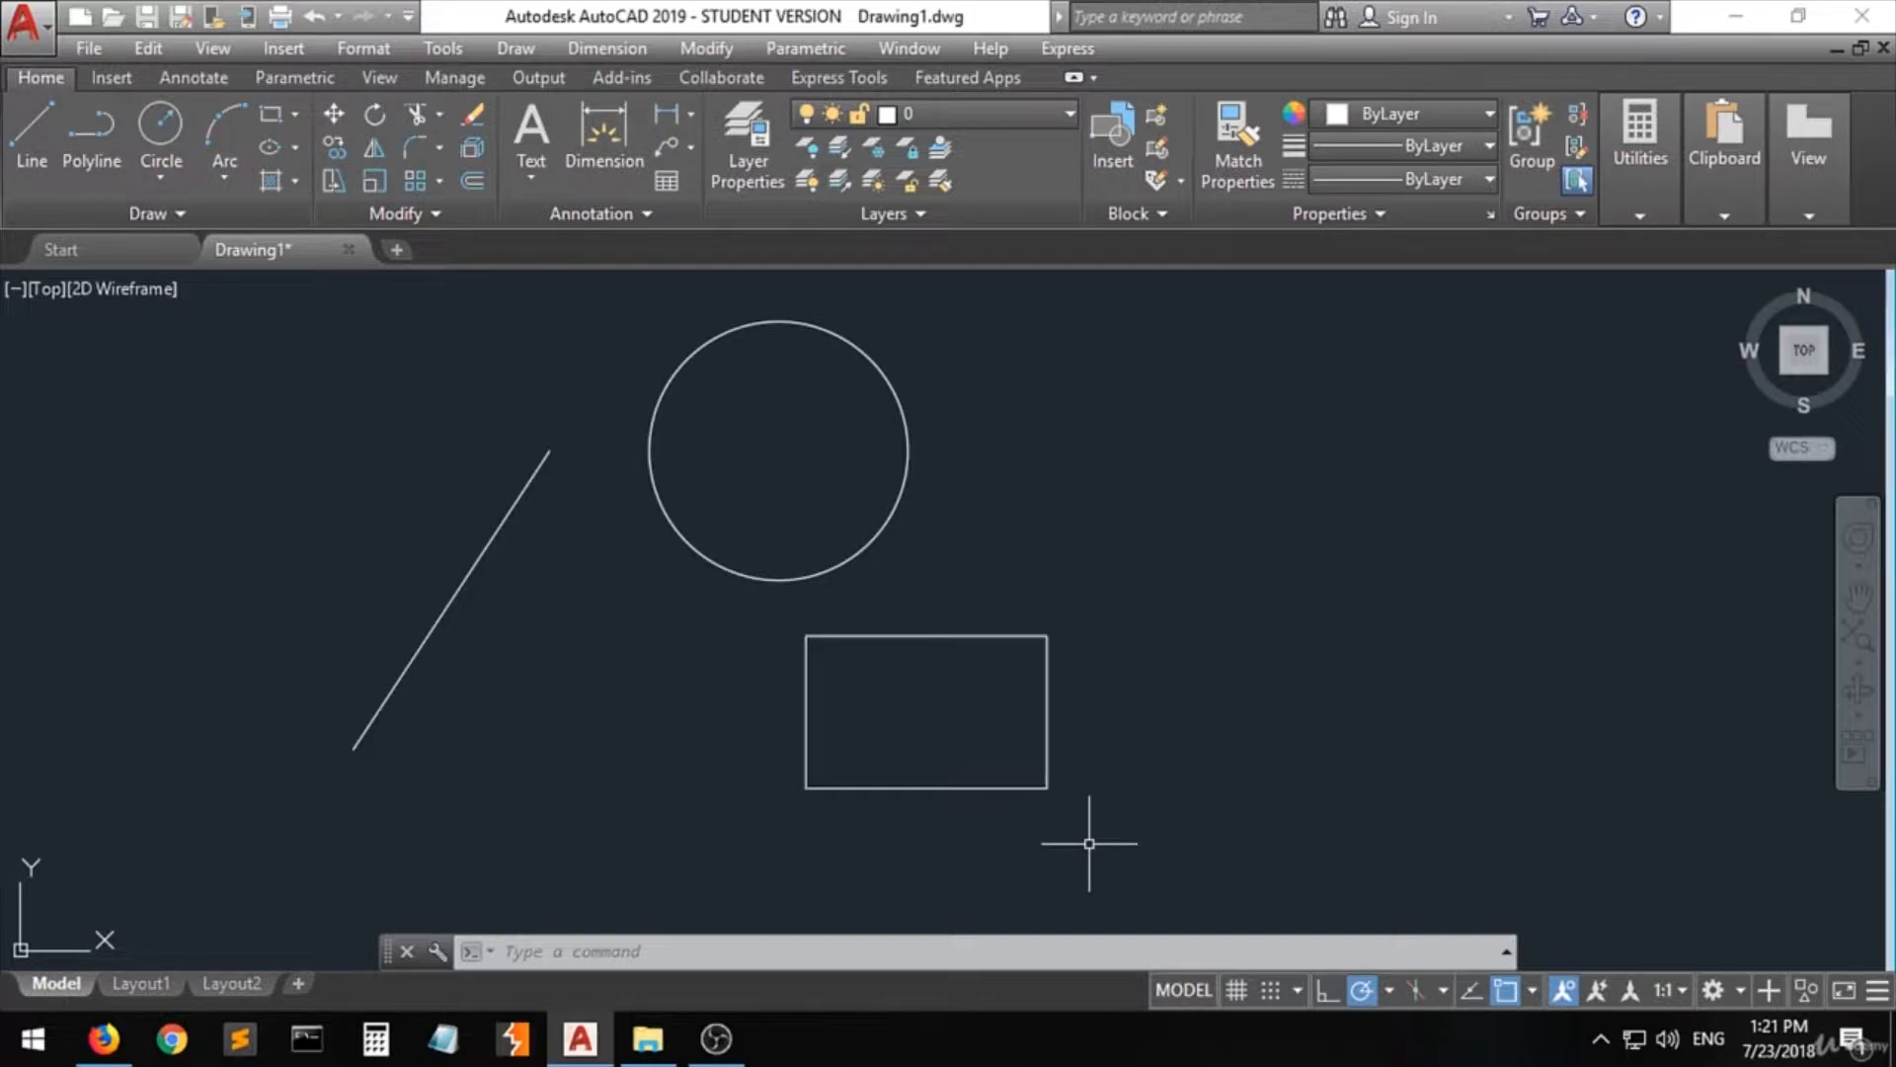
{"action": "type", "text": "UNItr"}
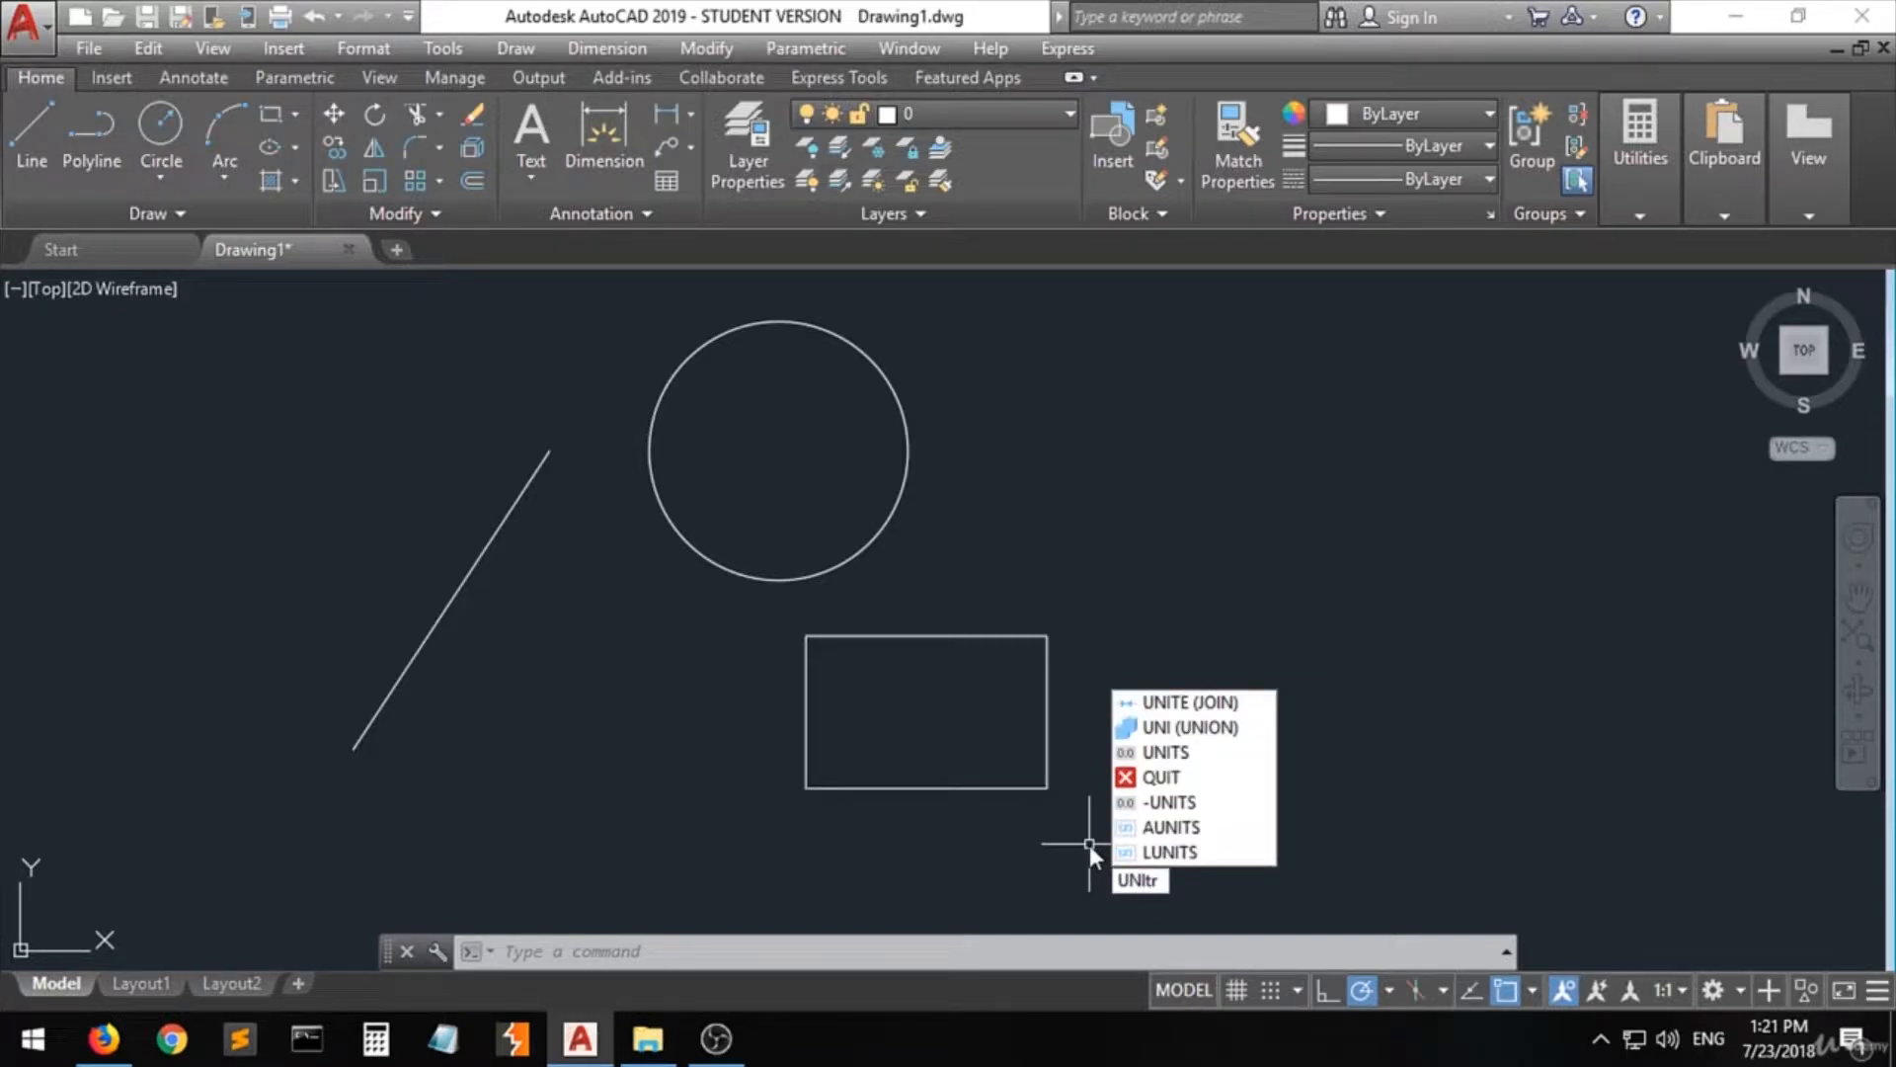
{"action": "key", "text": "BackSpace"}
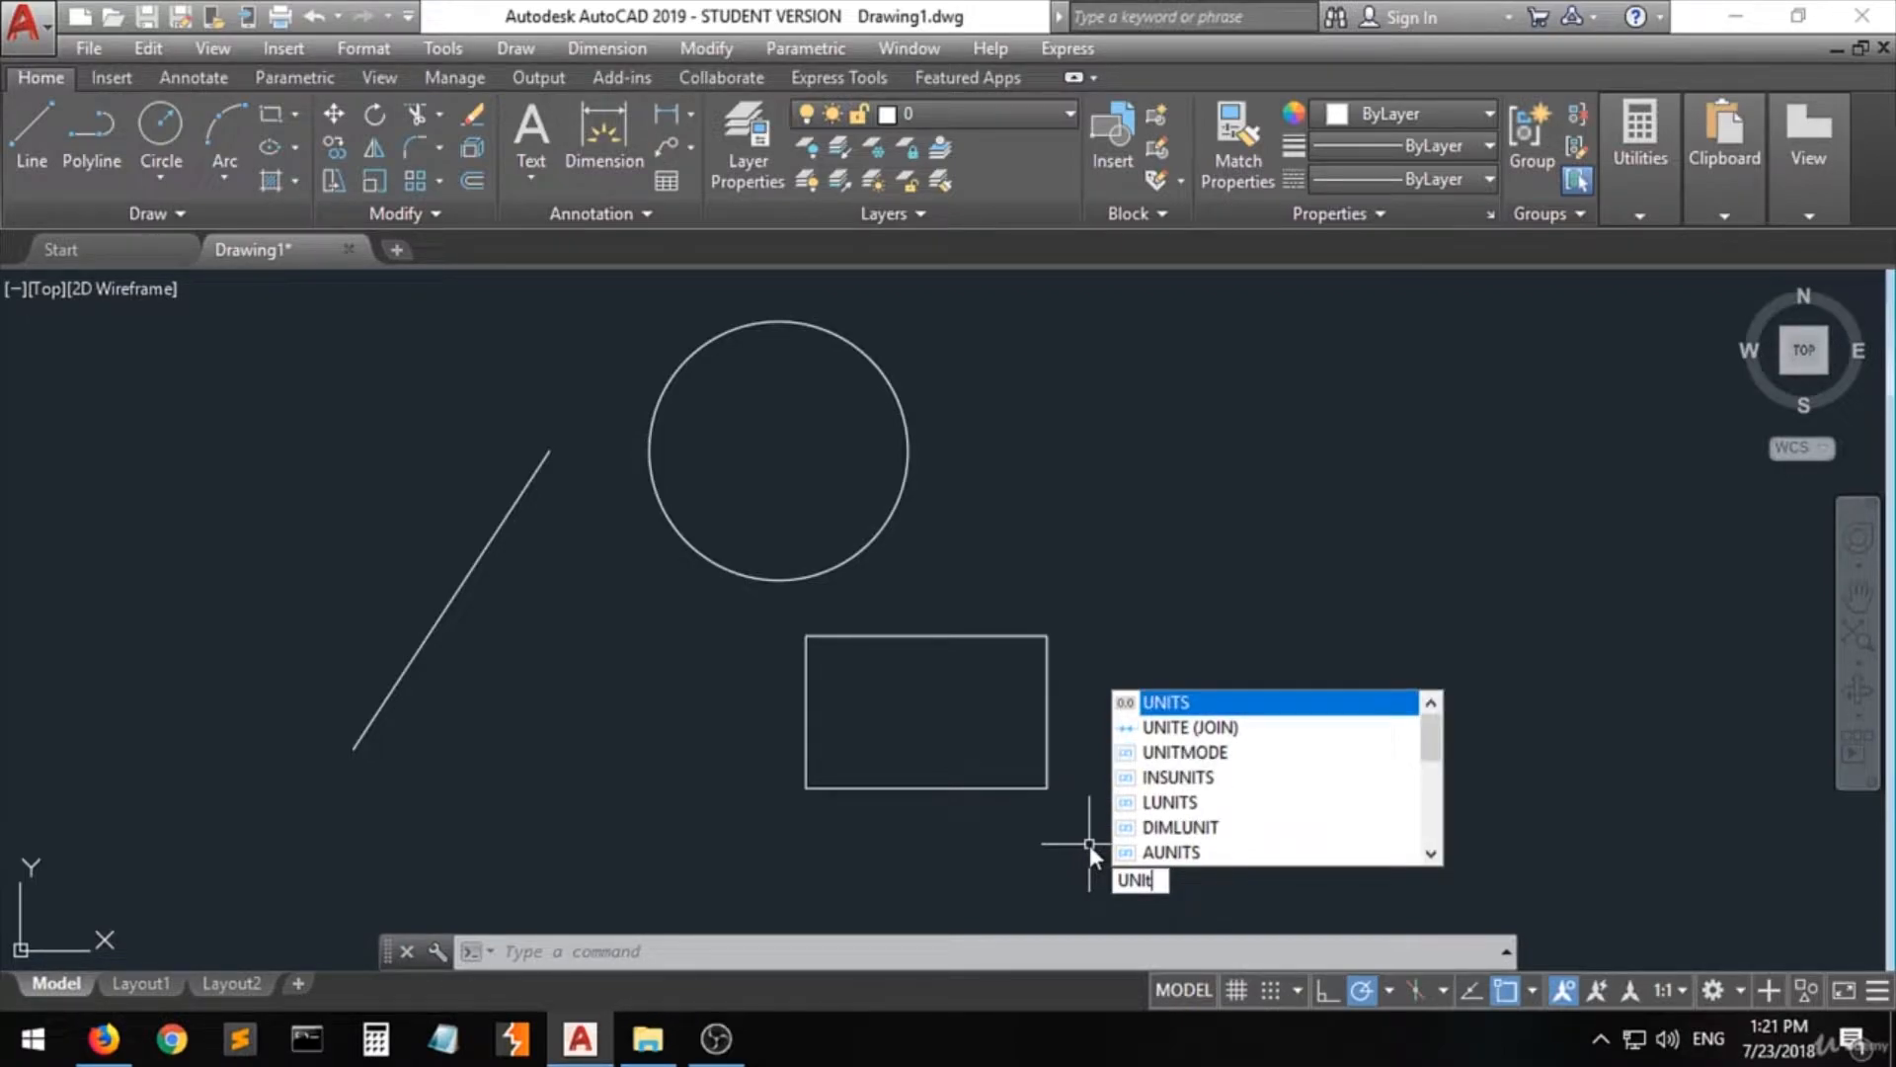
{"action": "key", "text": "Return"}
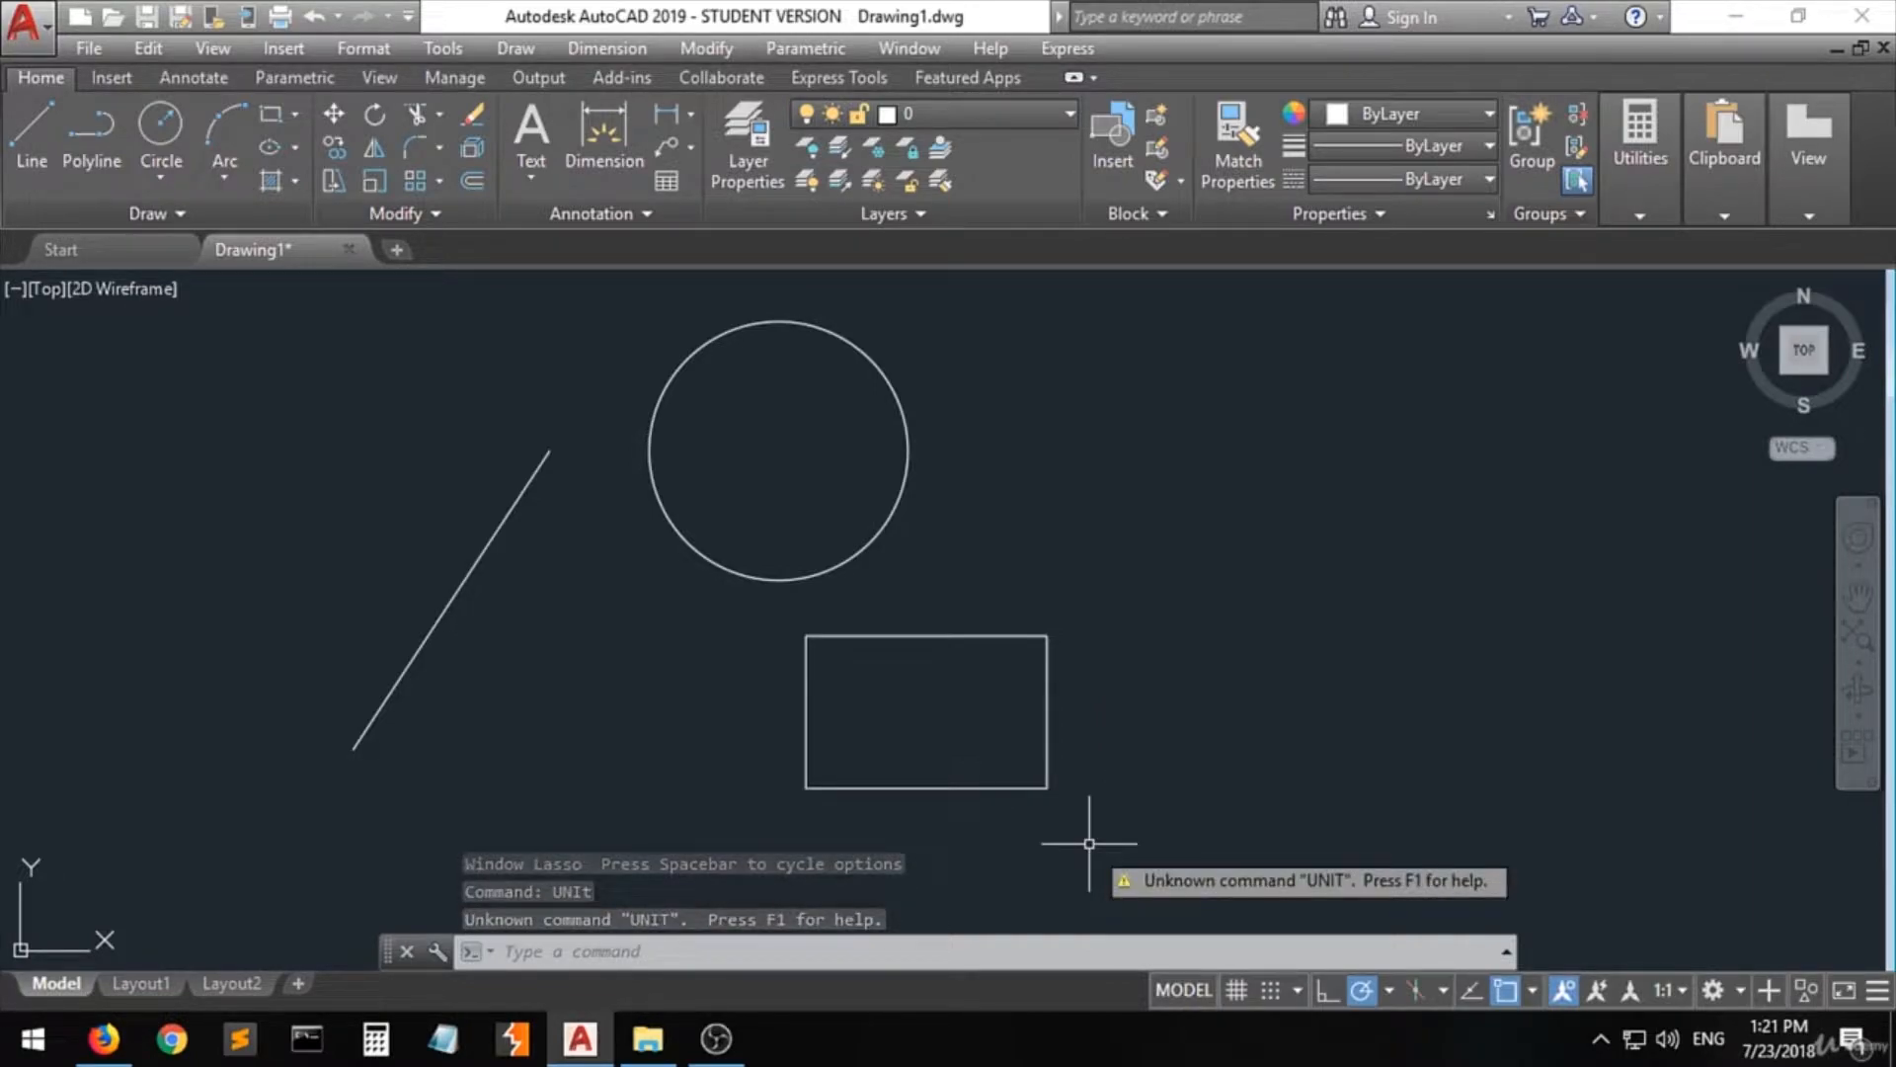
- Run the UNITS command and set the length type to Decimal and the insertion scale to Millimeters
{"action": "type", "text": "uni"}
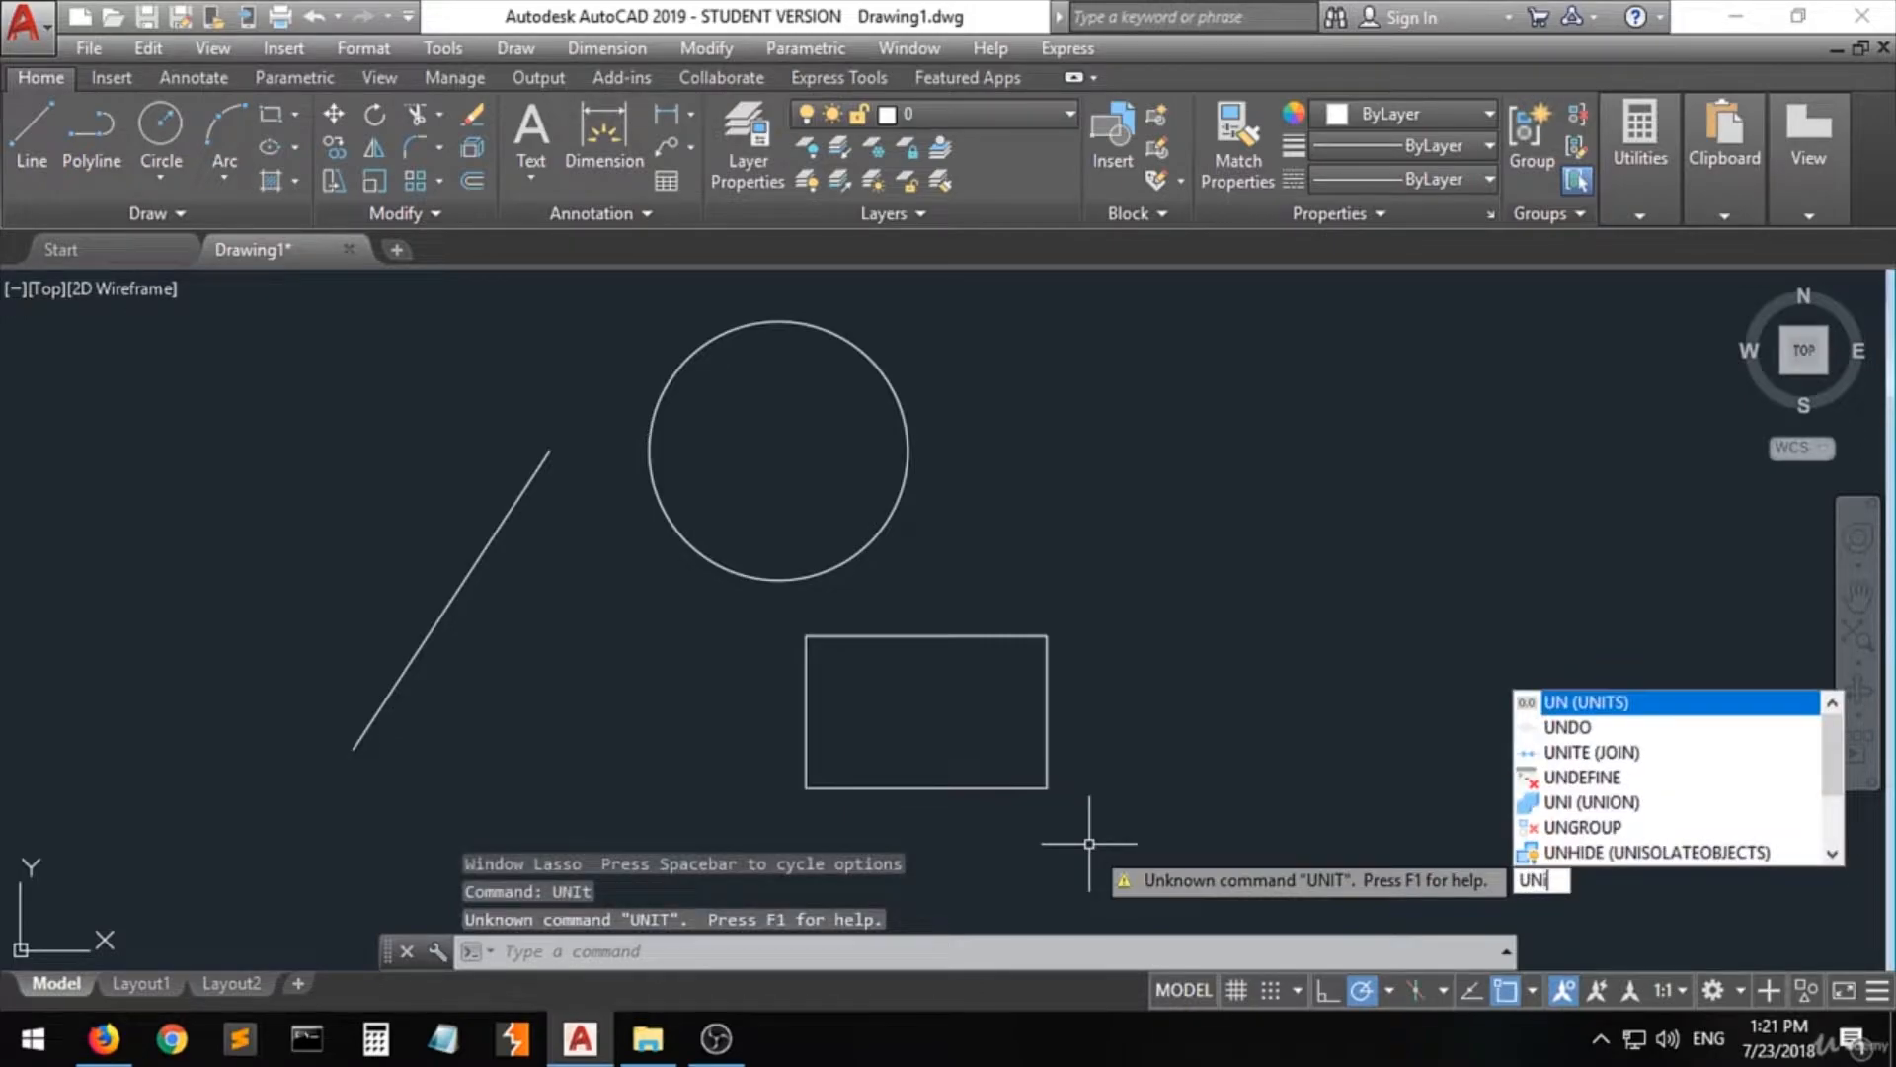
{"action": "type", "text": "t"}
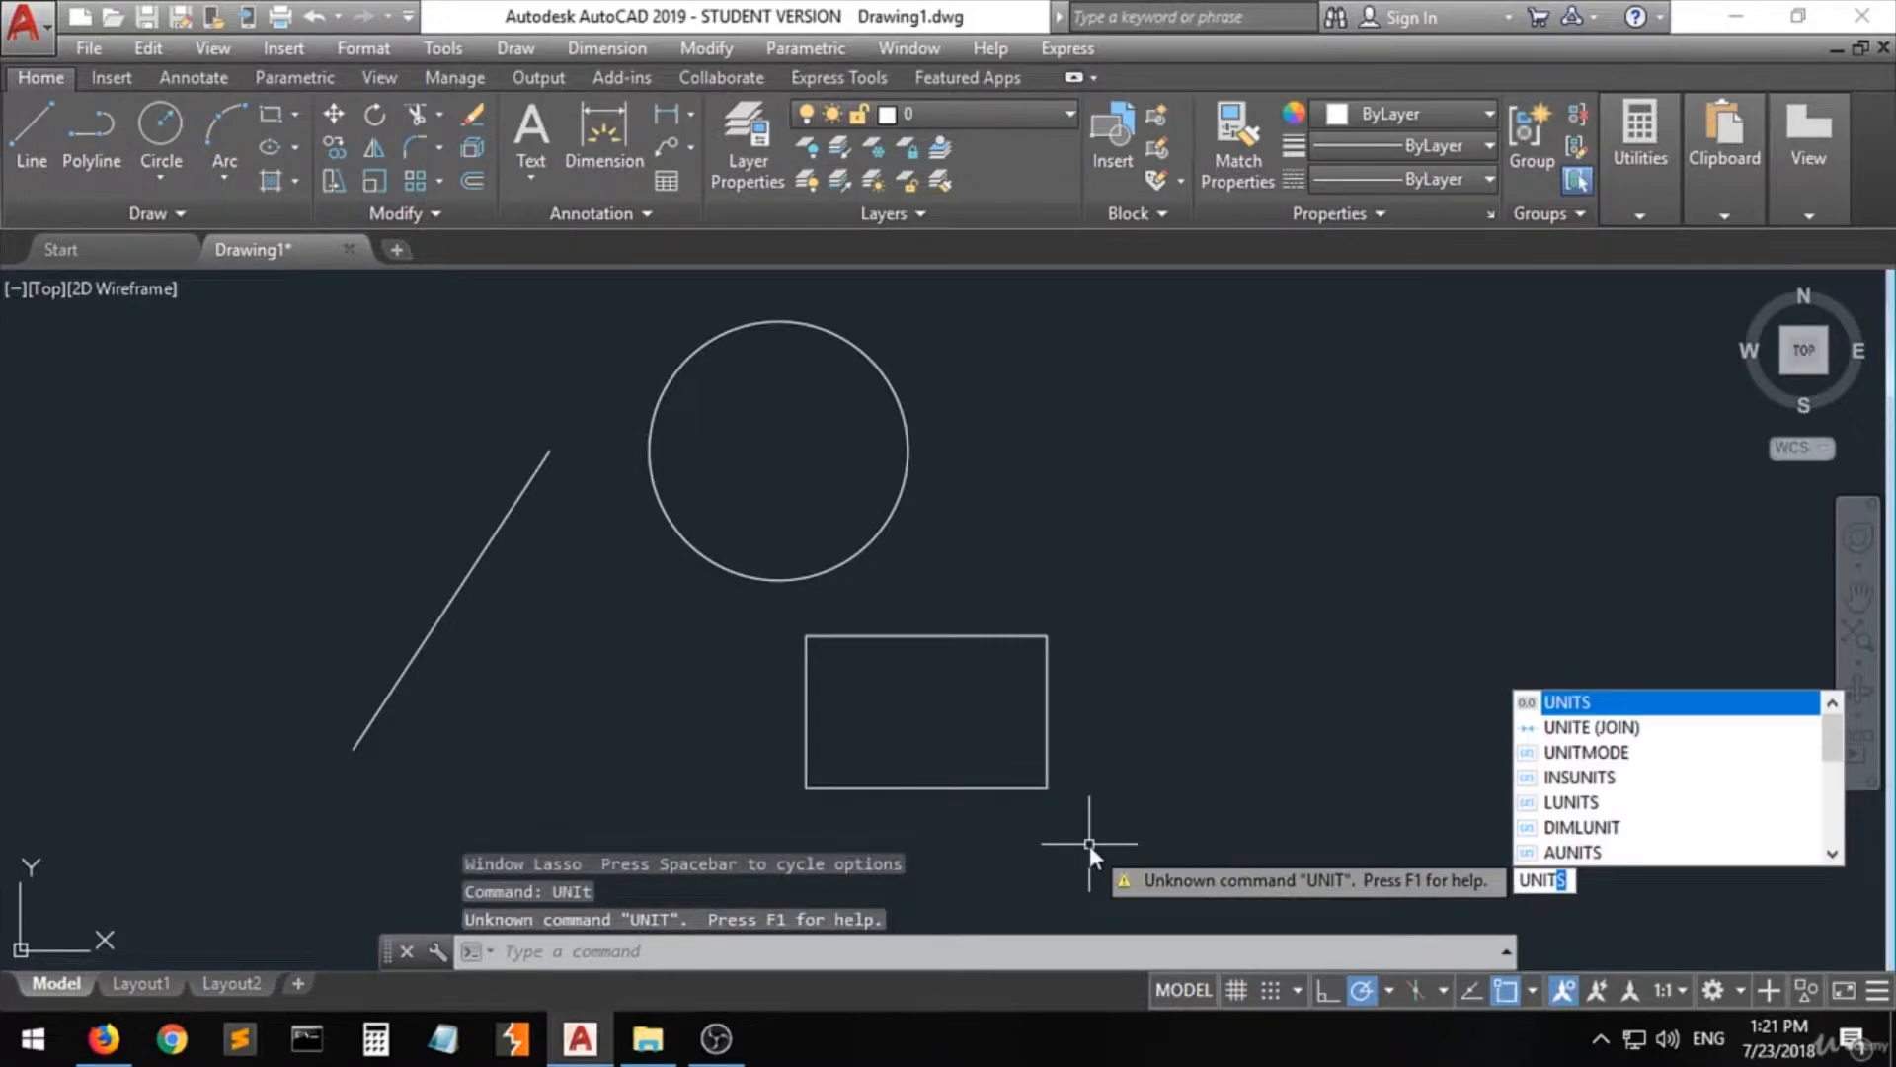
{"action": "key", "text": "Return"}
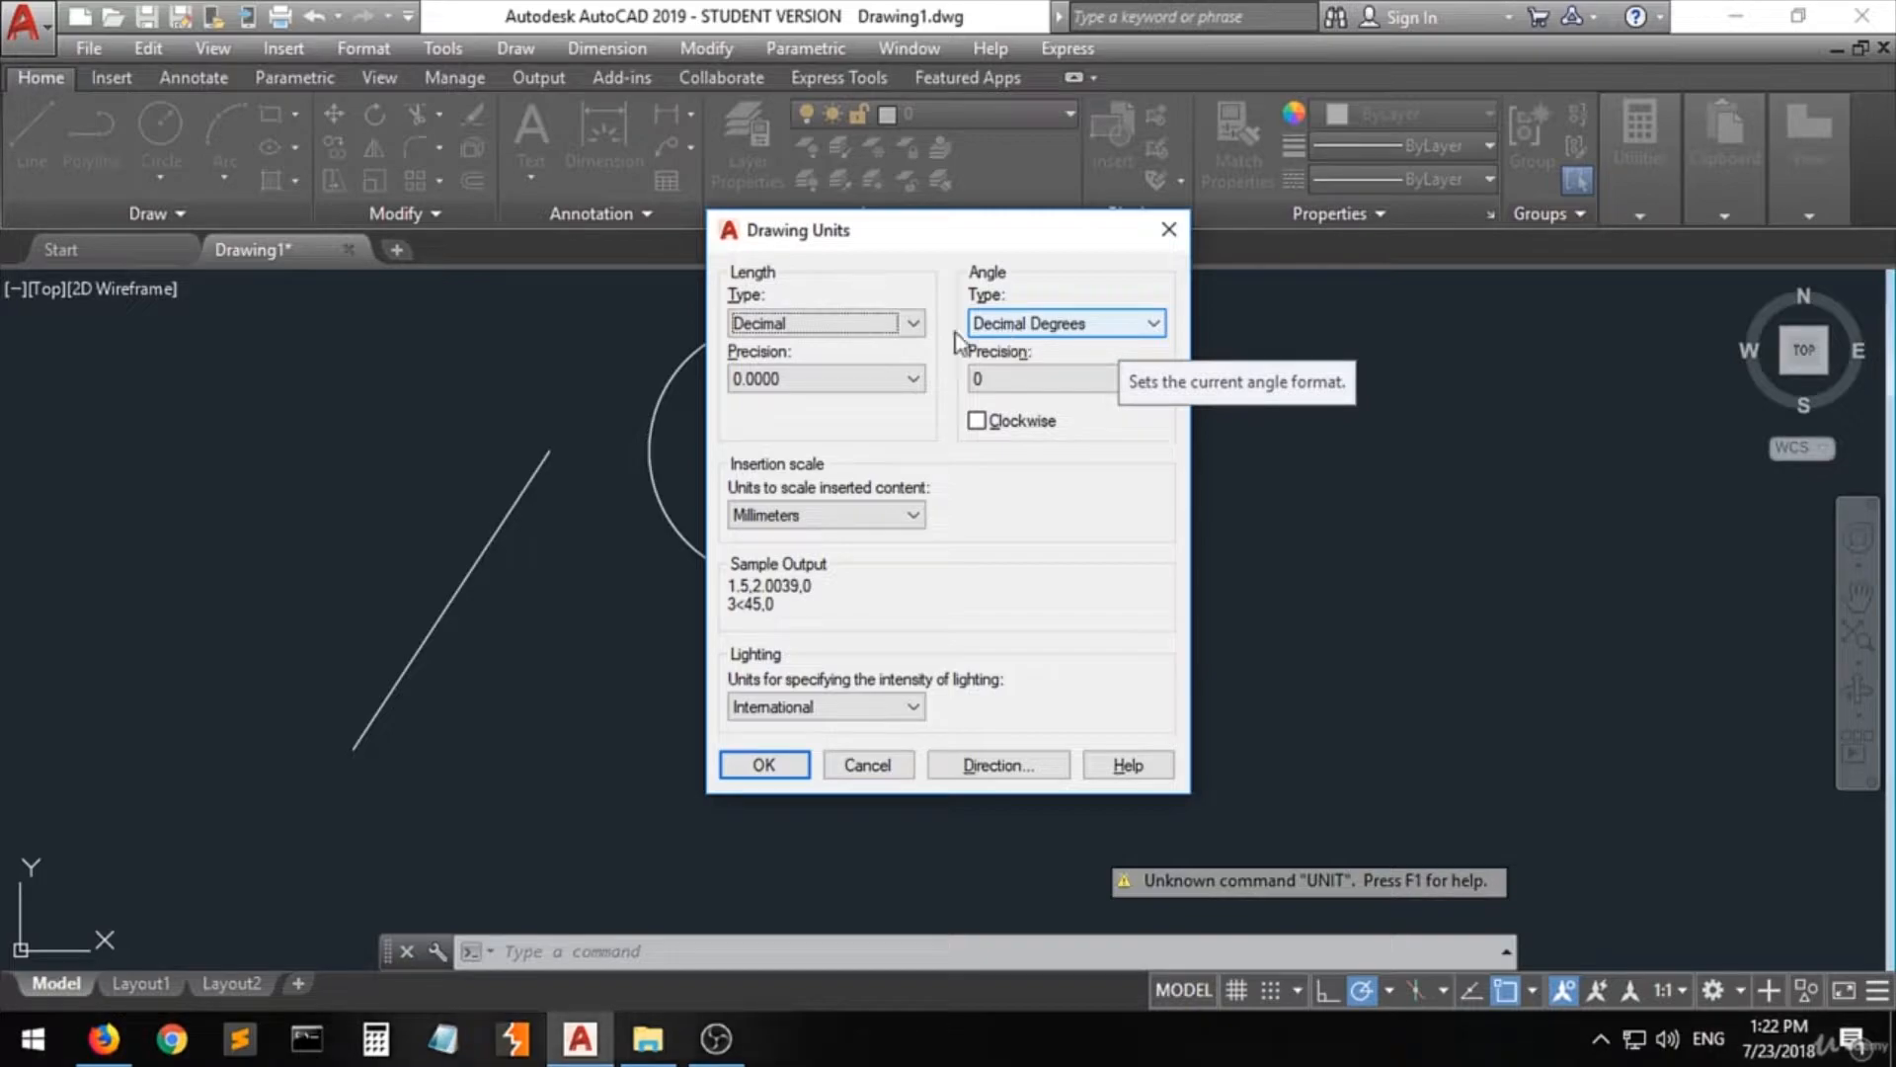
{"action": "left_click", "coordinate": [909, 324]}
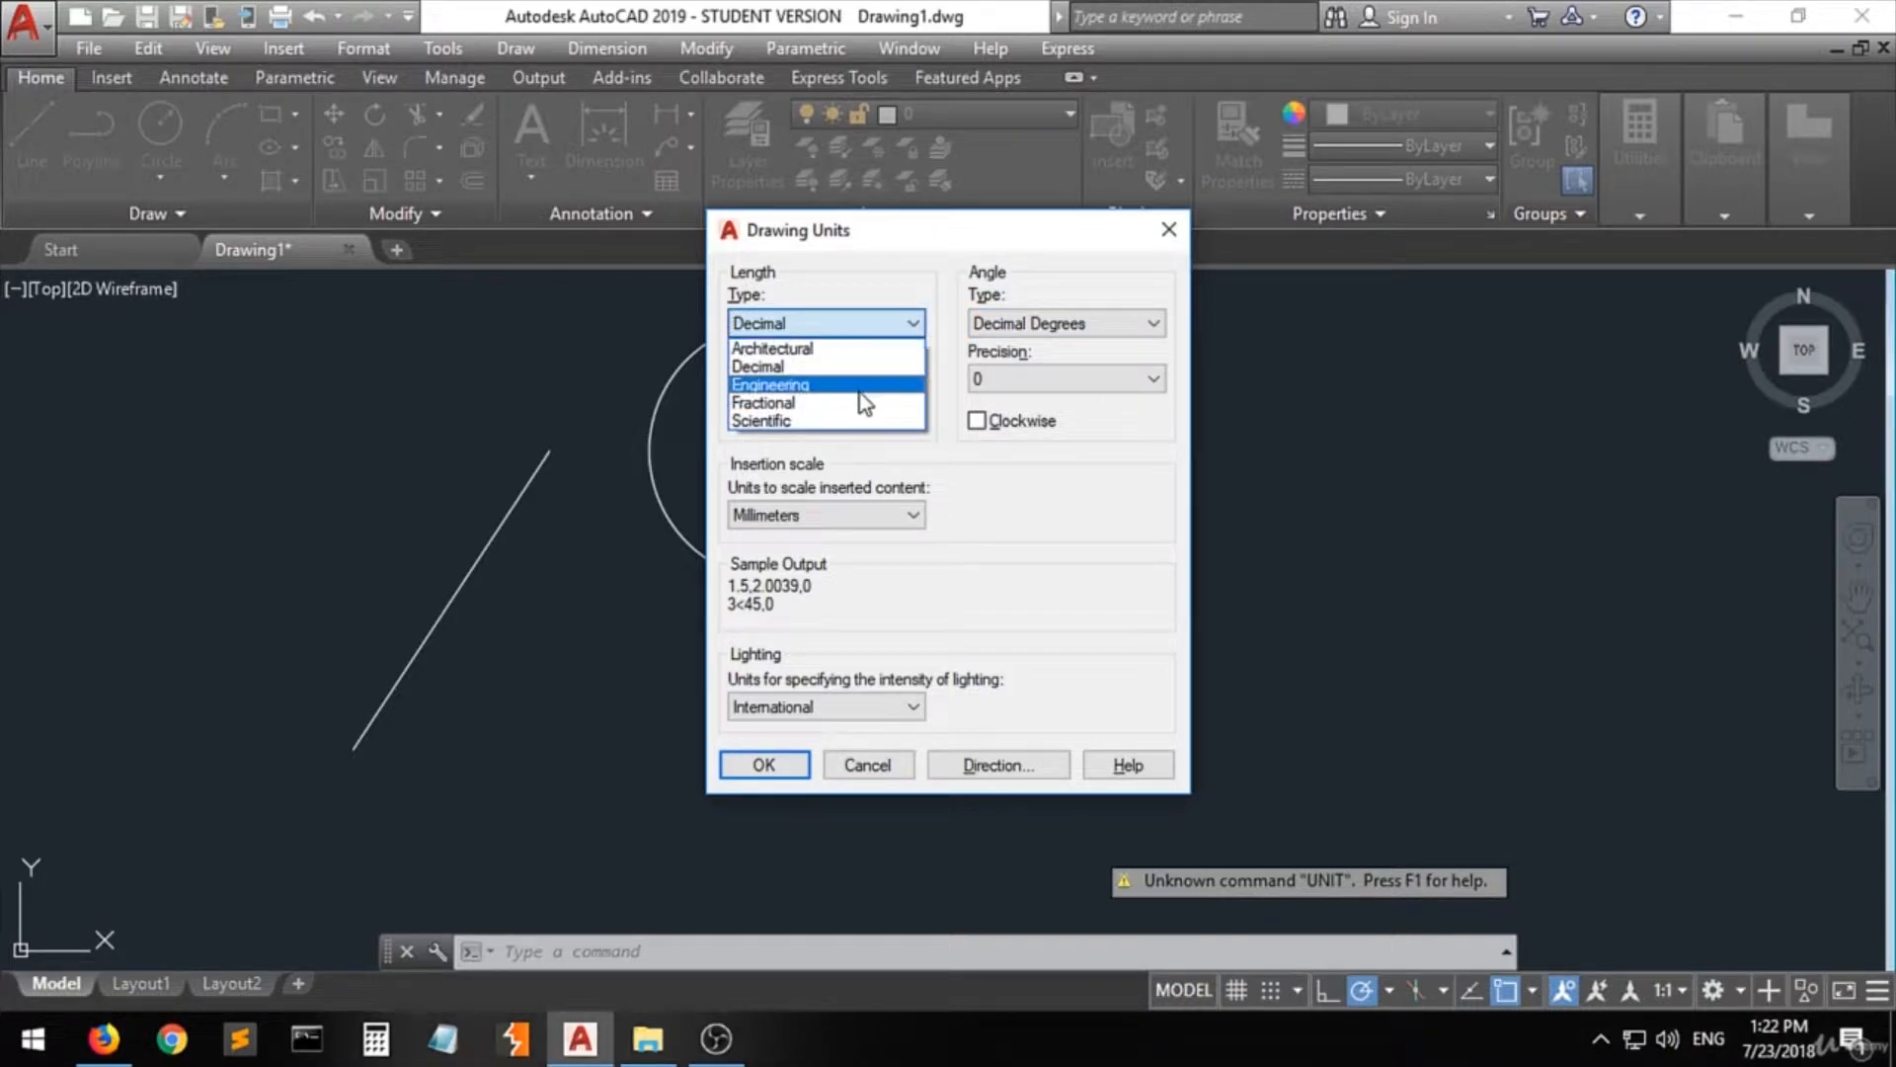
{"action": "left_click", "coordinate": [815, 366]}
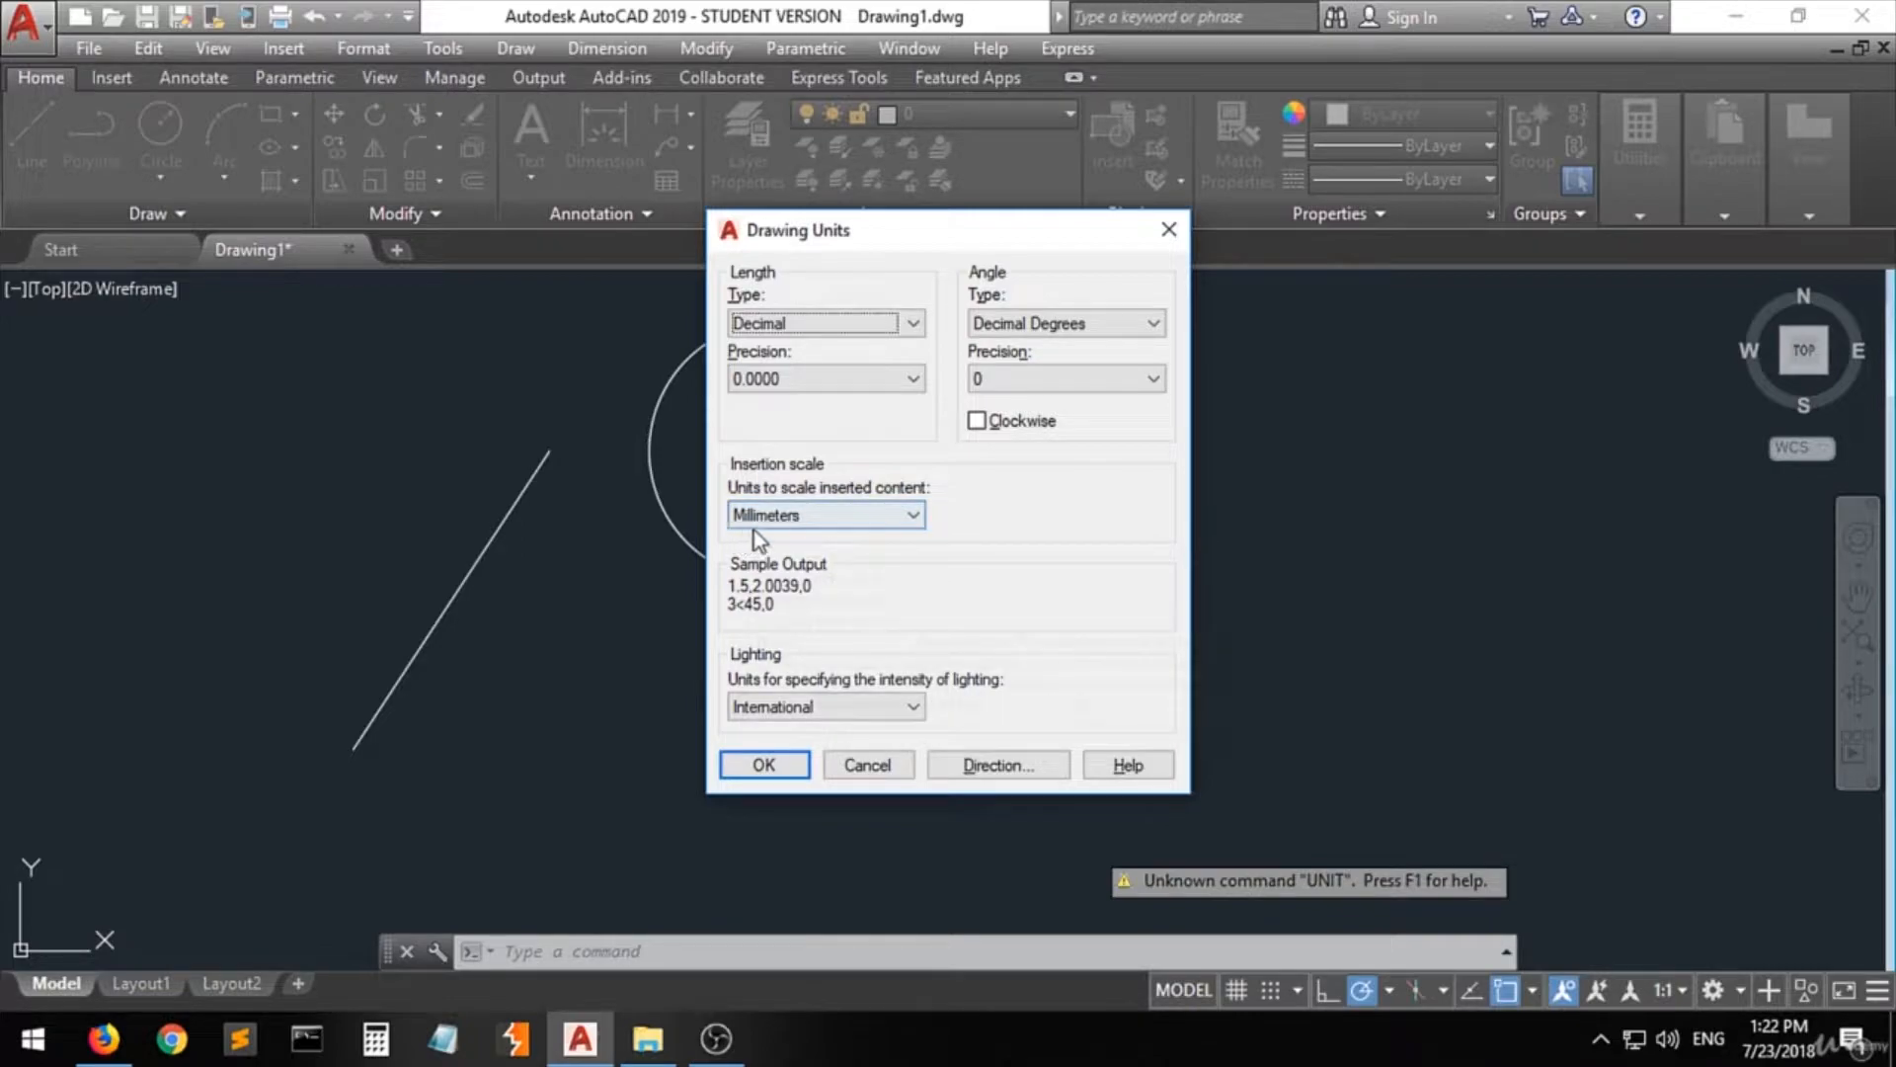
{"action": "left_click", "coordinate": [910, 518]}
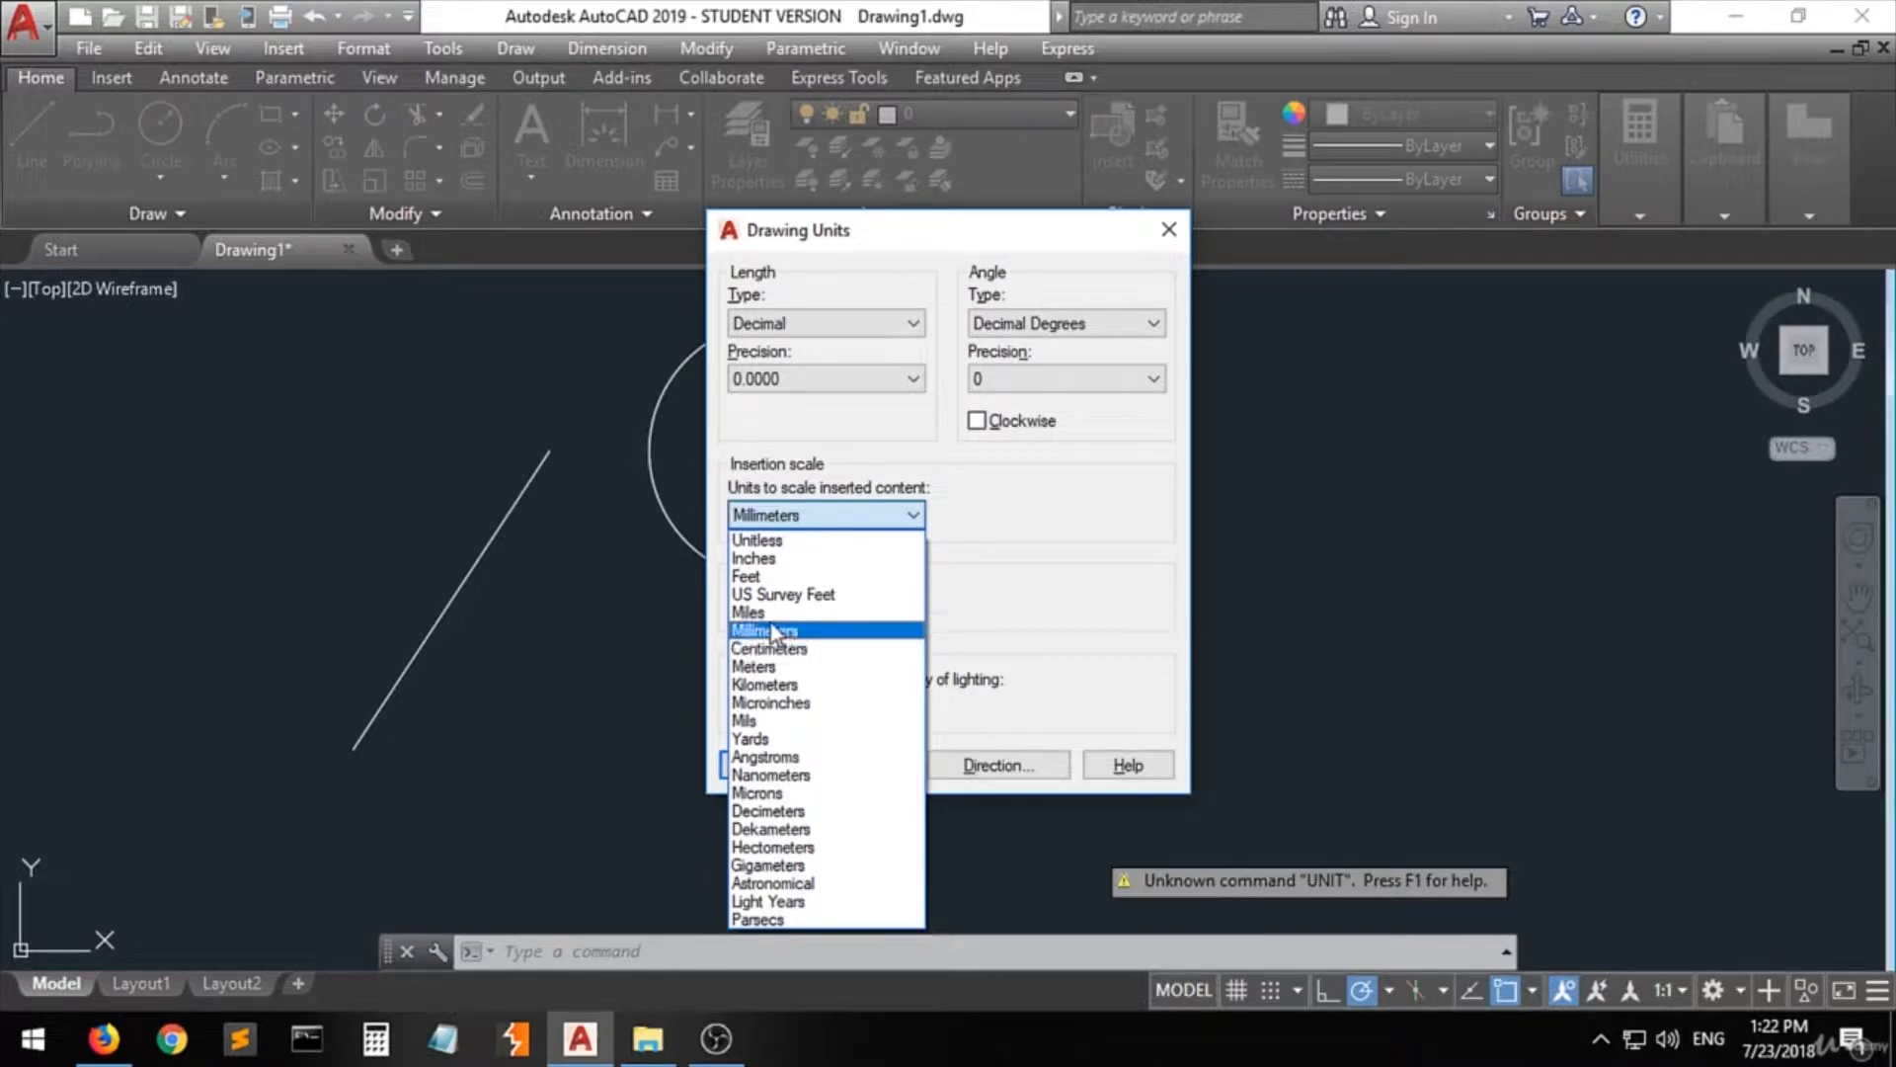
{"action": "left_click", "coordinate": [816, 632]}
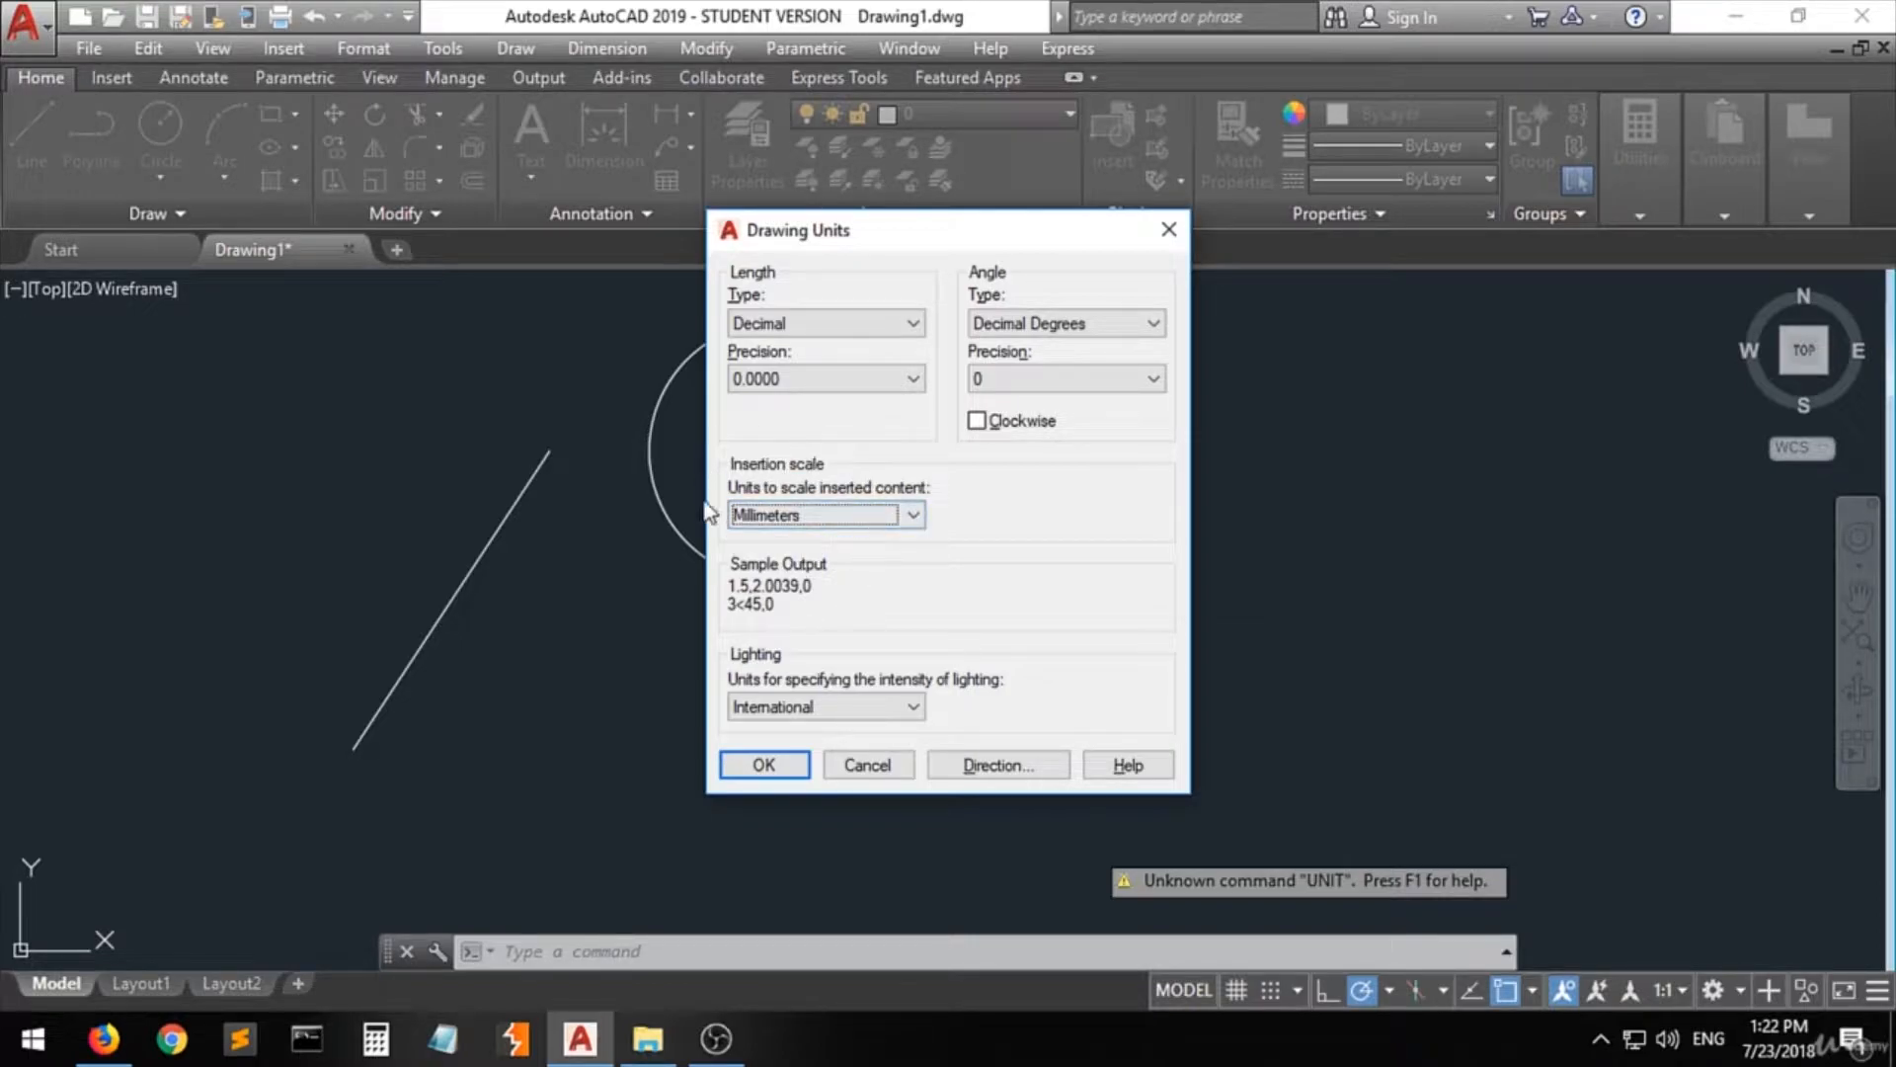
{"action": "left_click", "coordinate": [760, 766]}
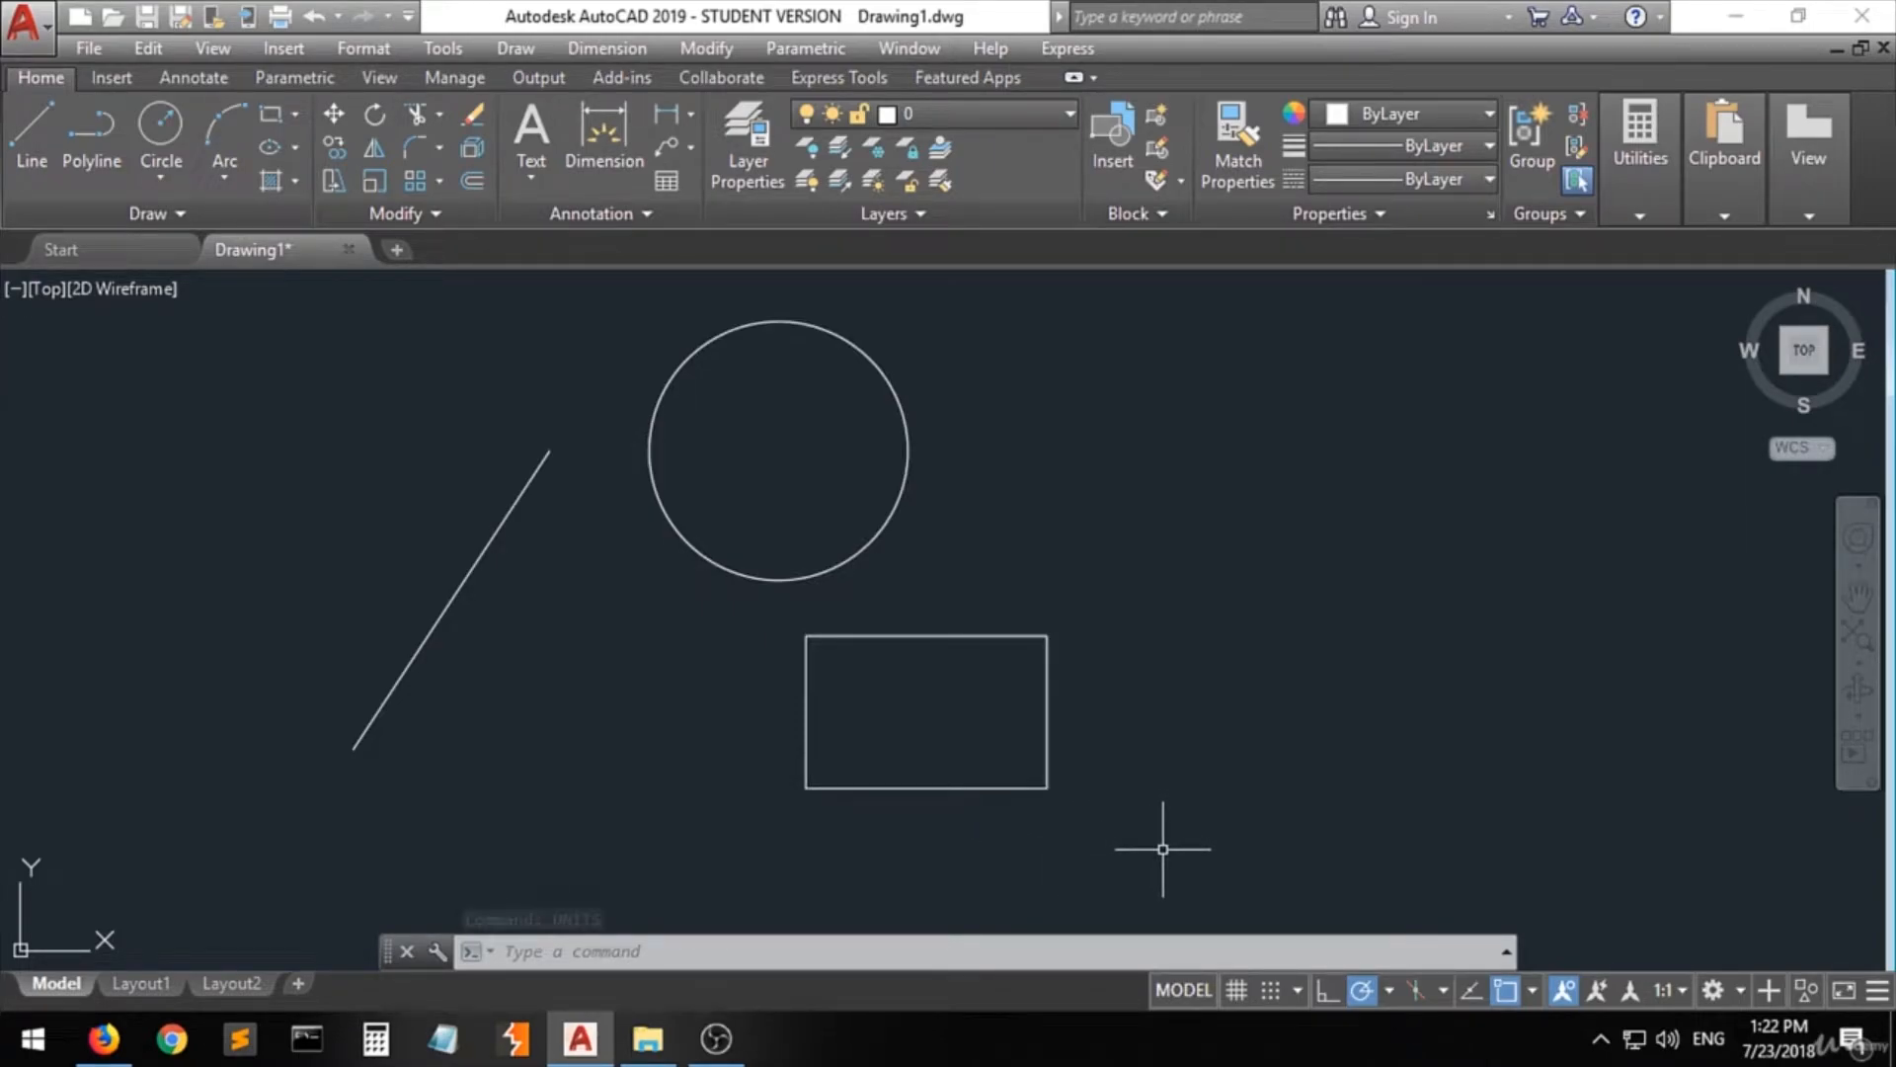
- Turn object snap off and draw a line by eye from the slanted line's upper end down to a point below the circle
{"action": "left_click", "coordinate": [1531, 991]}
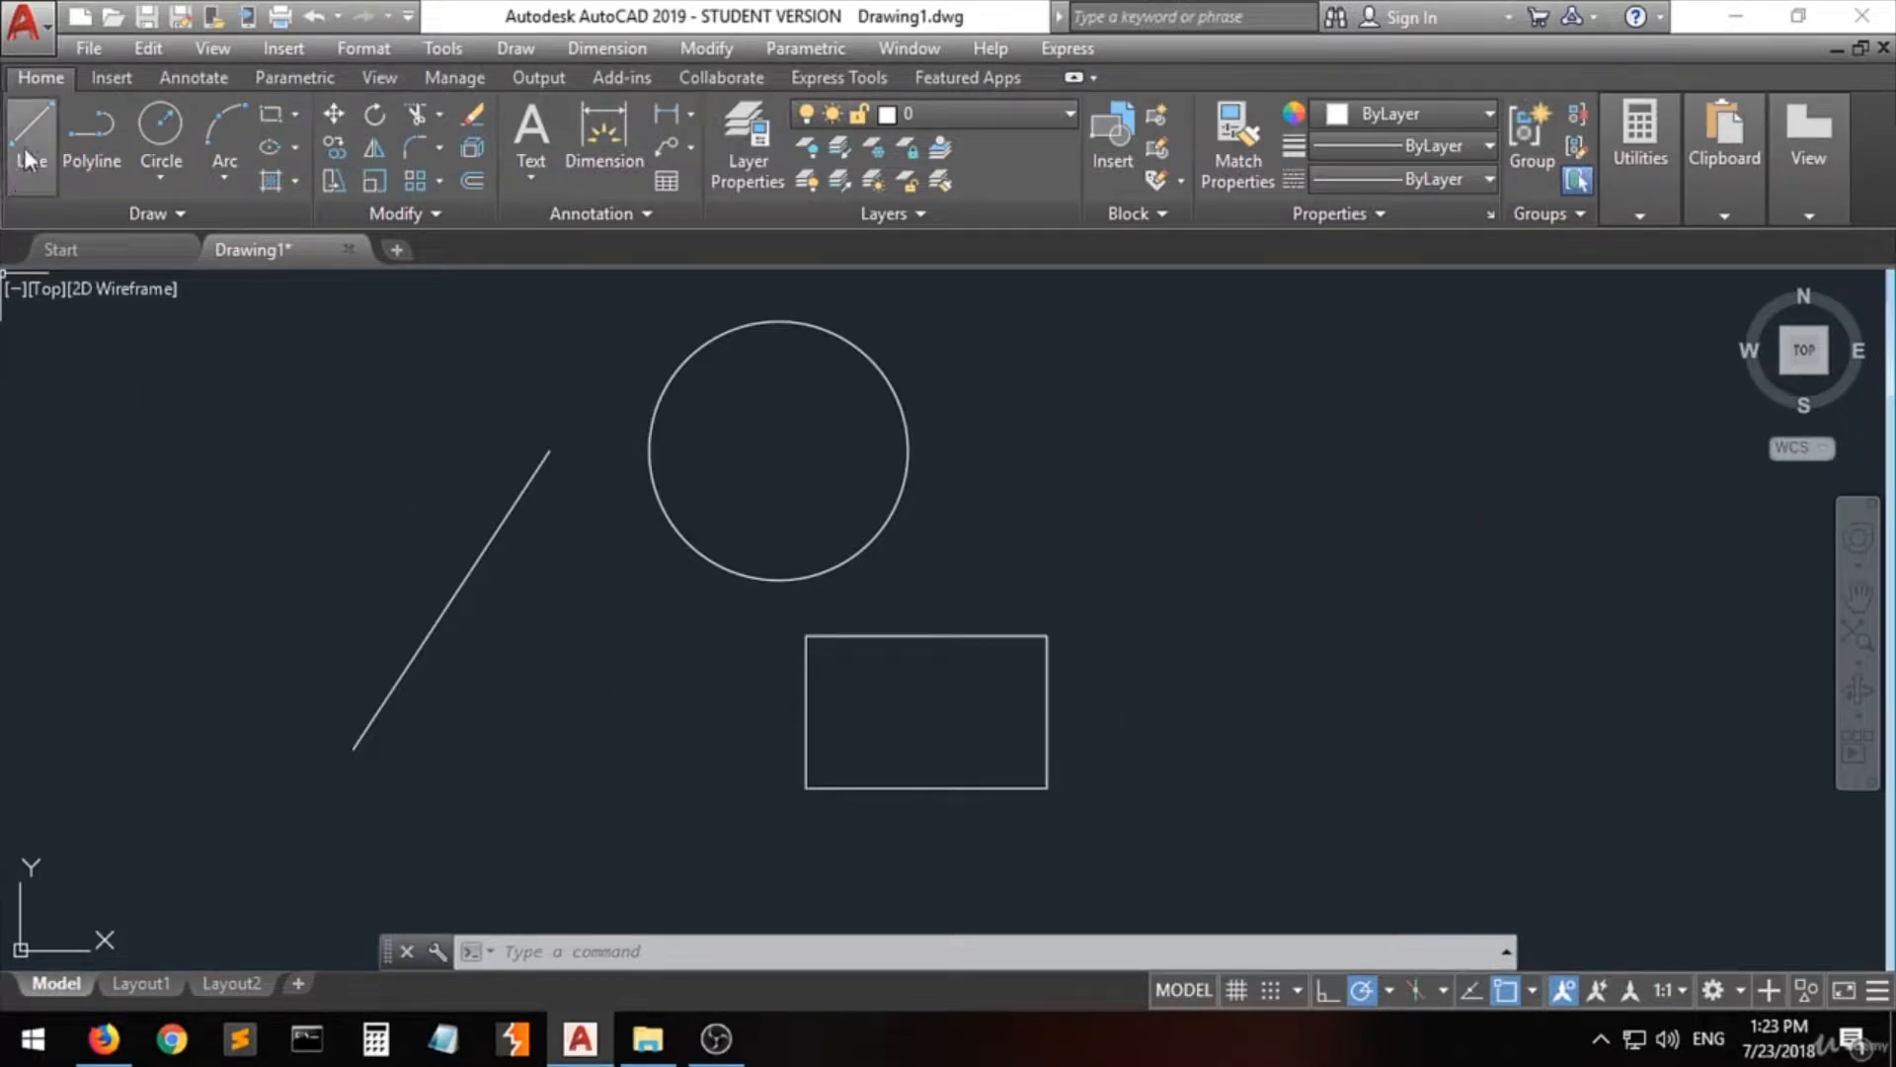
{"action": "left_click", "coordinate": [31, 134]}
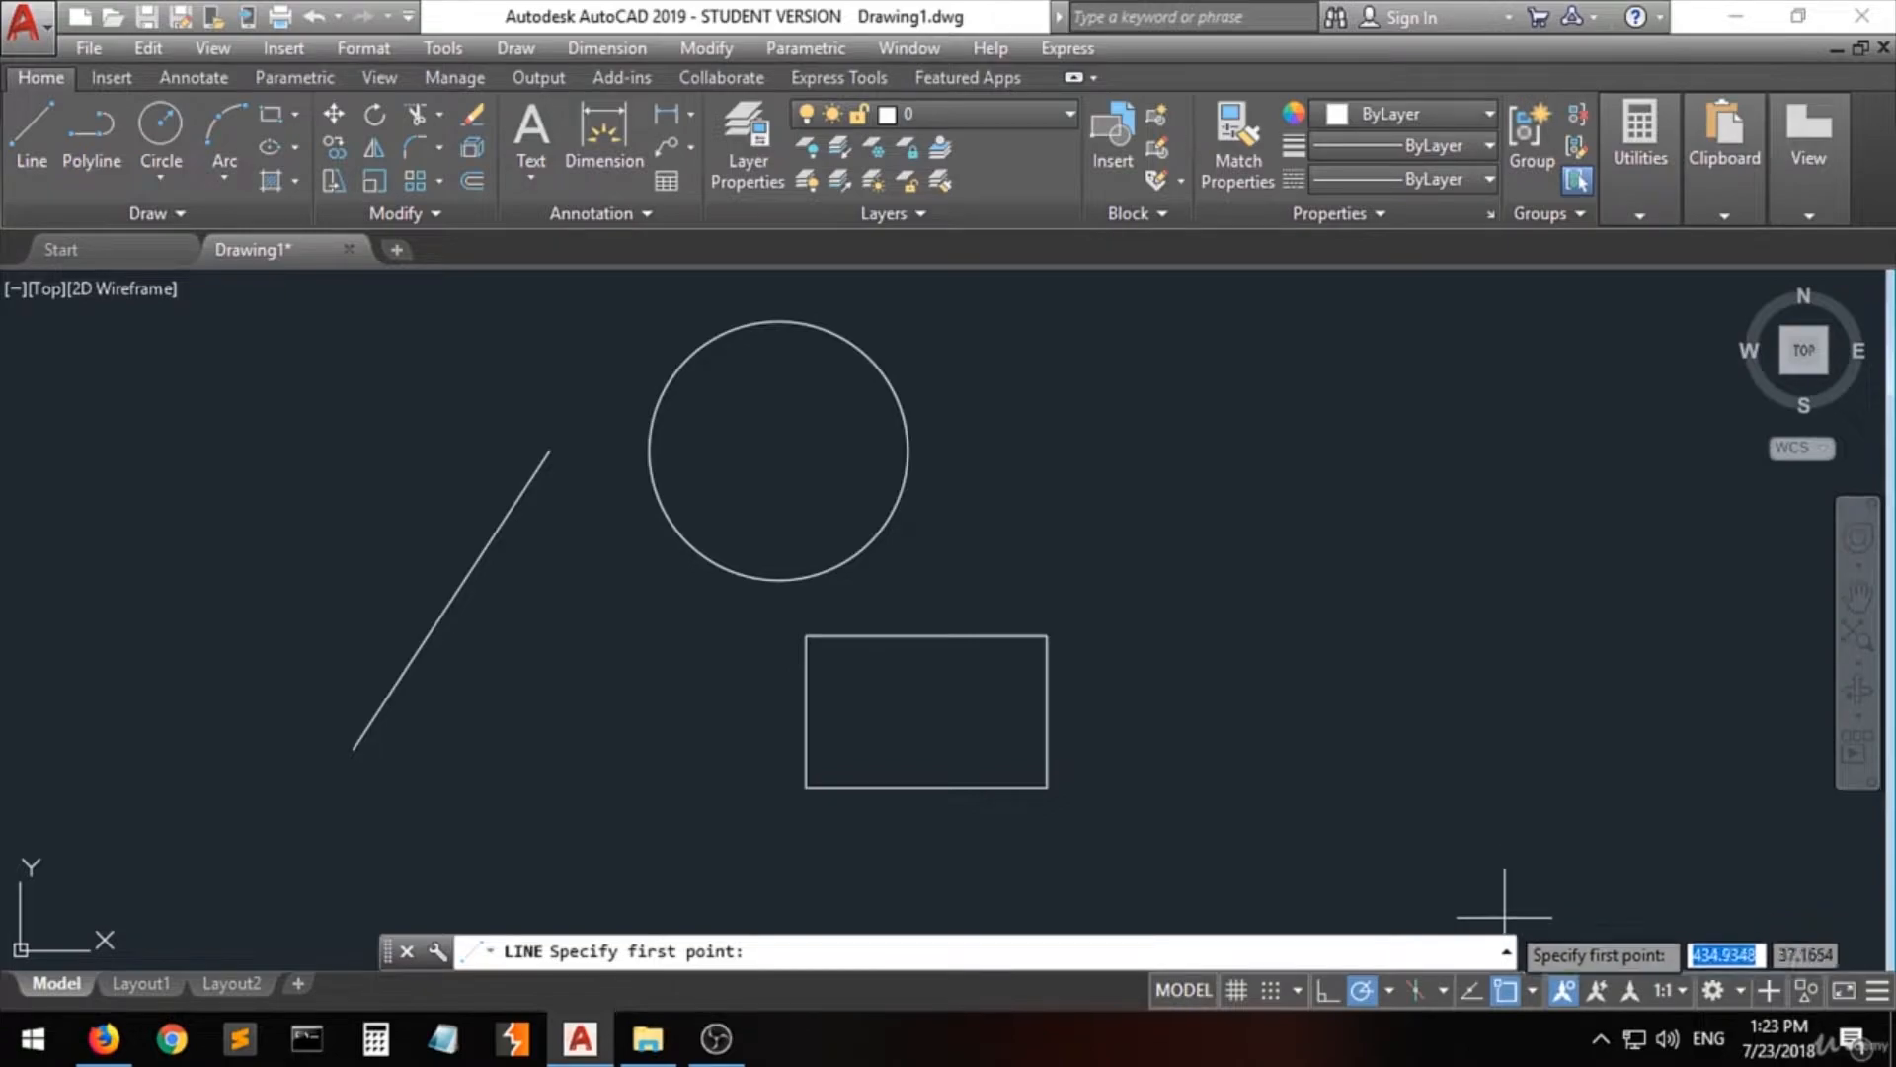
{"action": "left_click", "coordinate": [1502, 999]}
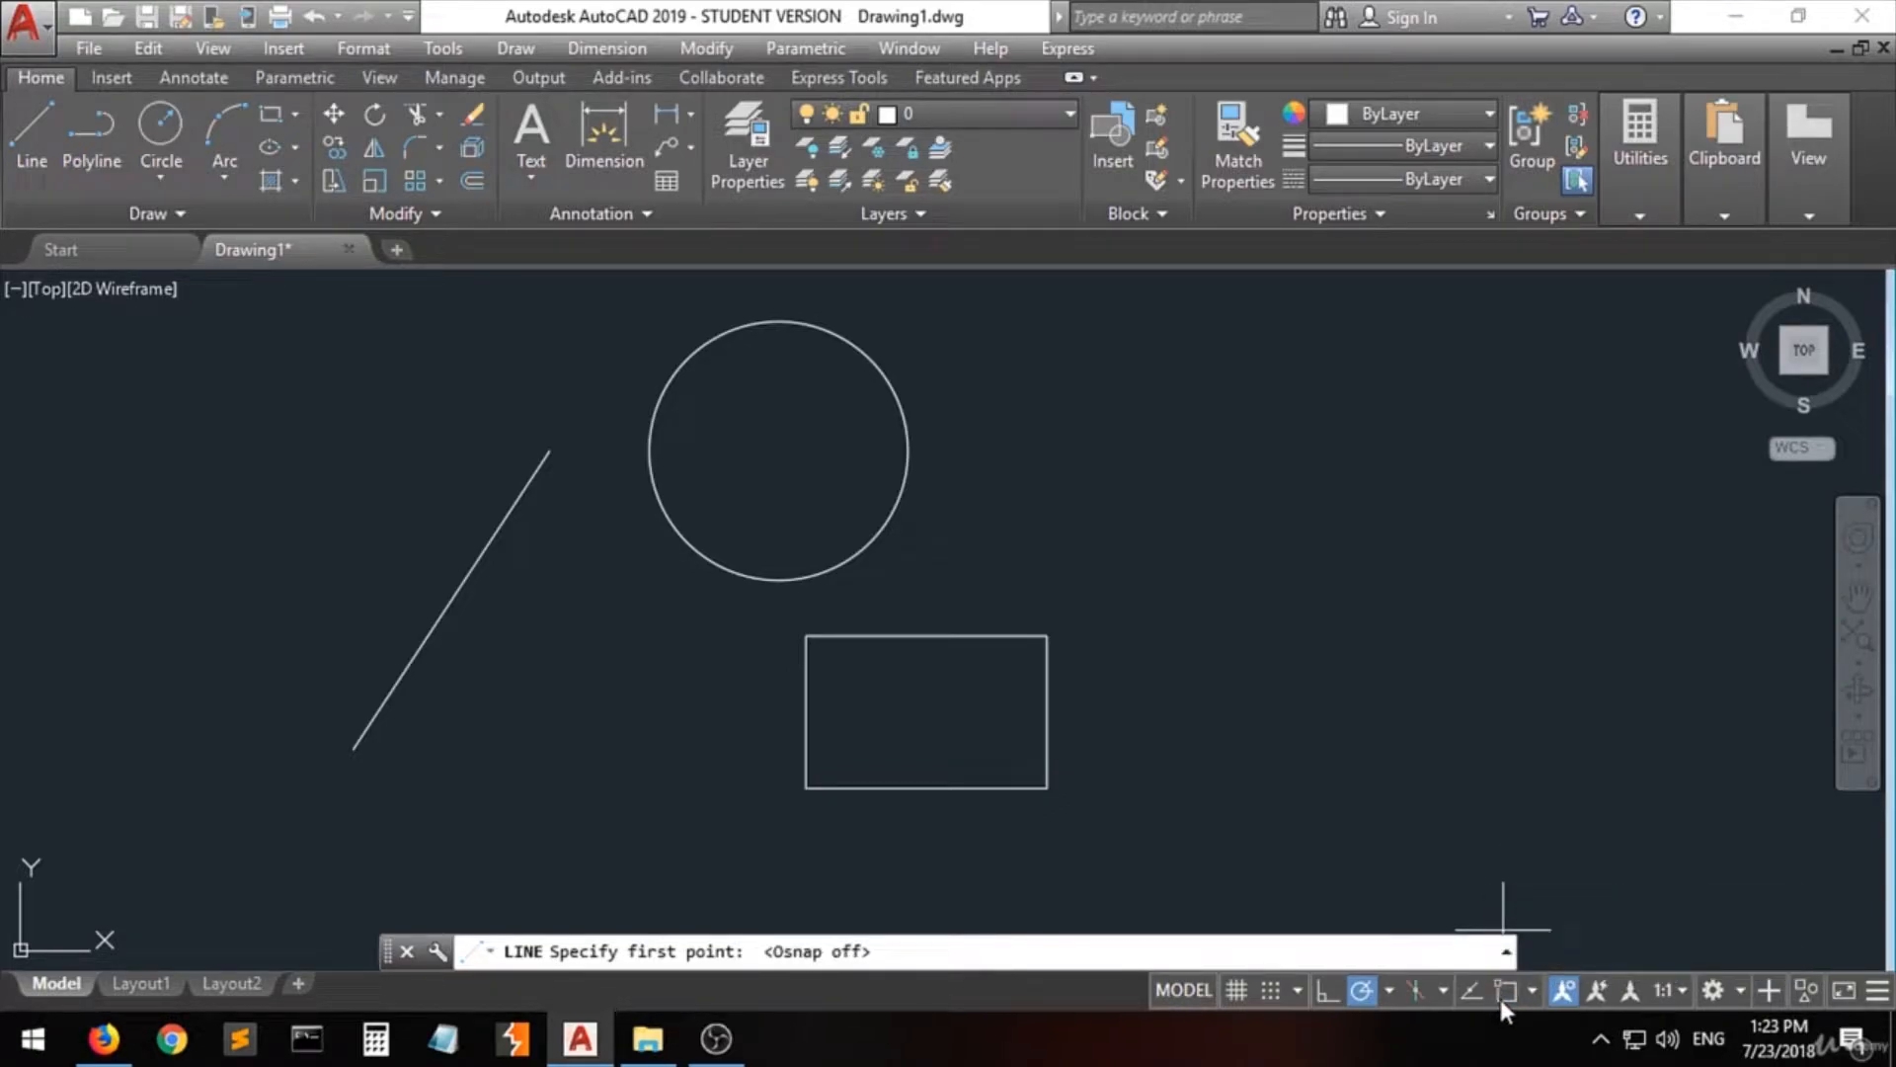
{"action": "left_click", "coordinate": [550, 452]}
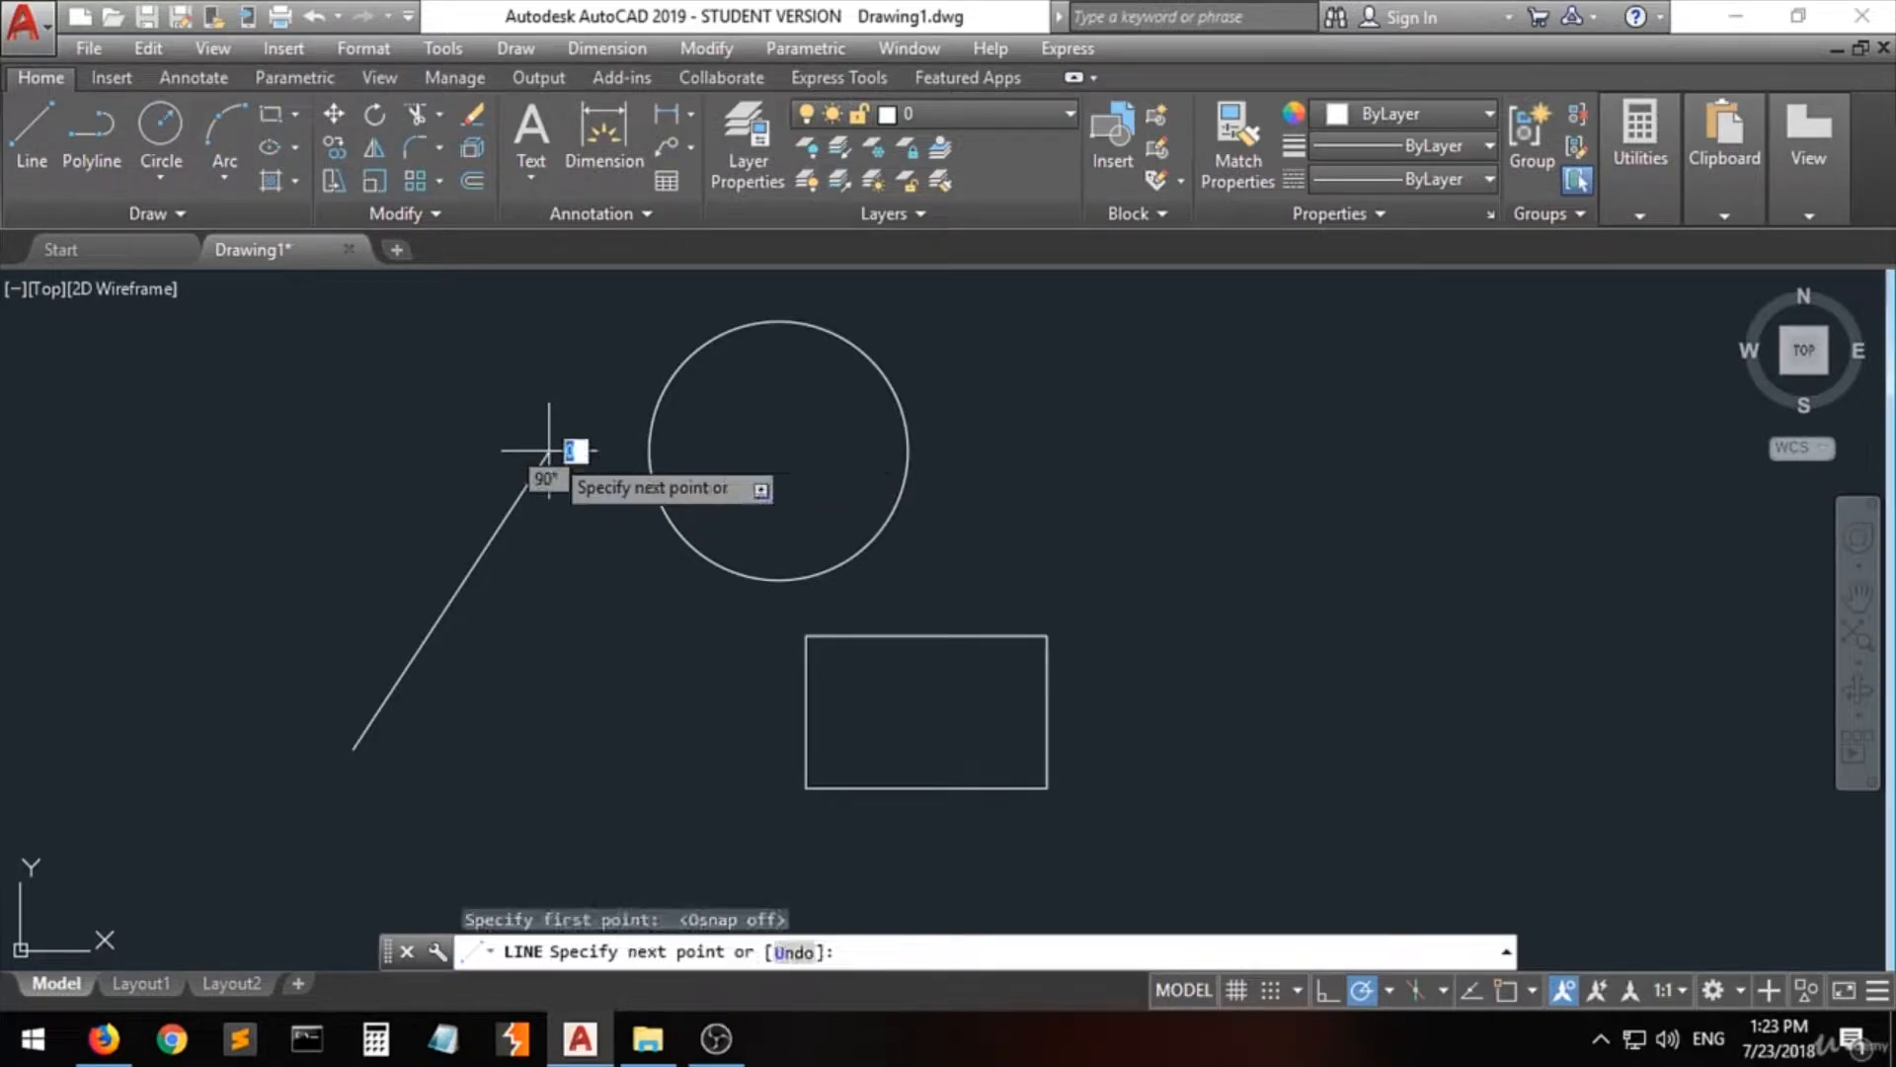
{"action": "left_click", "coordinate": [701, 625]}
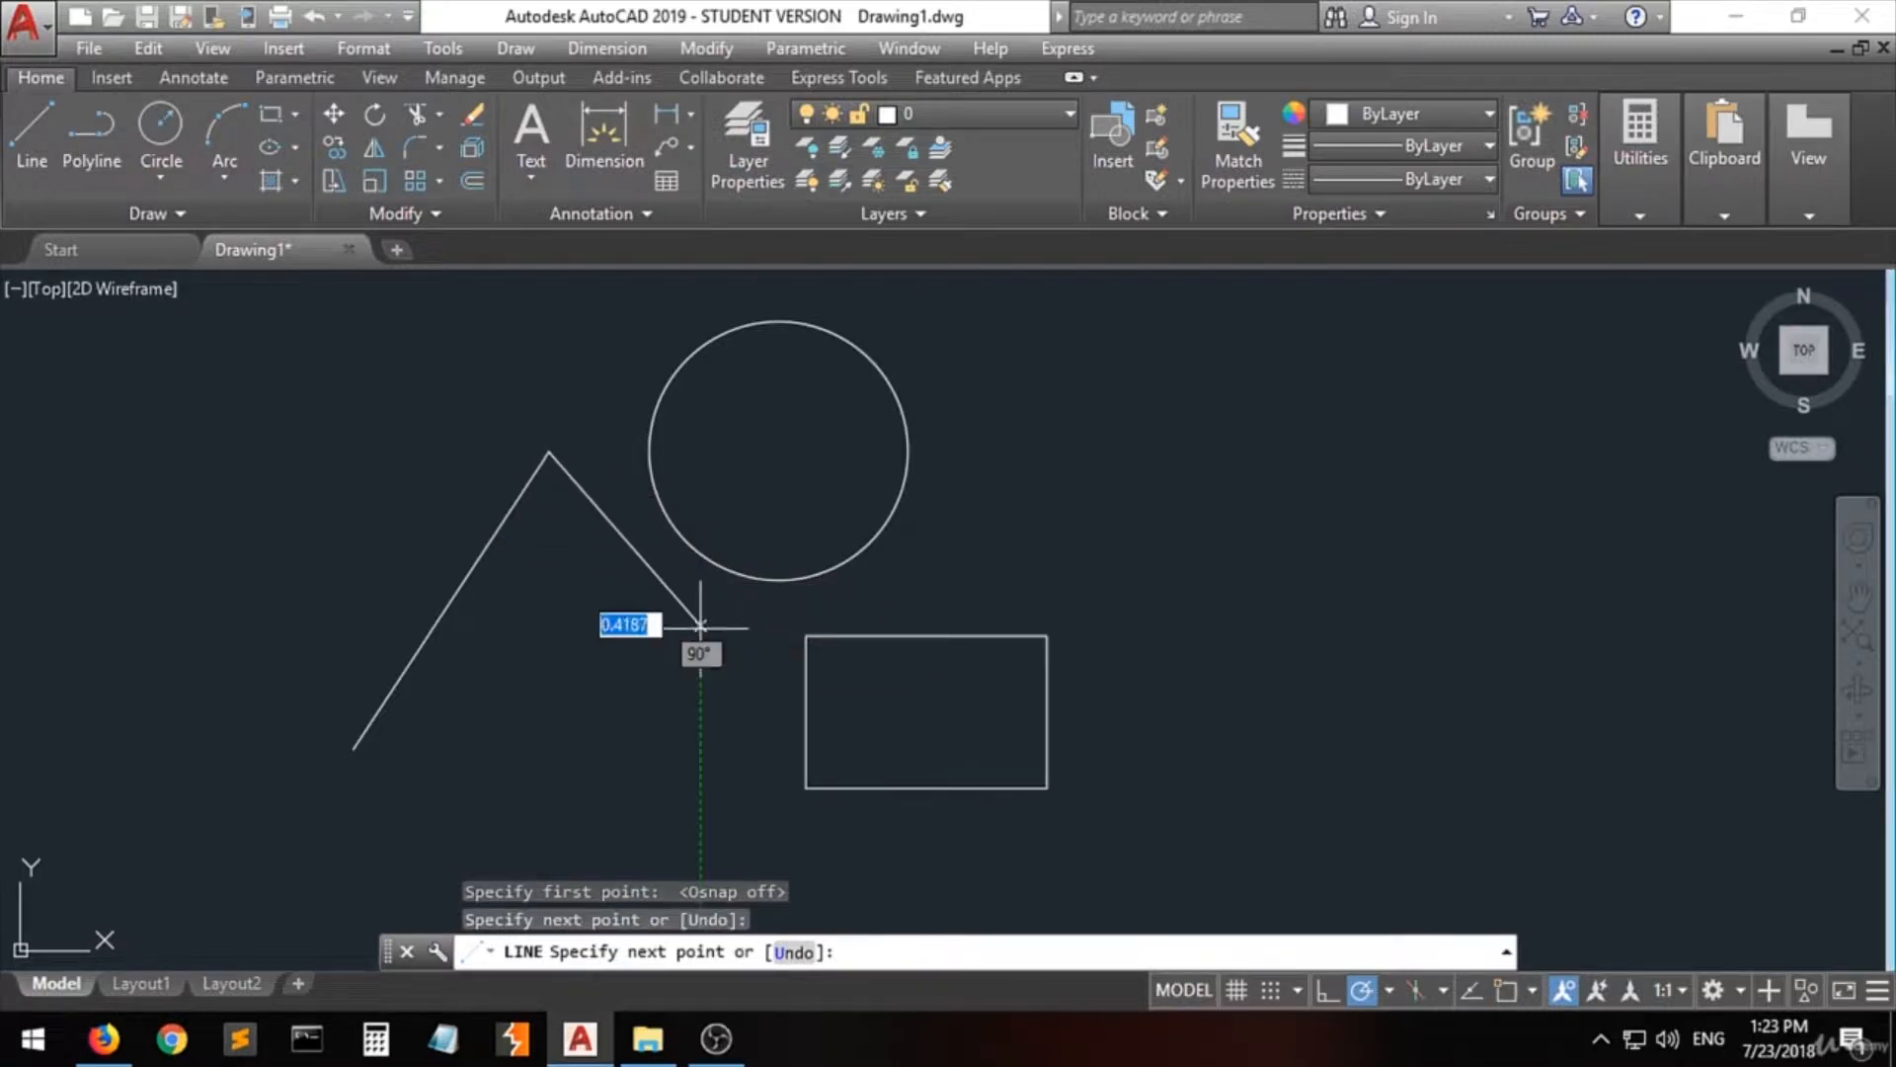
{"action": "key", "text": "Return"}
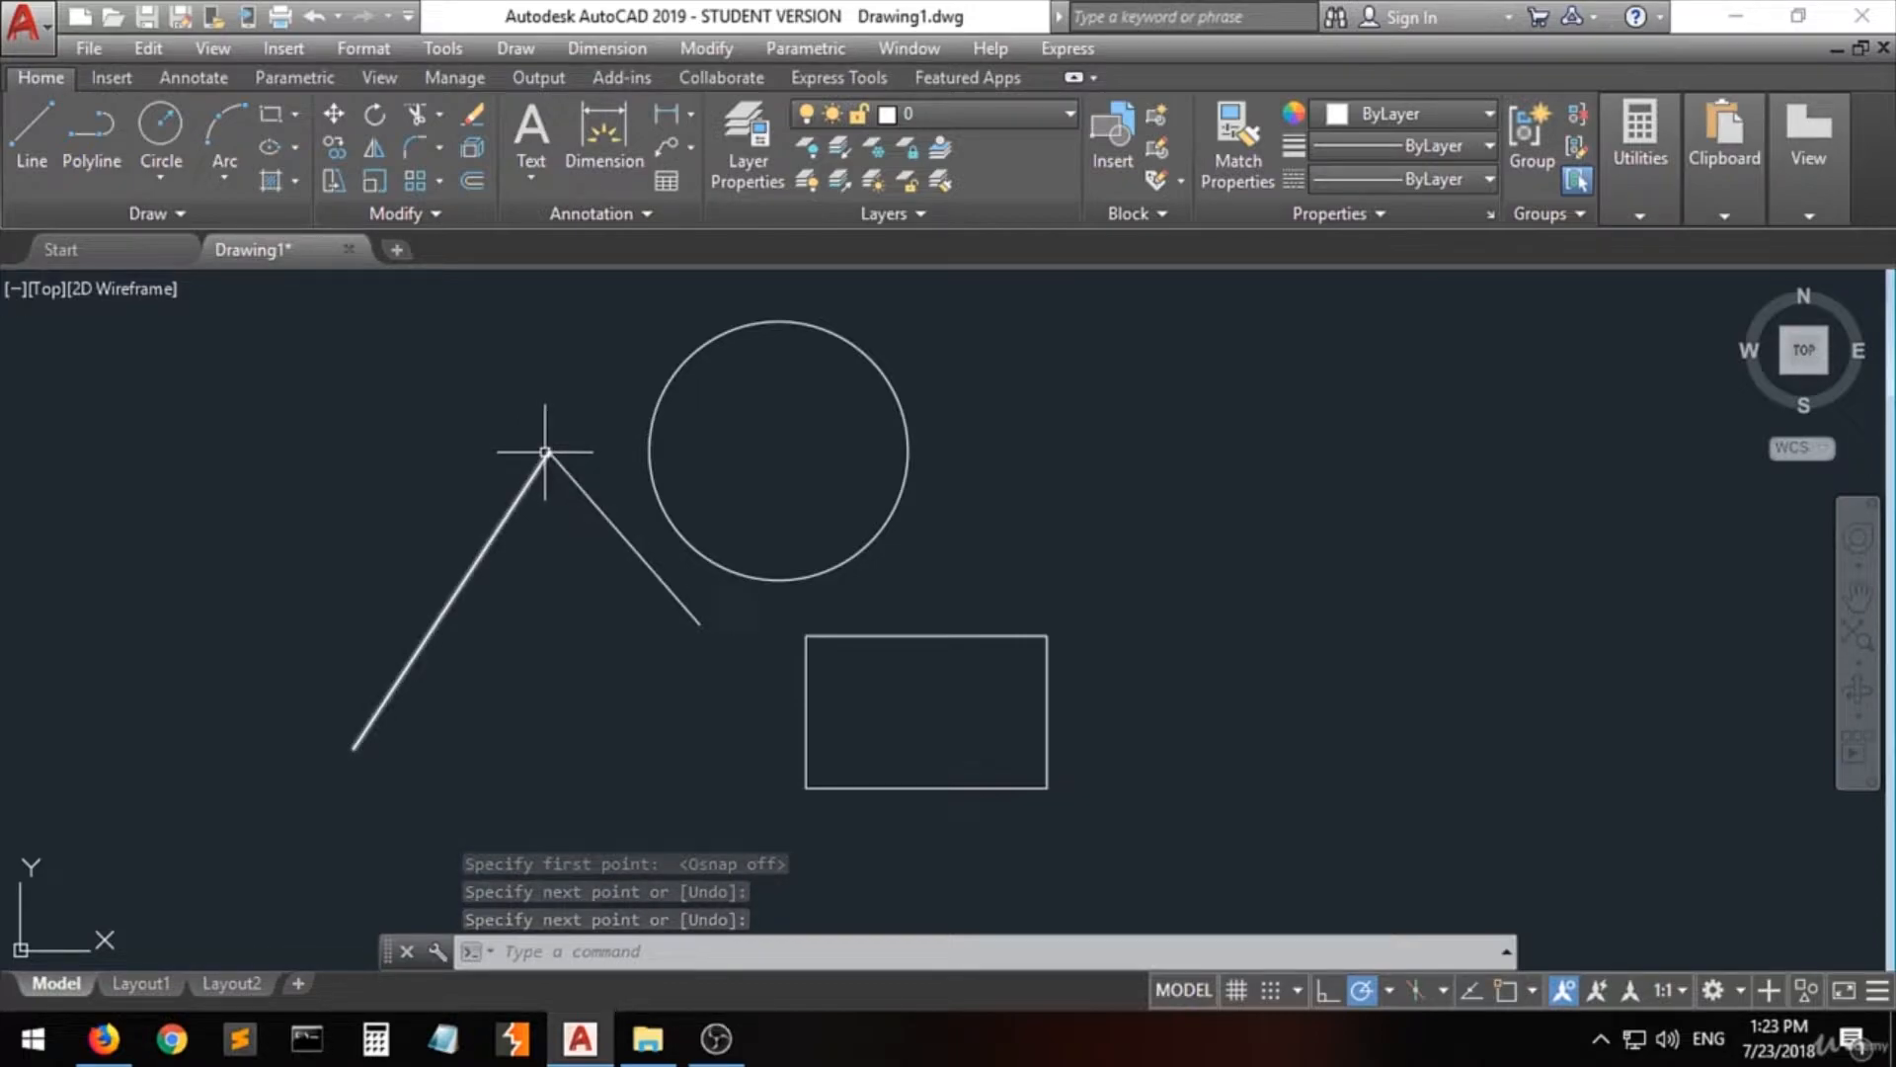
{"action": "scroll", "coordinate": [550, 439], "scroll_direction": "up", "scroll_amount": 3}
{"action": "scroll", "coordinate": [529, 444], "scroll_direction": "up", "scroll_amount": 10}
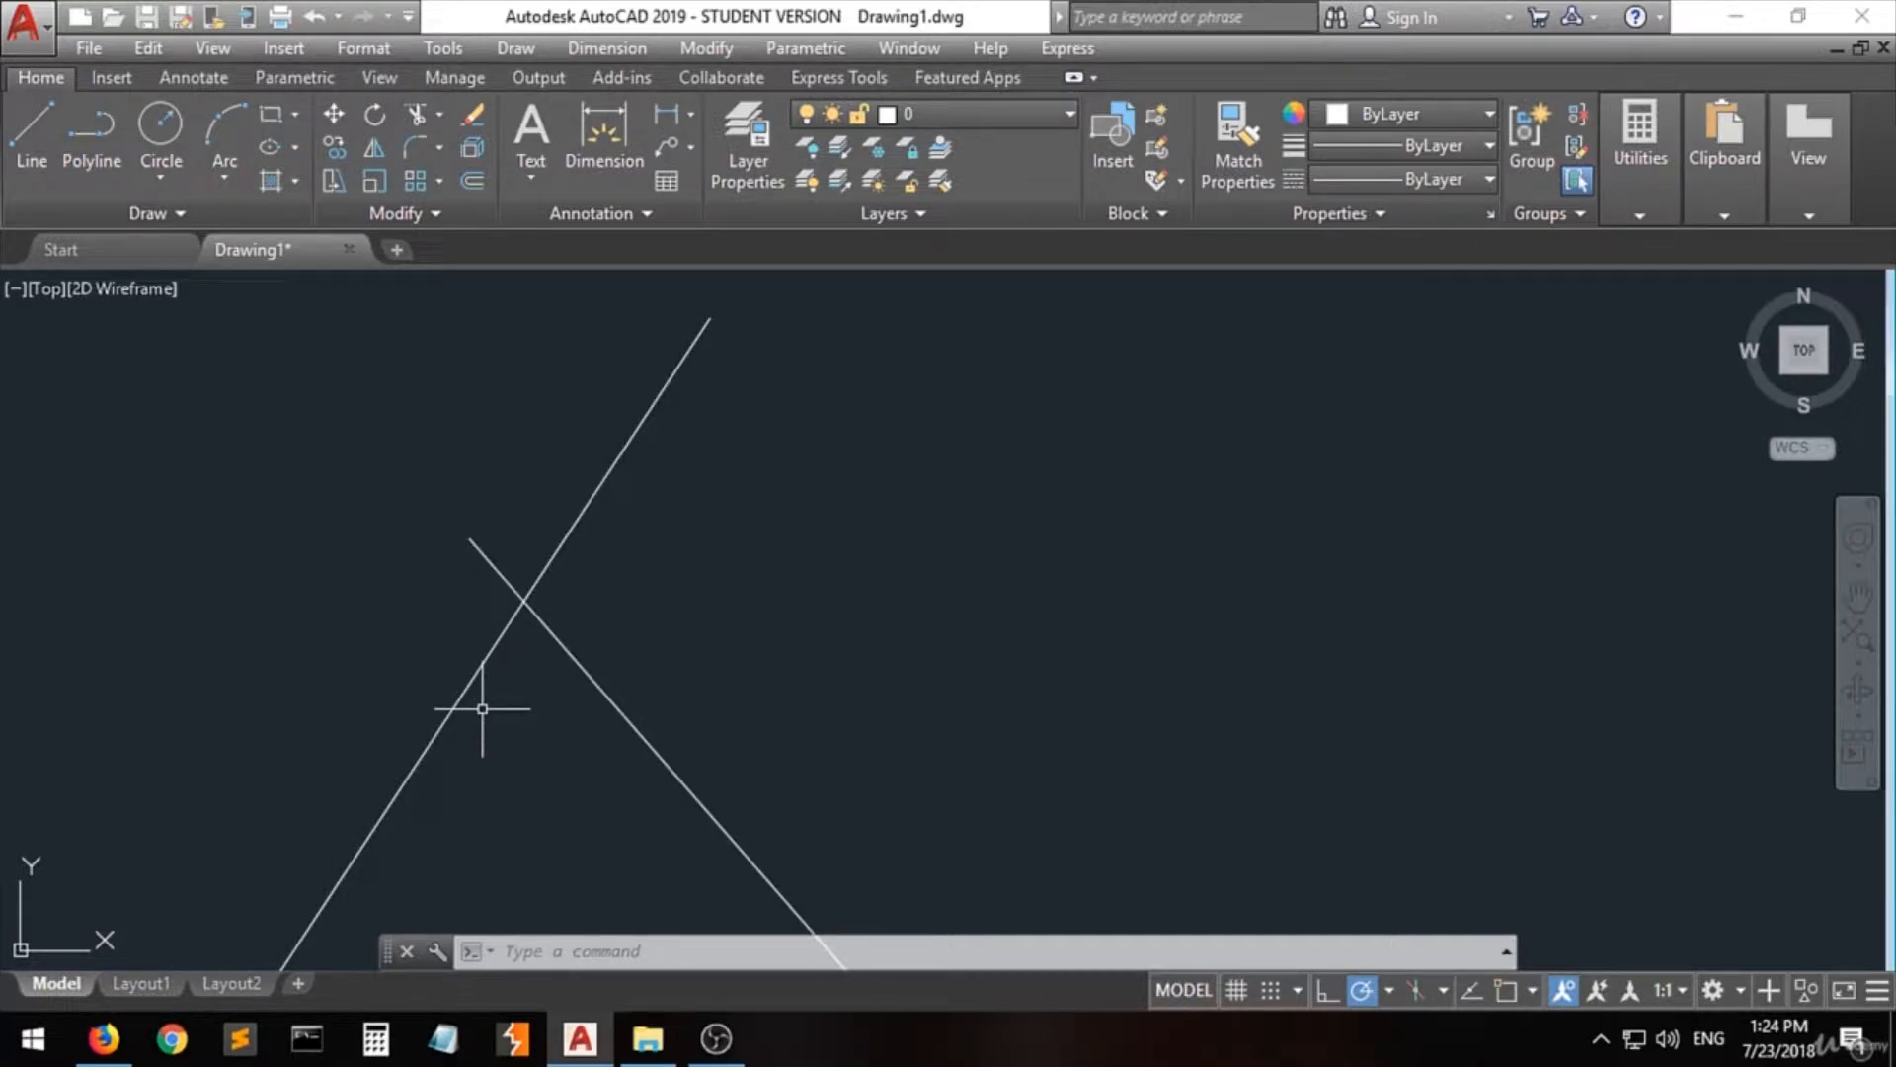
- Turn object snap back on and review the list of snap modes
{"action": "left_click", "coordinate": [1503, 990]}
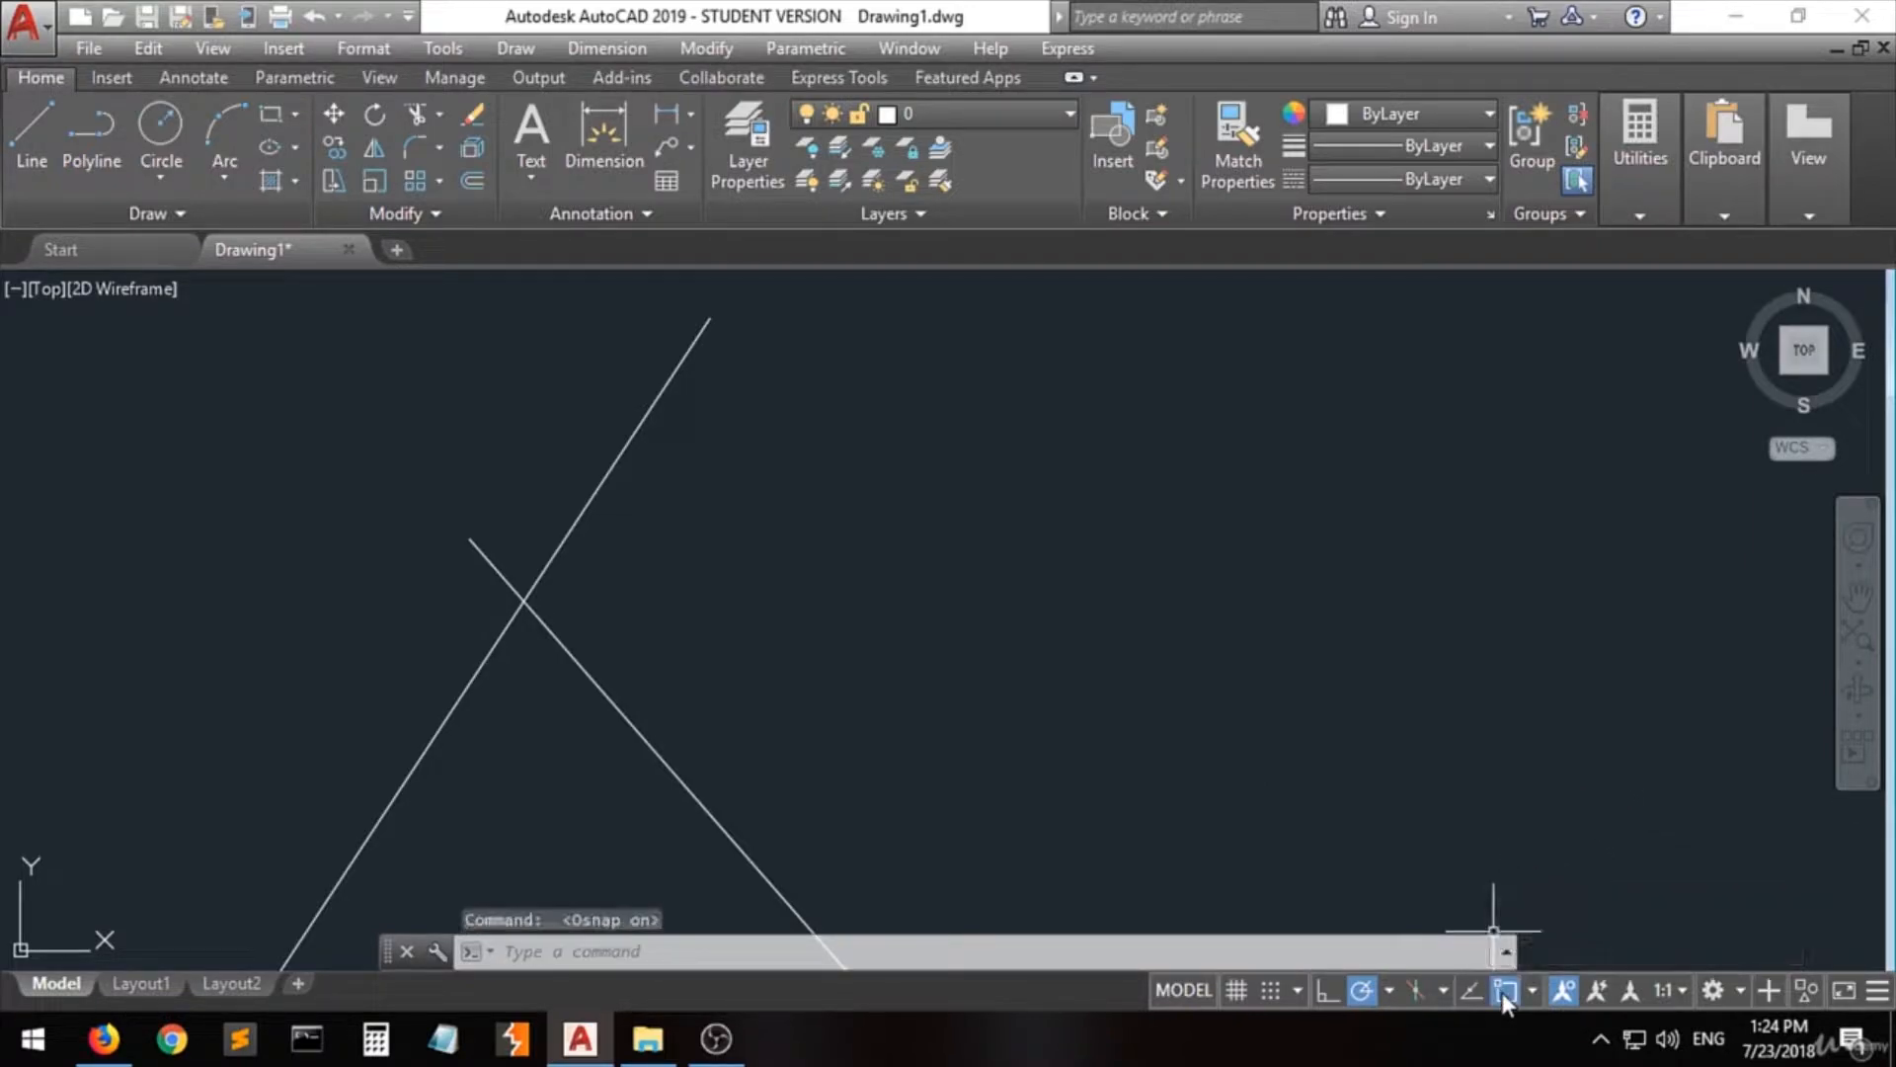
{"action": "left_click", "coordinate": [1532, 991]}
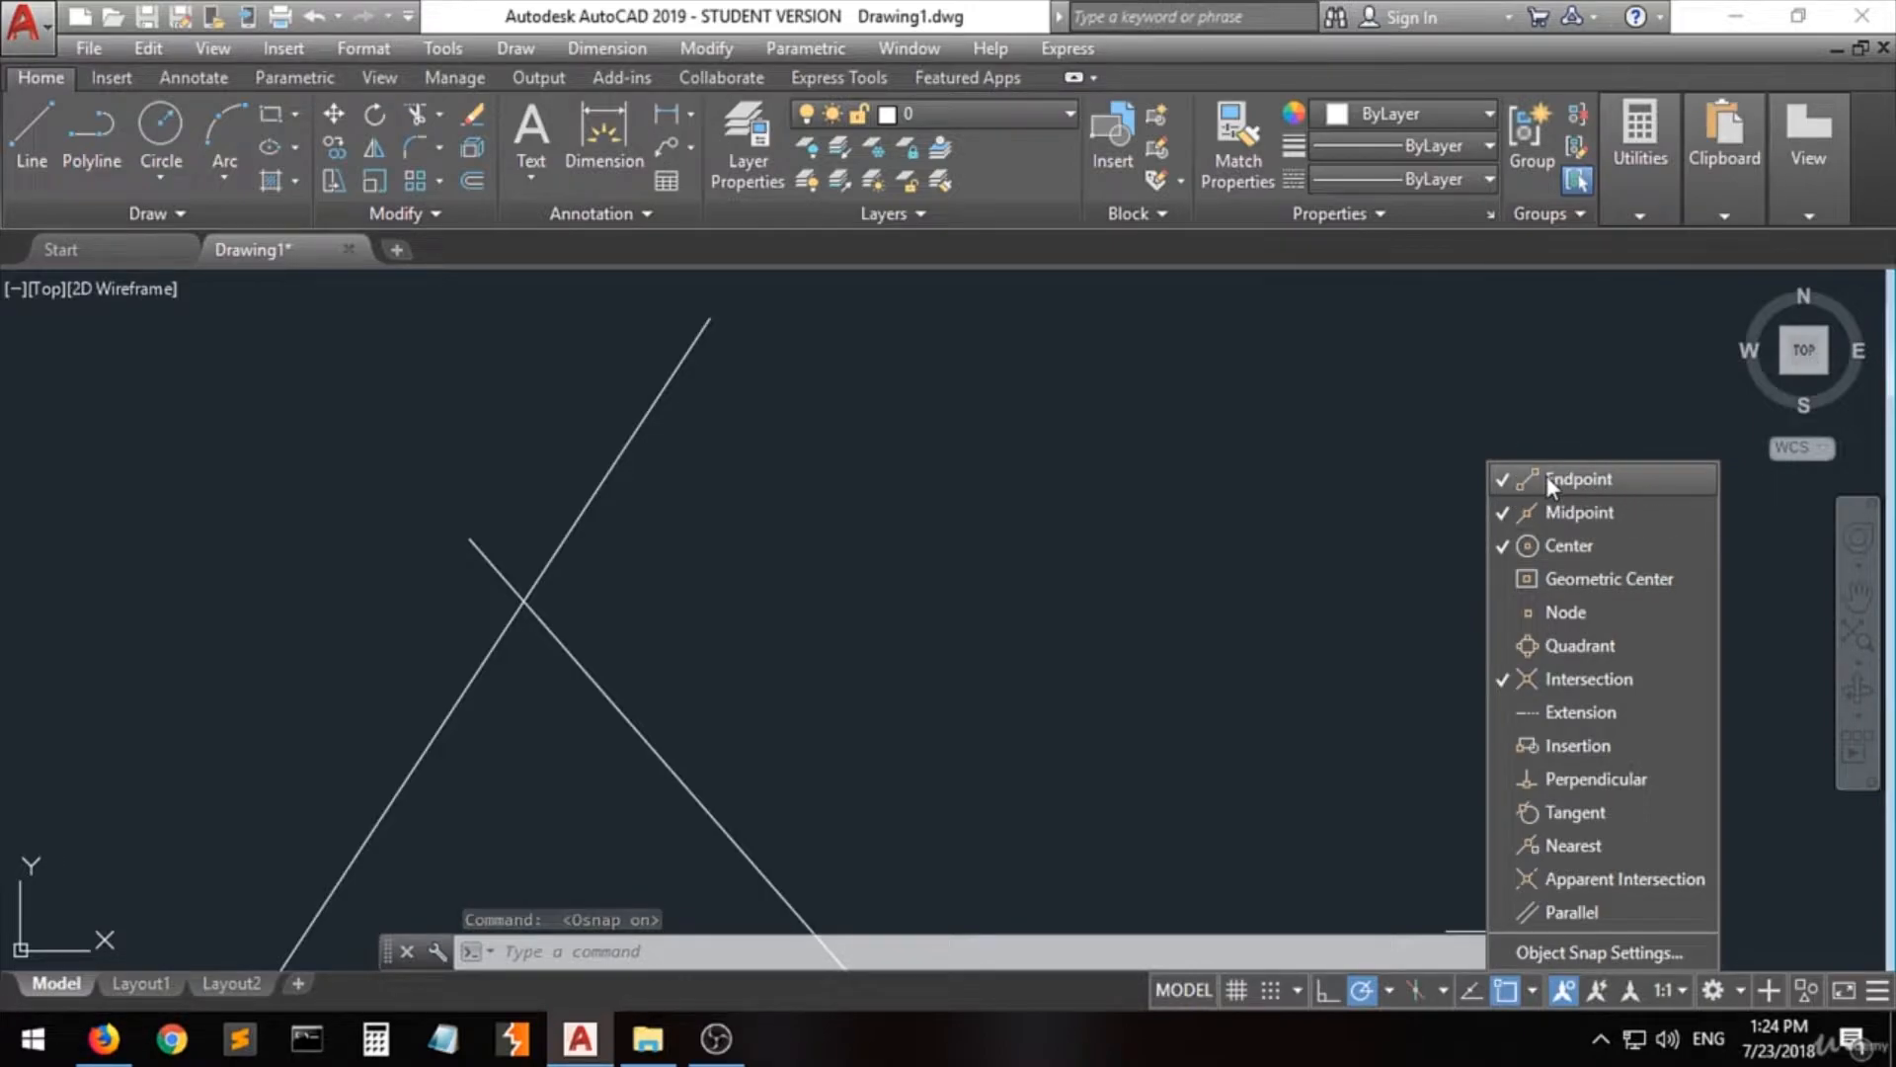
{"action": "left_click", "coordinate": [1104, 532]}
- Delete the line running from the slanted line's upper end toward the area below the circle
{"action": "scroll", "coordinate": [458, 691], "scroll_direction": "down", "scroll_amount": 6}
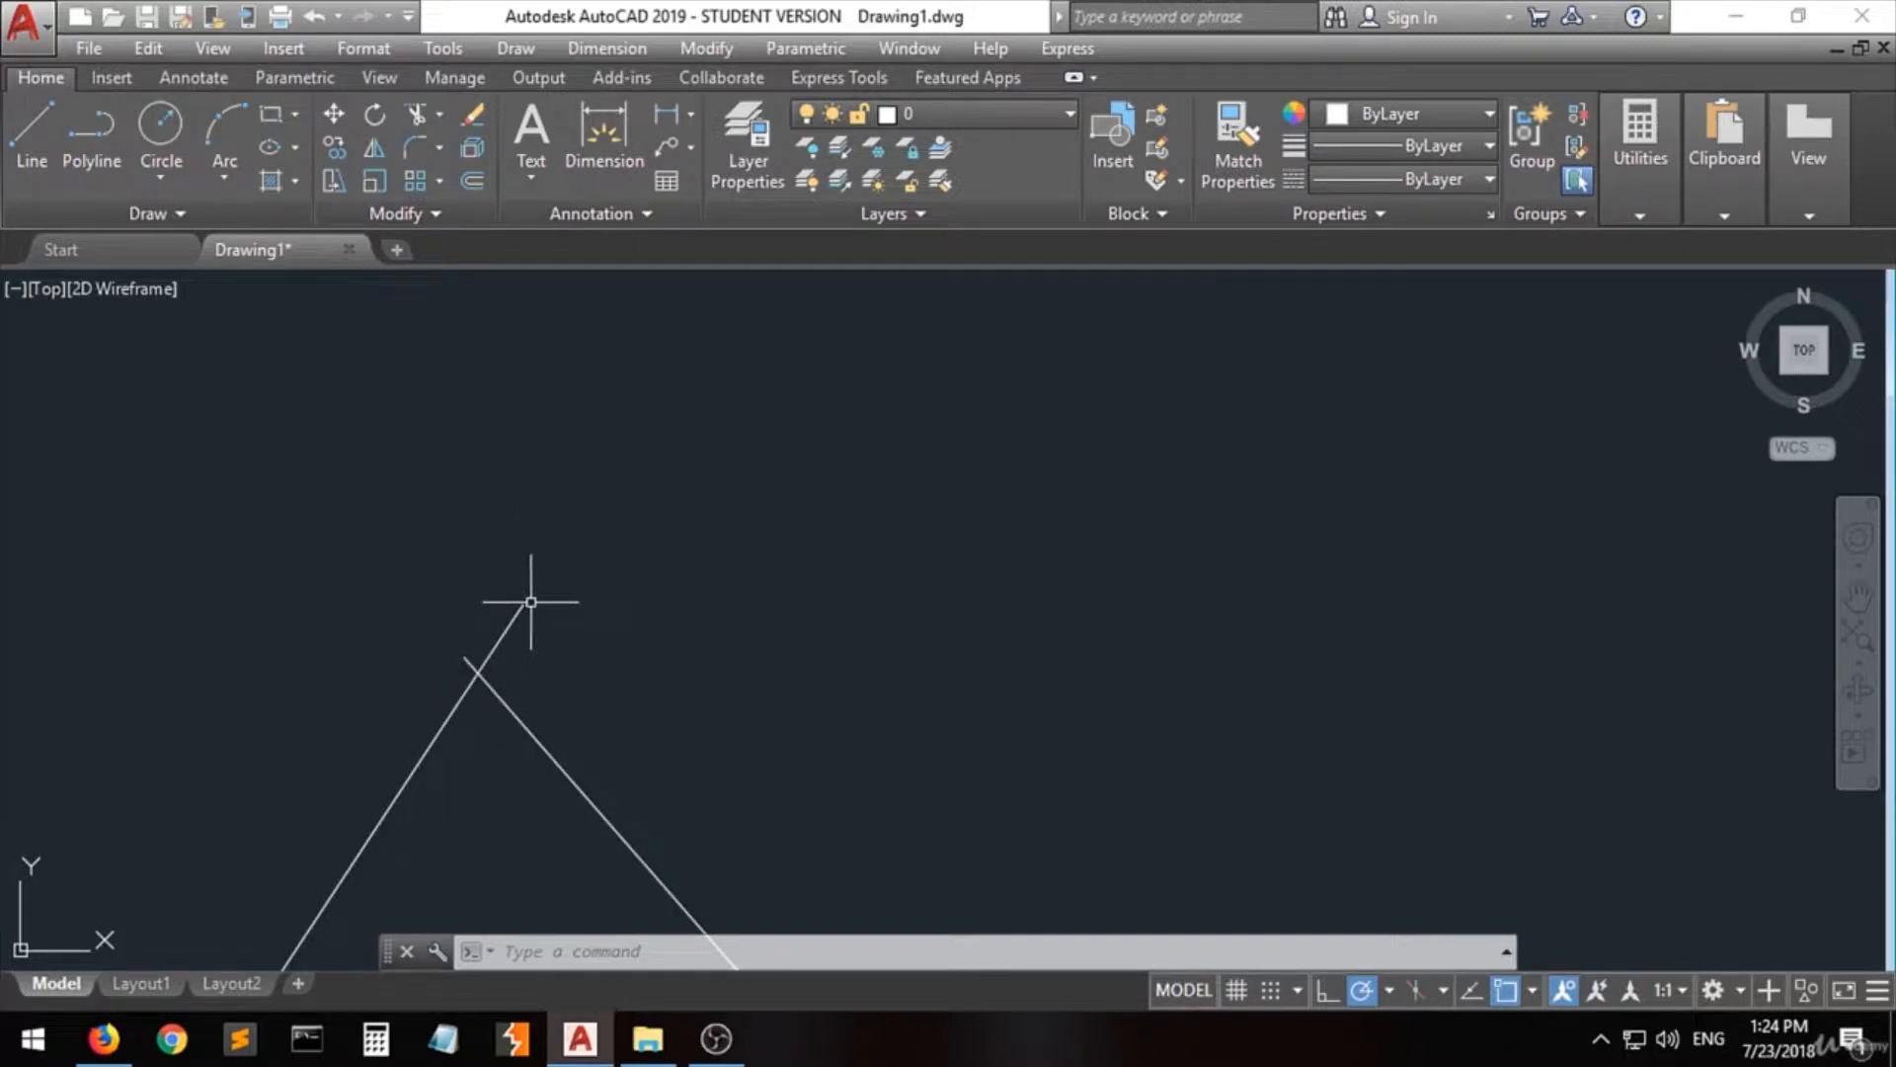
{"action": "scroll", "coordinate": [806, 537], "scroll_direction": "down", "scroll_amount": 7}
{"action": "scroll", "coordinate": [648, 592], "scroll_direction": "down", "scroll_amount": 6}
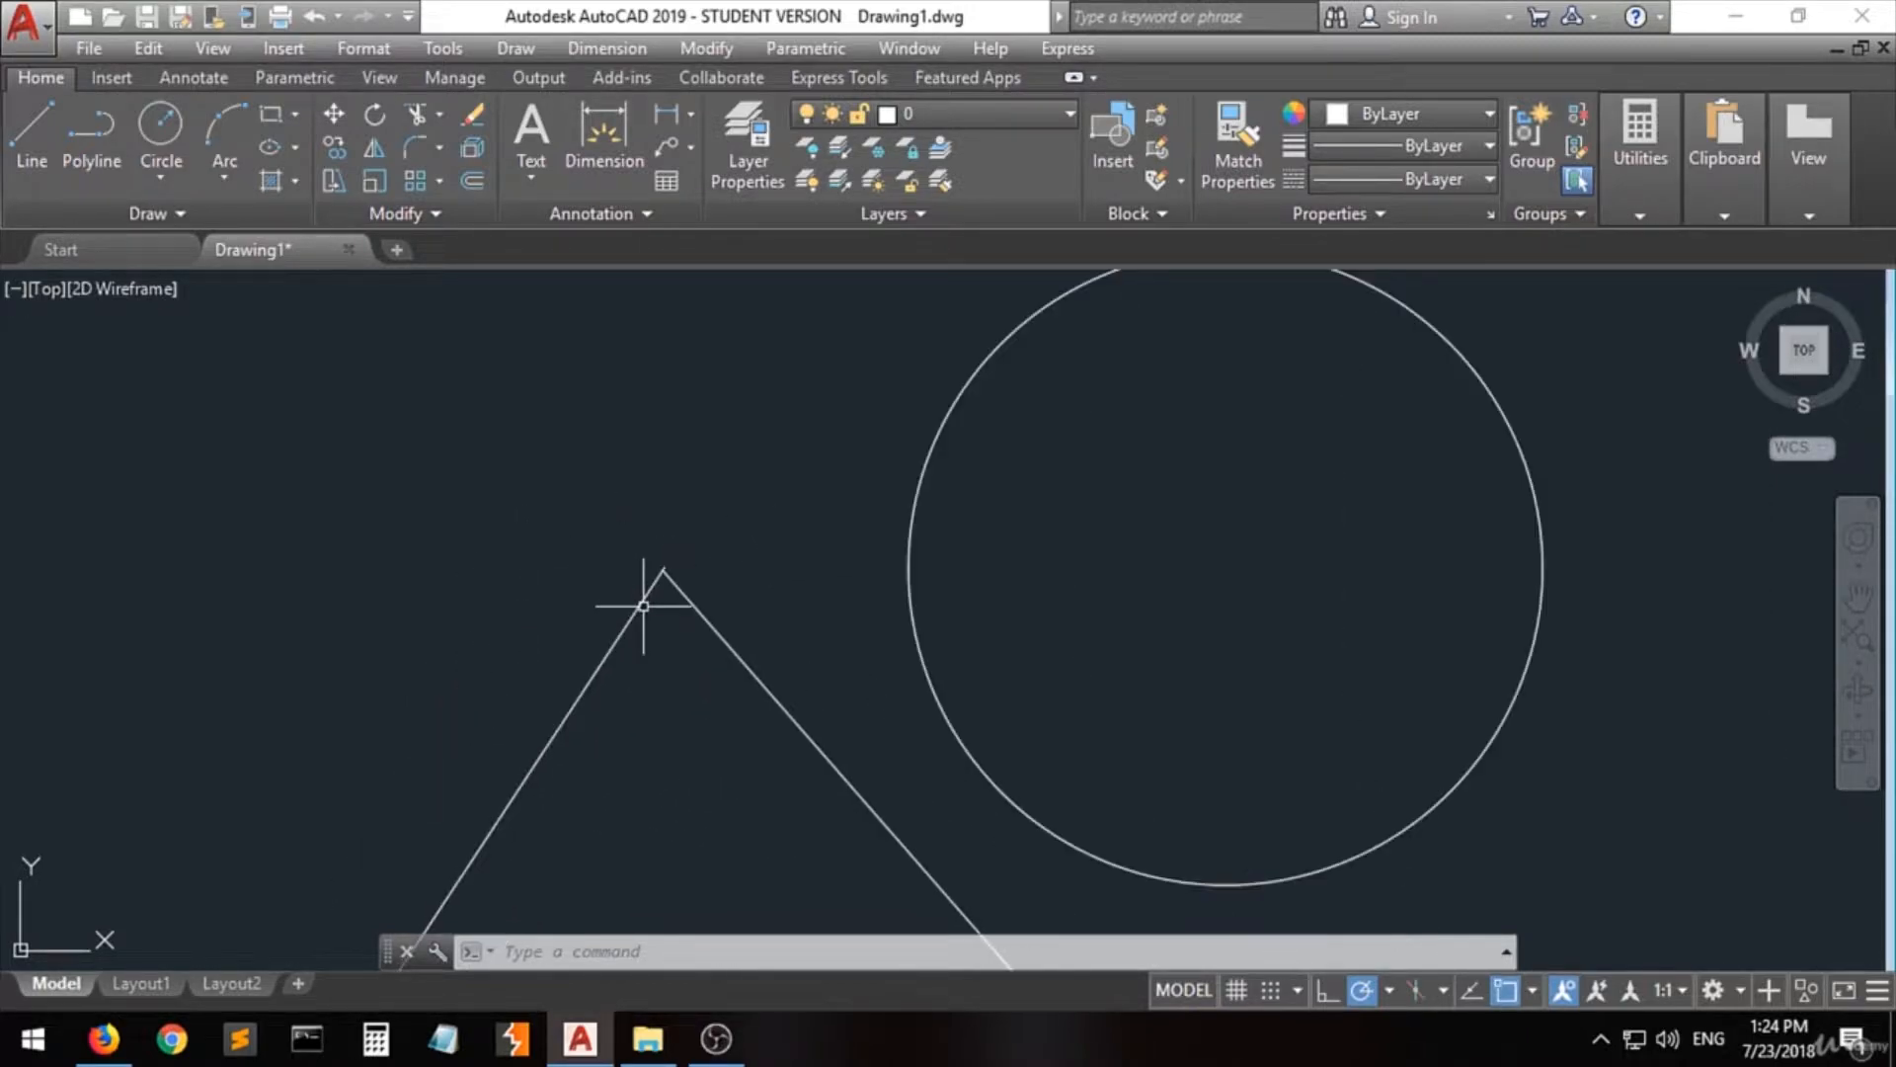
{"action": "left_click", "coordinate": [778, 706]}
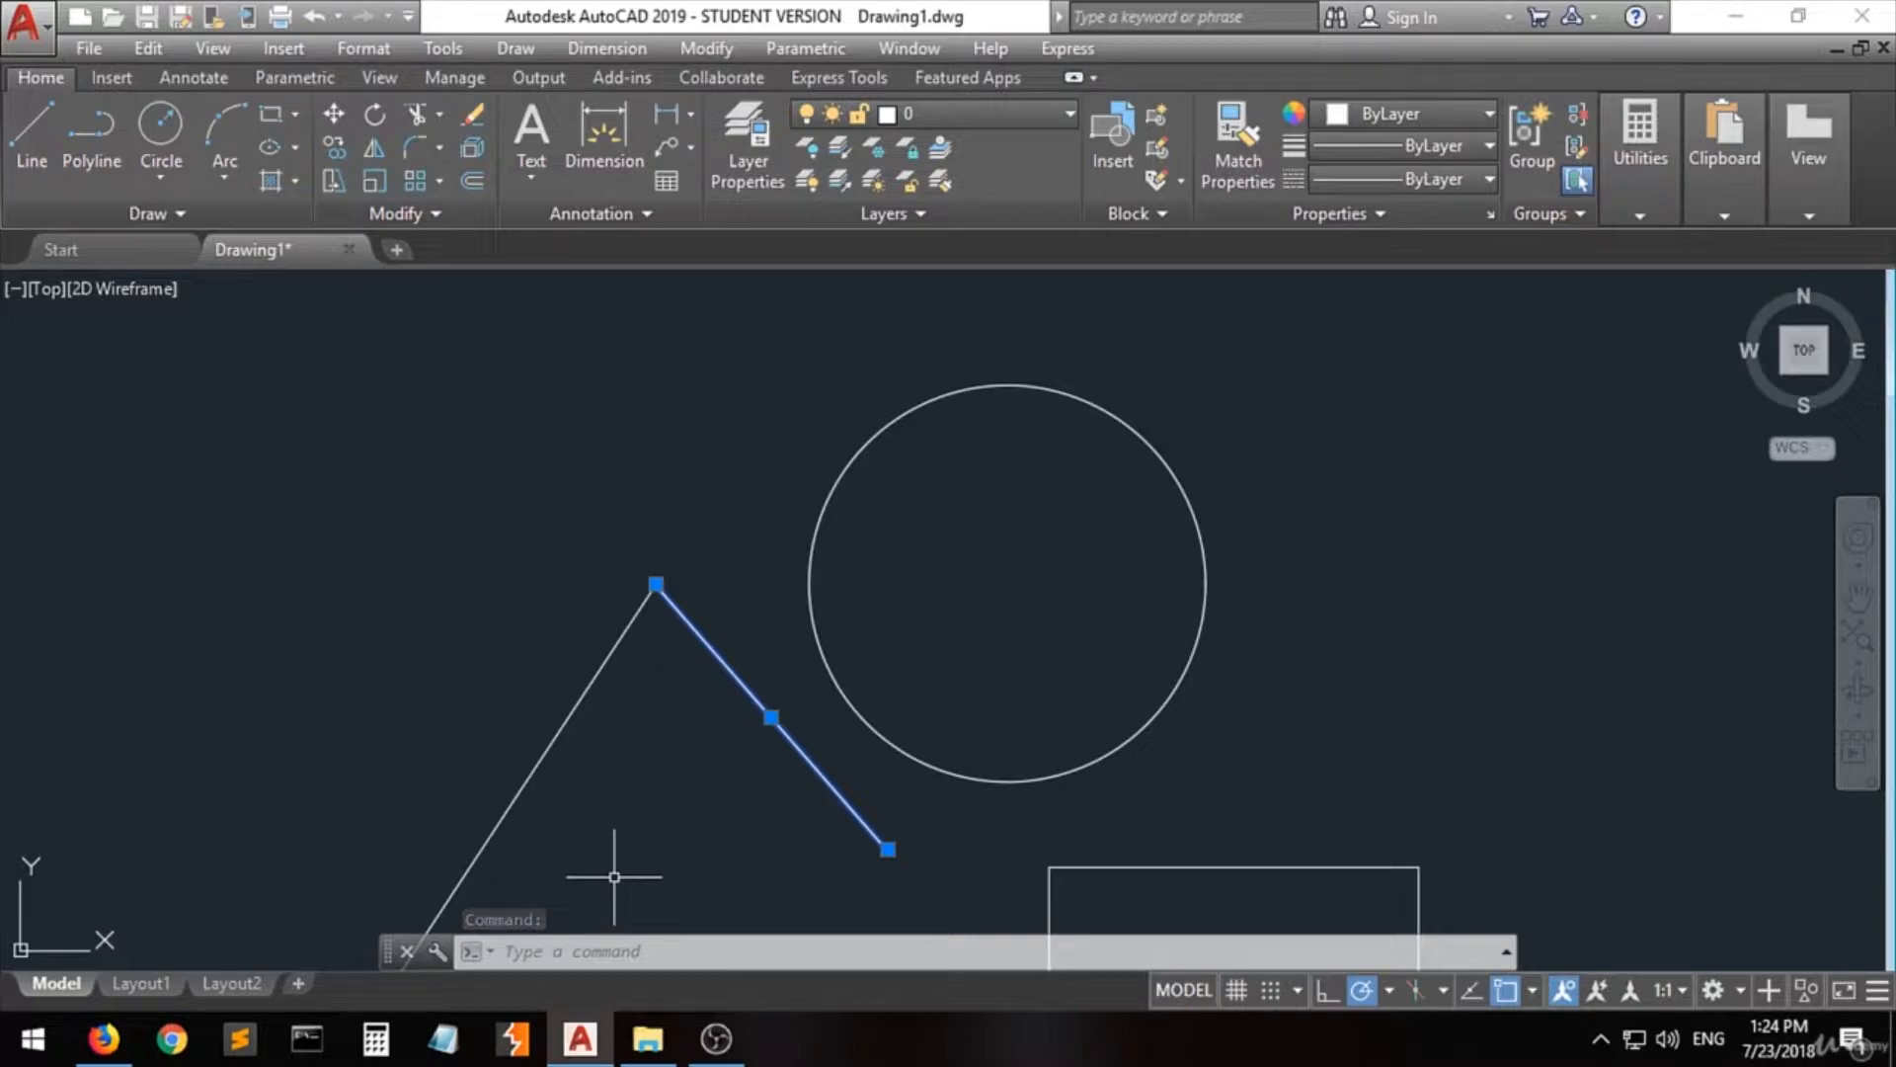
{"action": "key", "text": "Delete"}
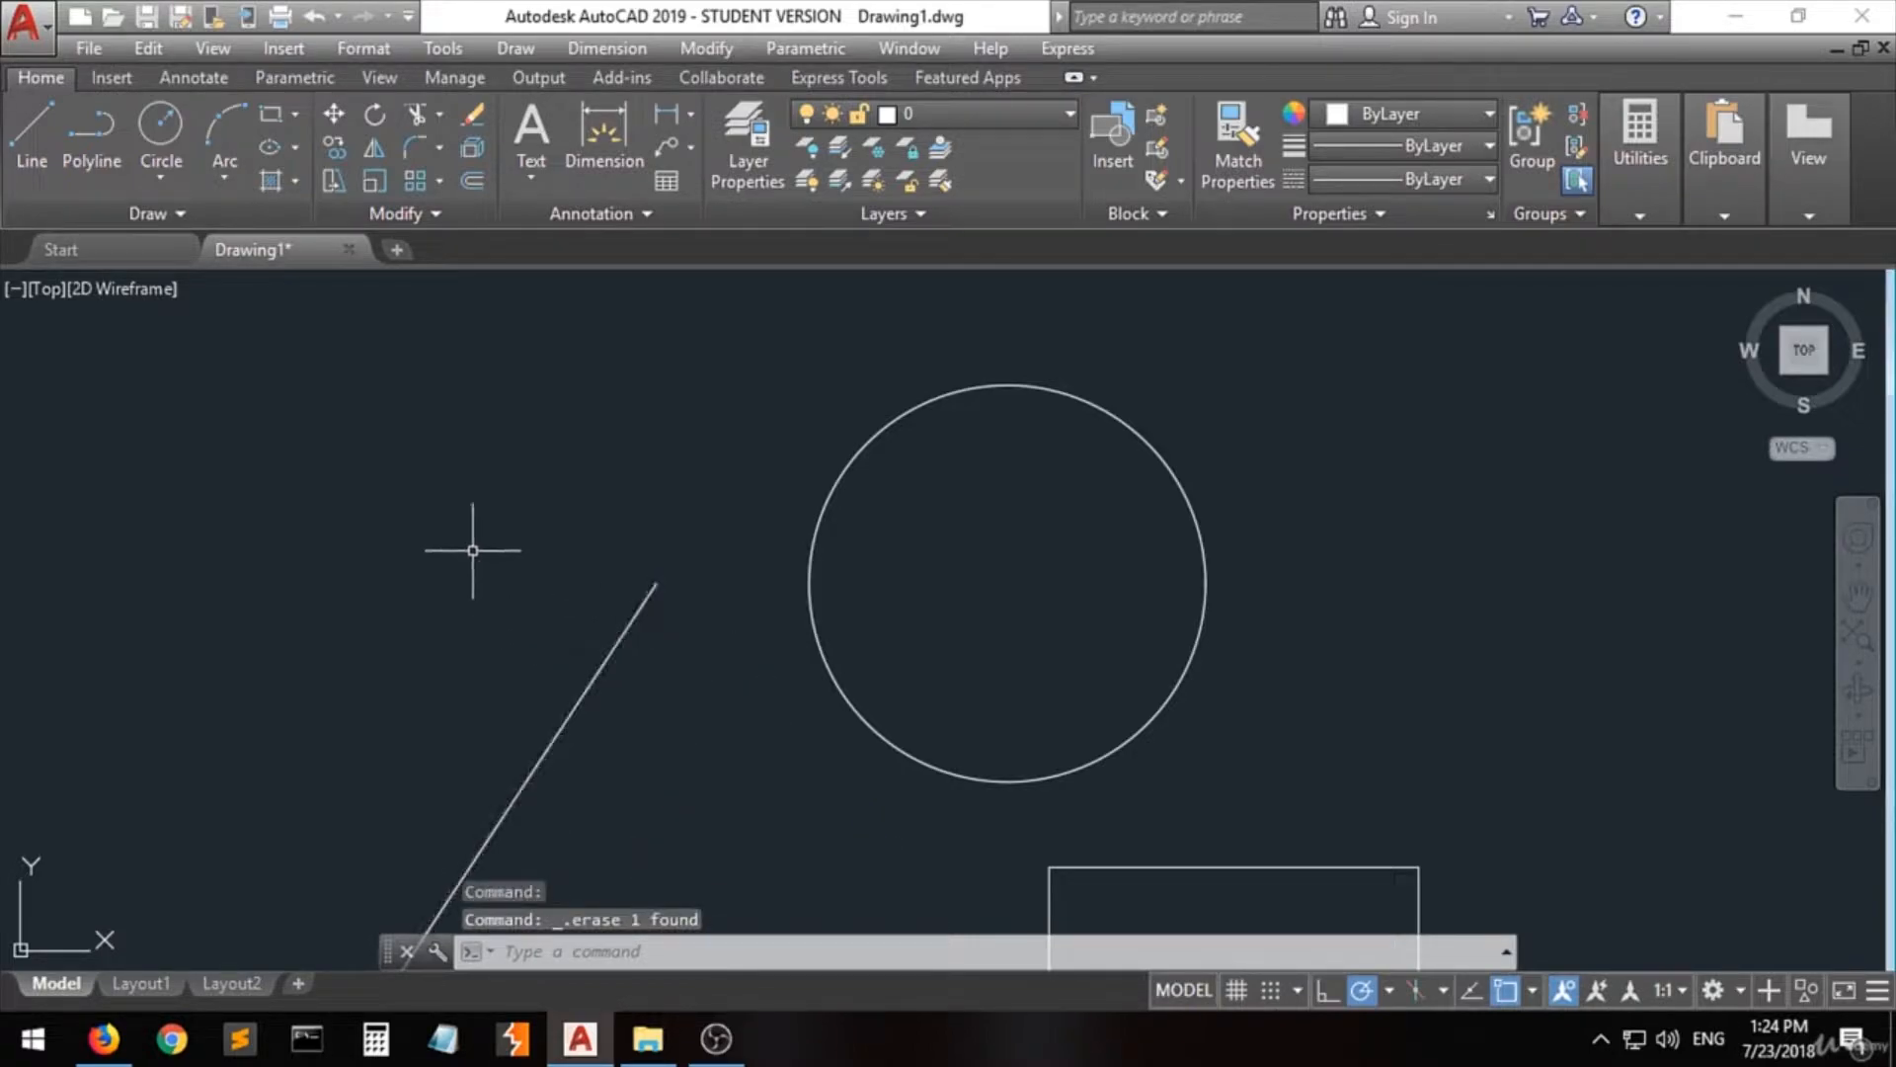
- Draw a line snapped to the slanted line's upper endpoint, ending between the circle and rectangle, and check the joint up close
{"action": "scroll", "coordinate": [930, 487], "scroll_direction": "down", "scroll_amount": 2}
{"action": "scroll", "coordinate": [796, 613], "scroll_direction": "up", "scroll_amount": 2}
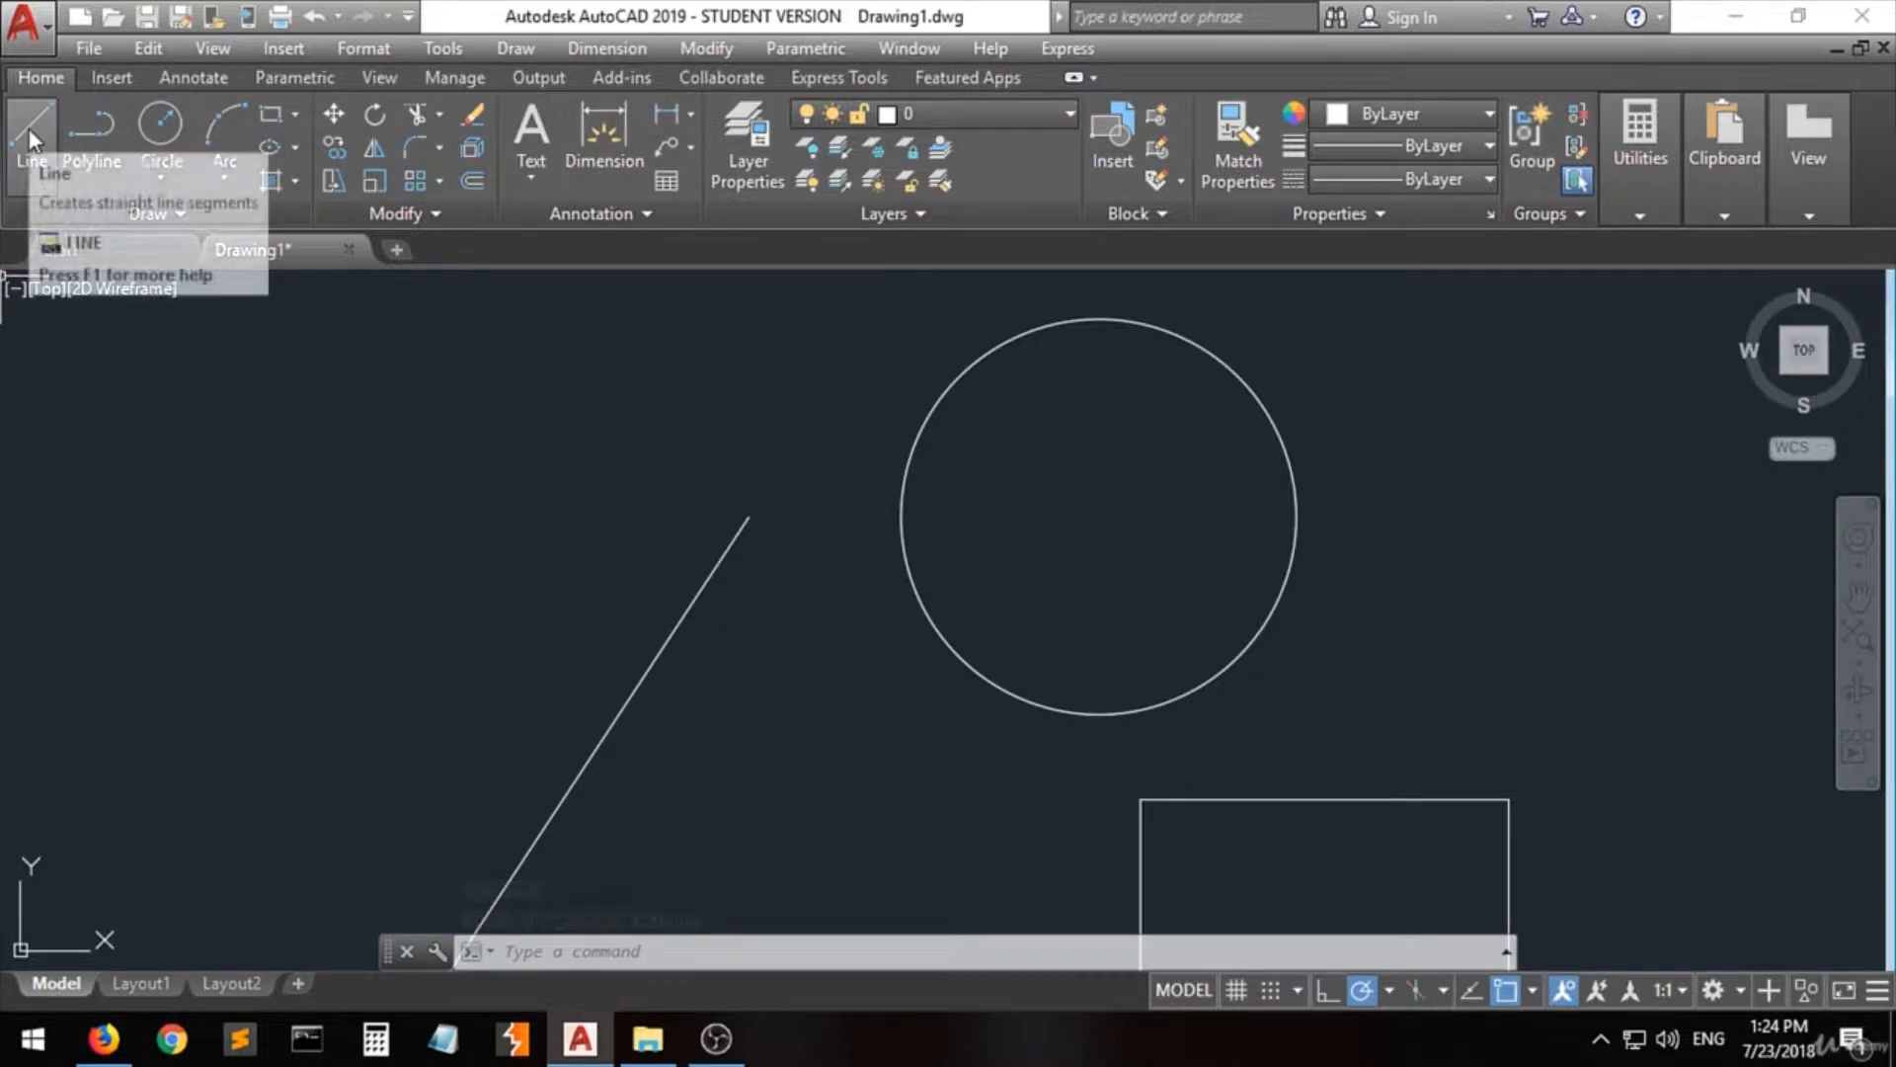
{"action": "left_click", "coordinate": [28, 156]}
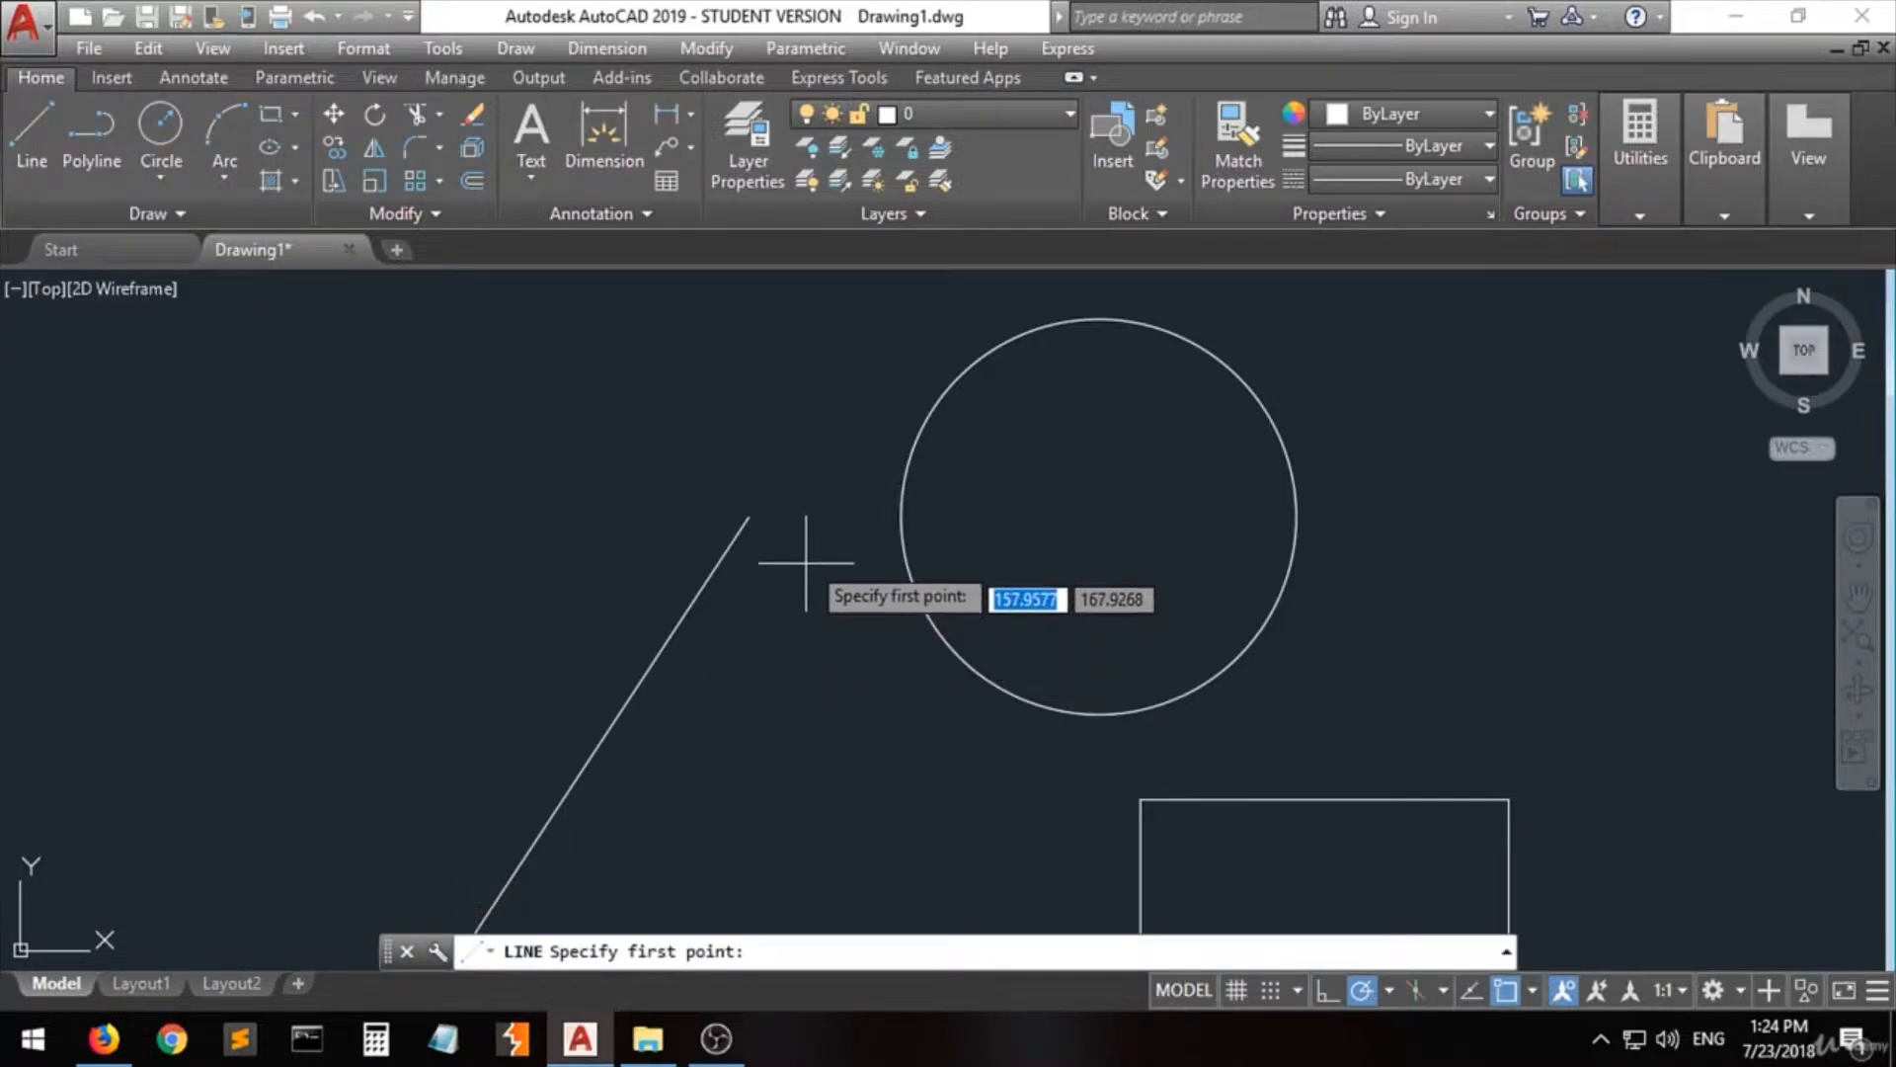
{"action": "left_click", "coordinate": [748, 515]}
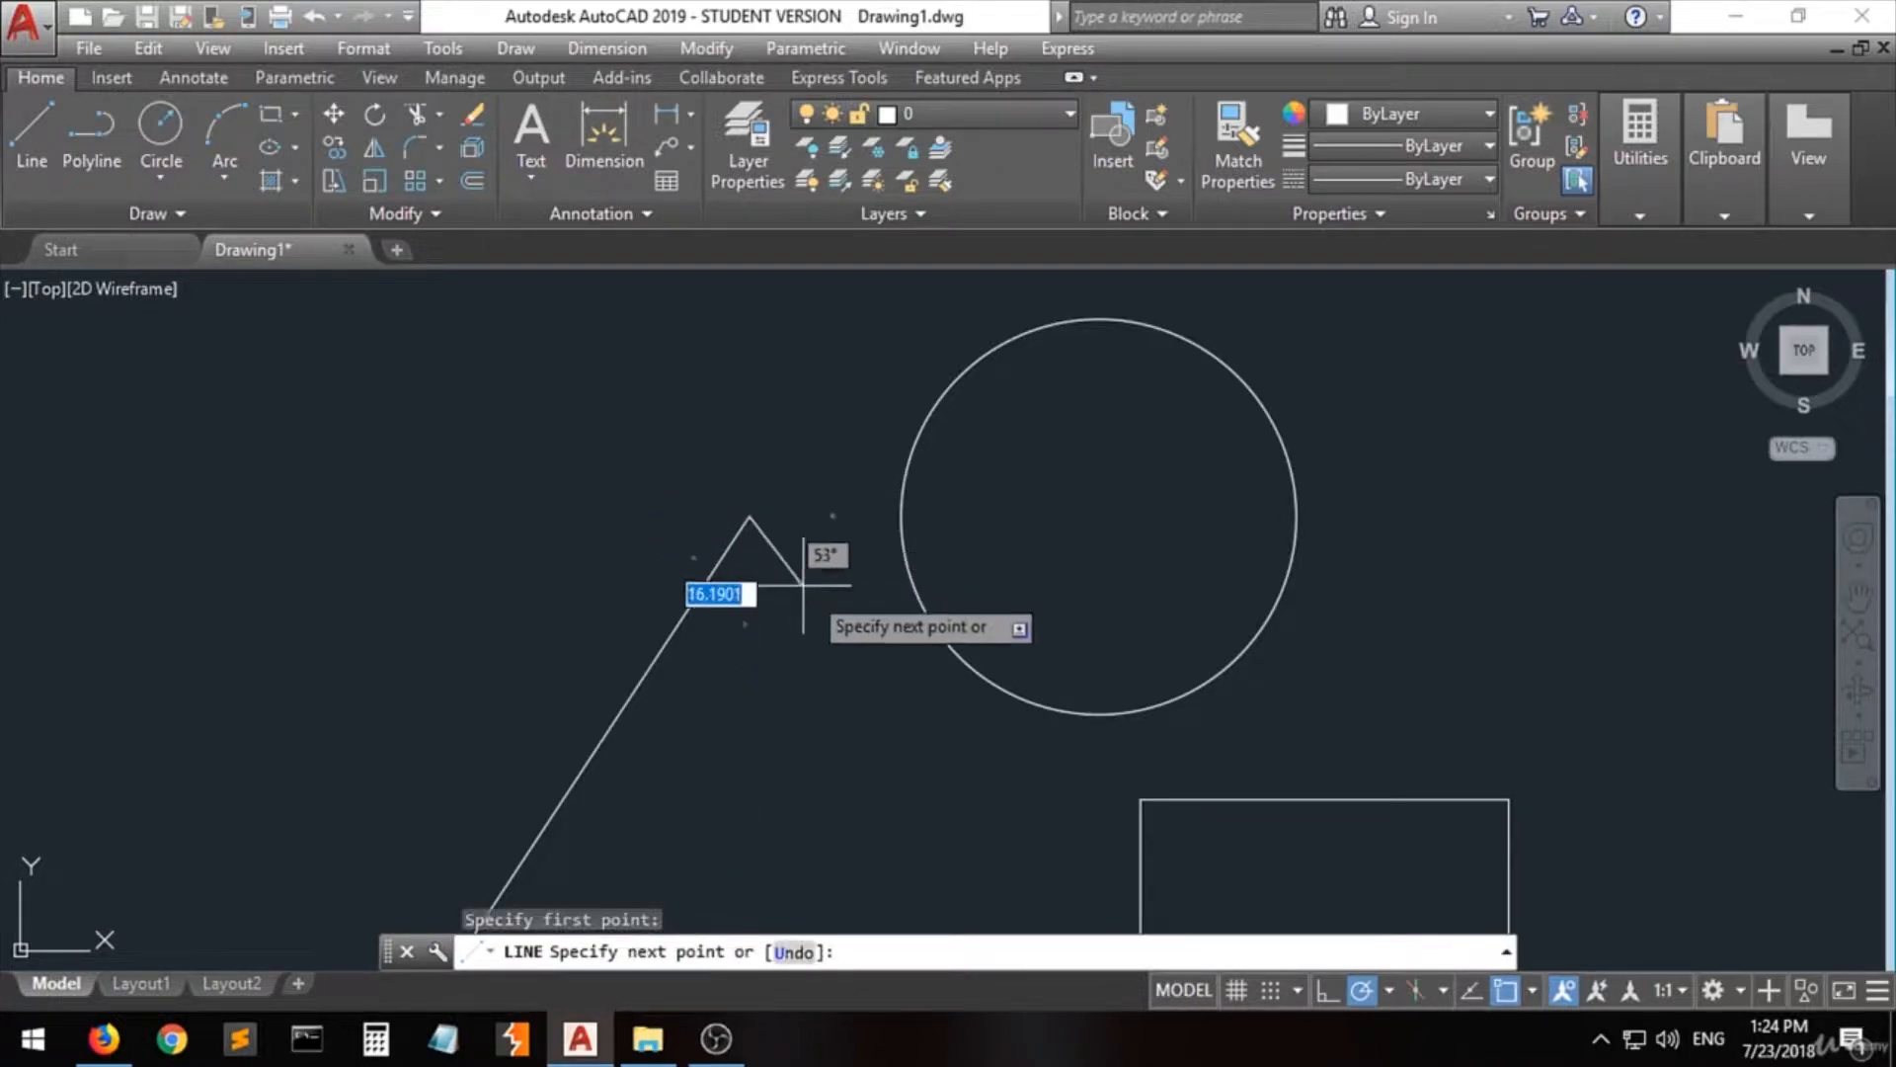
{"action": "left_click", "coordinate": [1004, 802]}
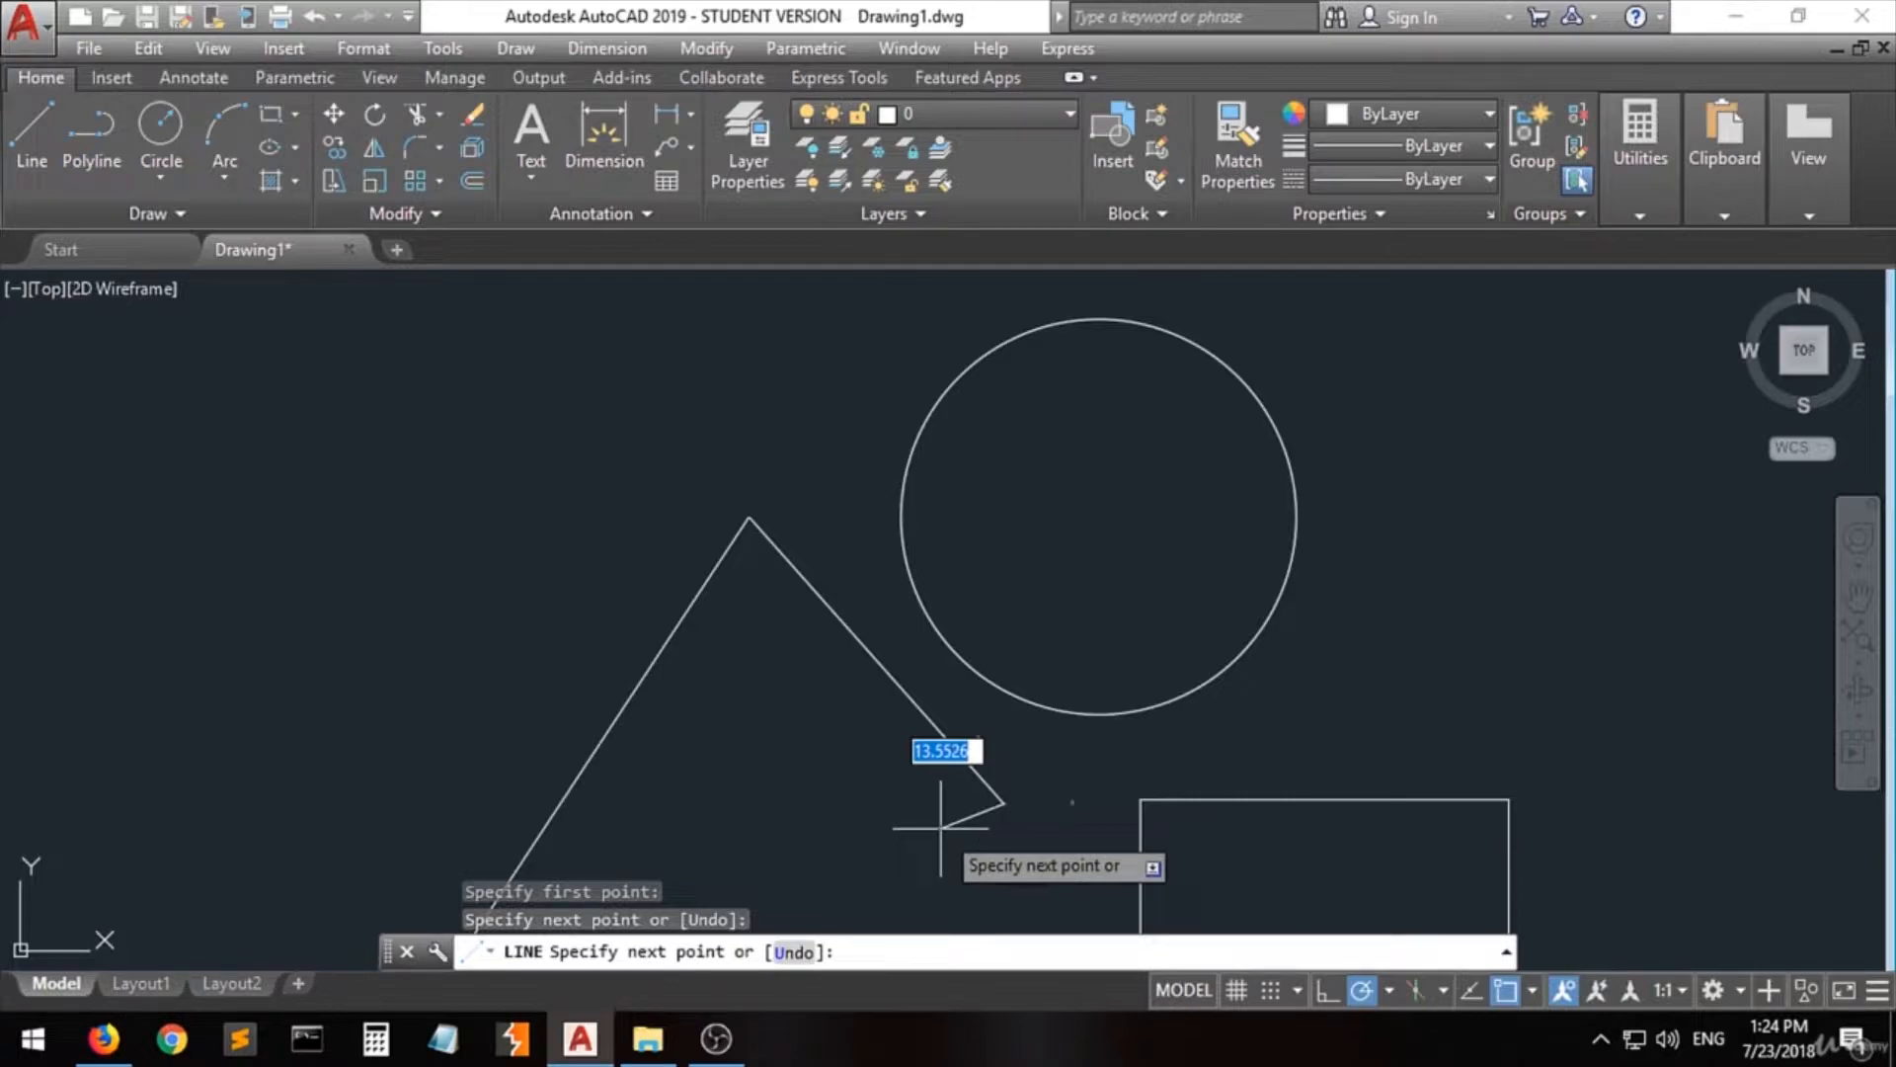
{"action": "key", "text": "Return"}
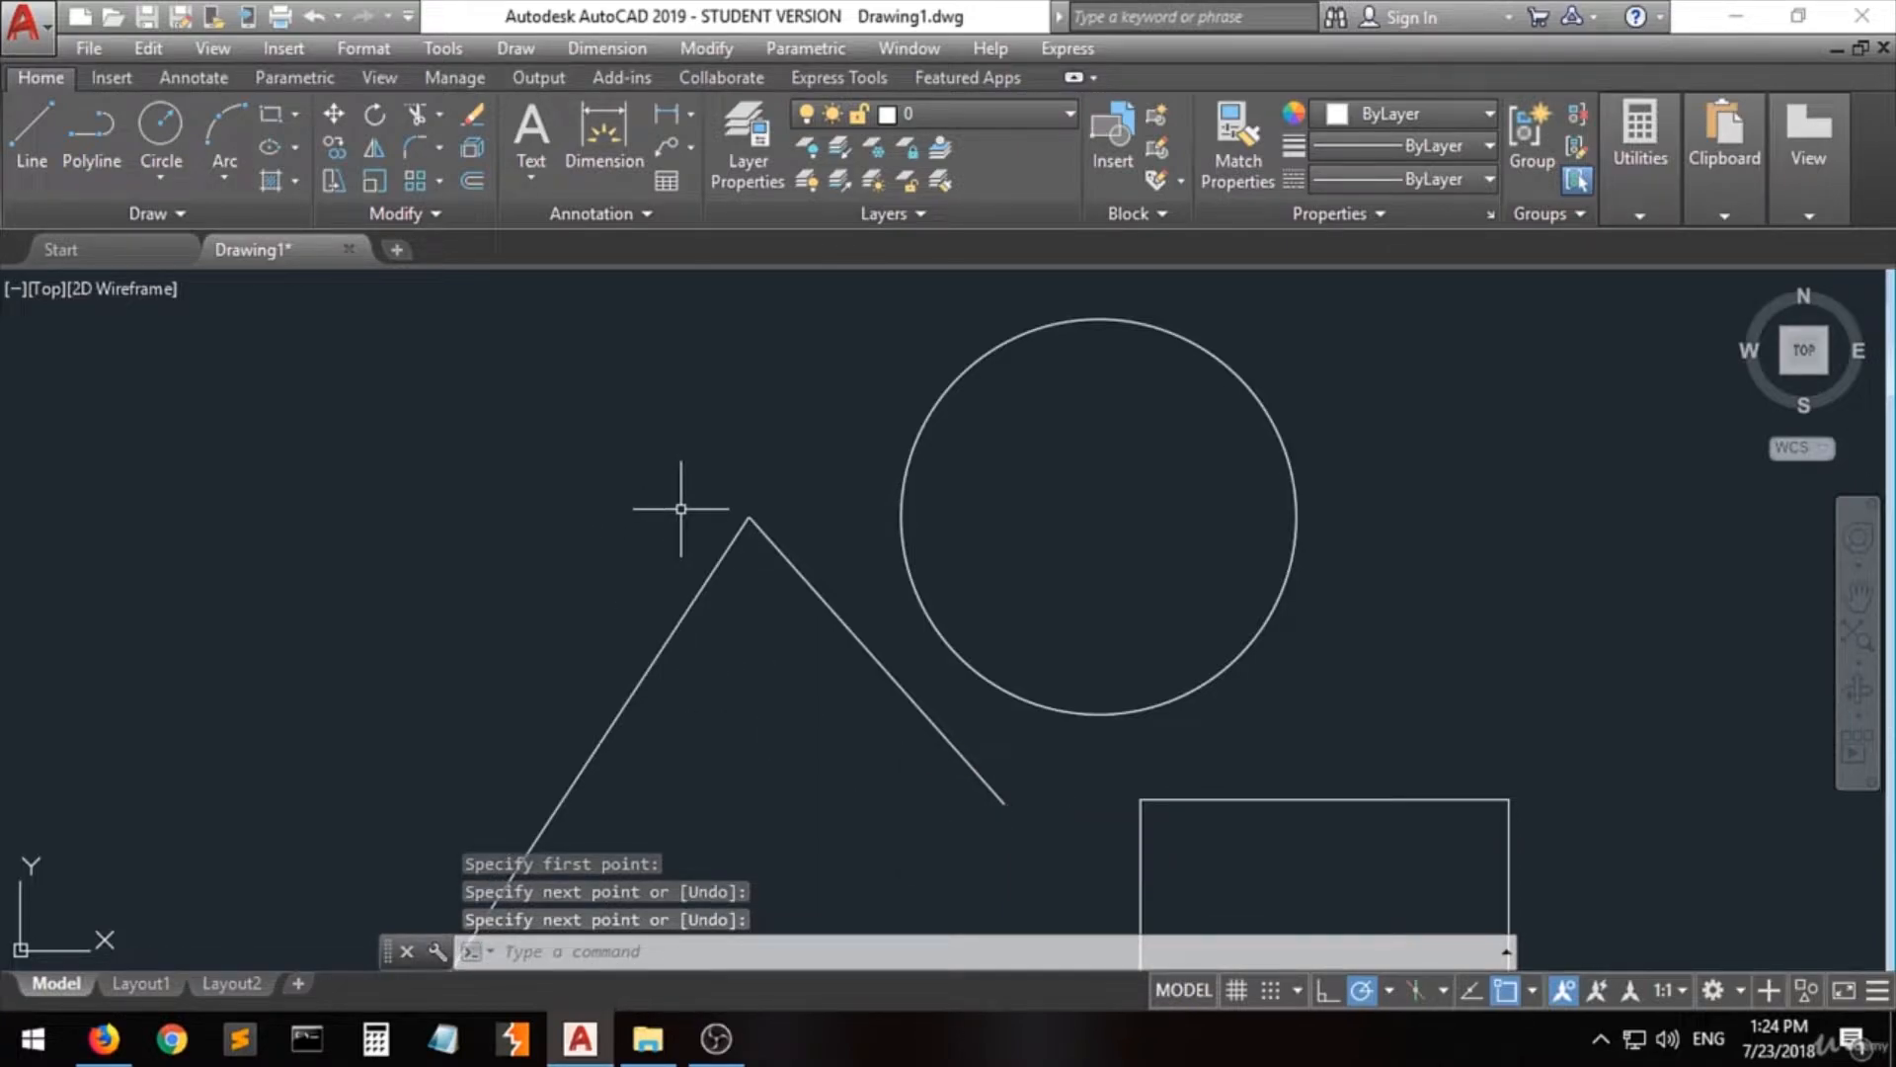
{"action": "scroll", "coordinate": [755, 508], "scroll_direction": "up", "scroll_amount": 5}
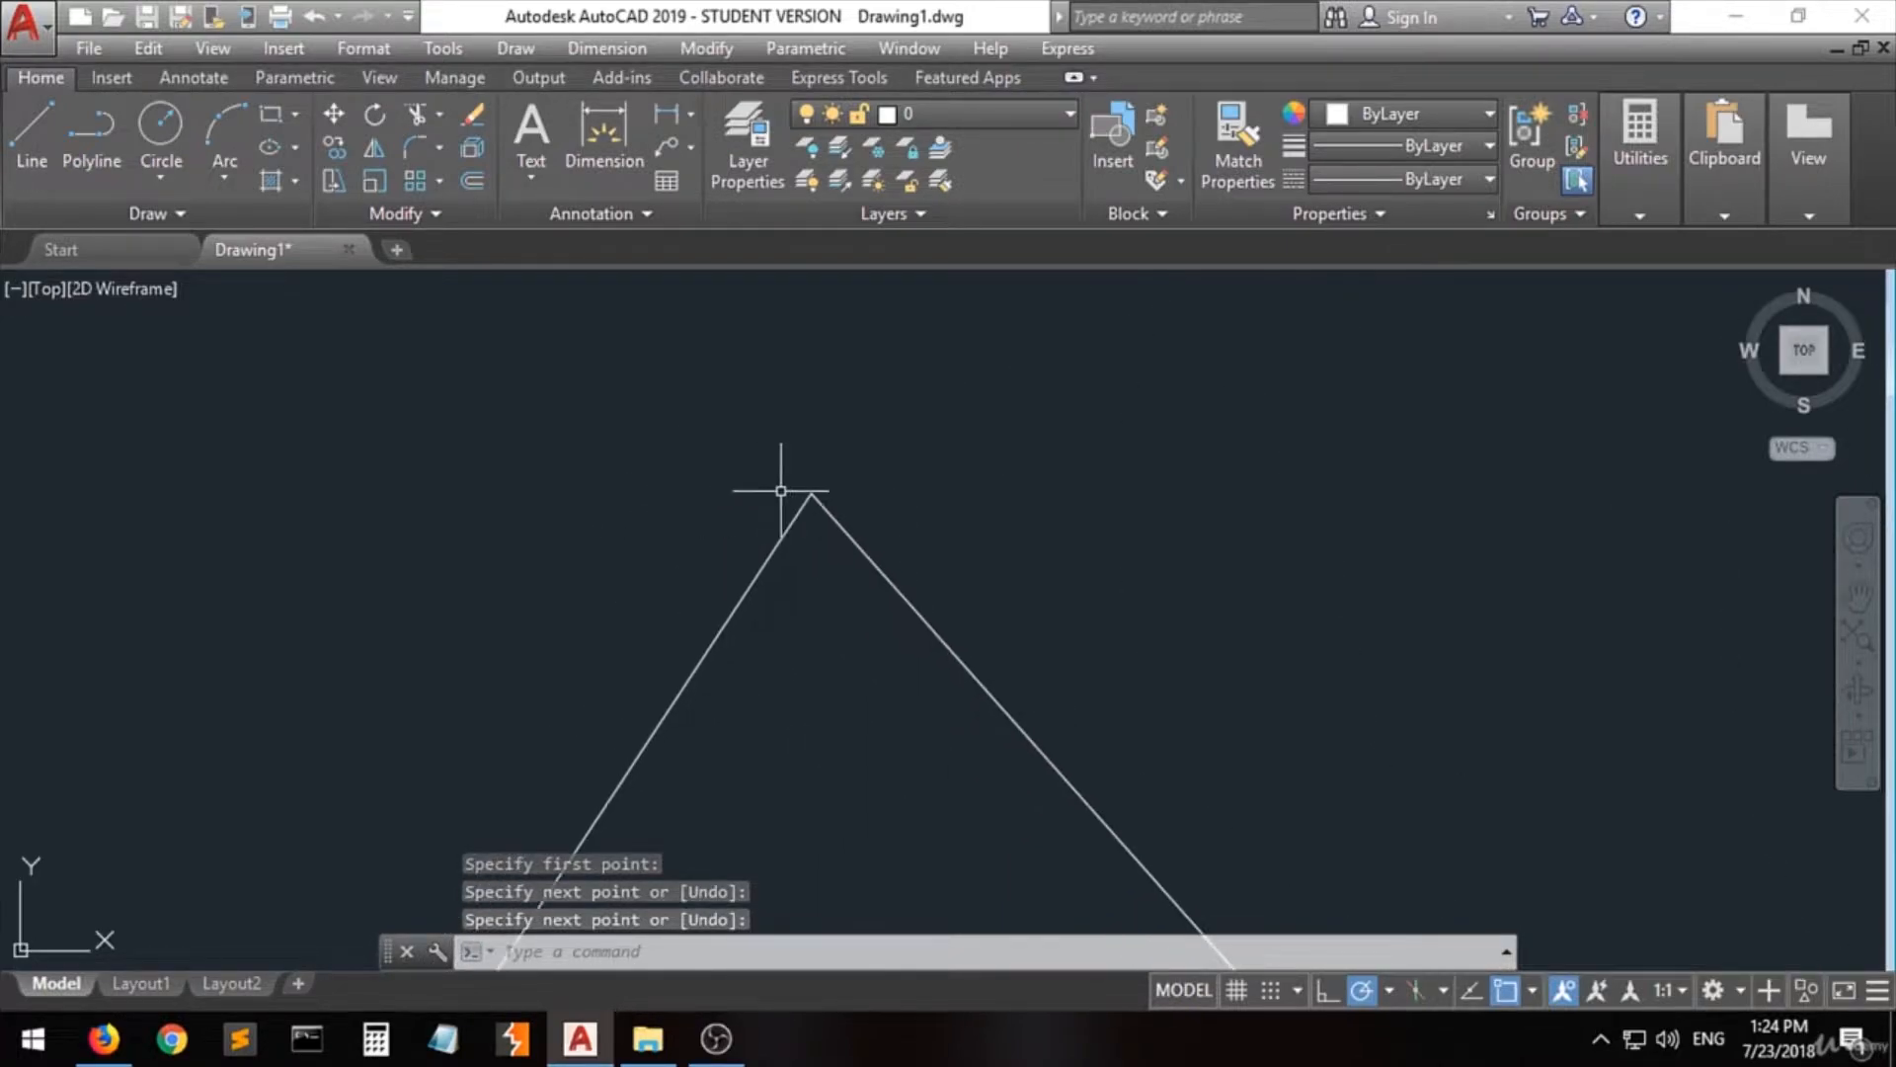
{"action": "scroll", "coordinate": [853, 446], "scroll_direction": "up", "scroll_amount": 4}
{"action": "scroll", "coordinate": [627, 711], "scroll_direction": "up", "scroll_amount": 3}
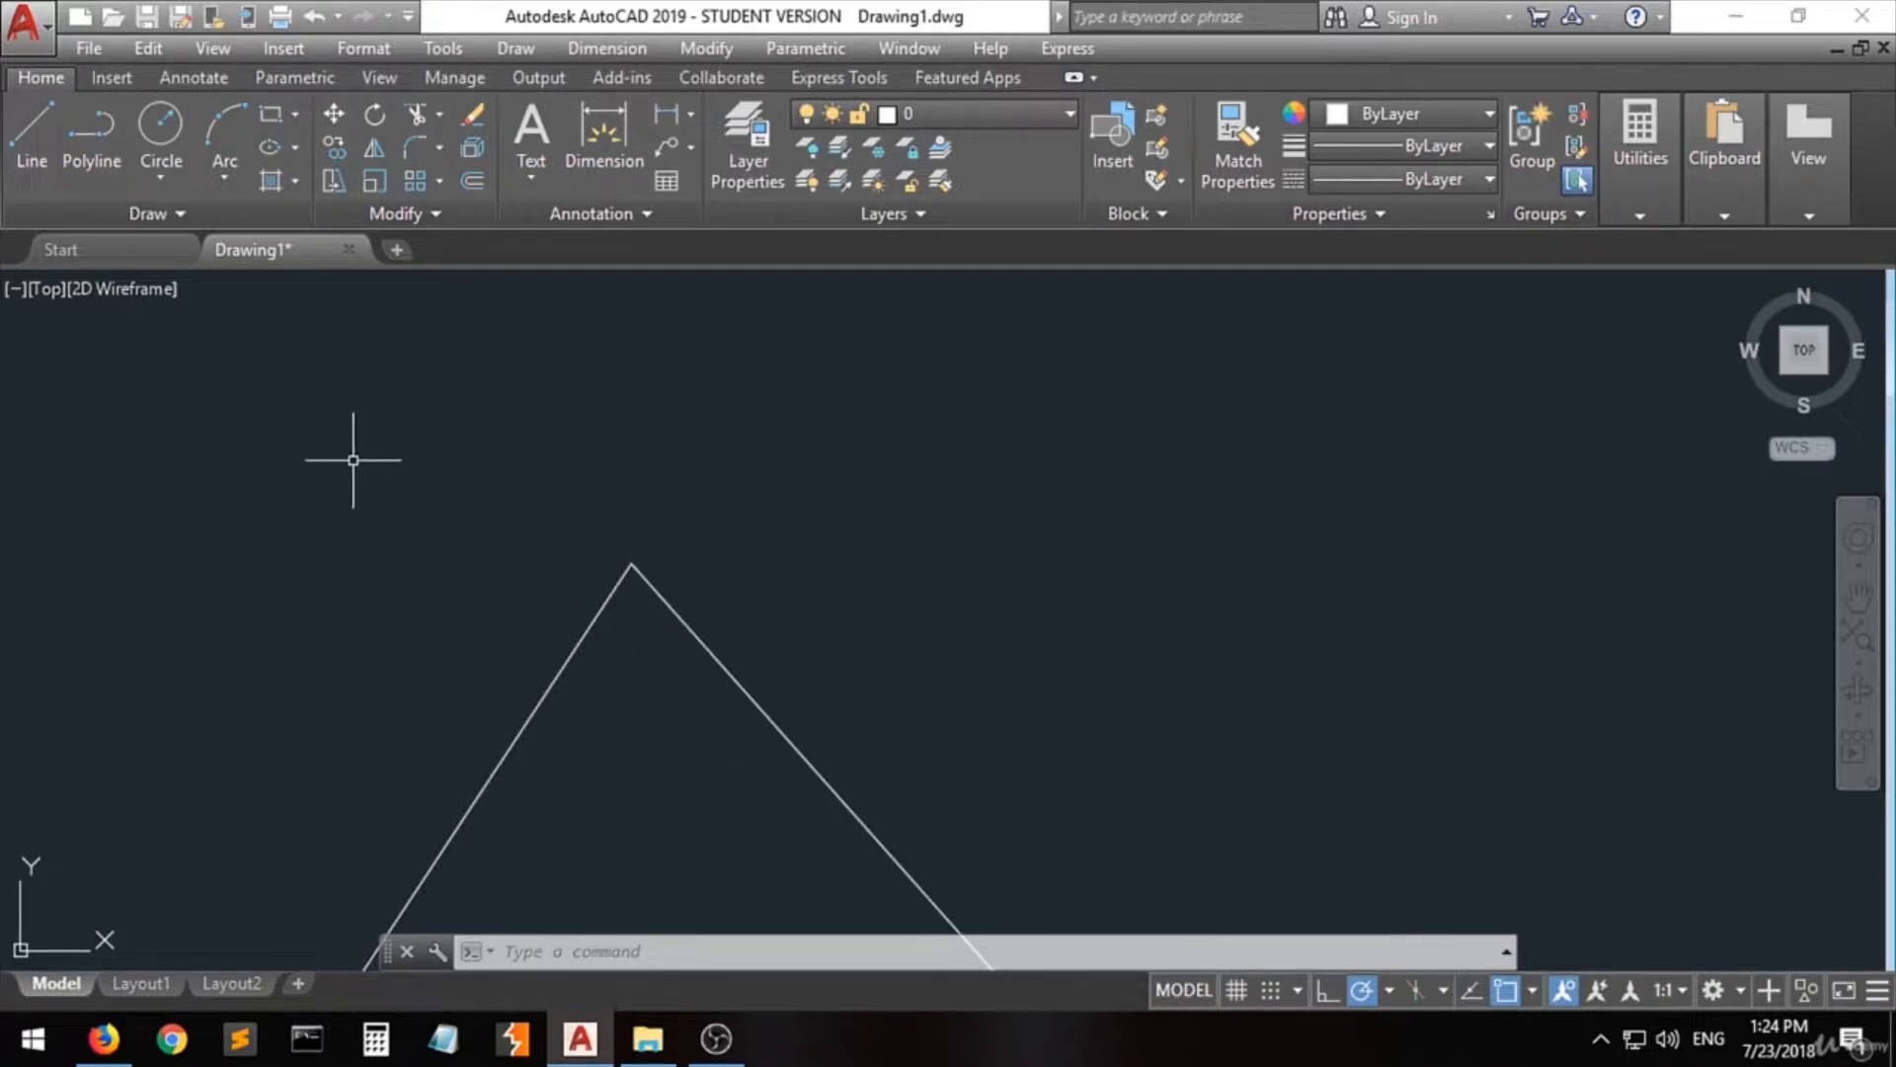
{"action": "scroll", "coordinate": [457, 446], "scroll_direction": "down", "scroll_amount": 5}
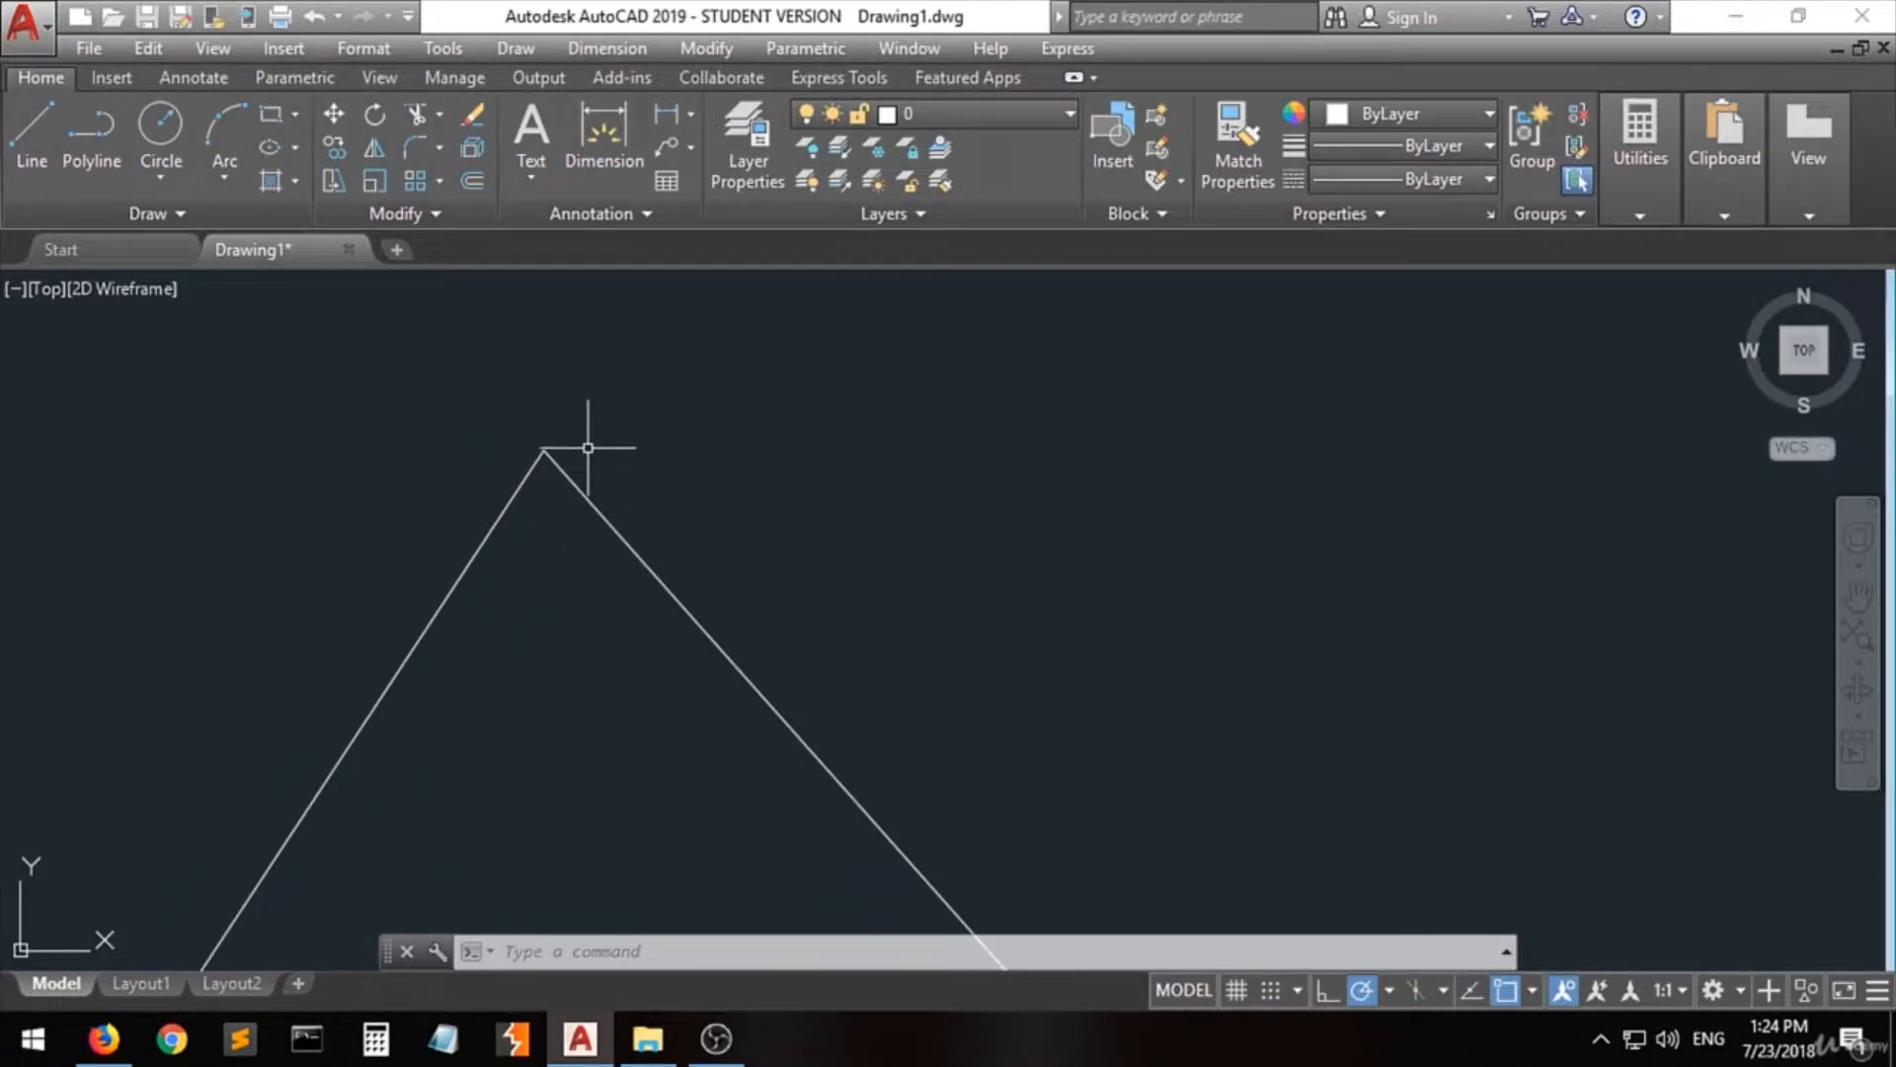
{"action": "scroll", "coordinate": [588, 448], "scroll_direction": "down", "scroll_amount": 2}
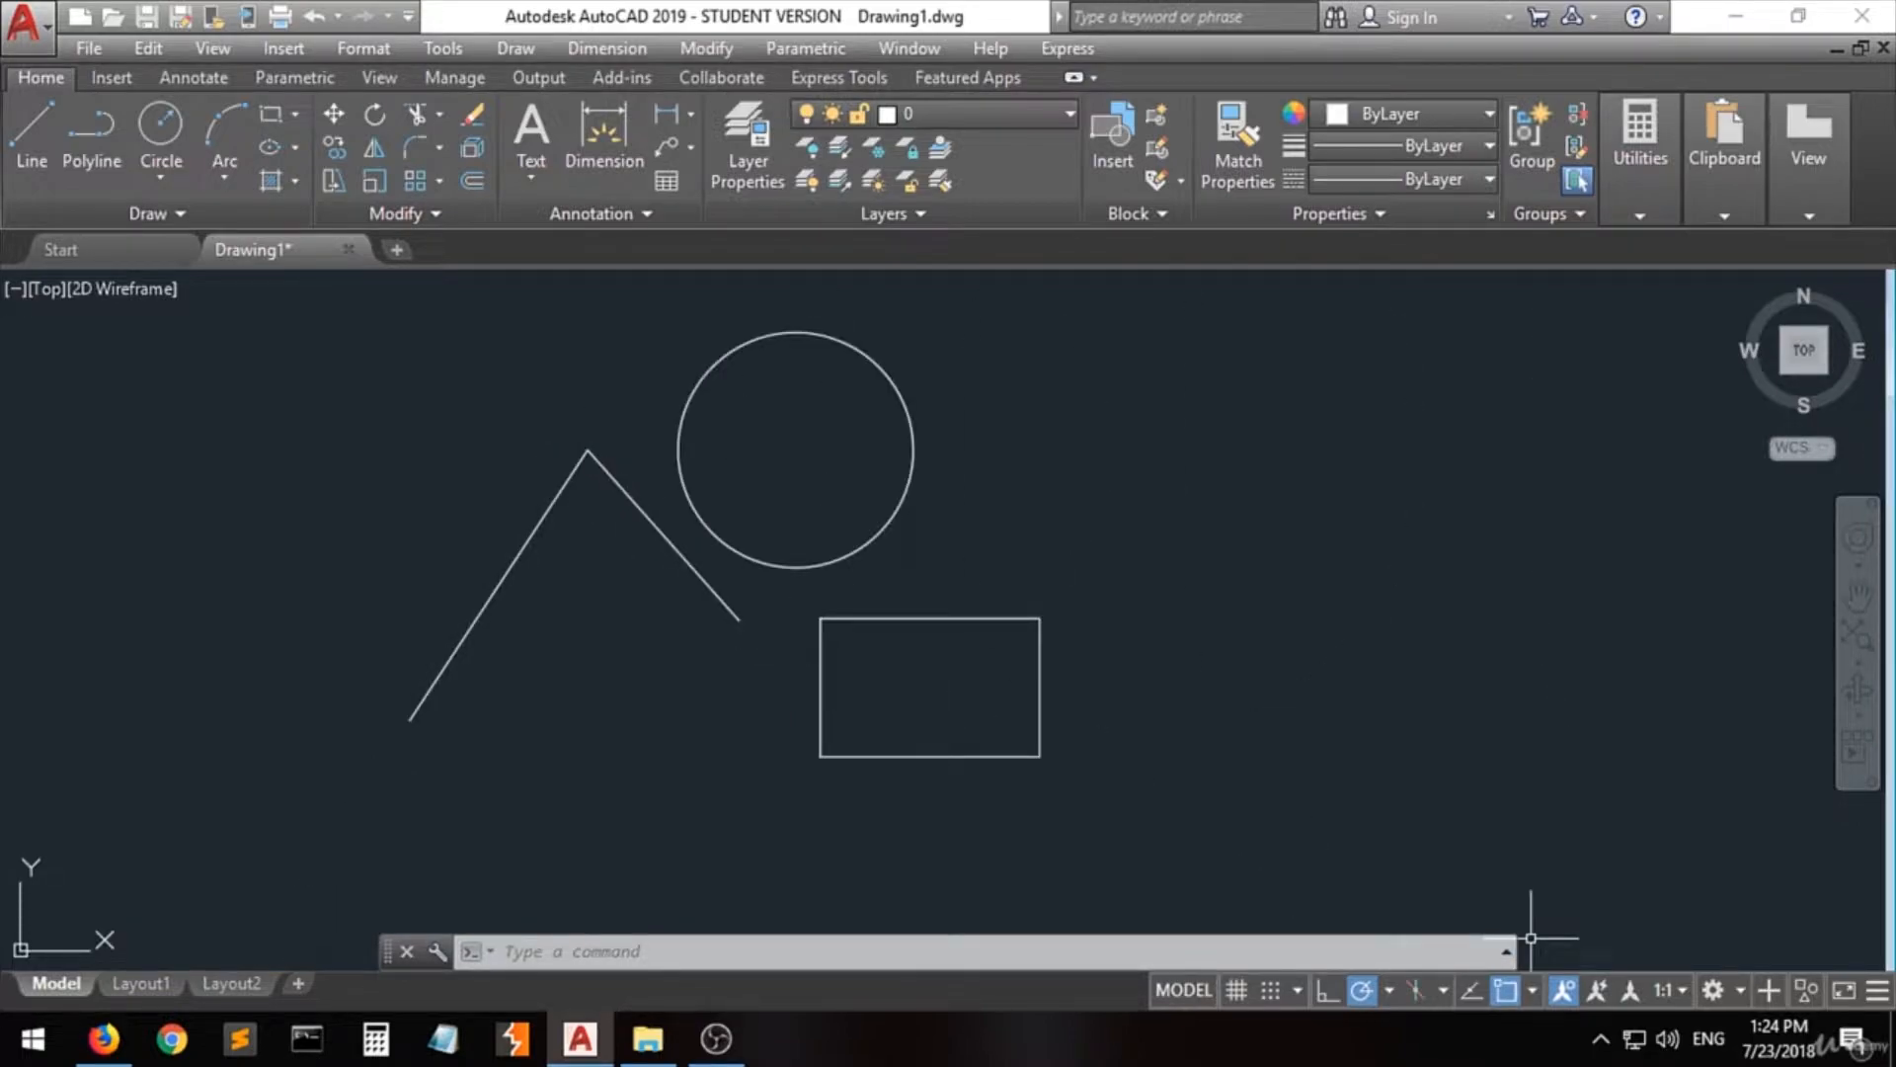
- Review the Midpoint snap mode and draw a line from the first slanted line's midpoint down toward the rectangle, then inspect the joint
{"action": "left_click", "coordinate": [1532, 991]}
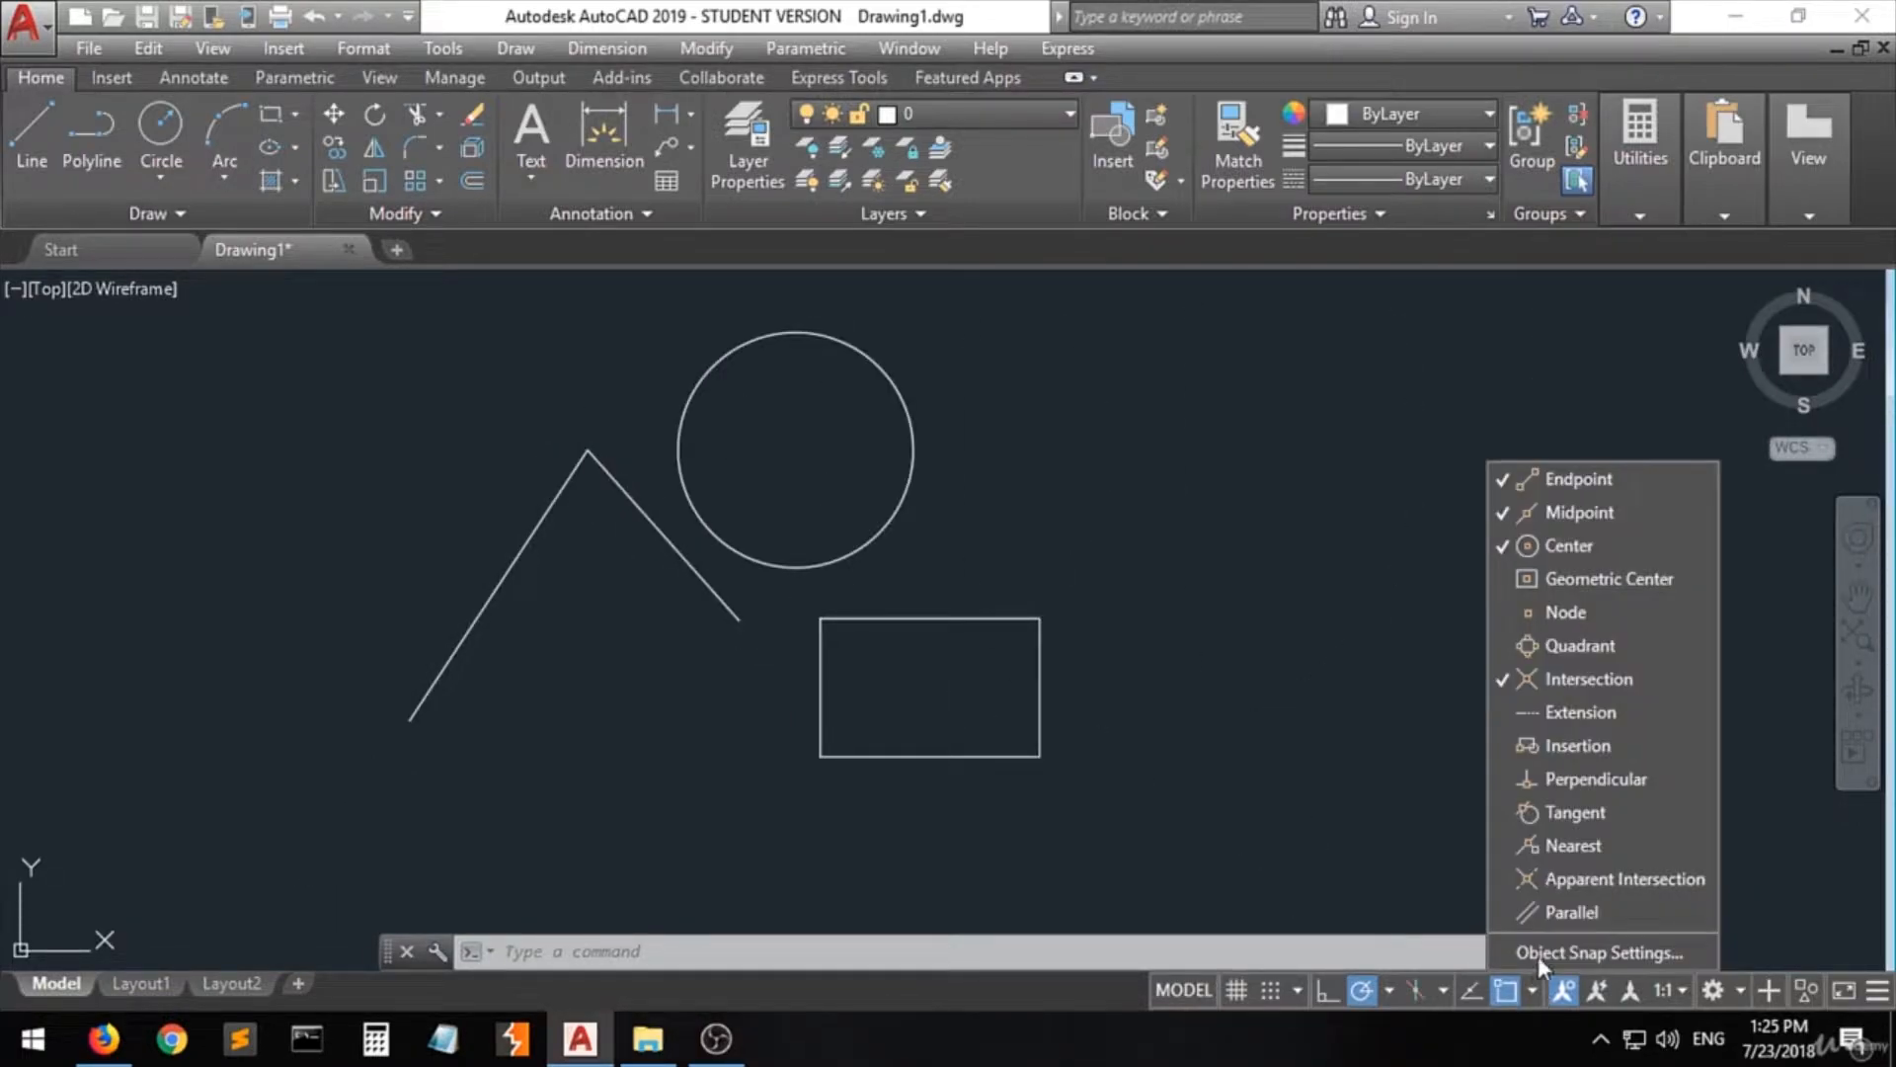
{"action": "left_click", "coordinate": [1575, 508]}
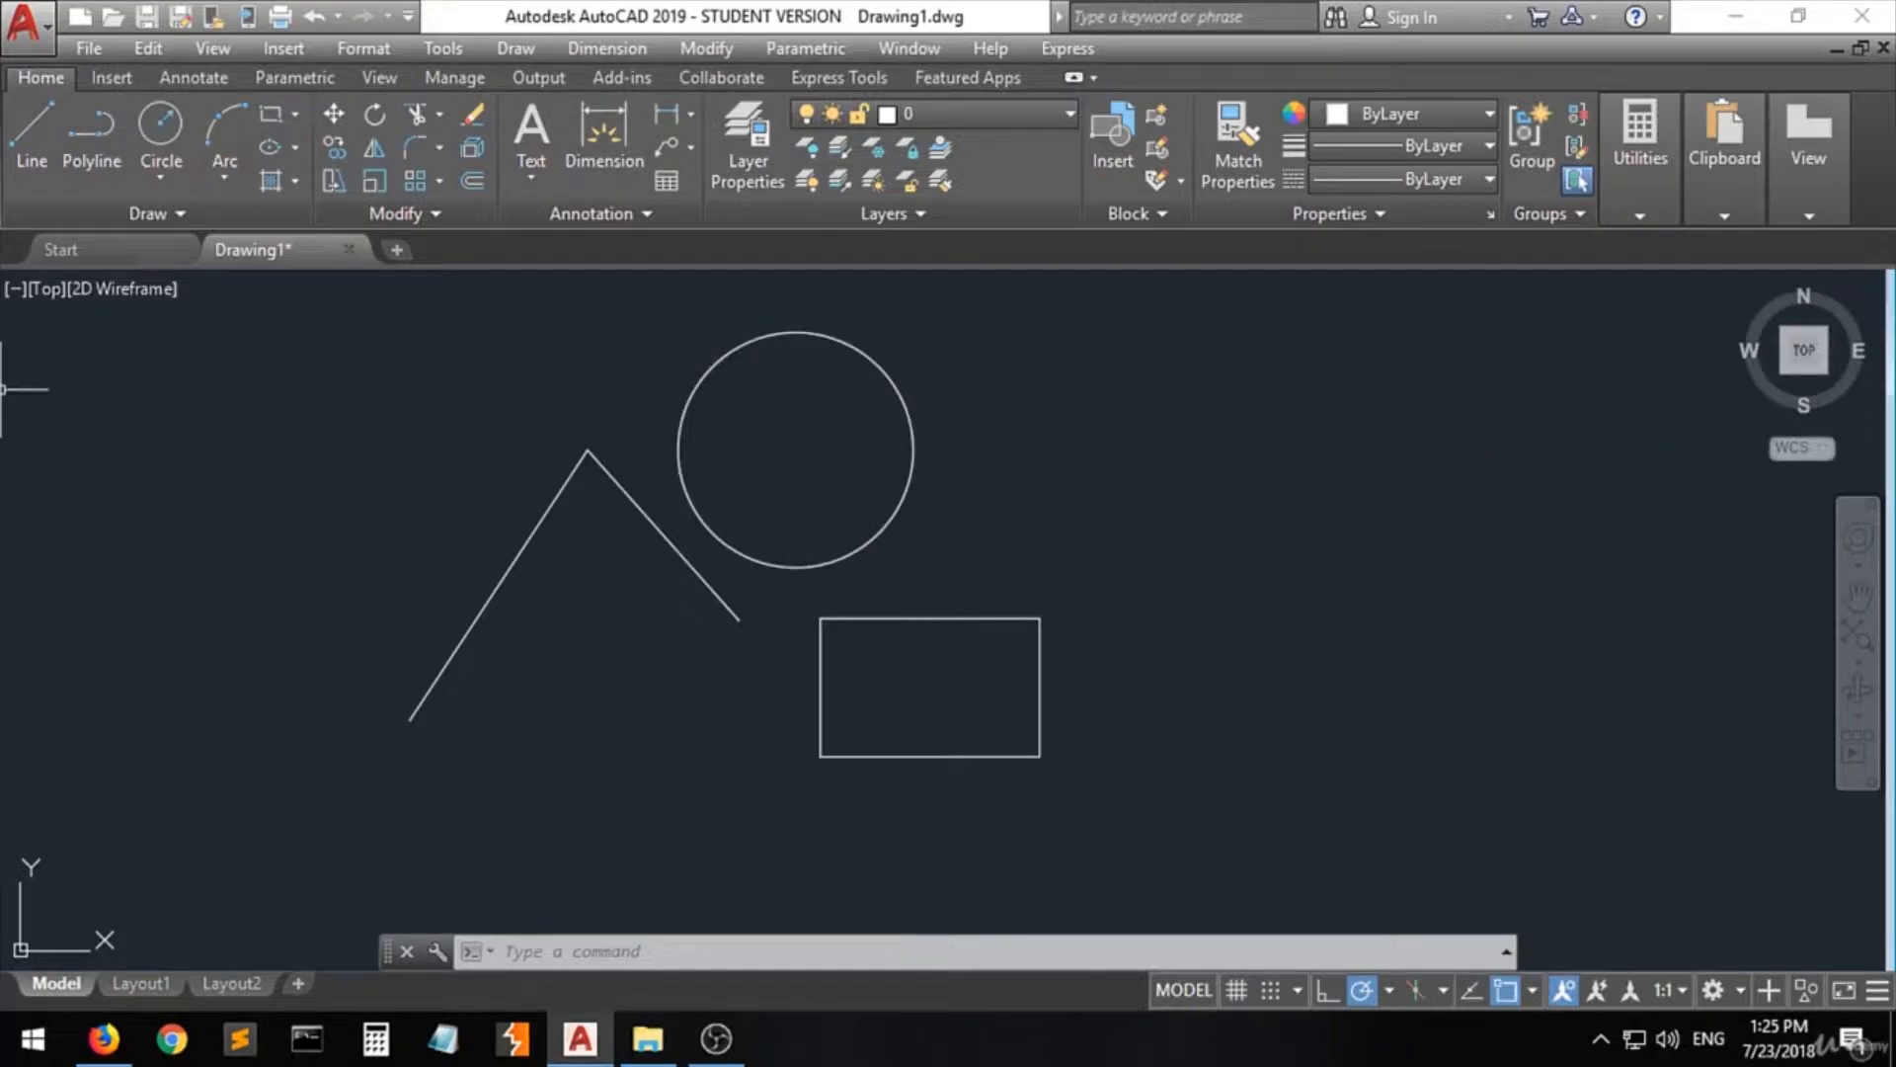
{"action": "left_click", "coordinate": [40, 176]}
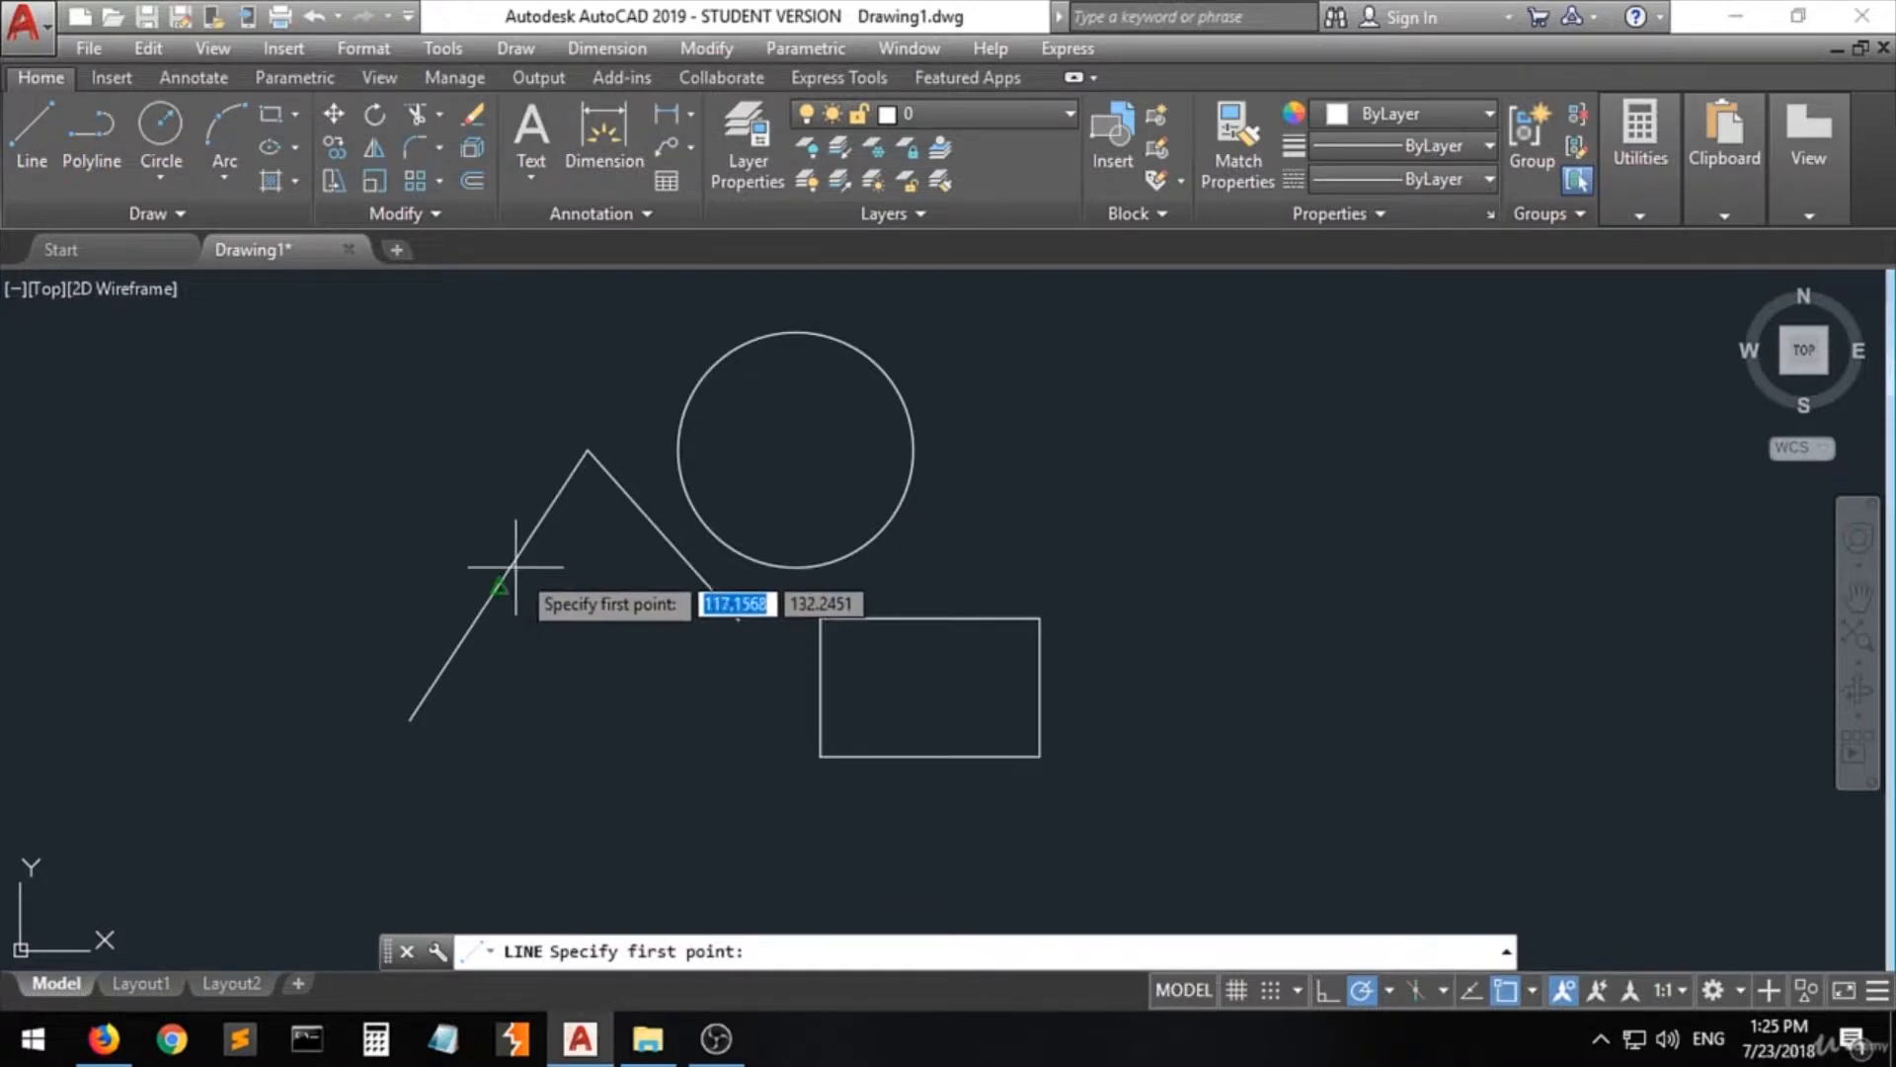
{"action": "left_click", "coordinate": [498, 586]}
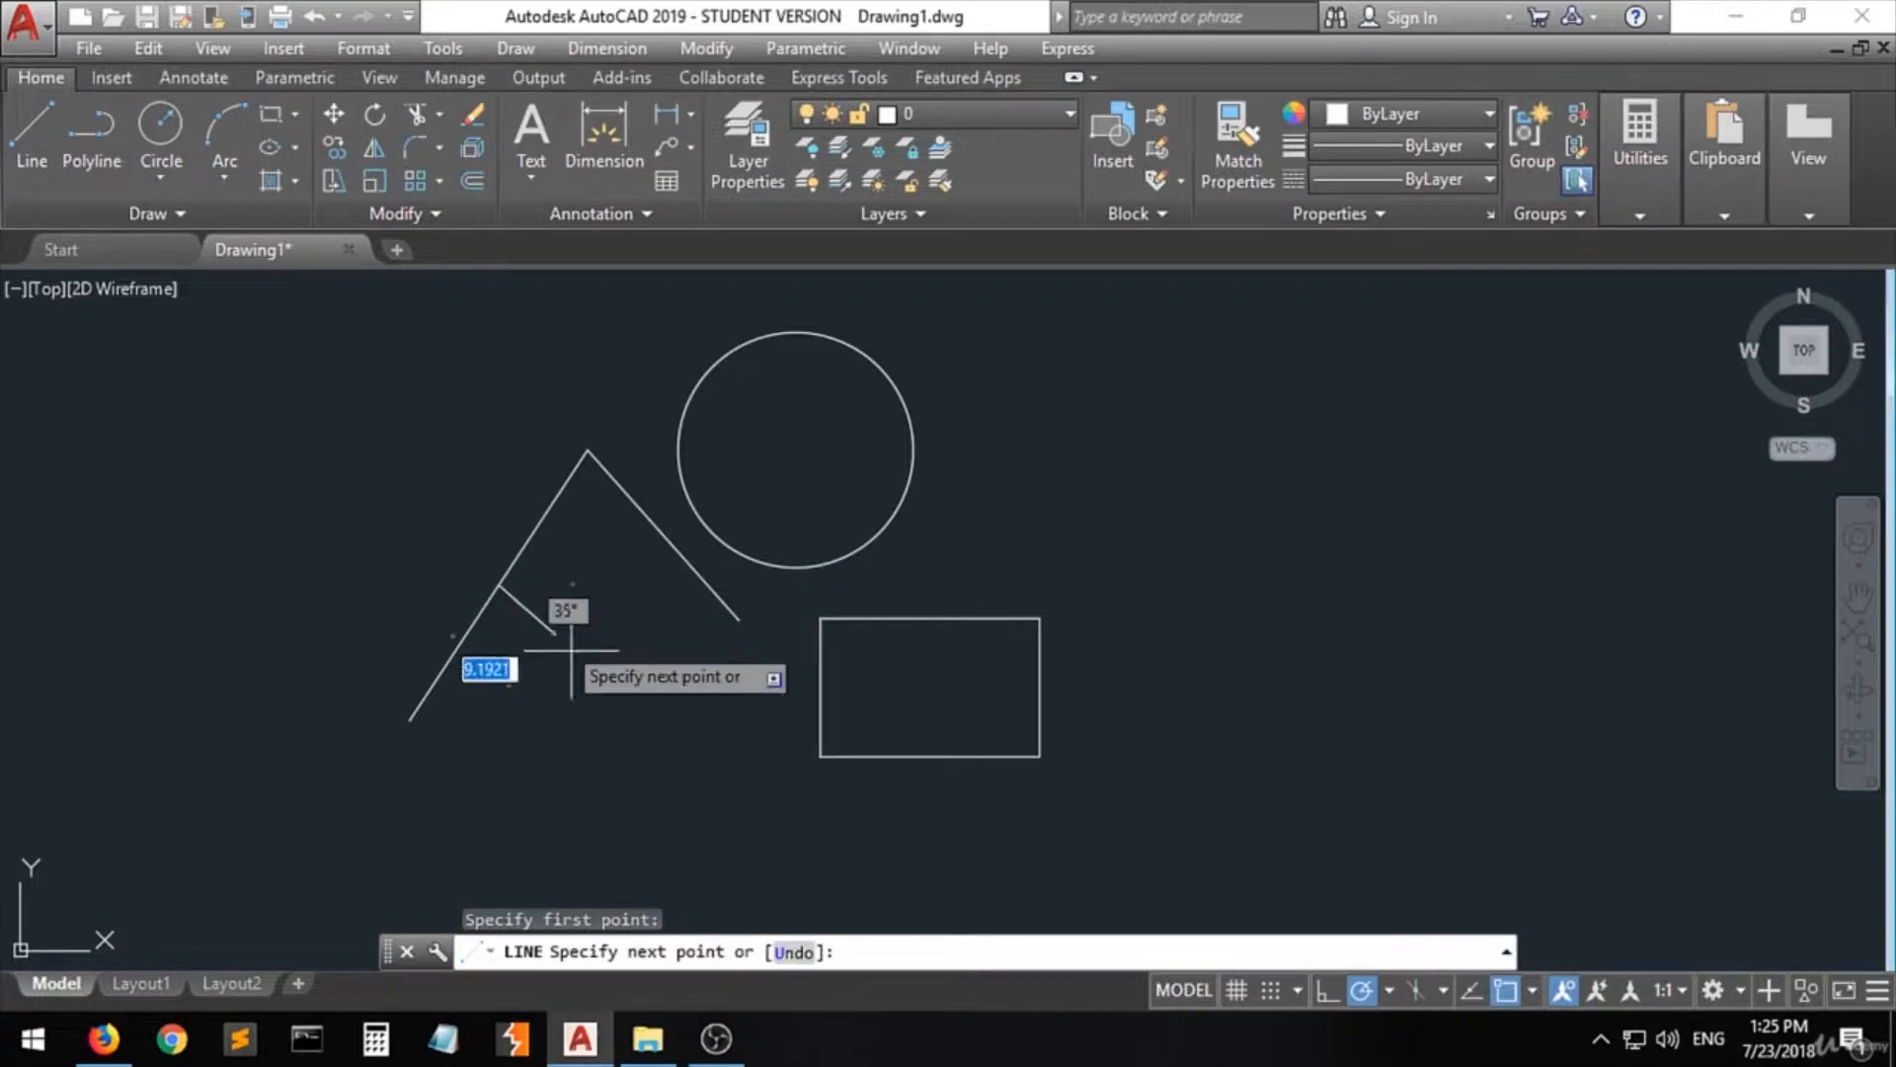
{"action": "left_click", "coordinate": [682, 720]}
{"action": "key", "text": "Return"}
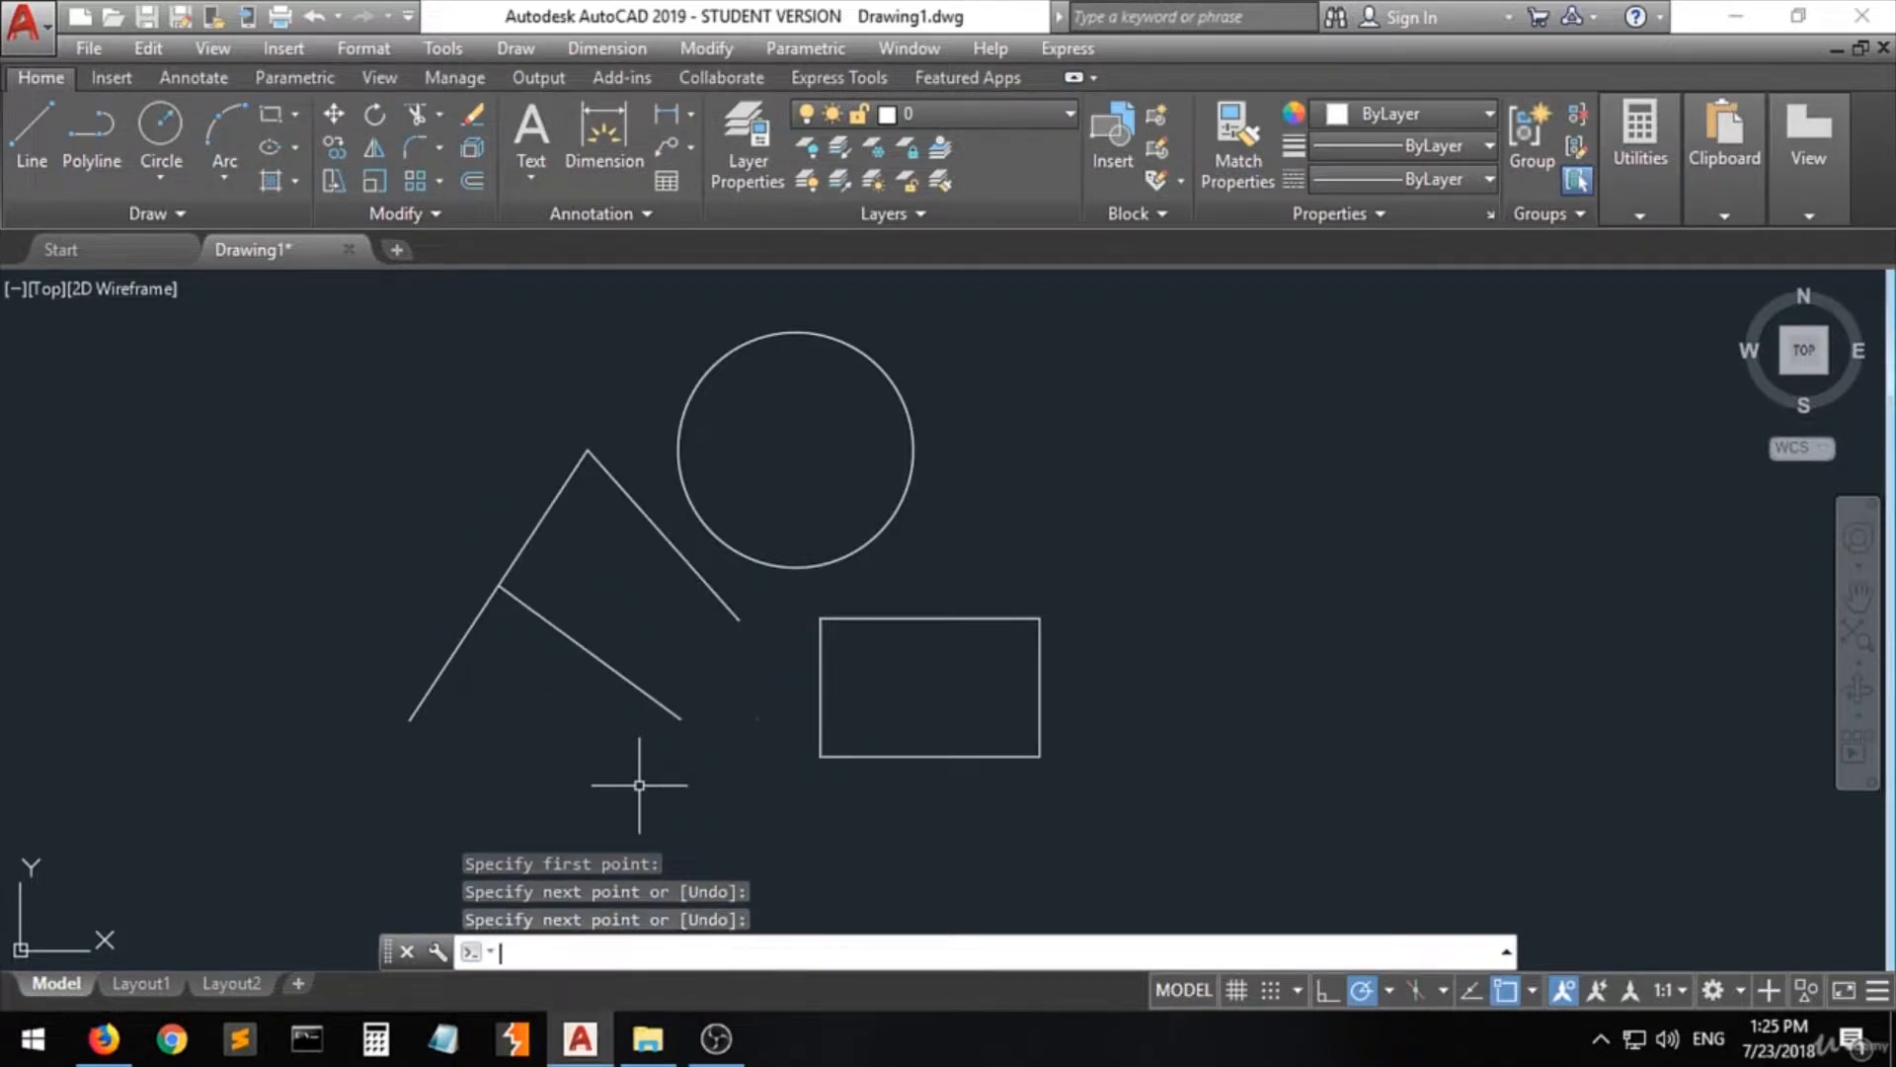
{"action": "scroll", "coordinate": [478, 593], "scroll_direction": "up", "scroll_amount": 2}
{"action": "scroll", "coordinate": [478, 592], "scroll_direction": "up", "scroll_amount": 3}
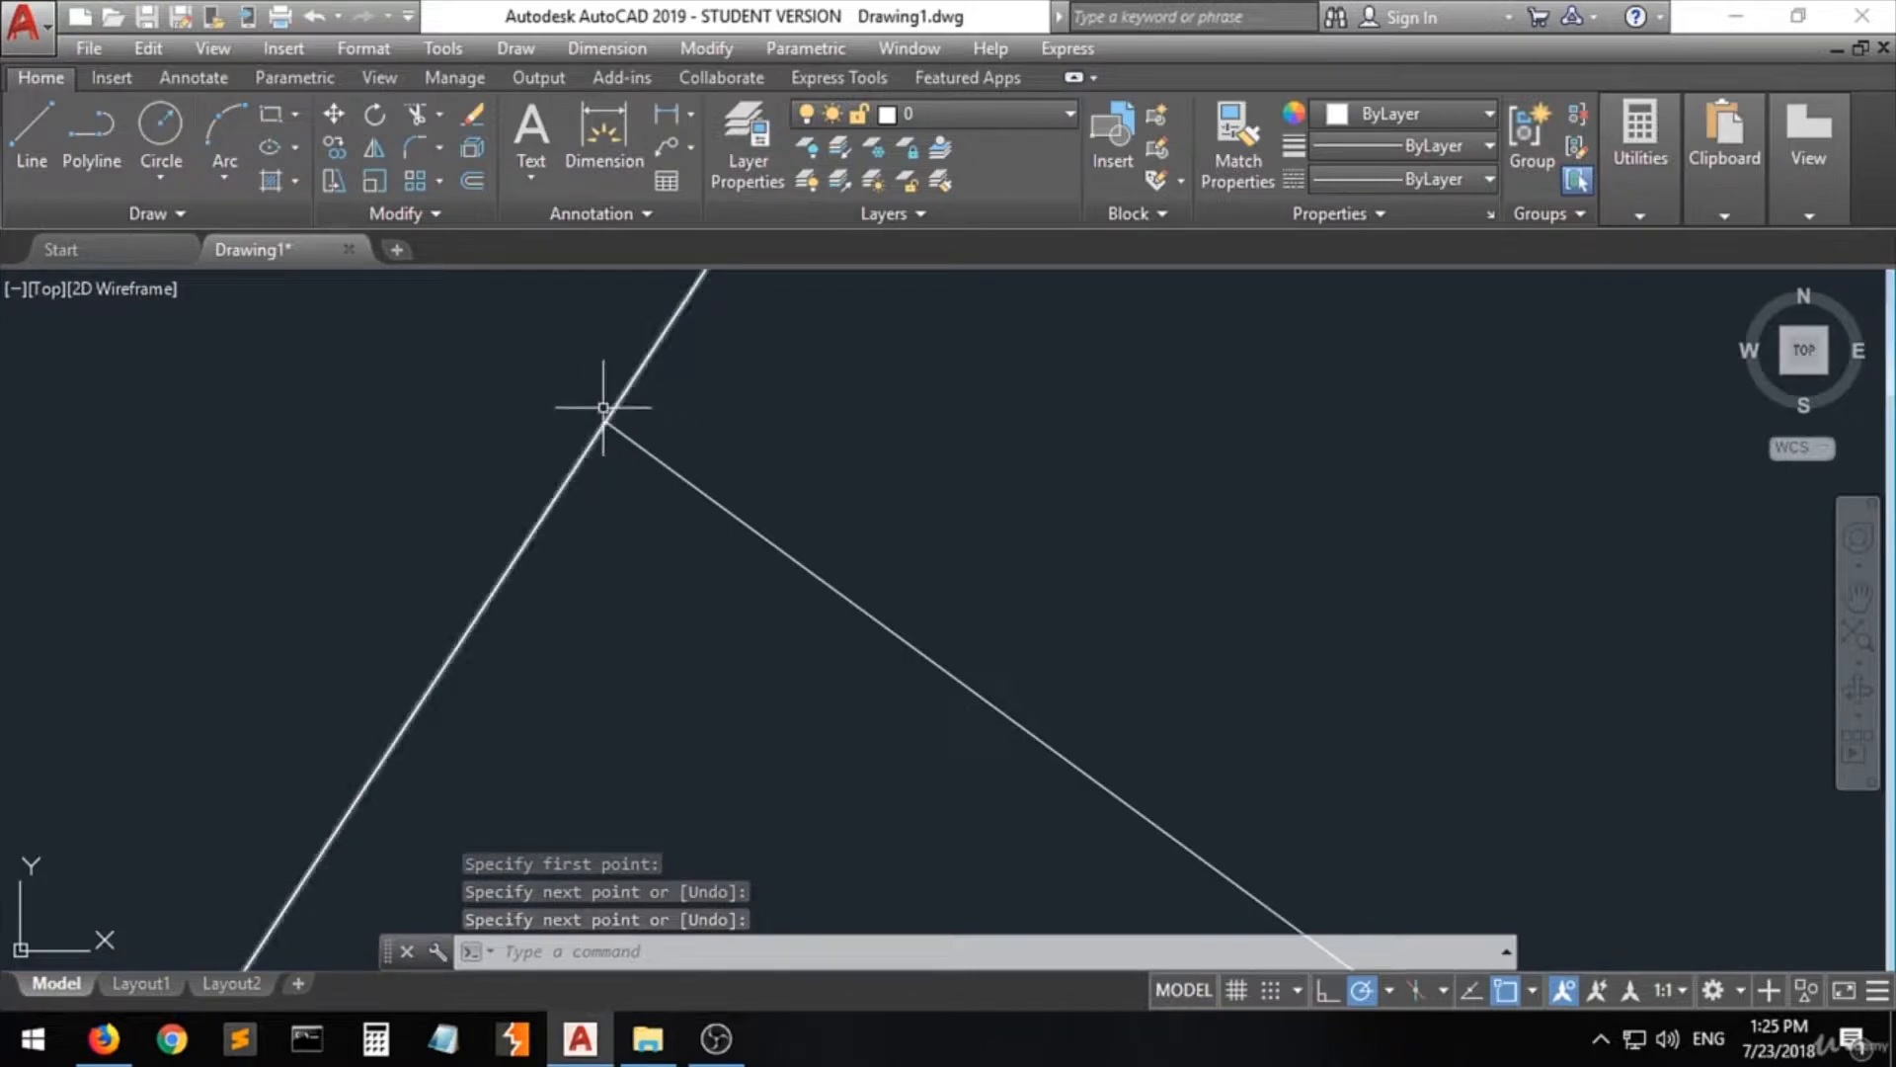
{"action": "scroll", "coordinate": [673, 509], "scroll_direction": "down", "scroll_amount": 4}
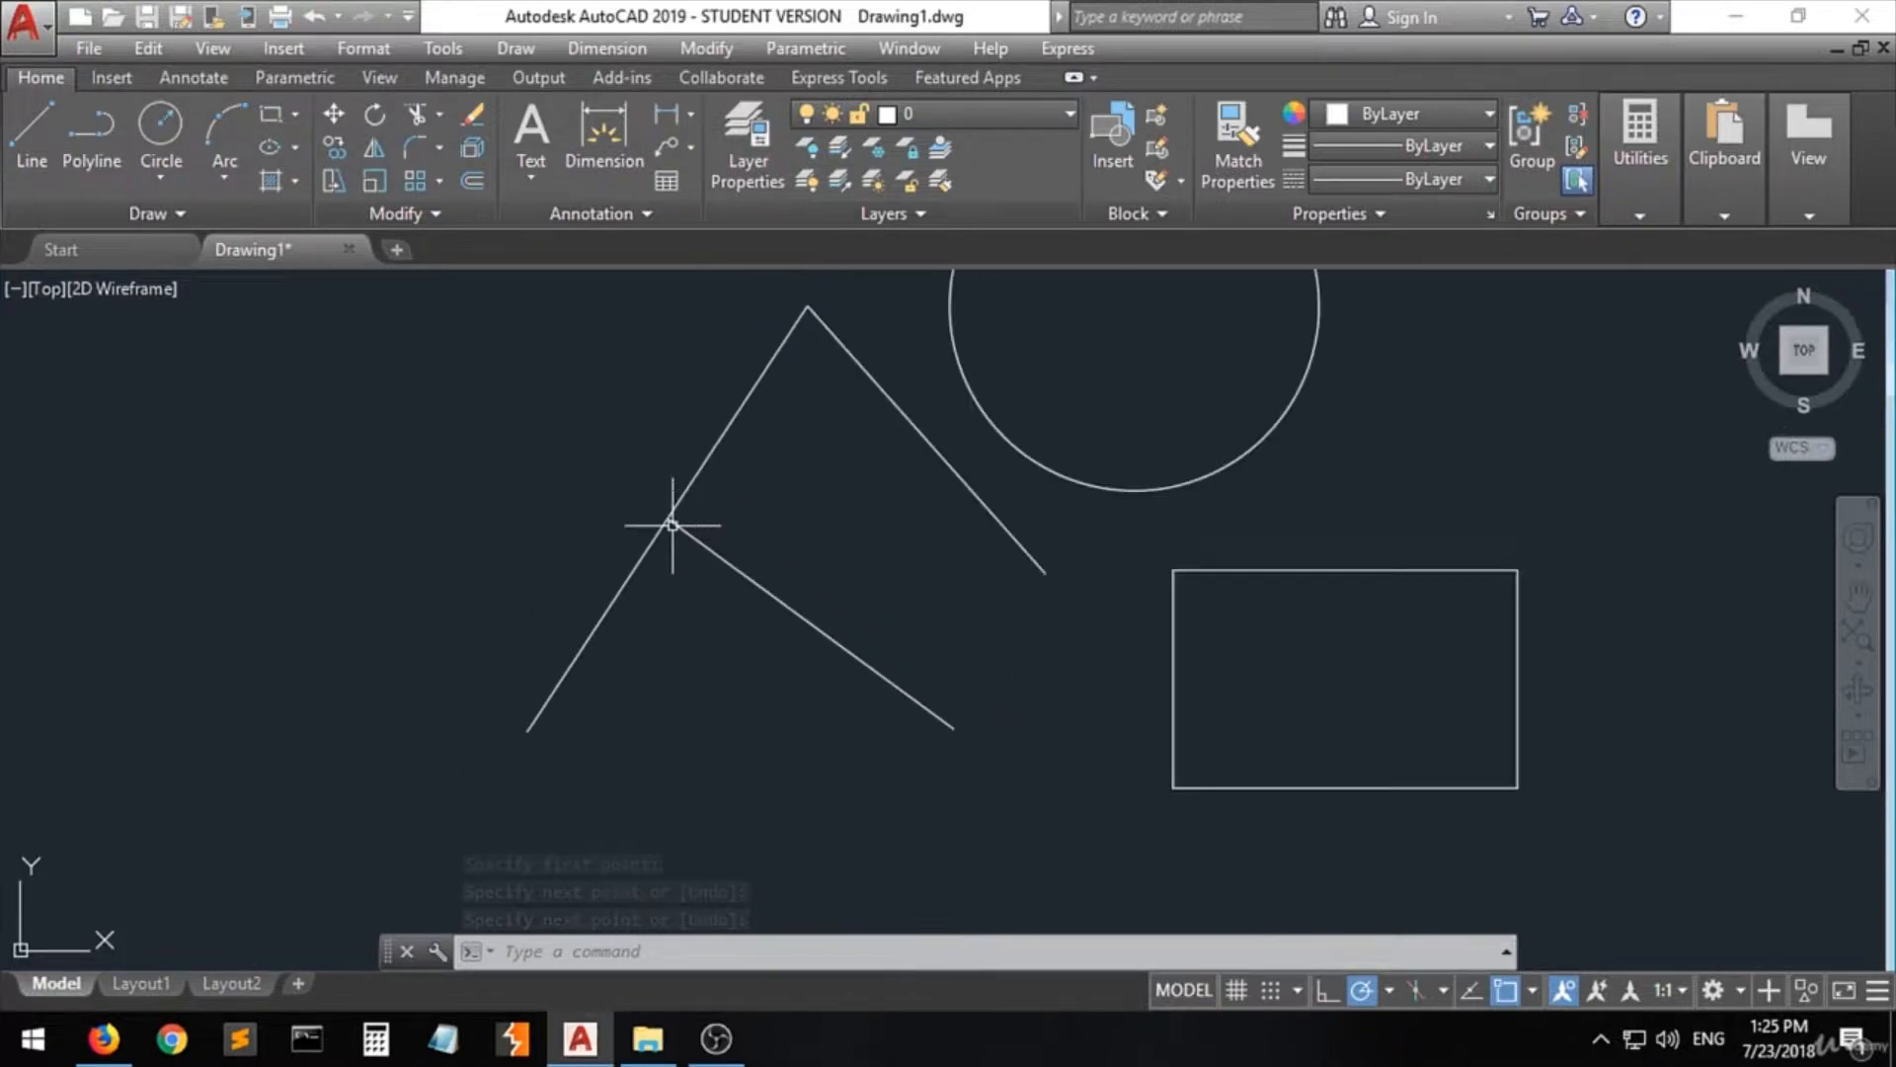
- Review the Center snap mode and draw a line from the circle's center to a point outside its upper right
{"action": "left_click", "coordinate": [1531, 983]}
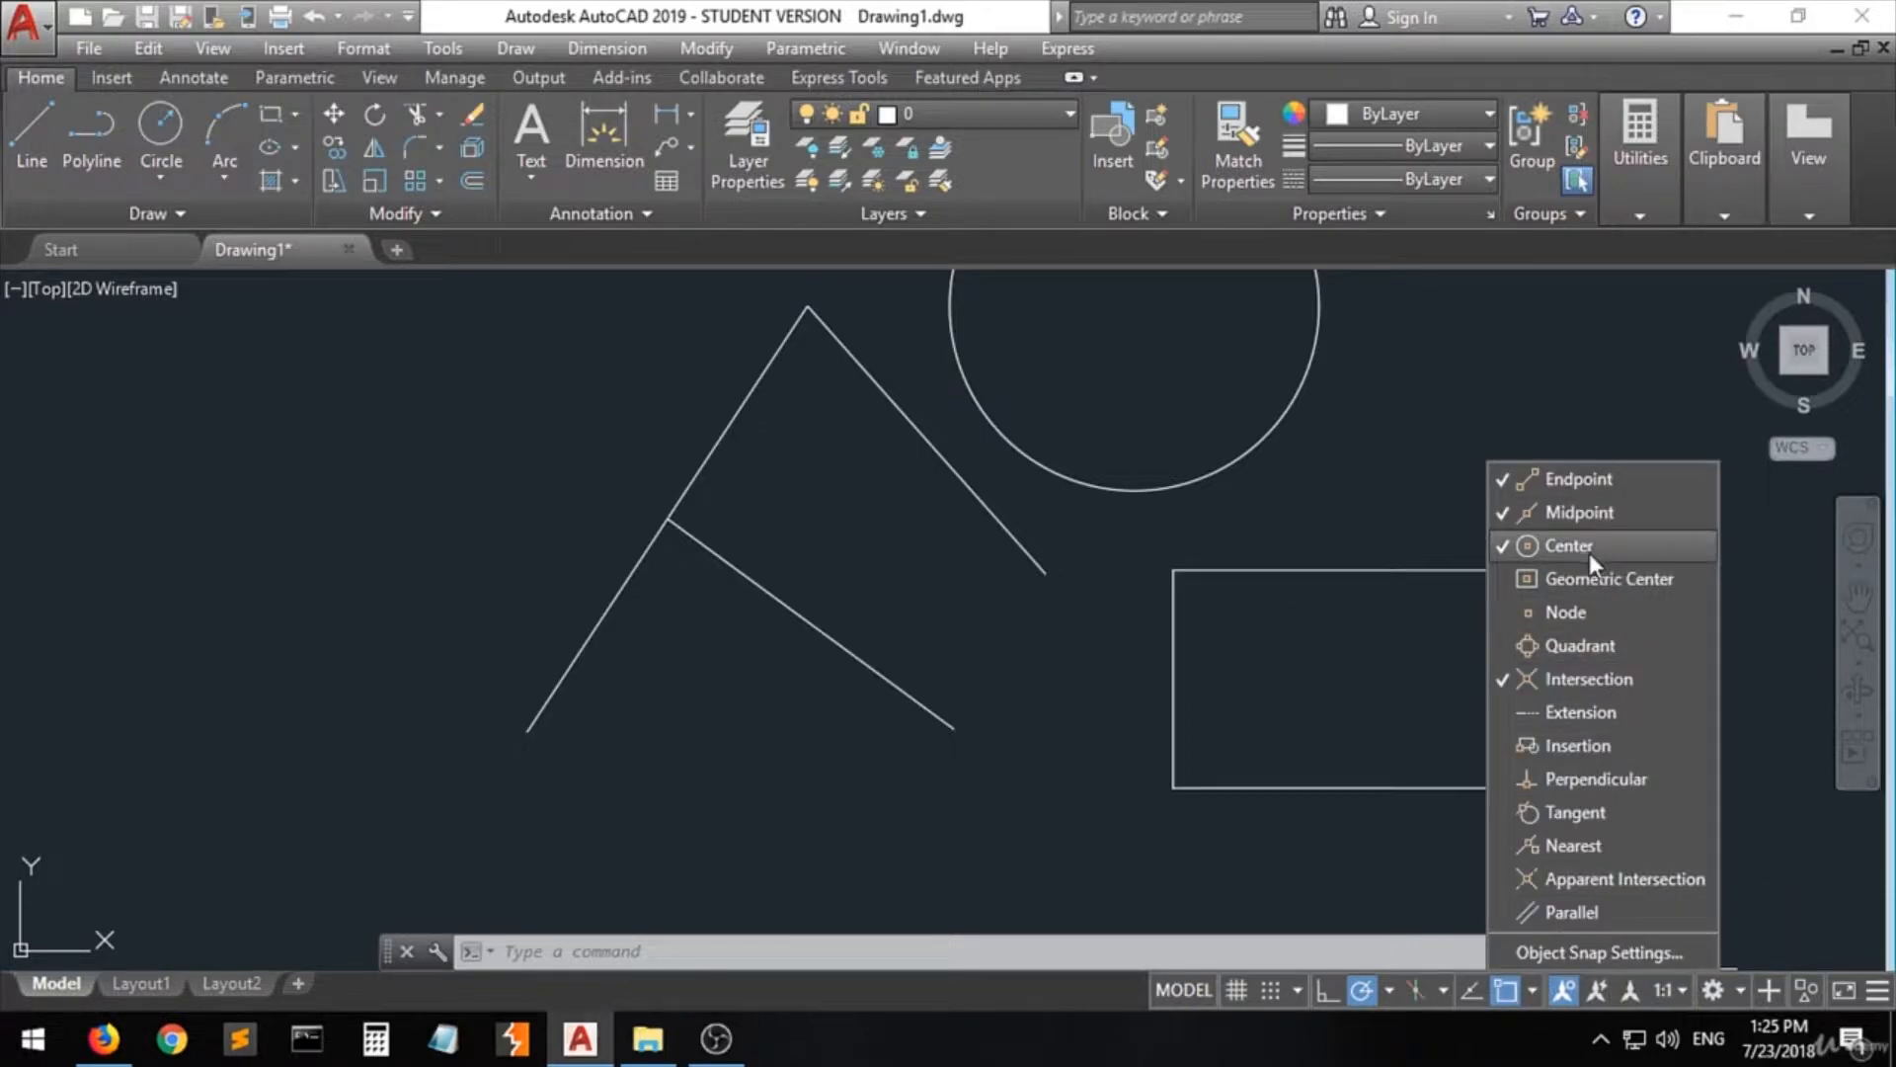
{"action": "left_click", "coordinate": [1148, 609]}
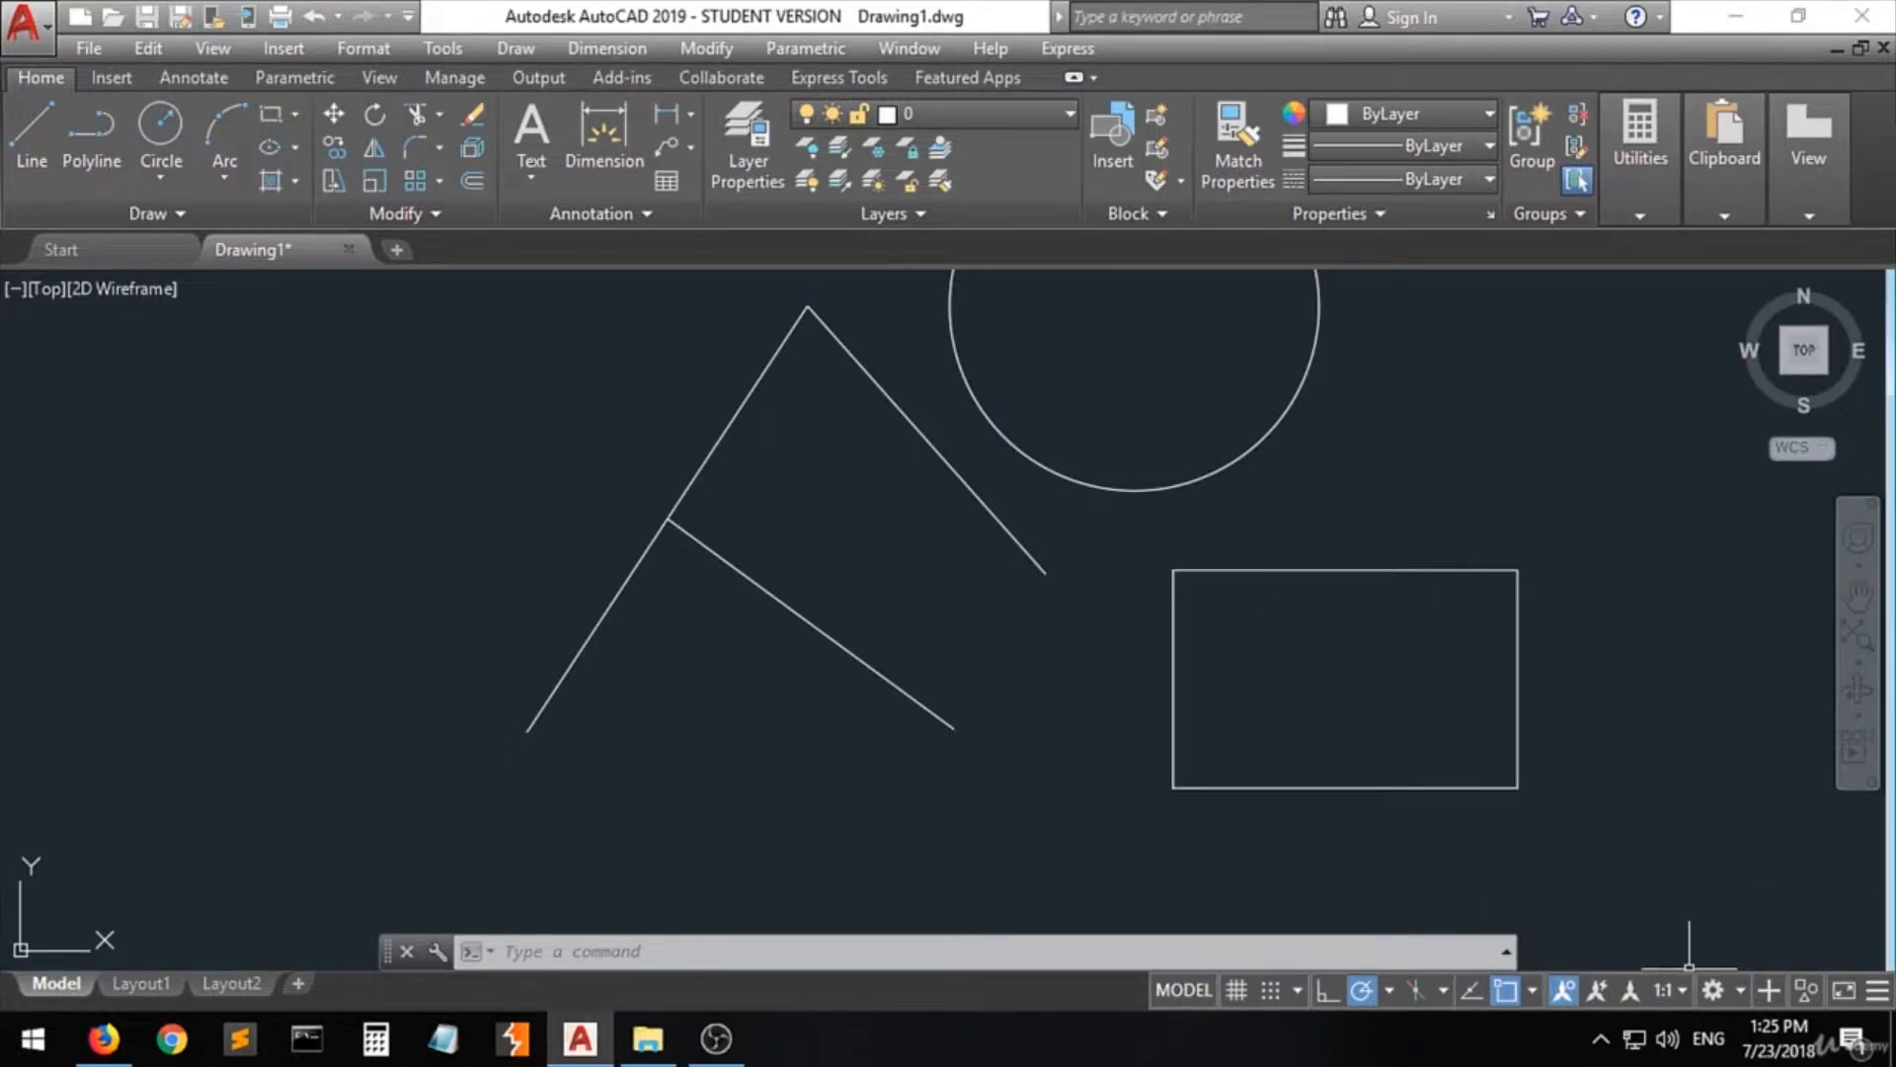
{"action": "scroll", "coordinate": [637, 720], "scroll_direction": "down", "scroll_amount": 5}
{"action": "scroll", "coordinate": [761, 622], "scroll_direction": "up", "scroll_amount": 5}
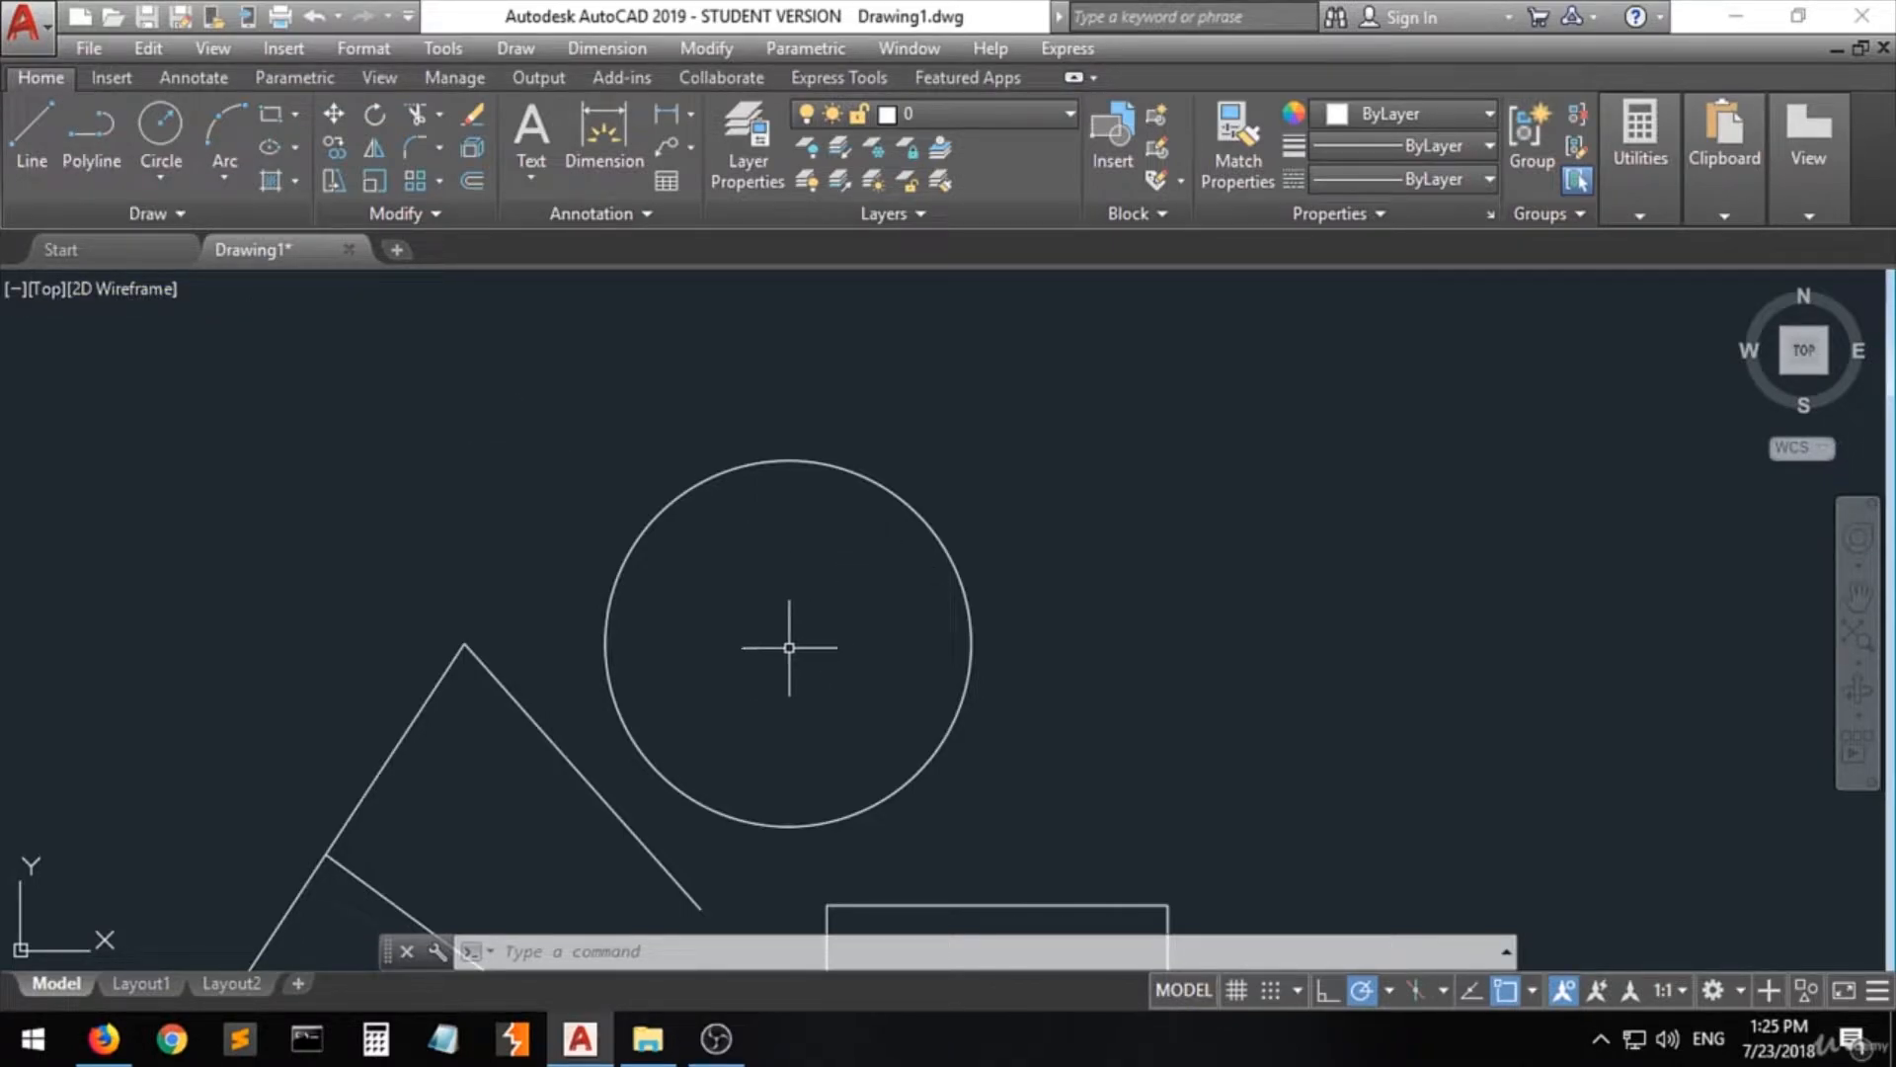
{"action": "left_click", "coordinate": [32, 134]}
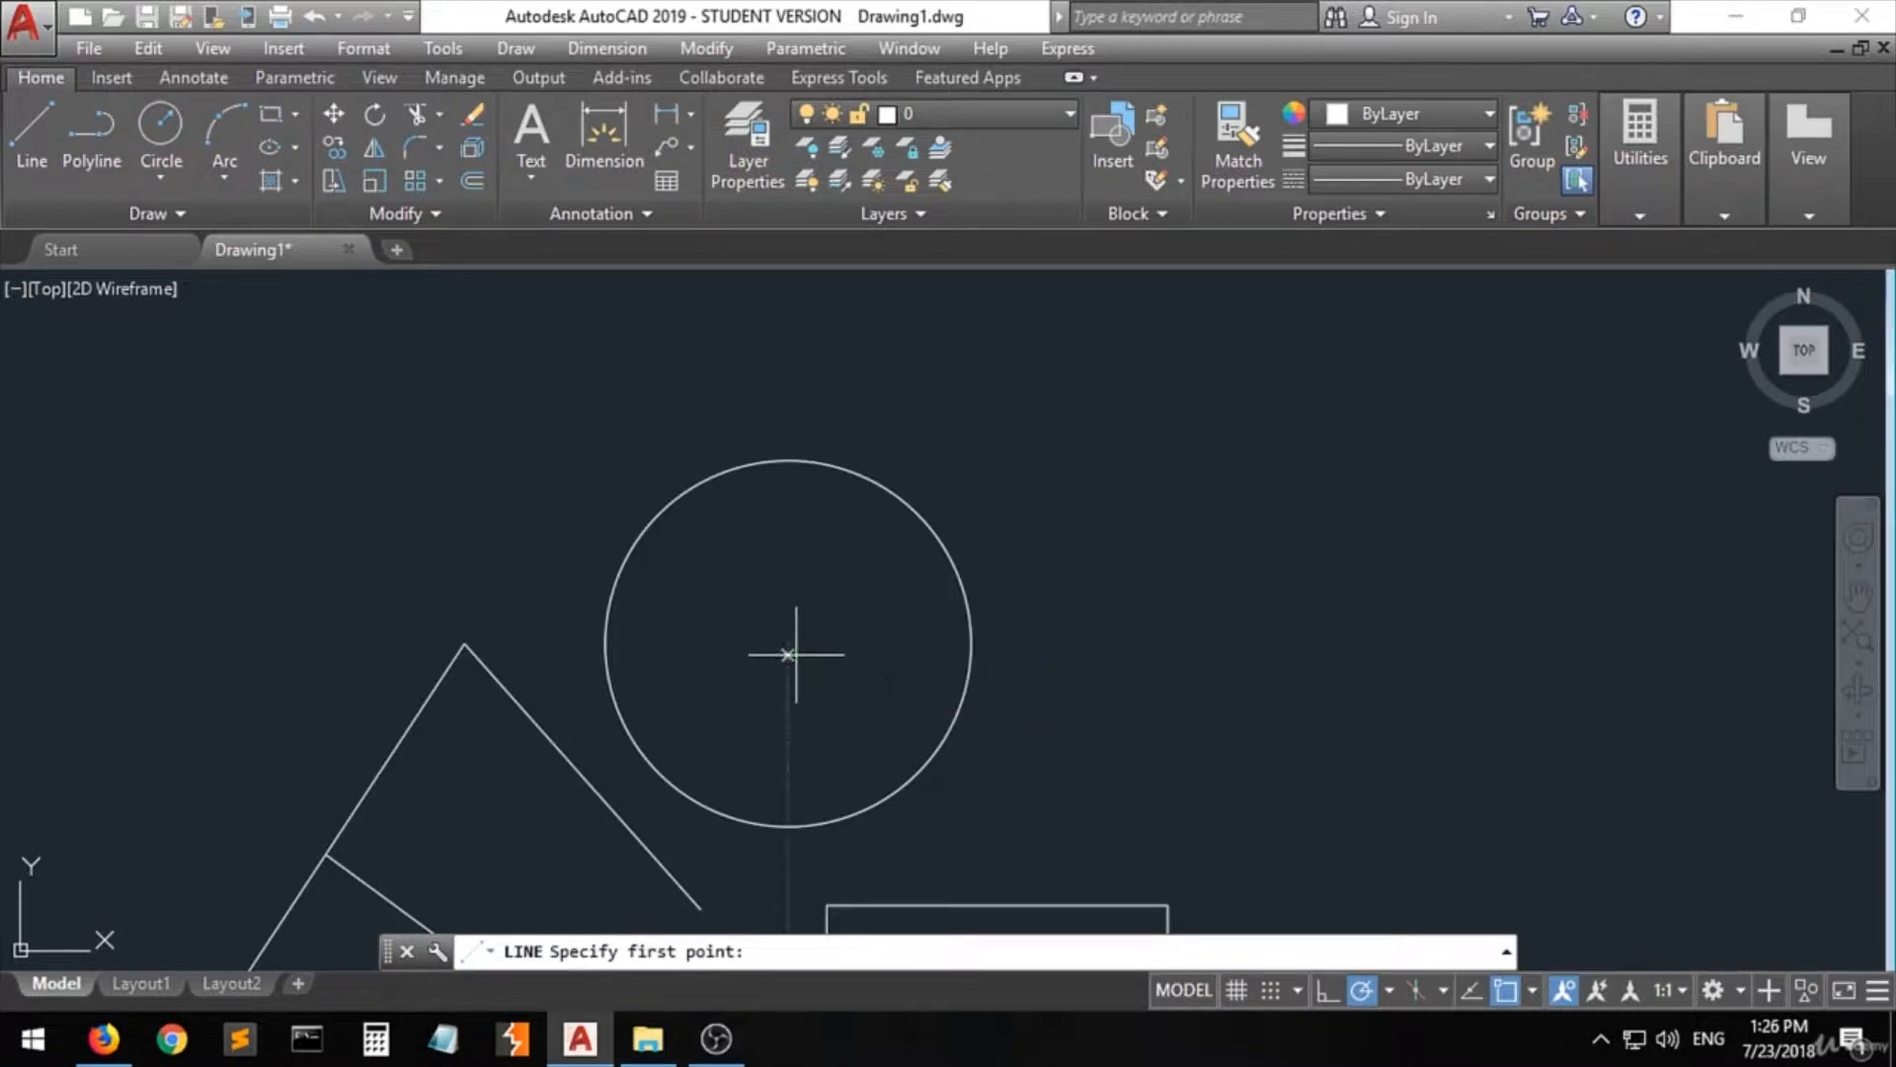
{"action": "left_click", "coordinate": [796, 654]}
{"action": "left_click", "coordinate": [1246, 446]}
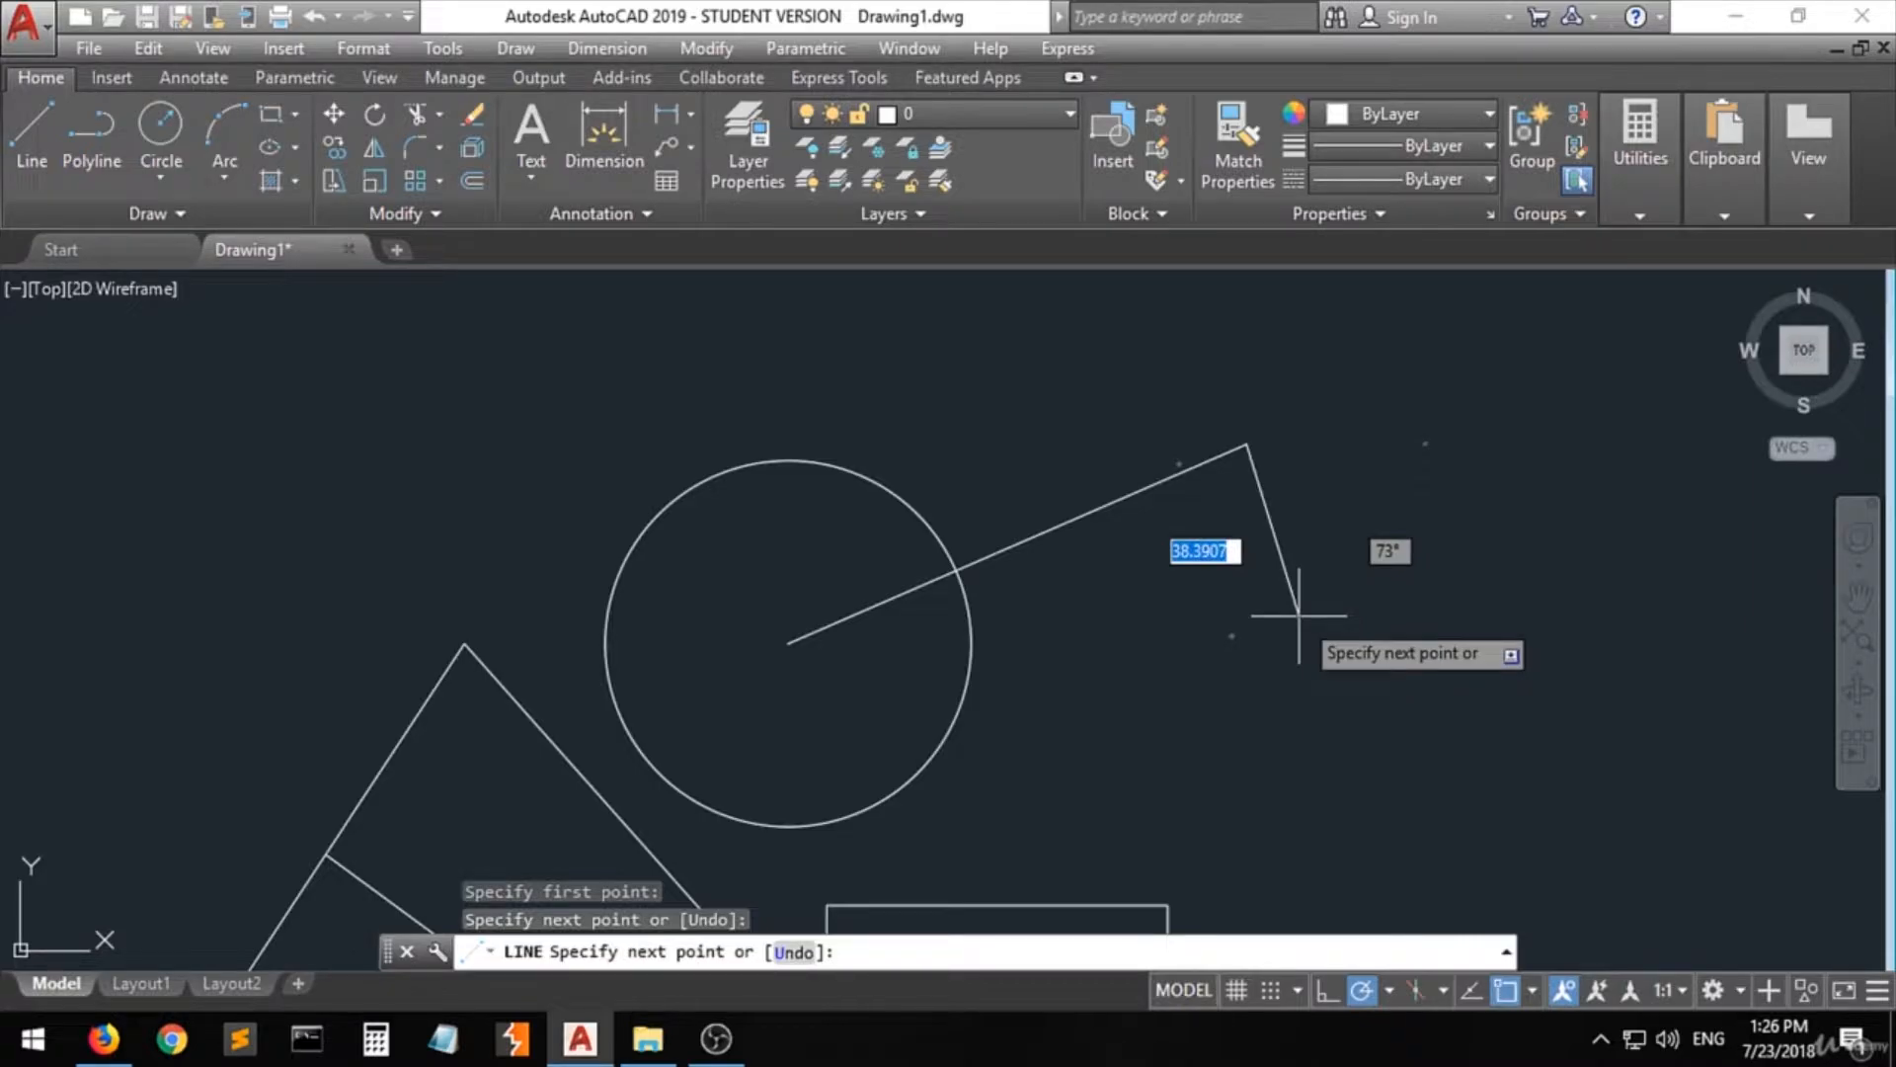
{"action": "key", "text": "Return"}
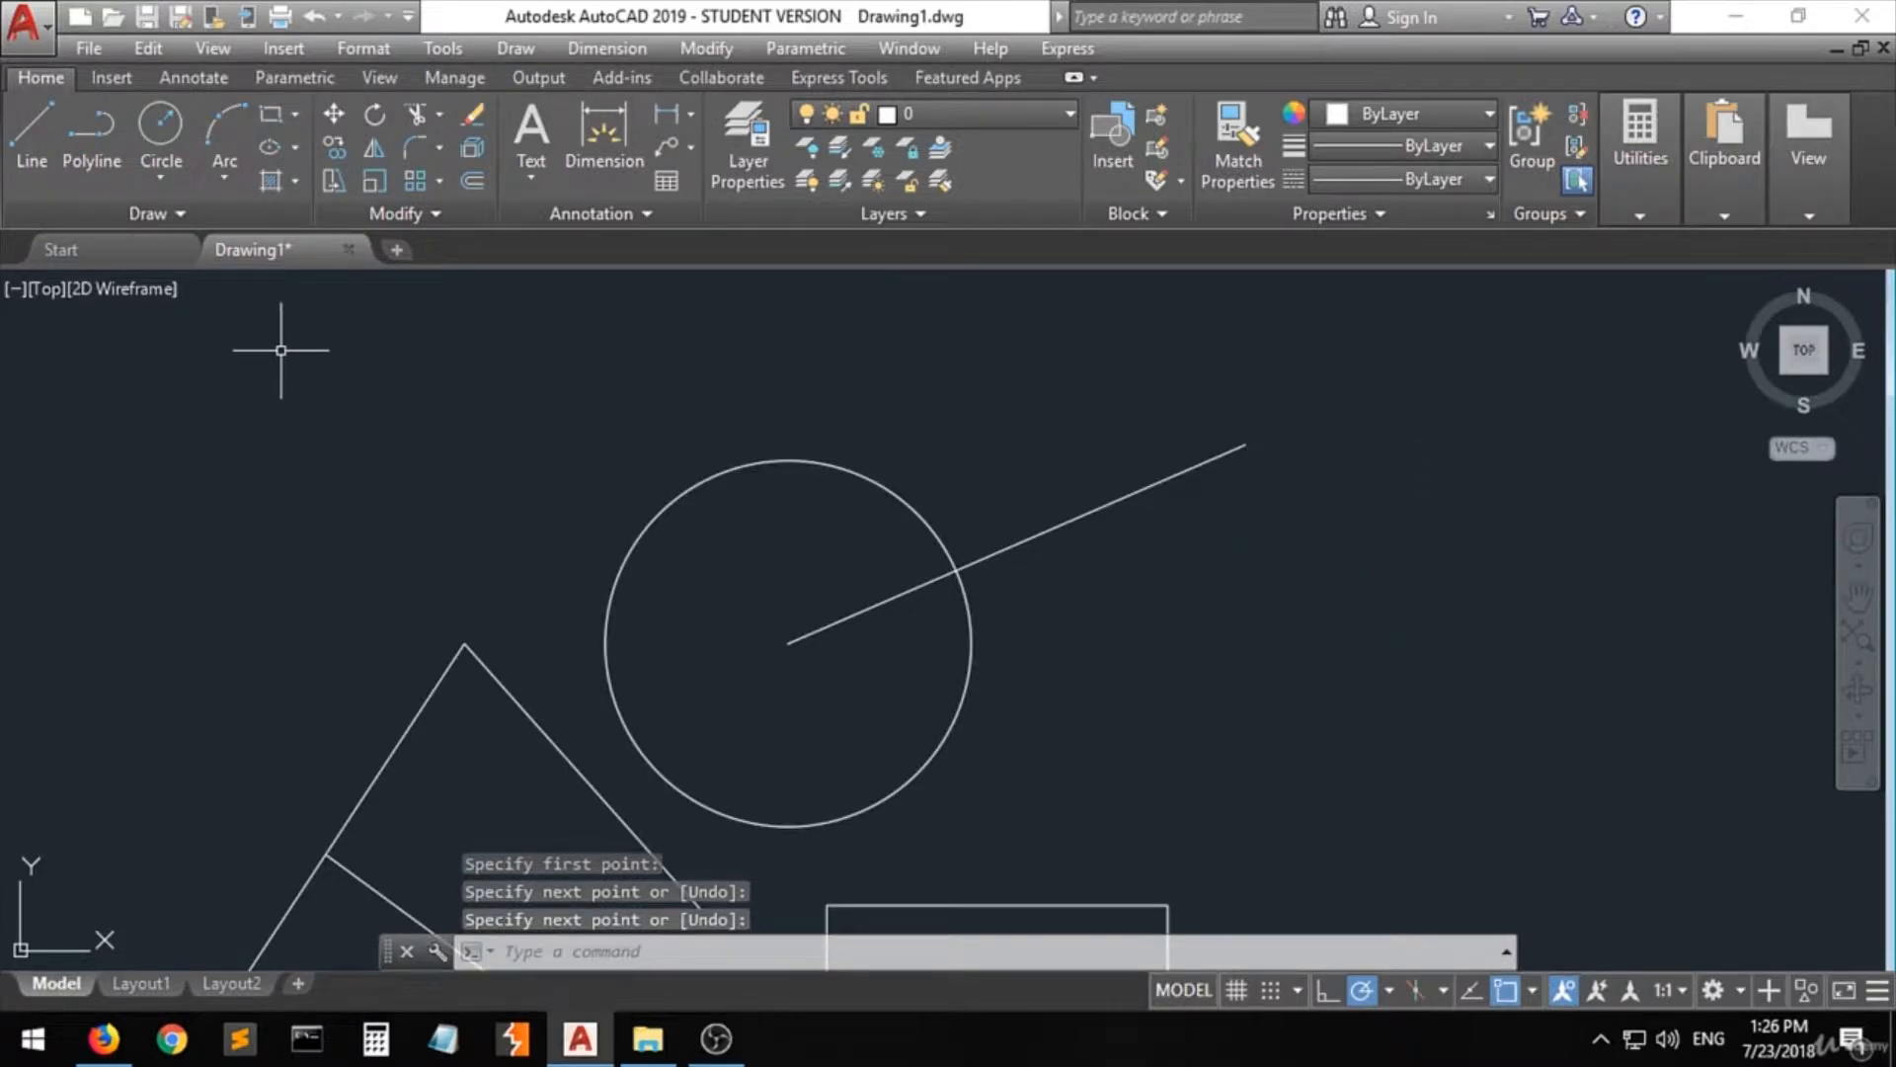
- Draw a smaller concentric circle with a radius of about 18.7 inside the existing circle, snapped to its center
{"action": "left_click", "coordinate": [158, 130]}
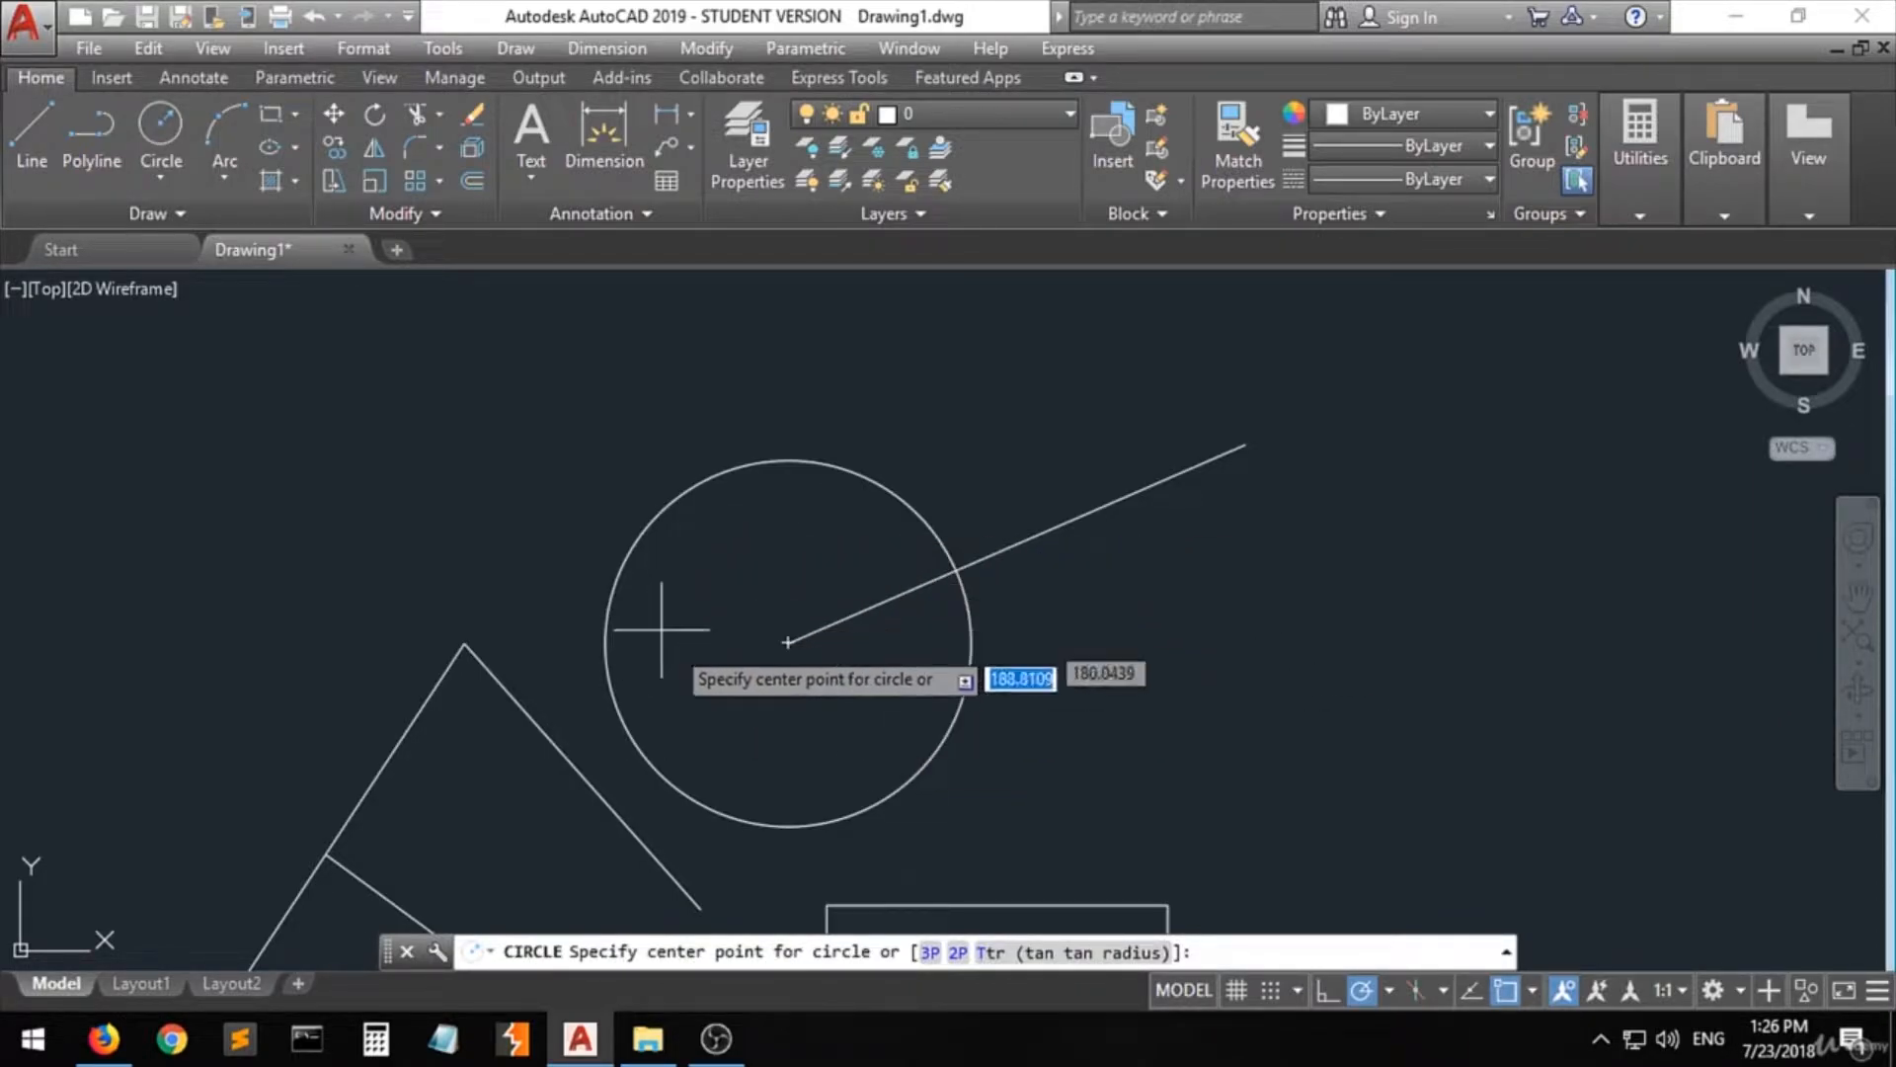
{"action": "left_click", "coordinate": [787, 642]}
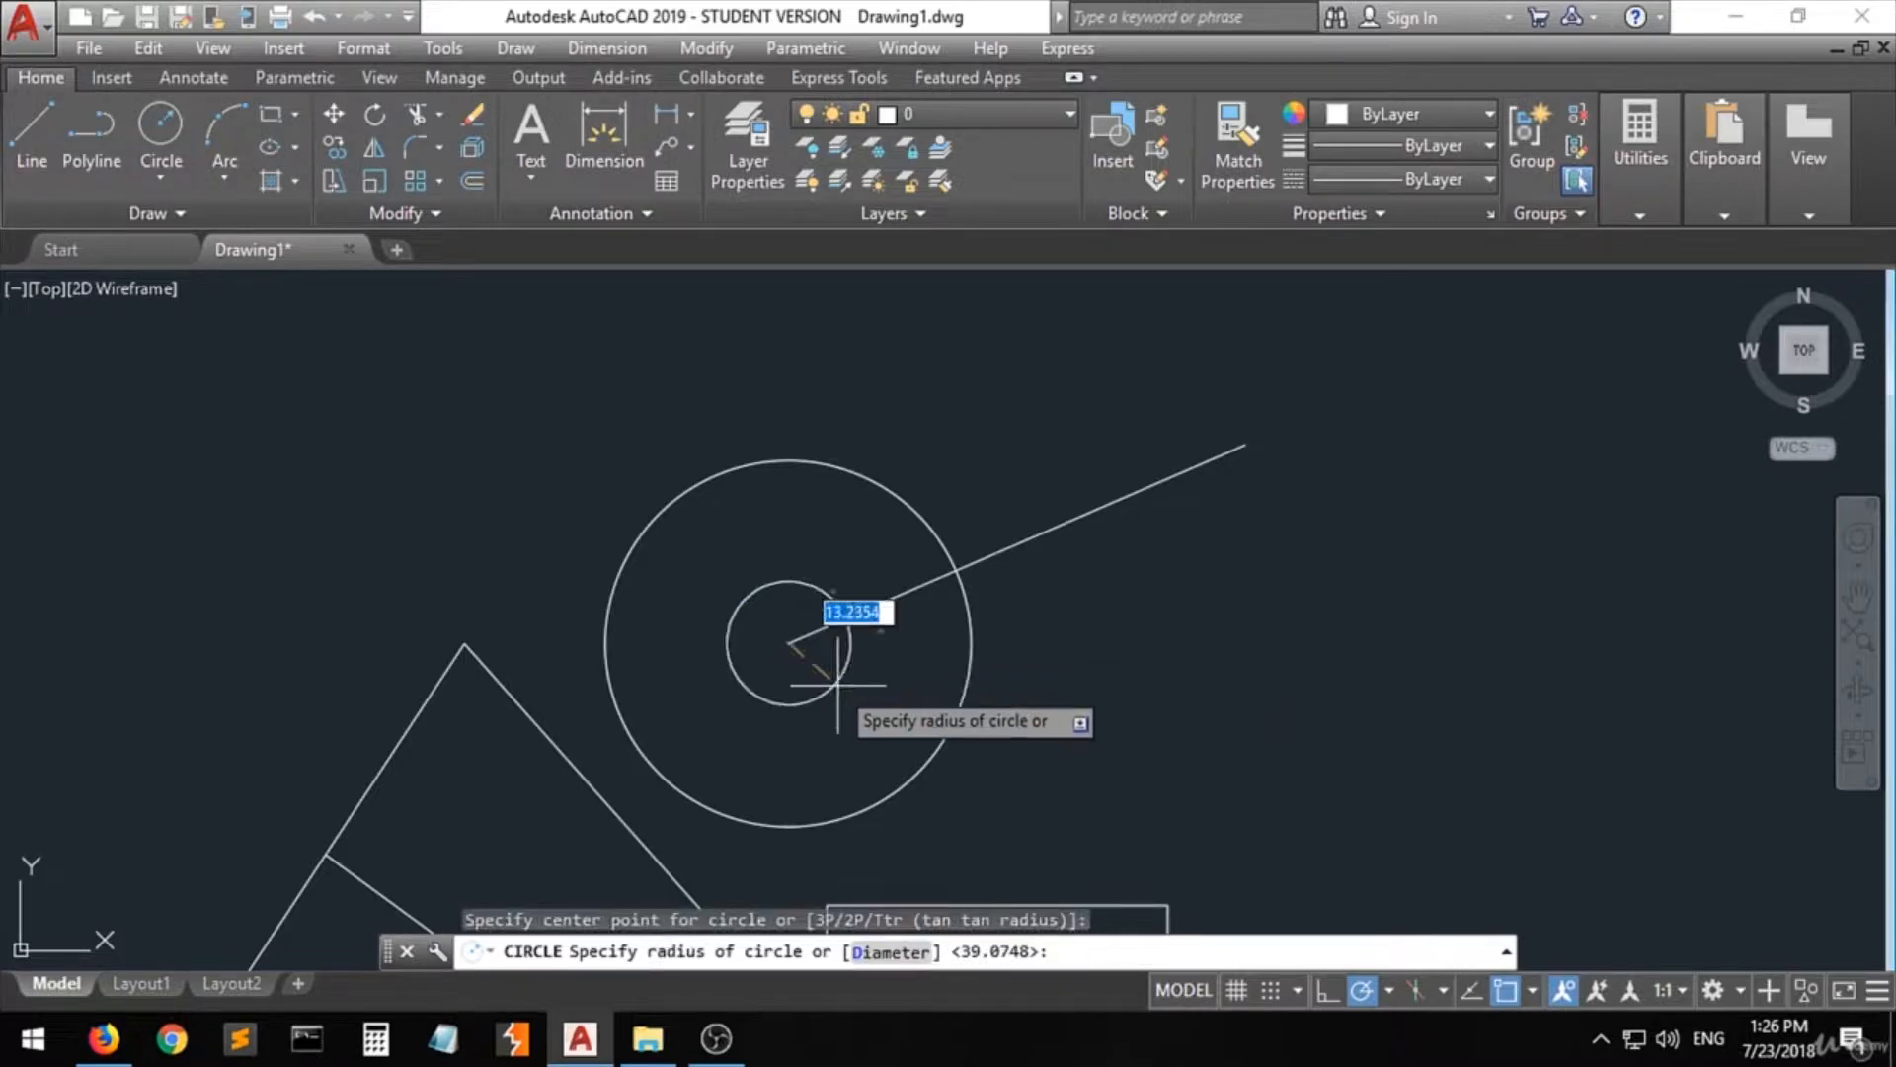
{"action": "left_click", "coordinate": [856, 696]}
{"action": "scroll", "coordinate": [584, 547], "scroll_direction": "down", "scroll_amount": 3}
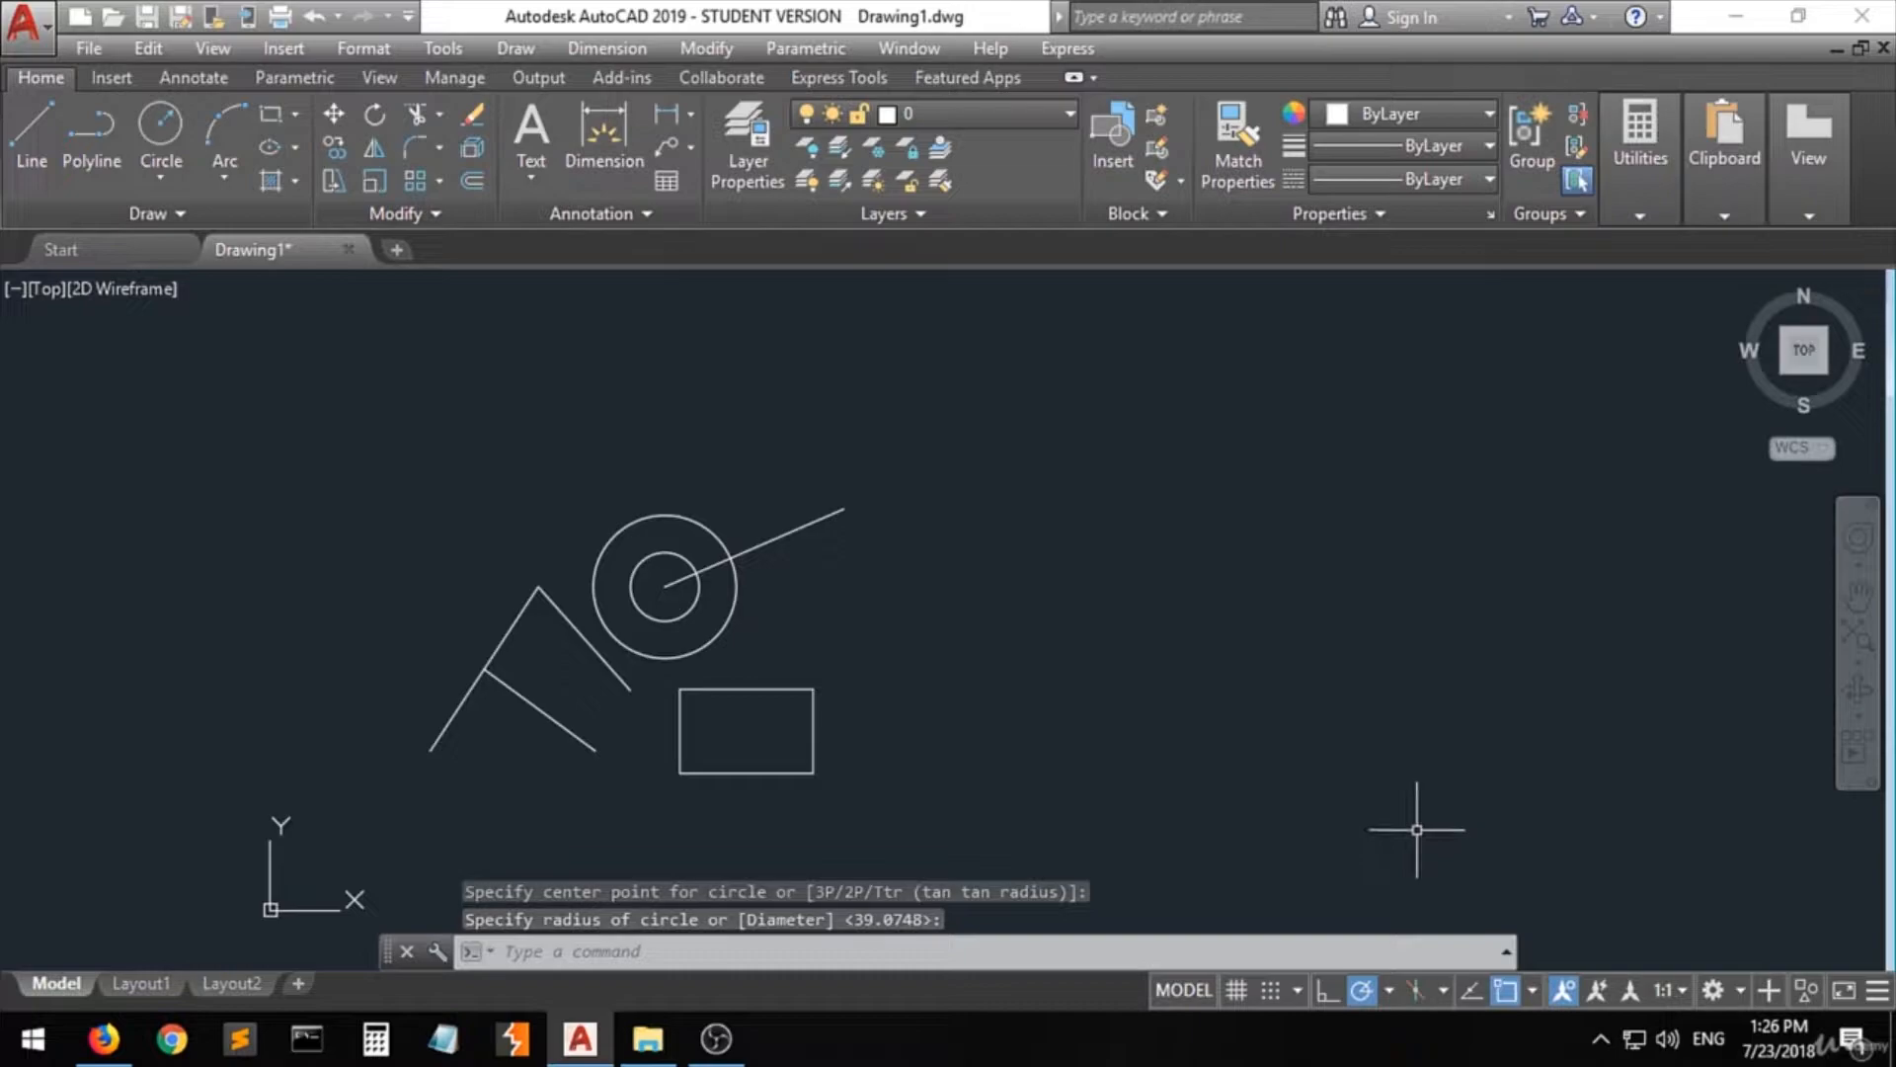
- Turn on the Geometric Center object snap
{"action": "left_click", "coordinate": [1533, 991]}
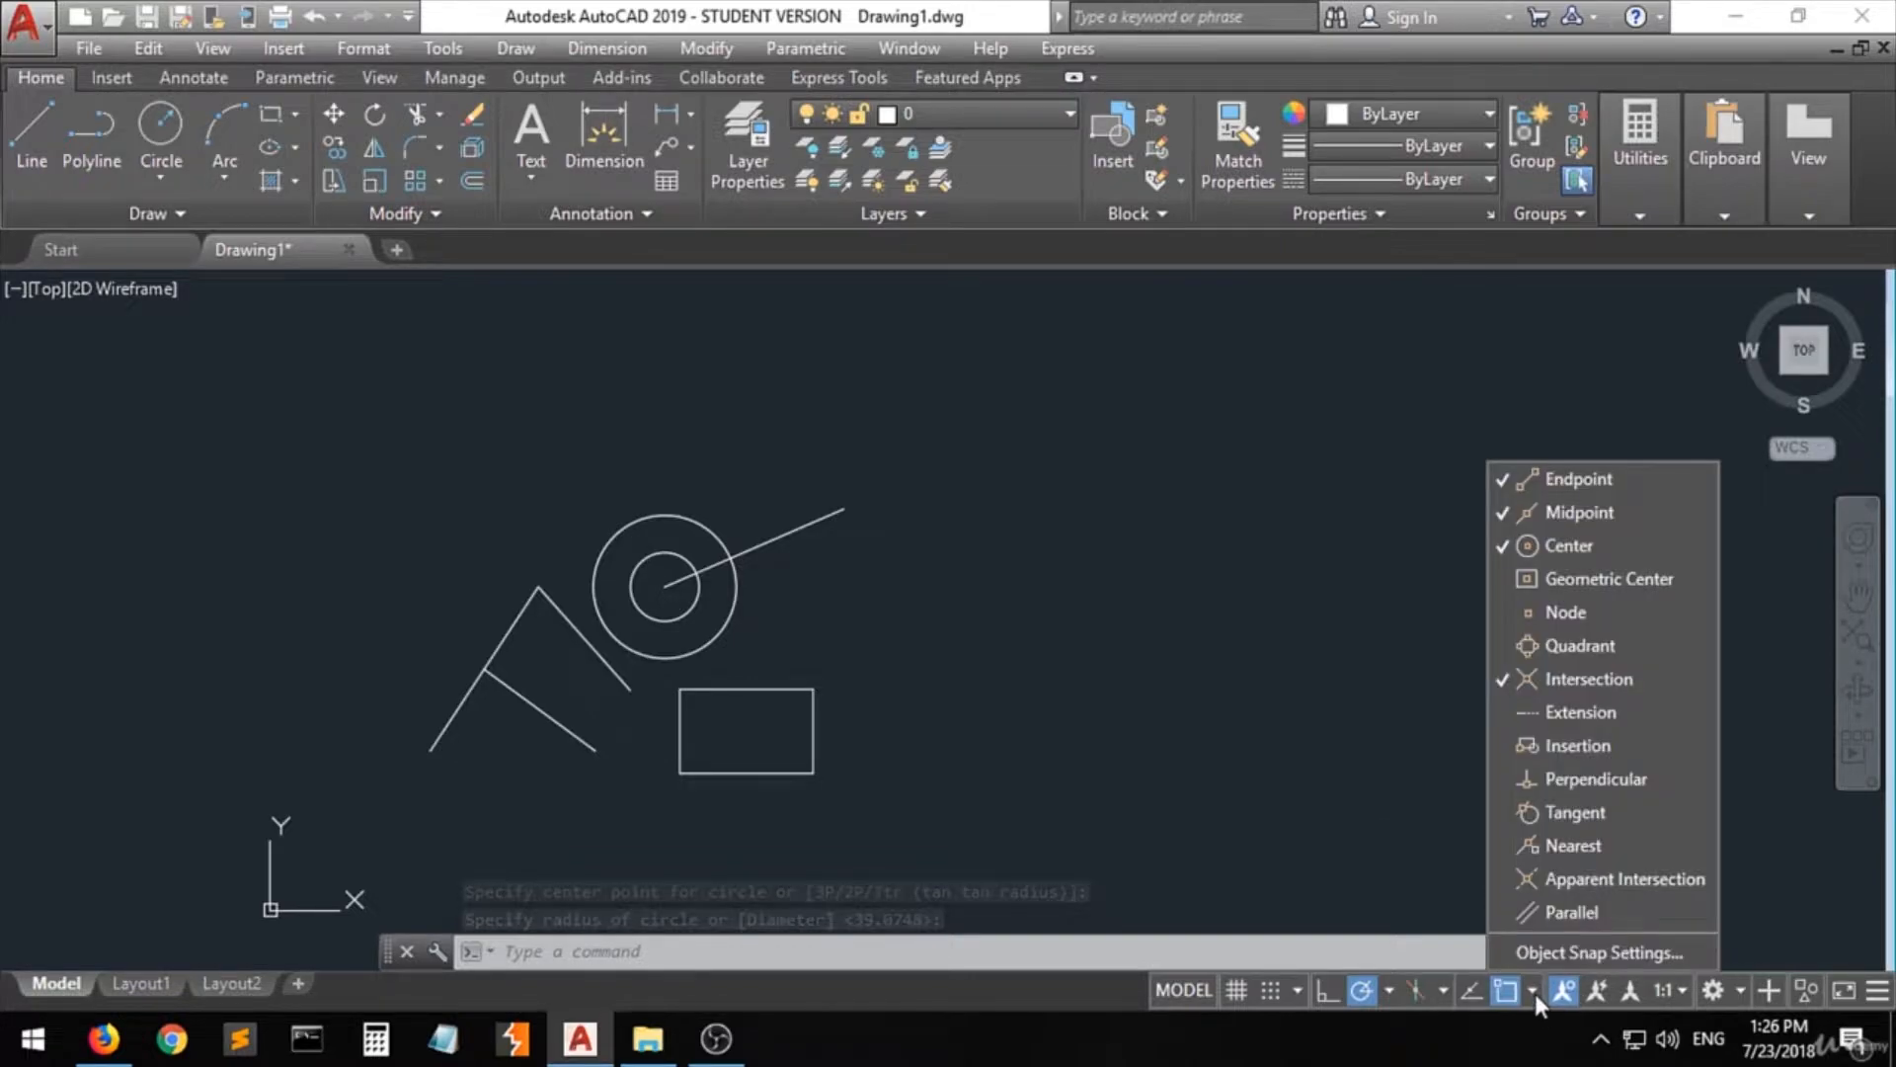
{"action": "left_click", "coordinate": [1657, 582]}
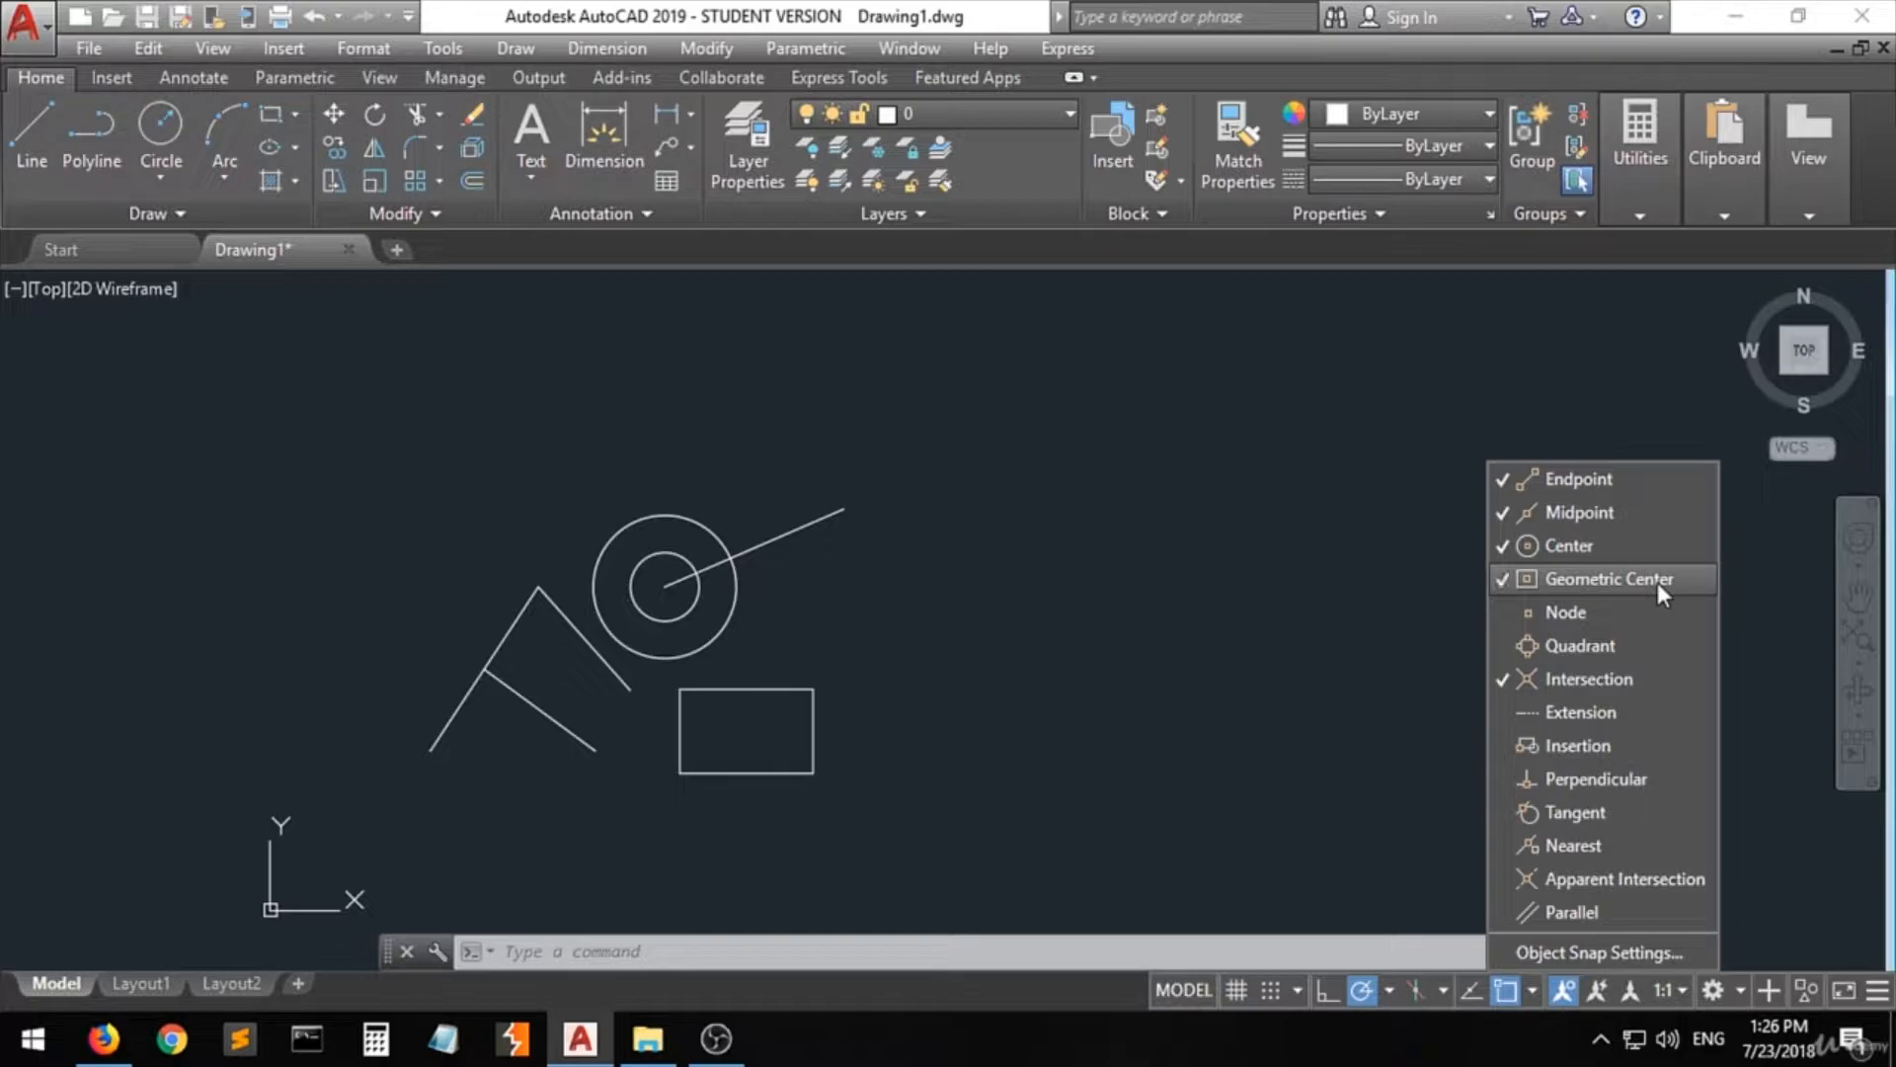
{"action": "left_click", "coordinate": [1197, 709]}
- Draw a line from the rectangle's geometric center to a point outside its upper right
{"action": "scroll", "coordinate": [724, 766], "scroll_direction": "up", "scroll_amount": 4}
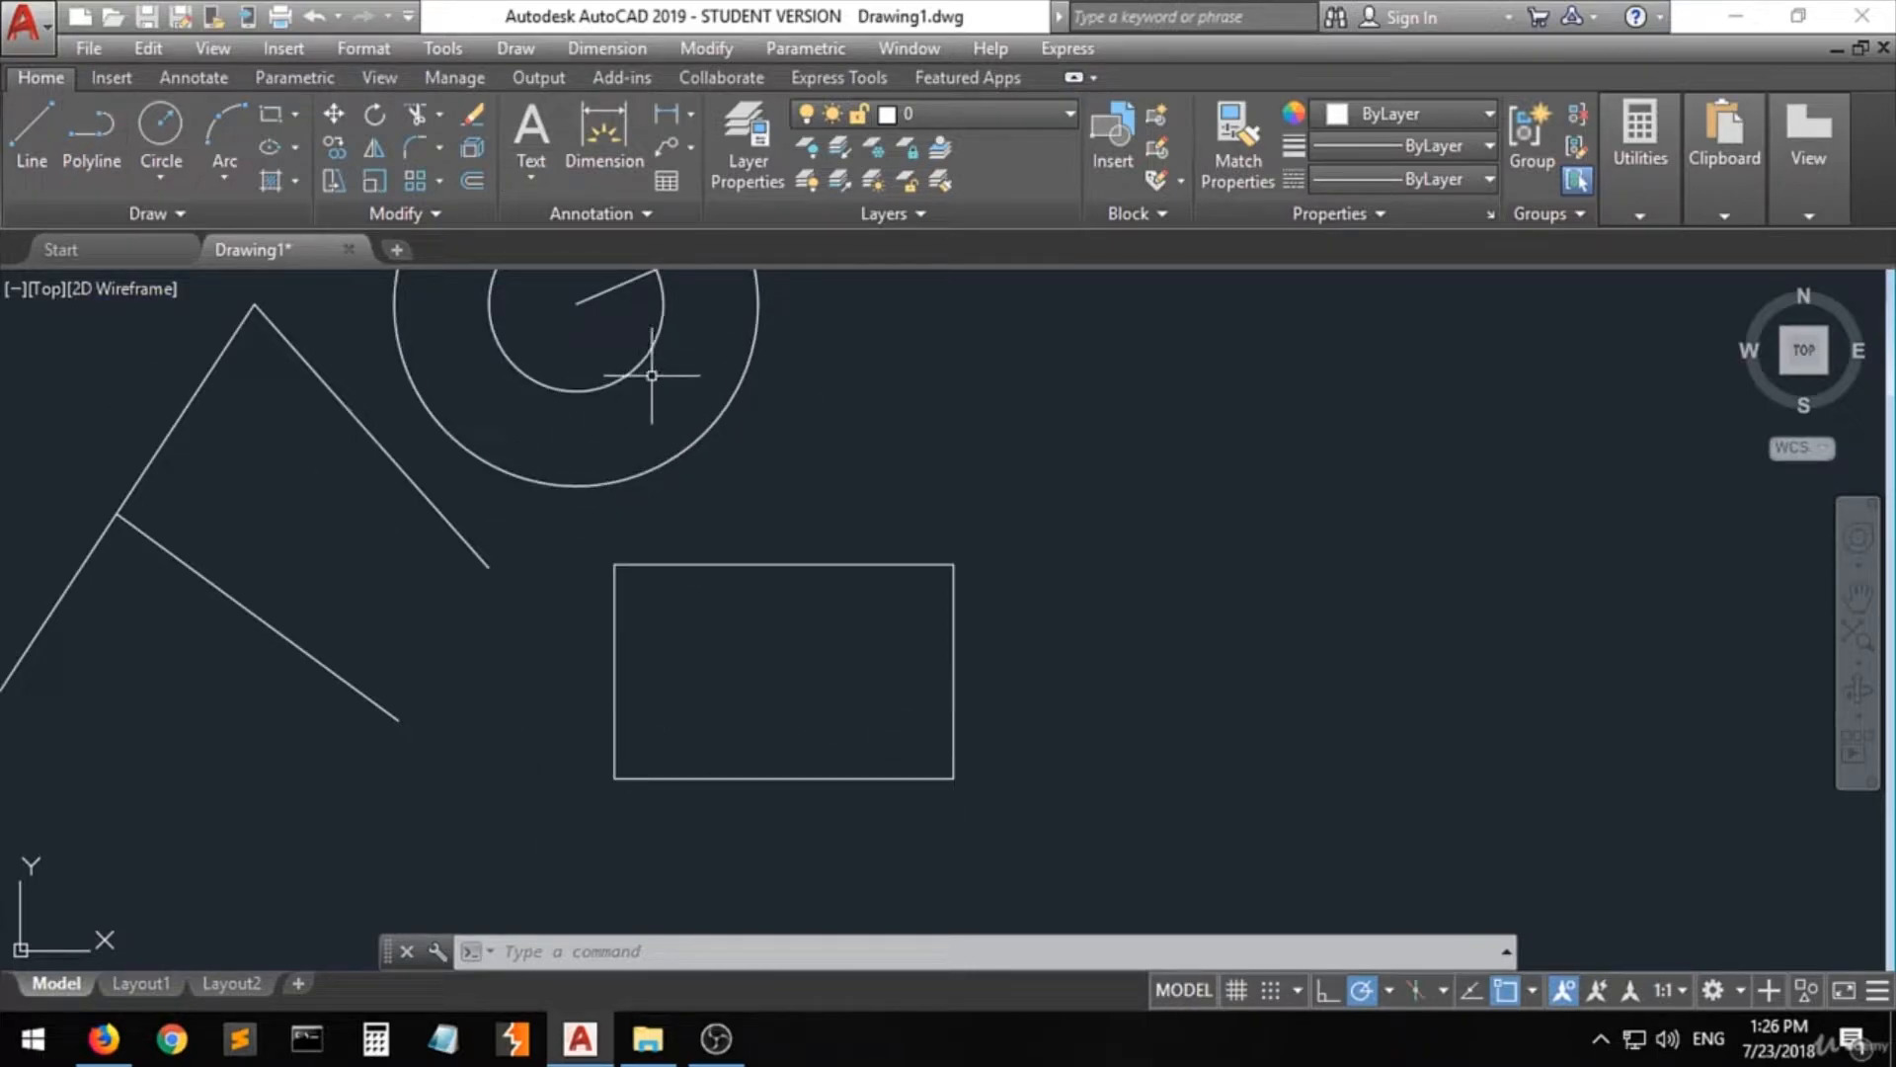
{"action": "left_click", "coordinate": [36, 144]}
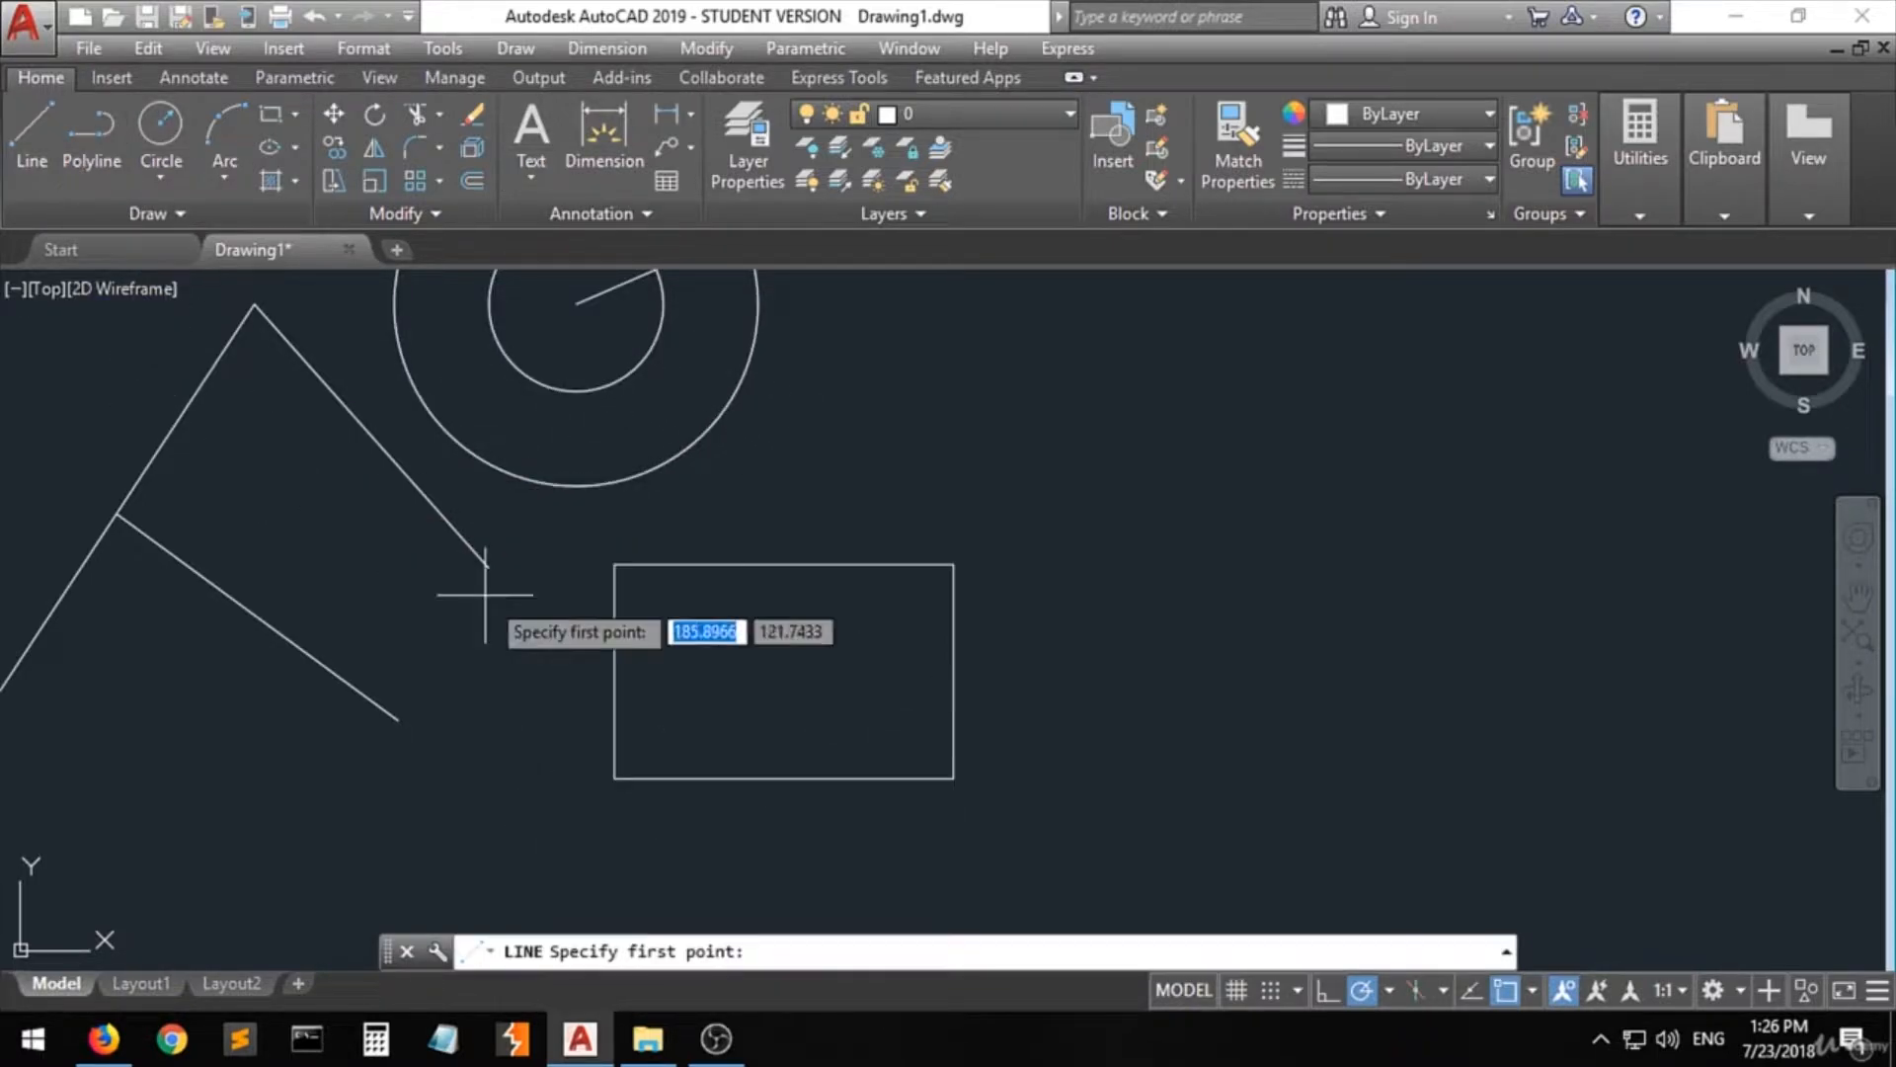
{"action": "left_click", "coordinate": [784, 671]}
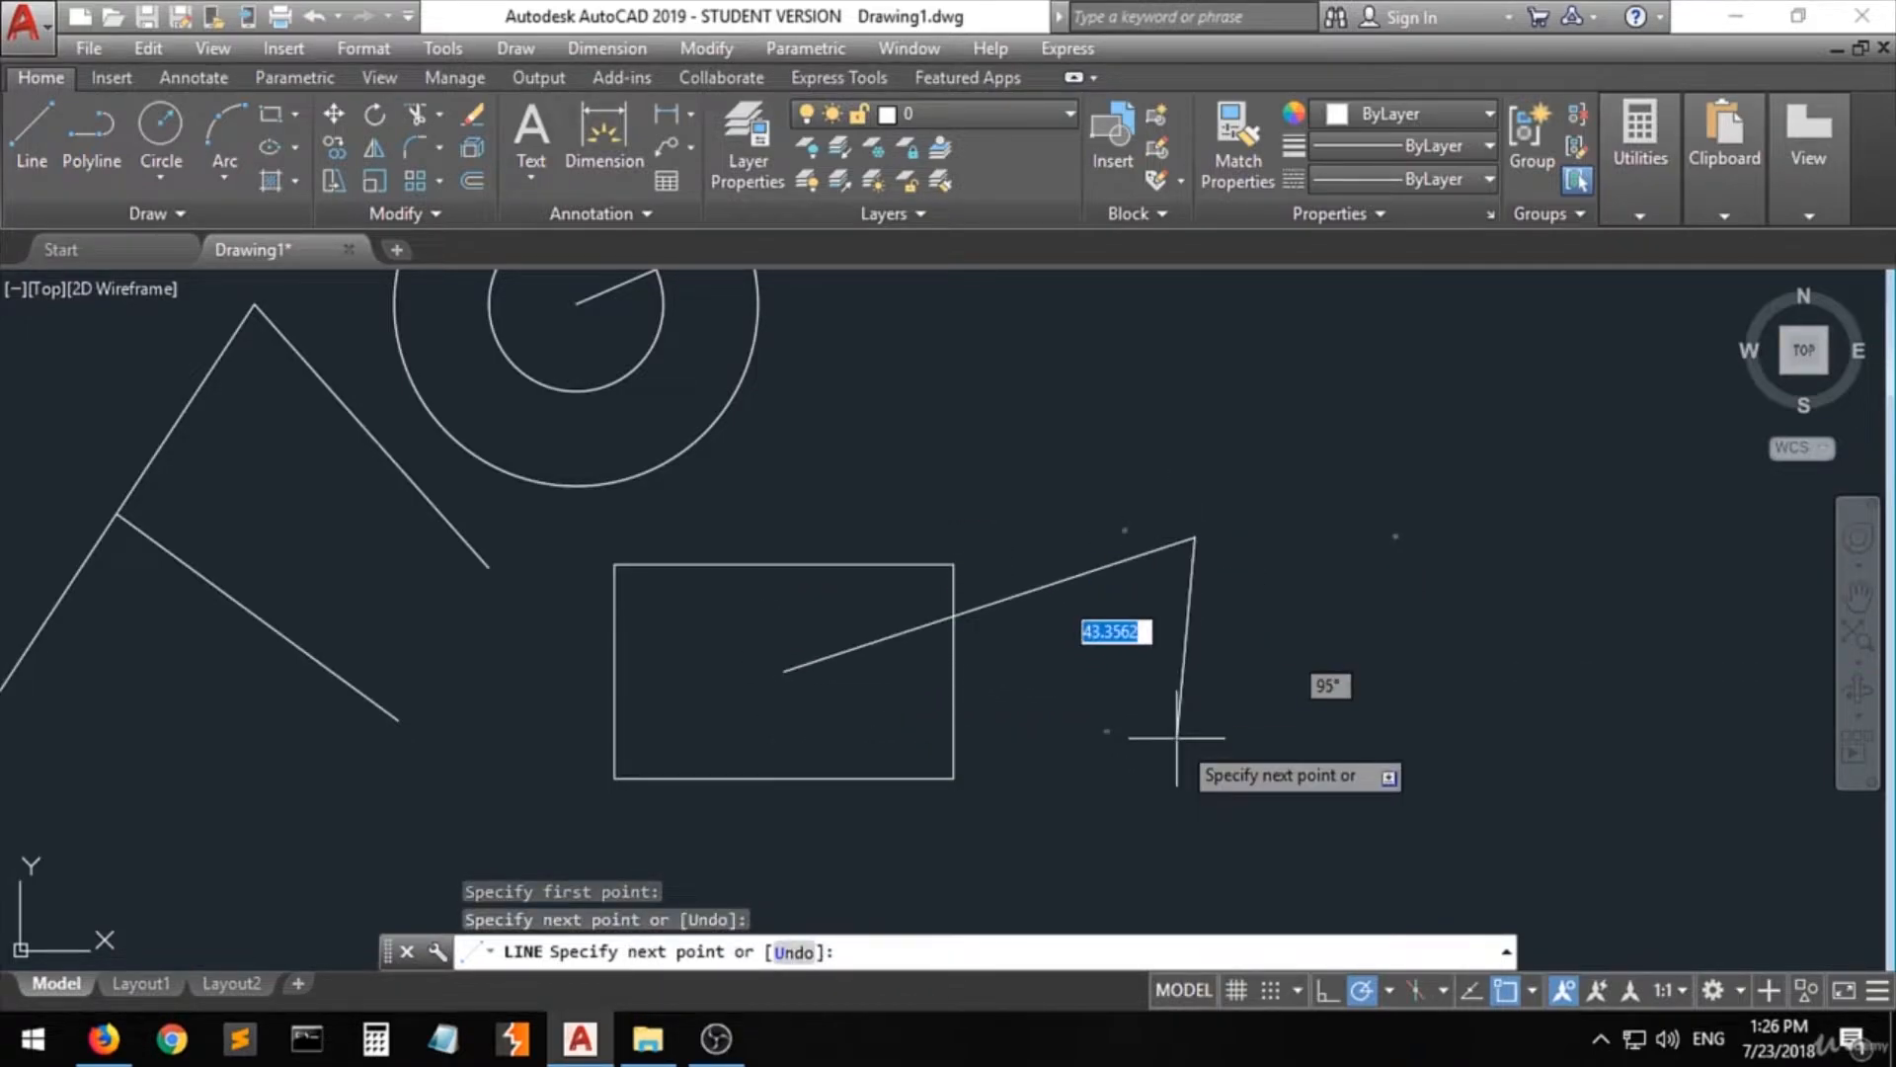
{"action": "key", "text": "Return"}
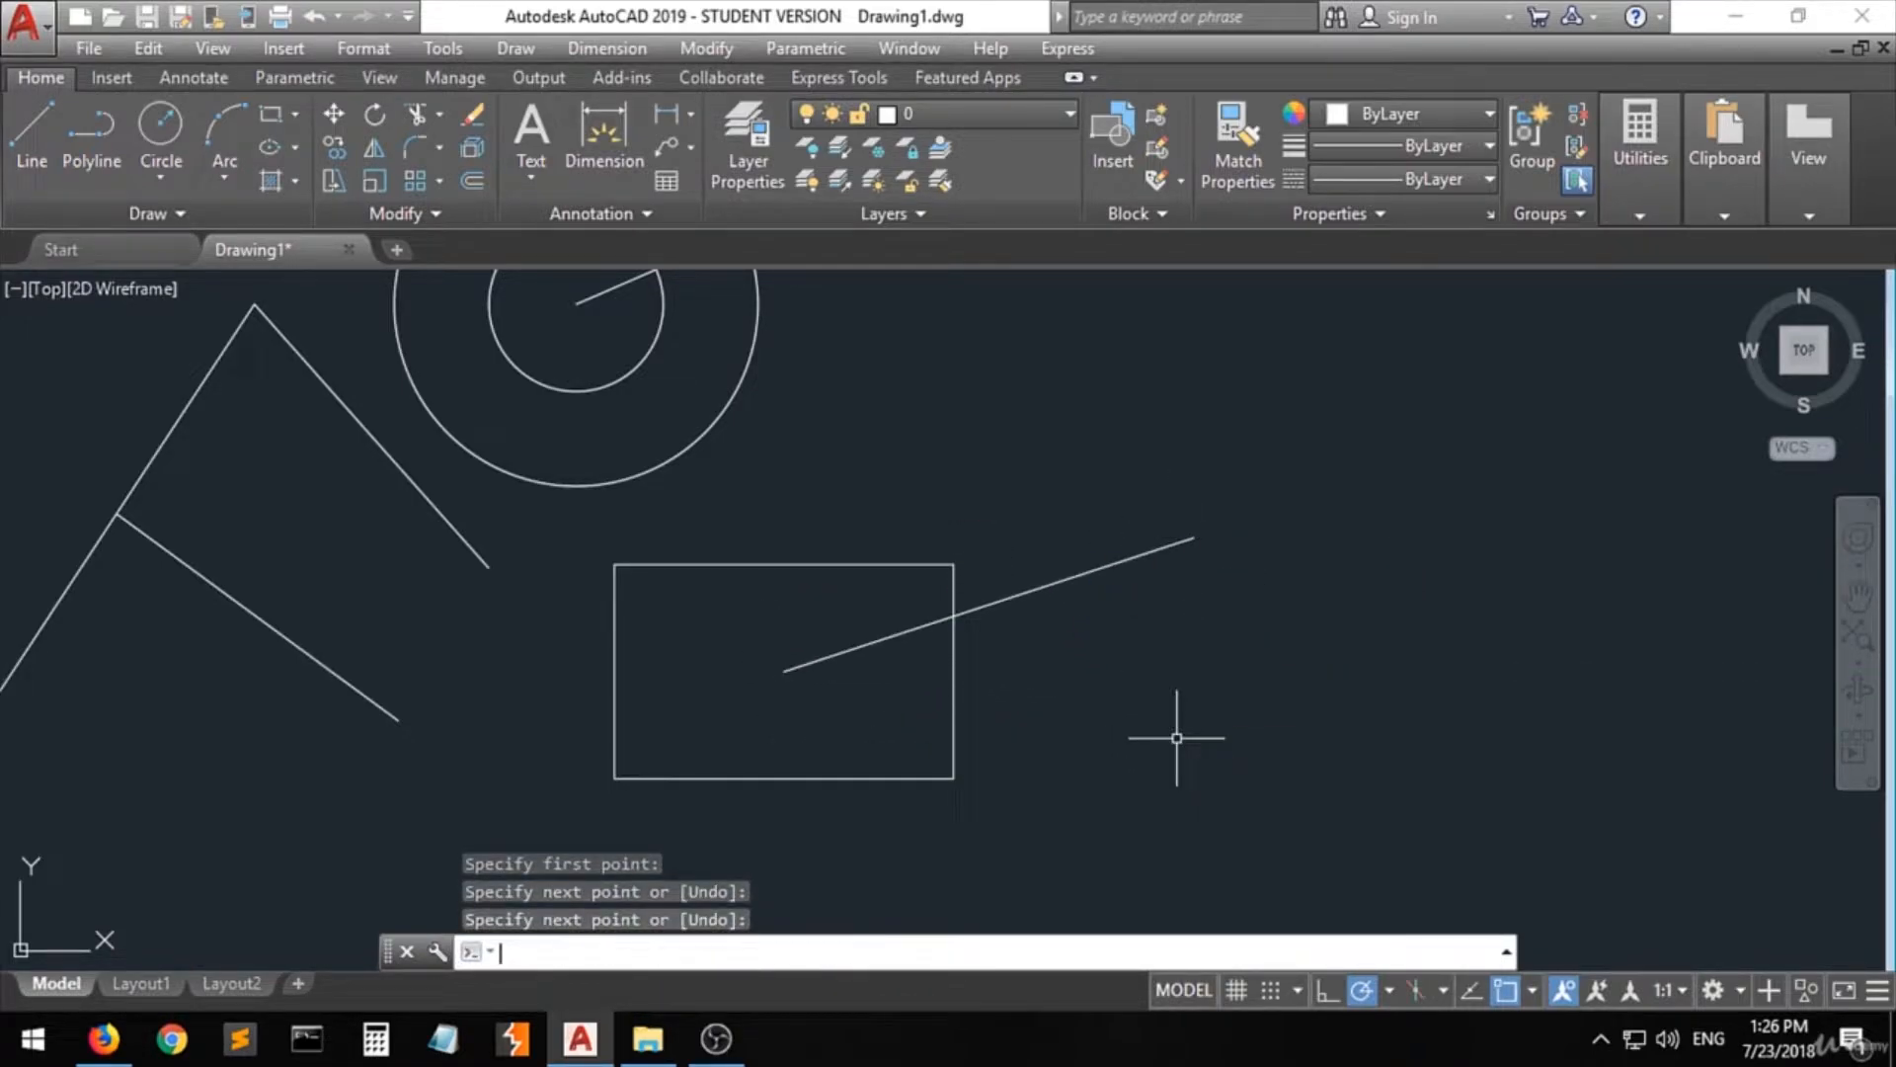
- Draw a circle centered on the rectangle's geometric center, small enough to fit inside the rectangle
{"action": "left_click", "coordinate": [155, 131]}
{"action": "left_click", "coordinate": [785, 671]}
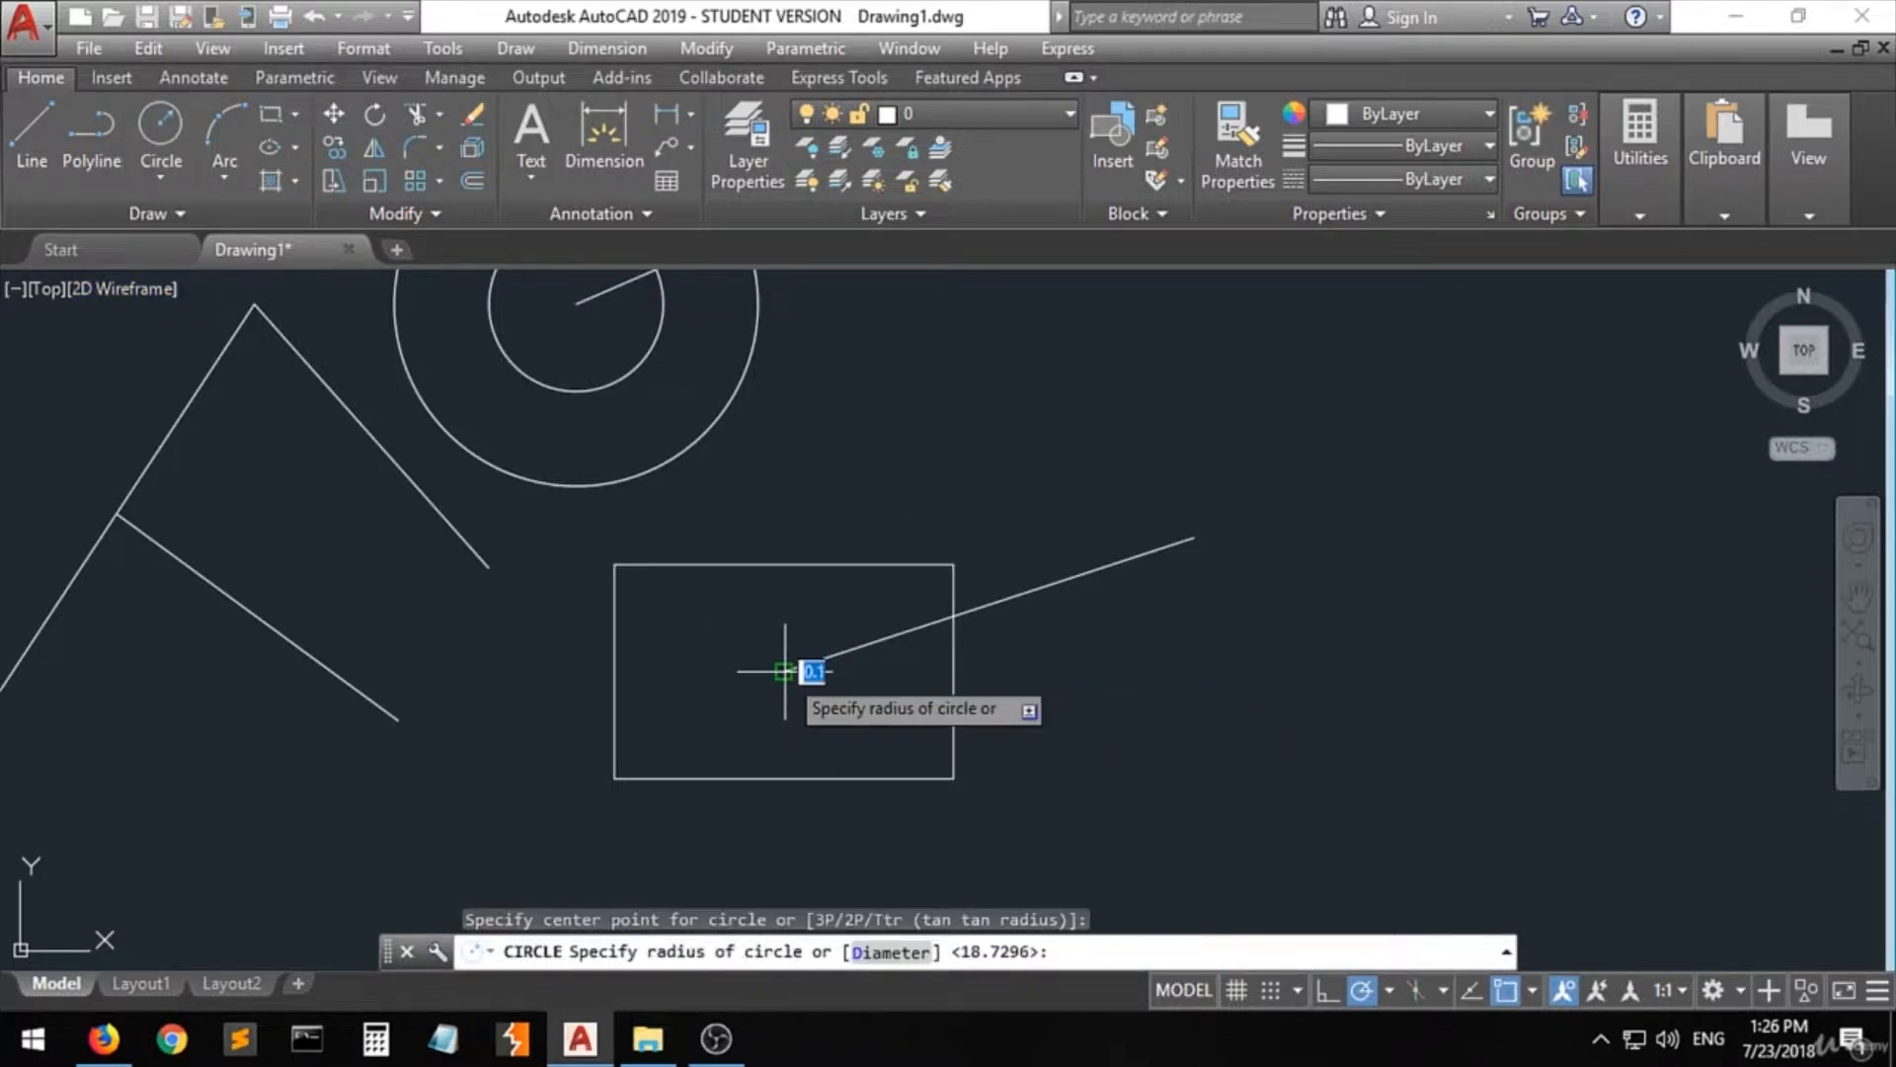
{"action": "left_click", "coordinate": [848, 706]}
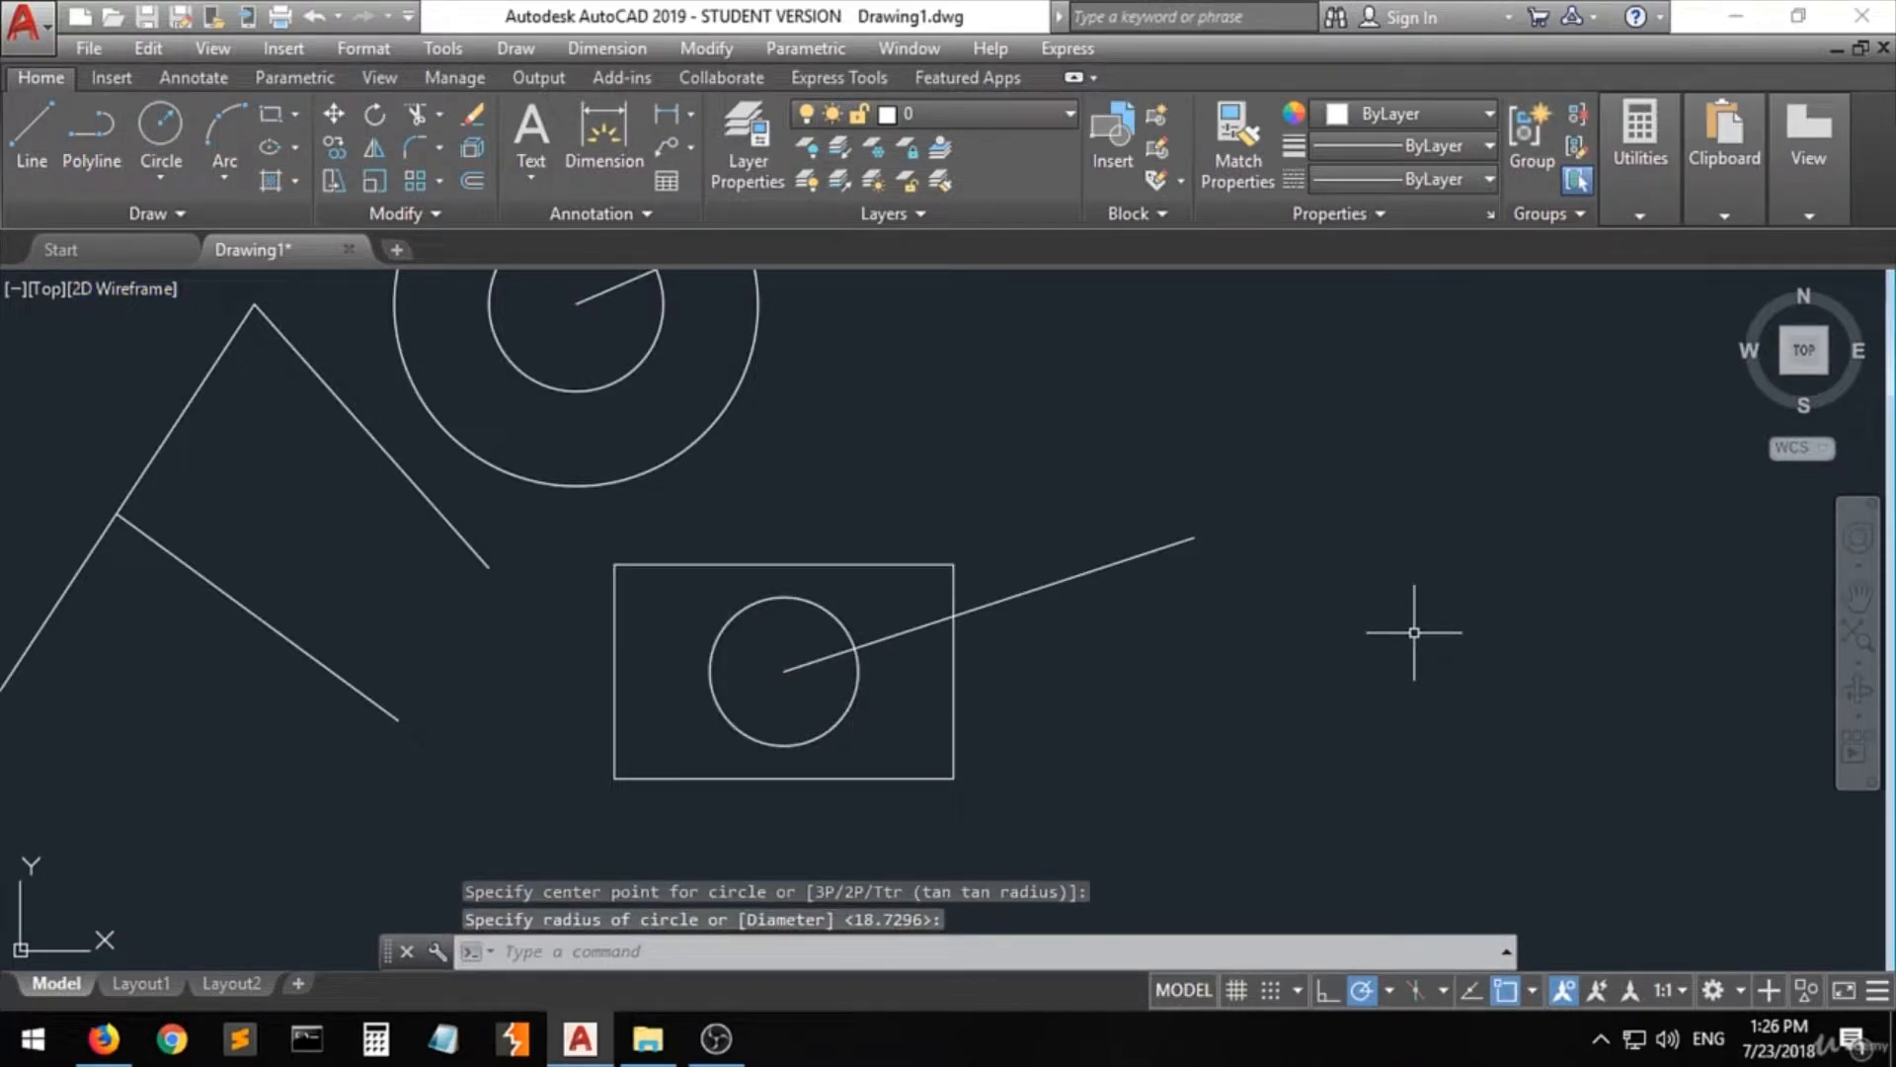
{"action": "key", "text": "Return"}
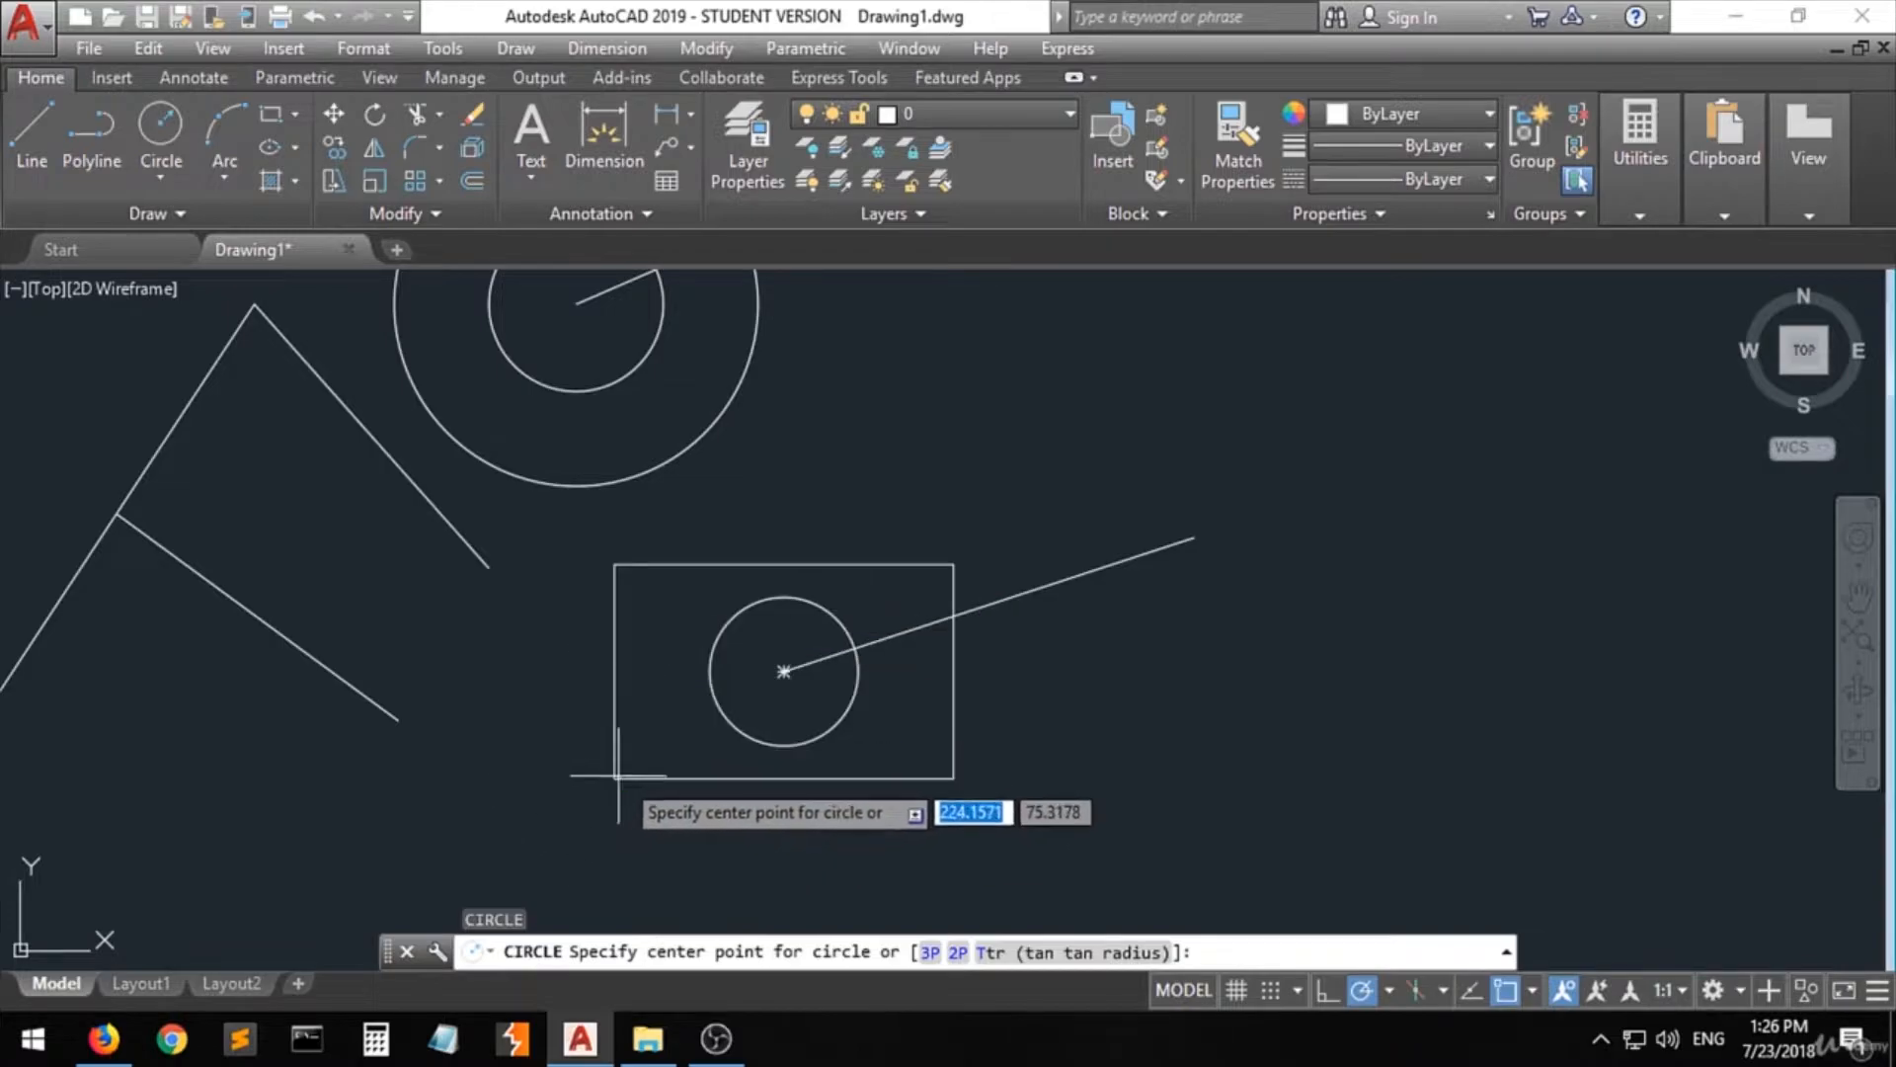
{"action": "key", "text": "Escape"}
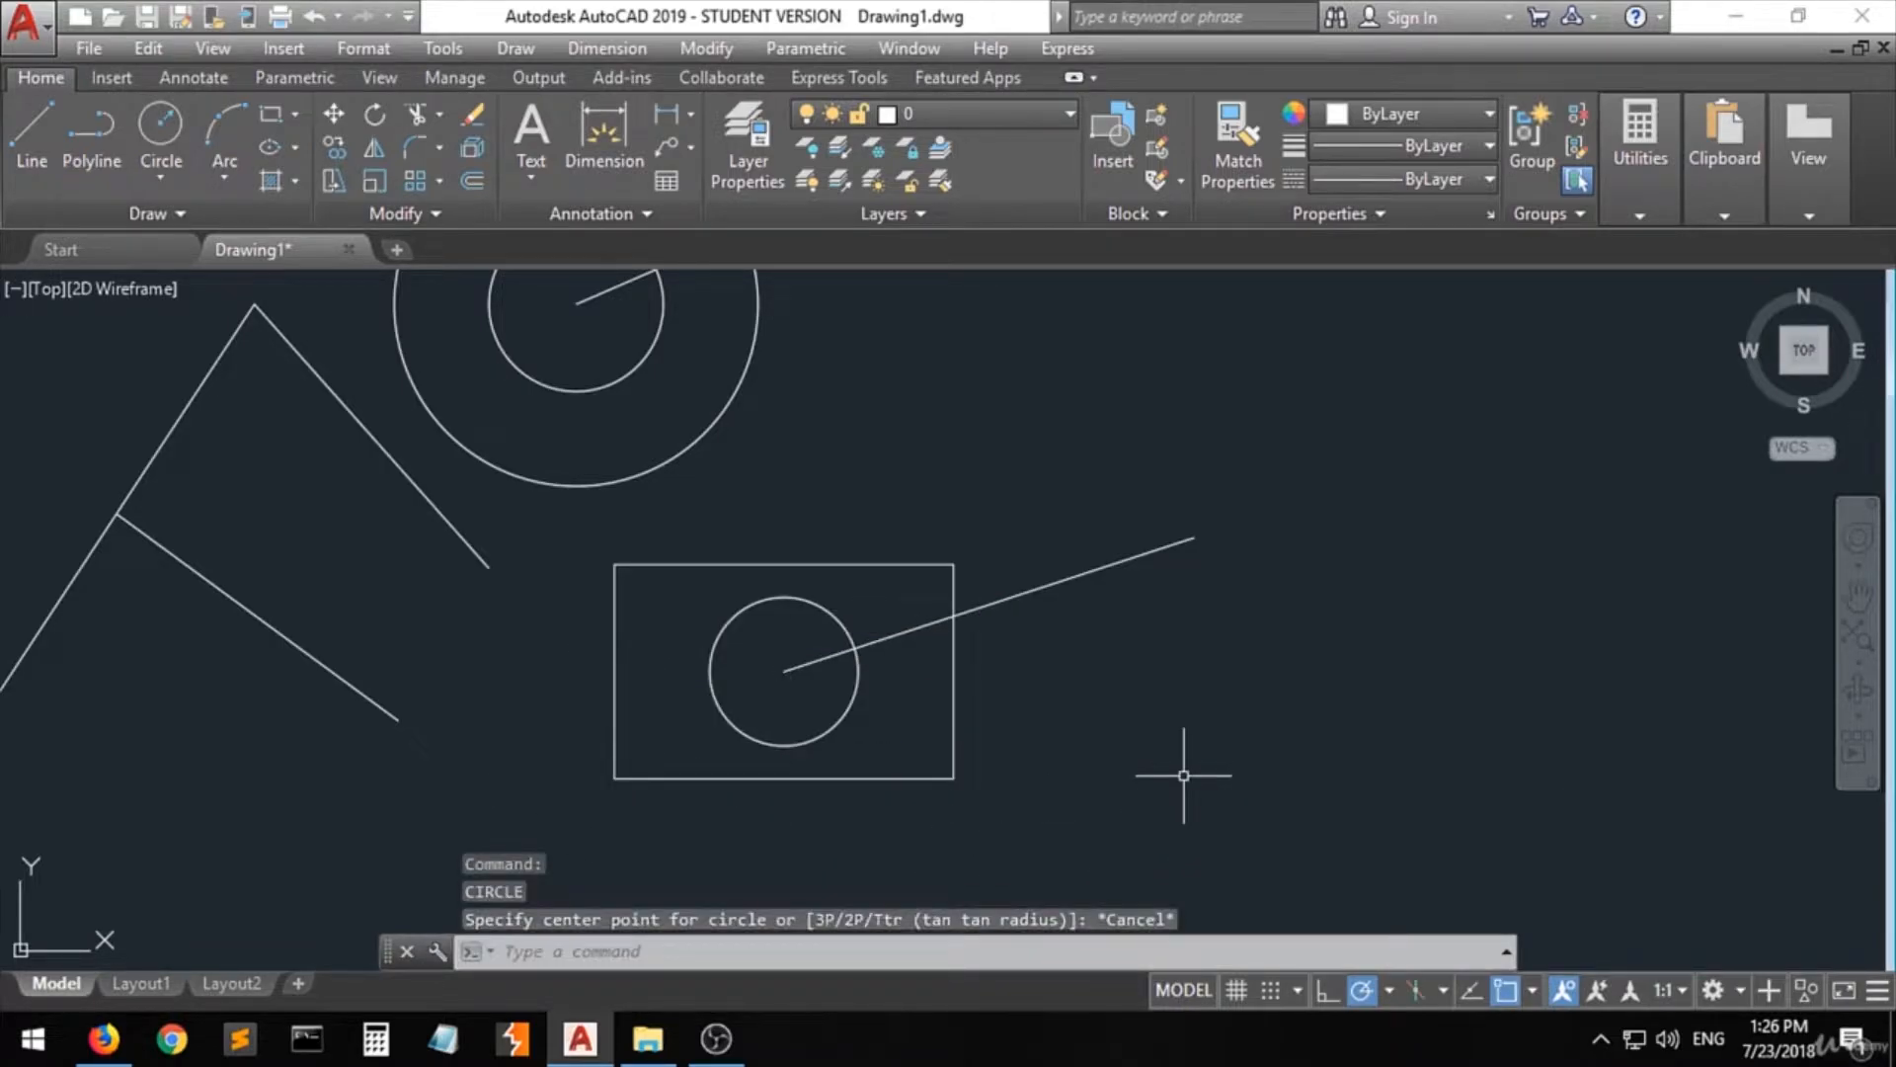
- Turn on the Quadrant object snap and draw a short line from the outer circle's top quadrant up to the right
{"action": "left_click", "coordinate": [1531, 991]}
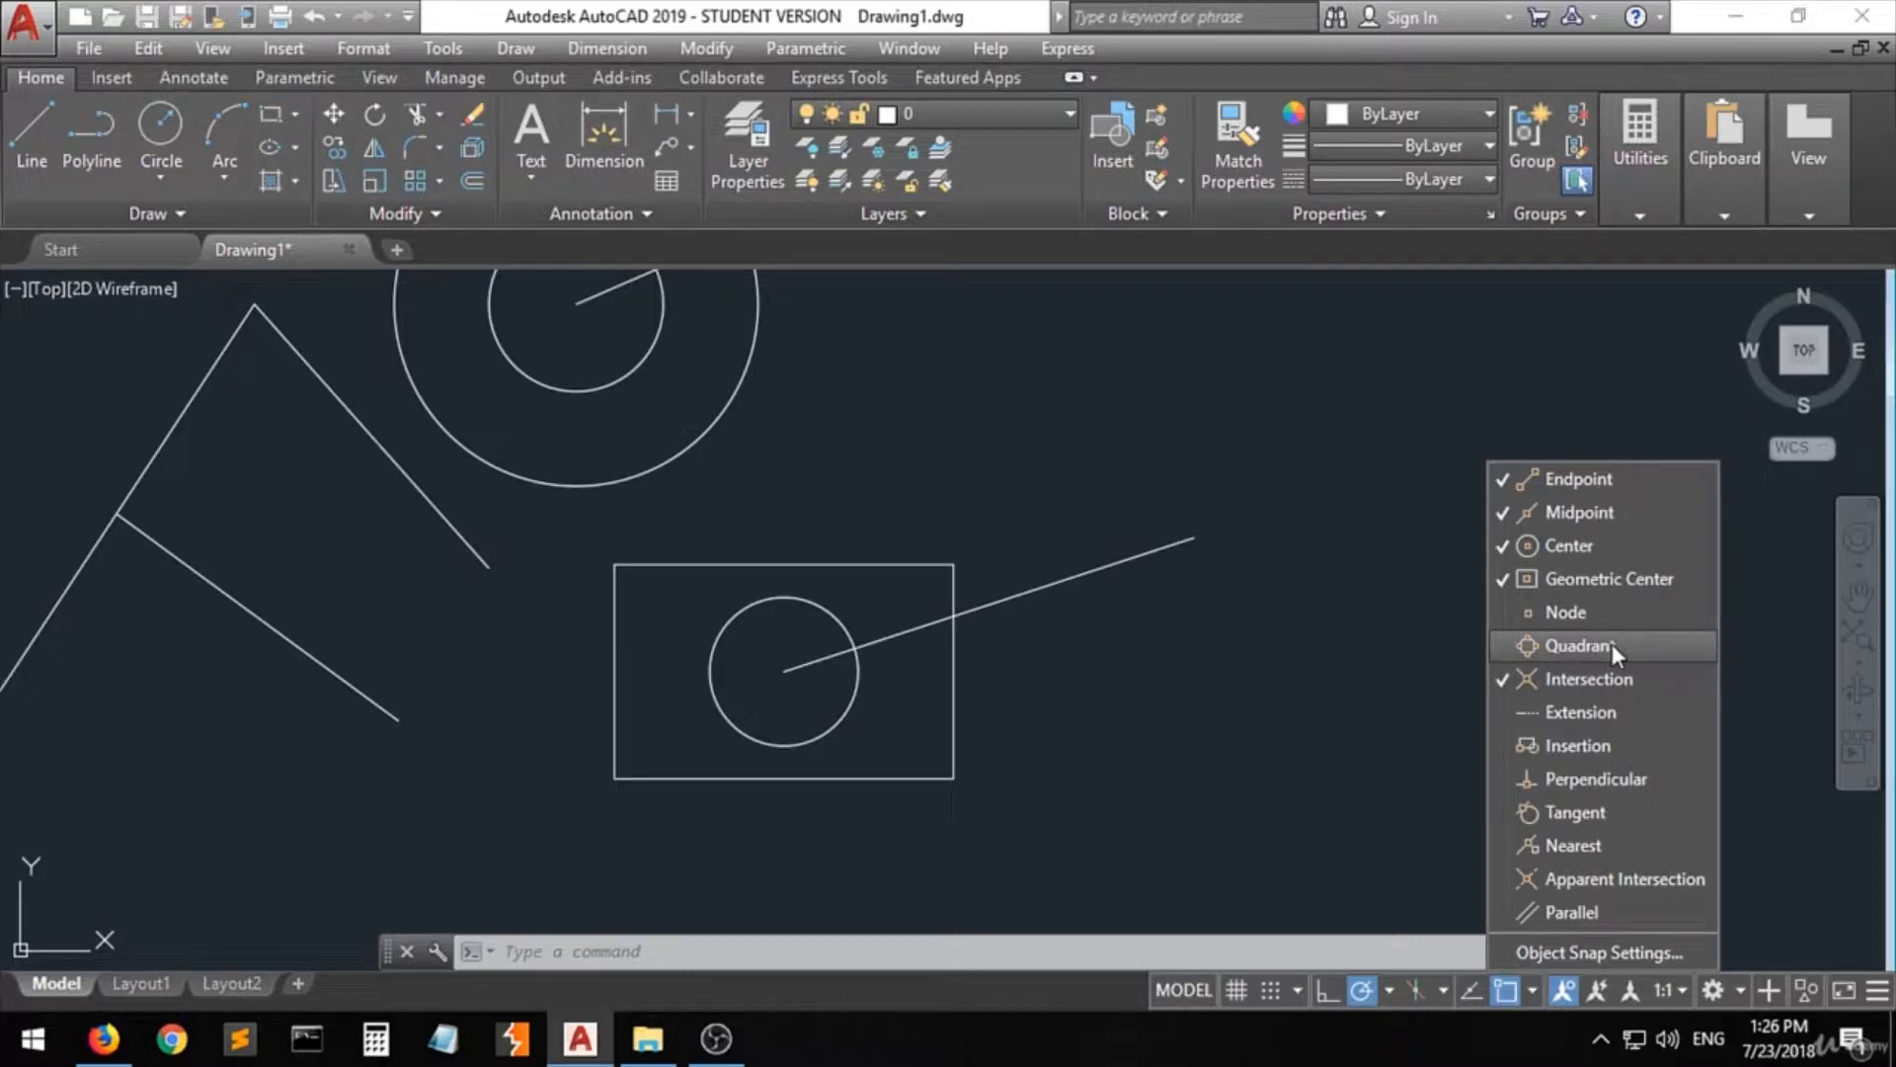
{"action": "left_click", "coordinate": [1572, 646]}
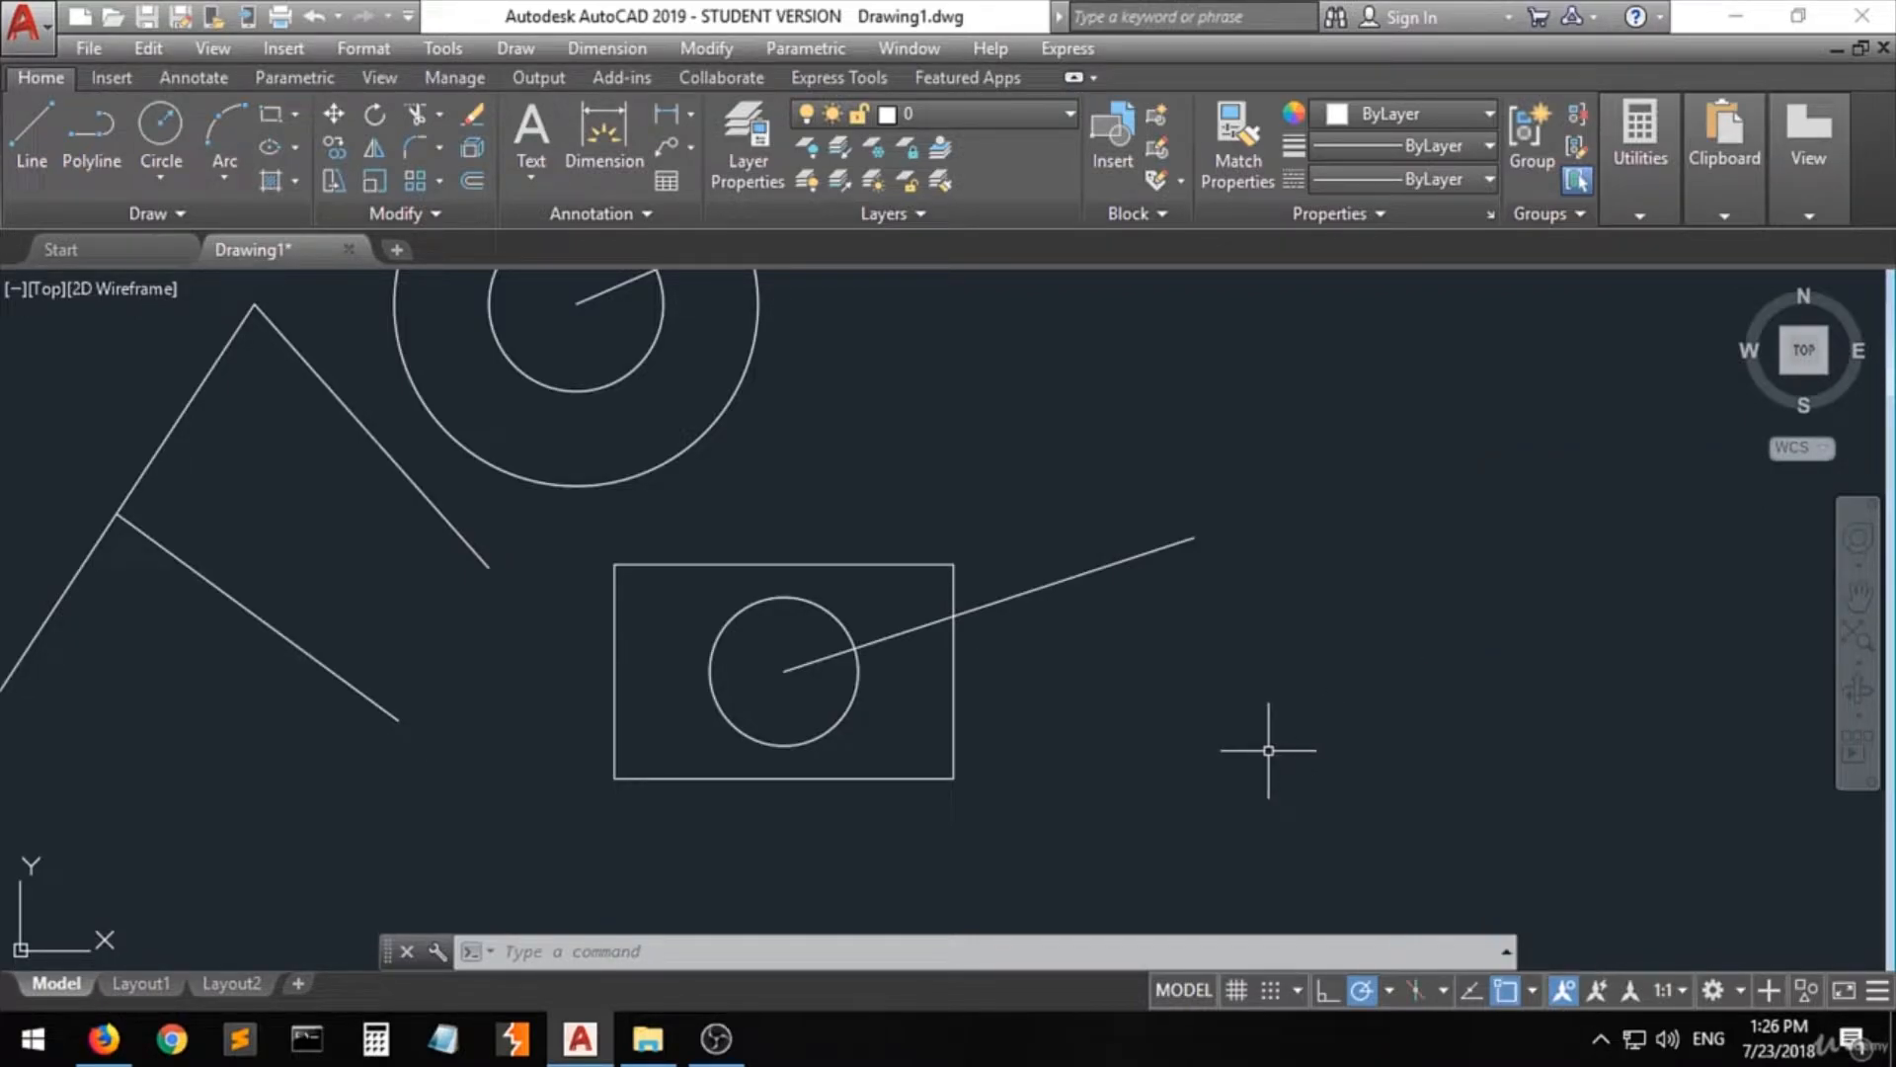
{"action": "scroll", "coordinate": [1268, 751], "scroll_direction": "down", "scroll_amount": 2}
{"action": "scroll", "coordinate": [700, 410], "scroll_direction": "up", "scroll_amount": 2}
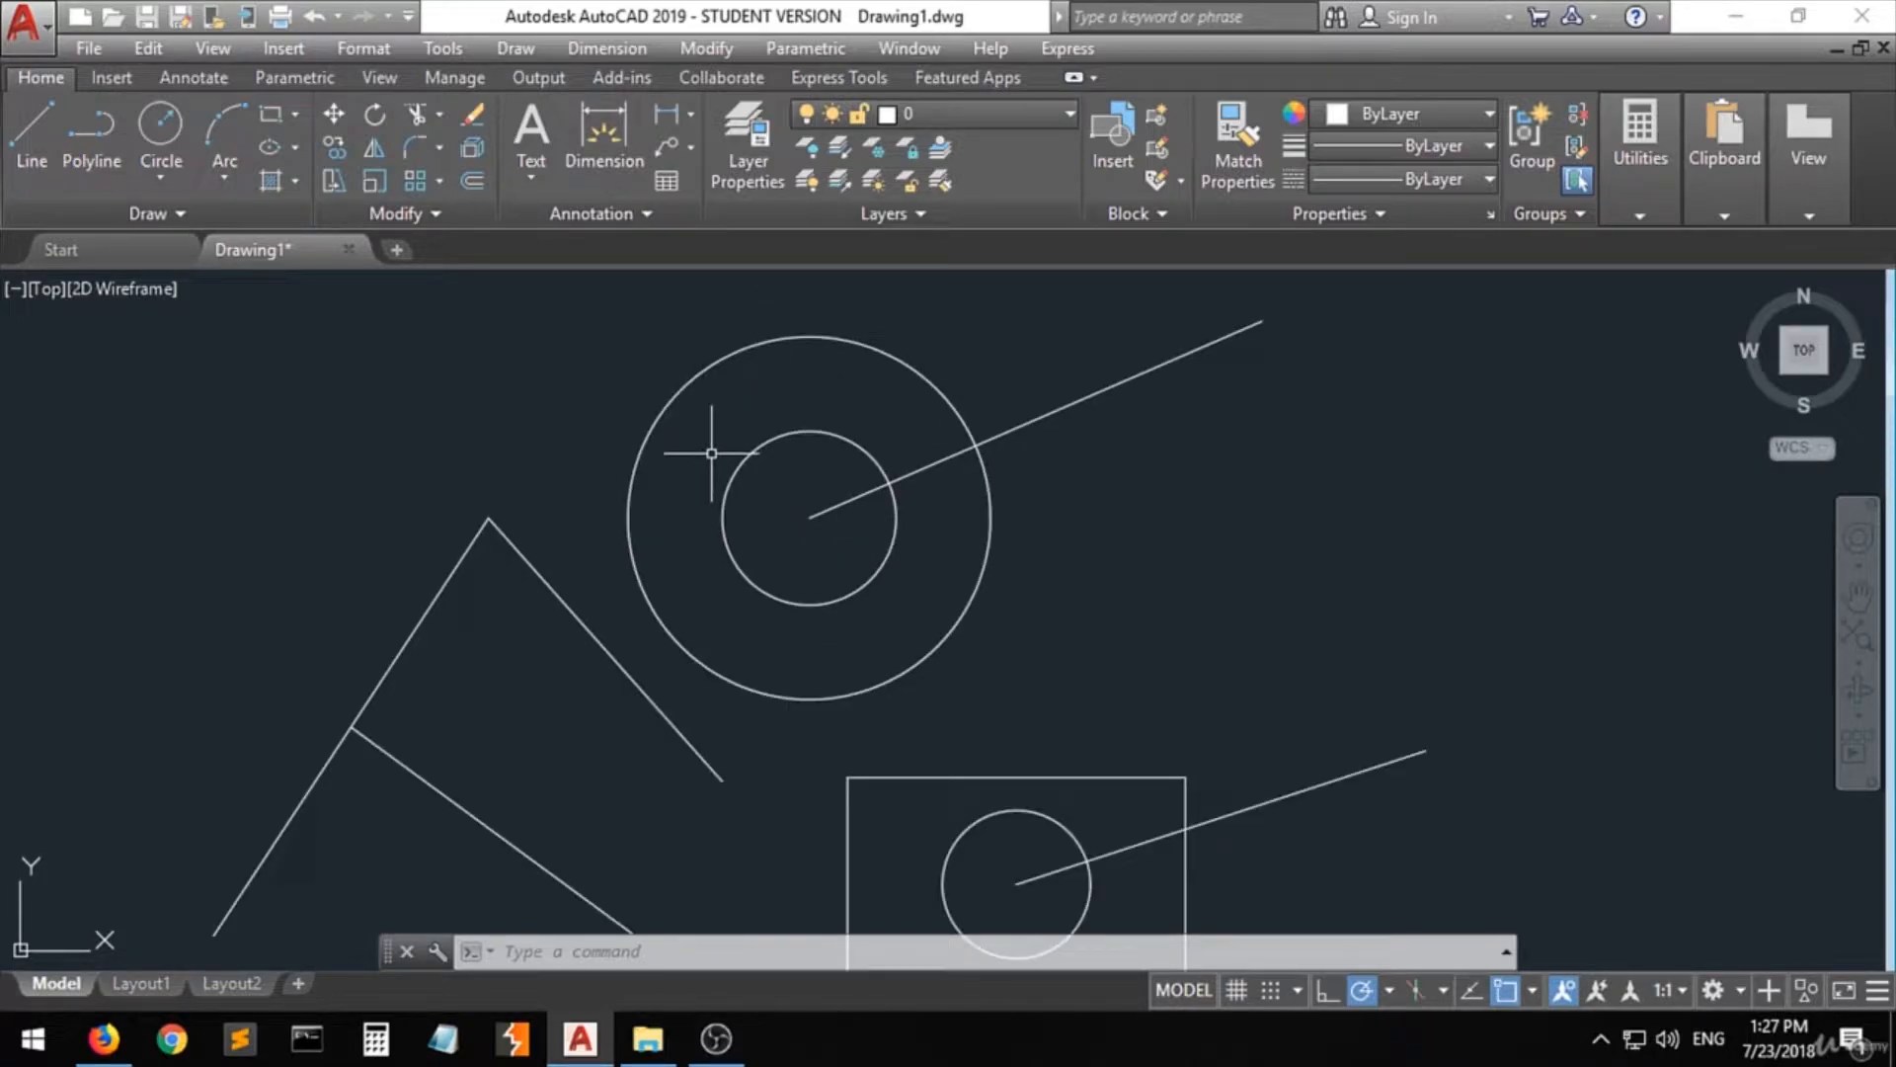
{"action": "left_click", "coordinate": [24, 111]}
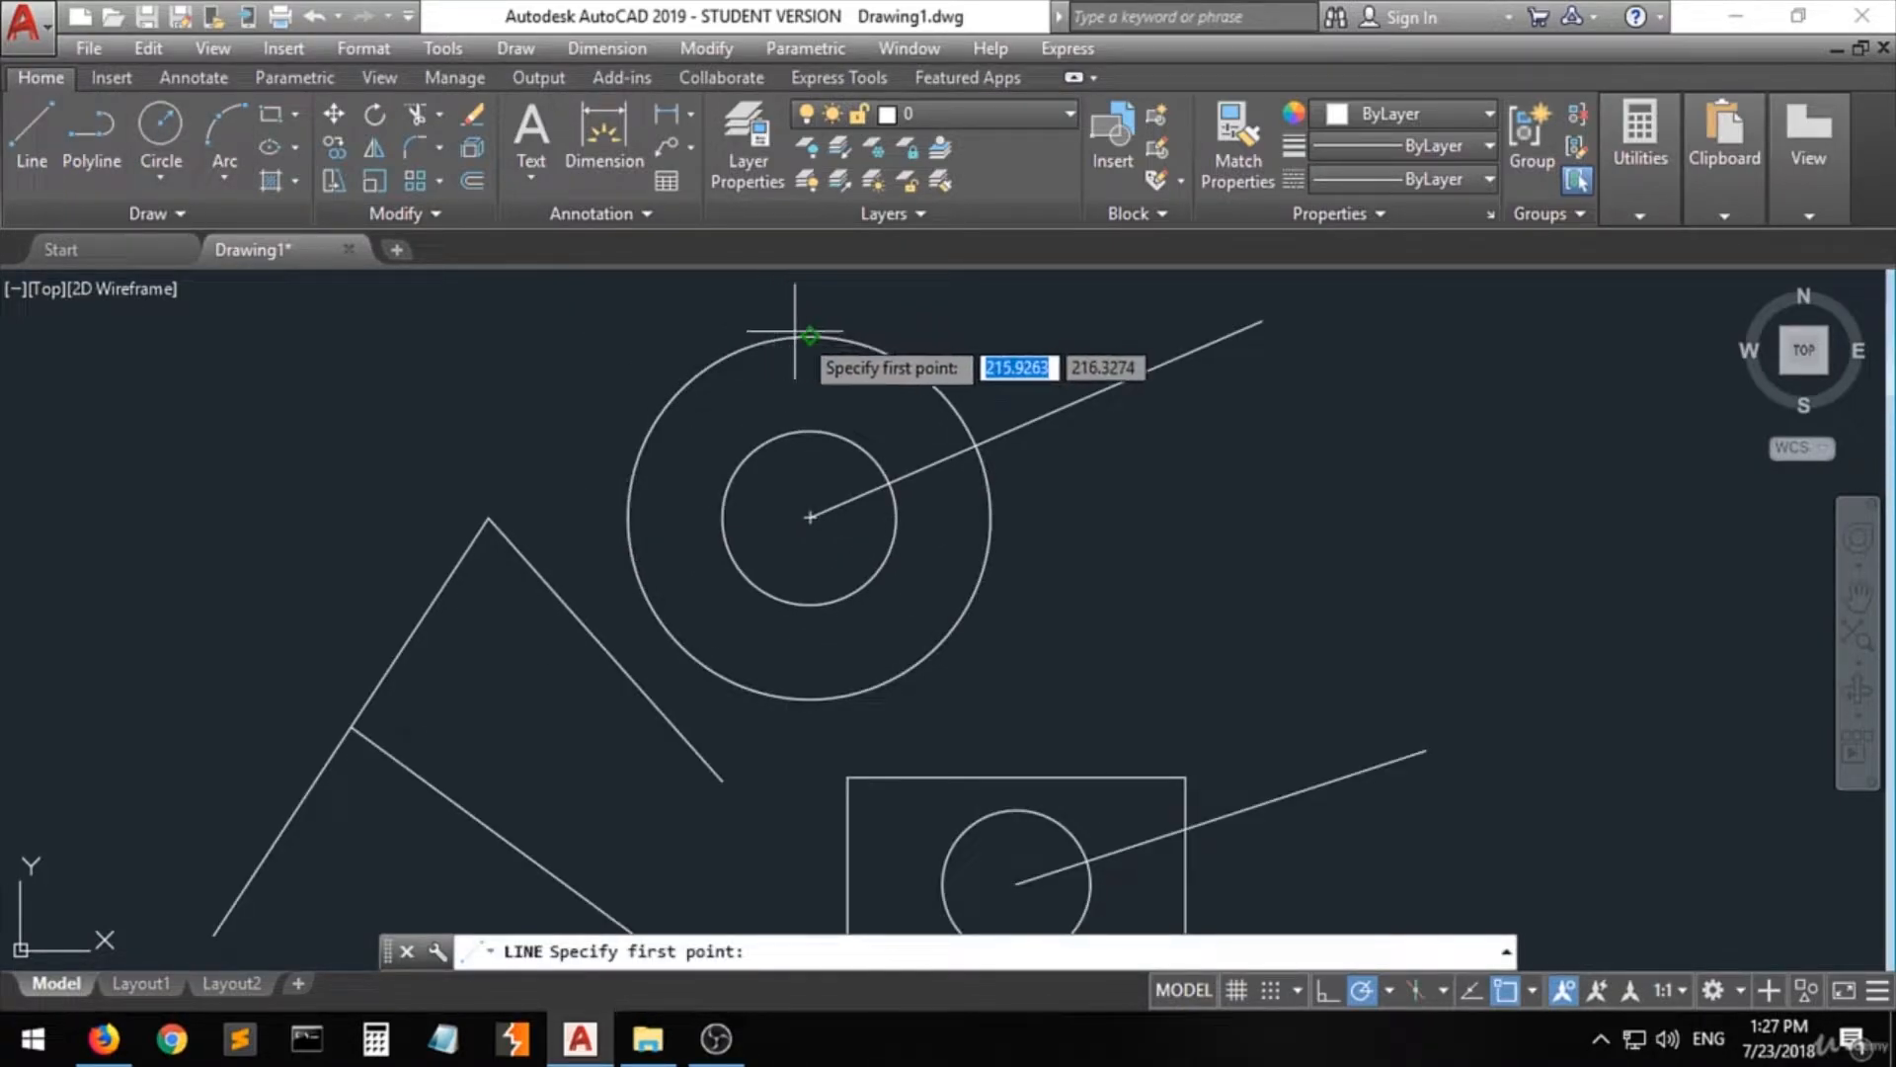
{"action": "left_click", "coordinate": [811, 335]}
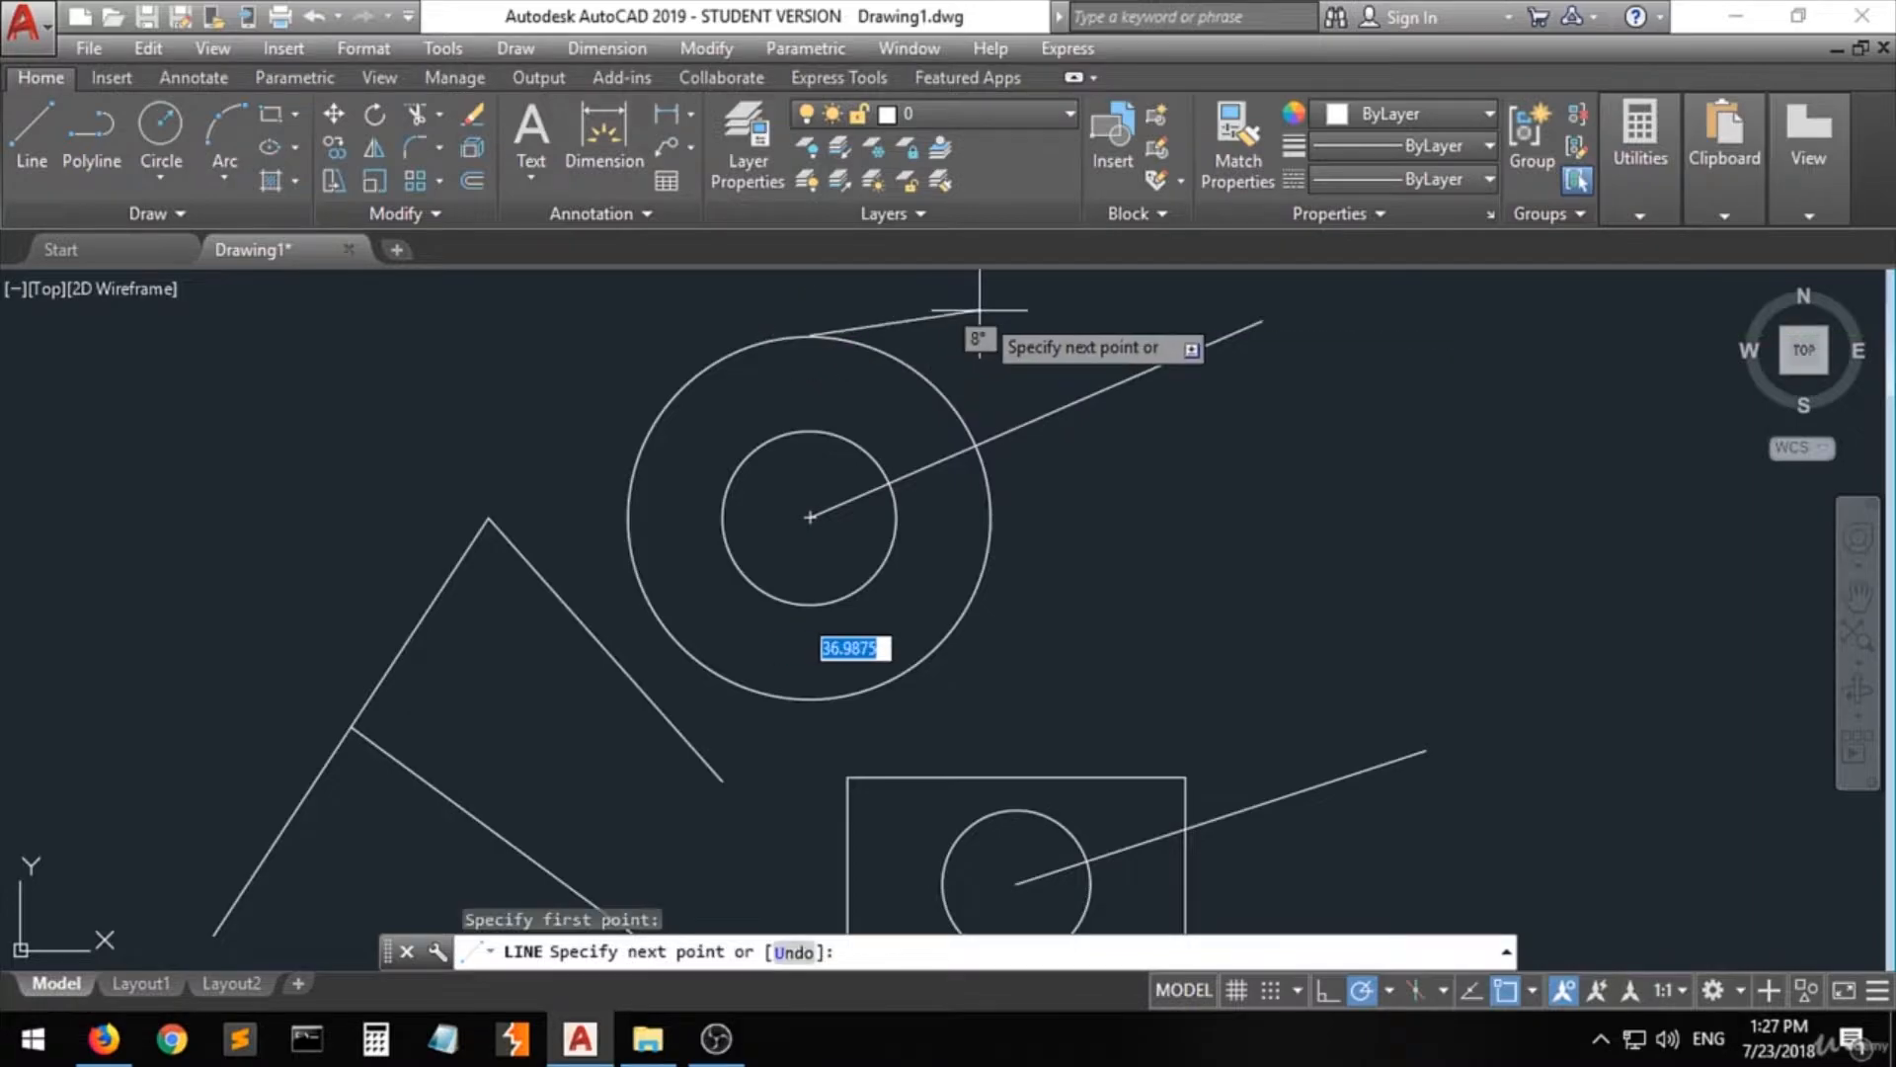
{"action": "left_click", "coordinate": [890, 299]}
{"action": "key", "text": "Return"}
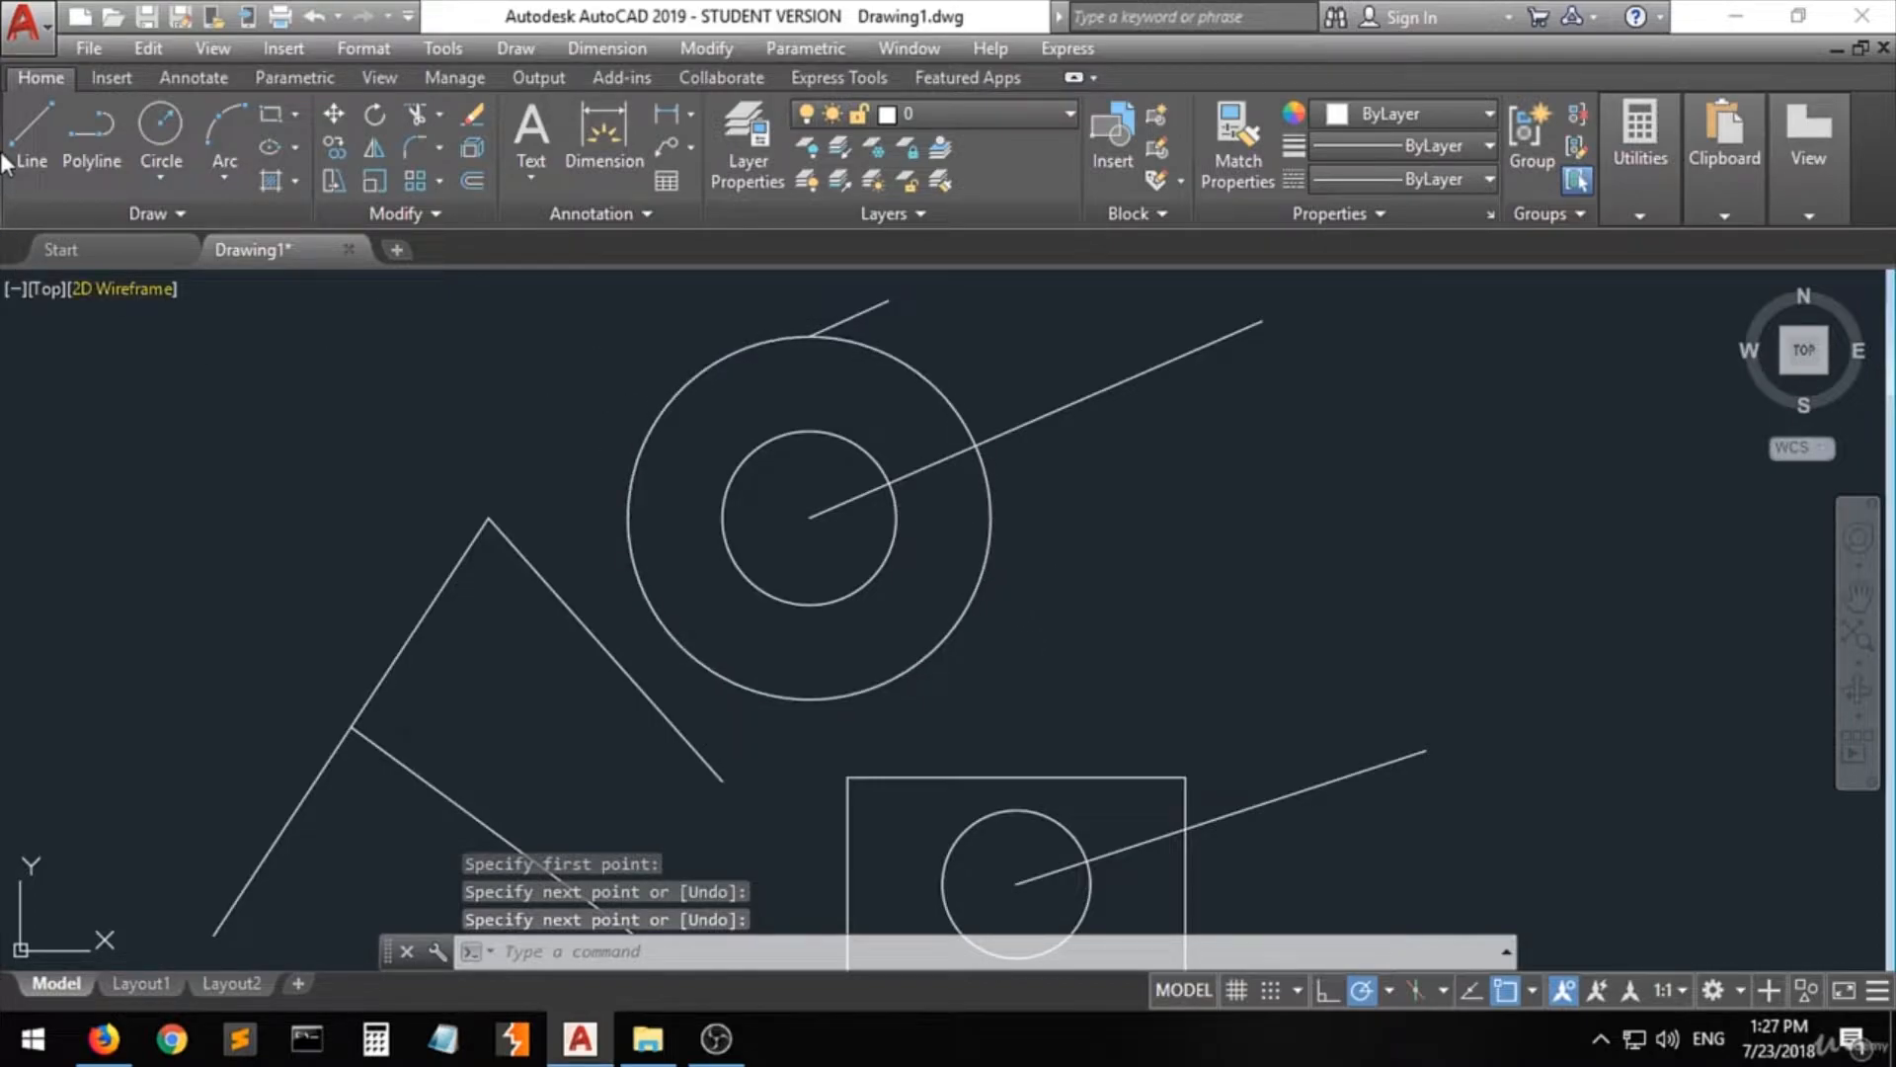
- Draw a line from the intersection of the outer circle and its center line, sloping gently down to the right
{"action": "left_click", "coordinate": [30, 129]}
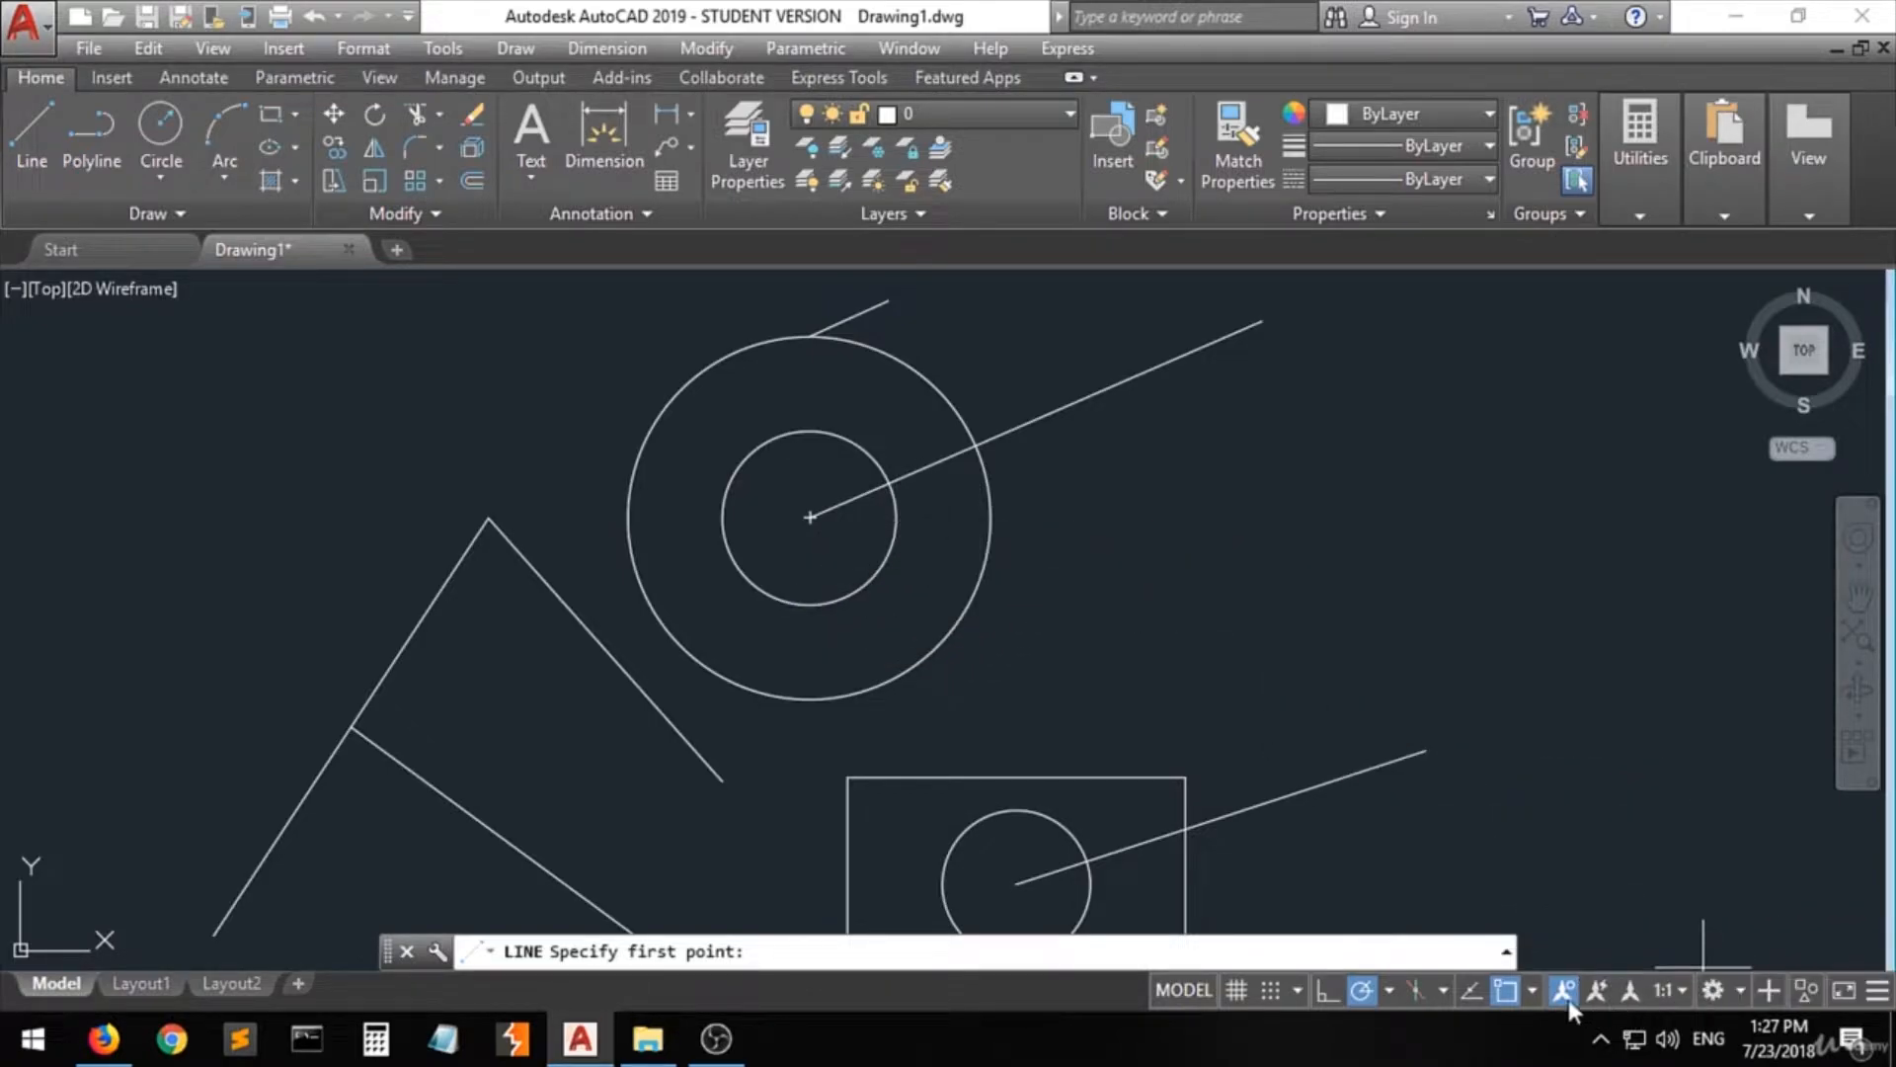
{"action": "left_click", "coordinate": [1527, 992]}
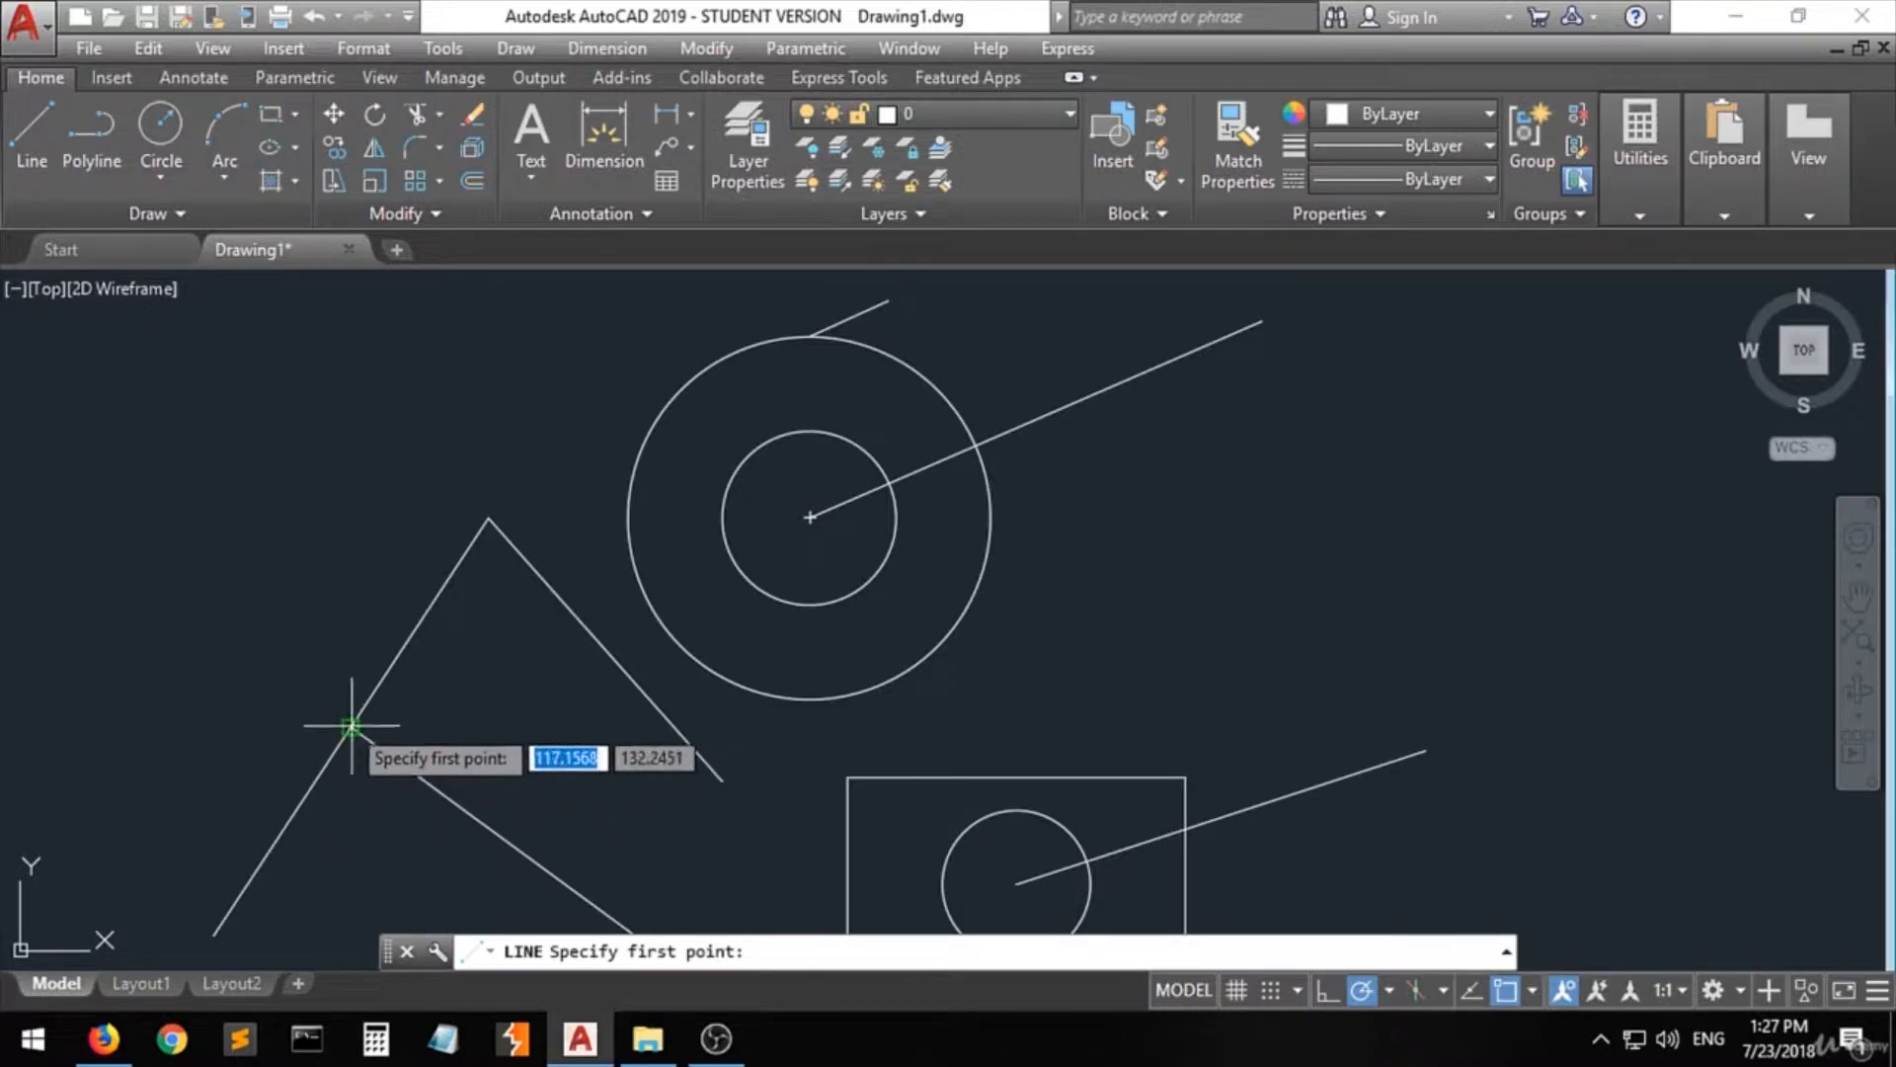
{"action": "left_click", "coordinate": [976, 445]}
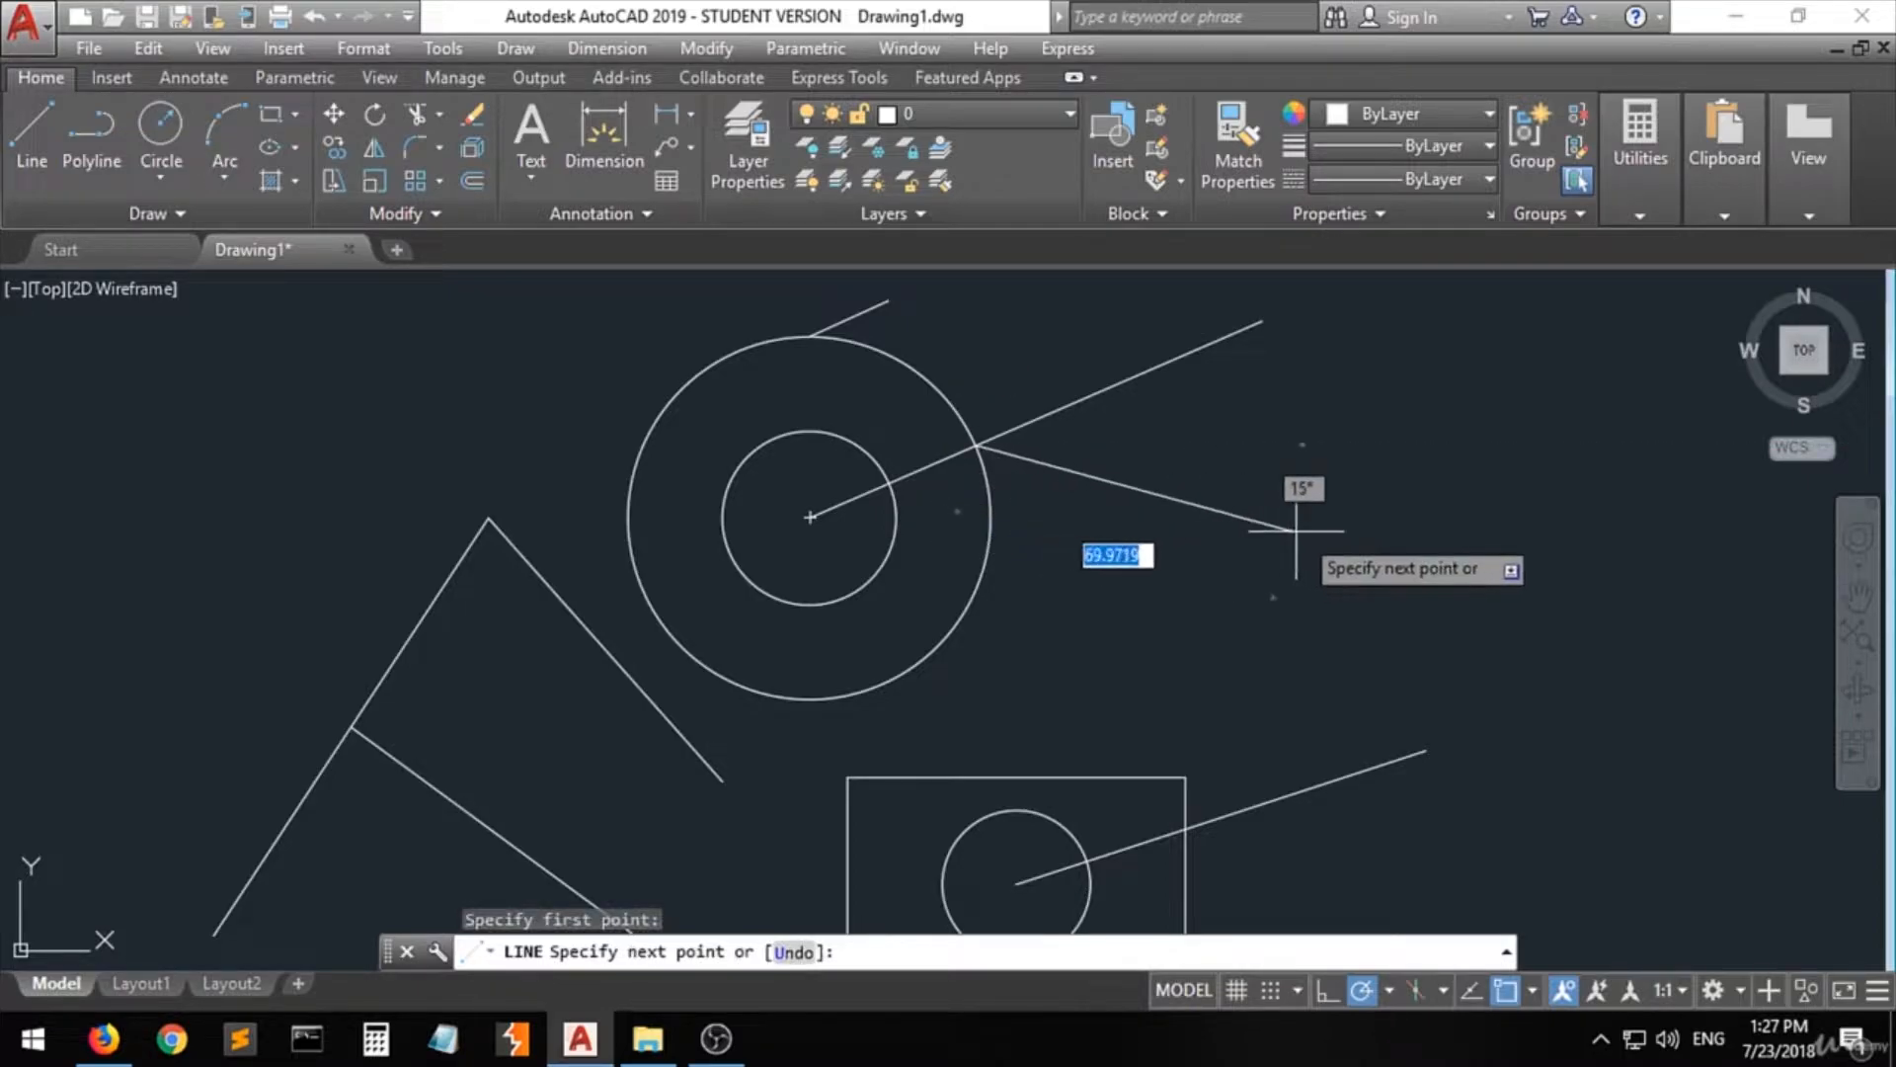
{"action": "left_click", "coordinate": [1360, 534]}
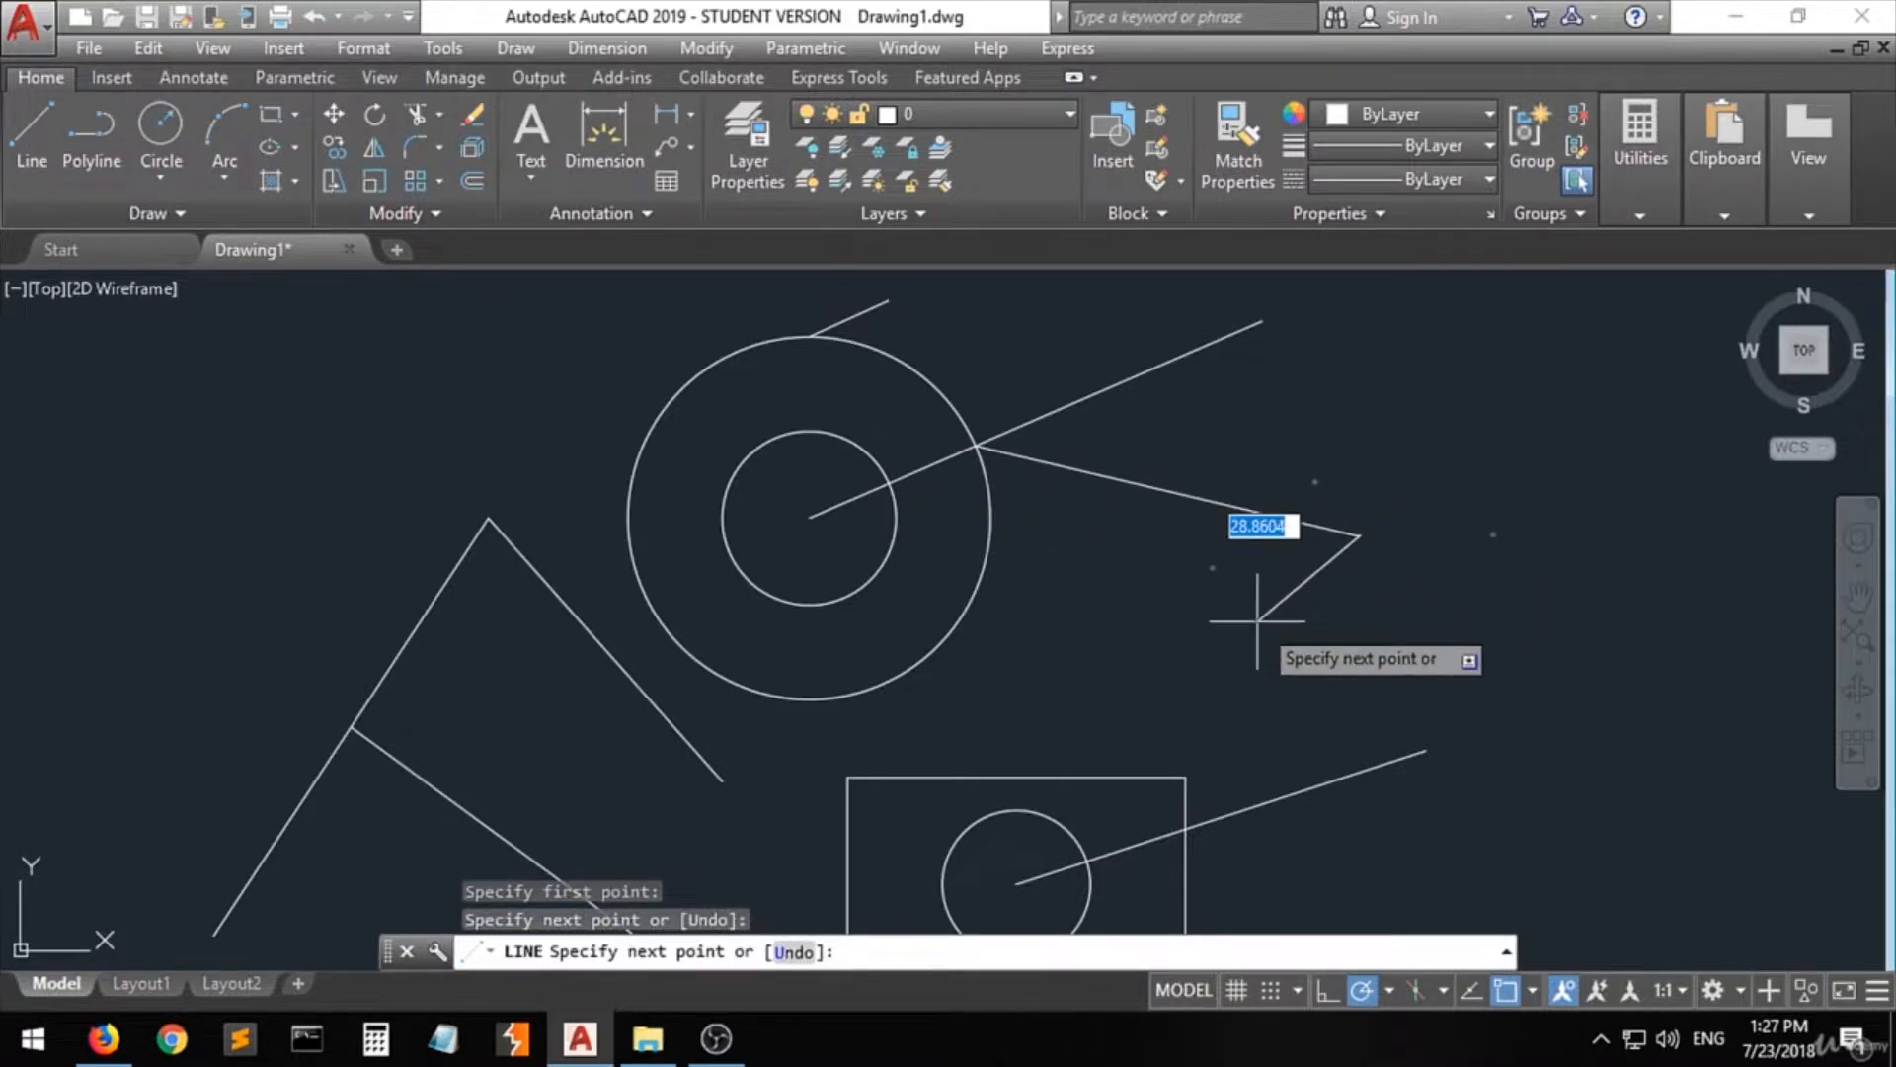
{"action": "key", "text": "Escape"}
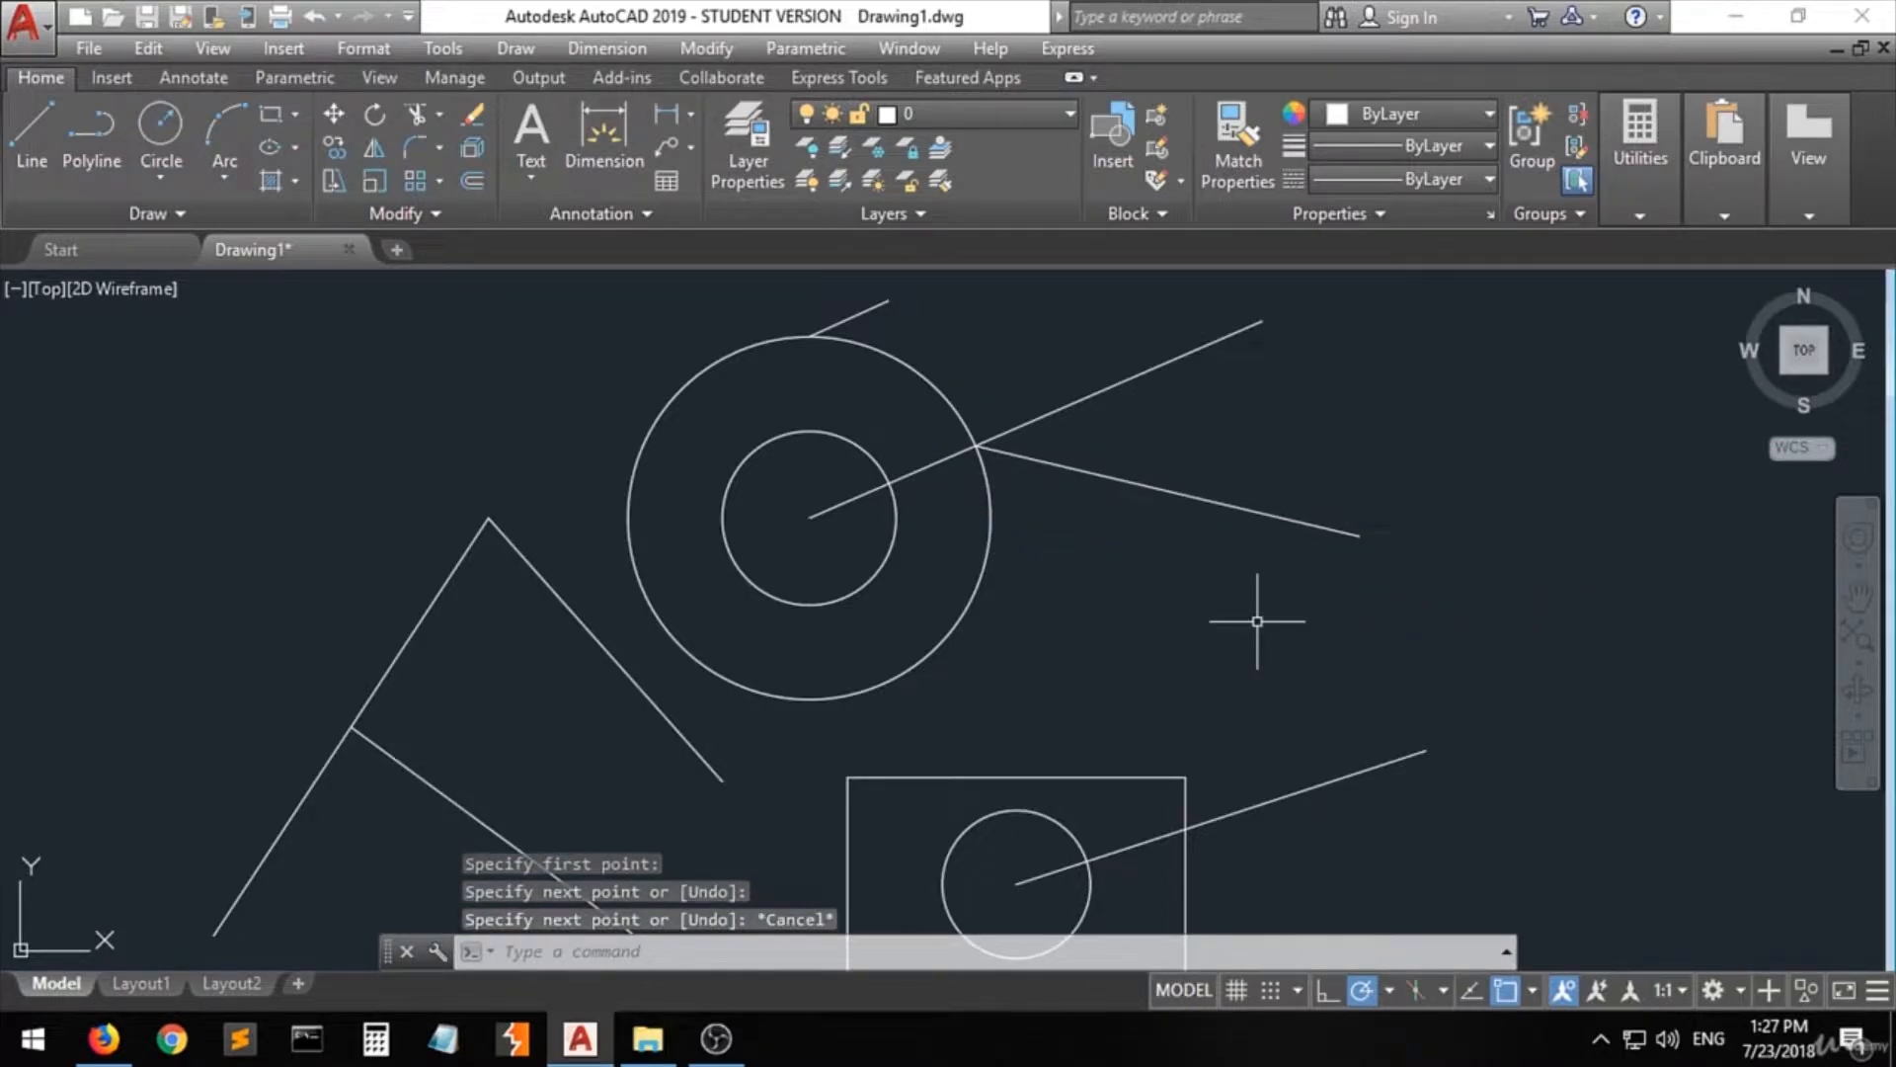
- Turn on the Extension object snap
{"action": "left_click", "coordinate": [1530, 991]}
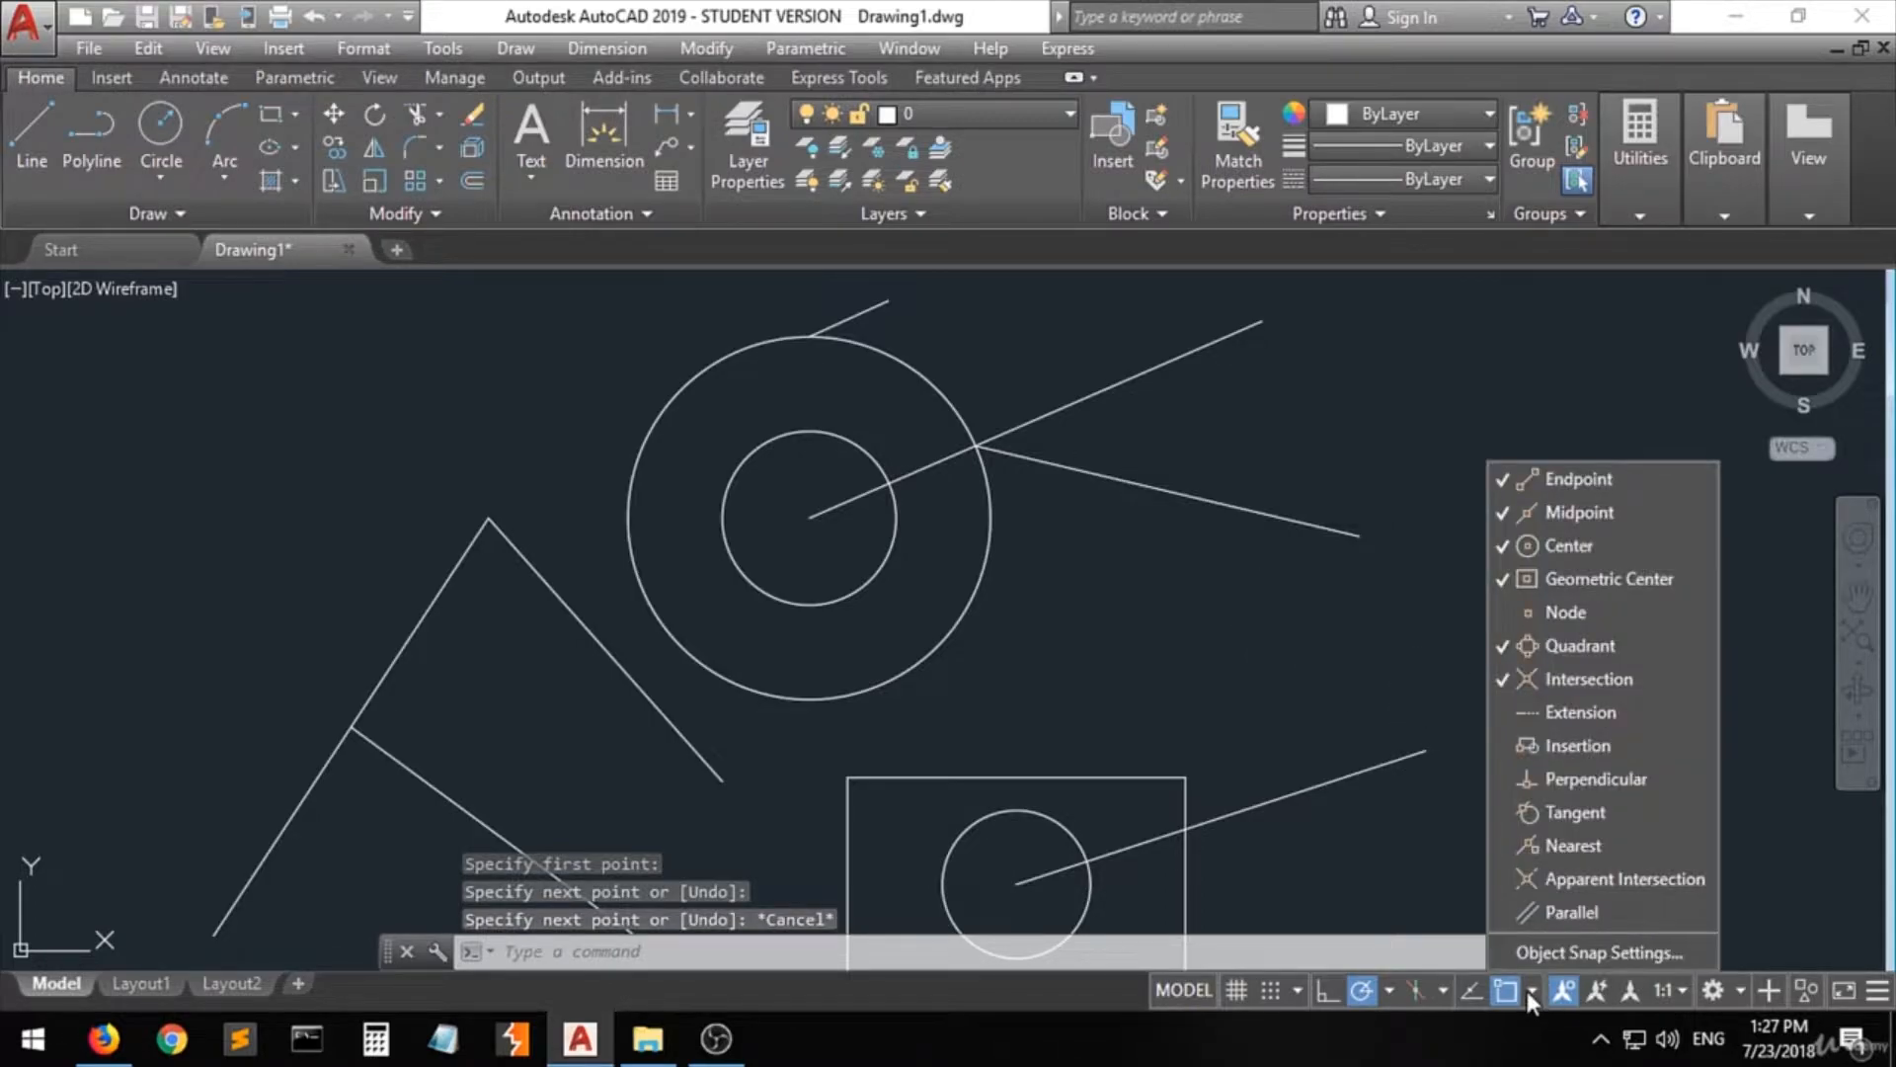
{"action": "left_click", "coordinate": [1607, 721]}
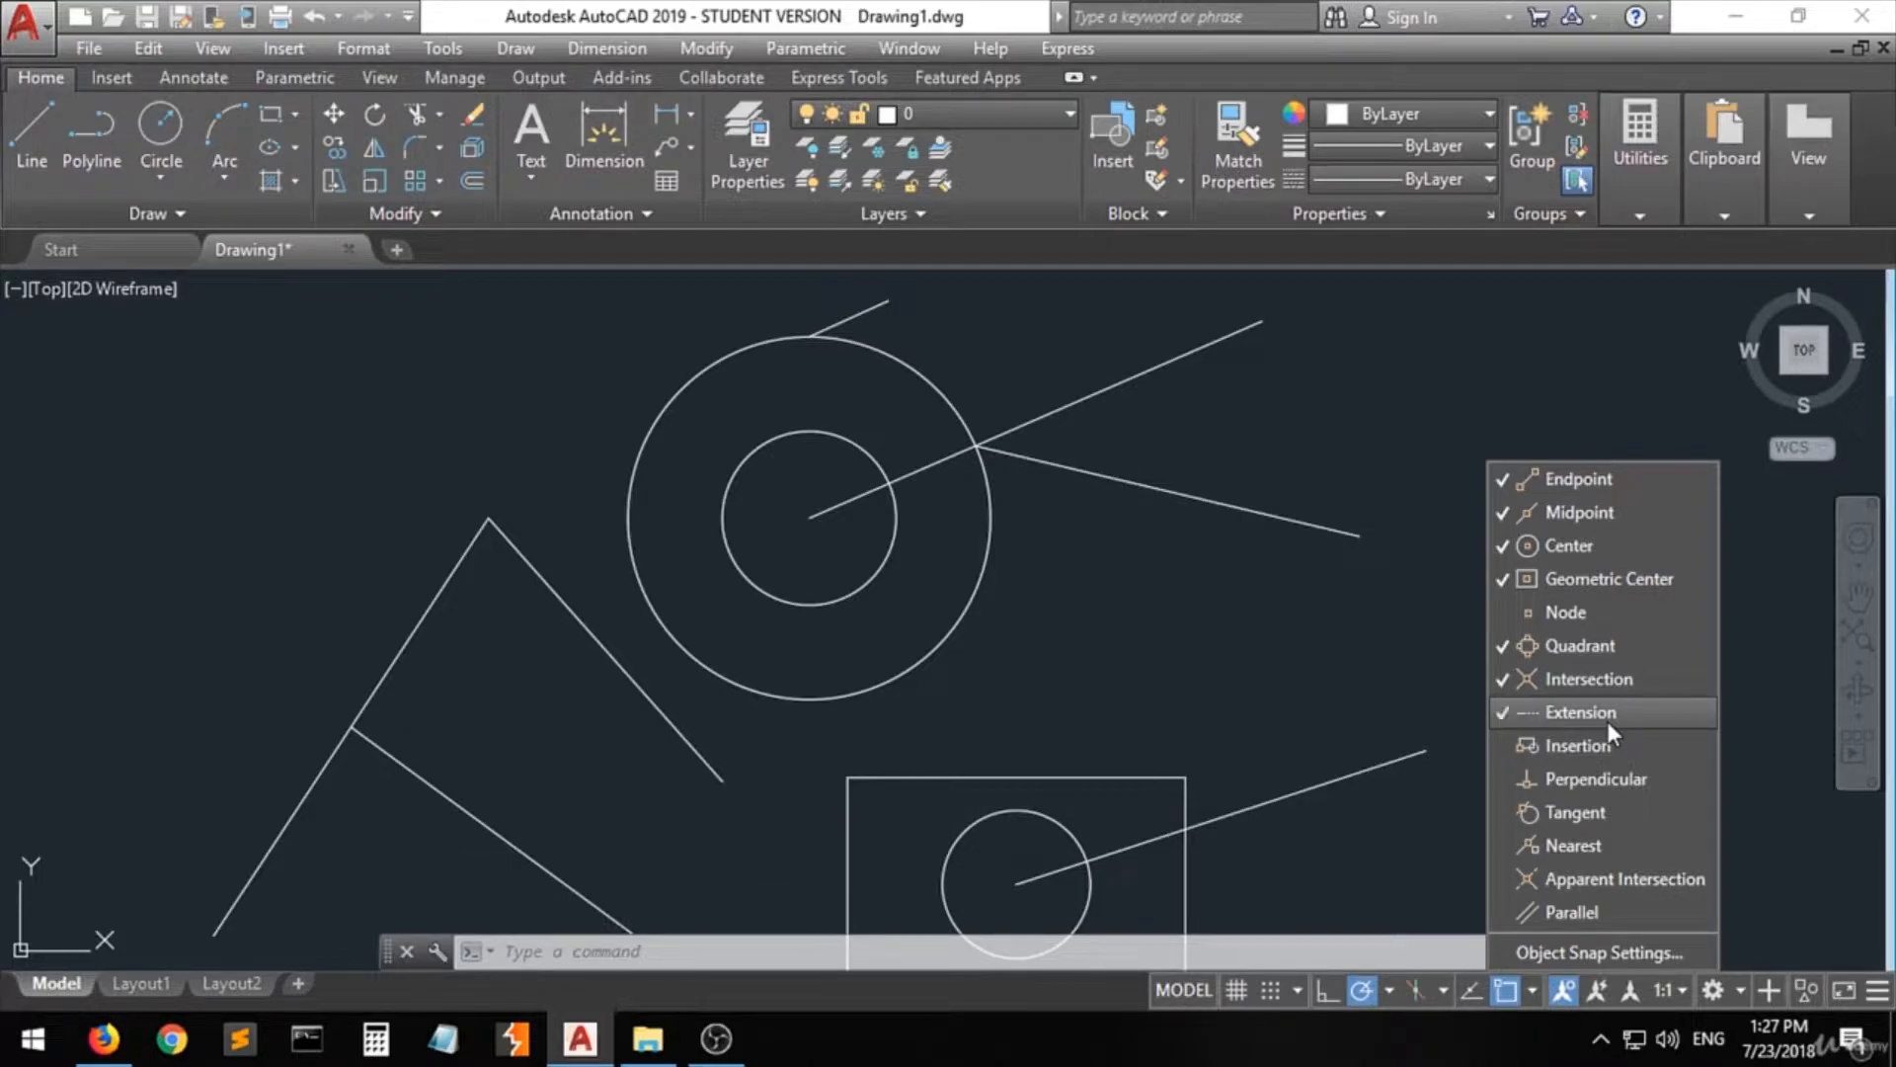
{"action": "left_click", "coordinate": [1282, 666]}
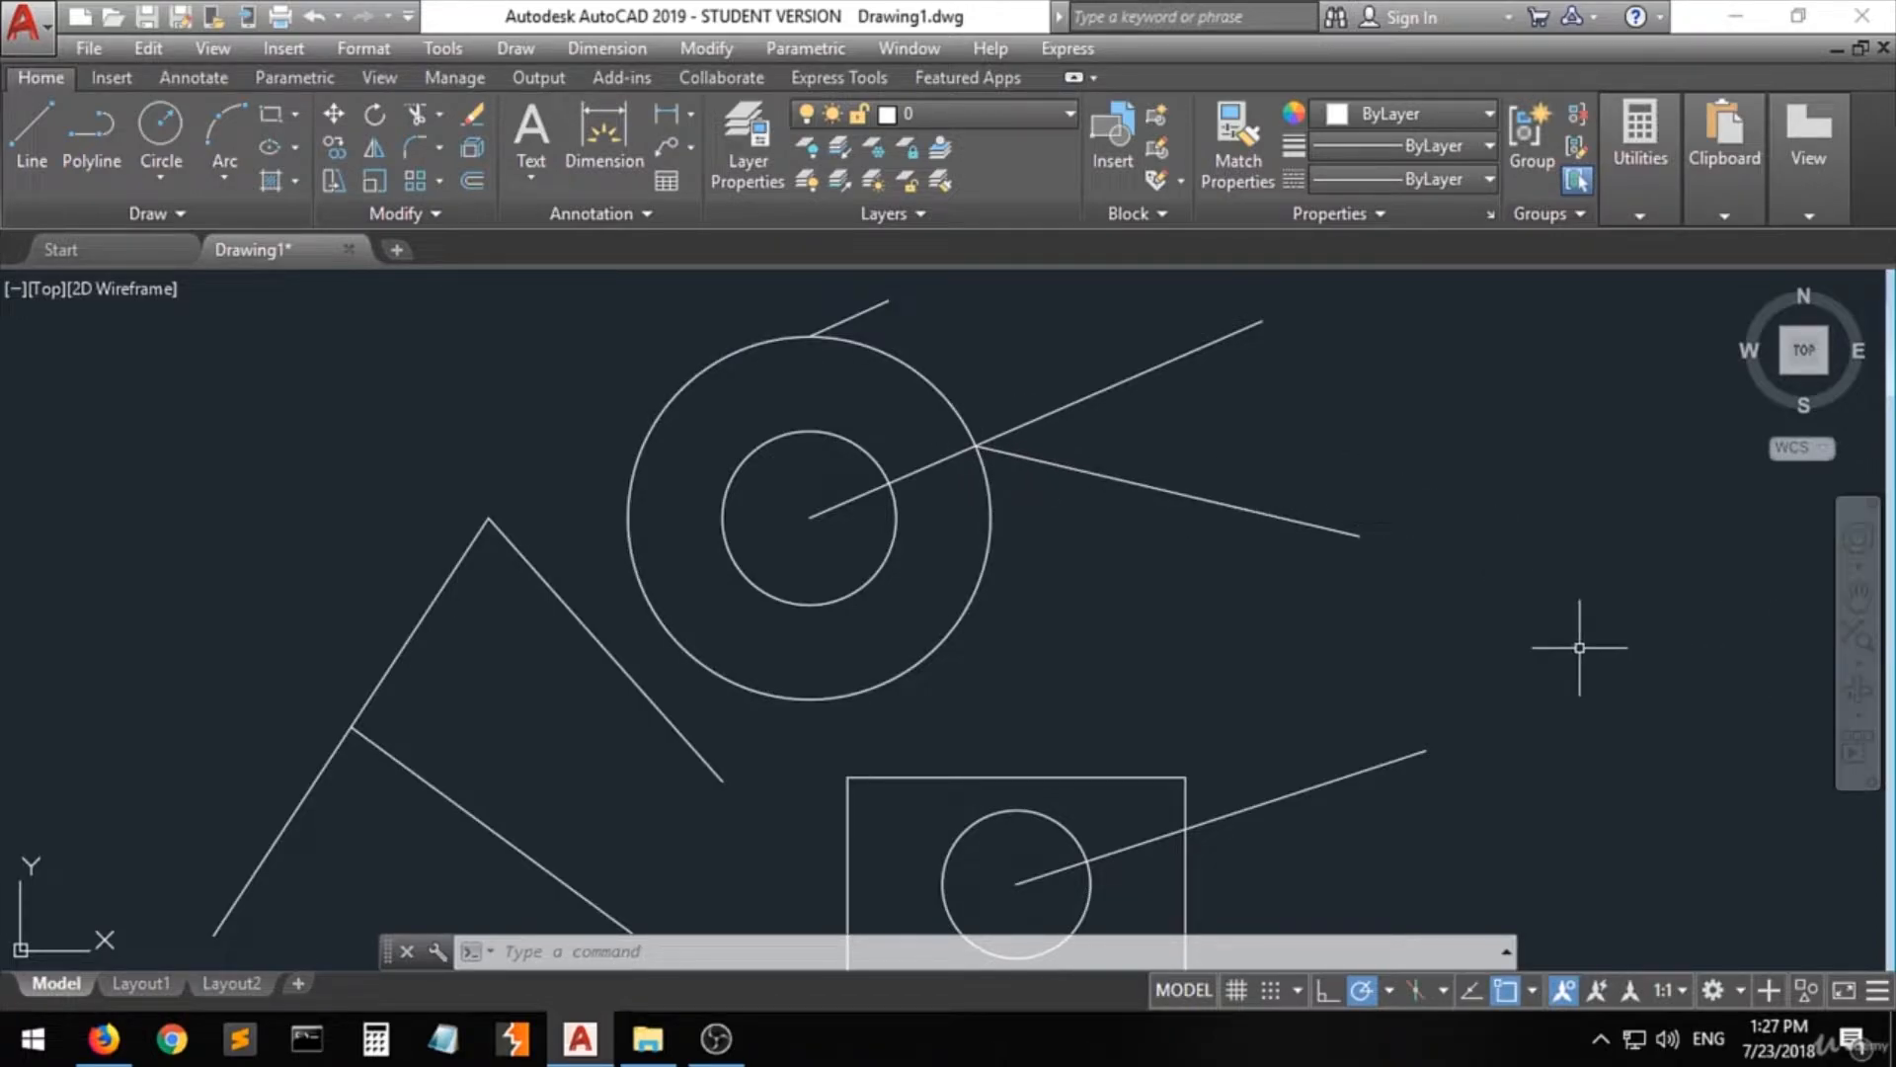
- Draw a line from the free end of the line starting at the circle intersection, following that line's extension direction
{"action": "left_click", "coordinate": [25, 138]}
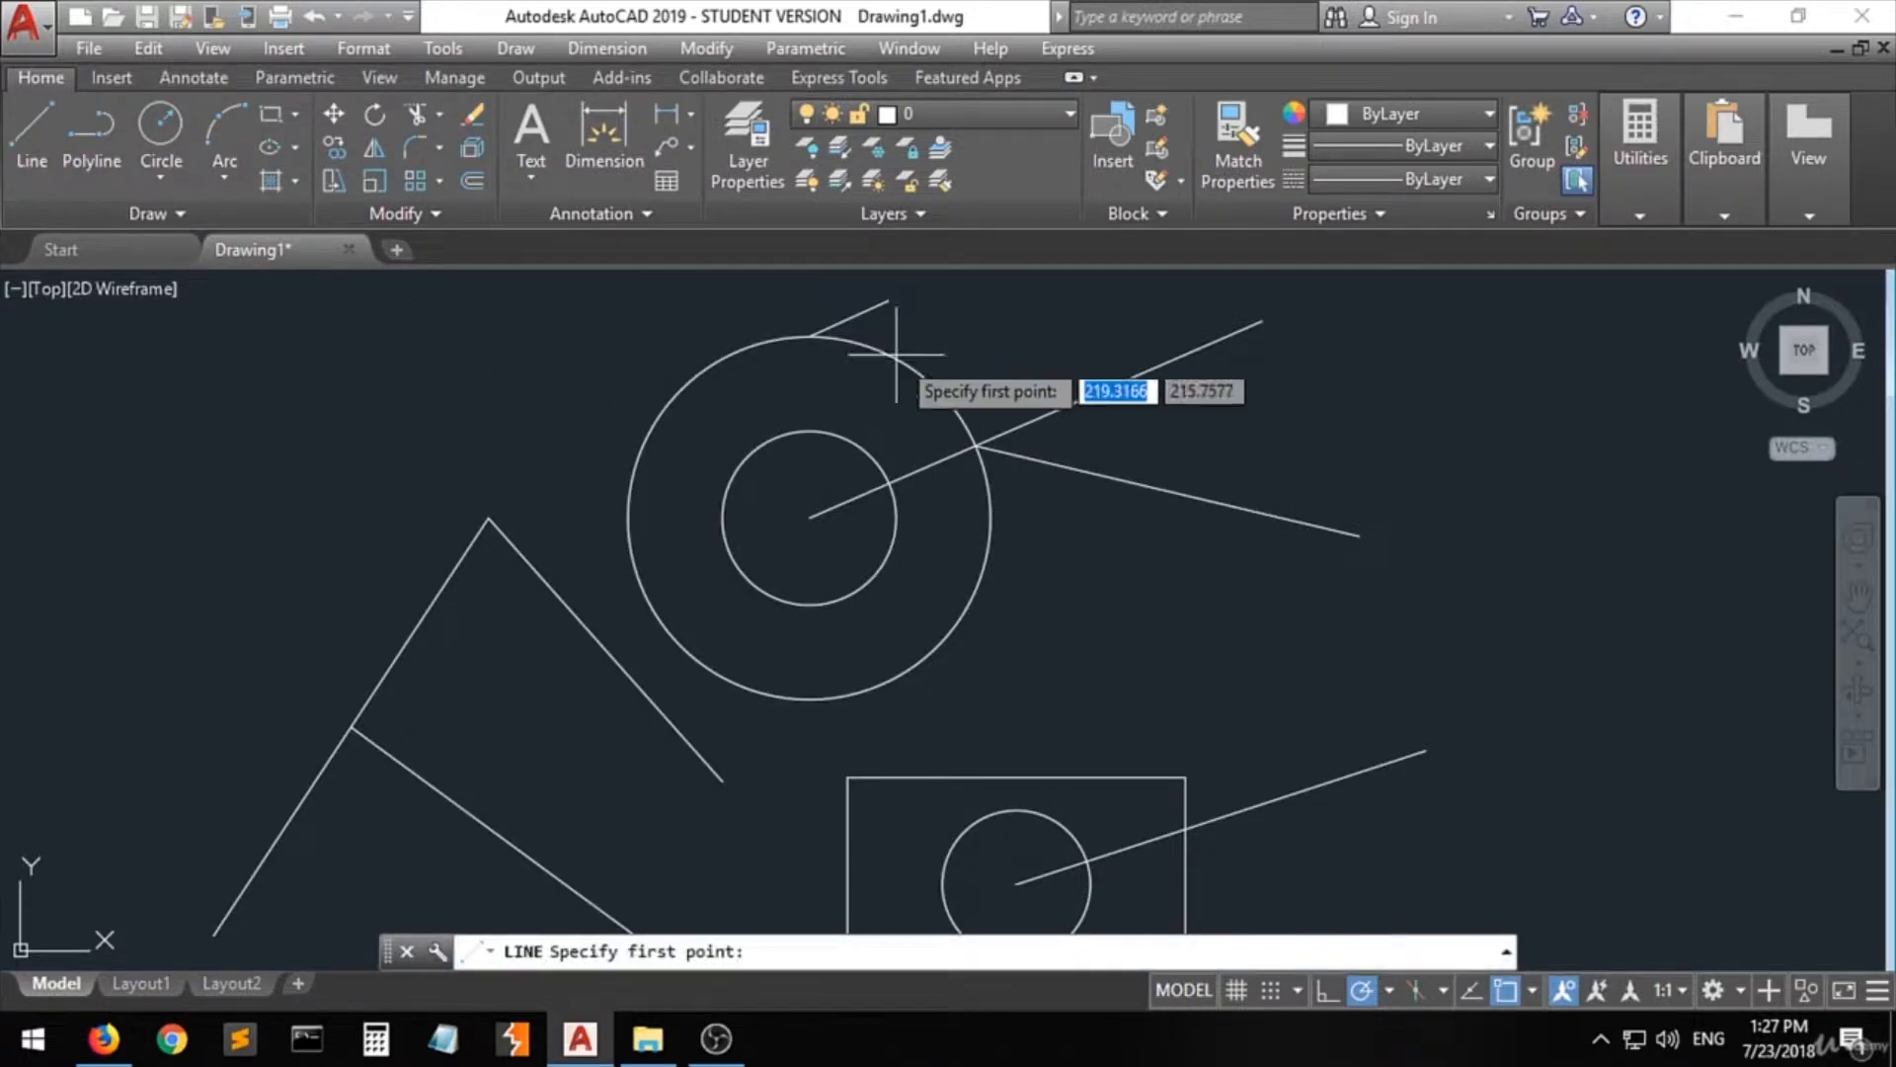
{"action": "left_click", "coordinate": [1357, 536]}
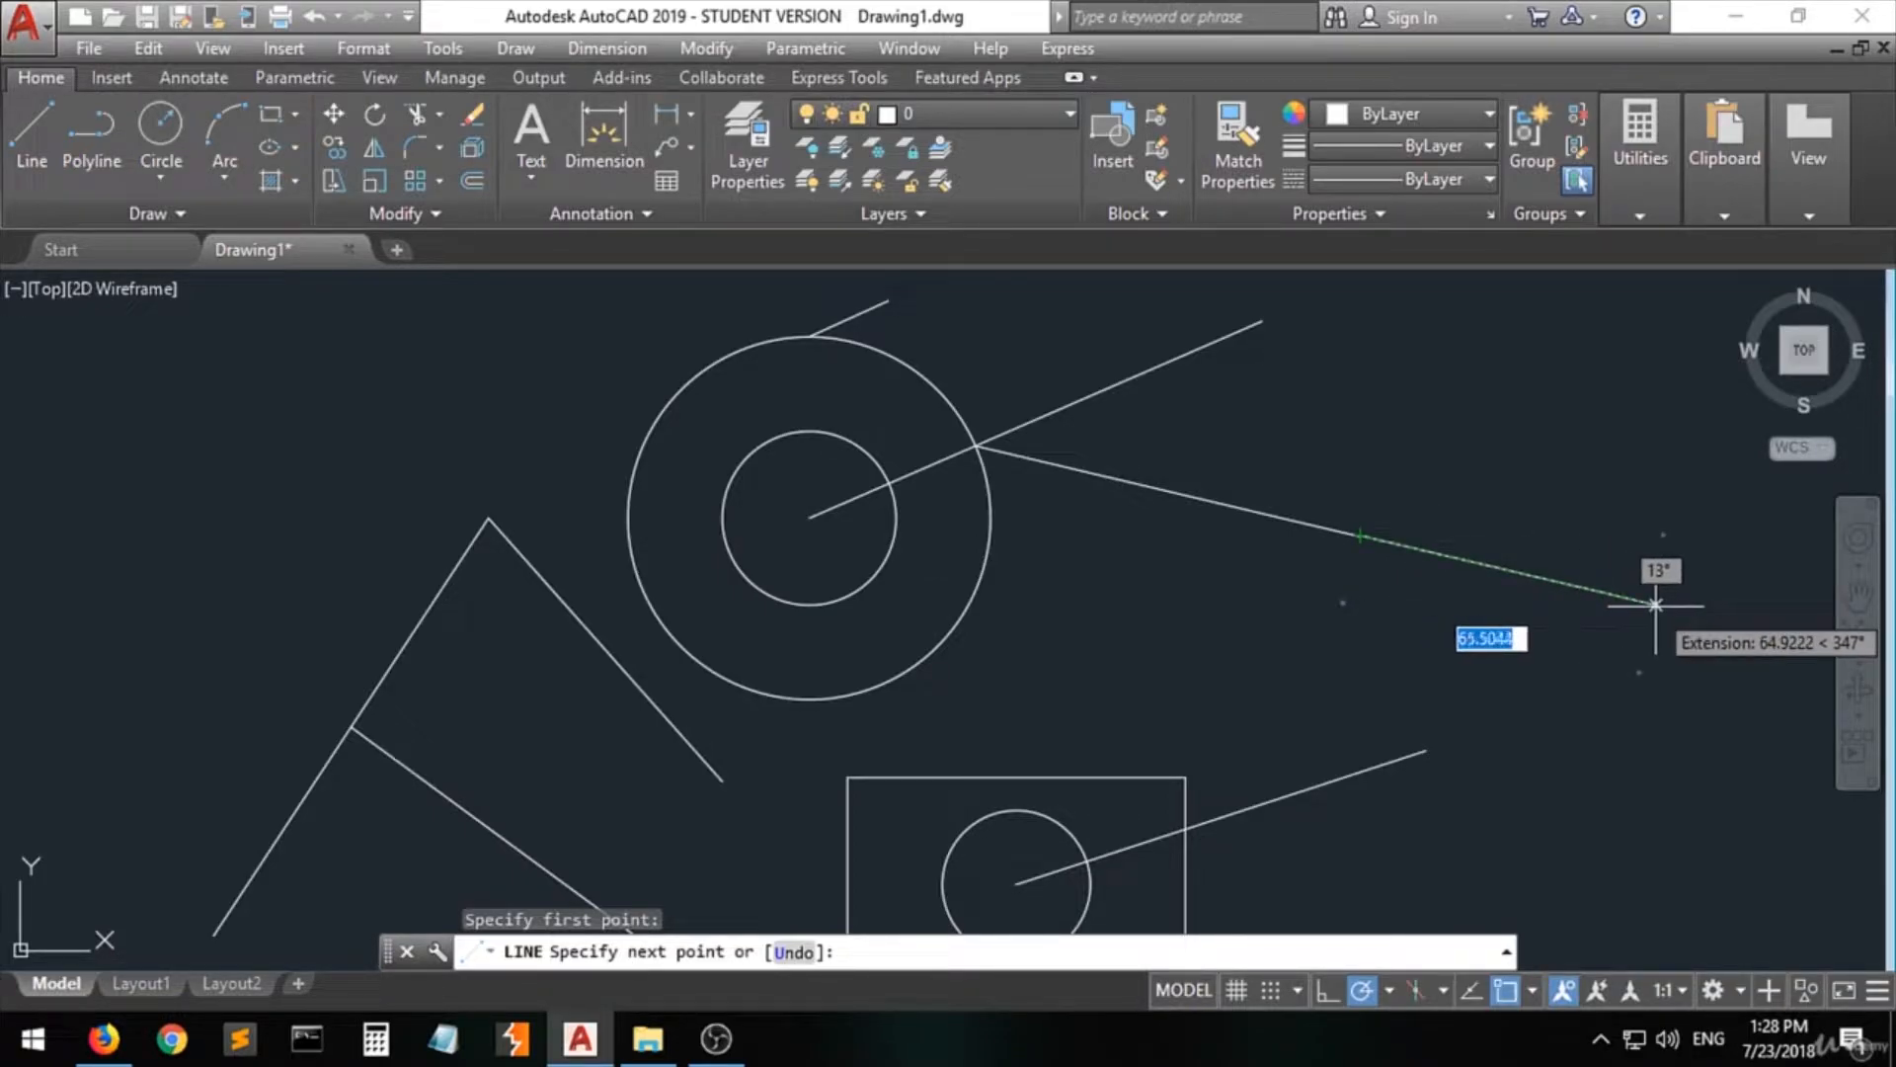
{"action": "left_click", "coordinate": [1712, 619]}
{"action": "key", "text": "Return"}
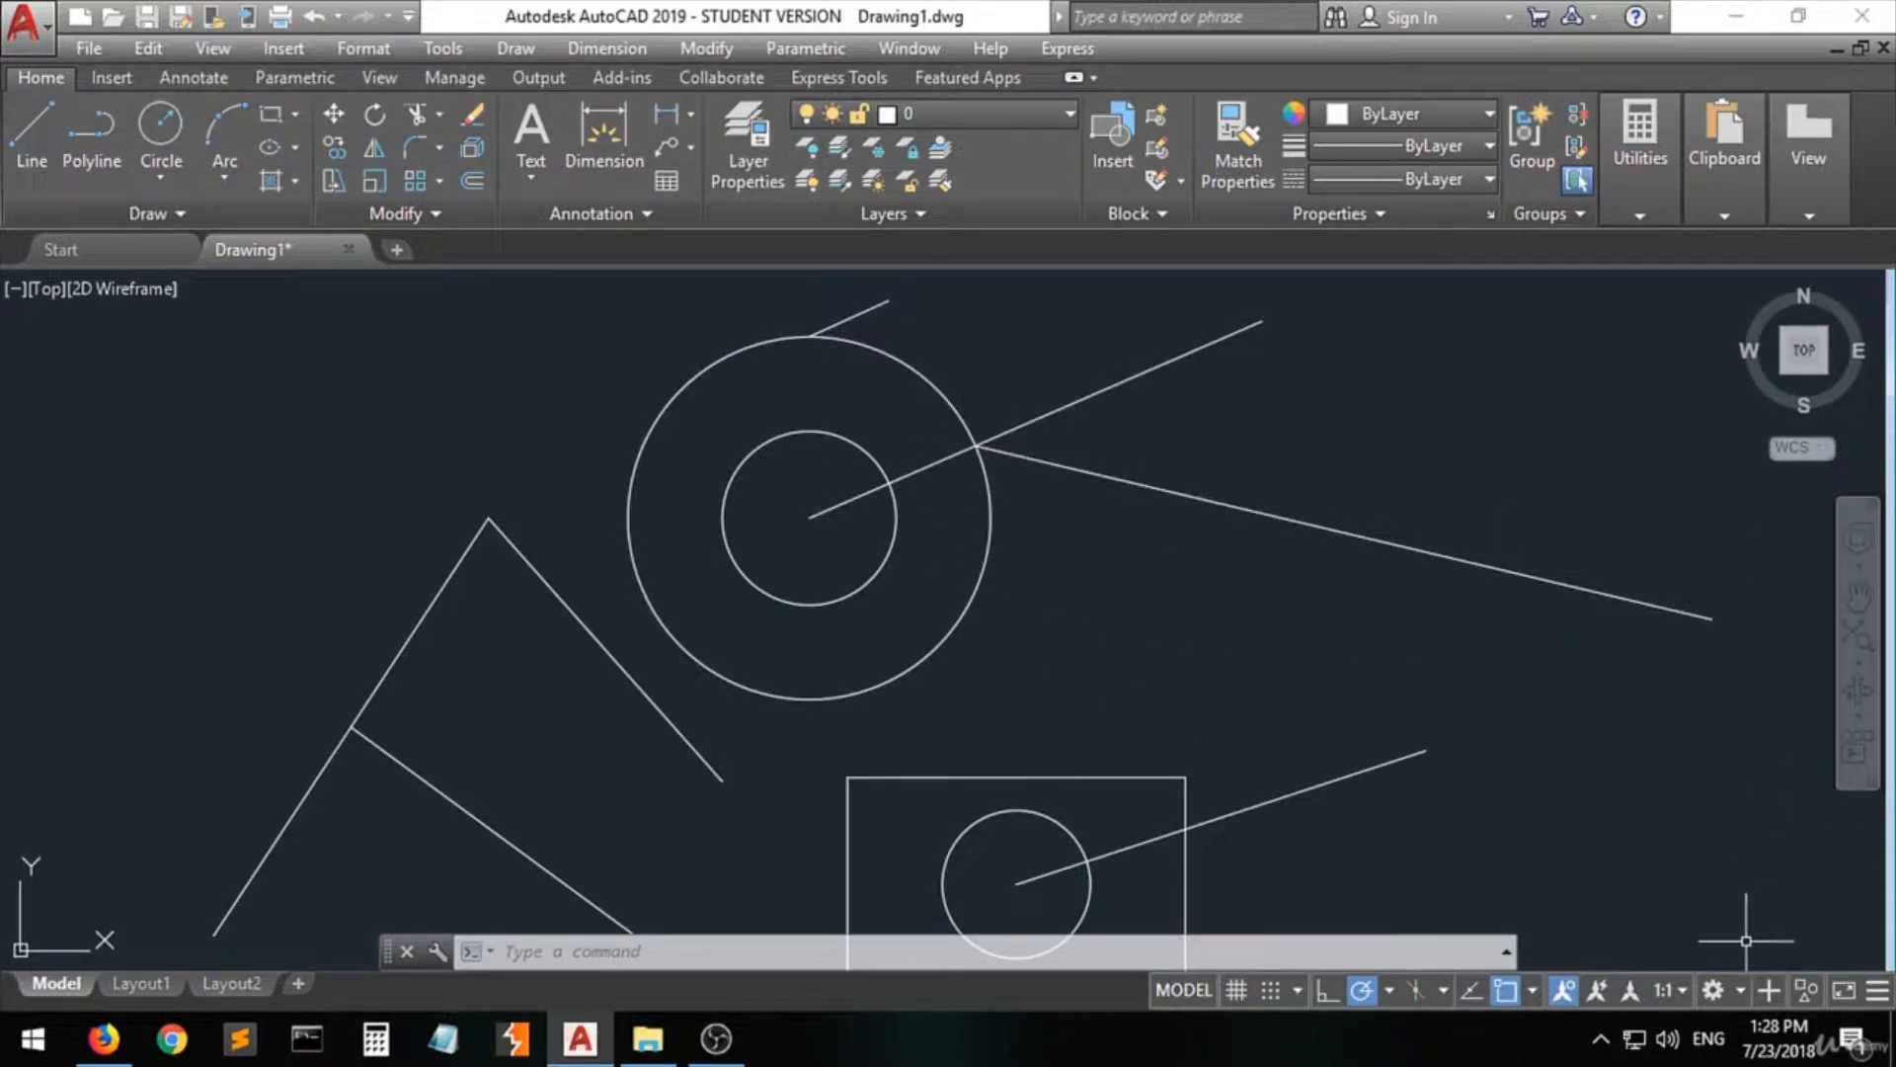
- Turn off the Geometric Center and Quadrant object snaps
{"action": "left_click", "coordinate": [1531, 992]}
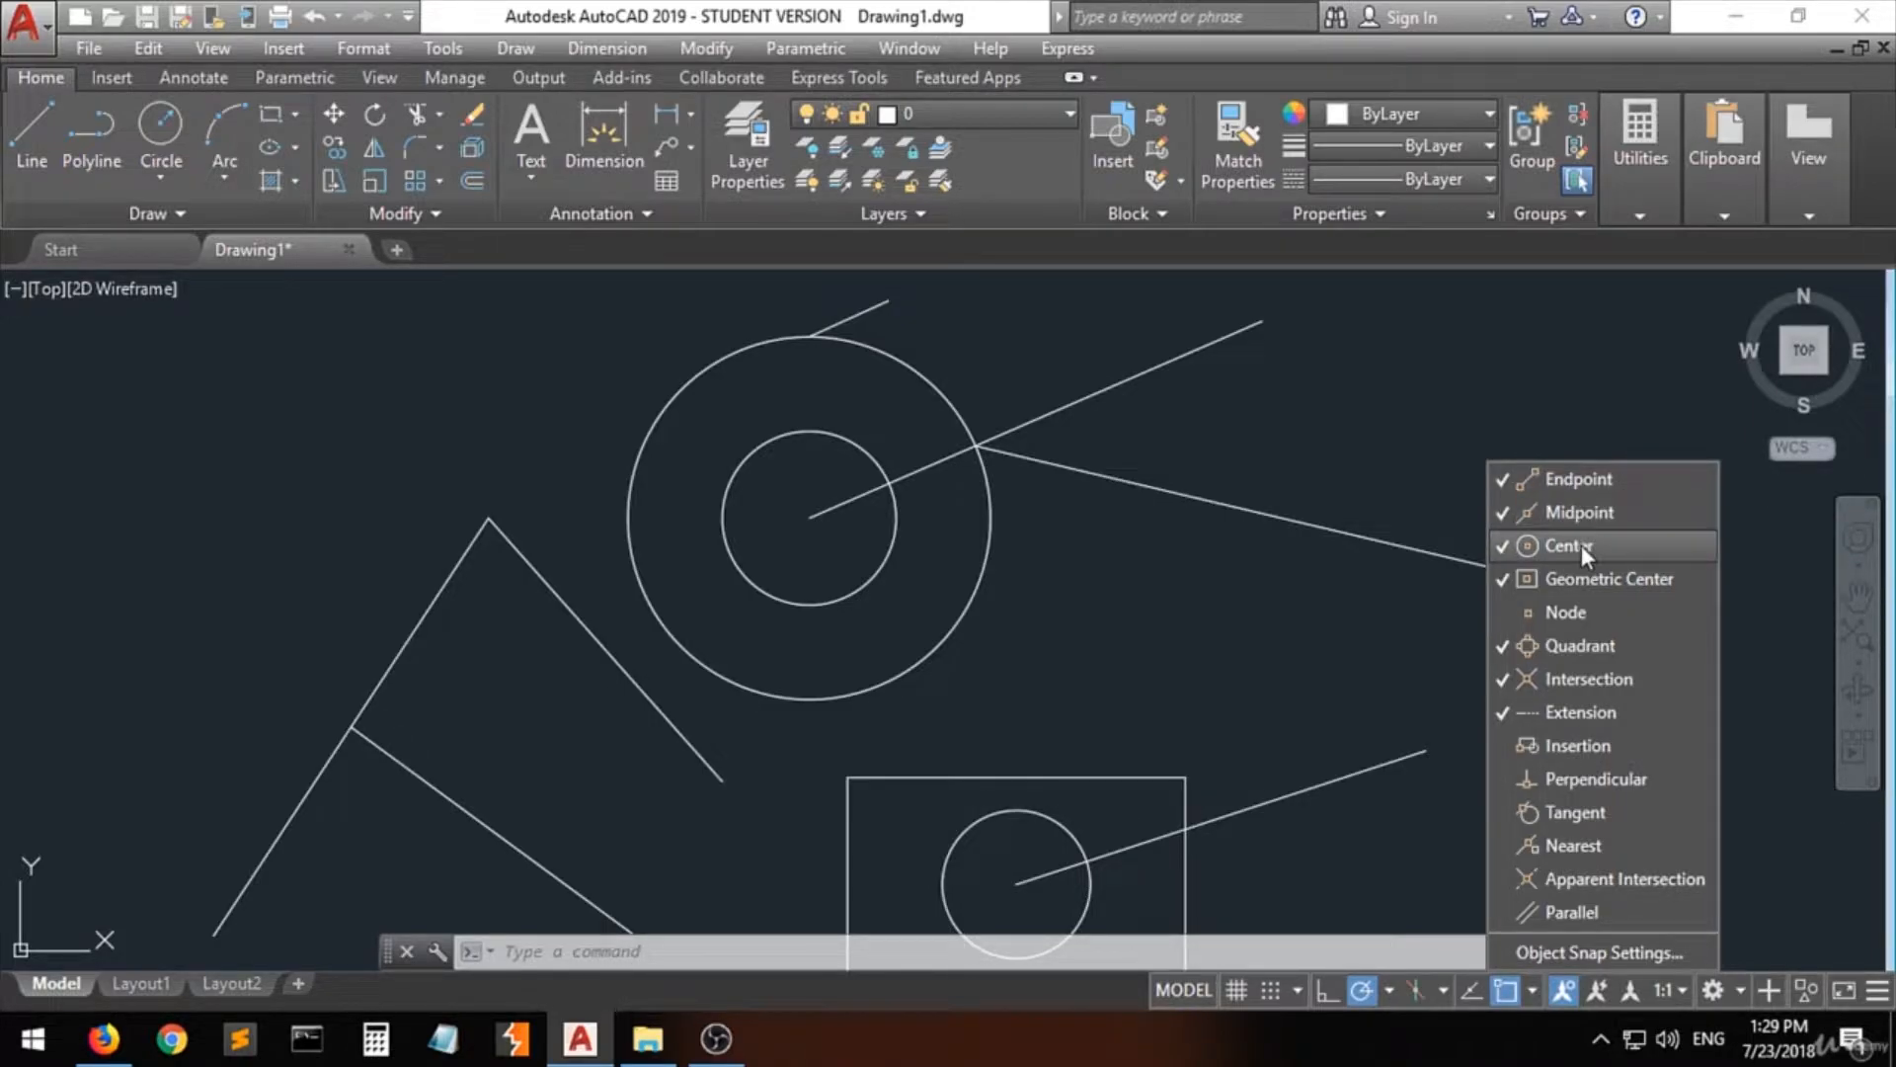
{"action": "left_click", "coordinate": [1576, 580]}
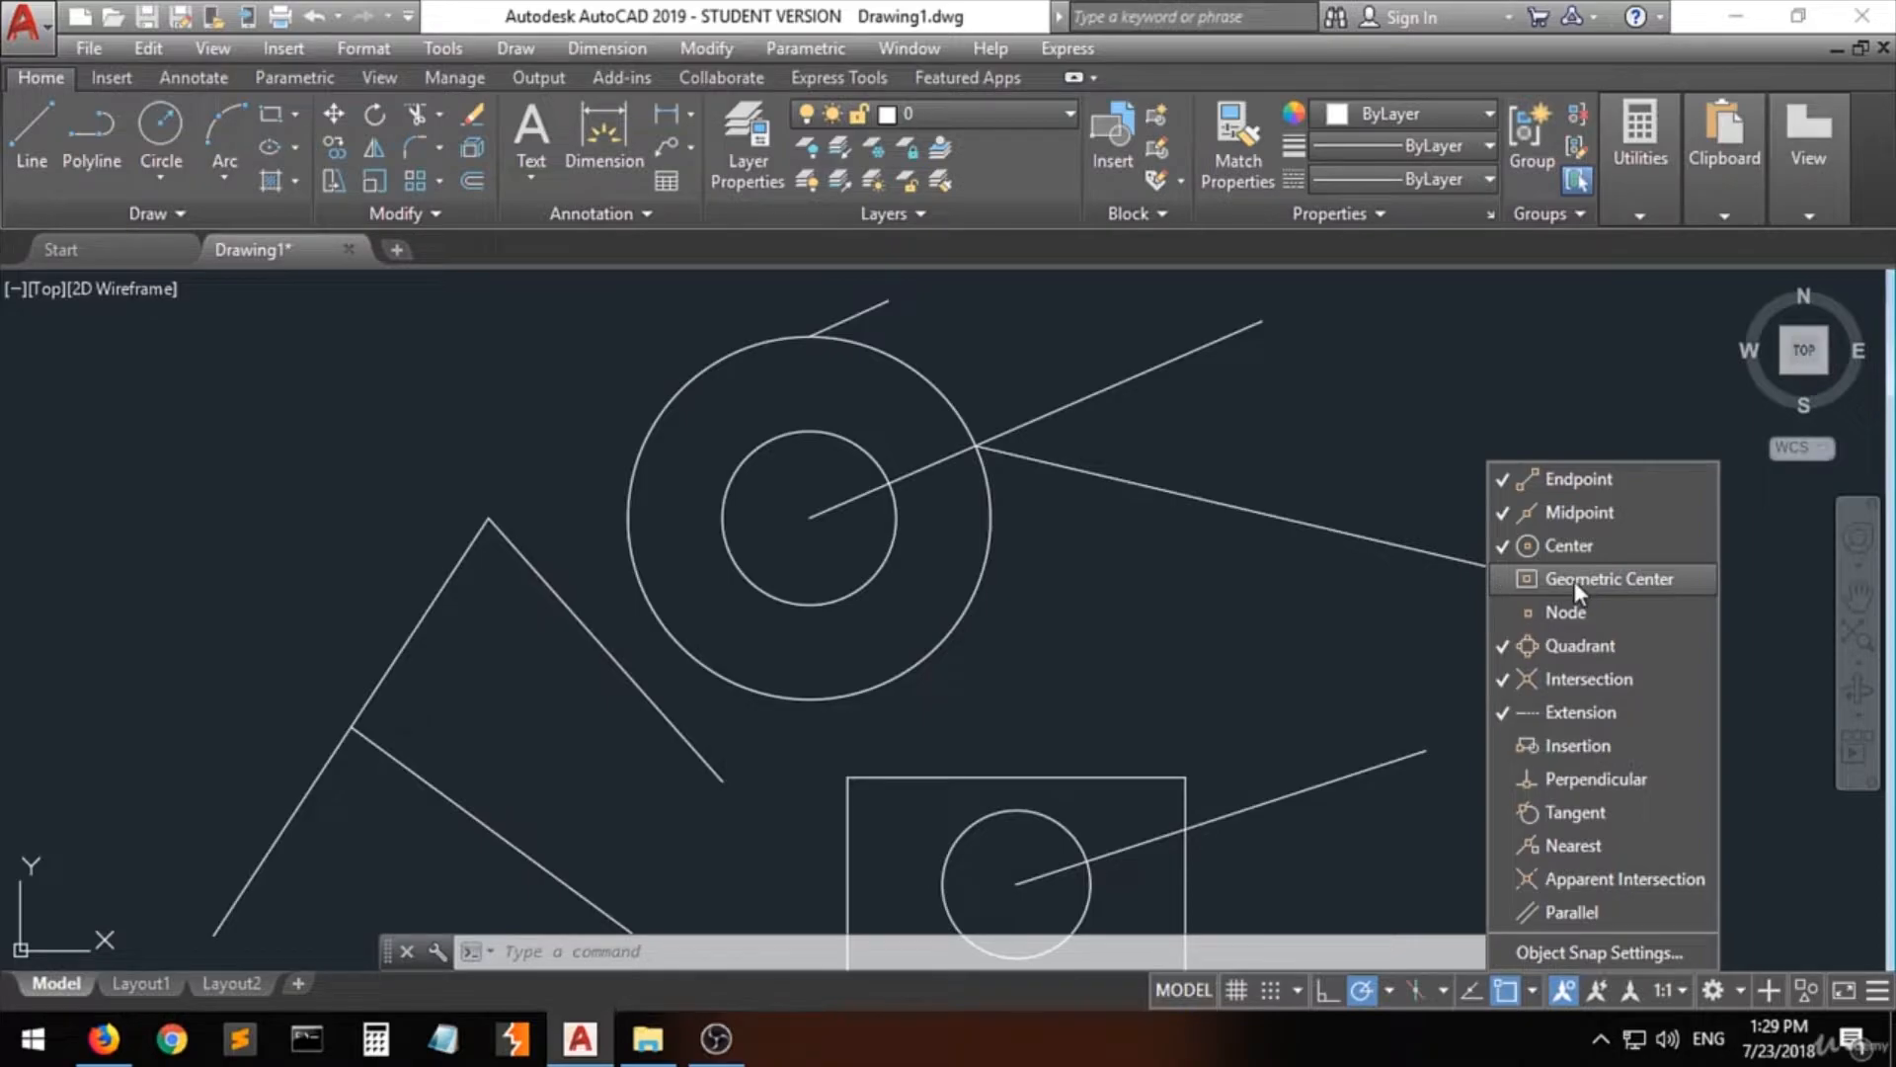
{"action": "left_click", "coordinate": [1568, 644]}
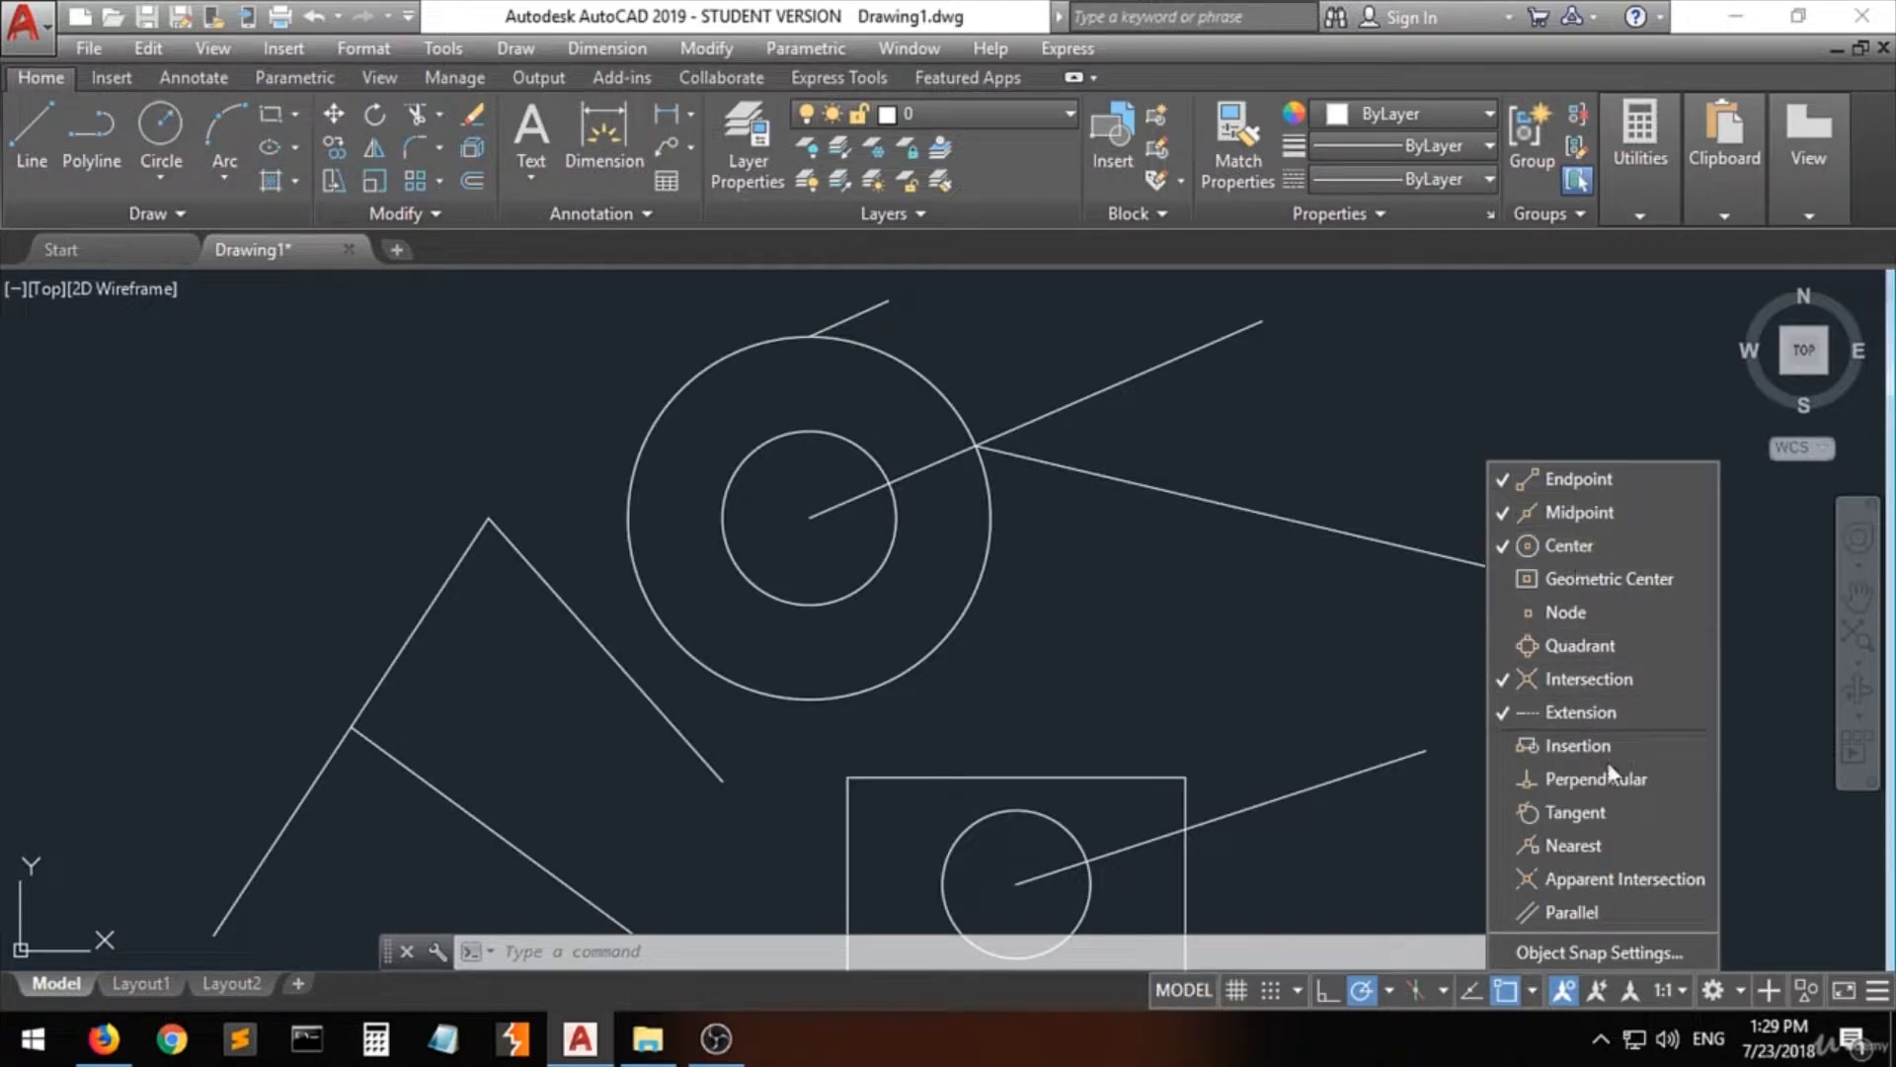
{"action": "left_click", "coordinate": [1529, 993]}
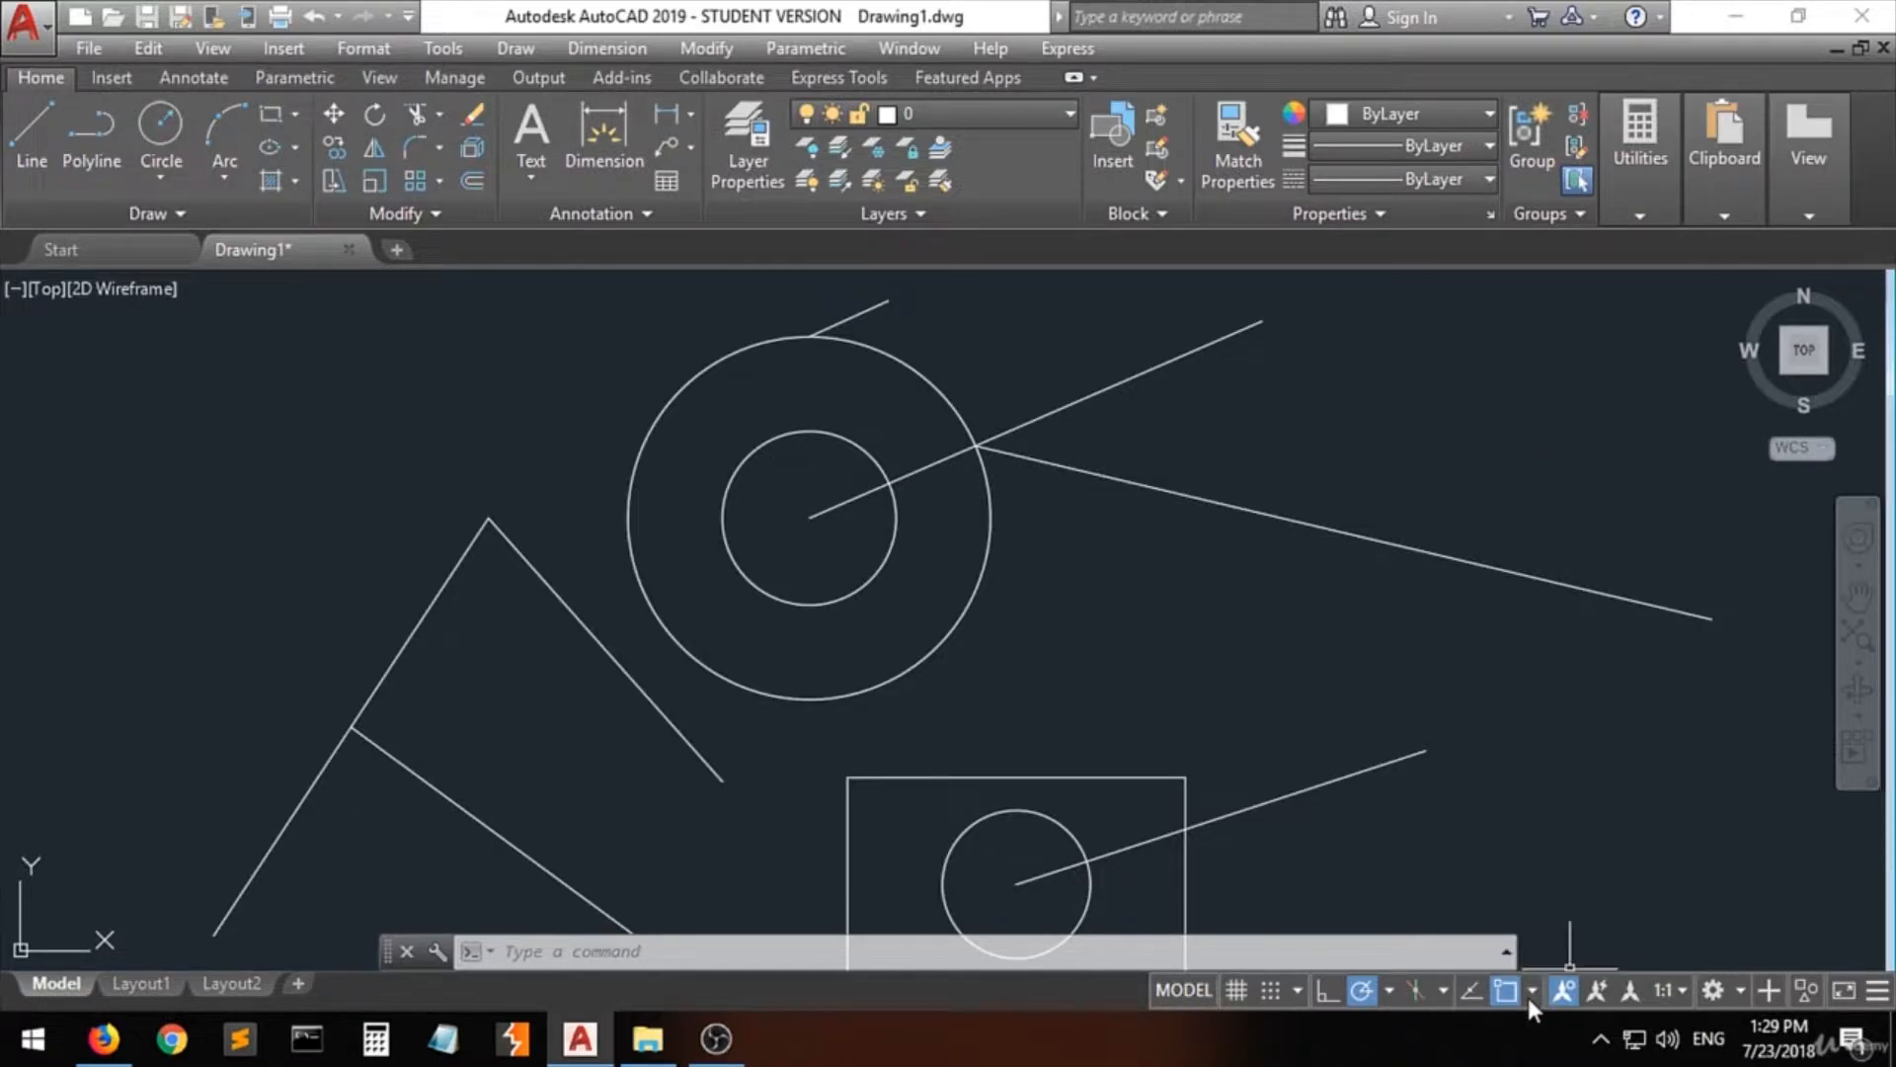
{"action": "scroll", "coordinate": [1071, 587], "scroll_direction": "down", "scroll_amount": 2}
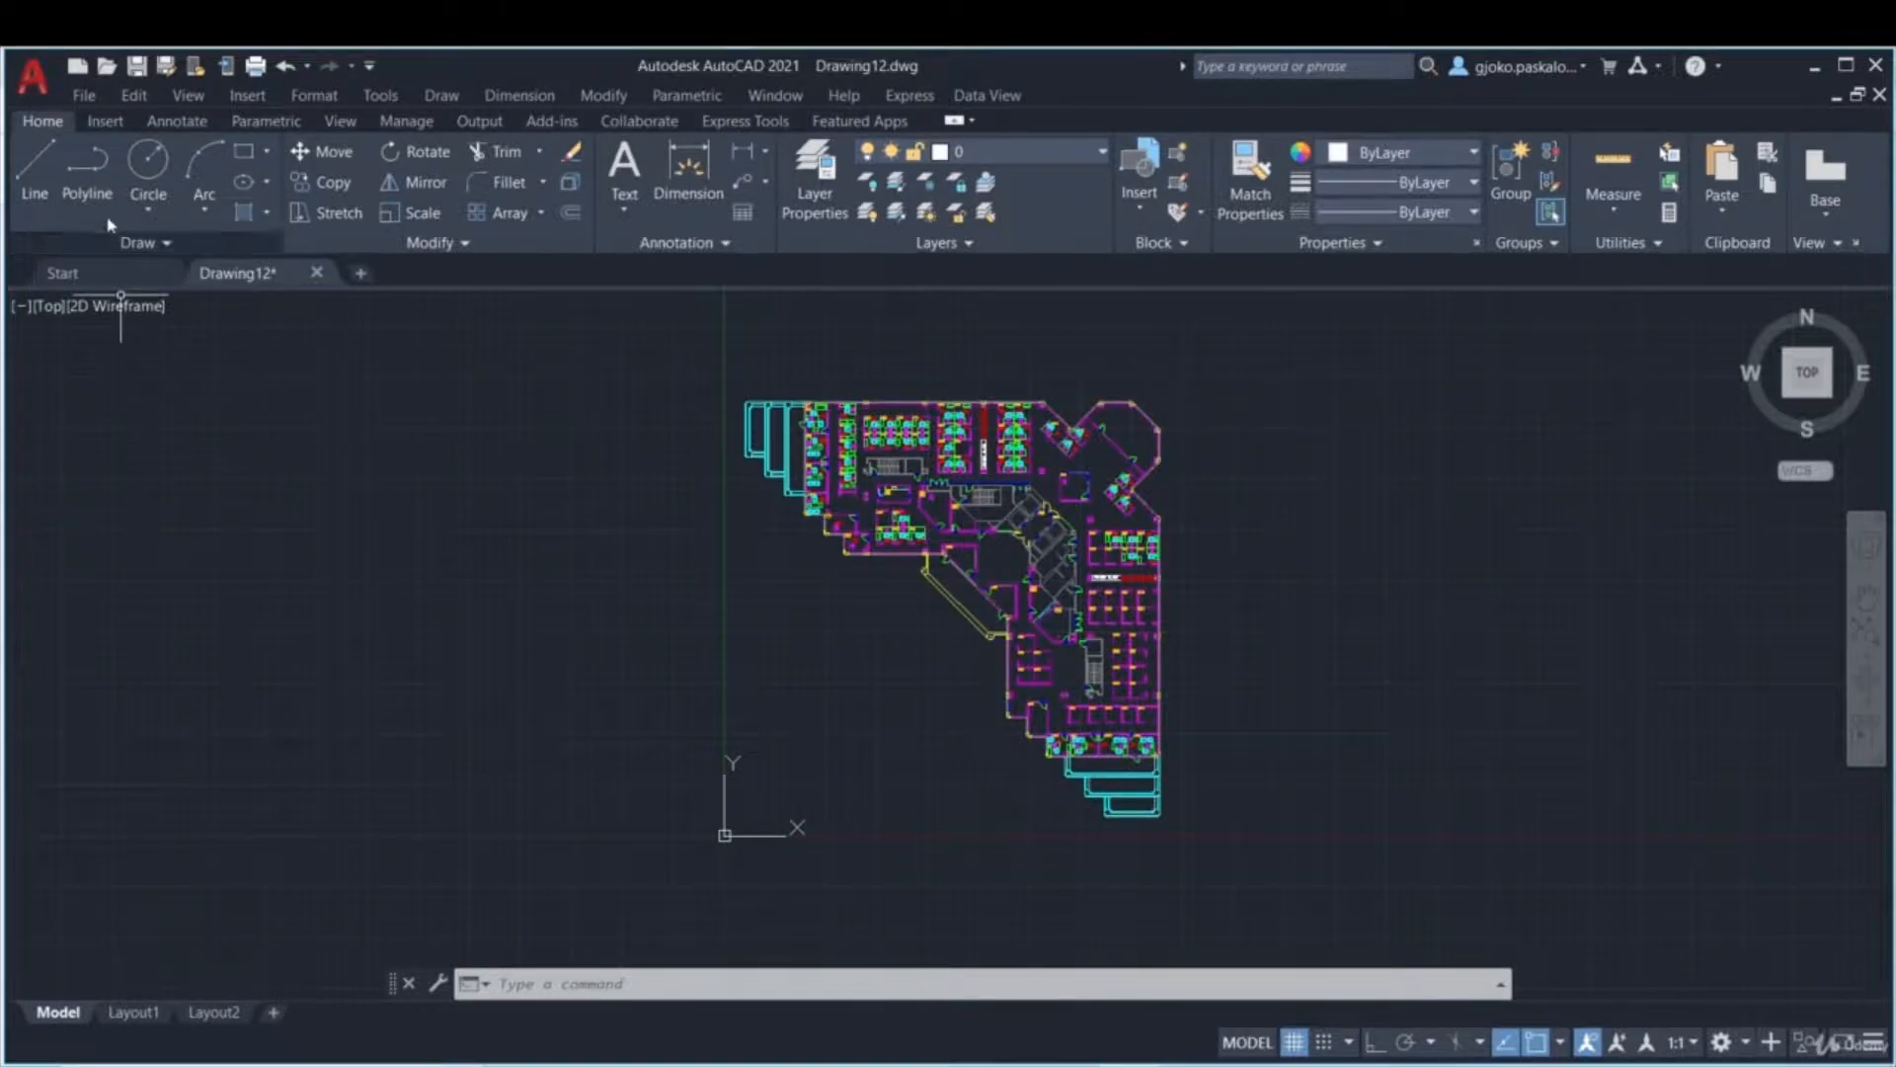
- Start a new data extraction and save its extraction file as "data" in the autocad course folder
{"action": "left_click", "coordinate": [179, 122]}
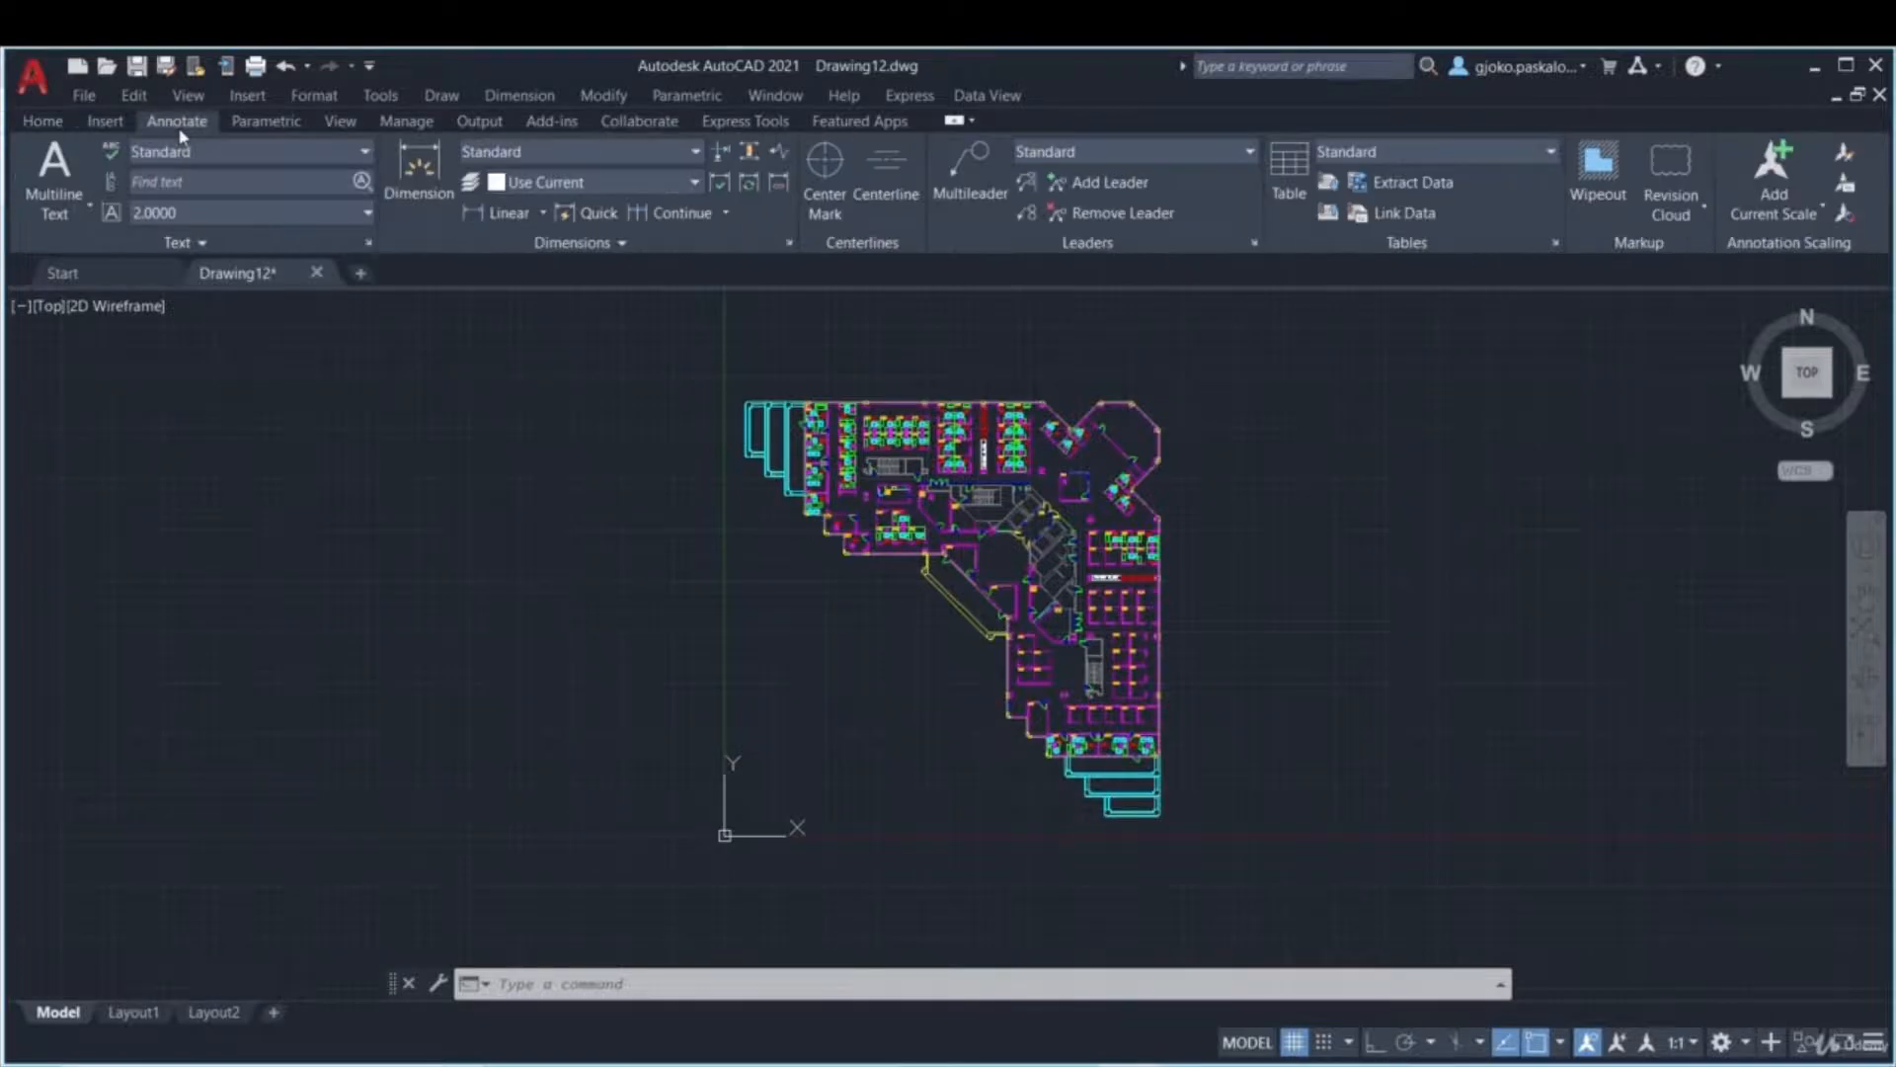
{"action": "left_click", "coordinate": [1419, 194]}
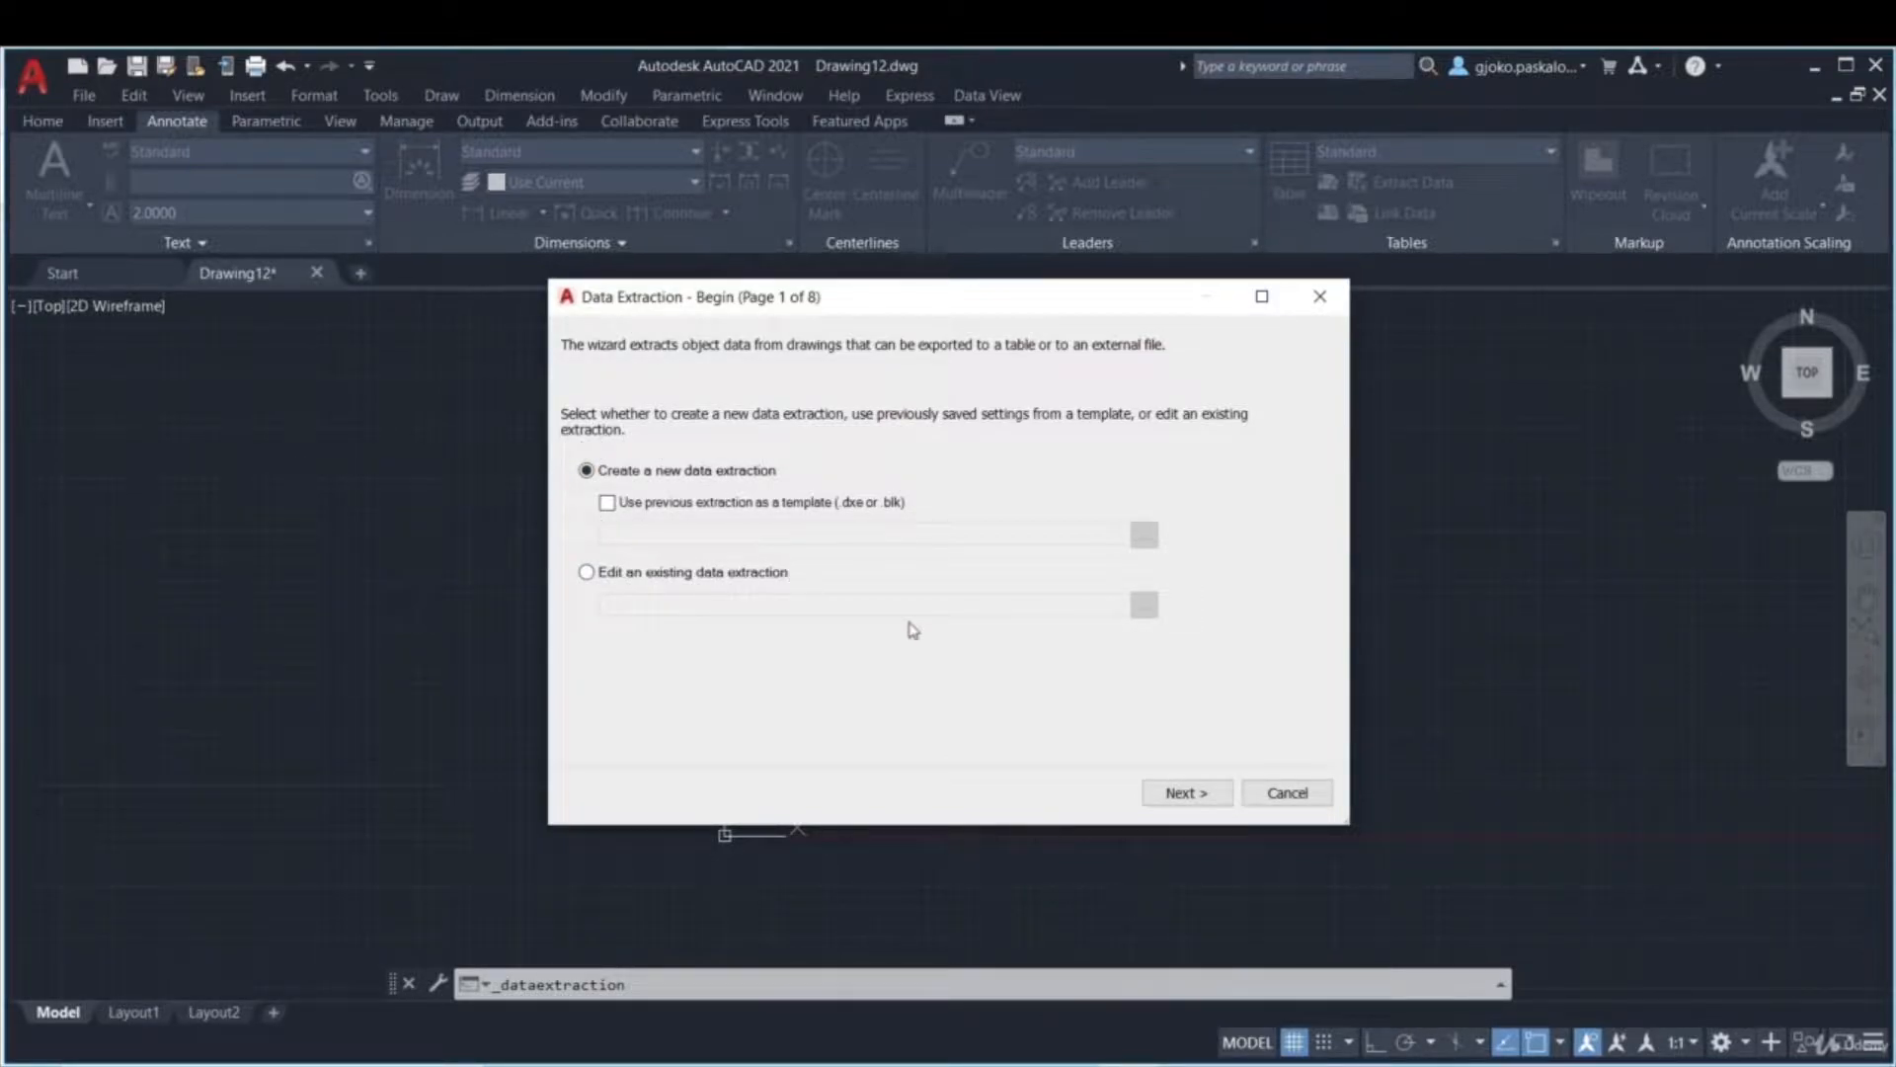
{"action": "left_click", "coordinate": [1185, 796]}
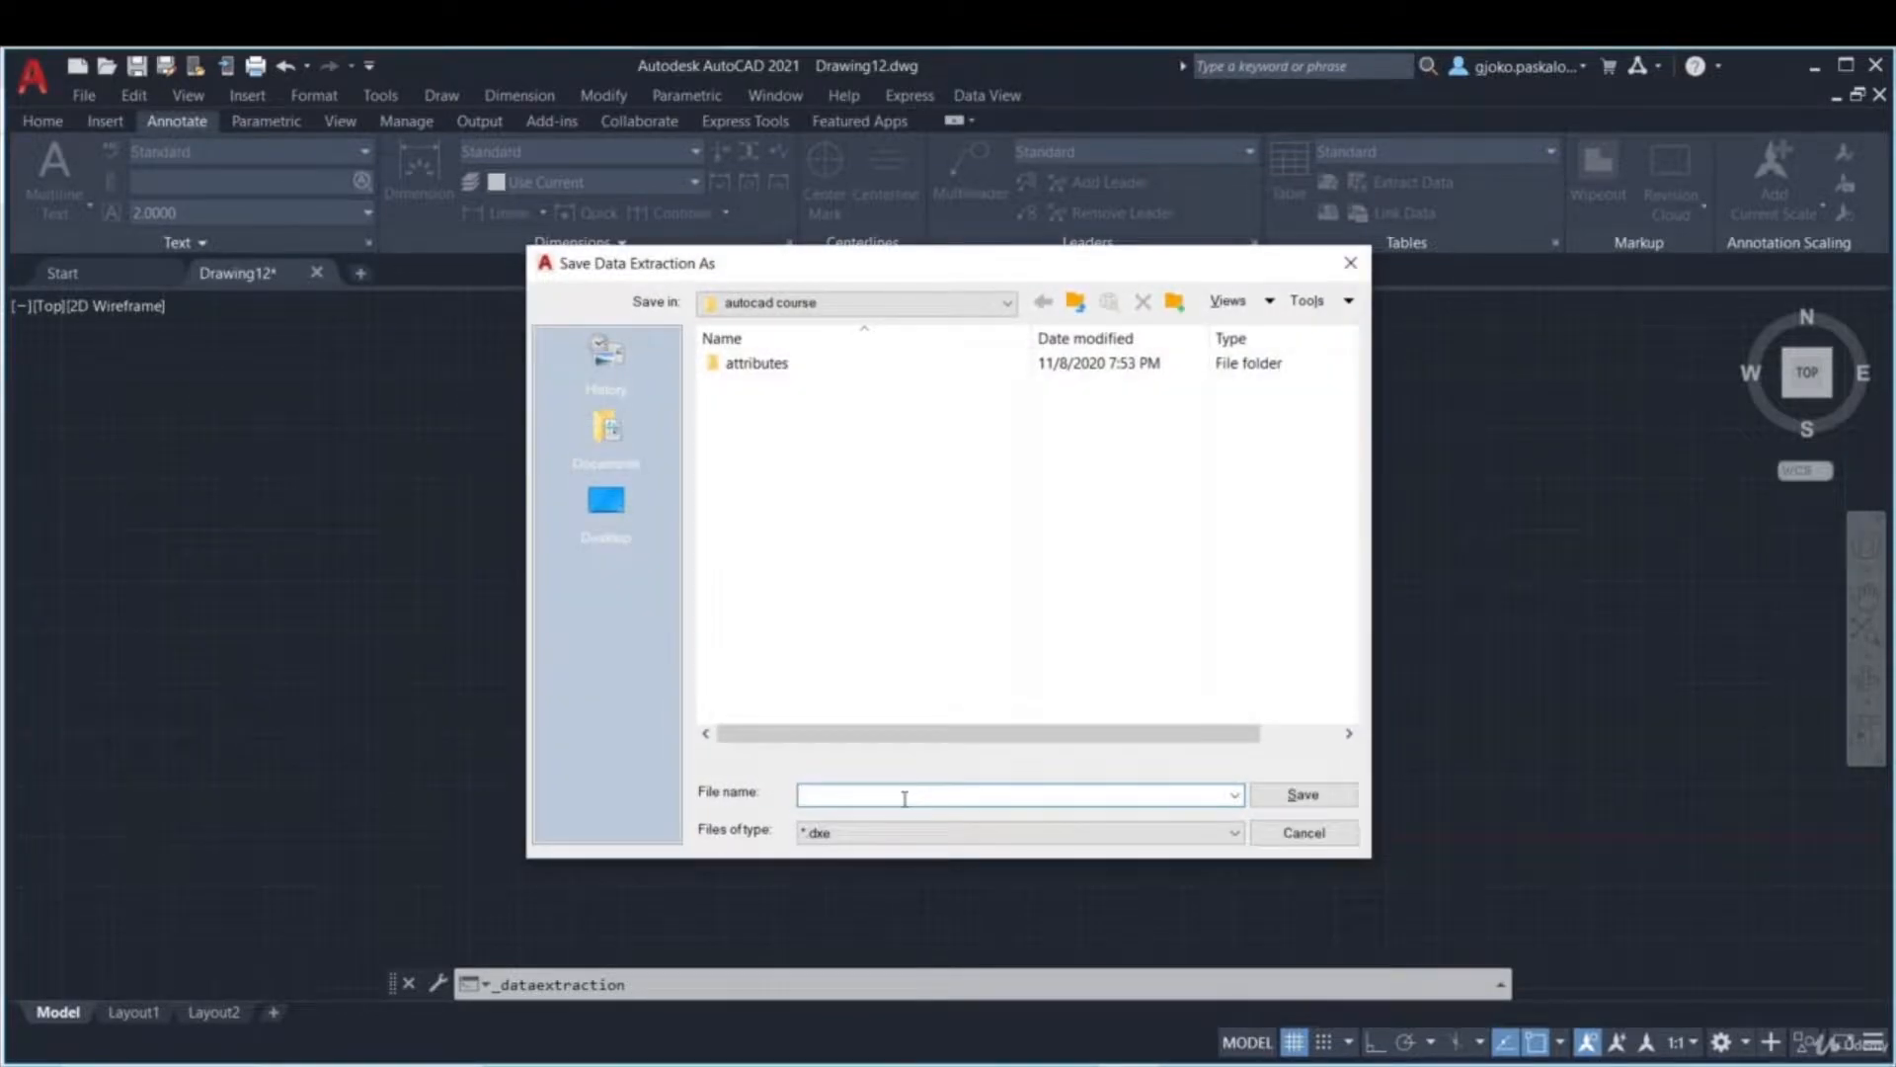
{"action": "type", "text": "data"}
{"action": "left_click", "coordinate": [1303, 796]}
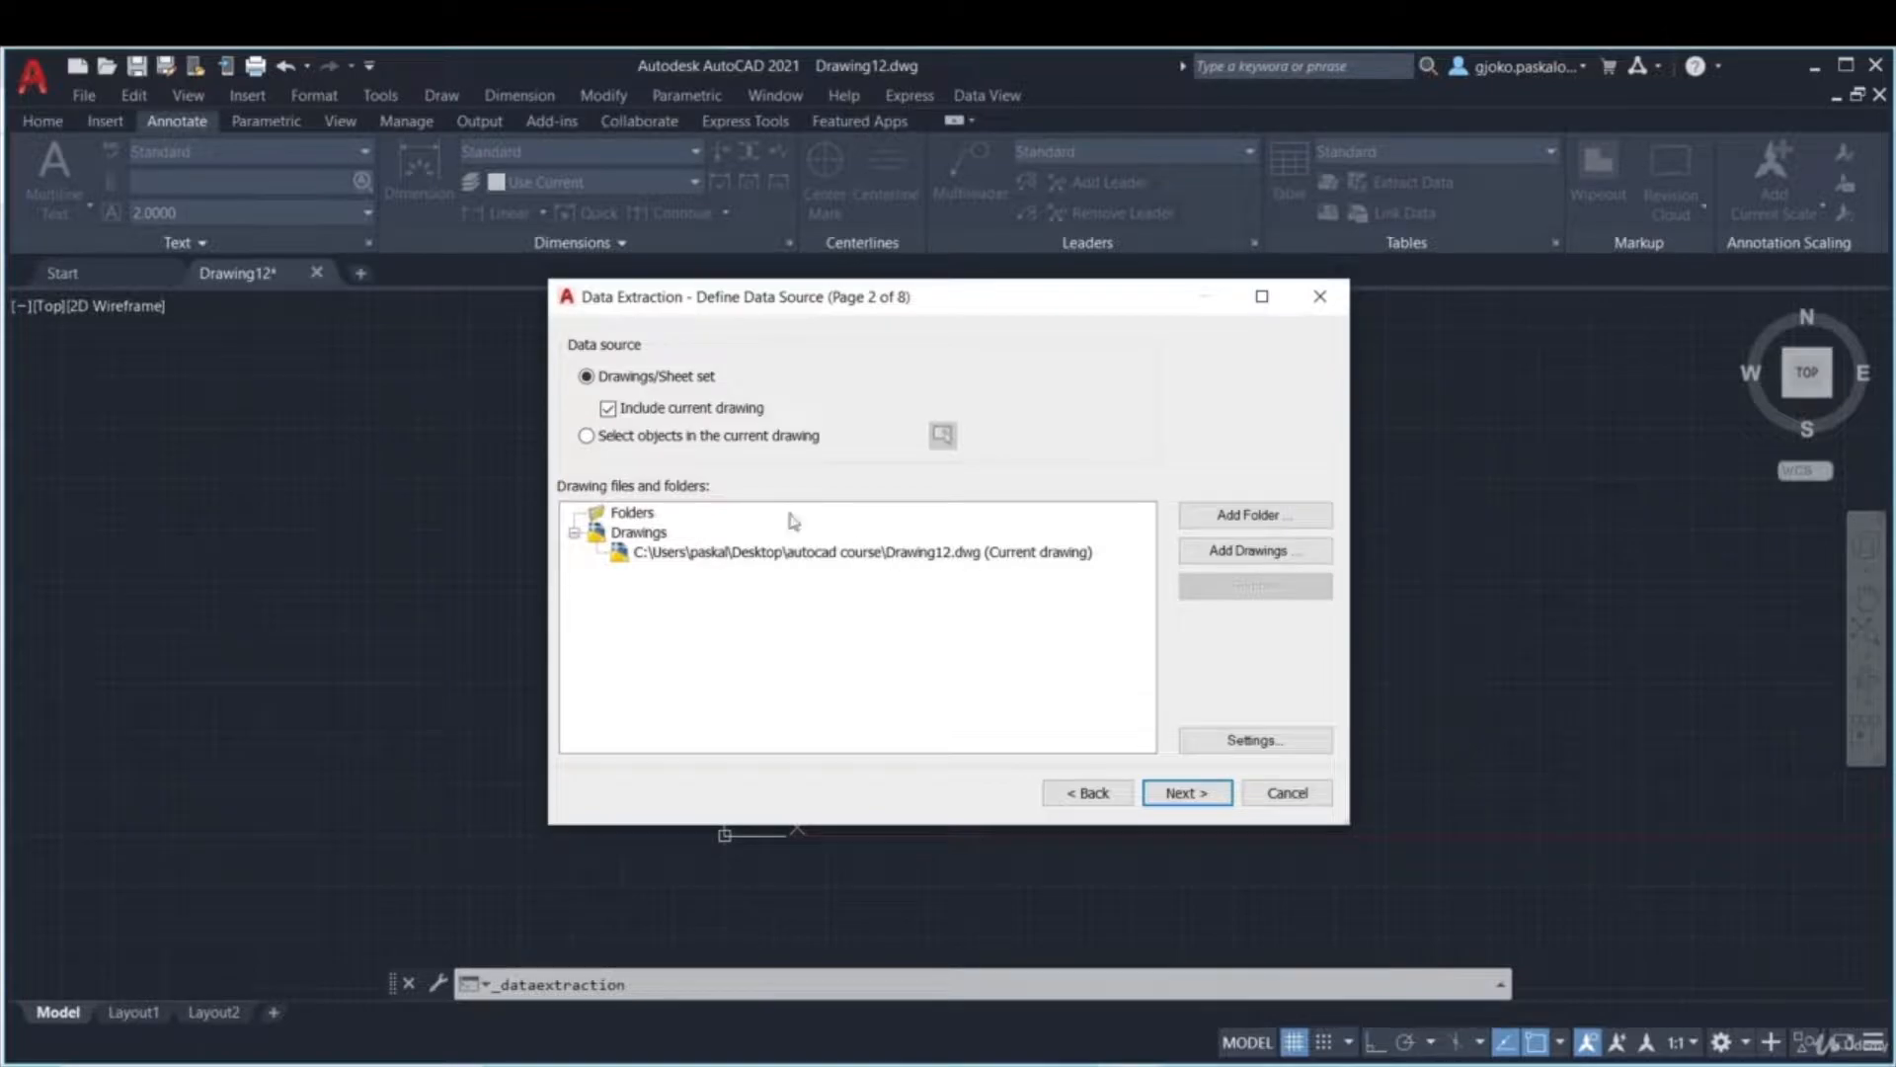
- Try window-selecting the upper part of the floor plan as the data source, and return the source to Drawings/Sheet set
{"action": "left_click", "coordinate": [587, 436]}
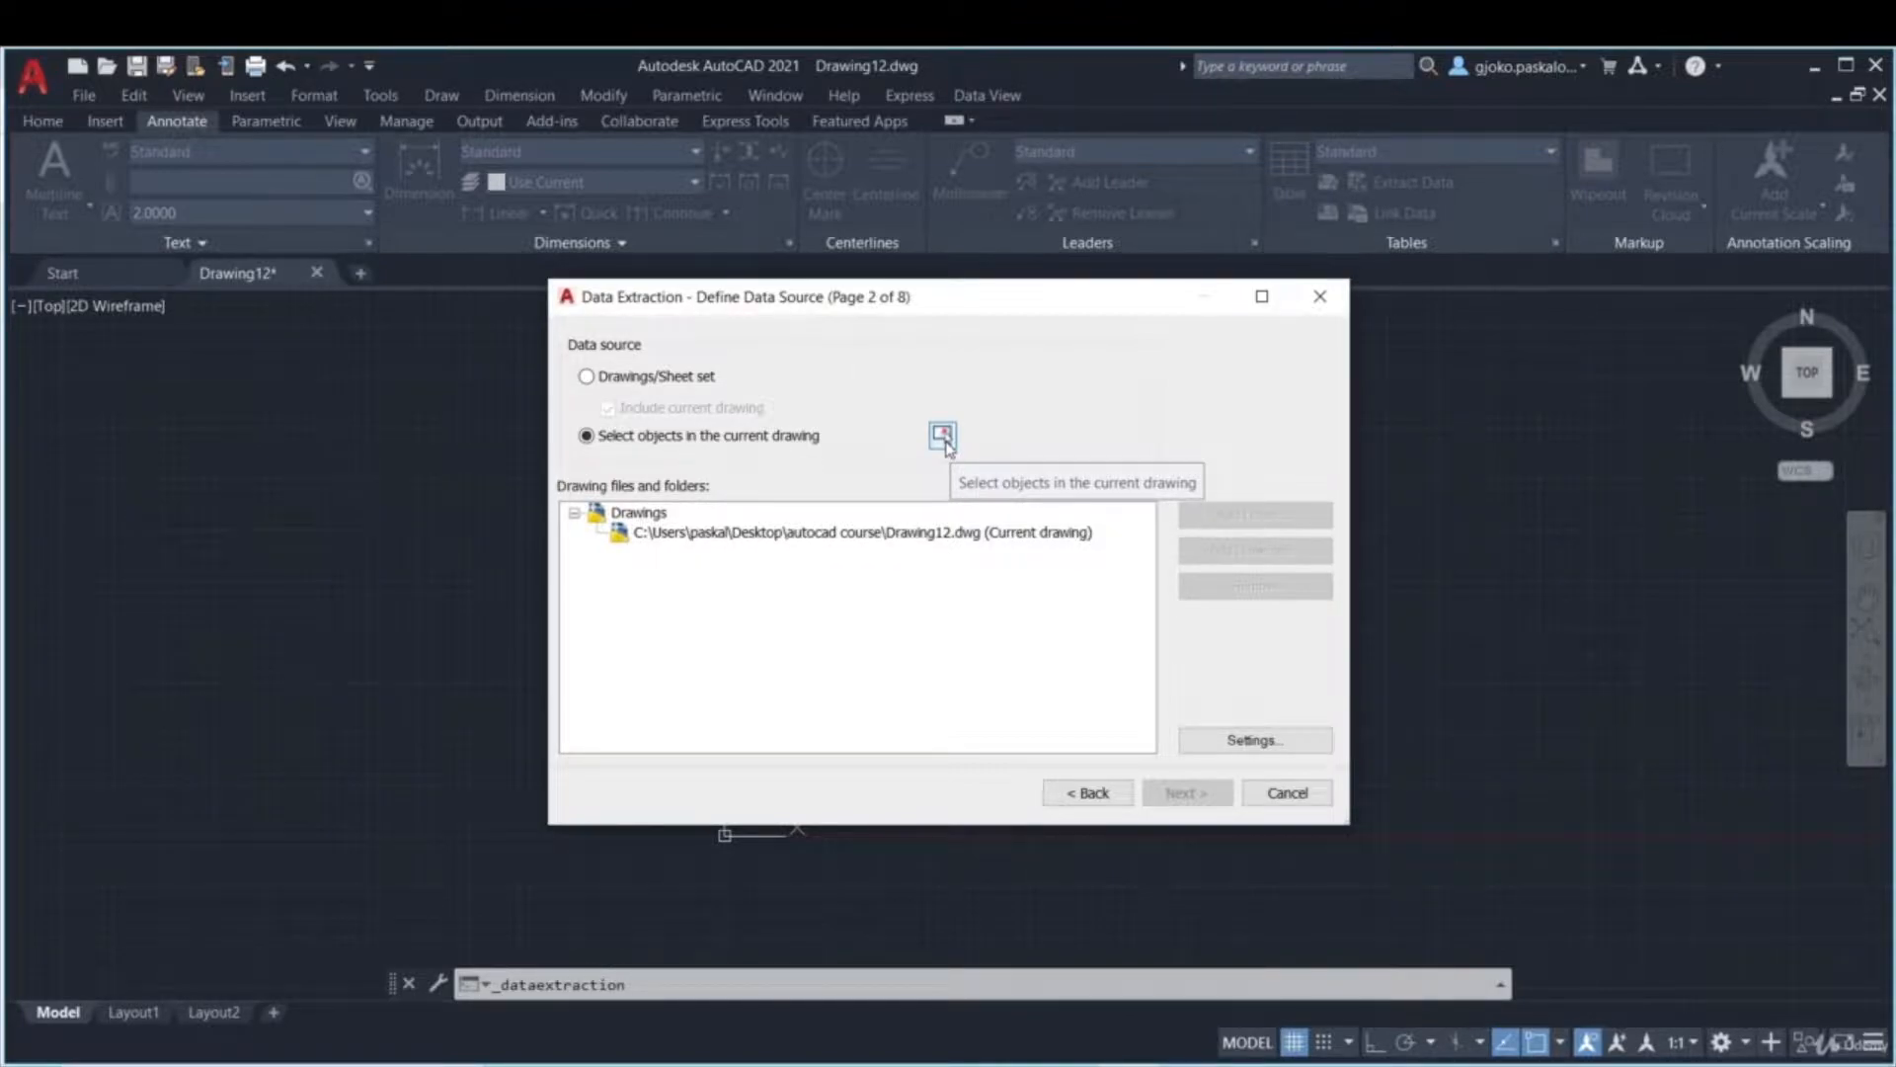
{"action": "left_click", "coordinate": [943, 435]}
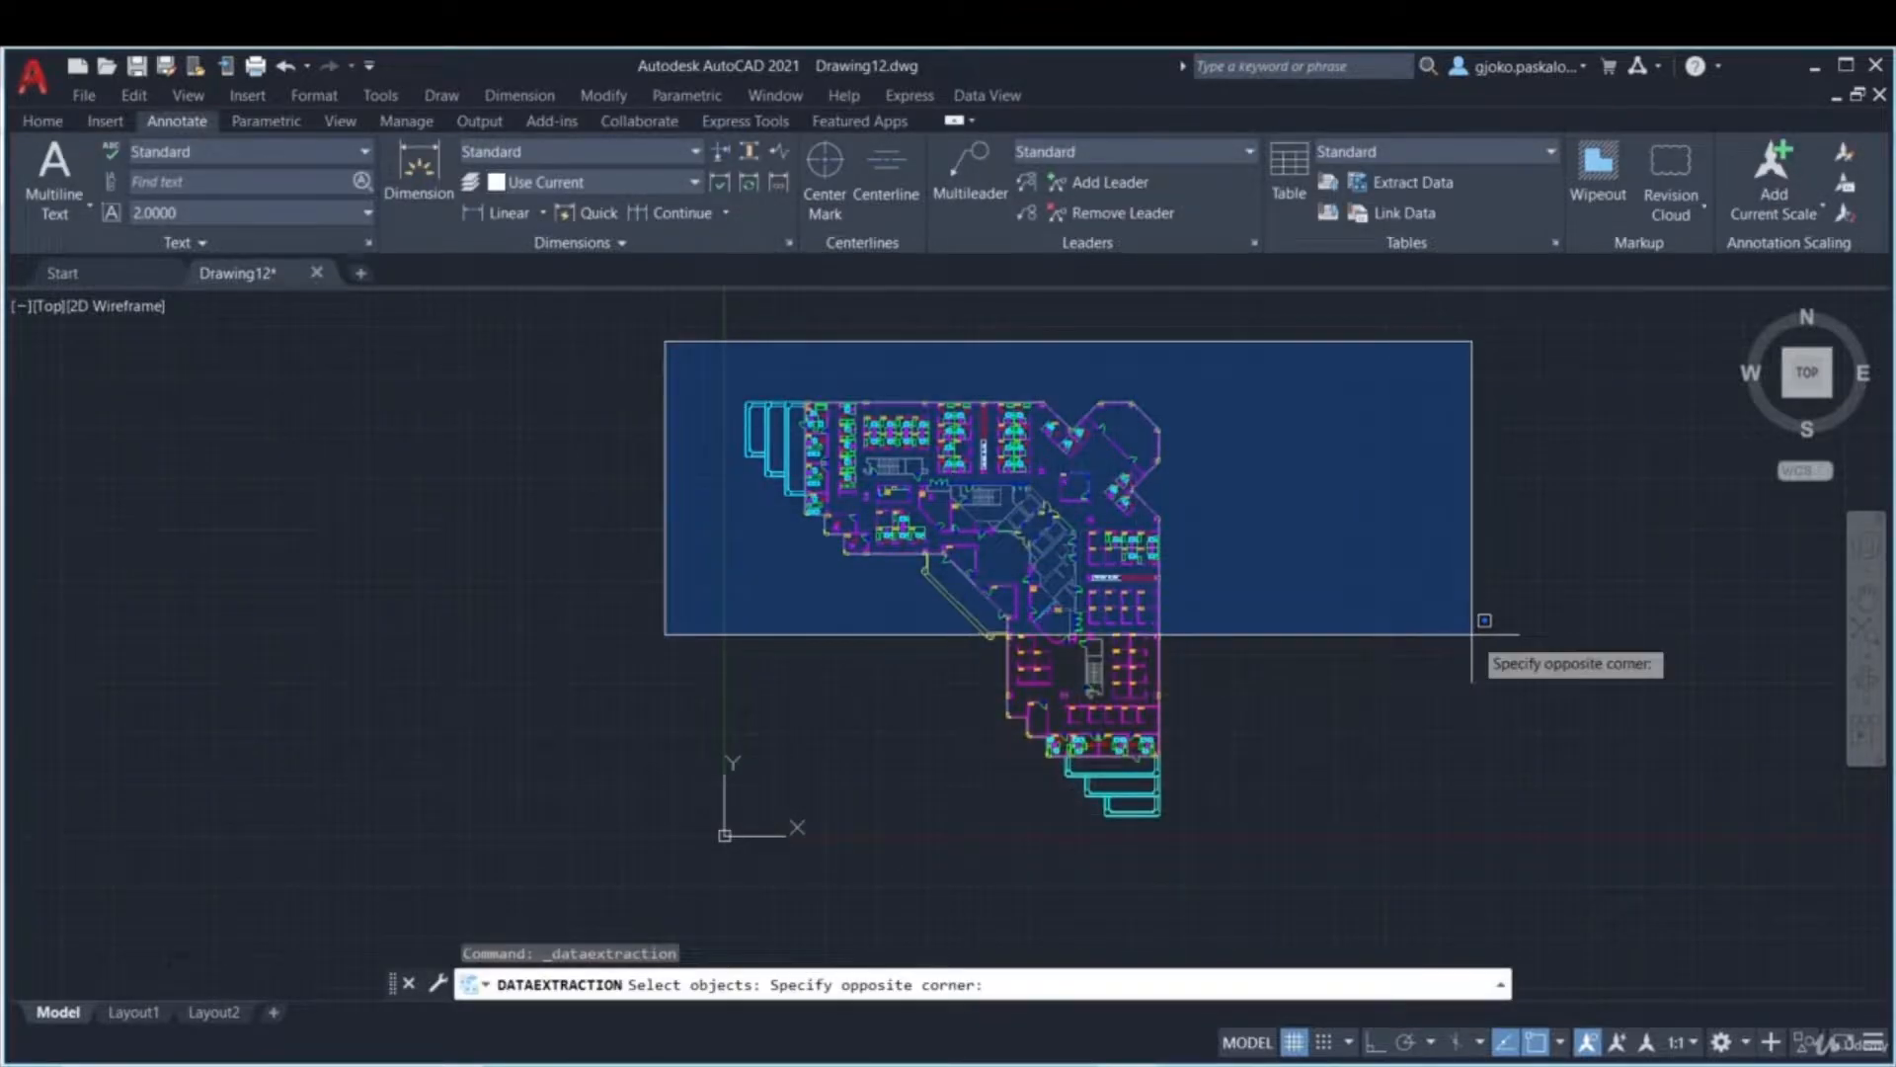
{"action": "left_click", "coordinate": [1440, 604]}
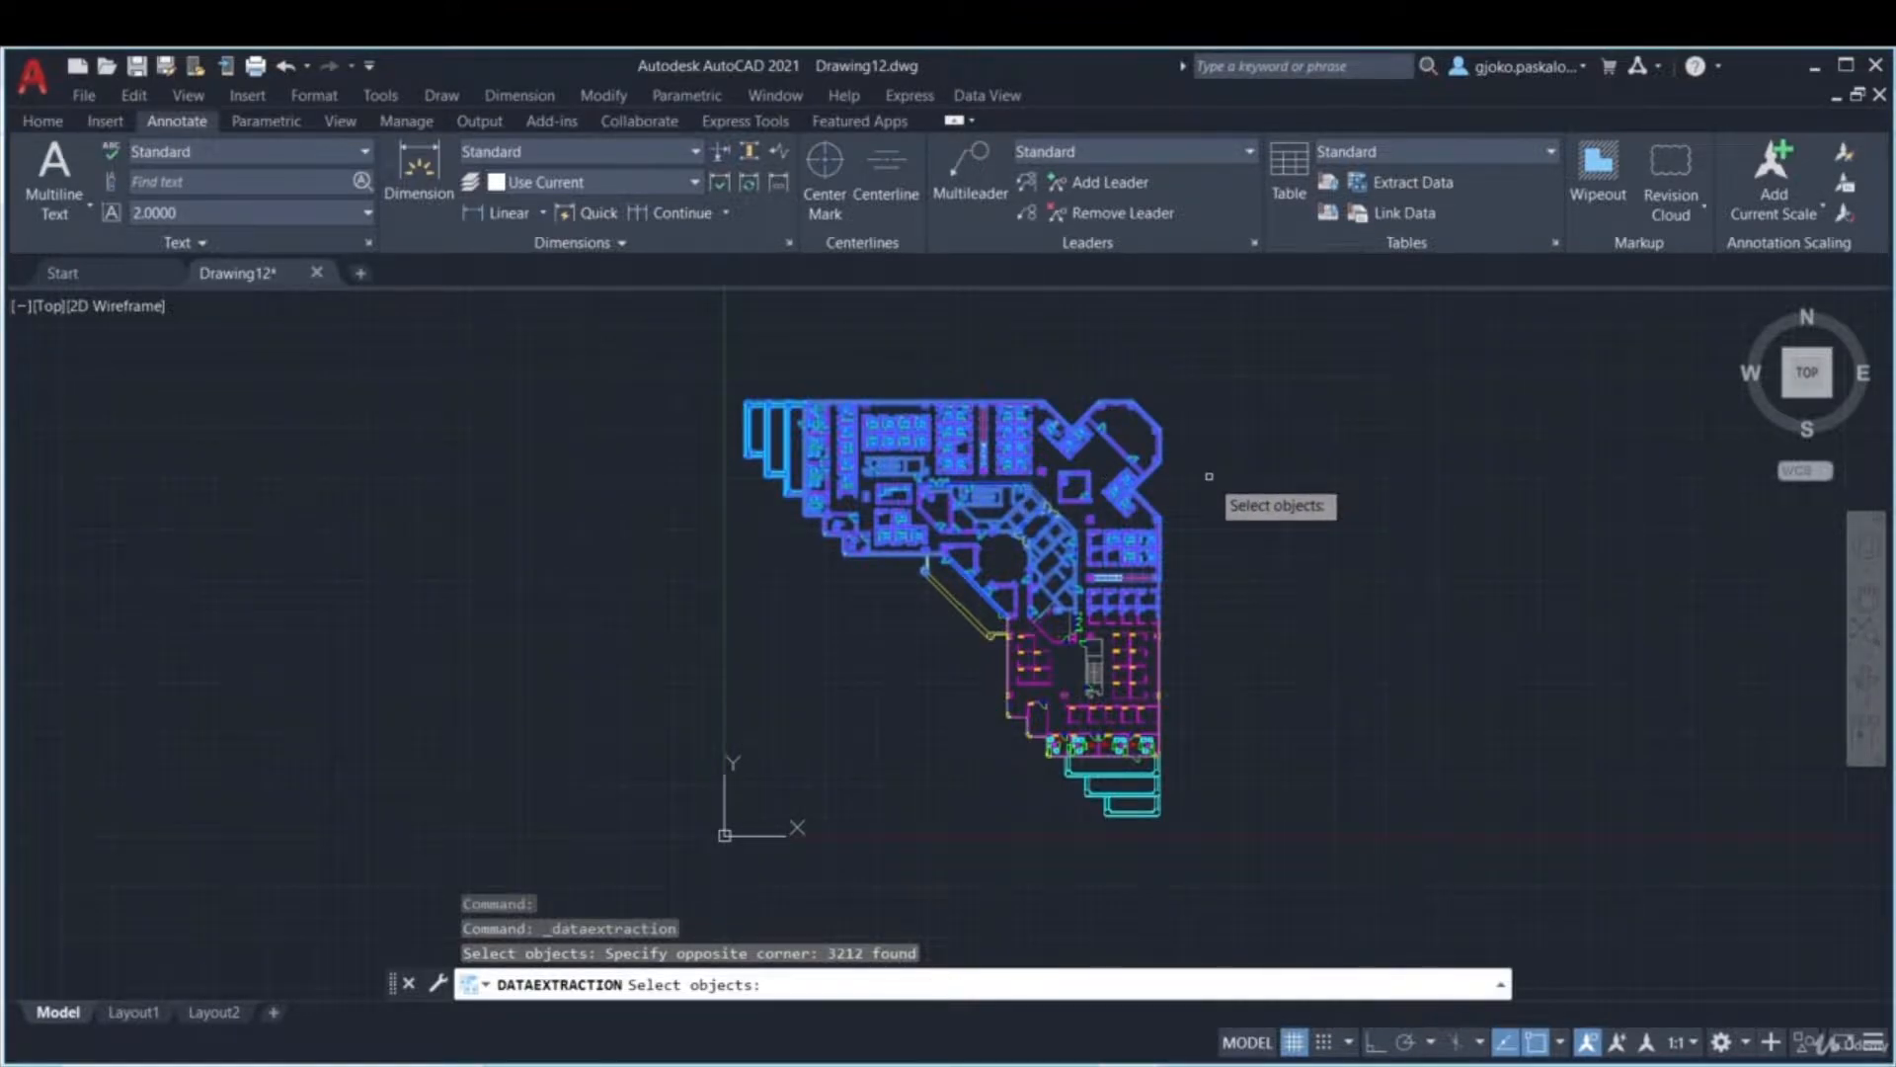
{"action": "key", "text": "Return"}
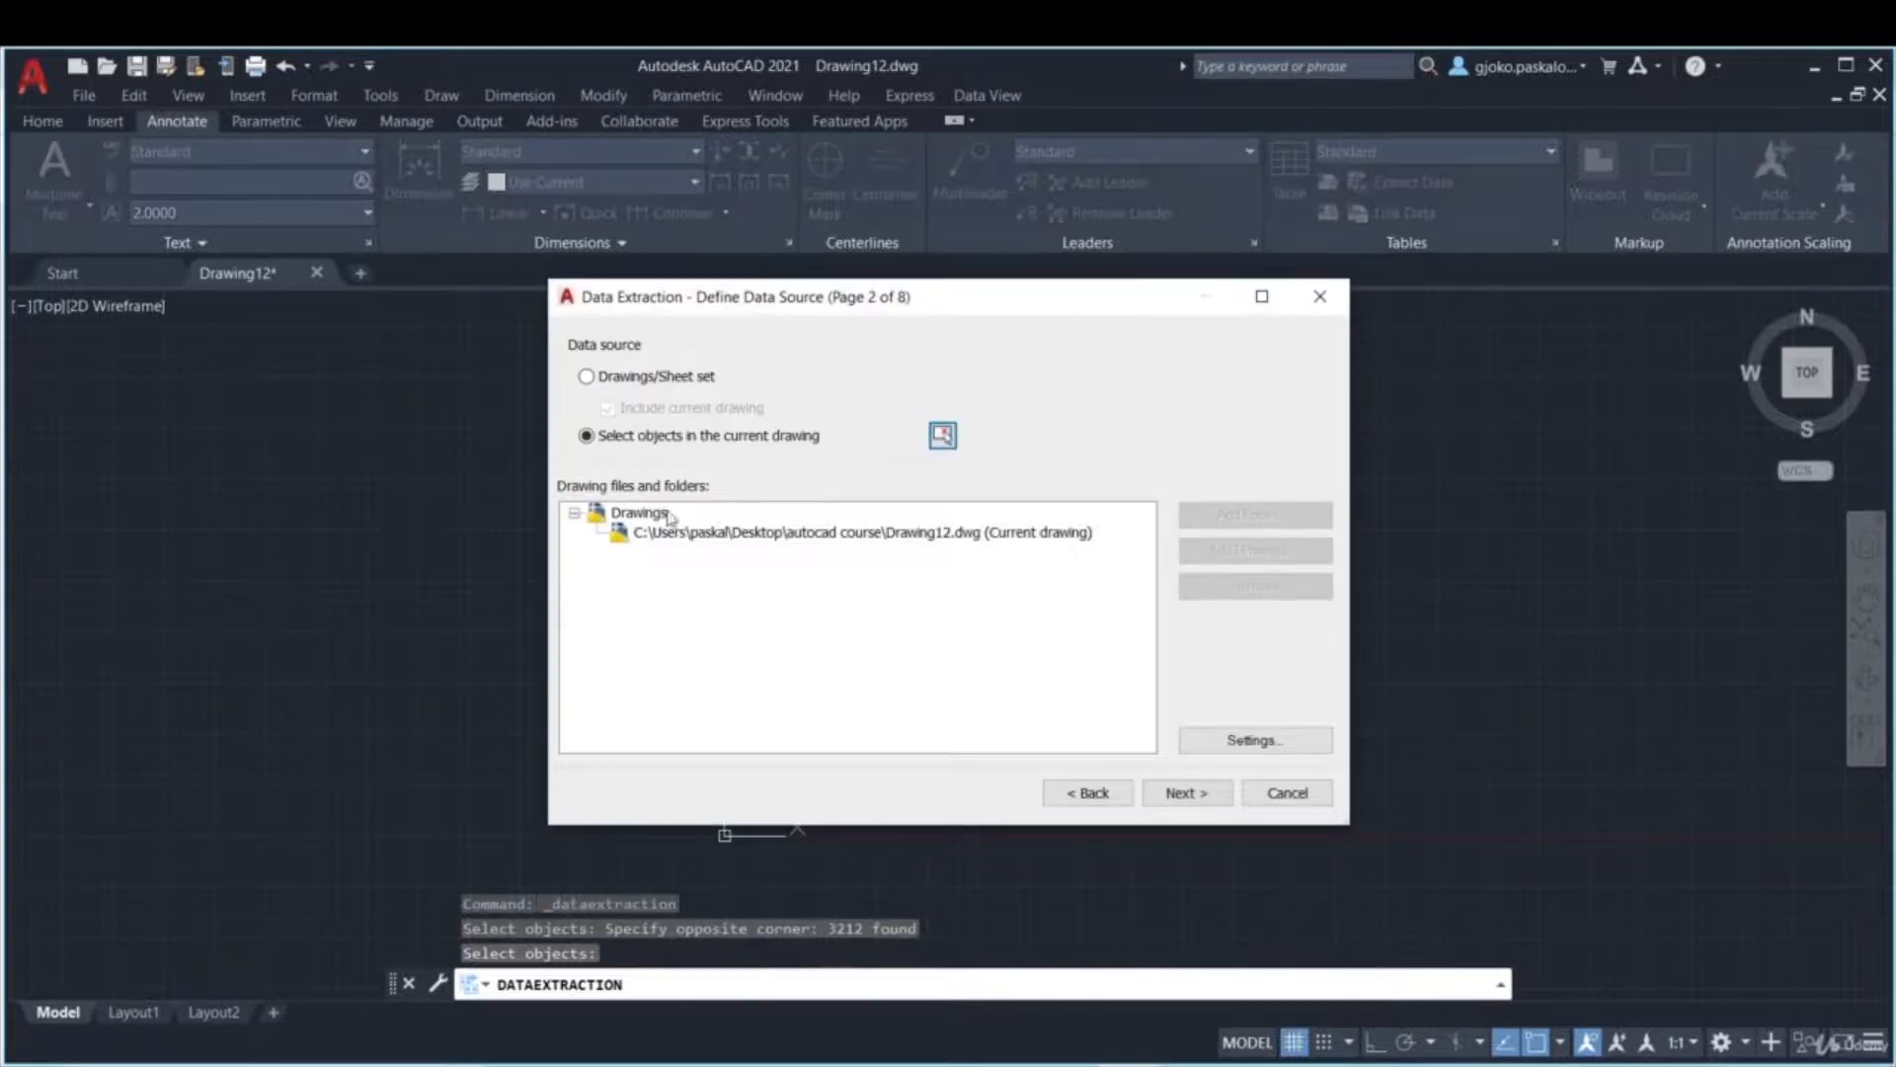
{"action": "left_click", "coordinate": [586, 379]}
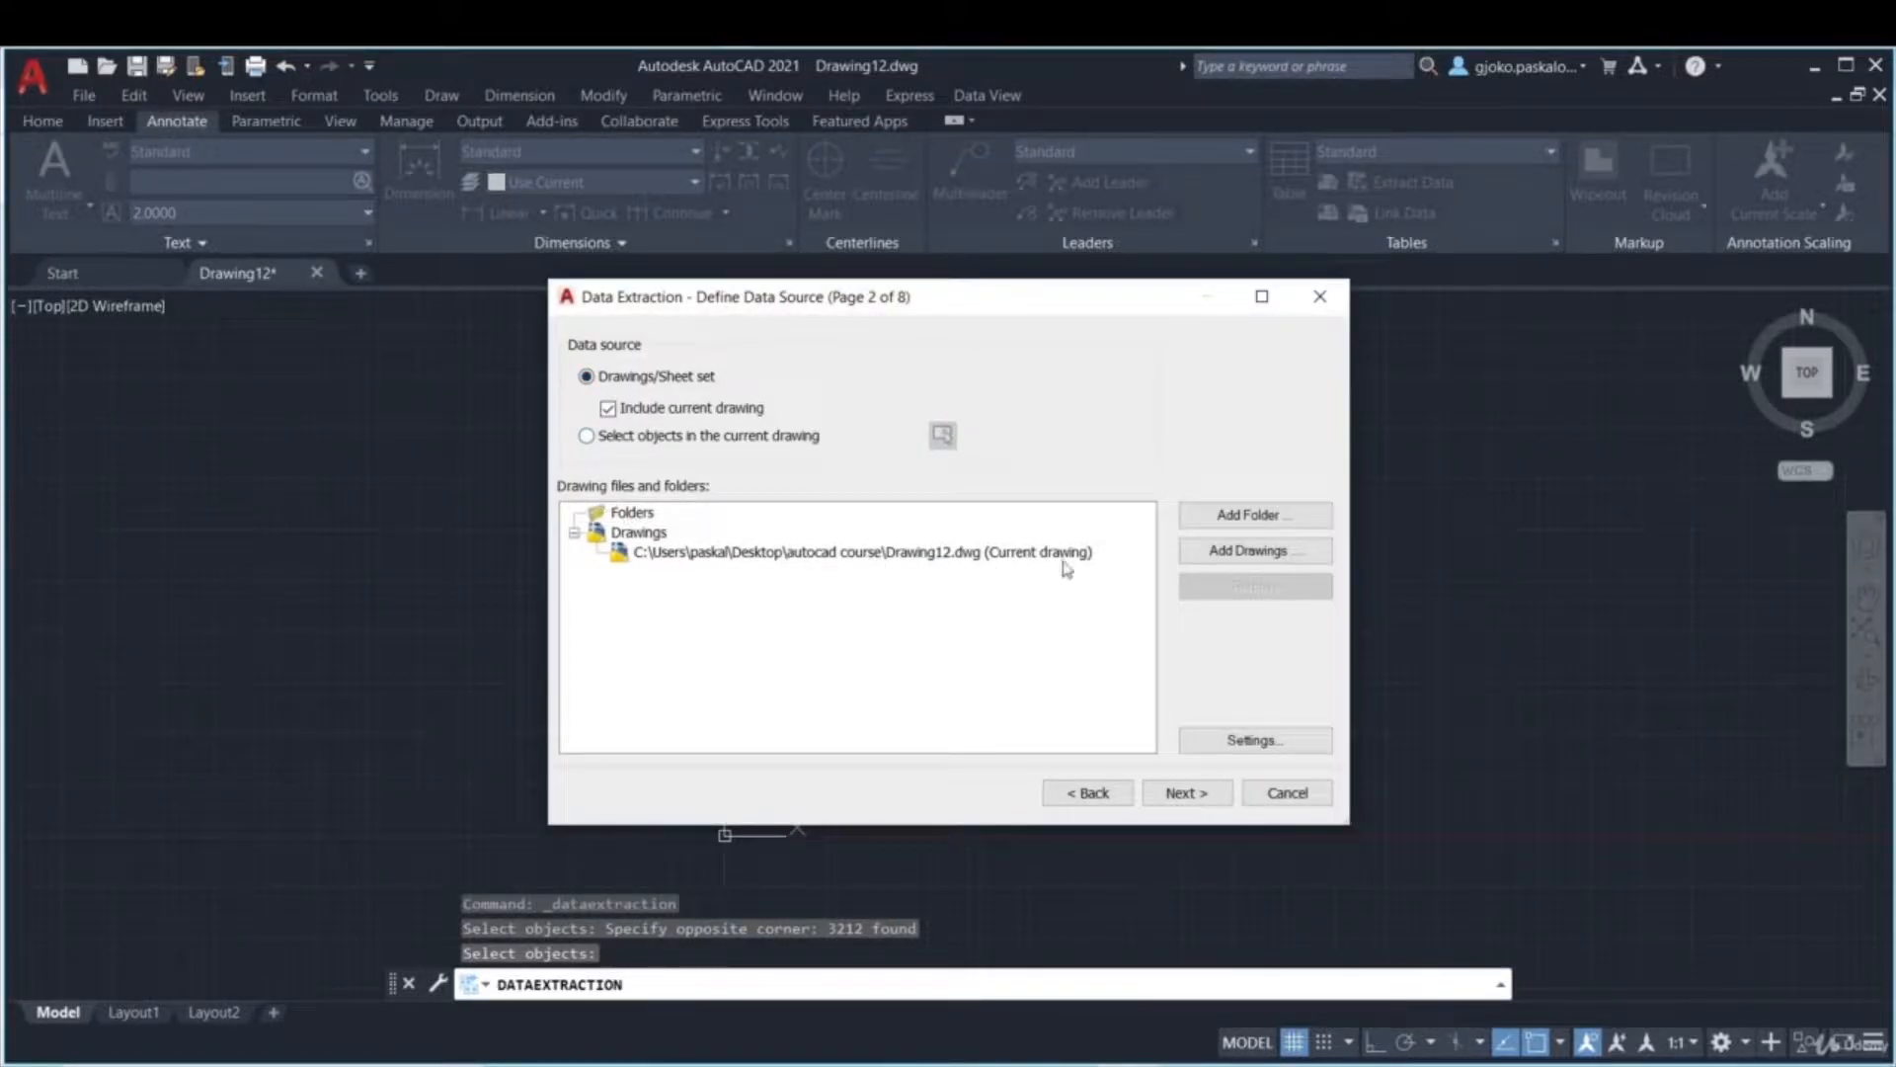
- Examine the options for adding folders, including the wild-card drawing filter, and for adding further drawings to the data source, without adding any
{"action": "left_click", "coordinate": [1246, 521]}
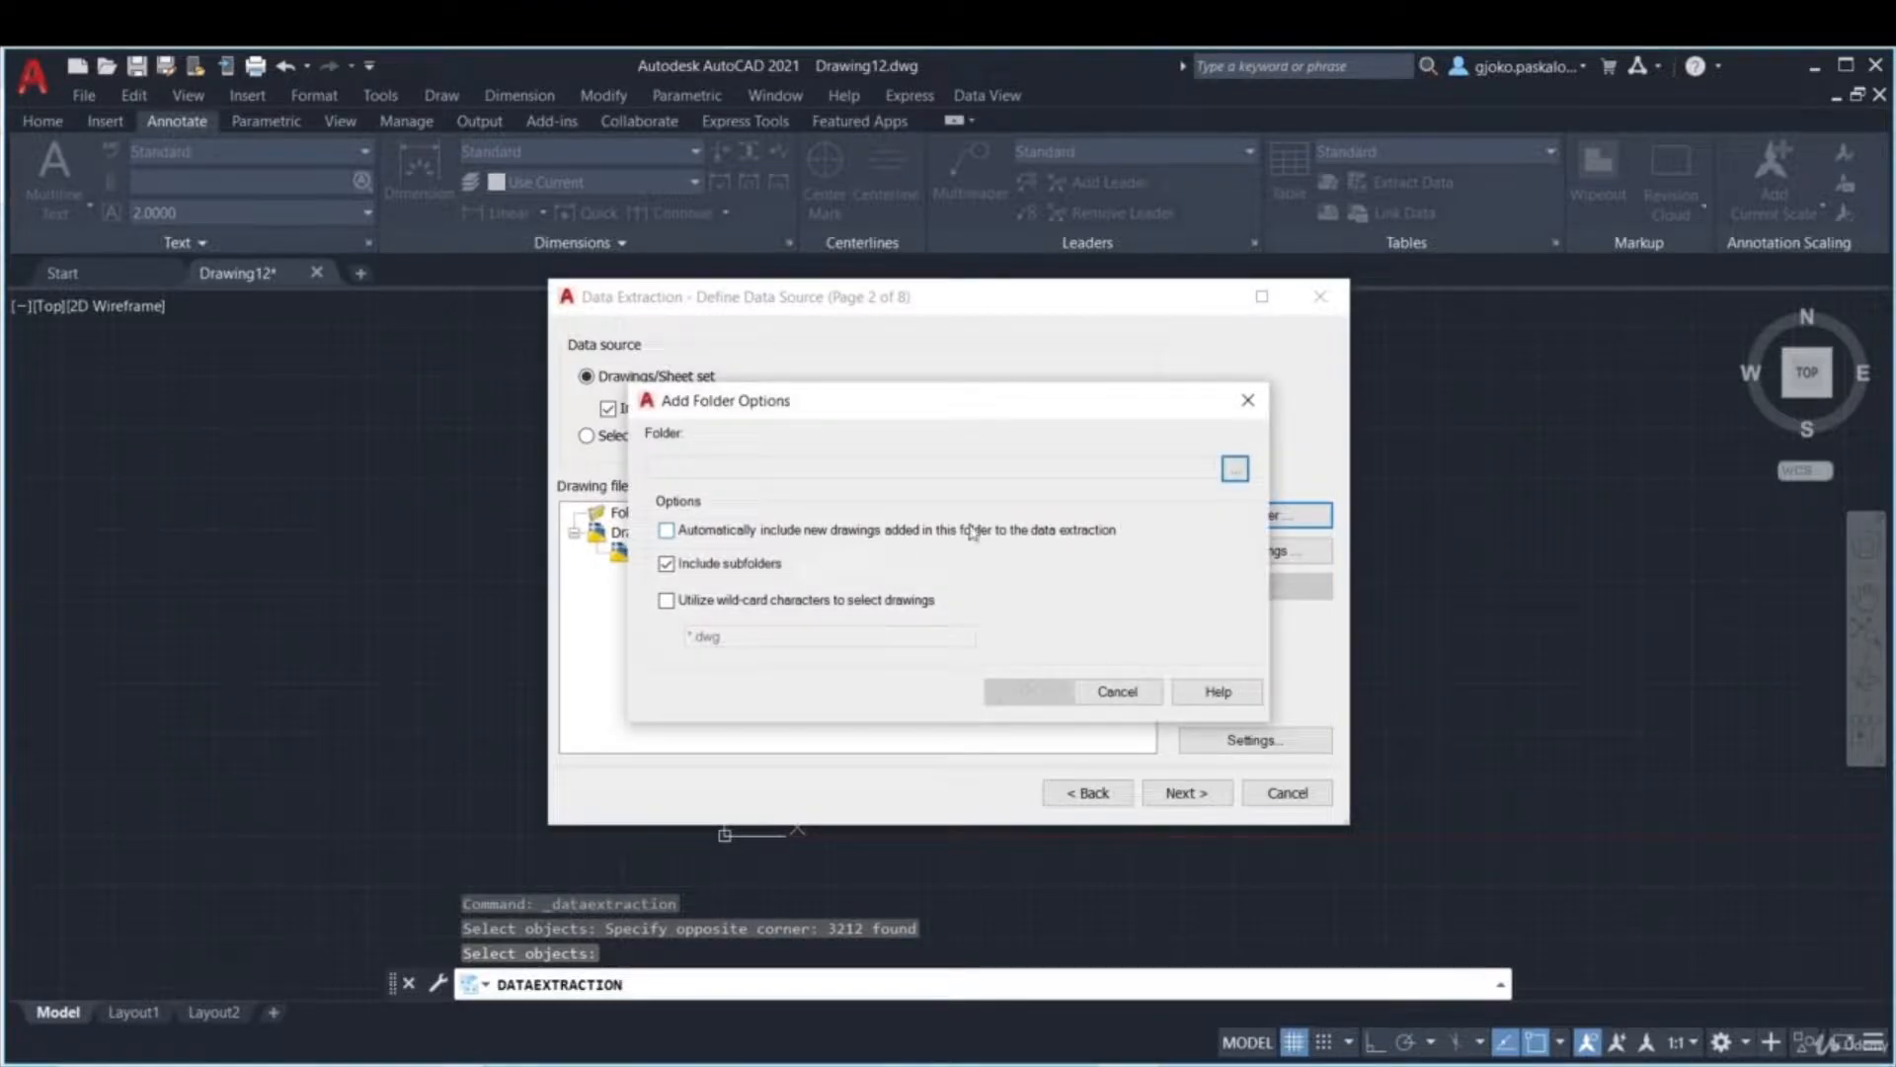
{"action": "left_click", "coordinate": [1234, 471]}
{"action": "key", "text": "Escape"}
{"action": "mouse_move", "coordinate": [868, 544]}
{"action": "mouse_move", "coordinate": [772, 576]}
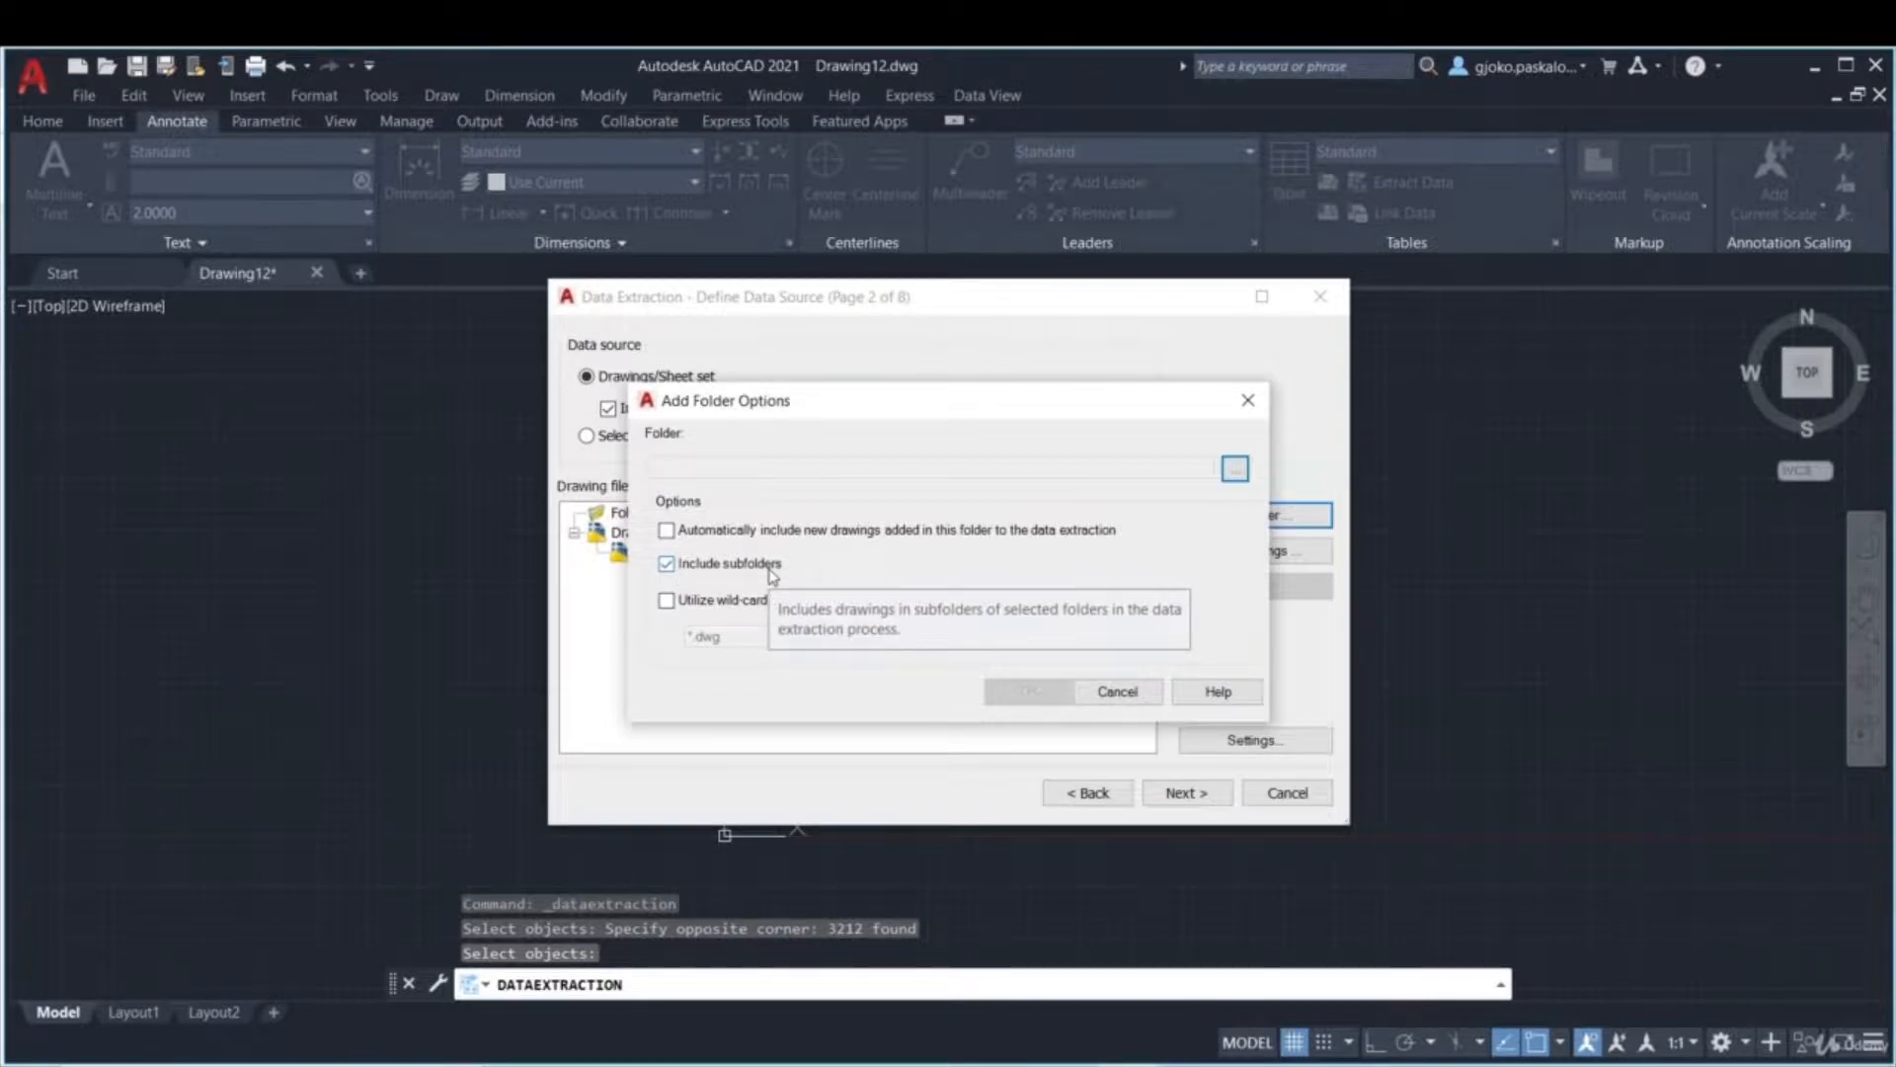
{"action": "left_click", "coordinate": [670, 602]}
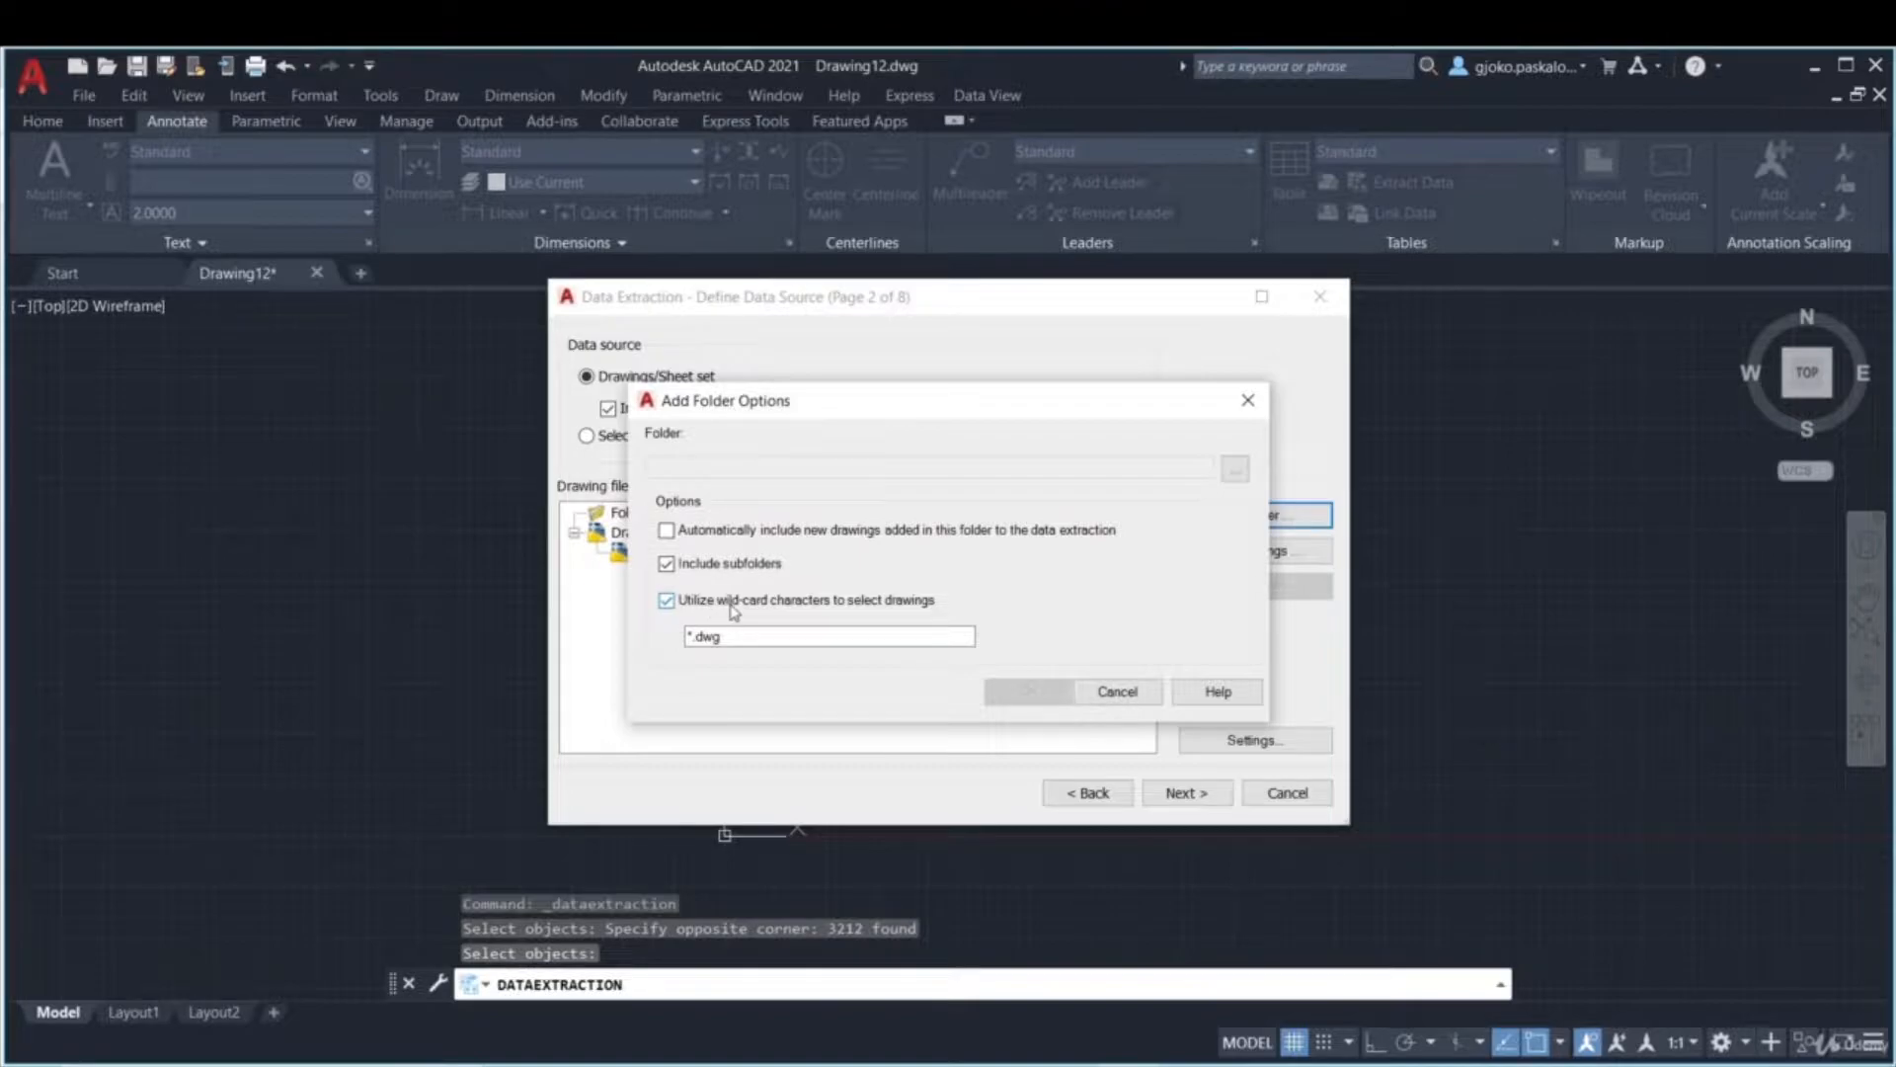
{"action": "left_click", "coordinate": [750, 639]}
{"action": "left_click_drag", "start_coordinate": [728, 648], "coordinate": [694, 652]}
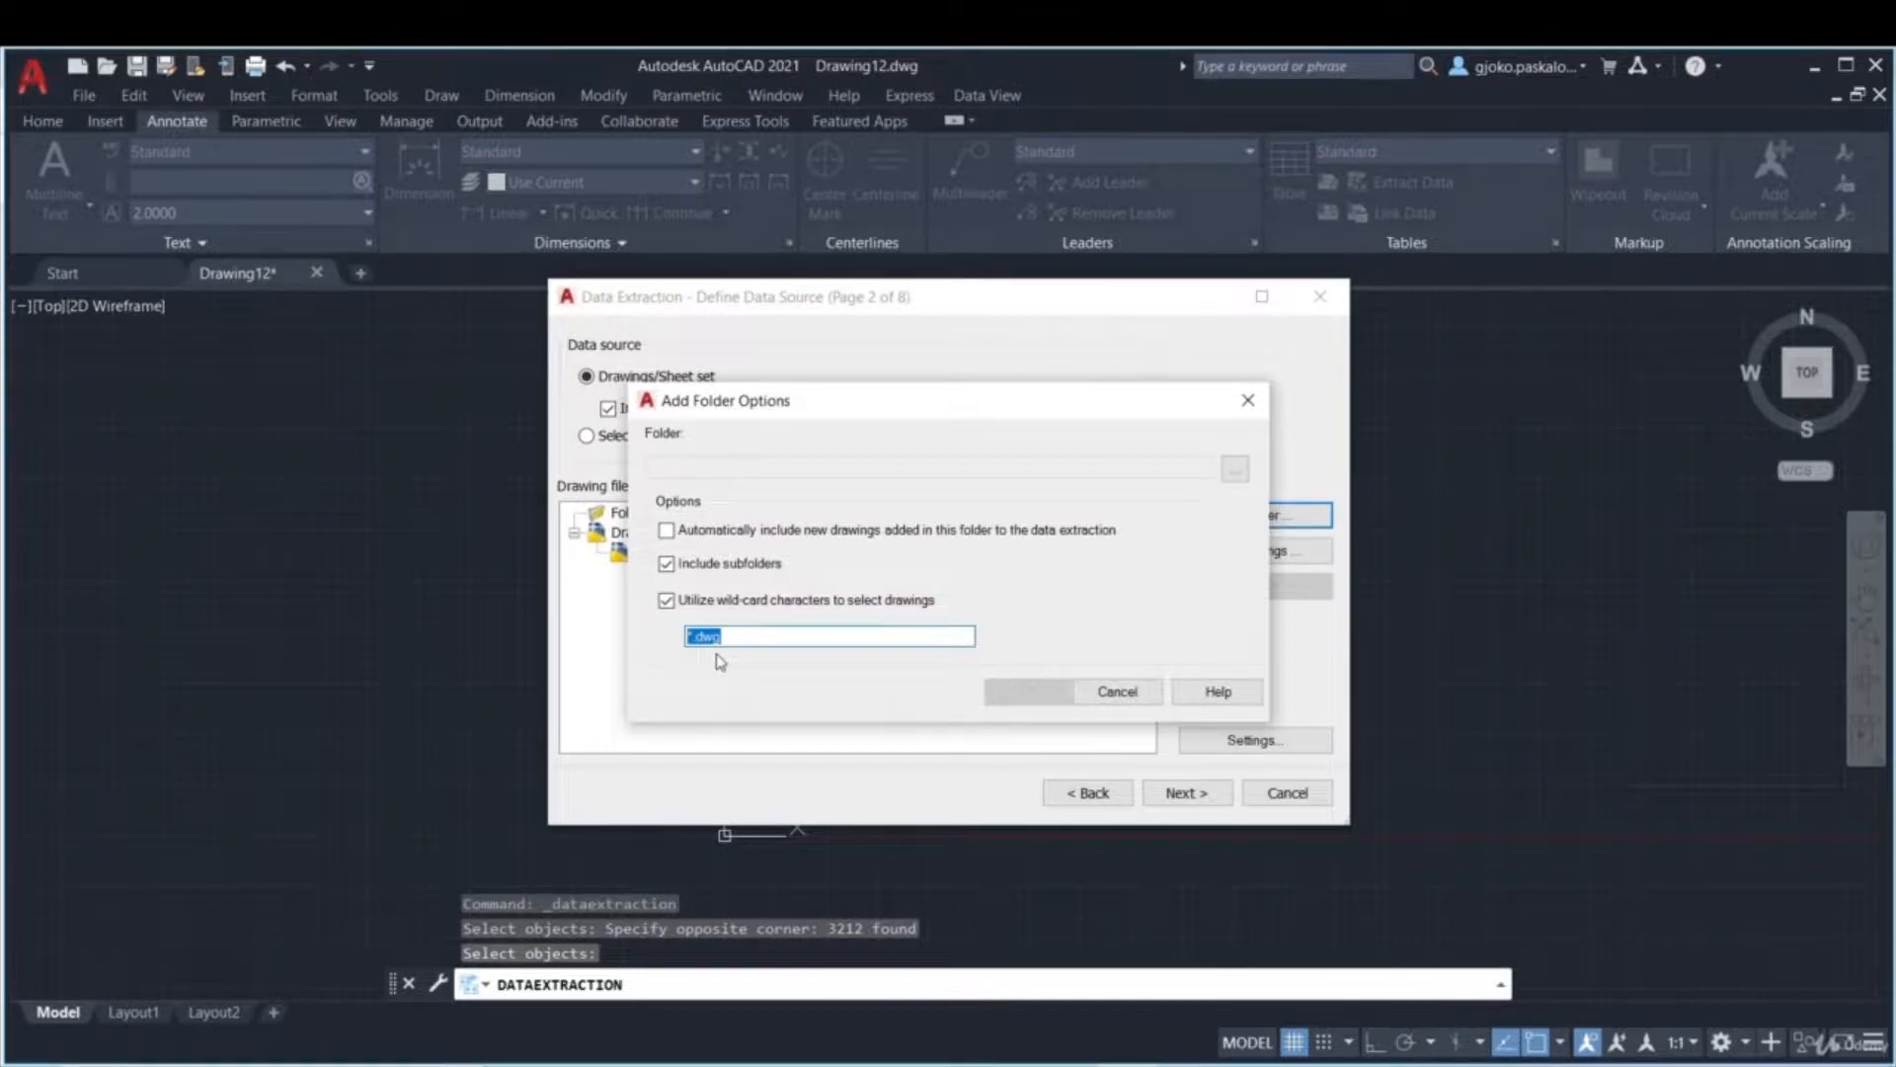
{"action": "left_click", "coordinate": [666, 601]}
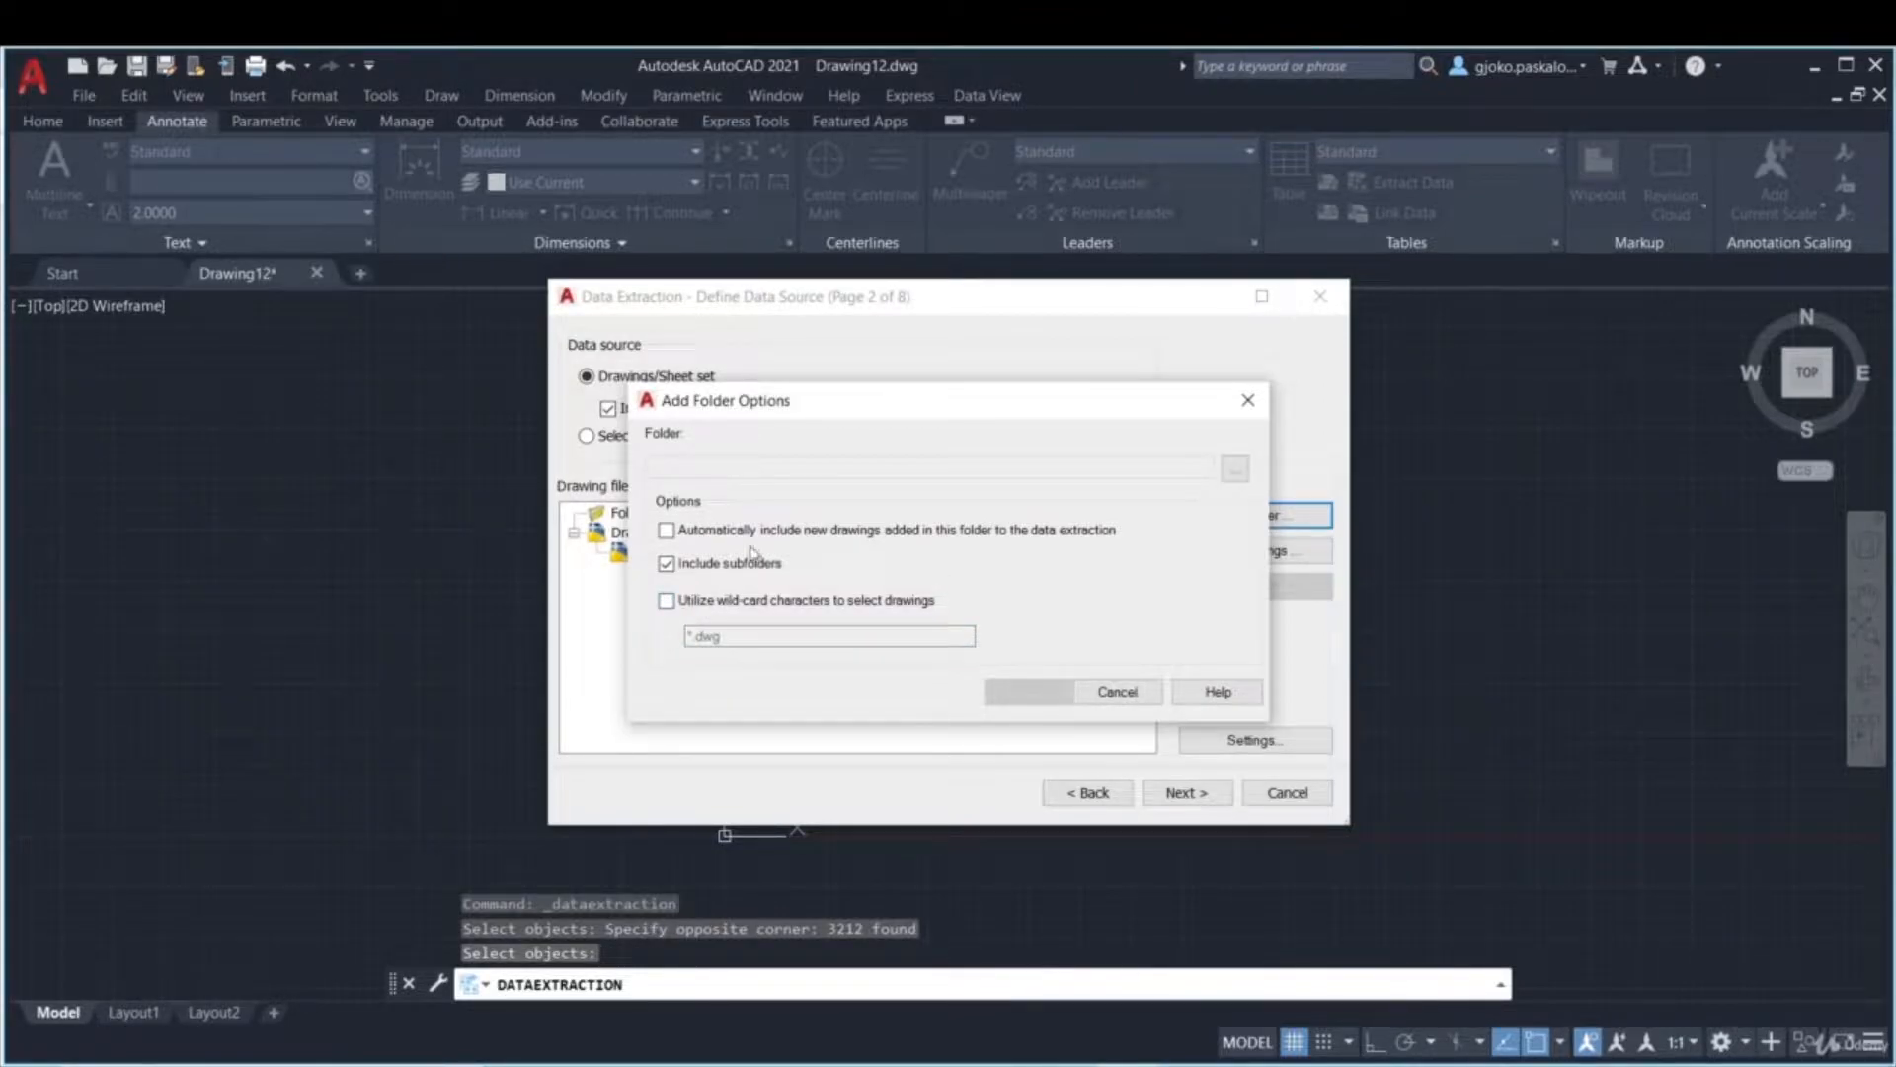
{"action": "left_click", "coordinate": [1141, 703]}
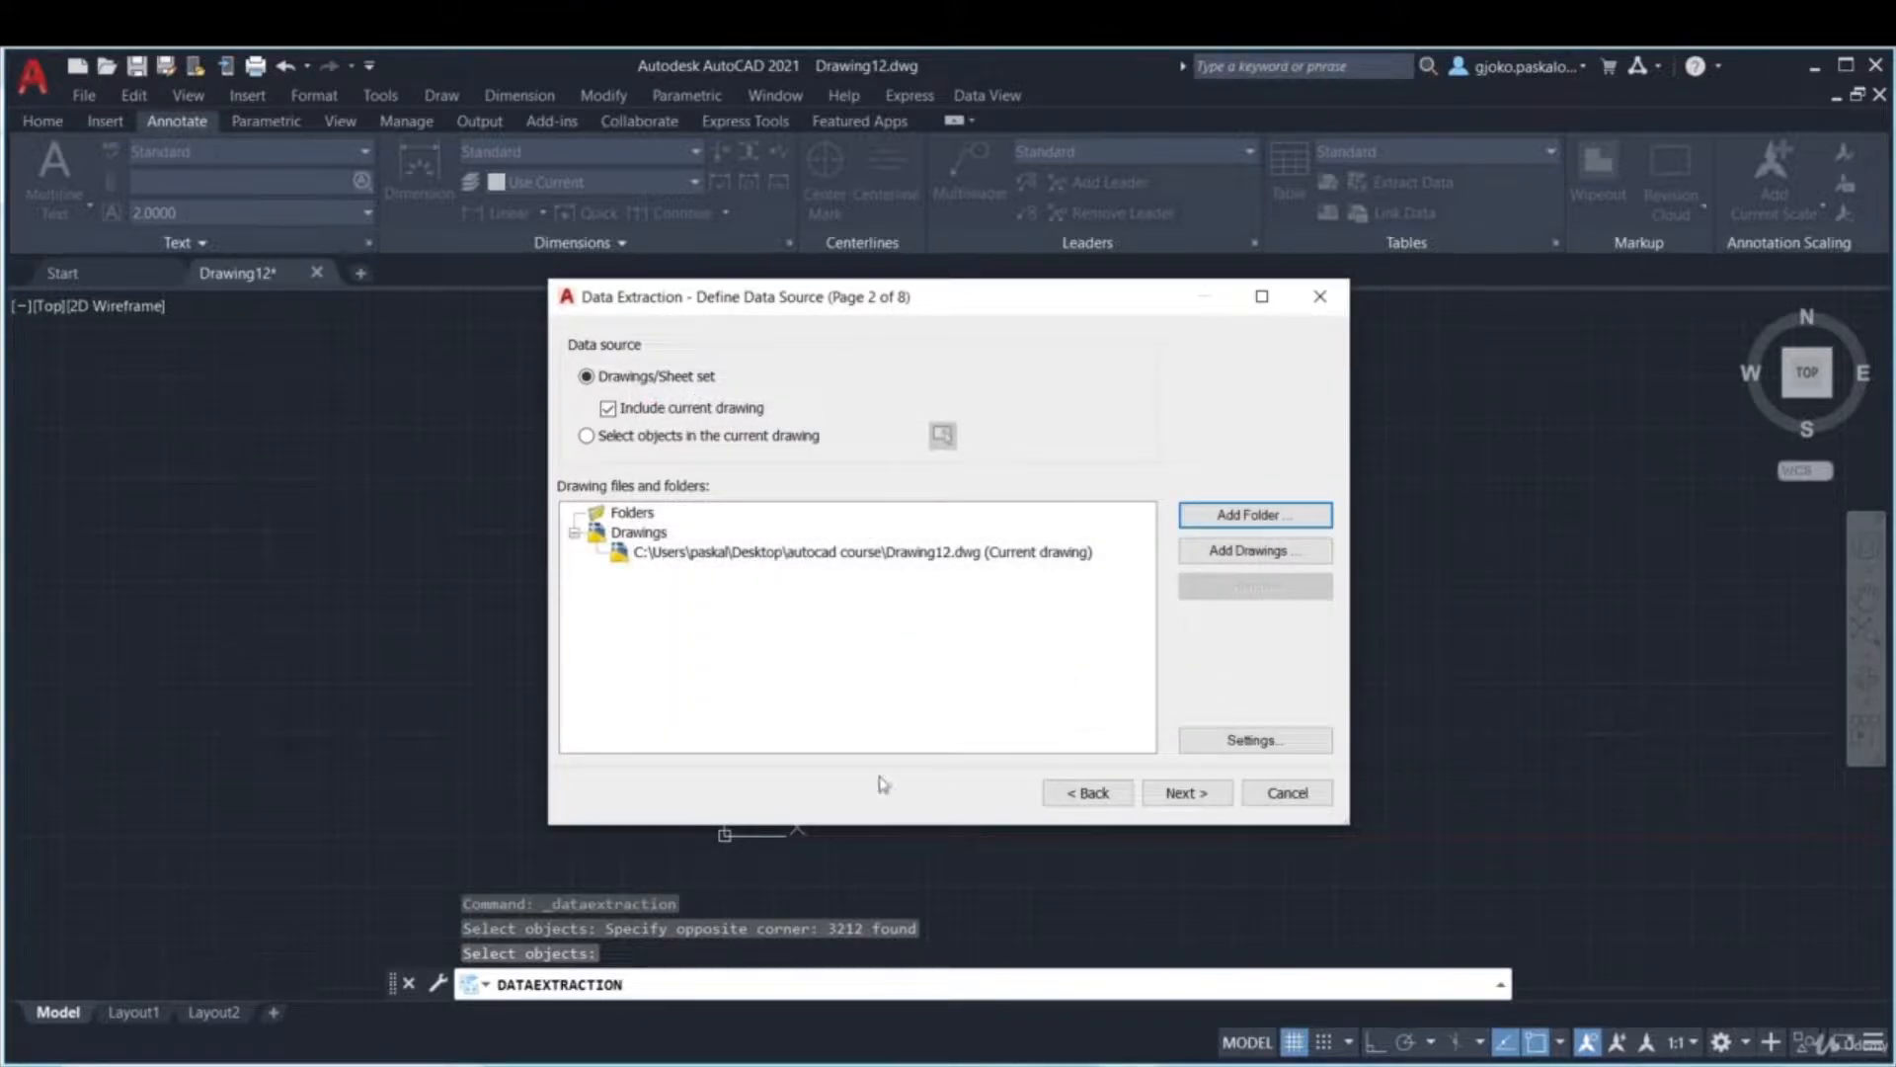
{"action": "left_click", "coordinate": [1246, 561]}
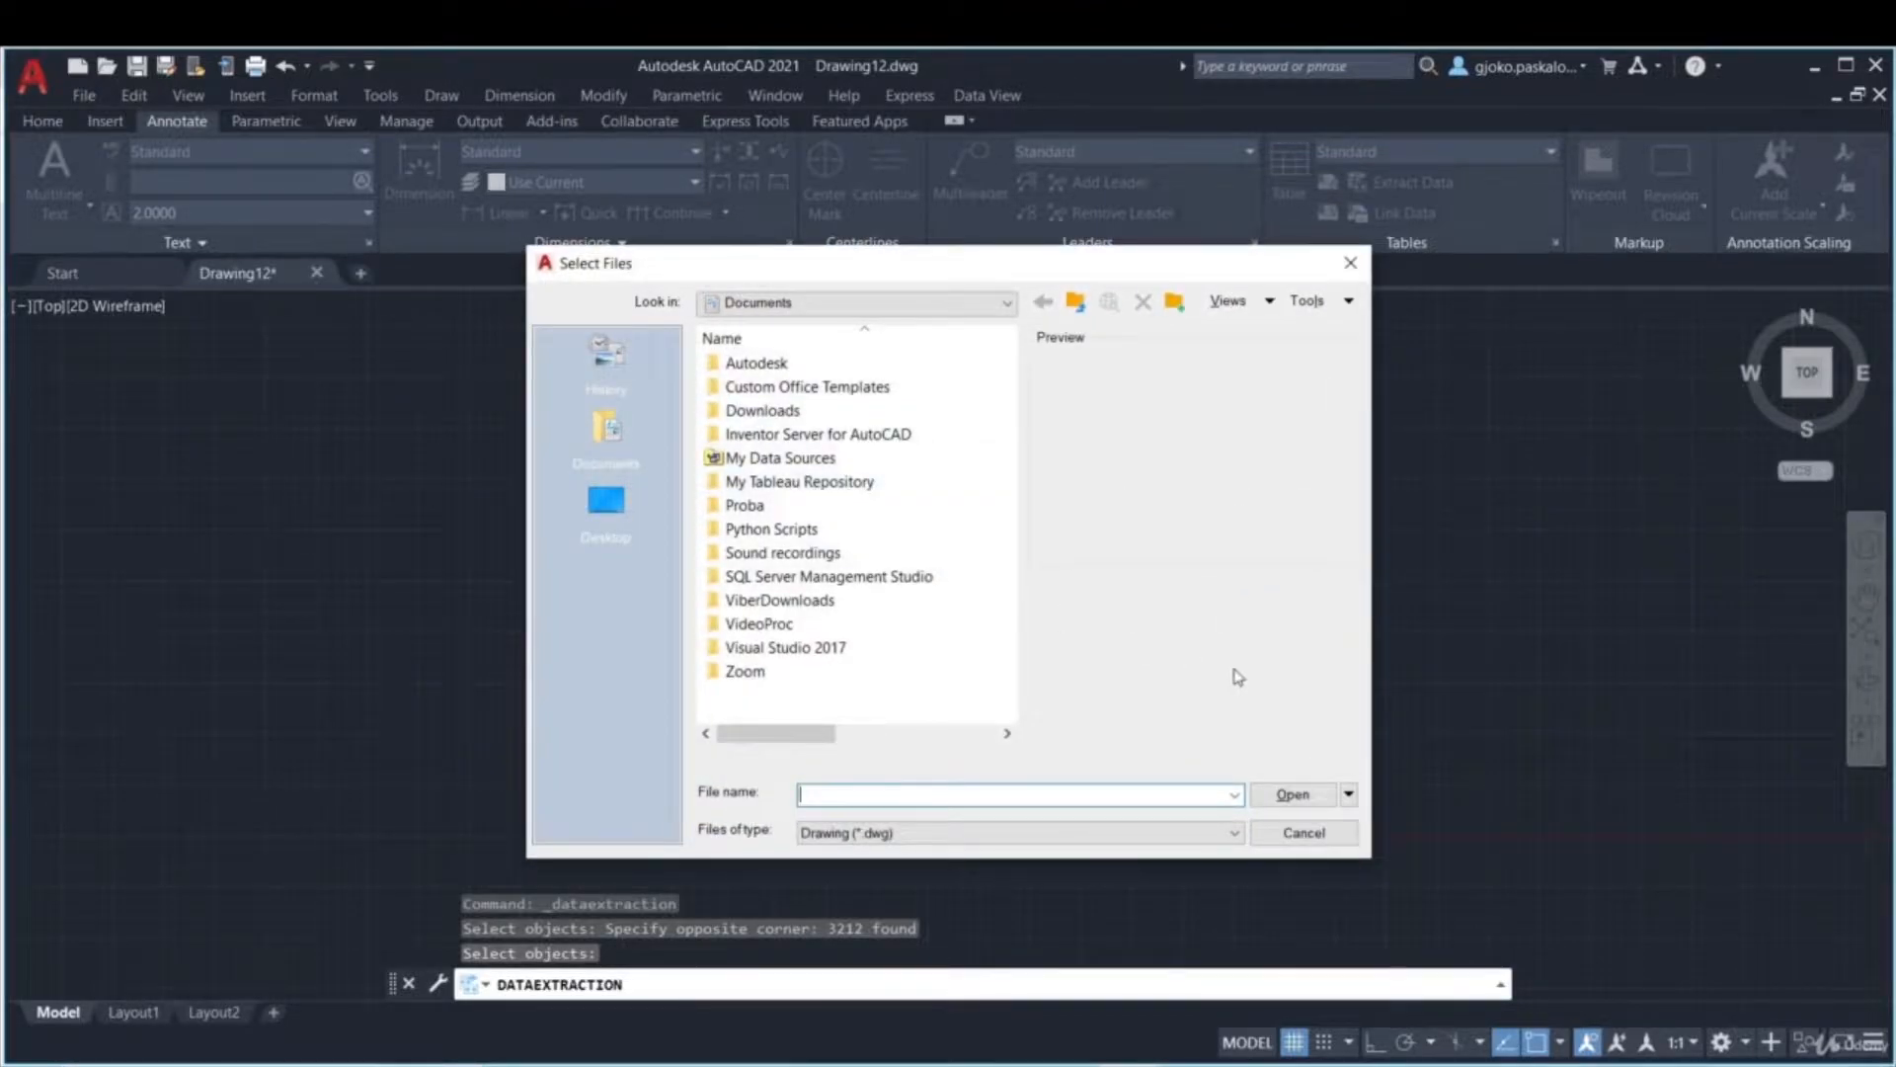
{"action": "key", "text": "Escape"}
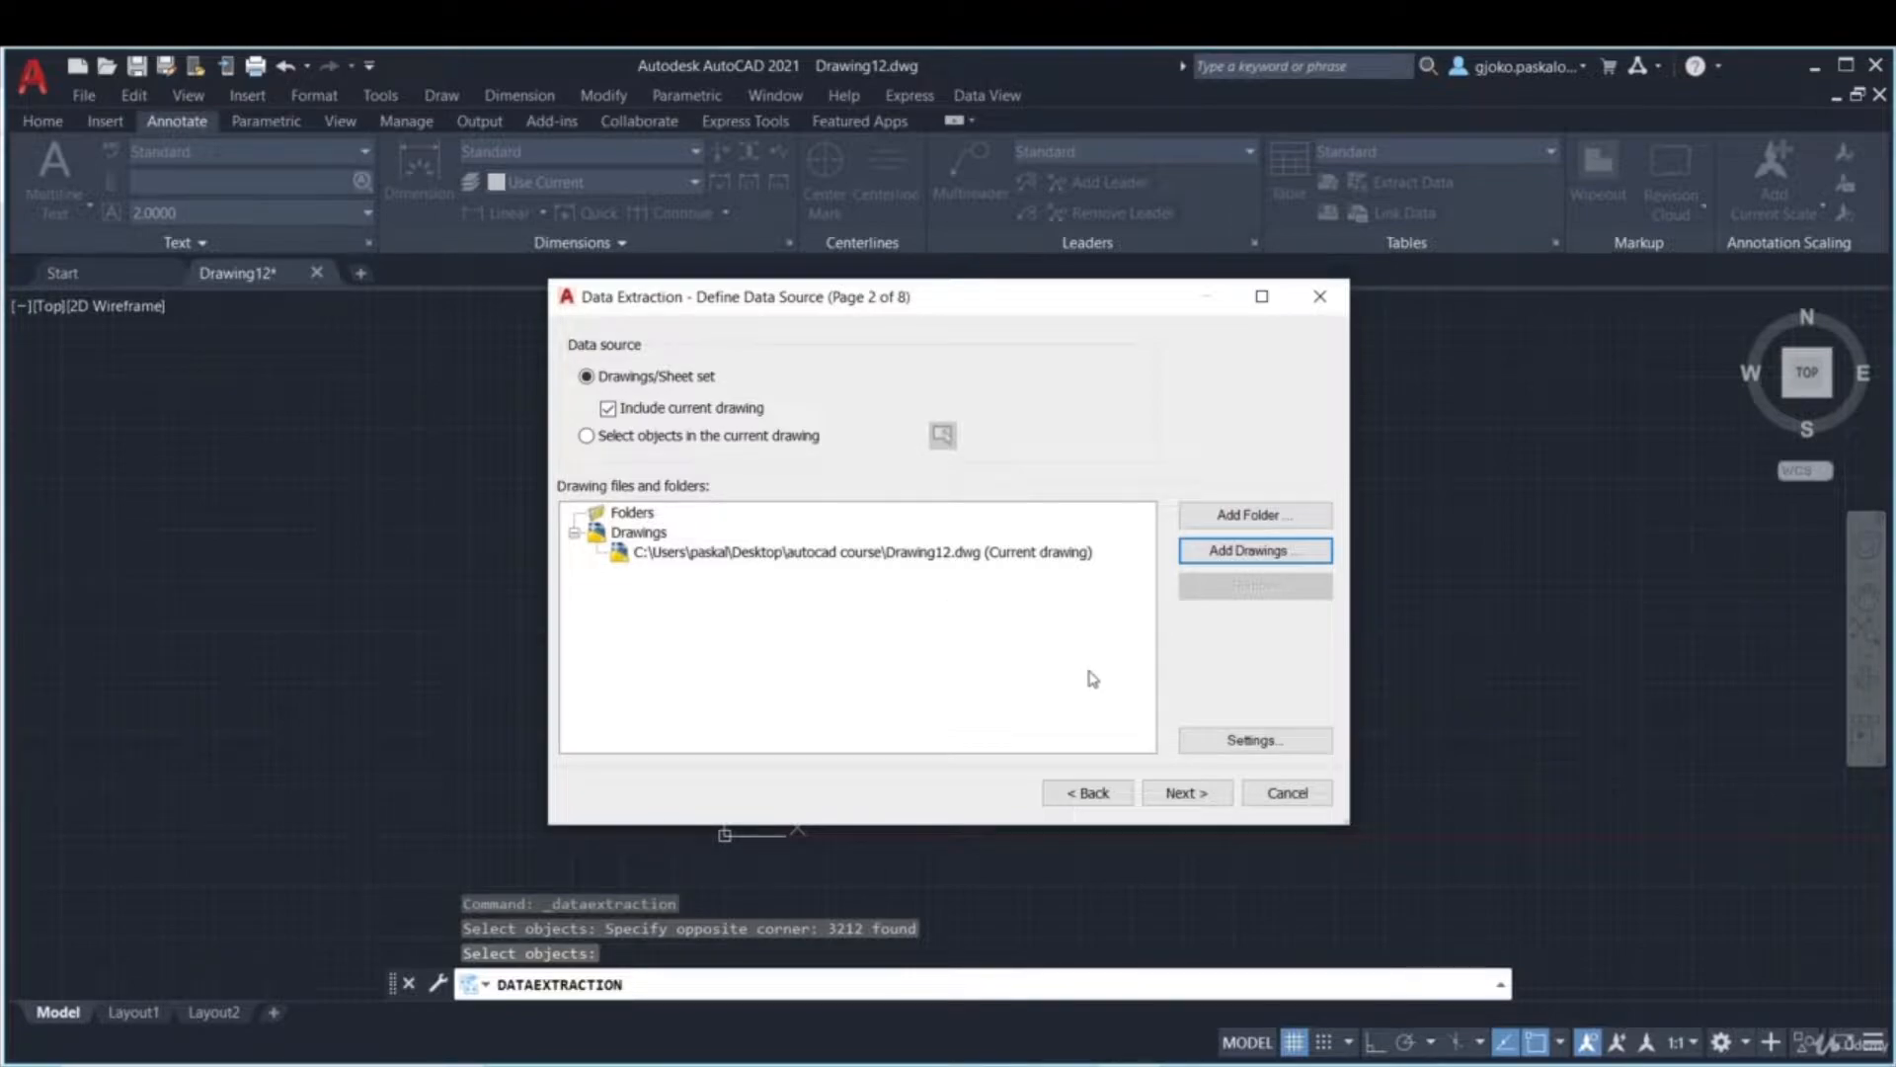
- Accept the current drawing as source and limit the extracted objects to blocks with attributes only
{"action": "left_click", "coordinate": [1201, 802]}
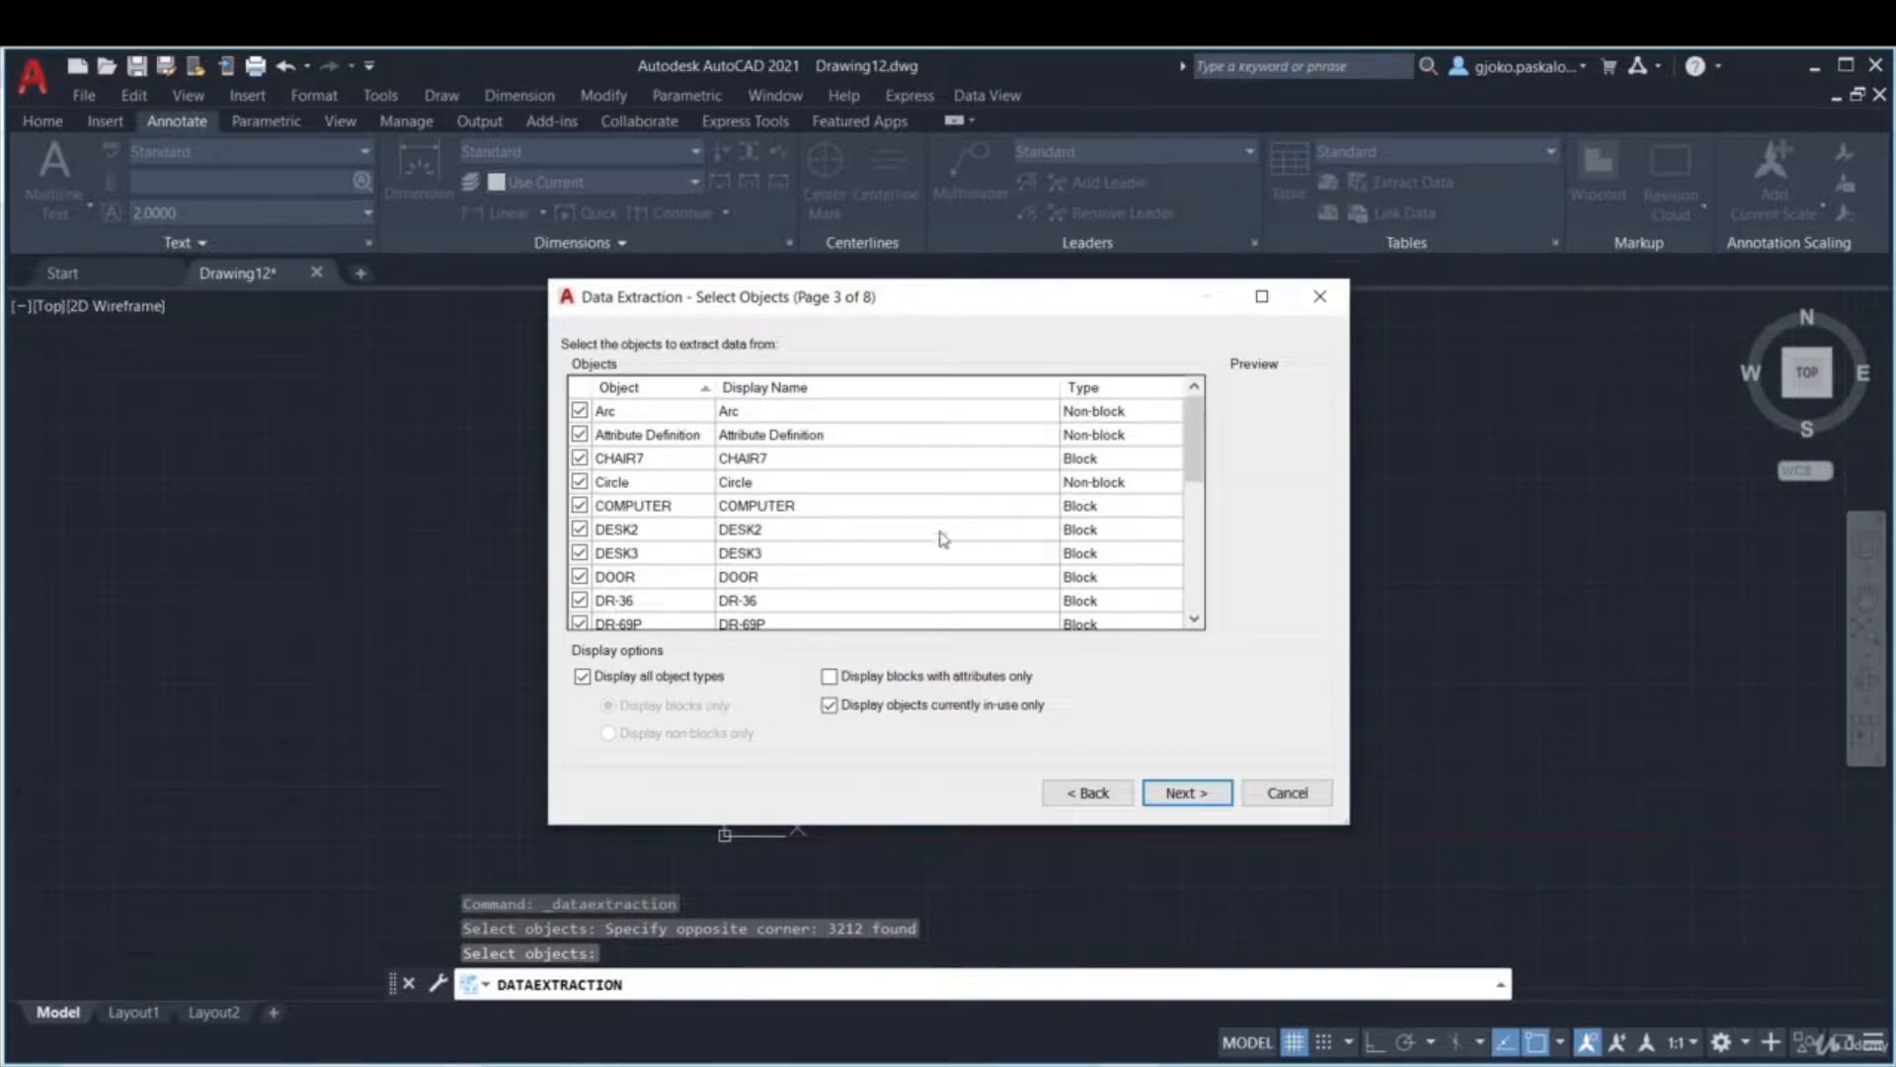
{"action": "scroll", "coordinate": [736, 414], "scroll_direction": "down", "scroll_amount": 1}
{"action": "scroll", "coordinate": [736, 415], "scroll_direction": "down", "scroll_amount": 4}
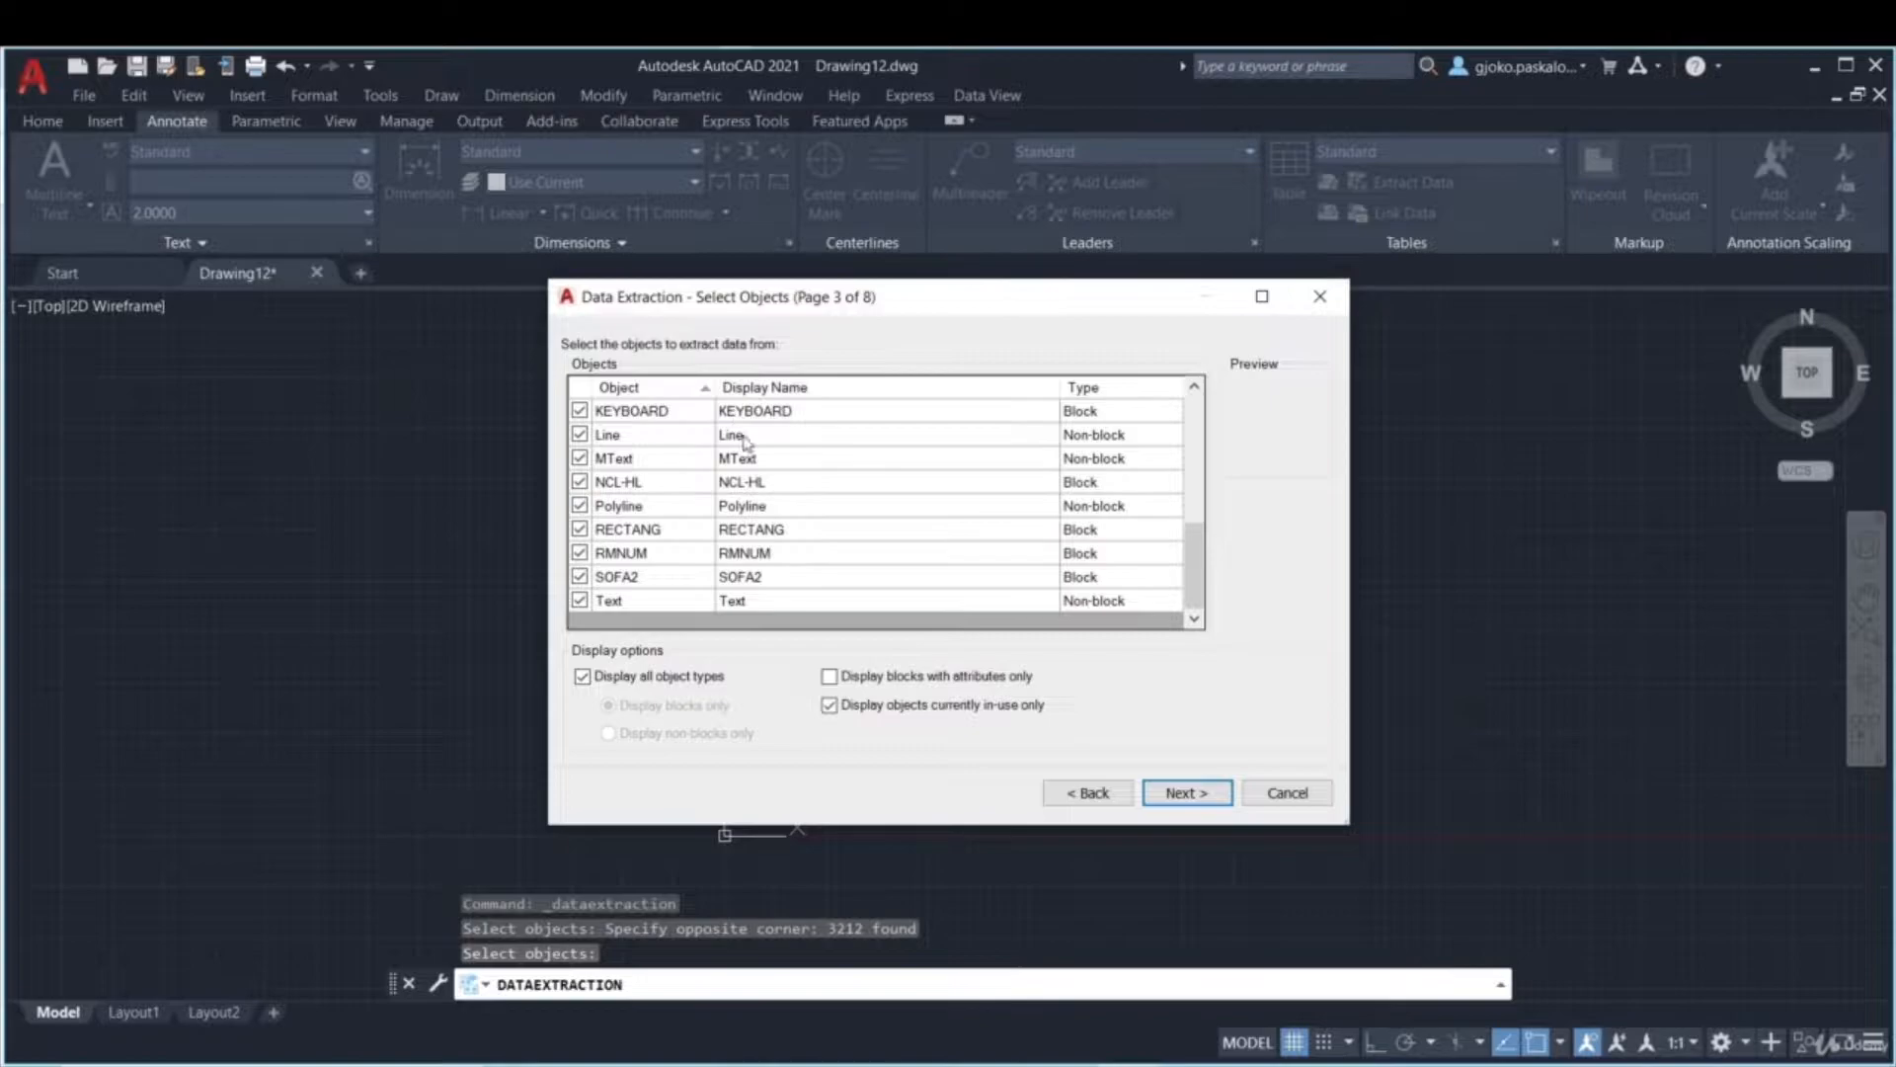
{"action": "scroll", "coordinate": [867, 509], "scroll_direction": "up", "scroll_amount": 5}
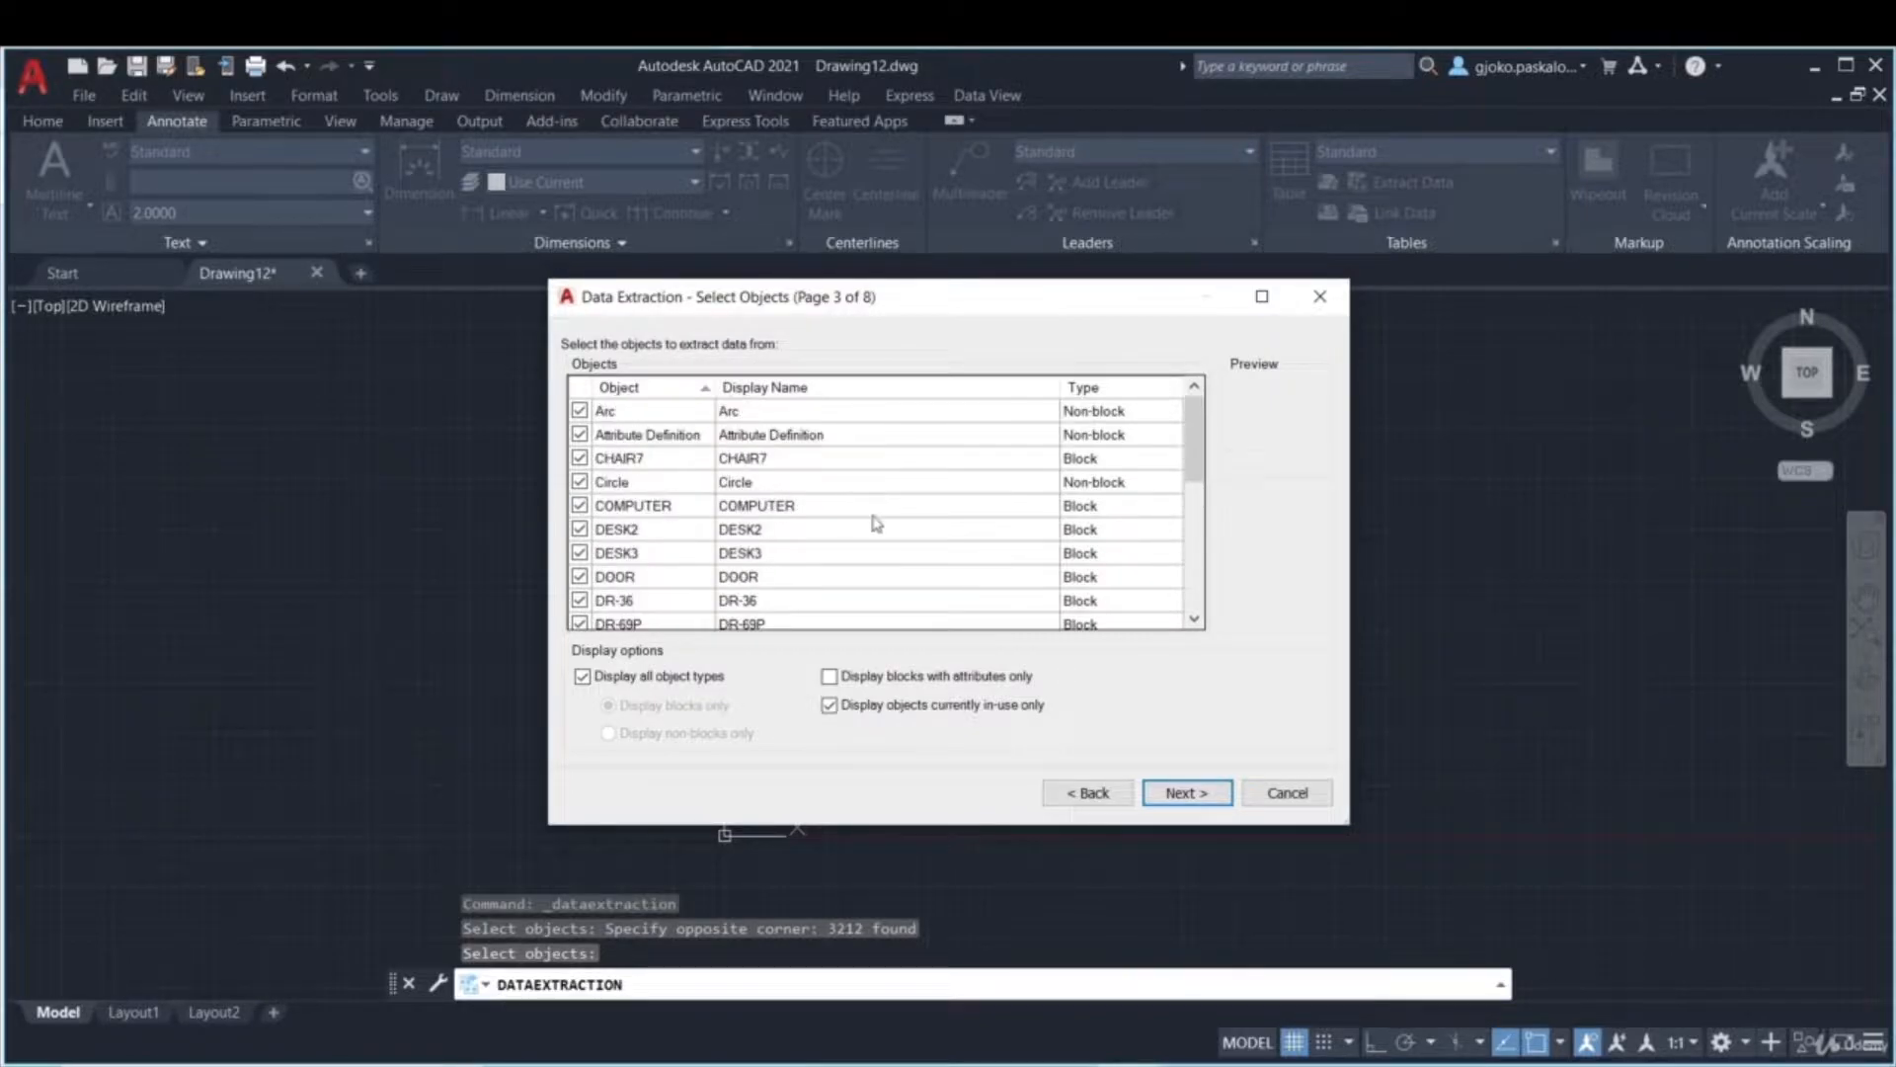
{"action": "left_click", "coordinate": [583, 681]}
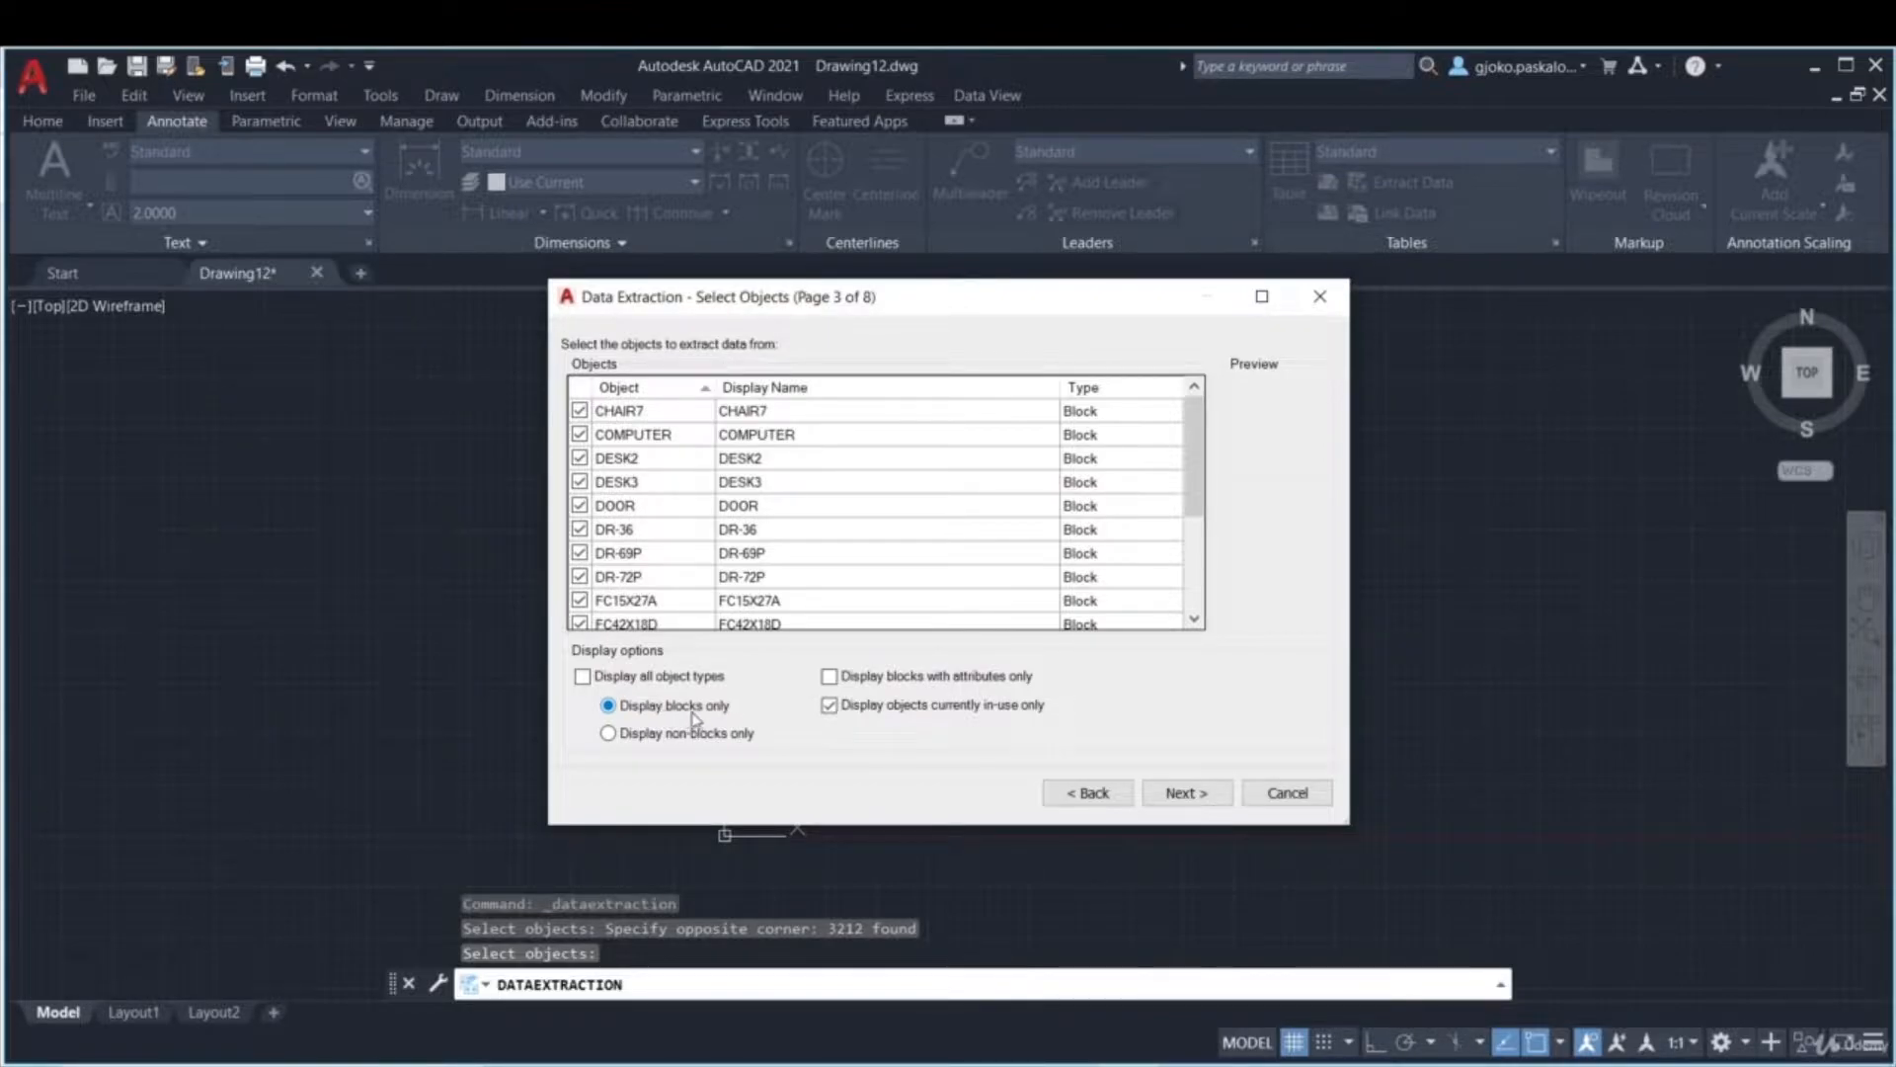
{"action": "left_click", "coordinate": [829, 677]}
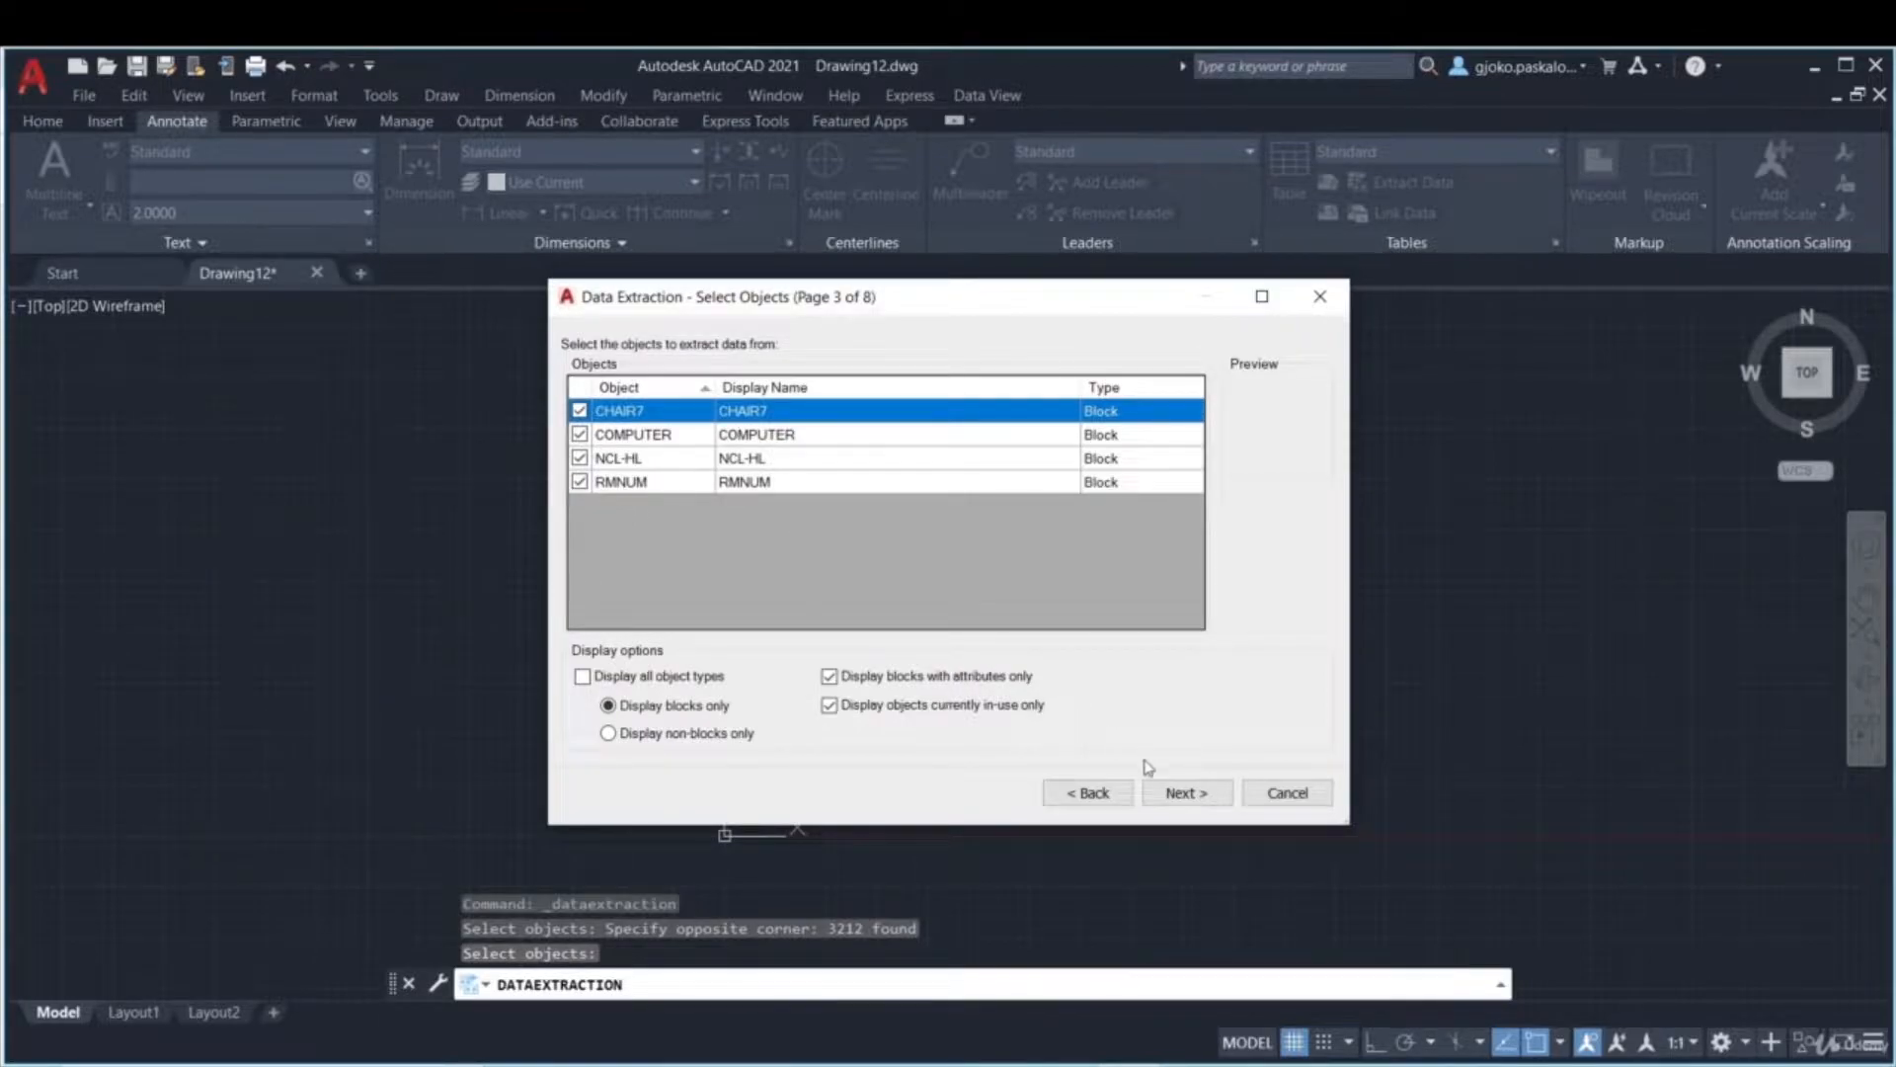
{"action": "left_click", "coordinate": [1207, 795]}
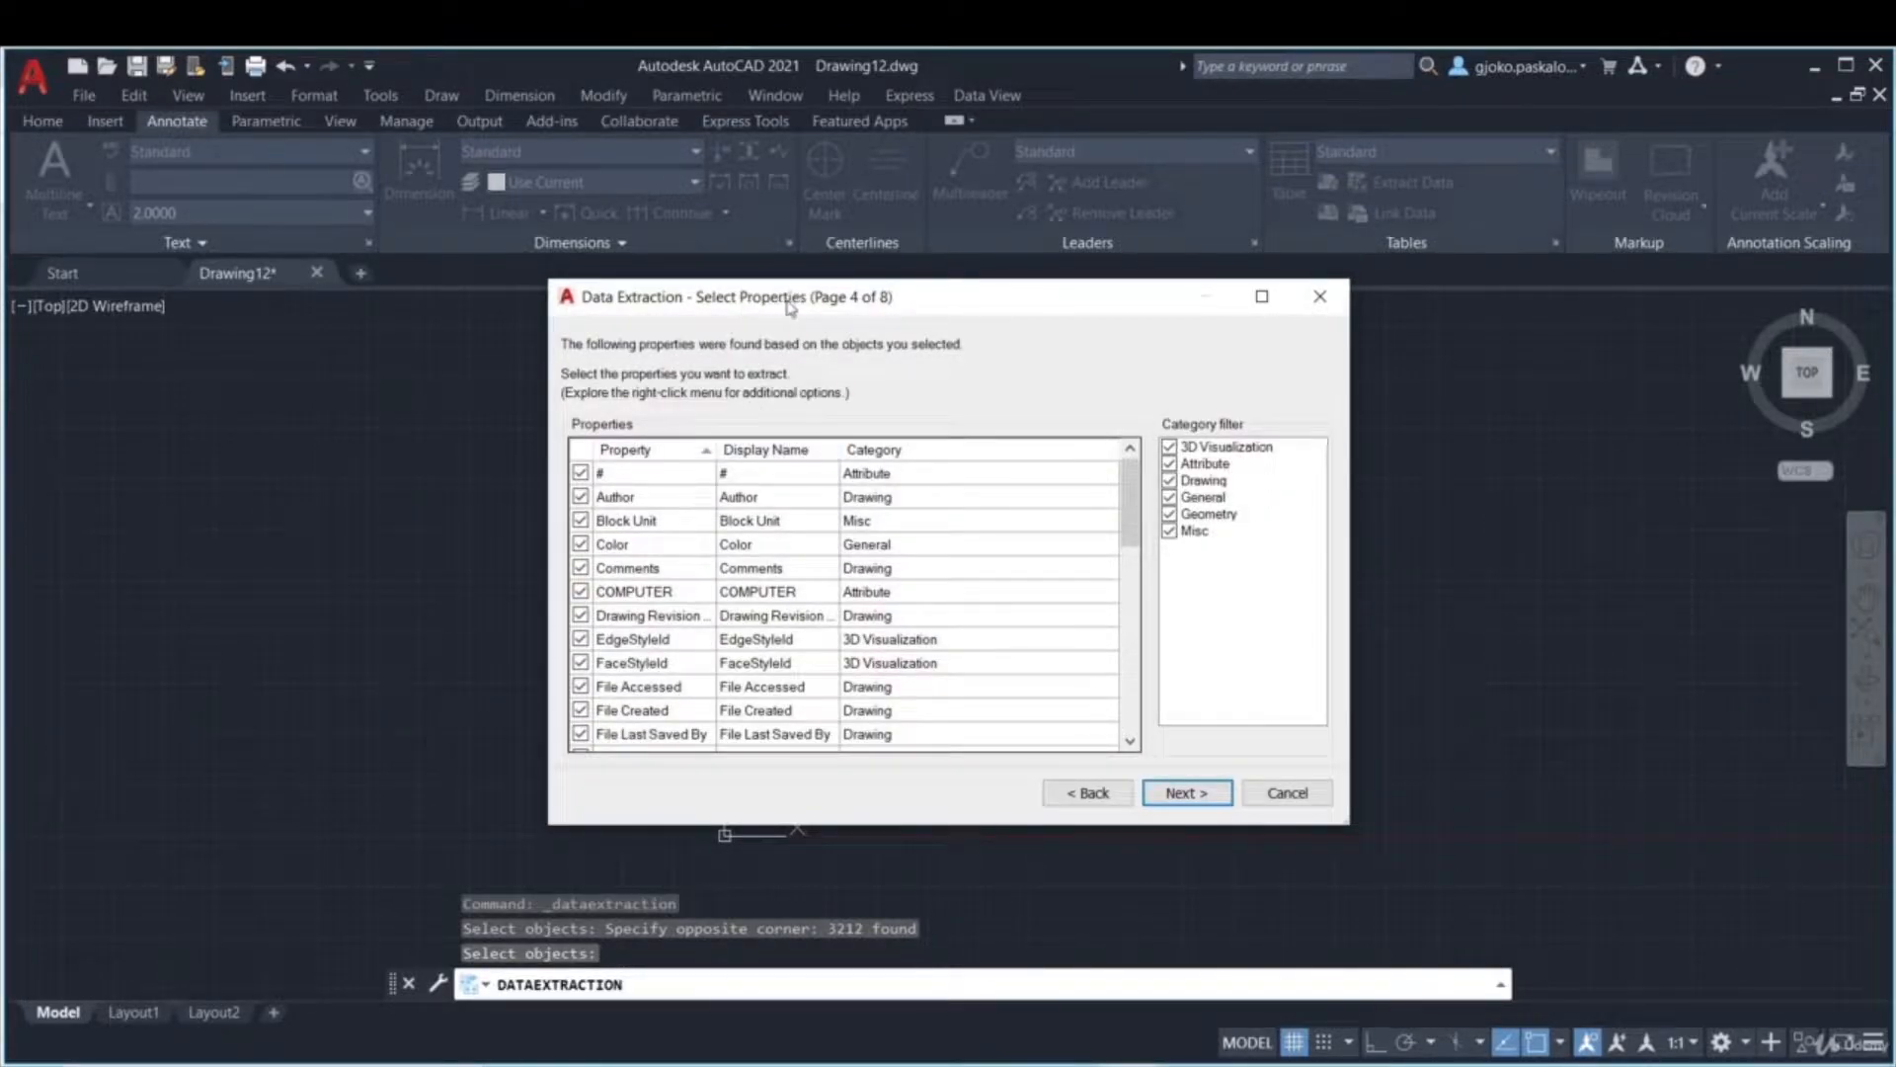
- Restrict the extracted properties to the Attribute category, excluding 3D Visualization, Drawing, General, Geometry and Misc, and continue to the data refinement page
{"action": "scroll", "coordinate": [928, 533], "scroll_direction": "down", "scroll_amount": 10}
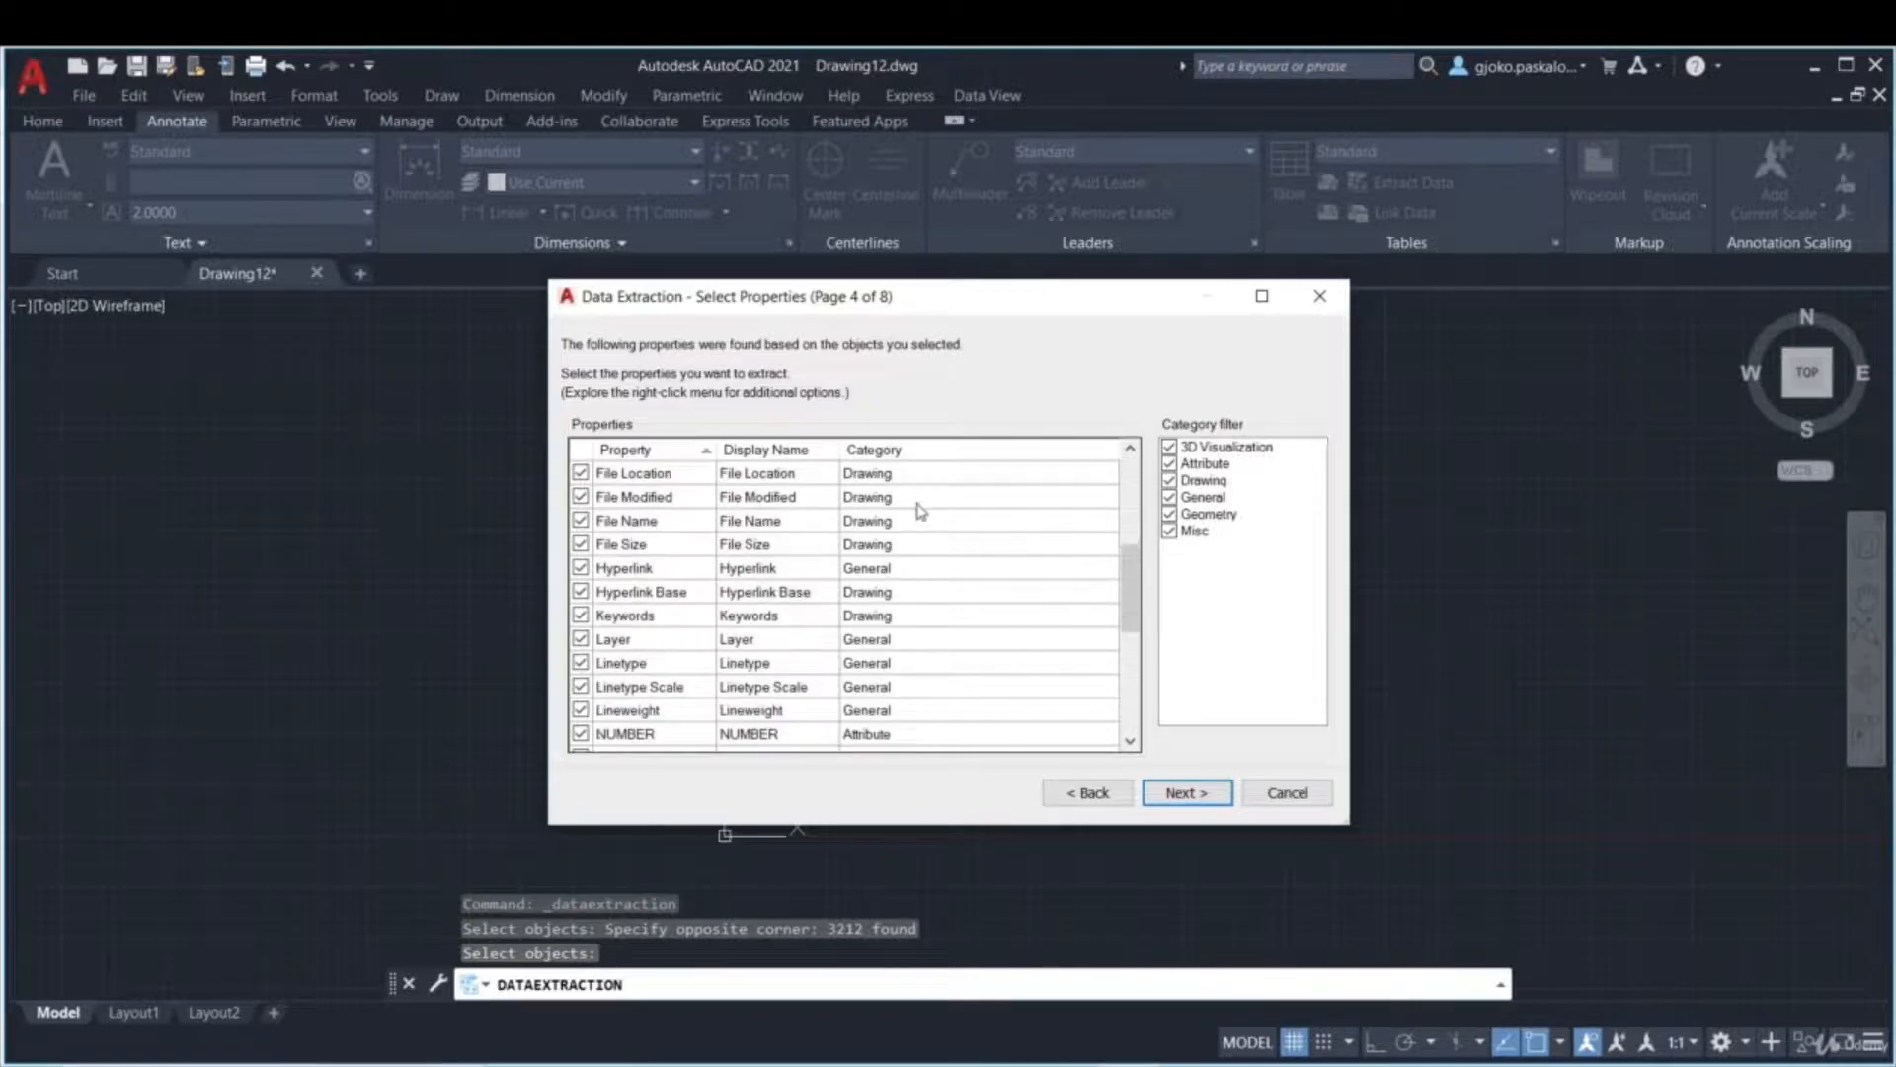
{"action": "scroll", "coordinate": [918, 503], "scroll_direction": "up", "scroll_amount": 10}
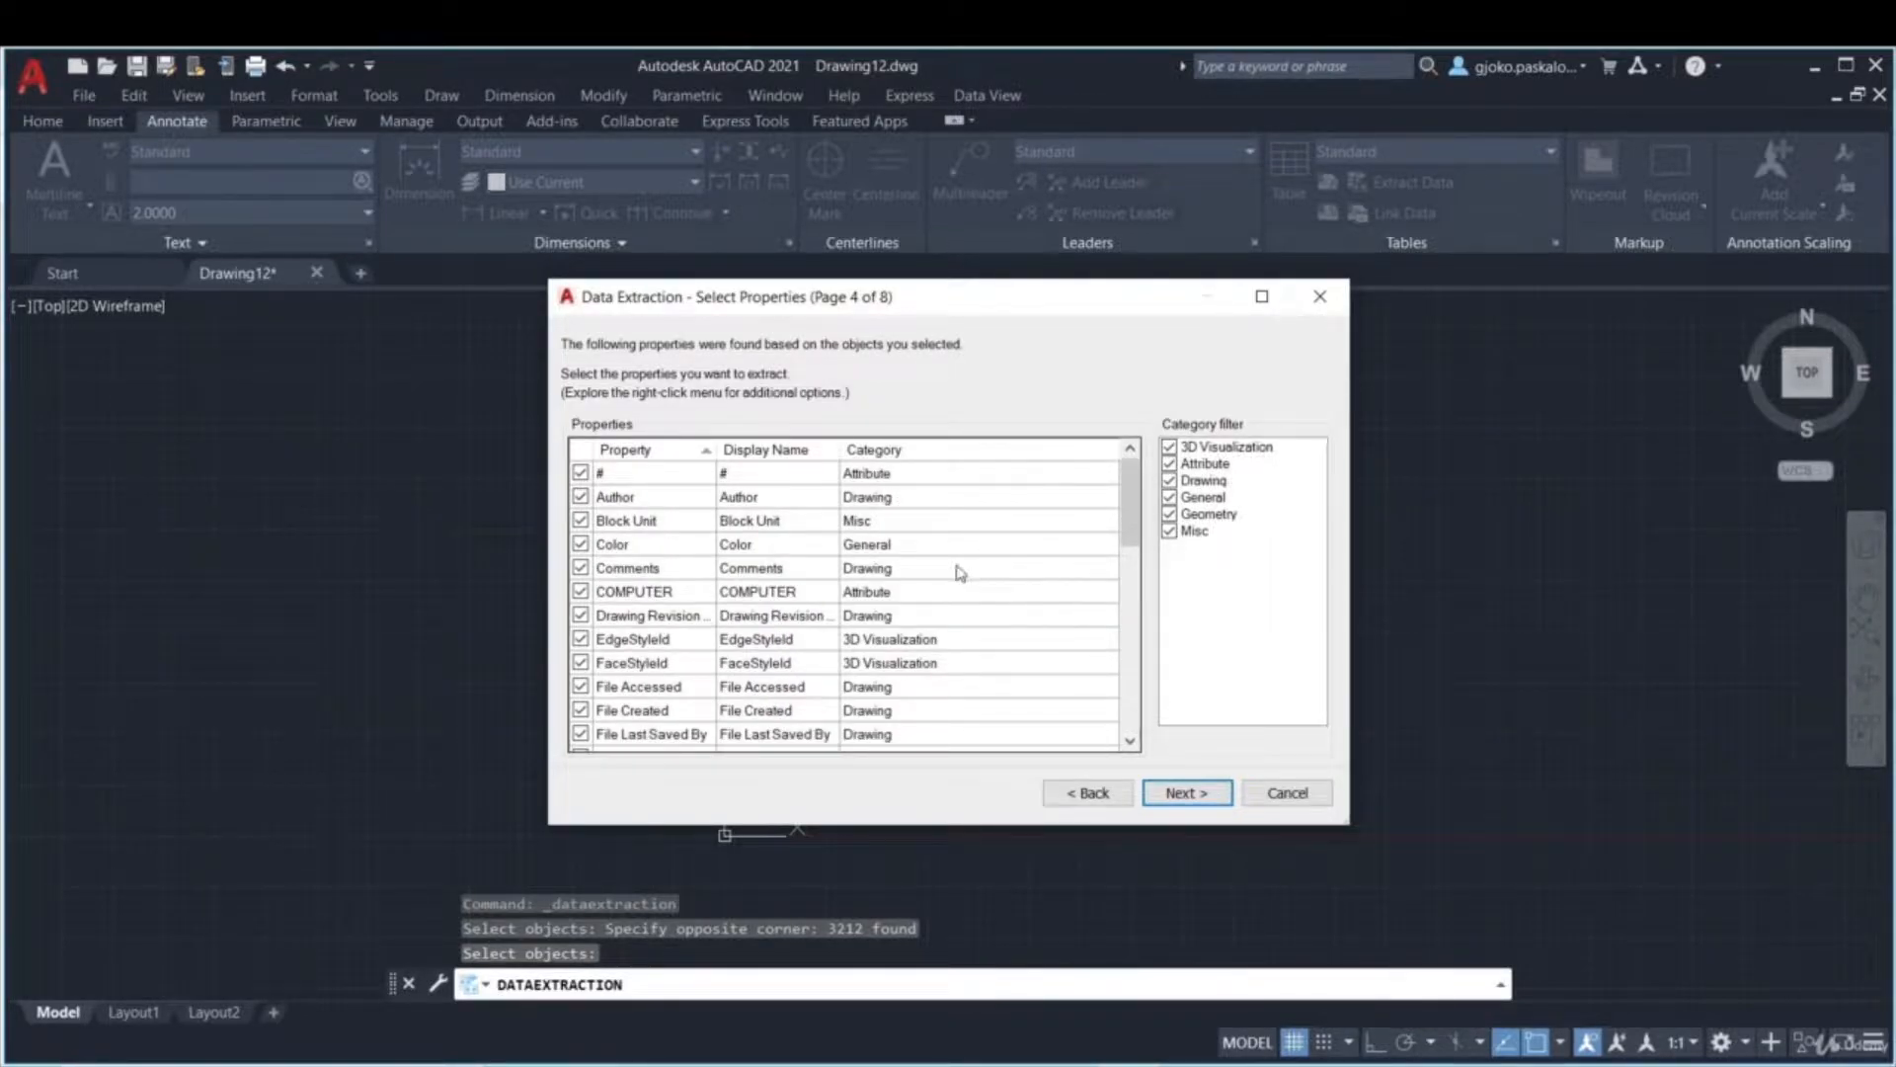
{"action": "scroll", "coordinate": [644, 506], "scroll_direction": "down", "scroll_amount": 1}
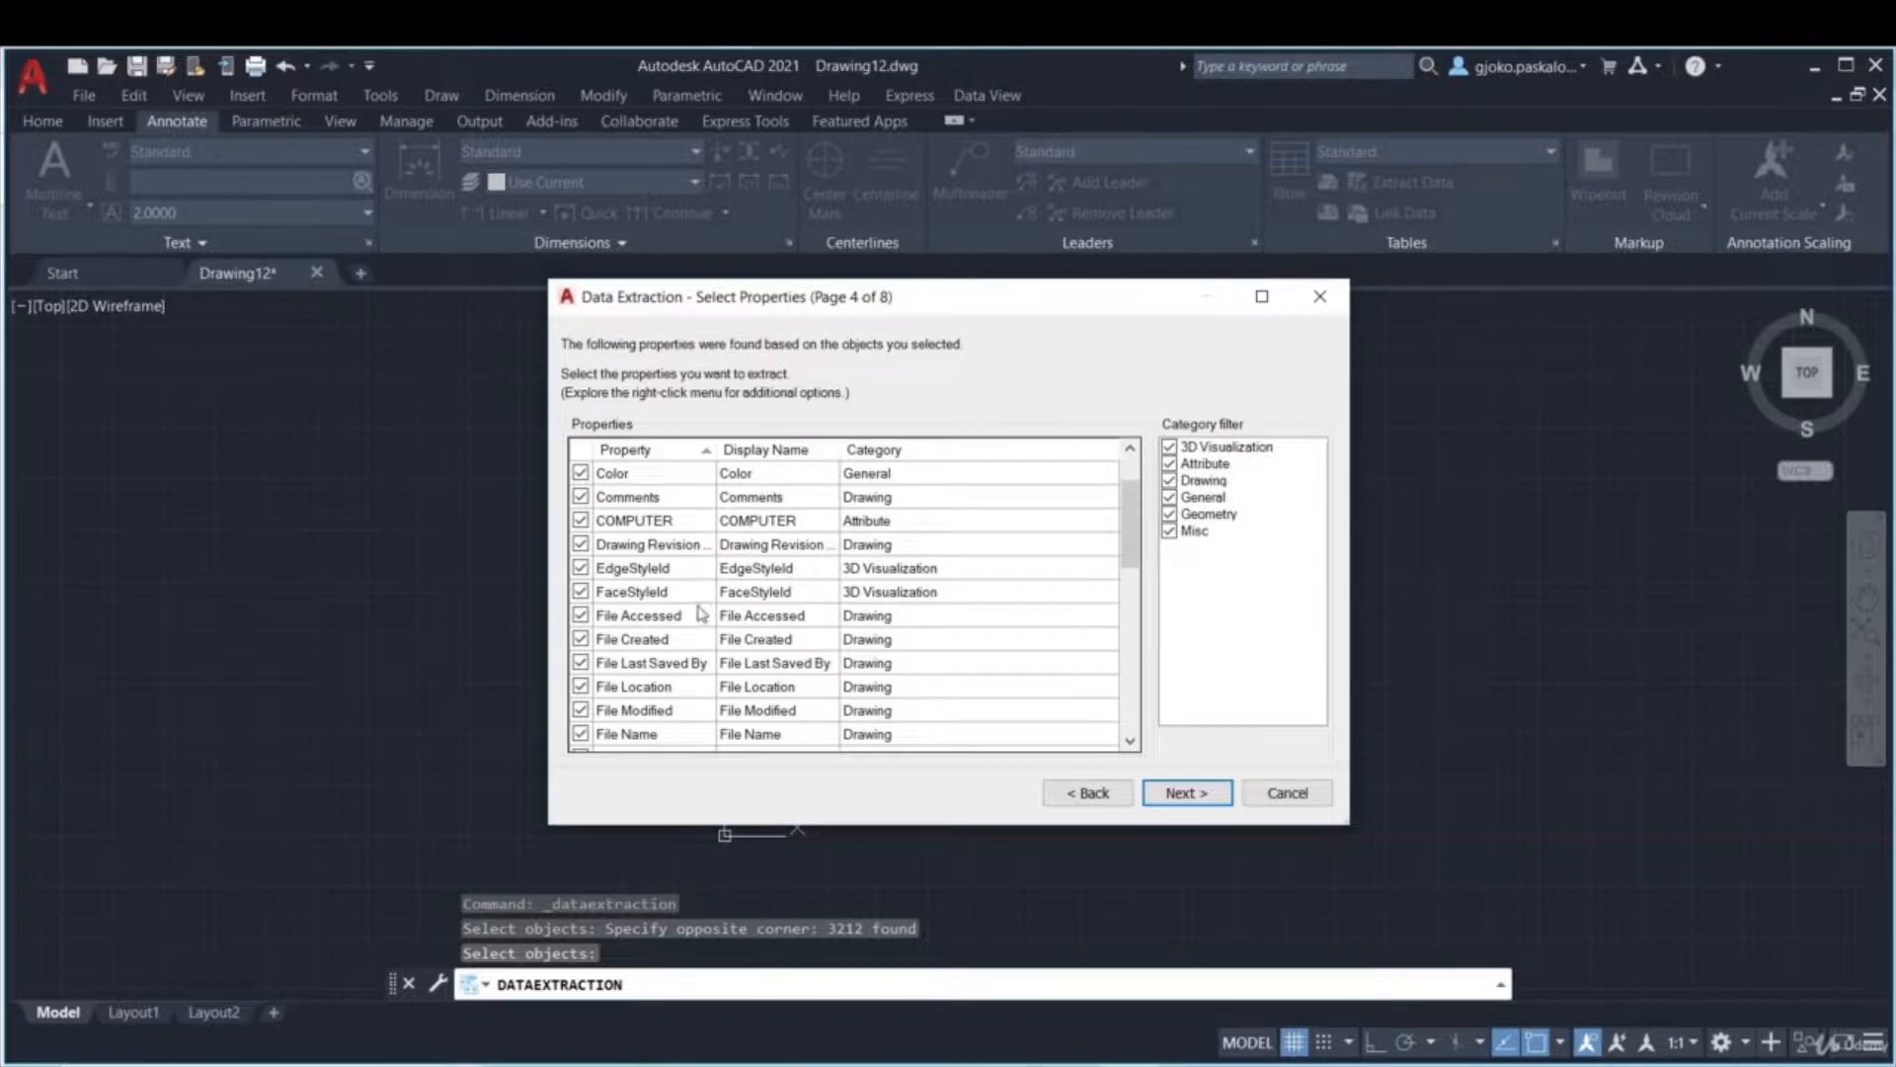
{"action": "scroll", "coordinate": [692, 610], "scroll_direction": "down", "scroll_amount": 4}
{"action": "scroll", "coordinate": [692, 609], "scroll_direction": "down", "scroll_amount": 4}
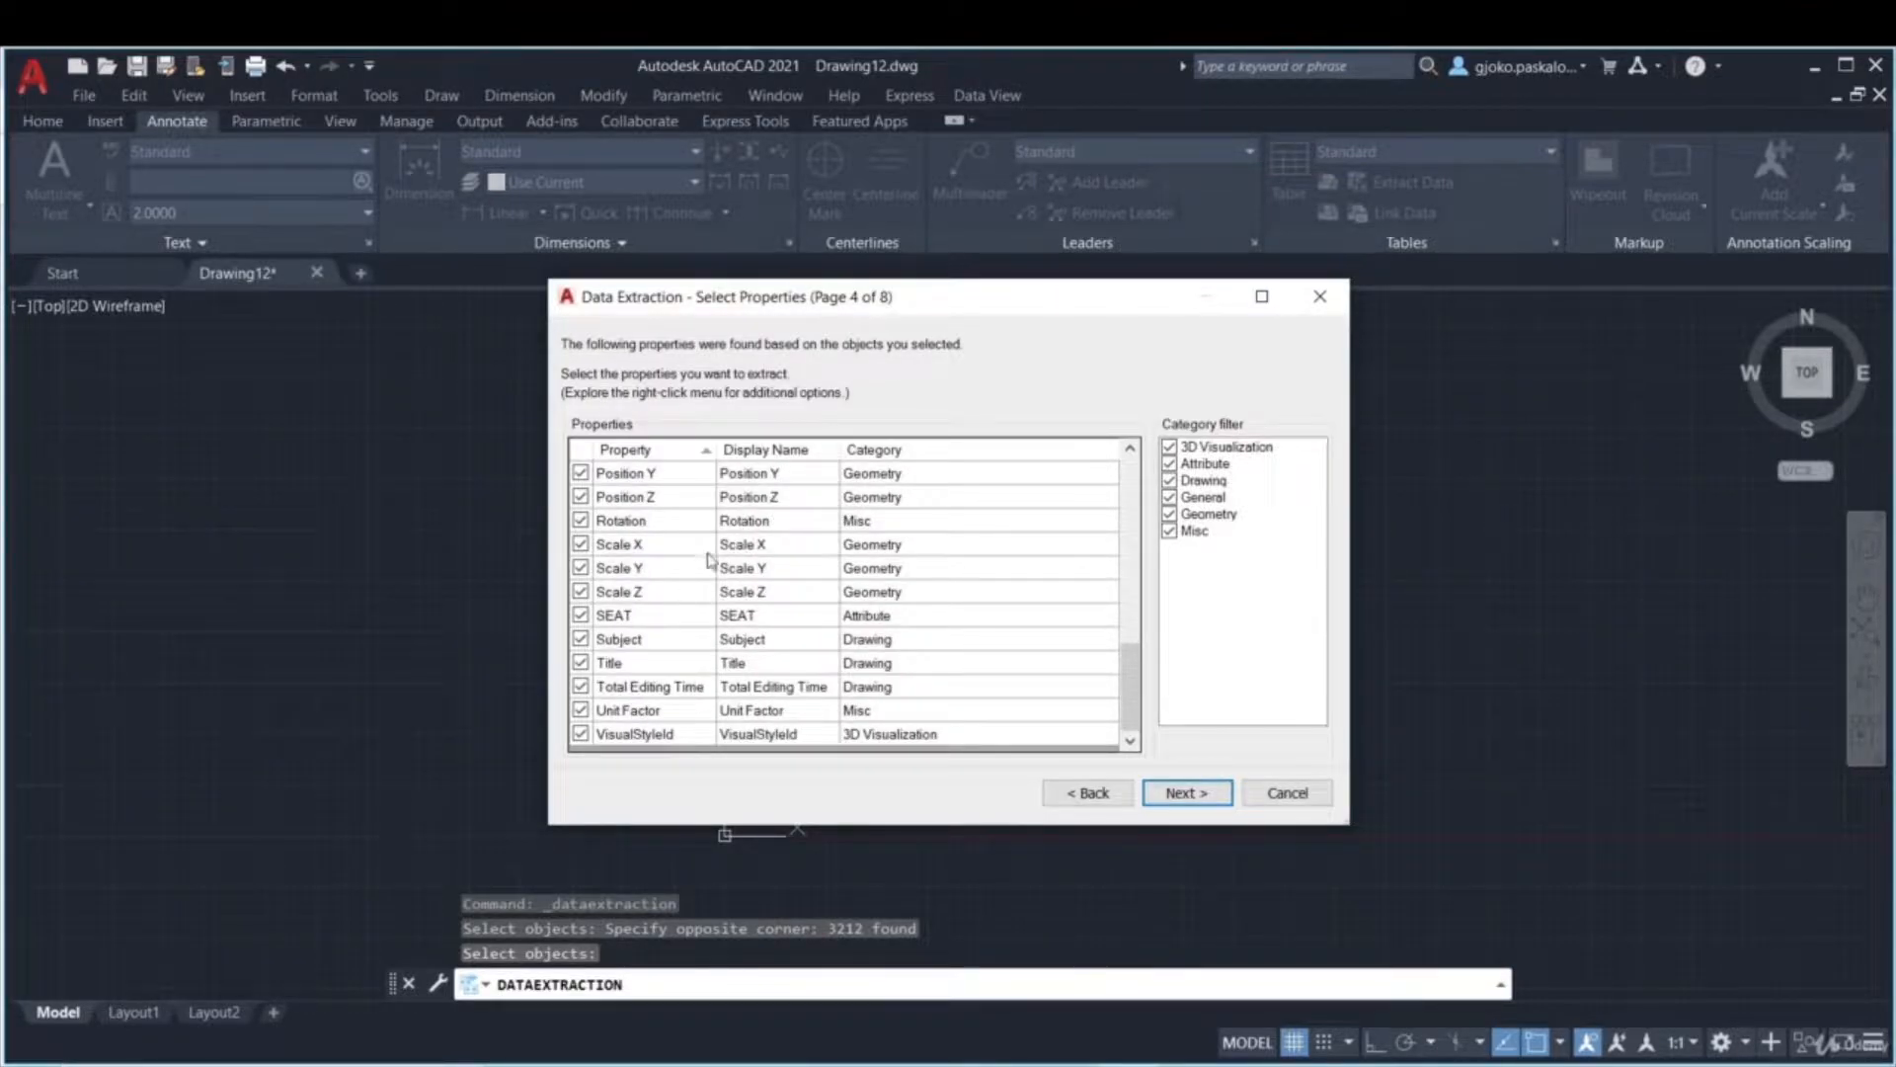
{"action": "scroll", "coordinate": [688, 571], "scroll_direction": "up", "scroll_amount": 4}
{"action": "scroll", "coordinate": [688, 571], "scroll_direction": "up", "scroll_amount": 5}
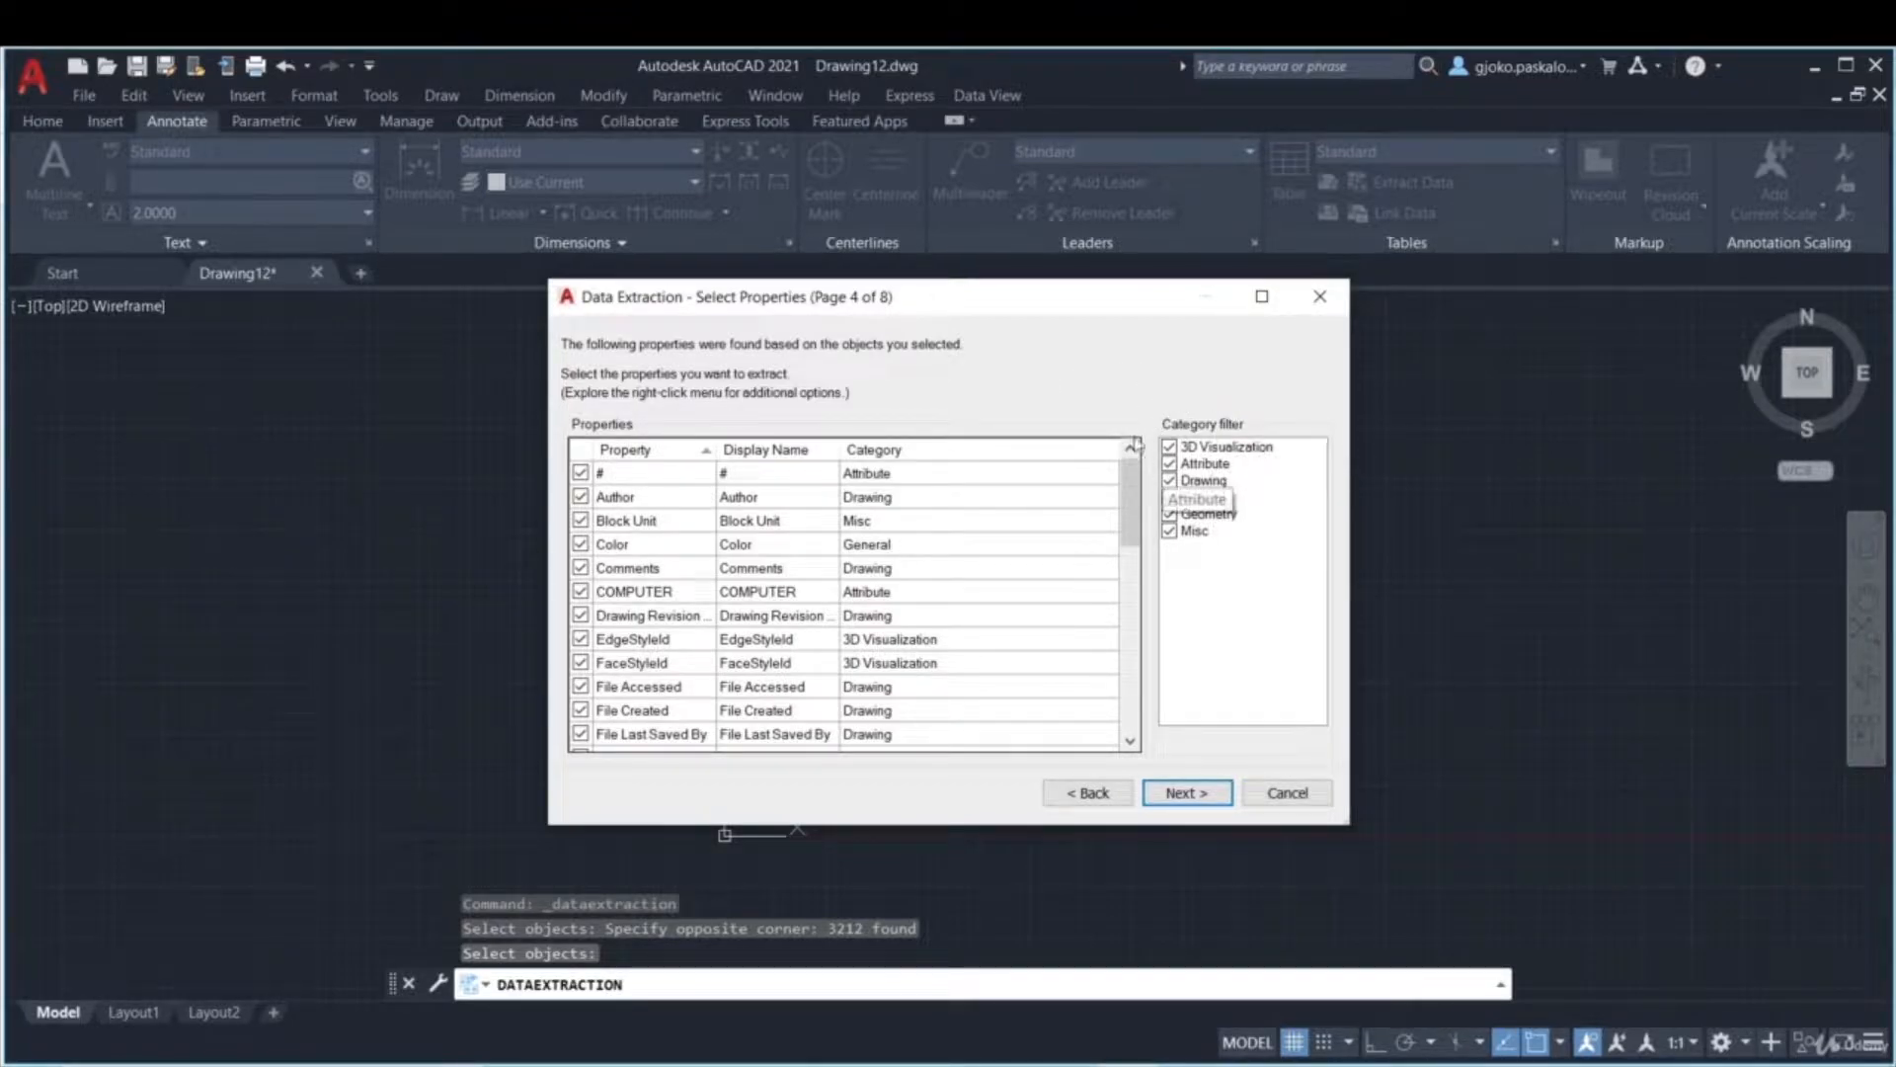
{"action": "left_click", "coordinate": [1169, 448]}
{"action": "left_click", "coordinate": [1169, 481]}
{"action": "left_click", "coordinate": [1169, 498]}
{"action": "left_click", "coordinate": [1169, 515]}
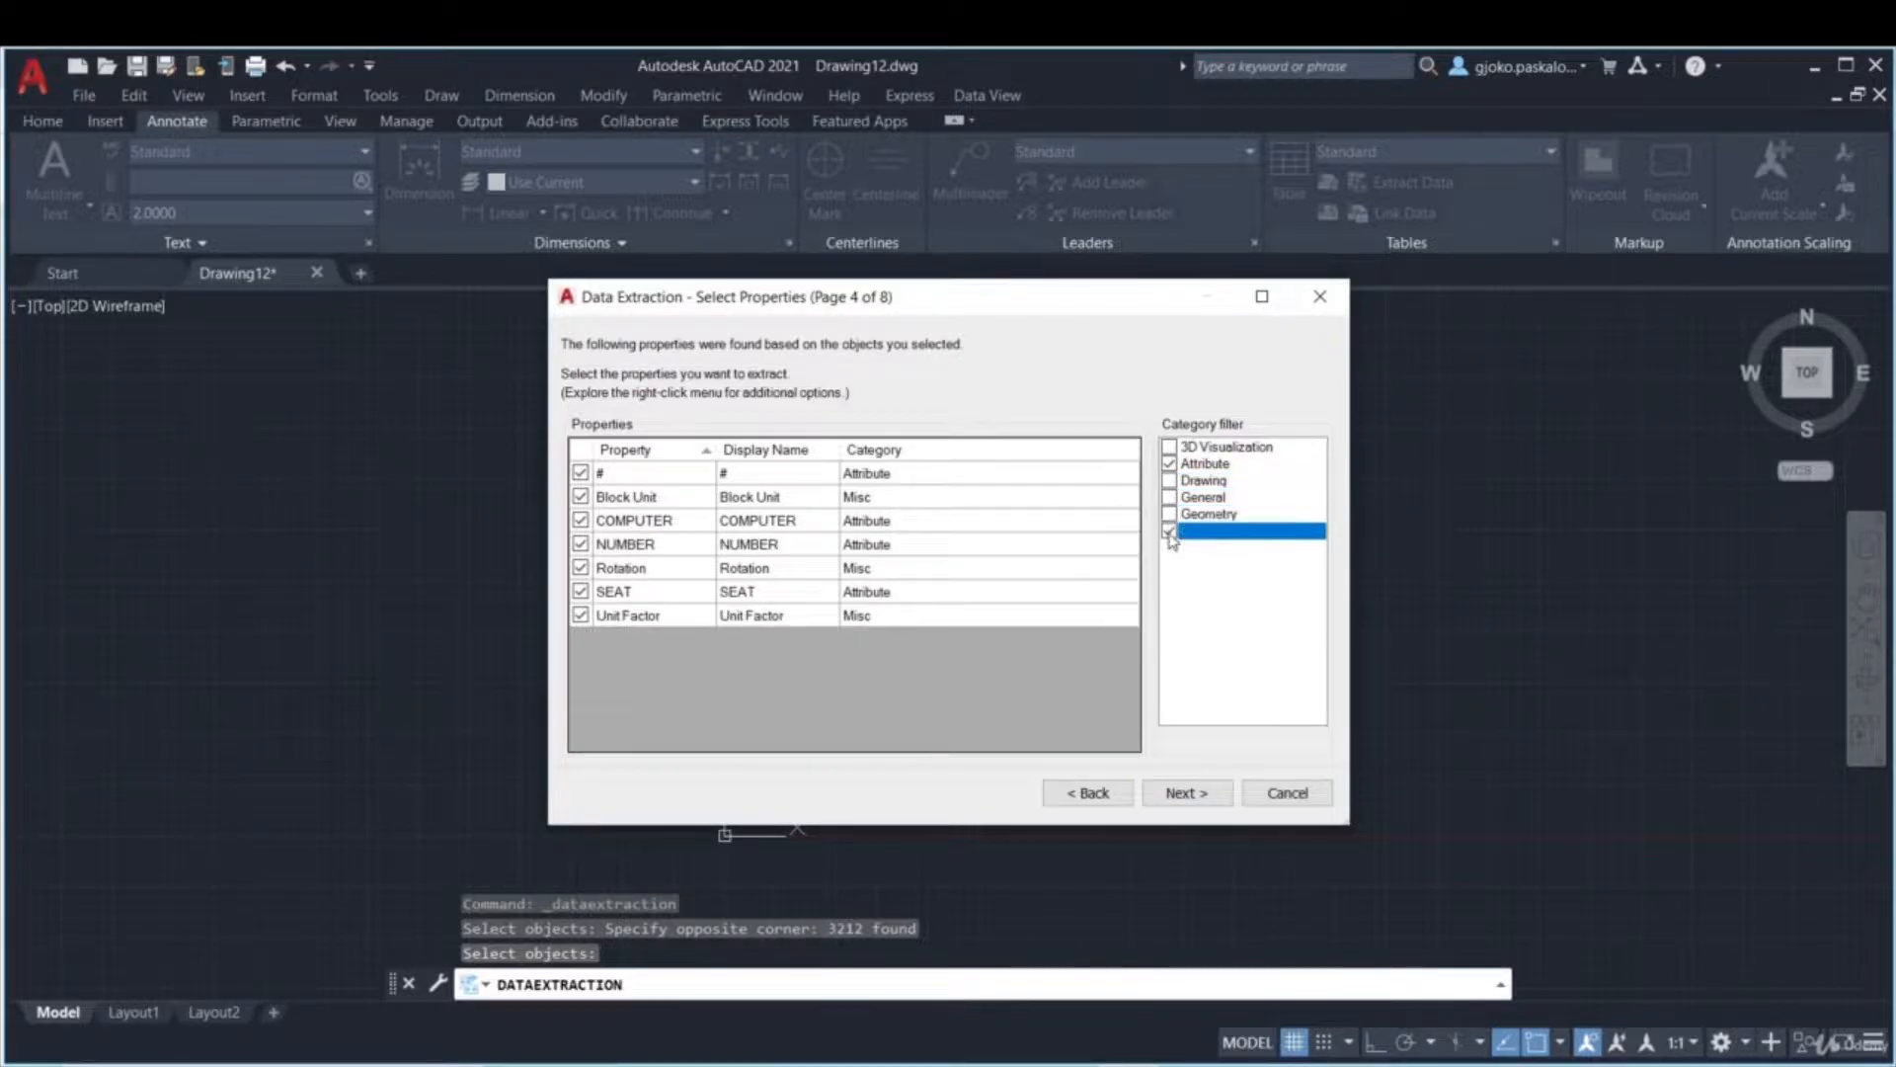
{"action": "left_click", "coordinate": [1170, 531]}
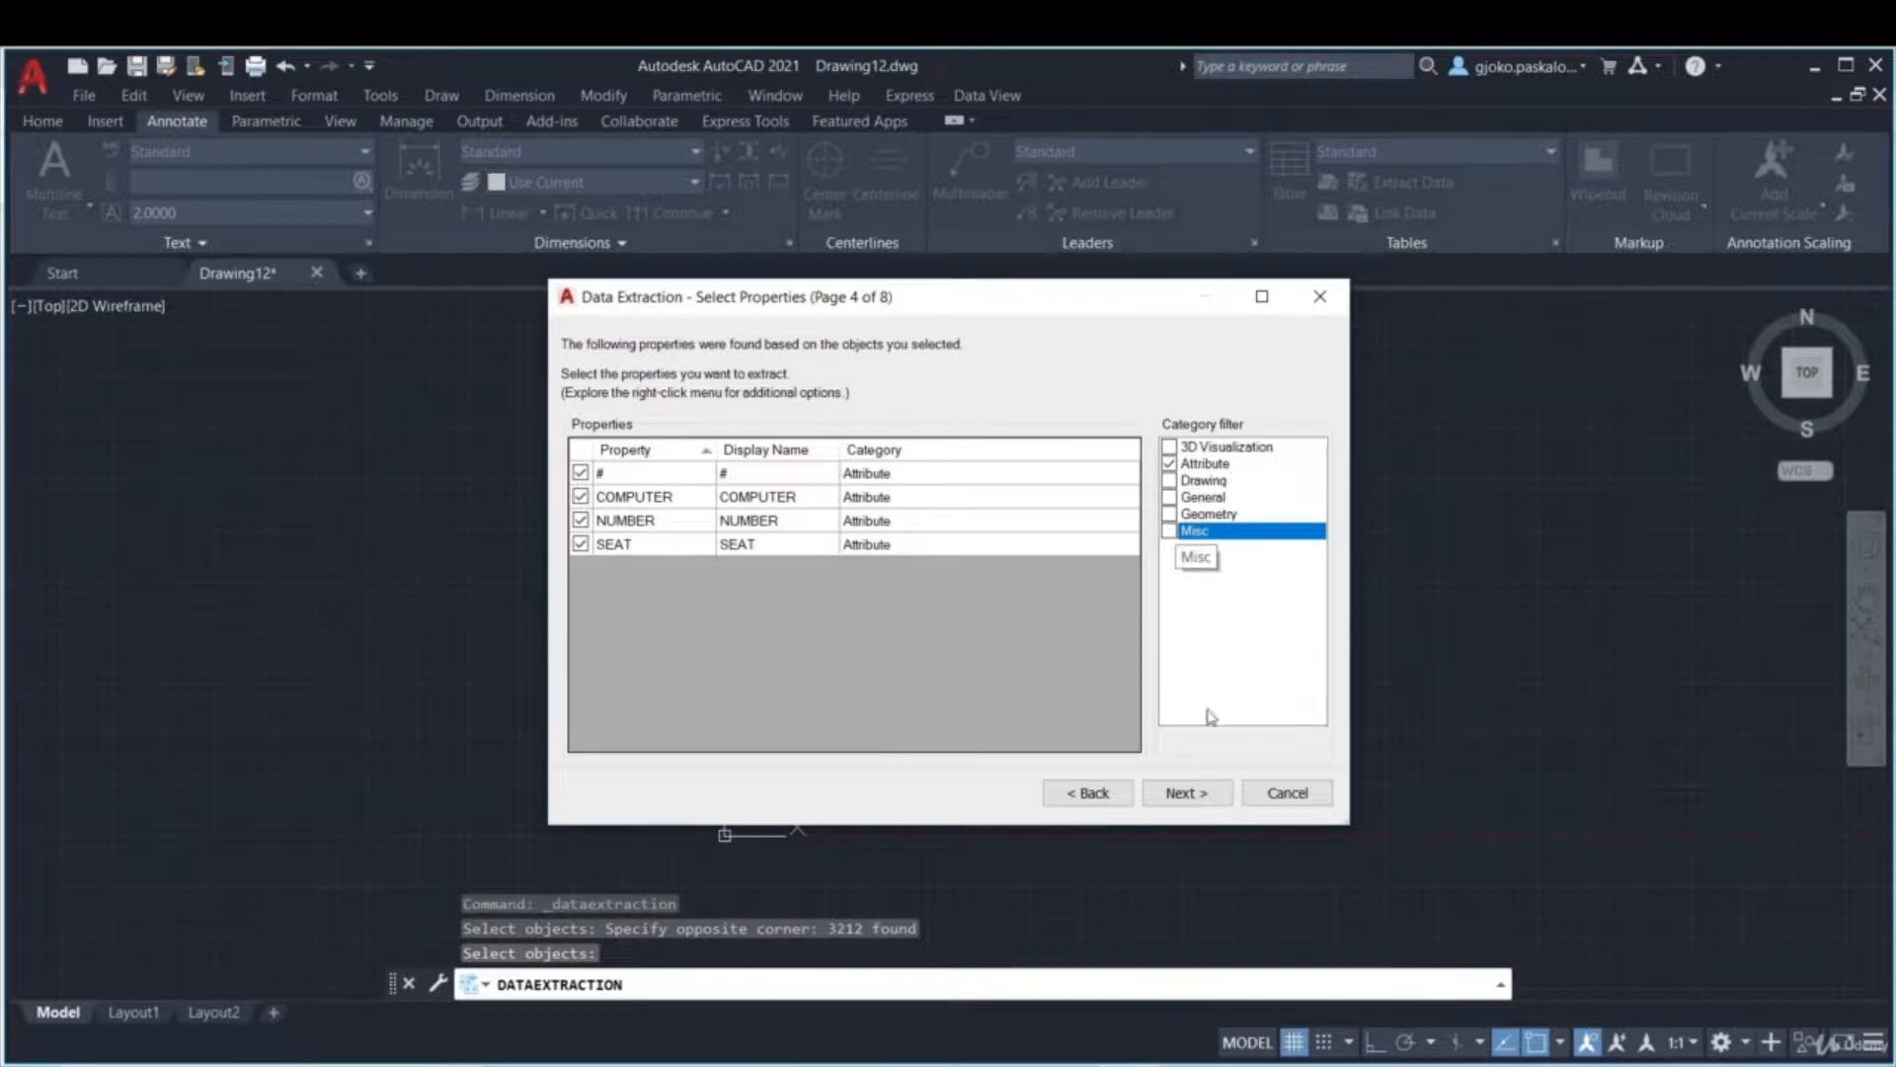
{"action": "left_click", "coordinate": [1184, 792]}
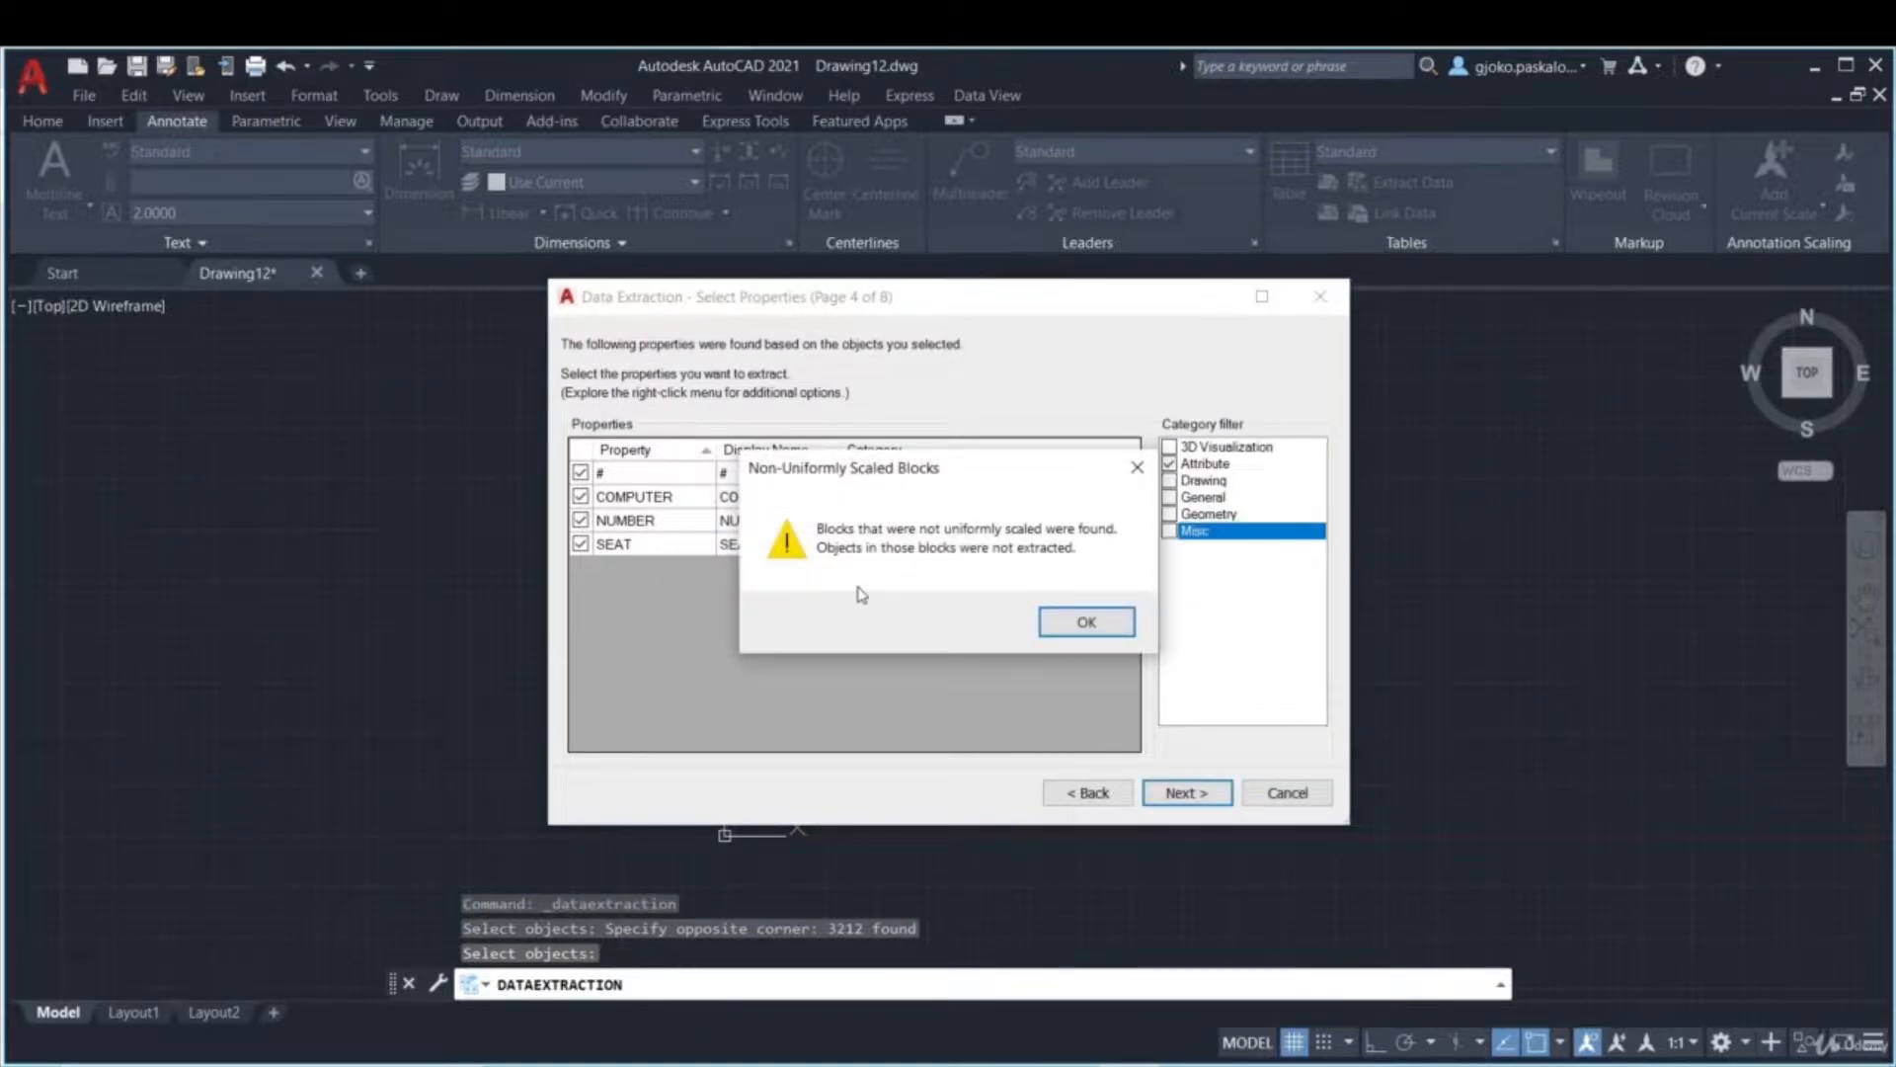
{"action": "left_click", "coordinate": [1093, 629]}
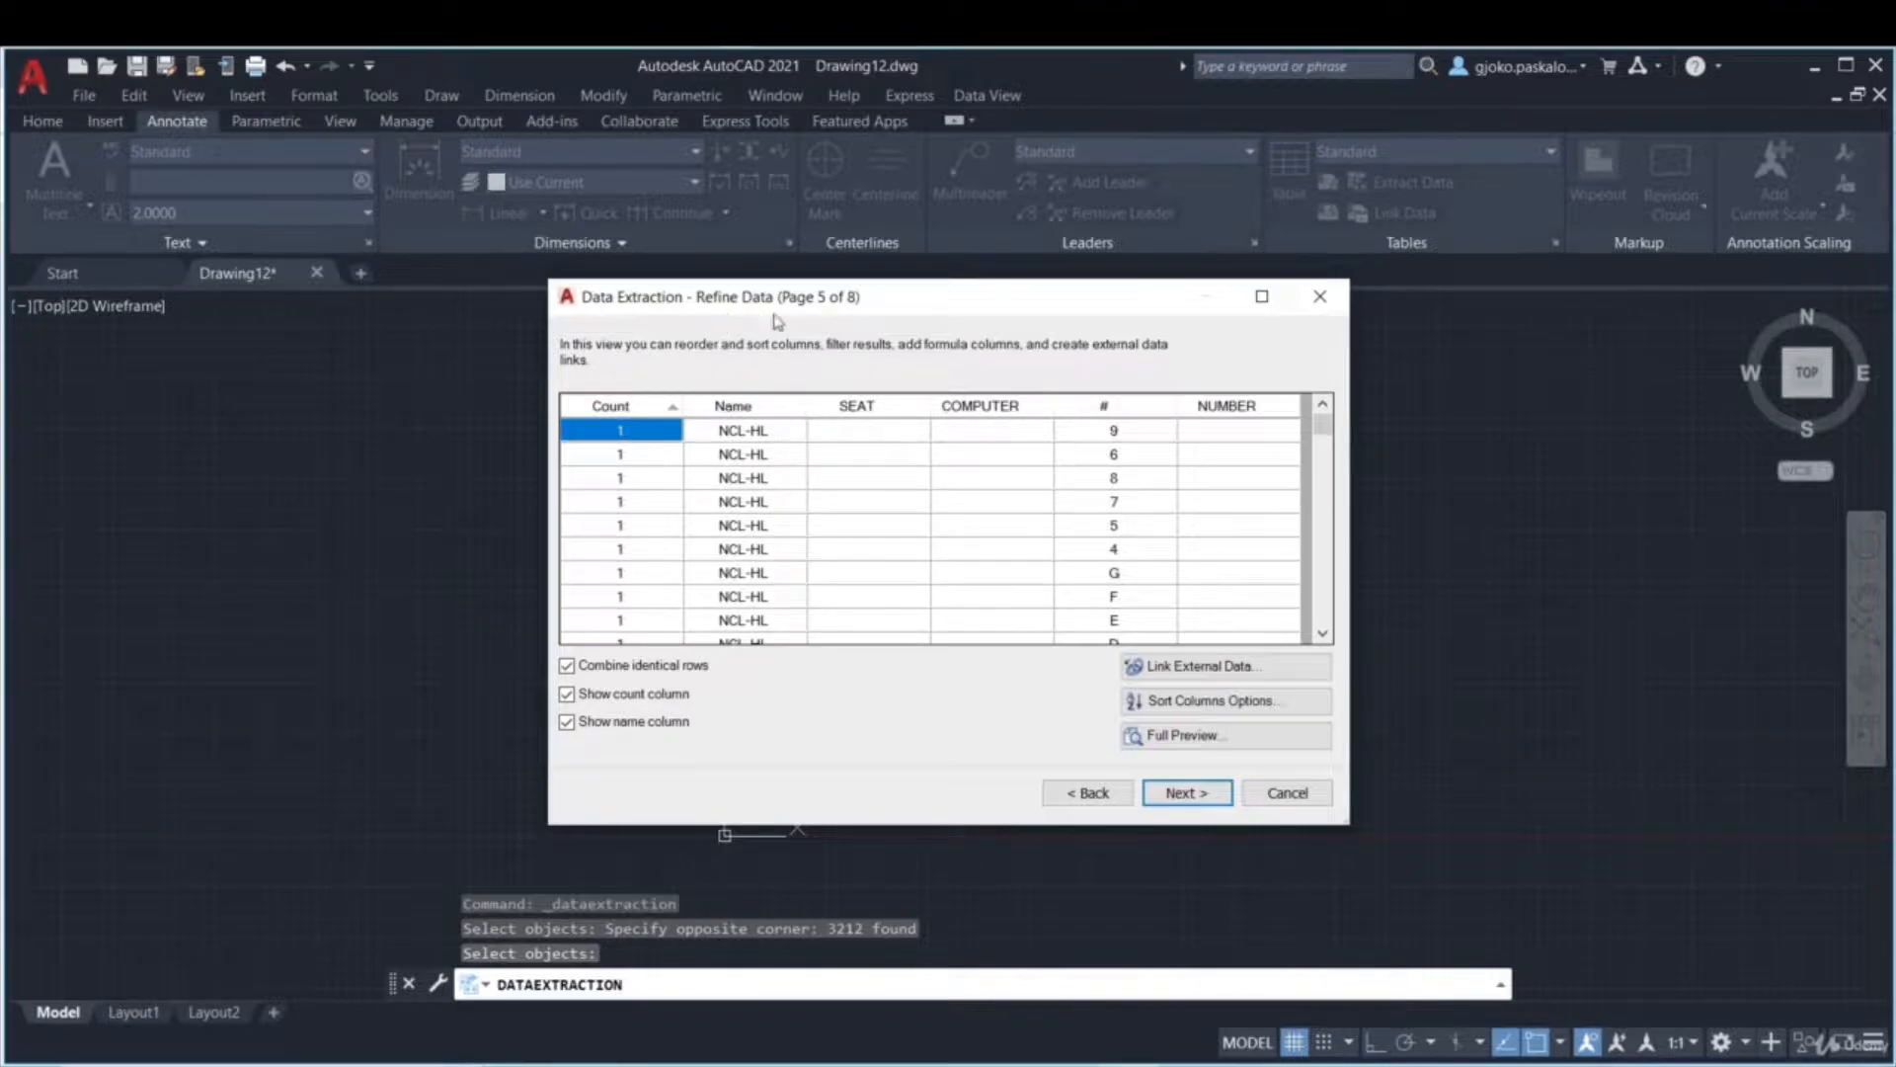
- Review the extracted rows down to the end of the table, checking the count, name and attribute columns
{"action": "scroll", "coordinate": [840, 464], "scroll_direction": "down", "scroll_amount": 5}
{"action": "scroll", "coordinate": [832, 459], "scroll_direction": "down", "scroll_amount": 8}
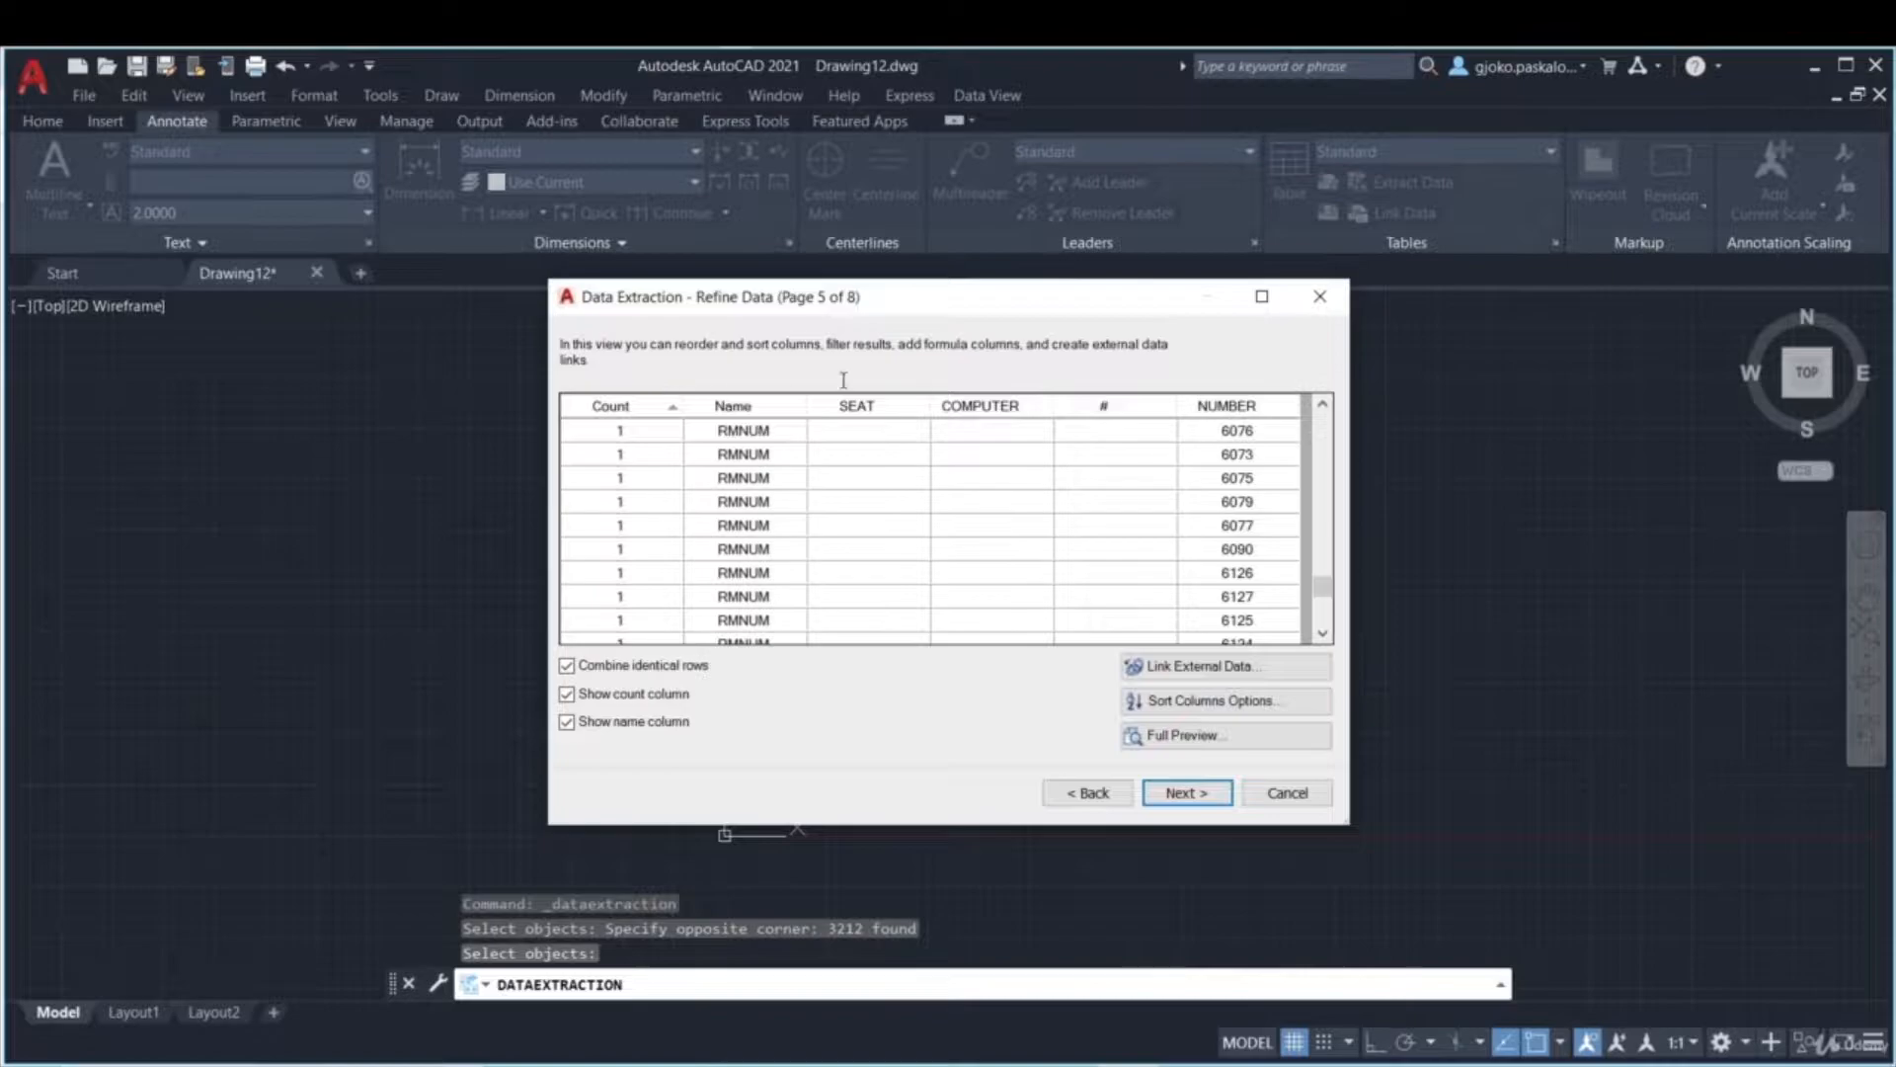
{"action": "scroll", "coordinate": [1171, 471], "scroll_direction": "down", "scroll_amount": 3}
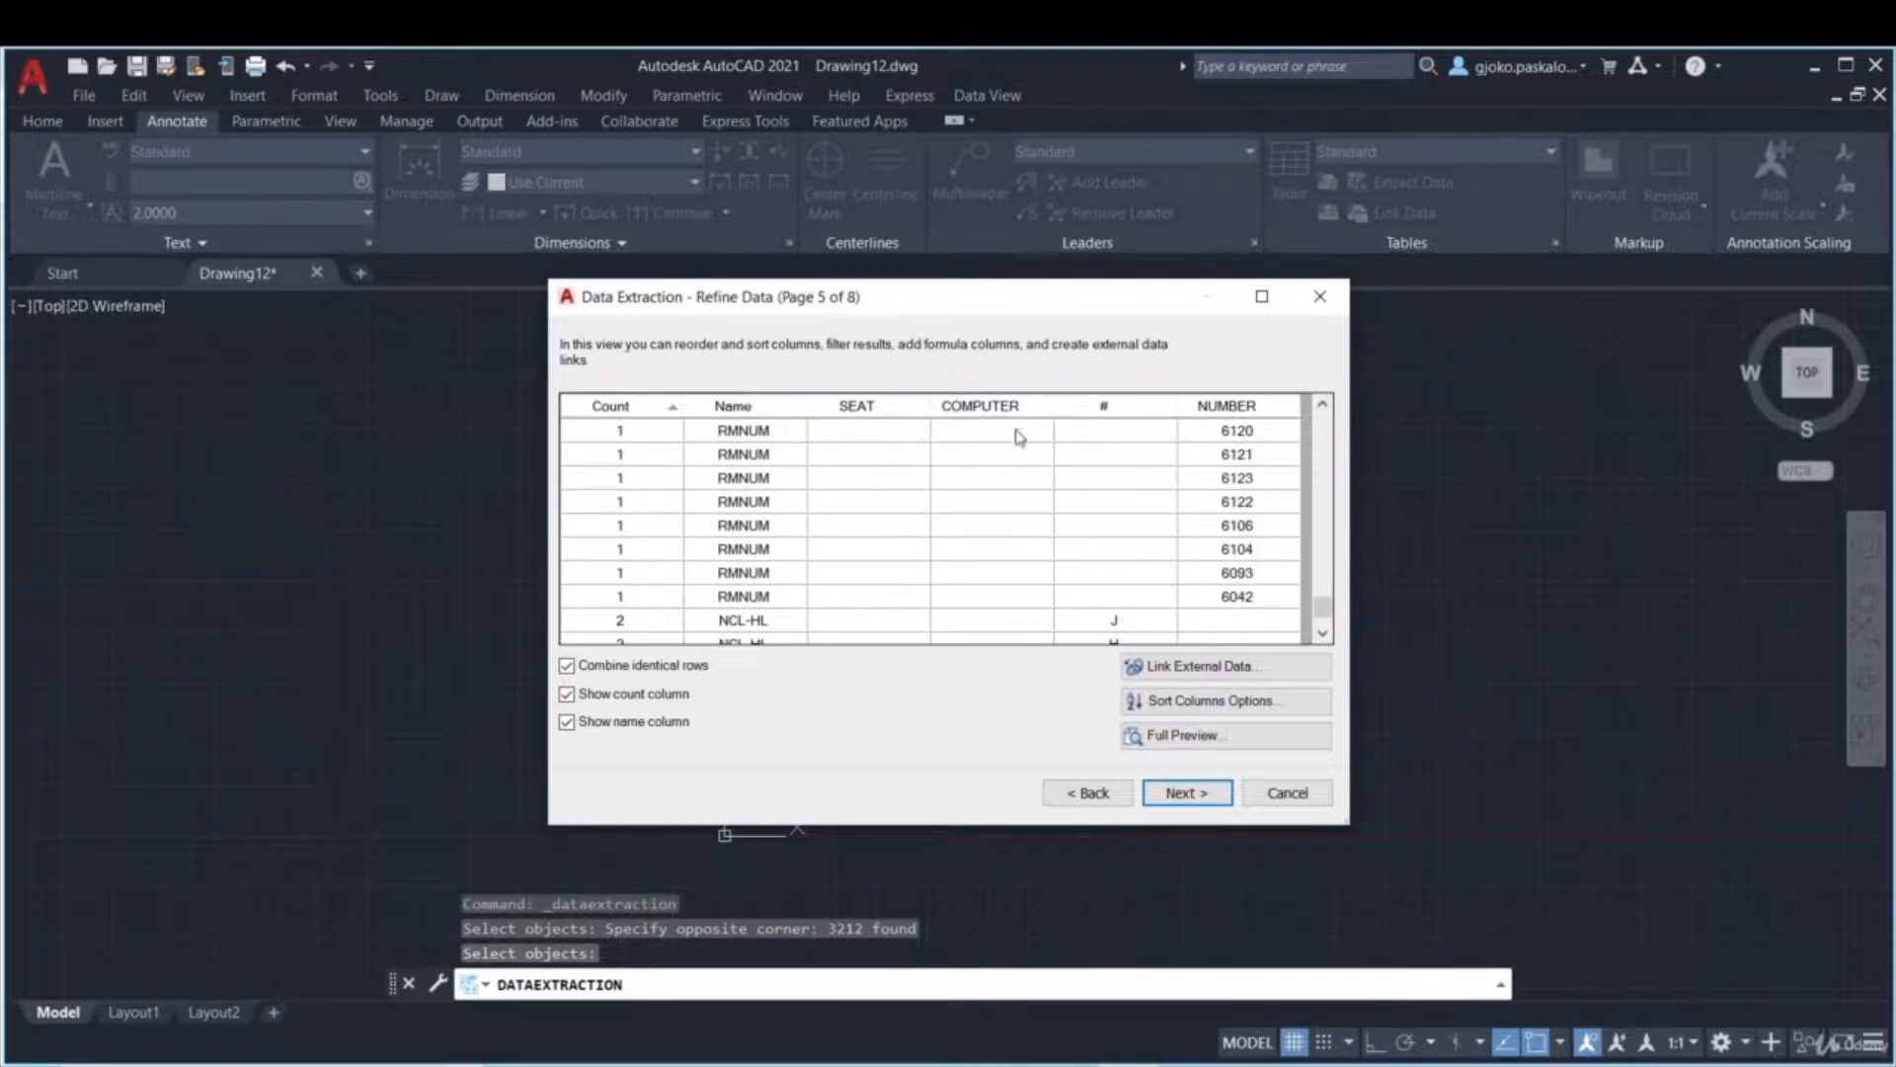
{"action": "scroll", "coordinate": [1018, 436], "scroll_direction": "down", "scroll_amount": 3}
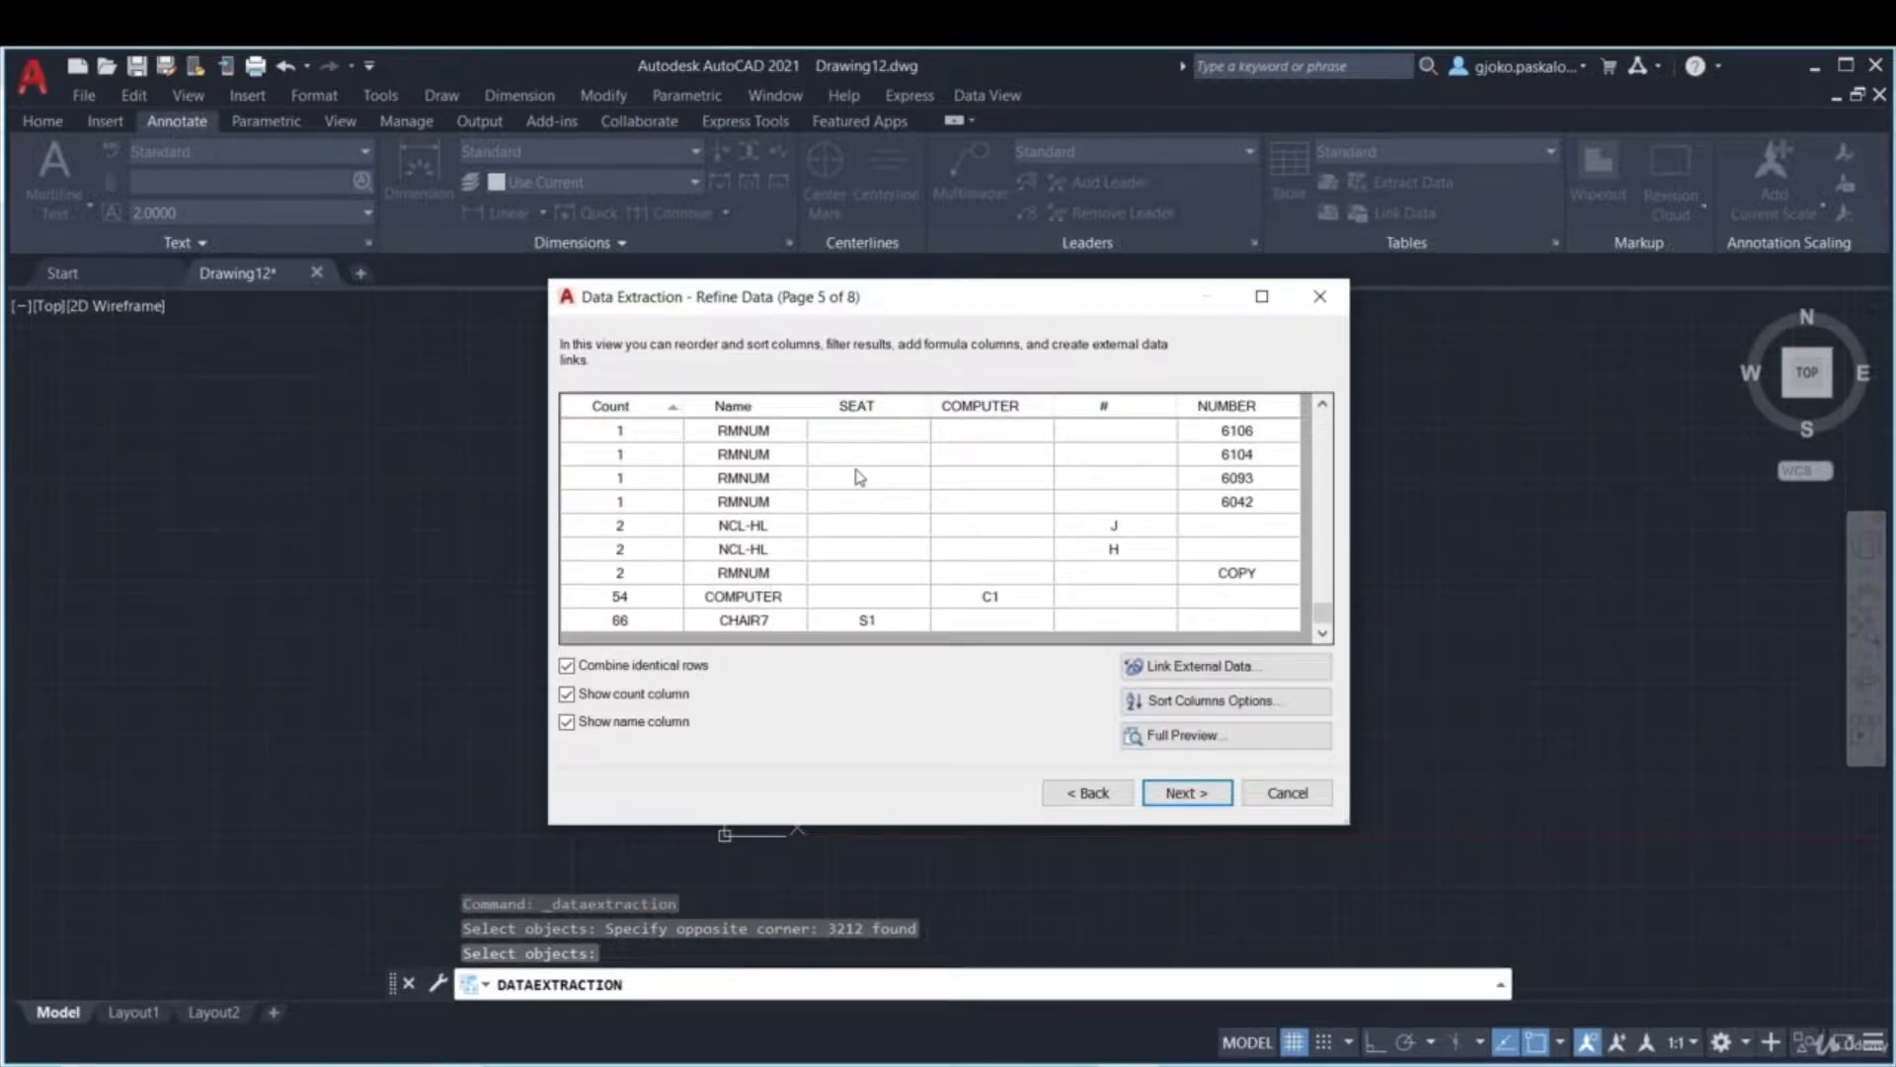
- Review the last extracted rows and try the combine-identical-rows, count-column and name-column options, leaving all three enabled
{"action": "scroll", "coordinate": [770, 509], "scroll_direction": "up", "scroll_amount": 4}
{"action": "scroll", "coordinate": [763, 496], "scroll_direction": "down", "scroll_amount": 4}
{"action": "scroll", "coordinate": [753, 489], "scroll_direction": "up", "scroll_amount": 1}
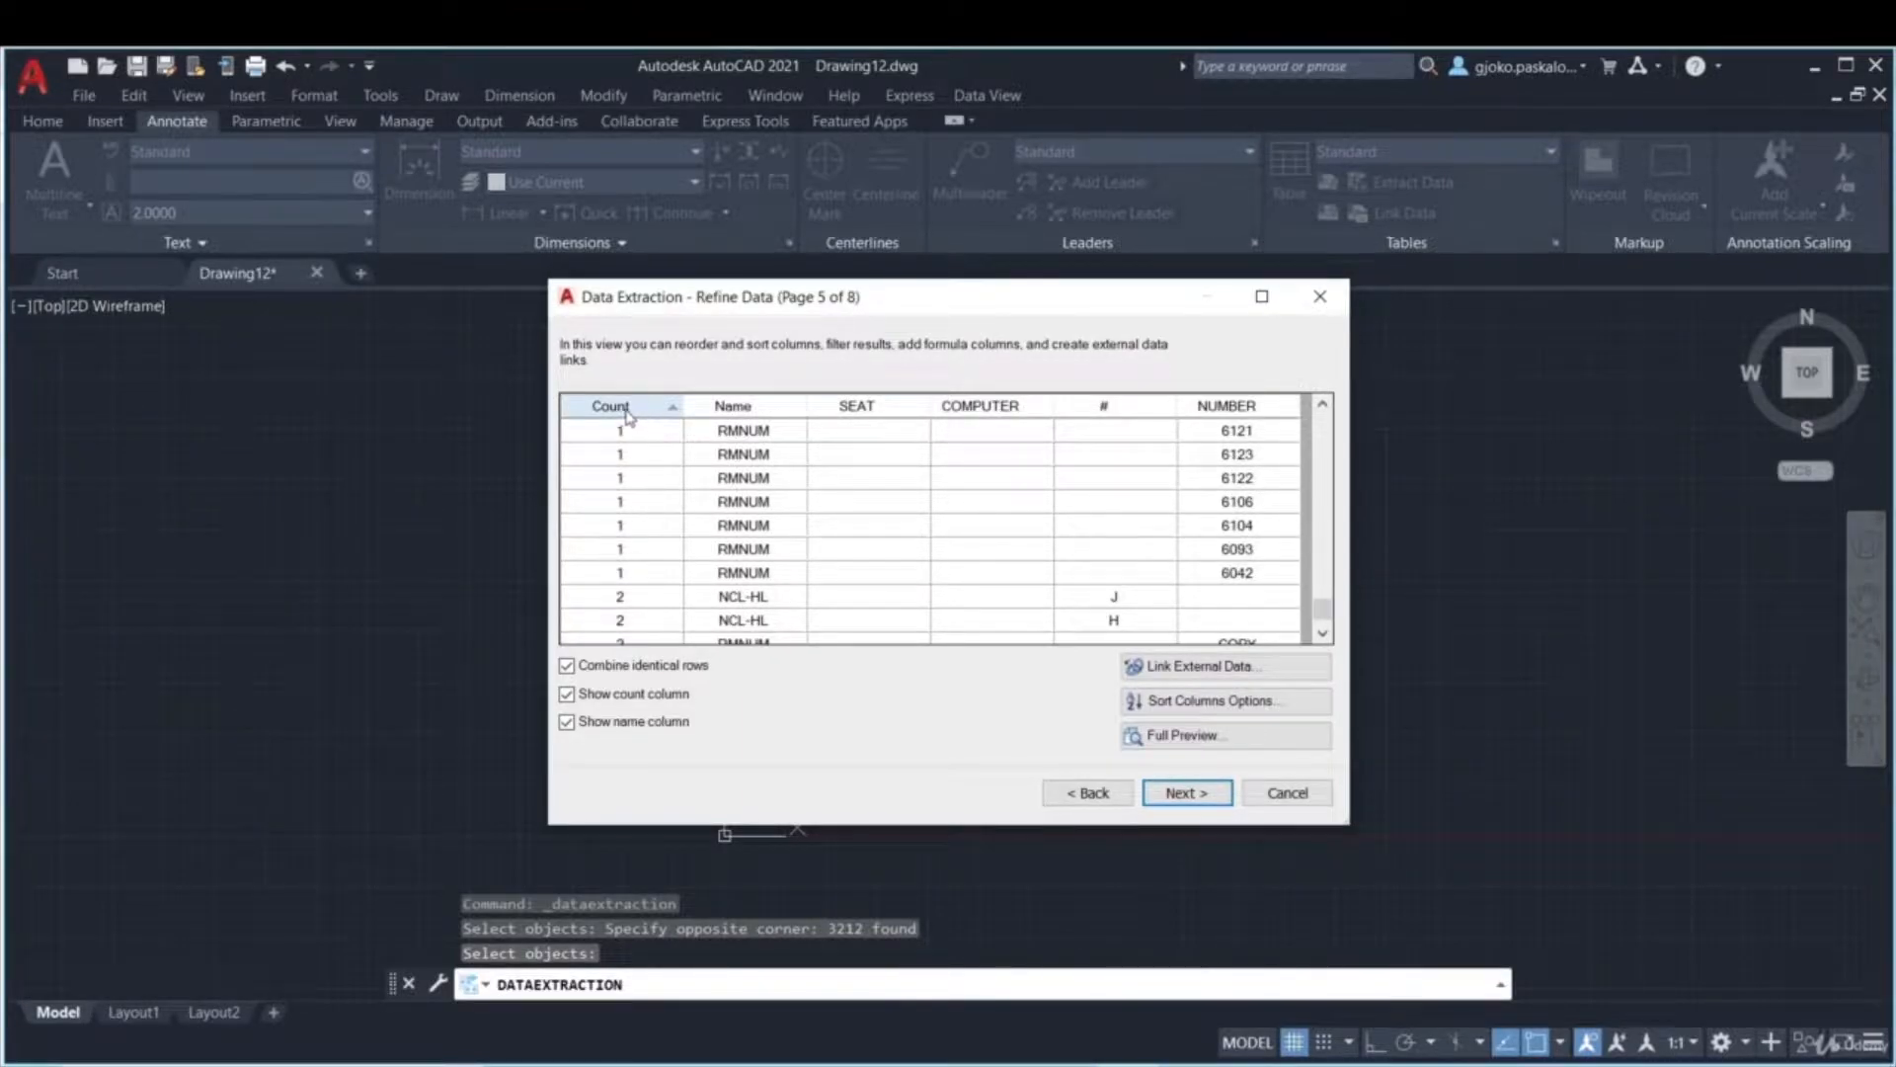
{"action": "scroll", "coordinate": [873, 531], "scroll_direction": "down", "scroll_amount": 1}
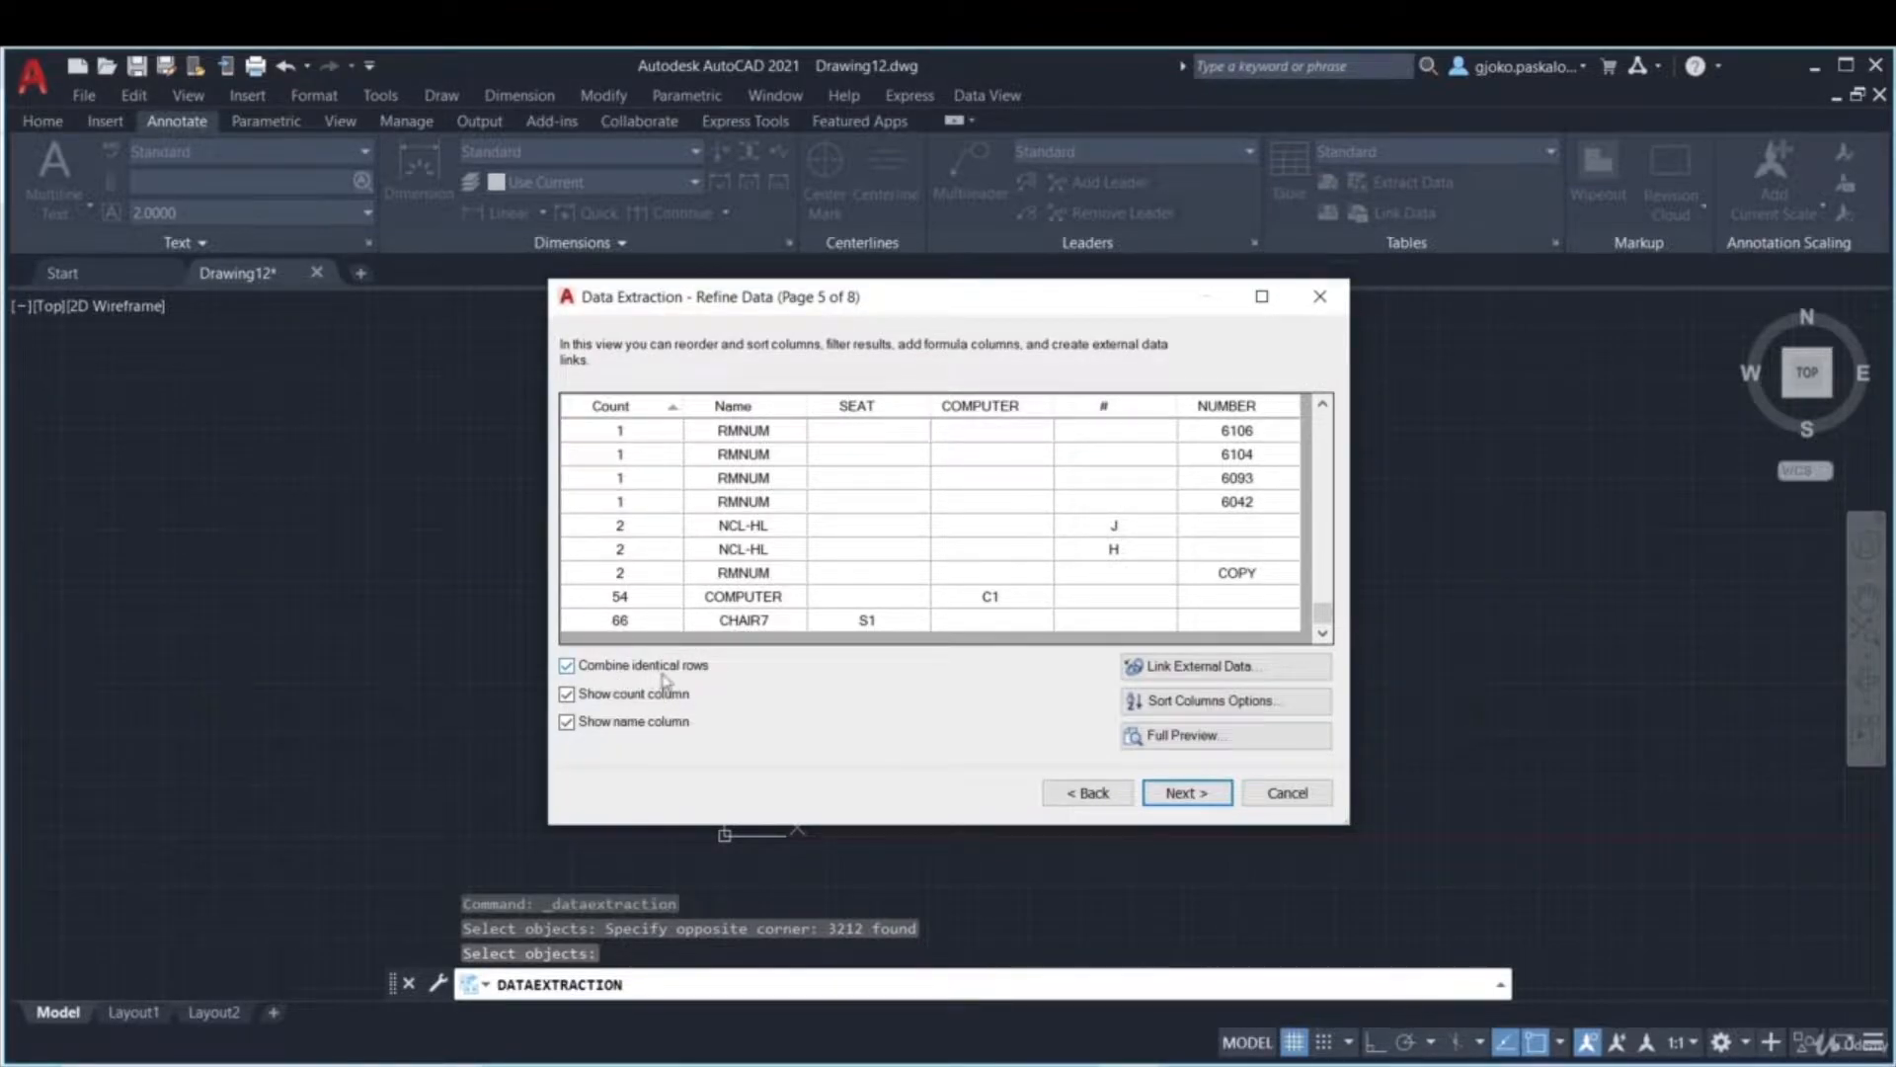
{"action": "left_click", "coordinate": [568, 667]}
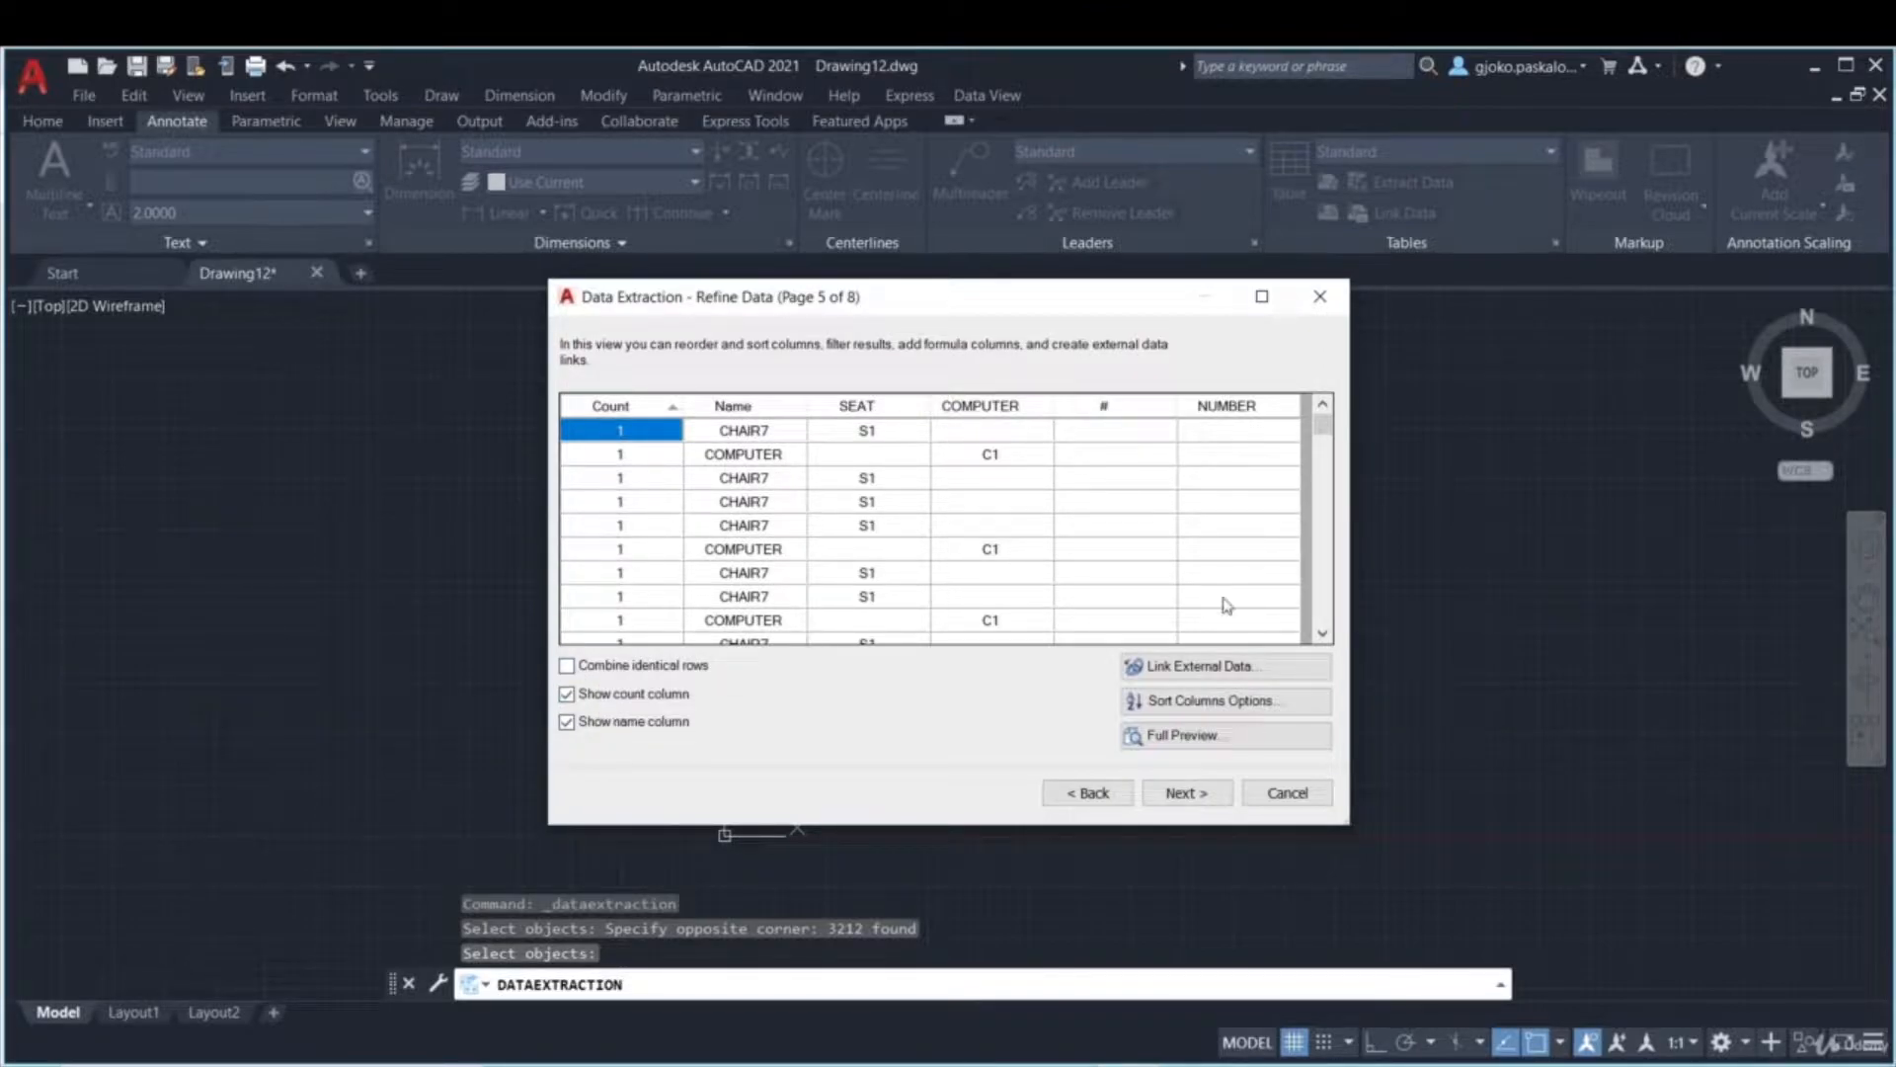
{"action": "left_click", "coordinate": [593, 667]}
{"action": "left_click", "coordinate": [581, 695]}
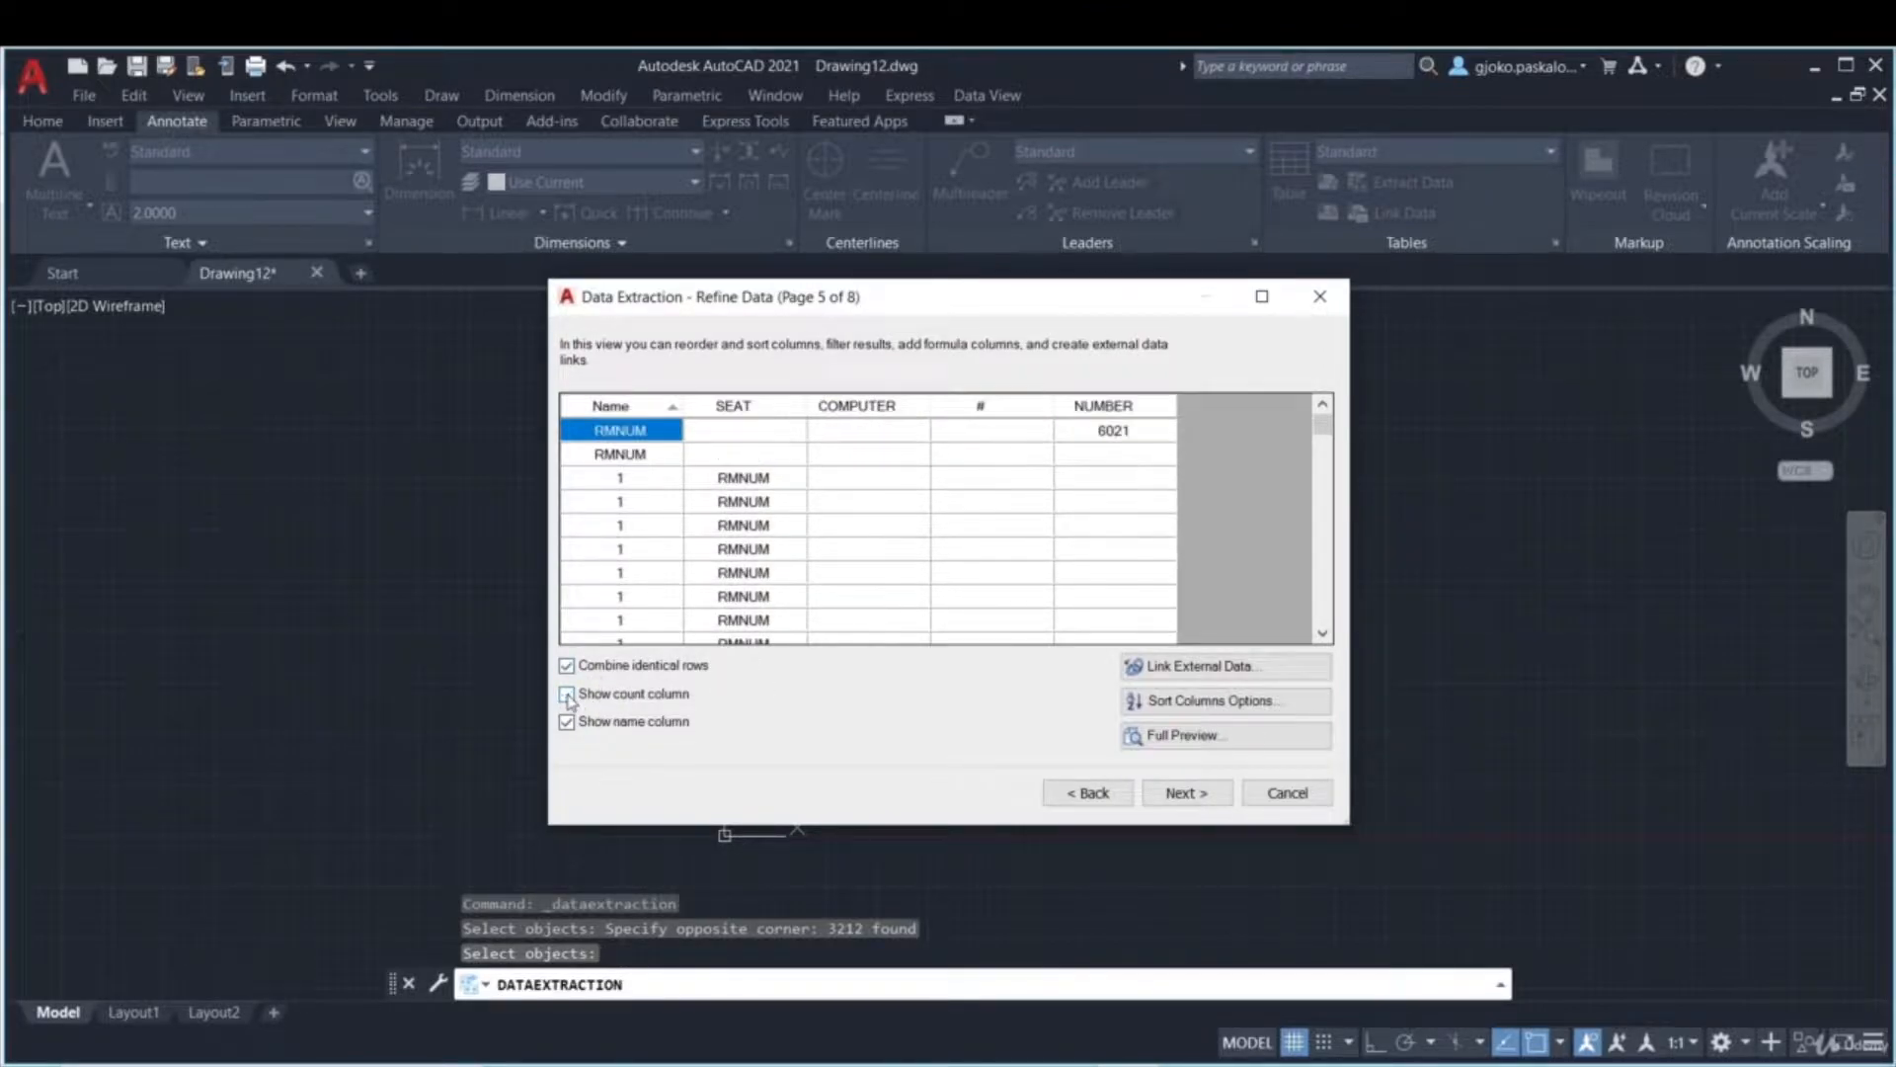
{"action": "left_click", "coordinate": [575, 697]}
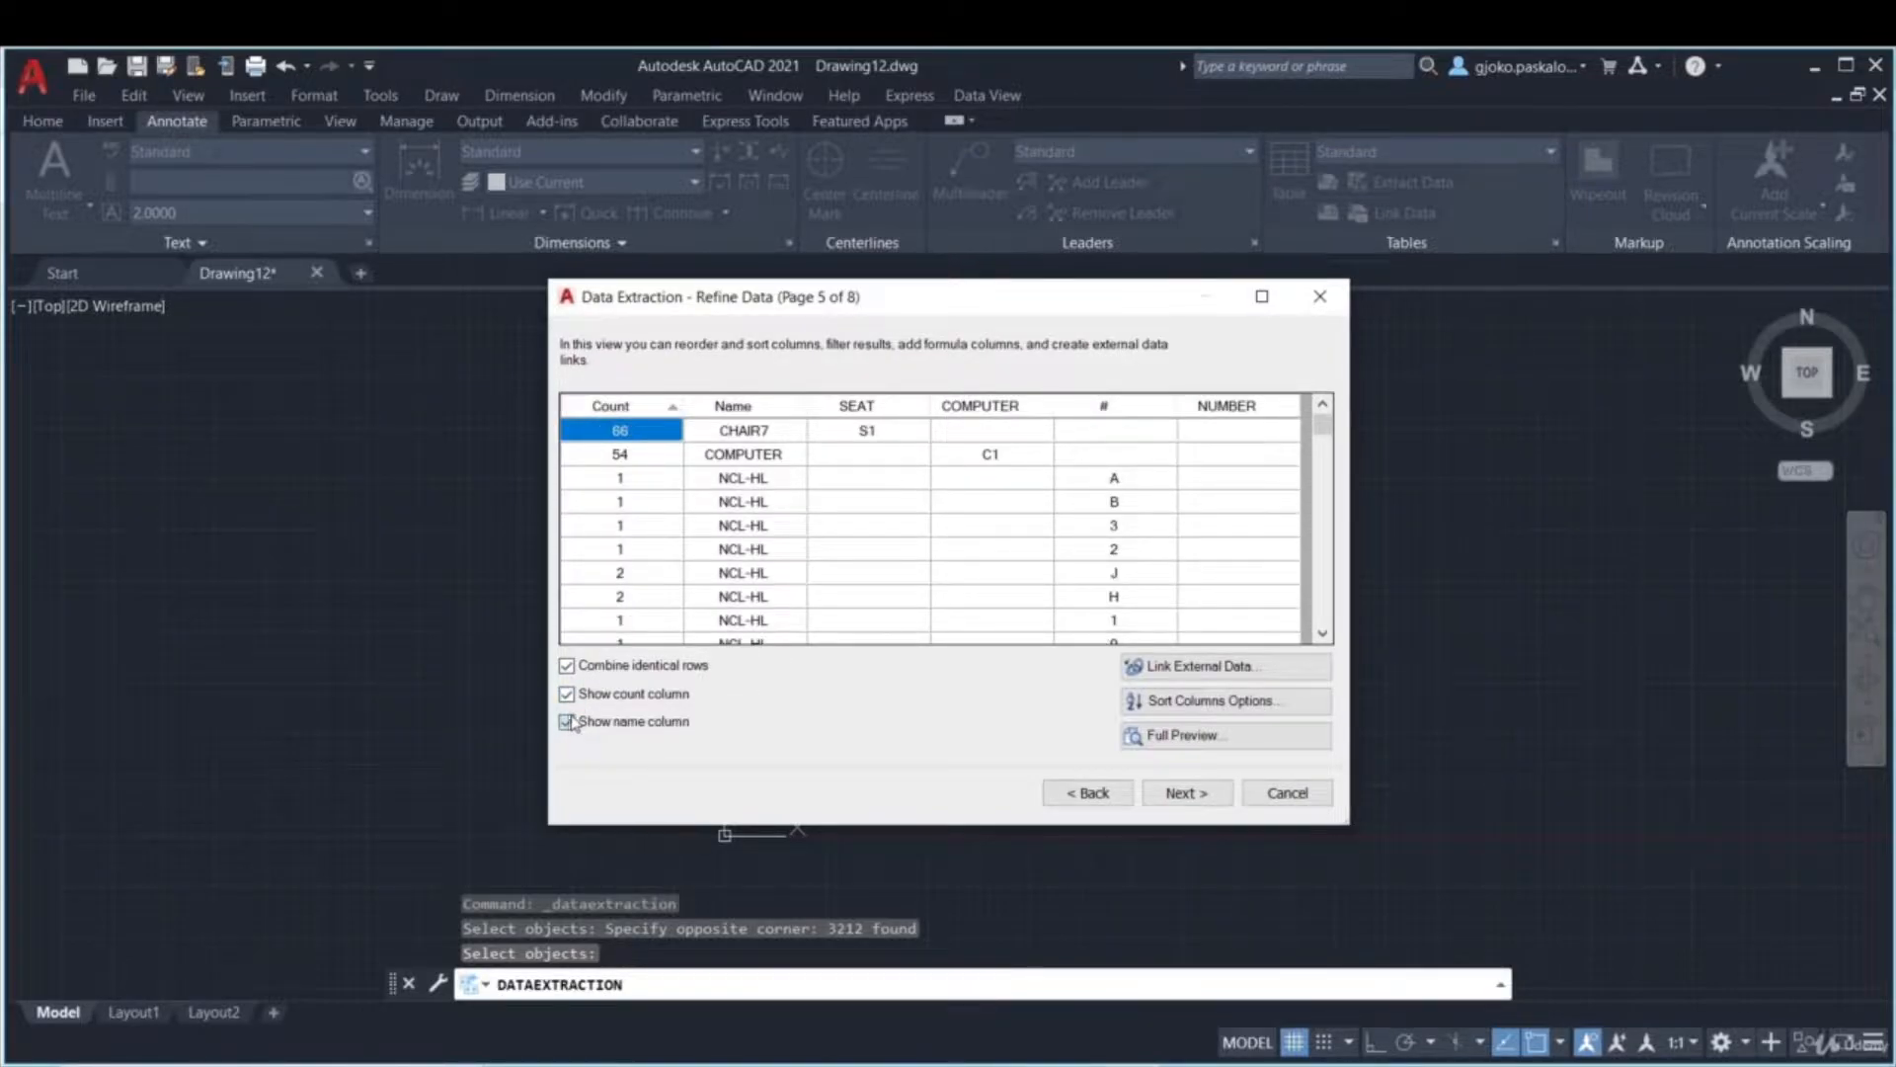
{"action": "left_click", "coordinate": [569, 722]}
{"action": "left_click", "coordinate": [569, 723]}
- Examine the external data linking and column sorting options without linking a source or choosing a sort column
{"action": "left_click", "coordinate": [1188, 668]}
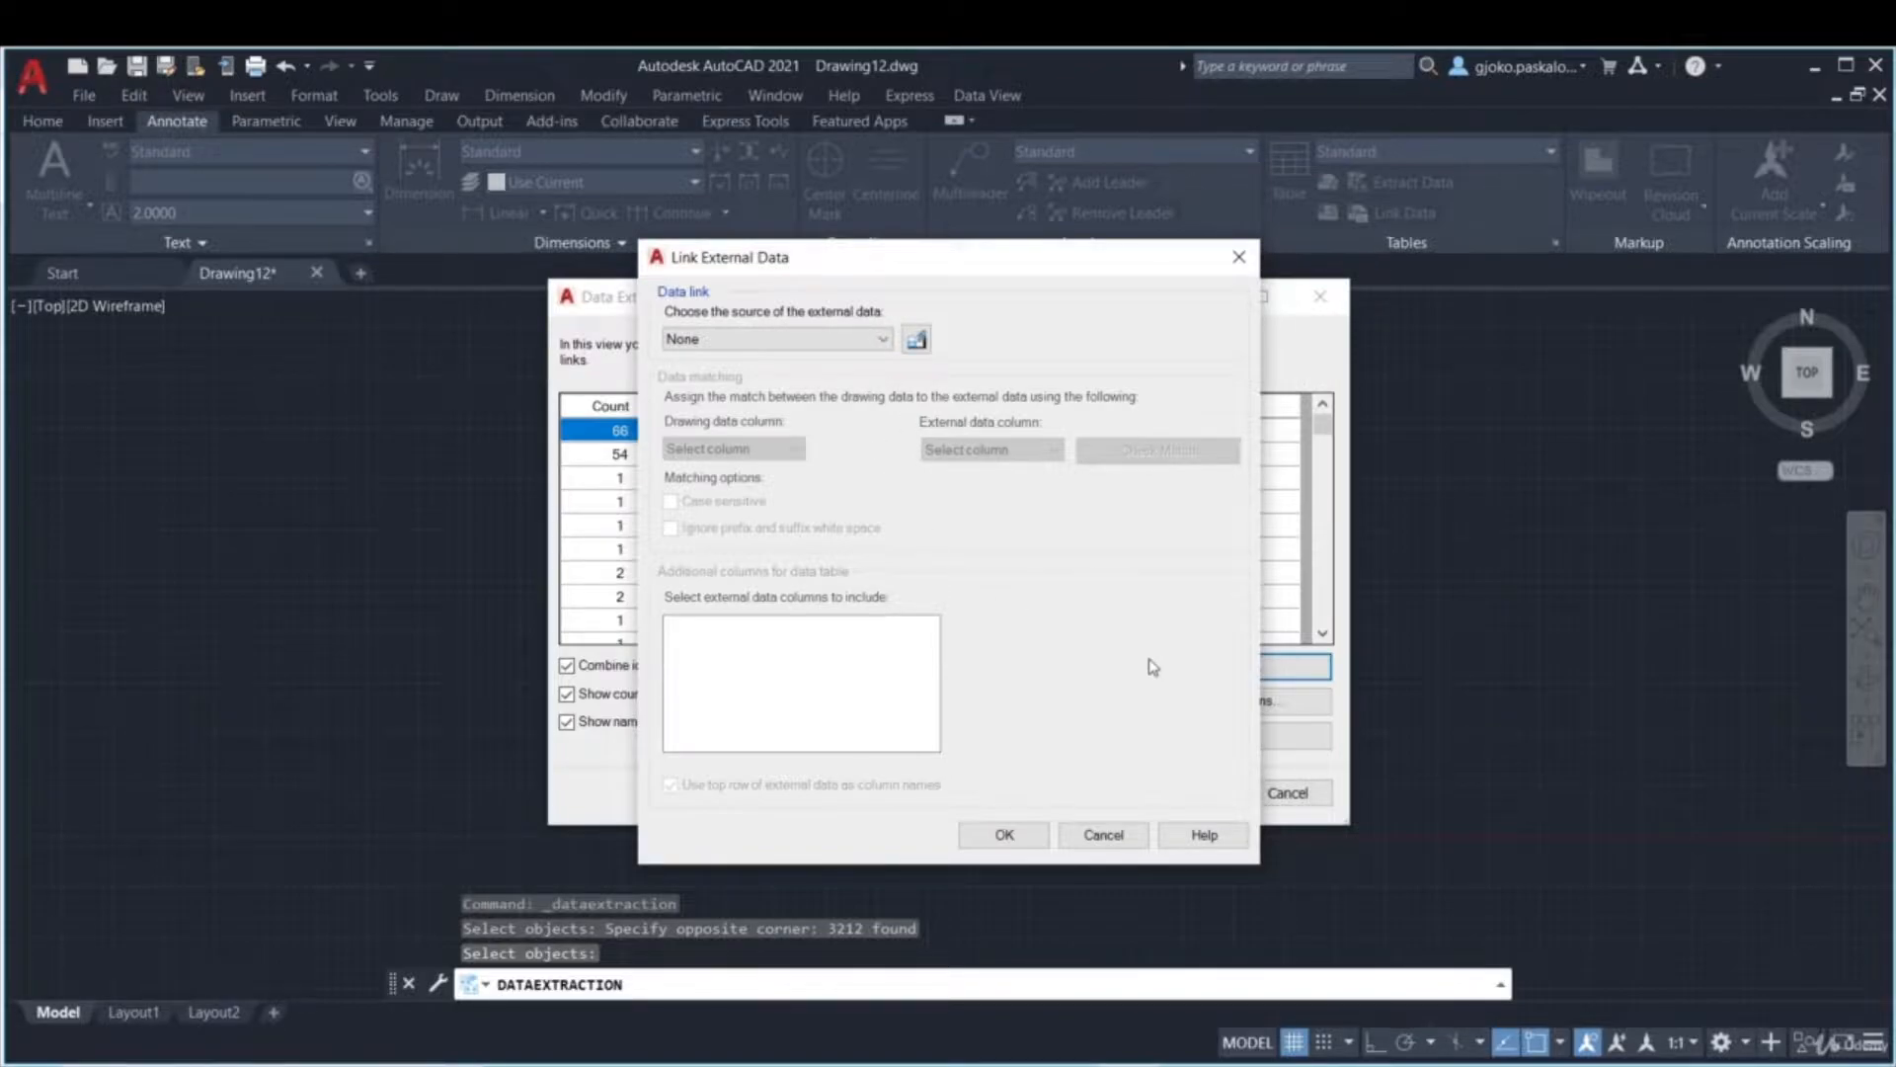
{"action": "left_click", "coordinate": [1238, 256]}
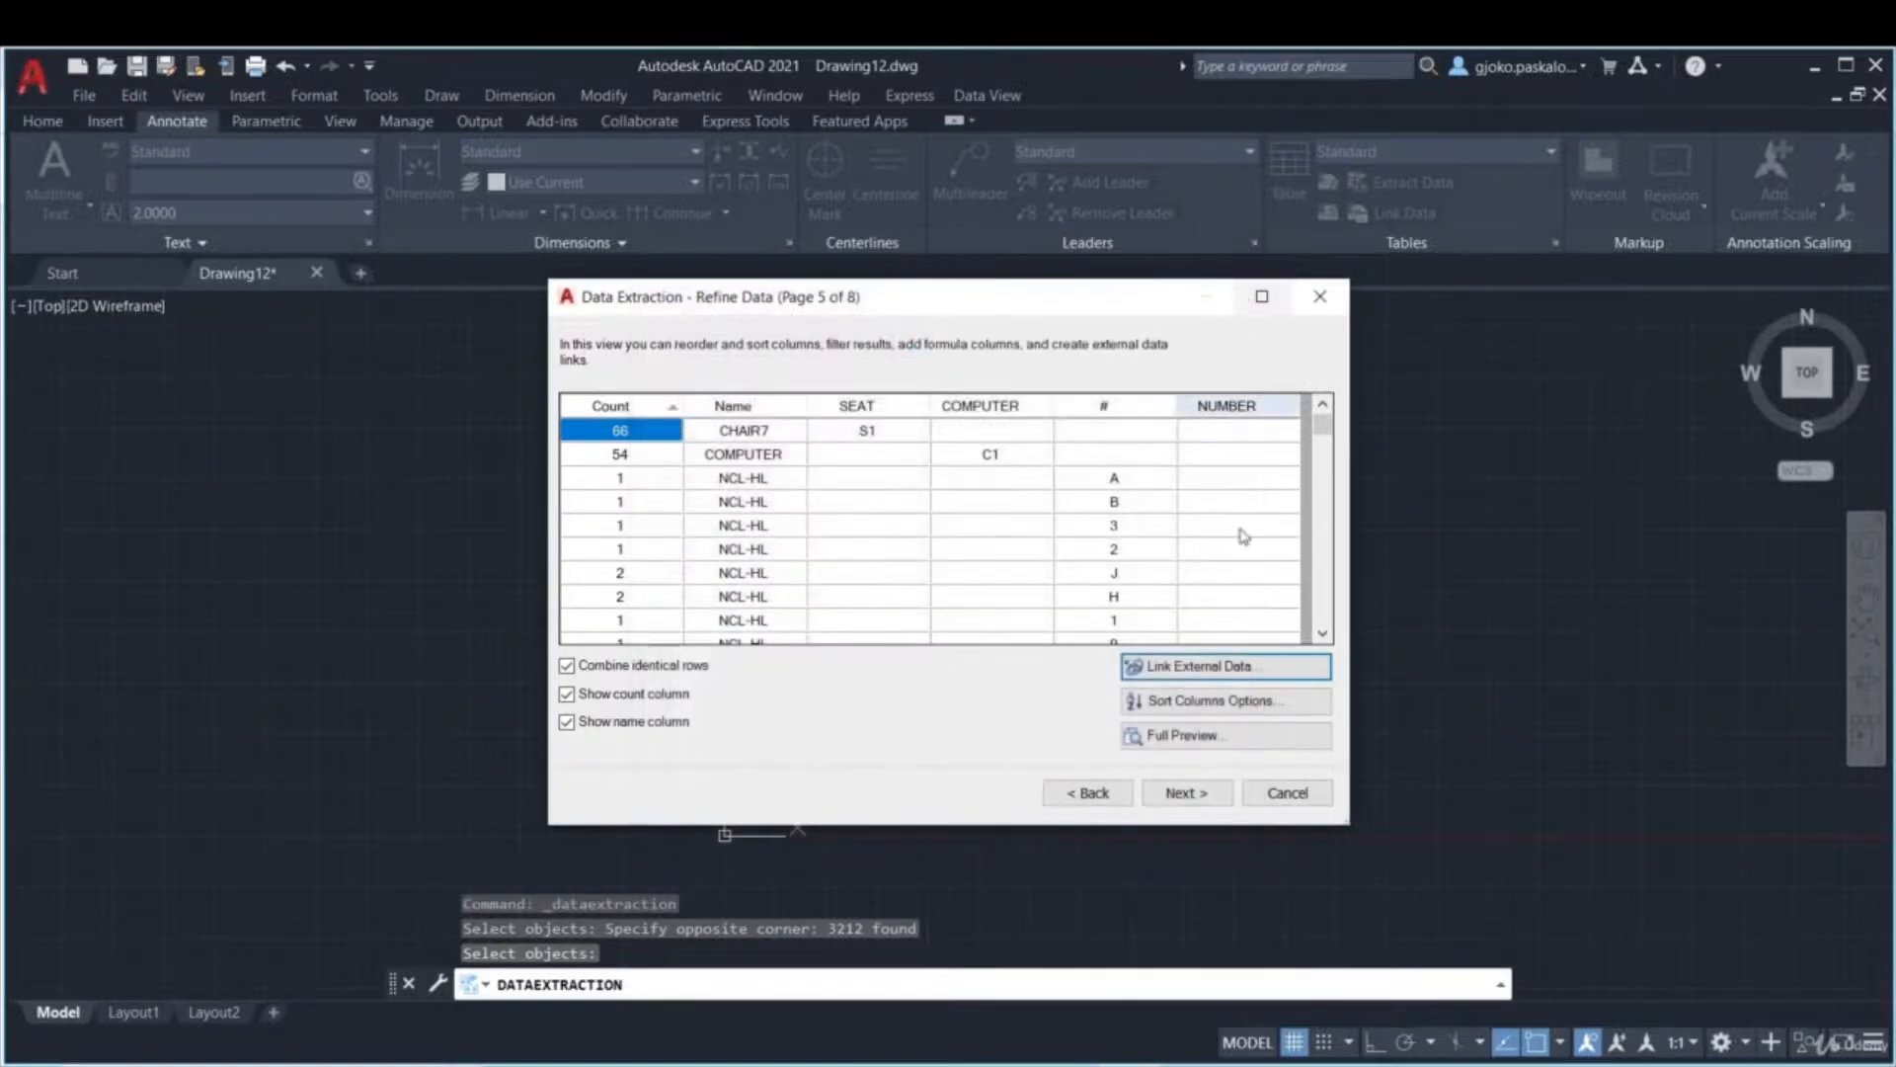
{"action": "left_click", "coordinate": [1232, 708]}
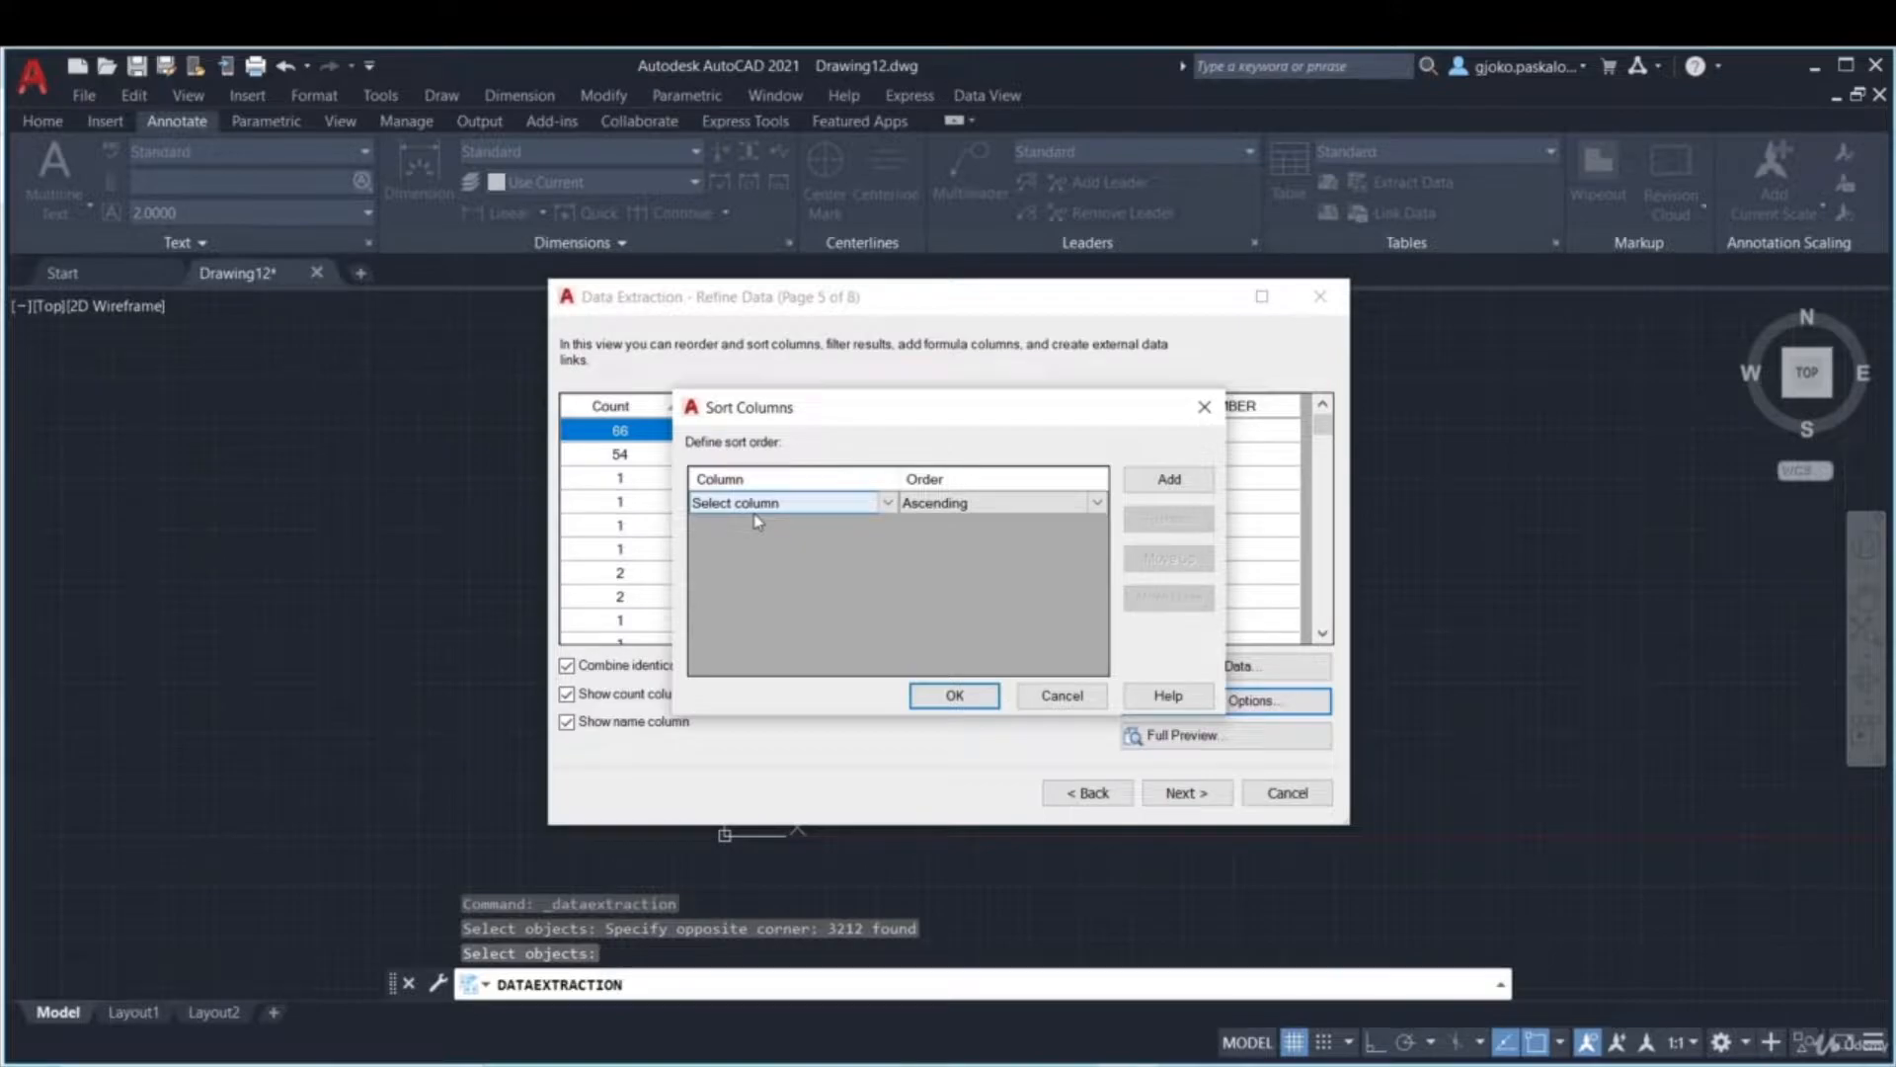
{"action": "left_click", "coordinate": [967, 703]}
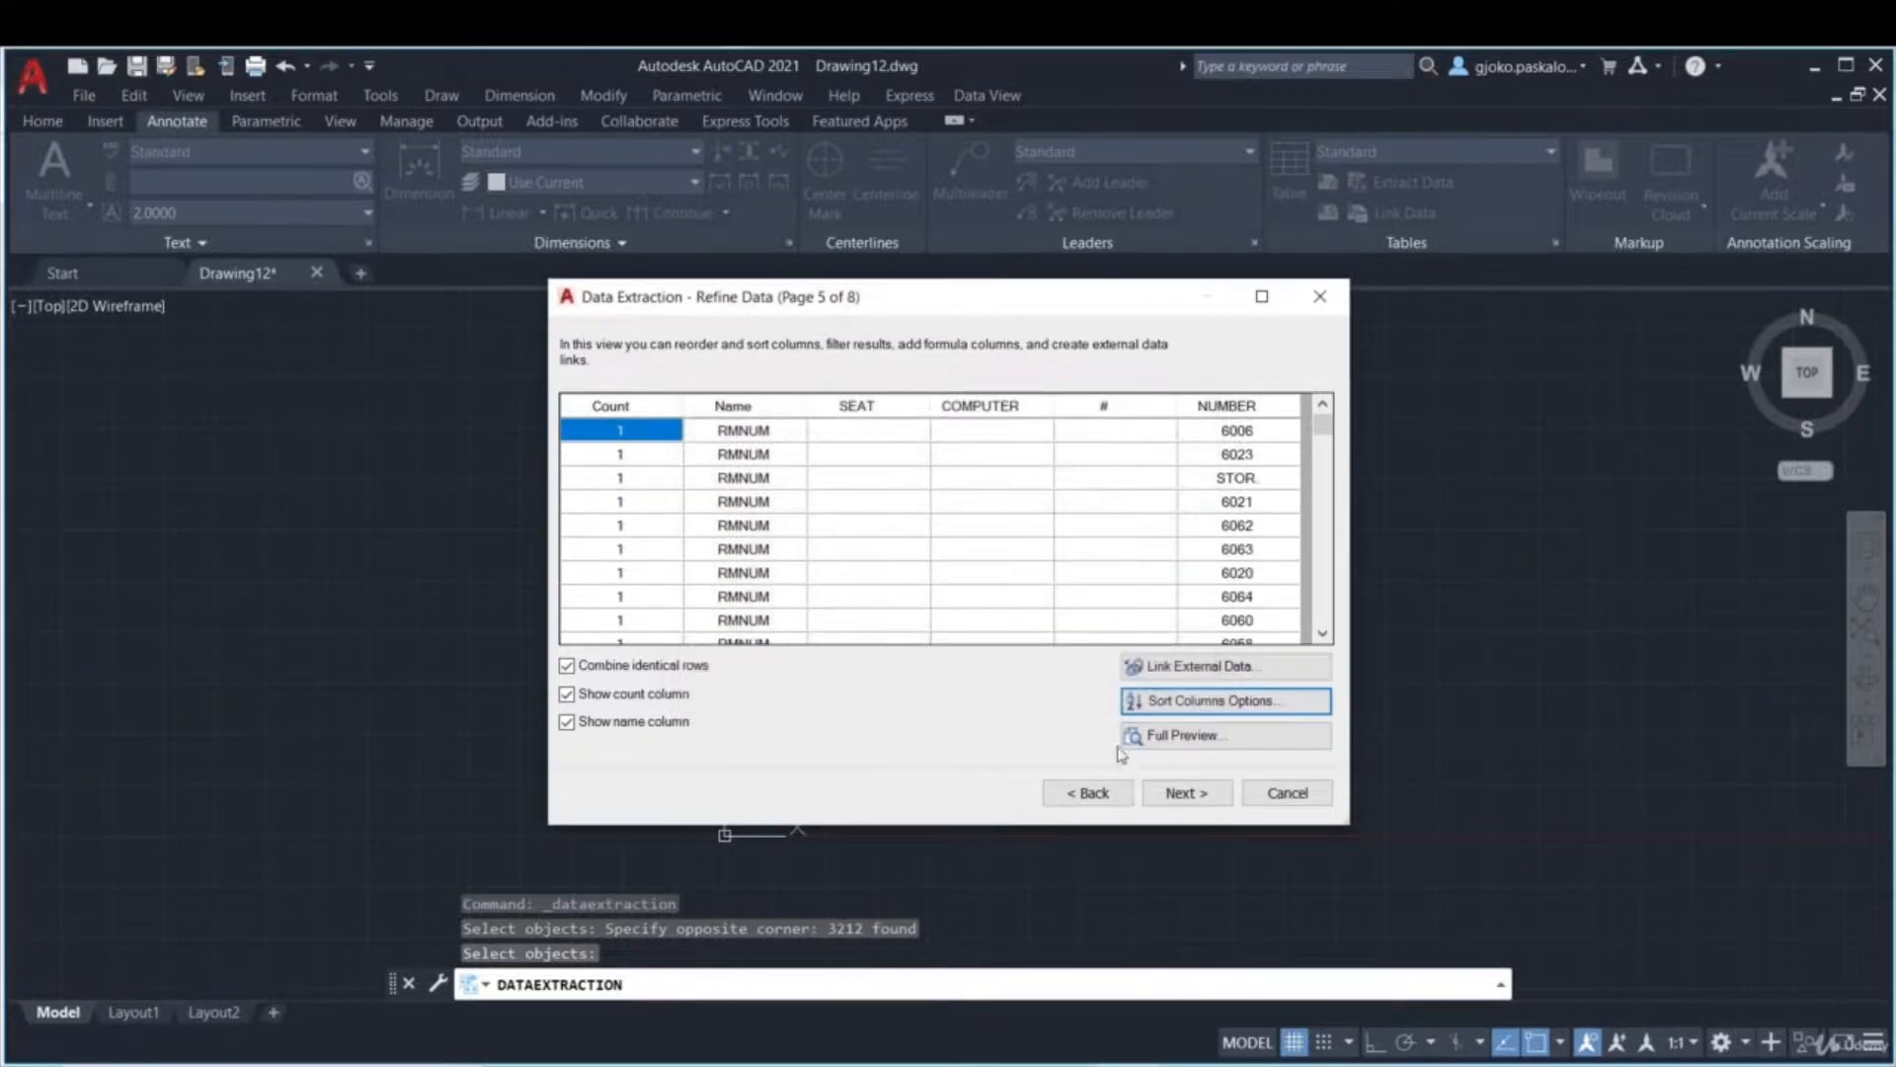
- Examine the full preview of the extracted data down through the RMNUM room number rows and close it
{"action": "left_click", "coordinate": [1205, 745]}
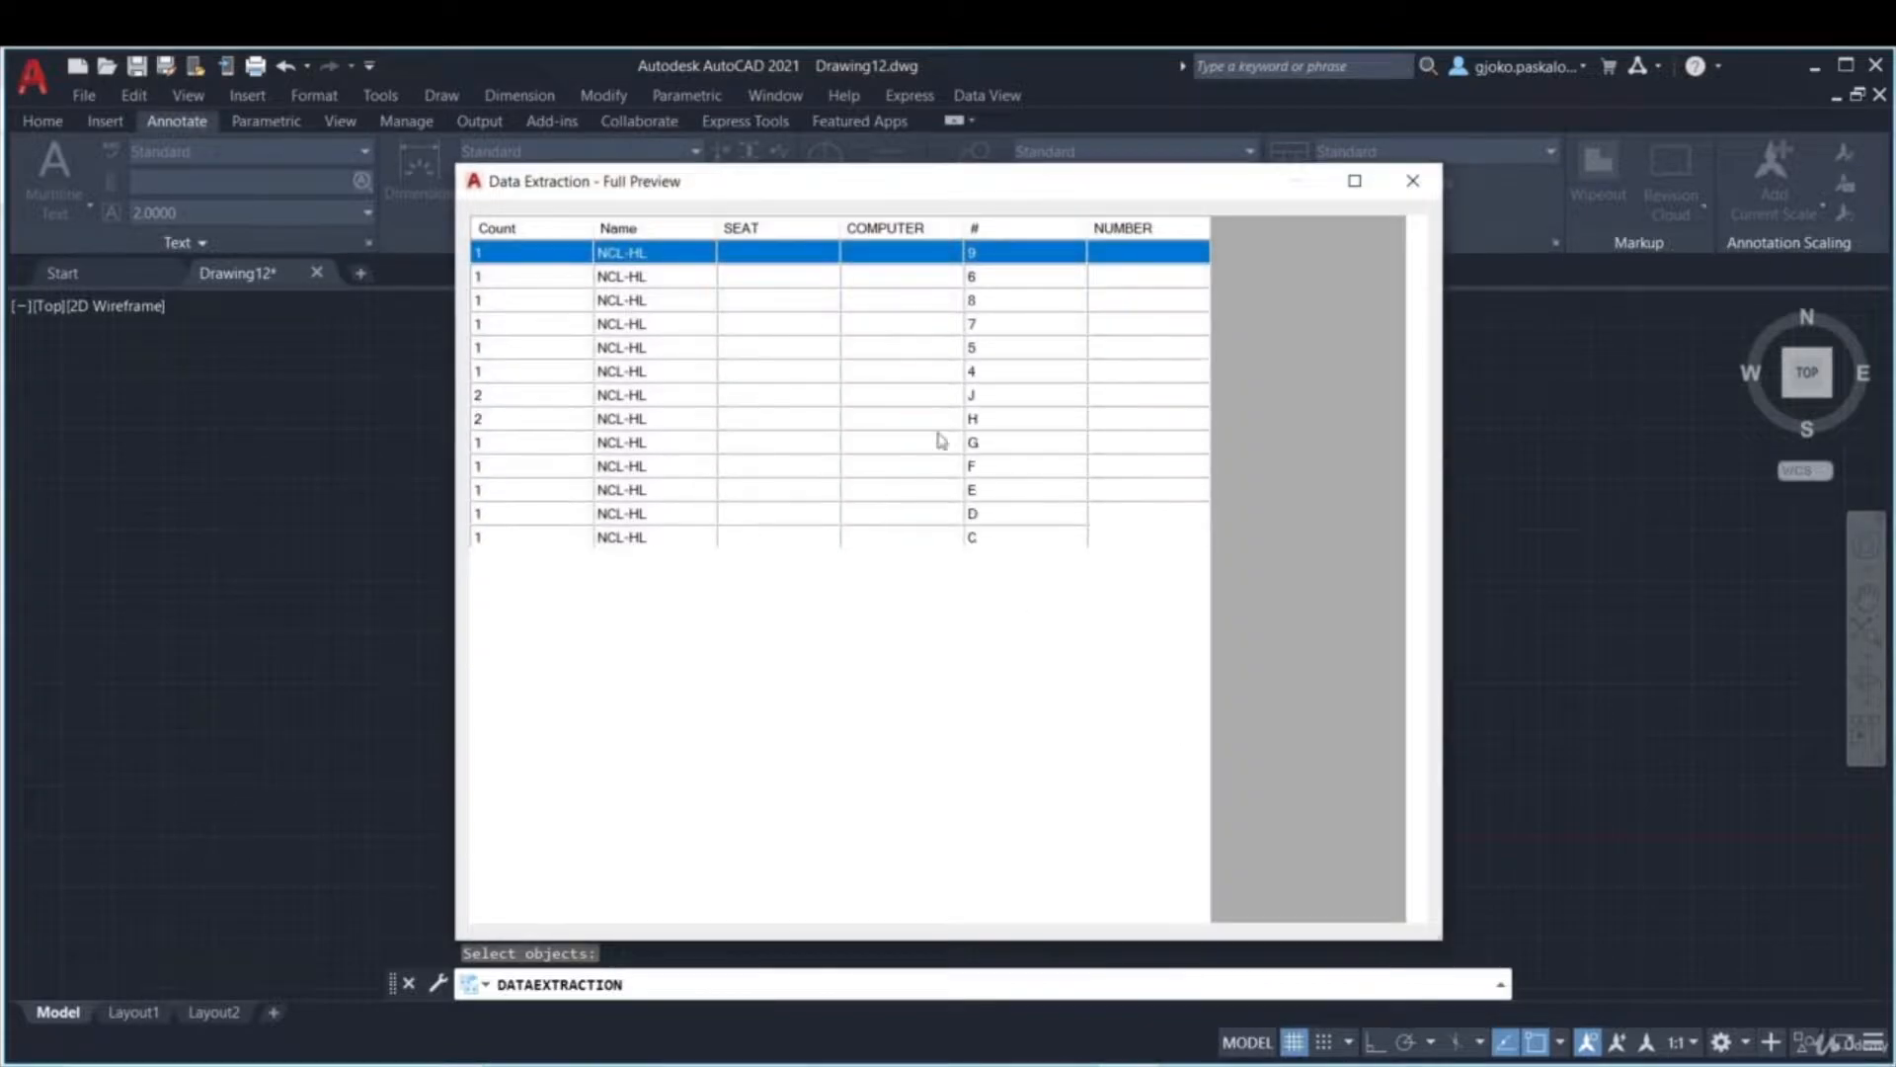
{"action": "left_click_drag", "start_coordinate": [1423, 327], "coordinate": [1411, 884]}
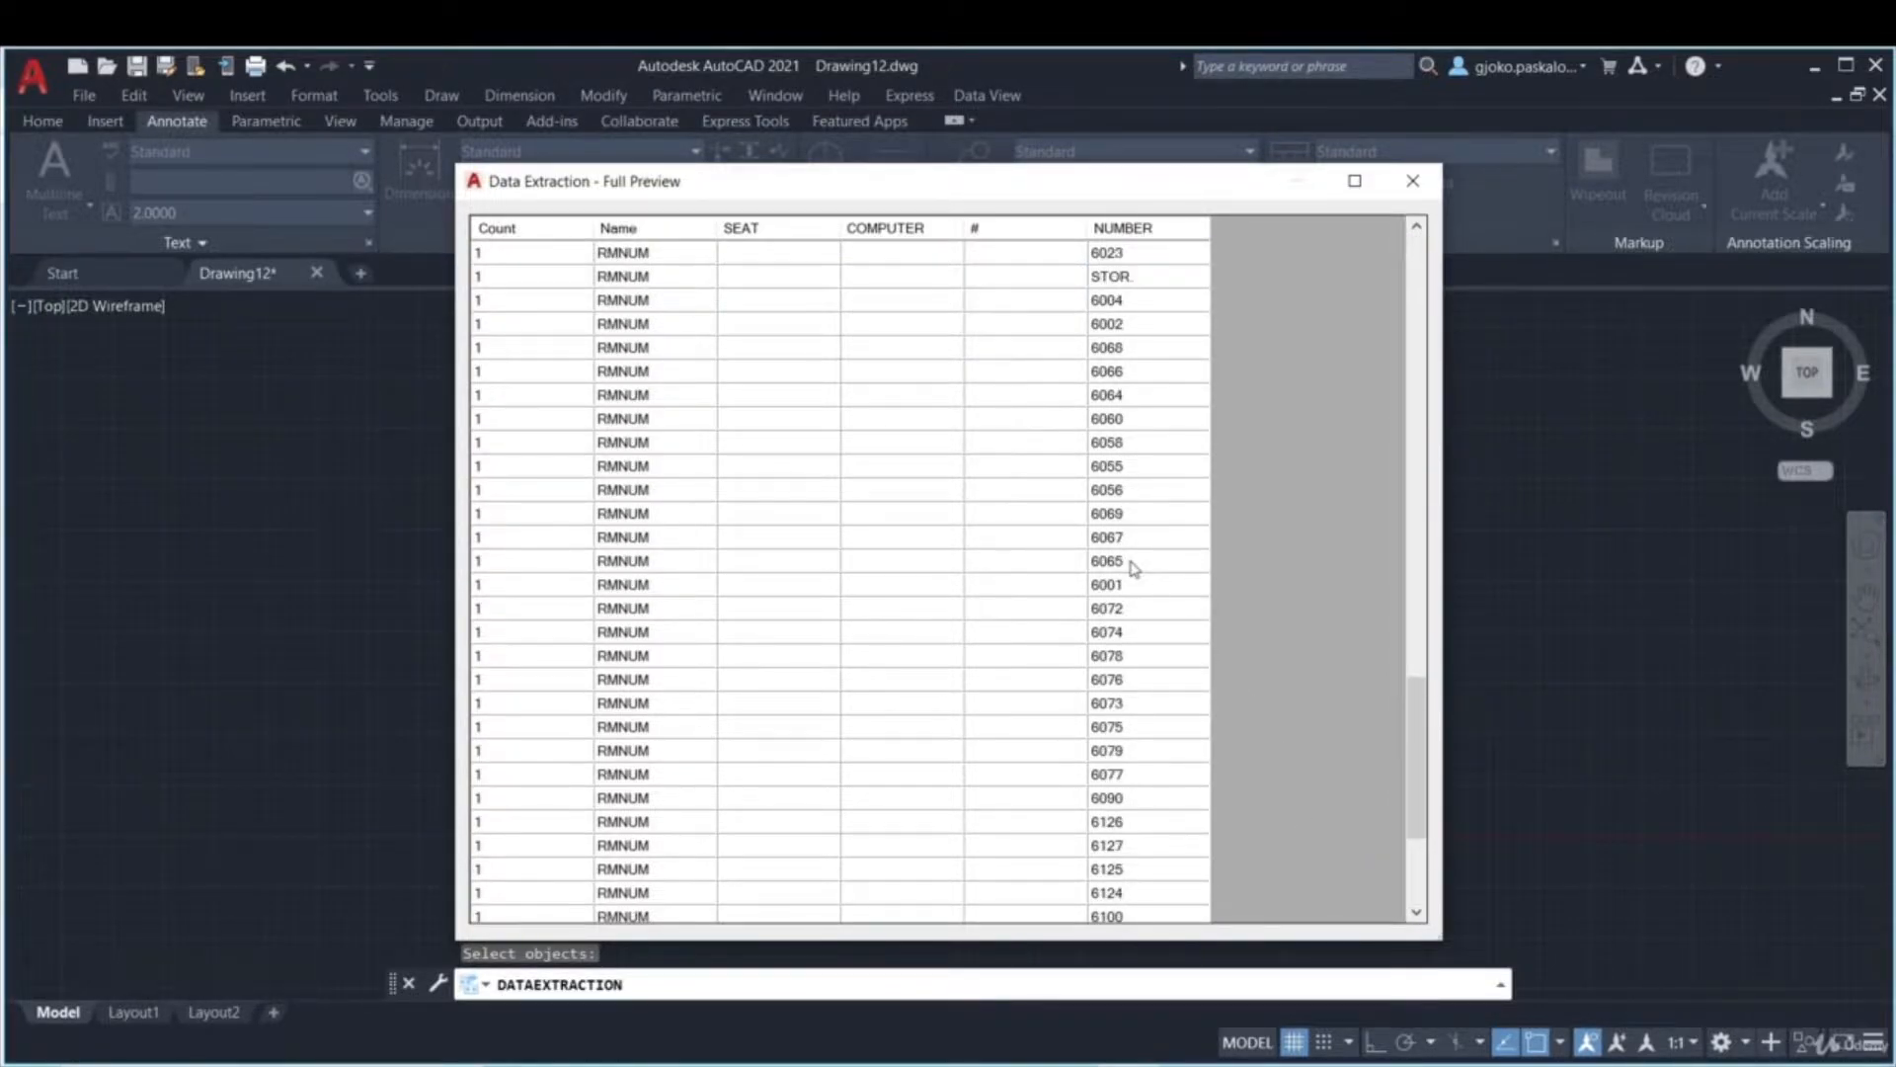
{"action": "key", "text": "Escape"}
- Choose both outputs for the extraction: a data extraction table inserted into the drawing and an external data file
{"action": "left_click", "coordinate": [1207, 797]}
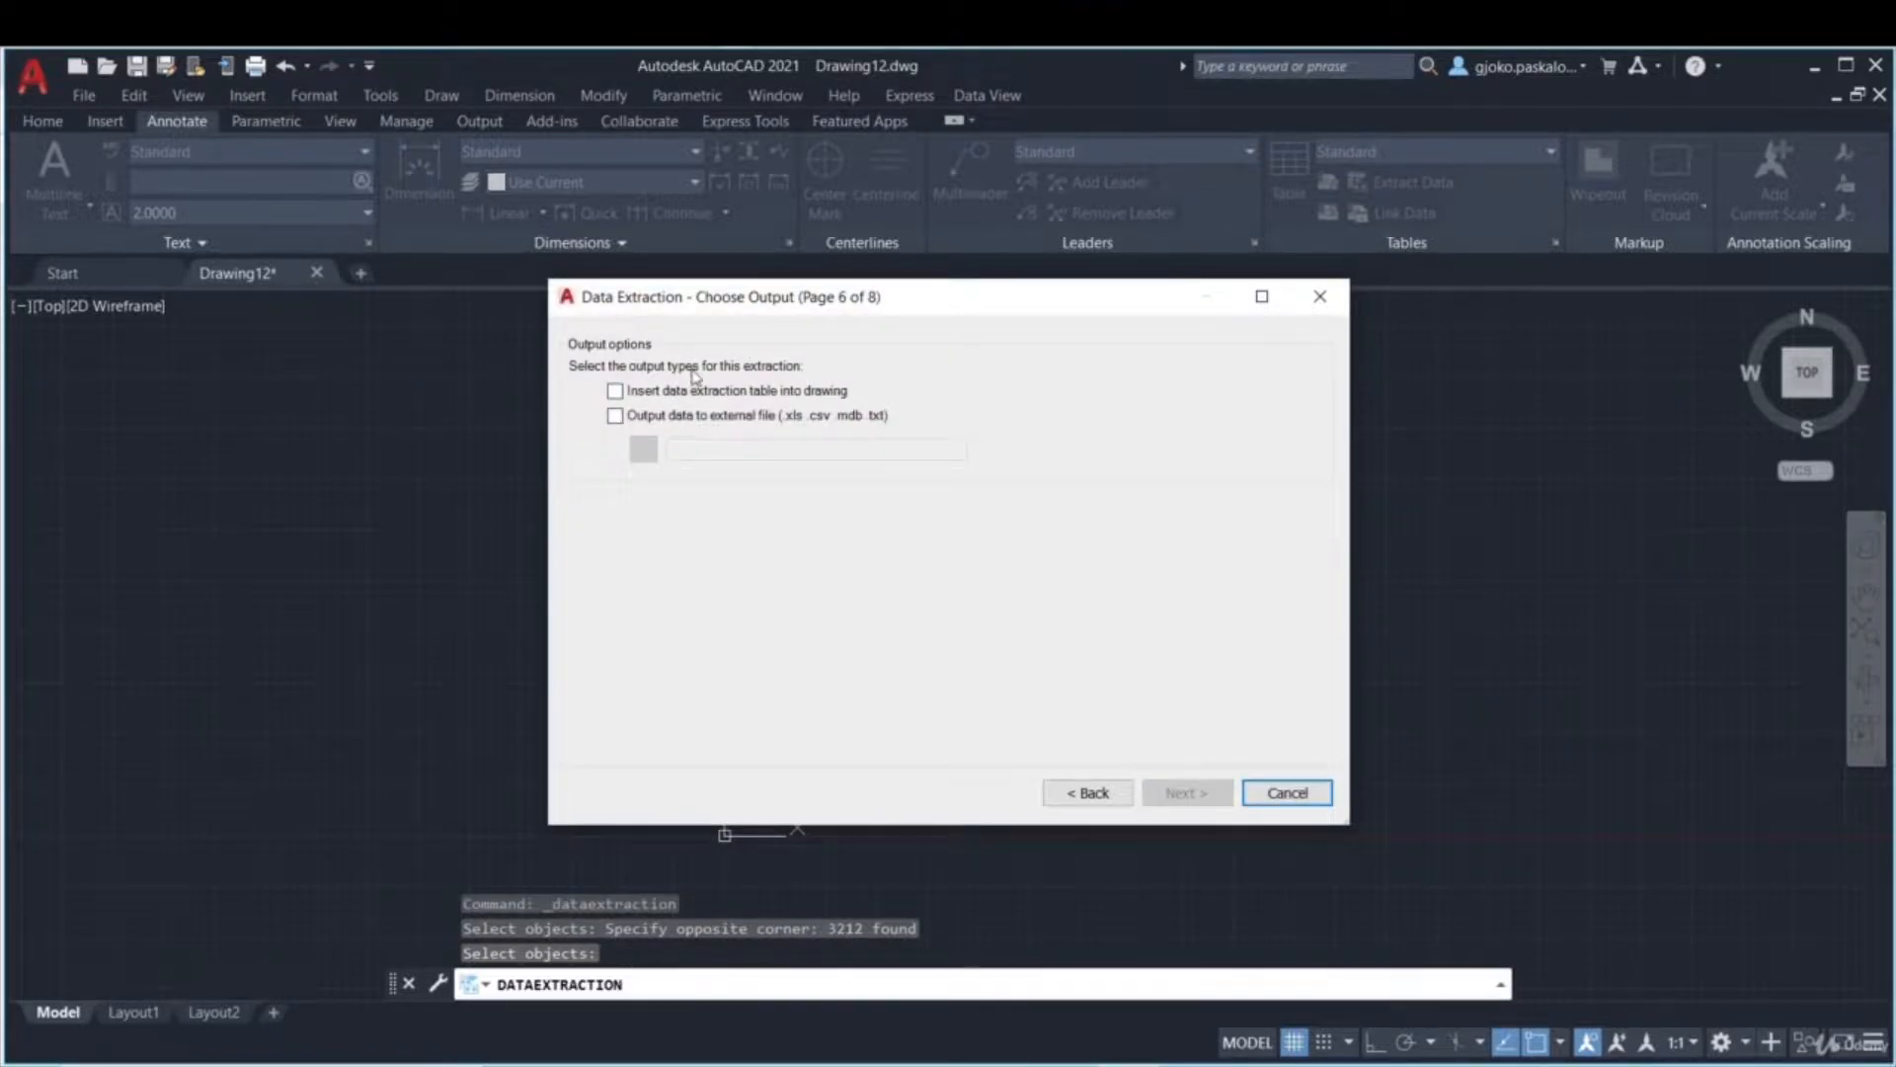
{"action": "left_click", "coordinate": [617, 393]}
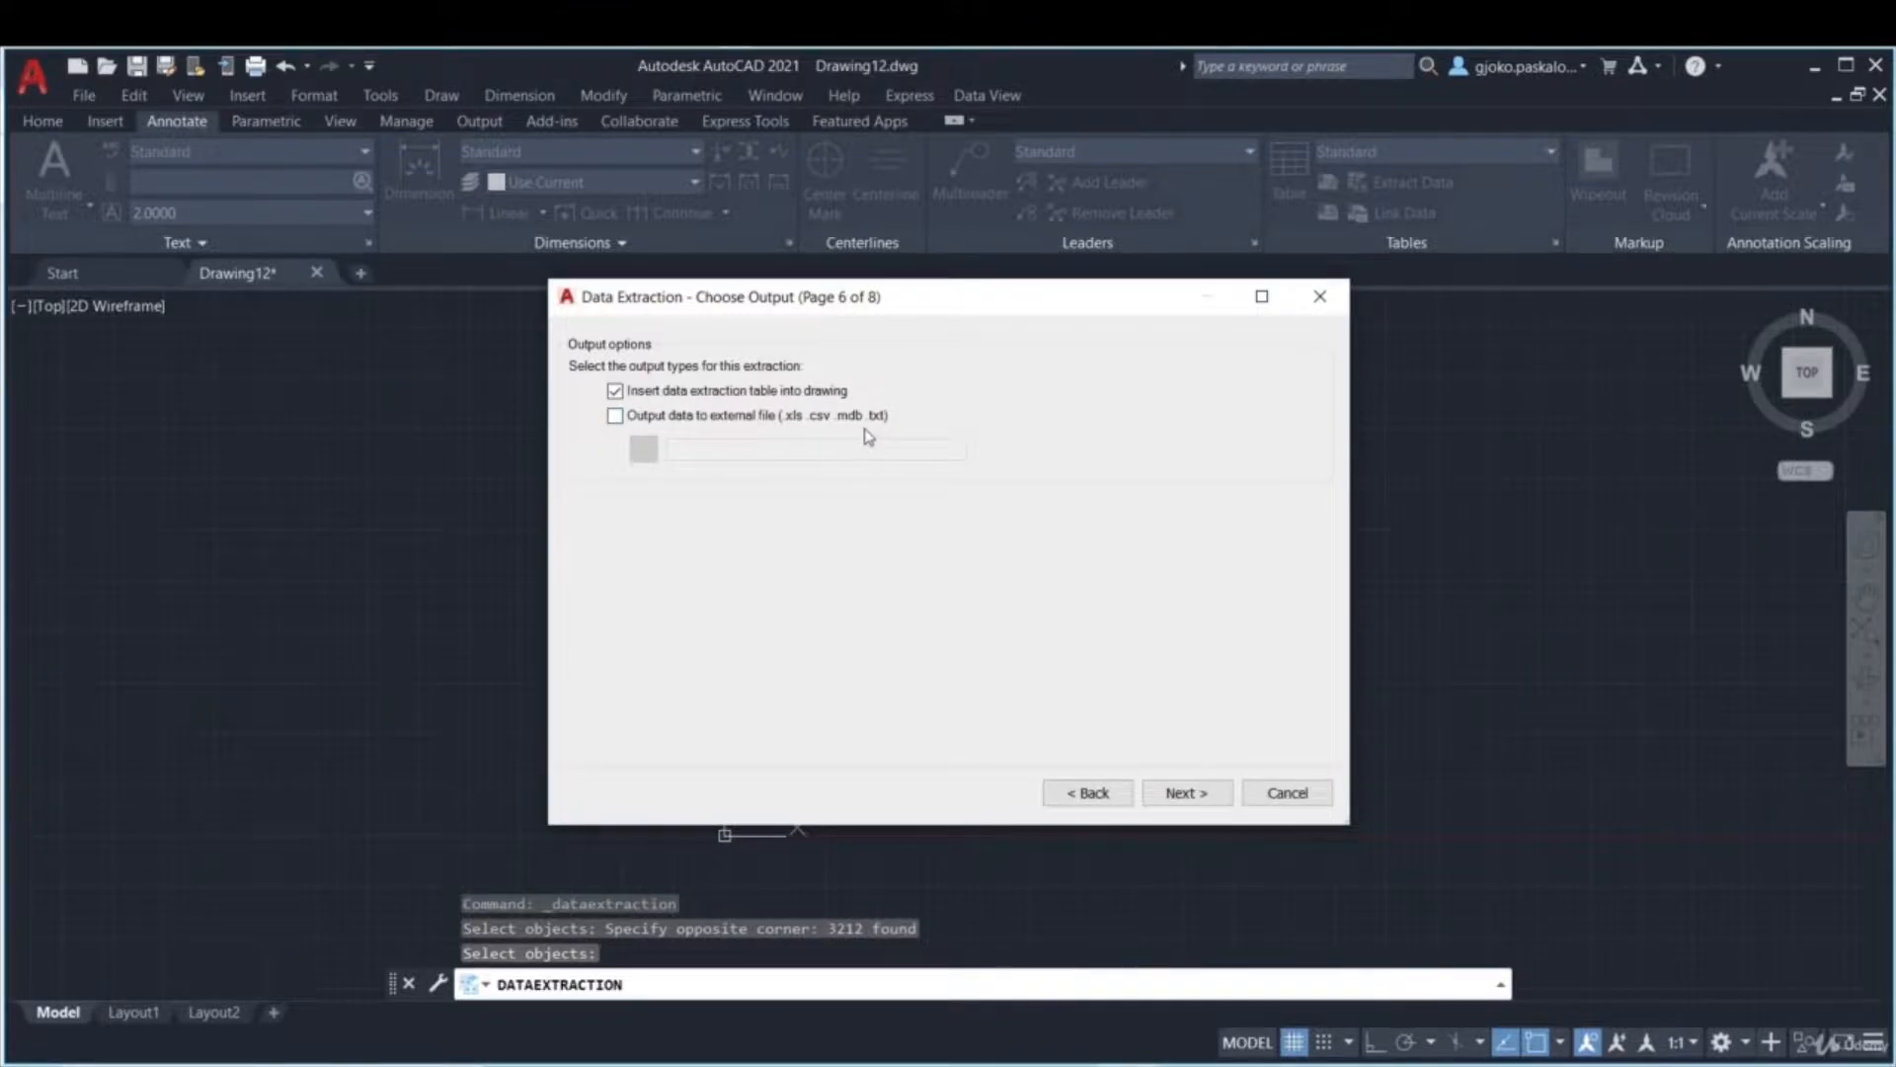
{"action": "left_click", "coordinate": [614, 416]}
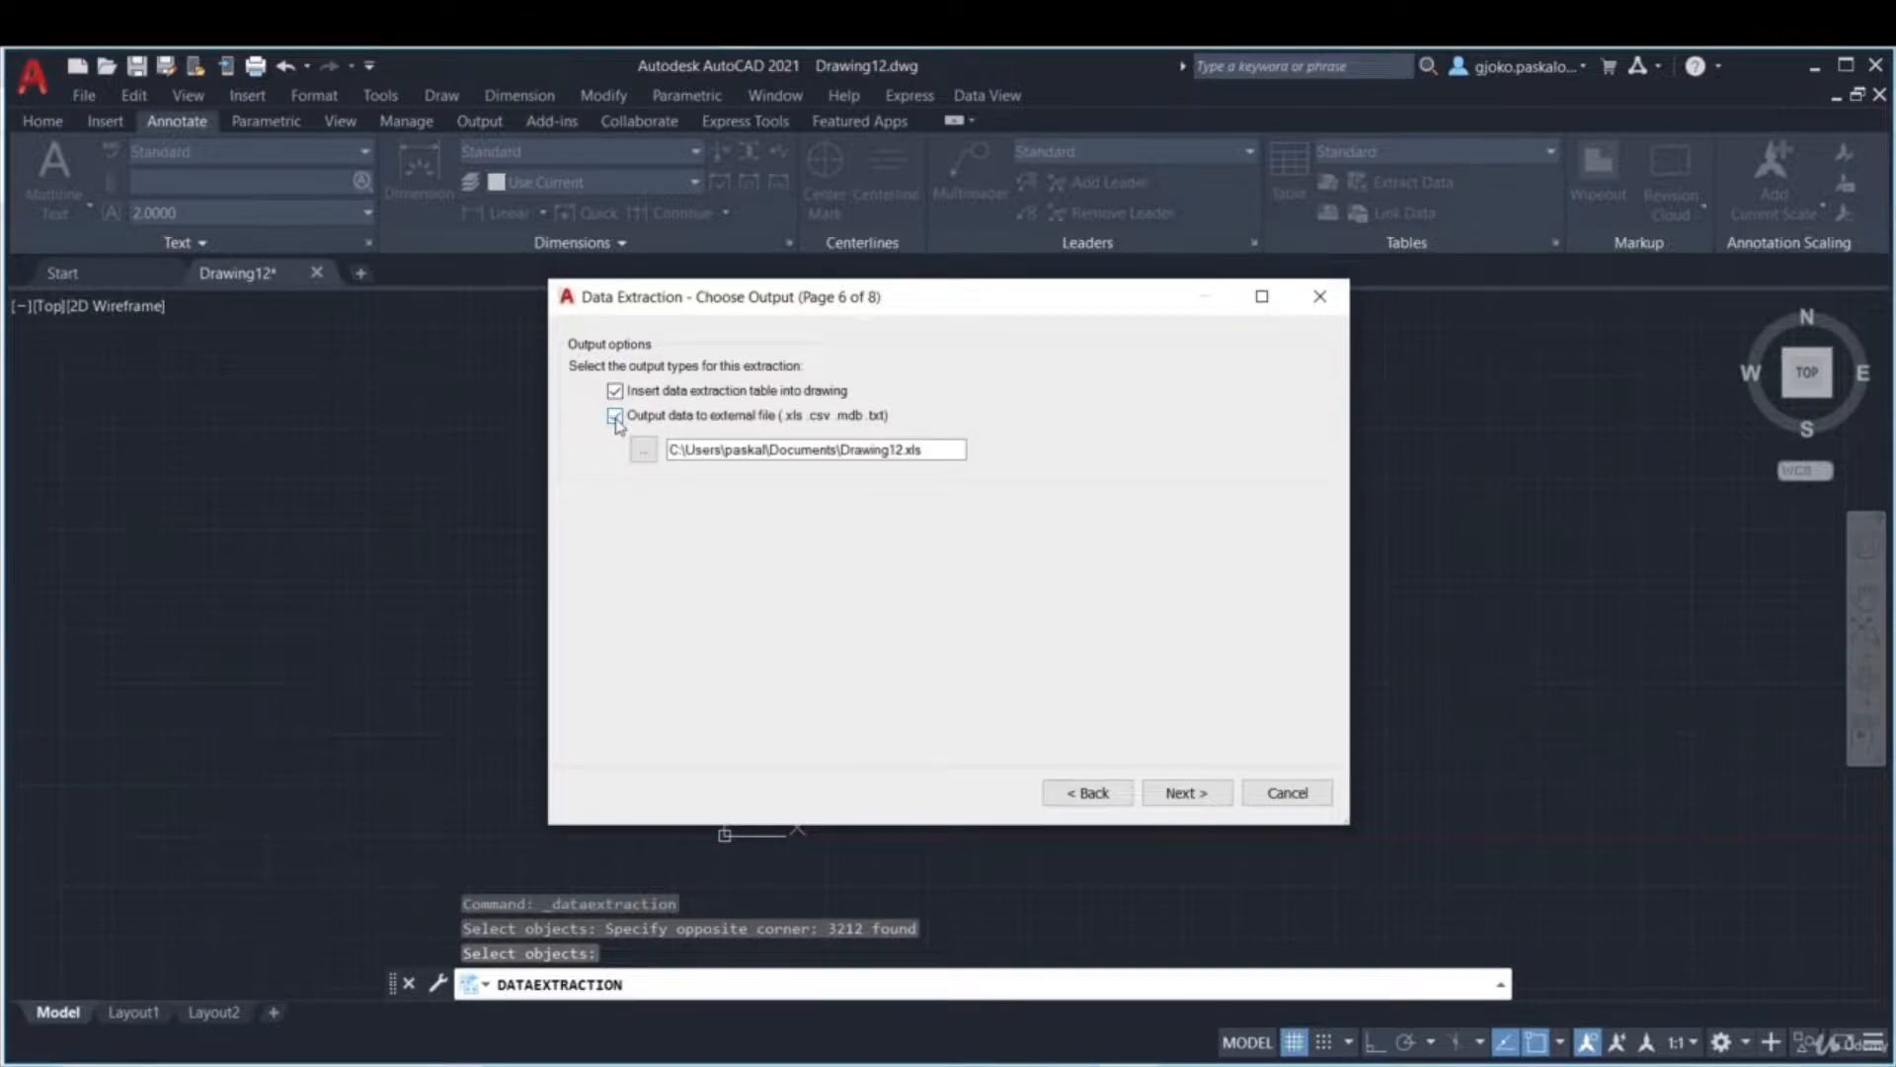
{"action": "left_click_drag", "start_coordinate": [938, 451], "coordinate": [866, 453]}
{"action": "left_click", "coordinate": [946, 450]}
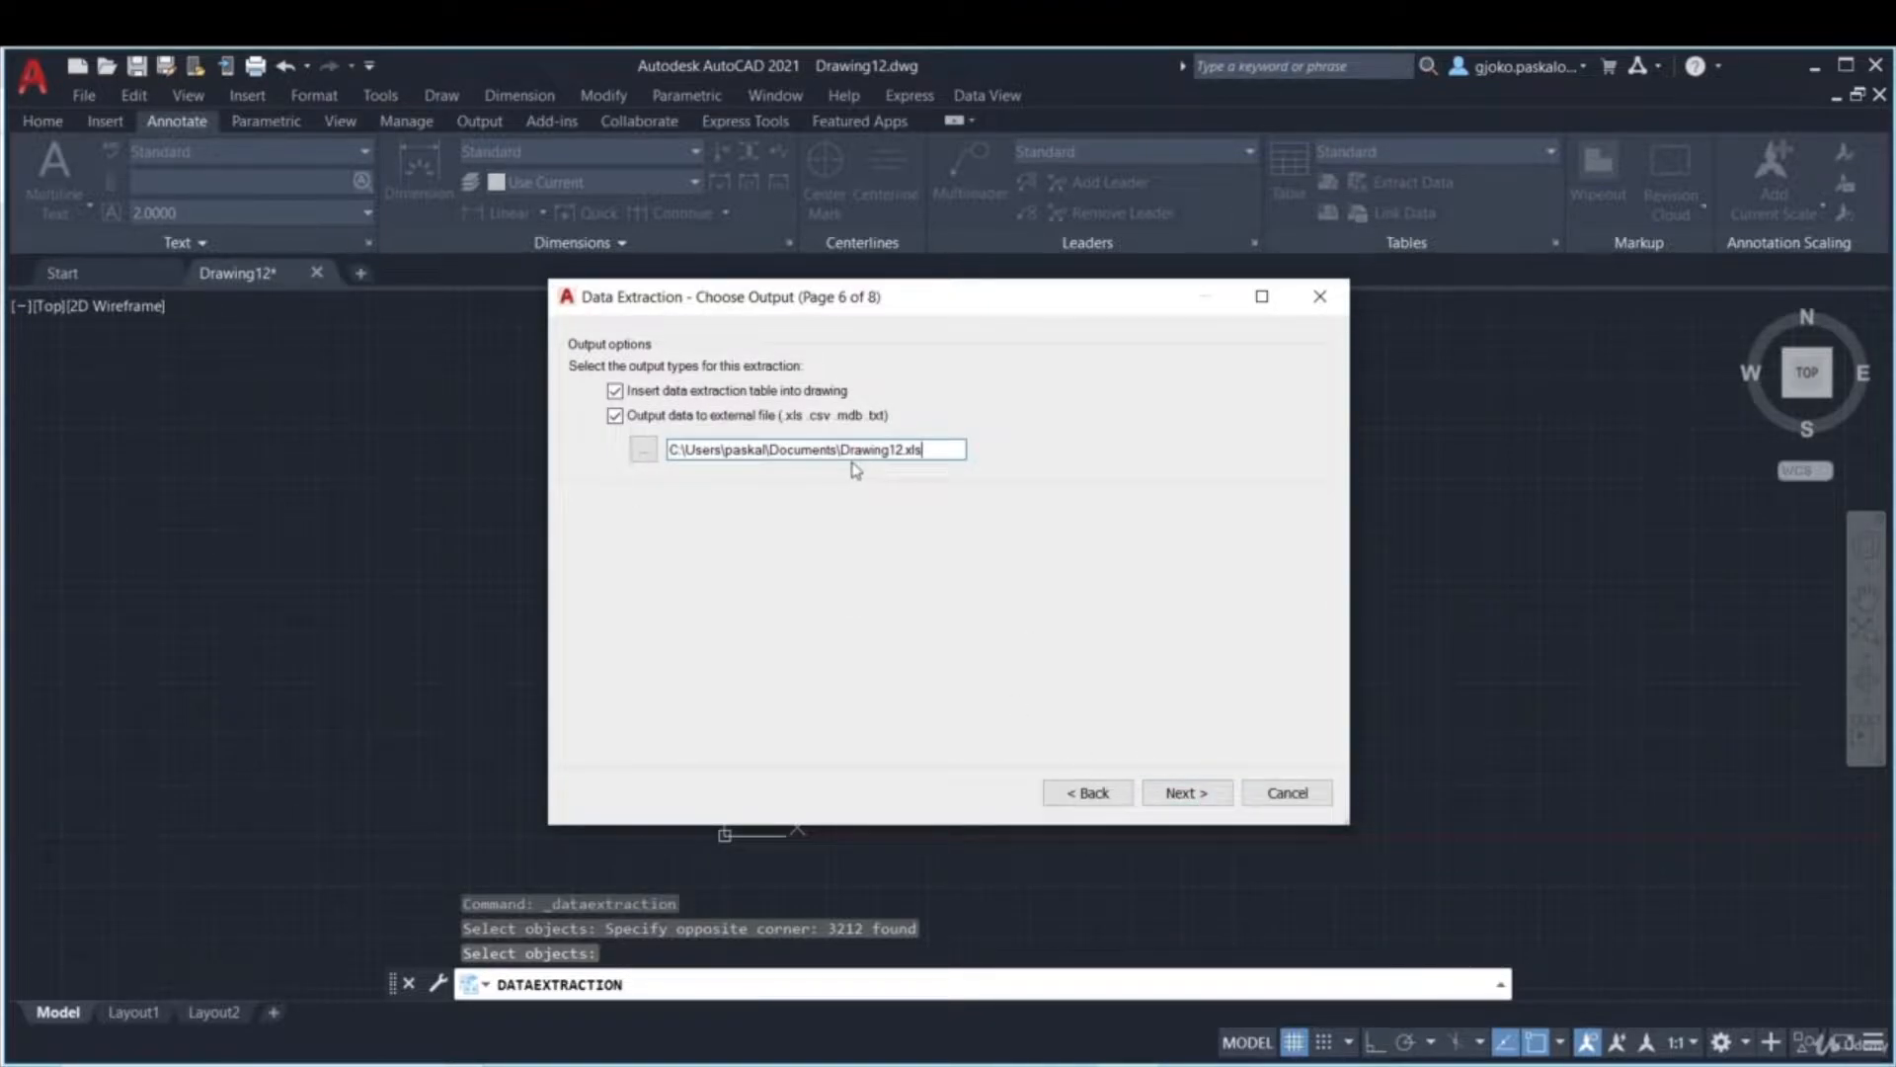
- Set the external output file to Drawing12.xls in the Desktop folder autocad course and continue to the table style page
{"action": "left_click", "coordinate": [644, 450]}
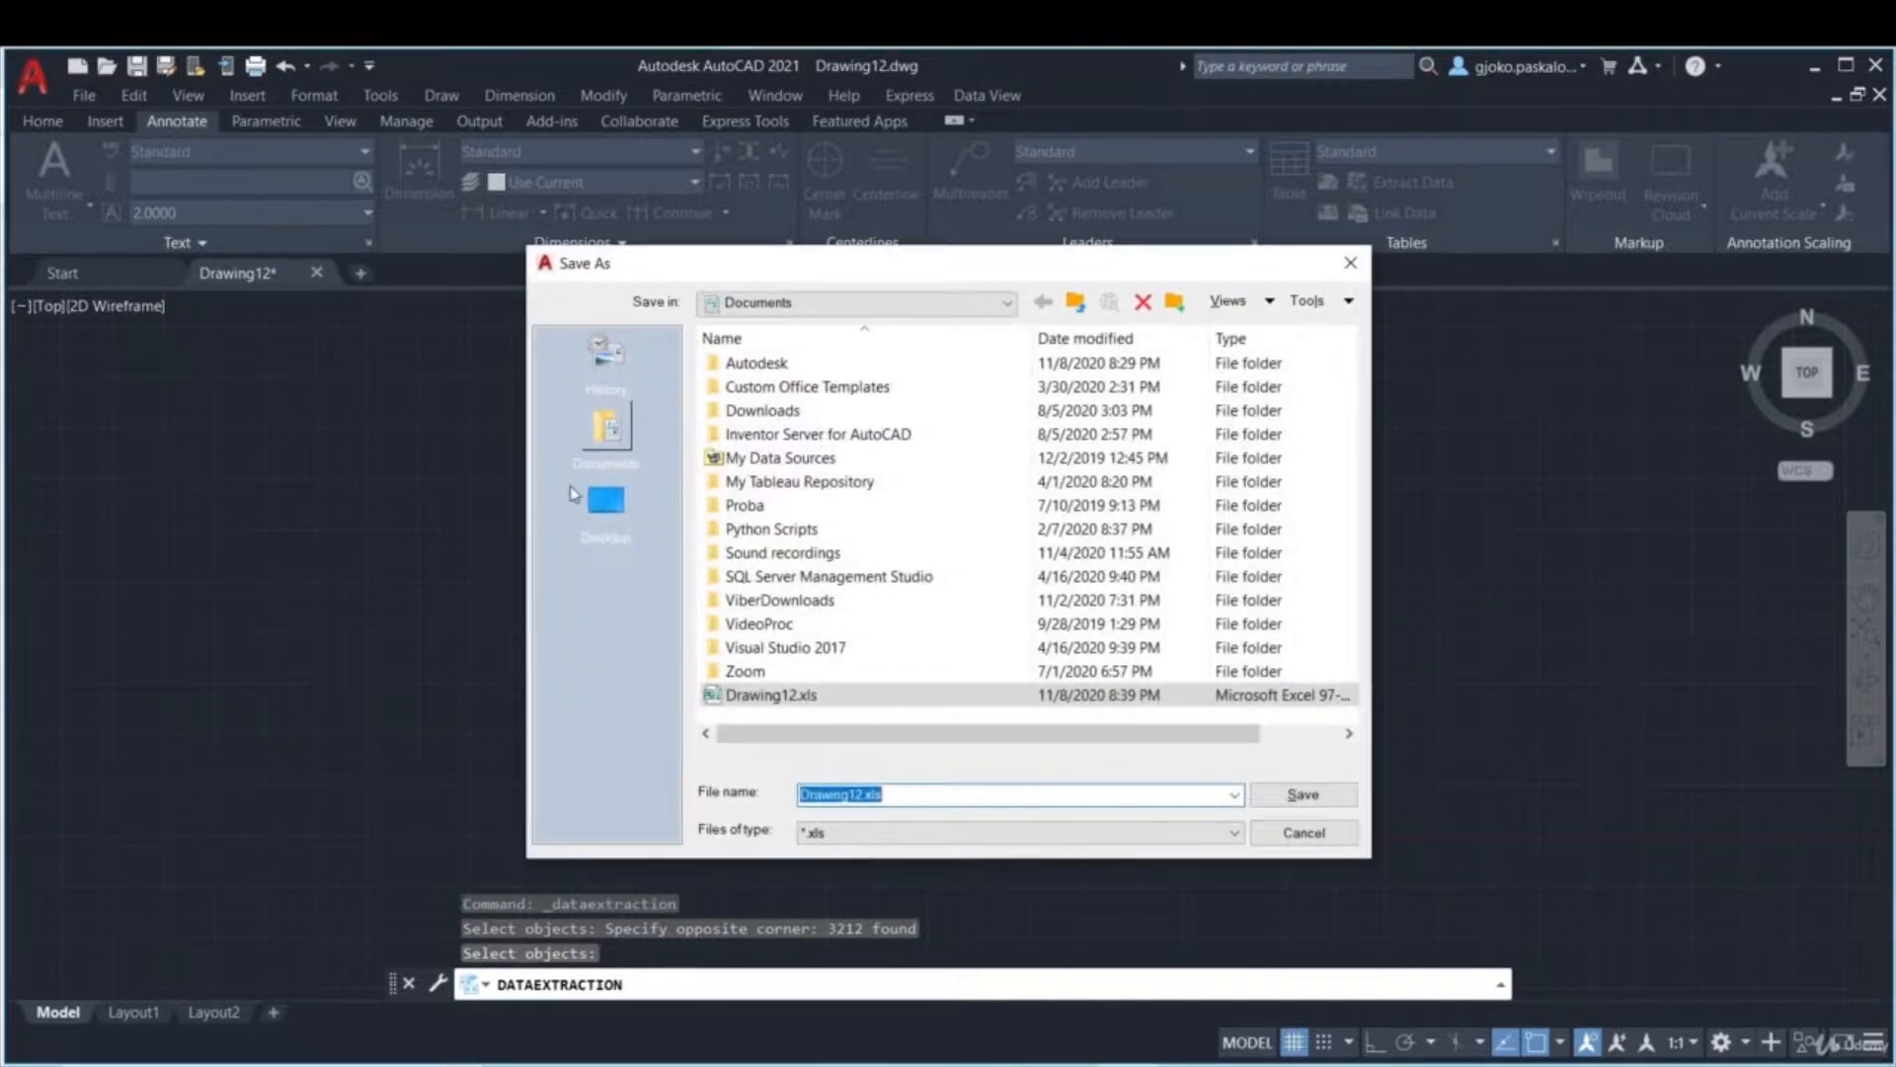
{"action": "left_click", "coordinate": [607, 503]}
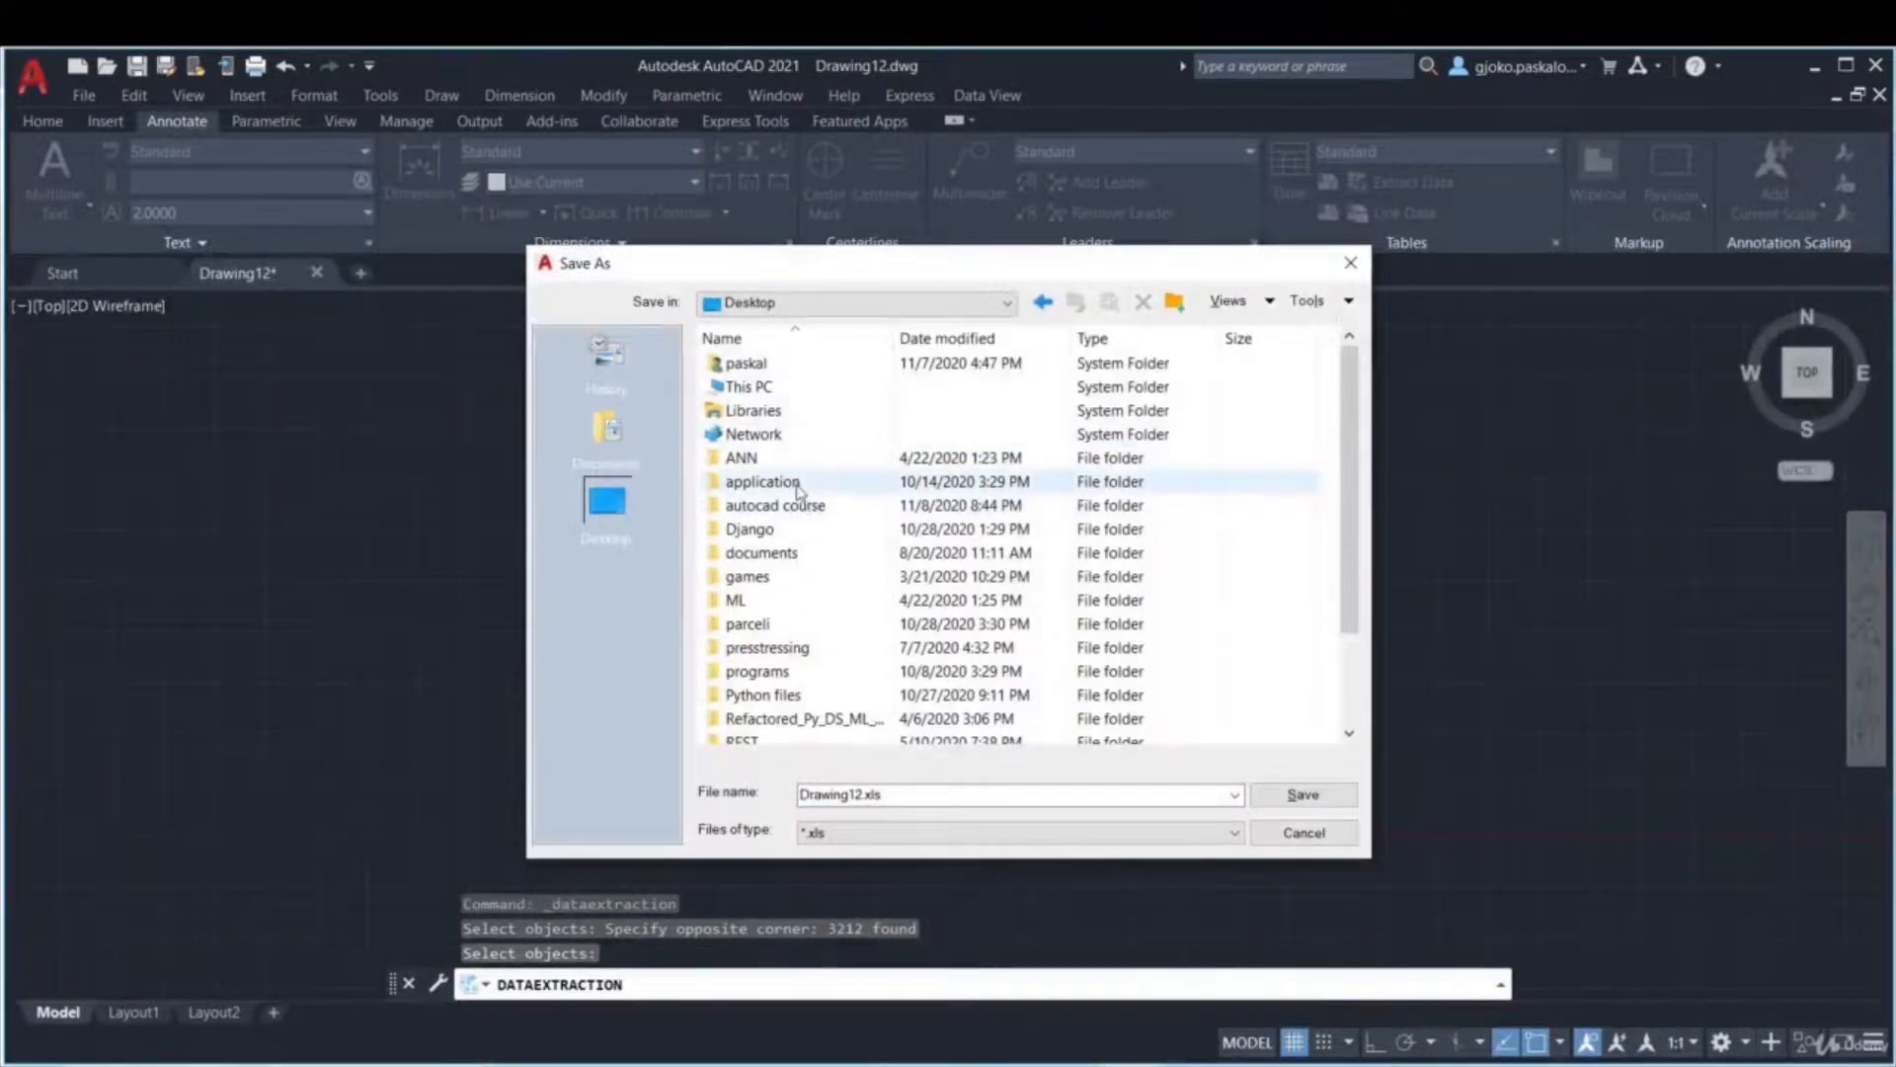
{"action": "double_click", "coordinate": [775, 506]}
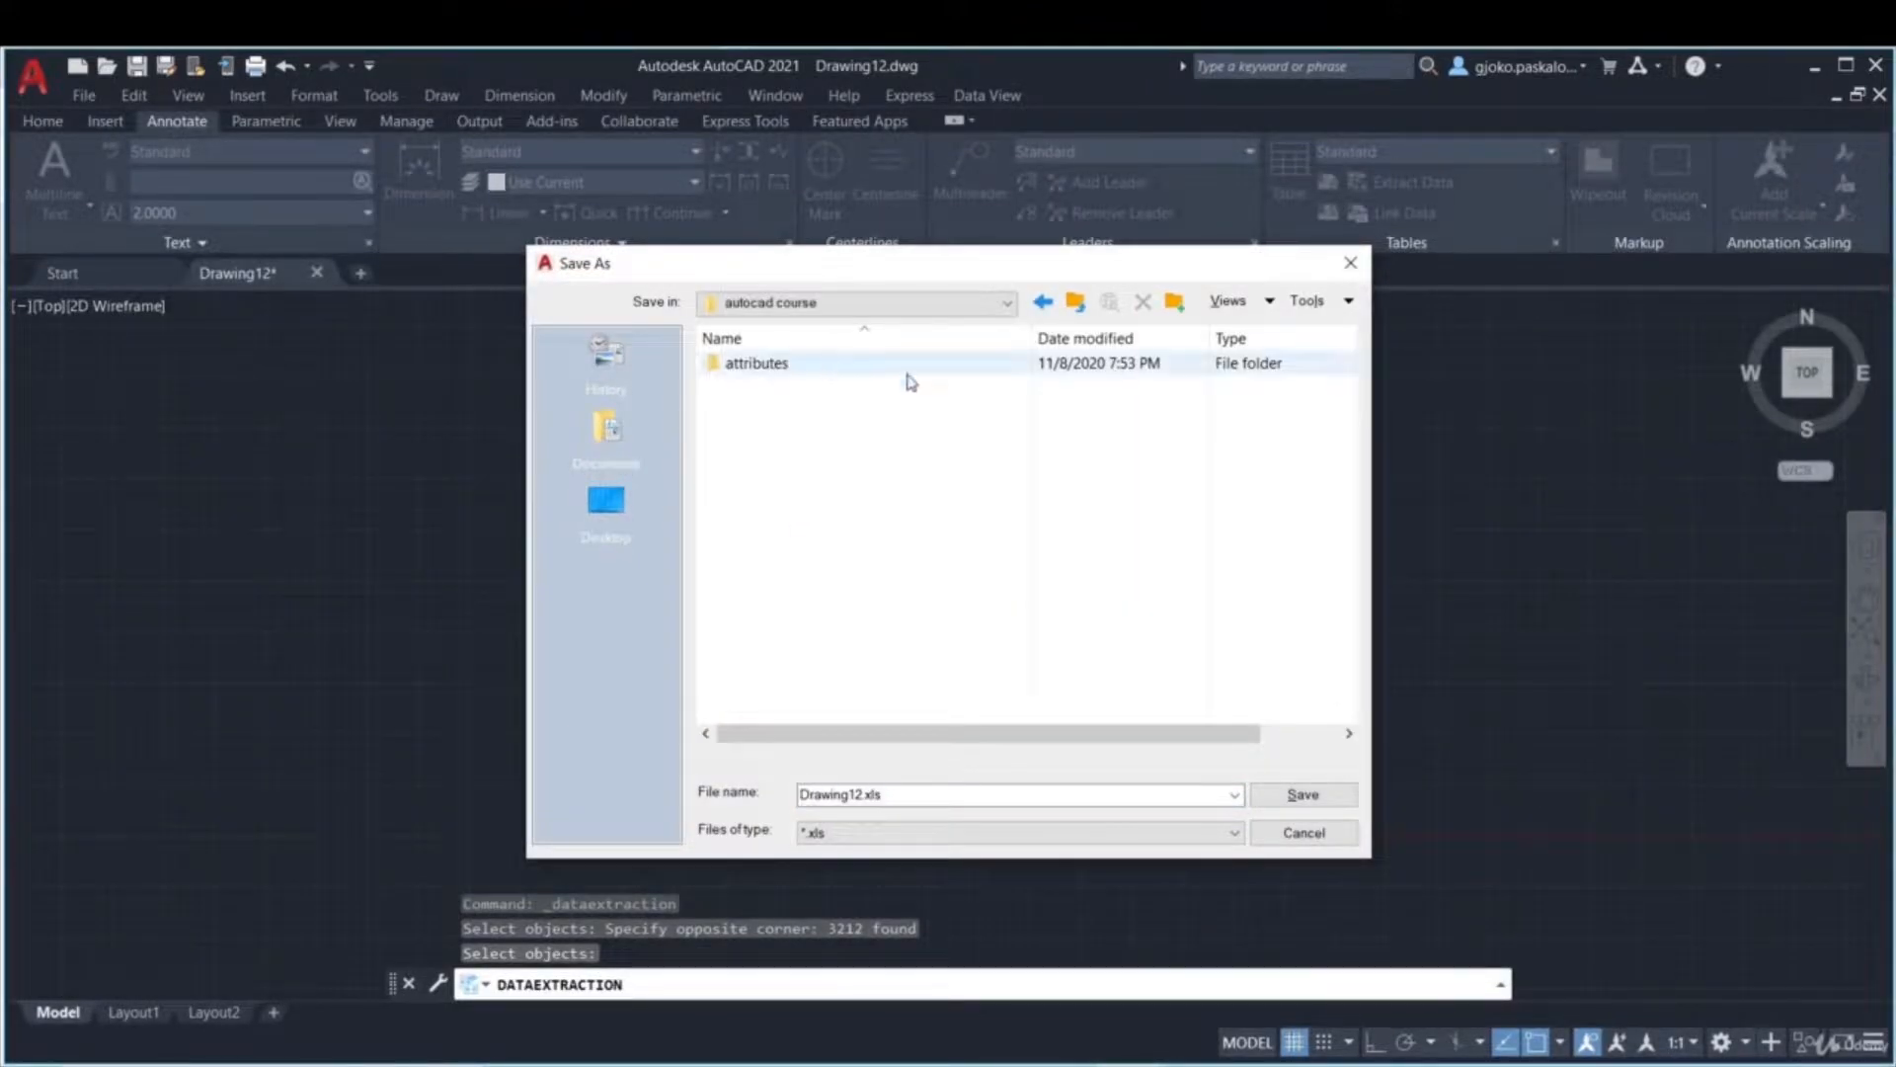
{"action": "left_click", "coordinate": [1303, 796]}
{"action": "left_click", "coordinate": [1186, 794]}
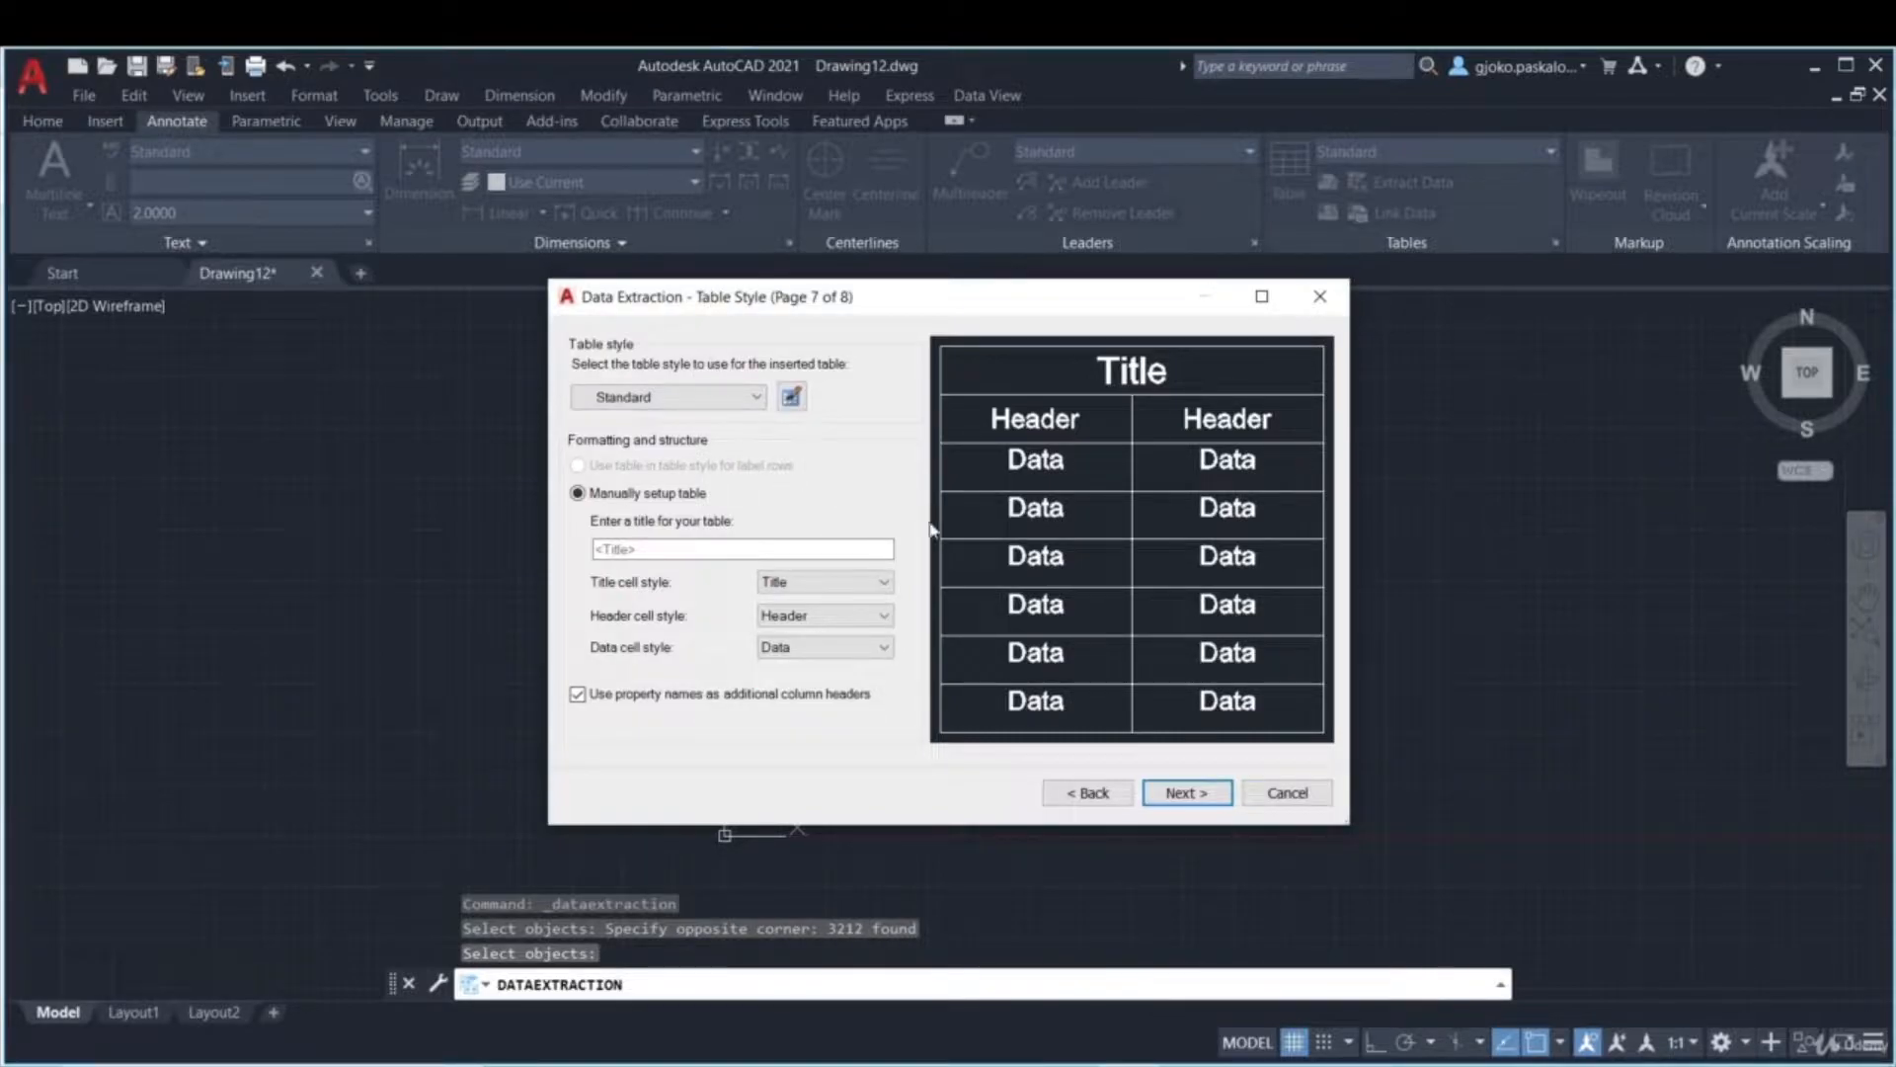
- Keep the Standard table style and Title cell style, title the table Attribute Data, and continue to the final page
{"action": "left_click", "coordinate": [716, 397]}
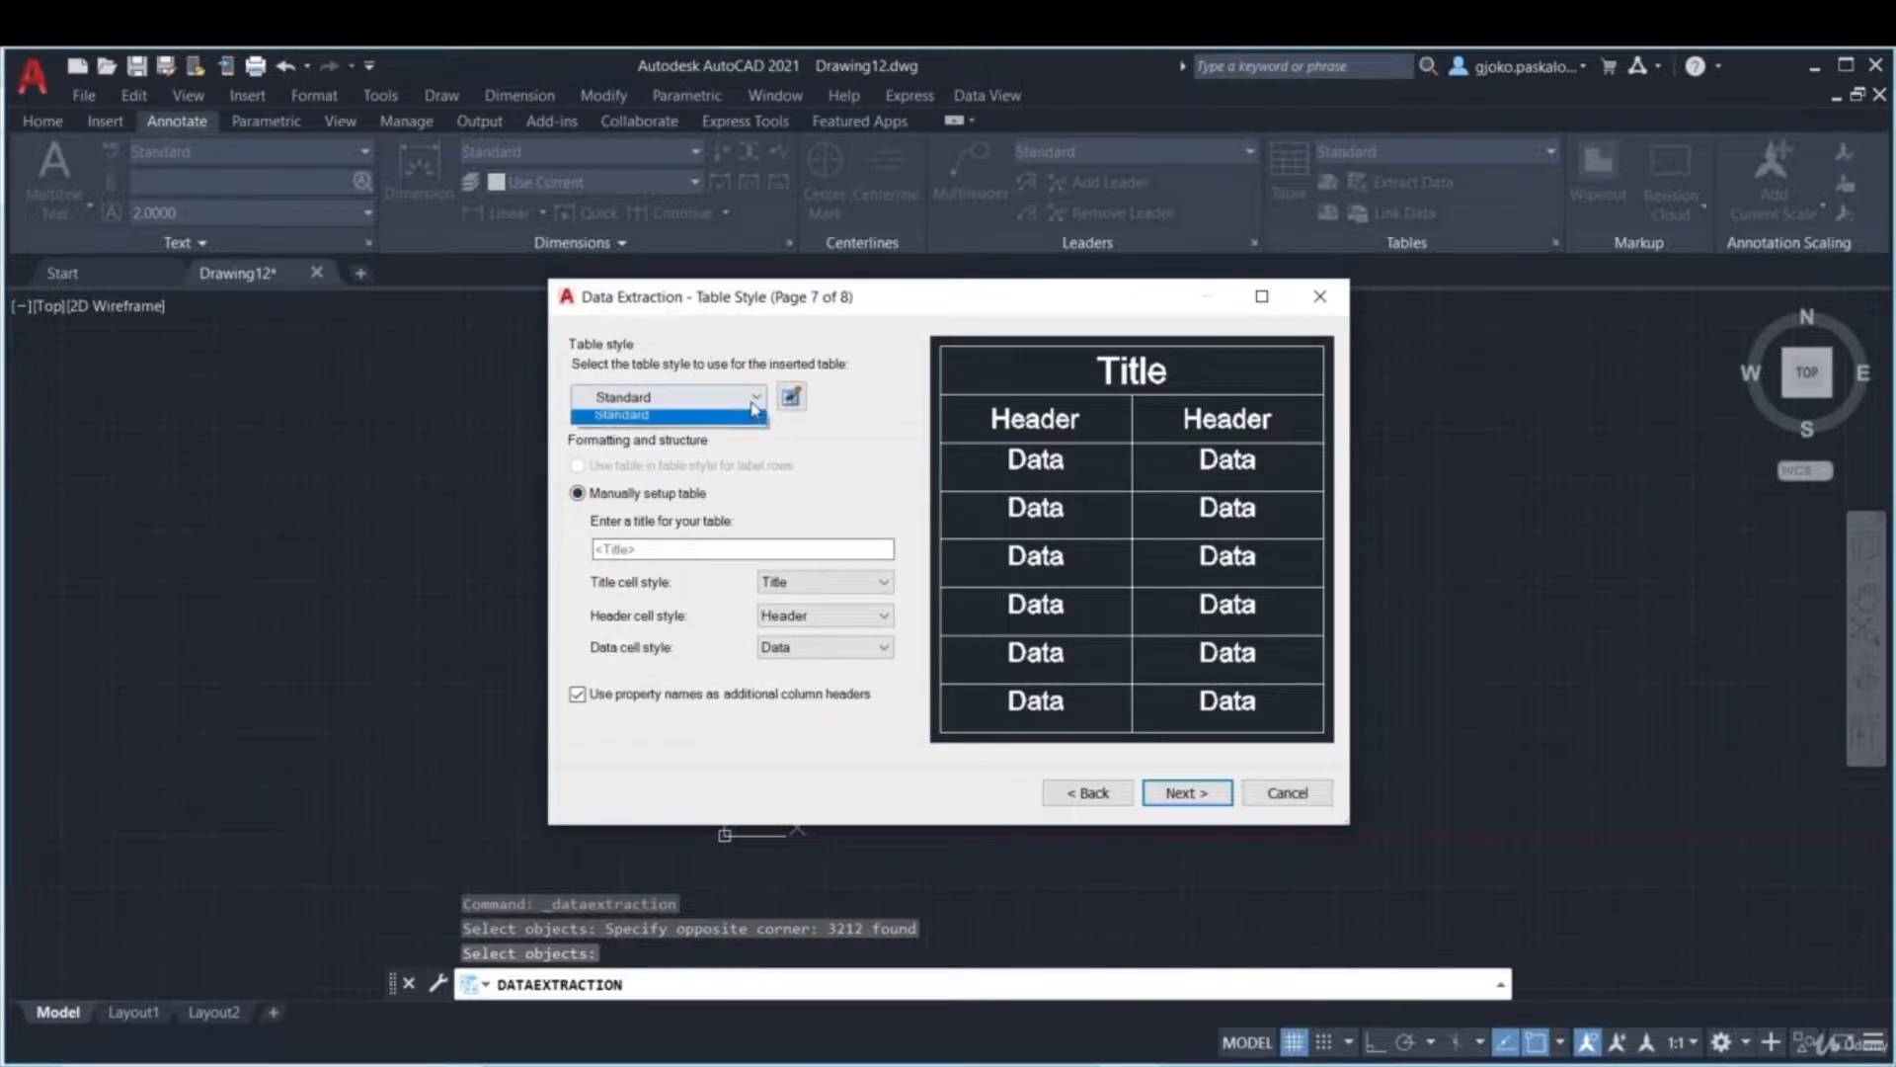
{"action": "left_click", "coordinate": [700, 403]}
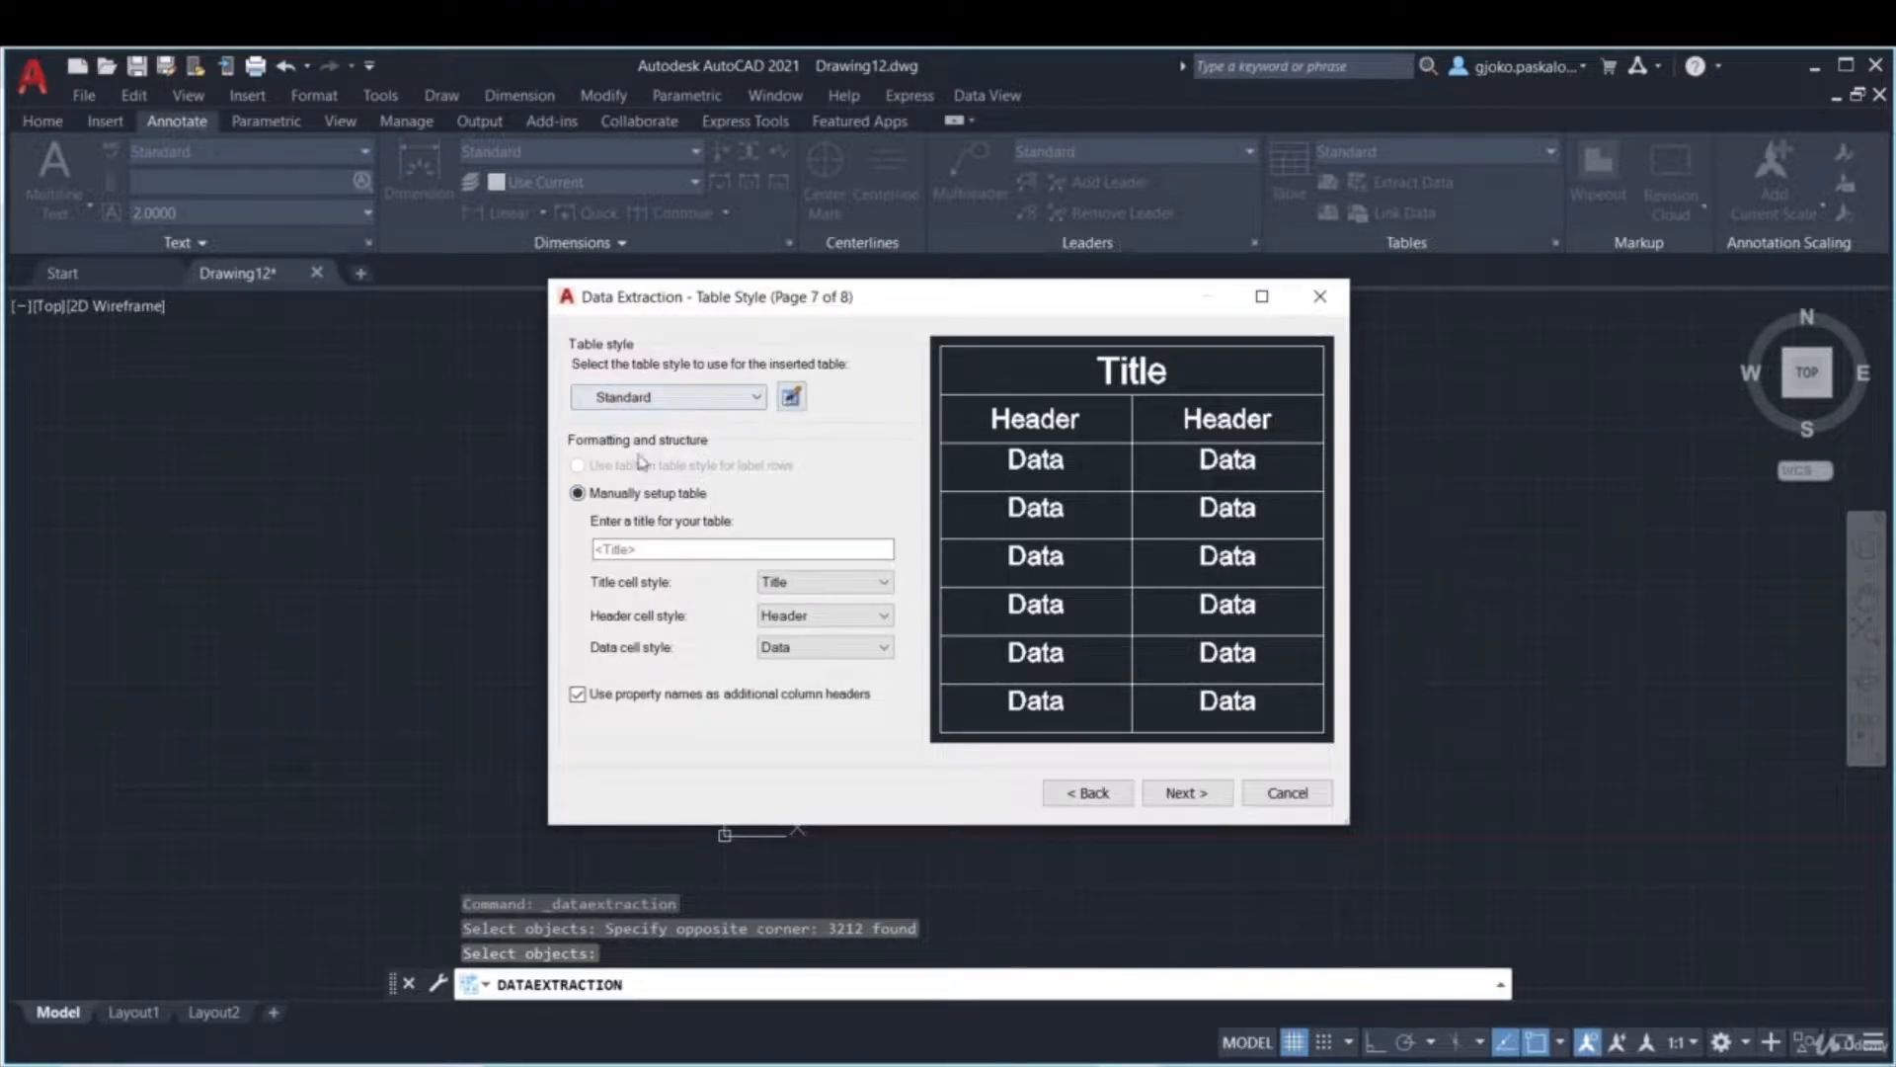
{"action": "left_click", "coordinate": [637, 550]}
{"action": "left_click", "coordinate": [703, 553]}
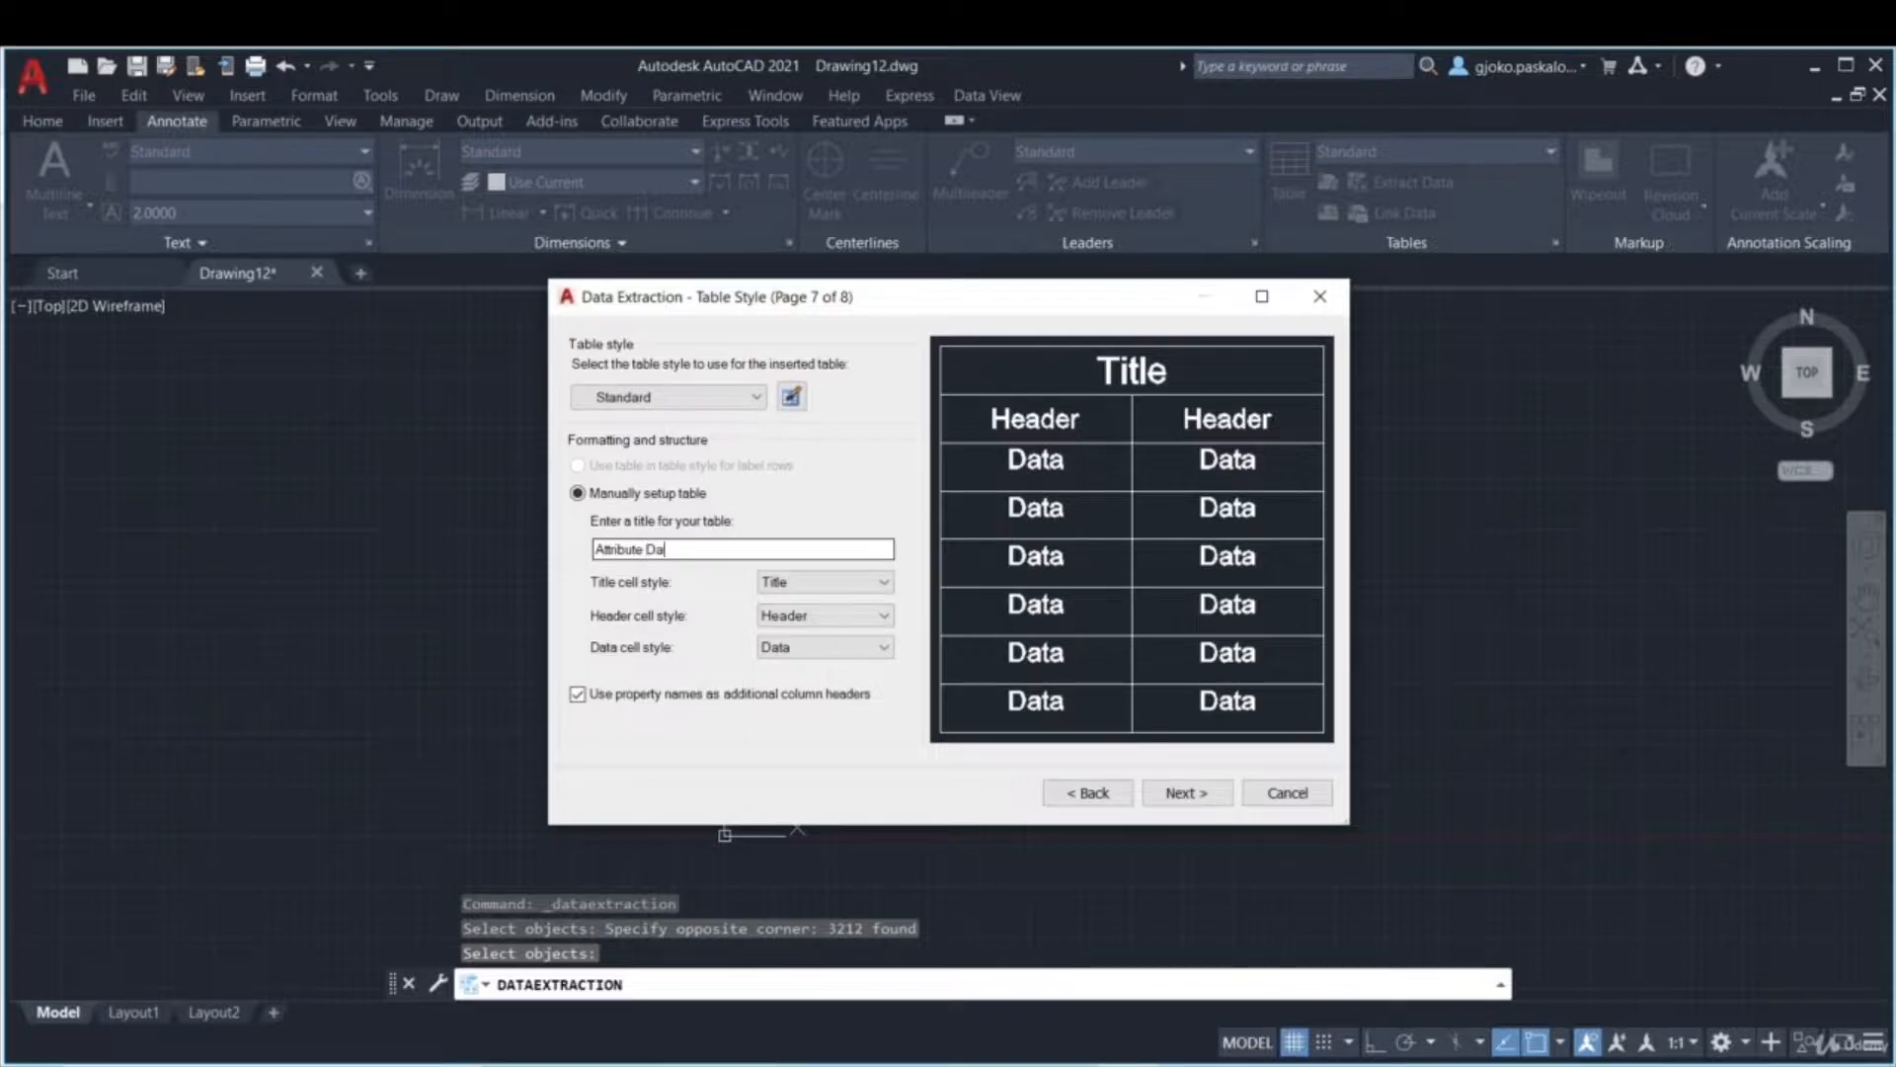
{"action": "left_click", "coordinate": [808, 584]}
{"action": "left_click", "coordinate": [808, 597]}
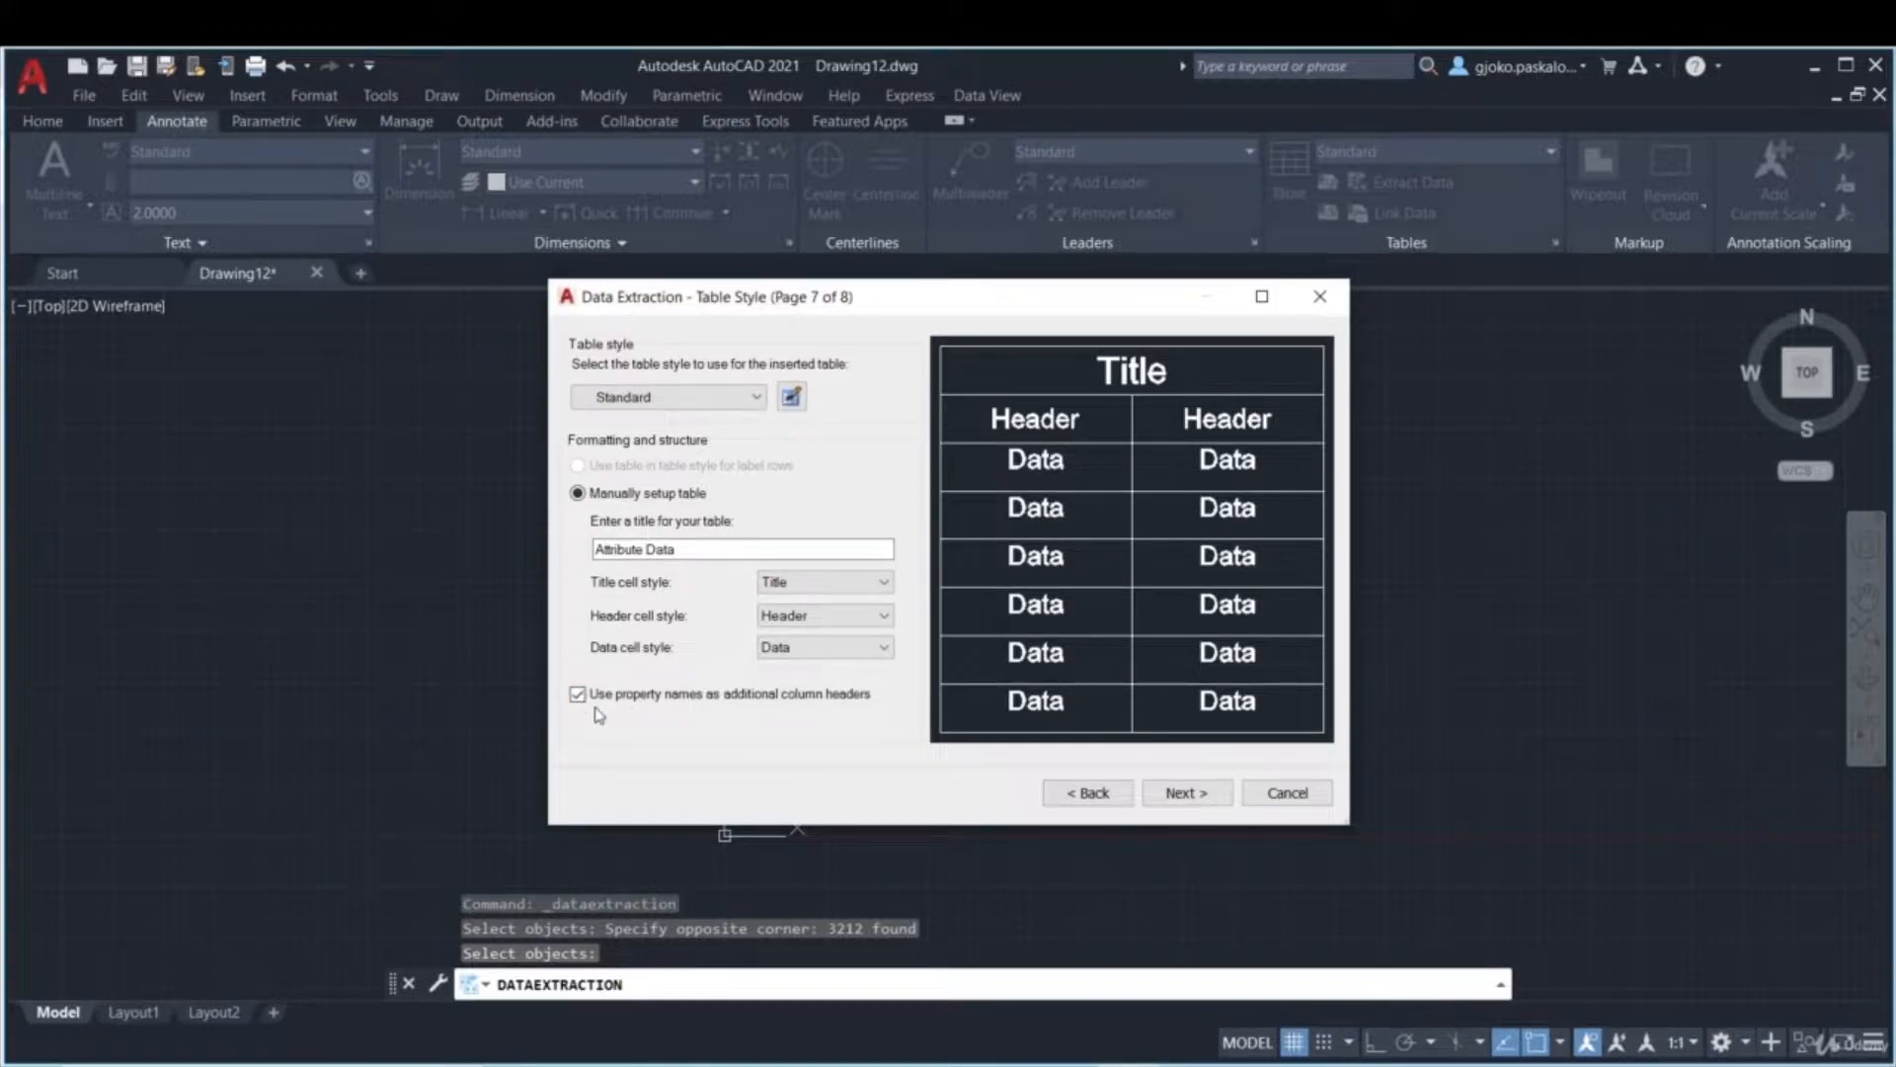
{"action": "left_click", "coordinate": [1190, 792]}
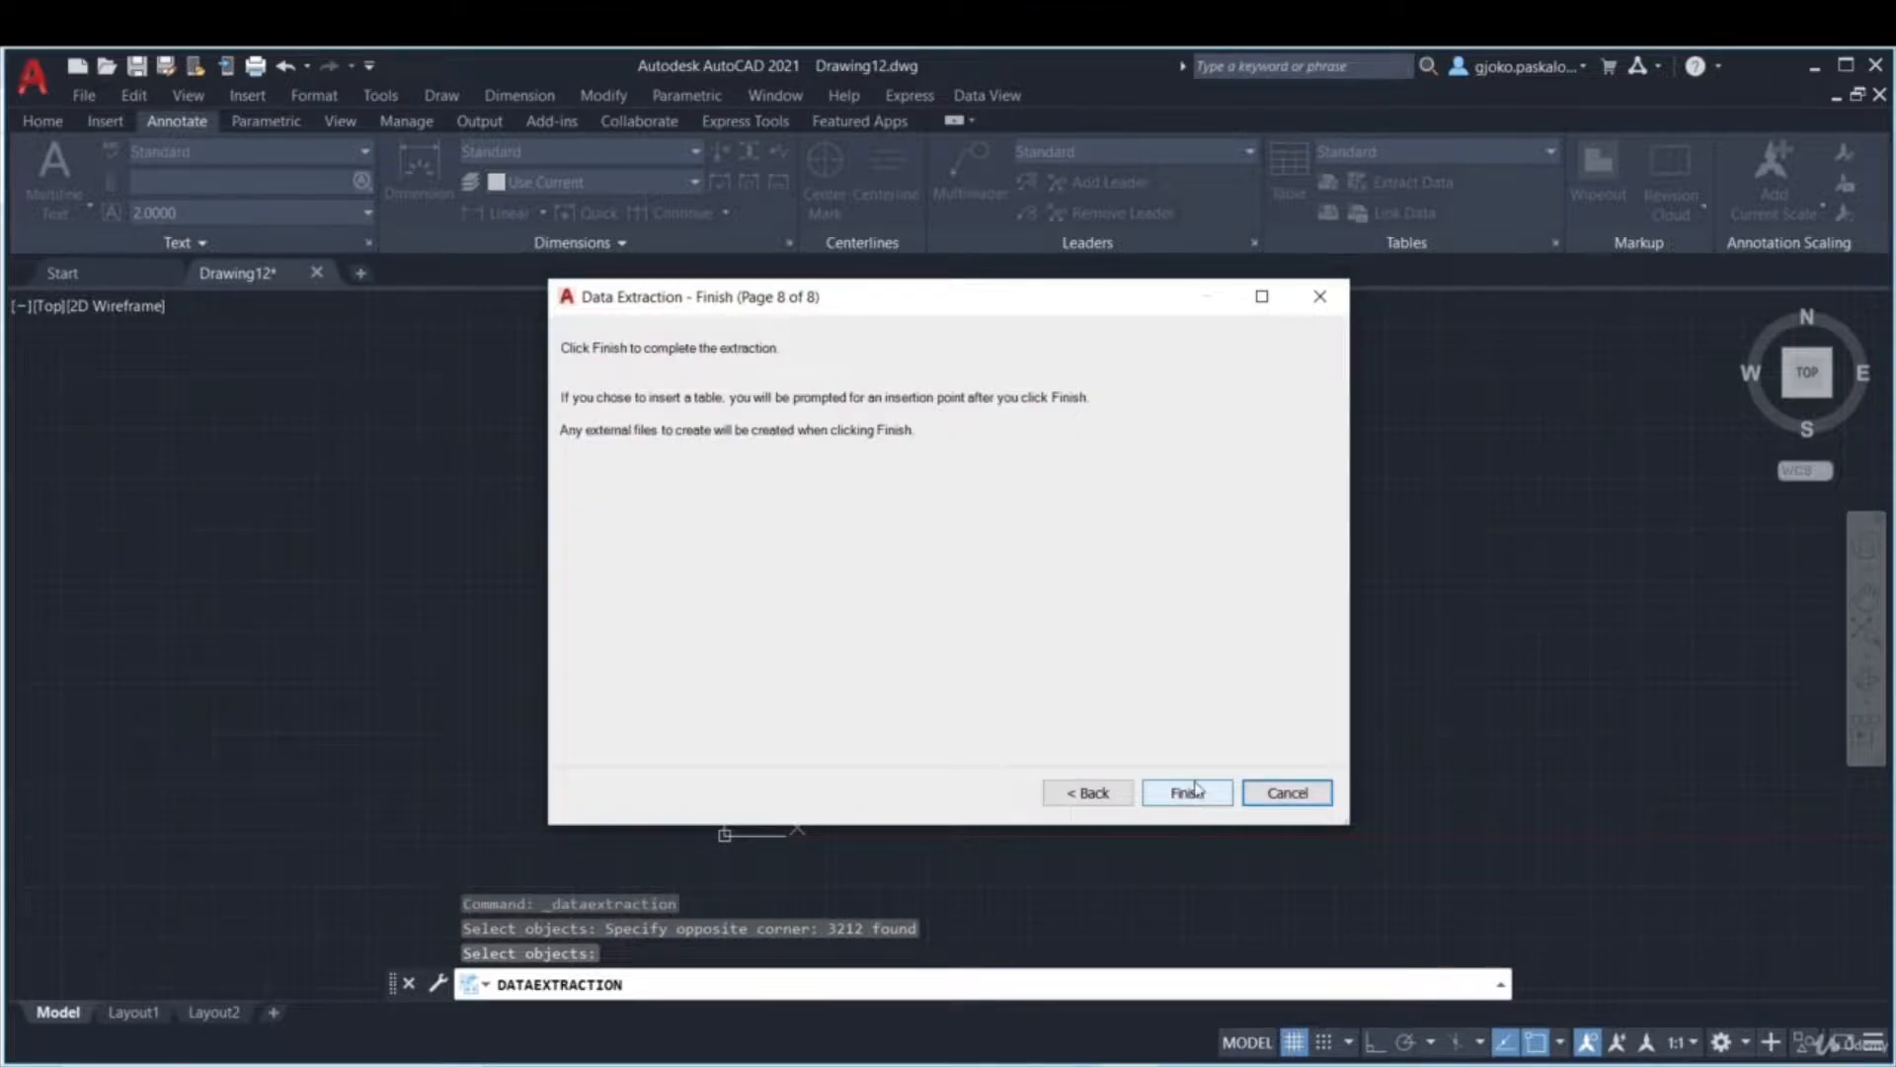
- Finish the extraction and insert the table in the empty area to the right of the floor plan
{"action": "left_click", "coordinate": [1203, 798]}
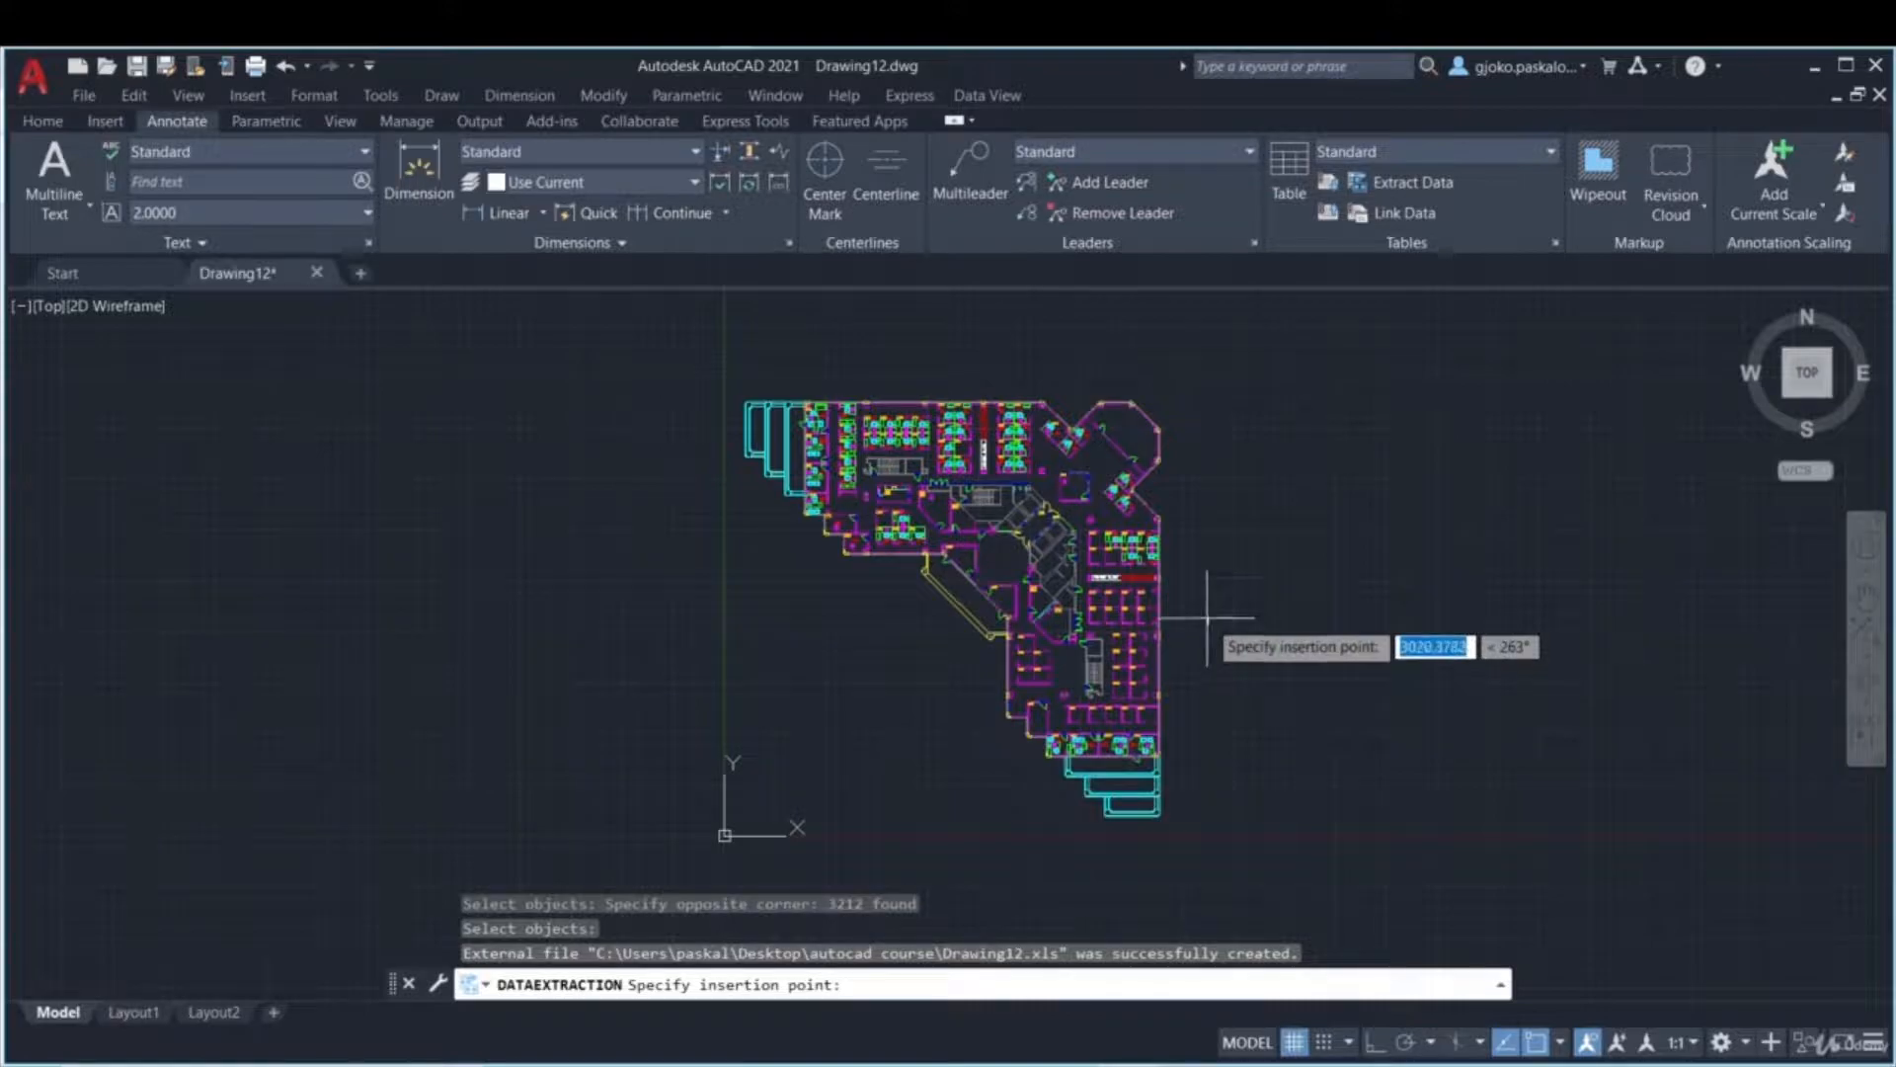
{"action": "scroll", "coordinate": [1210, 572], "scroll_direction": "up", "scroll_amount": 10}
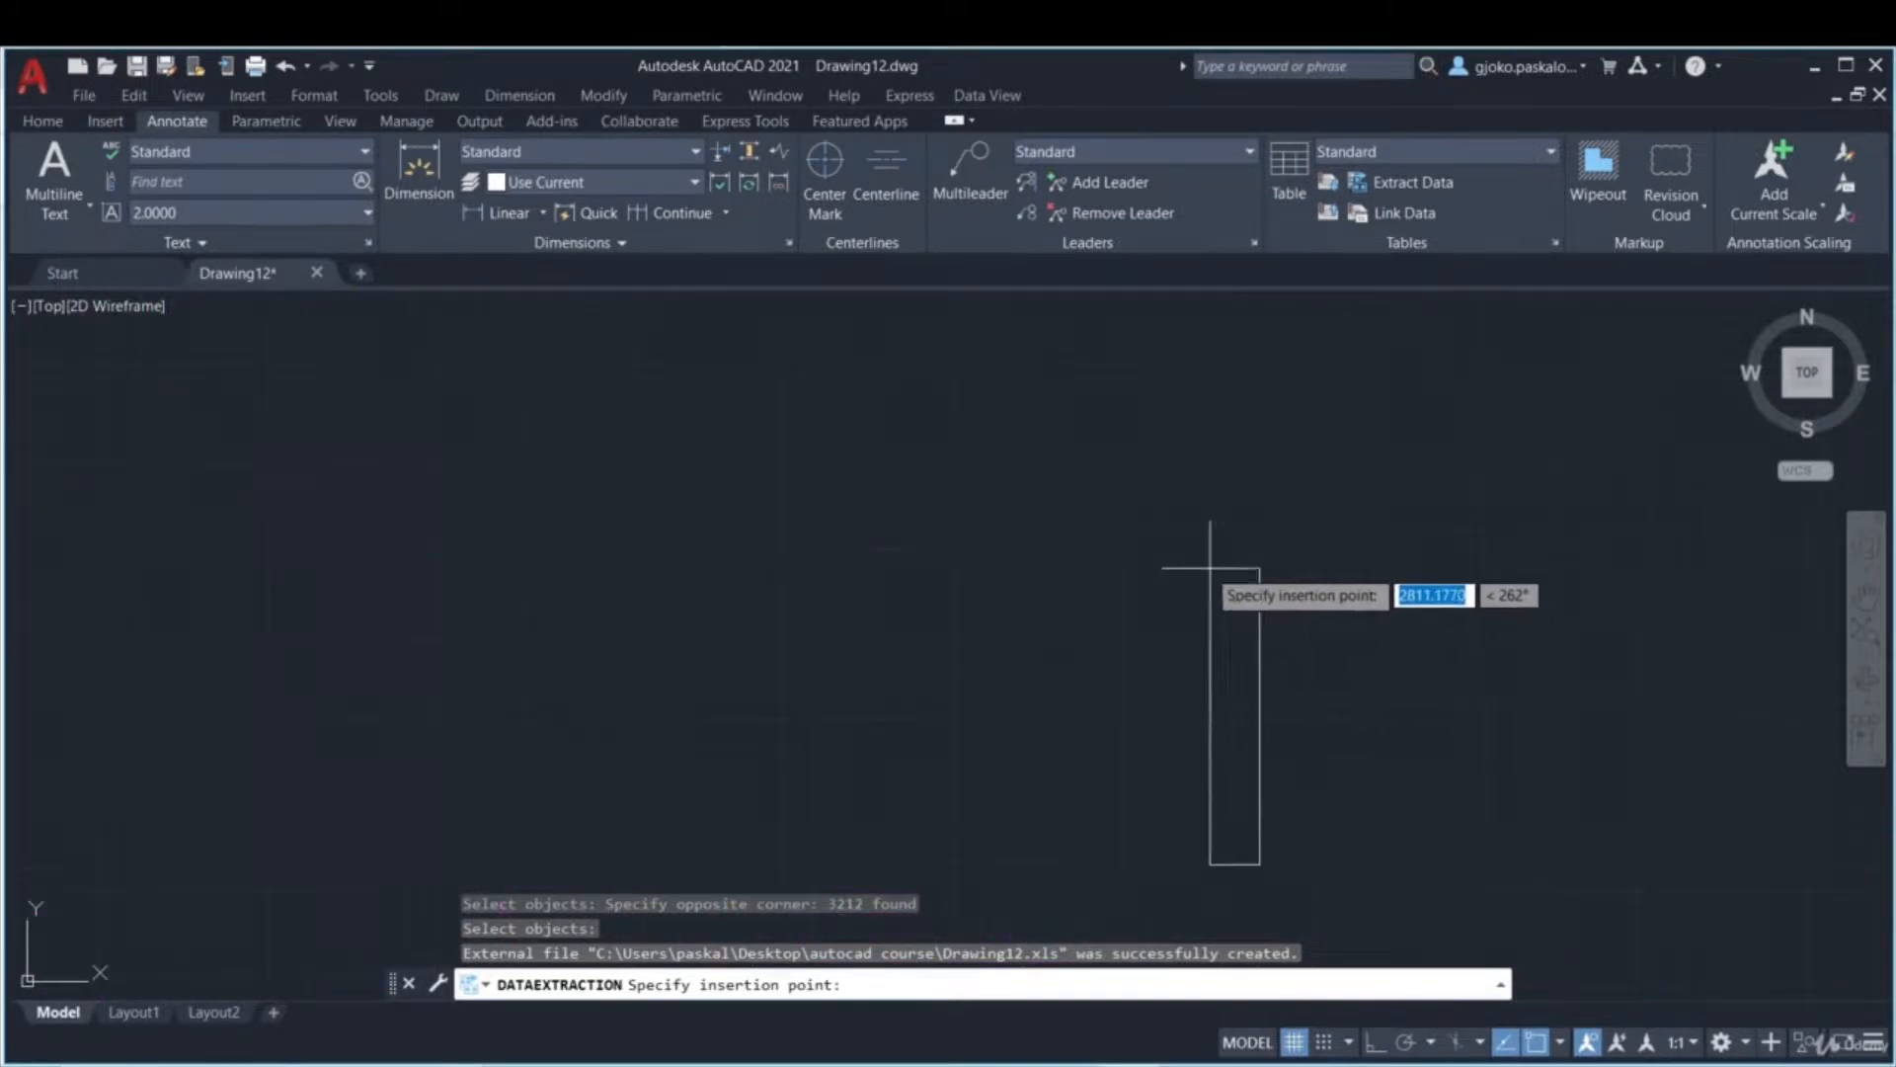
{"action": "left_click", "coordinate": [1176, 489]}
- Scale up the inserted table from a base point at its lower edge until it is roughly as tall as the floor plan
{"action": "left_click", "coordinate": [1054, 405]}
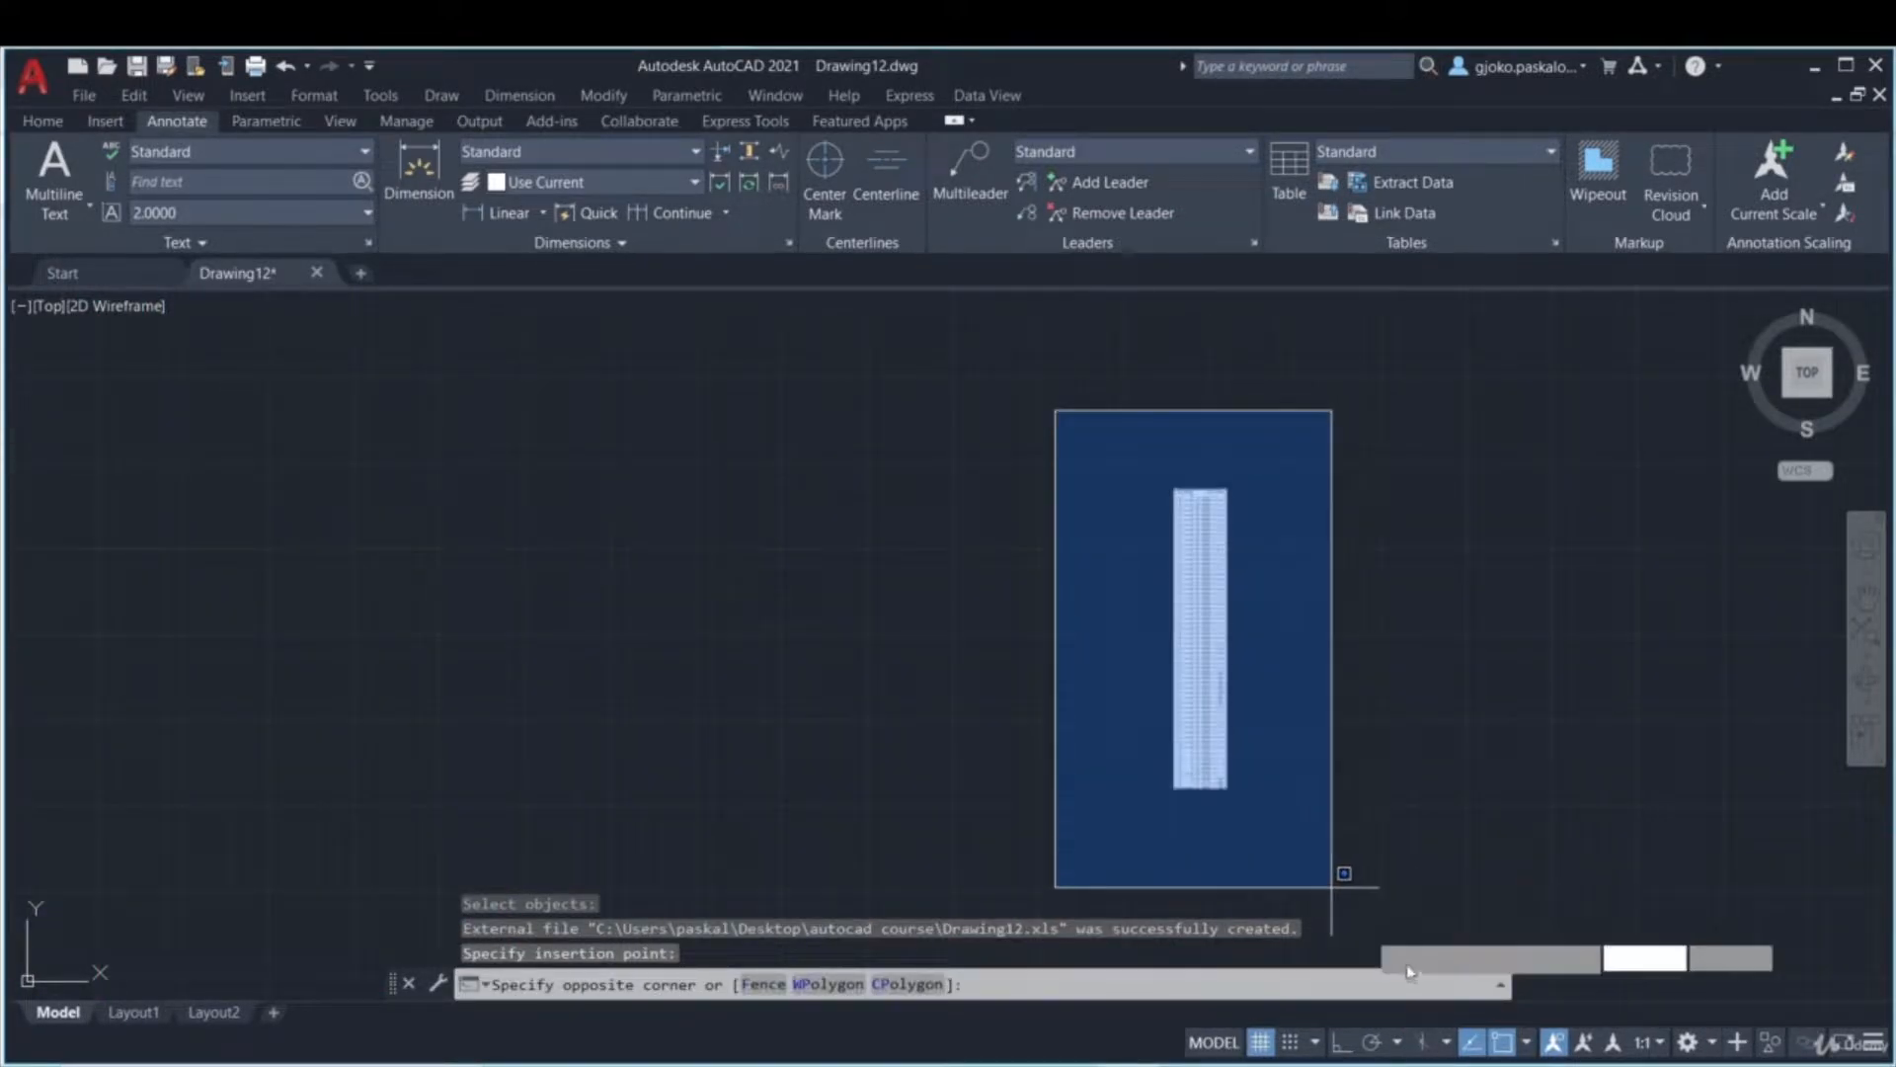
{"action": "left_click", "coordinate": [1385, 879]}
{"action": "right_click", "coordinate": [1371, 691]}
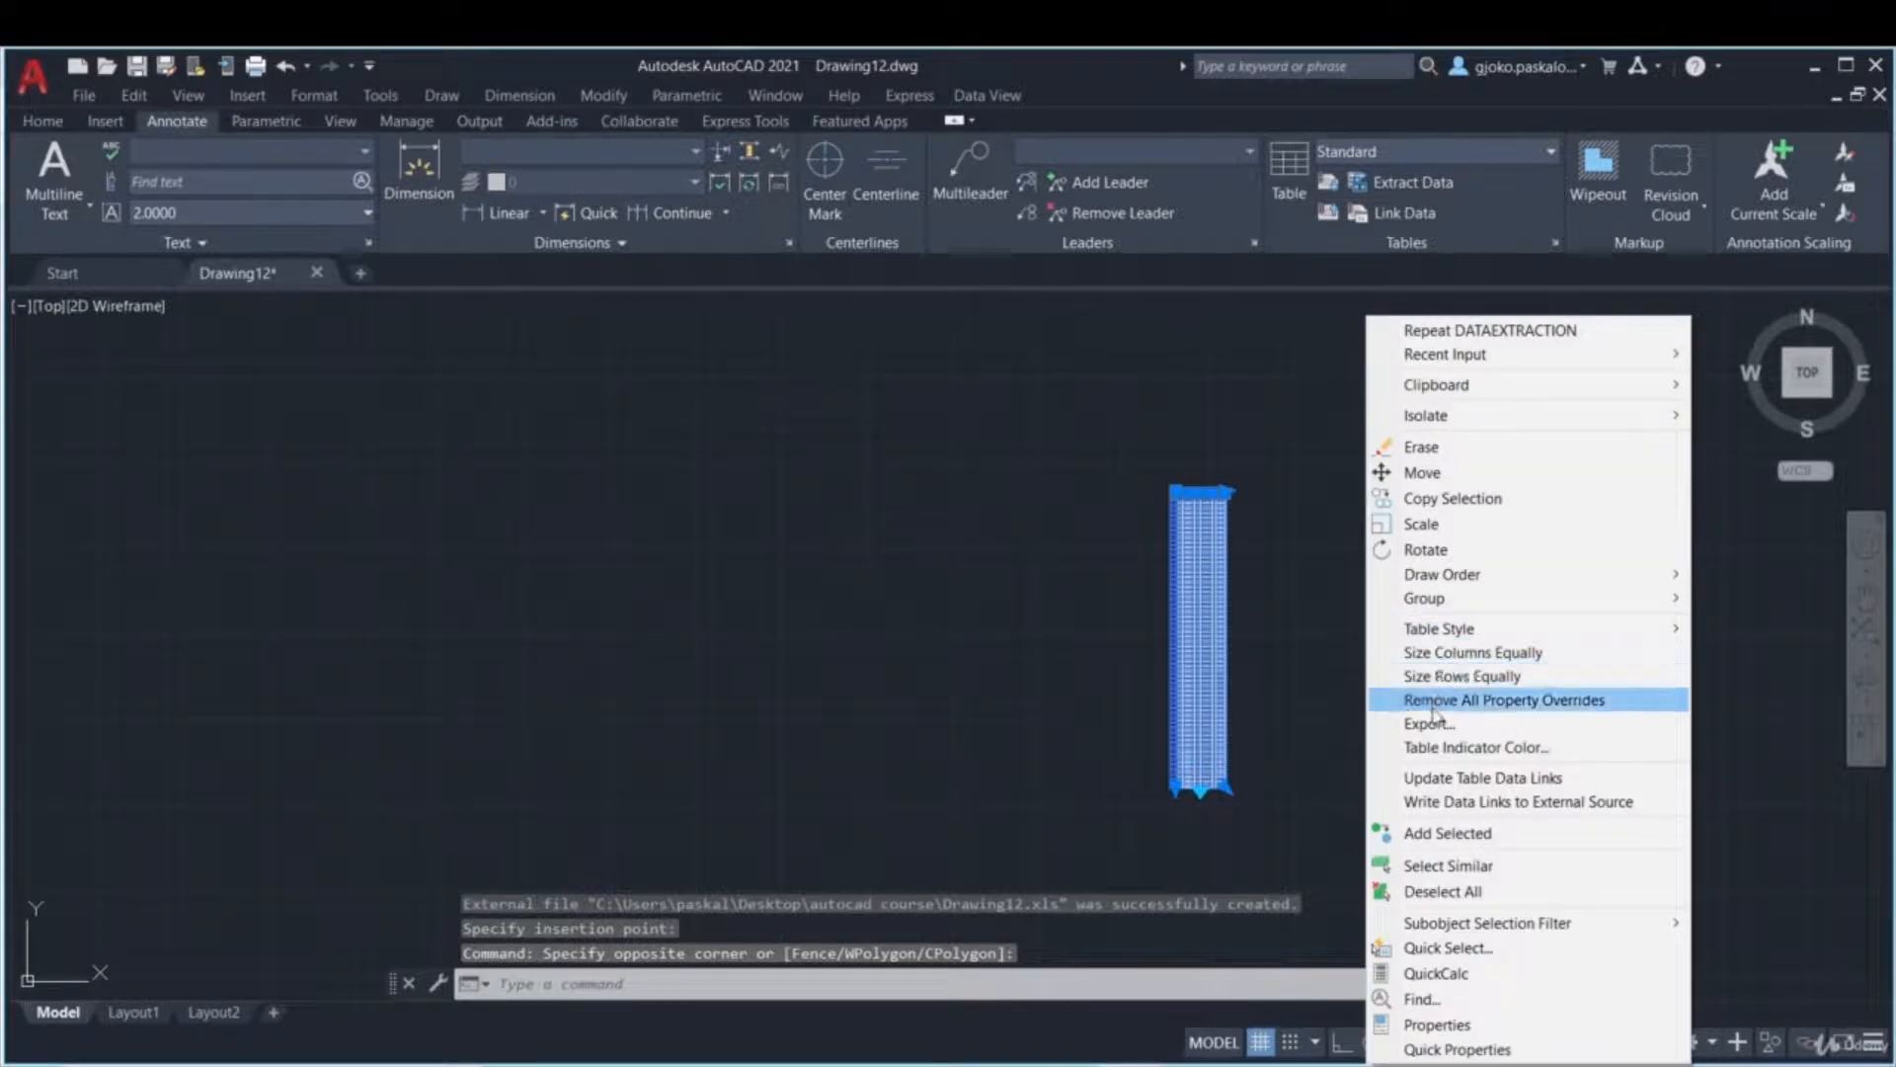
{"action": "left_click", "coordinate": [1422, 524]}
{"action": "left_click", "coordinate": [1195, 791]}
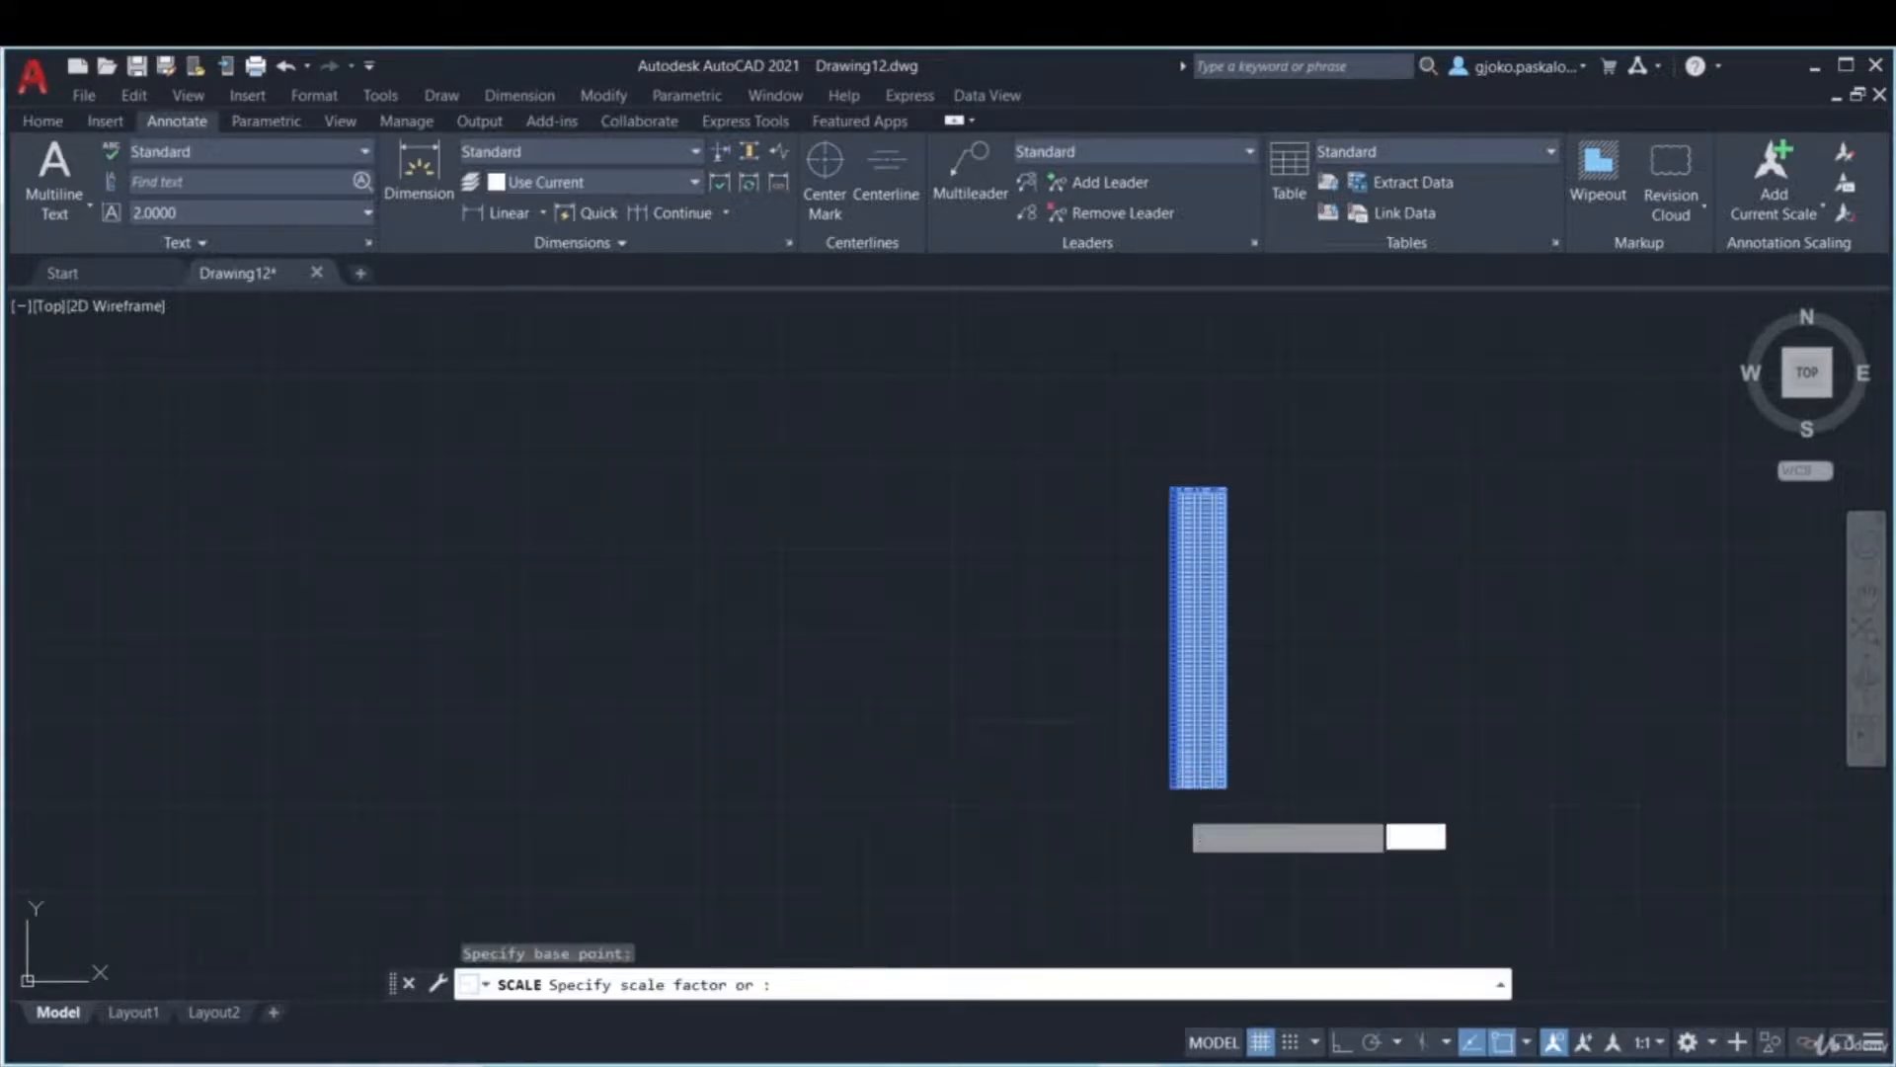
{"action": "scroll", "coordinate": [1184, 795], "scroll_direction": "down", "scroll_amount": 5}
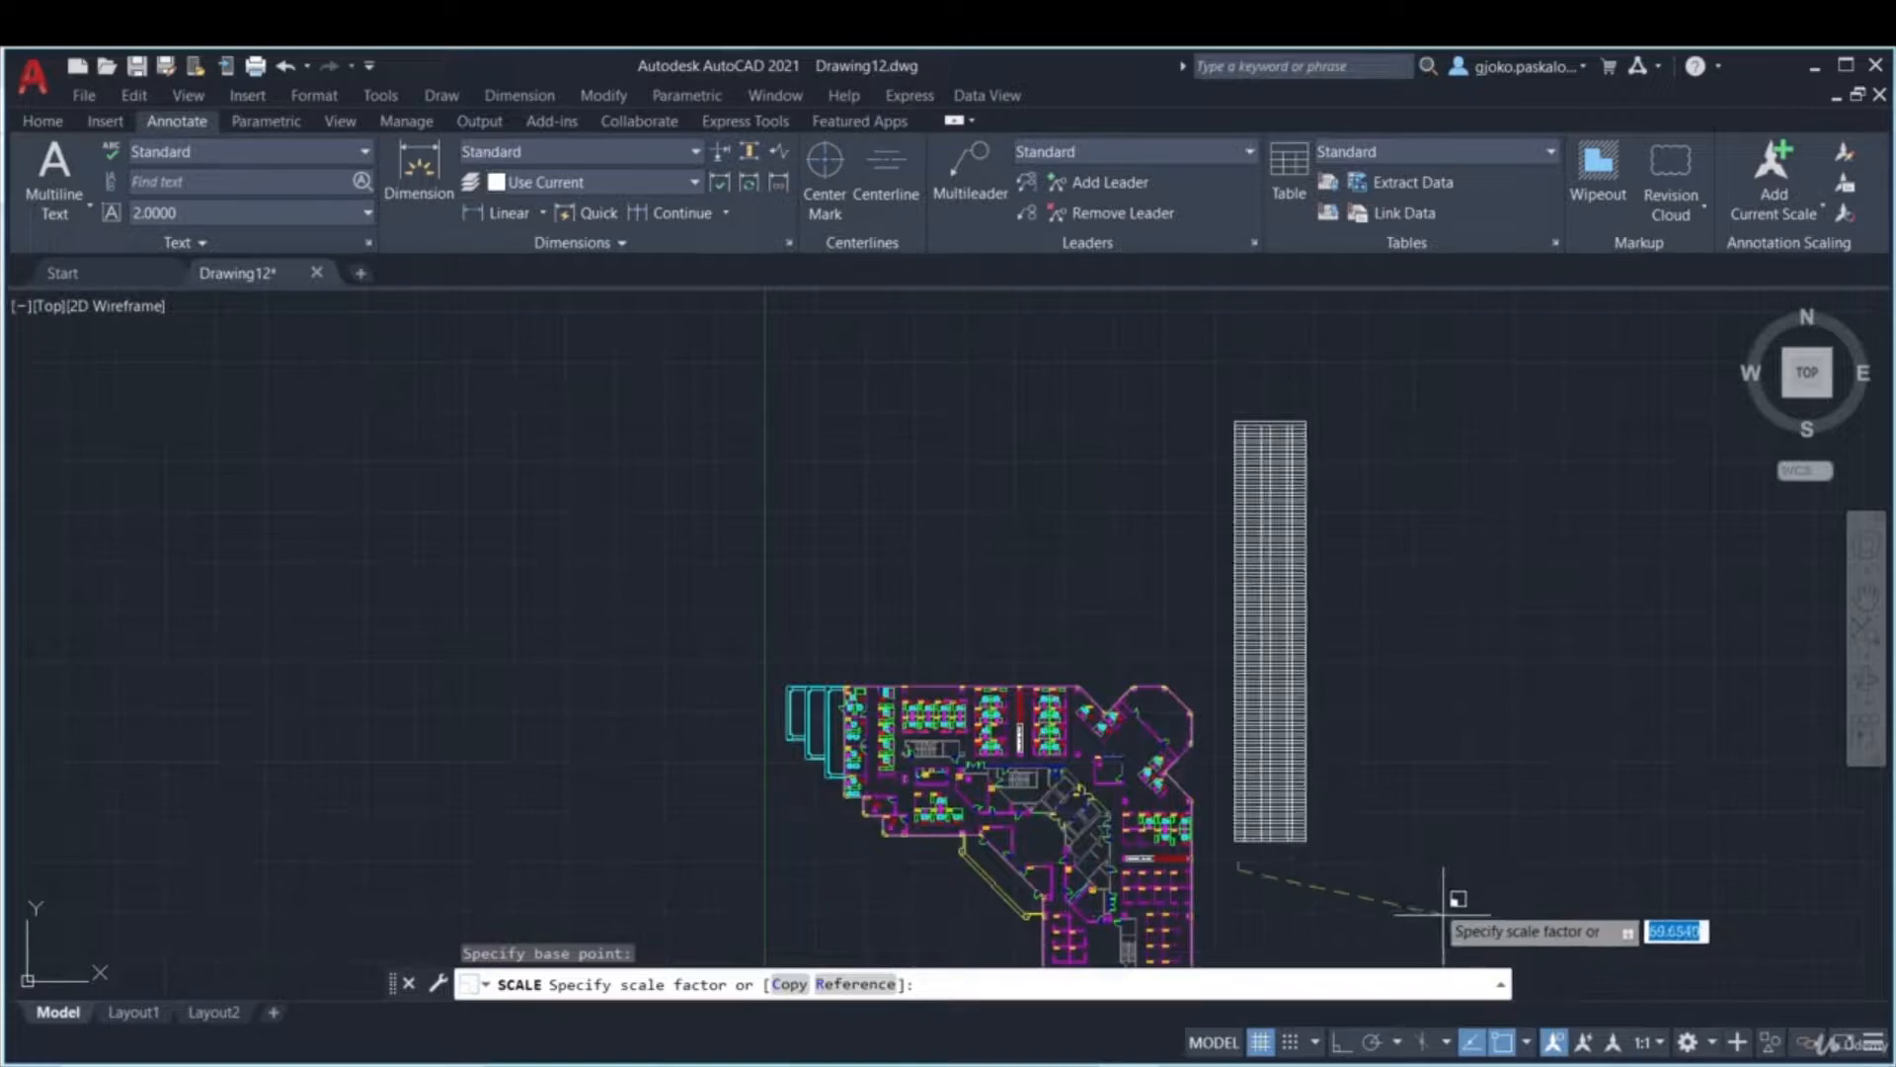
{"action": "left_click", "coordinate": [1425, 874]}
- Examine the Attribute Data table from its title and column headers down to the COMPUTER and CHAIR7 rows at the end
{"action": "scroll", "coordinate": [1325, 542], "scroll_direction": "up", "scroll_amount": 5}
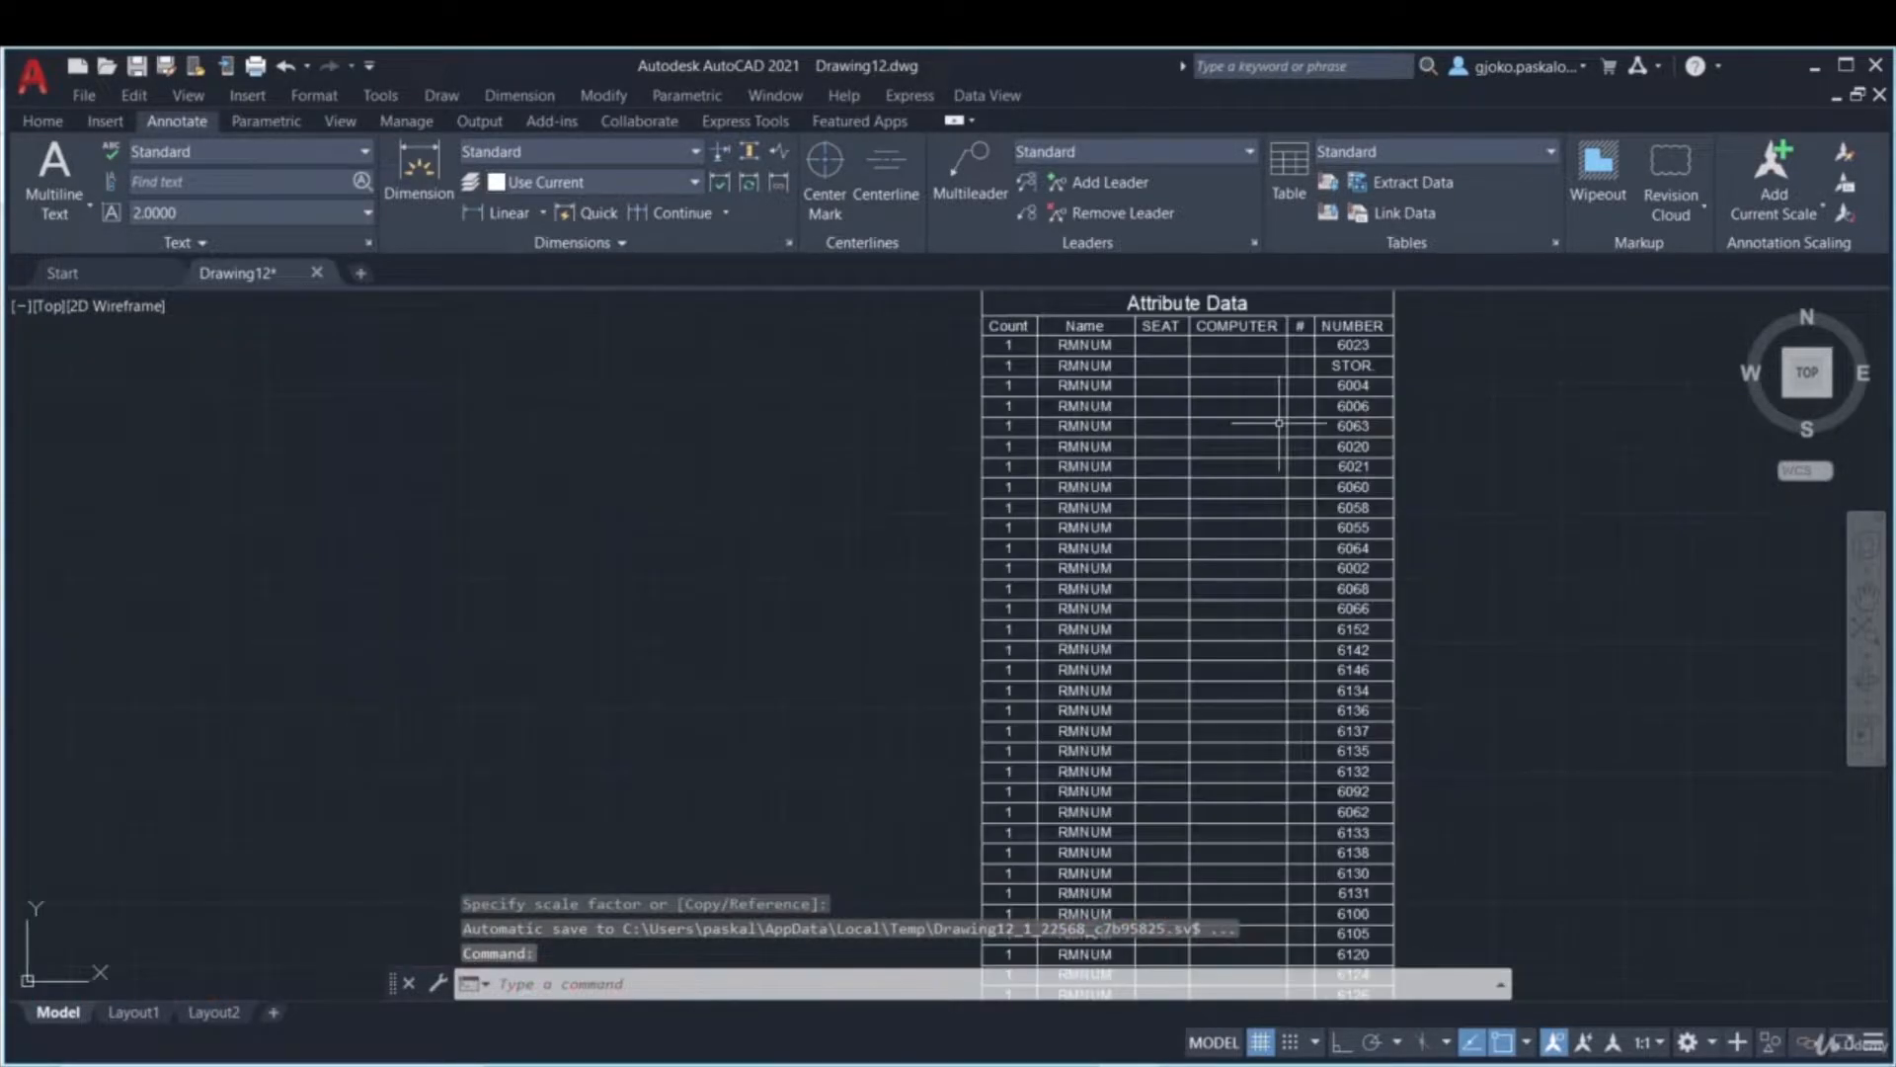
{"action": "middle_click_drag", "start_coordinate": [1222, 371], "coordinate": [1219, 465]}
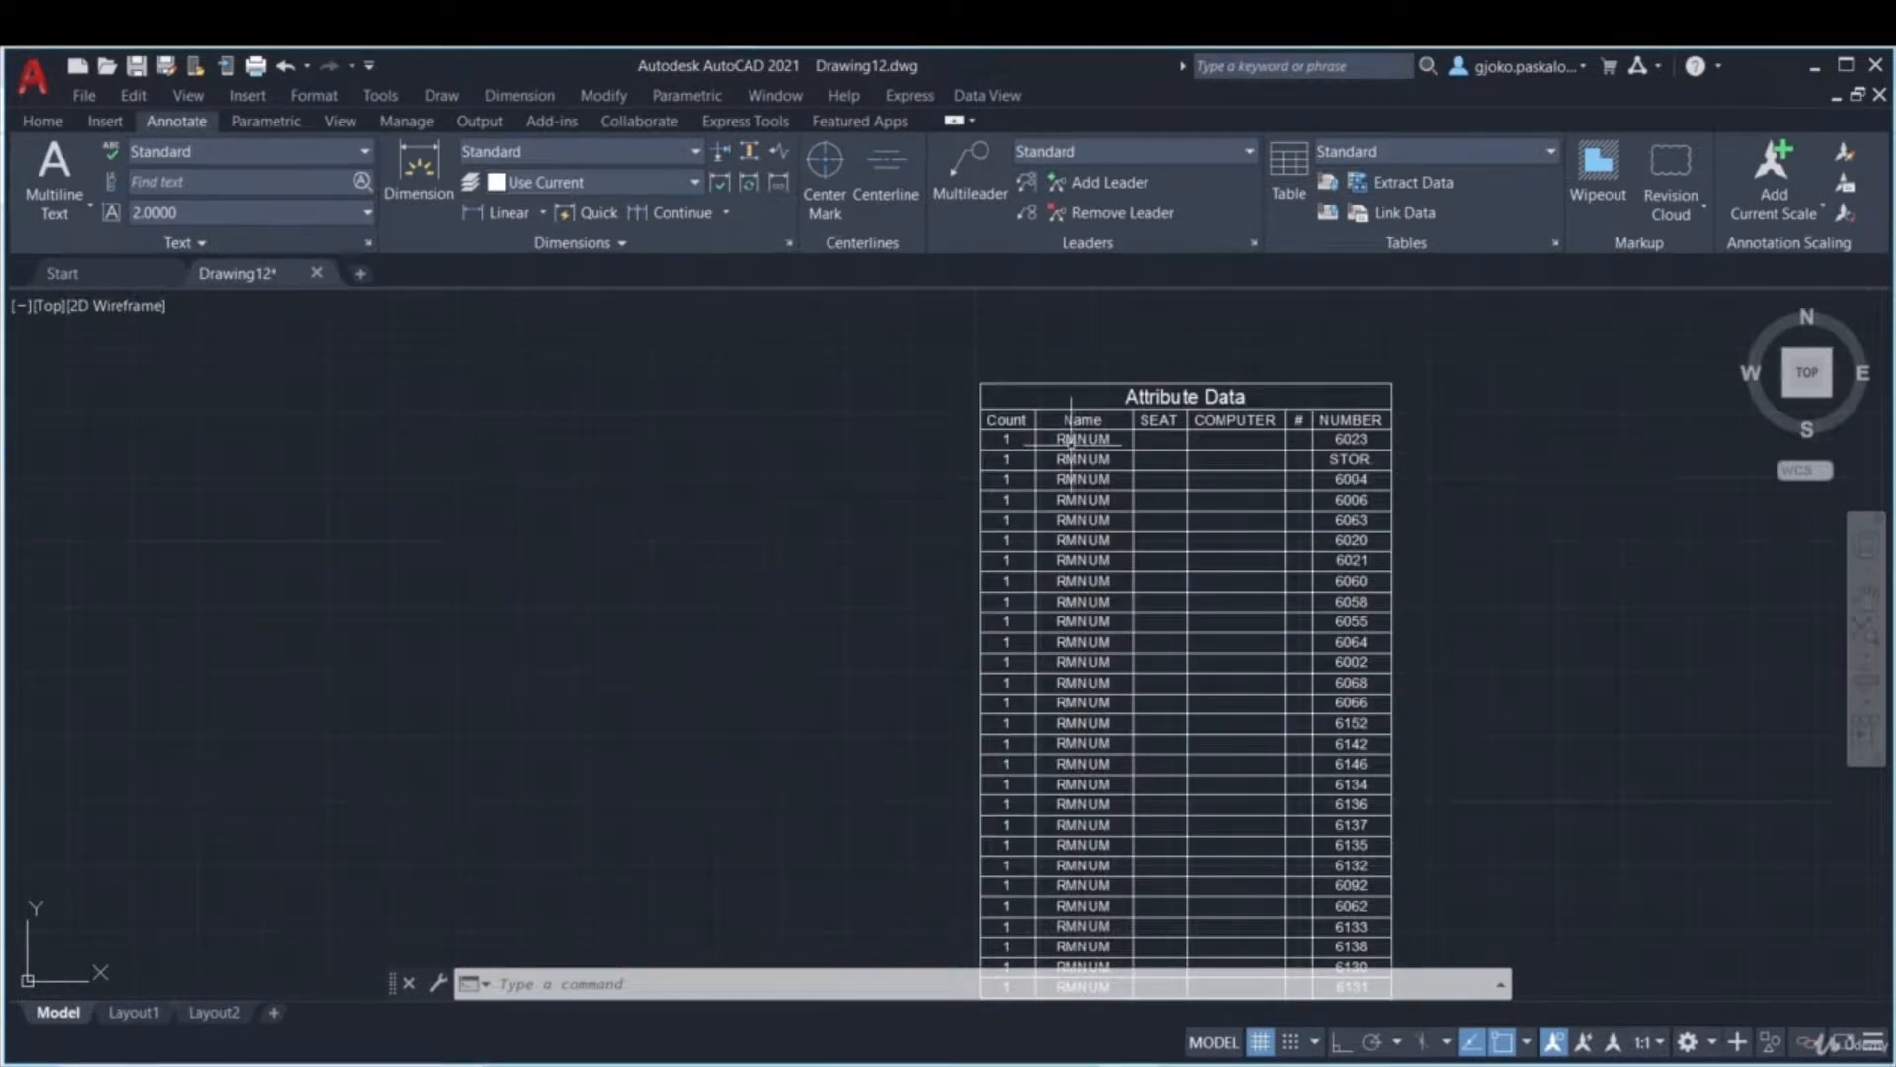
{"action": "scroll", "coordinate": [1432, 602], "scroll_direction": "down", "scroll_amount": 4}
{"action": "middle_click_drag", "start_coordinate": [1443, 669], "coordinate": [1427, 530]}
{"action": "scroll", "coordinate": [1334, 609], "scroll_direction": "up", "scroll_amount": 4}
{"action": "scroll", "coordinate": [1376, 635], "scroll_direction": "up", "scroll_amount": 2}
{"action": "scroll", "coordinate": [1376, 636], "scroll_direction": "down", "scroll_amount": 7}
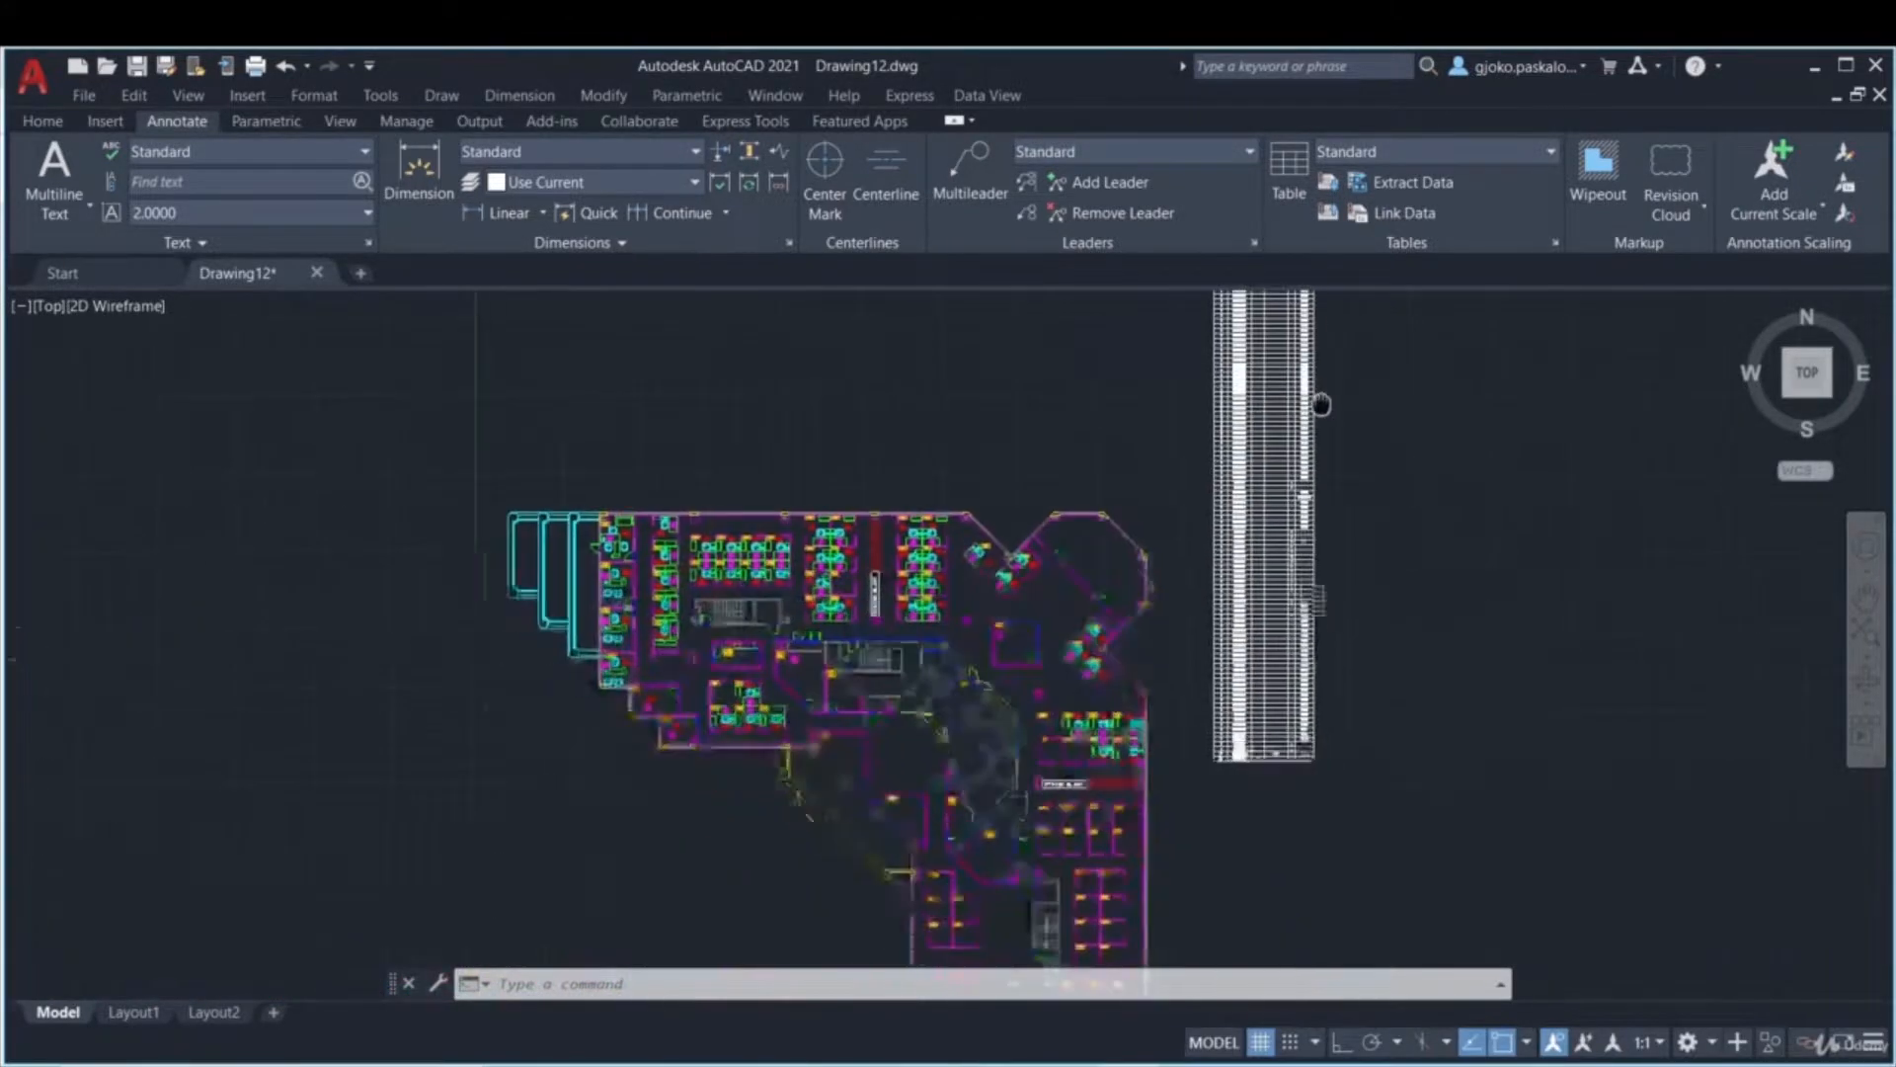
{"action": "scroll", "coordinate": [1273, 636], "scroll_direction": "up", "scroll_amount": 2}
{"action": "middle_click_drag", "start_coordinate": [1217, 804], "coordinate": [1197, 778]}
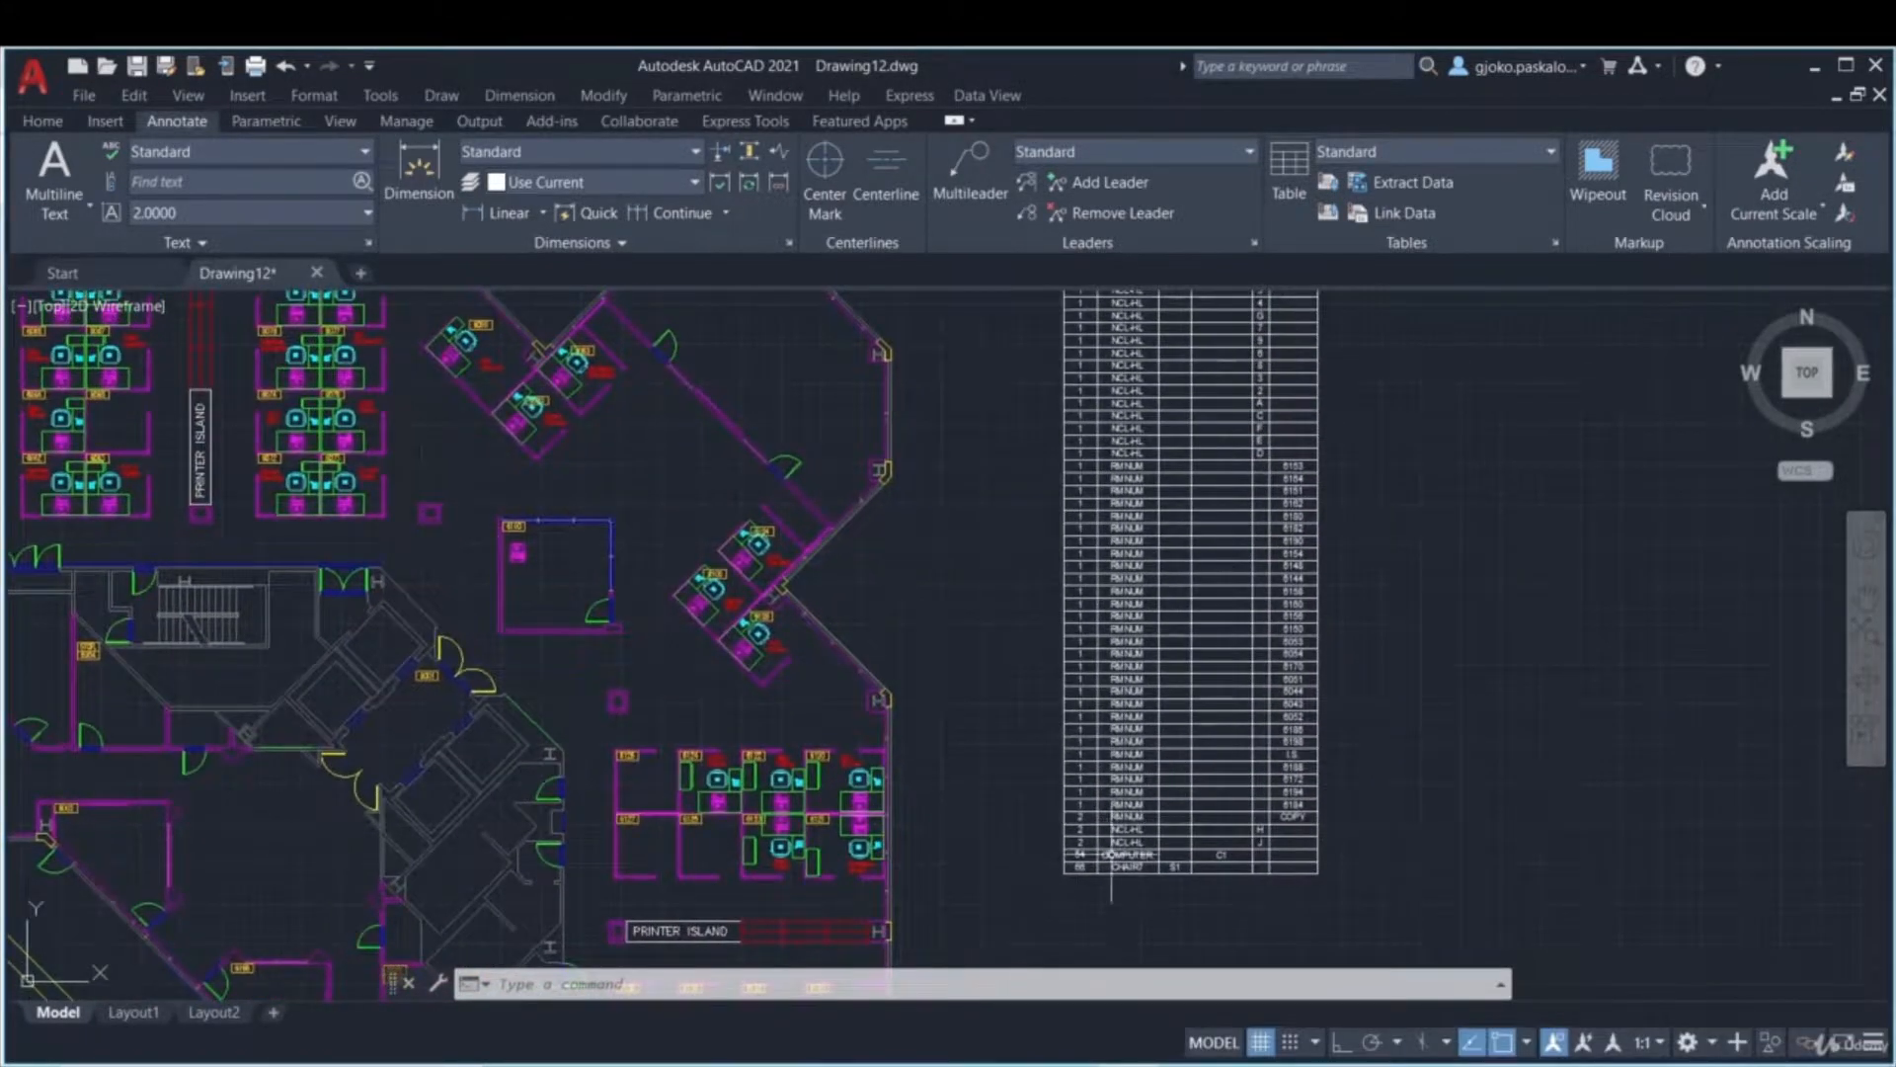
{"action": "scroll", "coordinate": [1116, 839], "scroll_direction": "up", "scroll_amount": 2}
{"action": "middle_click_drag", "start_coordinate": [1179, 850], "coordinate": [1170, 723]}
{"action": "scroll", "coordinate": [1167, 727], "scroll_direction": "up", "scroll_amount": 2}
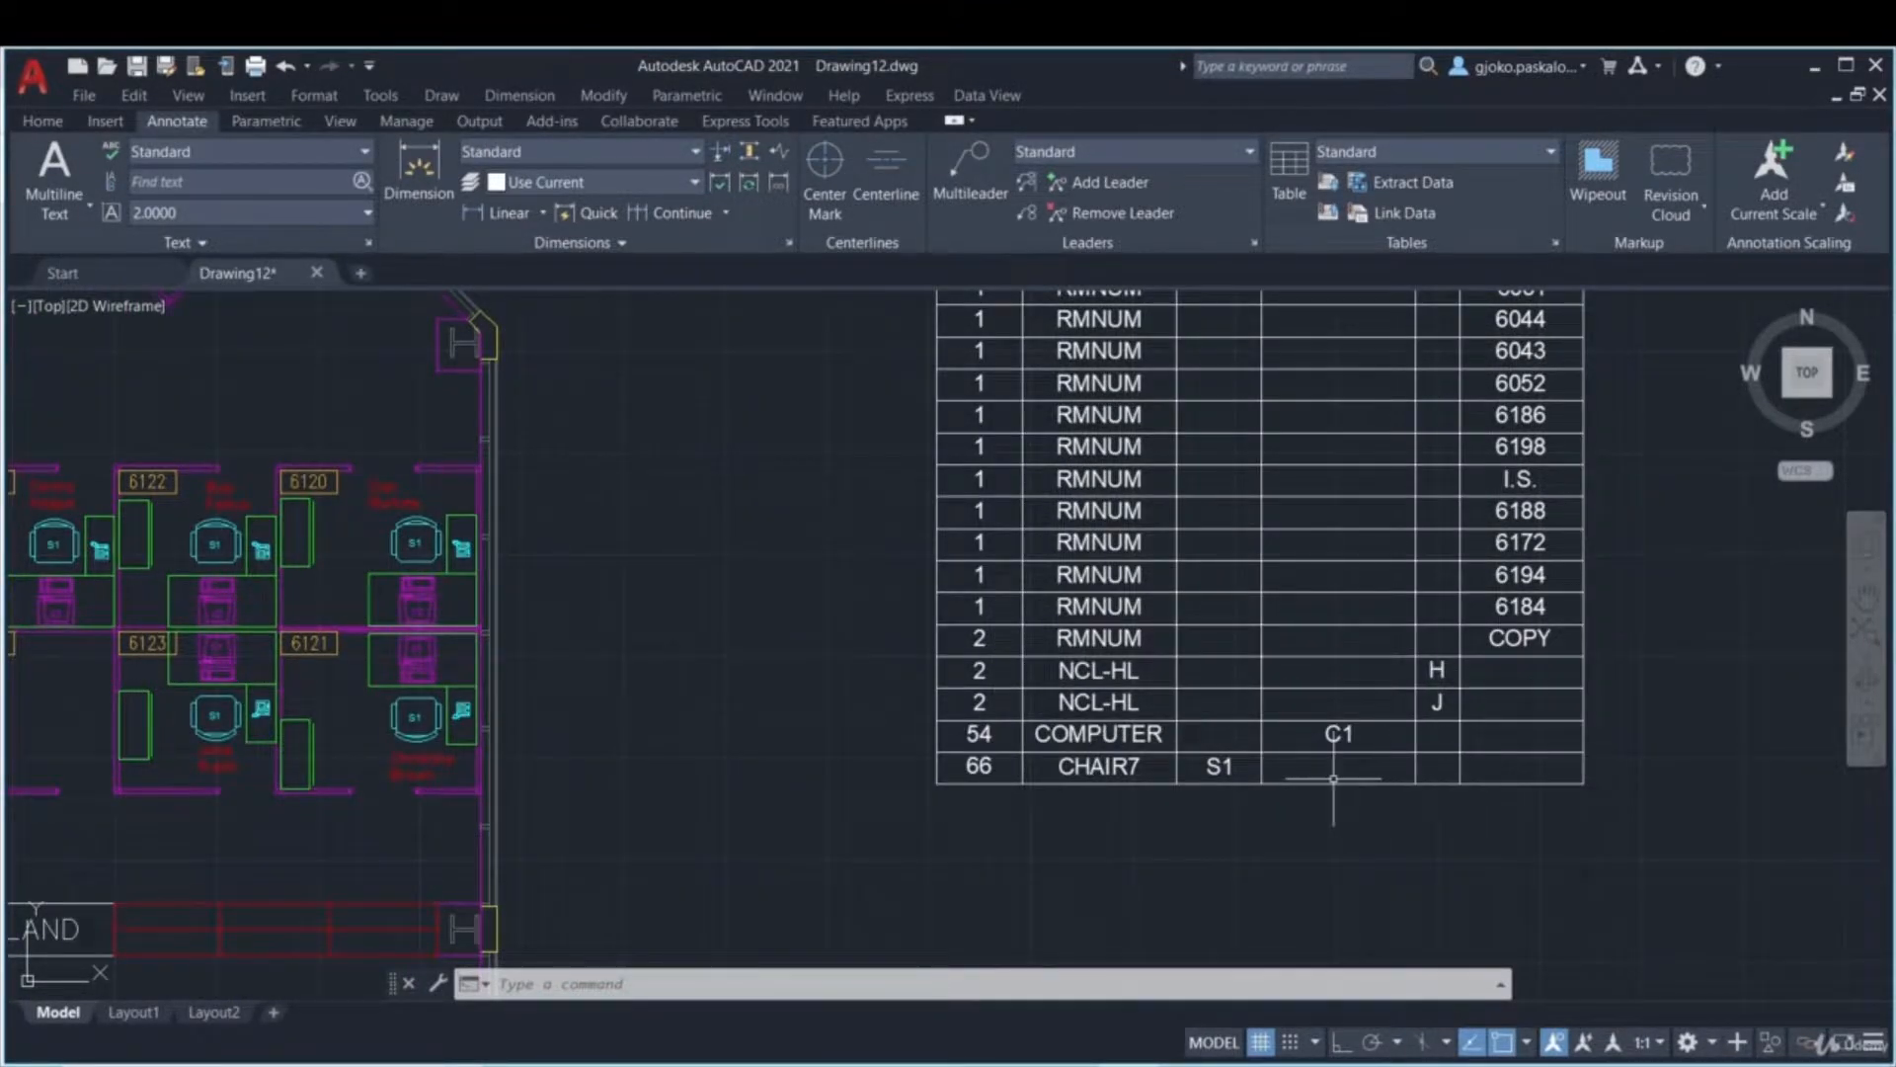
- Open the exported Drawing12.xls spreadsheet from the autocad course folder on the Desktop
{"action": "scroll", "coordinate": [1314, 777], "scroll_direction": "down", "scroll_amount": 4}
{"action": "middle_click_drag", "start_coordinate": [1299, 797], "coordinate": [1235, 915]}
{"action": "mouse_move", "coordinate": [1365, 762]}
{"action": "middle_mouse_down"}
{"action": "mouse_move", "coordinate": [1326, 865]}
{"action": "mouse_move", "coordinate": [1281, 741]}
{"action": "middle_mouse_up"}
{"action": "scroll", "coordinate": [1327, 864], "scroll_direction": "down", "scroll_amount": 2}
{"action": "middle_click_drag", "start_coordinate": [1227, 840], "coordinate": [1266, 745]}
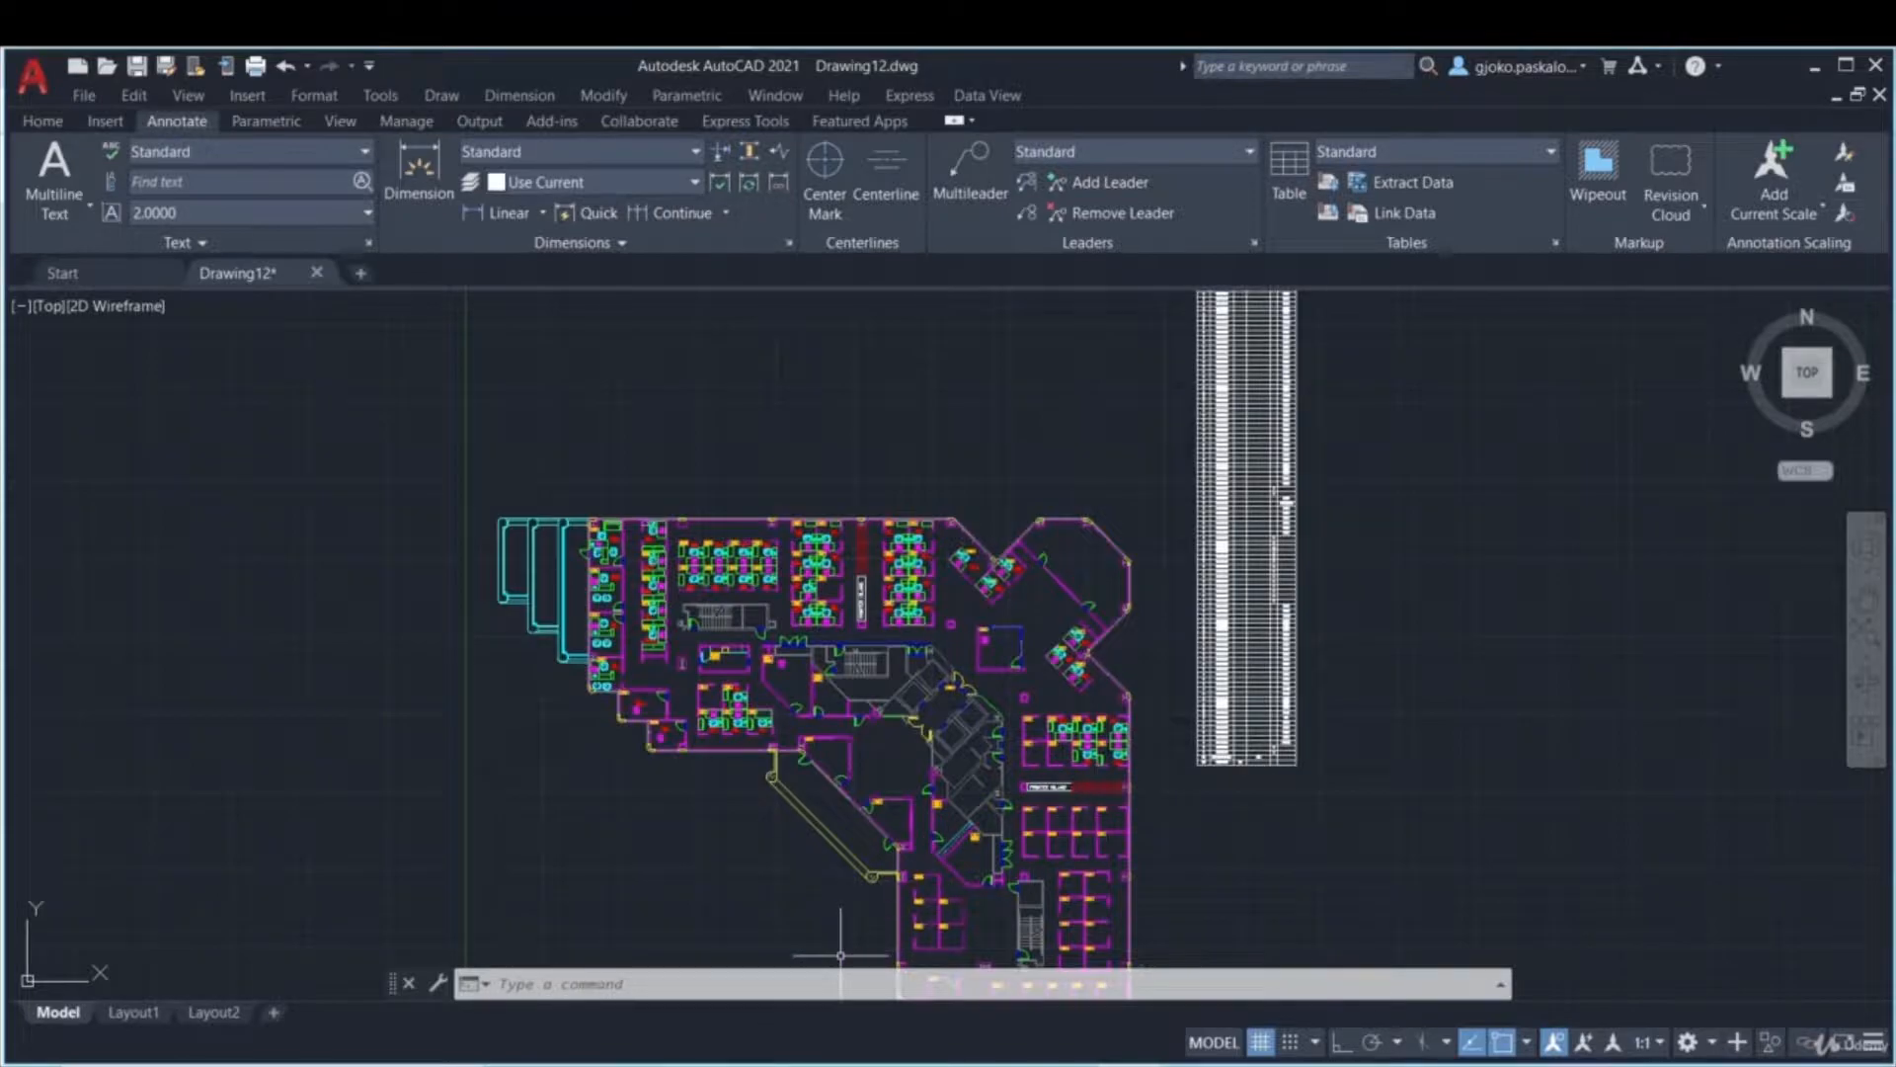
{"action": "key", "text": "super+e"}
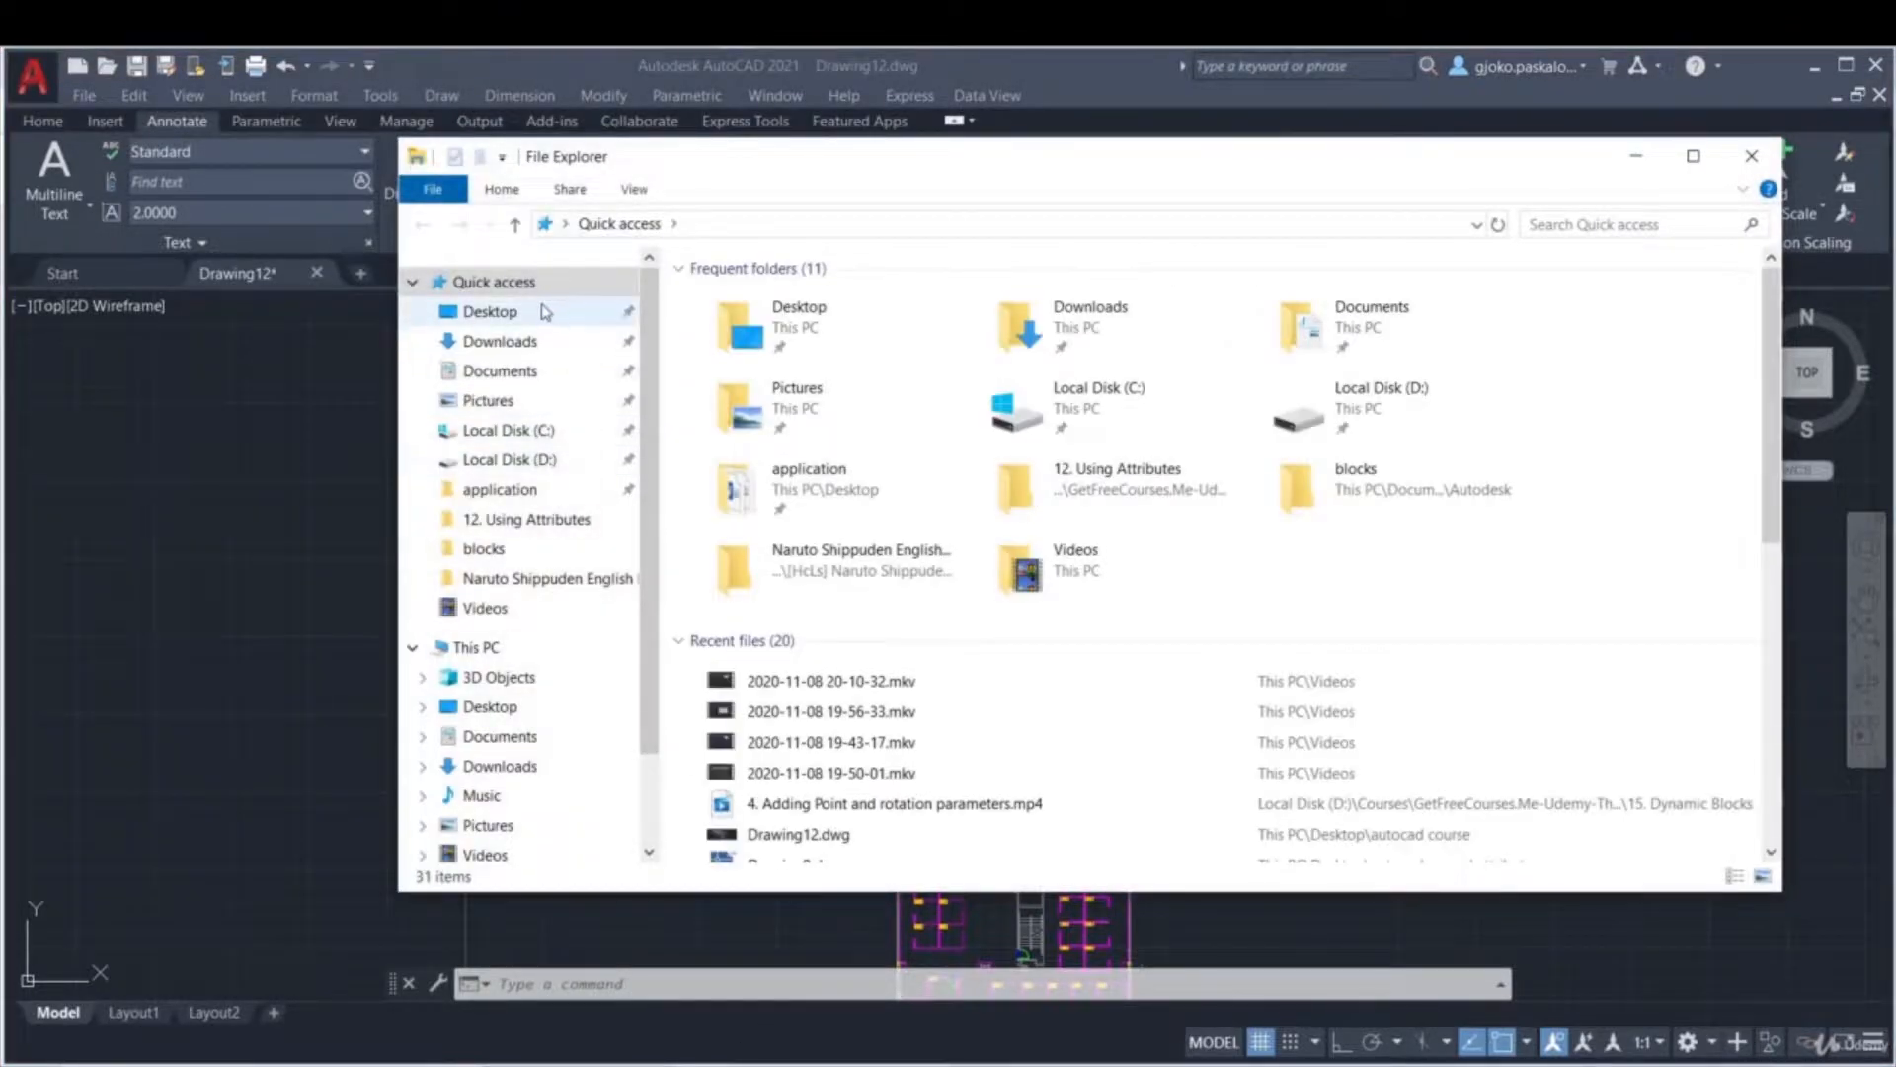
{"action": "left_click", "coordinate": [541, 308]}
{"action": "left_click", "coordinate": [1035, 341]}
{"action": "double_click", "coordinate": [1035, 341]}
{"action": "double_click", "coordinate": [756, 434]}
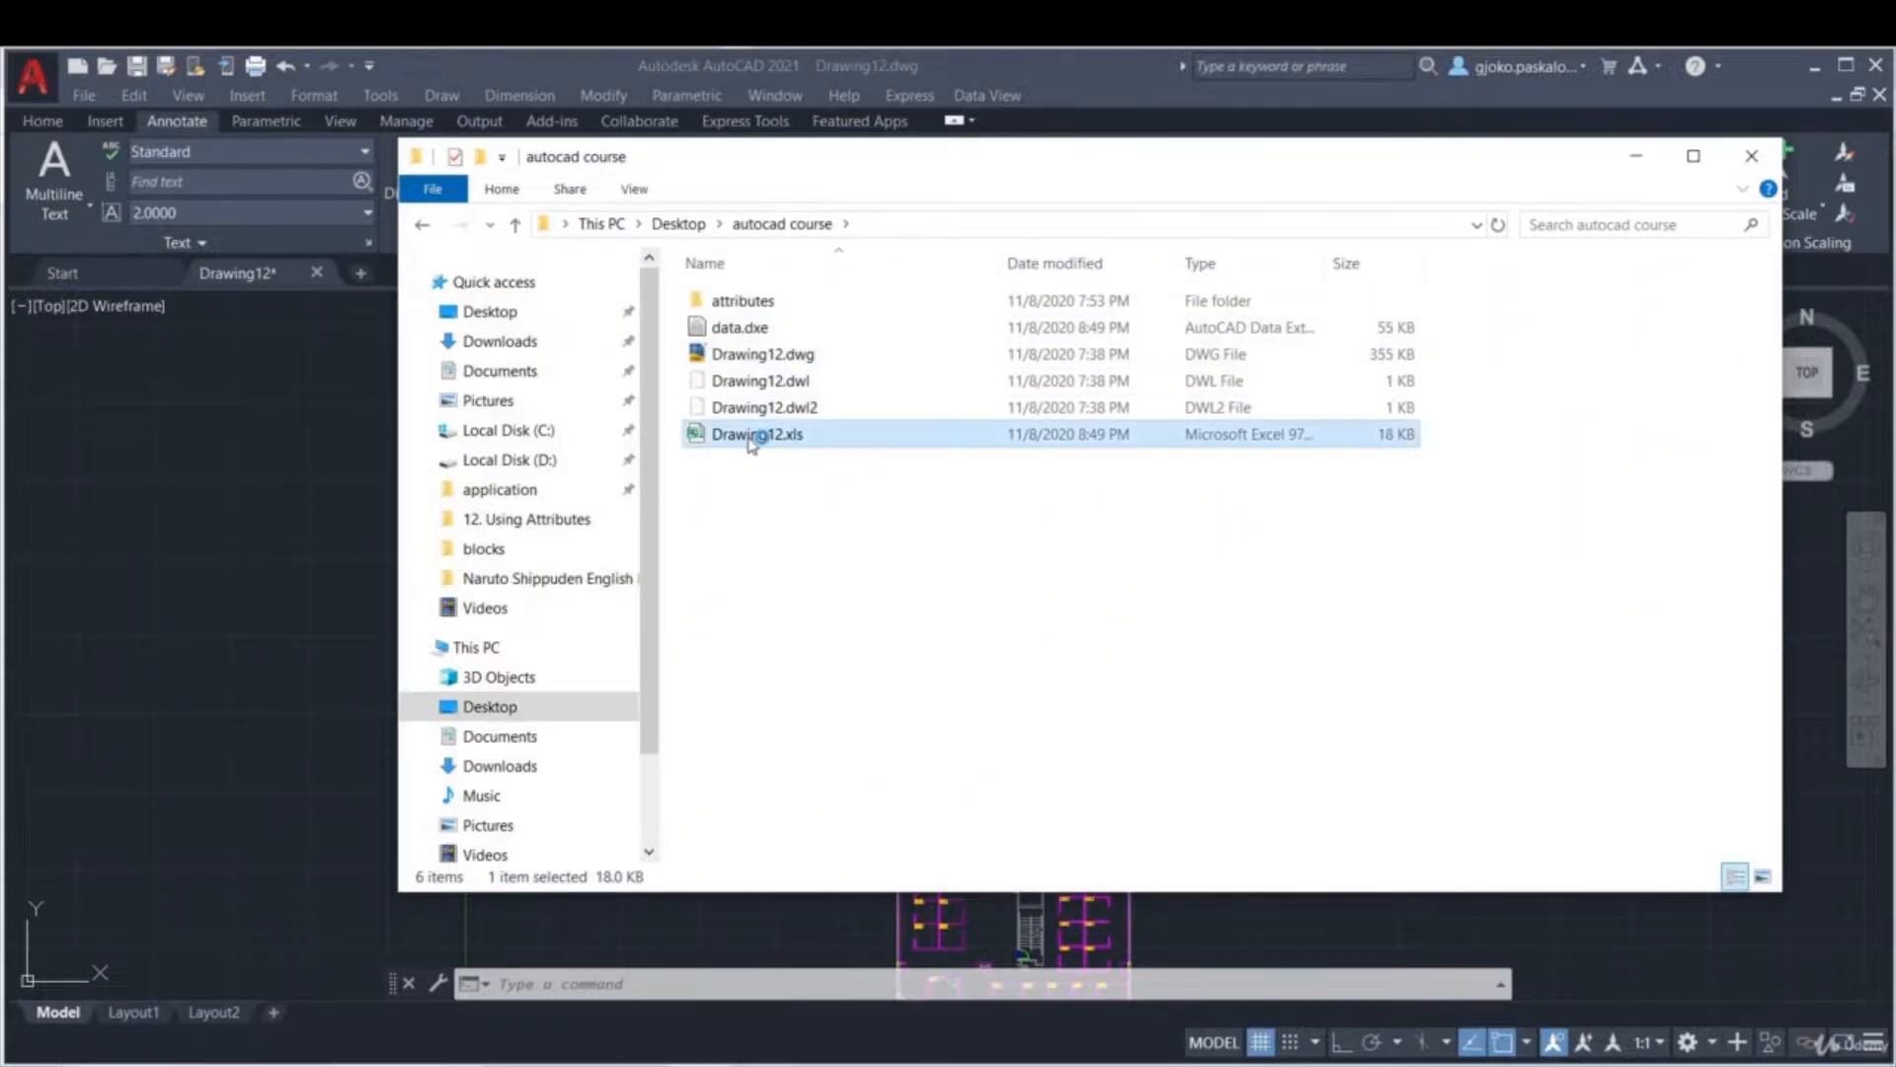
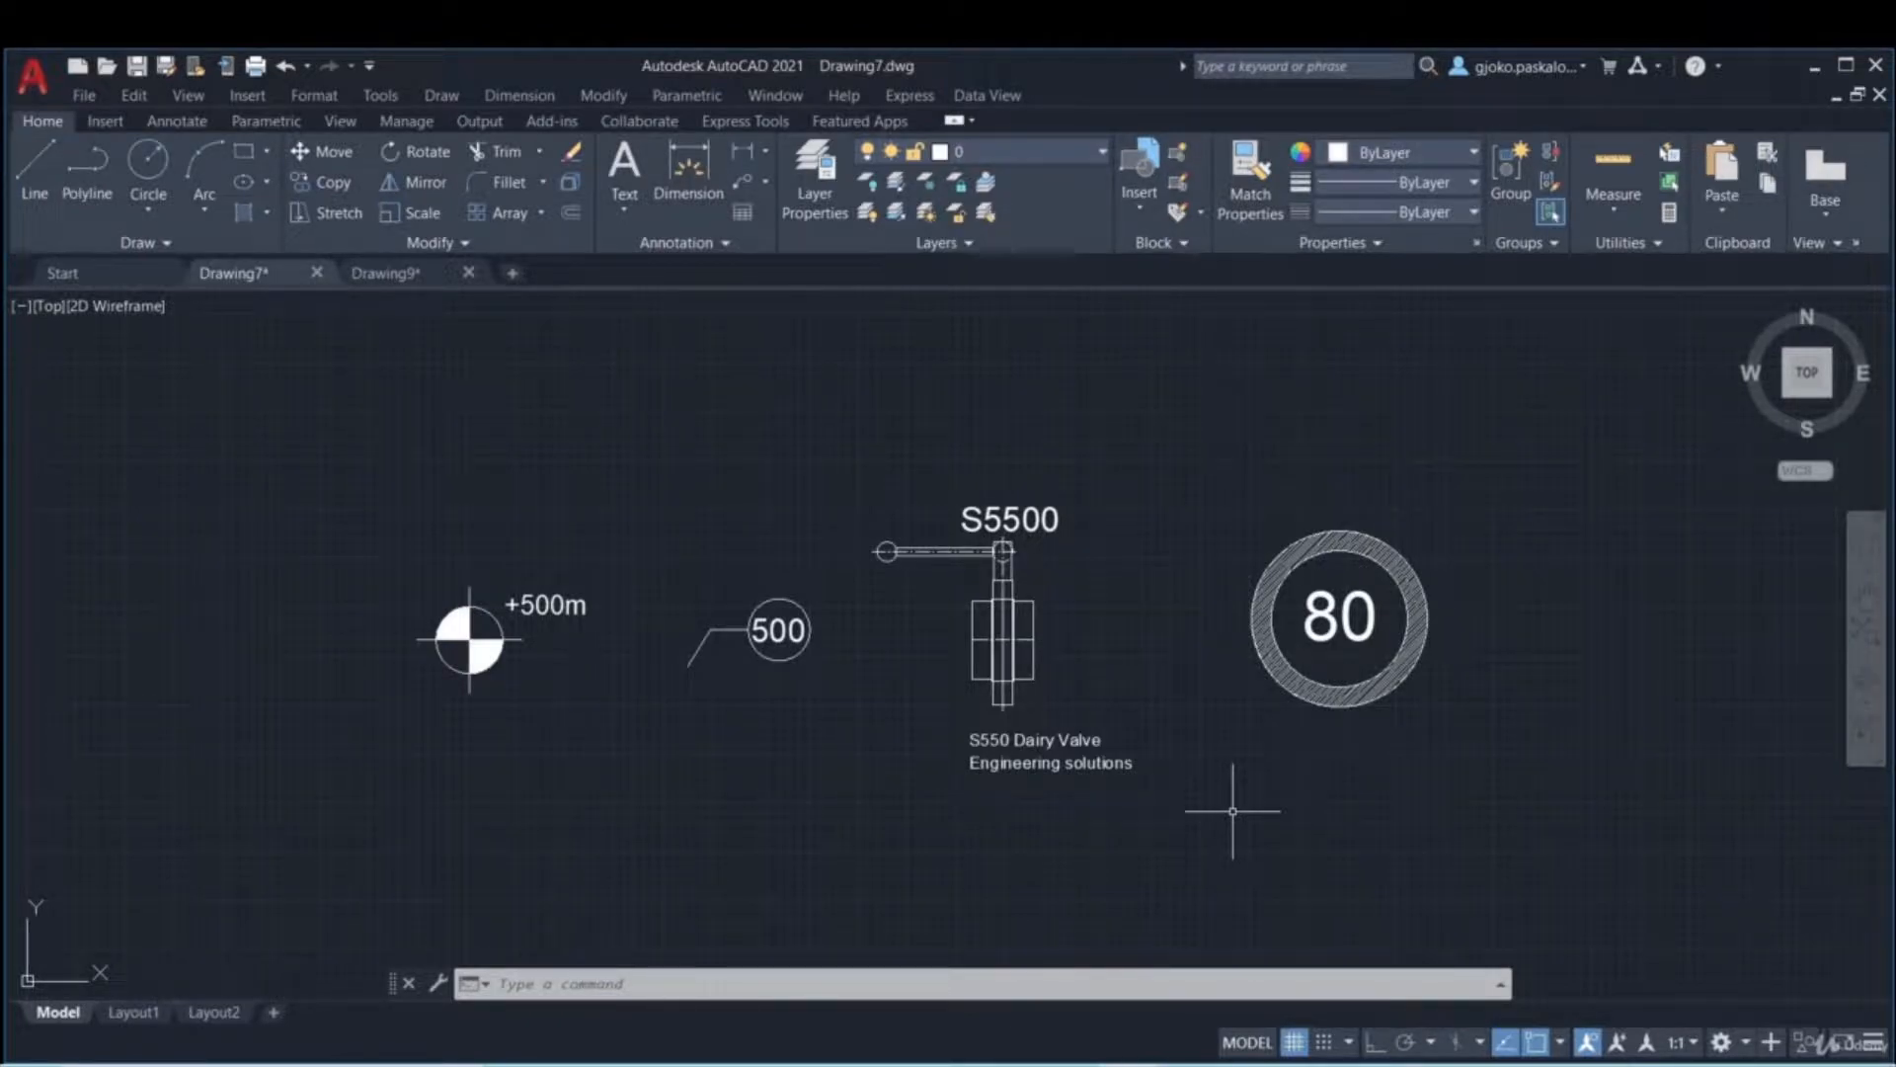
- Examine the four symbols in Drawing7: the +500m level marker, the 500 tag, the S5500 valve and the 80 speed sign
{"action": "scroll", "coordinate": [493, 650], "scroll_direction": "up", "scroll_amount": 2}
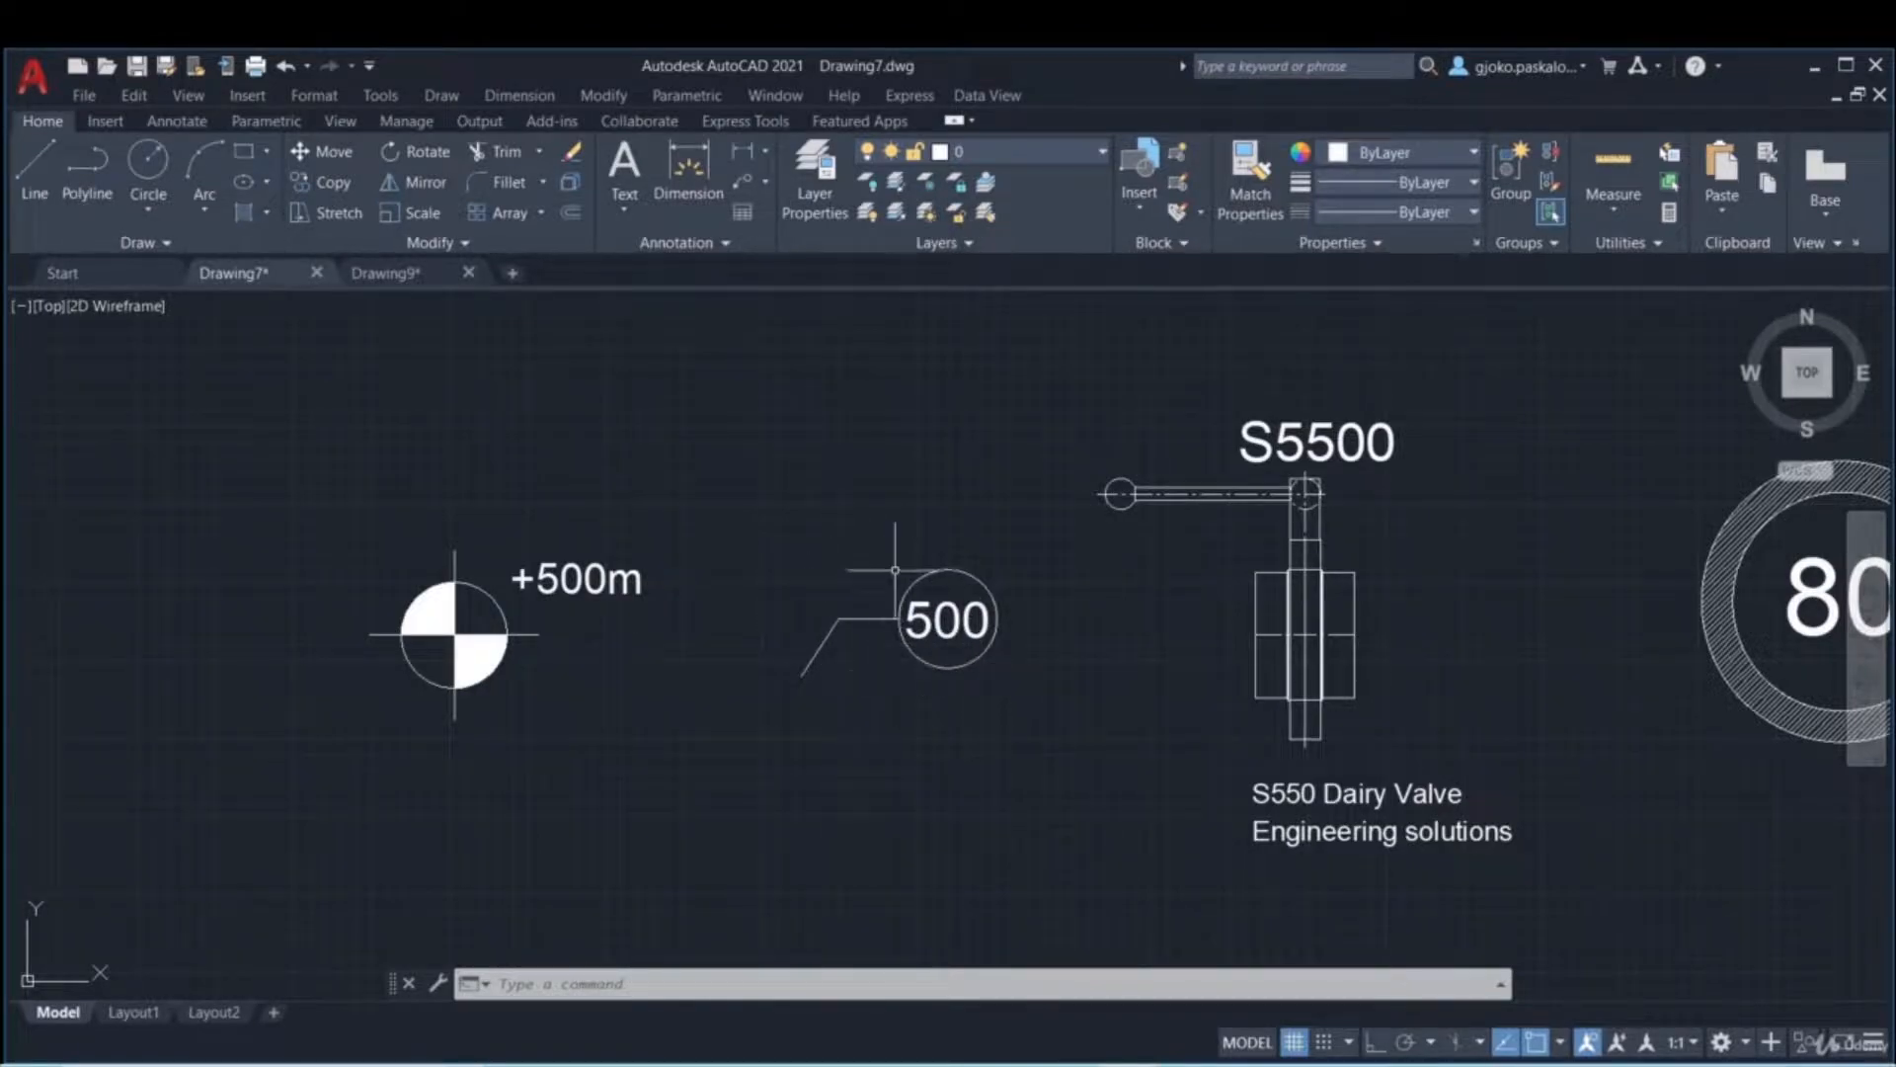
{"action": "mouse_move", "coordinate": [438, 609]}
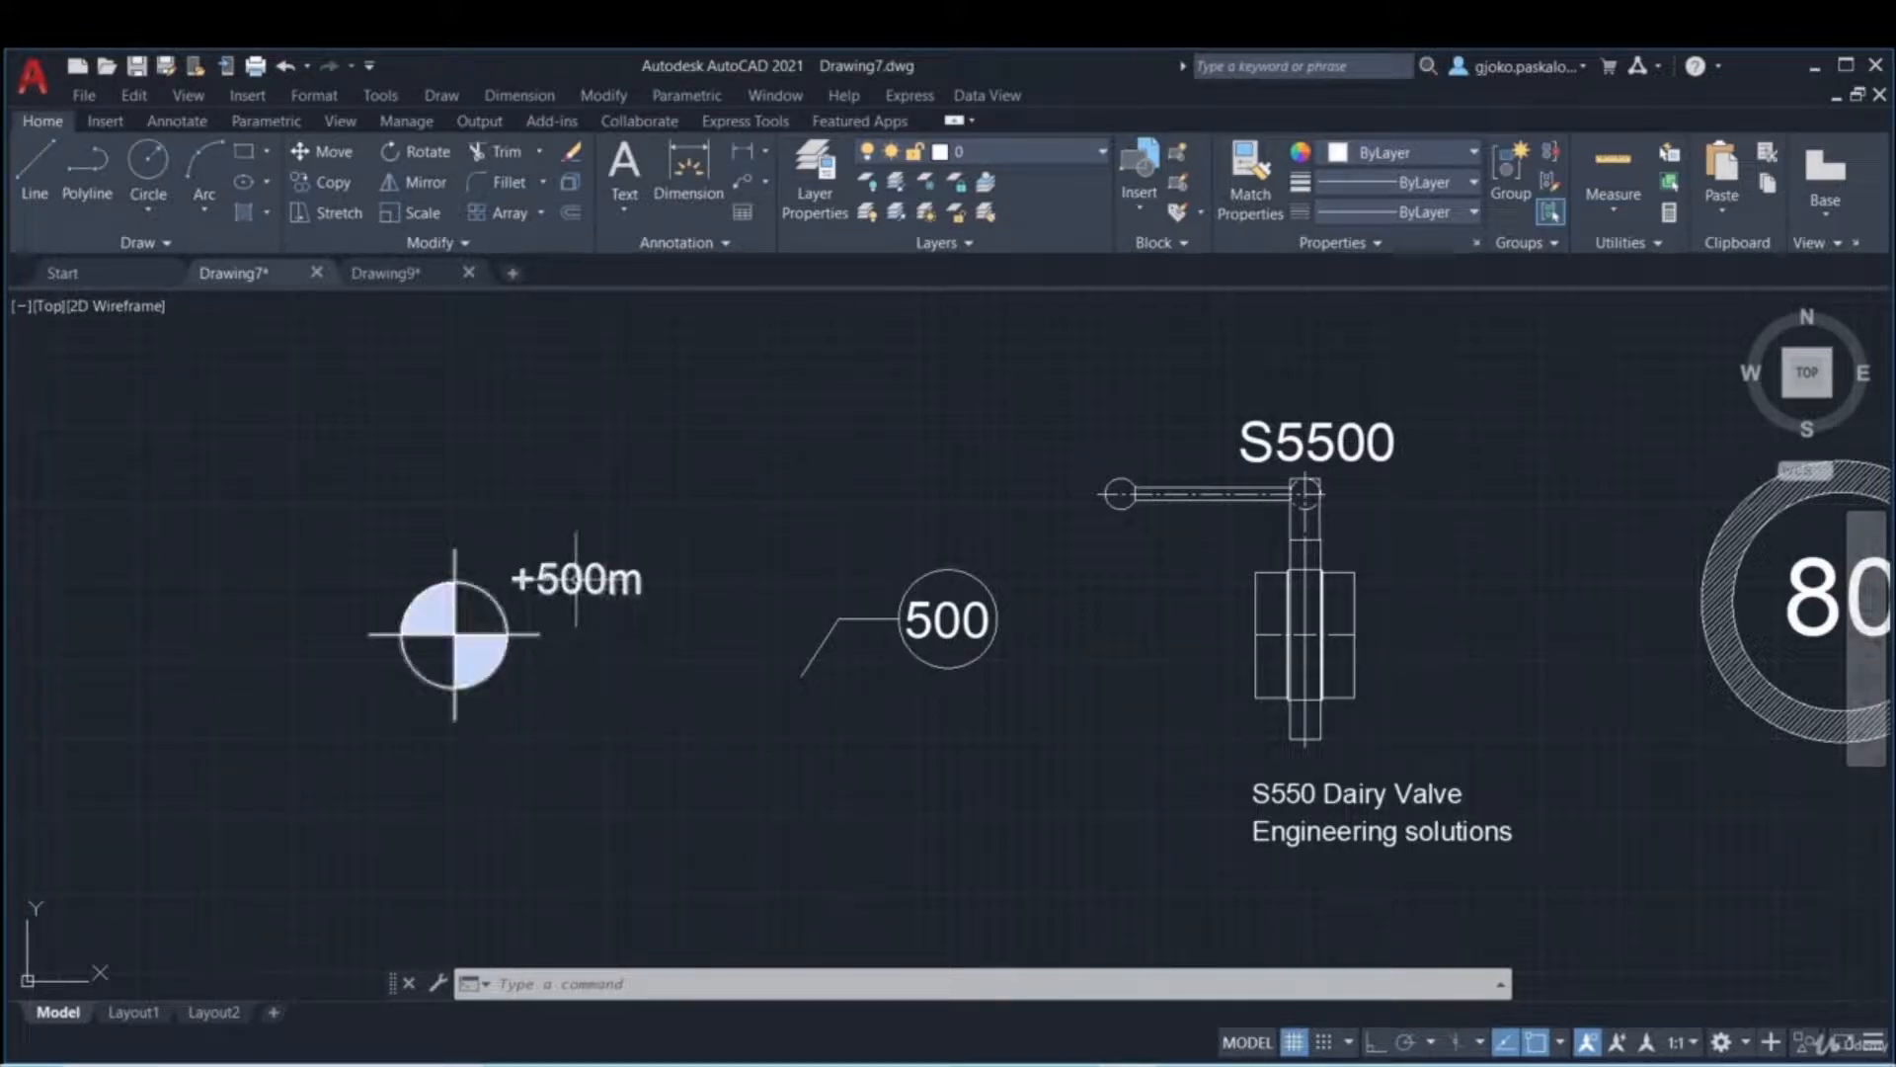
{"action": "mouse_move", "coordinate": [576, 579]}
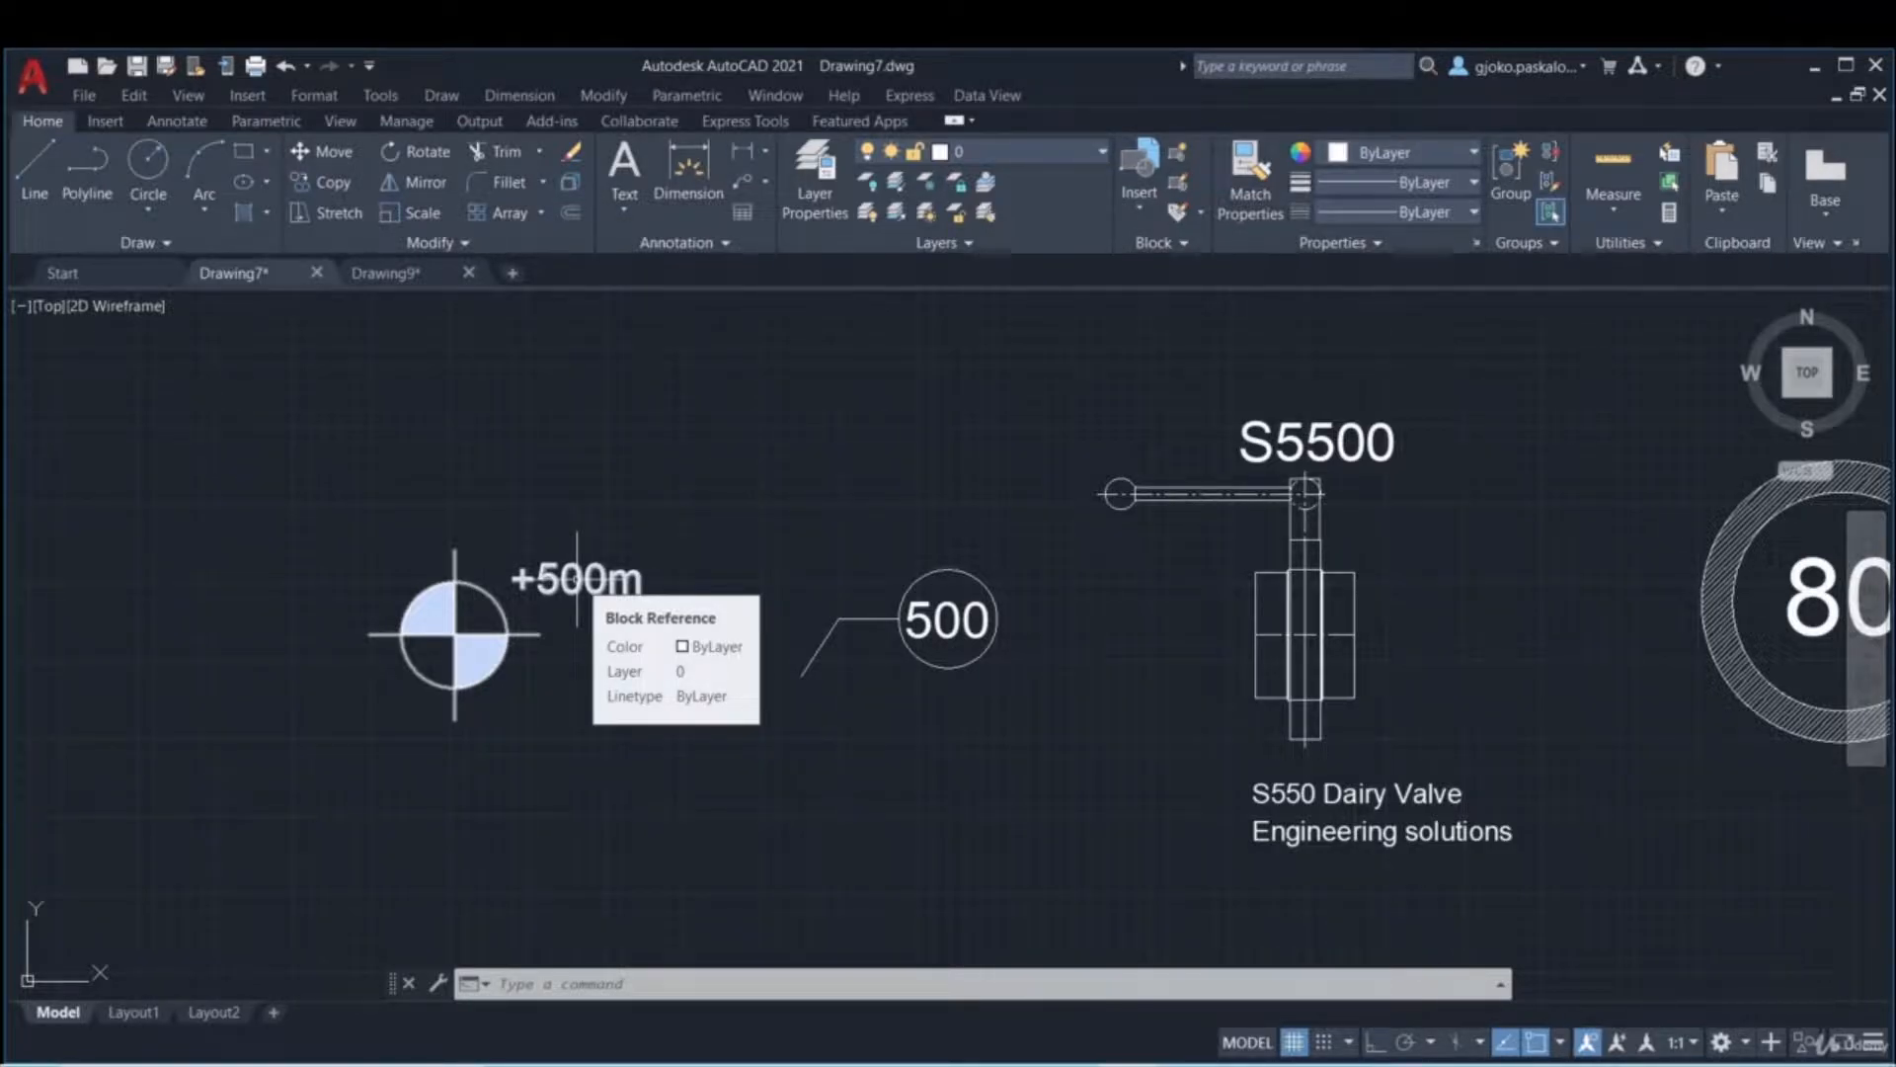
{"action": "middle_click_drag", "start_coordinate": [802, 676], "coordinate": [503, 679]}
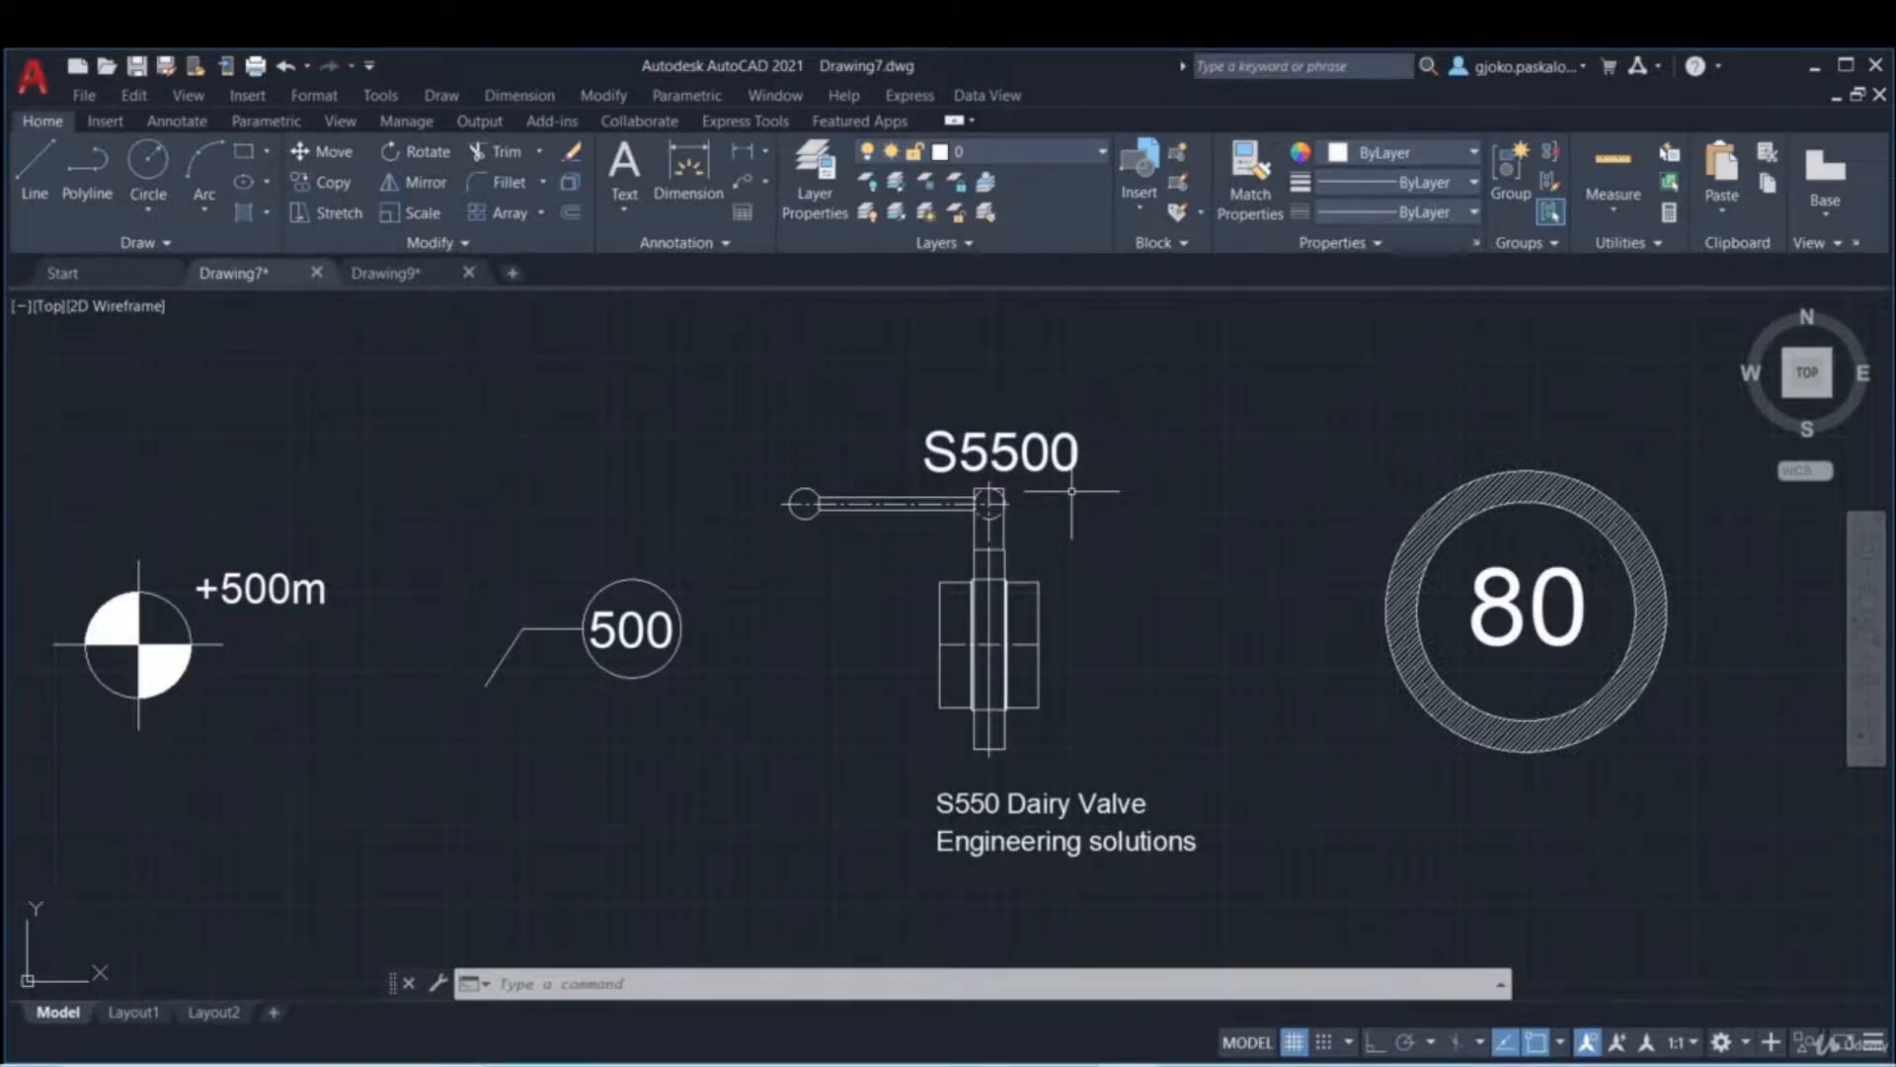
{"action": "middle_click_drag", "start_coordinate": [1077, 499], "coordinate": [807, 528]}
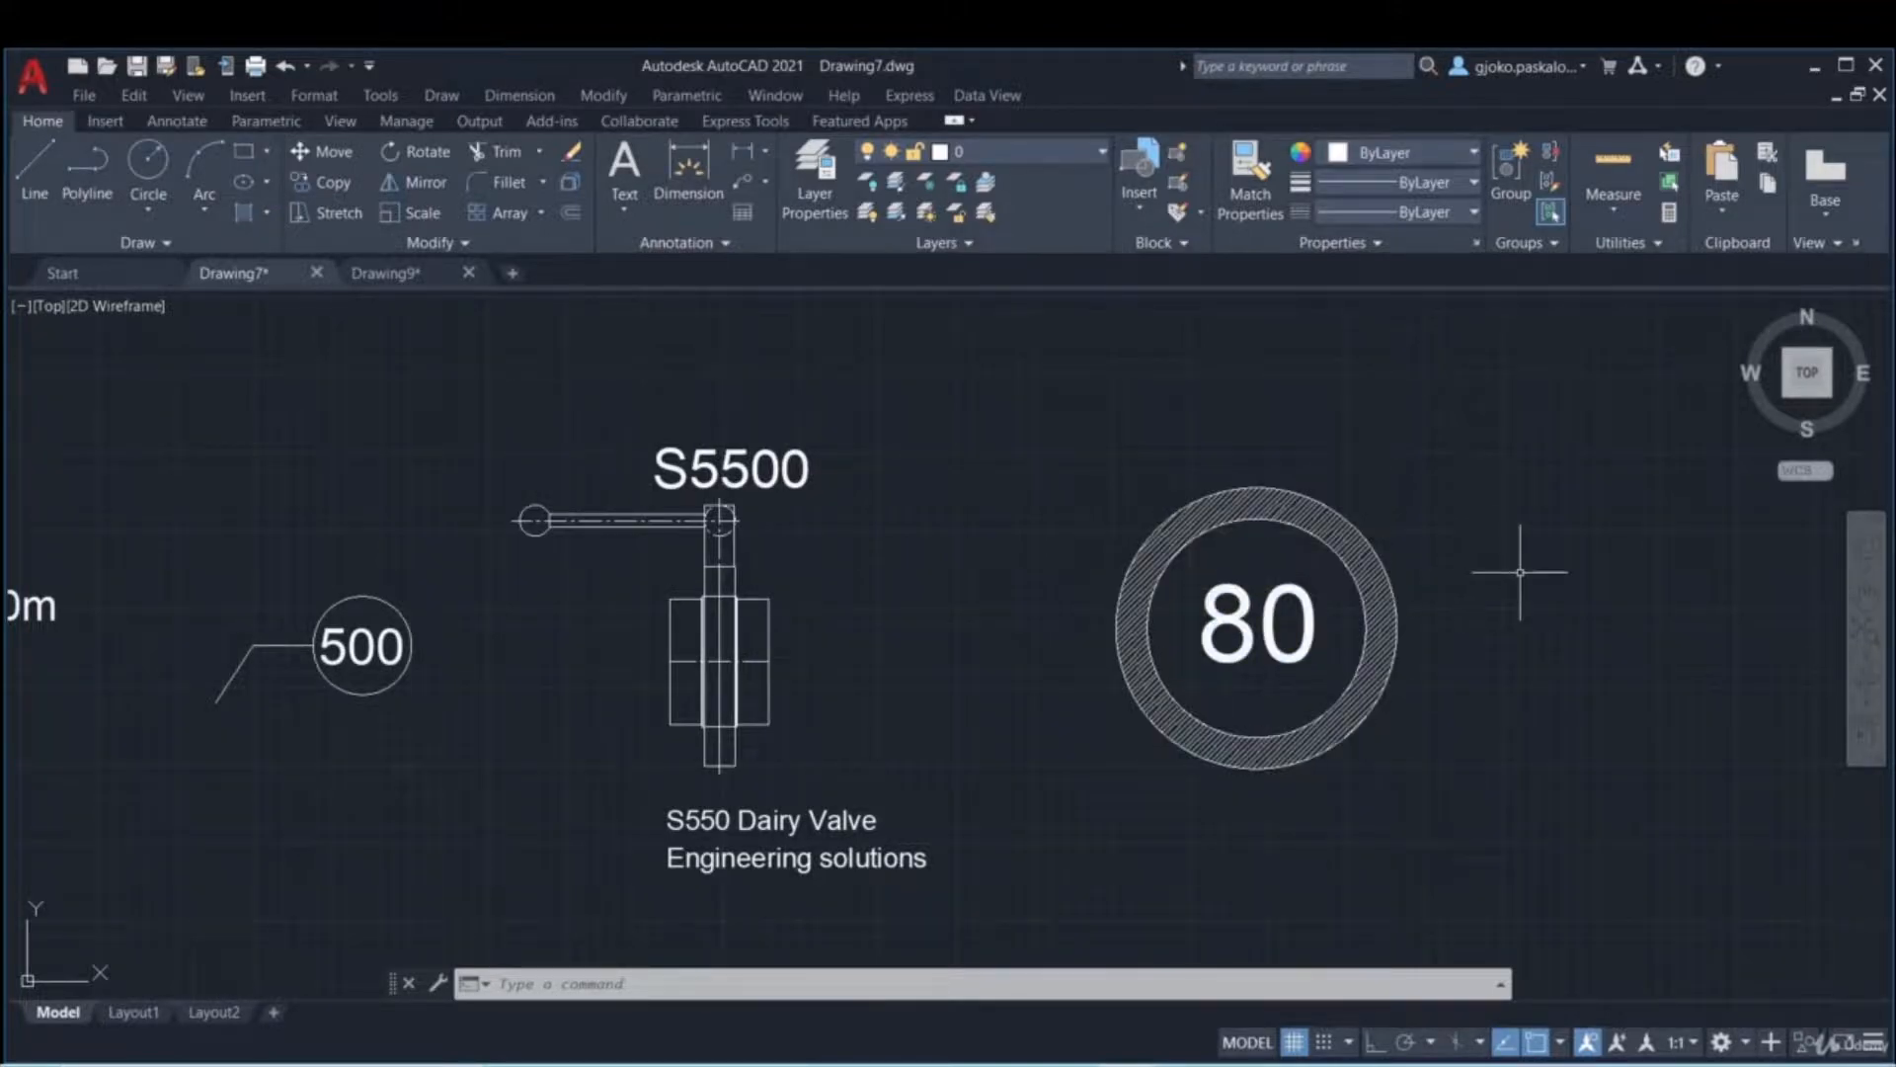
{"action": "middle_click_drag", "start_coordinate": [1520, 570], "coordinate": [1413, 571]}
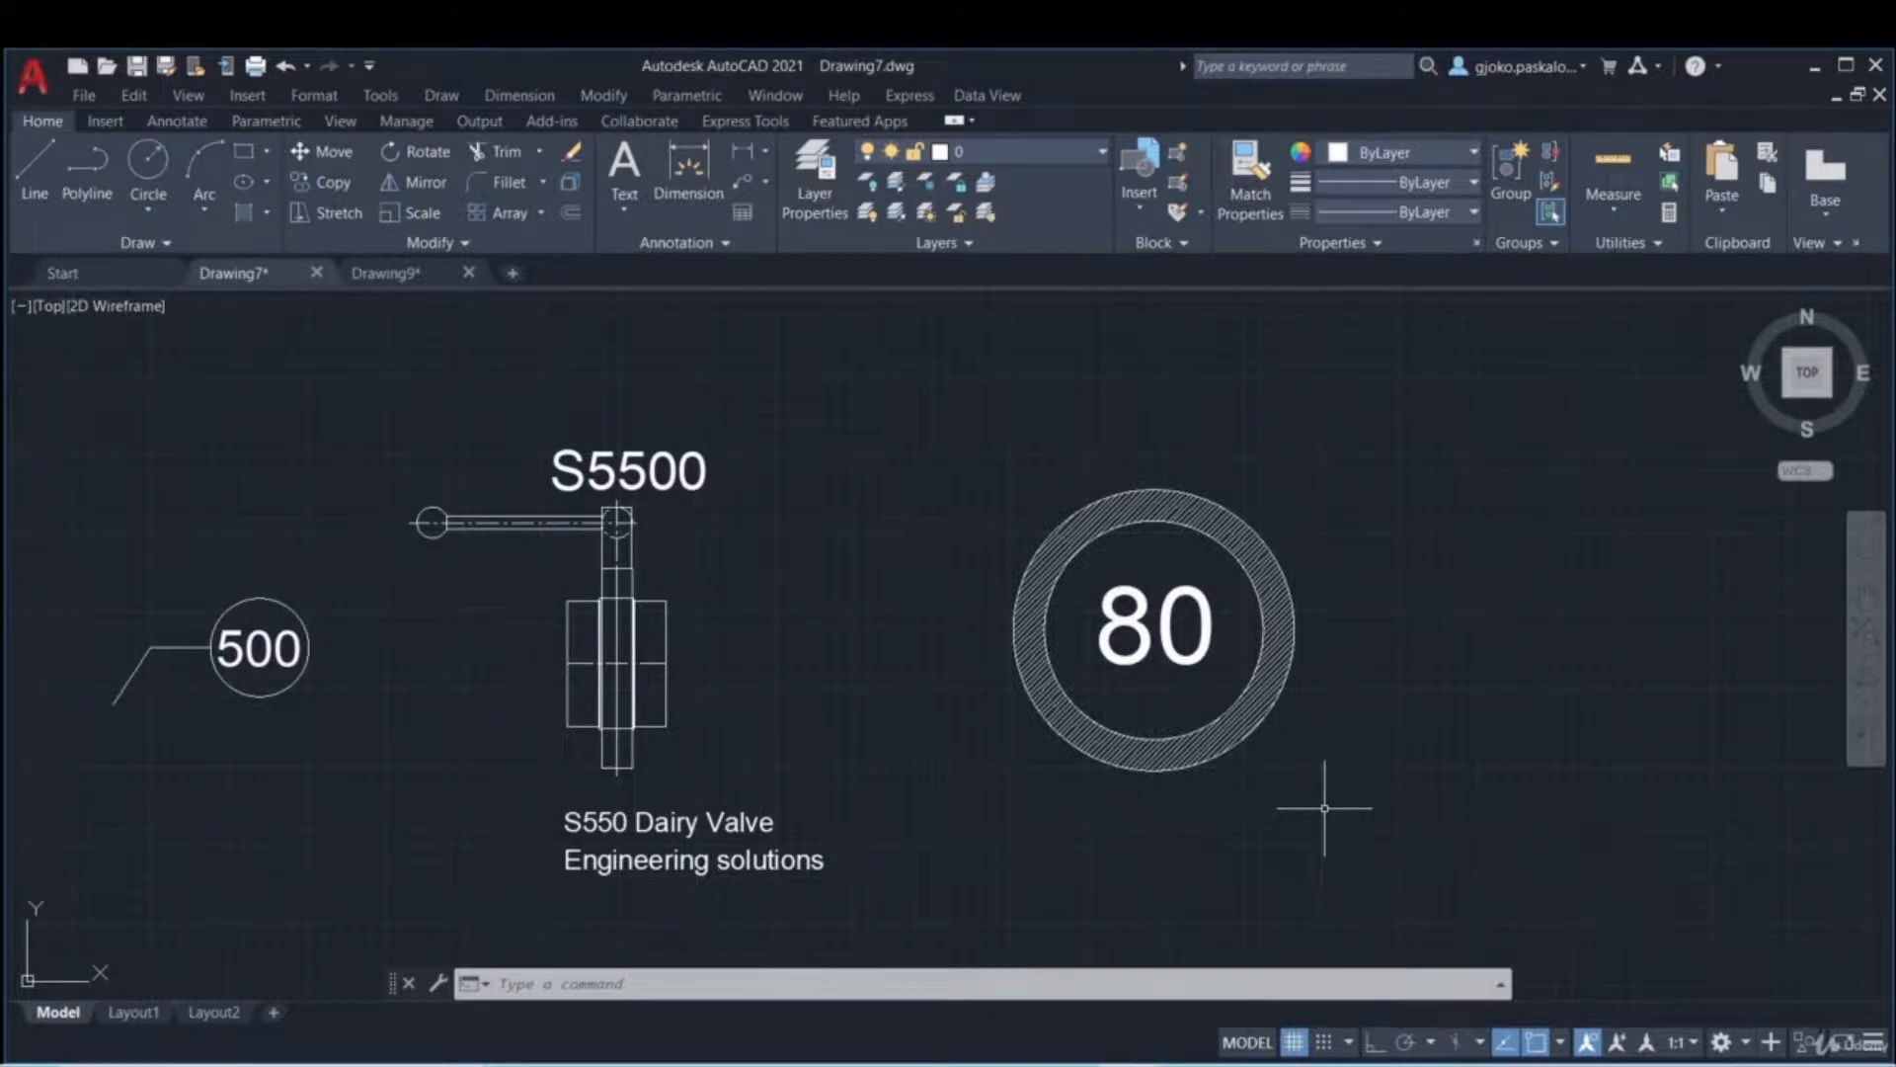
- Copy the 80 speed sign into the empty area below the level marker and reduce the copy to its two concentric circles
{"action": "scroll", "coordinate": [1324, 808], "scroll_direction": "down", "scroll_amount": 2}
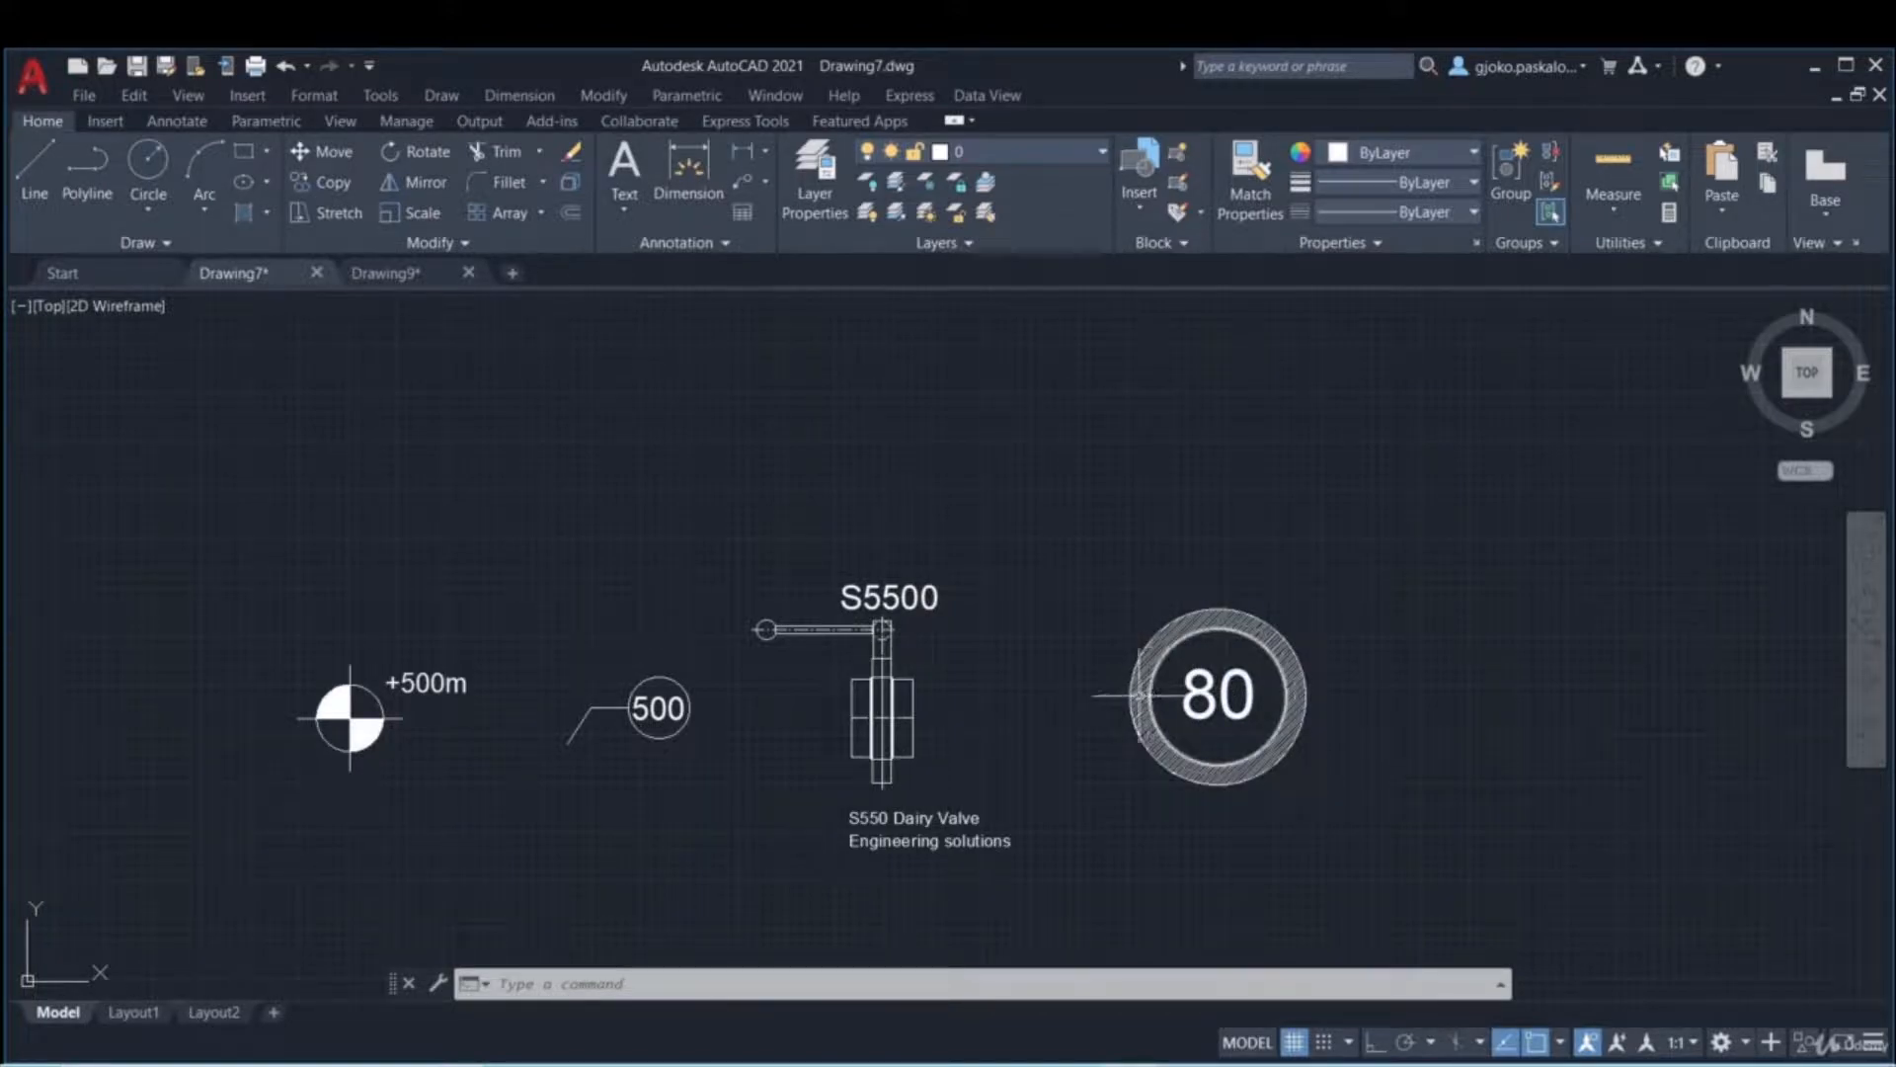
{"action": "left_click", "coordinate": [1249, 576]}
{"action": "left_click", "coordinate": [1154, 688]}
{"action": "right_click", "coordinate": [1314, 391]}
{"action": "left_click", "coordinate": [1369, 579]}
{"action": "left_click", "coordinate": [1235, 631]}
{"action": "middle_click_drag", "start_coordinate": [1096, 711], "coordinate": [1422, 455]}
{"action": "left_click", "coordinate": [774, 684]}
{"action": "key", "text": "Escape"}
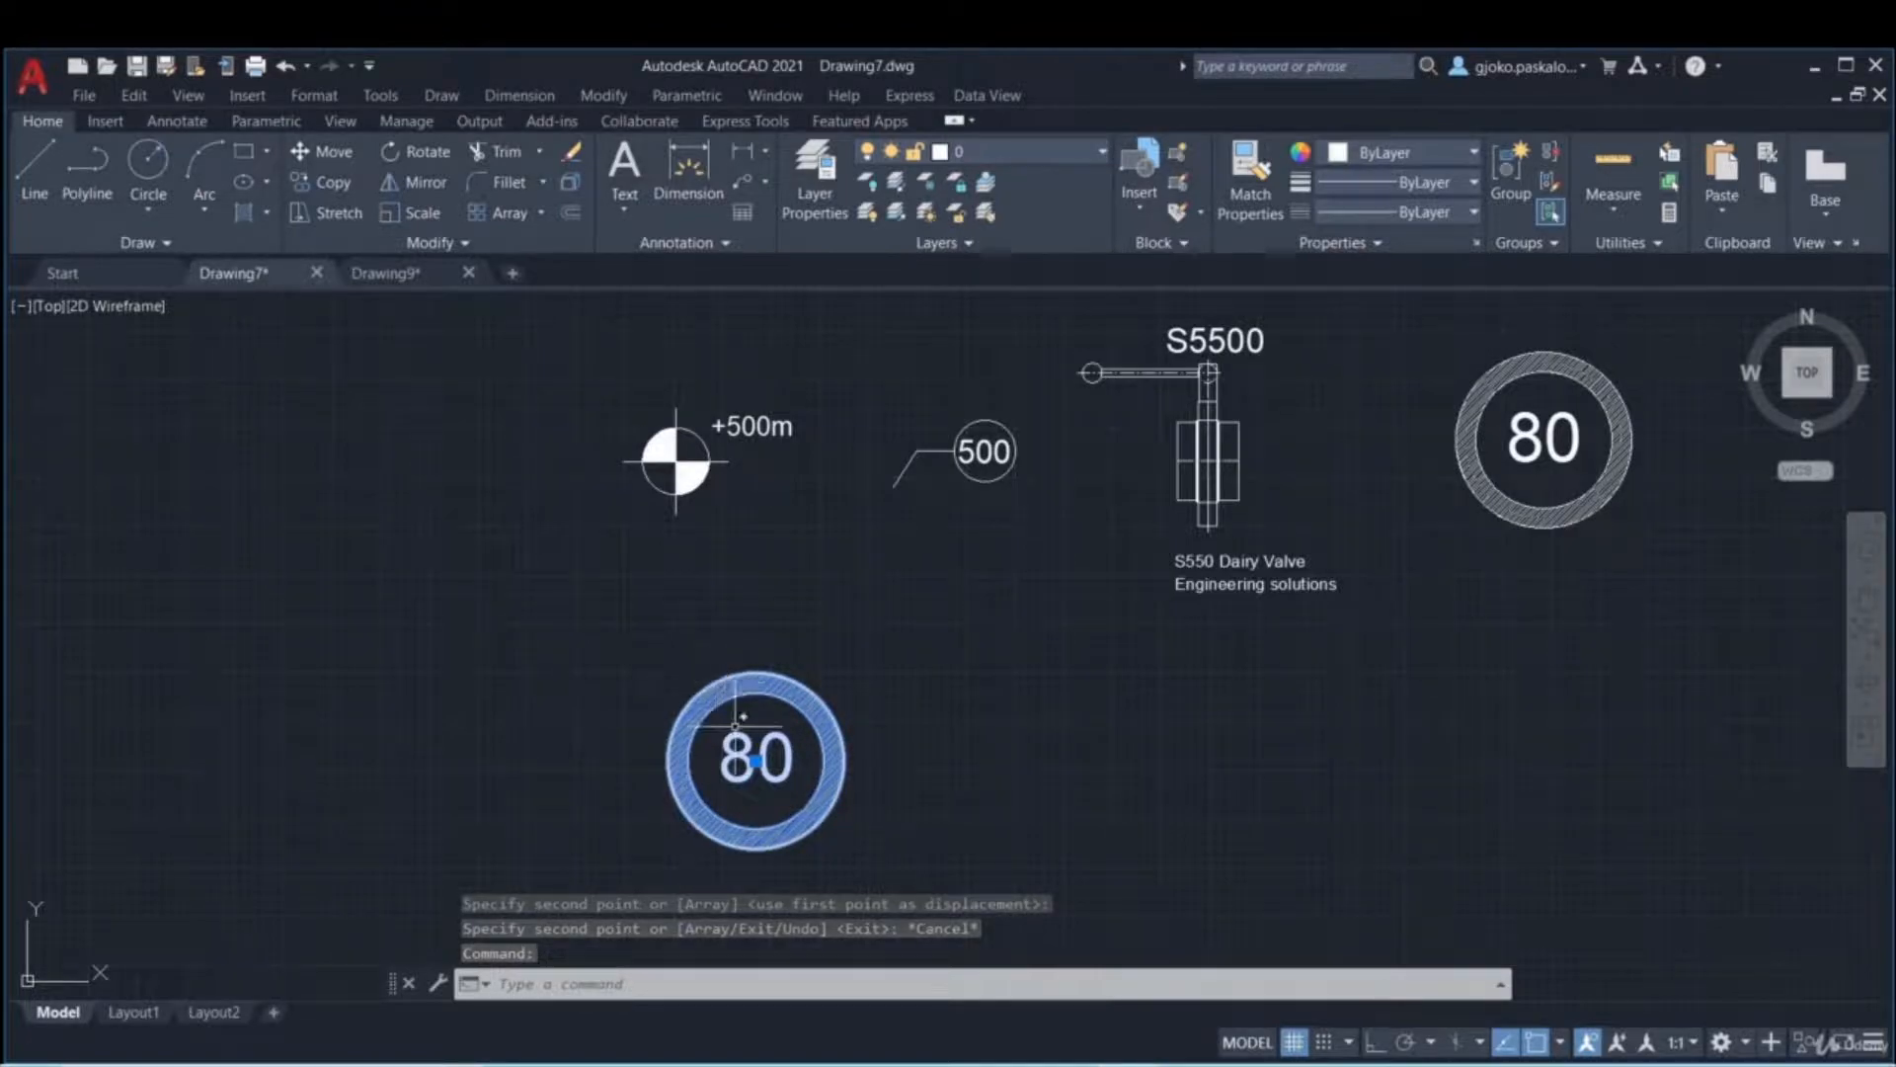
{"action": "key", "text": "Delete"}
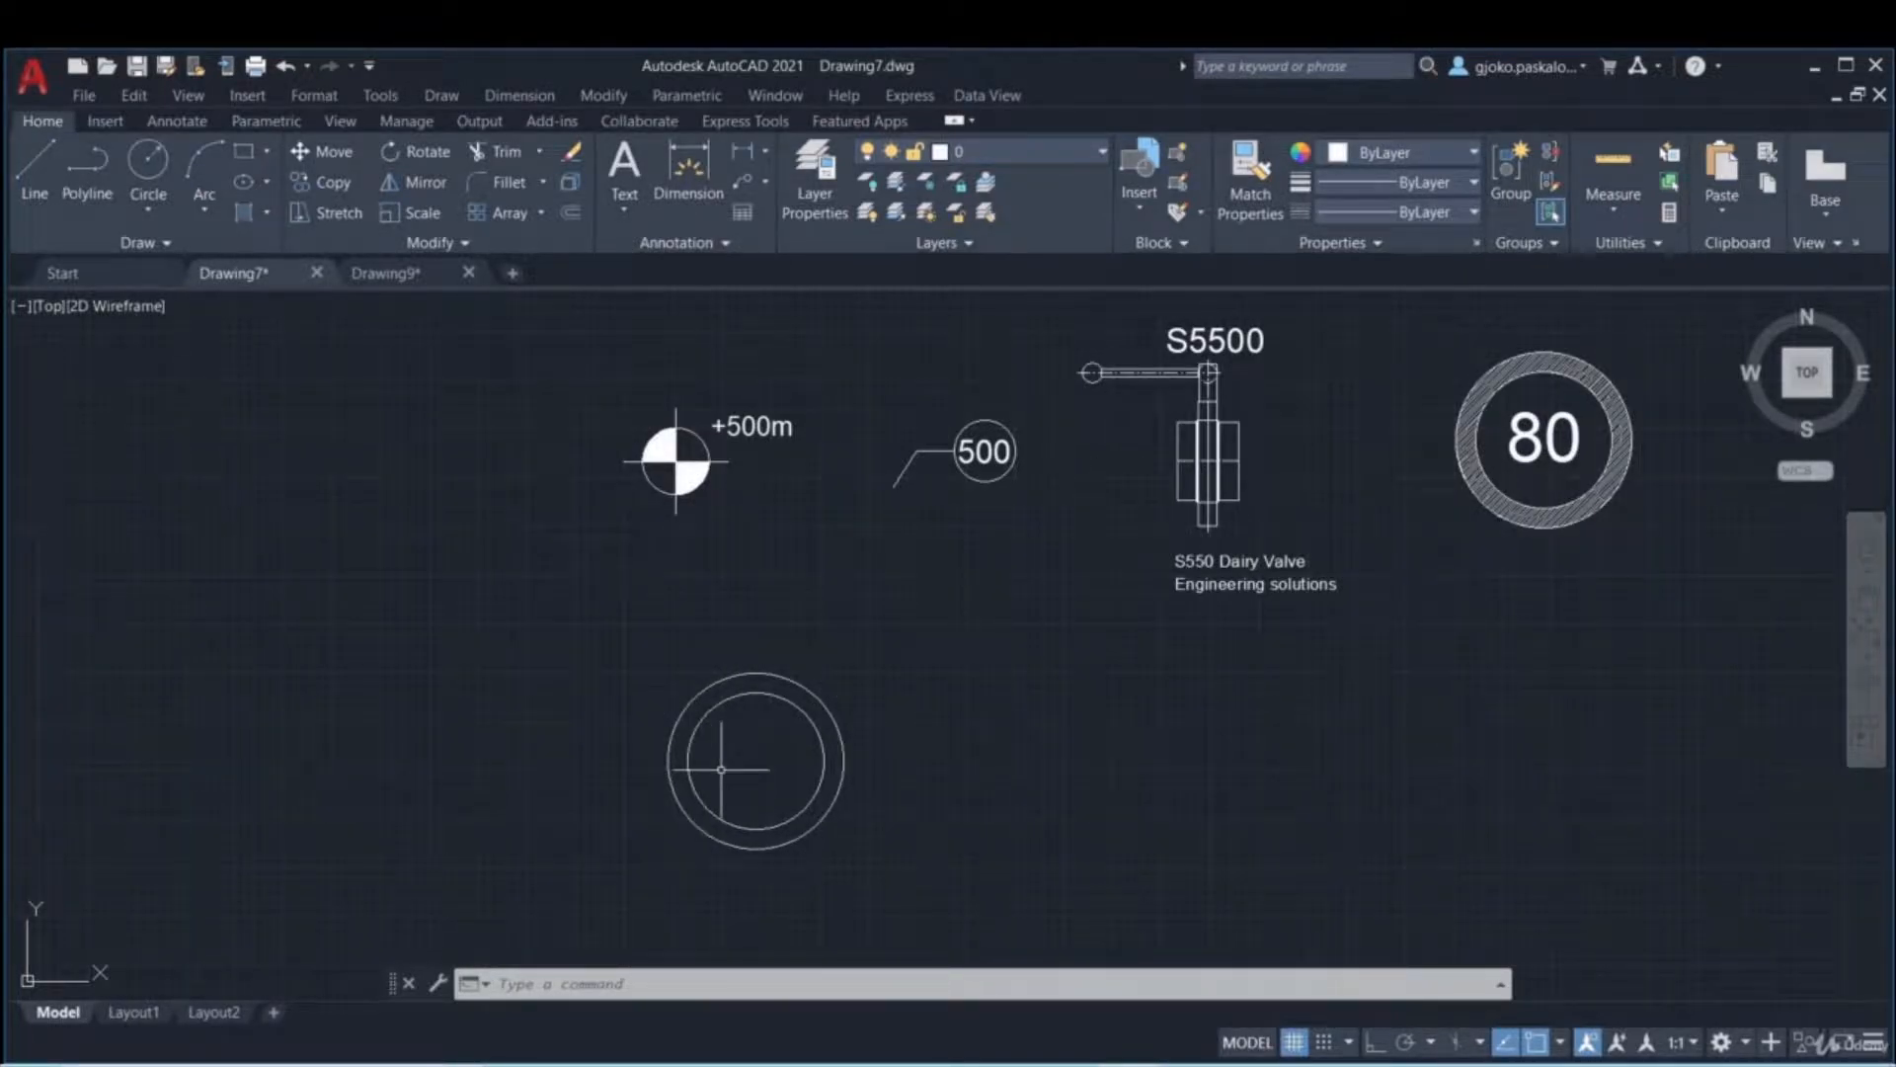
- Hatch the ring between the two concentric circles of the copied sign
{"action": "type", "text": "hat"}
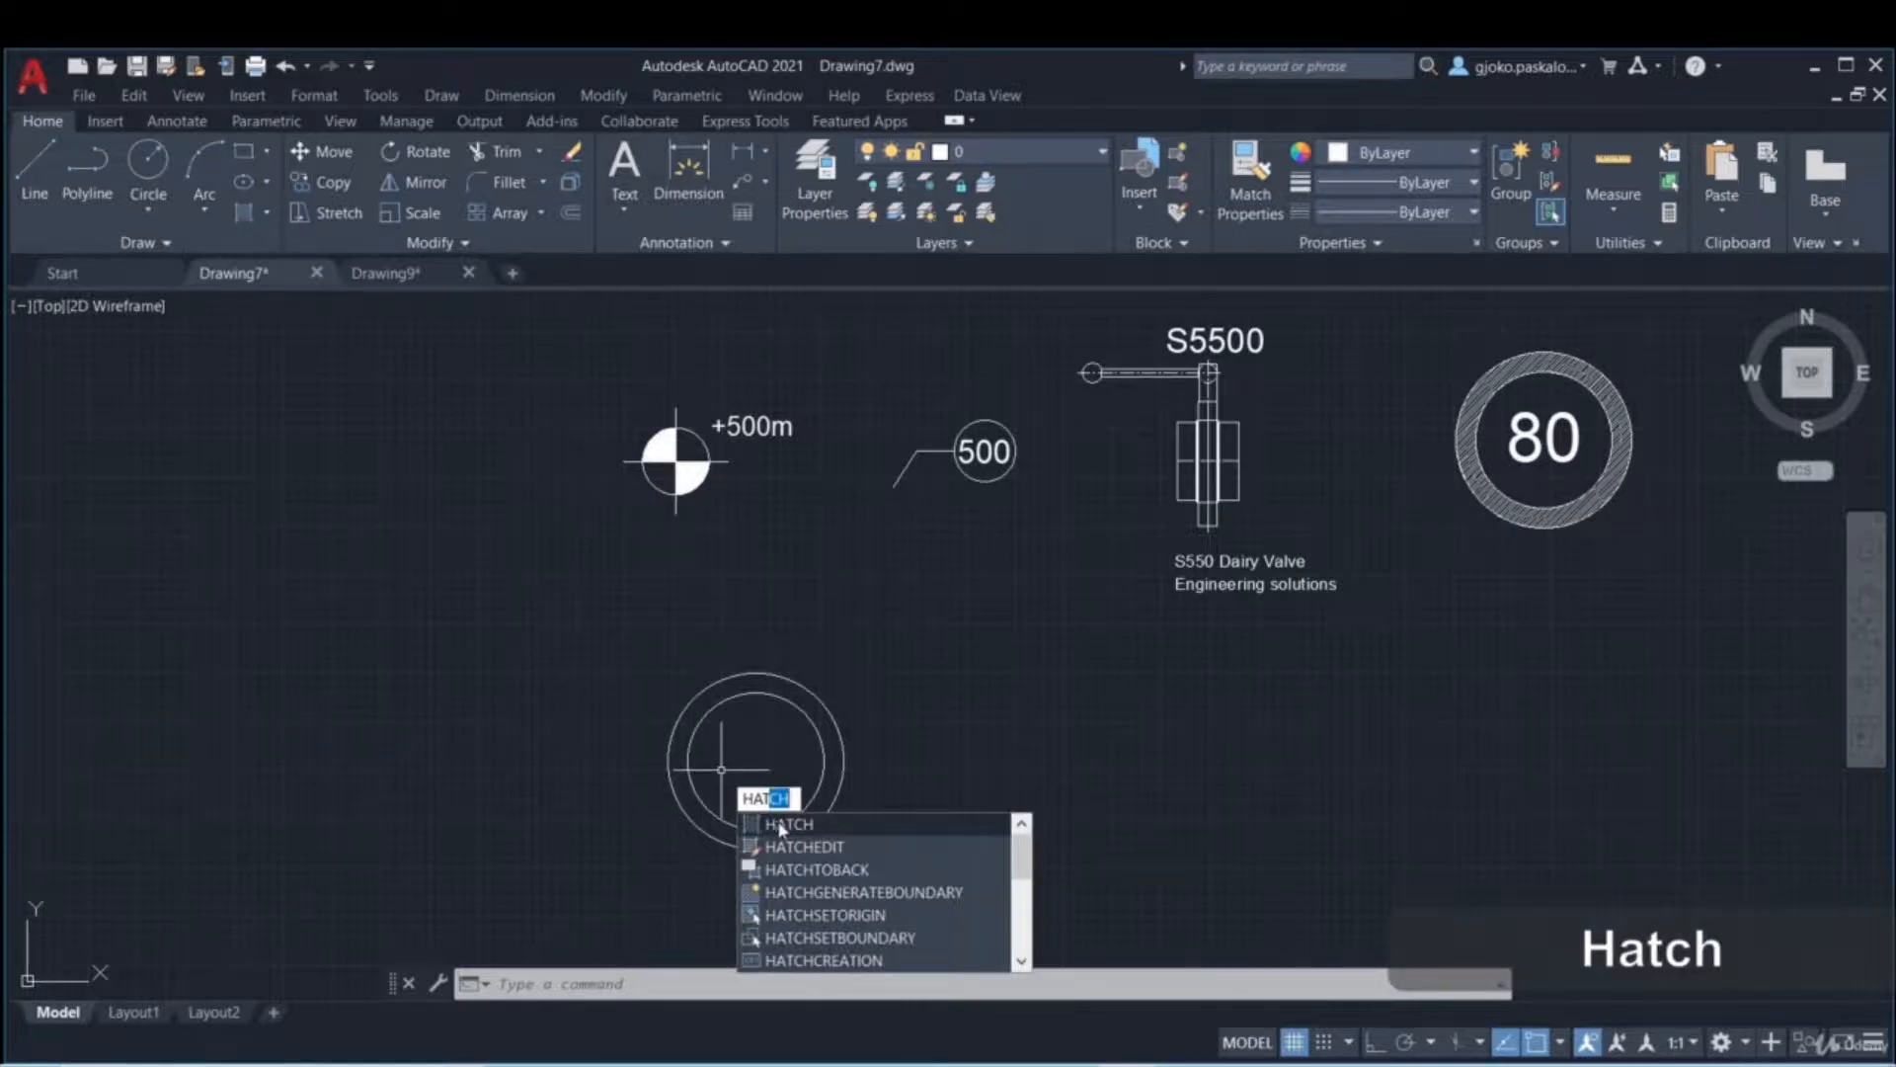
{"action": "left_click", "coordinate": [780, 824]}
{"action": "left_click", "coordinate": [680, 750]}
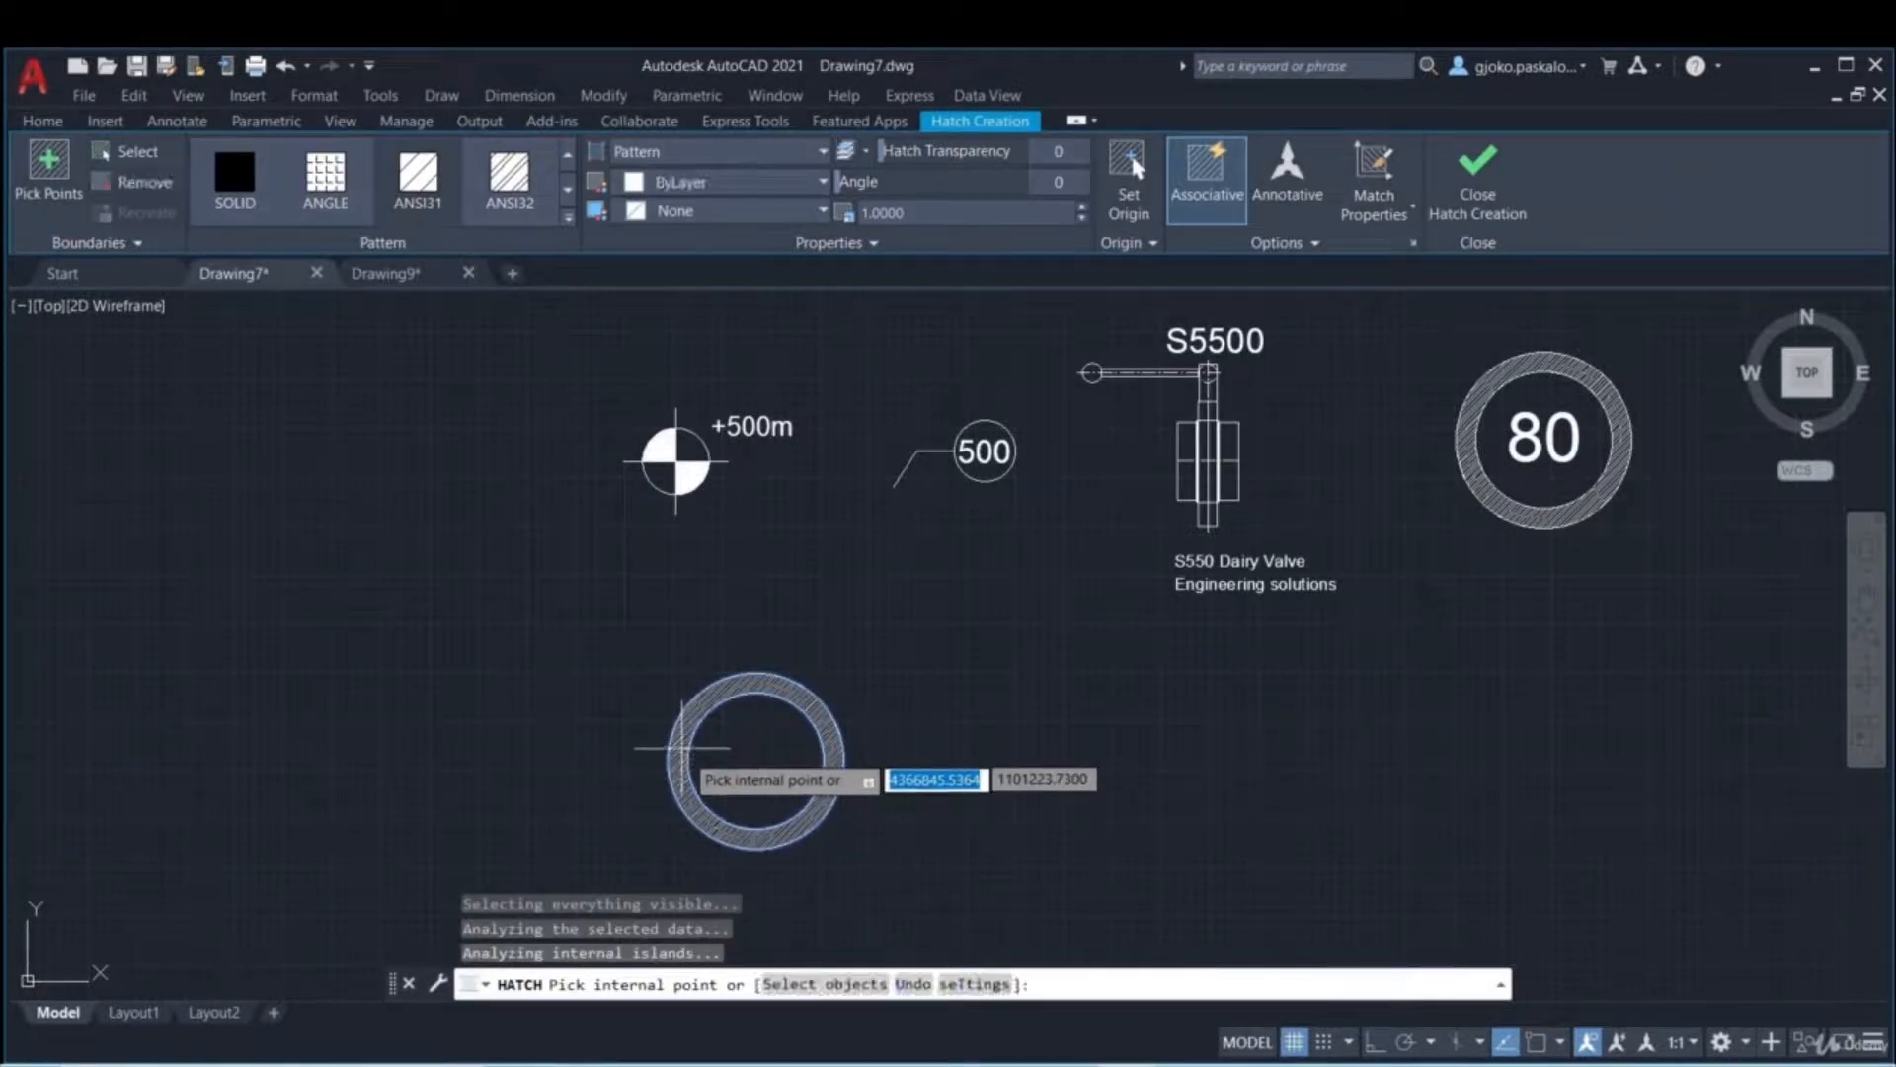
{"action": "key", "text": "Escape"}
{"action": "key", "text": "Escape"}
{"action": "left_click", "coordinate": [765, 731]}
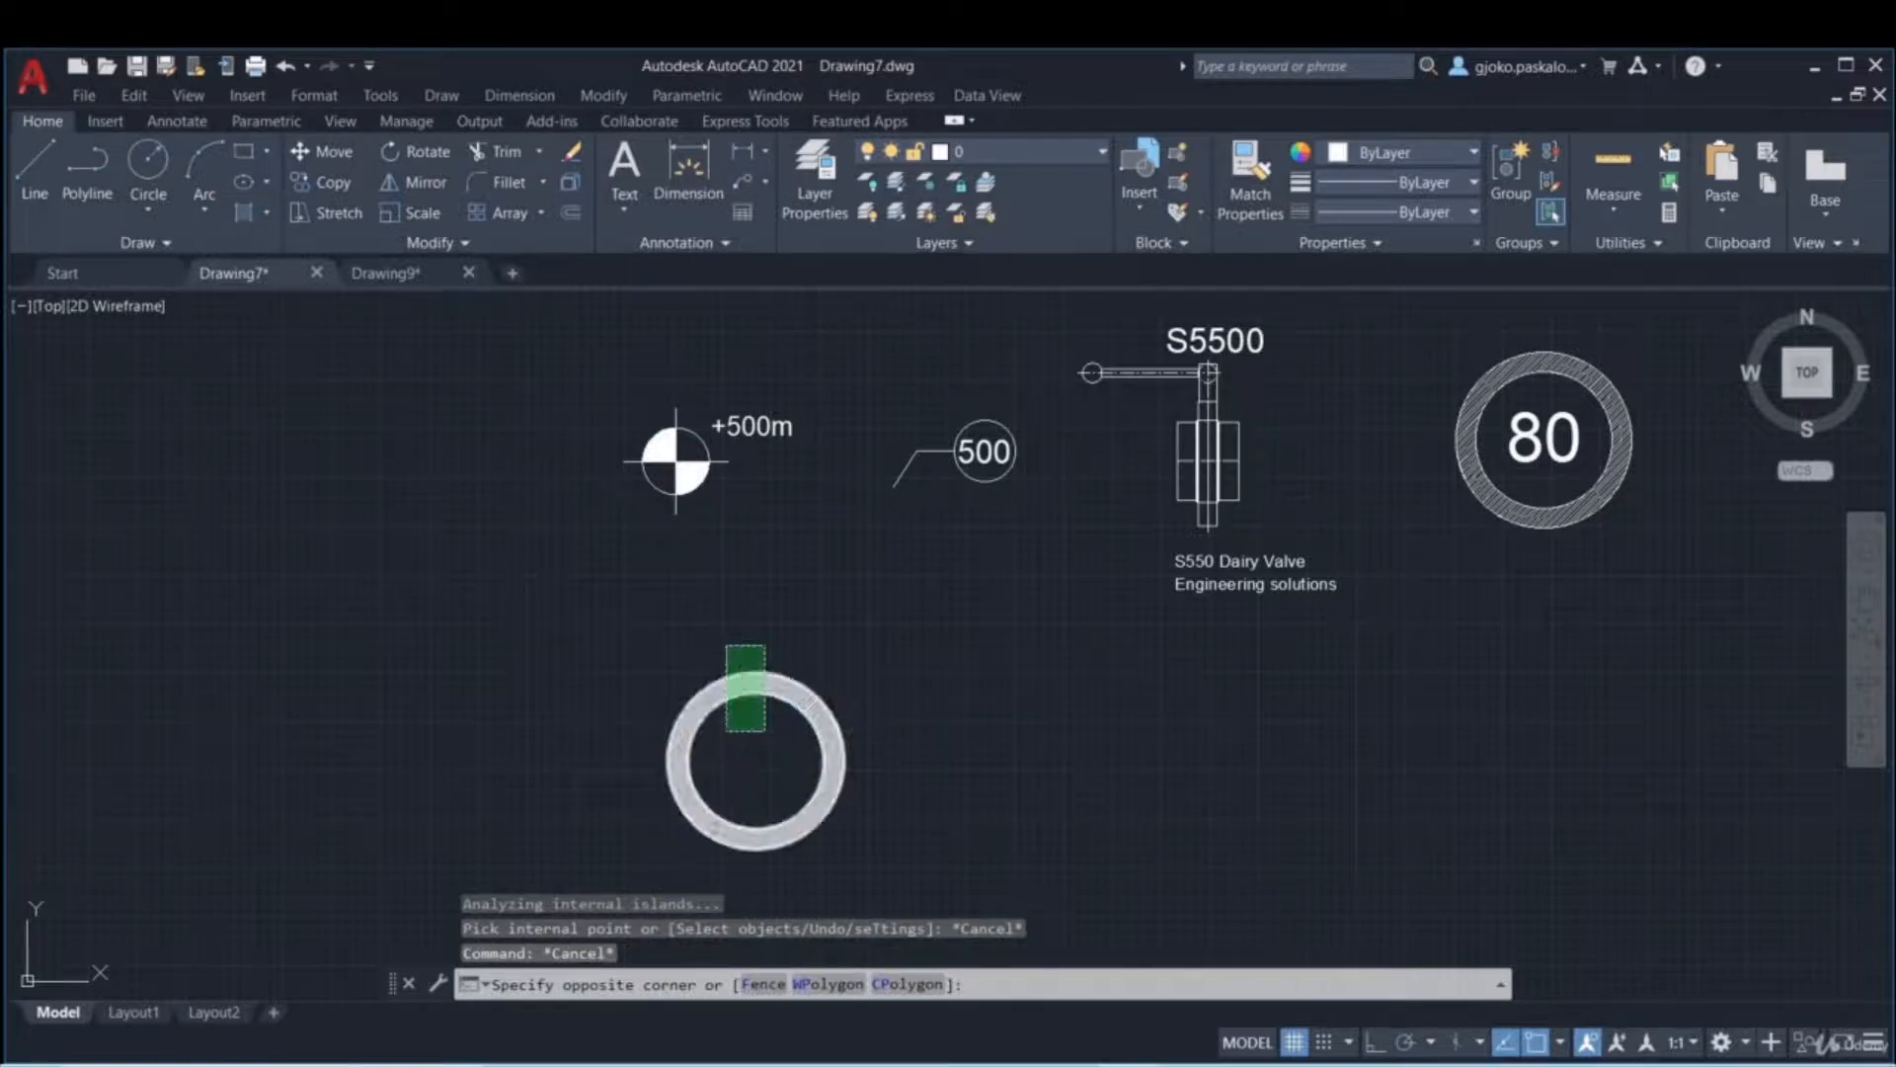
{"action": "key", "text": "Escape"}
- Start an attribute definition with the tag MAX_SPEED, the prompt "Define maximum speed" and the default value ##
{"action": "scroll", "coordinate": [746, 771], "scroll_direction": "up", "scroll_amount": 3}
{"action": "middle_click_drag", "start_coordinate": [746, 771], "coordinate": [829, 698]}
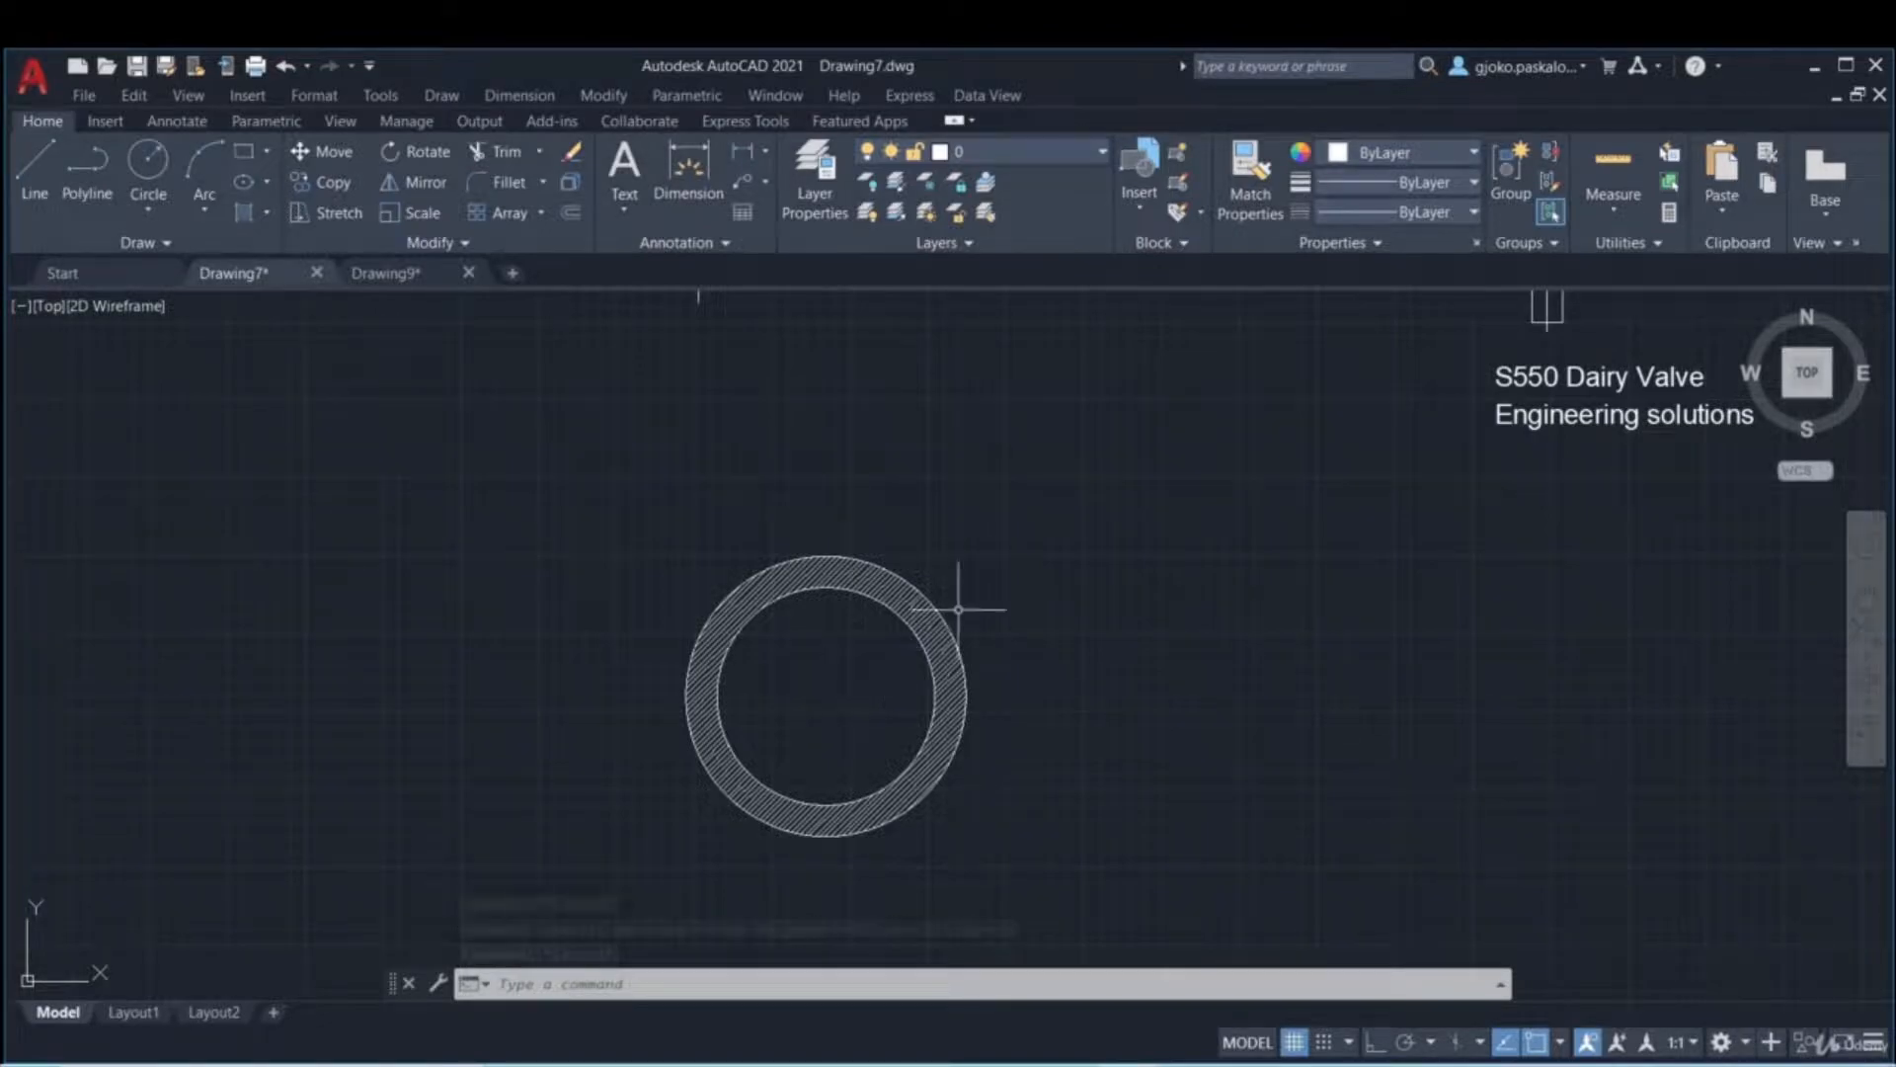
{"action": "middle_click_drag", "start_coordinate": [1083, 554], "coordinate": [1084, 539]}
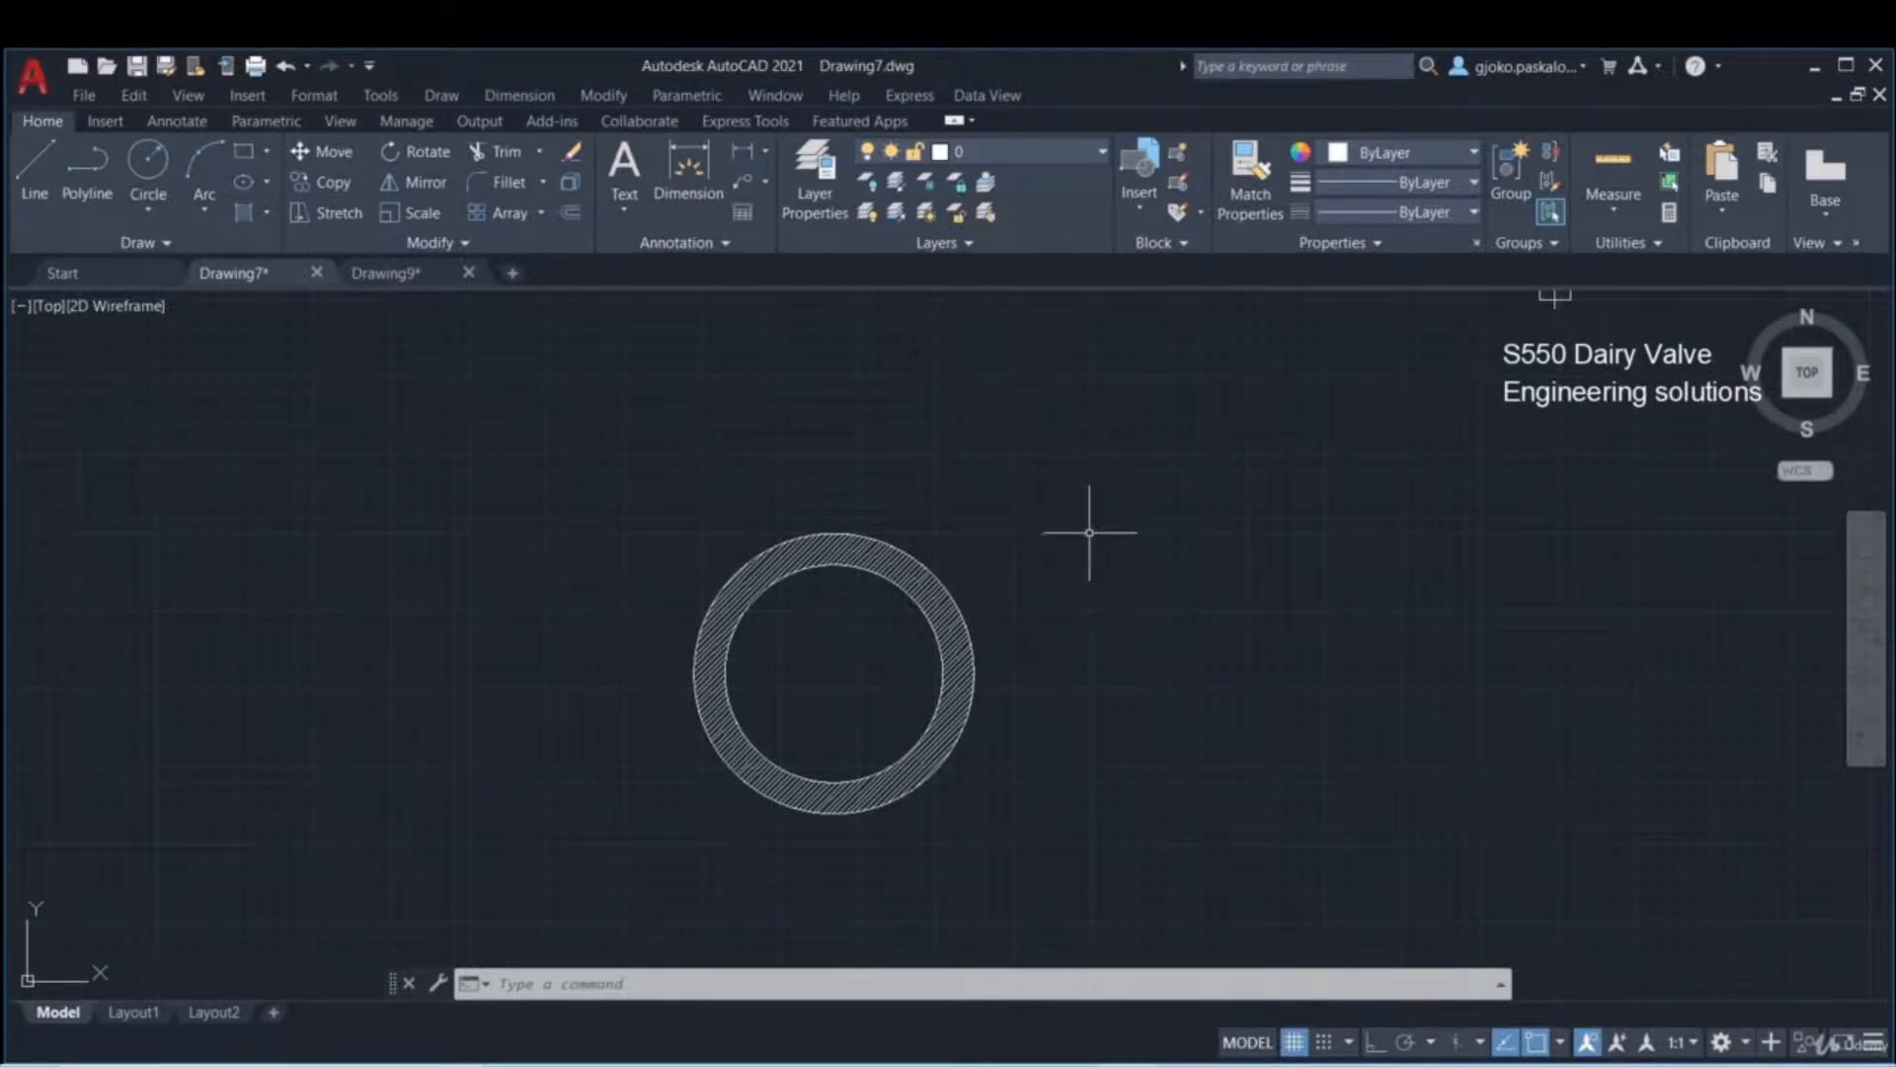
{"action": "left_click", "coordinate": [1166, 243]}
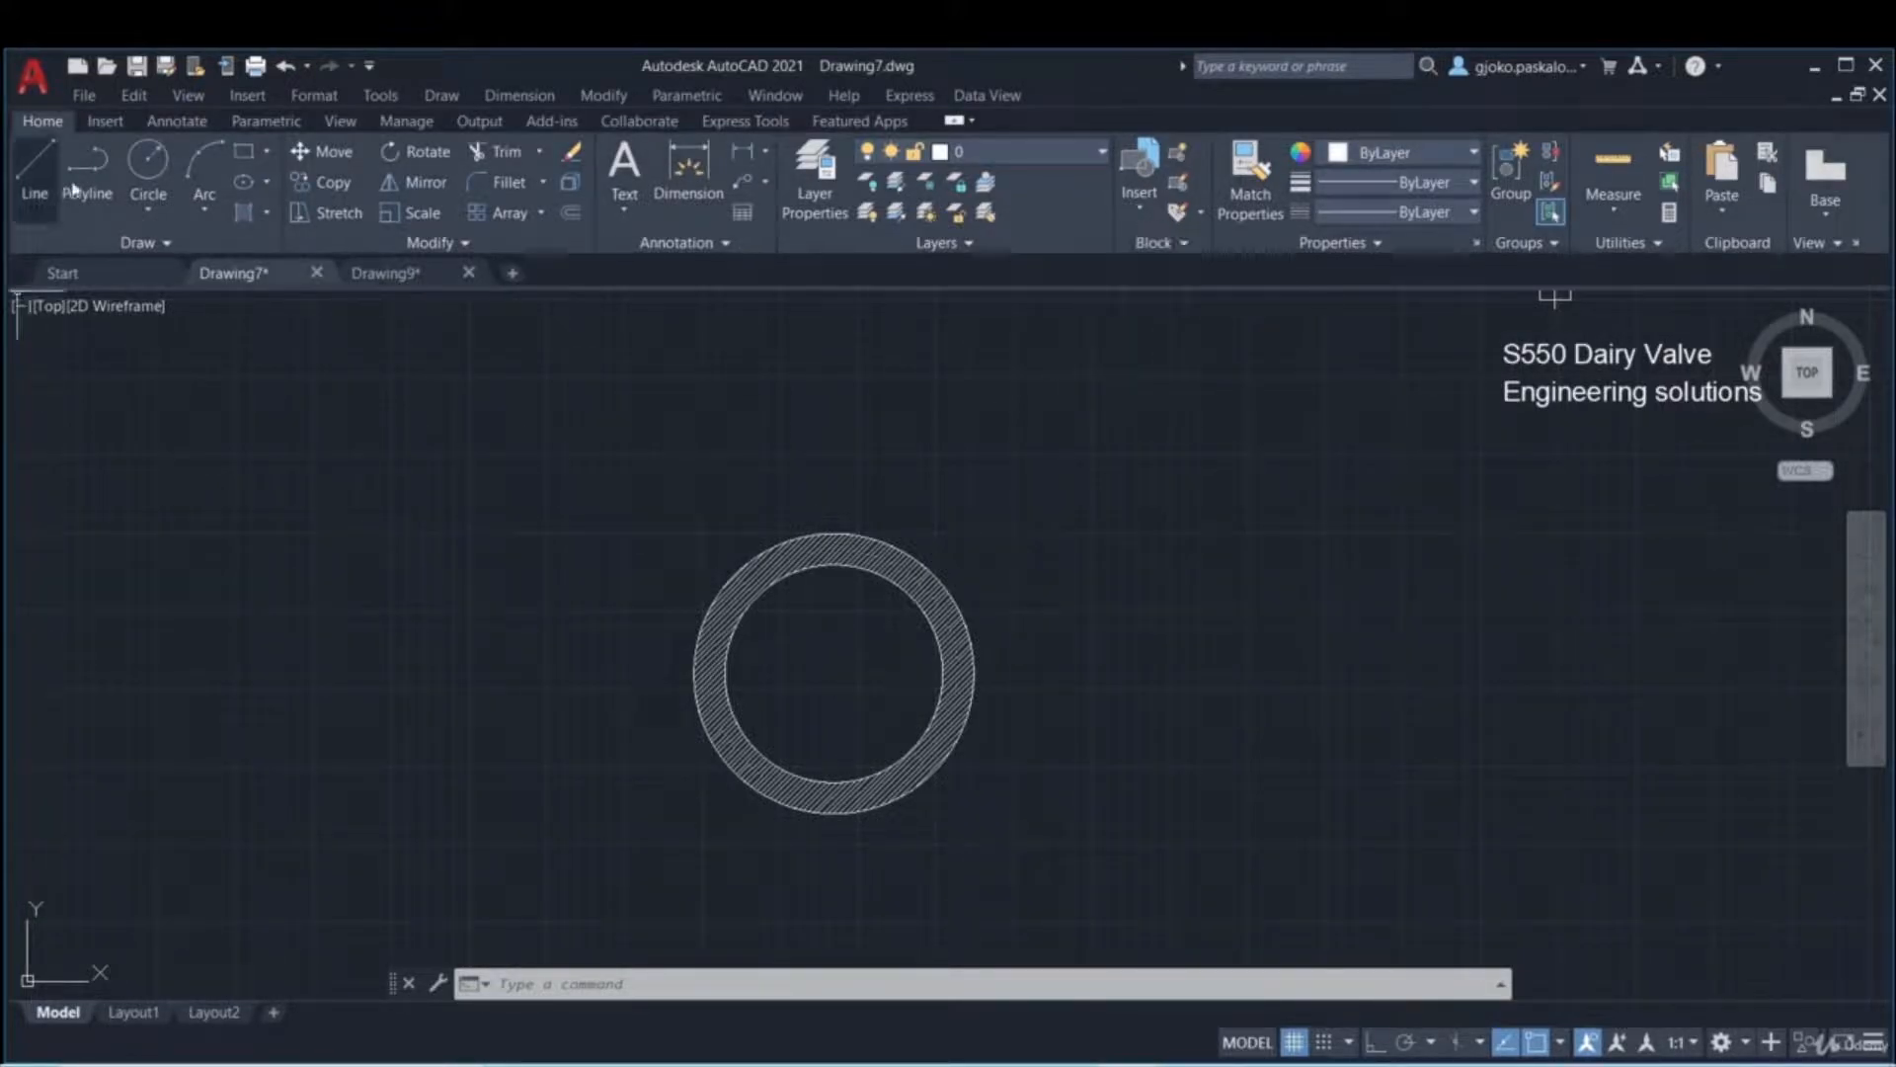
{"action": "left_click", "coordinate": [99, 121]}
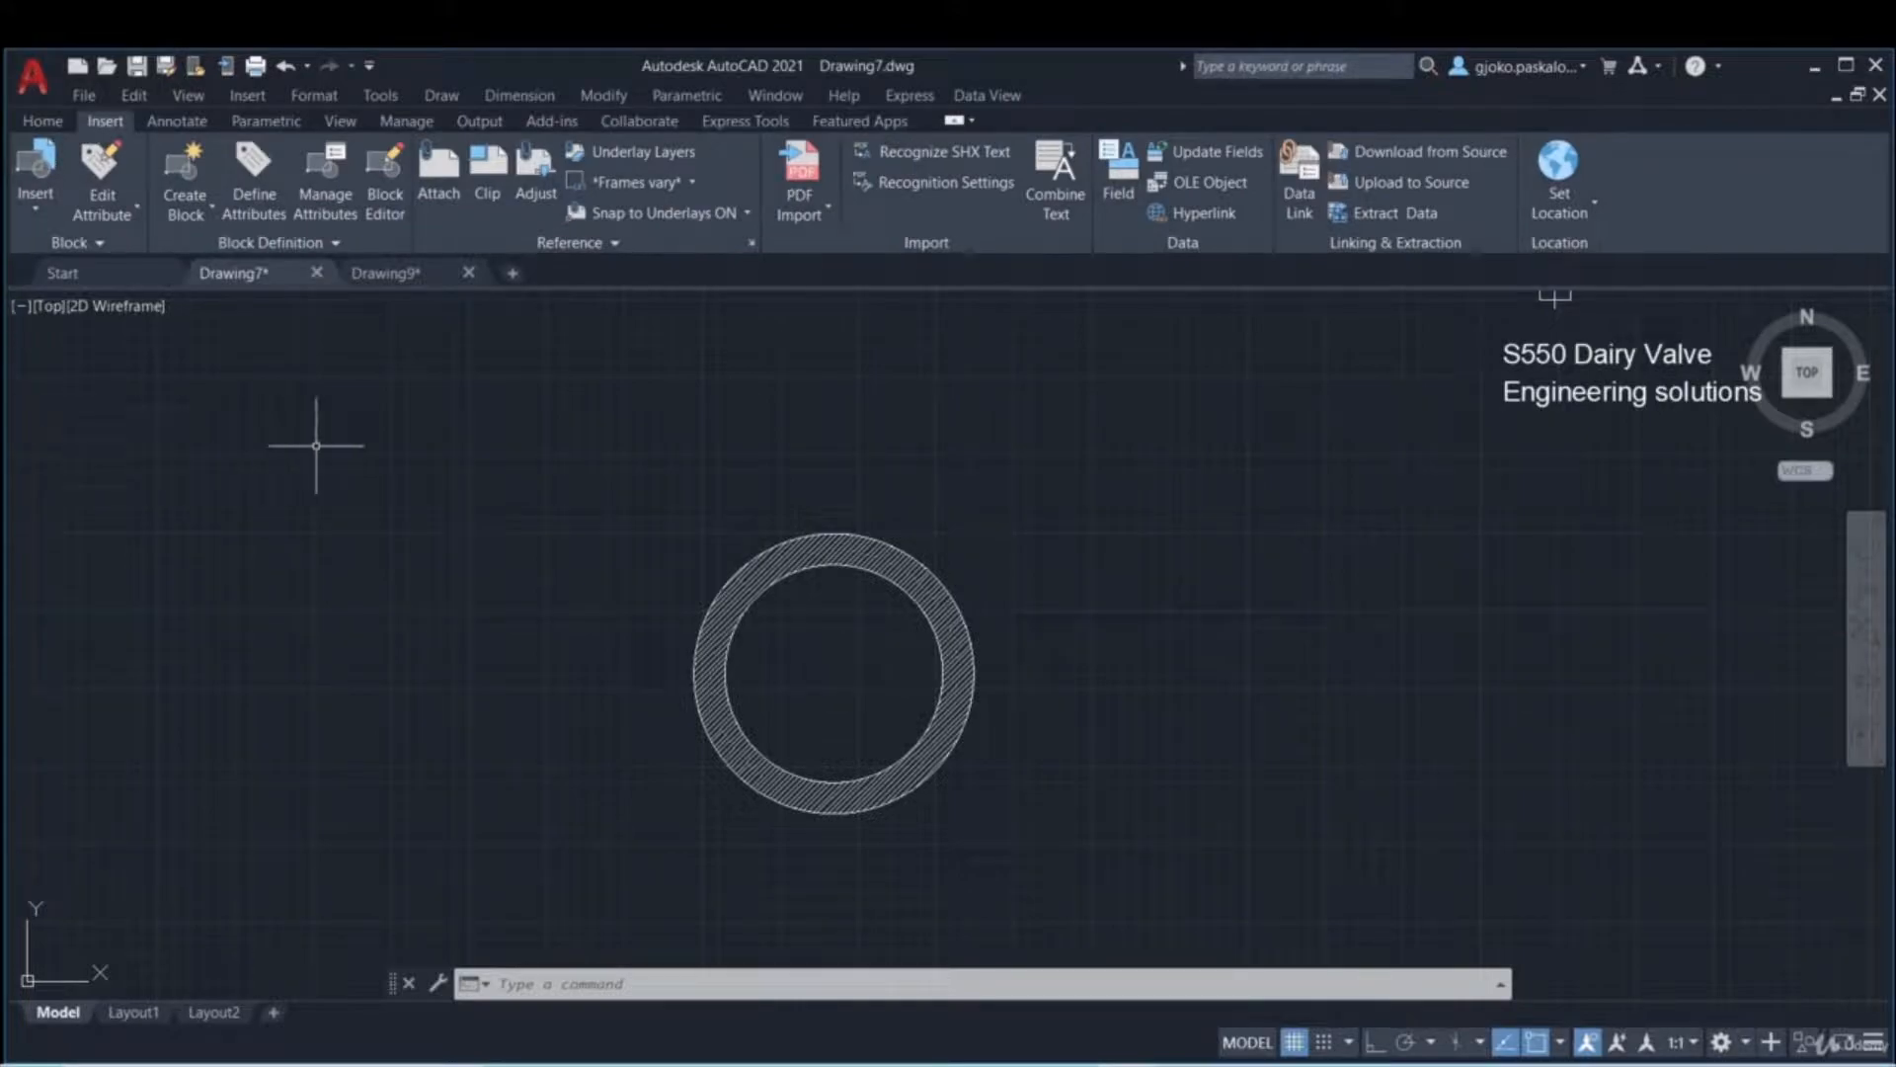
{"action": "left_click", "coordinate": [252, 202]}
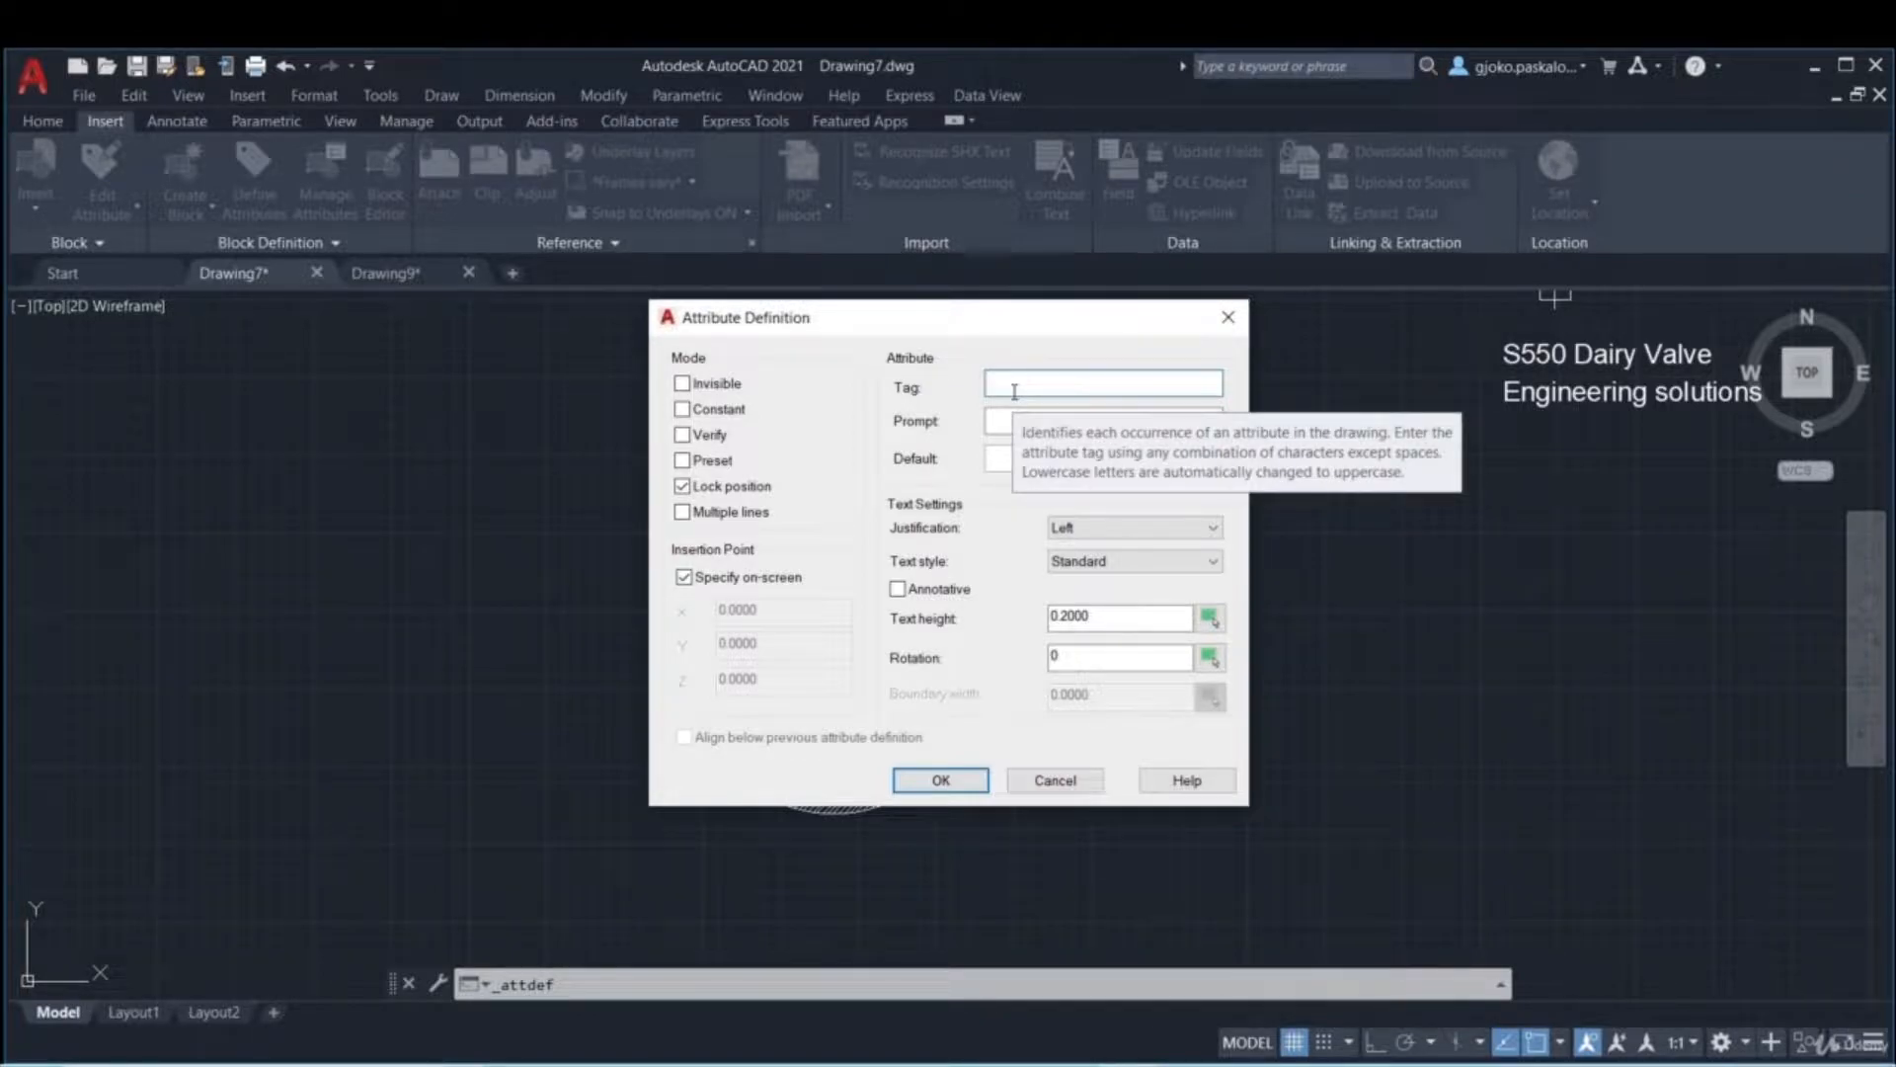
{"action": "type", "text": "MAX_SPEED"}
{"action": "left_click", "coordinate": [990, 420]}
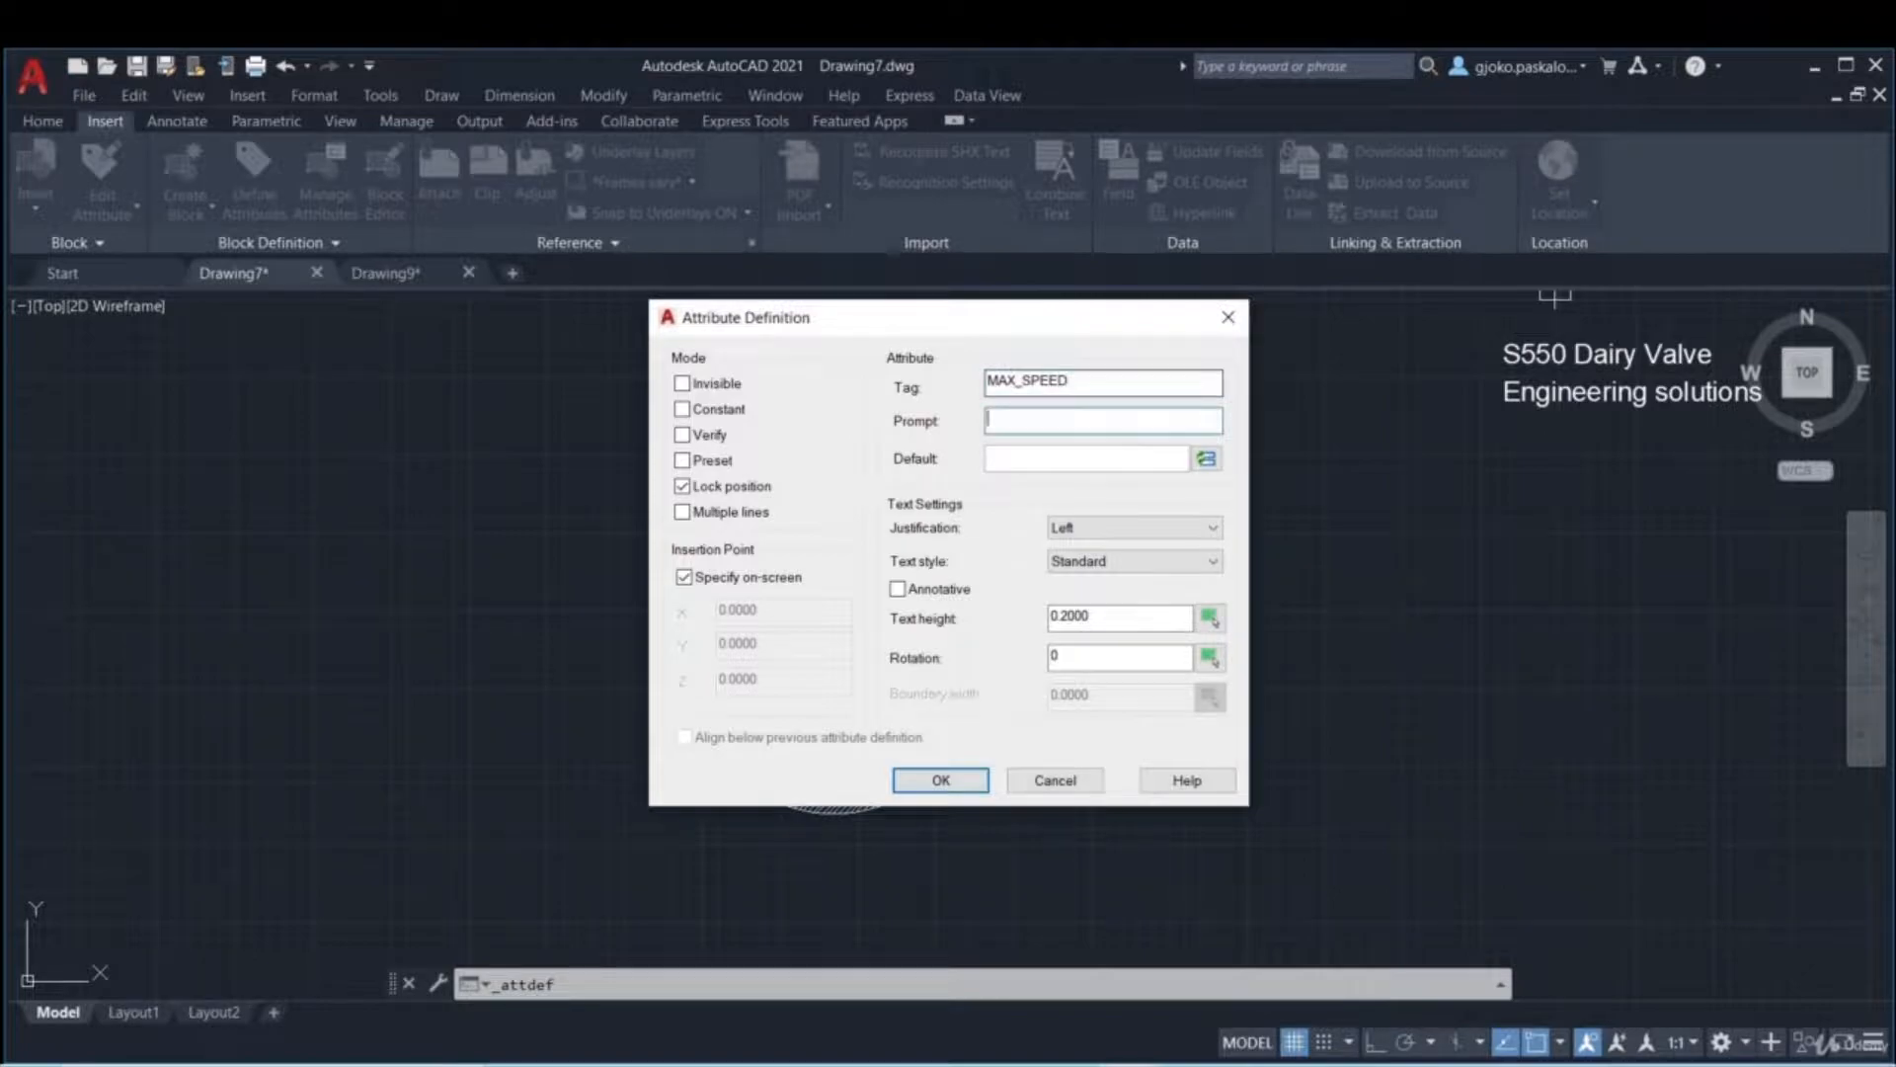
{"action": "type", "text": "DEfine maximum speed"}
{"action": "left_click", "coordinate": [997, 456]}
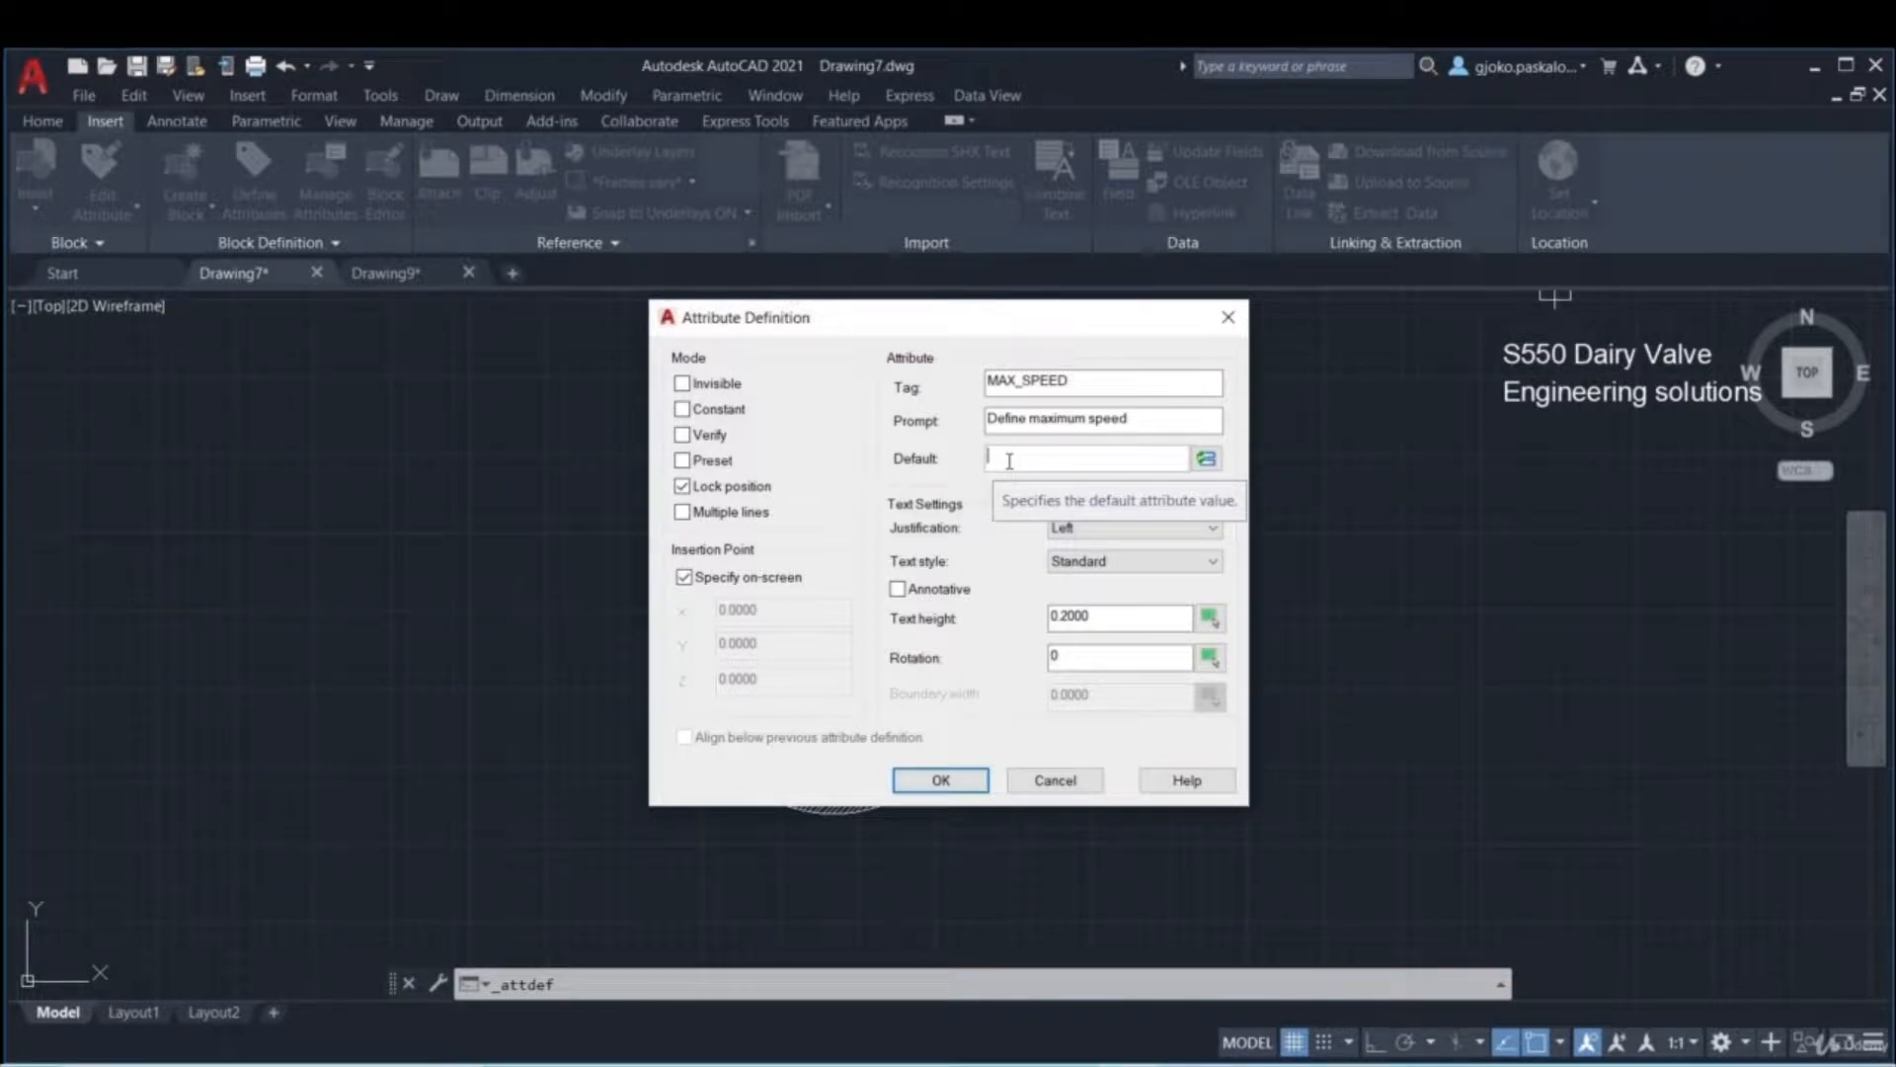
{"action": "type", "text": "#"}
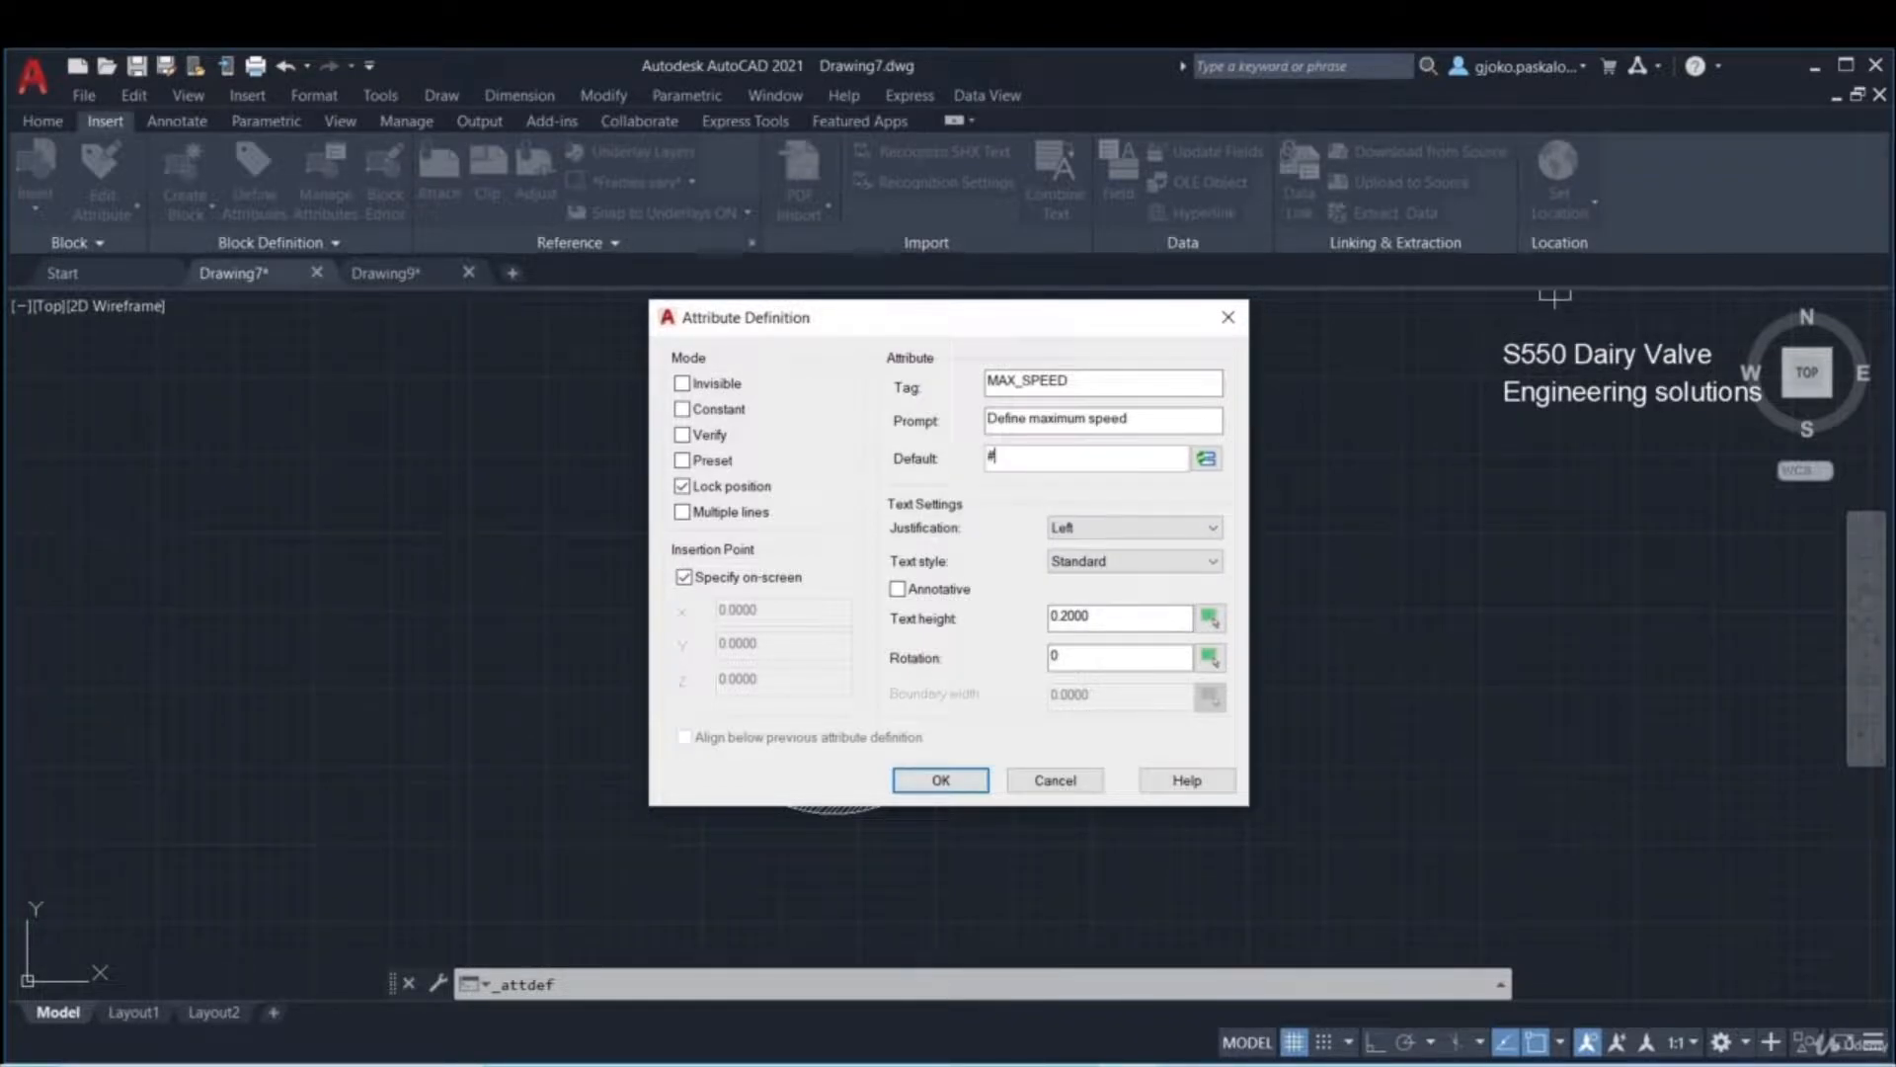
{"action": "left_click_drag", "start_coordinate": [1012, 462], "coordinate": [983, 463]}
{"action": "key", "text": "BackSpace"}
- Give the attribute Middle justification, the Standard text style and a text height of 2.5, and place it at the circles' center
{"action": "left_click", "coordinate": [1075, 528]}
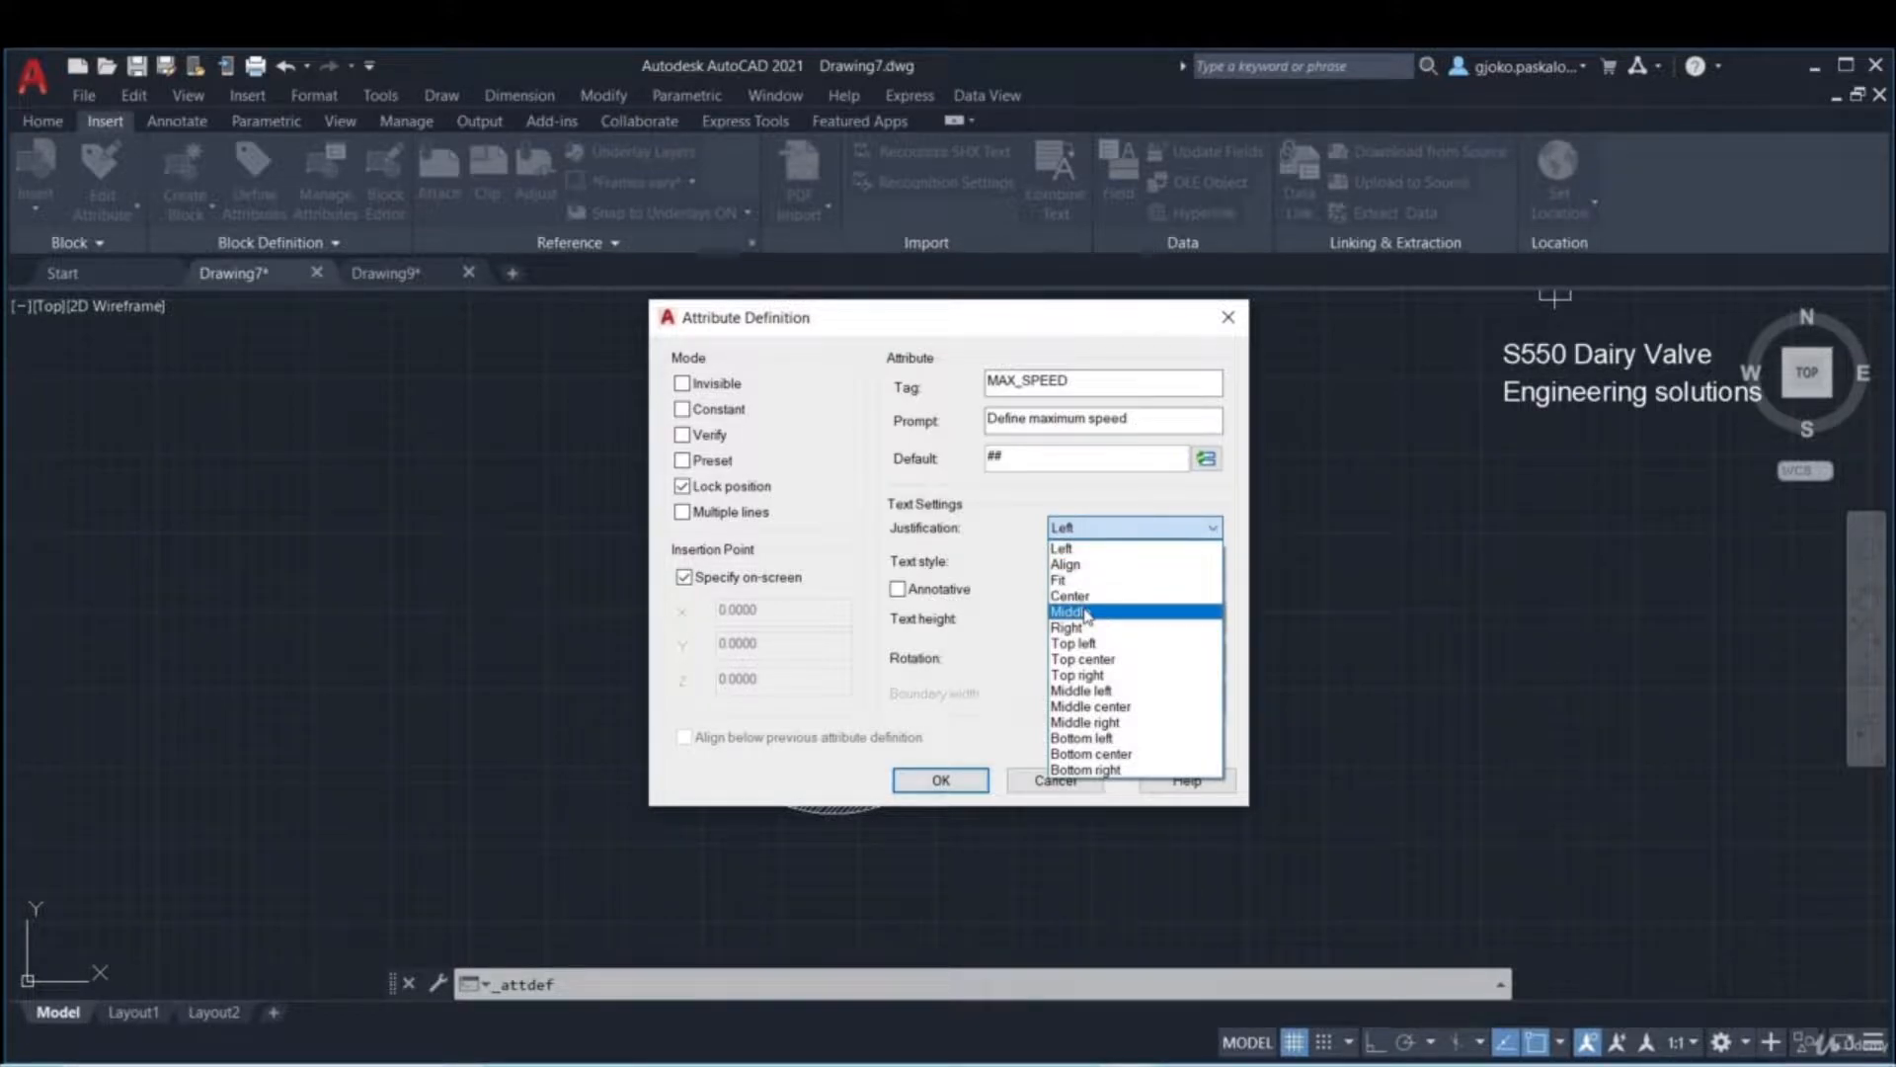
{"action": "left_click", "coordinate": [1087, 612]}
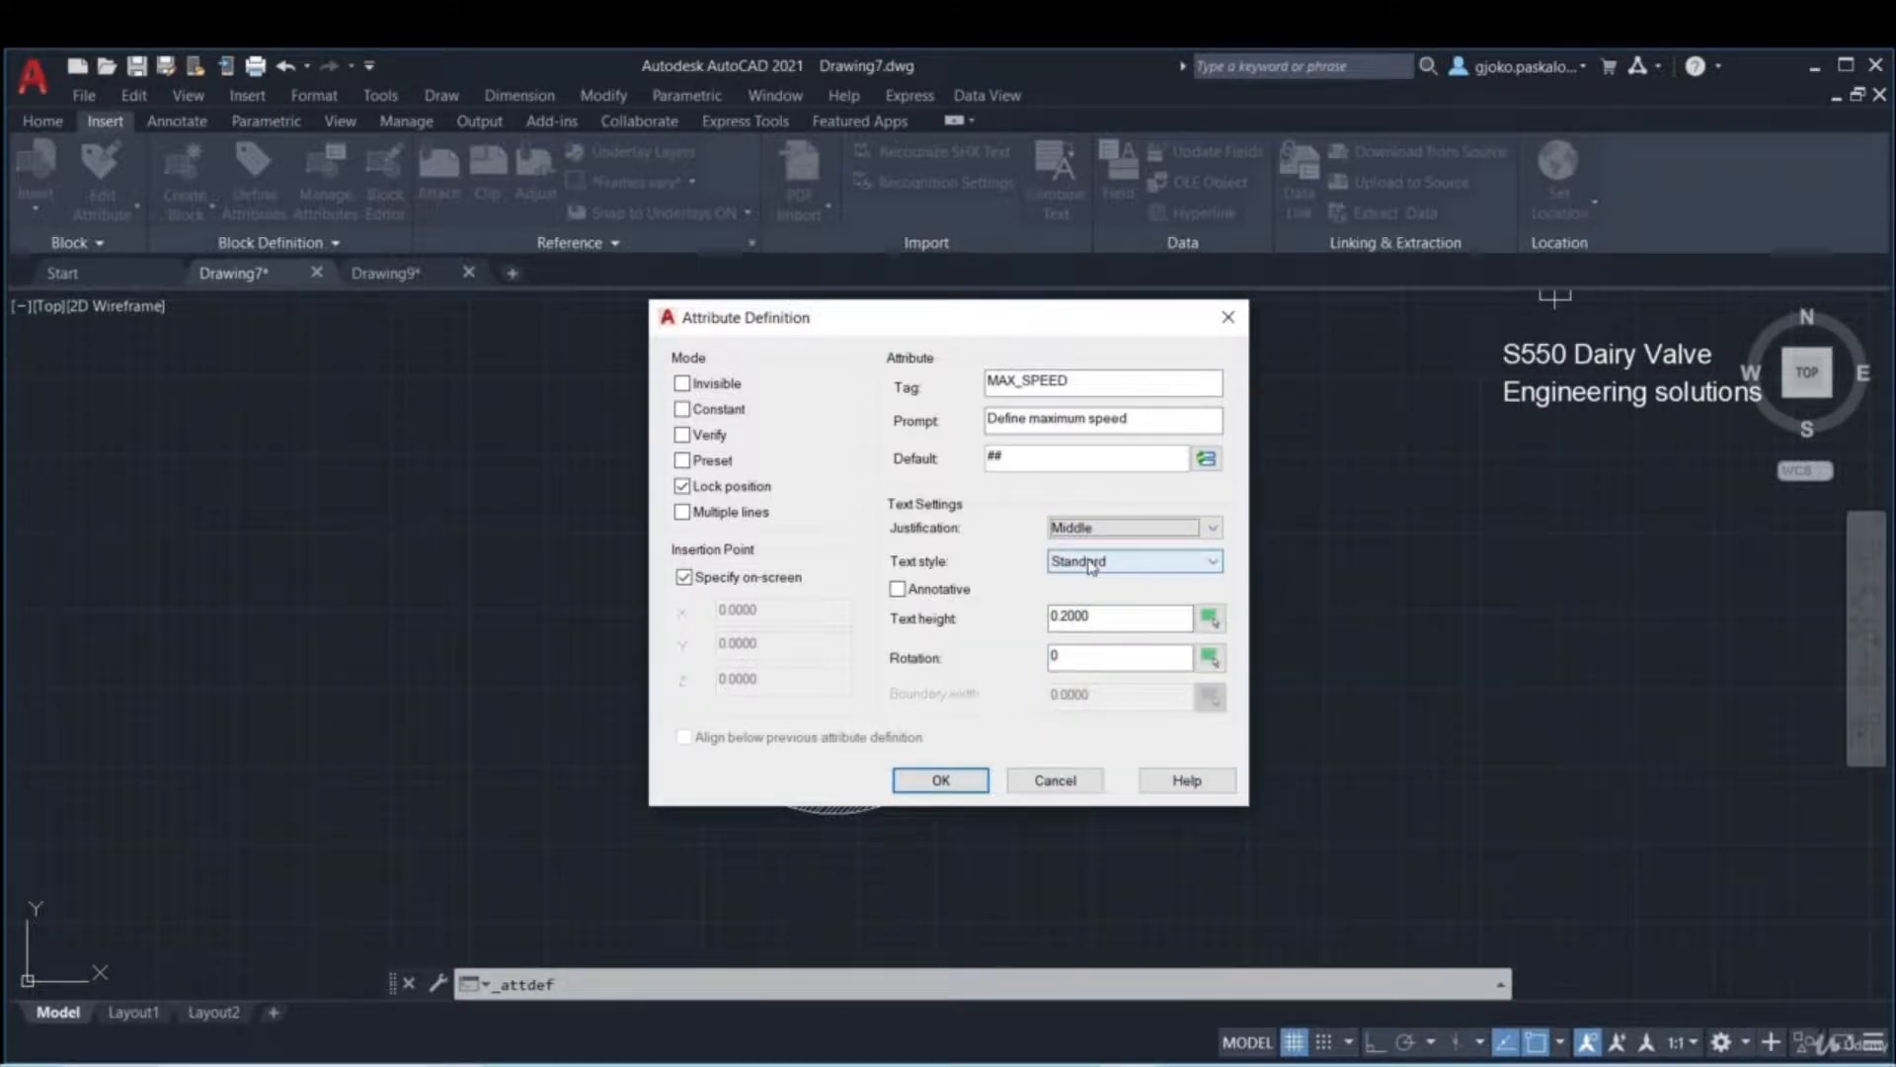
{"action": "left_click", "coordinate": [1092, 563]}
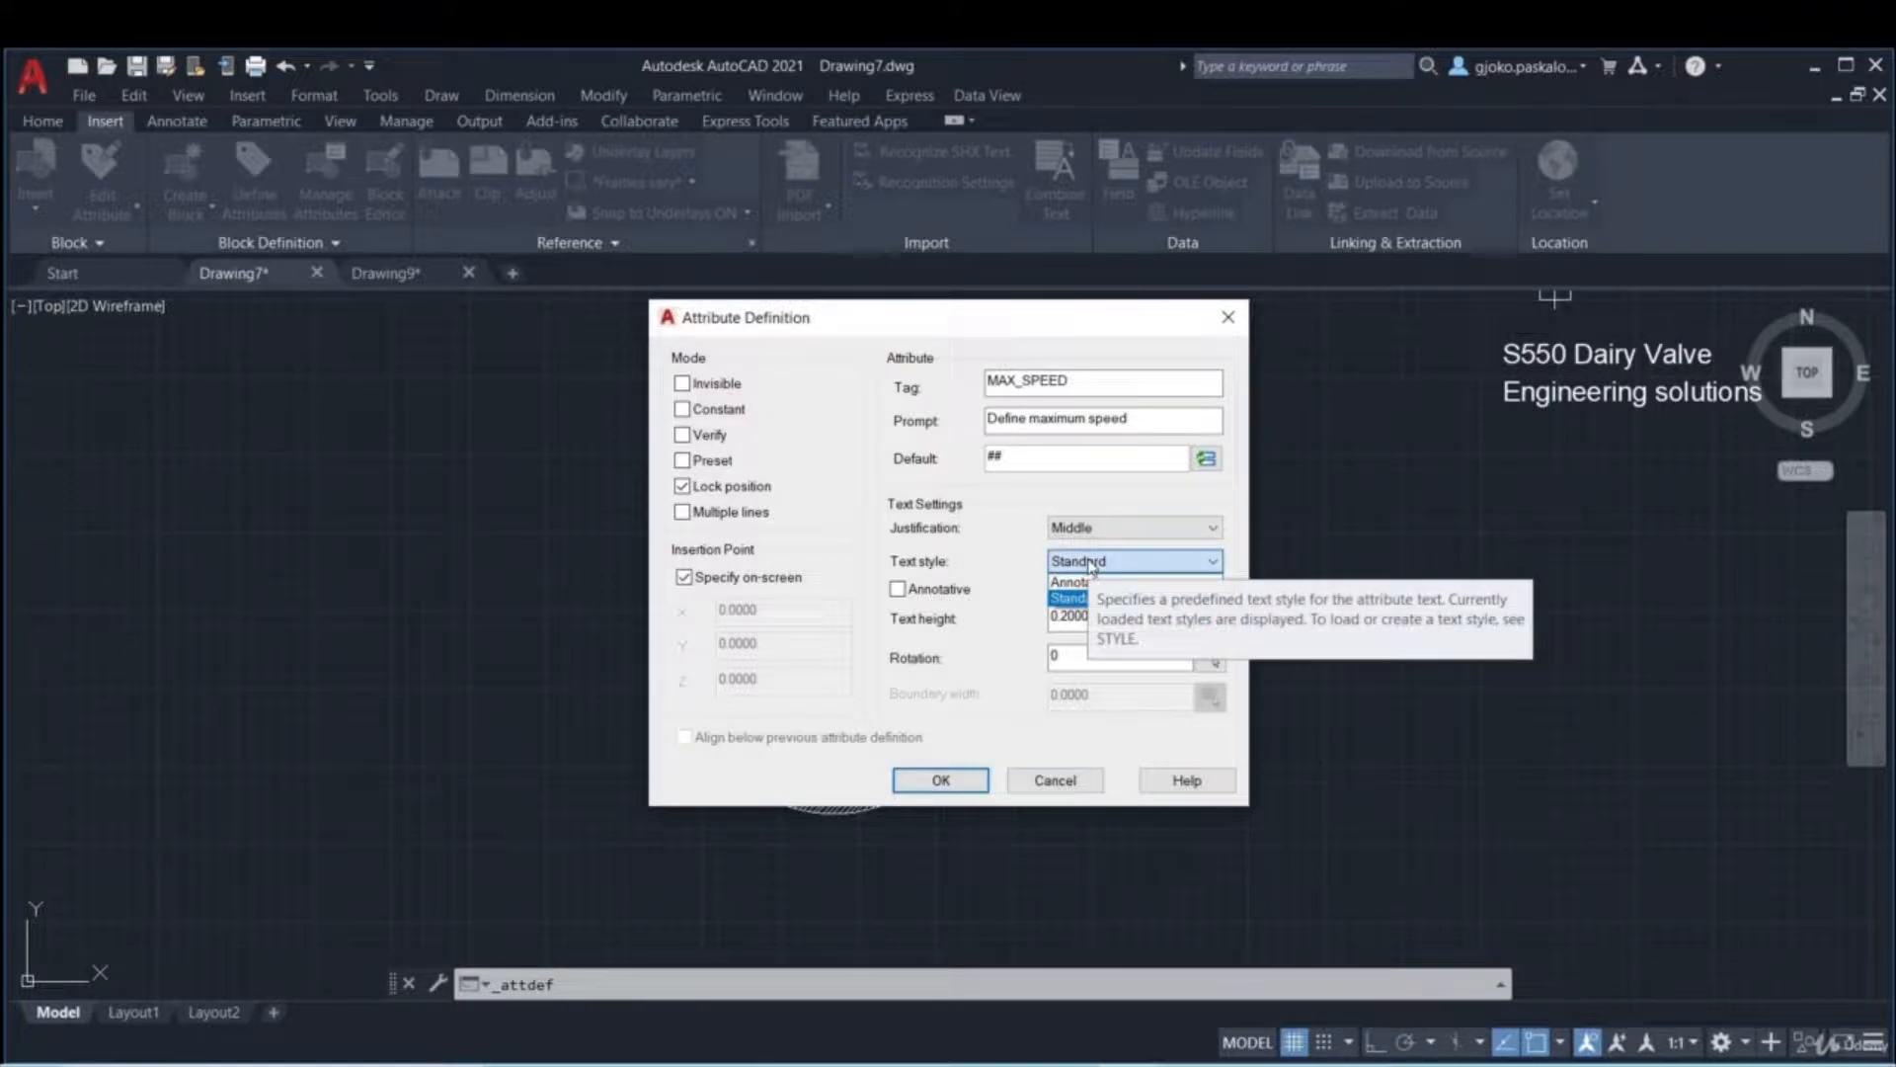
{"action": "left_click", "coordinate": [1090, 565]}
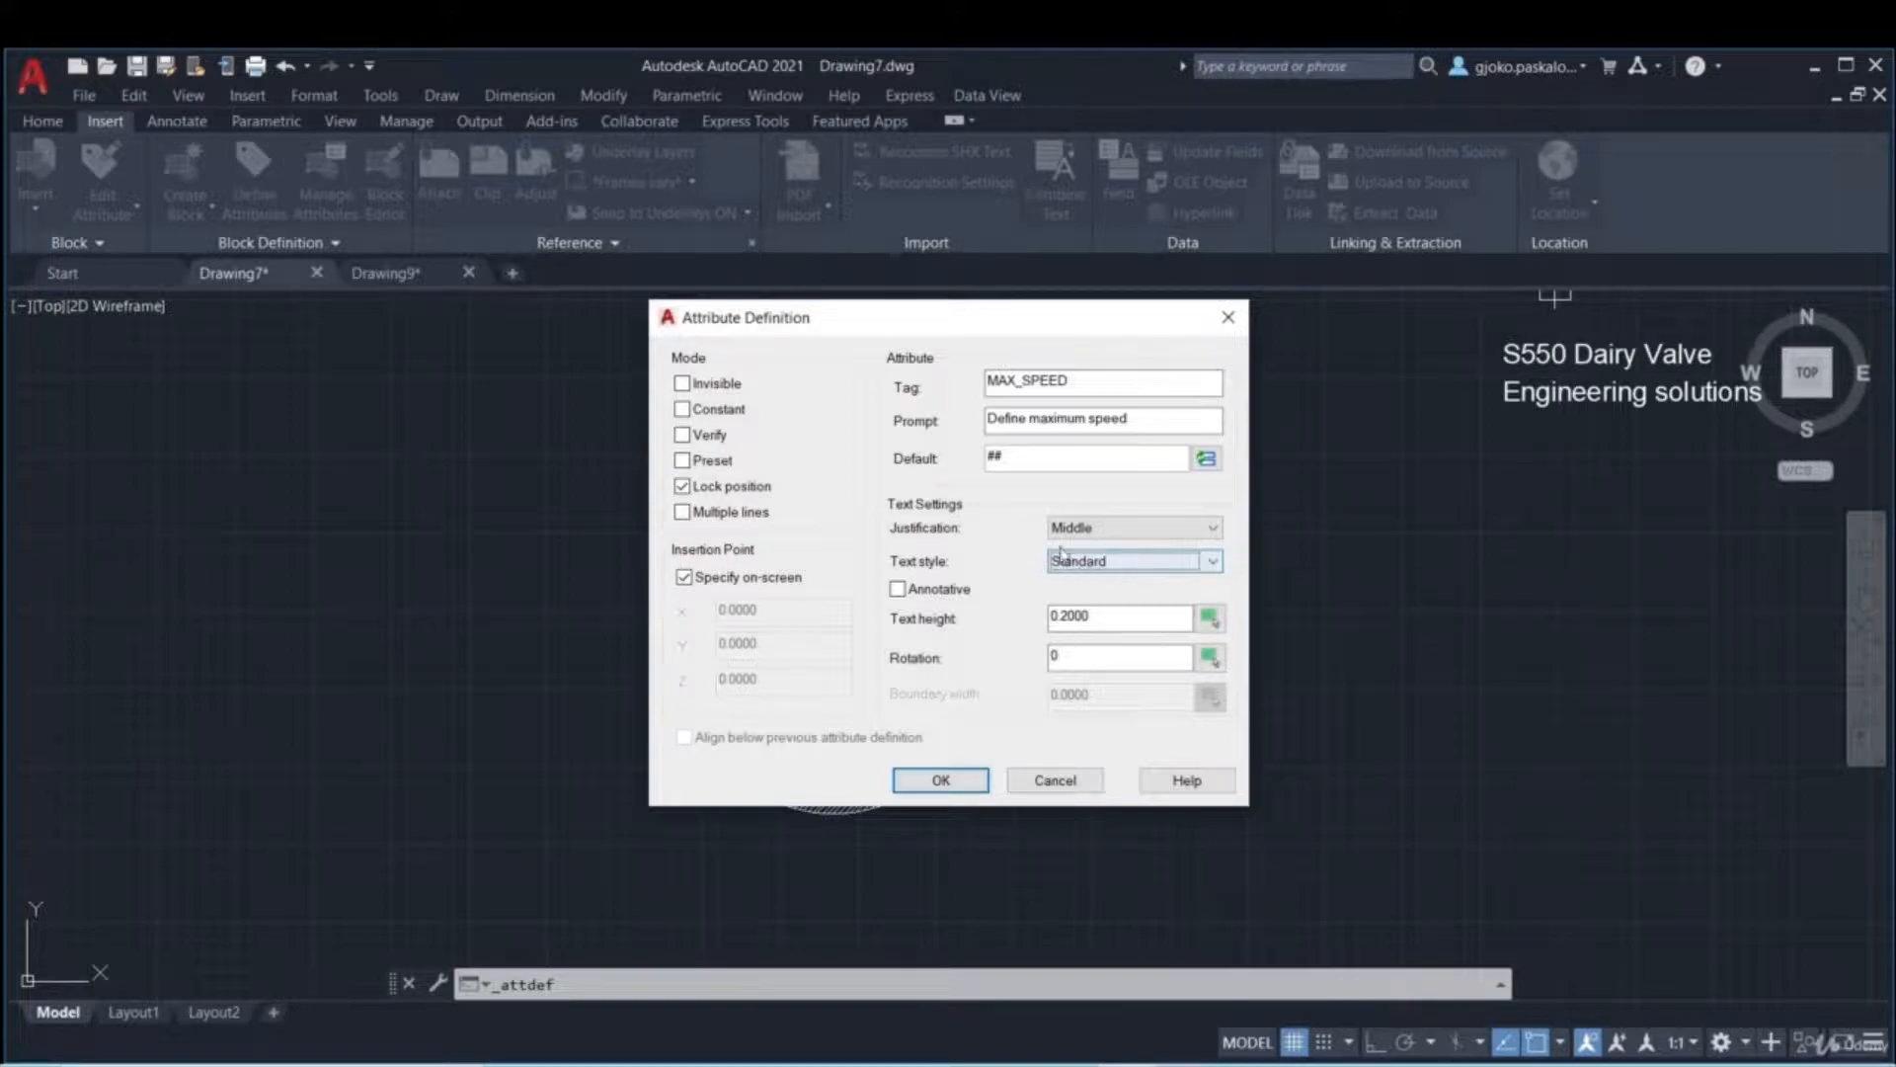
{"action": "left_click_drag", "start_coordinate": [1101, 618], "coordinate": [1046, 612]}
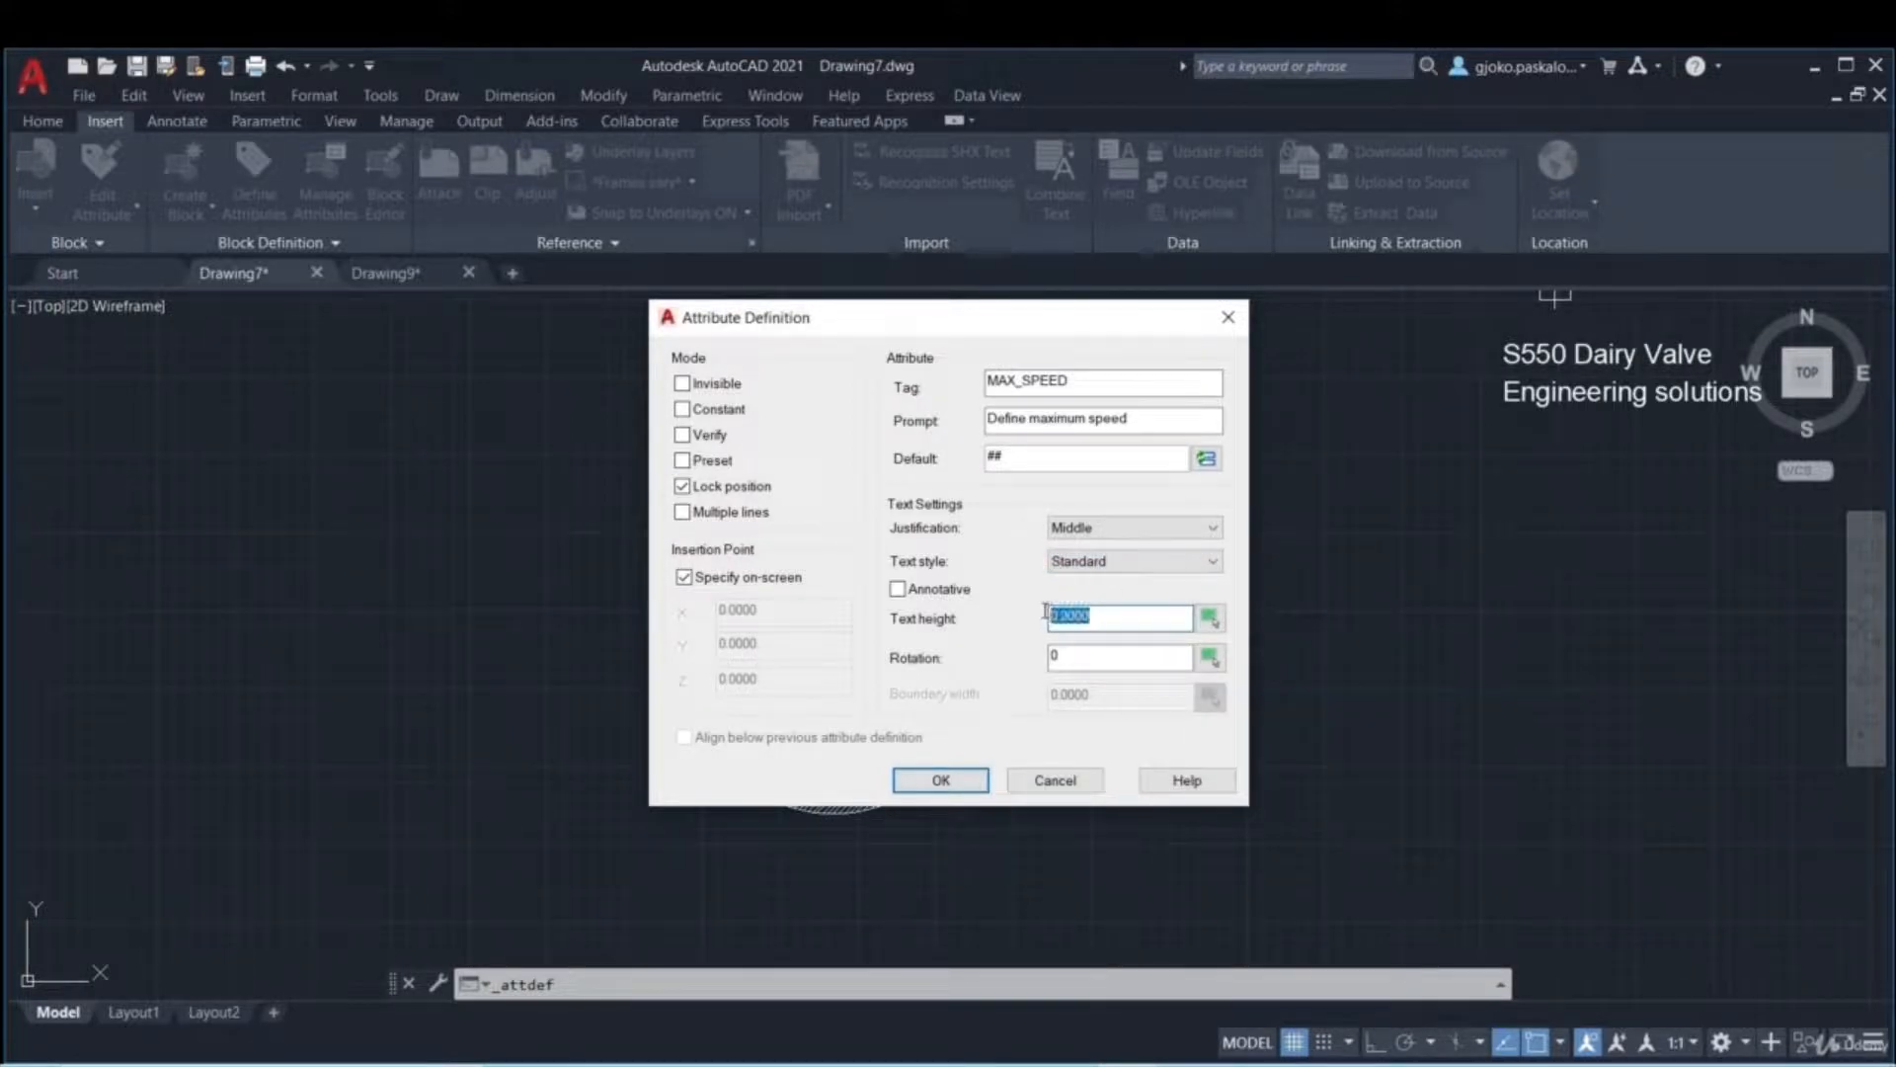
{"action": "type", "text": "2.5"}
{"action": "left_click", "coordinate": [941, 780]}
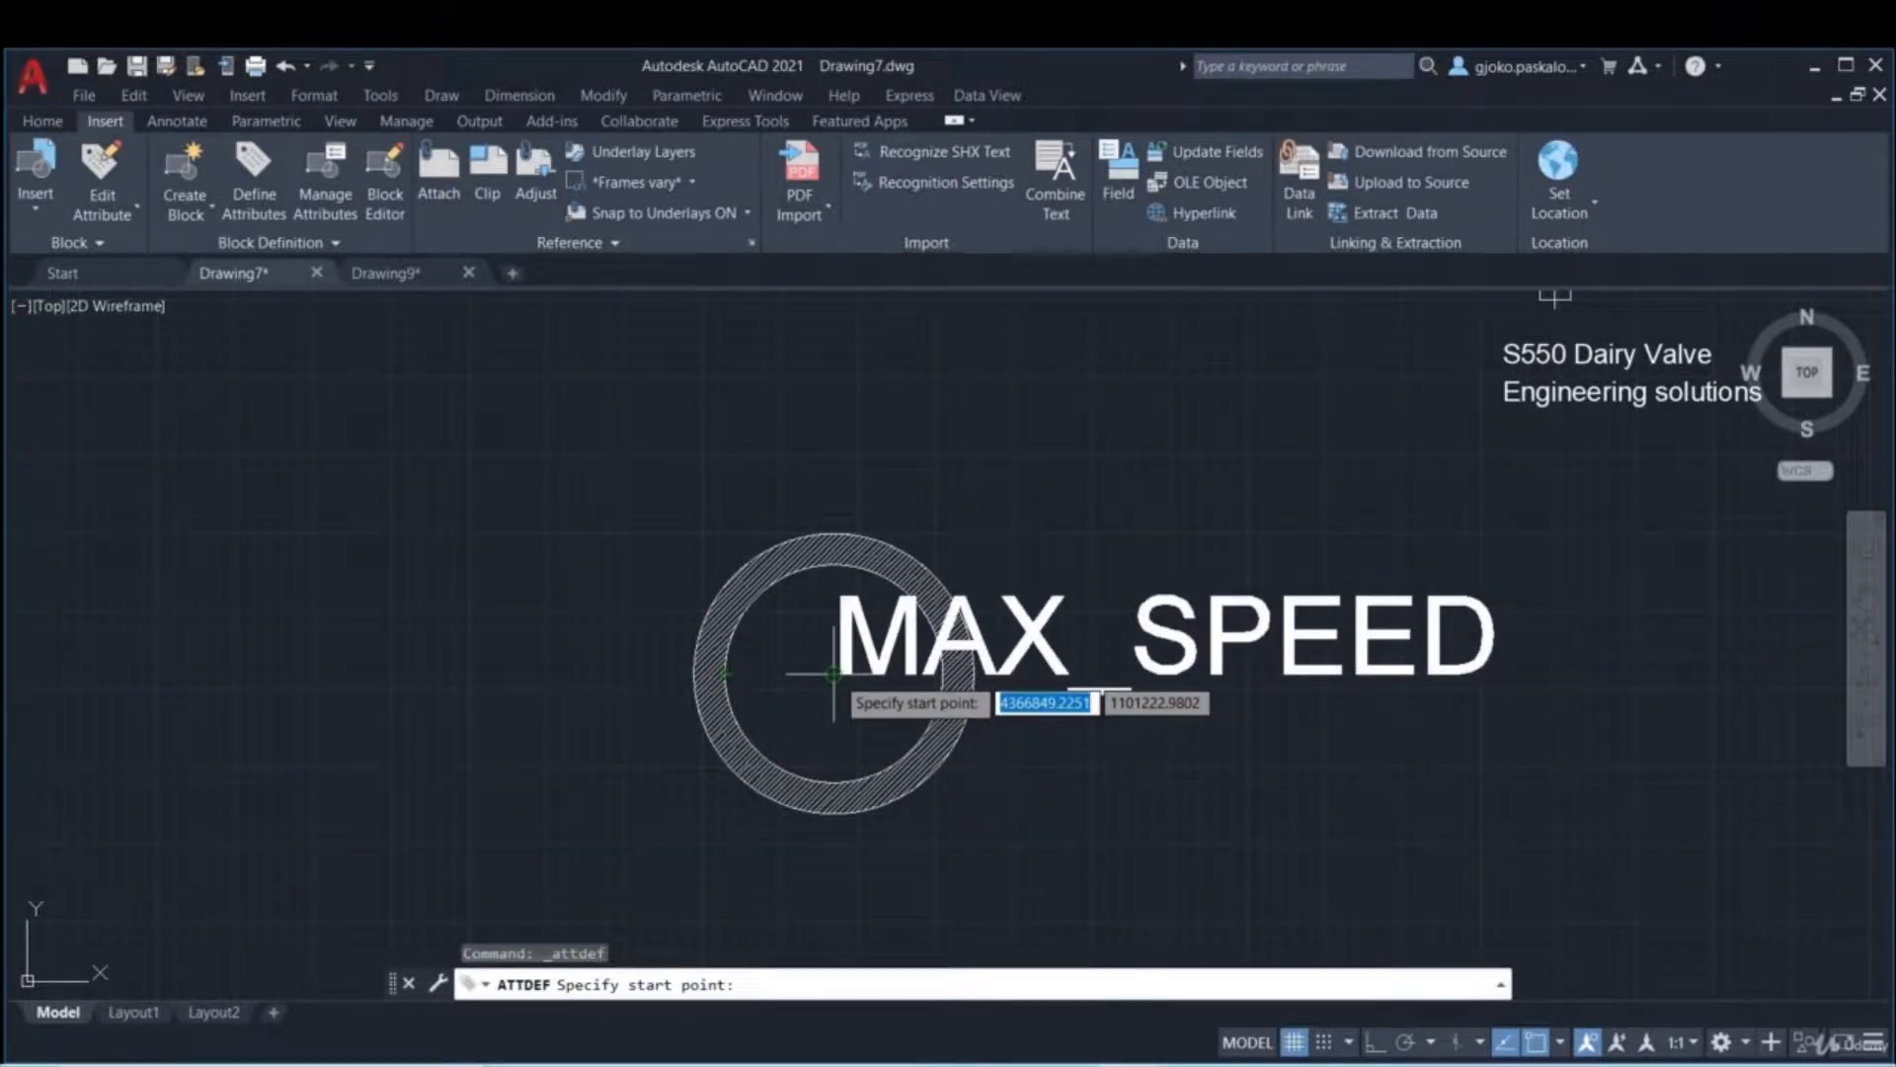
{"action": "left_click", "coordinate": [834, 675]}
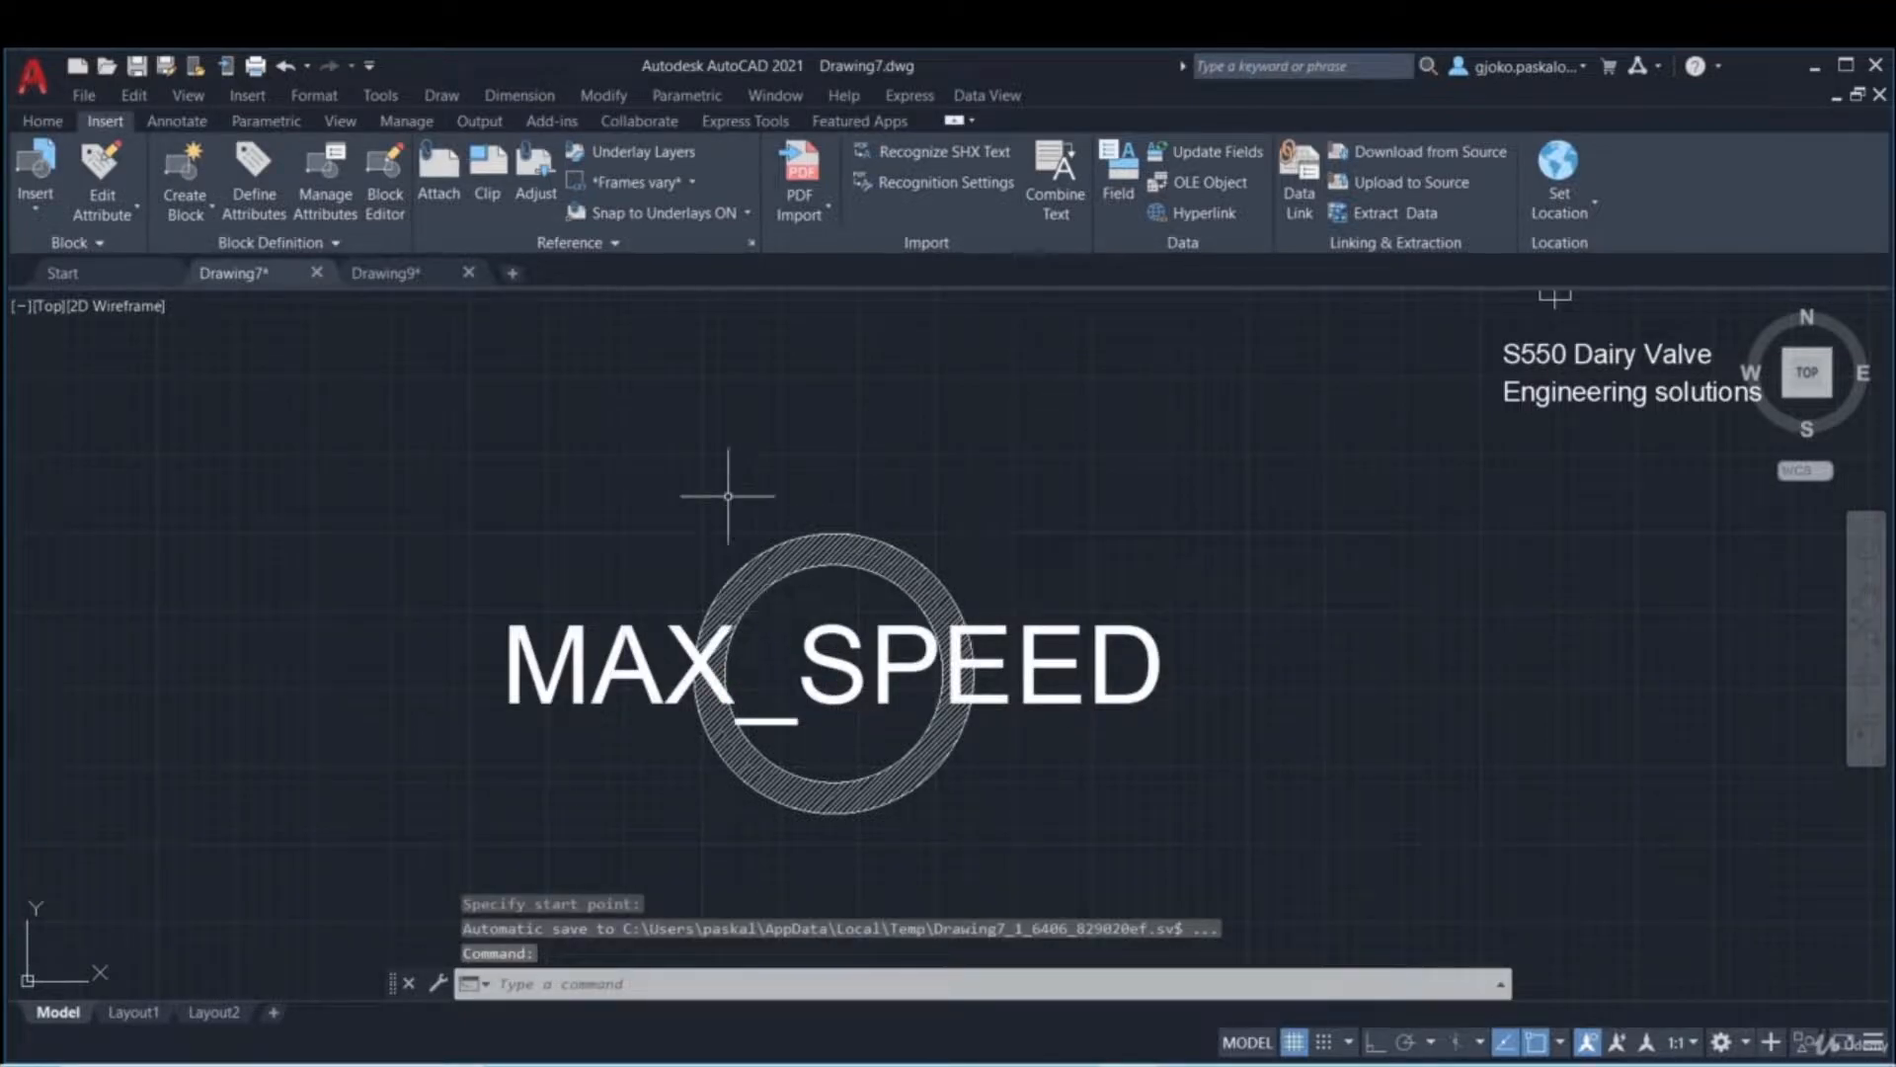
- Start a new block definition named Speed Sign with its base point at the center of the circles
{"action": "left_click", "coordinate": [42, 120]}
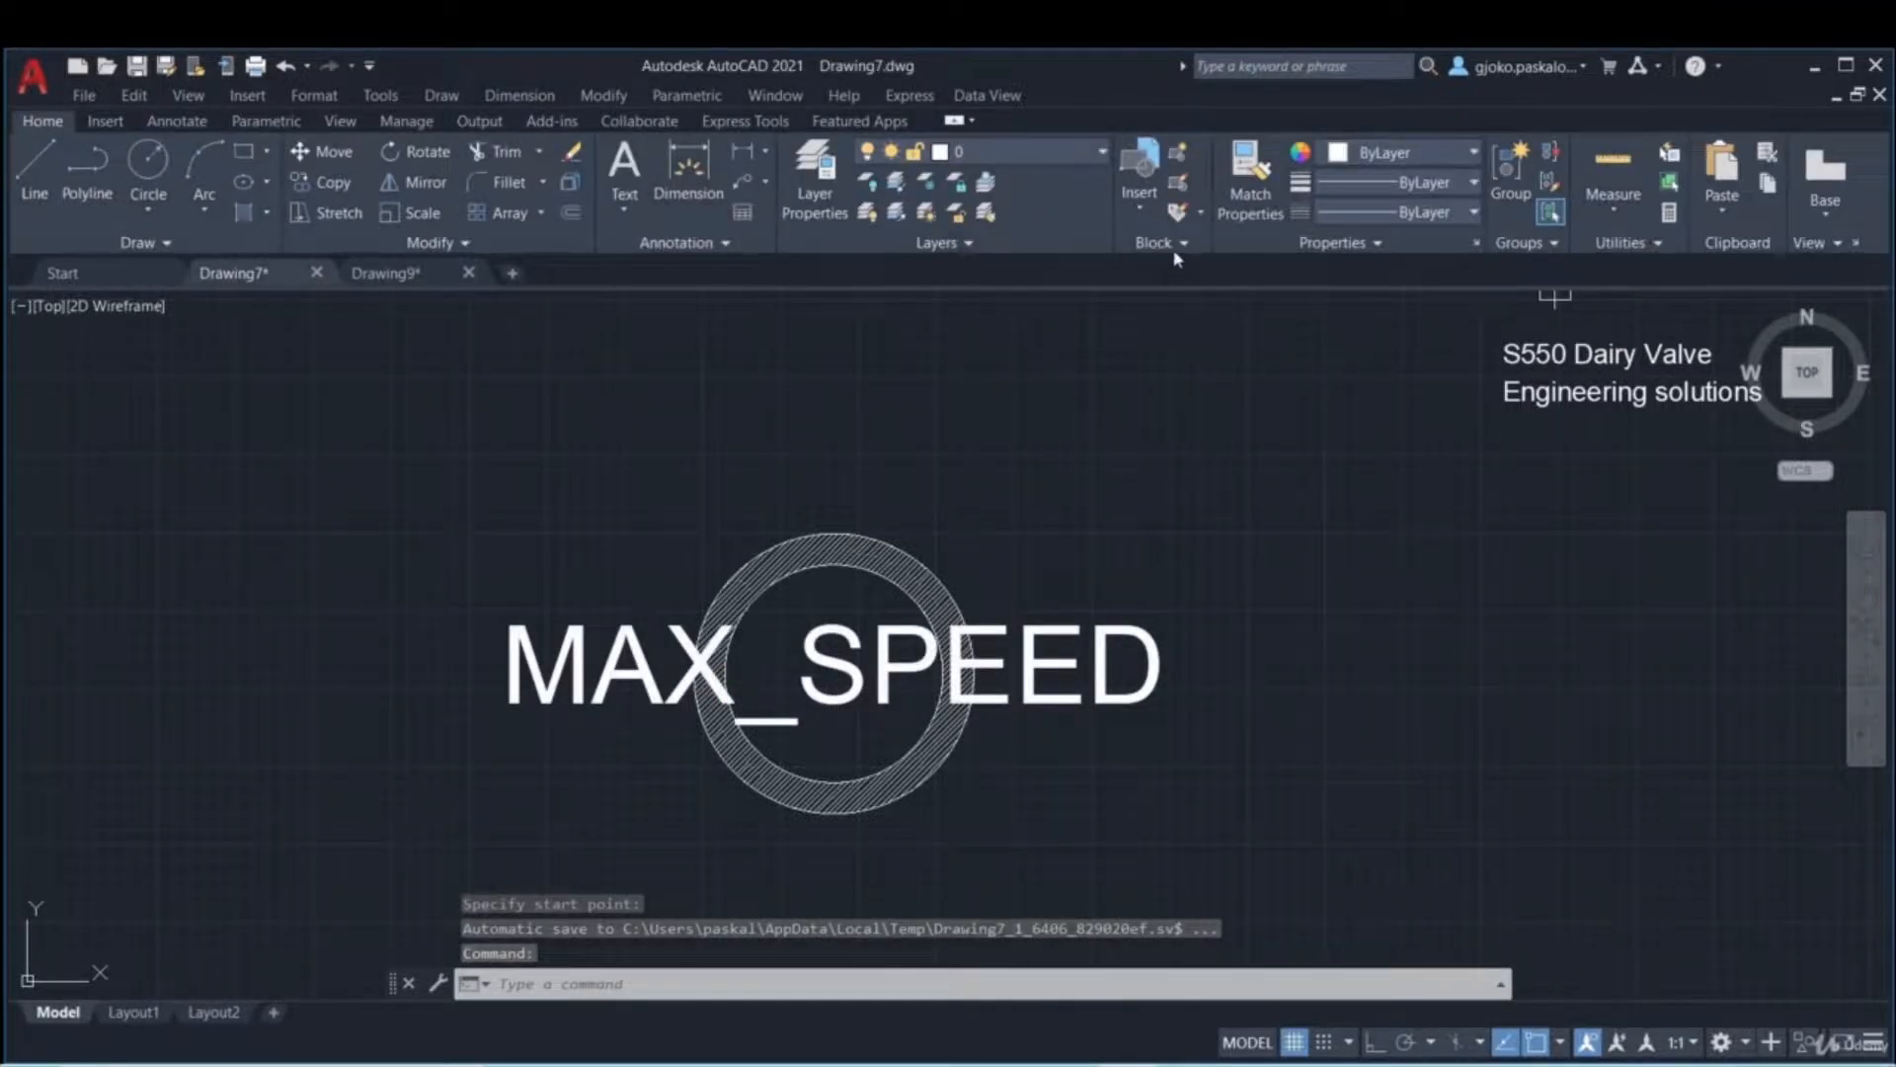
{"action": "left_click", "coordinate": [1177, 158]}
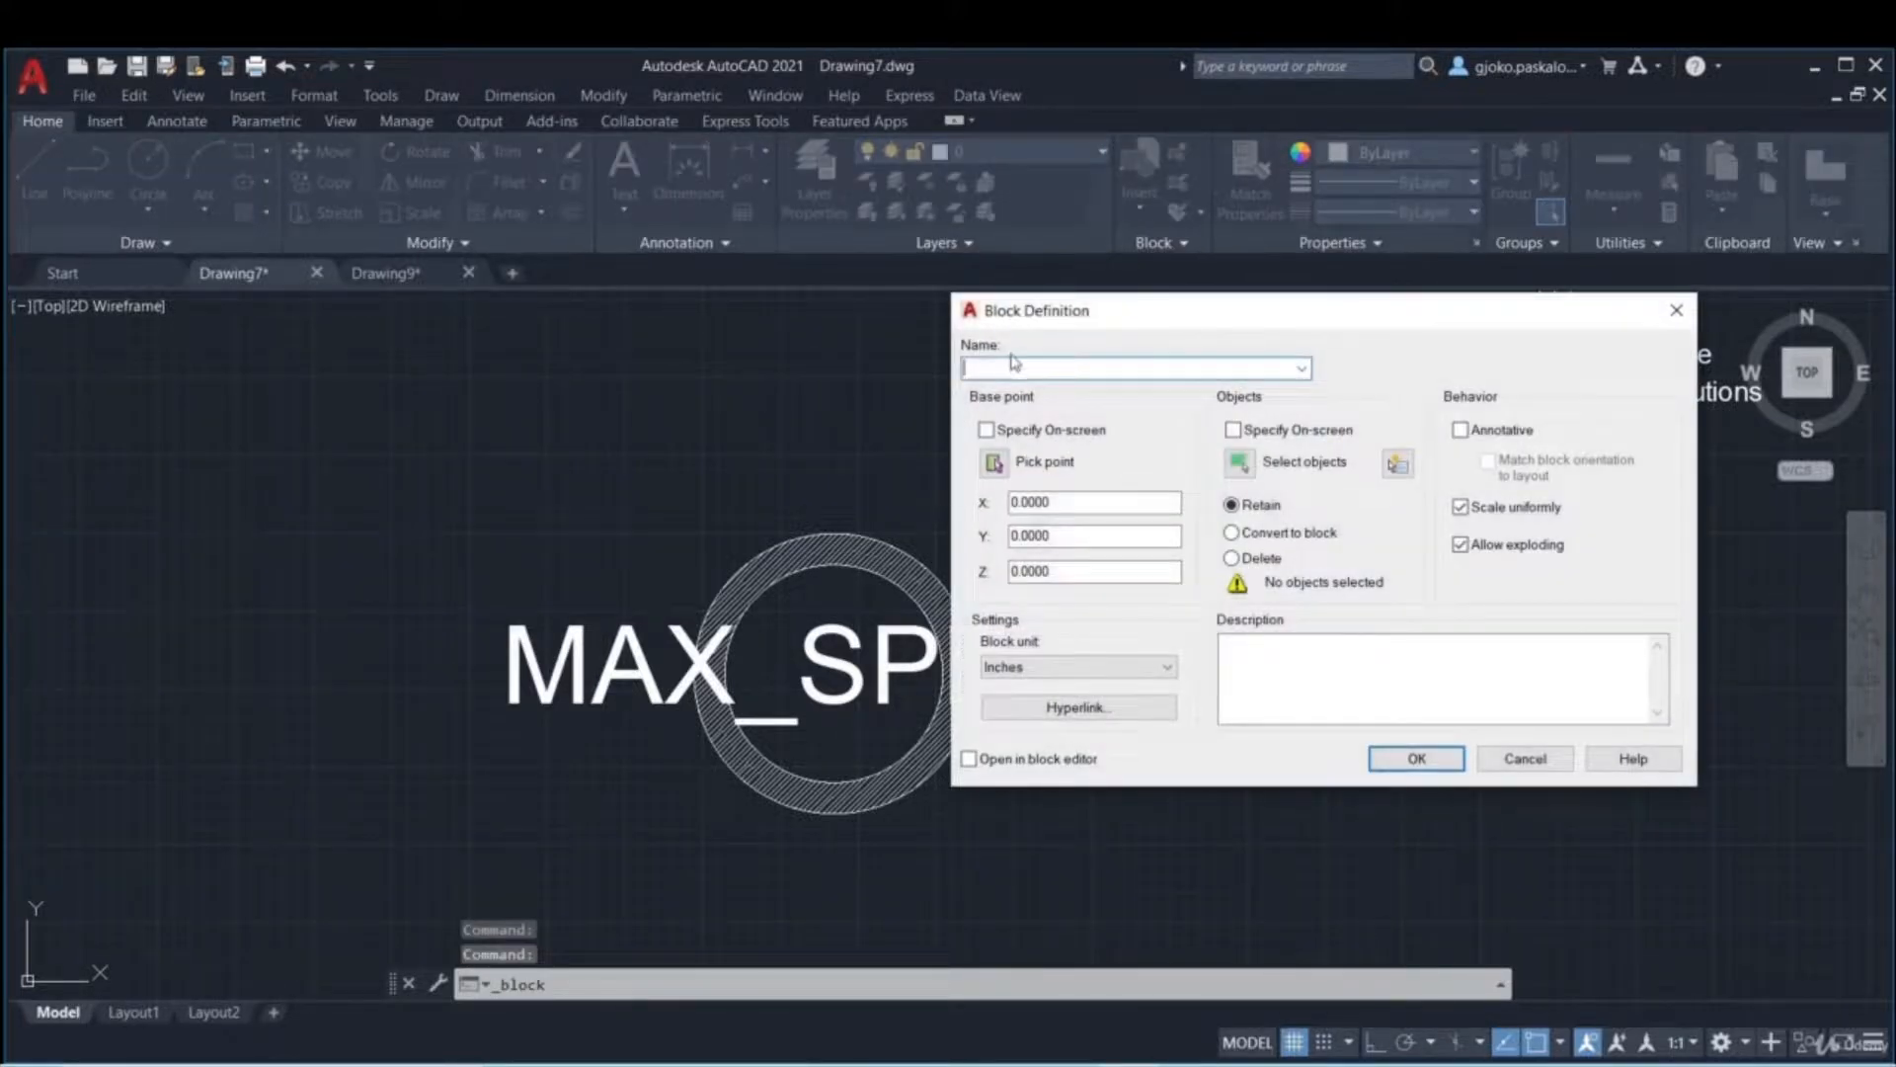
{"action": "type", "text": "Speed Sign"}
{"action": "left_click", "coordinate": [994, 461]}
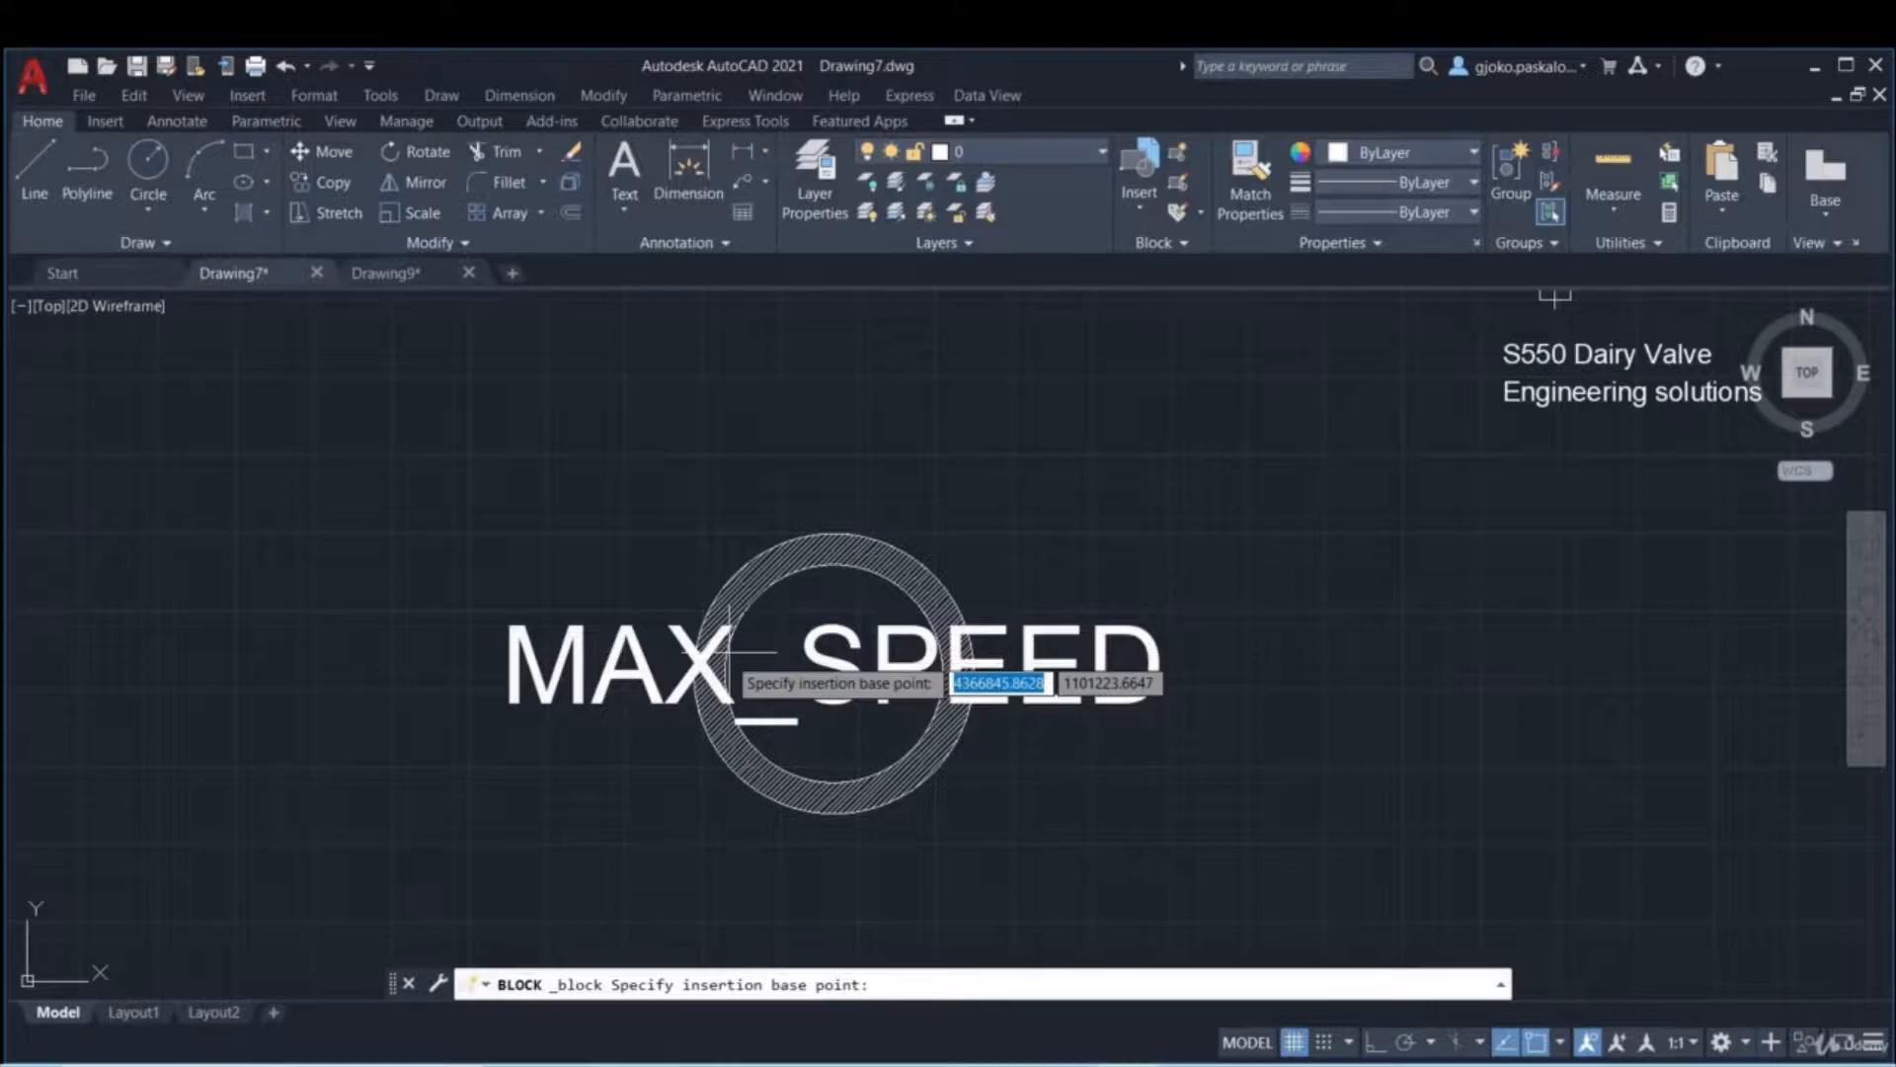
{"action": "left_click", "coordinate": [833, 674]}
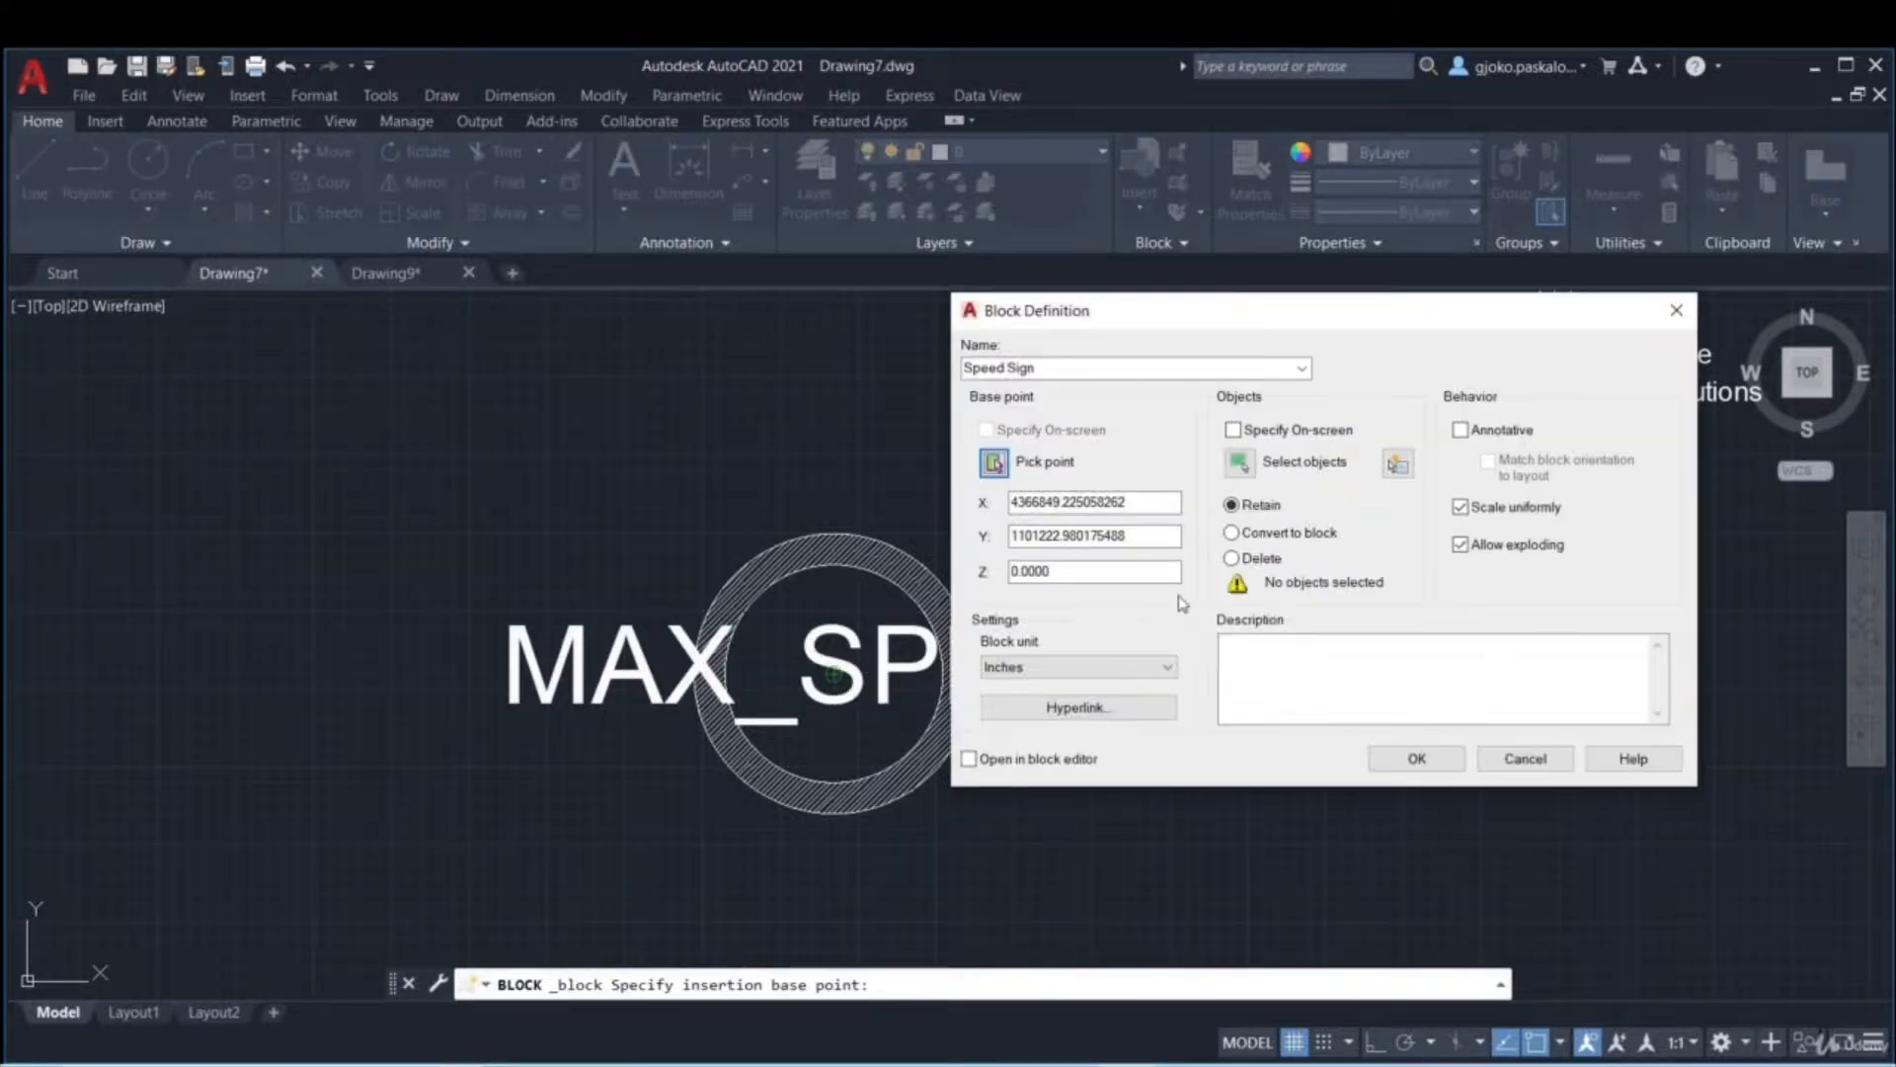
- Create the Speed Sign block from the circles, hatch and MAX_SPEED attribute, with the source objects deleted on conversion
{"action": "left_click", "coordinate": [1232, 559]}
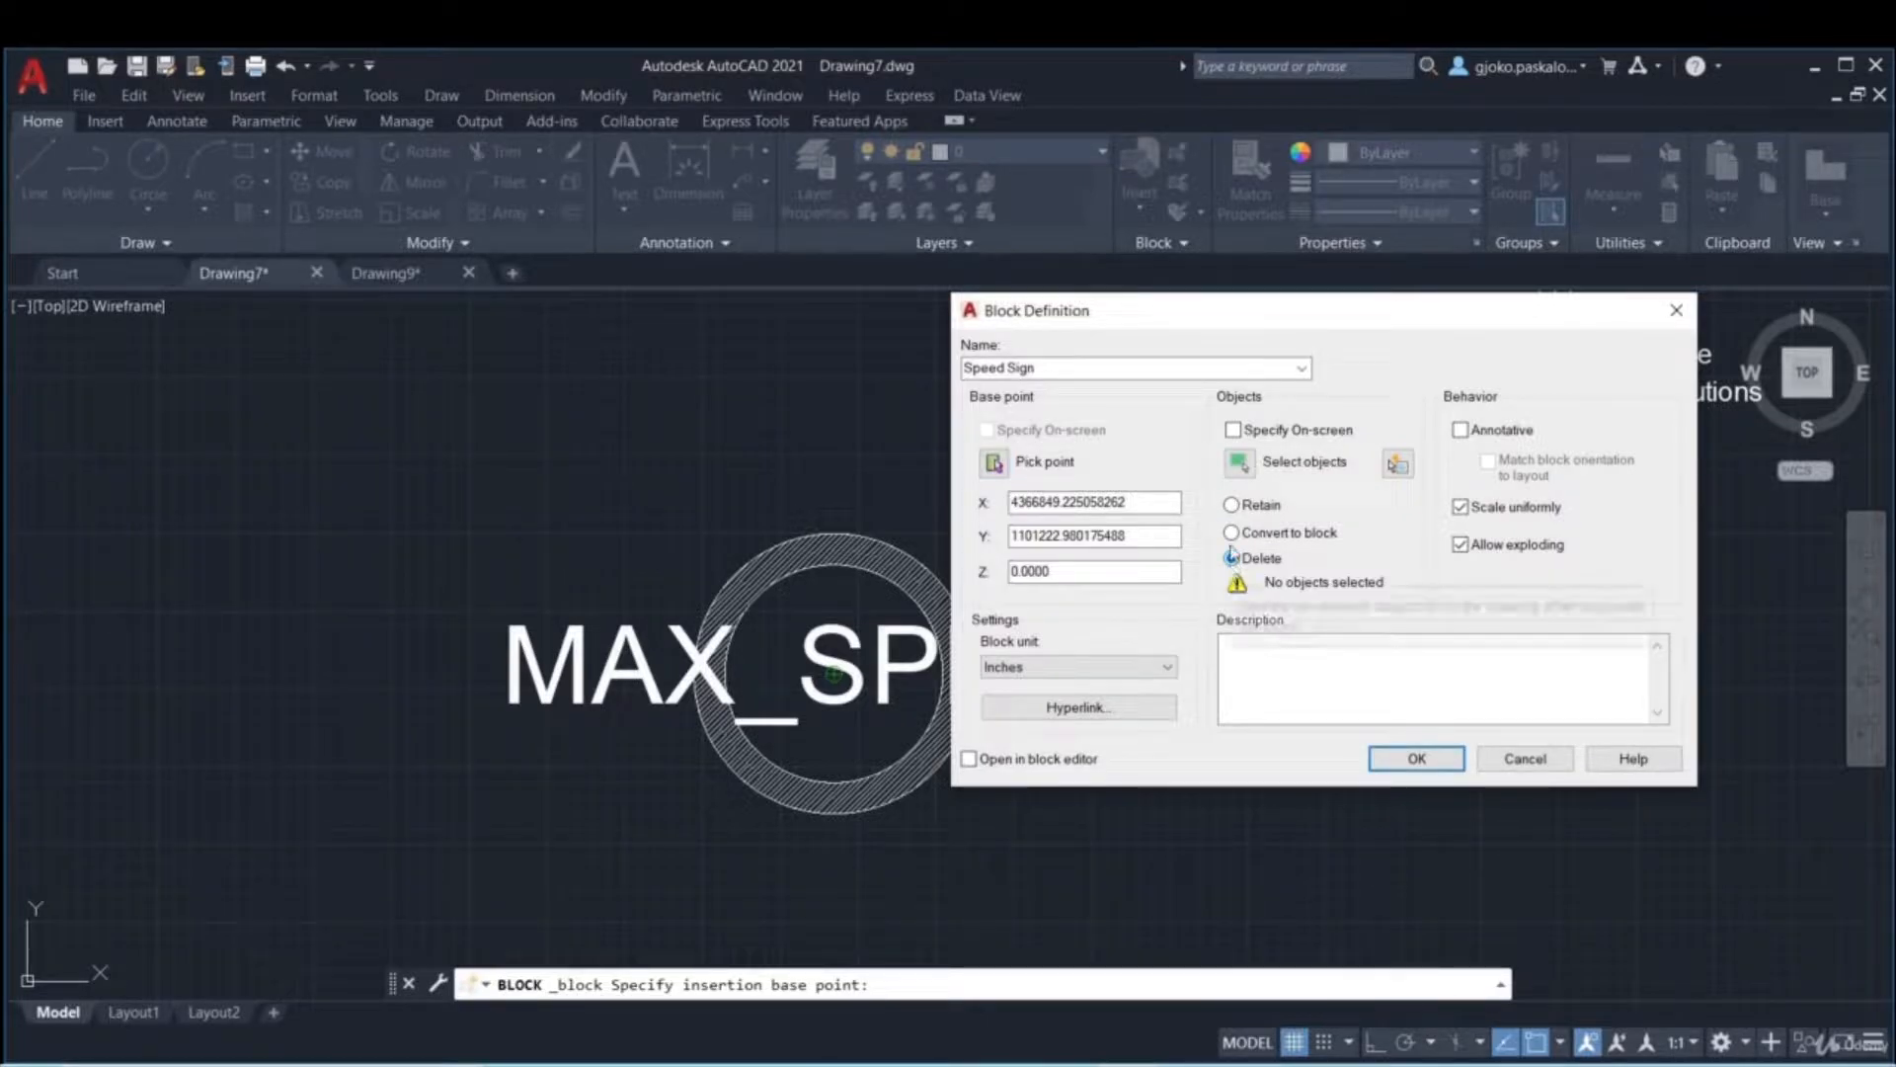
{"action": "left_click", "coordinate": [1242, 474]}
{"action": "scroll", "coordinate": [1117, 726], "scroll_direction": "down", "scroll_amount": 2}
{"action": "left_click", "coordinate": [1100, 778]}
{"action": "left_click", "coordinate": [906, 585]}
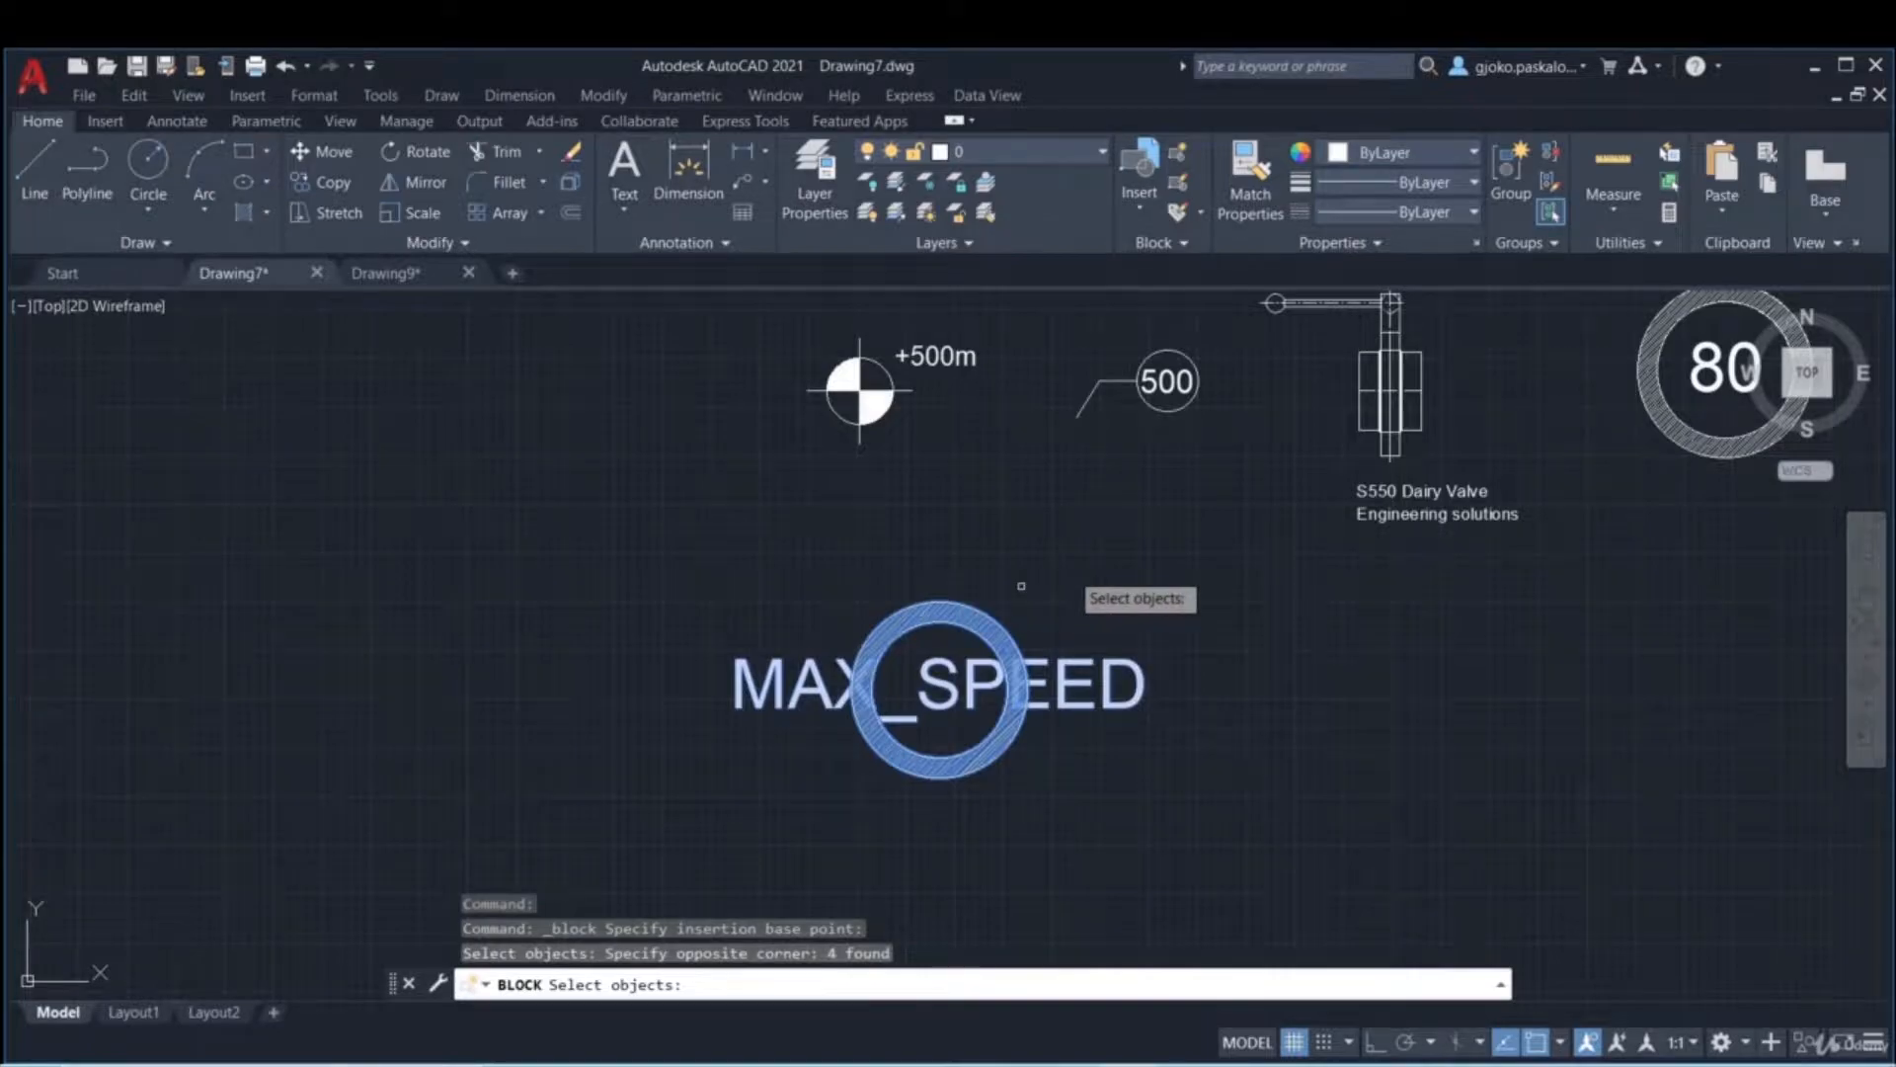
{"action": "key", "text": "Return"}
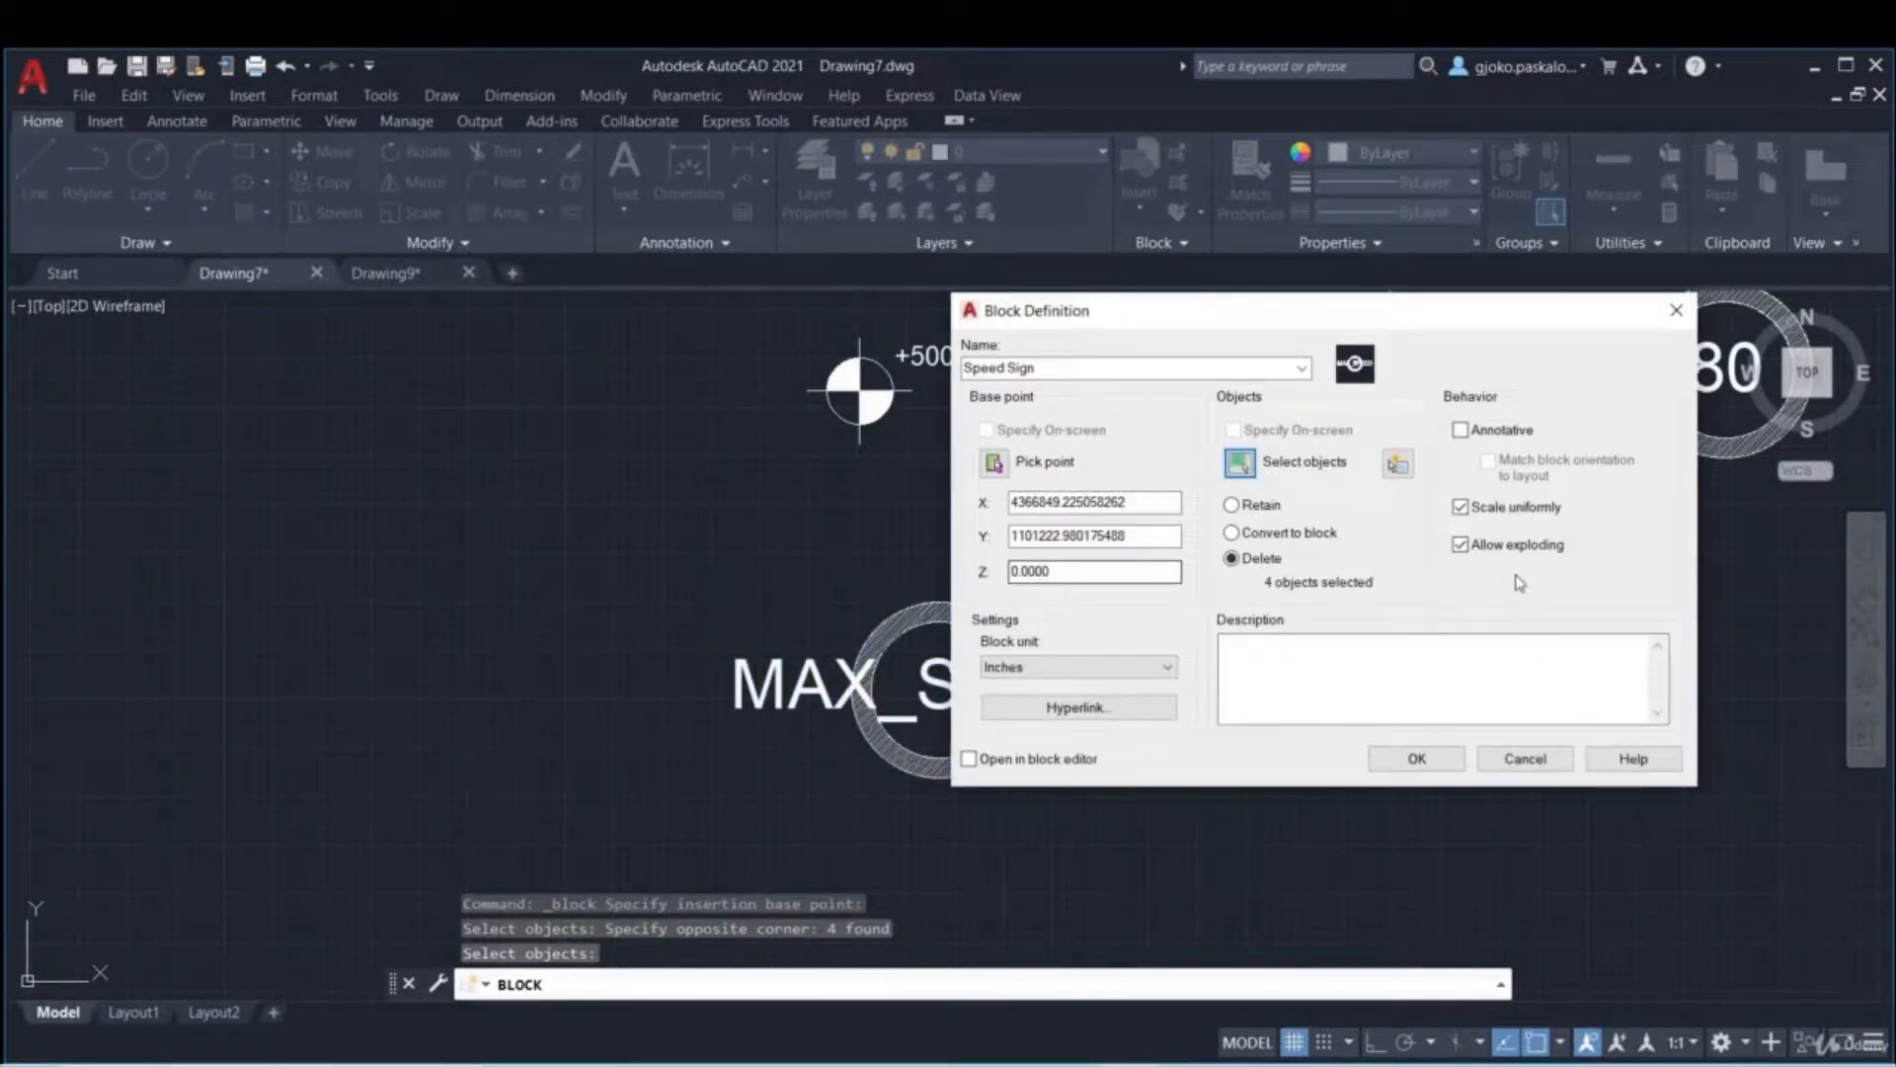
{"action": "left_click", "coordinate": [1419, 761]}
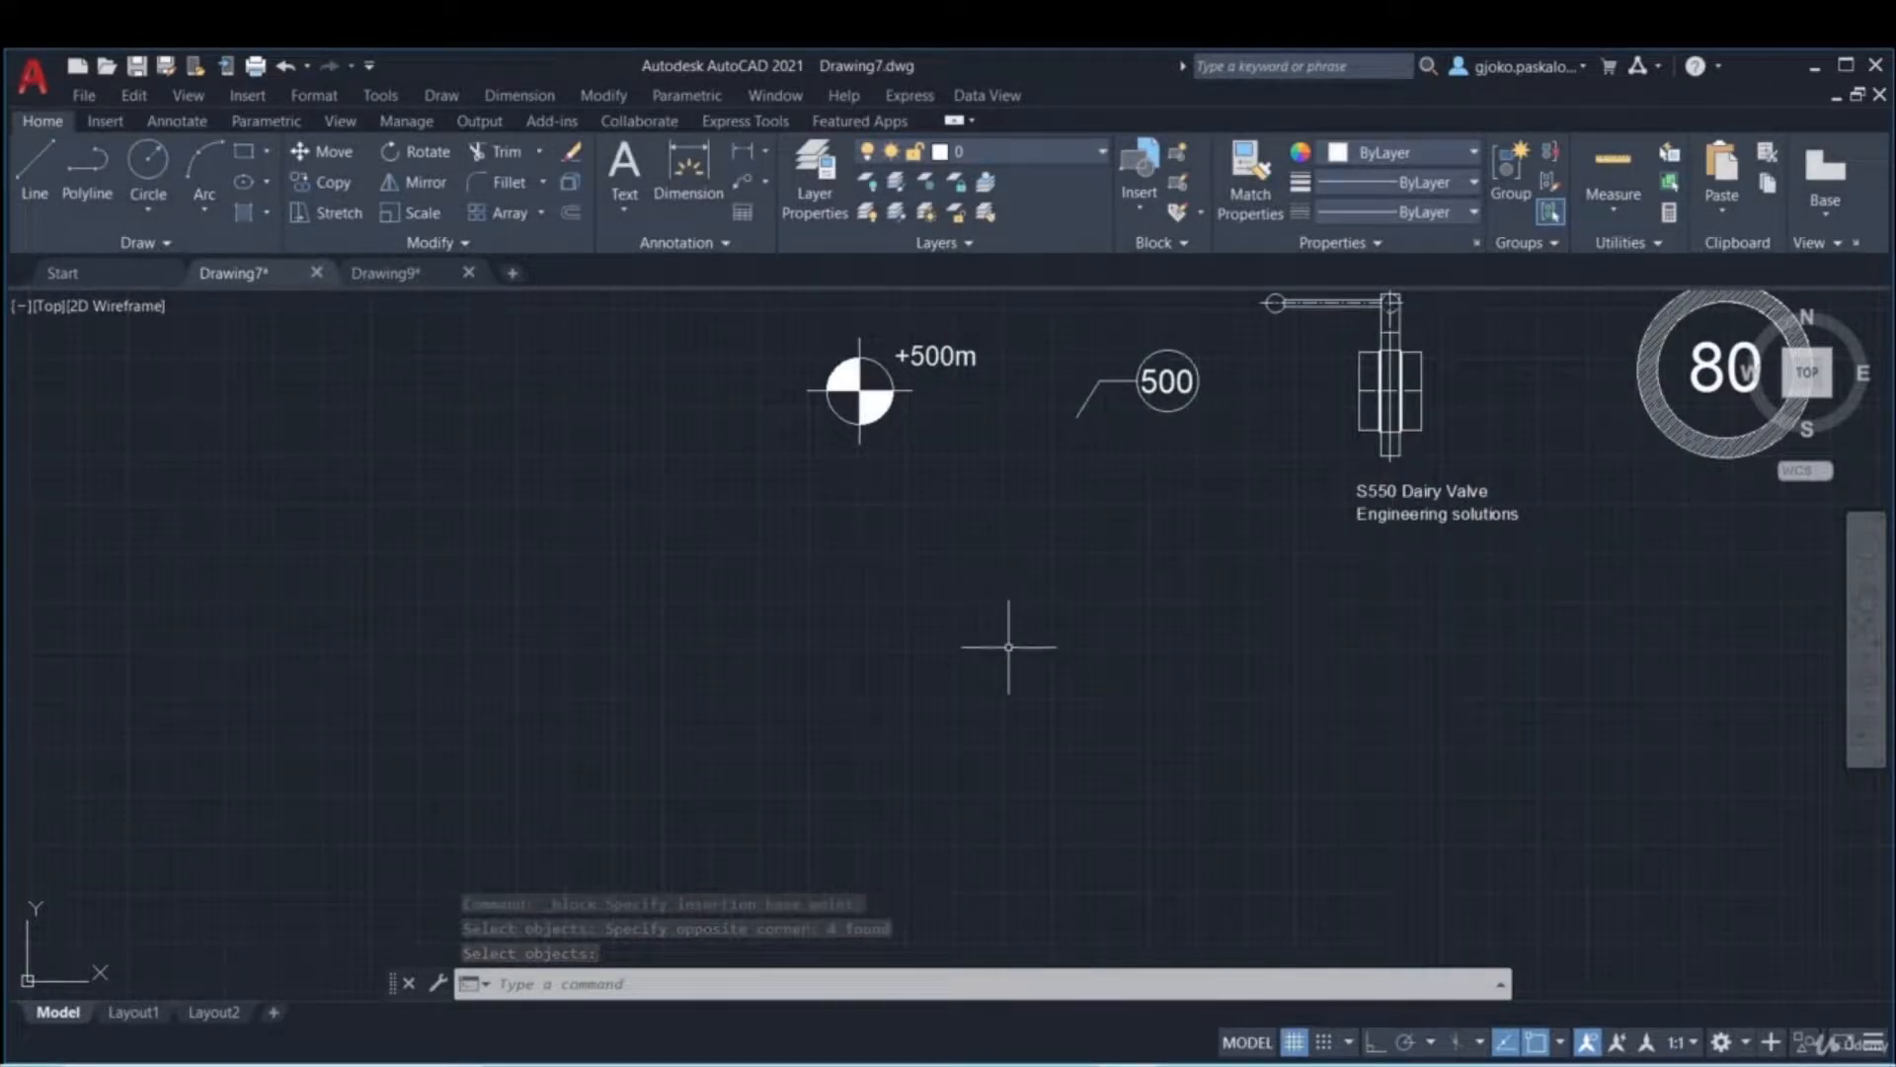
- Insert a Speed Sign block in the empty area below the elevation symbol with a maximum speed of 60
{"action": "left_click", "coordinate": [1138, 203]}
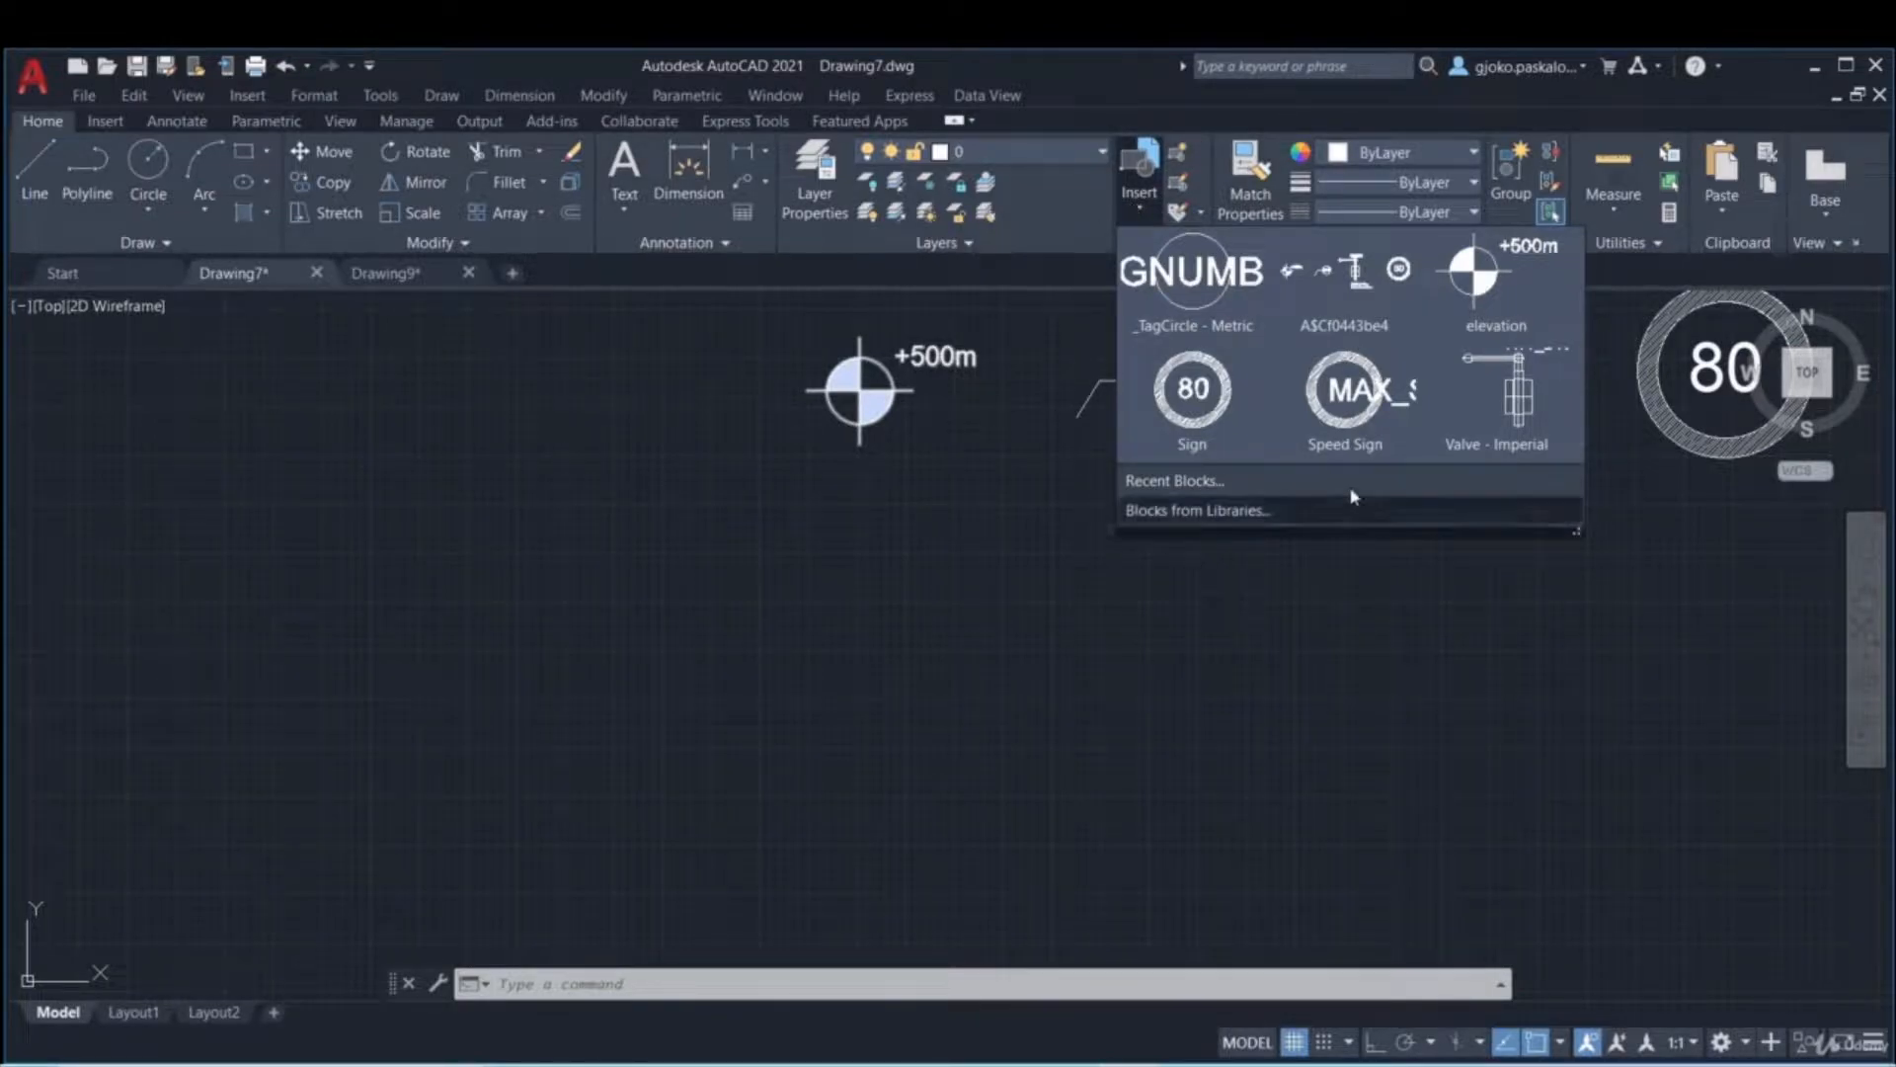
{"action": "left_click", "coordinate": [1358, 454]}
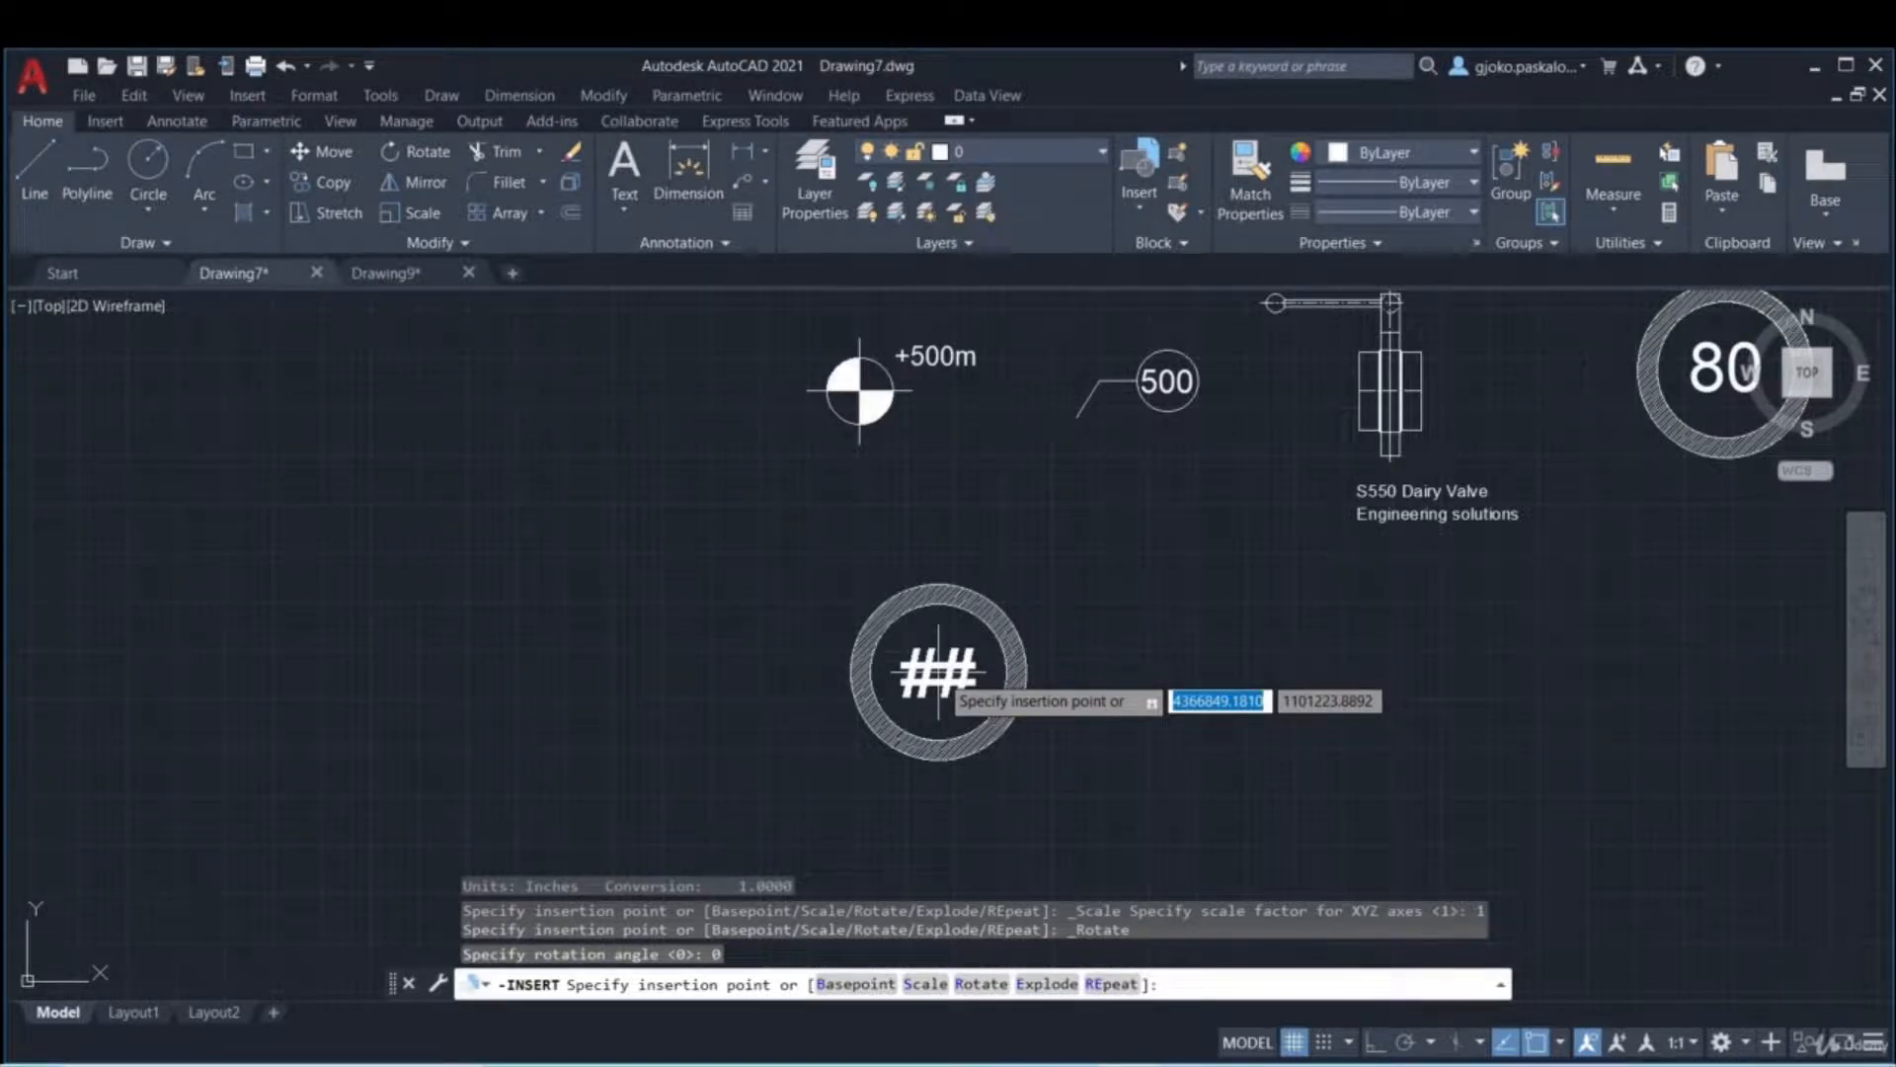
{"action": "left_click", "coordinate": [941, 660]}
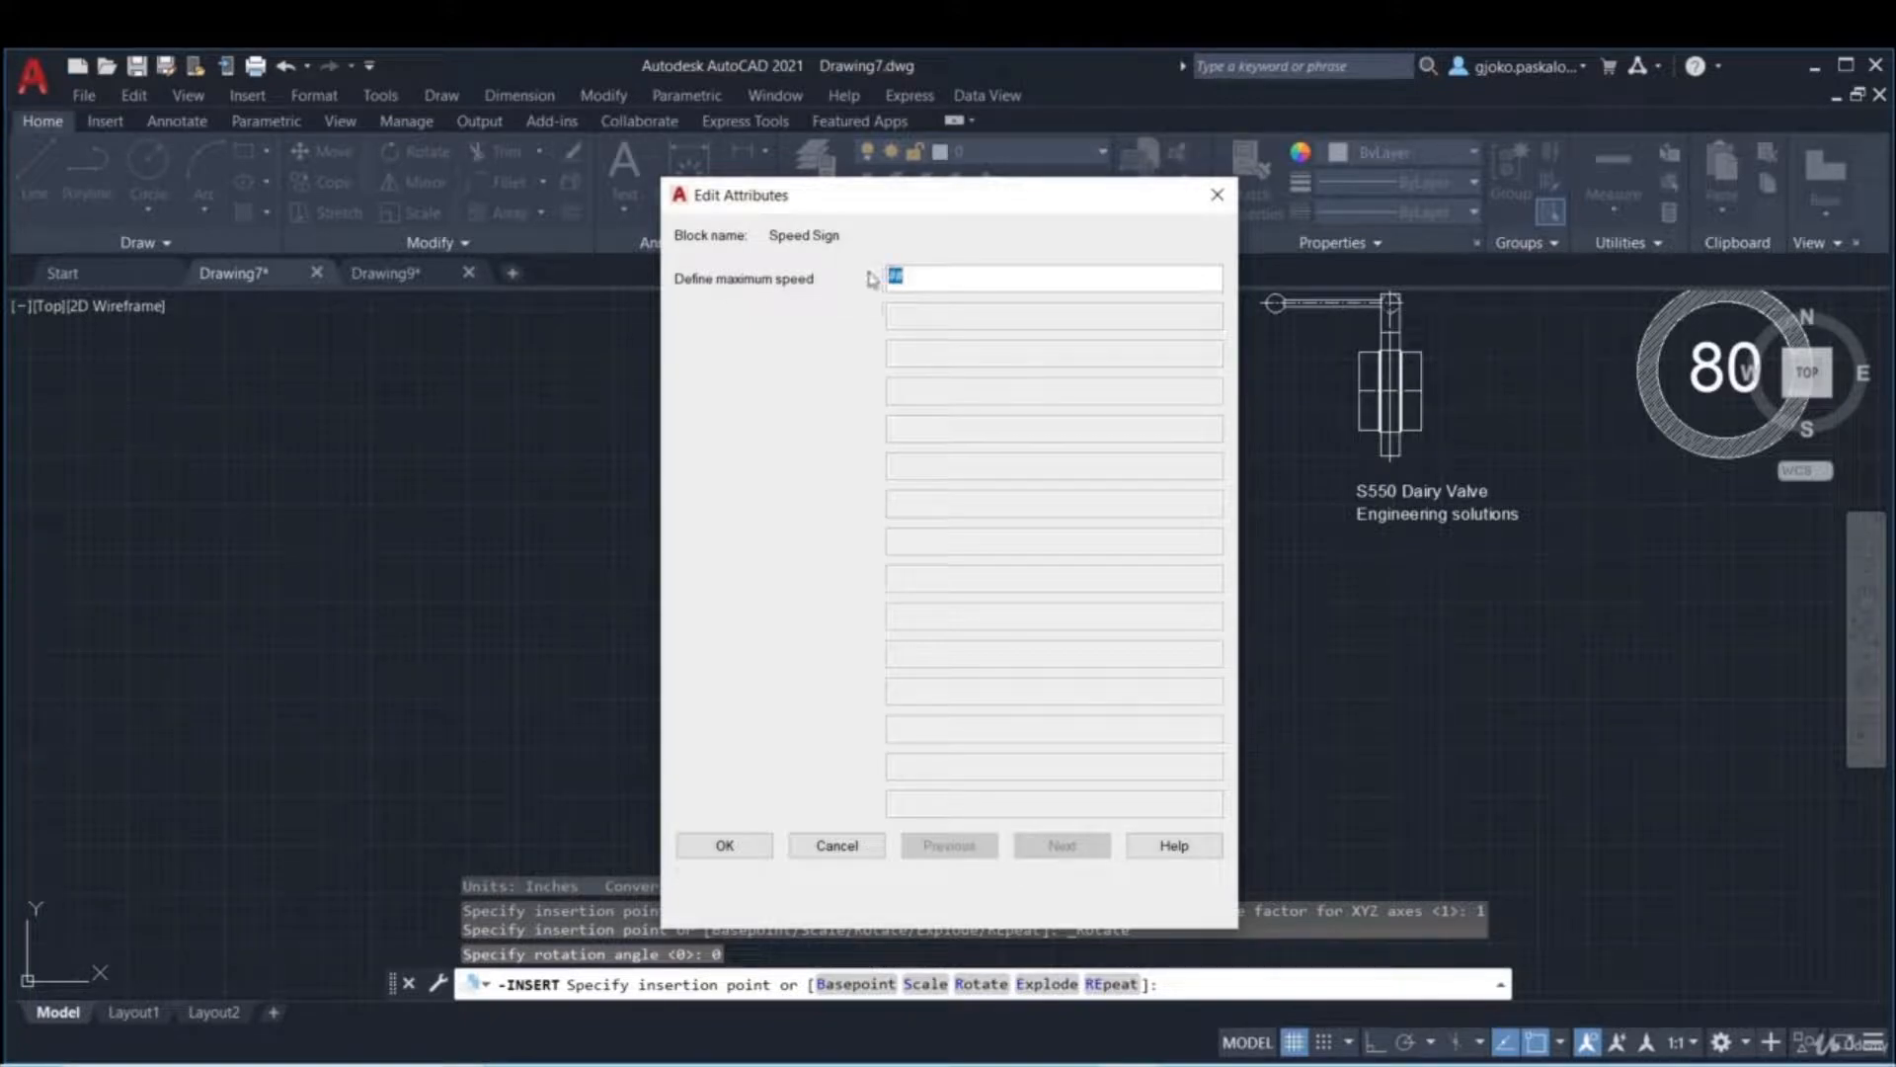
{"action": "type", "text": "60"}
{"action": "left_click", "coordinate": [726, 846]}
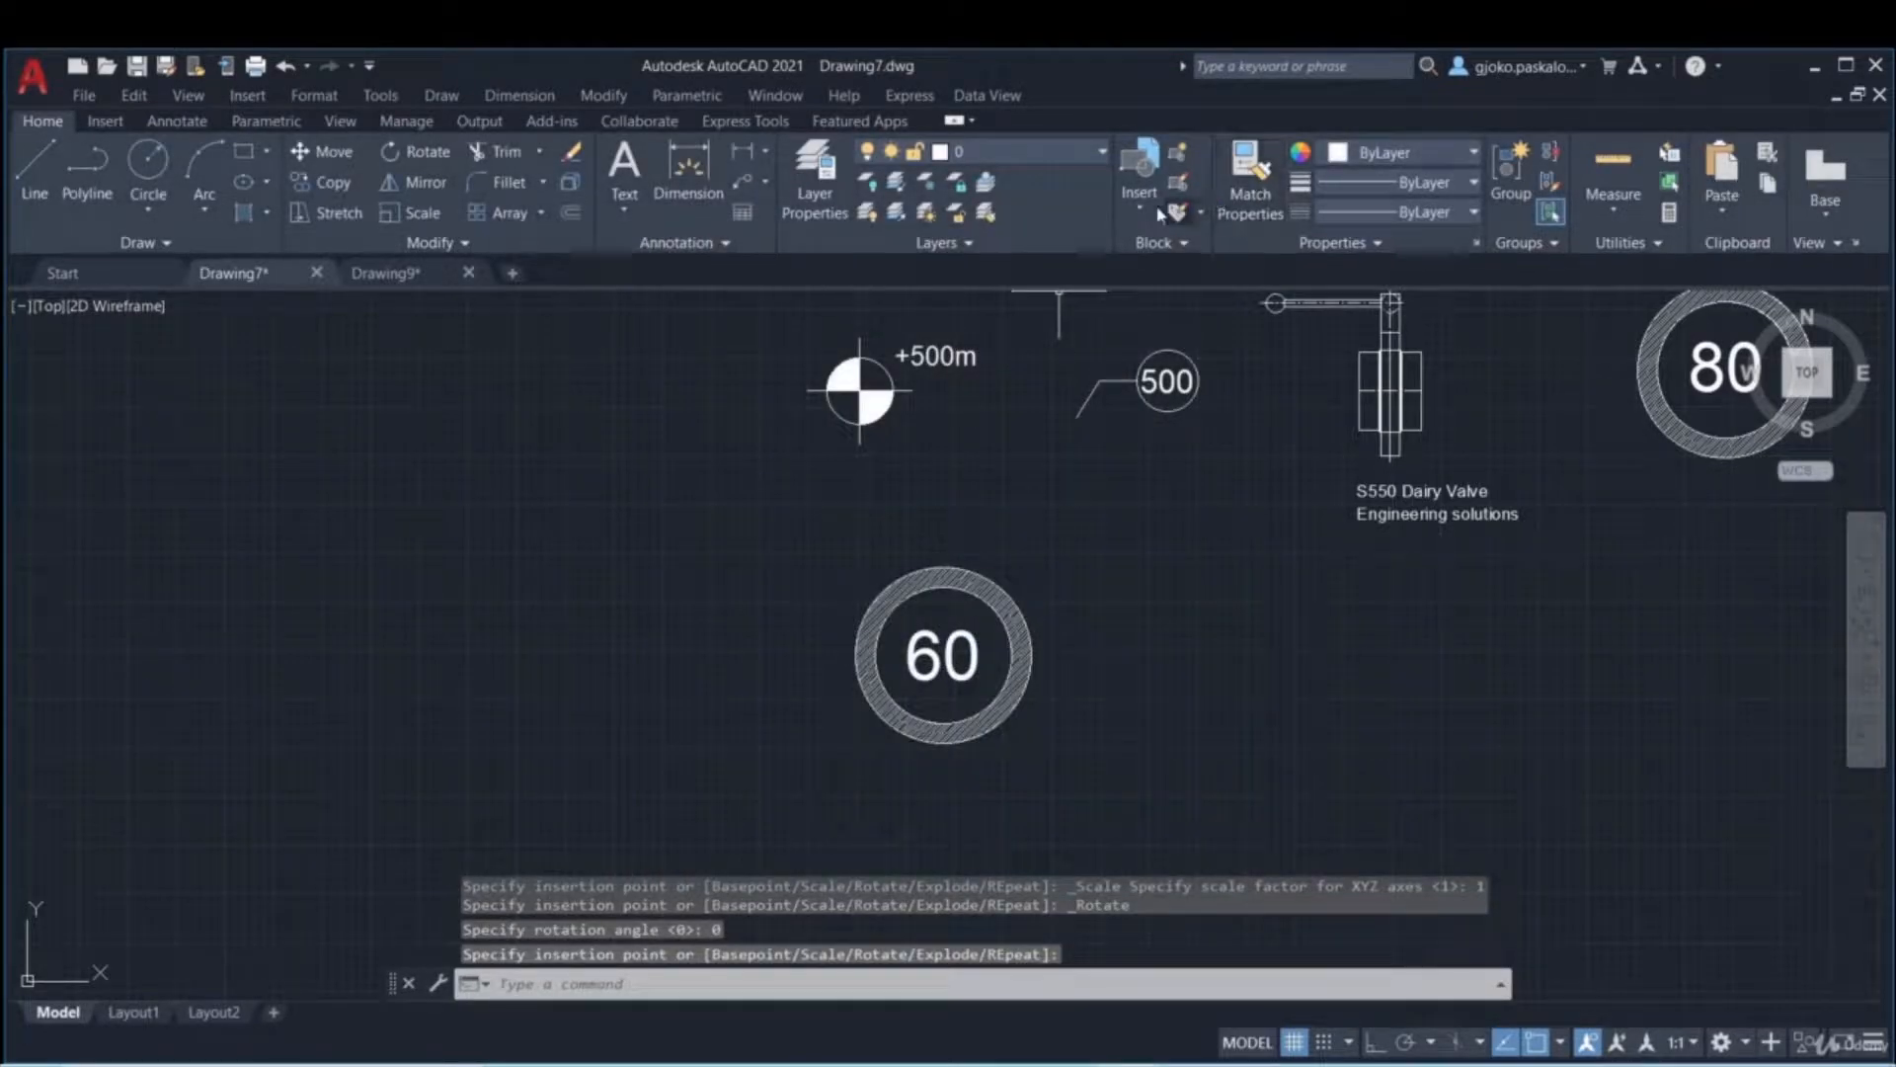
- Insert a second Speed Sign block beside the 60 sign with a maximum speed of 90
{"action": "left_click", "coordinate": [1141, 210]}
{"action": "left_click", "coordinate": [1344, 400]}
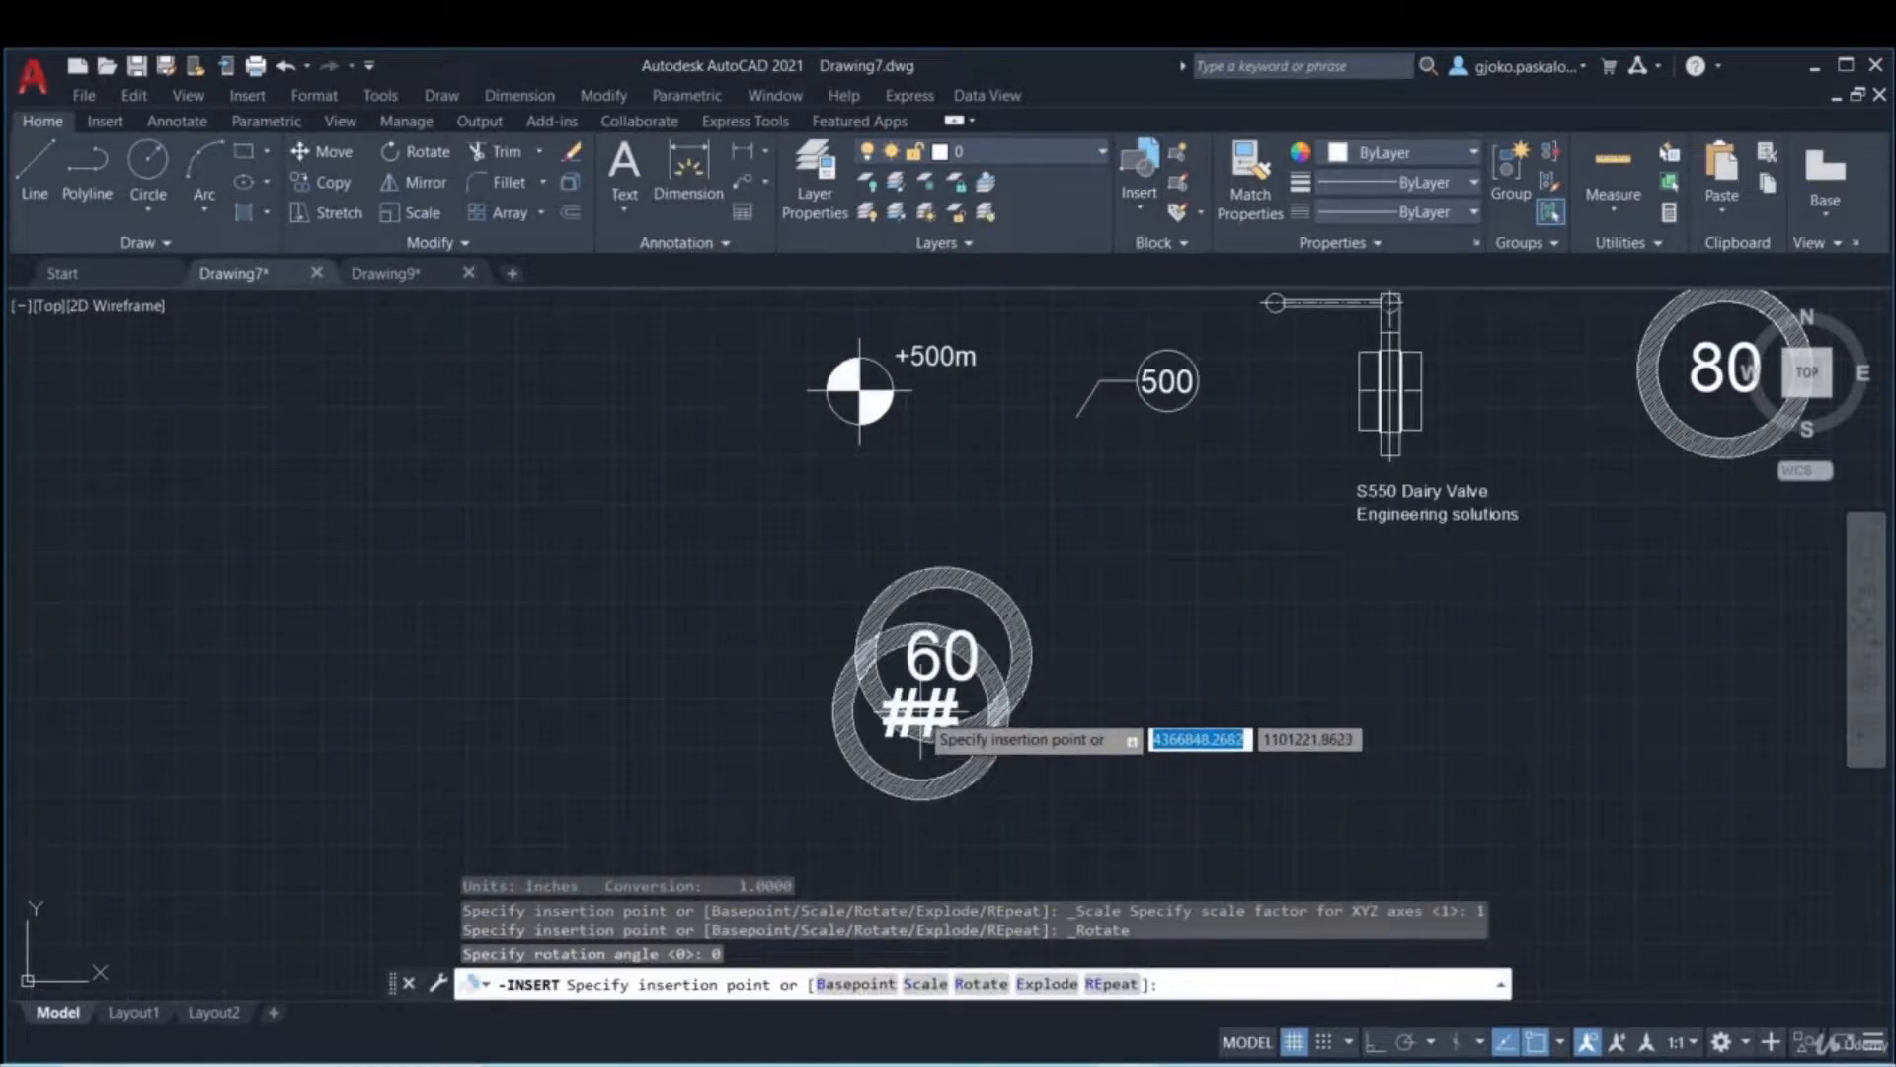
{"action": "left_click", "coordinate": [1185, 642]}
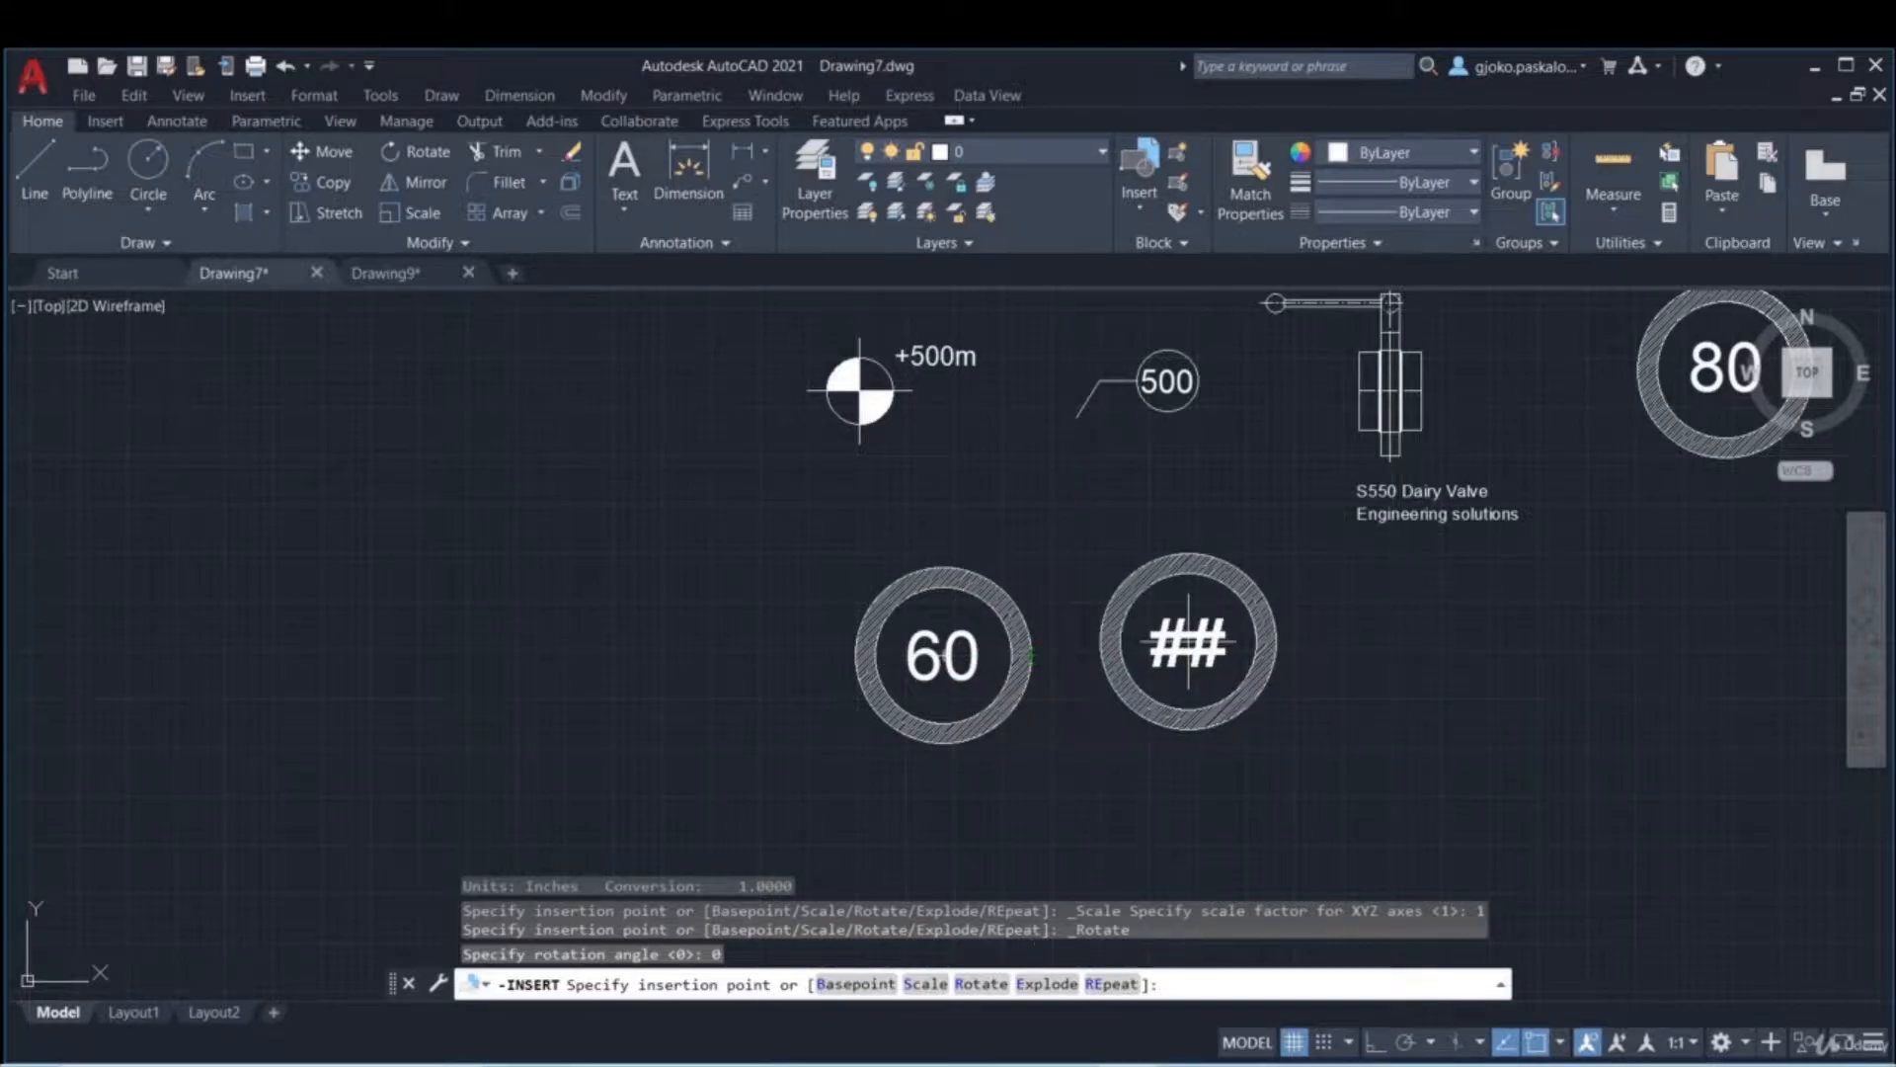
{"action": "type", "text": "1"}
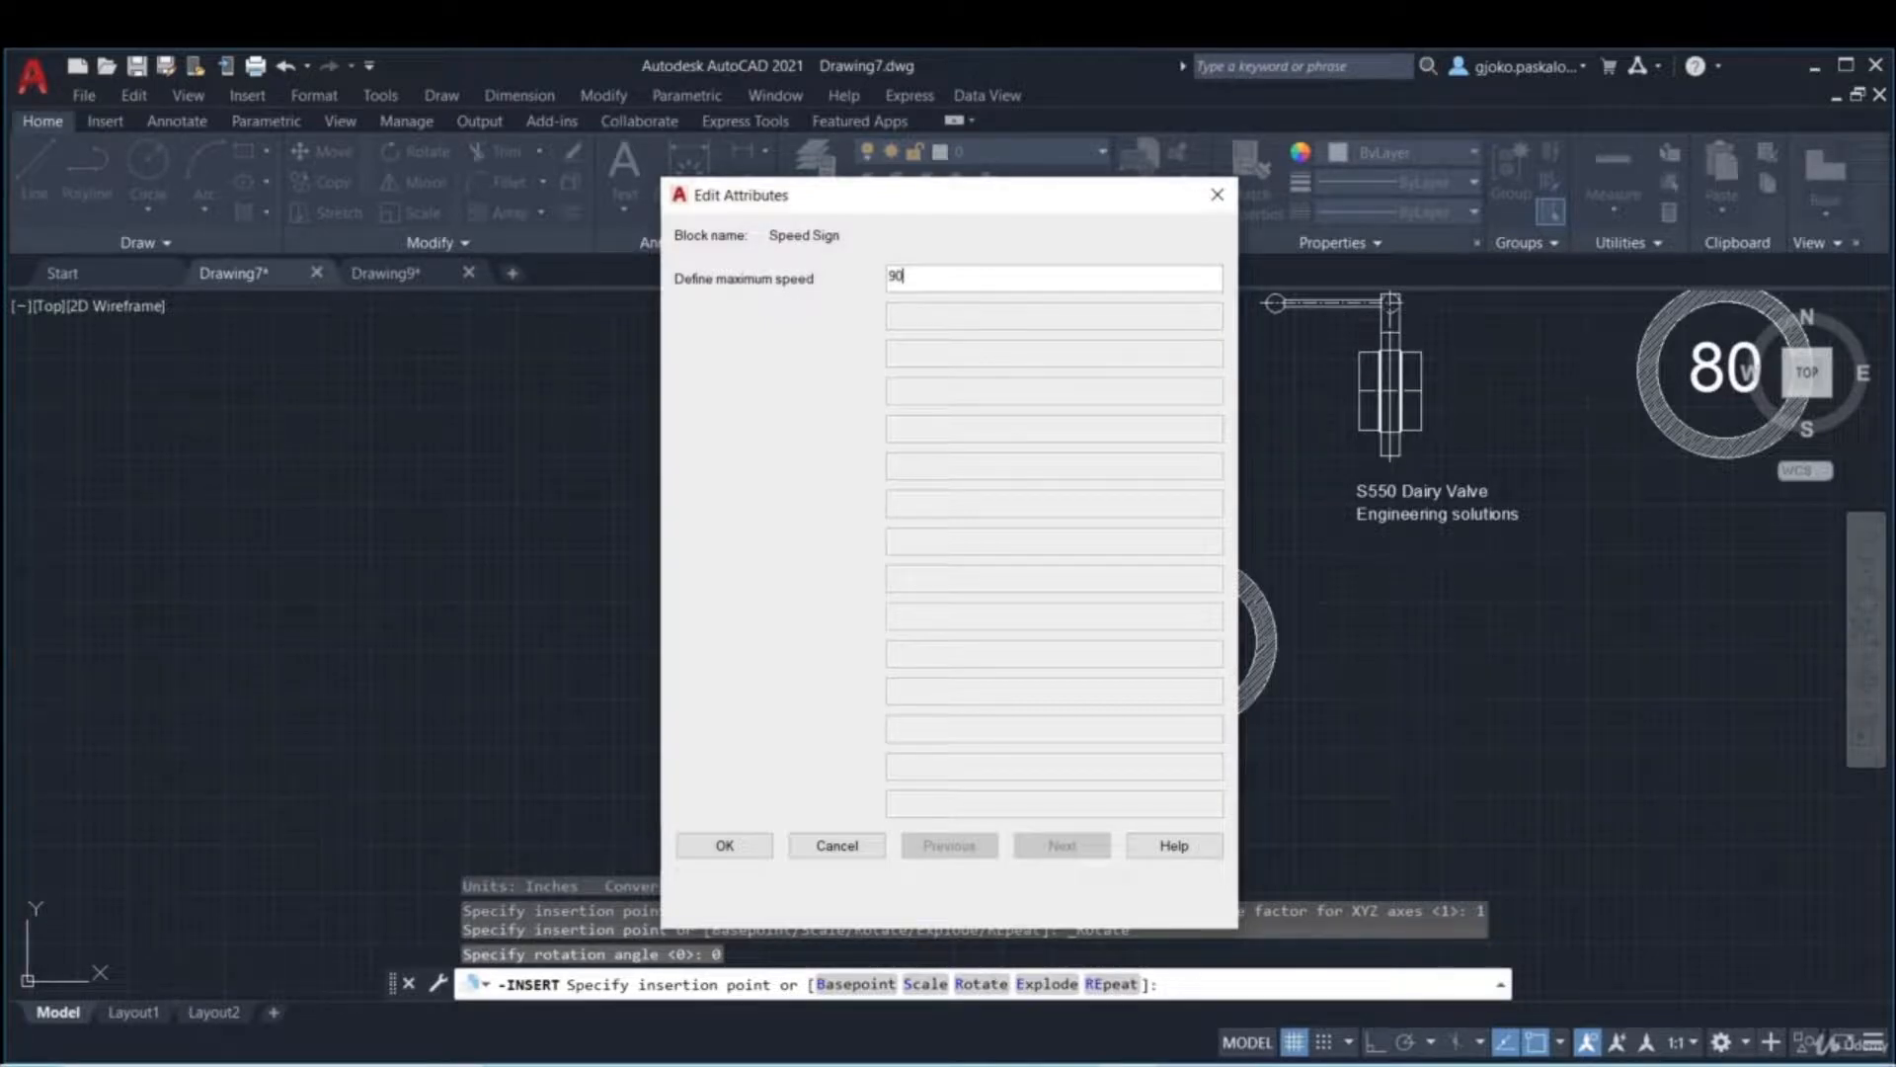
{"action": "left_click", "coordinate": [724, 846]}
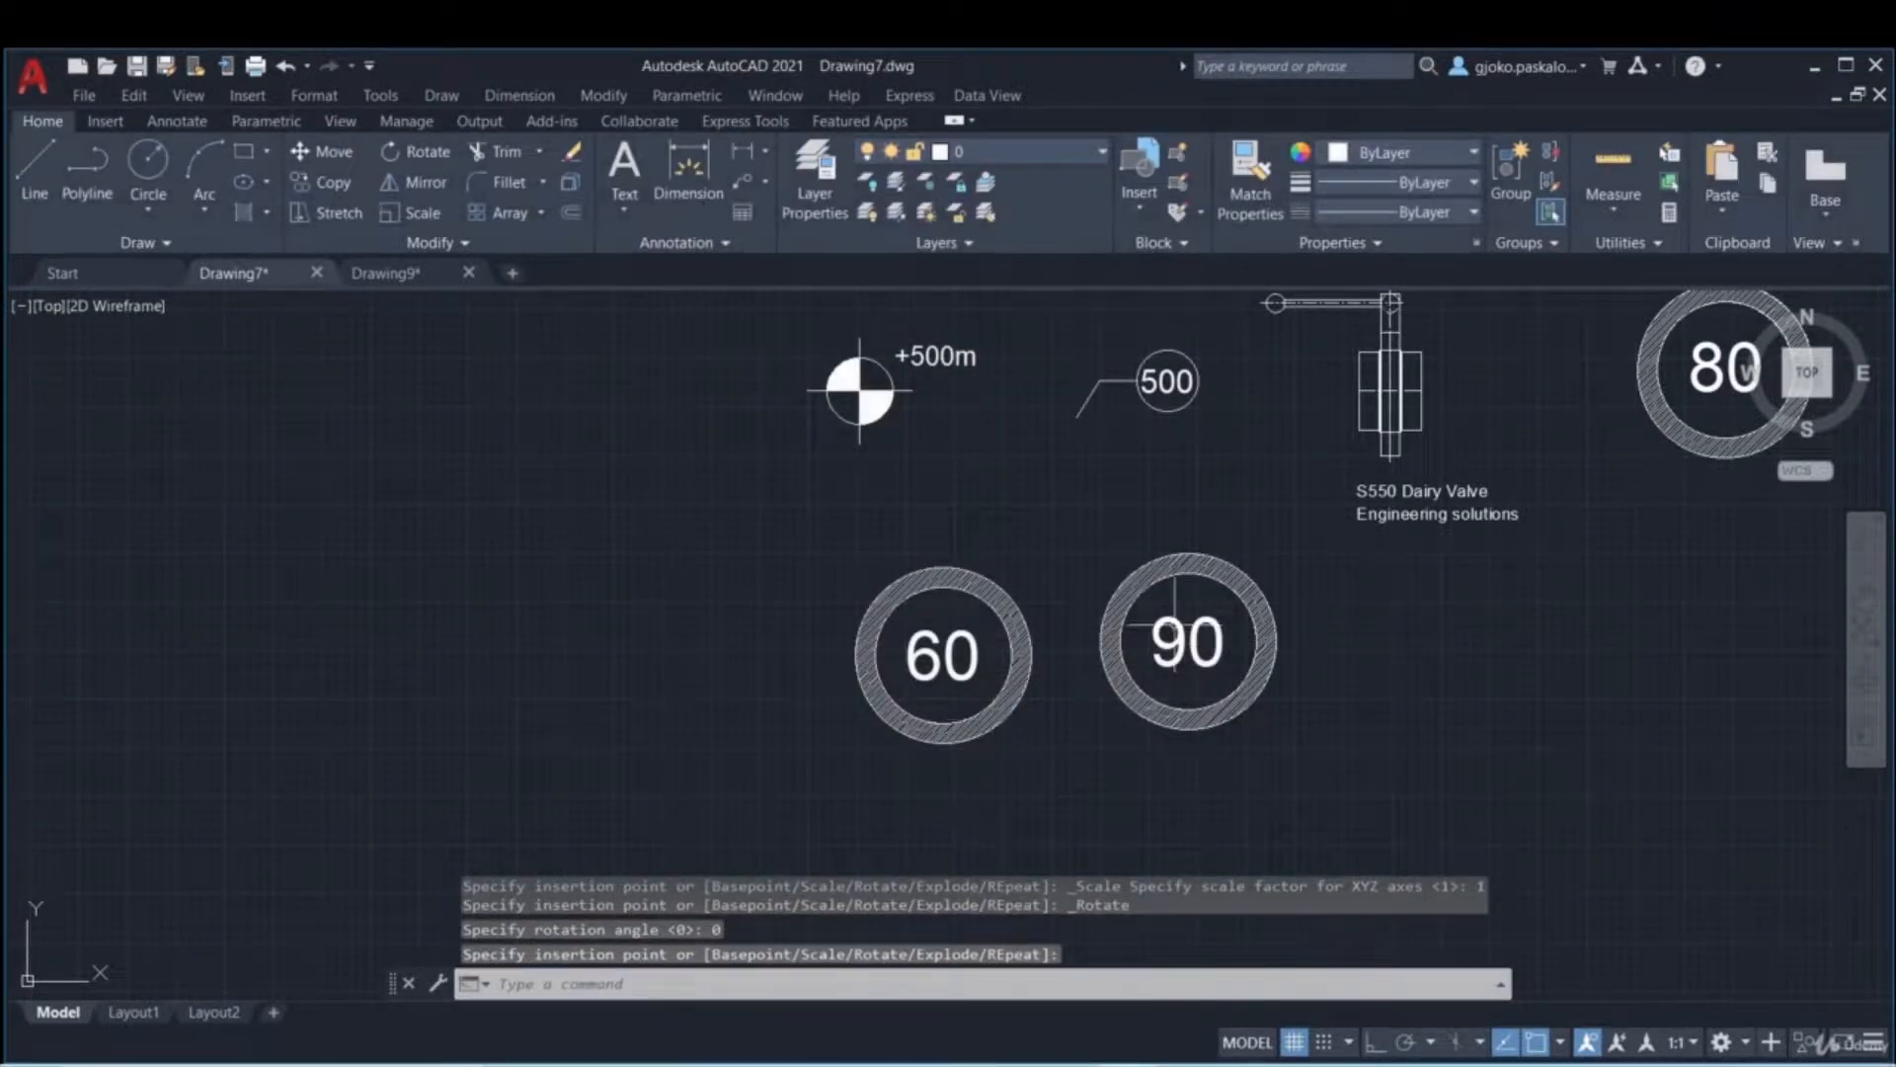
{"action": "middle_click_drag", "start_coordinate": [1047, 494], "coordinate": [922, 517]}
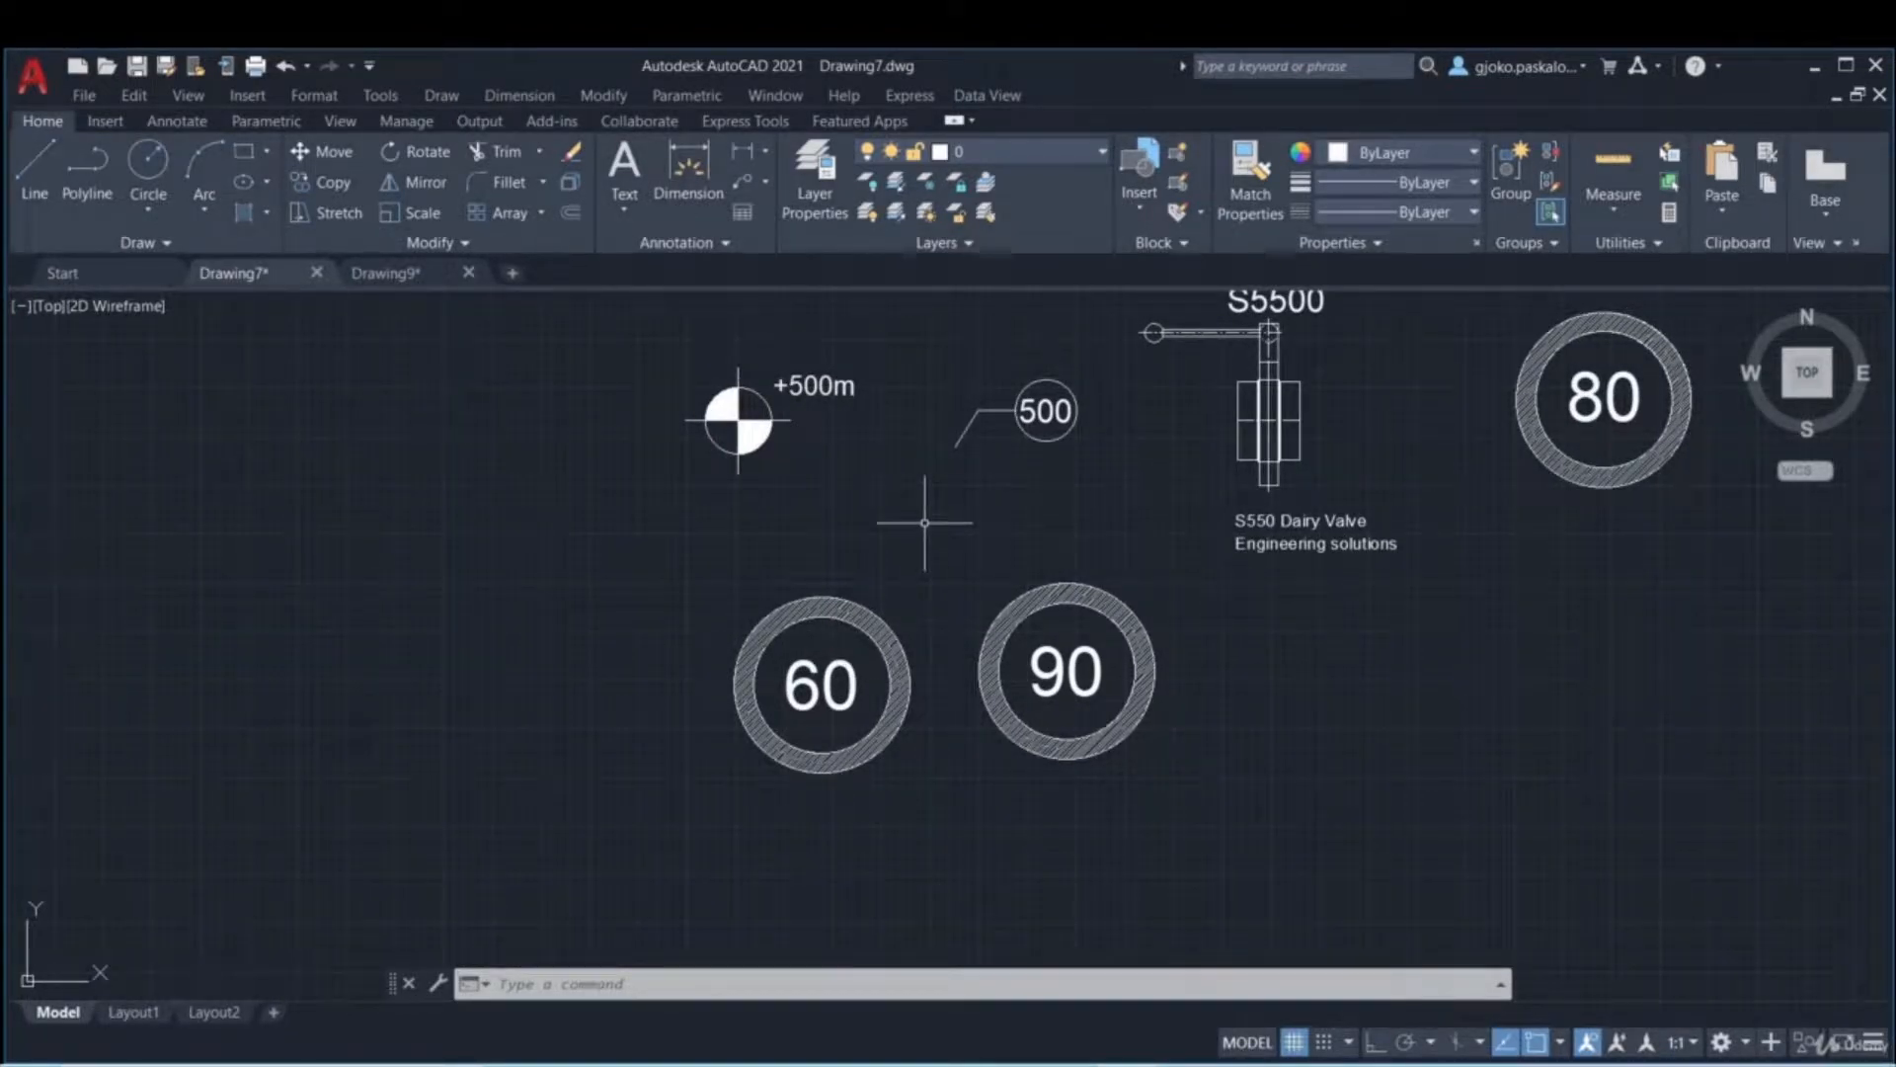
{"action": "middle_click_drag", "start_coordinate": [936, 546], "coordinate": [942, 579]}
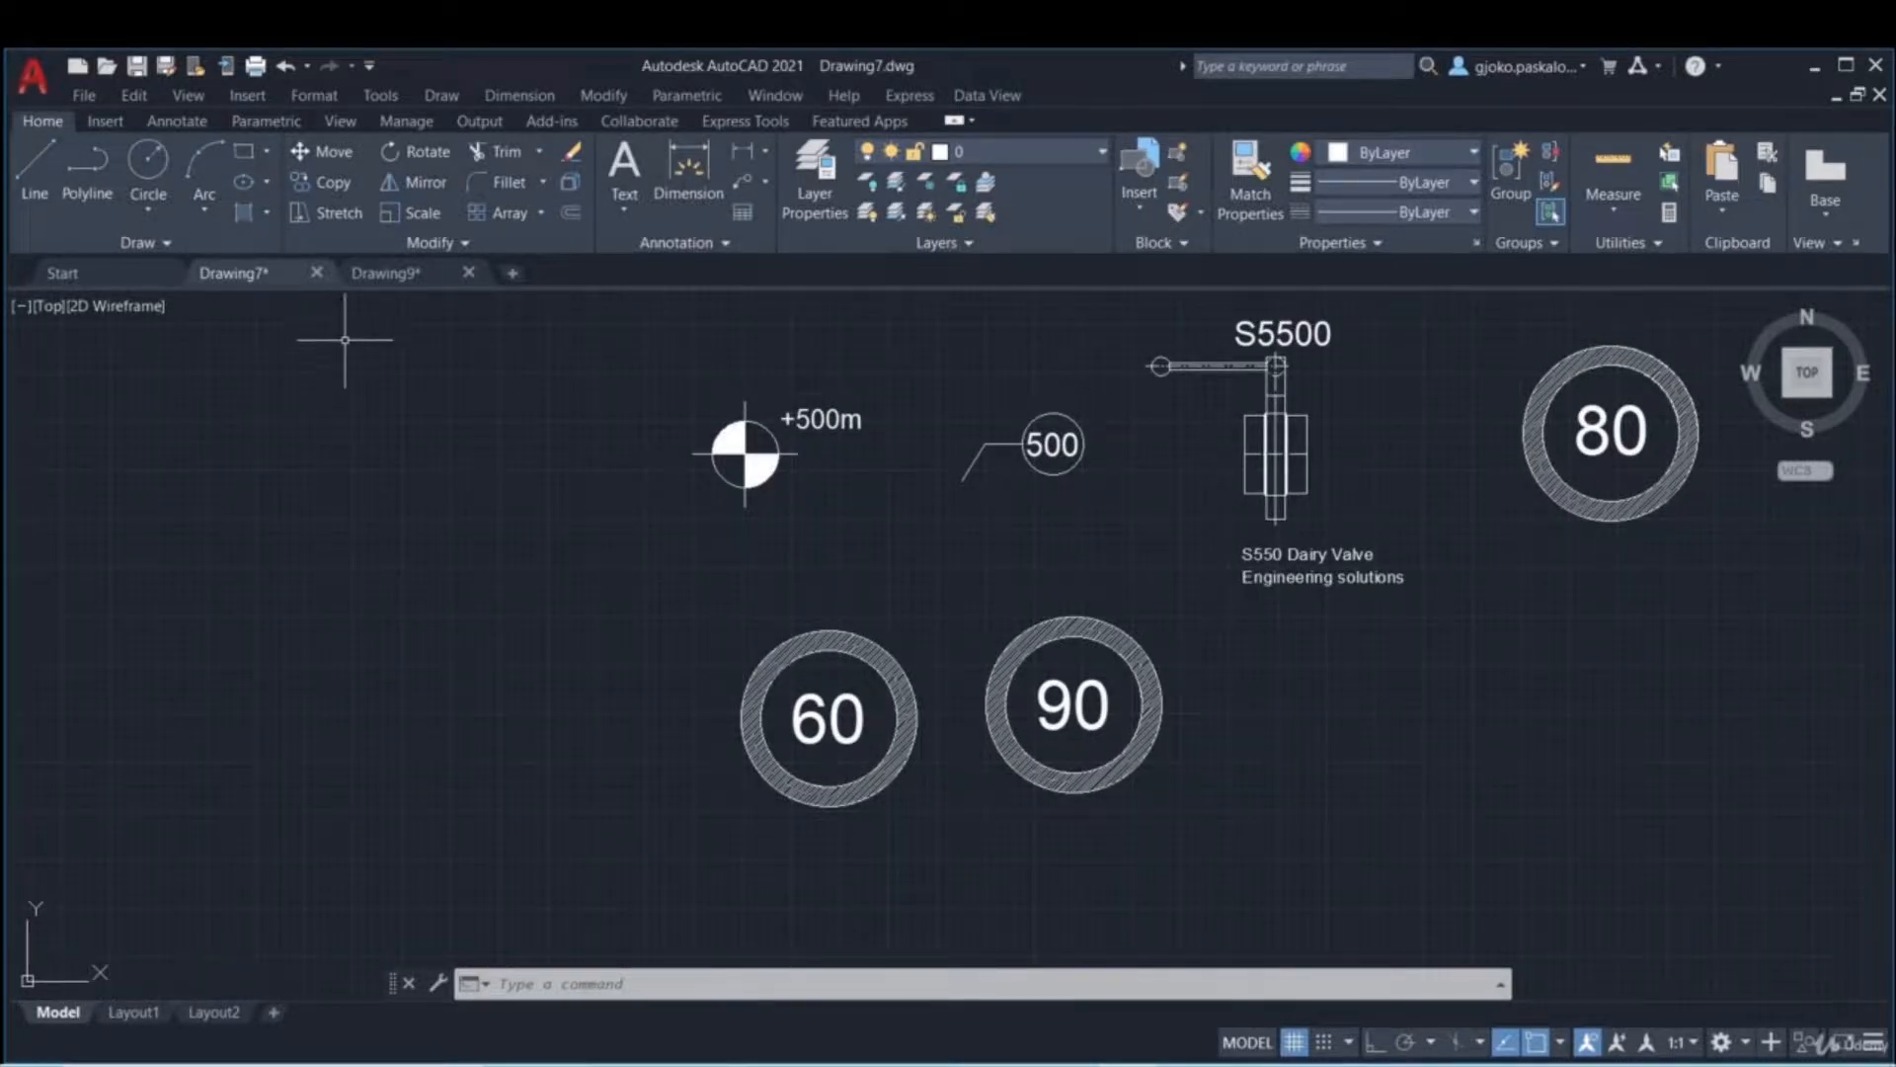
- In Drawing9, start a title block attribute definition with the tag PROJECT, the prompt "Define Project" and dashes as the default value
{"action": "left_click", "coordinate": [389, 277]}
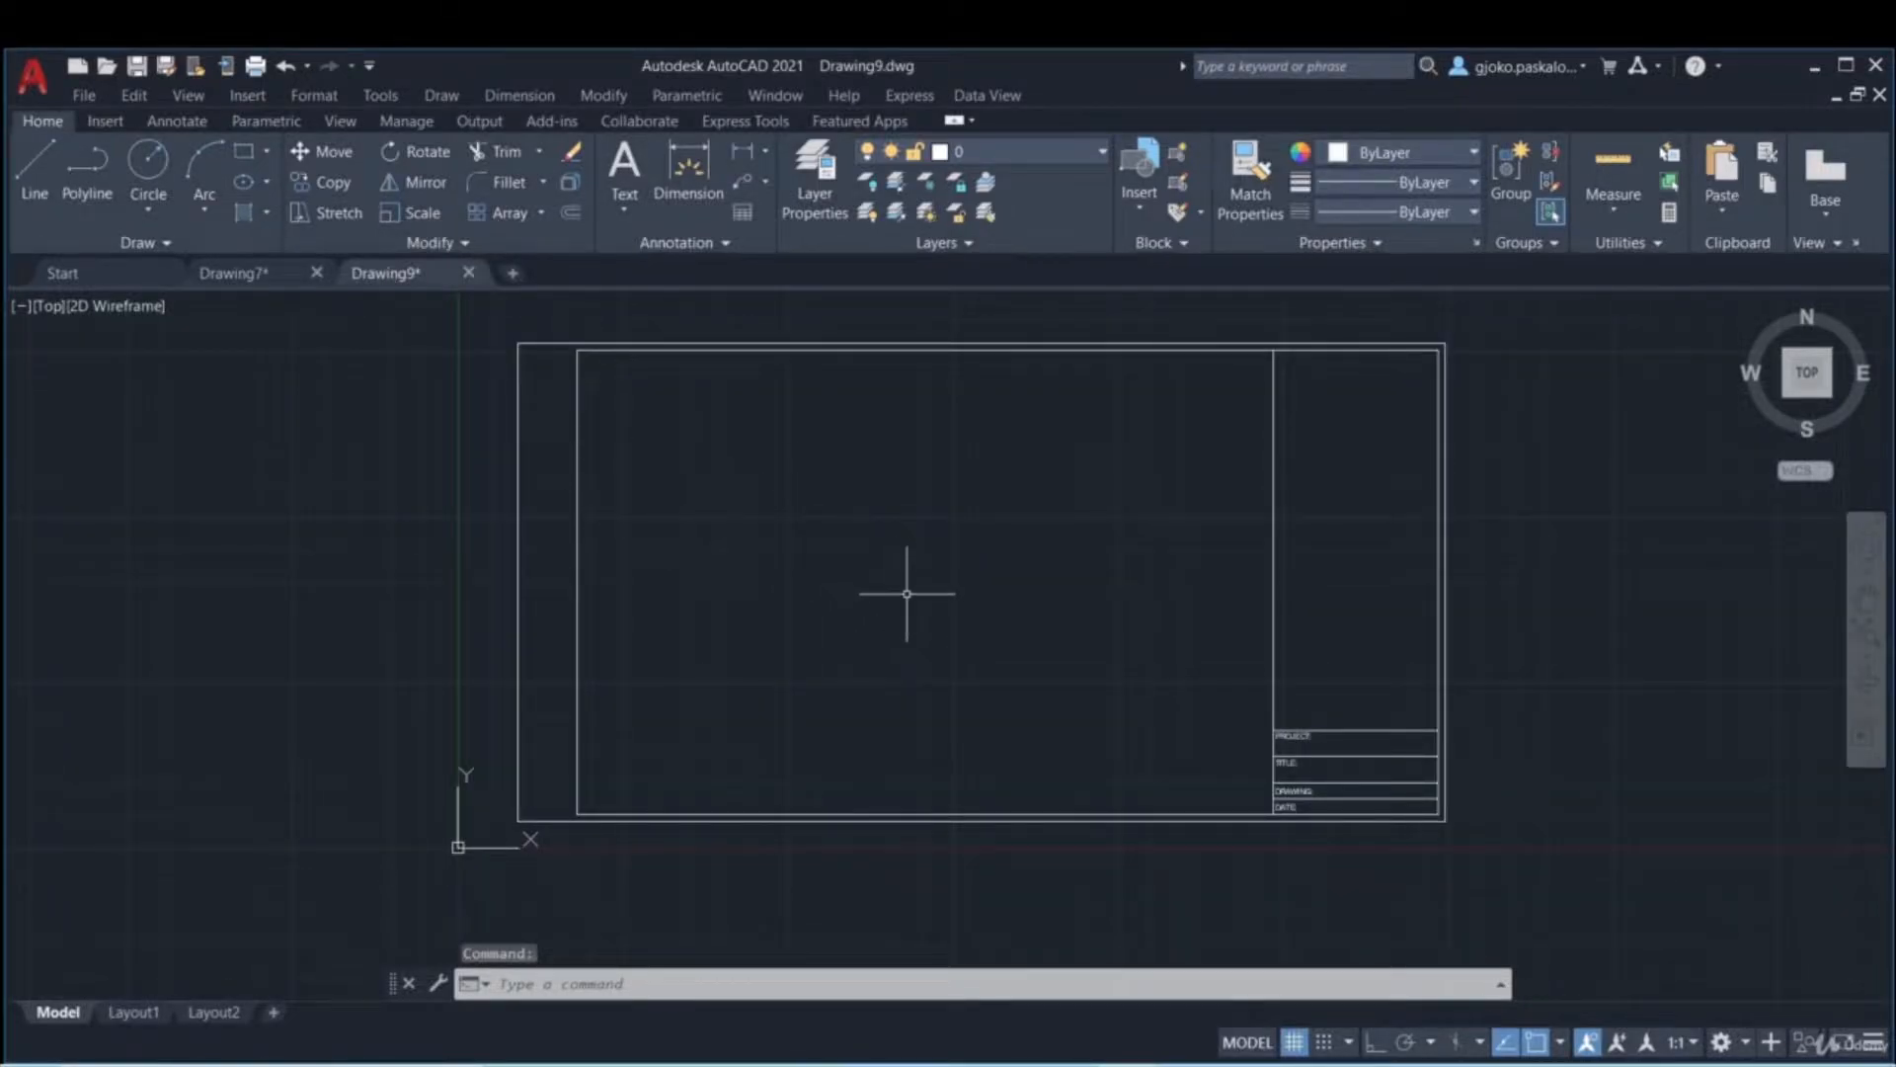
{"action": "middle_click_drag", "start_coordinate": [909, 613], "coordinate": [902, 633]}
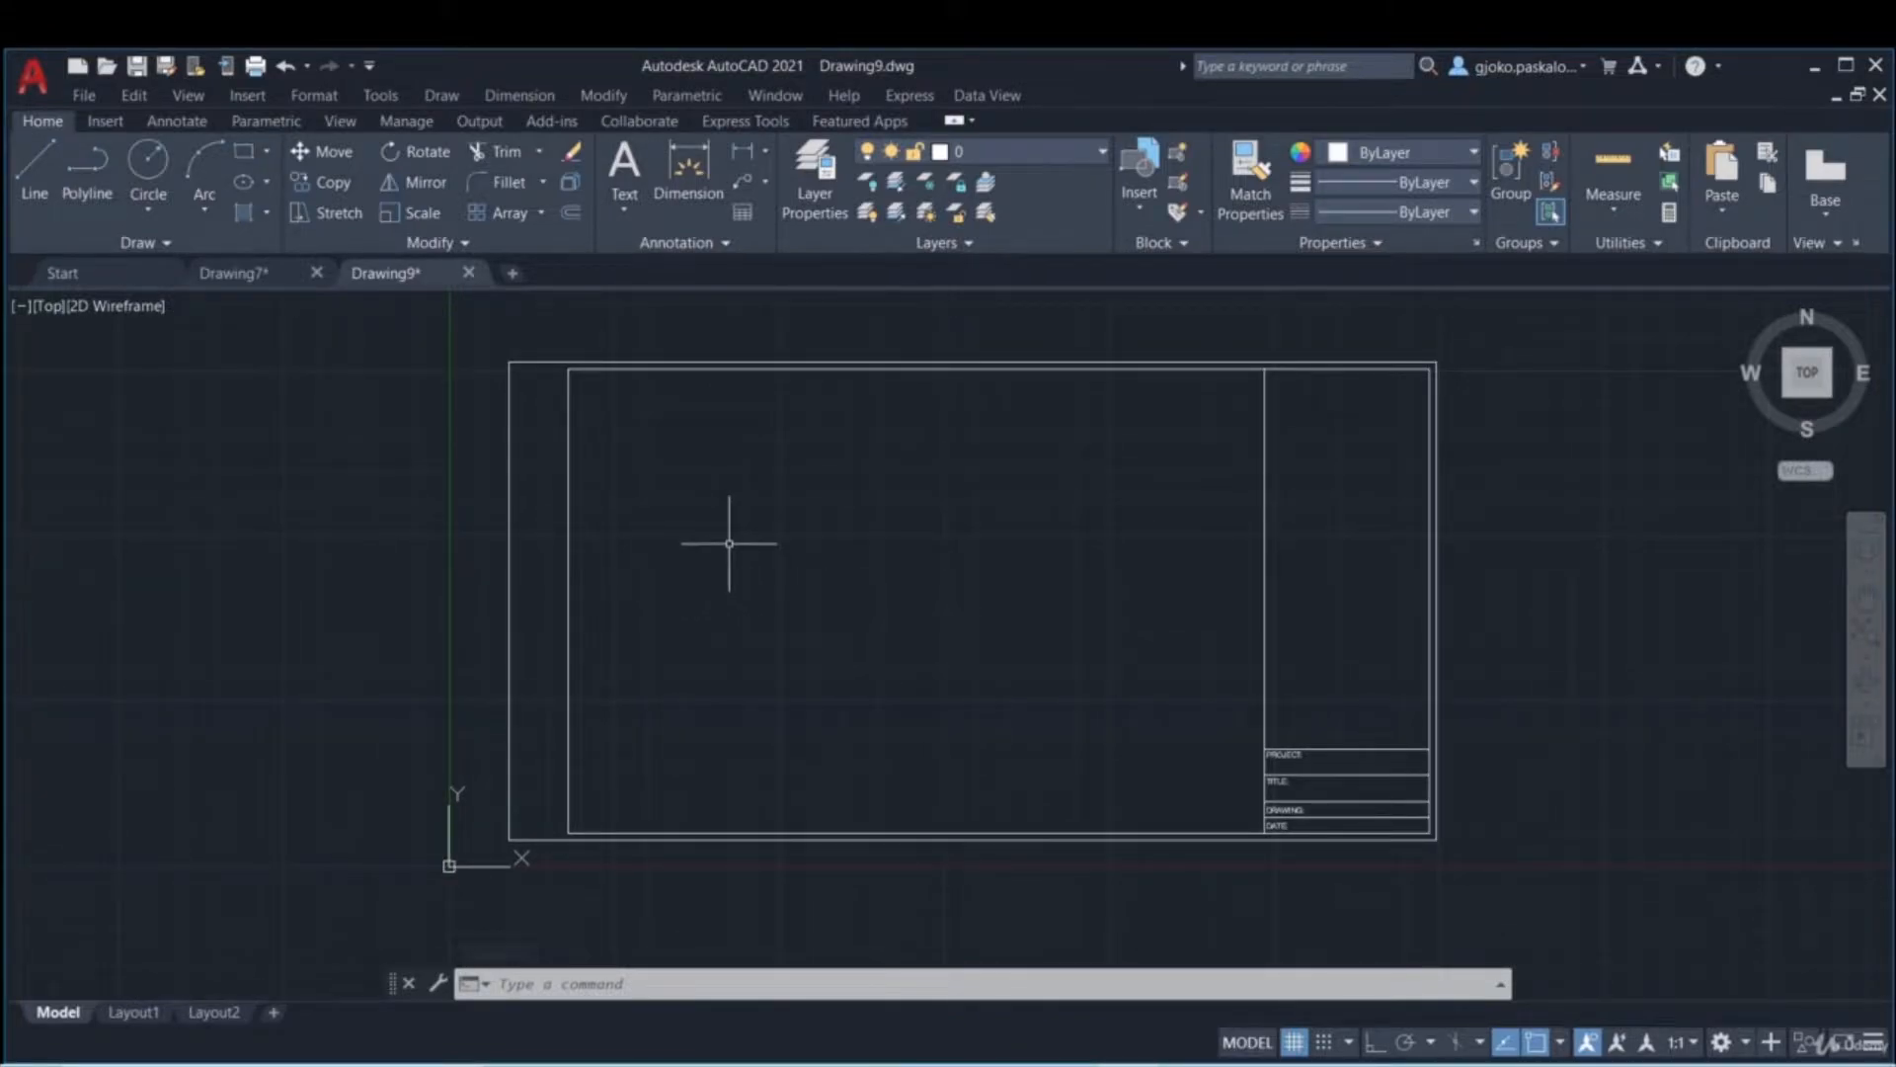
{"action": "middle_click_drag", "start_coordinate": [846, 580], "coordinate": [762, 567]}
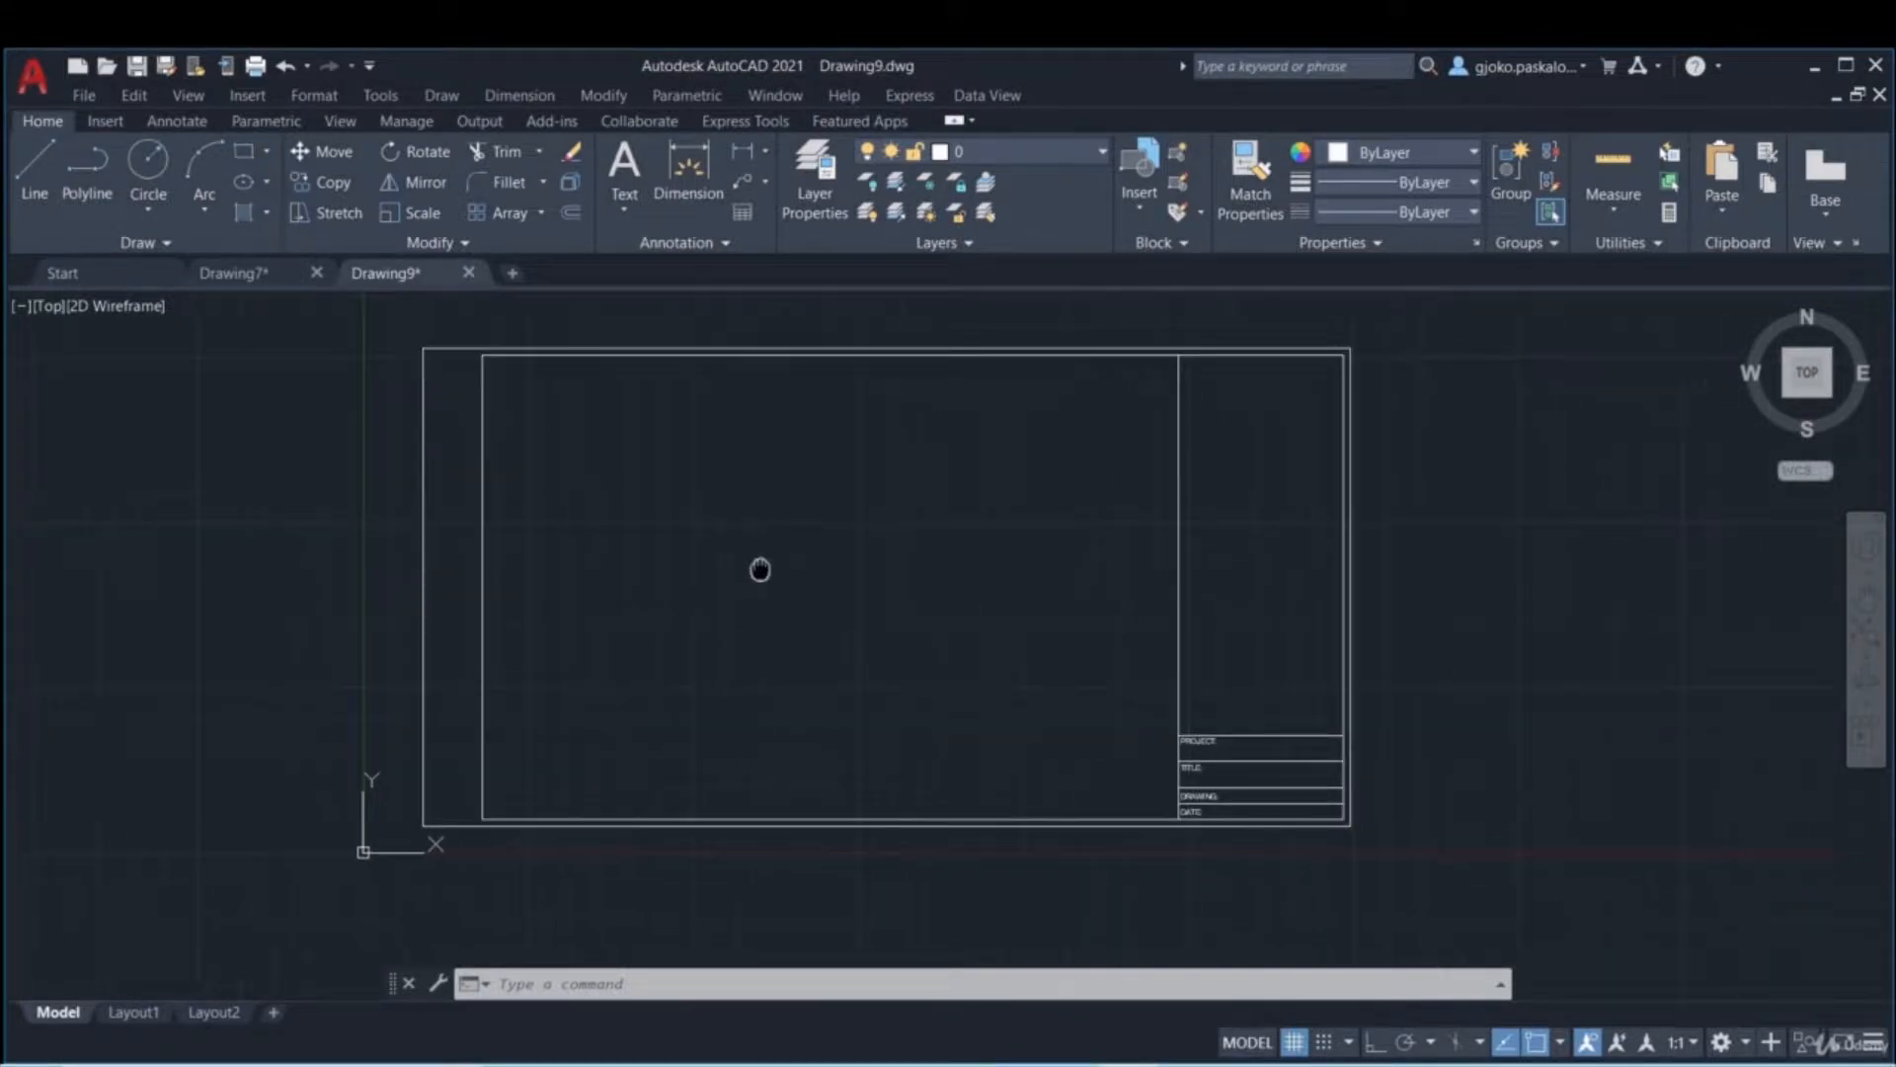
{"action": "scroll", "coordinate": [1279, 819], "scroll_direction": "up", "scroll_amount": 2}
{"action": "scroll", "coordinate": [1279, 818], "scroll_direction": "up", "scroll_amount": 2}
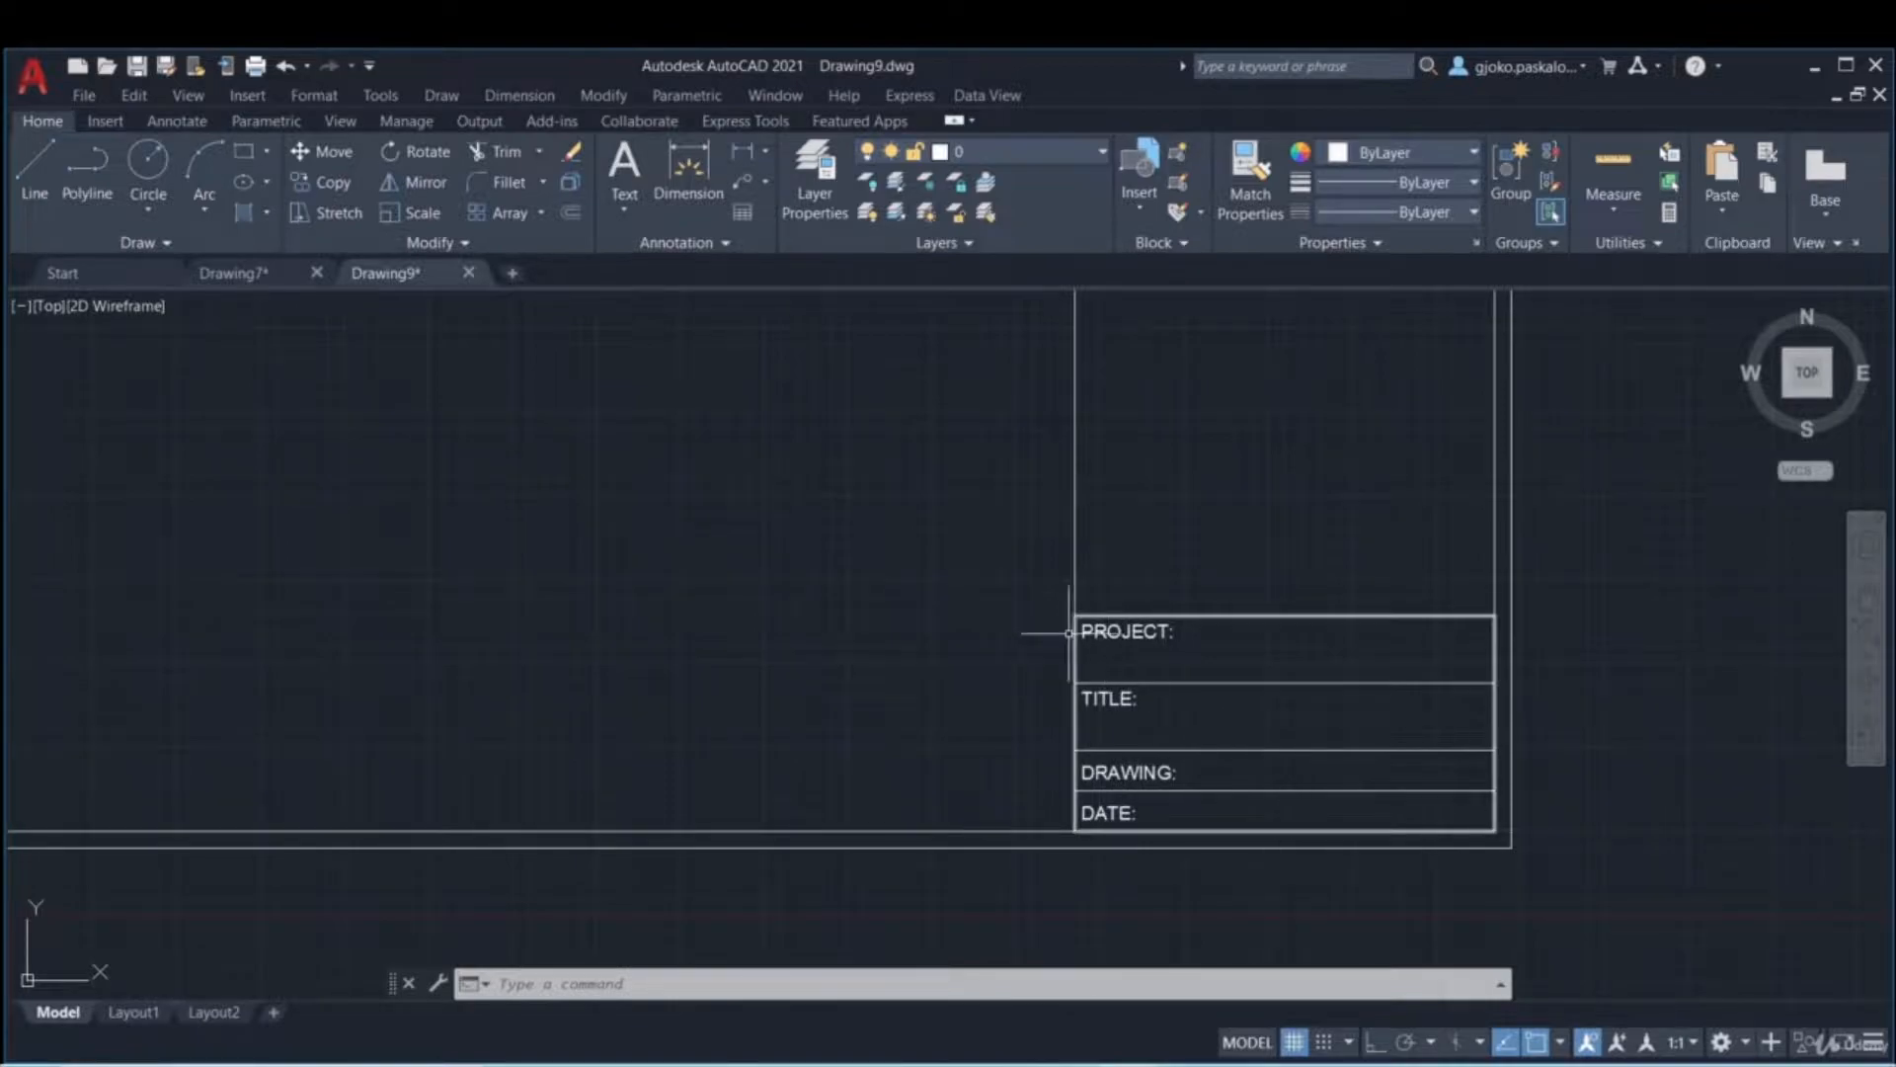
{"action": "middle_click_drag", "start_coordinate": [948, 648], "coordinate": [839, 598]}
{"action": "scroll", "coordinate": [840, 597], "scroll_direction": "up", "scroll_amount": 2}
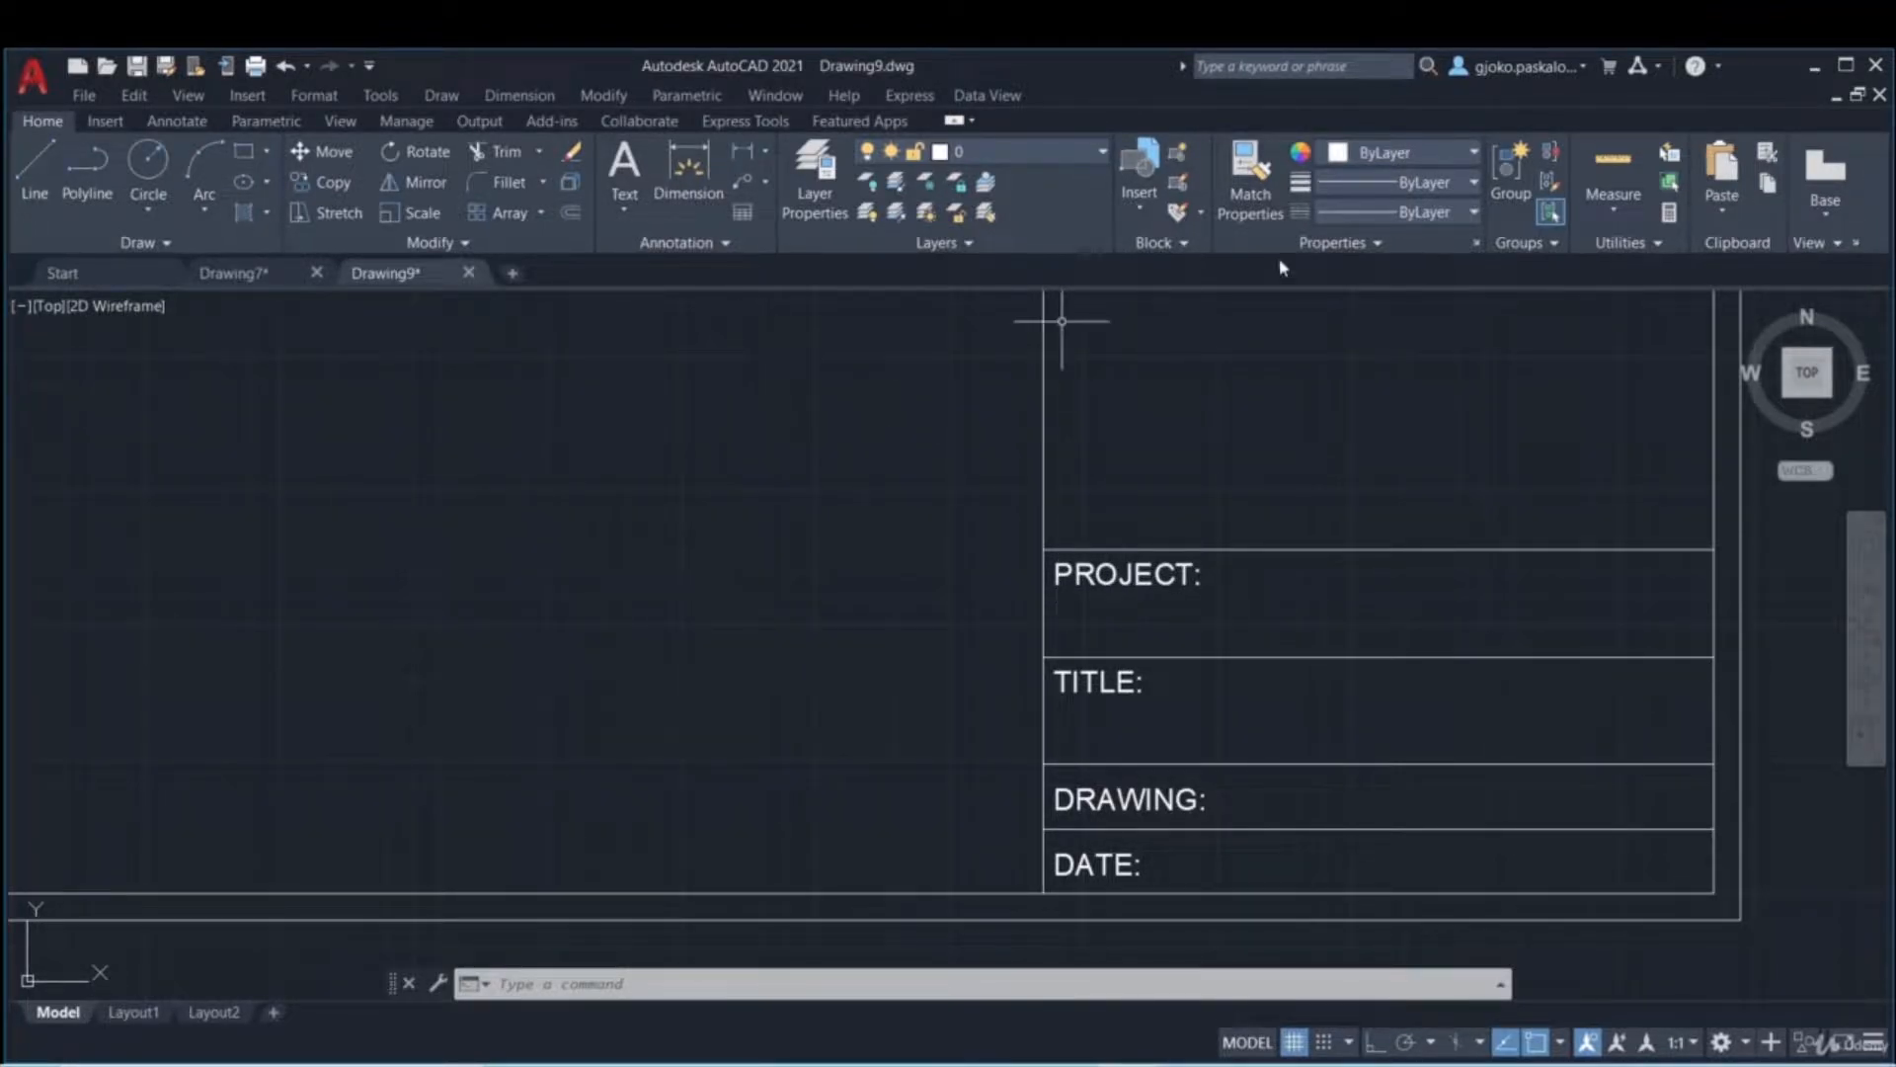
{"action": "left_click", "coordinate": [1149, 245]}
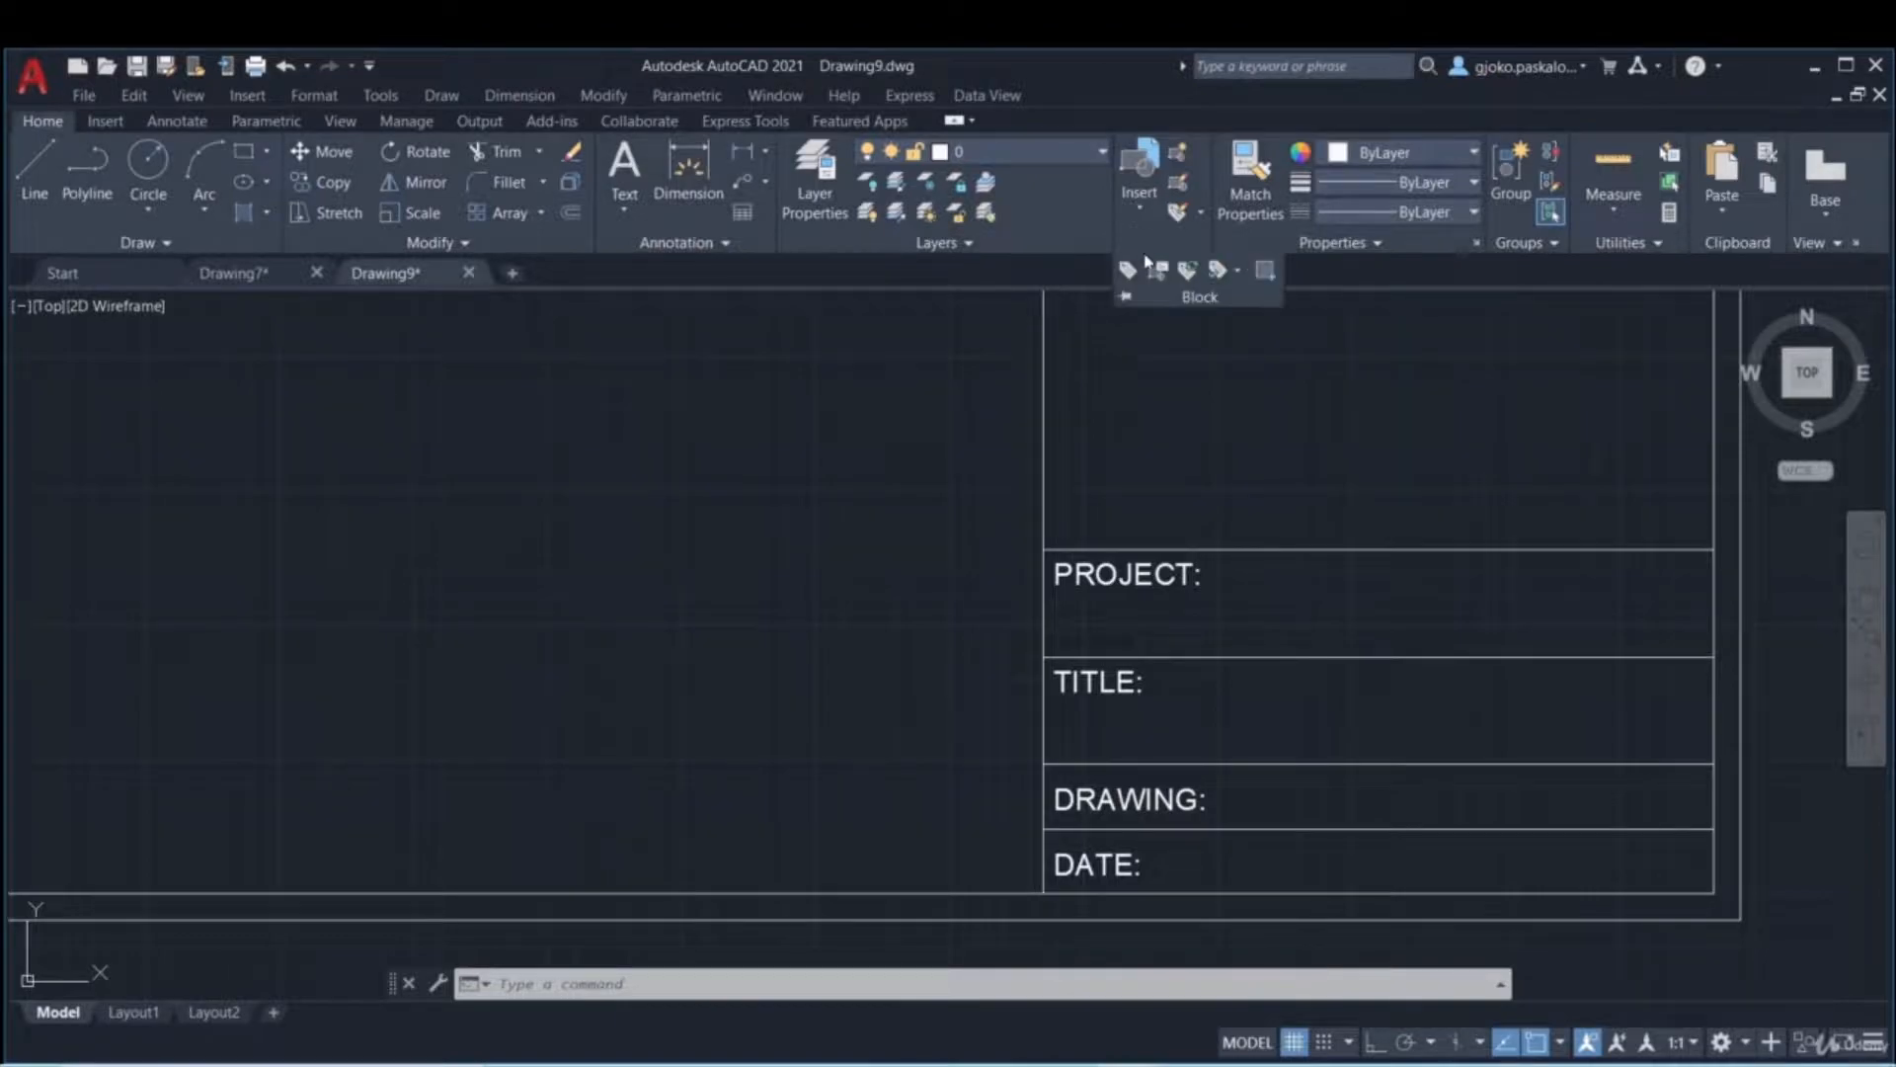
{"action": "left_click", "coordinate": [1128, 270]}
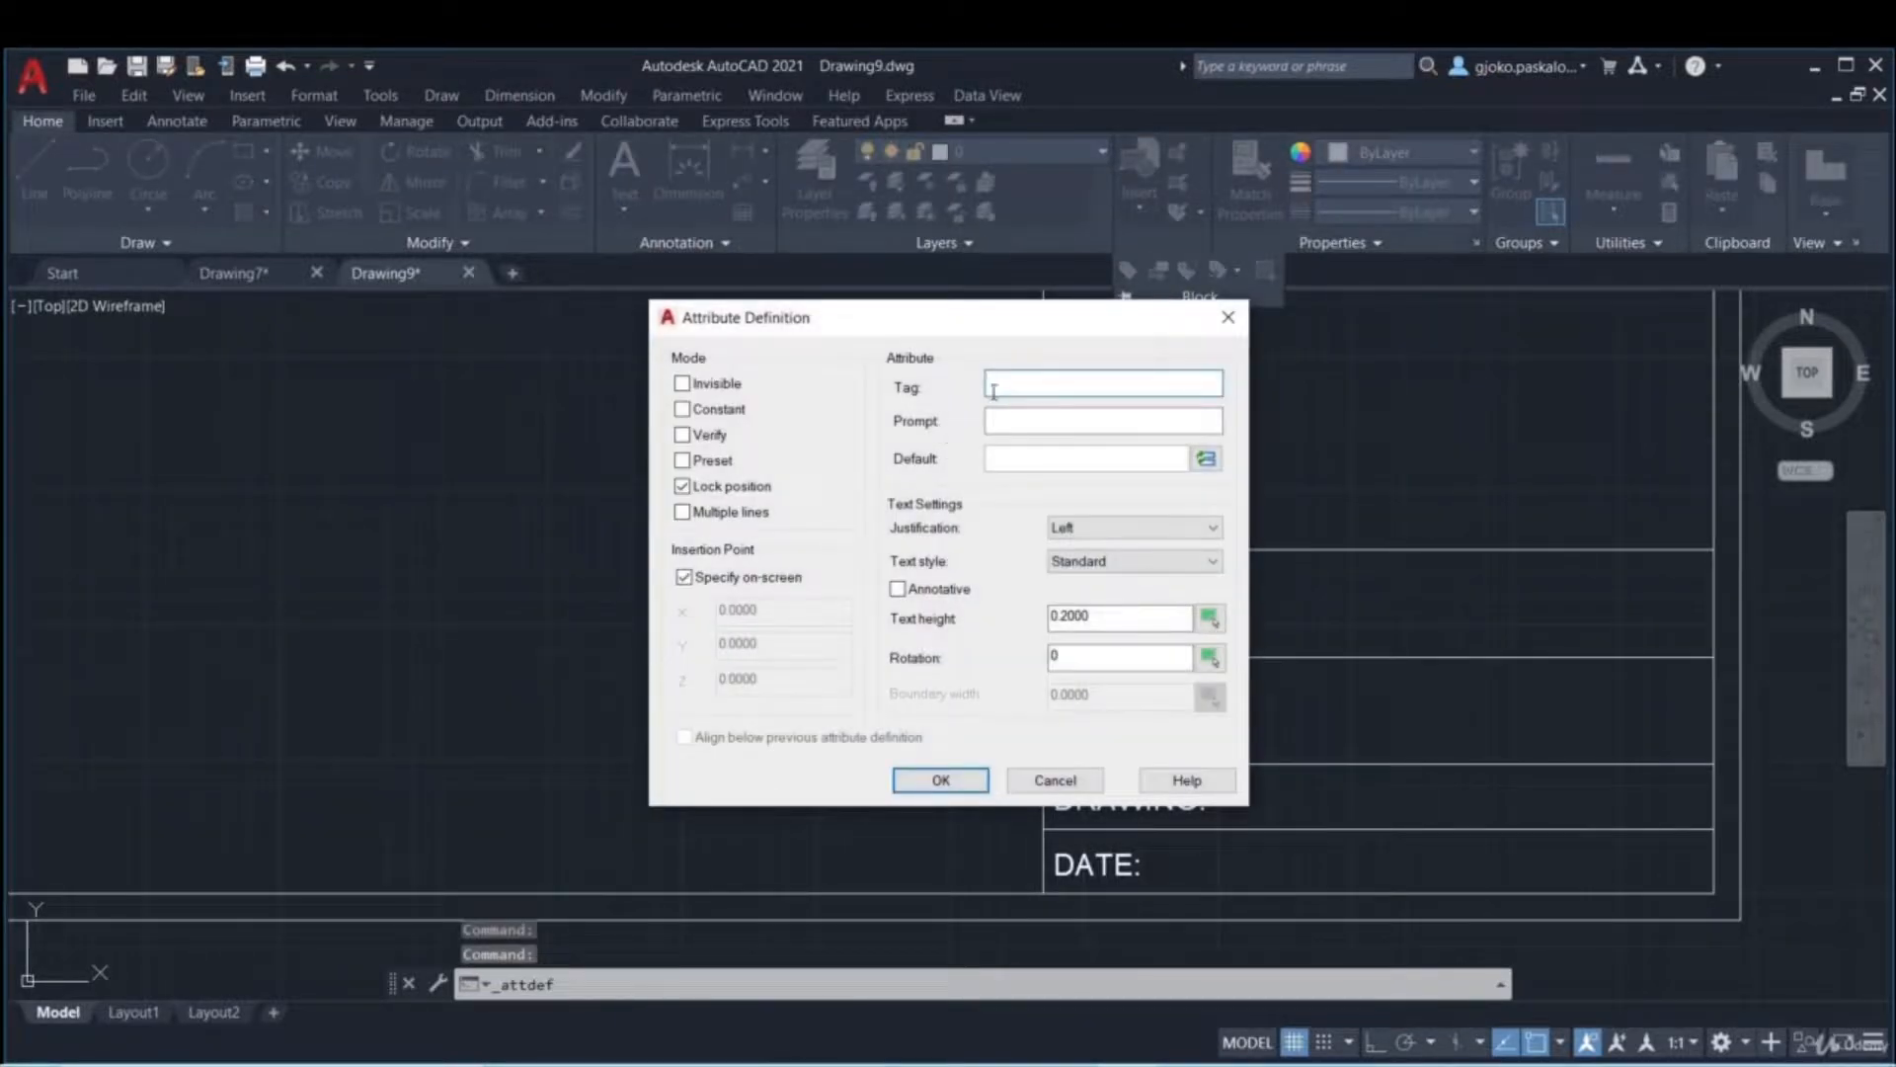
{"action": "type", "text": "PROJECT"}
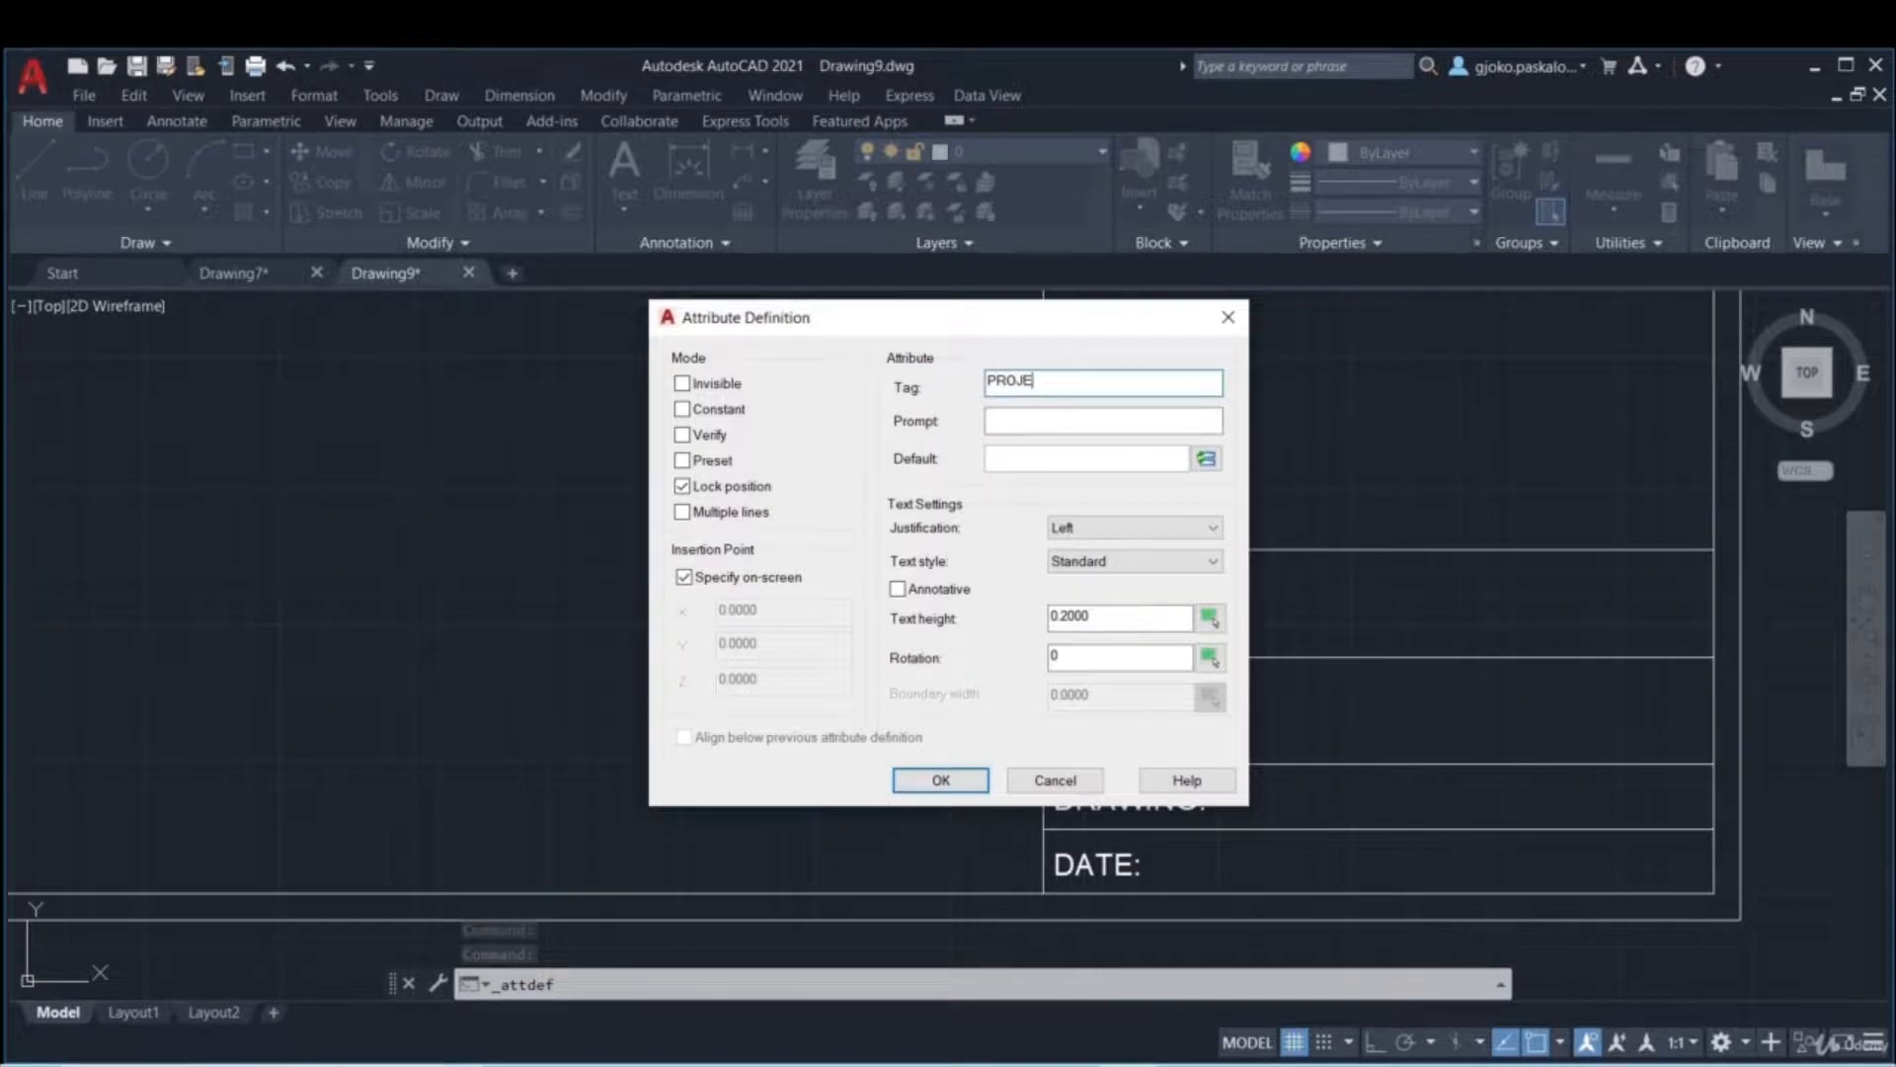
{"action": "key", "text": "Tab"}
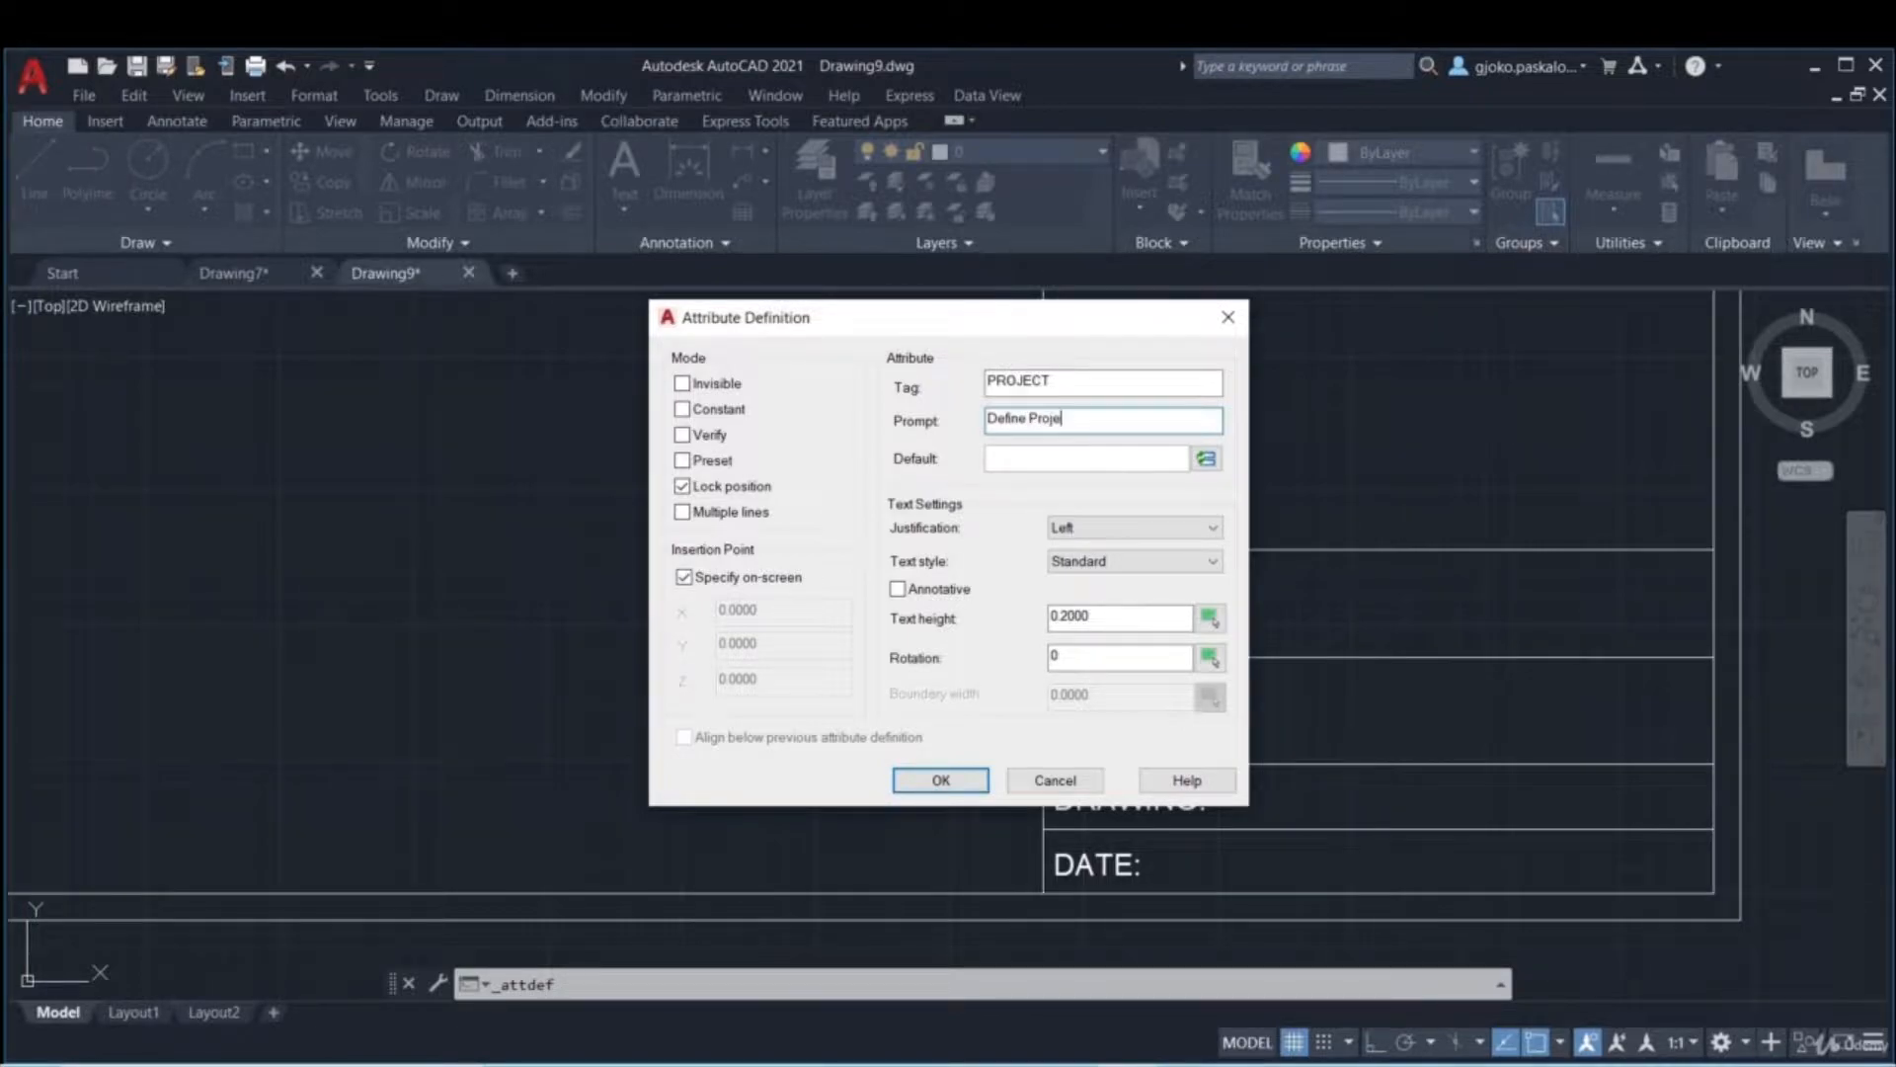
{"action": "left_click", "coordinate": [1051, 455]}
- Give the PROJECT attribute Middle justification and a text height of 2, and place it in the middle of the title block's PROJECT row
{"action": "left_click", "coordinate": [1087, 531]}
{"action": "left_click", "coordinate": [1087, 612]}
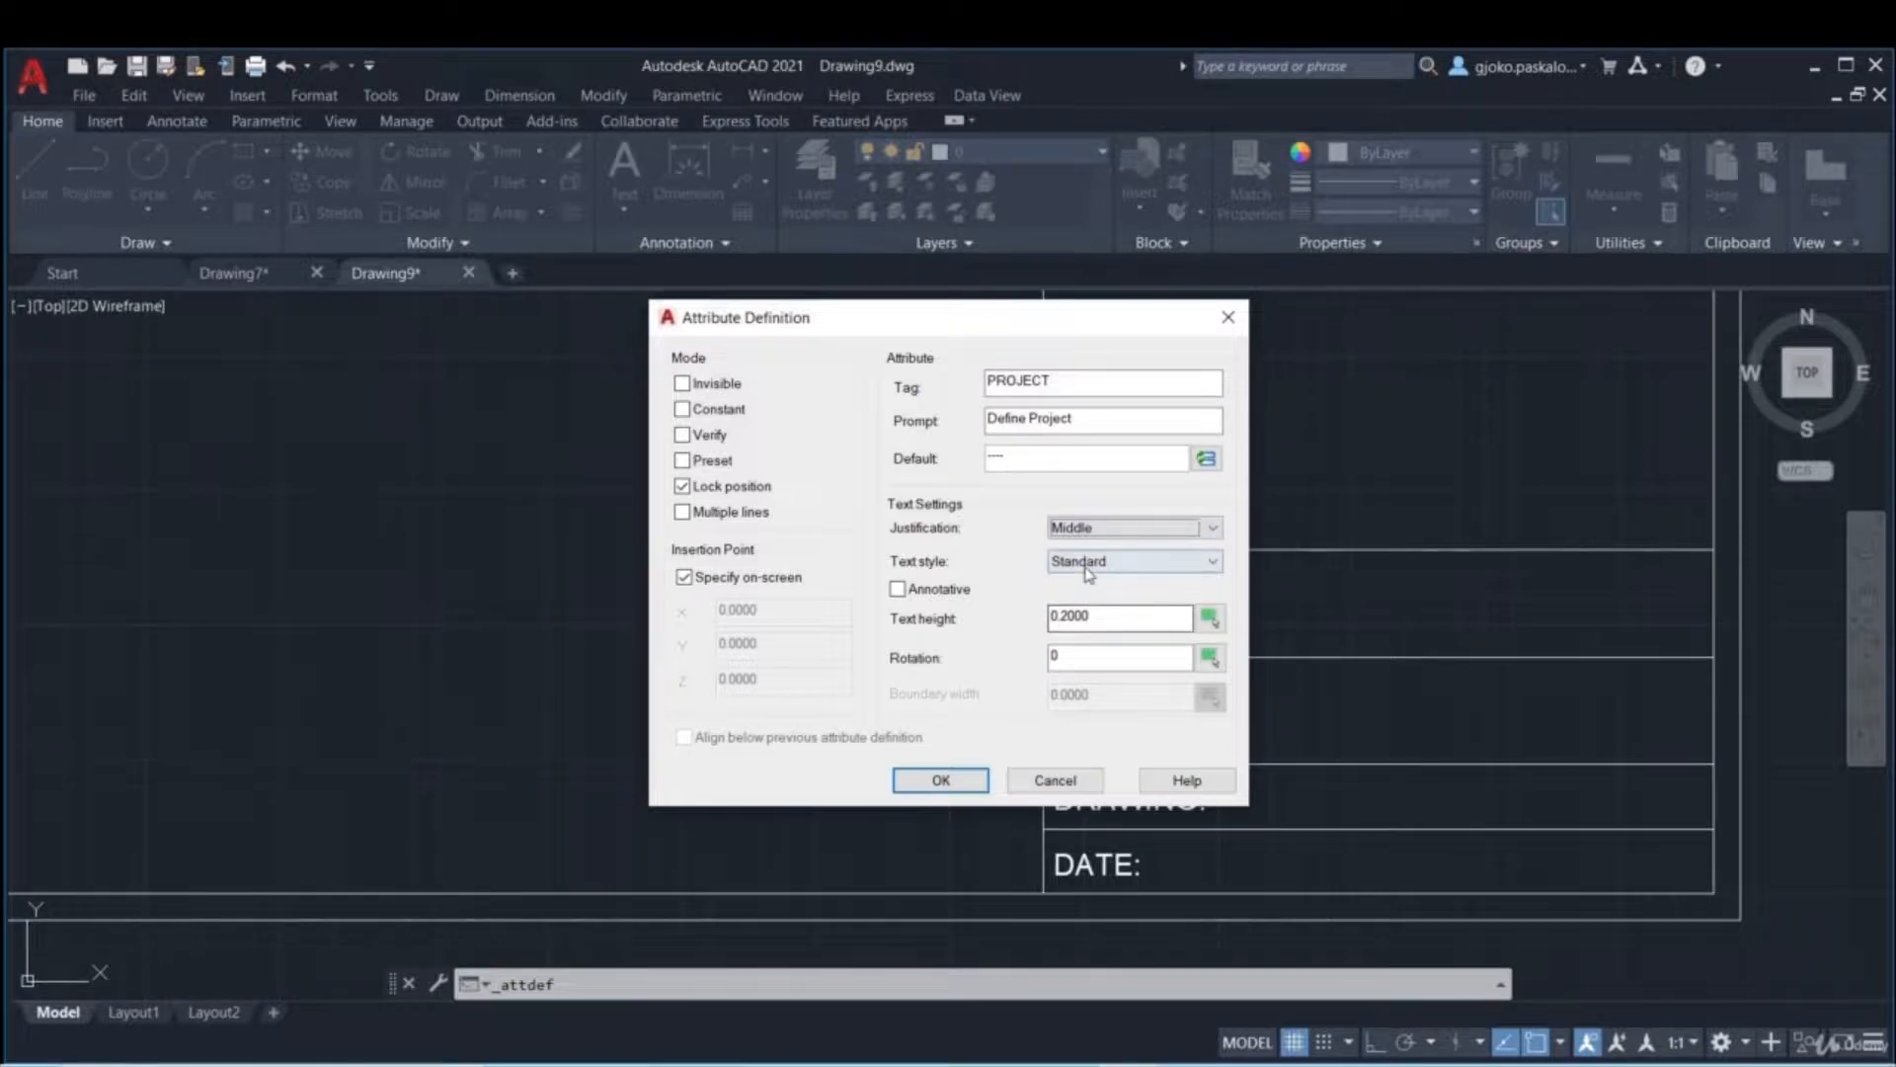
{"action": "left_click_drag", "start_coordinate": [1087, 617], "coordinate": [1015, 617]}
{"action": "type", "text": "2"}
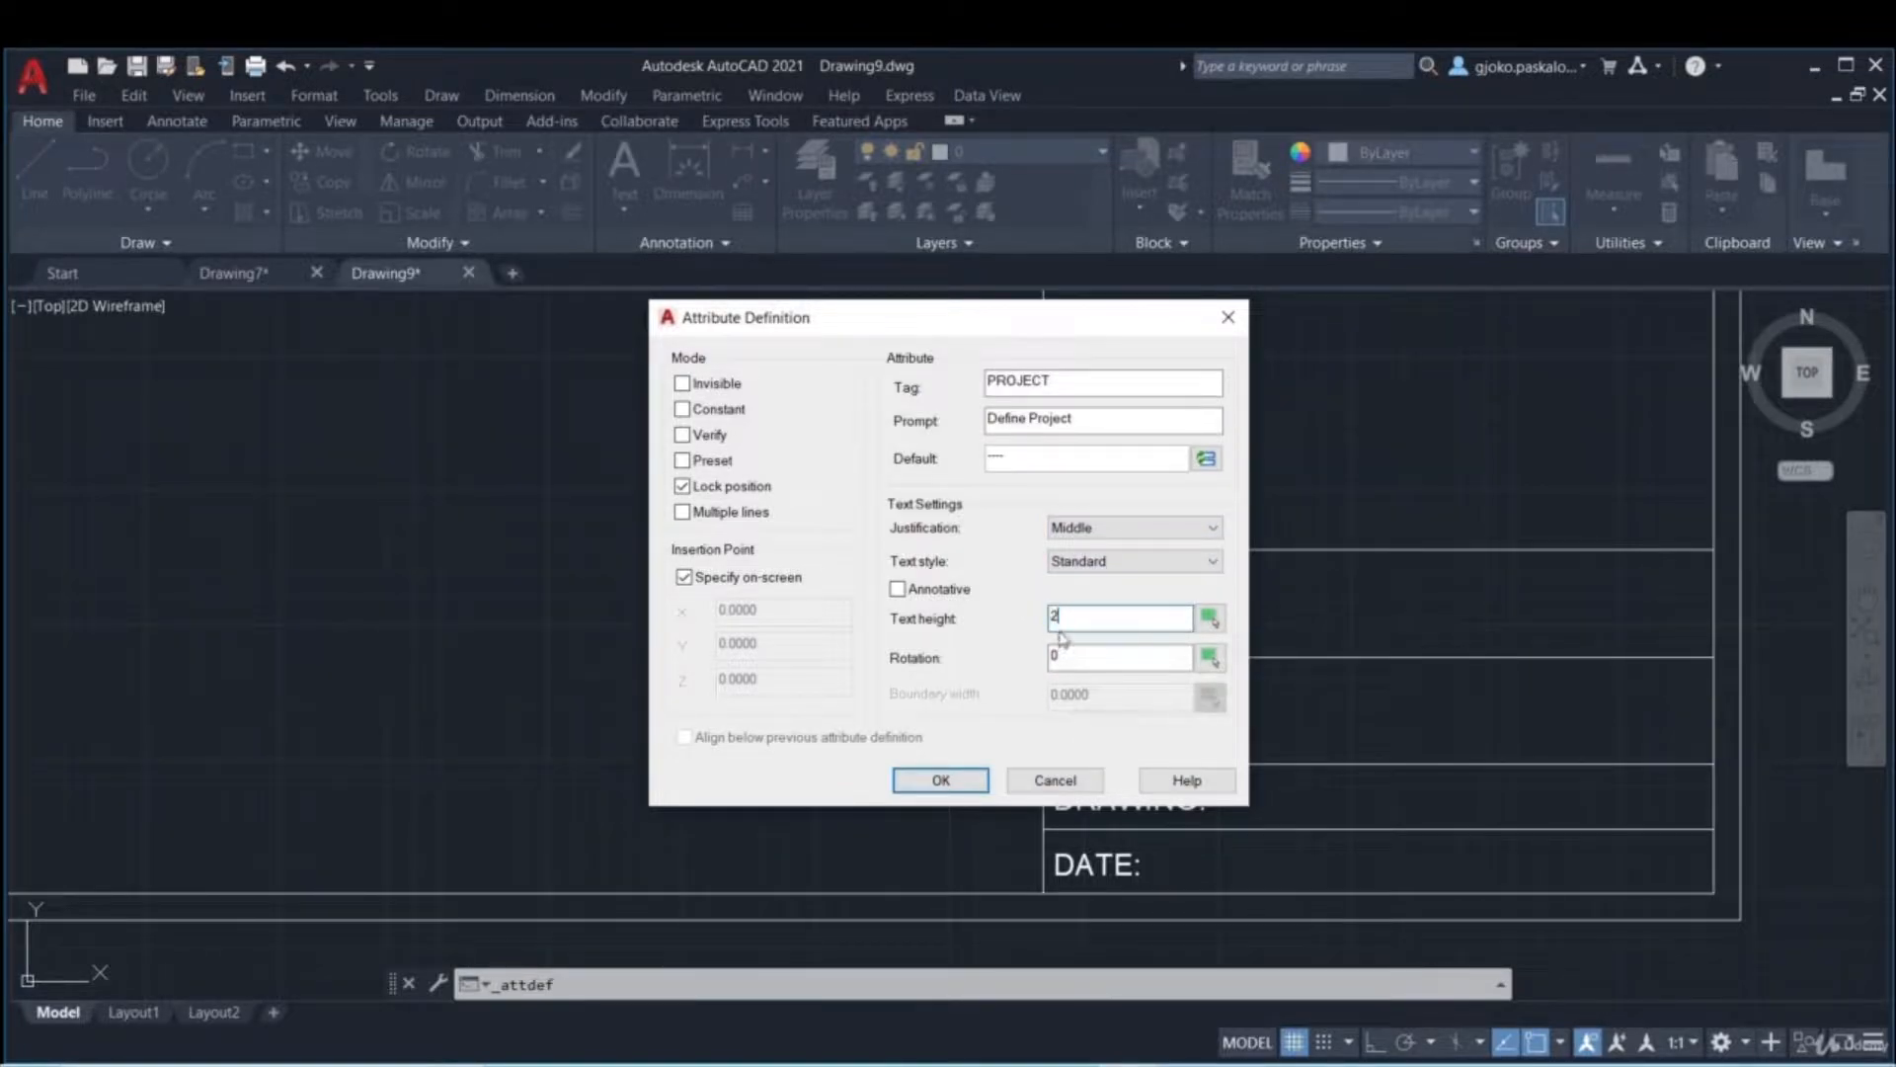
{"action": "left_click", "coordinate": [942, 781]}
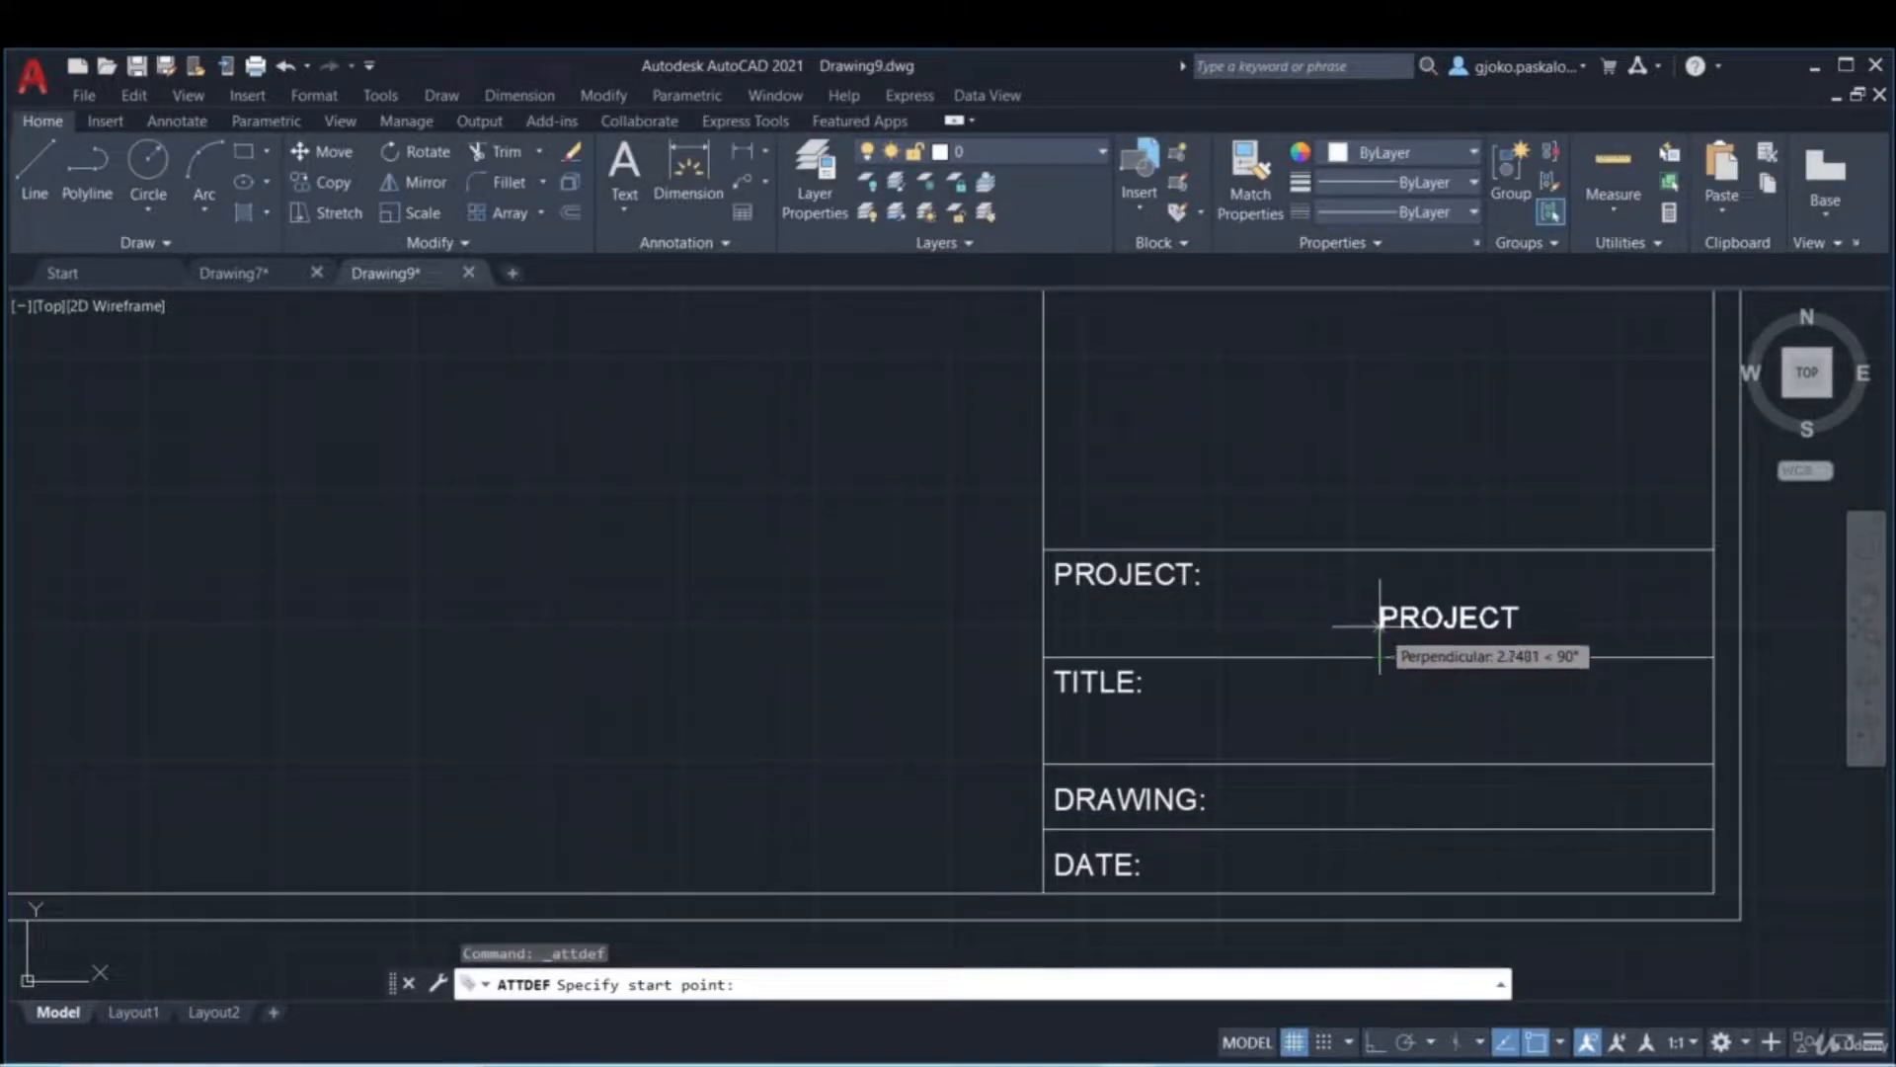
{"action": "left_click", "coordinate": [1379, 624]}
- Start another attribute definition with the tag TITLE, the prompt "Define Title" and dashes as the default value
{"action": "middle_click_drag", "start_coordinate": [1430, 720], "coordinate": [1373, 669]}
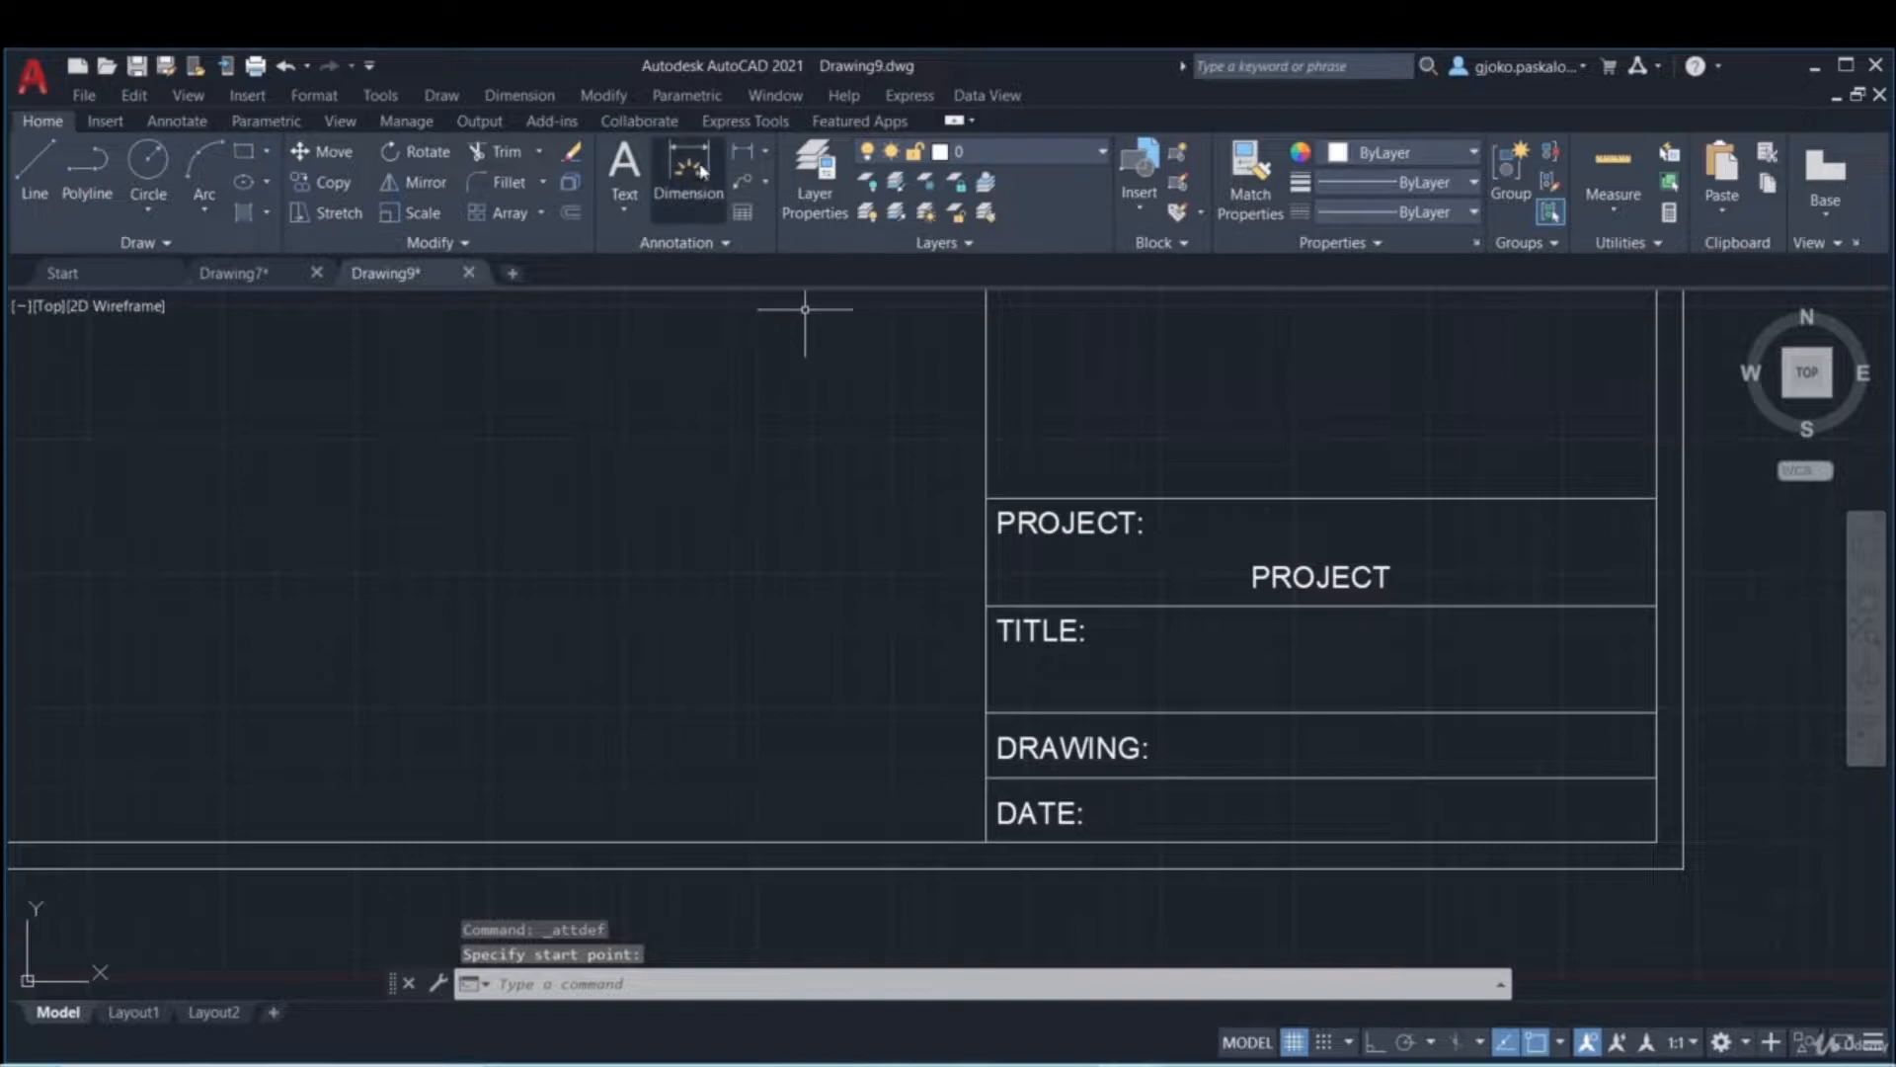
{"action": "left_click", "coordinate": [1154, 242]}
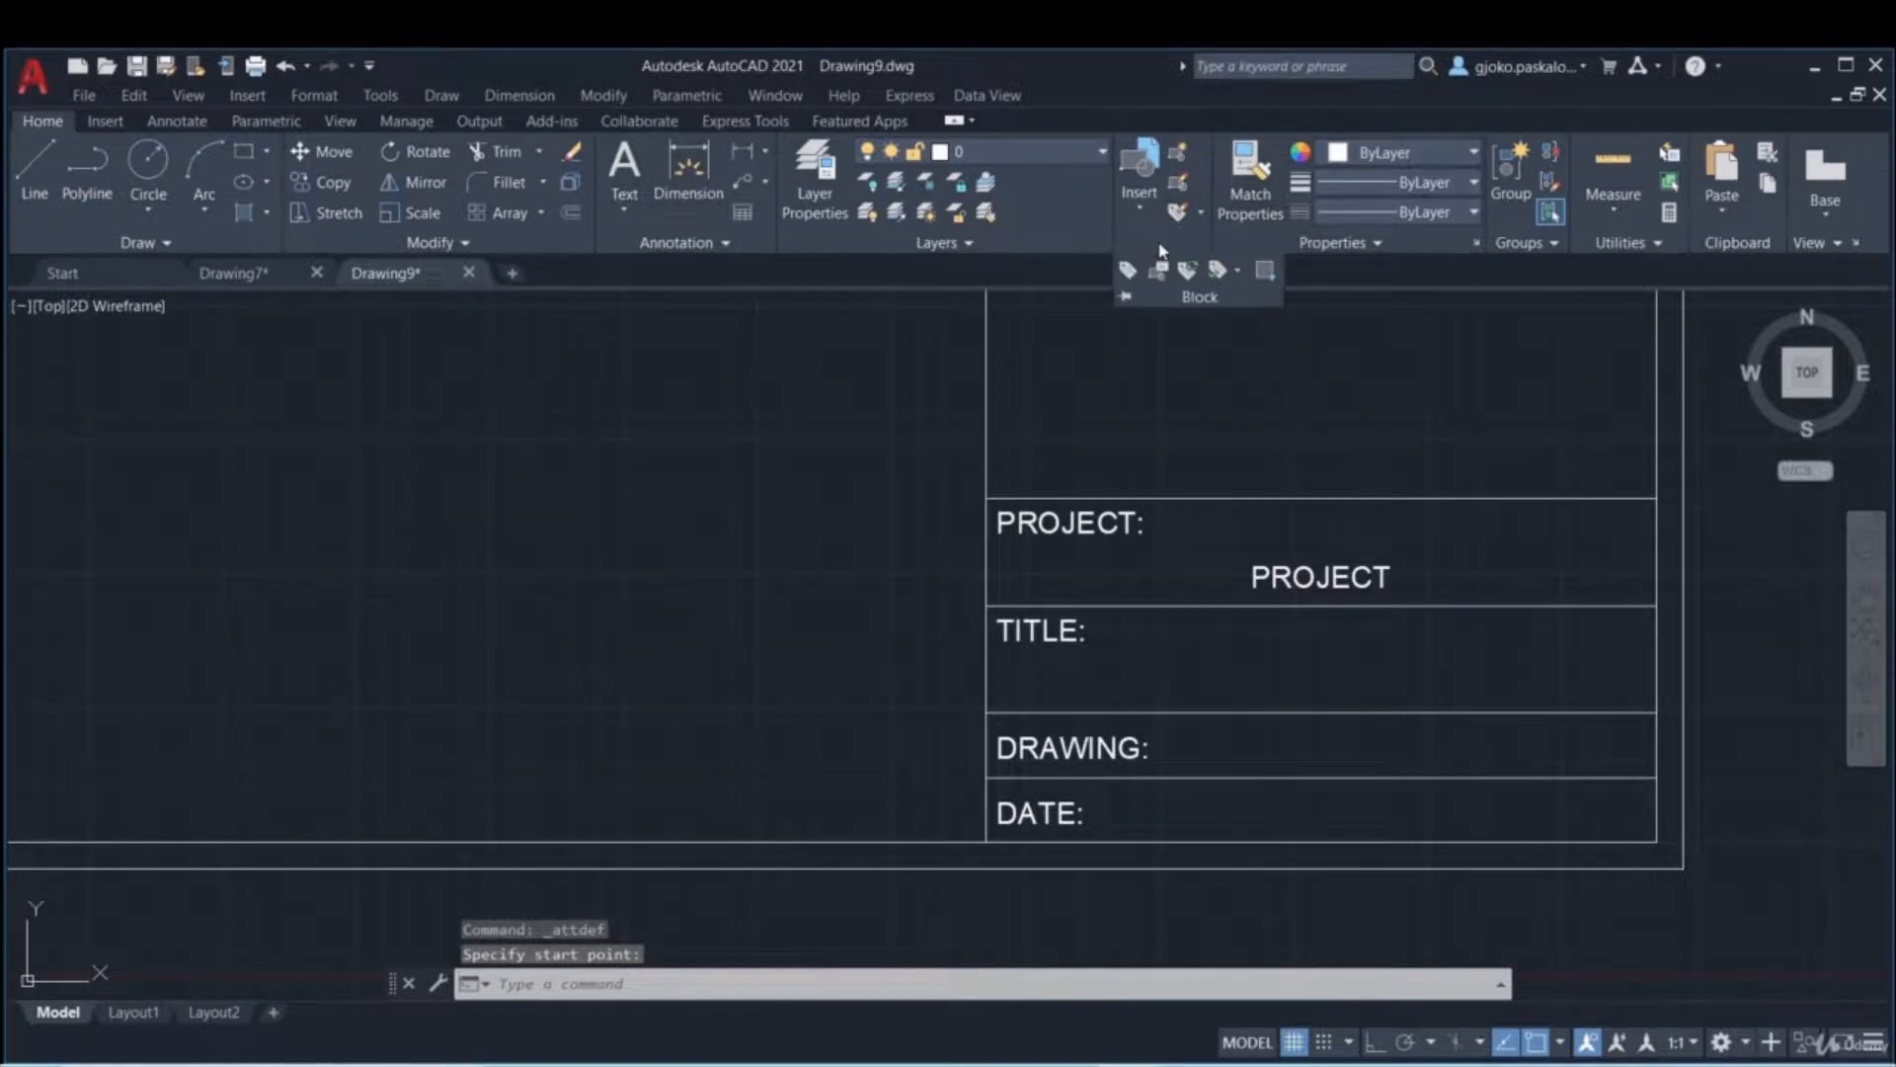
{"action": "left_click", "coordinate": [1129, 270]}
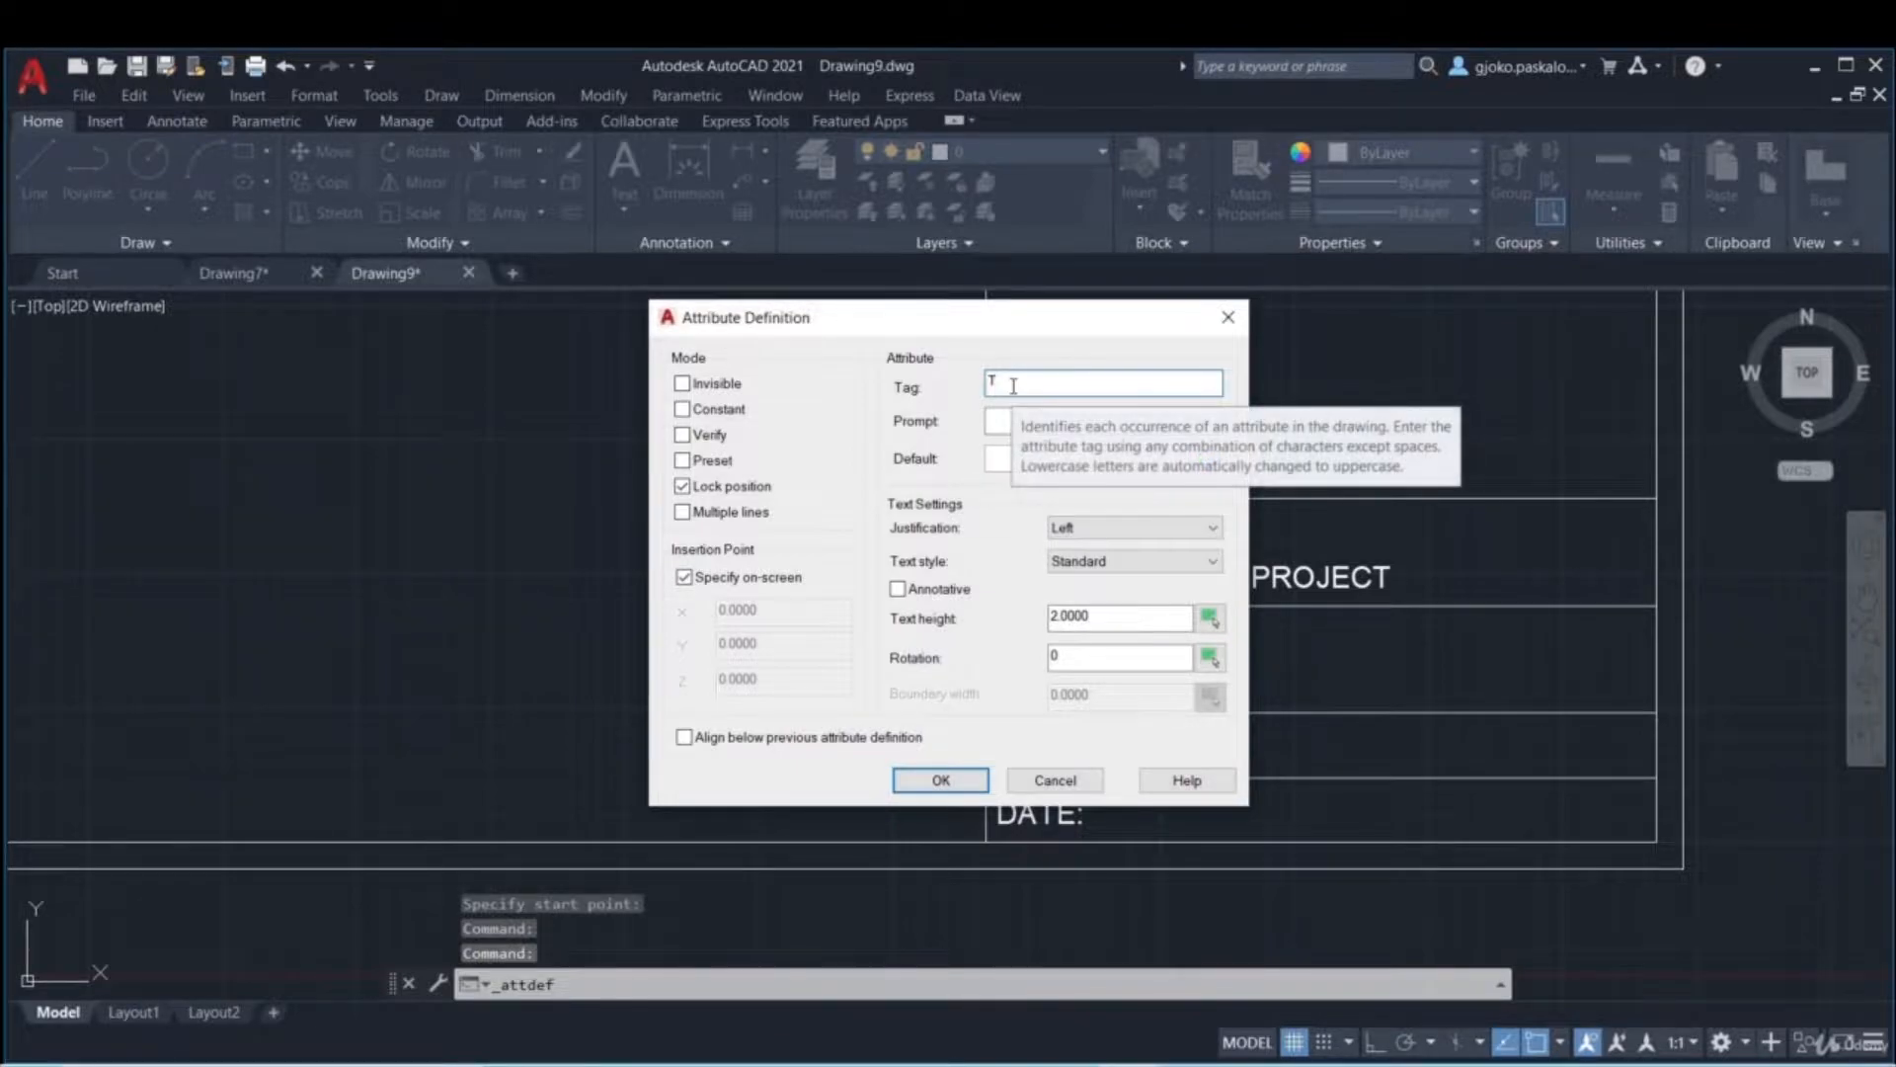
{"action": "type", "text": "TITLE"}
{"action": "key", "text": "Tab"}
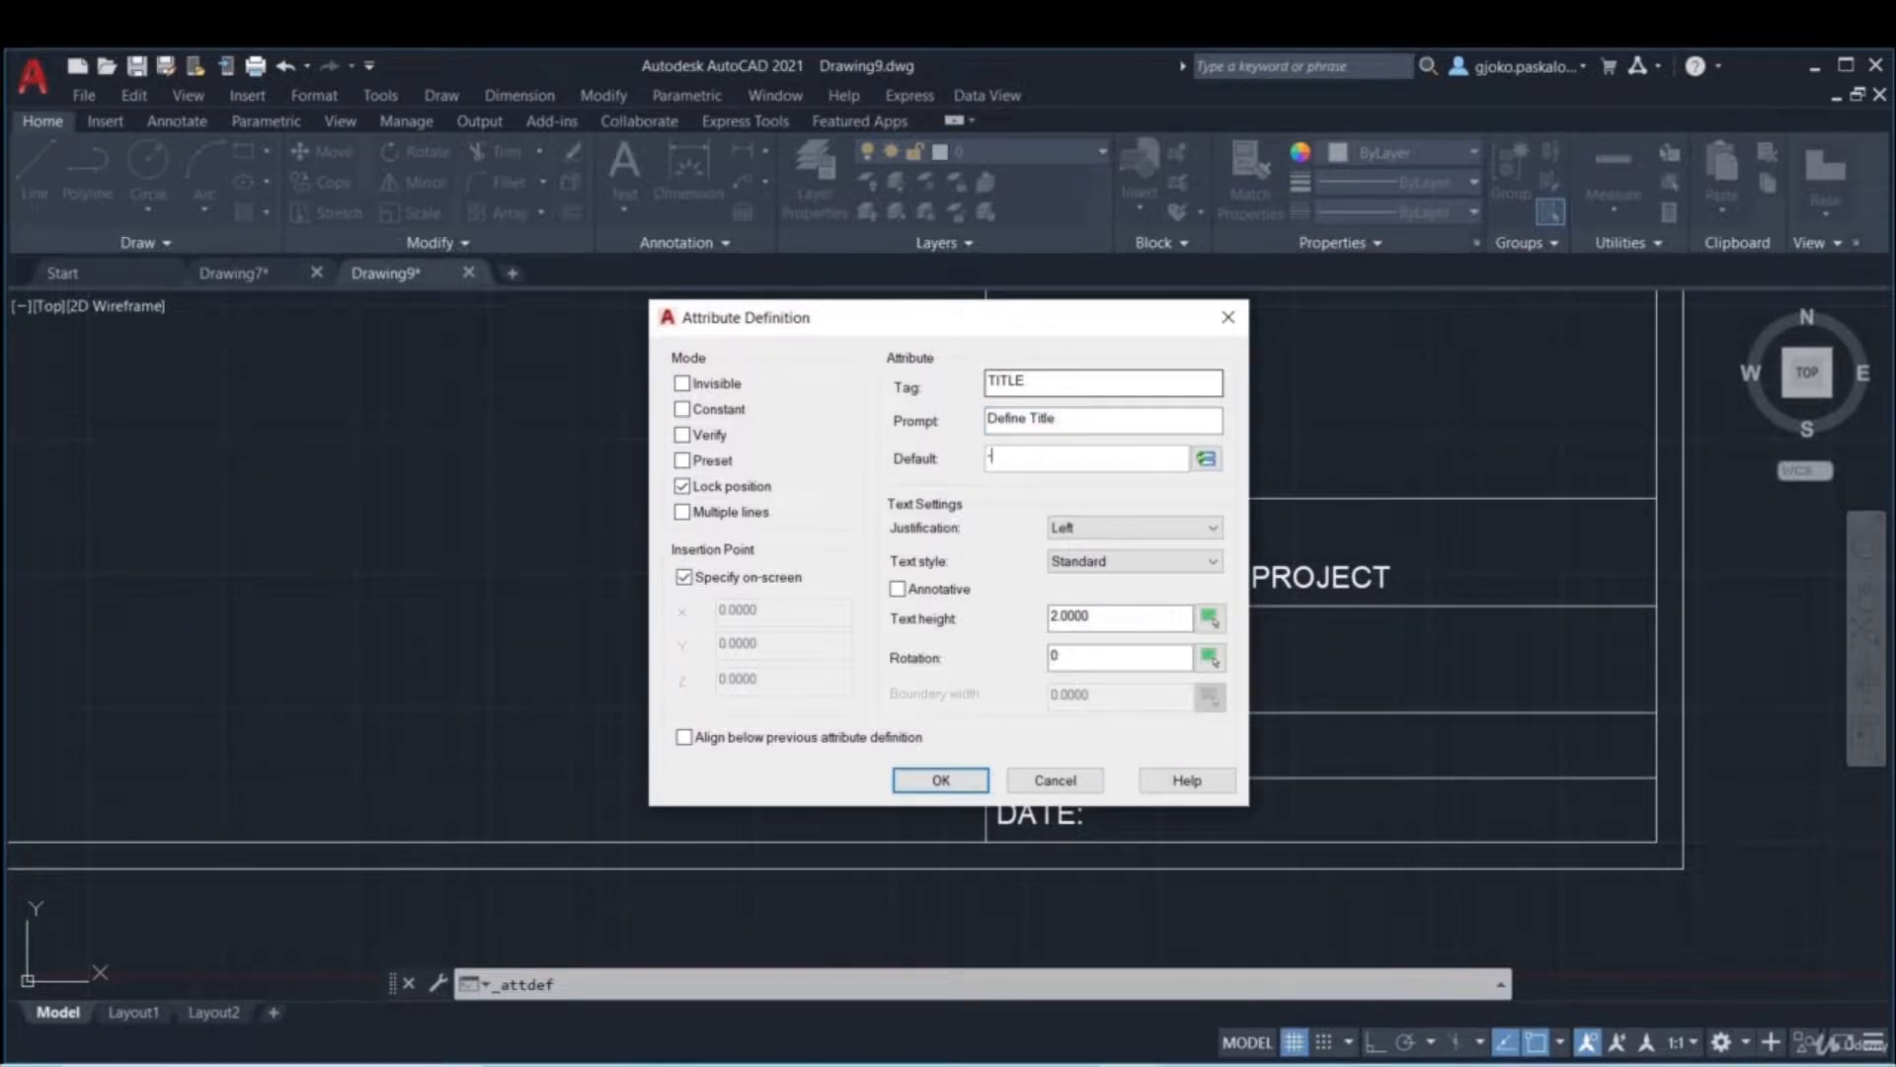
- Give the TITLE attribute Middle justification and the Standard text style, and place it in the title block's TITLE row below PROJECT
{"action": "left_click", "coordinate": [1176, 527]}
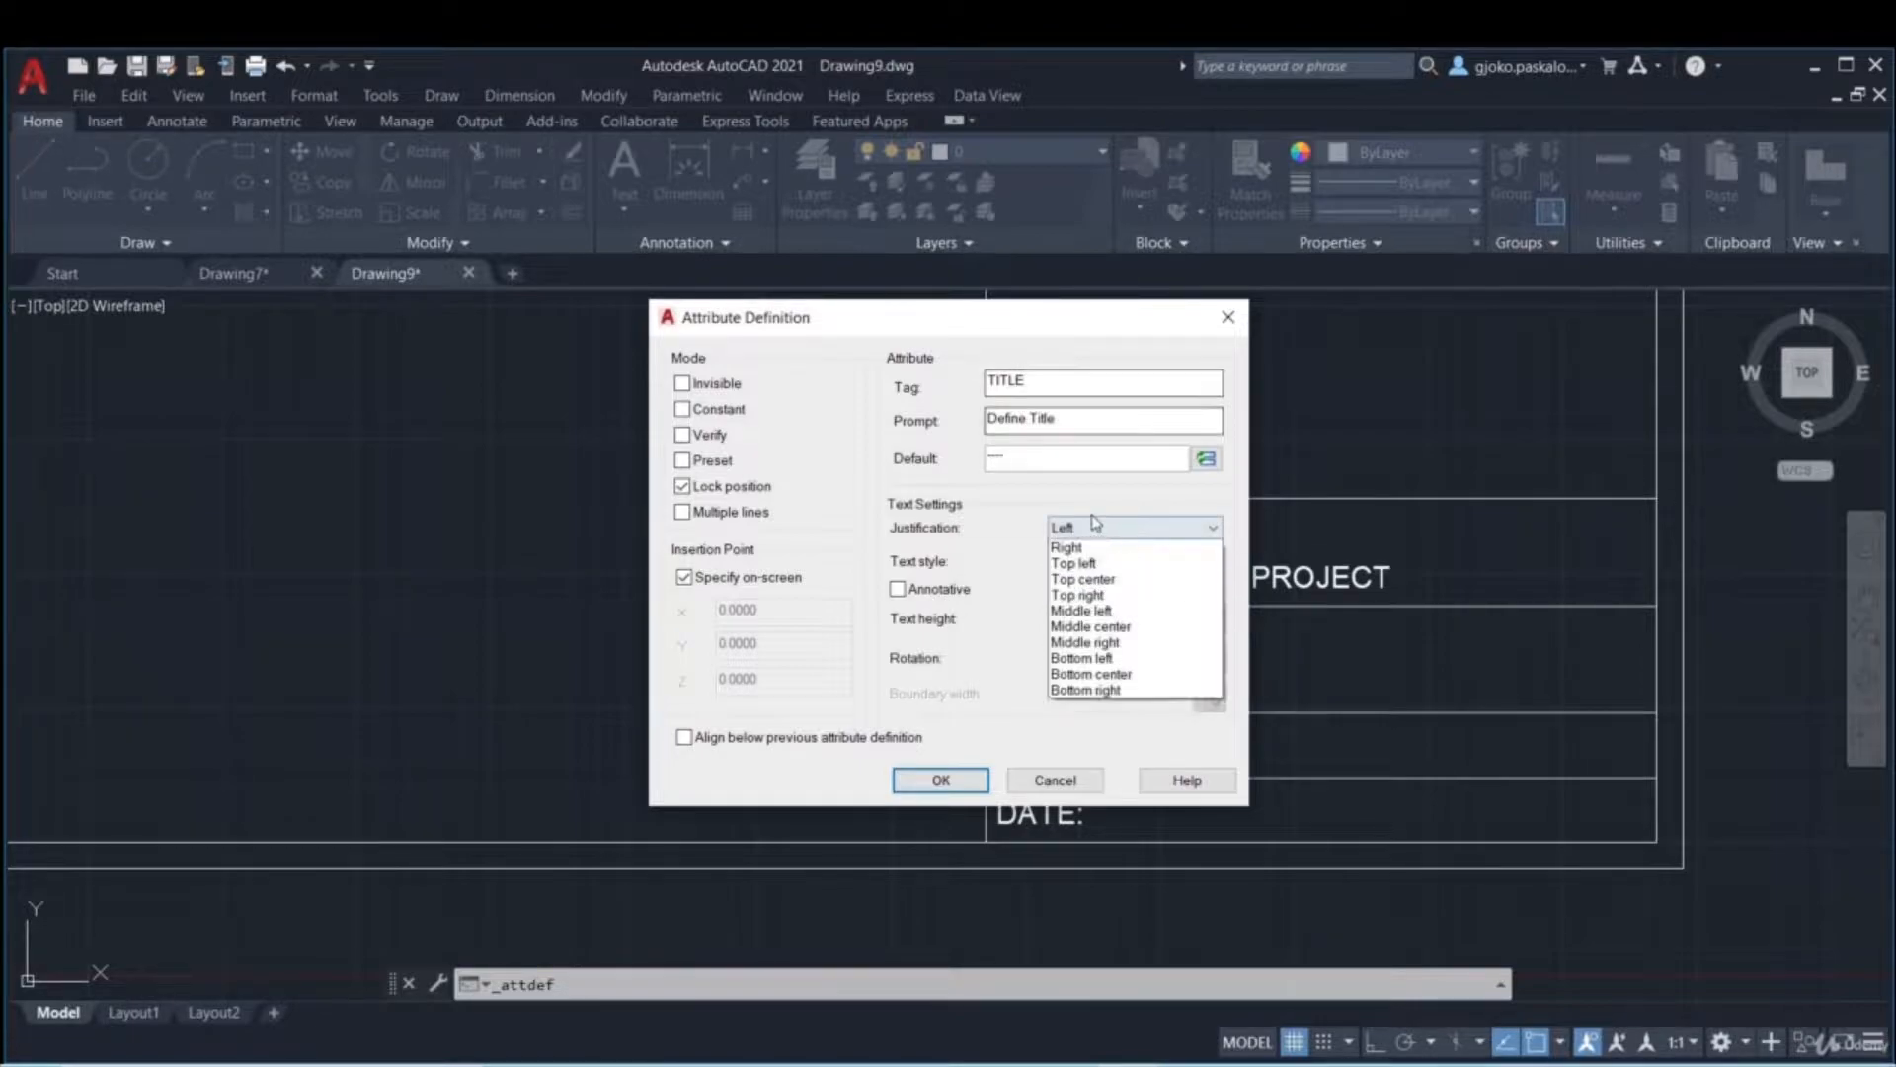
{"action": "left_click", "coordinate": [1072, 612]}
{"action": "key", "text": "Tab"}
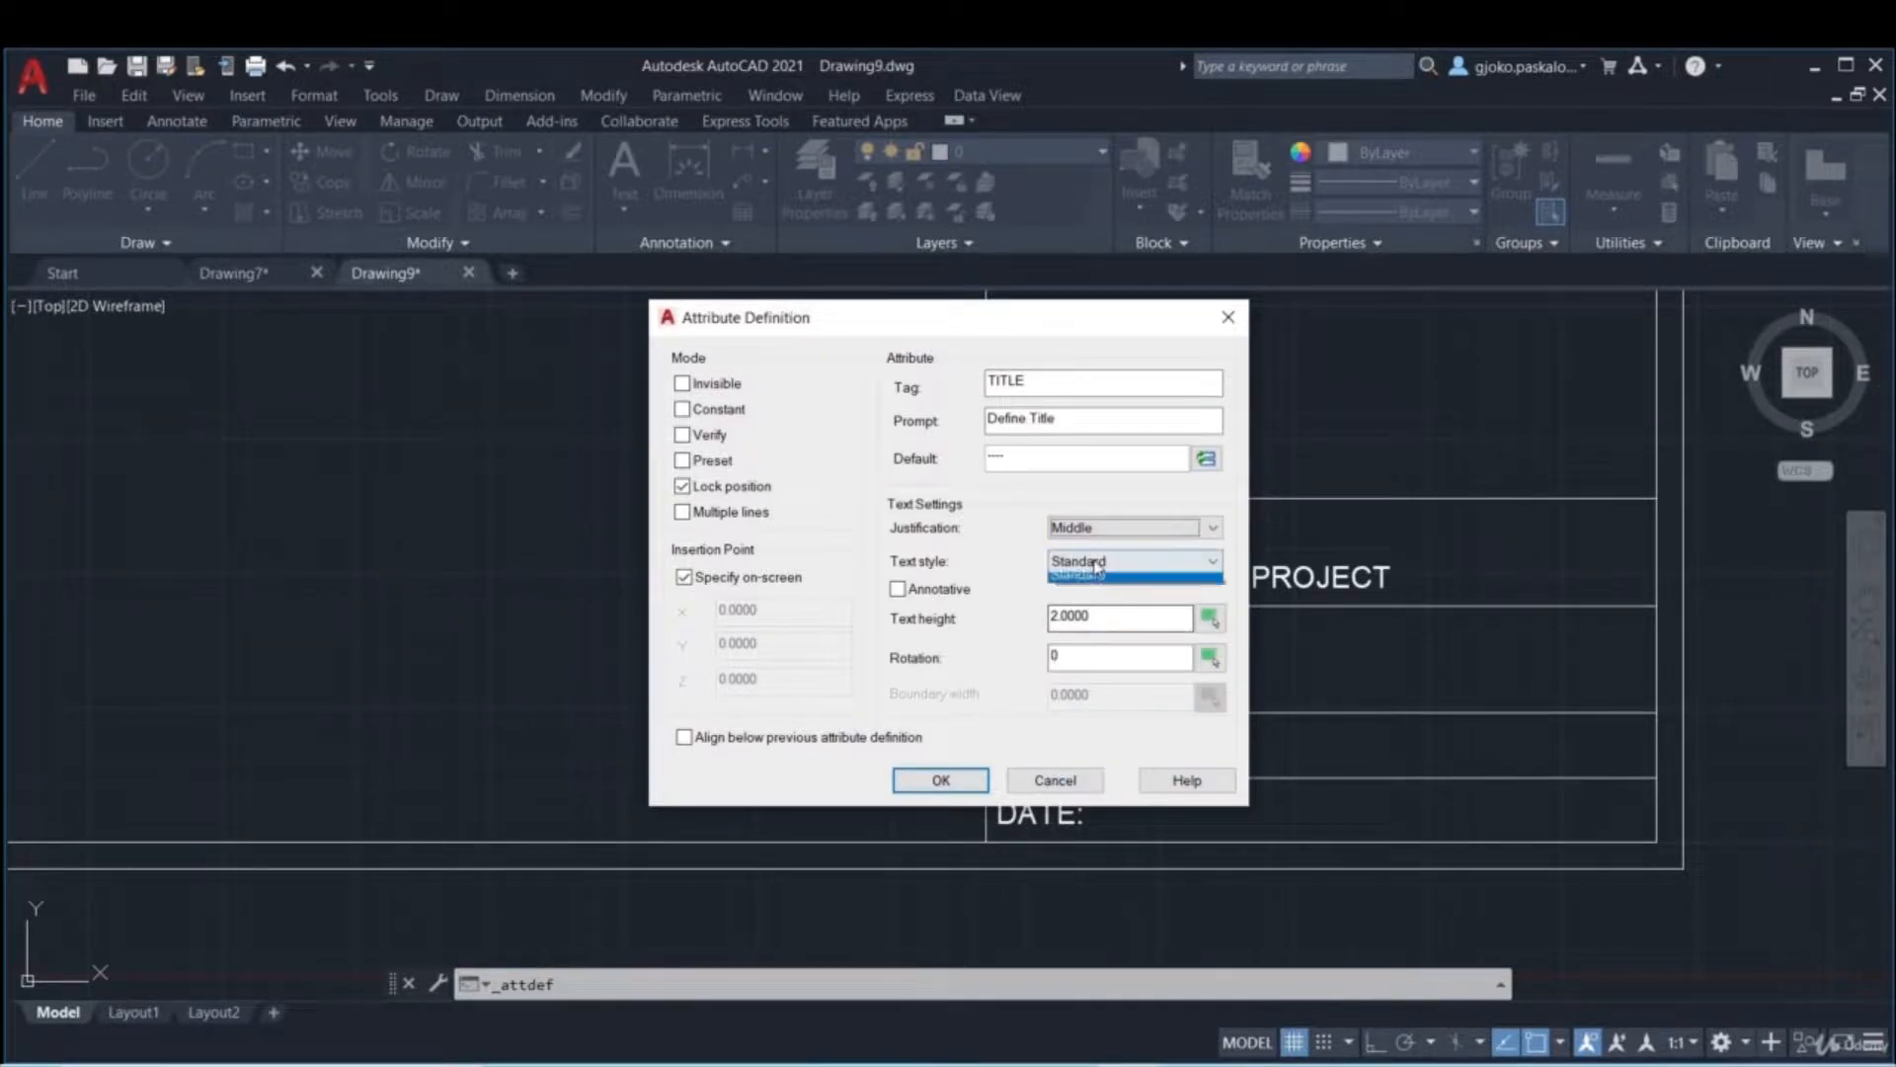
{"action": "left_click", "coordinate": [940, 780]}
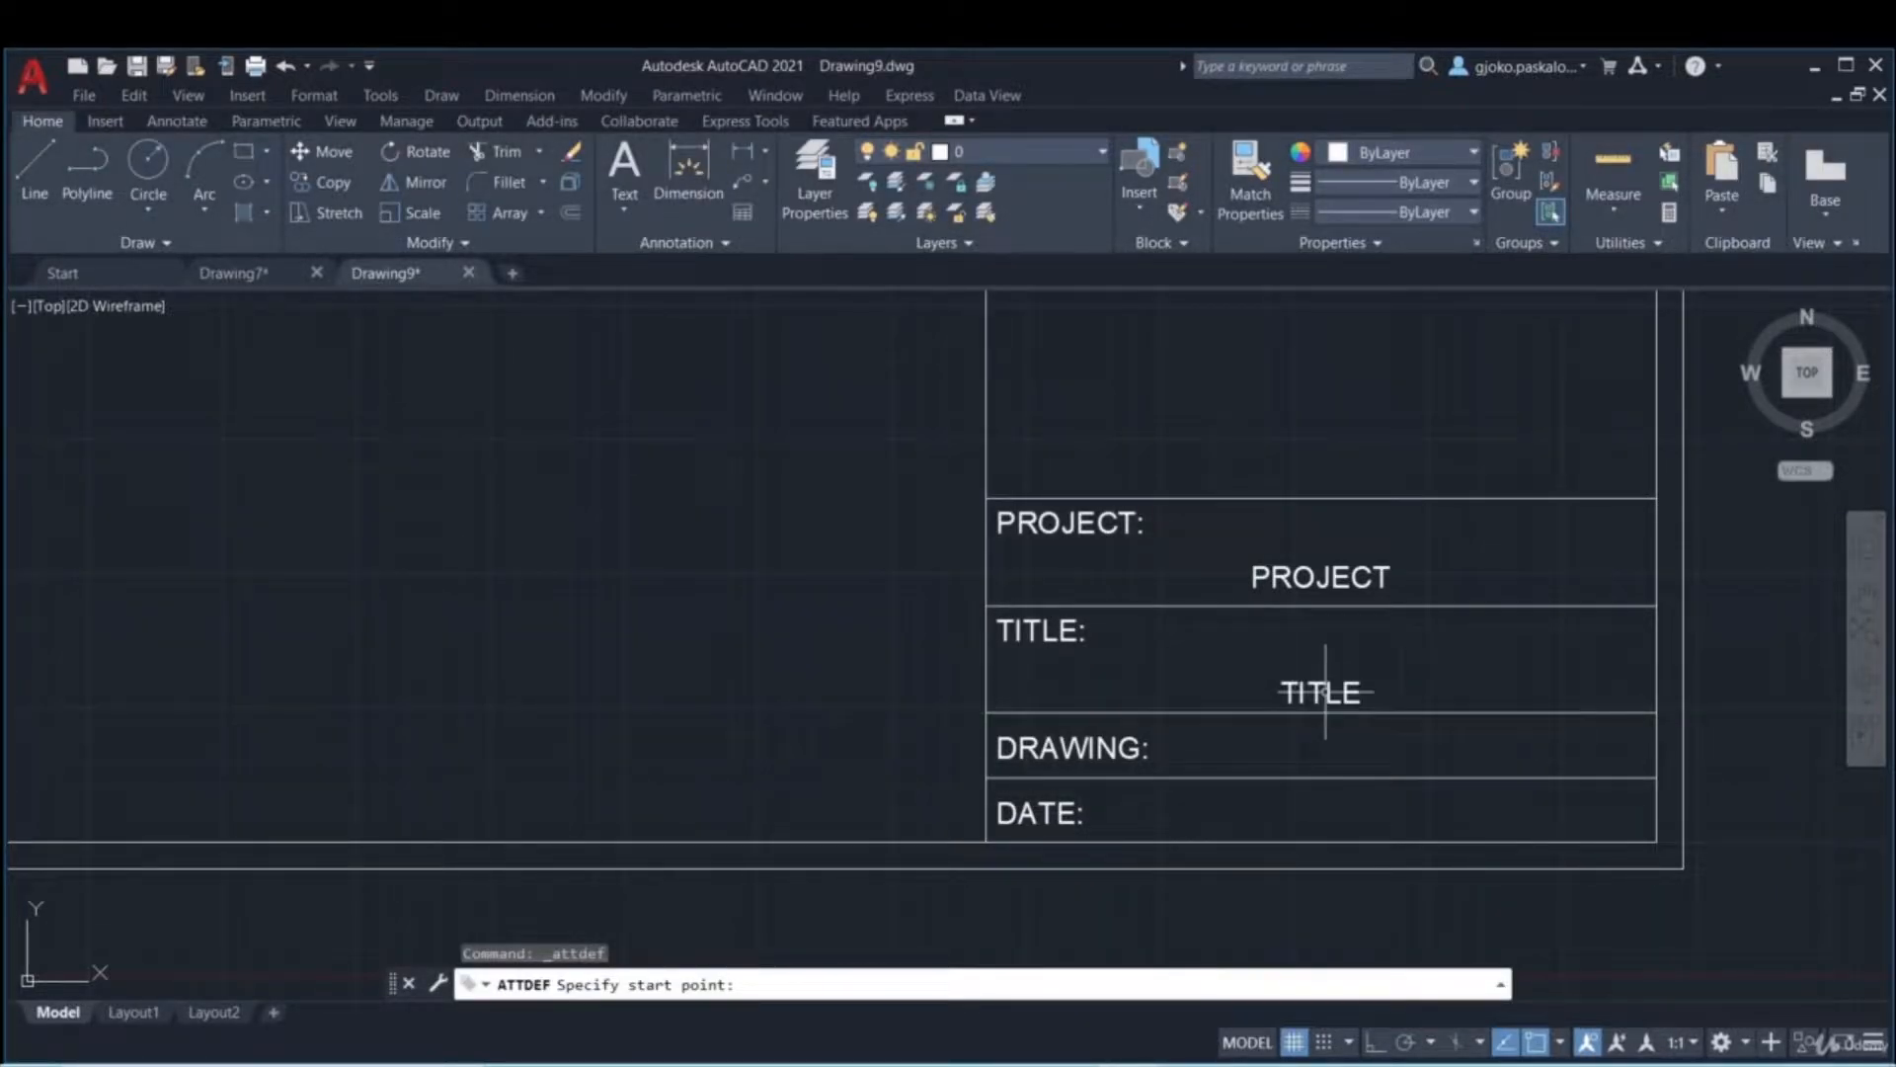
{"action": "left_click", "coordinate": [1326, 691]}
- Start another attribute definition with the tag DRAWING and the prompt "Define Drawing"
{"action": "middle_click_drag", "start_coordinate": [1346, 745], "coordinate": [1354, 685]}
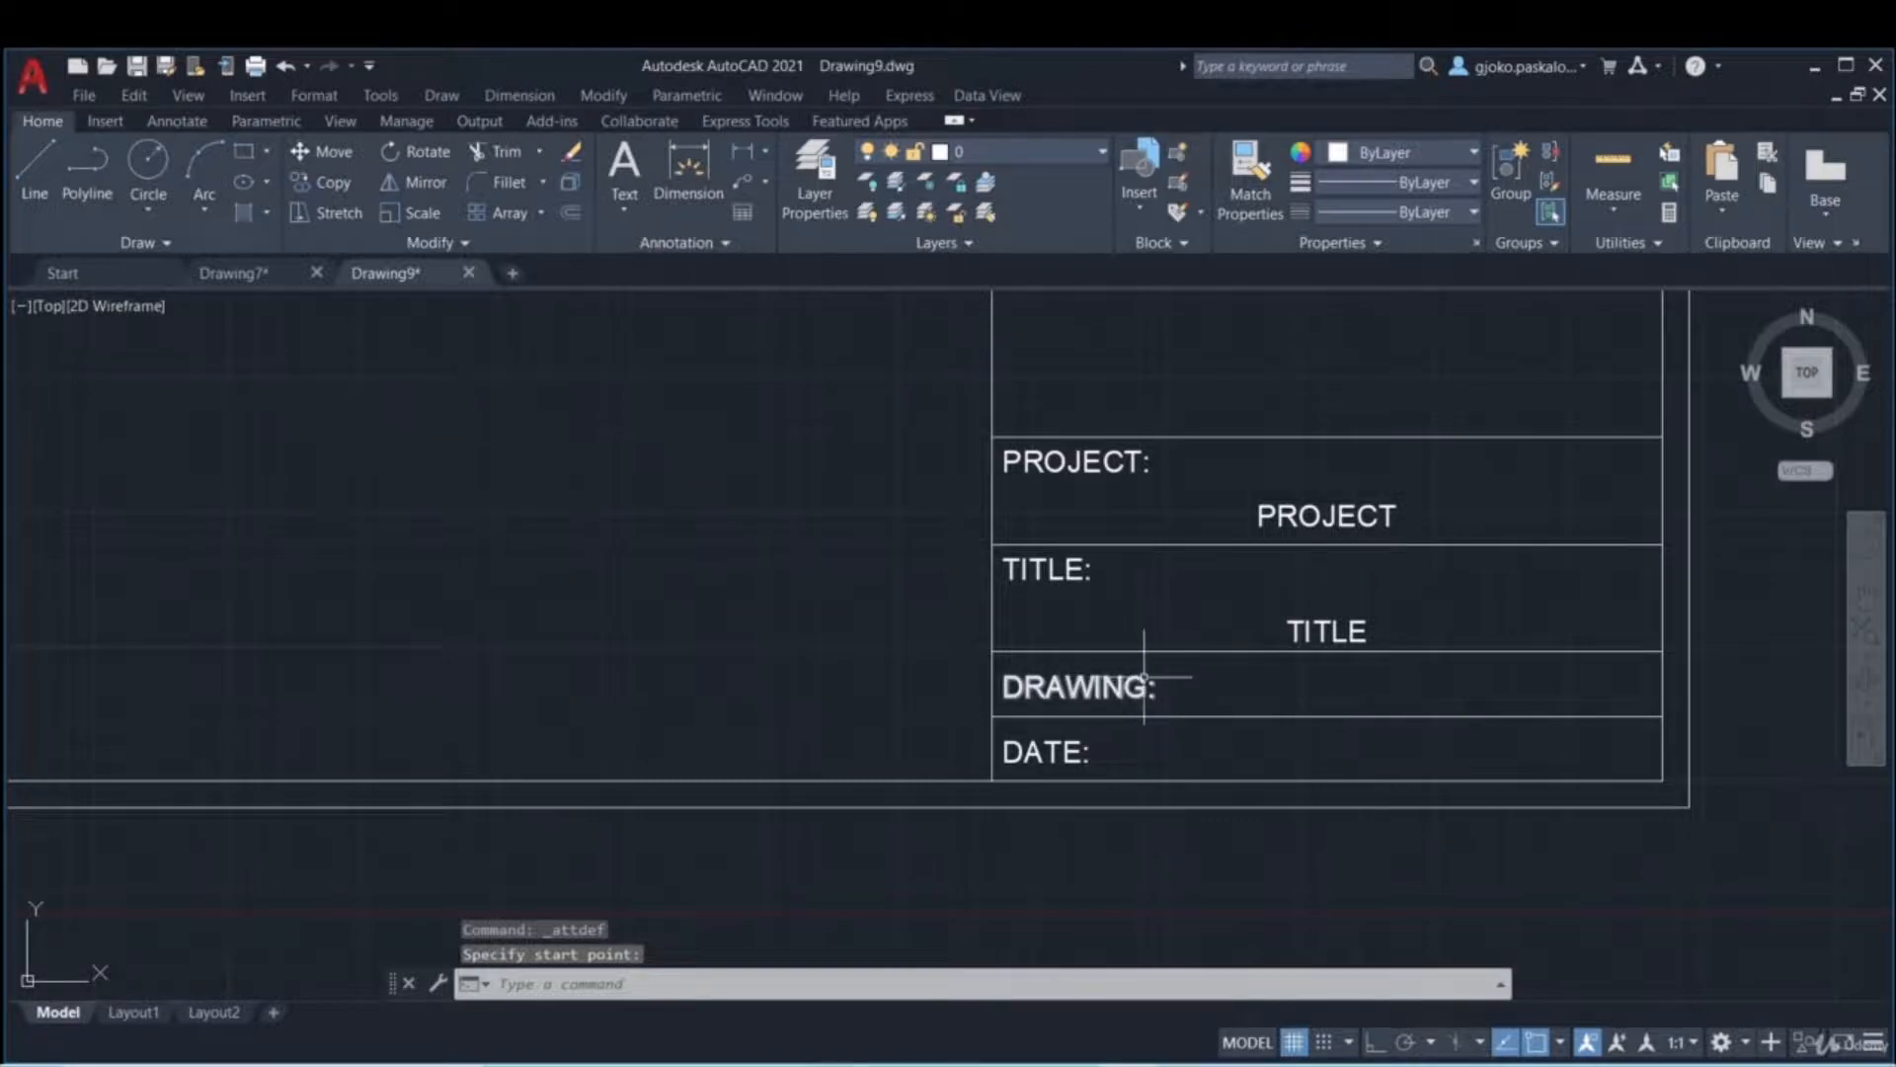
{"action": "left_click", "coordinate": [1152, 244]}
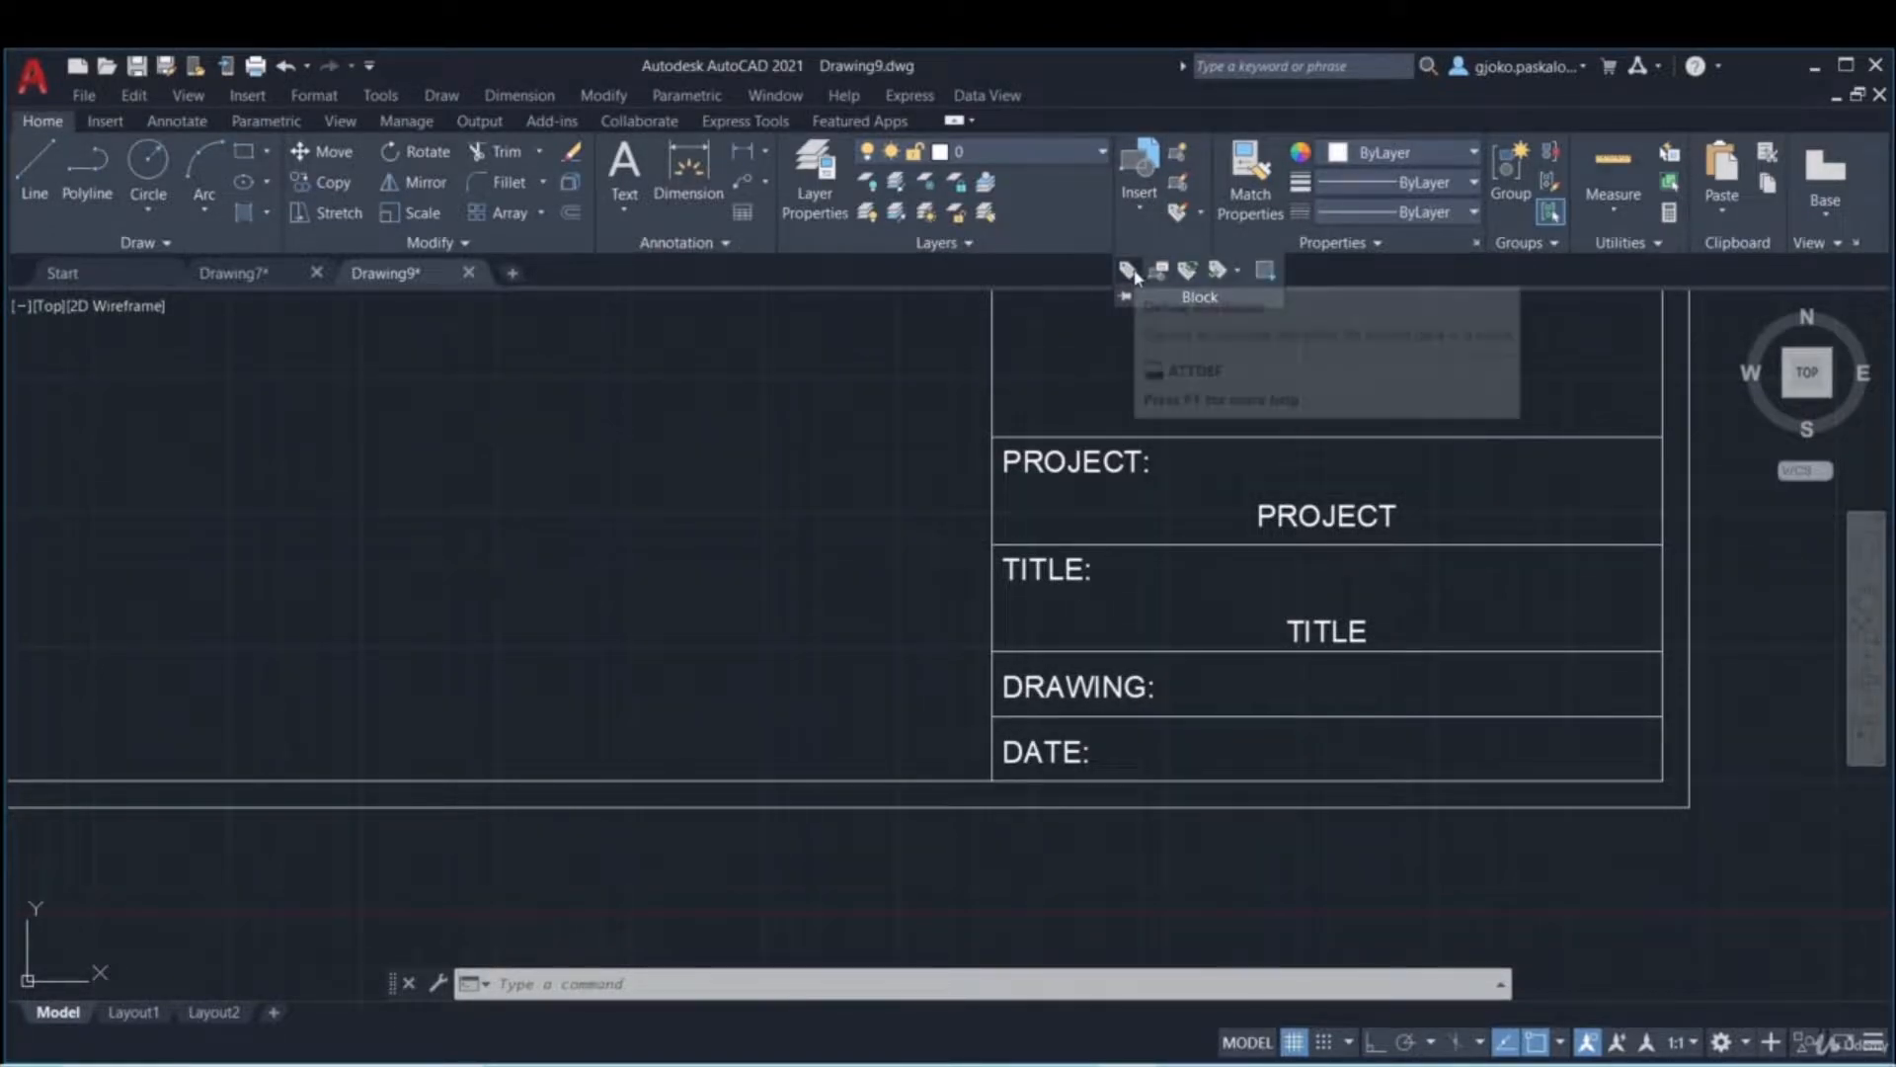
{"action": "left_click", "coordinate": [1132, 273]}
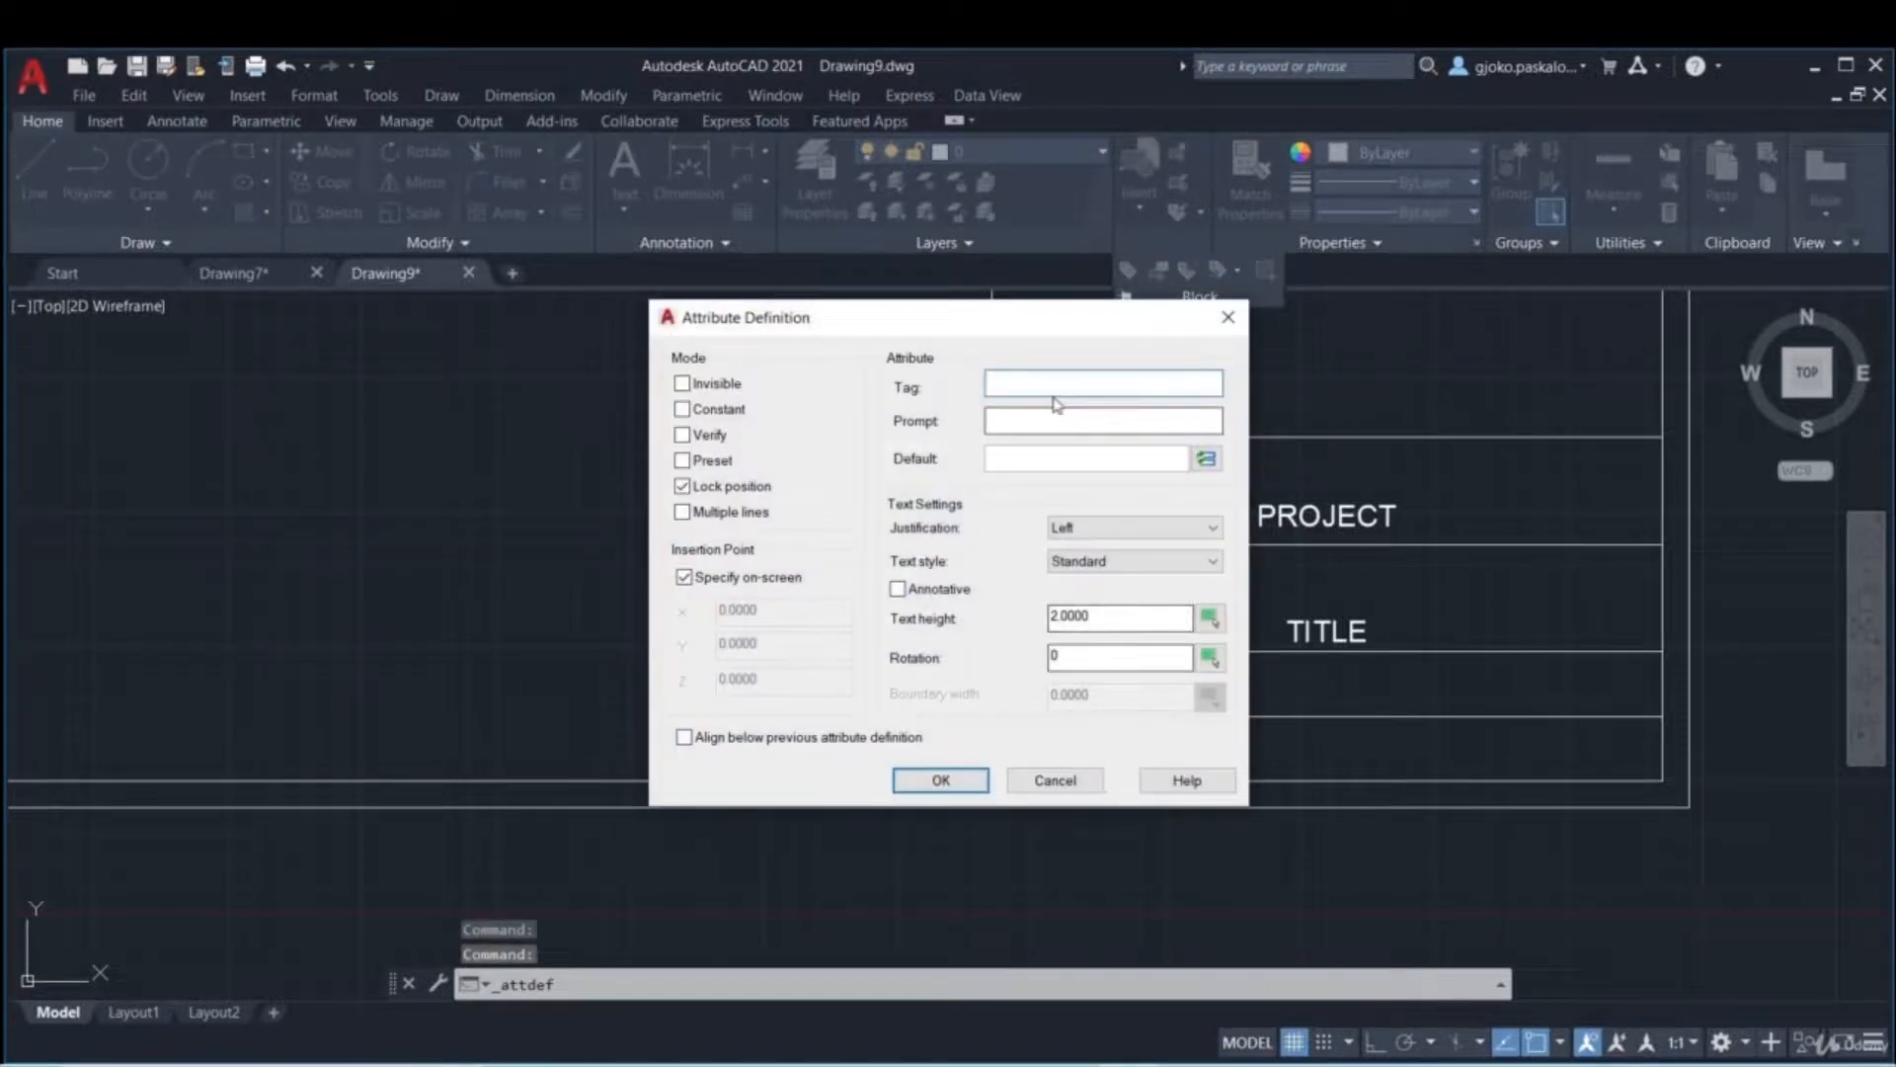
{"action": "type", "text": "DR"}
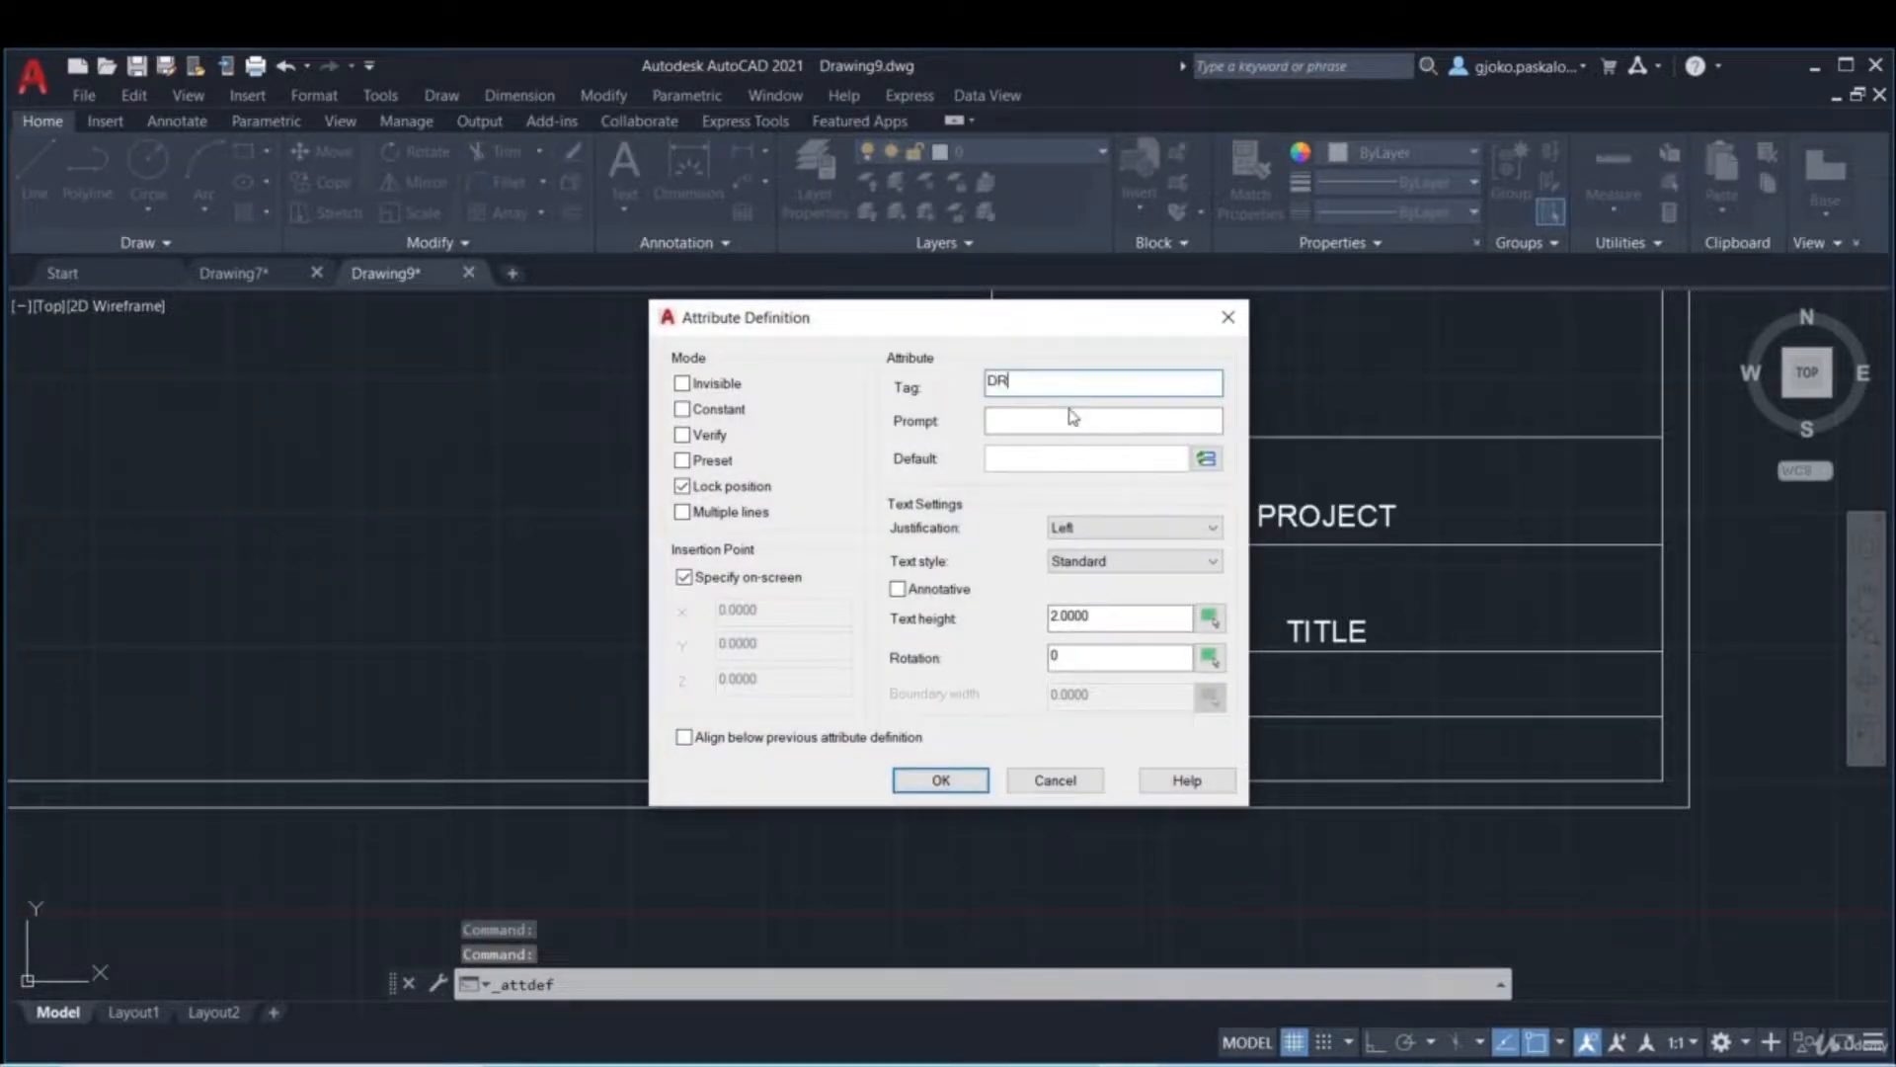
{"action": "type", "text": "AWING"}
{"action": "key", "text": "Tab"}
{"action": "type", "text": "Define Drawing"}
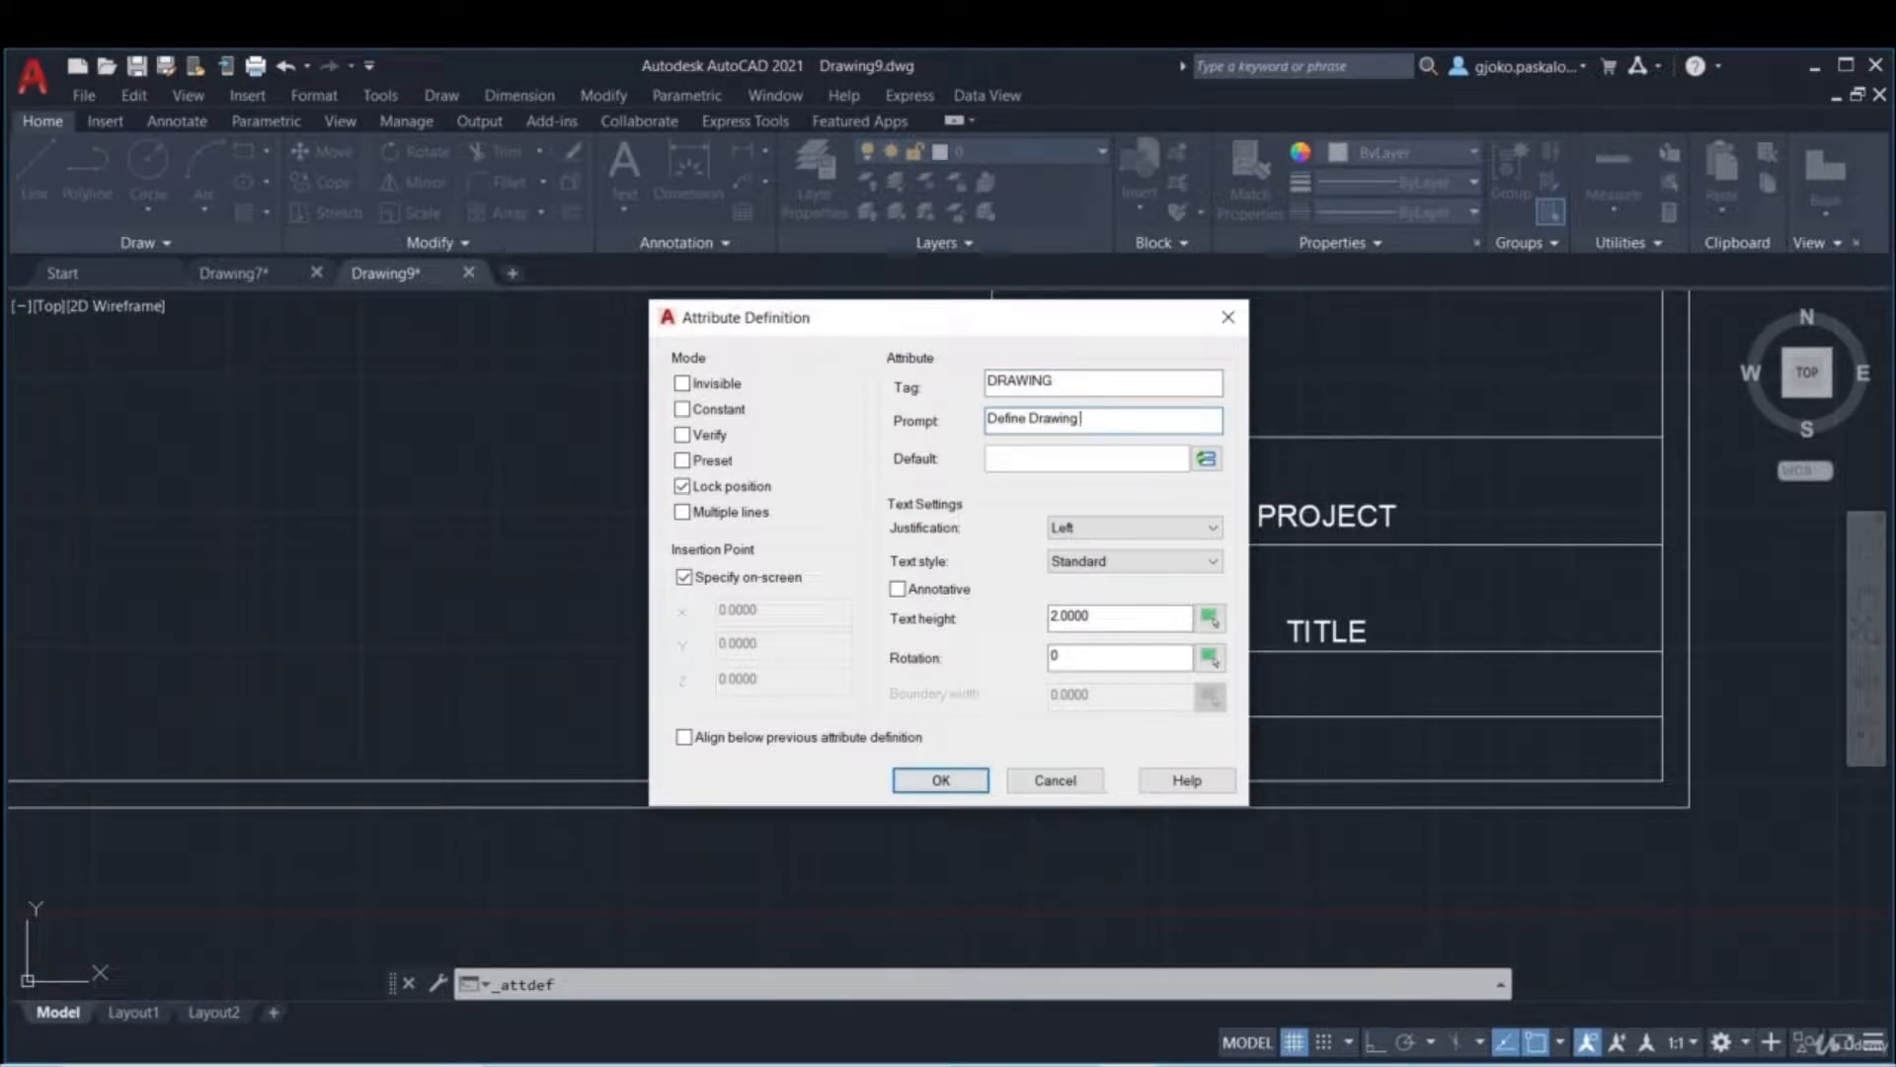
- Use a Filename field as the DRAWING attribute's default value, in First capital format, with filename only and no file extension
{"action": "left_click", "coordinate": [1207, 460]}
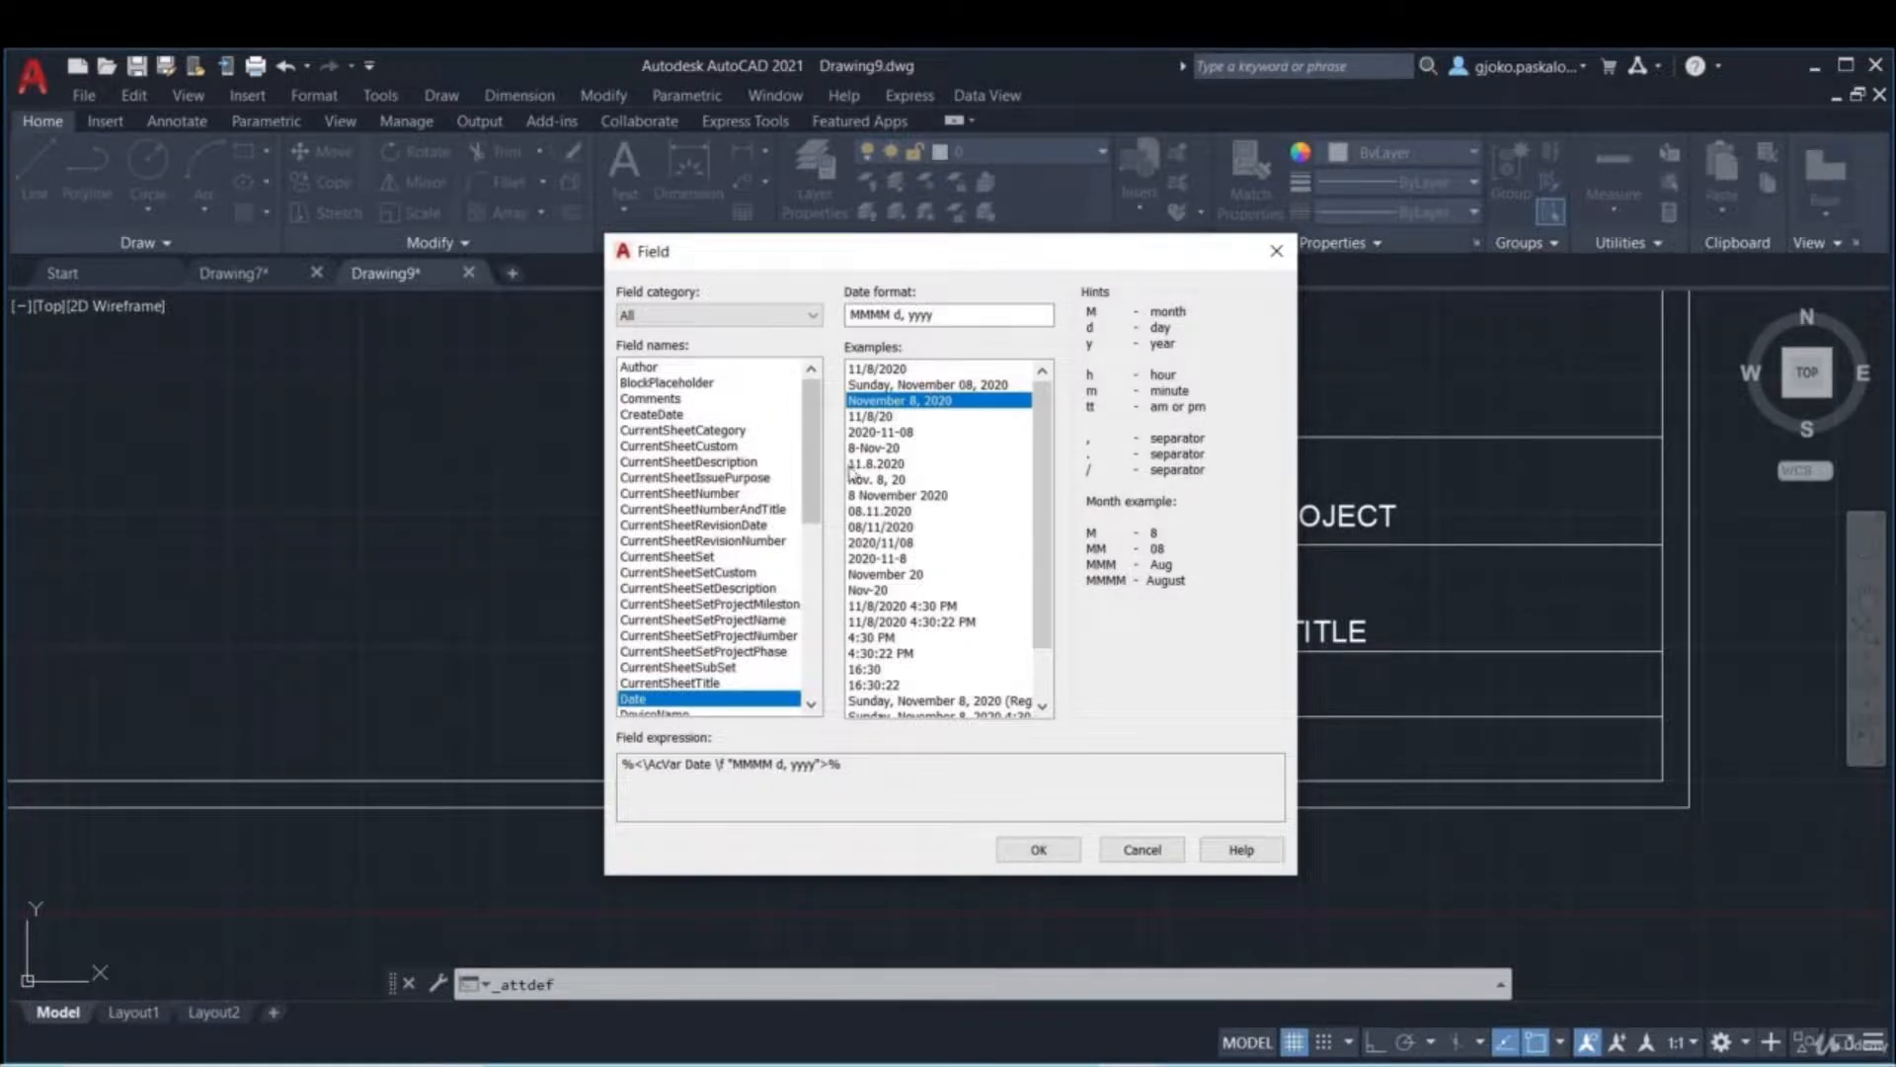
{"action": "left_click_drag", "start_coordinate": [816, 434], "coordinate": [816, 504]}
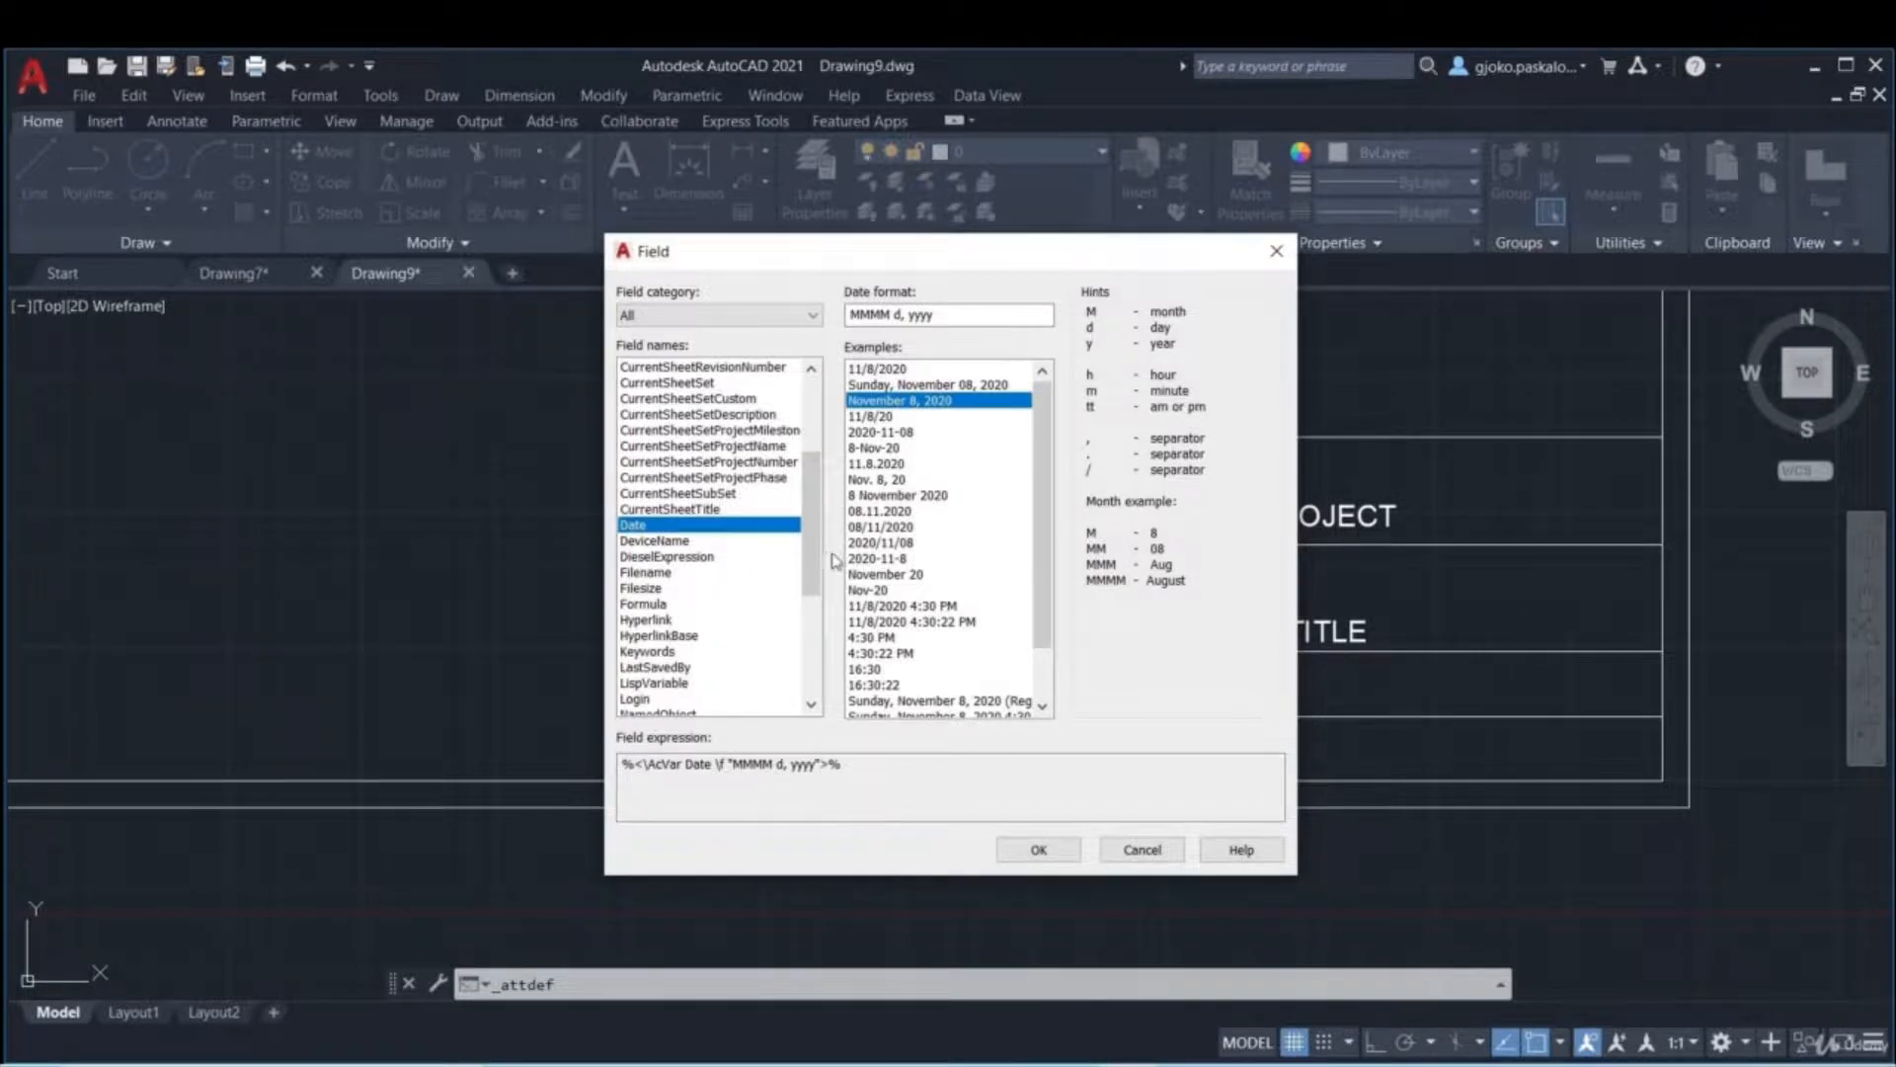
{"action": "scroll", "coordinate": [816, 551], "scroll_direction": "down", "scroll_amount": 1}
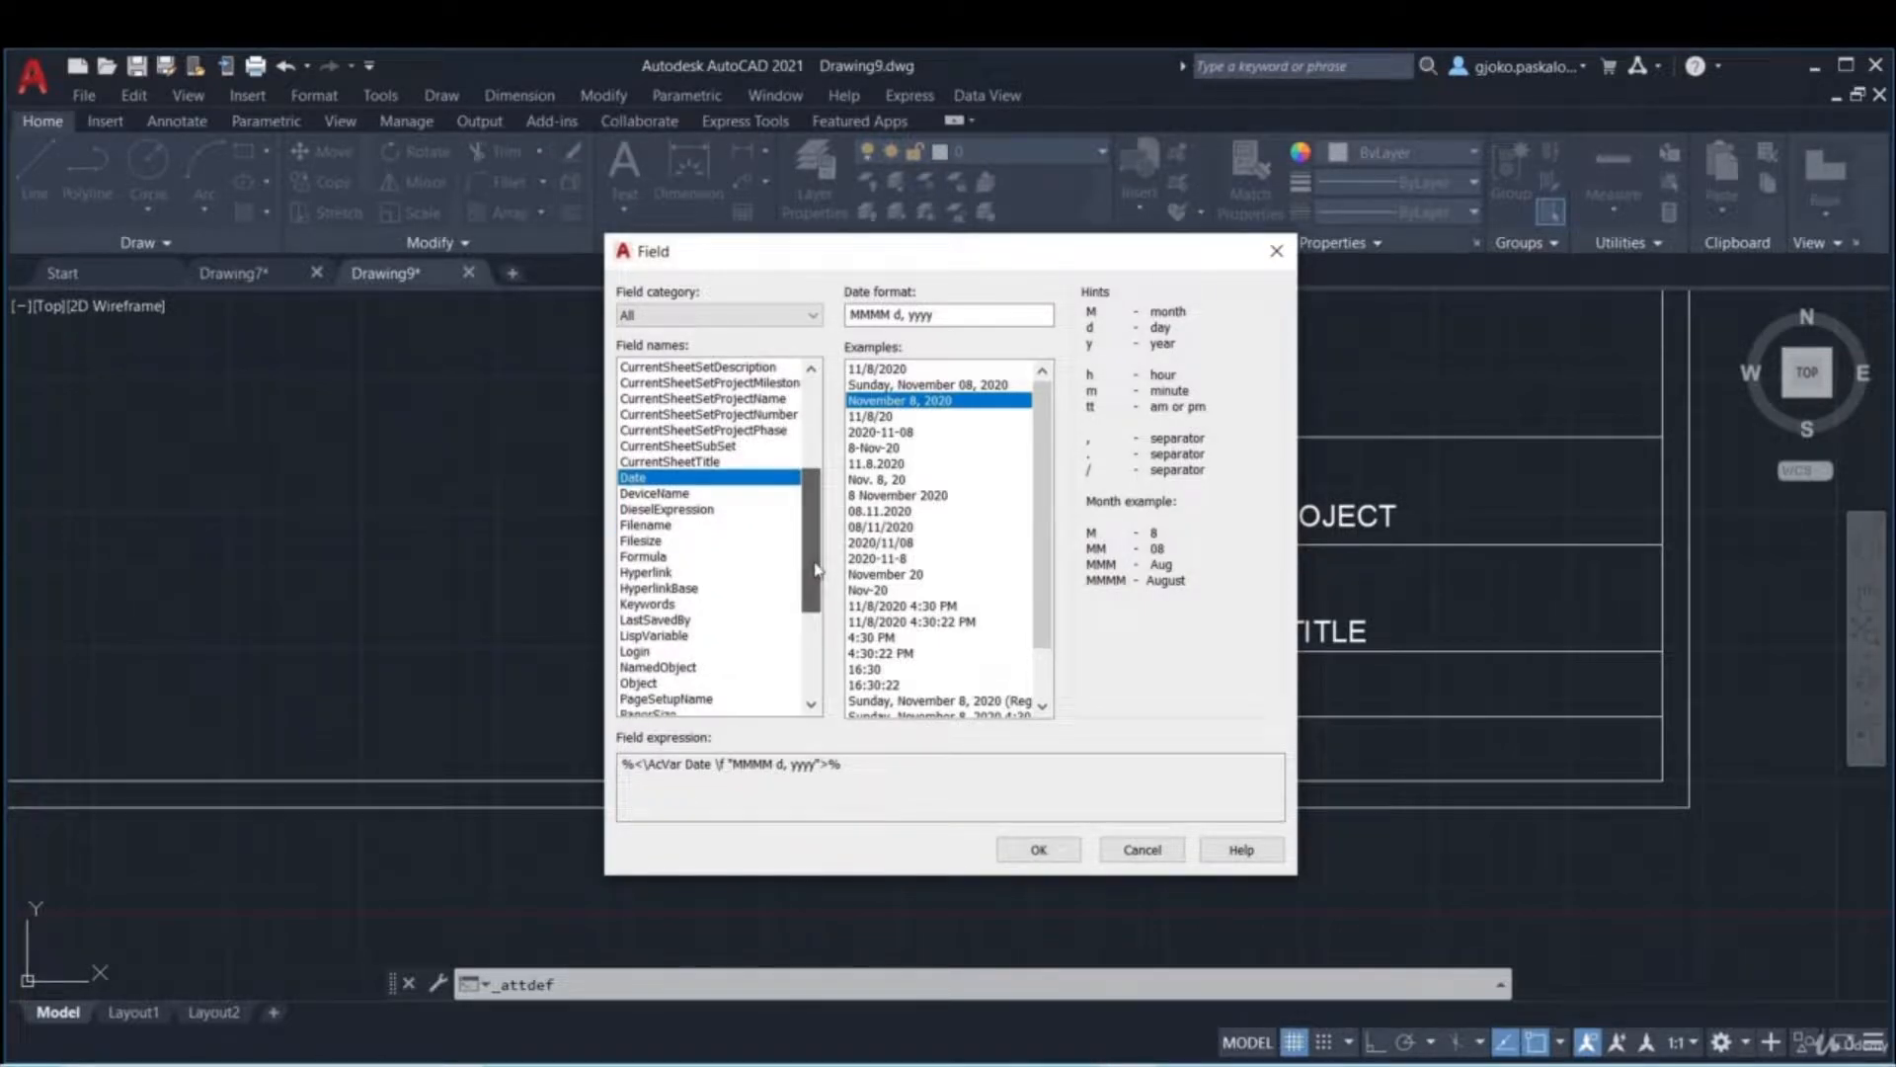
{"action": "left_click", "coordinate": [670, 528]}
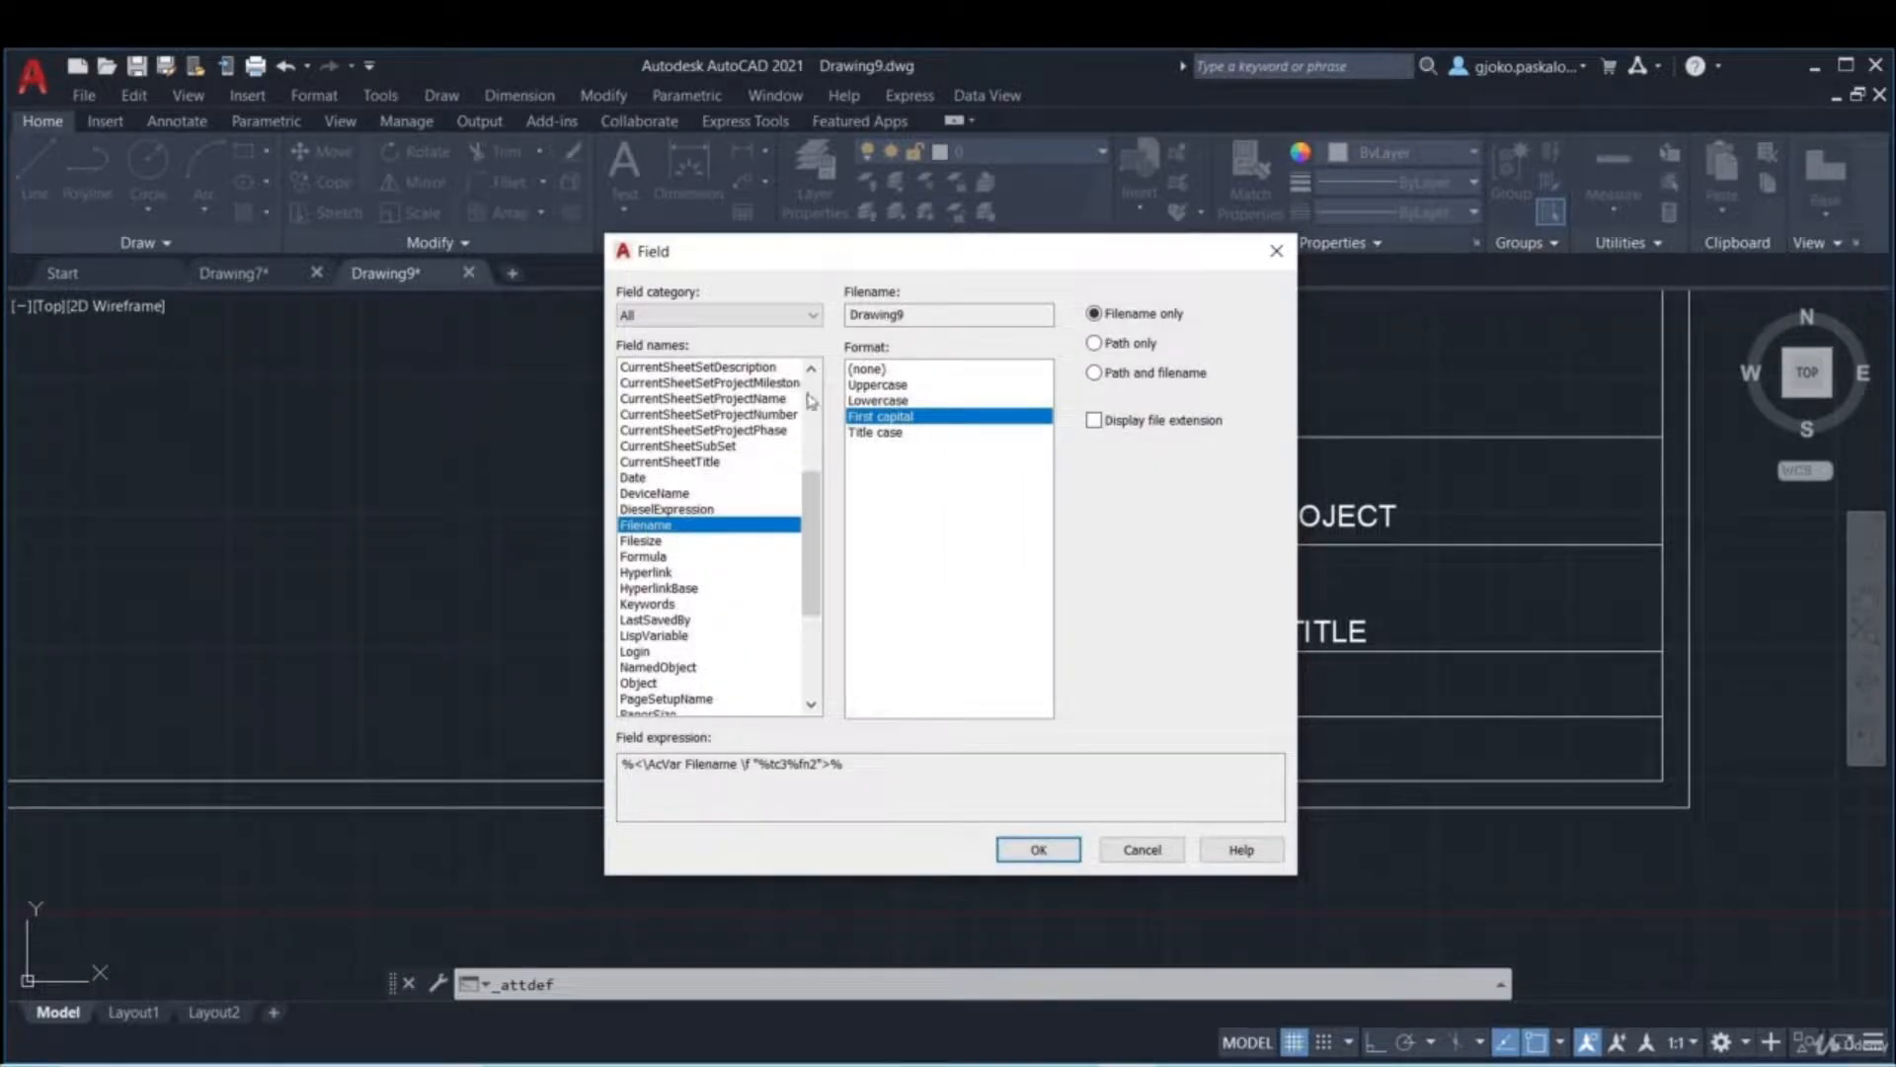
{"action": "left_click_drag", "start_coordinate": [898, 263], "coordinate": [1024, 273]}
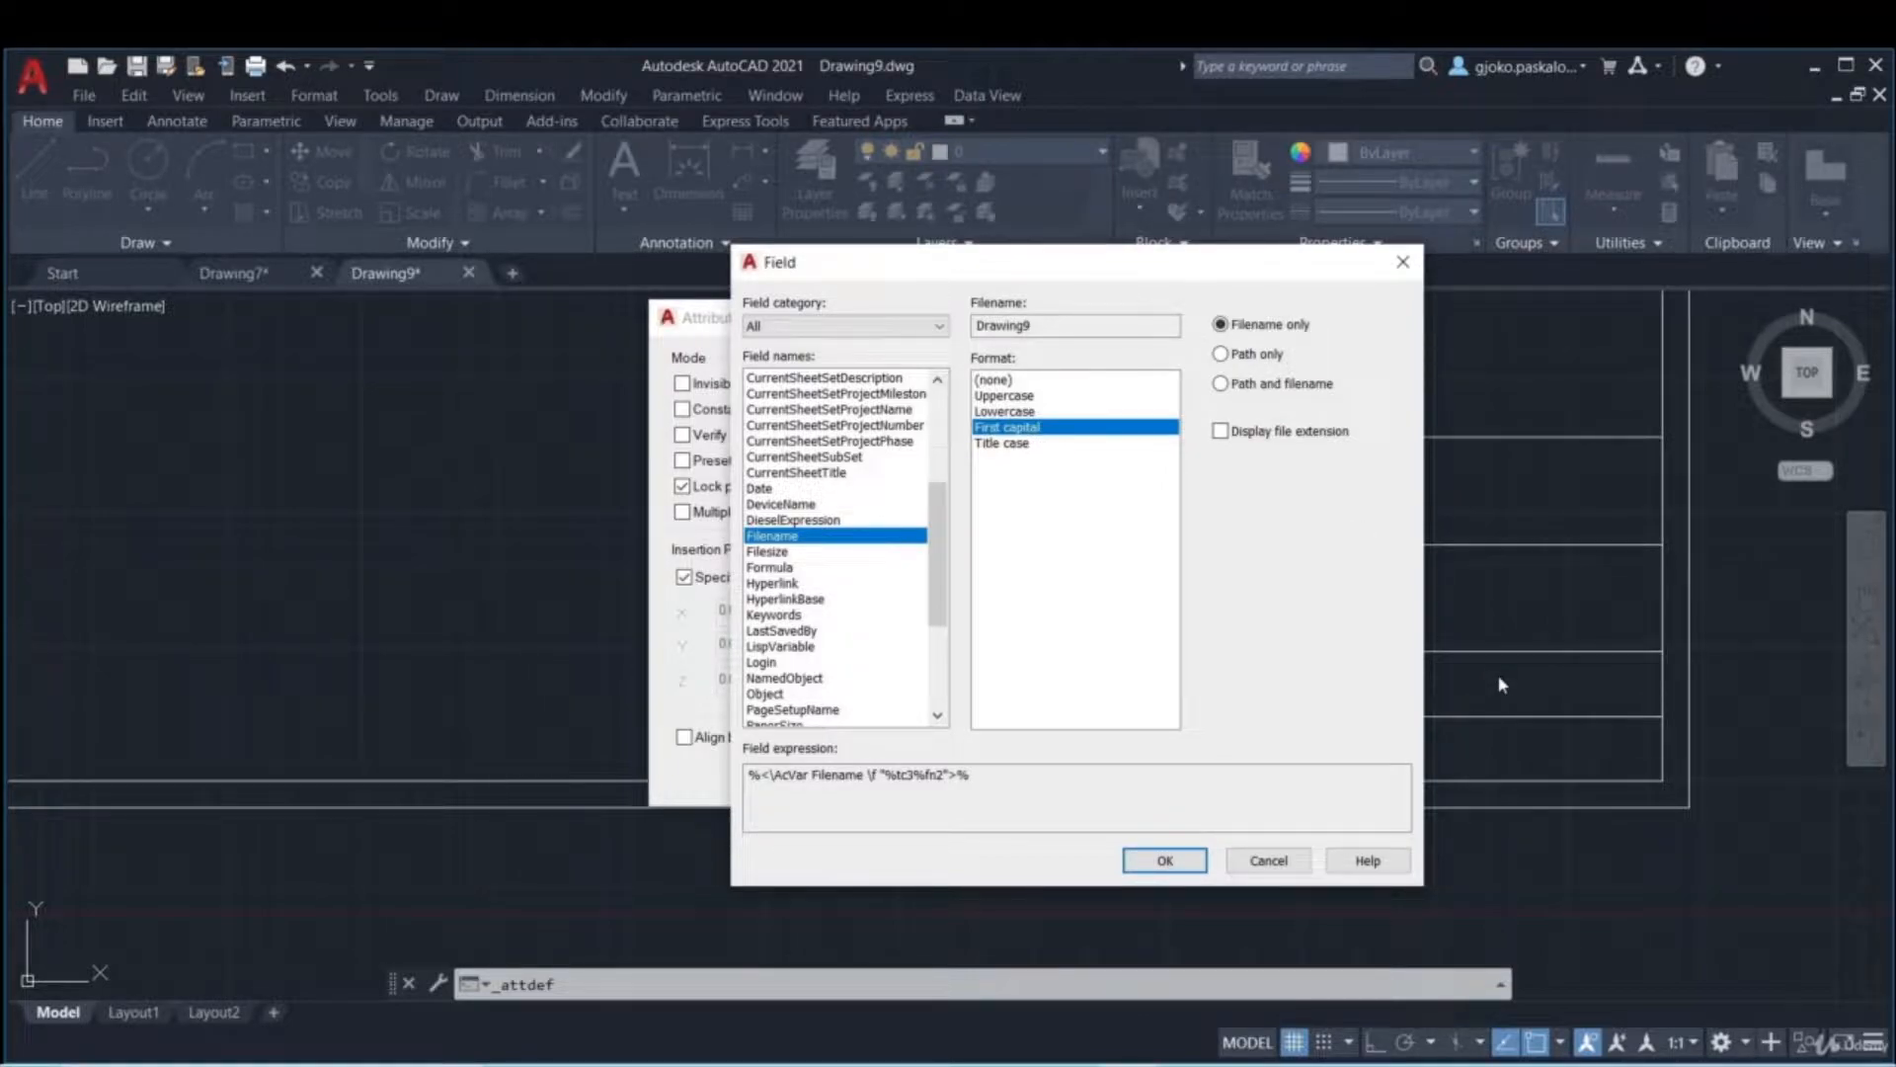
{"action": "left_click", "coordinate": [1022, 395]}
{"action": "left_click", "coordinate": [1008, 410]}
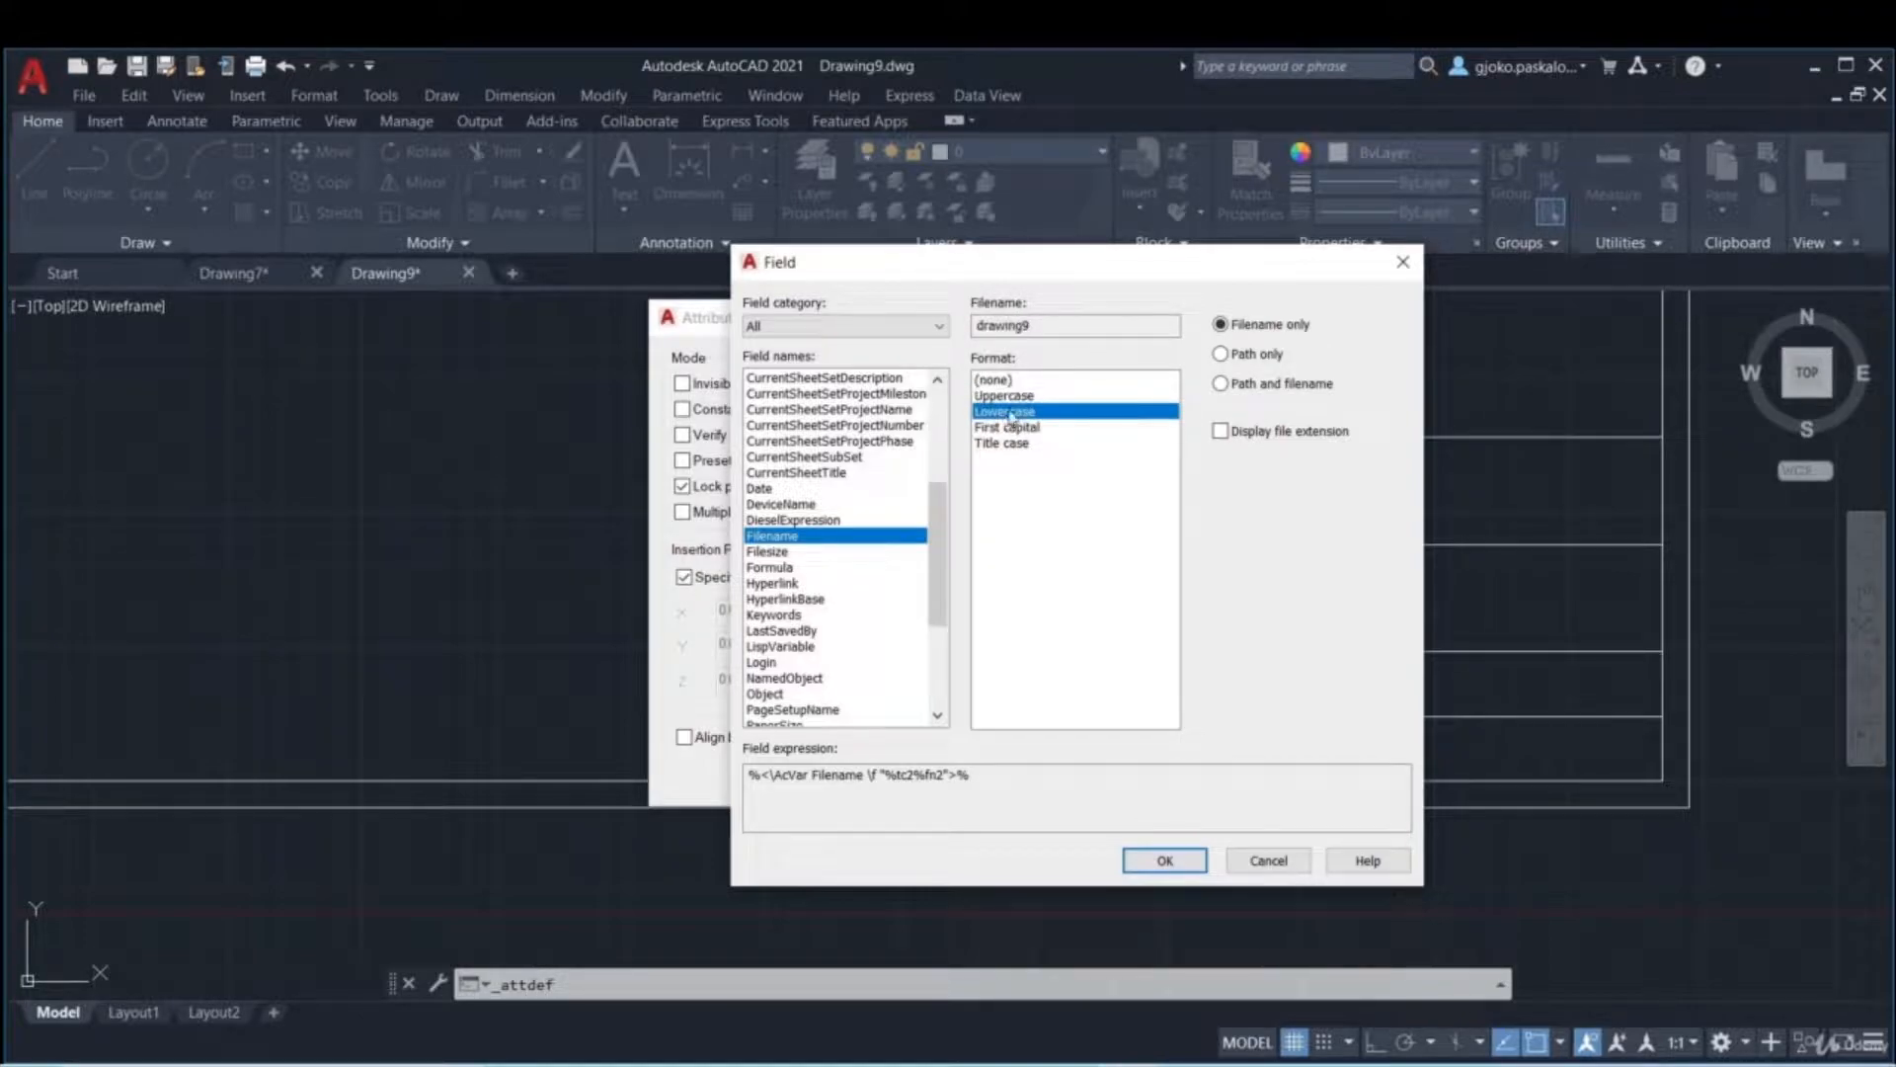
{"action": "key", "text": "Up"}
{"action": "left_click", "coordinate": [1013, 427]}
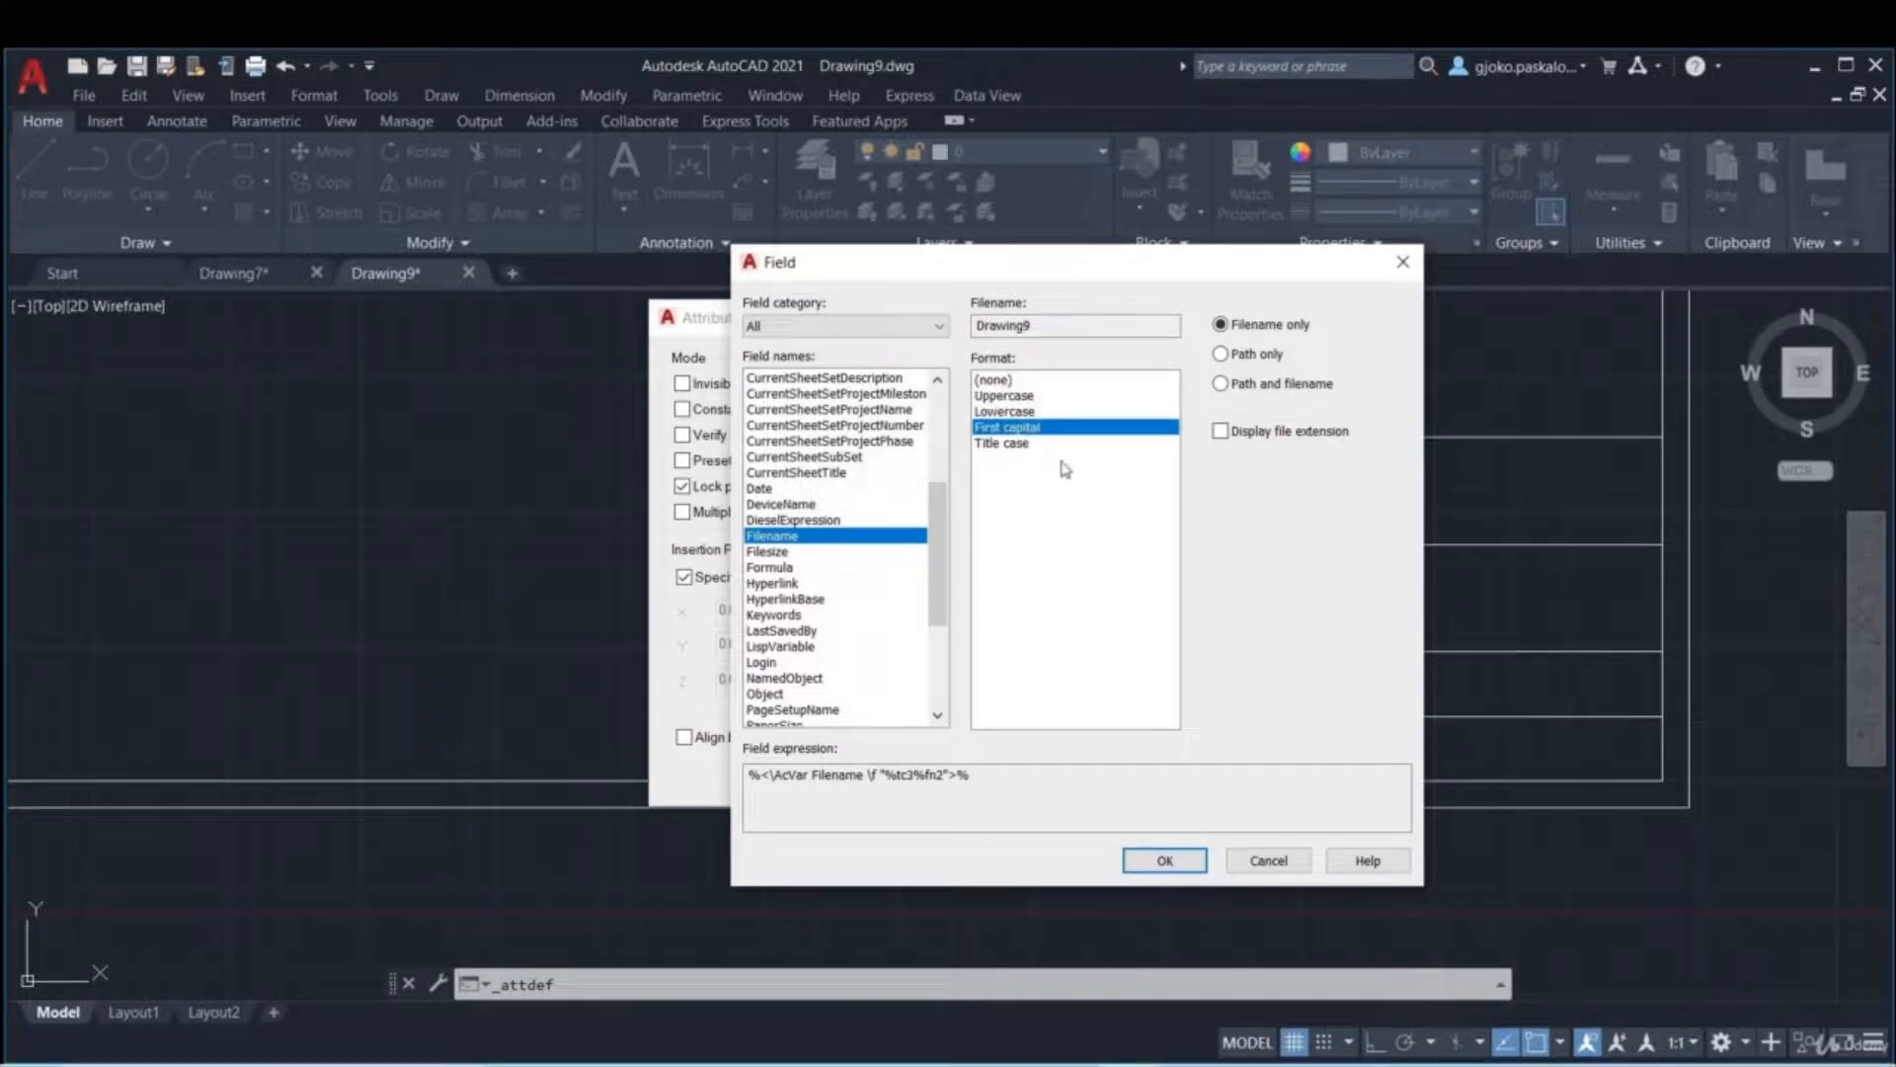
{"action": "left_click", "coordinate": [1222, 430]}
{"action": "left_click", "coordinate": [1222, 432]}
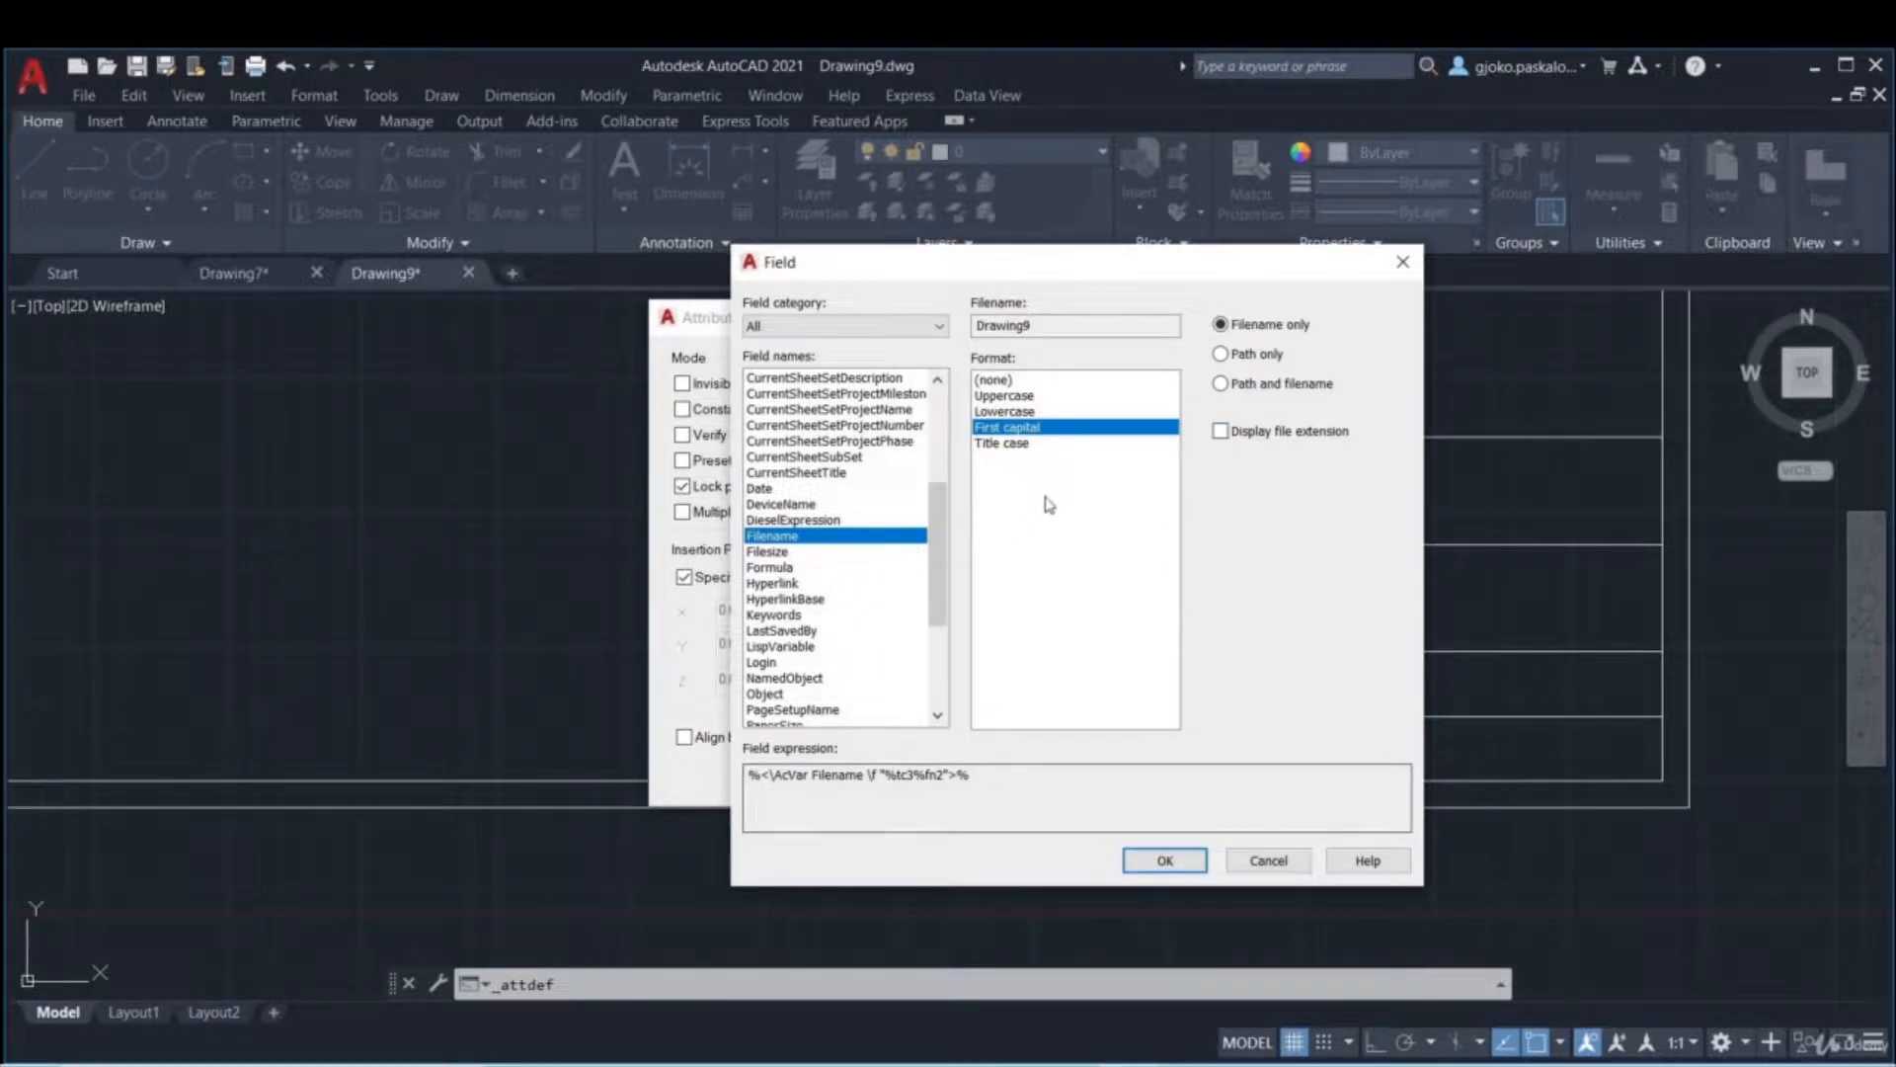
{"action": "left_click", "coordinate": [1192, 871]}
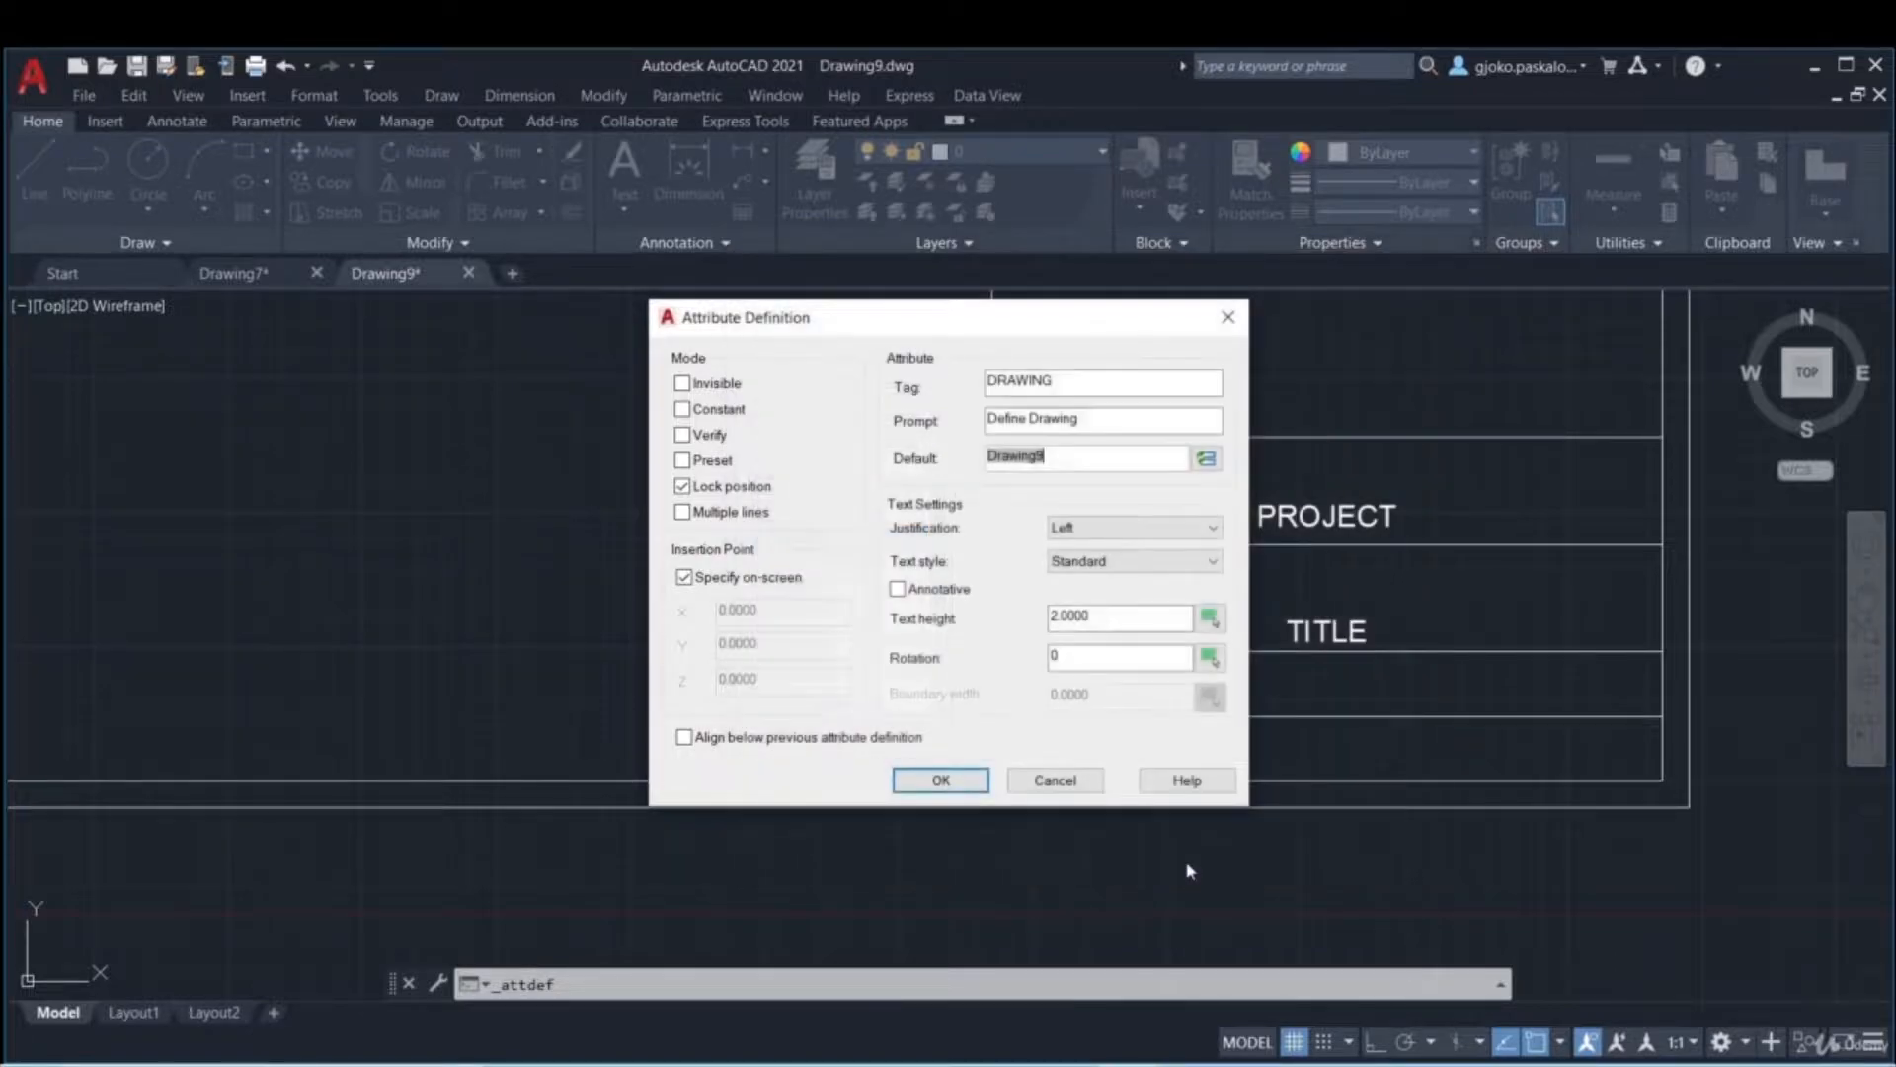
- Give the DRAWING attribute Middle justification and place it in the title block's DRAWING row below TITLE
{"action": "left_click", "coordinate": [1070, 526]}
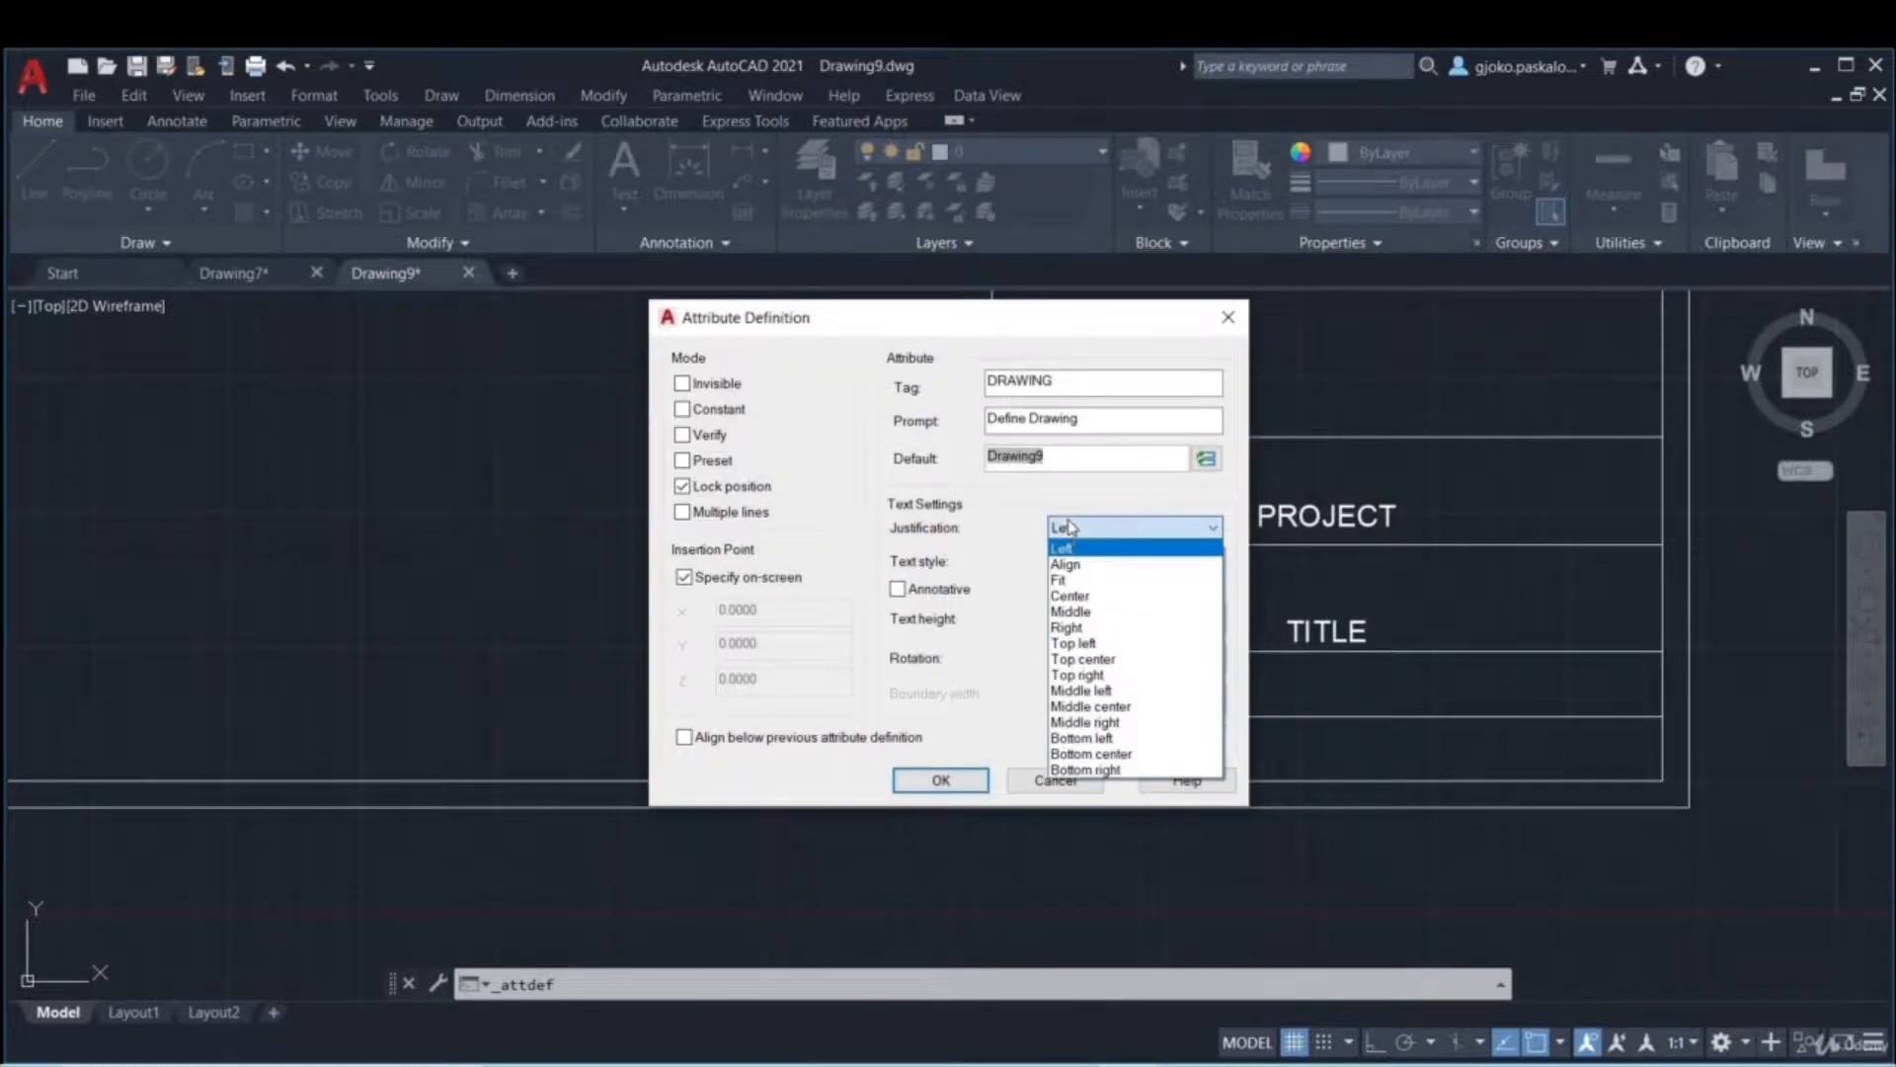
{"action": "left_click", "coordinate": [1070, 611]}
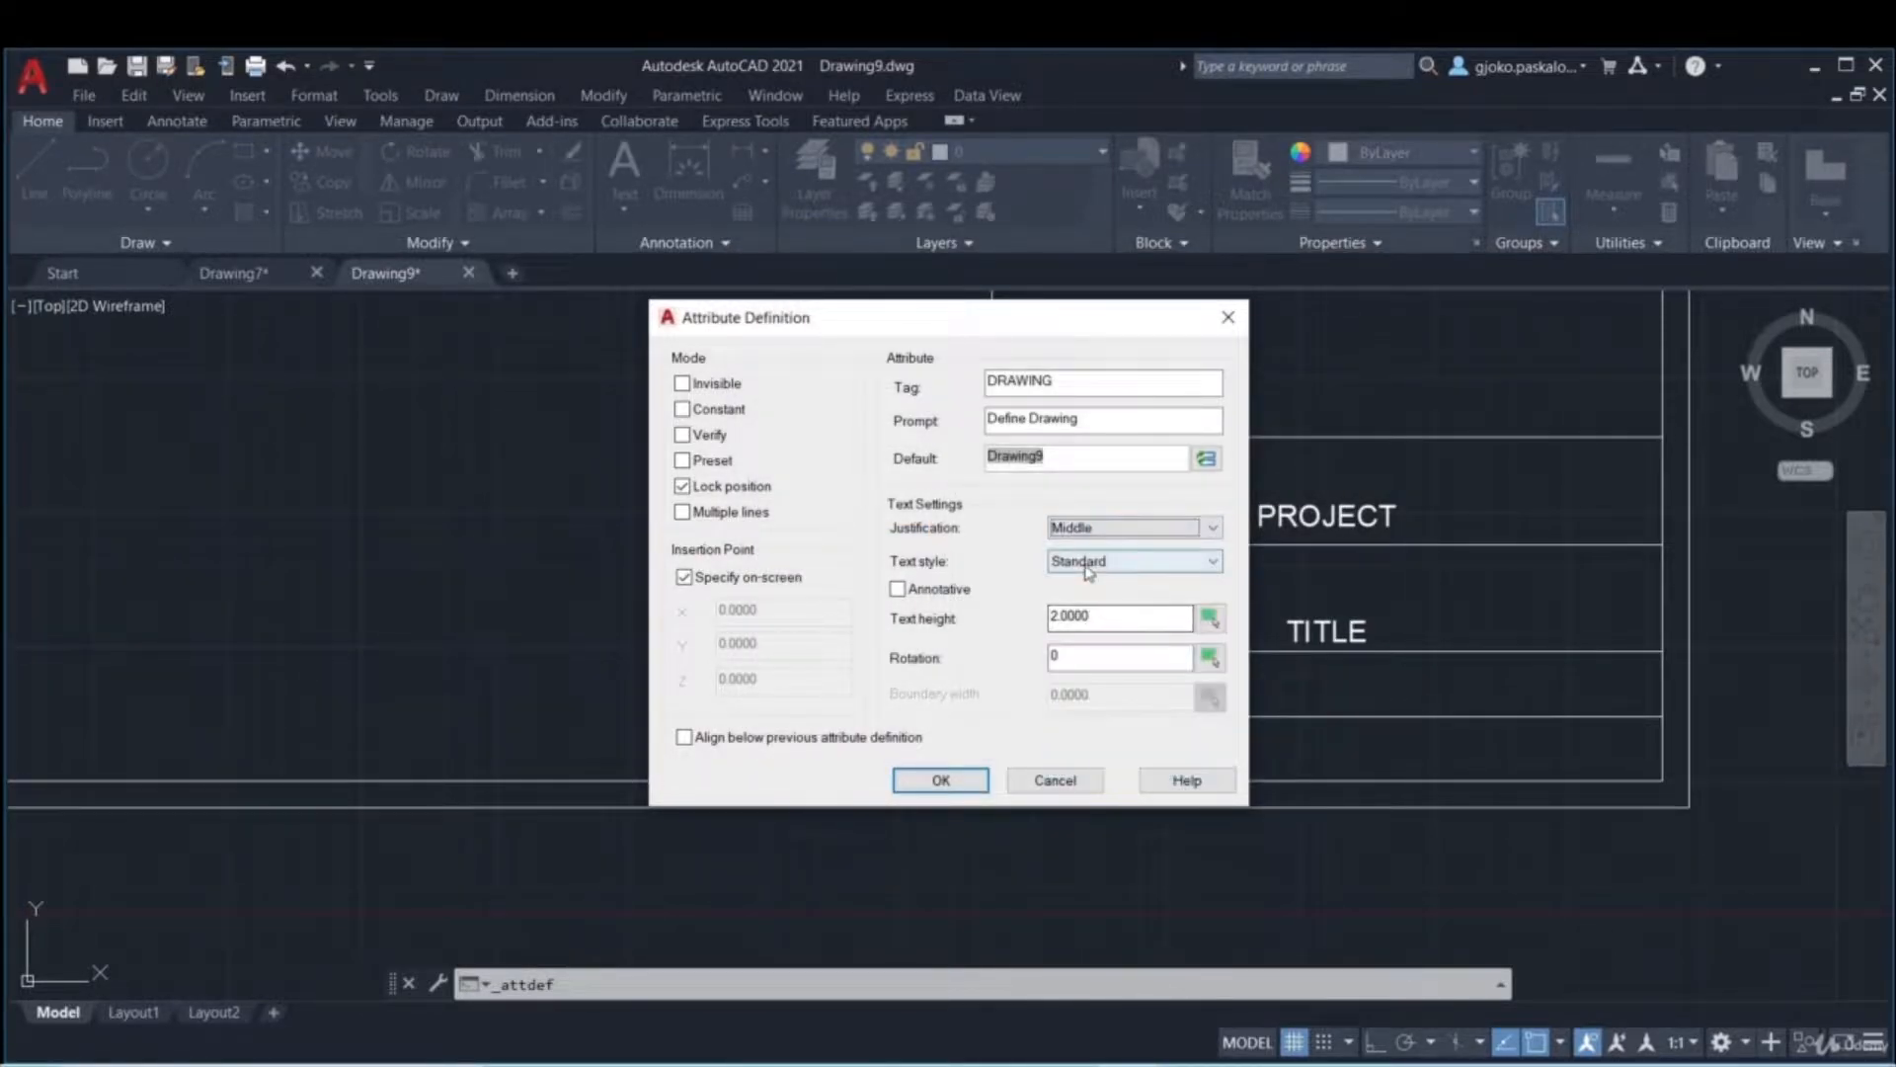
{"action": "left_click", "coordinate": [942, 780]}
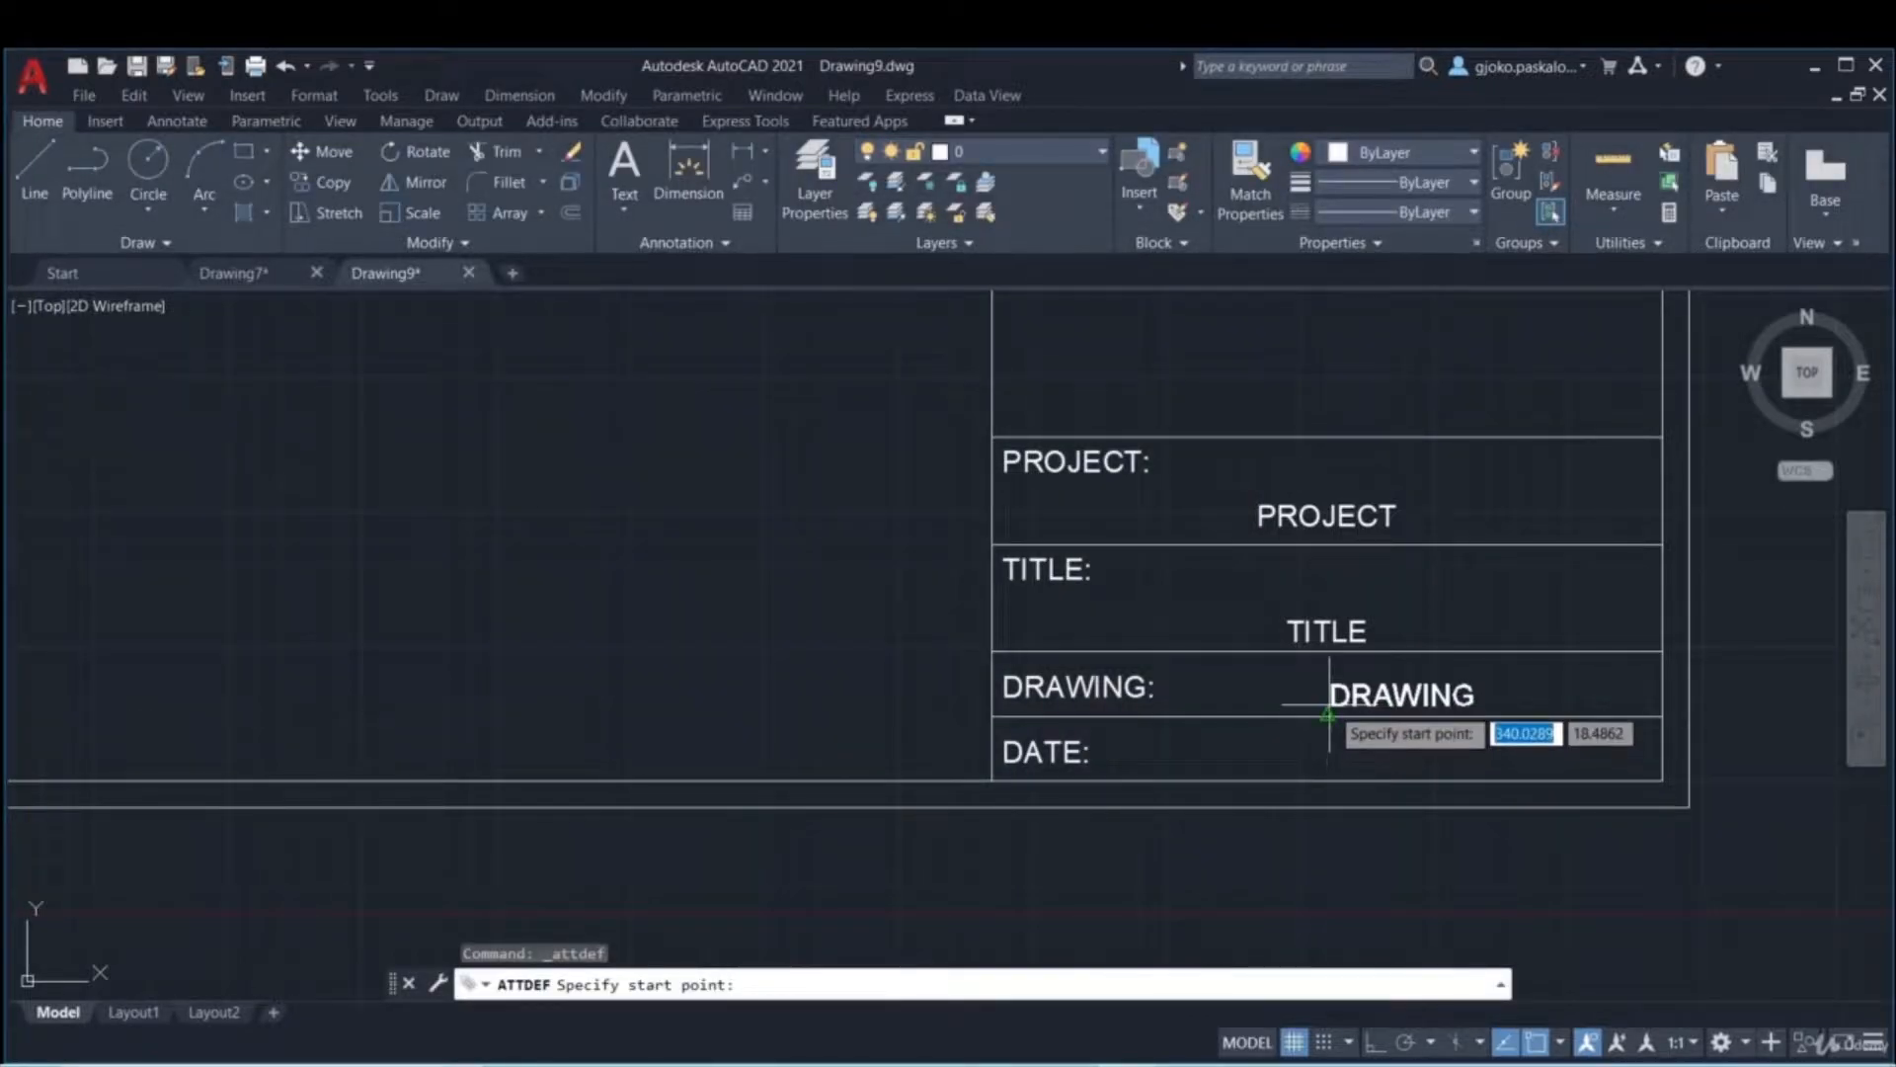
{"action": "scroll", "coordinate": [1343, 726], "scroll_direction": "up", "scroll_amount": 2}
{"action": "left_click", "coordinate": [1314, 686]}
{"action": "scroll", "coordinate": [1289, 666], "scroll_direction": "down", "scroll_amount": 2}
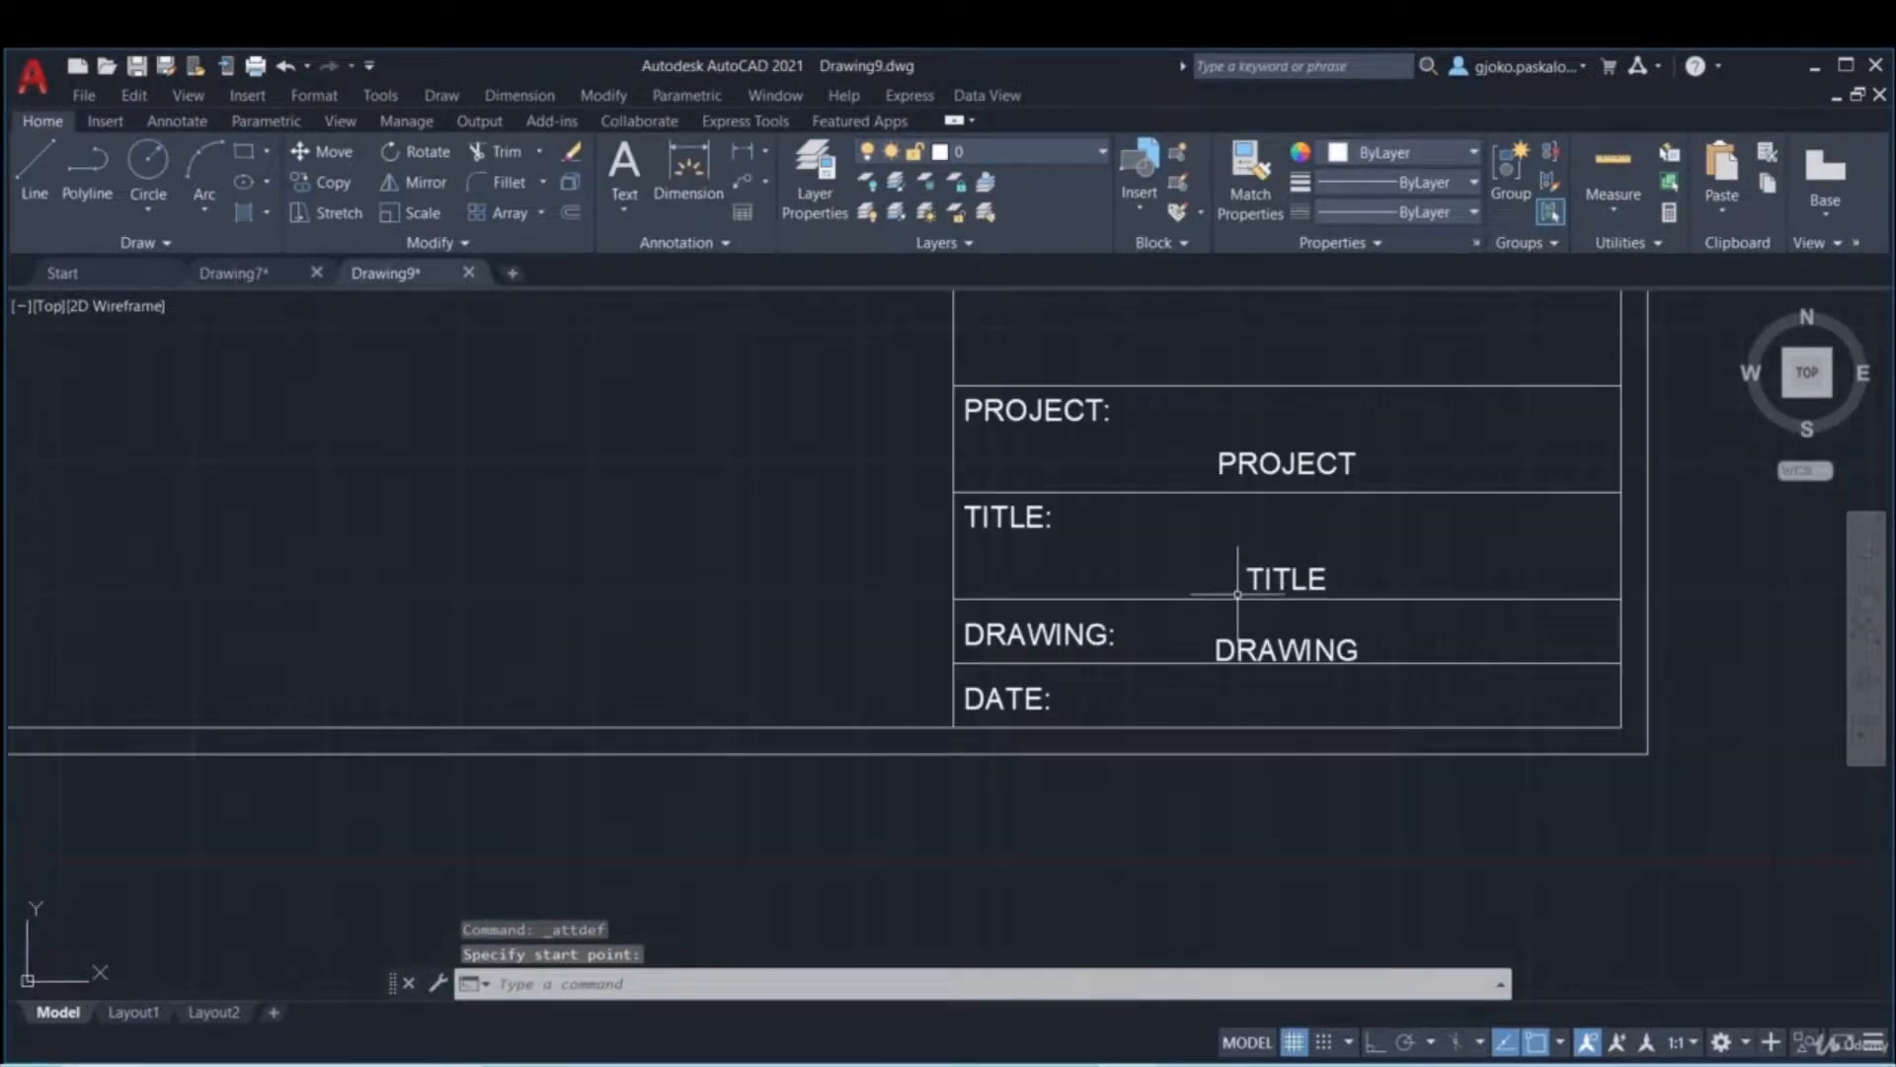
- Move the DRAWING attribute slightly upward so it sits inside its title block row
{"action": "left_click", "coordinate": [1279, 650]}
{"action": "right_click", "coordinate": [1378, 632]}
{"action": "left_click", "coordinate": [1434, 675]}
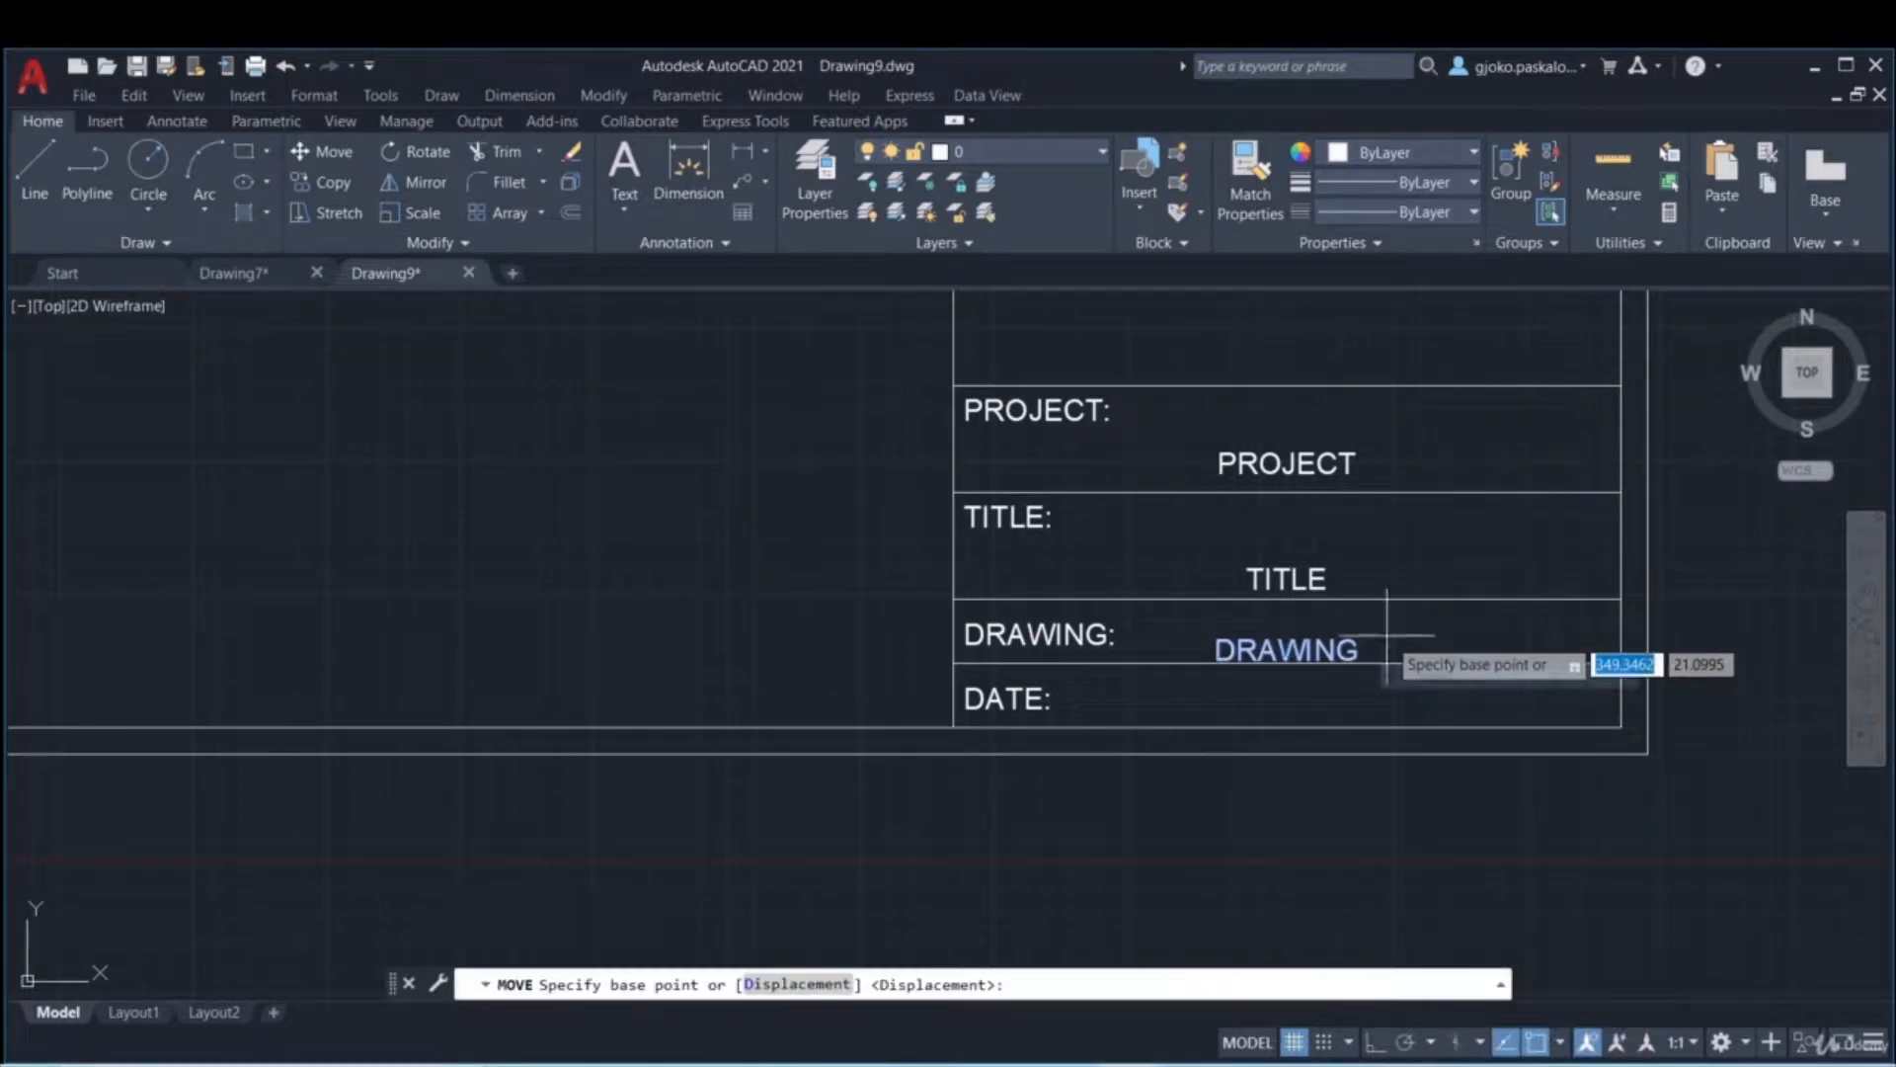
{"action": "scroll", "coordinate": [1397, 657], "scroll_direction": "up", "scroll_amount": 3}
{"action": "left_click", "coordinate": [1387, 647]}
{"action": "left_click", "coordinate": [1384, 629]}
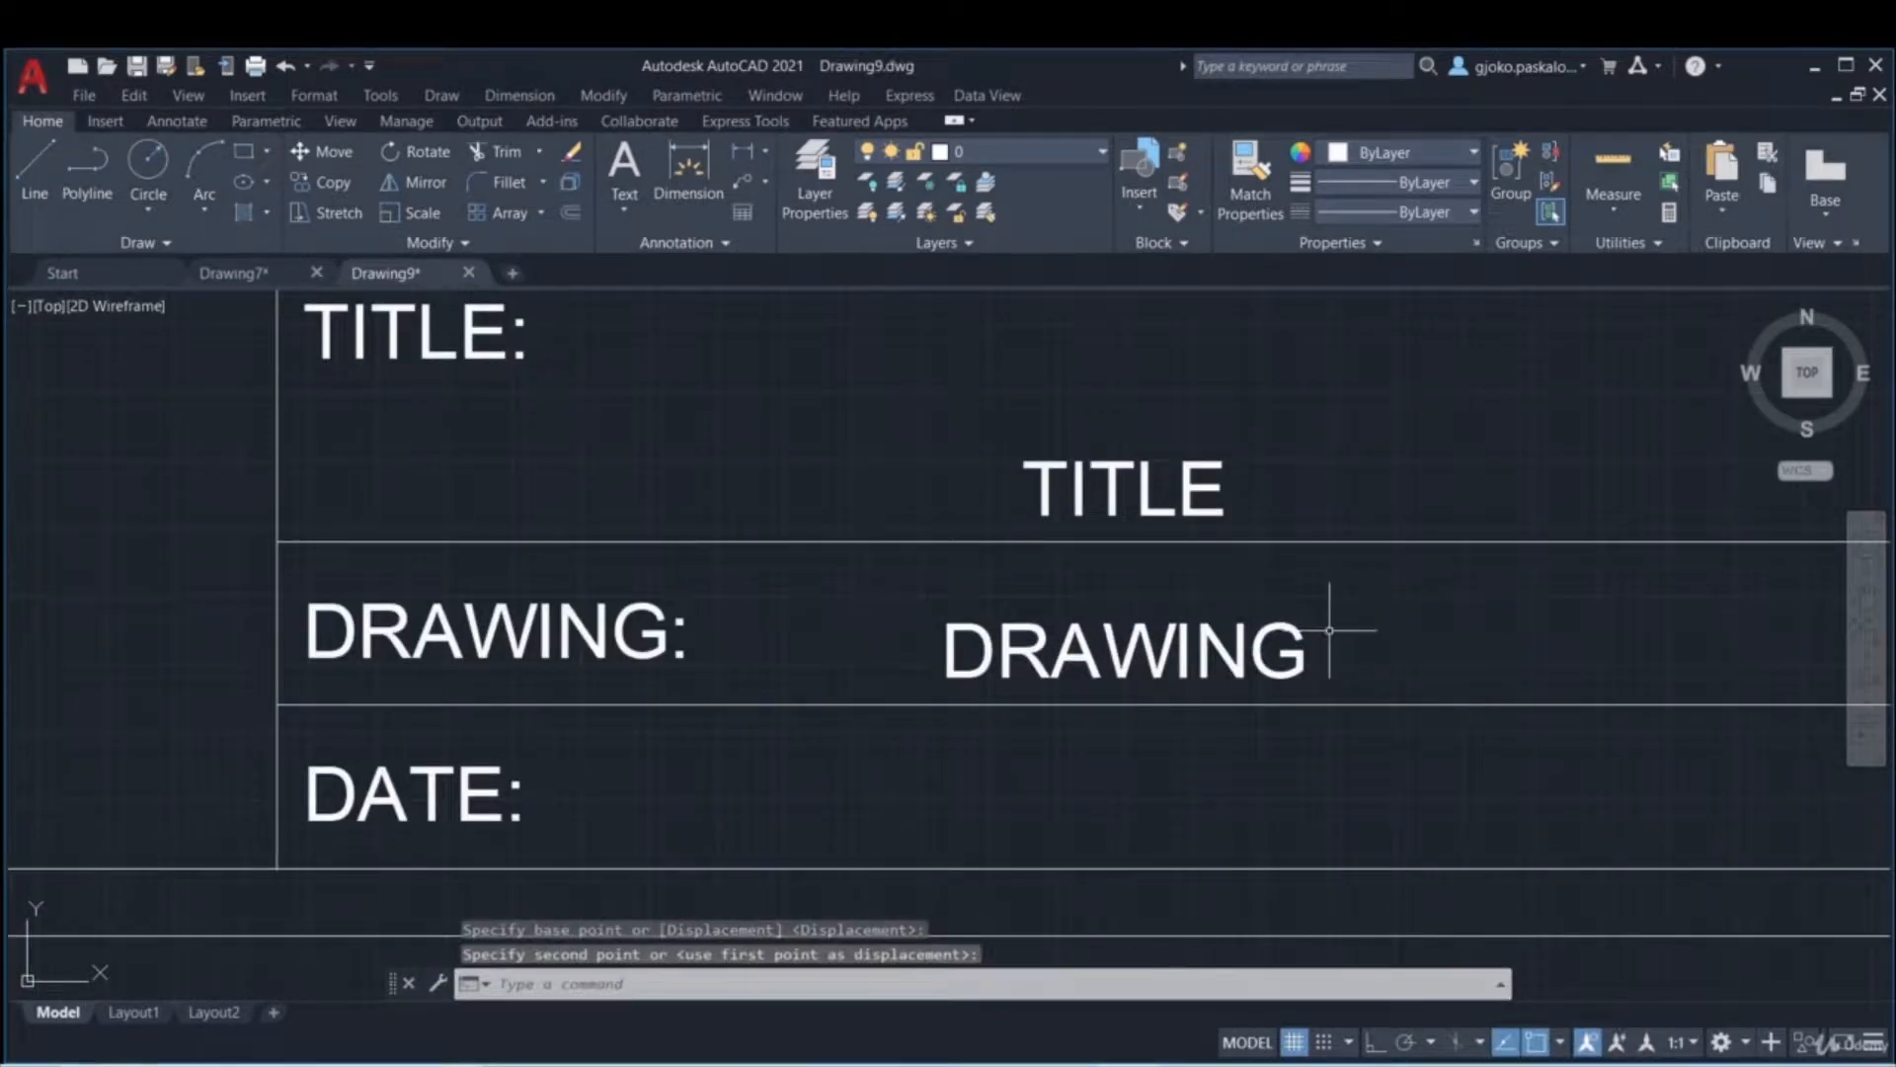
{"action": "scroll", "coordinate": [1320, 622], "scroll_direction": "down", "scroll_amount": 2}
{"action": "middle_click_drag", "start_coordinate": [1215, 635], "coordinate": [1215, 598]}
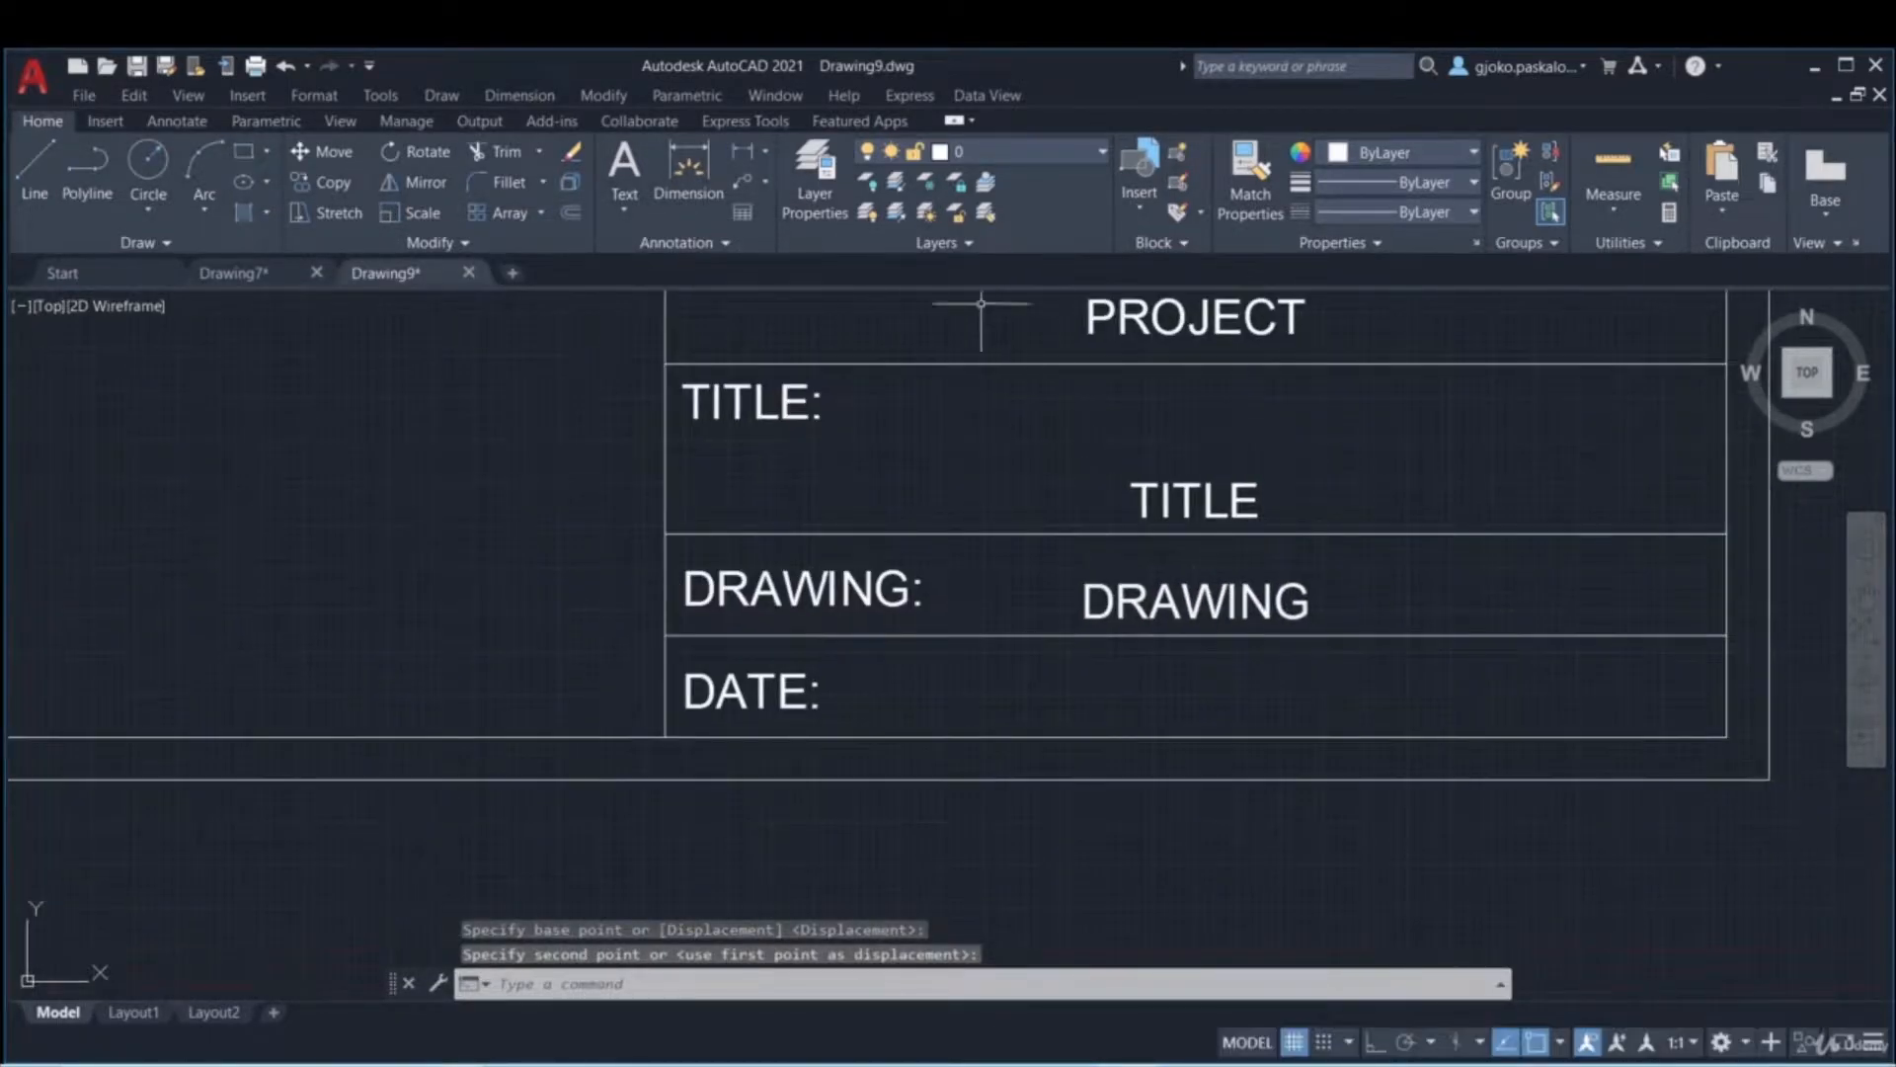
- Start another attribute definition with the tag DATE and the prompt "Define Date"
{"action": "left_click", "coordinate": [1148, 215]}
{"action": "left_click", "coordinate": [1105, 252]}
{"action": "left_click", "coordinate": [1138, 253]}
{"action": "left_click", "coordinate": [1127, 270]}
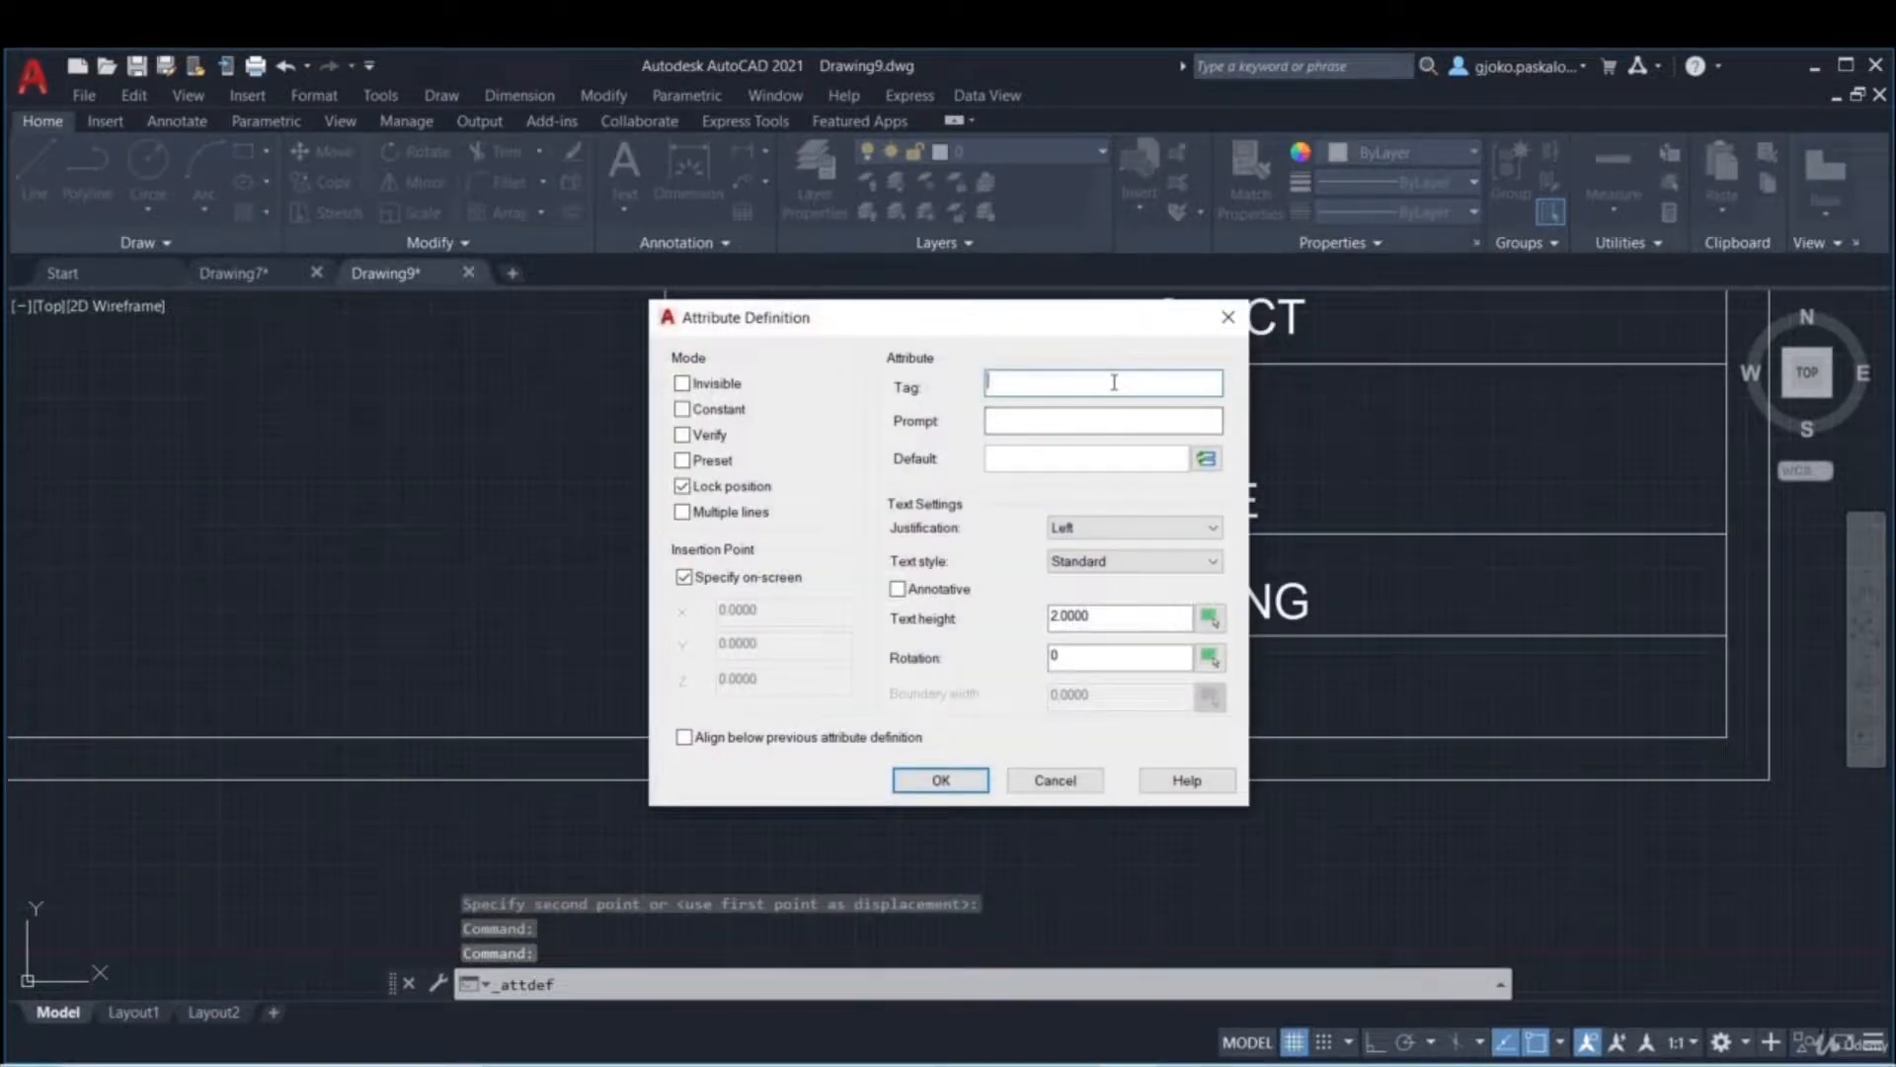
{"action": "type", "text": "DATE"}
{"action": "key", "text": "Tab"}
{"action": "type", "text": "Defi"}
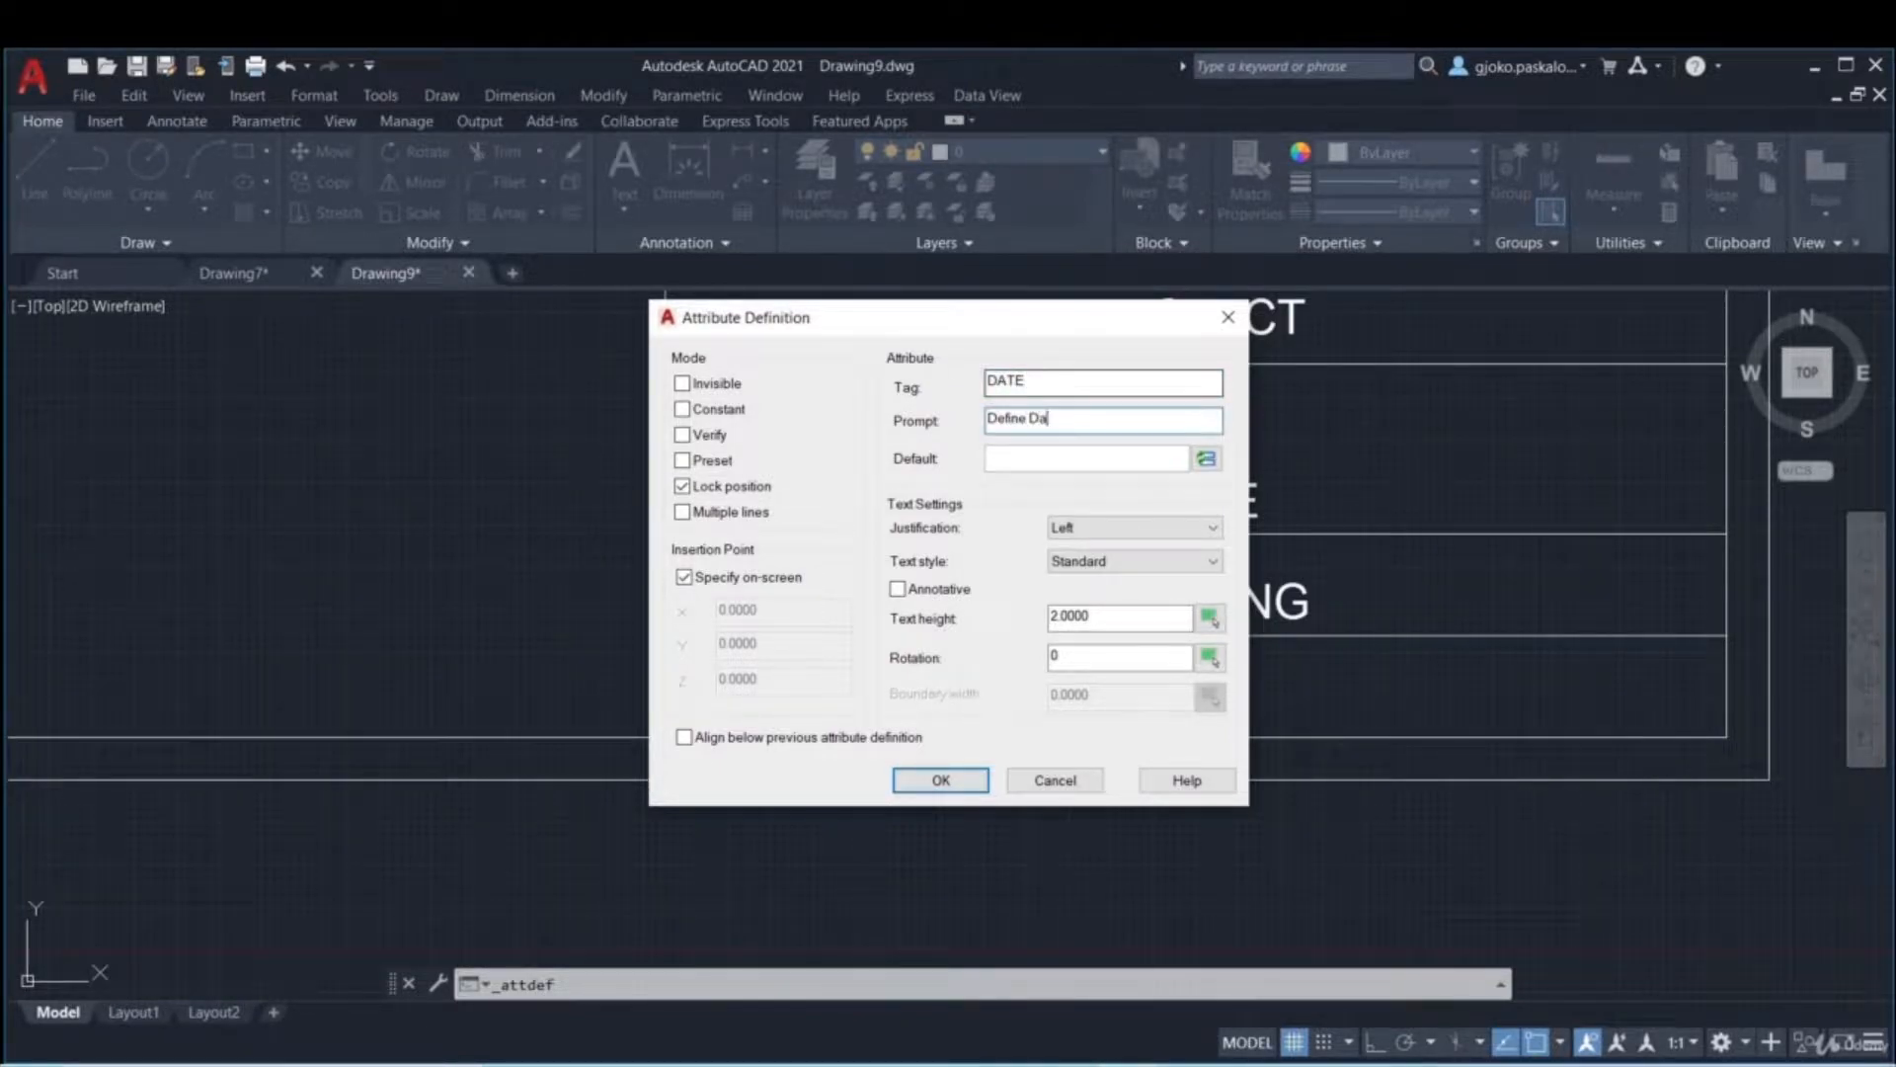
- Use a Date field with the format "MMMM d, yyyy" as the DATE attribute's default value
{"action": "left_click", "coordinate": [1206, 458]}
{"action": "scroll", "coordinate": [791, 587], "scroll_direction": "down", "scroll_amount": 1}
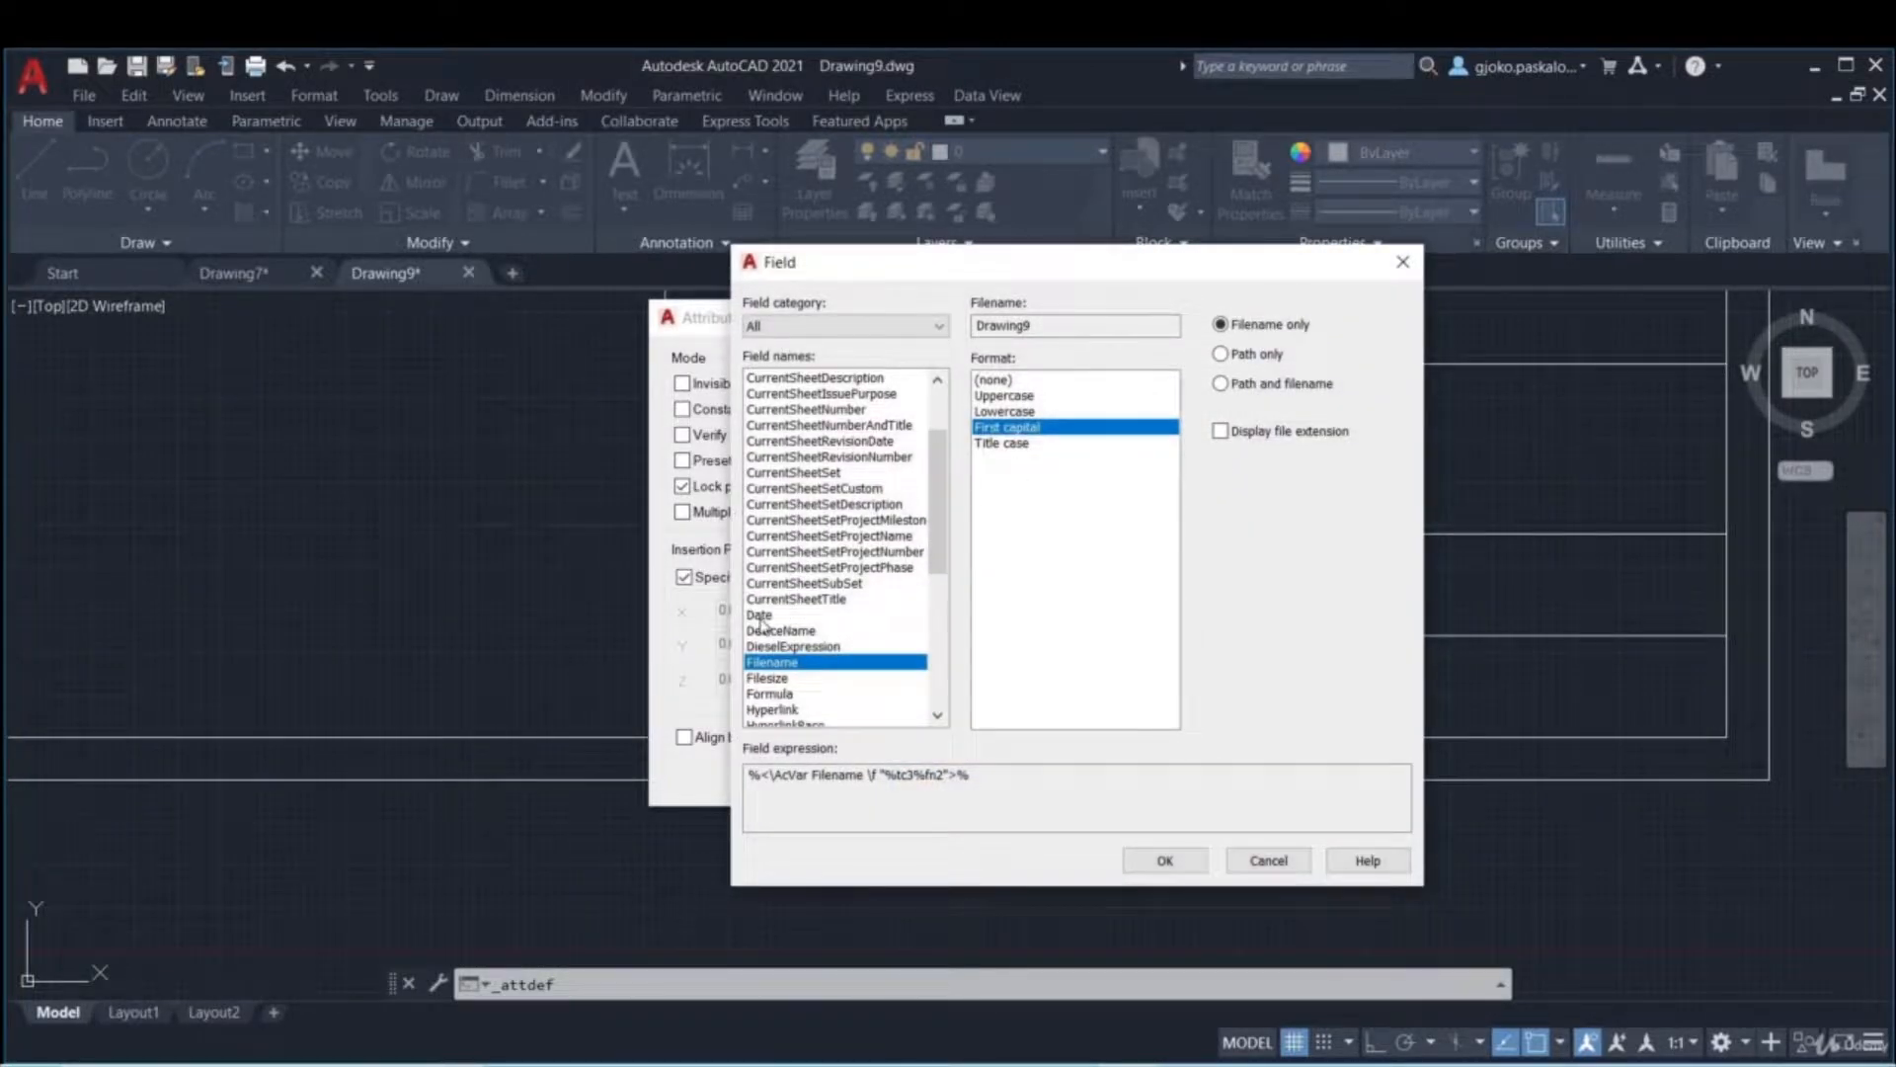
{"action": "left_click", "coordinate": [762, 617]}
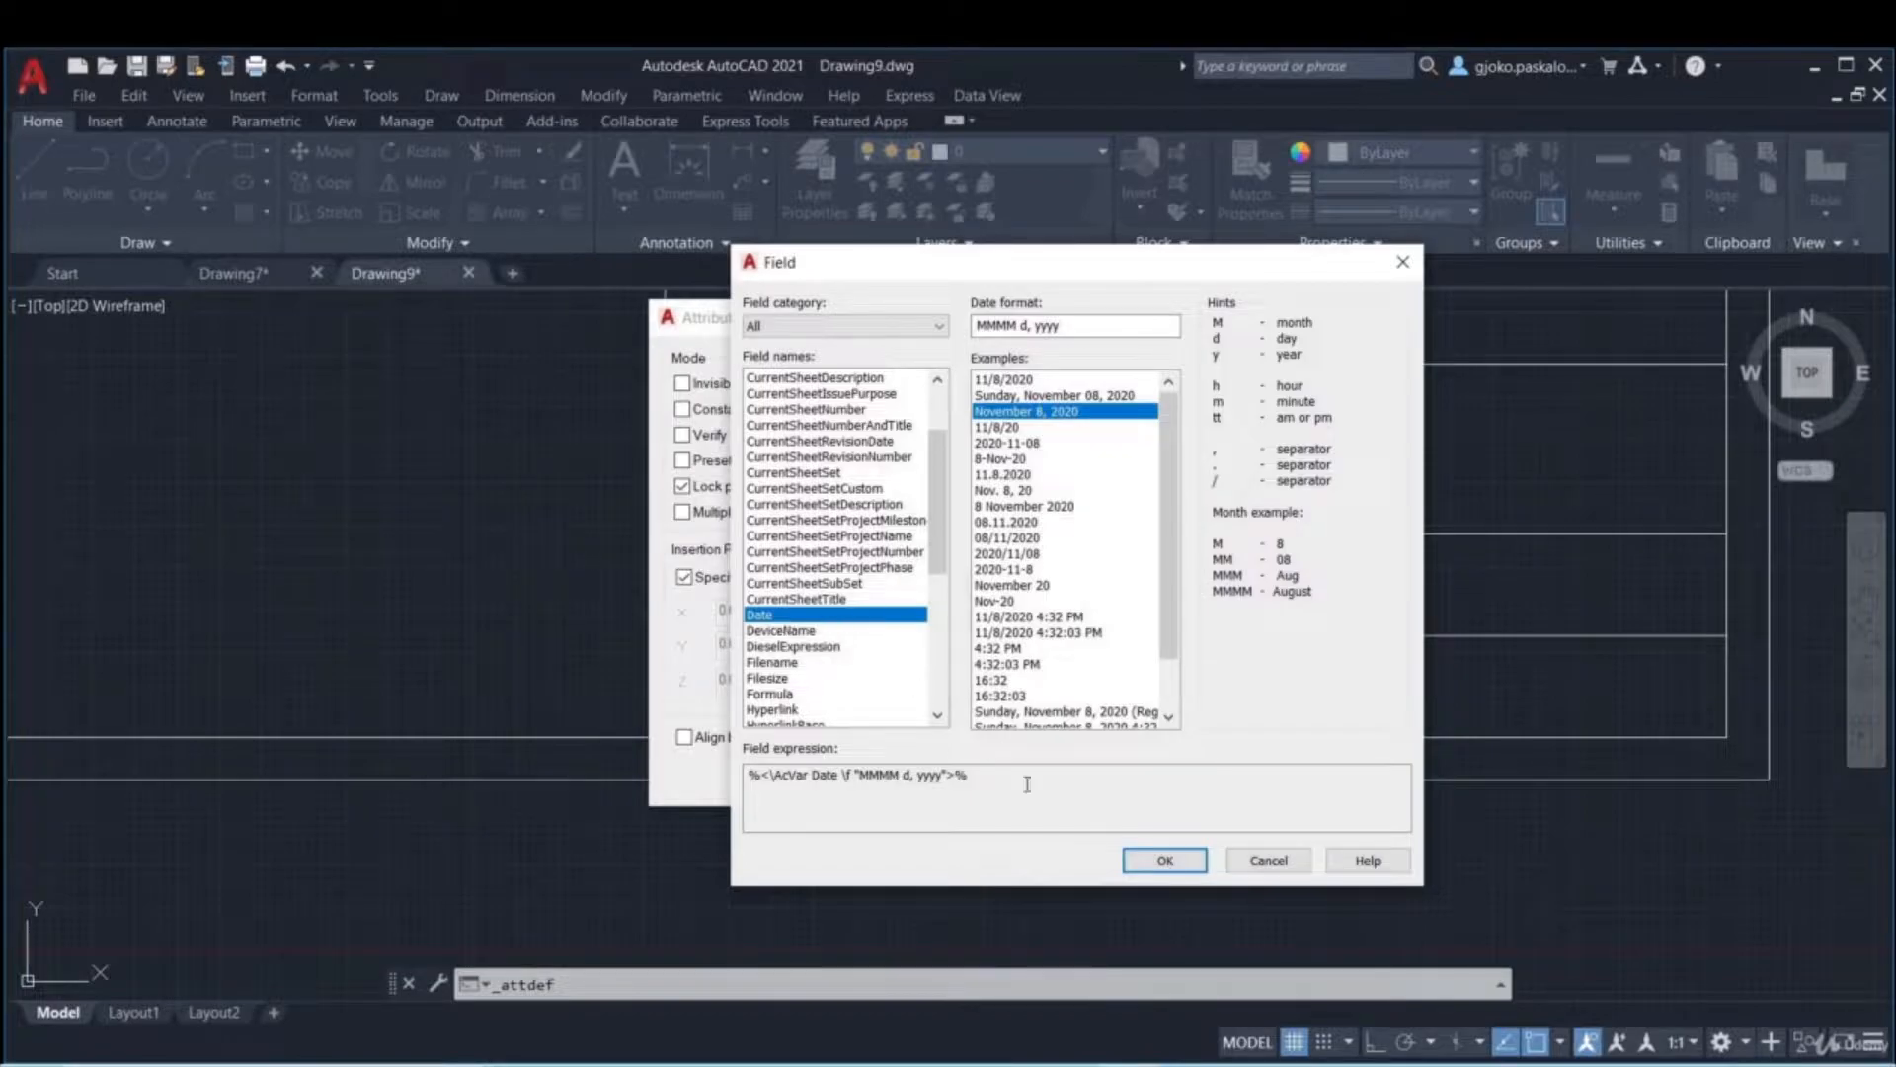
{"action": "mouse_move", "coordinate": [1169, 440]}
{"action": "left_mouse_down"}
{"action": "mouse_move", "coordinate": [1171, 487]}
{"action": "mouse_move", "coordinate": [1163, 428]}
{"action": "left_mouse_up"}
{"action": "left_click", "coordinate": [1157, 860]}
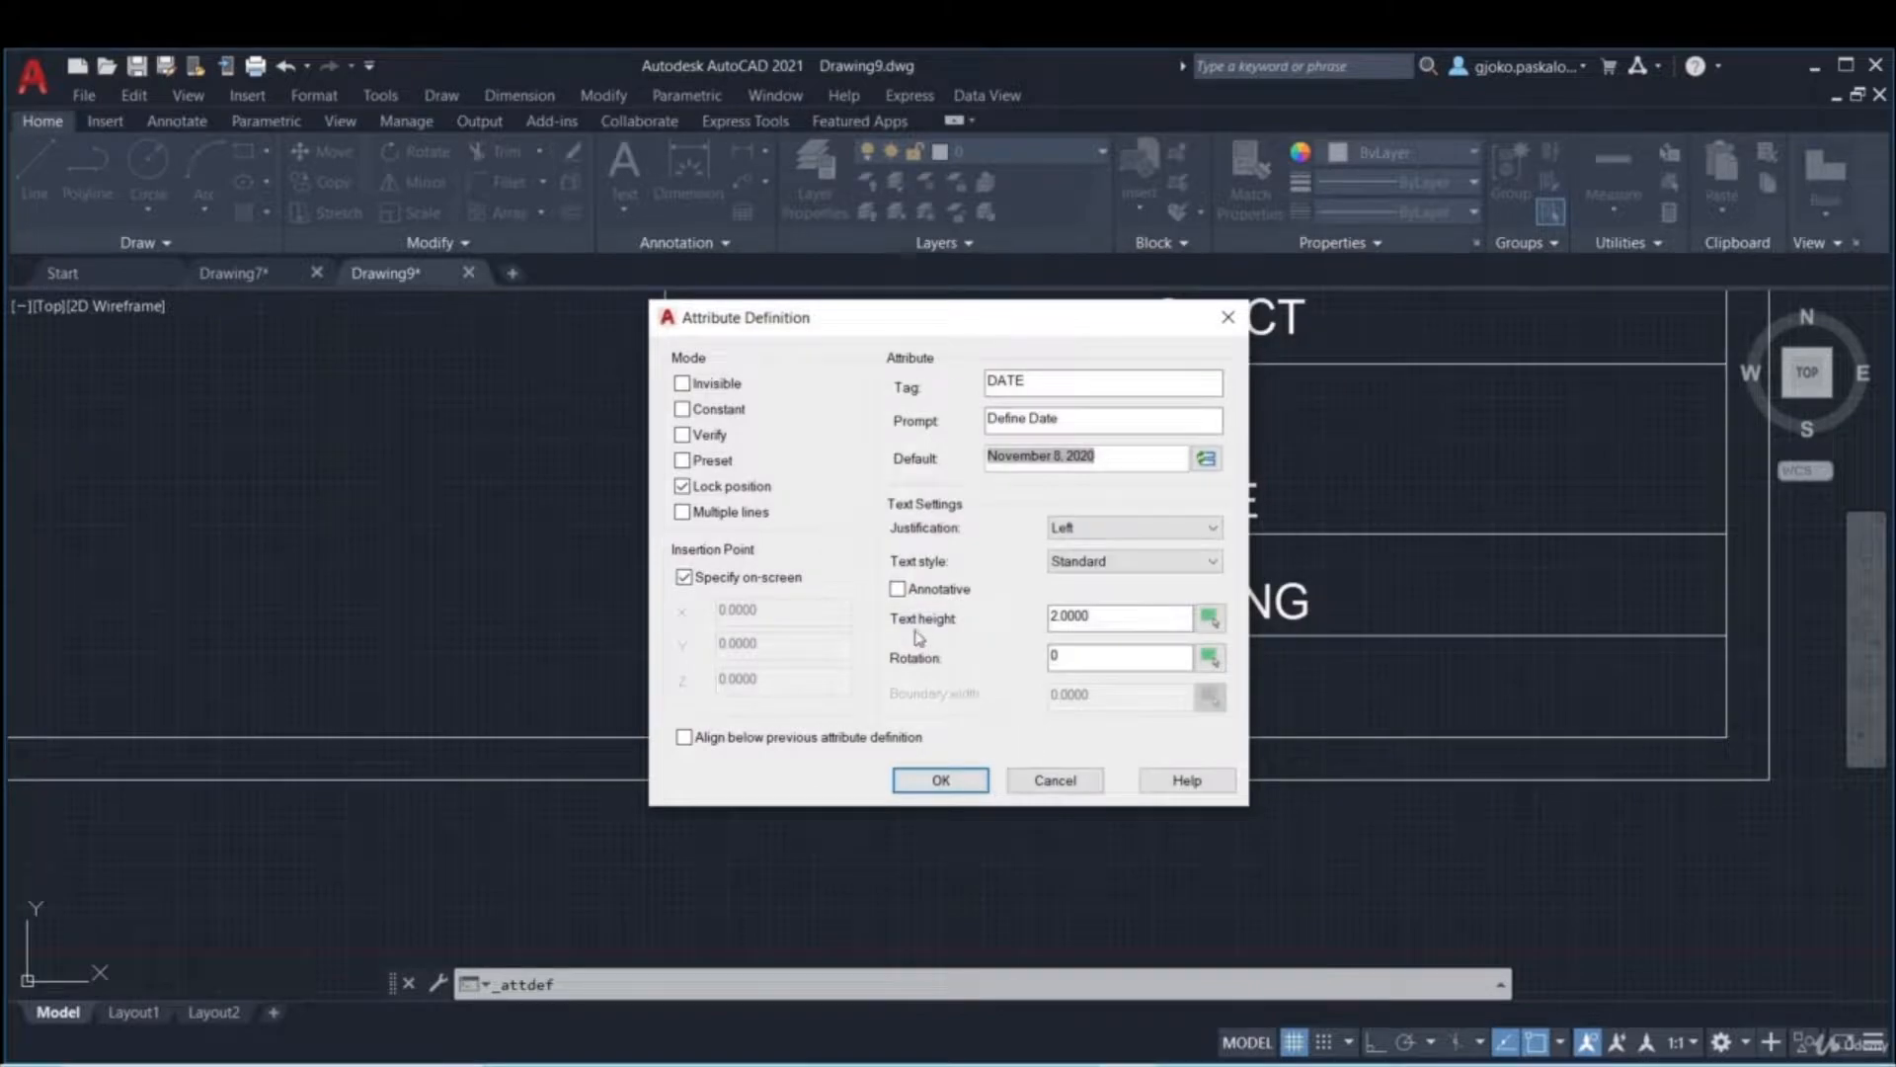
- Give the DATE attribute Middle justification and the Standard text style, and place it in the title block's DATE row below DRAWING
{"action": "left_click", "coordinate": [1111, 529]}
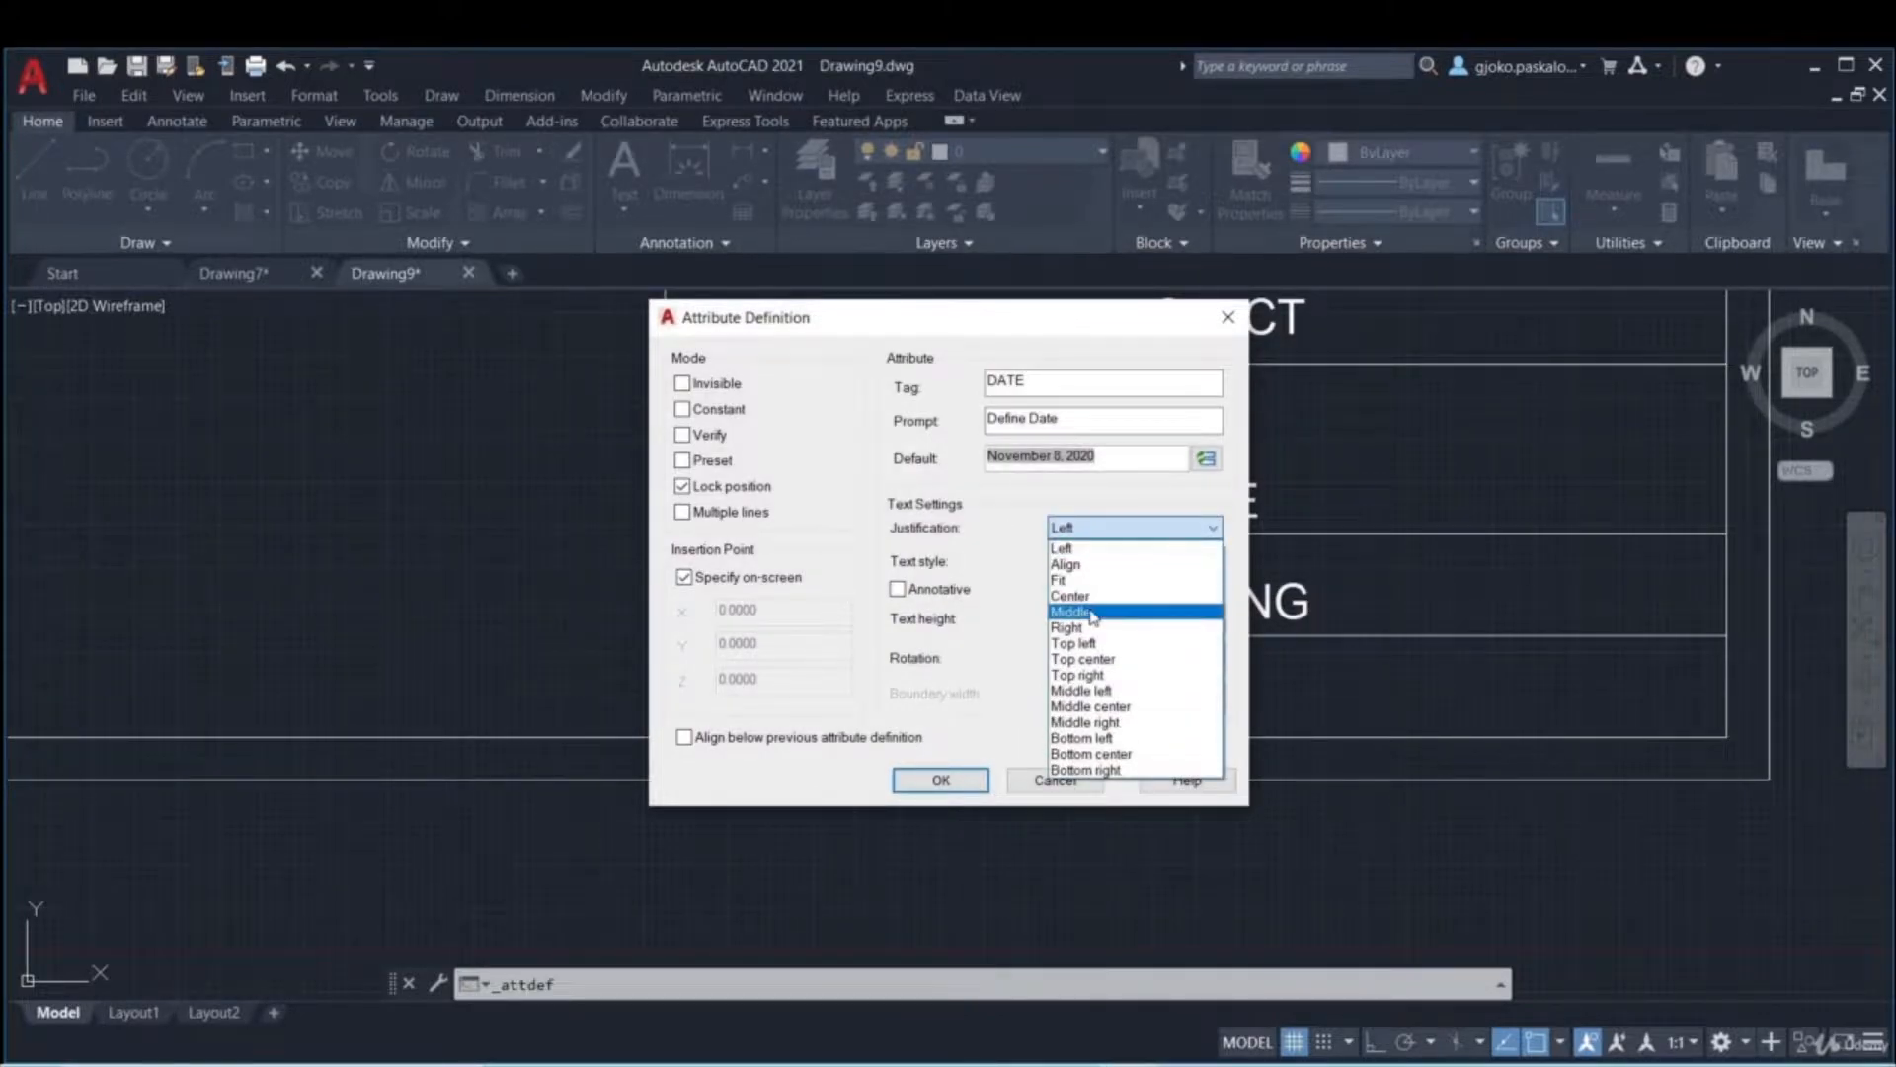
{"action": "left_click", "coordinate": [1091, 610]}
{"action": "left_click", "coordinate": [1093, 563]}
{"action": "left_click", "coordinate": [1090, 596]}
{"action": "left_click", "coordinate": [971, 785]}
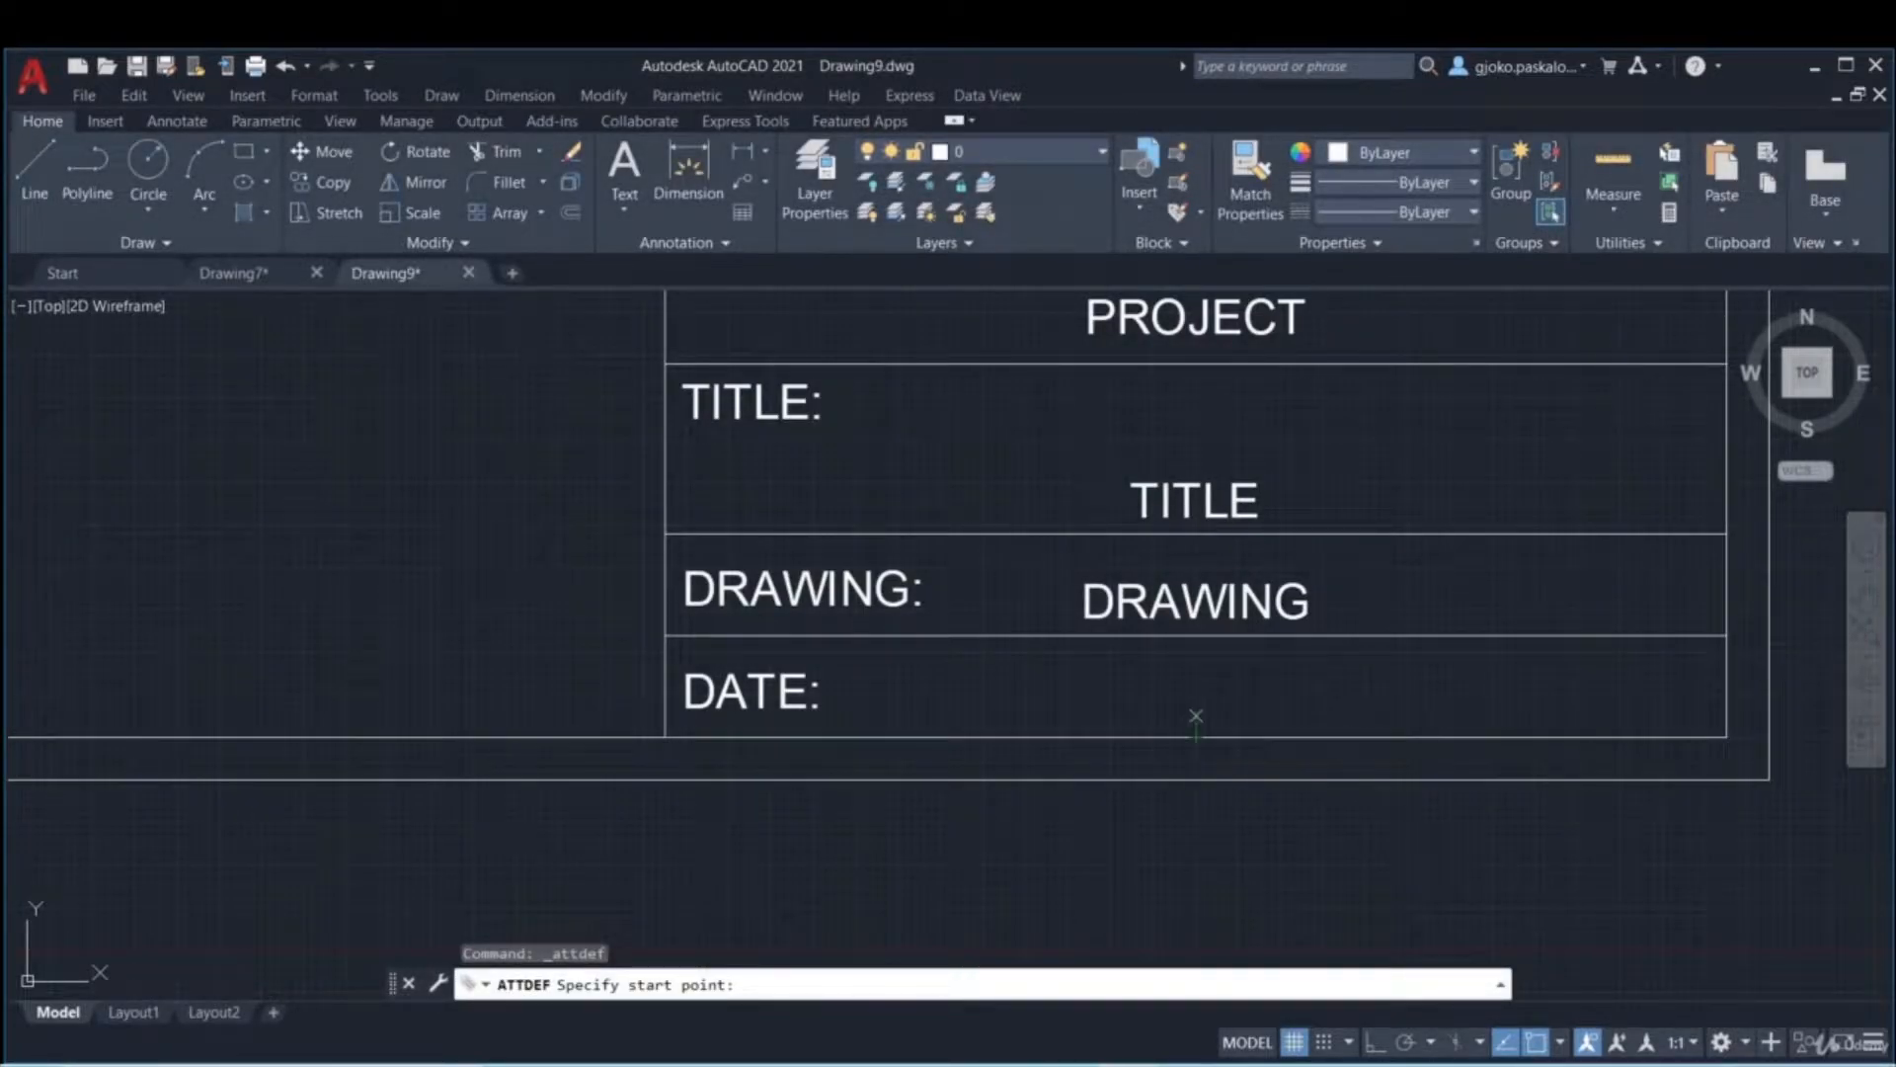
{"action": "left_click", "coordinate": [1229, 732]}
{"action": "scroll", "coordinate": [1228, 731], "scroll_direction": "down", "scroll_amount": 2}
- Move the DATE attribute slightly upward so it sits inside its title block row
{"action": "scroll", "coordinate": [1218, 725], "scroll_direction": "up", "scroll_amount": 3}
{"action": "left_click", "coordinate": [1219, 722]}
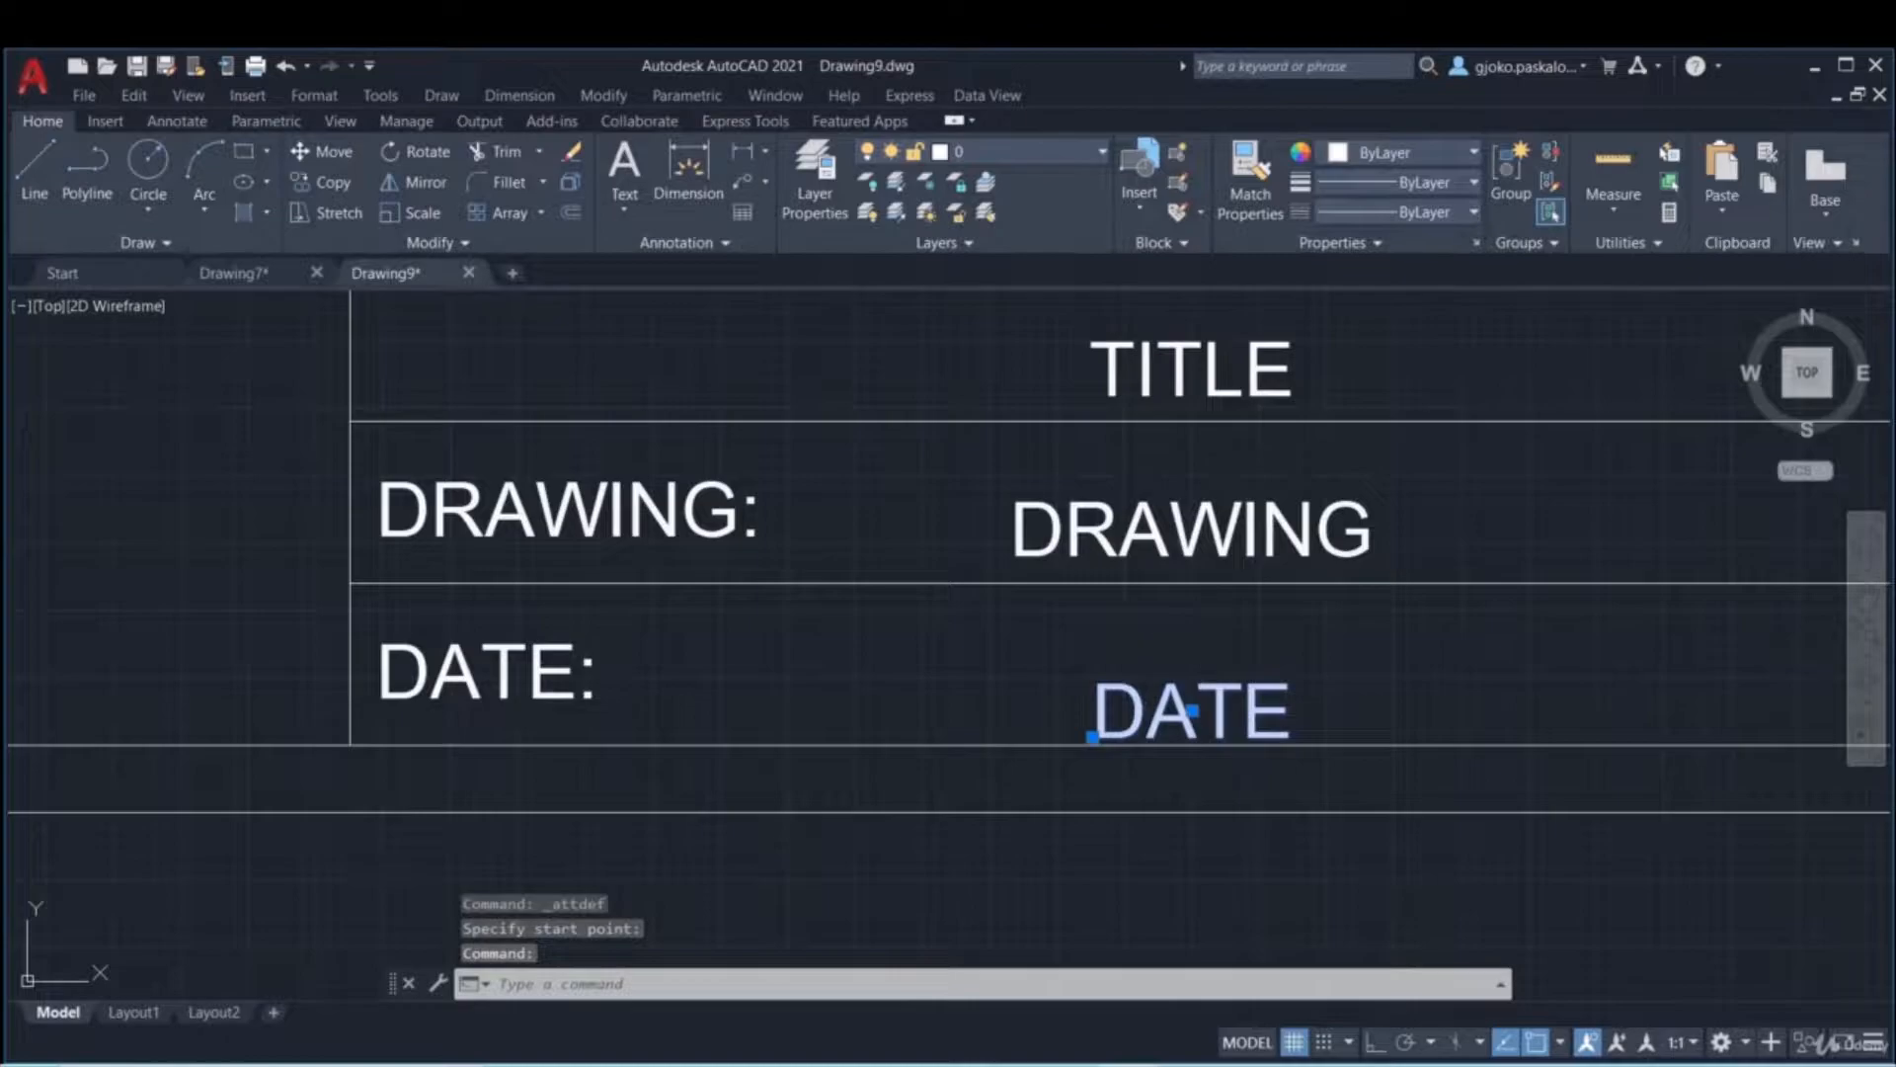
{"action": "right_click", "coordinate": [1244, 649]}
{"action": "left_click", "coordinate": [1300, 262]}
{"action": "left_click", "coordinate": [1371, 680]}
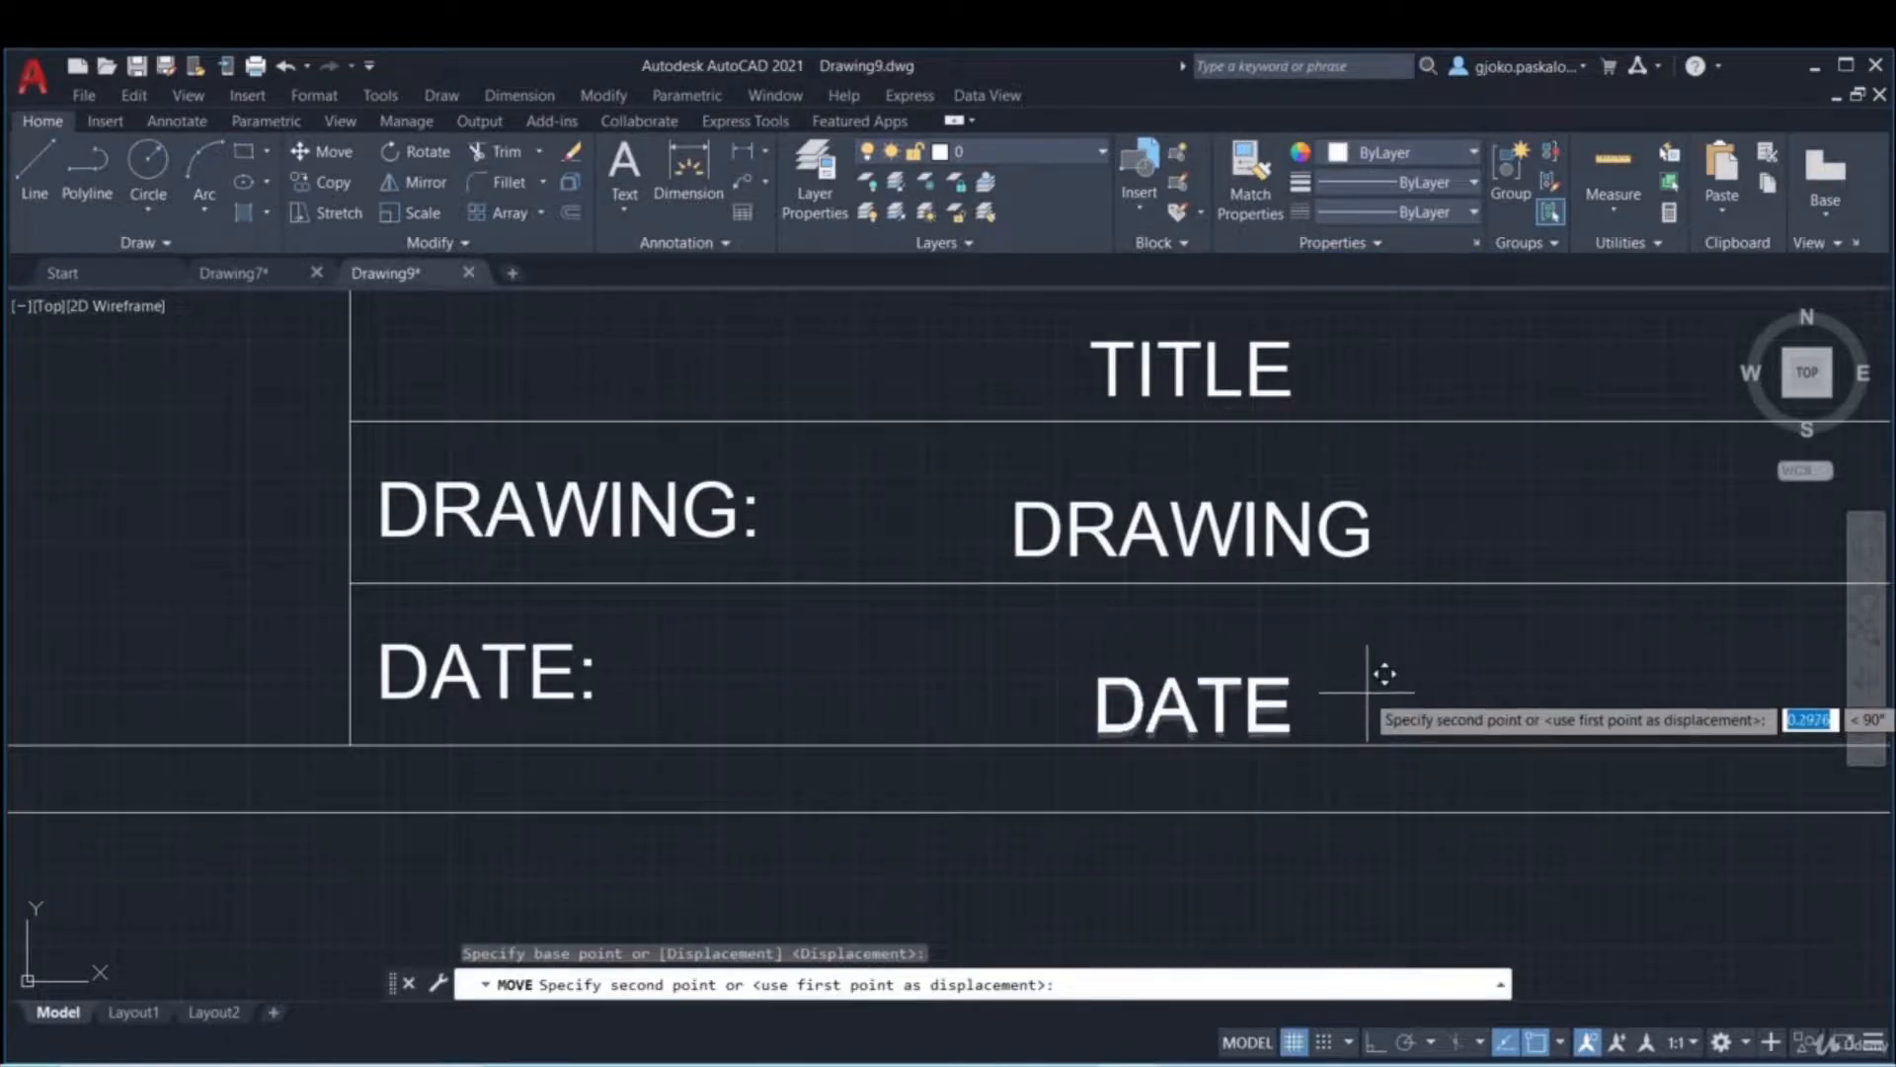
{"action": "left_click", "coordinate": [1382, 680]}
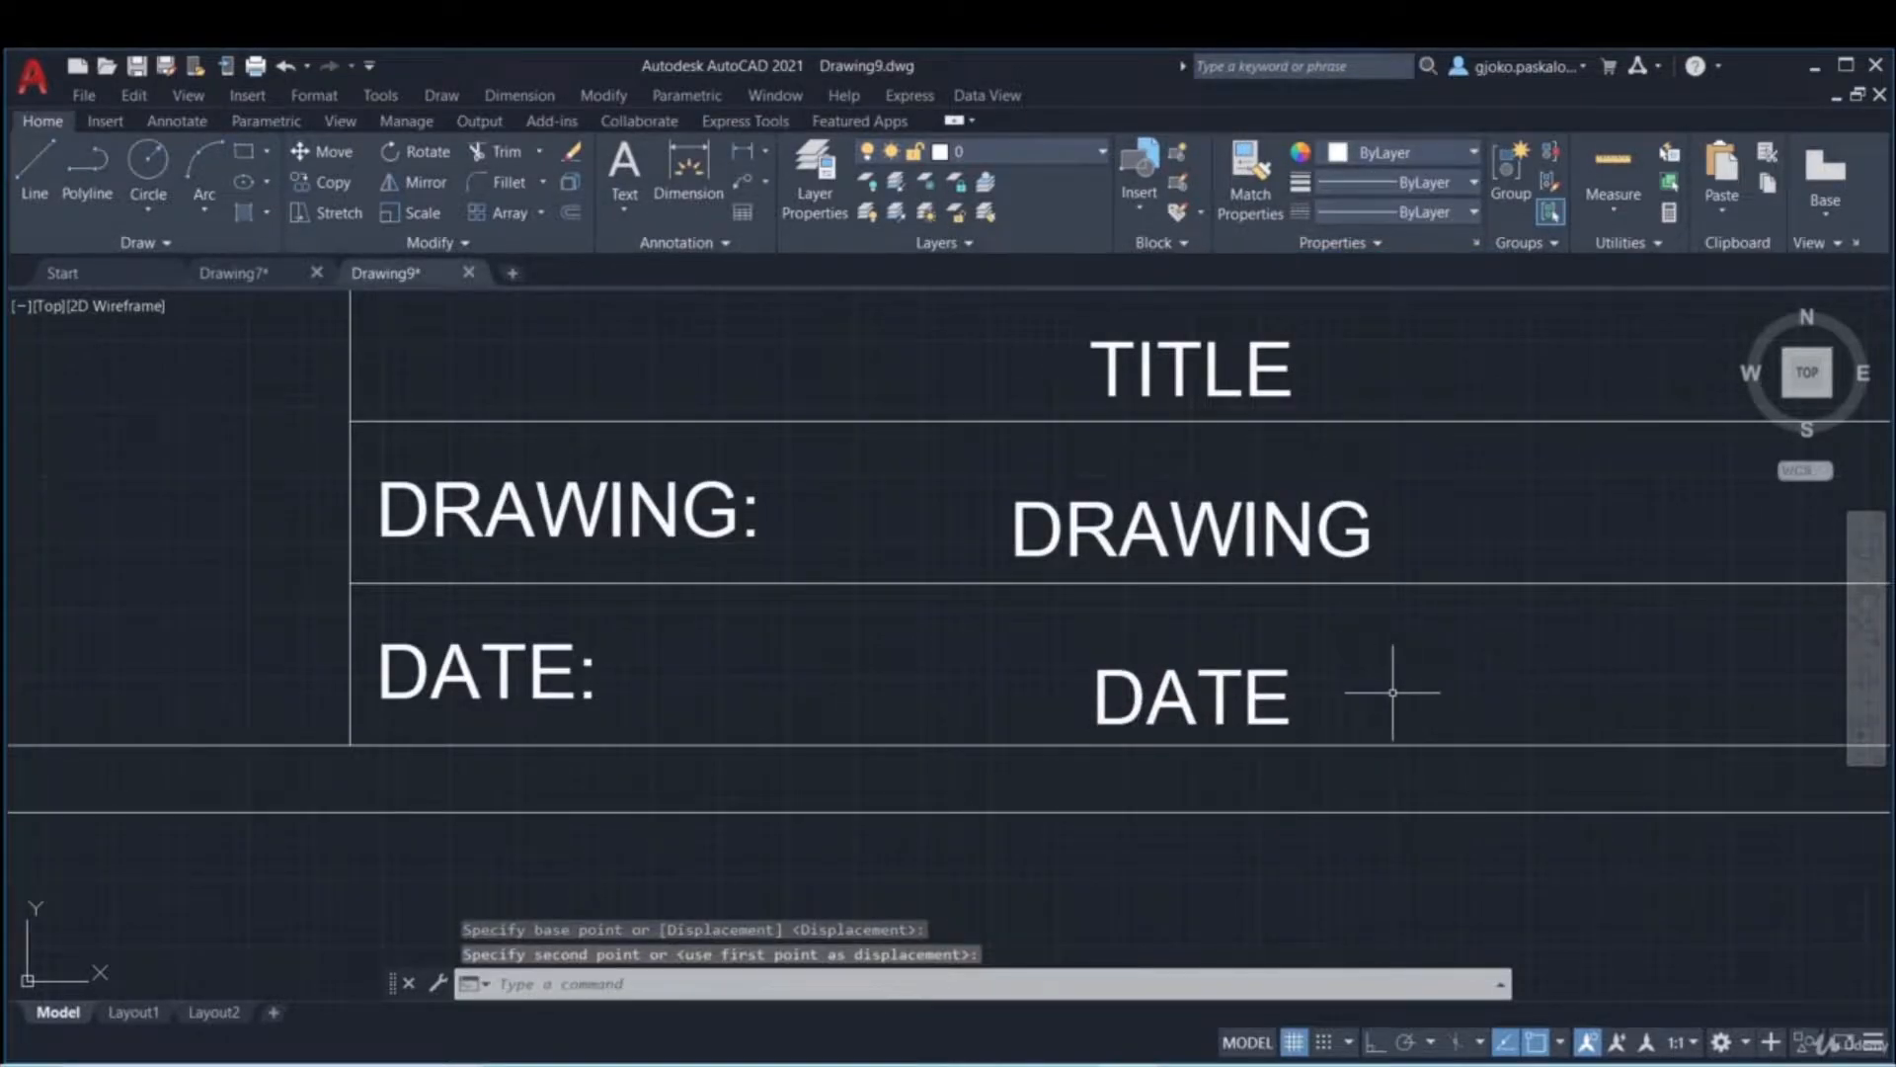
- Start a block definition named "Standard Sheet" with its base point at the lower-left corner of the sheet's outer frame
{"action": "scroll", "coordinate": [1387, 673], "scroll_direction": "down", "scroll_amount": 5}
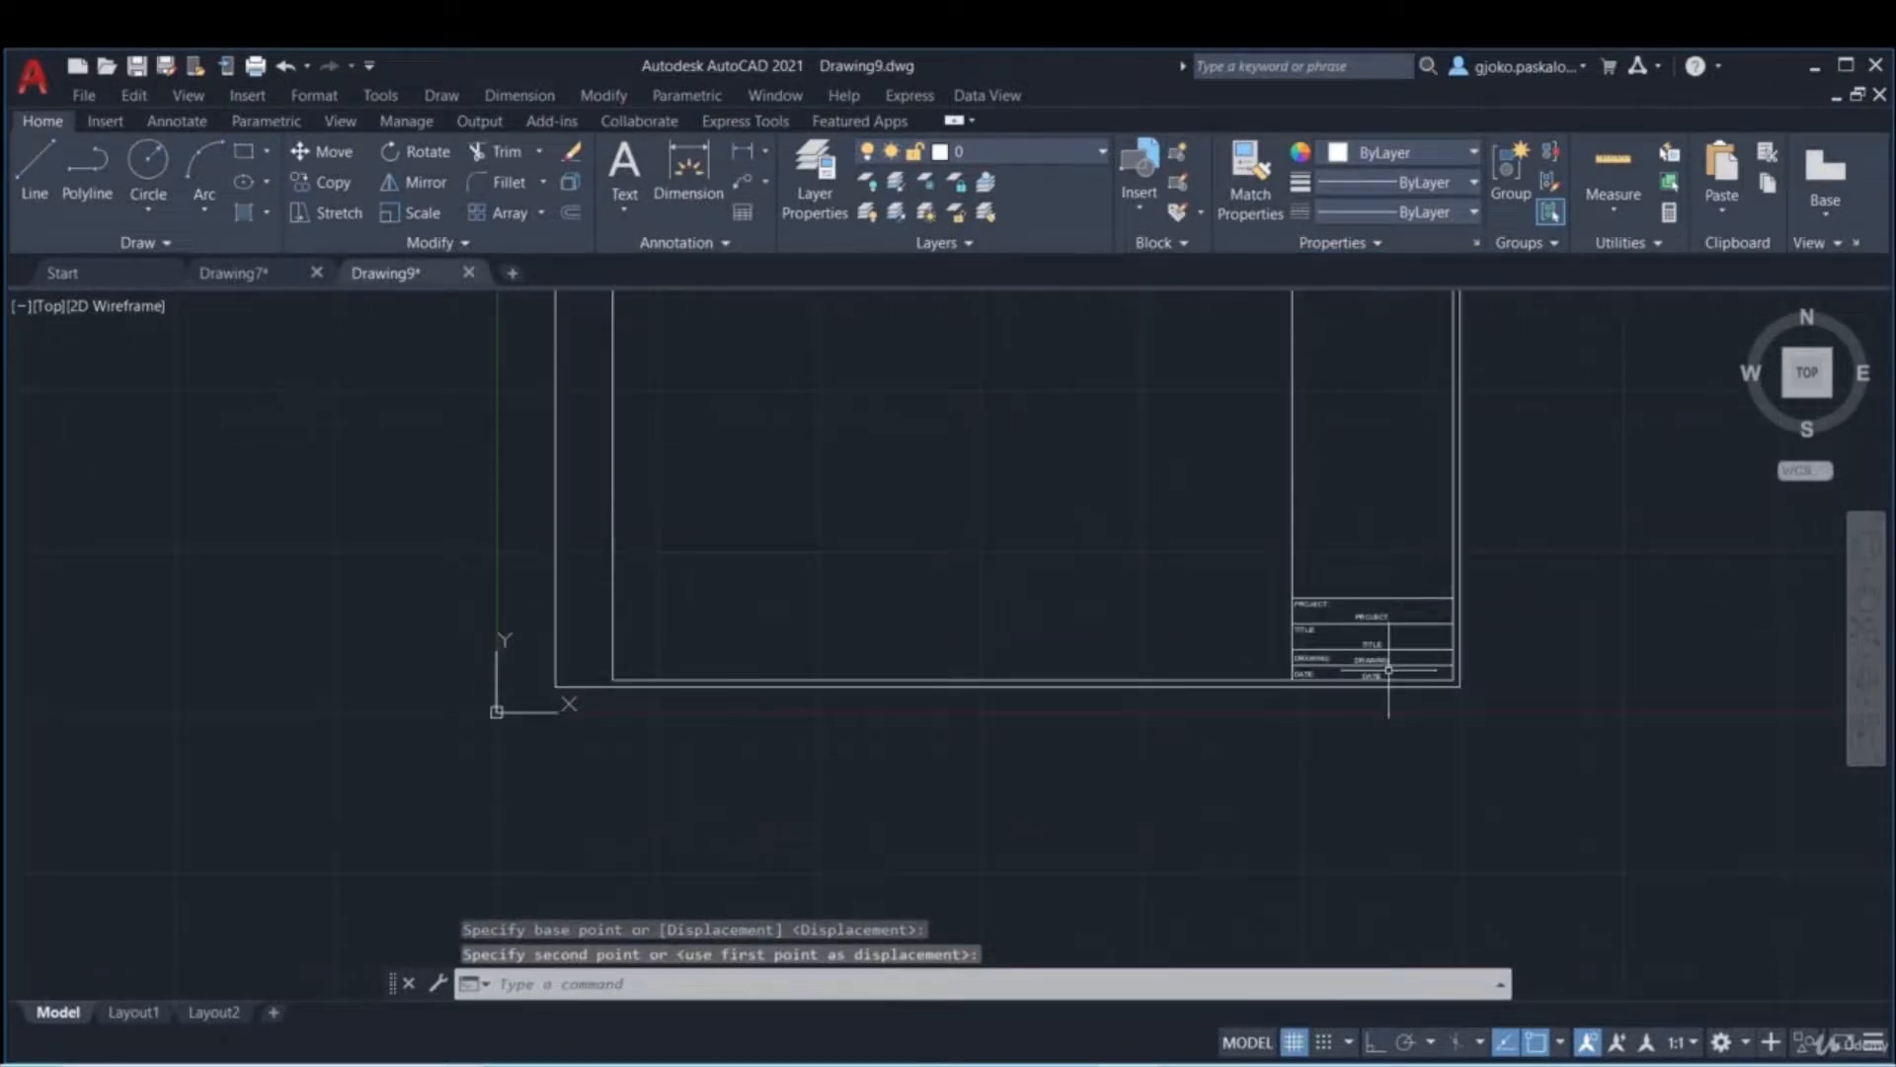
{"action": "left_click", "coordinate": [1177, 151]}
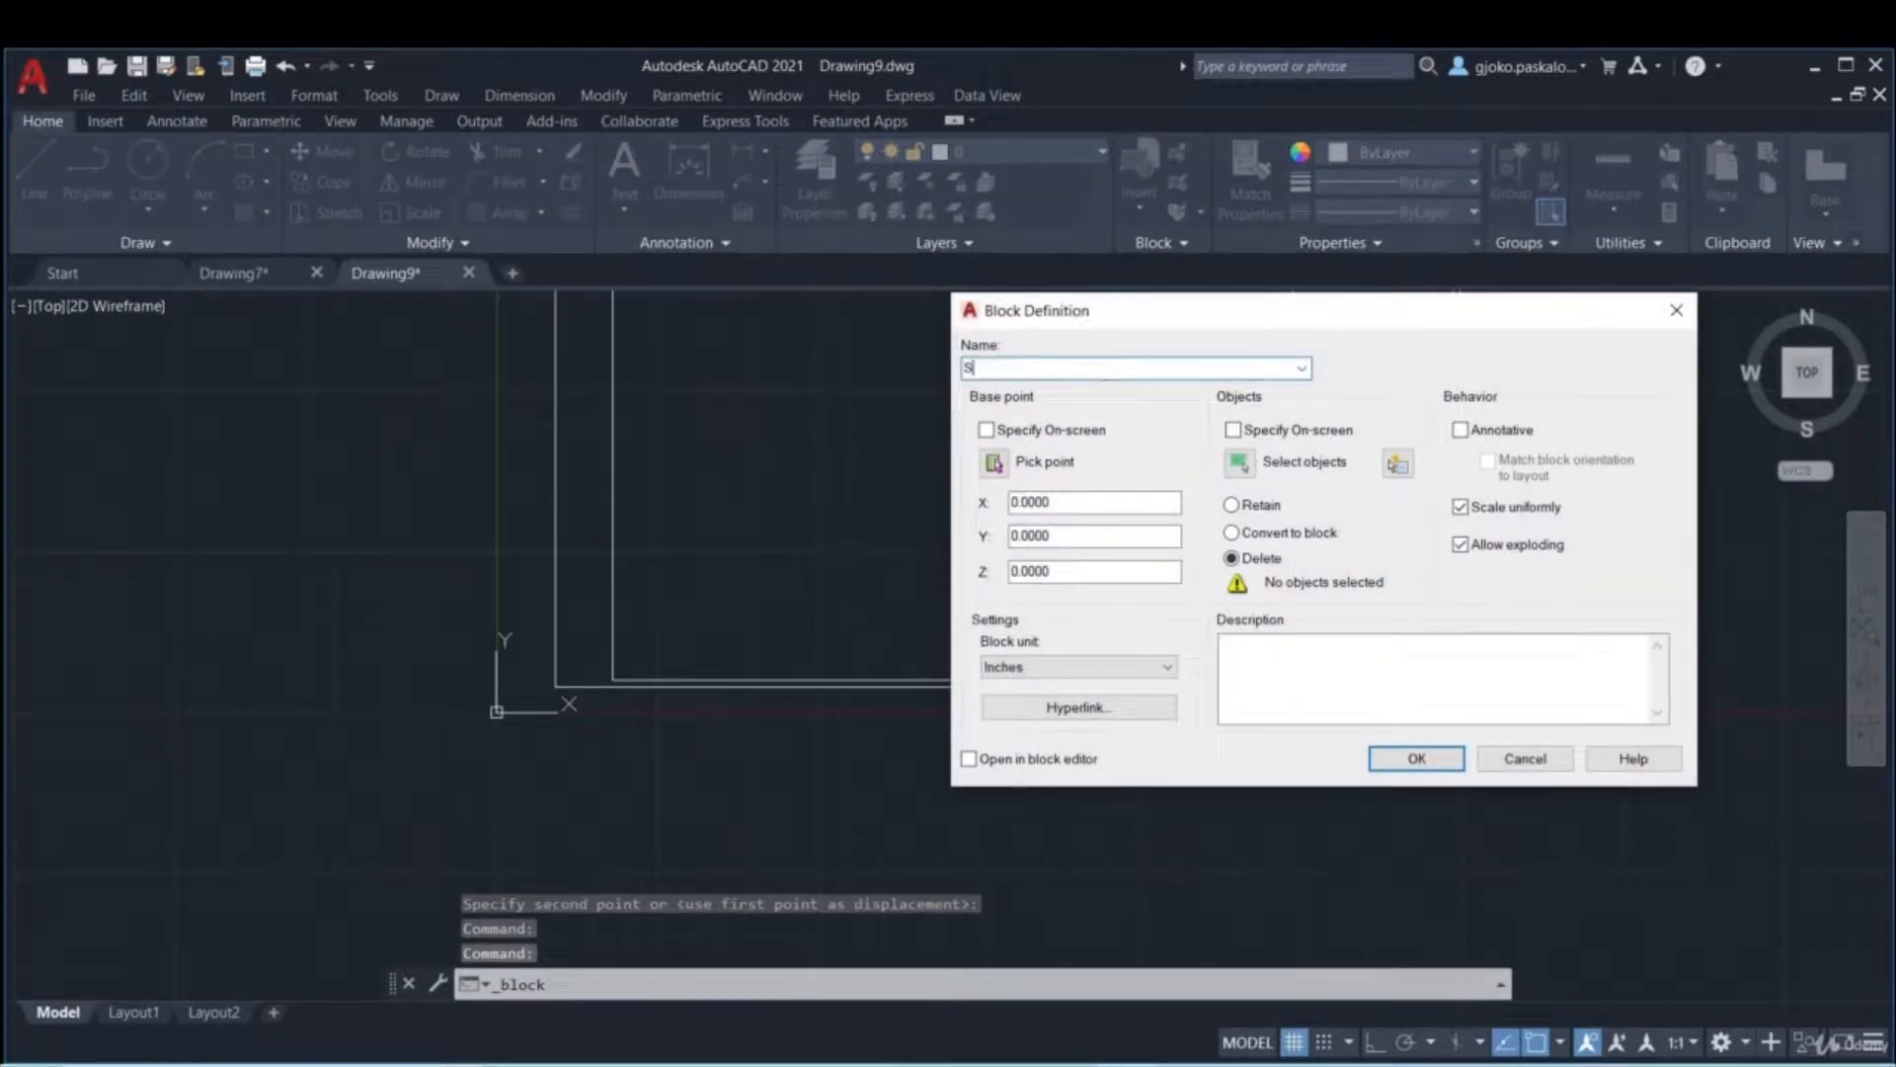
{"action": "type", "text": "Standa"}
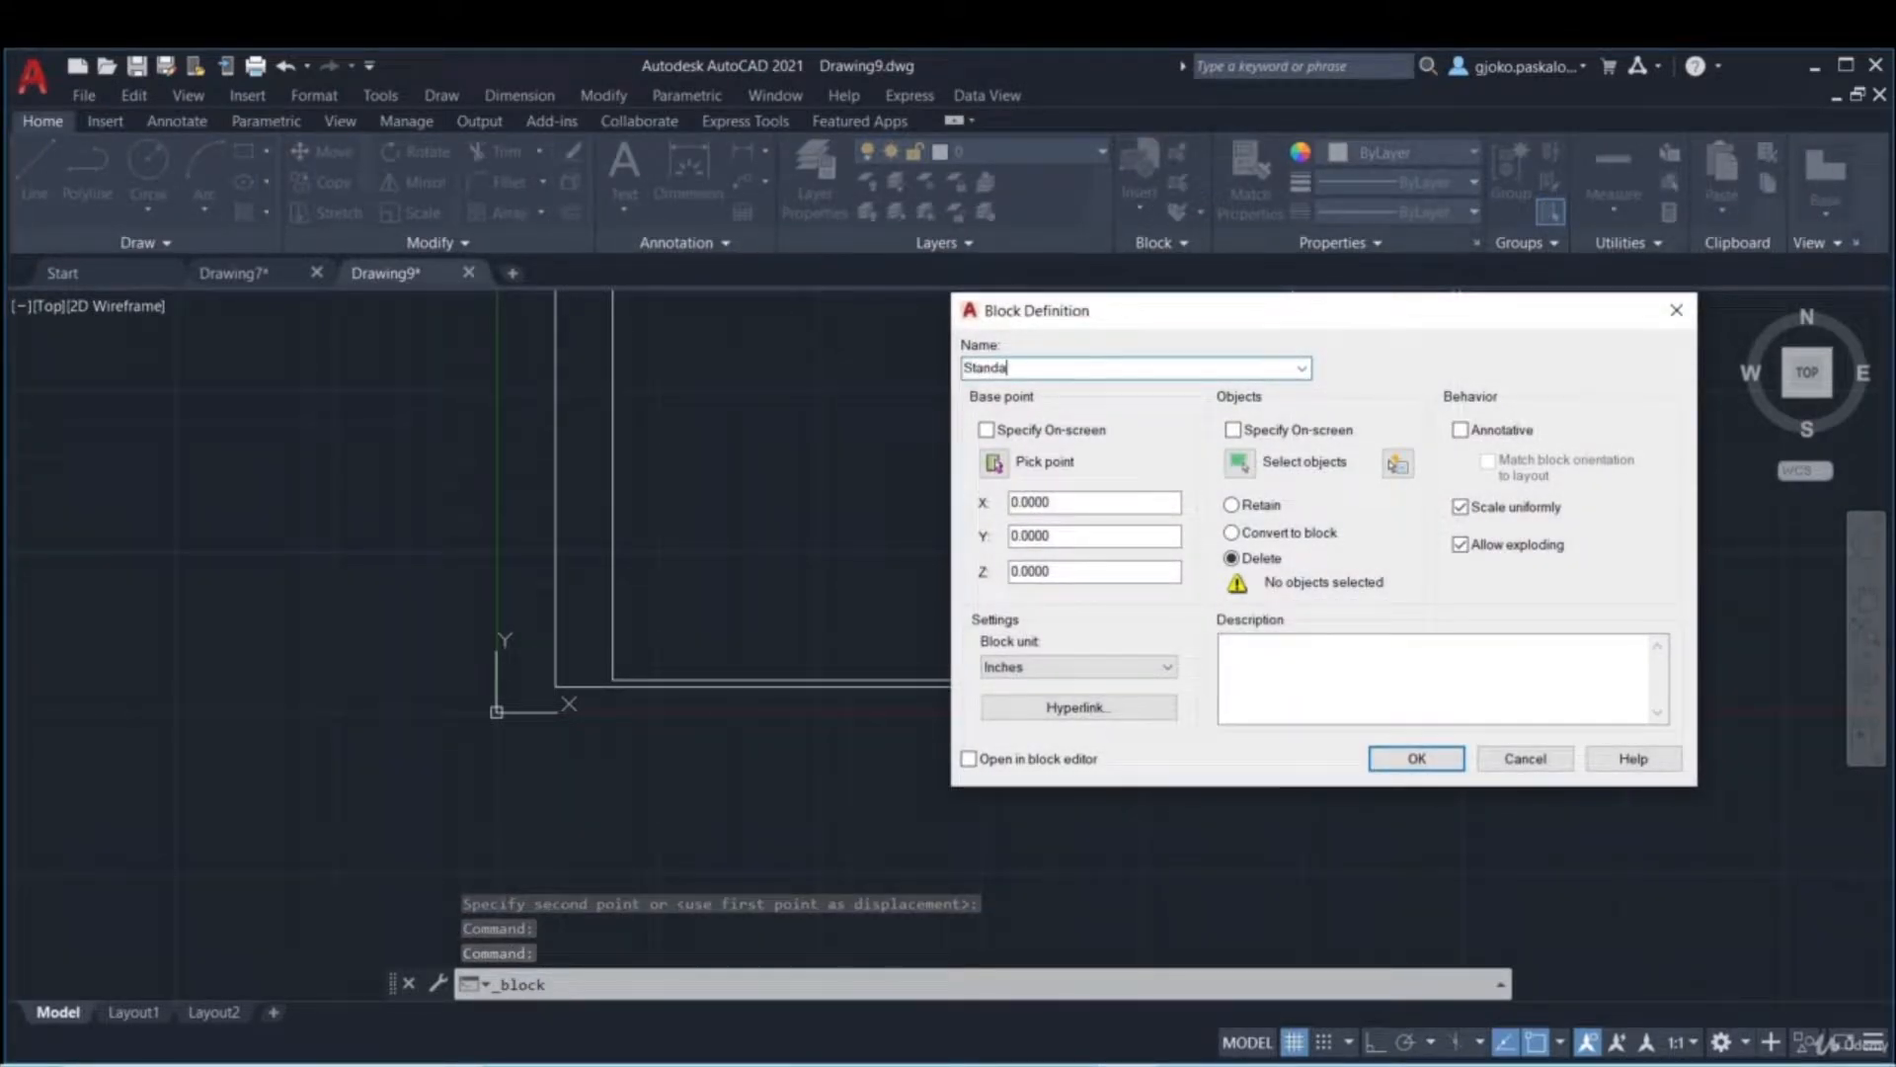
{"action": "type", "text": "rd Sheet"}
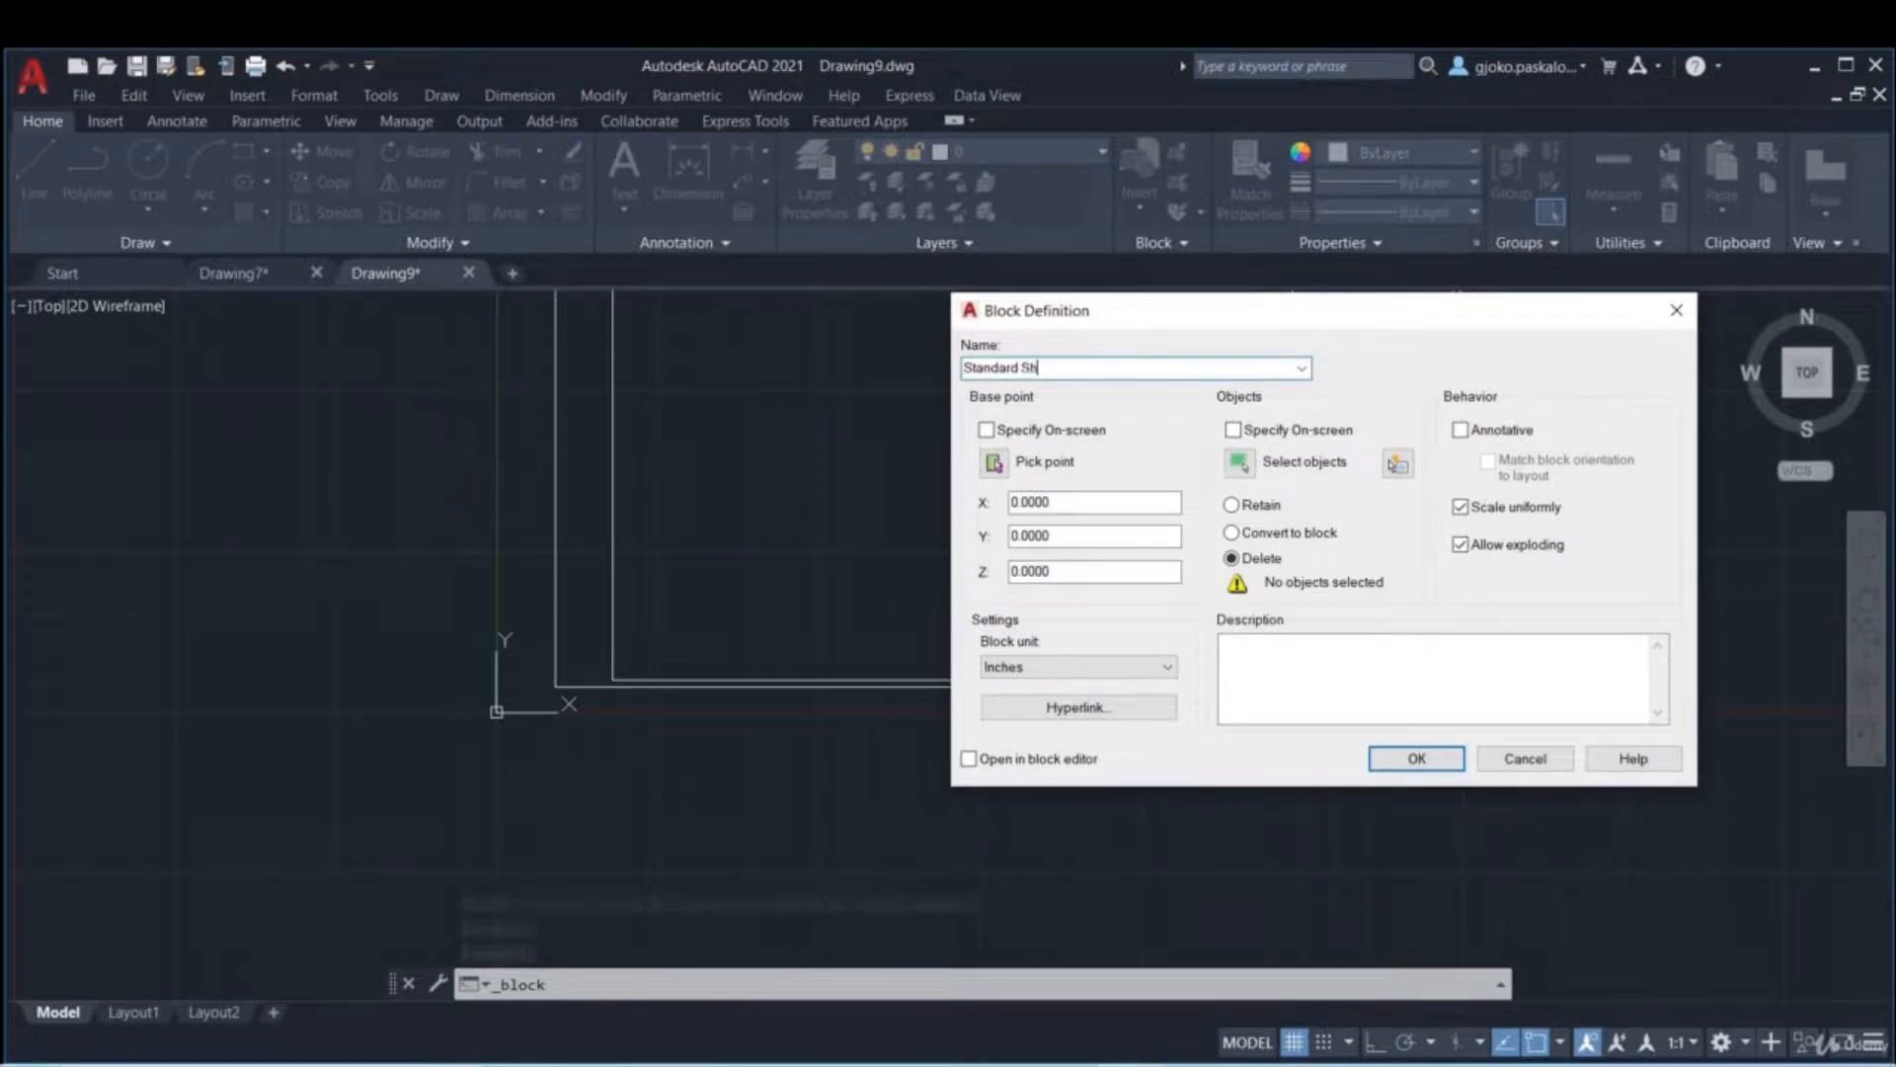
{"action": "key", "text": "Tab"}
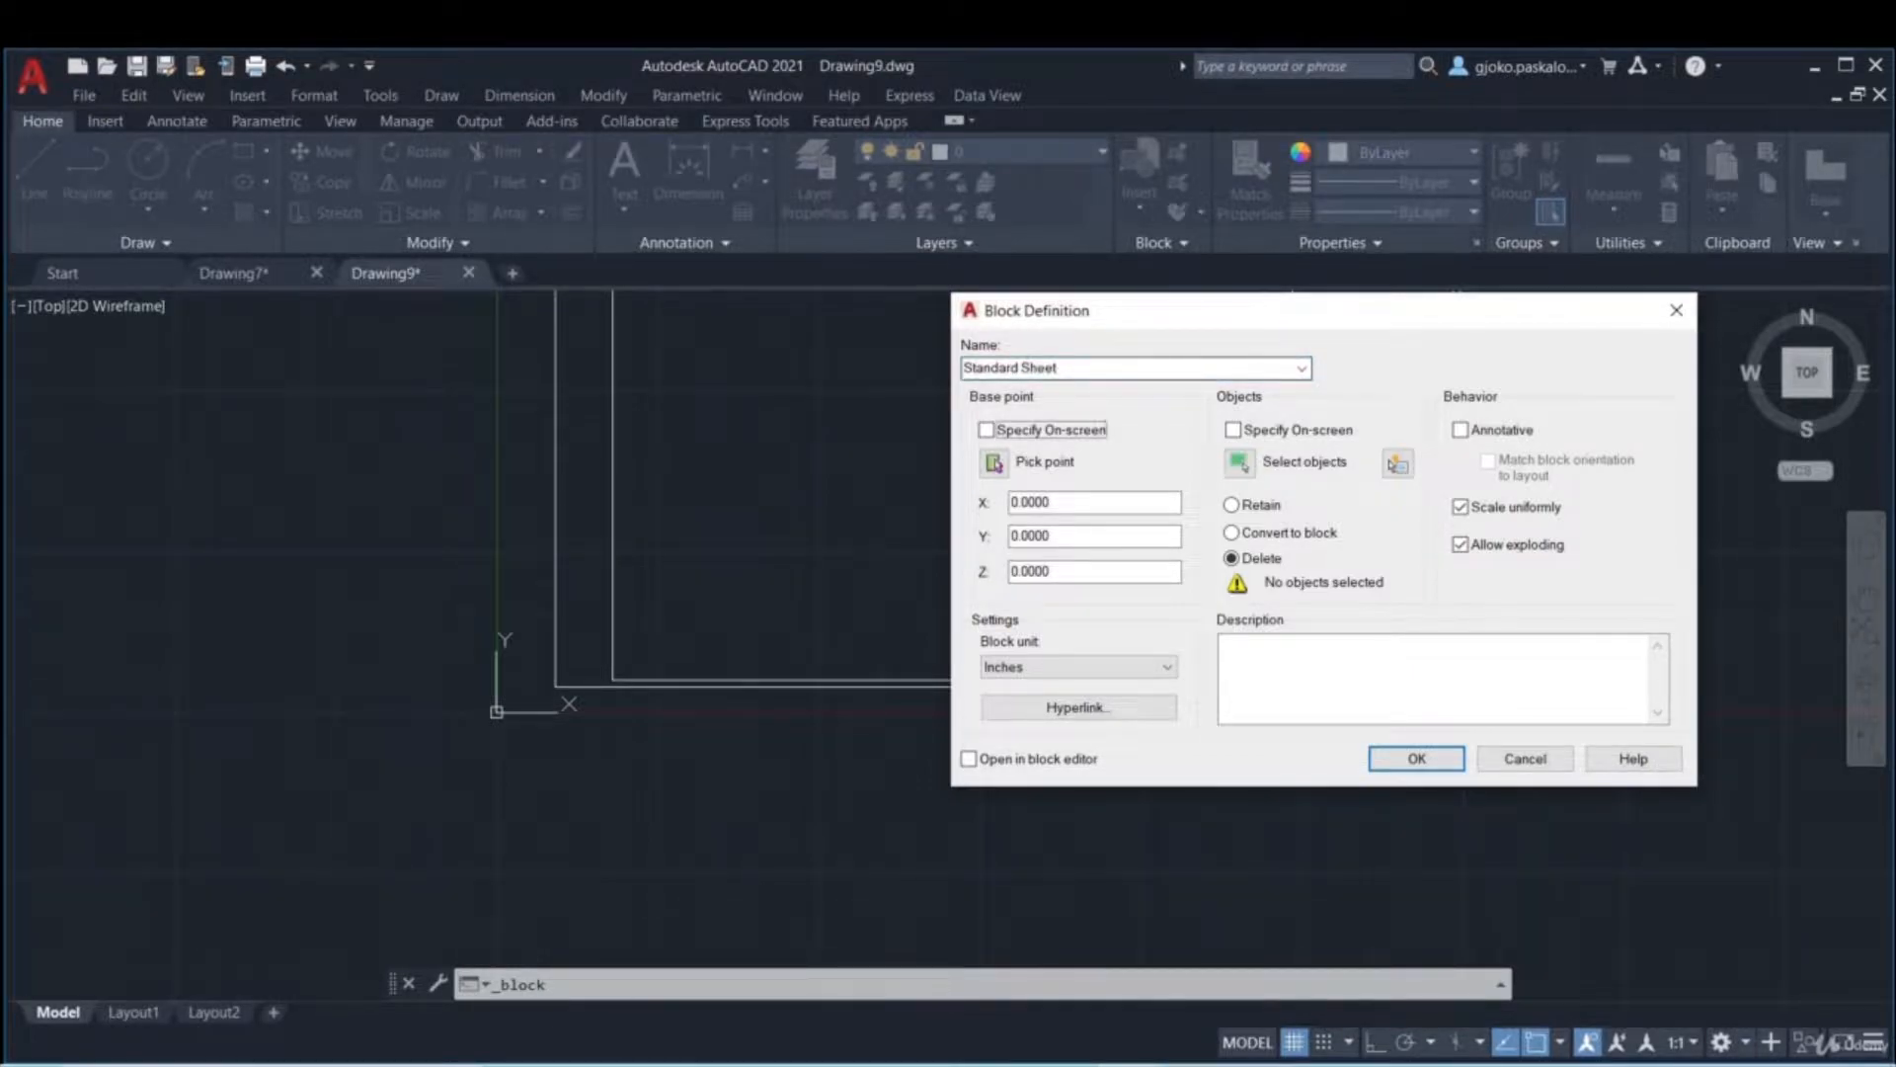
{"action": "left_click", "coordinate": [993, 462]}
{"action": "left_click", "coordinate": [556, 686]}
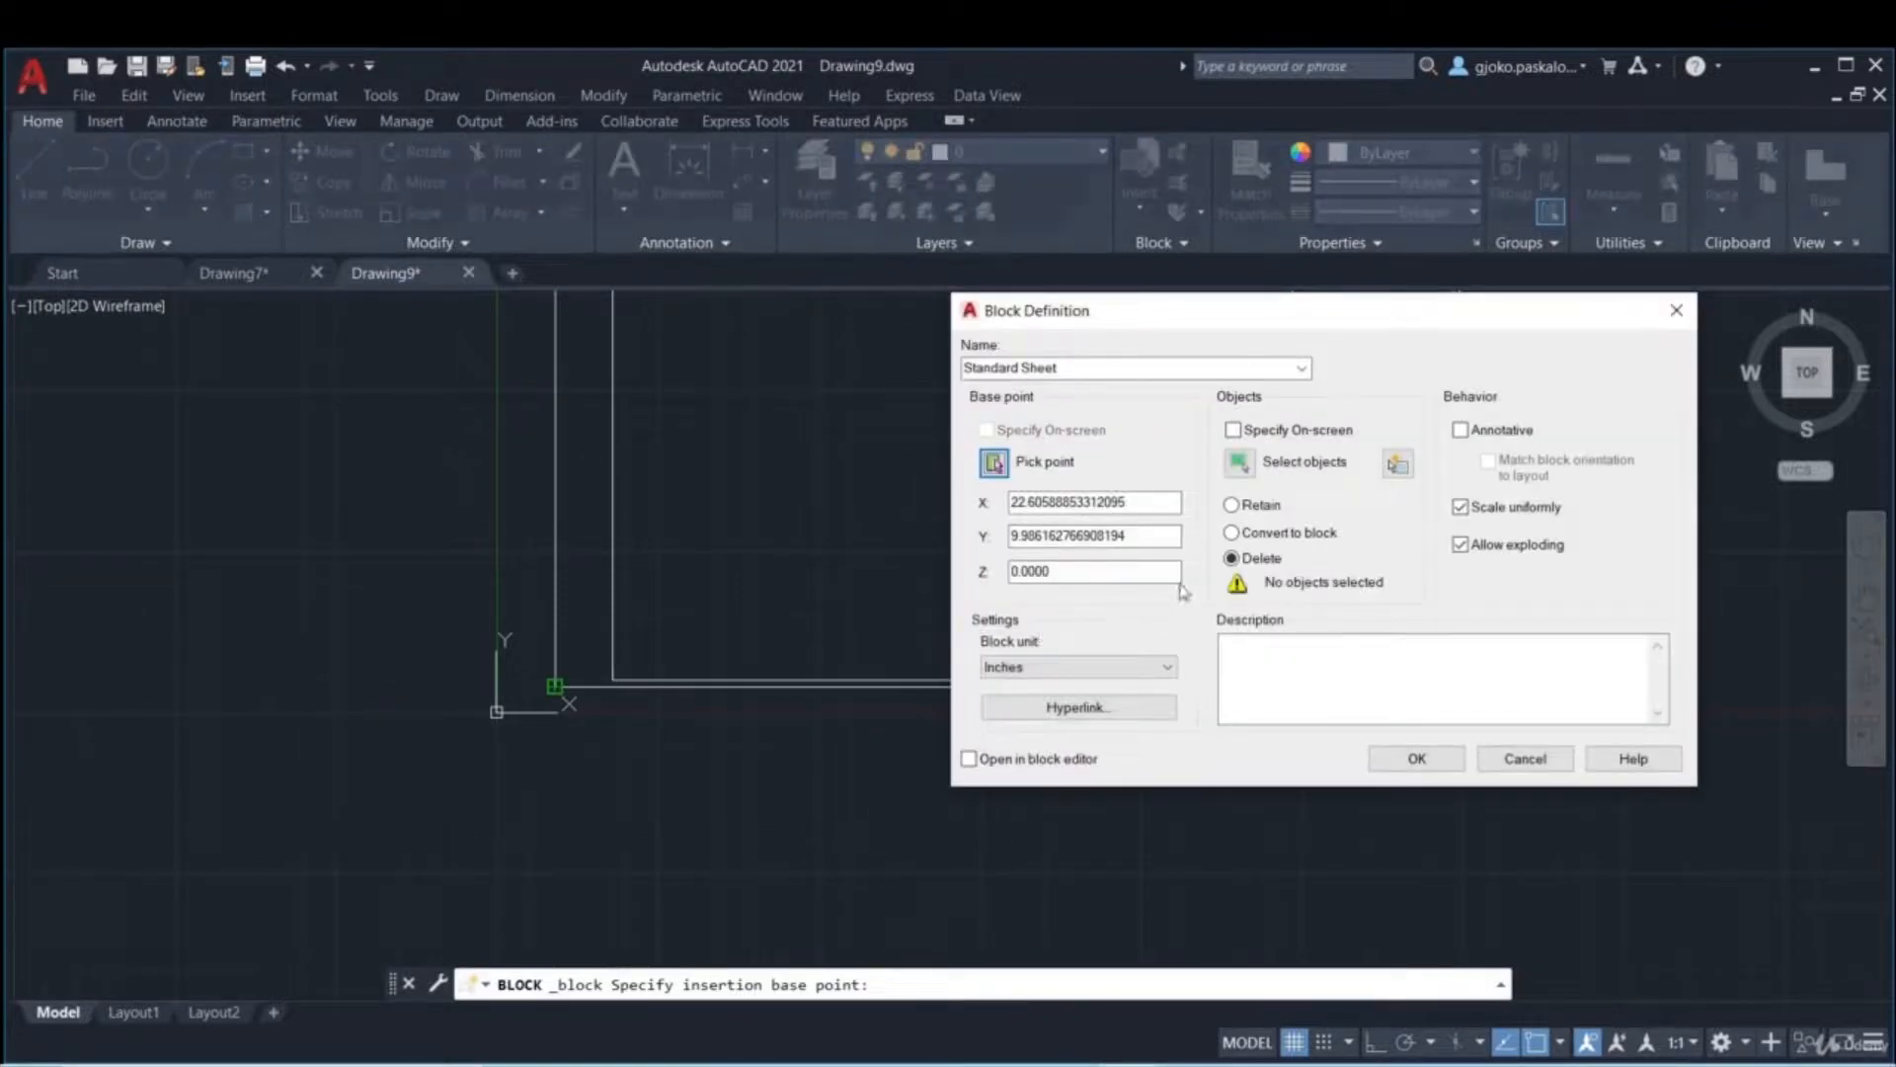
- Use the whole sheet with its title block and attributes as the block's objects, retain the originals, and create the block
{"action": "left_click", "coordinate": [1232, 505]}
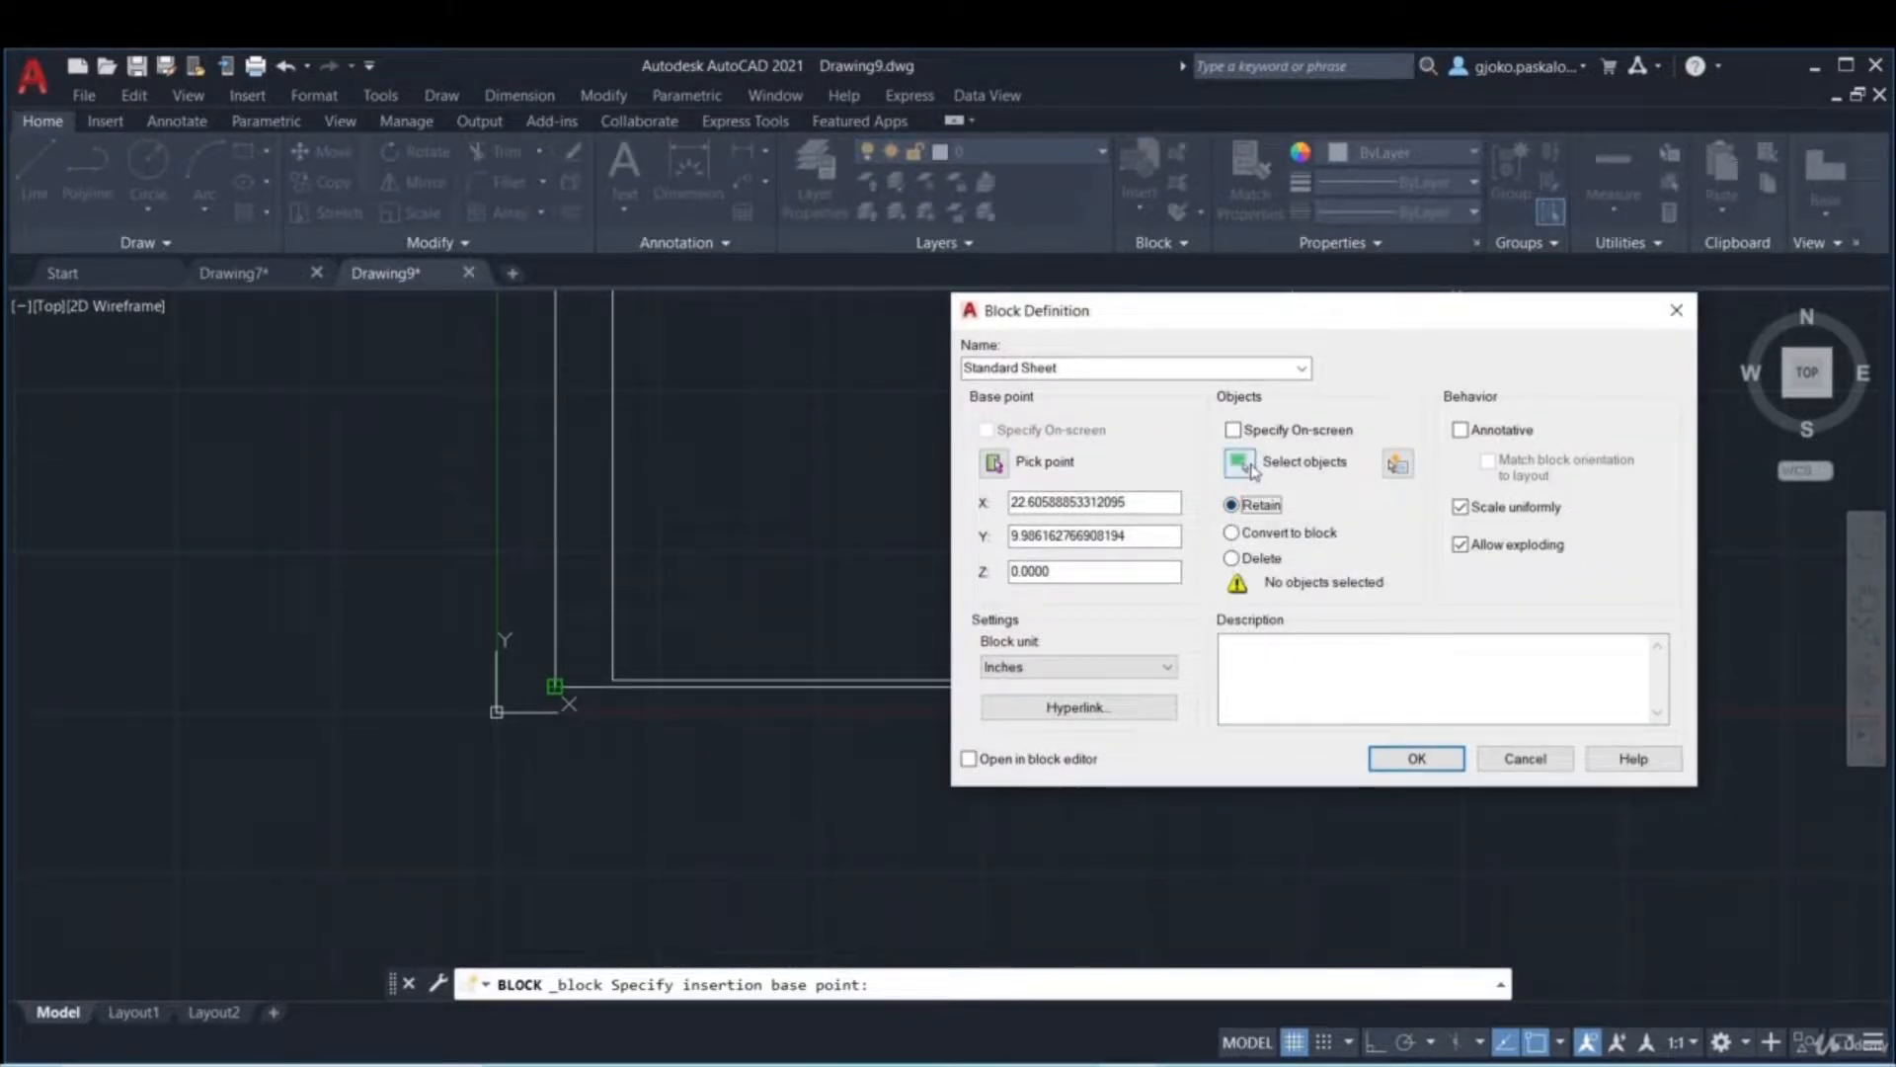
{"action": "left_click", "coordinate": [1241, 462]}
{"action": "scroll", "coordinate": [1303, 604], "scroll_direction": "down", "scroll_amount": 5}
{"action": "left_click", "coordinate": [1403, 729]}
{"action": "left_click", "coordinate": [972, 411]}
{"action": "key", "text": "Return"}
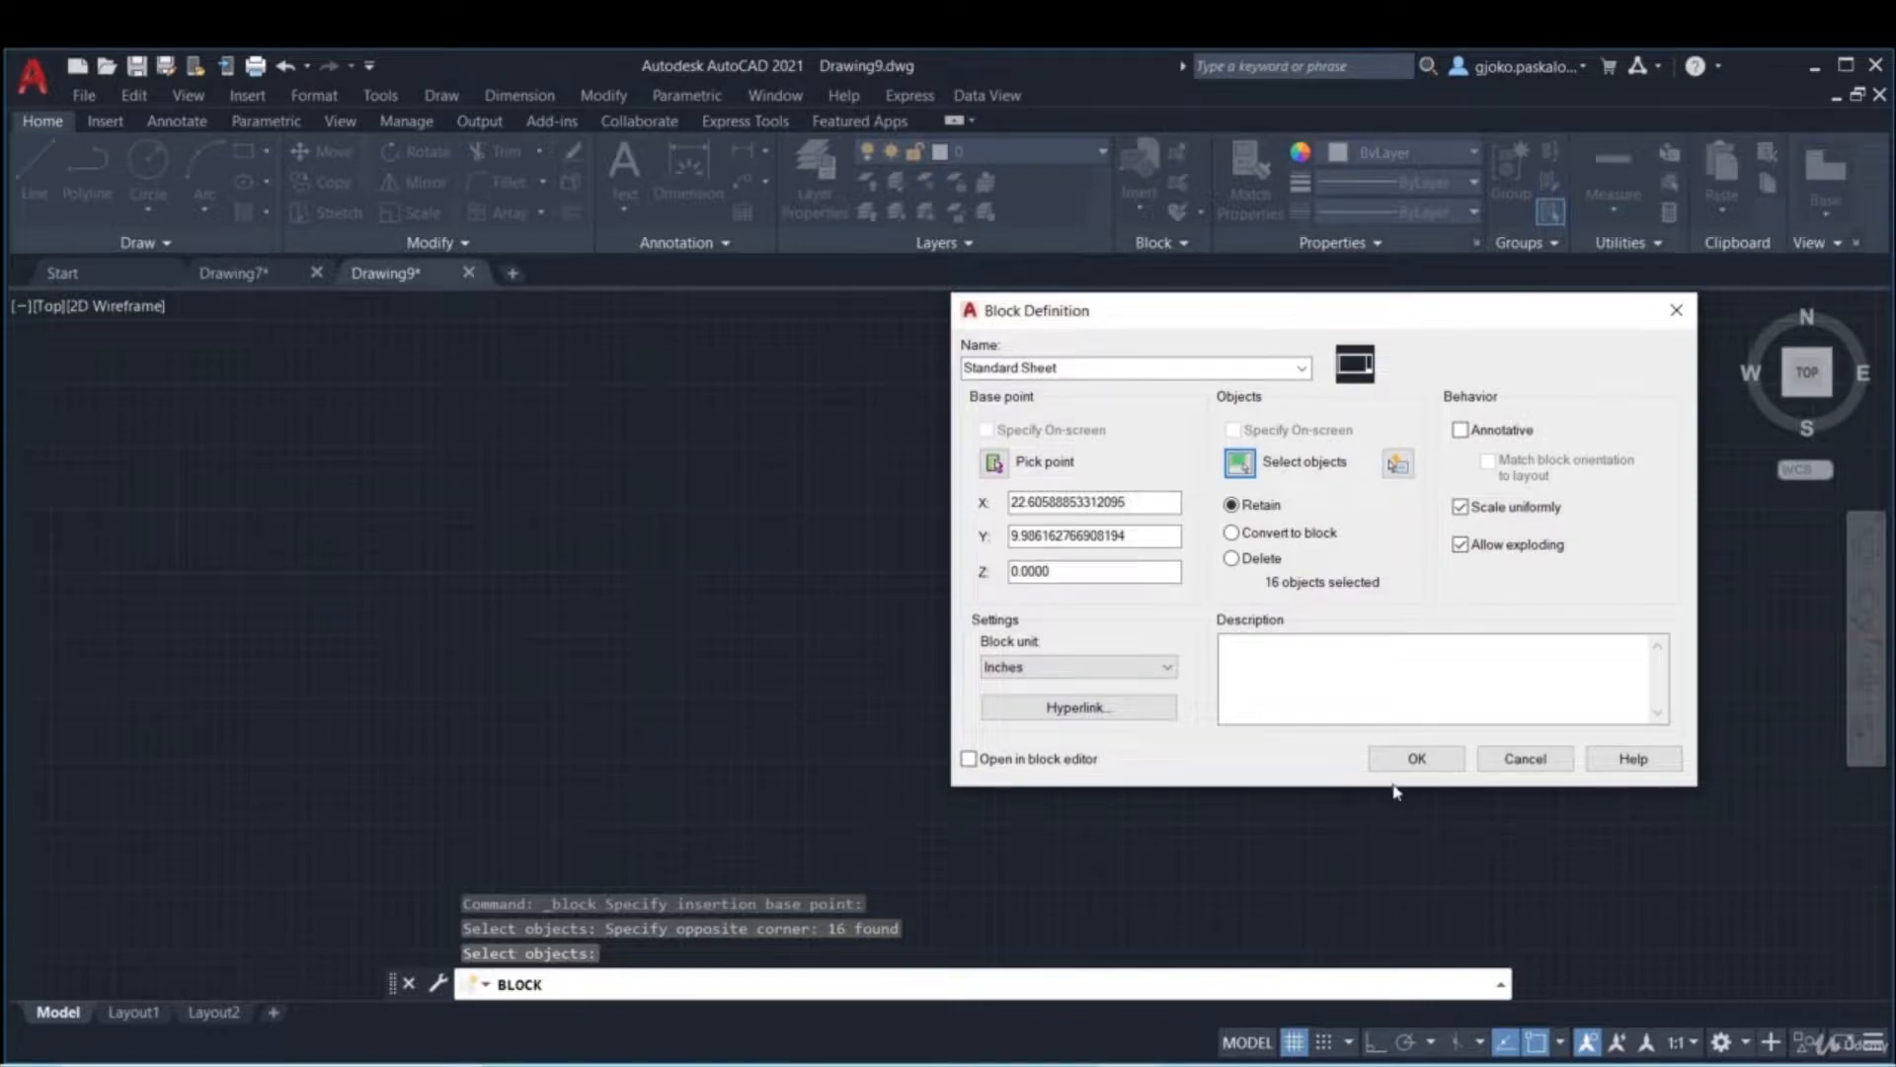
{"action": "left_click", "coordinate": [1414, 775]}
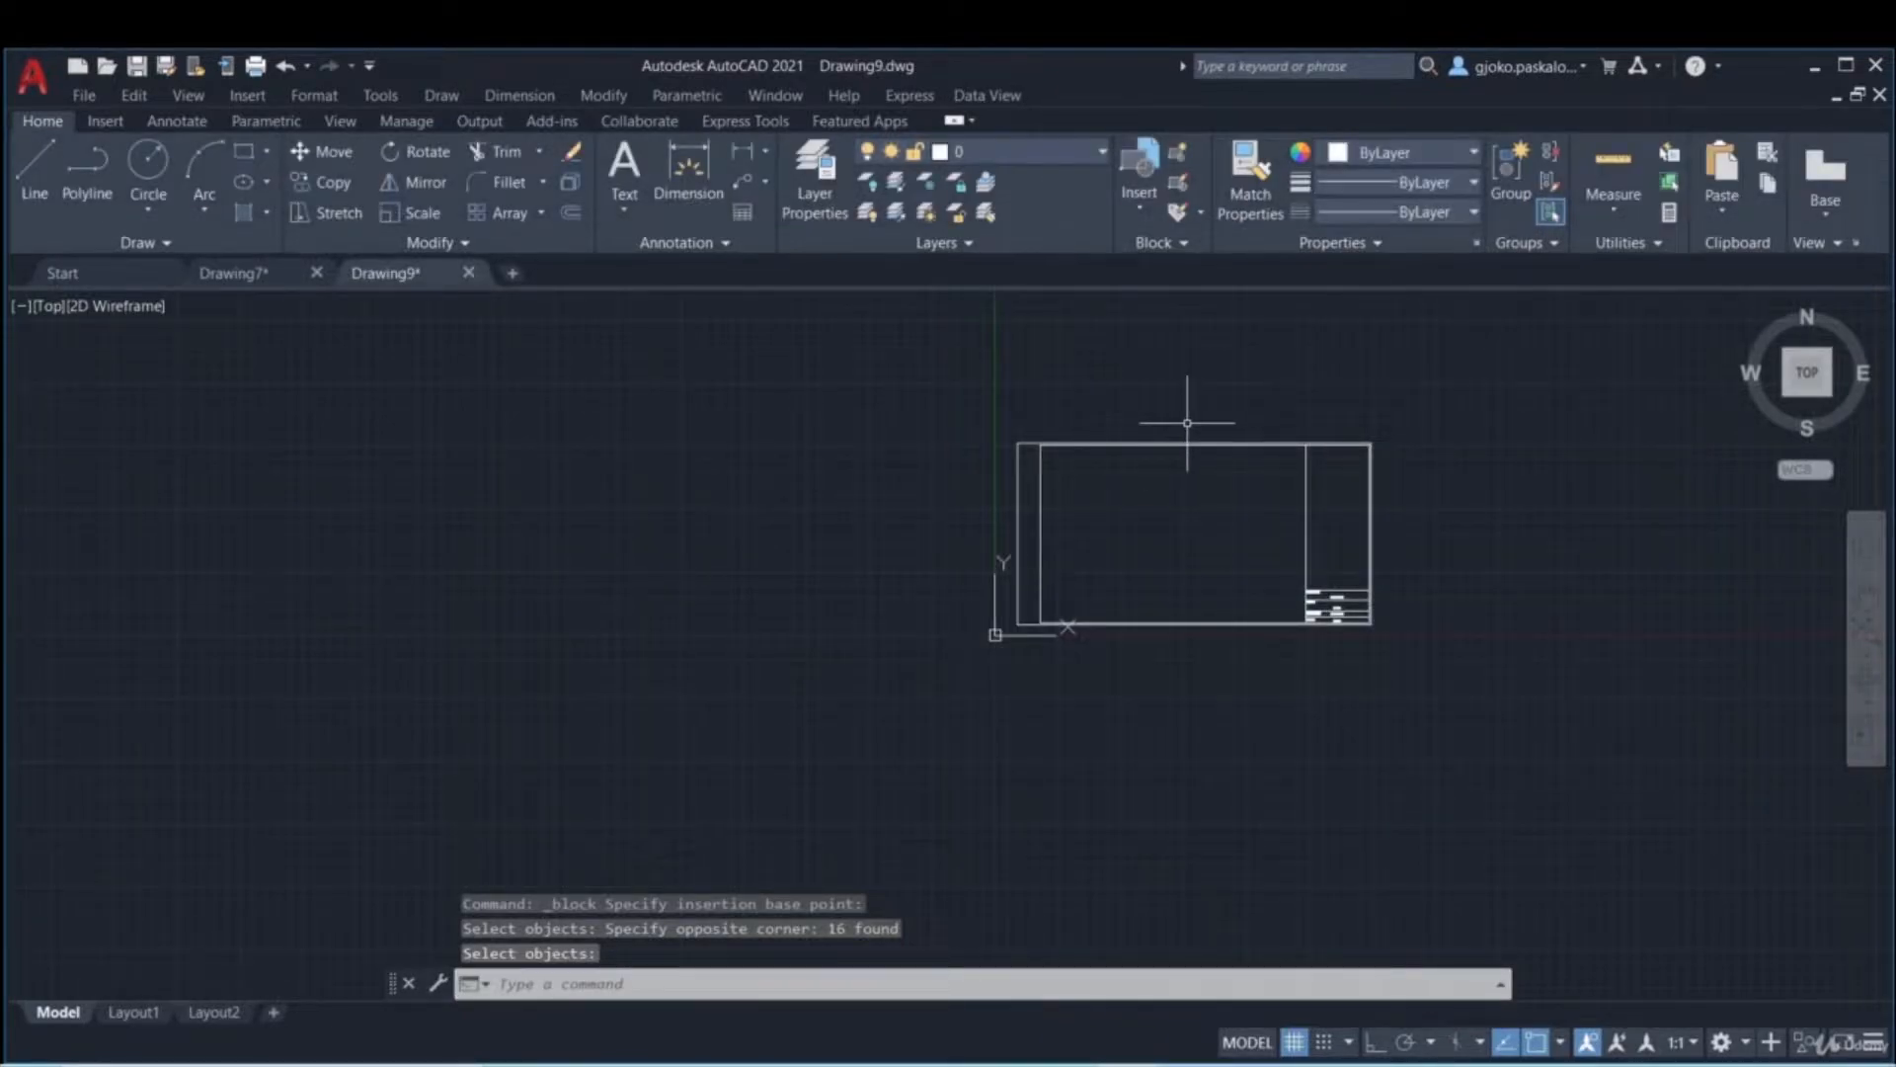
- Insert the Standard Sheet block to the right of the original sheet, in line with its bottom edge
{"action": "left_click", "coordinate": [1146, 204]}
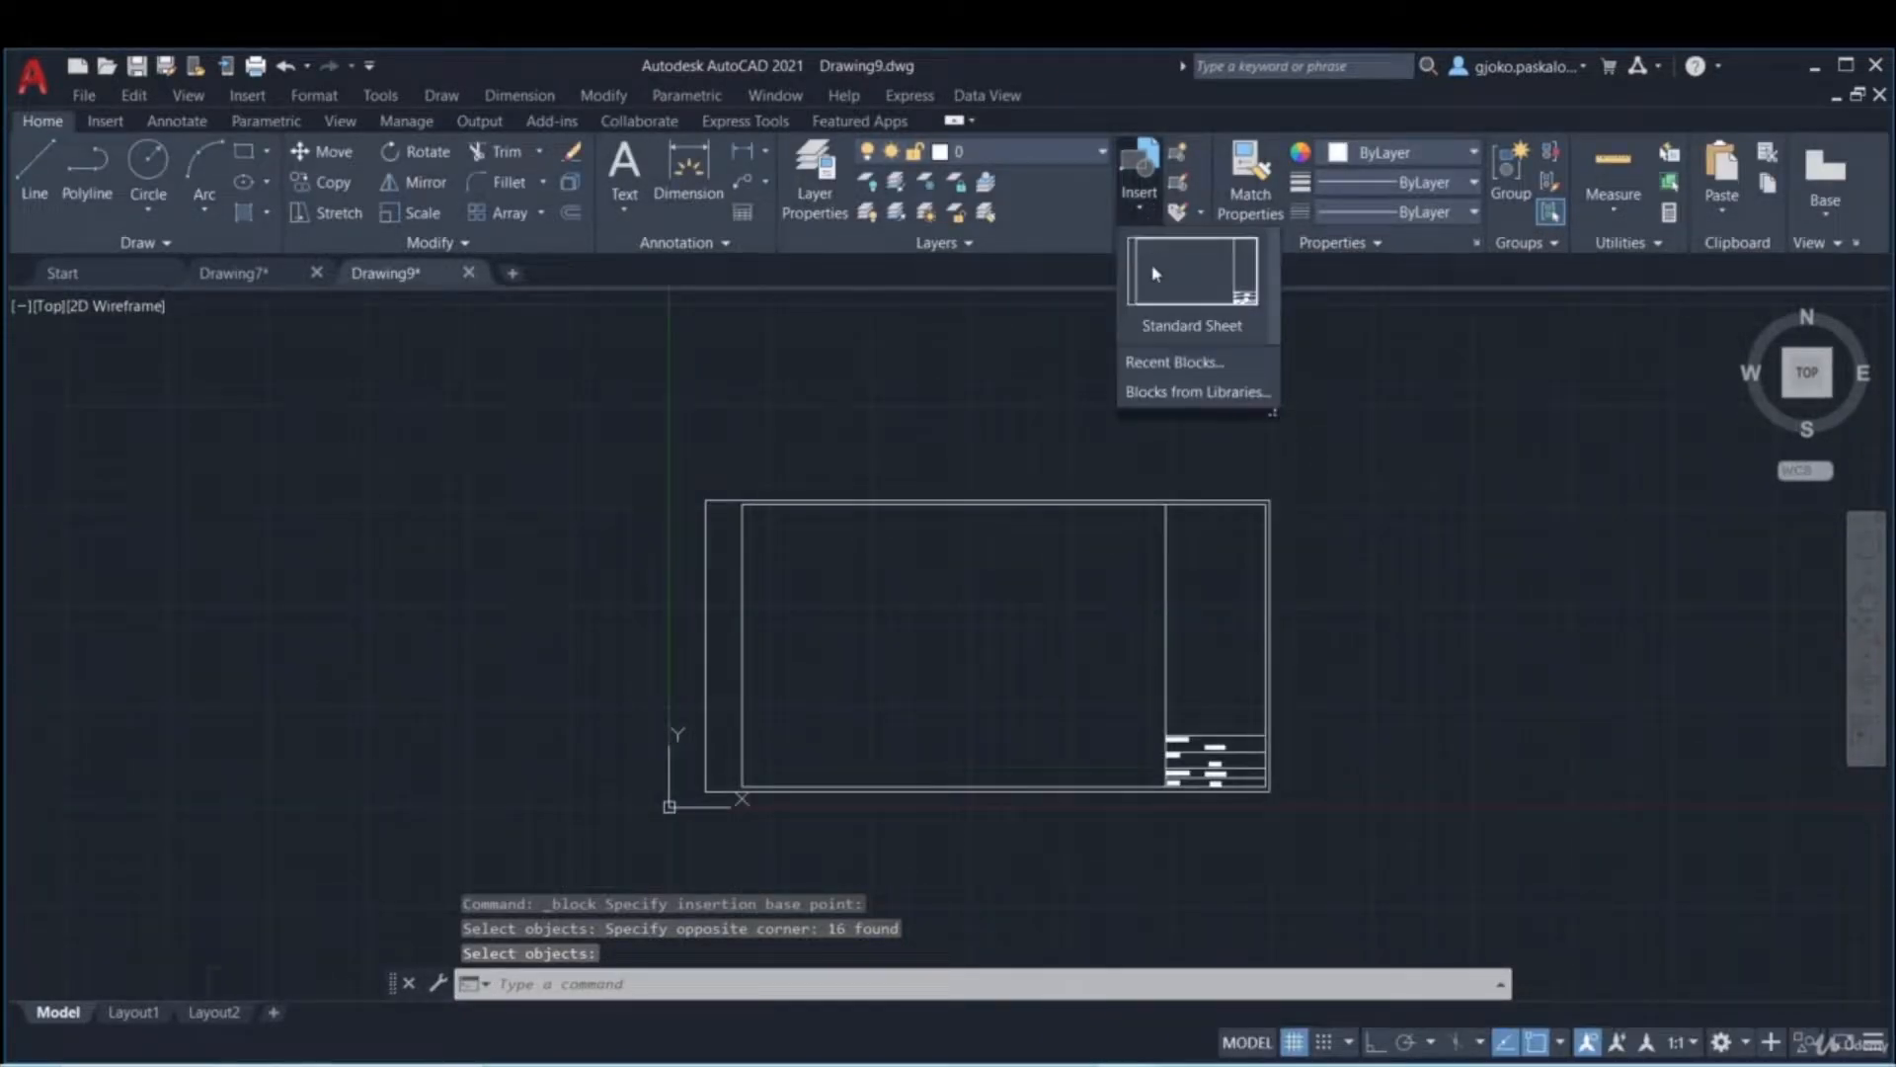
{"action": "left_click", "coordinate": [1168, 299]}
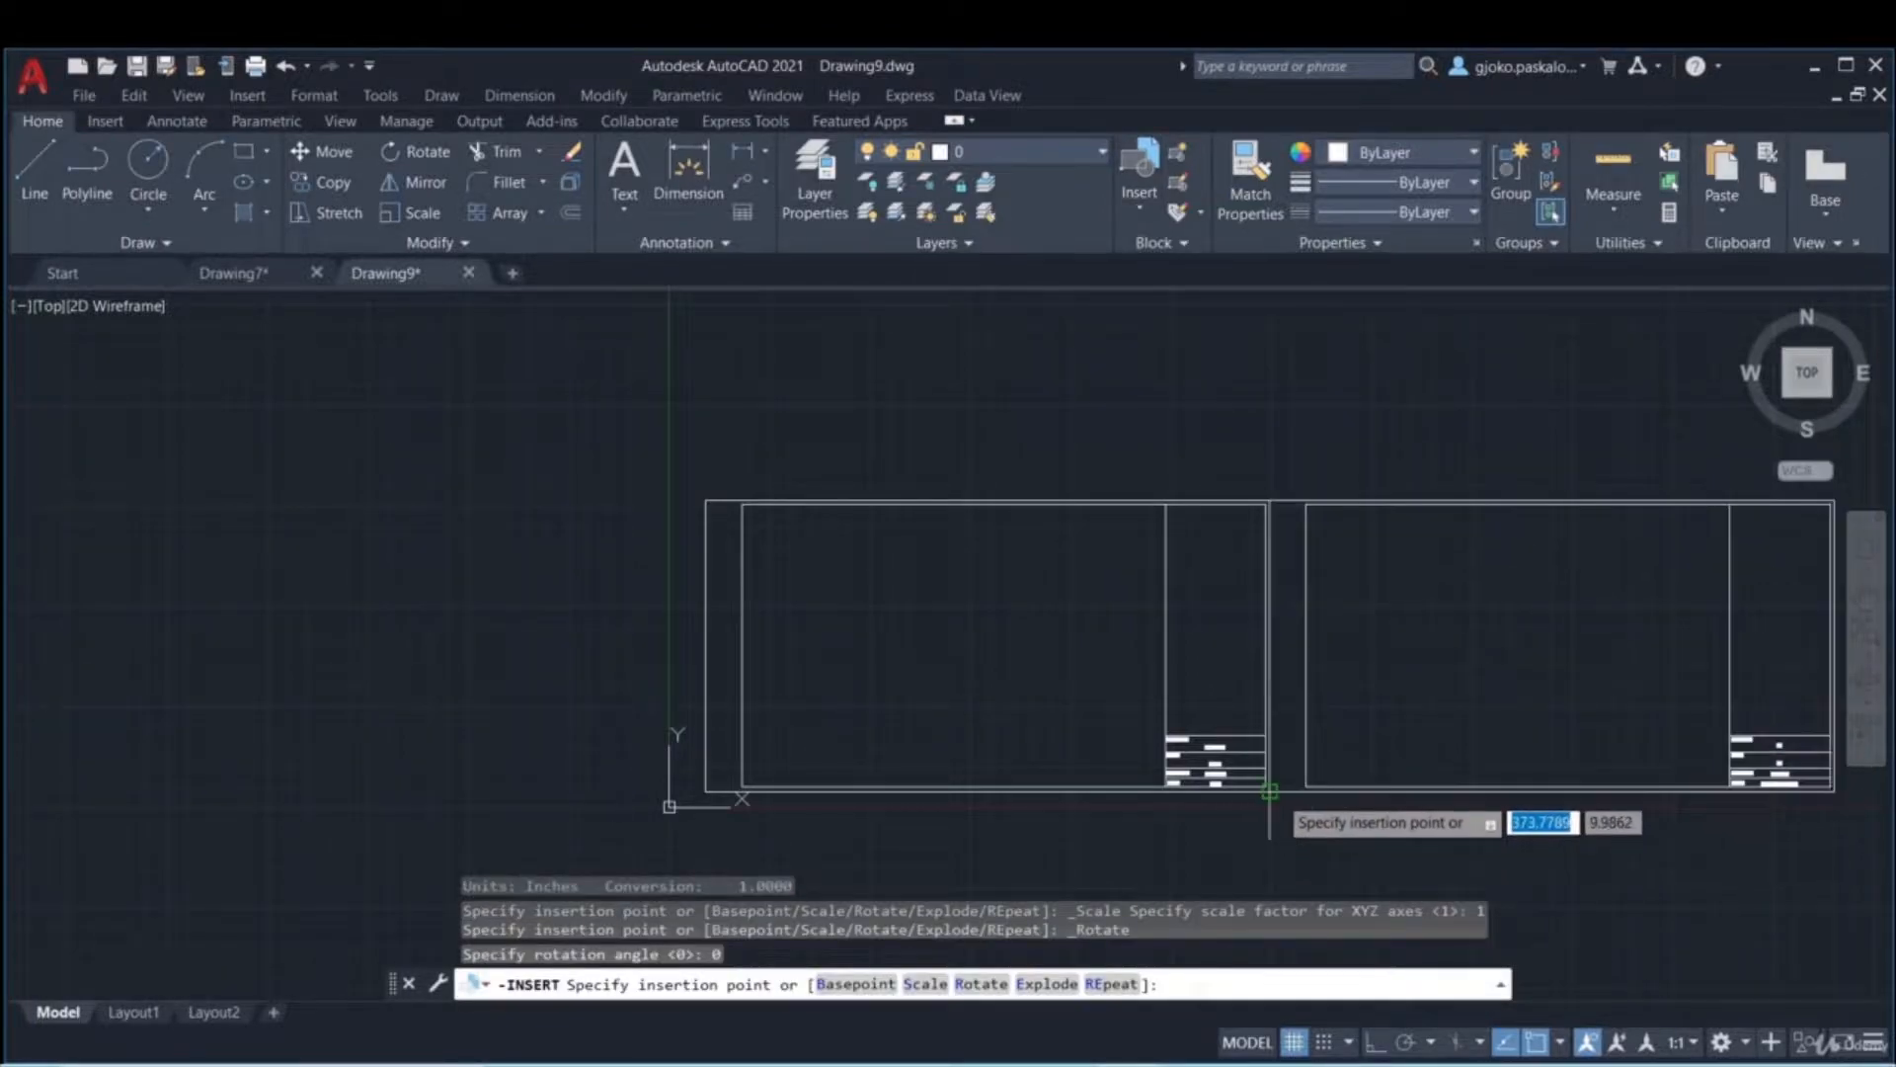
{"action": "left_click", "coordinate": [1317, 791]}
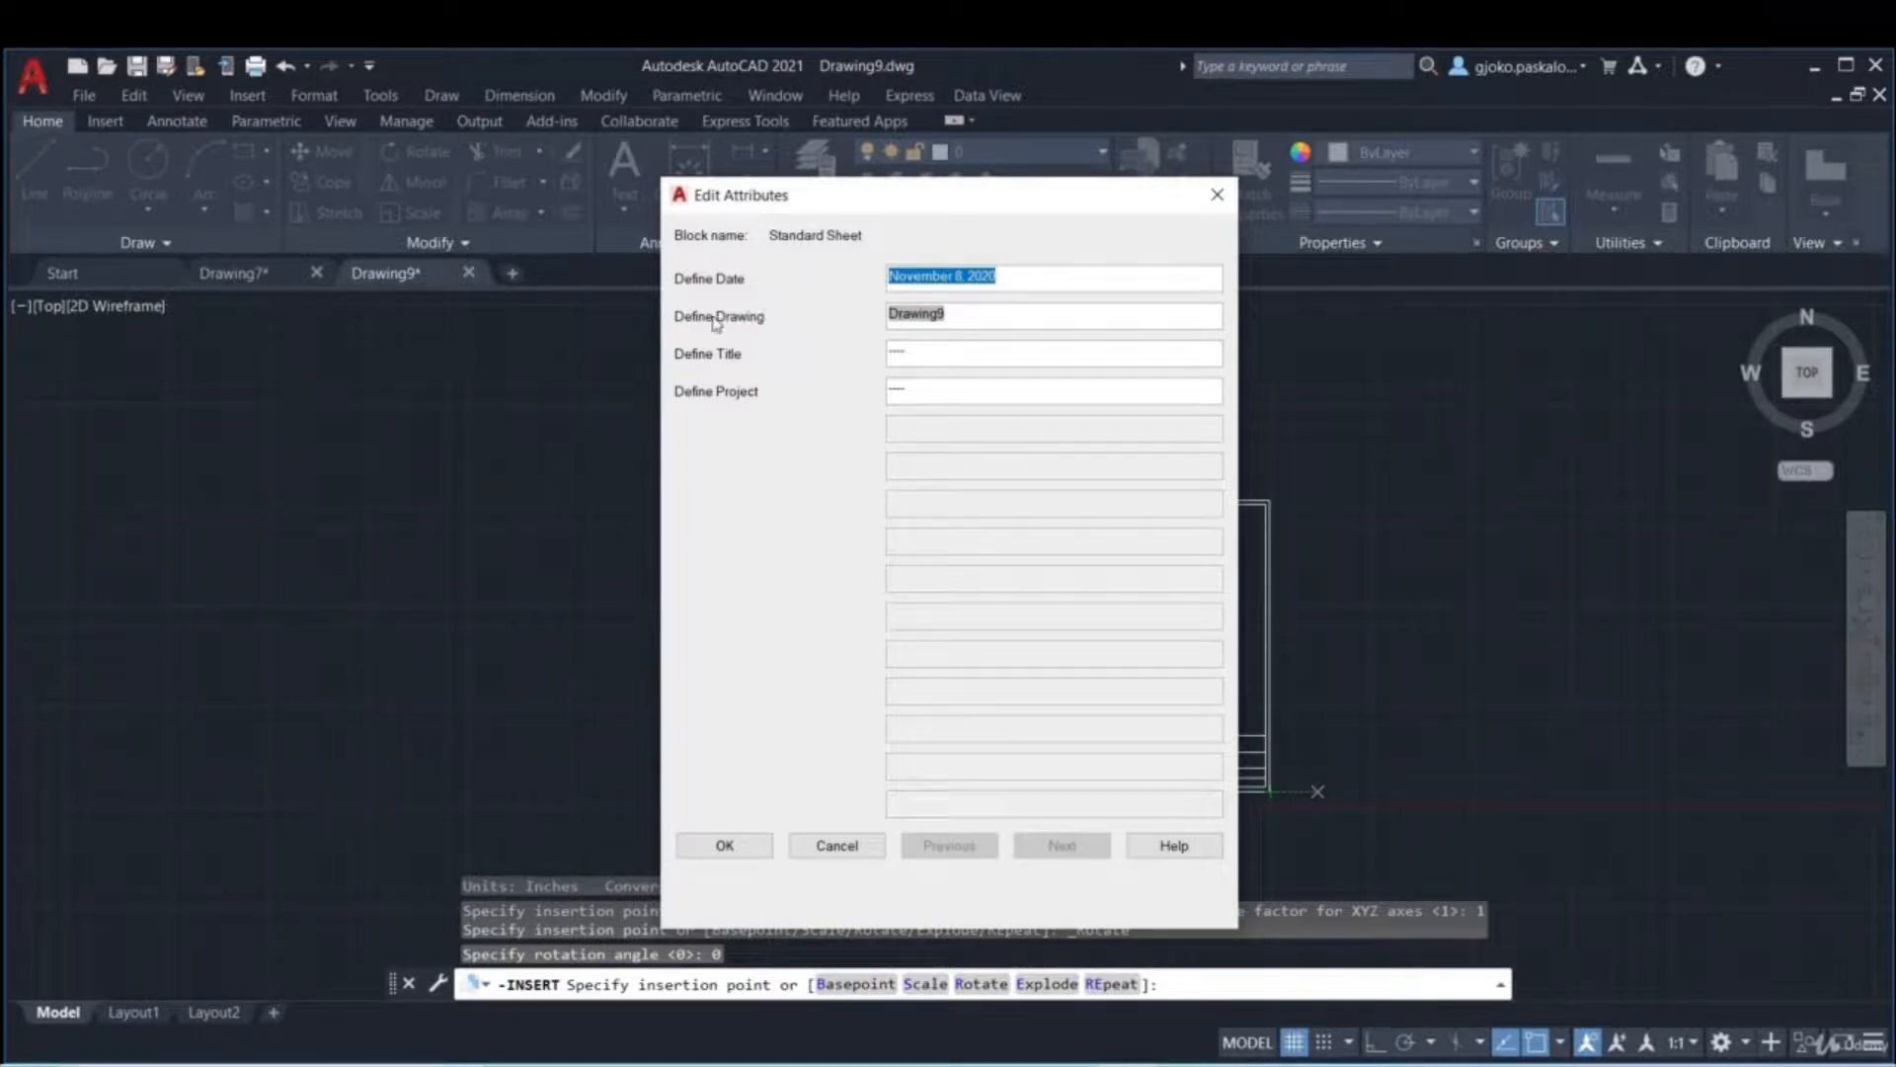
- Fill in the inserted sheet's attributes with the title "House position 1" and the project "Our new House"
{"action": "left_click_drag", "start_coordinate": [991, 318], "coordinate": [839, 324]}
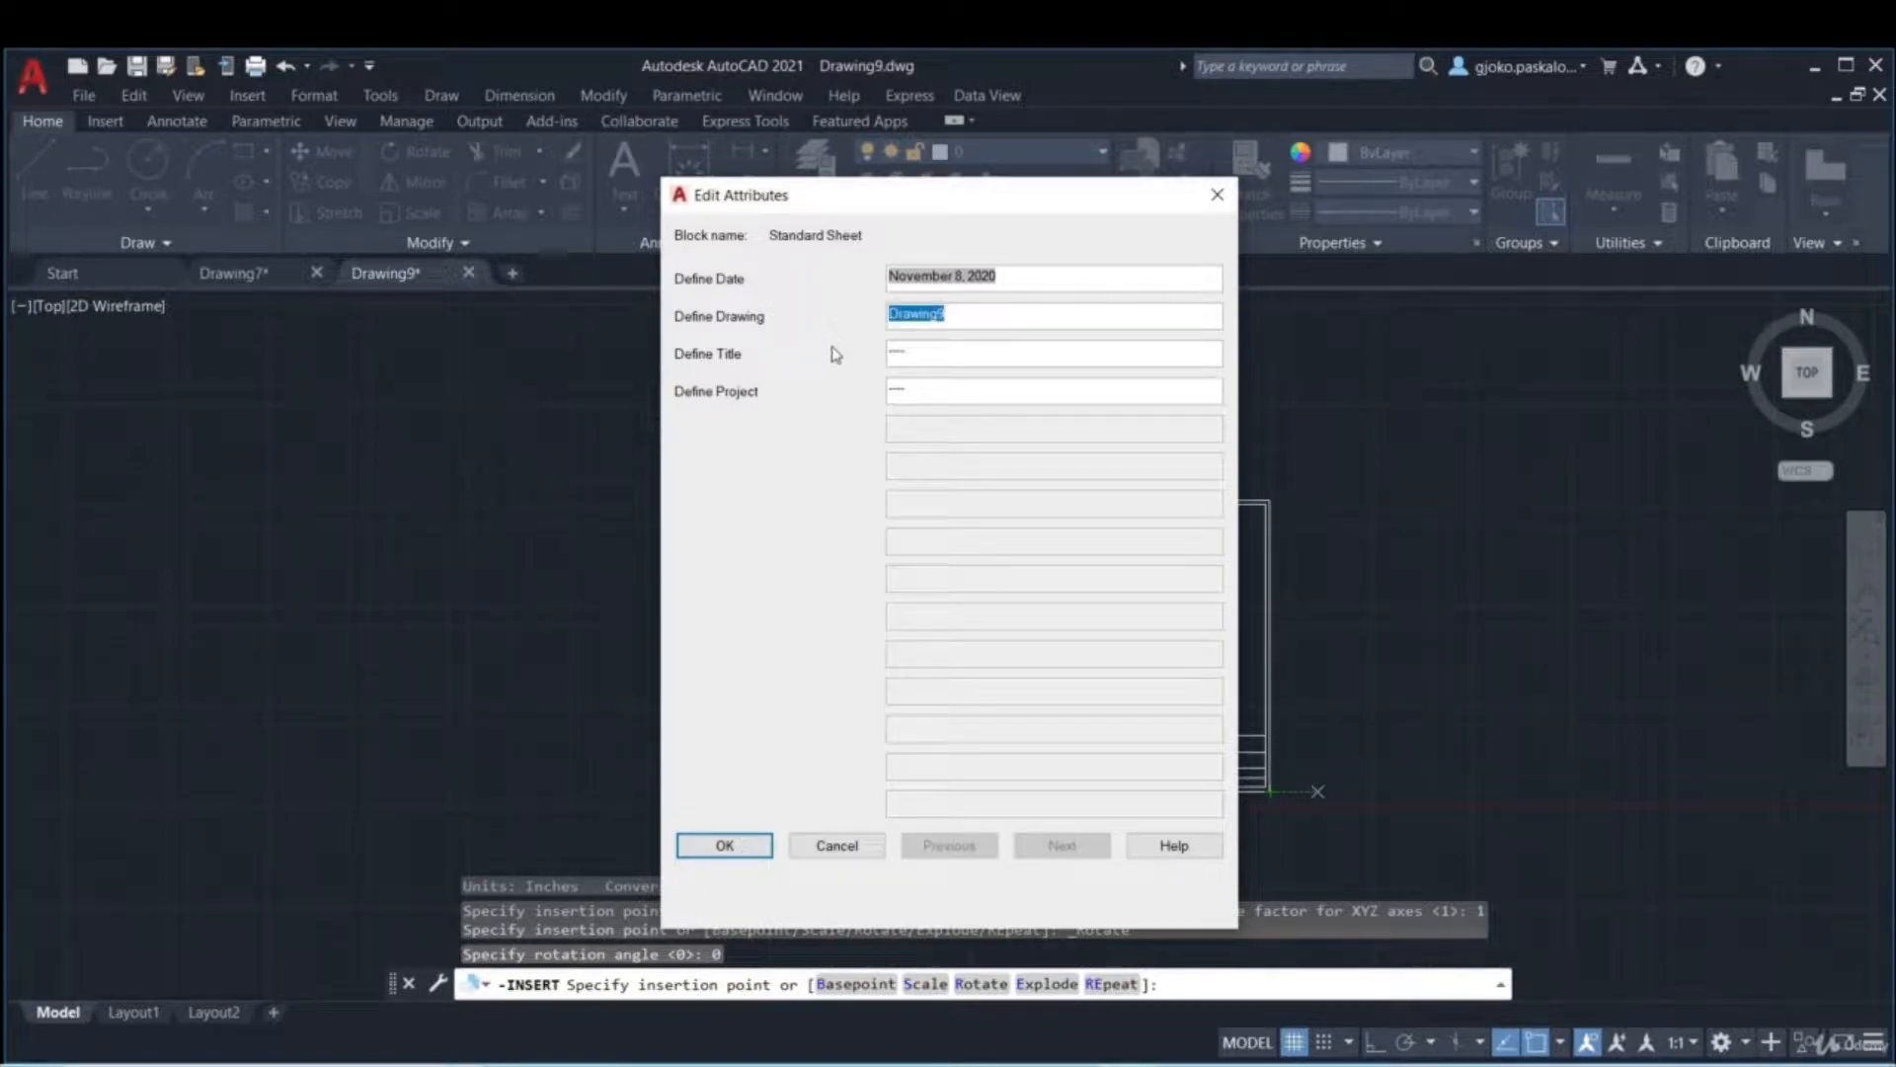
{"action": "key", "text": "Tab"}
{"action": "type", "text": "P"}
{"action": "type", "text": "ous"}
{"action": "type", "text": "e posiot"}
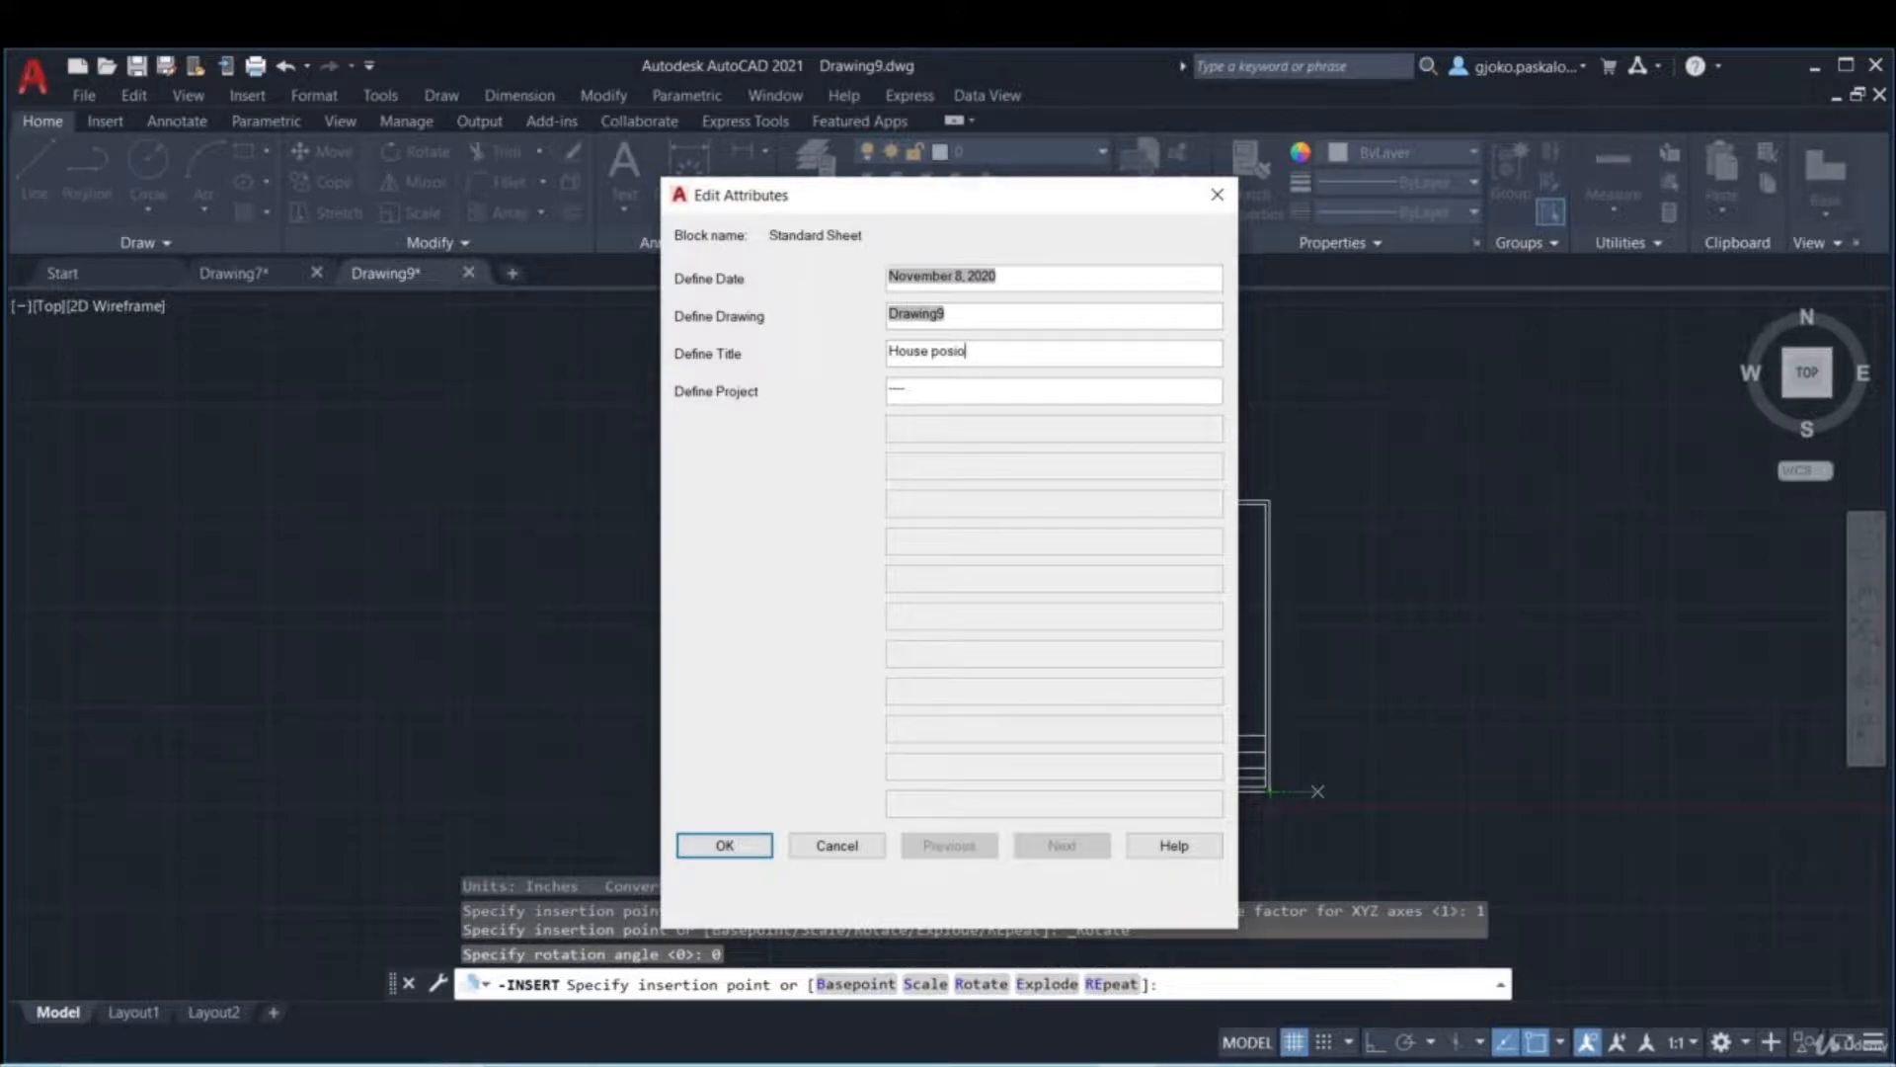
{"action": "key", "text": "Tab"}
{"action": "type", "text": "O"}
{"action": "left_click", "coordinate": [724, 846]}
- Examine the PROJECT, TITLE, DRAWING and DATE rows in the inserted sheet's title block
{"action": "middle_click_drag", "start_coordinate": [1511, 737], "coordinate": [884, 702]}
{"action": "scroll", "coordinate": [1242, 724], "scroll_direction": "up", "scroll_amount": 4}
{"action": "middle_click_drag", "start_coordinate": [1208, 680], "coordinate": [1344, 609]}
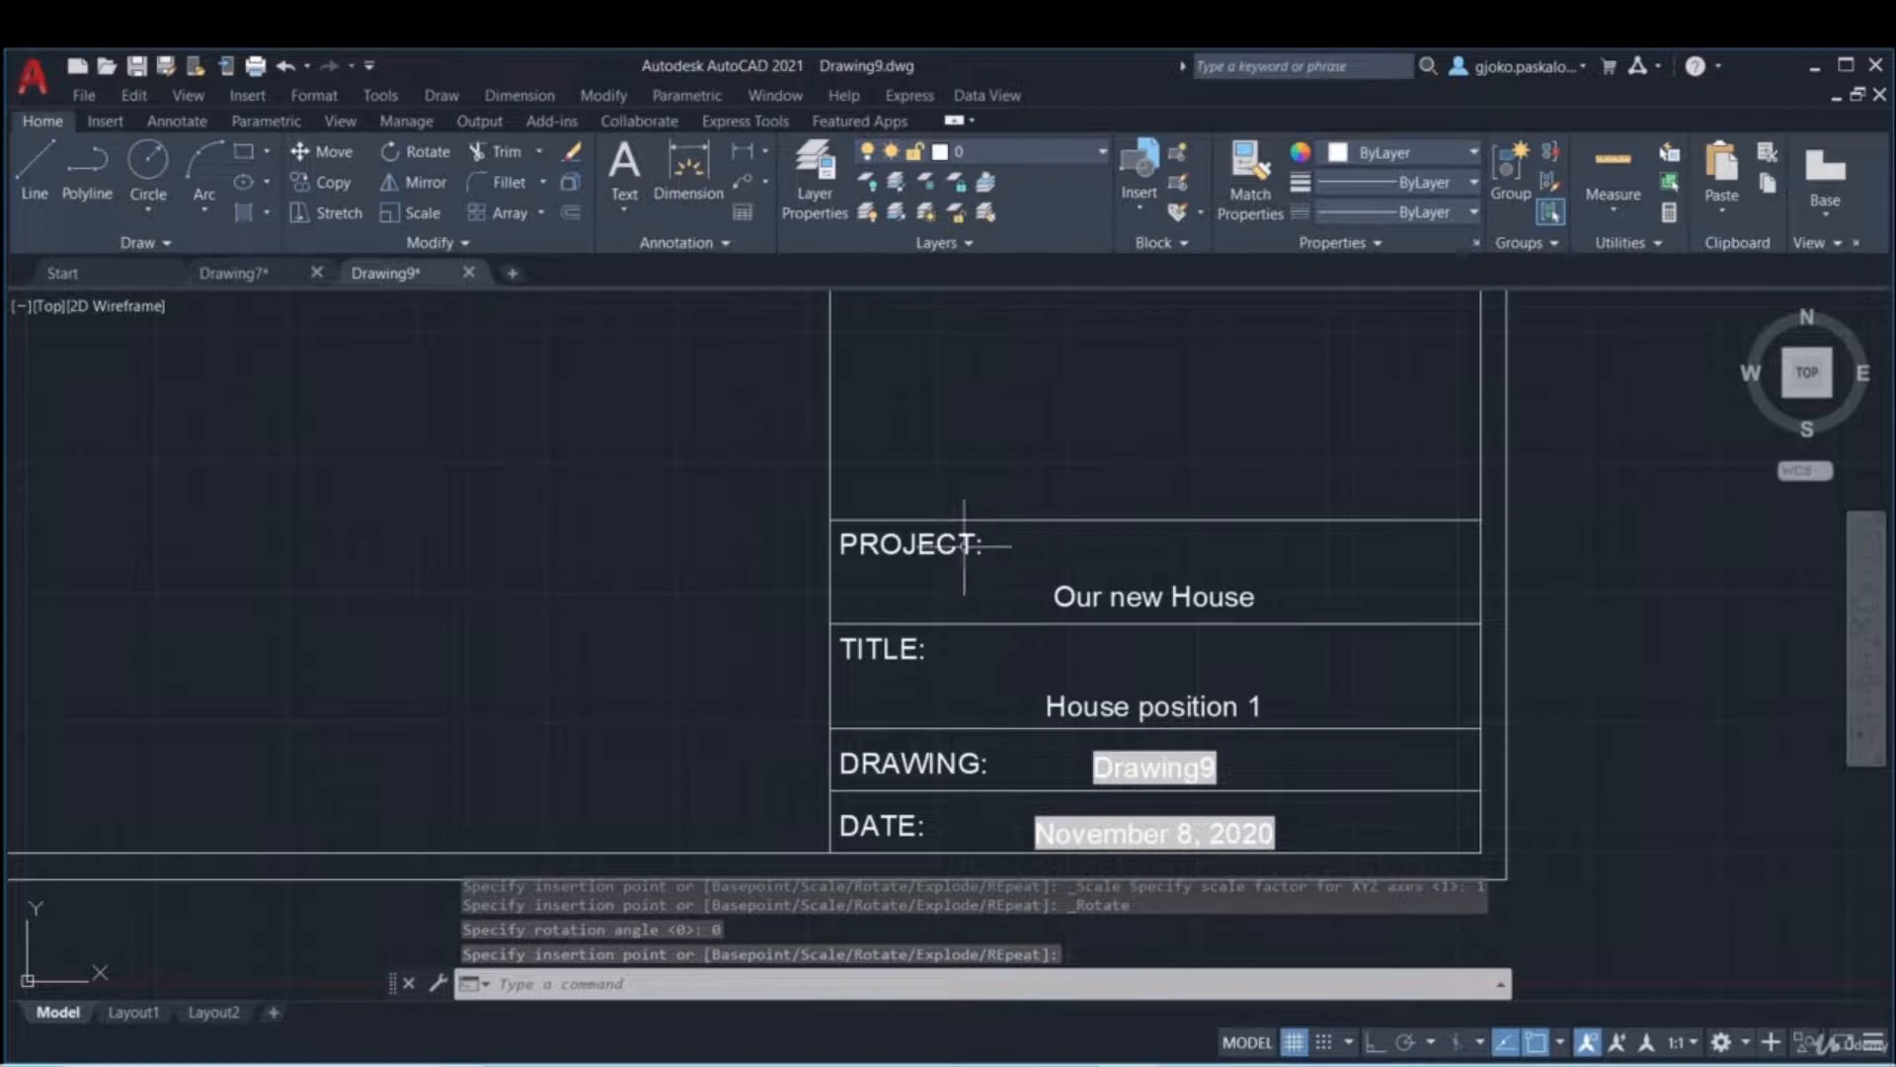
{"action": "mouse_move", "coordinate": [1360, 671]}
{"action": "middle_mouse_down"}
{"action": "mouse_move", "coordinate": [1371, 619]}
{"action": "mouse_move", "coordinate": [1324, 614]}
{"action": "middle_mouse_up"}
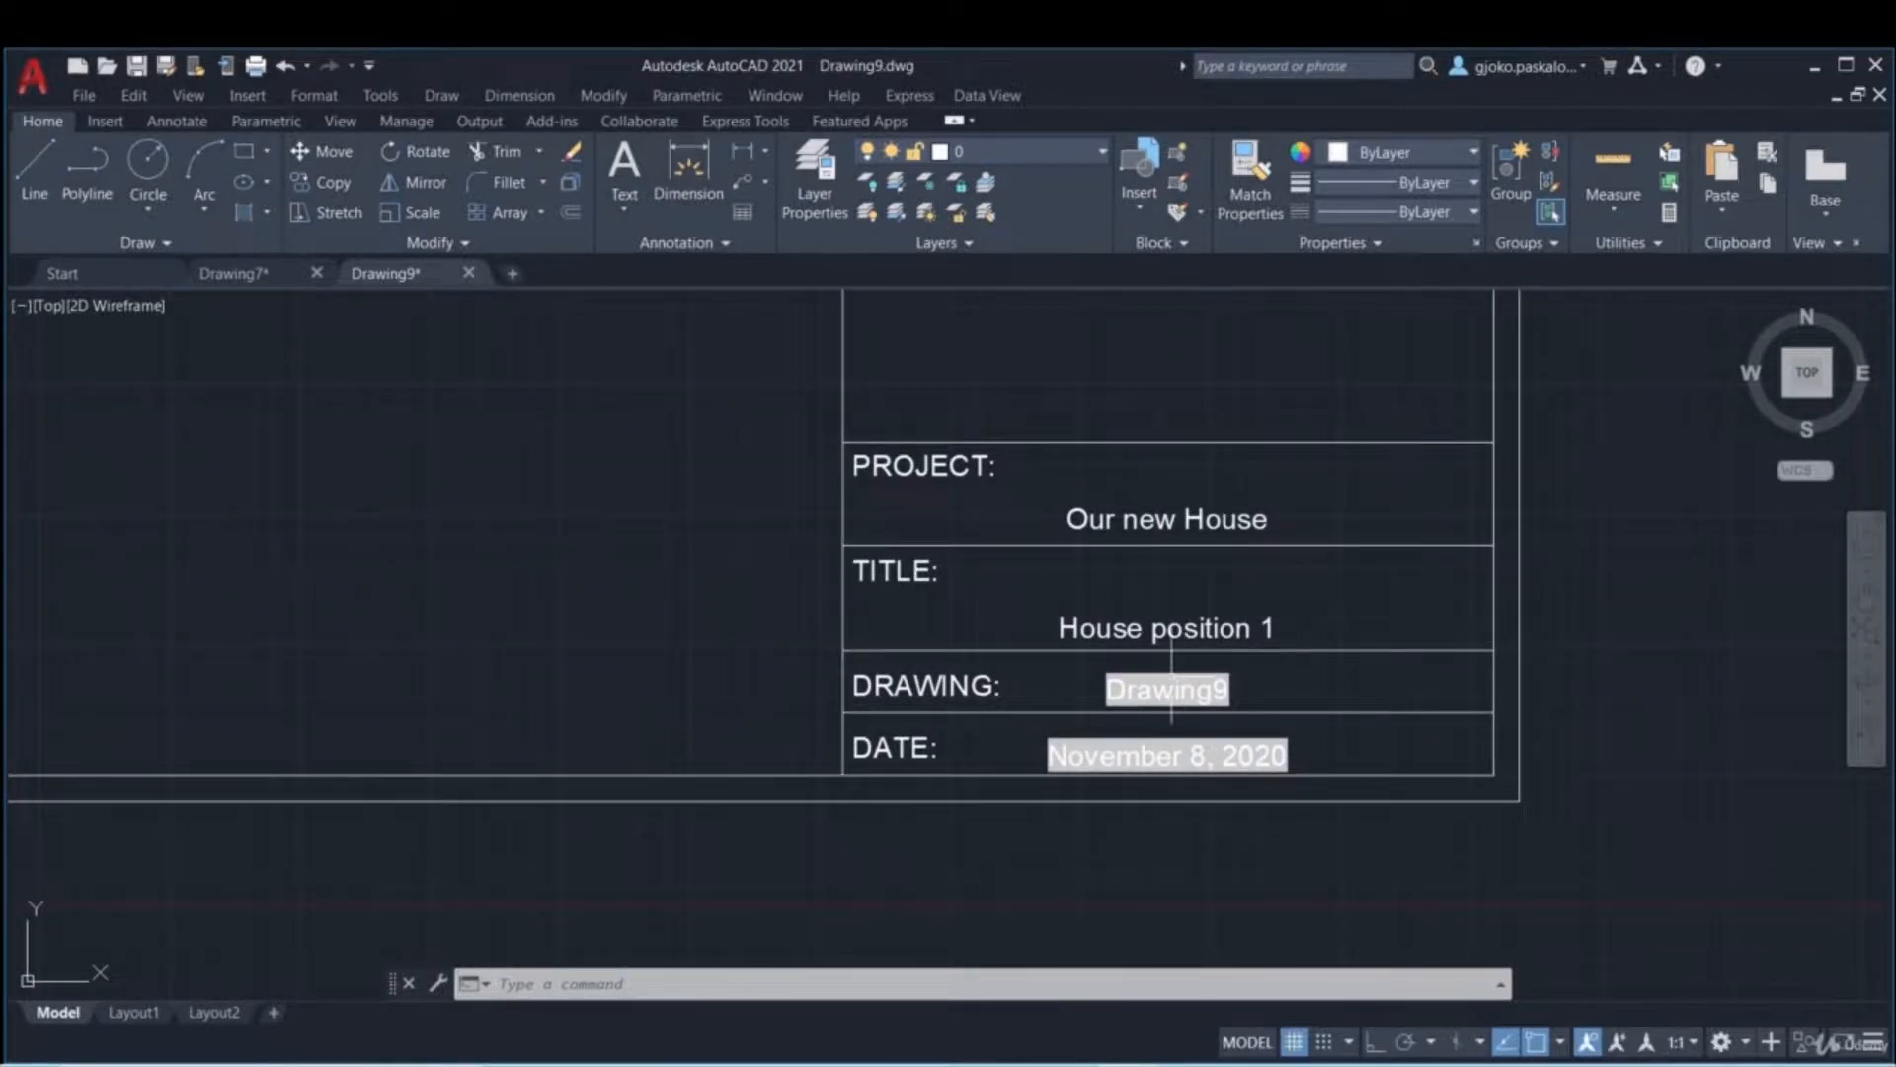
{"action": "scroll", "coordinate": [1173, 672], "scroll_direction": "up", "scroll_amount": 2}
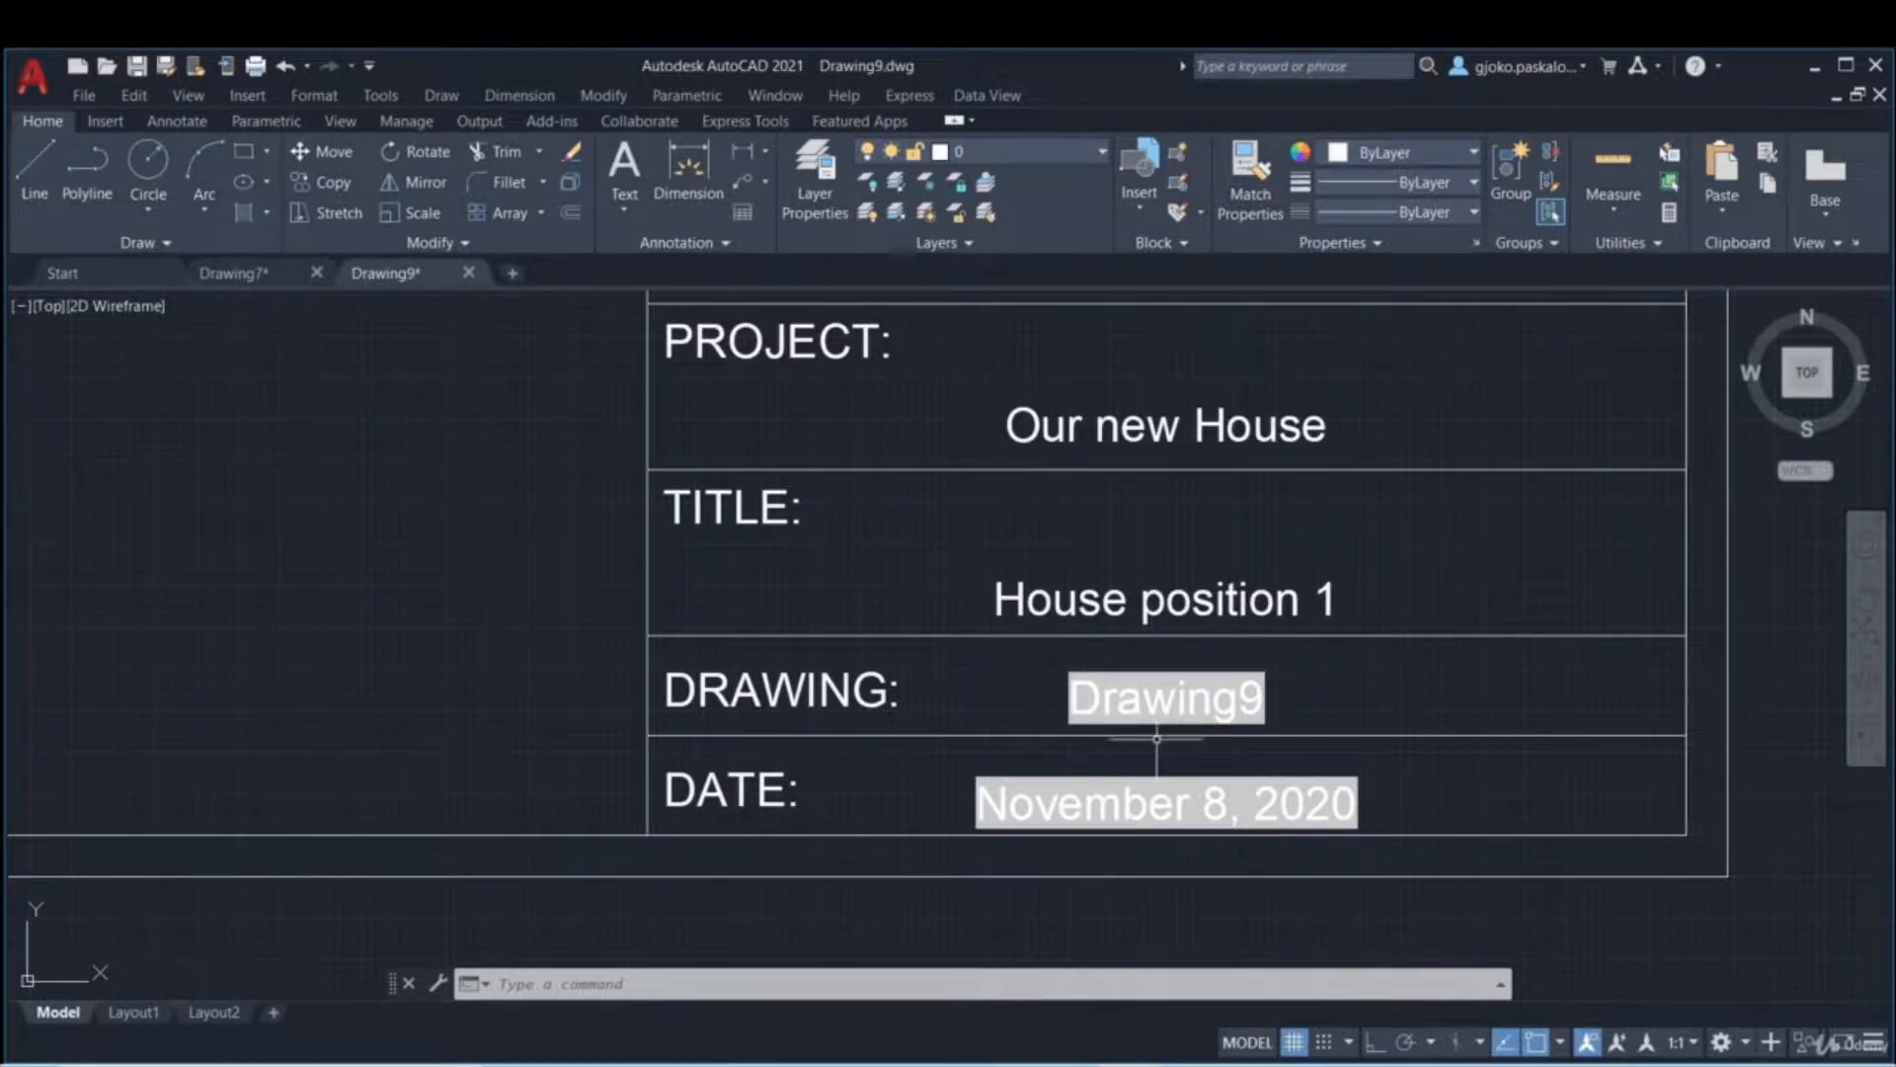
{"action": "scroll", "coordinate": [1278, 717], "scroll_direction": "up", "scroll_amount": 2}
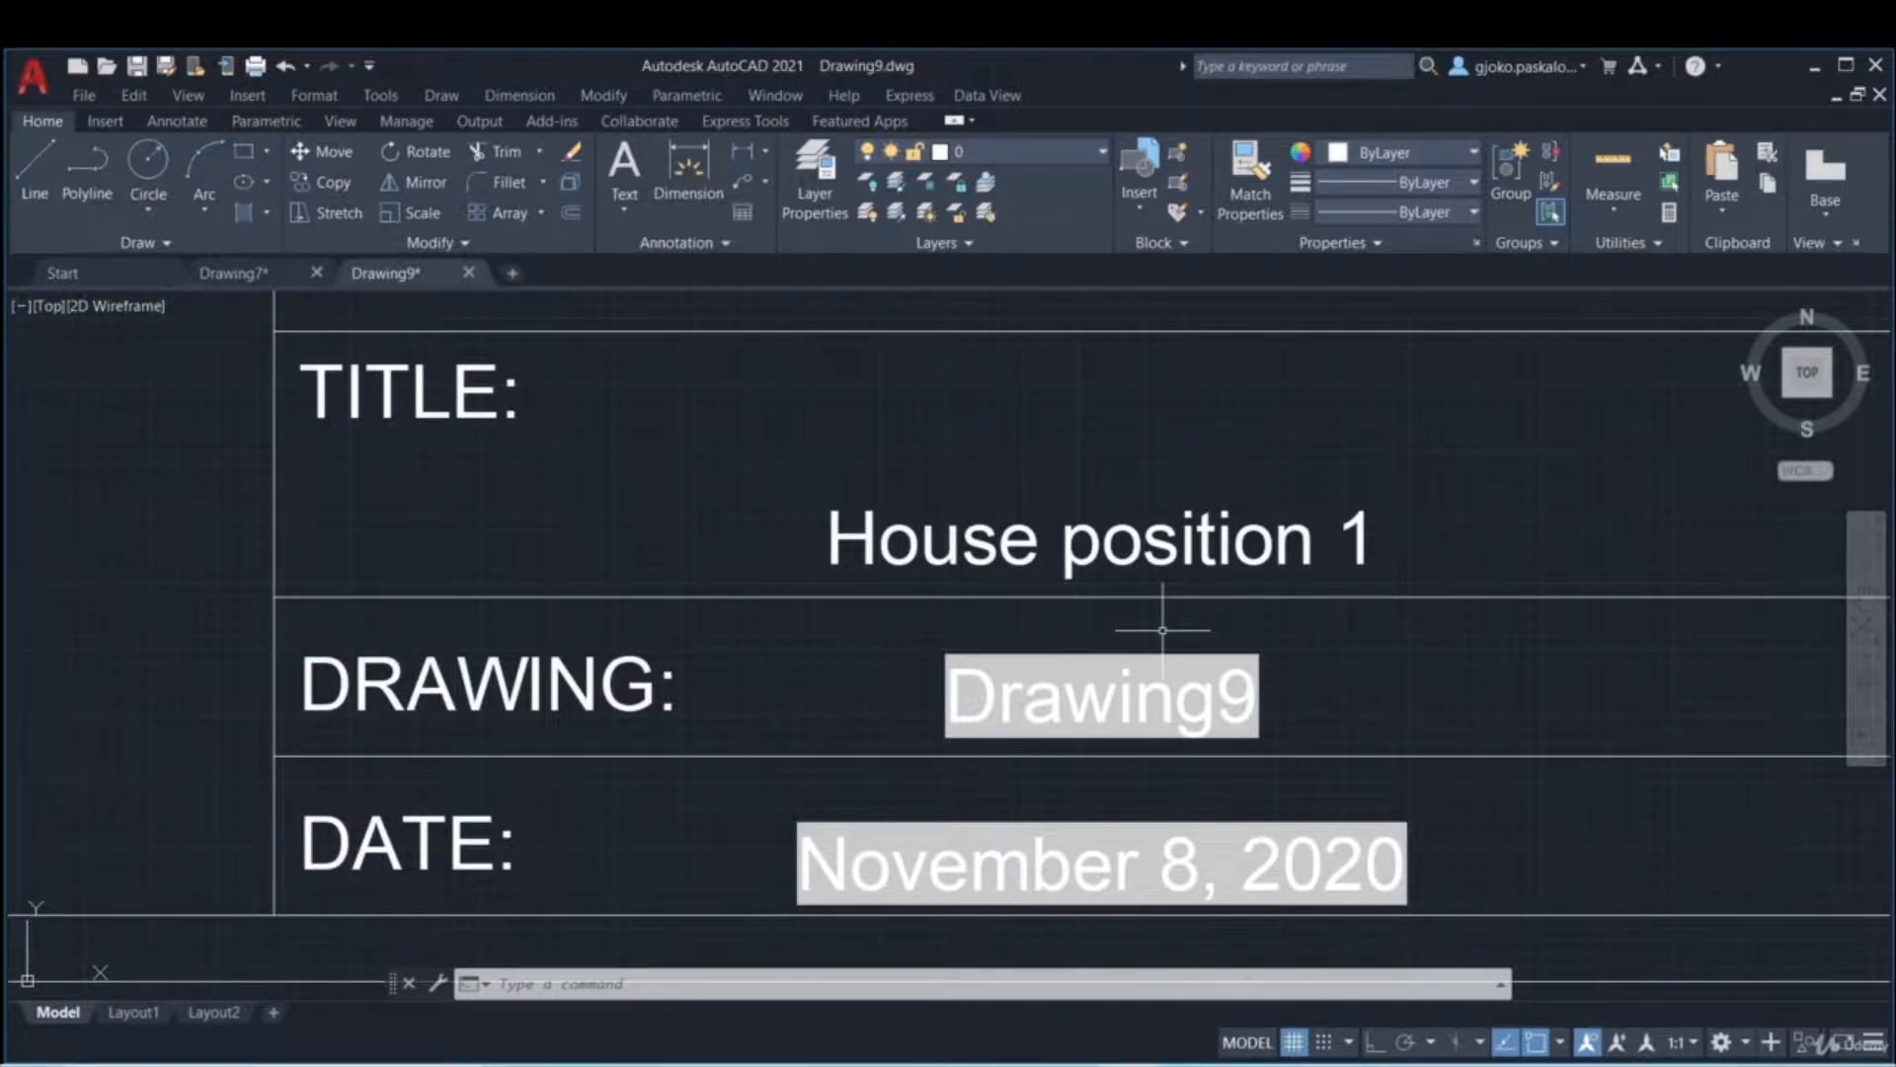
{"action": "scroll", "coordinate": [1161, 629], "scroll_direction": "down", "scroll_amount": 2}
{"action": "middle_click_drag", "start_coordinate": [1236, 500], "coordinate": [1202, 604]}
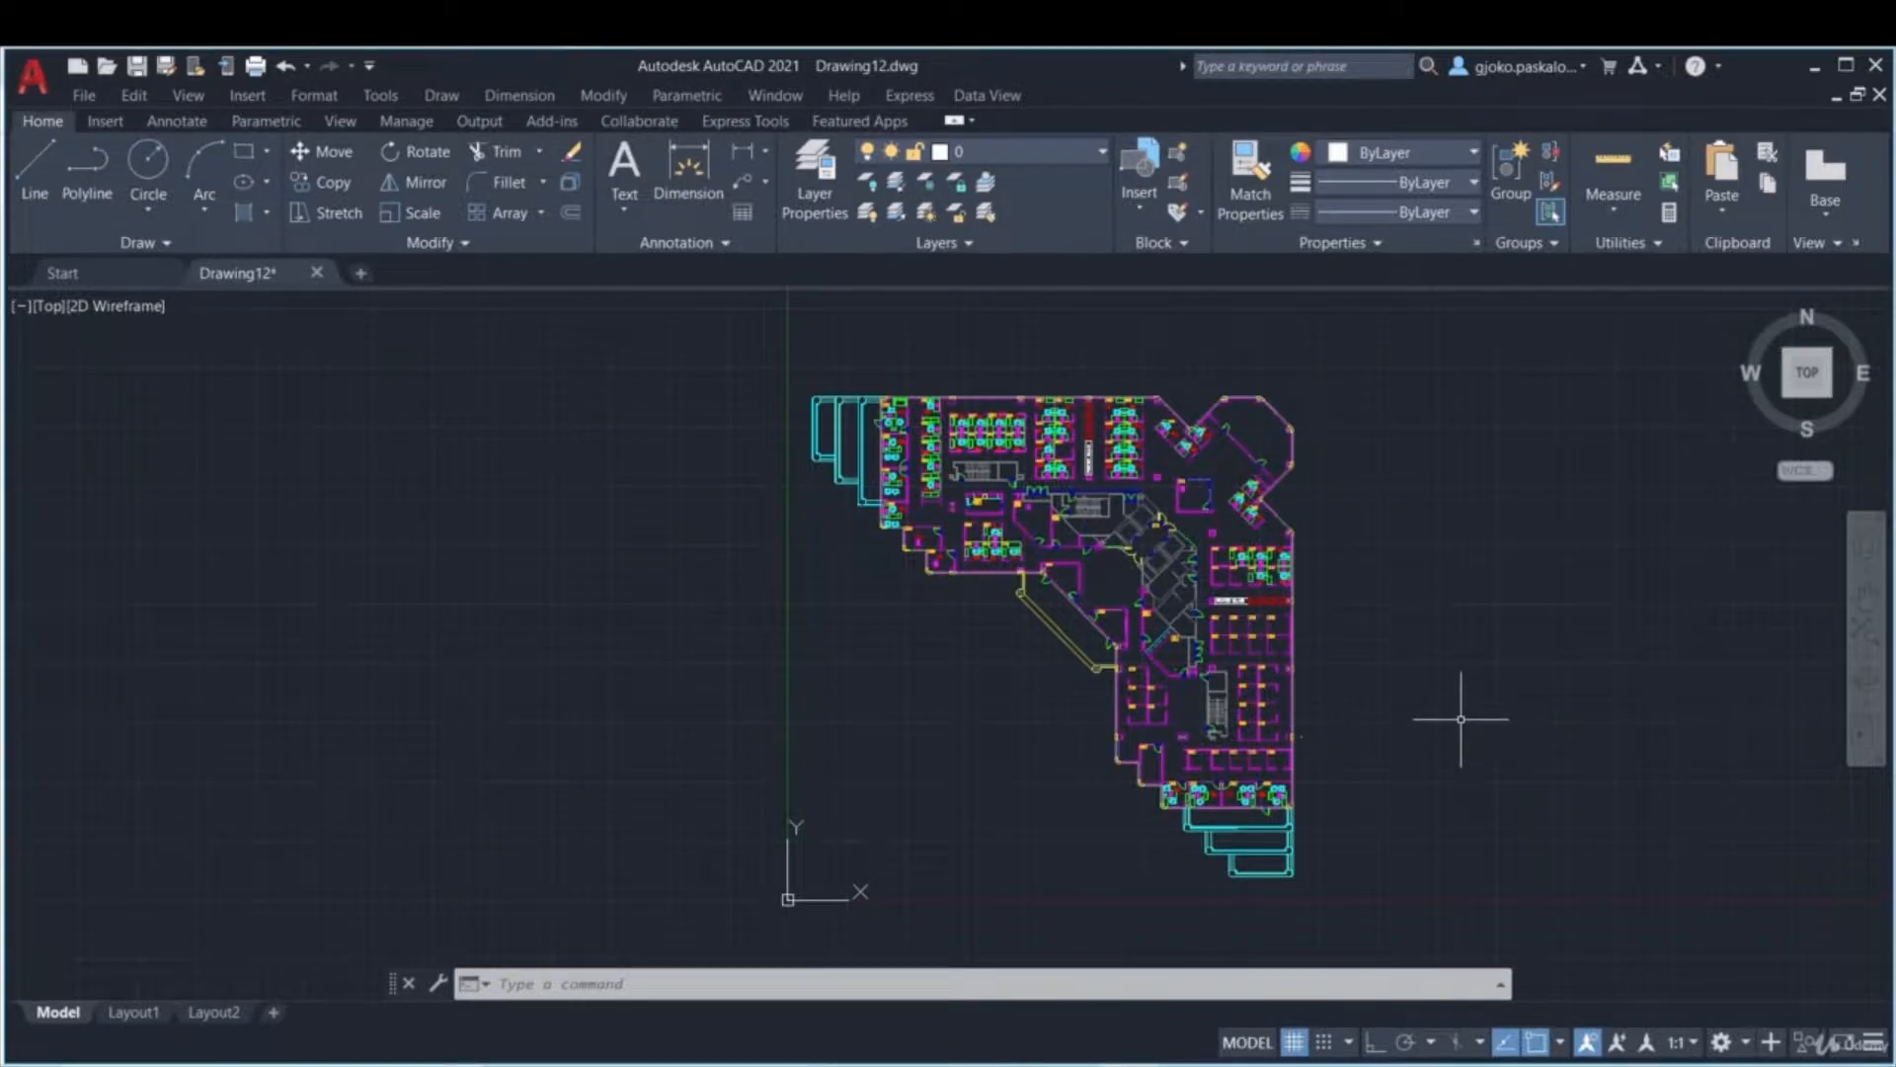
- Open the 6050 room number block at the floor plan's upper-left office in the single-block attribute editor
{"action": "scroll", "coordinate": [1153, 461], "scroll_direction": "up", "scroll_amount": 6}
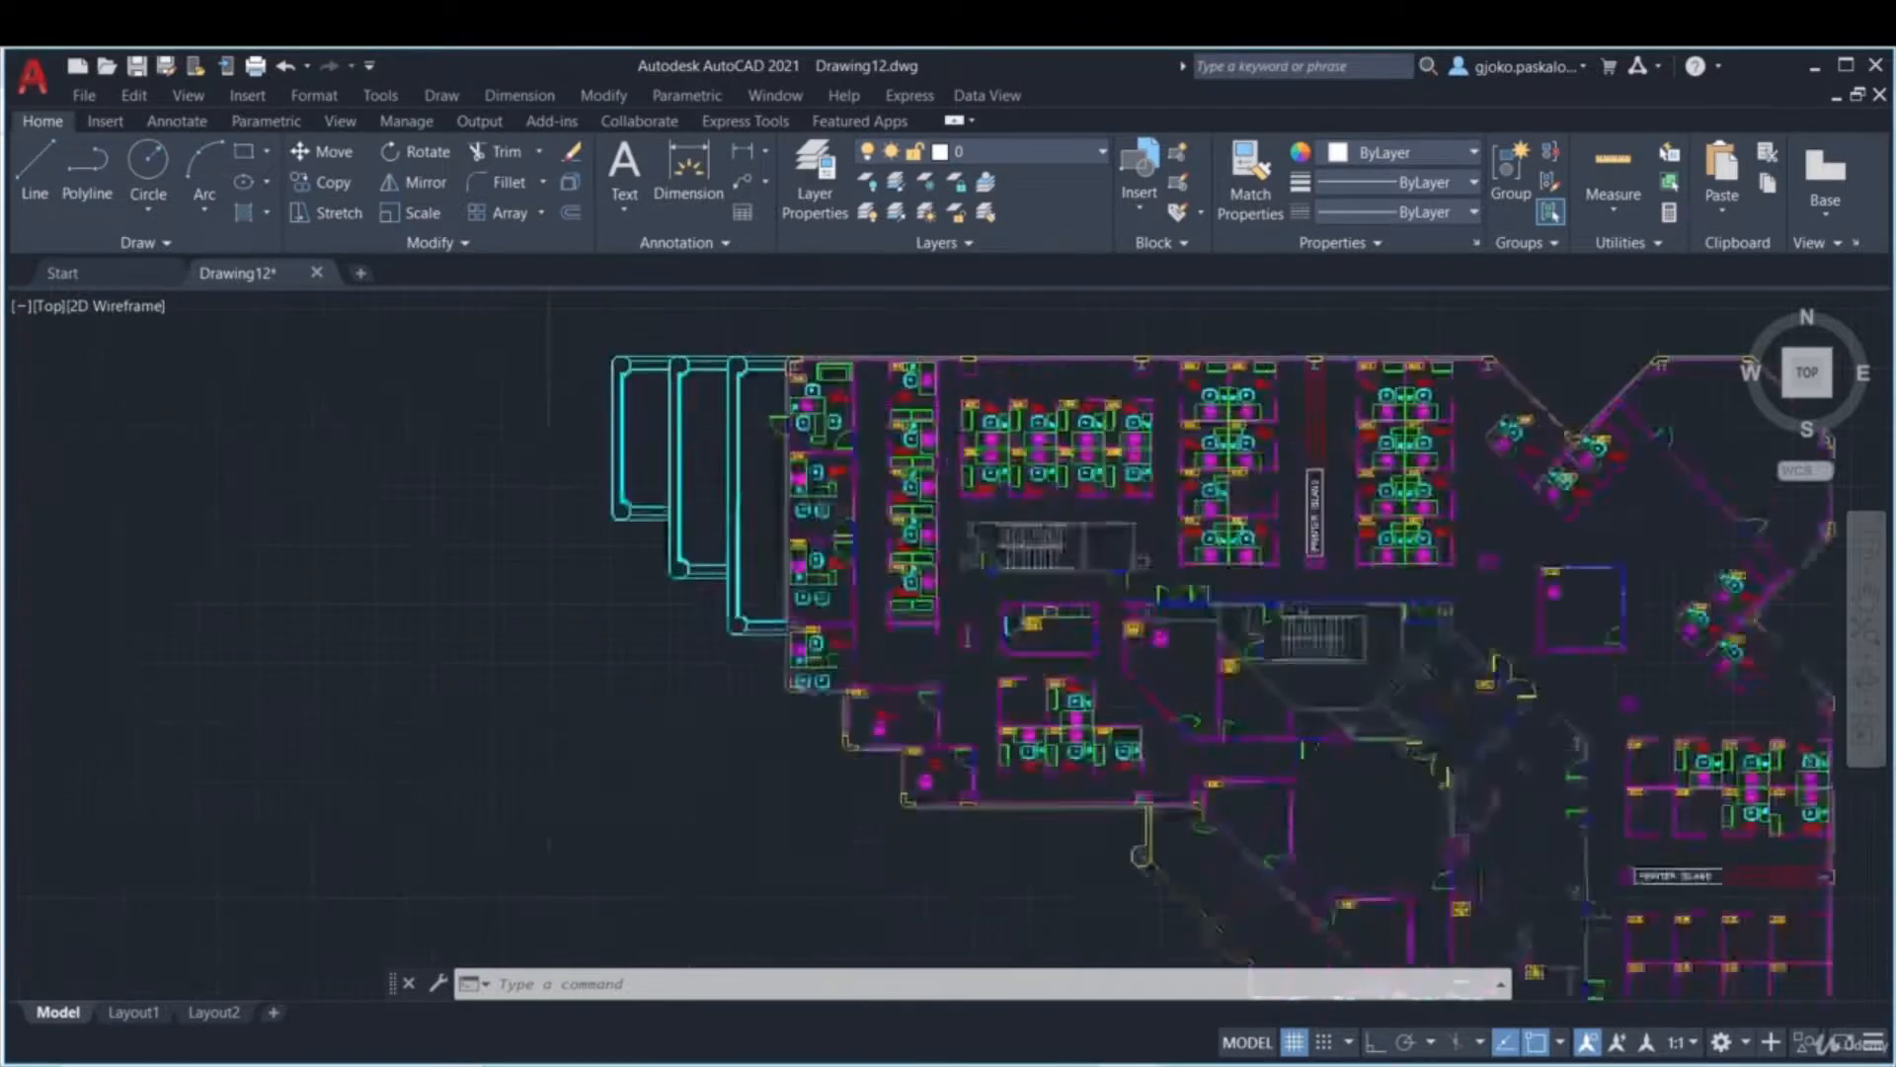
{"action": "scroll", "coordinate": [1224, 628], "scroll_direction": "down", "scroll_amount": 1}
{"action": "middle_click_drag", "start_coordinate": [1224, 629], "coordinate": [1094, 637]}
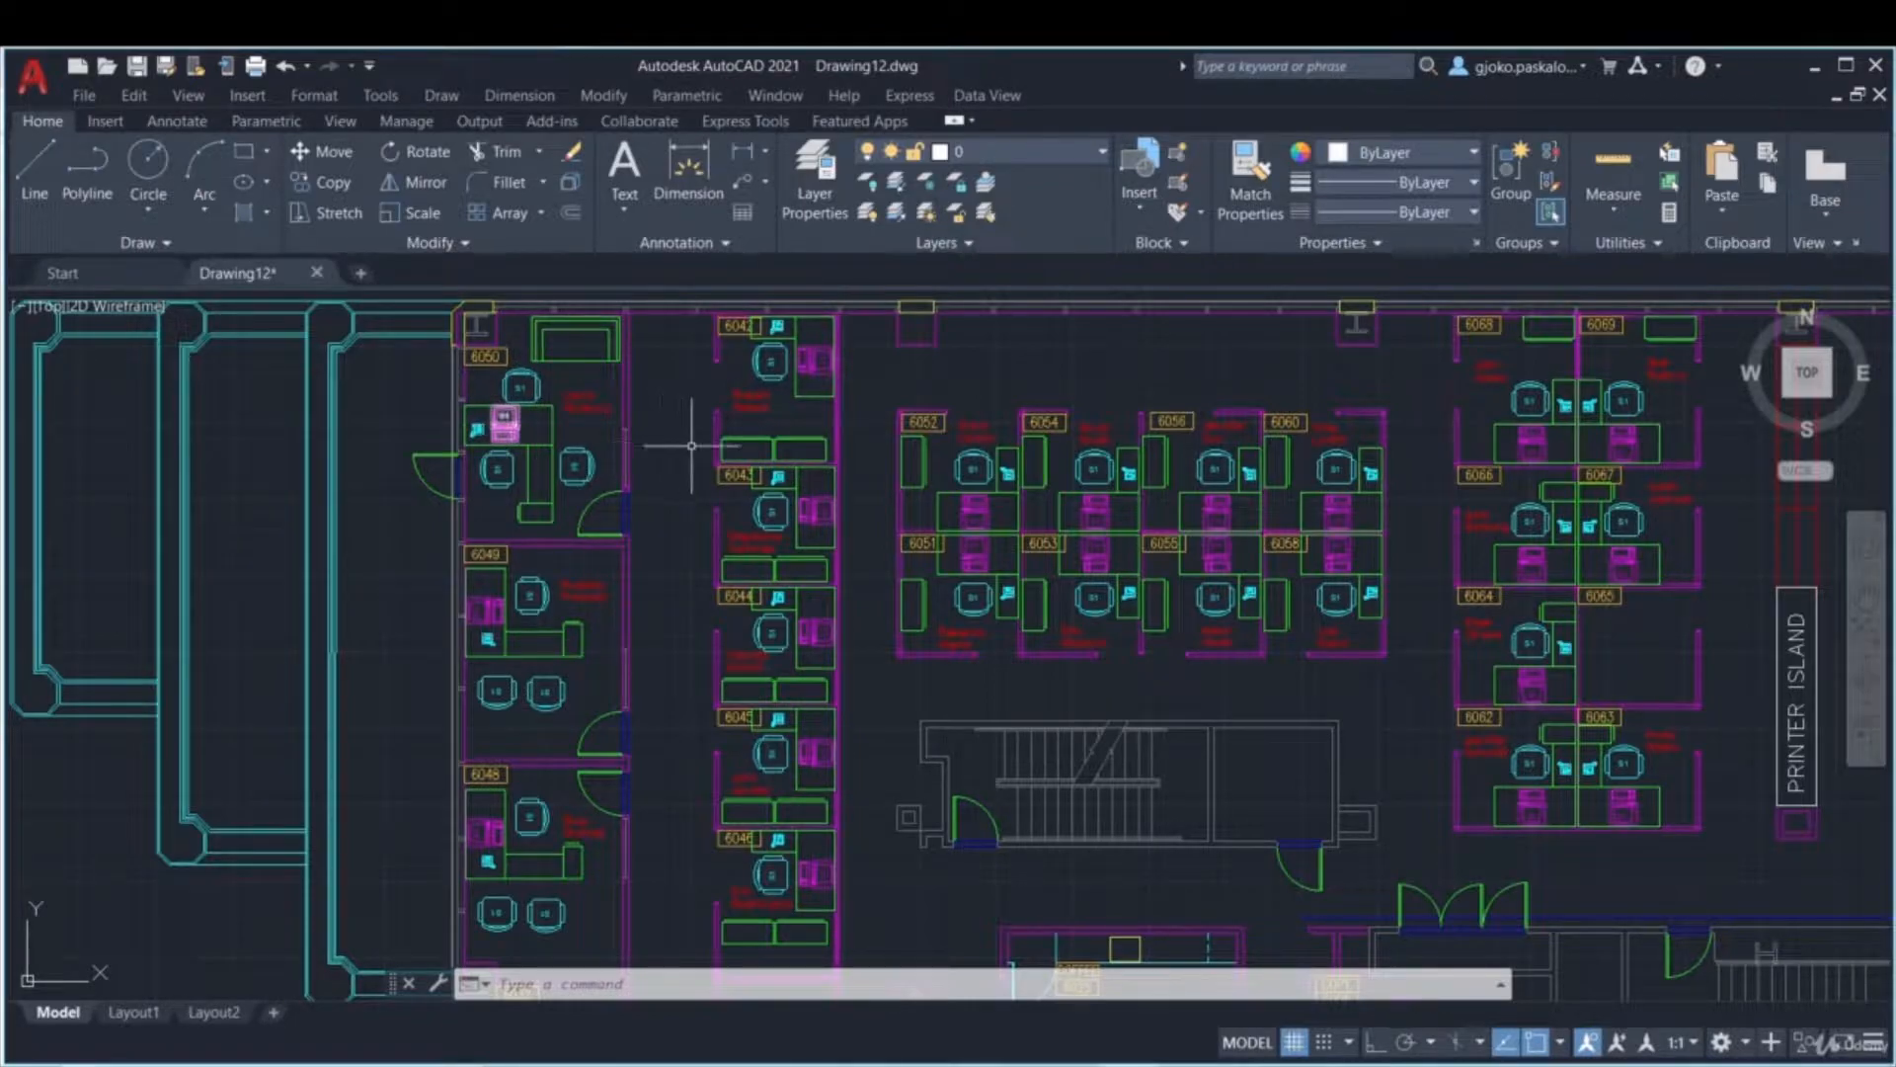
{"action": "left_click", "coordinate": [1161, 242]}
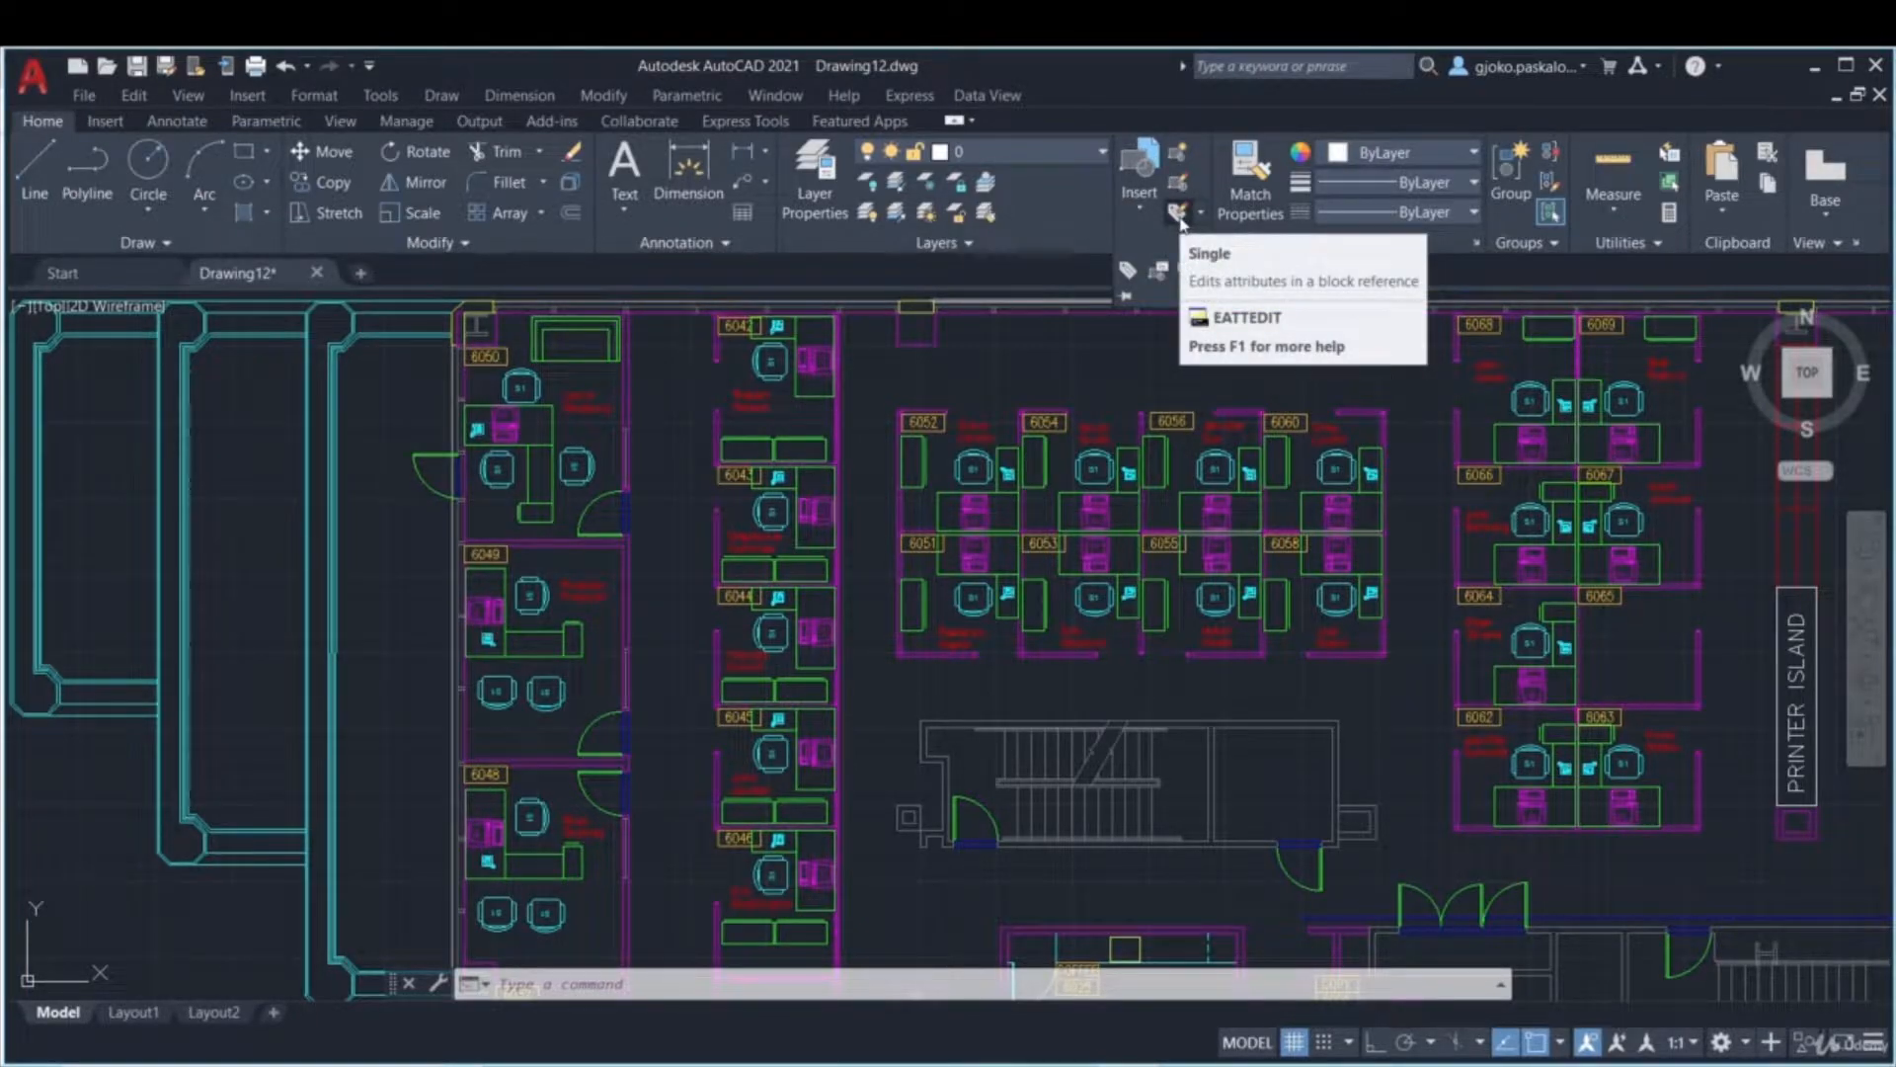
{"action": "left_click", "coordinate": [1179, 214]}
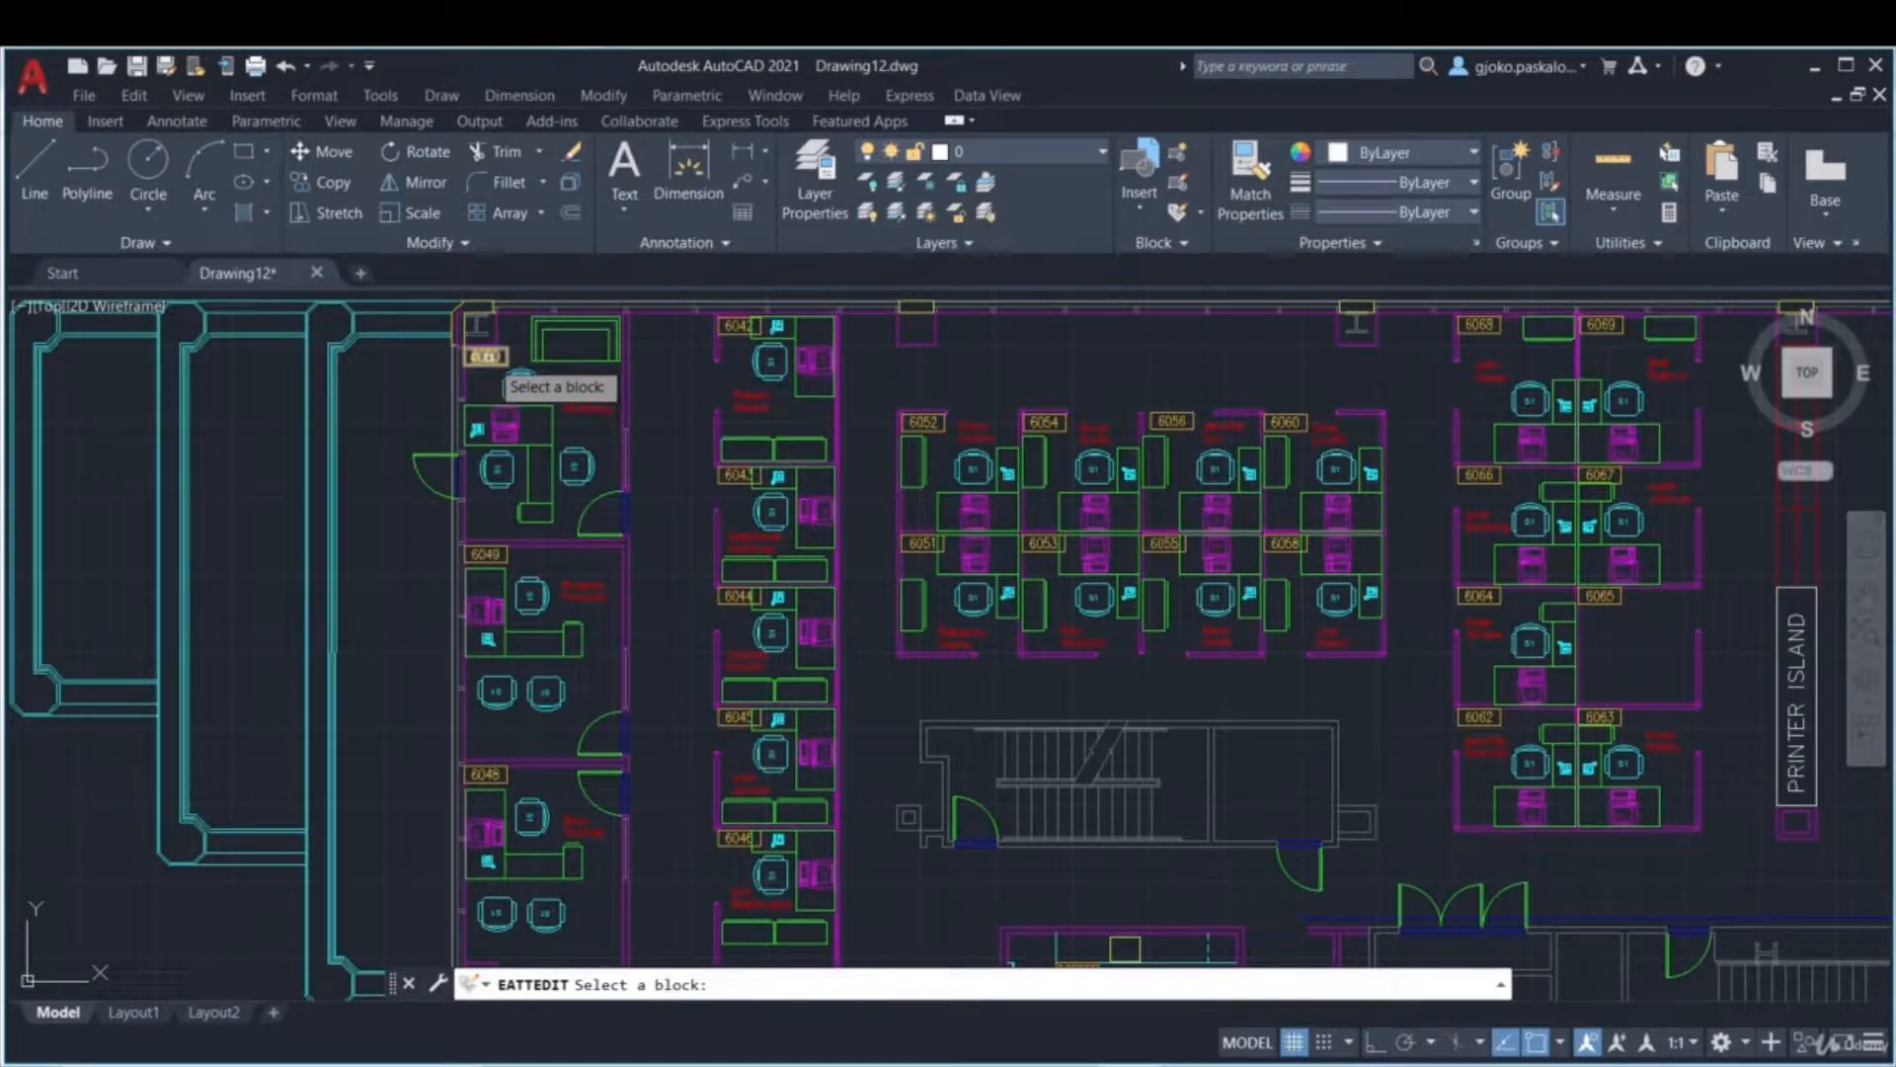
{"action": "left_click", "coordinate": [484, 357]}
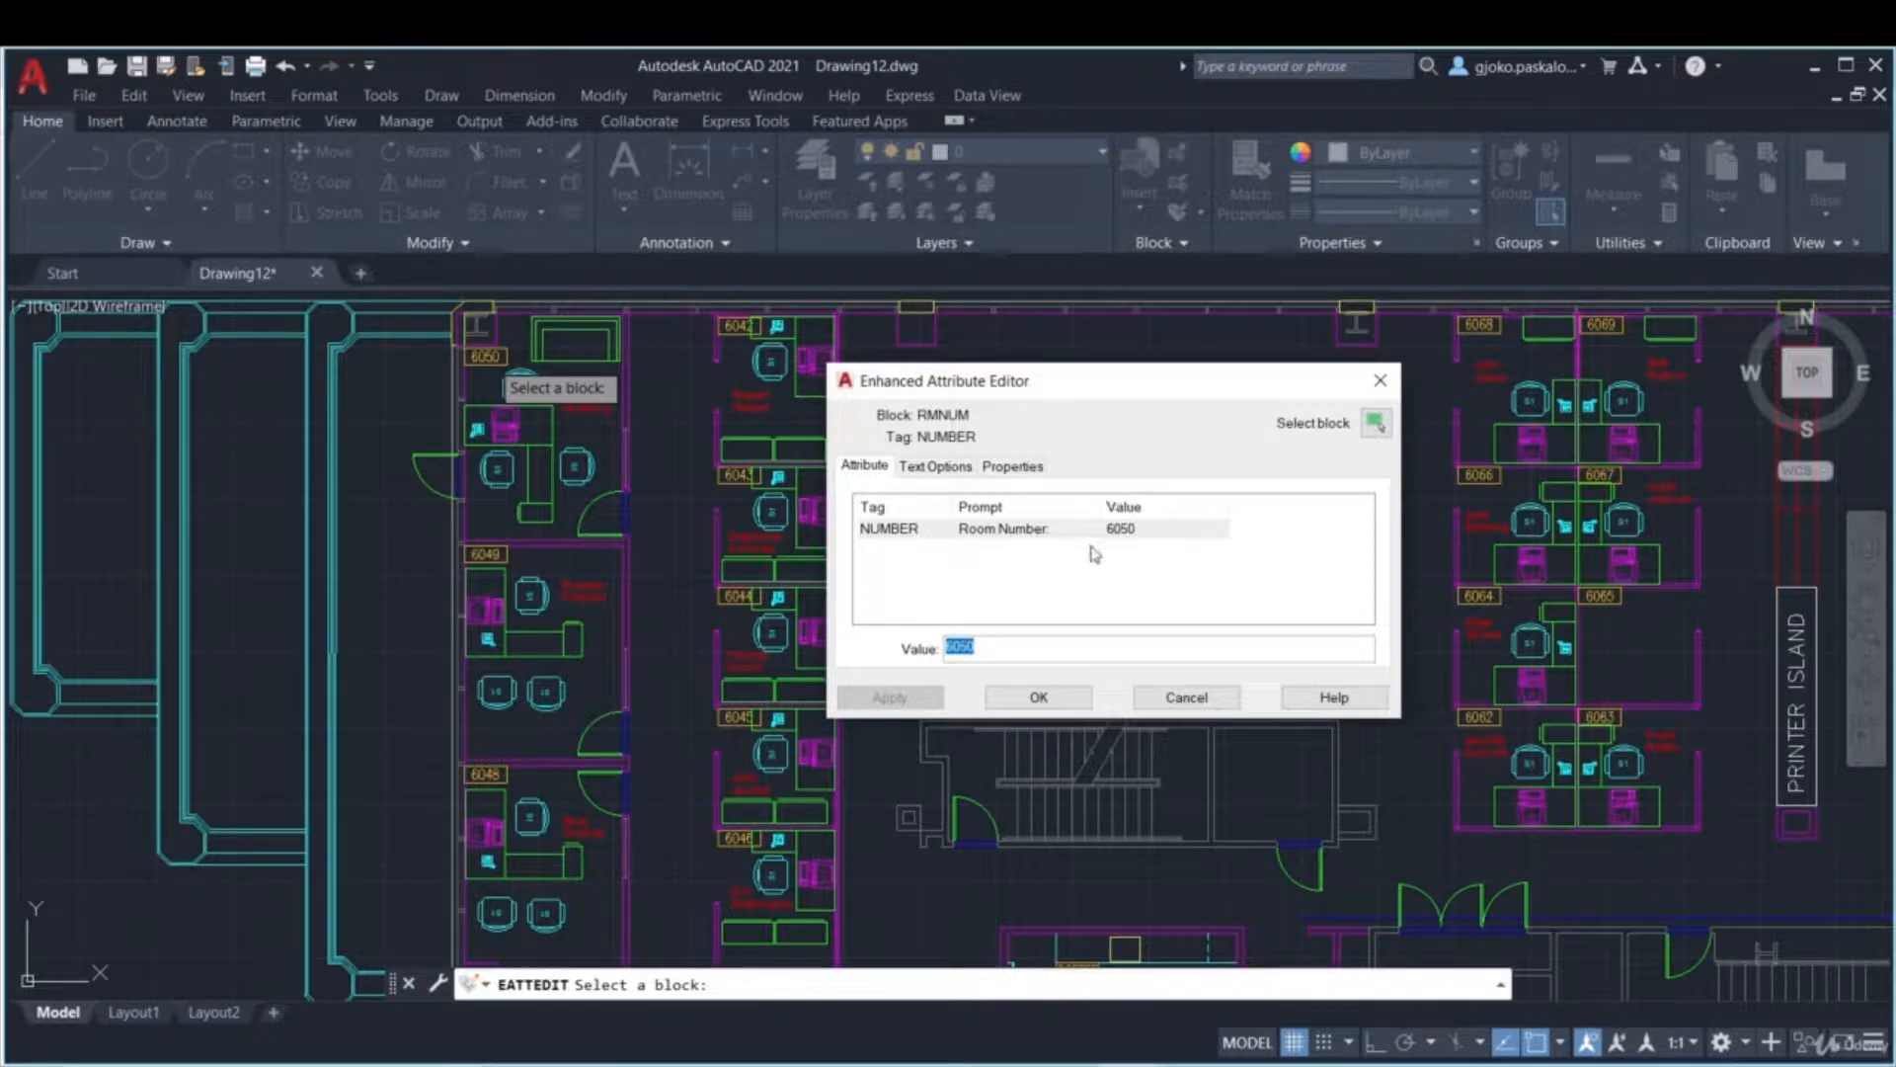
- Edit the 6042 room number block instead, switching its text style to Standard and back to ROMANS, and set its justification to Middle
{"action": "left_click", "coordinate": [1376, 425]}
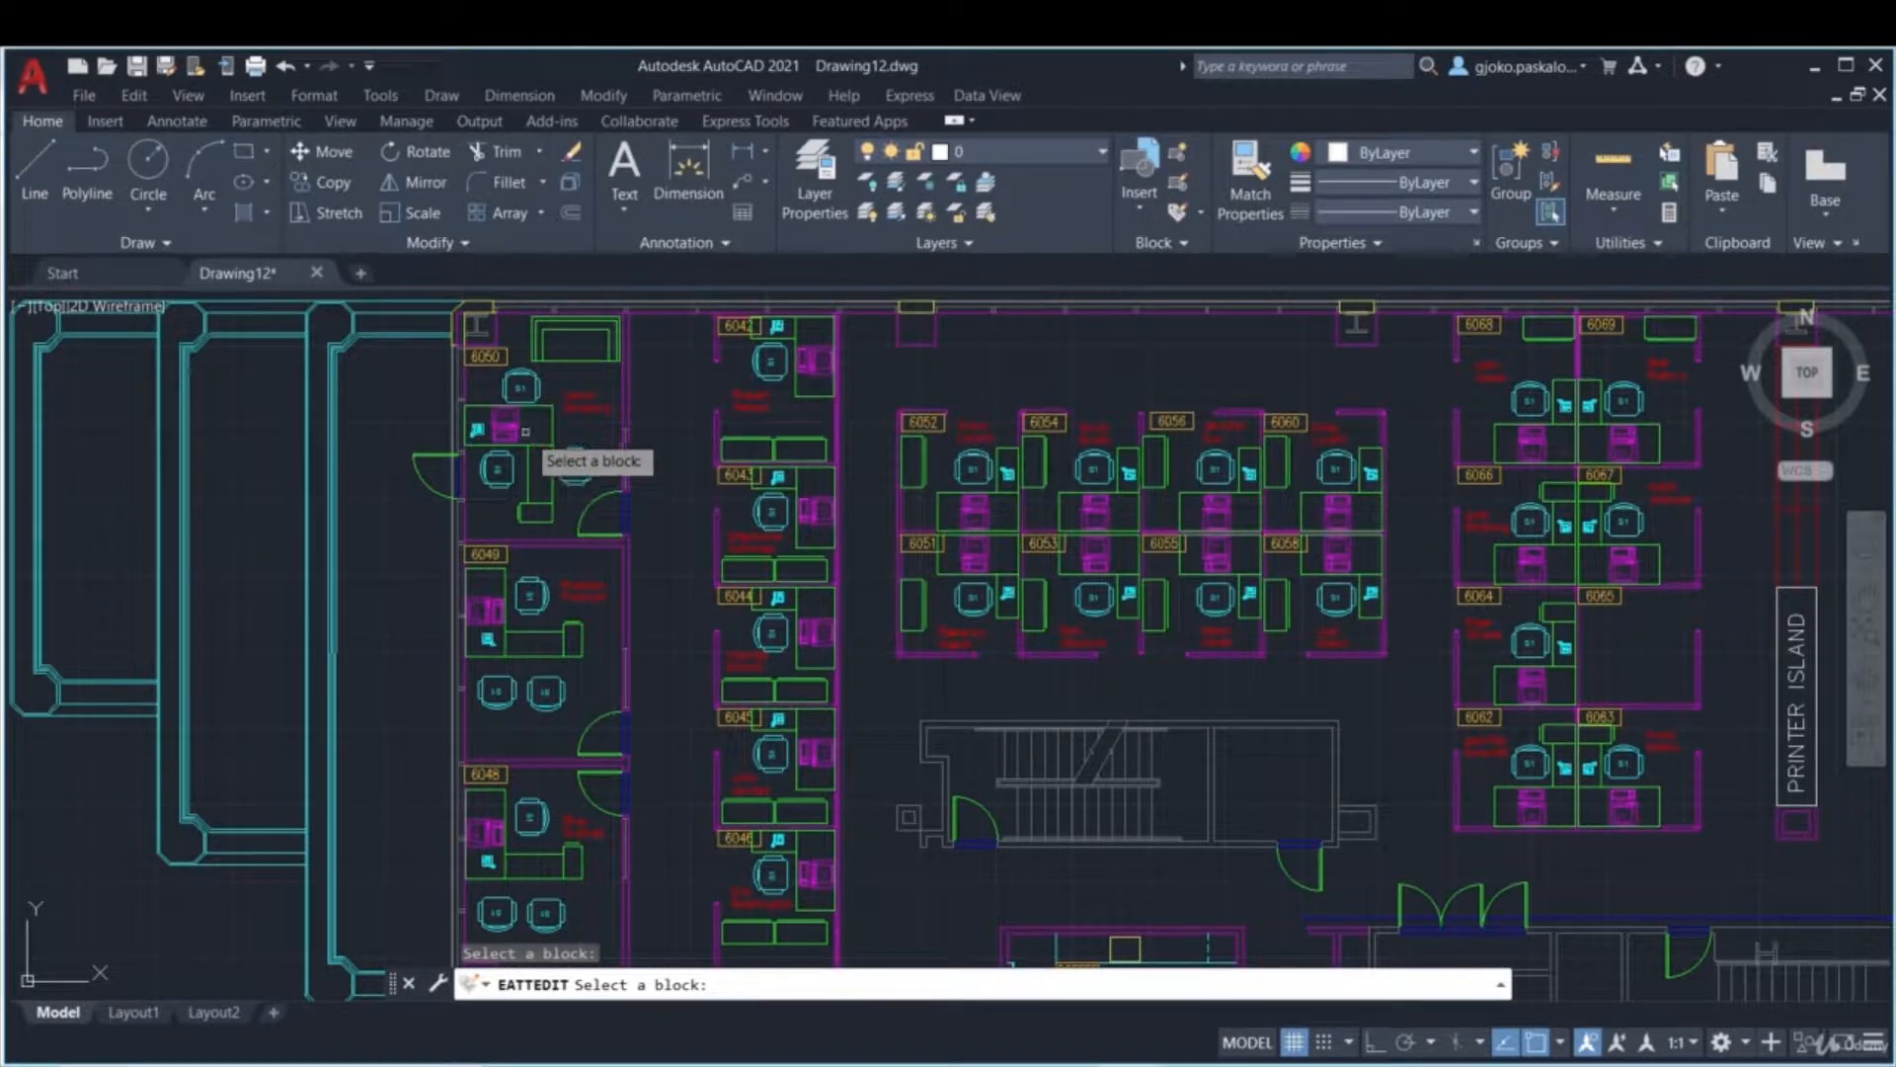
{"action": "left_click", "coordinate": [738, 326]}
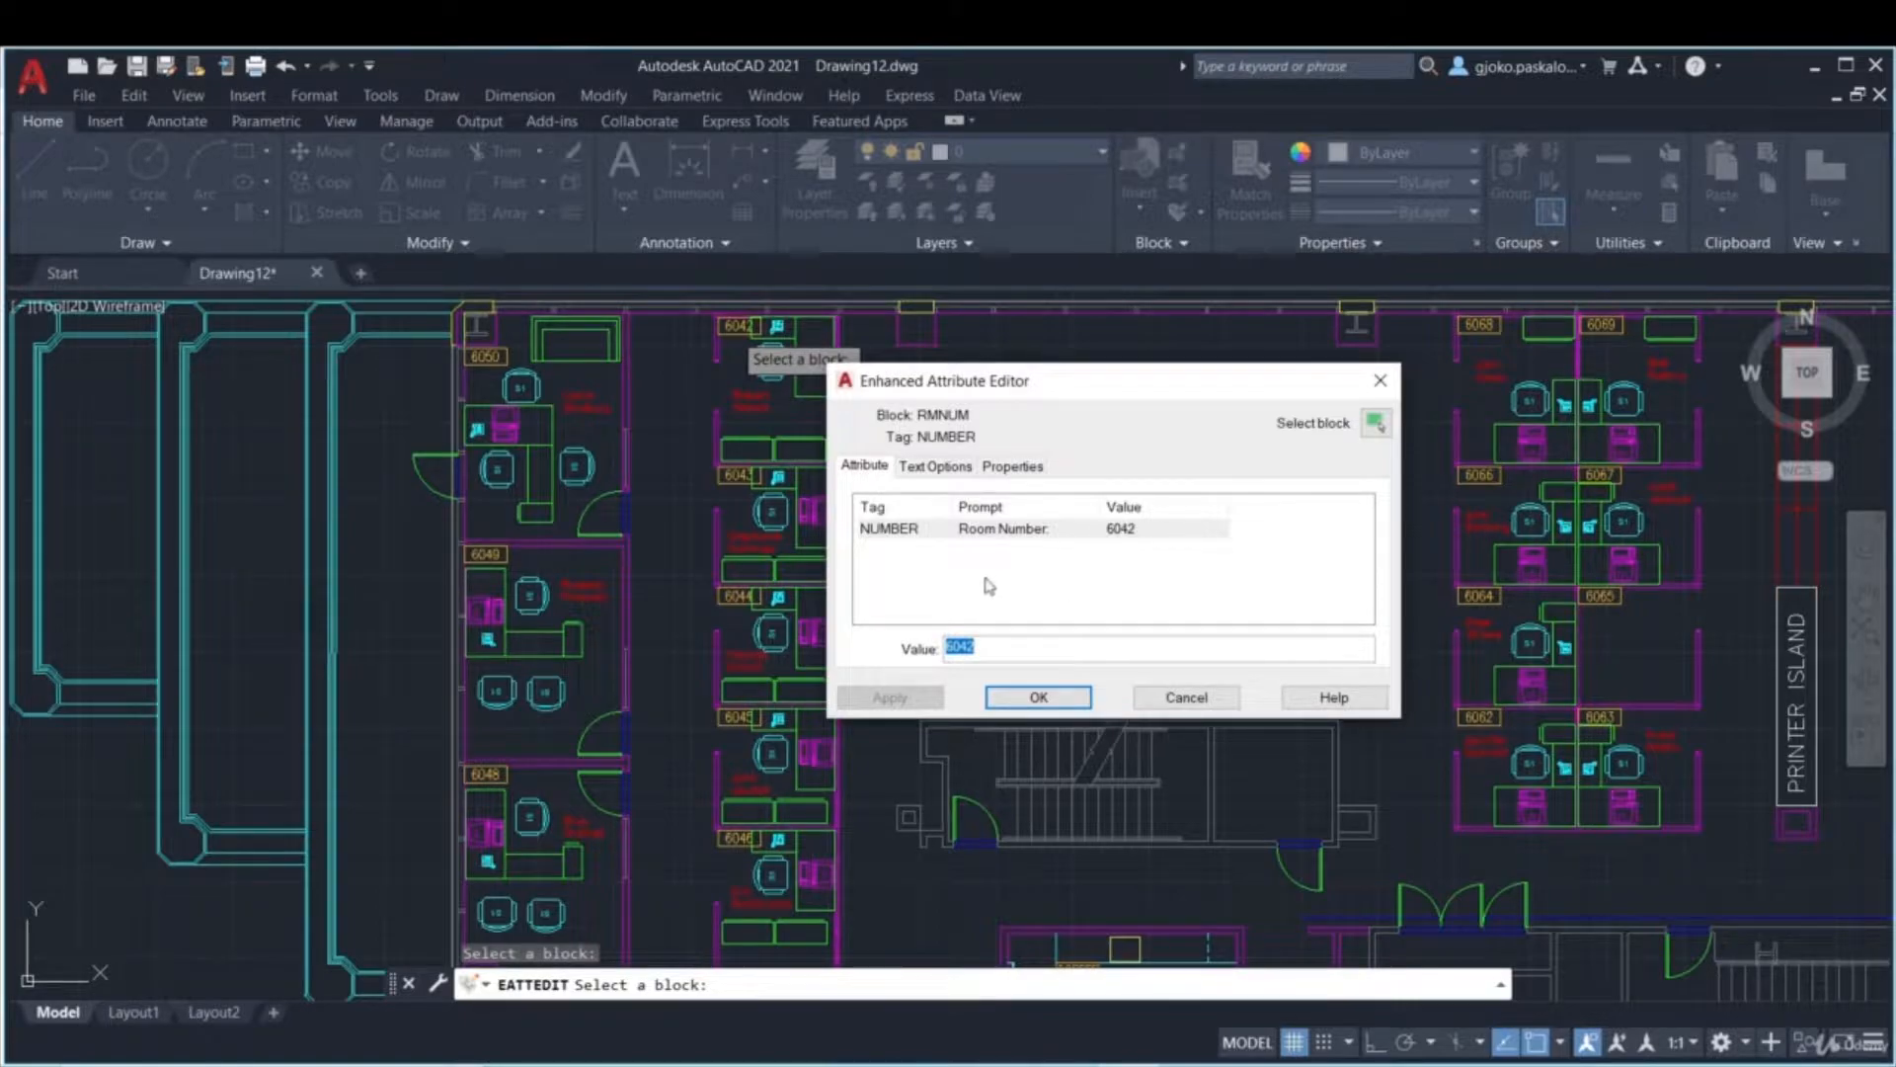
{"action": "left_click", "coordinate": [928, 467]}
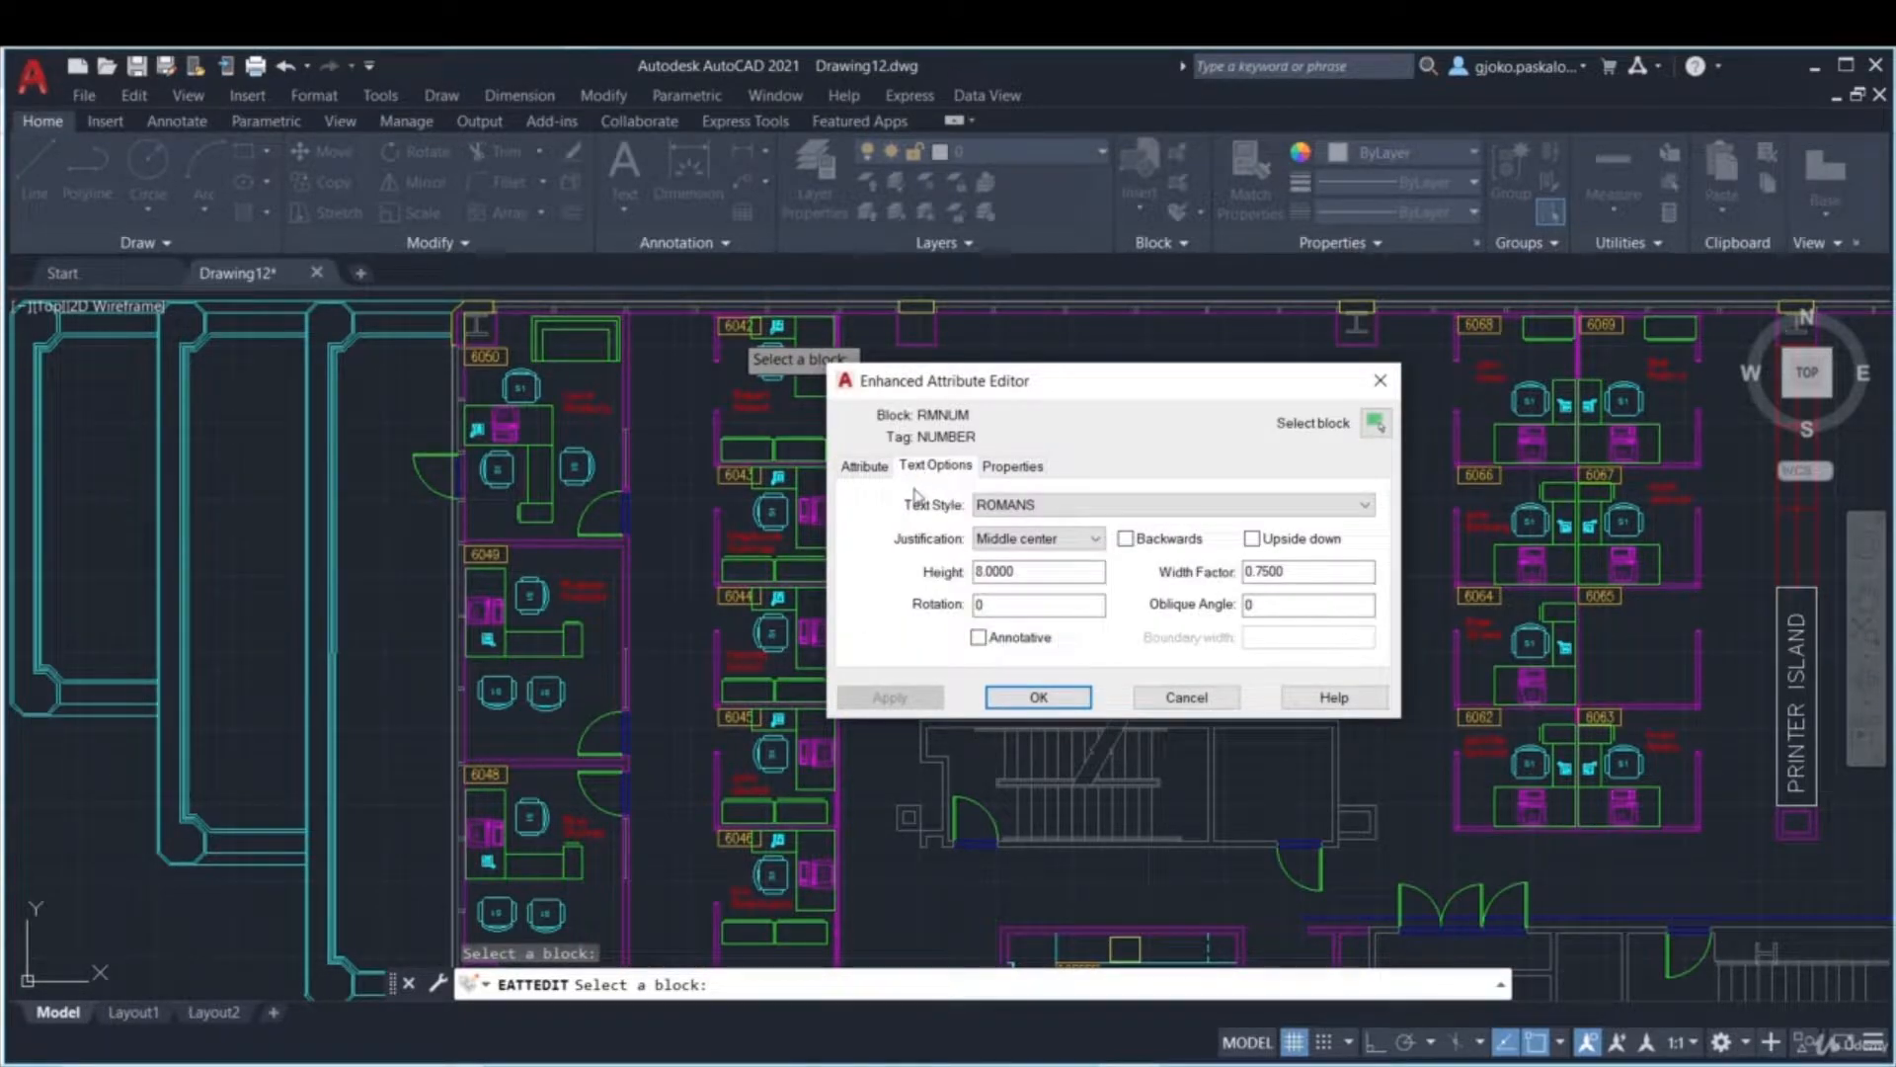
{"action": "left_click", "coordinate": [1001, 511]}
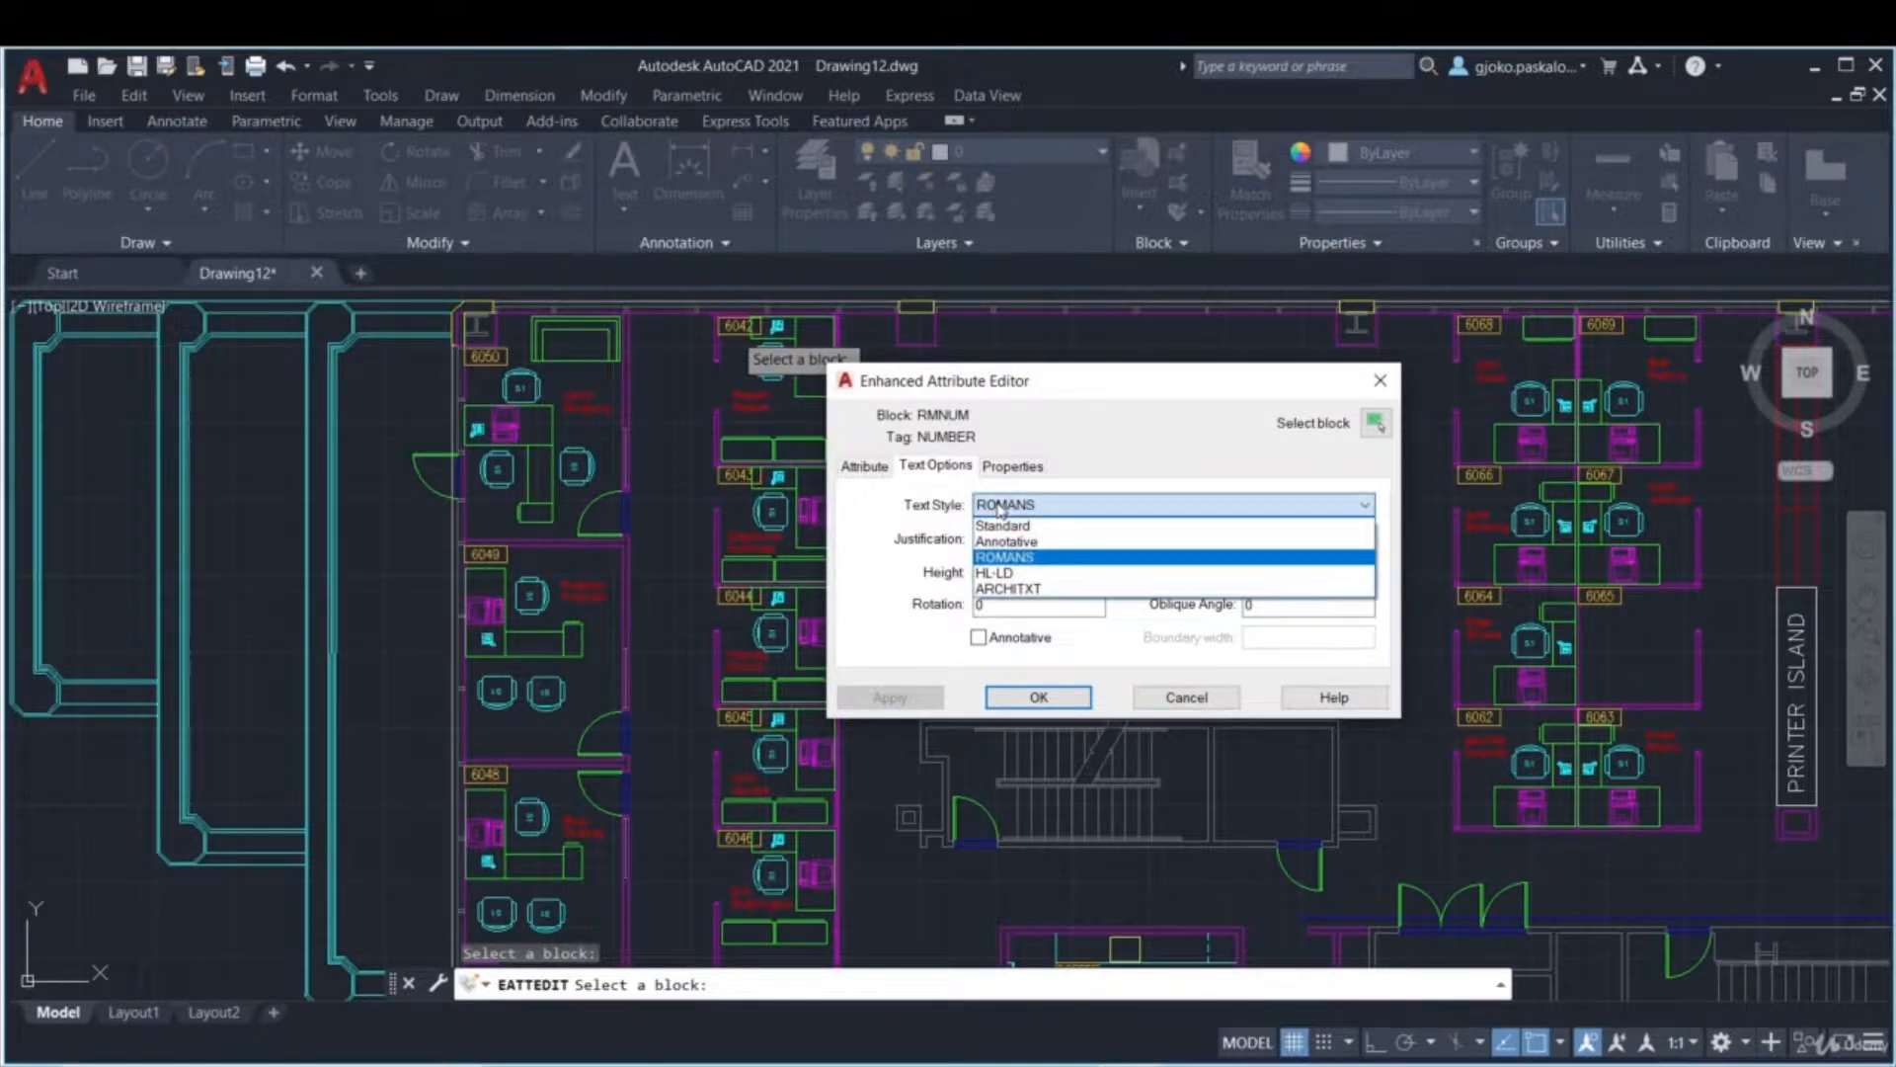
{"action": "left_click", "coordinate": [1000, 529]}
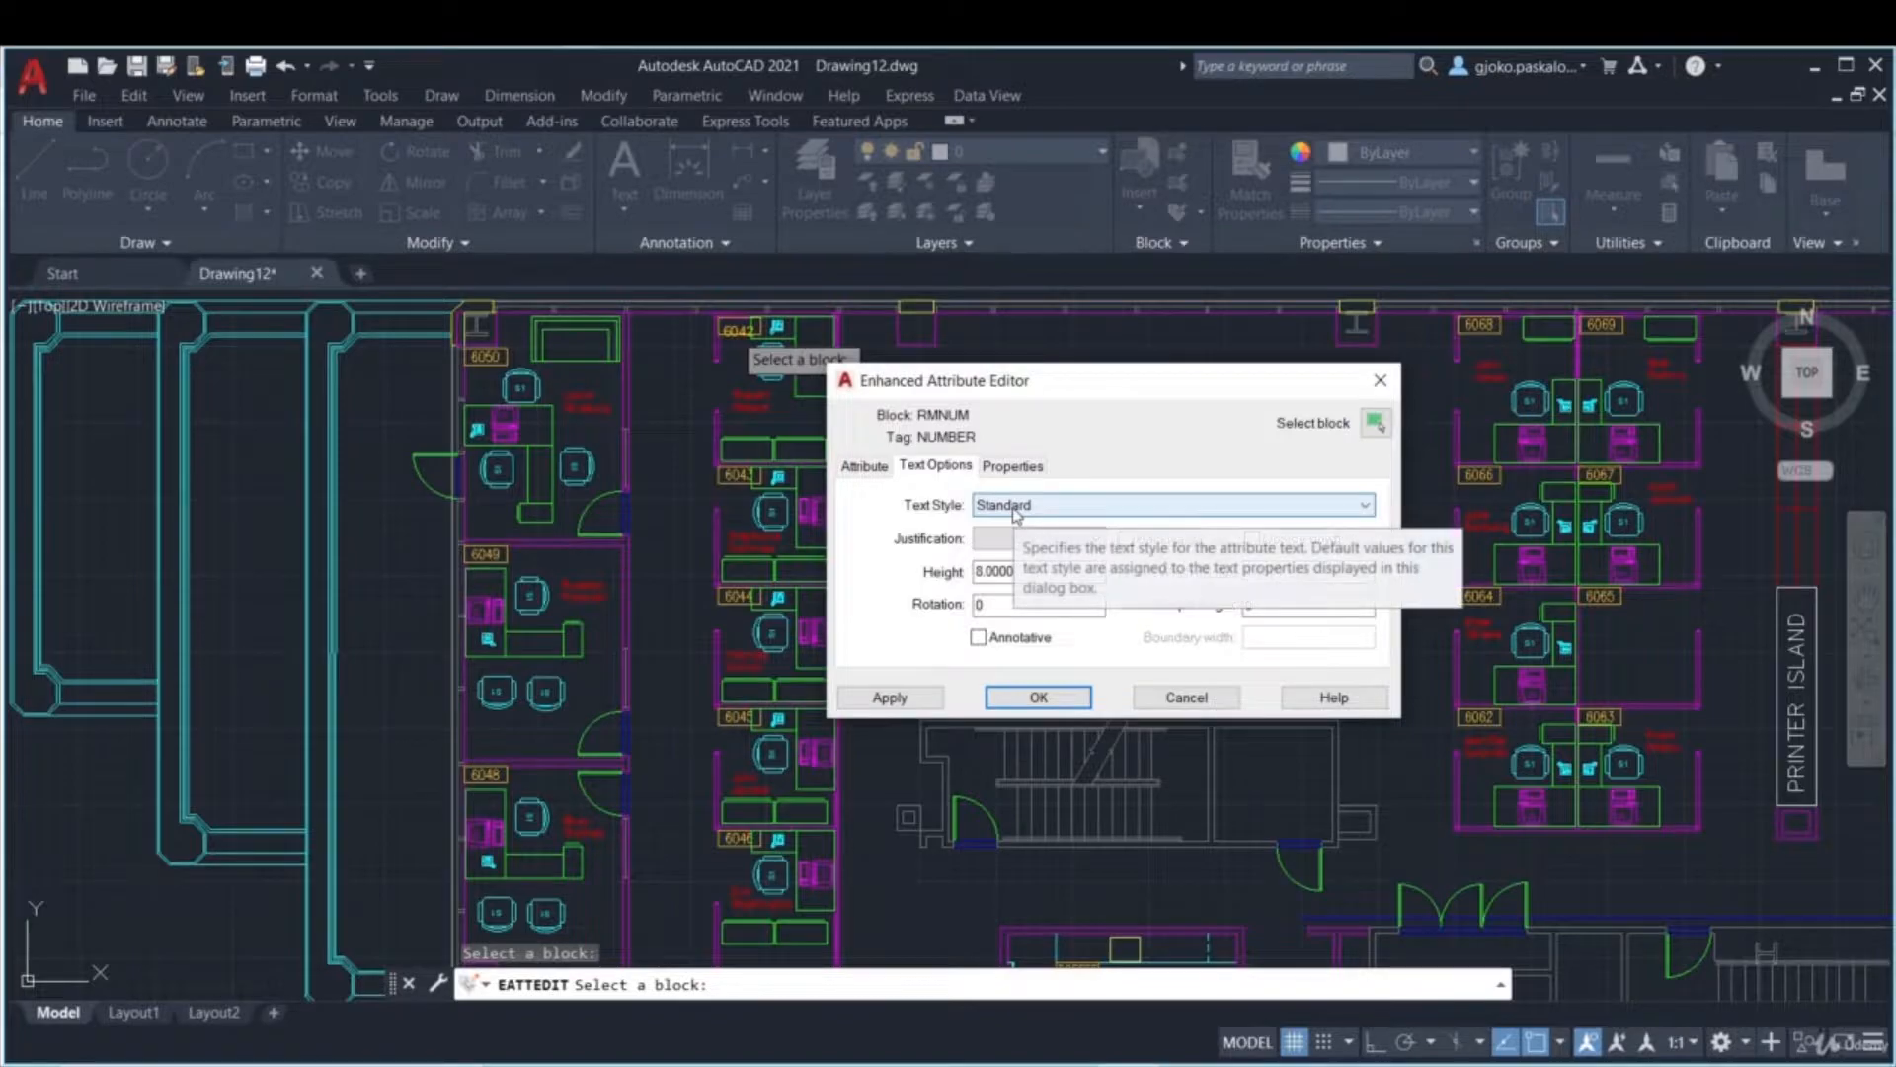
{"action": "left_click", "coordinate": [1065, 509]}
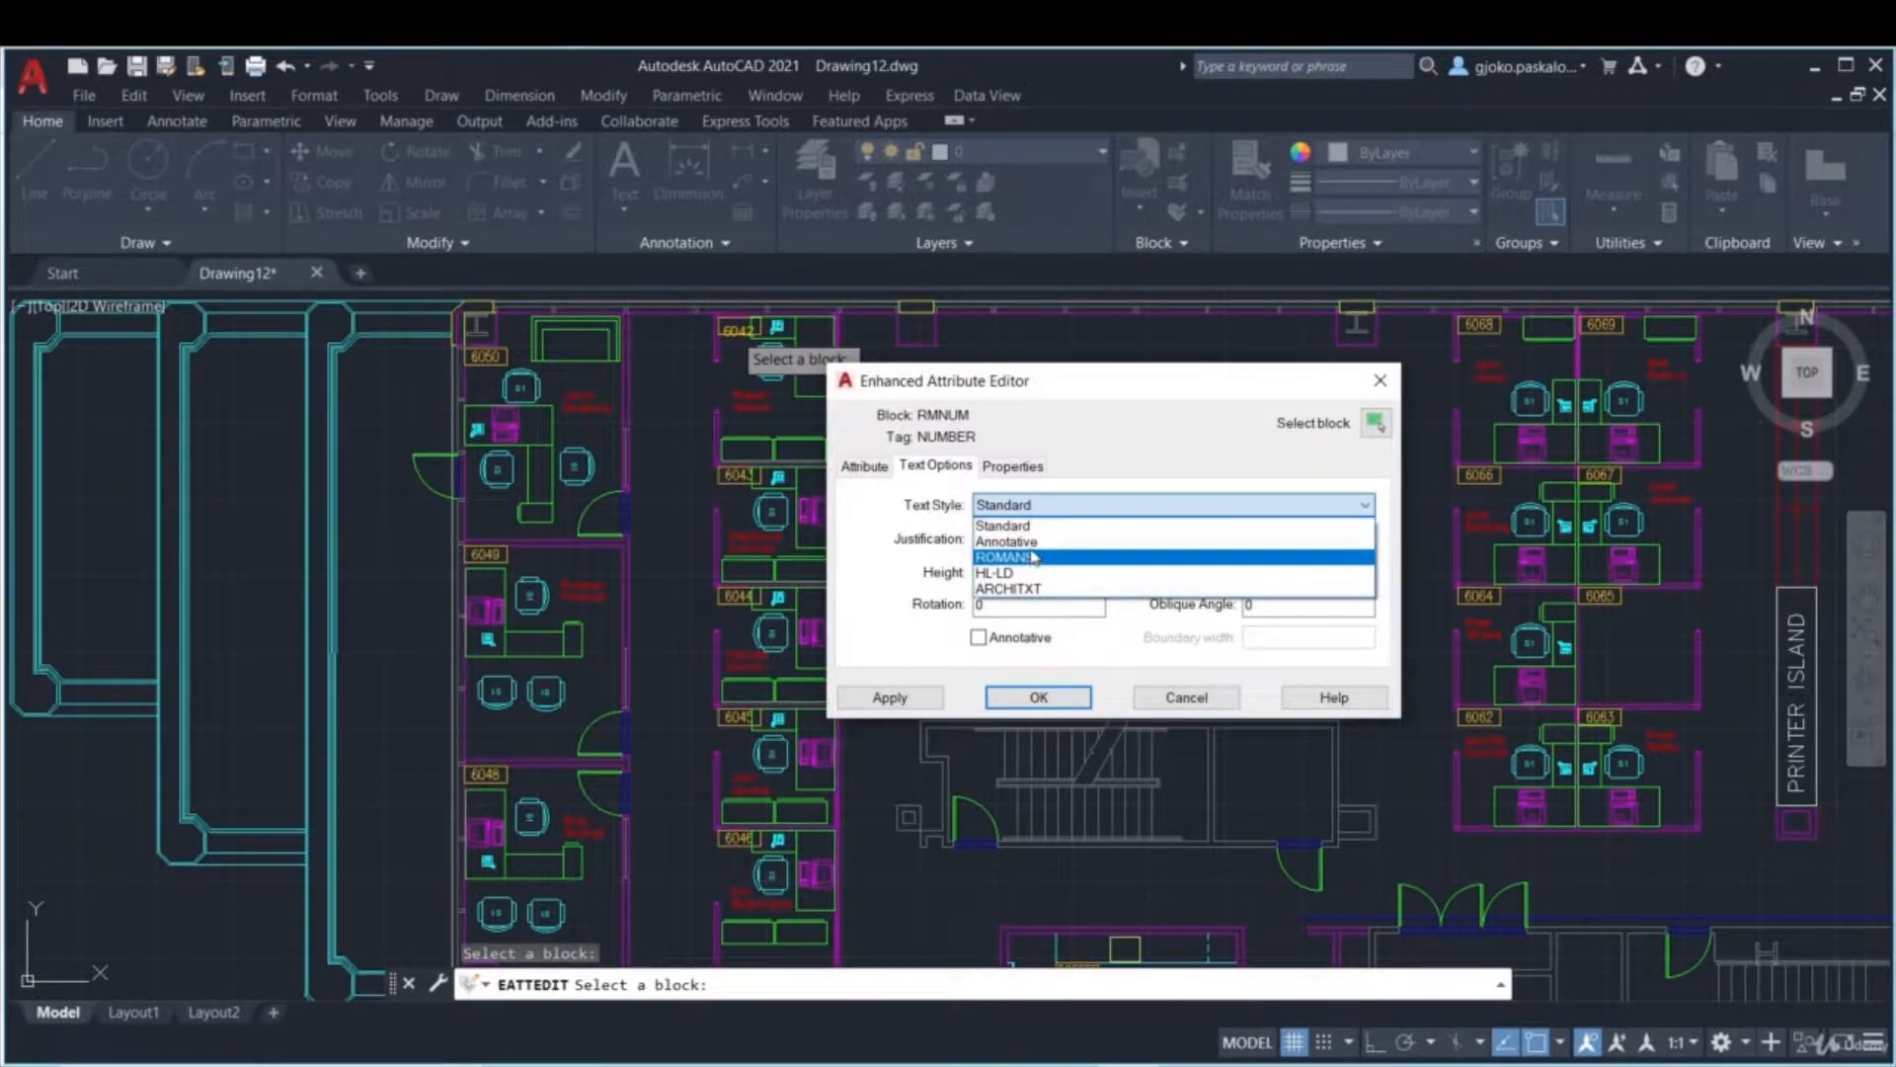
{"action": "left_click", "coordinate": [1032, 558]}
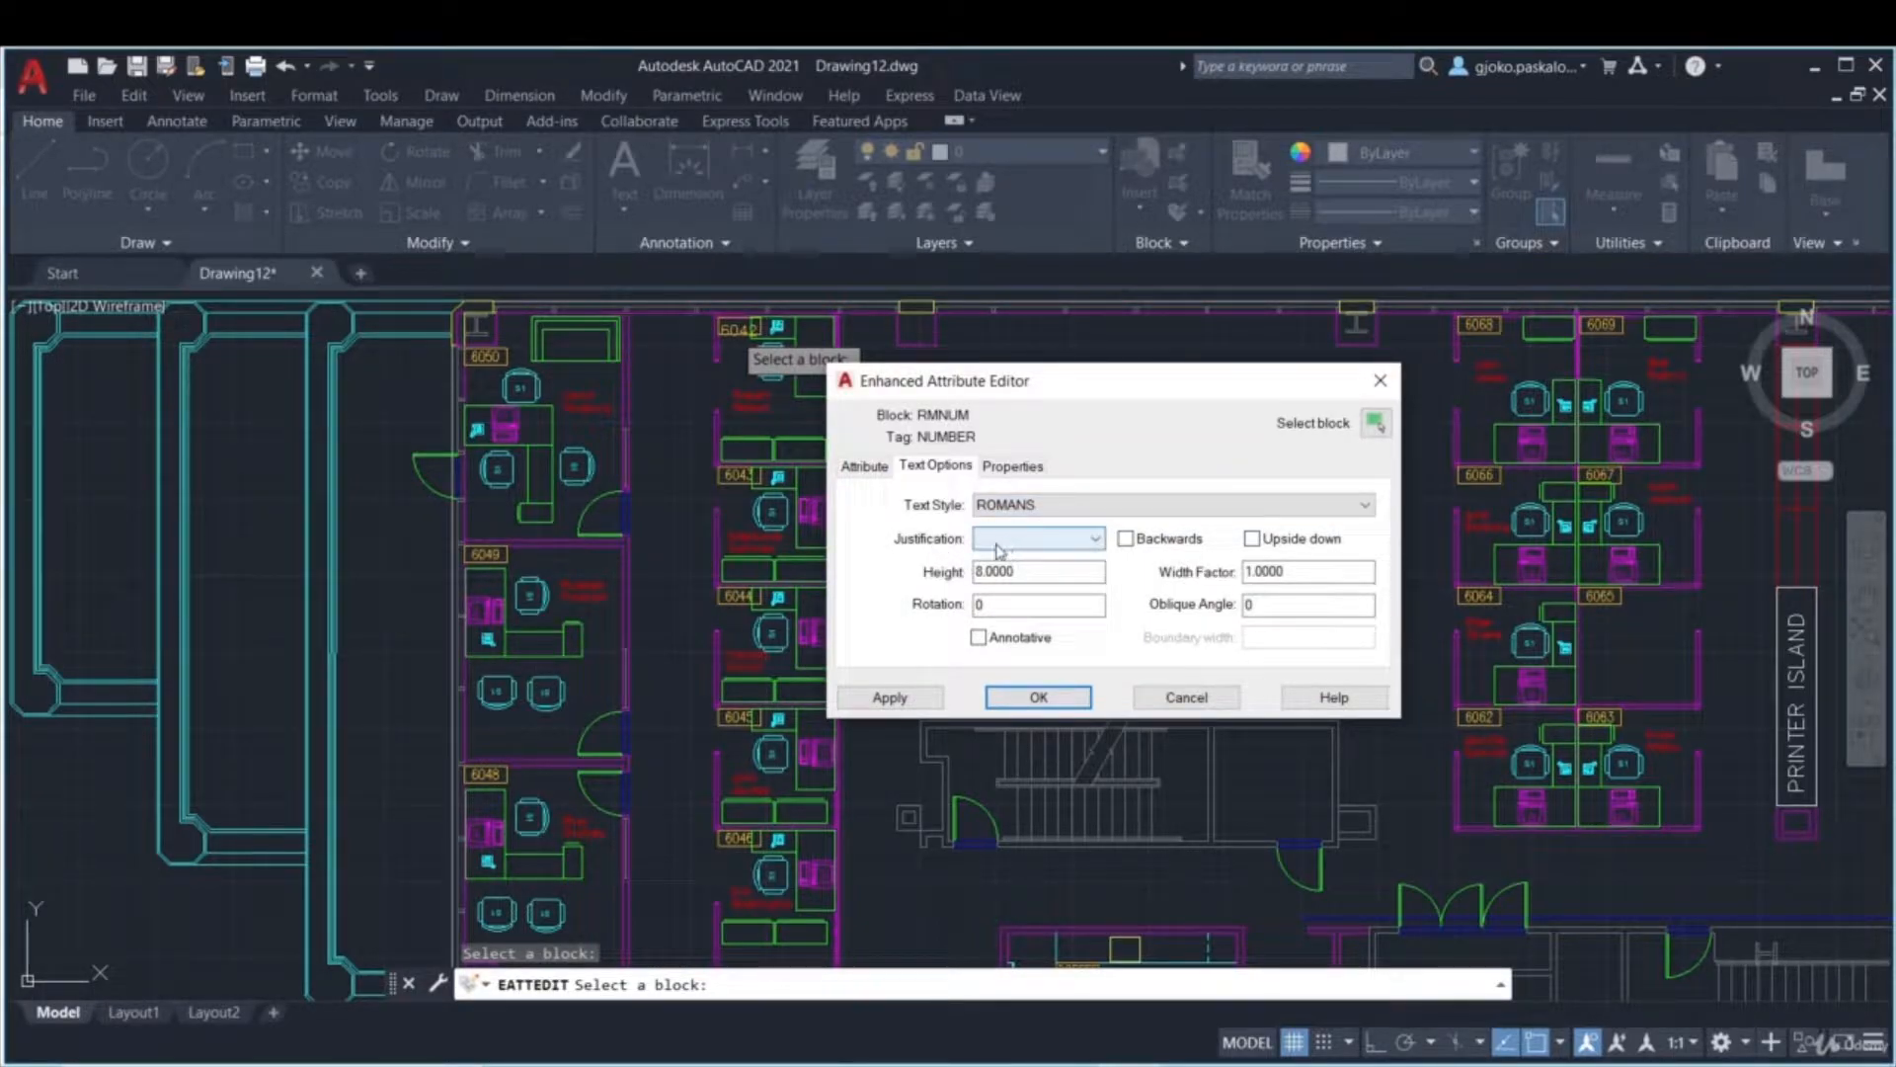
{"action": "left_click", "coordinate": [1047, 538]}
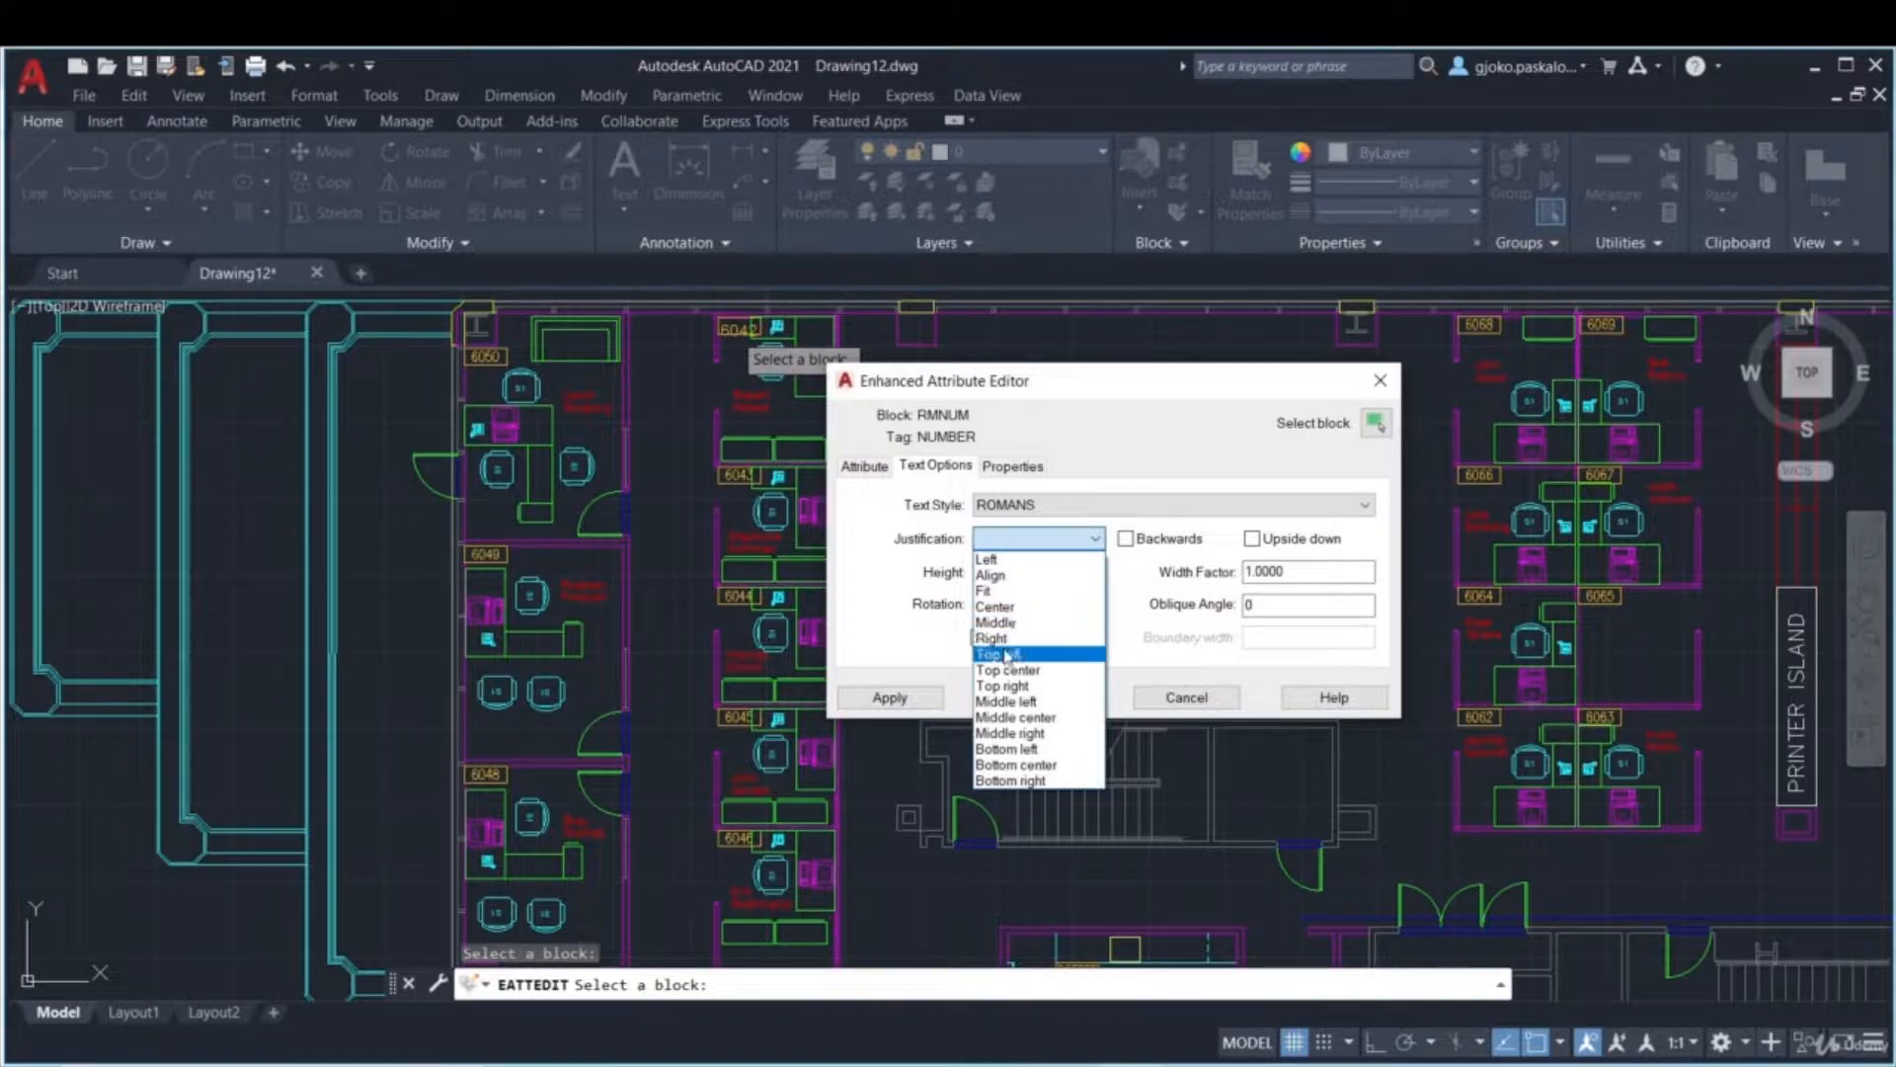
{"action": "left_click", "coordinate": [1007, 627]}
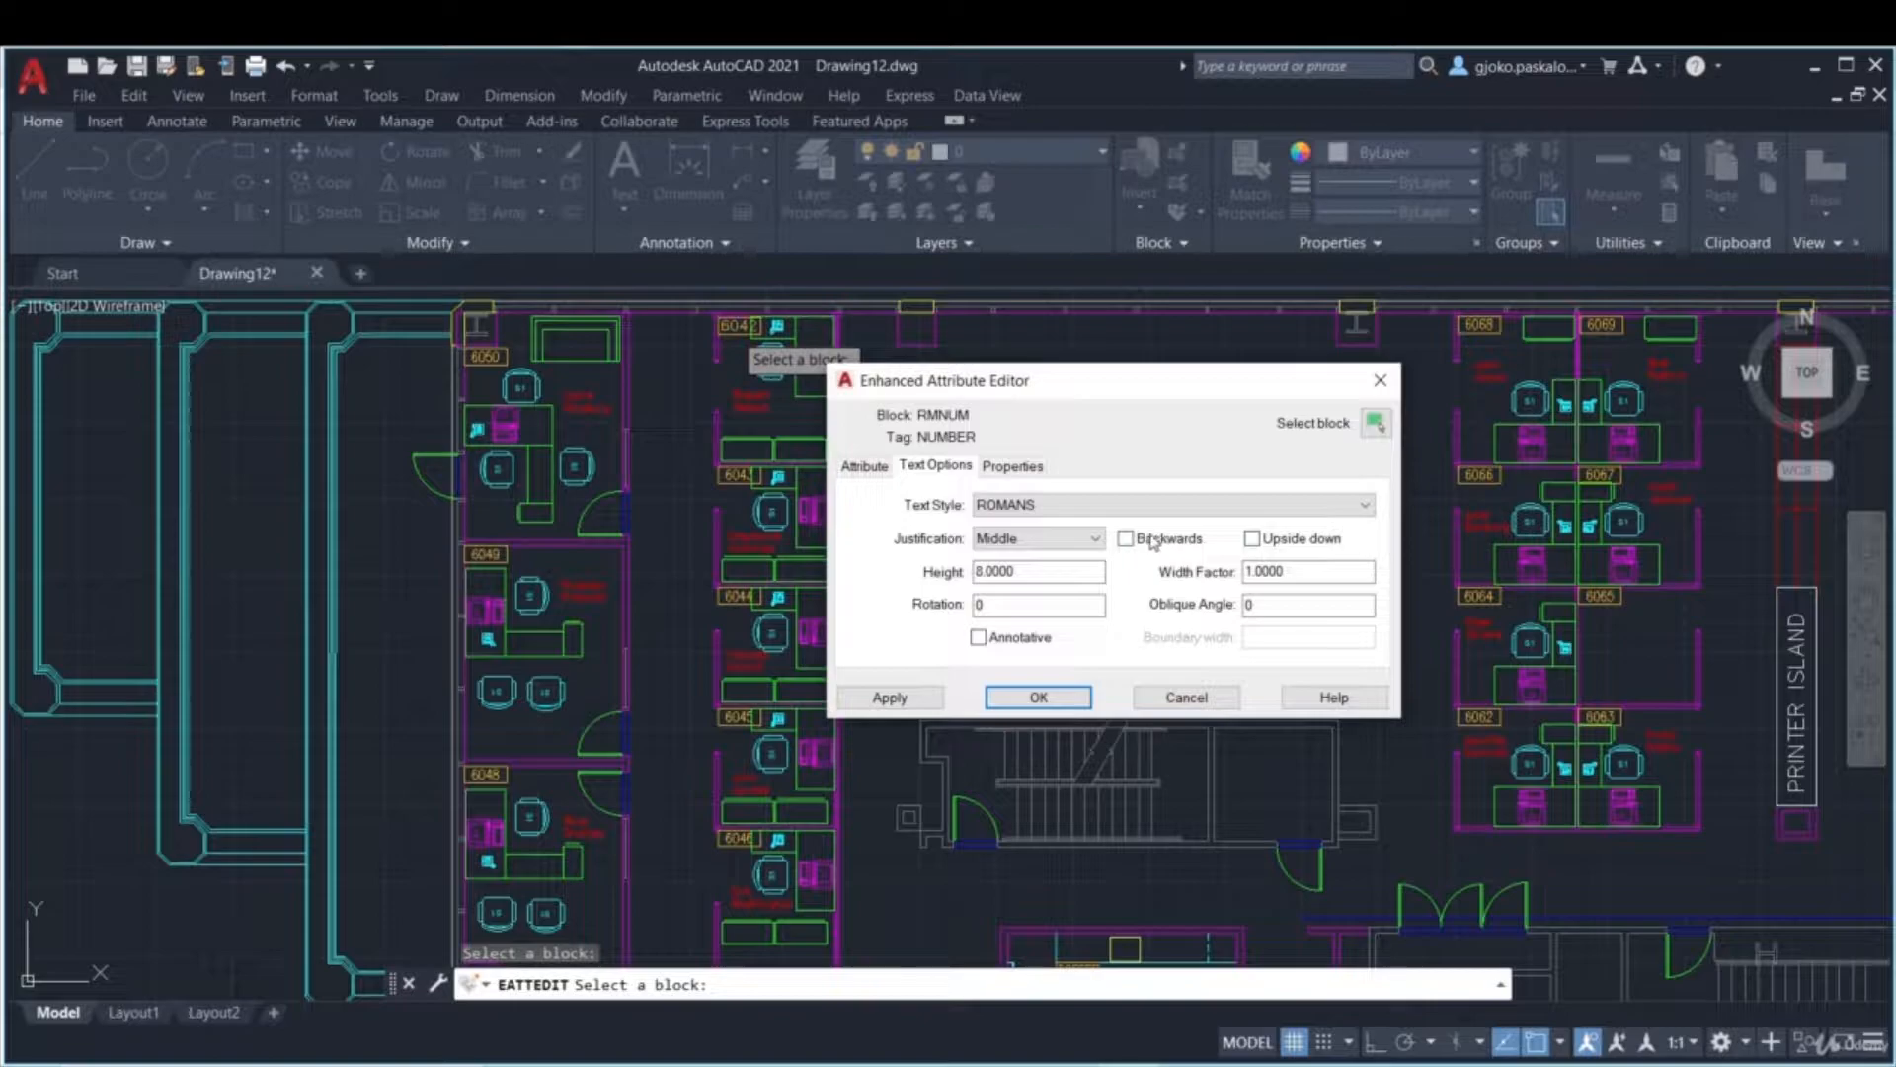
- Open the colour choices among the 6042 room number attribute's properties
{"action": "left_click", "coordinate": [1016, 468]}
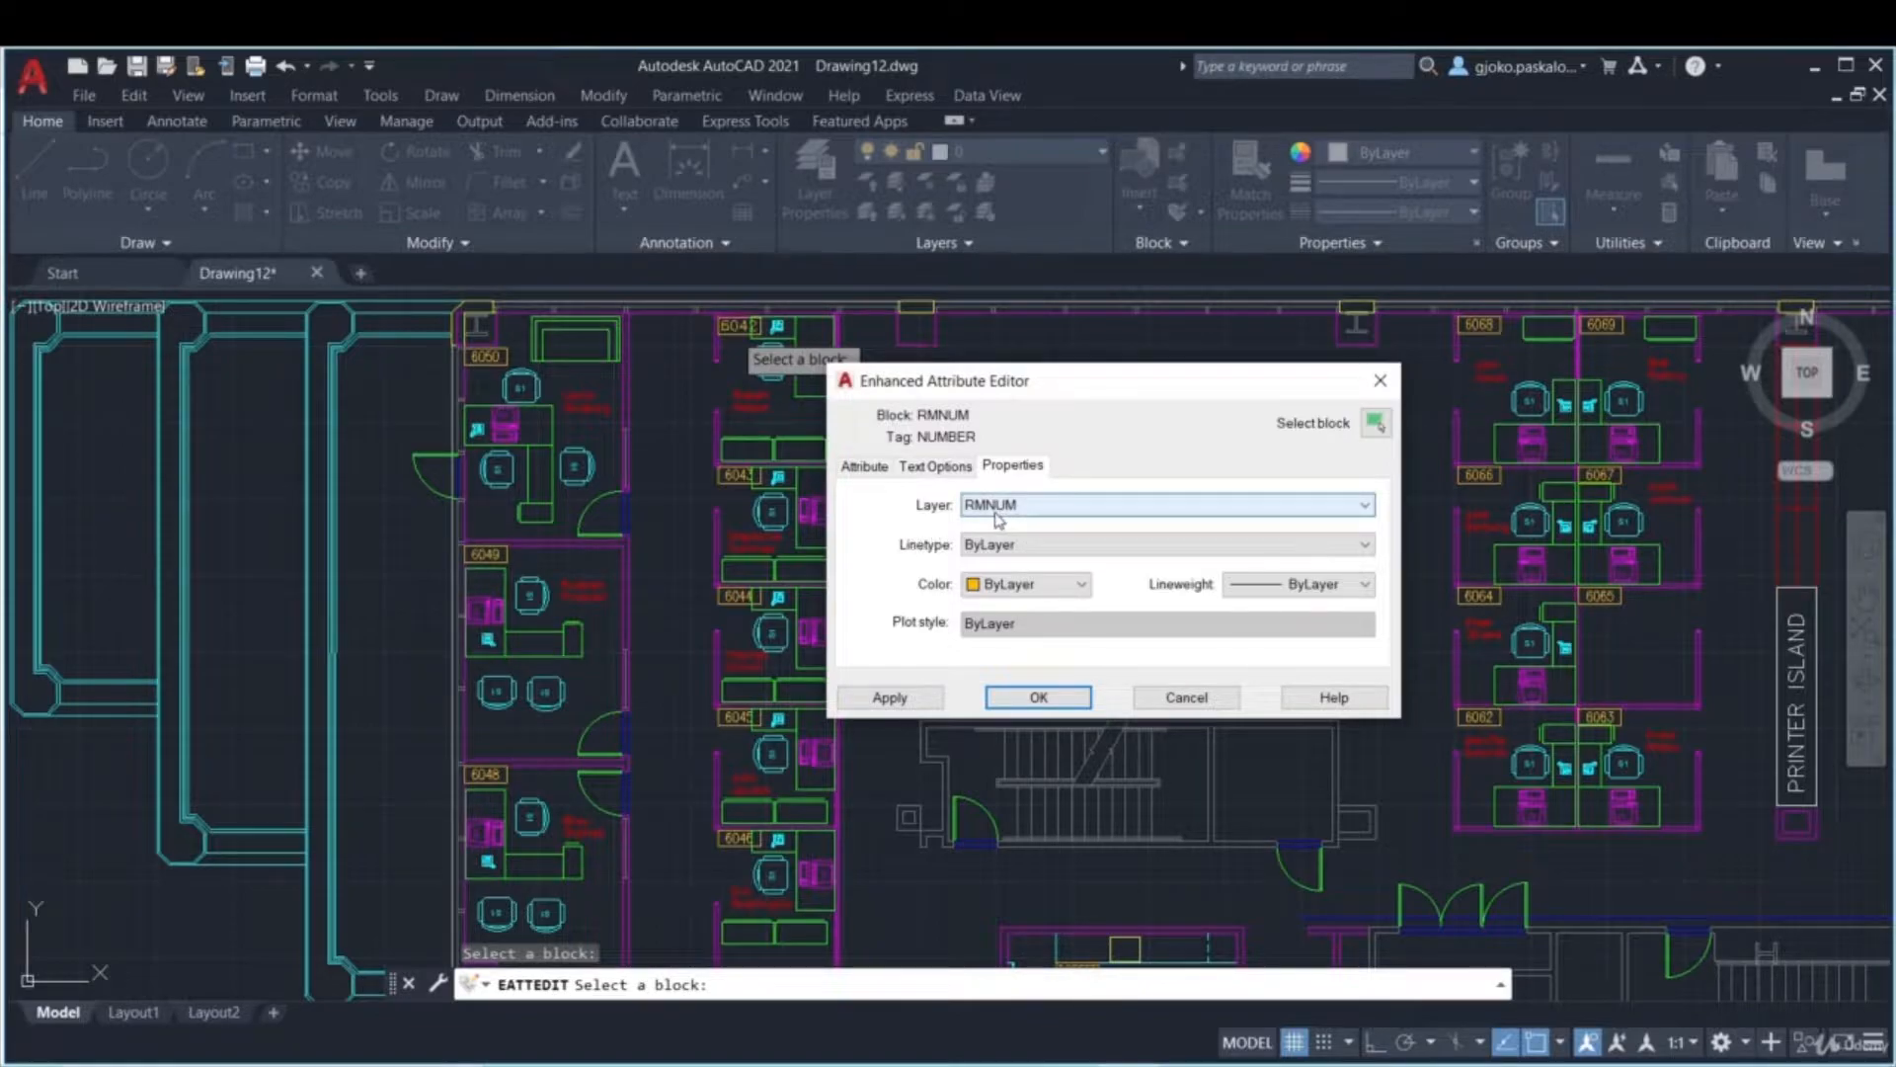
{"action": "left_click", "coordinate": [1006, 590]}
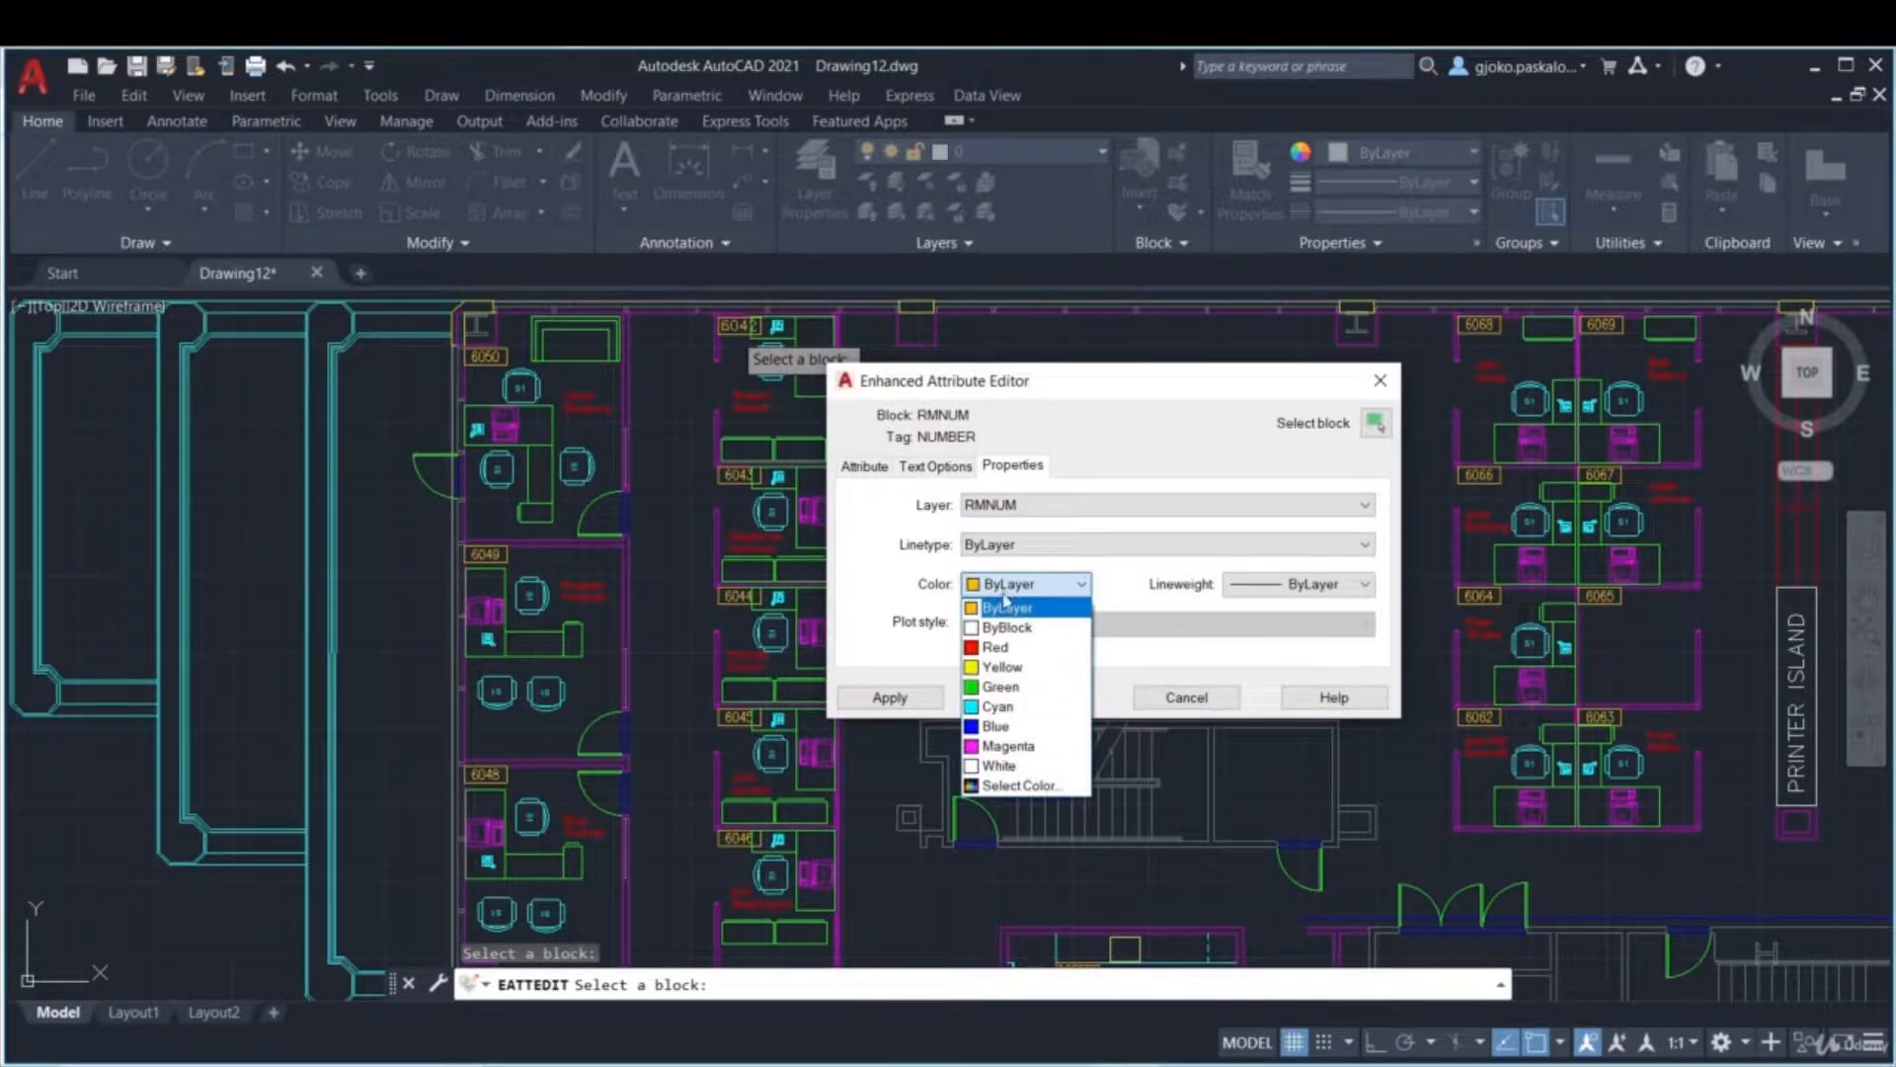
- Set the colour of the NUMBER attribute to Blue for the room-number block directly above room 6043
{"action": "left_click", "coordinate": [1015, 726]}
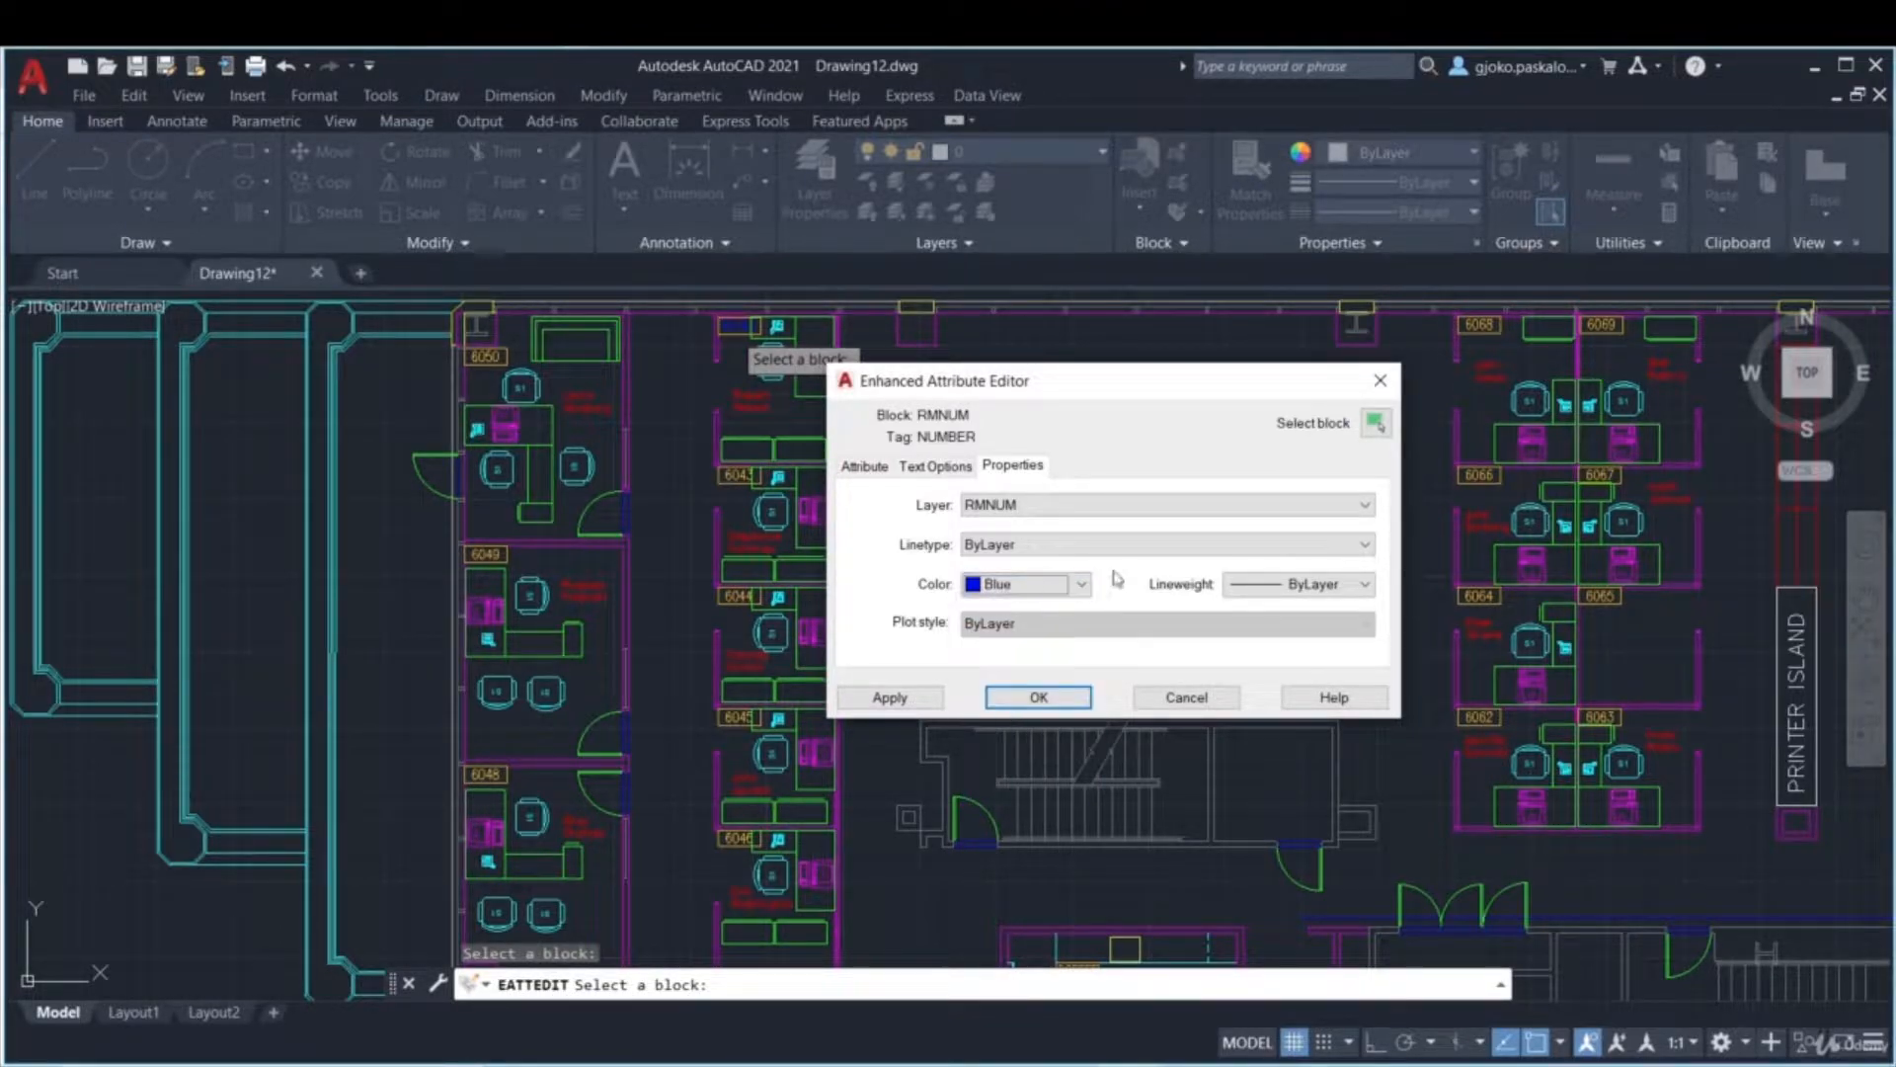
{"action": "left_click", "coordinate": [1039, 697]}
{"action": "scroll", "coordinate": [691, 340], "scroll_direction": "up", "scroll_amount": 2}
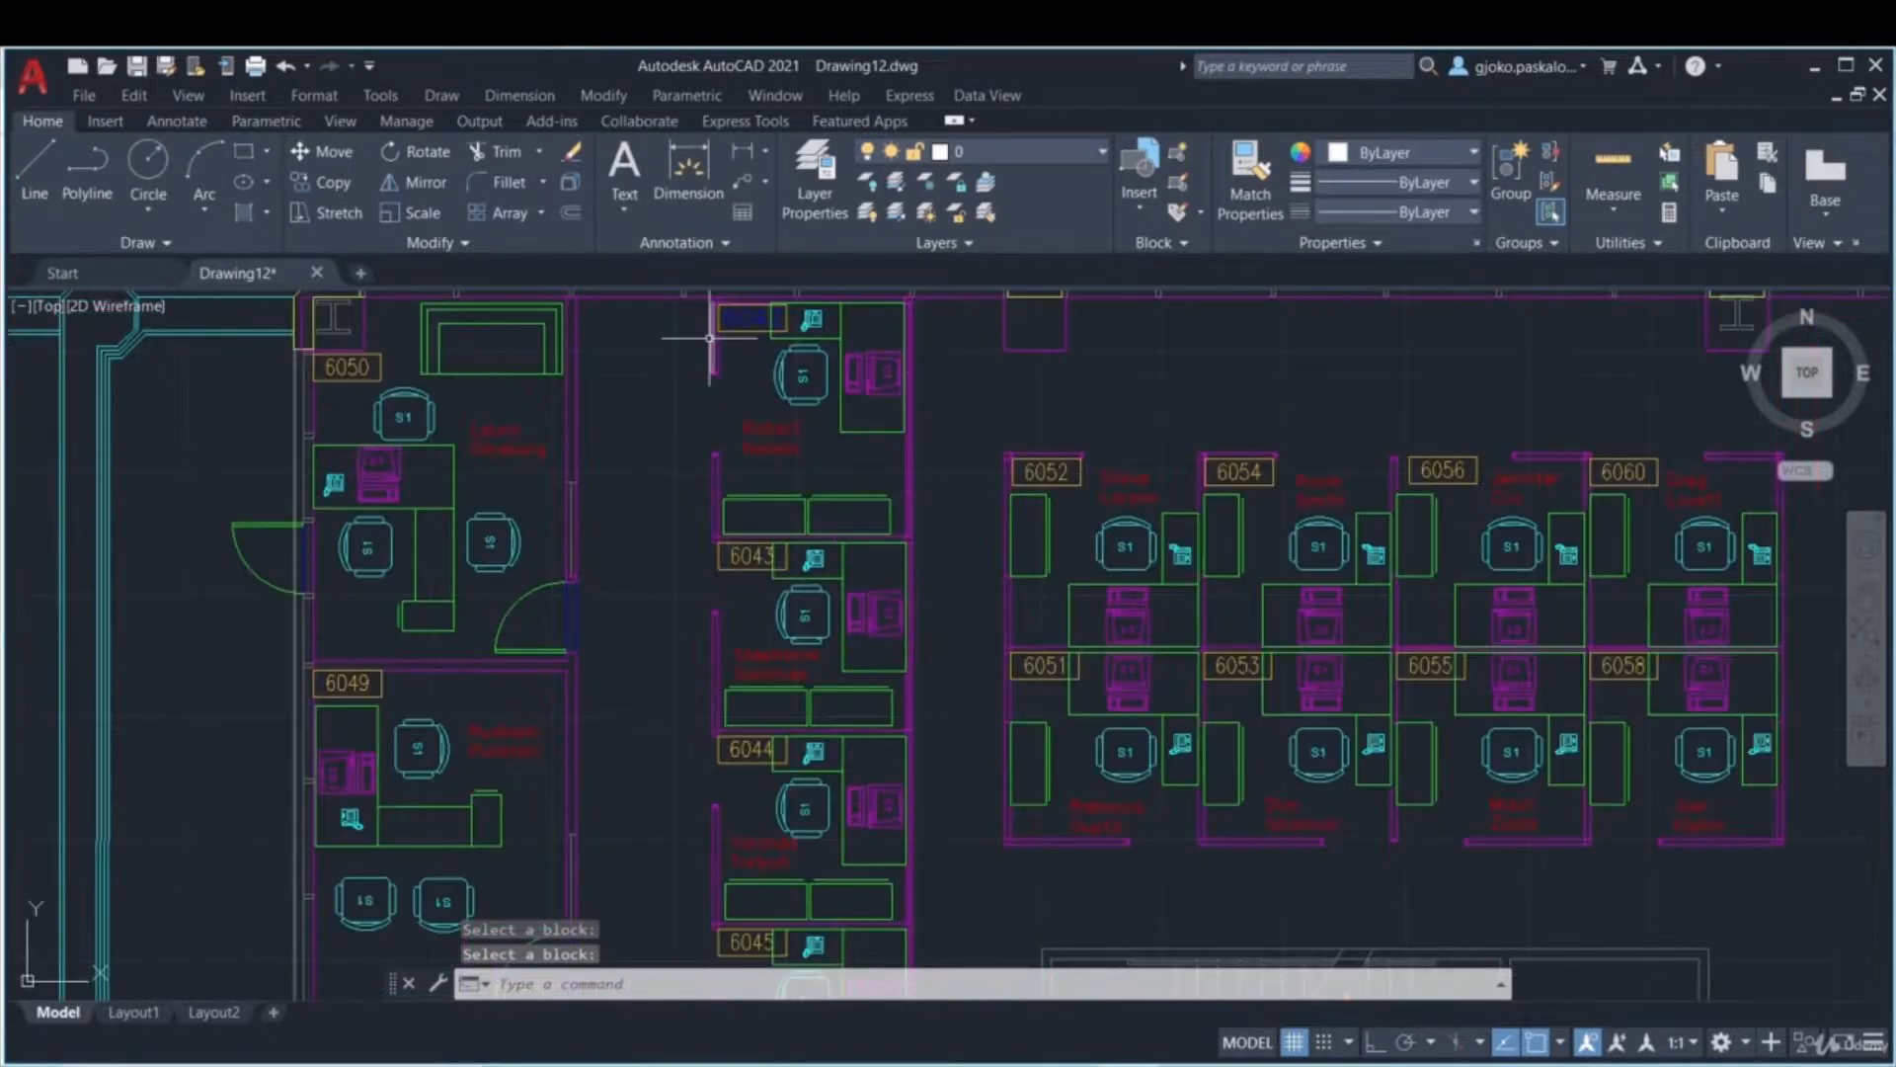
{"action": "middle_click_drag", "start_coordinate": [660, 394], "coordinate": [654, 446]}
{"action": "scroll", "coordinate": [655, 447], "scroll_direction": "up", "scroll_amount": 4}
{"action": "scroll", "coordinate": [654, 503], "scroll_direction": "down", "scroll_amount": 2}
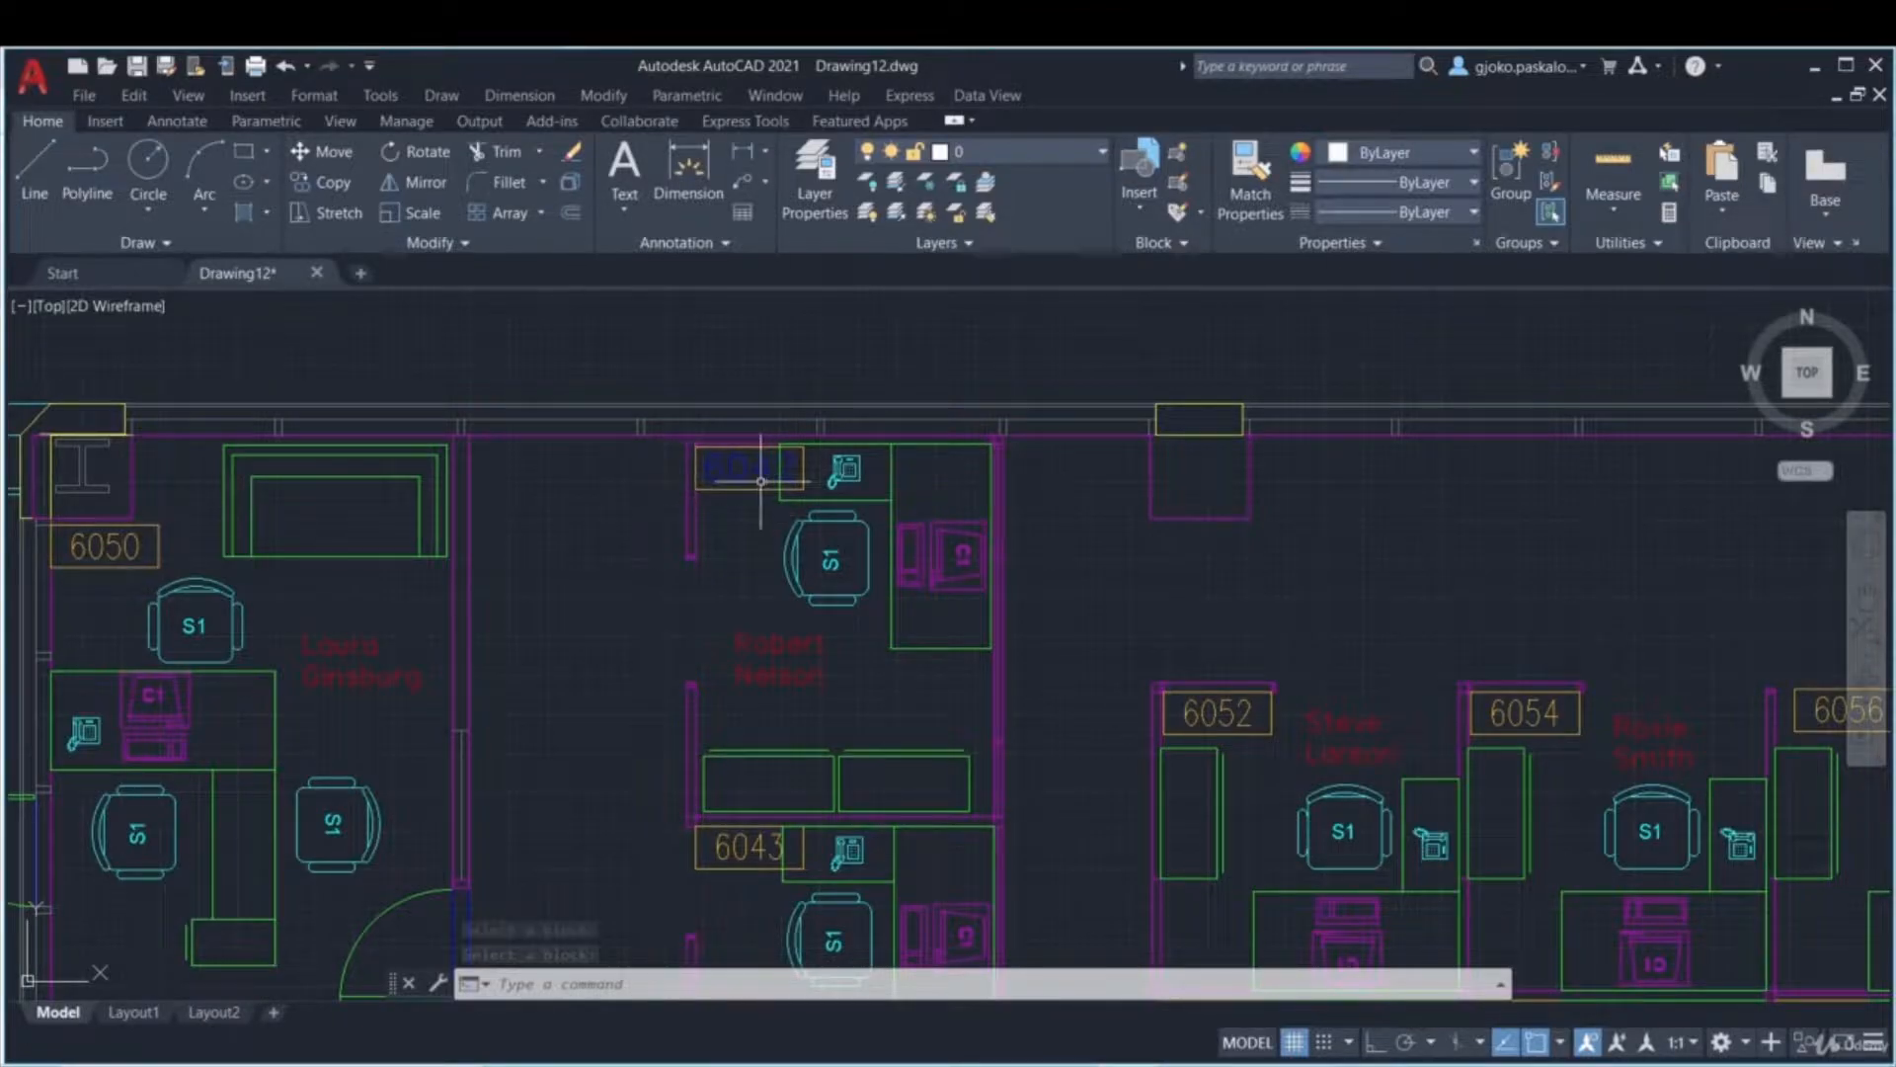
{"action": "left_click", "coordinate": [755, 483]}
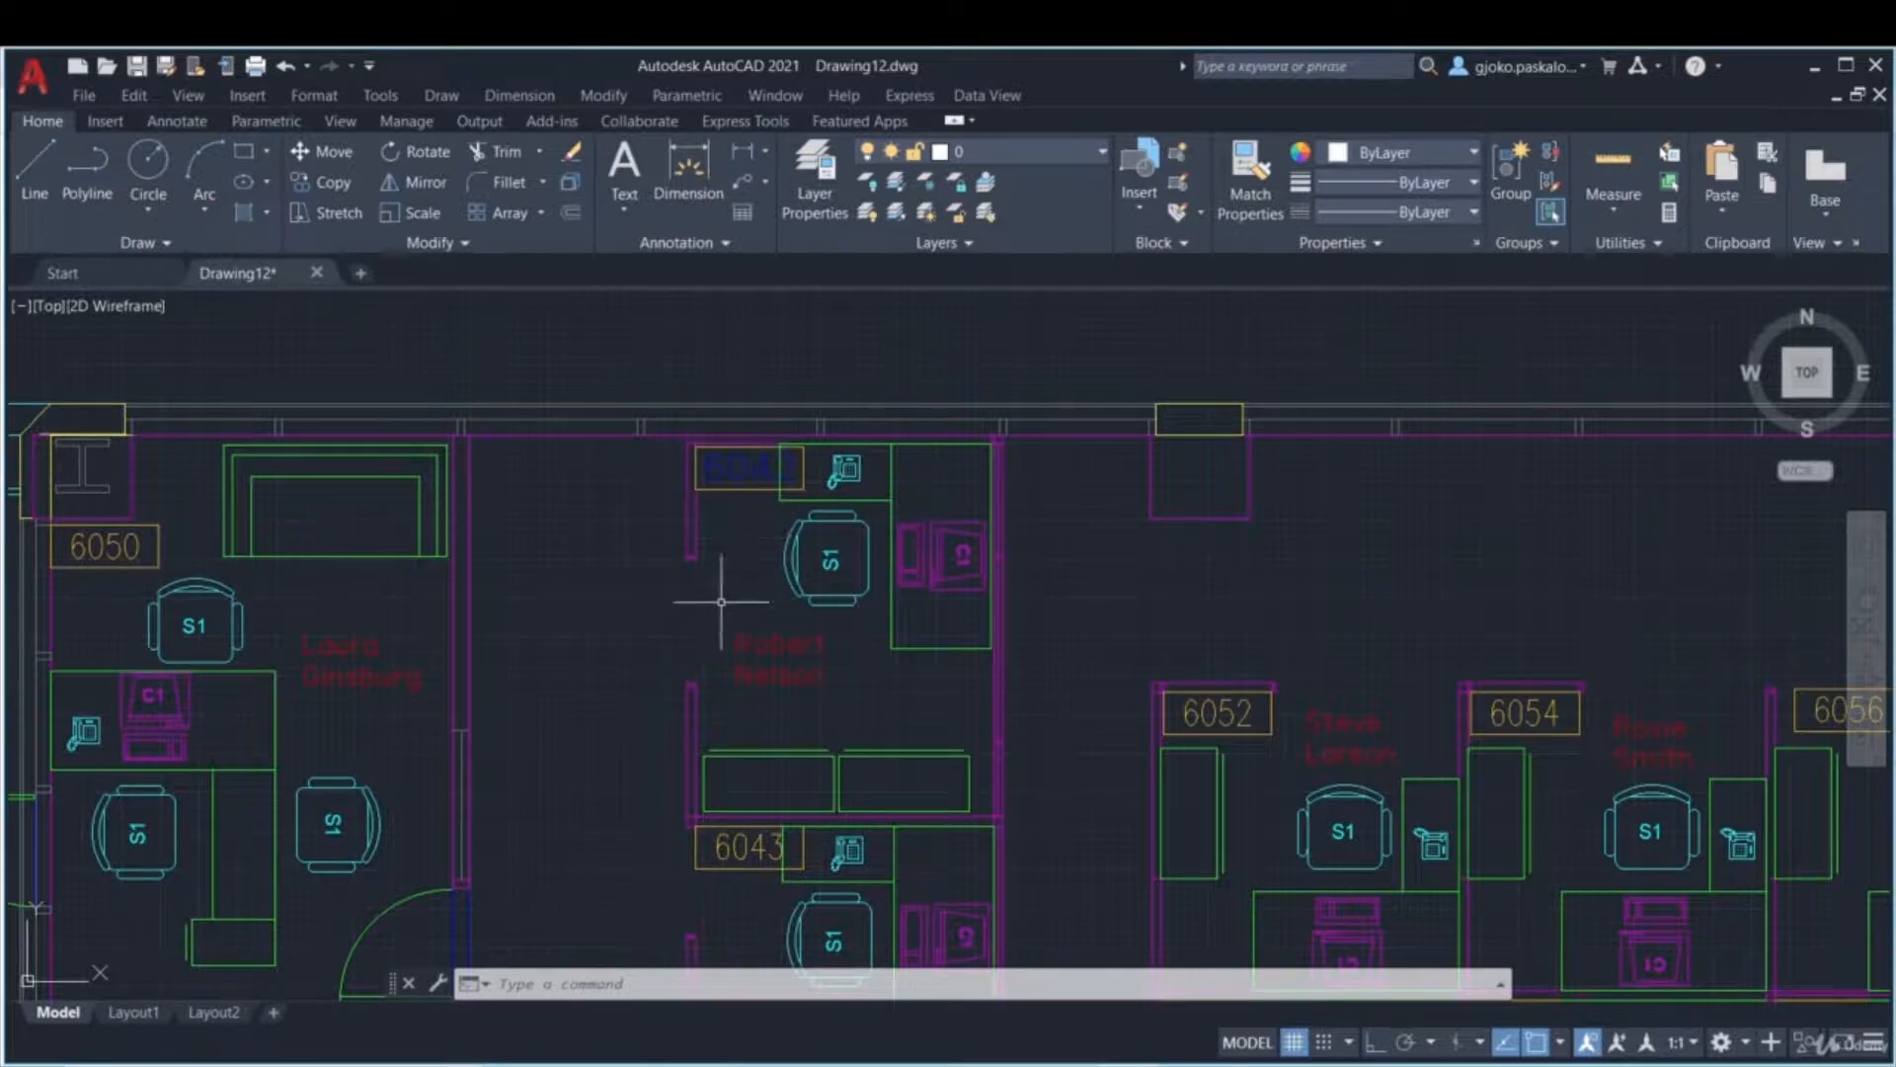
{"action": "middle_click_drag", "start_coordinate": [648, 614], "coordinate": [715, 539]}
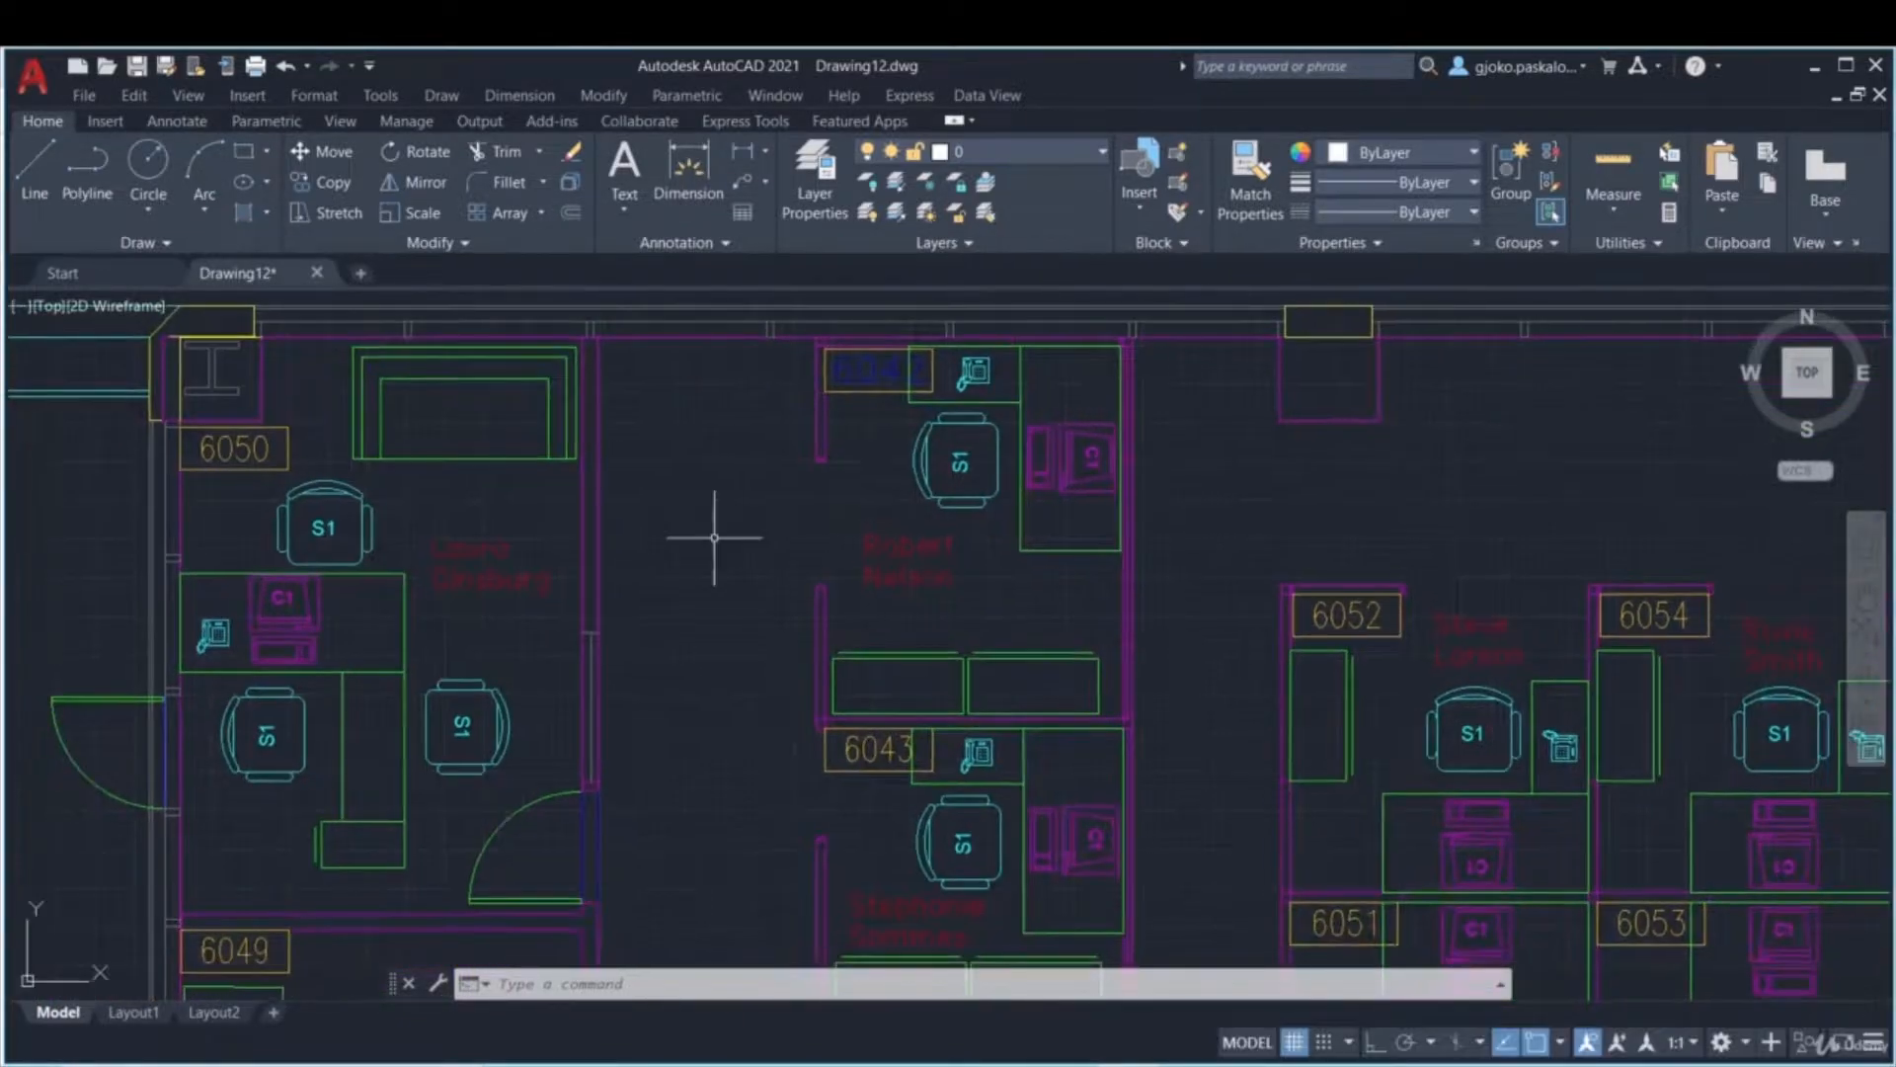
{"action": "scroll", "coordinate": [714, 538], "scroll_direction": "down", "scroll_amount": 4}
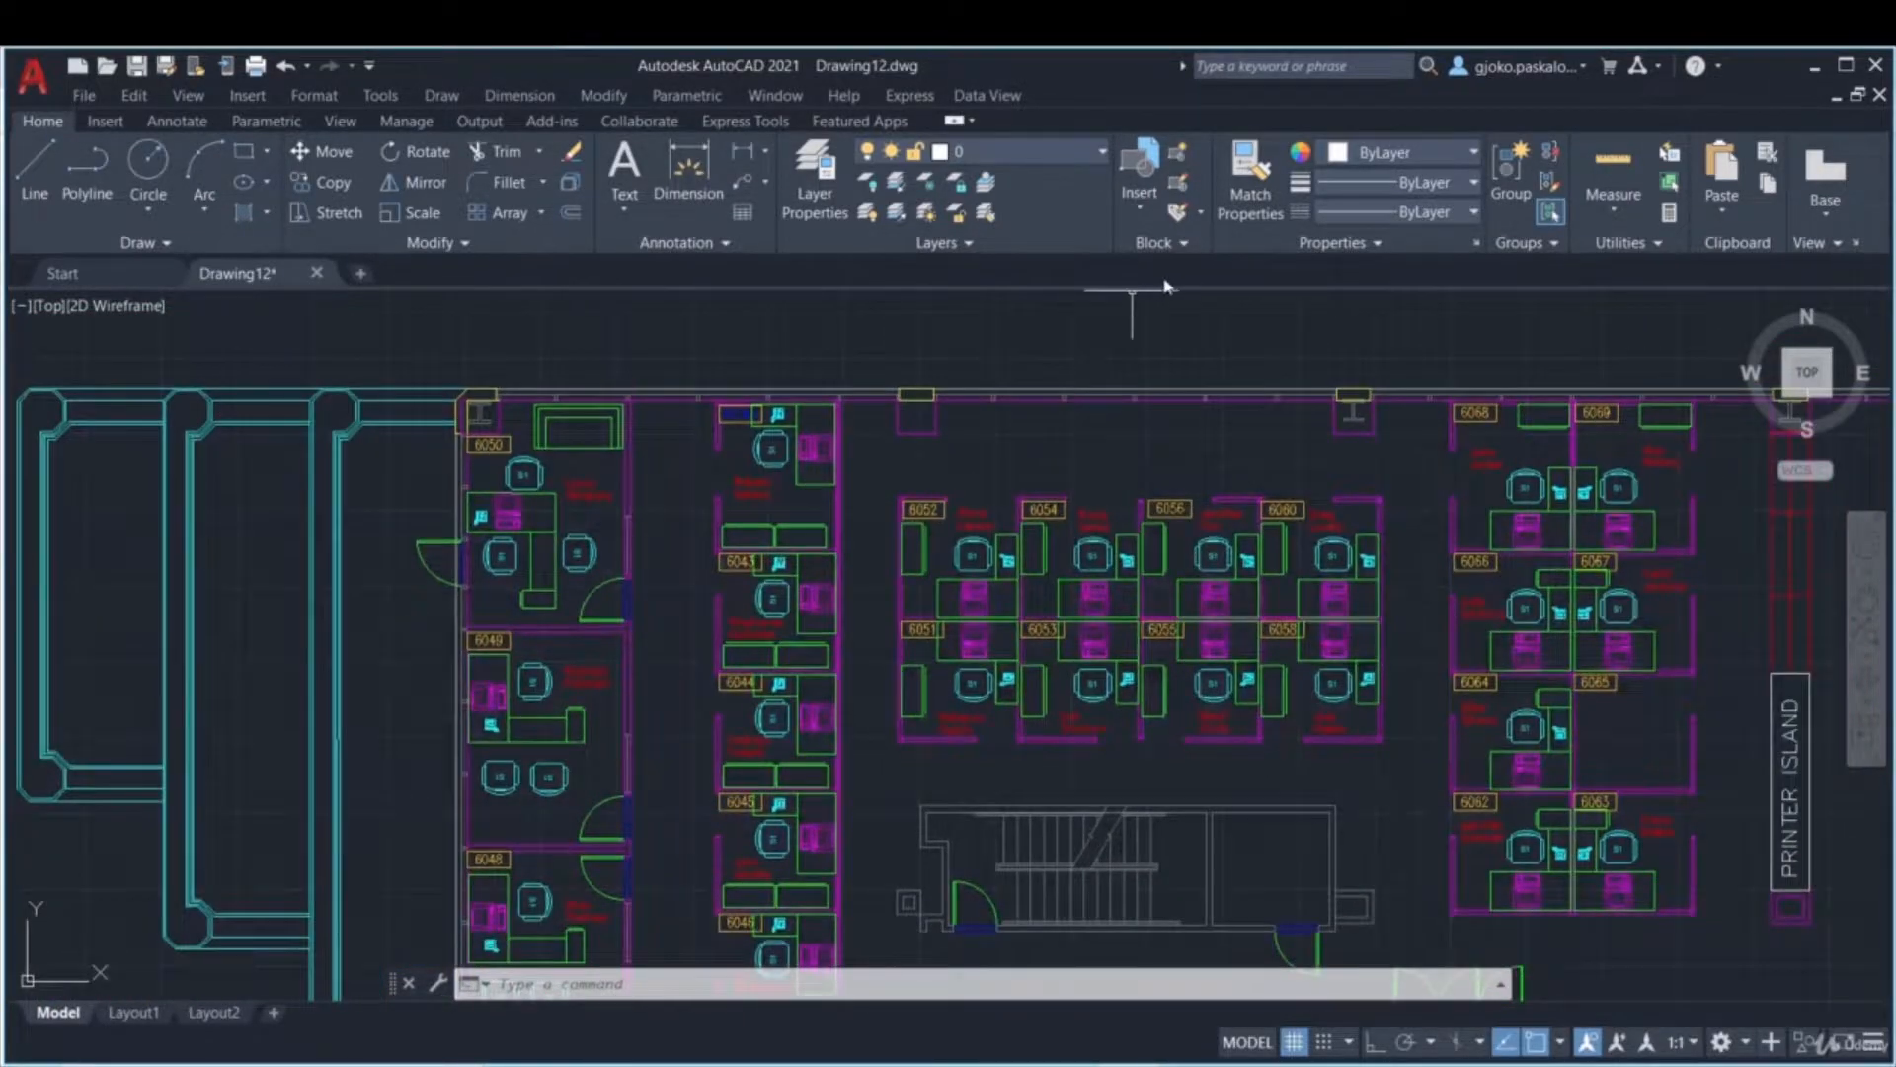
- Open the Block Attribute Manager and display the attributes of the CHAIR7 block
{"action": "left_click", "coordinate": [1158, 242]}
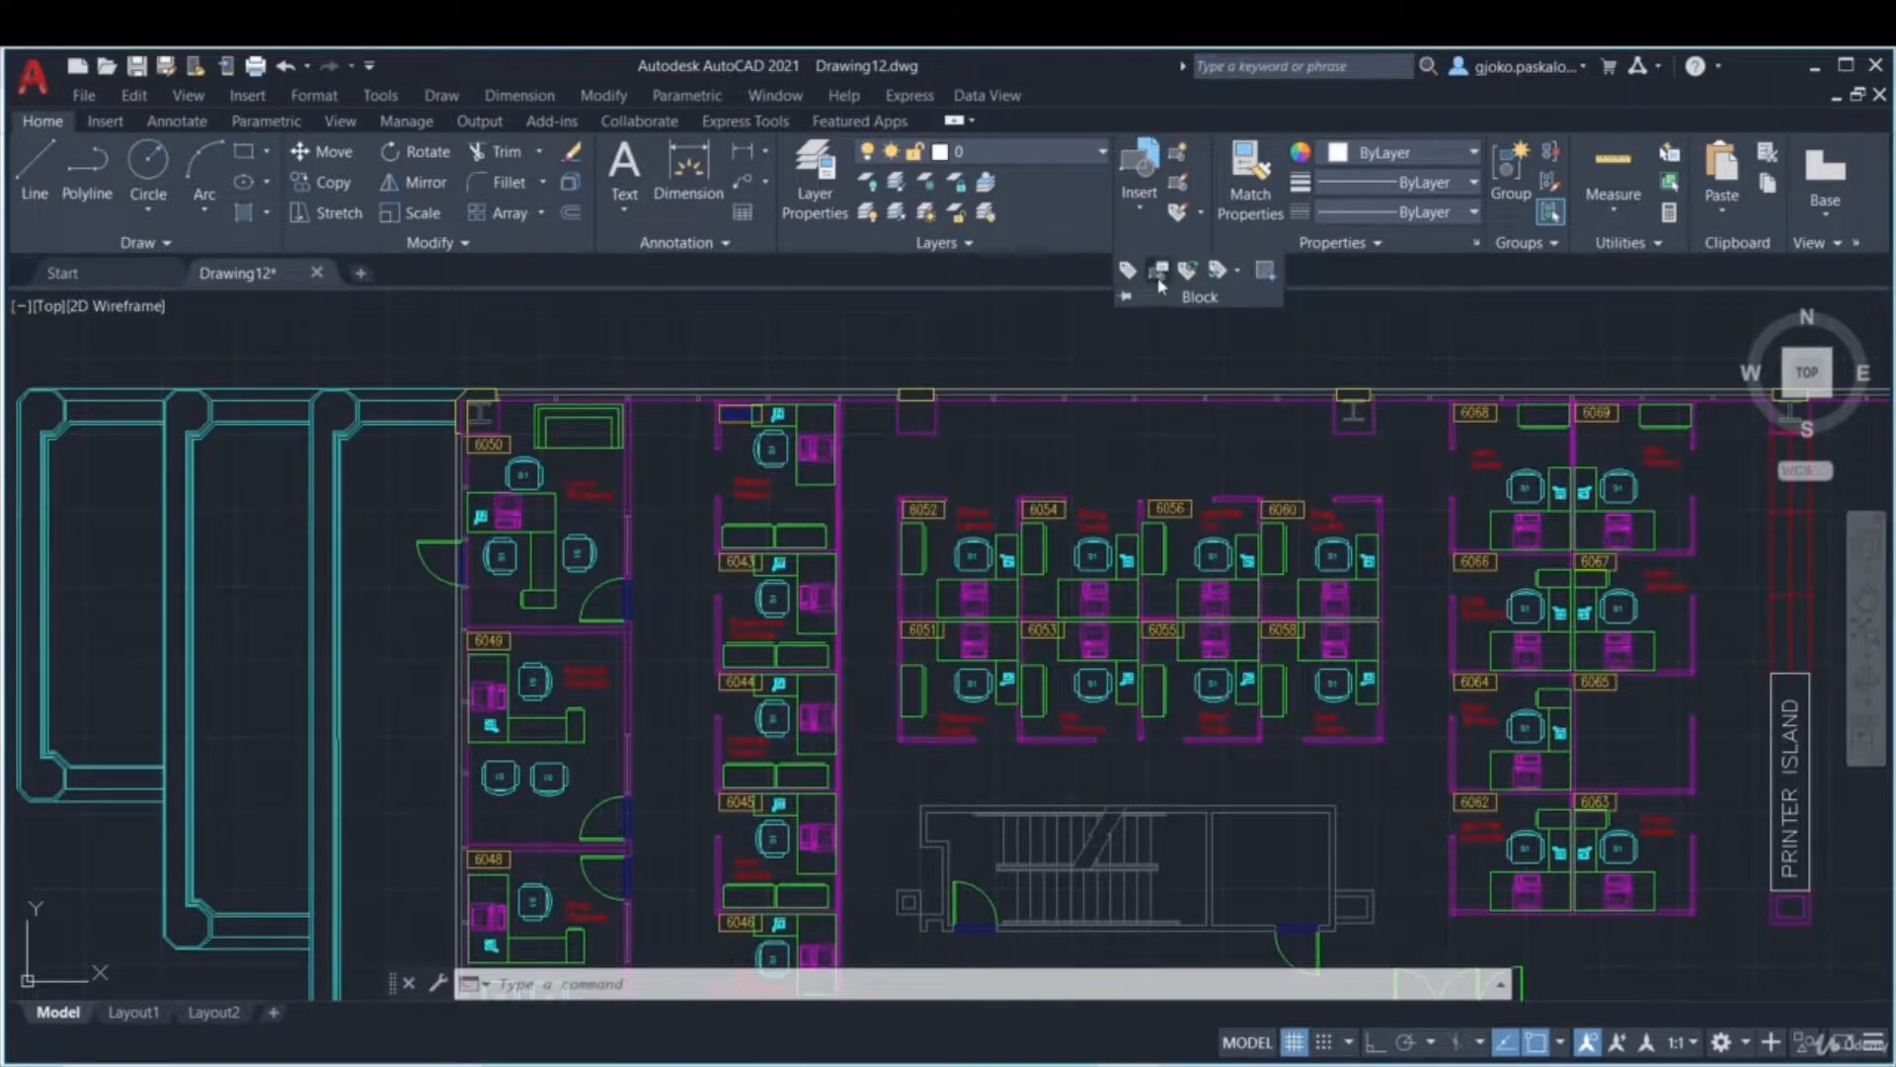
{"action": "left_click", "coordinate": [1159, 276]}
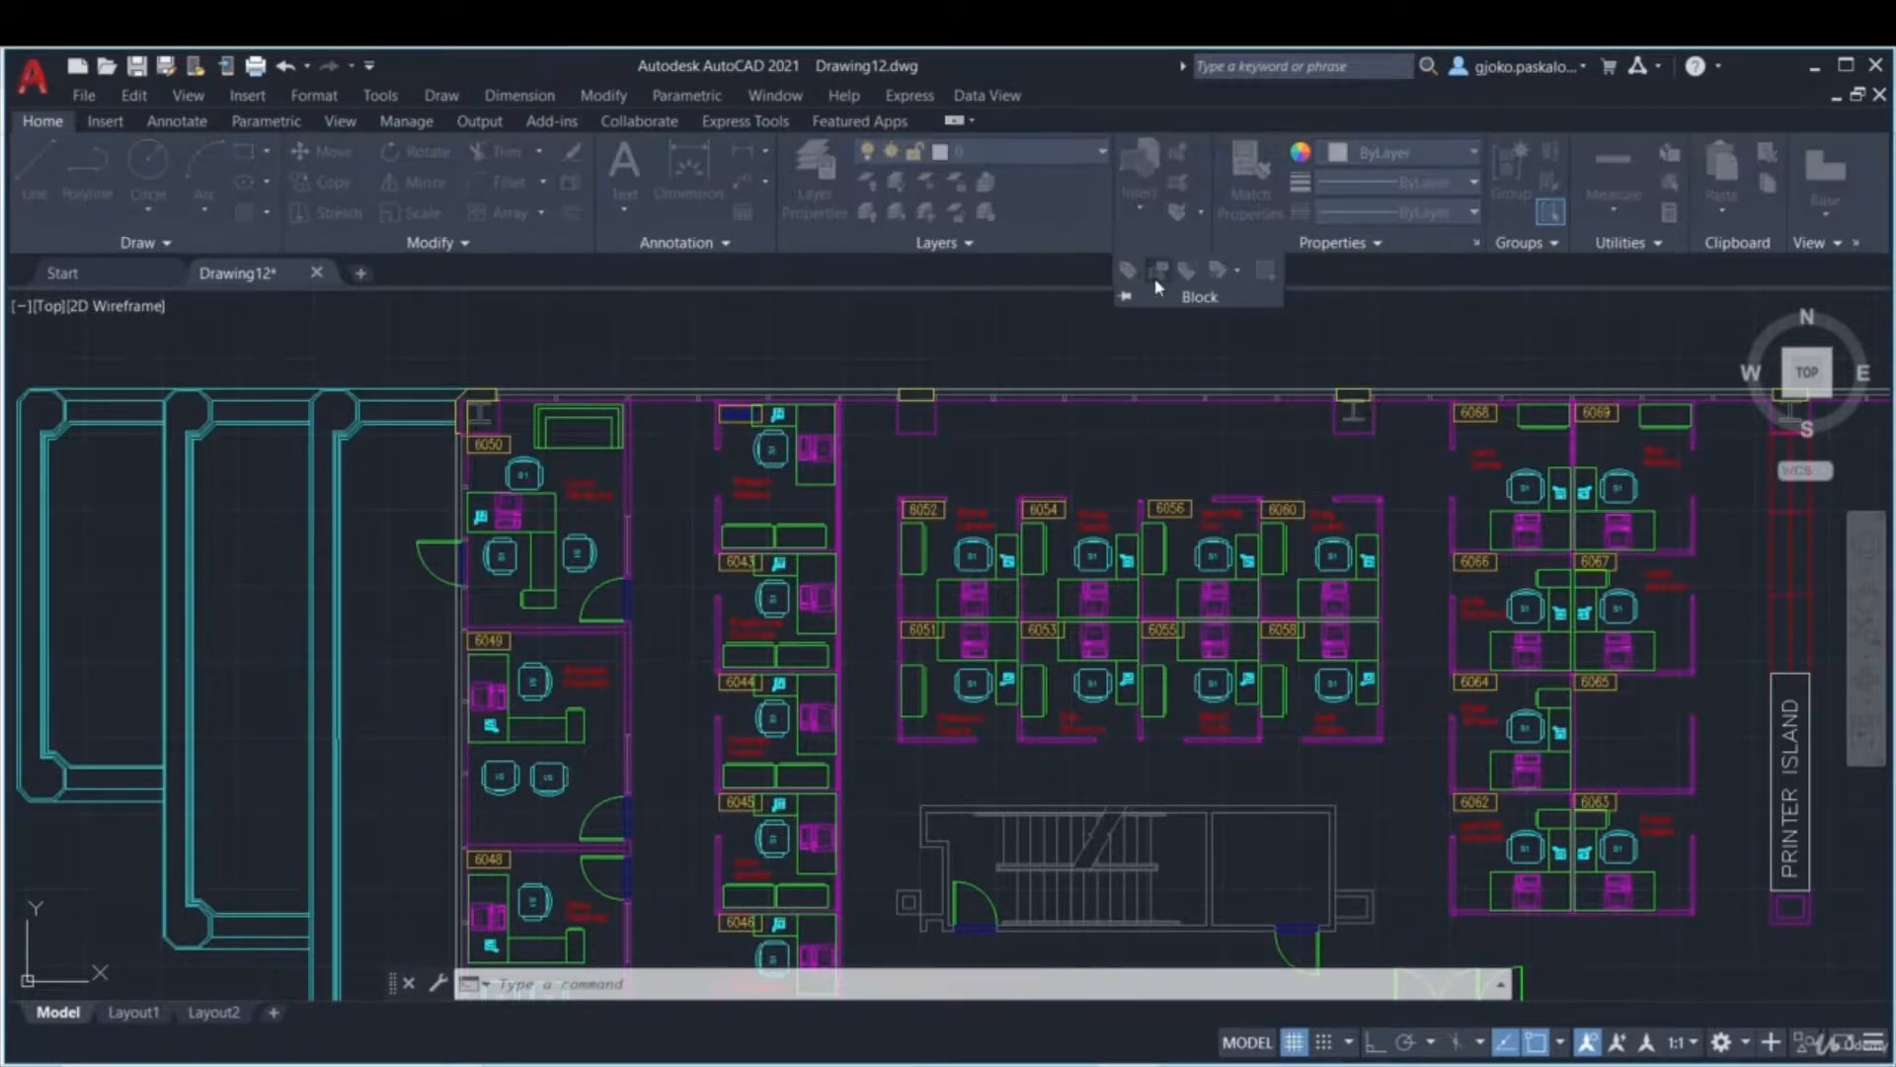
{"action": "left_click_drag", "start_coordinate": [849, 366], "coordinate": [1407, 398]}
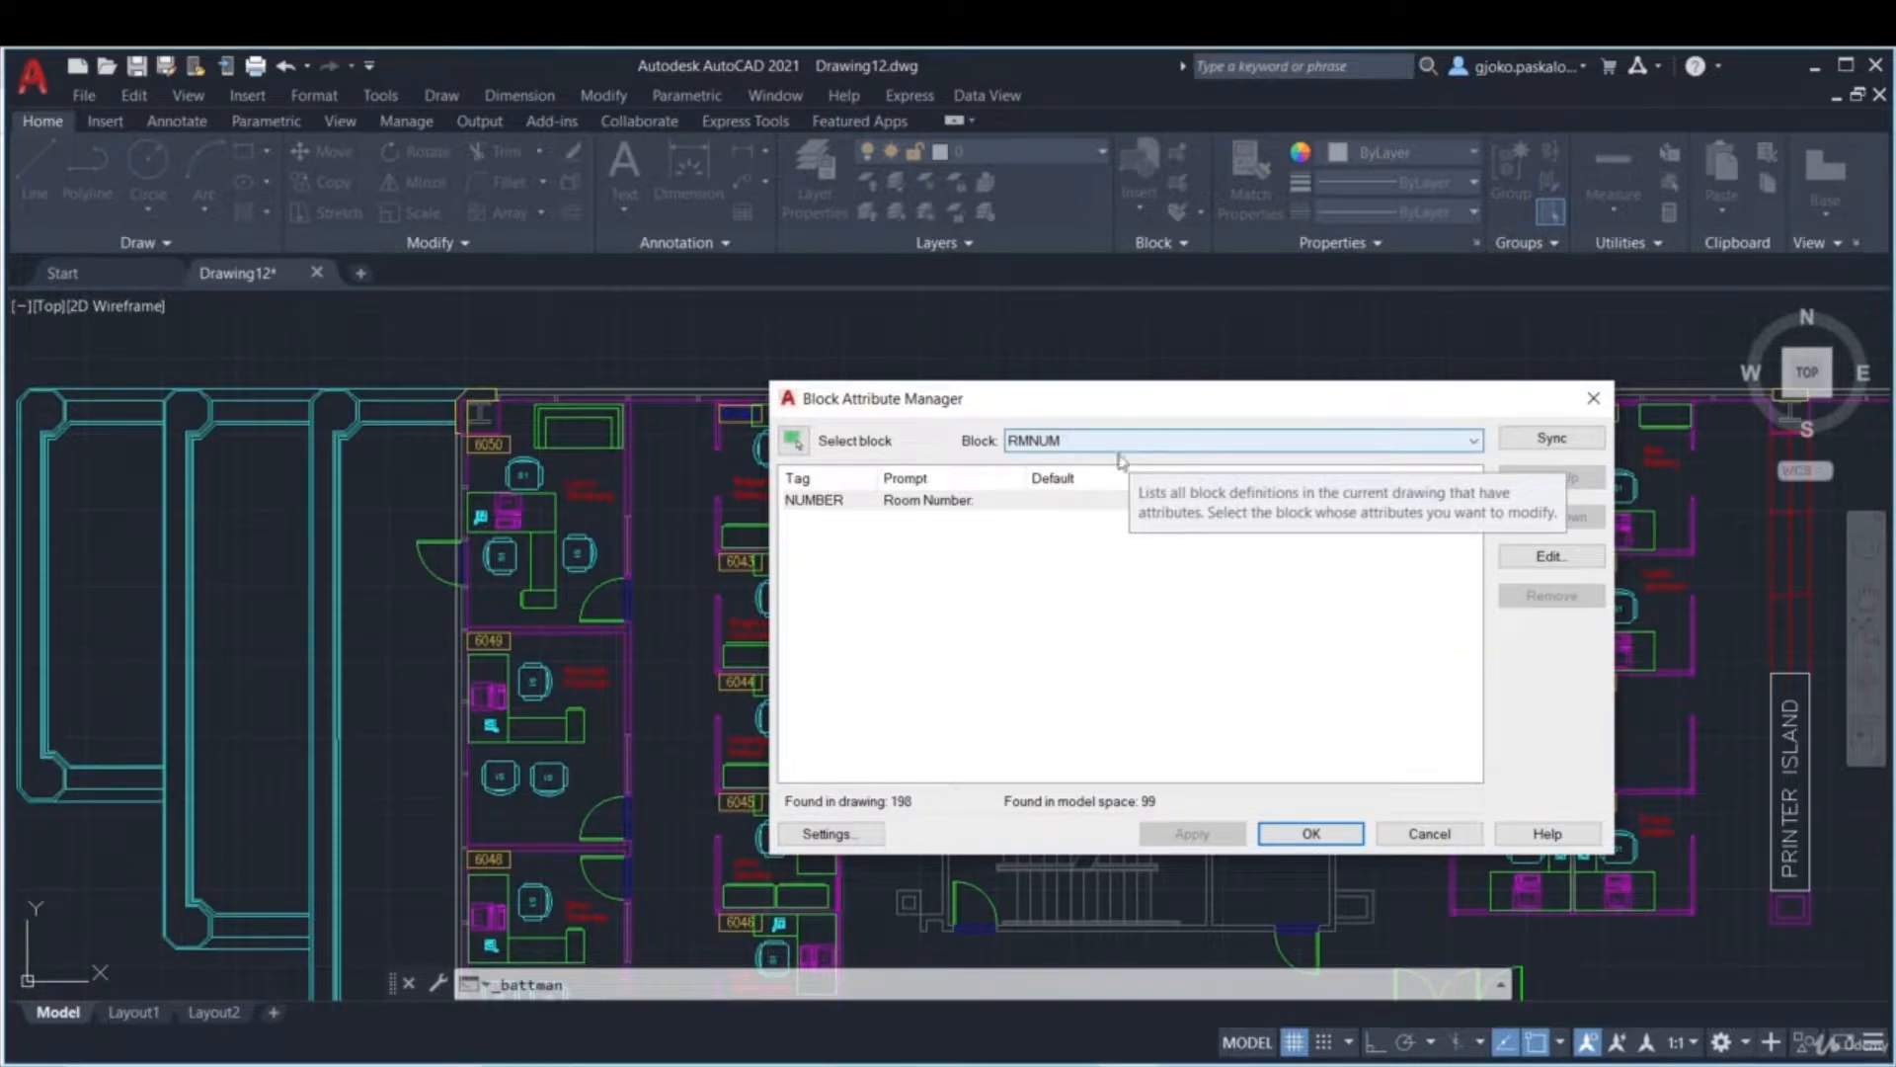
{"action": "left_click", "coordinate": [1080, 441]}
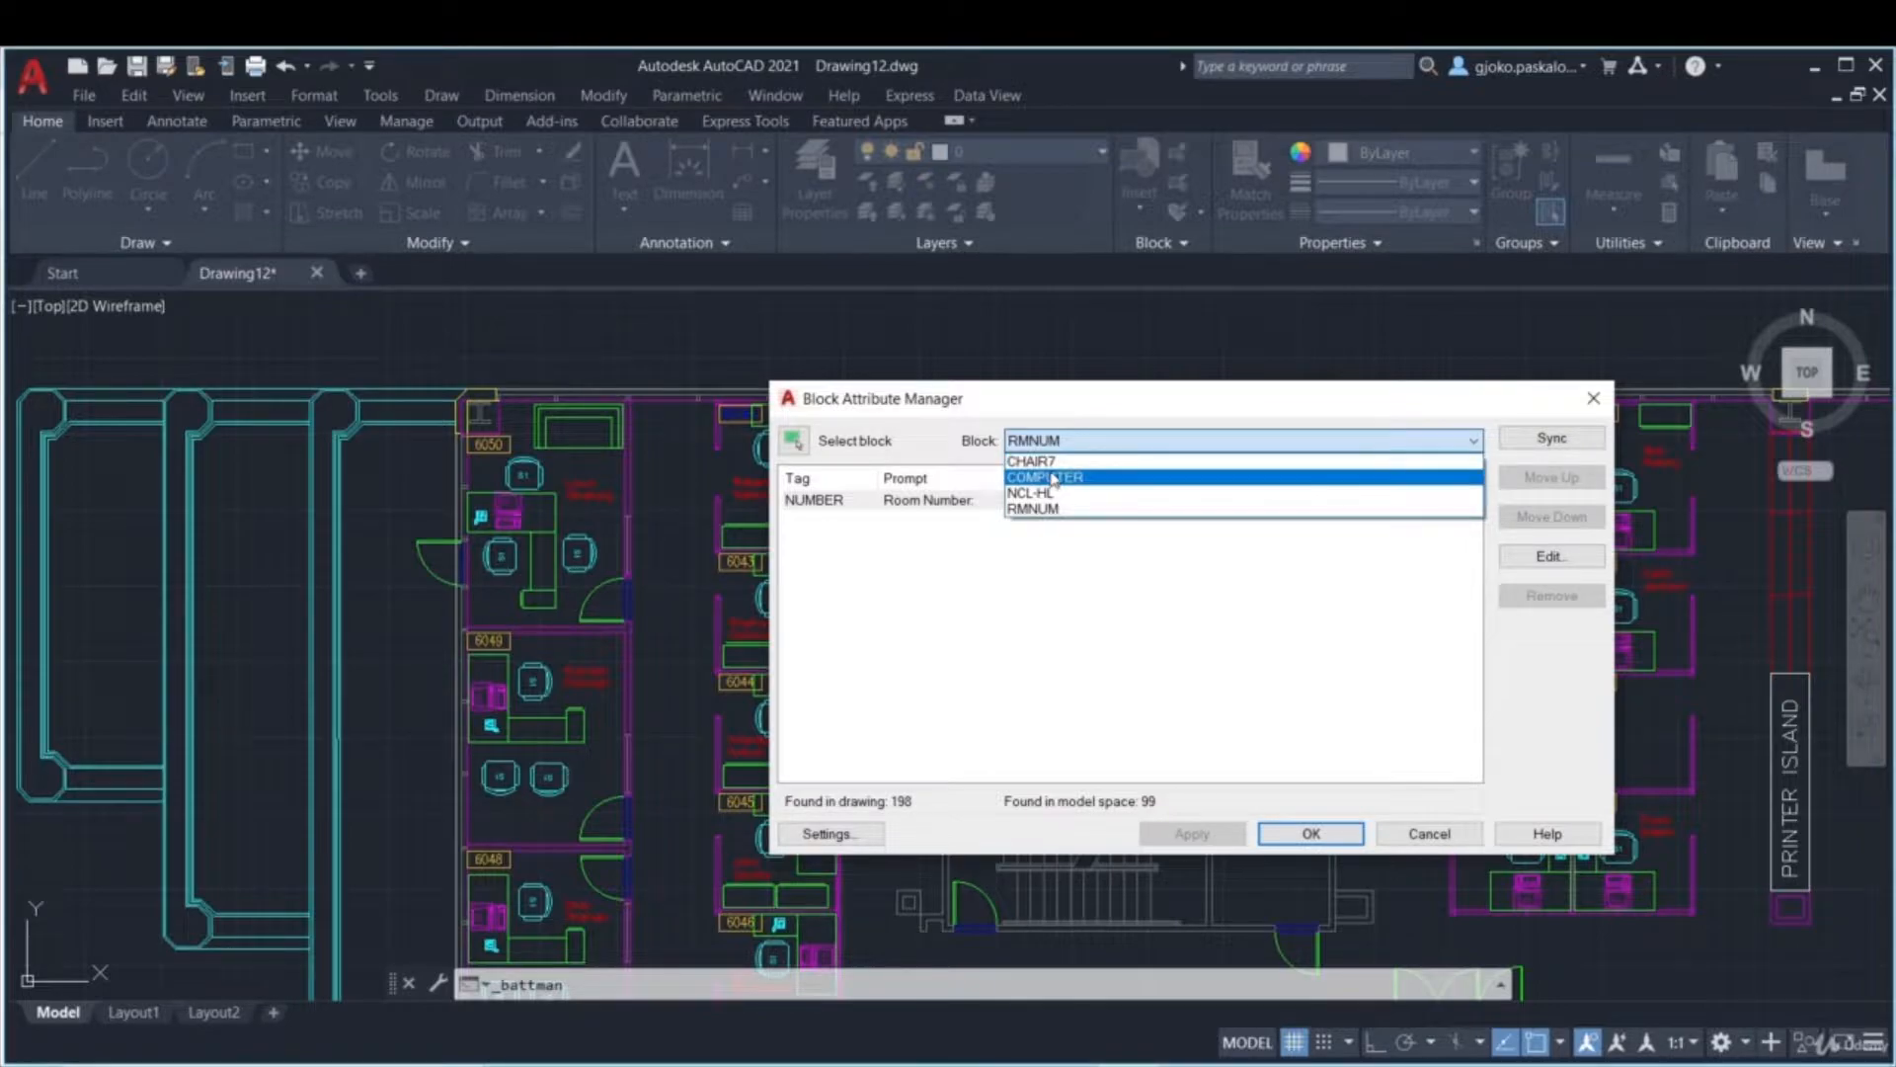
{"action": "left_click", "coordinate": [1057, 462]}
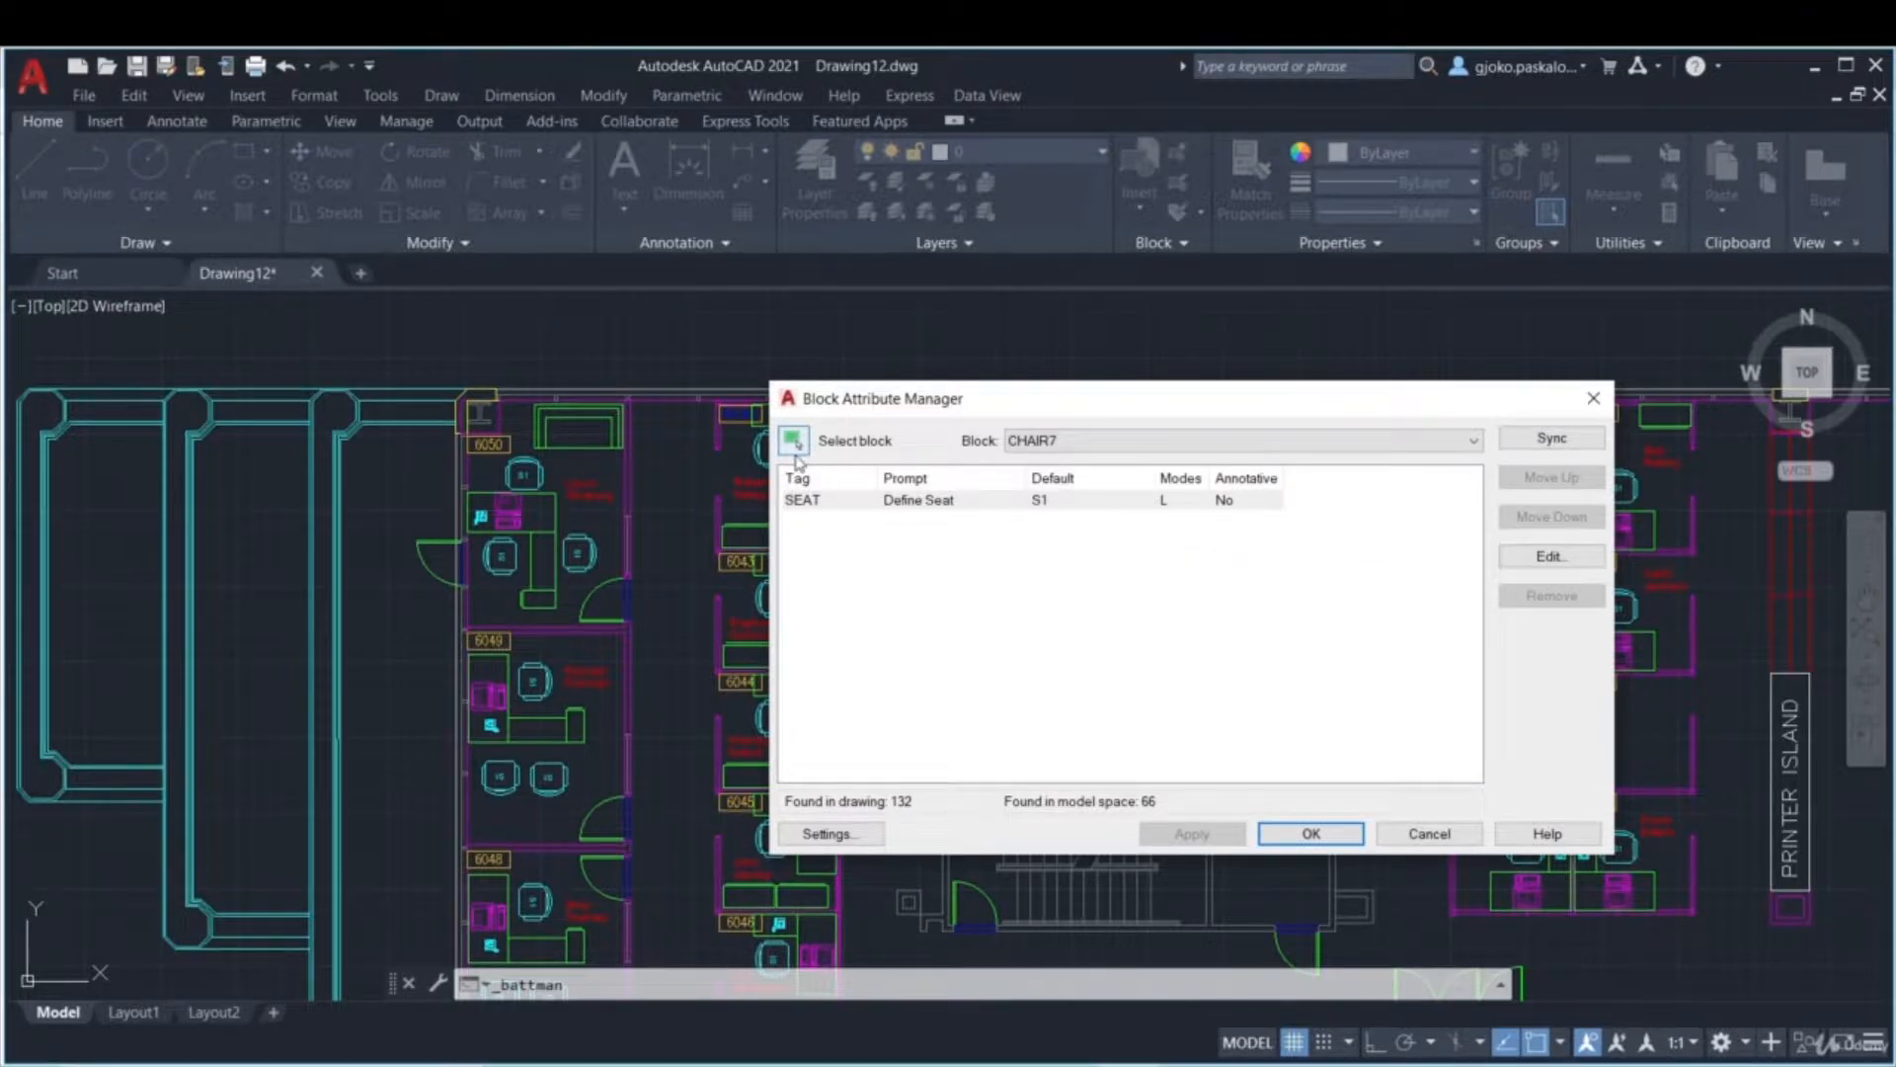
{"action": "left_click", "coordinate": [1026, 446]}
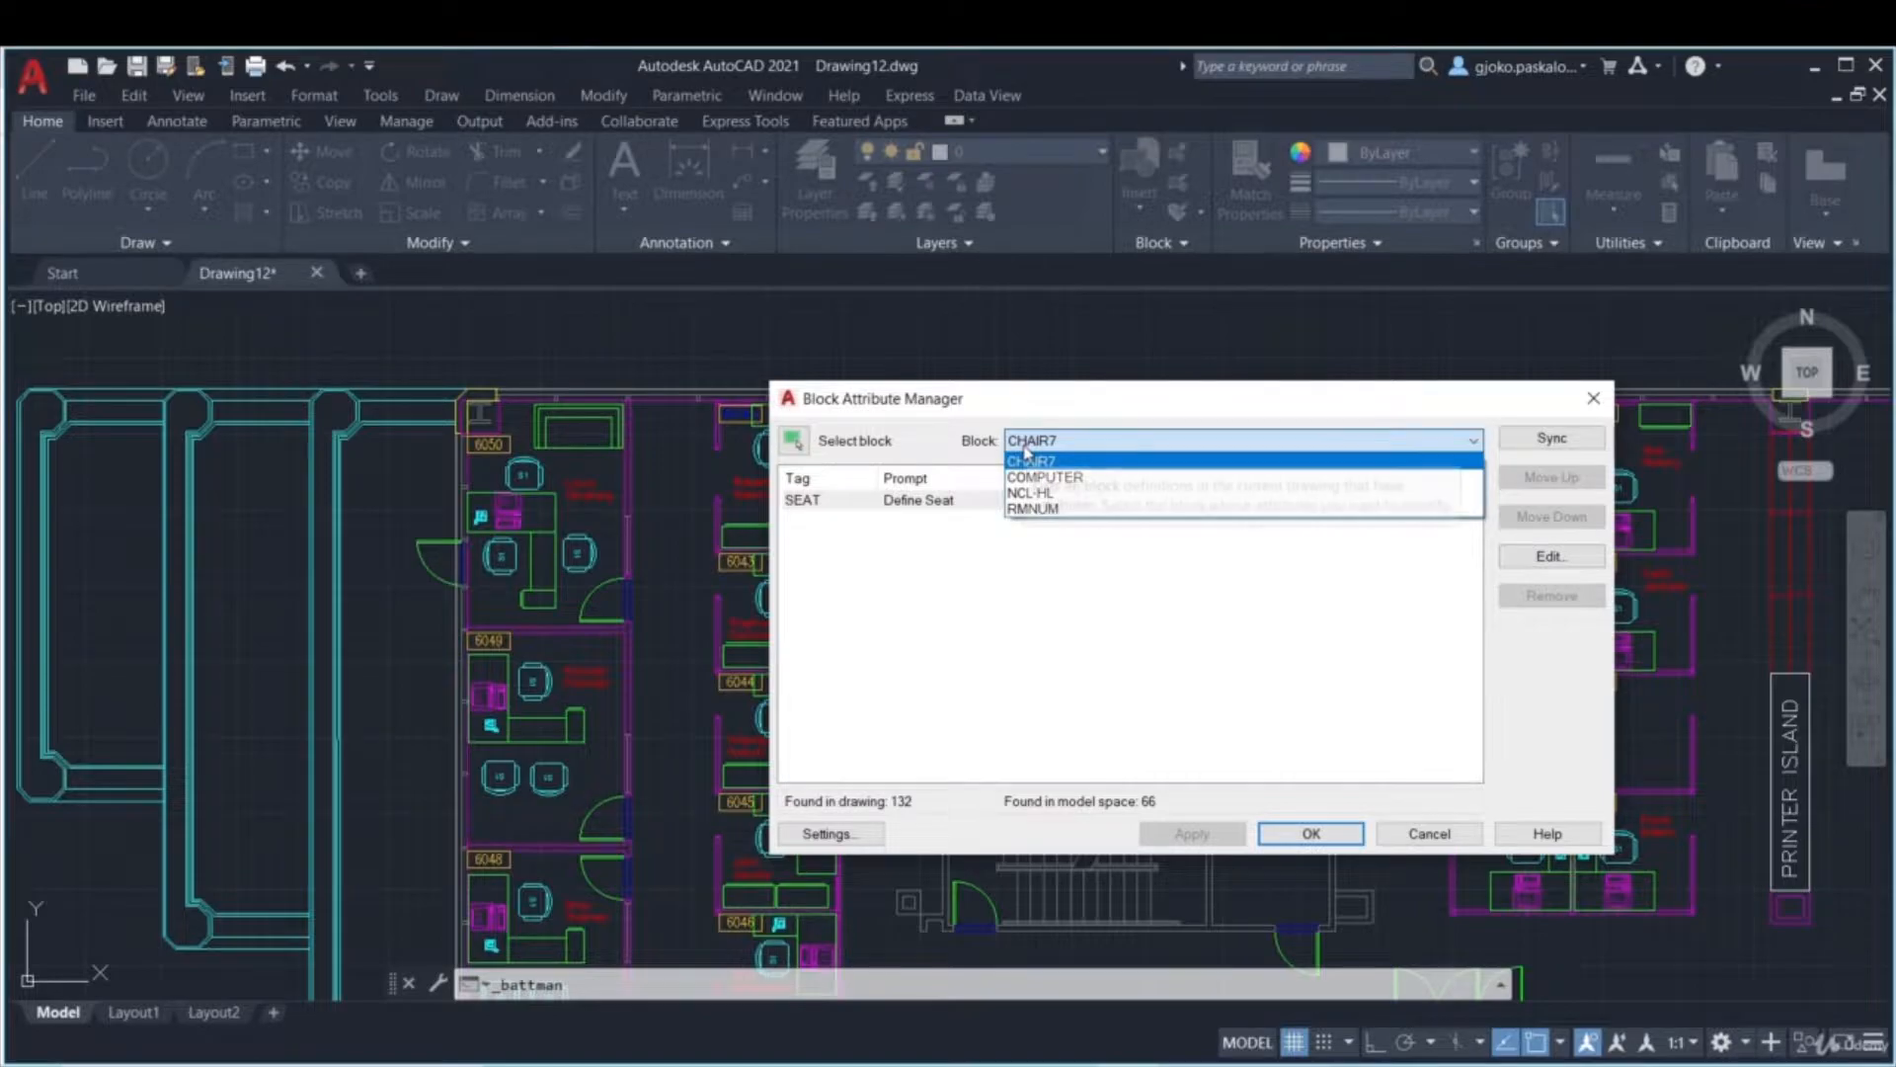
{"action": "left_click", "coordinate": [1026, 458]}
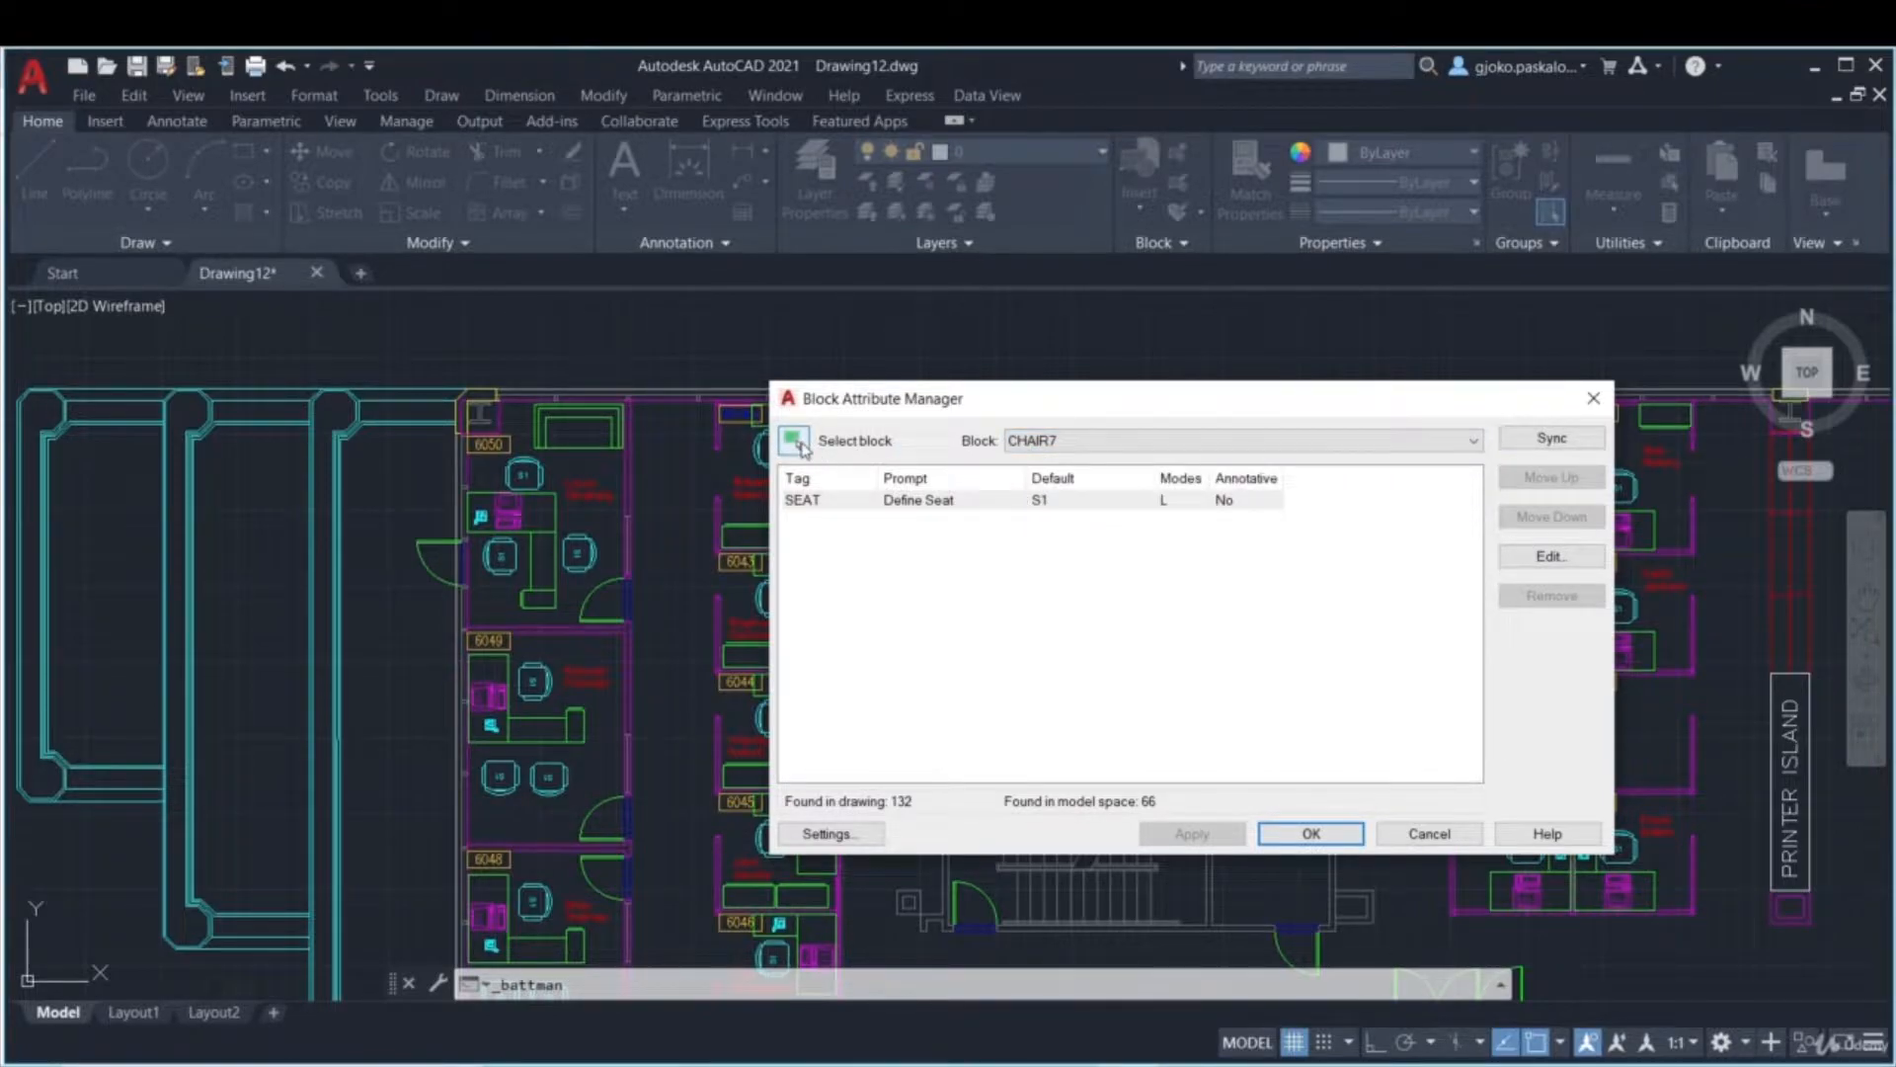
- Pick a chair in room 6050 from the drawing as the block to manage, keeping CHAIR7 as the chosen block
{"action": "left_click", "coordinate": [803, 450]}
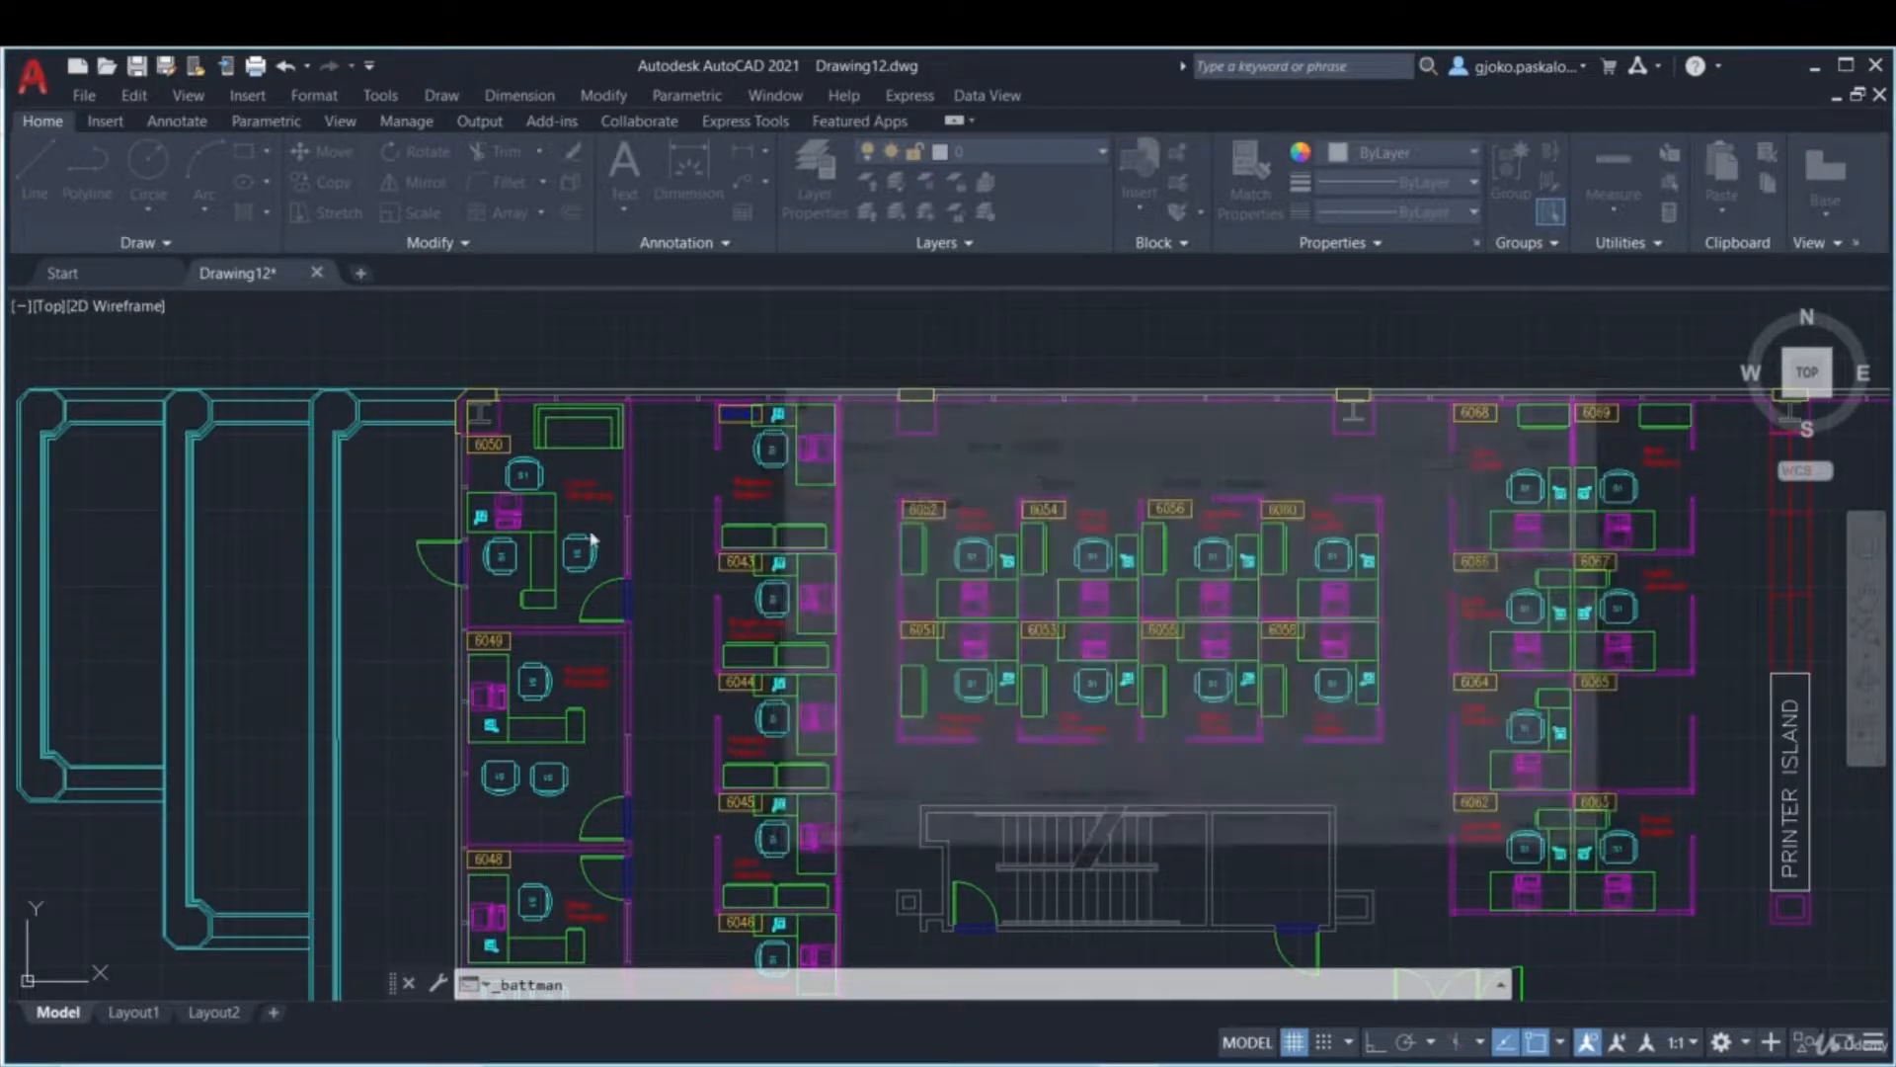
{"action": "left_click", "coordinate": [583, 563]}
{"action": "left_click", "coordinate": [577, 557]}
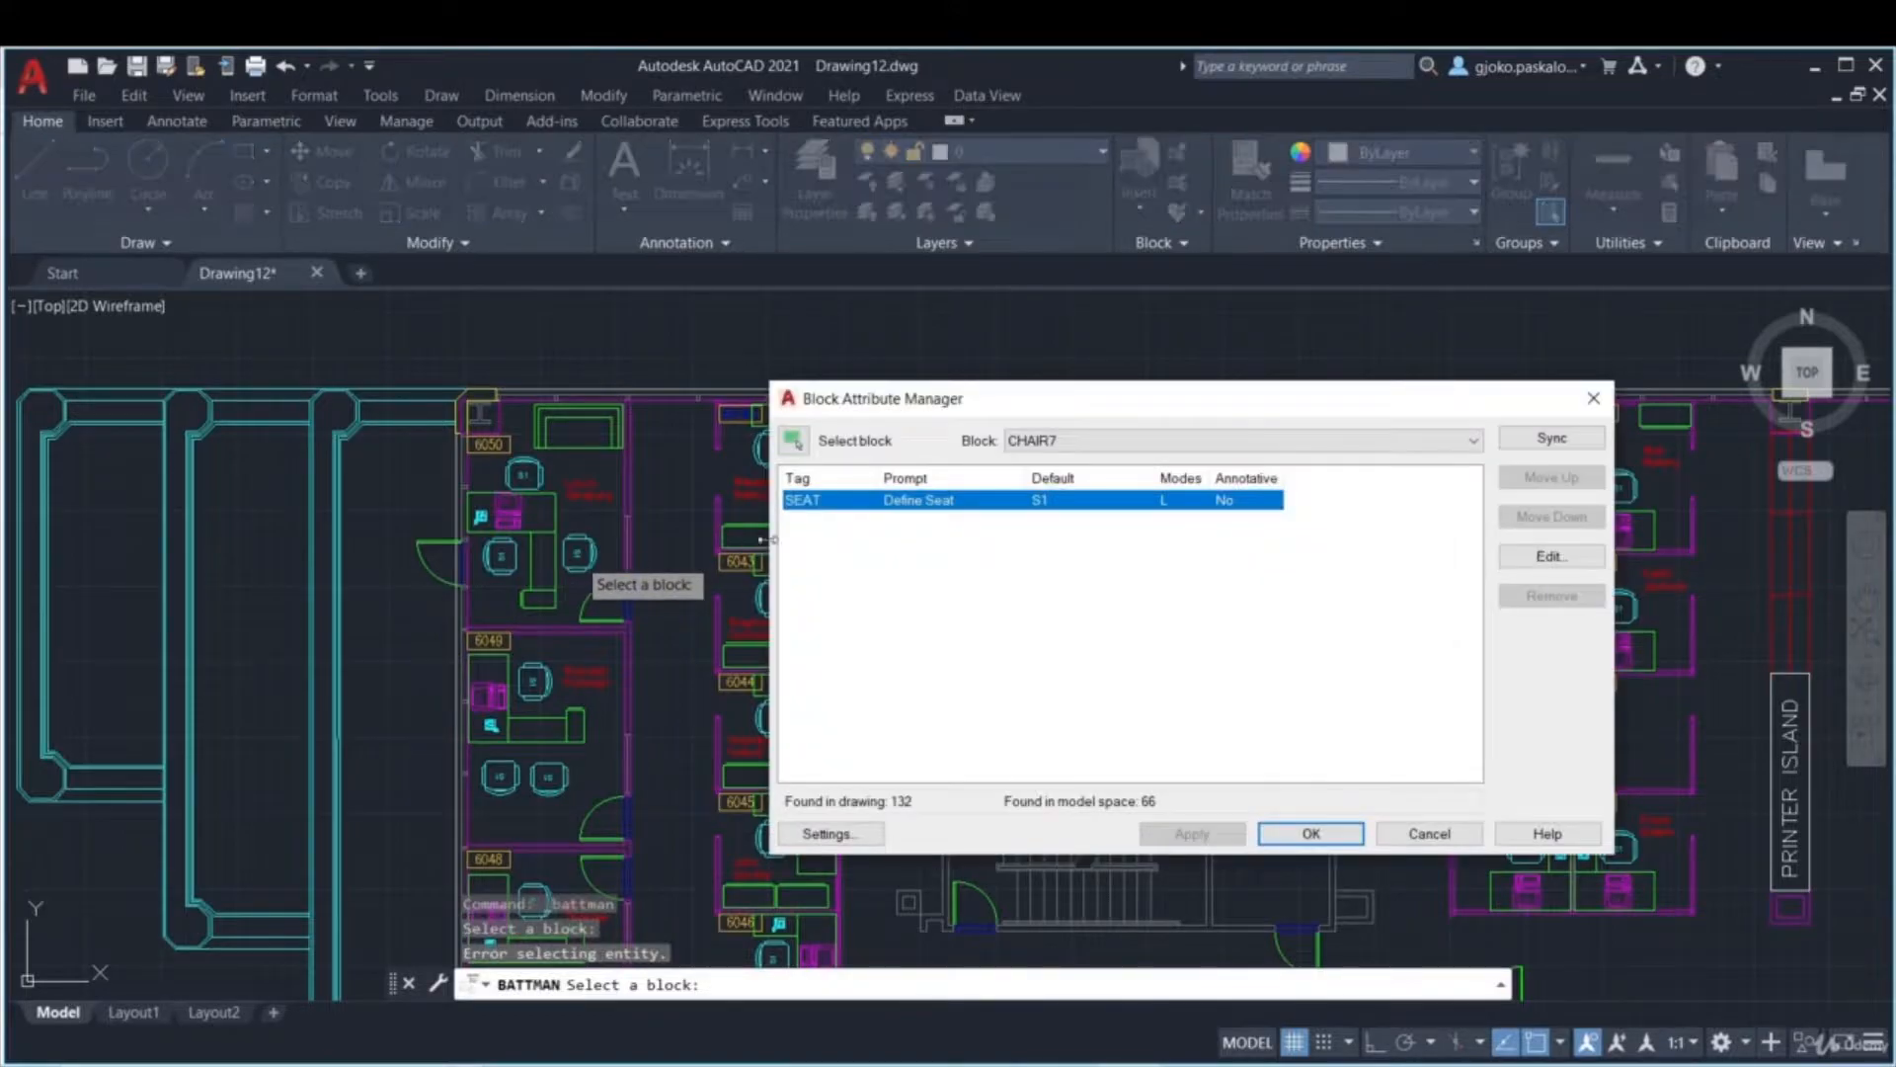
{"action": "left_click", "coordinate": [1055, 446]}
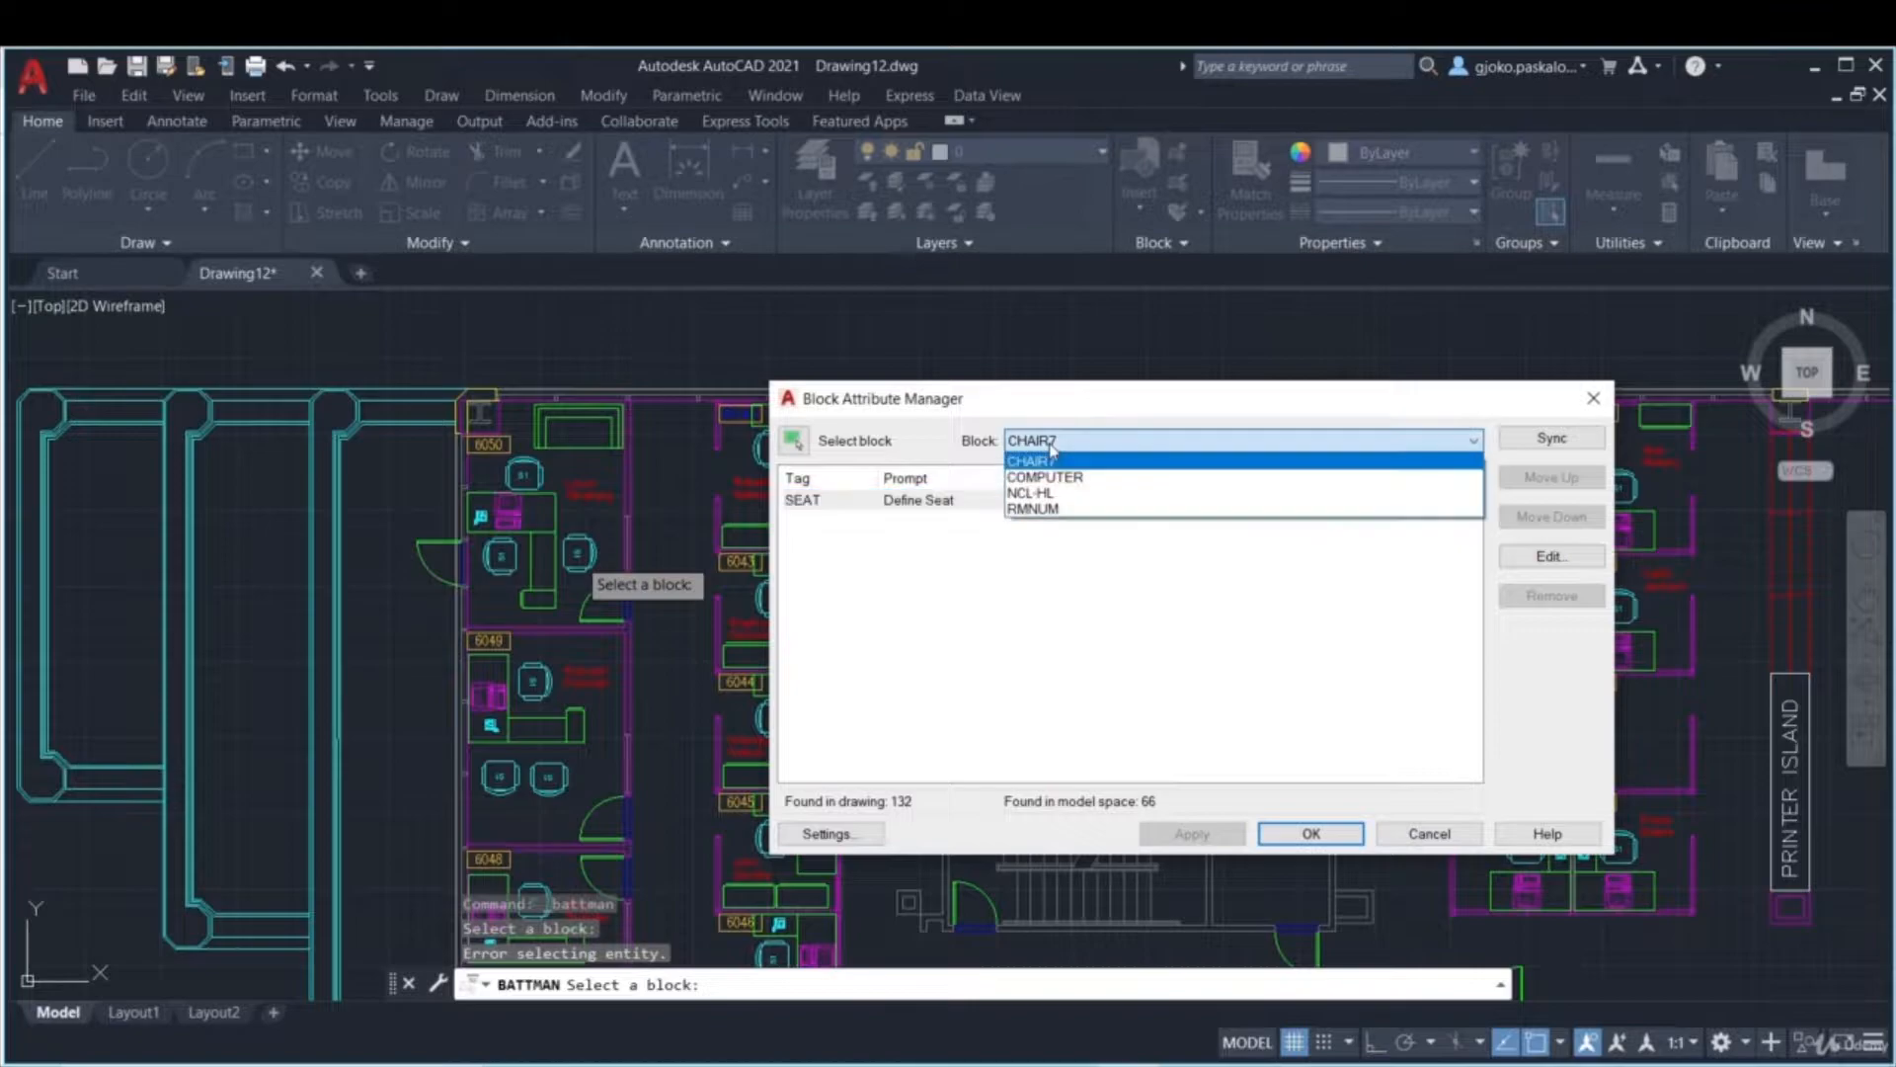
{"action": "left_click", "coordinate": [1063, 459]}
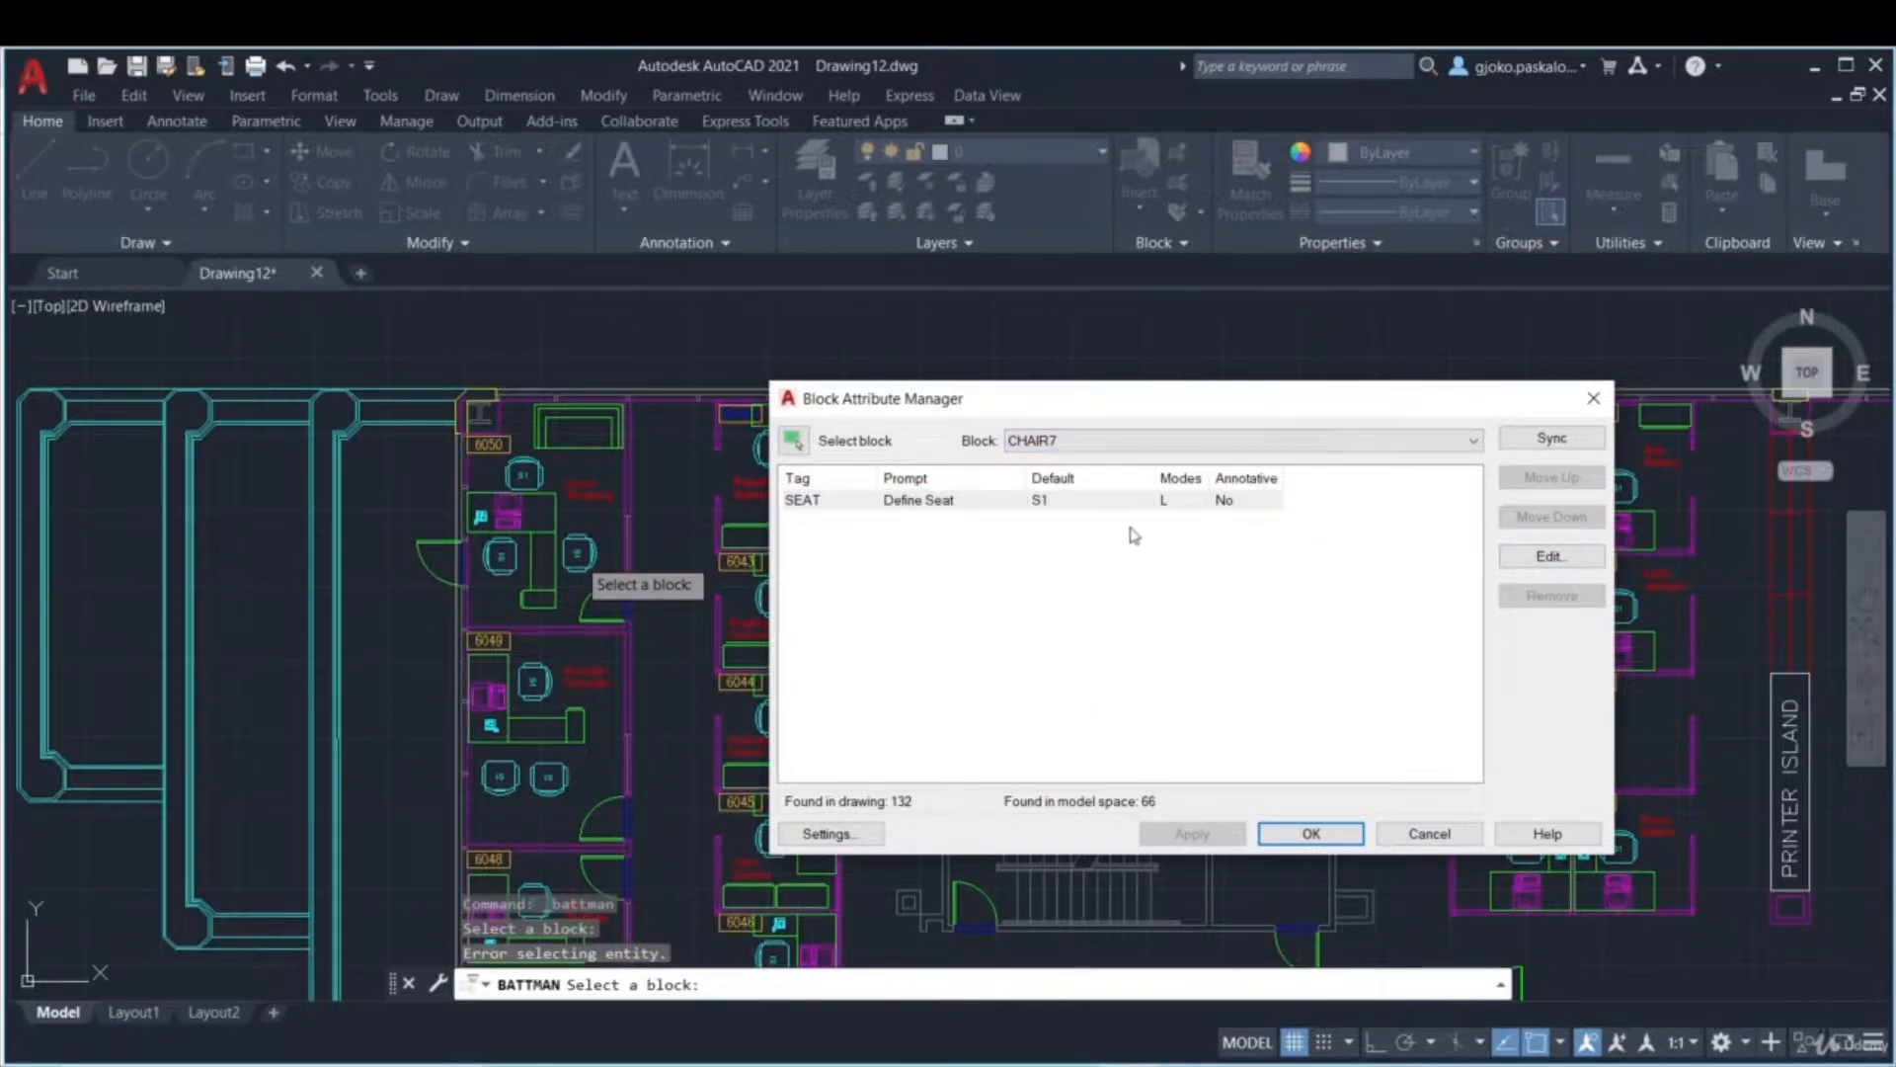
- Review the SEAT attribute's mode, data, text options and properties, and close the Block Attribute Manager without changes
{"action": "double_click", "coordinate": [993, 504]}
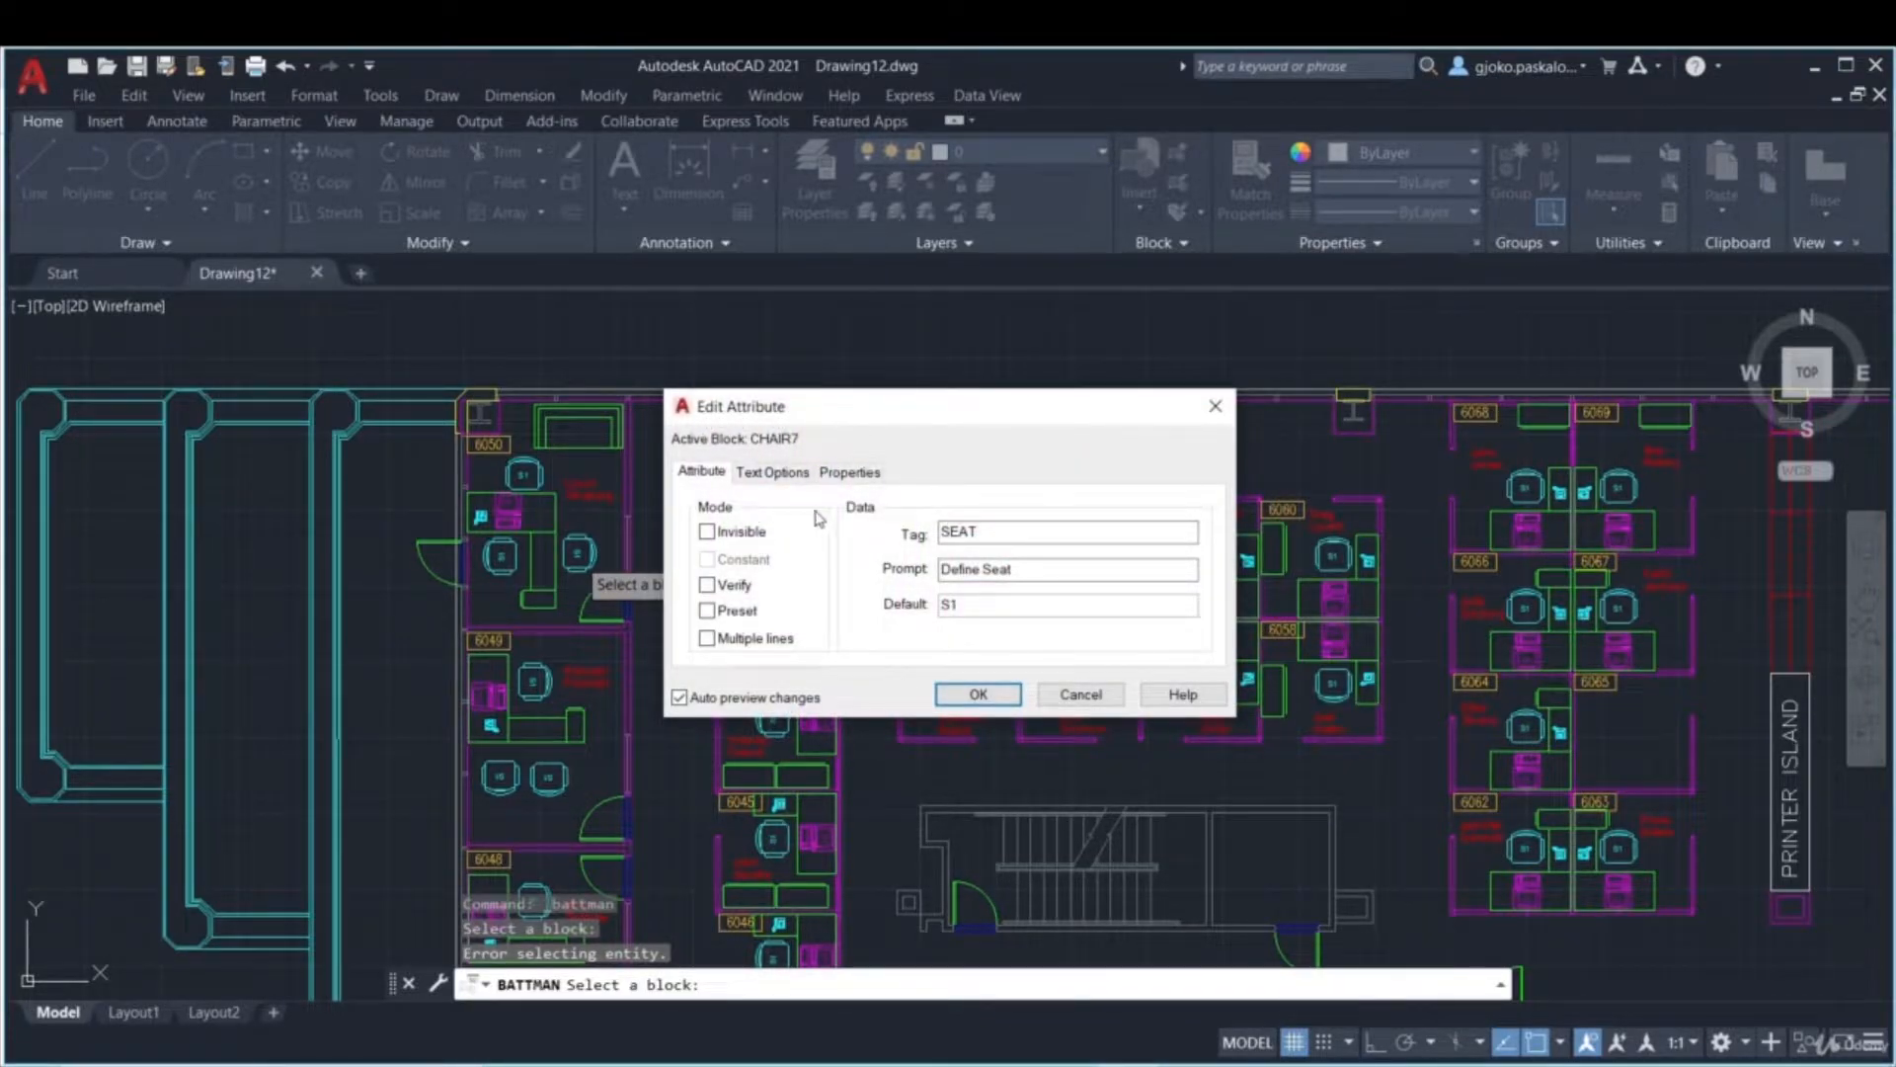
{"action": "left_click", "coordinate": [782, 472]}
{"action": "left_click", "coordinate": [854, 474]}
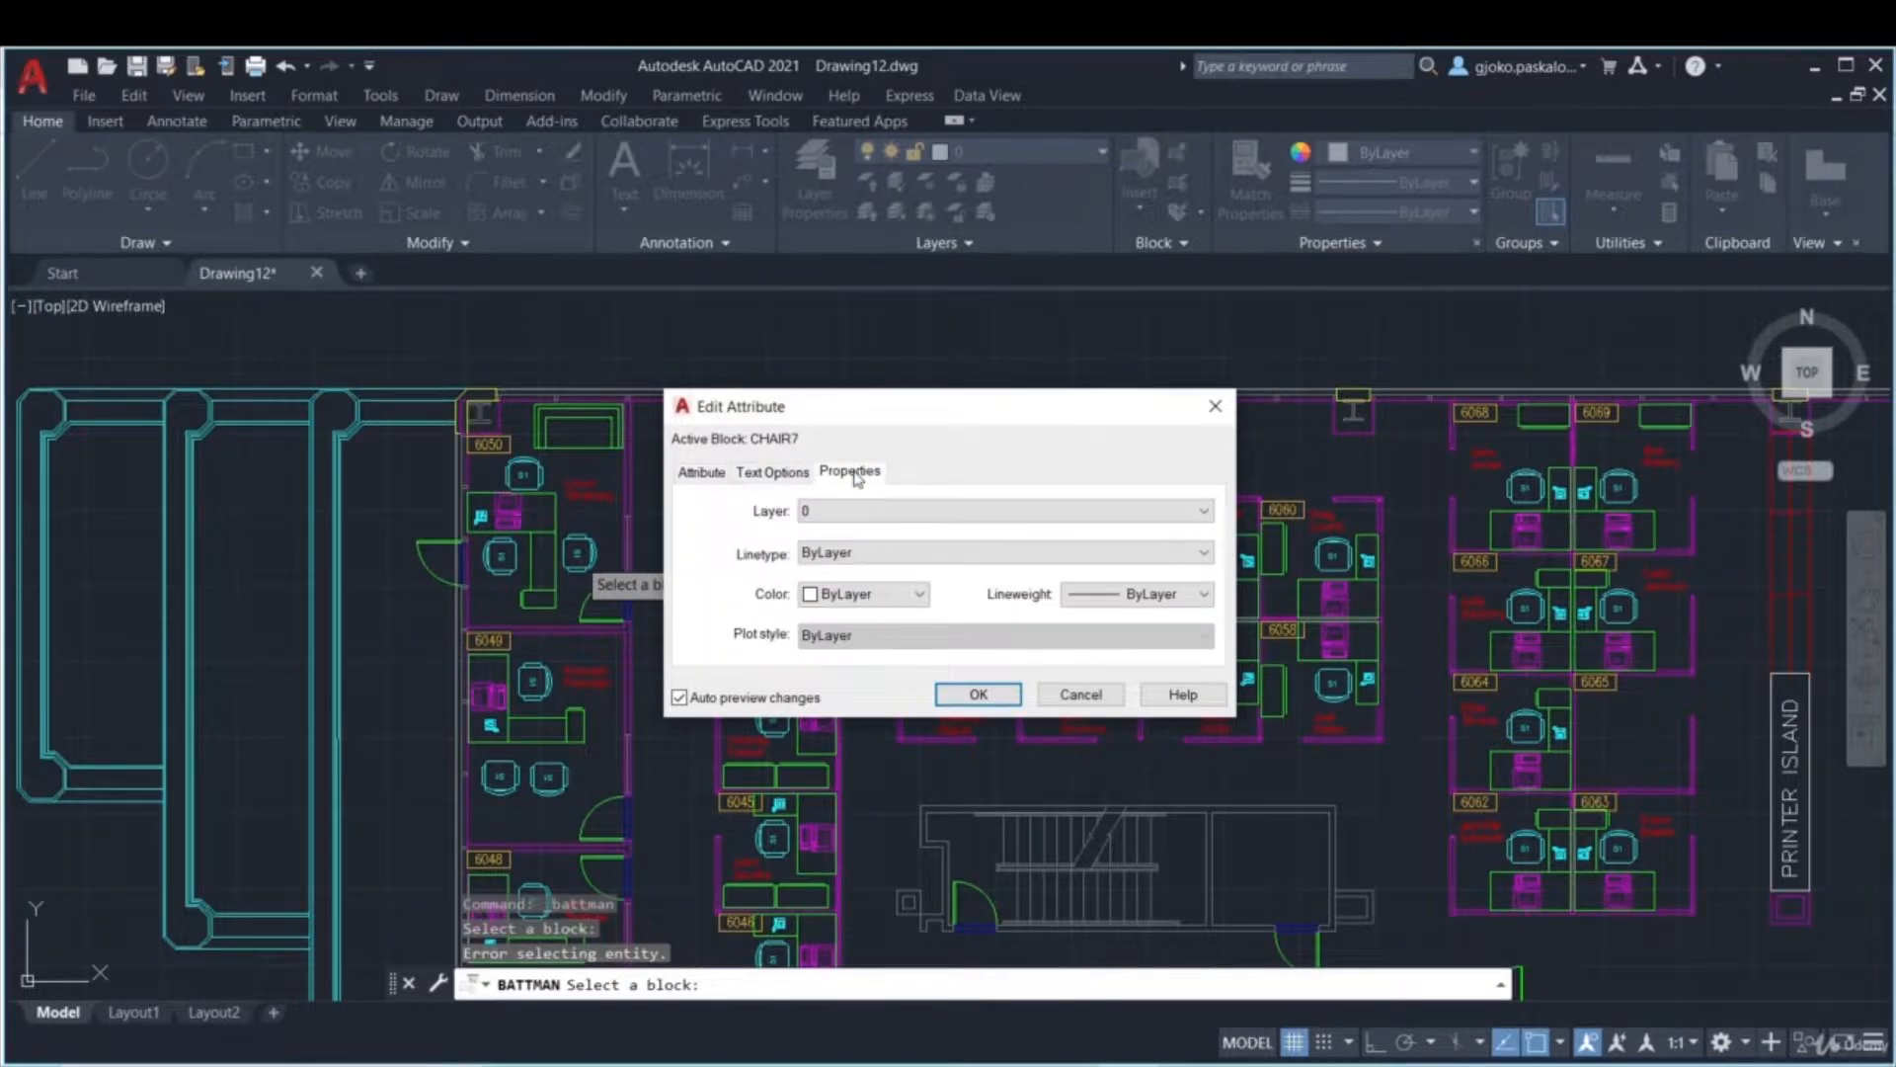
{"action": "left_click", "coordinate": [768, 473]}
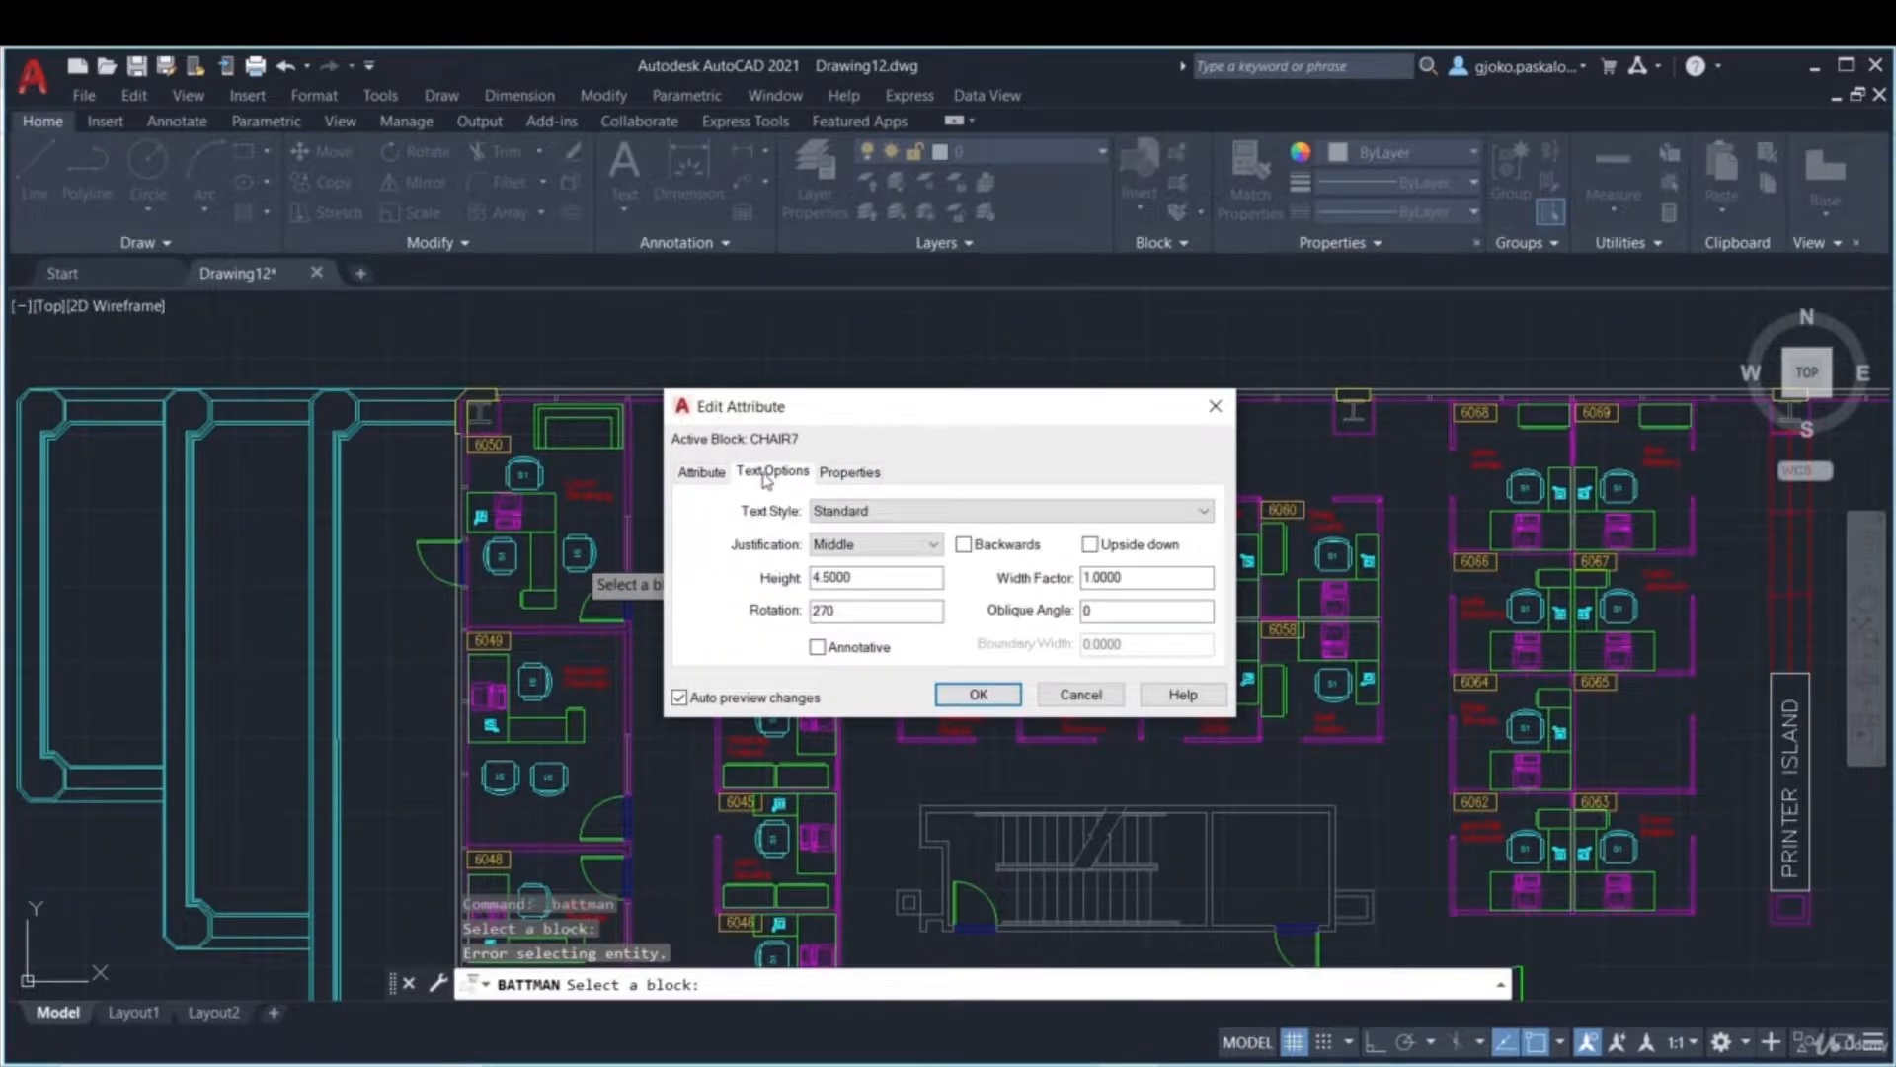
{"action": "left_click", "coordinate": [703, 474]}
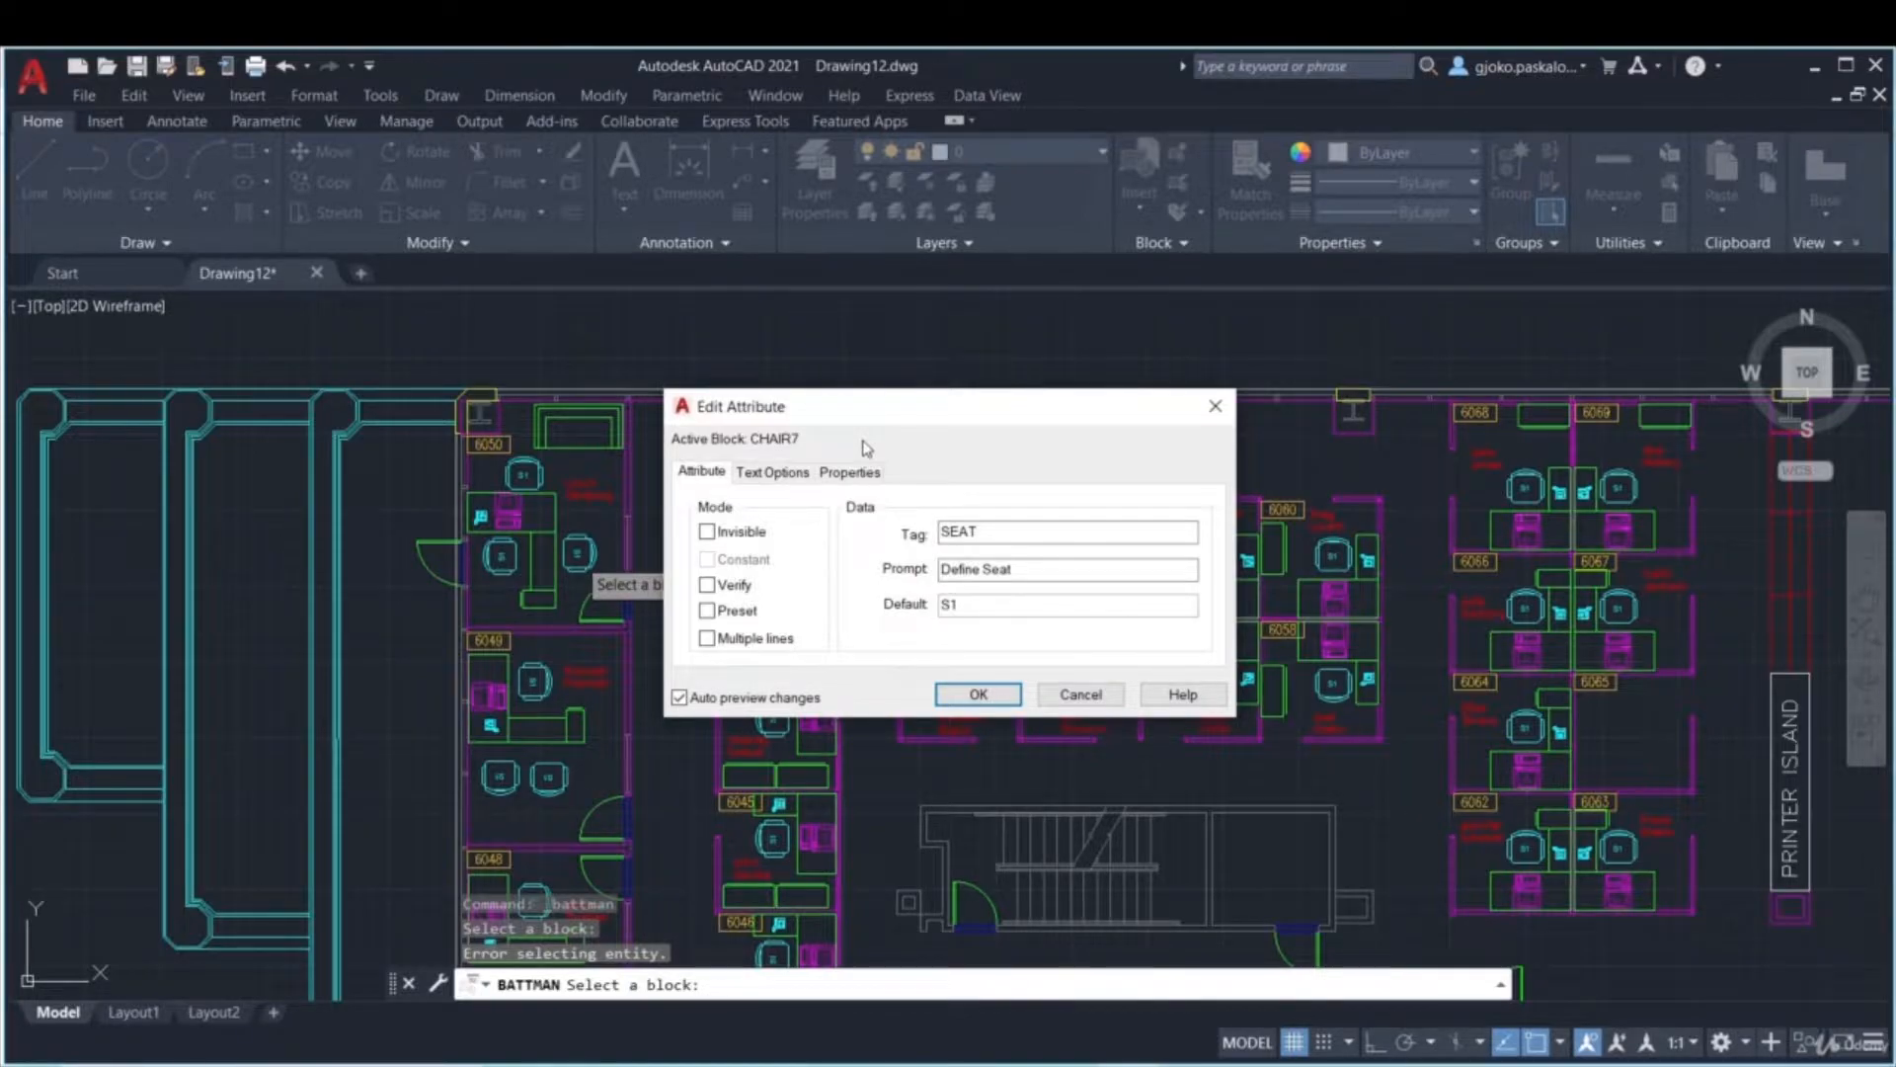
{"action": "left_click", "coordinate": [978, 694]}
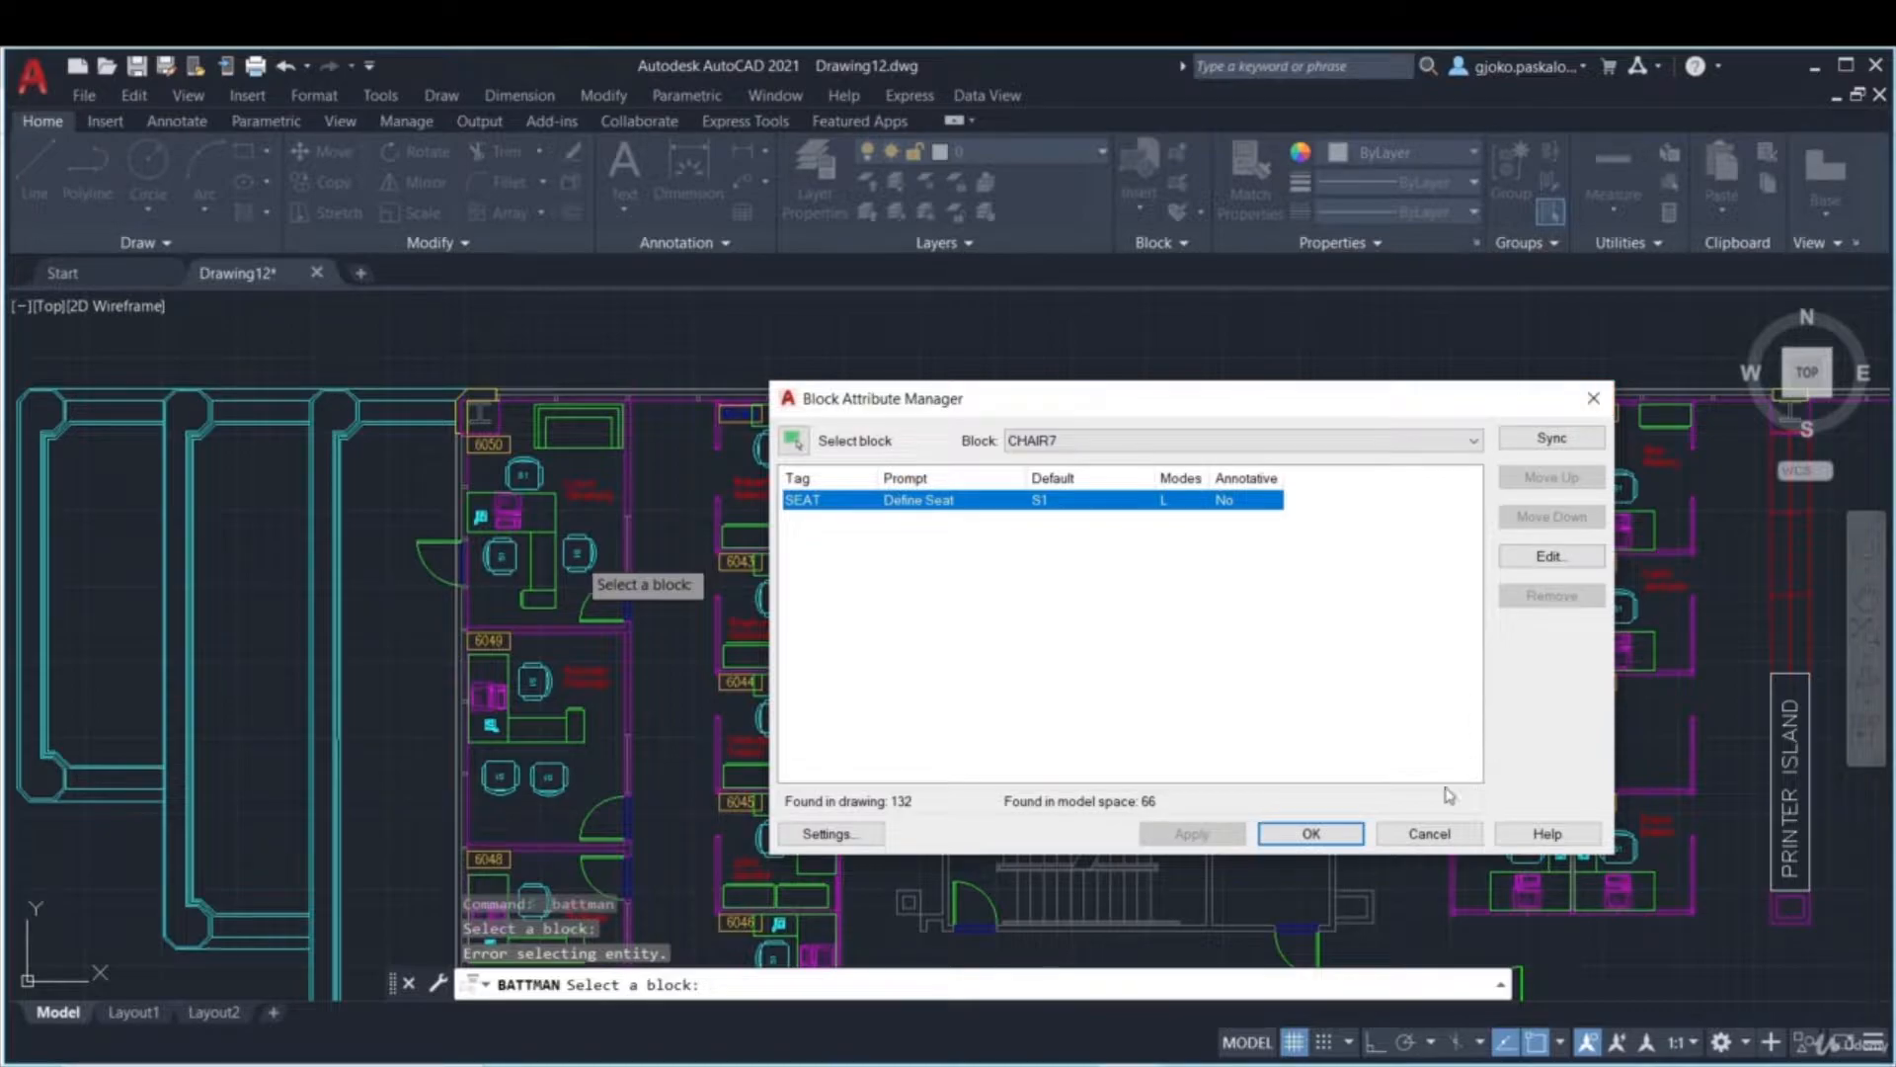
{"action": "left_click", "coordinate": [1594, 399]}
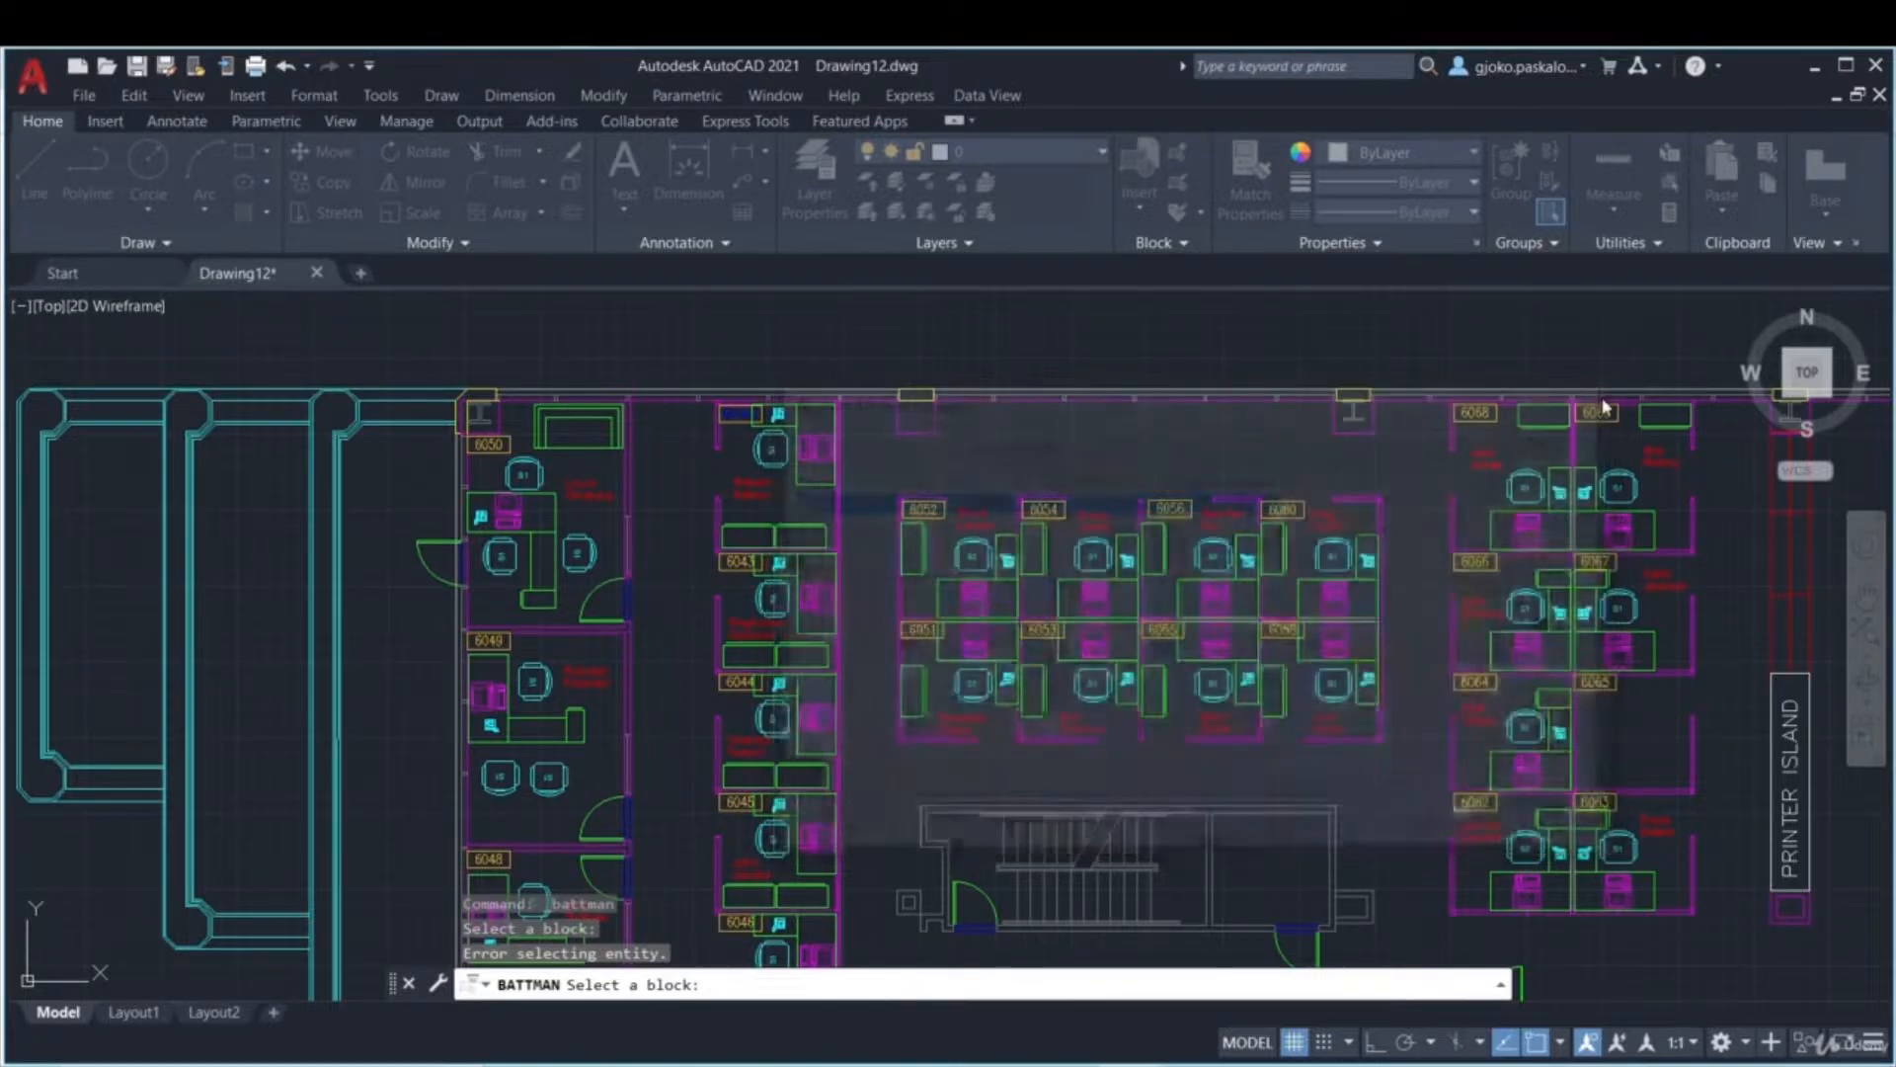
- Open the CHAIR7 block definition in the Block Editor
{"action": "left_click", "coordinate": [1185, 242]}
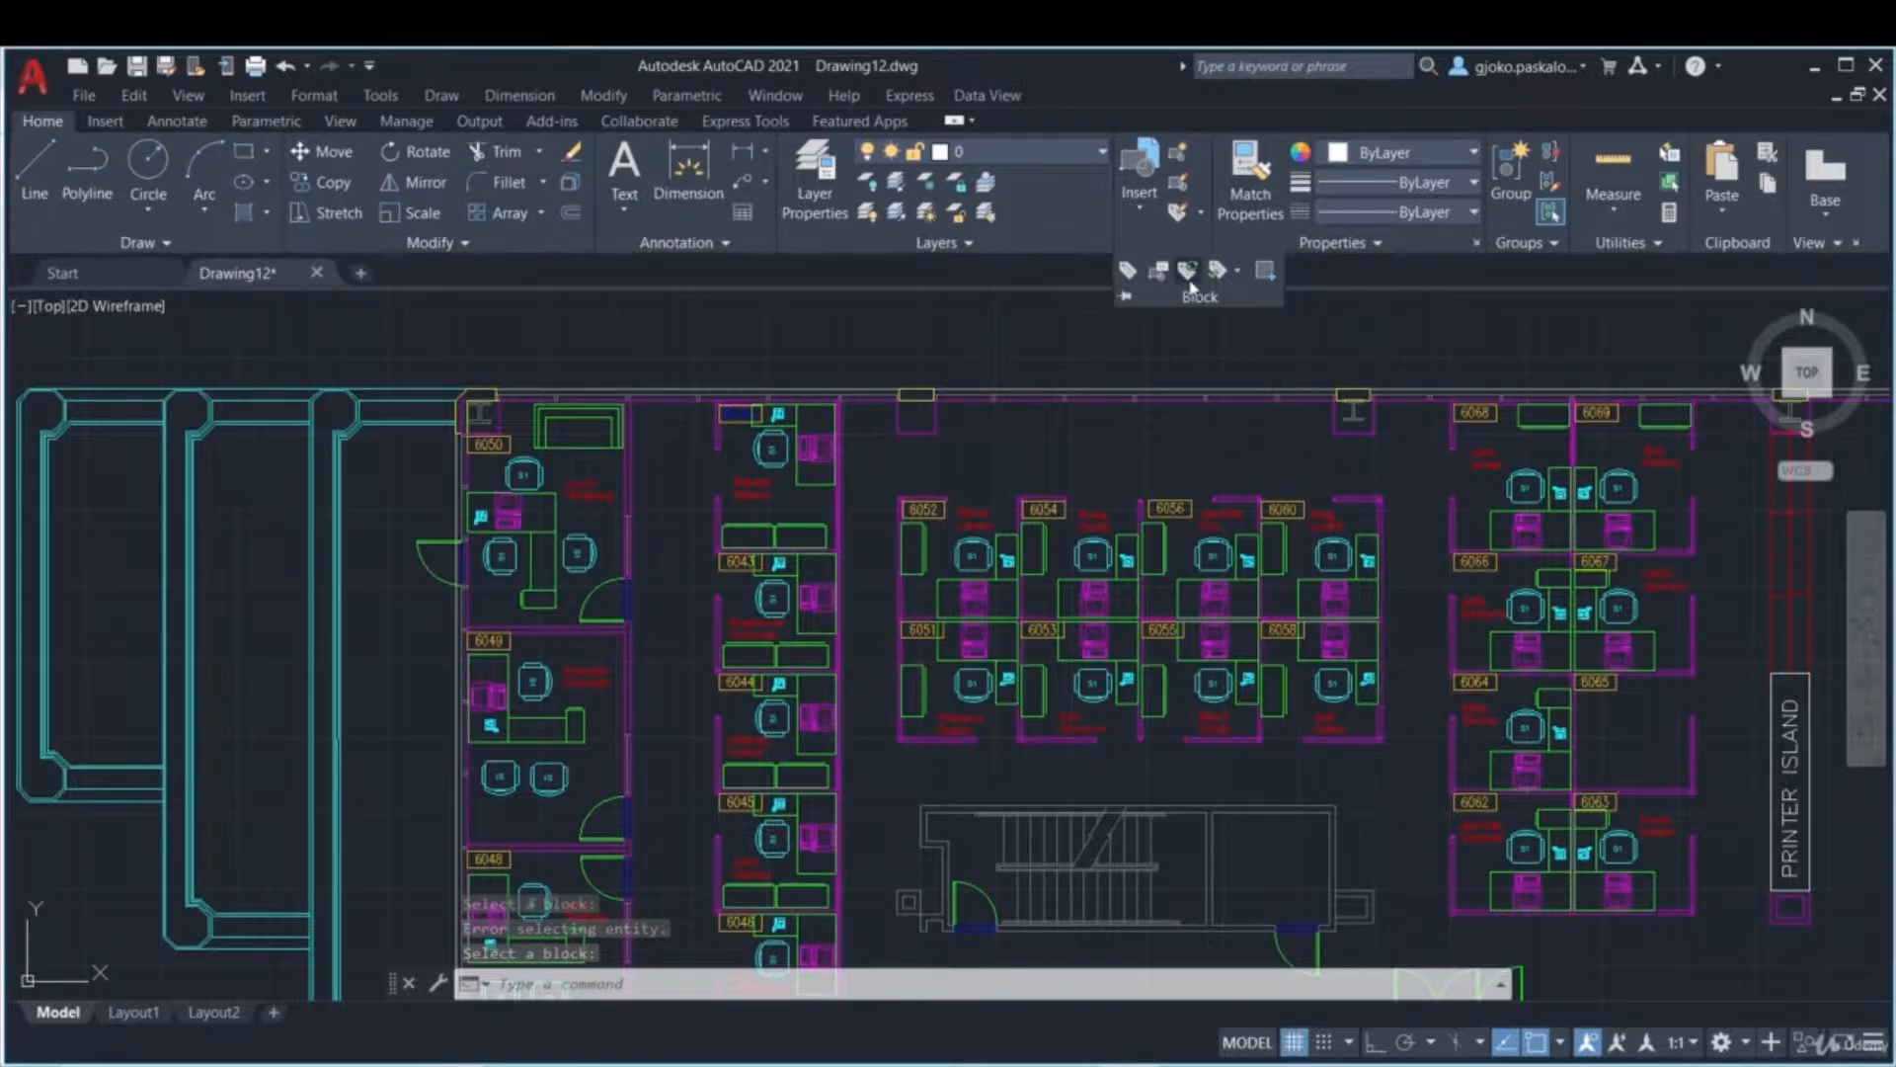
{"action": "key", "text": "Escape"}
{"action": "scroll", "coordinate": [576, 556], "scroll_direction": "up", "scroll_amount": 2}
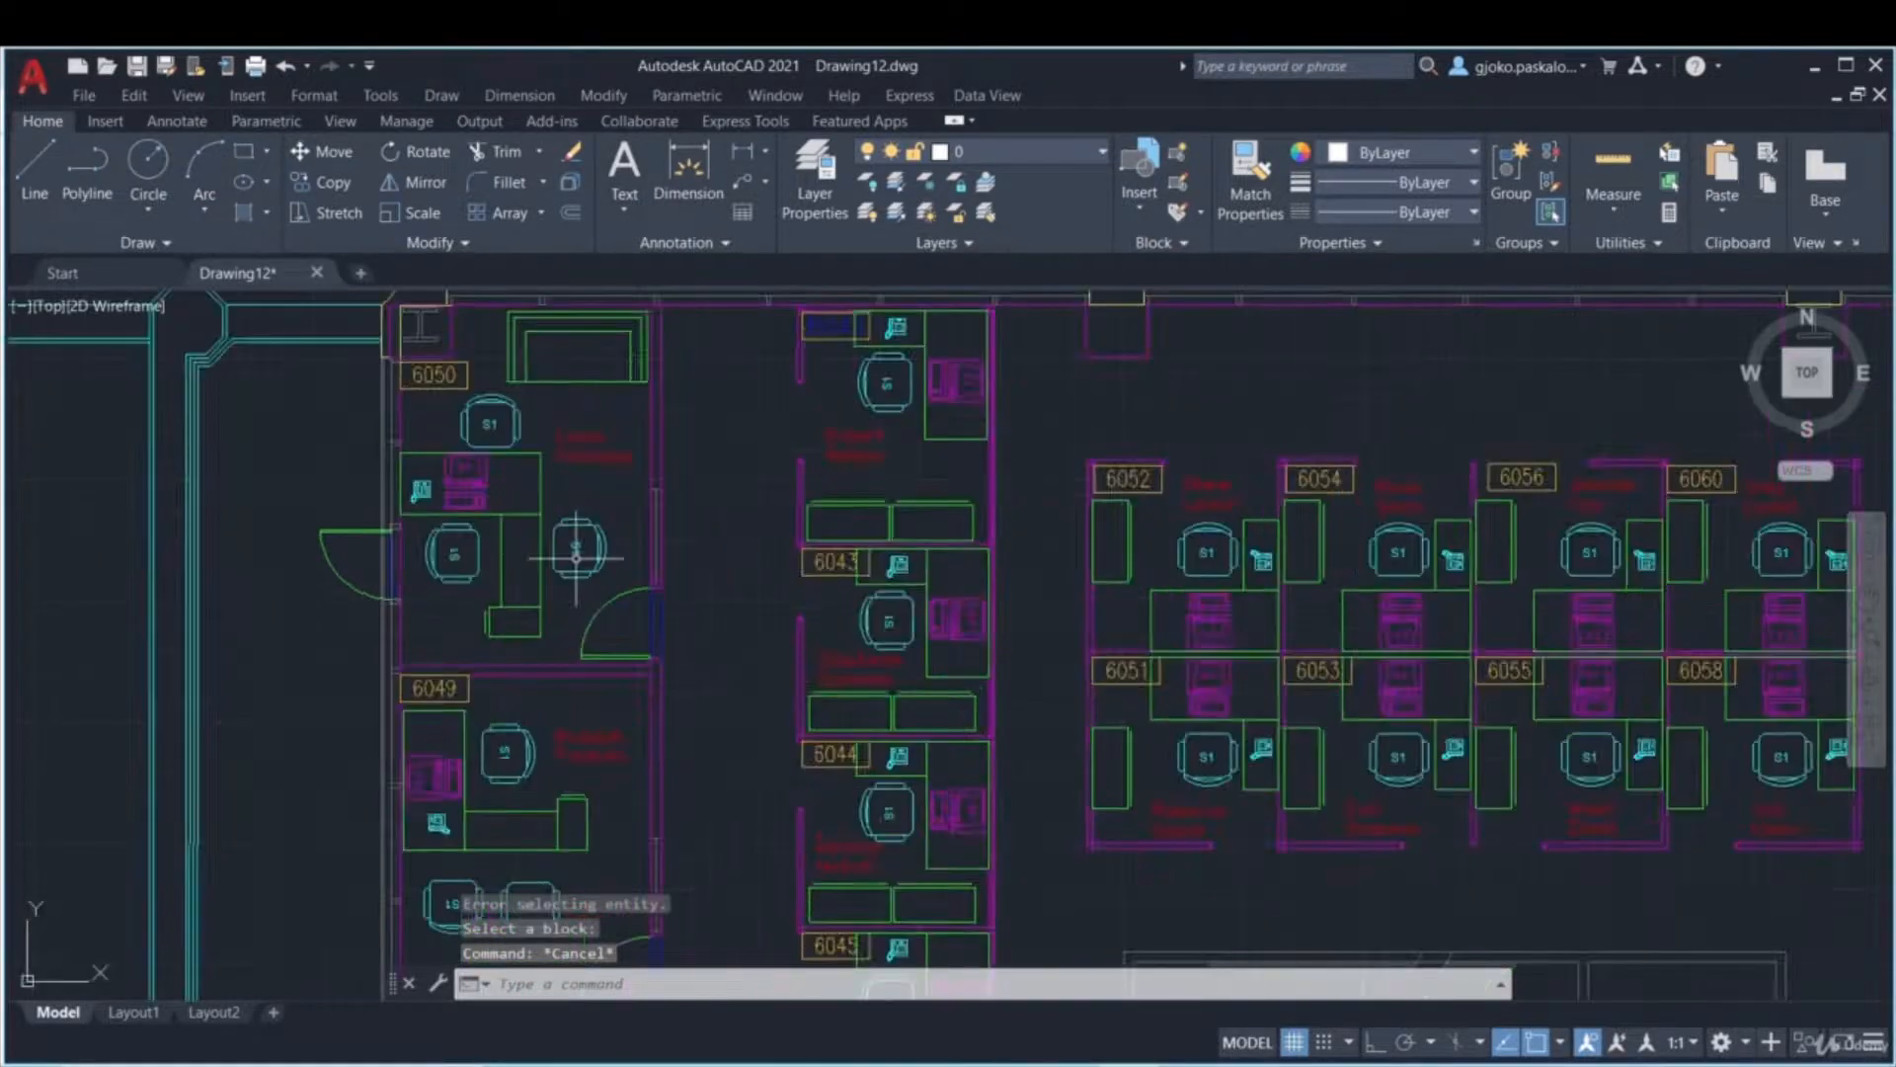
{"action": "scroll", "coordinate": [576, 556], "scroll_direction": "up", "scroll_amount": 2}
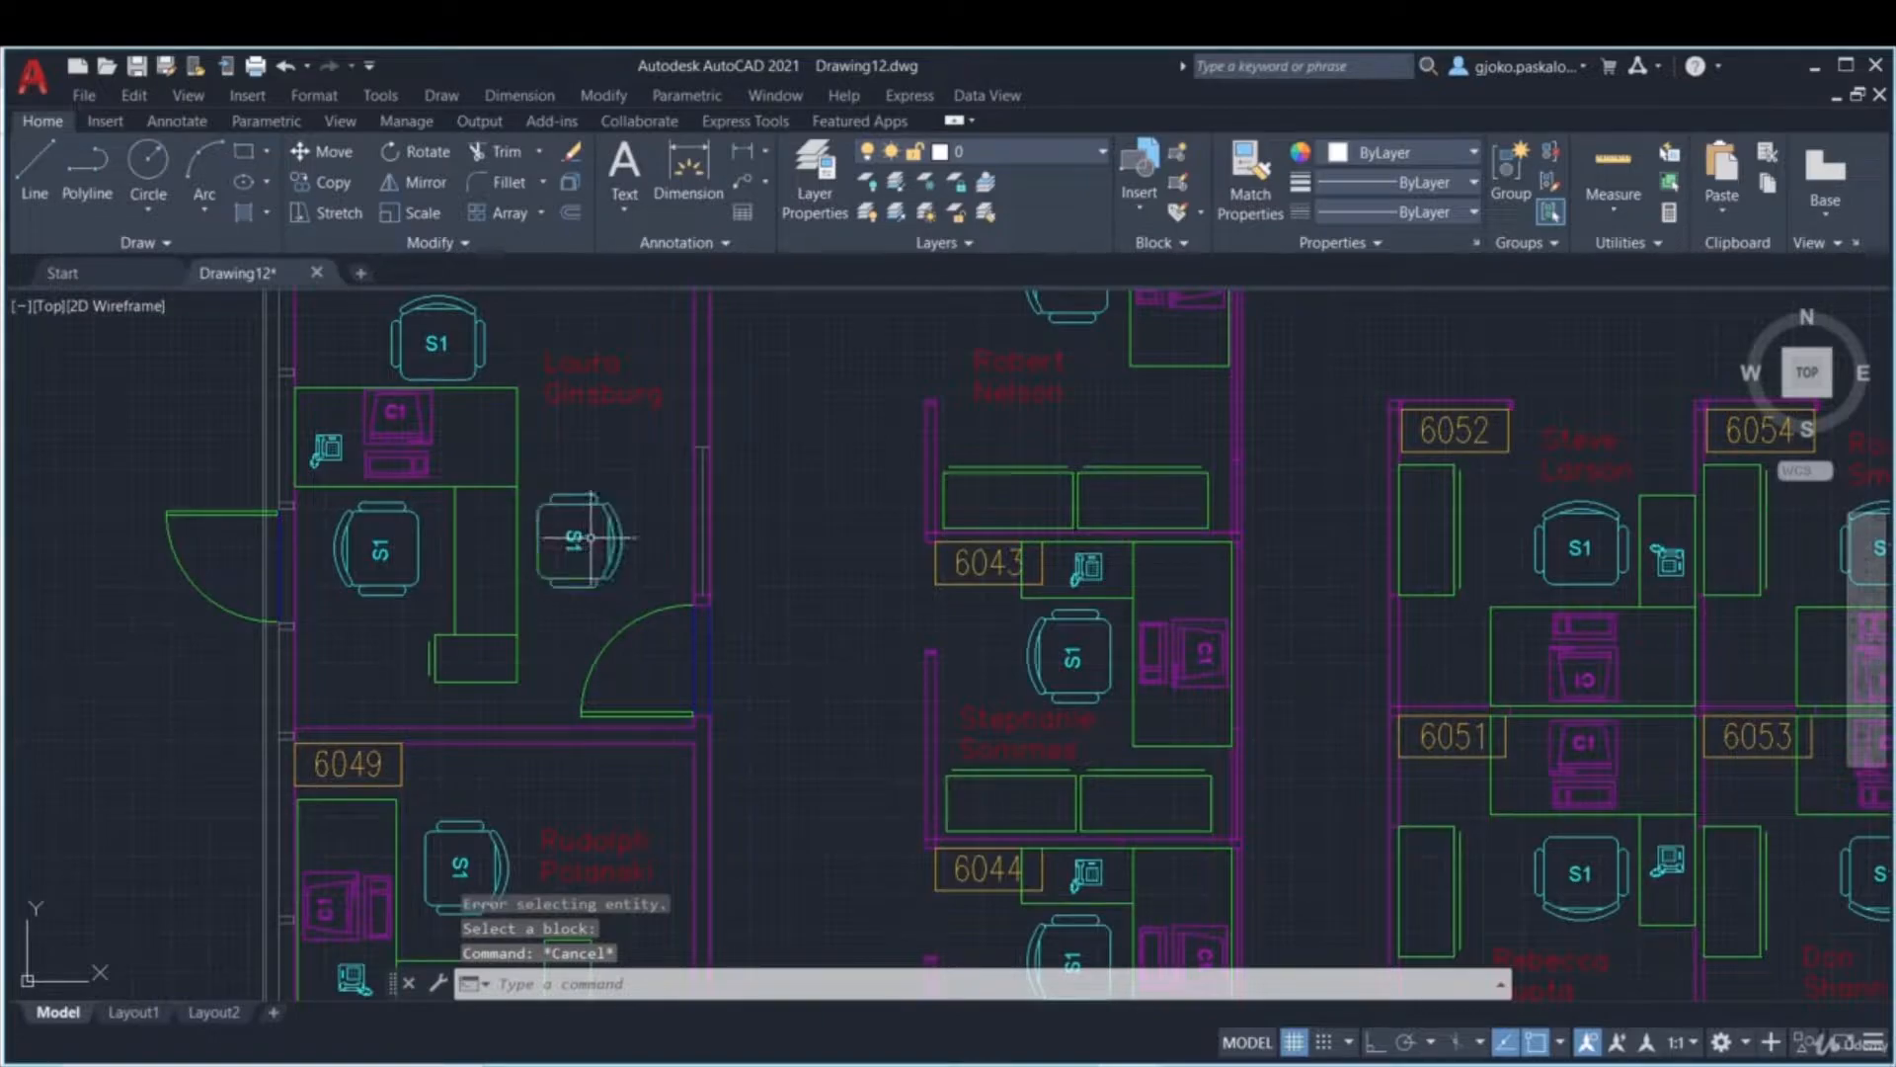
{"action": "left_click", "coordinate": [1179, 183]}
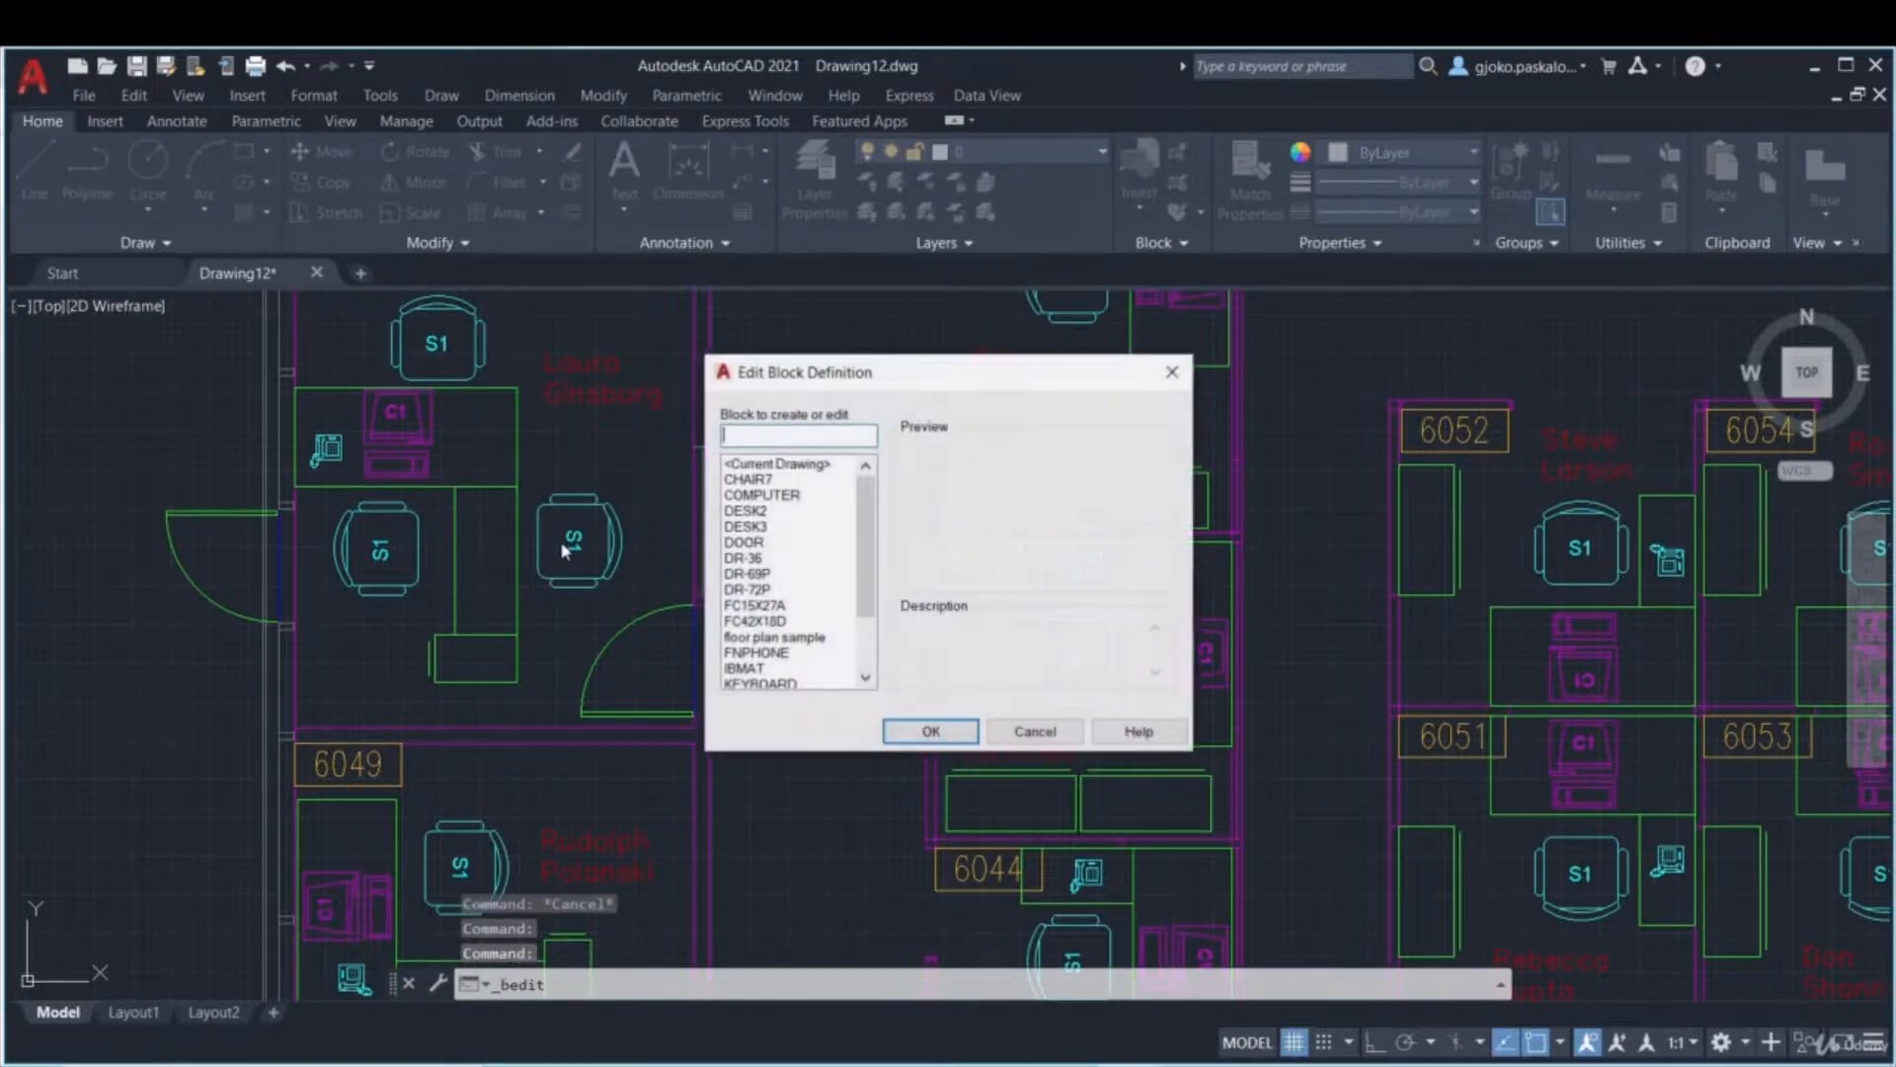
{"action": "left_click", "coordinate": [757, 479]}
{"action": "left_click", "coordinate": [930, 732]}
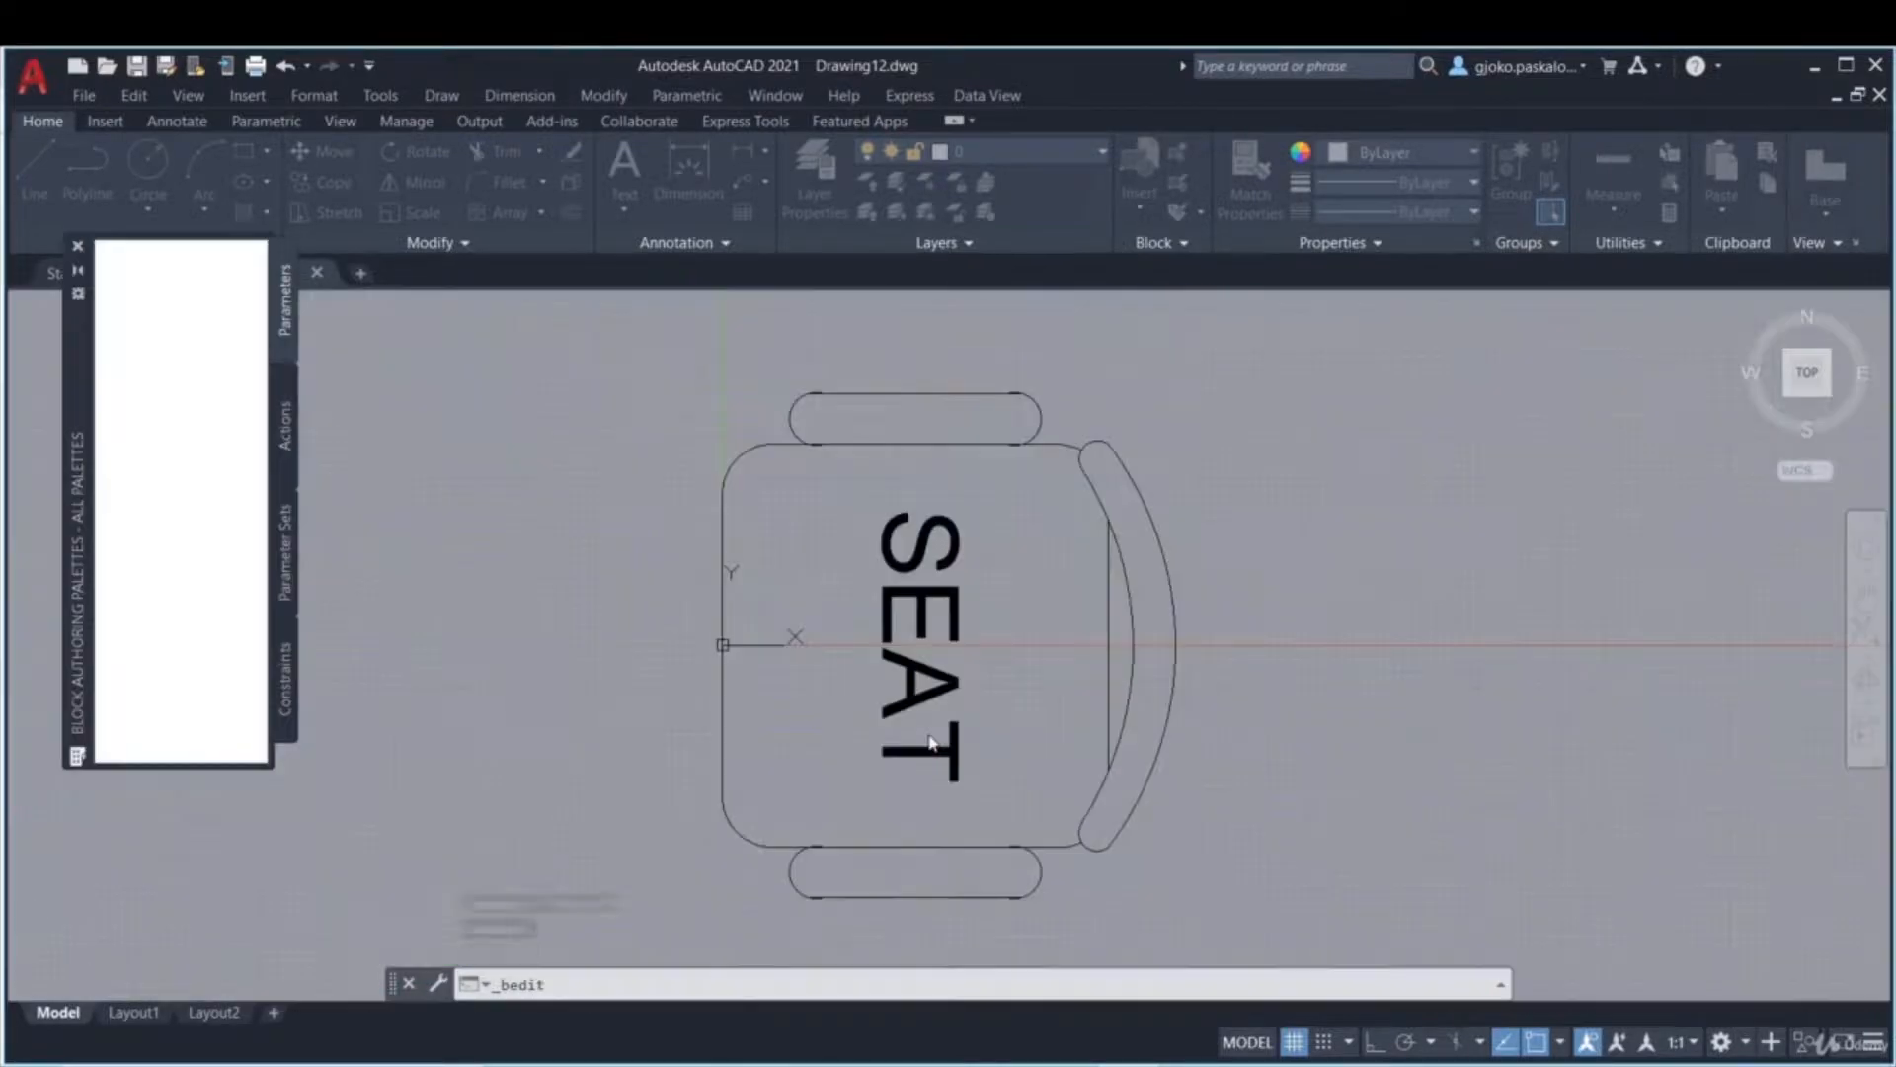
- Scale the SEAT attribute text by a factor of 2 from the block's origin and close the Block Editor, saving the changes to CHAIR7
{"action": "left_click", "coordinate": [913, 621]}
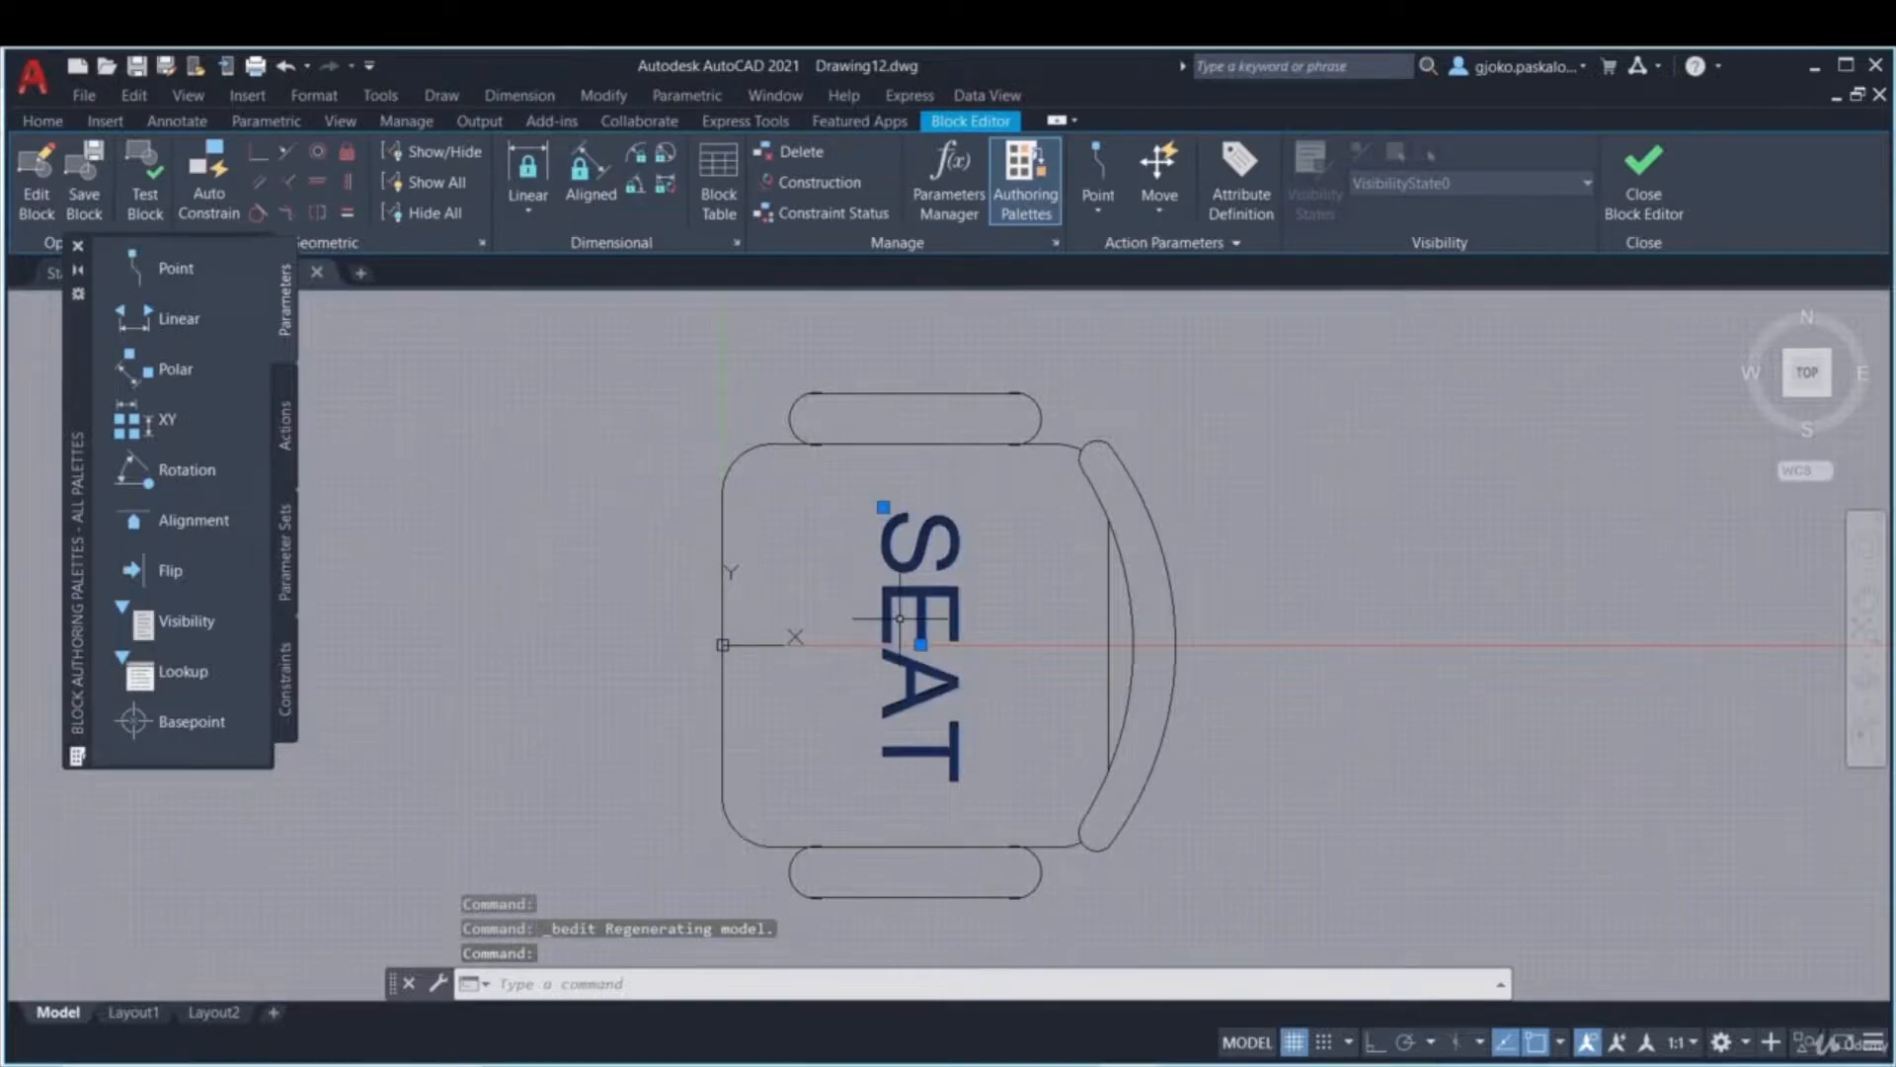
{"action": "scroll", "coordinate": [881, 595], "scroll_direction": "down", "scroll_amount": 2}
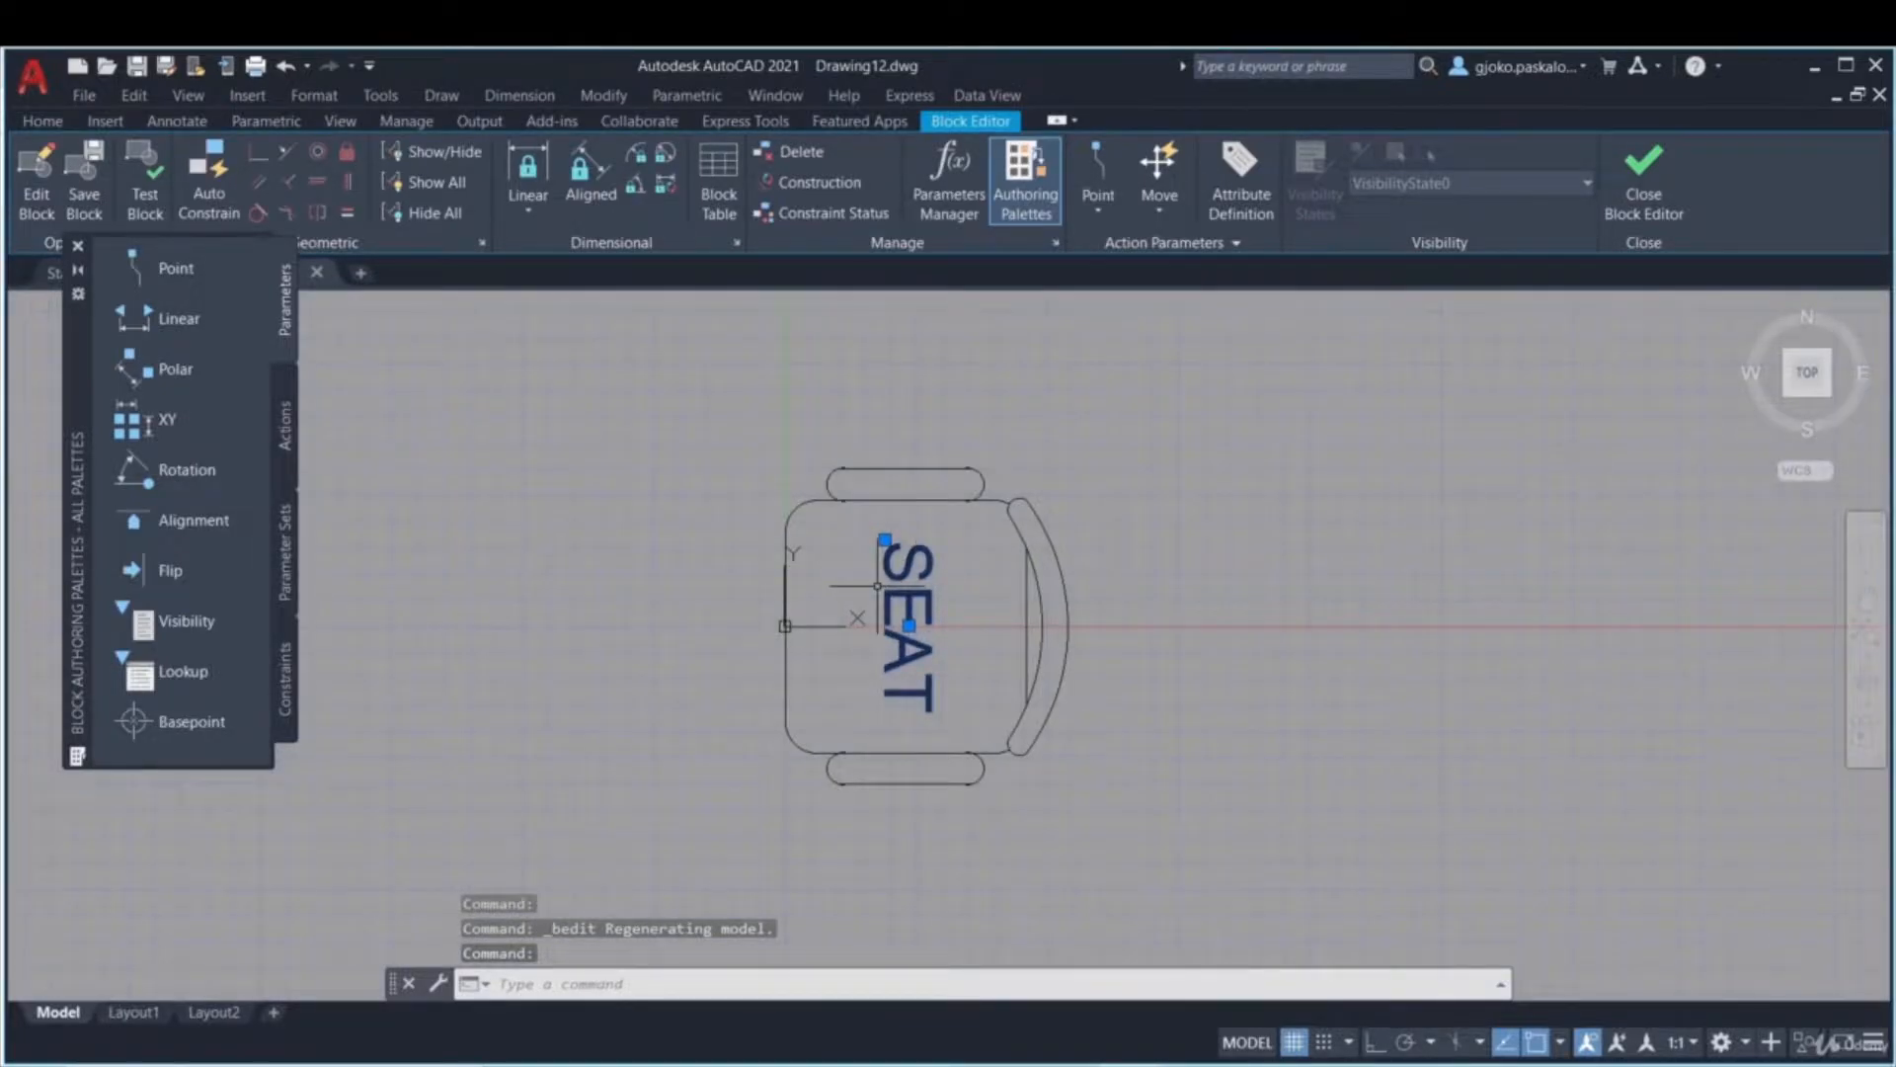
{"action": "right_click", "coordinate": [879, 594]}
{"action": "left_click", "coordinate": [933, 729]}
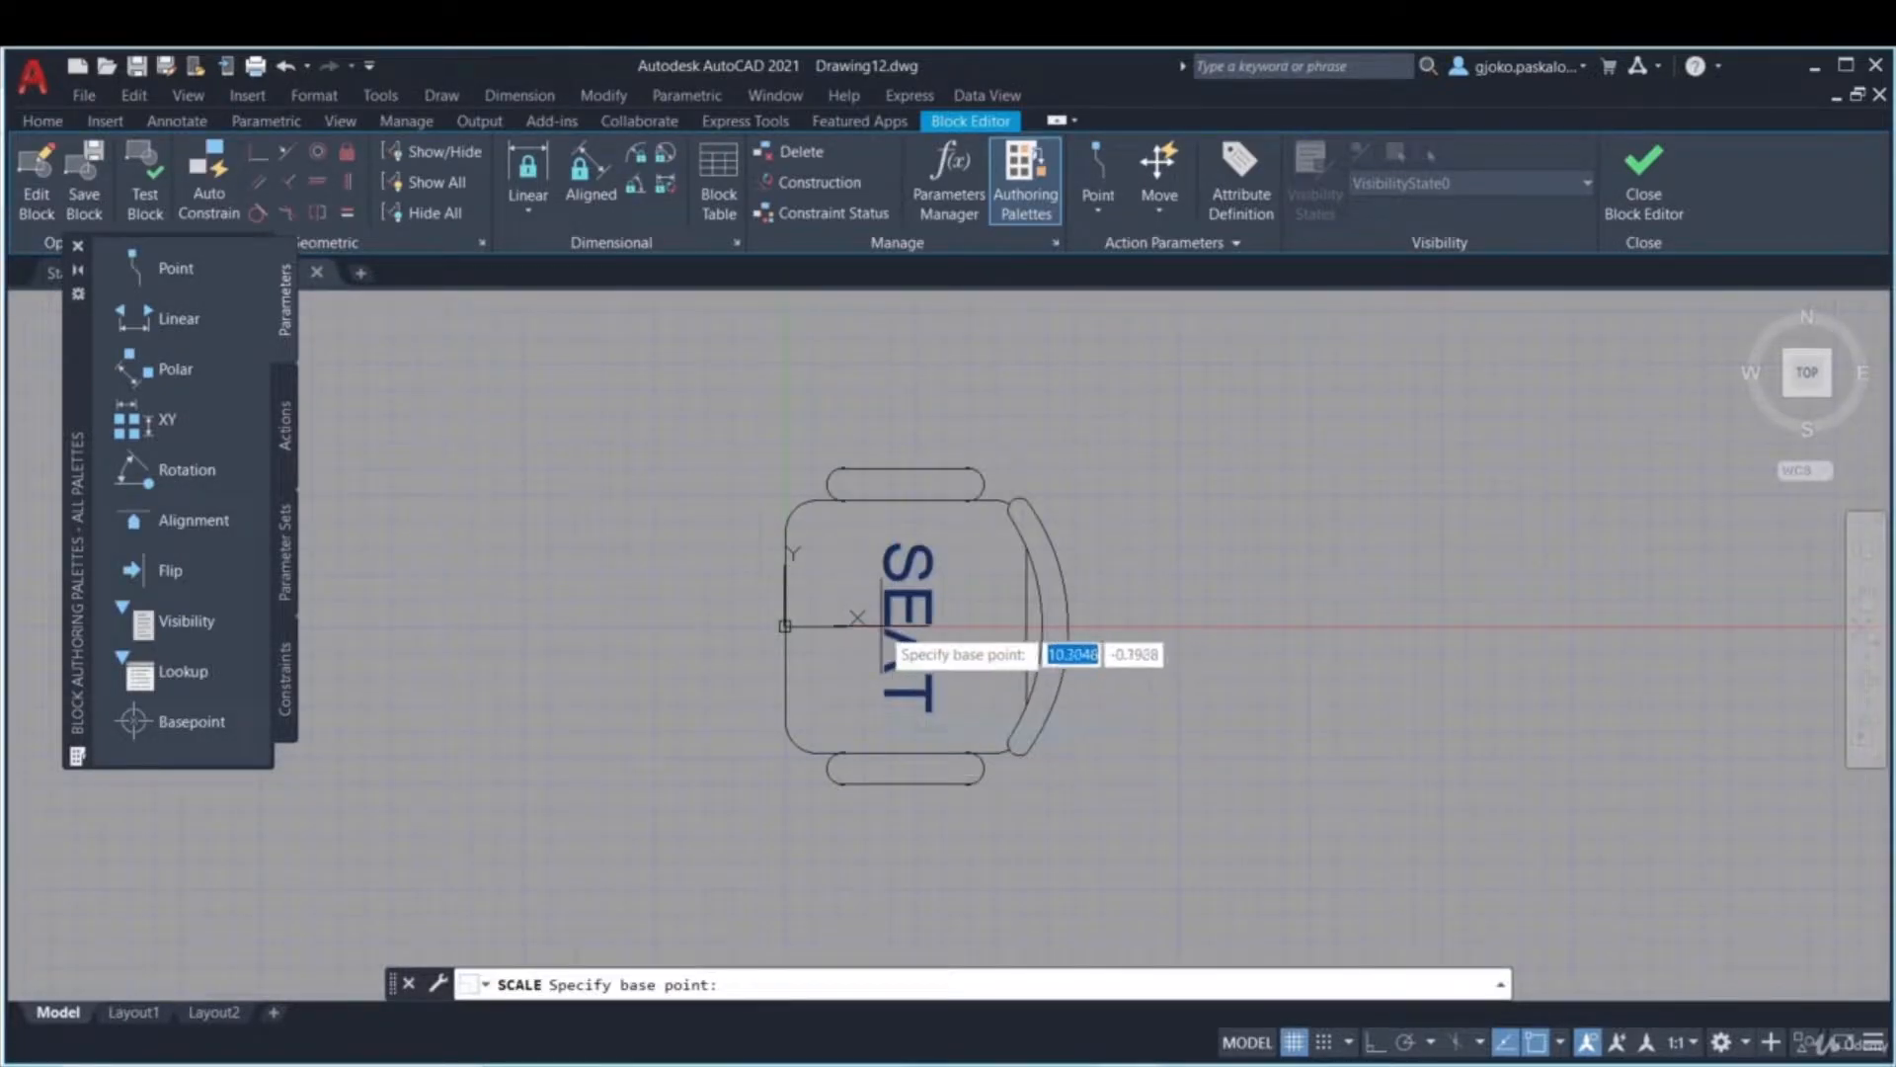
{"action": "left_click", "coordinate": [784, 625]}
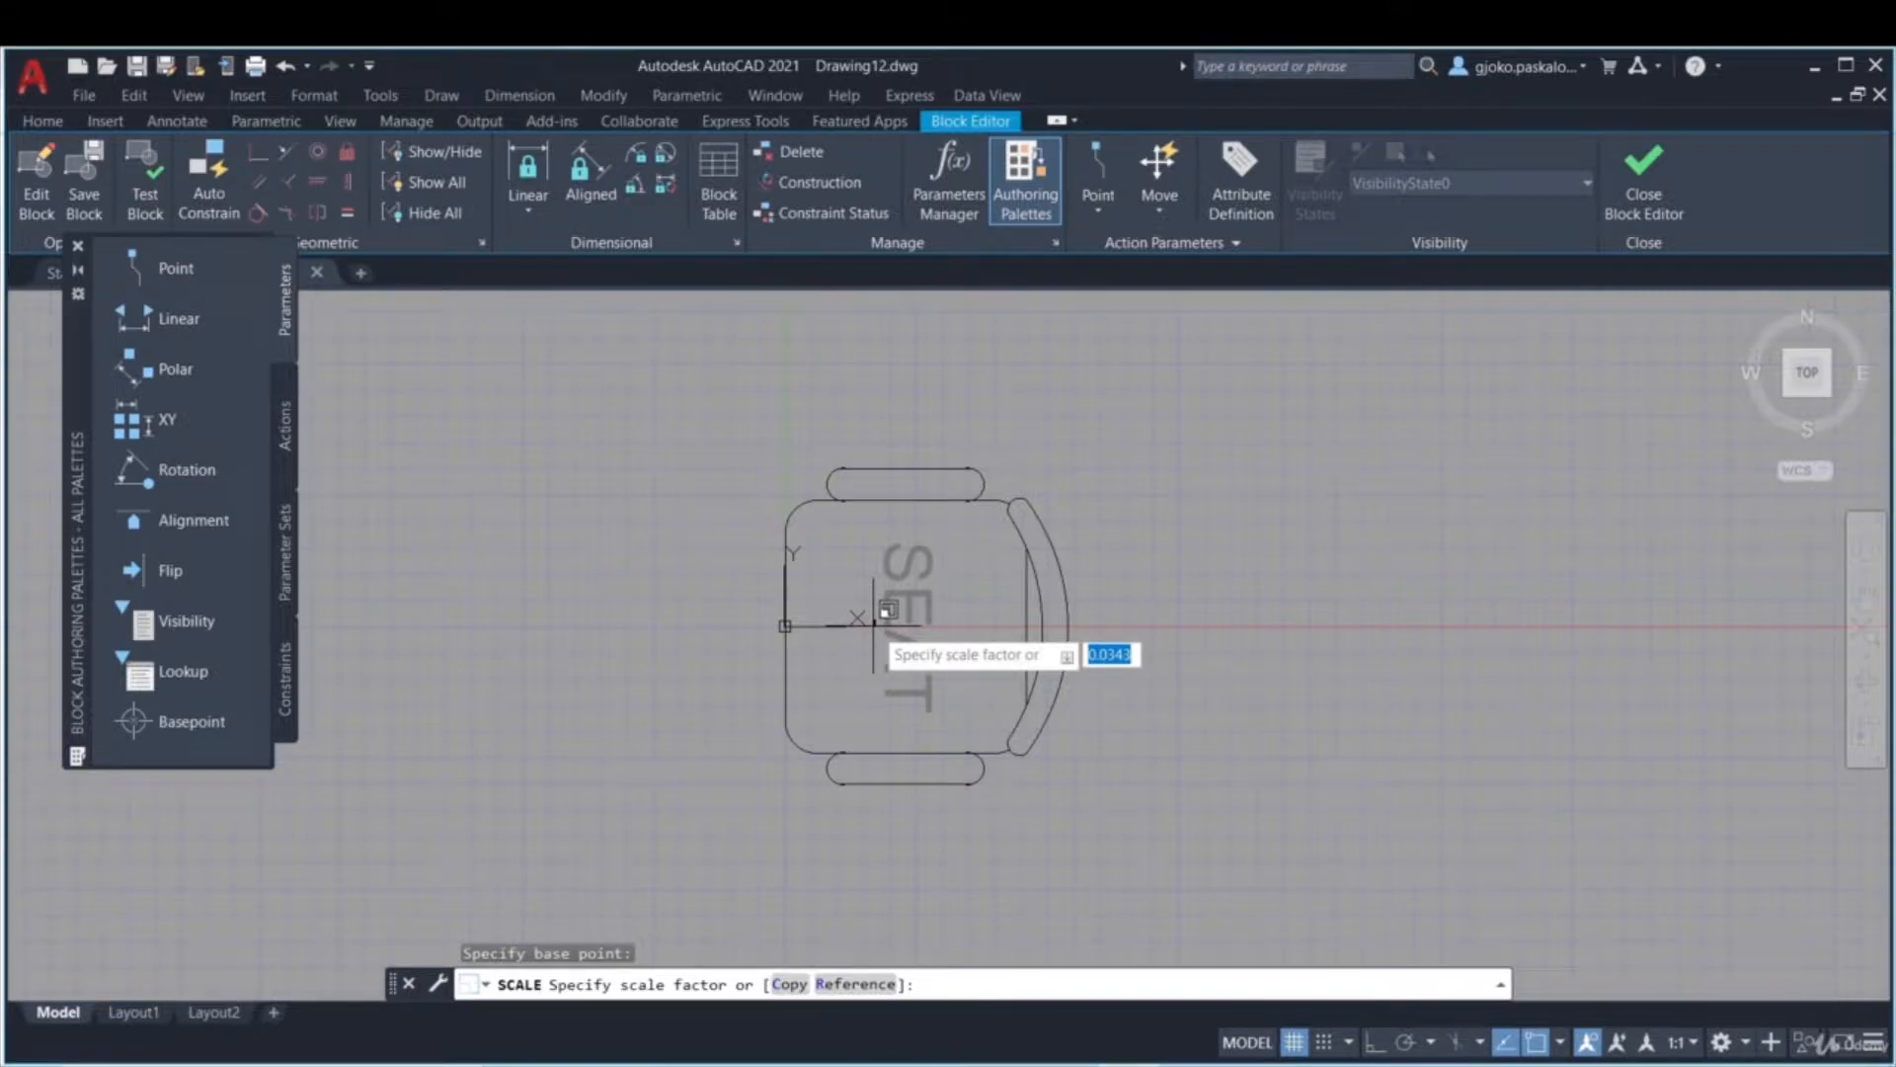
{"action": "type", "text": "2"}
{"action": "key", "text": "Return"}
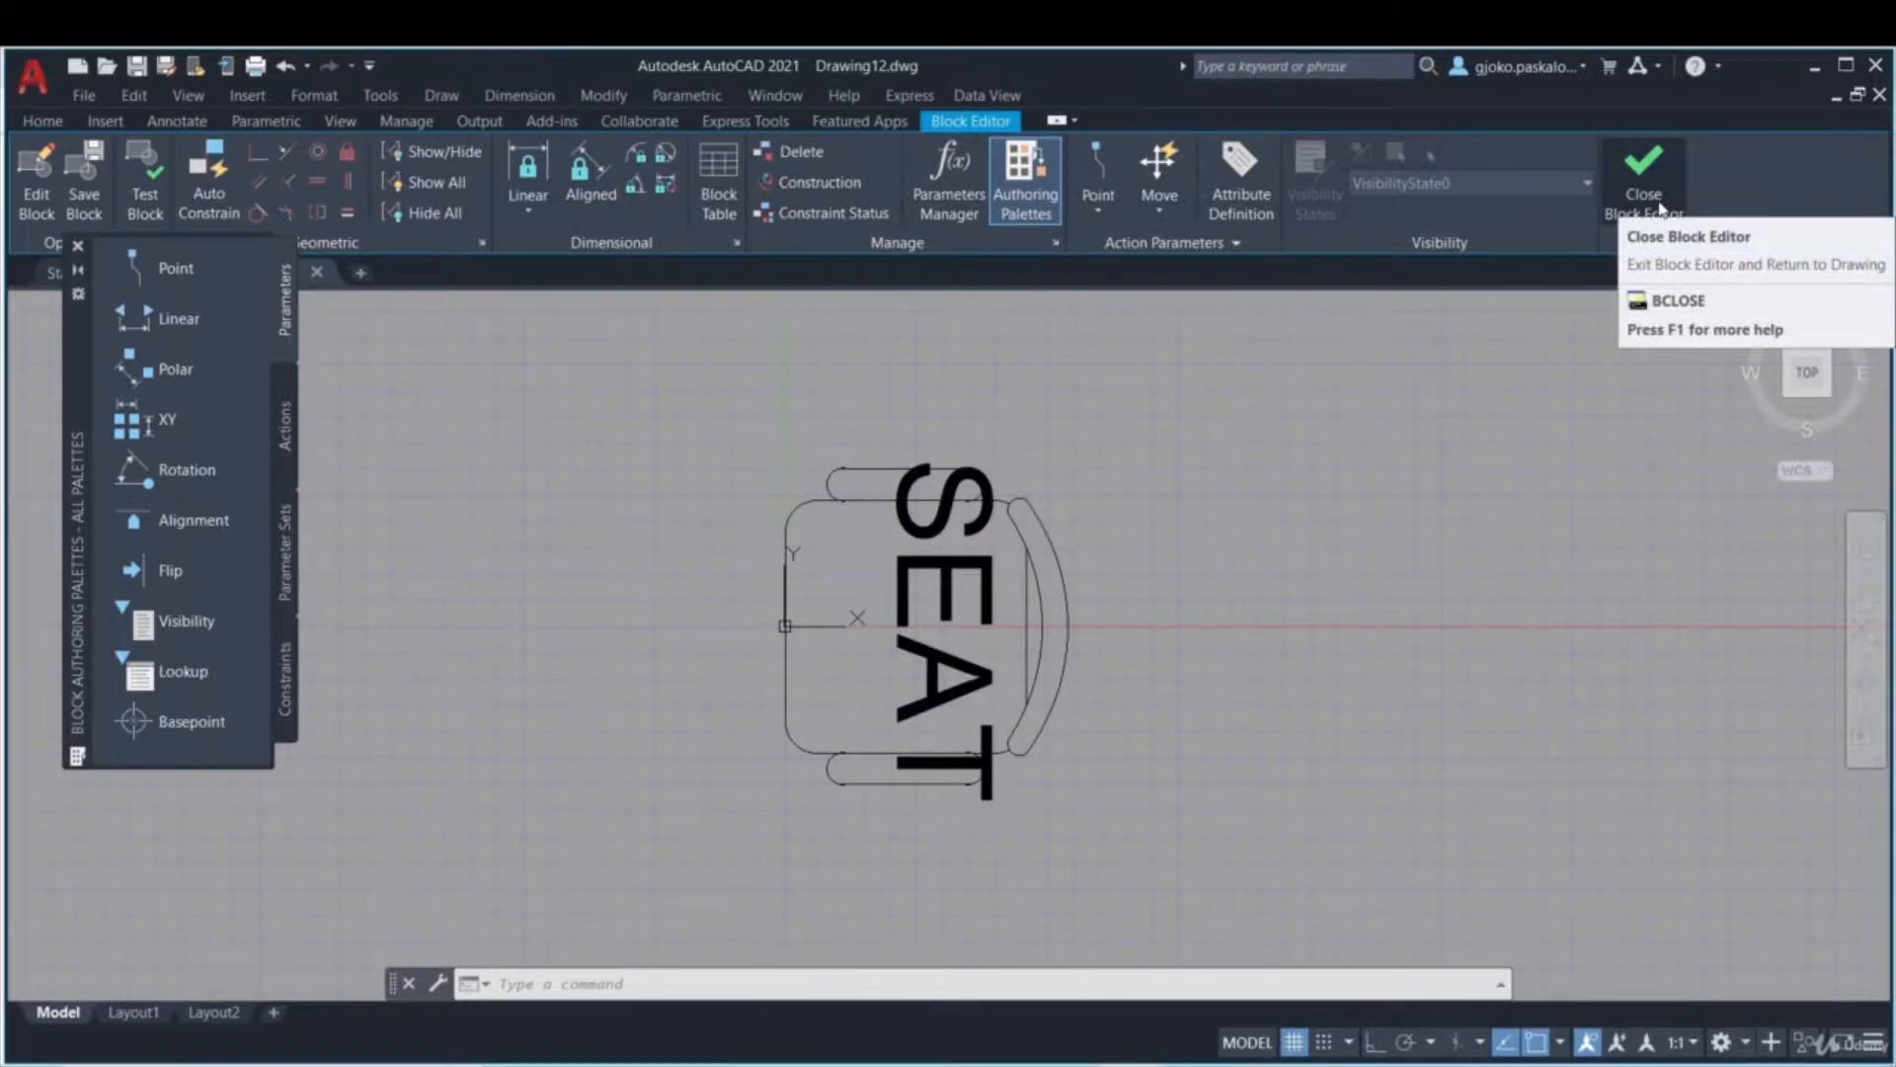
{"action": "left_click", "coordinate": [1653, 207]}
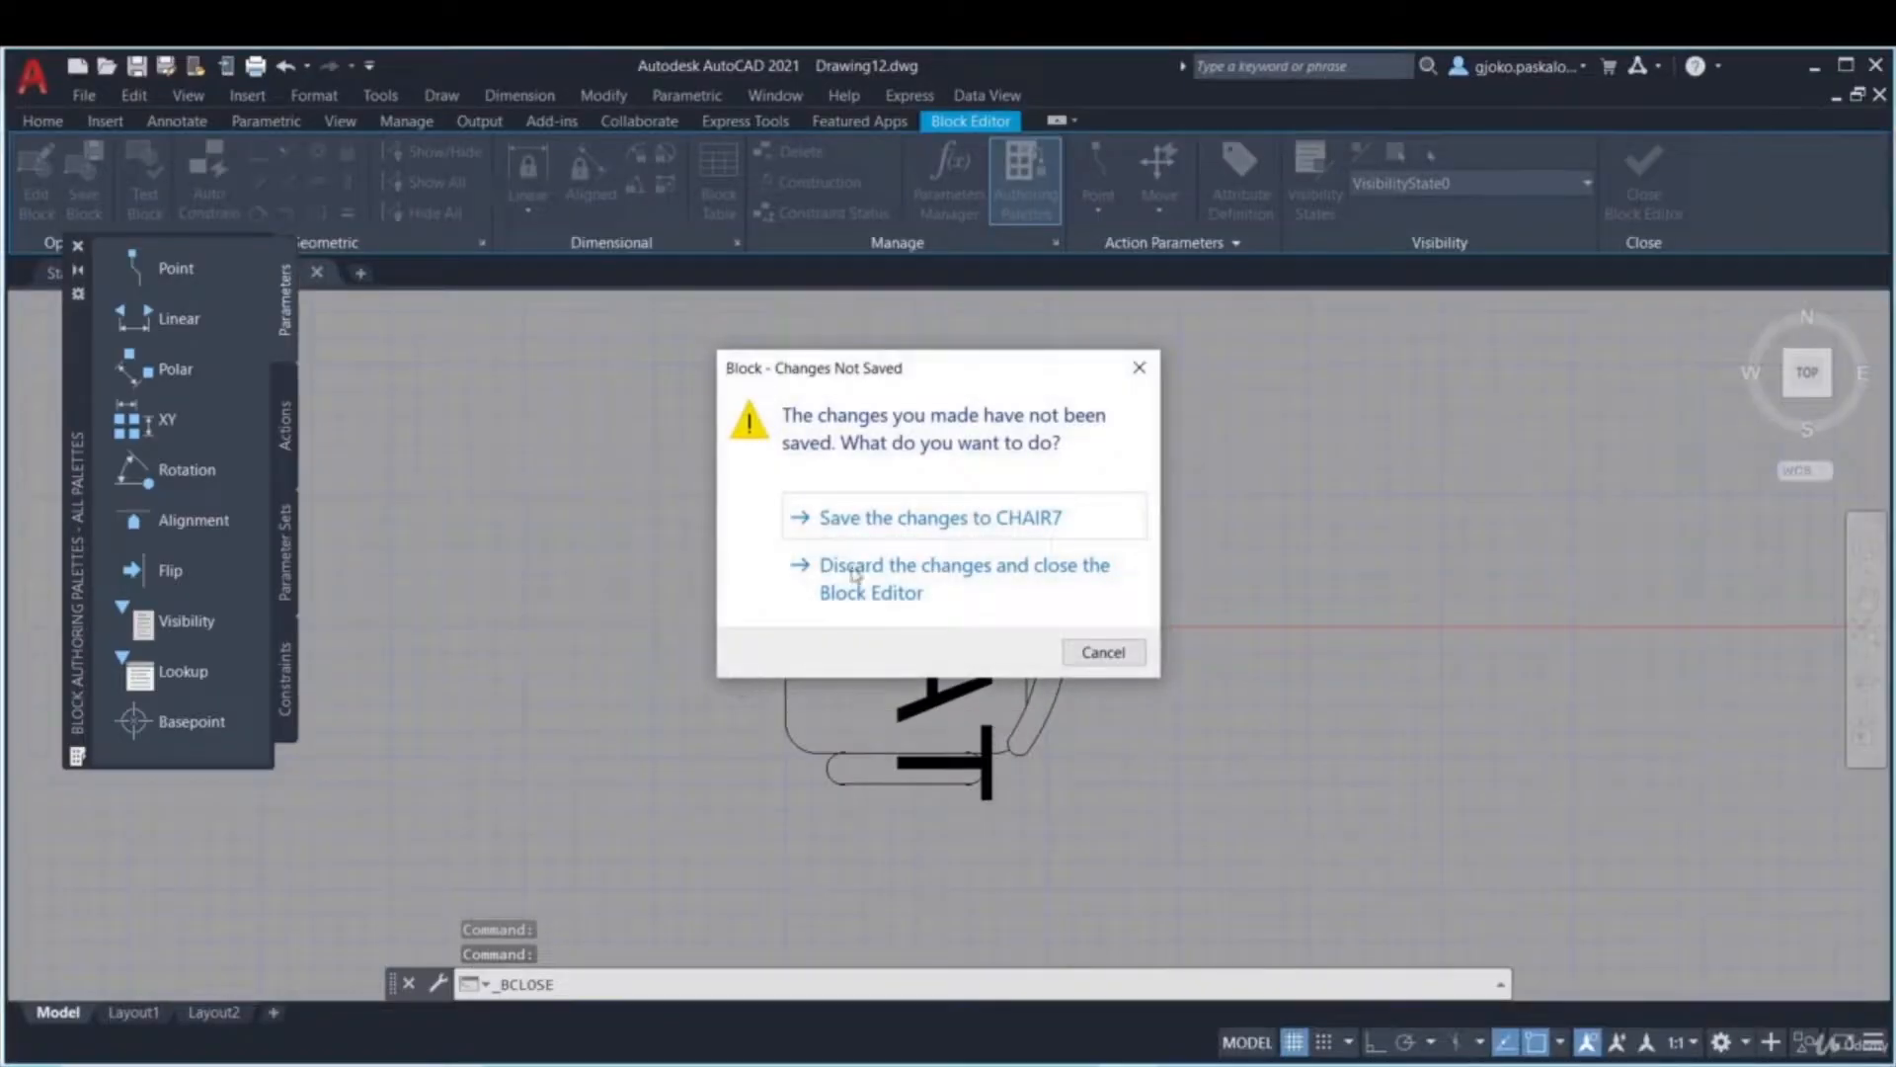
{"action": "left_click", "coordinate": [910, 533]}
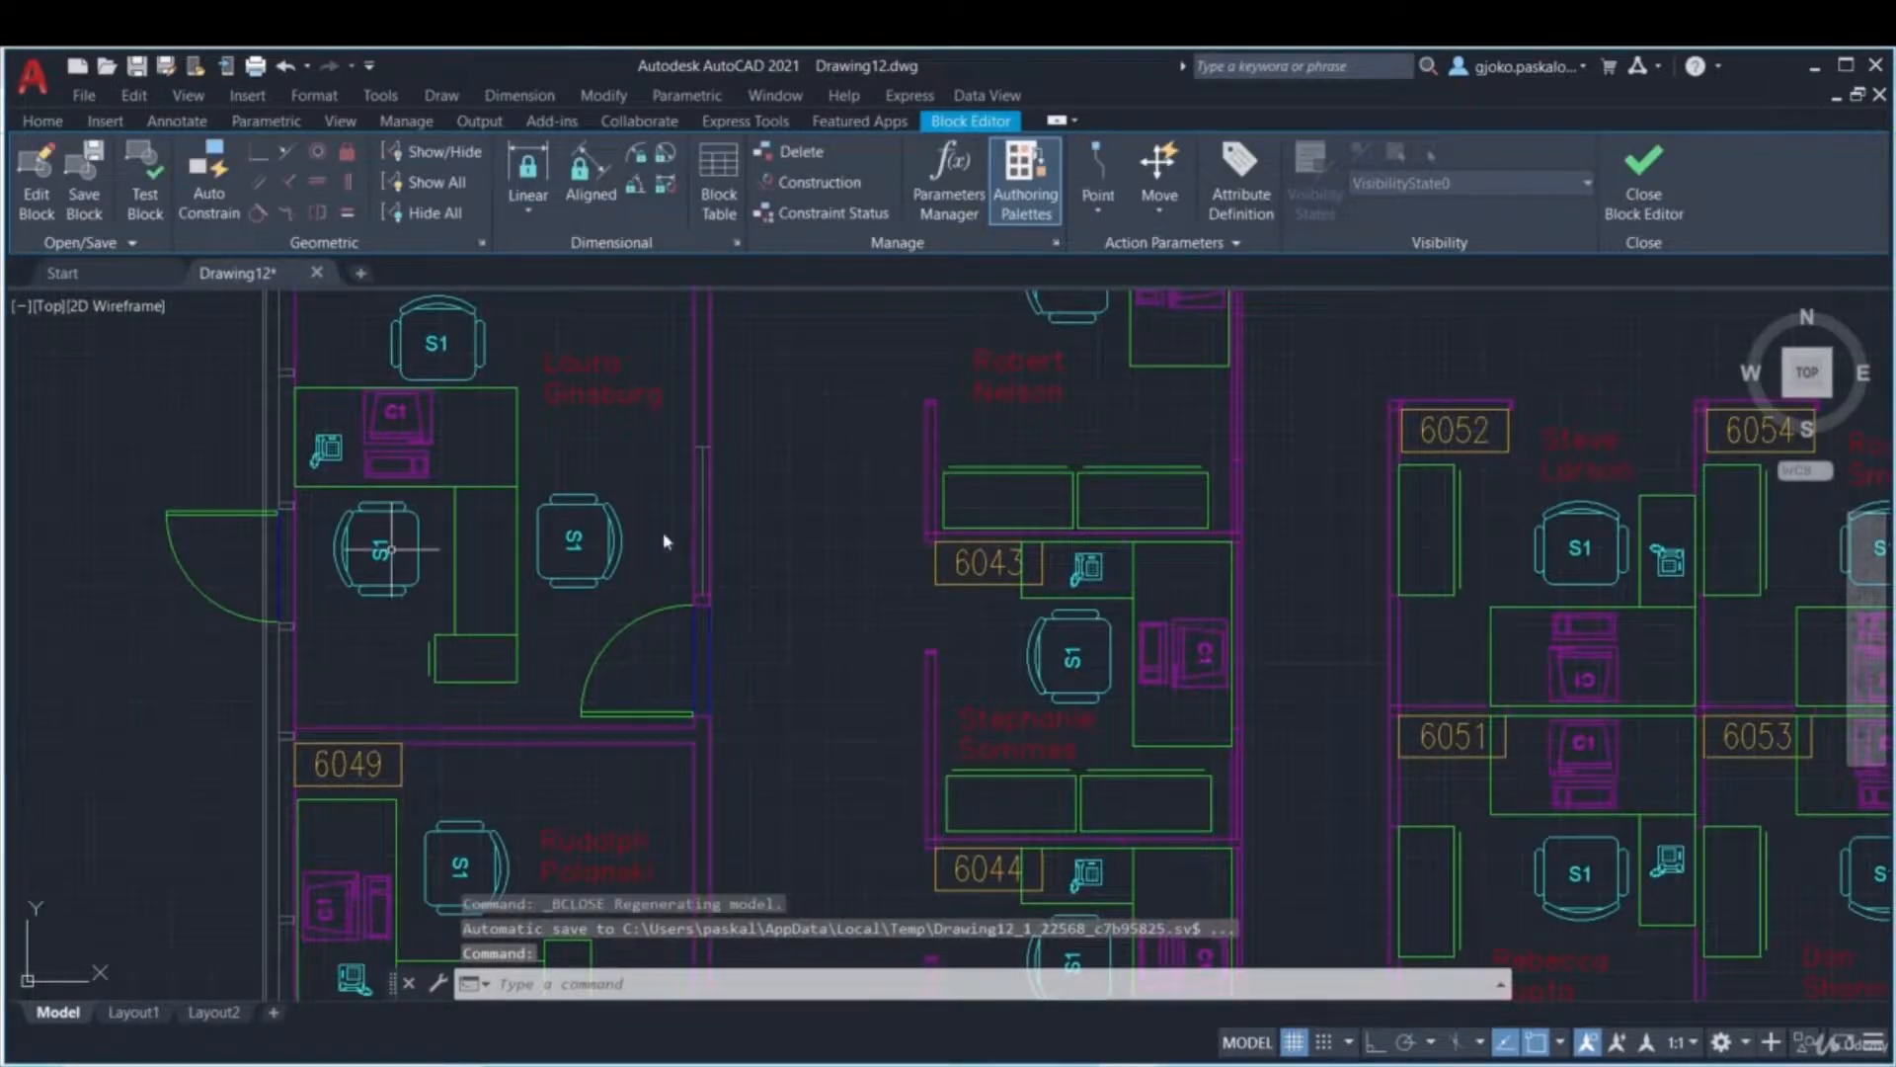
- Insert a CHAIR7 block in the corridor between rooms 6050 and 6043, keeping the default seat value S1
{"action": "middle_click_drag", "start_coordinate": [793, 473], "coordinate": [850, 525]}
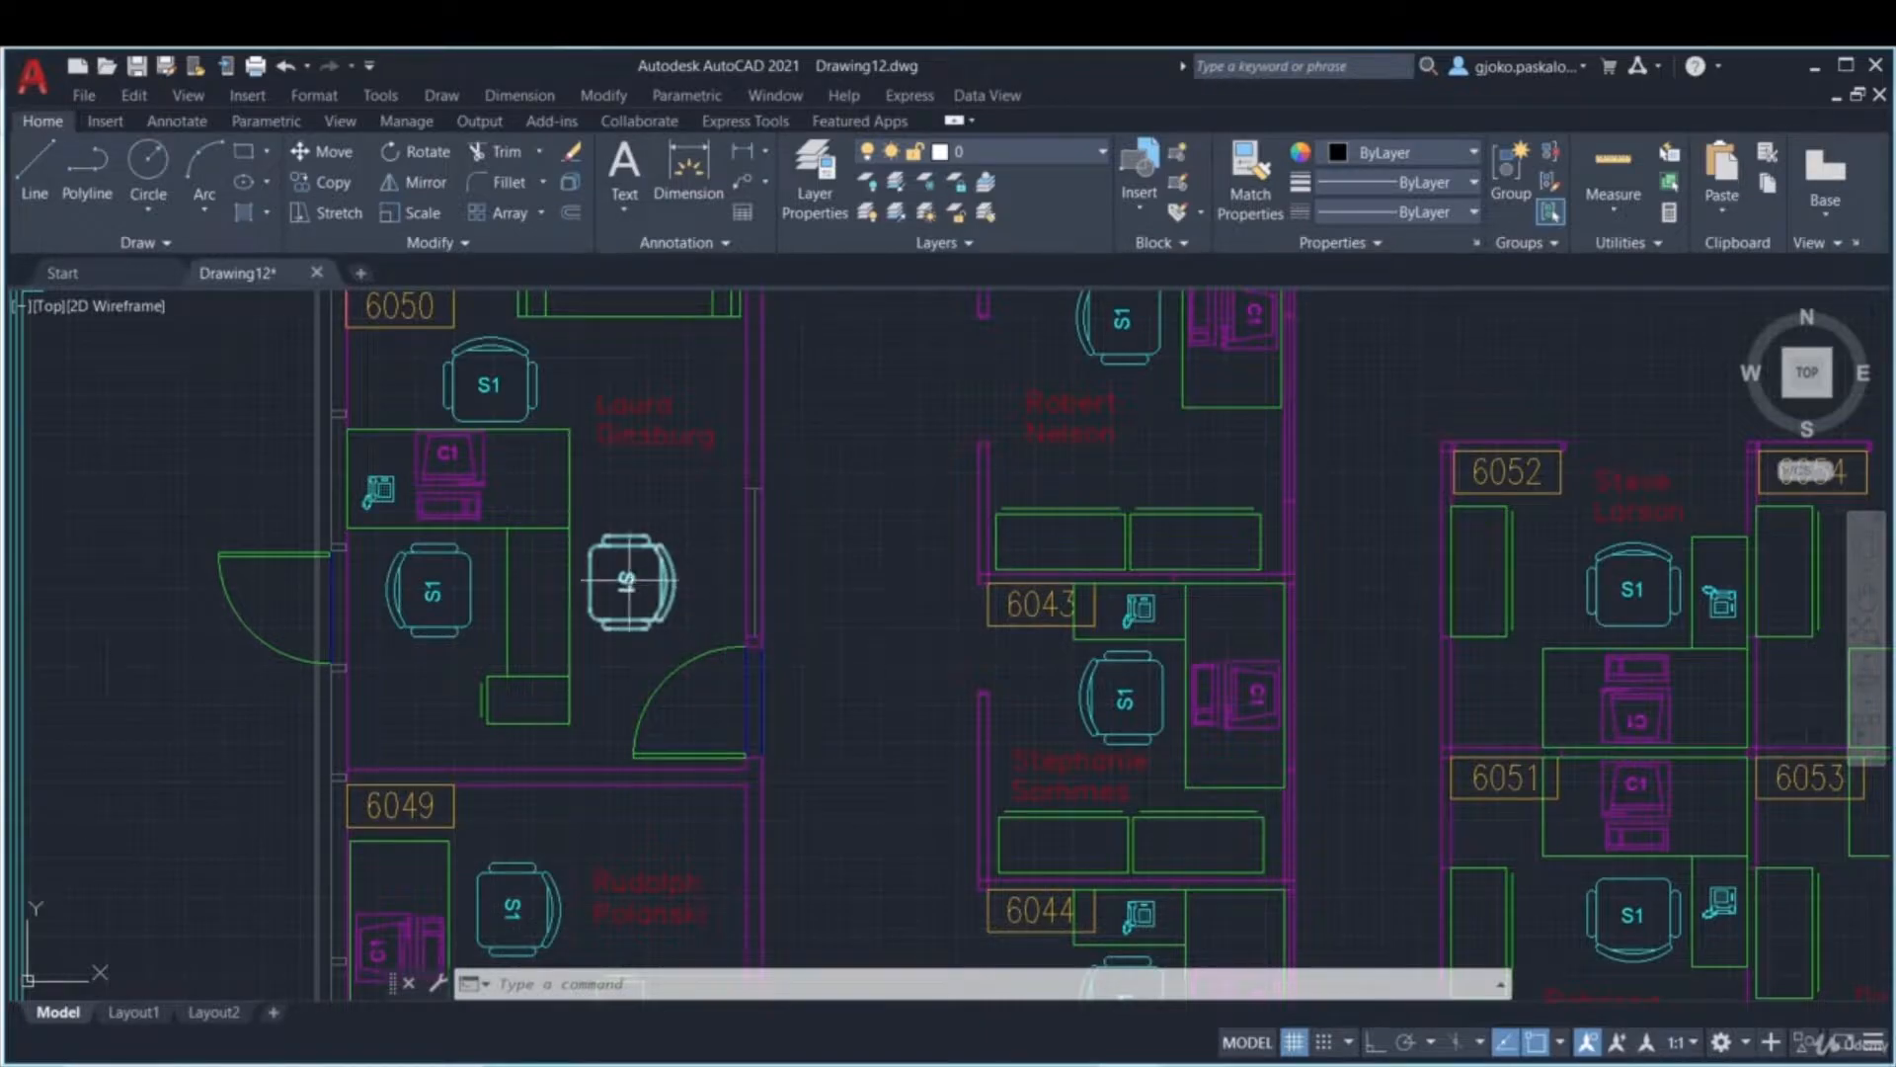
{"action": "left_click", "coordinate": [1154, 207]}
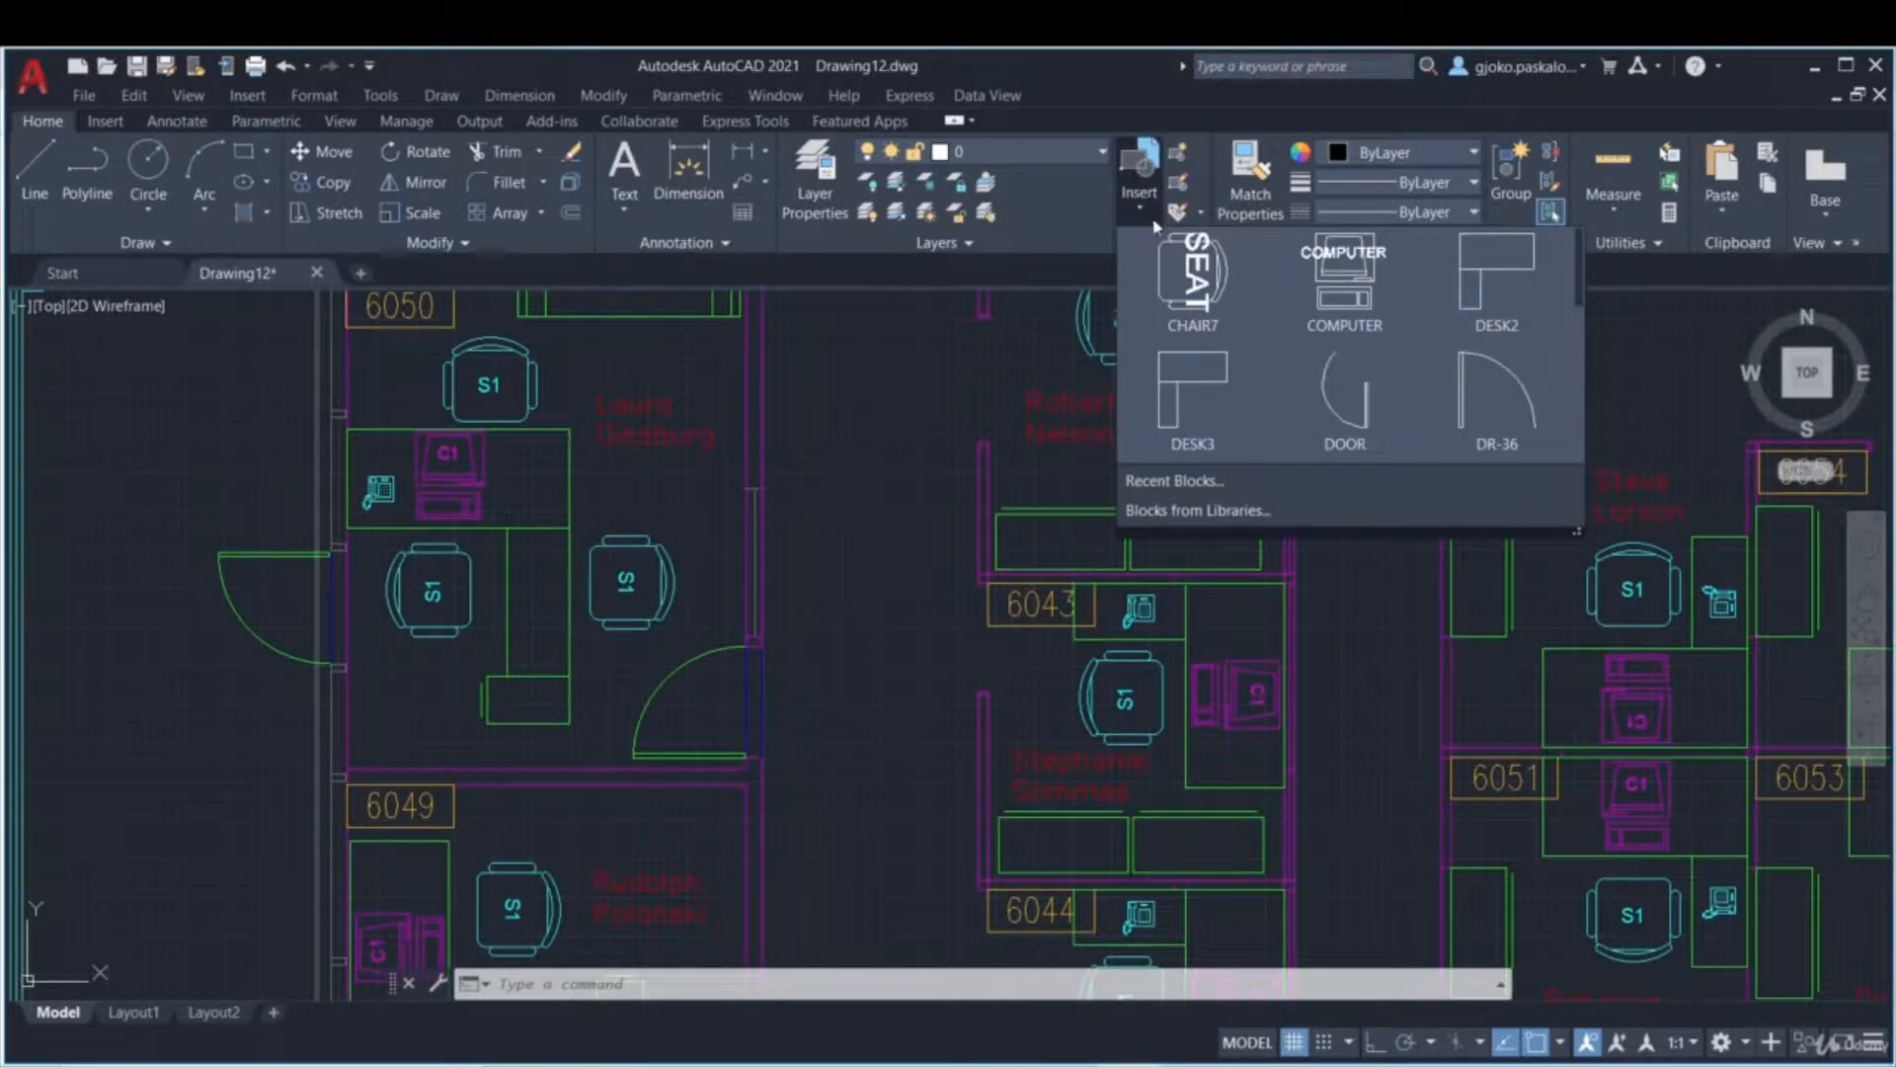
{"action": "left_click", "coordinate": [1199, 308]}
{"action": "left_click", "coordinate": [860, 622]}
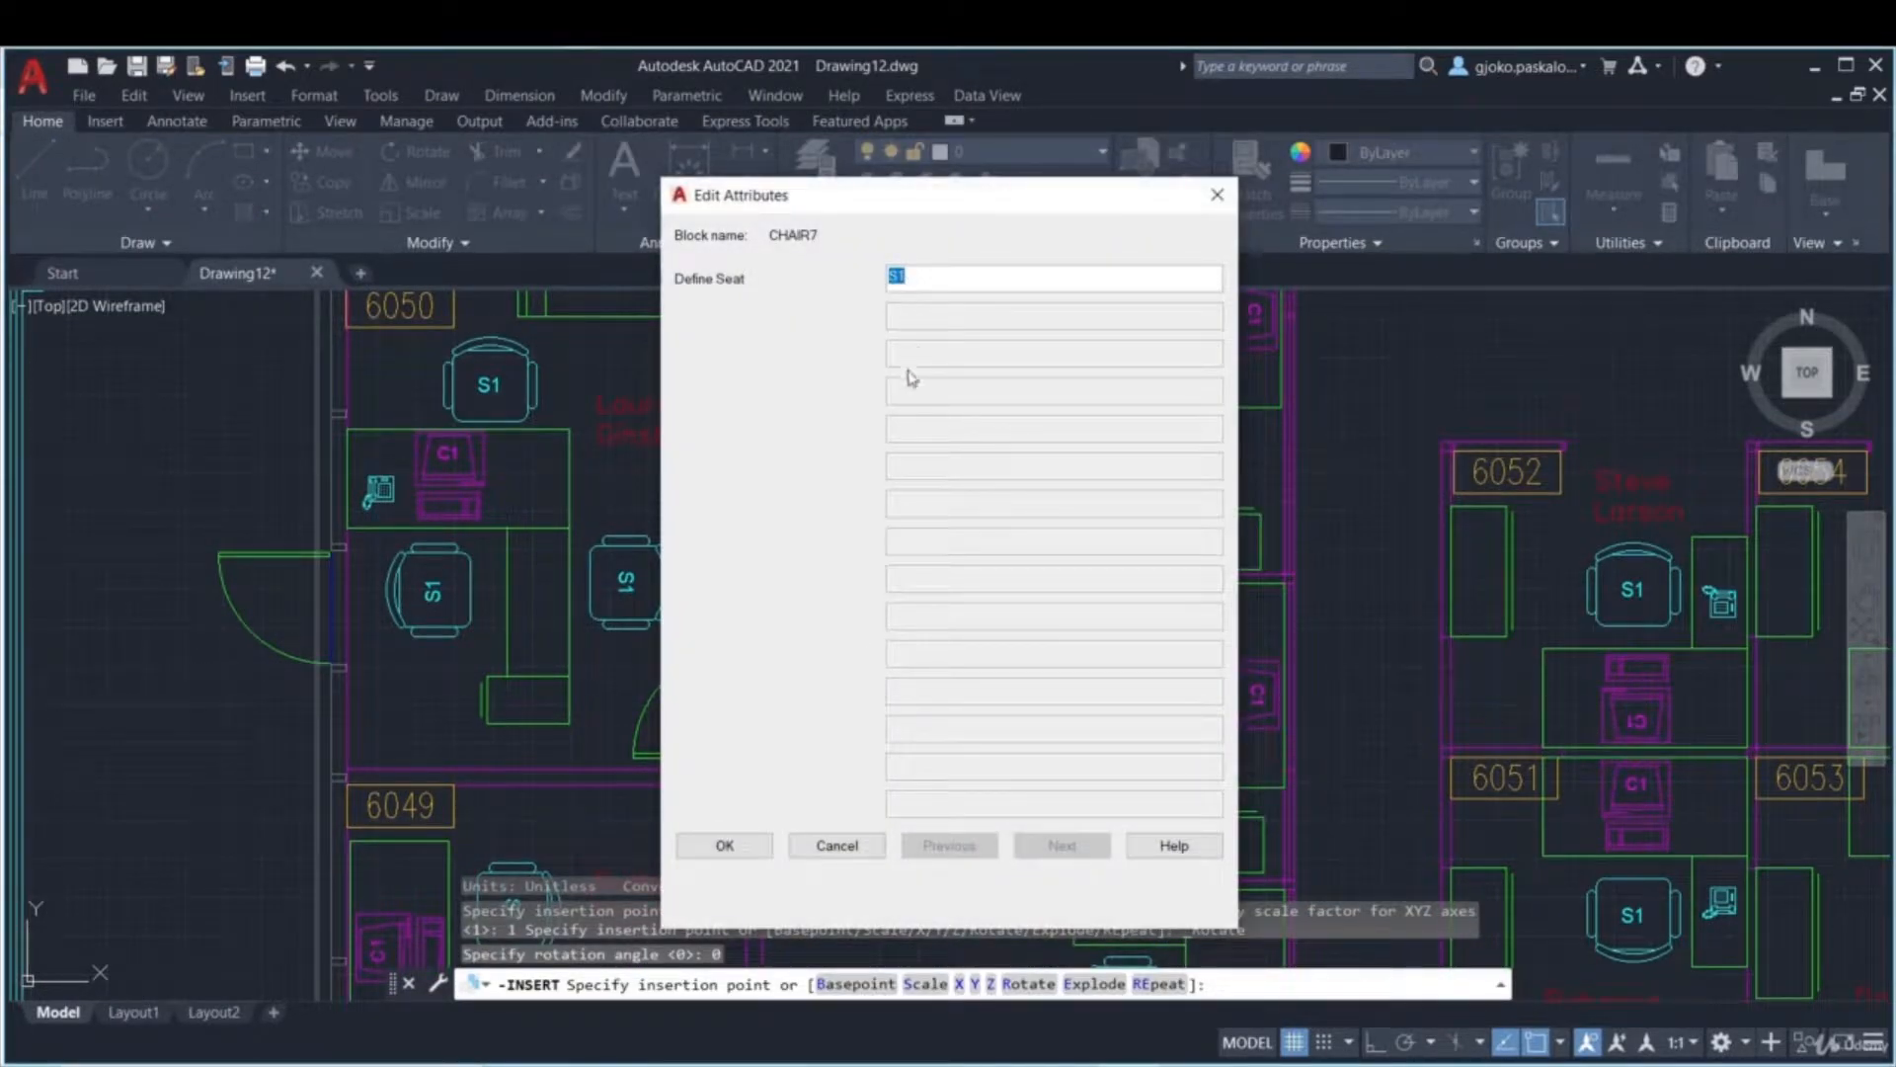
{"action": "left_click", "coordinate": [724, 845]}
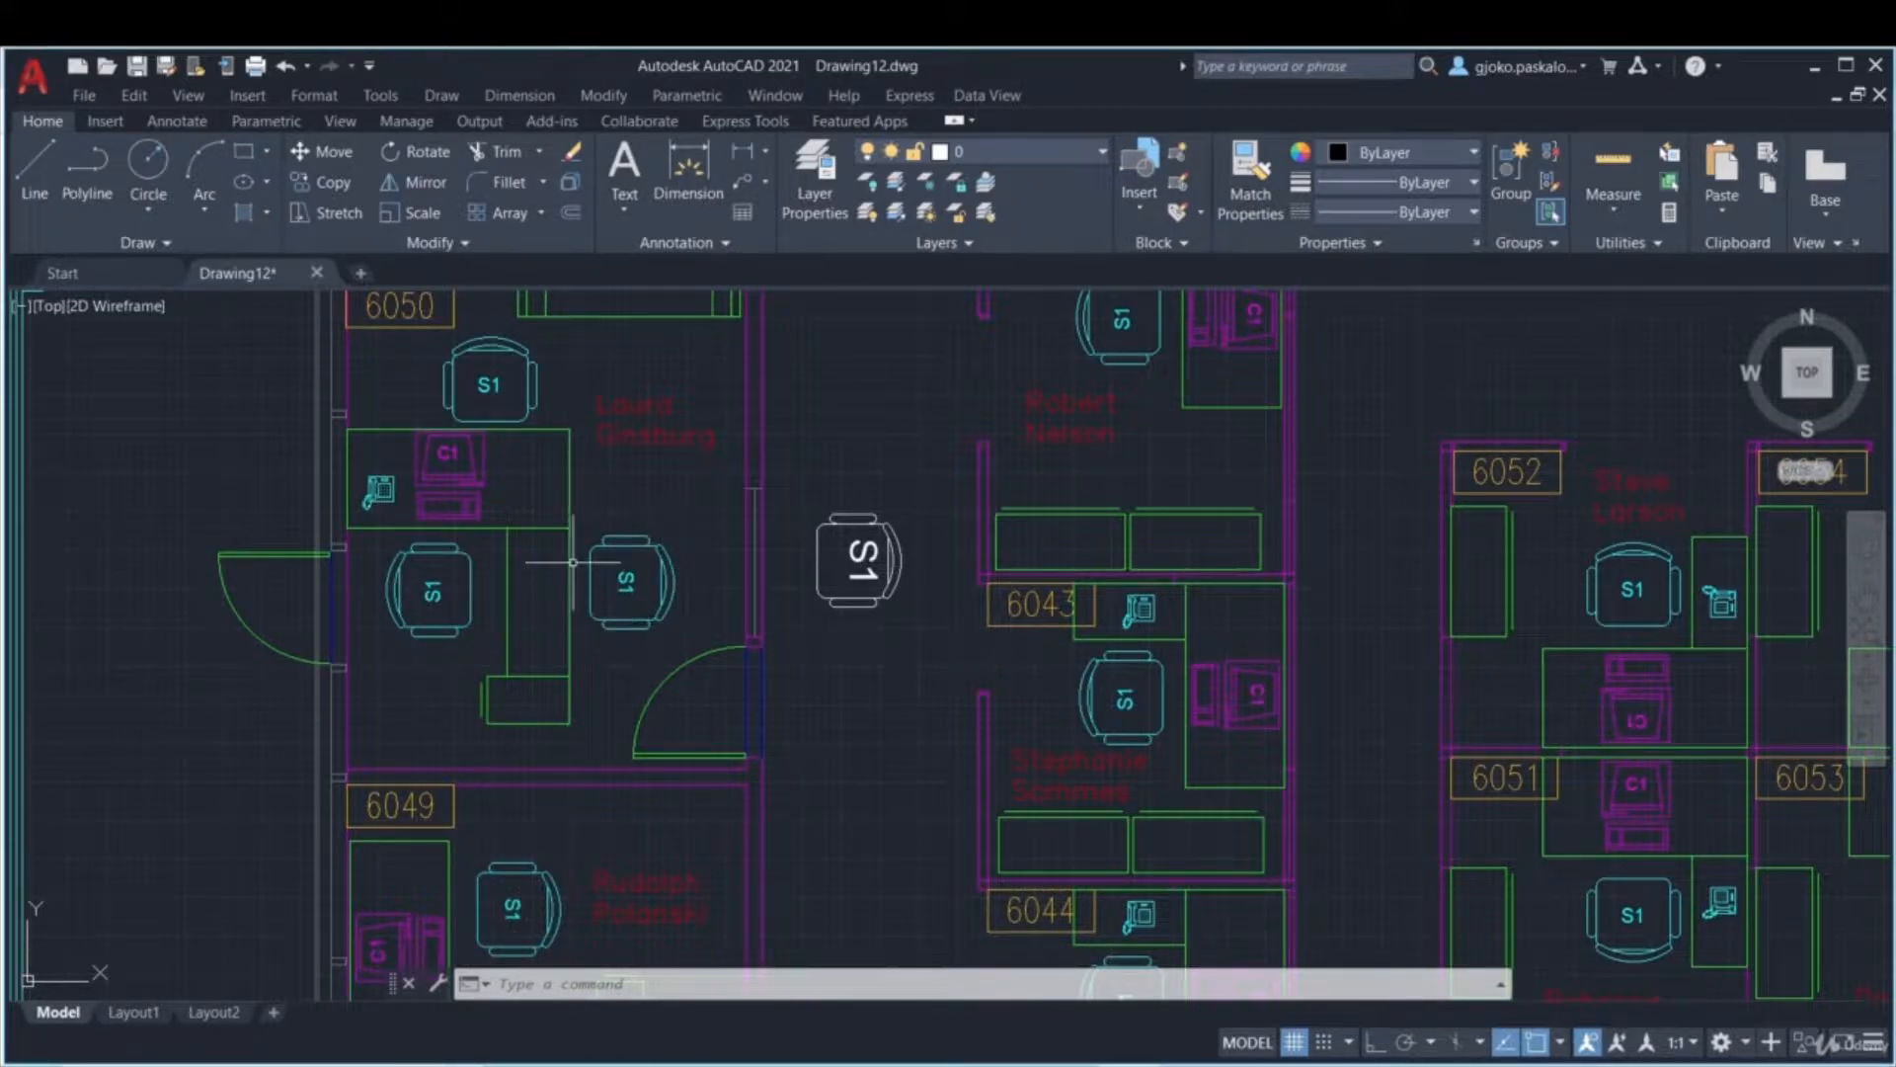
- Synchronize the attributes of every CHAIR7 block with the updated definition, picking the newly inserted corridor chair as the block
{"action": "left_click", "coordinate": [1180, 244]}
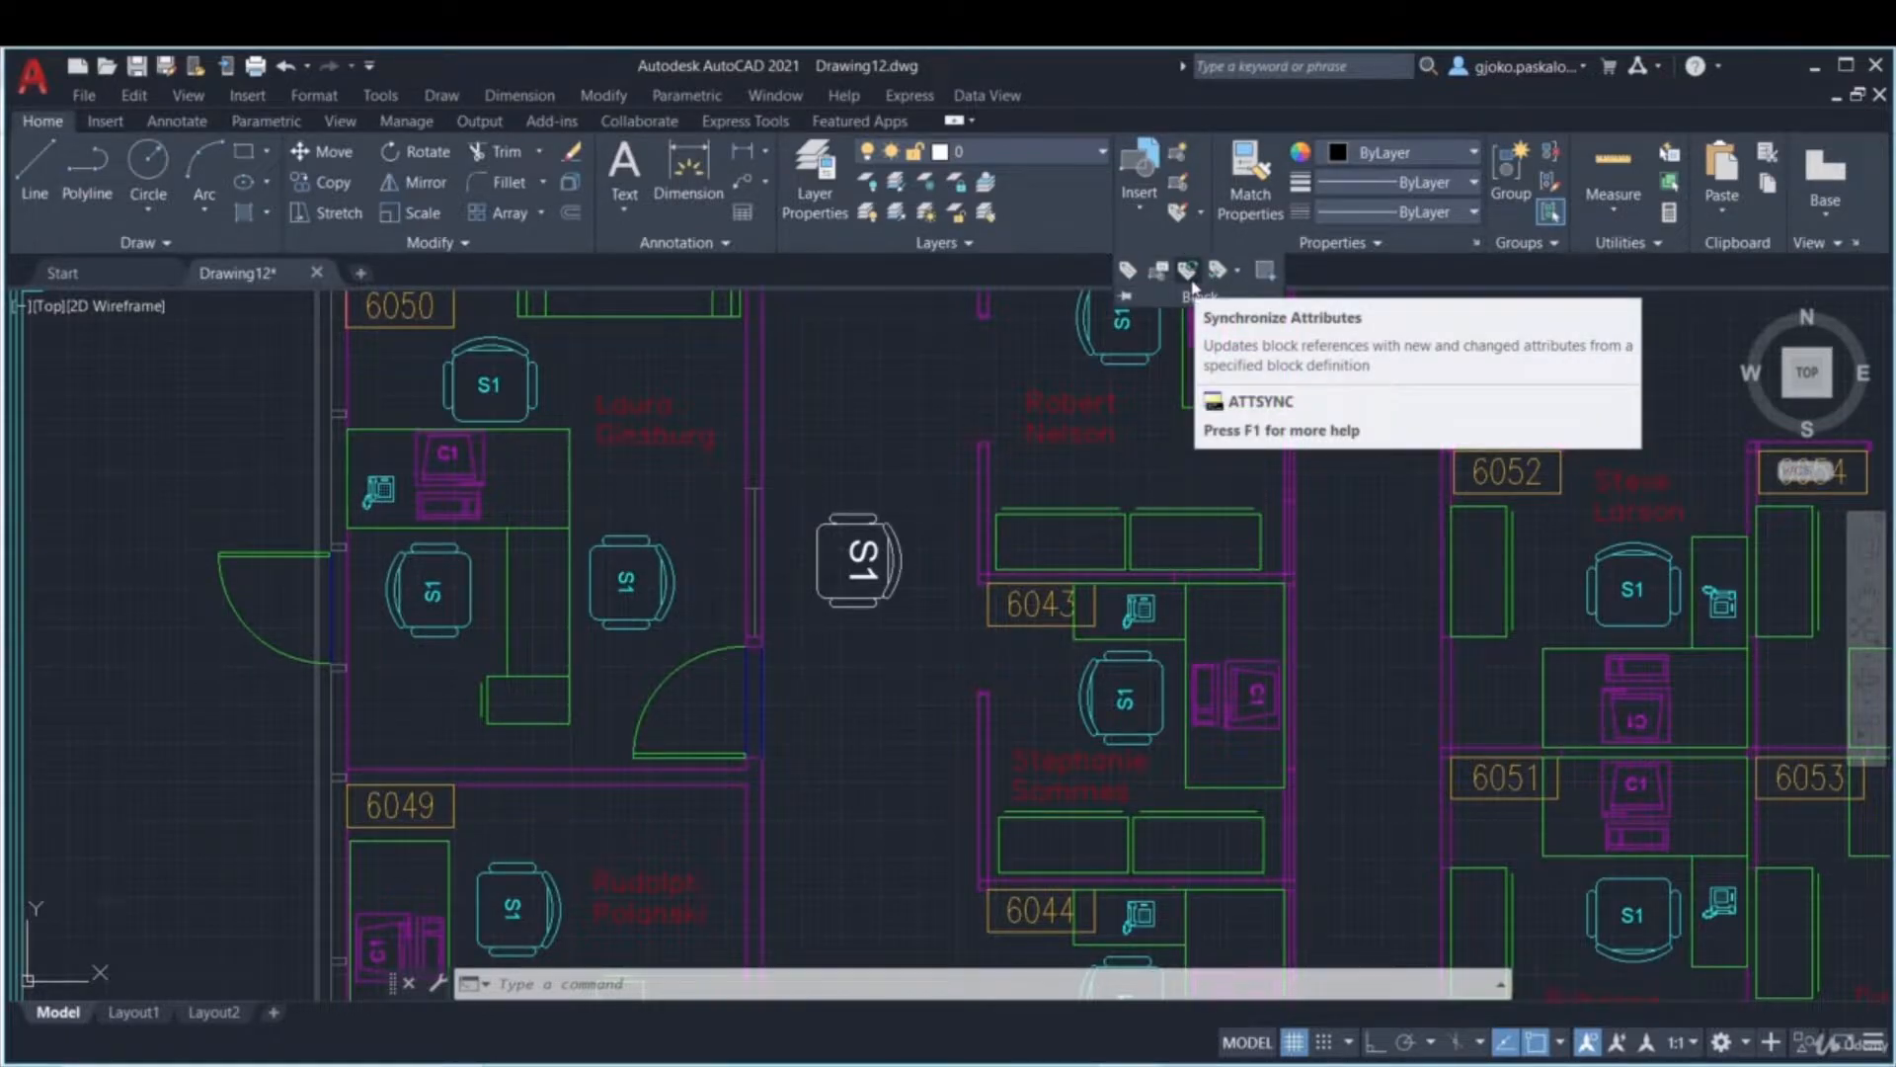
{"action": "left_click", "coordinate": [1190, 277]}
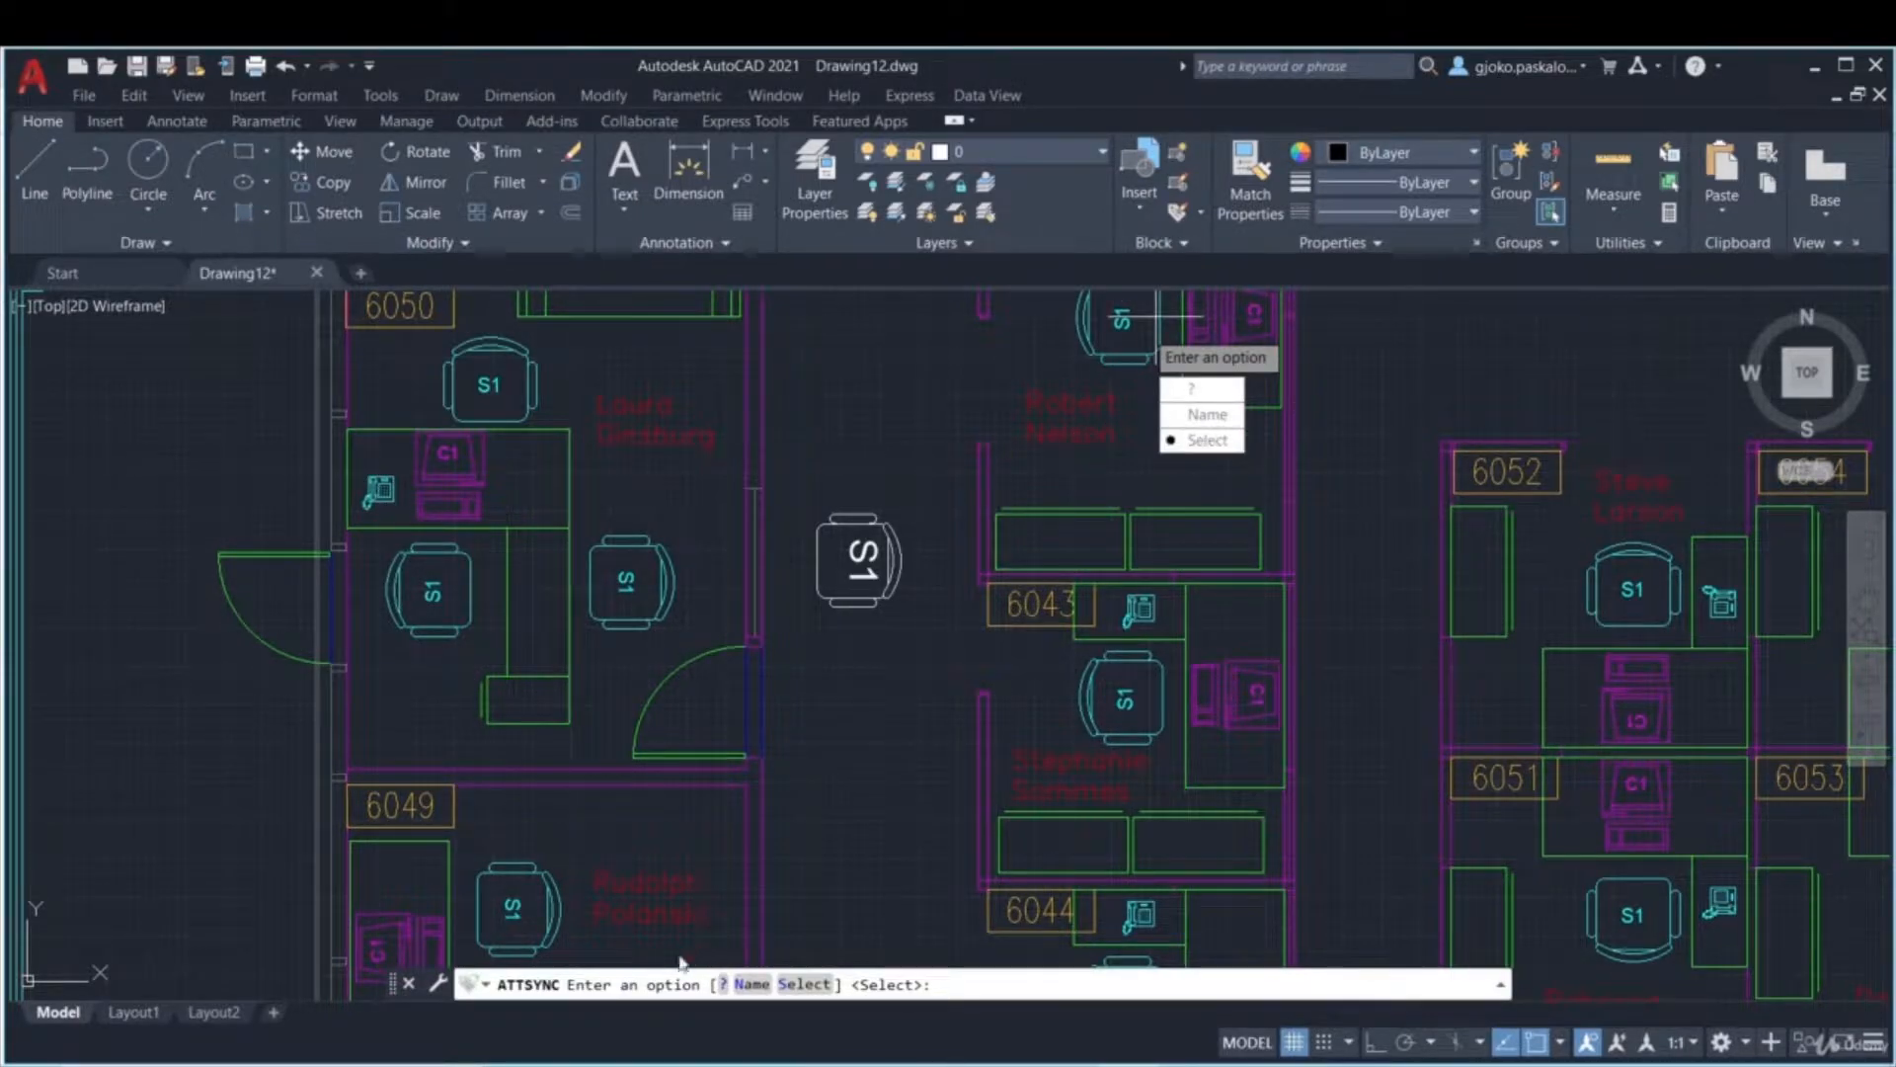
{"action": "left_click", "coordinate": [789, 985]}
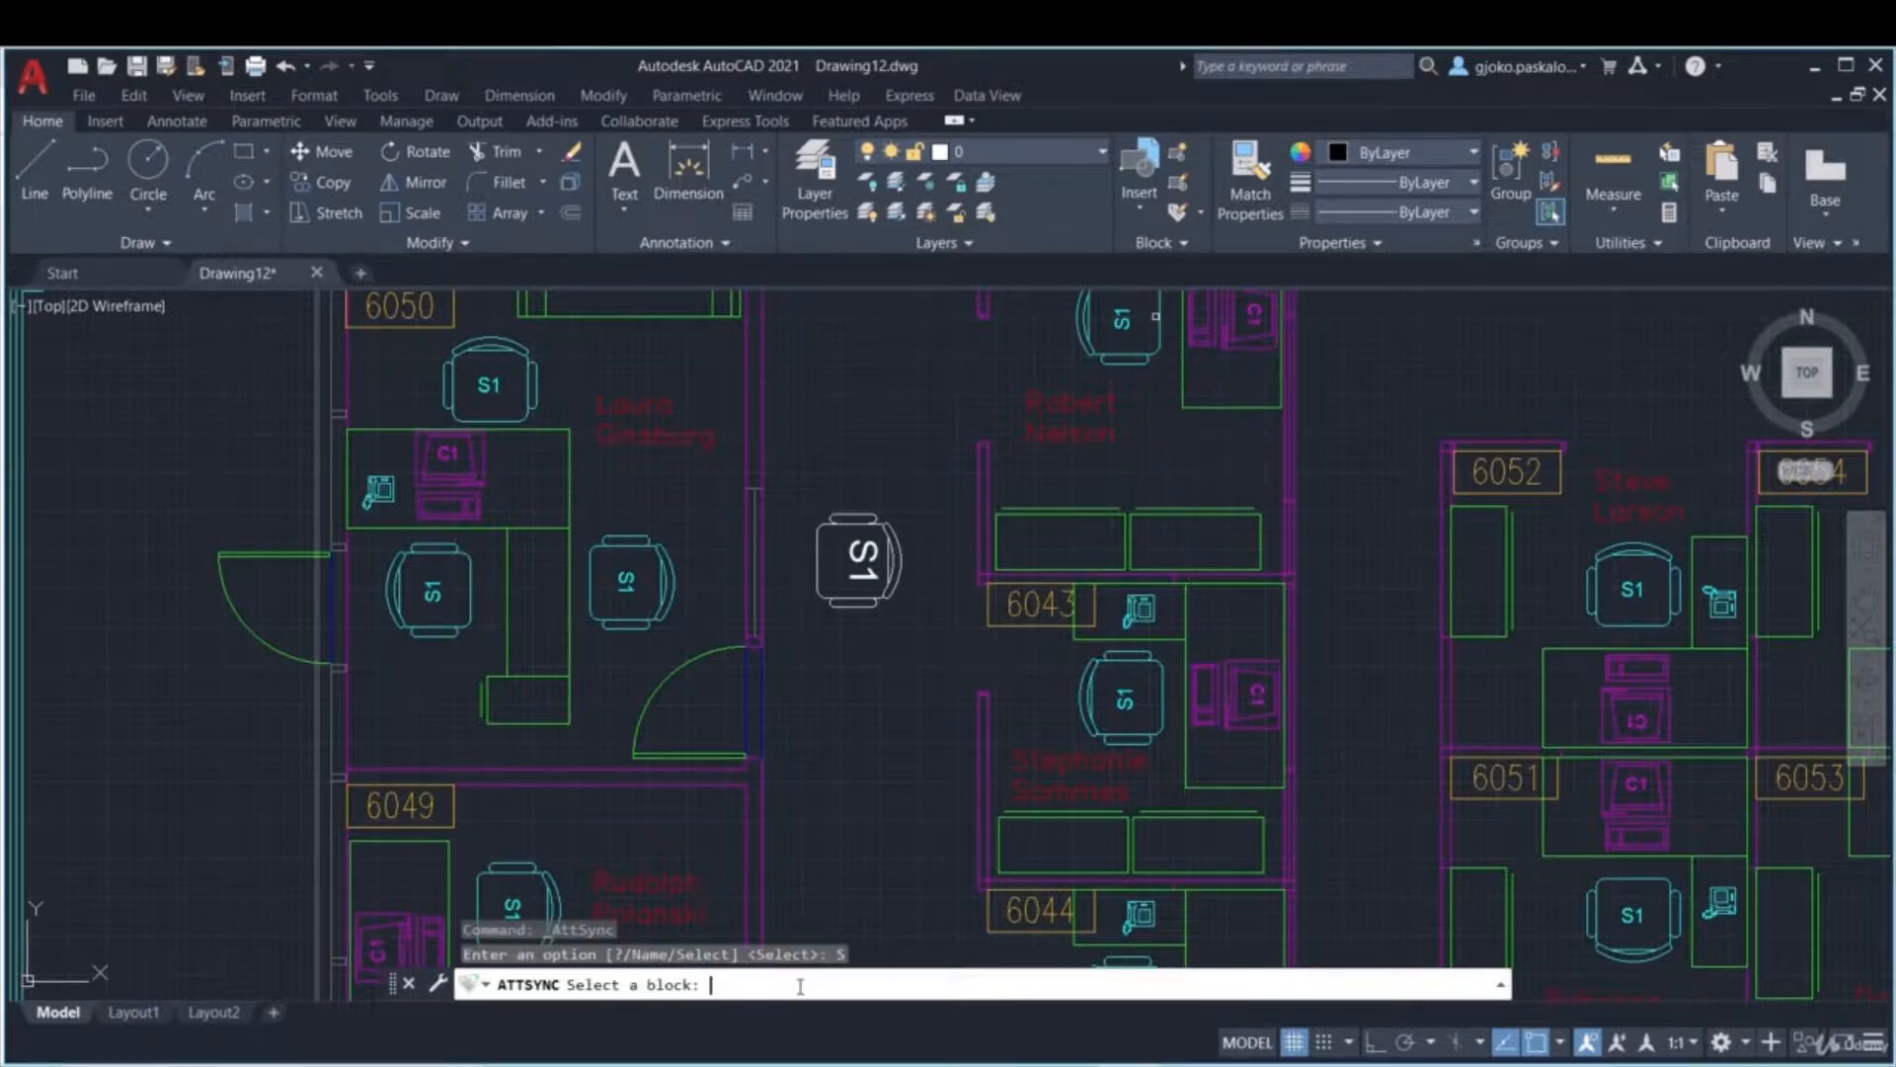
{"action": "left_click", "coordinate": [869, 571]}
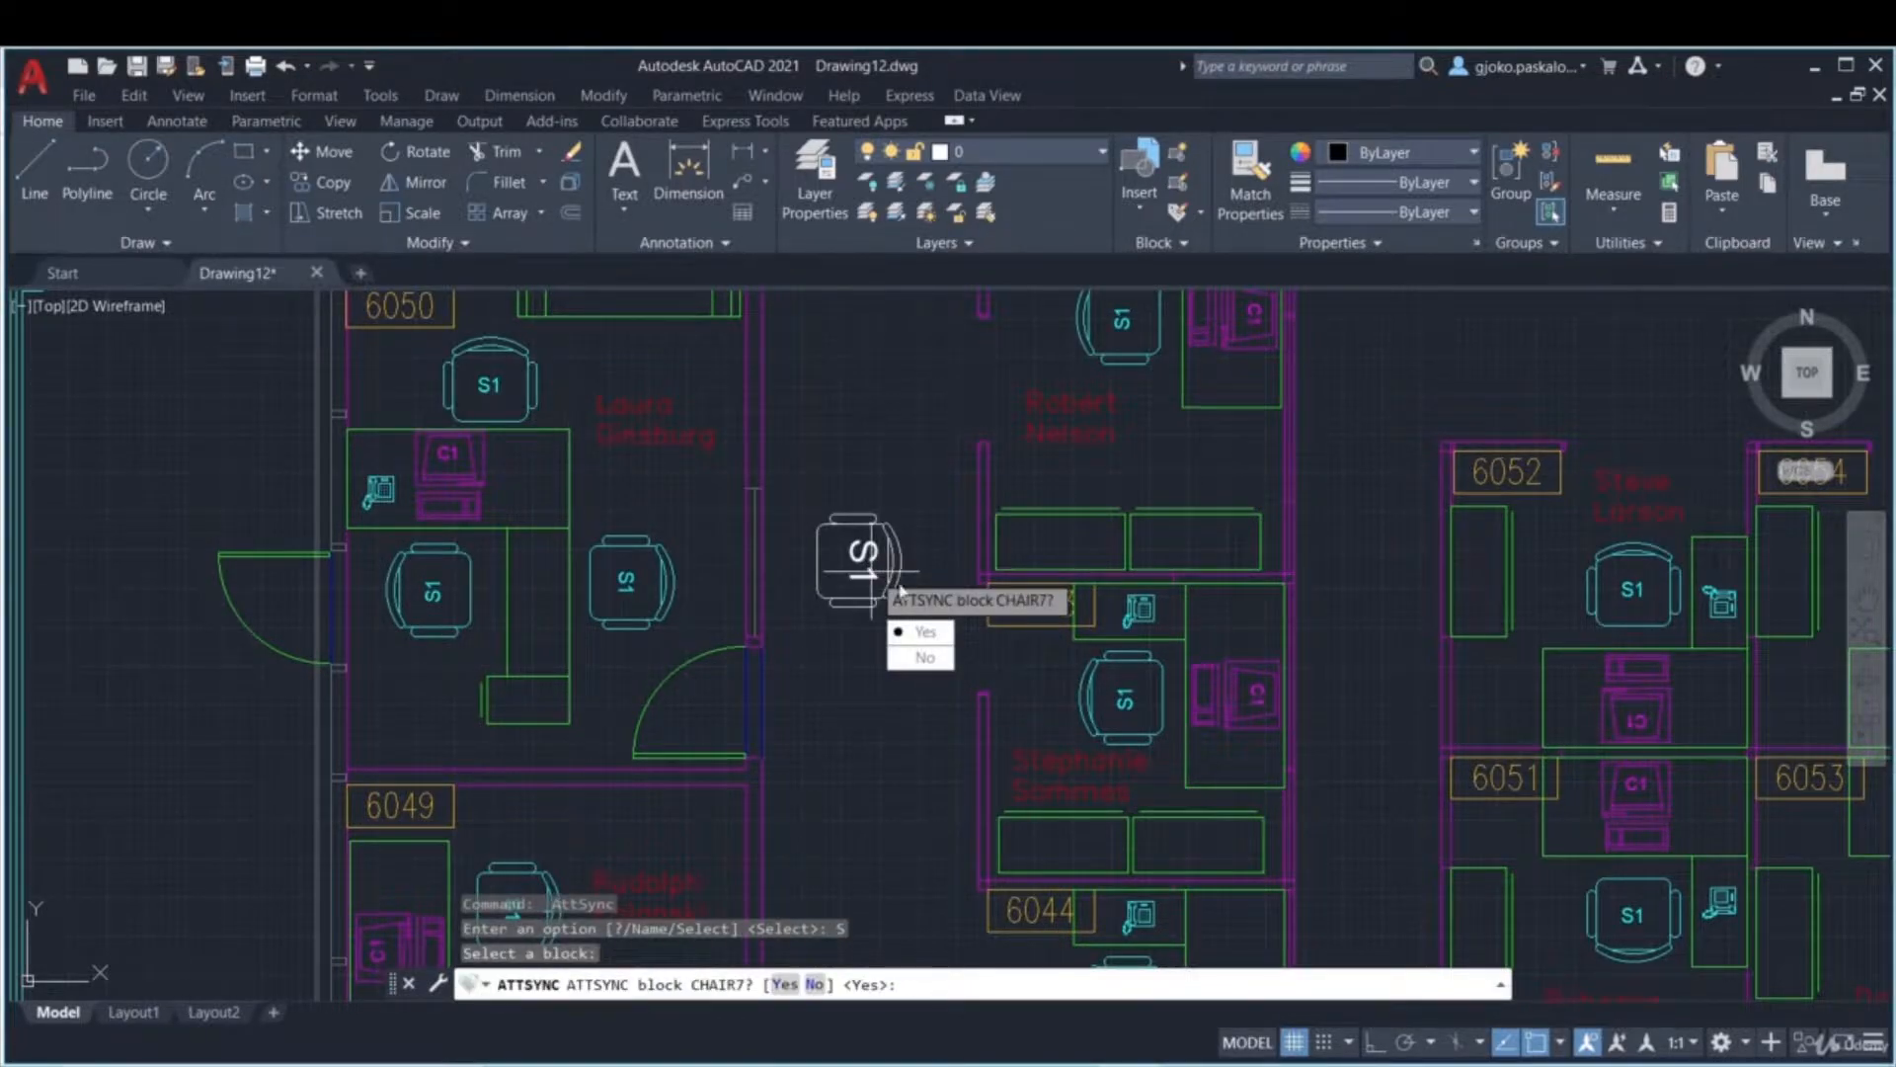
{"action": "left_click", "coordinate": [923, 633]}
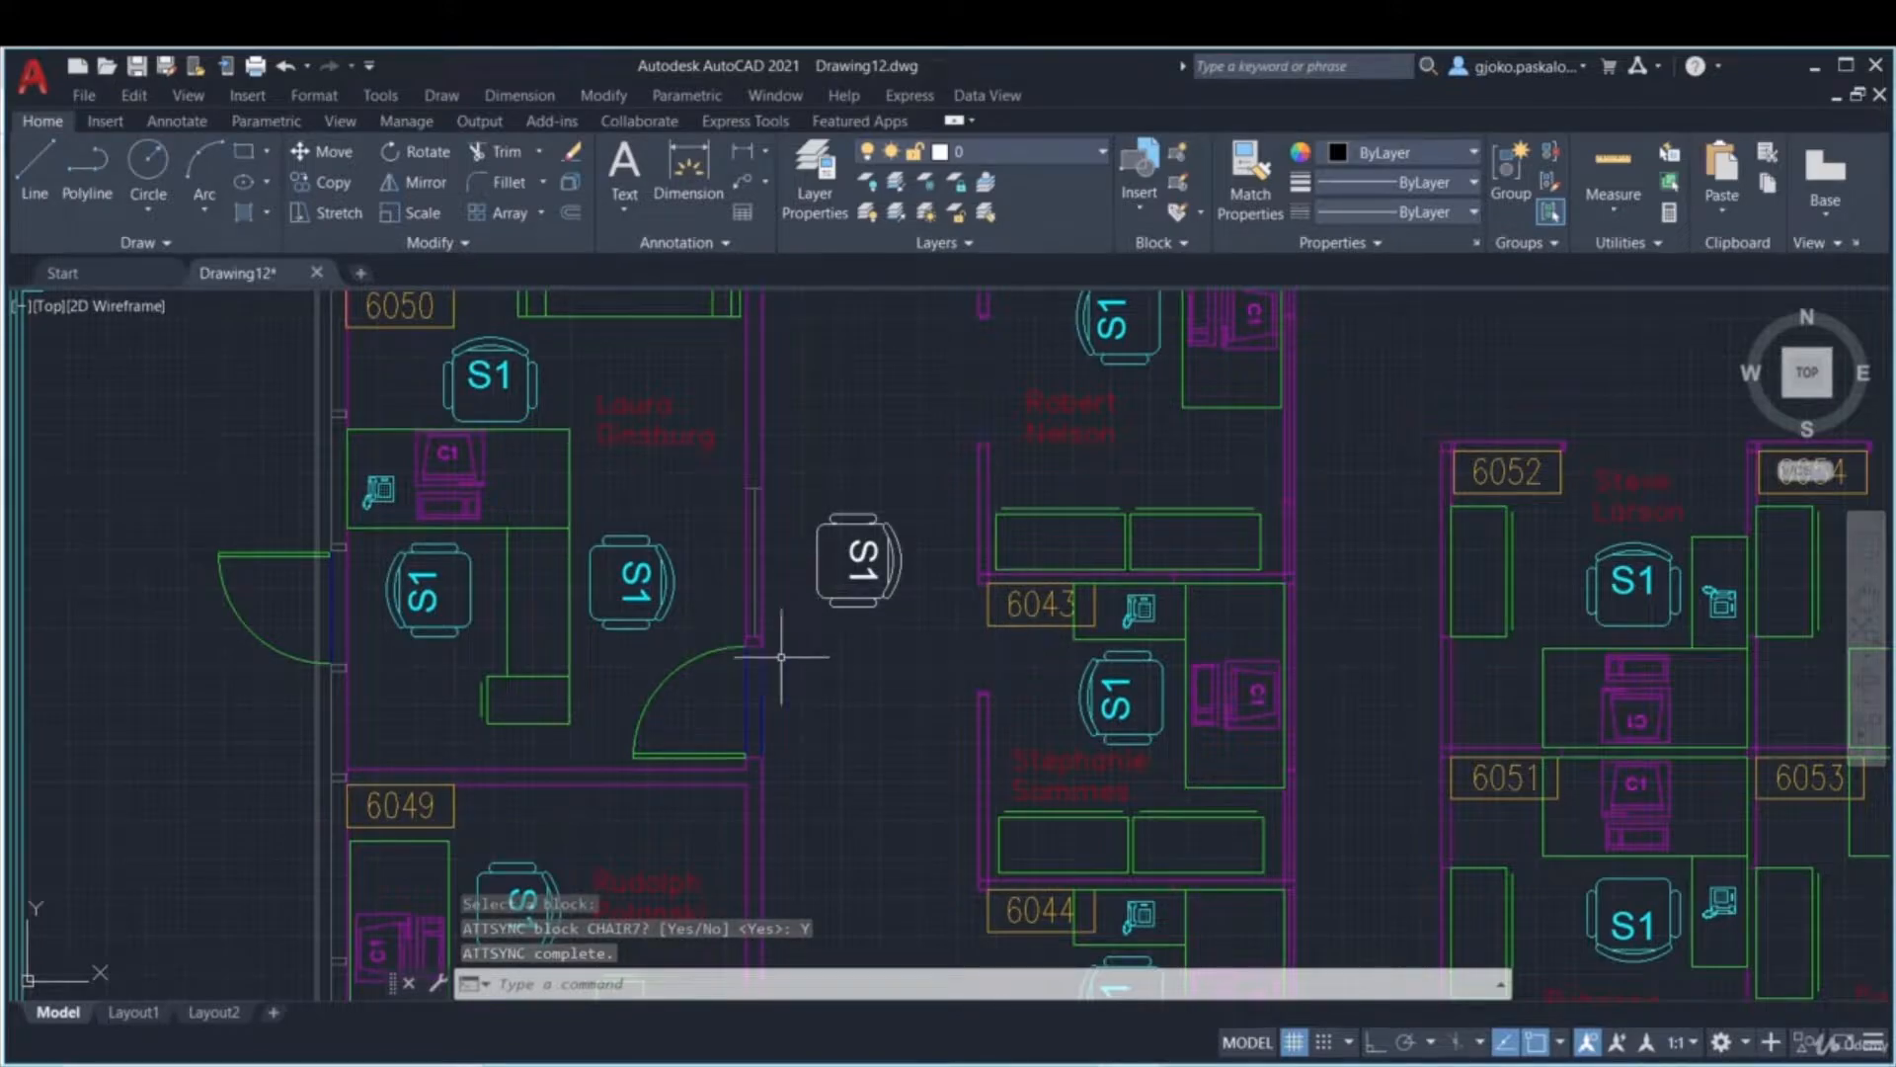
- Hide all block attributes across the floor plan
{"action": "scroll", "coordinate": [860, 543], "scroll_direction": "down", "scroll_amount": 2}
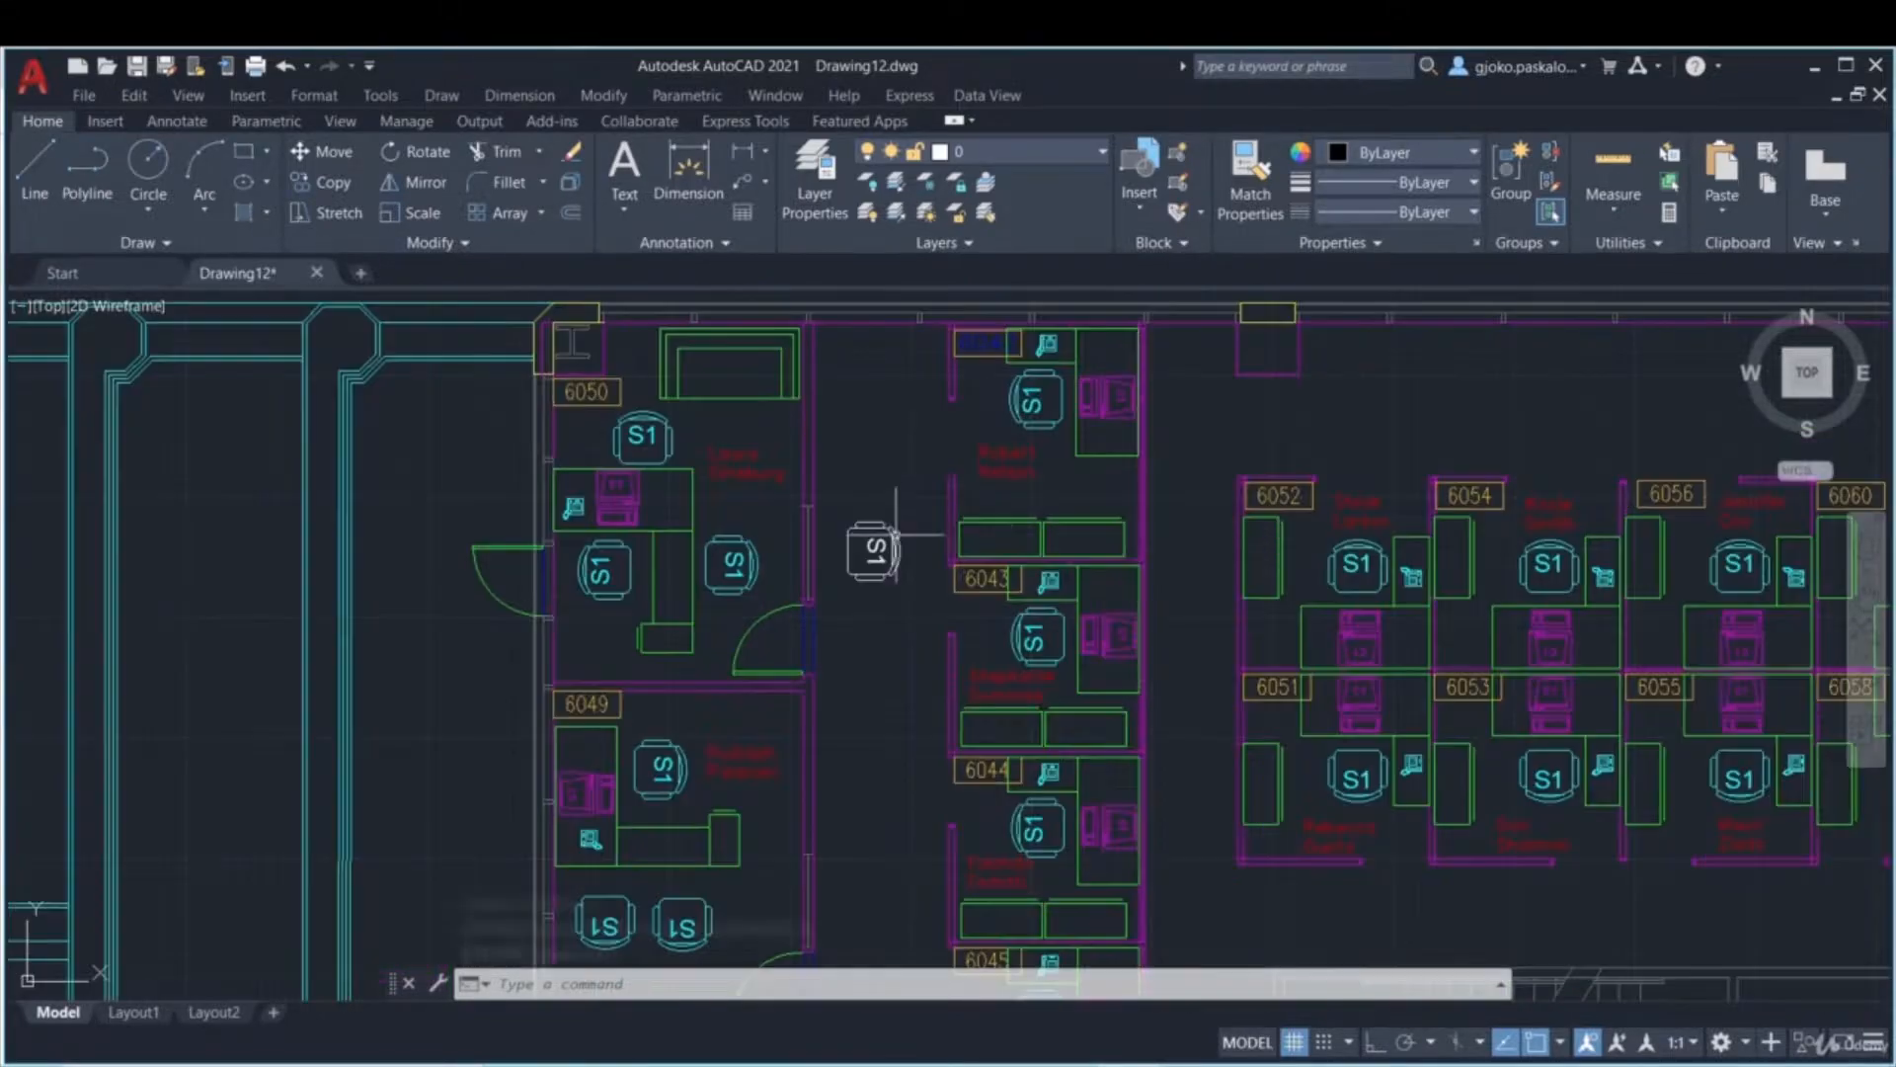
{"action": "middle_click_drag", "start_coordinate": [1000, 527], "coordinate": [884, 525]}
{"action": "scroll", "coordinate": [884, 524], "scroll_direction": "down", "scroll_amount": 2}
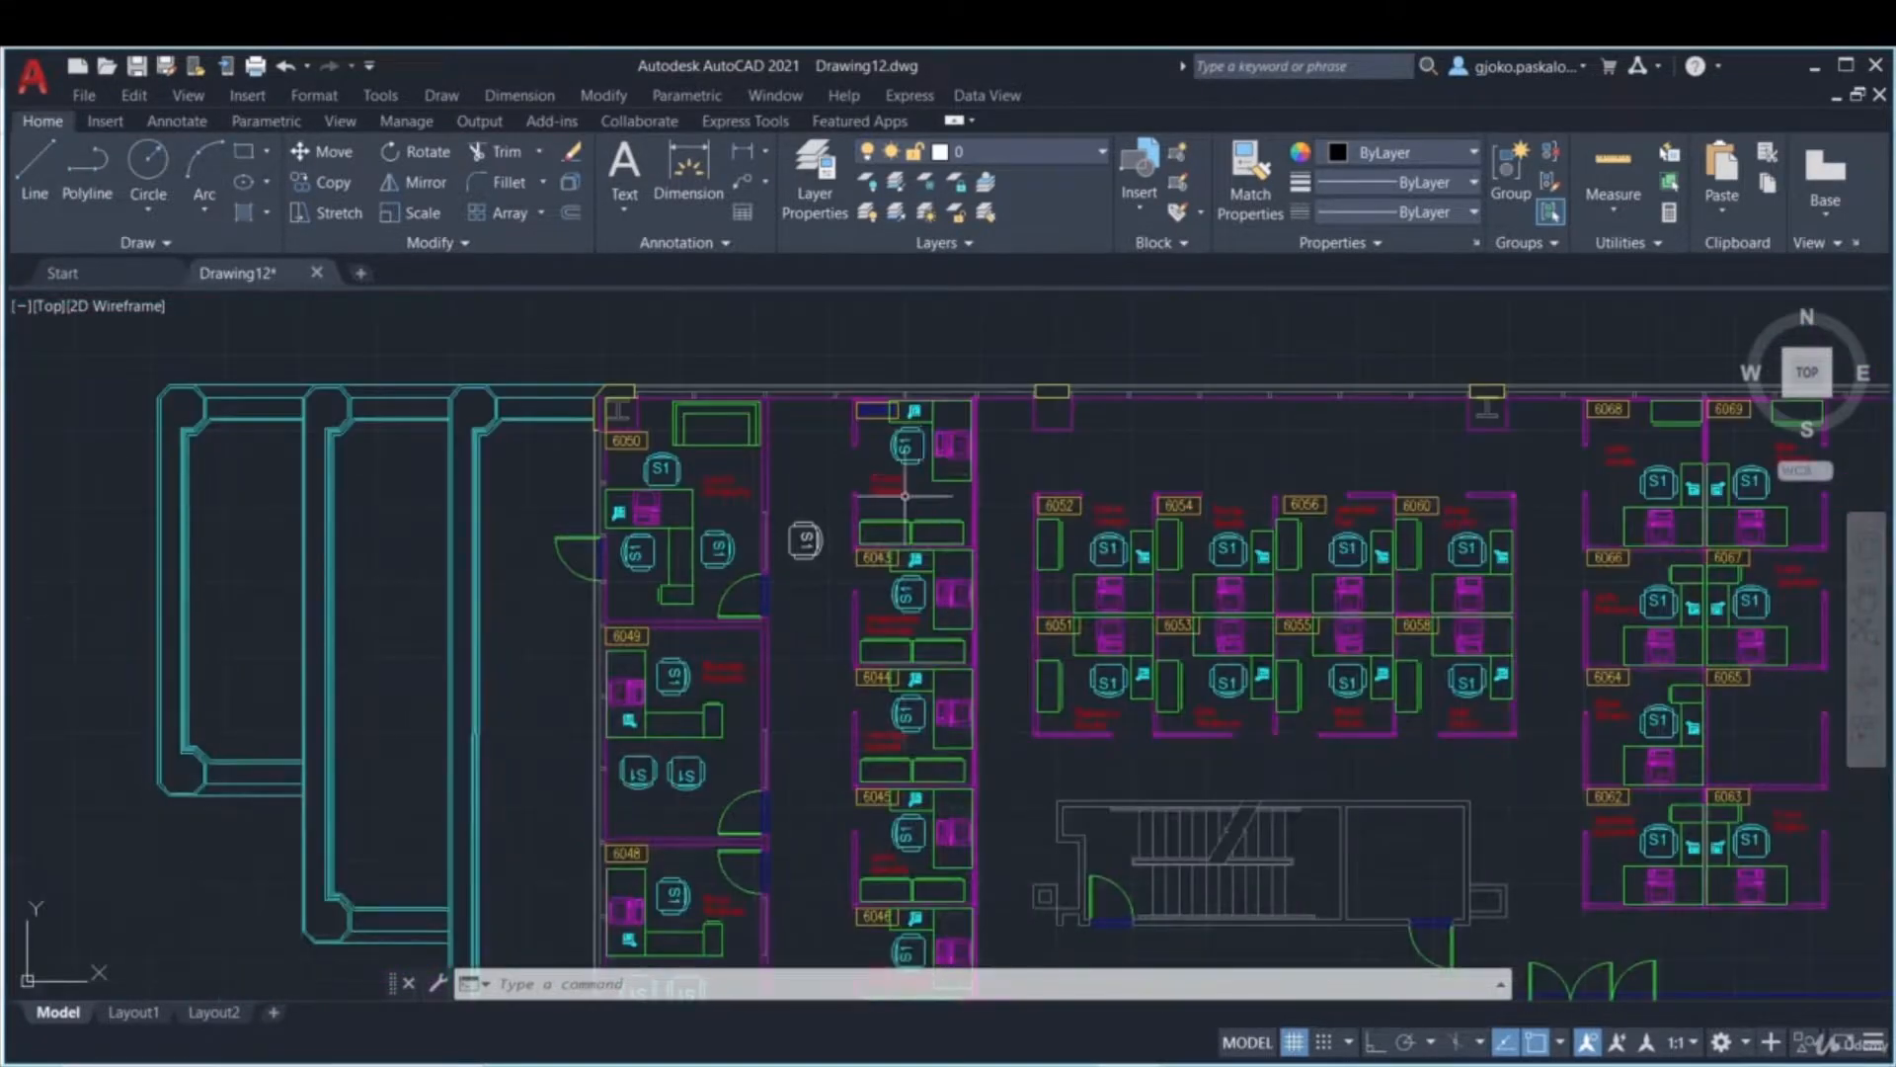
{"action": "left_click", "coordinate": [1191, 250]}
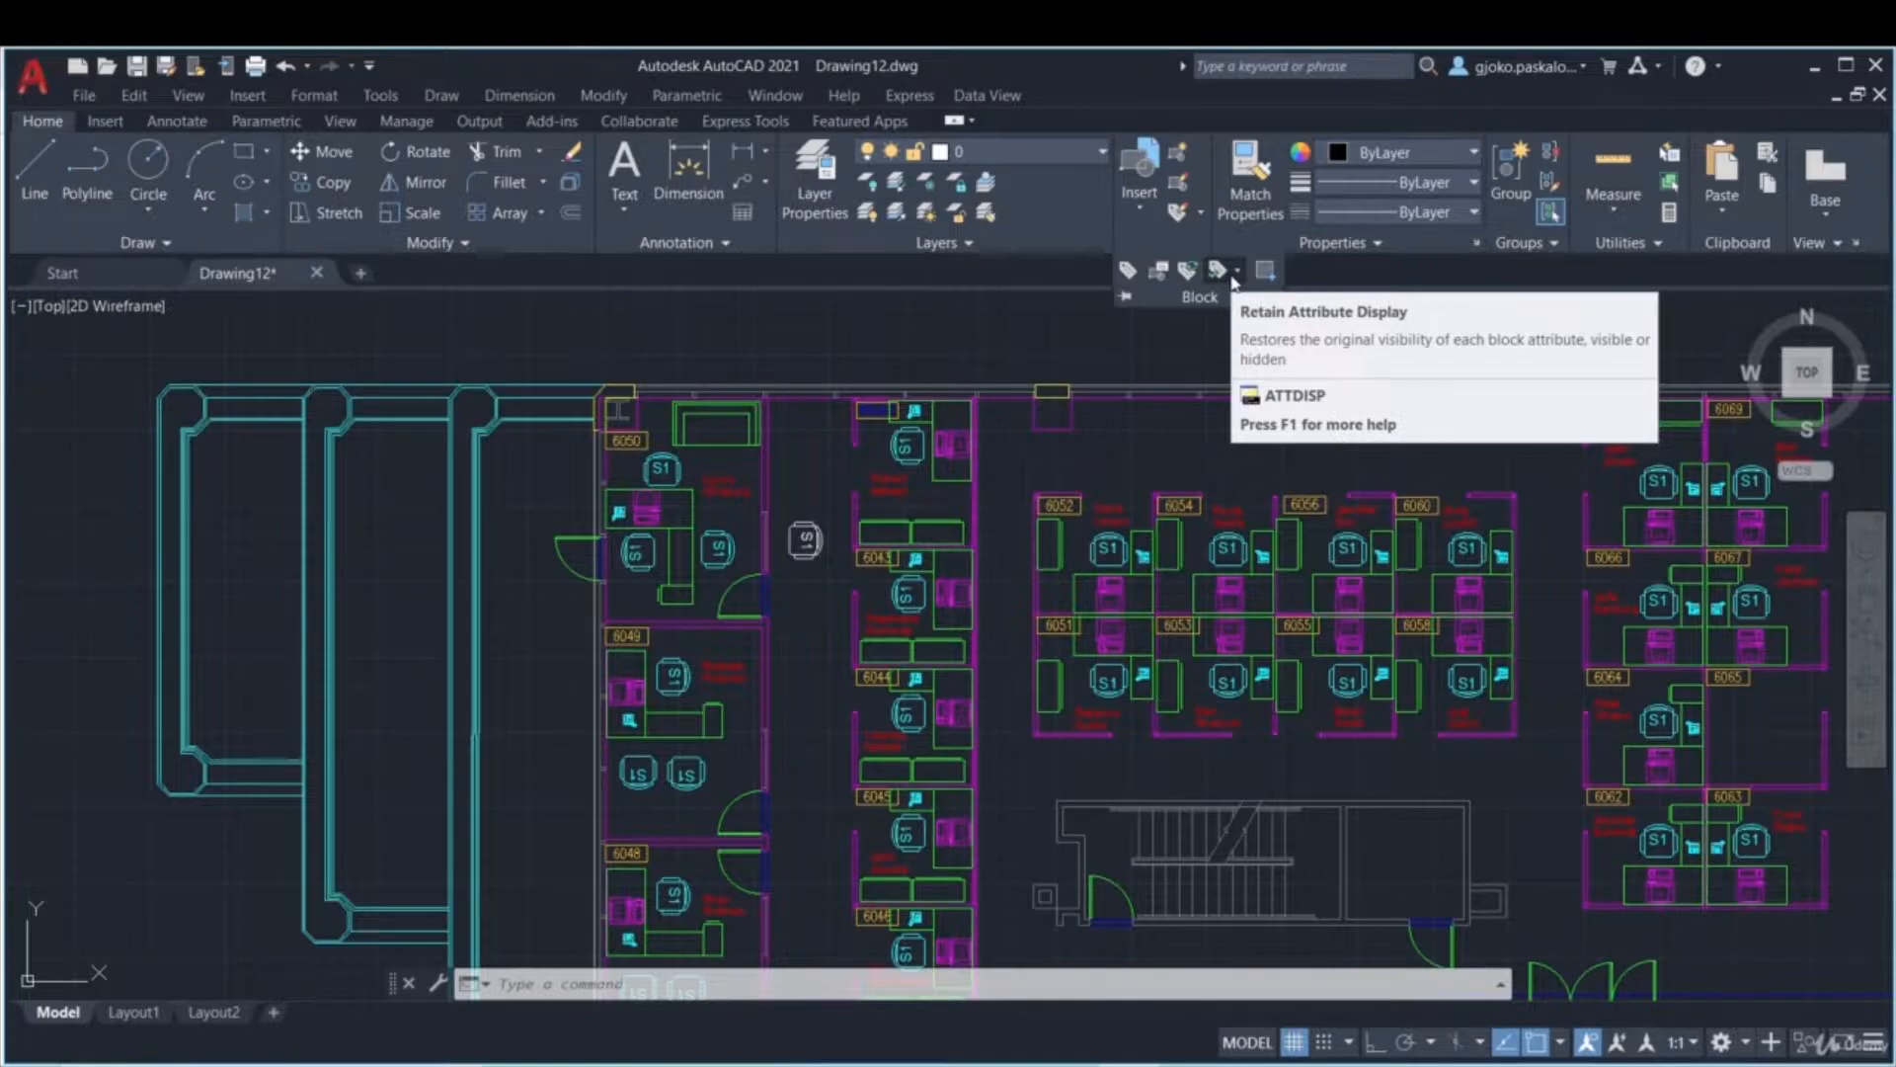
{"action": "left_click", "coordinate": [1234, 275]}
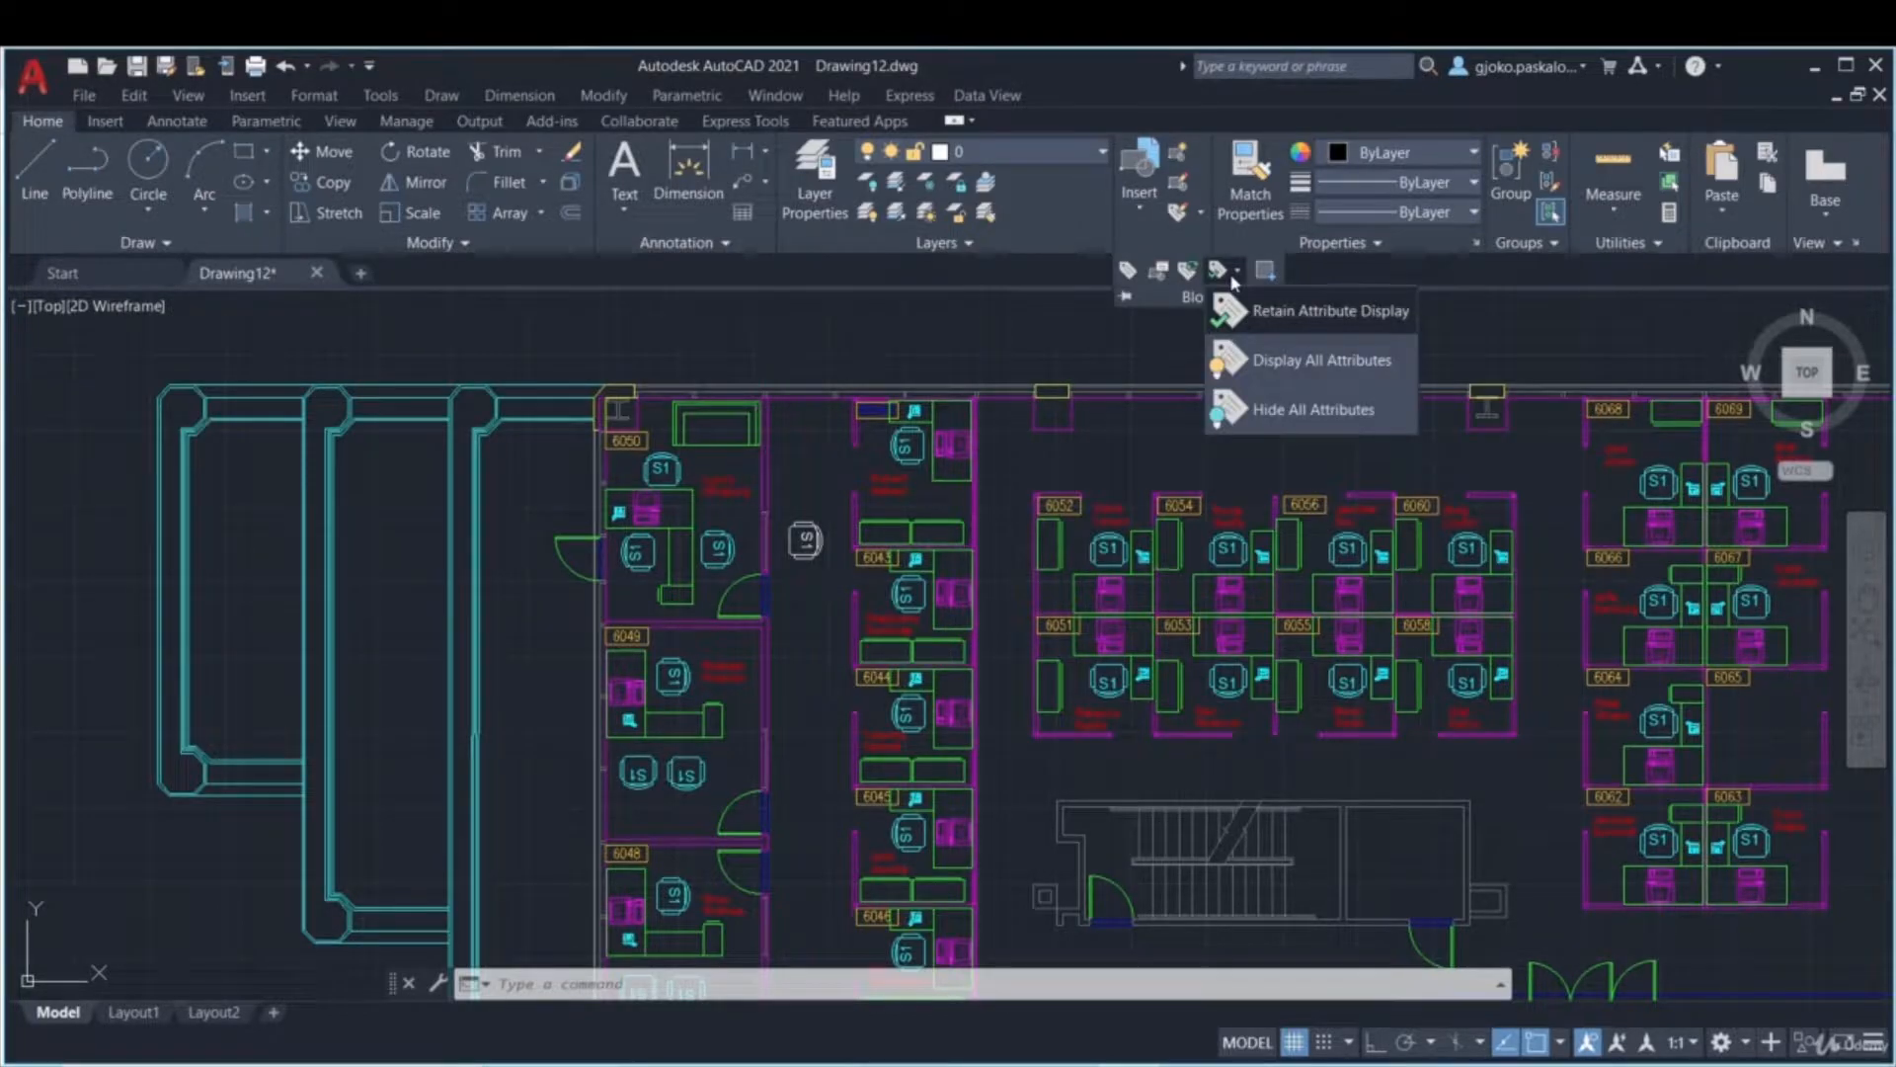
{"action": "left_click", "coordinate": [1269, 424]}
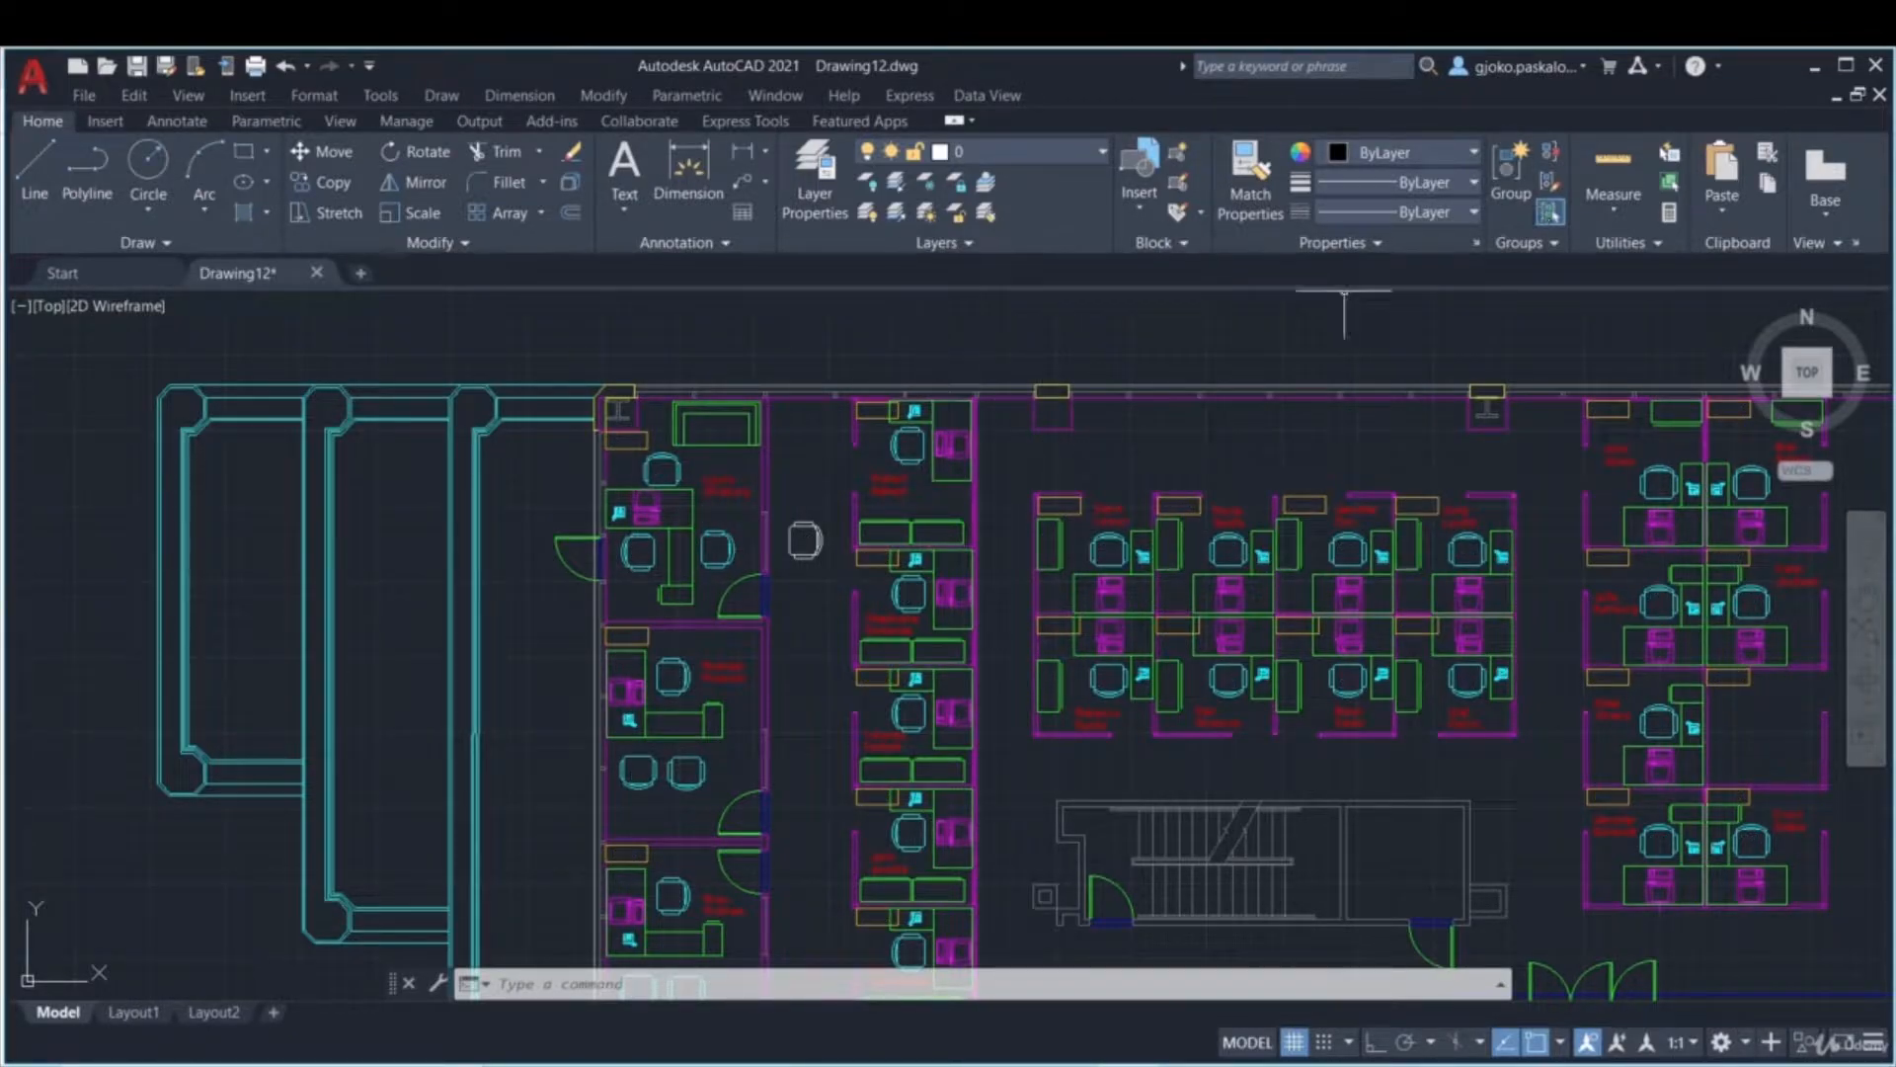
- Display all block attributes in the floor plan, overriding their original visibility settings
{"action": "left_click", "coordinate": [1176, 242]}
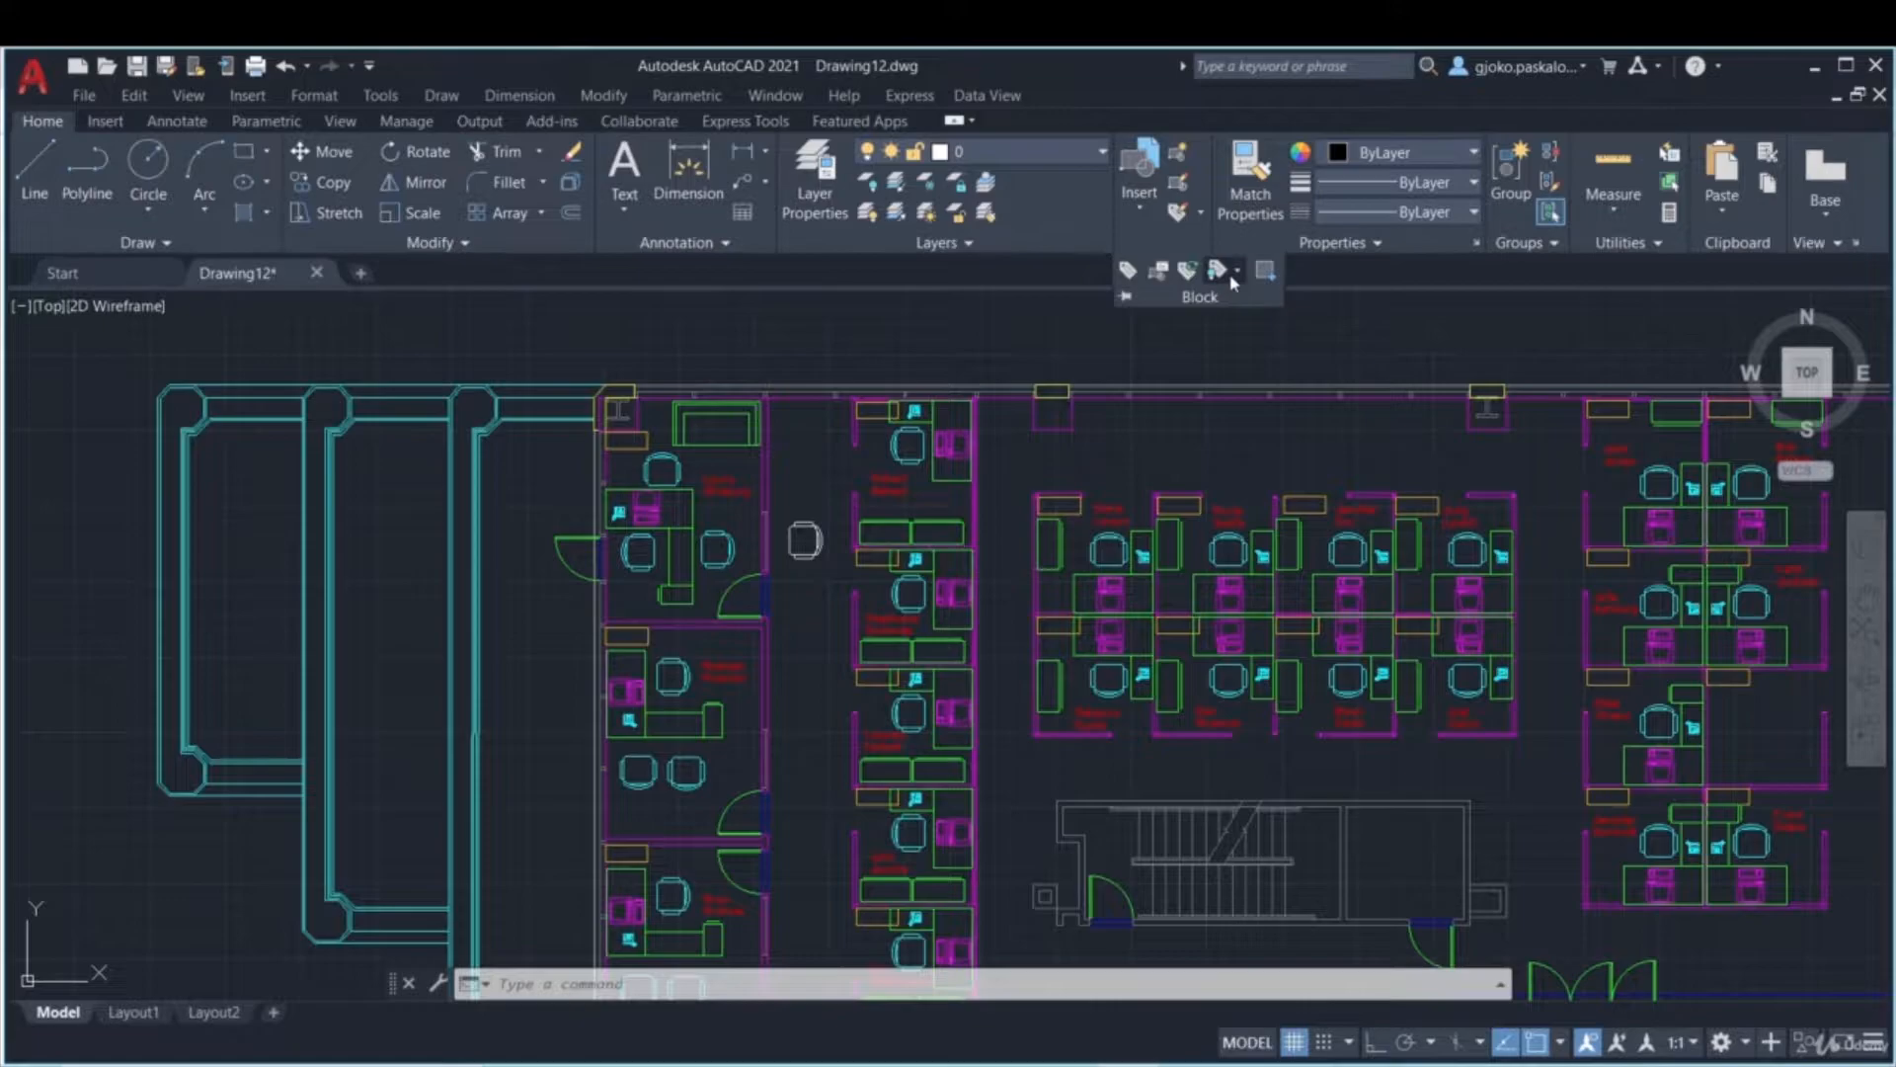
{"action": "left_click", "coordinate": [1233, 282]}
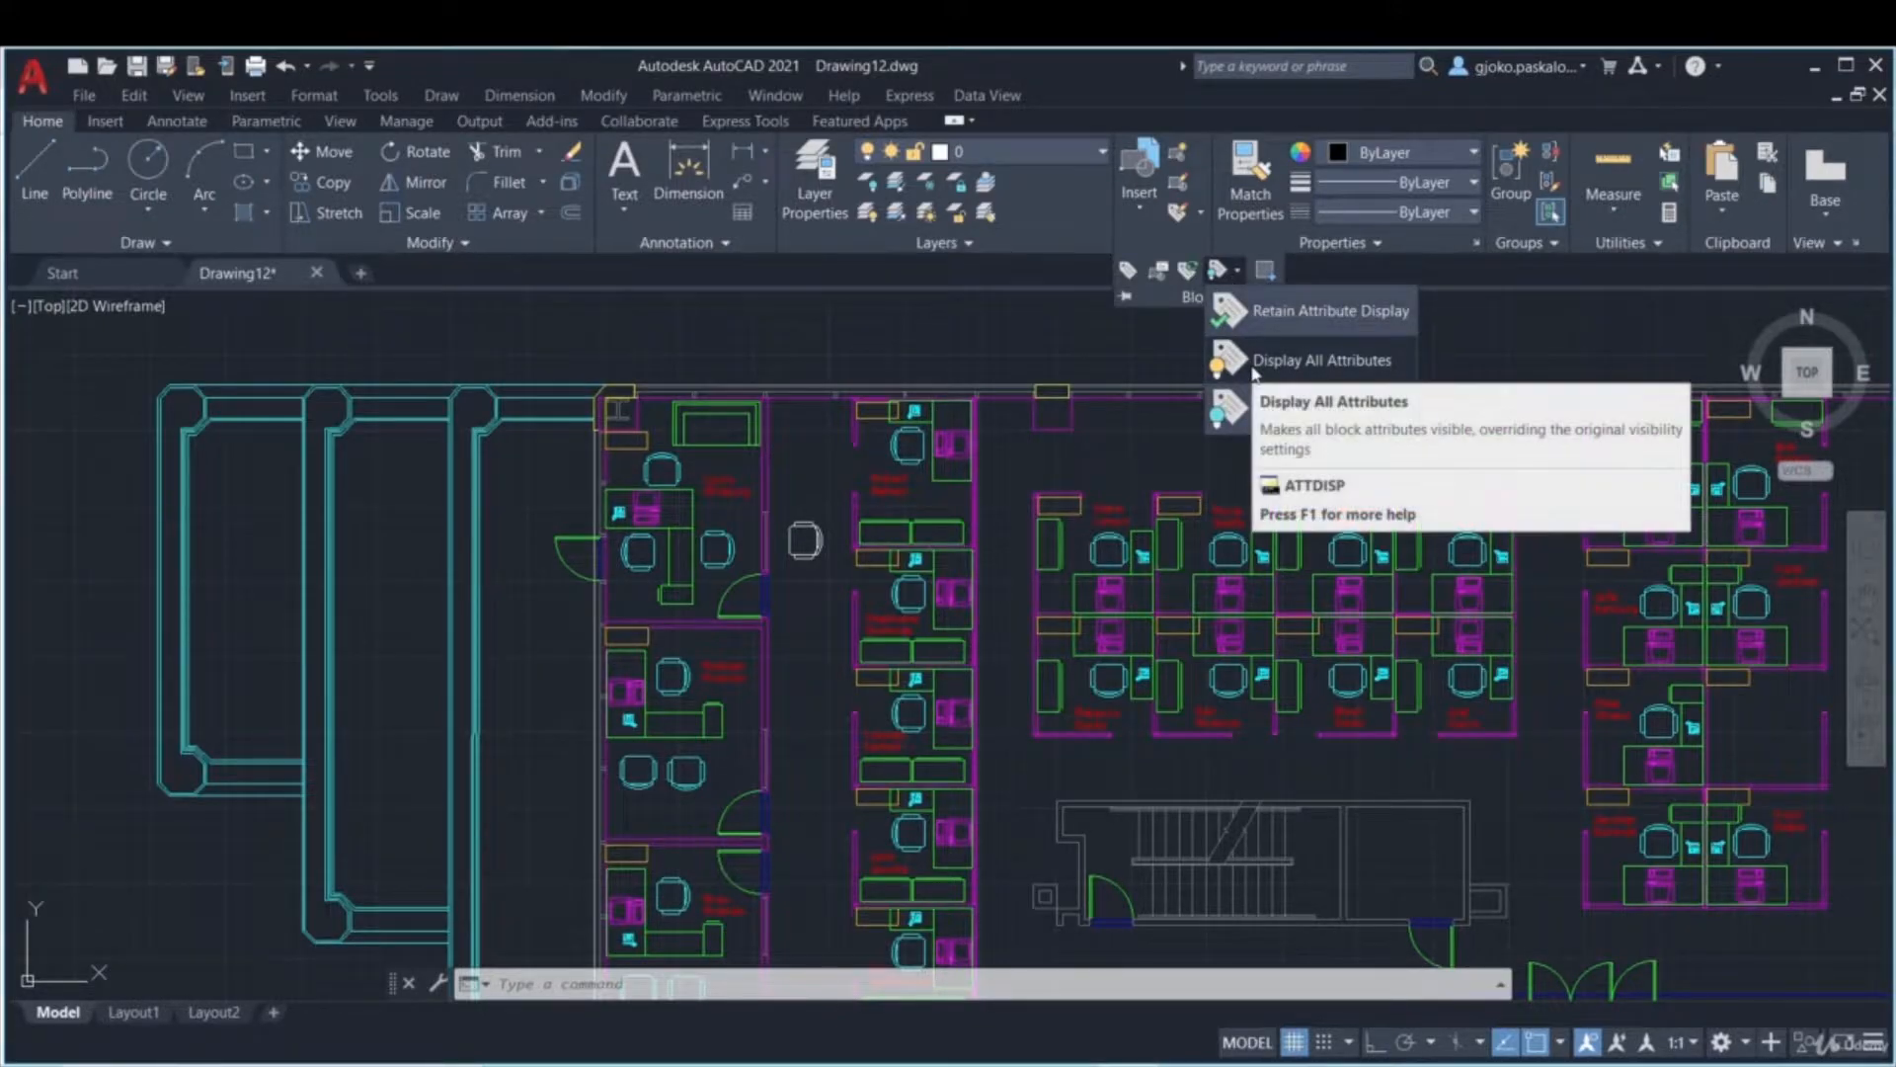
{"action": "left_click", "coordinate": [1253, 361]}
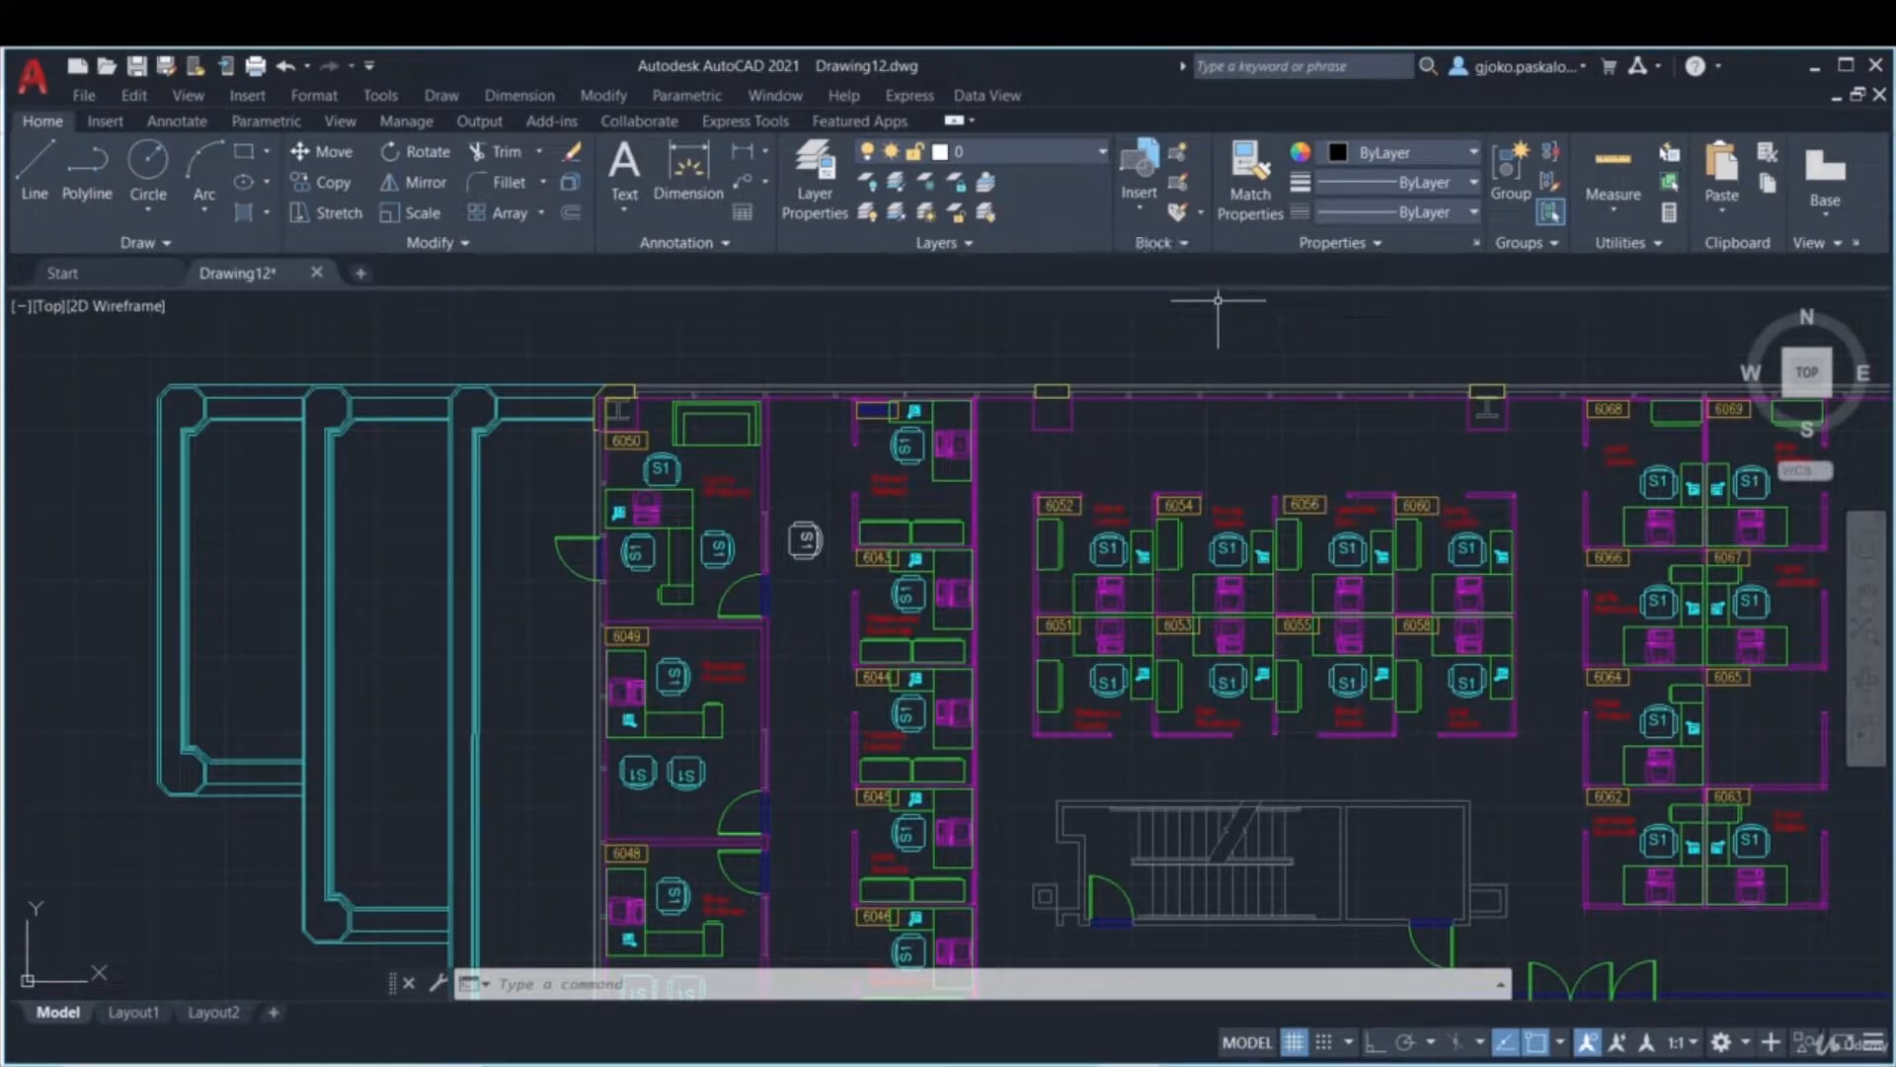
- Restore each block attribute's original visibility with Retain Attribute Display
{"action": "left_click", "coordinate": [1200, 219]}
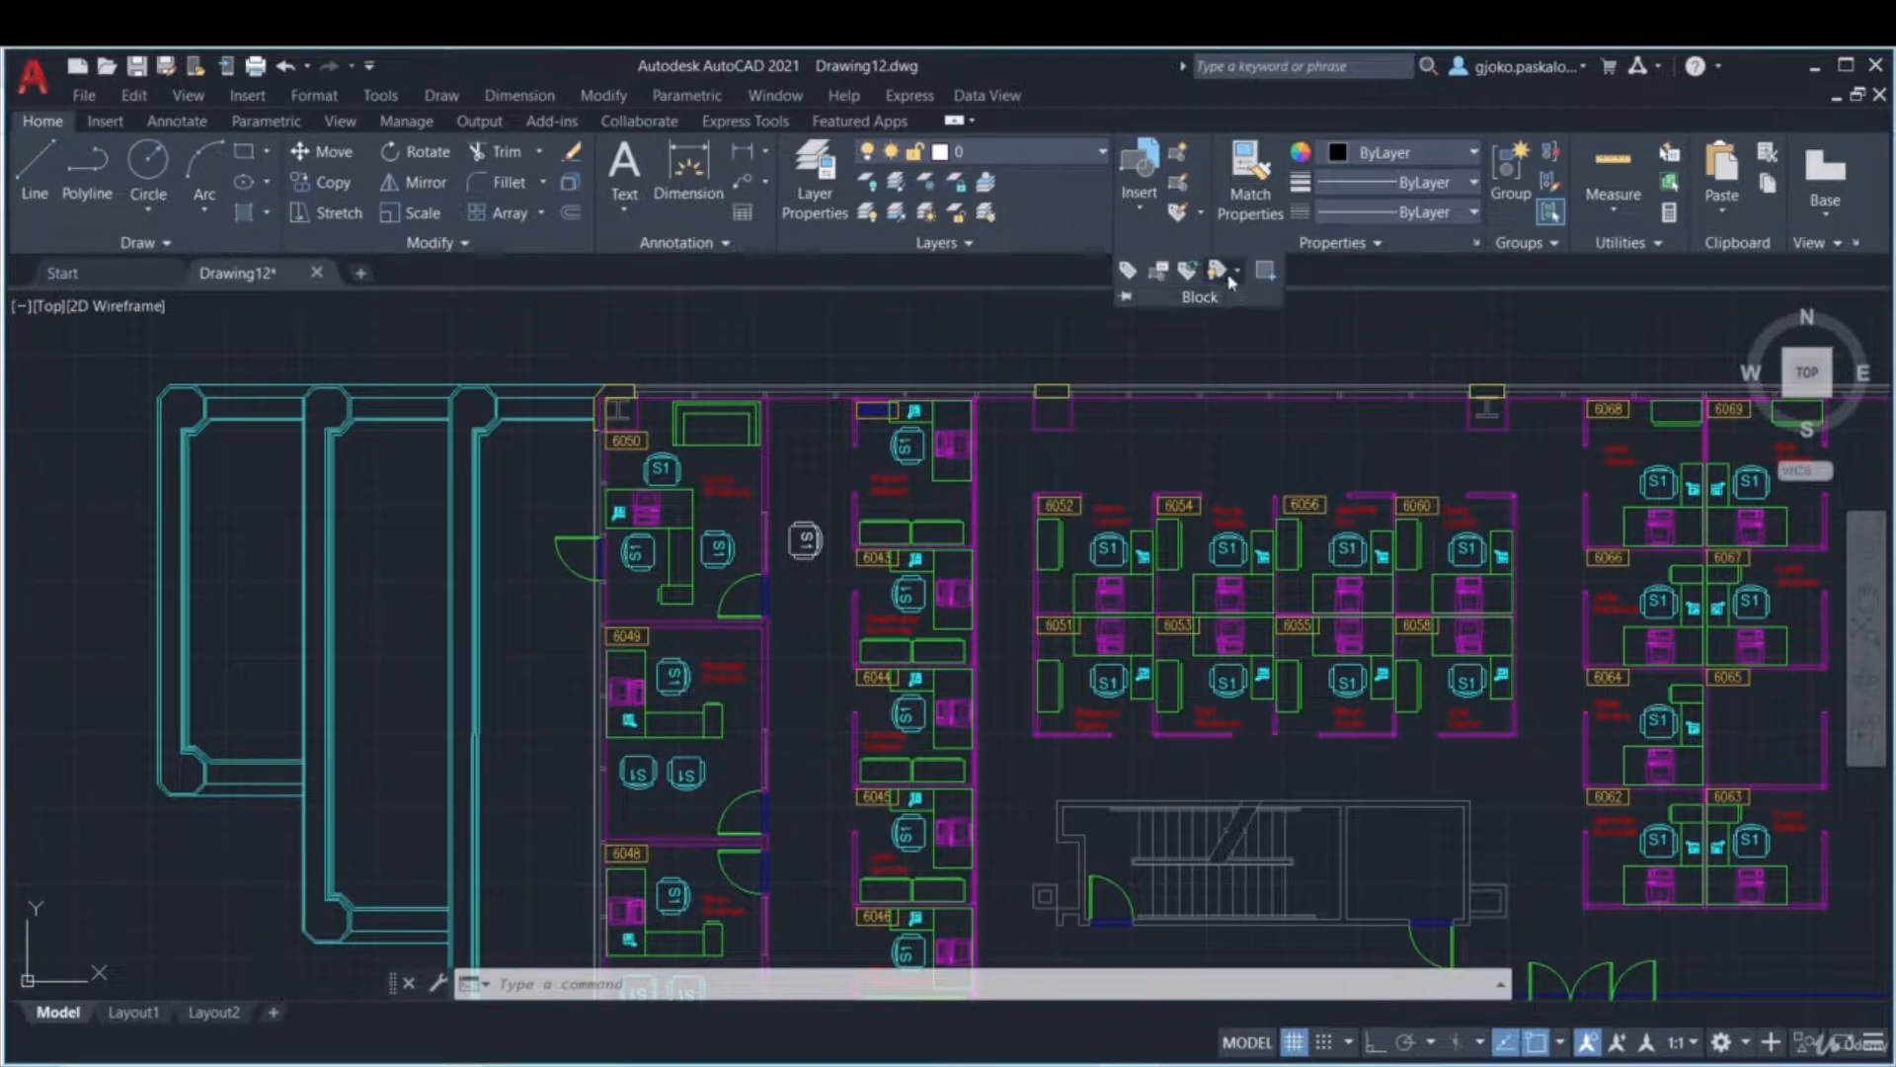
{"action": "left_click", "coordinate": [1225, 271]}
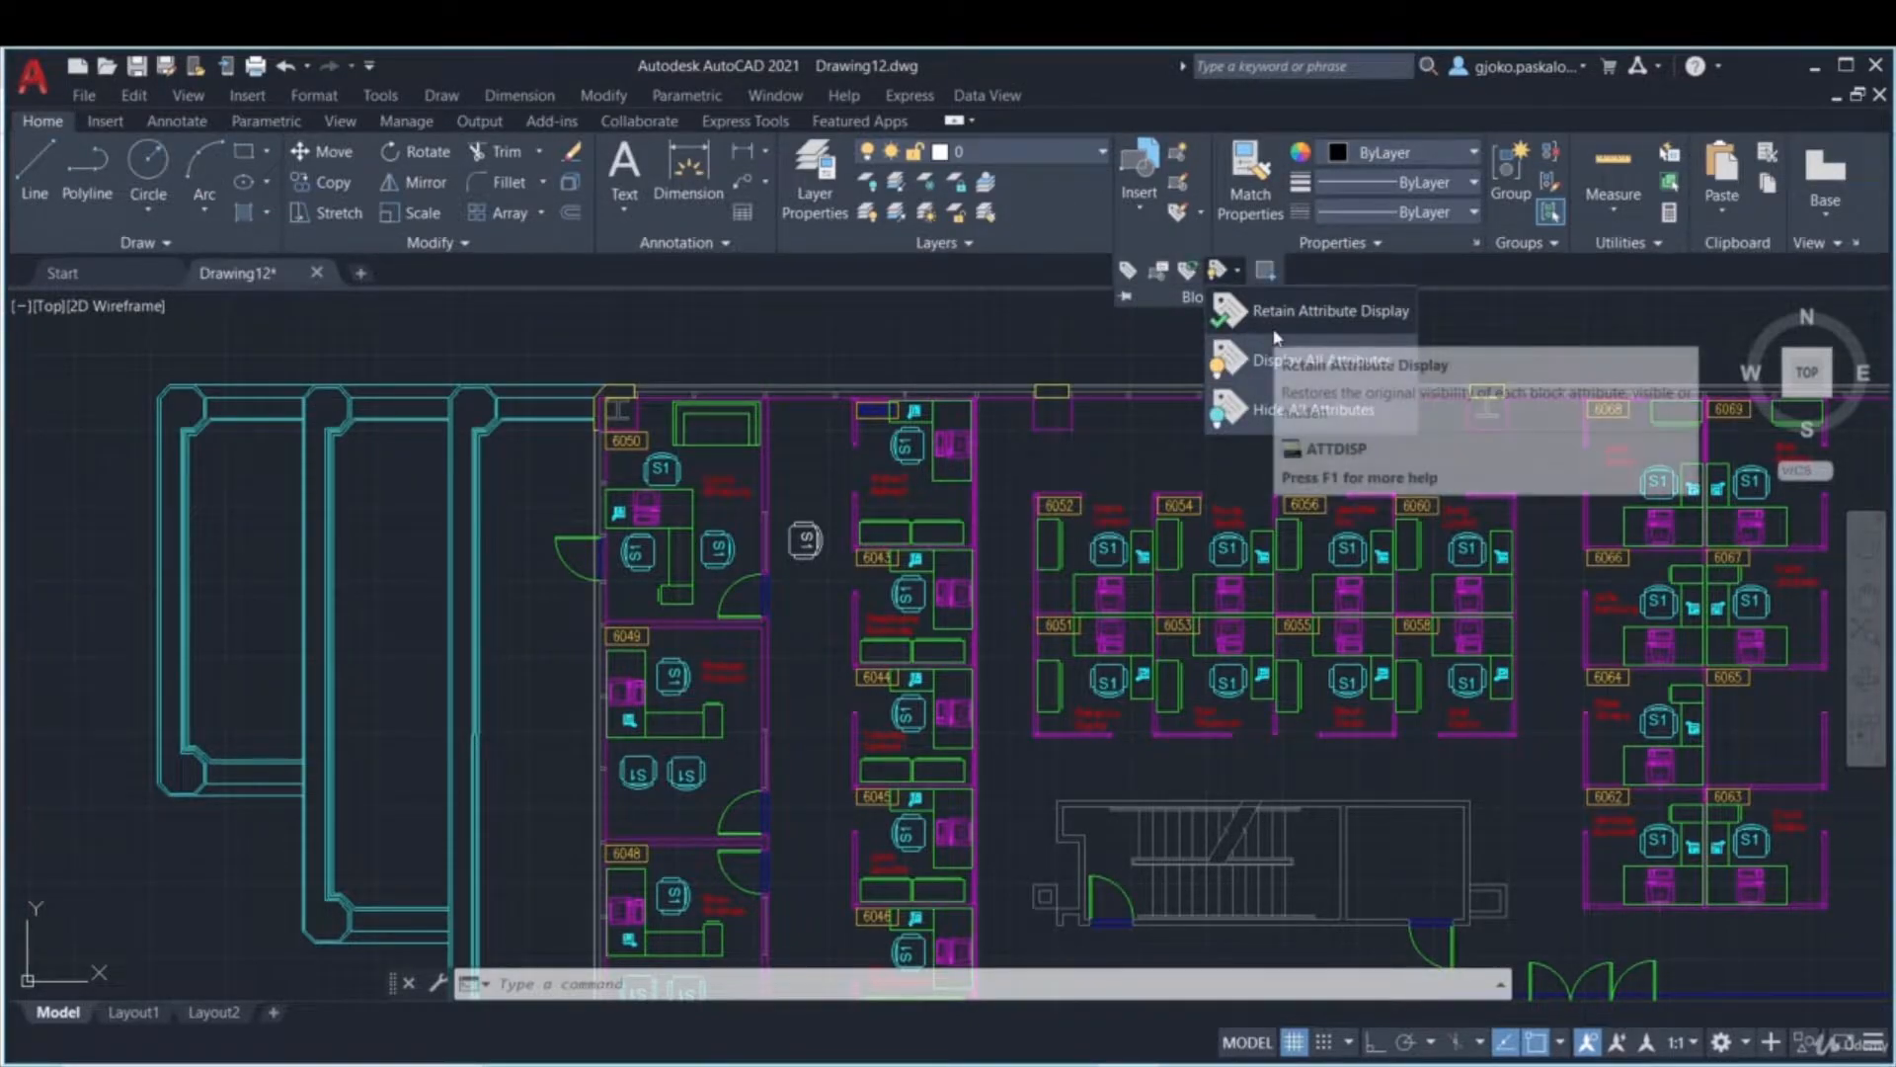
{"action": "left_click", "coordinate": [1284, 312]}
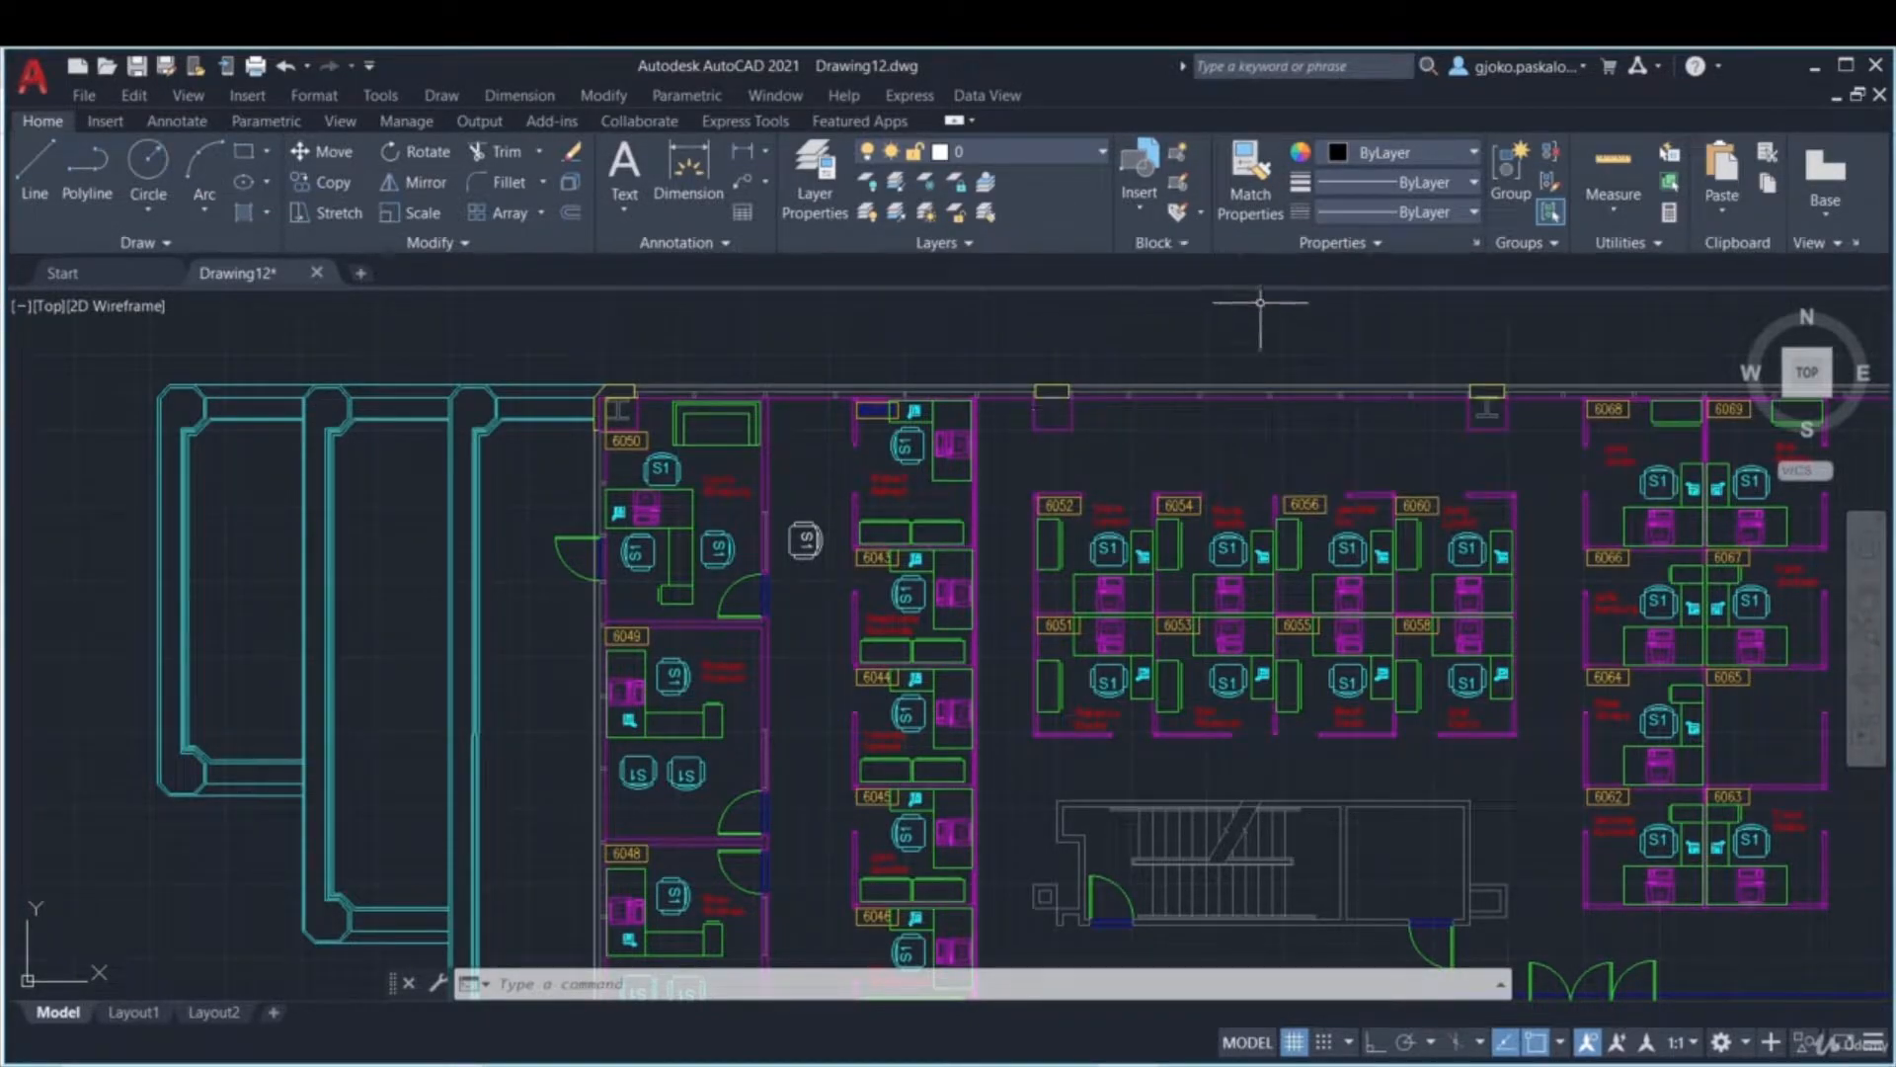
{"action": "left_click", "coordinate": [1190, 243]}
{"action": "left_click", "coordinate": [1225, 270]}
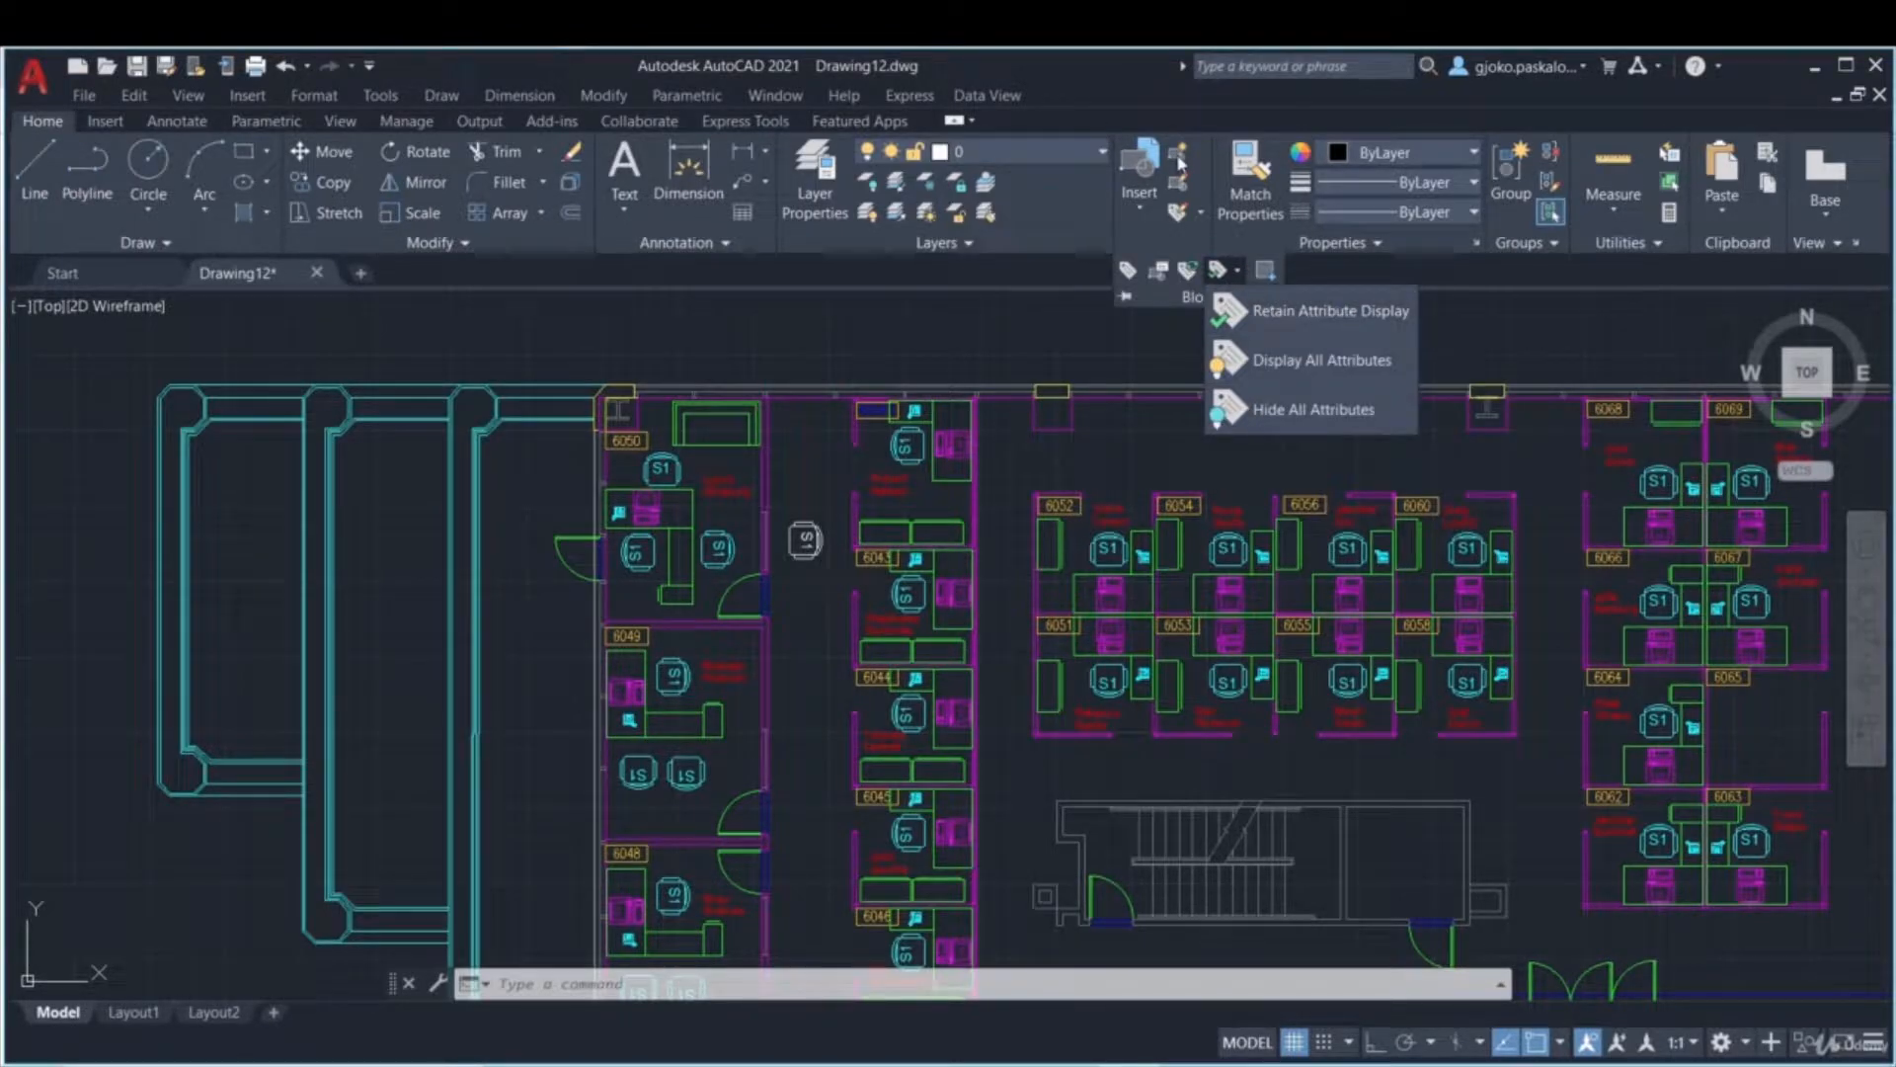
{"action": "left_click", "coordinate": [1179, 213]}
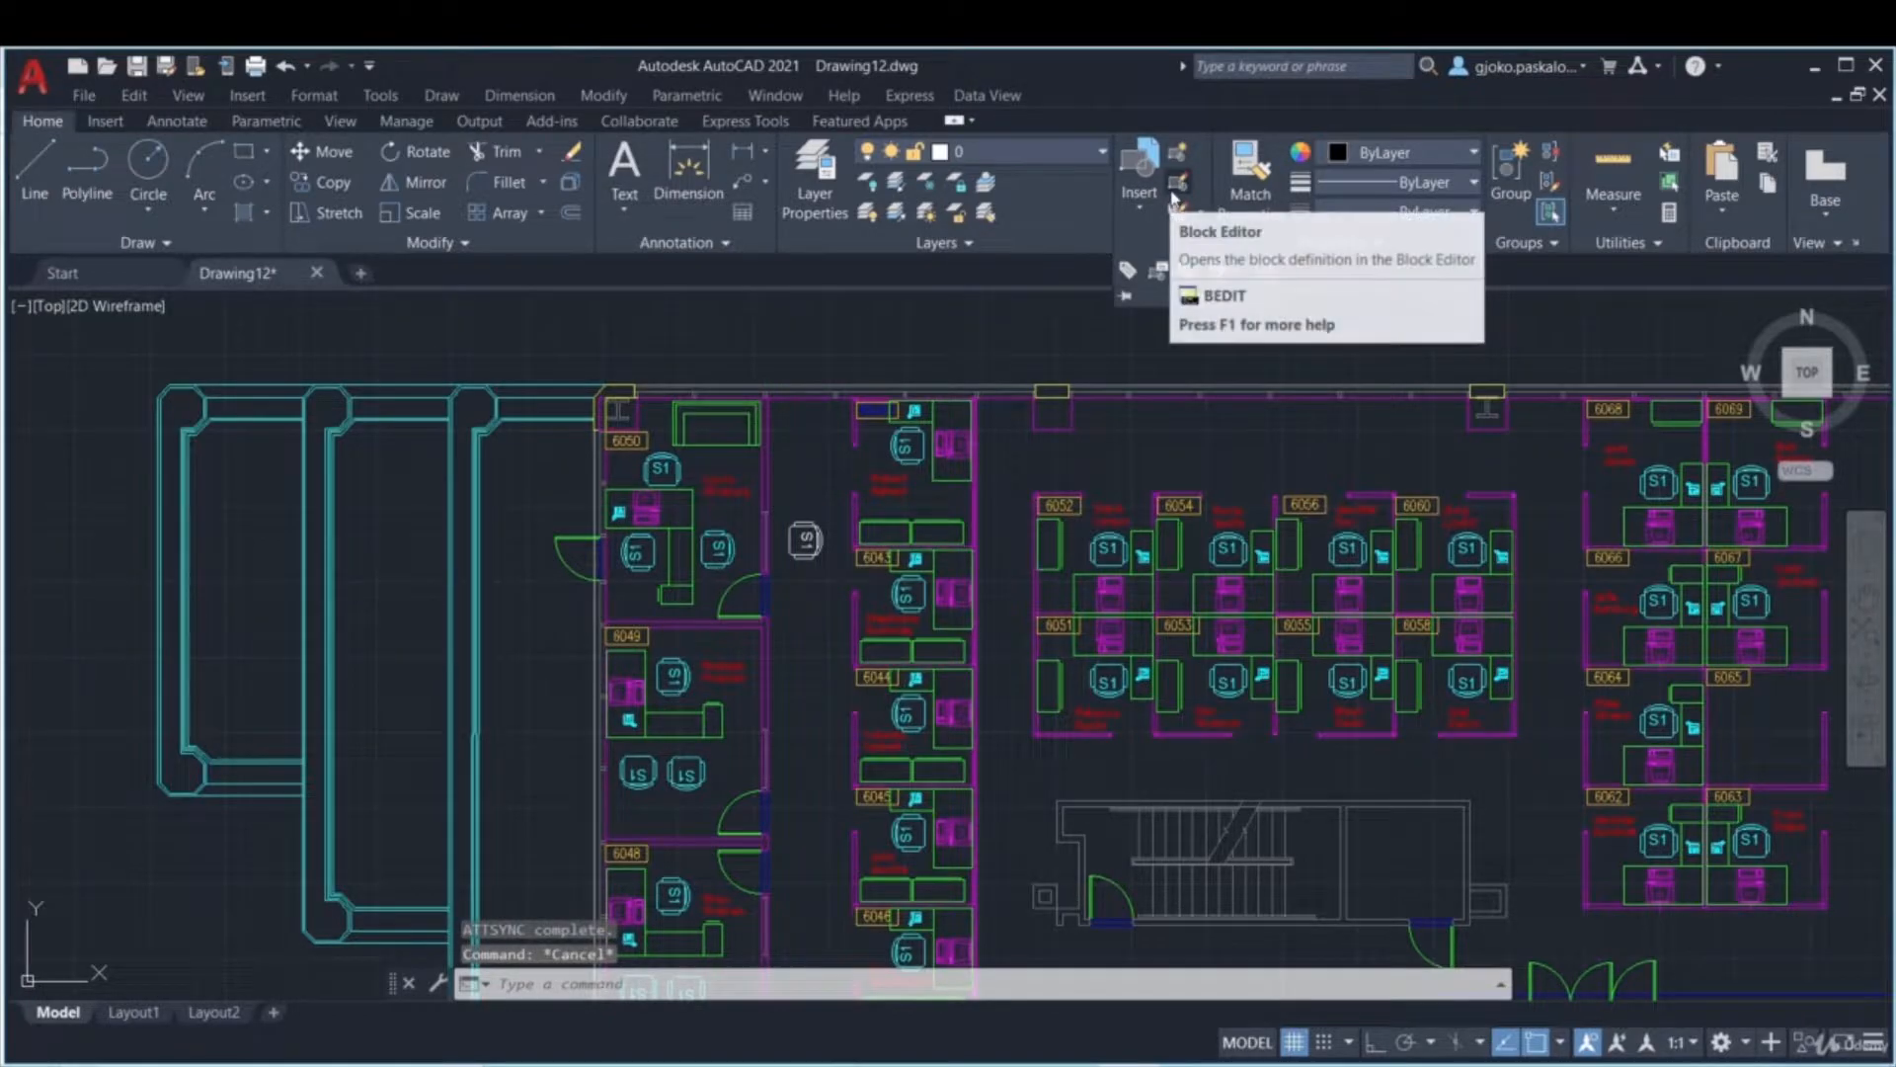
{"action": "left_click", "coordinate": [1129, 268]}
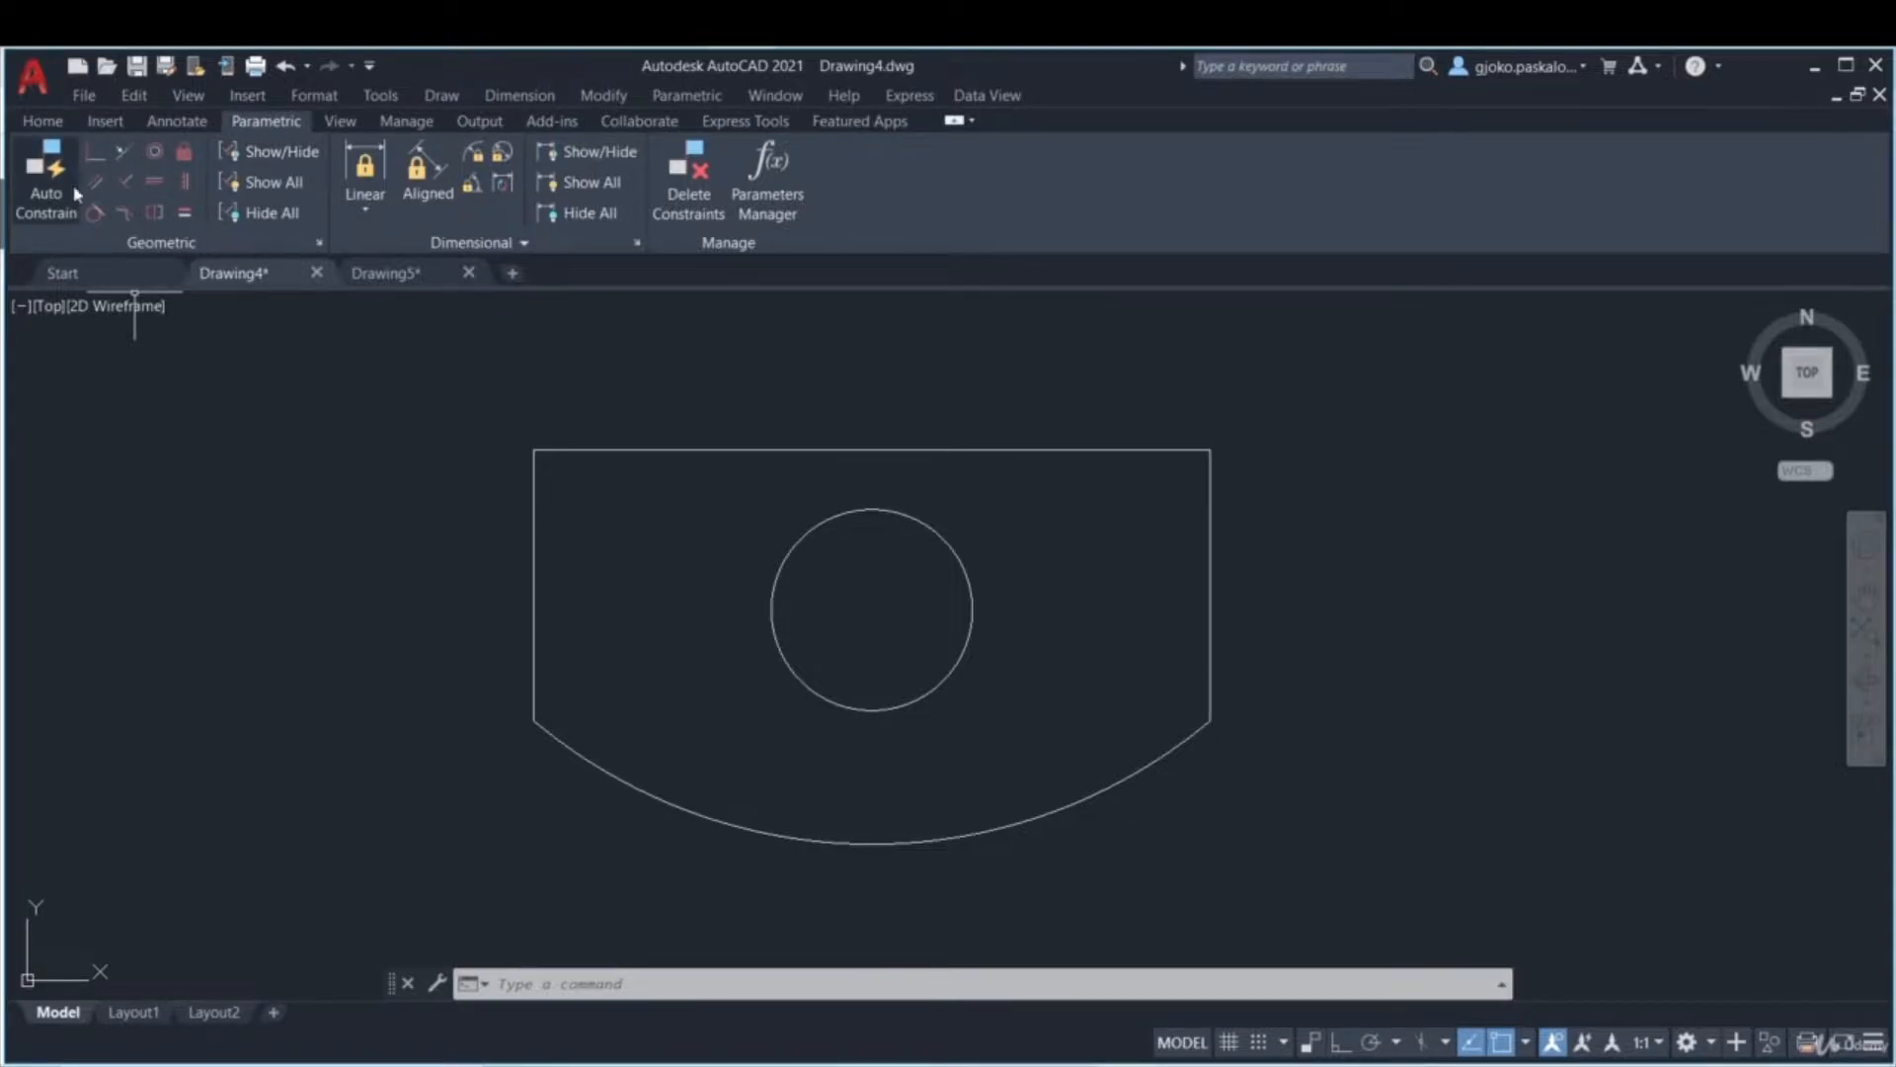
{"action": "left_click", "coordinate": [470, 406]}
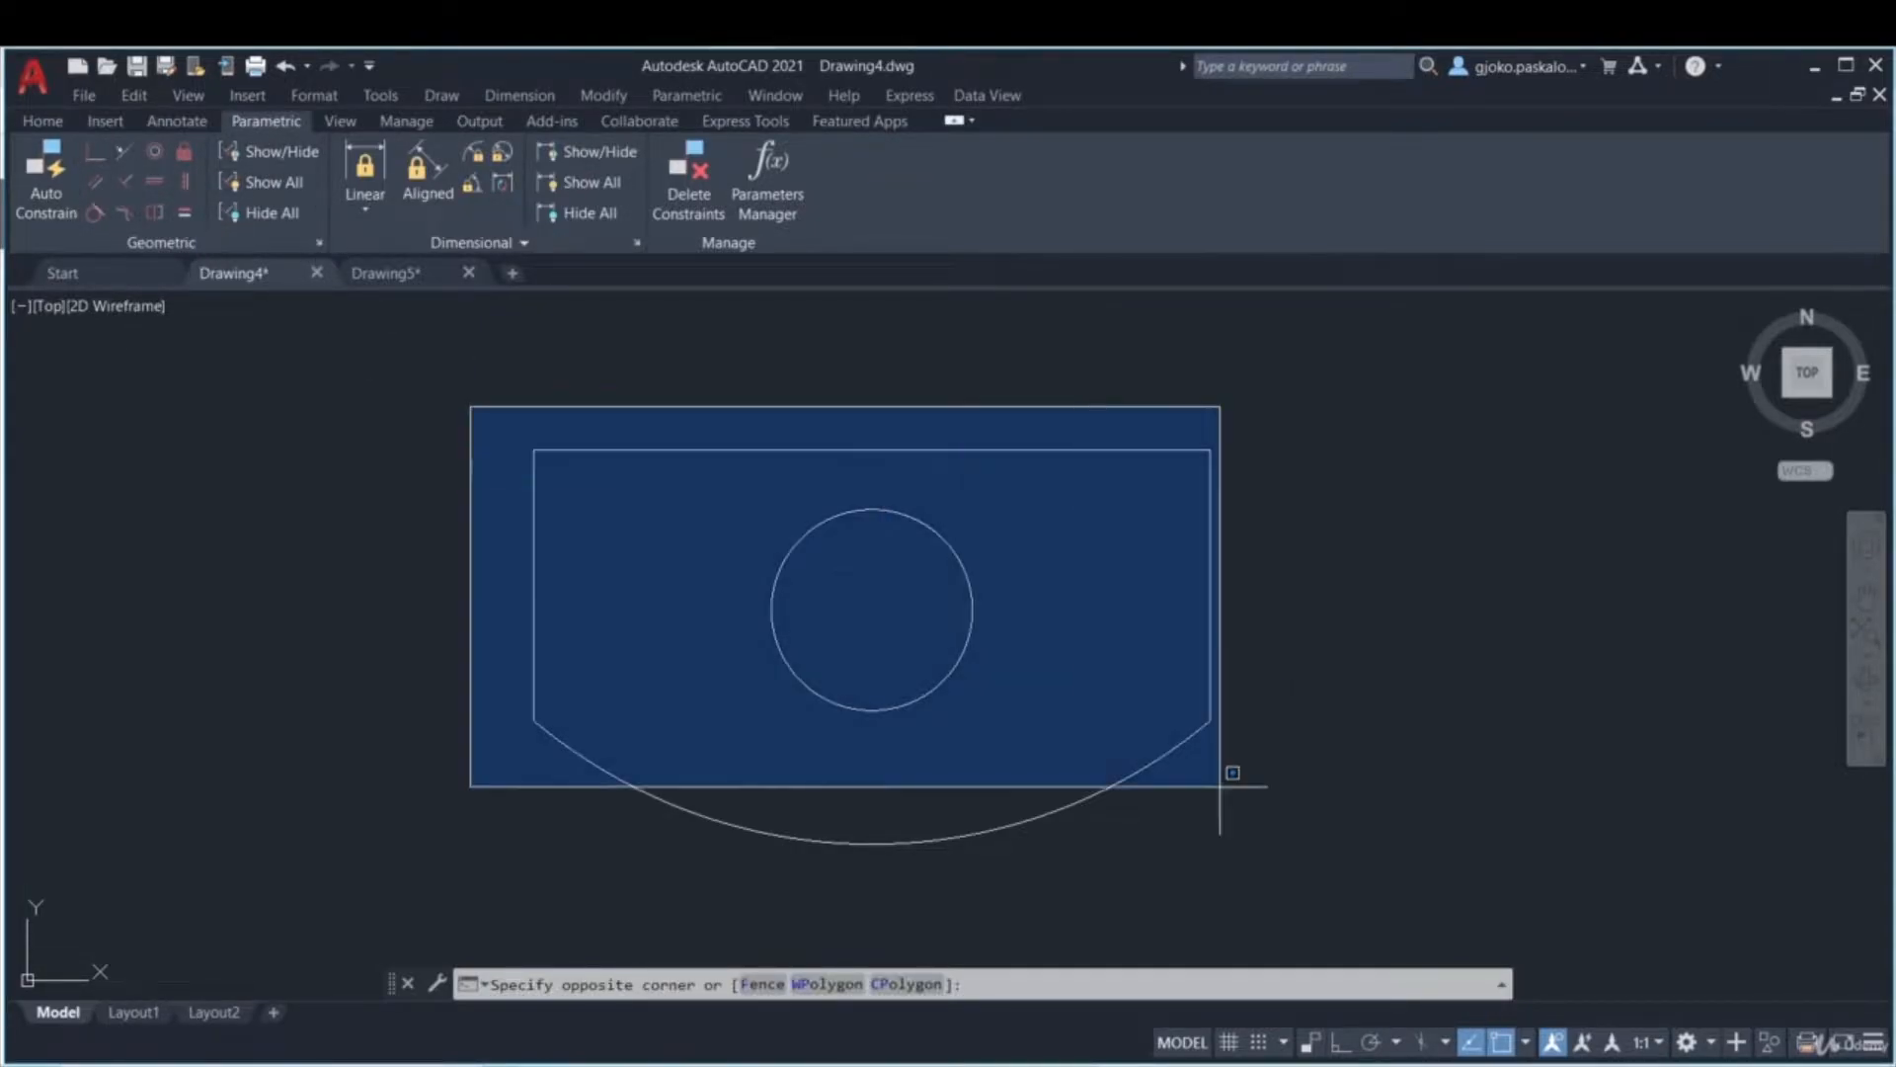
{"action": "left_click", "coordinate": [1387, 881]}
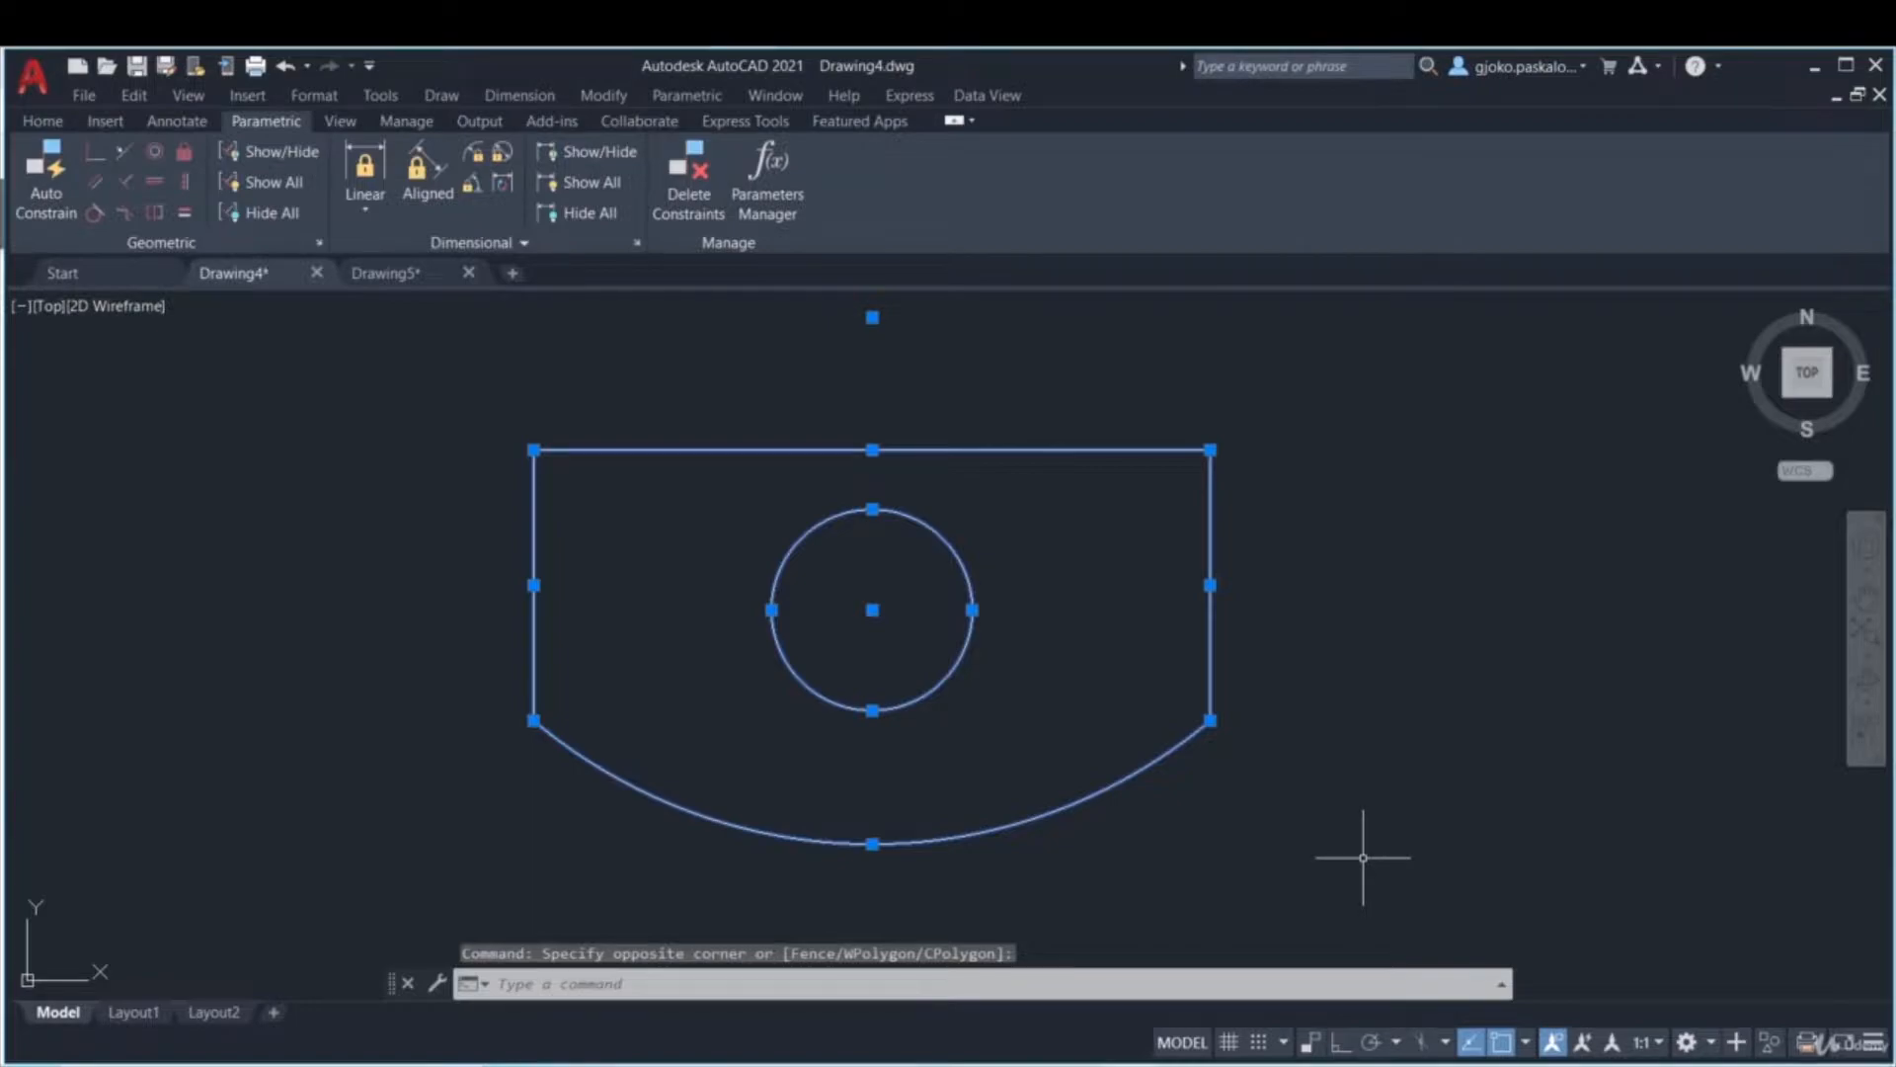
{"action": "key", "text": "Escape"}
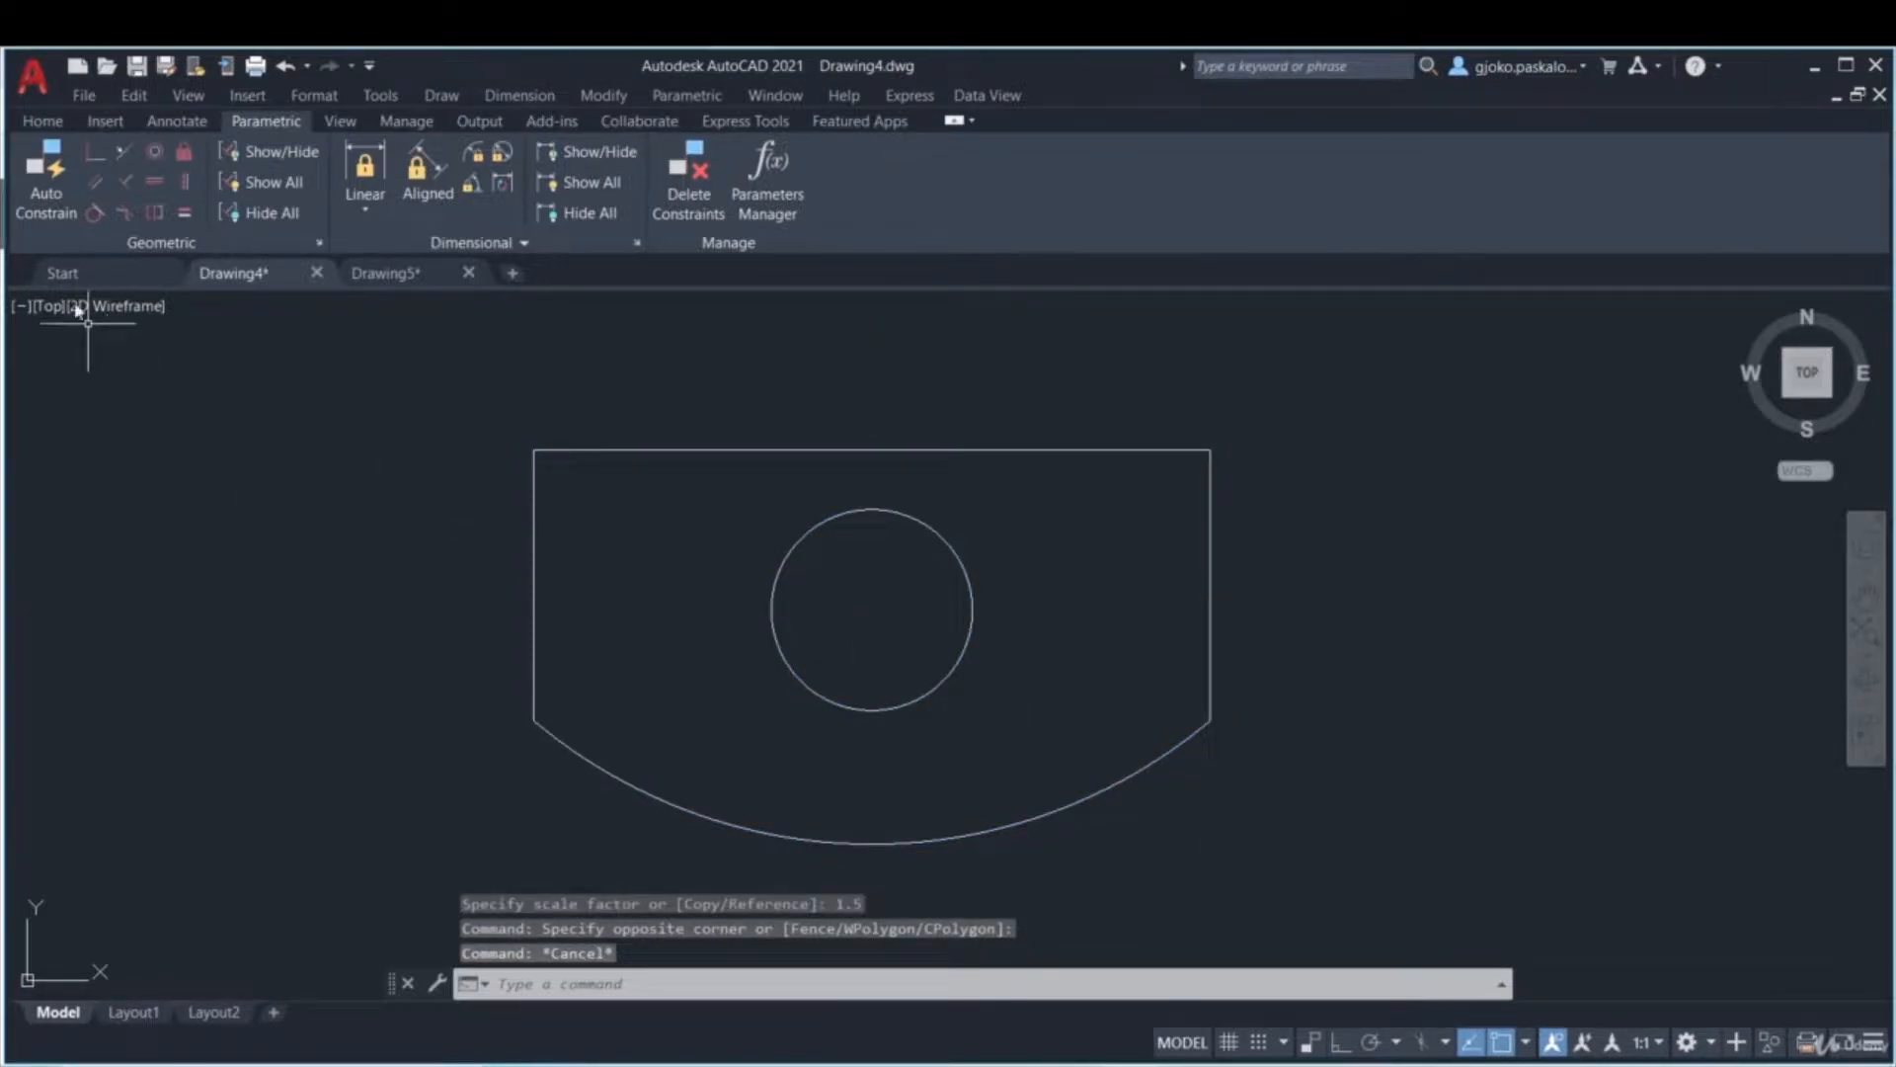
- Apply Auto Constrain to the whole outline and its inner circle in Drawing4, and undo the automatic constraints
{"action": "left_click", "coordinate": [53, 223]}
{"action": "left_click", "coordinate": [415, 401]}
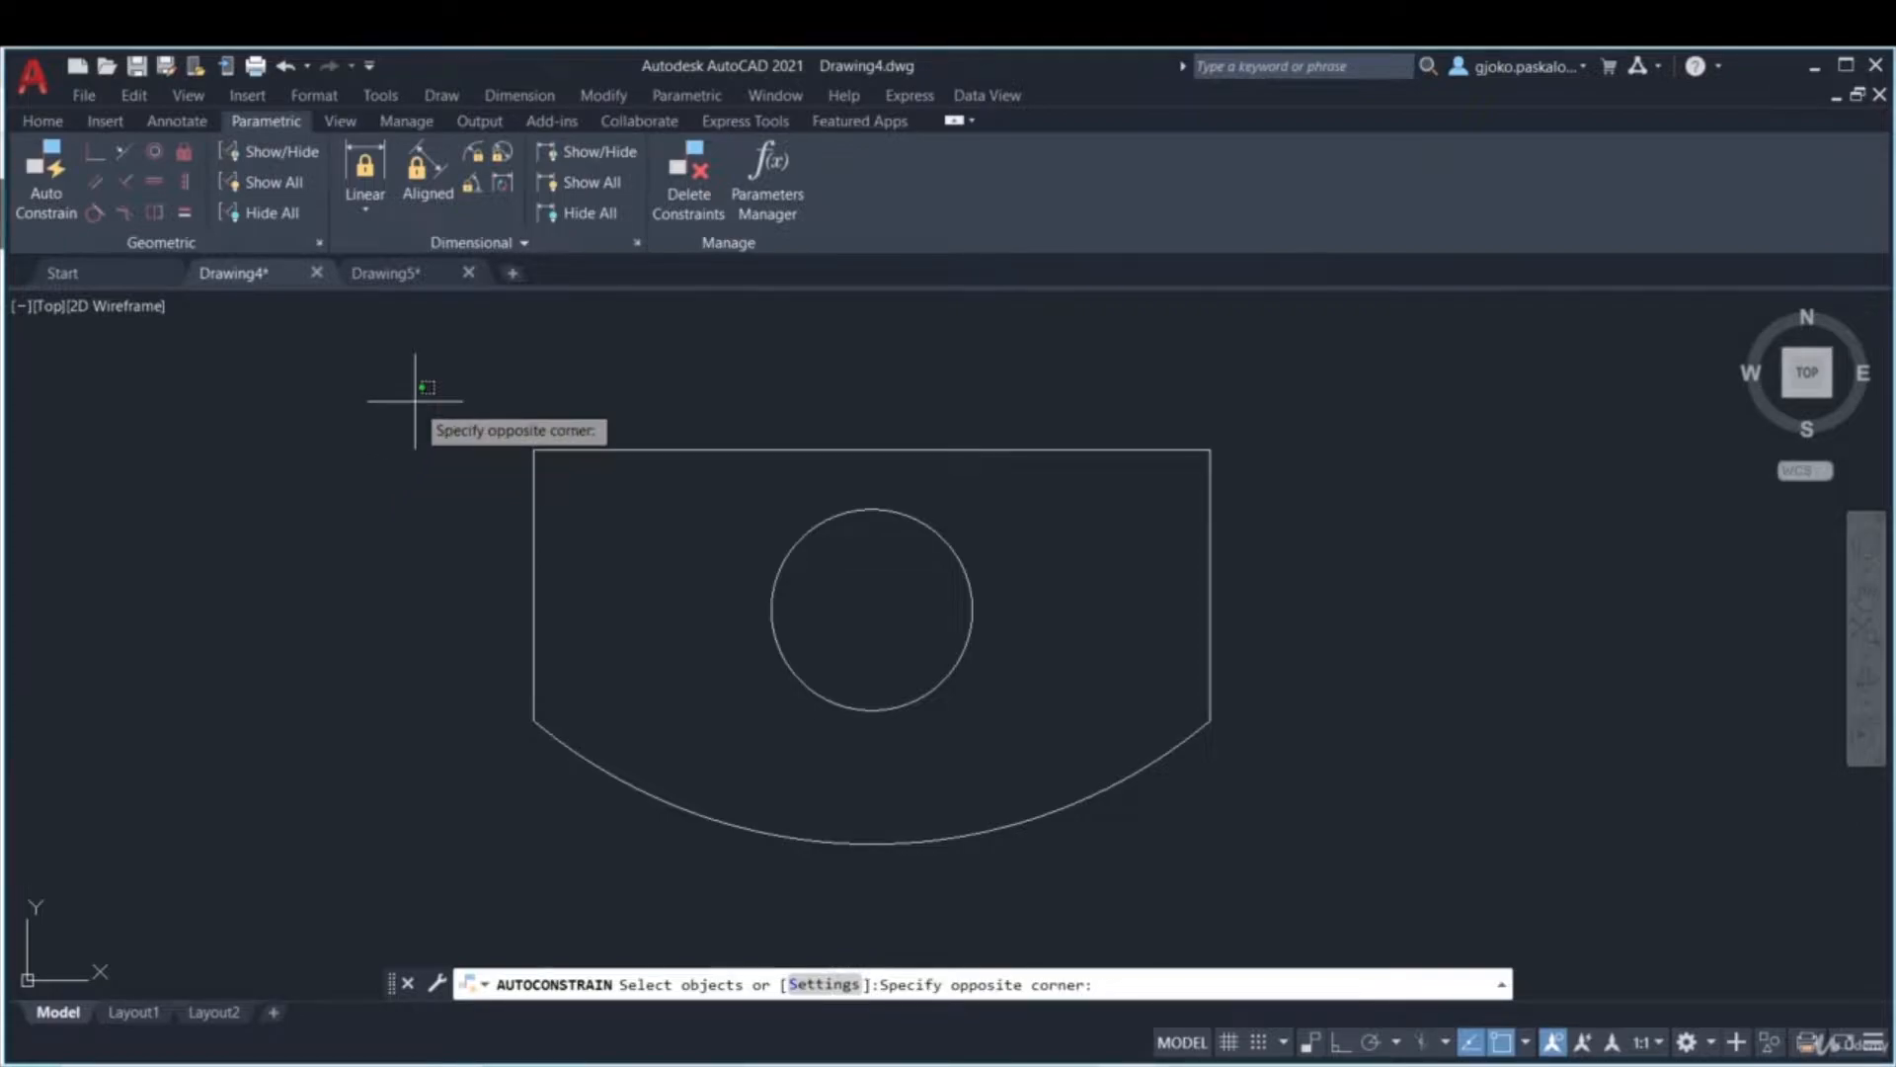
{"action": "left_click", "coordinate": [1401, 874]}
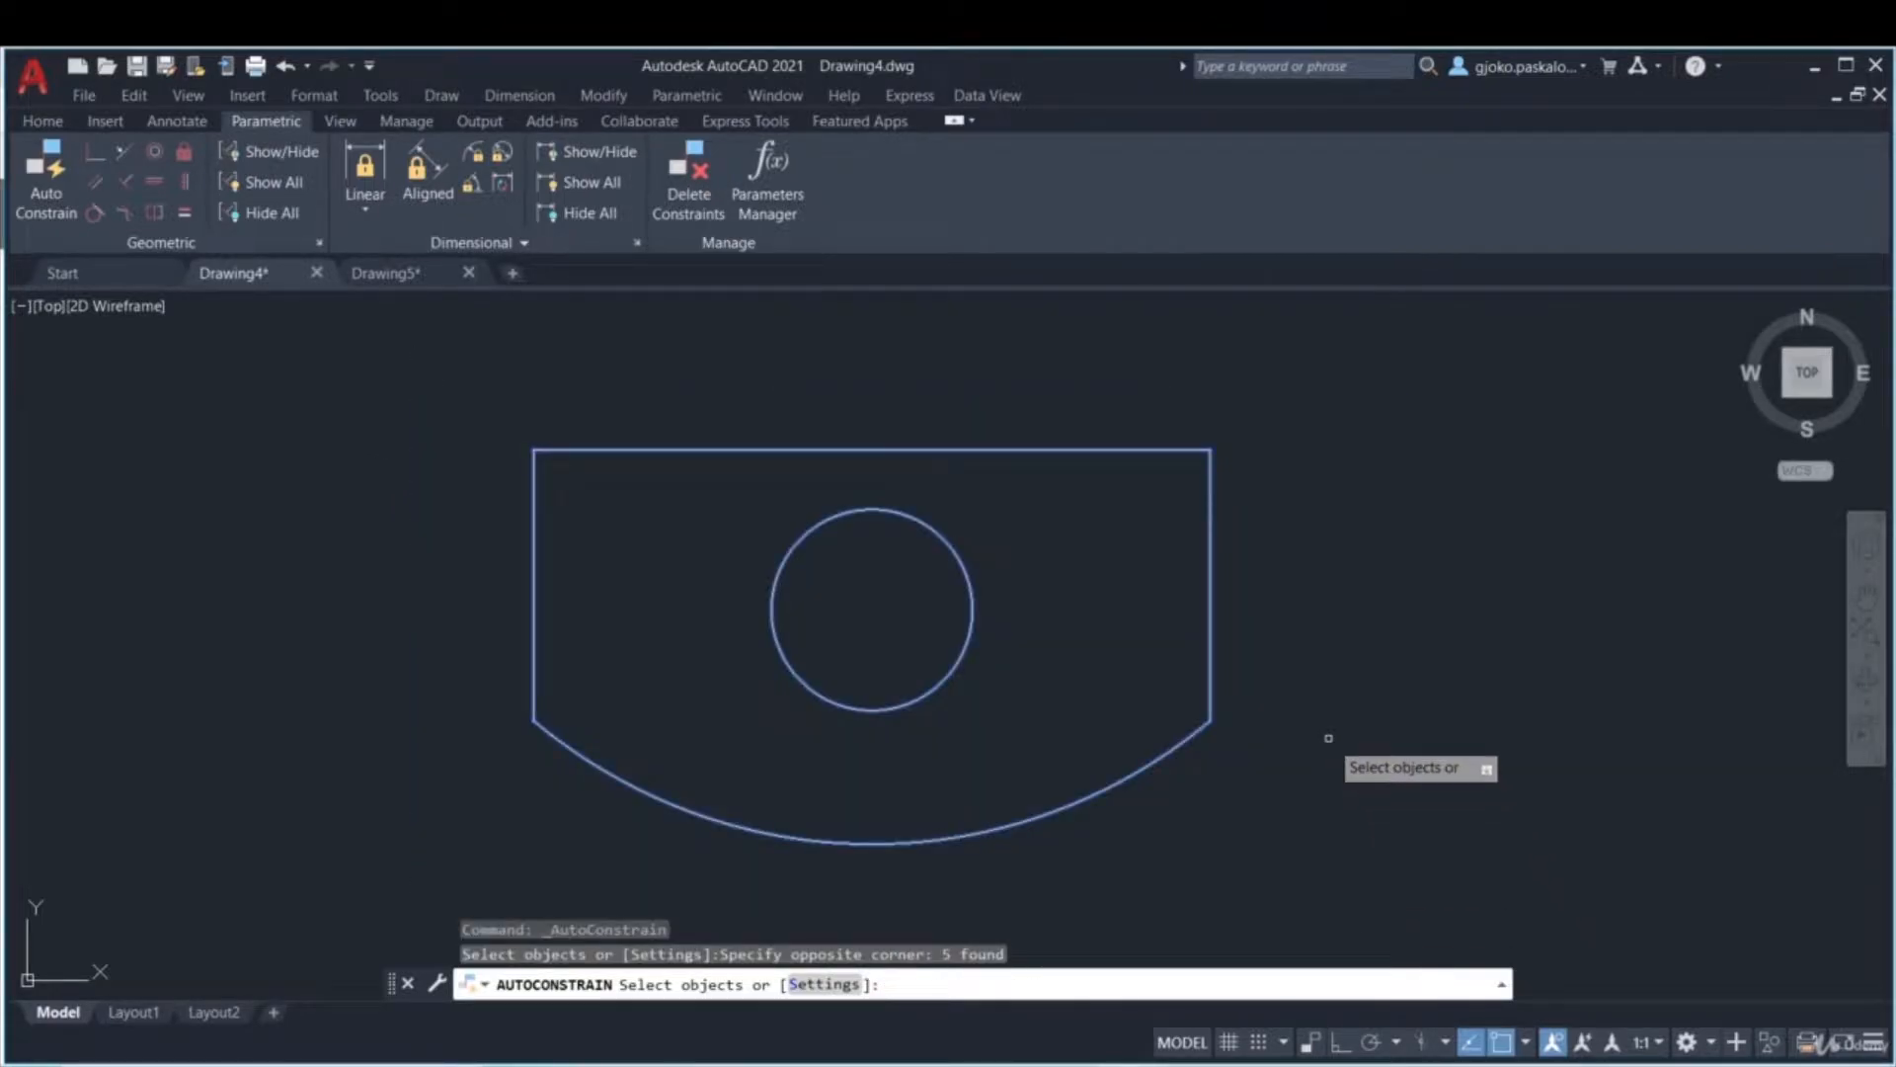
{"action": "right_click", "coordinate": [1328, 738]}
{"action": "left_click", "coordinate": [1375, 754]}
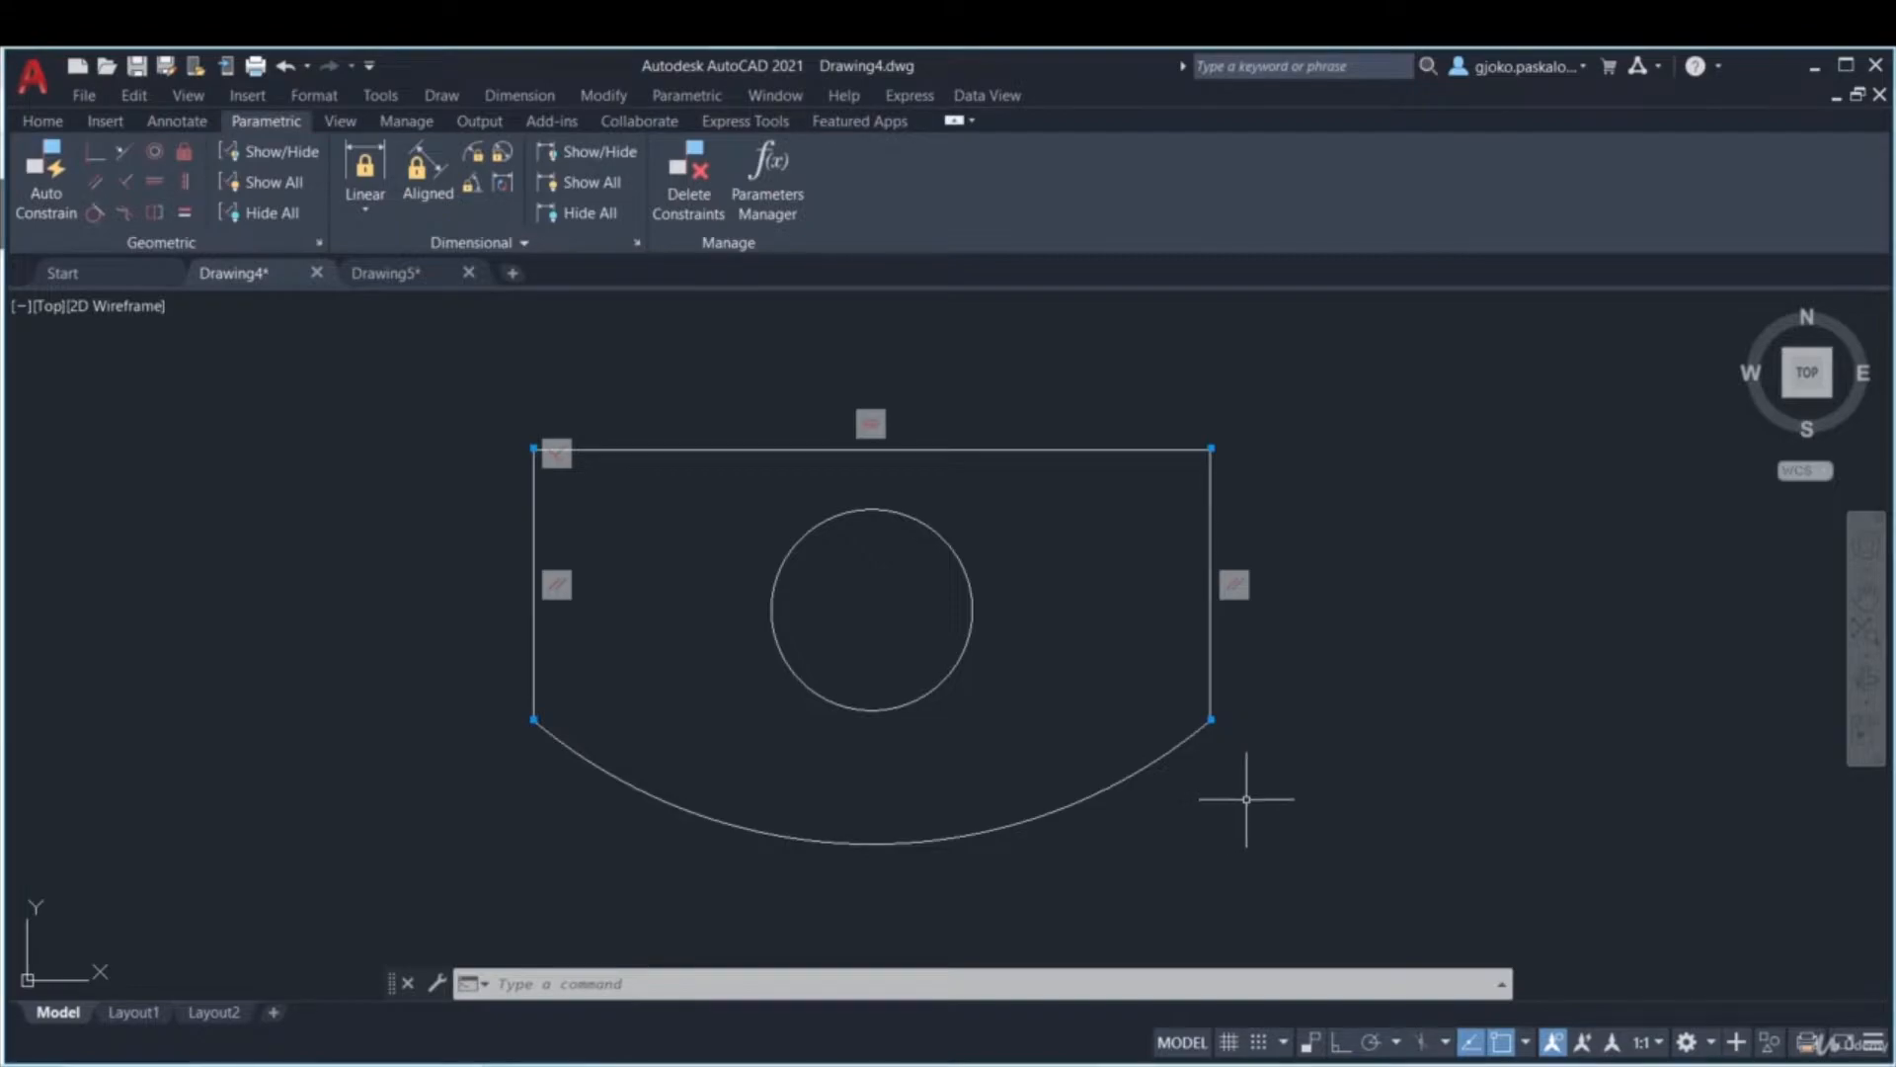
{"action": "key", "text": "ctrl+z"}
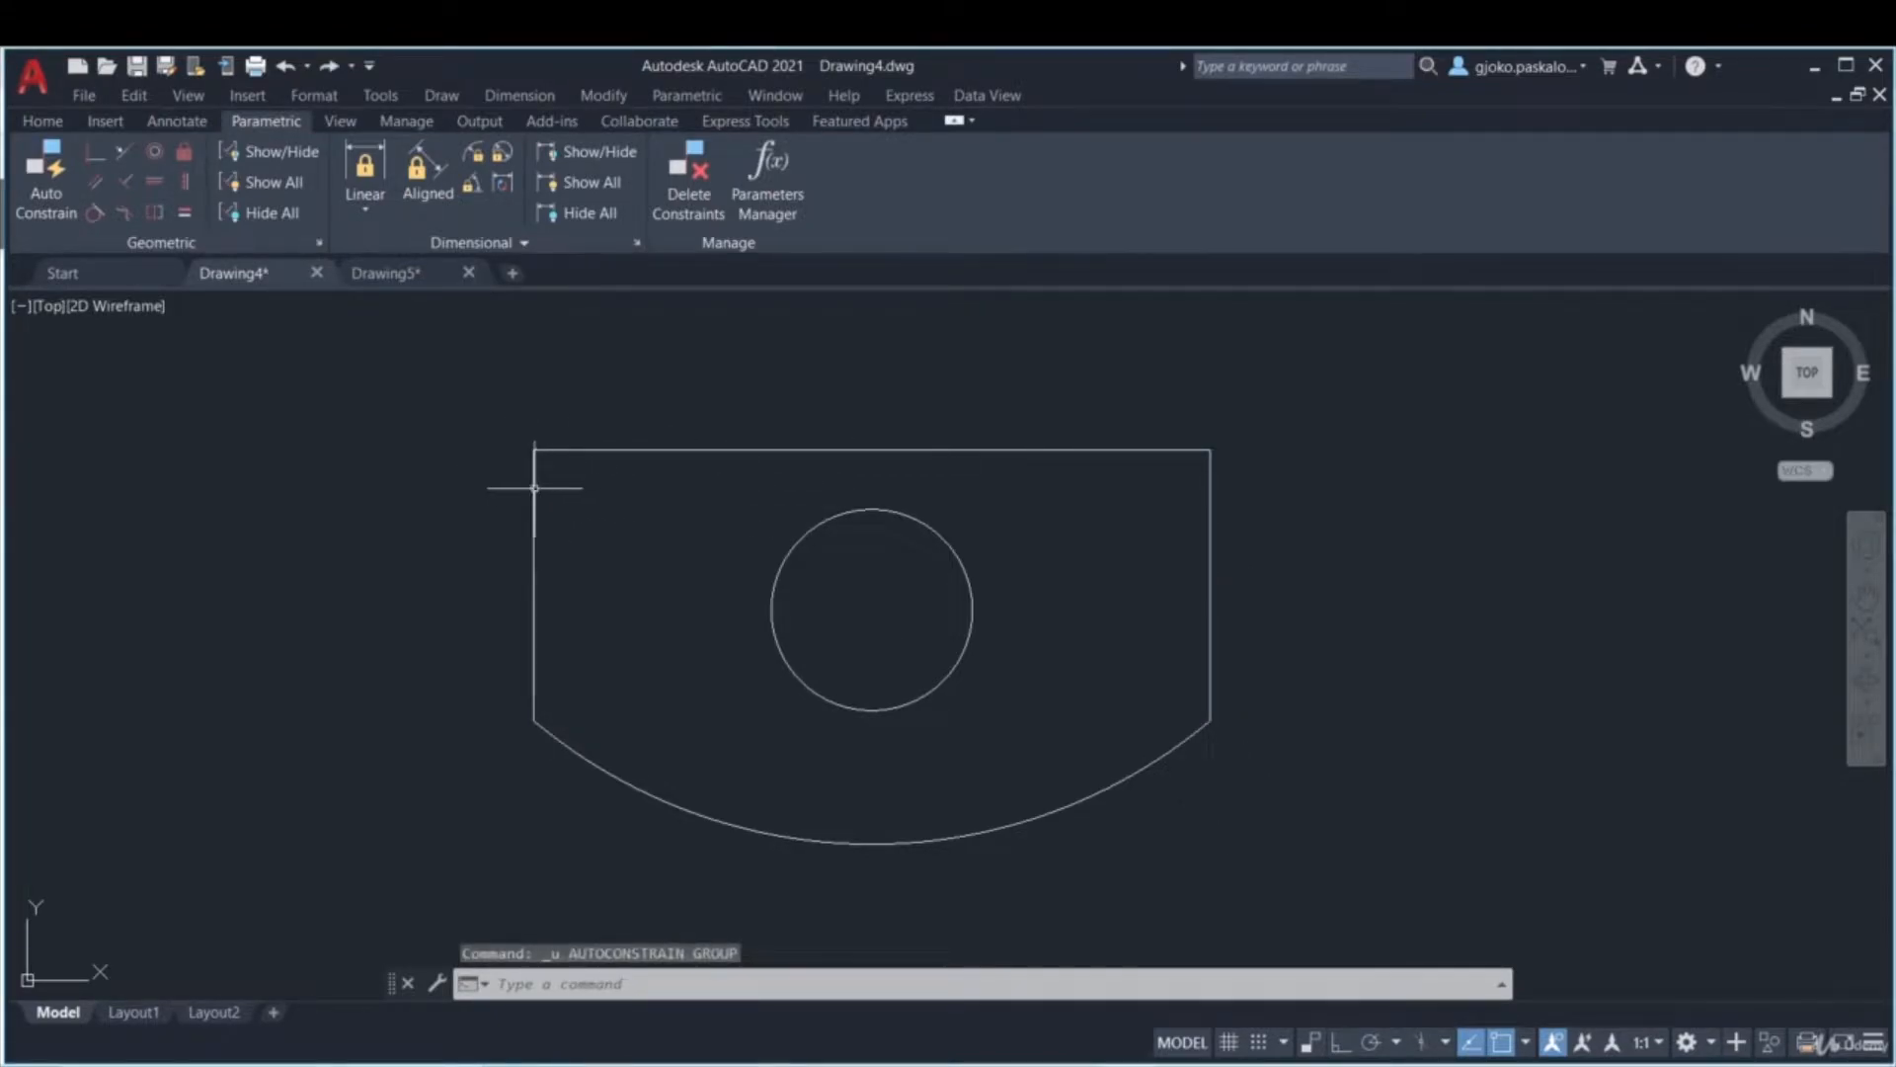
- Add a coincident constraint joining the endpoints of the top line and the left vertical line at the outline's upper-left corner
{"action": "left_click", "coordinate": [96, 155]}
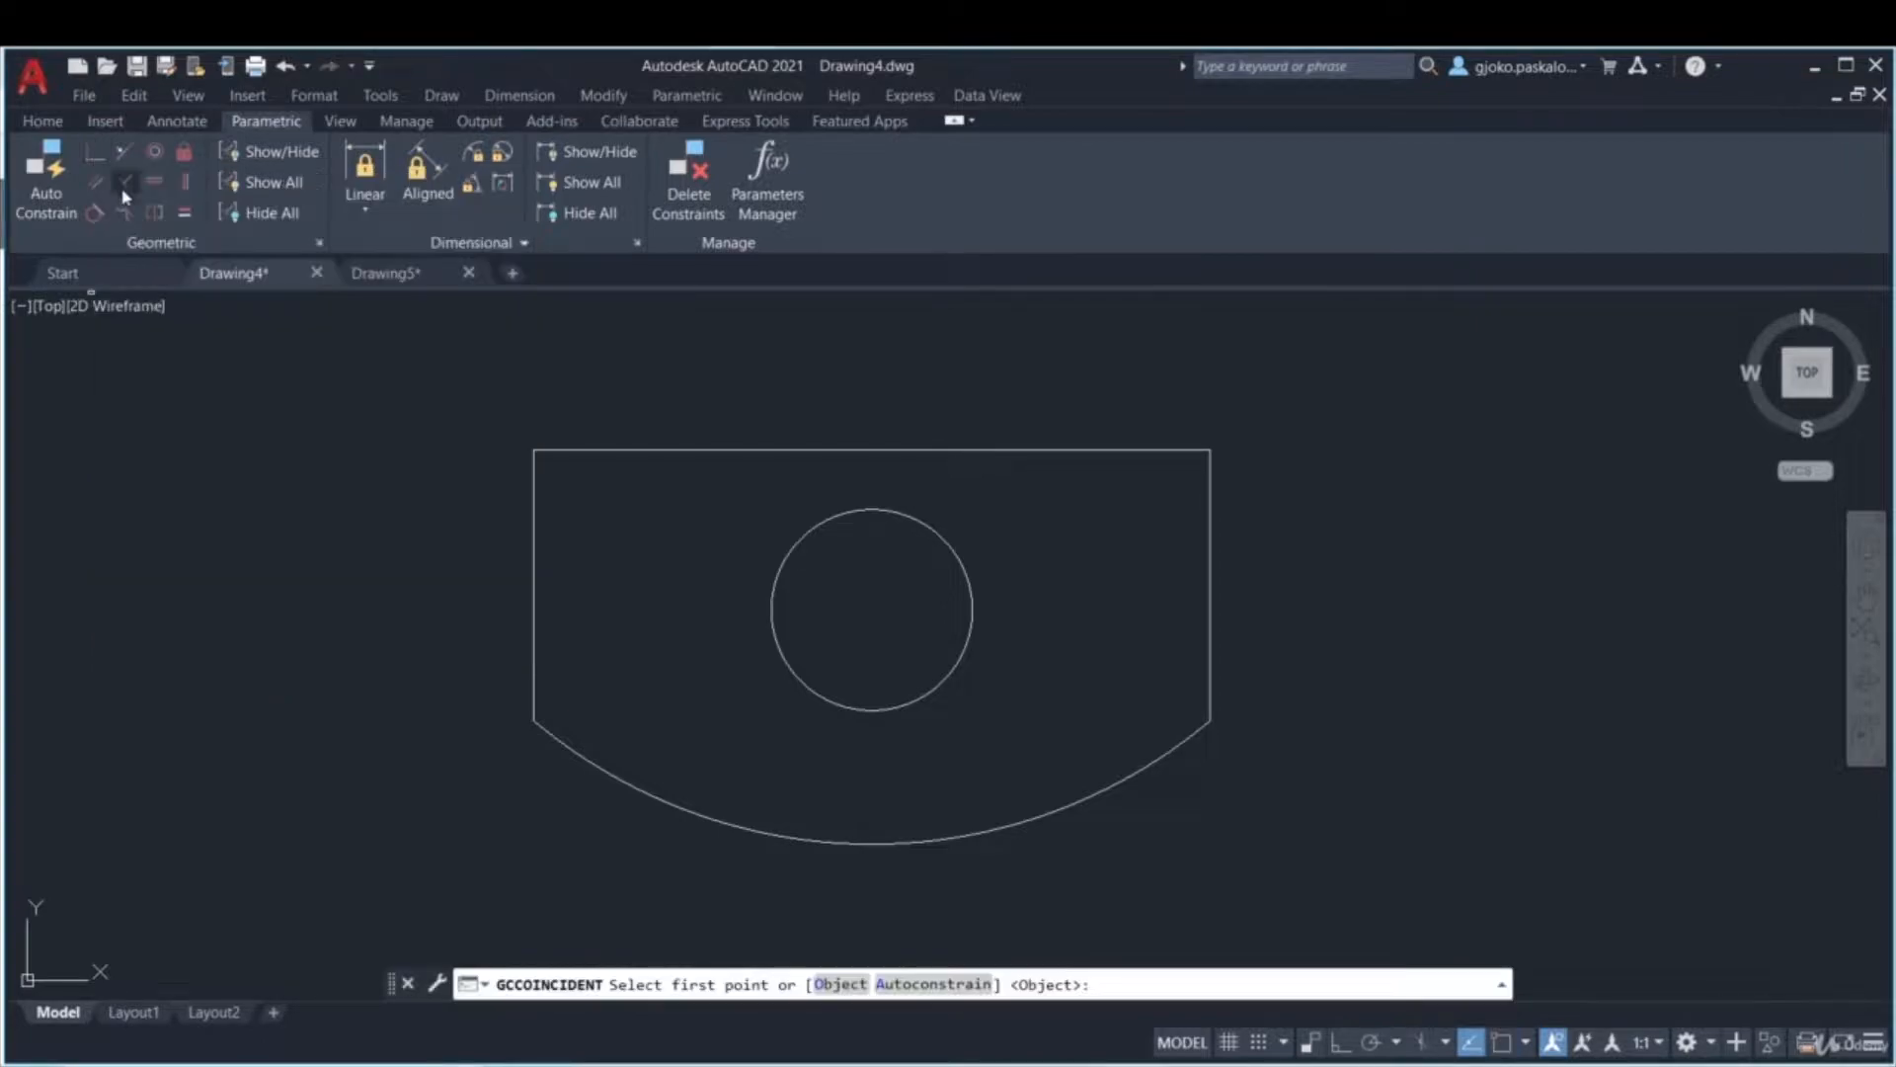
{"action": "left_click", "coordinate": [534, 452]}
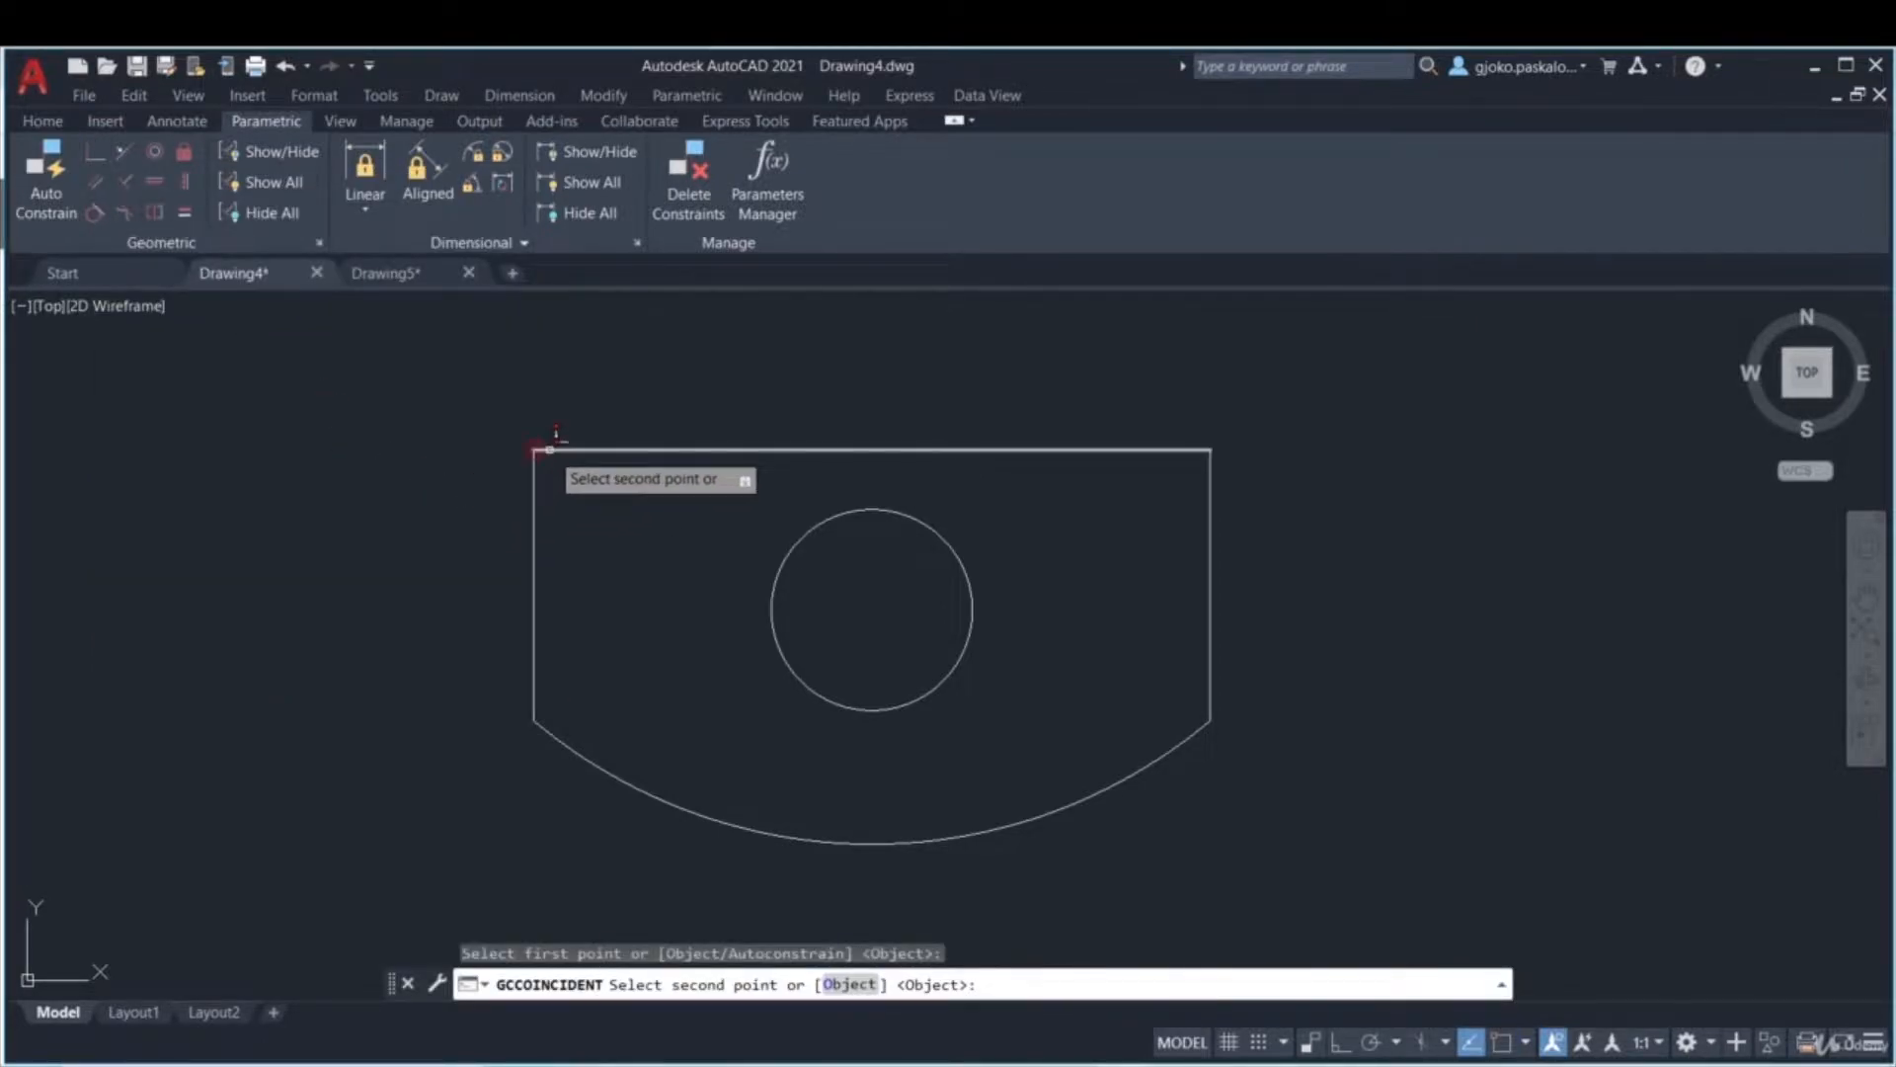
{"action": "left_click", "coordinate": [533, 451]}
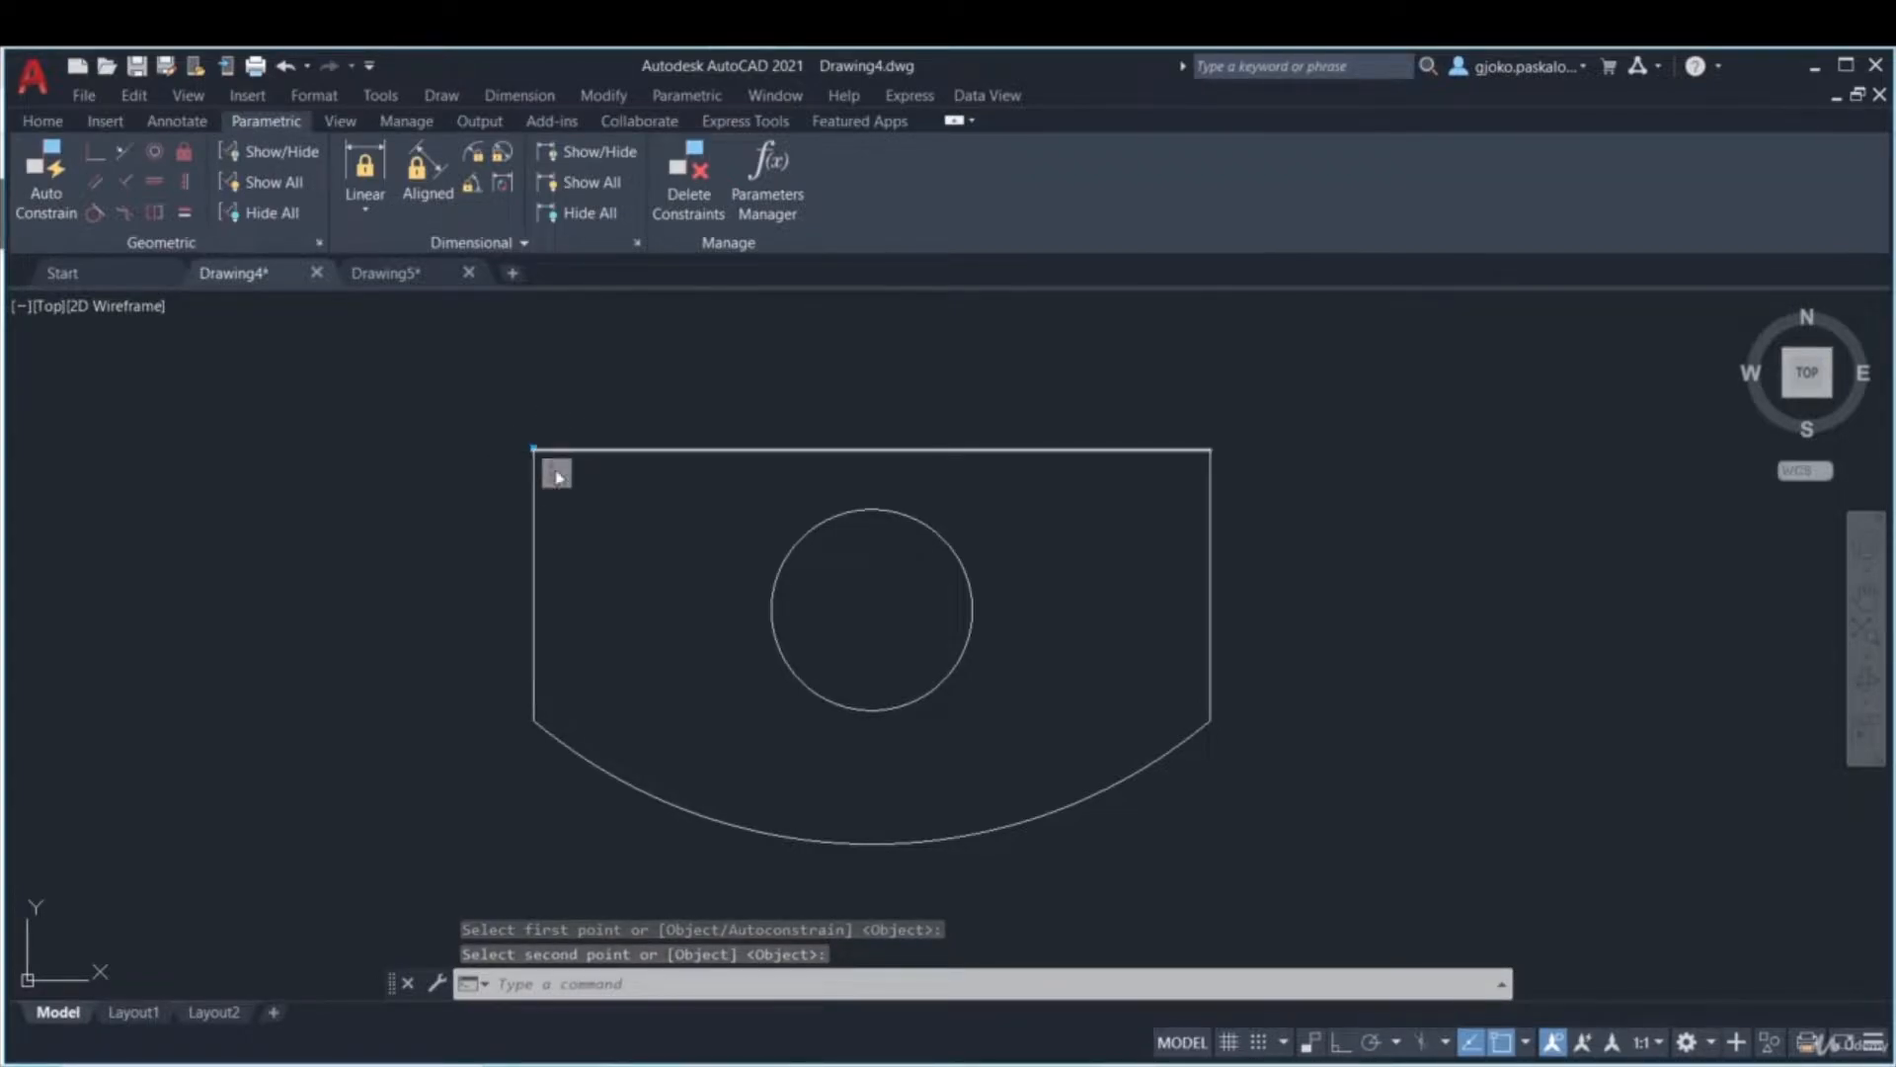
{"action": "left_click", "coordinate": [556, 459]}
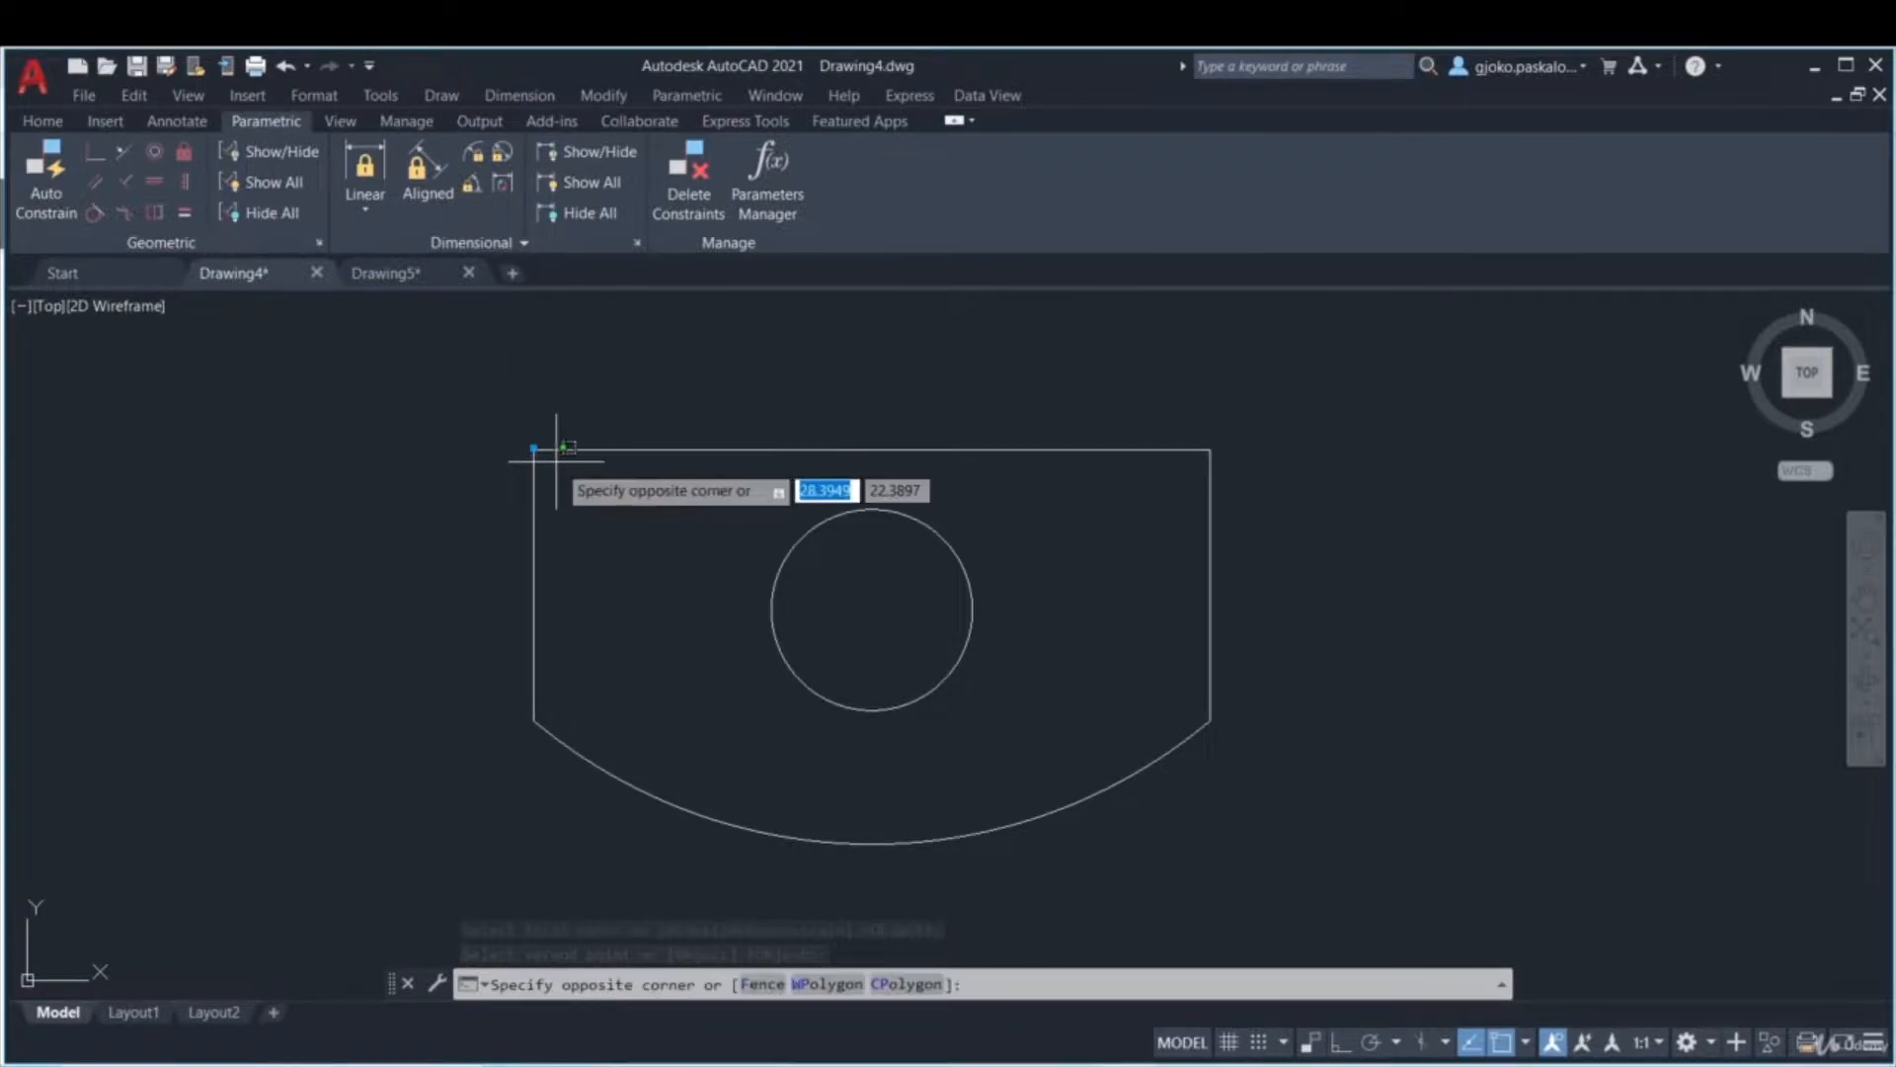
{"action": "left_click", "coordinate": [517, 427]}
{"action": "key", "text": "Escape"}
{"action": "scroll", "coordinate": [540, 464], "scroll_direction": "up", "scroll_amount": 3}
{"action": "scroll", "coordinate": [525, 472], "scroll_direction": "down", "scroll_amount": 3}
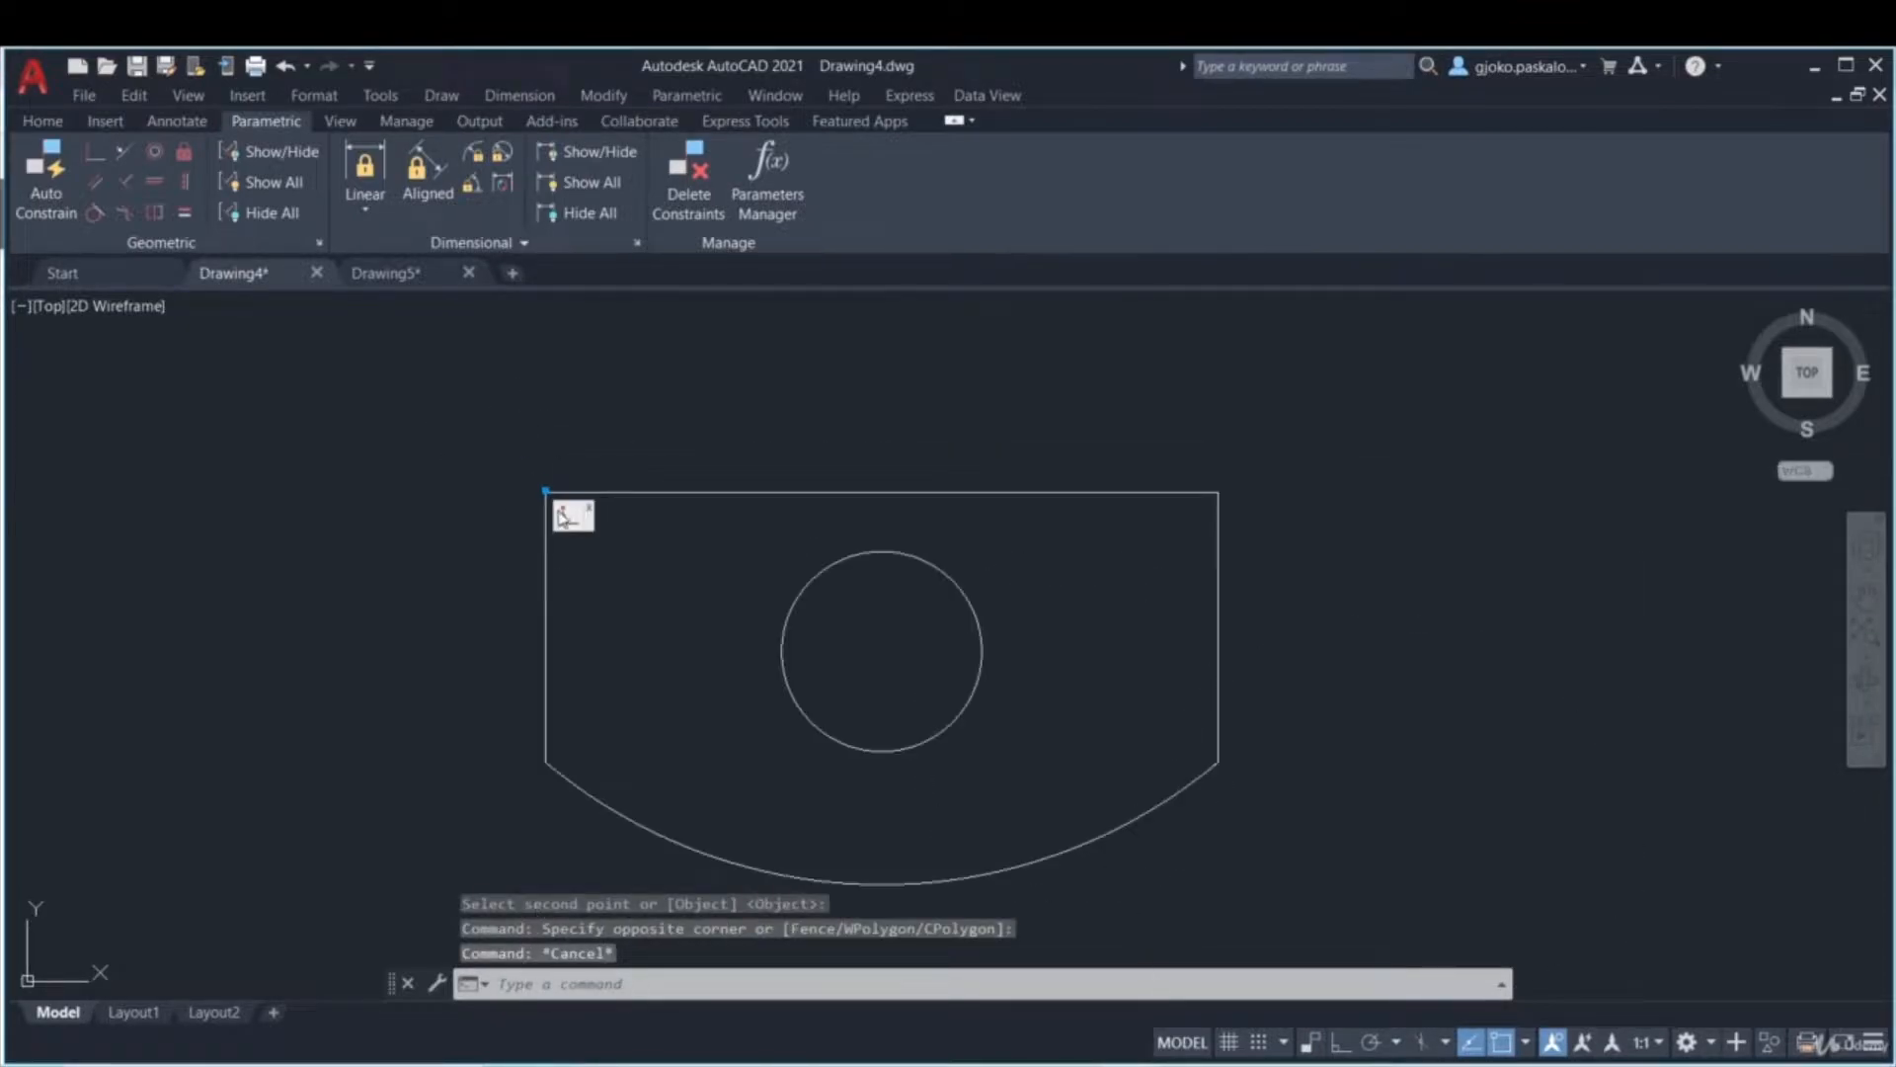
- Stretch the outline's upper-left corner to test the coincident constraint between its two lines, and undo the stretches
{"action": "left_click", "coordinate": [549, 531]}
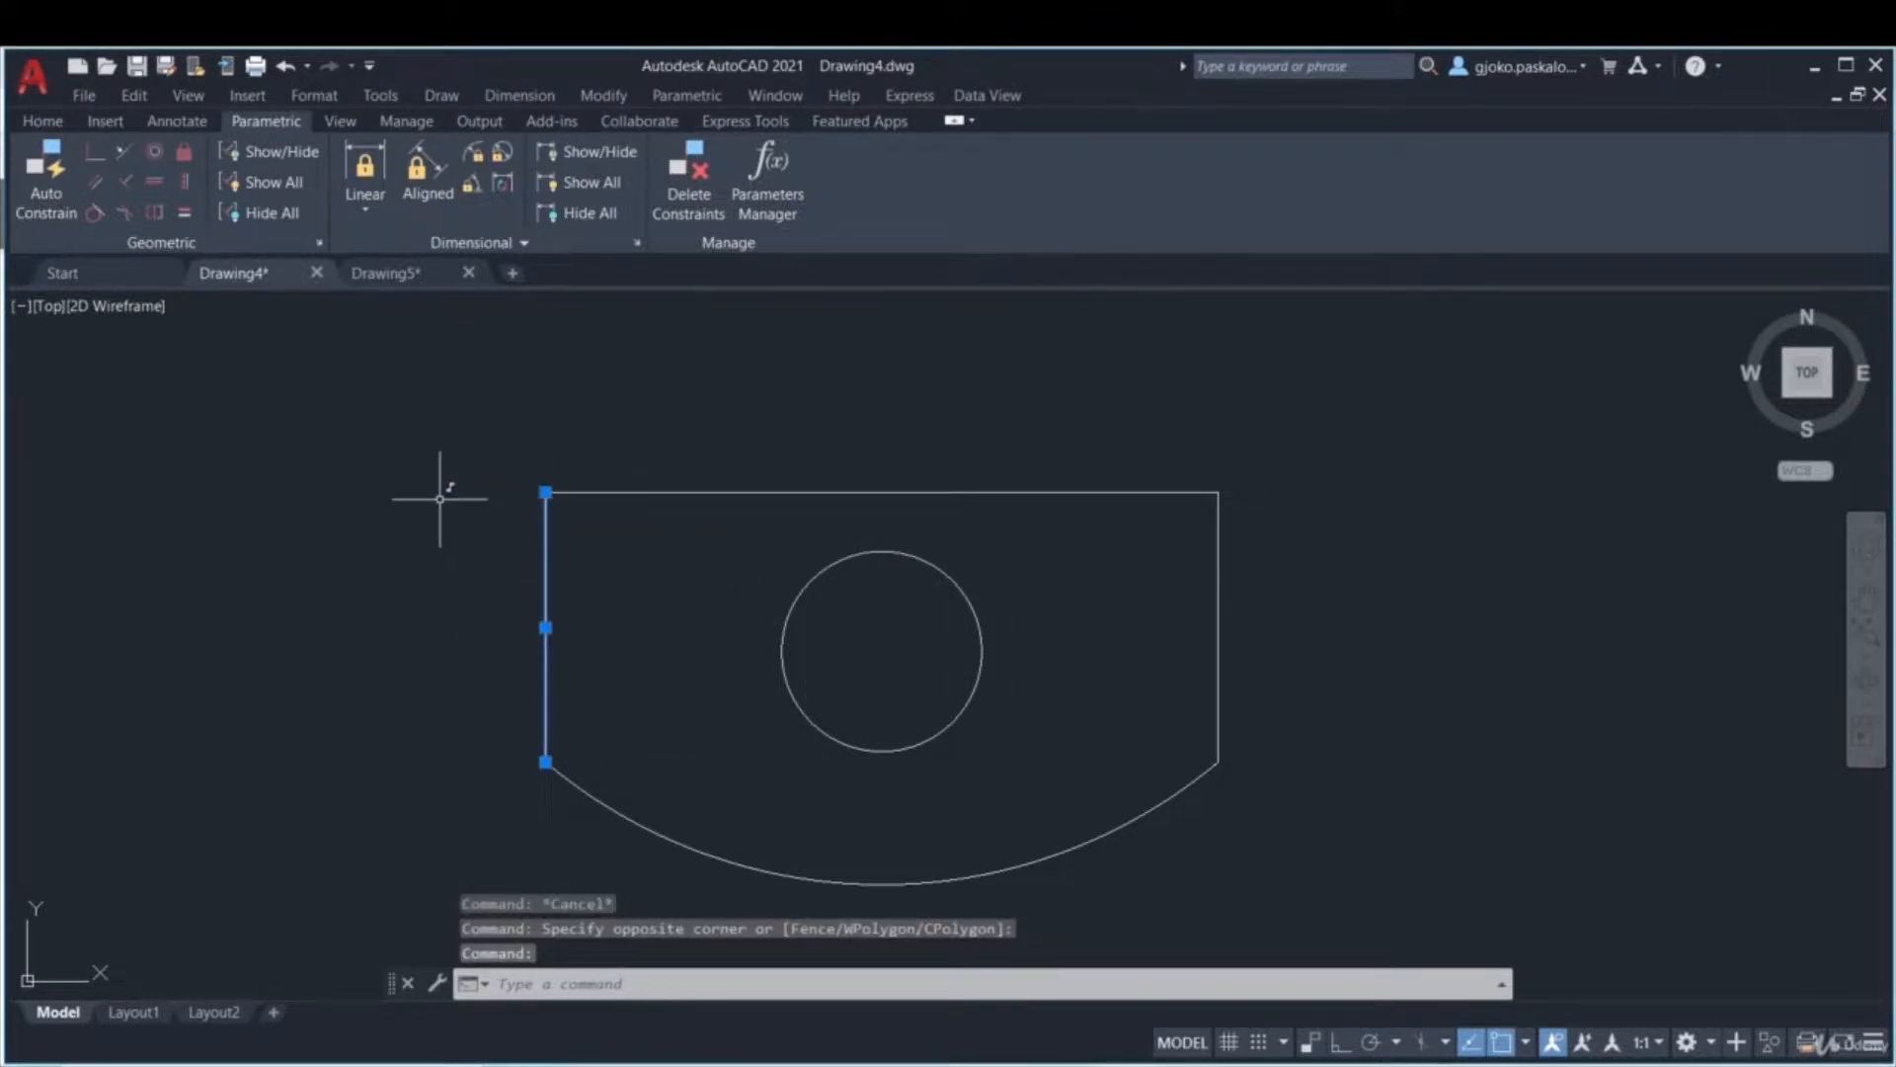
{"action": "left_click", "coordinate": [546, 491]}
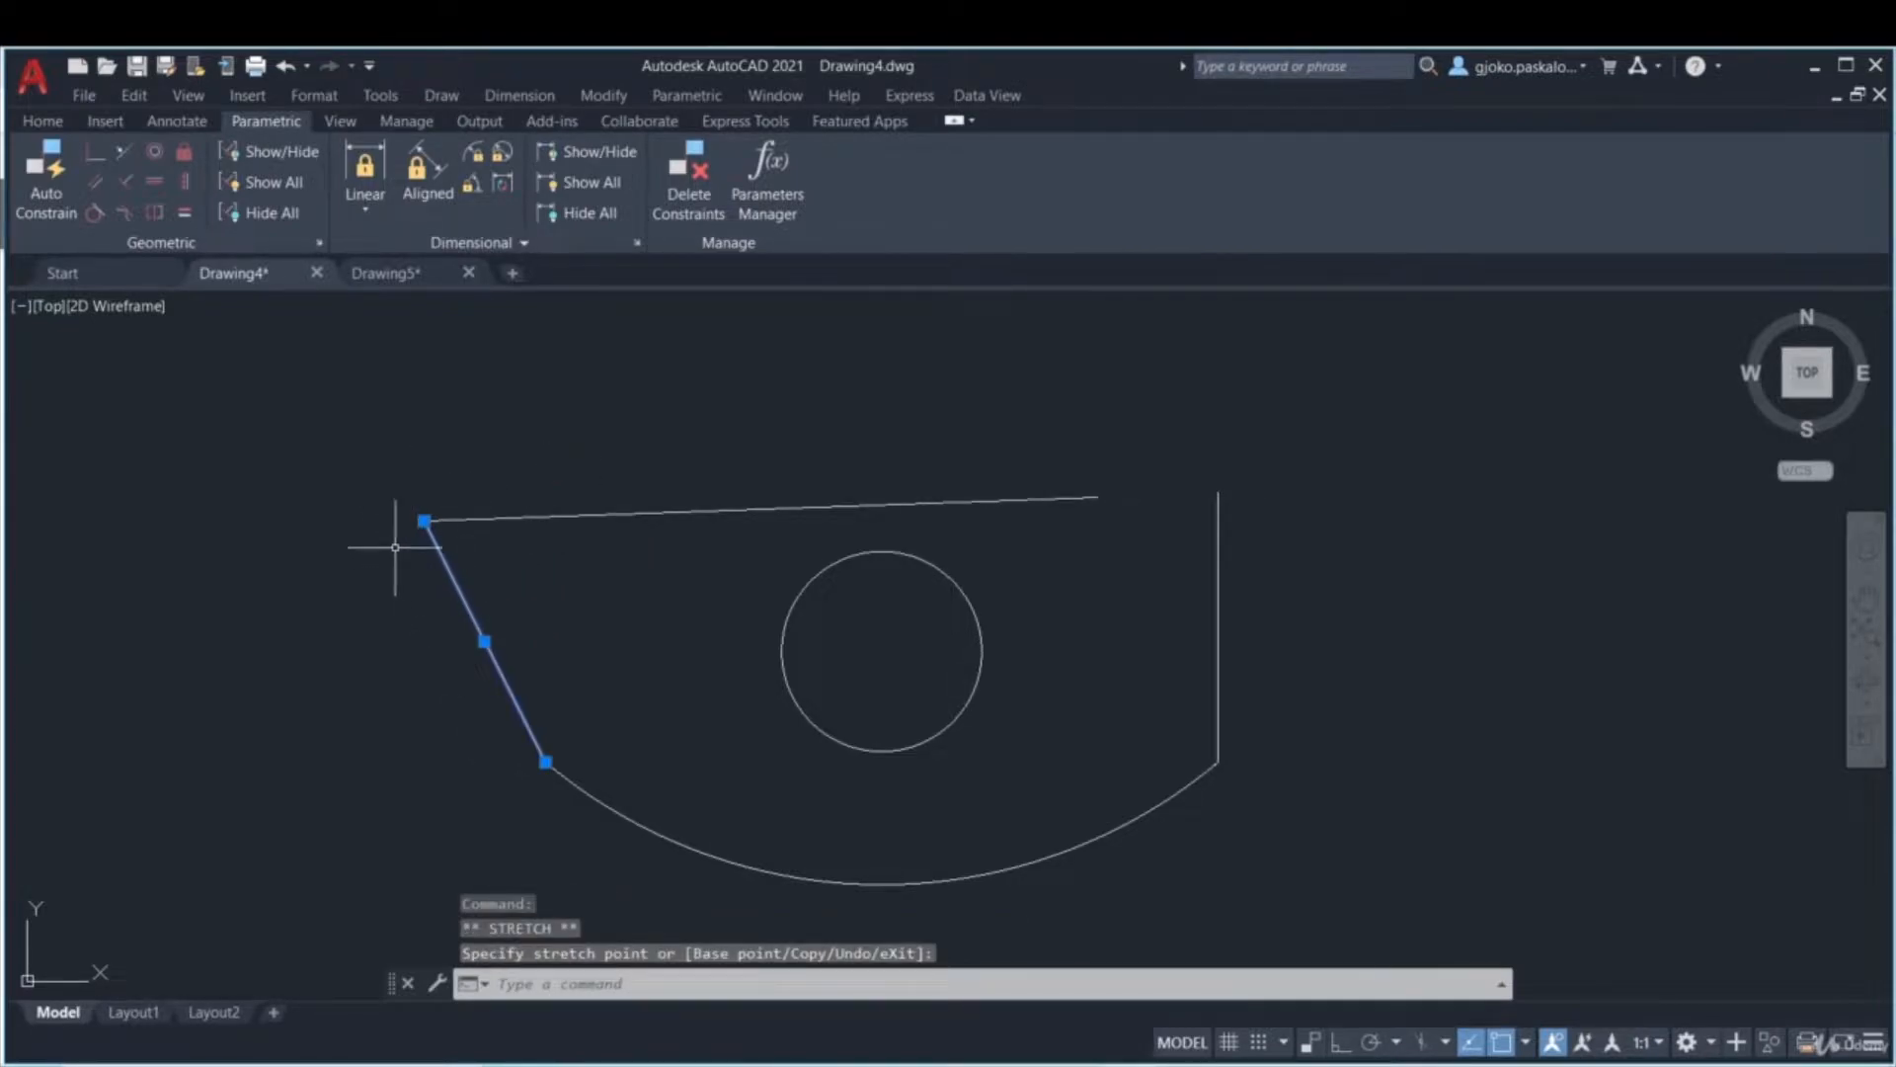
{"action": "left_click", "coordinate": [476, 527]}
{"action": "left_click", "coordinate": [469, 496]}
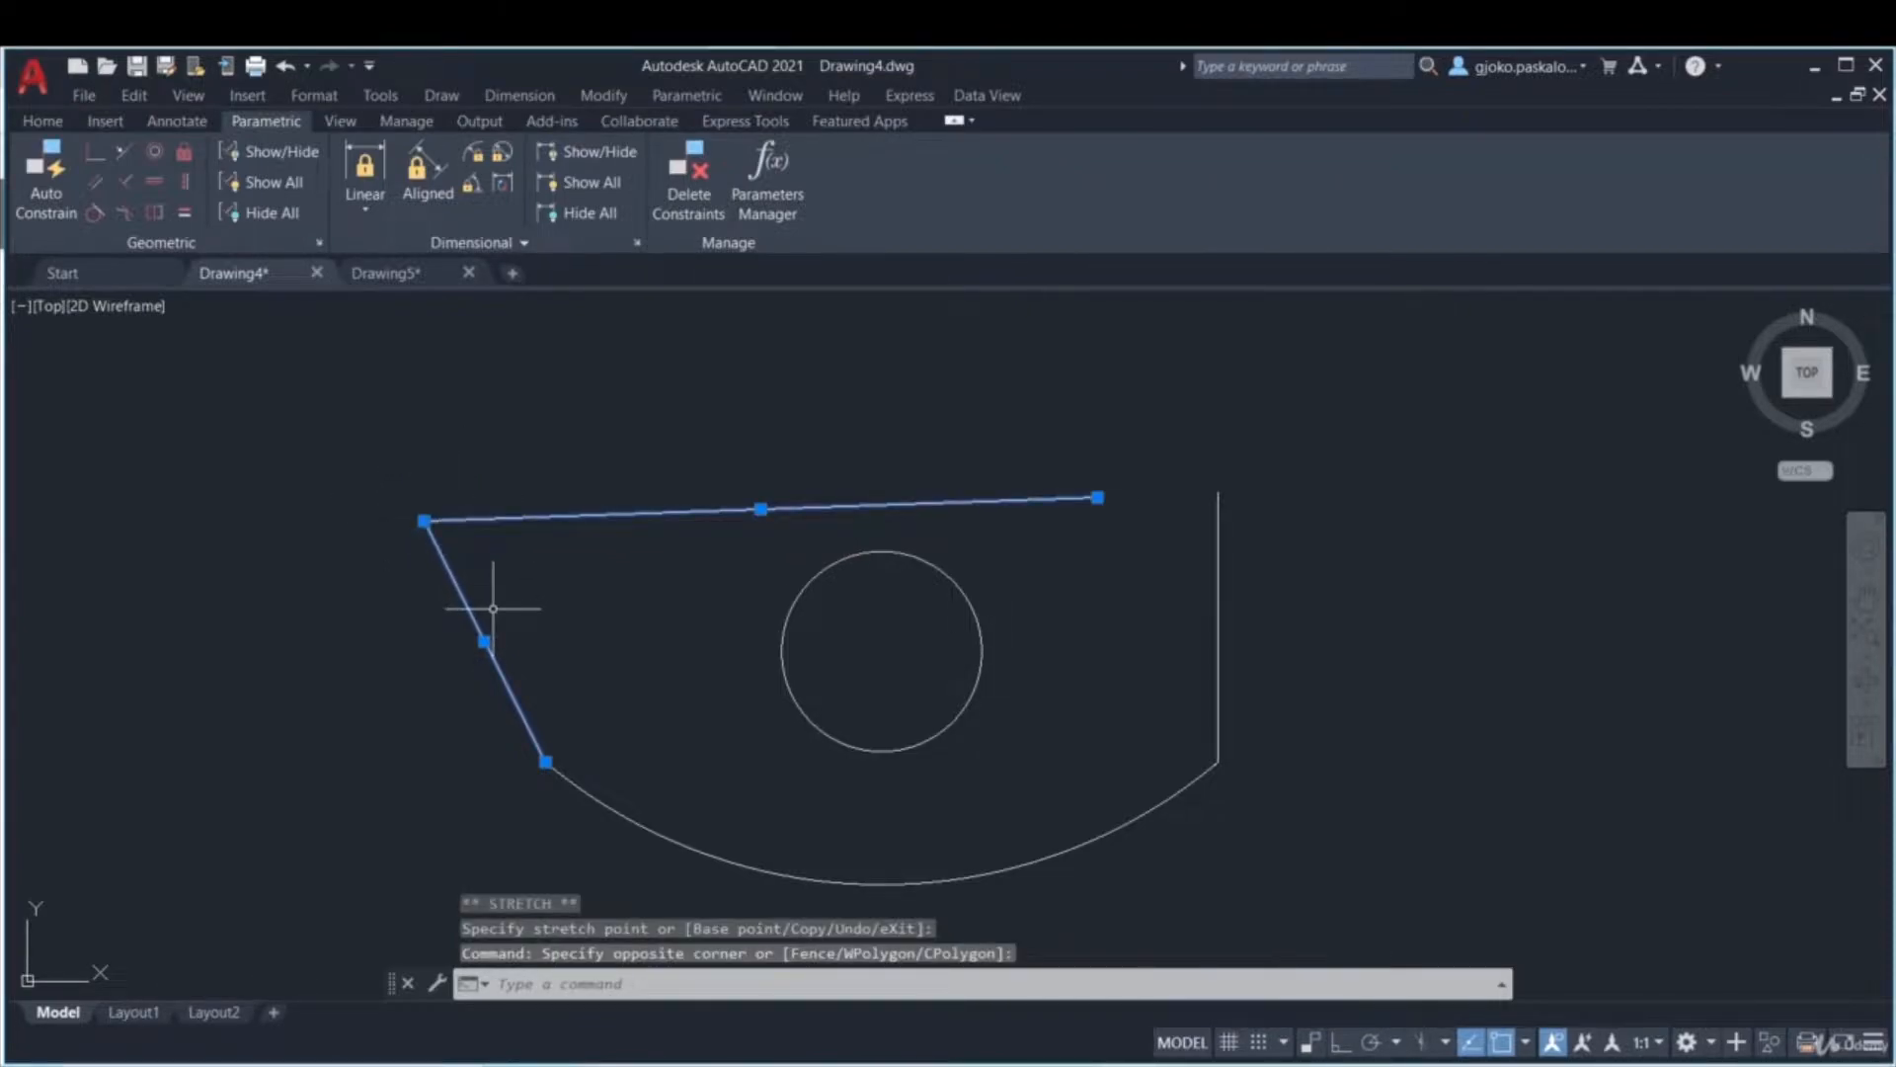
{"action": "key", "text": "Escape"}
{"action": "left_click", "coordinate": [538, 529]}
{"action": "left_click", "coordinate": [428, 522]}
{"action": "left_click", "coordinate": [424, 521]}
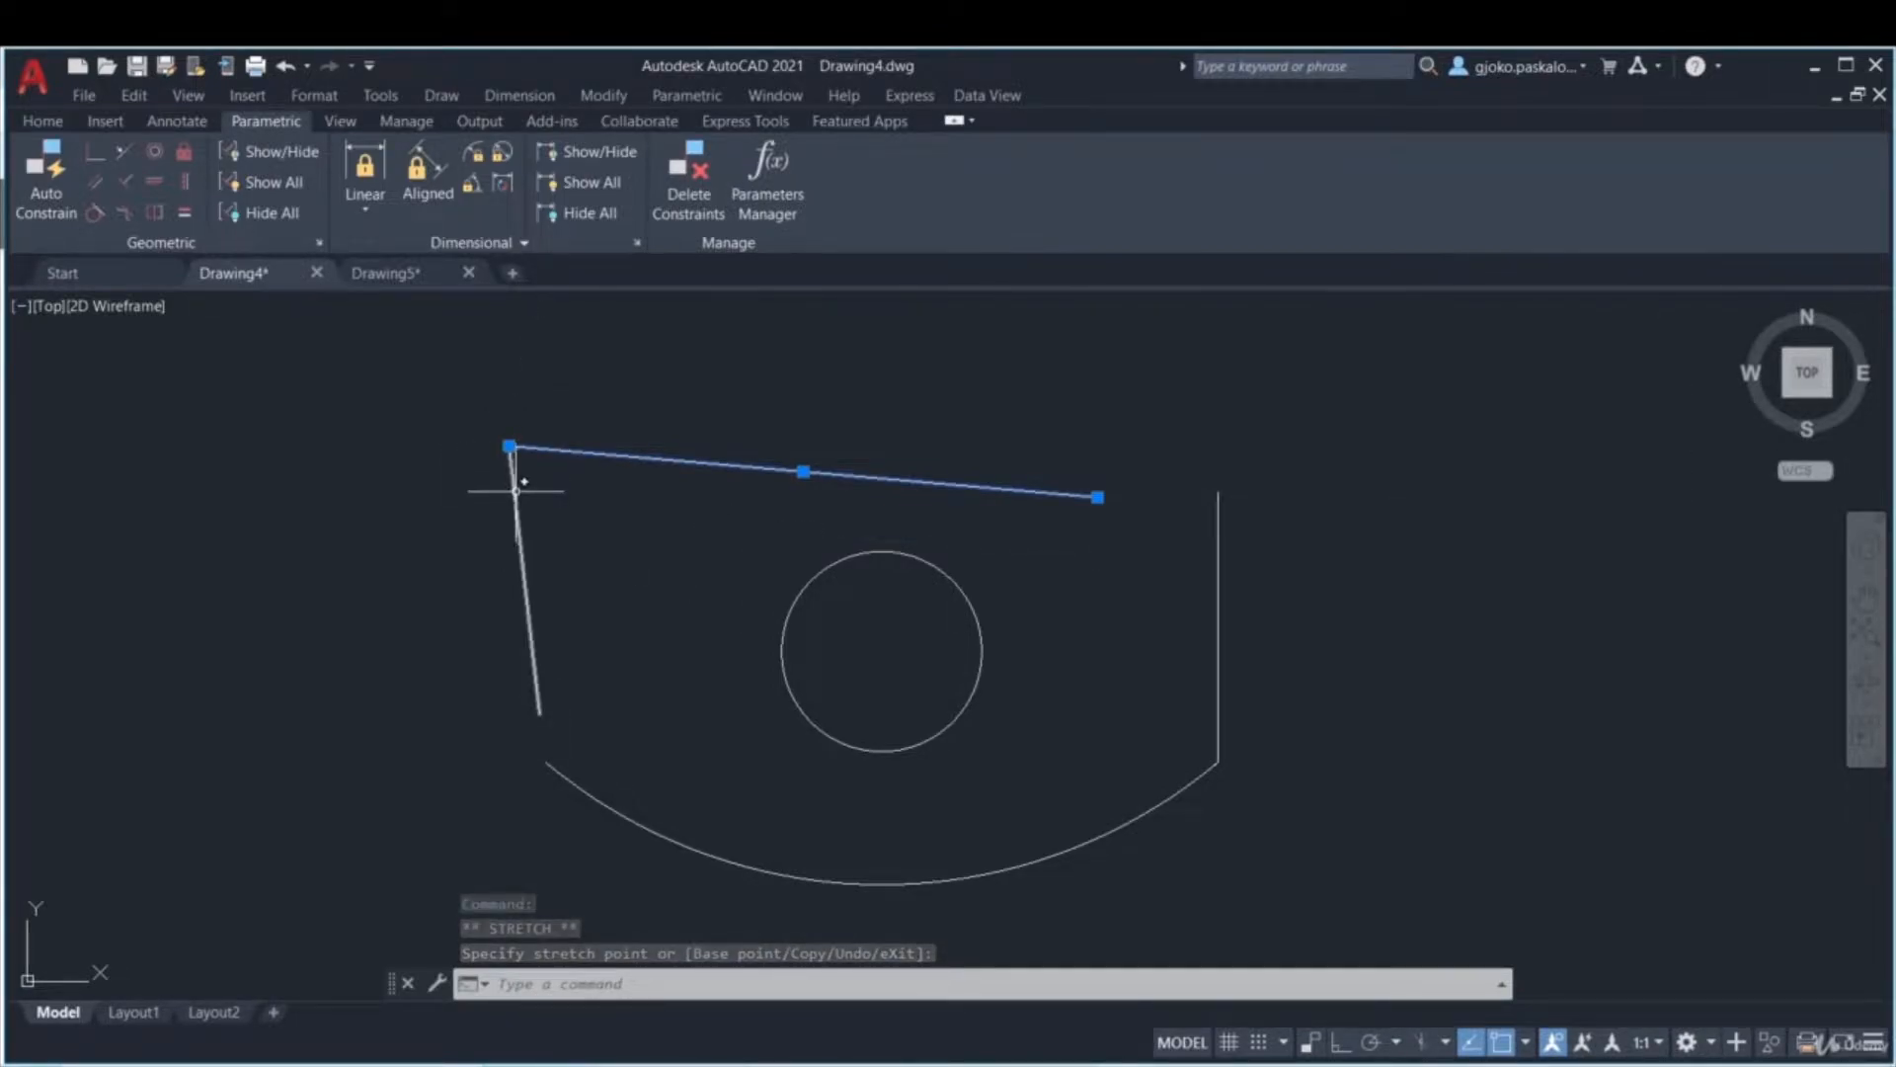
{"action": "key", "text": "Escape"}
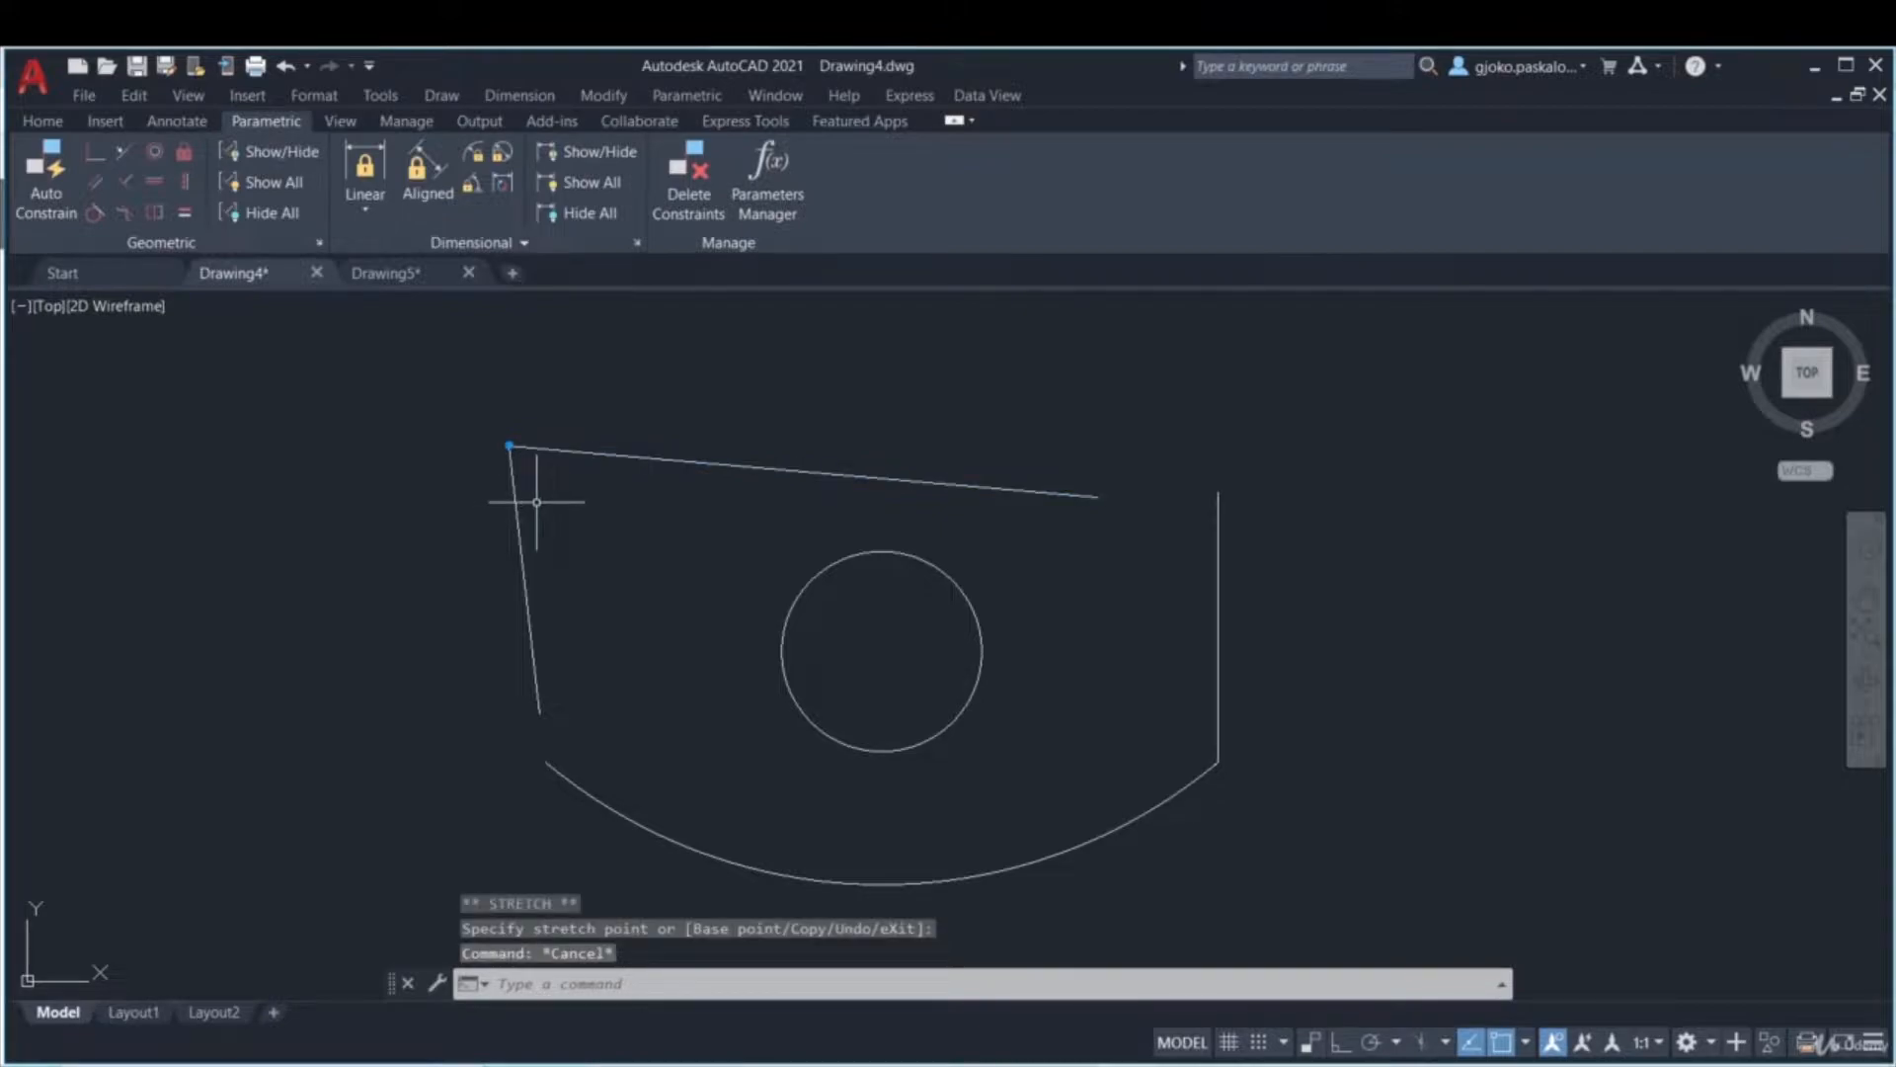
{"action": "key", "text": "ctrl+z"}
{"action": "key", "text": "ctrl+z"}
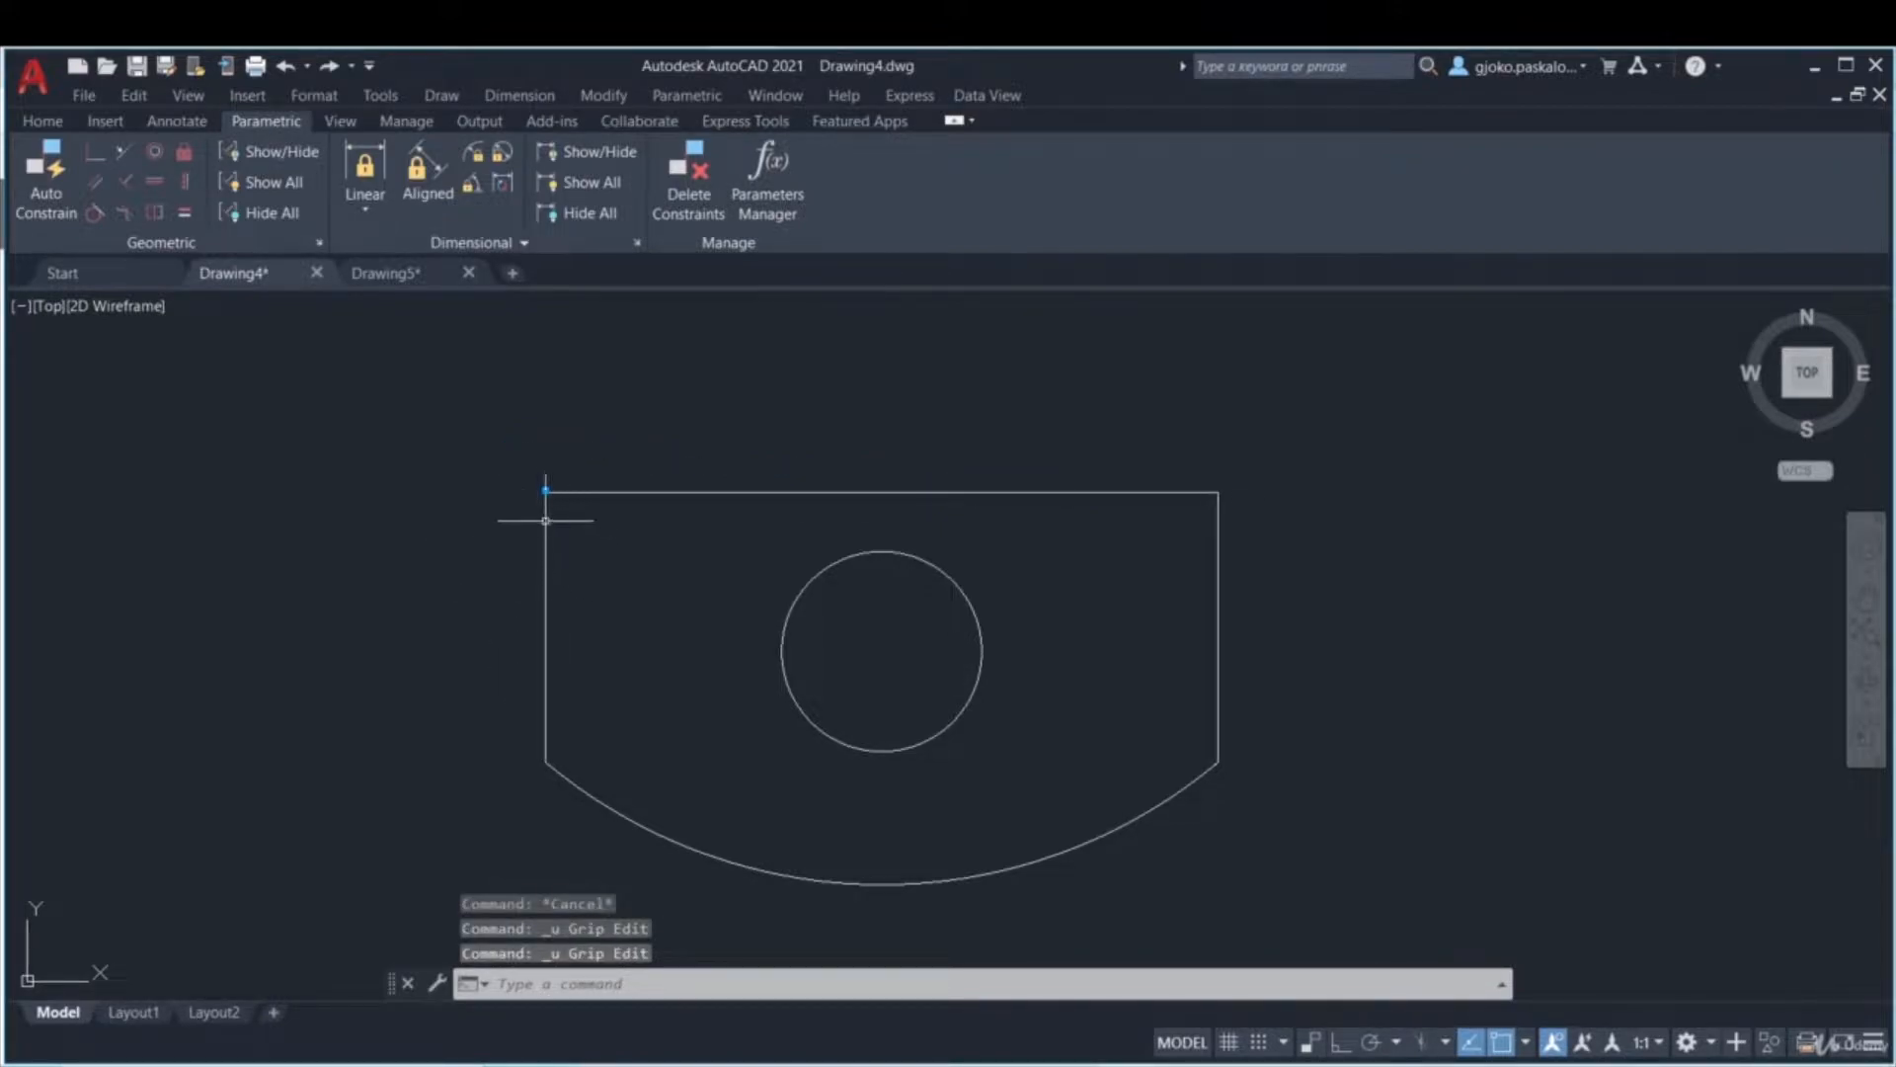
- Add coincident constraints joining the endpoints at the outline's lower-left, upper-right and lower-right corners
{"action": "left_click", "coordinate": [101, 158]}
{"action": "left_click", "coordinate": [557, 759]}
{"action": "left_click", "coordinate": [564, 768]}
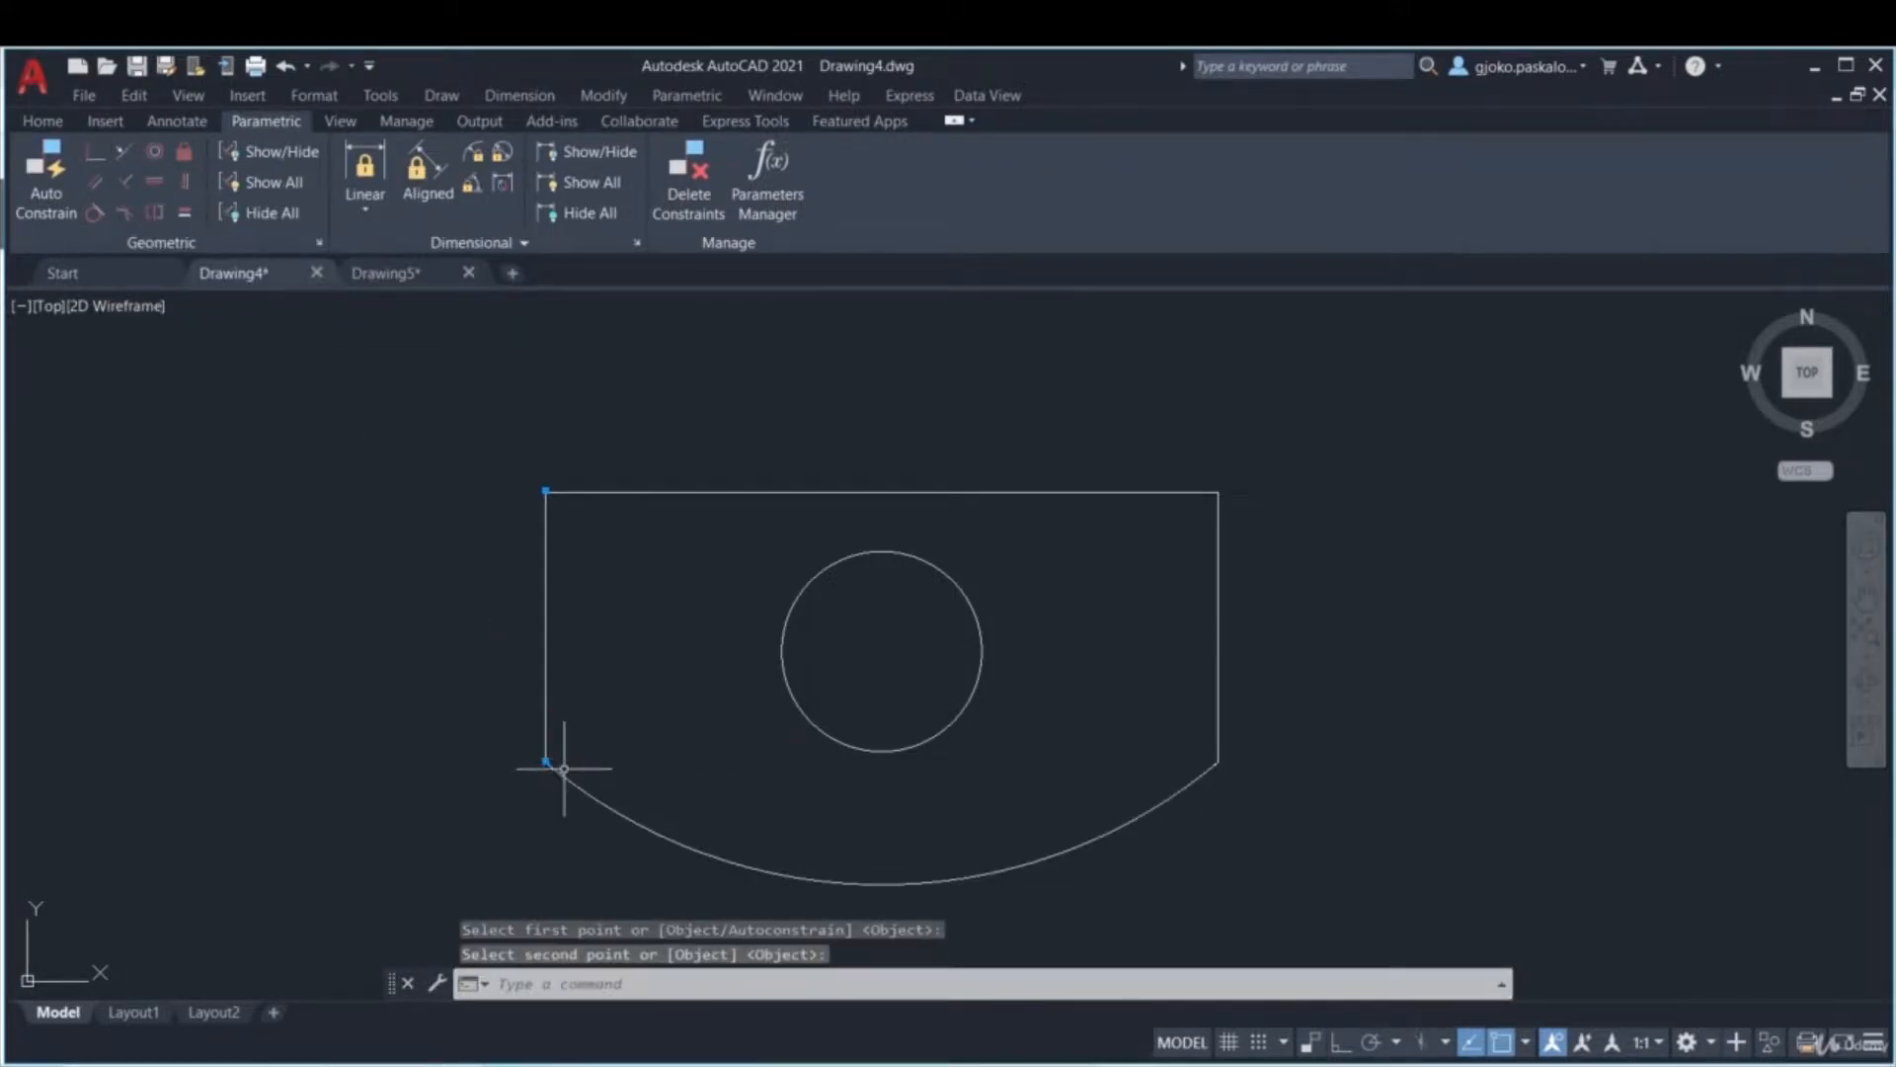
{"action": "key", "text": "space"}
{"action": "left_click", "coordinate": [1217, 493]}
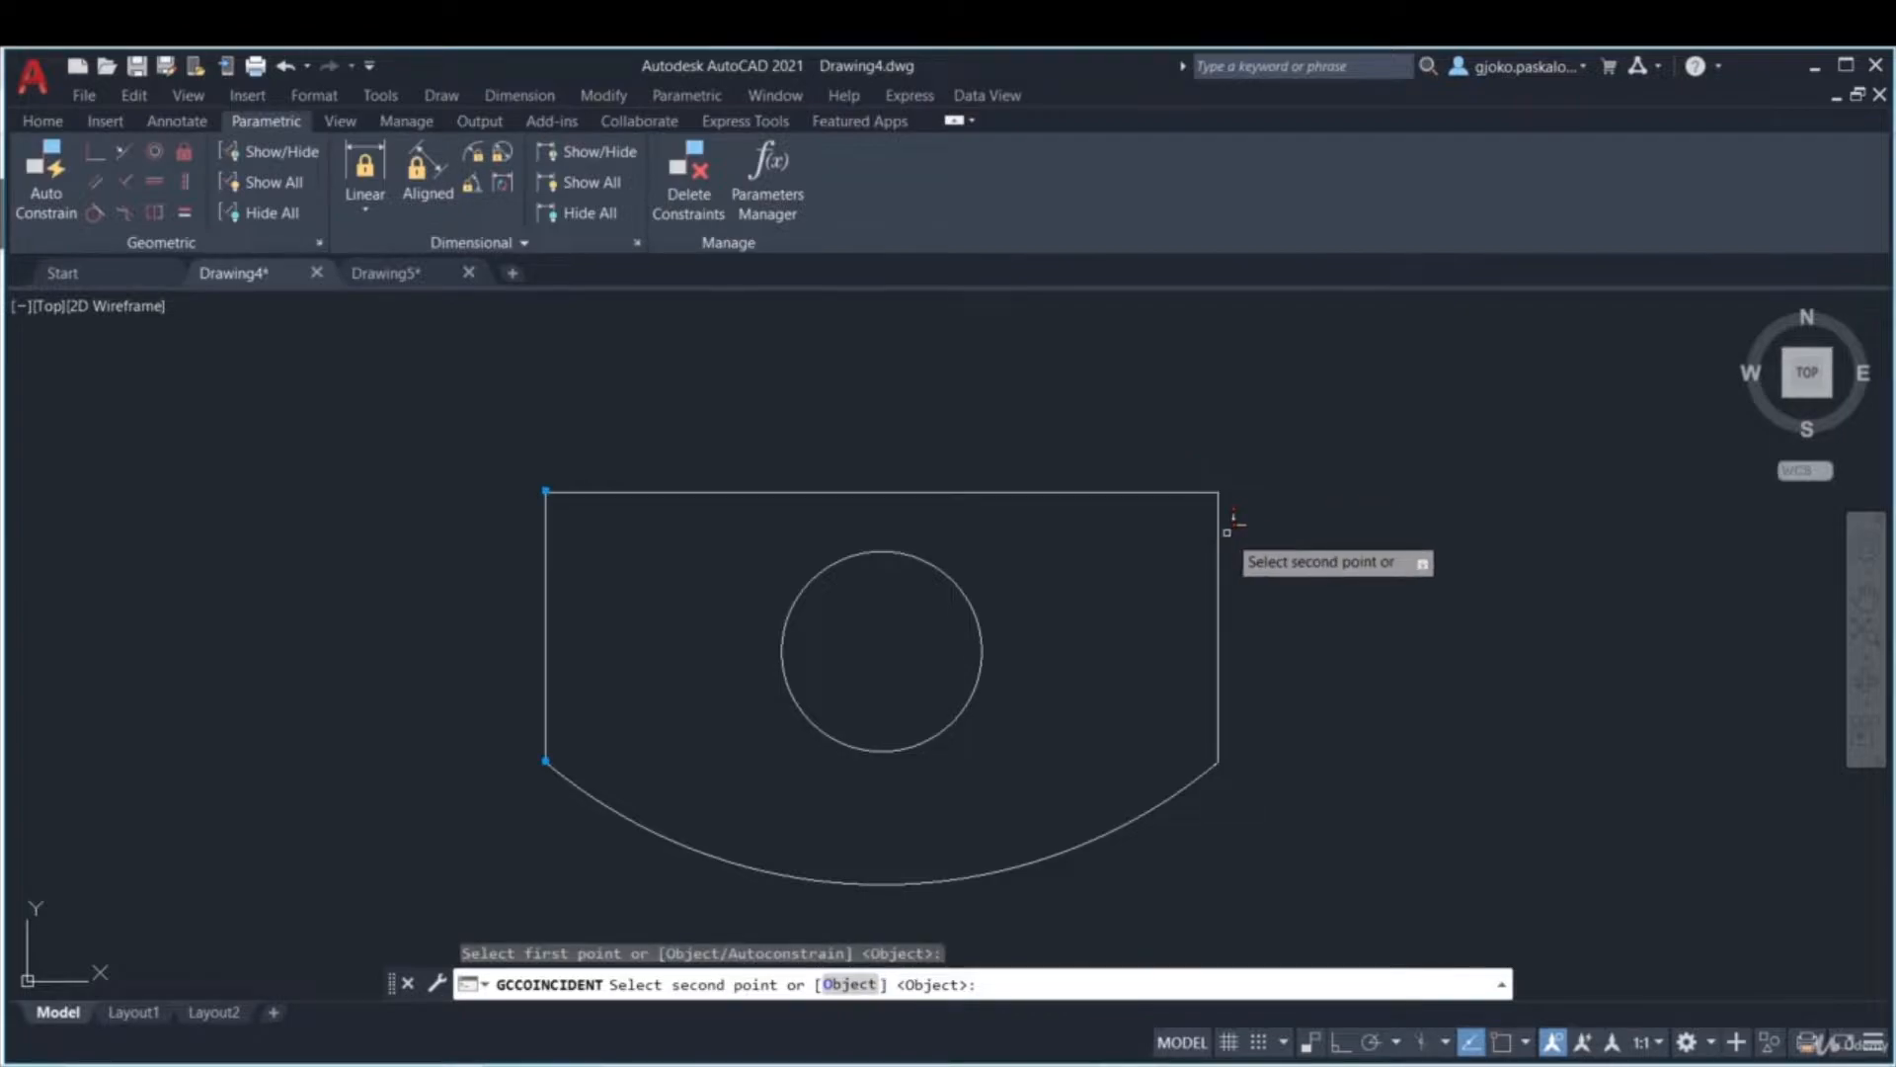
{"action": "left_click", "coordinate": [1218, 491]}
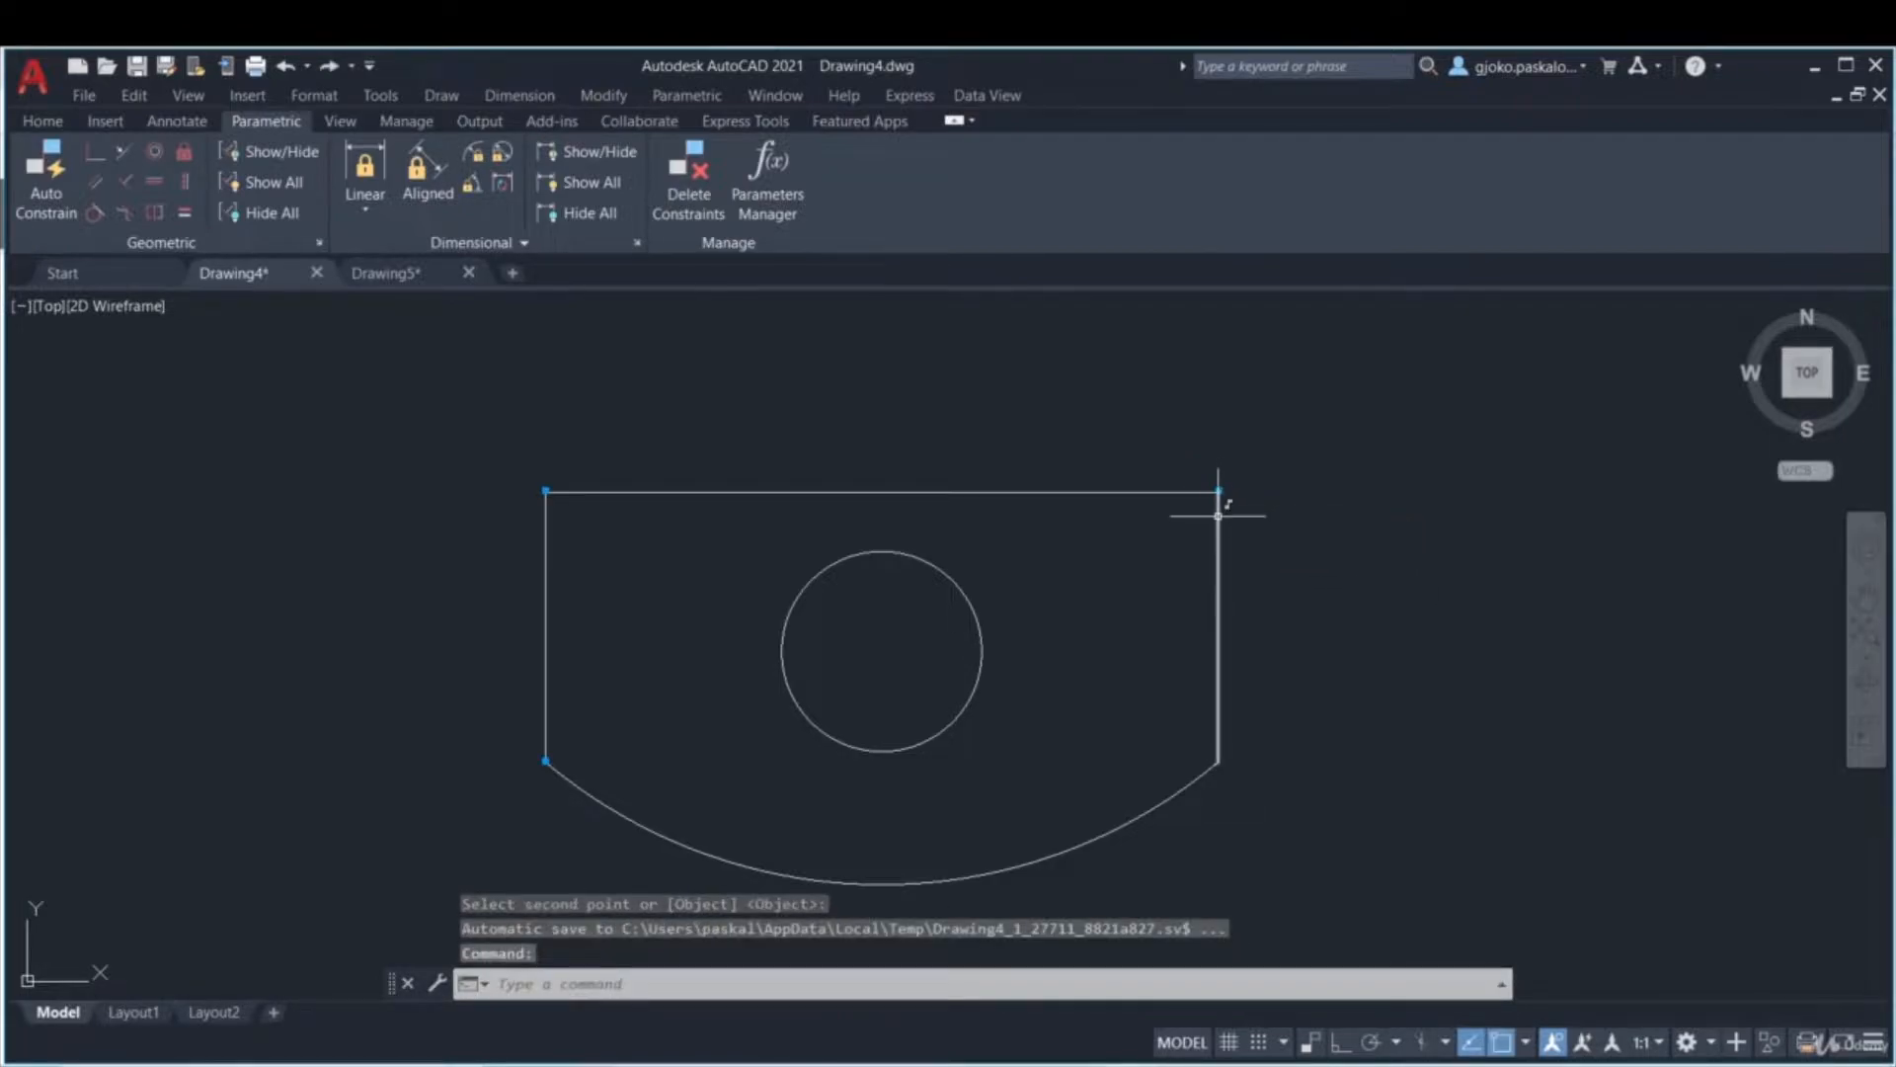
{"action": "key", "text": "space"}
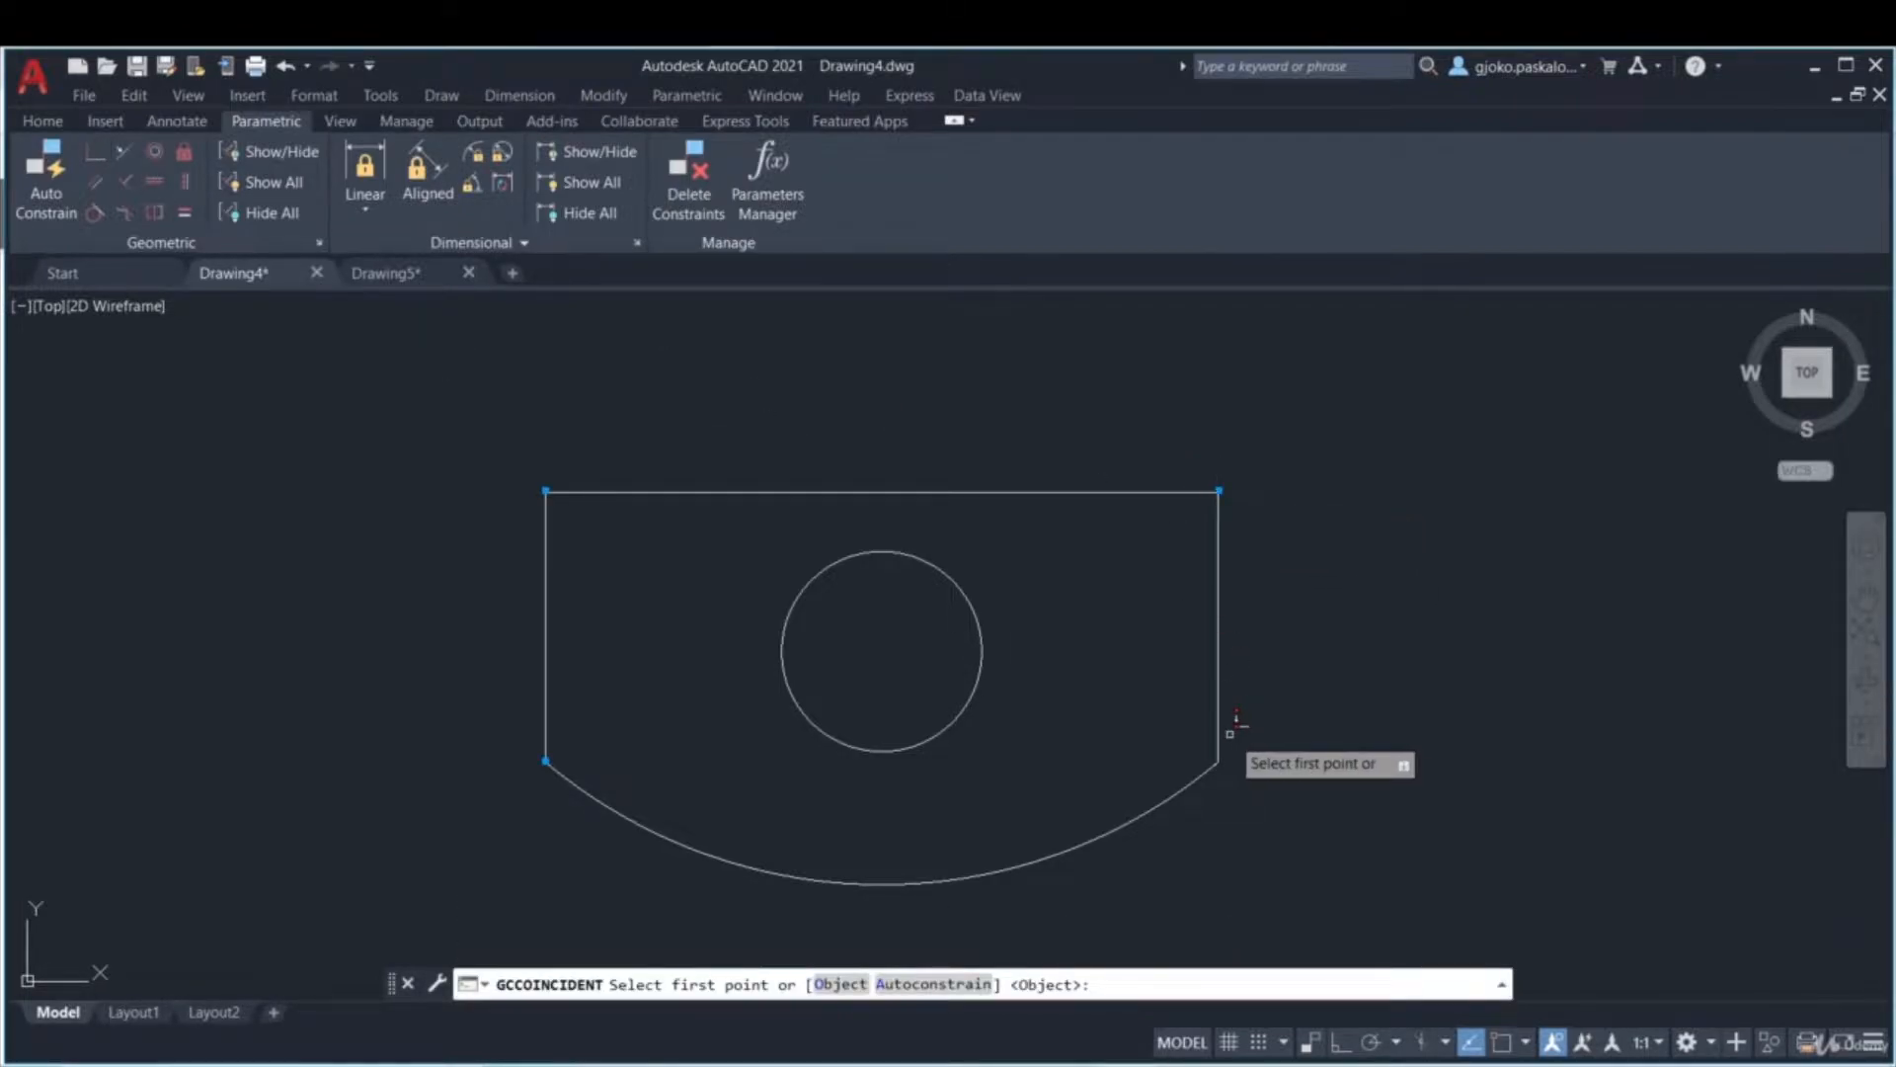
{"action": "left_click", "coordinate": [1220, 758]}
{"action": "left_click", "coordinate": [1215, 767]}
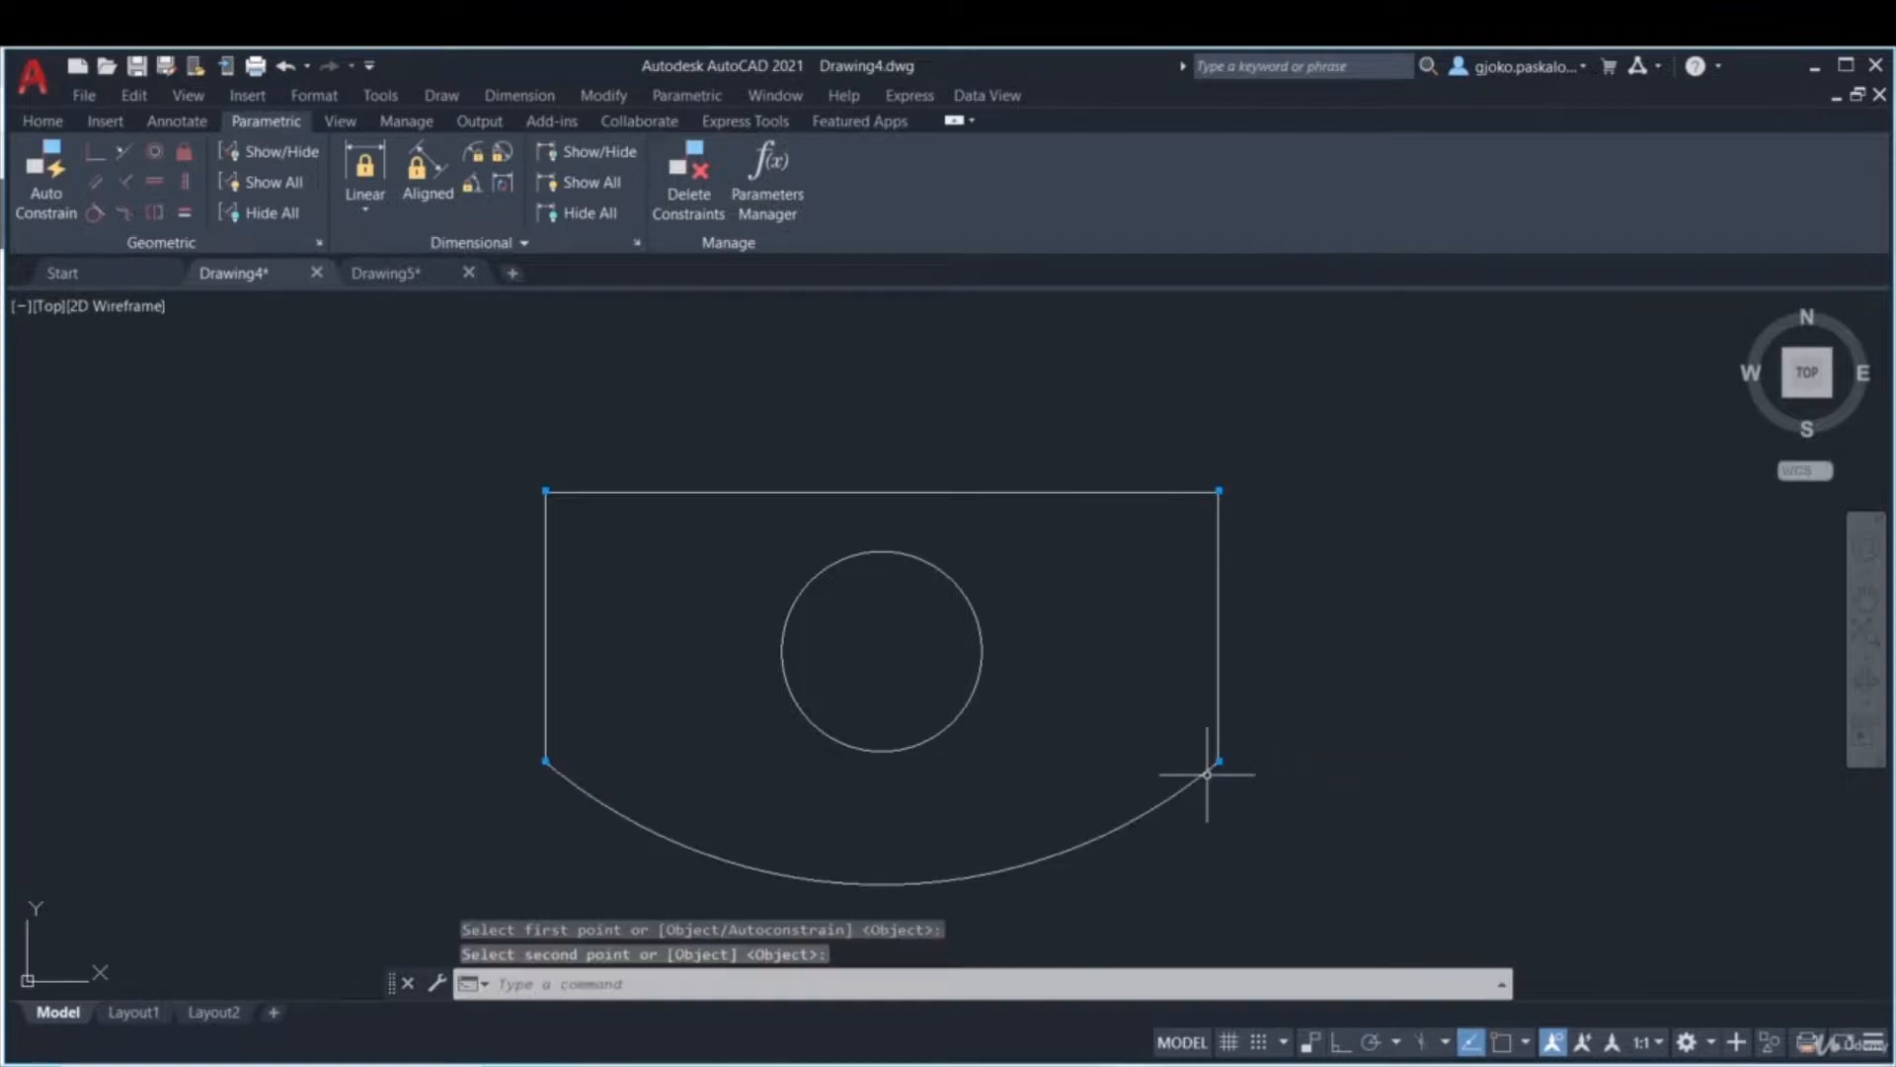
{"action": "key", "text": "Escape"}
- Stretch the outline's upper-right corner outward to test the coincident constraints, and undo the stretch
{"action": "left_click", "coordinate": [1250, 632]}
{"action": "left_click", "coordinate": [1157, 566]}
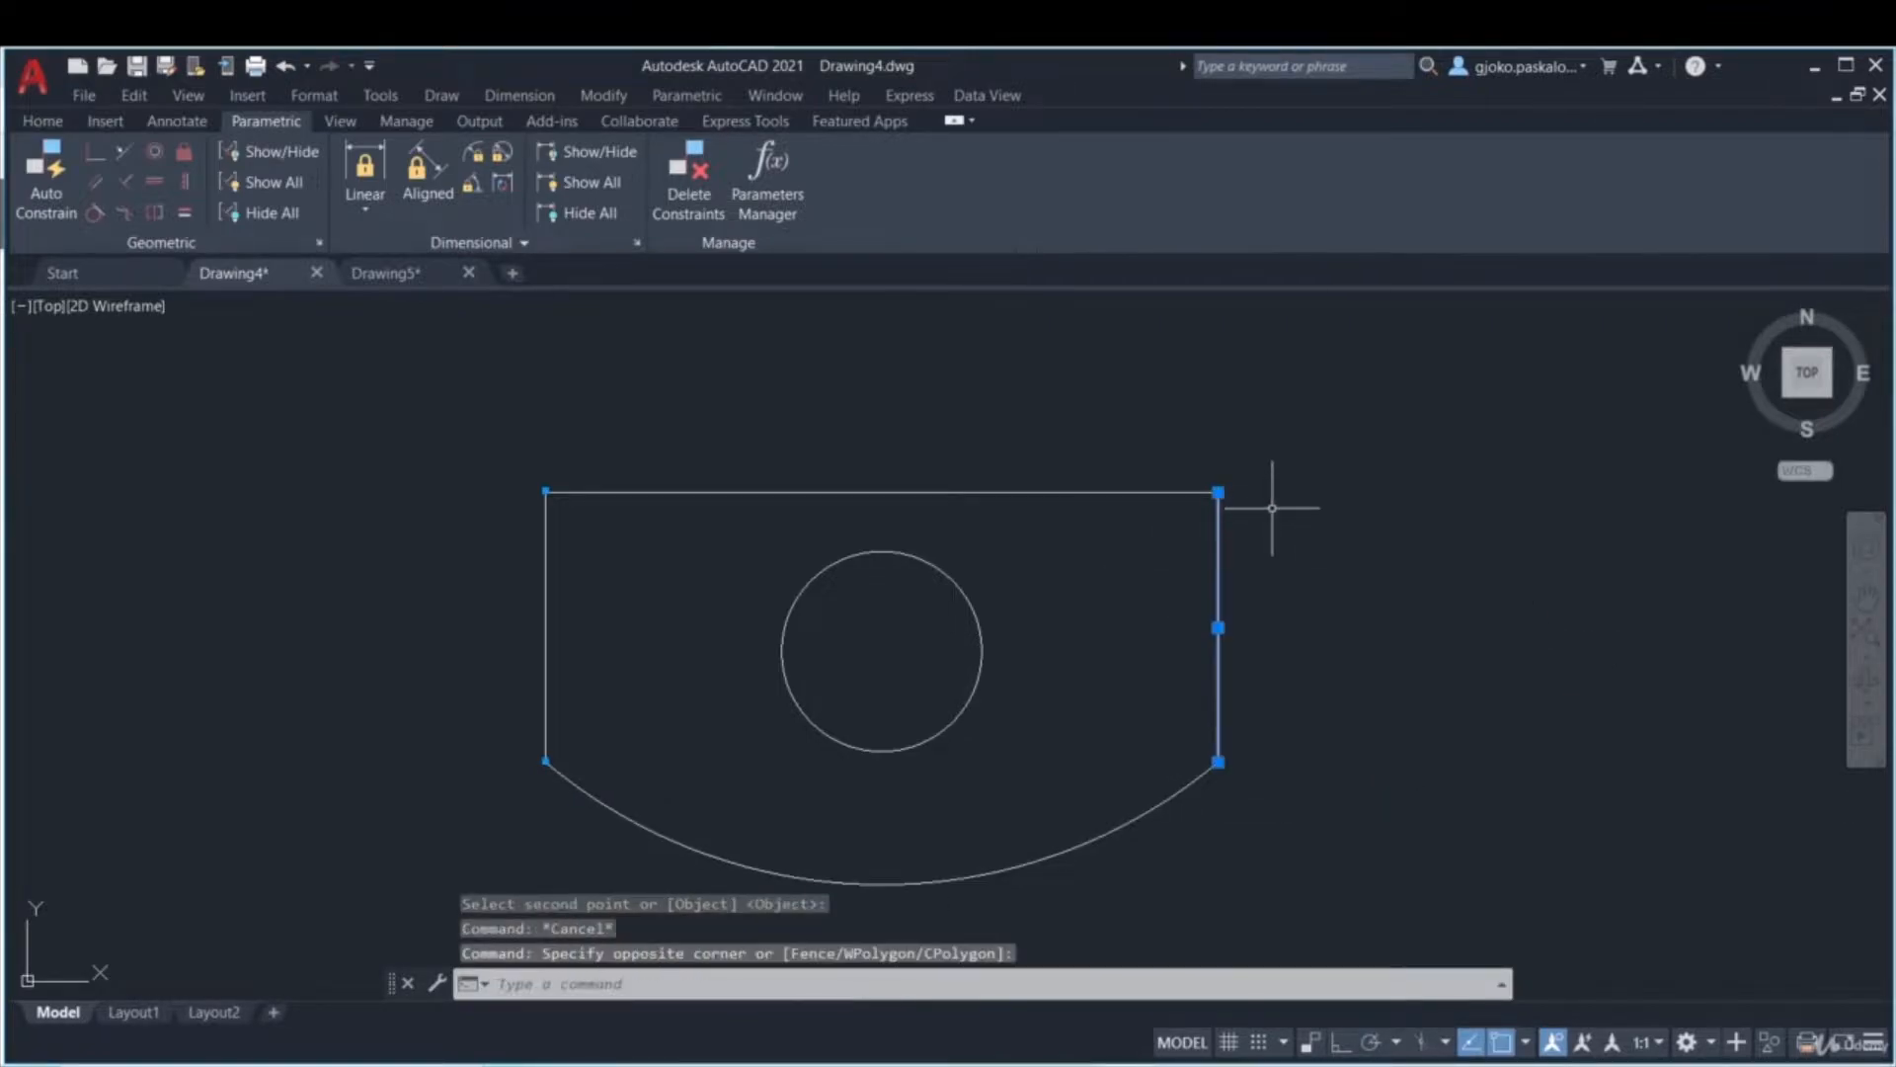
{"action": "left_click", "coordinate": [1219, 491]}
{"action": "left_click", "coordinate": [1334, 535]}
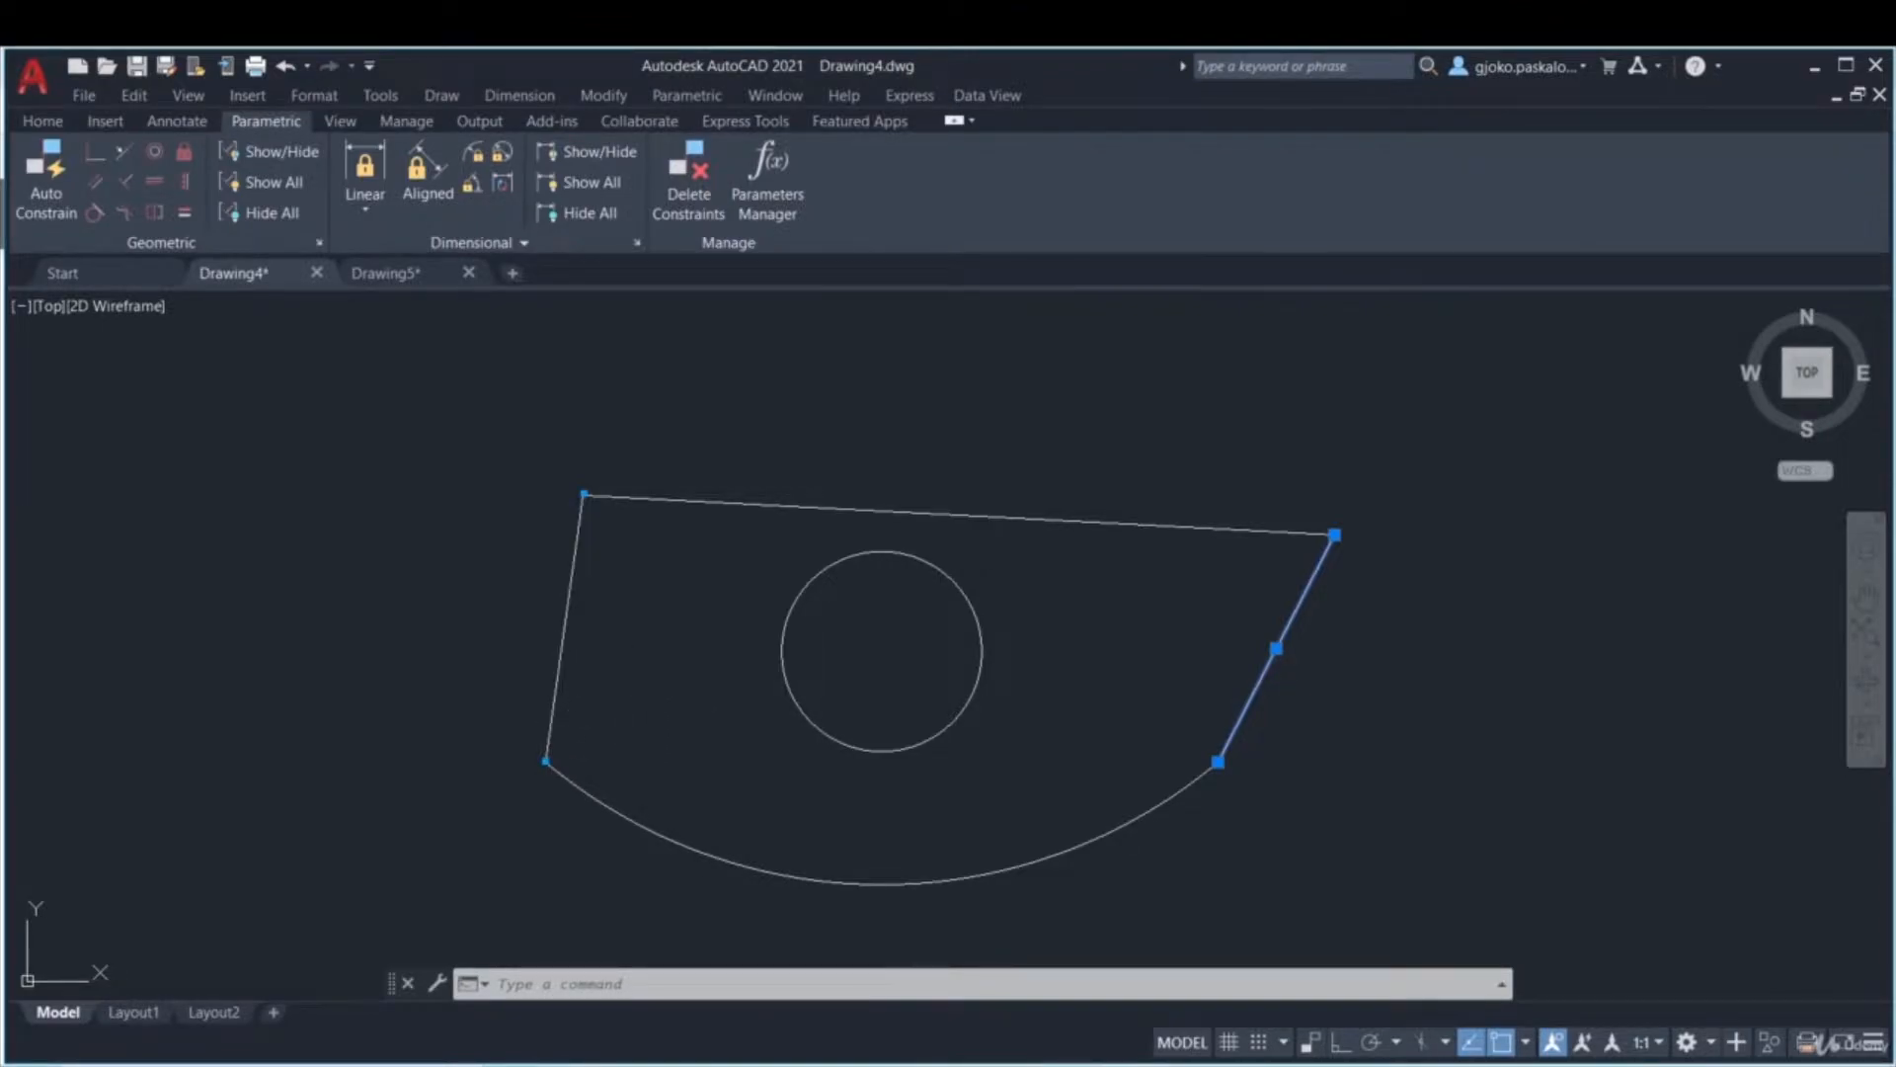
{"action": "key", "text": "ctrl+z"}
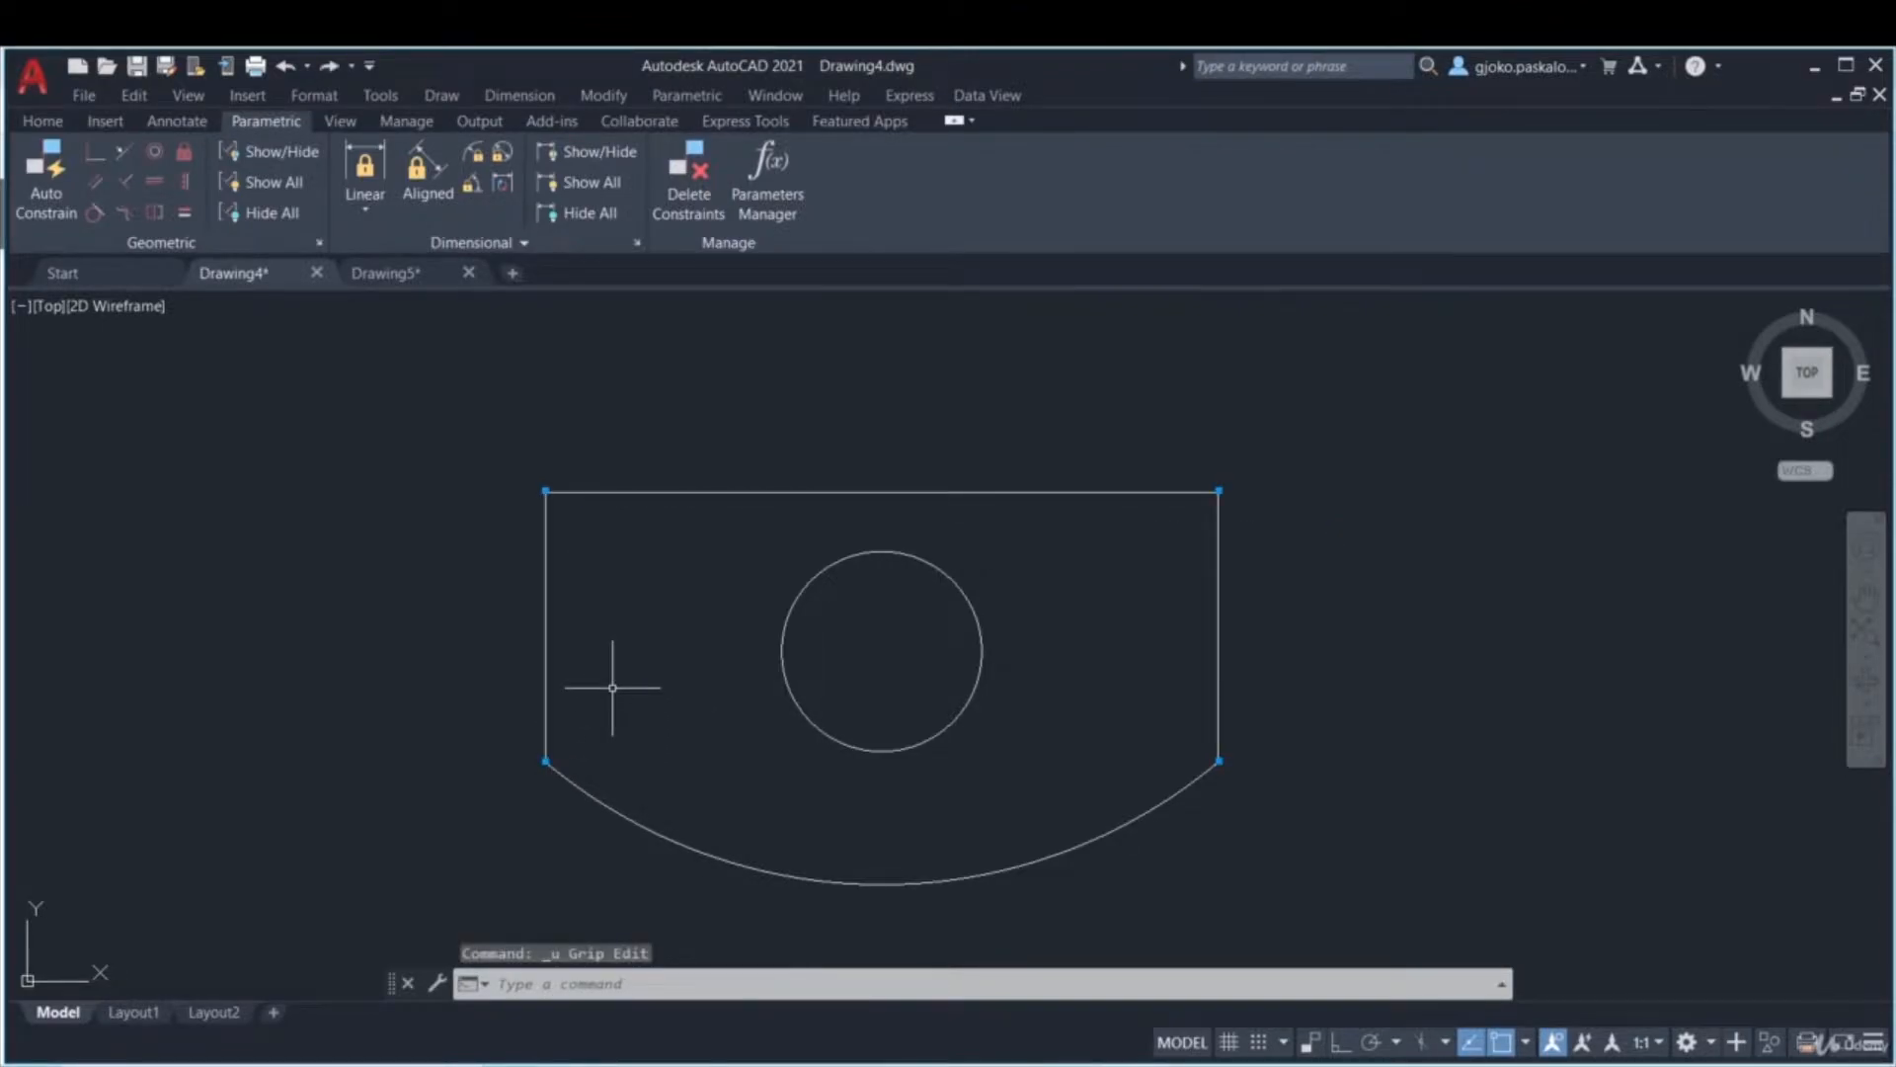
- Apply a parallel constraint between the outline's left and right vertical lines
{"action": "left_click", "coordinate": [96, 184]}
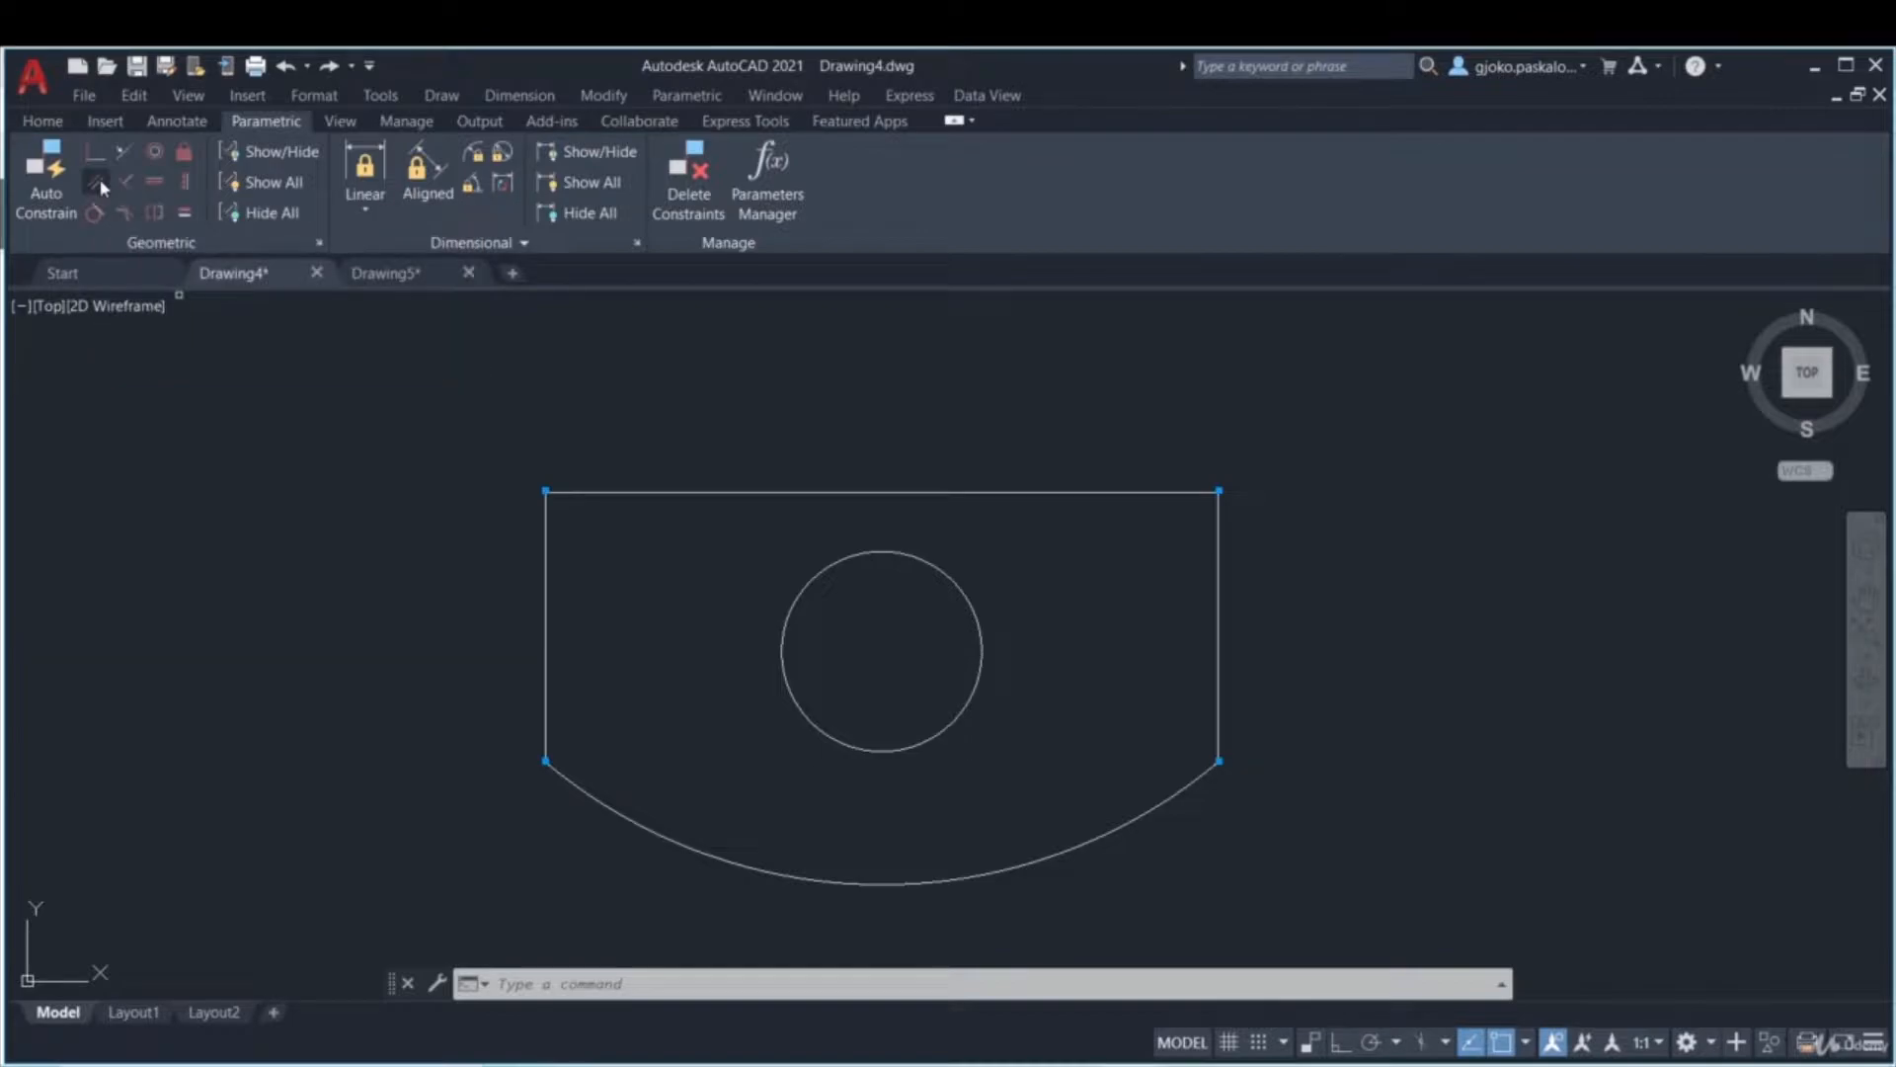
{"action": "left_click", "coordinate": [547, 565]}
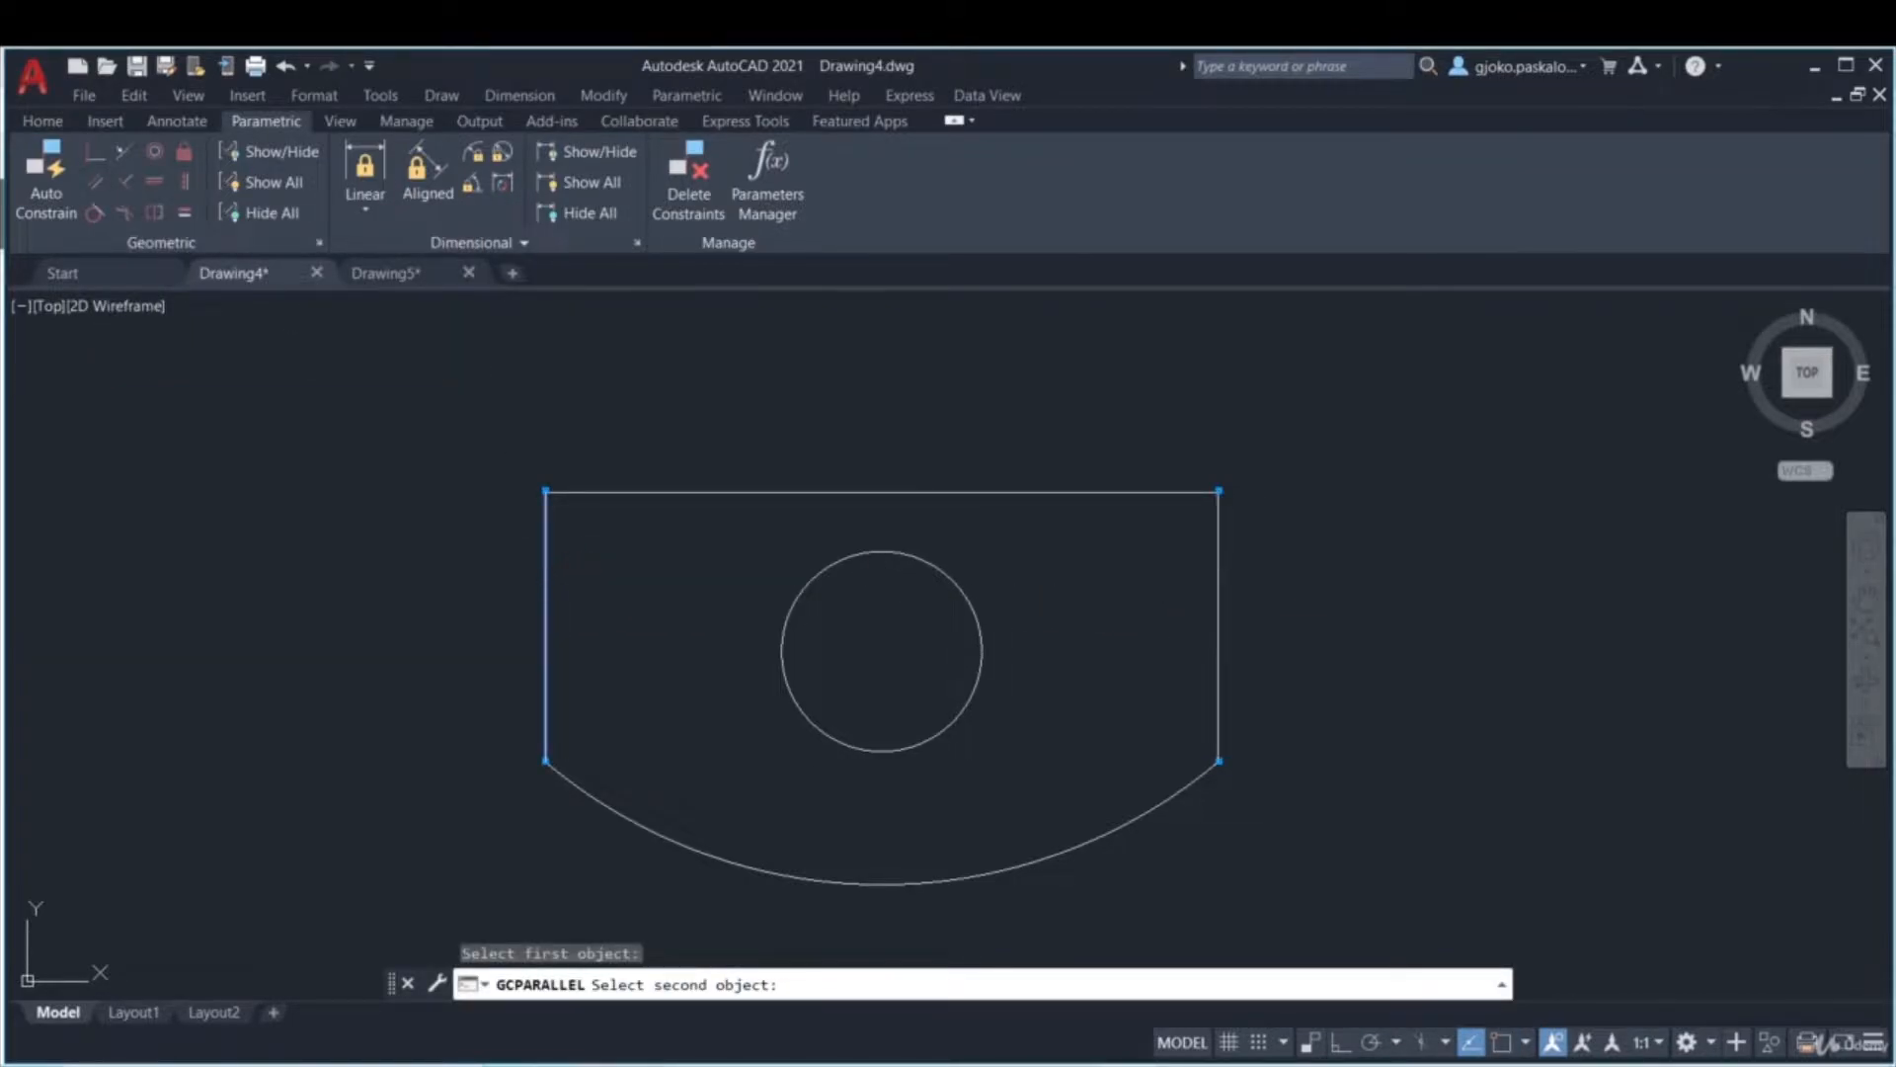
{"action": "left_click", "coordinate": [1219, 629]}
- Stretch the upper-right corner shared by the top and right lines to test the parallel constraint, and undo the stretch
{"action": "left_click", "coordinate": [1288, 513]}
{"action": "left_click", "coordinate": [1157, 450]}
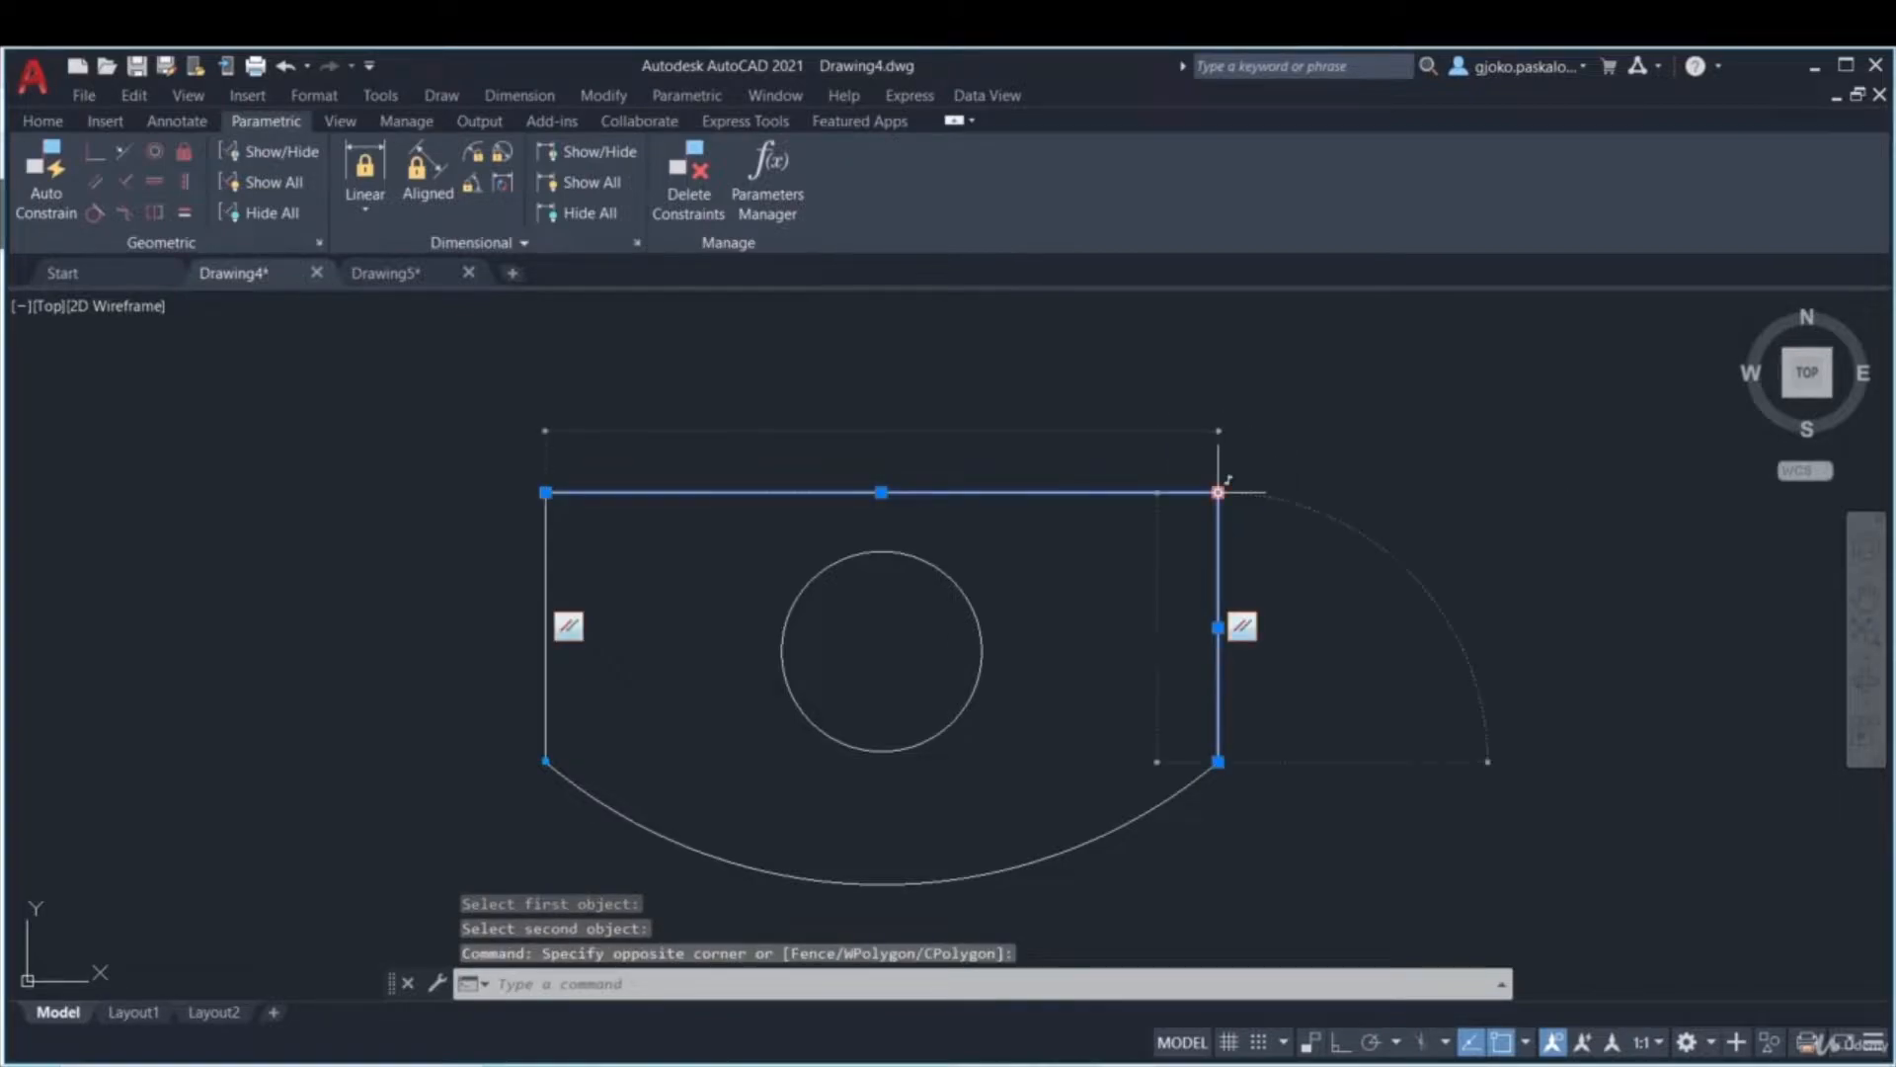
{"action": "left_click", "coordinate": [1218, 491]}
{"action": "left_click", "coordinate": [1329, 522]}
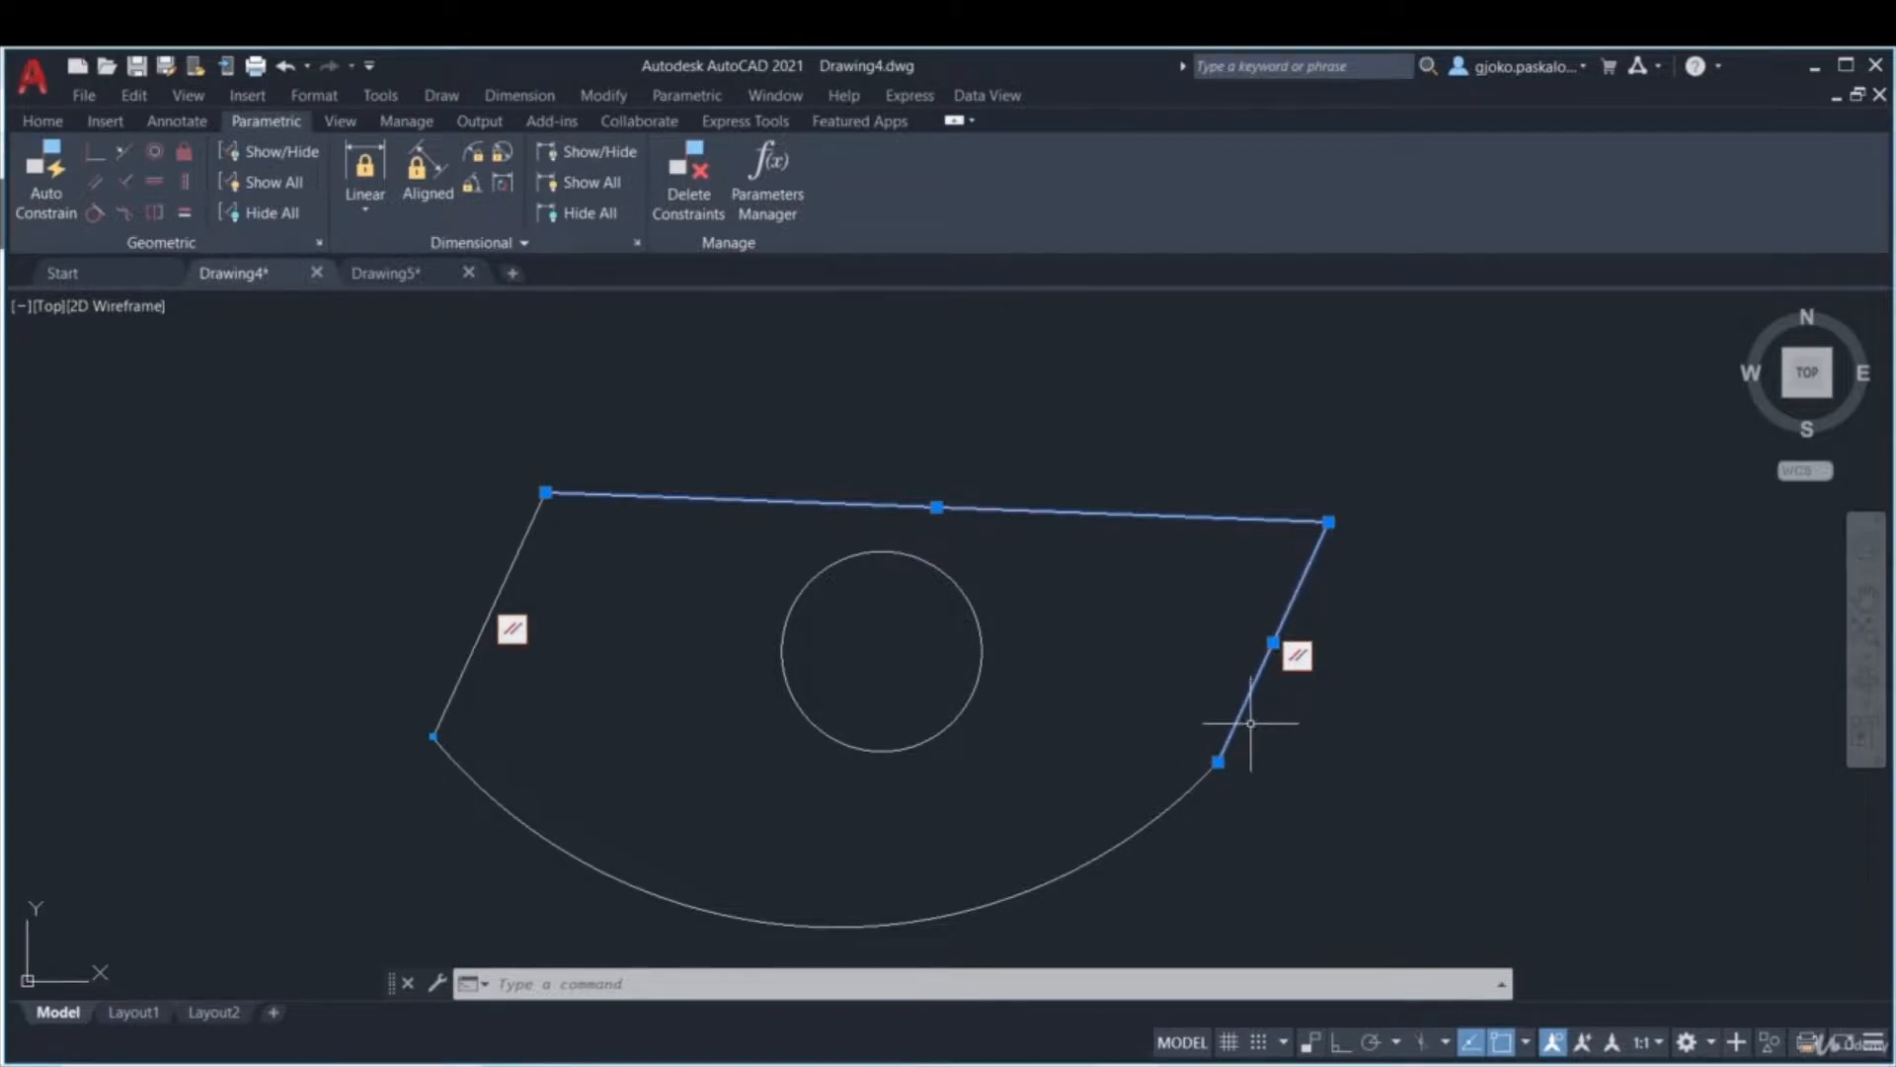
{"action": "key", "text": "ctrl+z"}
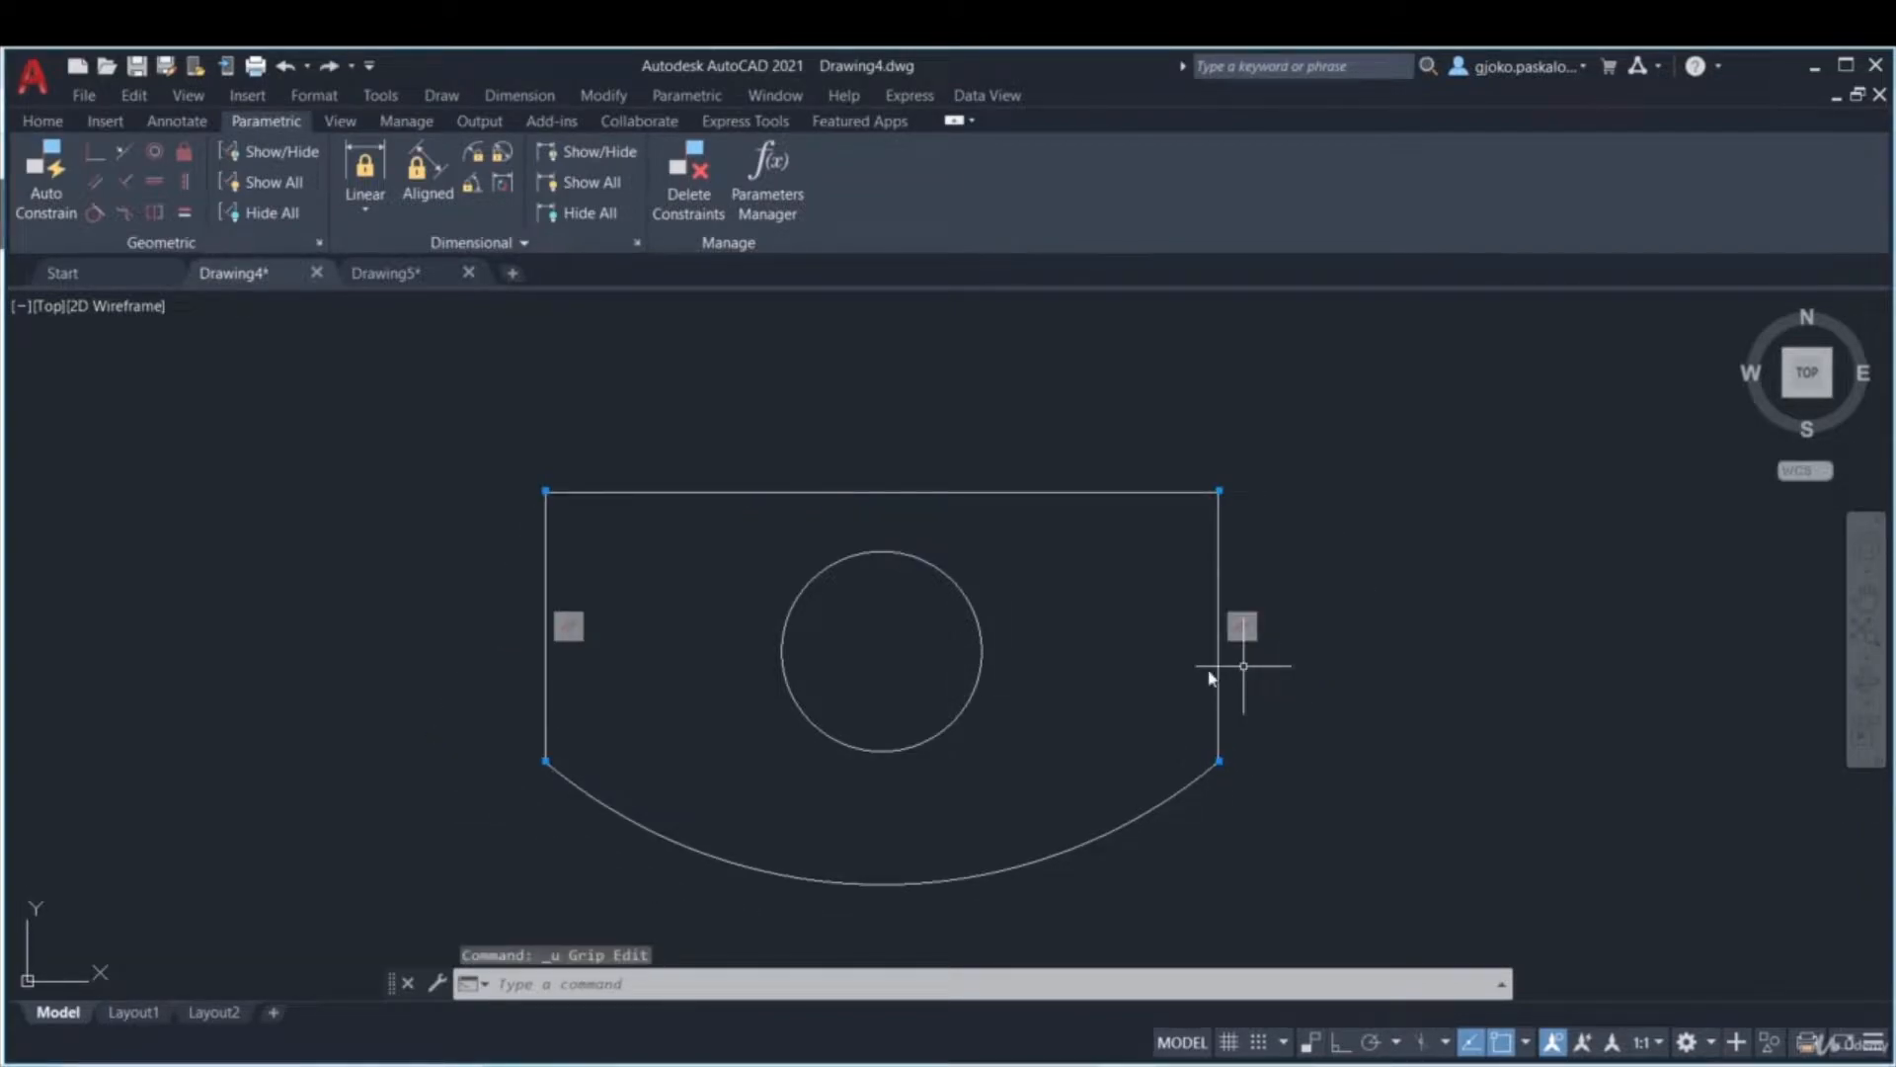
- Apply a tangent constraint between the inner circle and the outline's top line, picking the circle first
{"action": "left_click", "coordinate": [95, 213]}
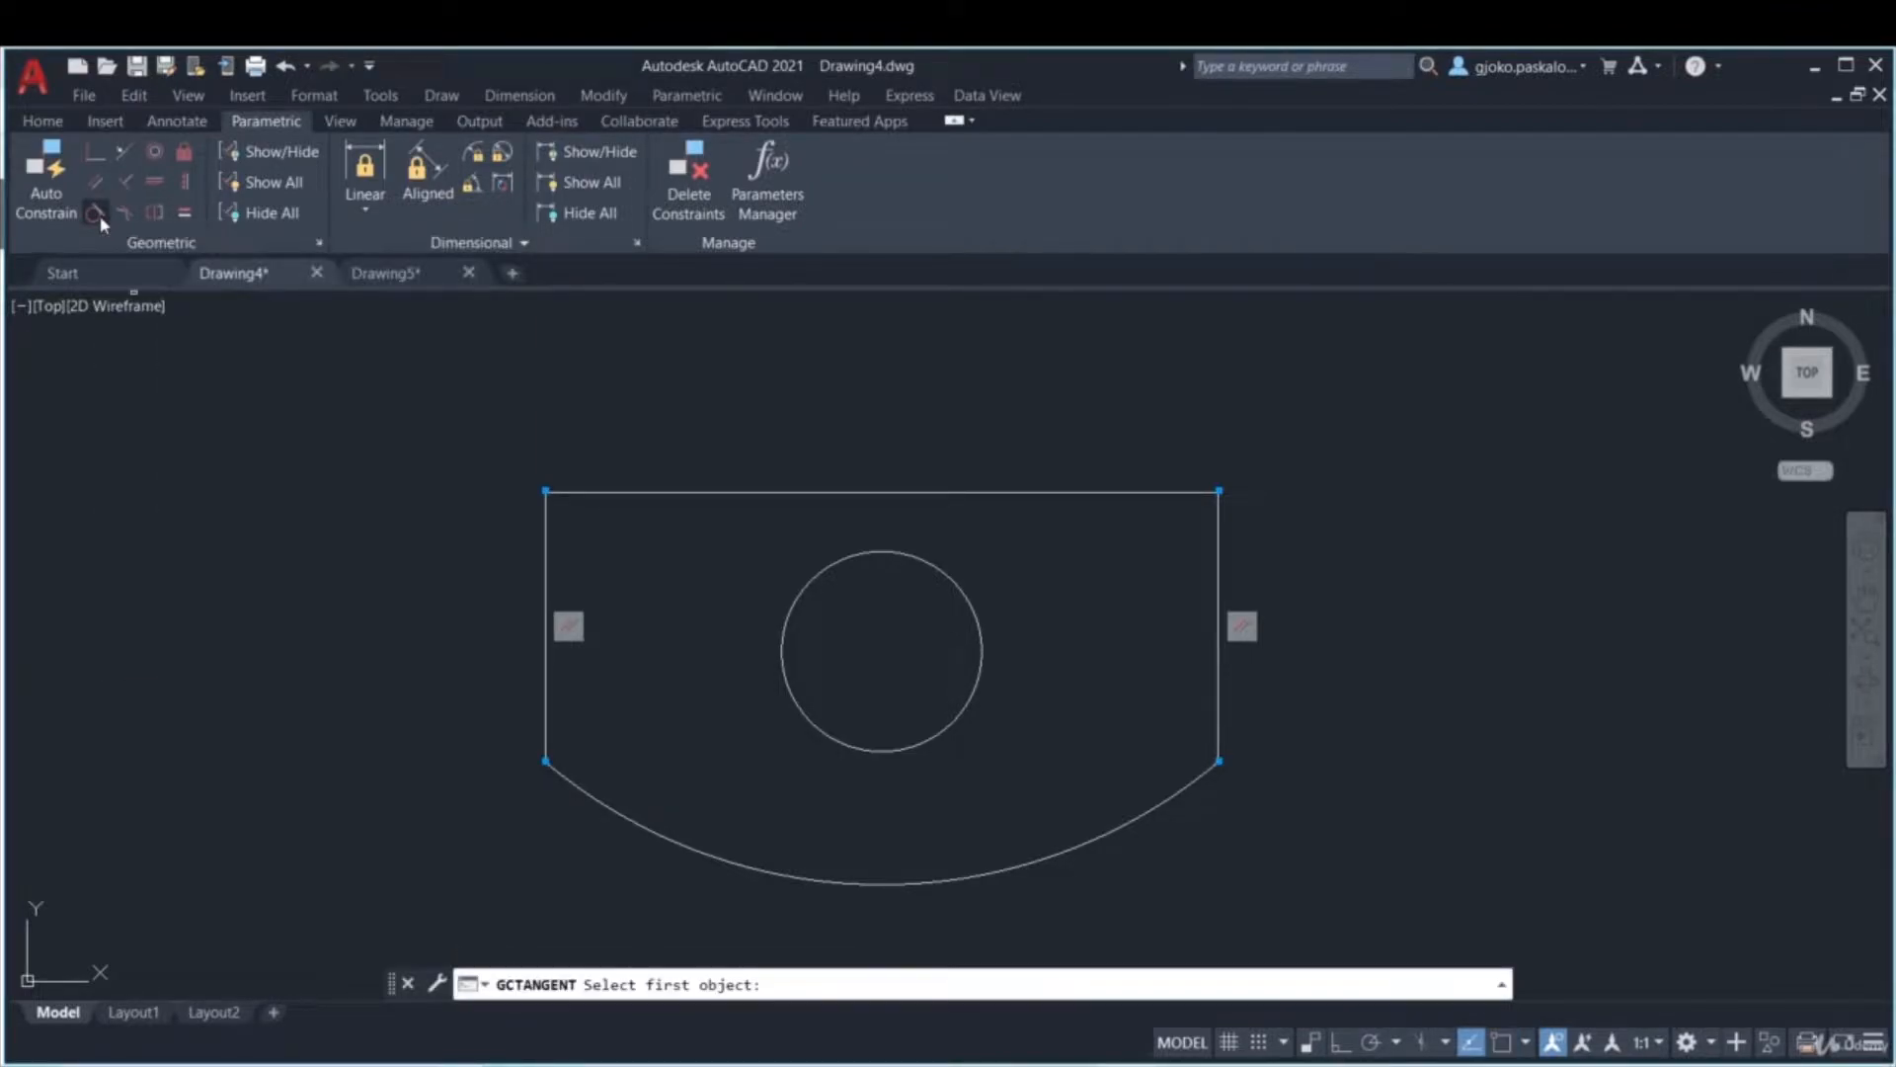
{"action": "left_click", "coordinate": [927, 563]}
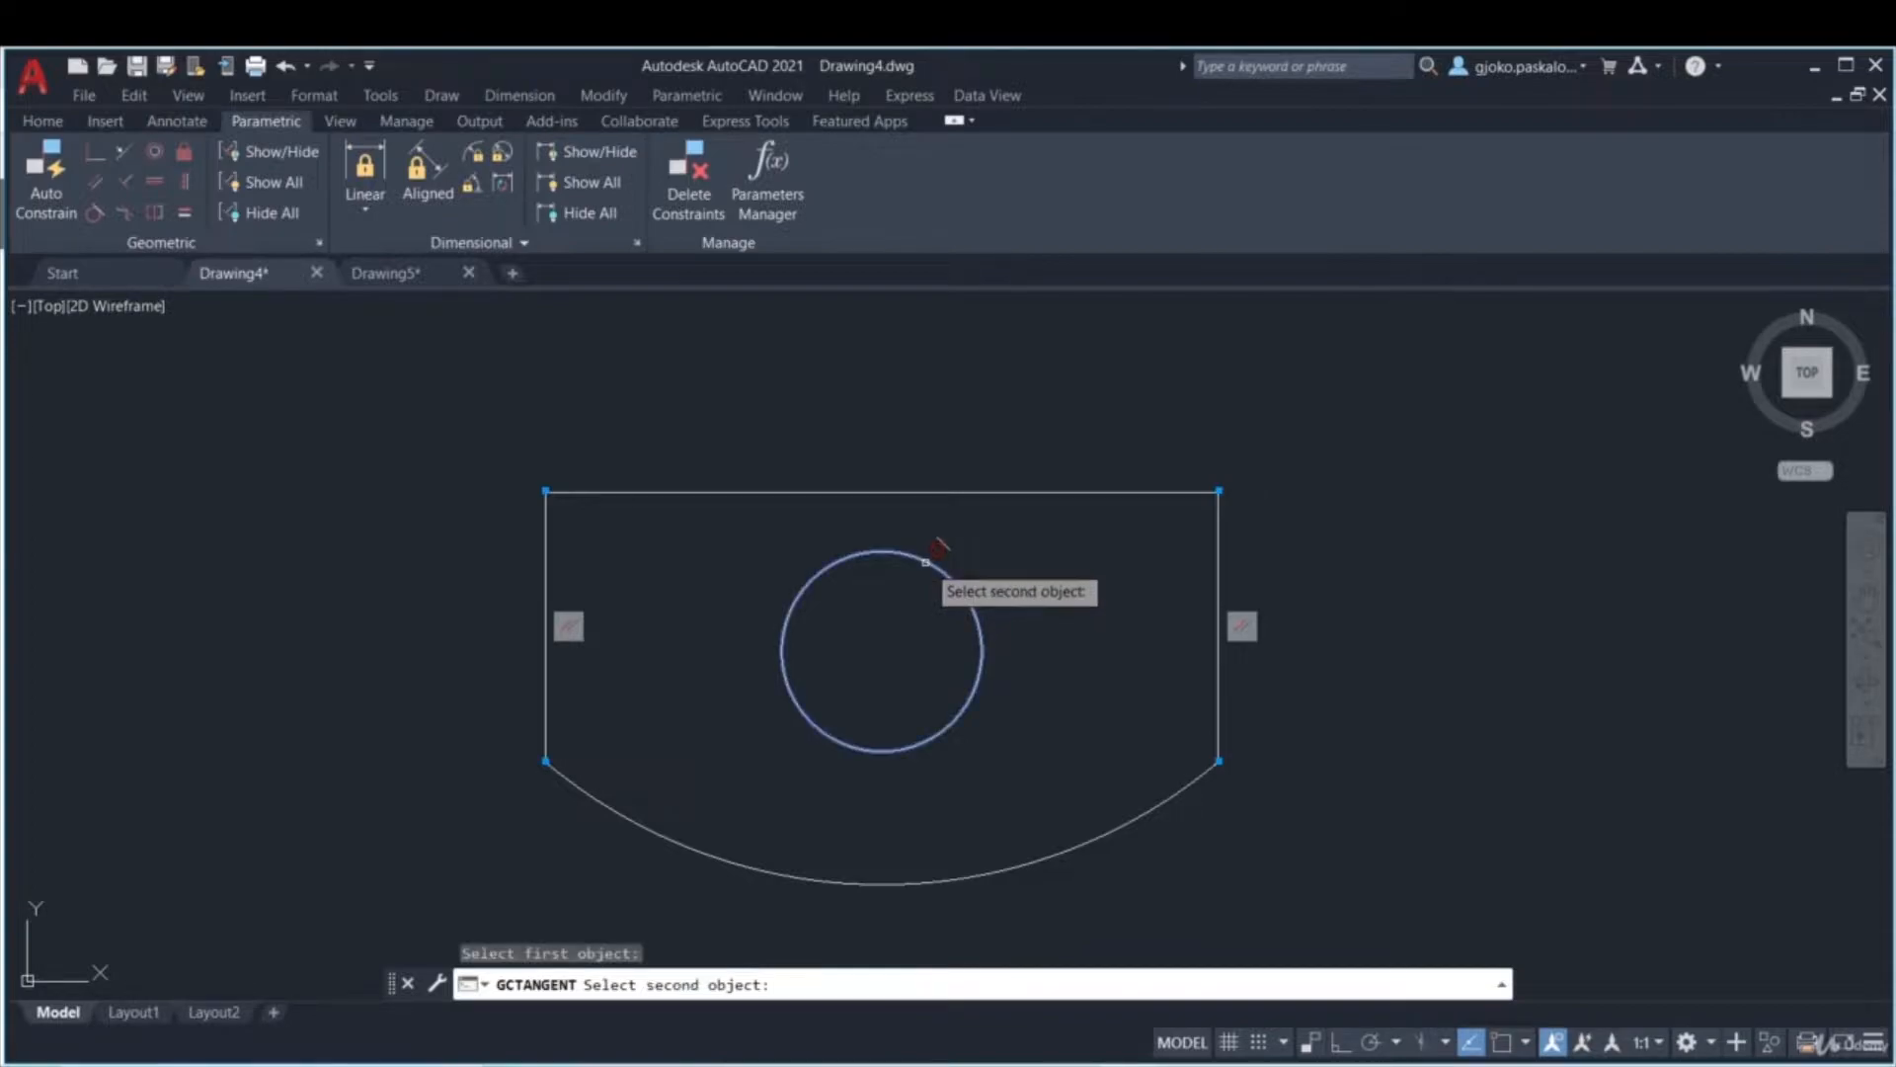
{"action": "left_click", "coordinate": [963, 491]}
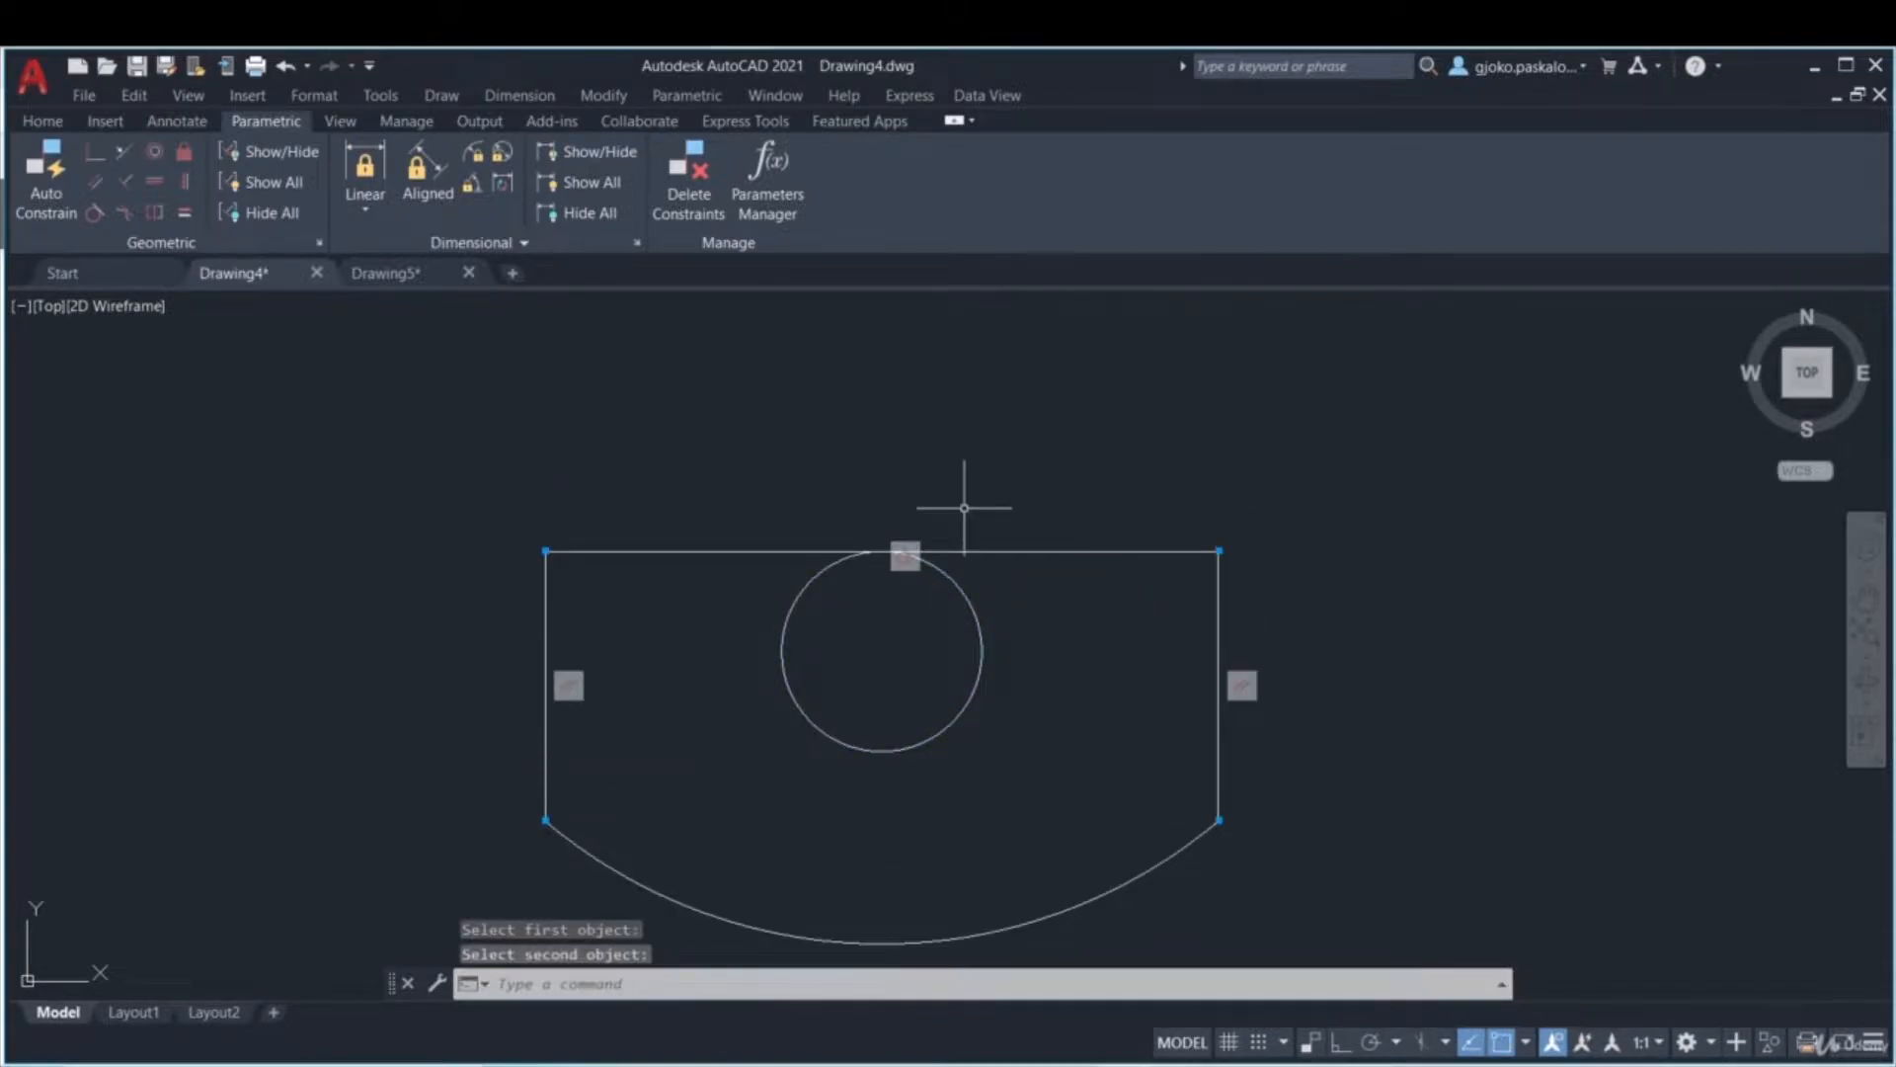
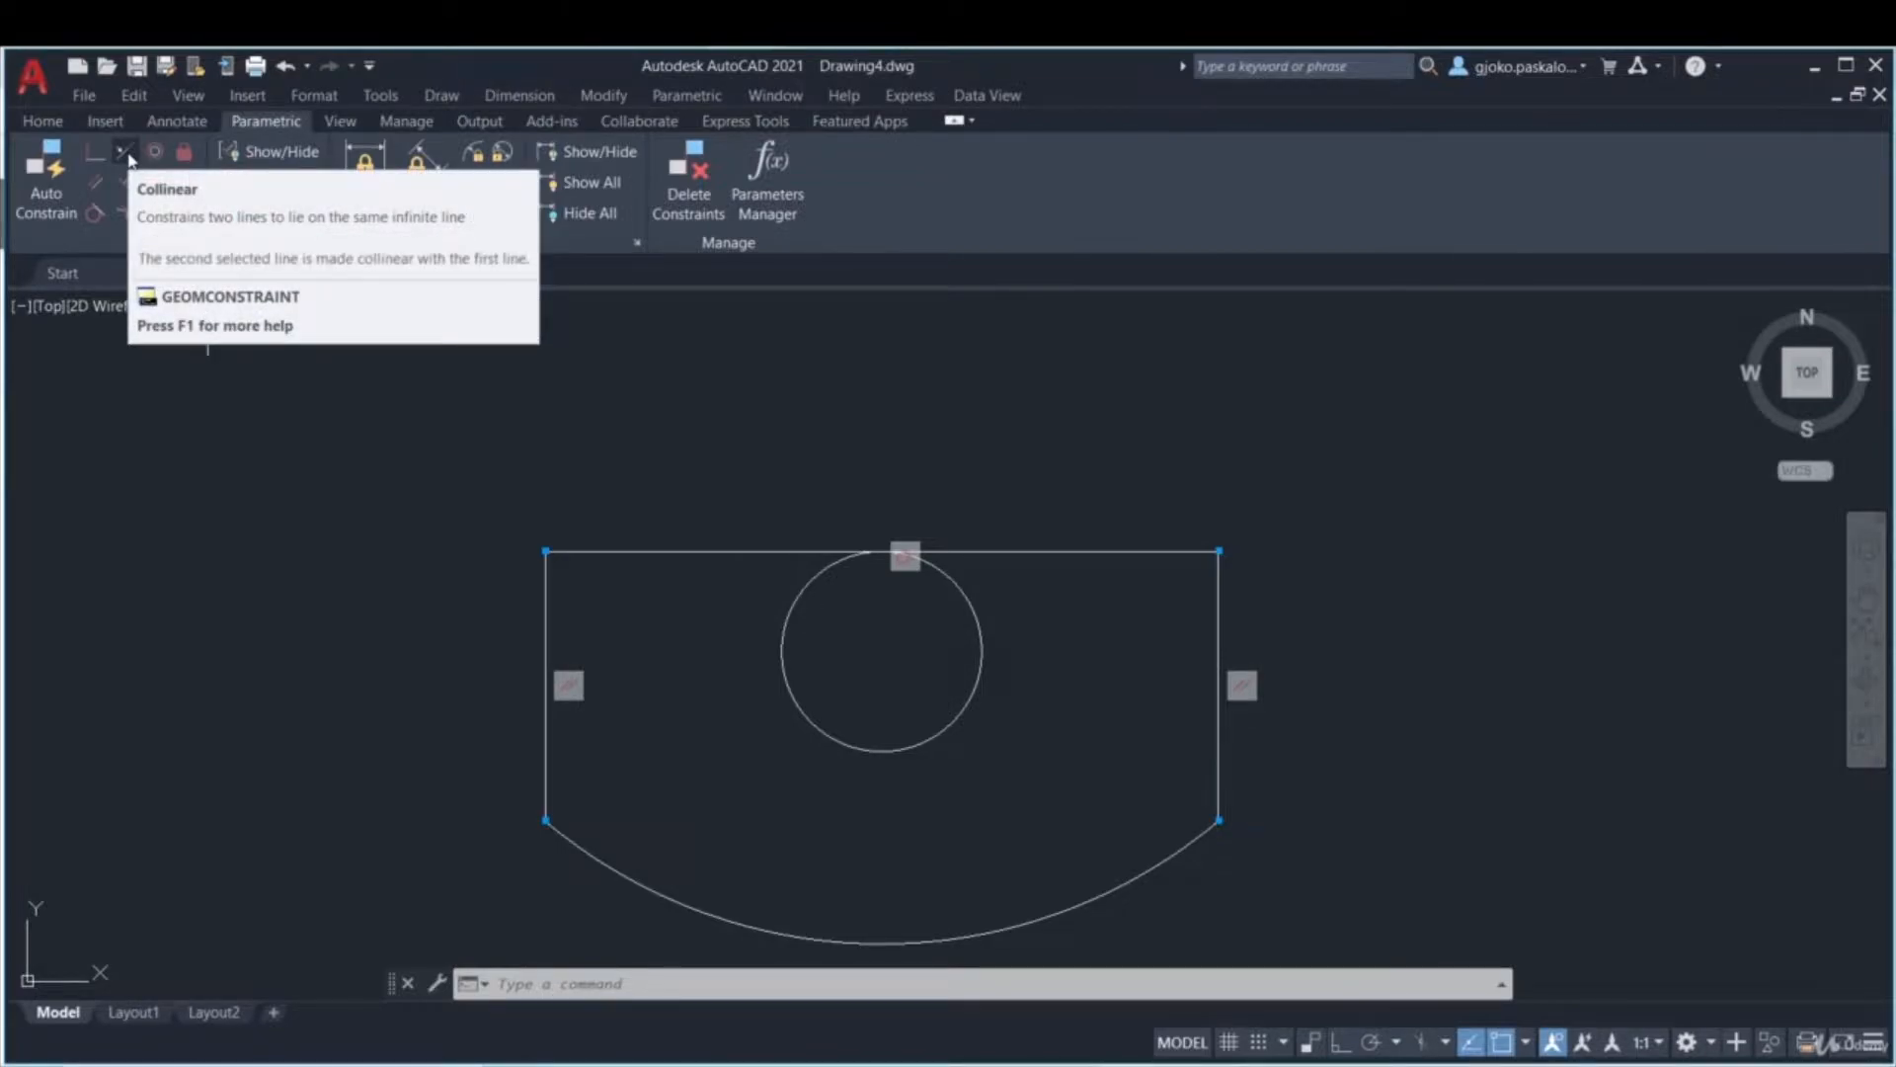
- Draw a separate diagonal line sloping down to the right, below and left of the outline
{"action": "middle_click_drag", "start_coordinate": [346, 592], "coordinate": [363, 533]}
{"action": "scroll", "coordinate": [363, 532], "scroll_direction": "down", "scroll_amount": 2}
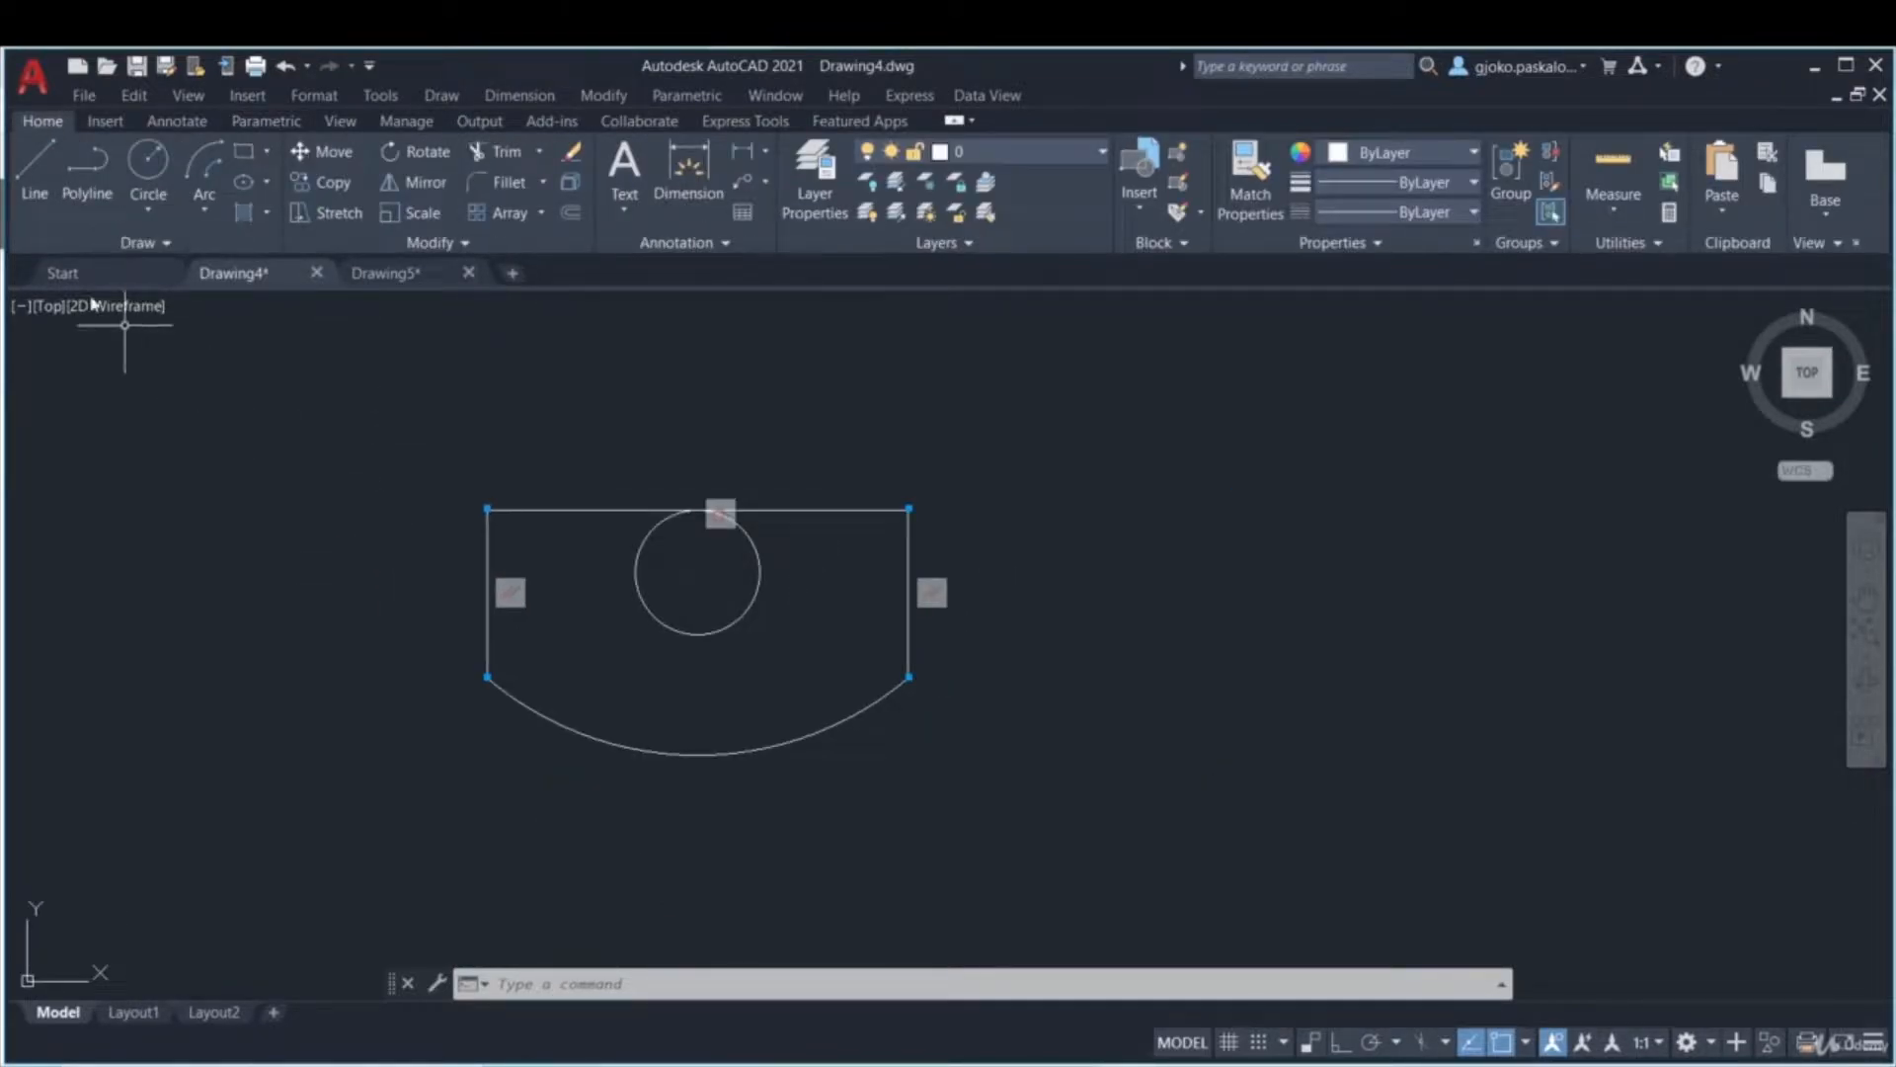
{"action": "left_click", "coordinate": [35, 168]}
{"action": "left_click", "coordinate": [230, 768]}
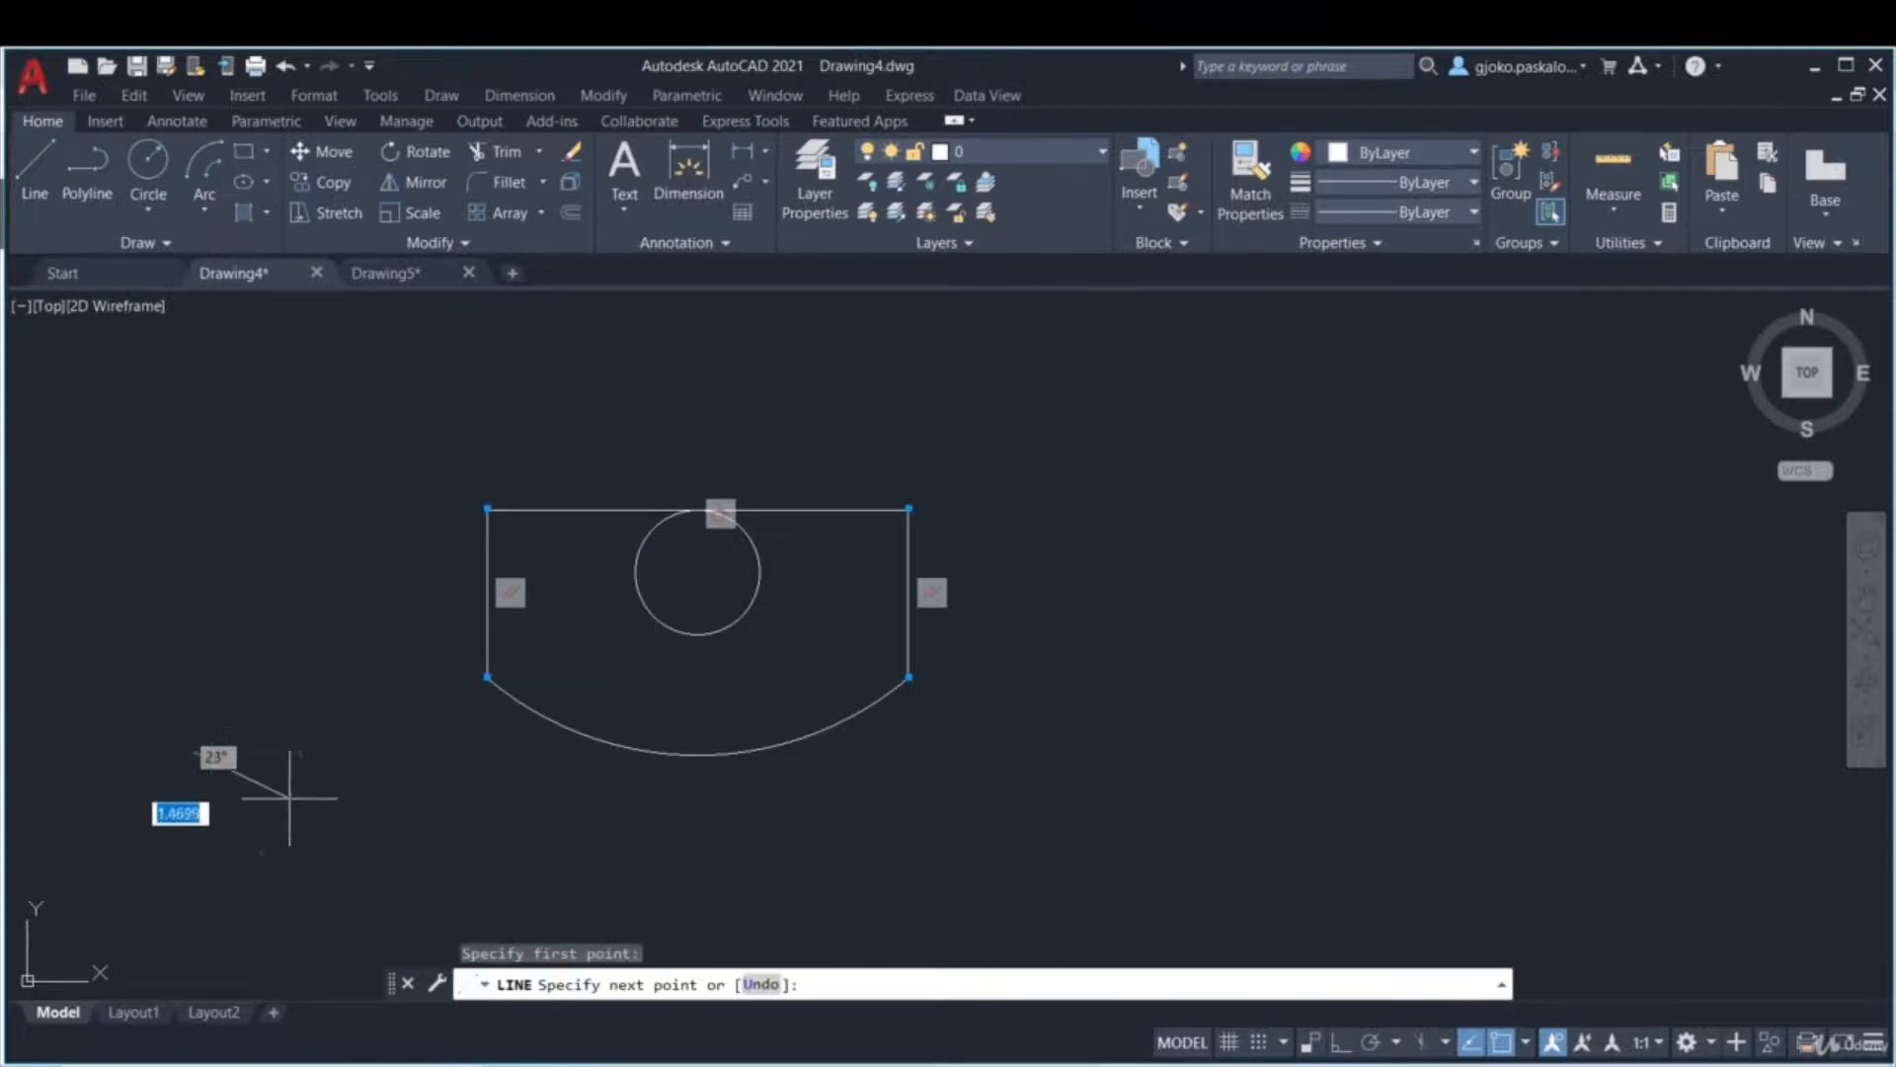
{"action": "left_click", "coordinate": [413, 921]}
{"action": "key", "text": "Escape"}
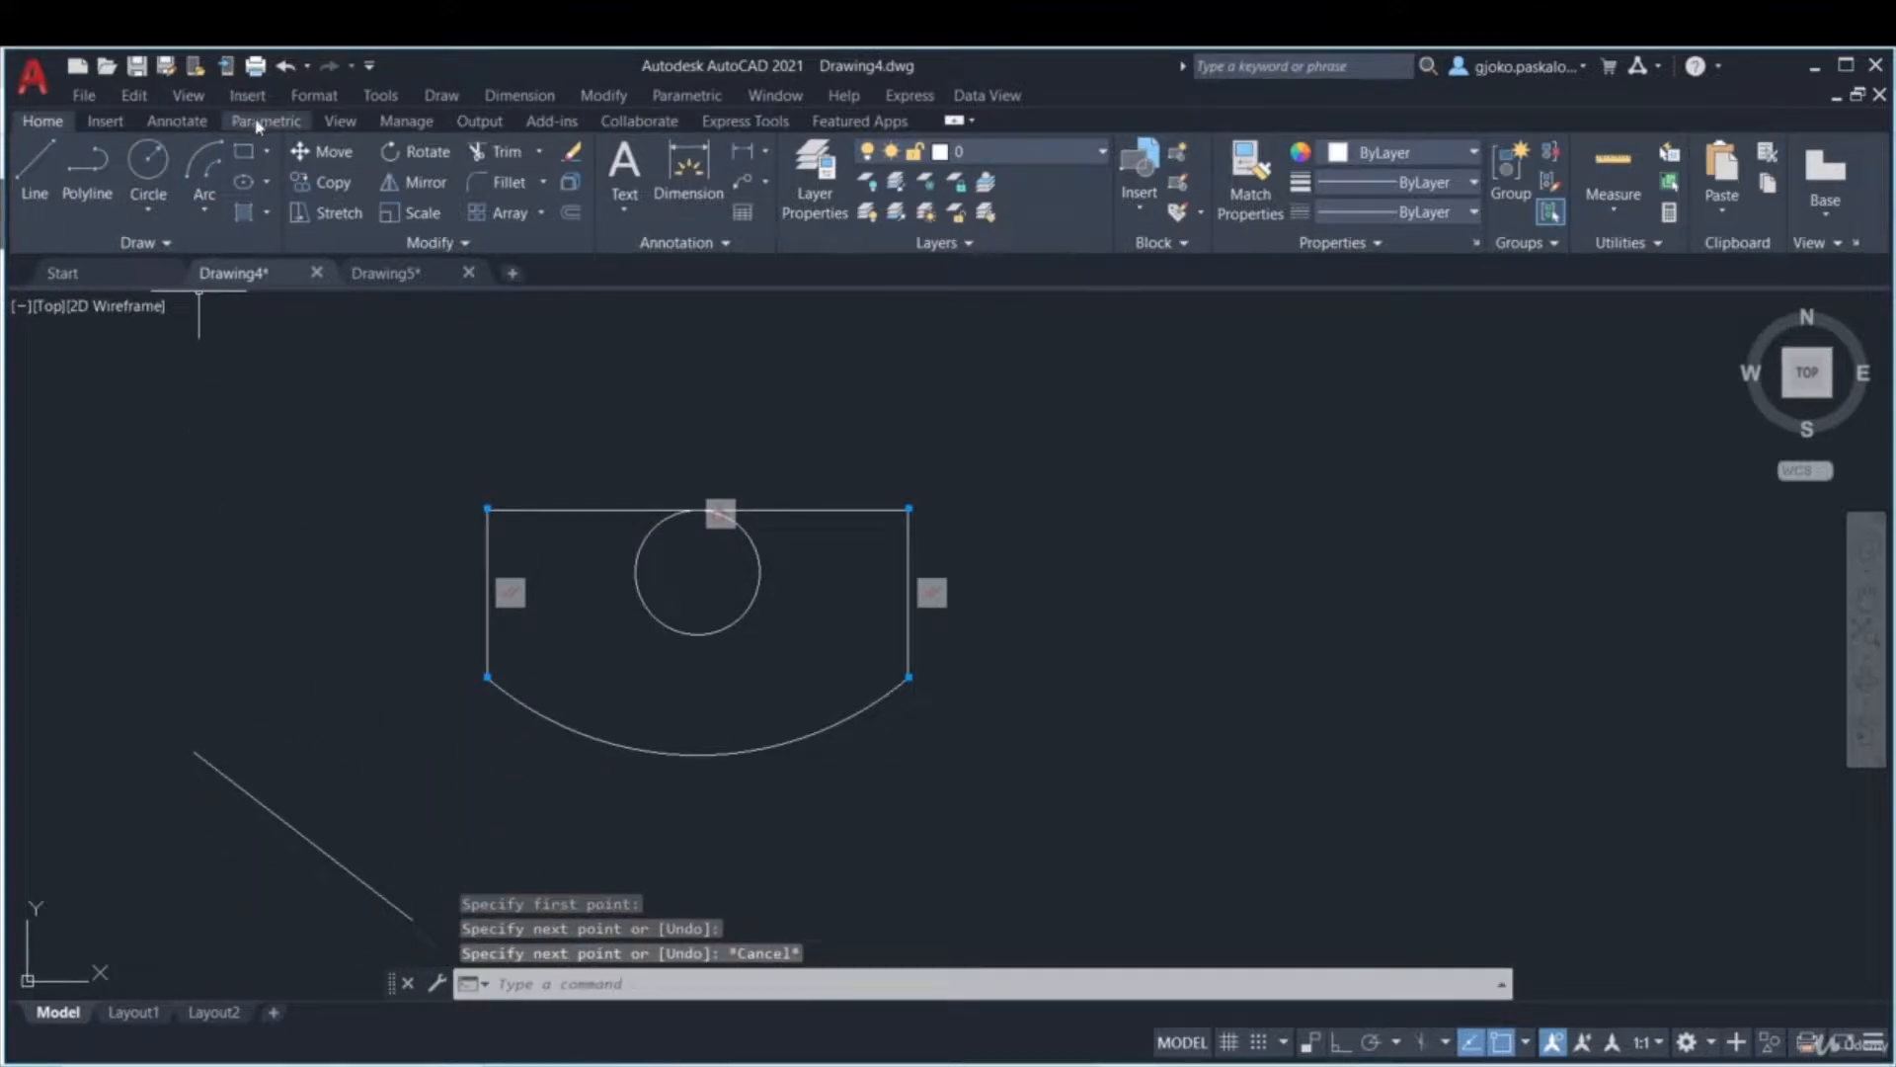
- Apply a collinear constraint making the separate diagonal line align with the outline's left vertical line
{"action": "left_click", "coordinate": [257, 121]}
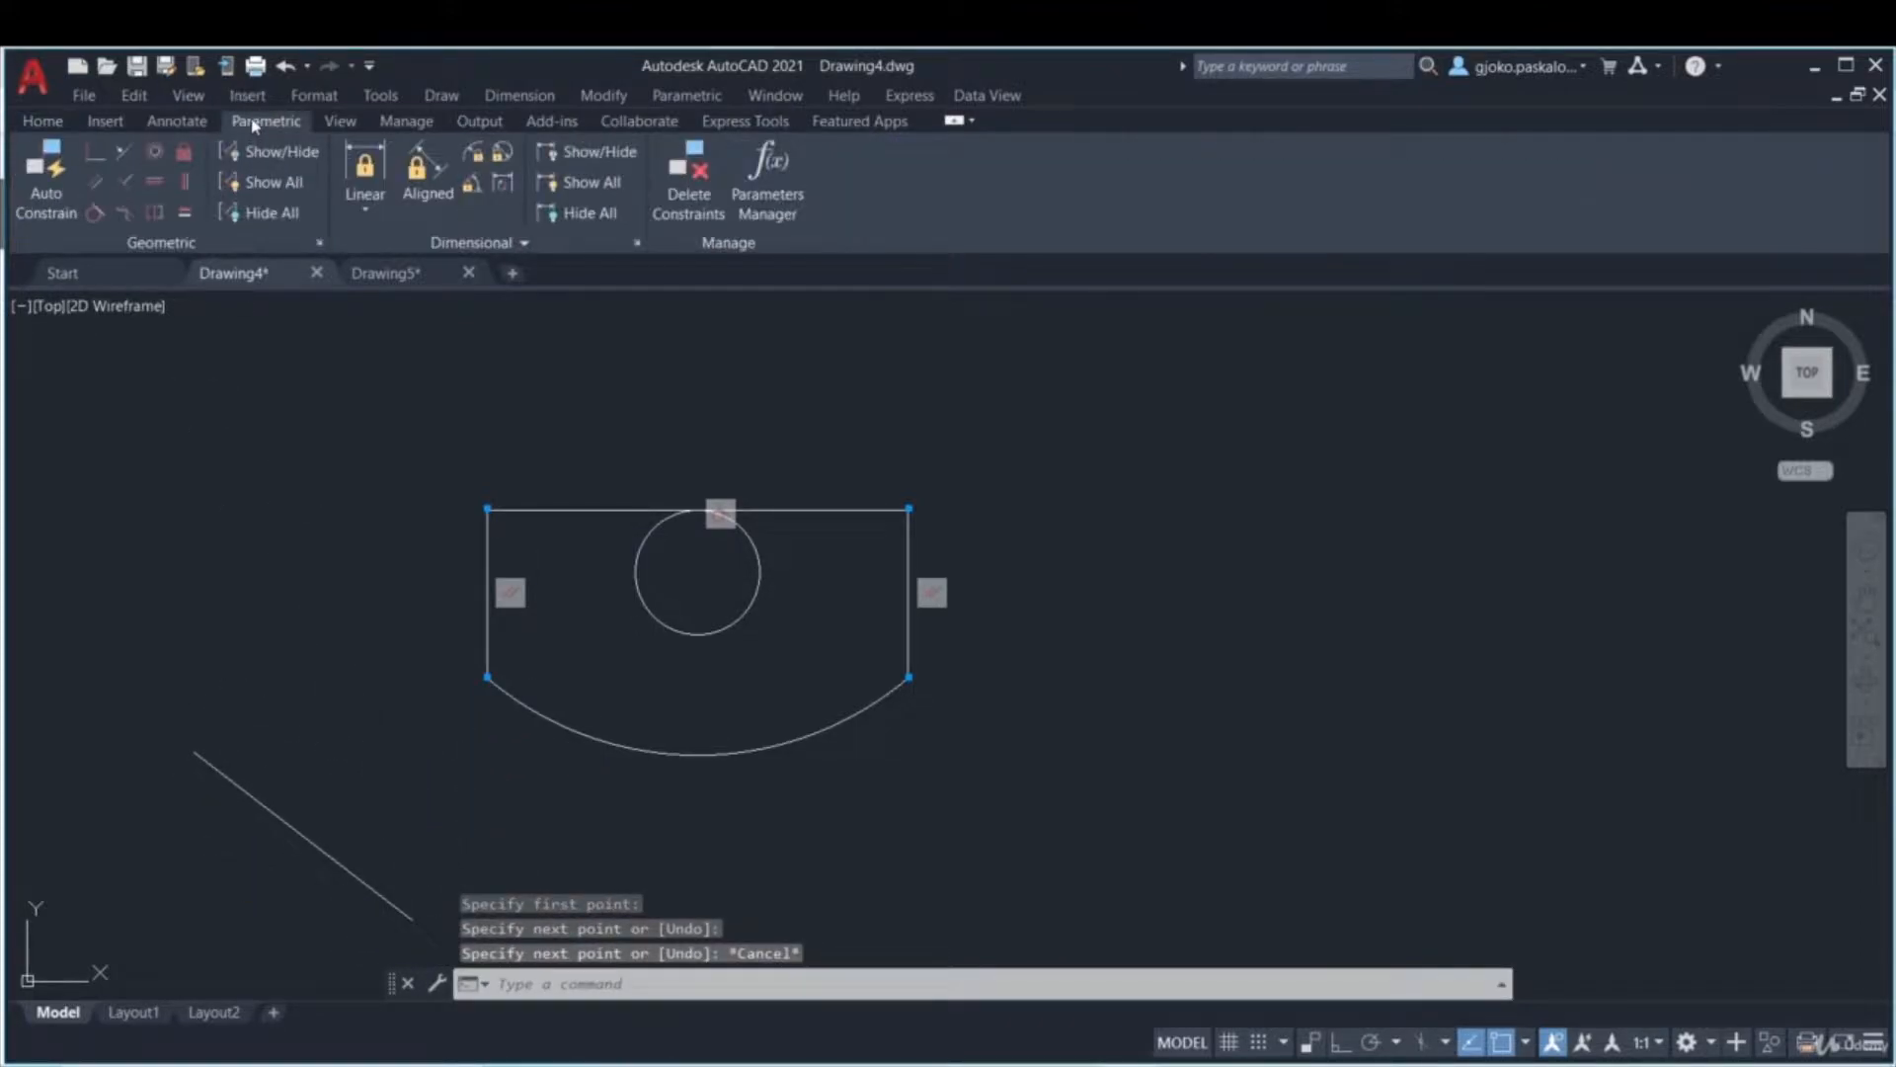
{"action": "left_click", "coordinate": [127, 153]}
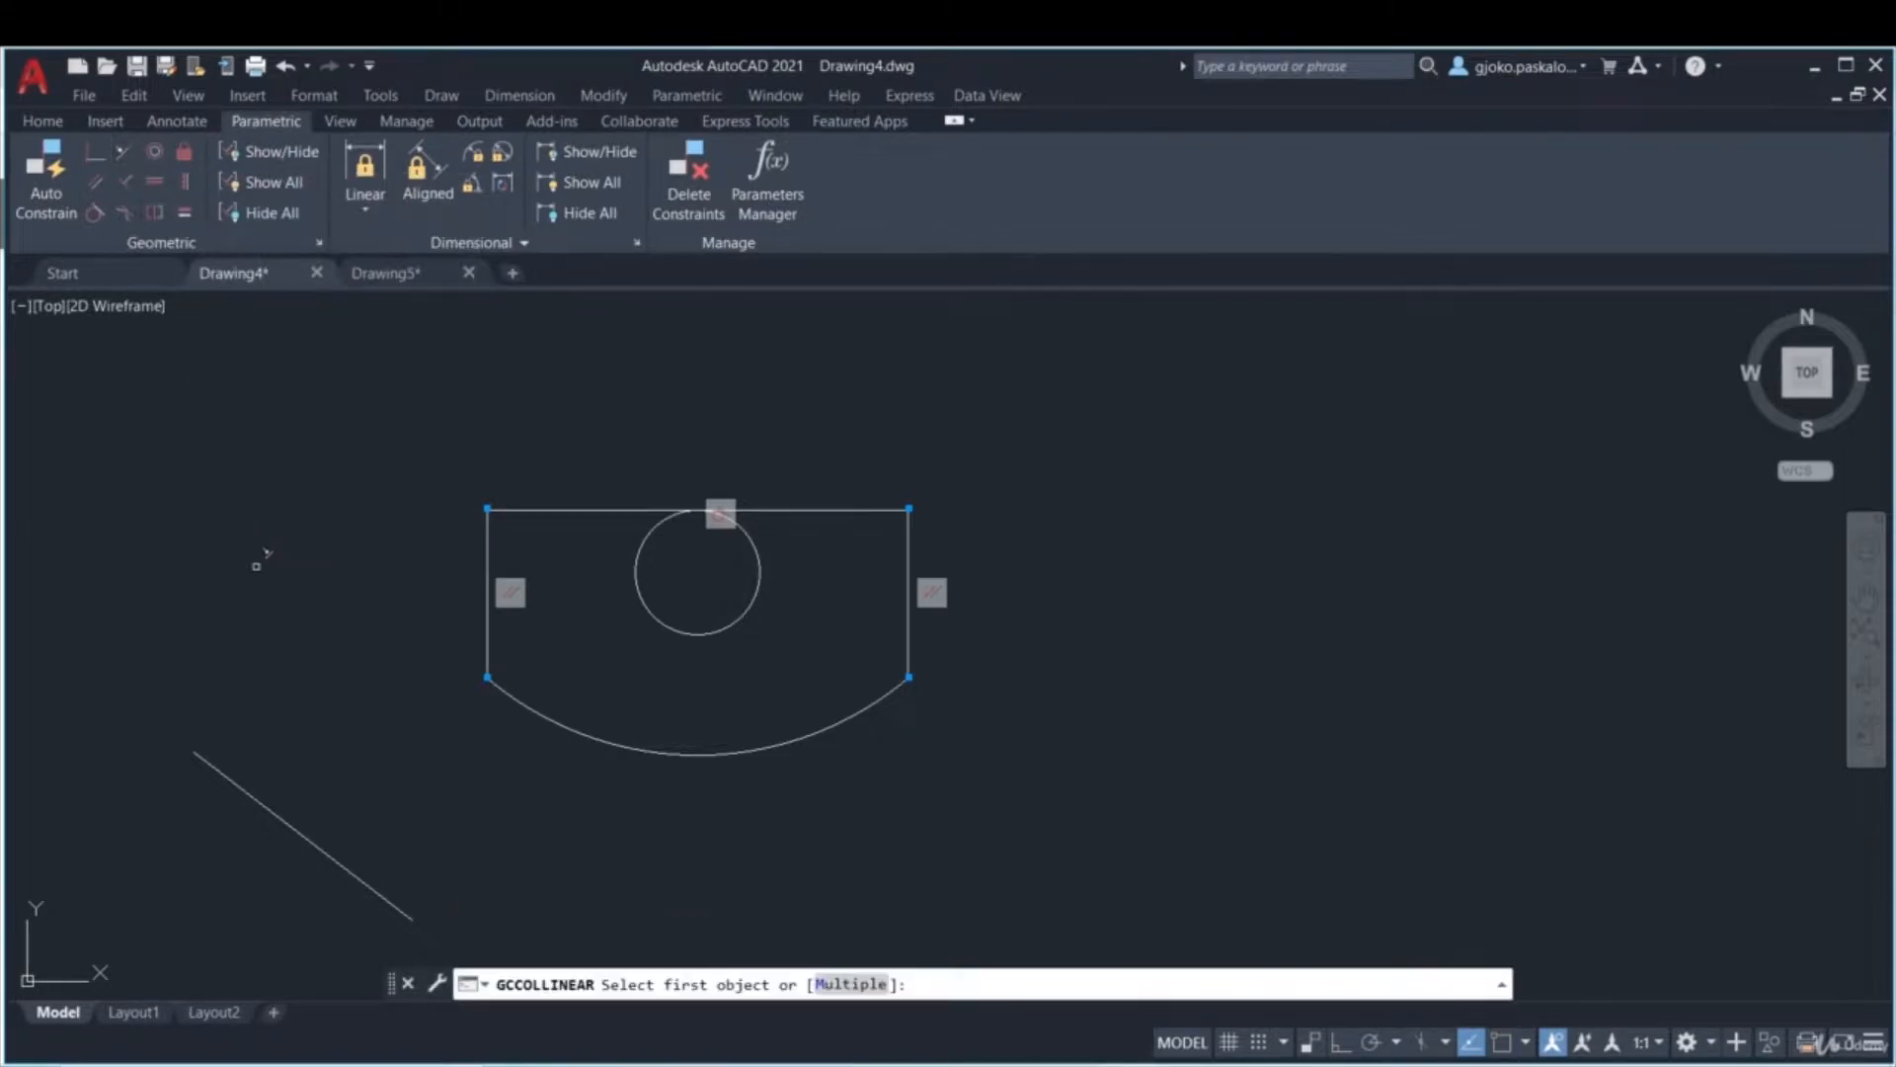
{"action": "left_click", "coordinate": [494, 640]}
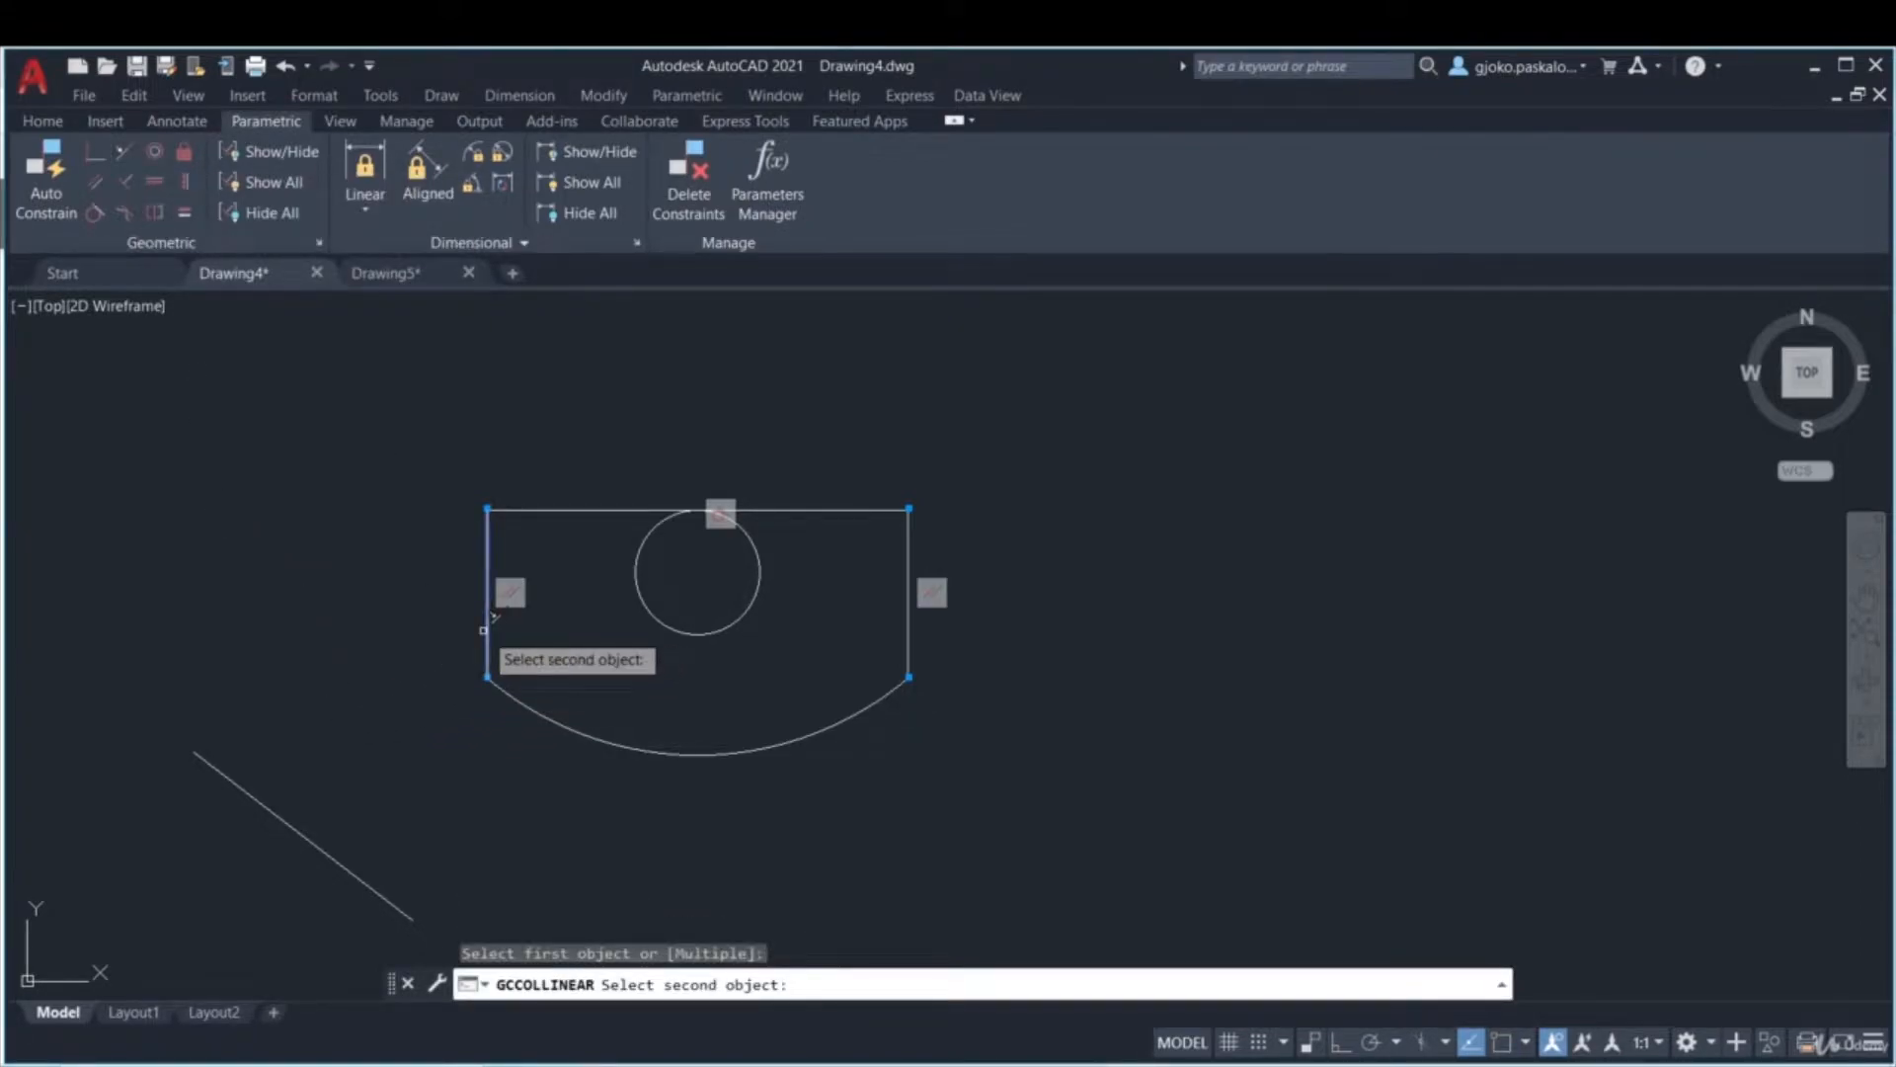
{"action": "left_click", "coordinate": [280, 812]}
- Stretch the upper end of the separate line to test its collinear constraint, and undo the stretch
{"action": "middle_click_drag", "start_coordinate": [381, 689], "coordinate": [403, 596]}
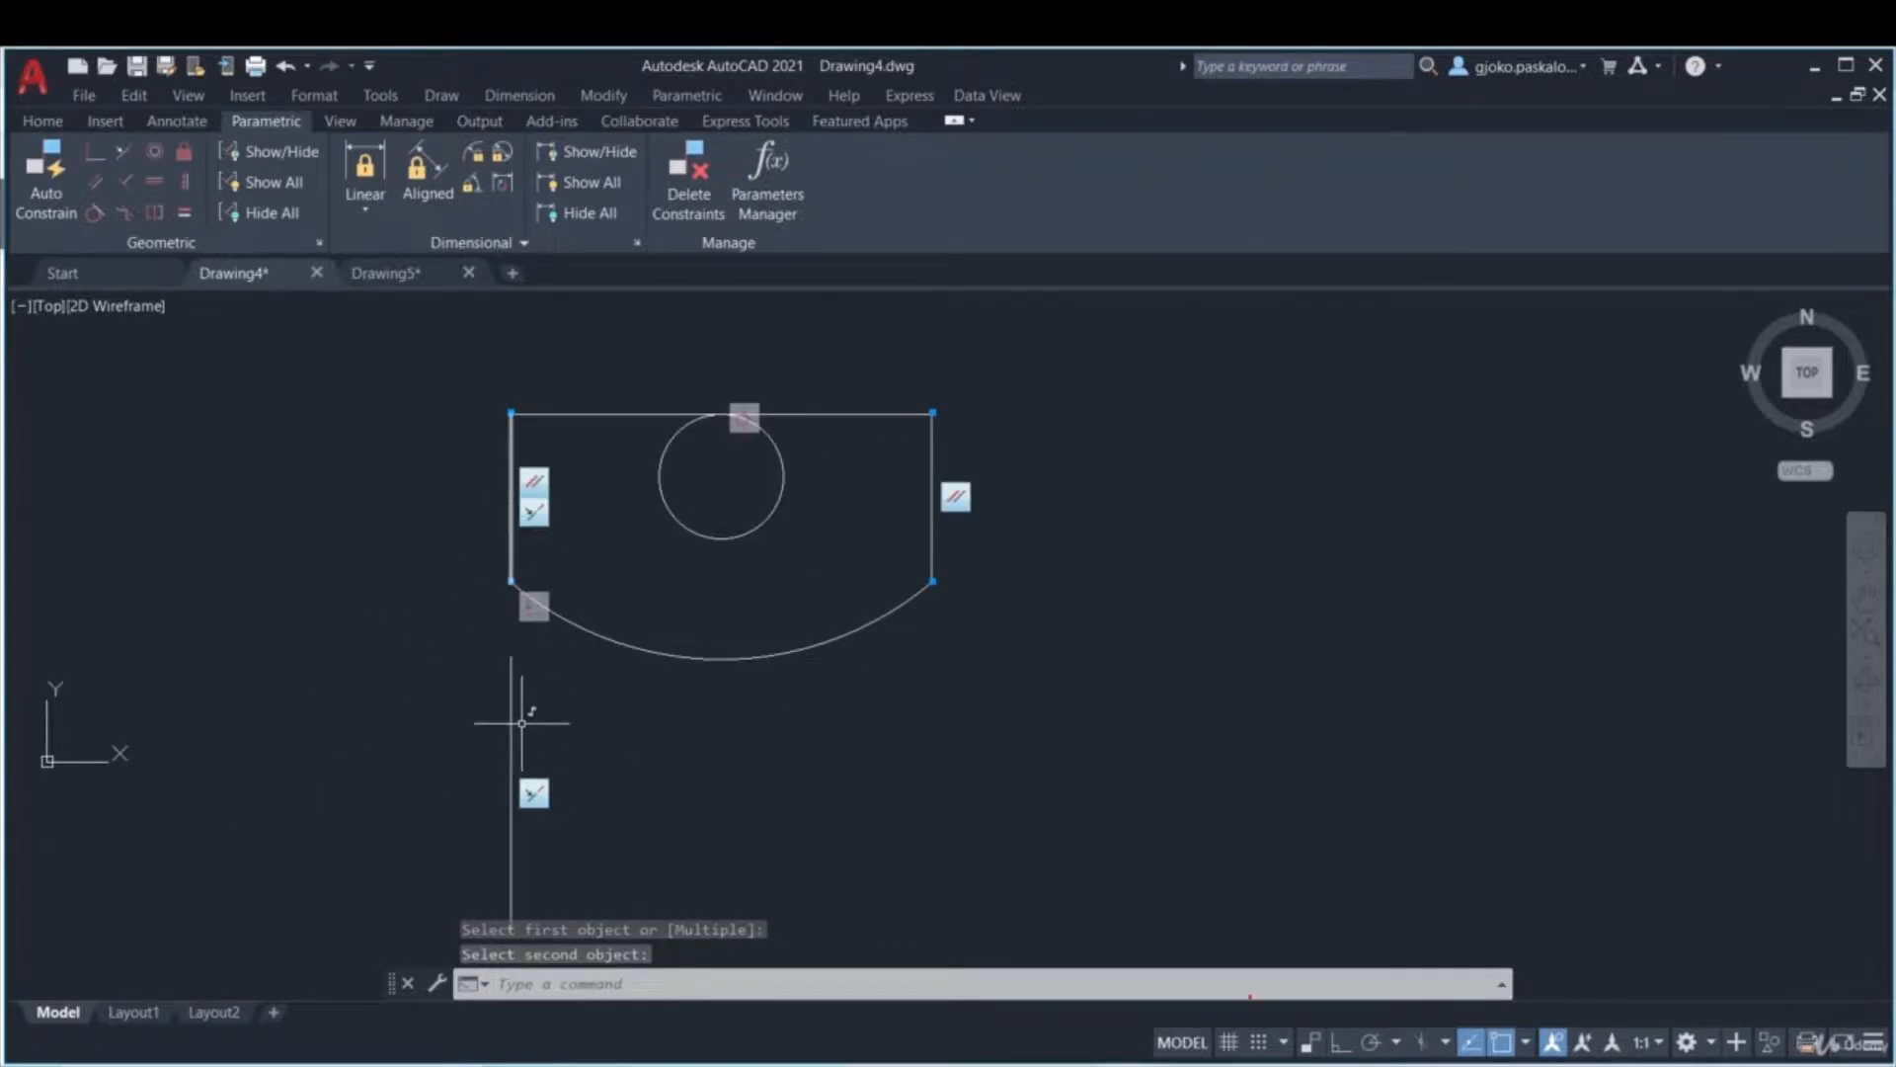
{"action": "left_click", "coordinate": [555, 708]}
{"action": "left_click", "coordinate": [482, 665]}
{"action": "left_click", "coordinate": [511, 656]}
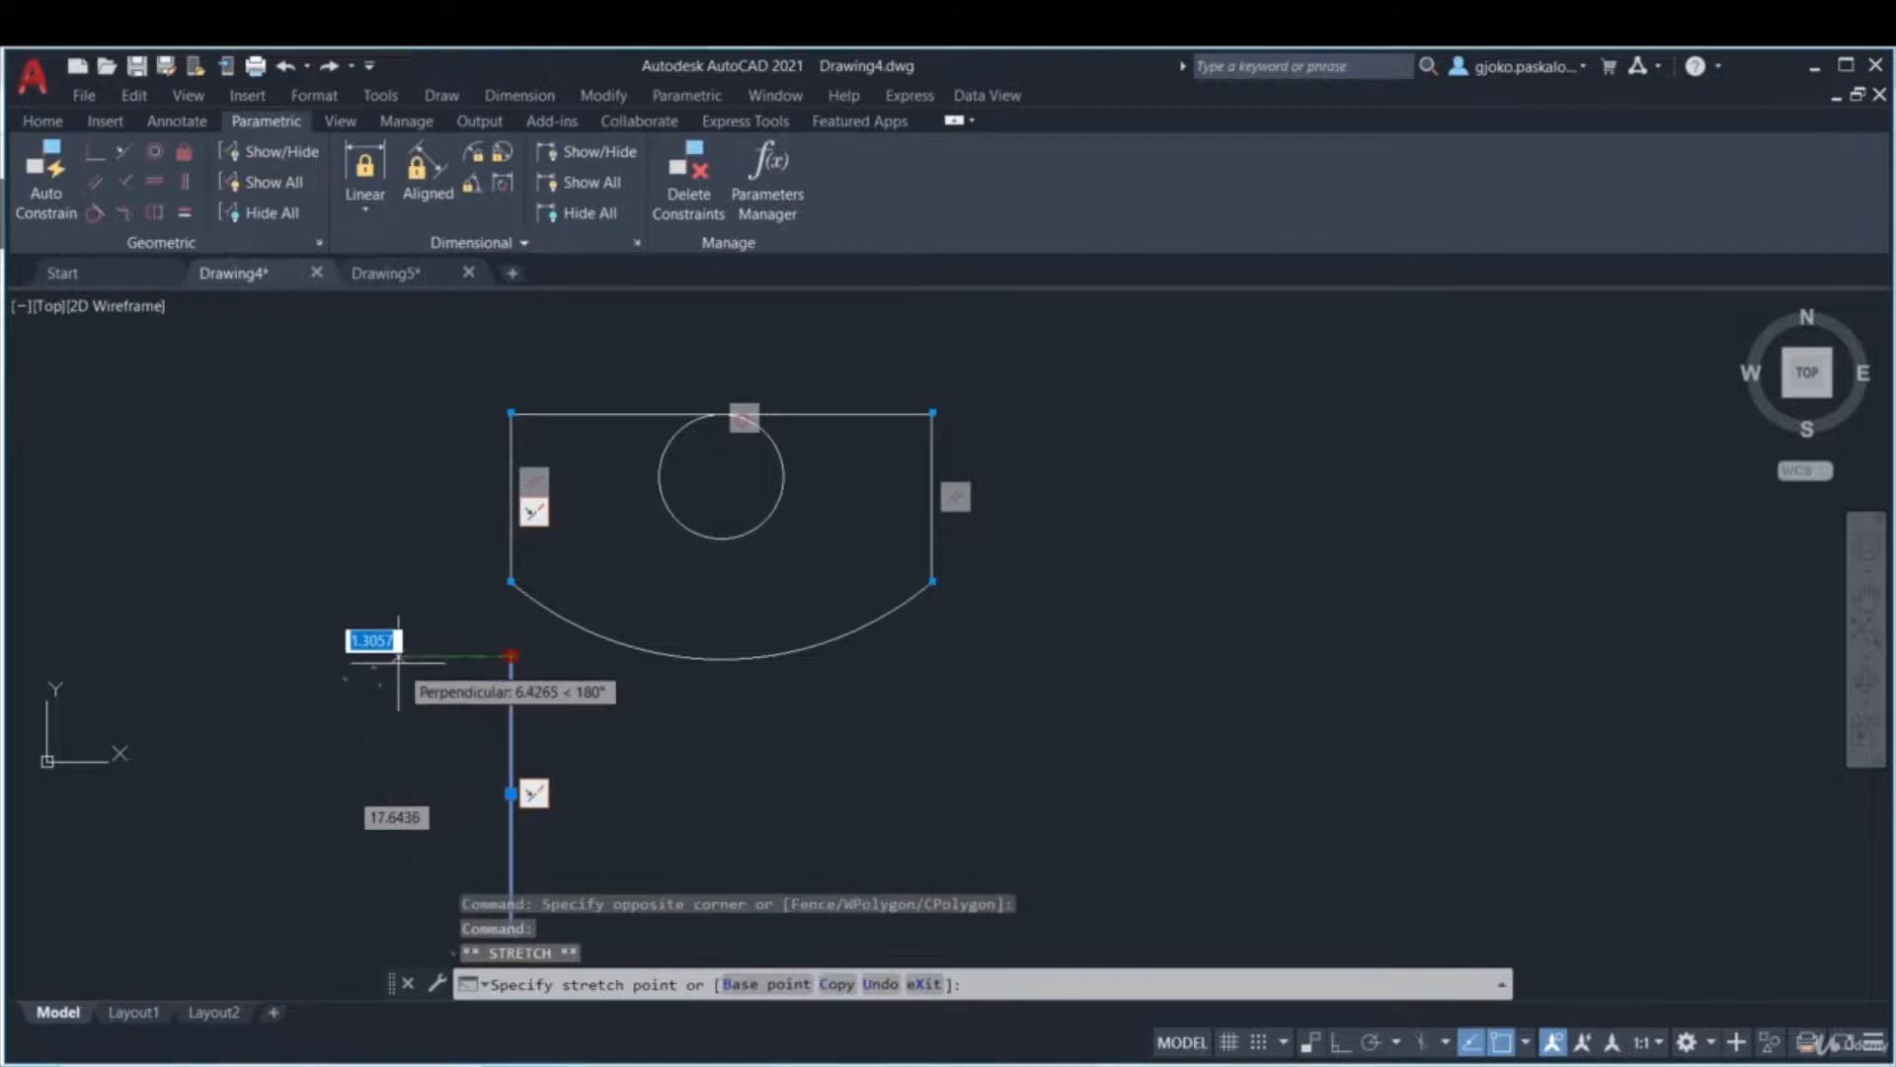
{"action": "middle_click_drag", "start_coordinate": [740, 771], "coordinate": [688, 572]}
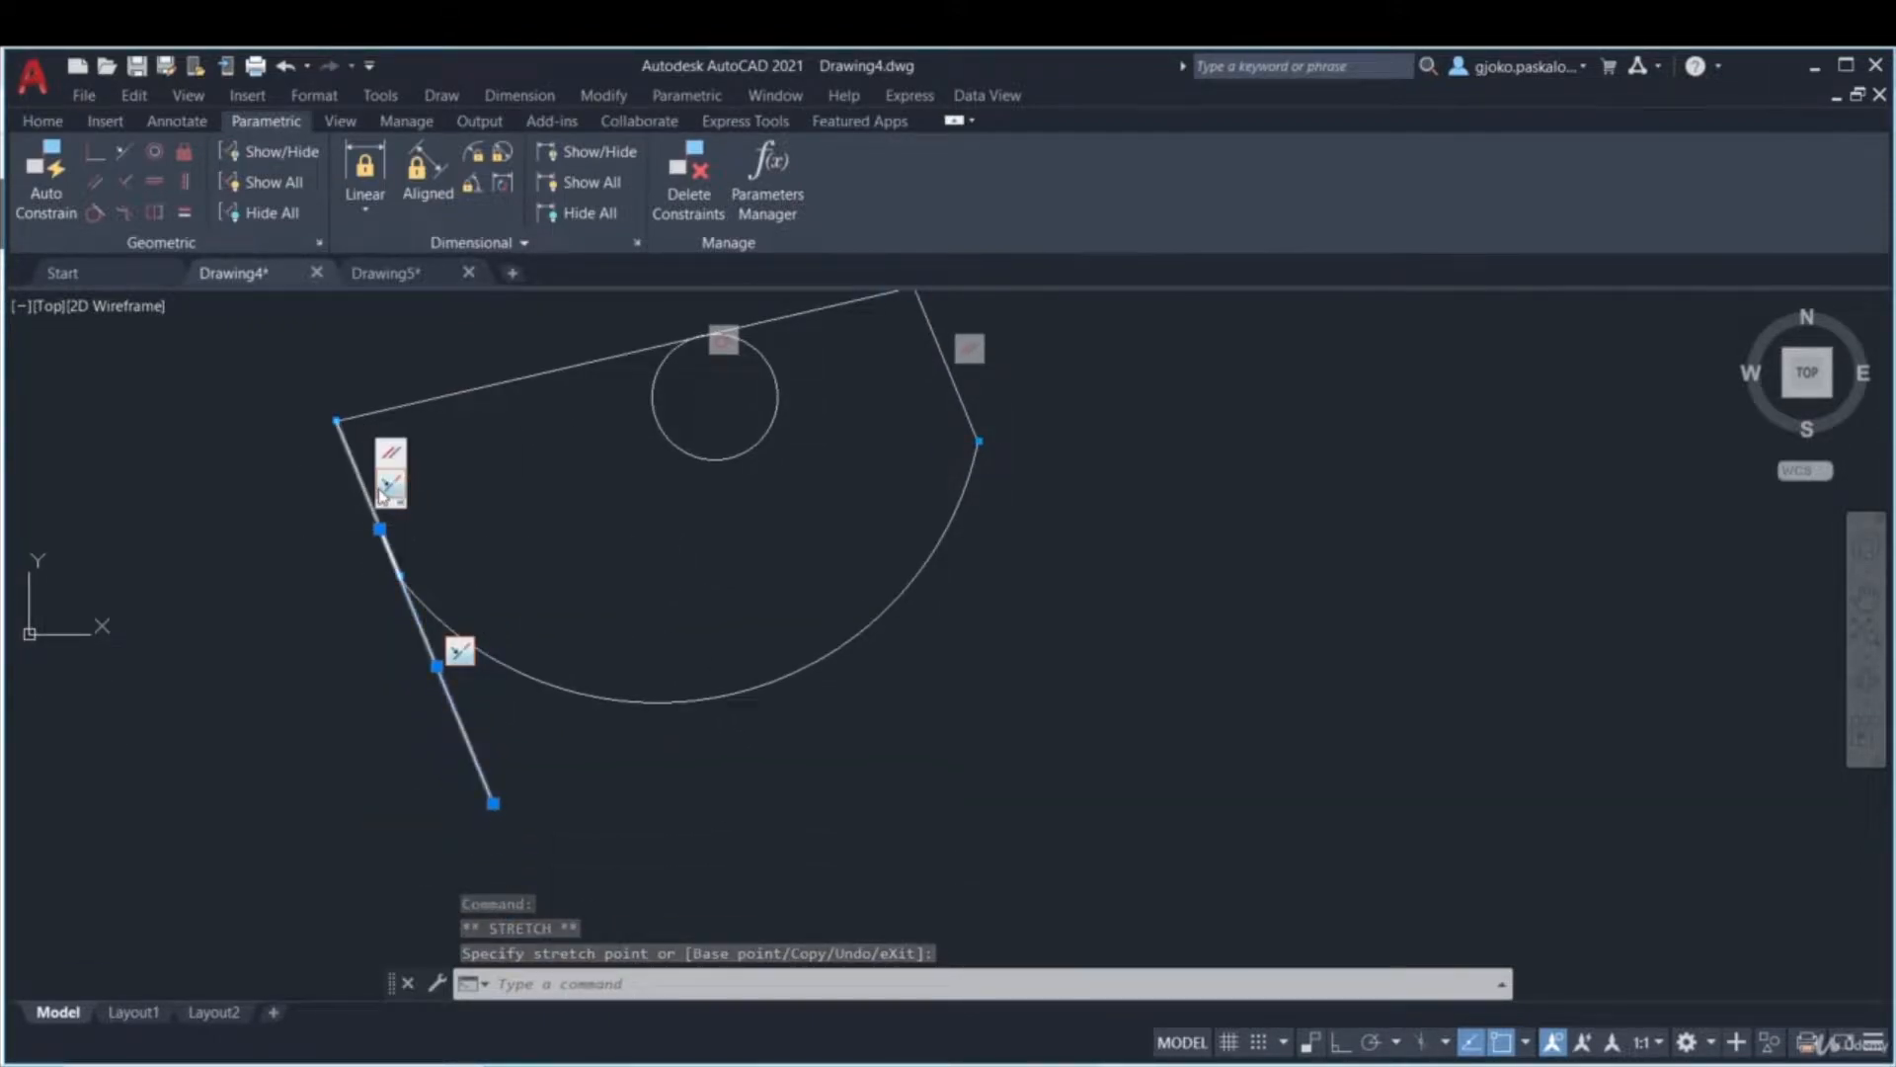
{"action": "key", "text": "ctrl+z"}
{"action": "key", "text": "ctrl+z"}
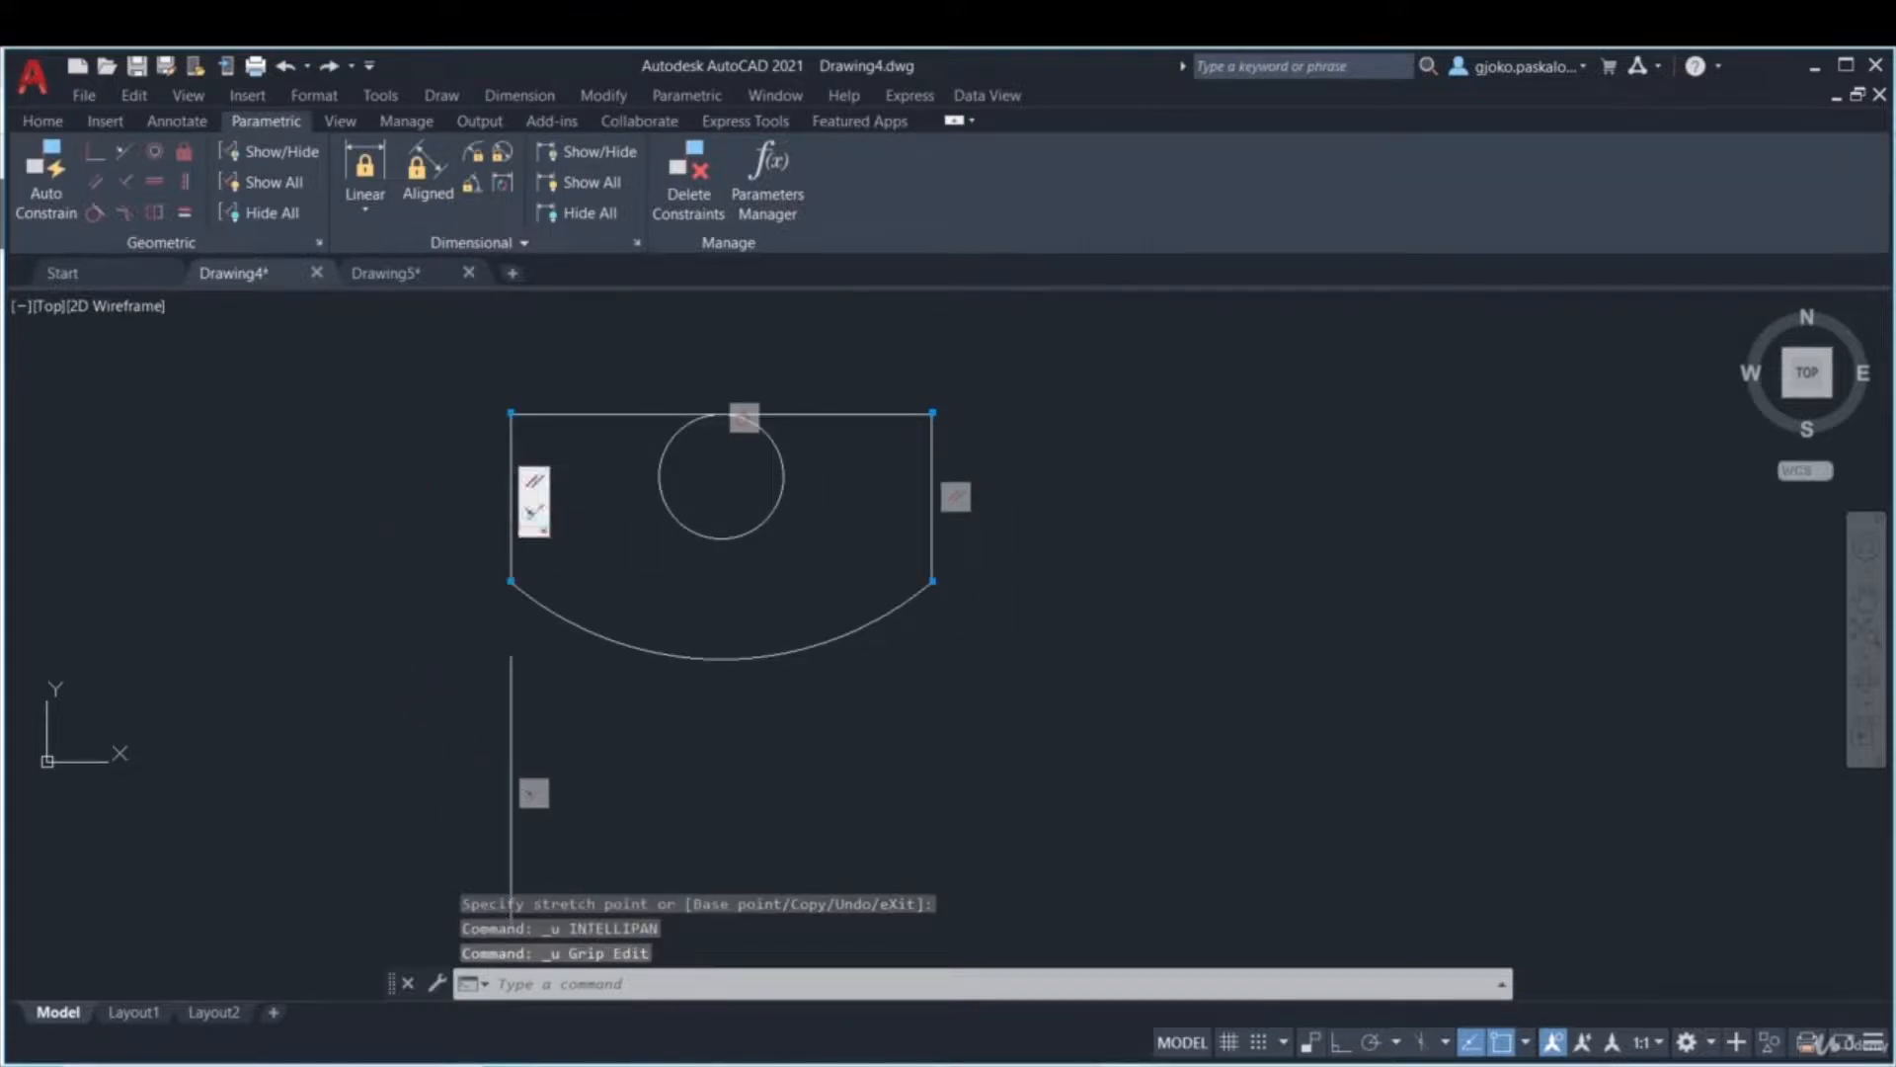
- Apply a perpendicular constraint between the outline's left vertical line and its top line, picking the left line first
{"action": "left_click", "coordinate": [125, 183]}
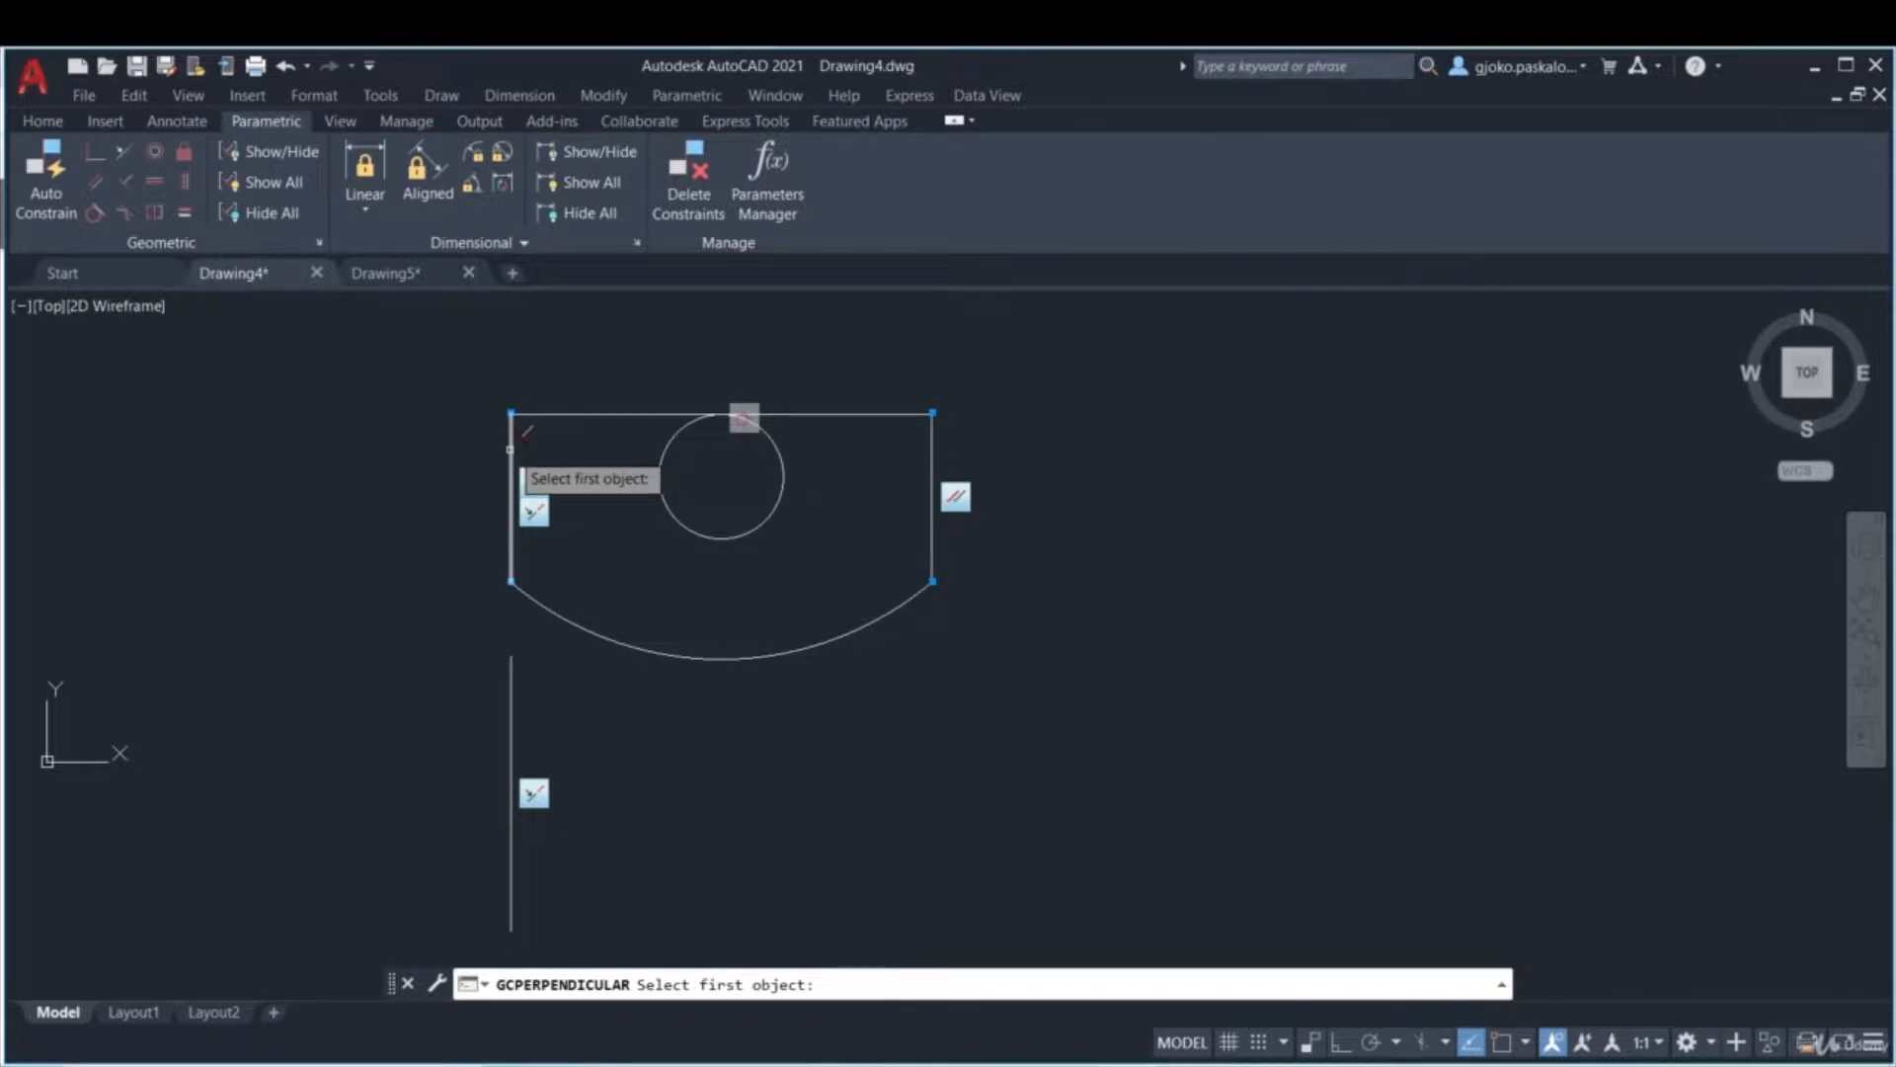
{"action": "left_click", "coordinate": [511, 451]}
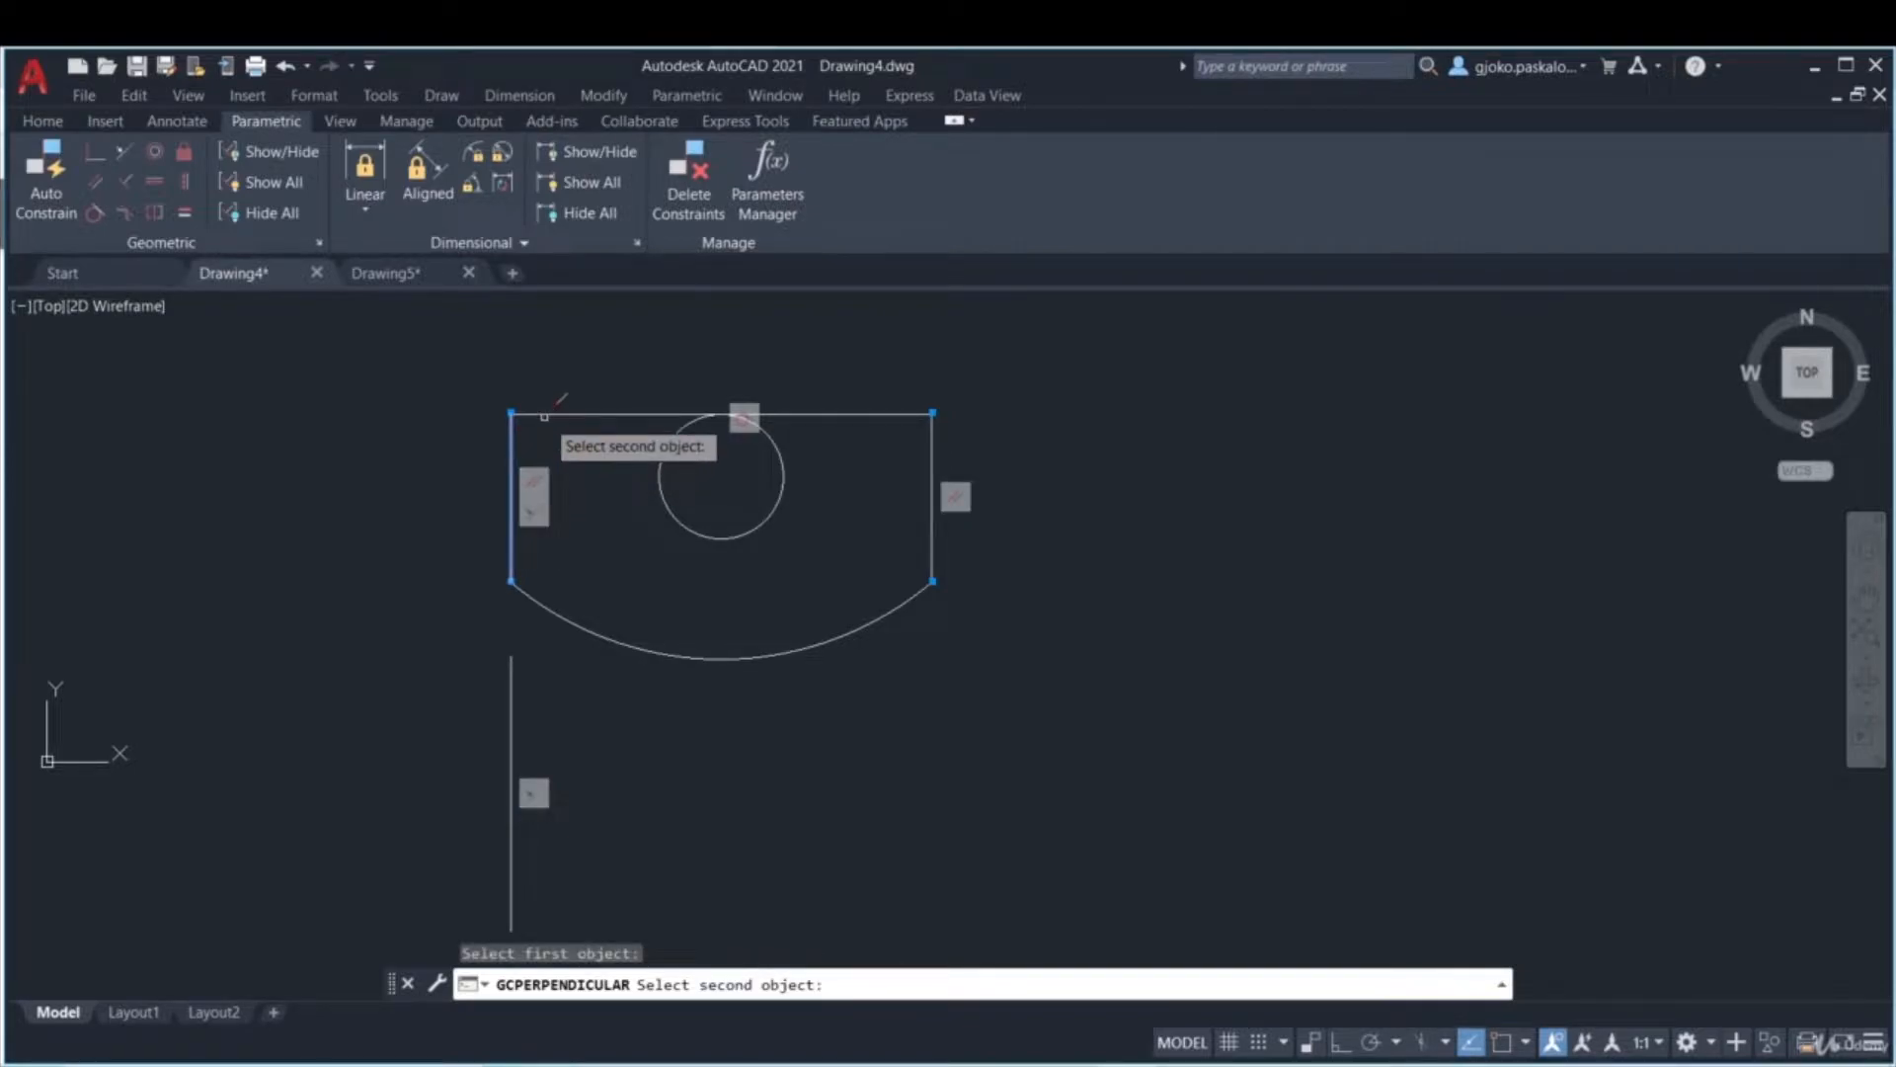
{"action": "left_click", "coordinate": [549, 414]}
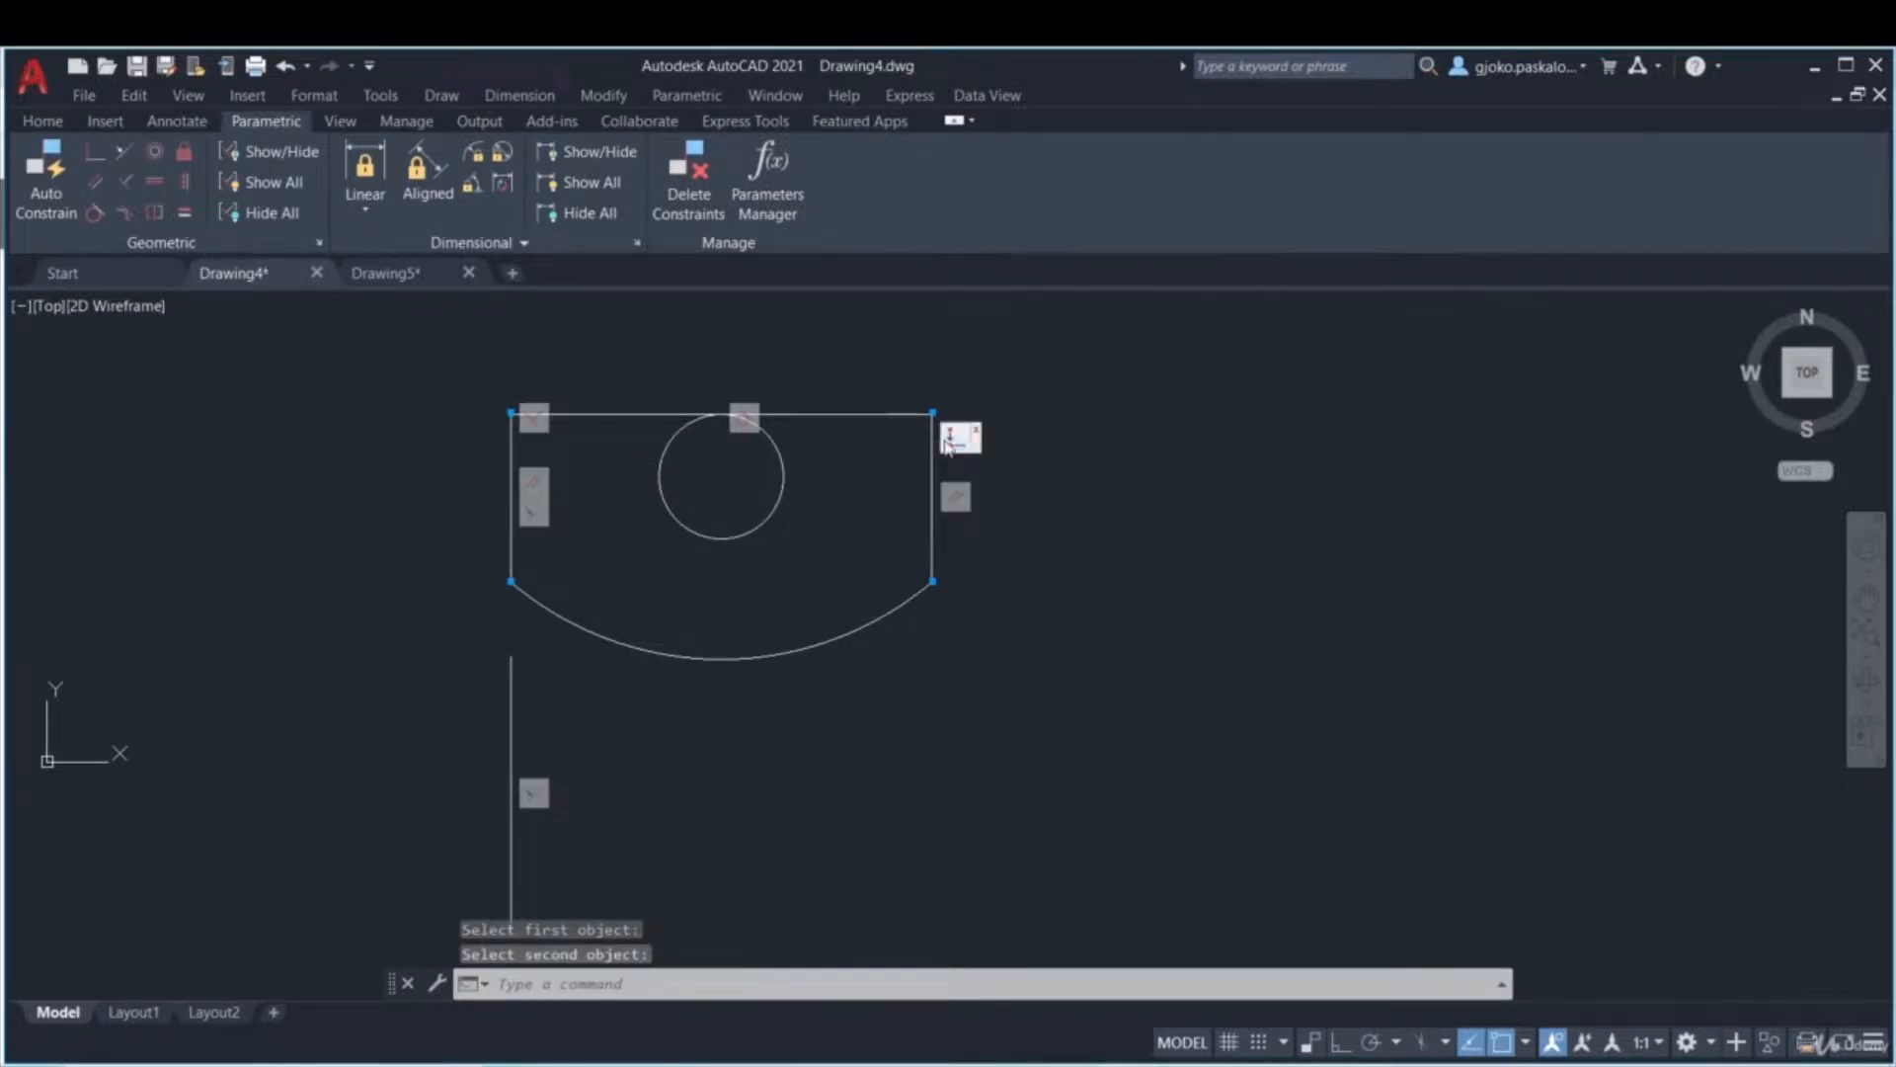
- Stretch the upper end of the outline's right line twice to test the perpendicular constraint, and undo both stretches
{"action": "left_click", "coordinate": [932, 435]}
{"action": "left_click", "coordinate": [931, 413]}
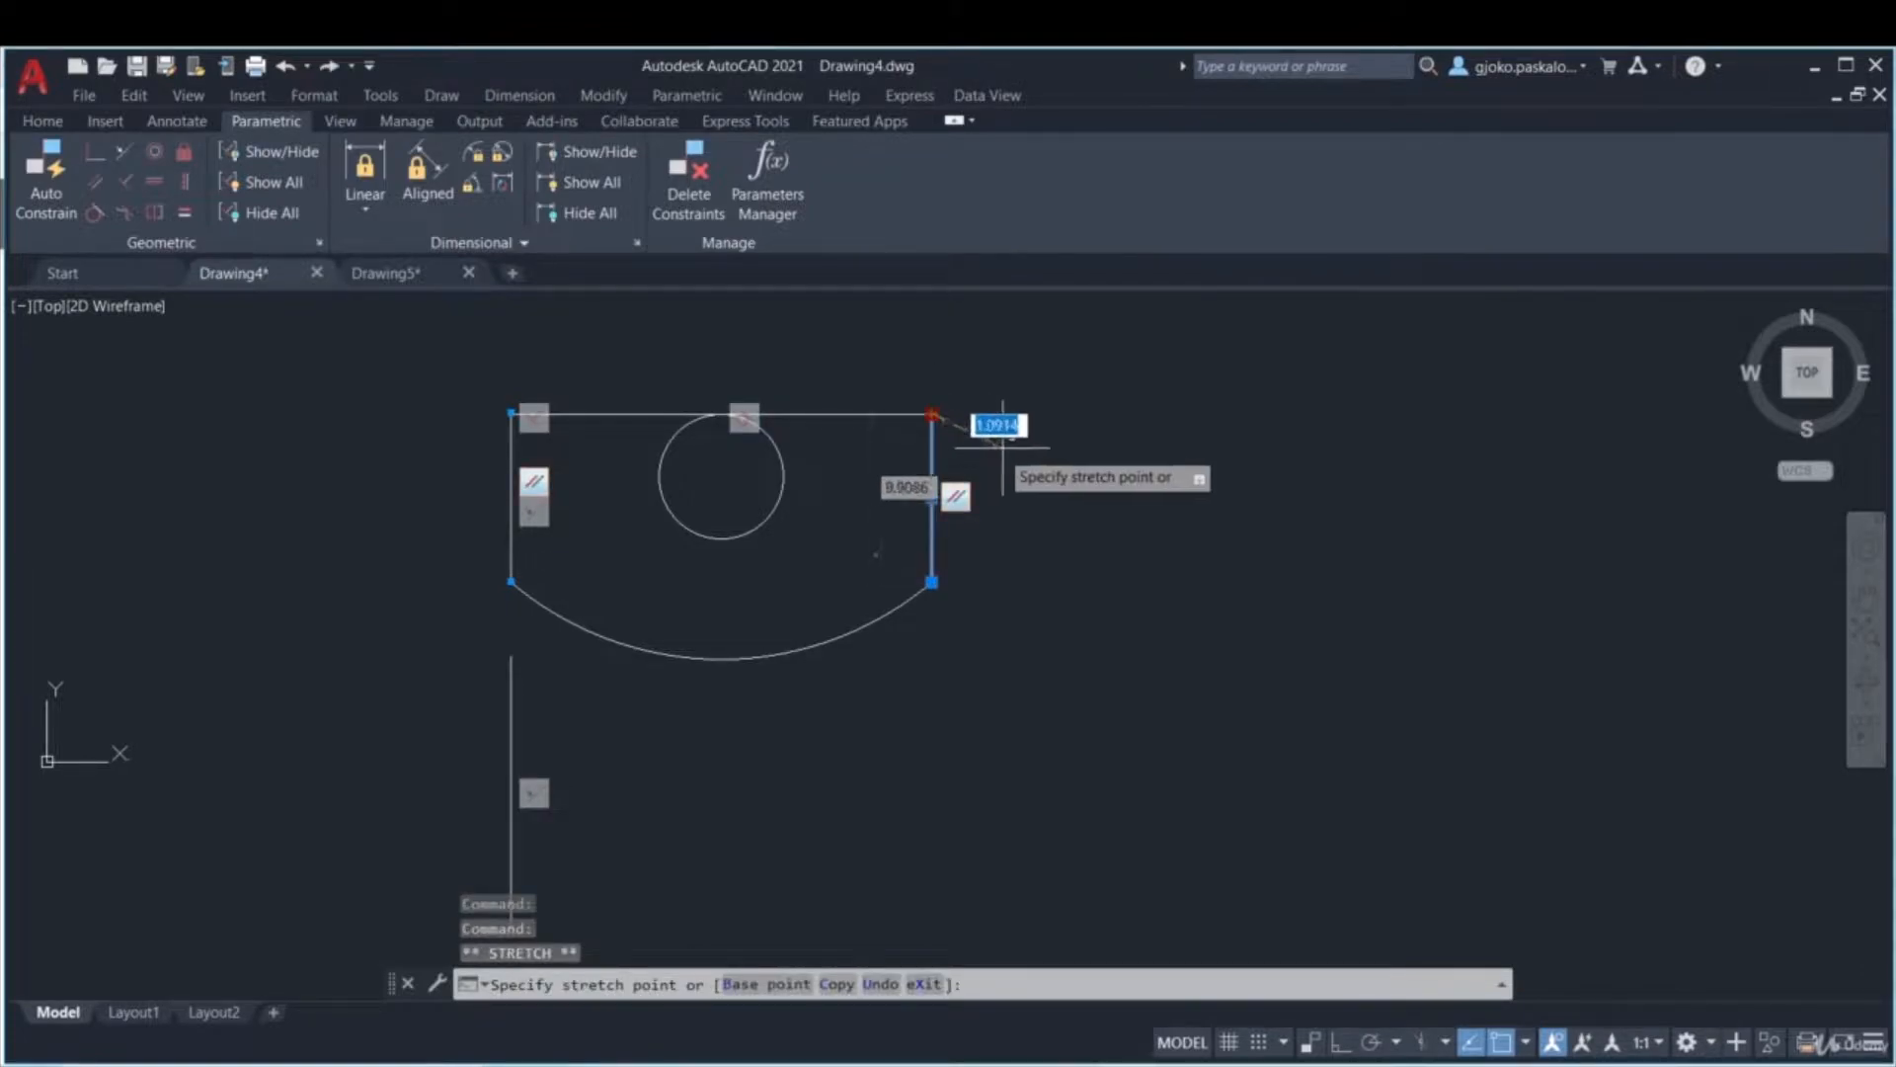
{"action": "middle_click_drag", "start_coordinate": [804, 452], "coordinate": [824, 587]}
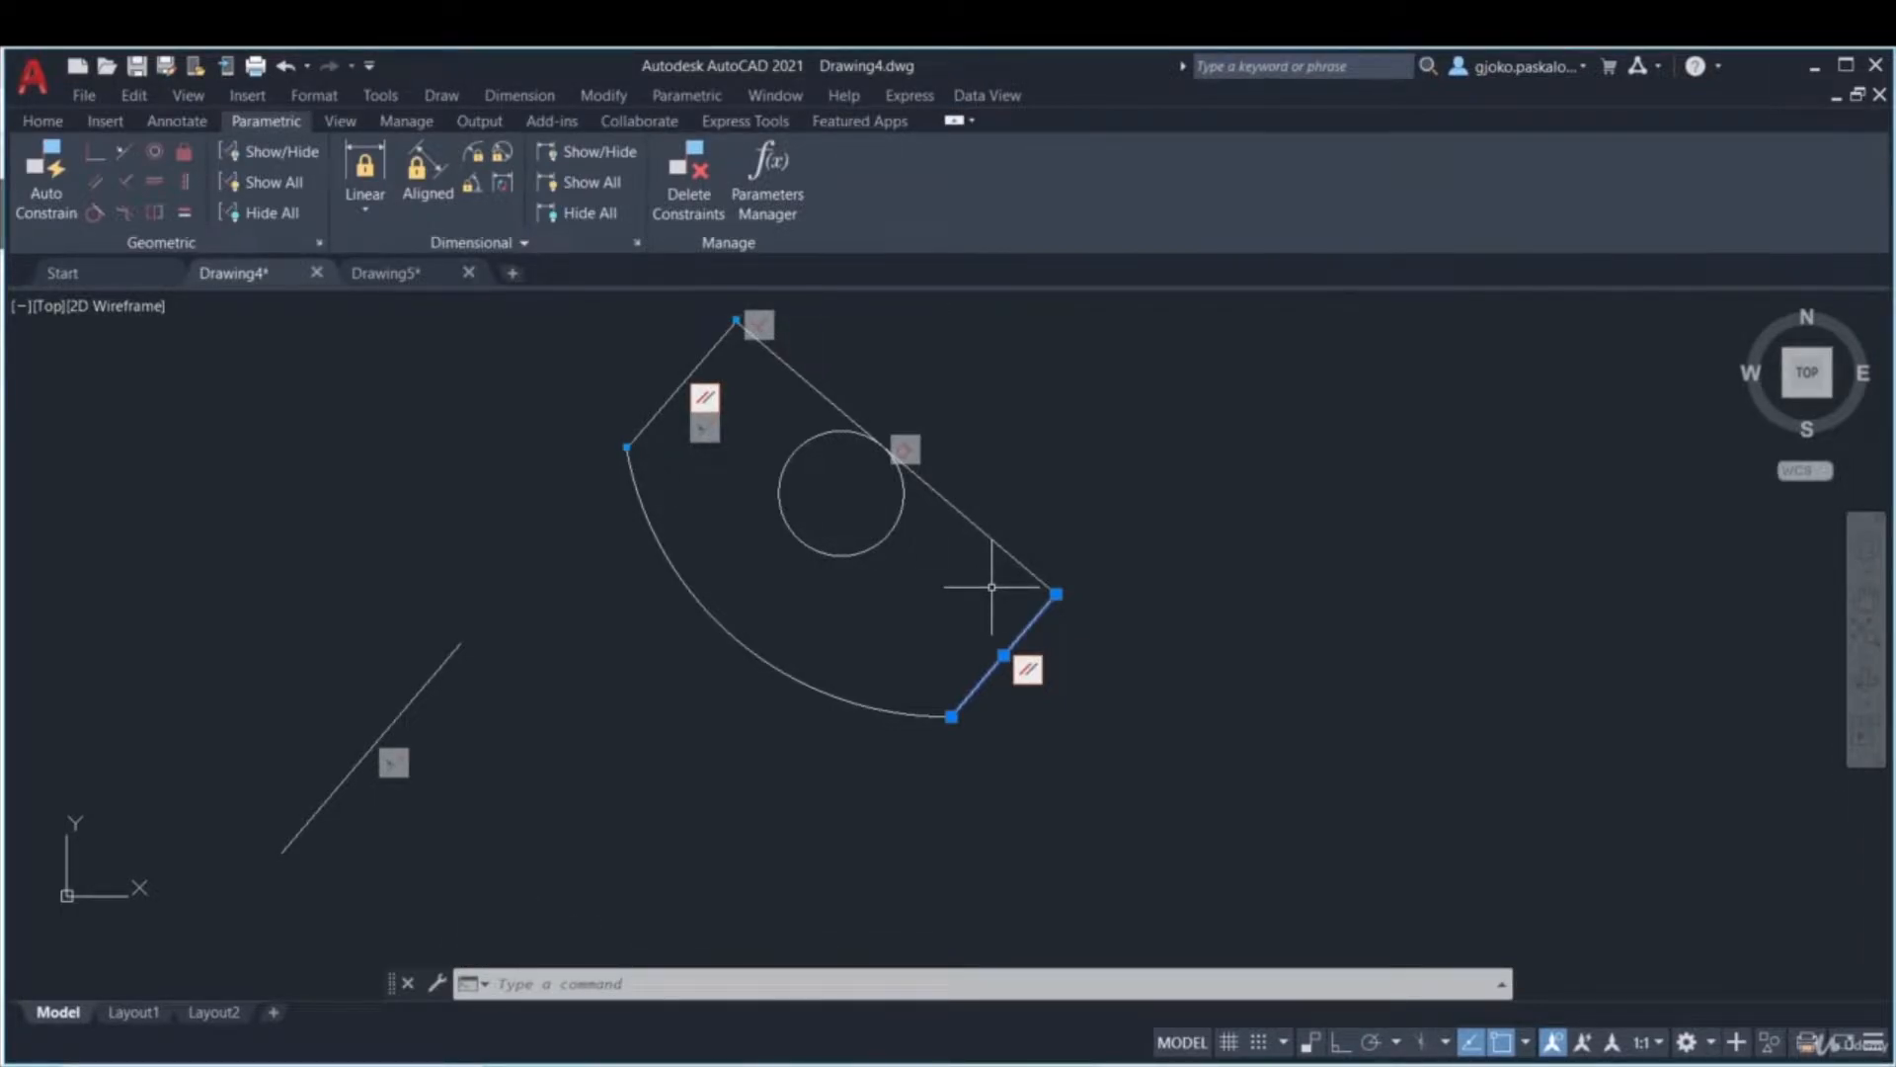
{"action": "left_click", "coordinate": [1056, 595]}
{"action": "left_click", "coordinate": [1110, 488]}
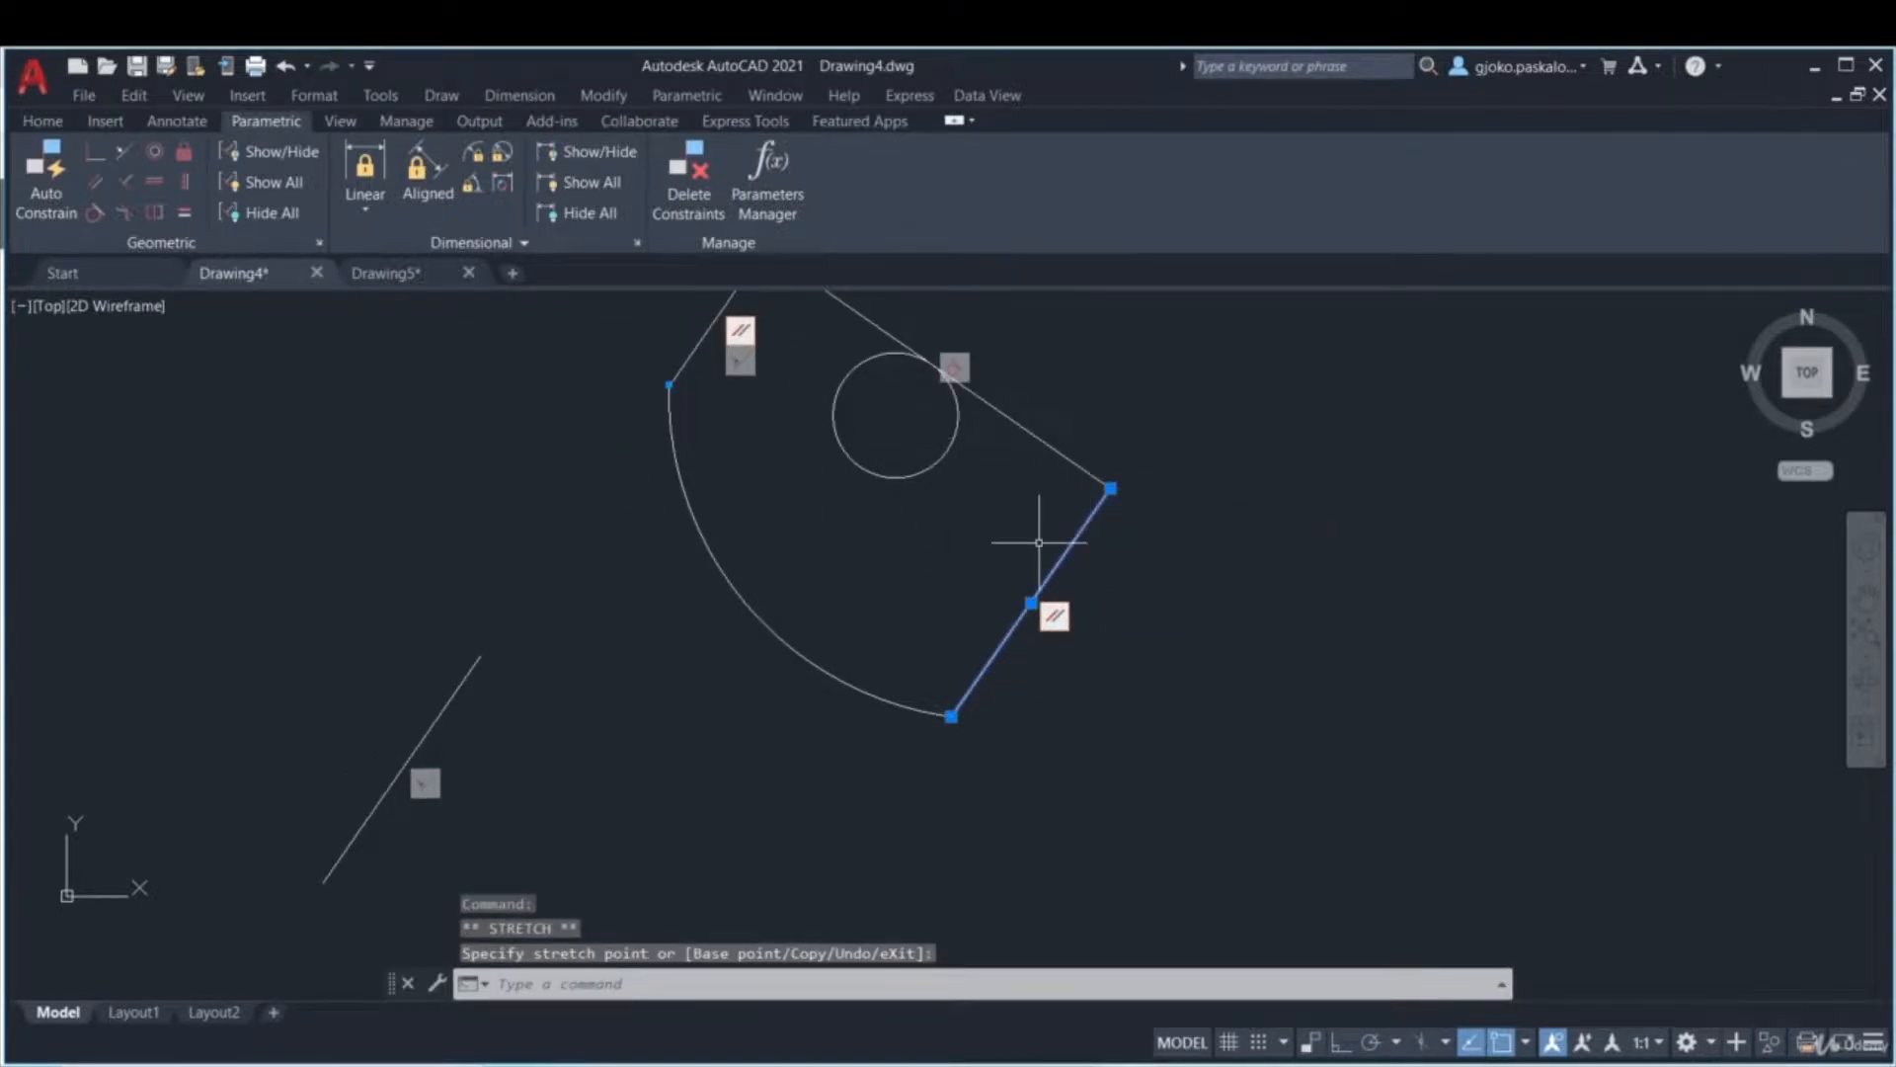
{"action": "middle_click_drag", "start_coordinate": [1058, 508], "coordinate": [1047, 601]}
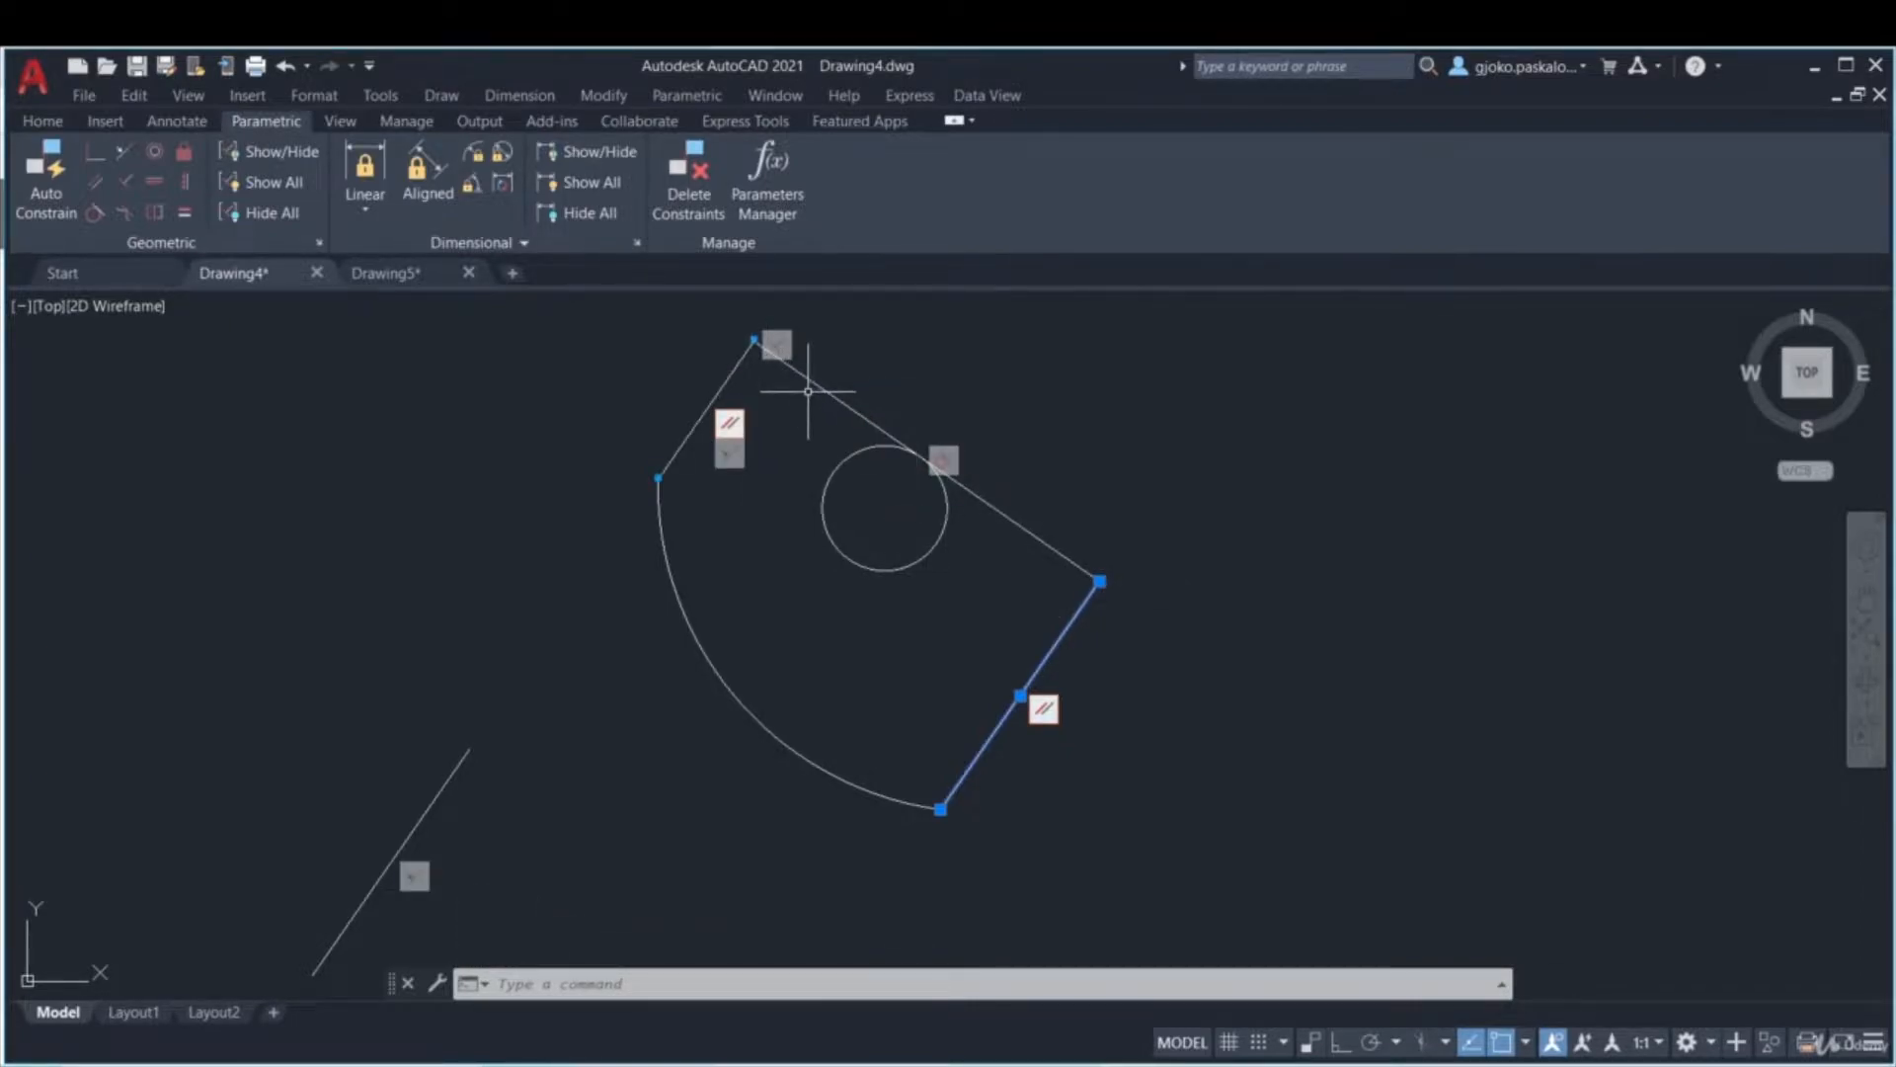
{"action": "key", "text": "ctrl+z"}
{"action": "key", "text": "ctrl+z"}
{"action": "key", "text": "ctrl+z"}
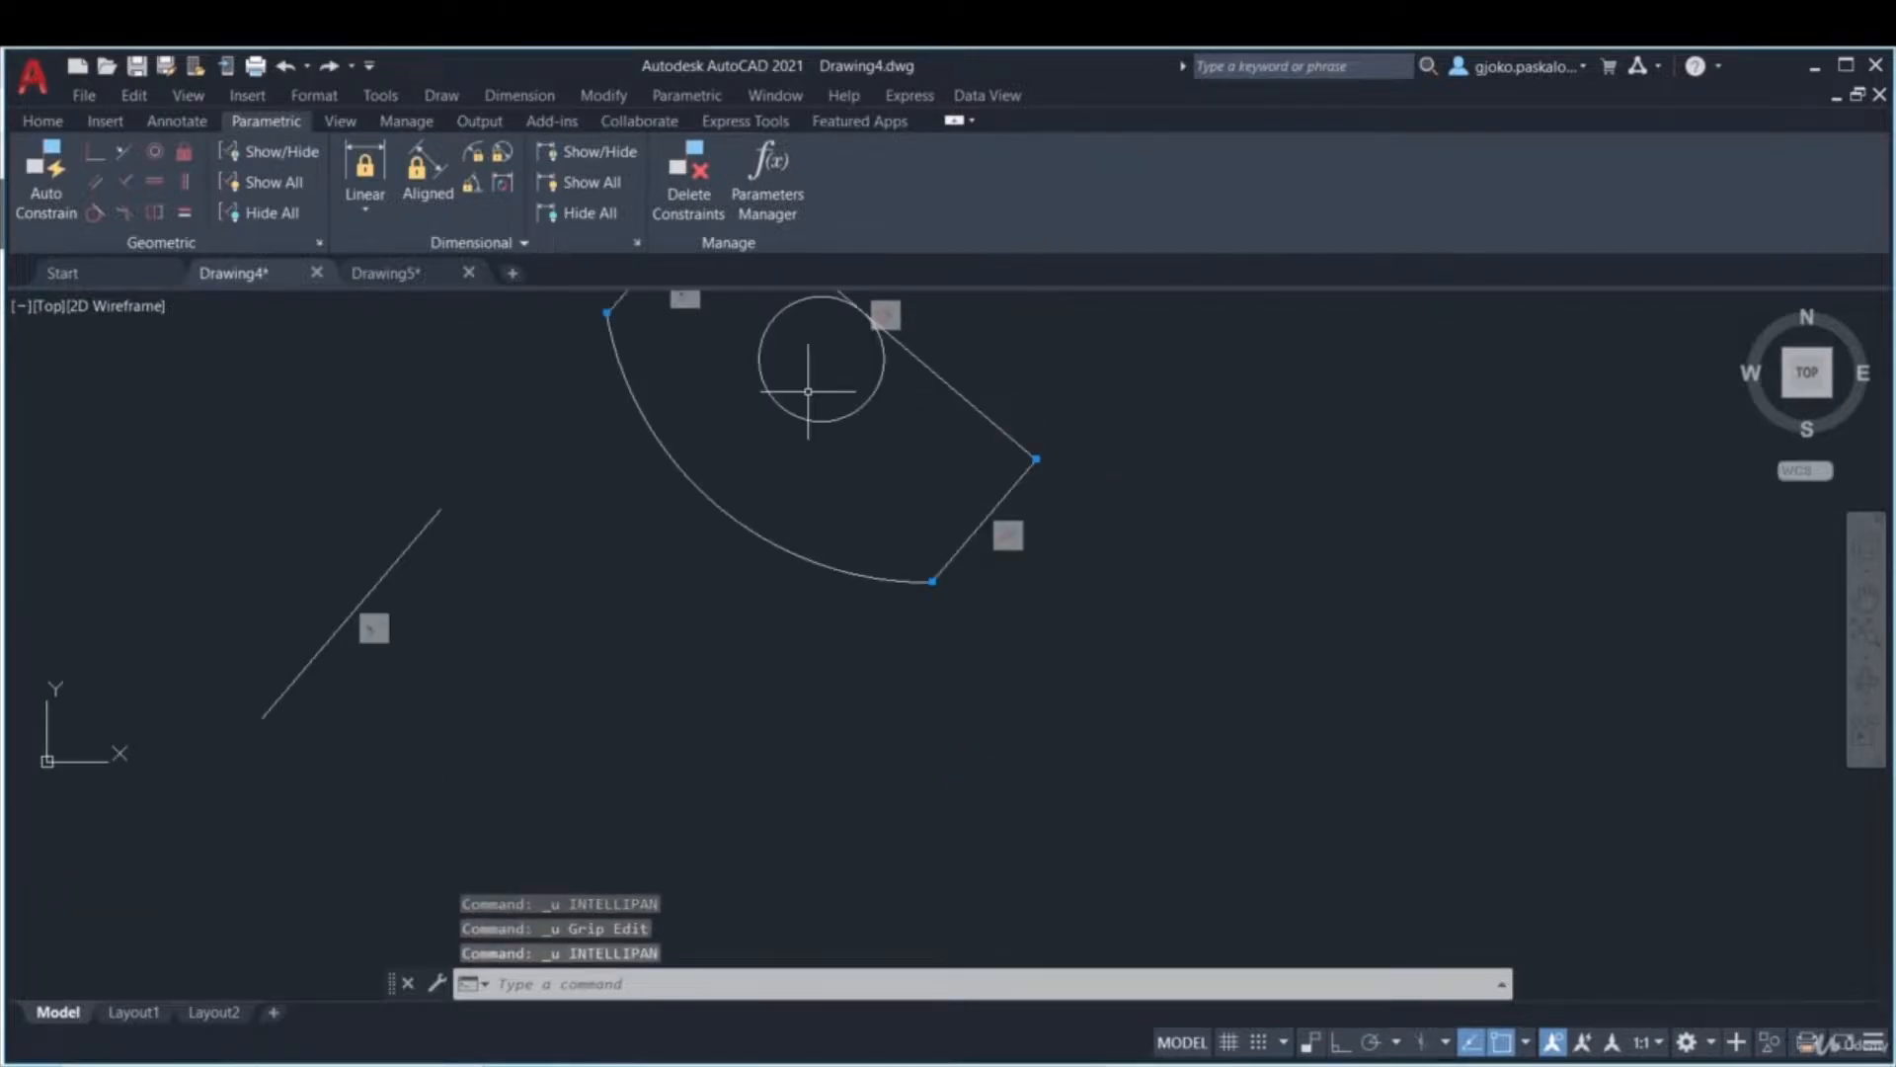
- Apply a horizontal constraint to the outline's top line, and test it by stretching the lower right corner outward and back inward
{"action": "left_click", "coordinate": [156, 185]}
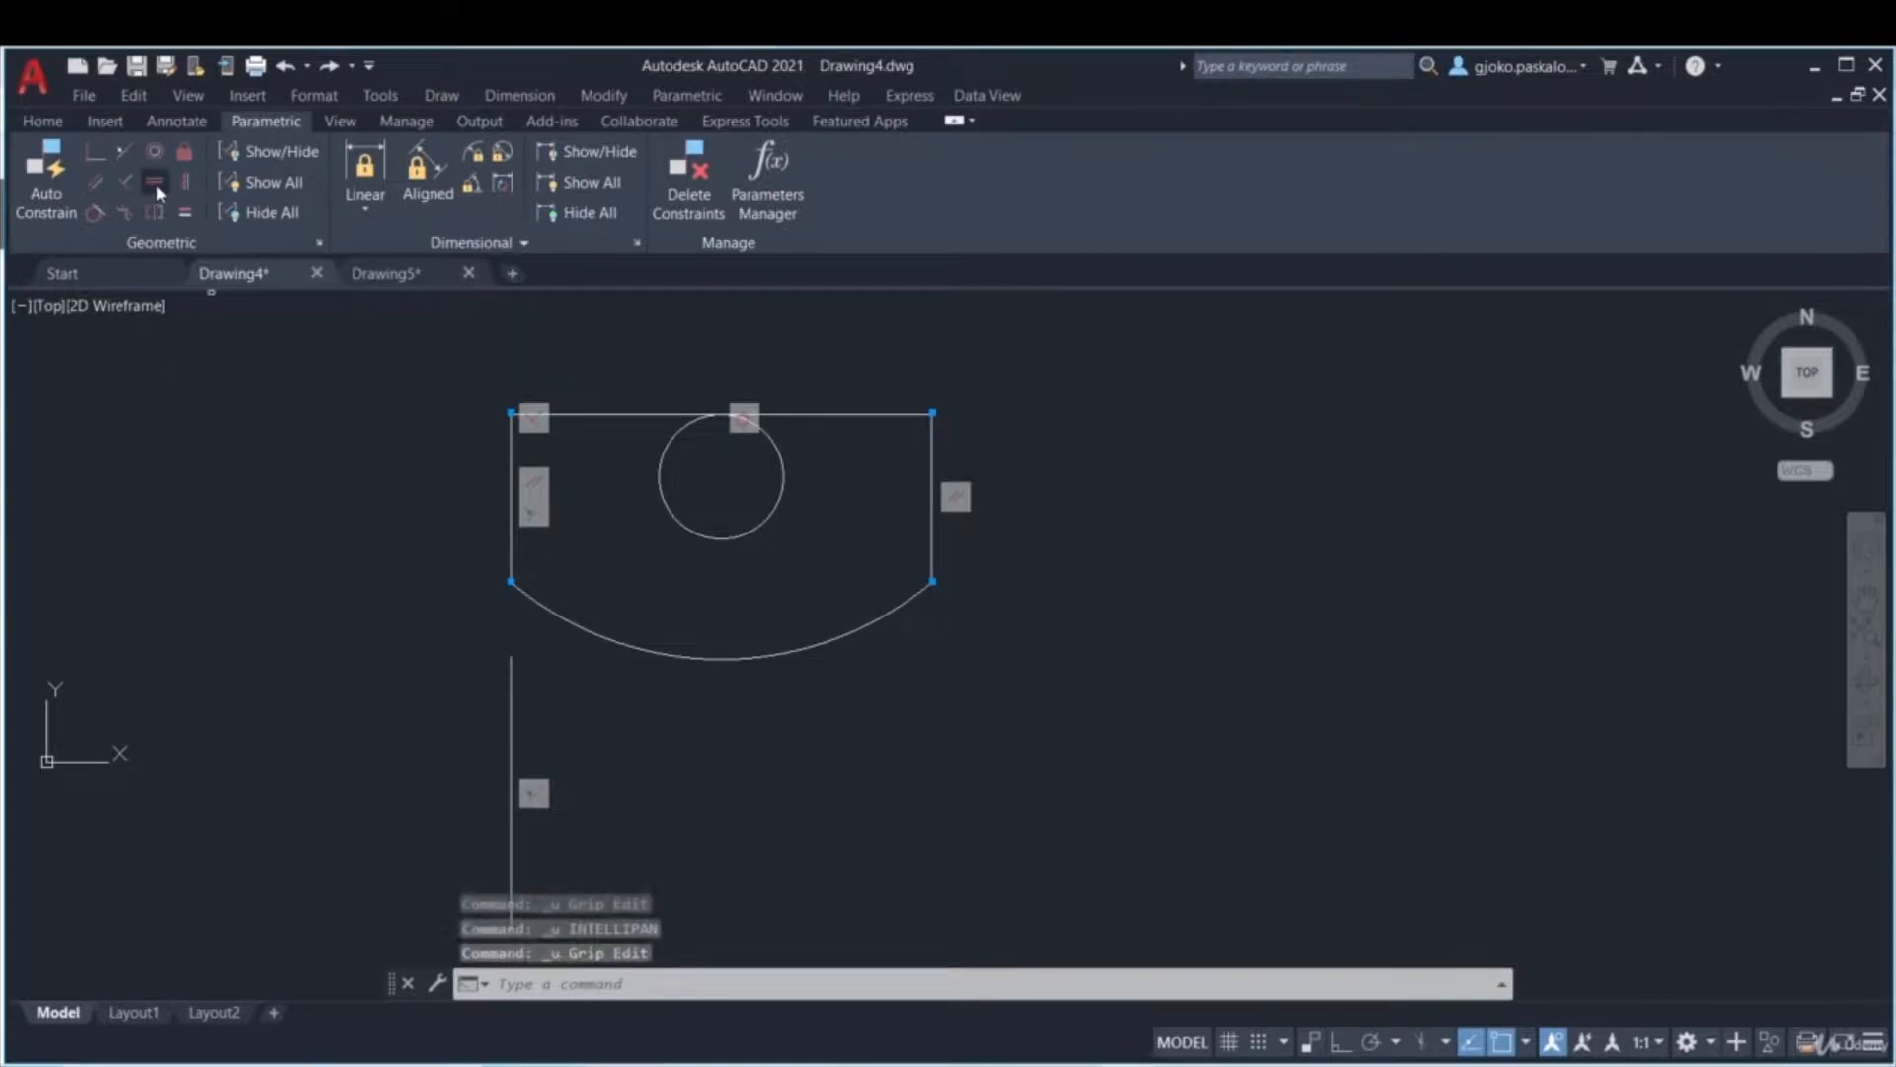
{"action": "left_click", "coordinate": [820, 413]}
{"action": "left_click", "coordinate": [992, 591]}
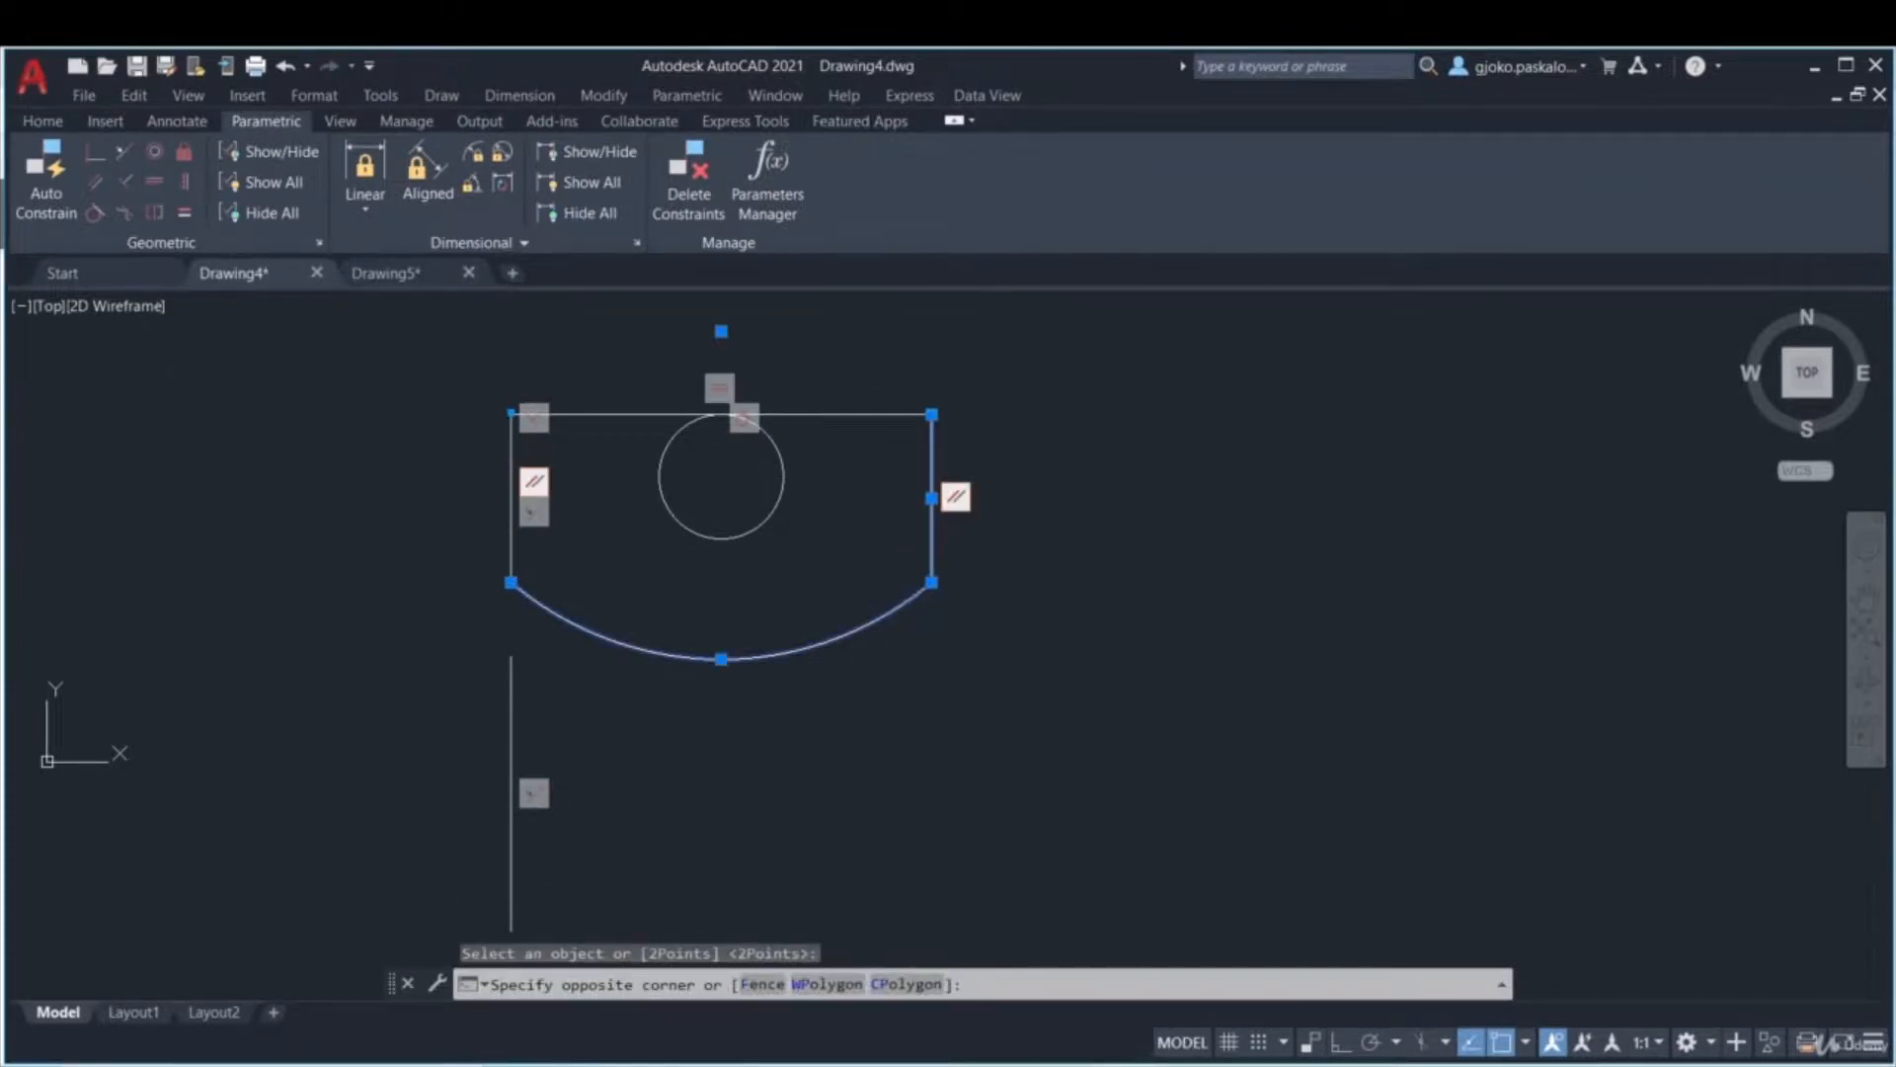
{"action": "left_click", "coordinate": [926, 581]}
{"action": "left_click", "coordinate": [931, 582]}
{"action": "left_click", "coordinate": [1064, 582]}
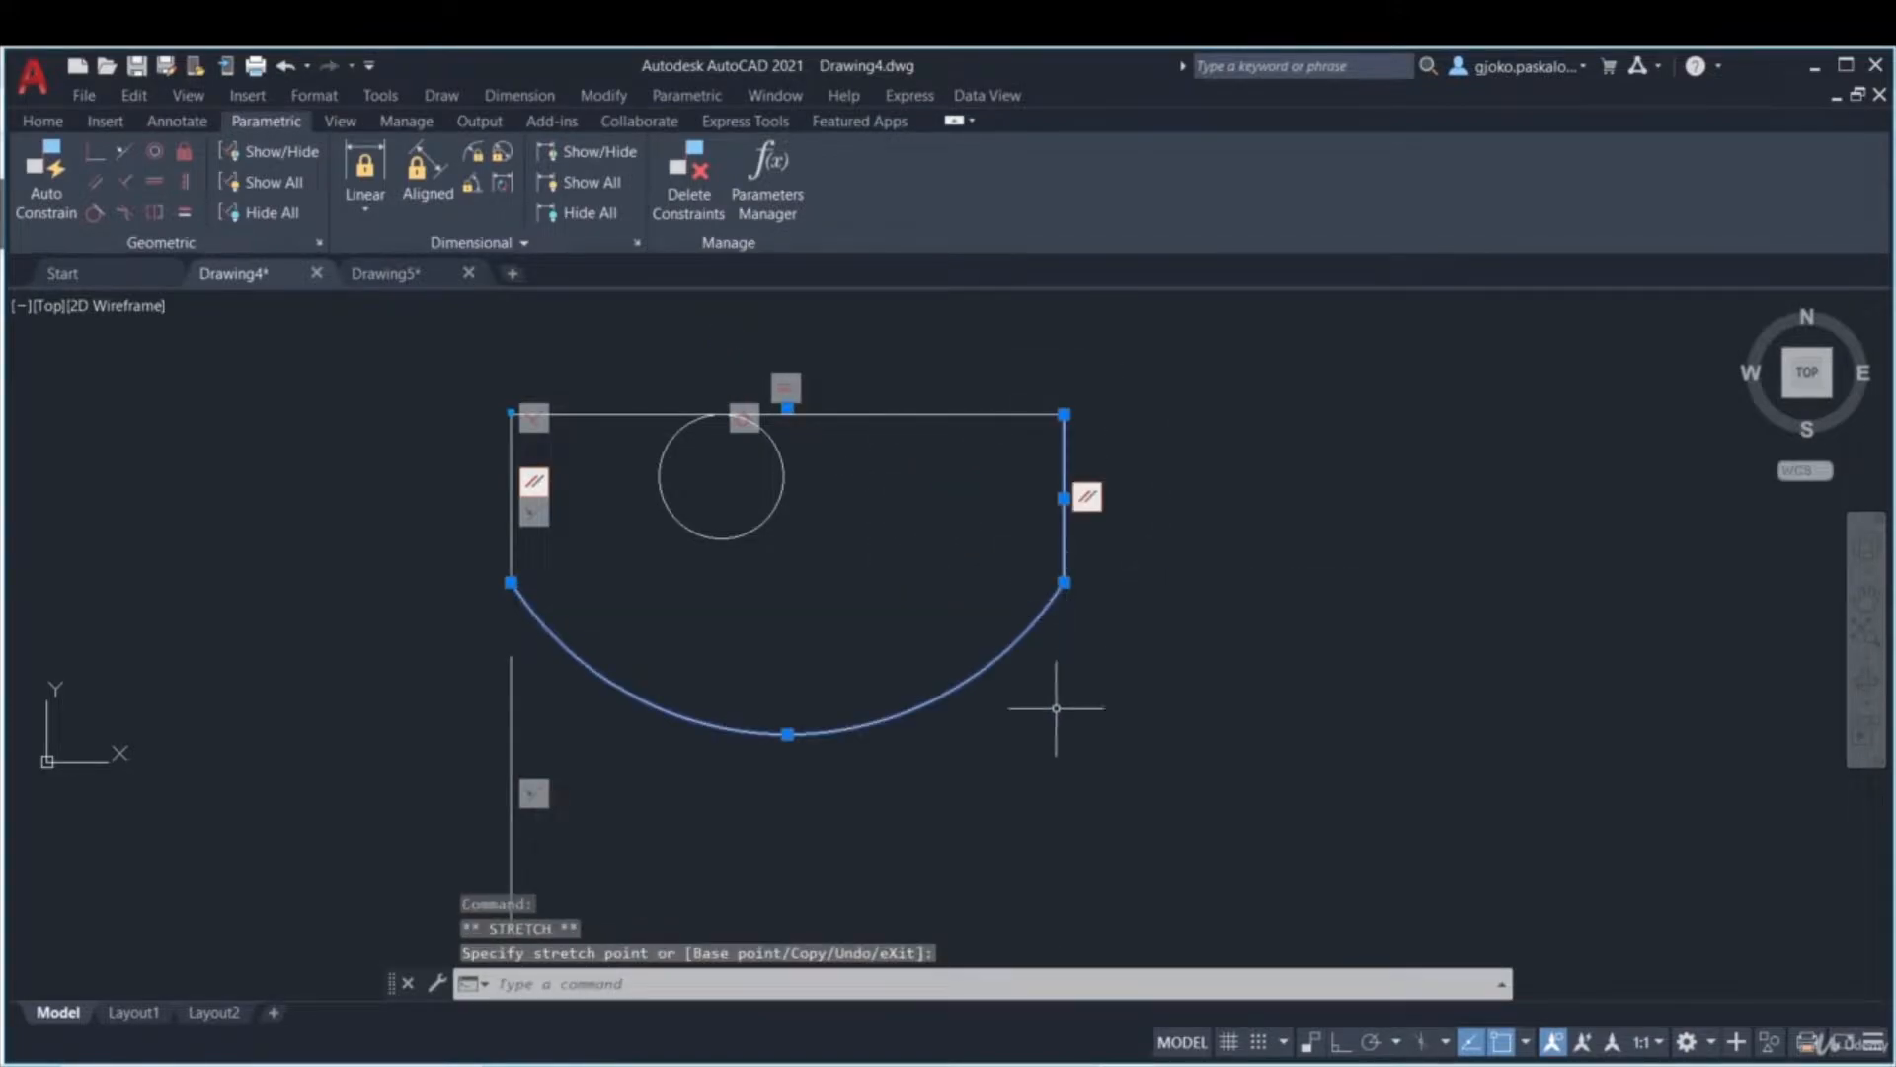
{"action": "left_click", "coordinate": [1064, 582]}
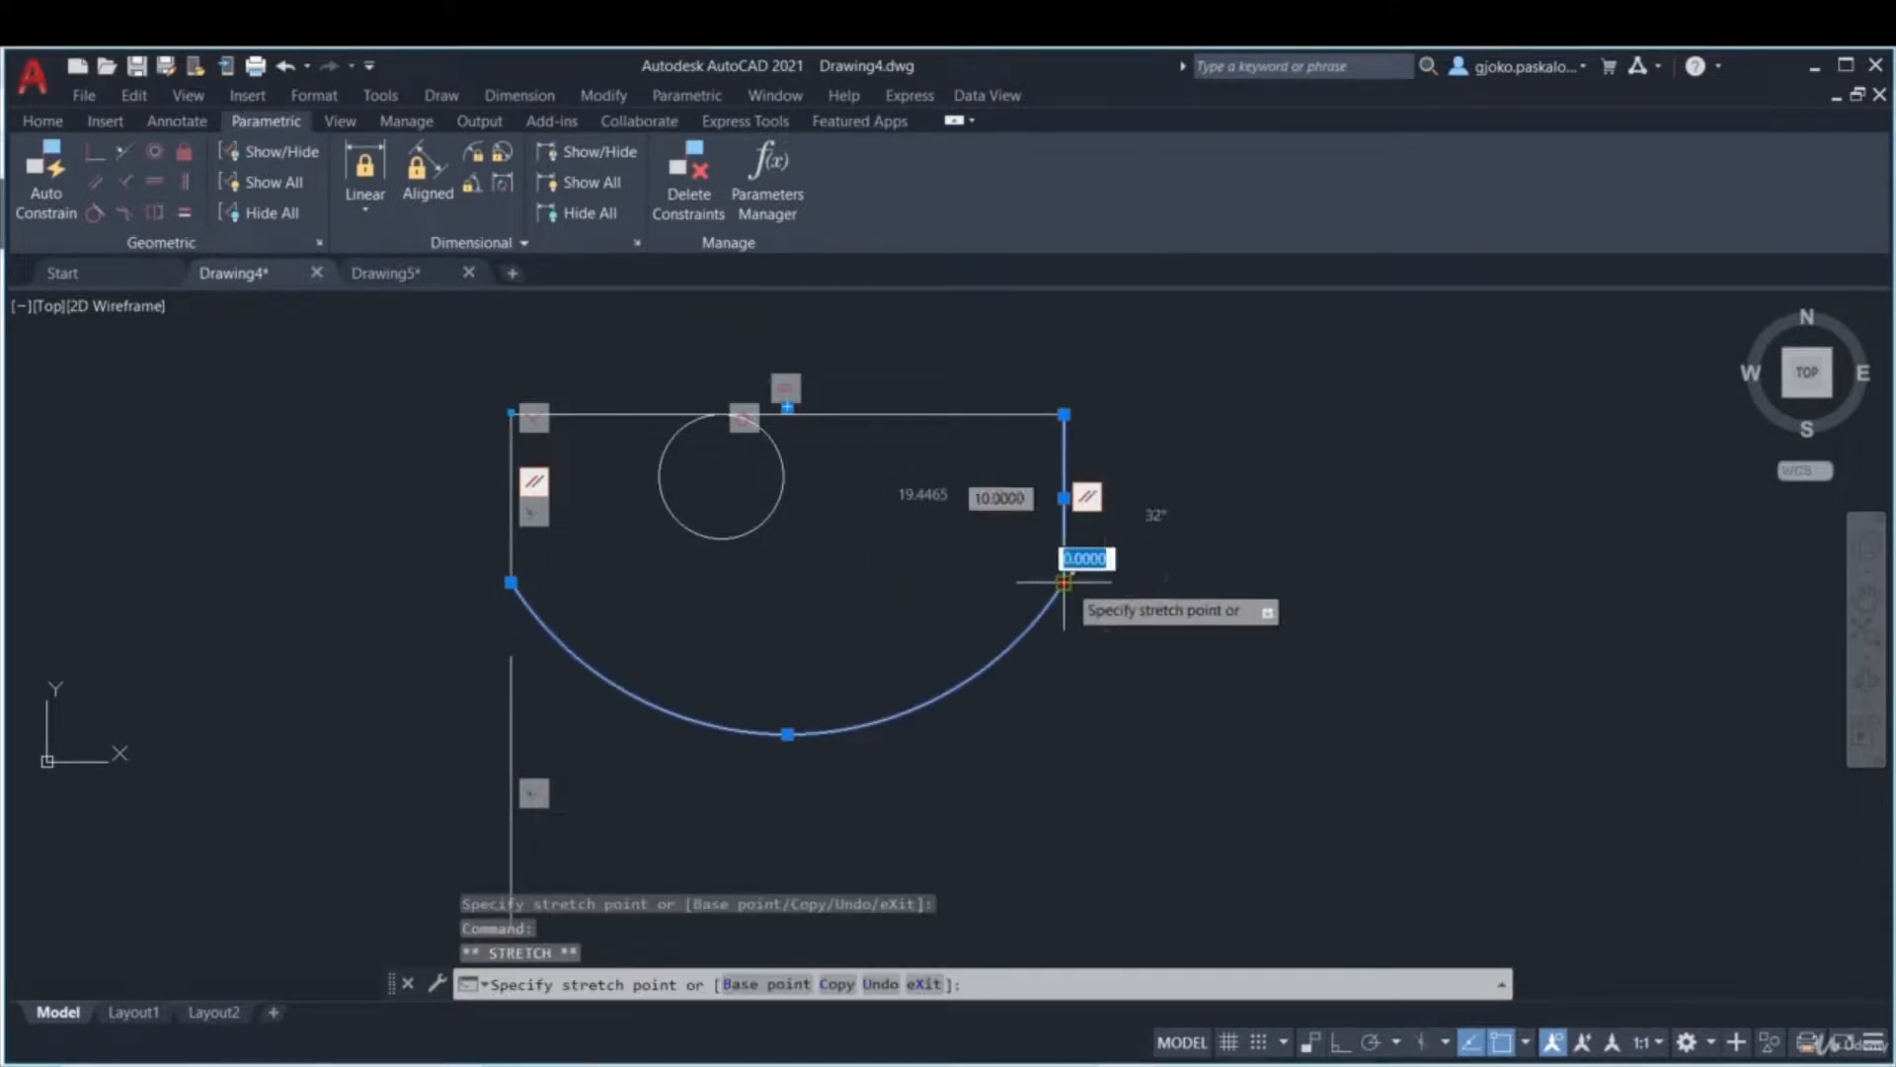
{"action": "left_click", "coordinate": [821, 623]}
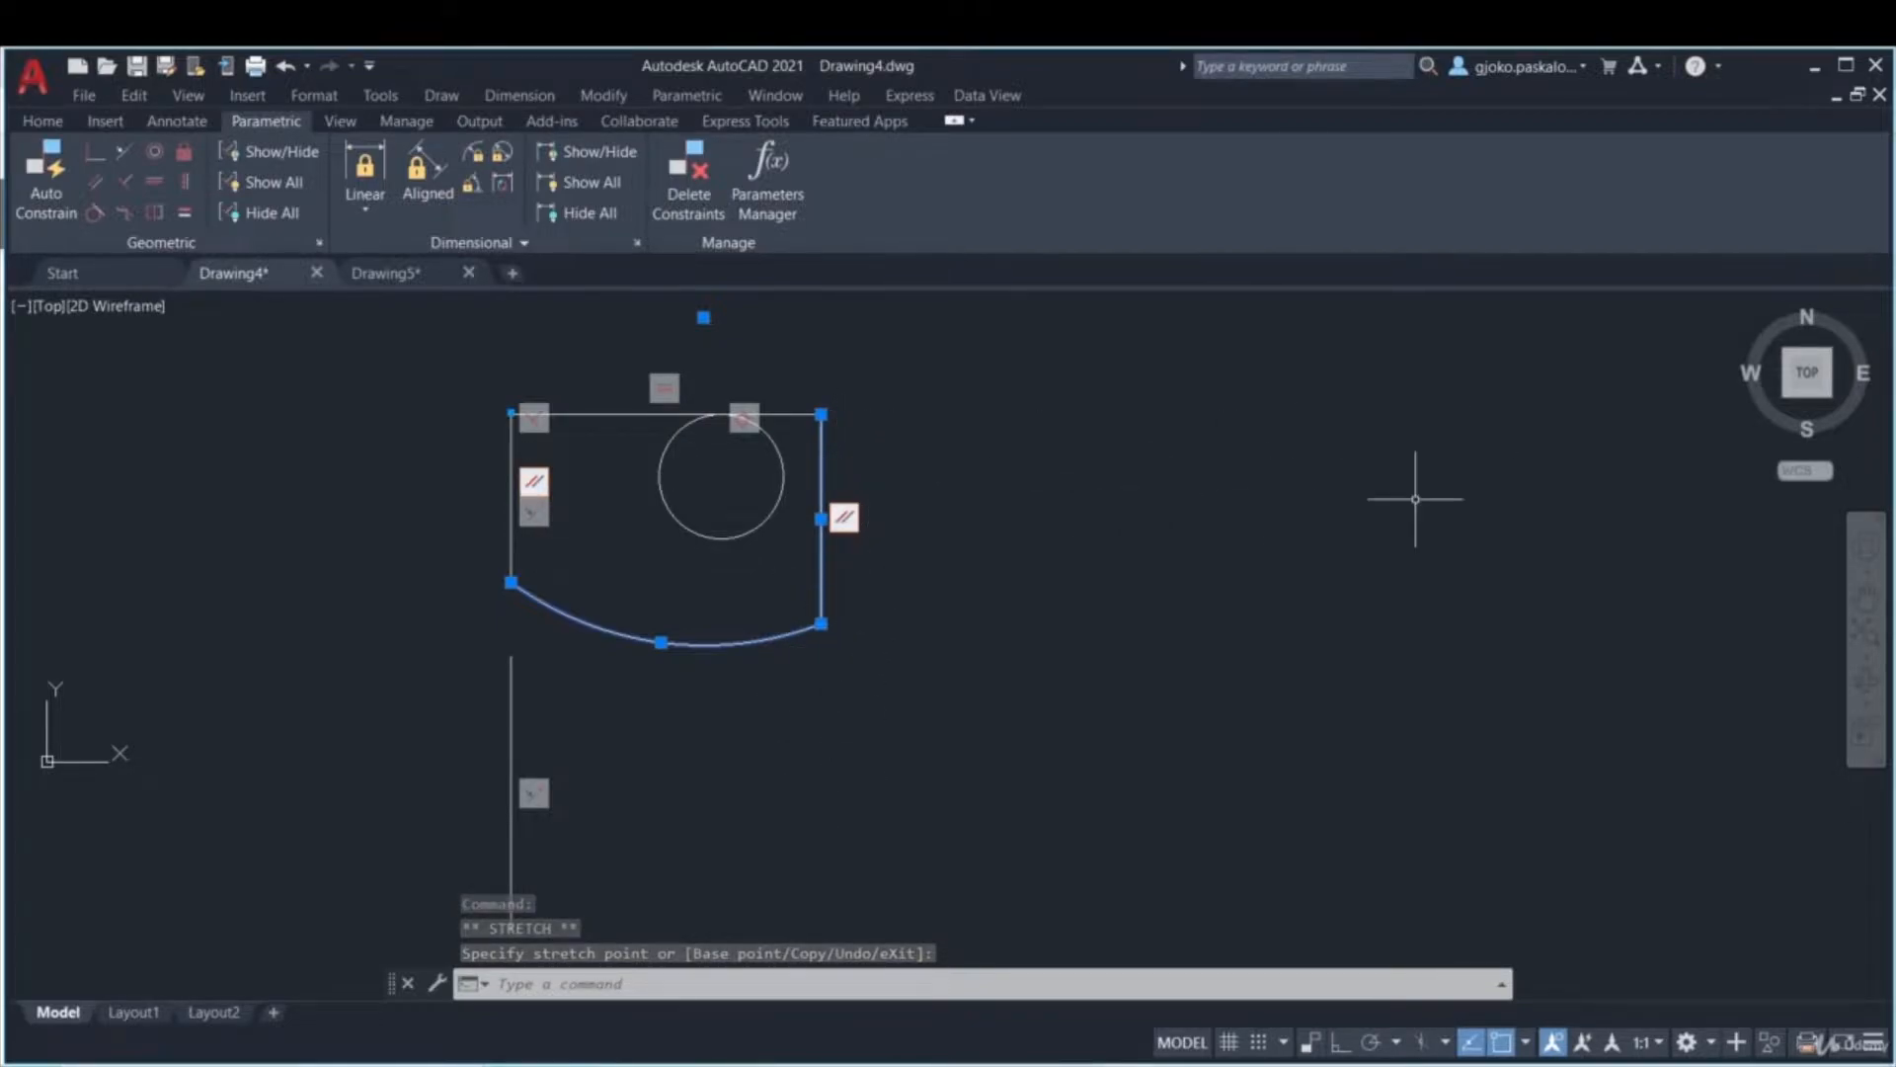
- Try to apply a vertical constraint to the outline's left line
{"action": "left_click", "coordinate": [185, 182]}
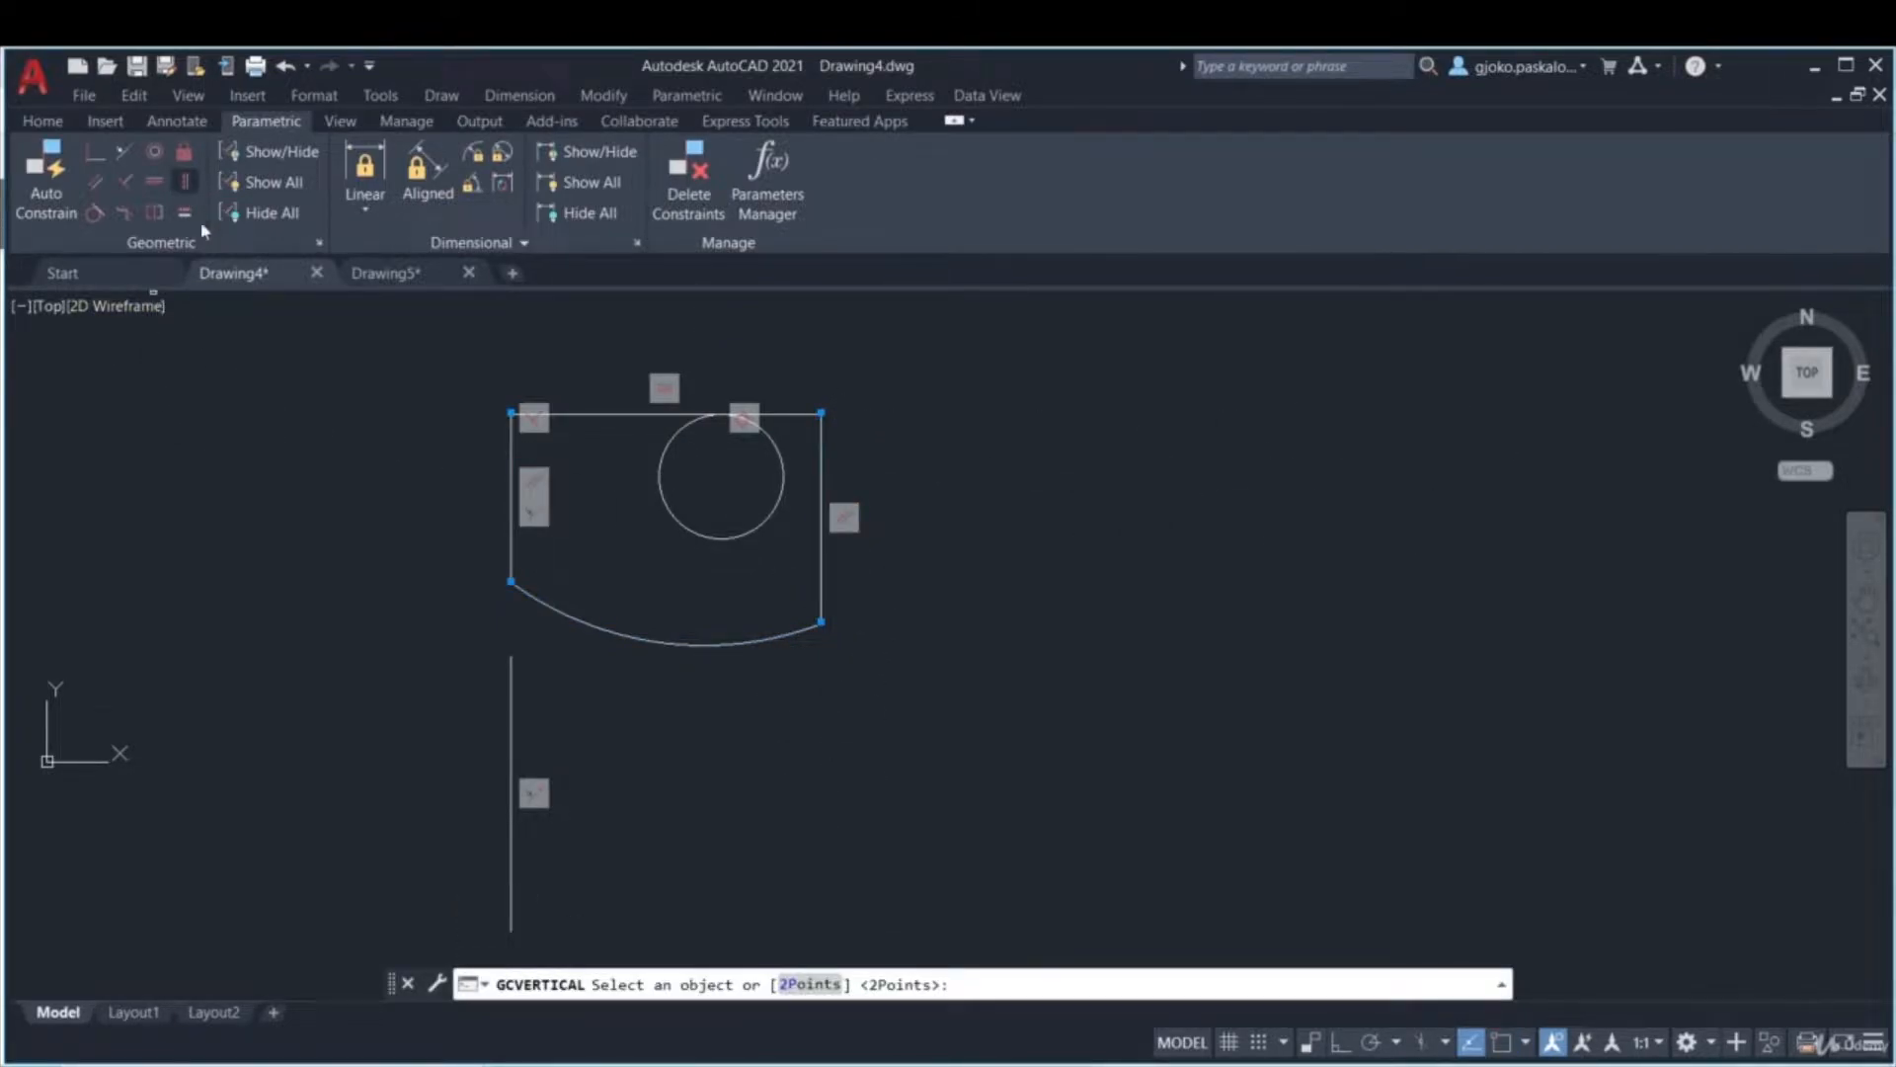
{"action": "left_click", "coordinate": [511, 503]}
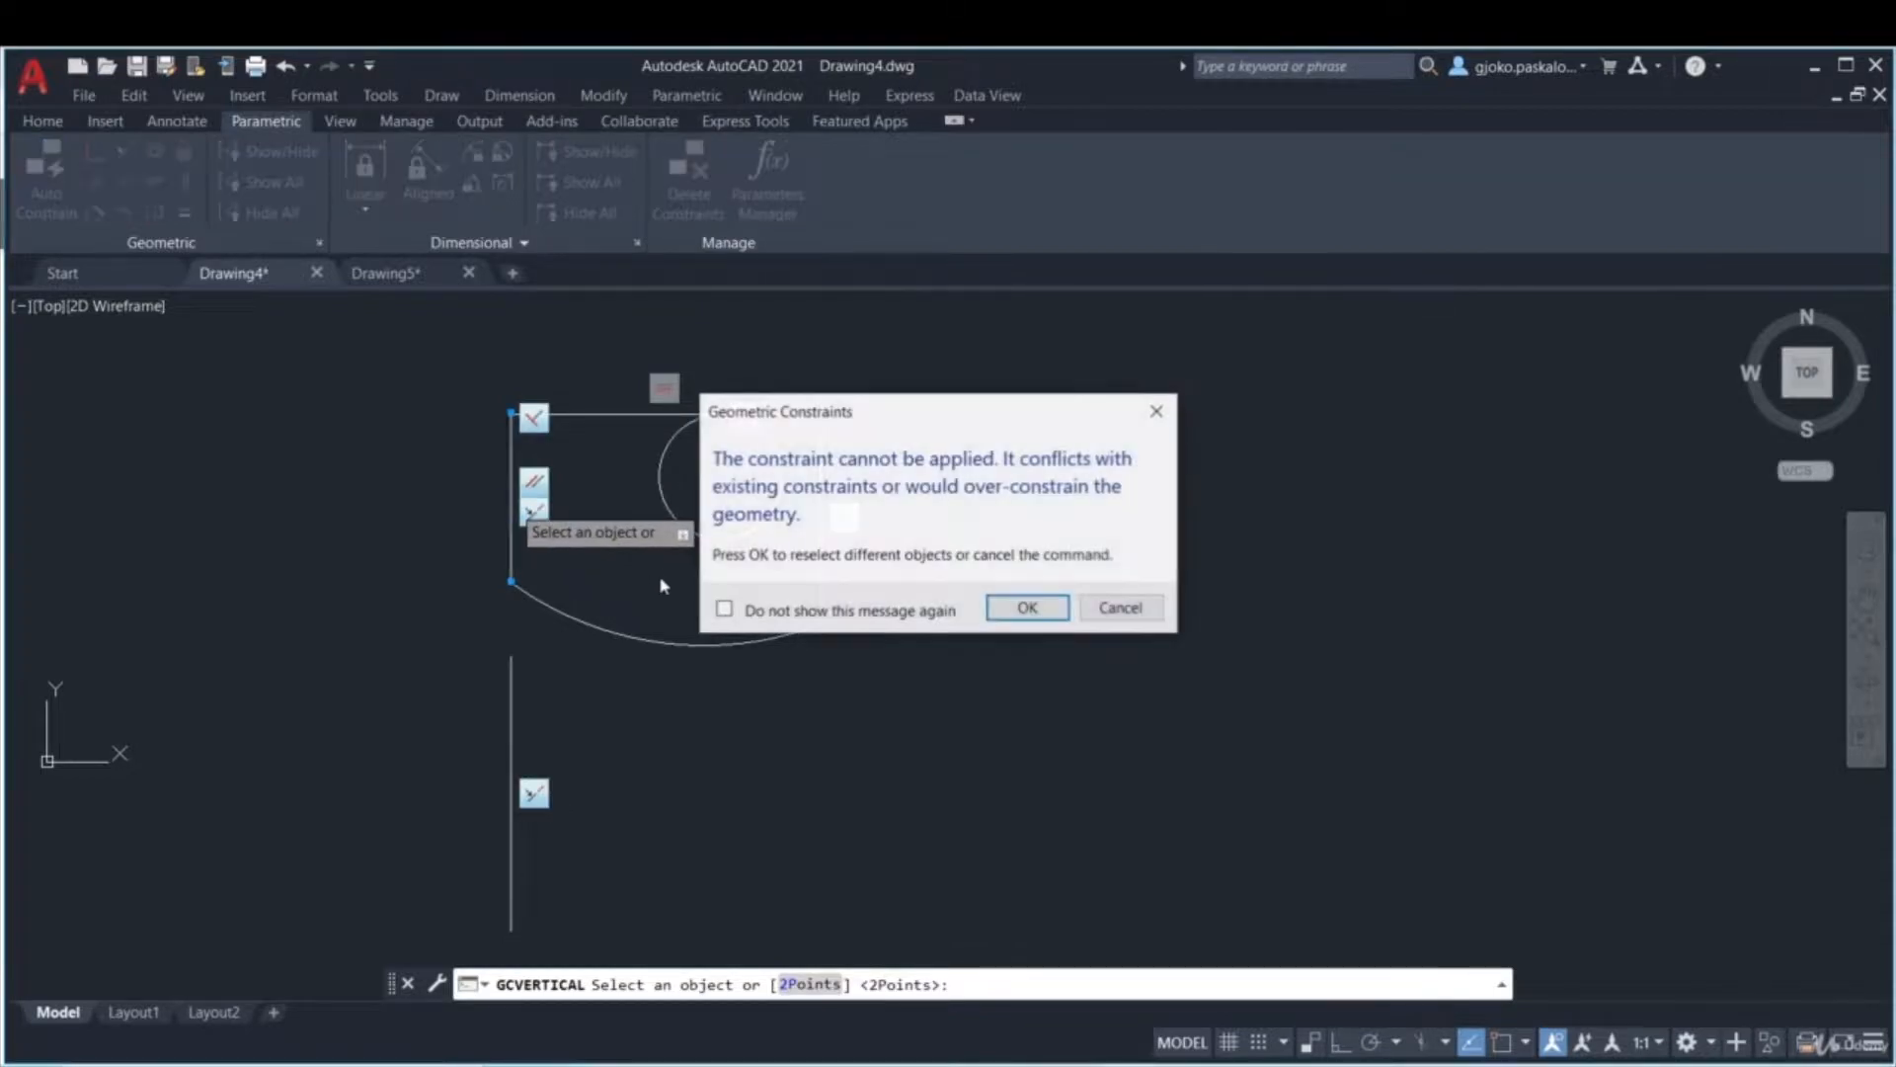
{"action": "left_click", "coordinate": [1027, 607]}
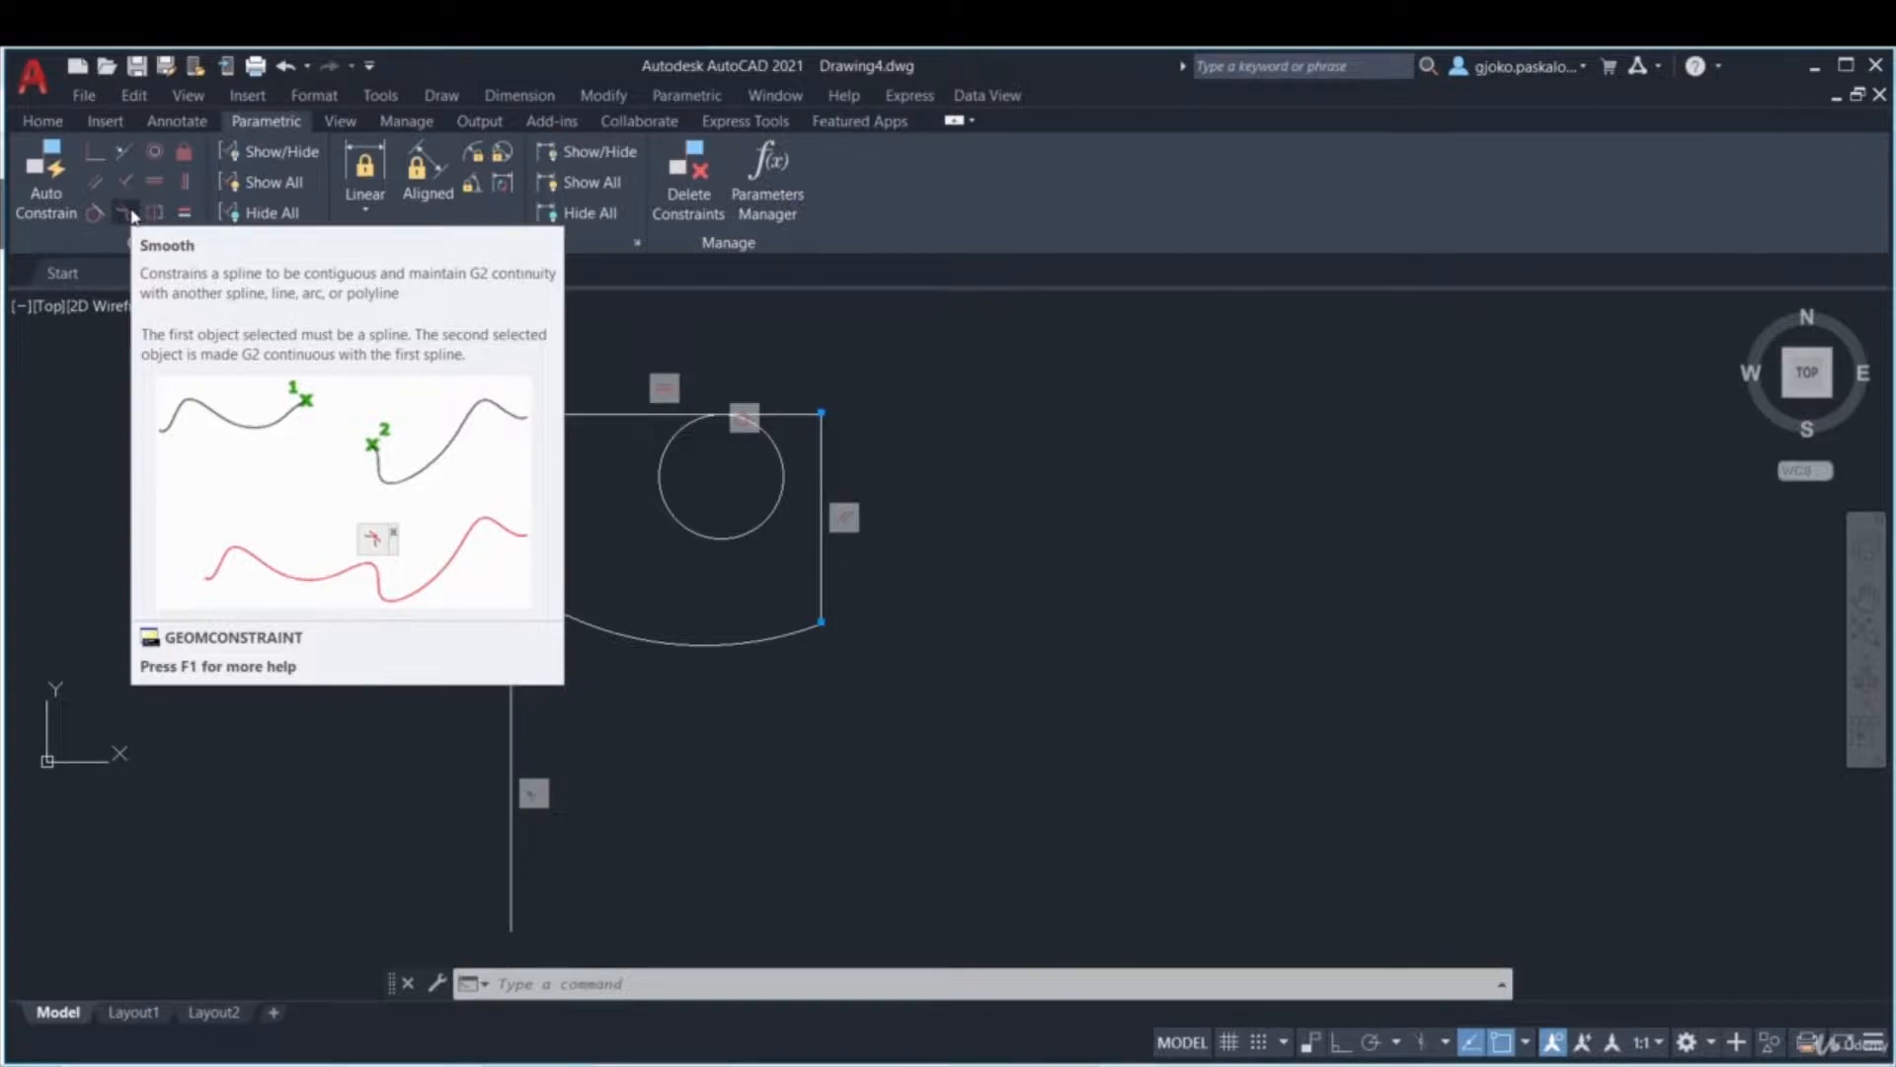
{"action": "key", "text": "Escape"}
{"action": "left_click", "coordinate": [42, 120]}
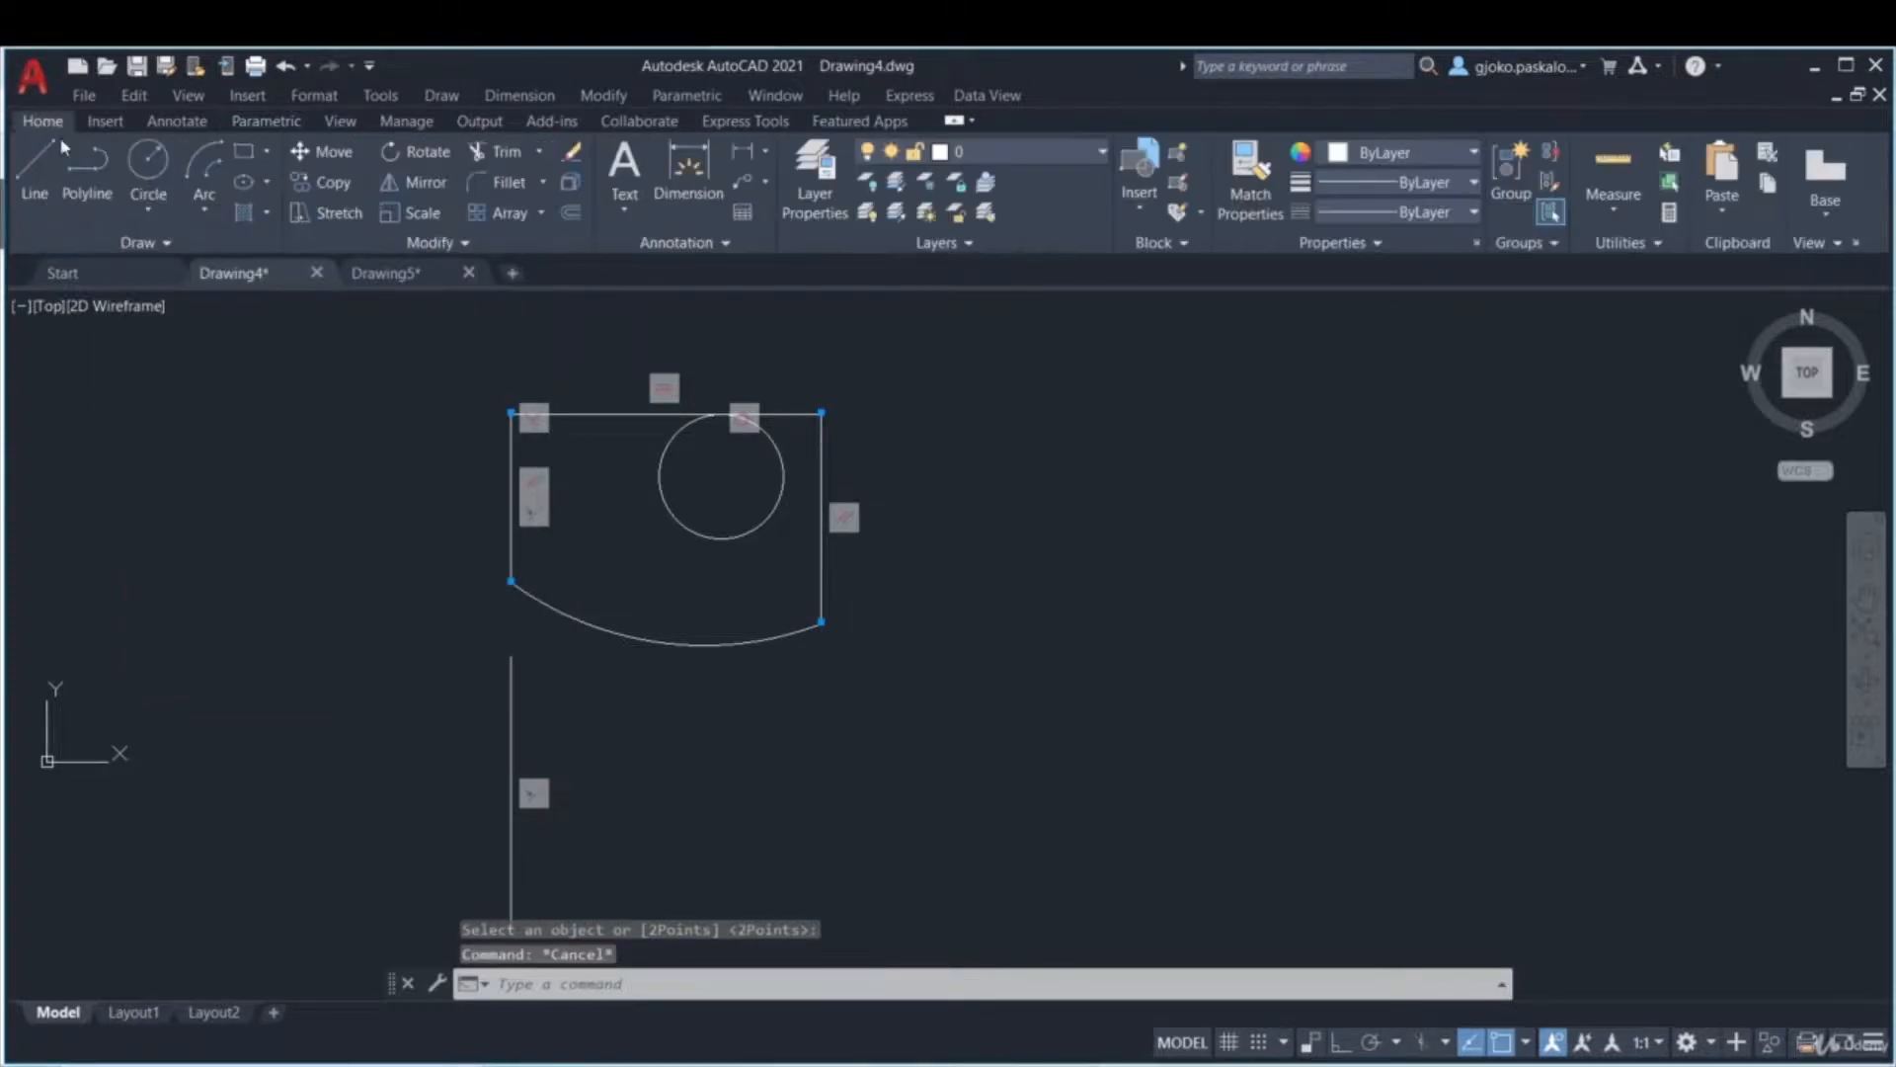
{"action": "left_click", "coordinate": [91, 187]}
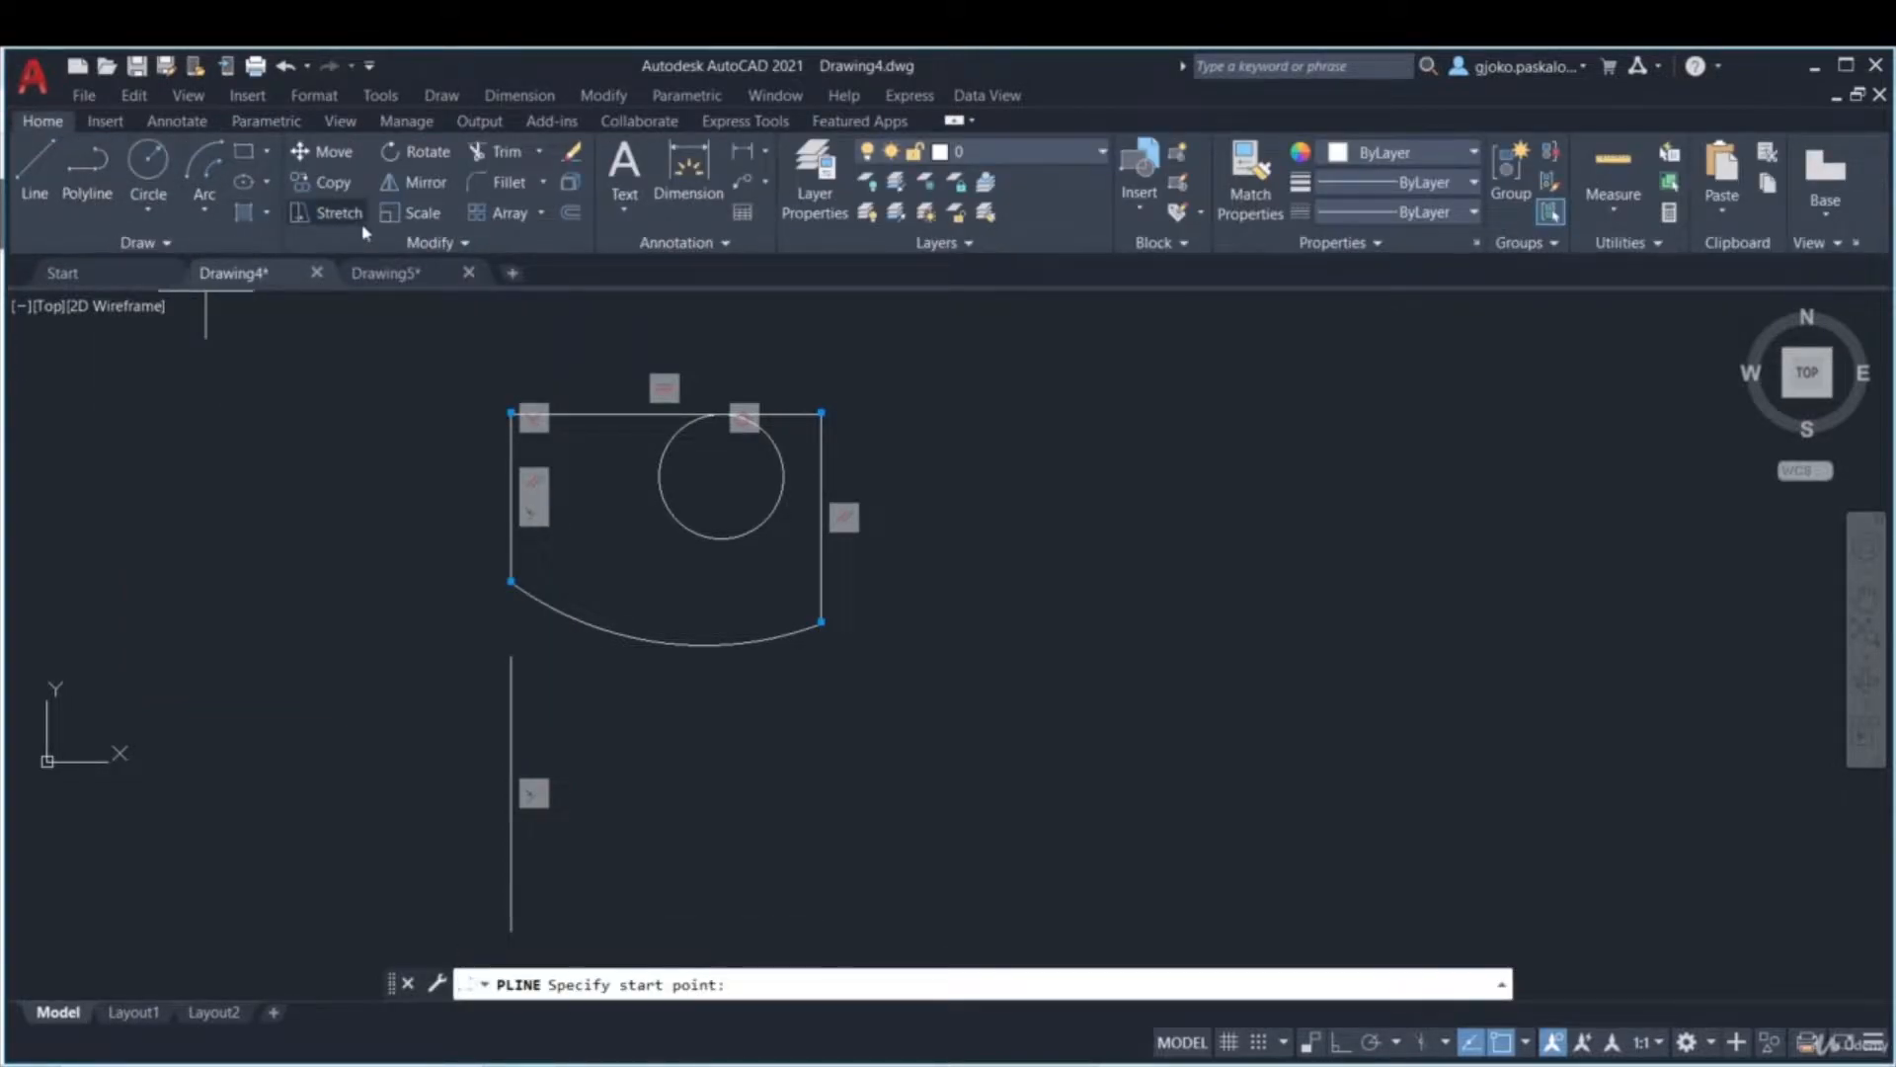
{"action": "left_click", "coordinate": [207, 211]}
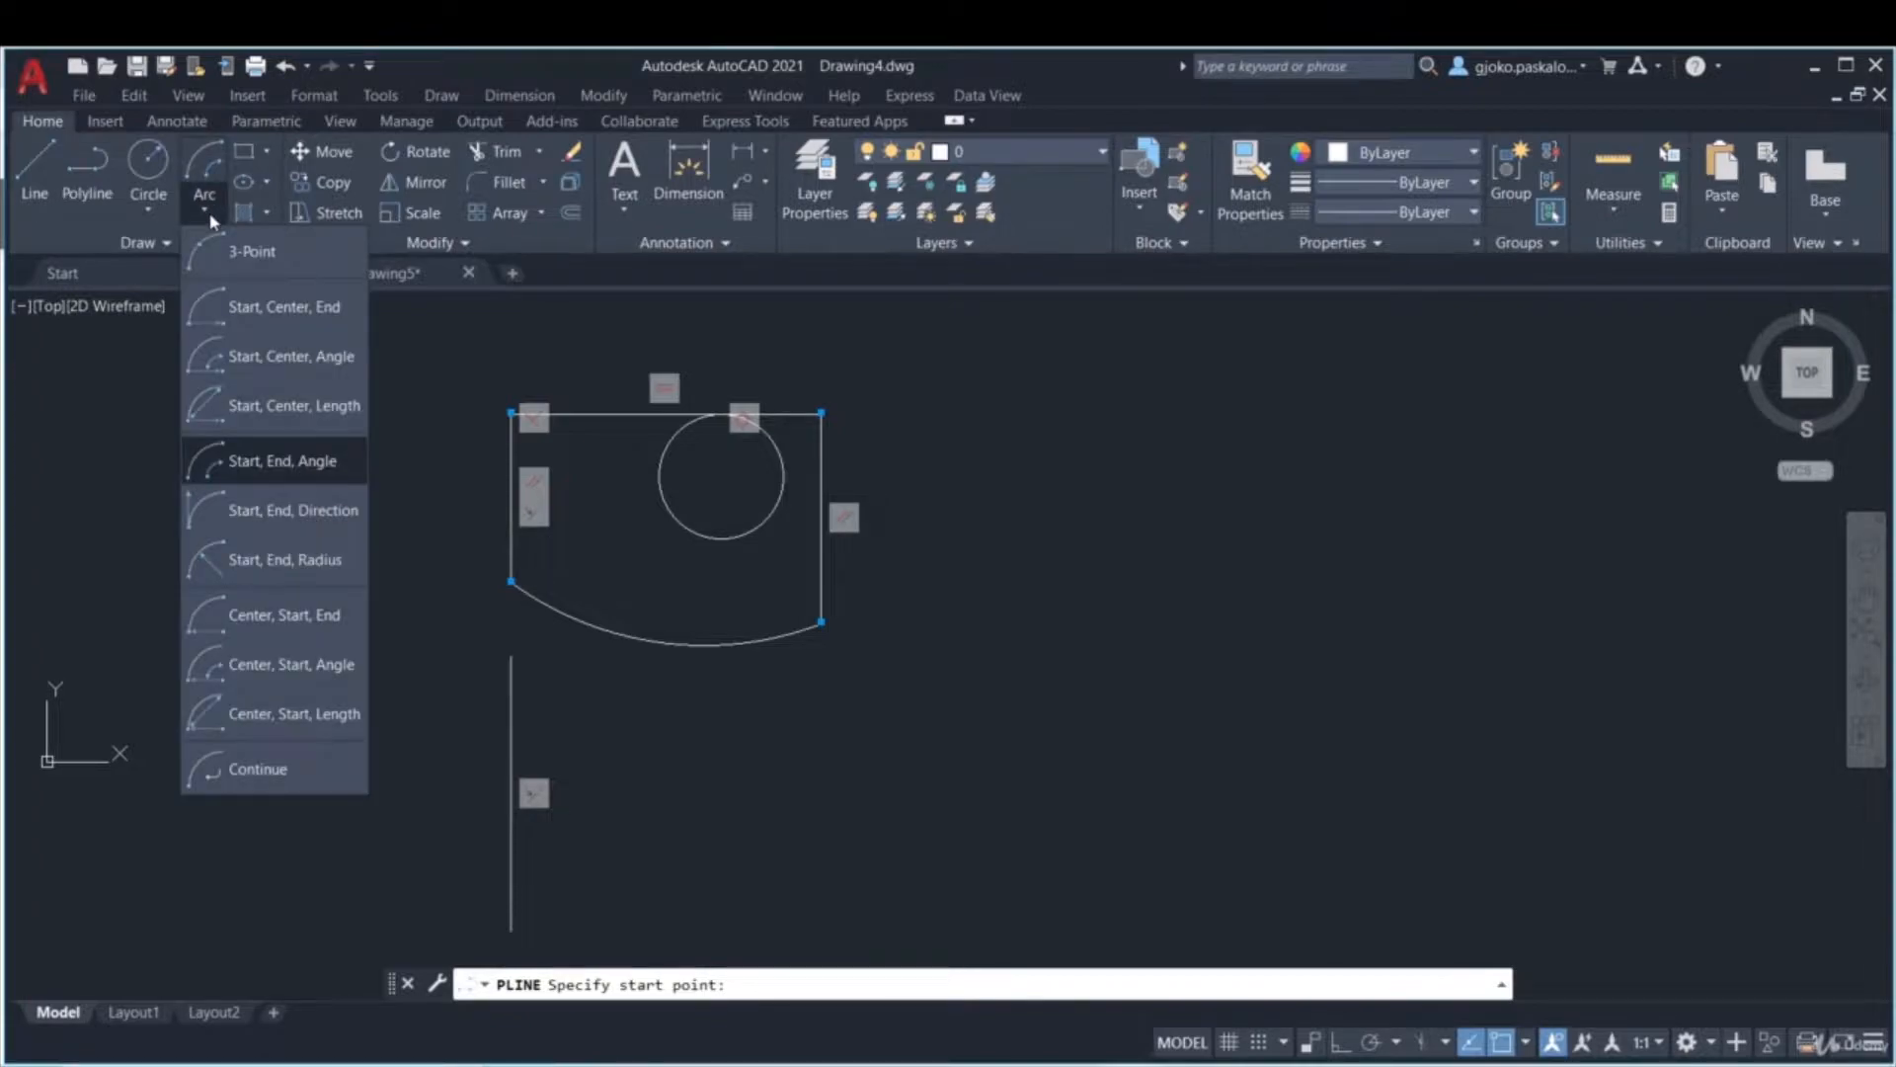
{"action": "left_click", "coordinate": [211, 219]}
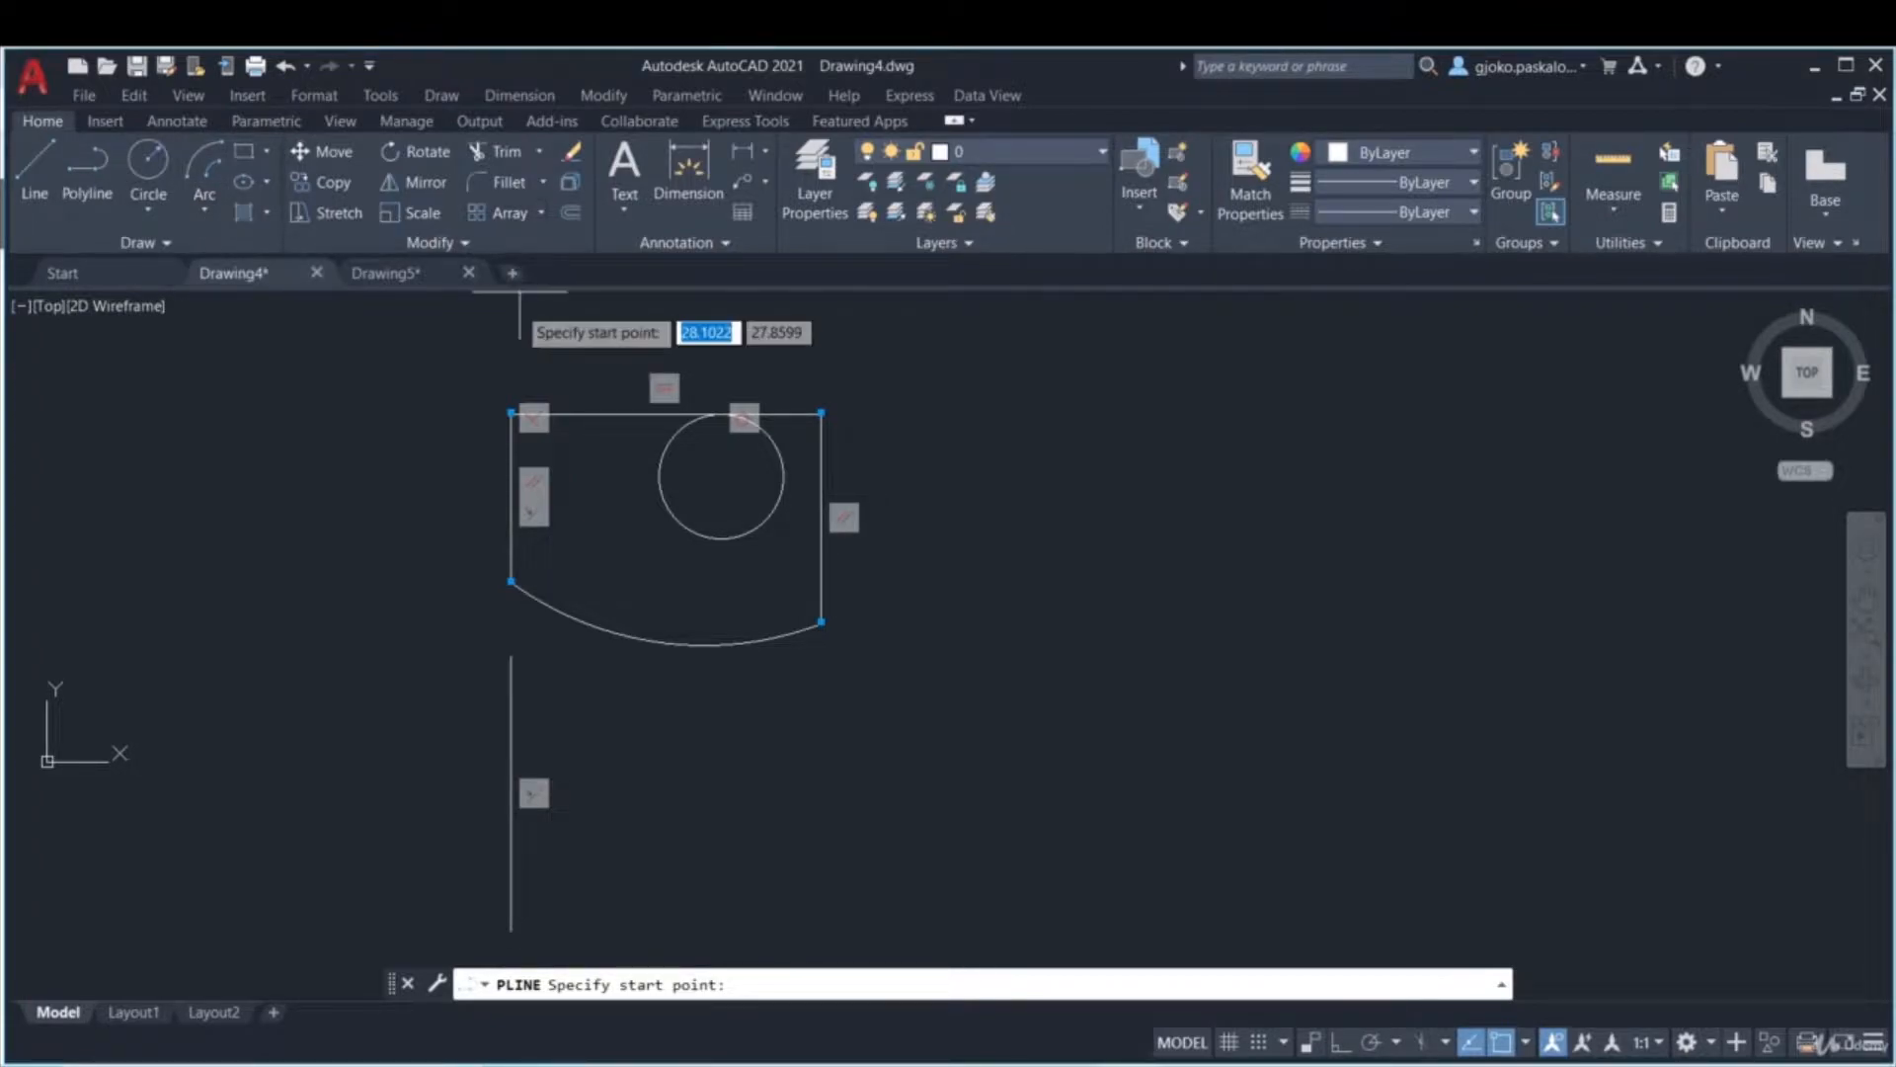
{"action": "type", "text": "spline"}
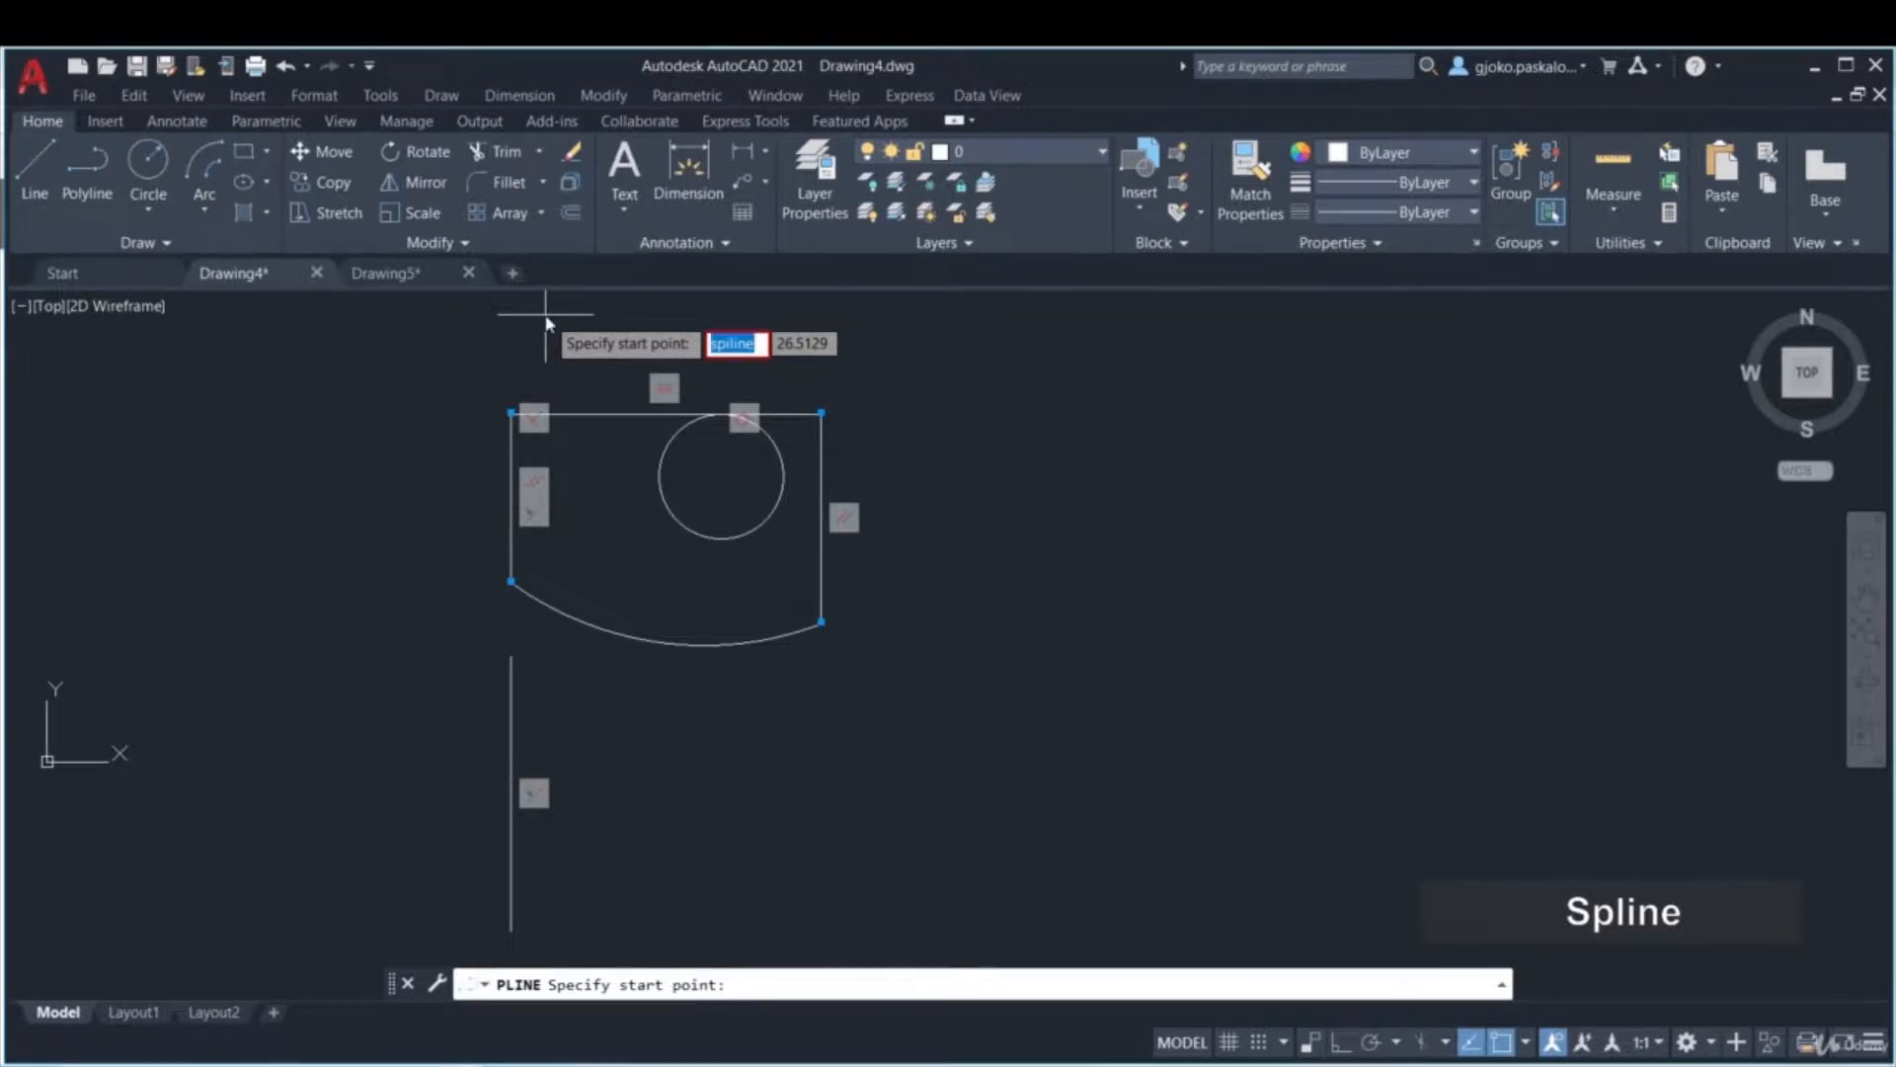
{"action": "key", "text": "Escape"}
{"action": "key", "text": "Escape"}
{"action": "key", "text": "Escape"}
- Draw a wavy four-point spline to the right of the outline, starting near the height of its top line
{"action": "type", "text": "spl"}
{"action": "key", "text": "Return"}
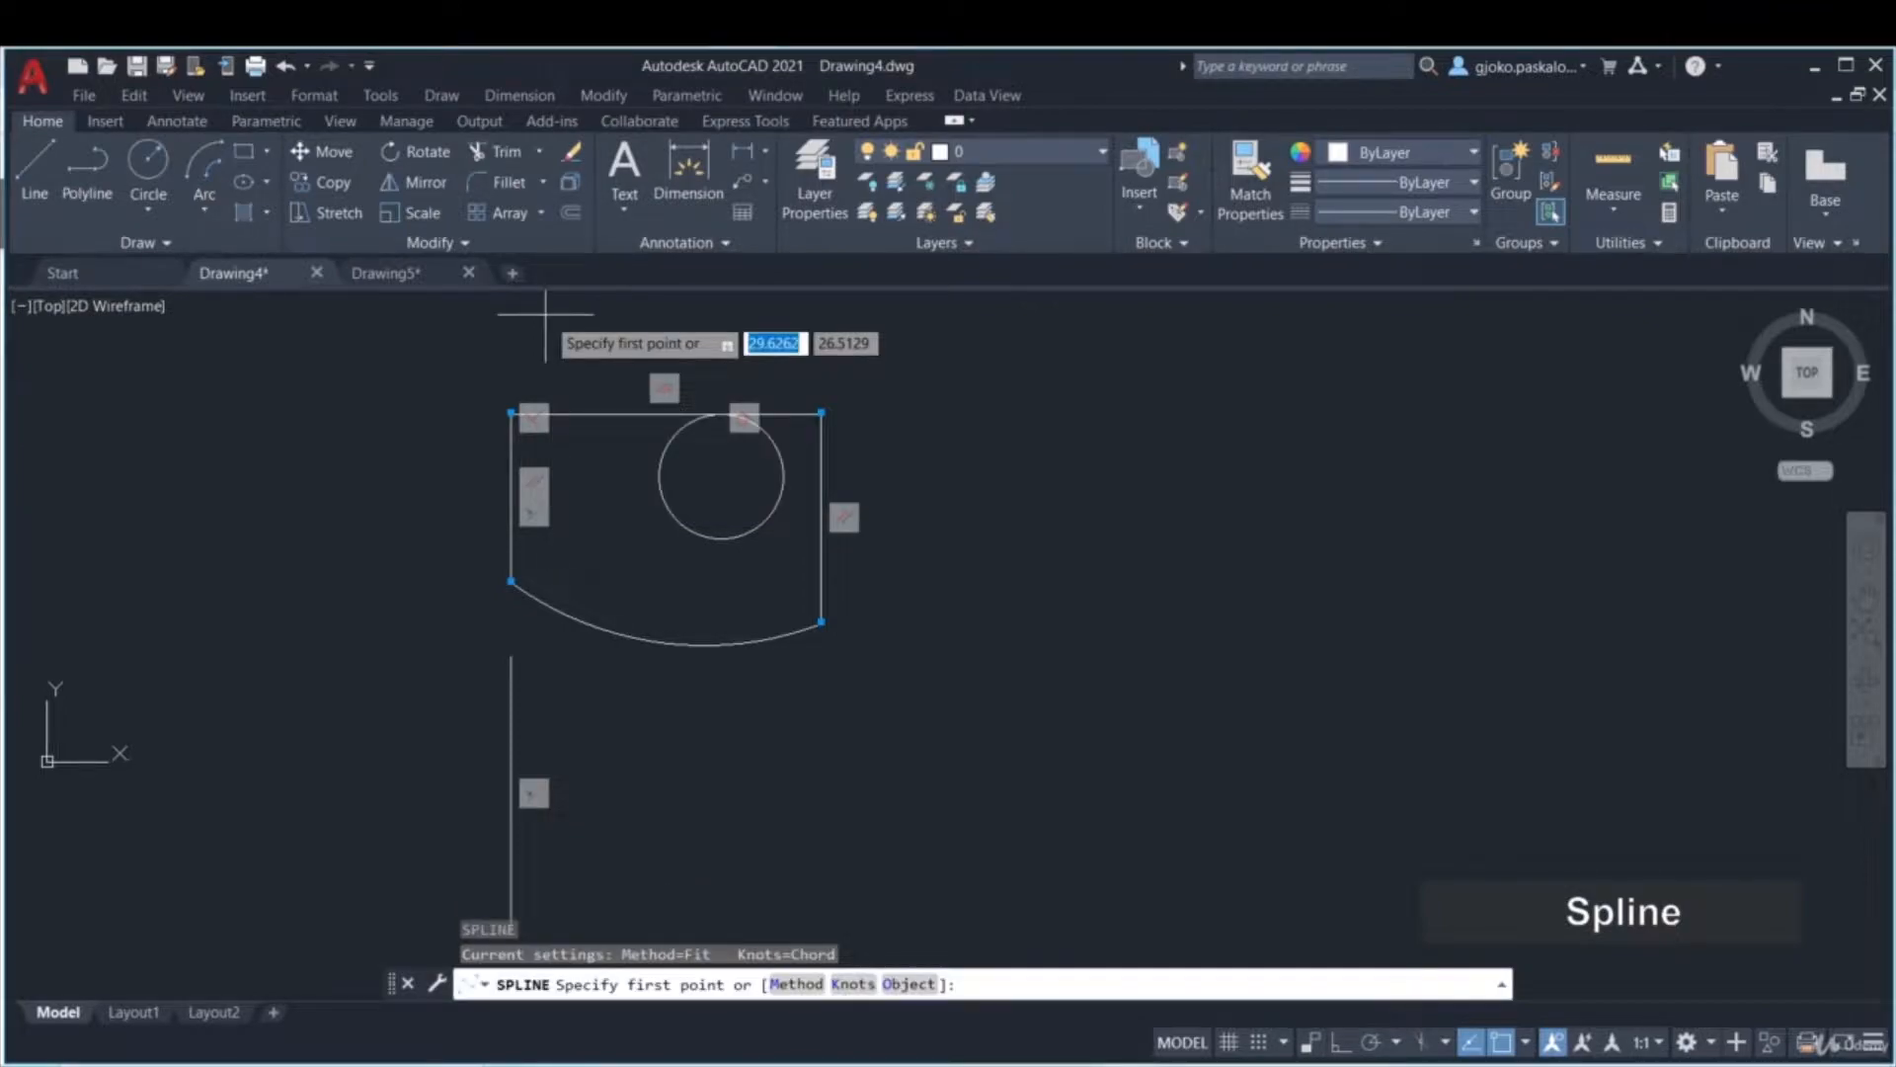
{"action": "left_click", "coordinate": [889, 400]}
{"action": "left_click", "coordinate": [998, 372]}
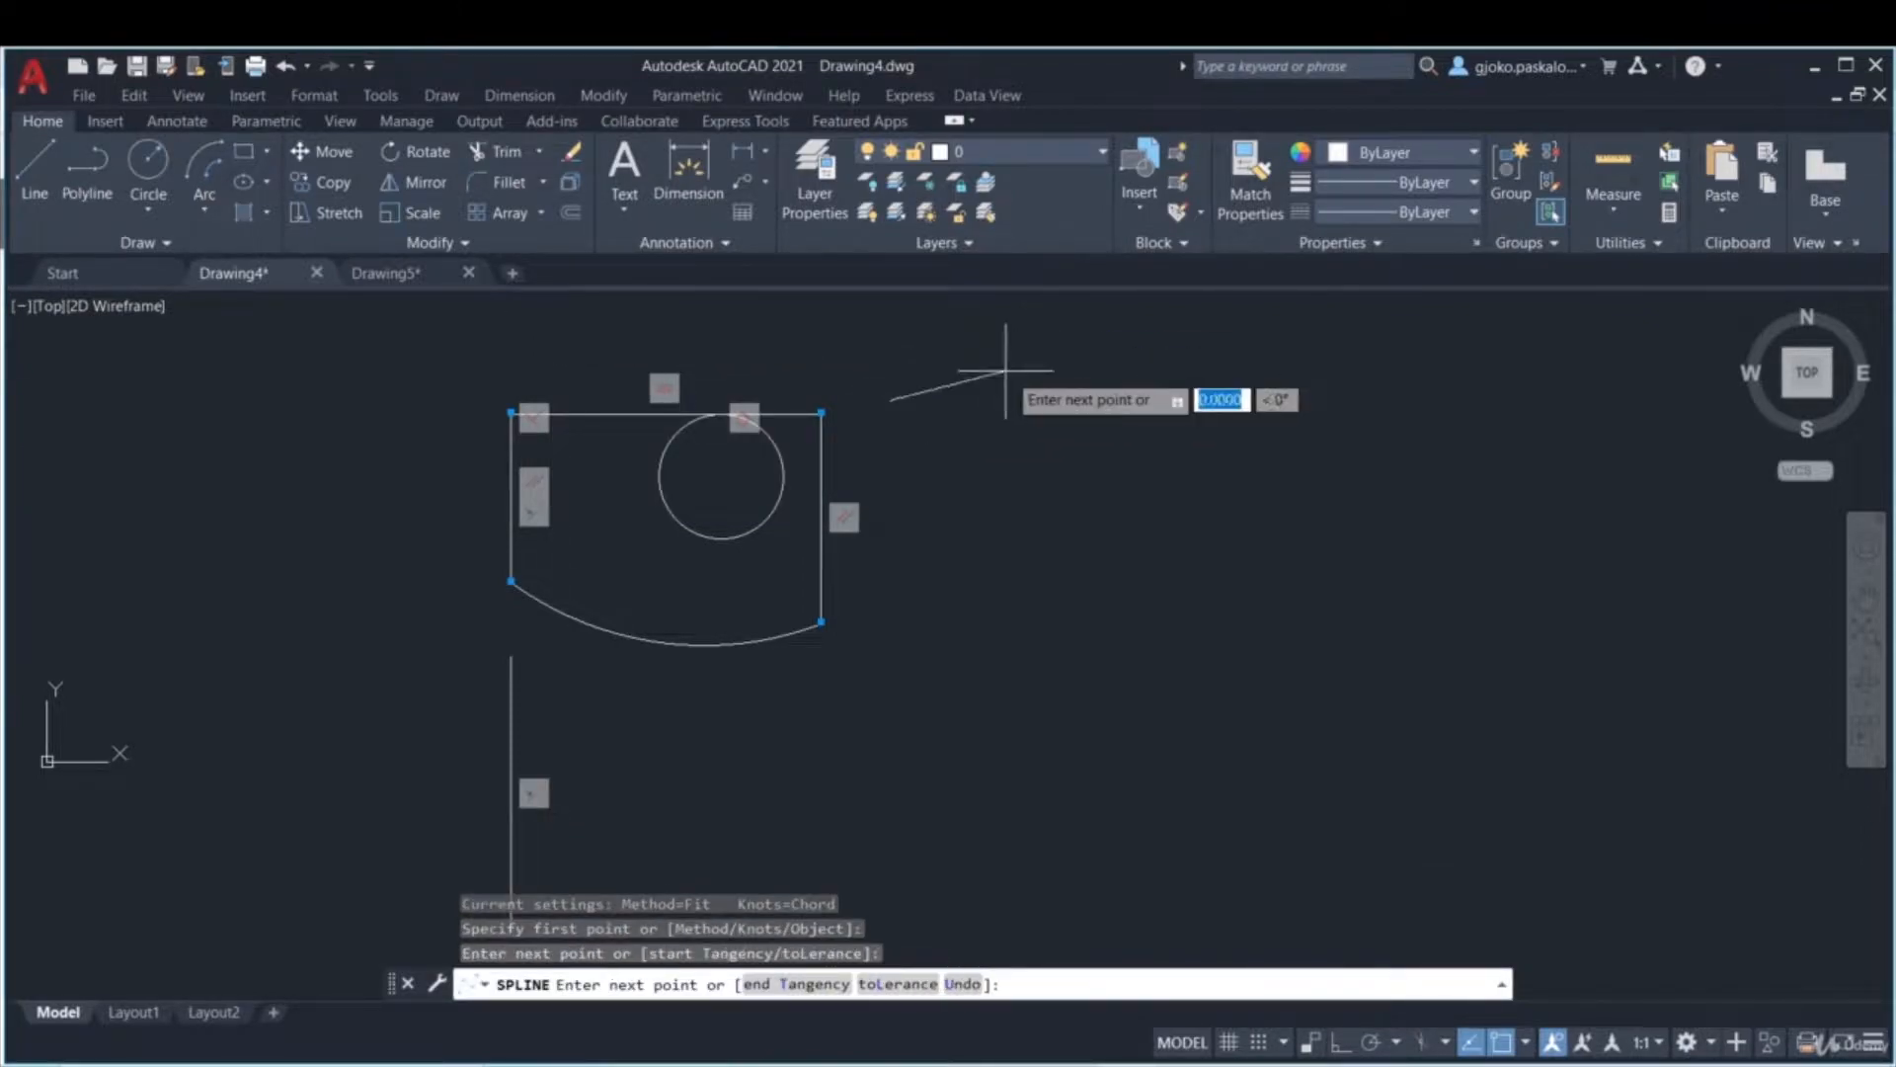
{"action": "left_click", "coordinate": [1101, 447]}
{"action": "left_click", "coordinate": [1235, 423]}
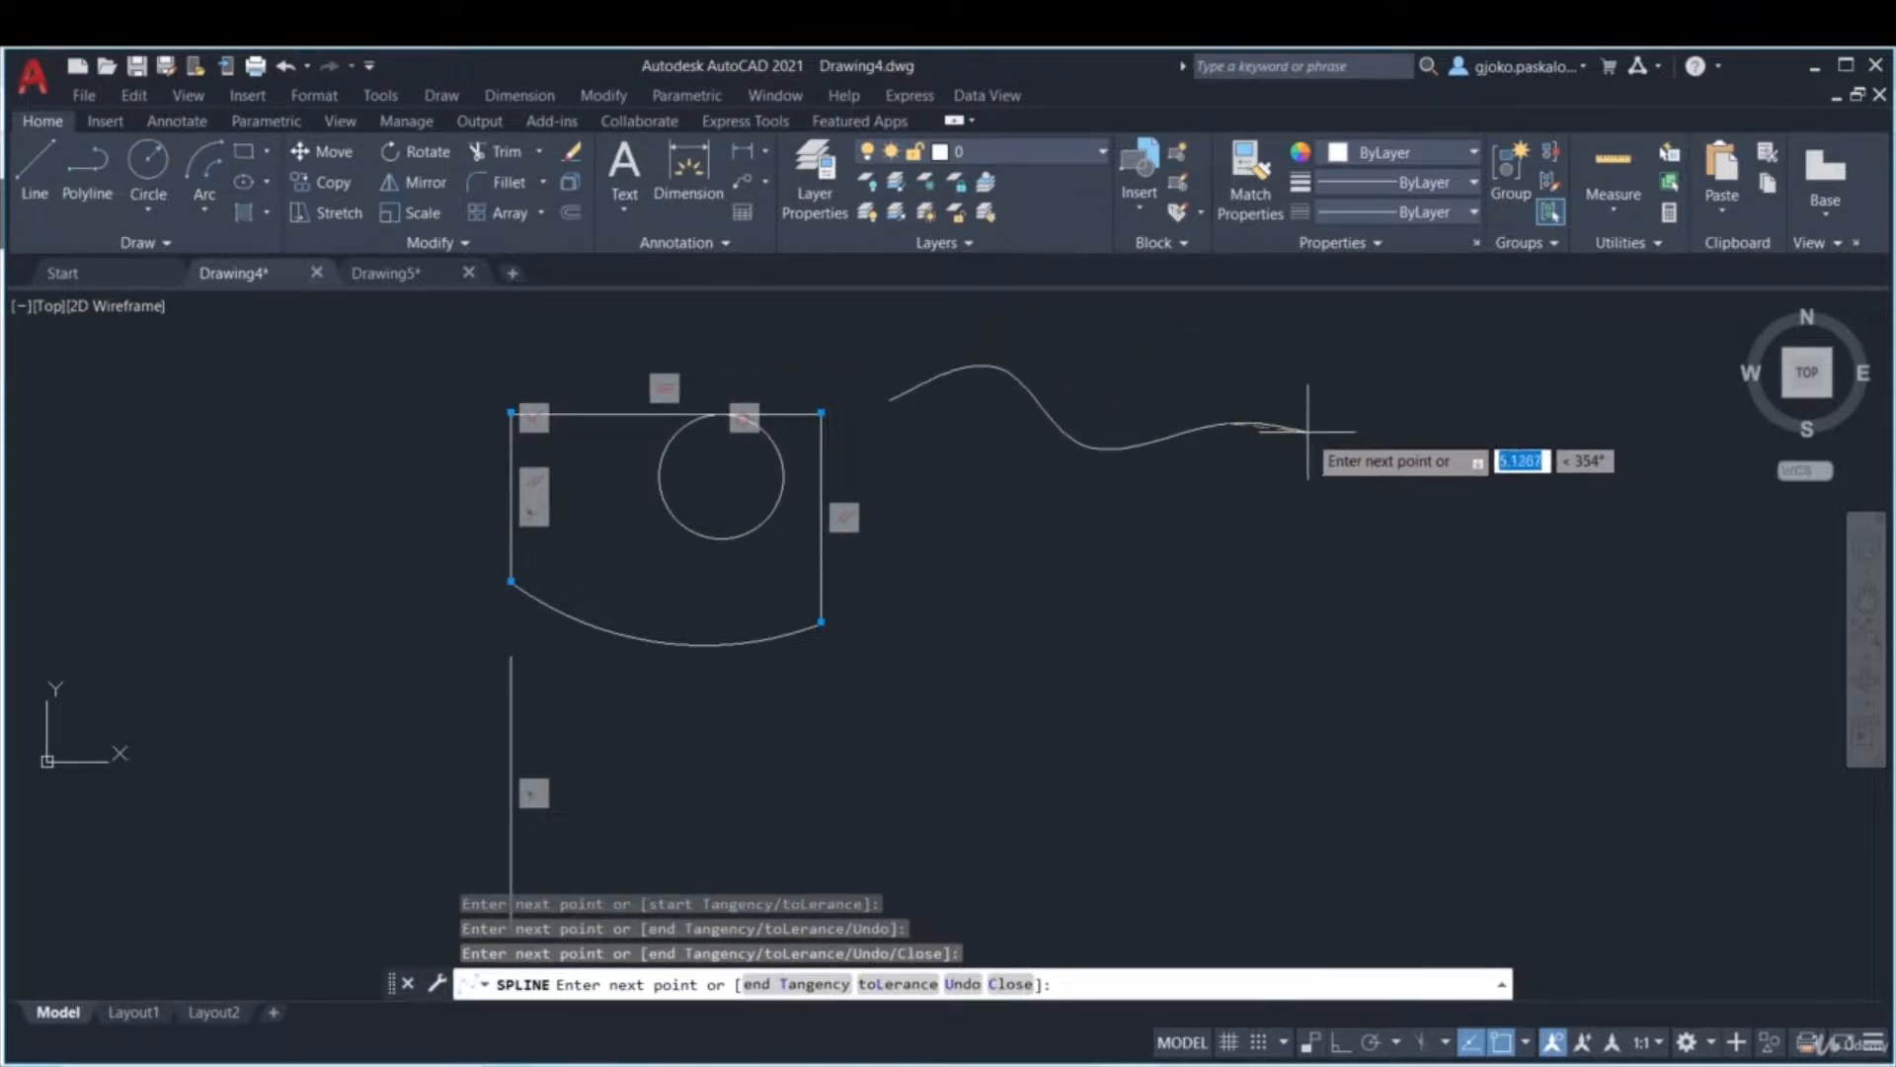
{"action": "key", "text": "Return"}
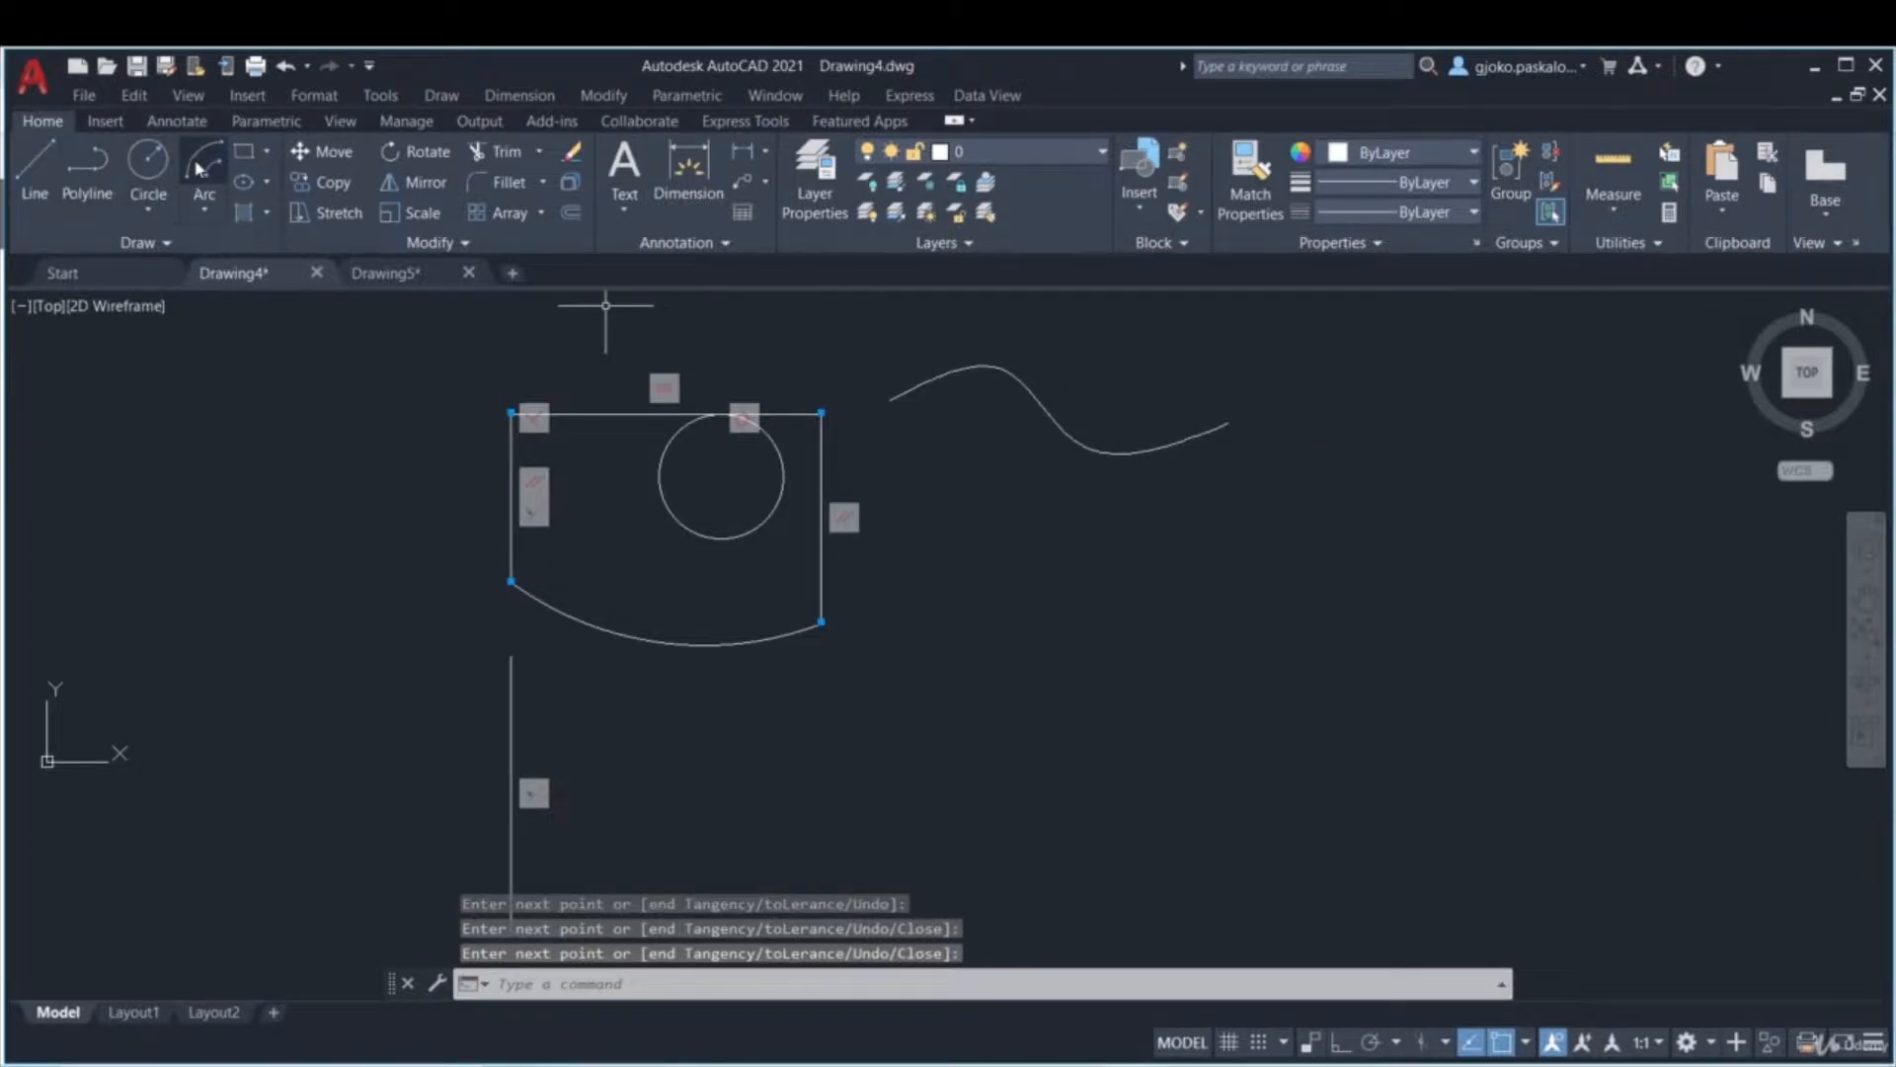
- Draw a second spline to the right of the first one, rising to a crest and sloping down to the right
{"action": "type", "text": "spl"}
{"action": "key", "text": "Return"}
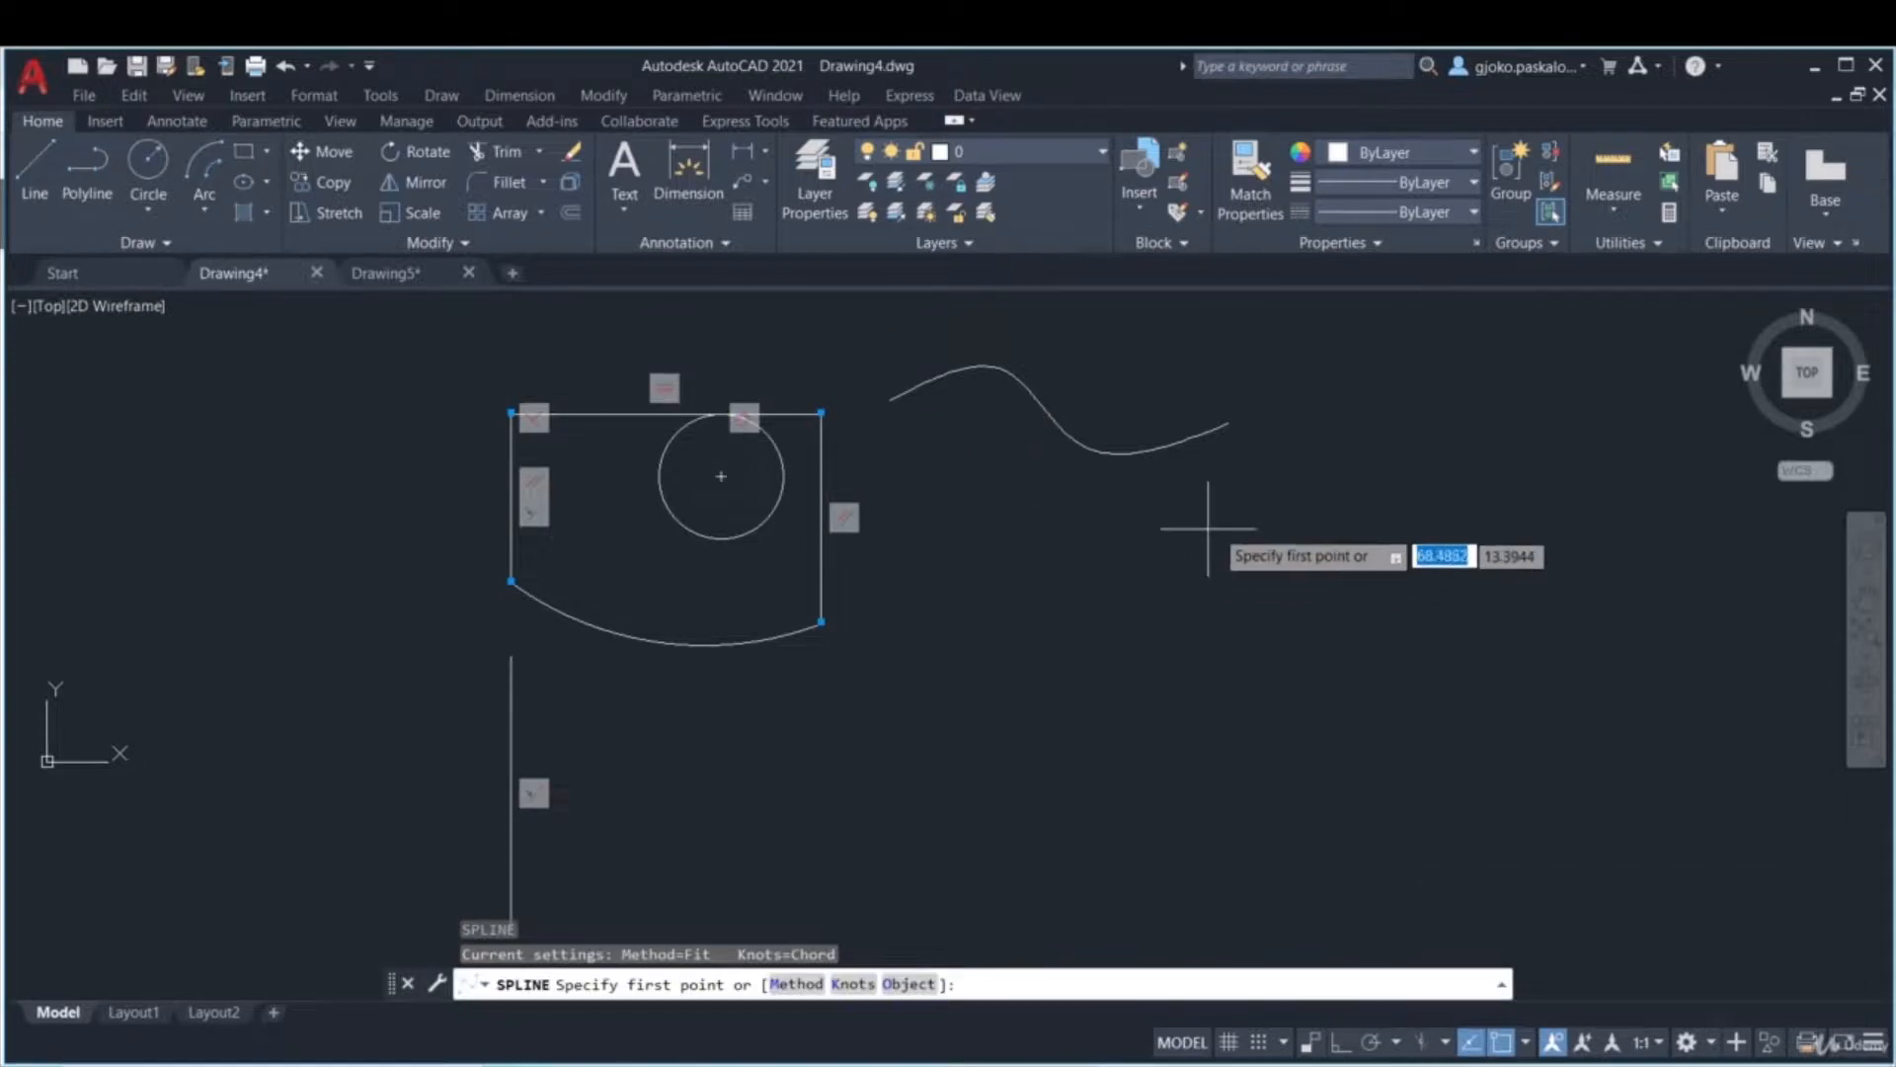
{"action": "left_click", "coordinate": [1387, 435]}
{"action": "left_click", "coordinate": [1494, 494]}
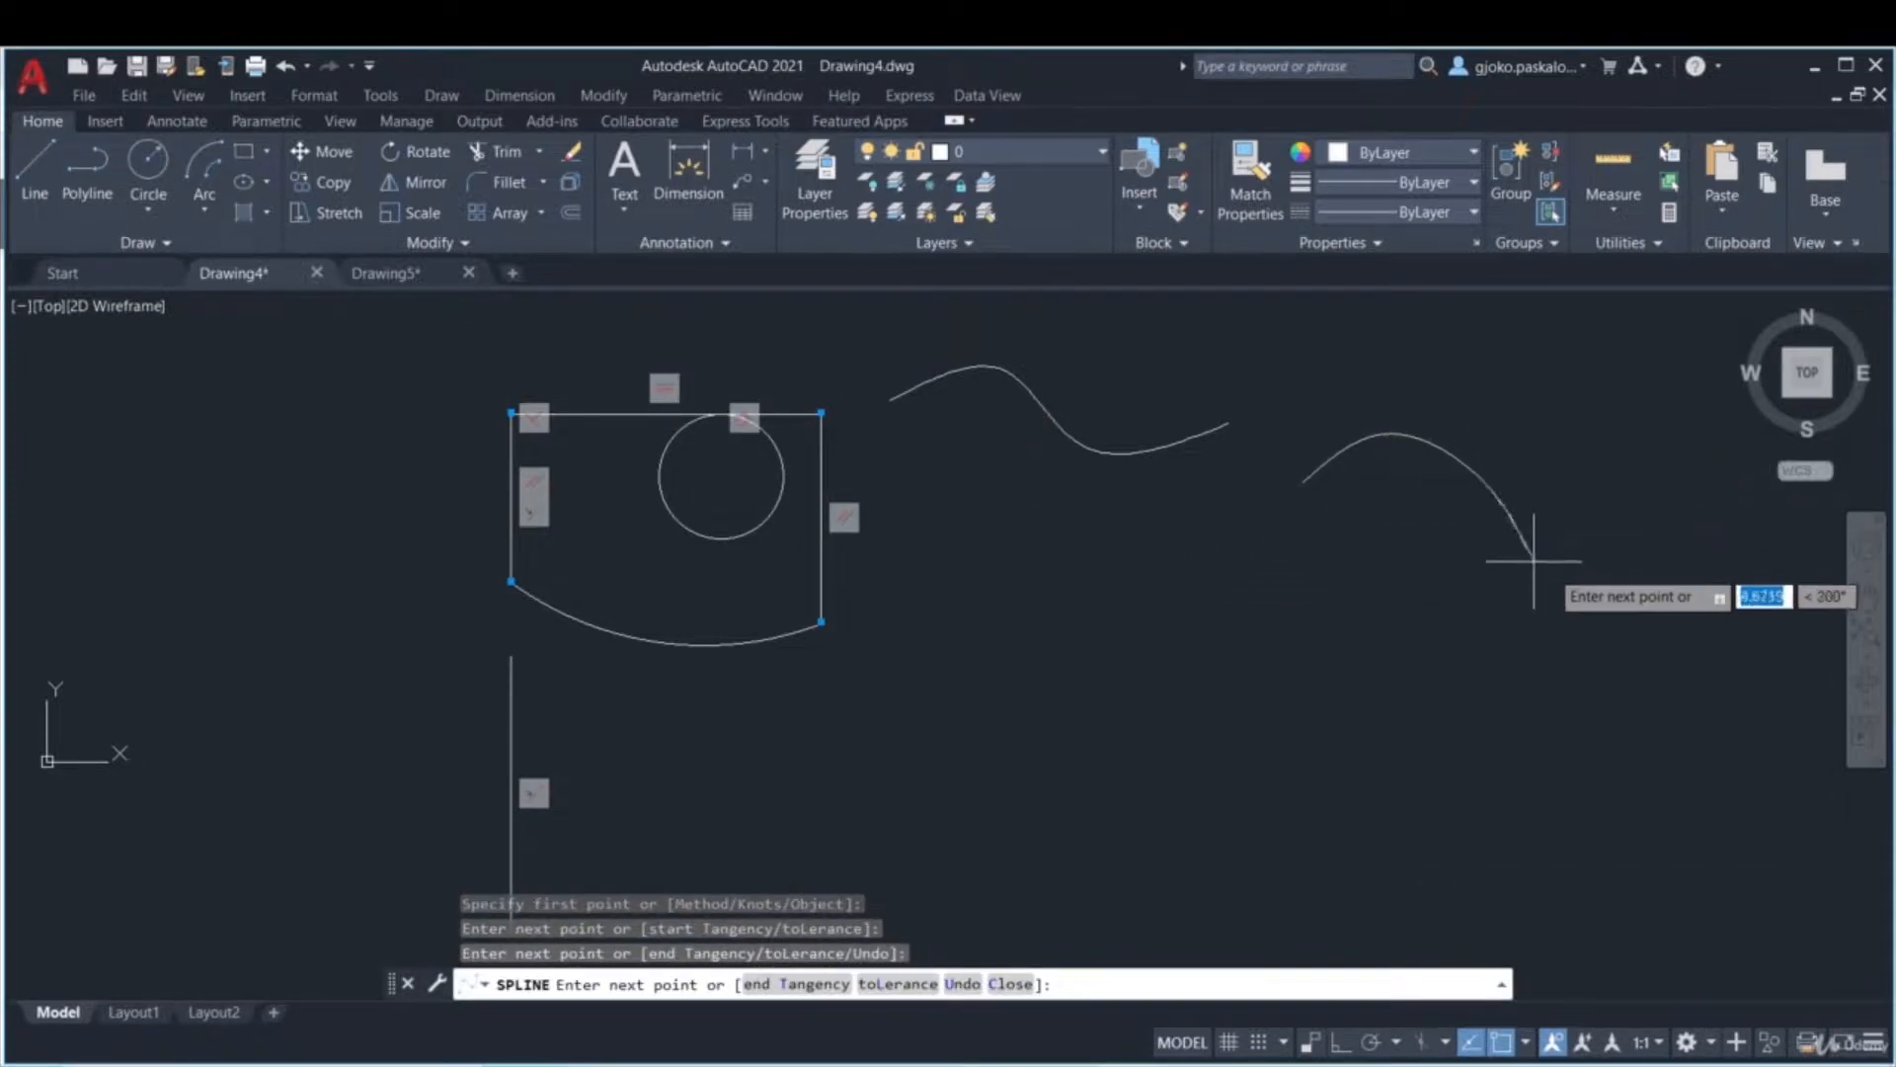
{"action": "left_click", "coordinate": [1630, 553]}
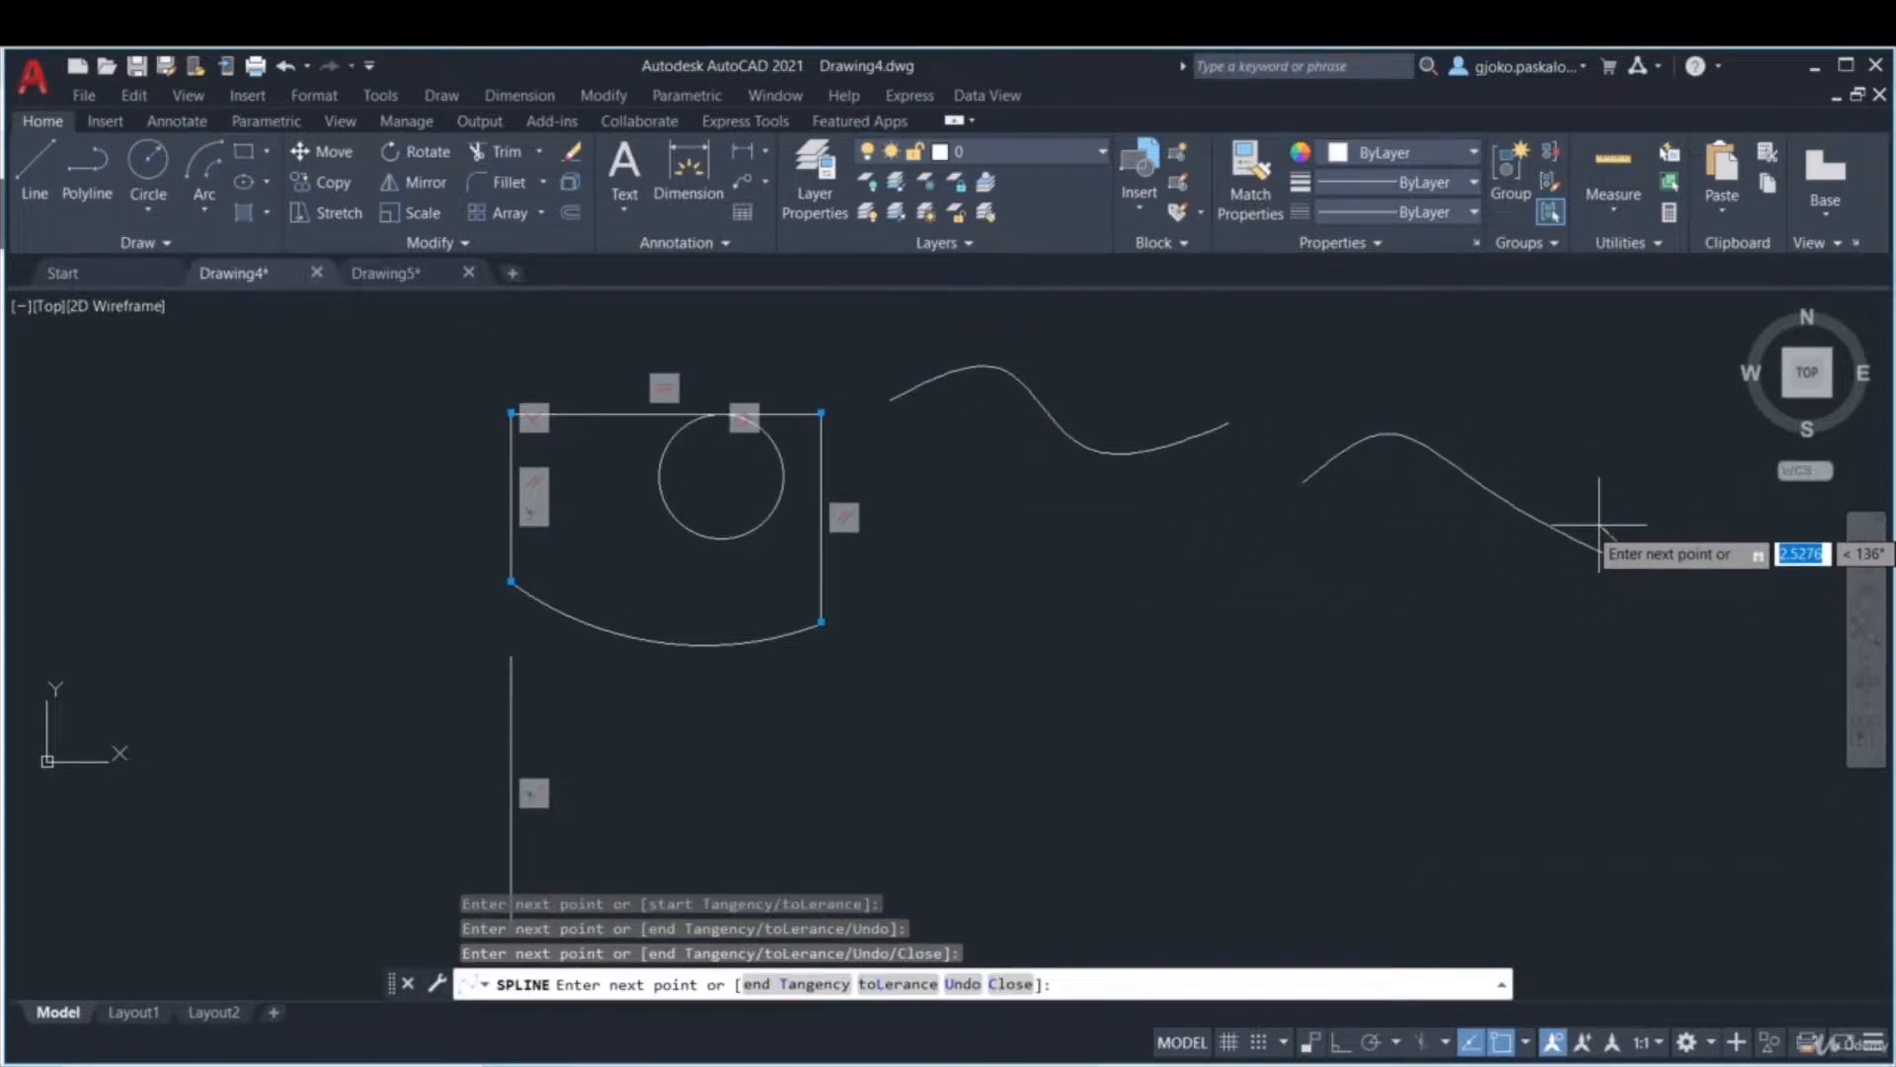
{"action": "key", "text": "Return"}
- Apply a smooth constraint joining the first spline's right end to the second spline's left end, picking the first spline first
{"action": "left_click", "coordinate": [265, 121]}
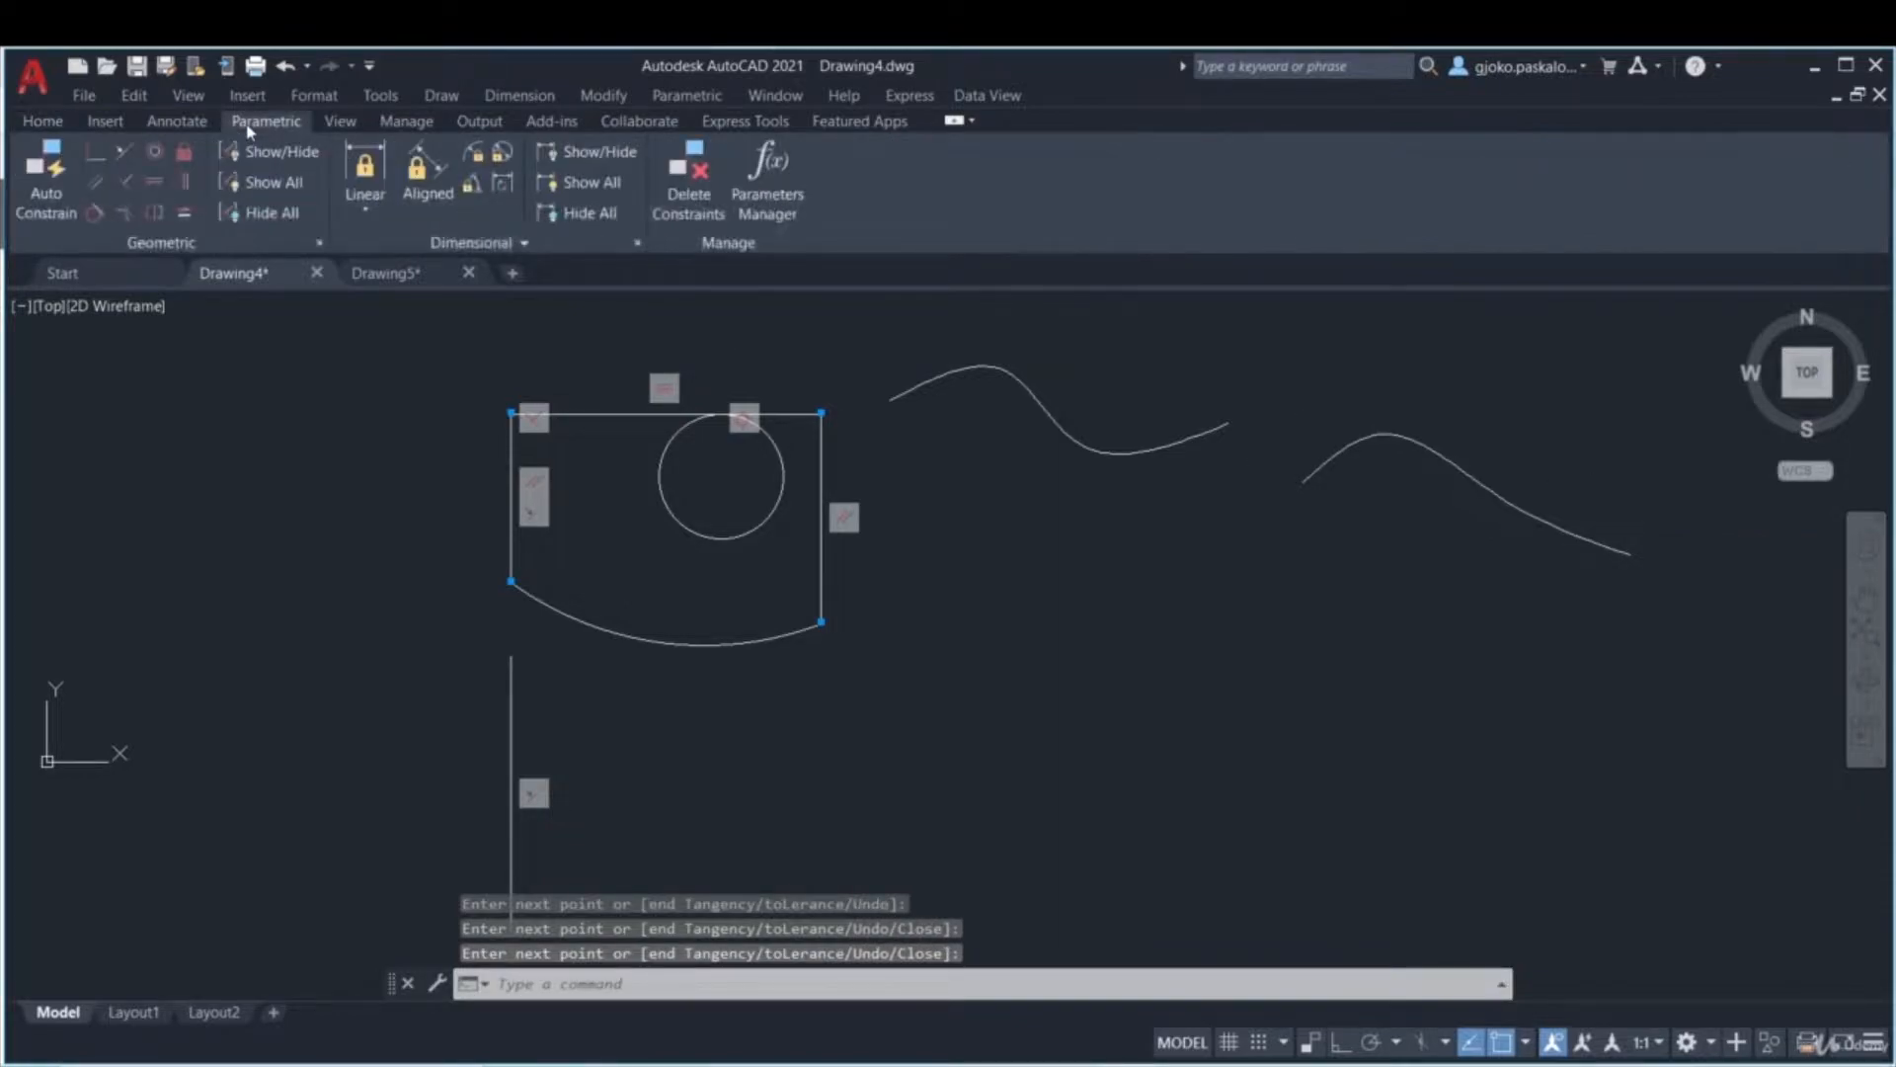
{"action": "left_click", "coordinate": [125, 212]}
{"action": "left_click", "coordinate": [1220, 423]}
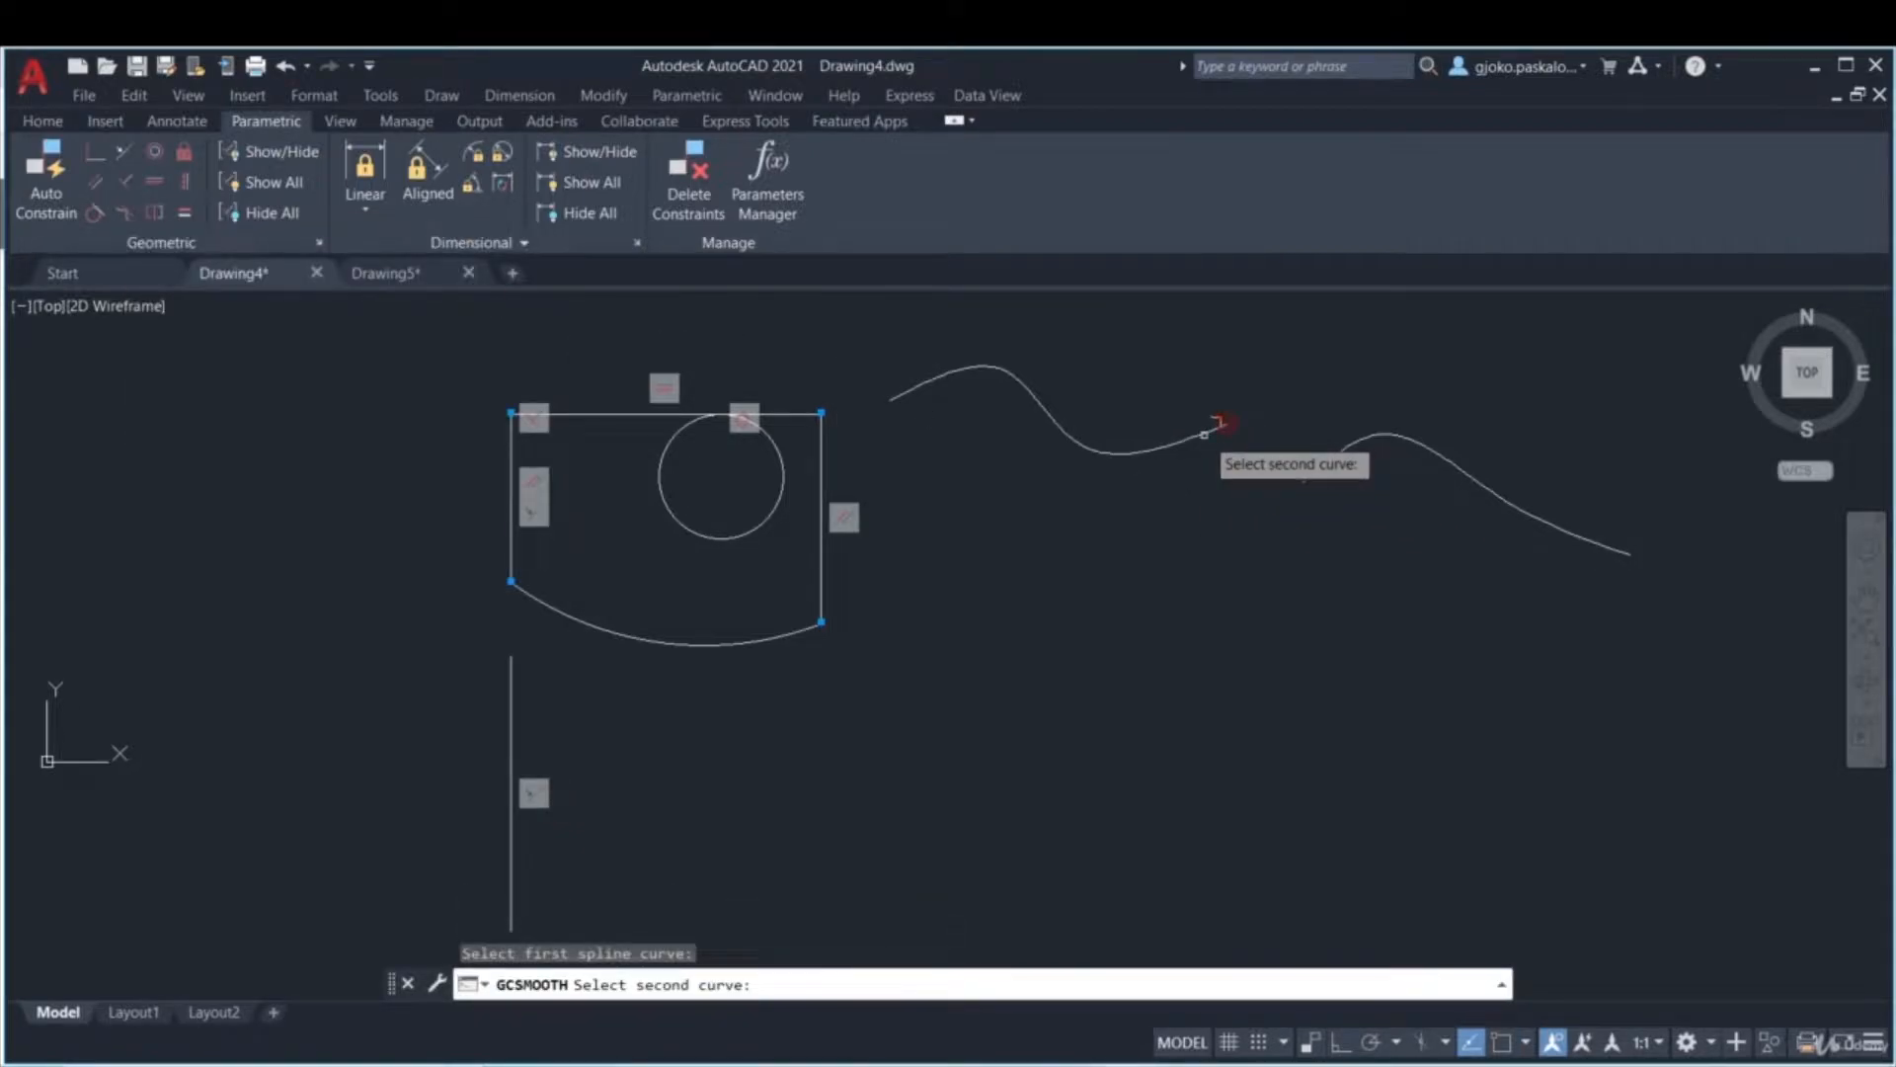
{"action": "left_click", "coordinate": [1317, 465]}
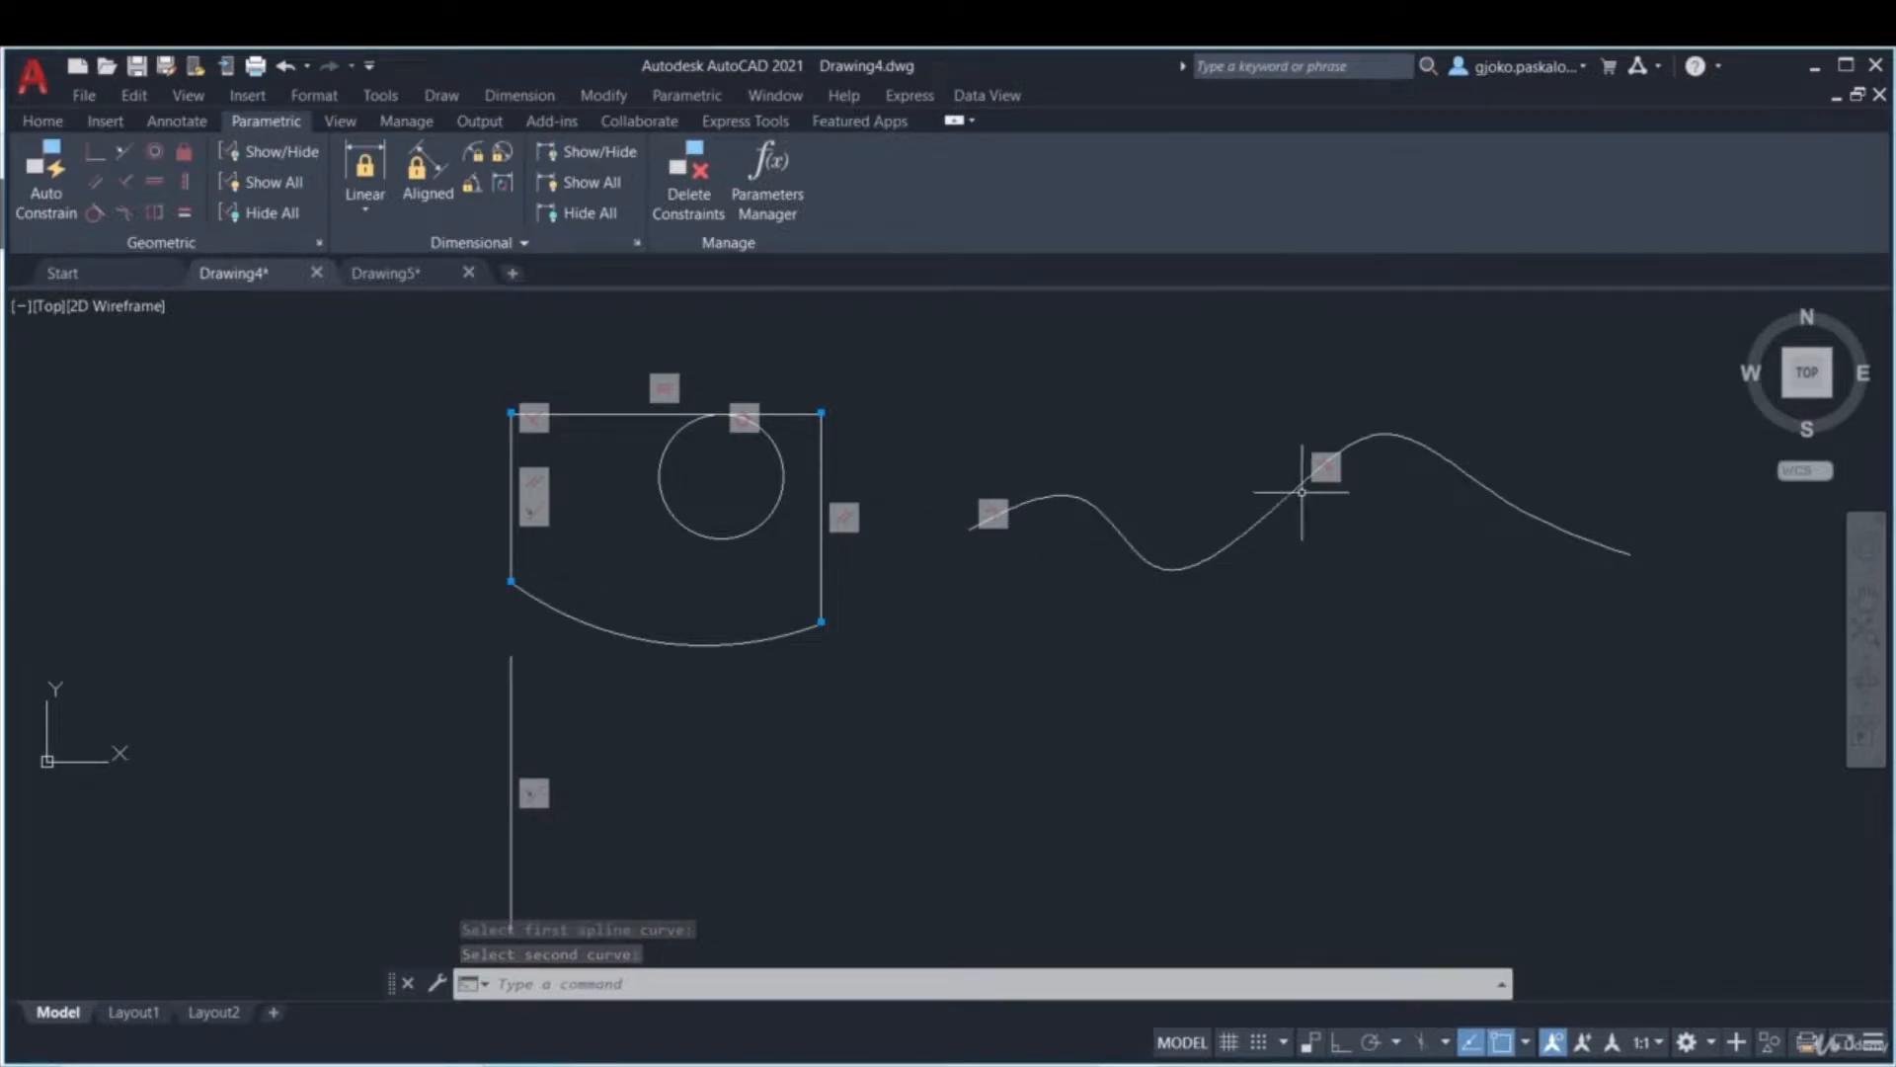
- Select both splines to examine the smooth transition at their joint, and clear the selection
{"action": "left_click", "coordinate": [1260, 534]}
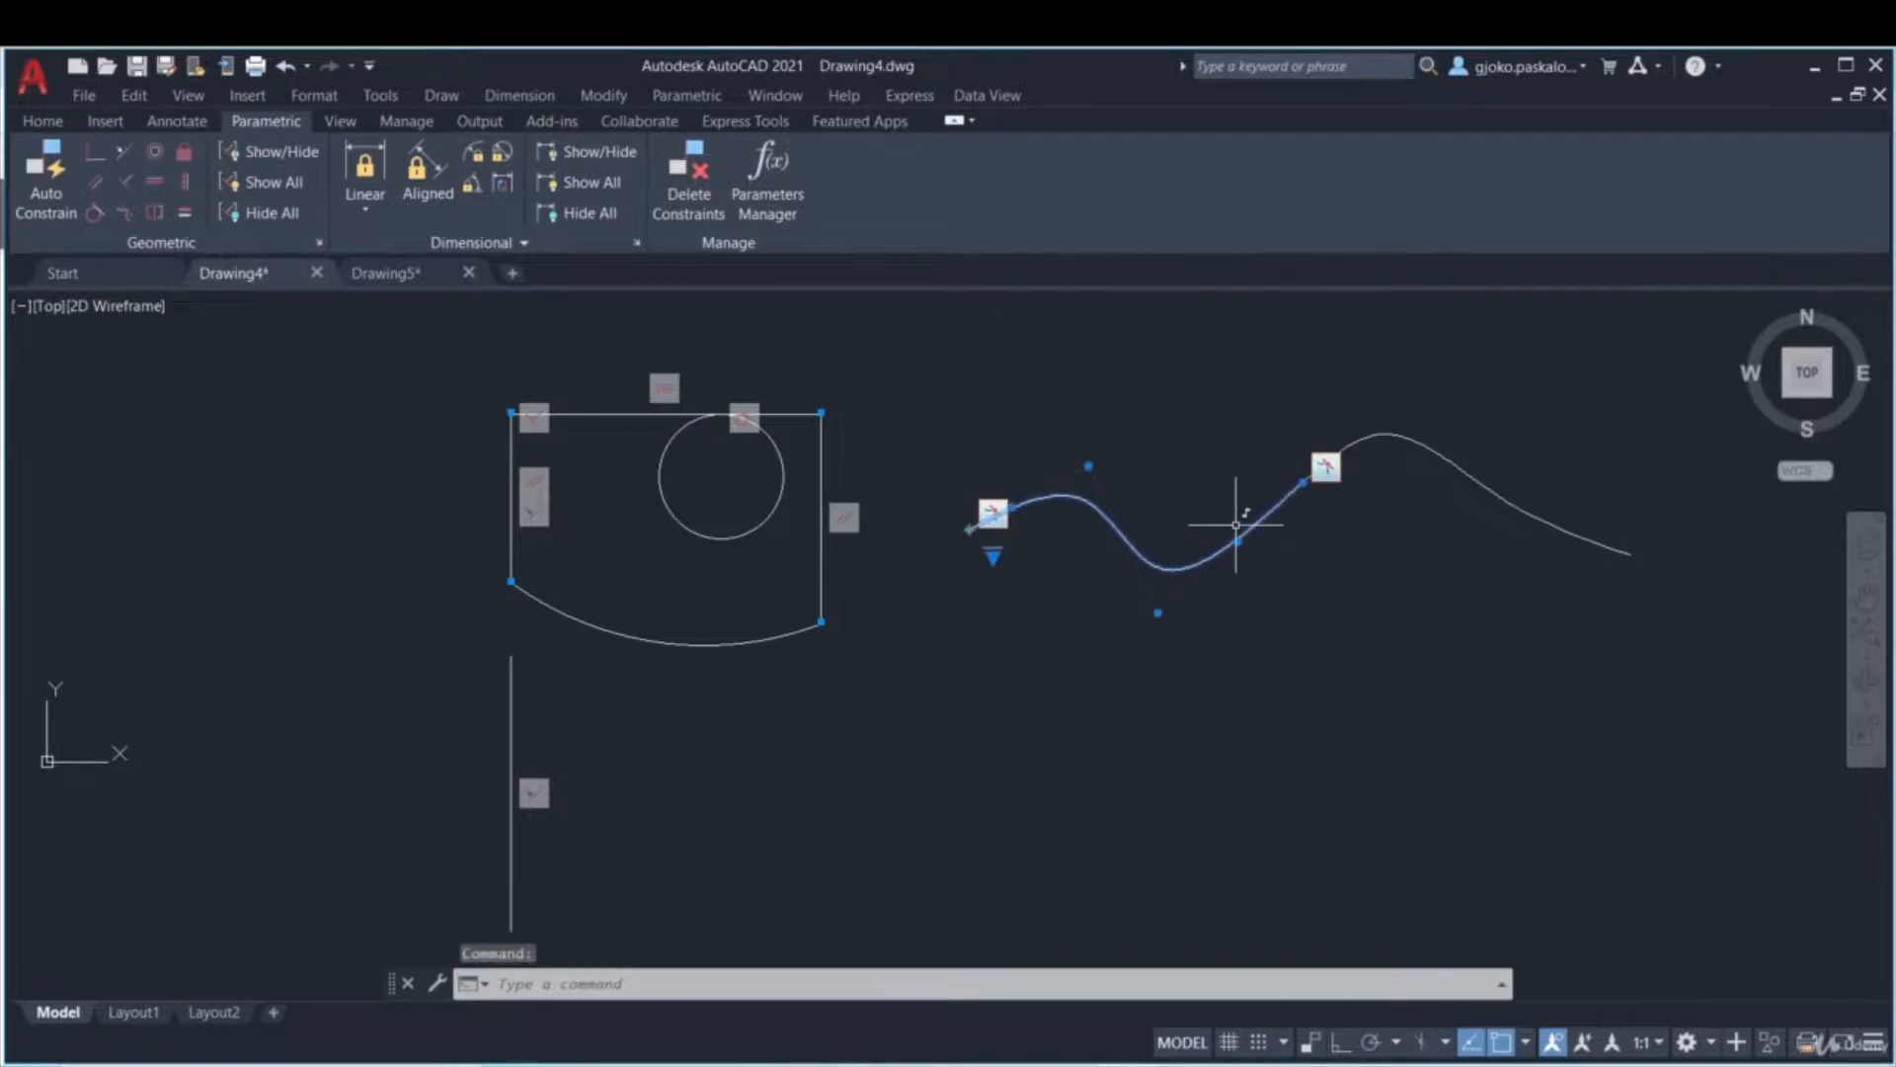
{"action": "scroll", "coordinate": [1265, 527], "scroll_direction": "up", "scroll_amount": 3}
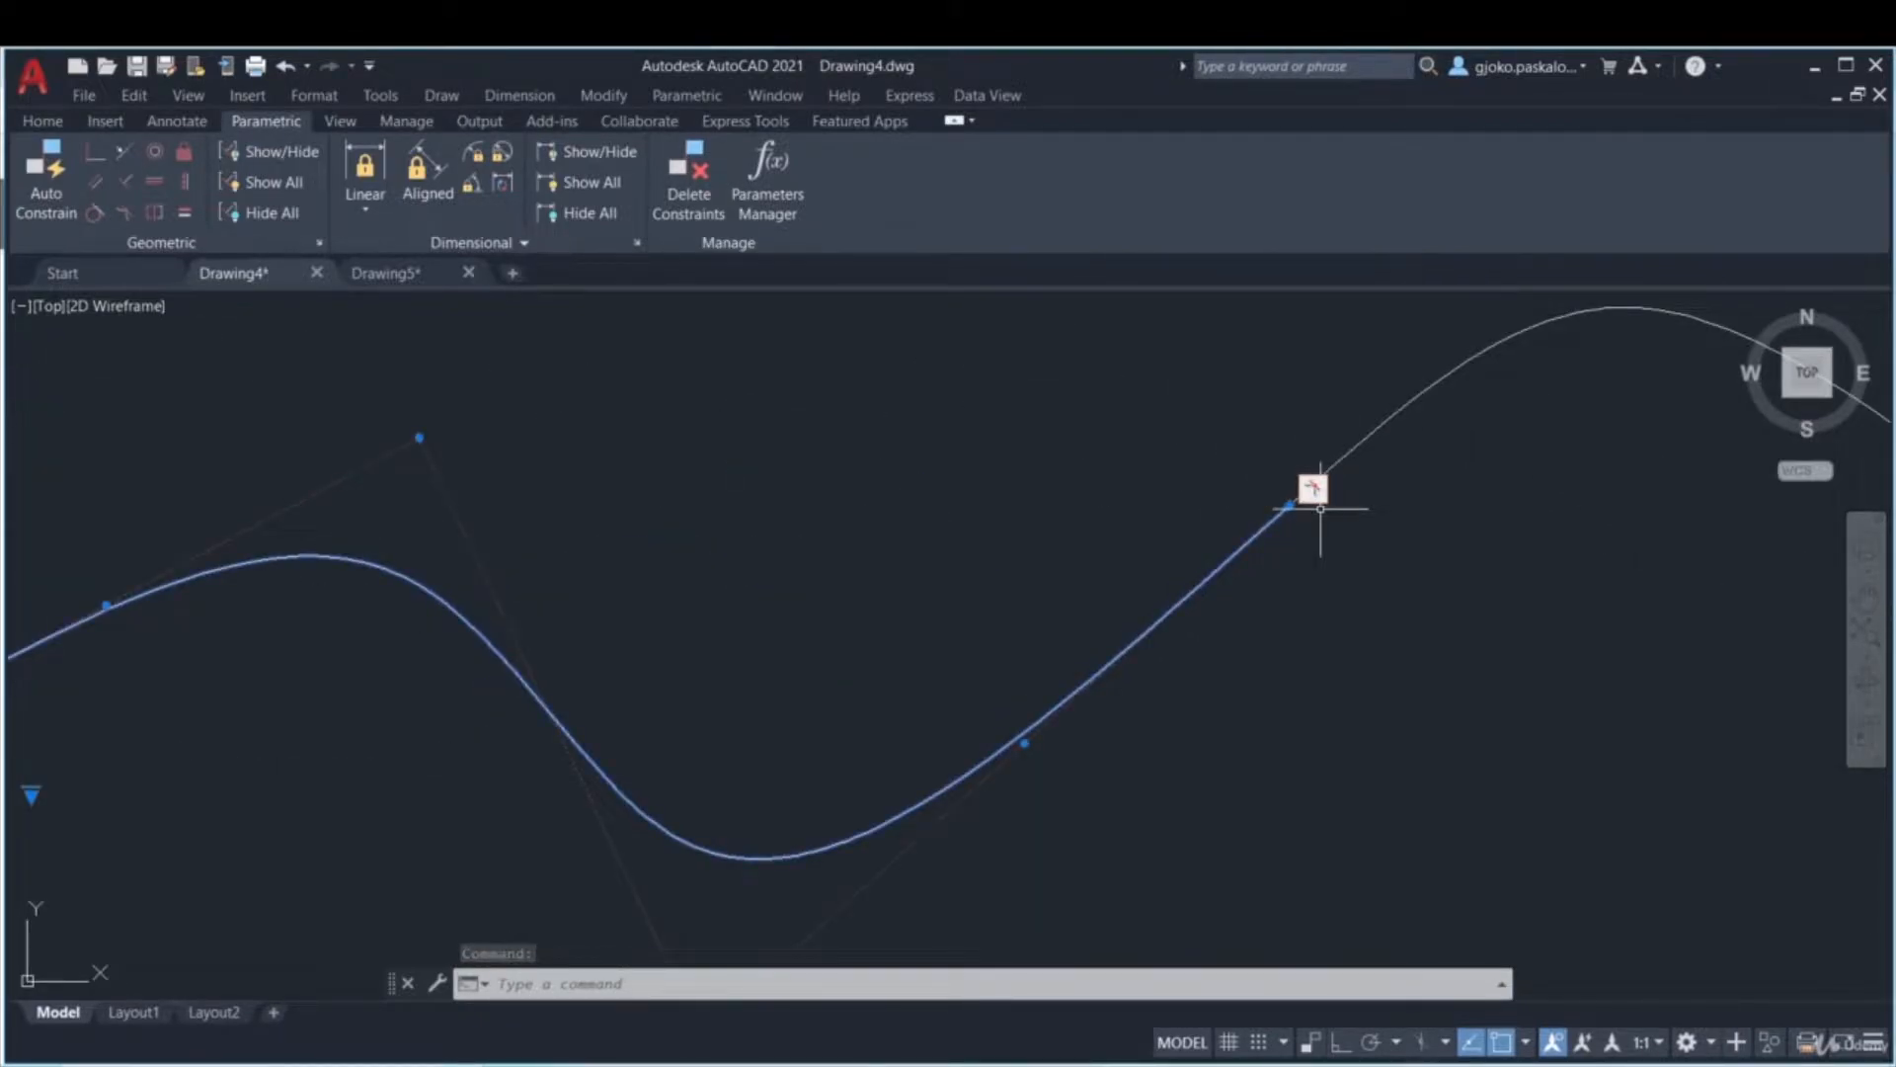
{"action": "scroll", "coordinate": [1321, 508], "scroll_direction": "down", "scroll_amount": 2}
{"action": "left_click", "coordinate": [1360, 443]}
{"action": "scroll", "coordinate": [1394, 481], "scroll_direction": "down", "scroll_amount": 3}
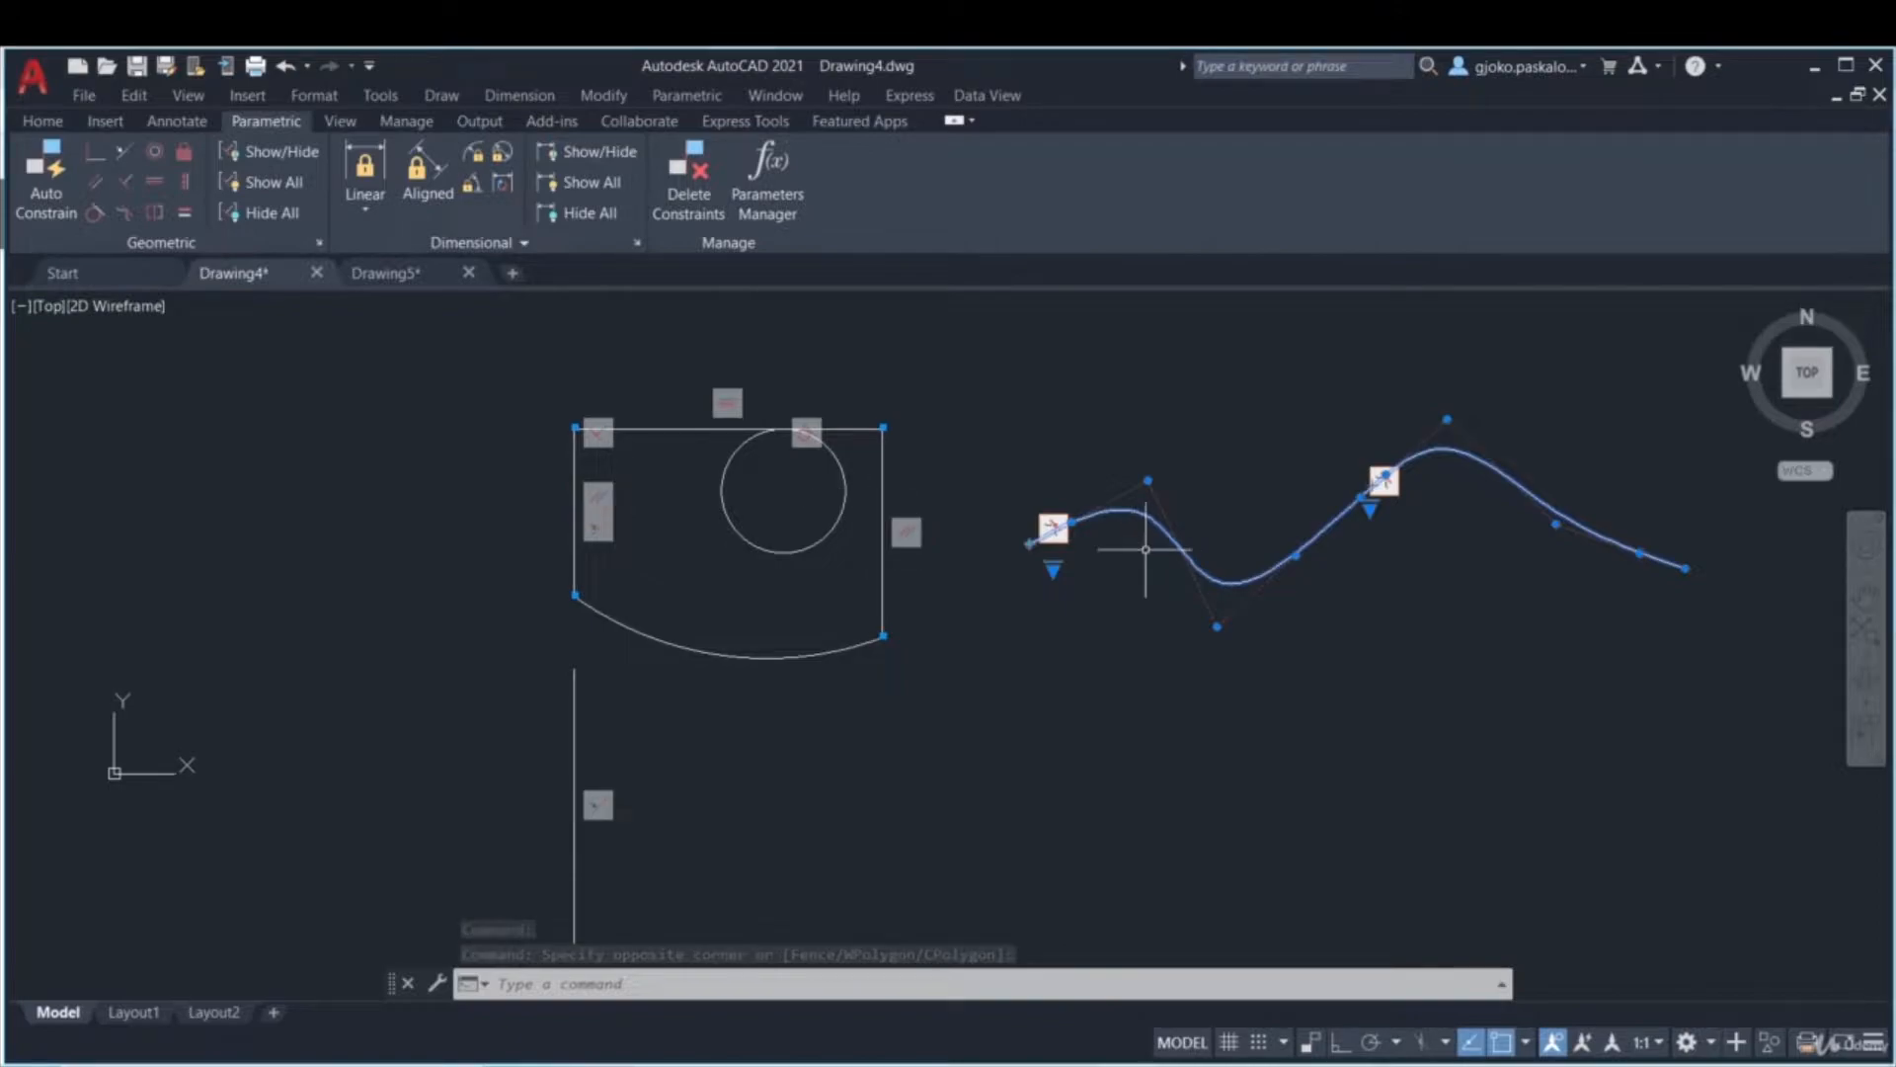
{"action": "key", "text": "Escape"}
{"action": "key", "text": "Escape"}
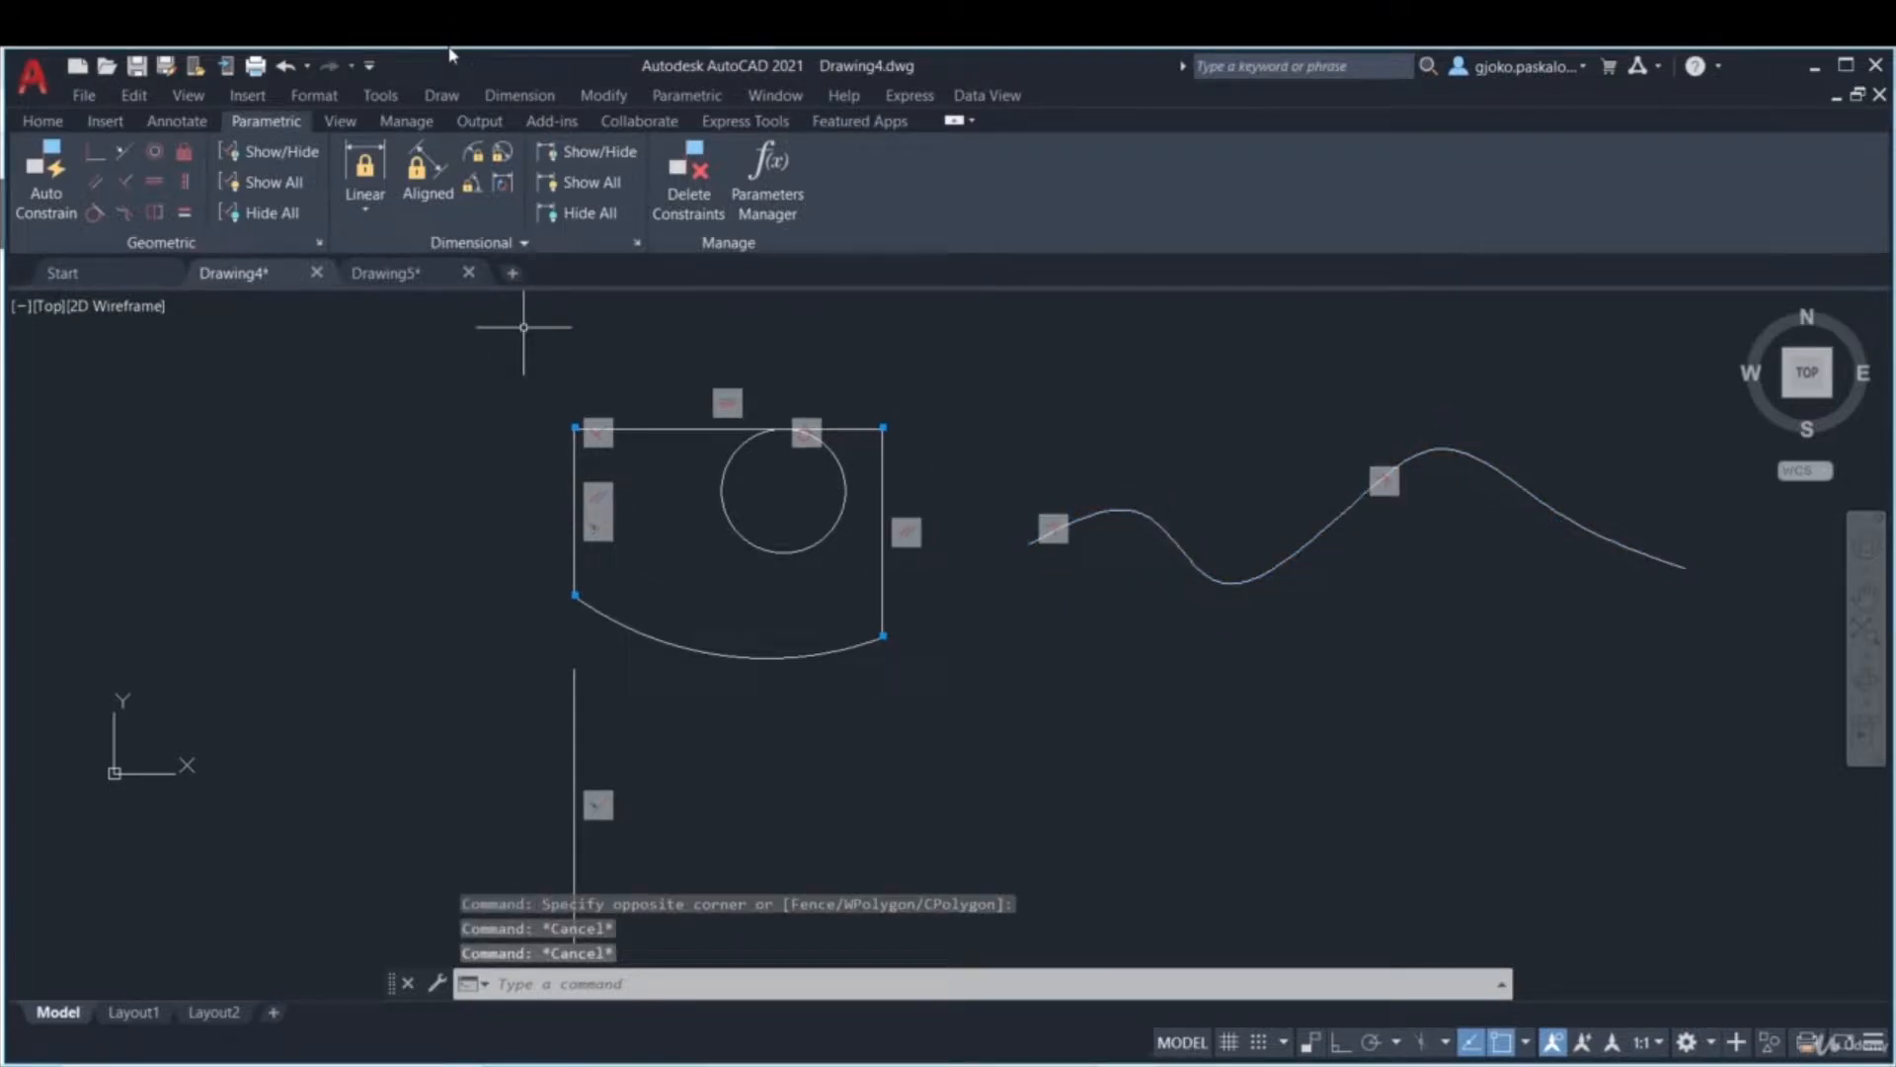
- Try to apply a smooth constraint between the left spline and the circle inside the outline, and cancel the command
{"action": "left_click", "coordinate": [123, 213]}
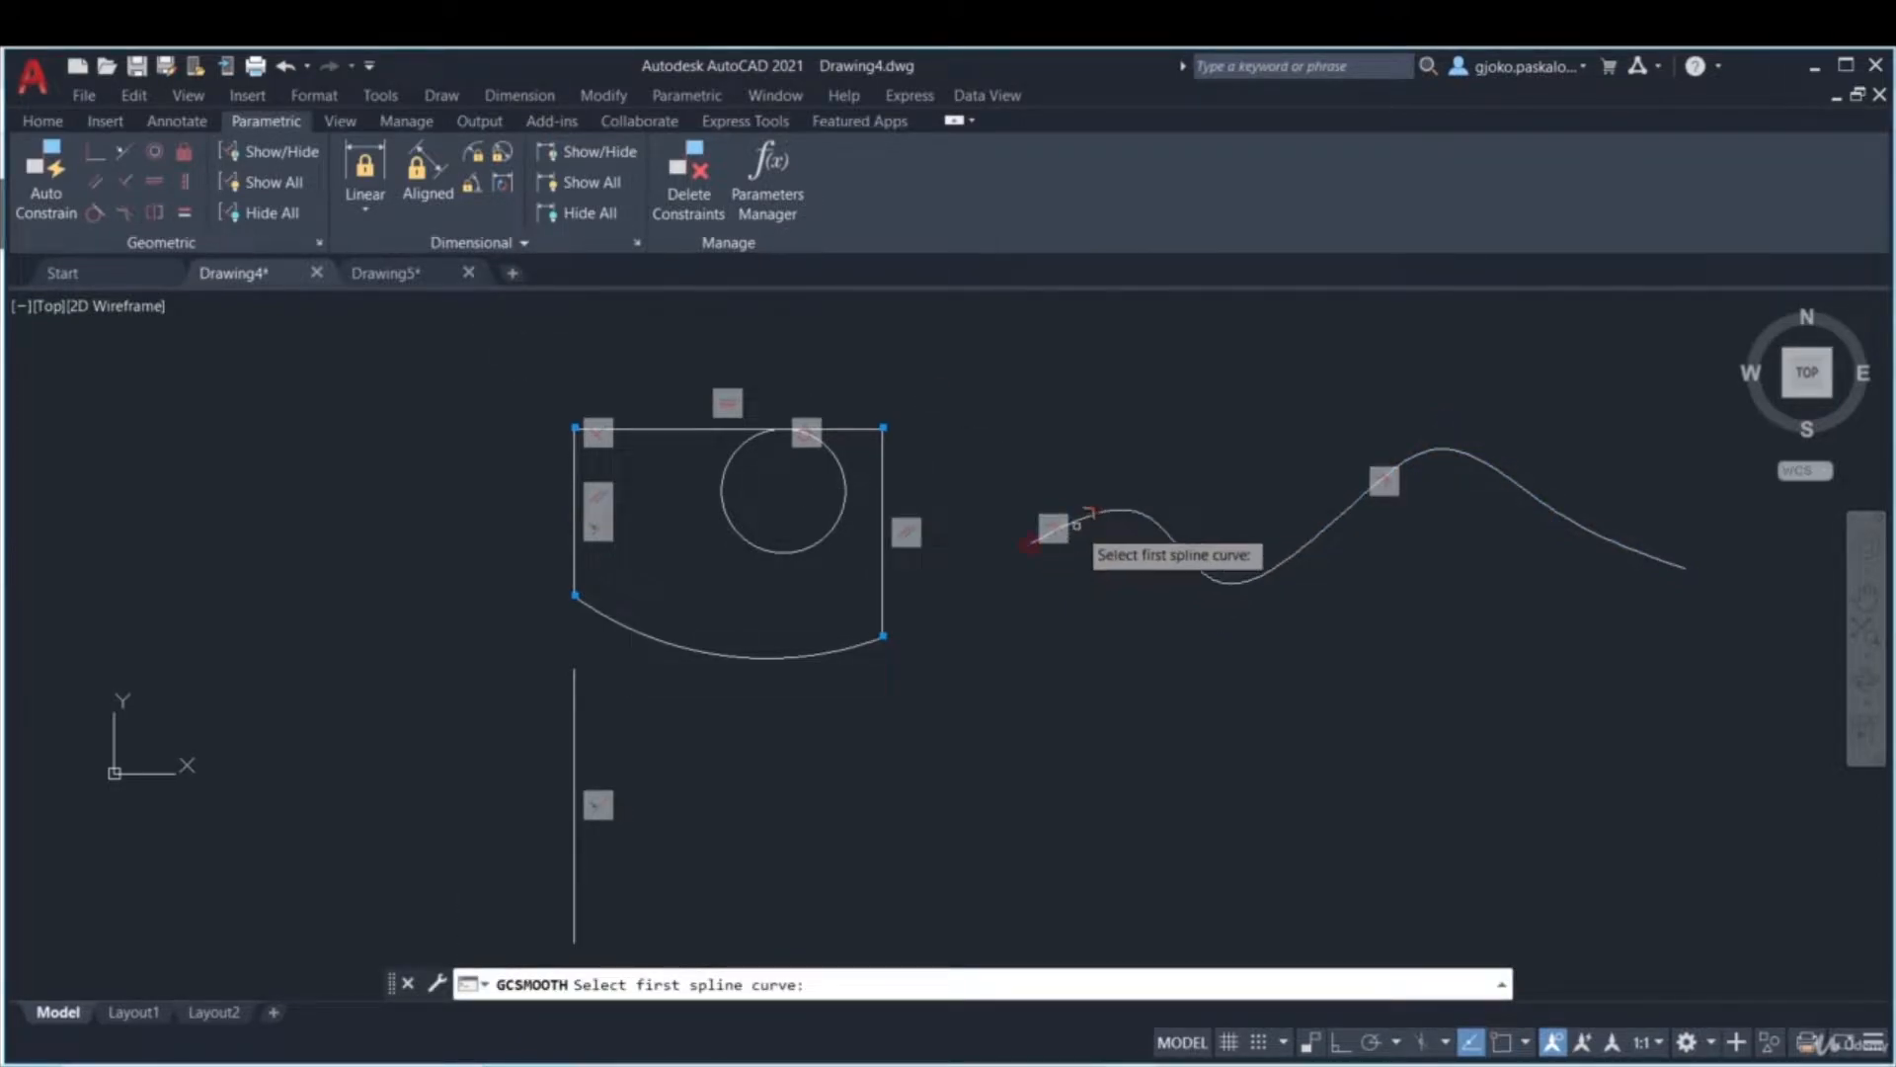
{"action": "left_click", "coordinate": [1050, 529]}
{"action": "left_click", "coordinate": [828, 539]}
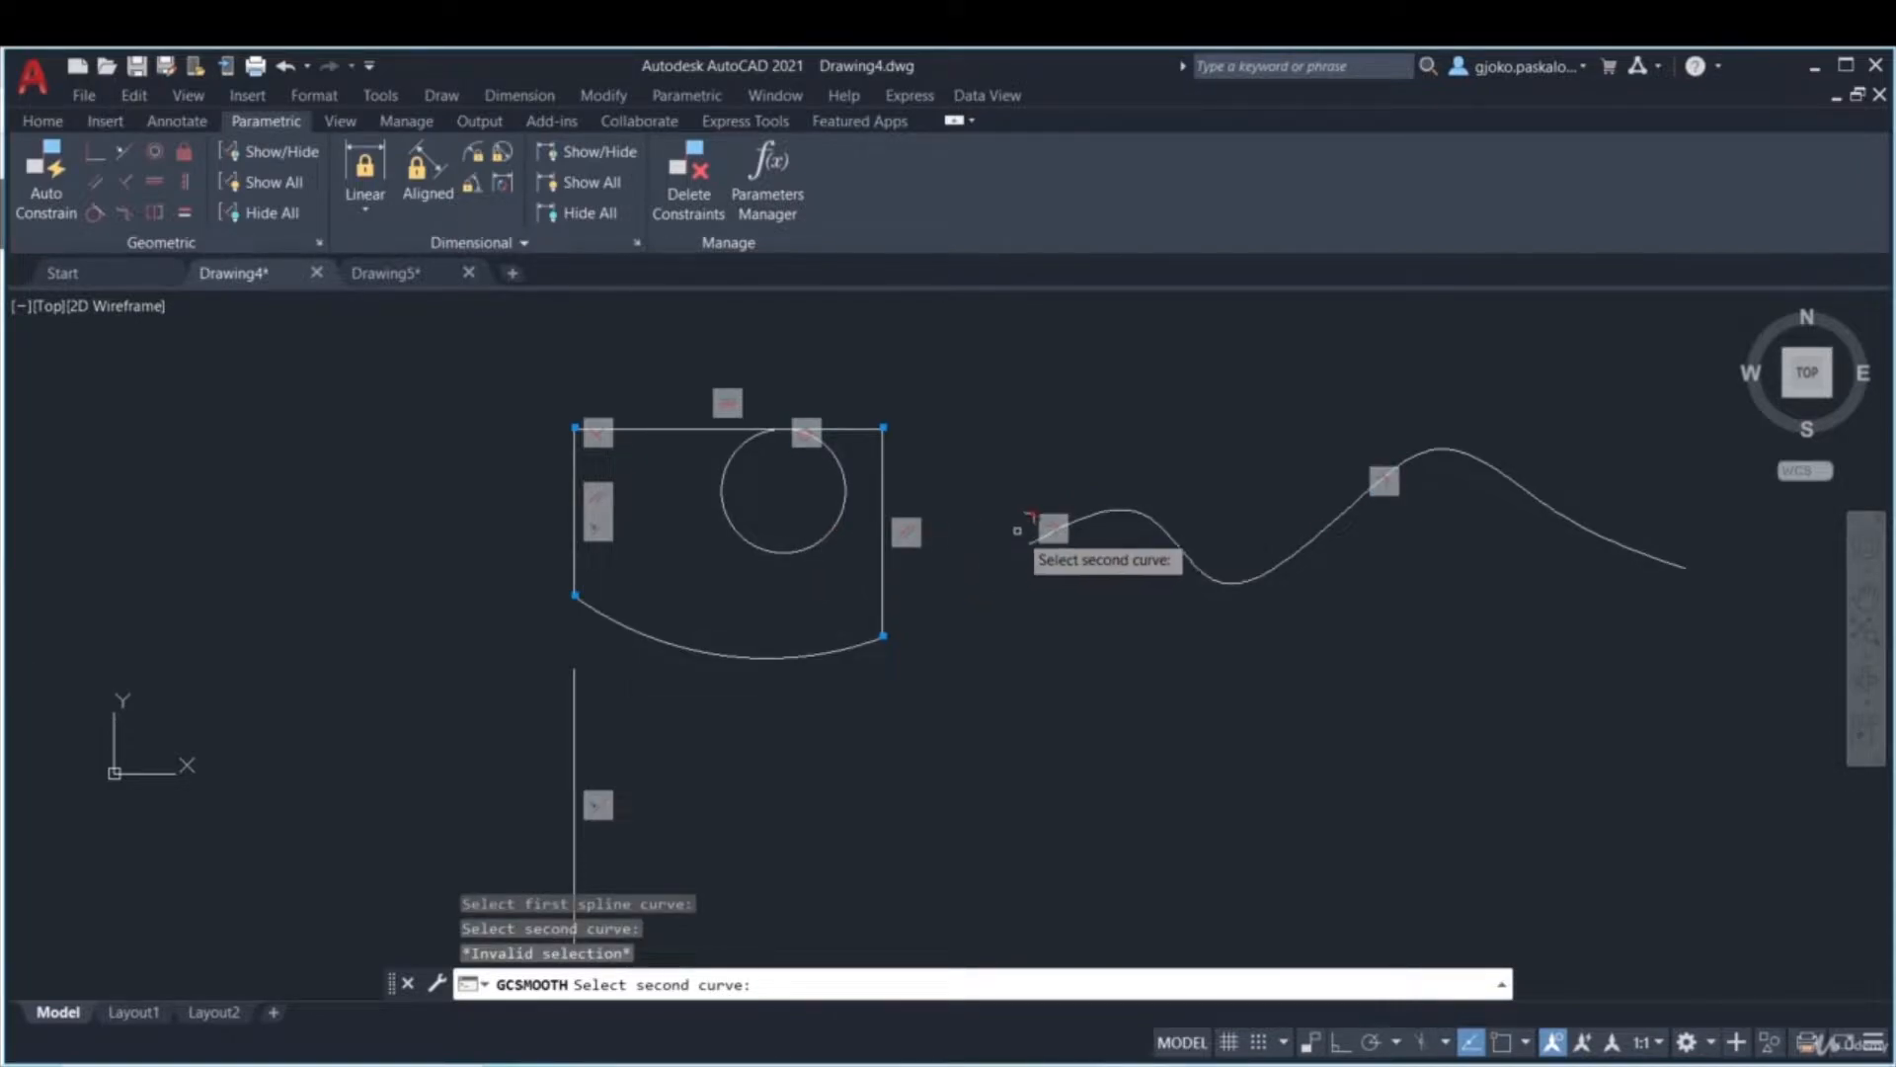
{"action": "left_click", "coordinate": [1071, 511]}
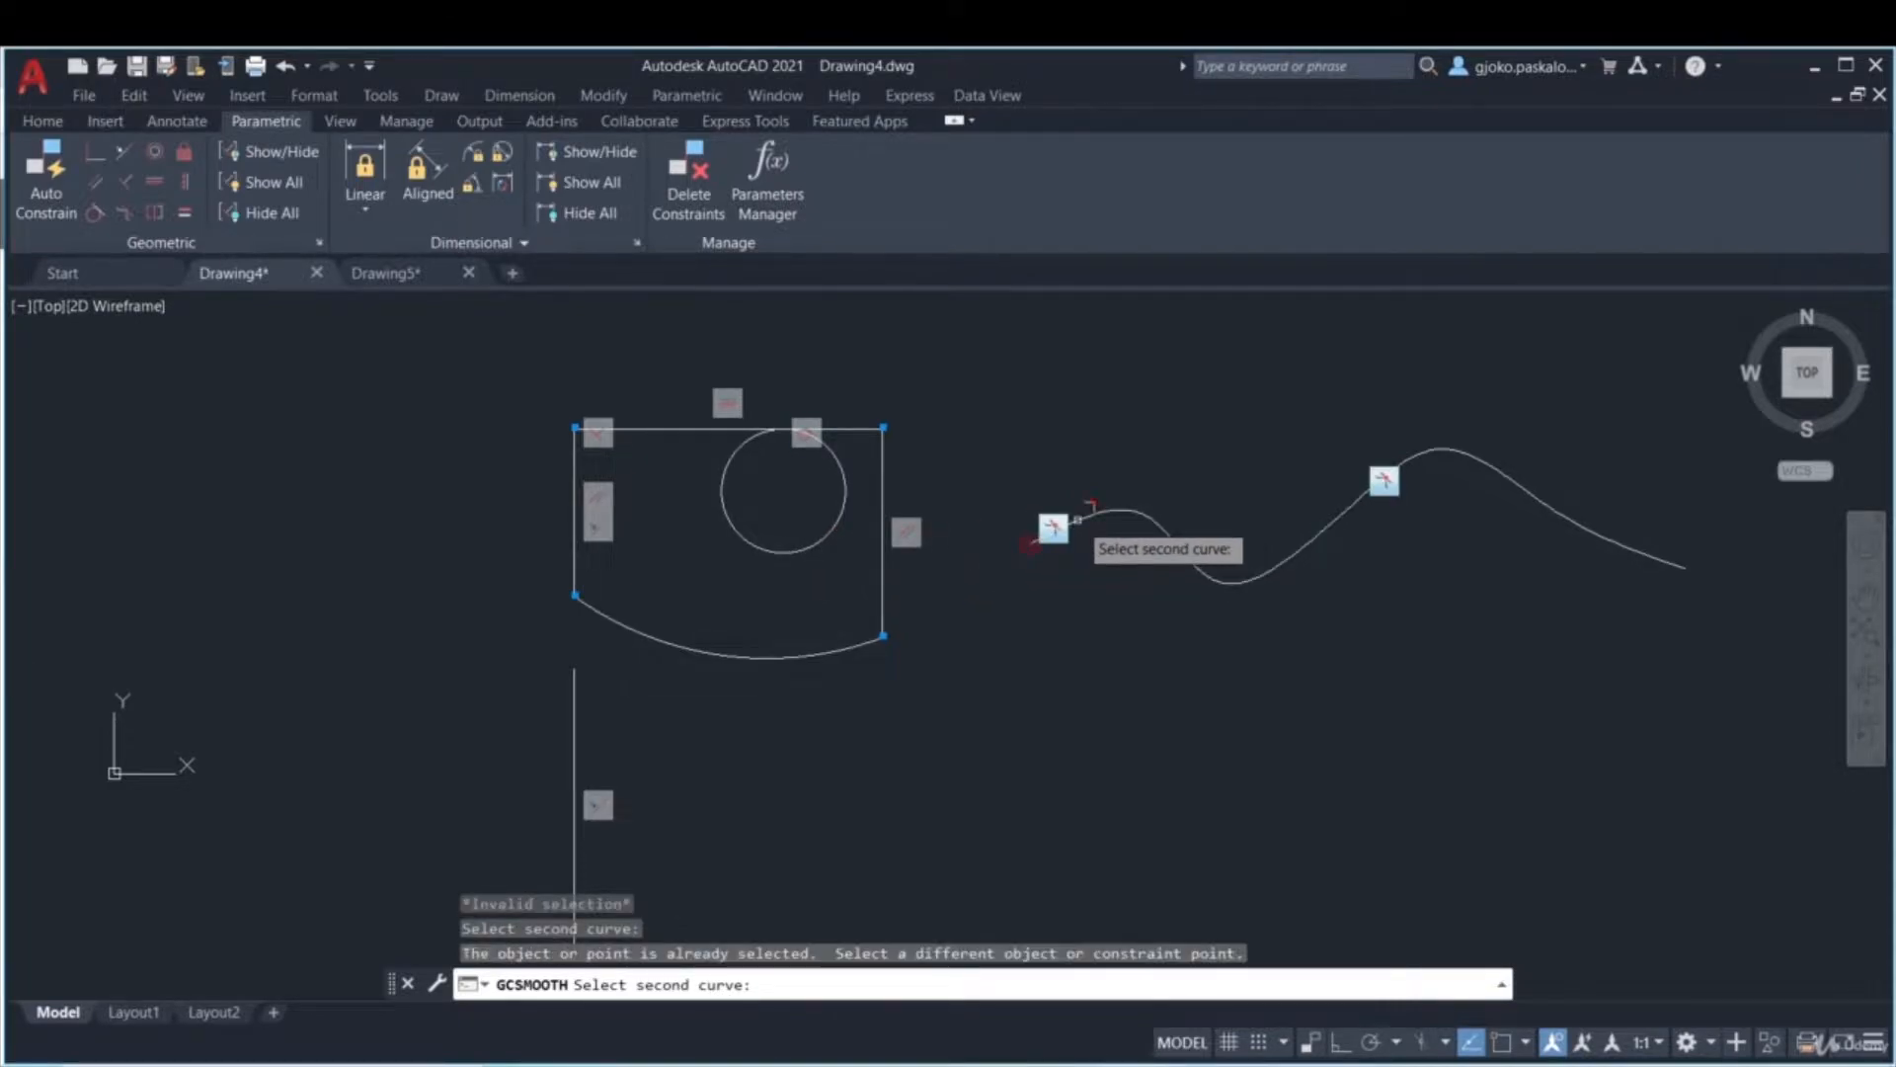
{"action": "left_click", "coordinate": [843, 517]}
{"action": "key", "text": "Escape"}
{"action": "key", "text": "Escape"}
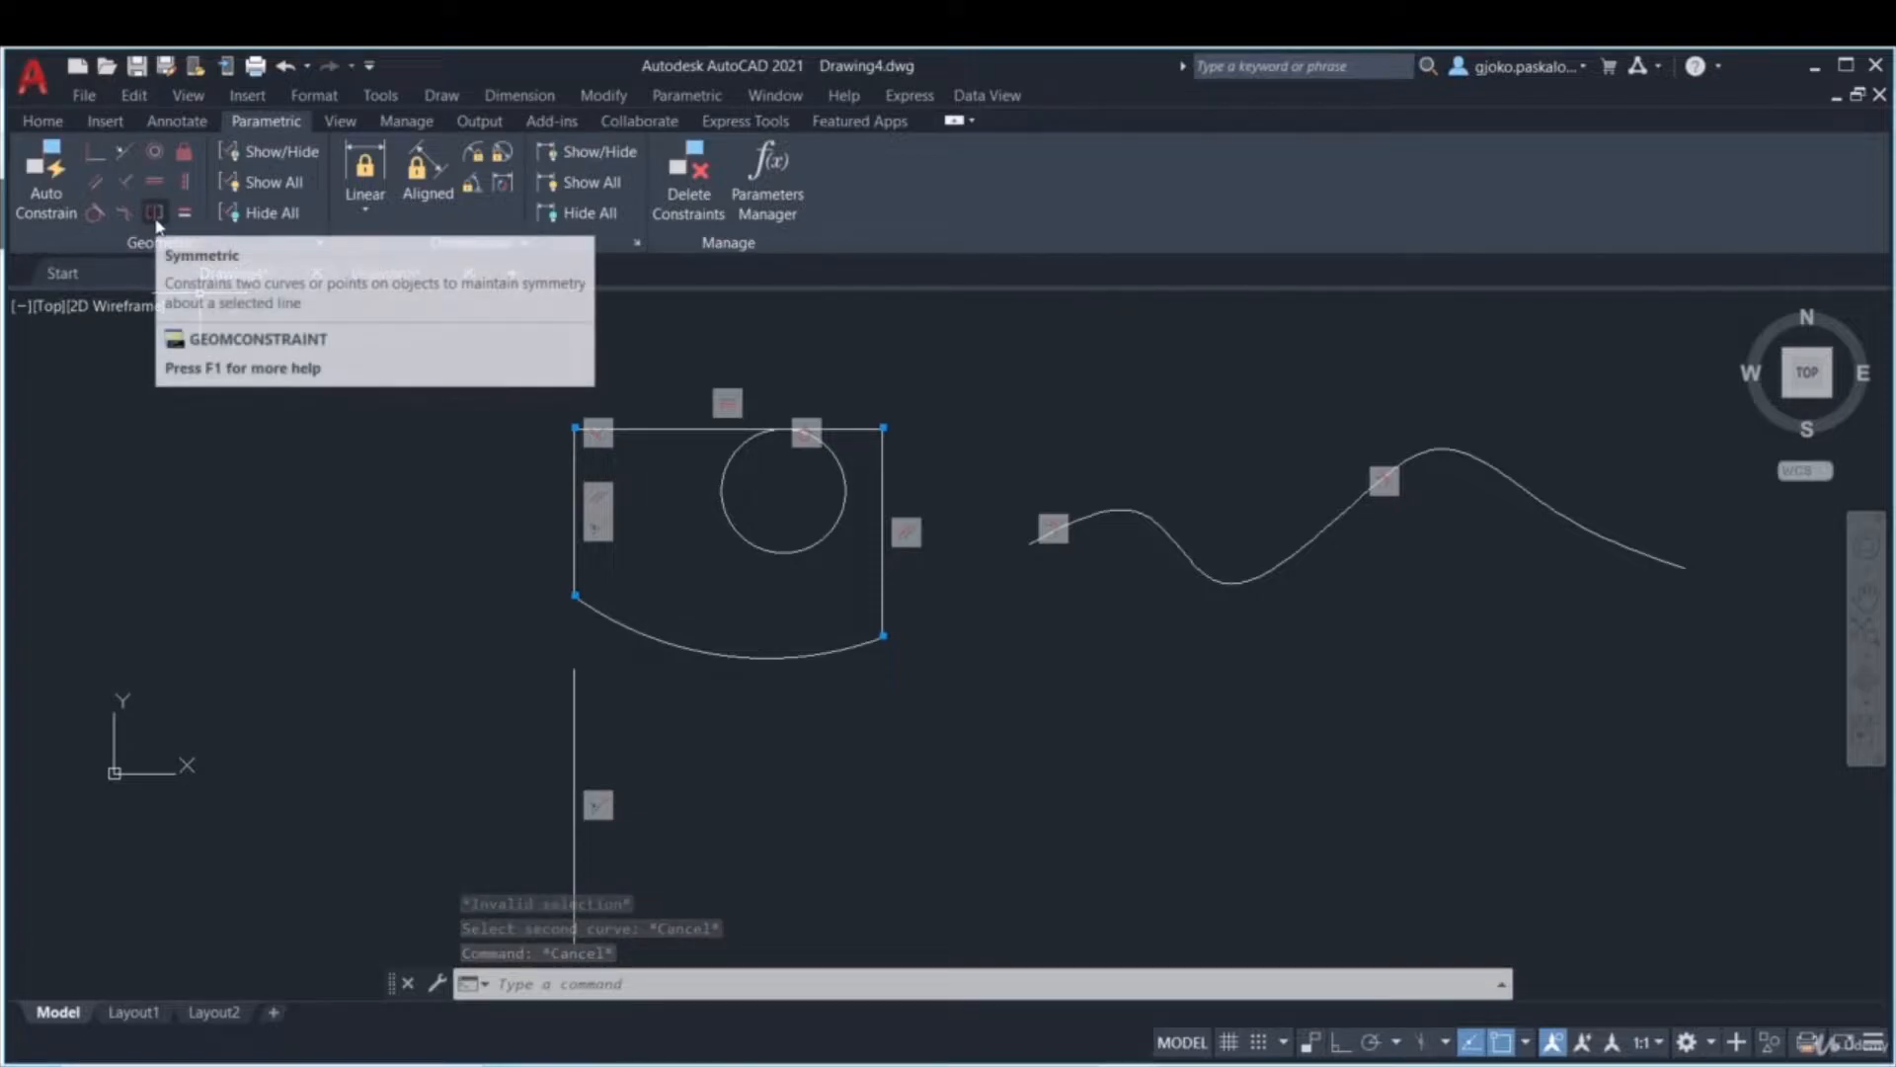
- Draw a small circle with a radius of about 1.8 above the outline's top line
{"action": "middle_click_drag", "start_coordinate": [340, 428], "coordinate": [325, 489]}
{"action": "left_click", "coordinate": [43, 120]}
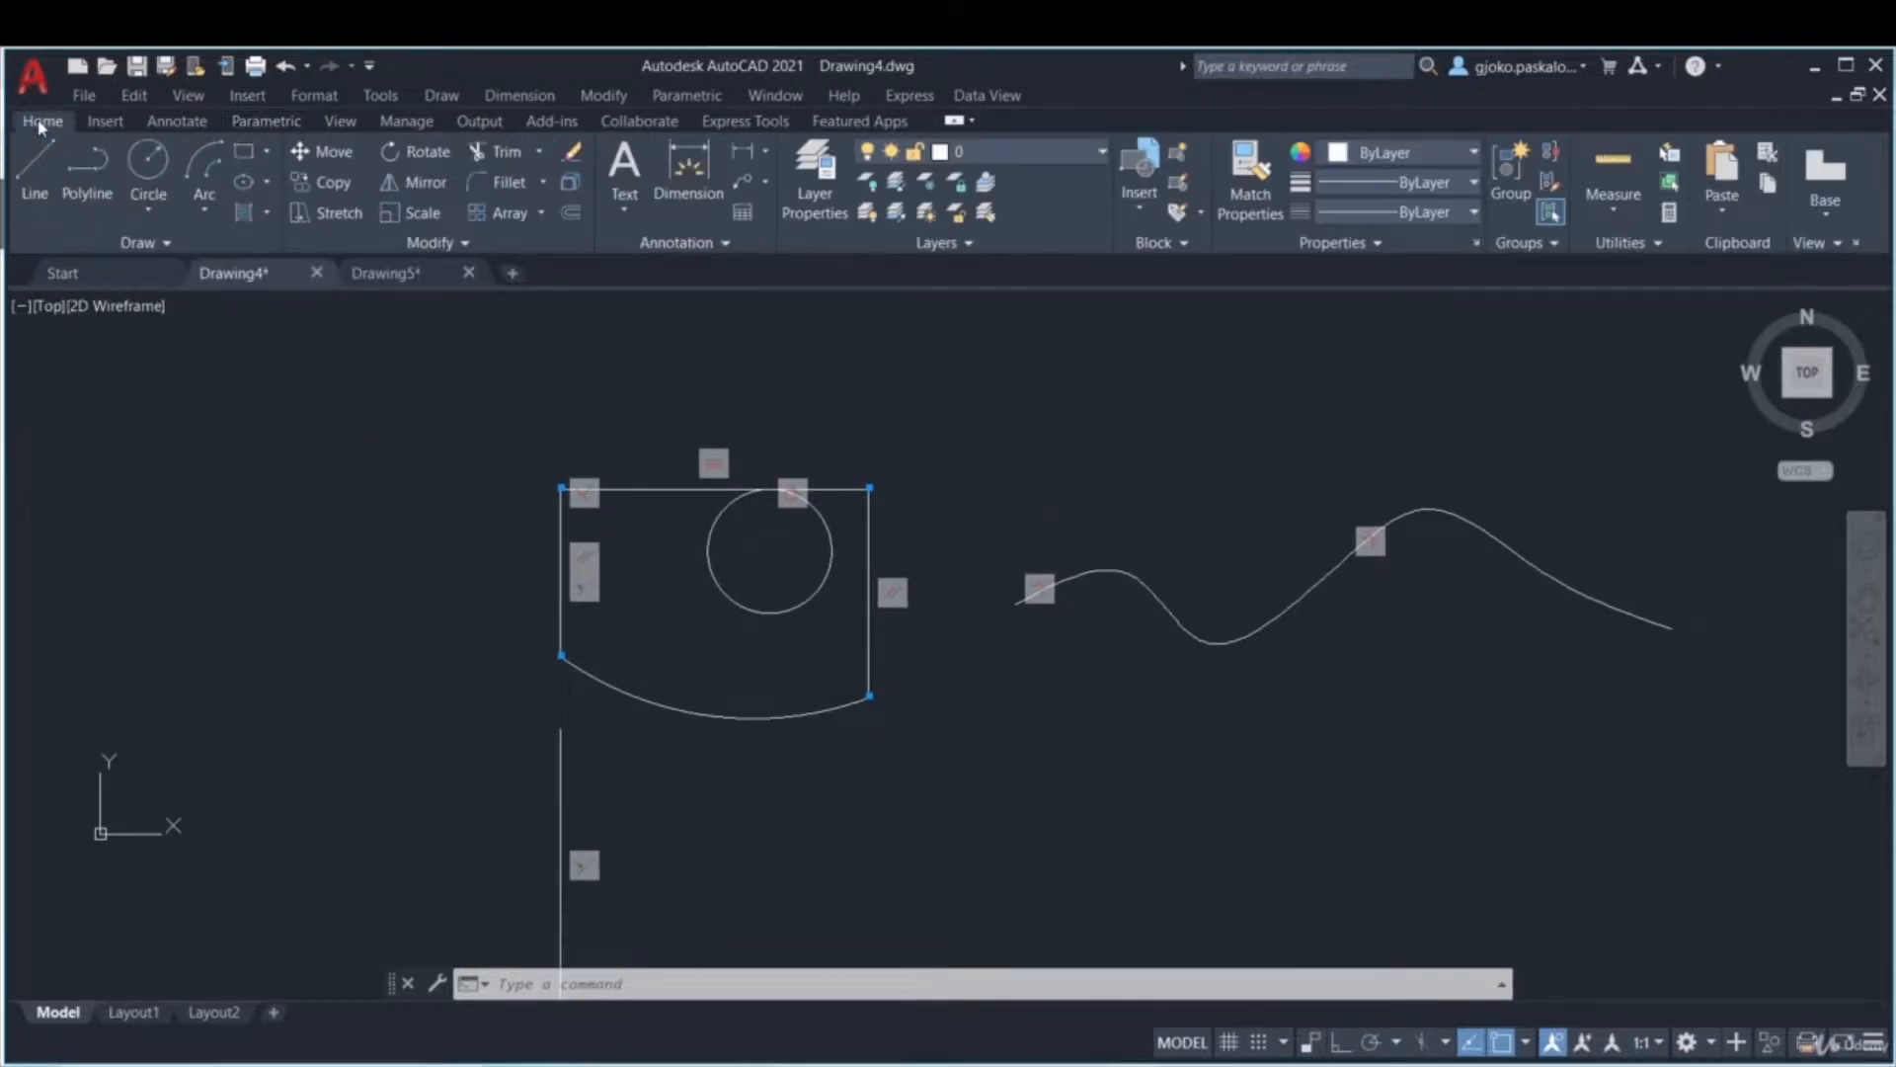
{"action": "left_click", "coordinate": [149, 166]}
{"action": "left_click", "coordinate": [715, 349]}
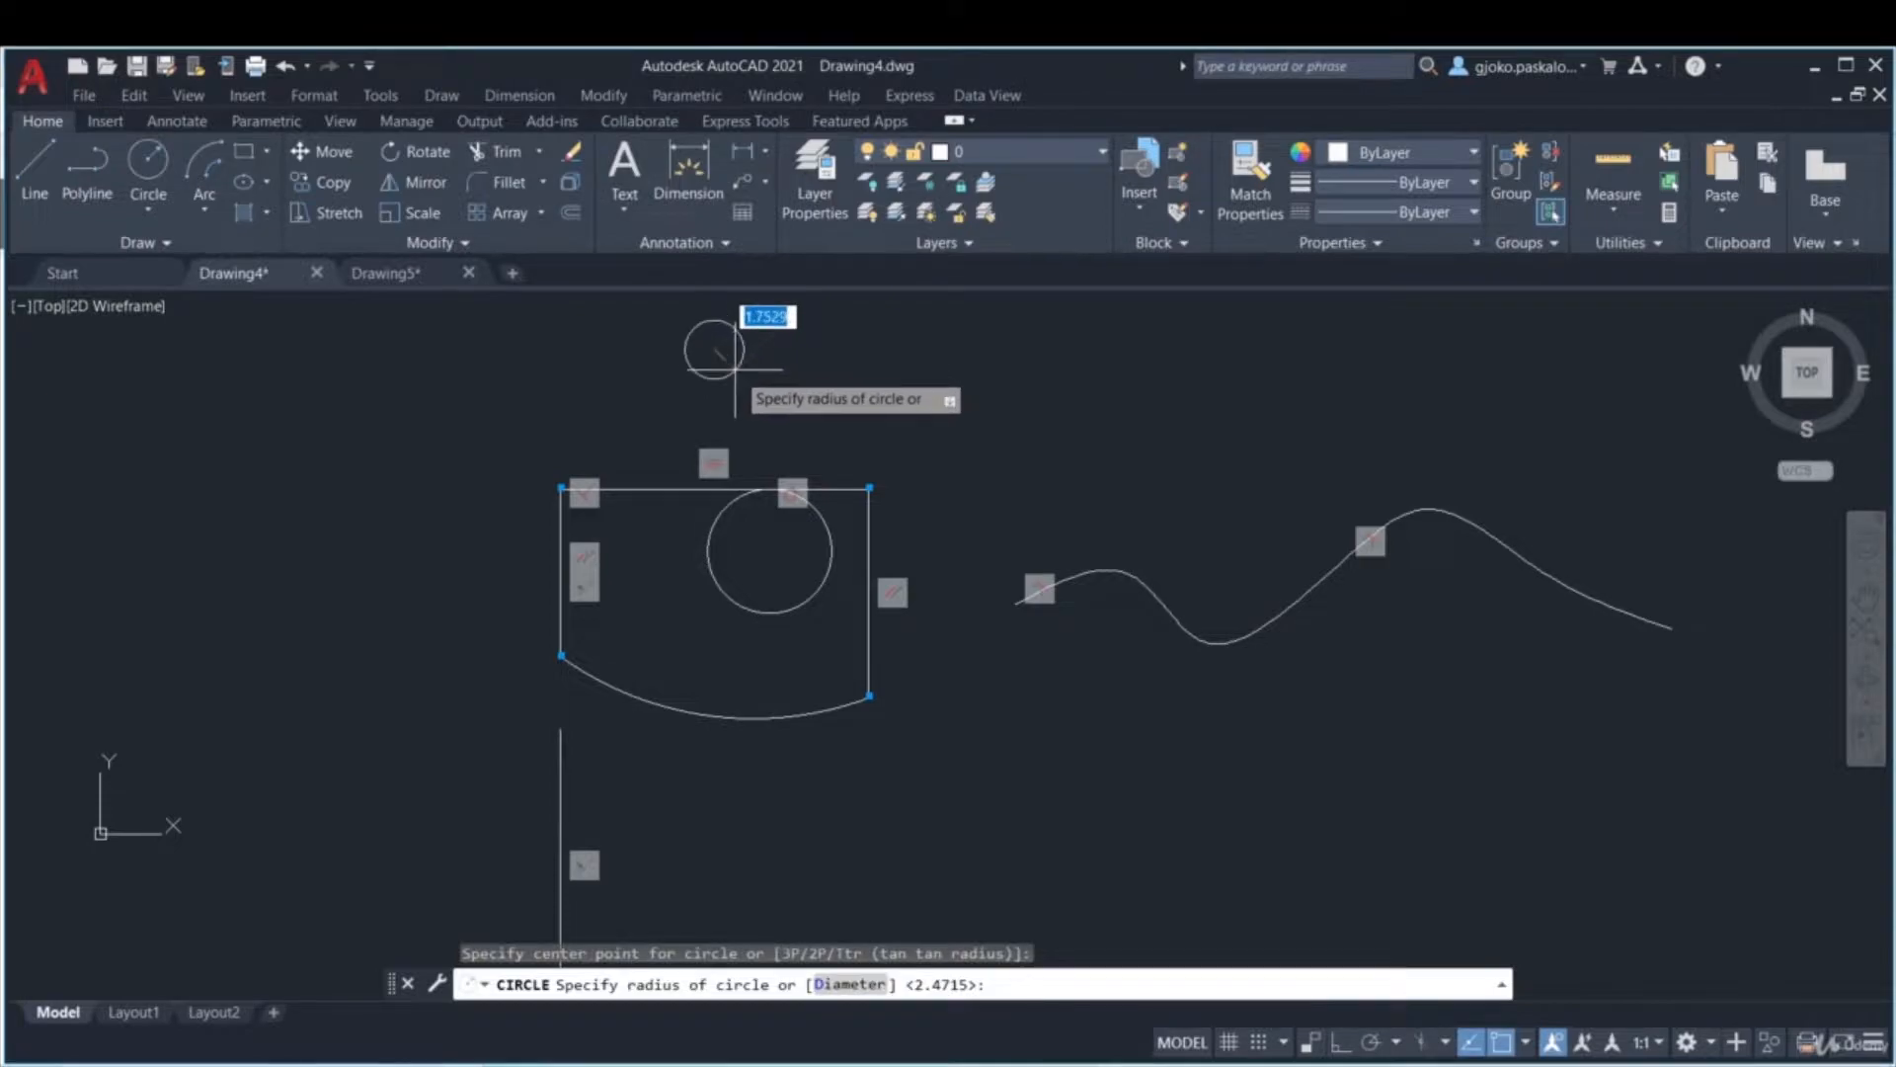
{"action": "left_click", "coordinate": [745, 353]}
{"action": "key", "text": "Escape"}
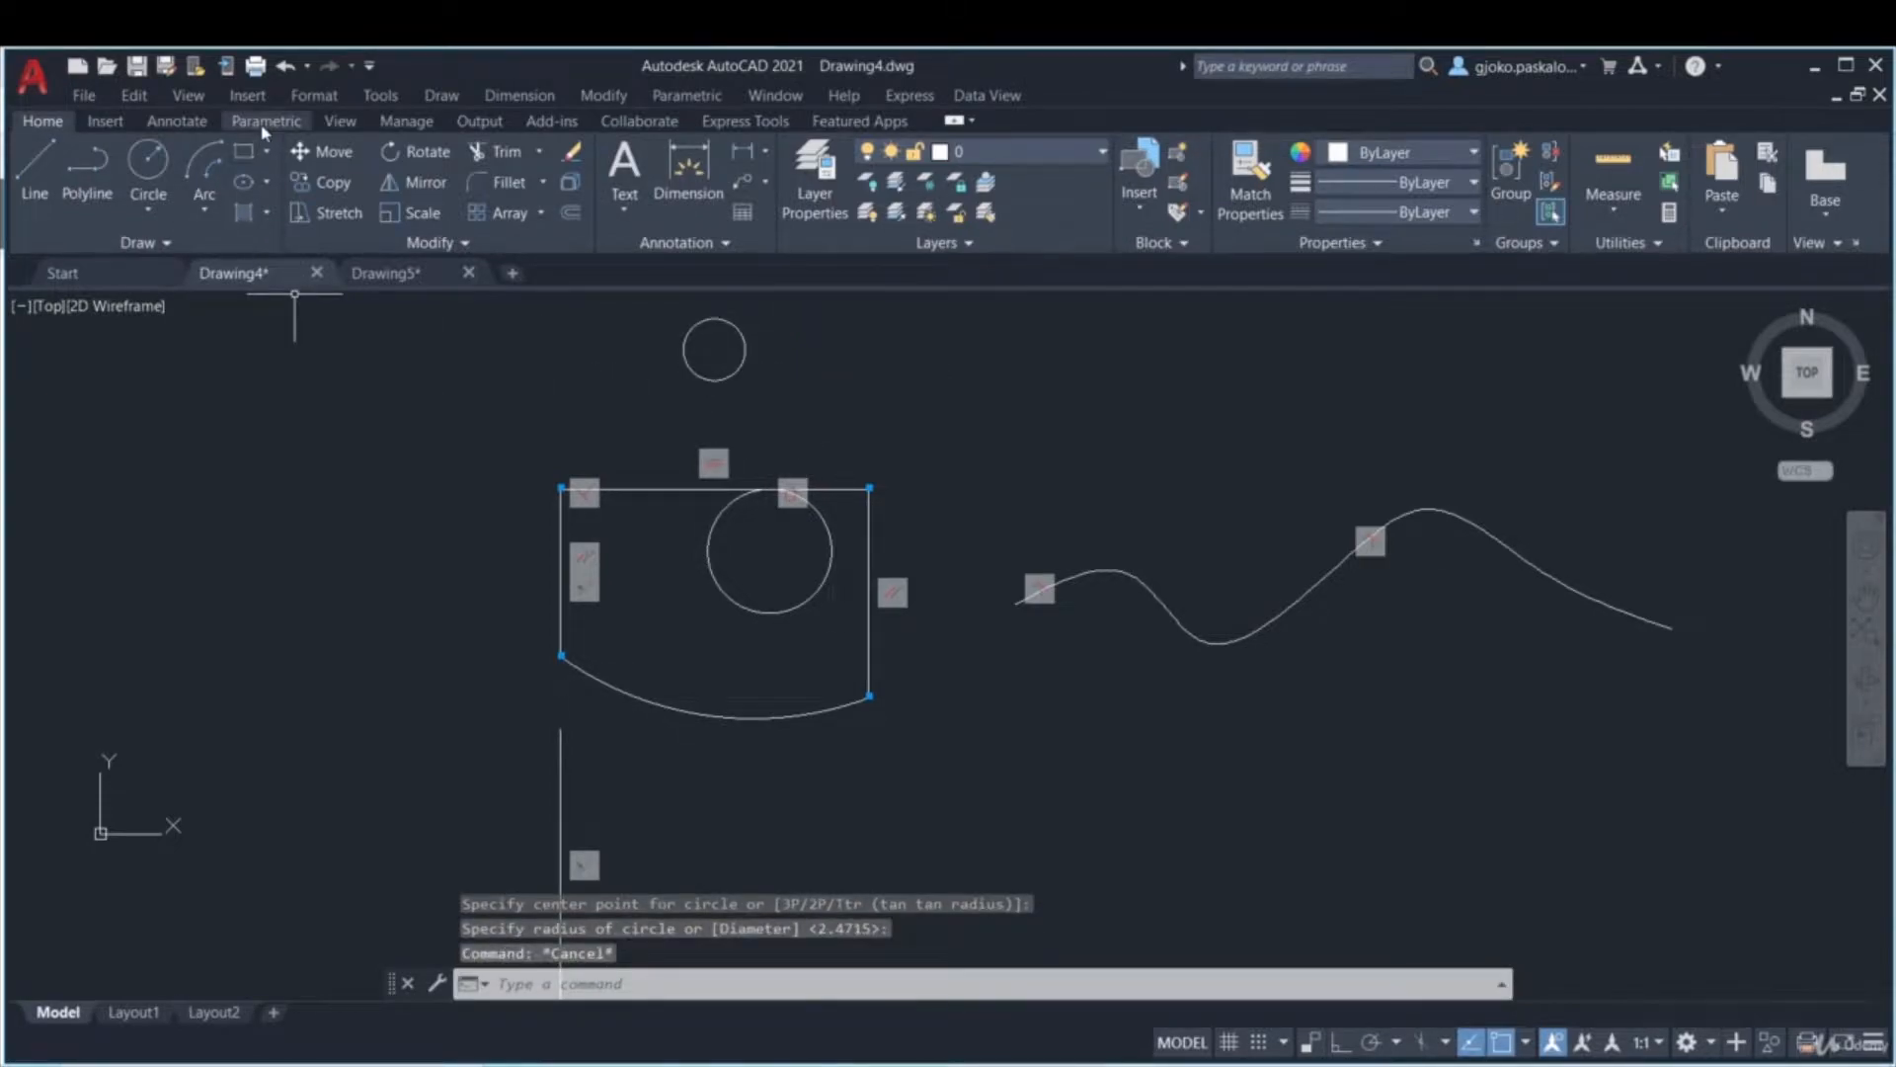
- Apply a symmetric constraint to the outline's circle and the new small circle, with the outline's top line as symmetry line
{"action": "left_click", "coordinate": [266, 121]}
{"action": "left_click", "coordinate": [158, 213]}
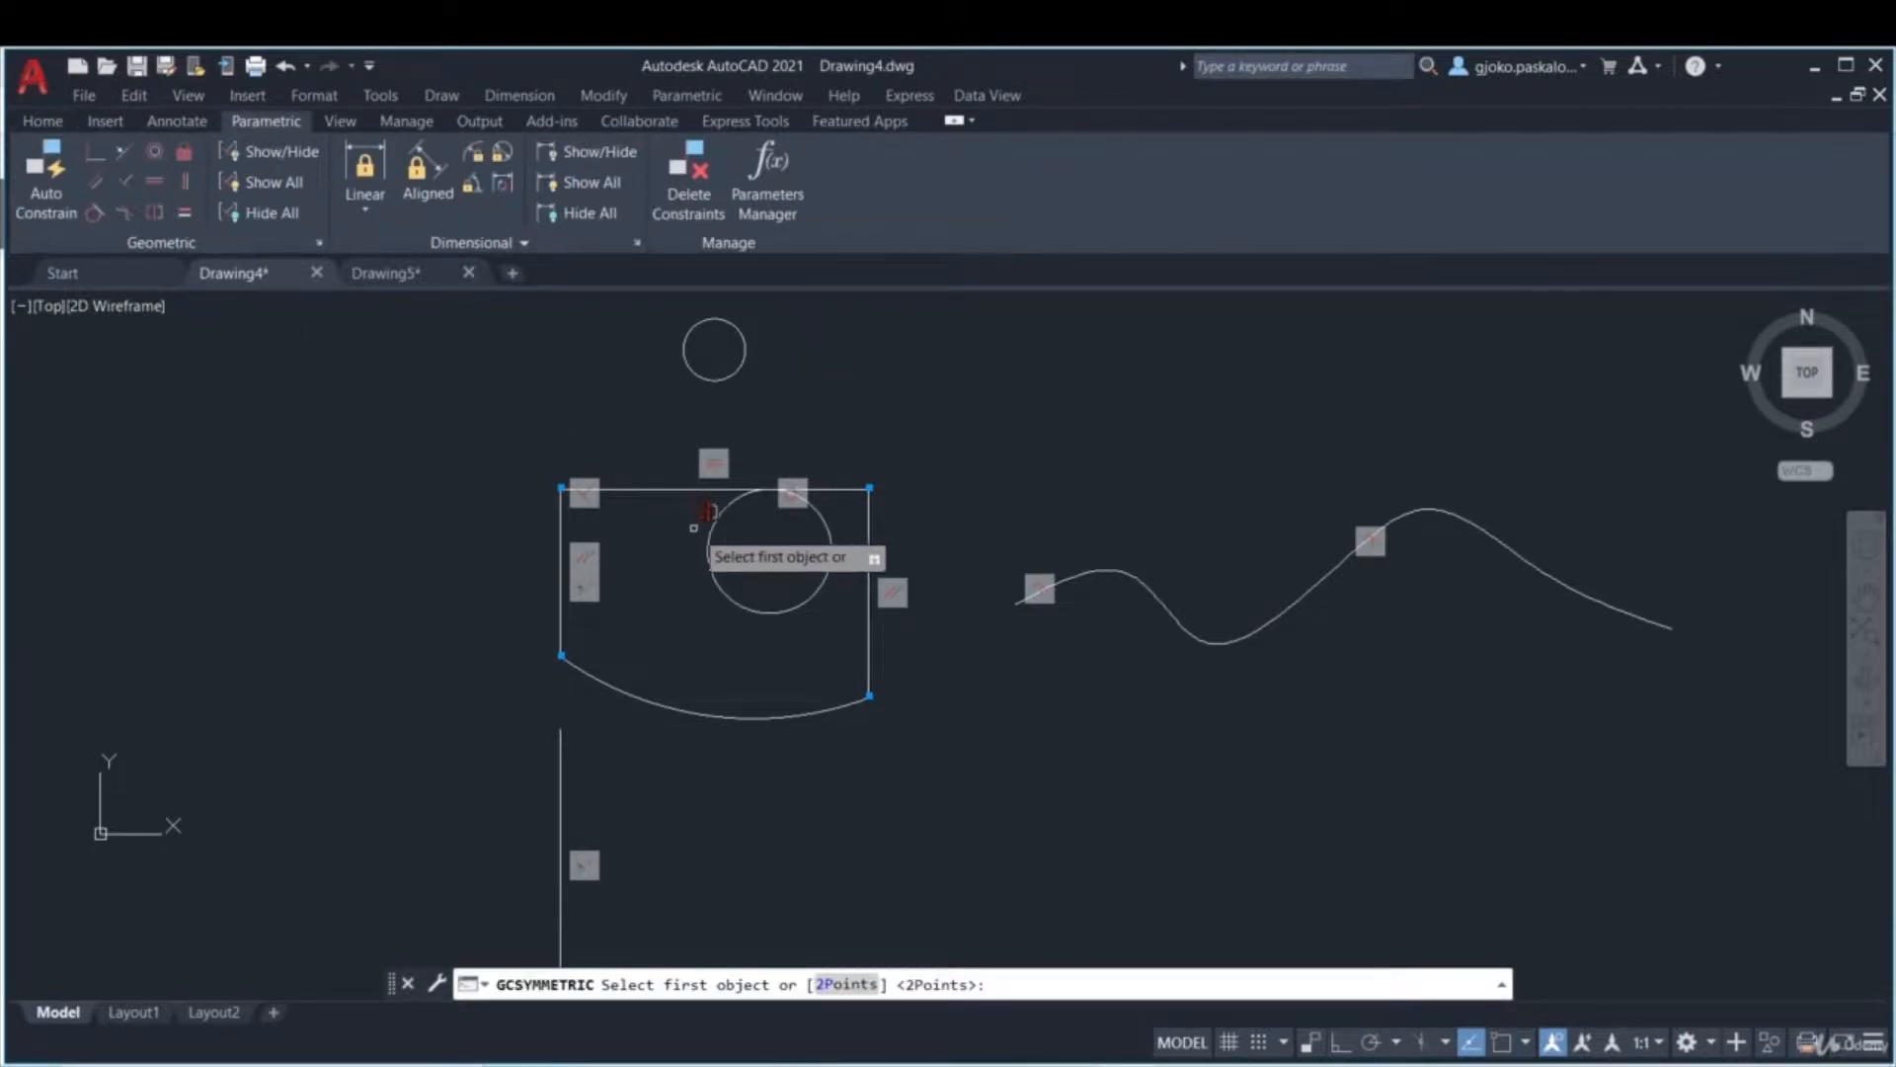
{"action": "left_click", "coordinate": [726, 510]}
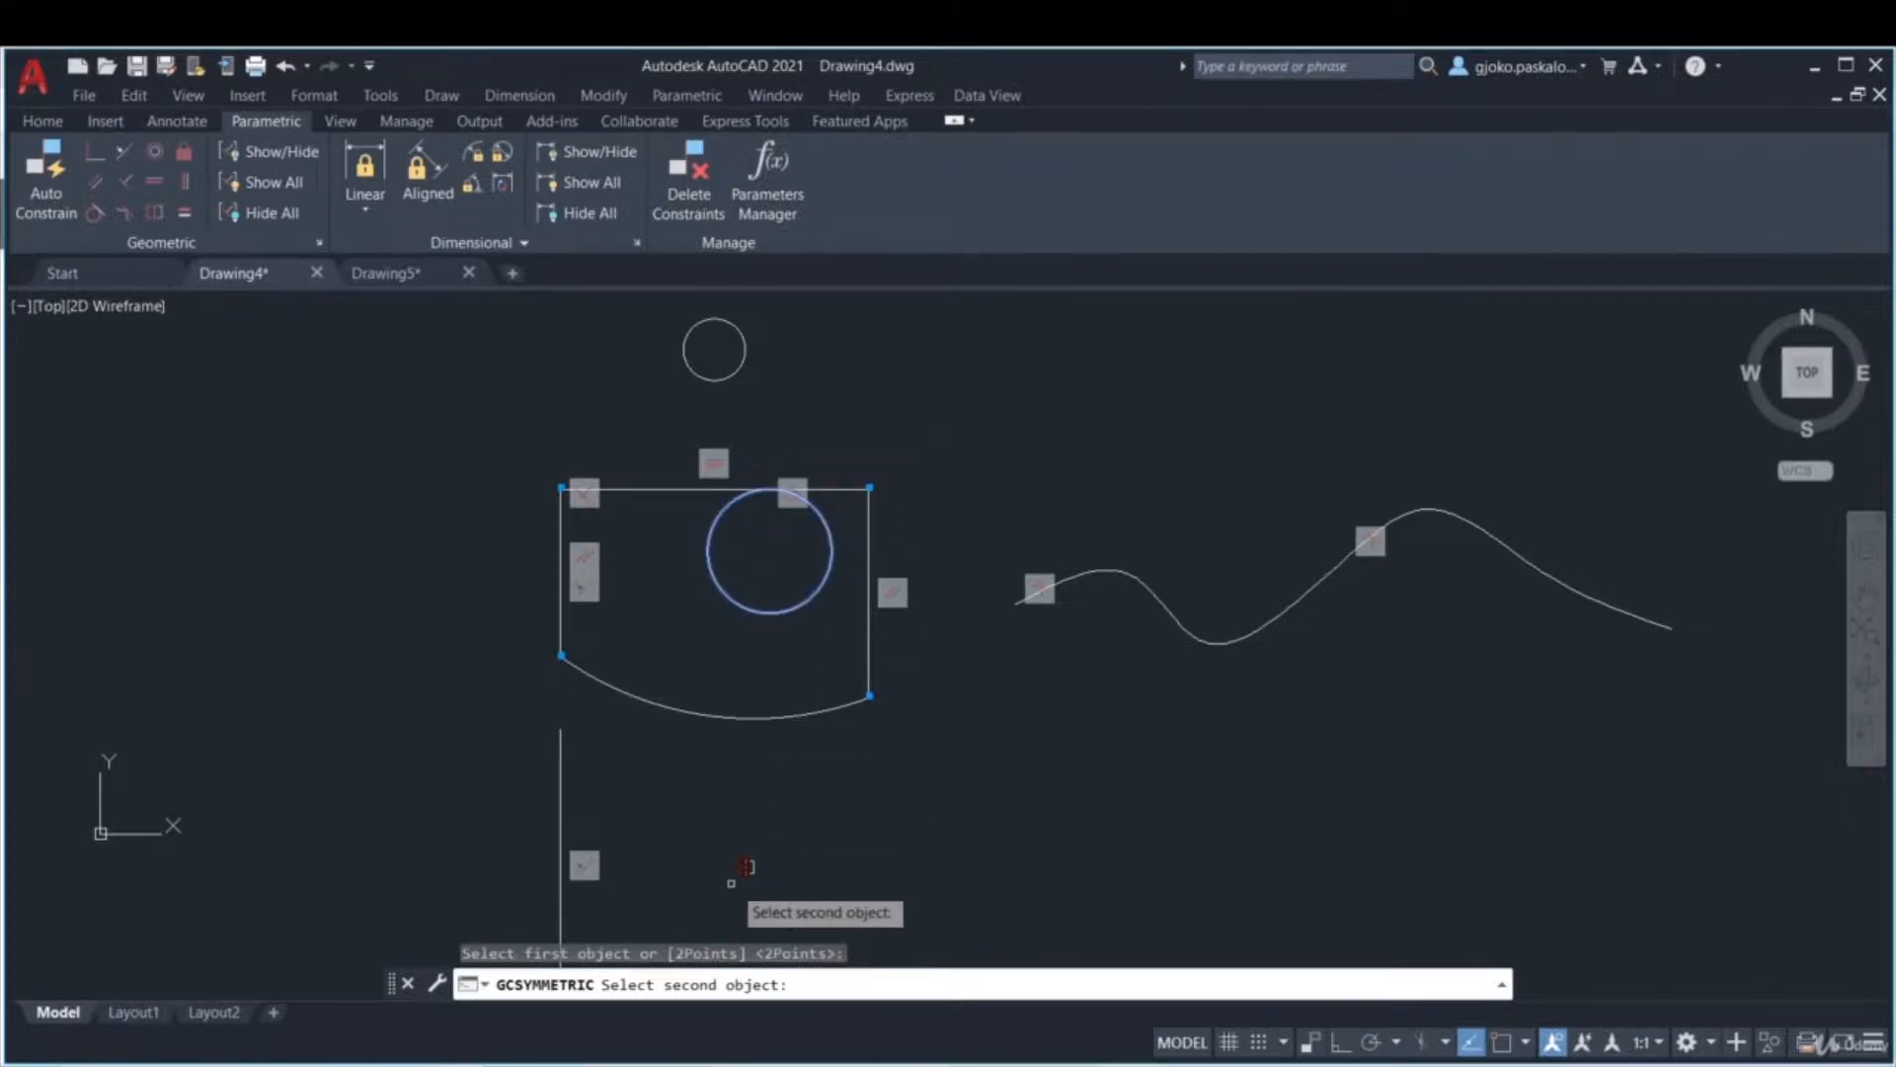
{"action": "left_click", "coordinate": [740, 332]}
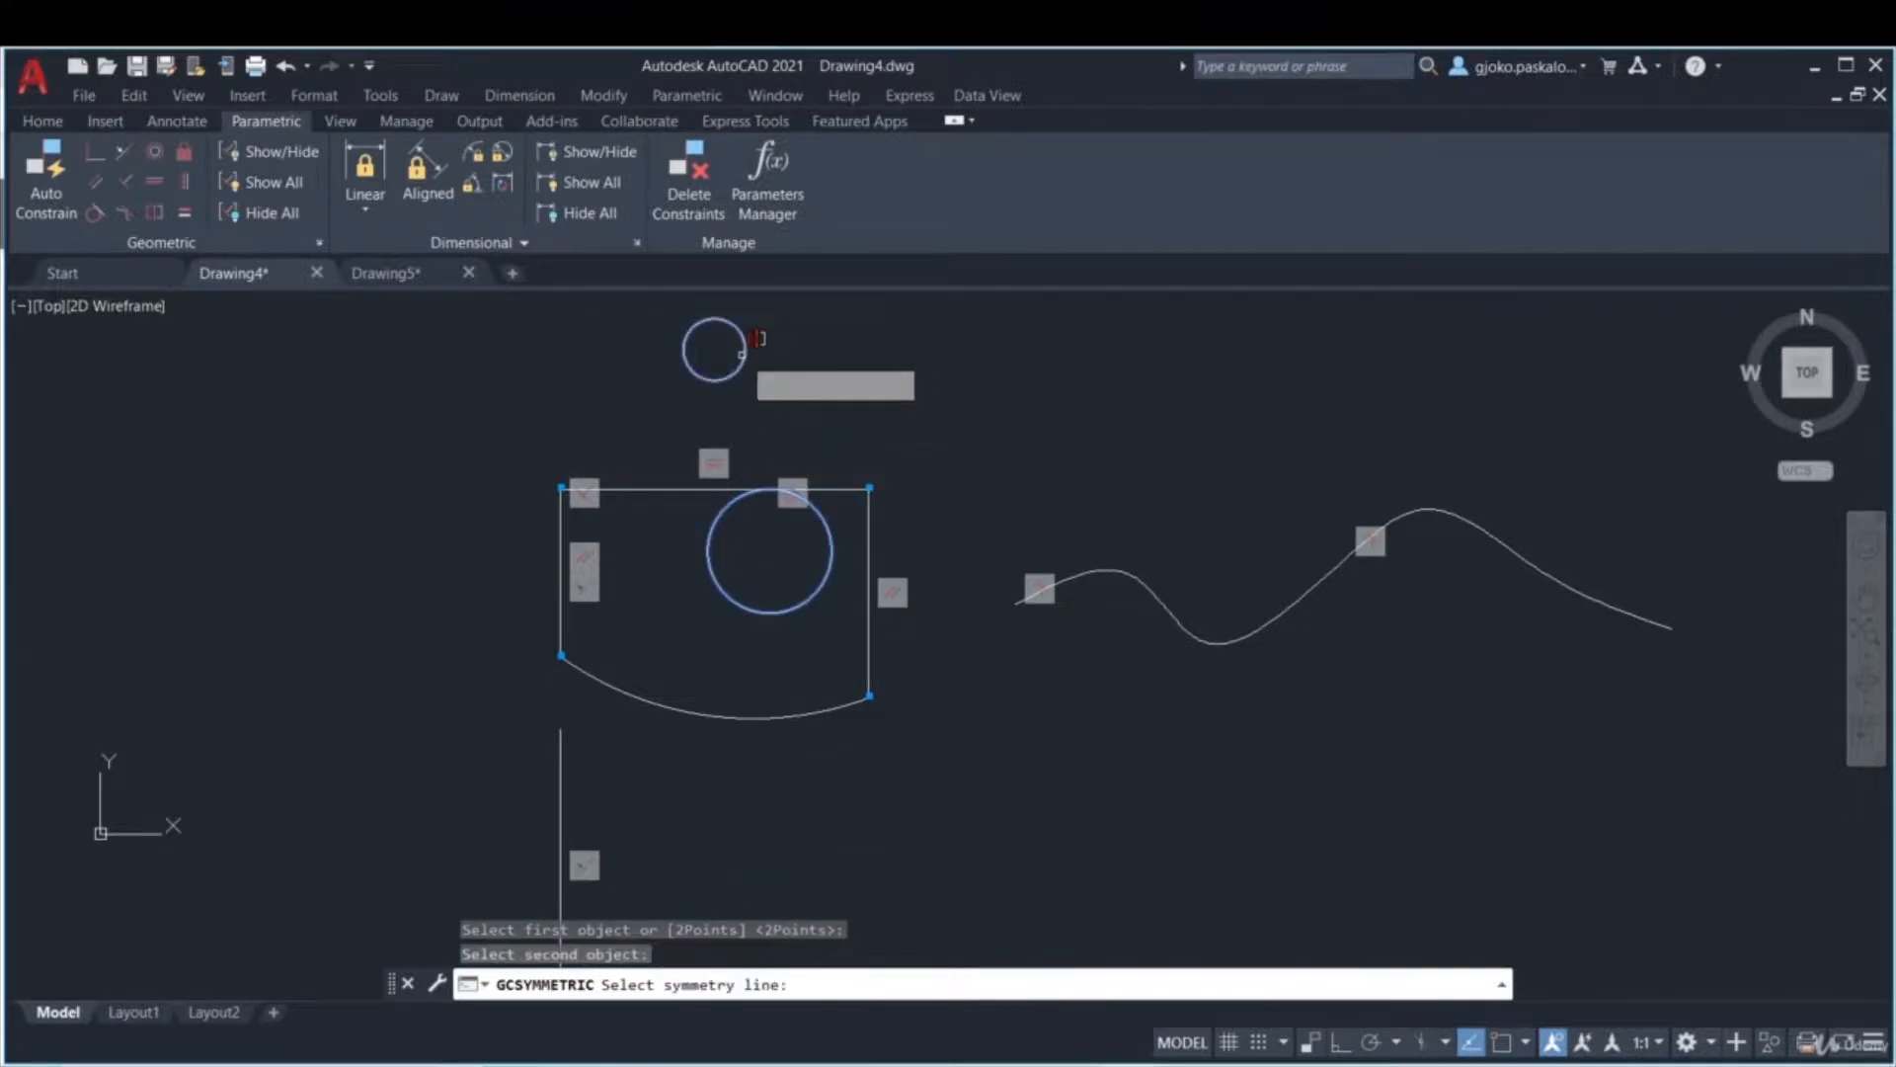
{"action": "left_click", "coordinate": [855, 478]}
- Test the symmetry by enlarging the upper circle from its right quadrant grip, and undo the stretch
{"action": "left_click", "coordinate": [878, 436]}
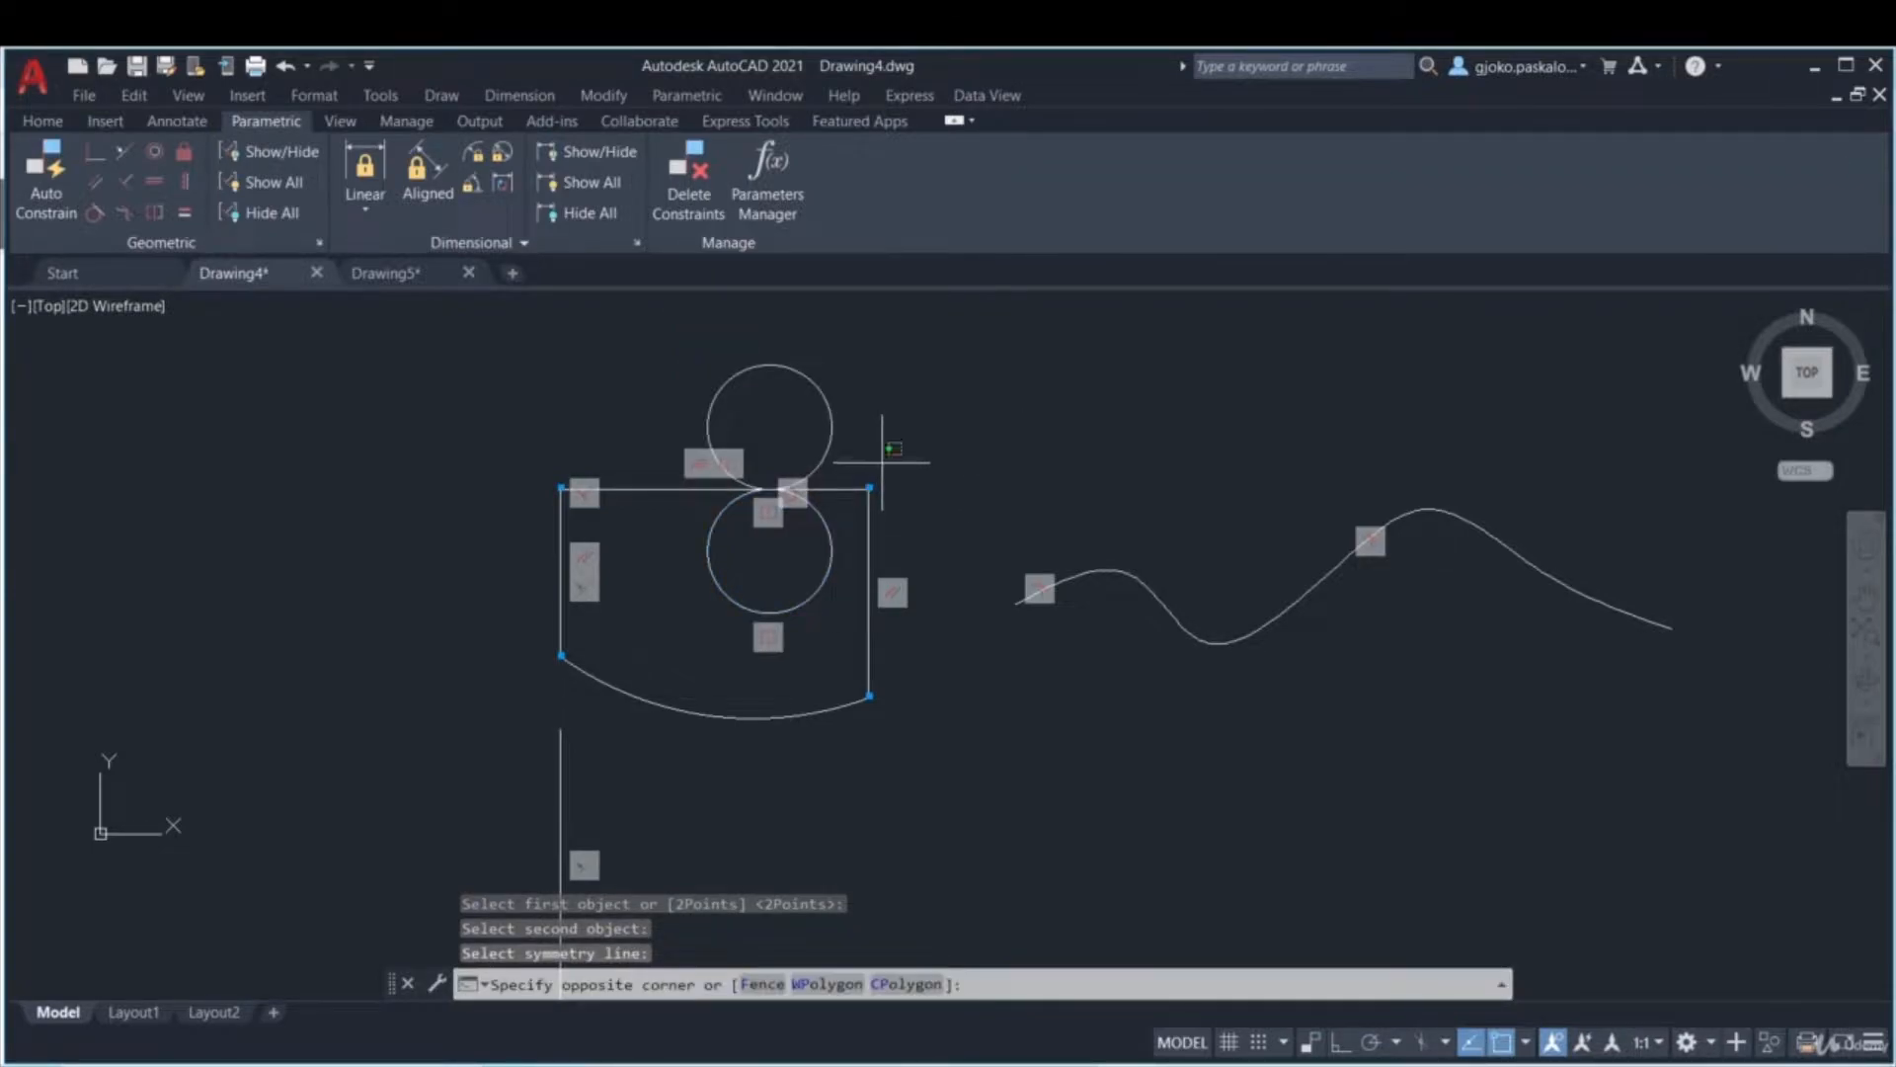
{"action": "left_click", "coordinate": [845, 409]}
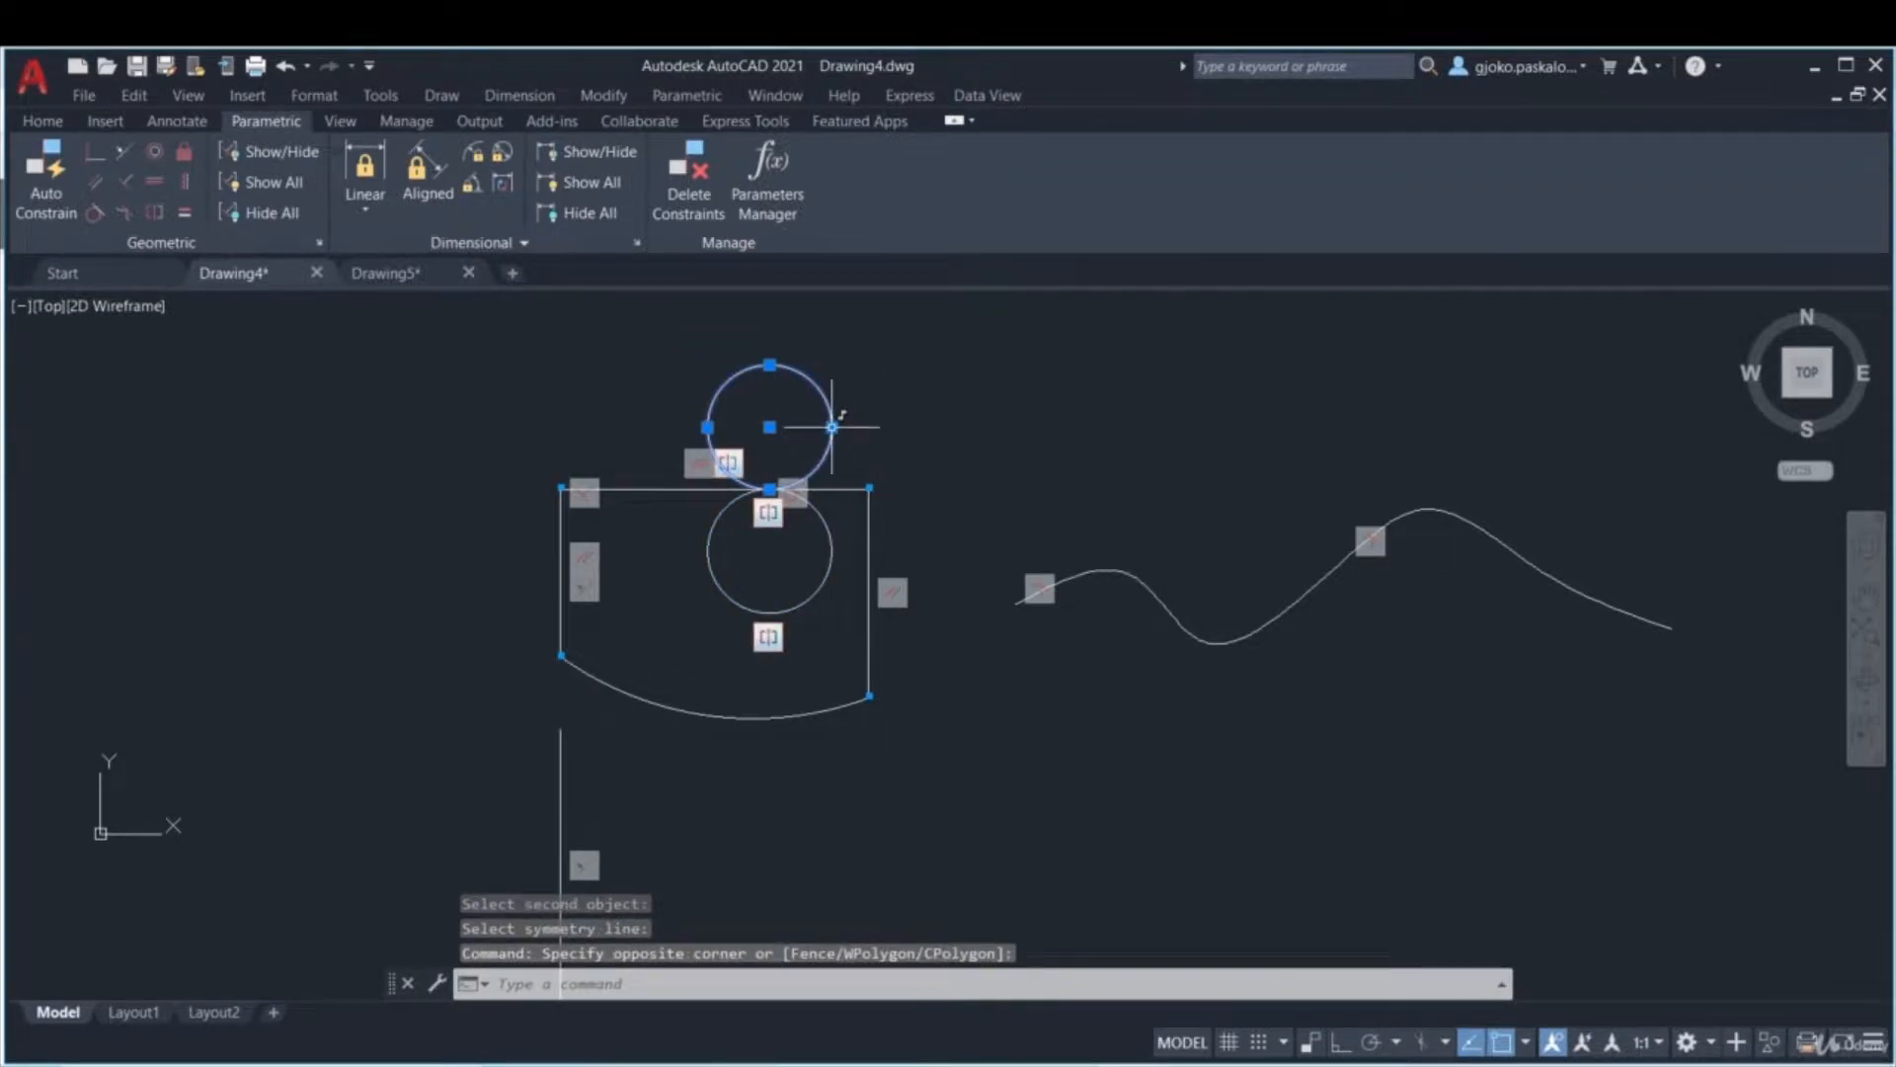
{"action": "left_click", "coordinate": [832, 427]}
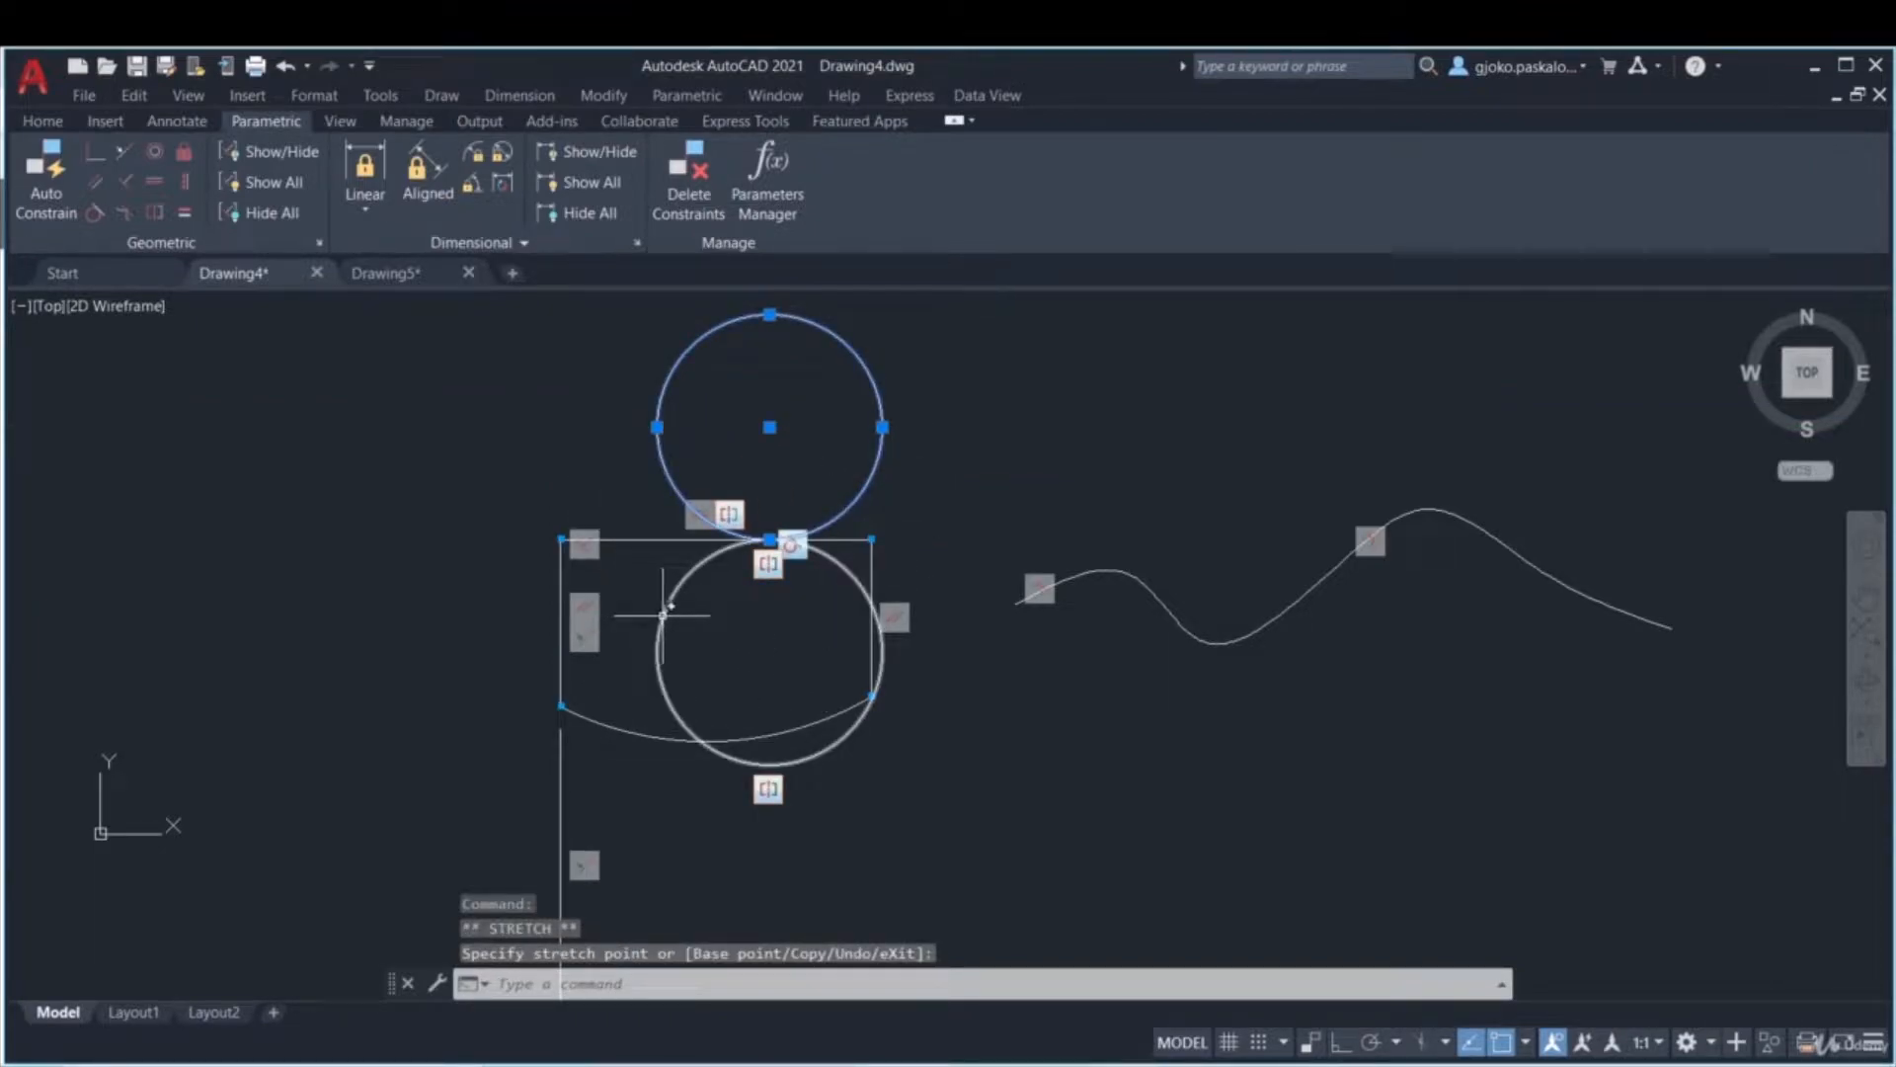
{"action": "key", "text": "ctrl+z"}
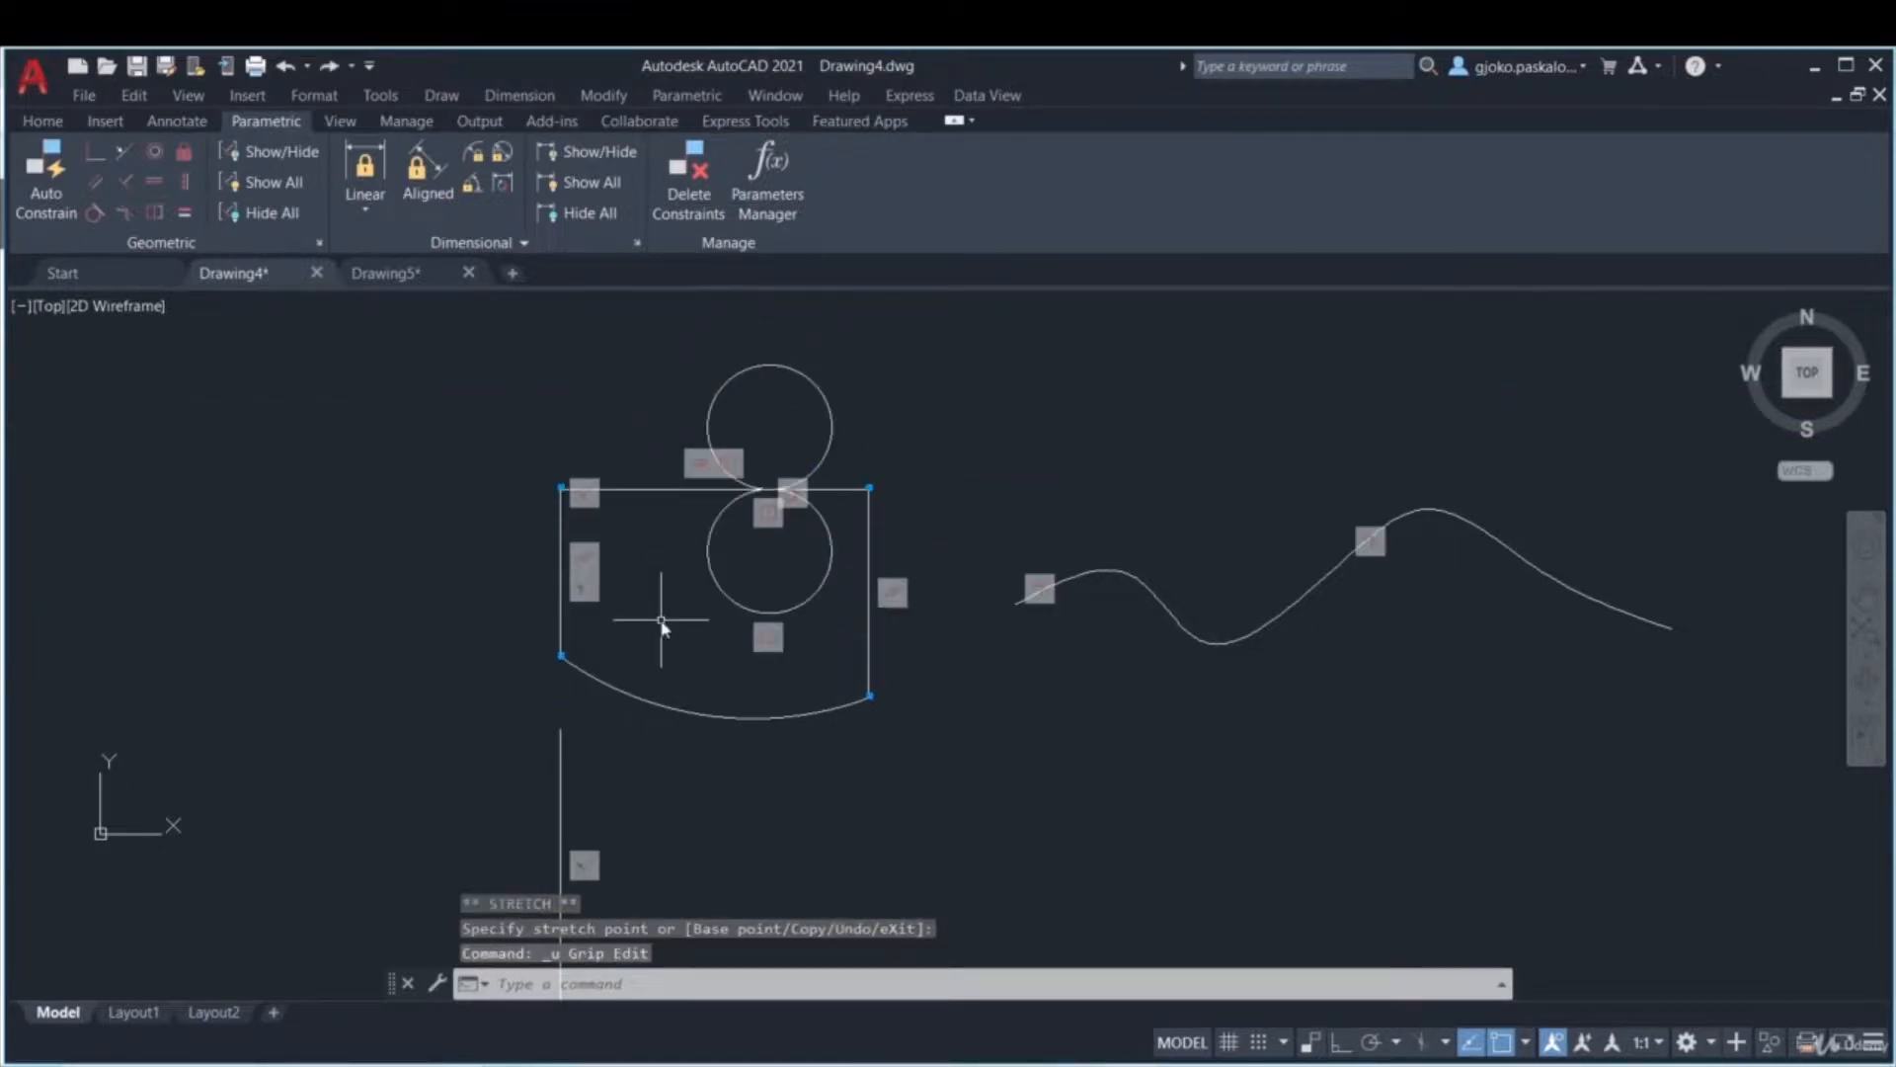
- Apply an equal constraint to the outline's vertical sides, picking the left line first and the right line second
{"action": "left_click", "coordinate": [188, 216]}
{"action": "left_click", "coordinate": [562, 568]}
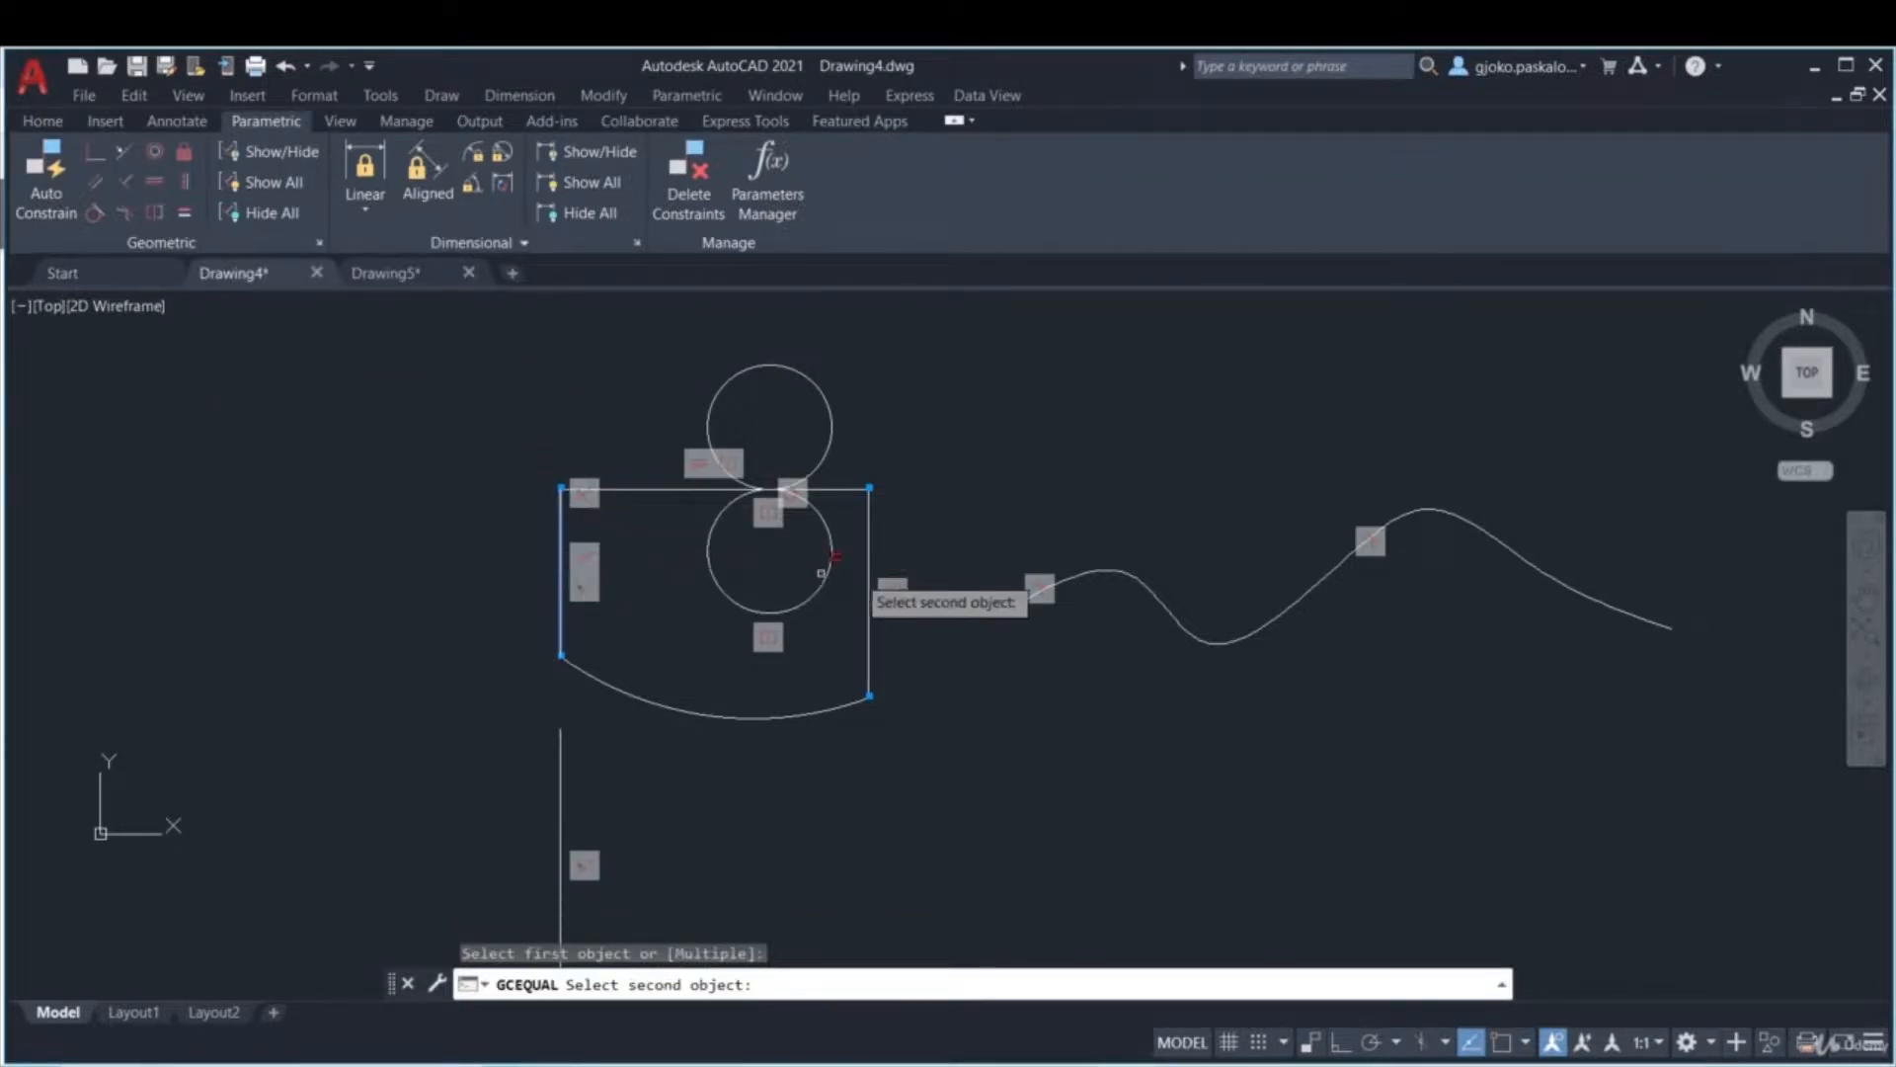
{"action": "left_click", "coordinate": [867, 573]}
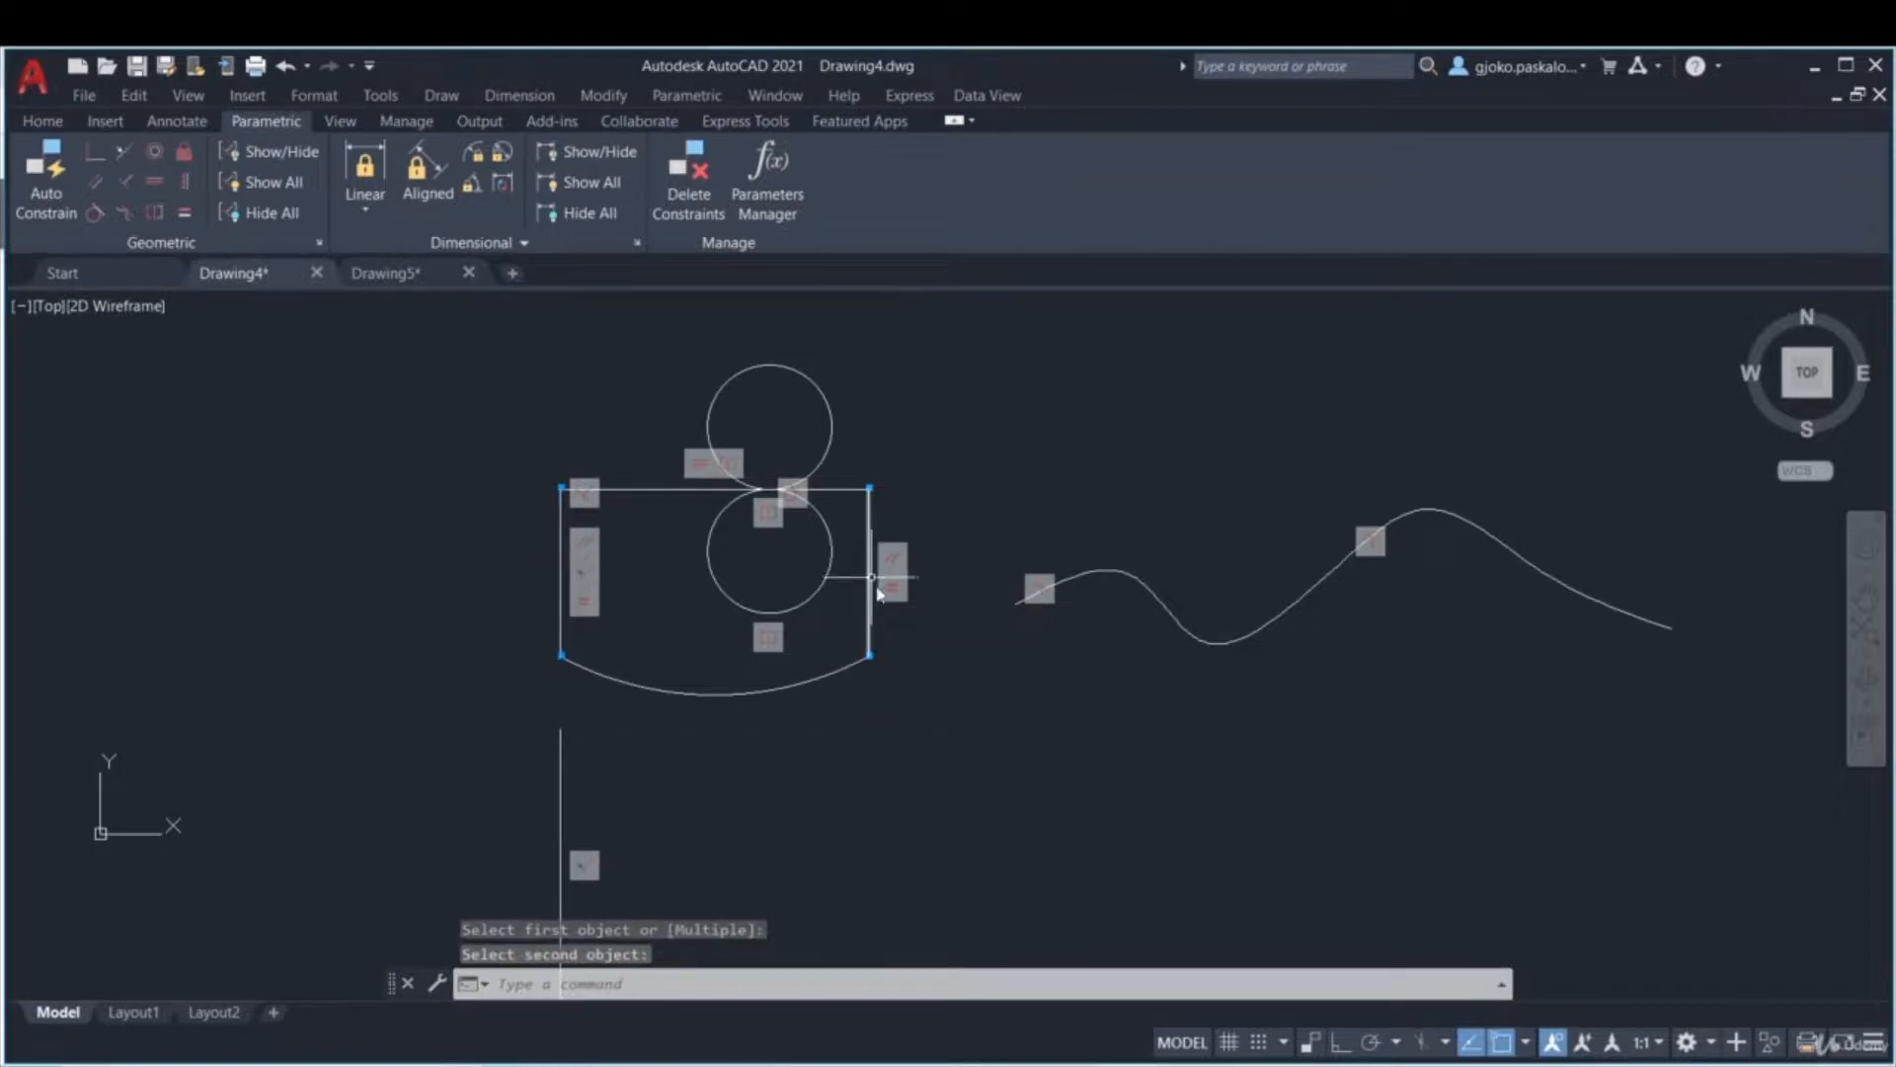
- Try to stretch the outline's lower-right corner straight down with the right line and bottom arc both selected, and undo the stretch
{"action": "left_click_drag", "start_coordinate": [889, 668], "coordinate": [855, 637]}
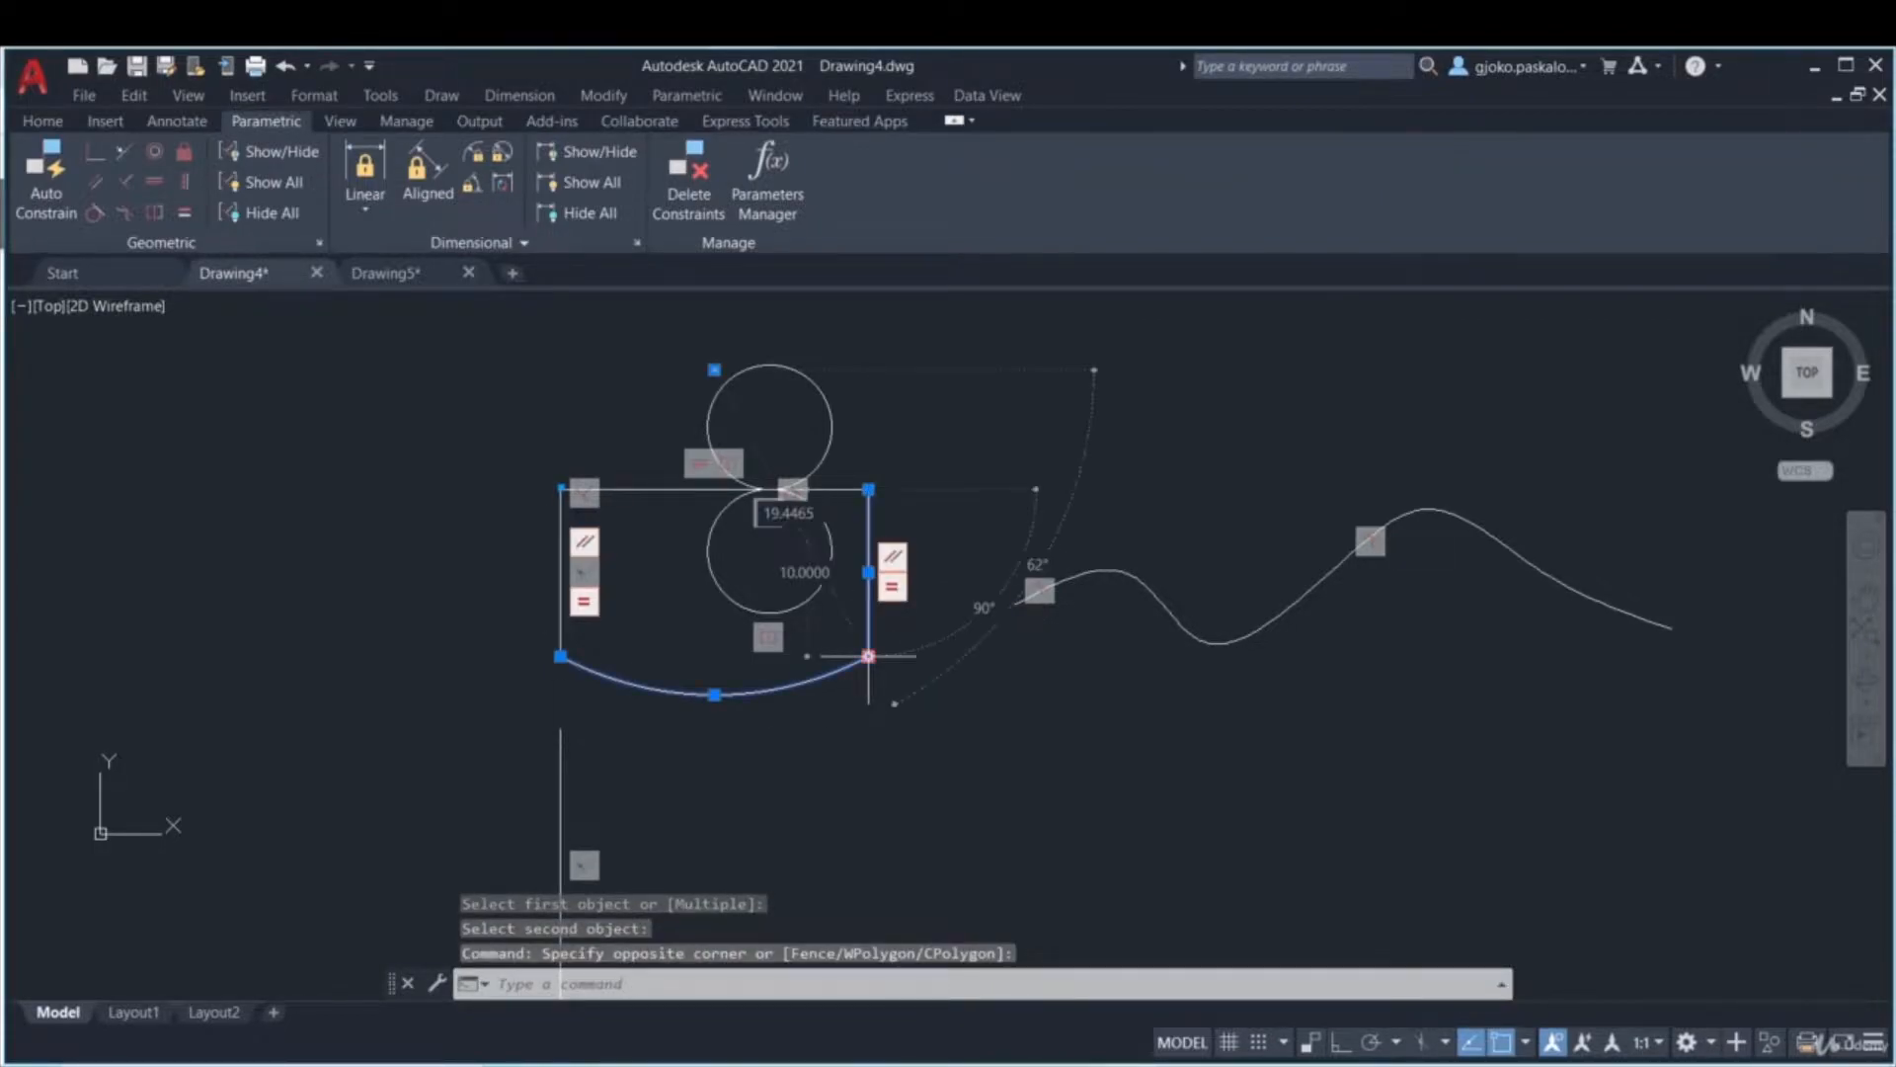
{"action": "left_click", "coordinate": [868, 656]}
{"action": "left_click", "coordinate": [868, 778]}
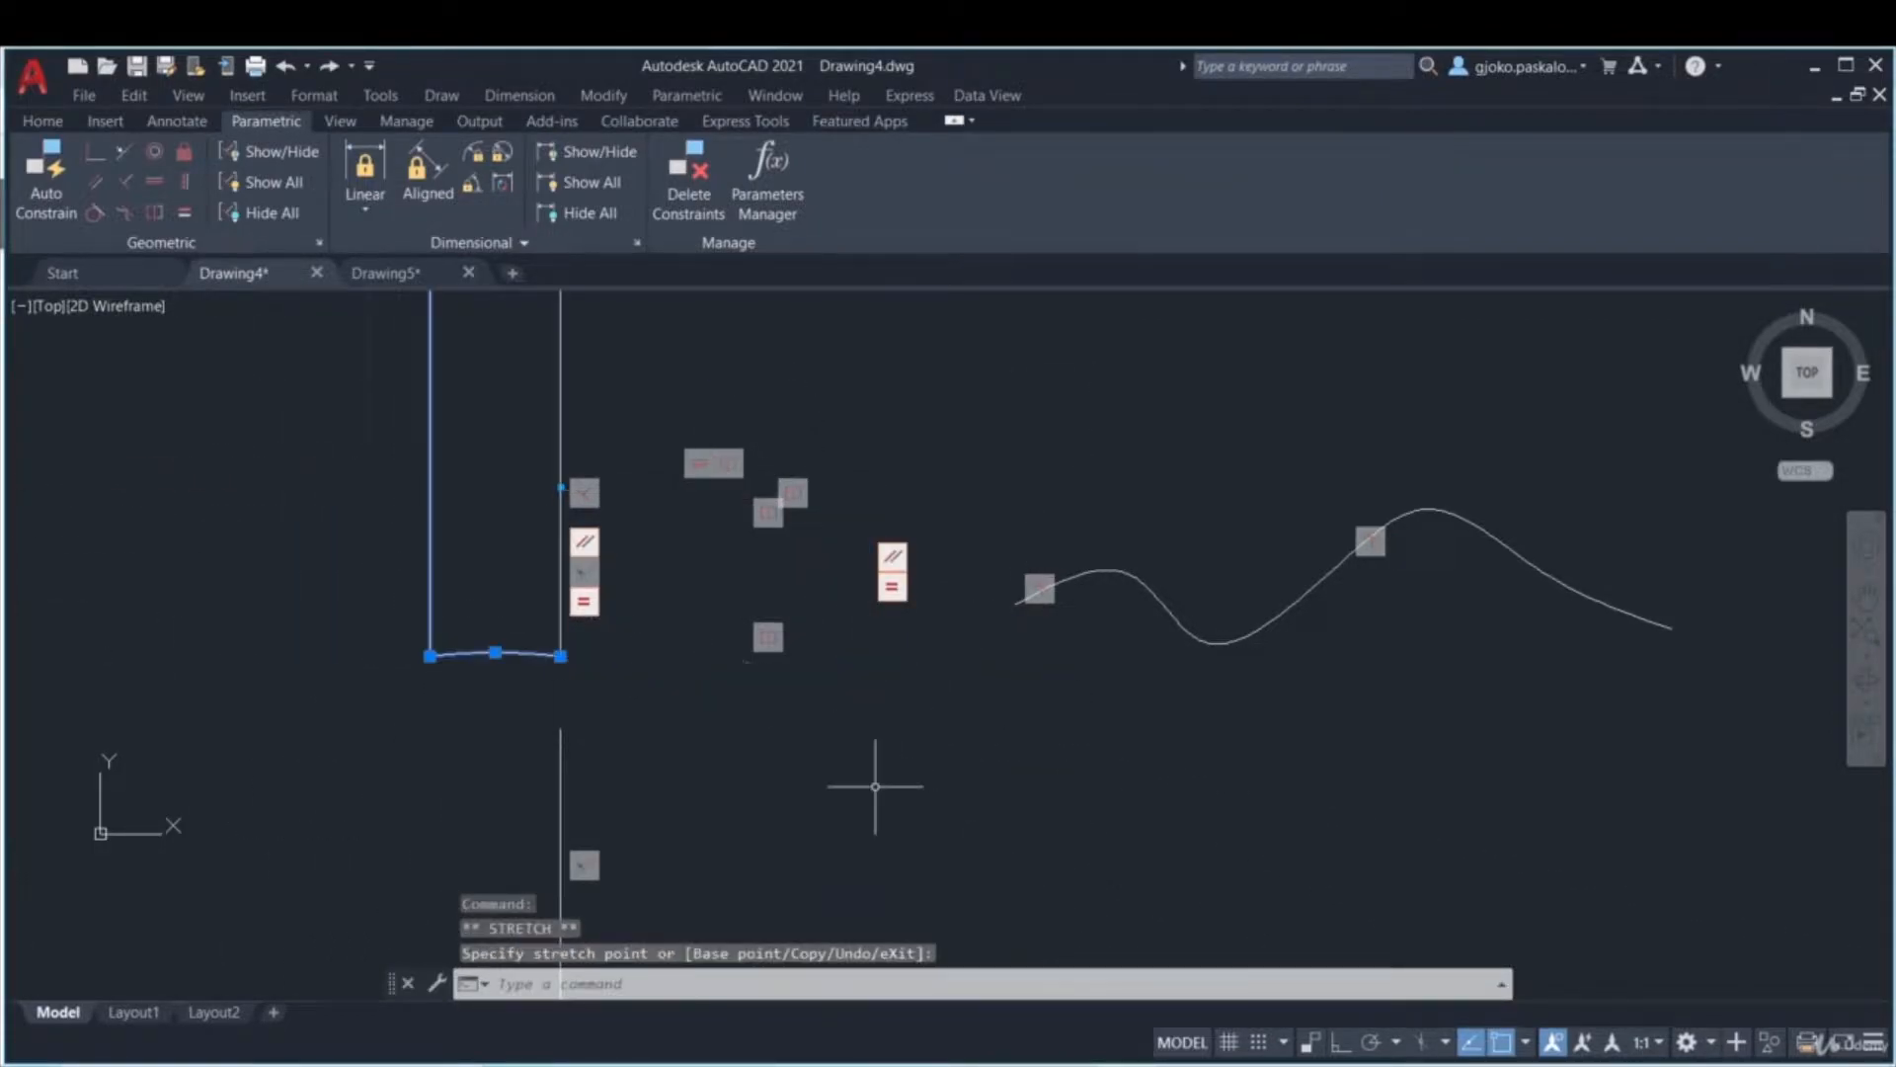
{"action": "scroll", "coordinate": [745, 508], "scroll_direction": "down", "scroll_amount": 4}
{"action": "middle_click_drag", "start_coordinate": [745, 508], "coordinate": [735, 680]}
{"action": "scroll", "coordinate": [736, 677], "scroll_direction": "down", "scroll_amount": 7}
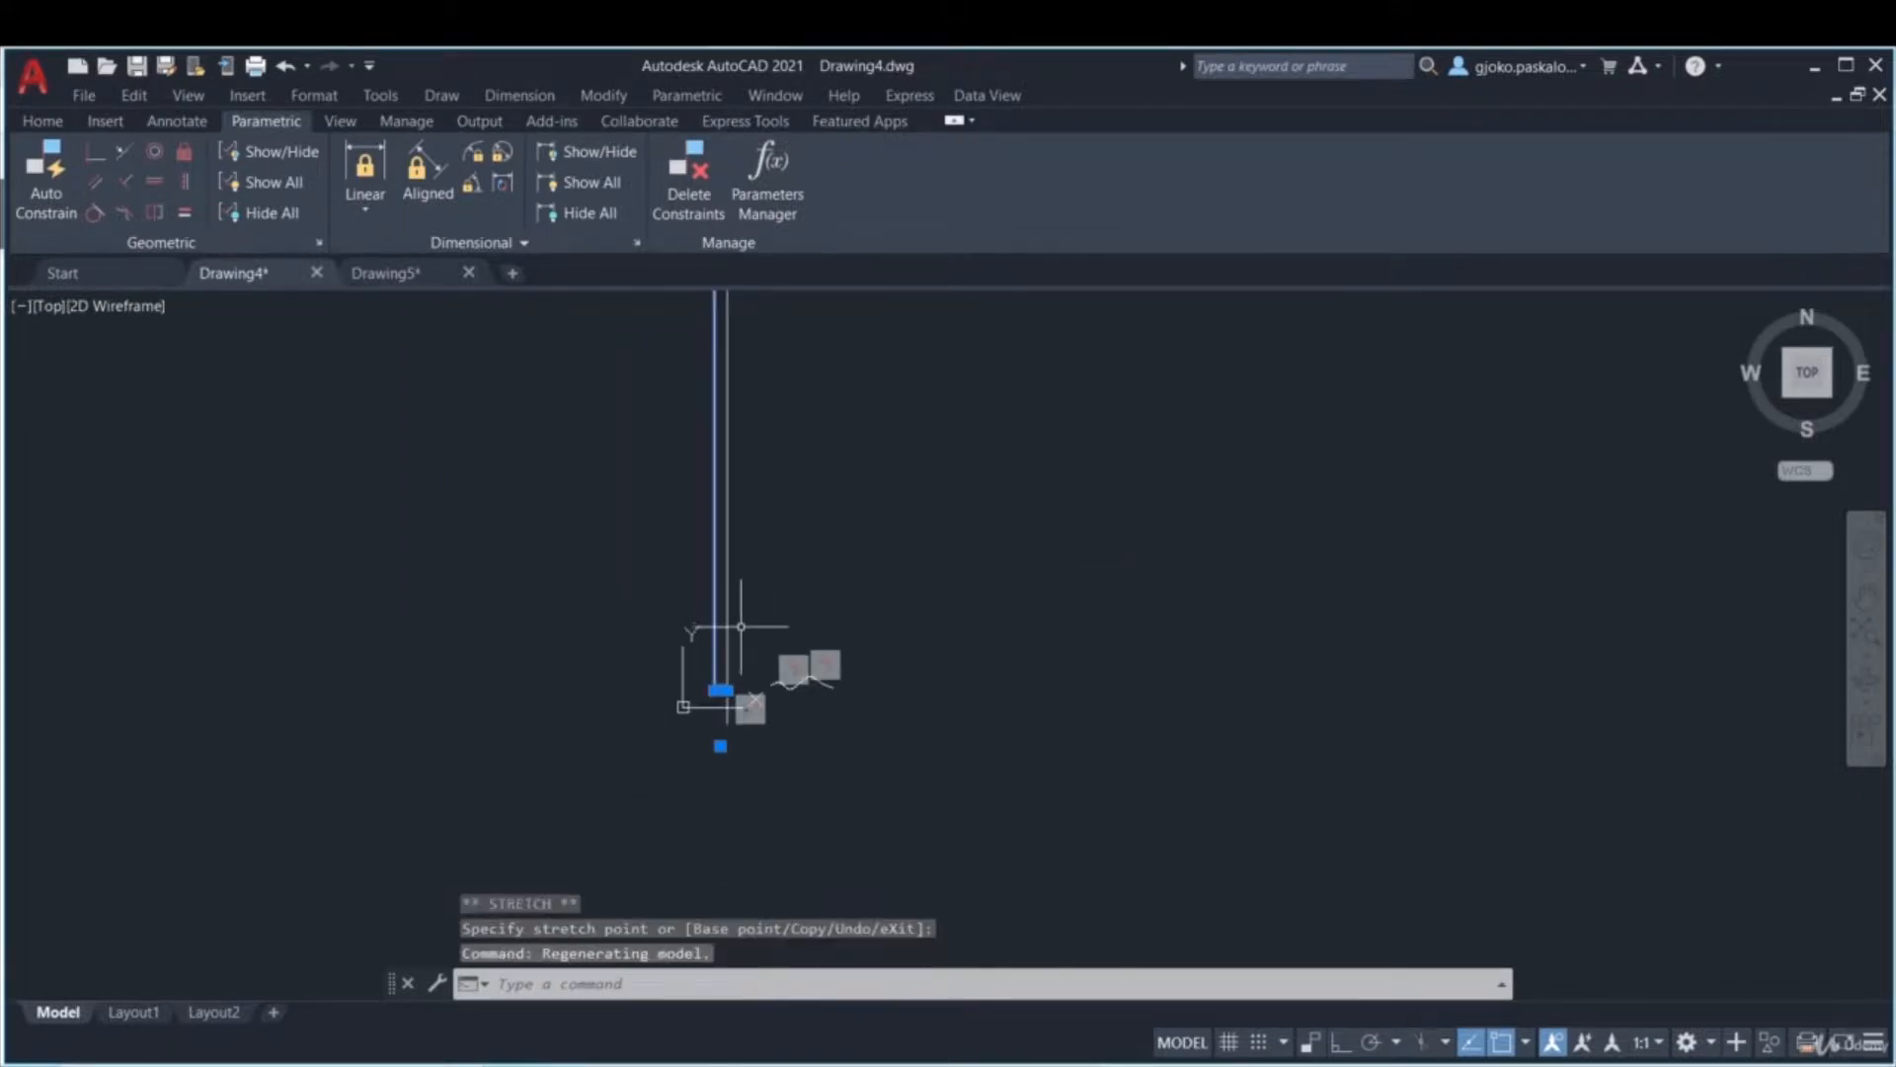
{"action": "scroll", "coordinate": [747, 443], "scroll_direction": "up", "scroll_amount": 2}
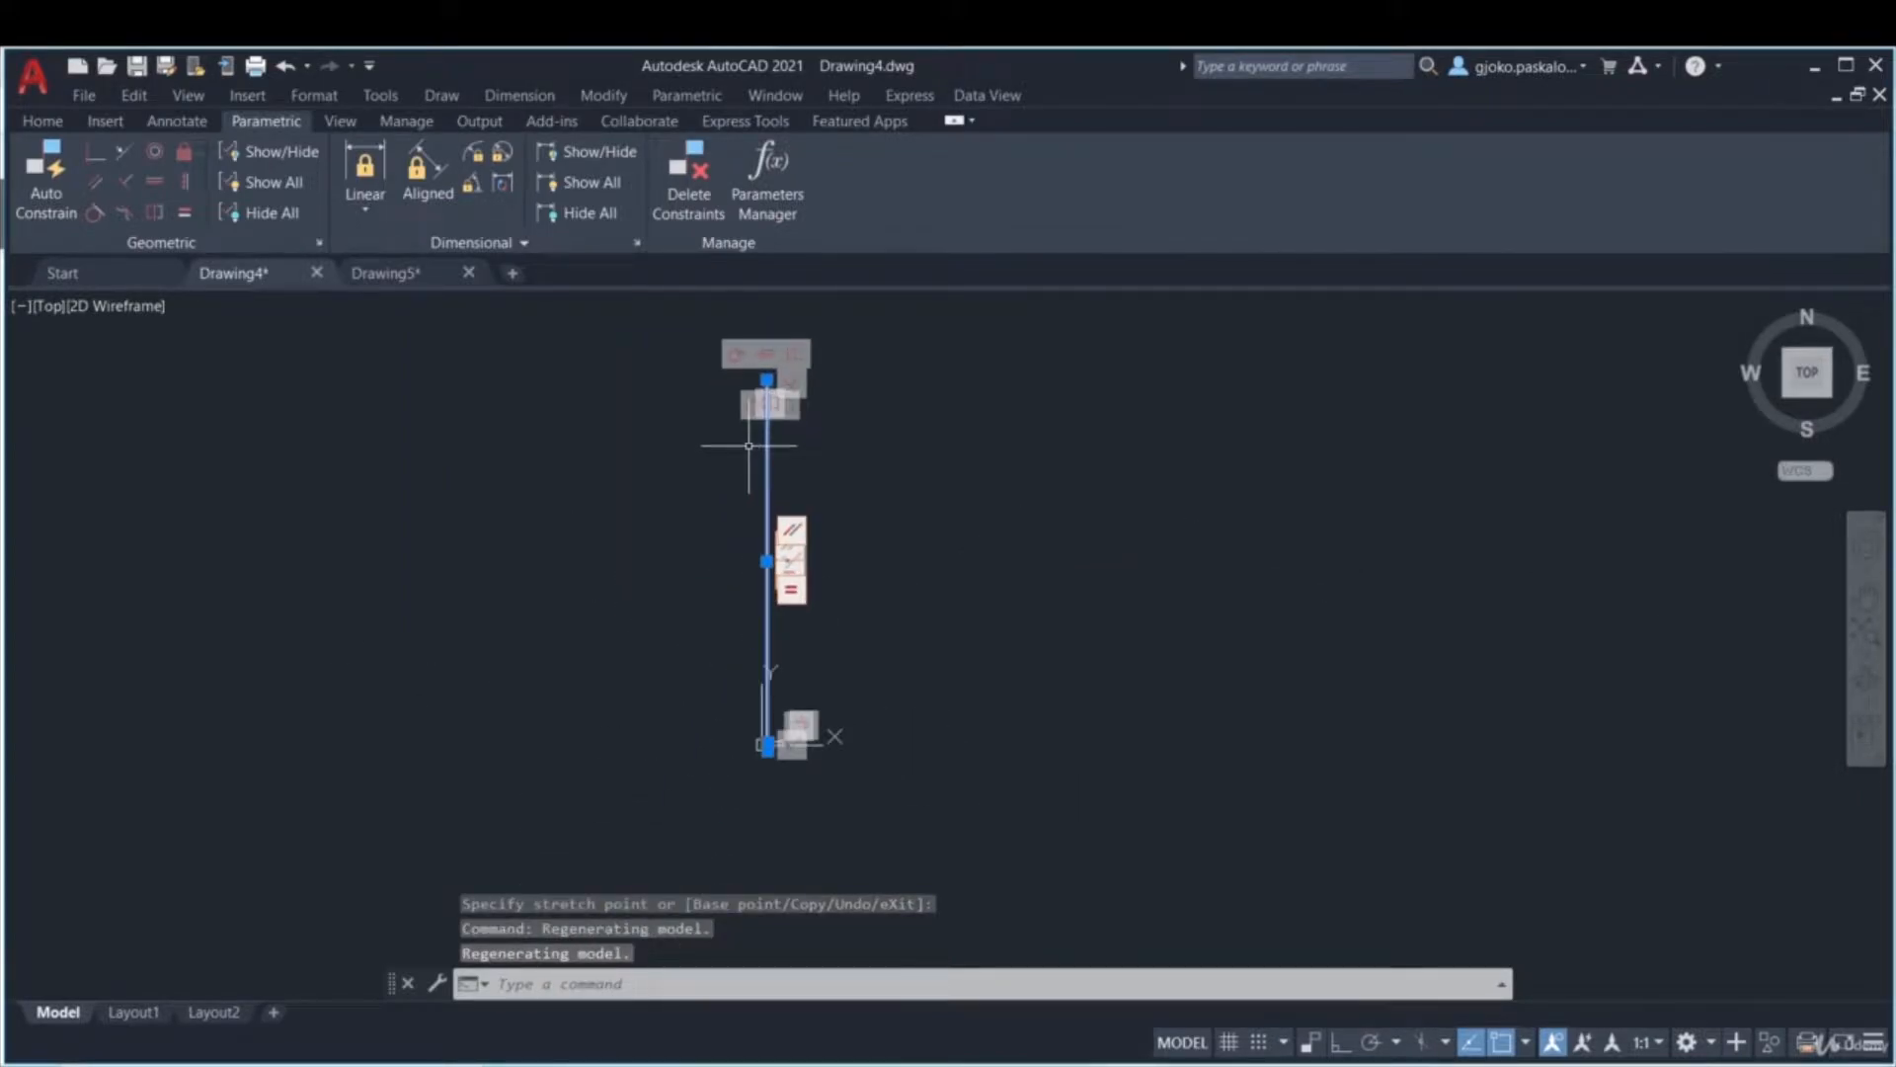
{"action": "key", "text": "ctrl+z"}
{"action": "key", "text": "ctrl+z"}
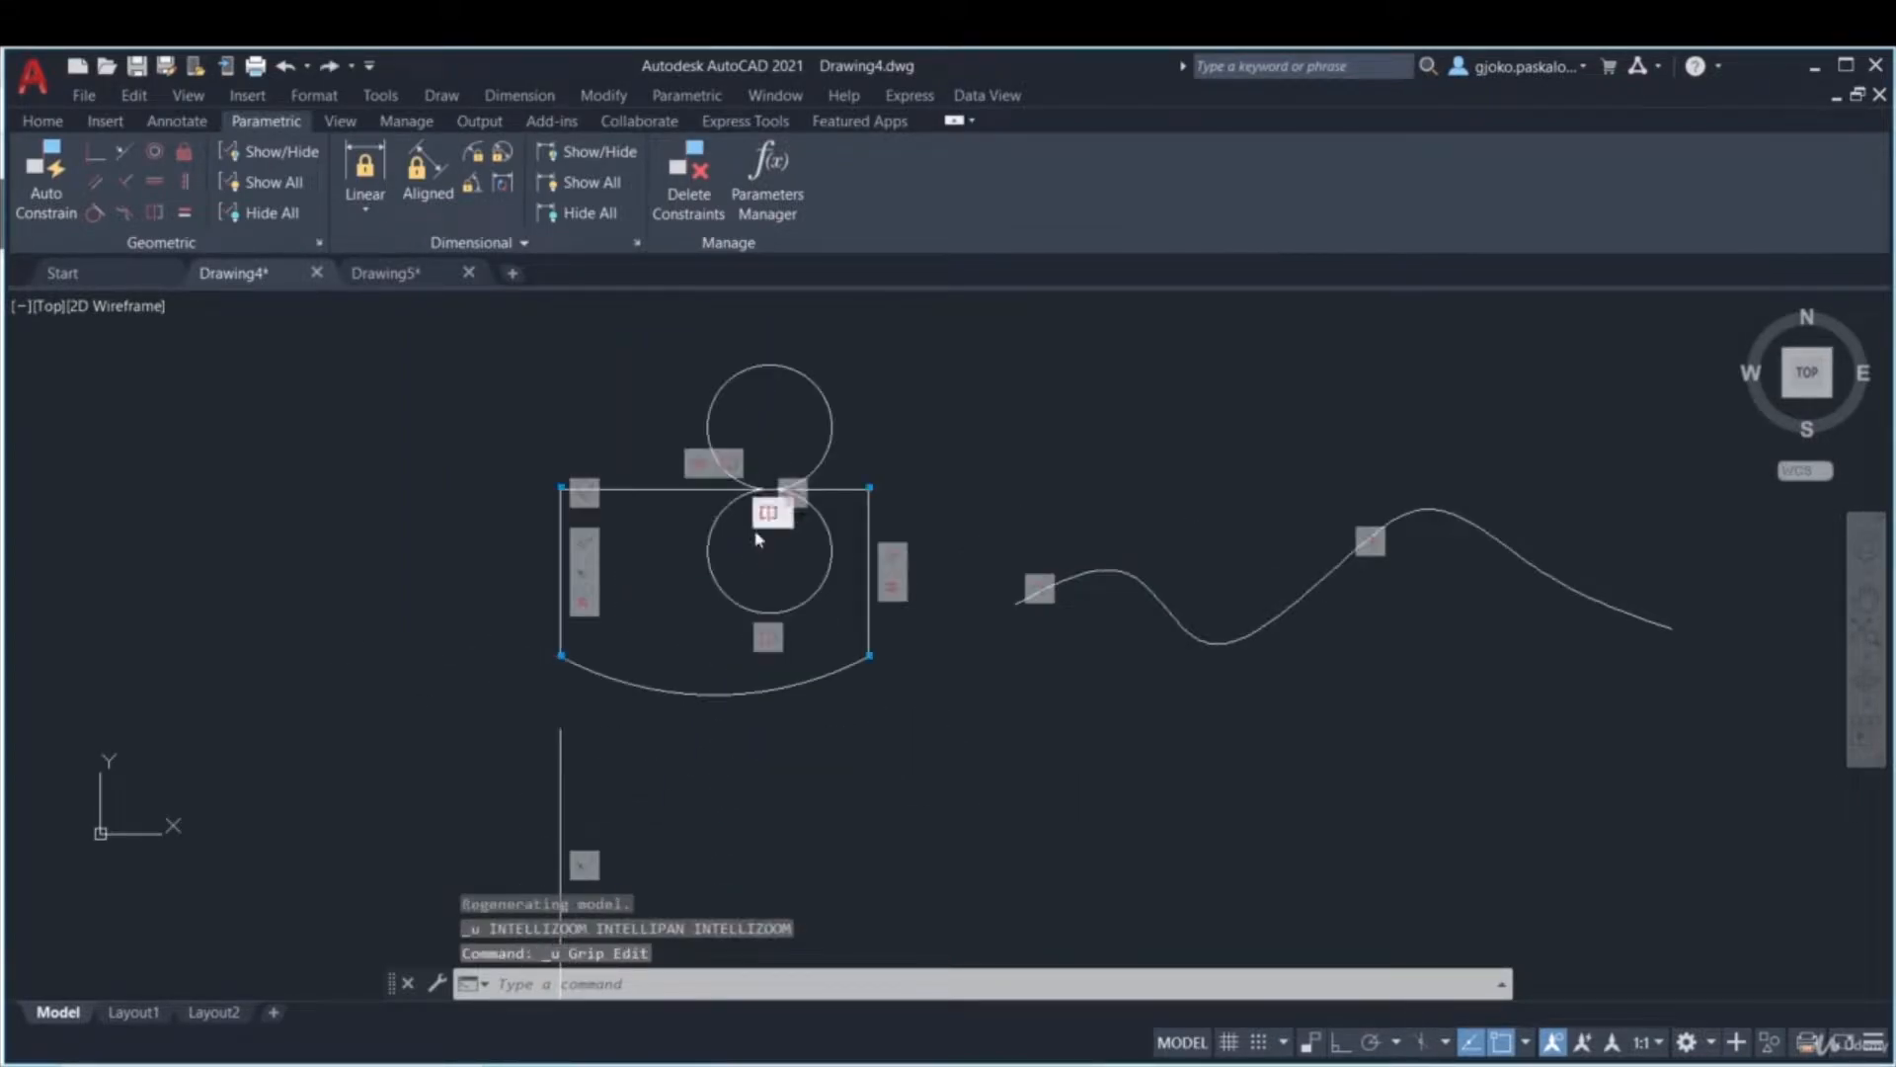
{"action": "left_click", "coordinate": [878, 658]}
{"action": "left_click", "coordinate": [868, 655]}
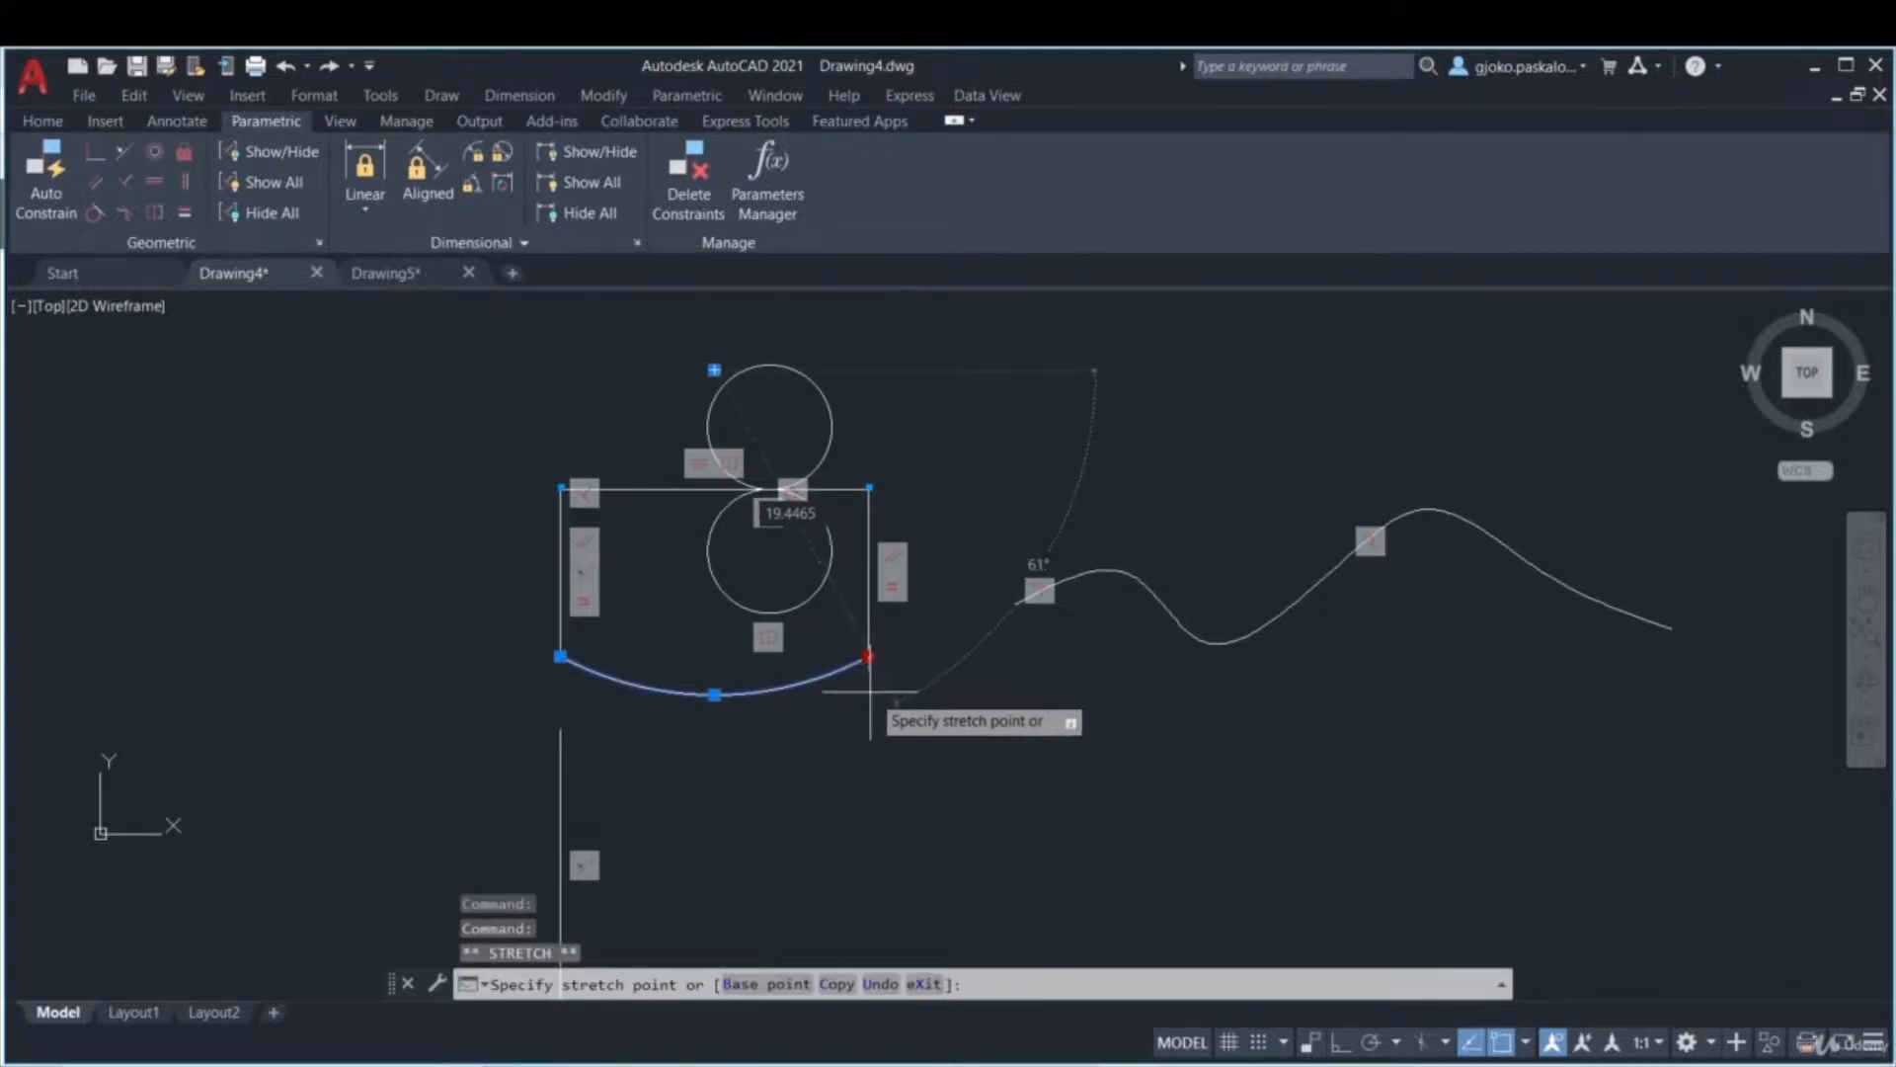
{"action": "scroll", "coordinate": [881, 728], "scroll_direction": "up", "scroll_amount": 2}
{"action": "scroll", "coordinate": [859, 632], "scroll_direction": "up", "scroll_amount": 2}
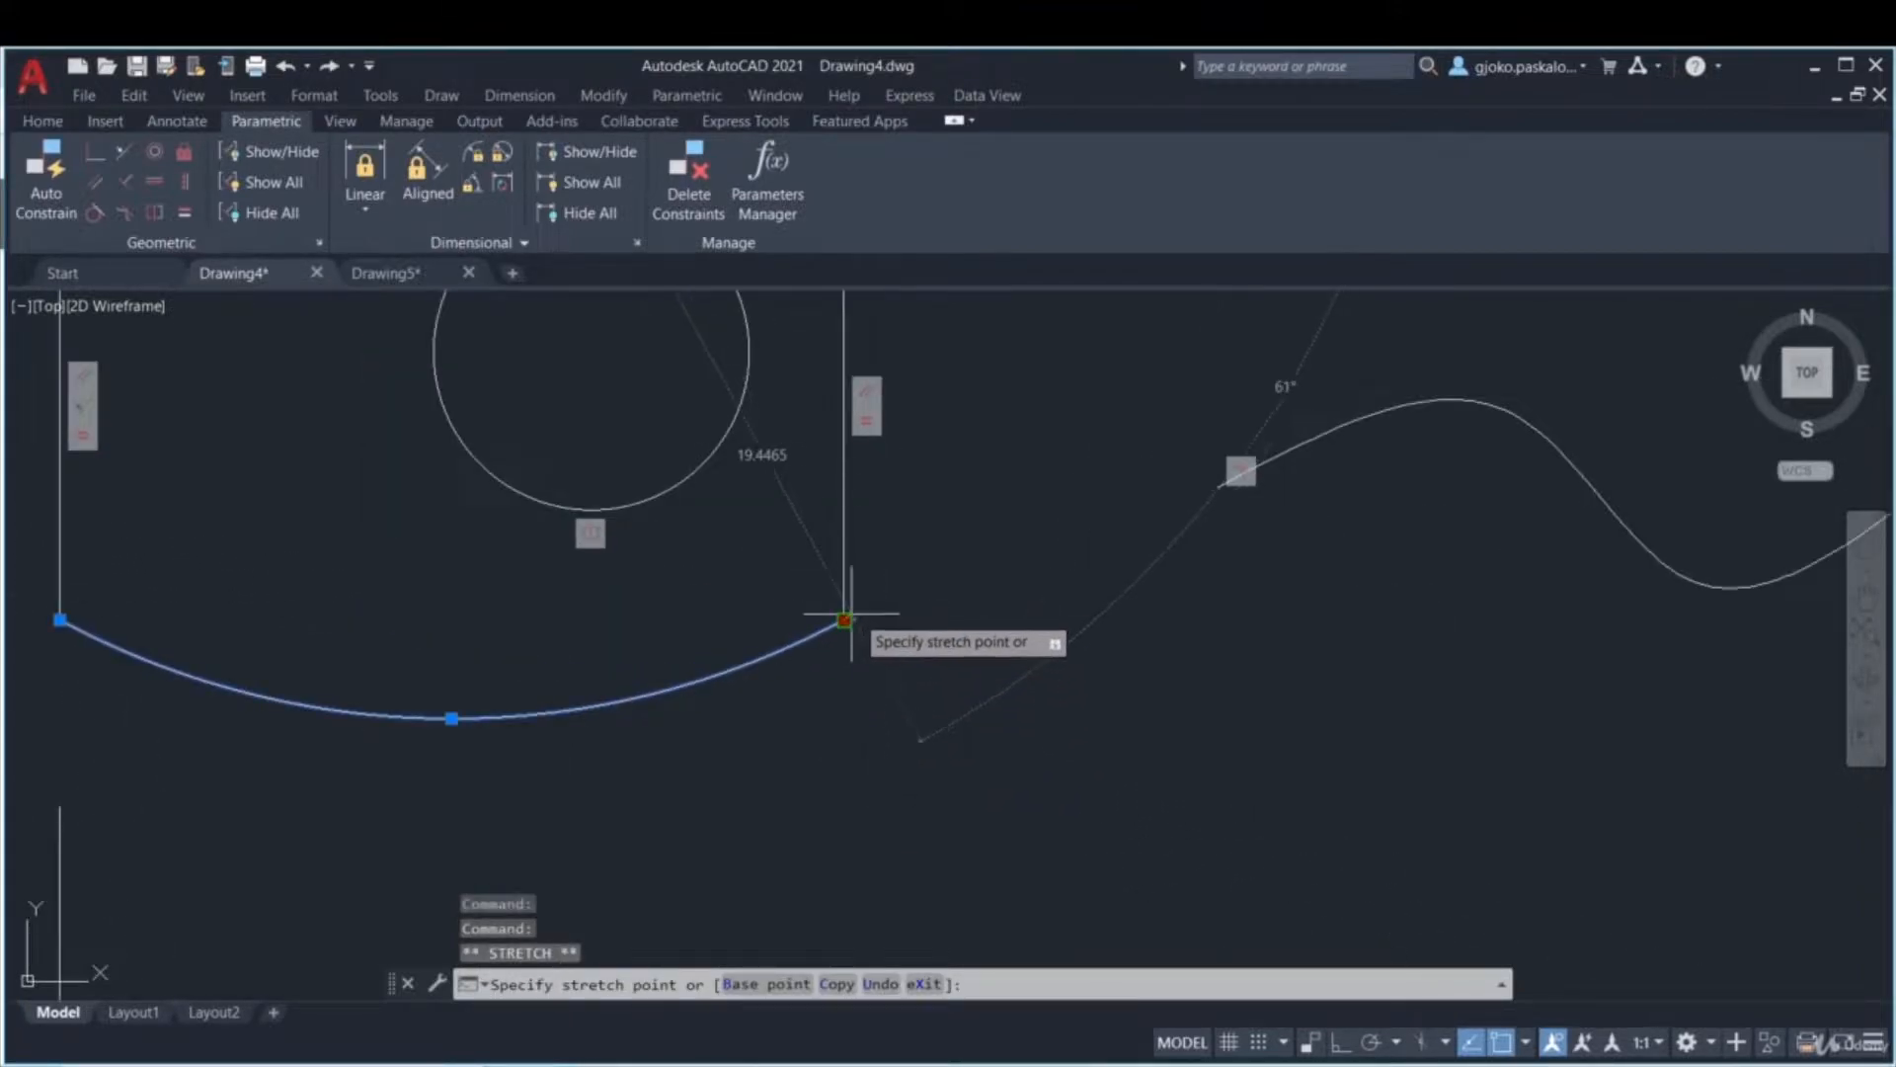
{"action": "scroll", "coordinate": [875, 608], "scroll_direction": "down", "scroll_amount": 4}
{"action": "key", "text": "Escape"}
{"action": "left_click", "coordinate": [874, 623]}
{"action": "left_click", "coordinate": [864, 627]}
{"action": "key", "text": "Escape"}
- Stretch the right line's lower end straight down to a line length of about 17.1
{"action": "left_click", "coordinate": [874, 629]}
{"action": "left_click", "coordinate": [863, 628]}
{"action": "left_click", "coordinate": [868, 656]}
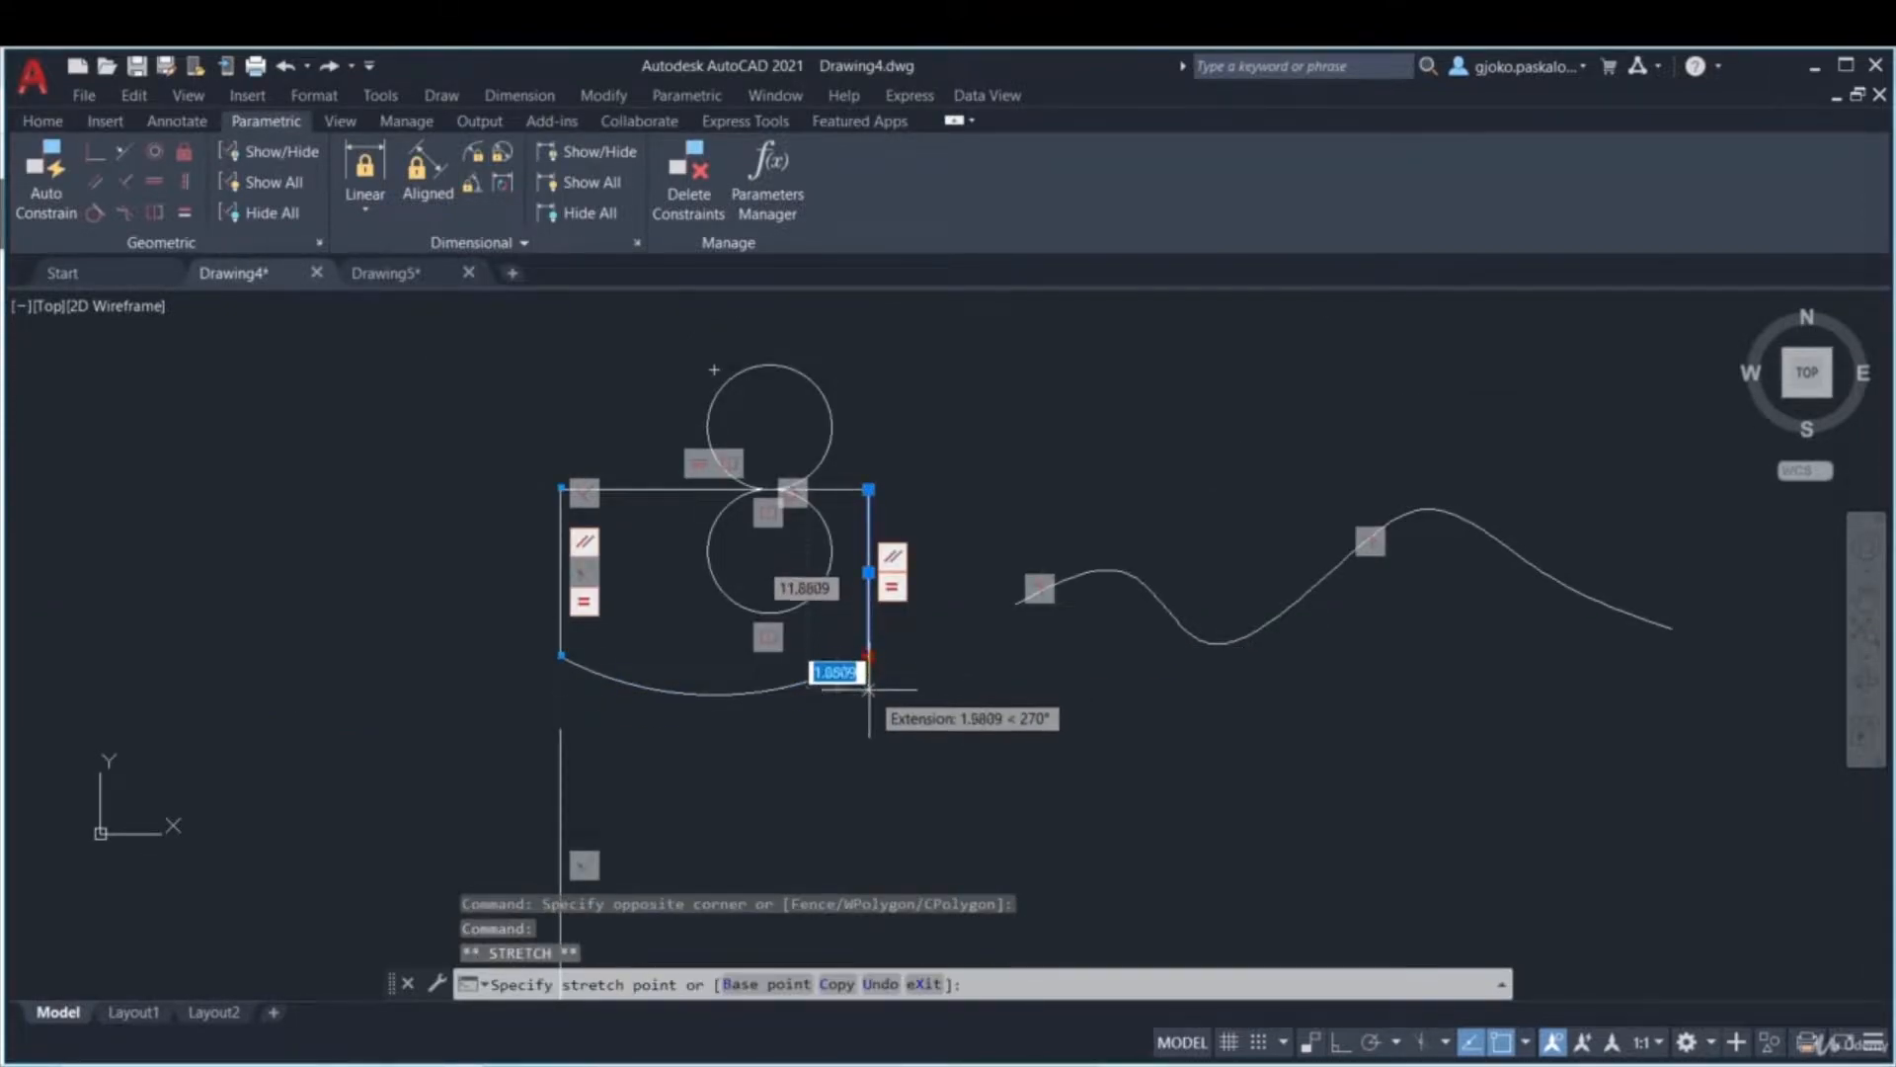
{"action": "left_click", "coordinate": [869, 774]}
- Stretch the right line's lower end toward the right to test the constrained outline, and clear the selection
{"action": "left_click", "coordinate": [869, 774]}
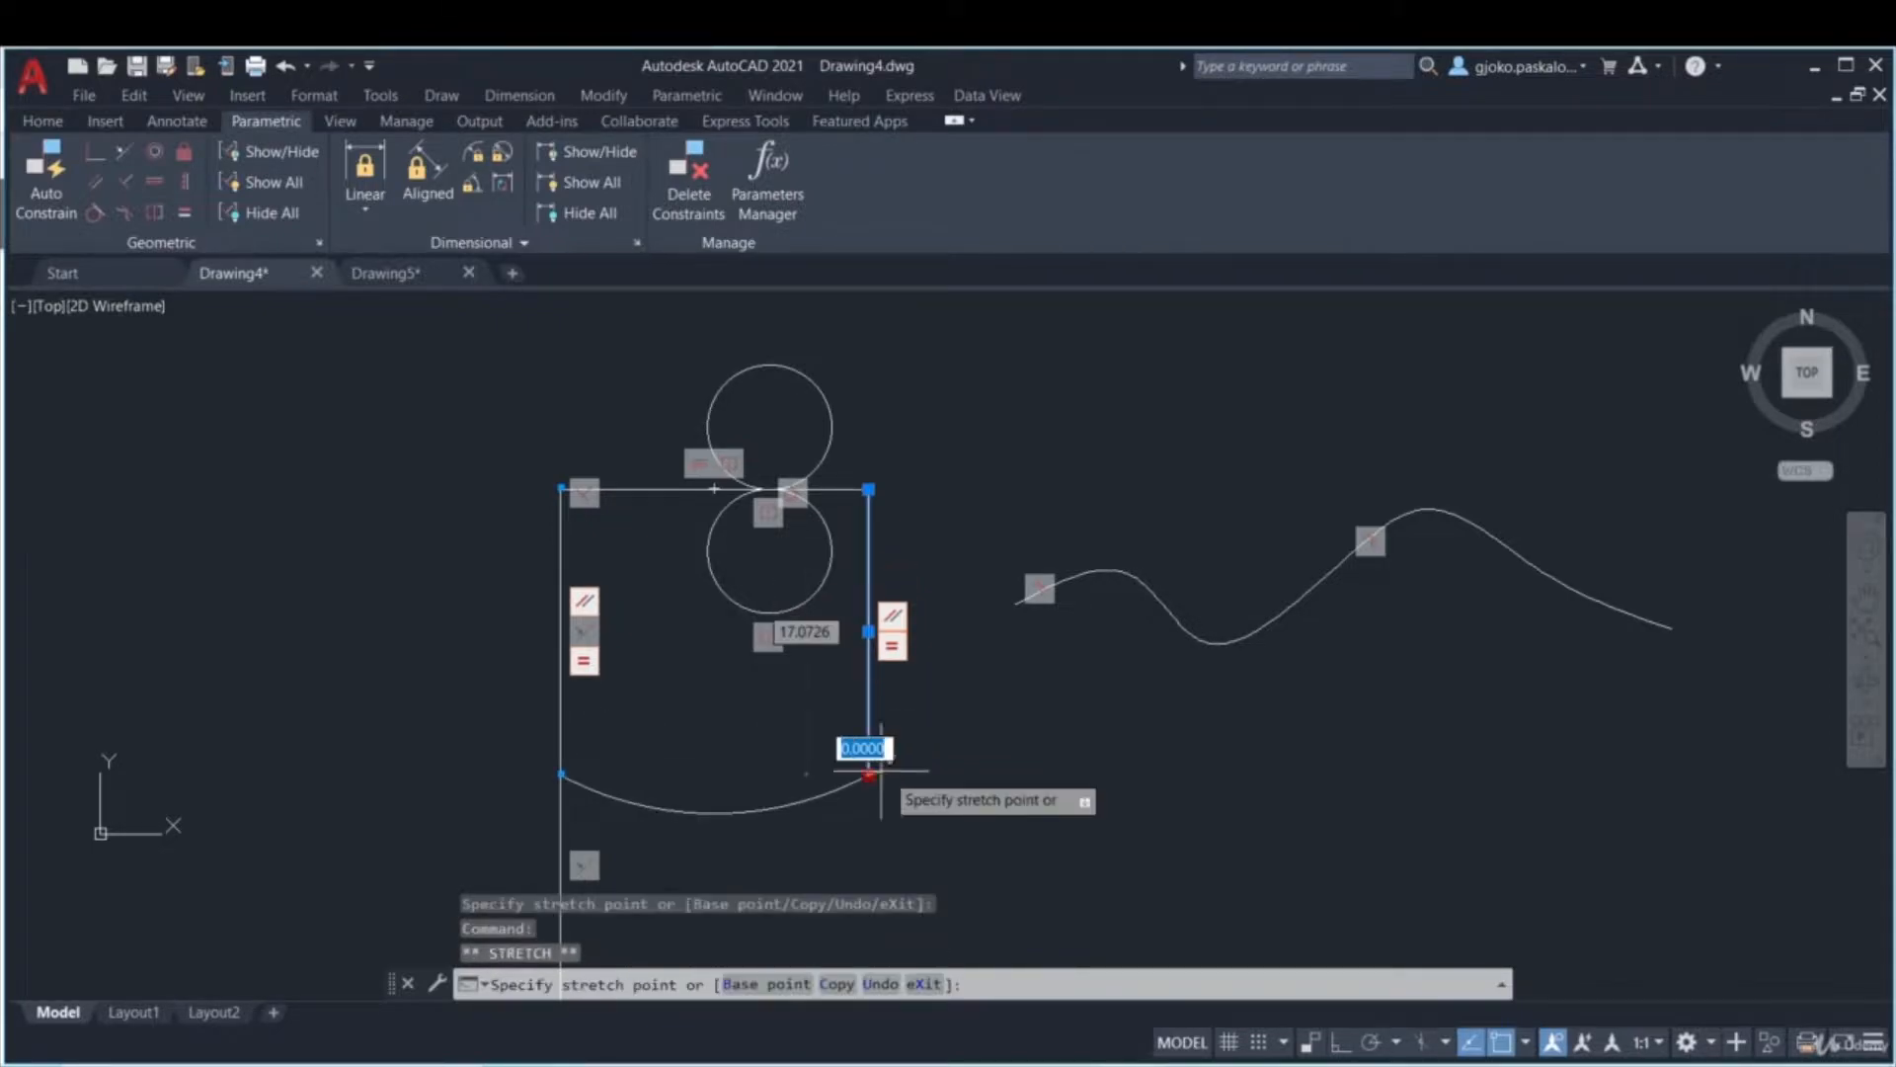
{"action": "left_click", "coordinate": [1056, 754]}
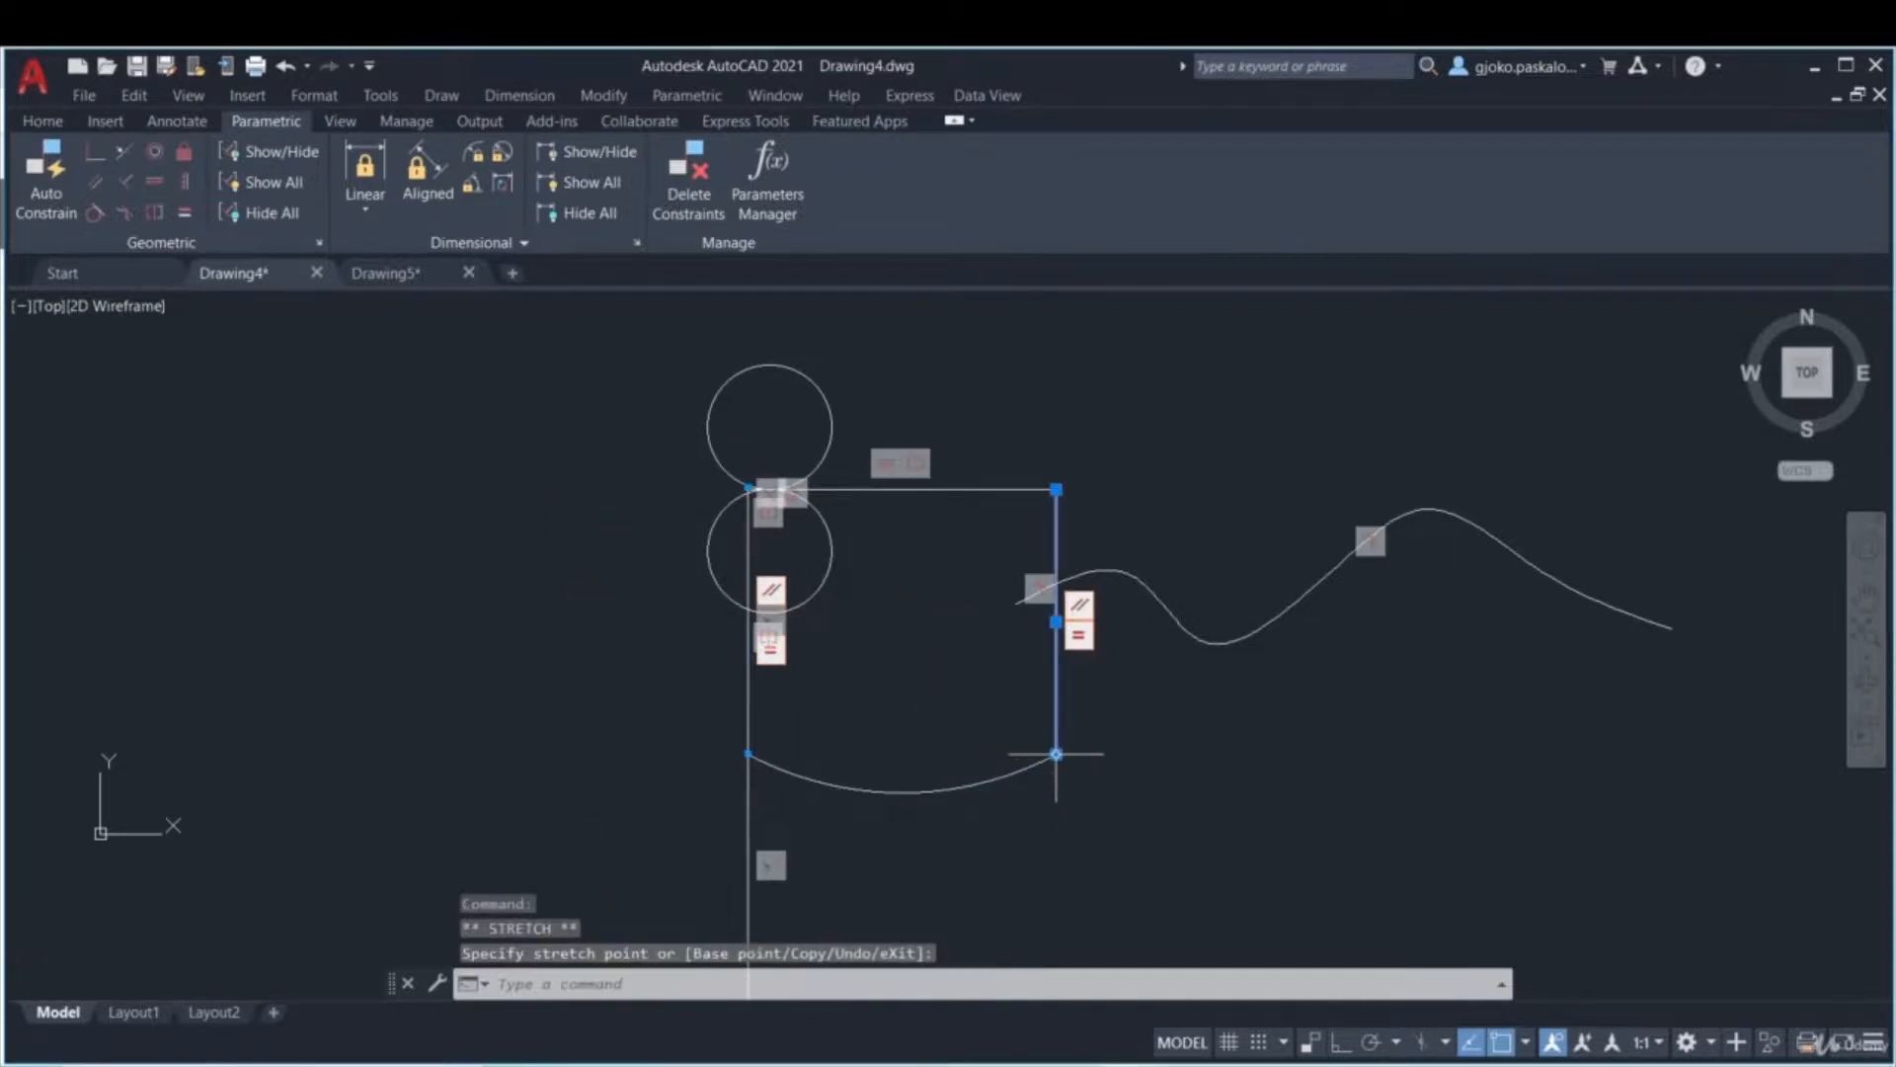
{"action": "left_click", "coordinate": [748, 753]}
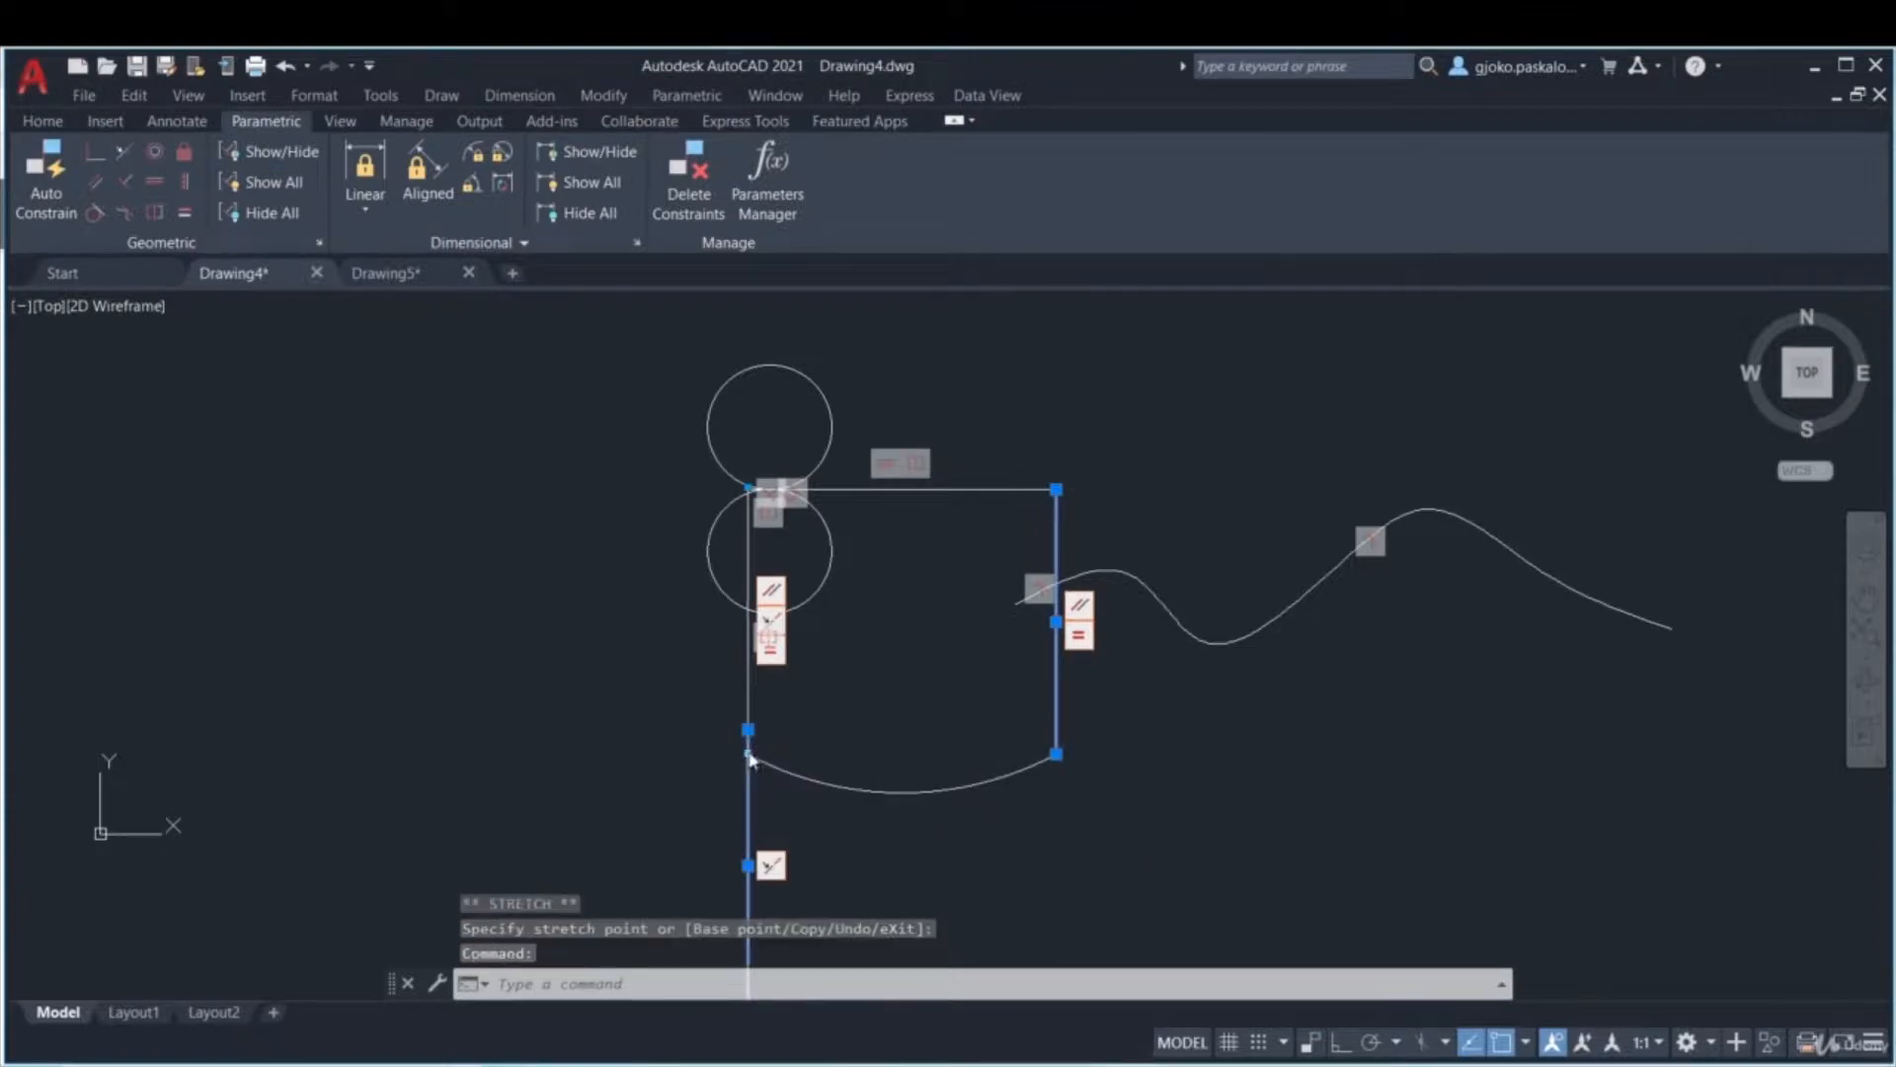
{"action": "key", "text": "Escape"}
- Stretch the left line's lower end far to the left, and undo the last two outline stretches
{"action": "left_click", "coordinate": [759, 699]}
{"action": "left_click", "coordinate": [738, 688]}
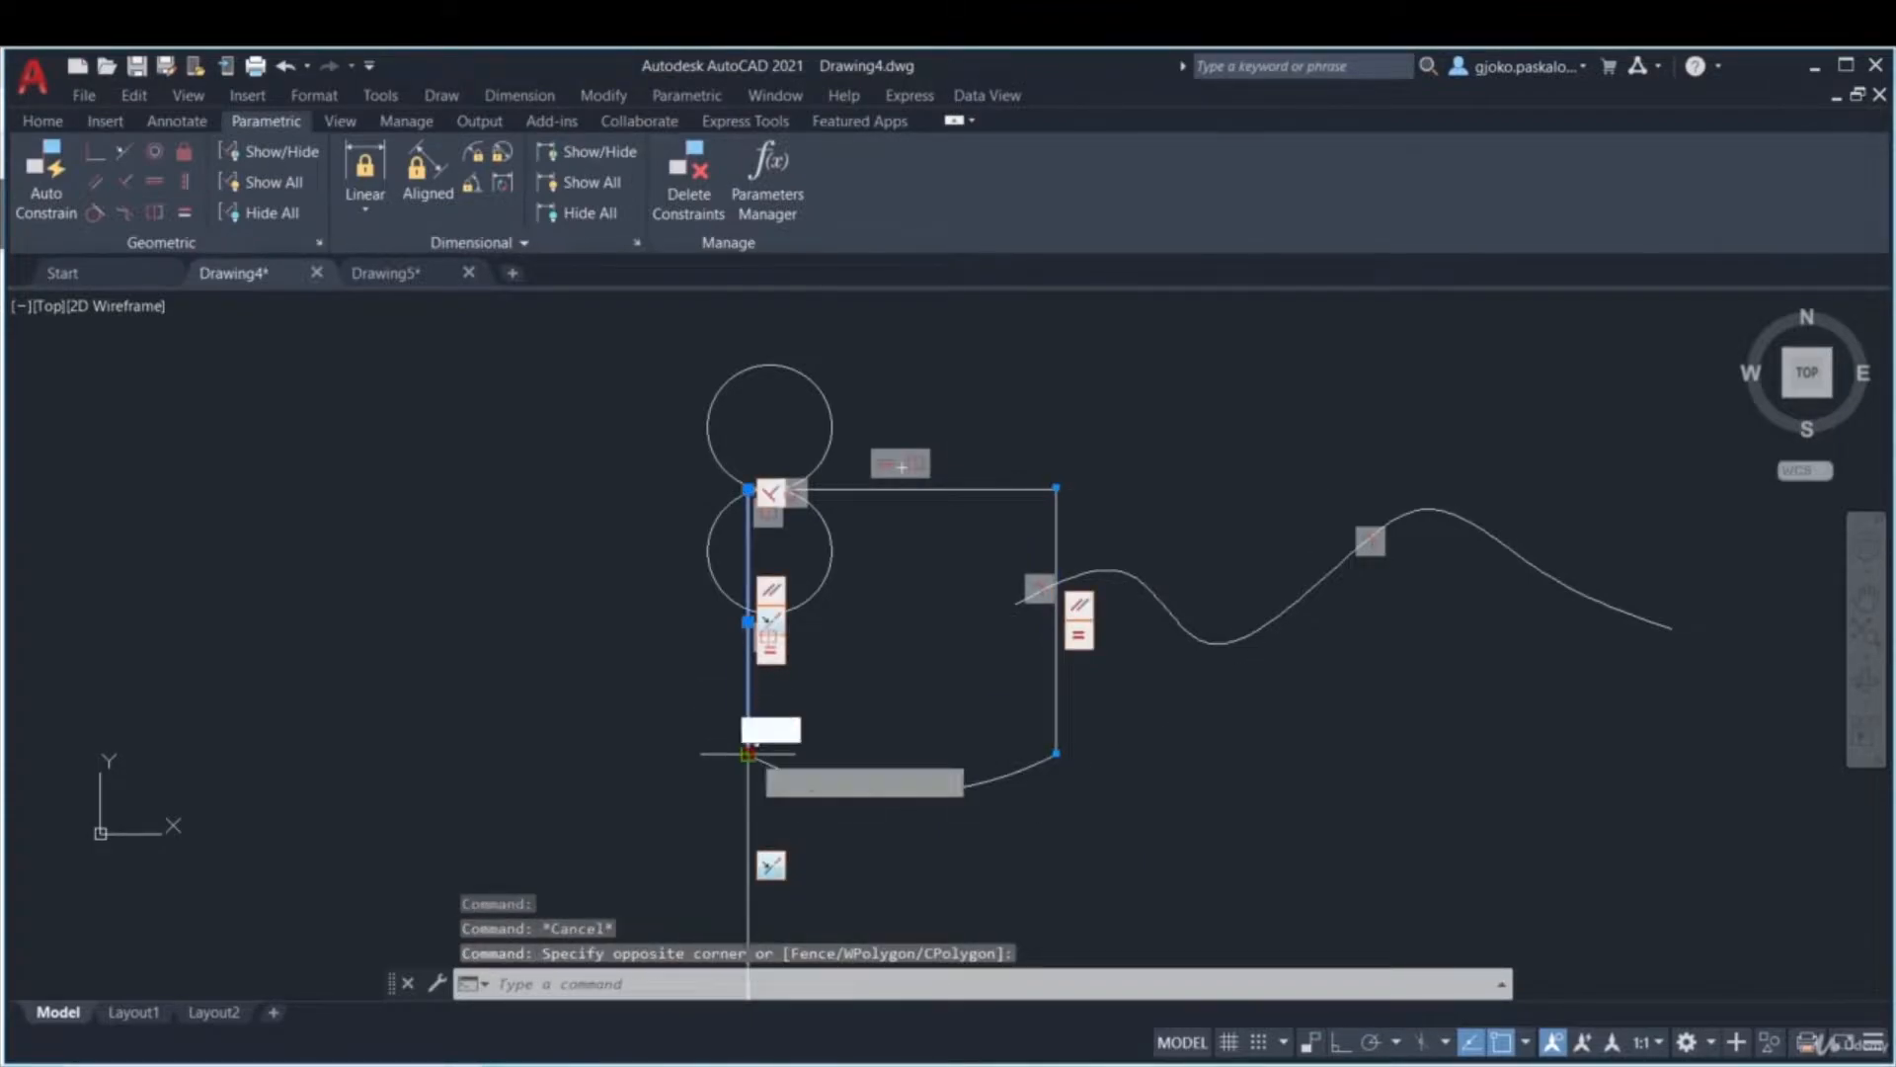
{"action": "left_click", "coordinate": [748, 754]}
{"action": "left_click", "coordinate": [436, 729]}
{"action": "key", "text": "Escape"}
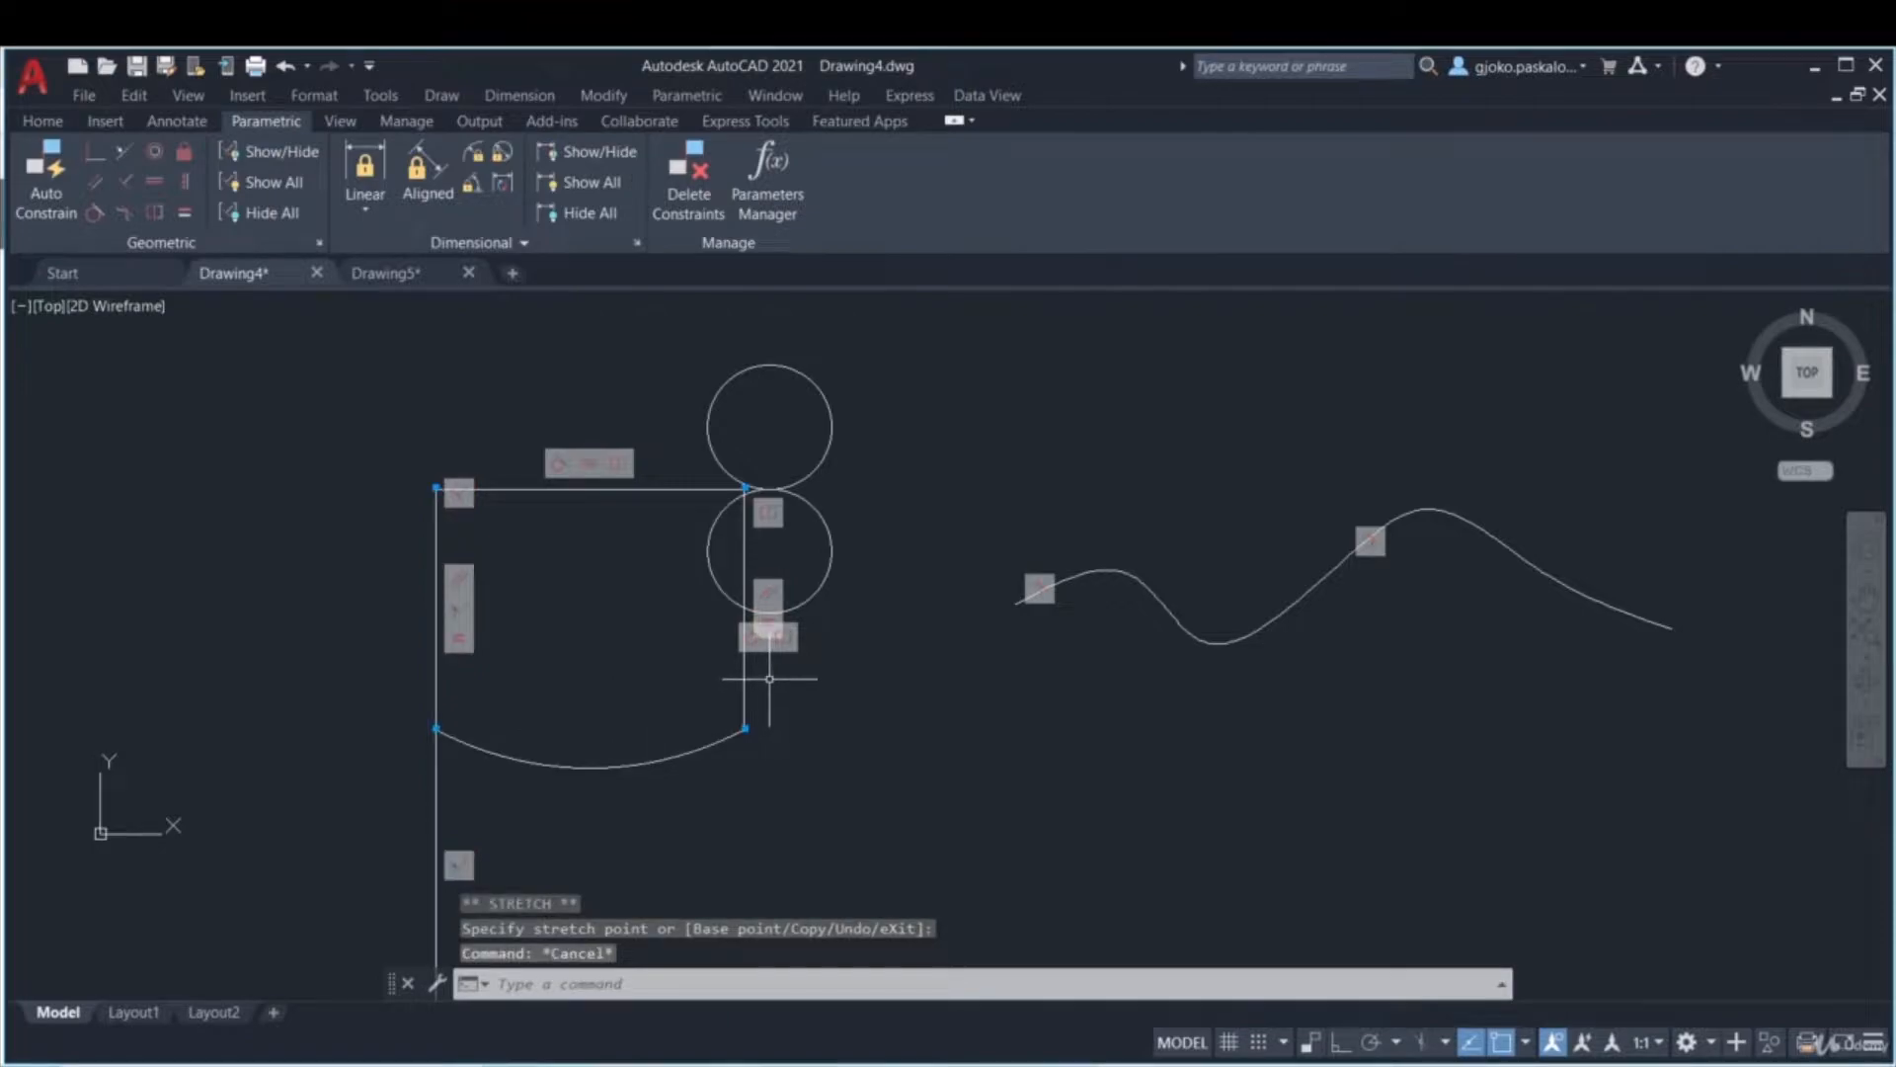
{"action": "key", "text": "ctrl+z"}
{"action": "key", "text": "ctrl+z"}
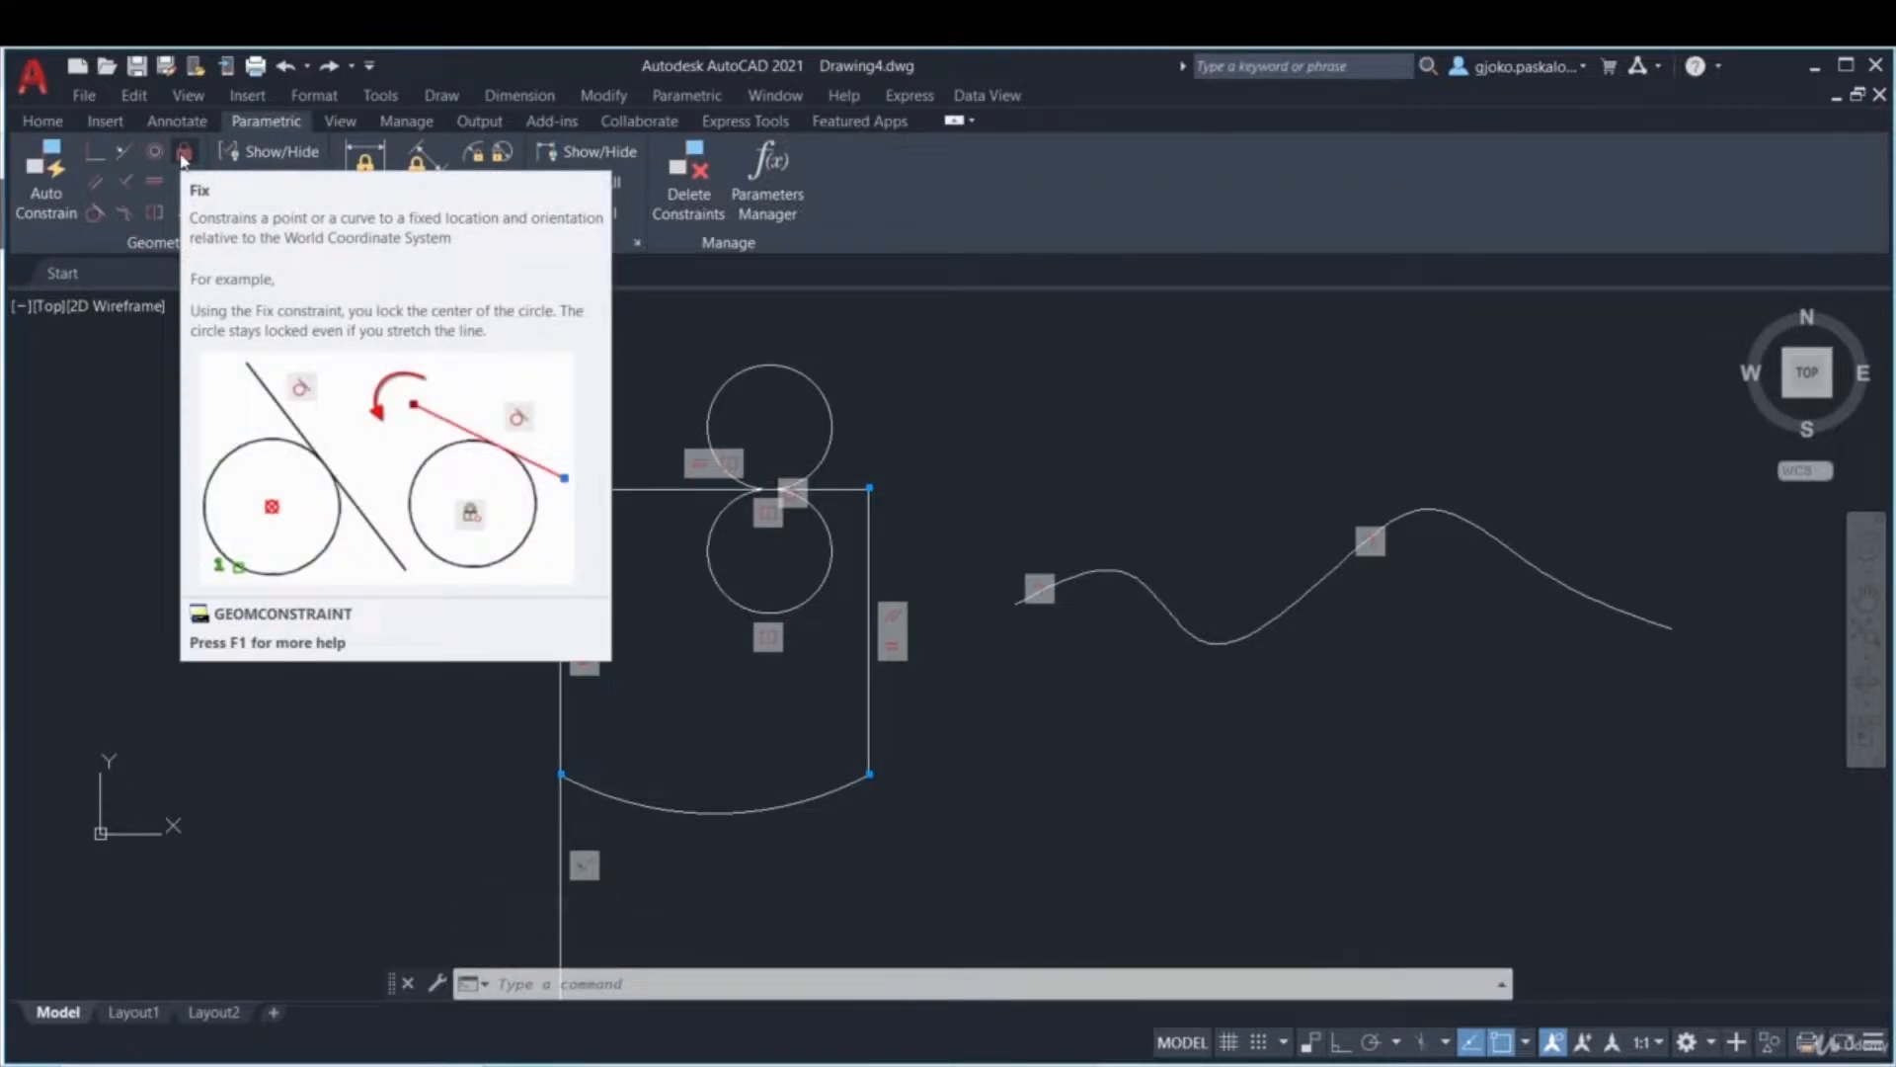
- Apply a fix constraint to the lower circle inside the outline
{"action": "left_click", "coordinate": [184, 153]}
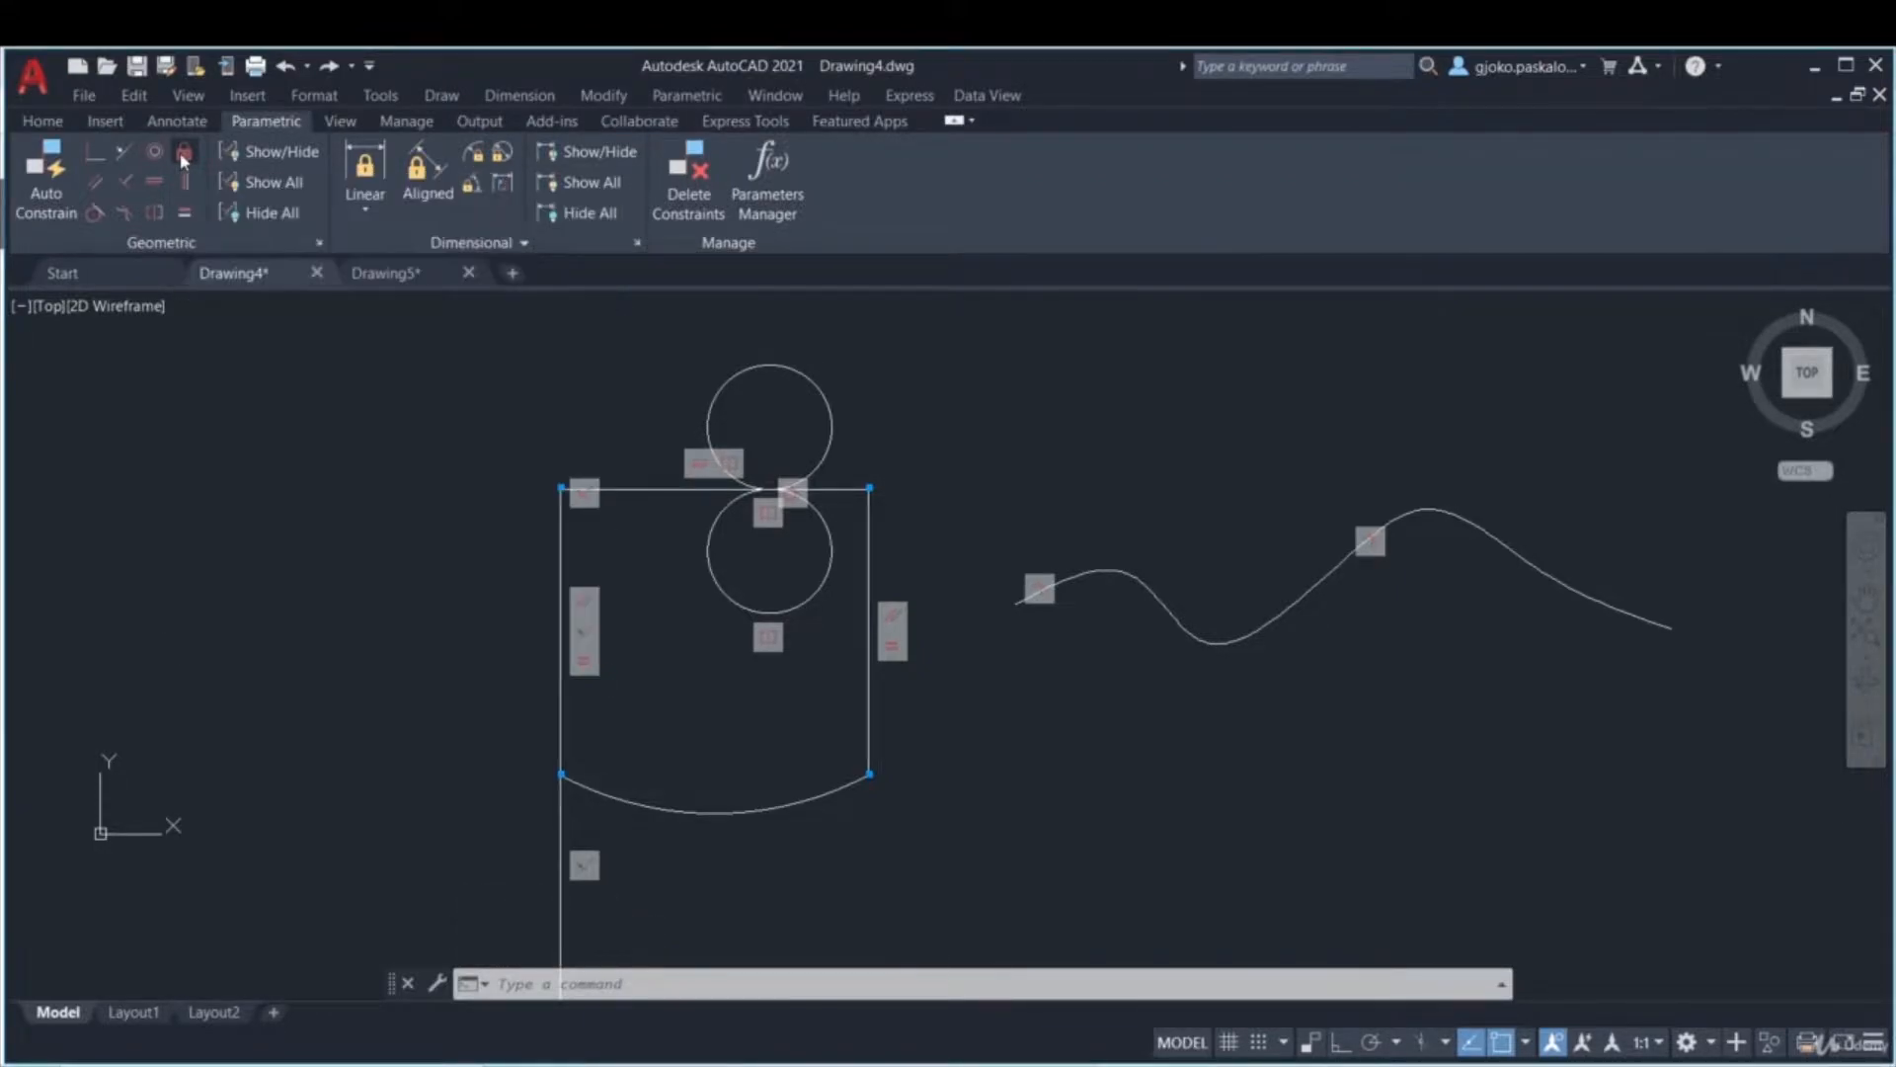
{"action": "left_click", "coordinate": [704, 553]}
- Try to stretch the upper circle from its right and top quadrant grips, cancelling each attempt
{"action": "left_click", "coordinate": [844, 456]}
{"action": "left_click", "coordinate": [796, 421]}
{"action": "left_click", "coordinate": [832, 427]}
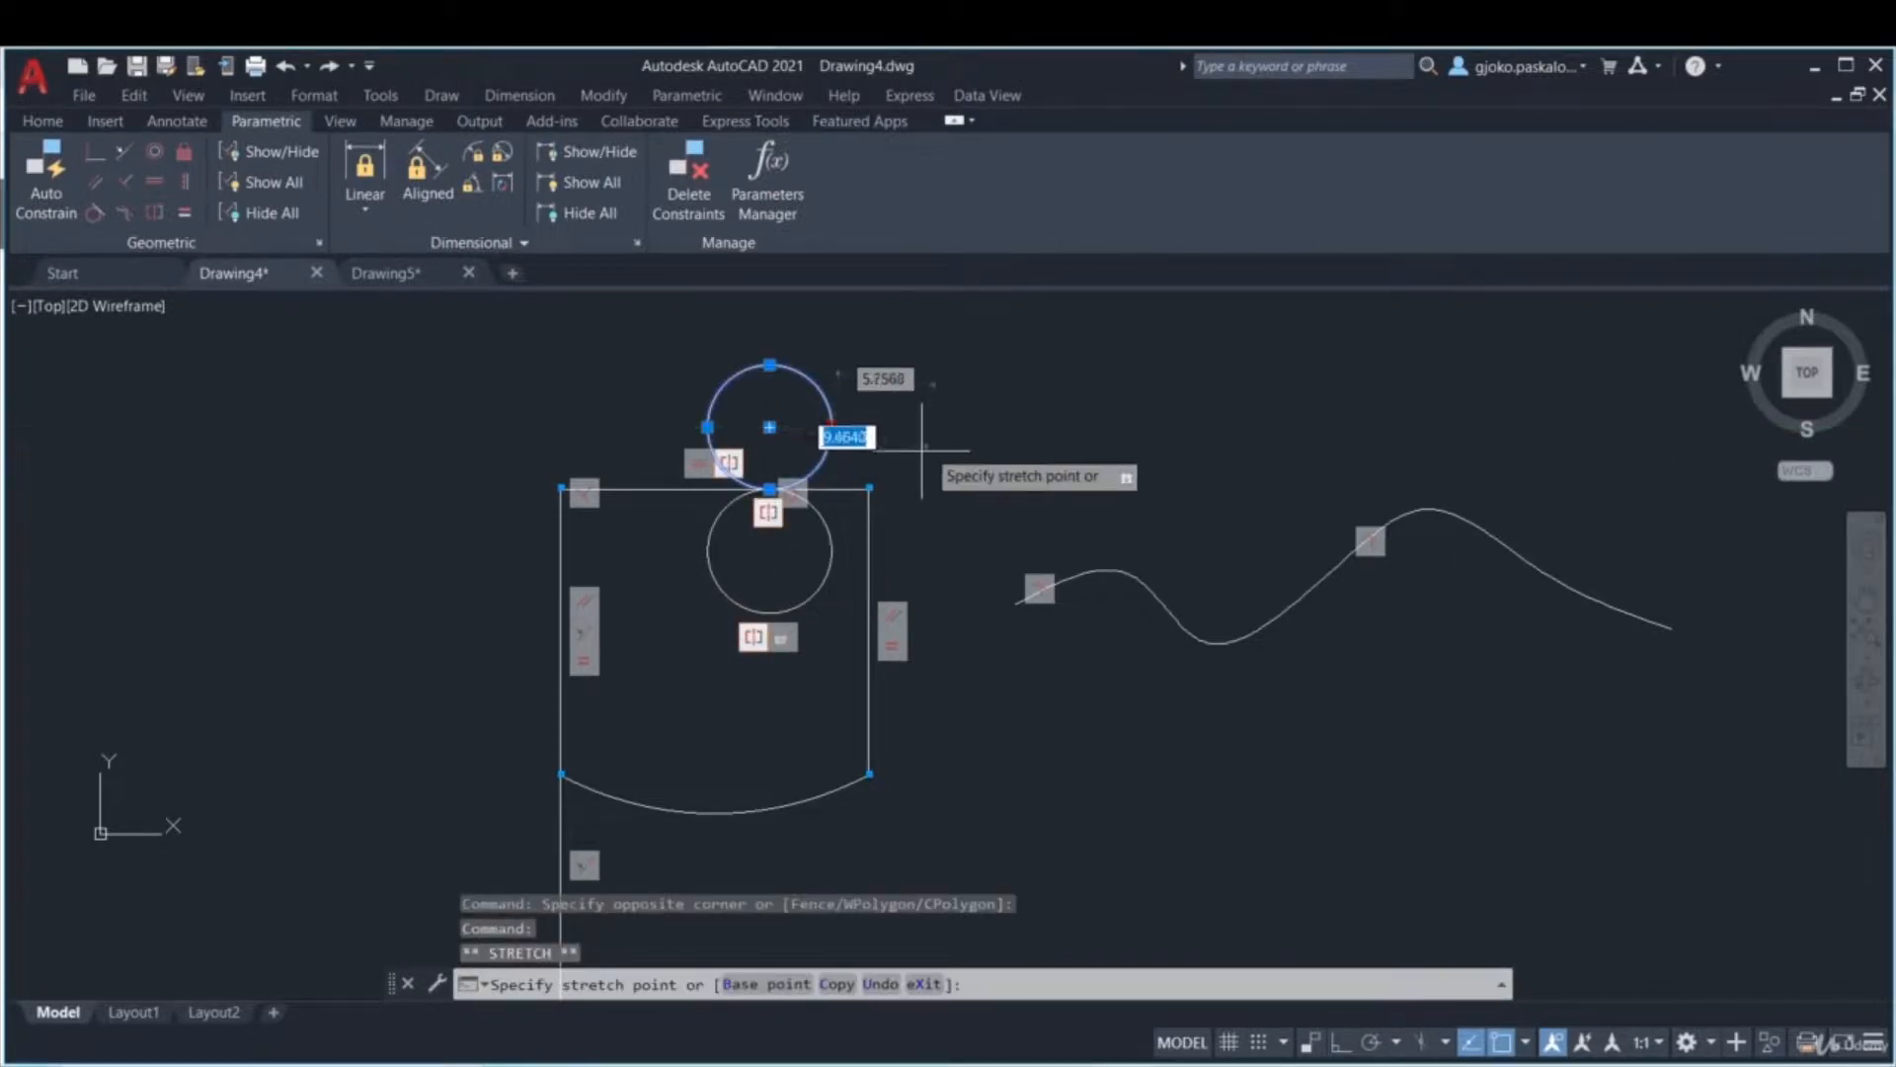
{"action": "key", "text": "Escape"}
{"action": "left_click", "coordinate": [832, 427]}
{"action": "key", "text": "Escape"}
{"action": "left_click", "coordinate": [832, 427]}
{"action": "key", "text": "Escape"}
{"action": "left_click", "coordinate": [770, 365]}
{"action": "key", "text": "Escape"}
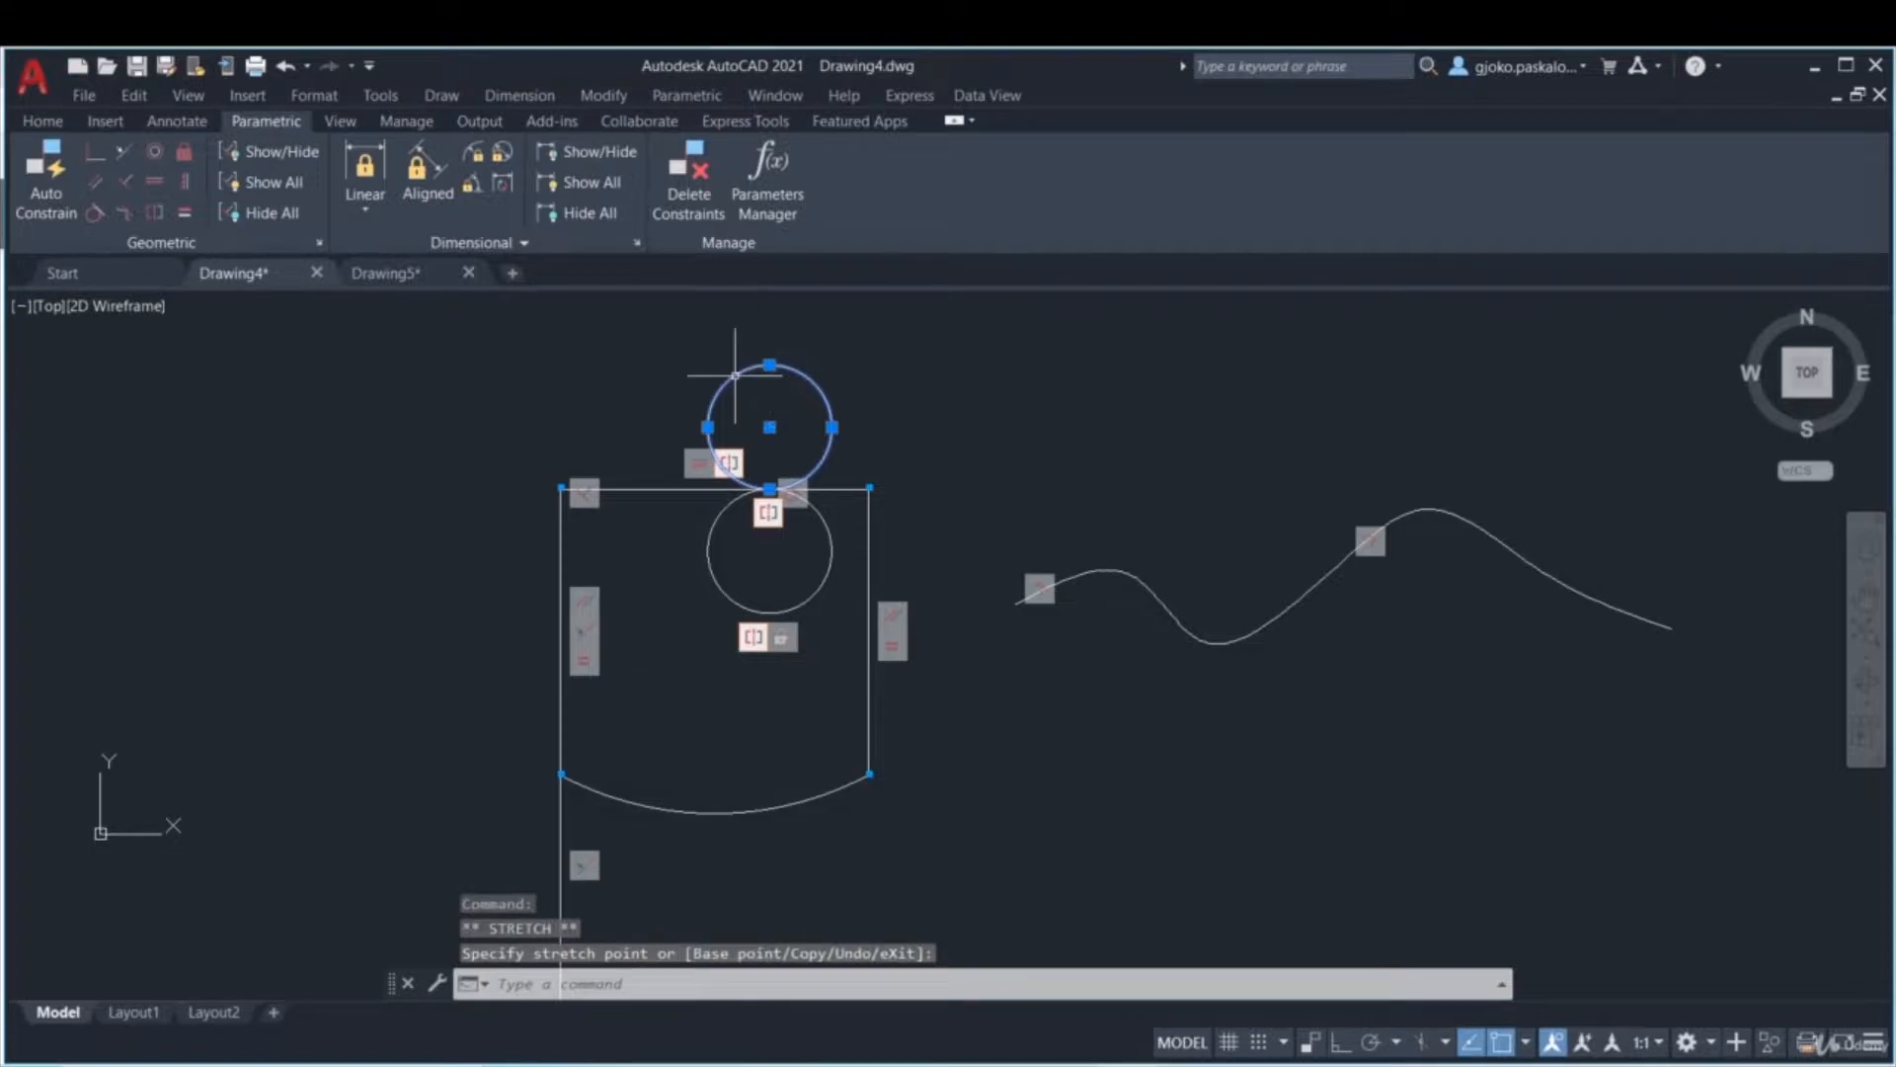
- Fix the outline's top line, and test it by stretching the left line's lower end to a length of about 14.8
{"action": "left_click", "coordinate": [186, 152]}
{"action": "left_click", "coordinate": [567, 576]}
{"action": "left_click", "coordinate": [555, 574]}
{"action": "left_click", "coordinate": [560, 774]}
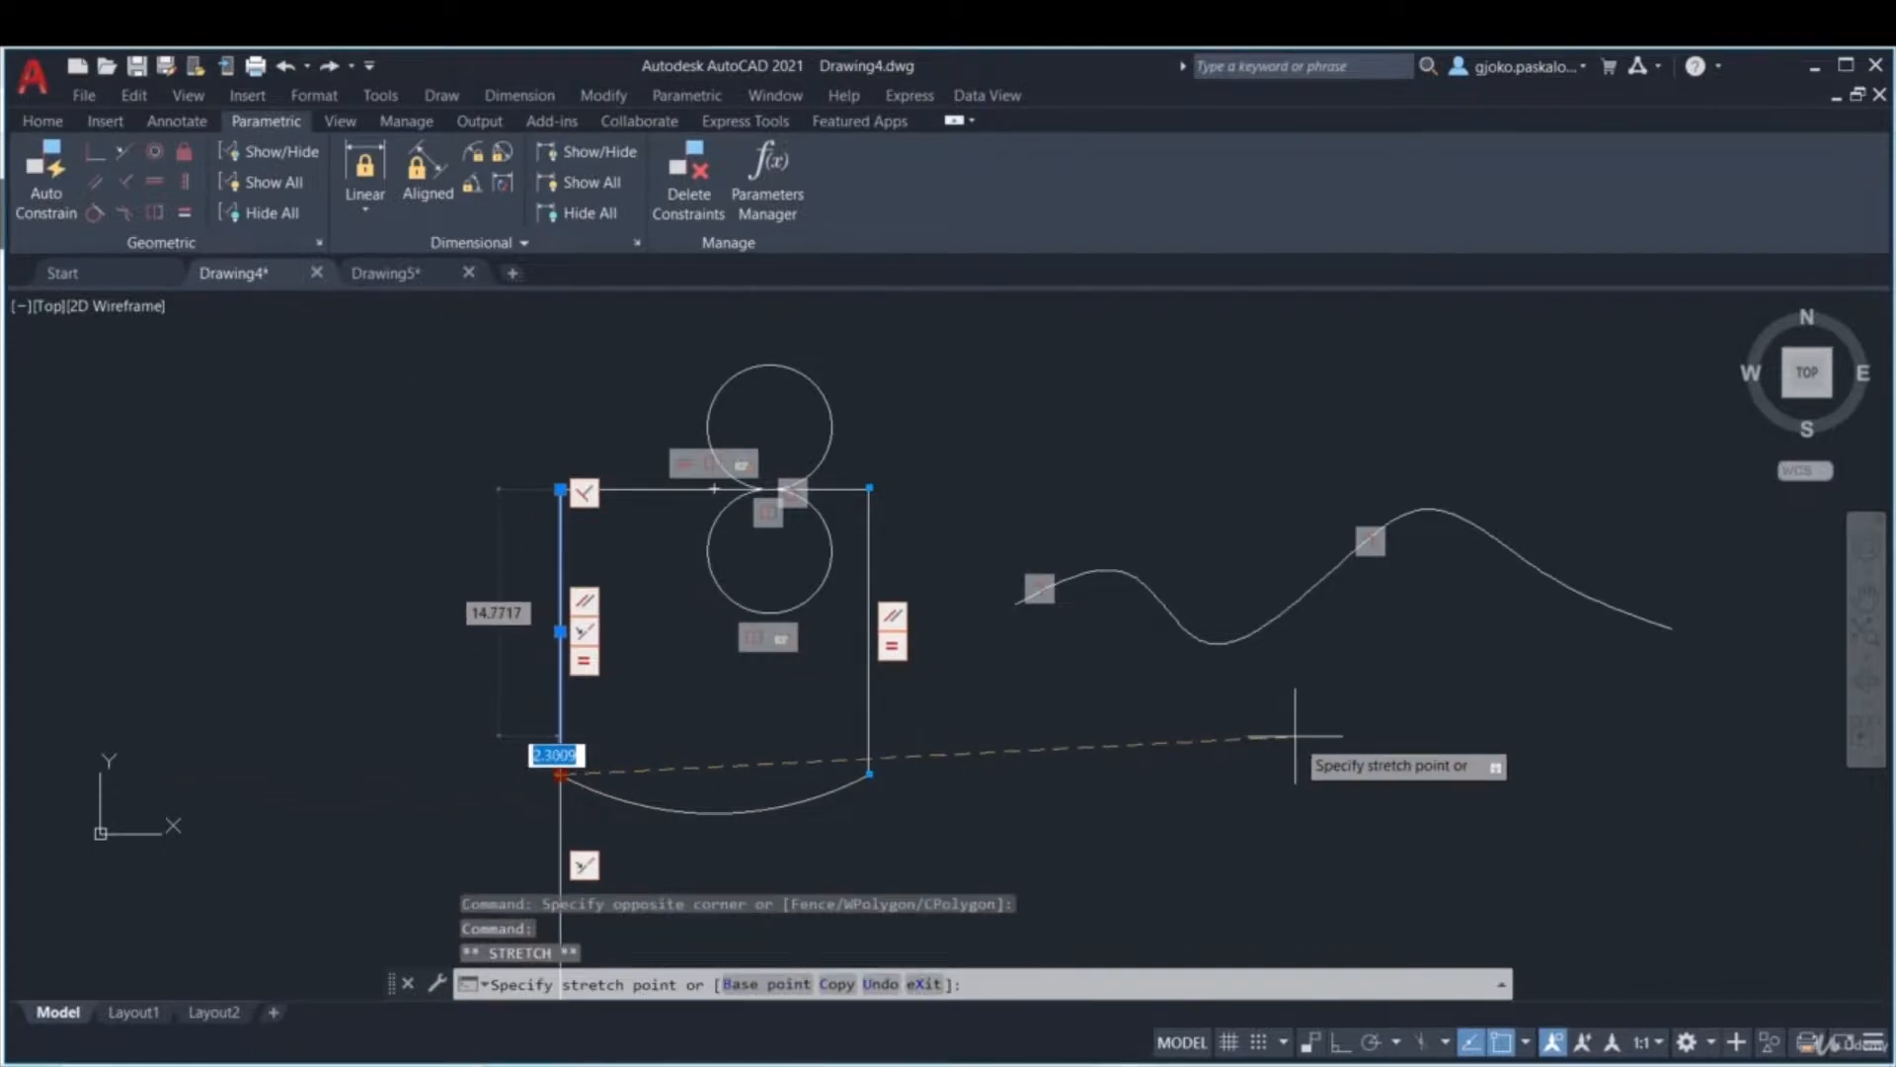
{"action": "left_click", "coordinate": [1306, 736]}
- Finish stretching the left line's lower end to a length of about 14.8, and stretch it again farther downward
{"action": "left_click", "coordinate": [859, 750]}
{"action": "left_click", "coordinate": [869, 741]}
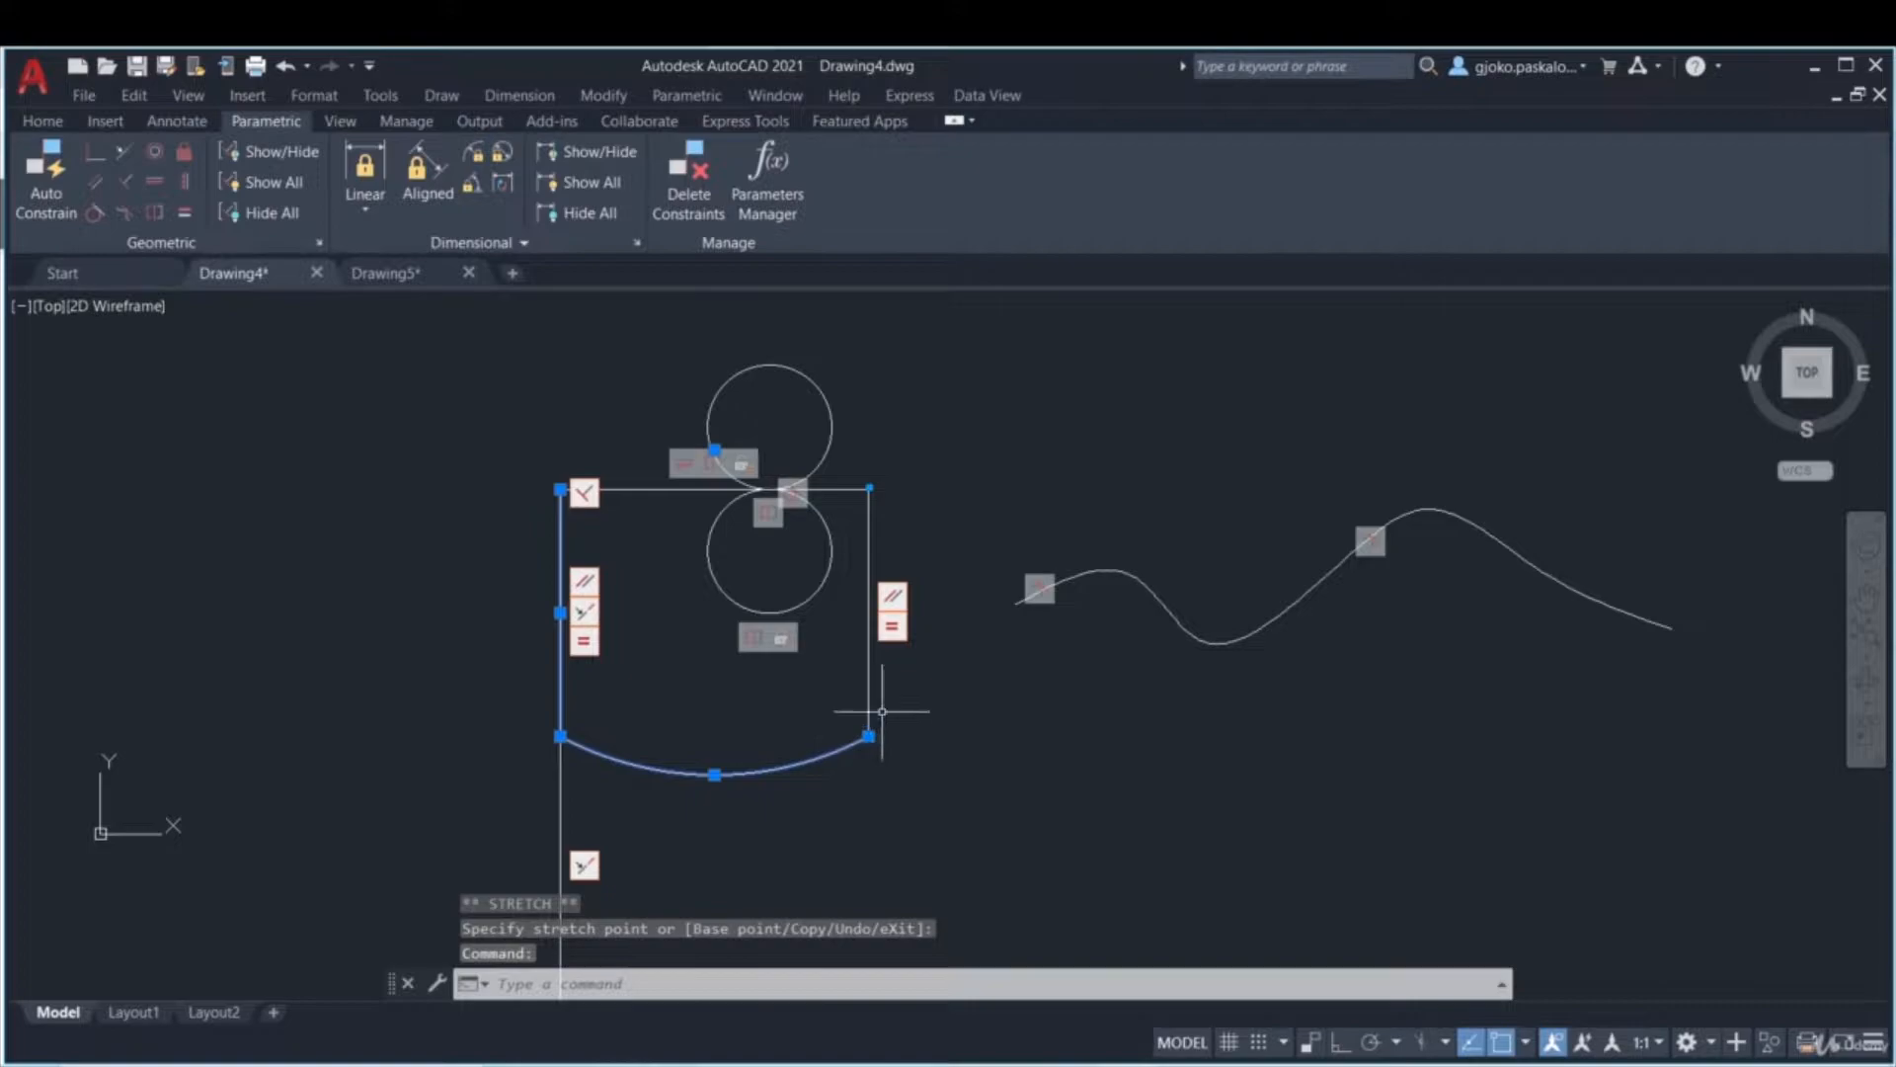
{"action": "key", "text": "Escape"}
{"action": "left_click", "coordinate": [578, 720]}
{"action": "left_click", "coordinate": [489, 722]}
{"action": "left_click", "coordinate": [560, 736]}
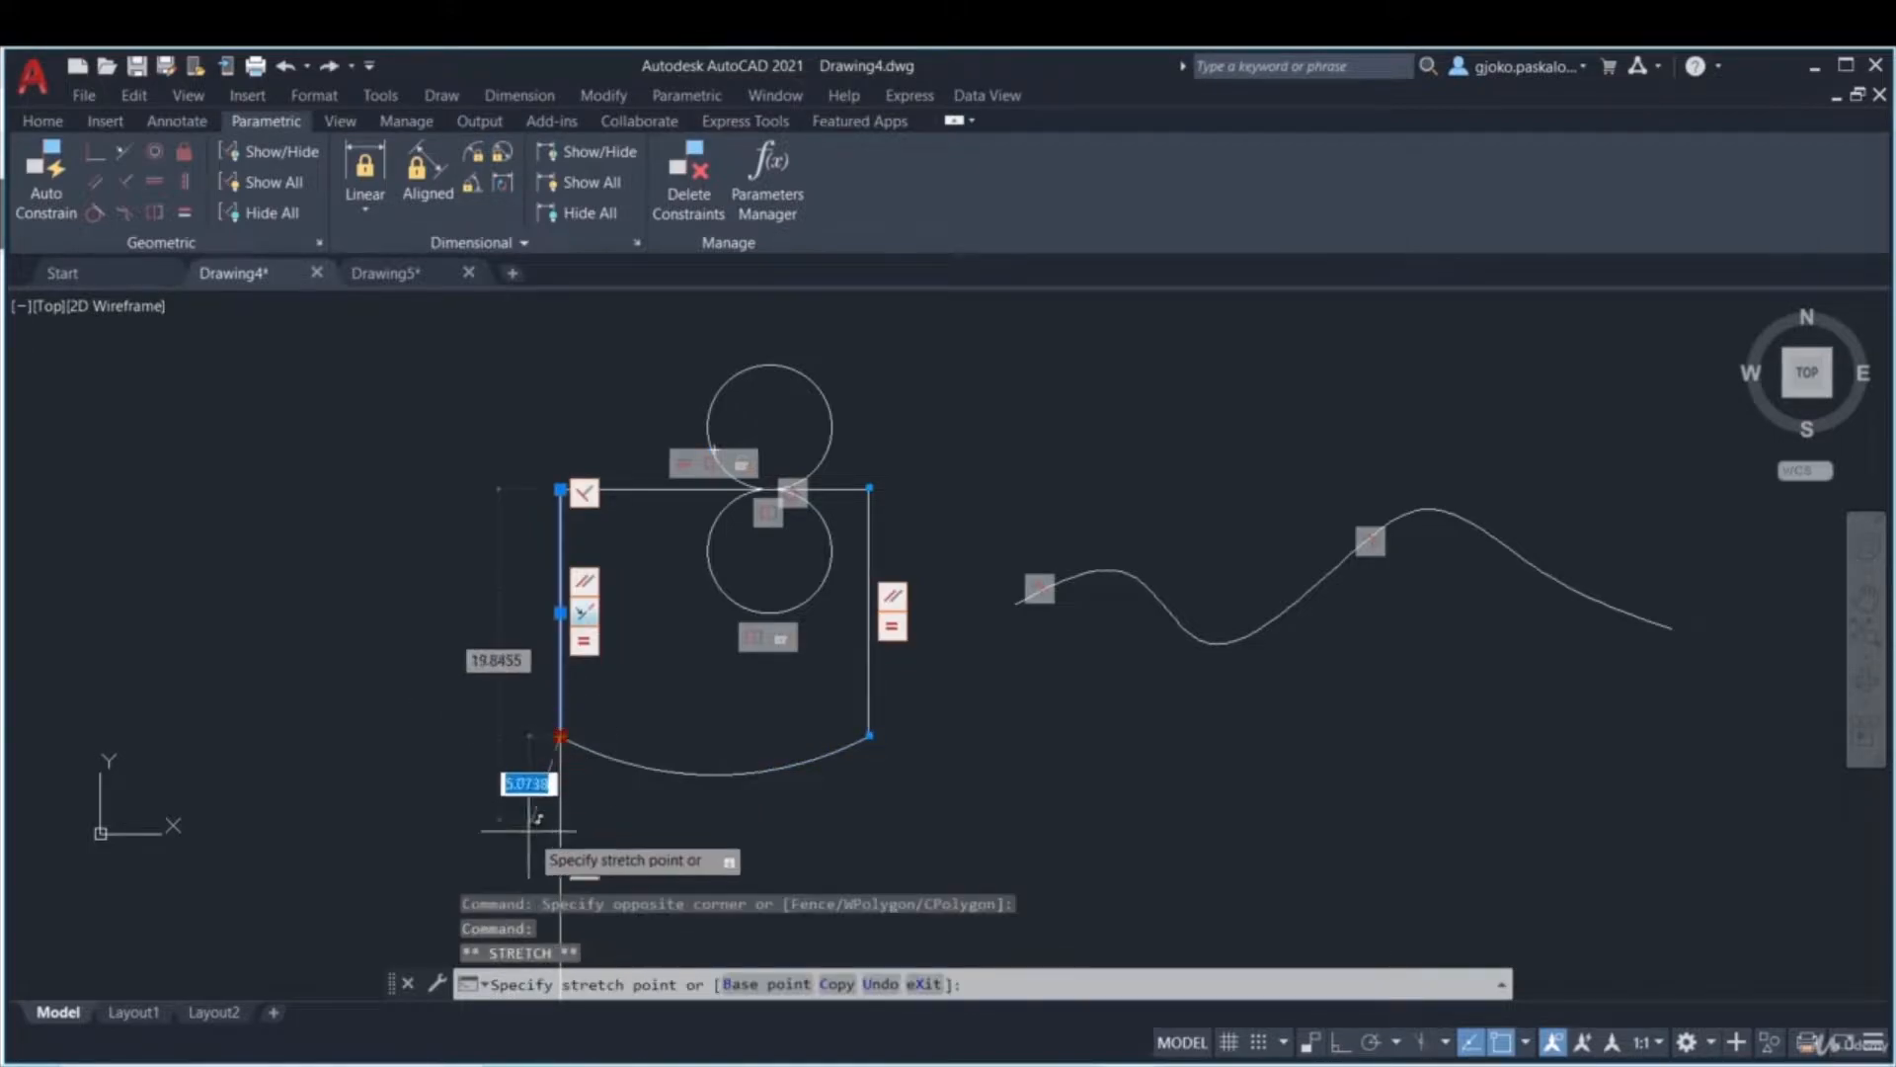
{"action": "left_click", "coordinate": [532, 835]}
{"action": "key", "text": "Escape"}
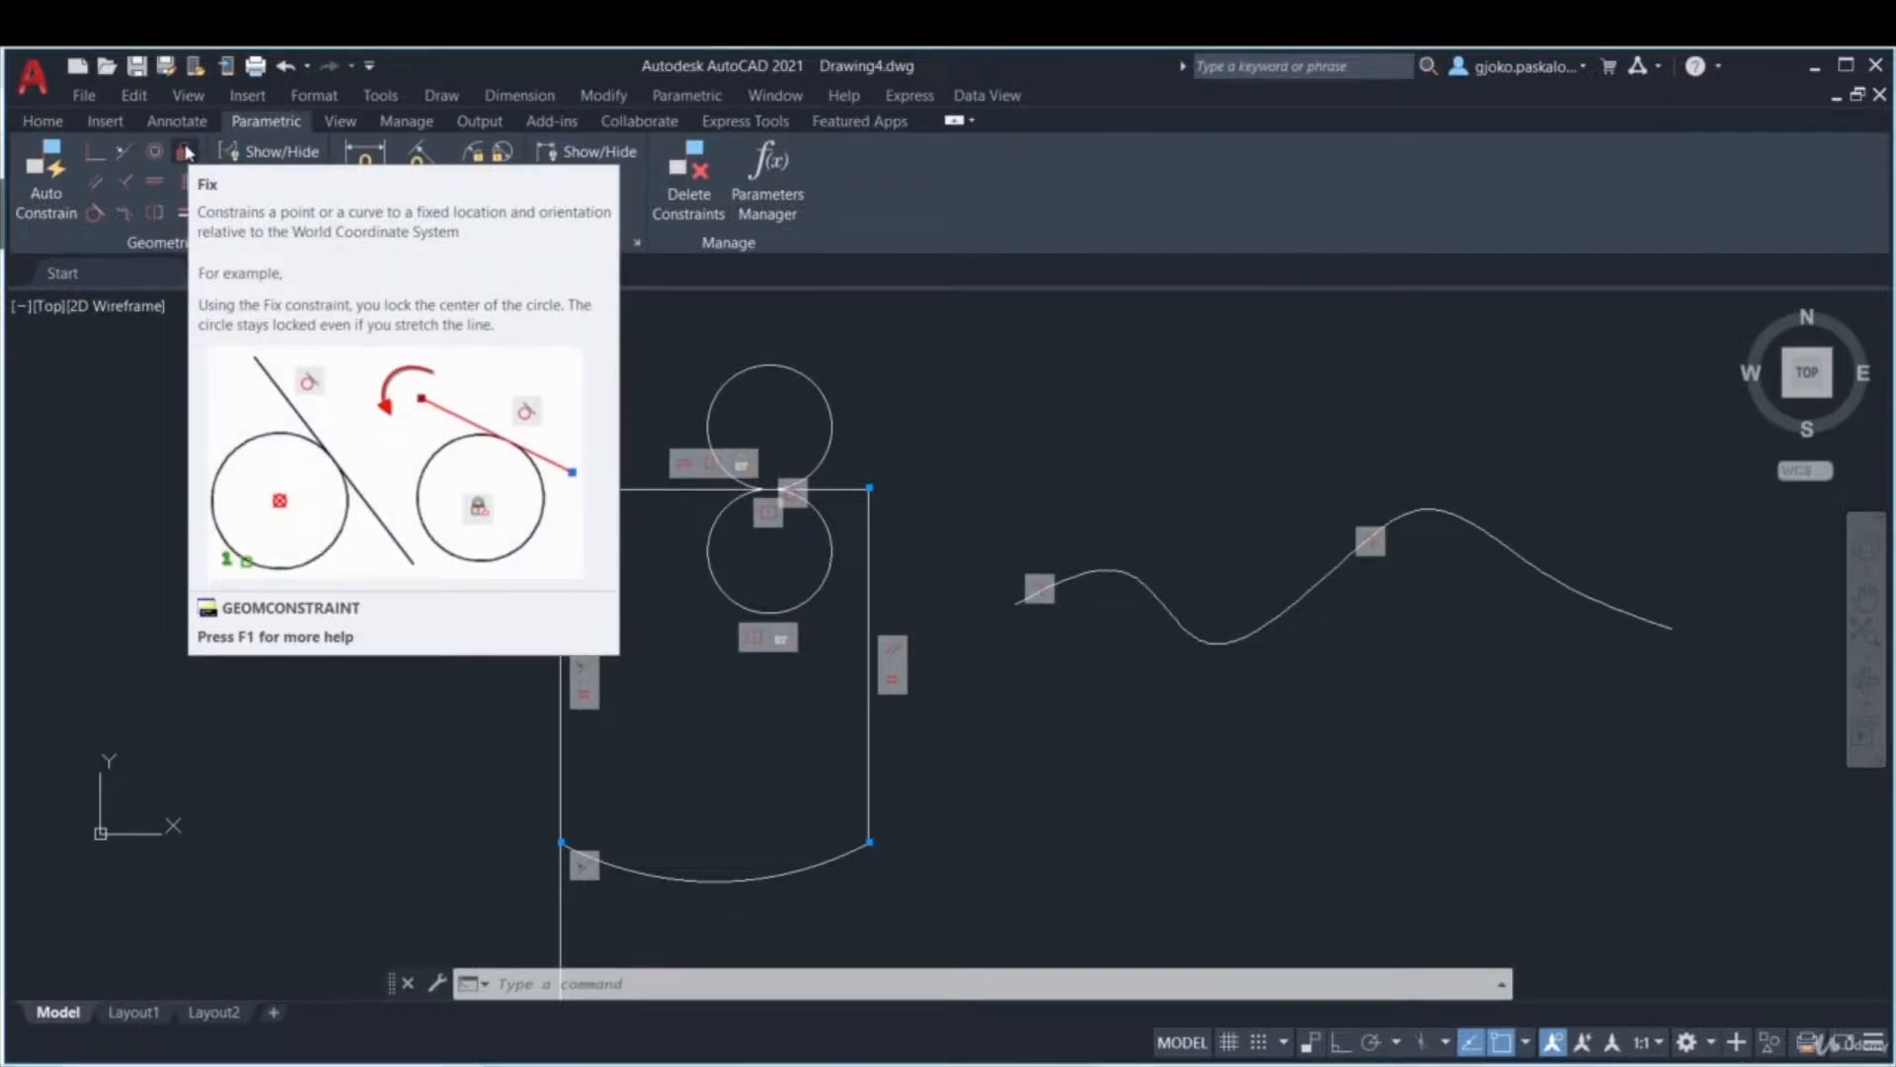
{"action": "key", "text": "Escape"}
{"action": "key", "text": "Escape"}
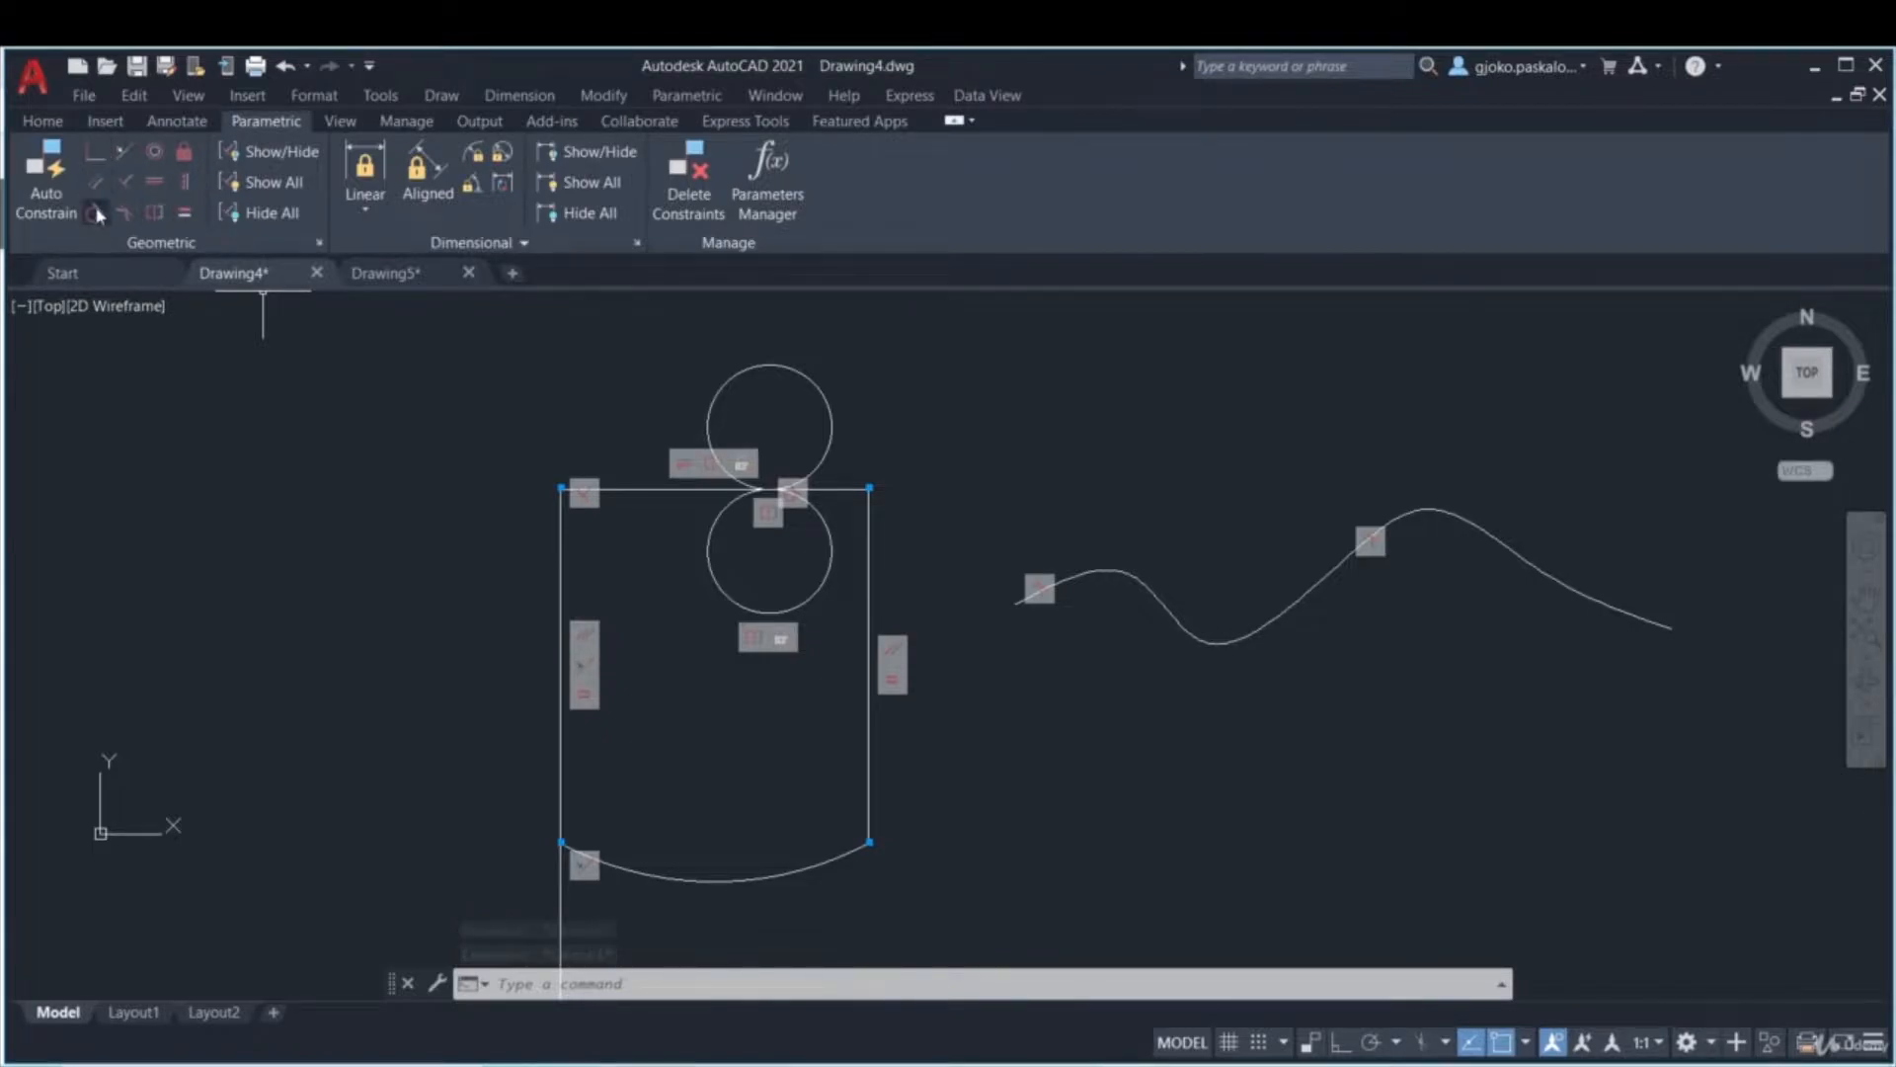
- Hide all geometric constraints, check those of the outline's right and top lines, and show all constraints again
{"action": "left_click", "coordinate": [279, 223]}
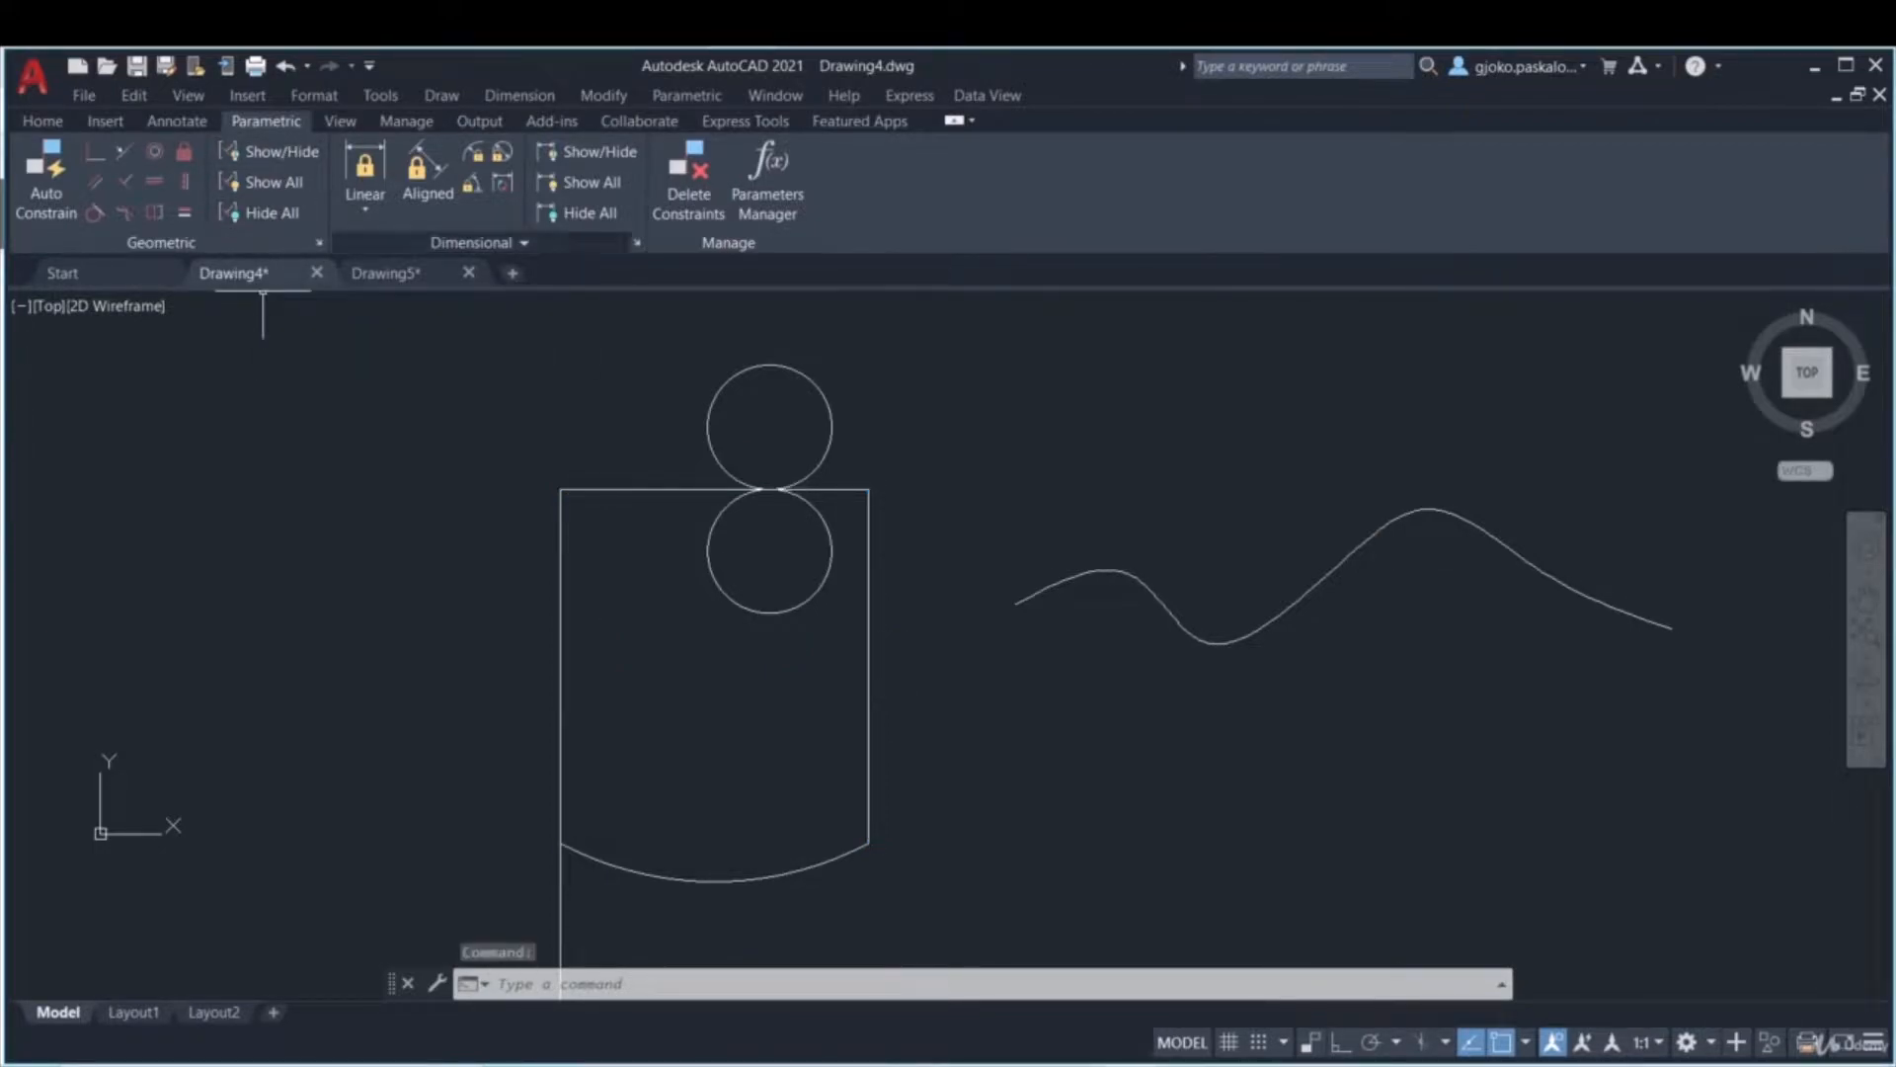
{"action": "left_click", "coordinate": [869, 588]}
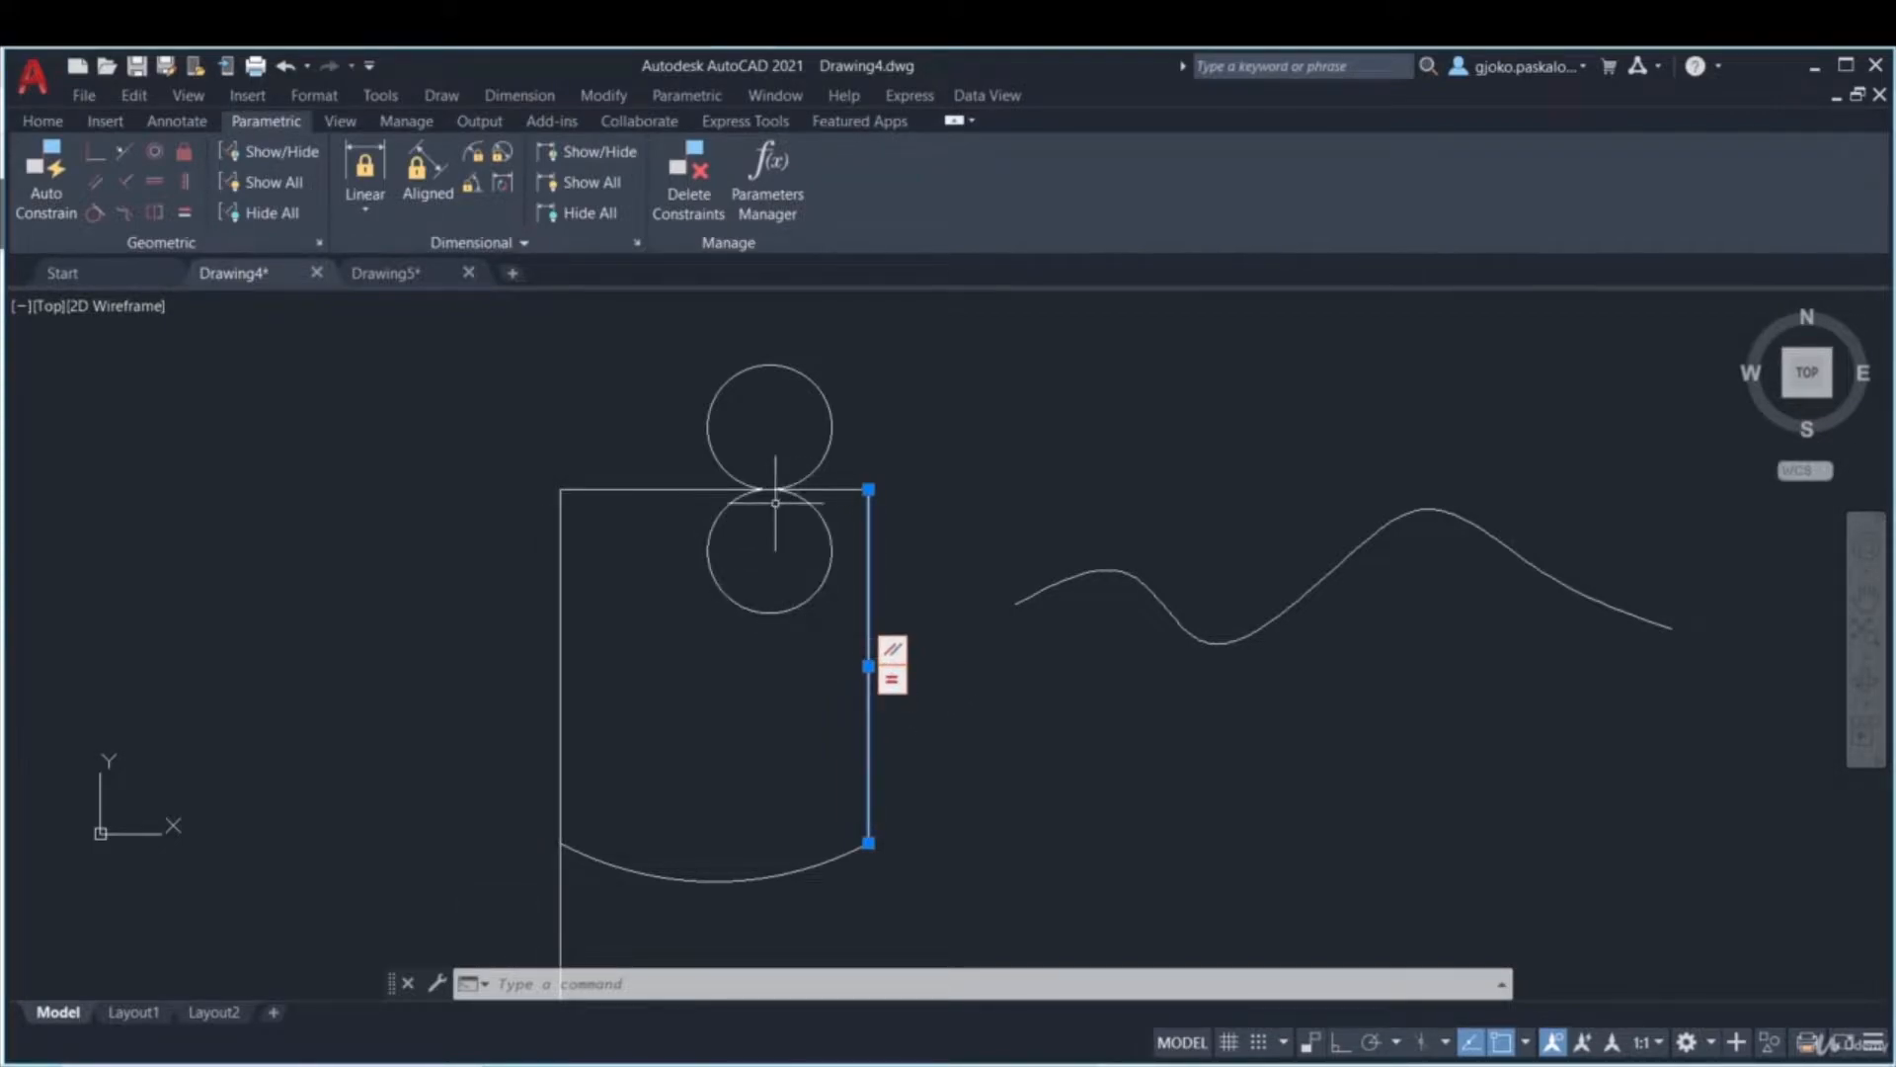
{"action": "left_click", "coordinate": [649, 491]}
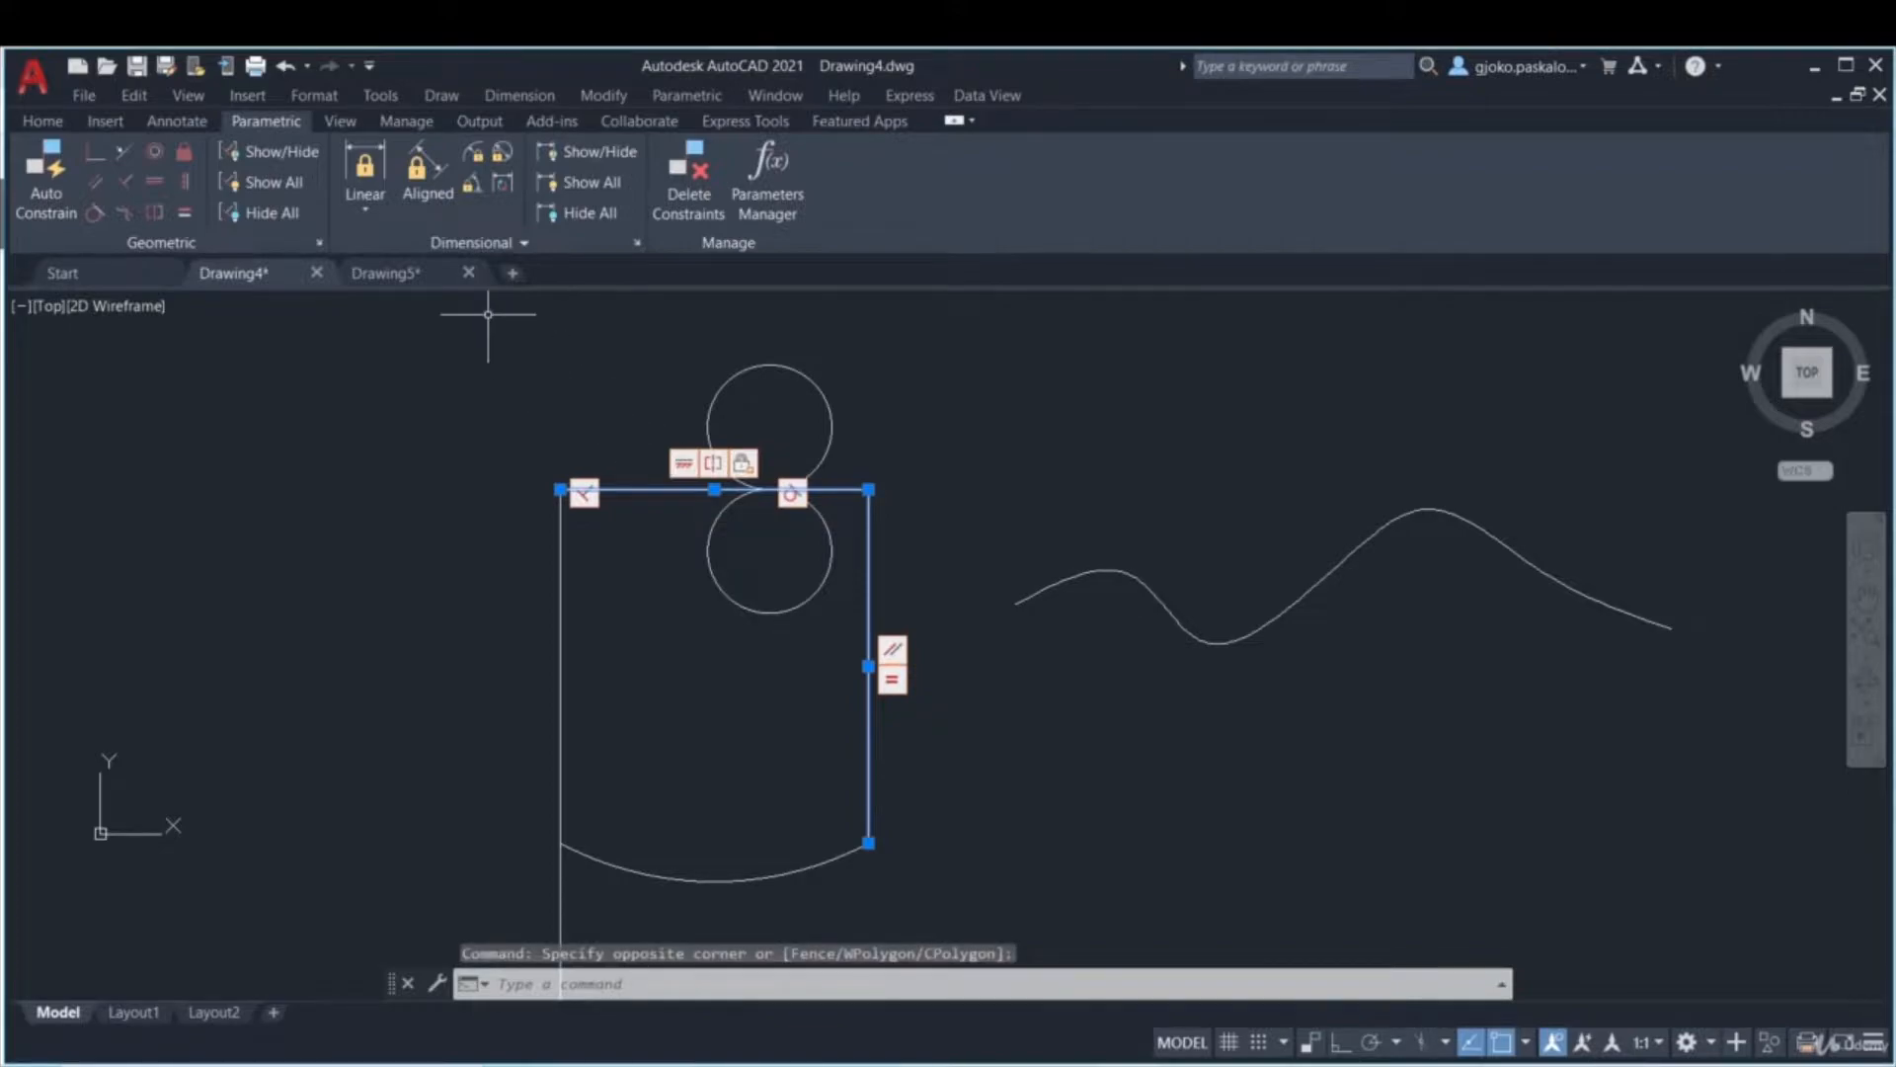
{"action": "key", "text": "Escape"}
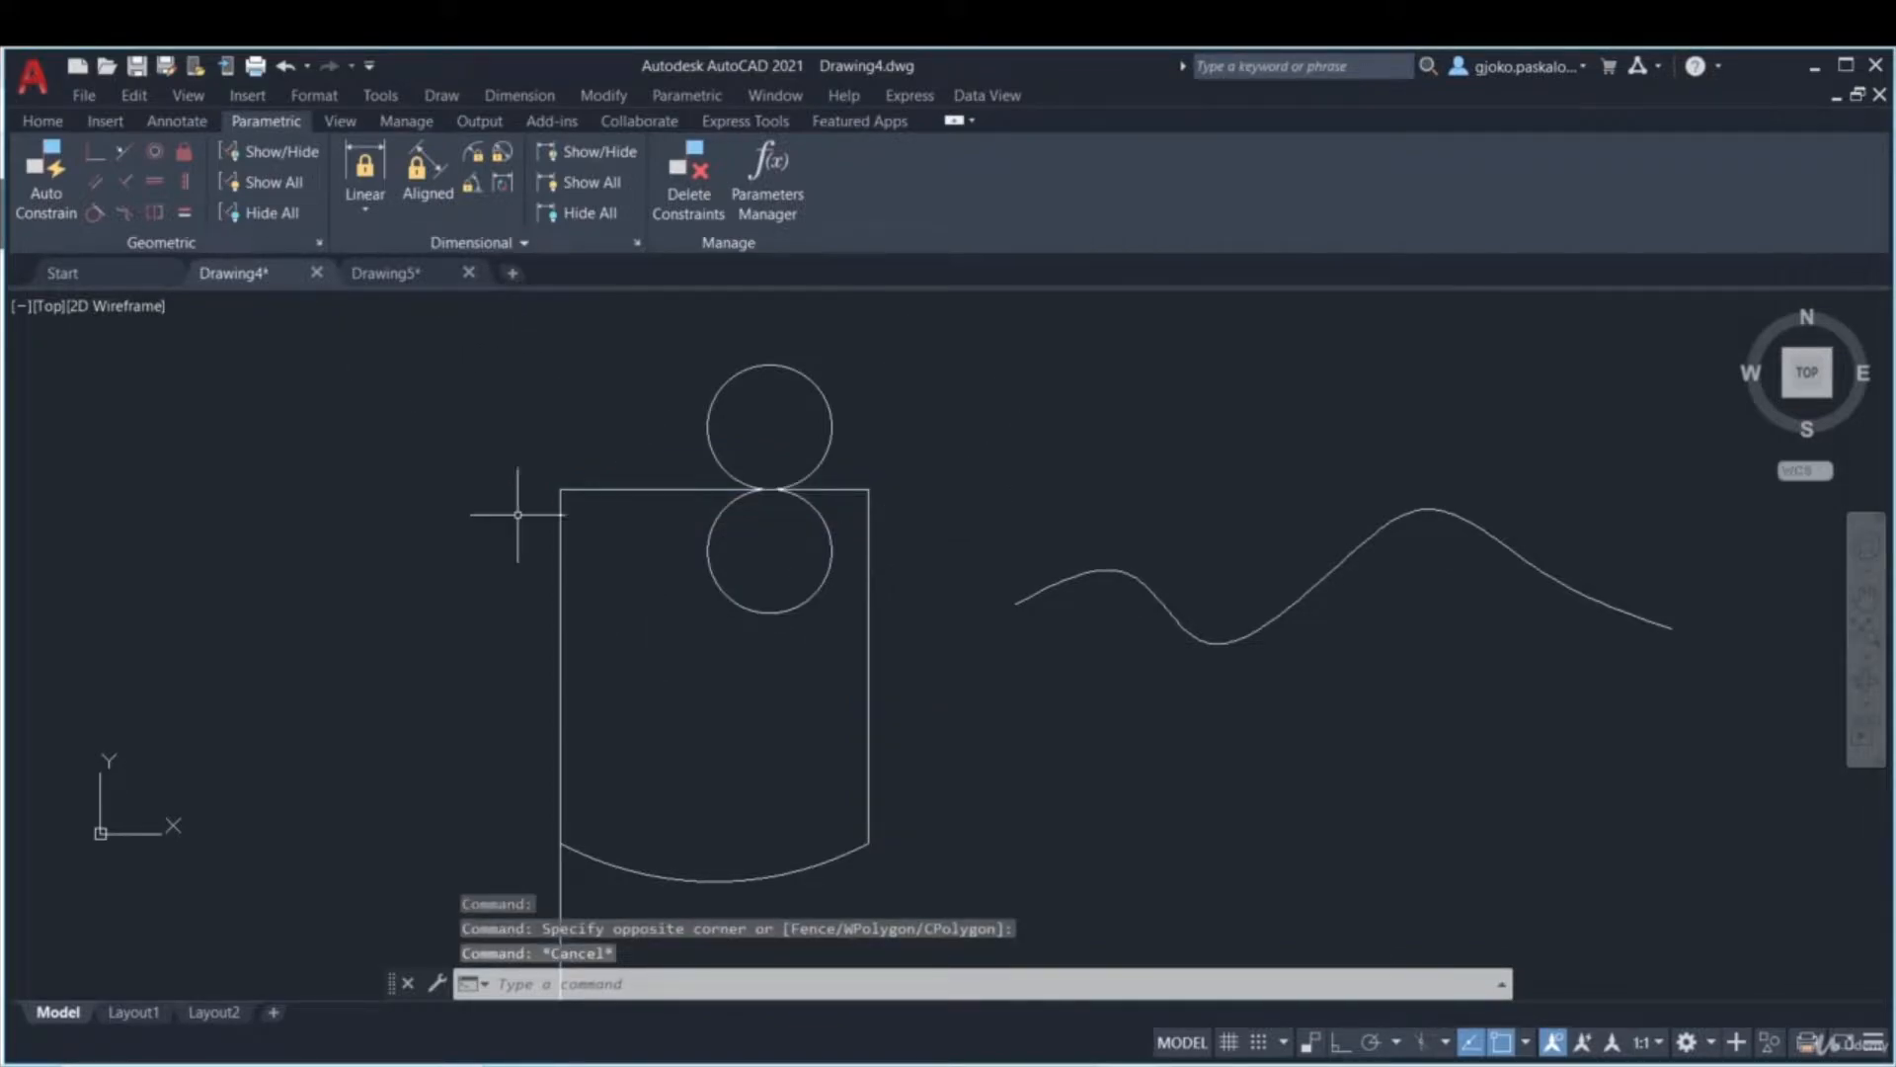
{"action": "left_click", "coordinate": [286, 190]}
{"action": "middle_click_drag", "start_coordinate": [914, 455], "coordinate": [897, 383]}
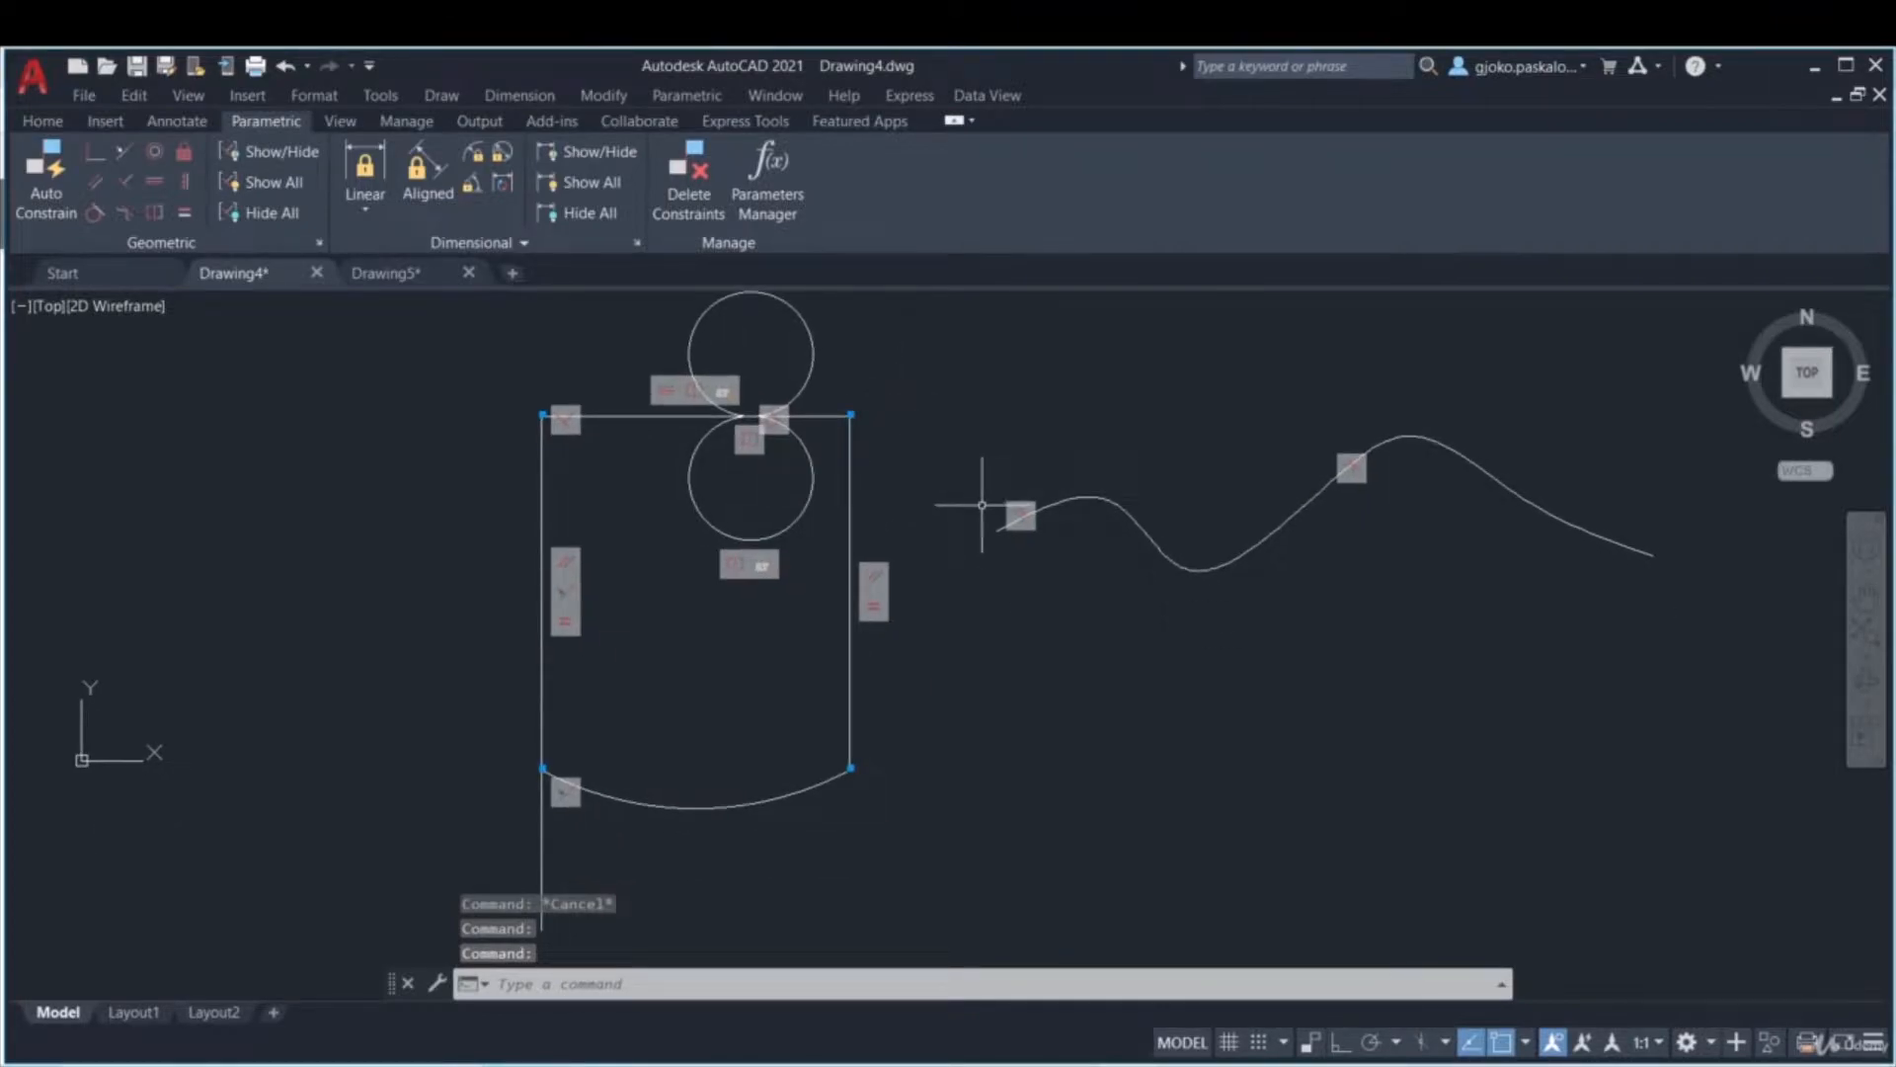
- Hide the geometric constraints of the outline's top line only, and show all geometric constraints again
{"action": "left_click", "coordinate": [299, 156]}
{"action": "left_click", "coordinate": [492, 327]}
{"action": "left_click", "coordinate": [972, 524]}
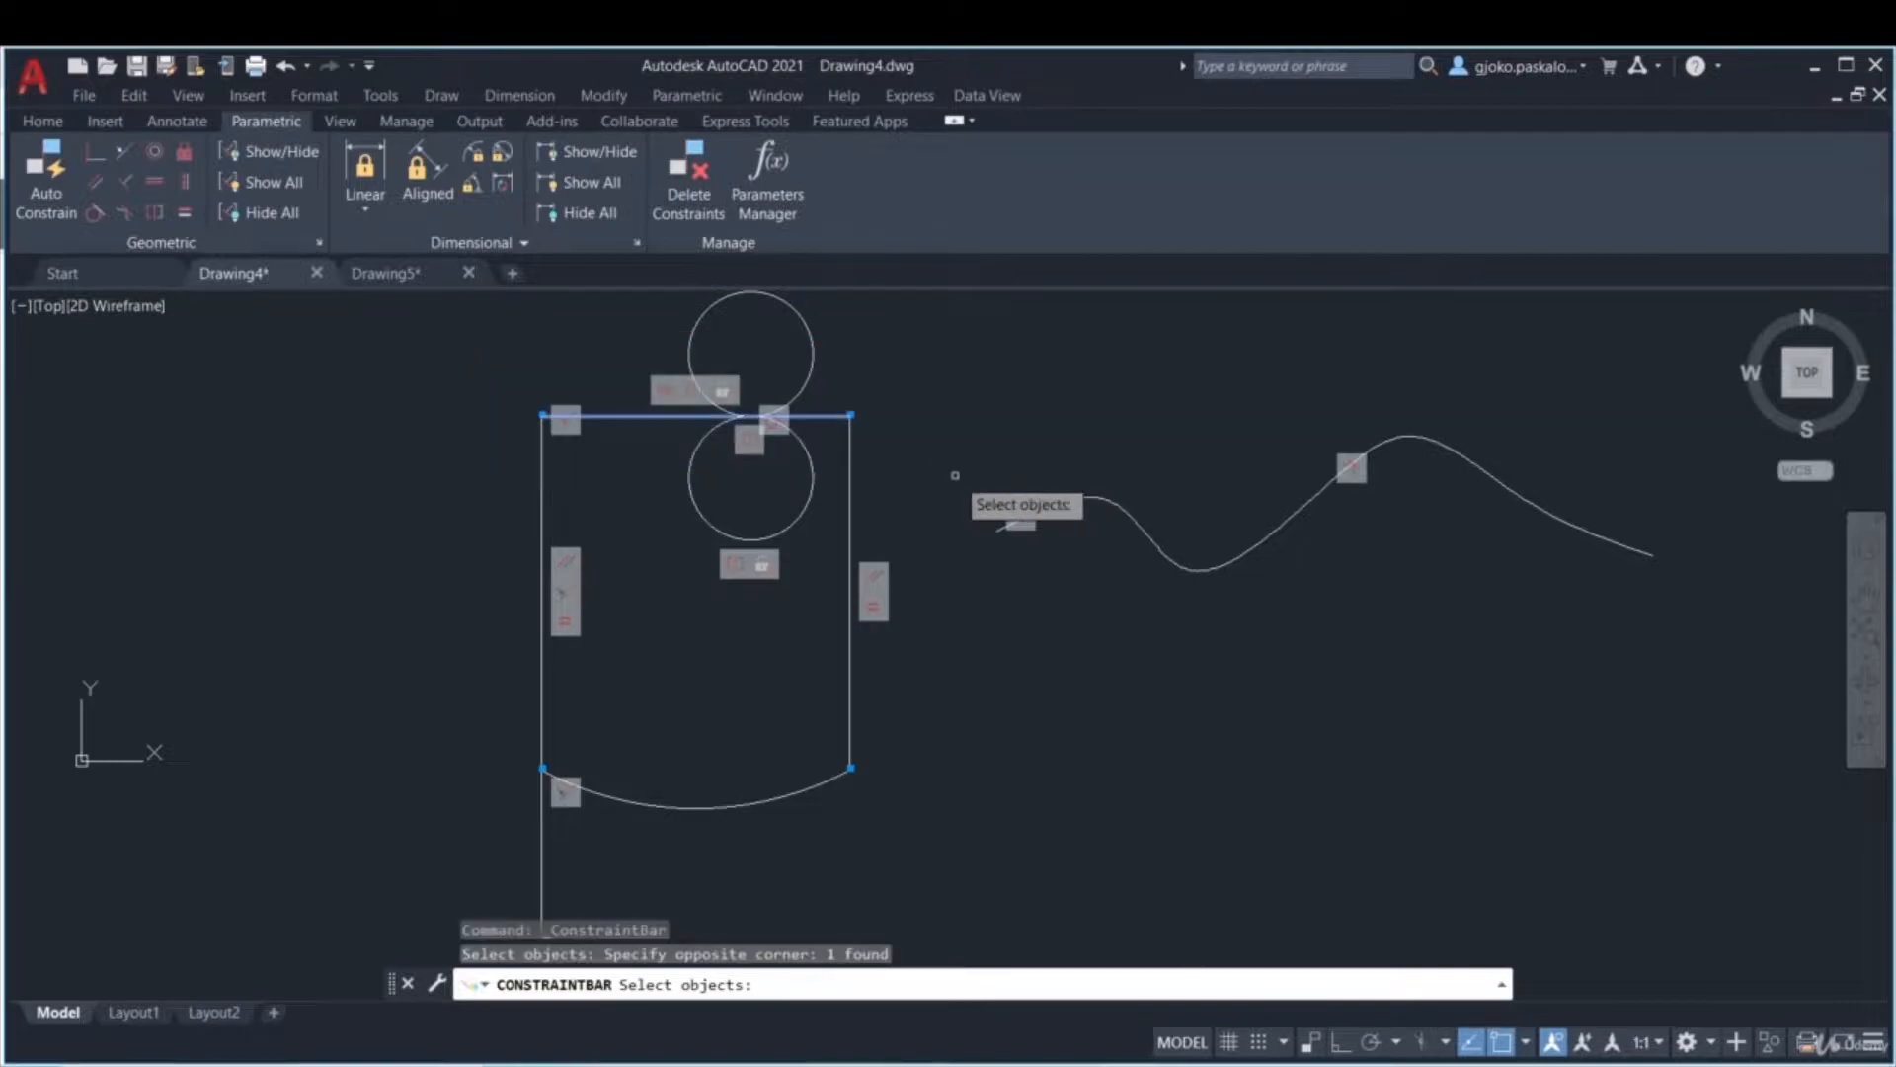
{"action": "key", "text": "Return"}
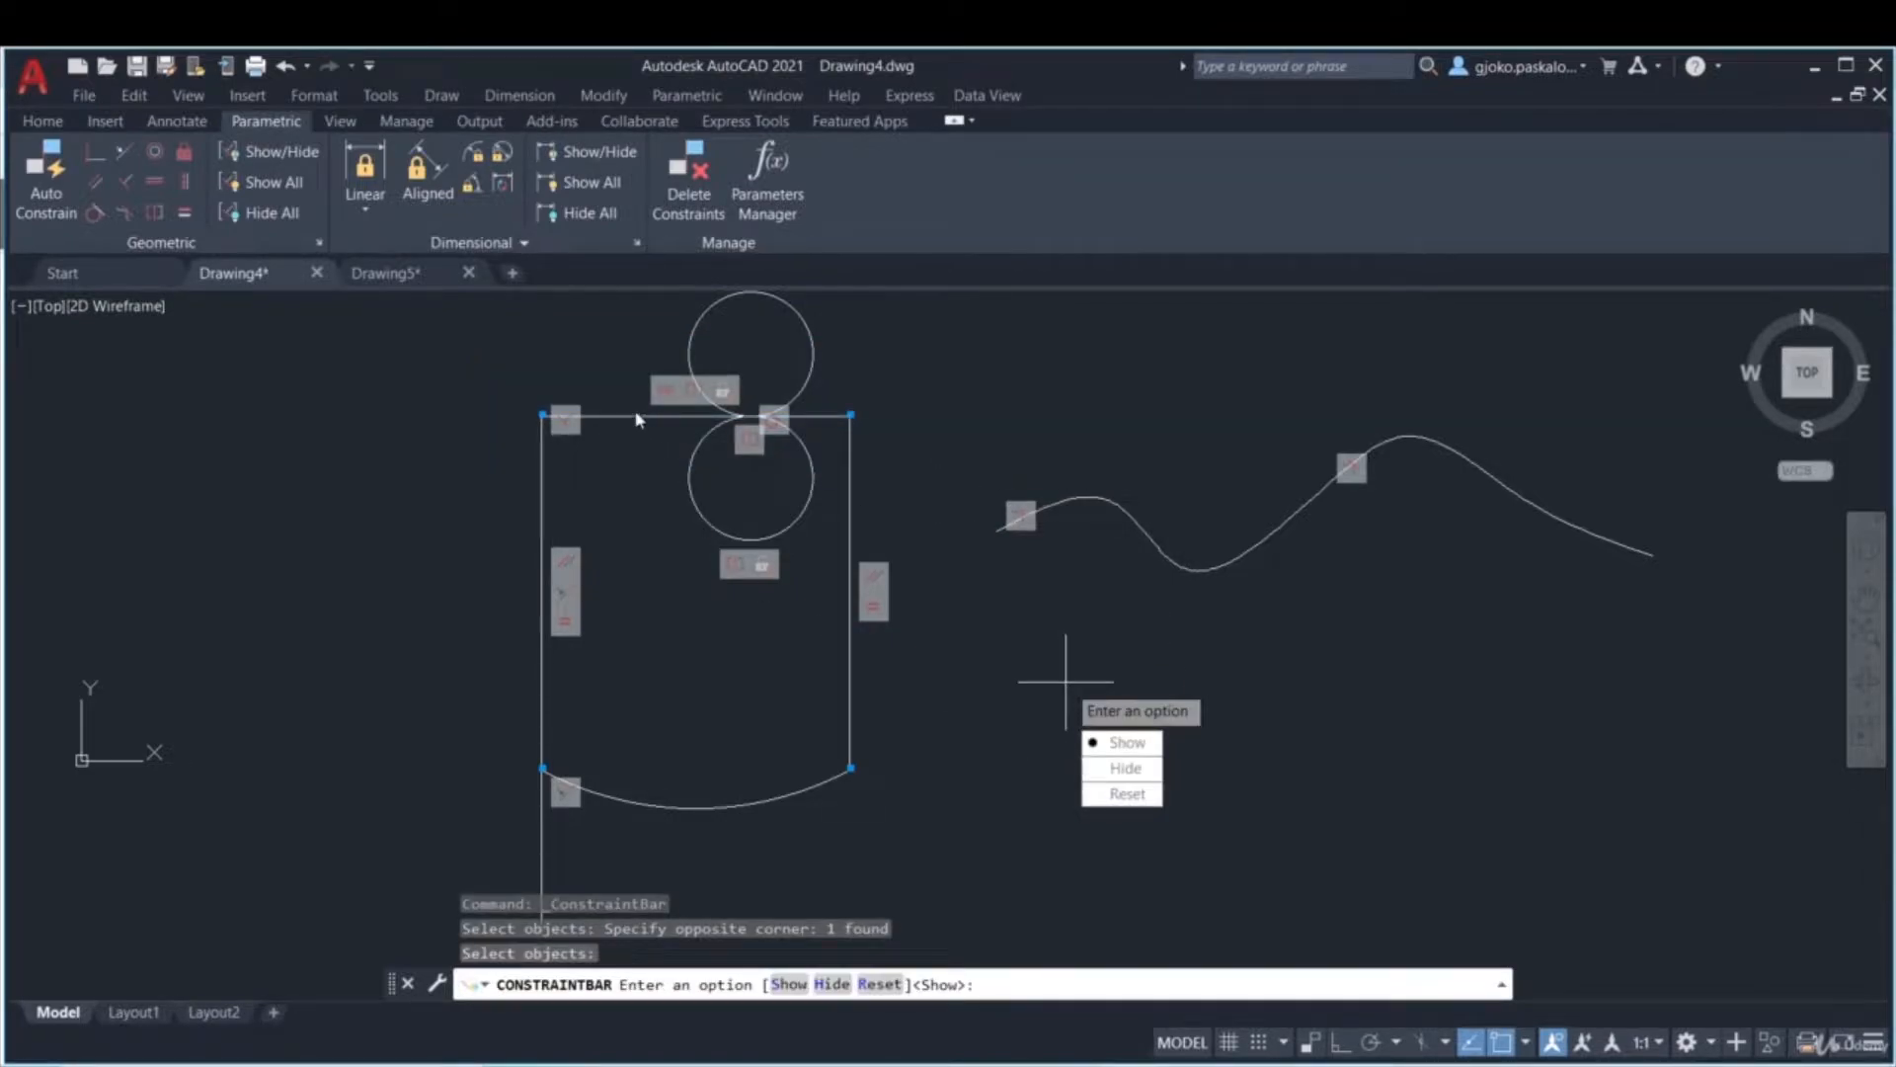
{"action": "left_click", "coordinate": [1124, 769]}
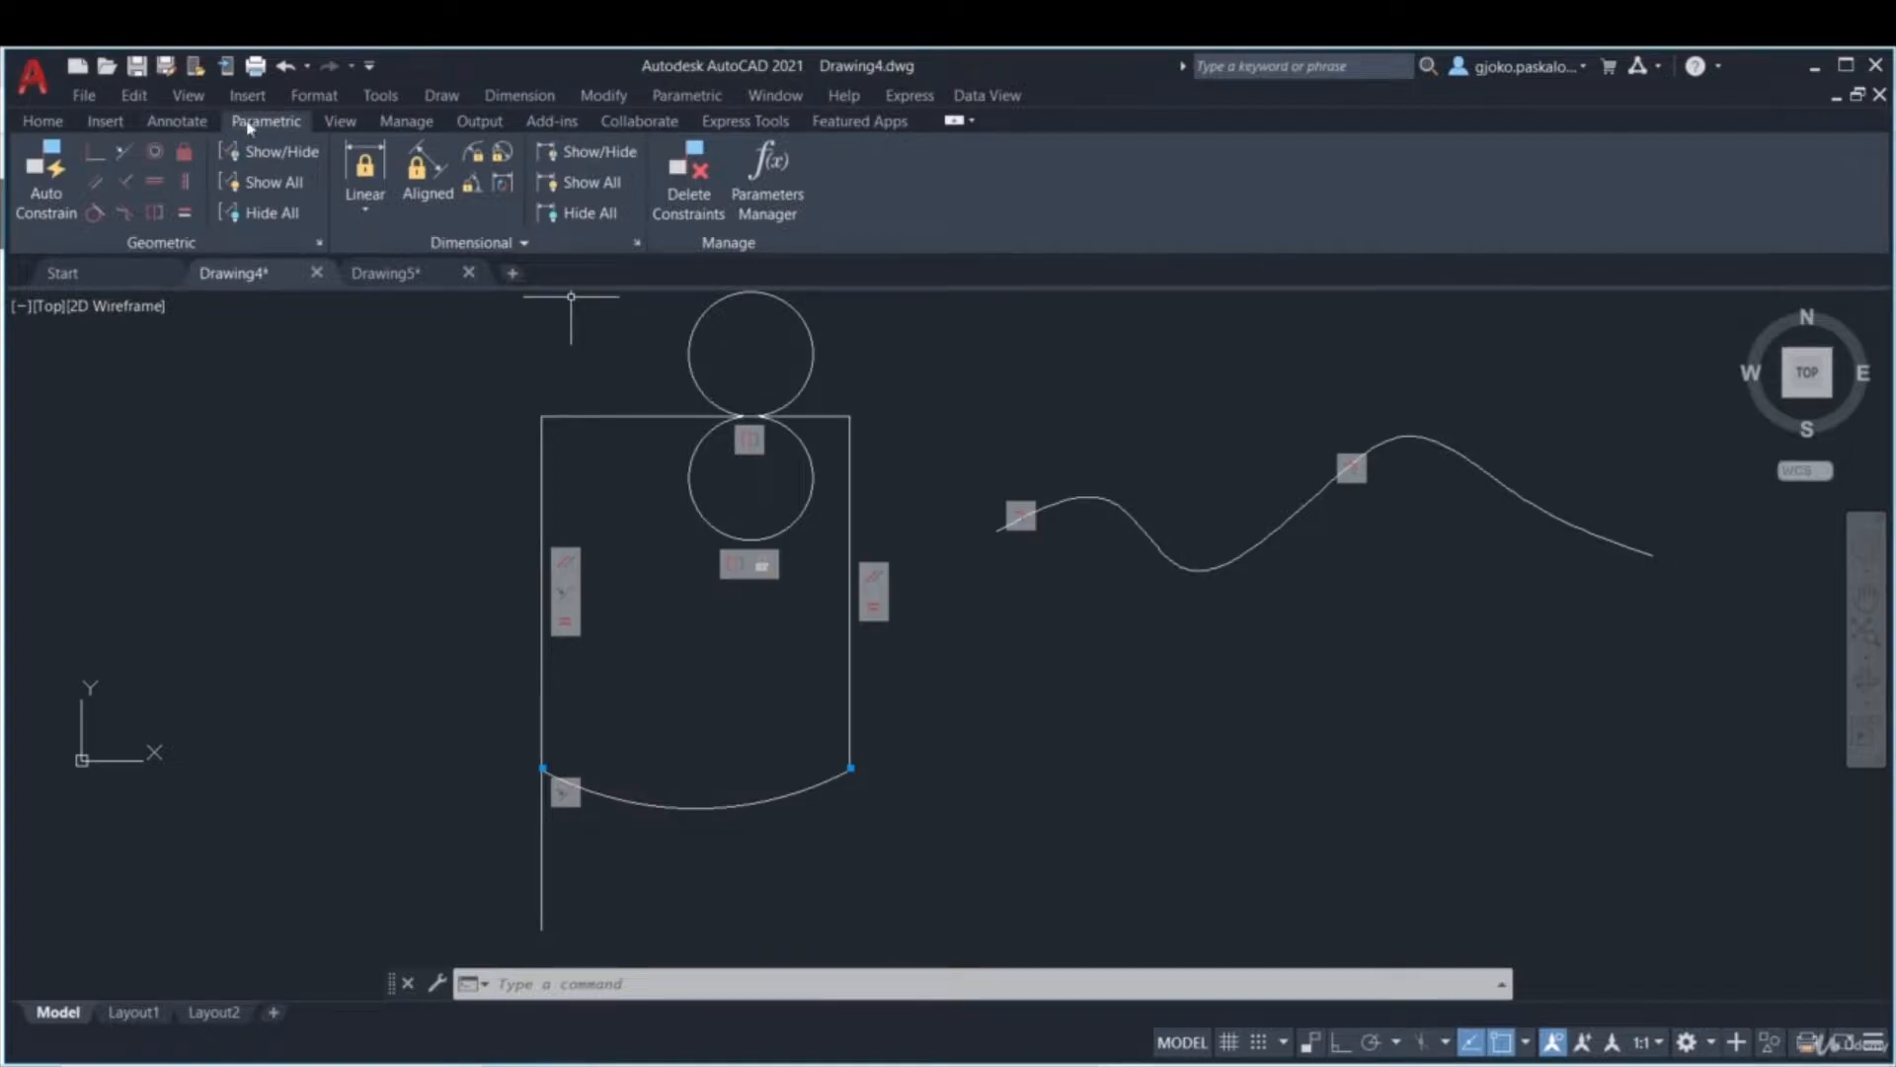
{"action": "left_click", "coordinate": [278, 192]}
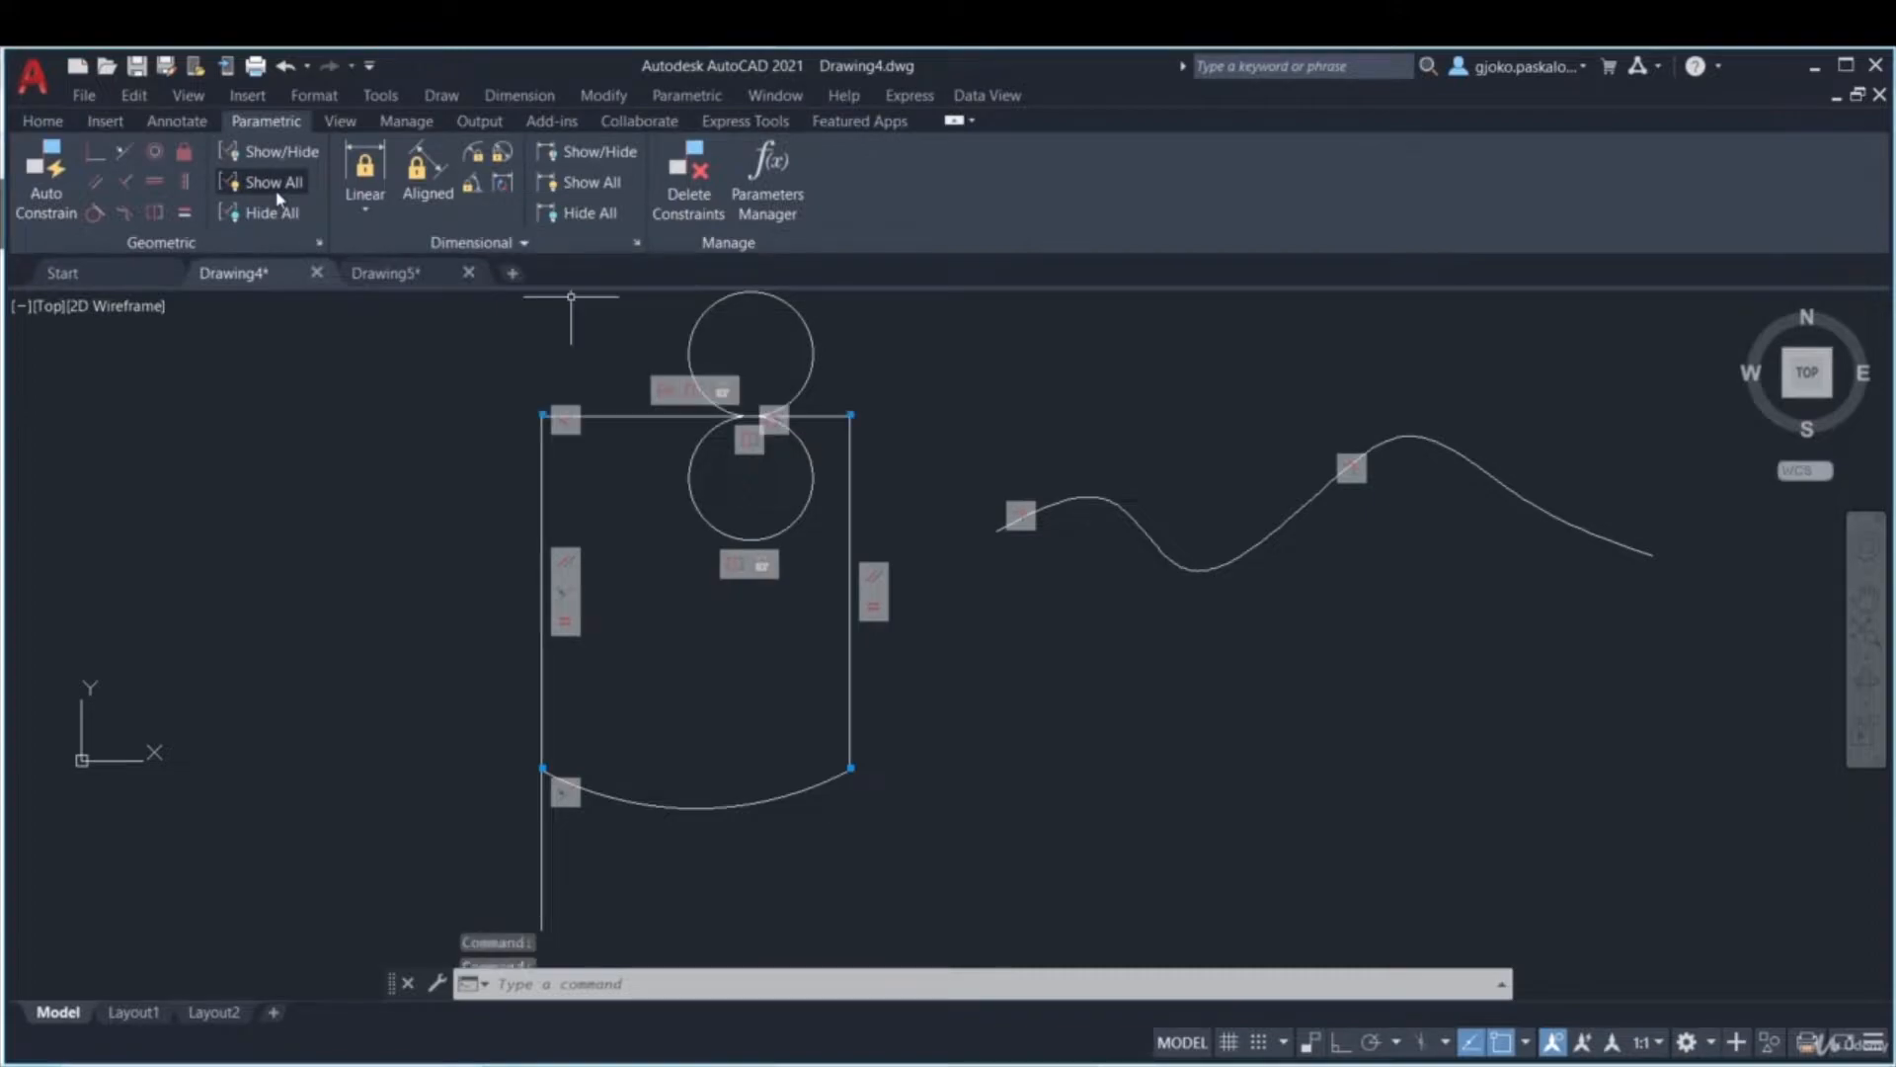
{"action": "mouse_move", "coordinate": [1000, 402]}
{"action": "middle_mouse_down"}
{"action": "mouse_move", "coordinate": [988, 453]}
{"action": "mouse_move", "coordinate": [868, 440]}
{"action": "middle_mouse_up"}
{"action": "key", "text": "Escape"}
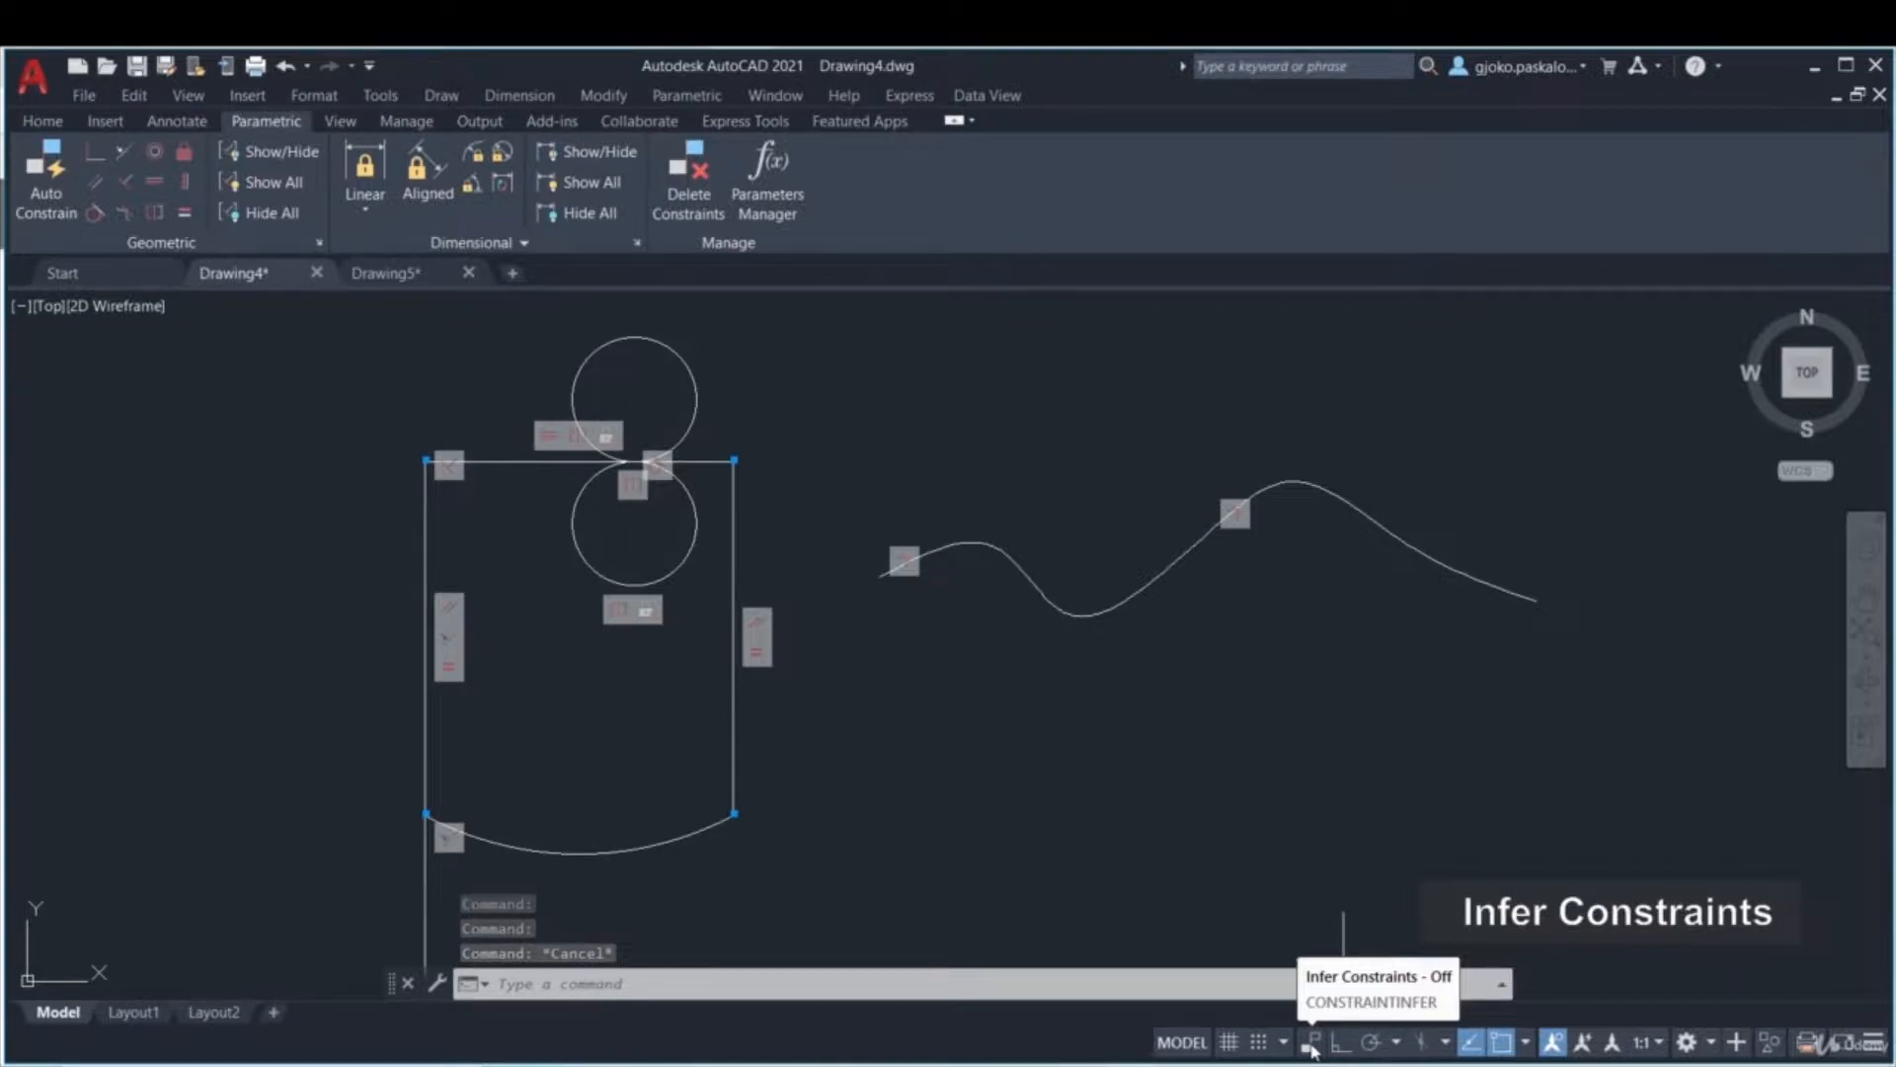
- Turn on Infer Constraints and check its entry in the status bar customization list
{"action": "left_click", "coordinate": [1313, 1044]}
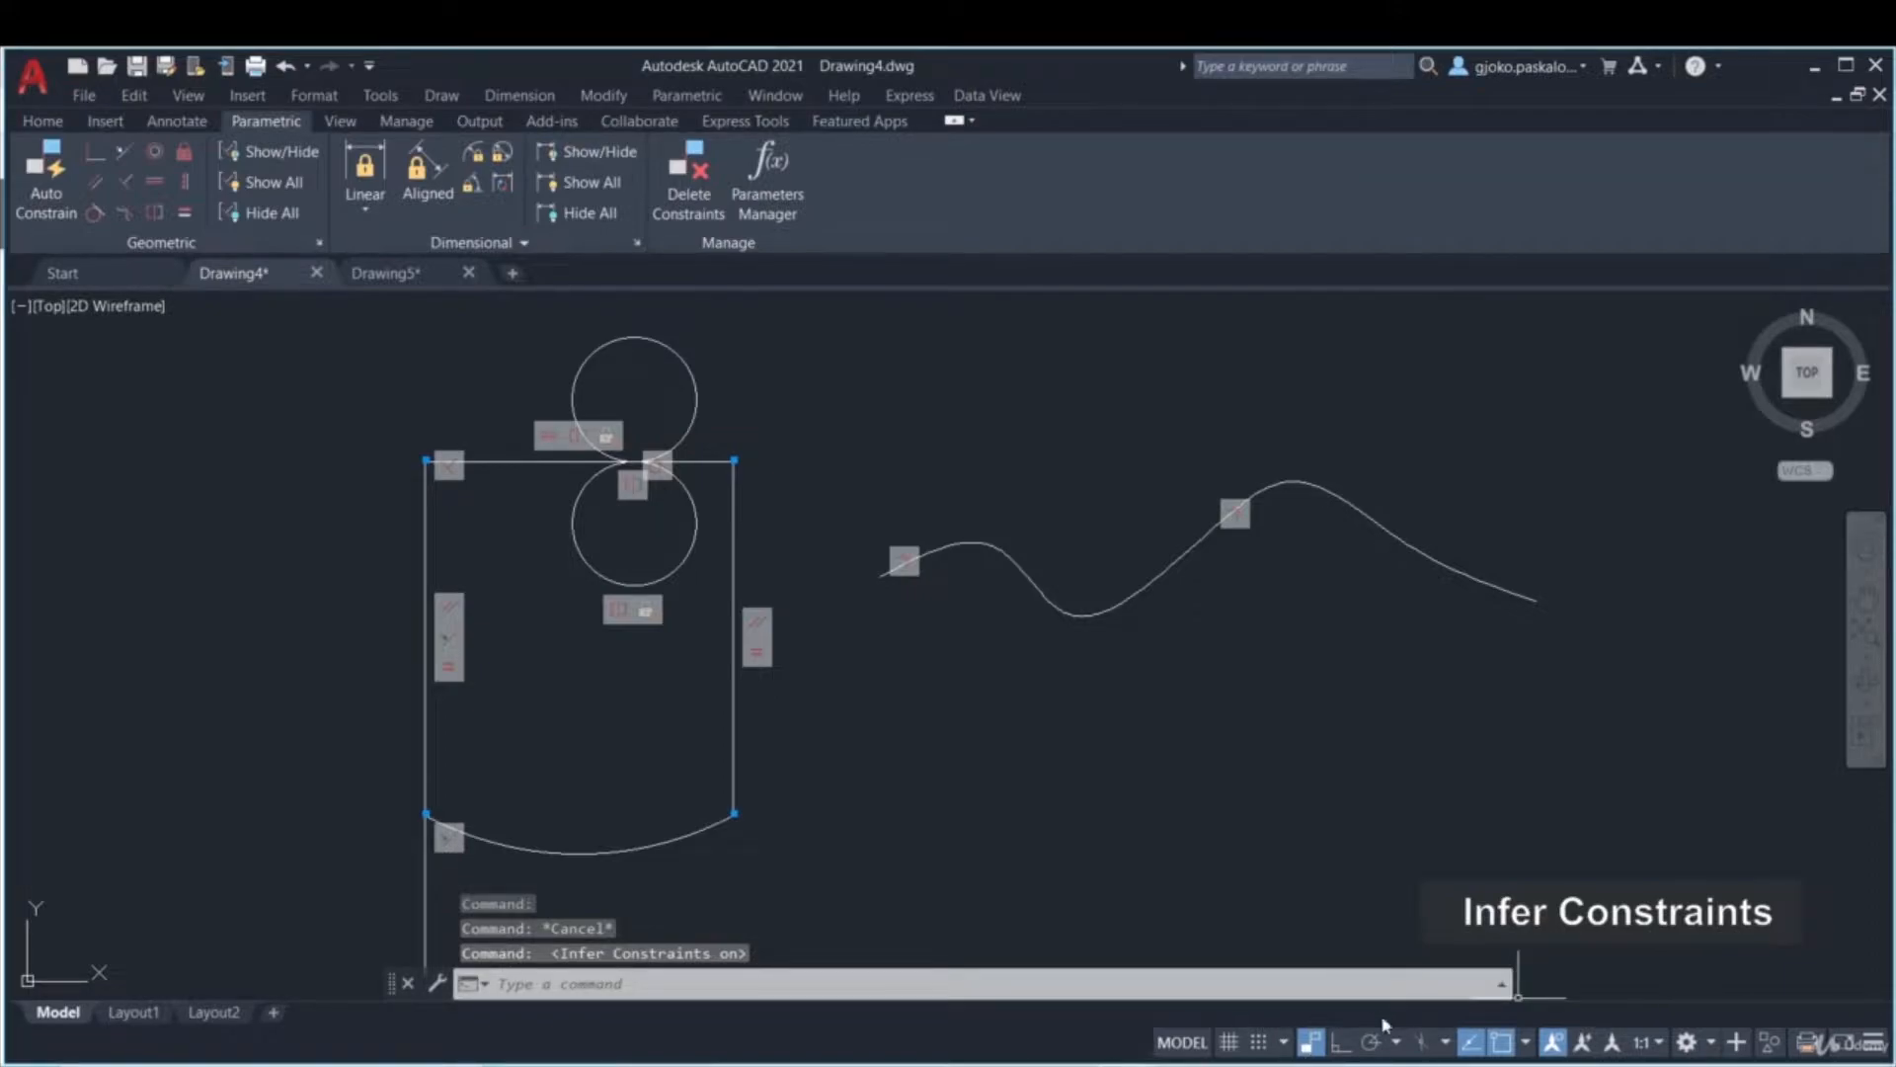
{"action": "left_click", "coordinate": [1875, 1044]}
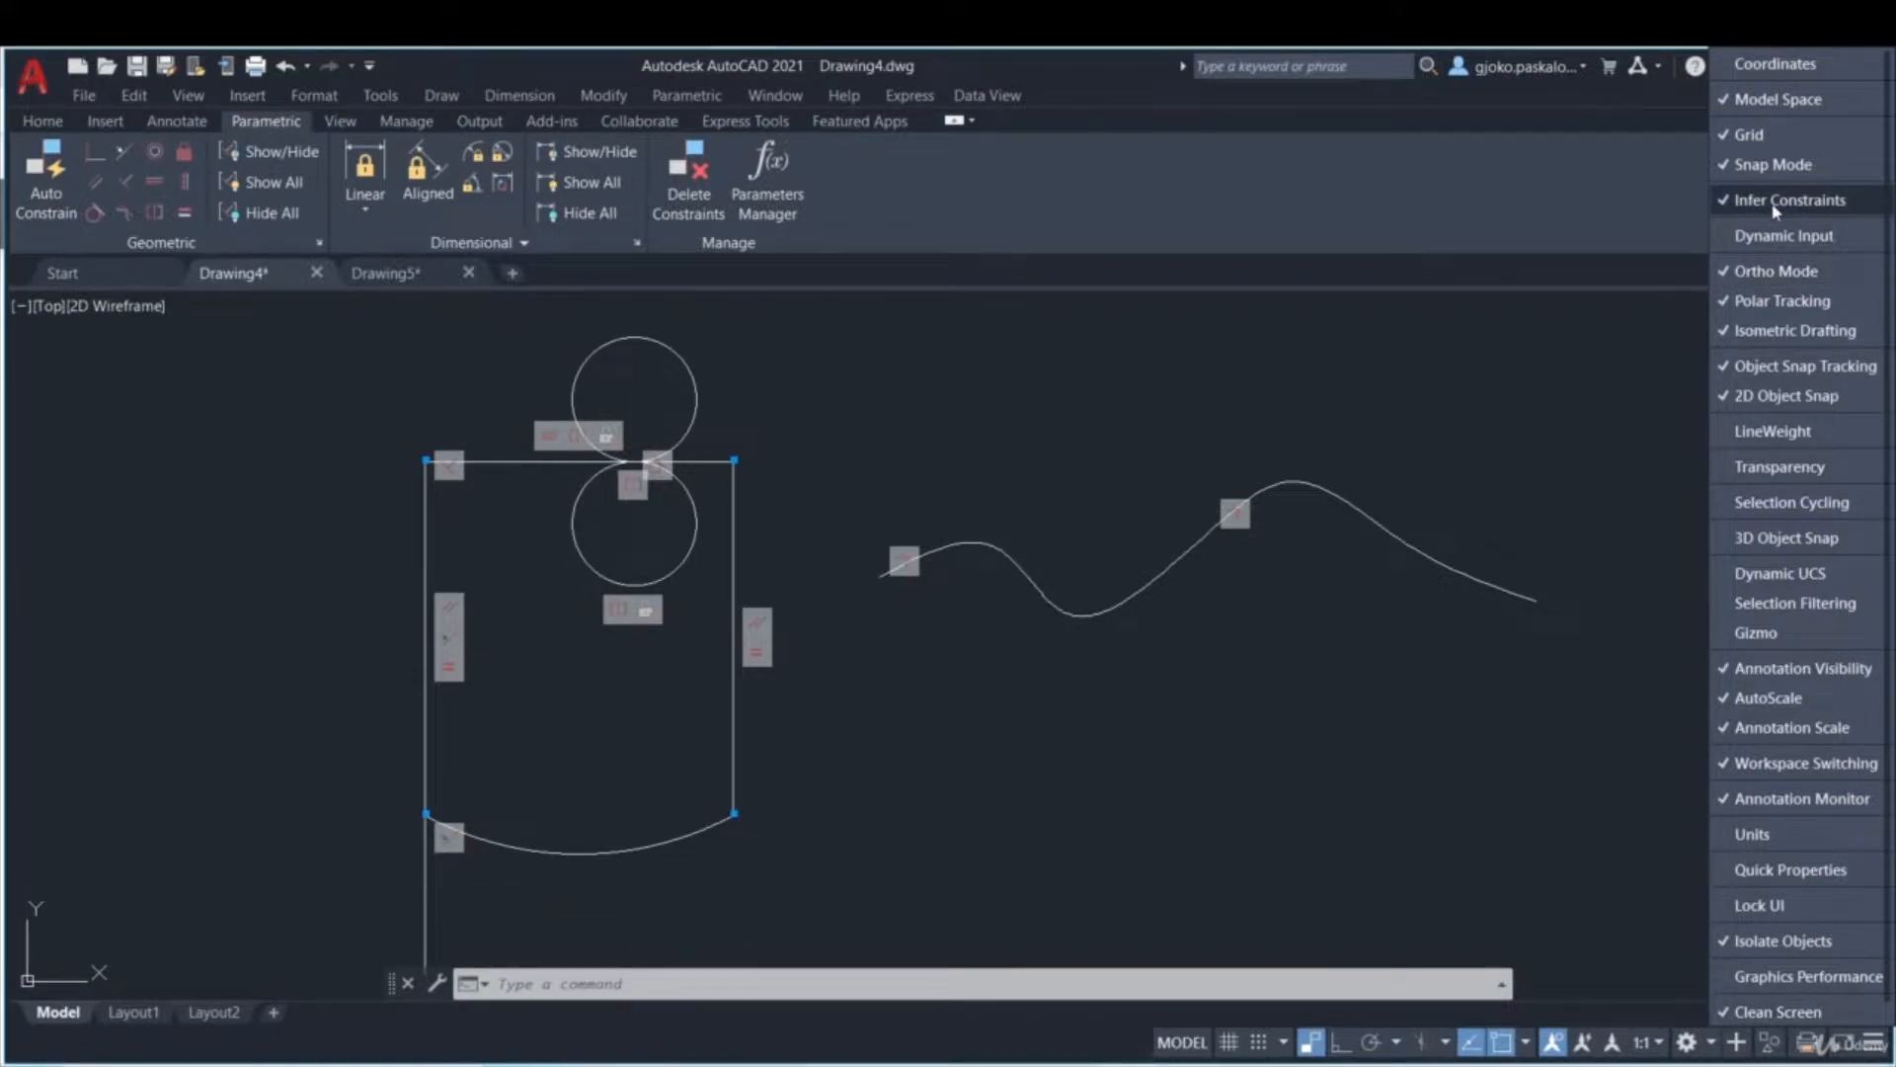
{"action": "key", "text": "Escape"}
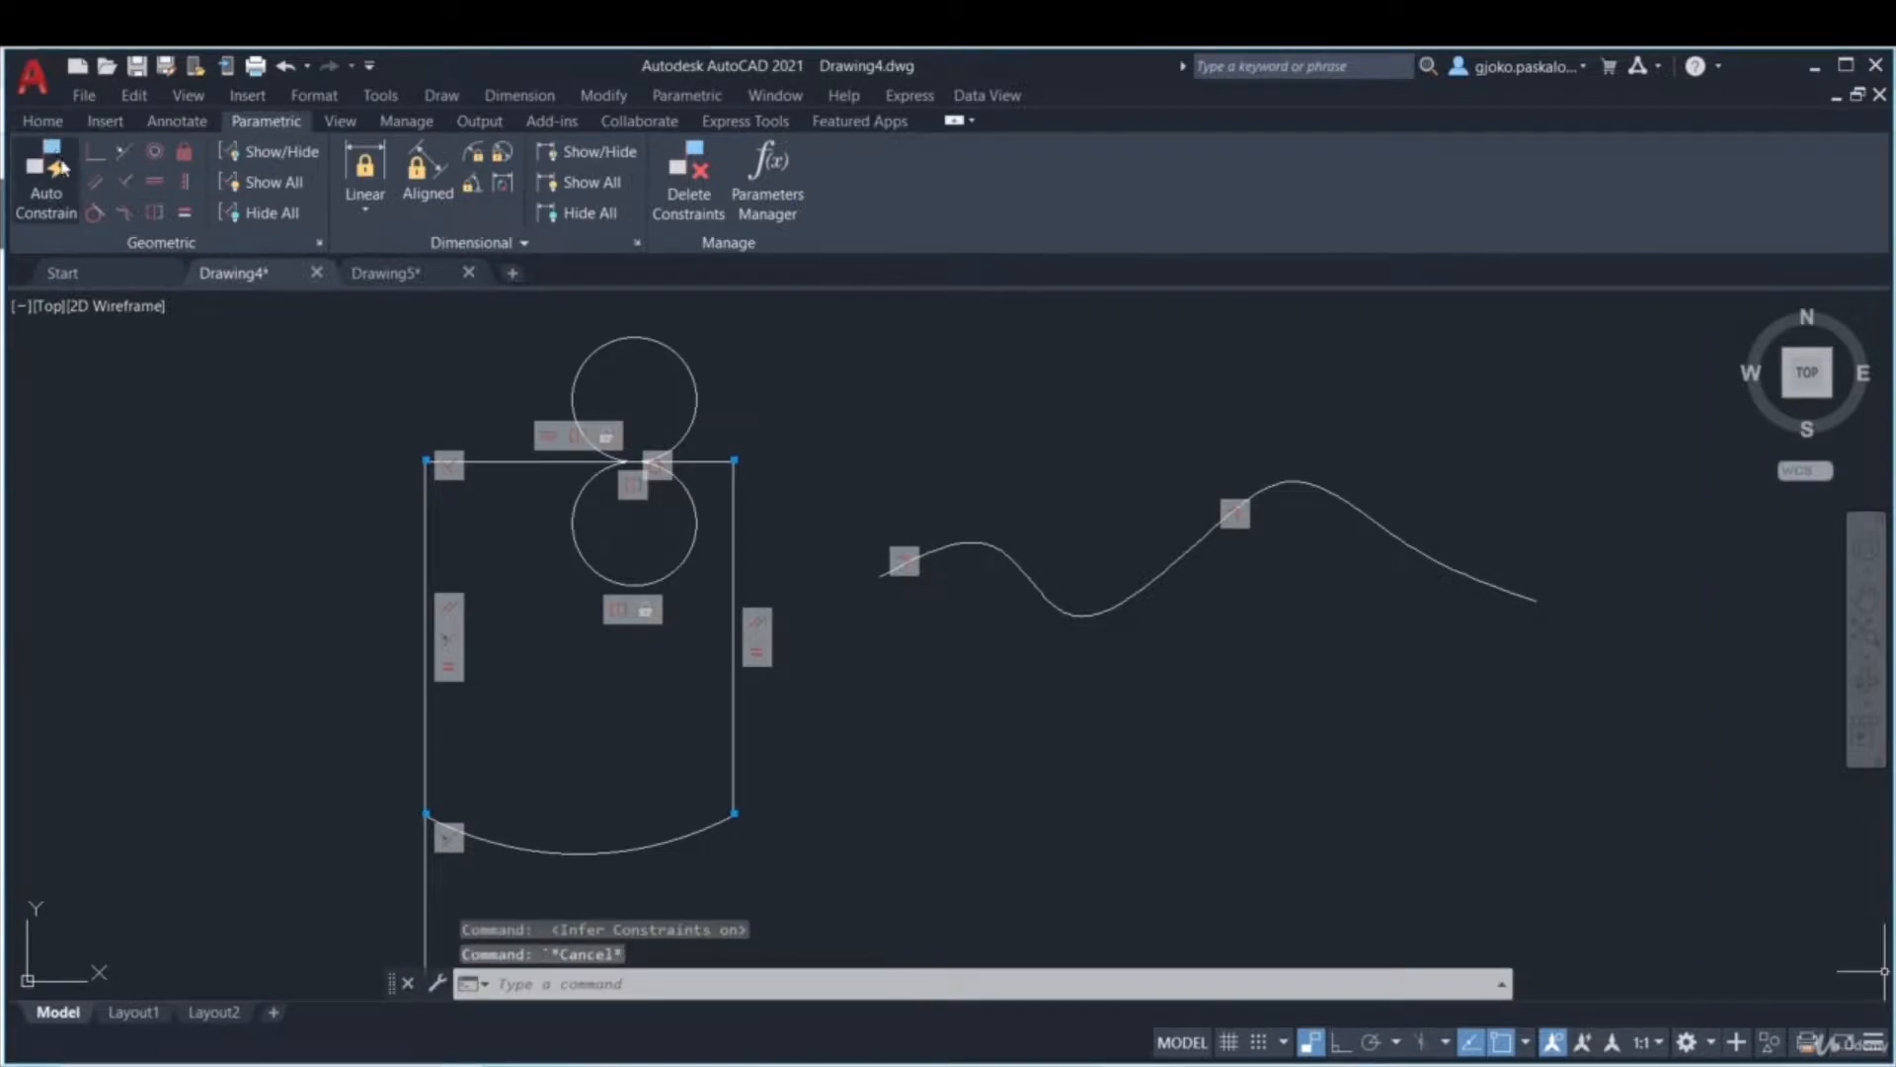
- With Ortho on, draw a horizontal line below the spline and a short vertical line down from its right end
{"action": "left_click", "coordinate": [43, 120]}
{"action": "left_click", "coordinate": [34, 170]}
{"action": "left_click", "coordinate": [1342, 1042]}
{"action": "left_click", "coordinate": [926, 766]}
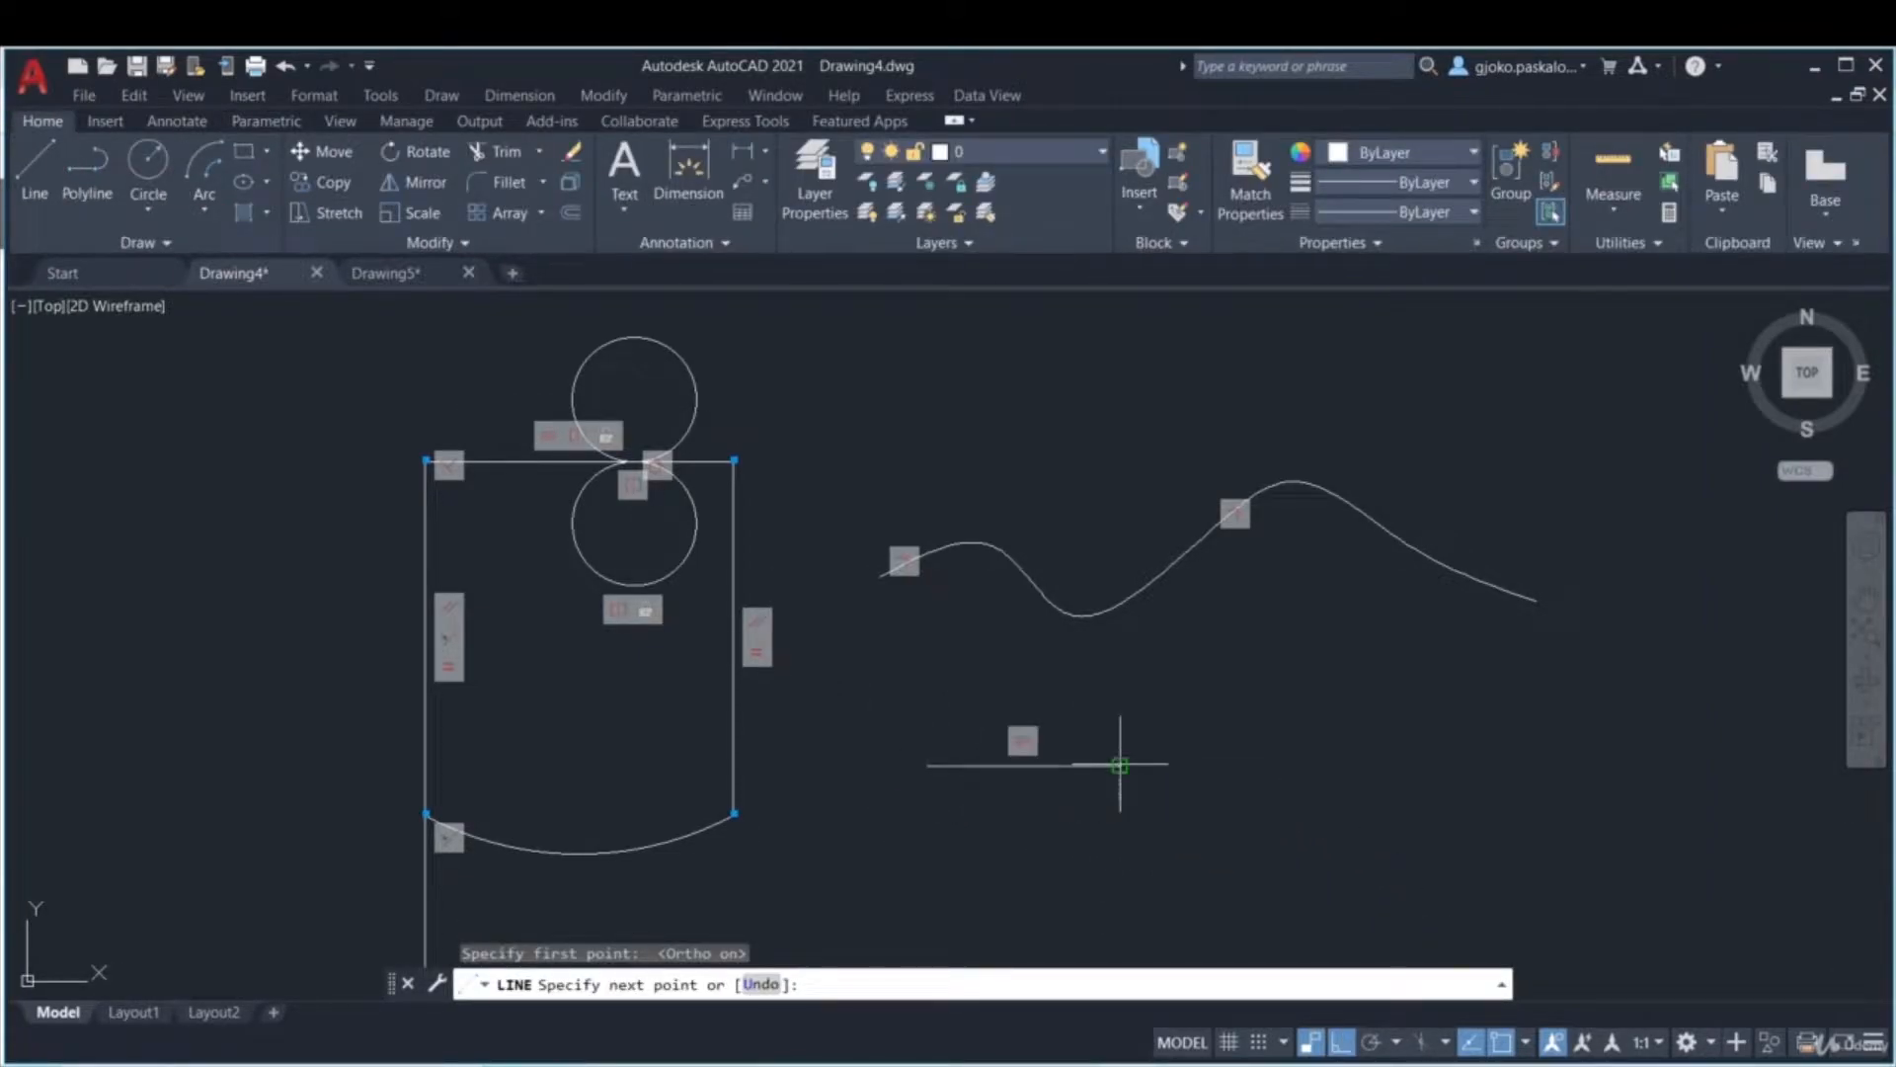
{"action": "left_click", "coordinate": [1120, 766]}
{"action": "middle_click_drag", "start_coordinate": [1121, 830], "coordinate": [1149, 670]}
{"action": "left_click", "coordinate": [1128, 851]}
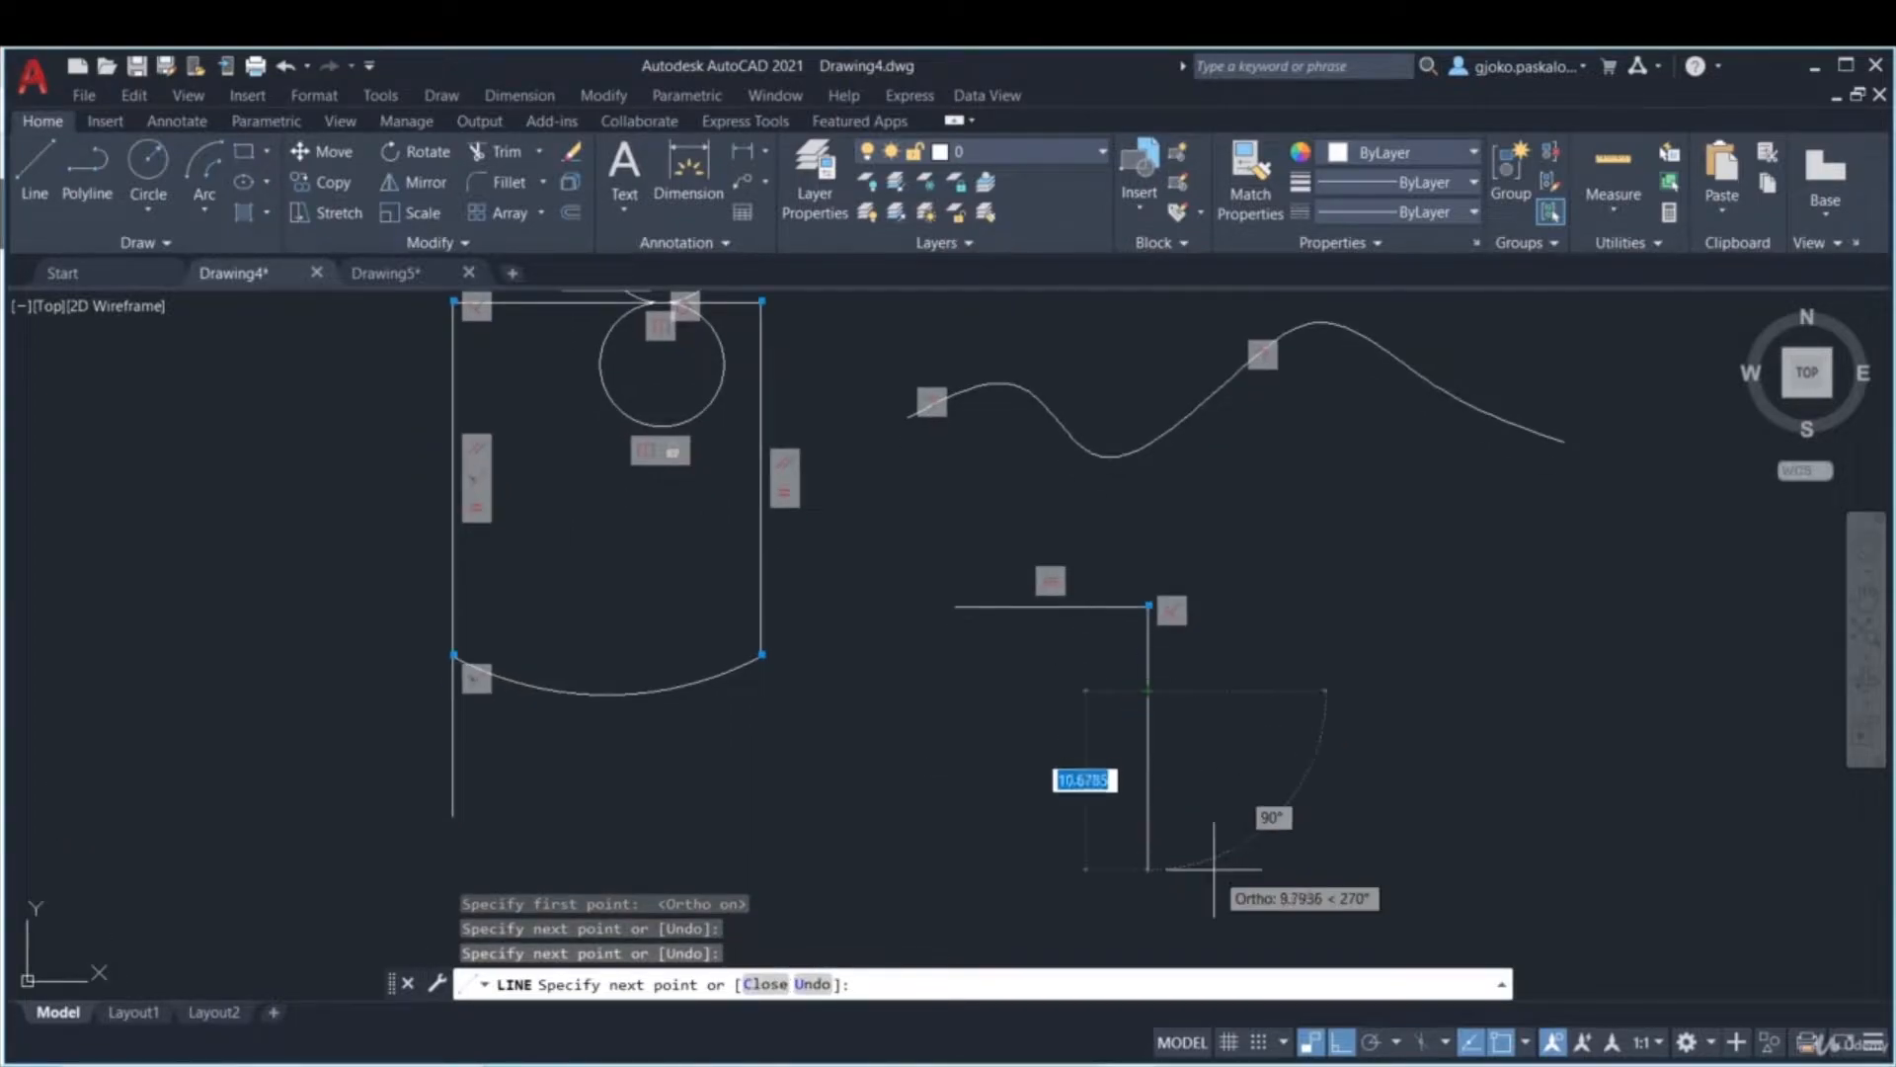
- Continue with a sloped segment down to the left with Ortho off, and a horizontal segment leftward with Ortho on
{"action": "key", "text": "F8"}
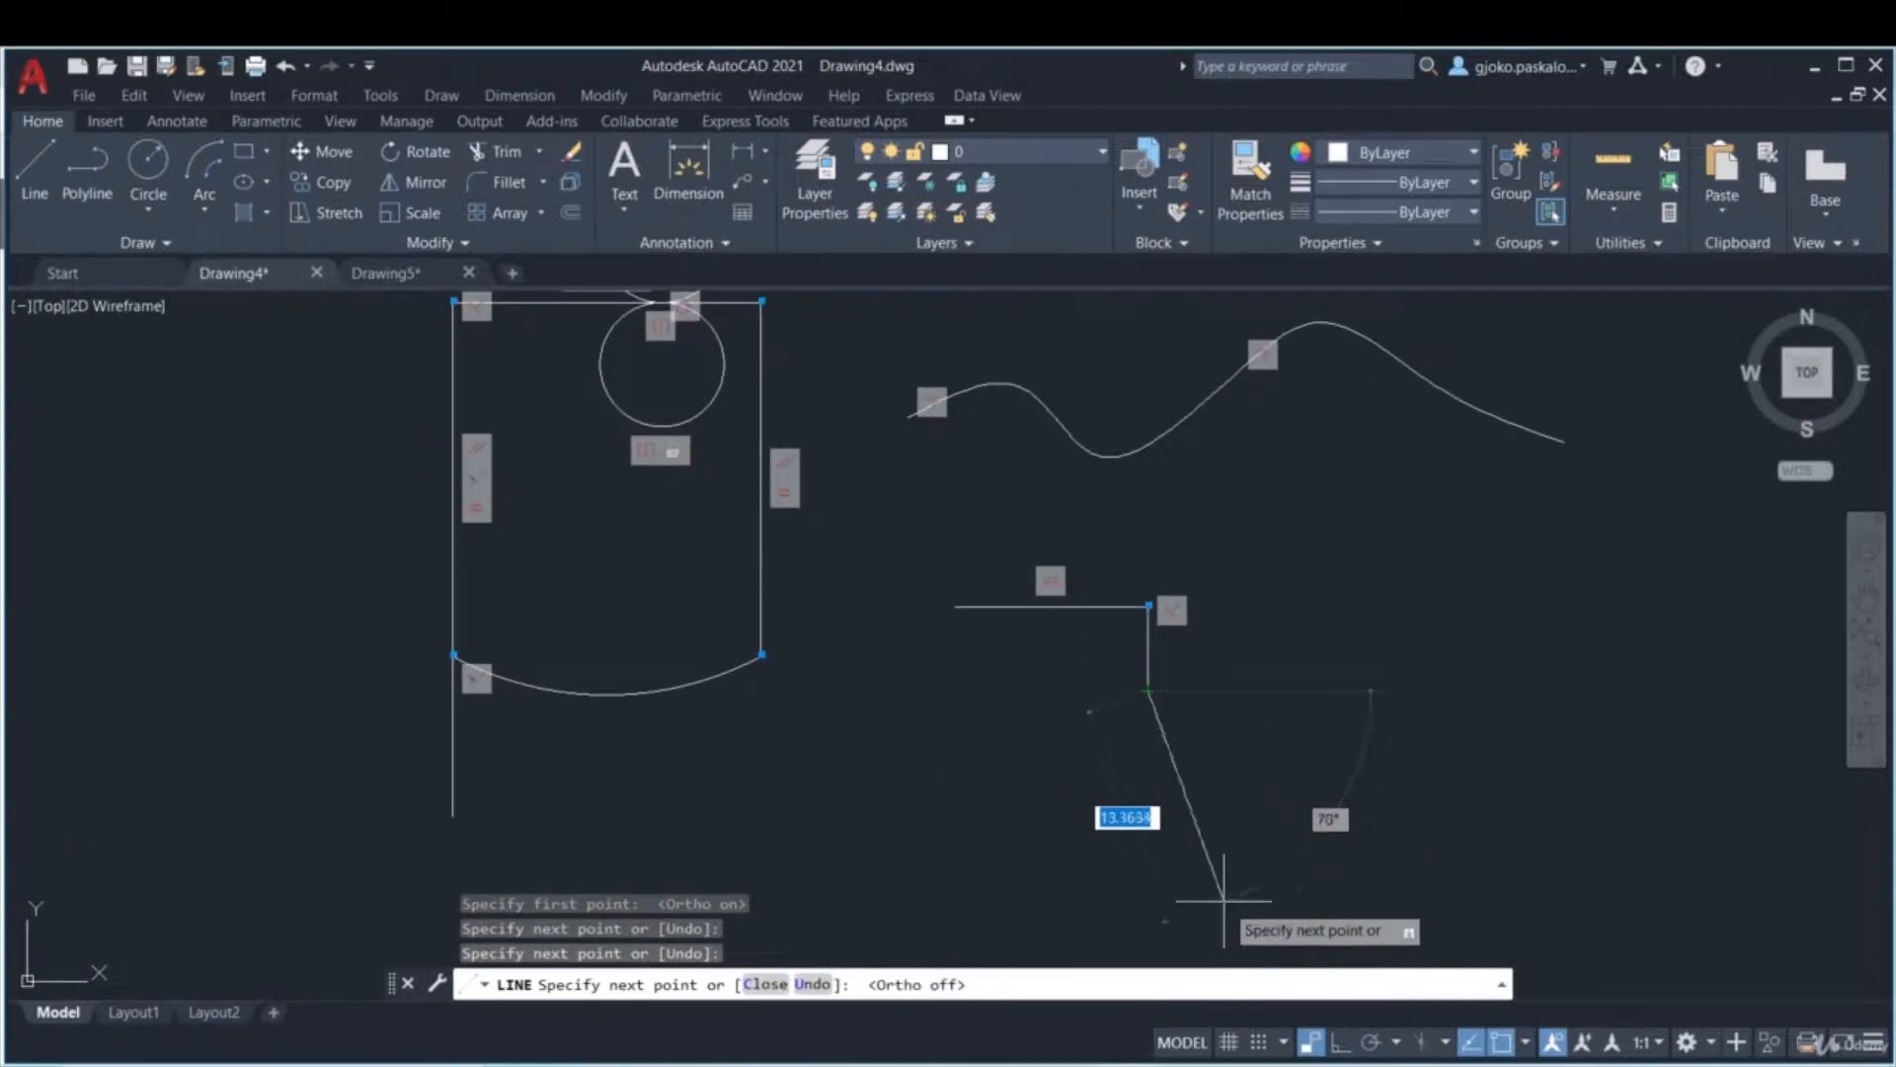
{"action": "left_click", "coordinate": [1057, 738]}
{"action": "left_click", "coordinate": [1338, 1042]}
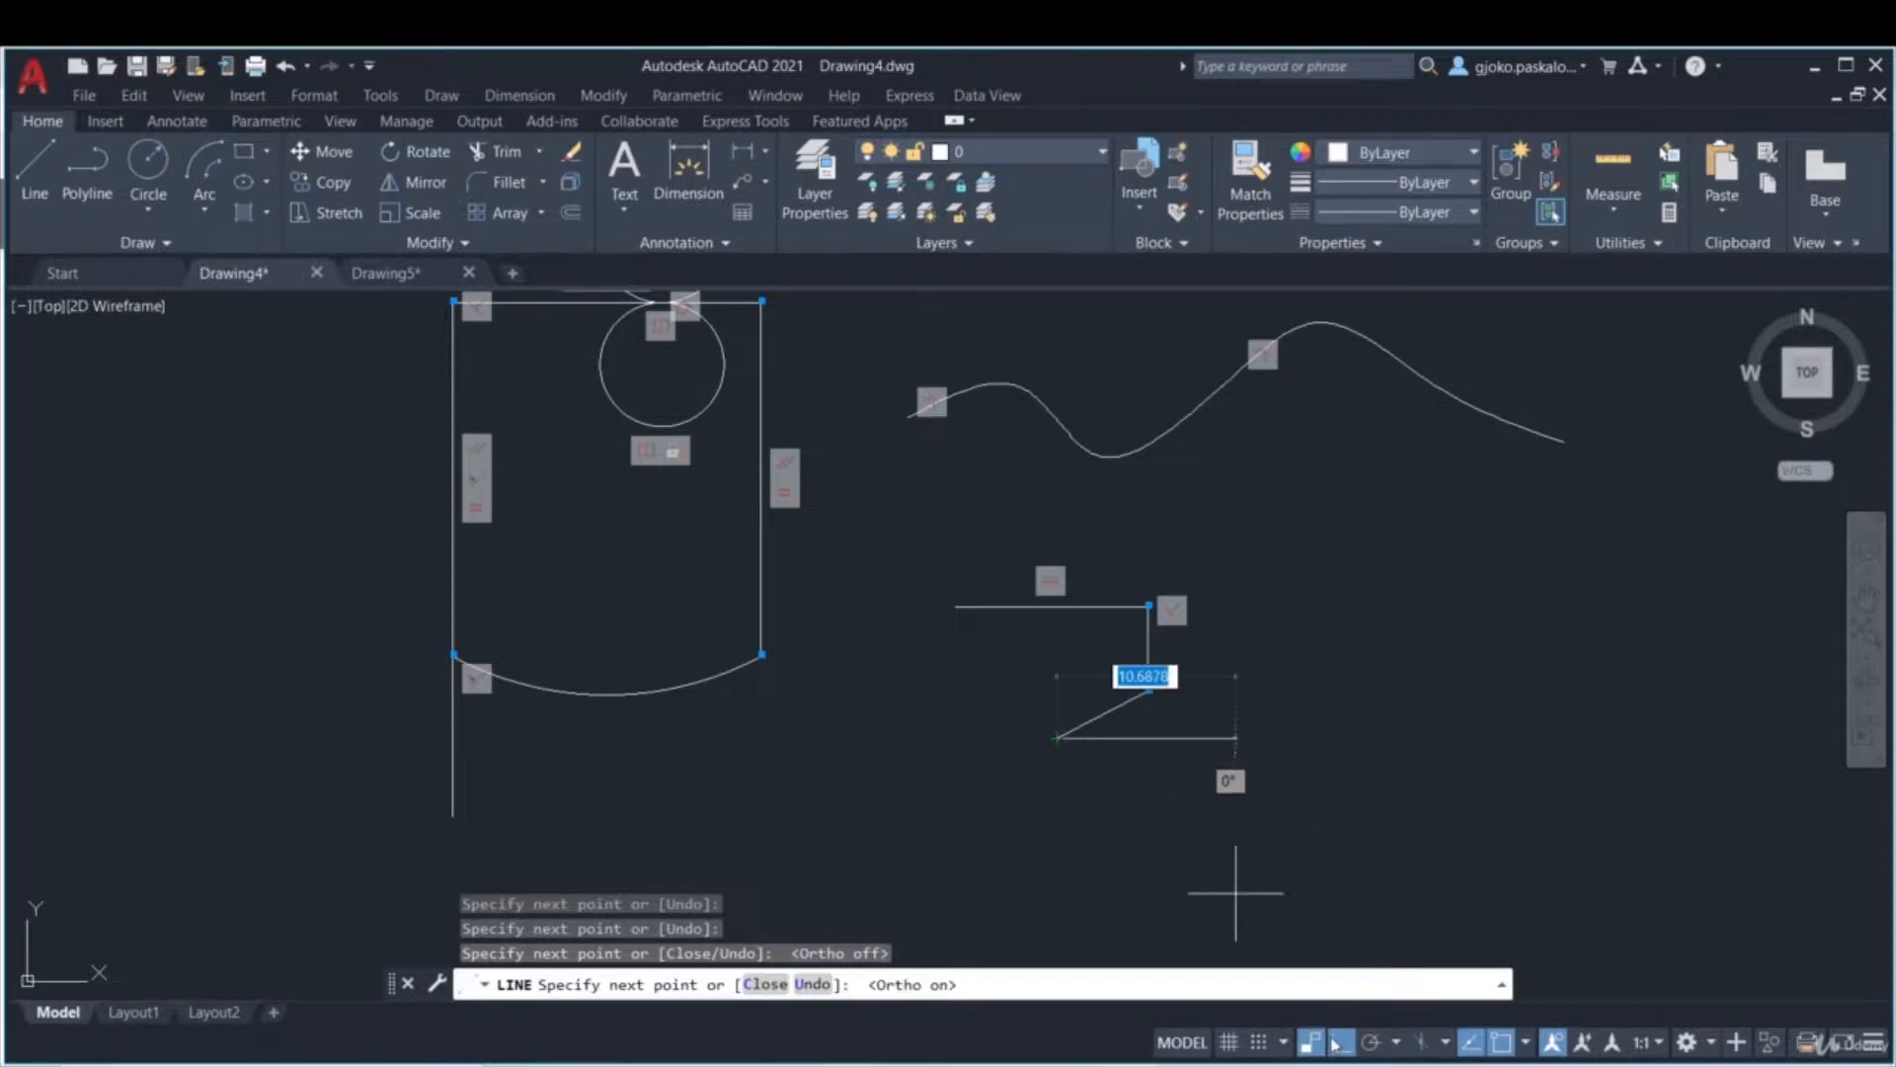
{"action": "left_click", "coordinate": [945, 746]}
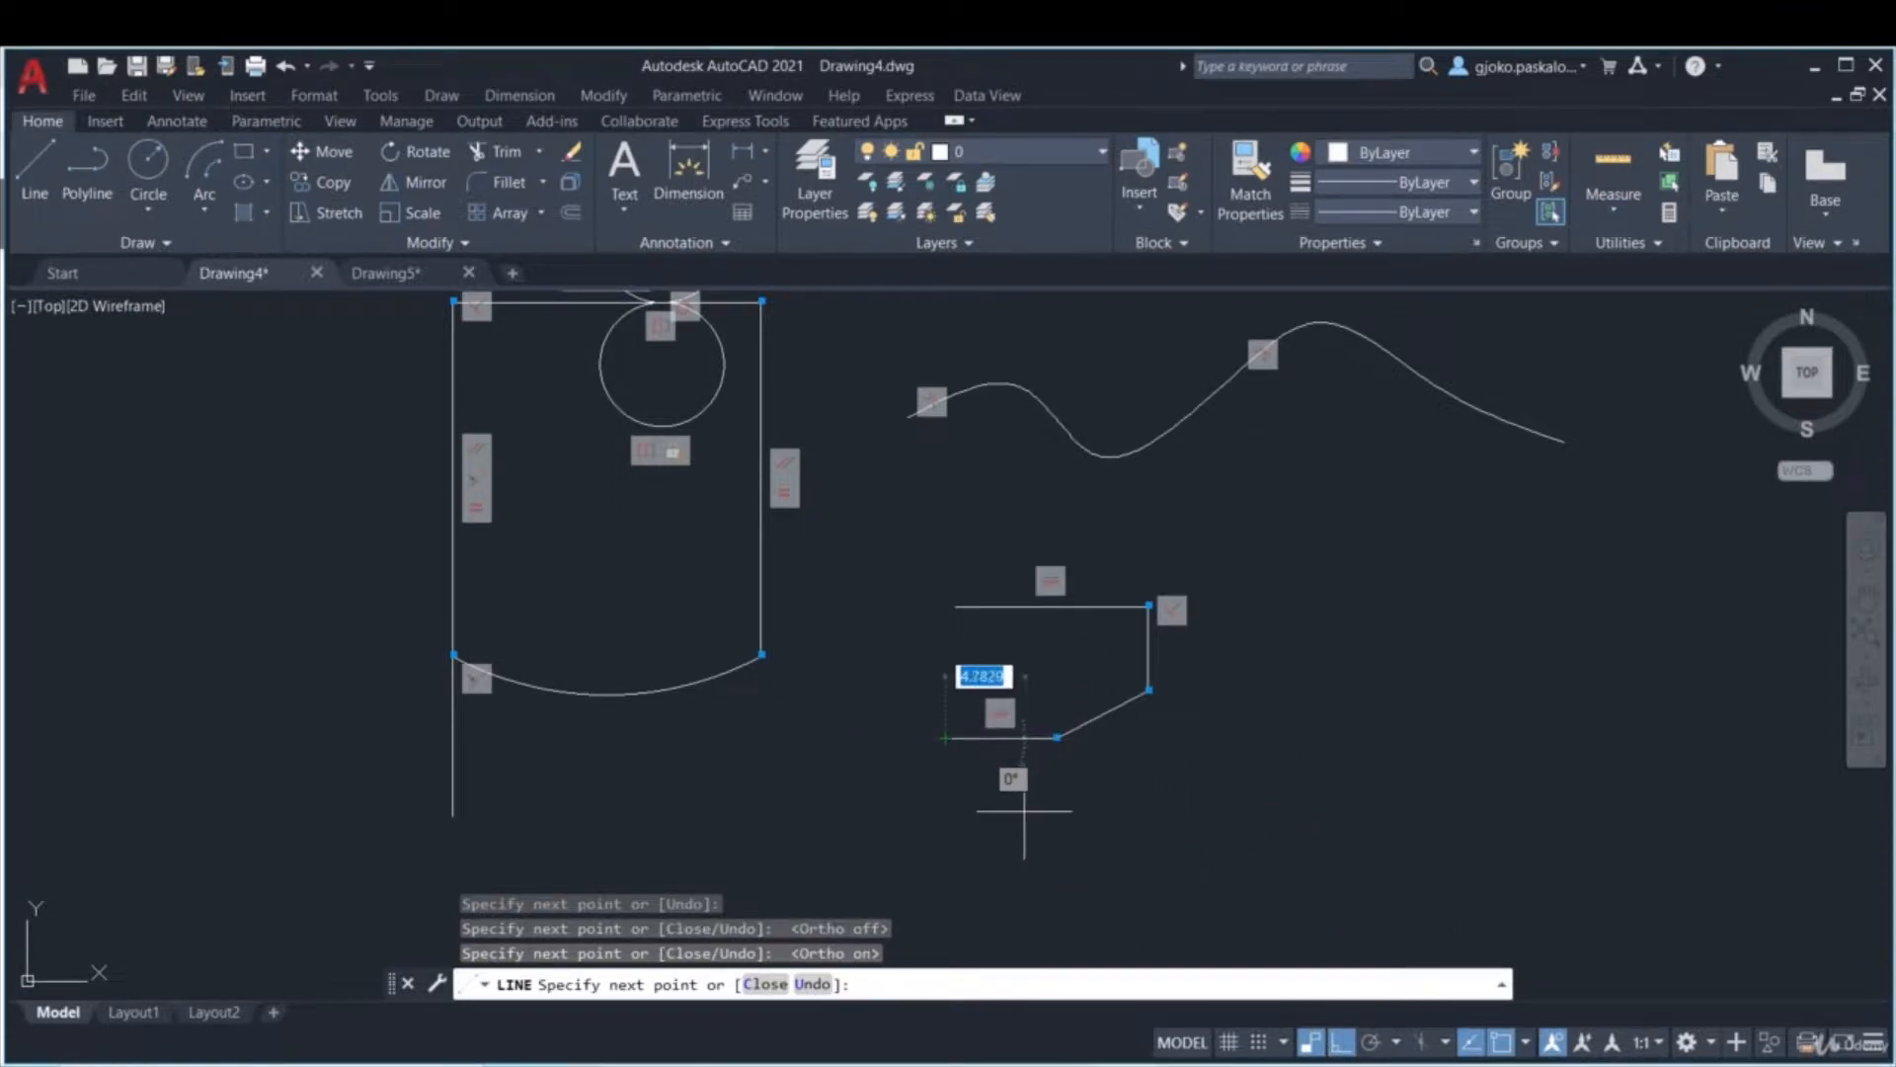
{"action": "key", "text": "Escape"}
- Stretch the corner shared by the vertical and sloped lines right and downward, and bring it back to its original place
{"action": "left_click", "coordinate": [1126, 731]}
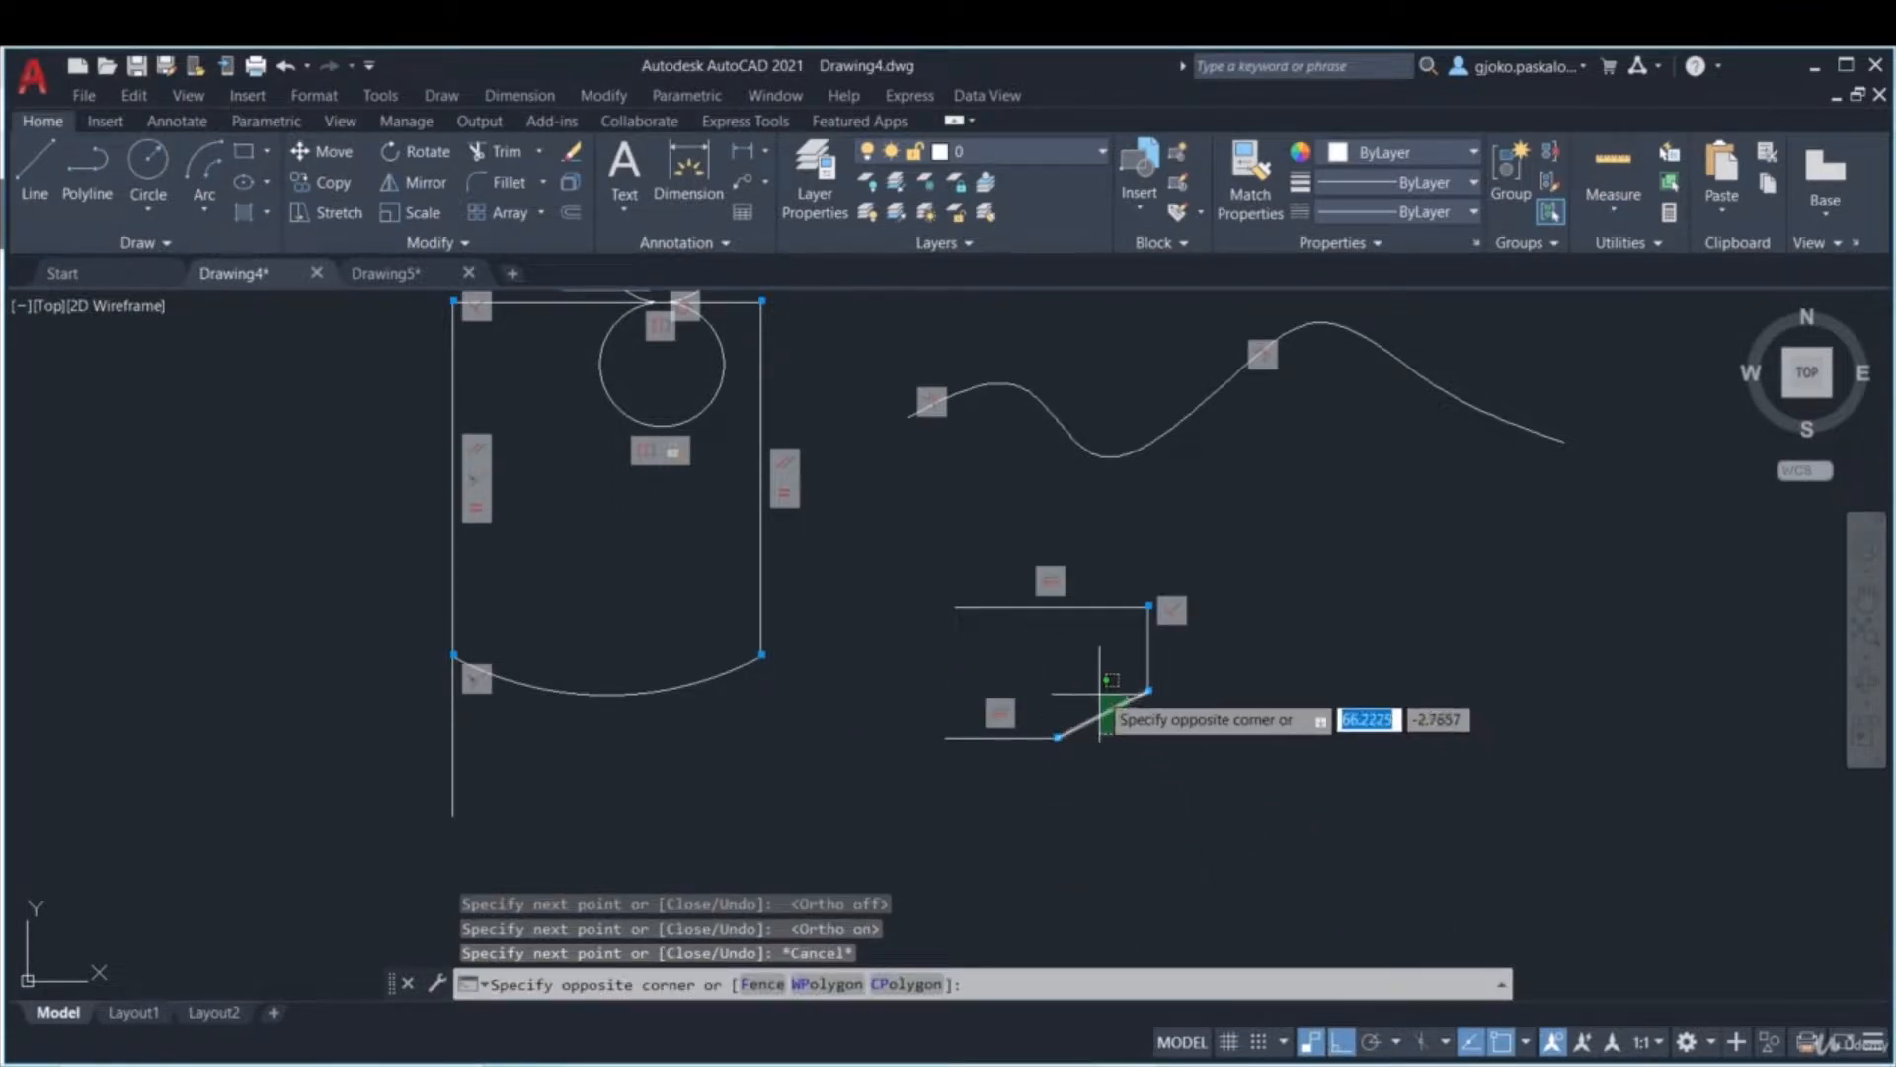
{"action": "left_click", "coordinate": [1099, 690]}
{"action": "left_click", "coordinate": [1149, 696]}
{"action": "left_click", "coordinate": [1147, 691]}
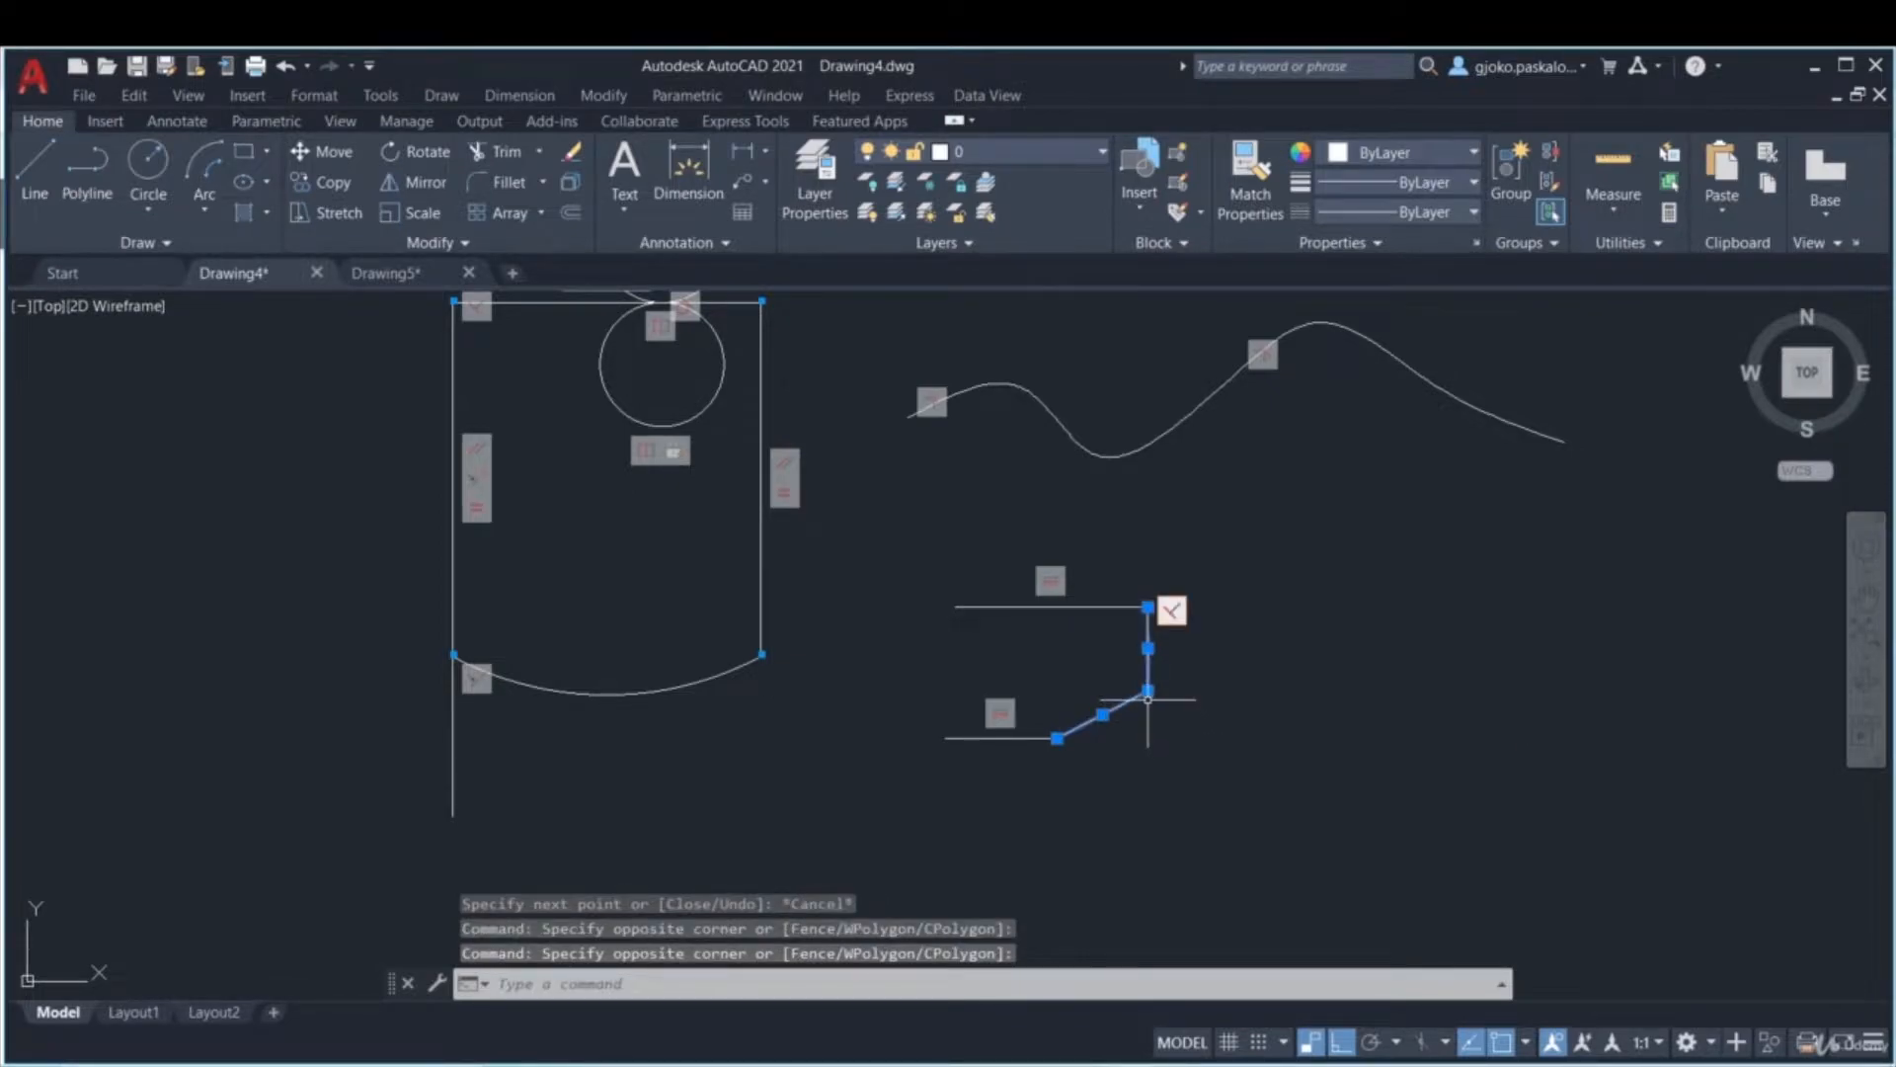
{"action": "left_click", "coordinate": [1147, 690]}
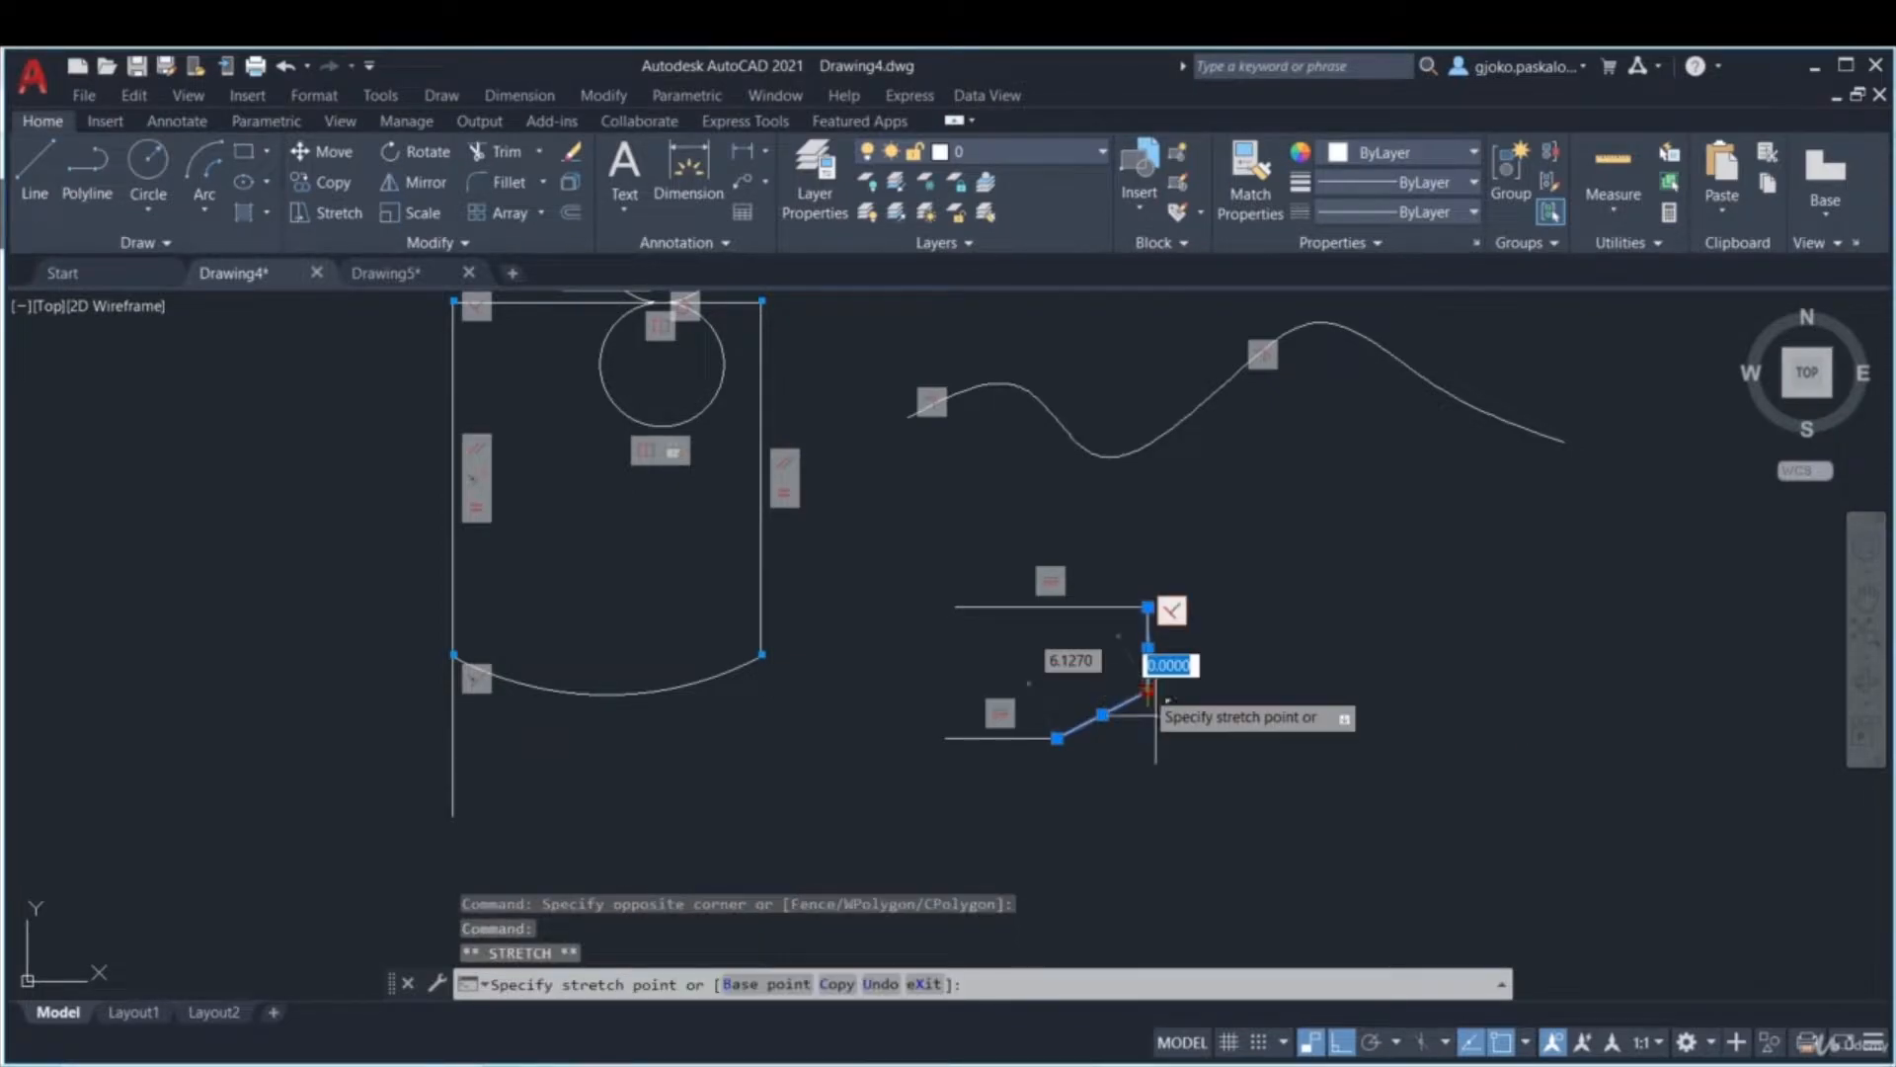
{"action": "left_click", "coordinate": [1236, 709]}
{"action": "left_click", "coordinate": [1238, 692]}
{"action": "left_click", "coordinate": [1240, 761]}
{"action": "scroll", "coordinate": [1261, 738], "scroll_direction": "up", "scroll_amount": 2}
{"action": "left_click", "coordinate": [1221, 798]}
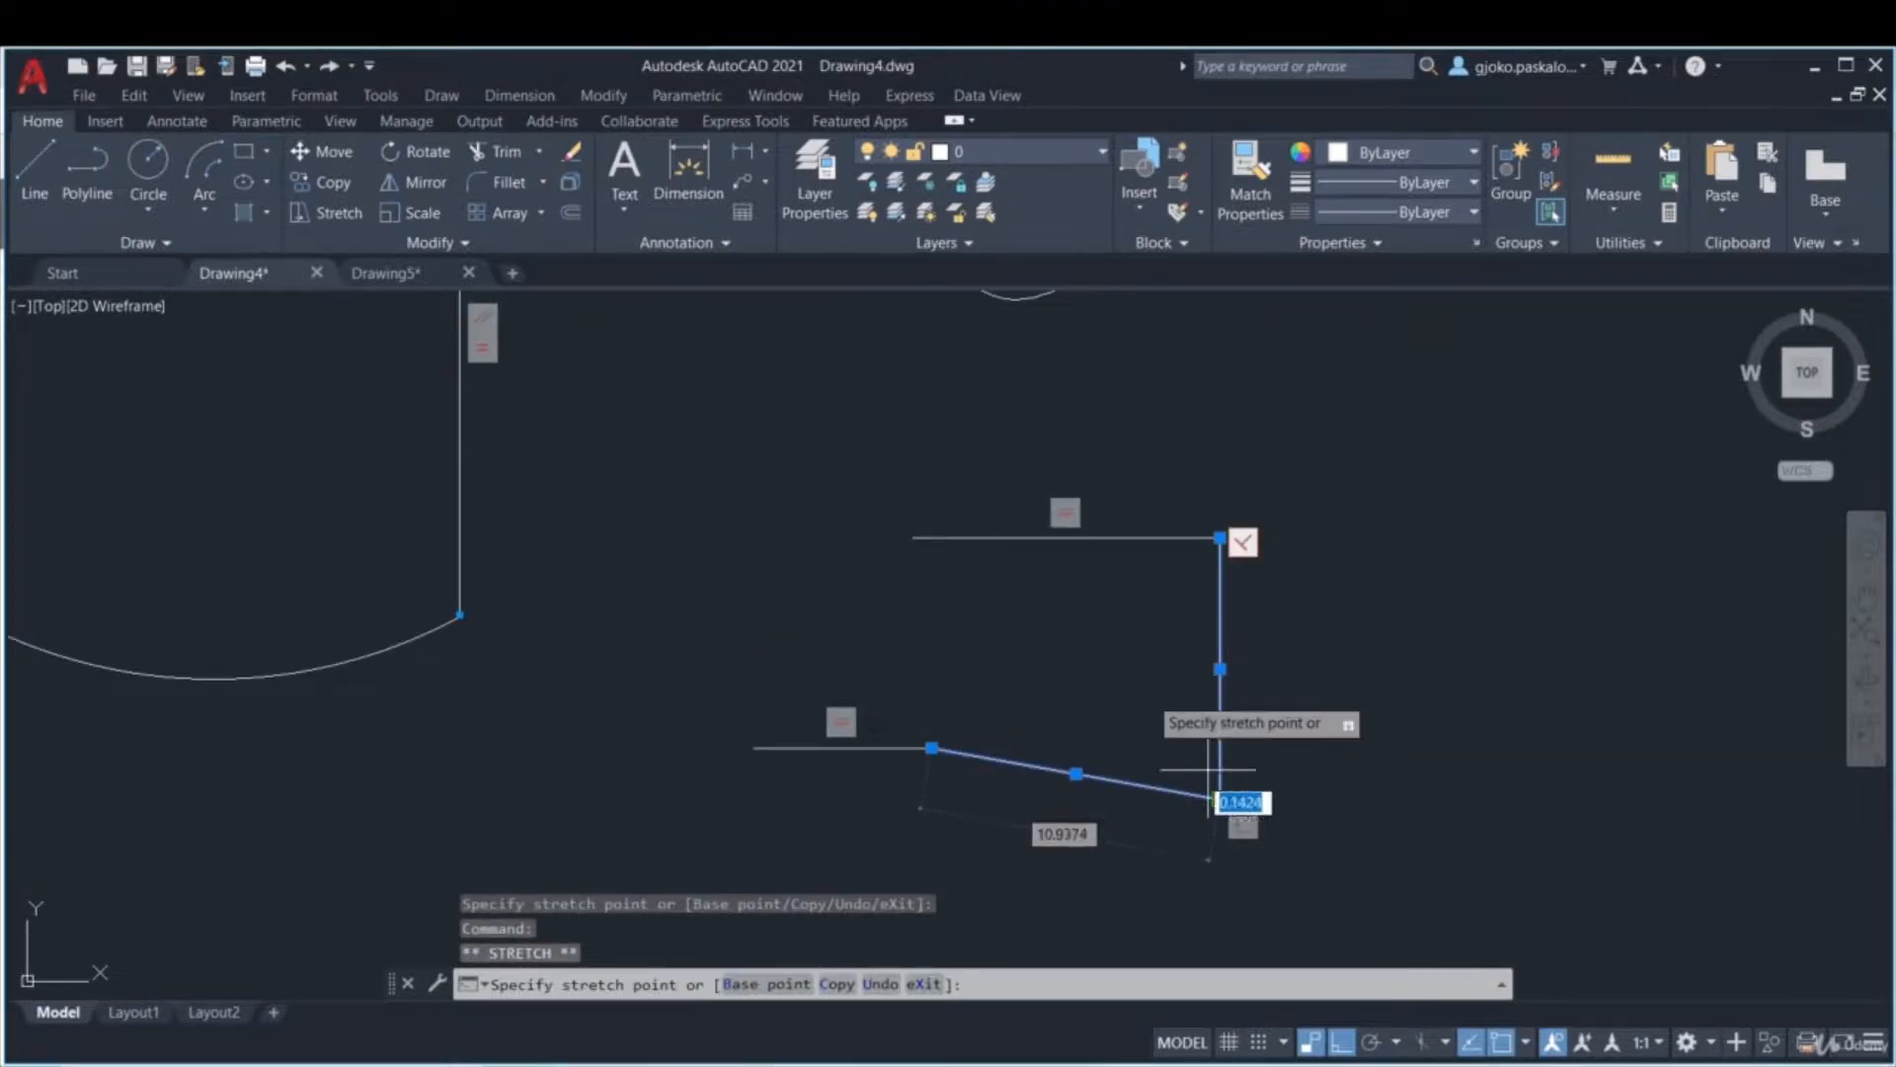
{"action": "key", "text": "Escape"}
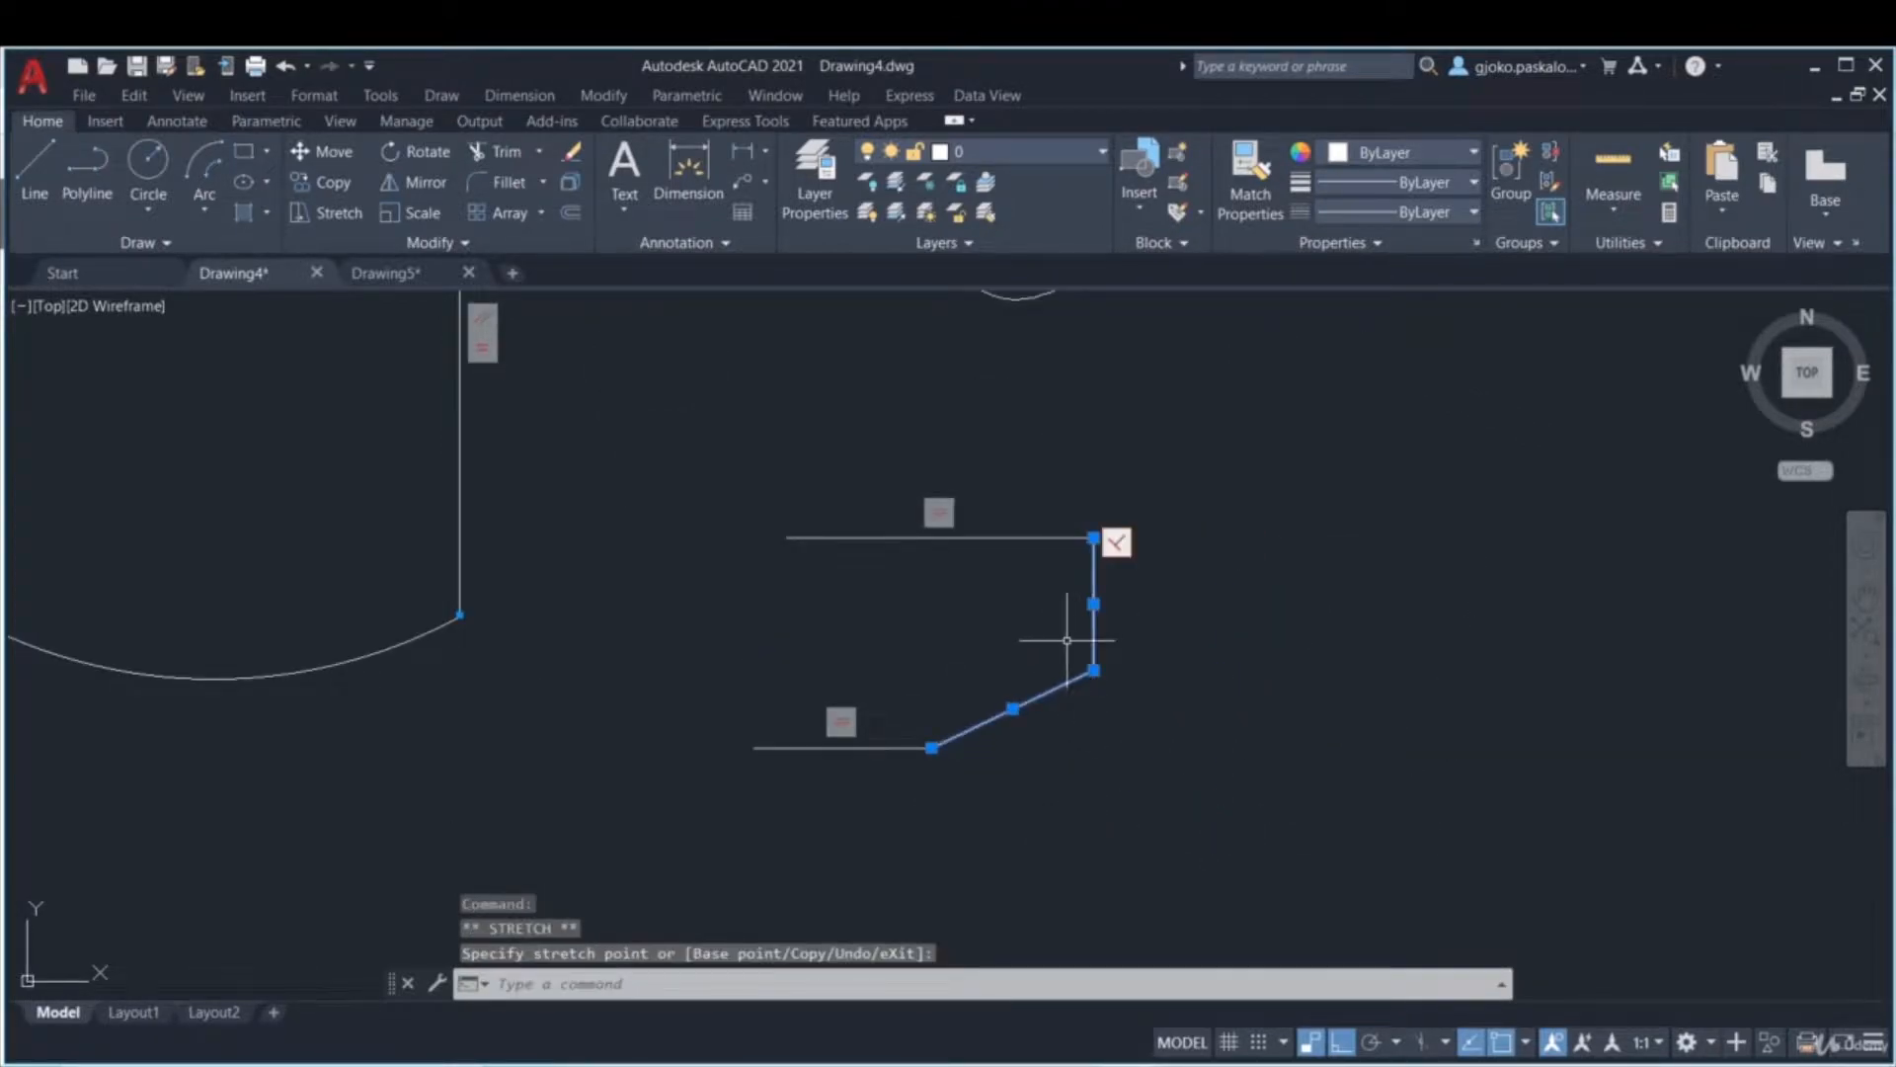
{"action": "key", "text": "Escape"}
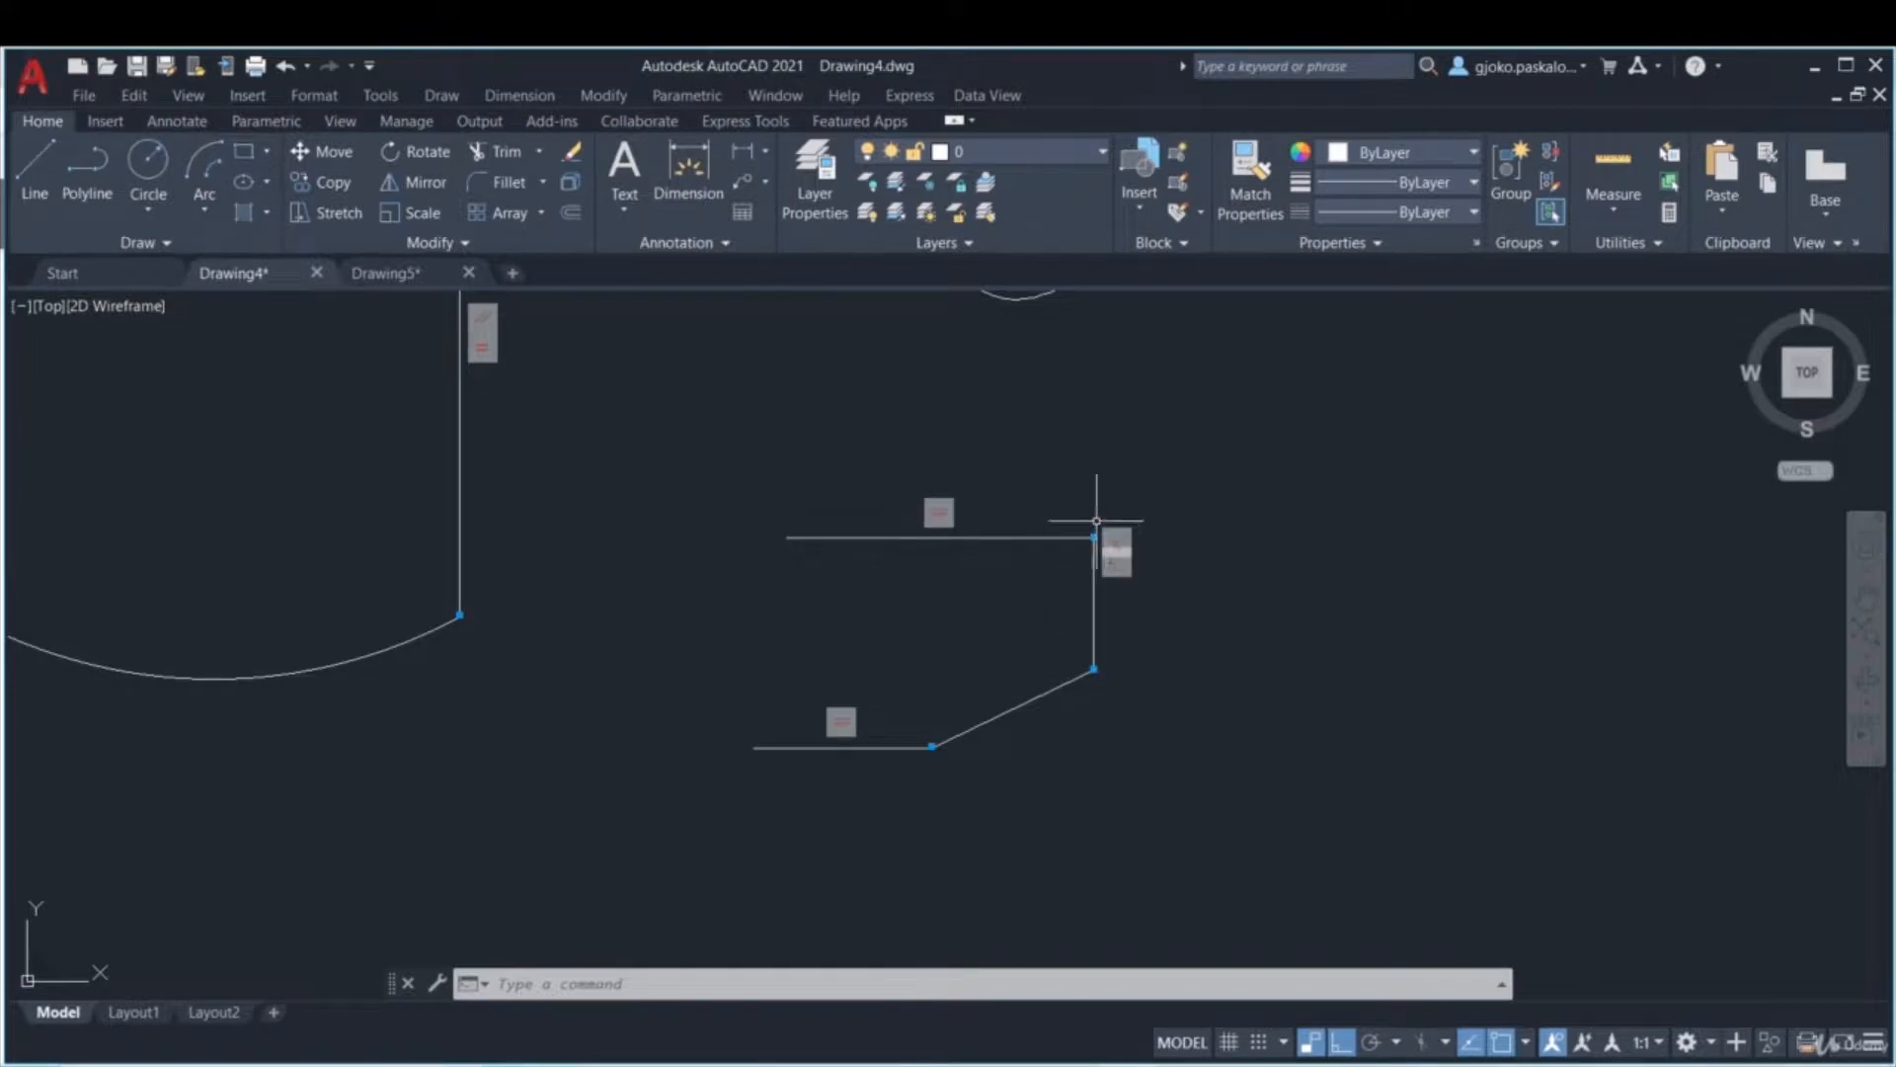
- Select the new vertical and sloped lines to examine the constraints at their shared corner
{"action": "left_click", "coordinate": [1106, 630]}
{"action": "left_click", "coordinate": [1065, 675]}
{"action": "key", "text": "Escape"}
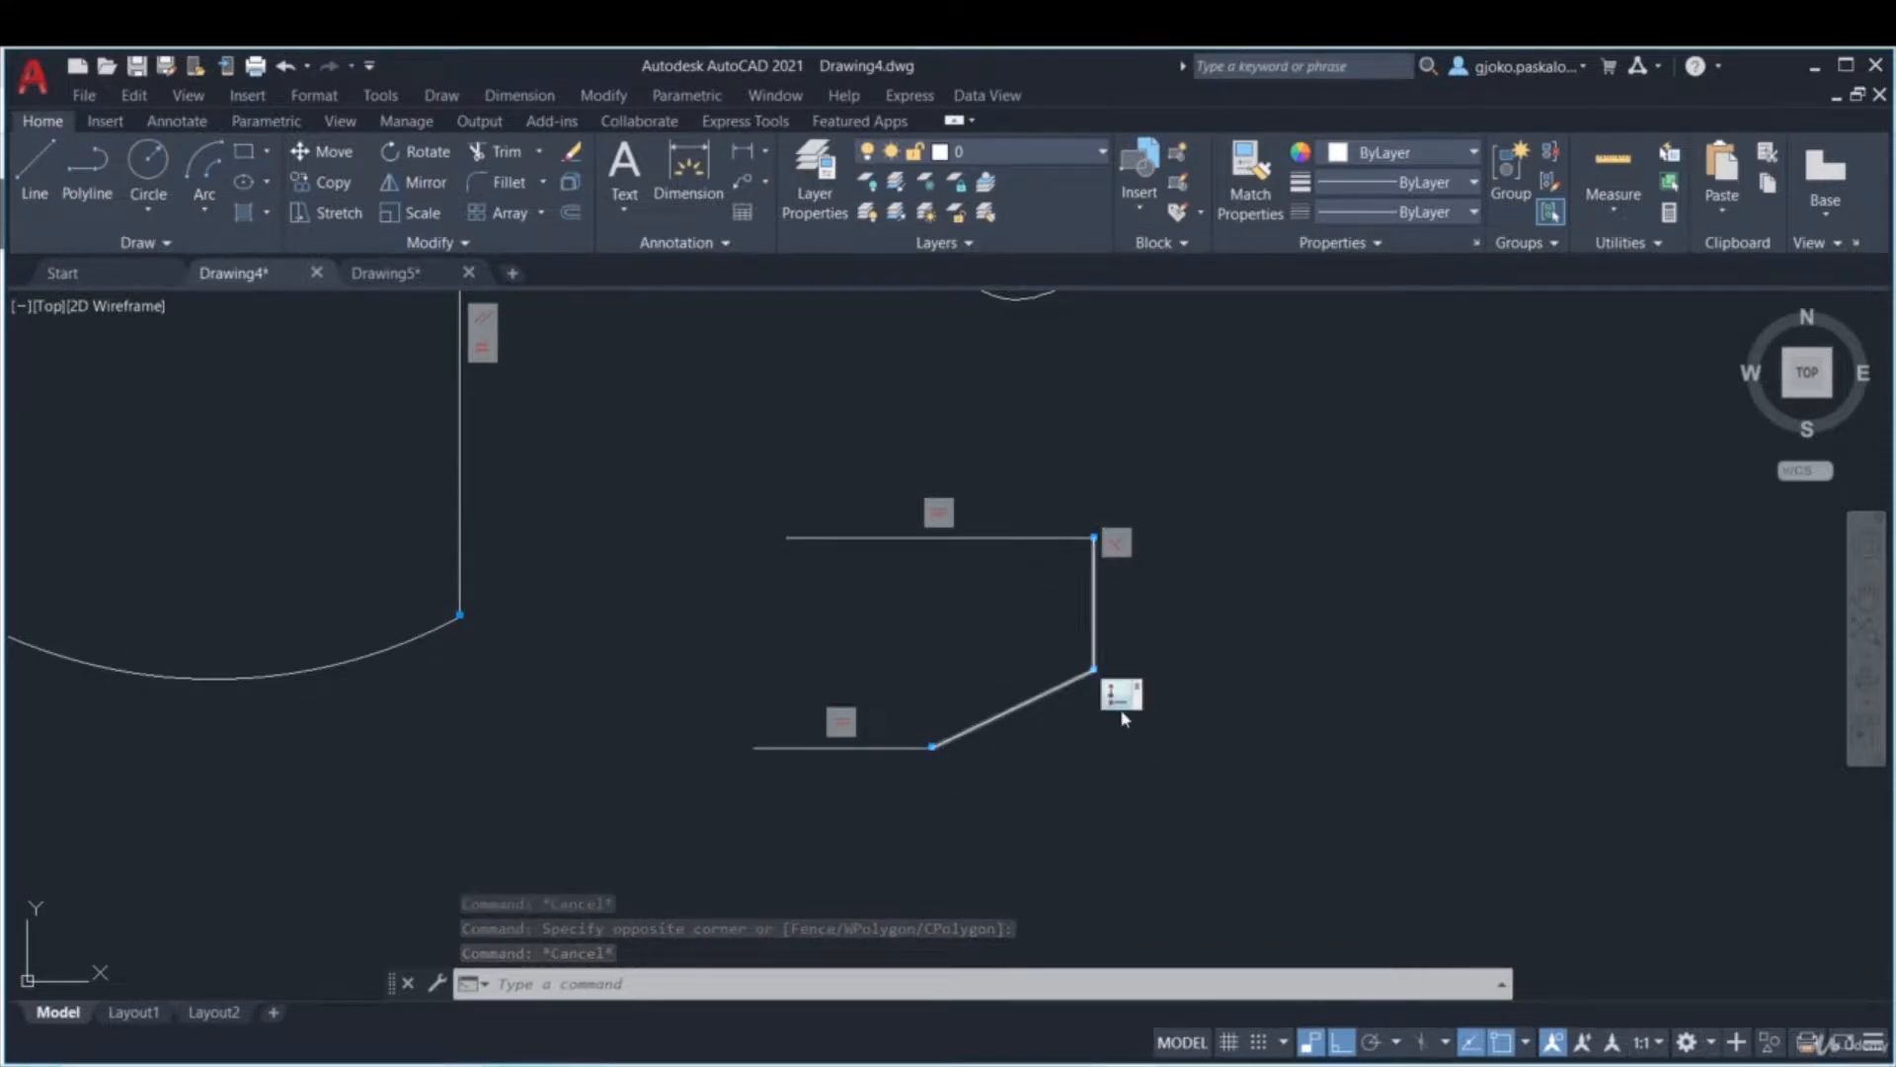
- Stretch the corner shared by the vertical and sloped lines far to the right, and back slightly left of its start
{"action": "left_click", "coordinate": [1184, 724]}
{"action": "left_click", "coordinate": [1093, 670]}
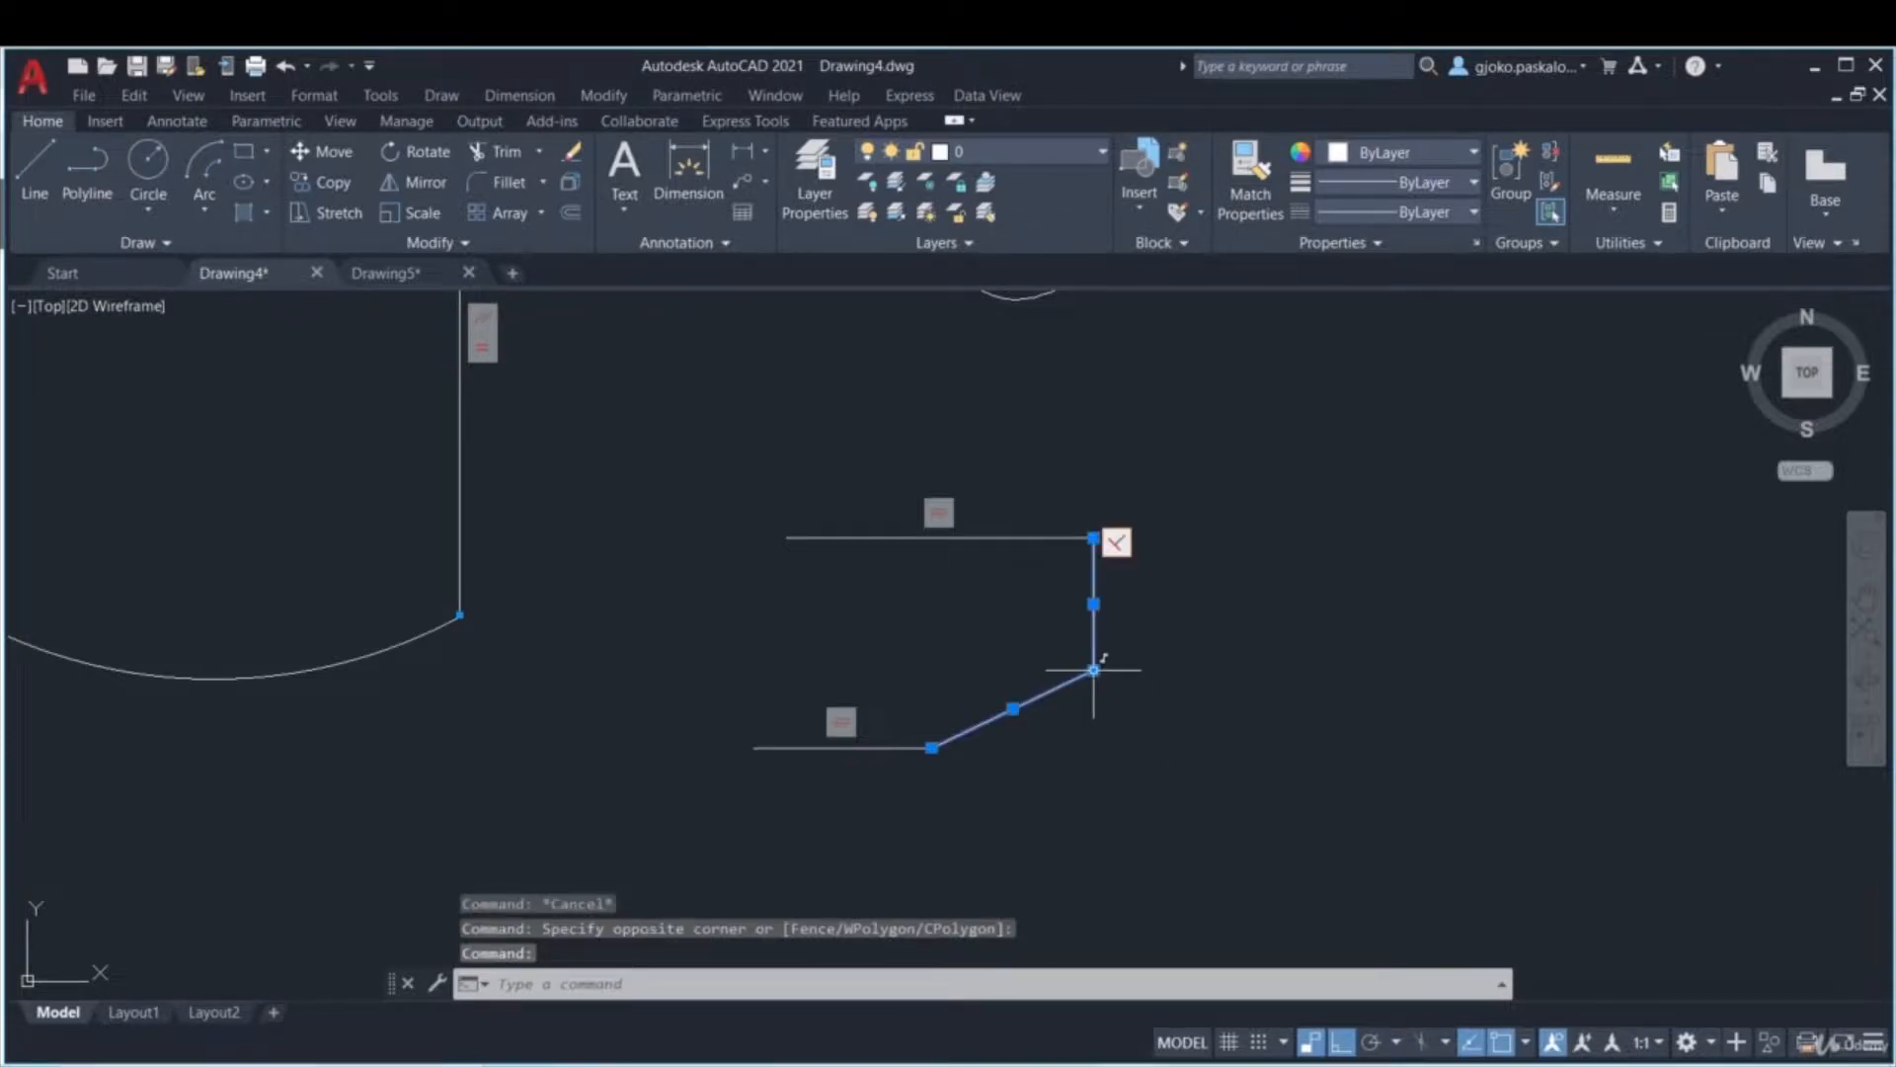
{"action": "left_click", "coordinate": [1093, 669]}
{"action": "left_click", "coordinate": [1292, 734]}
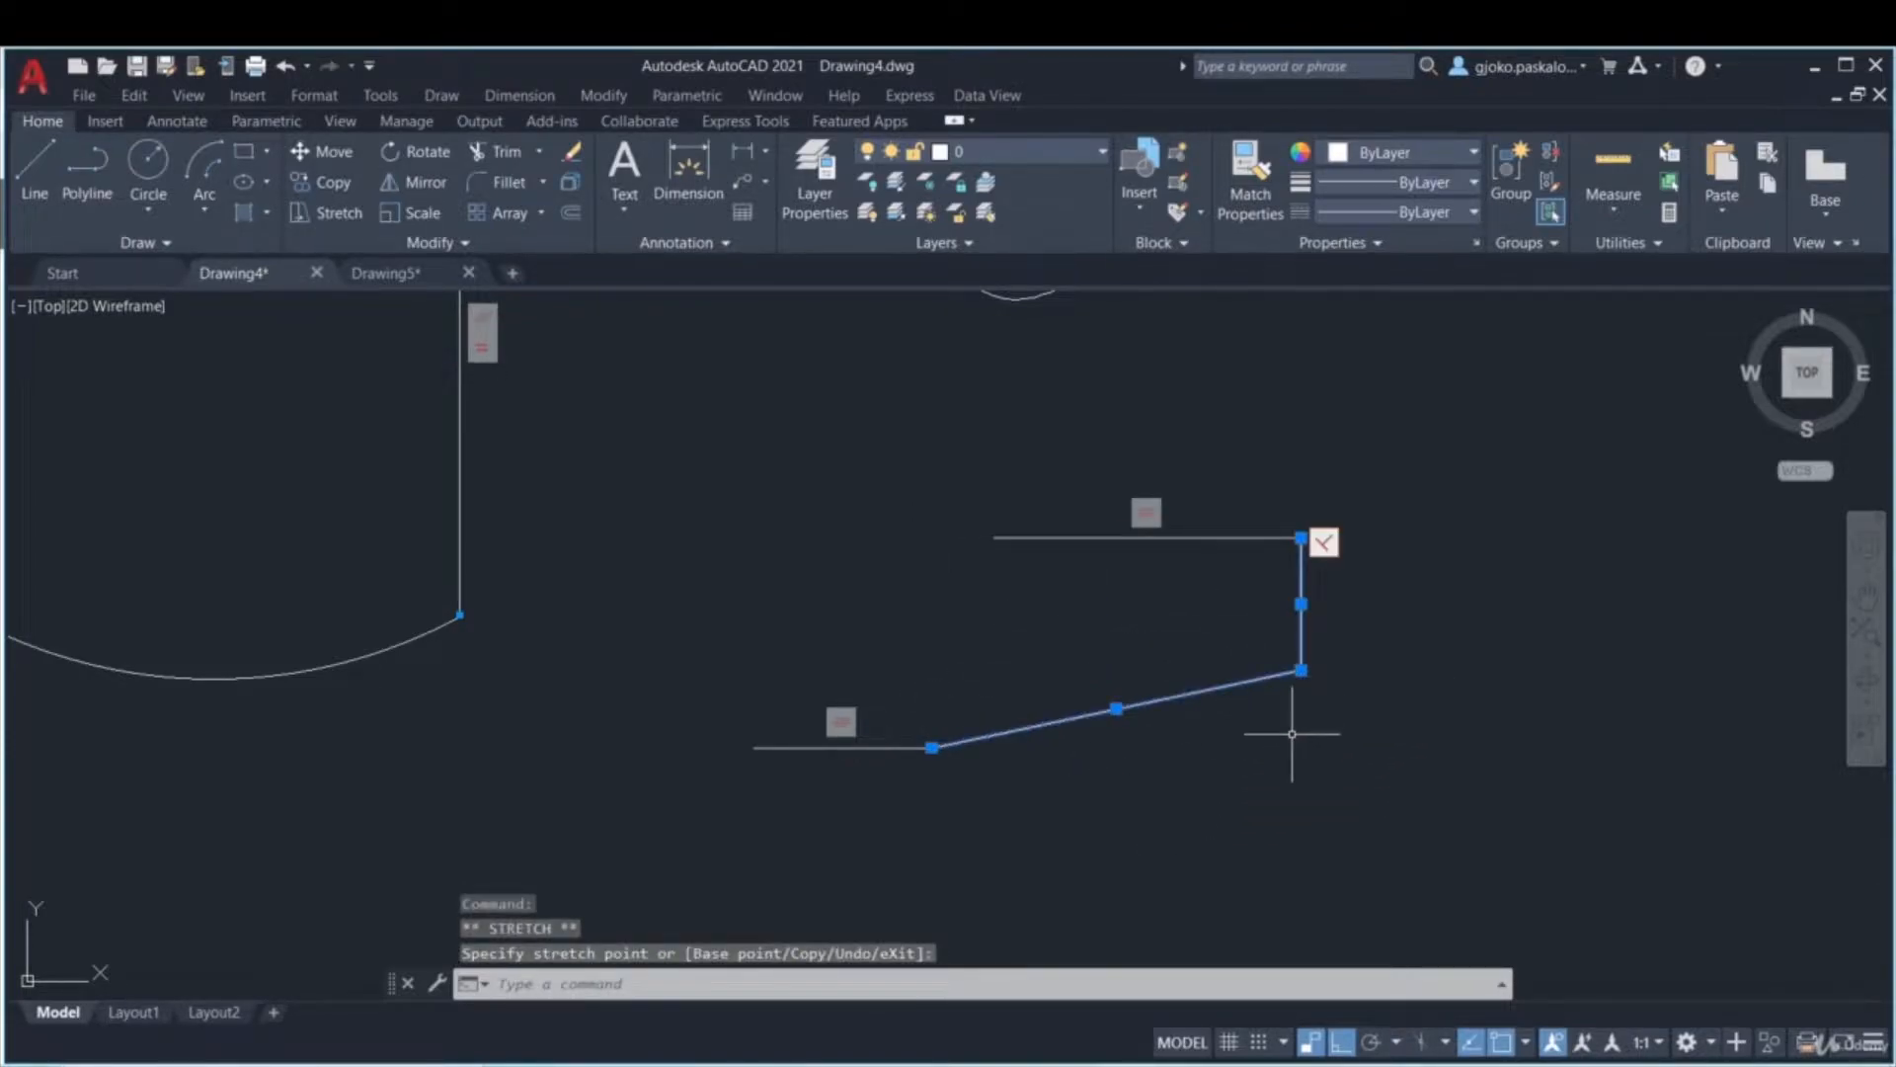
{"action": "left_click", "coordinate": [1302, 670]}
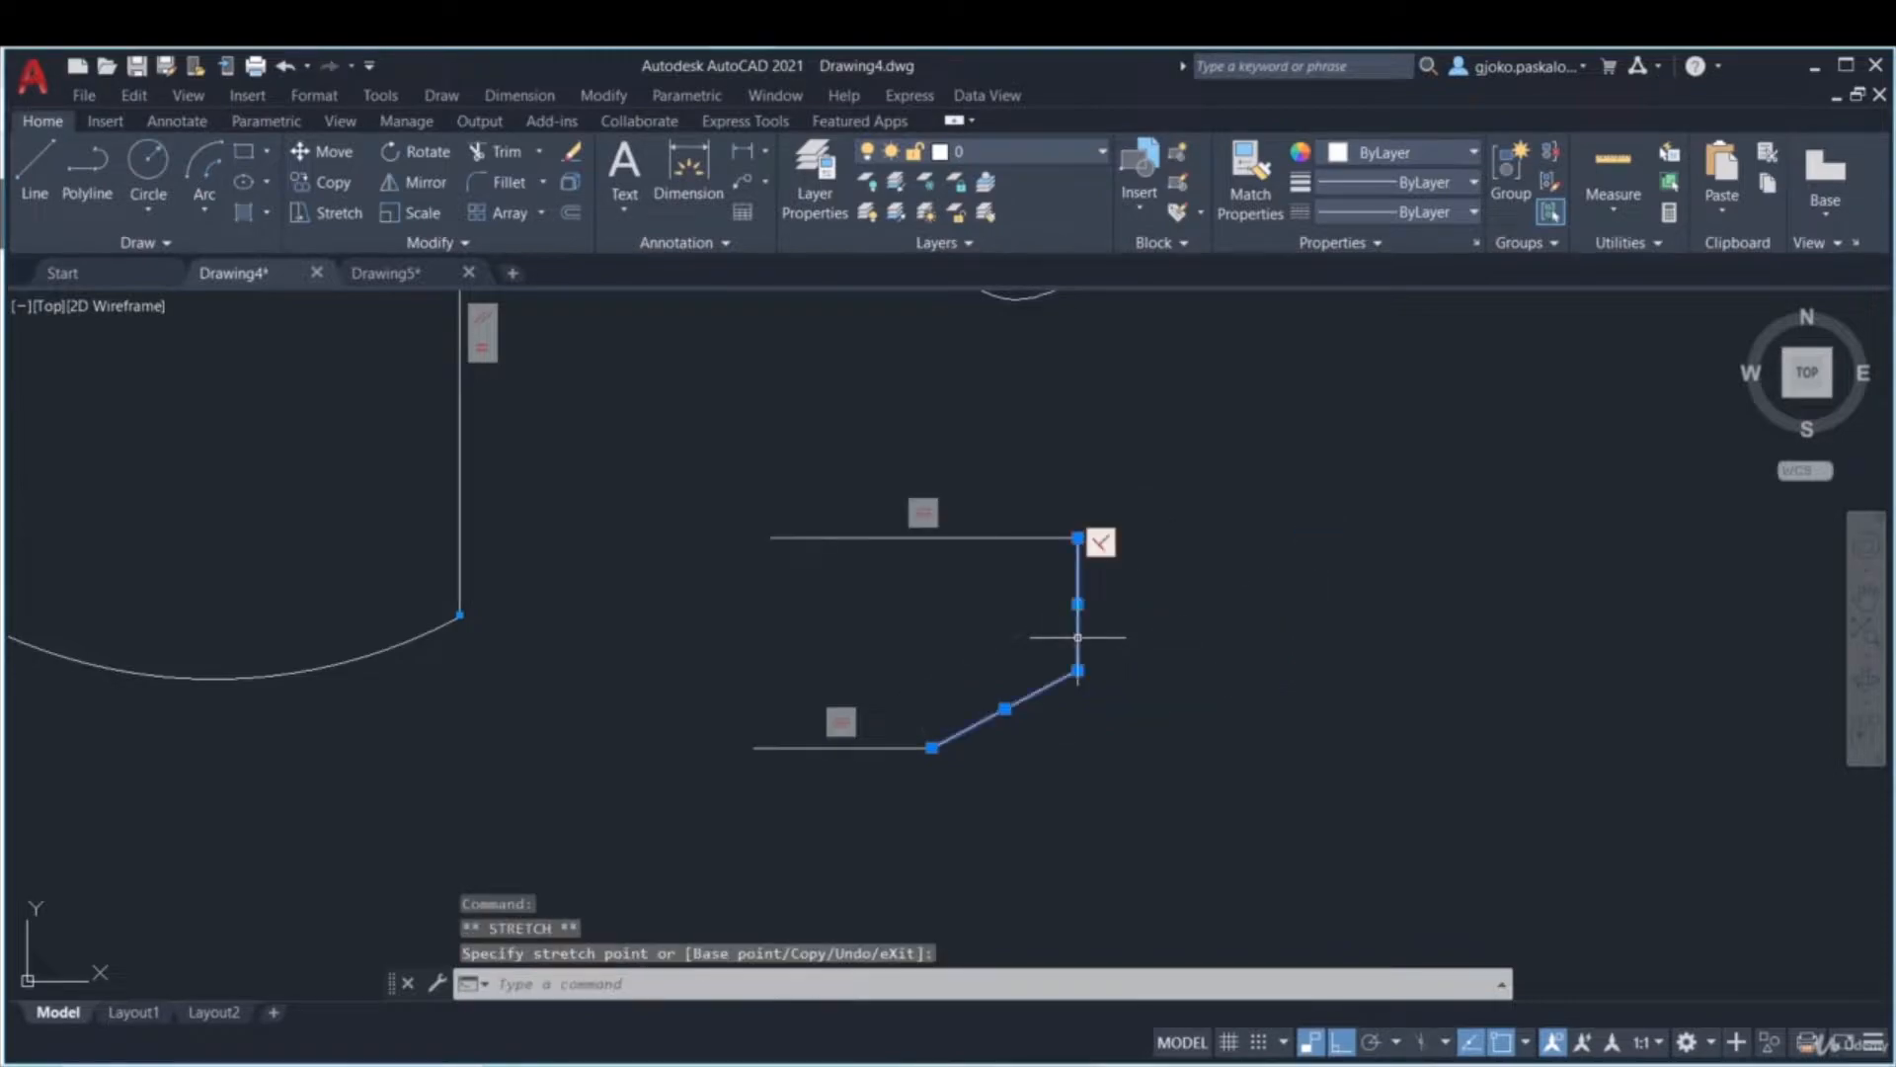
{"action": "key", "text": "Escape"}
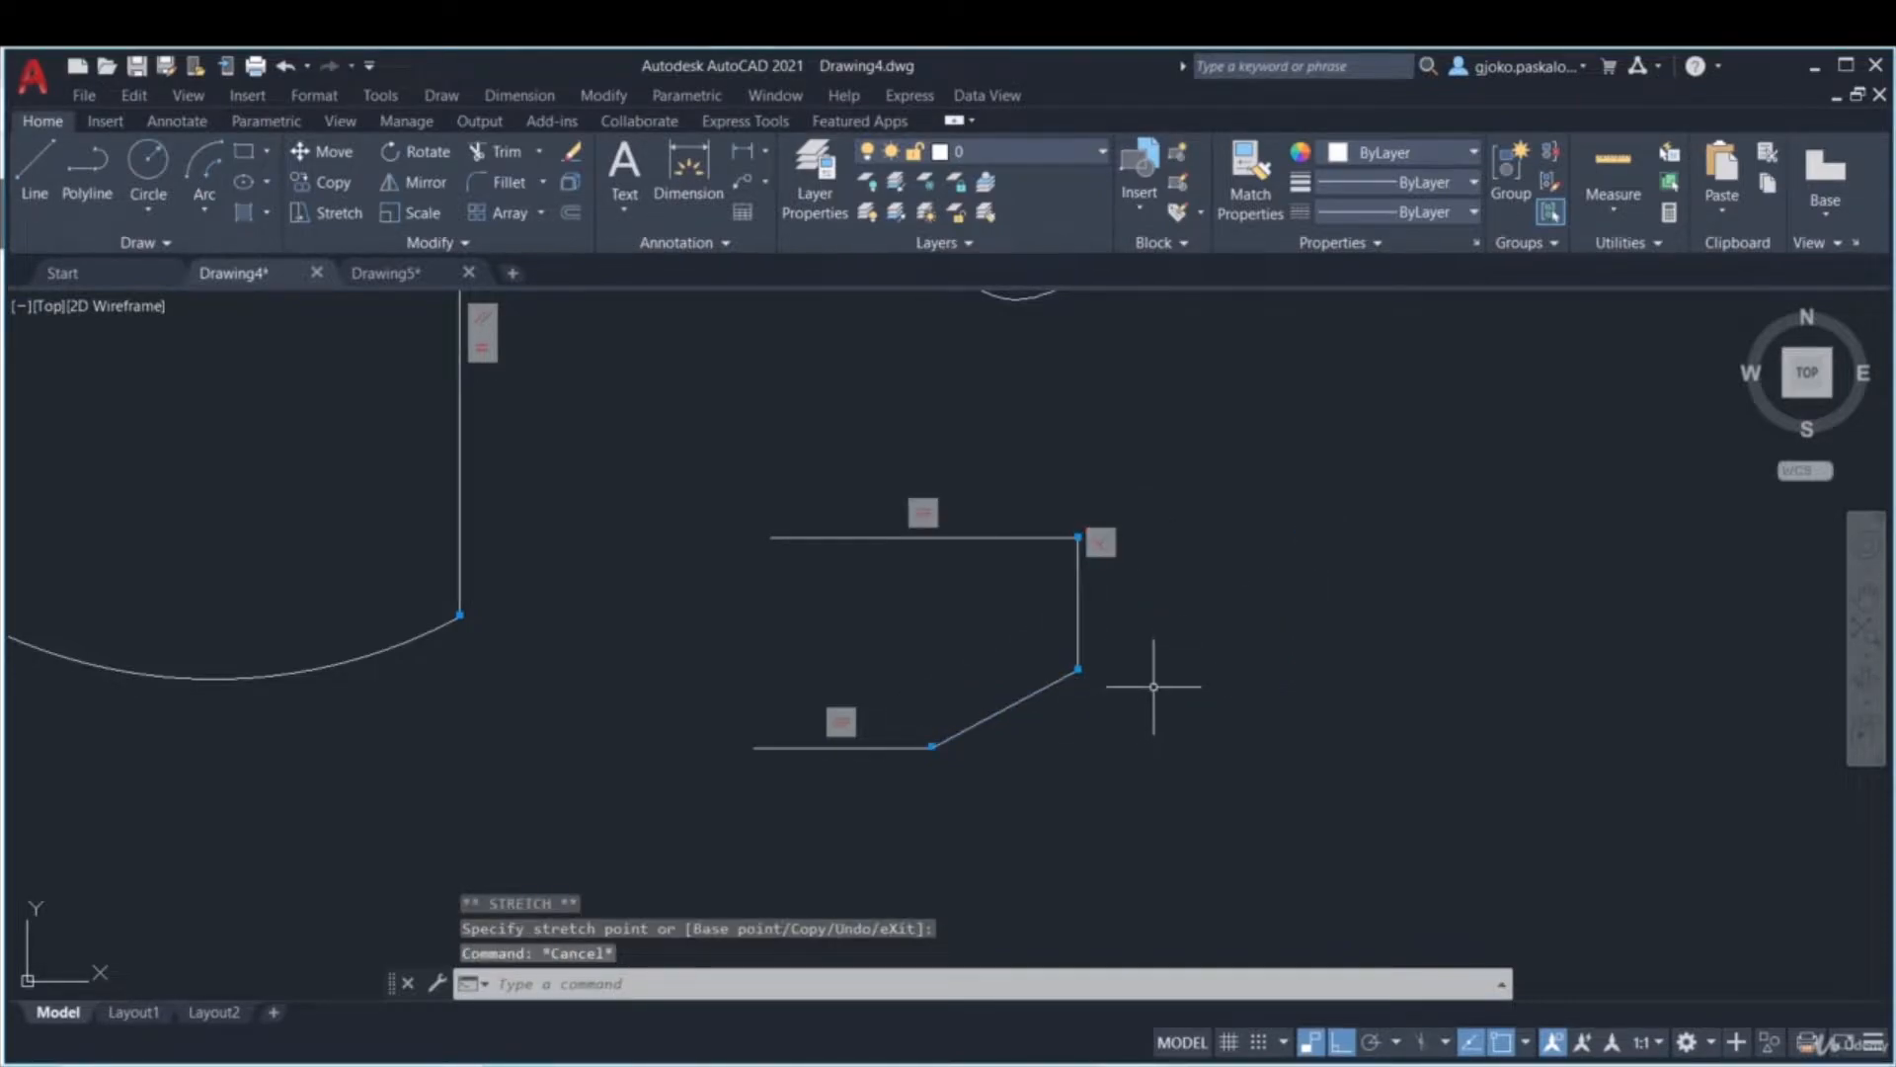
- Bring up the parametric constraint tools and switch to Drawing5
{"action": "scroll", "coordinate": [1148, 672], "scroll_direction": "down", "scroll_amount": 2}
{"action": "middle_click_drag", "start_coordinate": [1243, 596], "coordinate": [1278, 665]}
{"action": "scroll", "coordinate": [1270, 642], "scroll_direction": "down", "scroll_amount": 2}
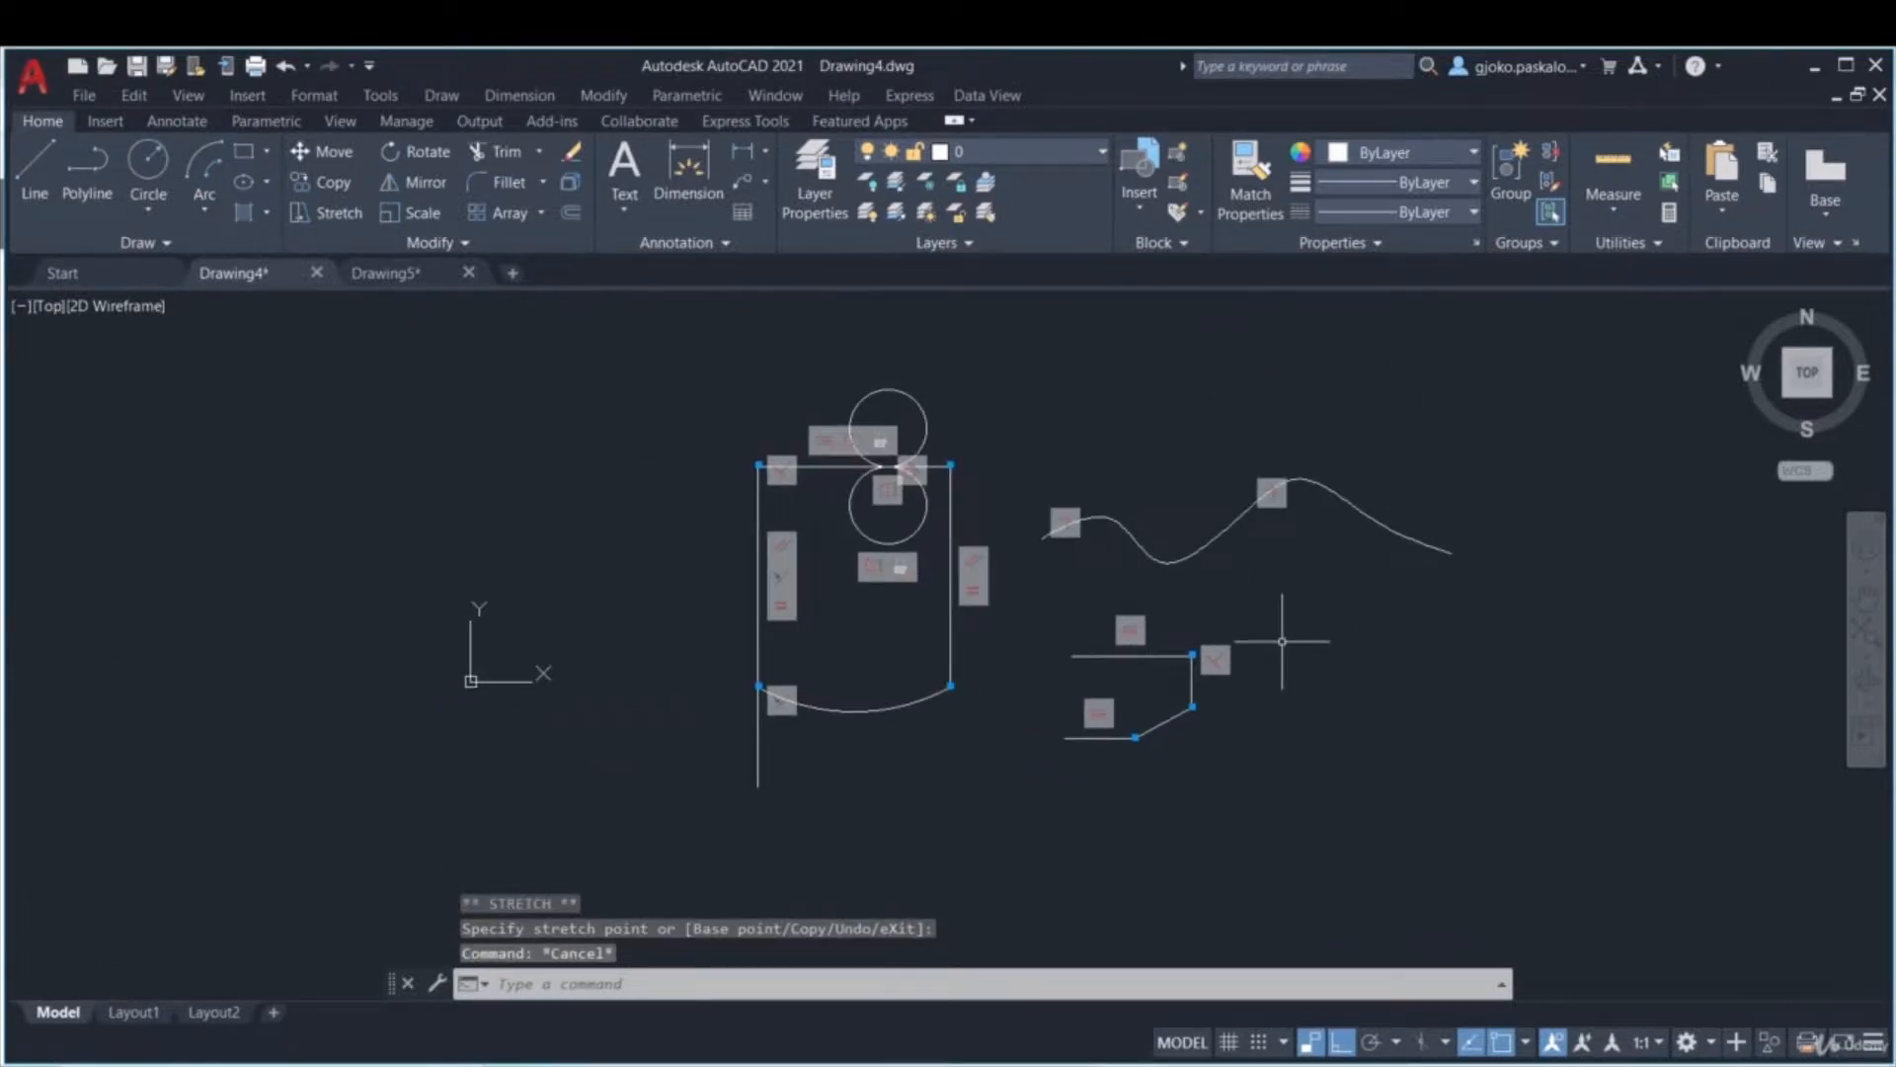
{"action": "left_click", "coordinate": [277, 123]}
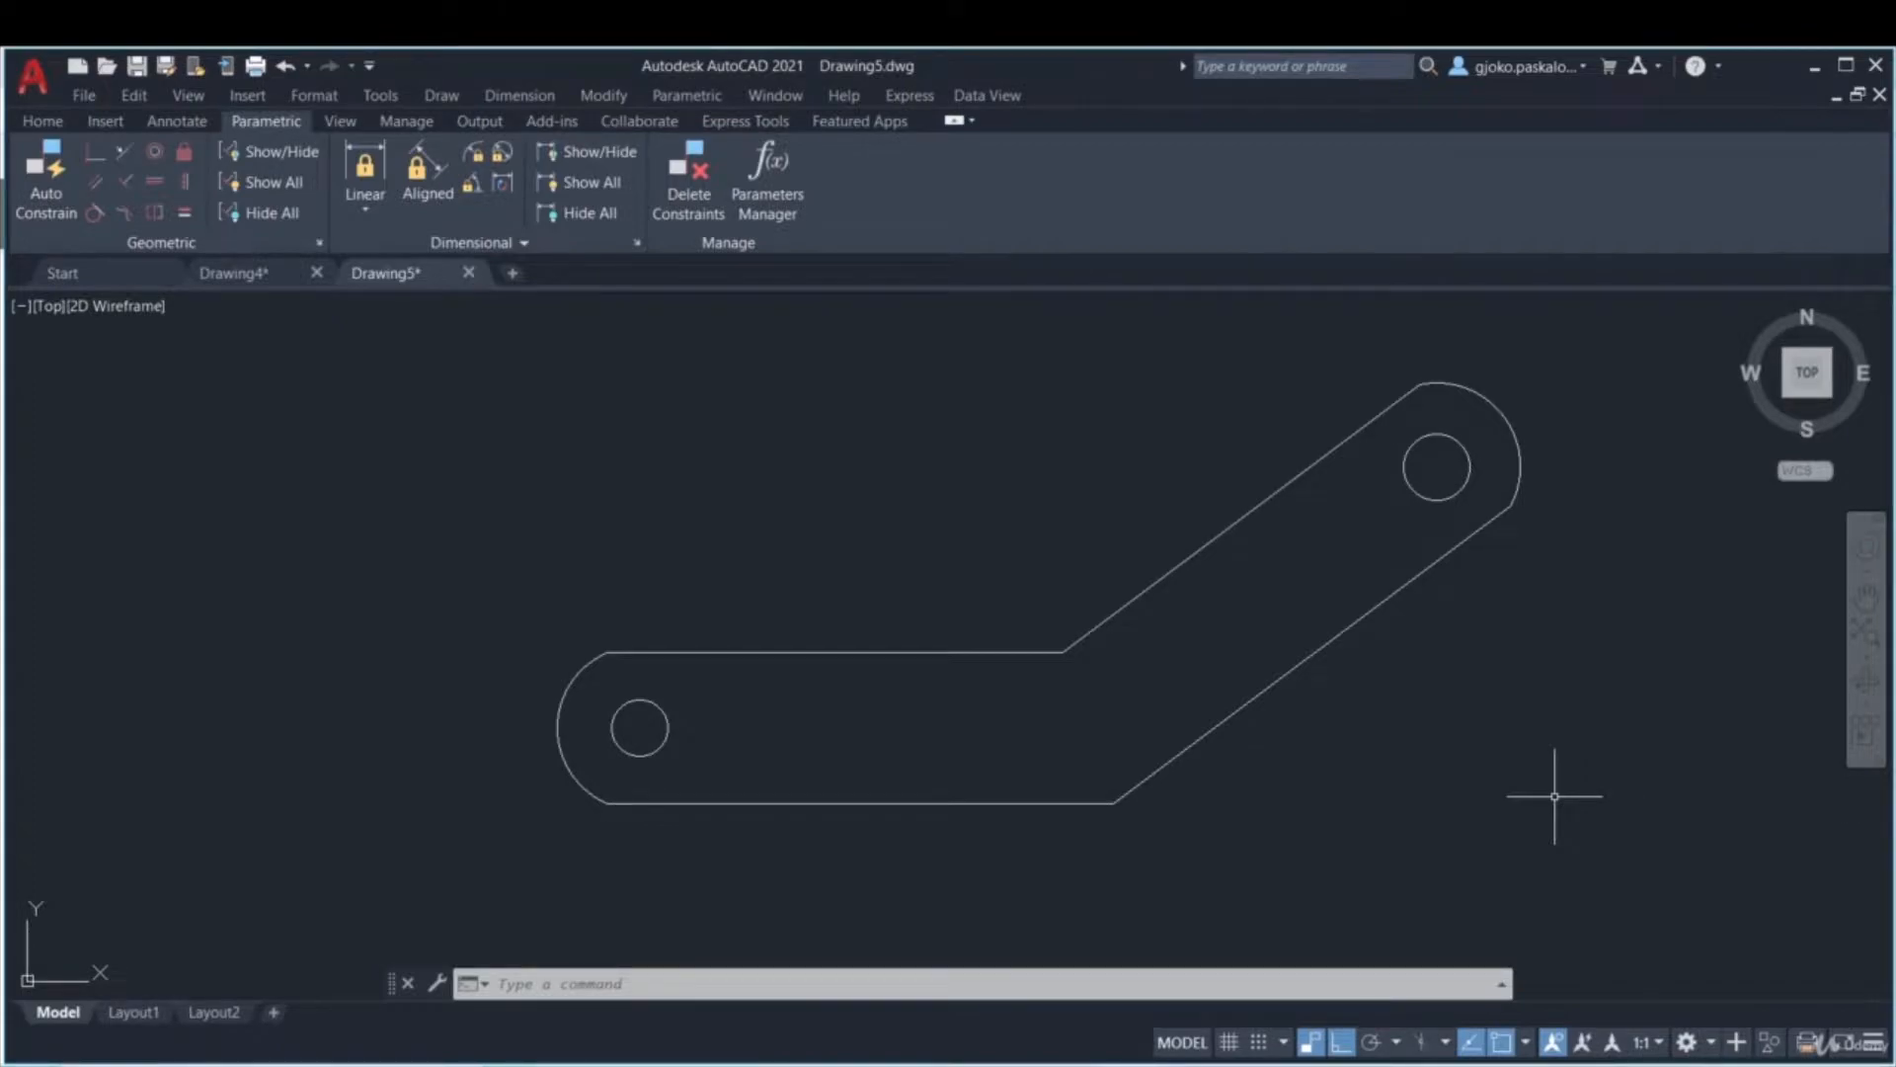
- Add a linear dimensional constraint between the ends of the linkage's lower horizontal line, placed below it, keeping its current length
{"action": "left_click", "coordinate": [368, 173]}
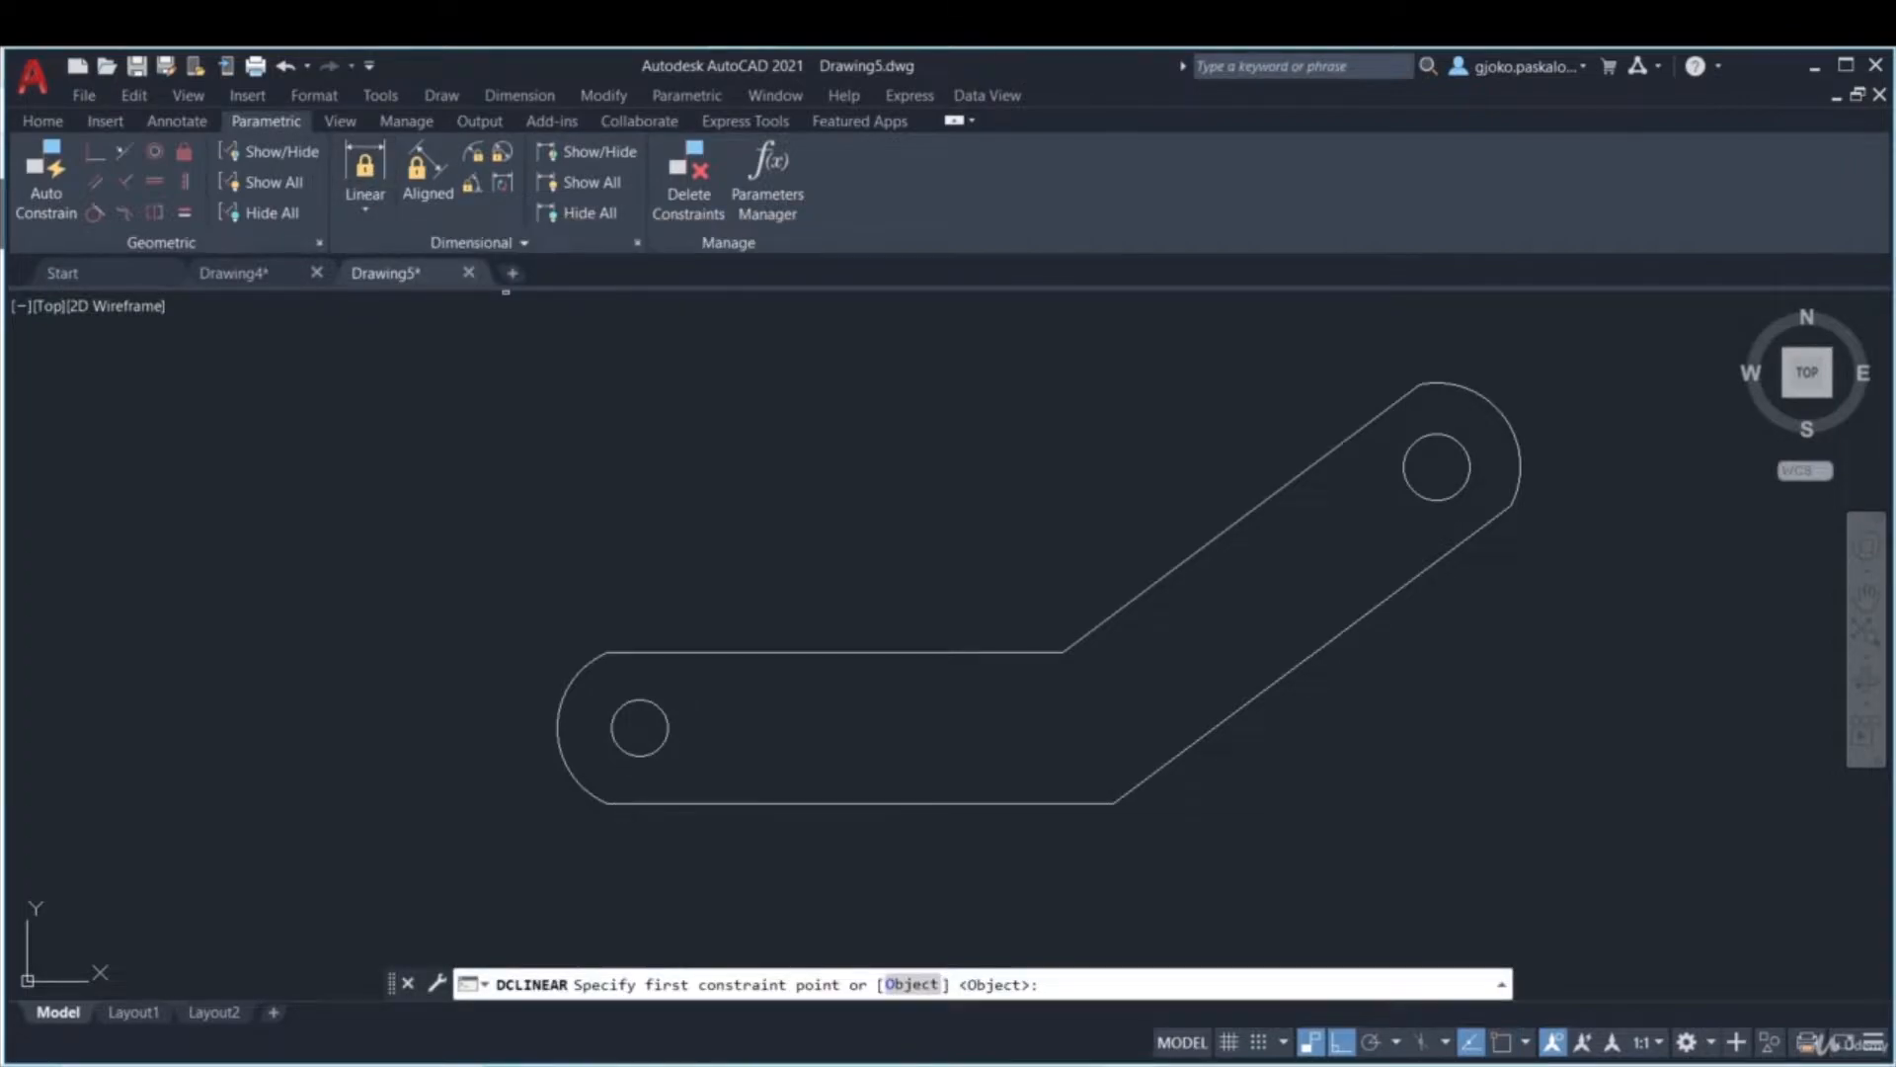
{"action": "left_click", "coordinate": [631, 805]}
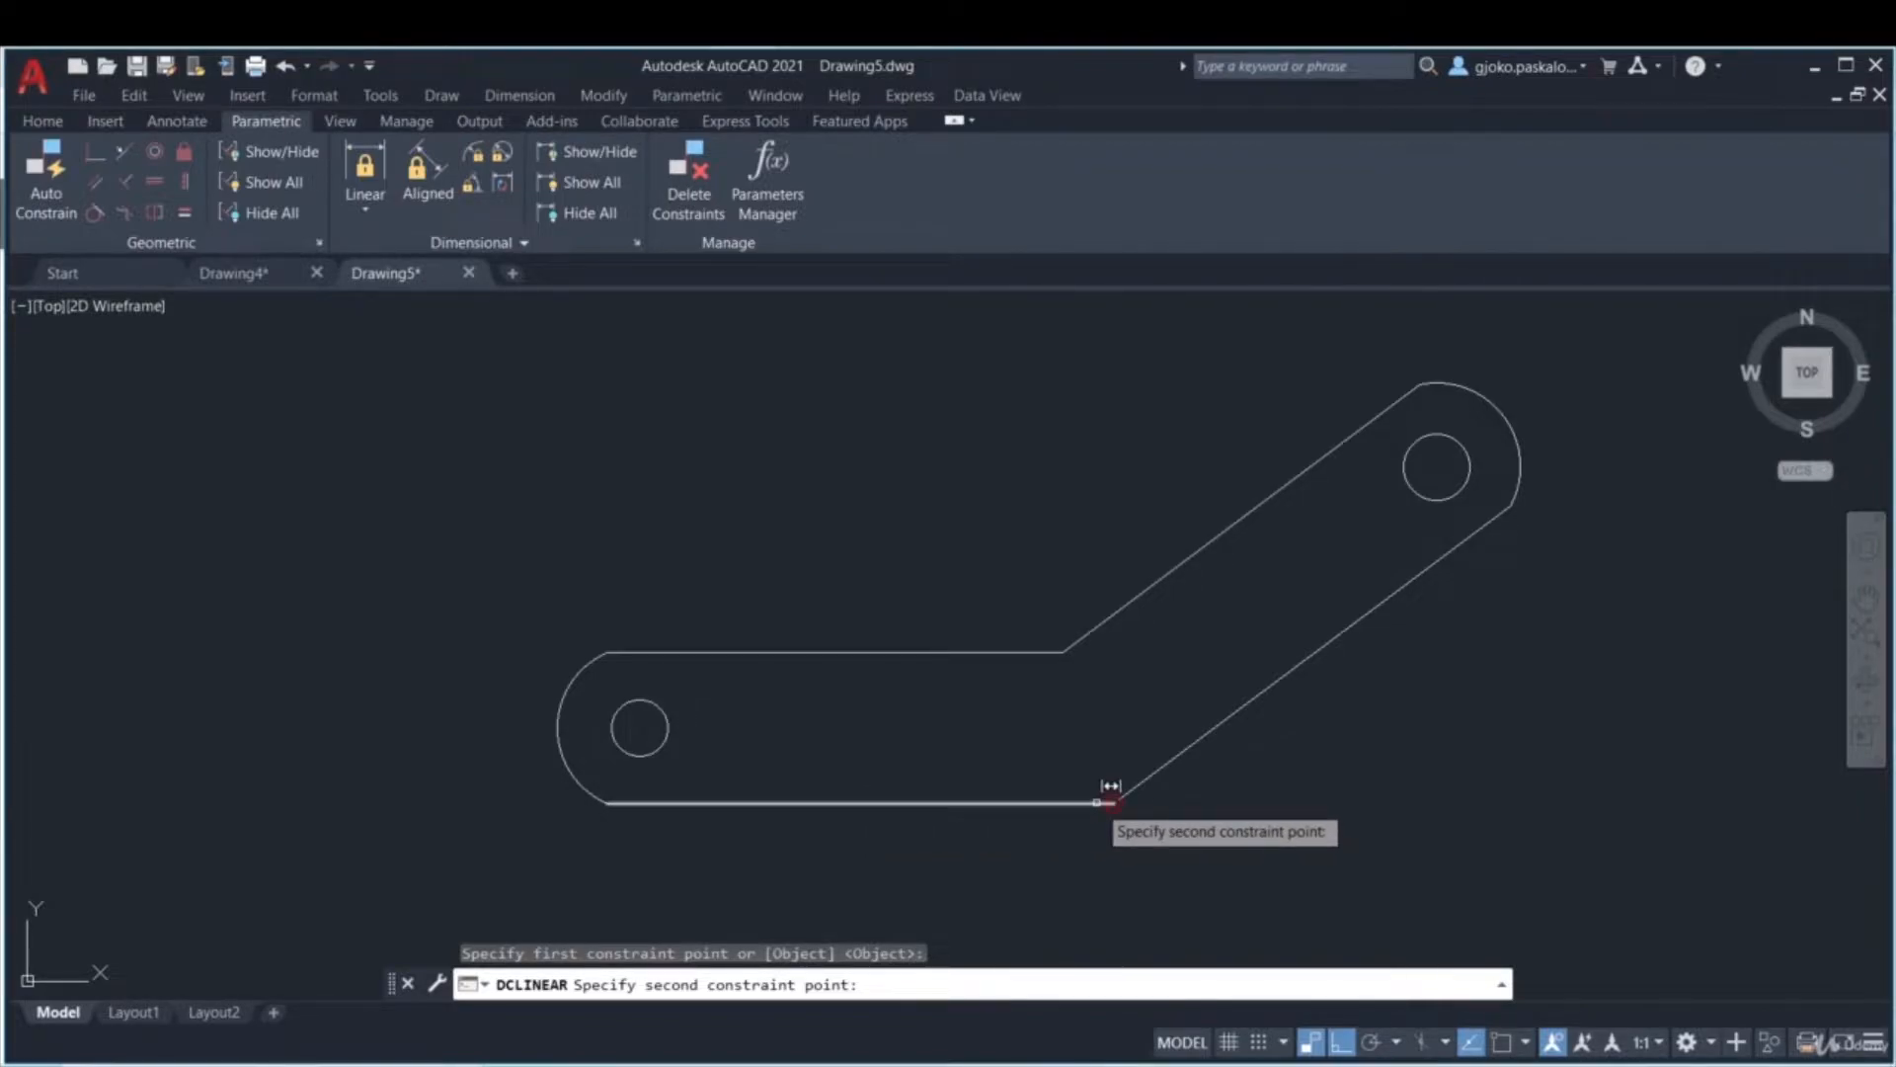
{"action": "left_click", "coordinate": [1113, 803]}
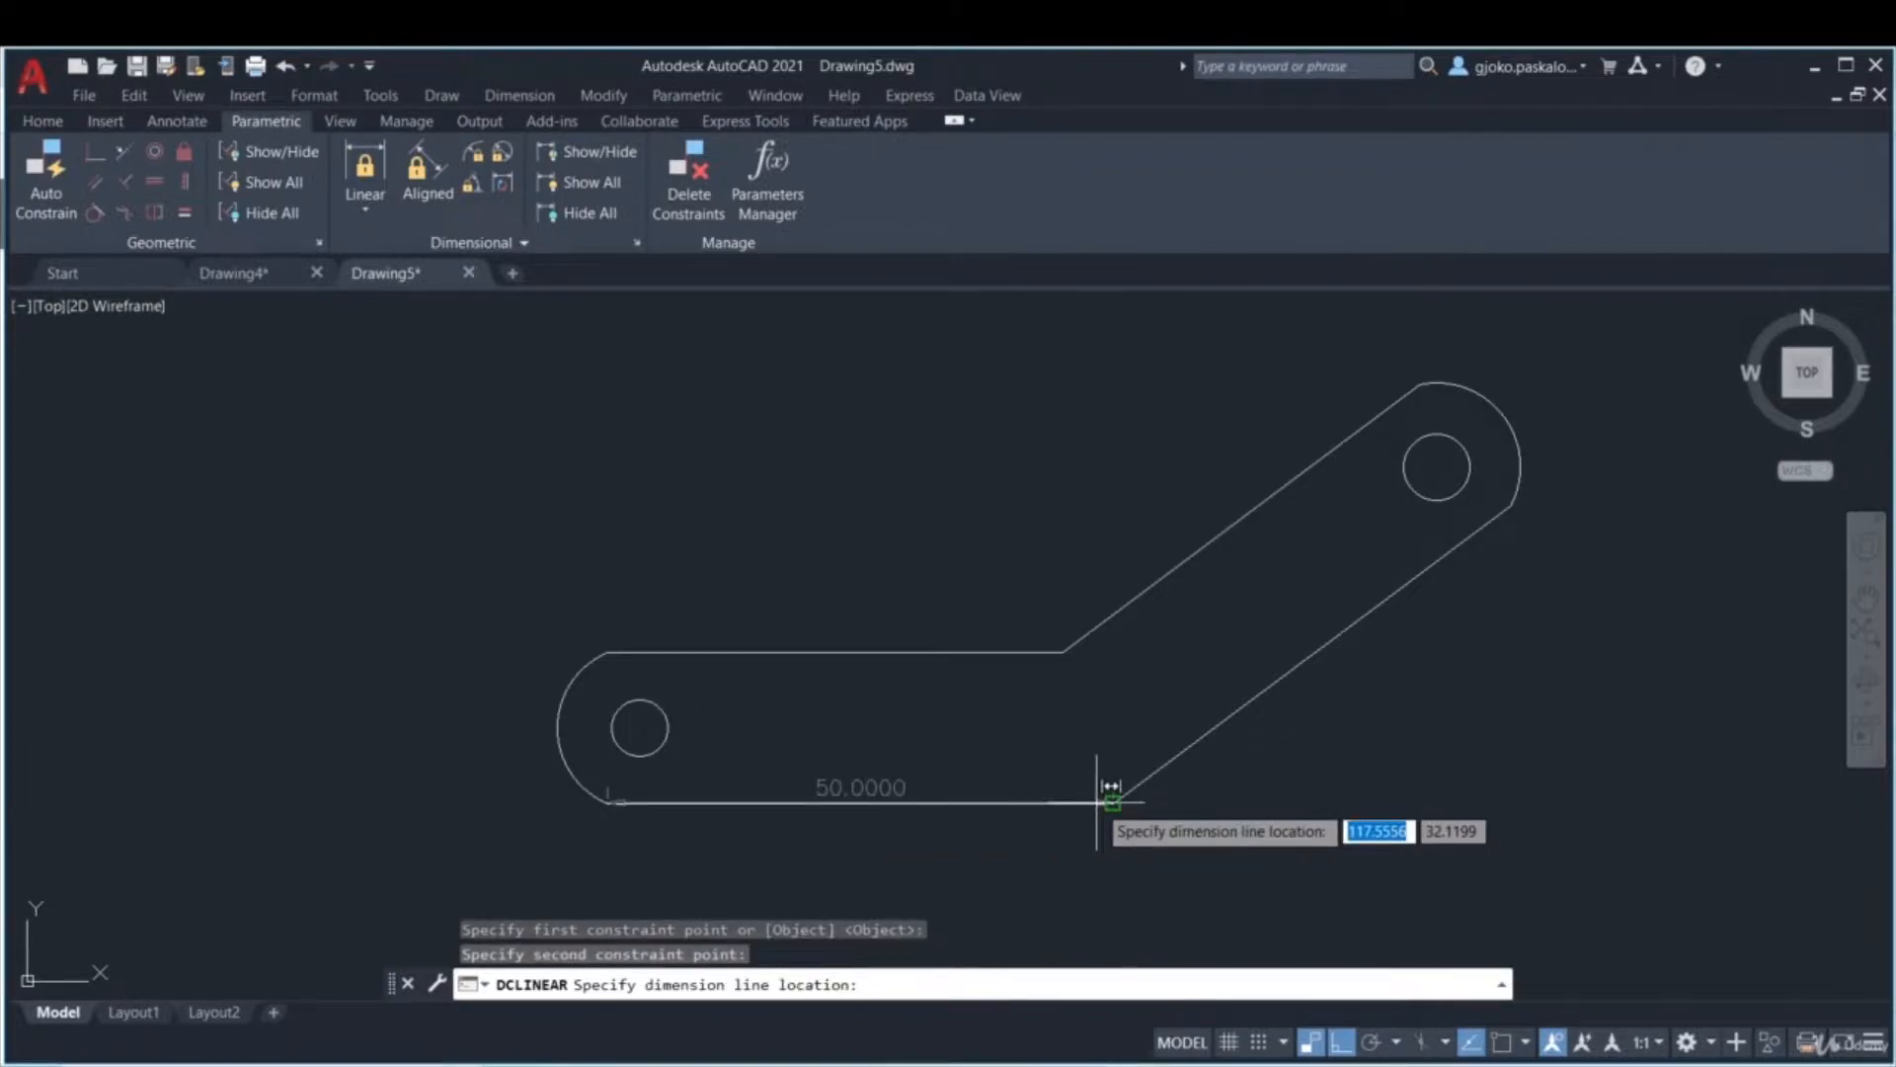
{"action": "left_click", "coordinate": [1057, 874]}
{"action": "middle_click_drag", "start_coordinate": [1055, 906], "coordinate": [1043, 838]}
{"action": "key", "text": "Return"}
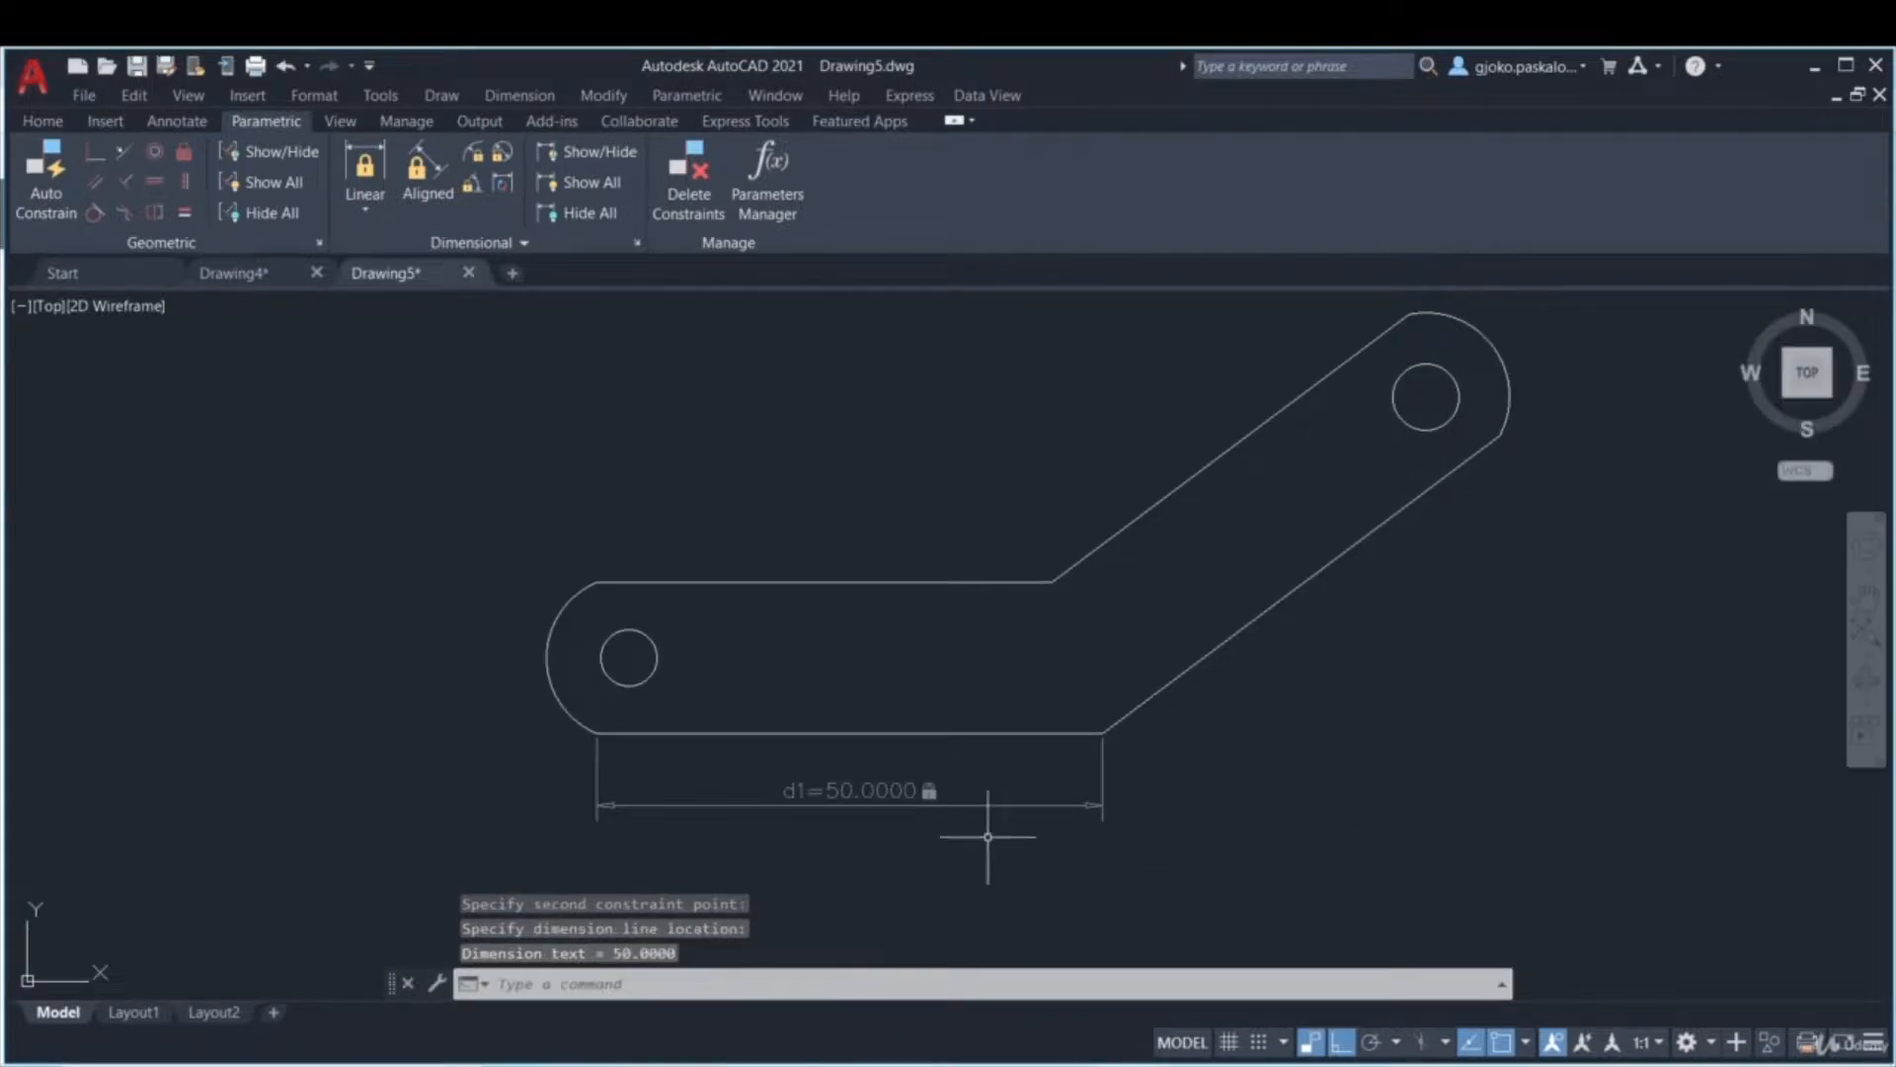
- Set the lower horizontal line's linear constraint to 100 to test how the linkage reacts, and undo the change
{"action": "double_click", "coordinate": [846, 805]}
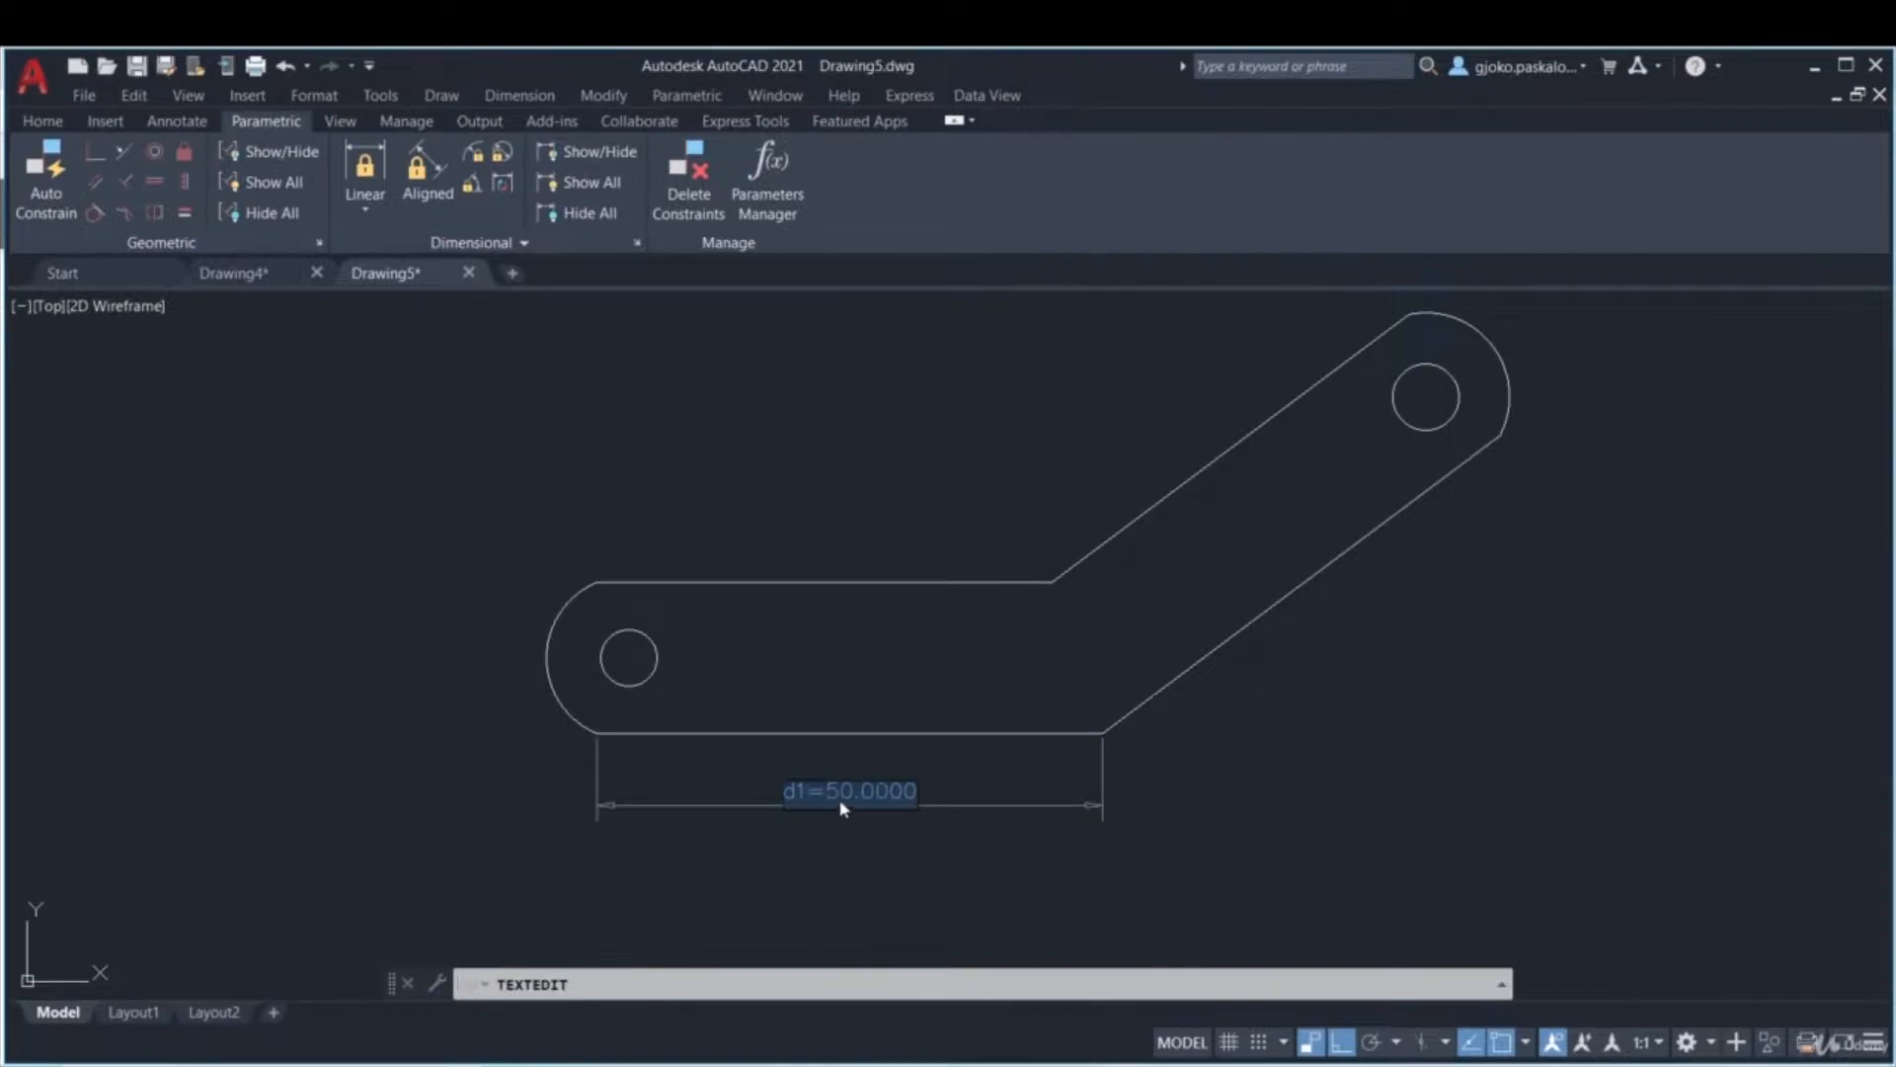
{"action": "type", "text": "100"}
{"action": "key", "text": "Return"}
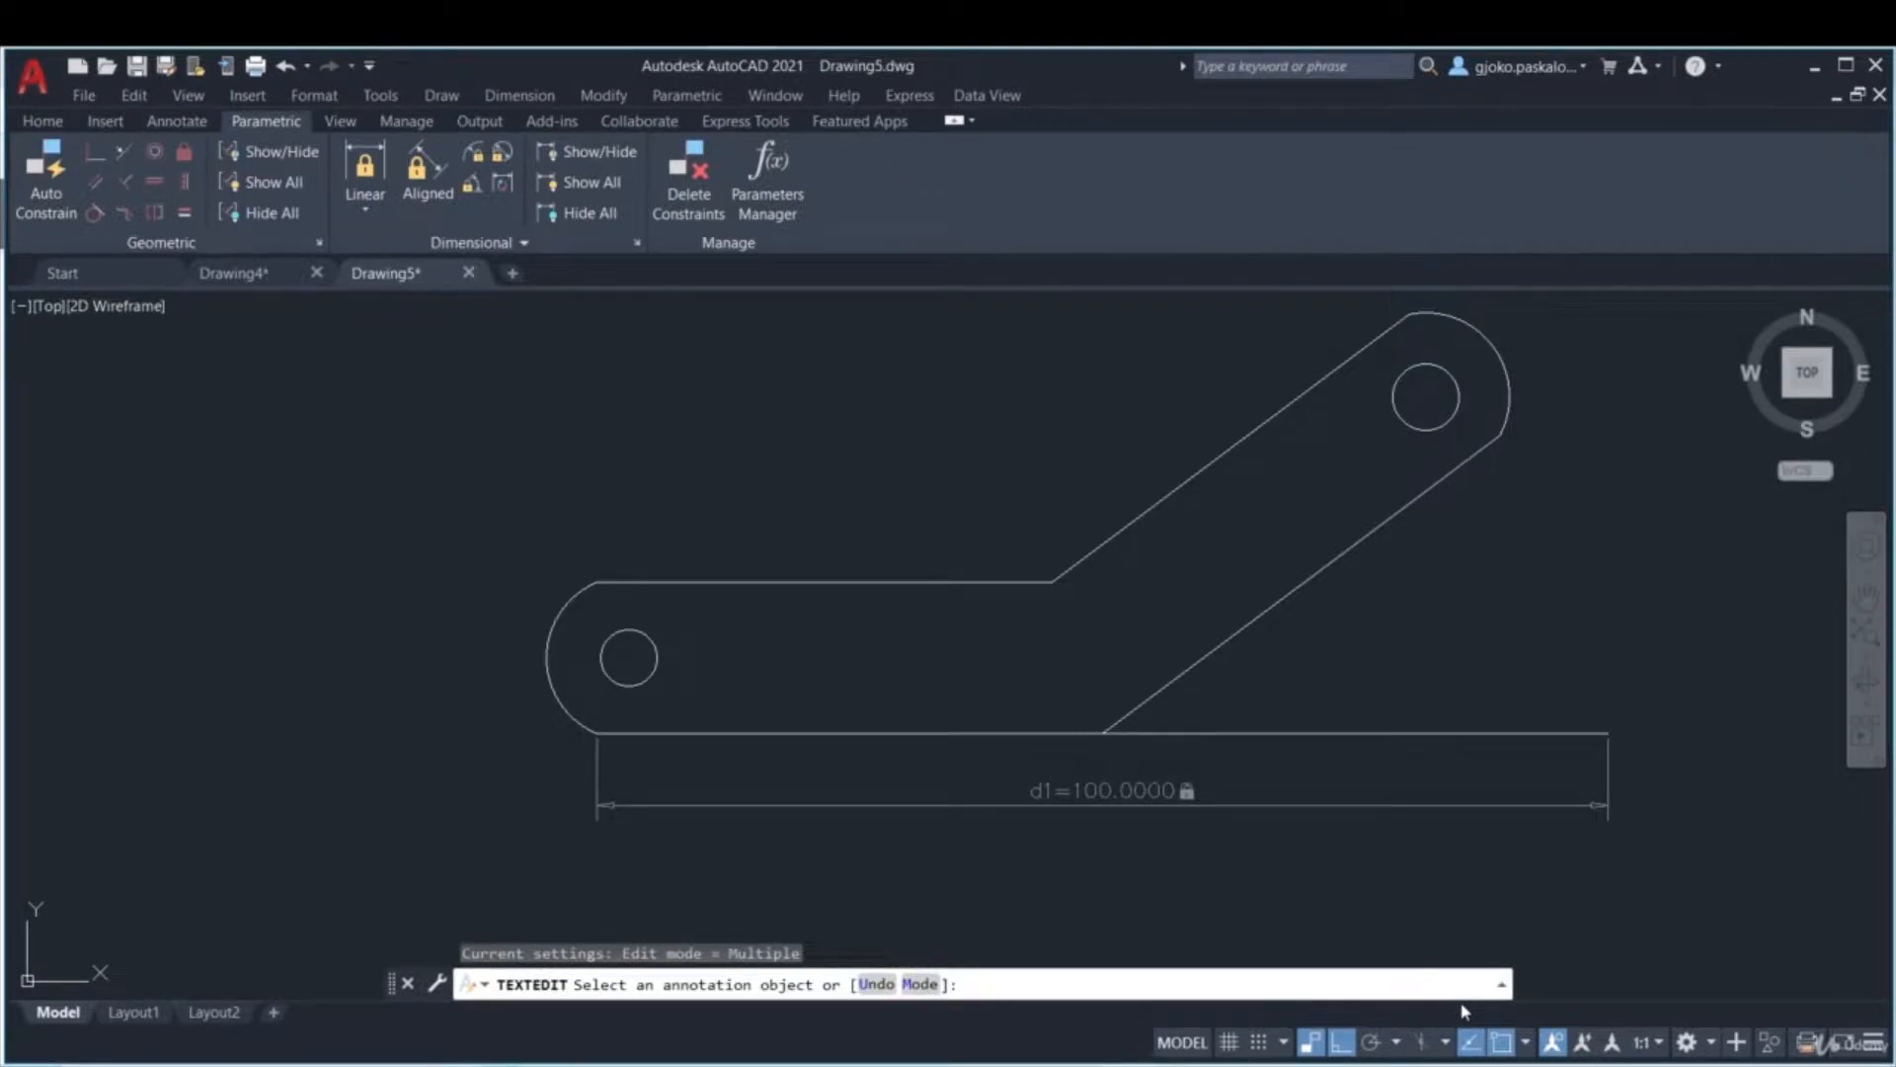
{"action": "key", "text": "ctrl+z"}
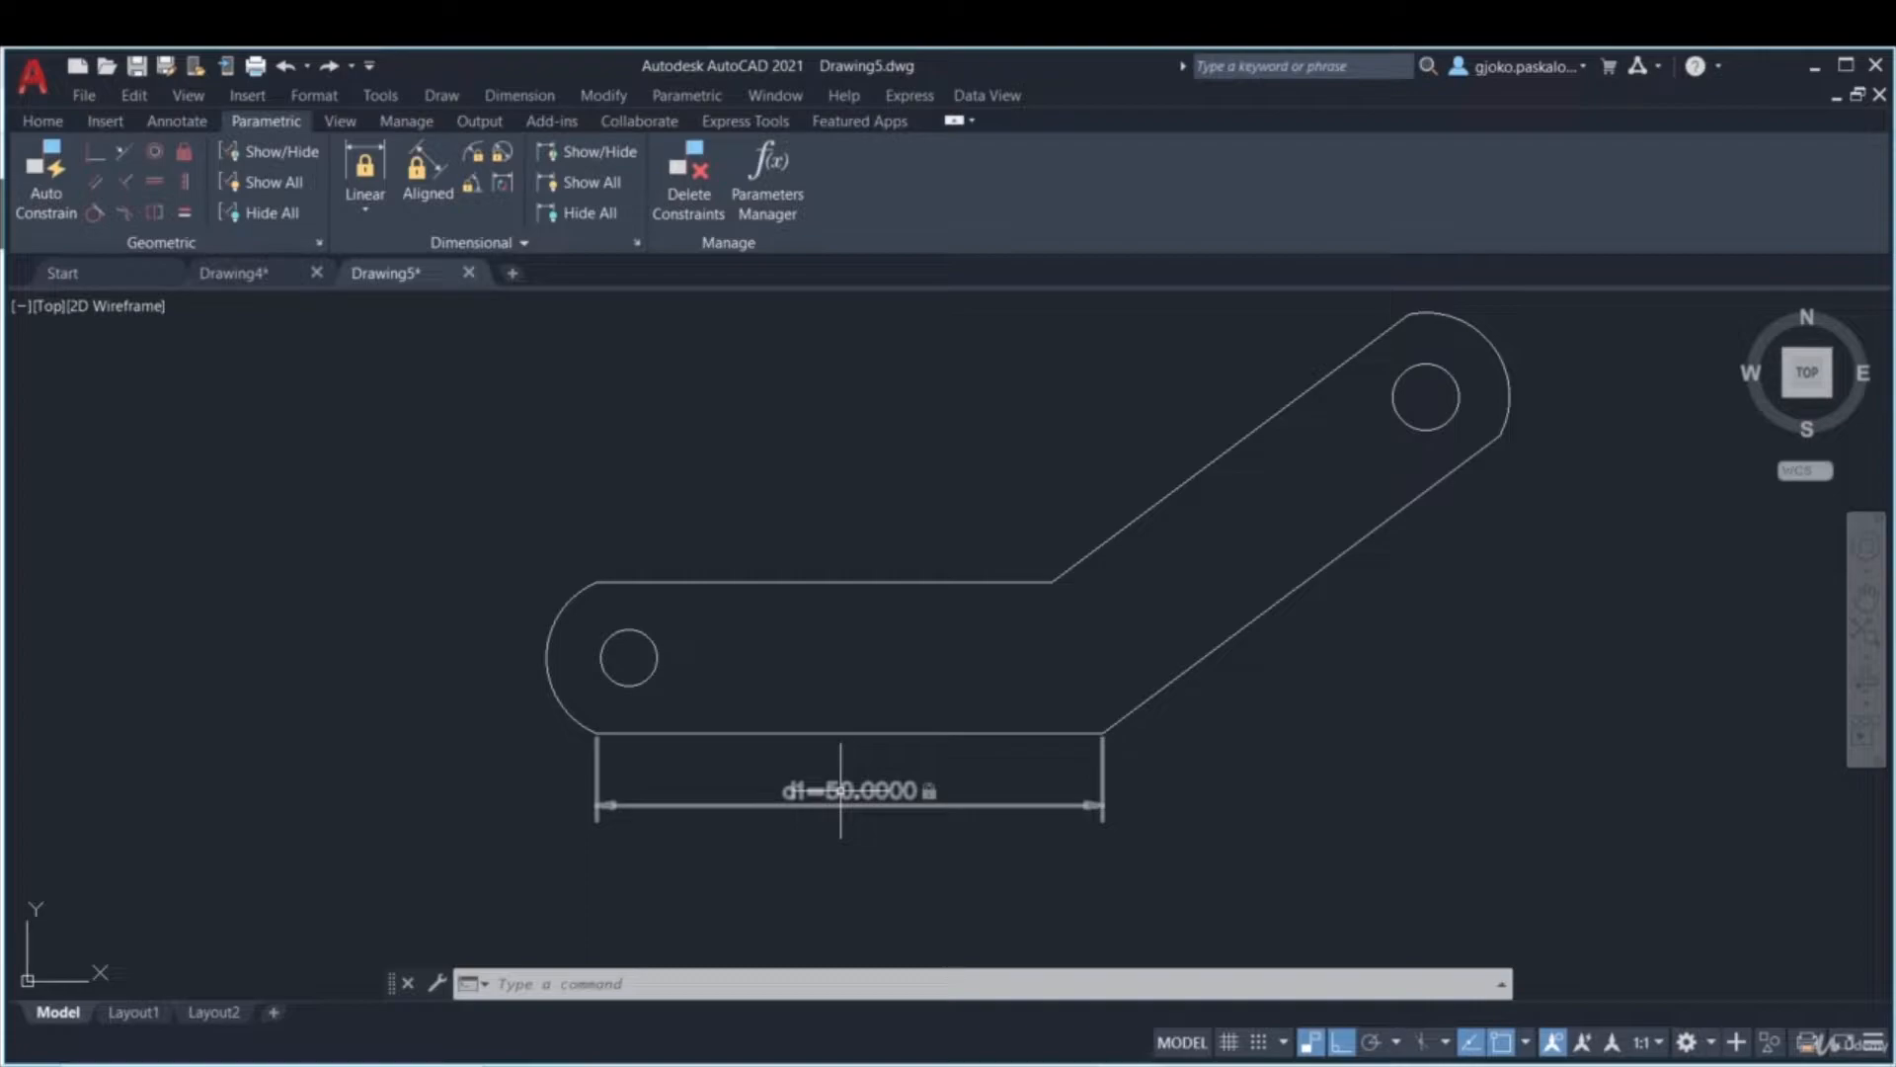
- Try an aligned dimensional constraint of 100 on the linkage's lower sloped line, and undo it
{"action": "left_click", "coordinate": [369, 213]}
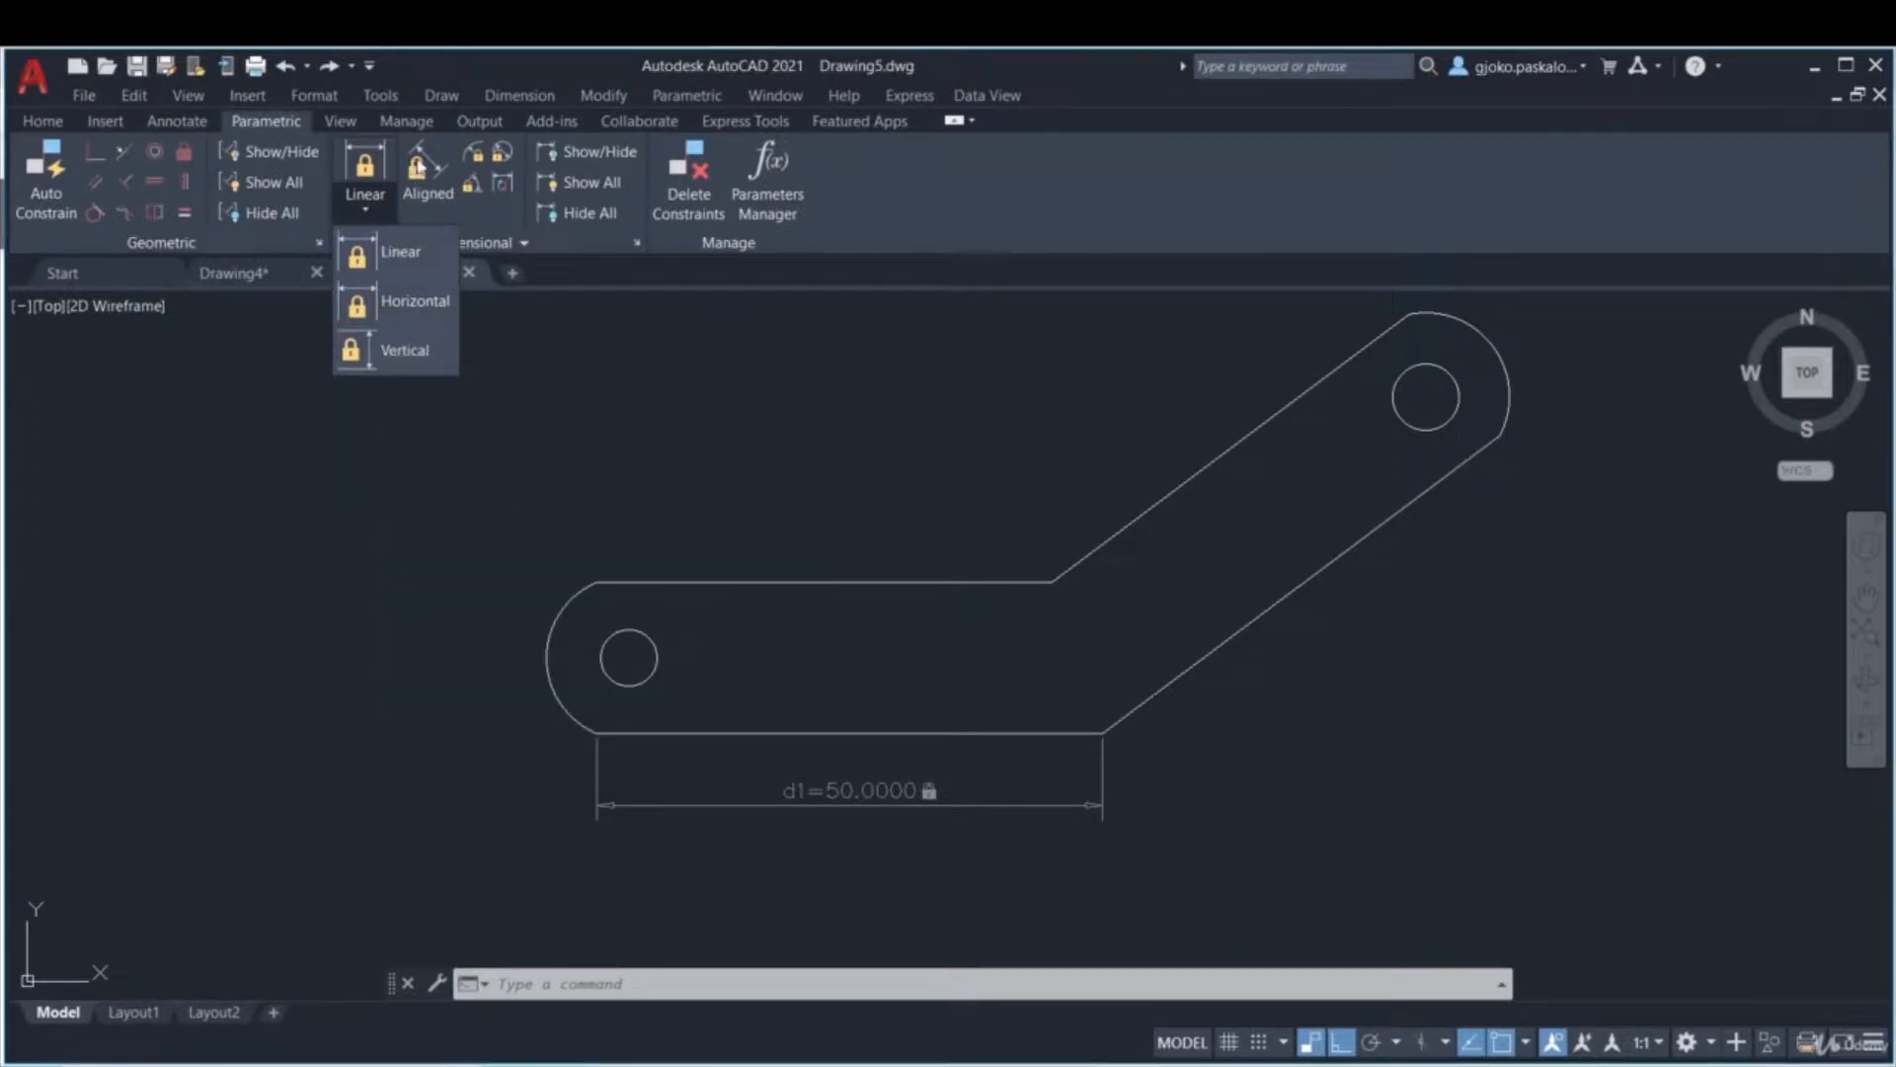
{"action": "left_click", "coordinate": [427, 172]}
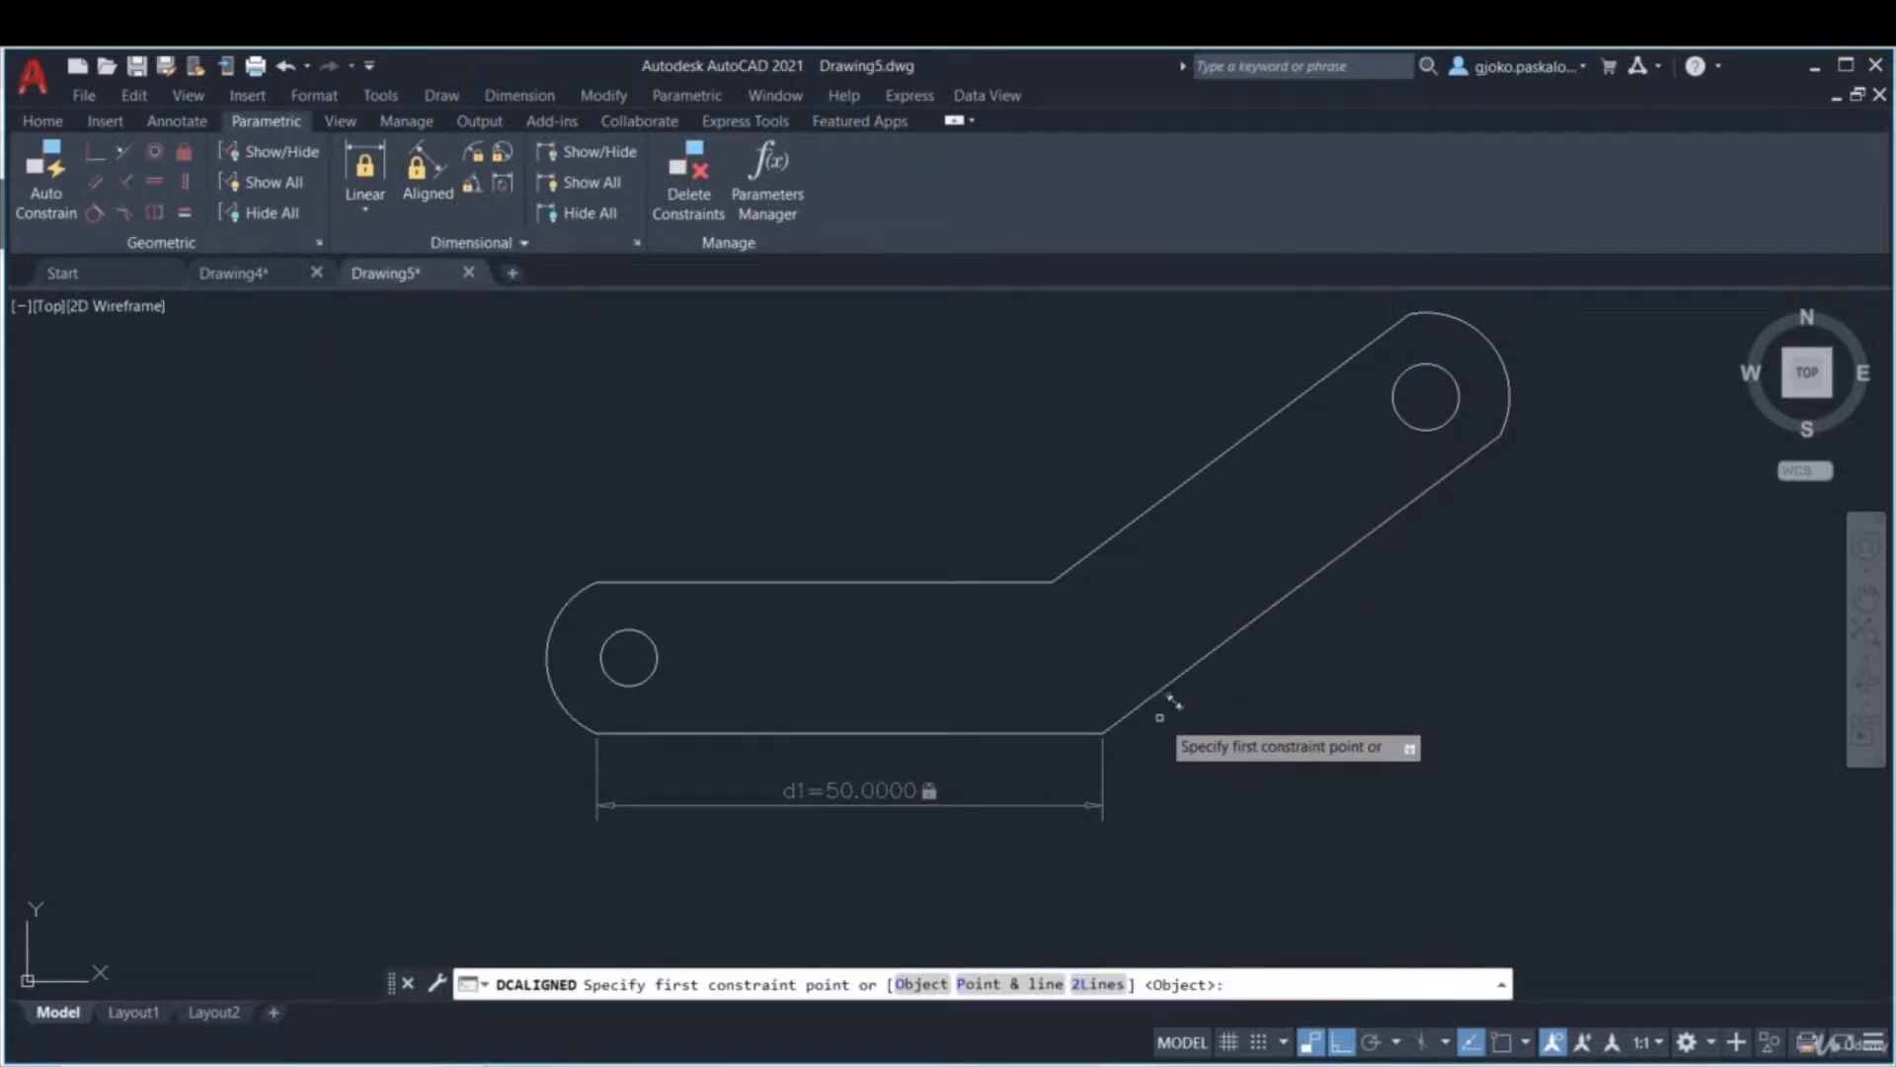
{"action": "left_click", "coordinate": [1102, 734]}
{"action": "left_click", "coordinate": [1500, 435]}
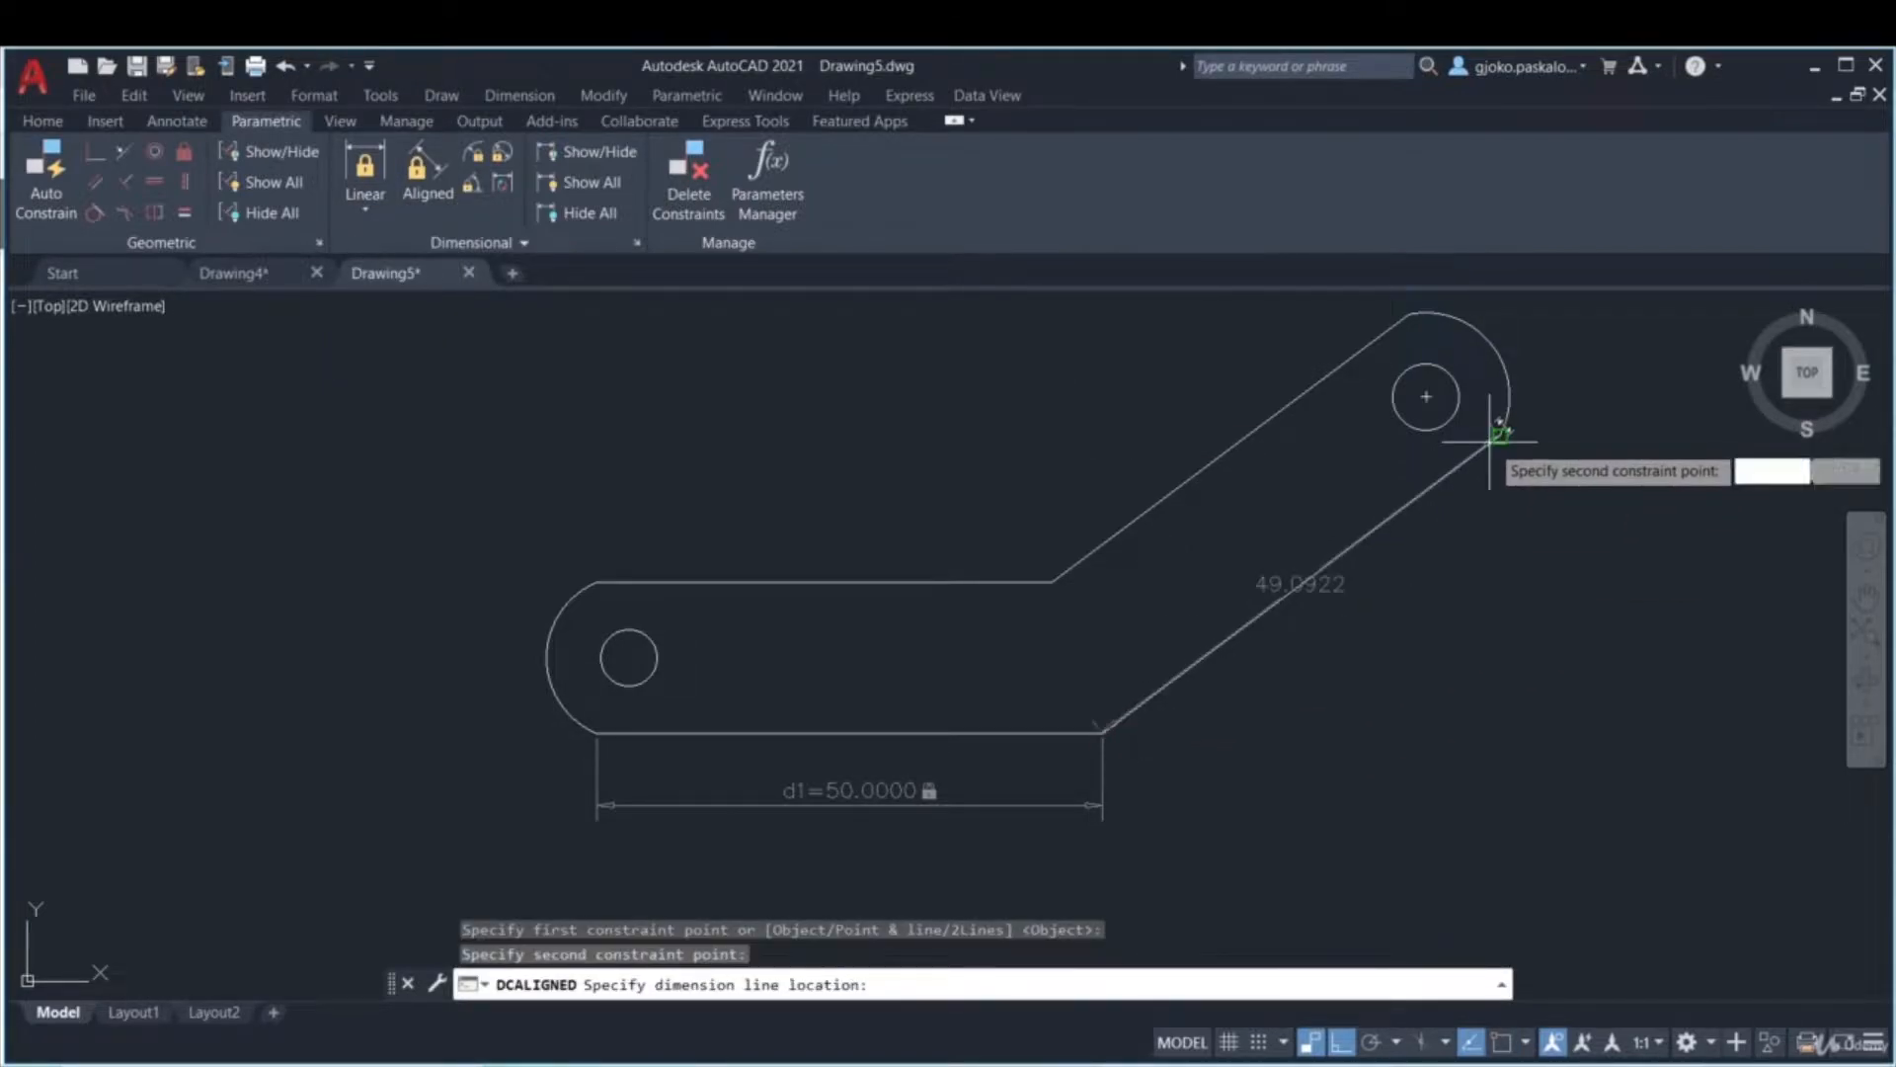
{"action": "left_click", "coordinate": [1519, 514]}
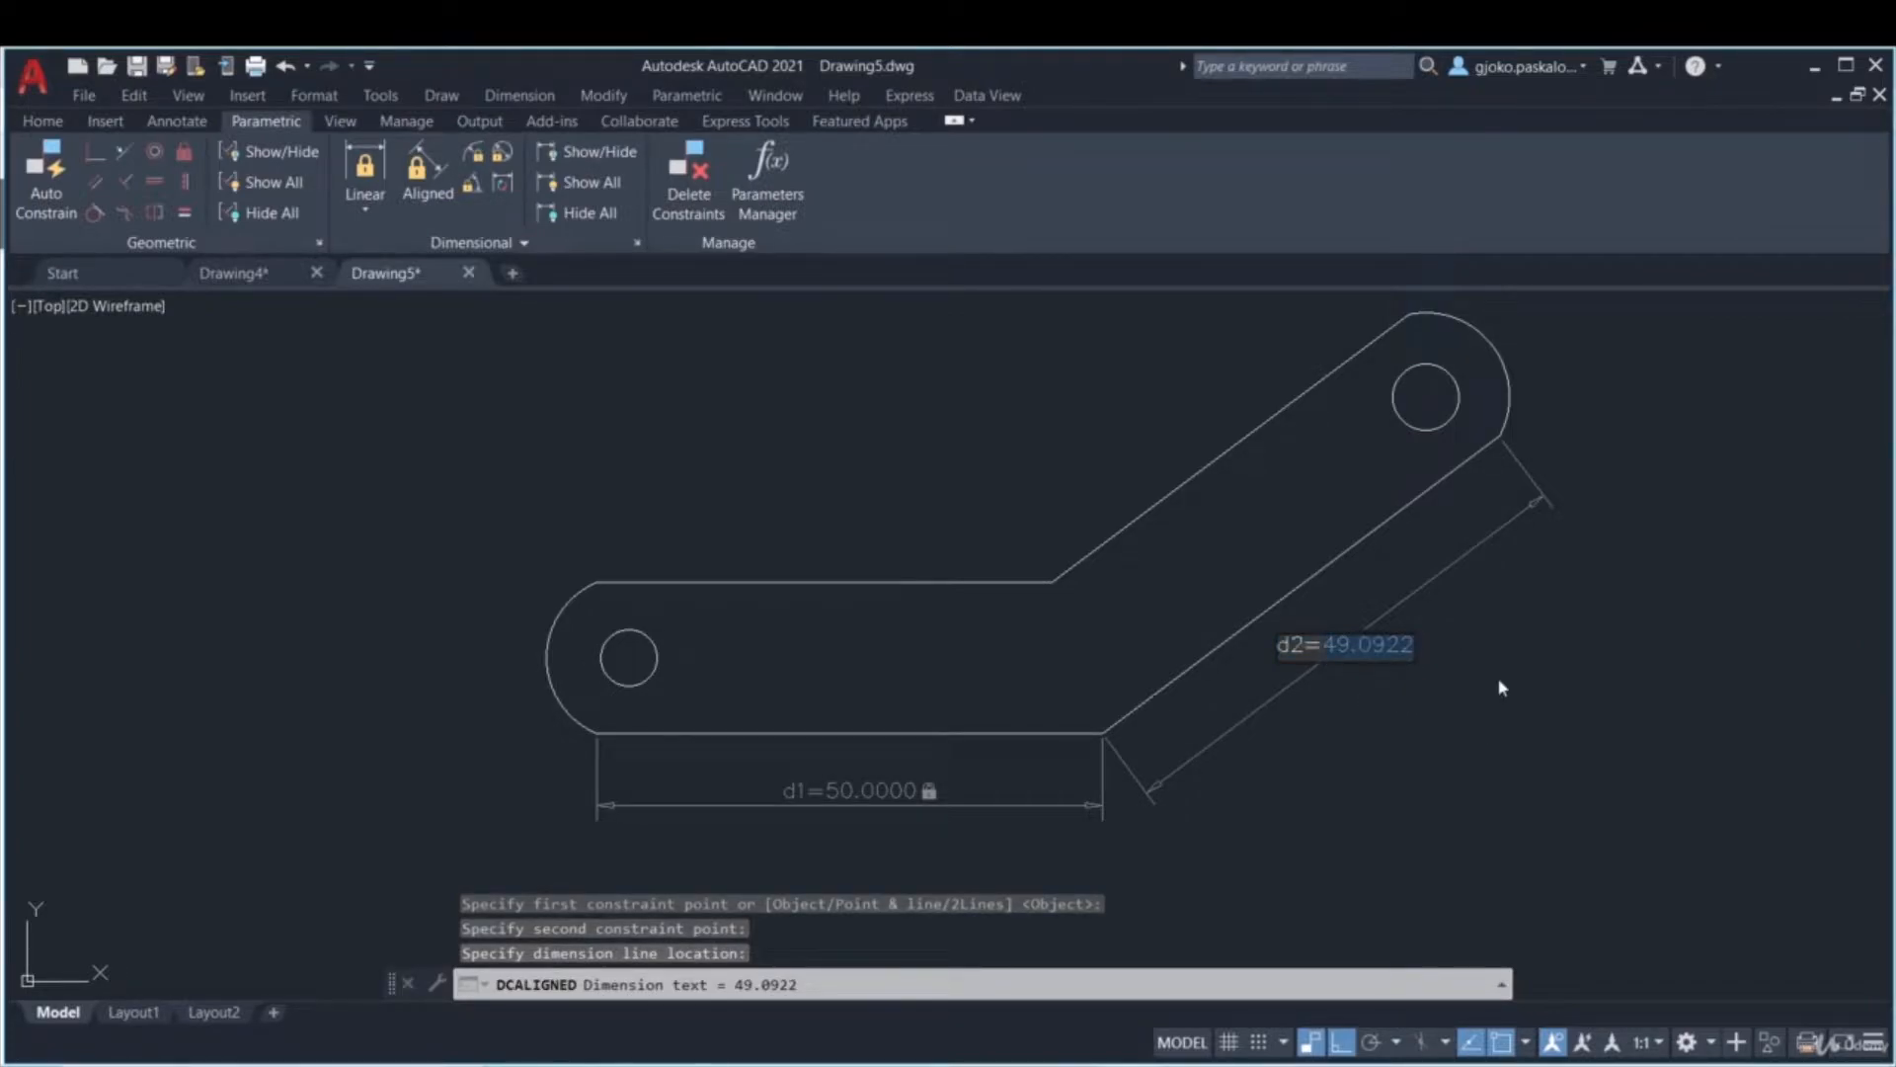
{"action": "type", "text": "100"}
{"action": "key", "text": "Return"}
{"action": "scroll", "coordinate": [1524, 720], "scroll_direction": "down", "scroll_amount": 2}
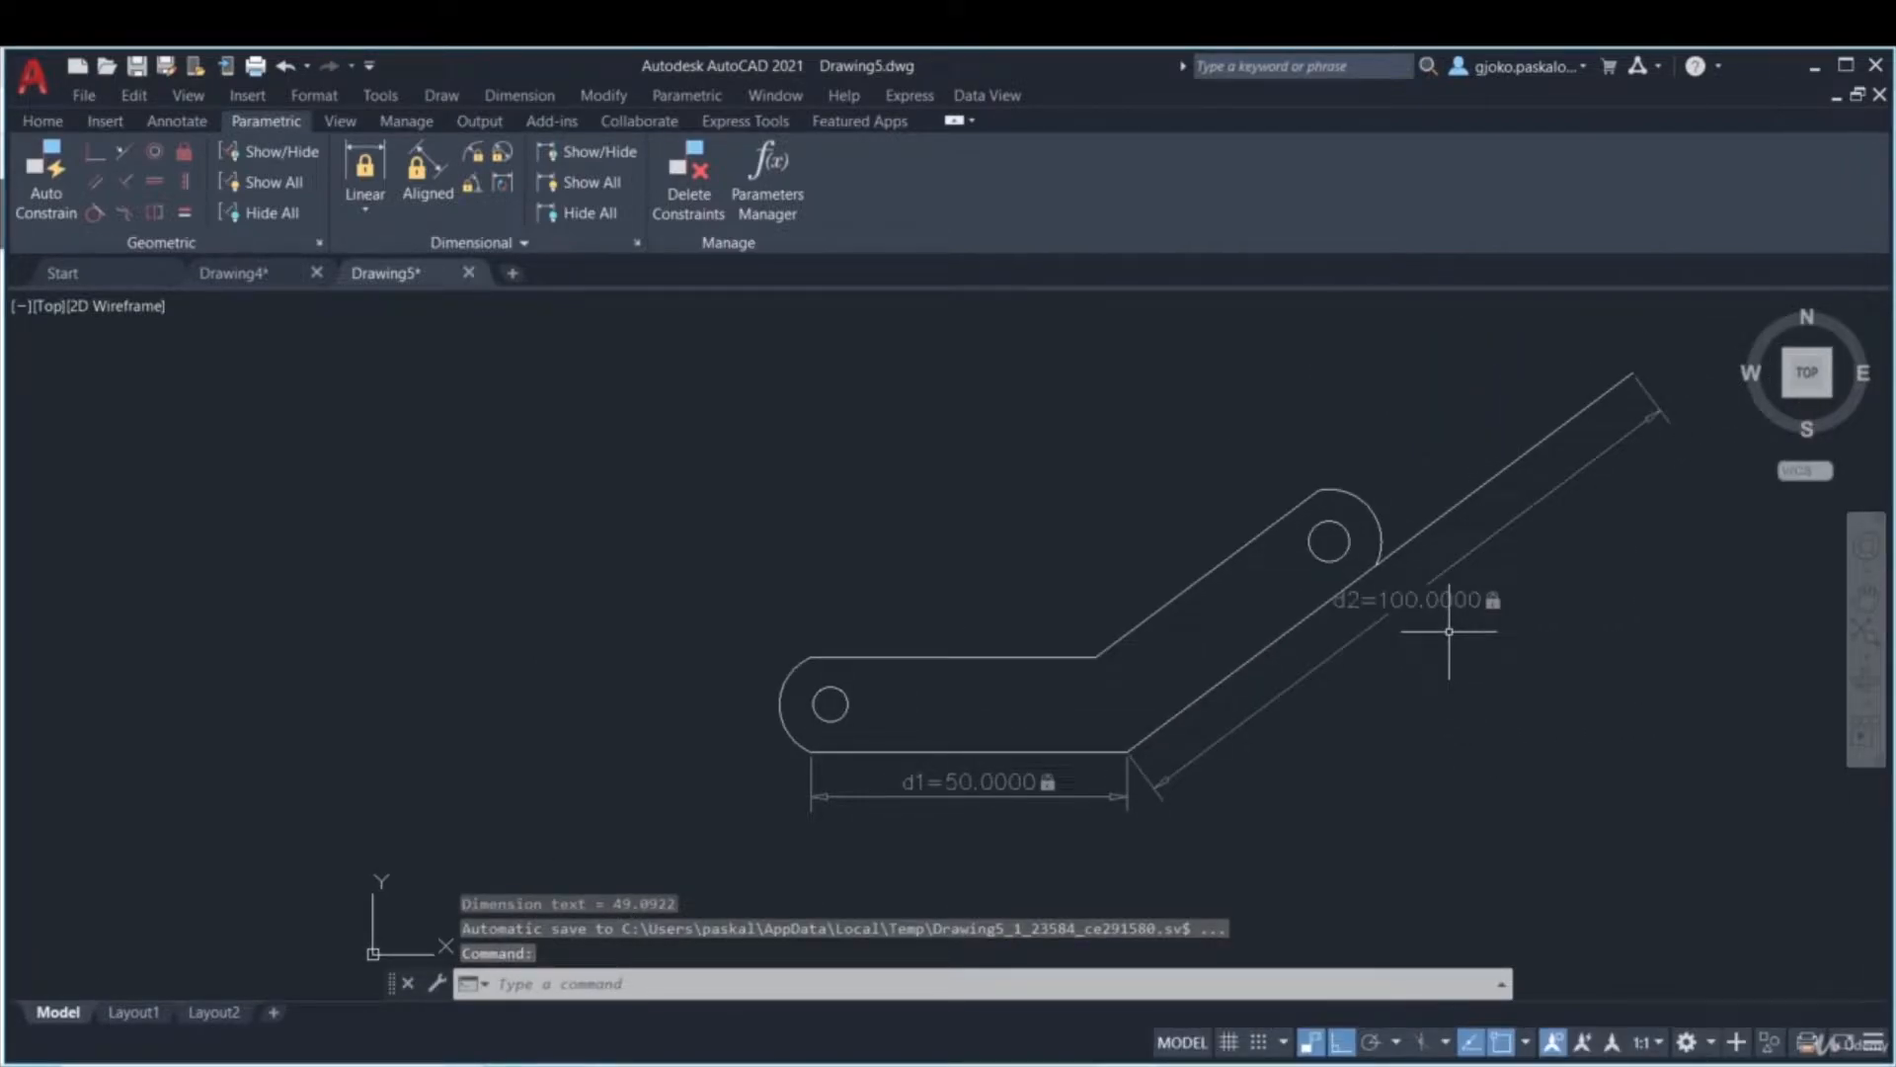
{"action": "key", "text": "ctrl+z"}
{"action": "key", "text": "ctrl+z"}
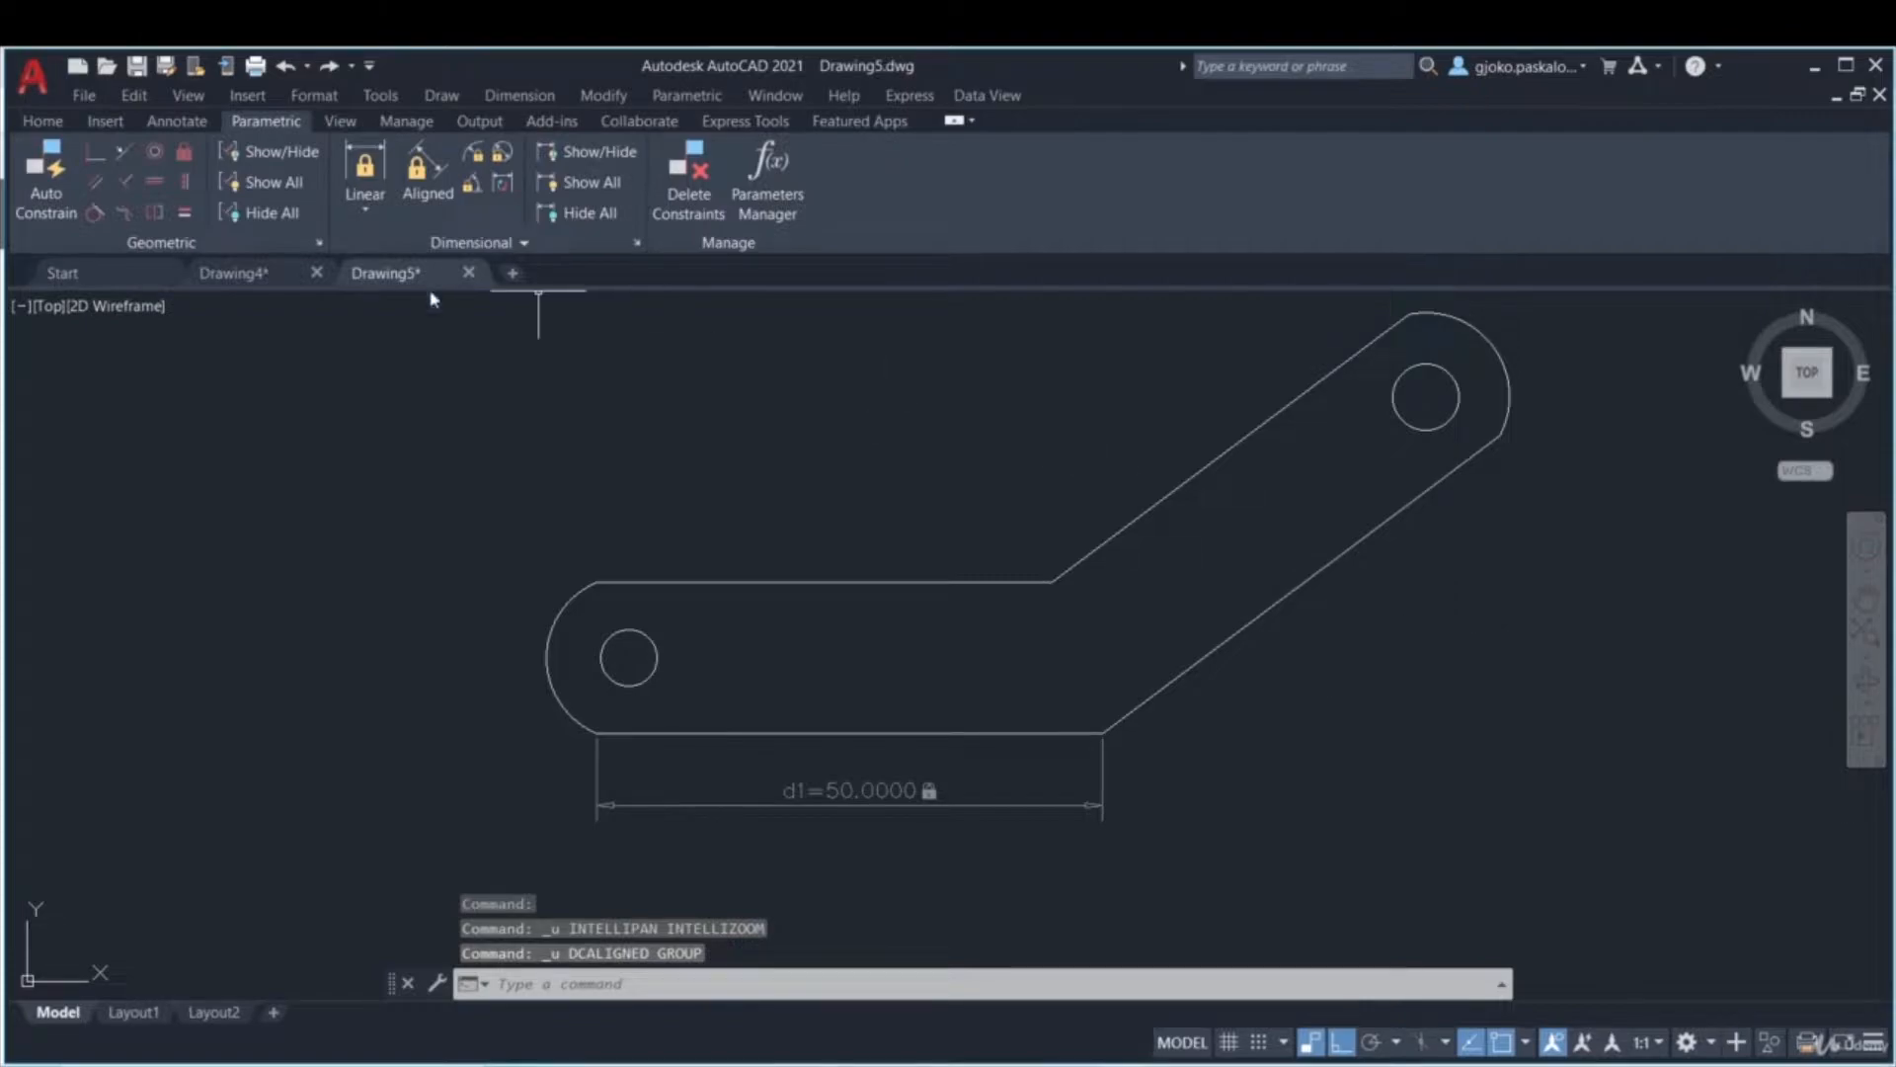
- Add an aligned dimensional constraint between the ends of the lower sloped line, keeping its current length
{"action": "left_click", "coordinate": [428, 176]}
{"action": "left_click", "coordinate": [1103, 733]}
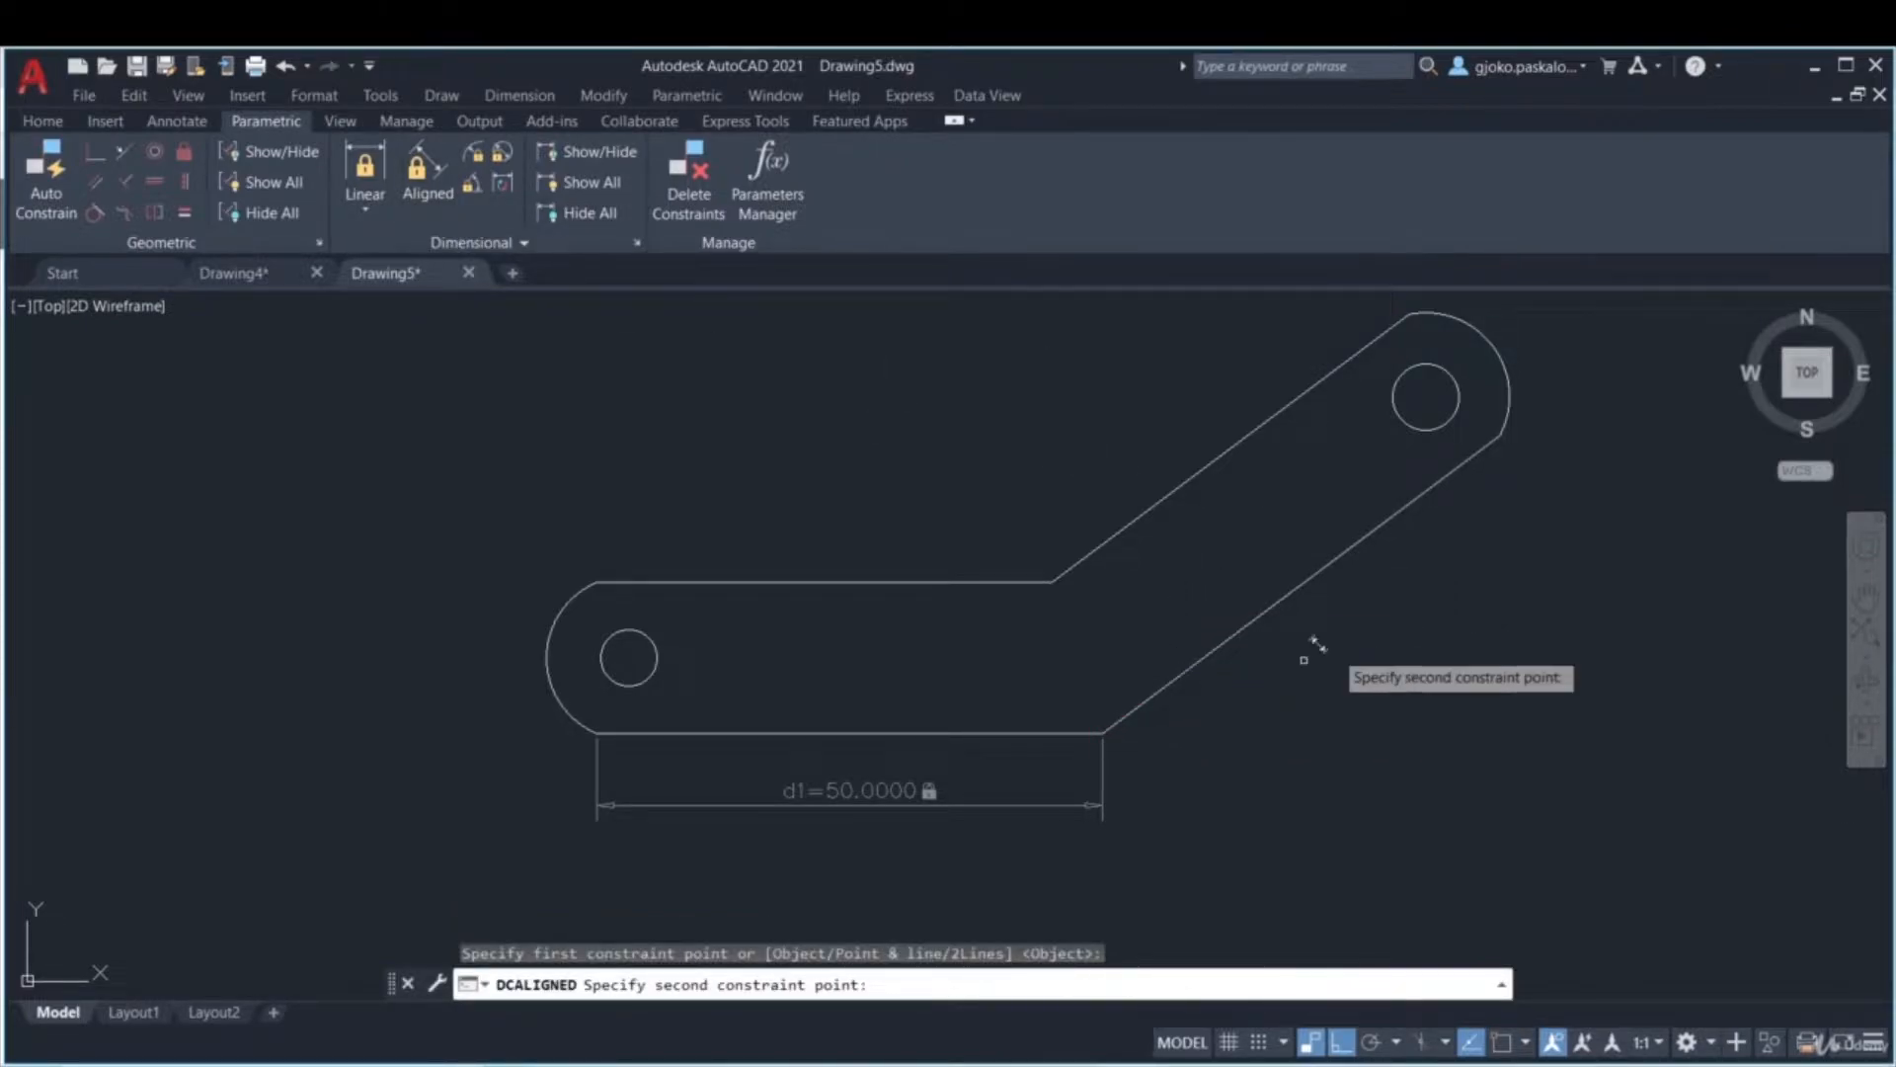
{"action": "left_click", "coordinate": [1502, 438]}
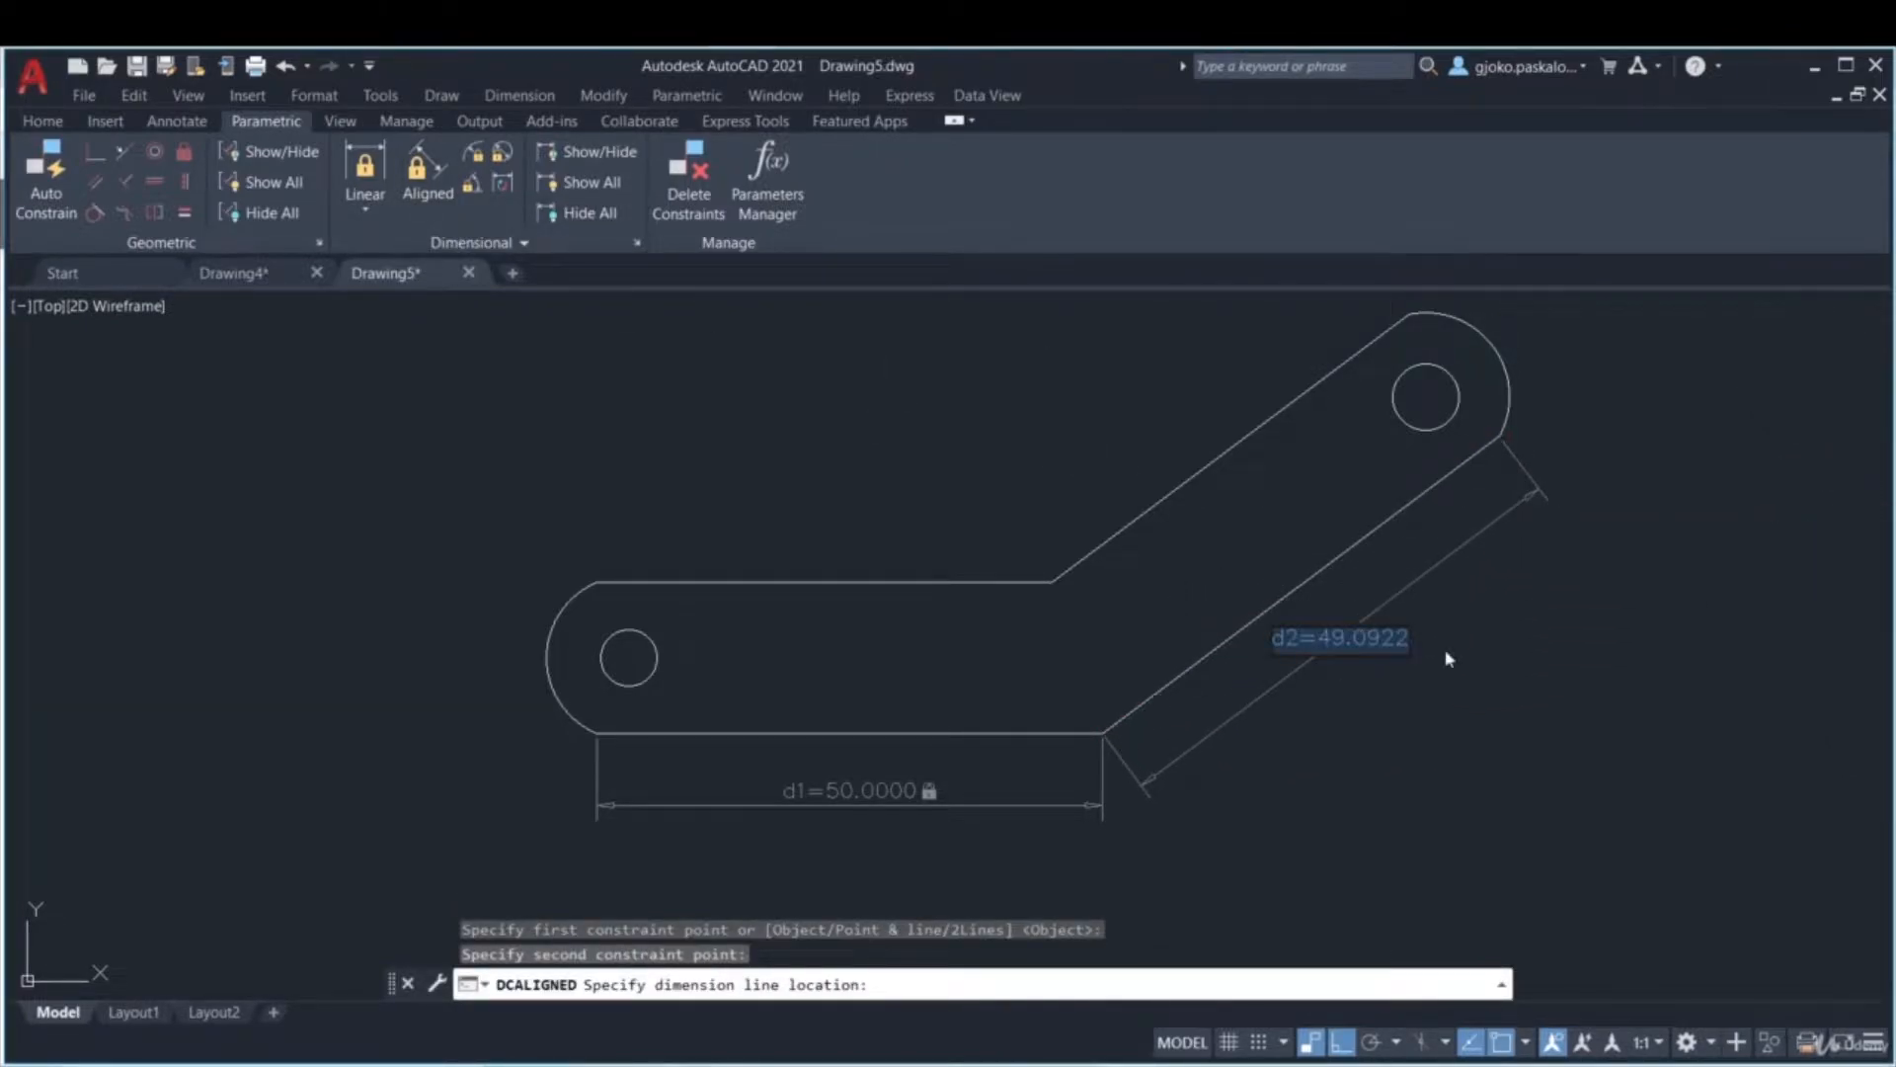
{"action": "key", "text": "Return"}
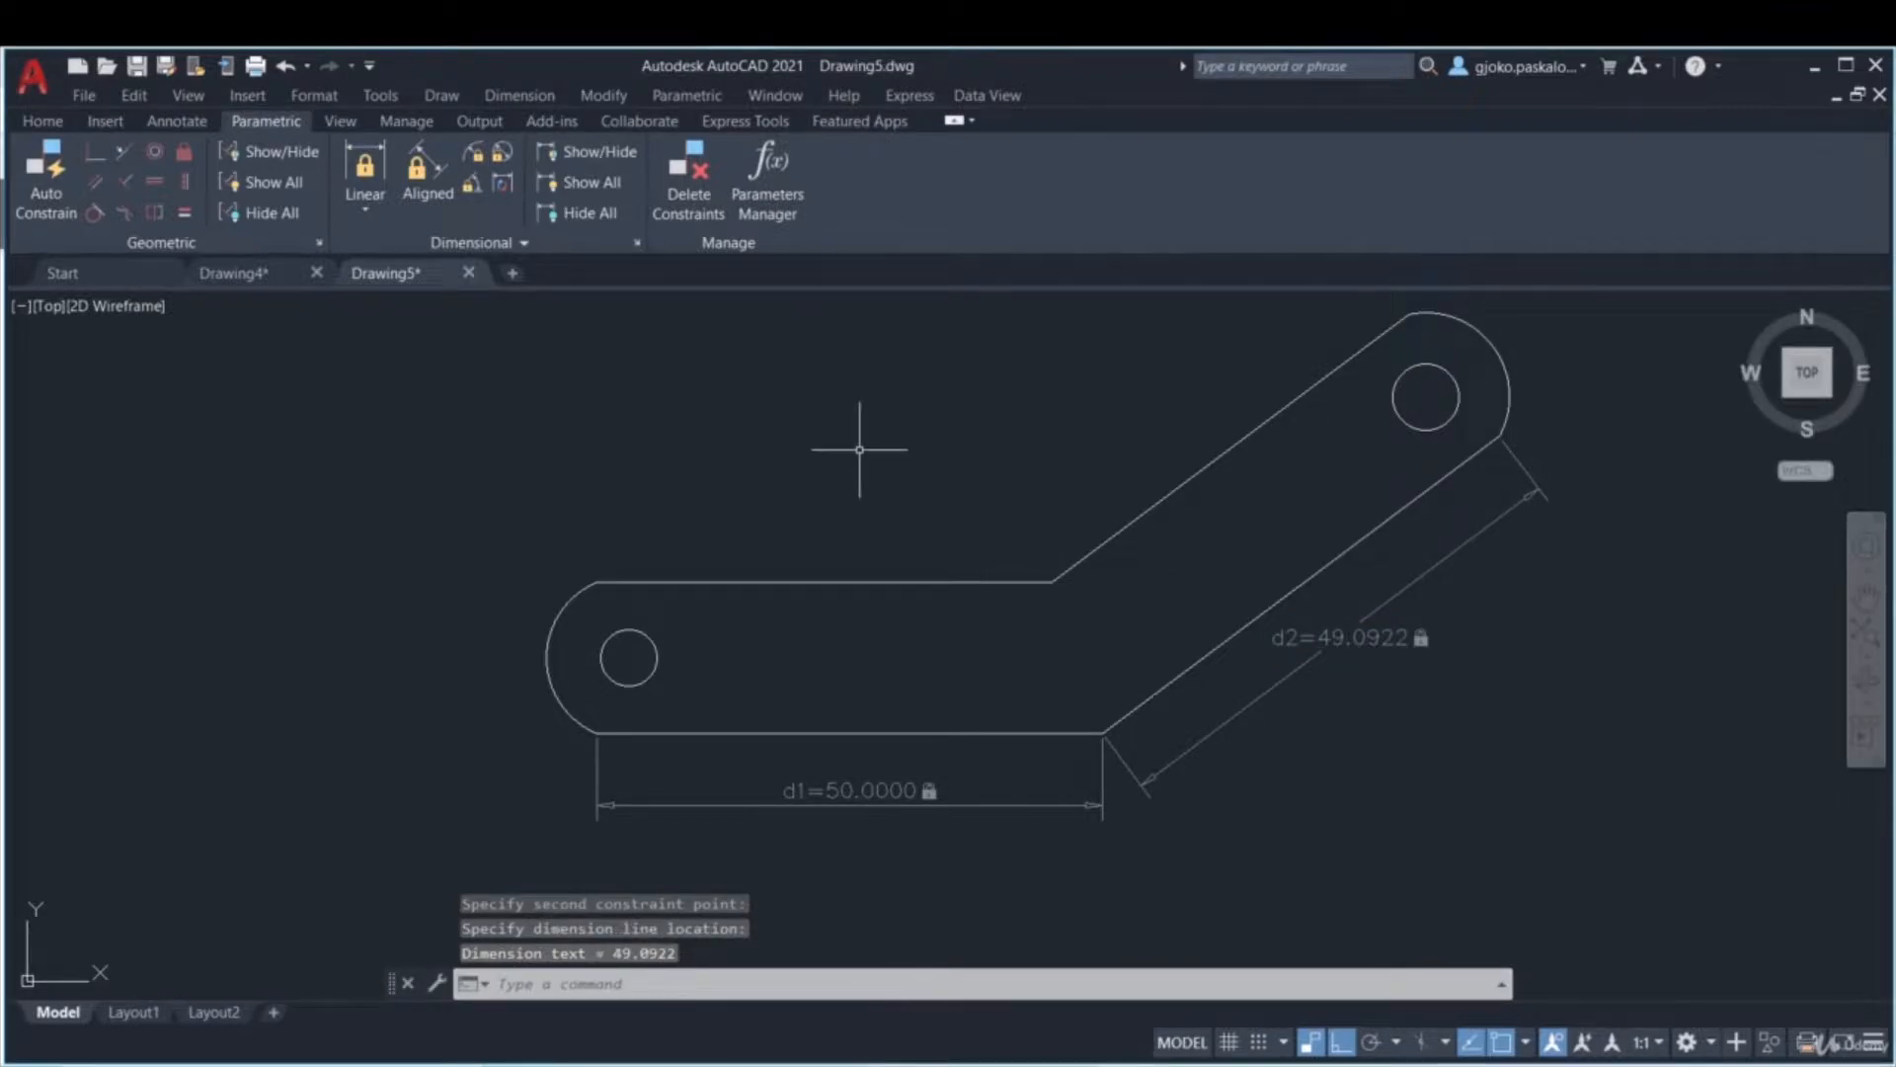
- Make the lower horizontal line's ends coincident with the left arc's lower end and with the lower sloped line
{"action": "left_click", "coordinate": [98, 156]}
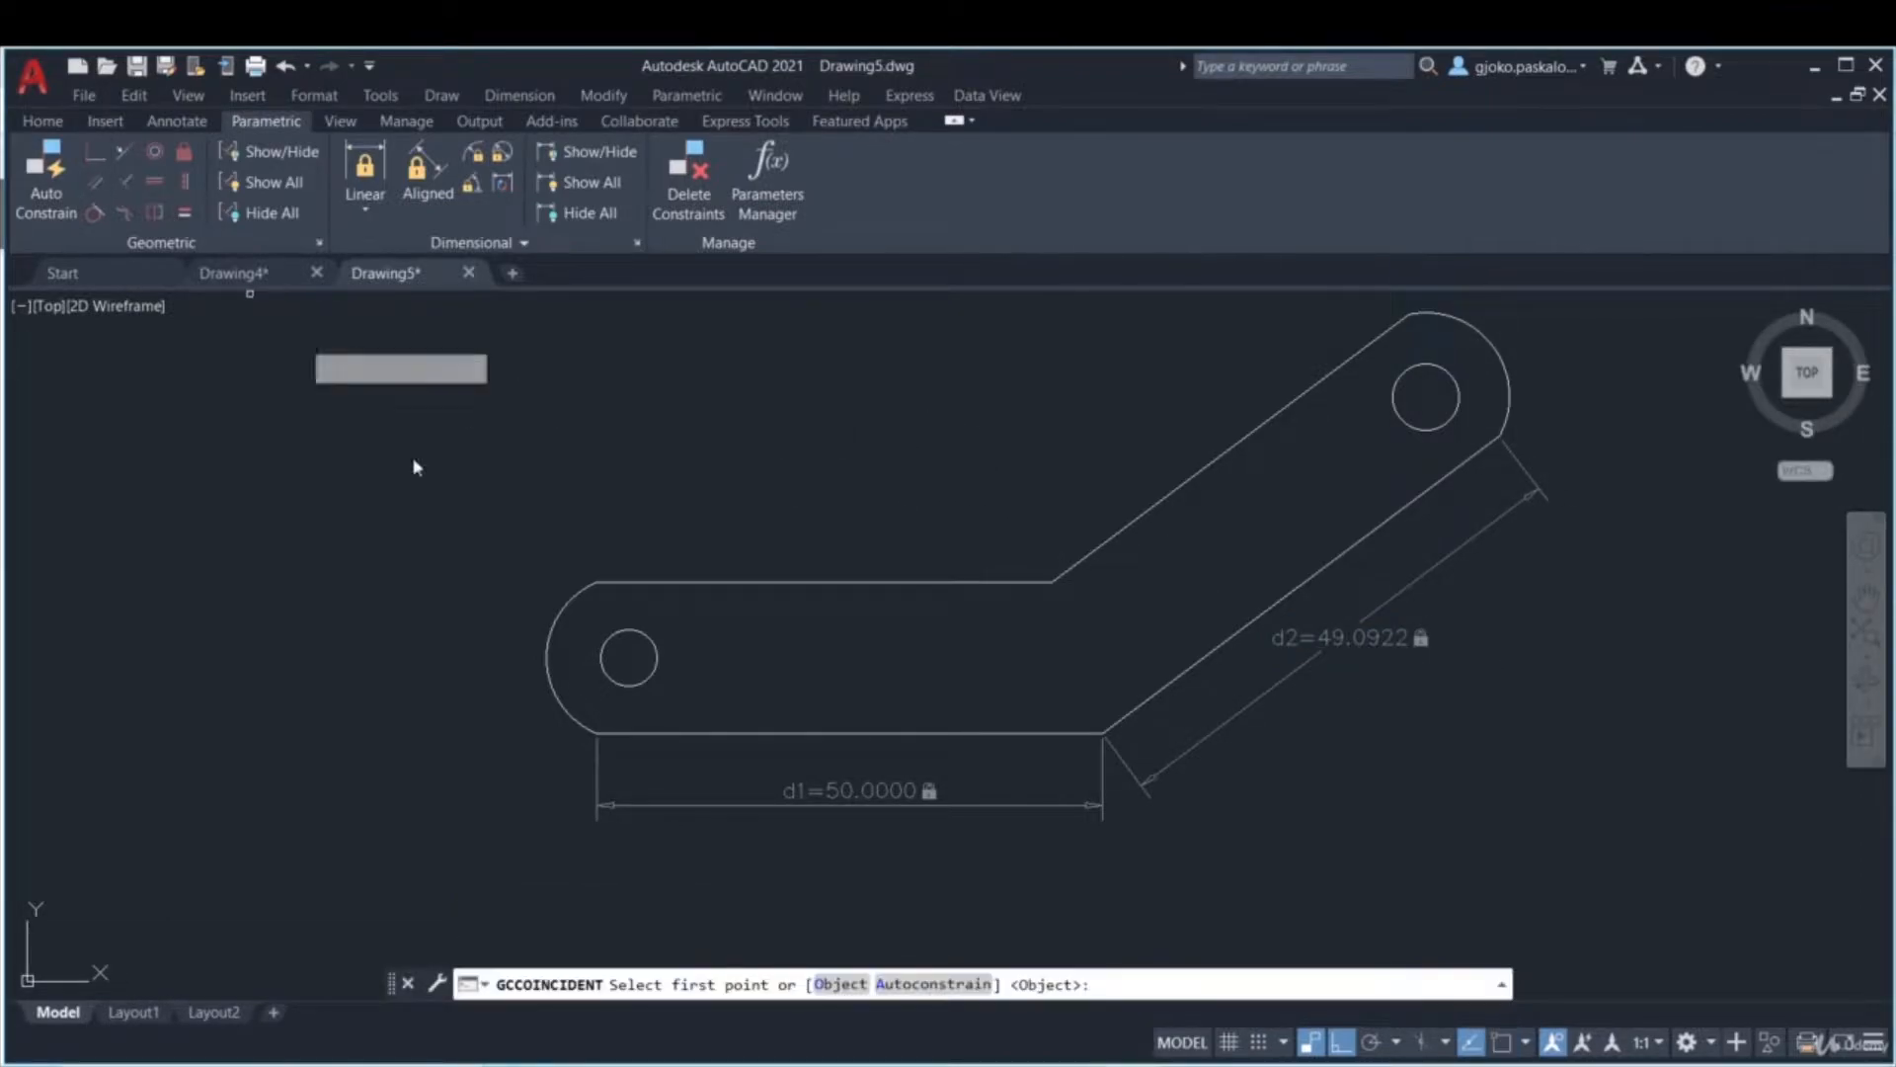
{"action": "left_click", "coordinate": [617, 731]}
{"action": "left_click", "coordinate": [617, 729]}
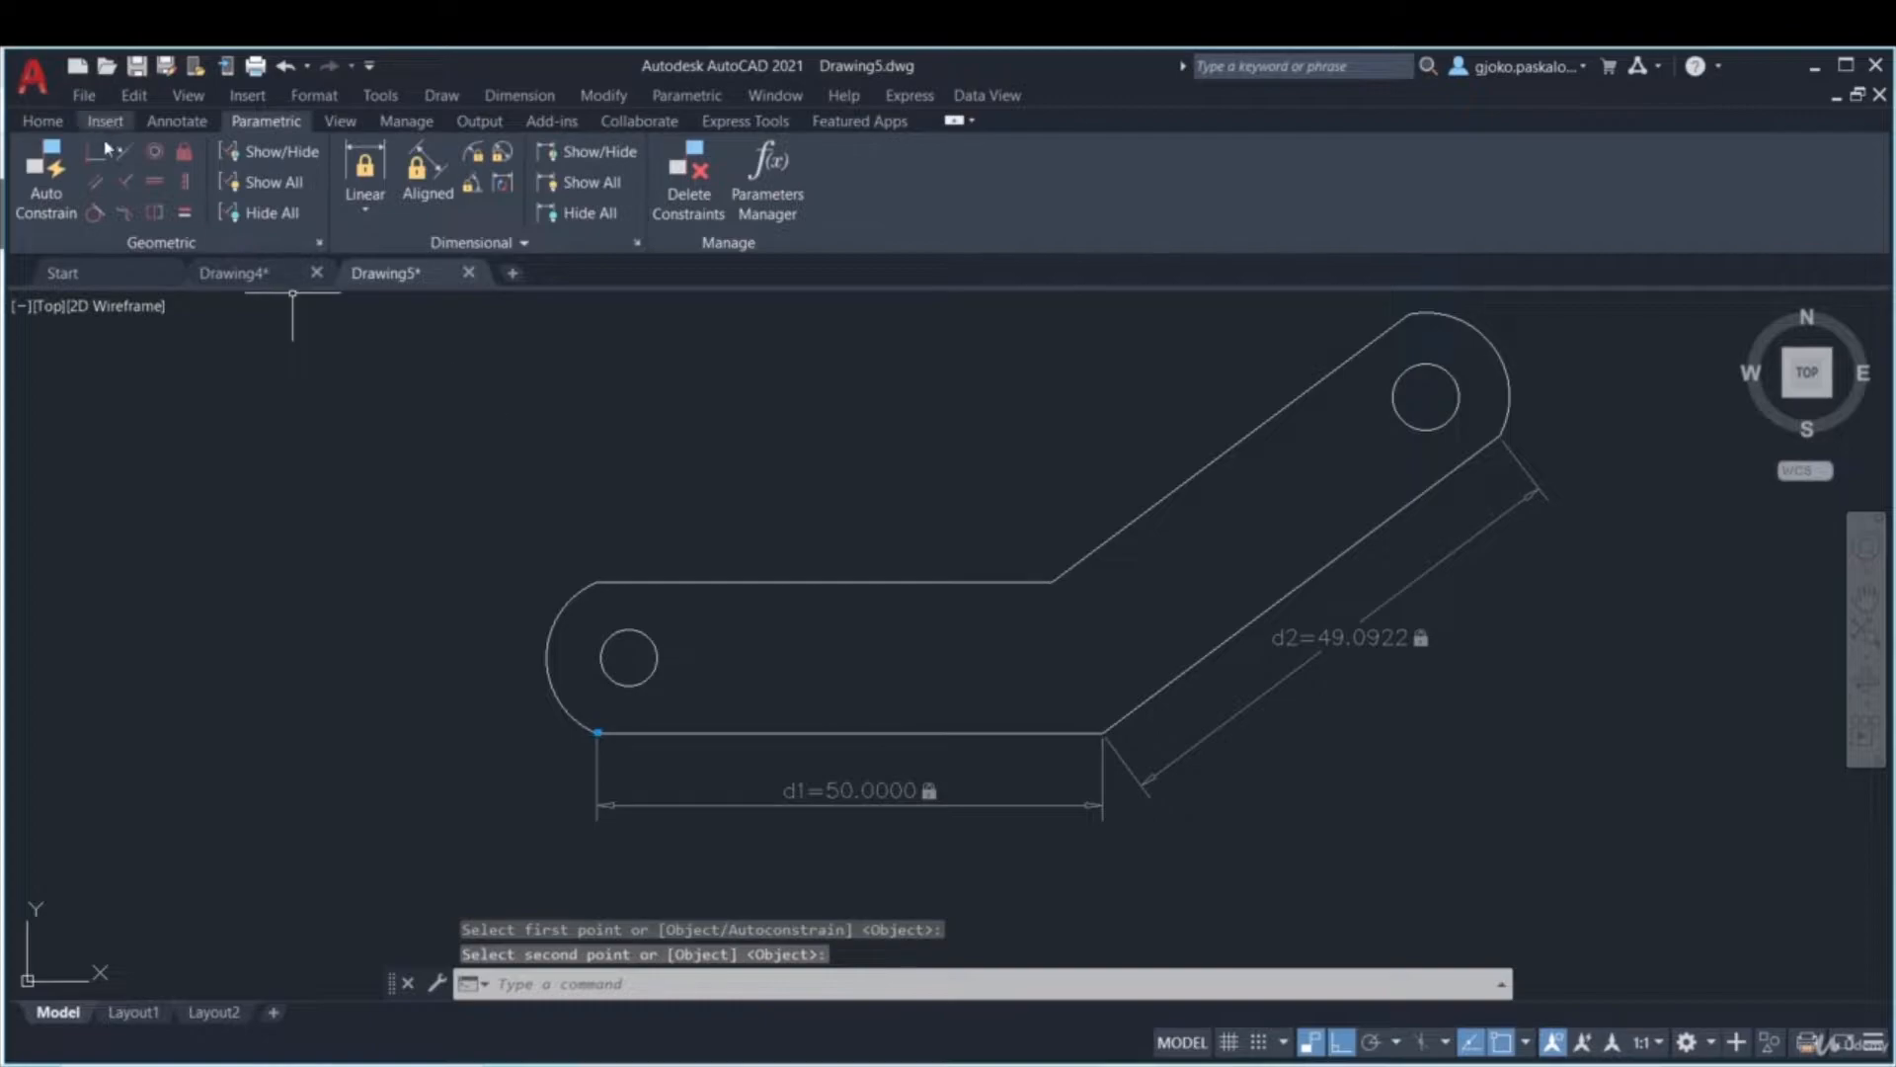
{"action": "key", "text": "Return"}
{"action": "left_click", "coordinate": [1096, 730]}
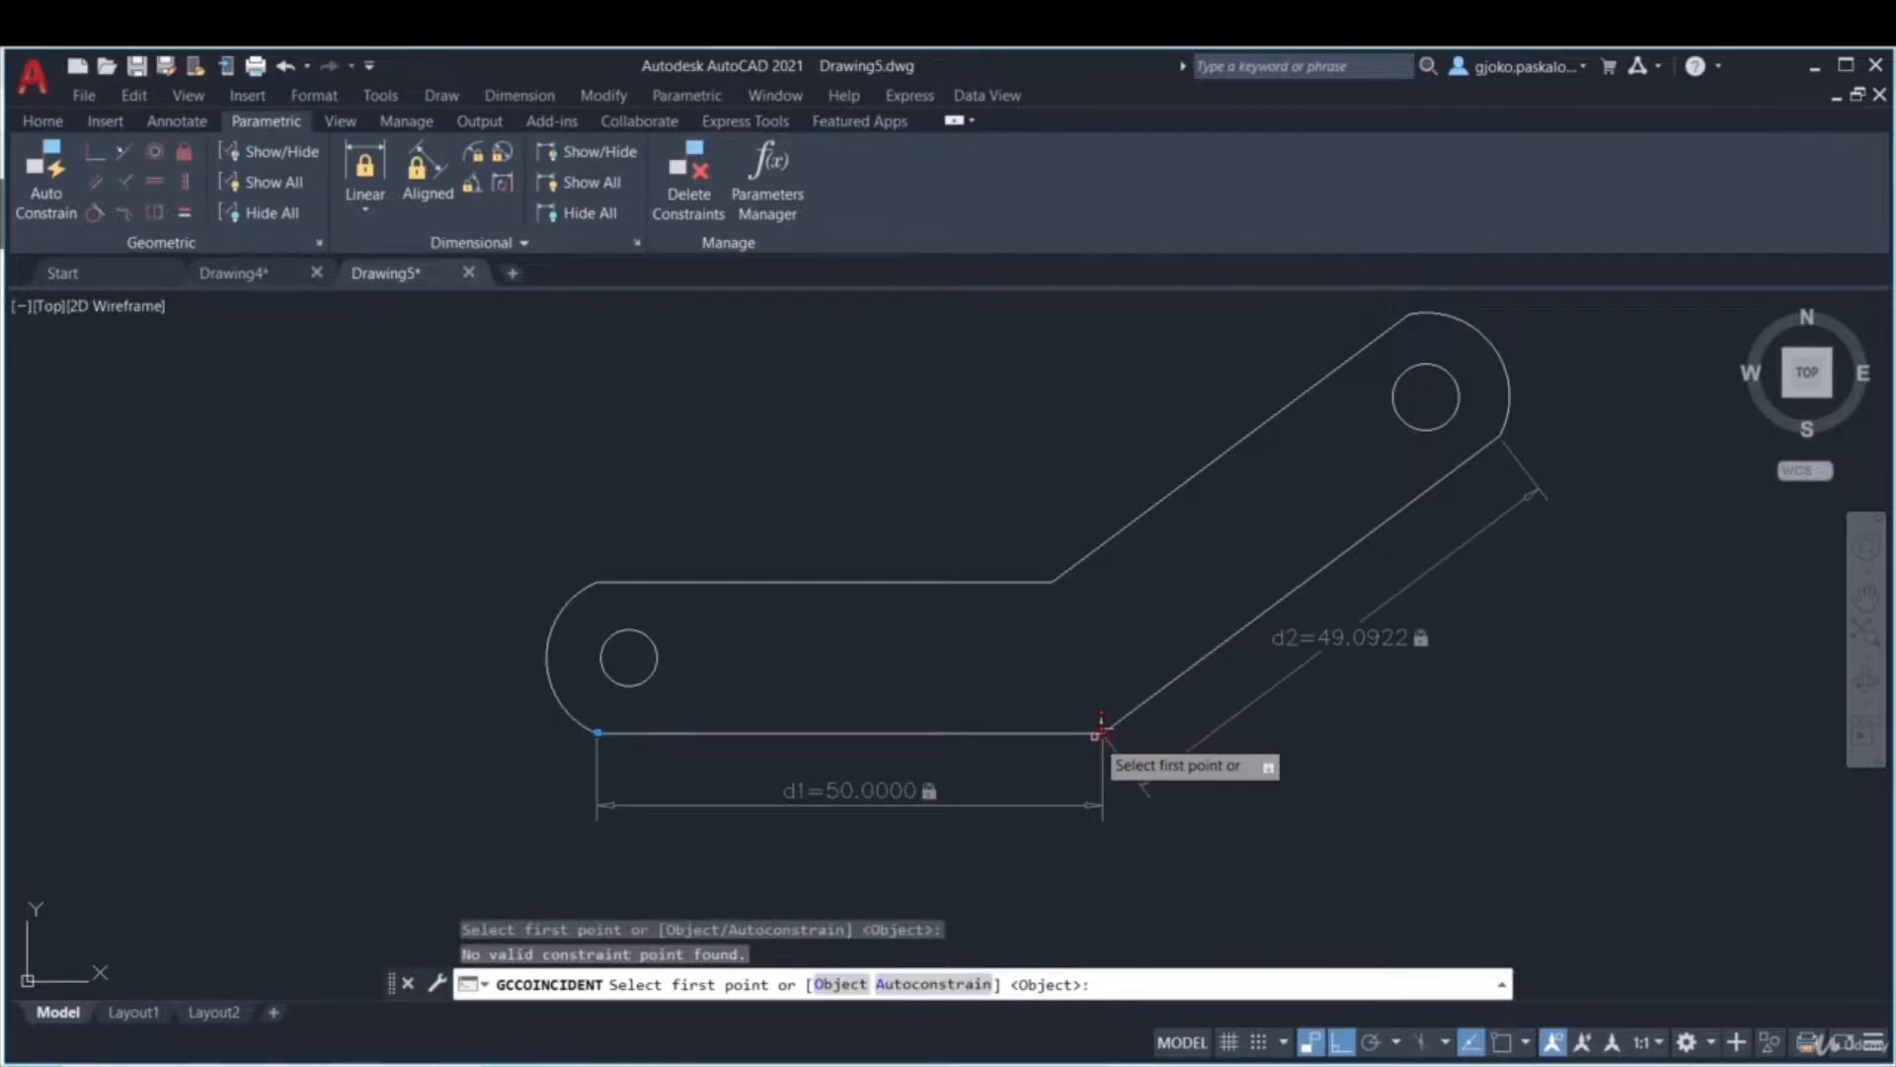
{"action": "left_click", "coordinate": [1098, 732]}
{"action": "left_click", "coordinate": [1105, 731]}
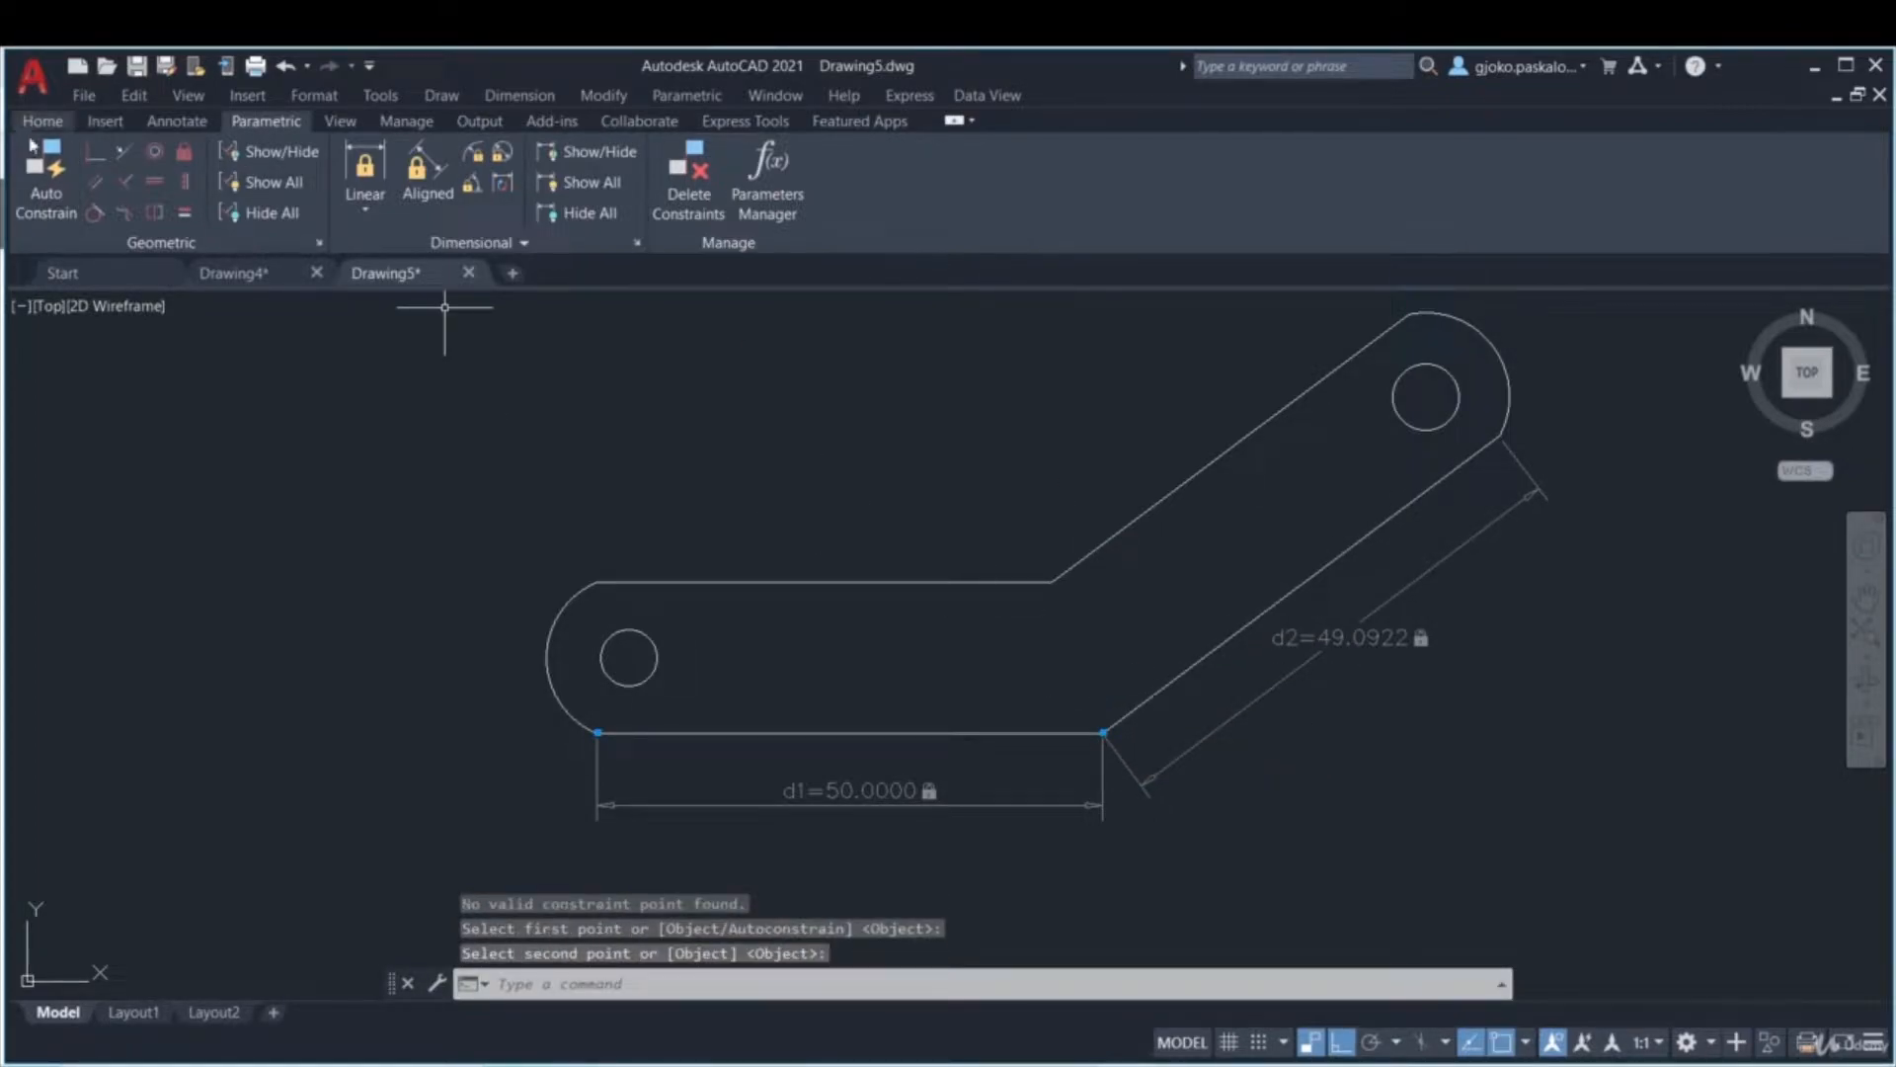
- Apply coincident constraints where the lower sloped line meets the right arc and where the upper horizontal line meets the left arc
{"action": "left_click", "coordinate": [92, 156]}
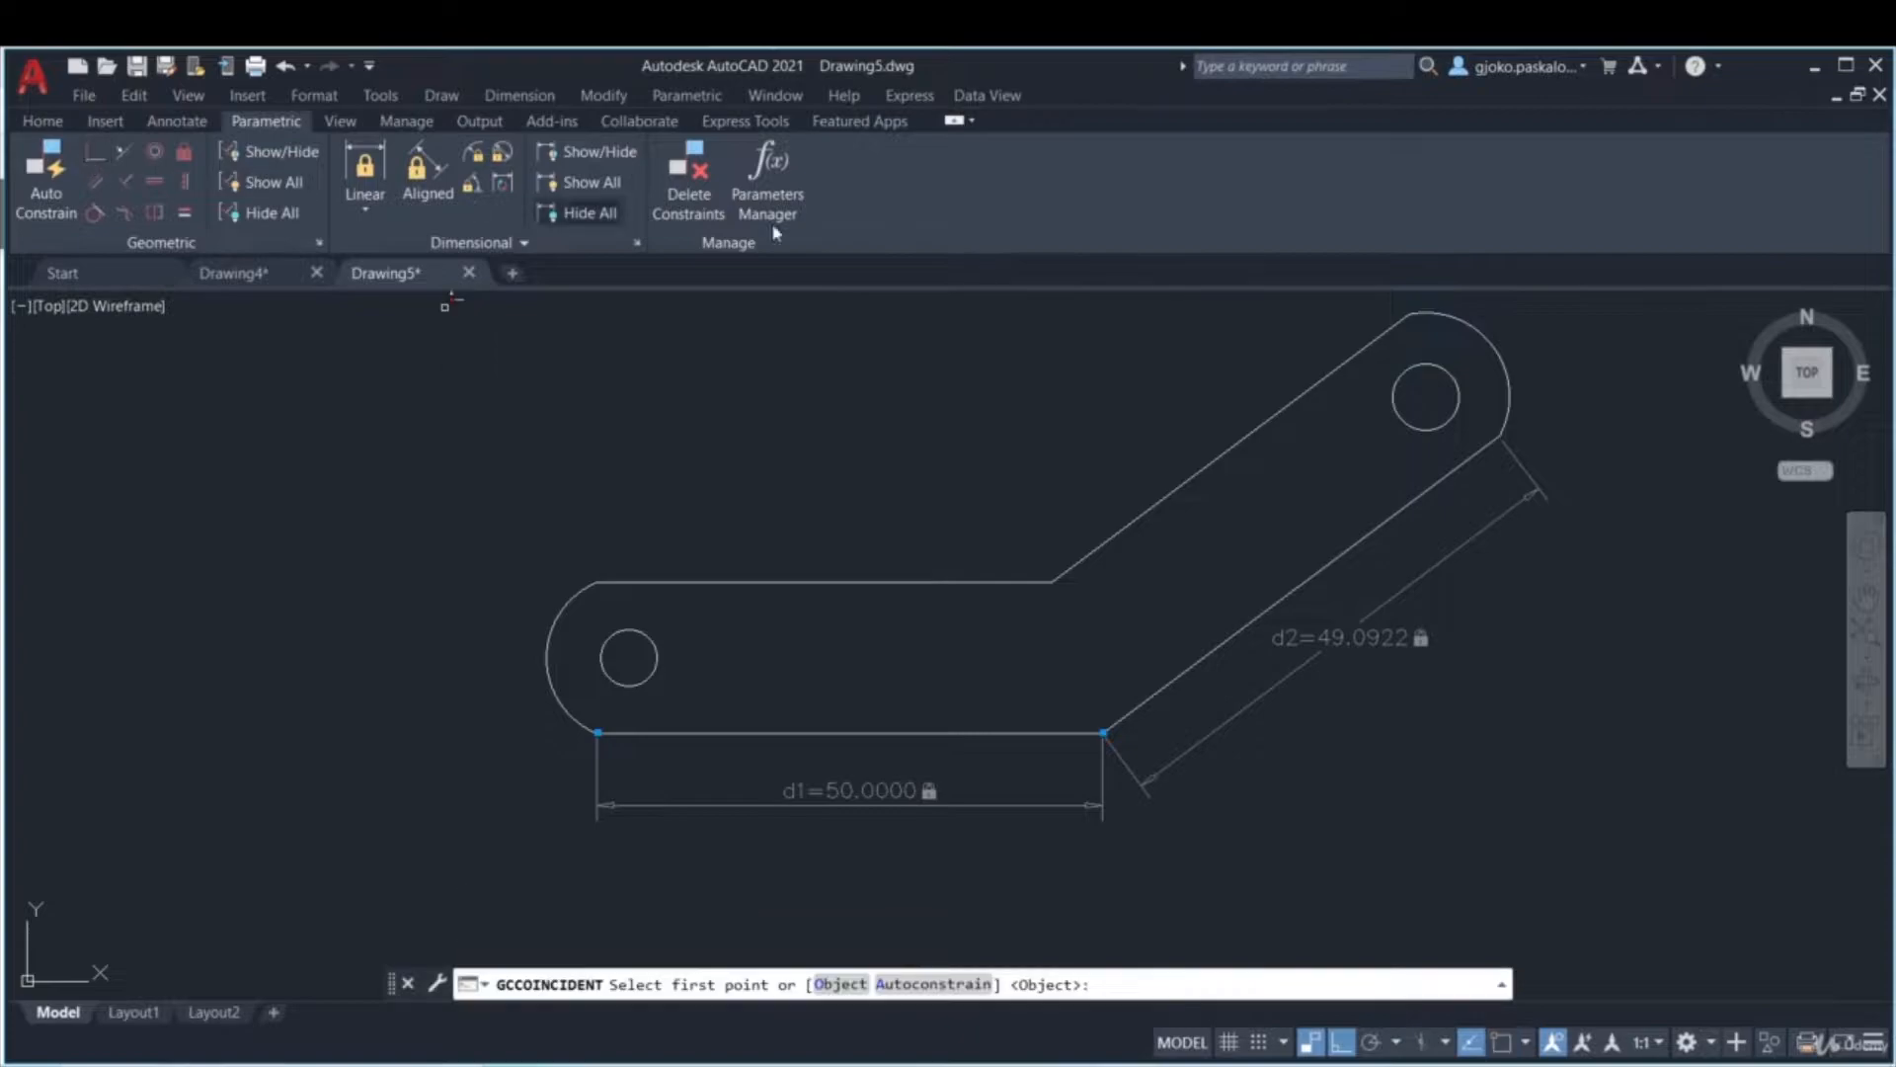
{"action": "left_click", "coordinate": [1506, 428]}
{"action": "left_click", "coordinate": [1502, 432]}
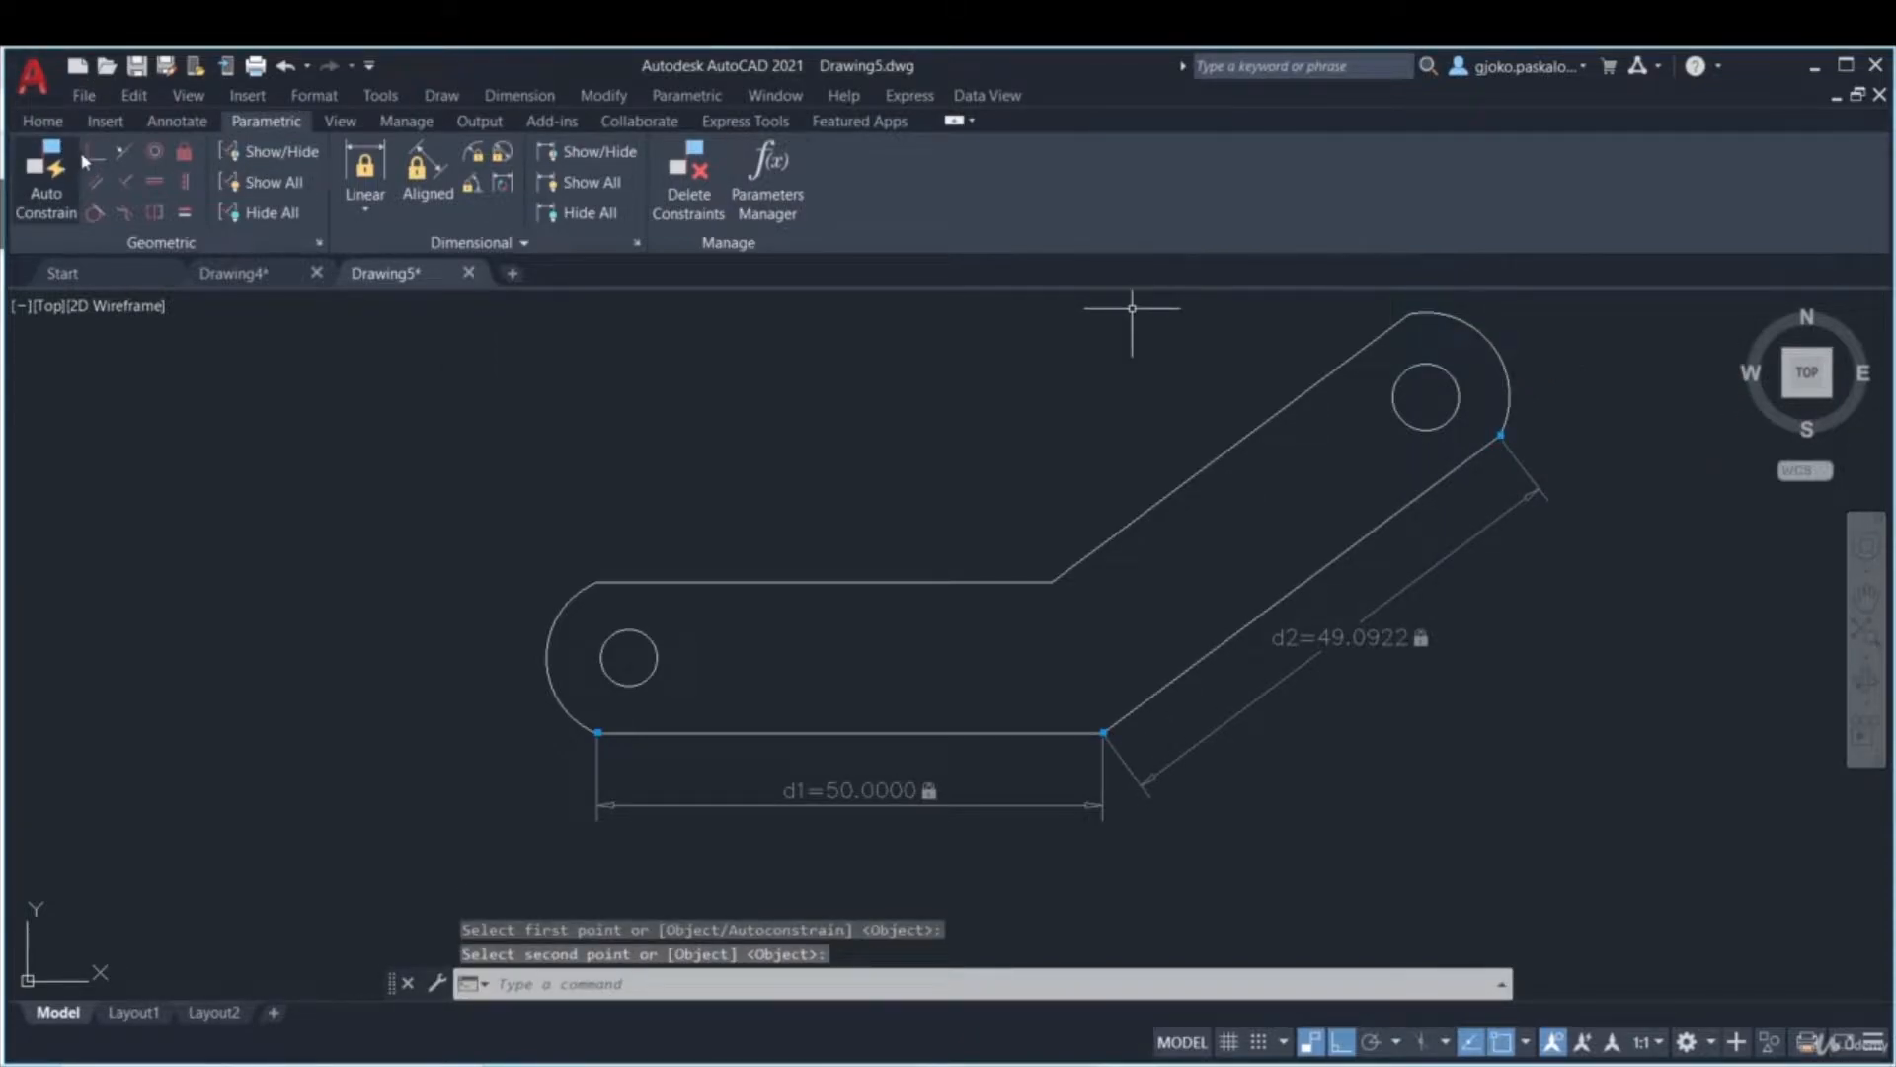
{"action": "left_click", "coordinate": [79, 158]}
{"action": "left_click", "coordinate": [94, 156]}
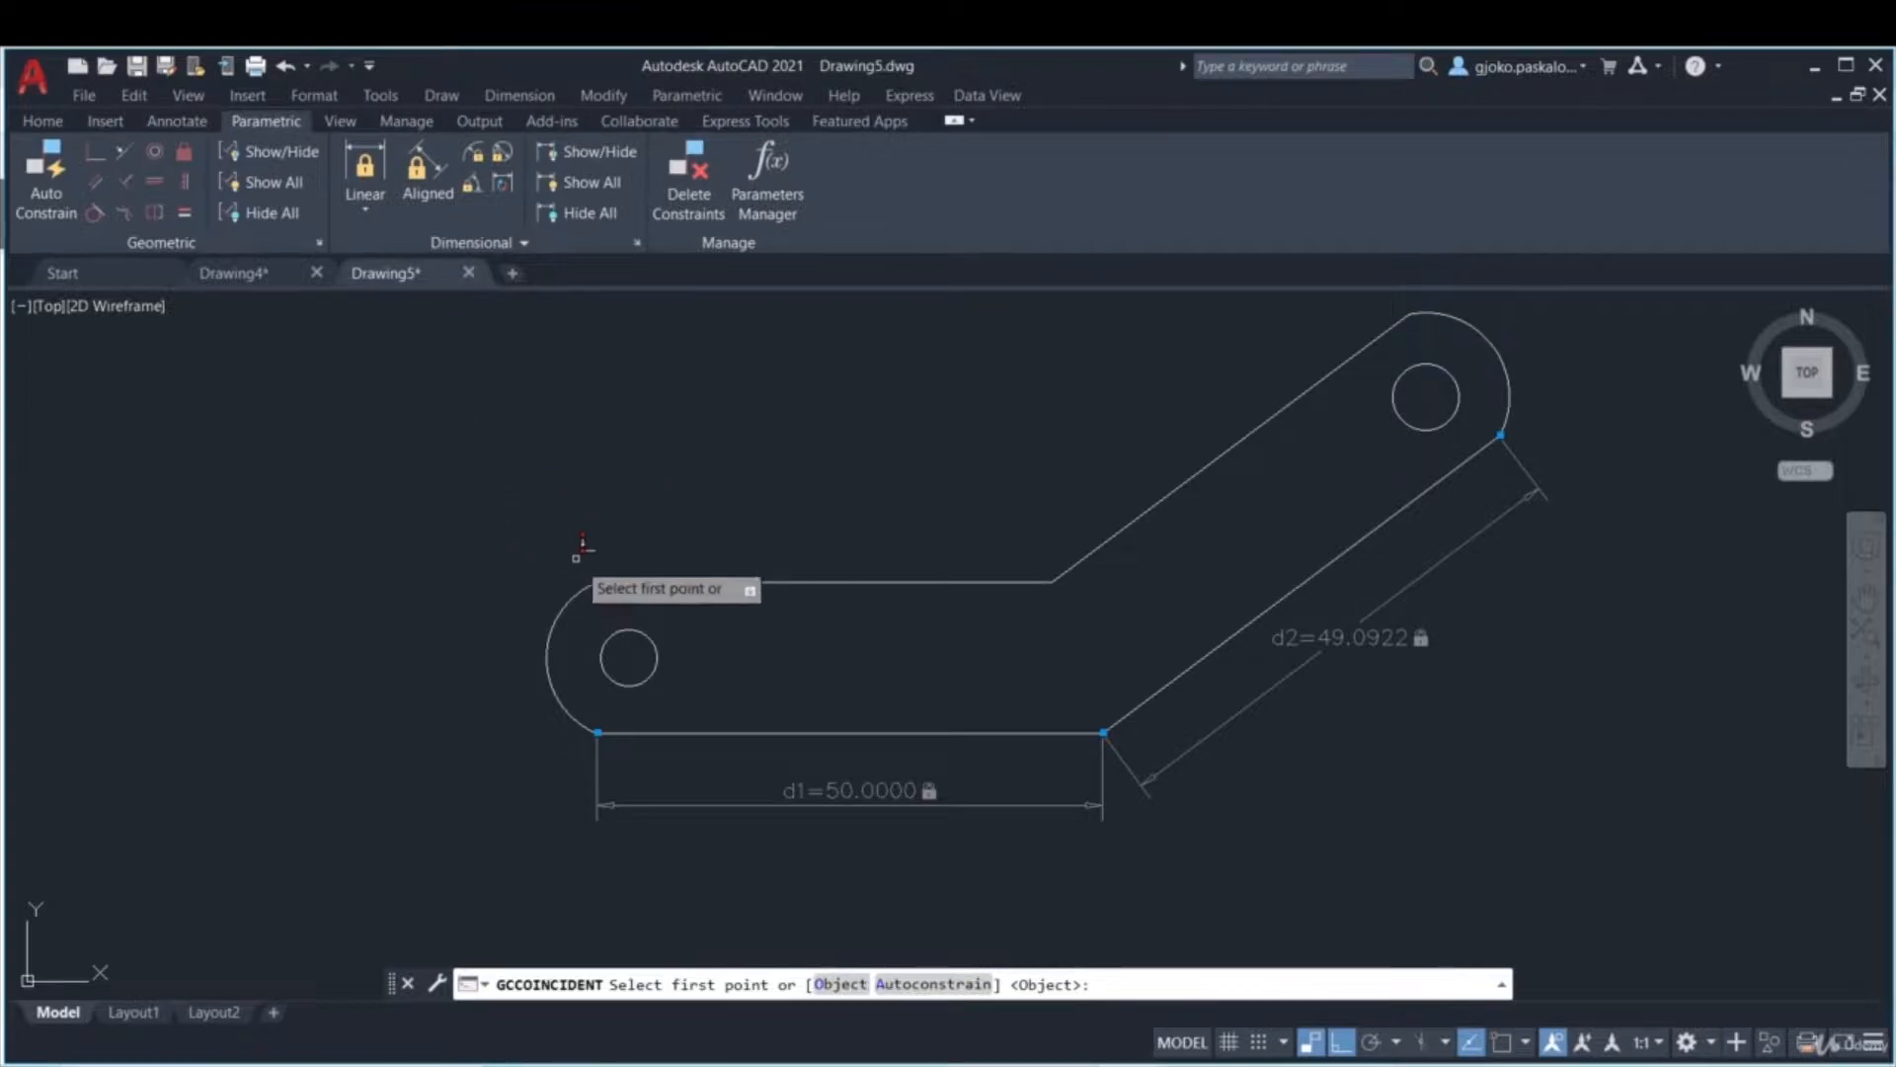
{"action": "left_click", "coordinate": [595, 580]}
{"action": "left_click", "coordinate": [596, 581]}
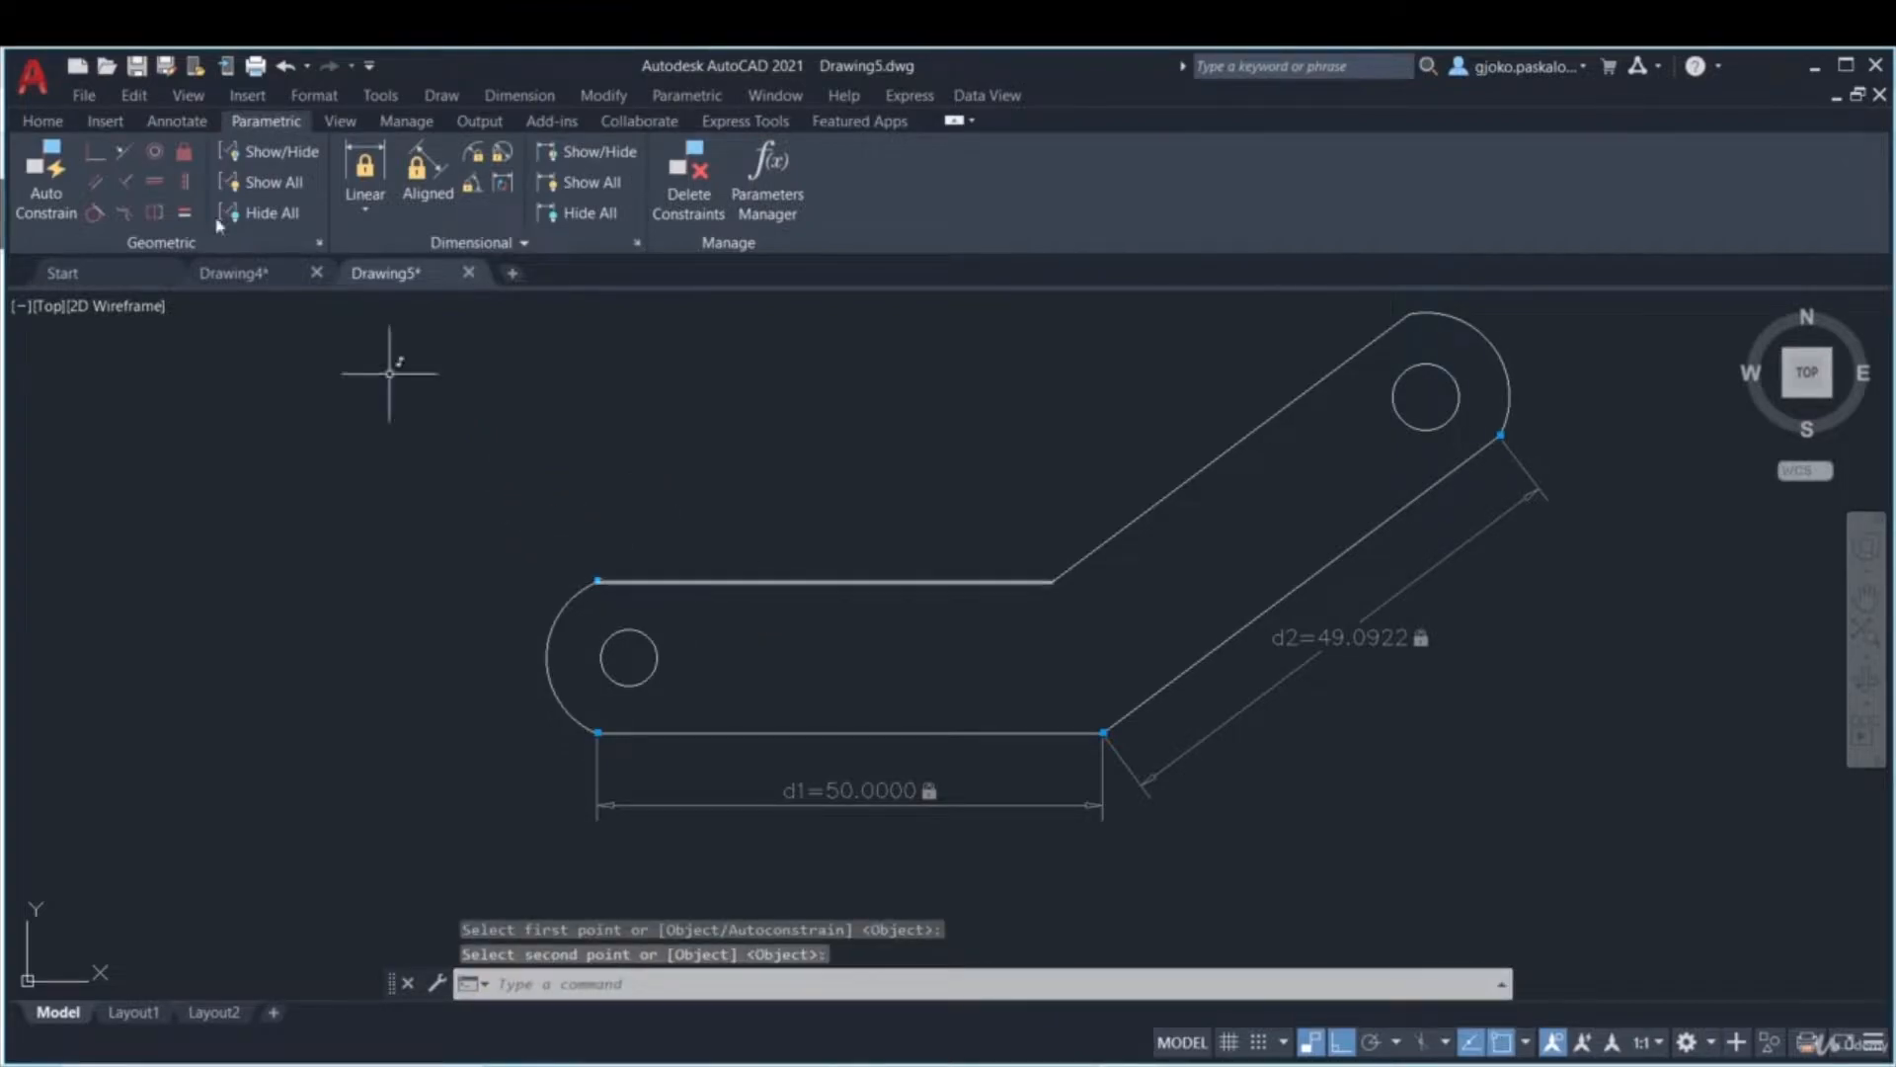
- Make the upper sloped line's ends coincident with the upper horizontal line and with the right arc
{"action": "left_click", "coordinate": [94, 156]}
{"action": "left_click", "coordinate": [1053, 578]}
{"action": "left_click", "coordinate": [1055, 577]}
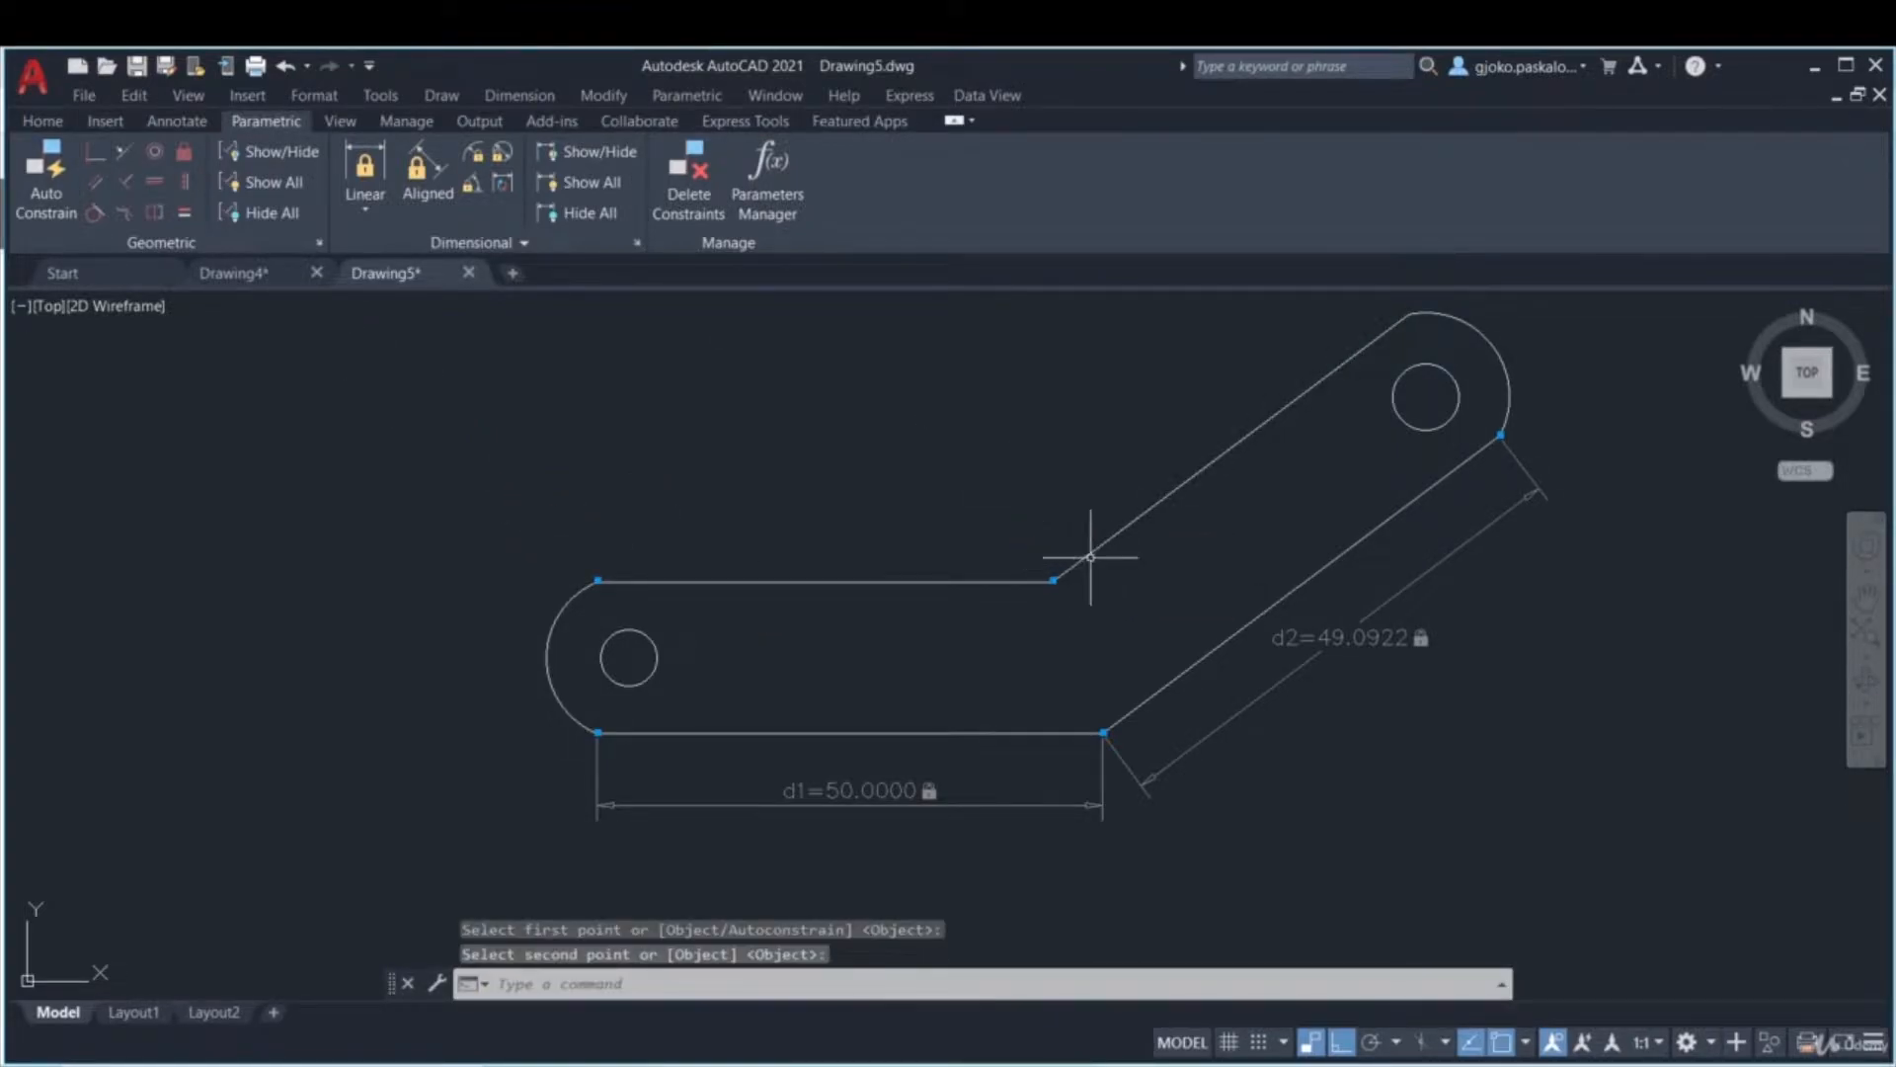
{"action": "key", "text": "Return"}
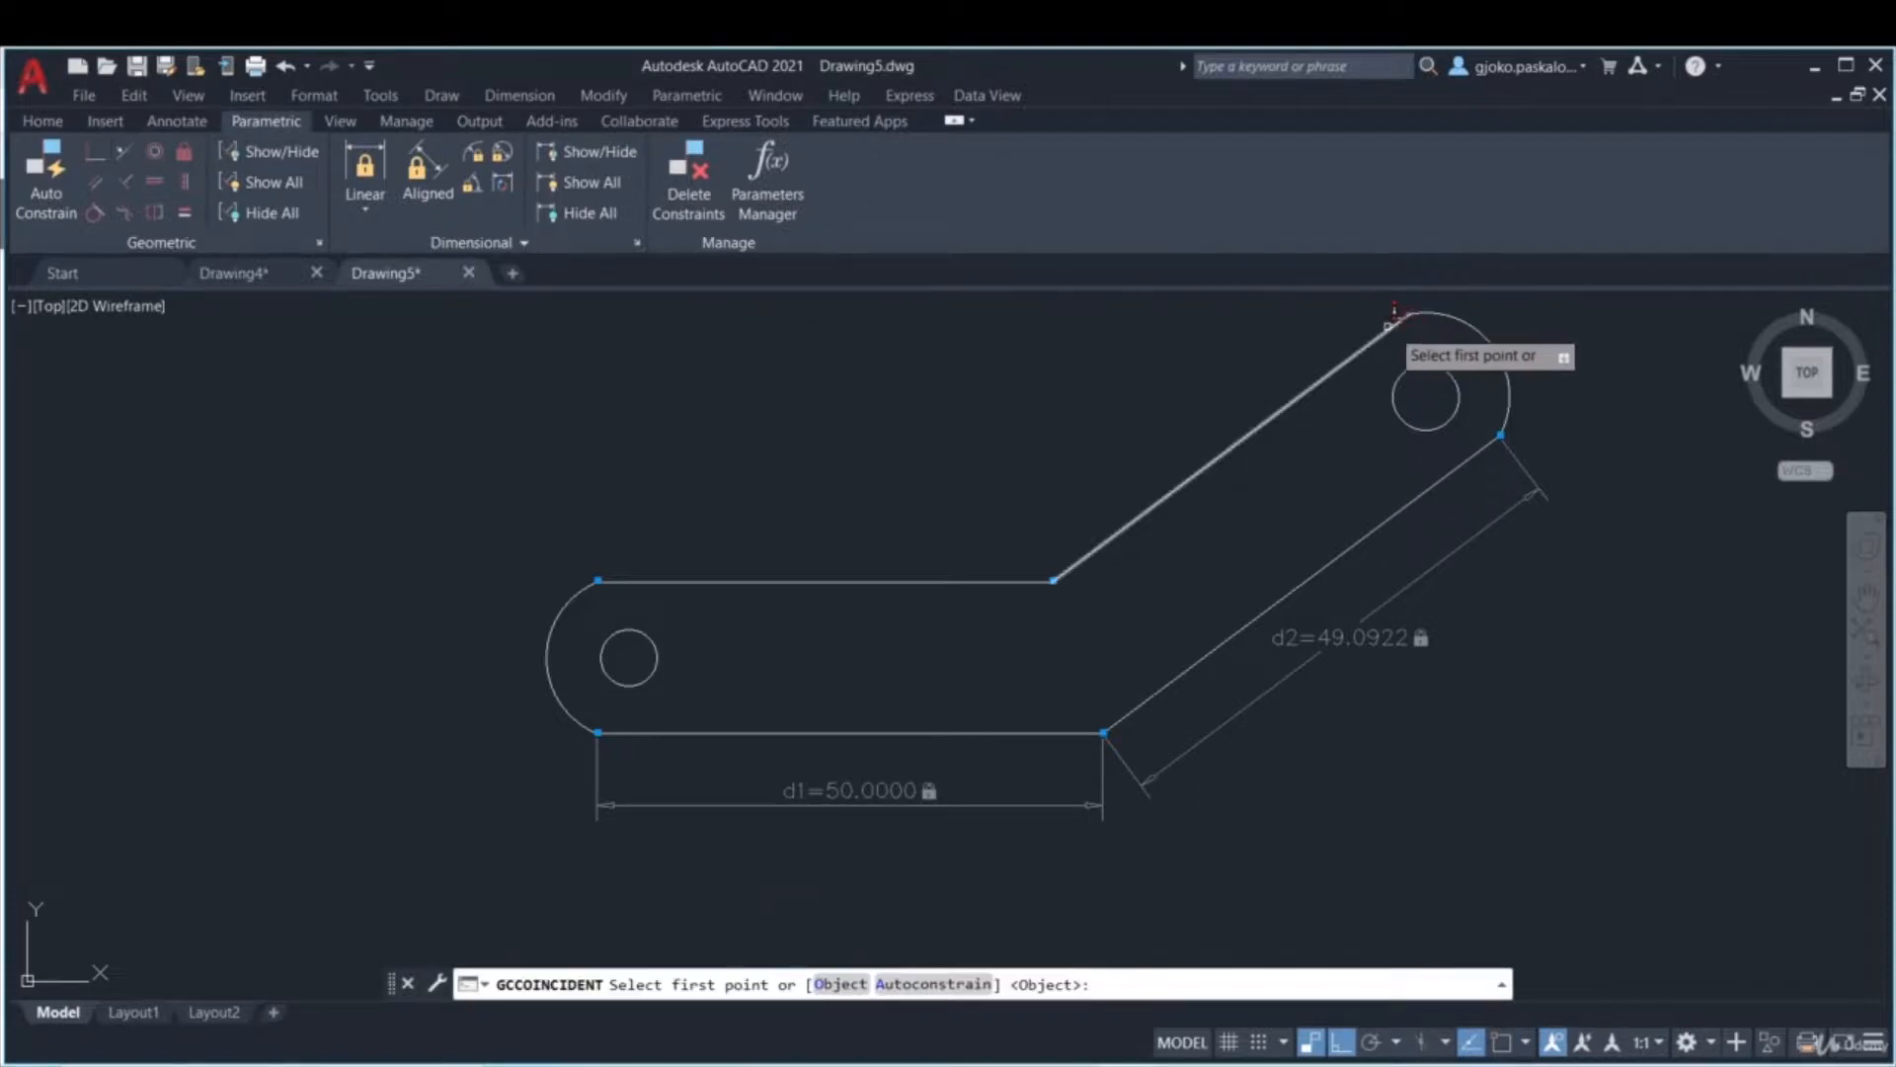
{"action": "left_click", "coordinate": [1411, 314]}
{"action": "left_click", "coordinate": [1432, 306]}
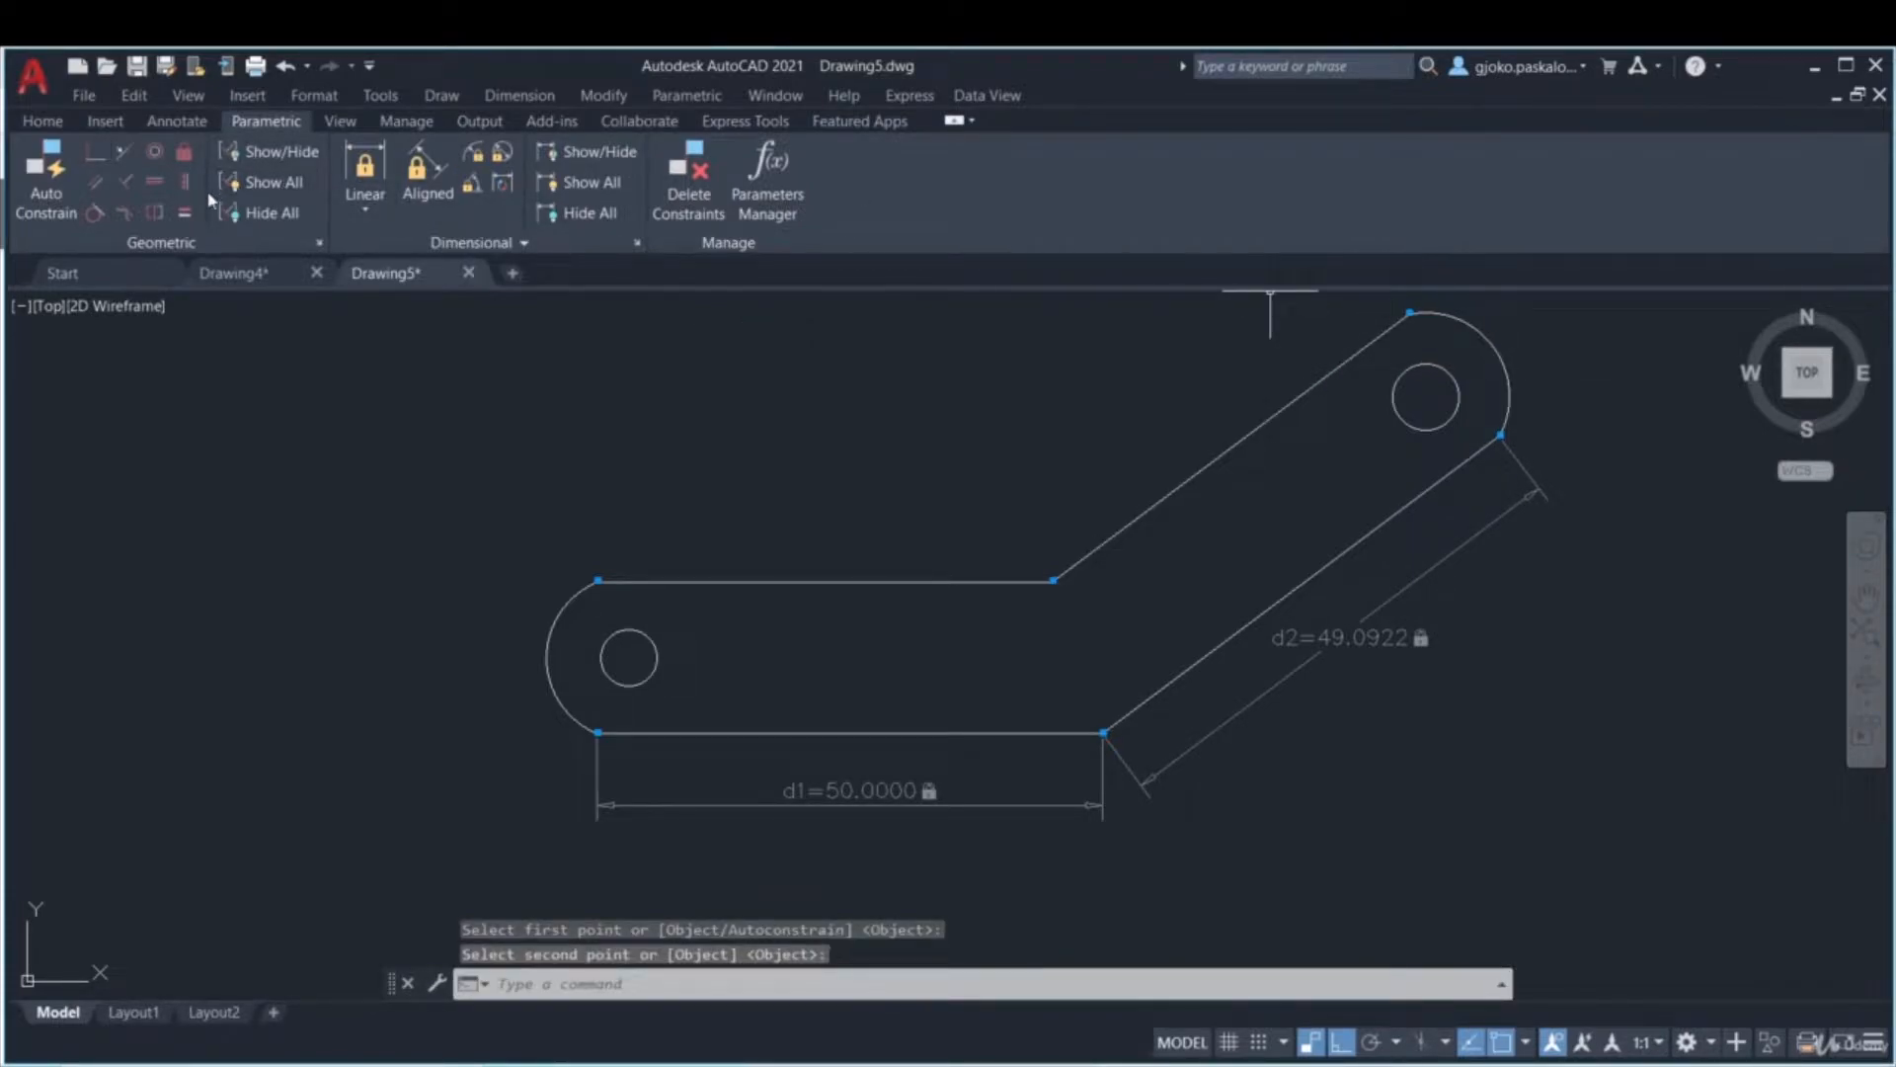
- Make the end arc and the hole concentric at both the left and right ends of the linkage
{"action": "left_click", "coordinate": [154, 156]}
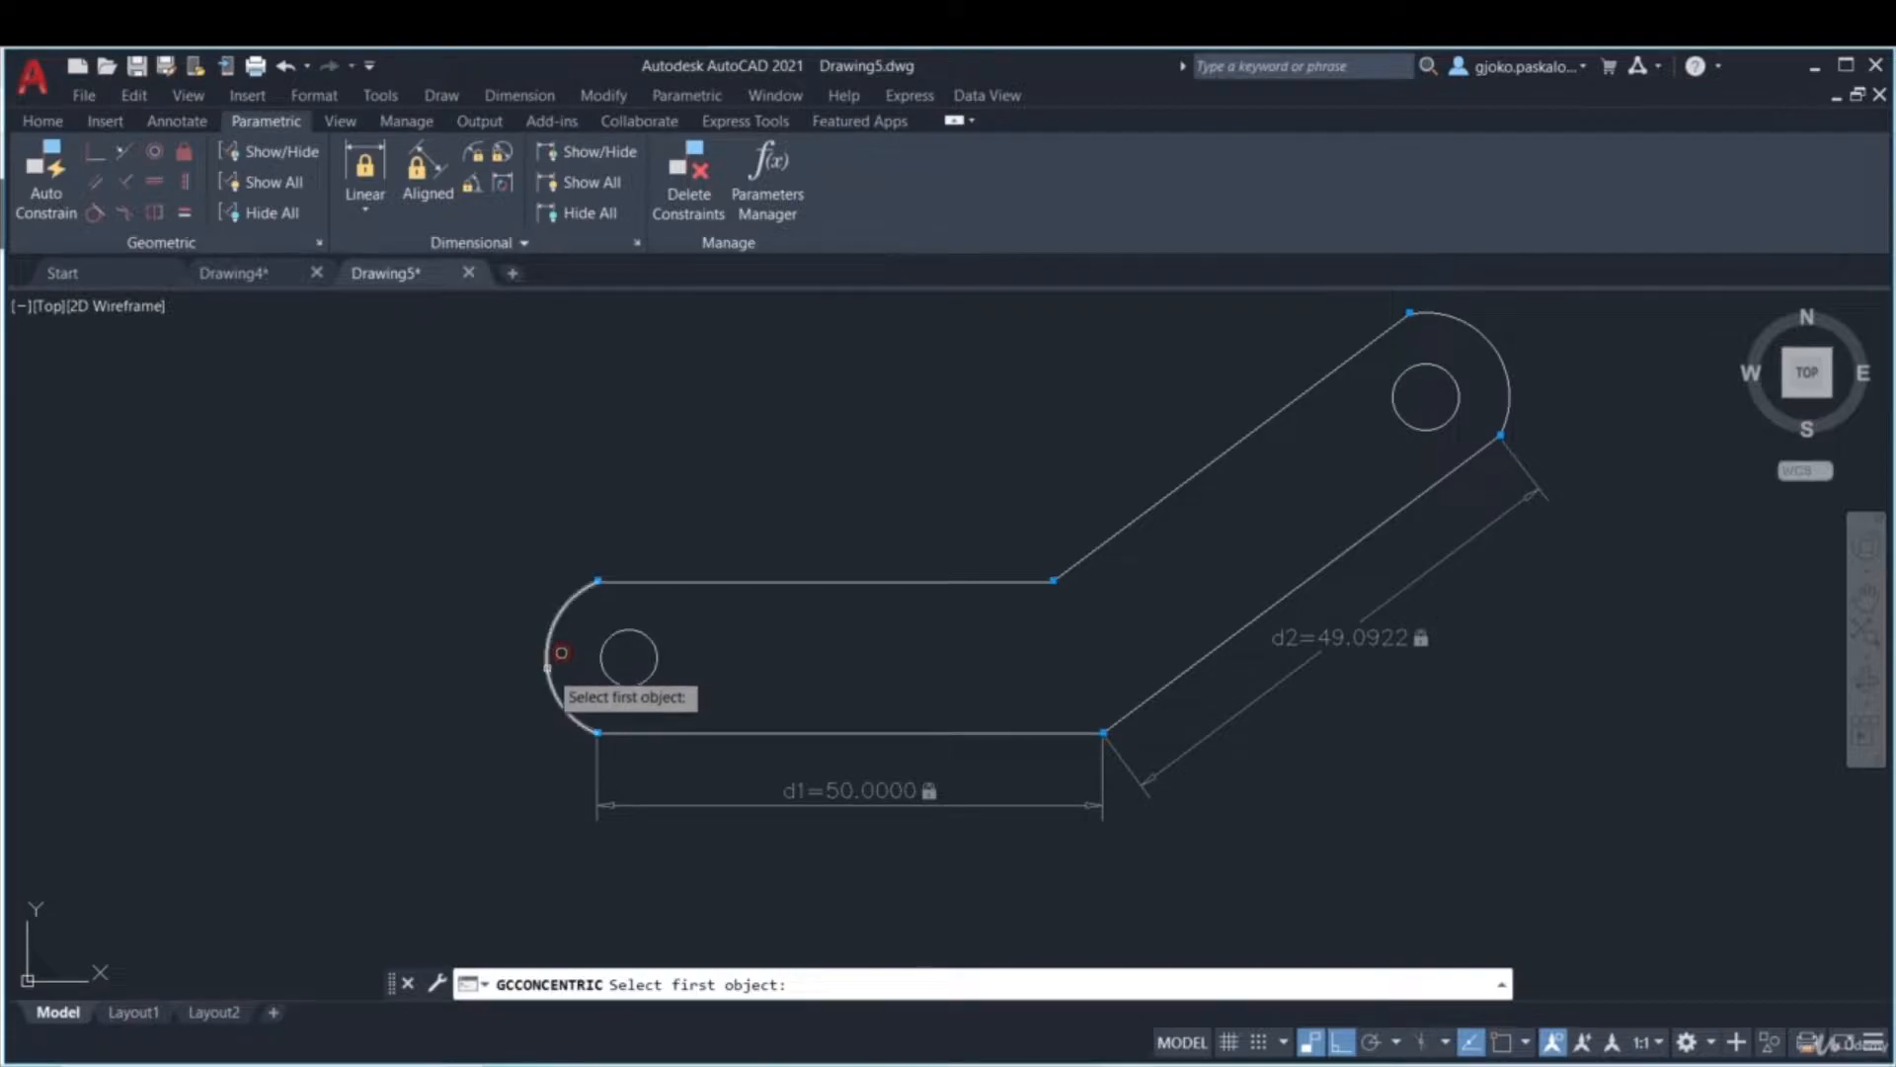
{"action": "left_click", "coordinate": [561, 653]}
{"action": "left_click", "coordinate": [618, 653]}
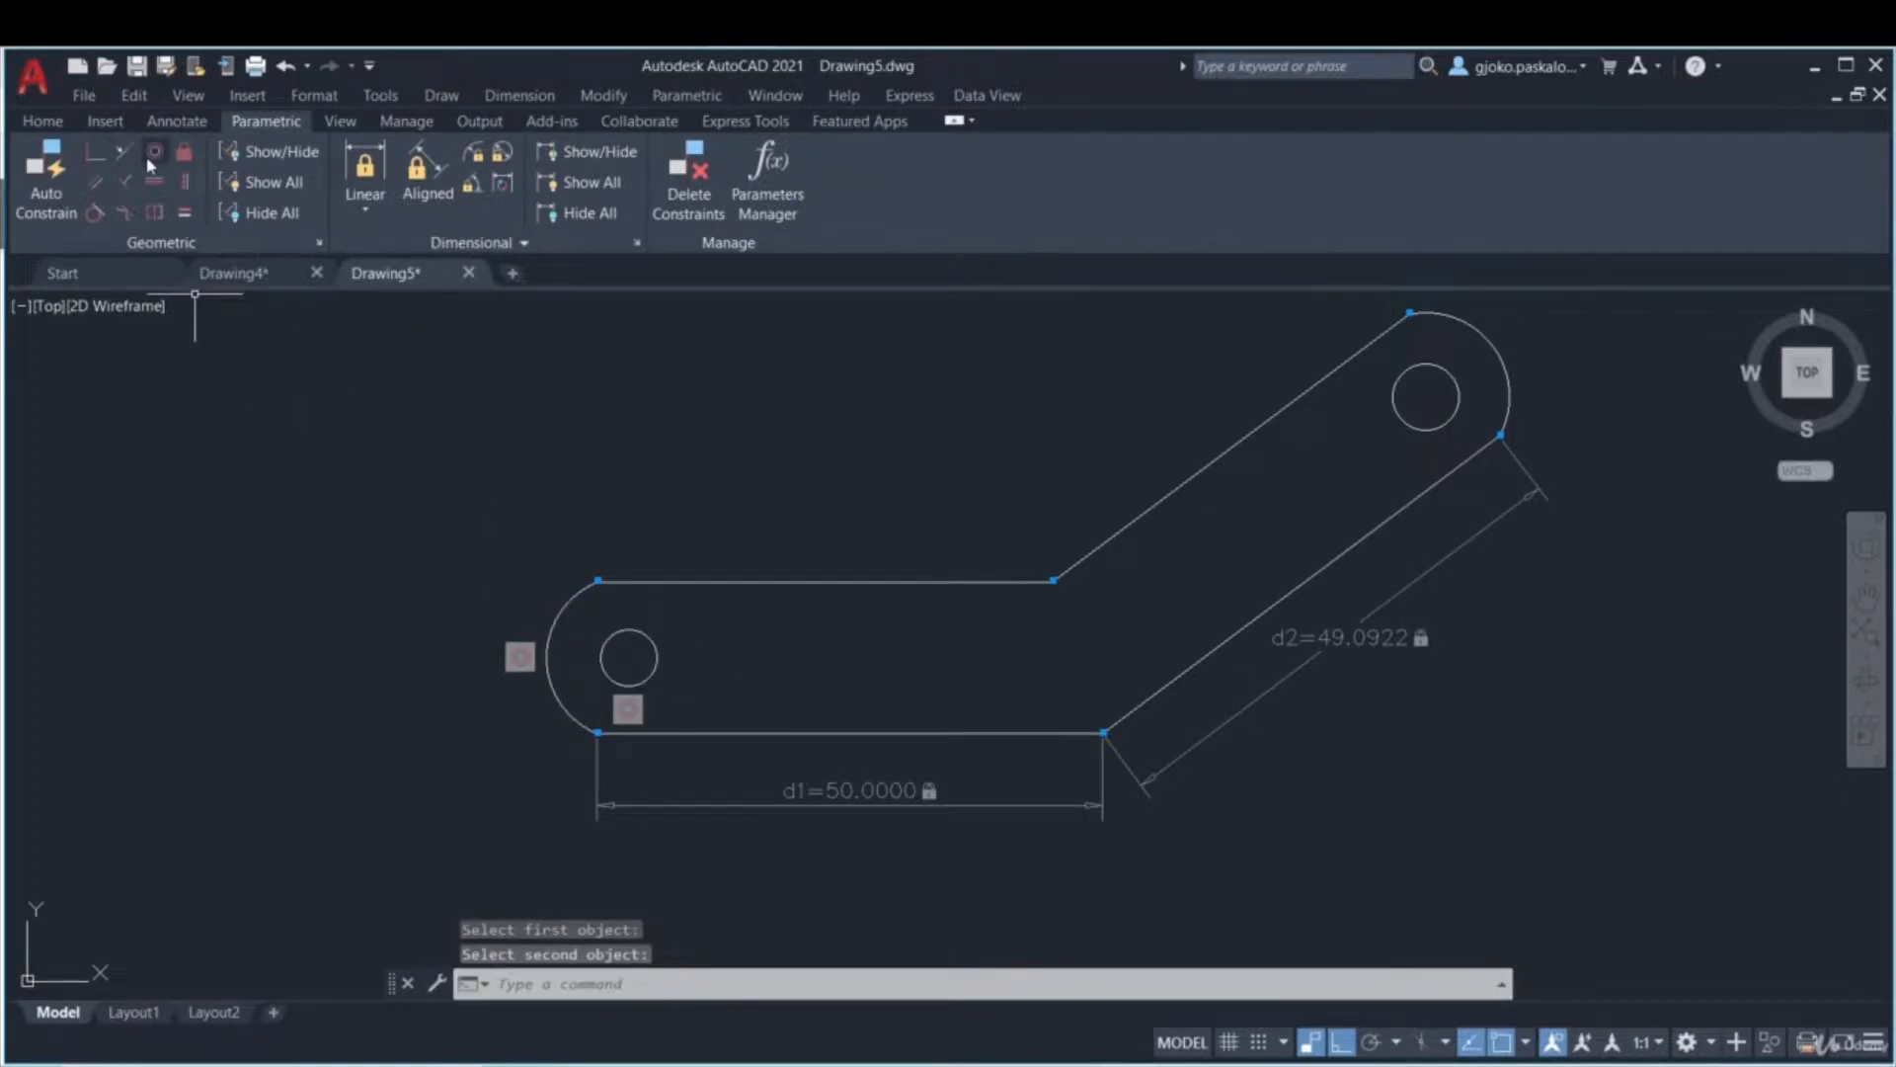
{"action": "key", "text": "Return"}
{"action": "left_click", "coordinate": [1466, 331]}
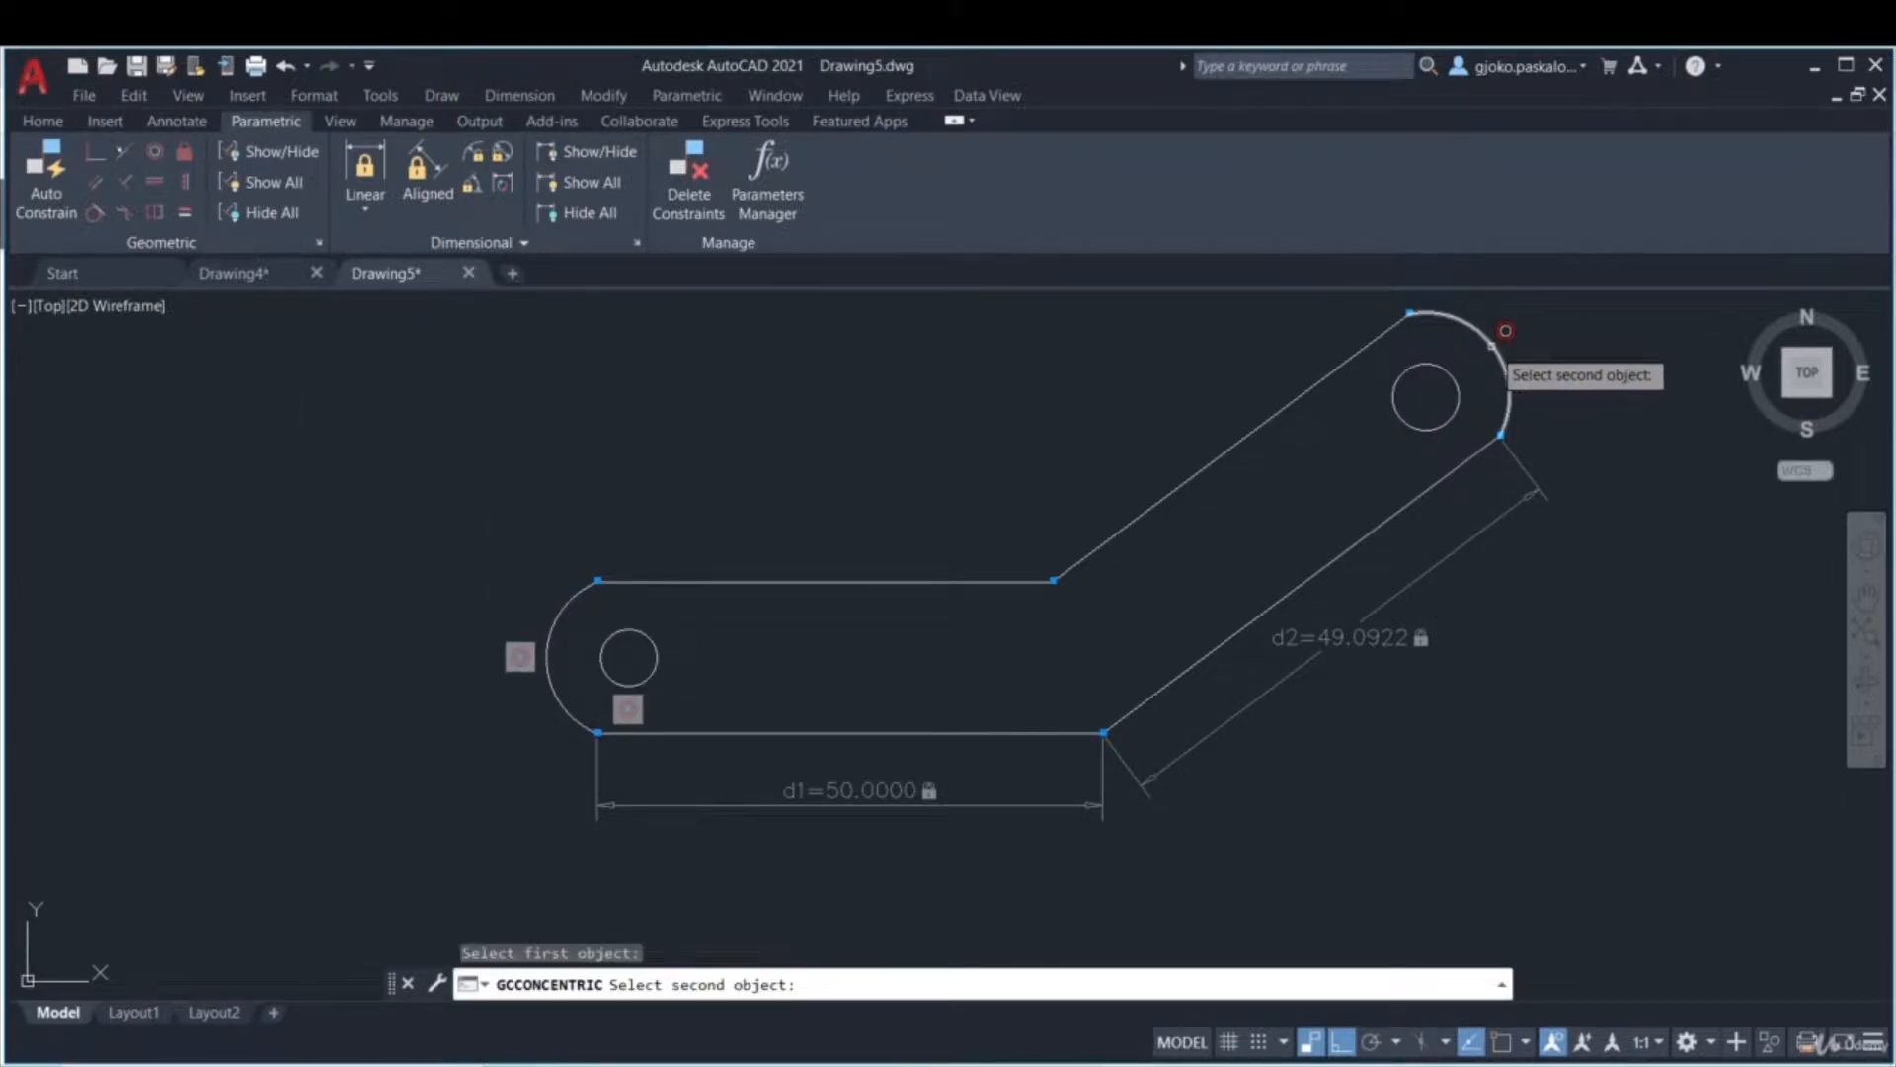
{"action": "left_click", "coordinate": [1425, 374]}
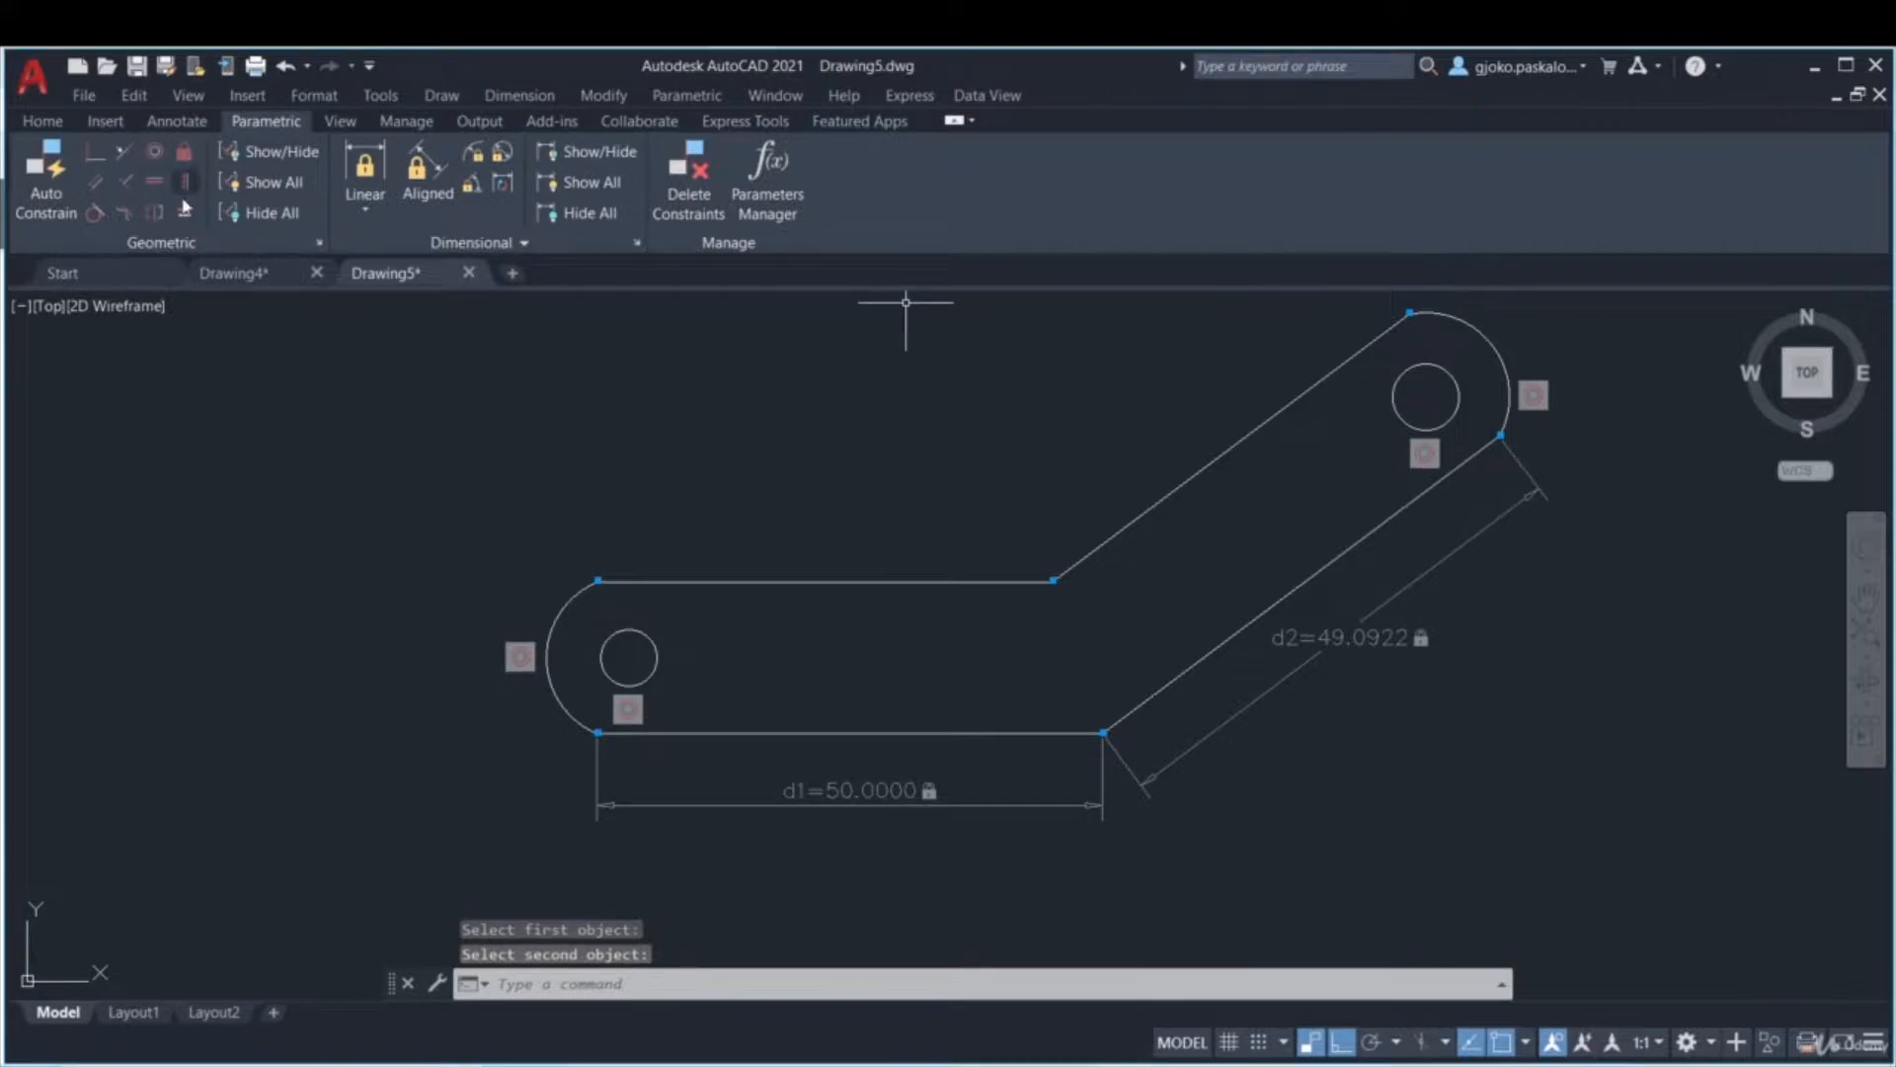
- Constrain the upper and lower sloped lines of the linkage to be parallel
{"action": "left_click", "coordinate": [97, 182]}
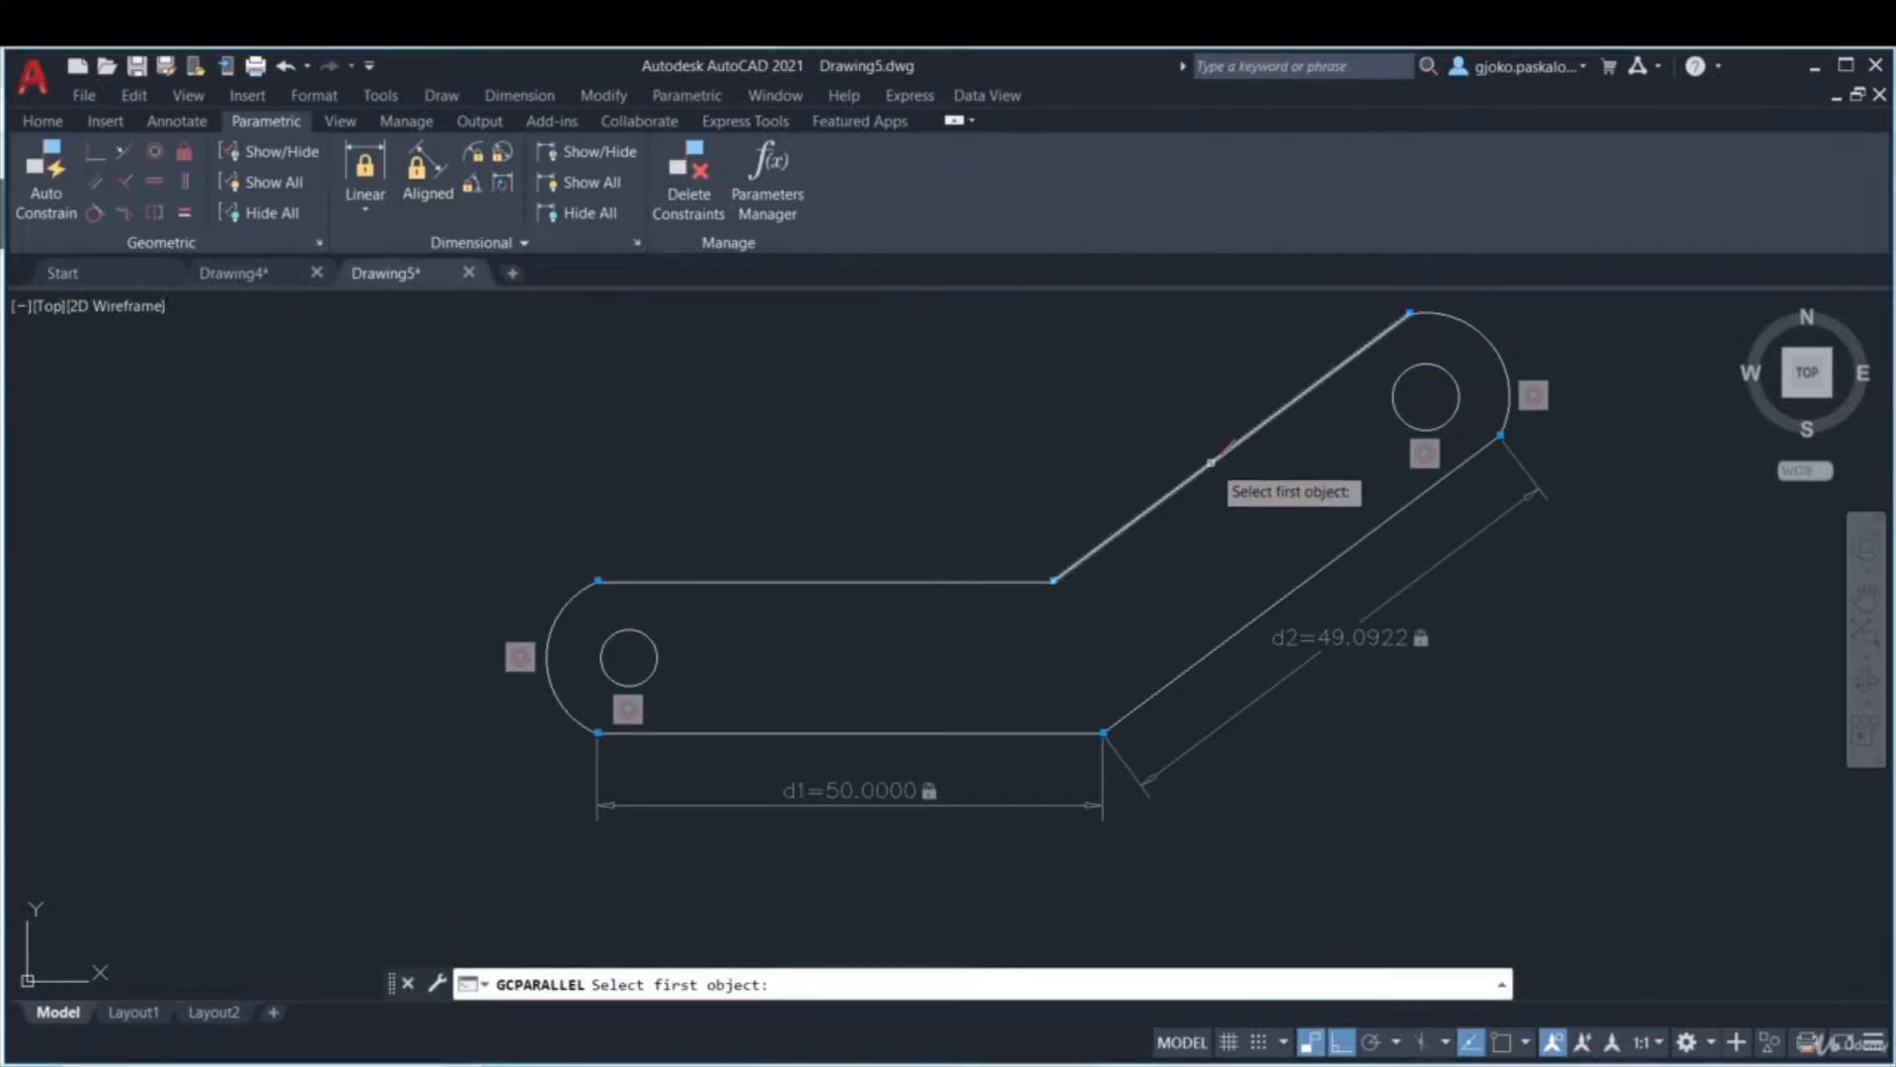
{"action": "left_click", "coordinate": [1219, 456]}
{"action": "left_click", "coordinate": [1362, 542]}
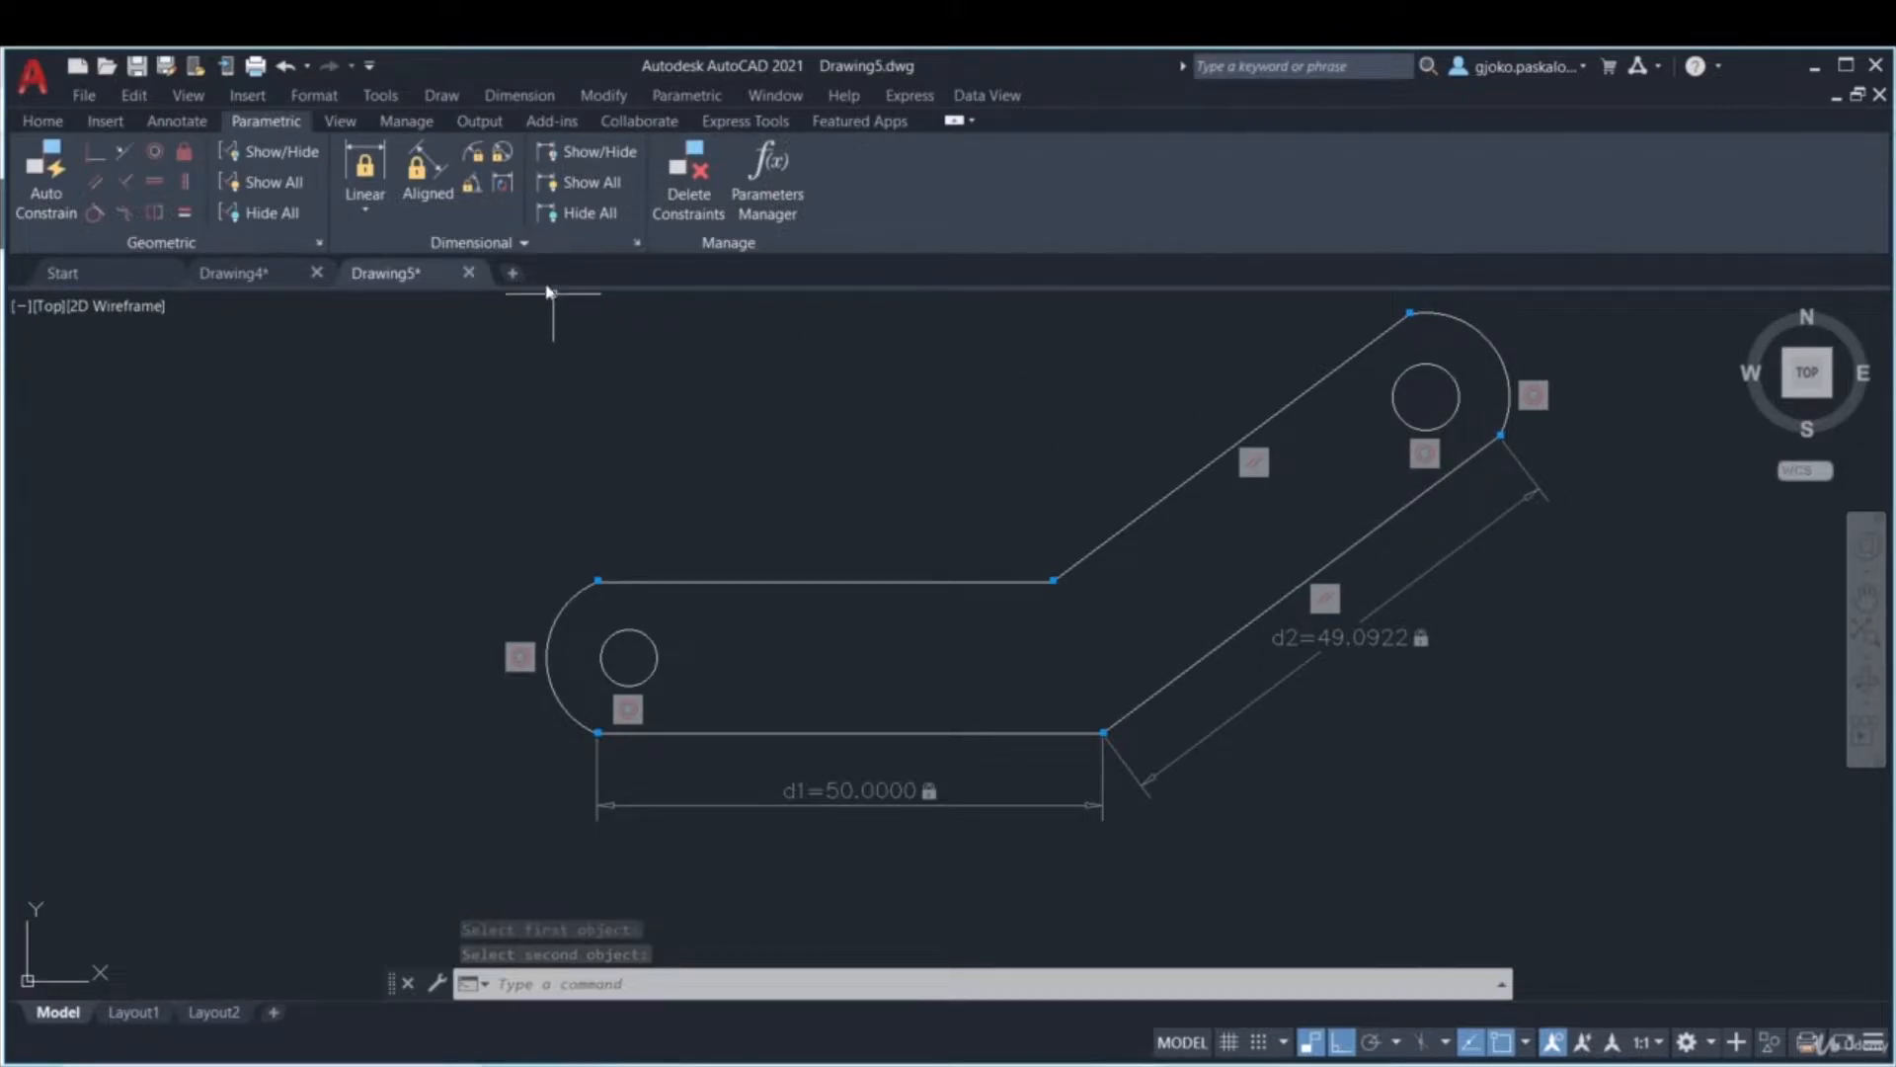
- Add a radius constraint of 10 to the arc at the right end of the linkage
{"action": "left_click", "coordinate": [471, 156]}
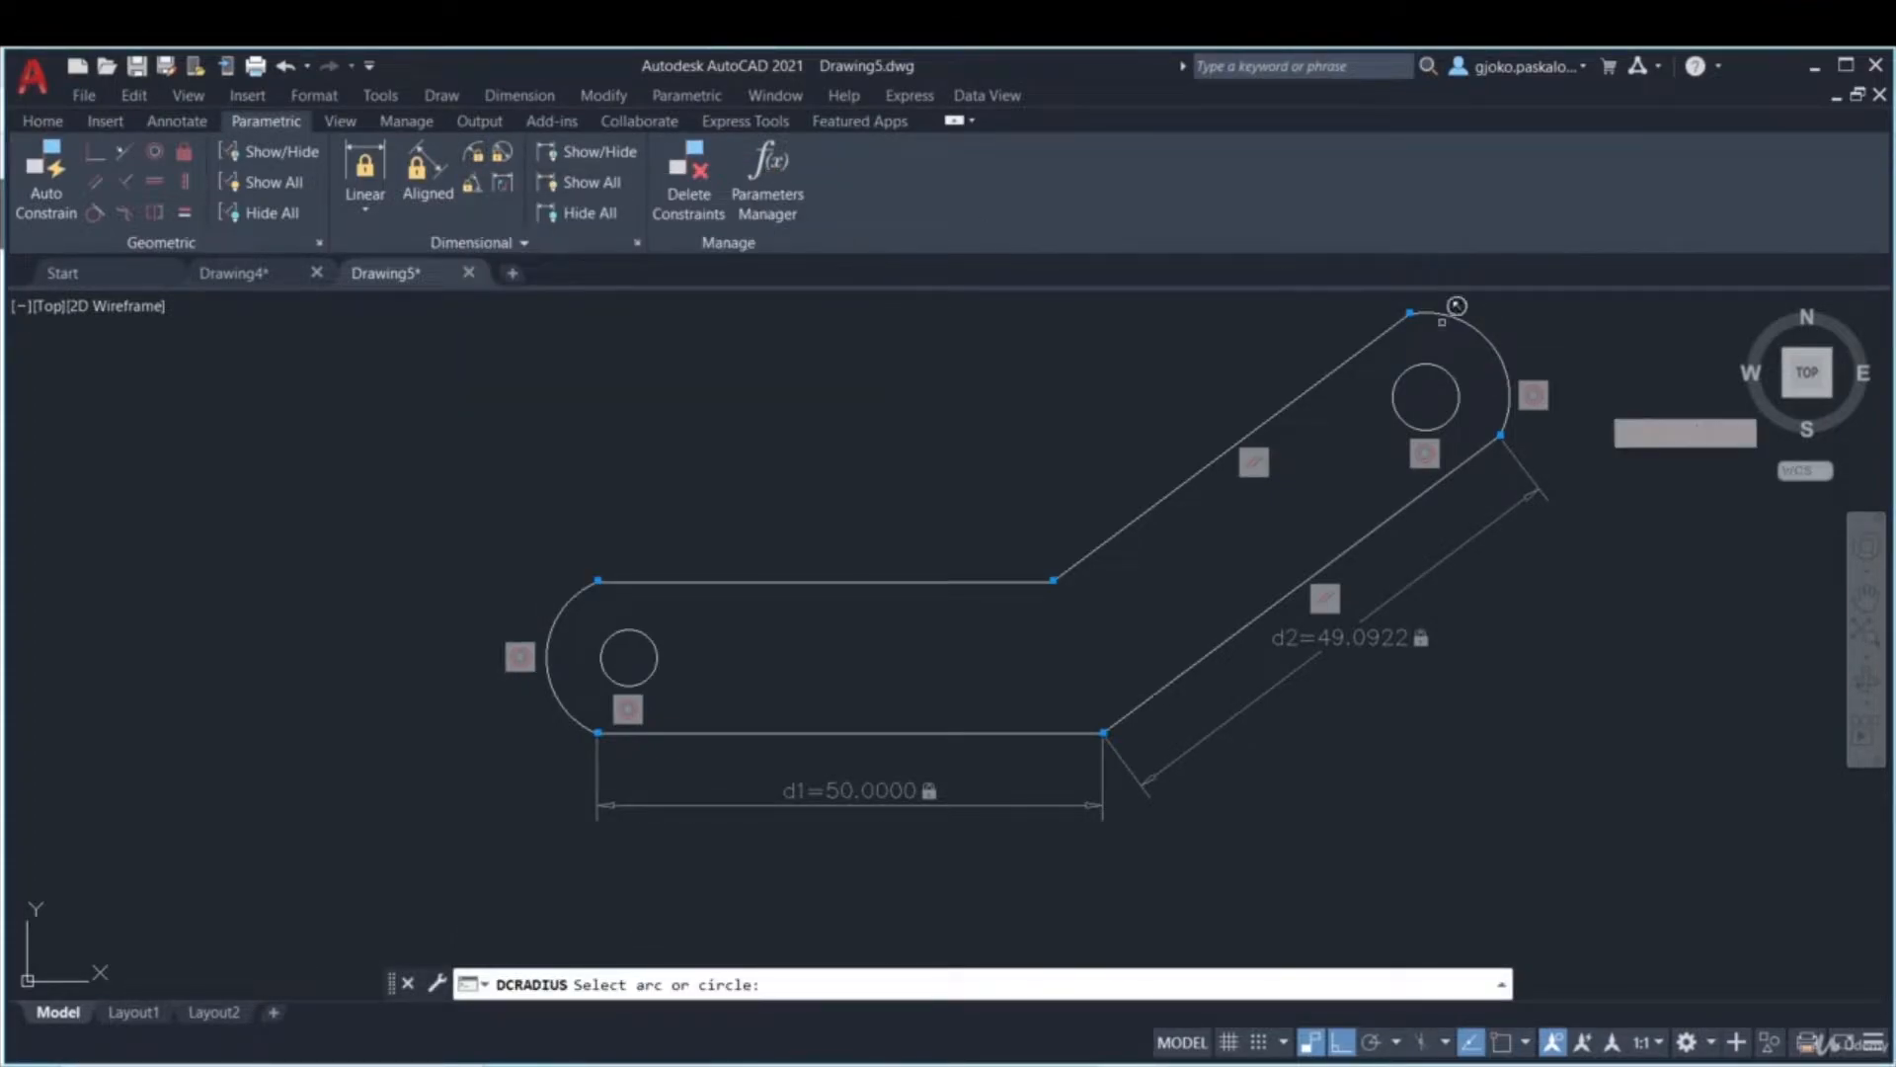
{"action": "left_click", "coordinate": [1473, 332]}
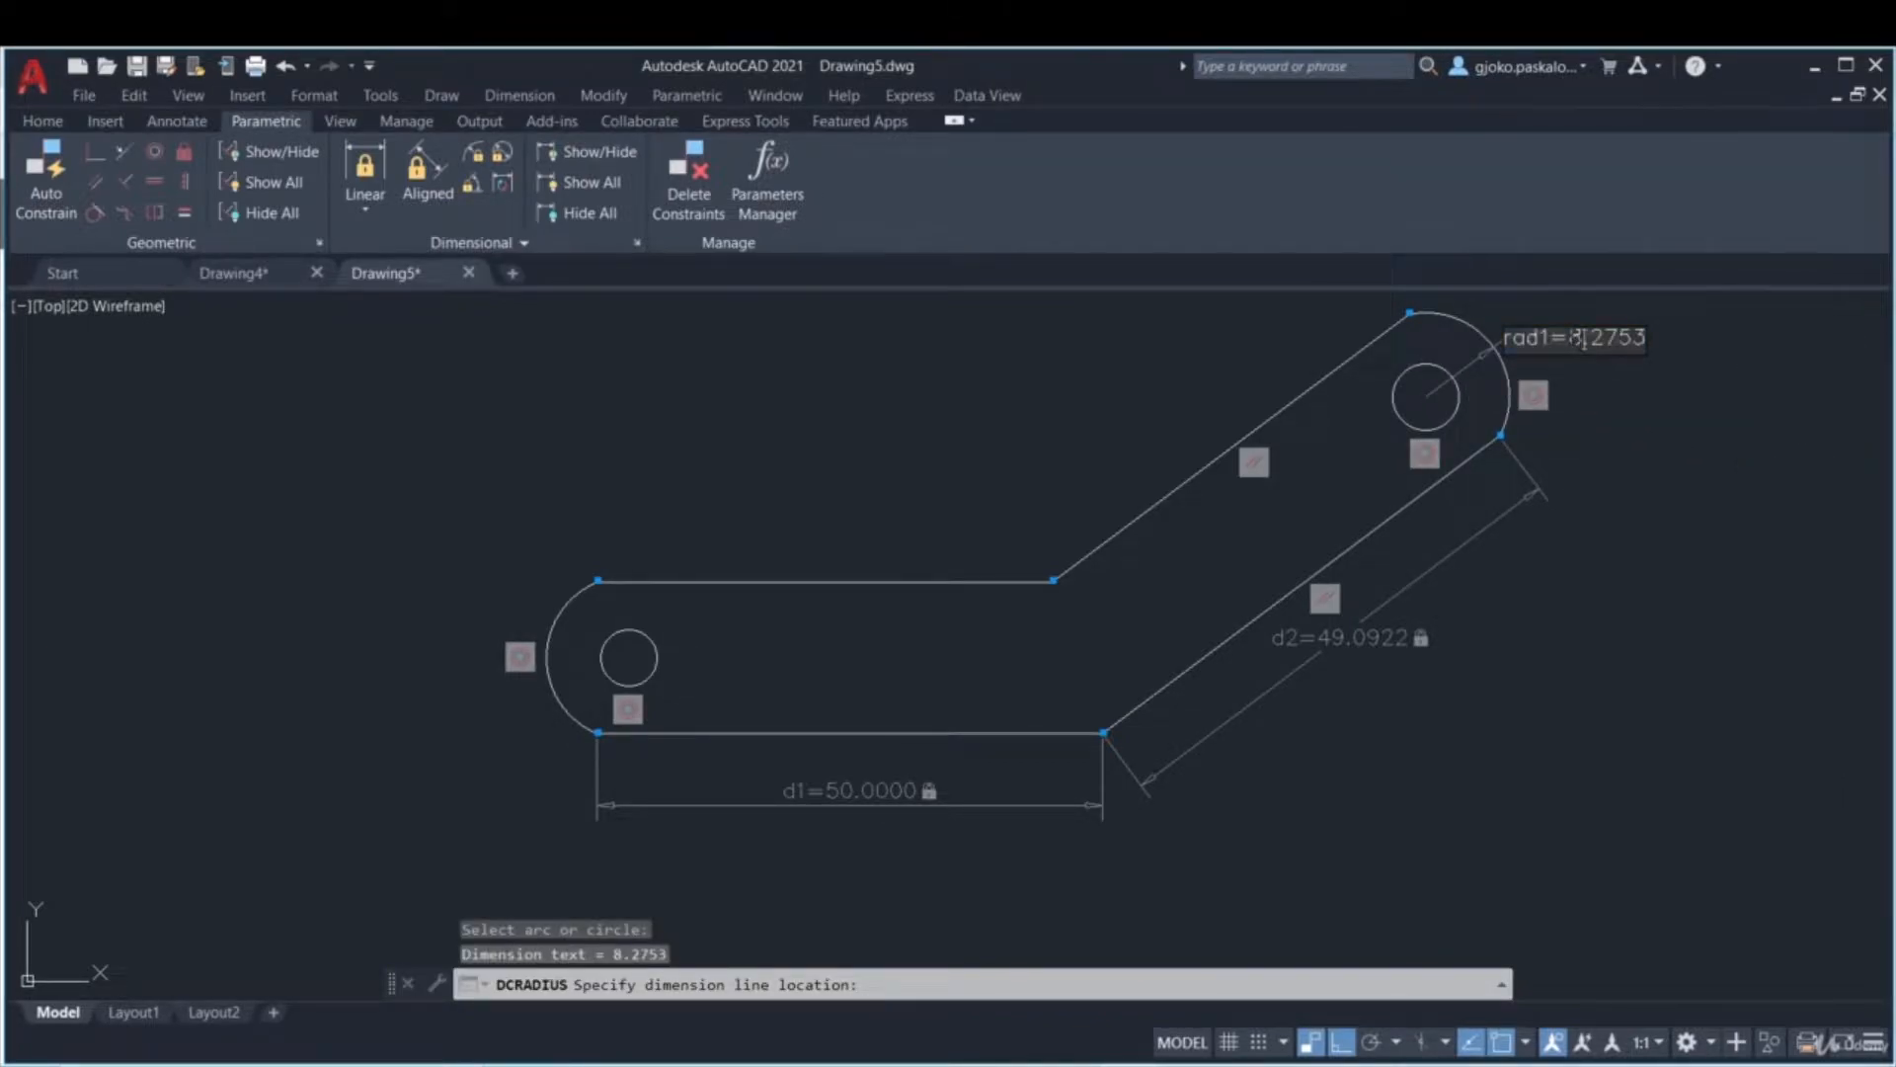
{"action": "type", "text": "10"}
{"action": "key", "text": "Return"}
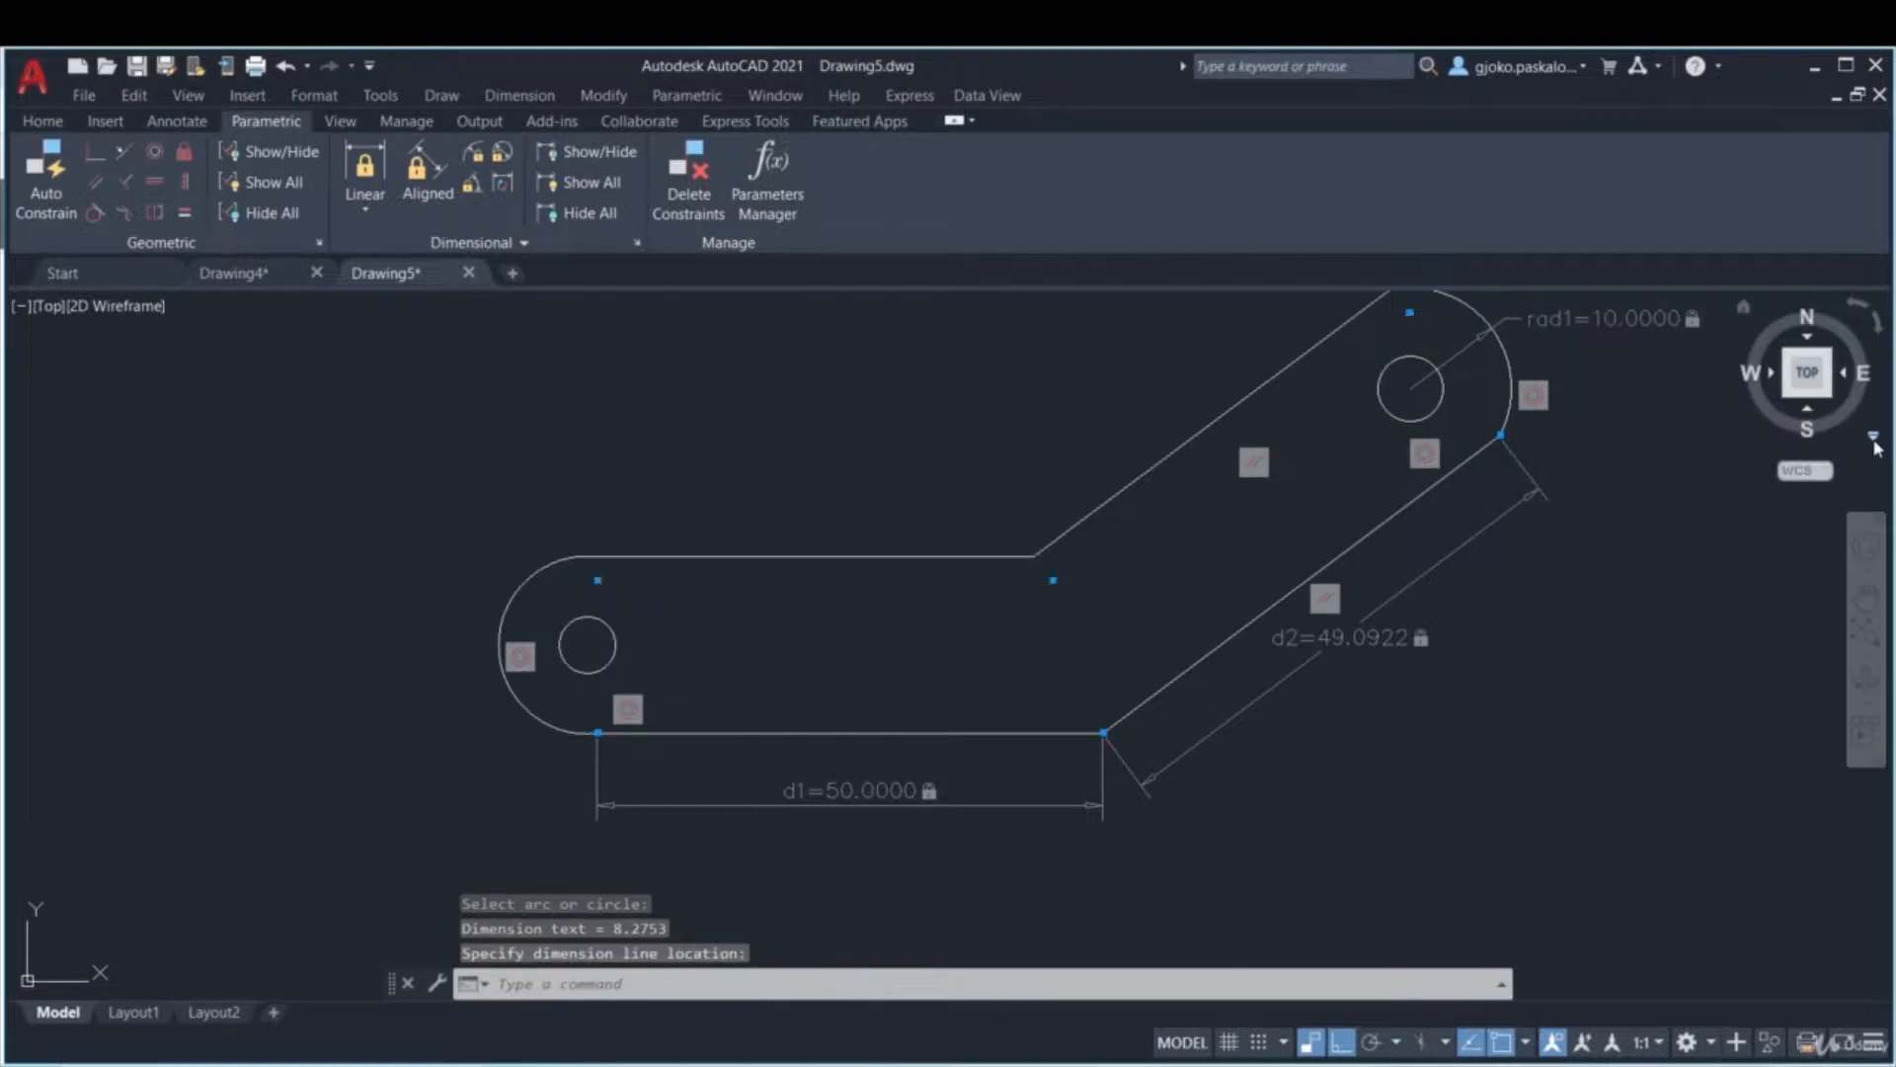
- Add a diameter constraint of 10 to the hole at the right end of the linkage
{"action": "middle_click_drag", "start_coordinate": [1542, 450], "coordinate": [1486, 645]}
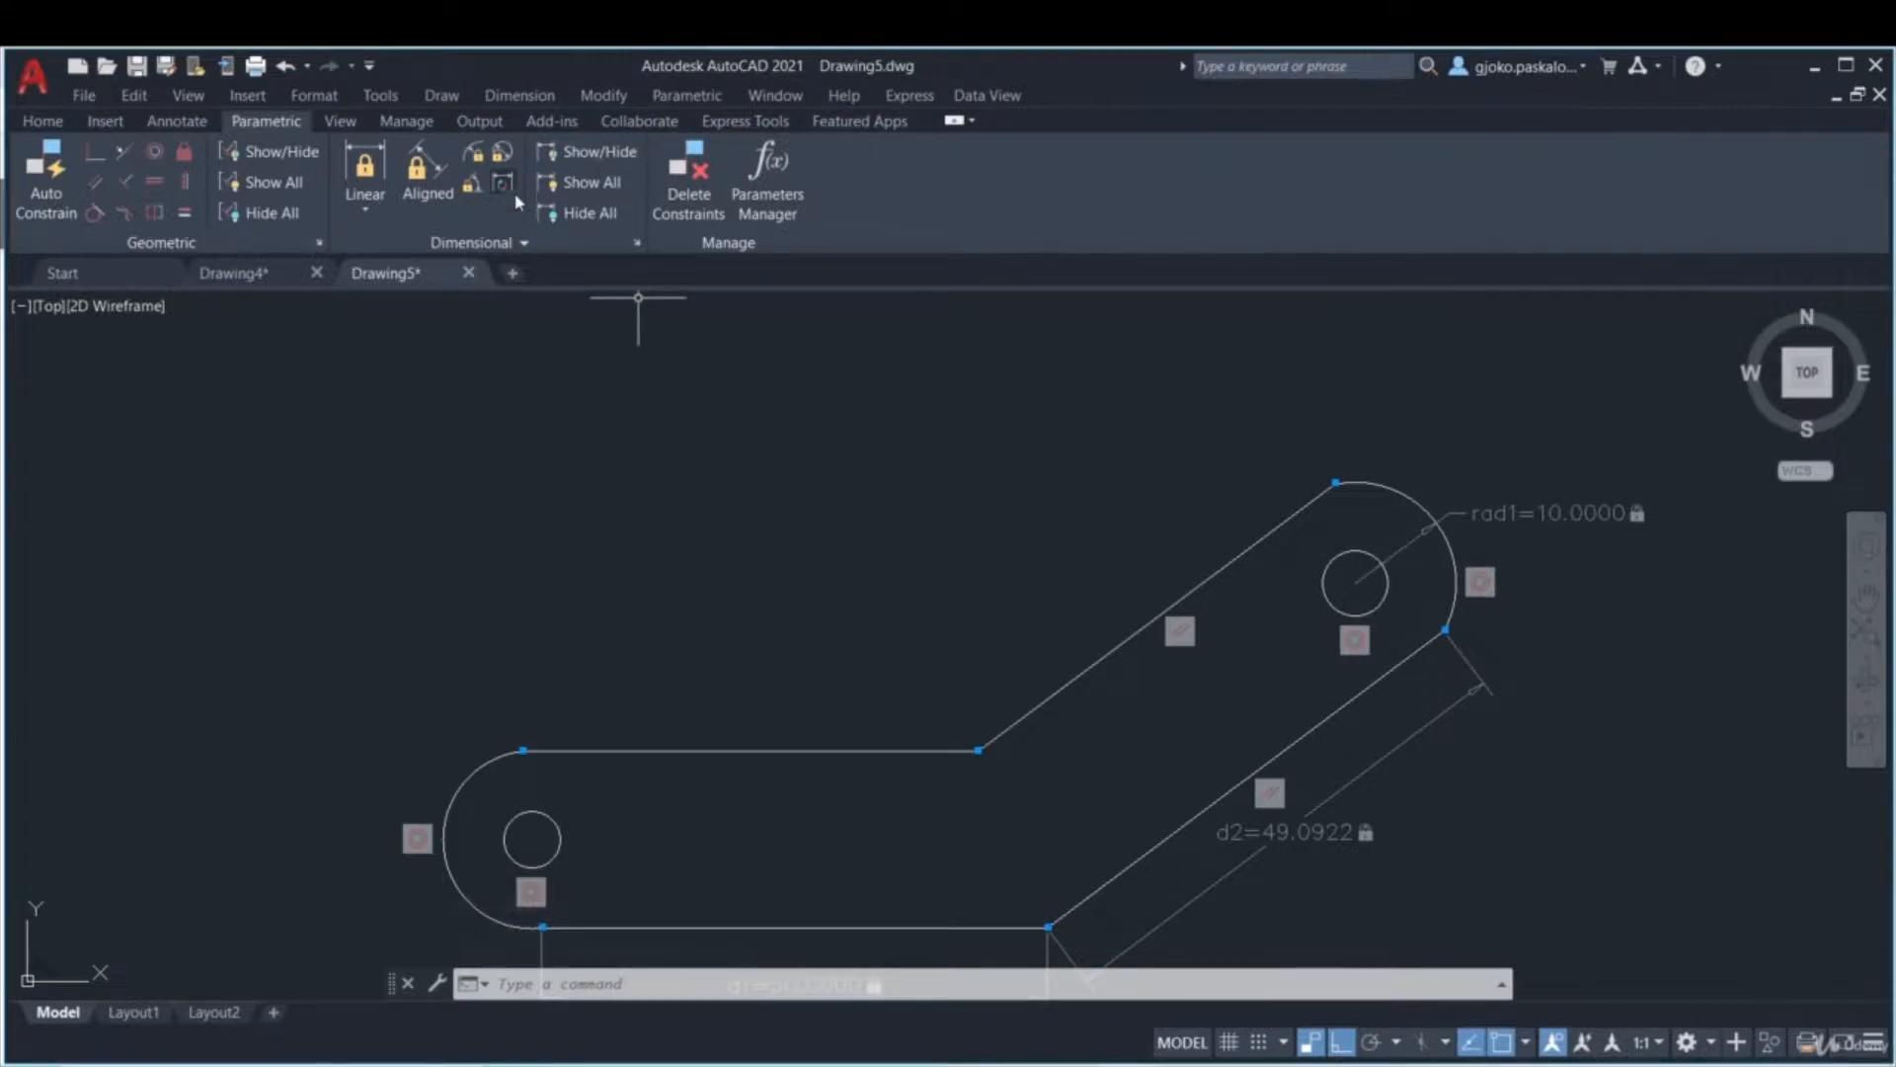
{"action": "left_click", "coordinate": [503, 153]}
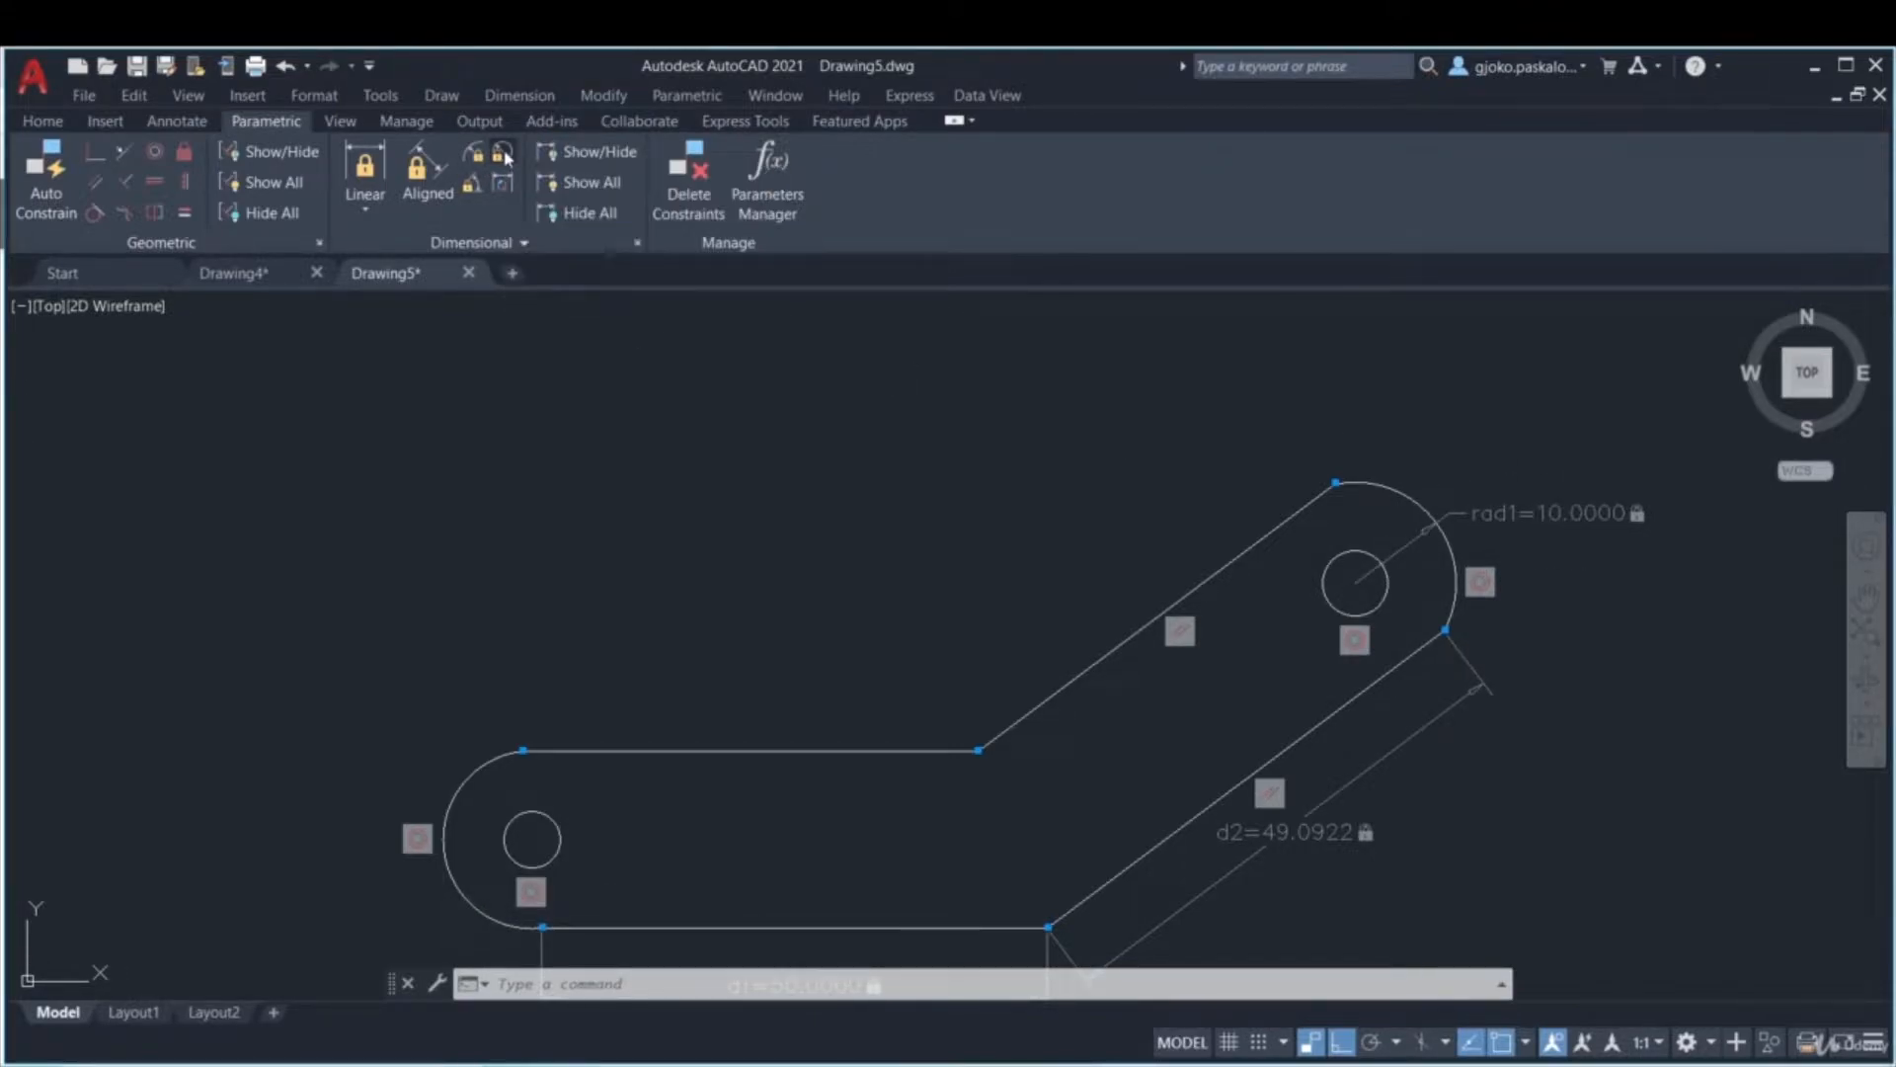
{"action": "left_click", "coordinate": [1367, 564]}
{"action": "left_click", "coordinate": [1375, 555]}
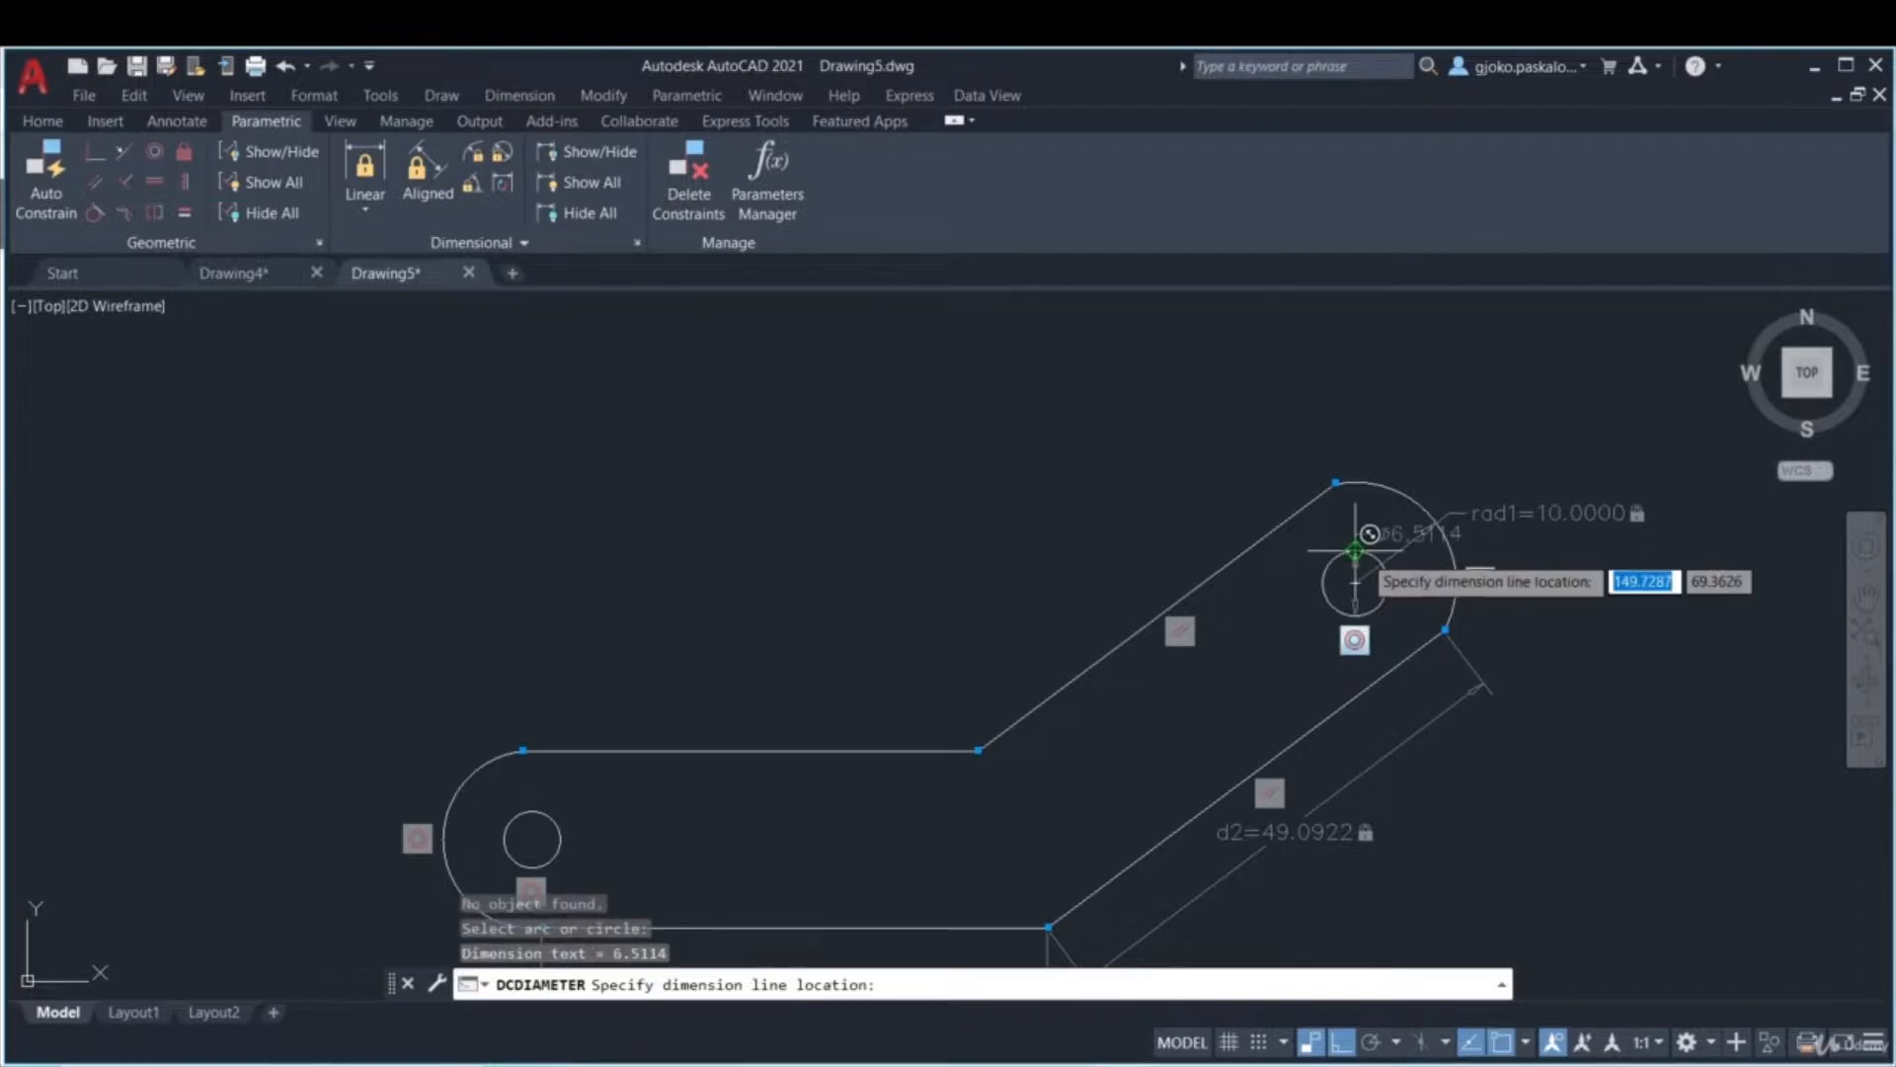
{"action": "left_click", "coordinate": [1366, 533]}
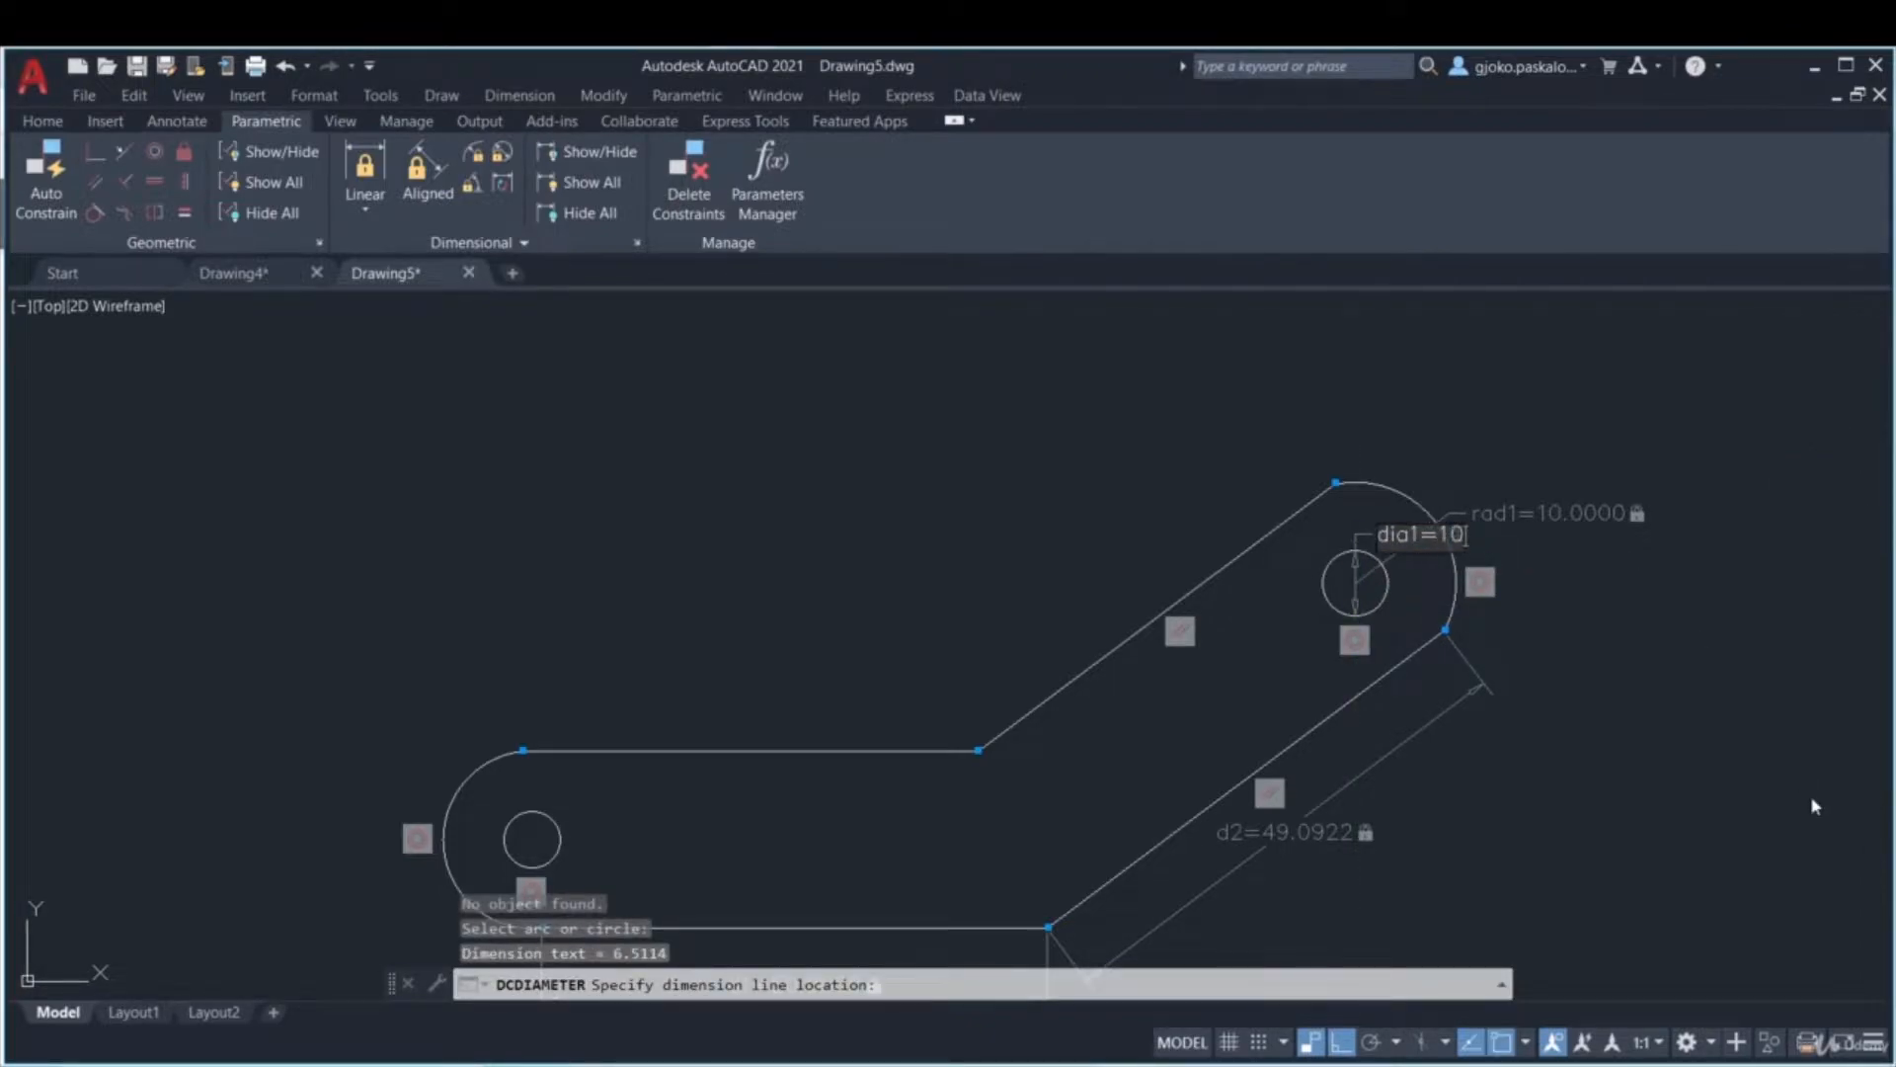
{"action": "key", "text": "Return"}
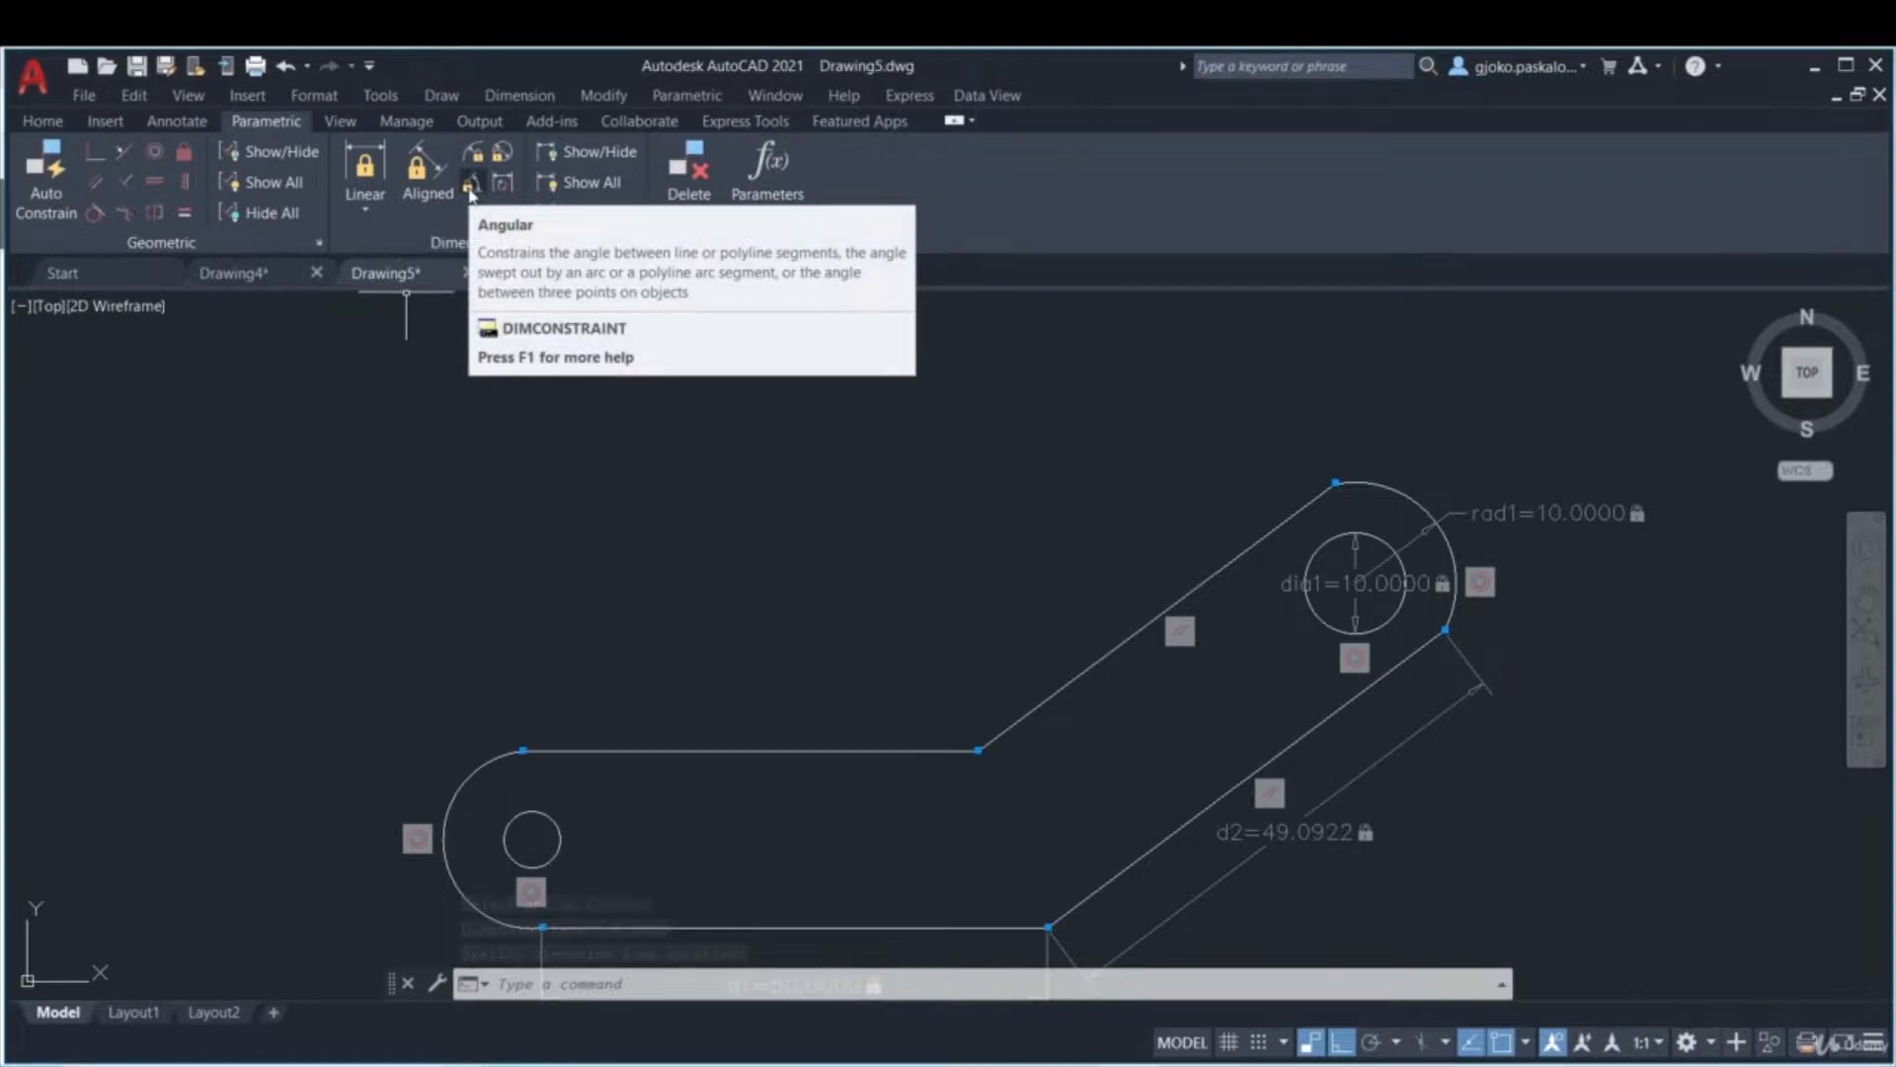
- Try an angular constraint of 145 between the upper horizontal and upper sloped lines, and undo it
{"action": "left_click", "coordinate": [470, 185]}
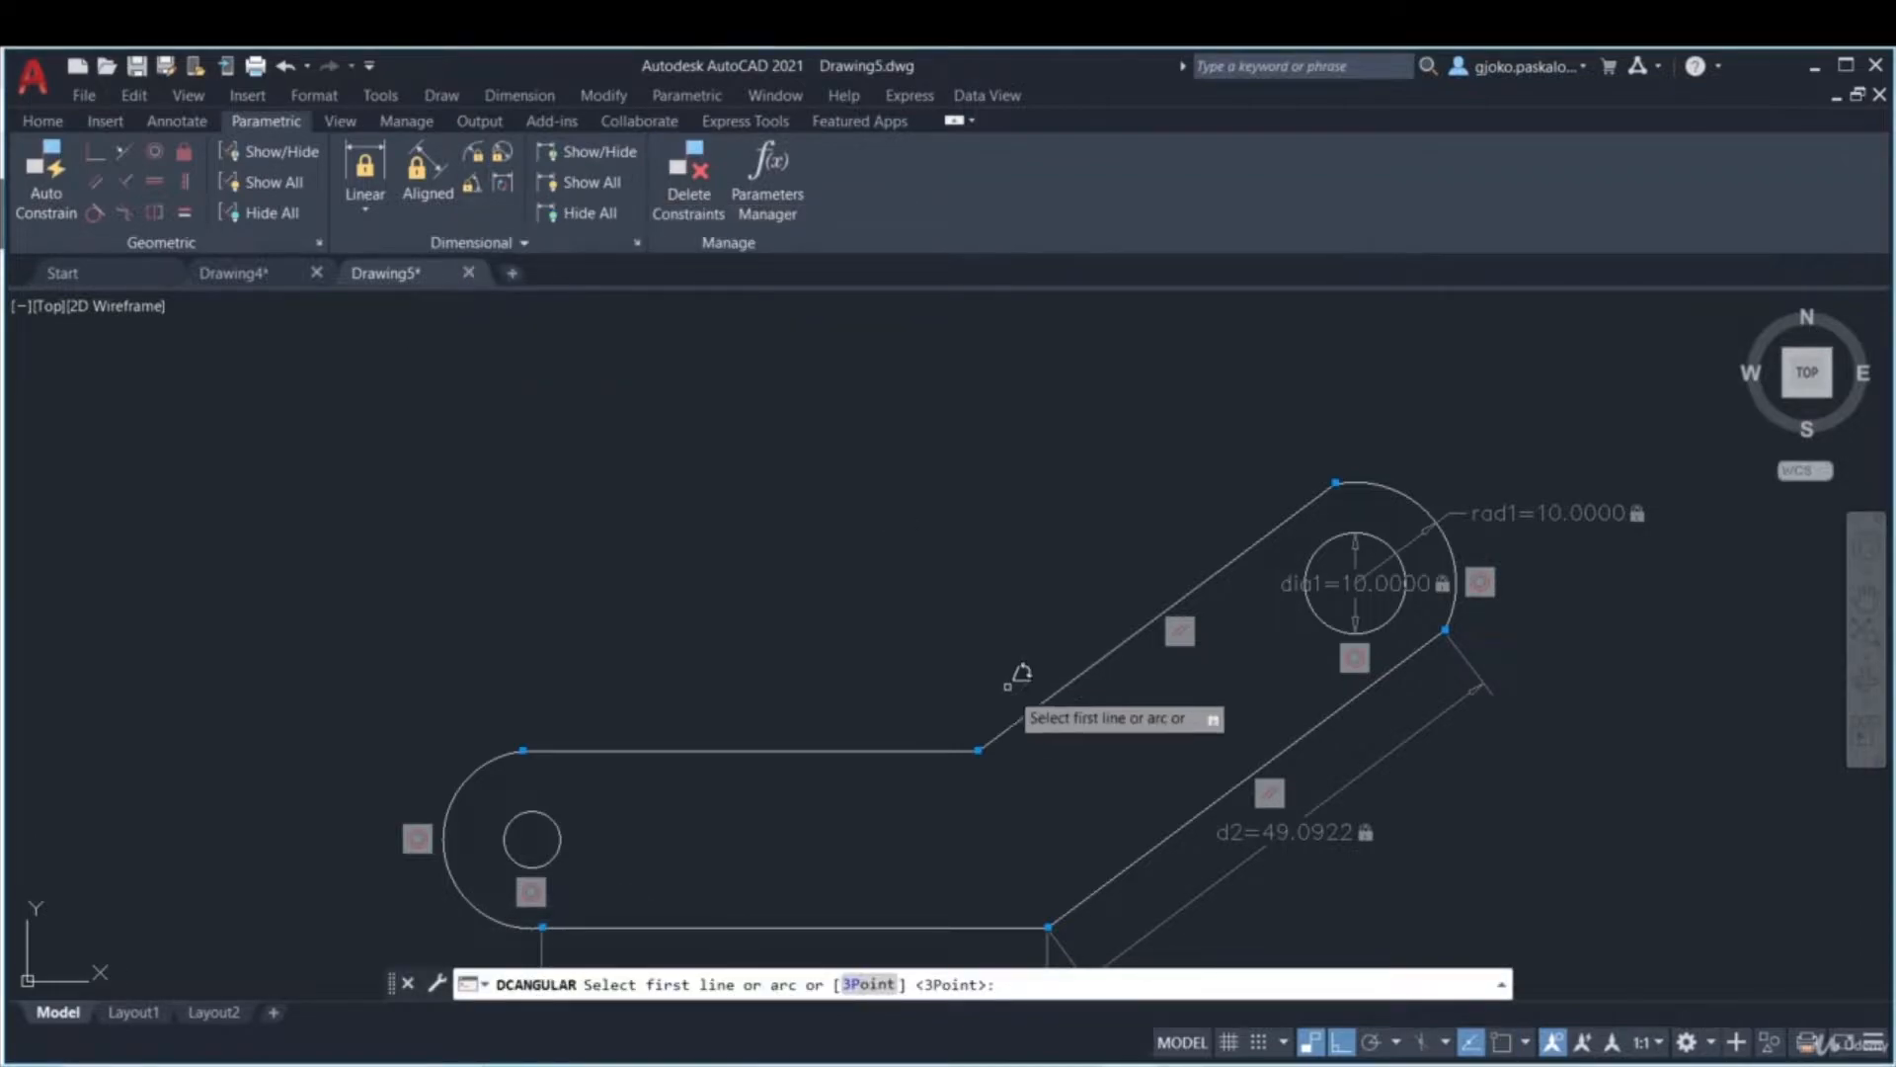
{"action": "left_click", "coordinate": [963, 750]}
{"action": "left_click", "coordinate": [1004, 730]}
{"action": "left_click", "coordinate": [966, 686]}
{"action": "left_click", "coordinate": [976, 691]}
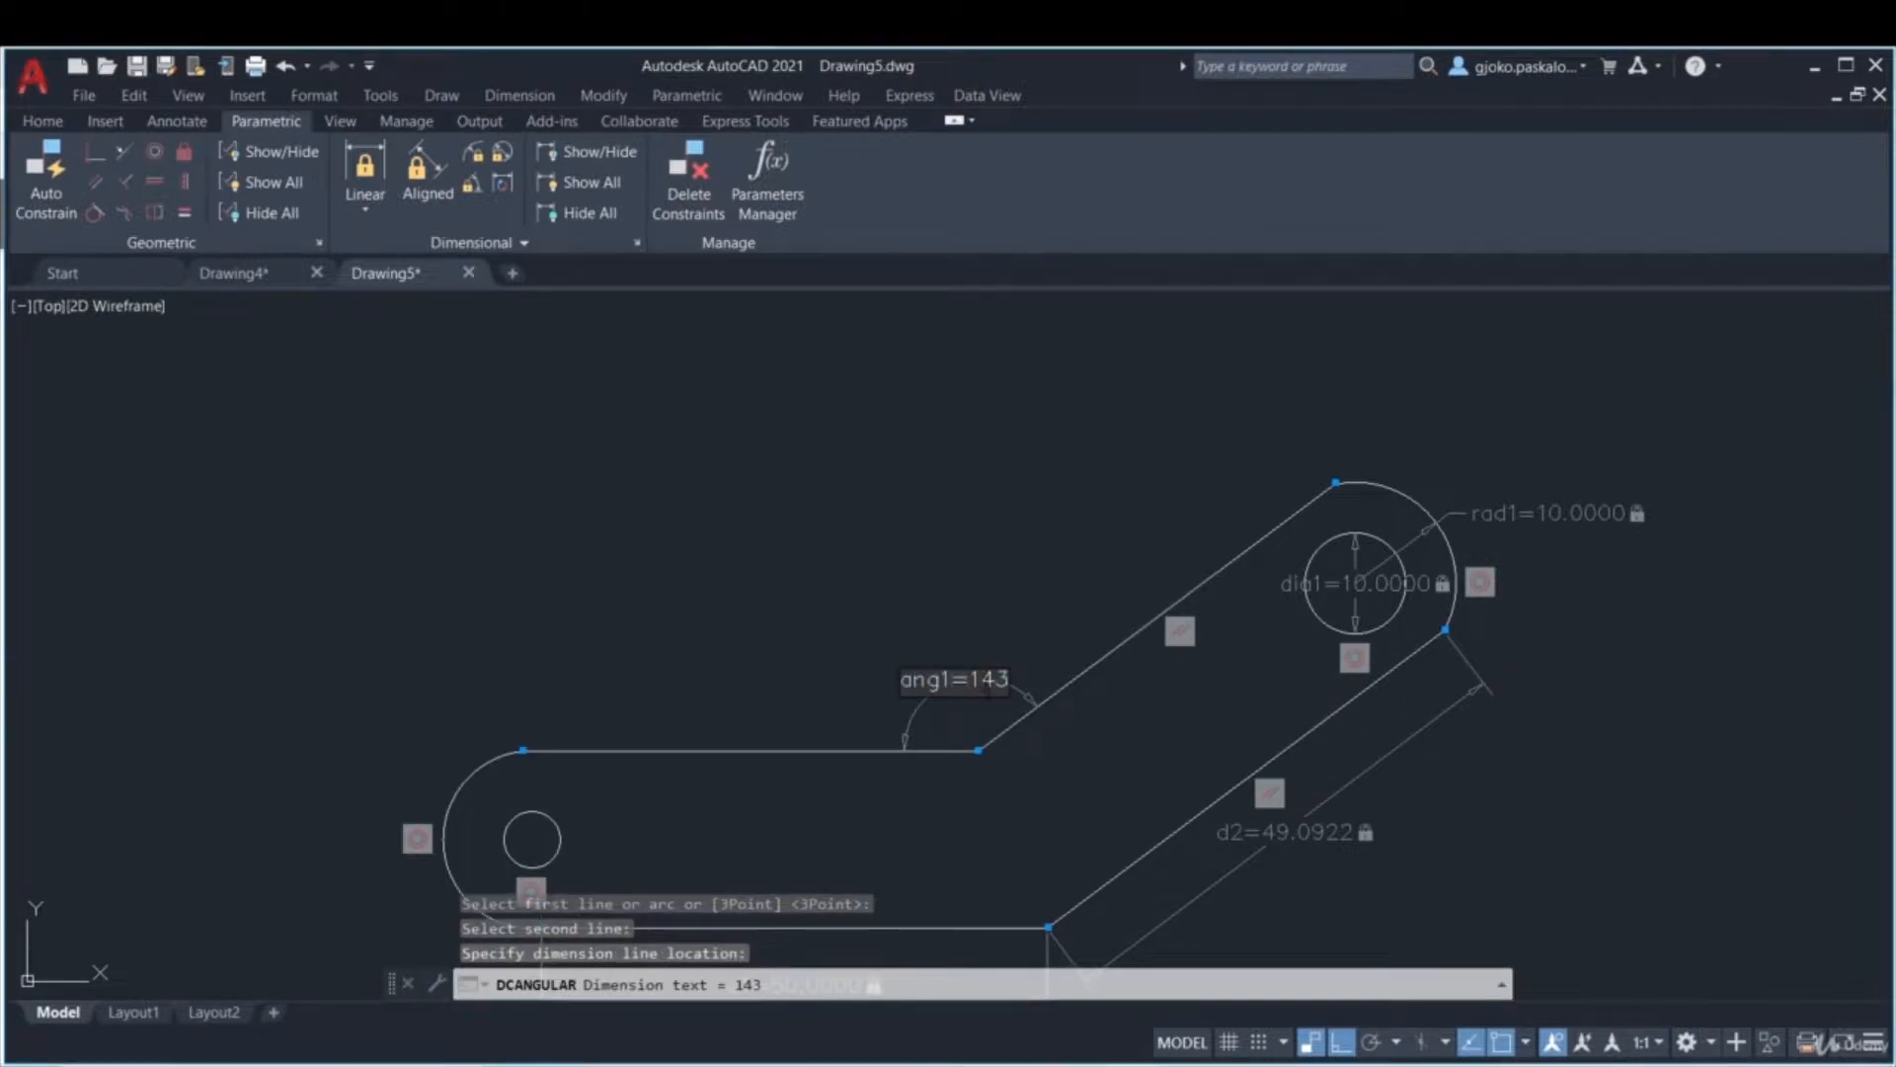
{"action": "type", "text": "145"}
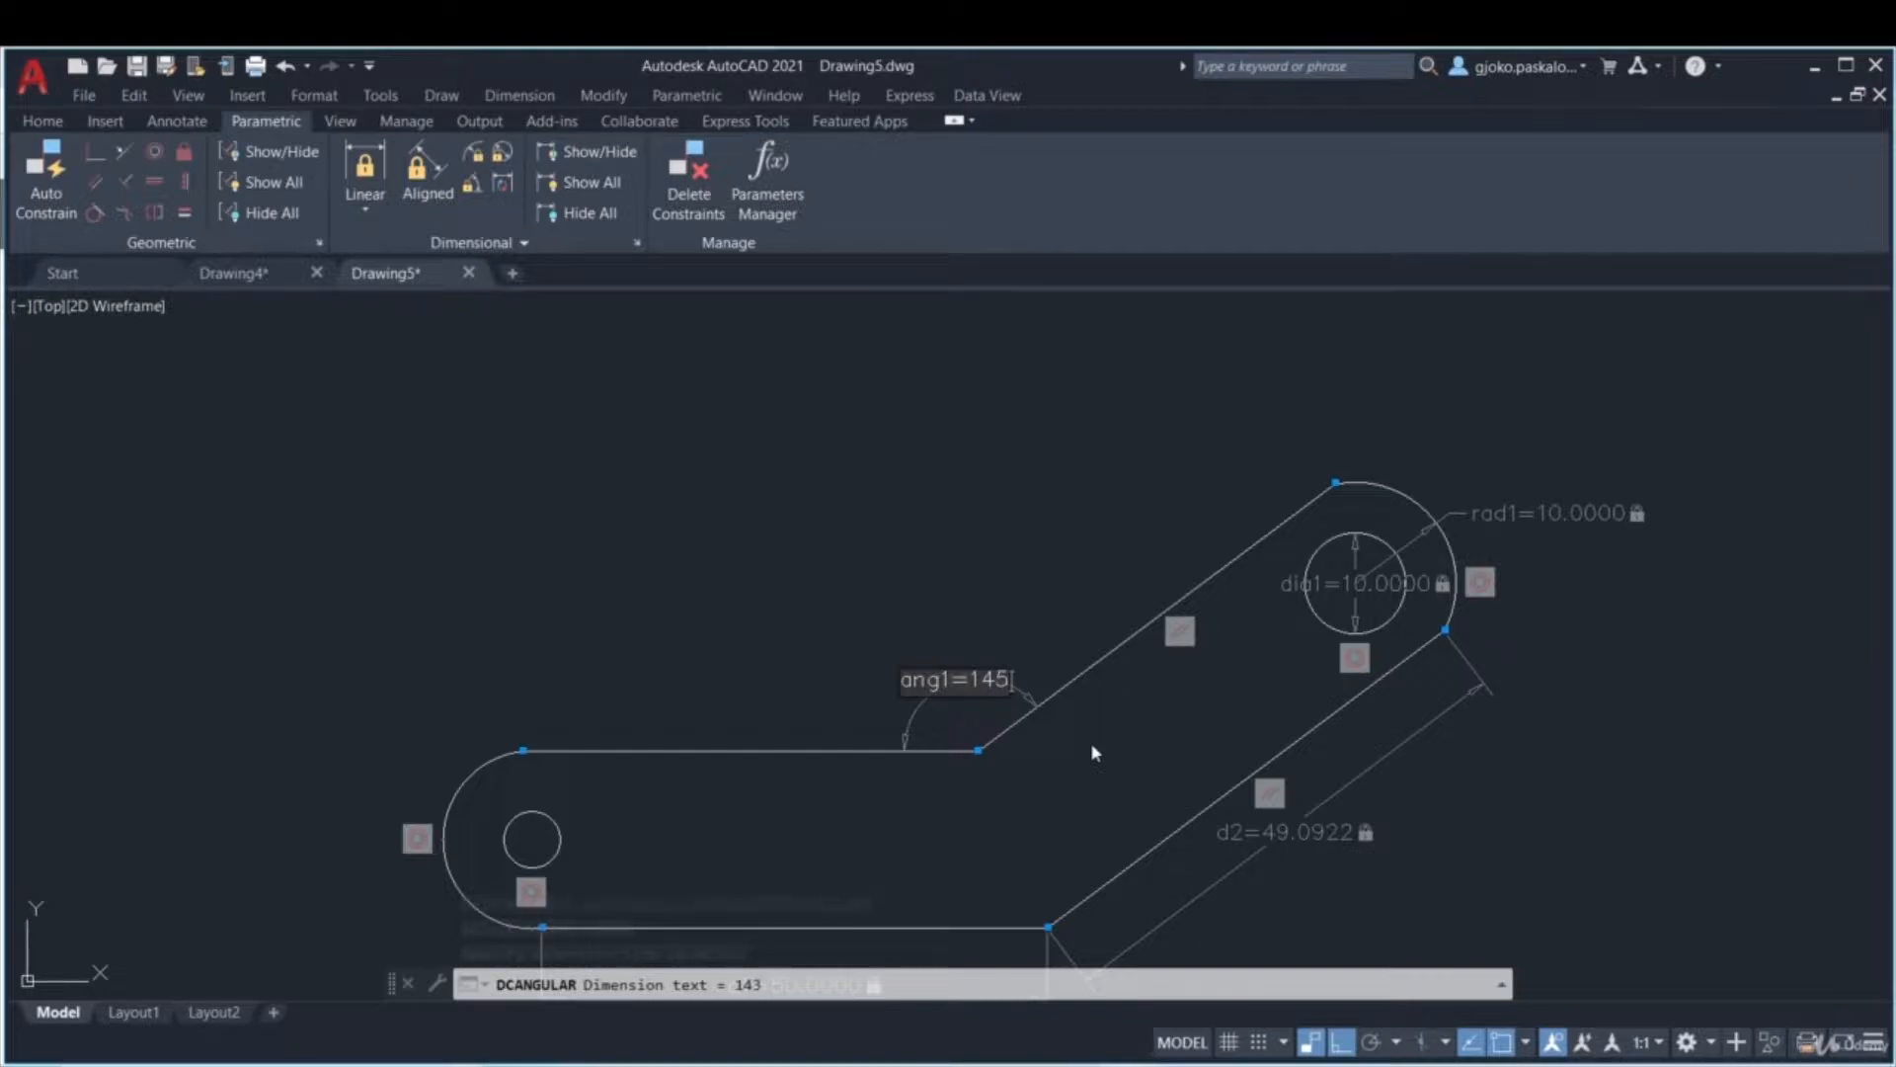
{"action": "key", "text": "Return"}
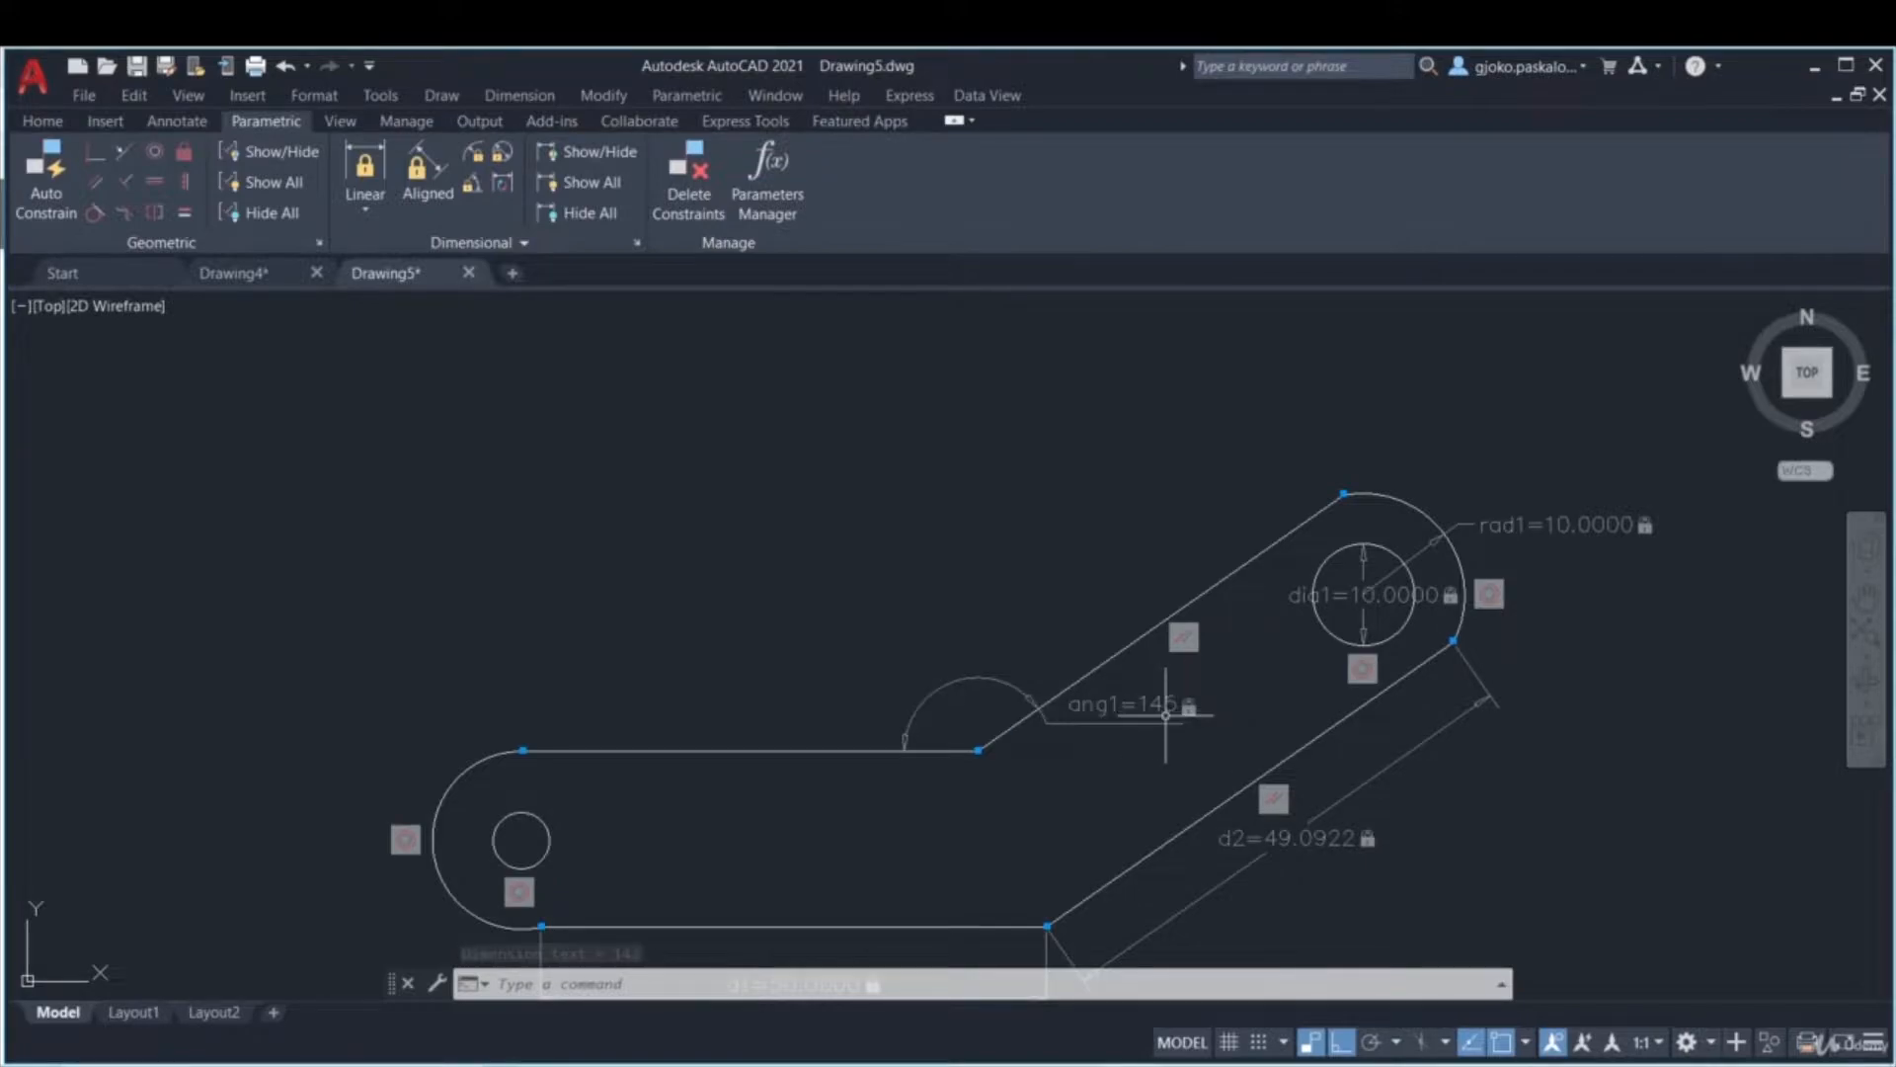
{"action": "key", "text": "ctrl+z"}
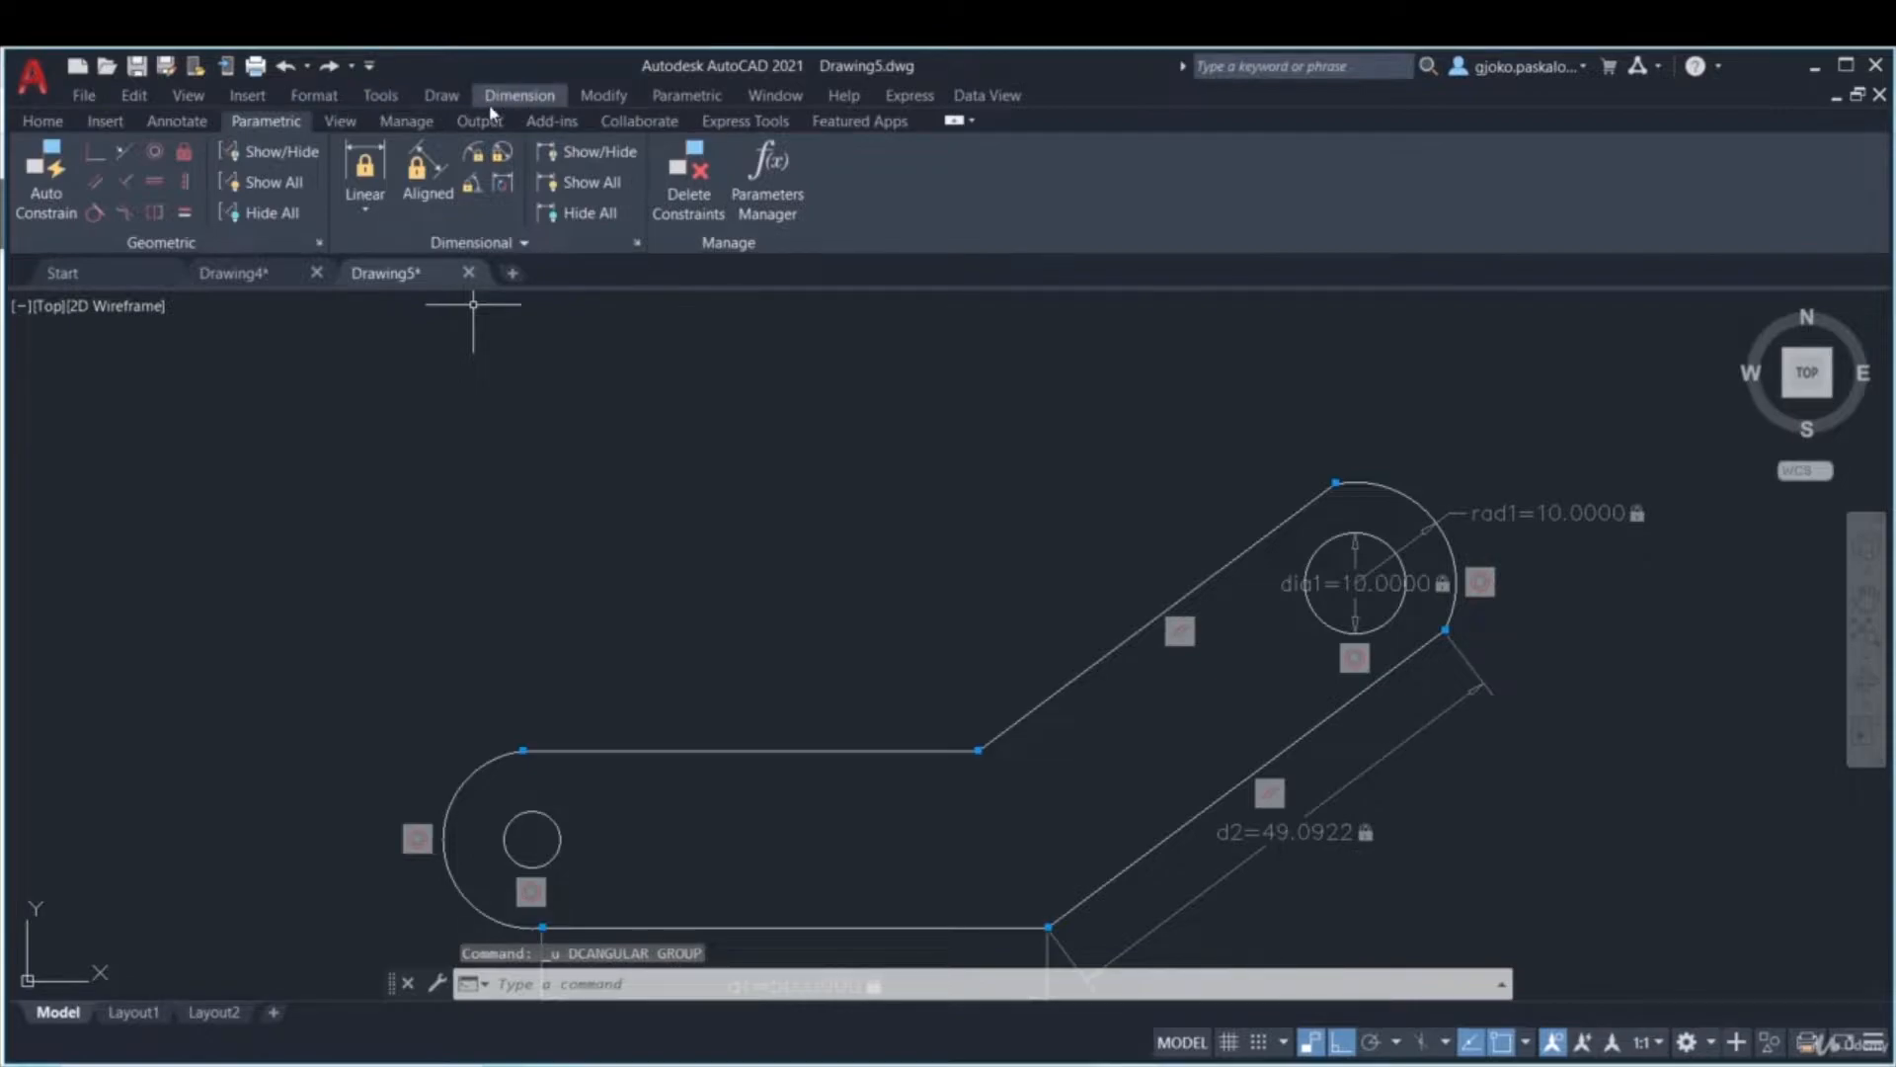
- Place a linear dimension above the upper horizontal line, measured between its two ends
{"action": "left_click", "coordinate": [520, 95]}
{"action": "left_click", "coordinate": [886, 296]}
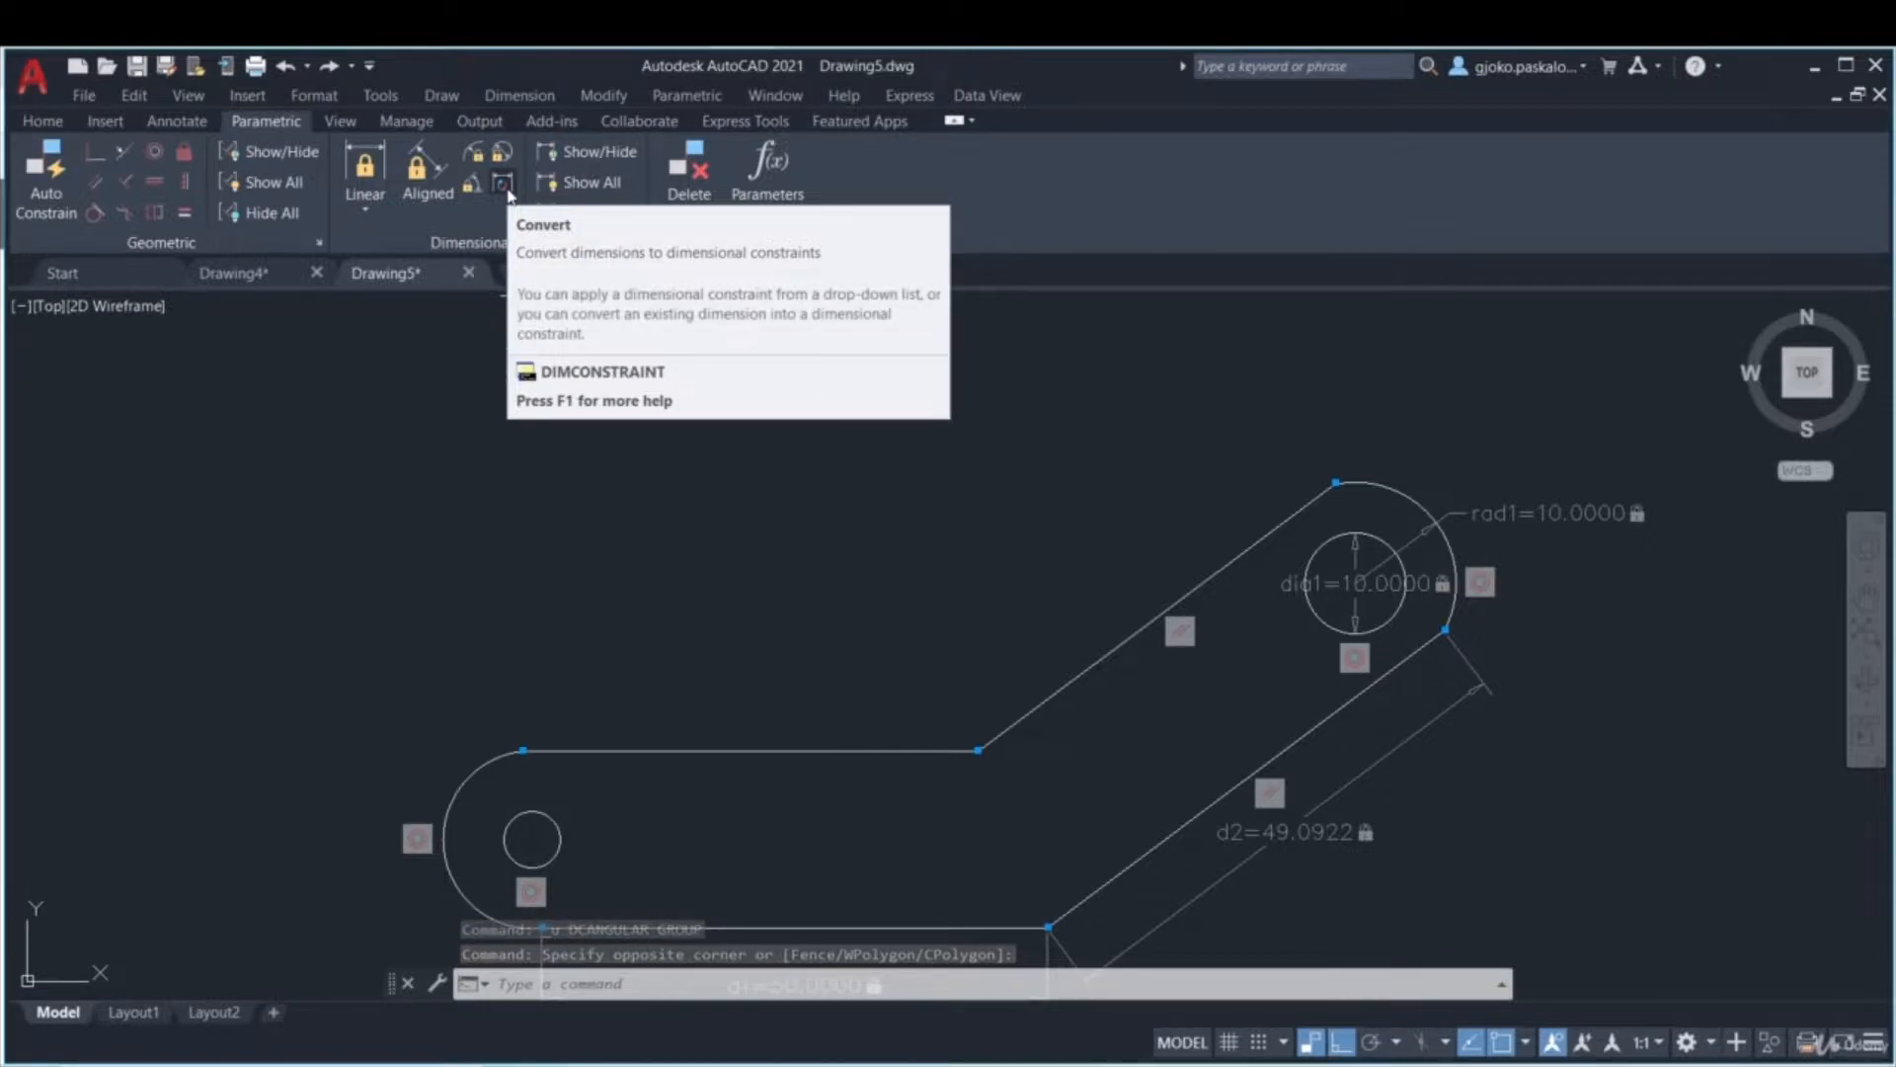
{"action": "left_click", "coordinate": [519, 94]}
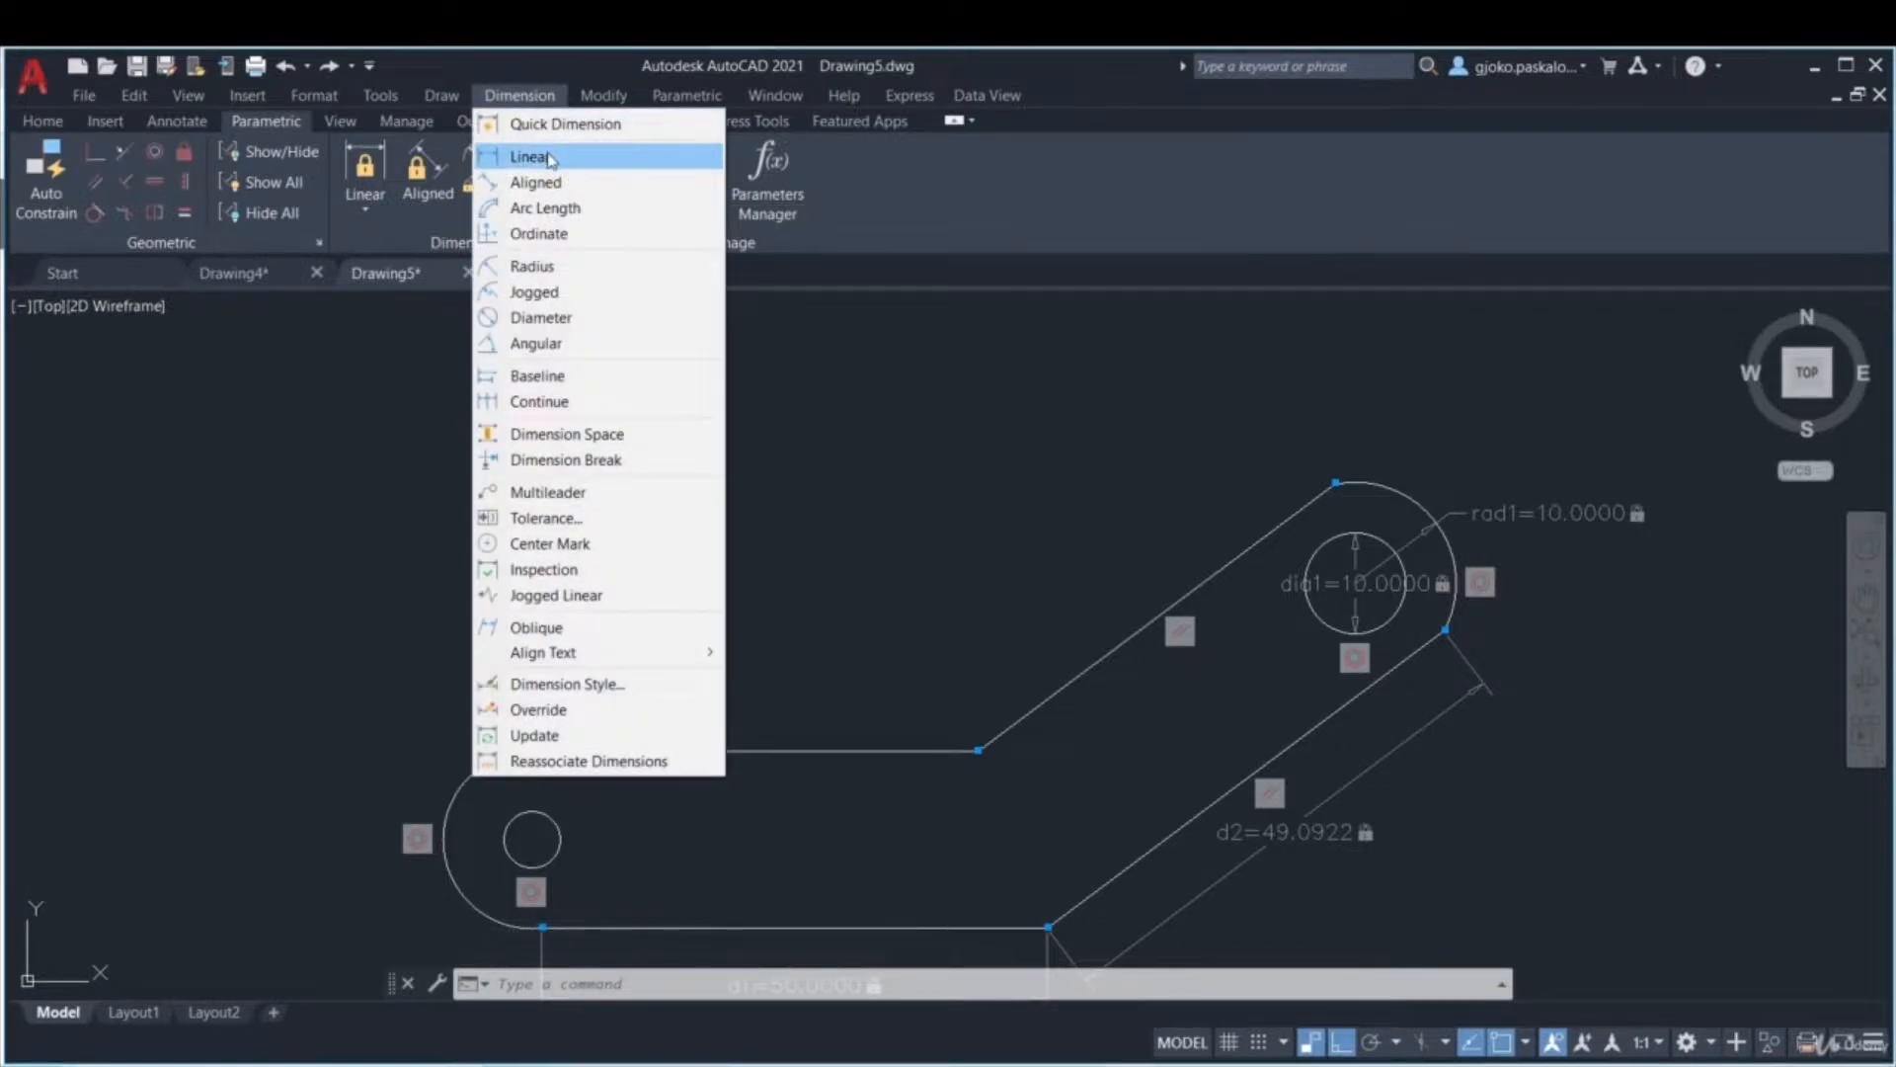
{"action": "left_click", "coordinate": [550, 159]}
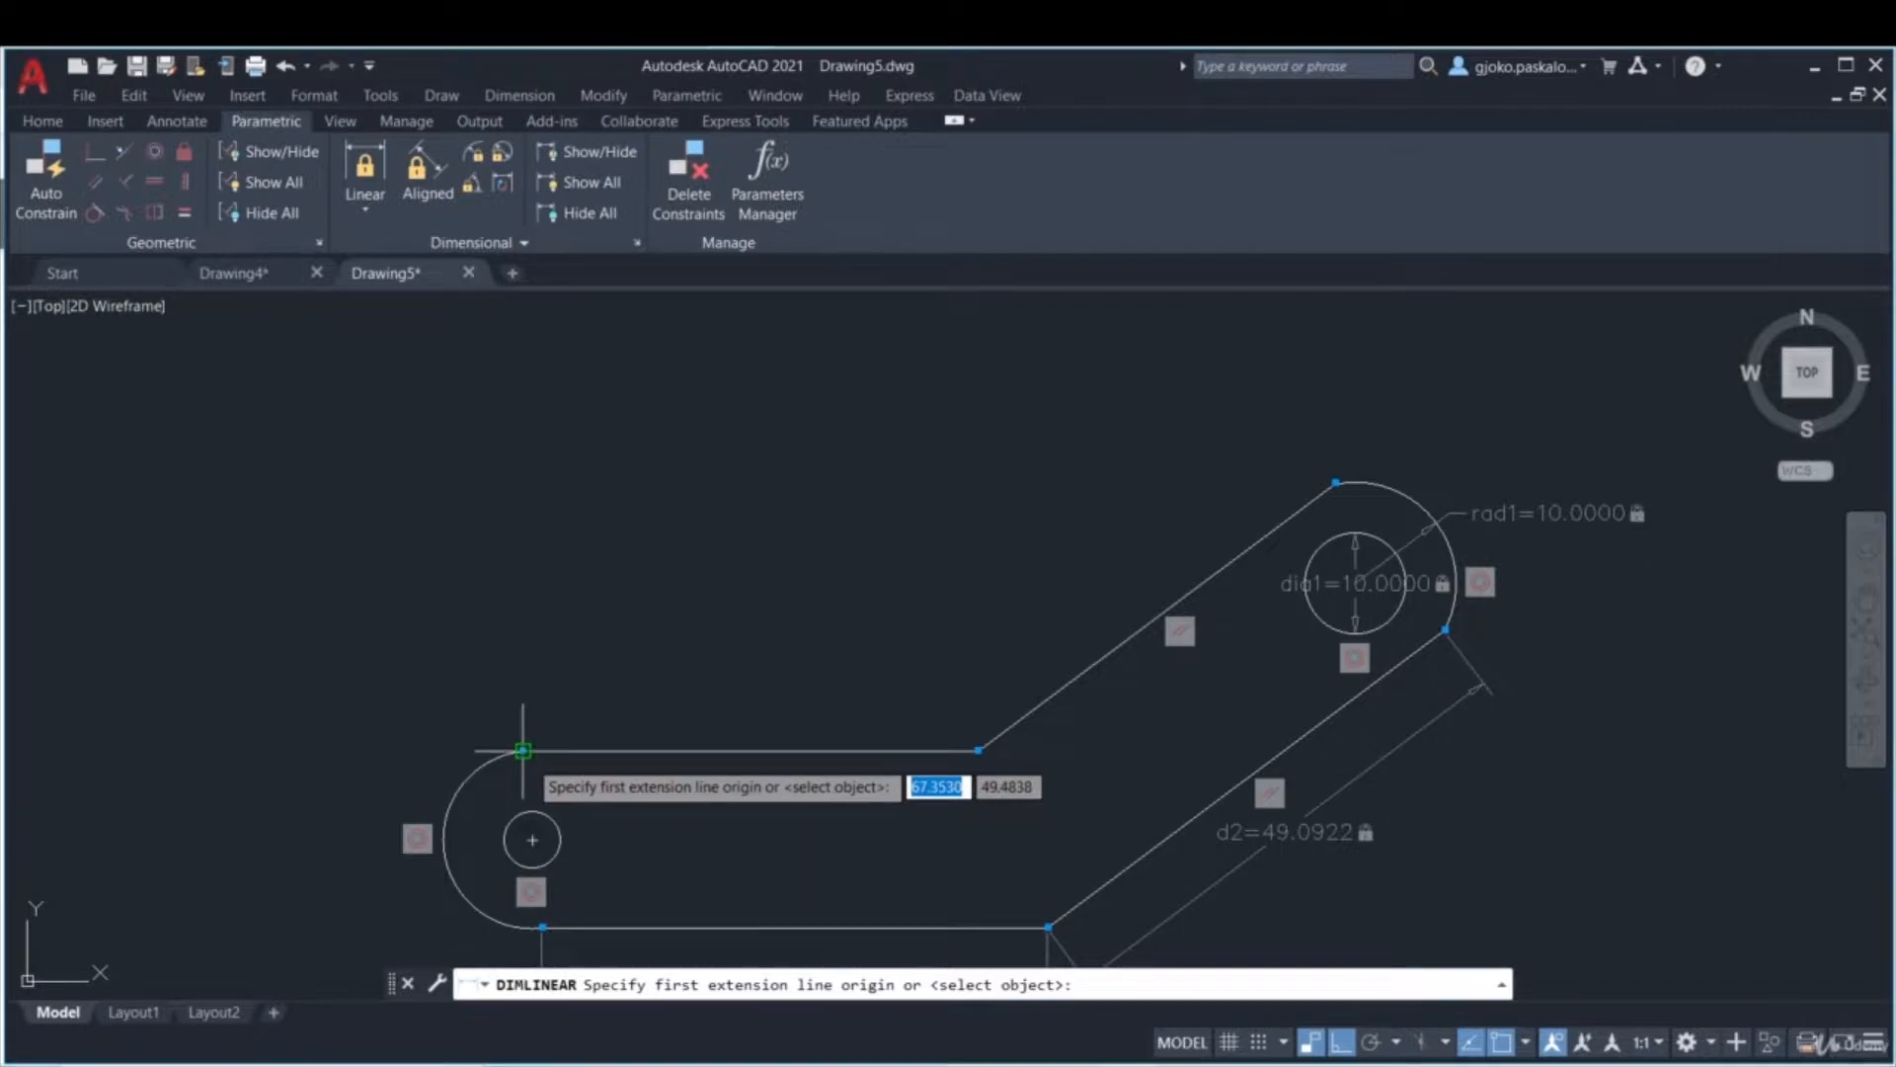
{"action": "left_click", "coordinate": [524, 750]}
{"action": "left_click", "coordinate": [975, 750]}
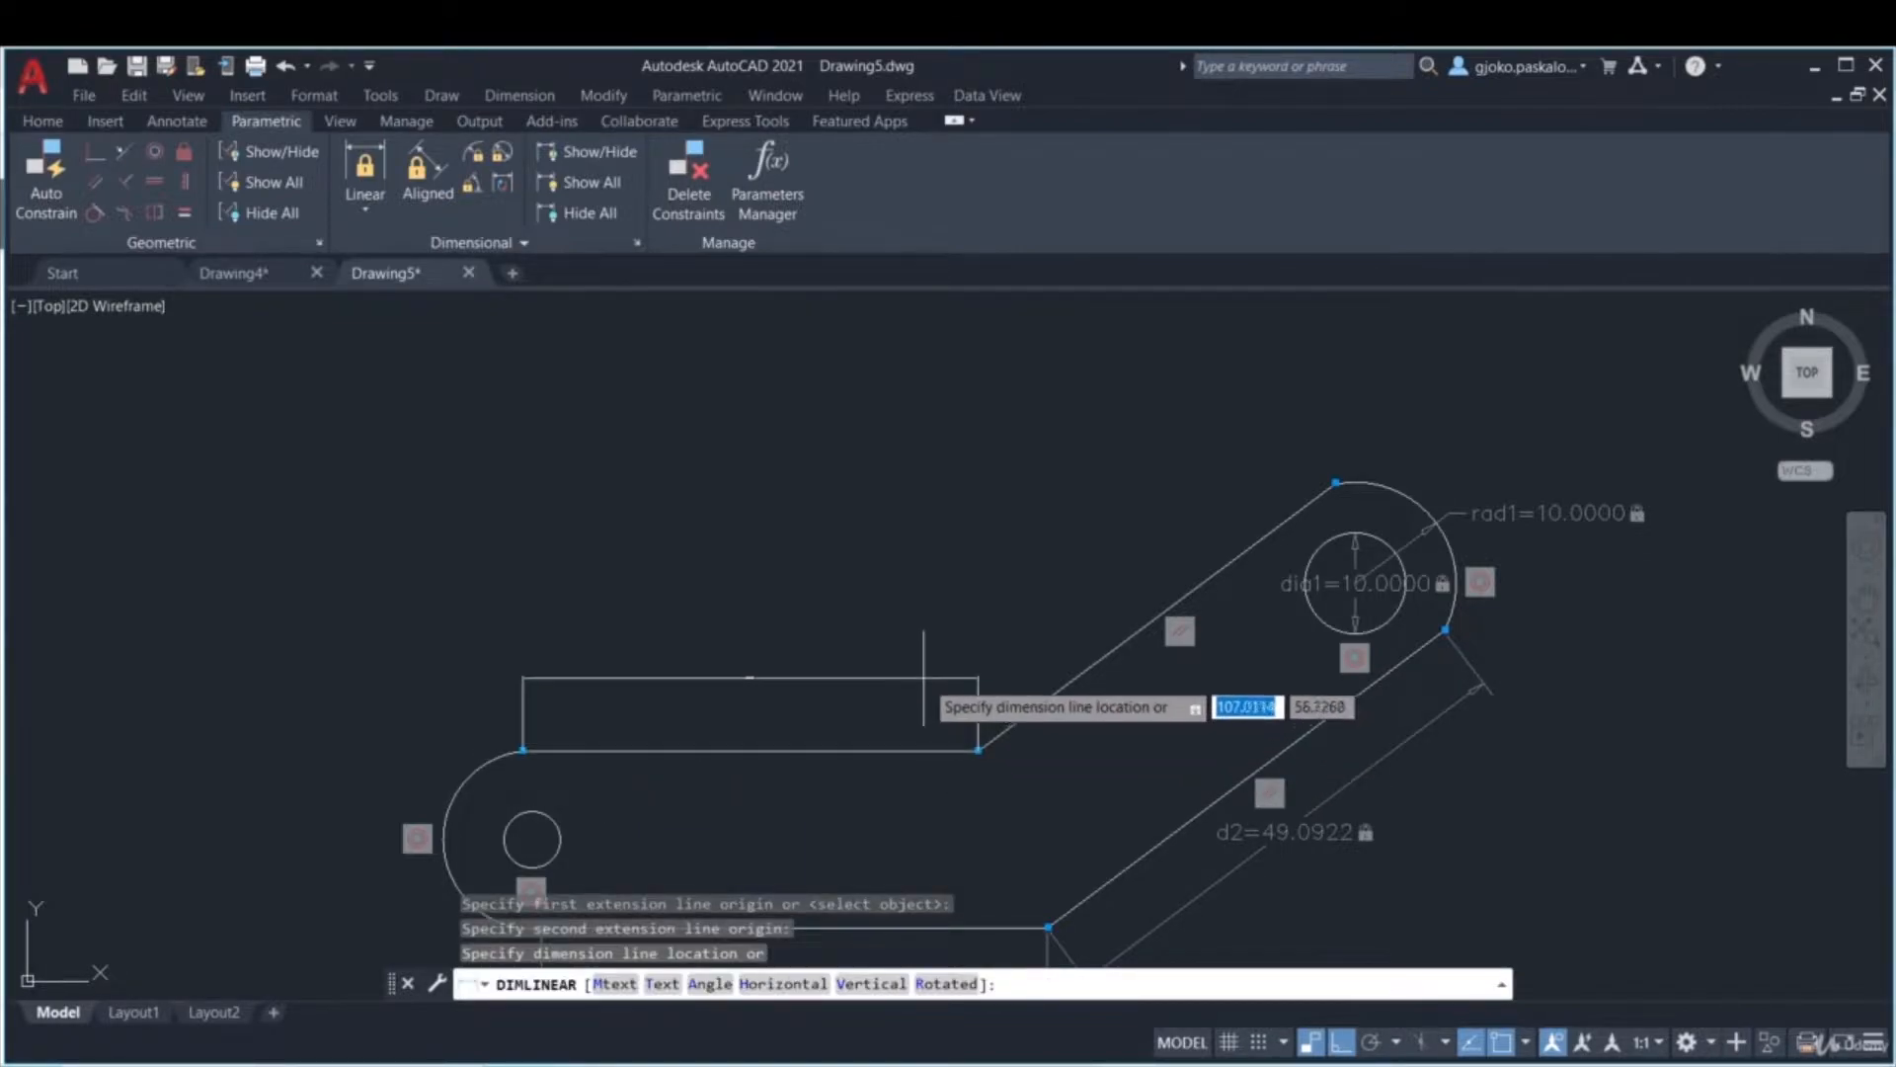
{"action": "left_click", "coordinate": [739, 678]}
- Convert the upper horizontal line's linear dimension into a dimensional constraint
{"action": "left_click", "coordinate": [503, 183]}
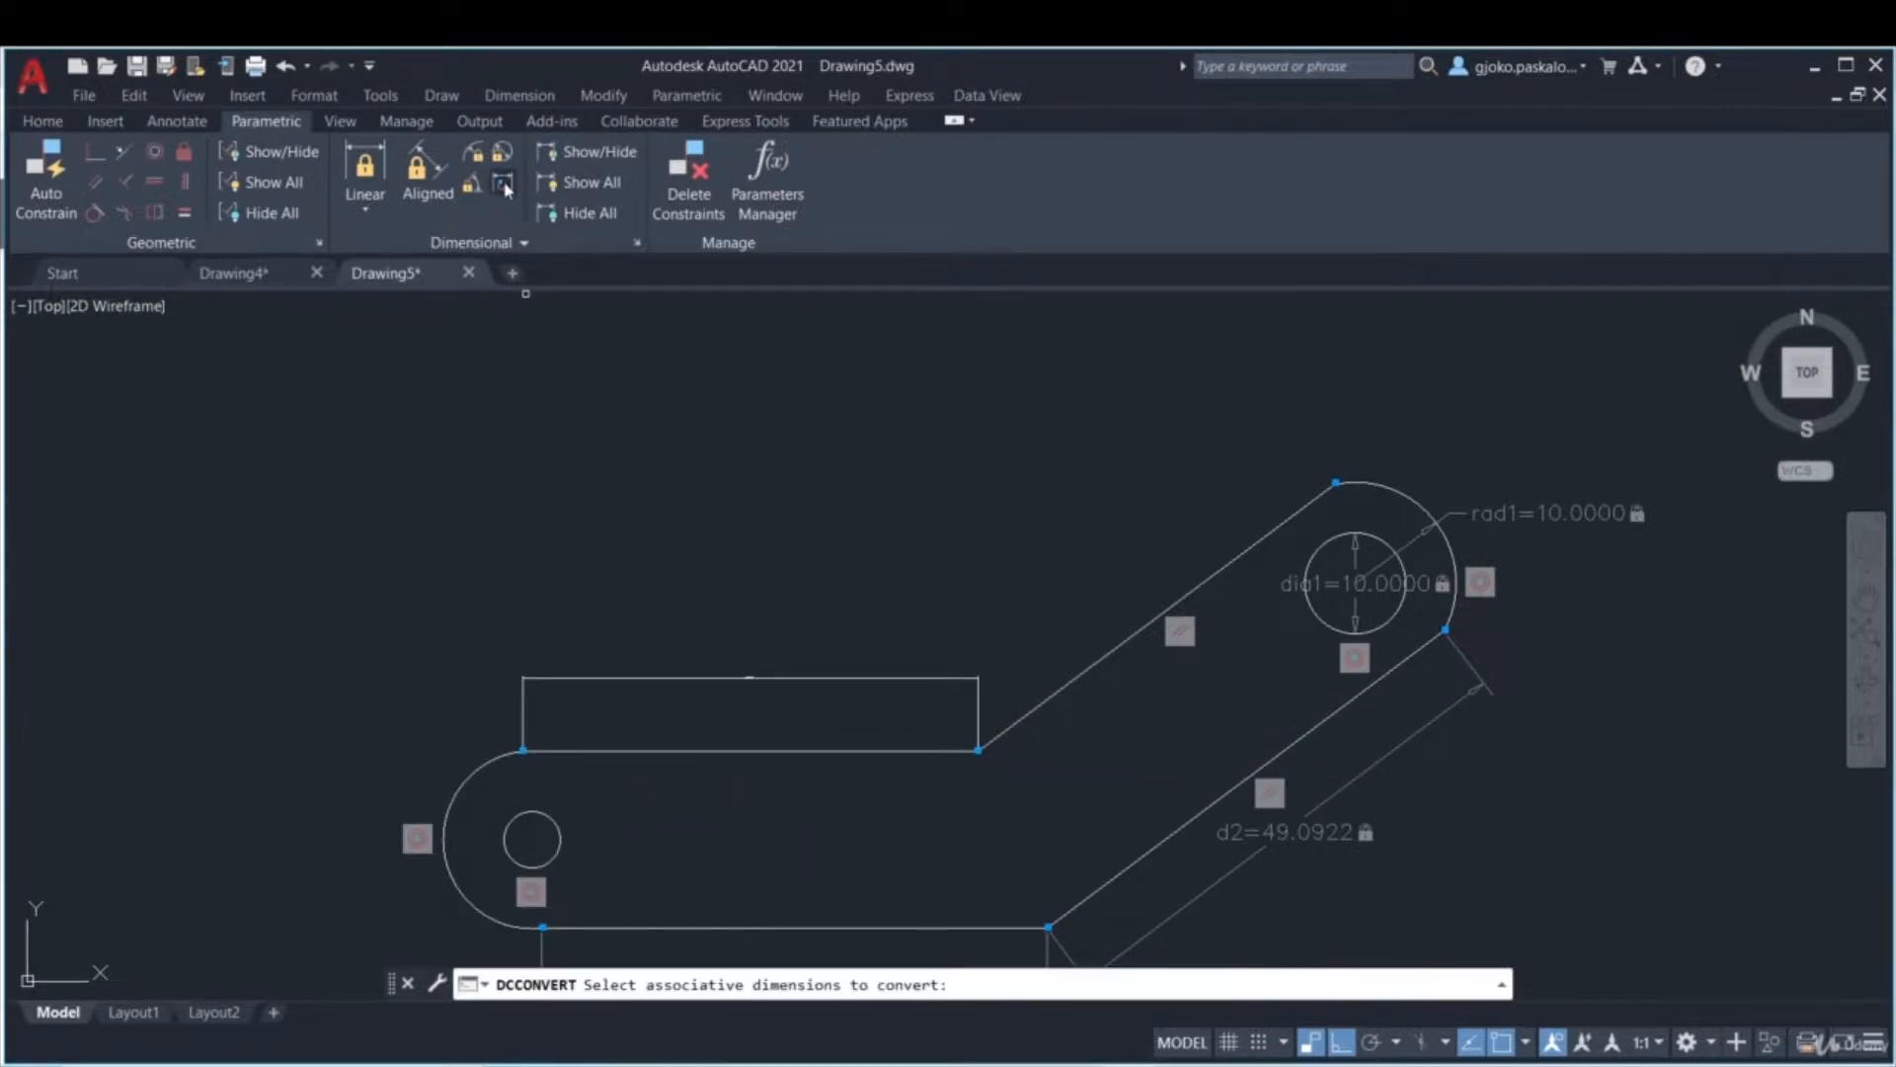
{"action": "left_click", "coordinate": [751, 678]}
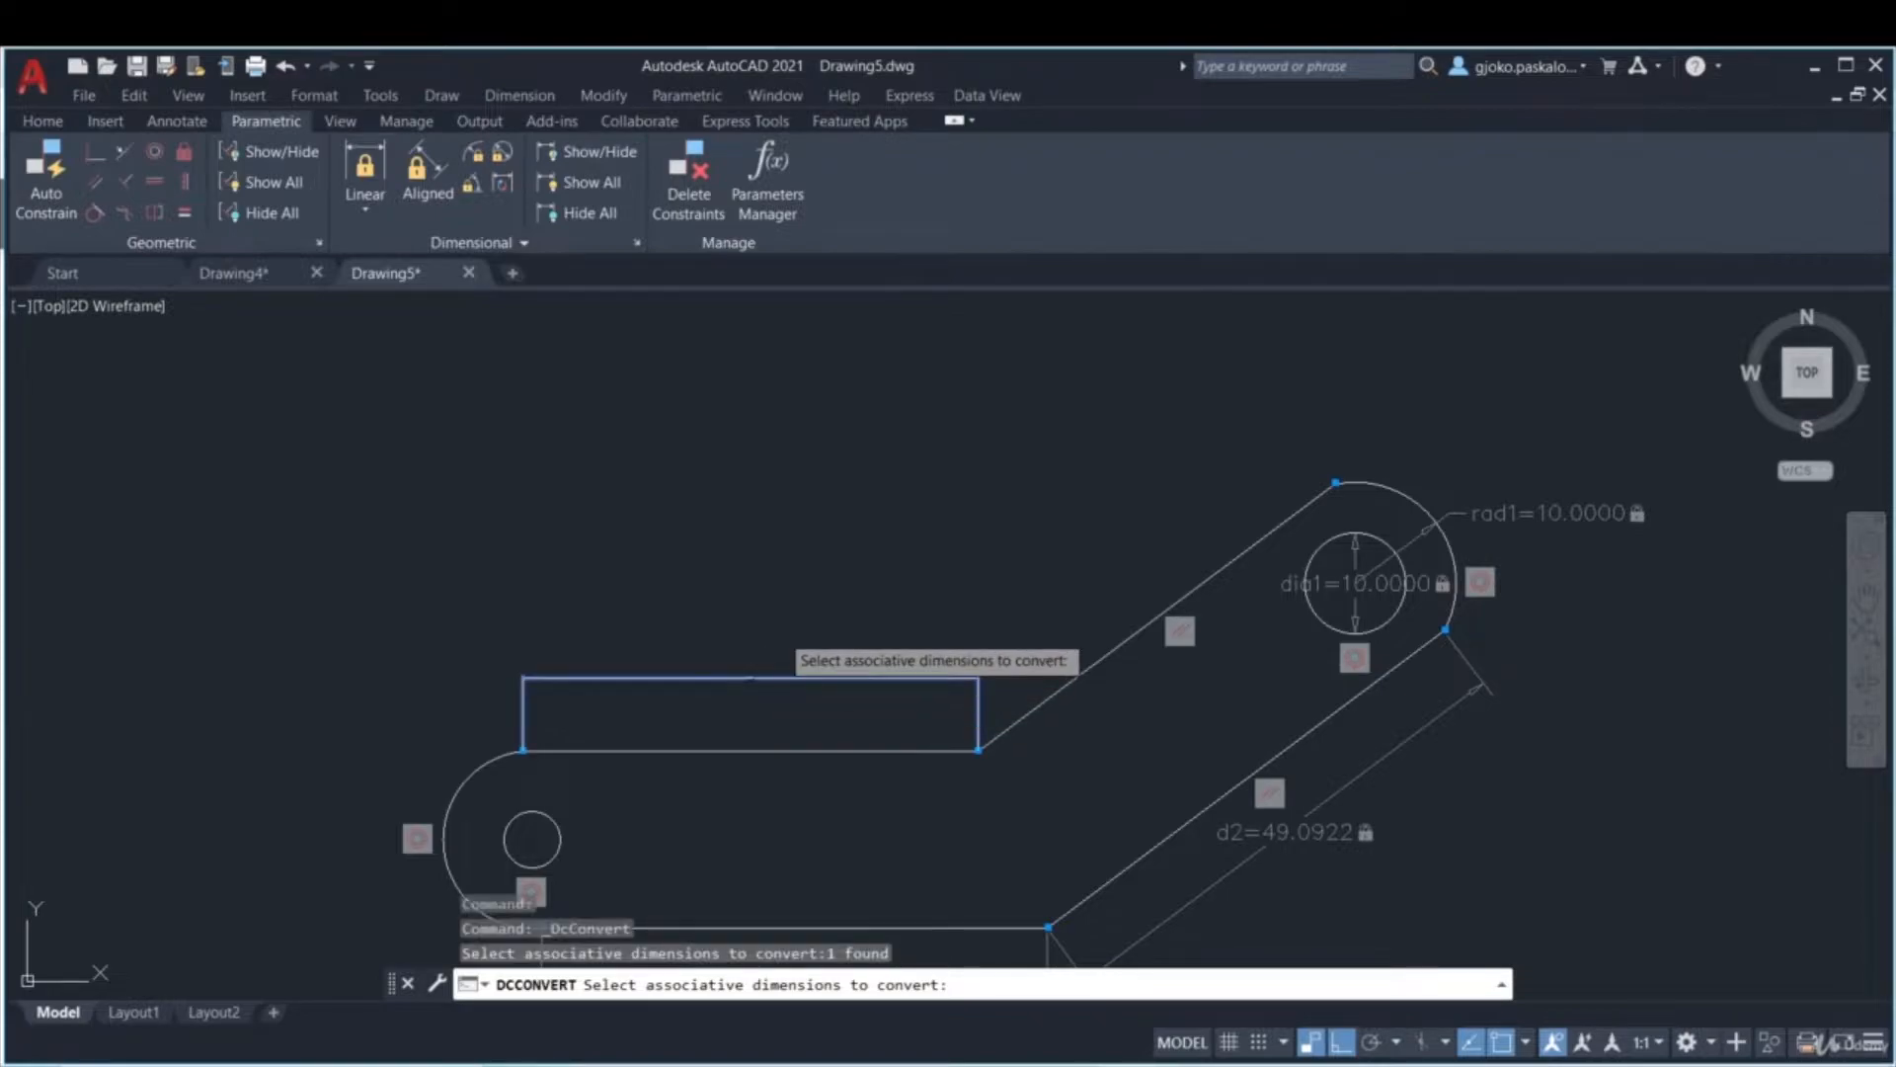
{"action": "key", "text": "Return"}
- Try setting the upper horizontal line's length constraint to 500, and undo the change
{"action": "double_click", "coordinate": [738, 667]}
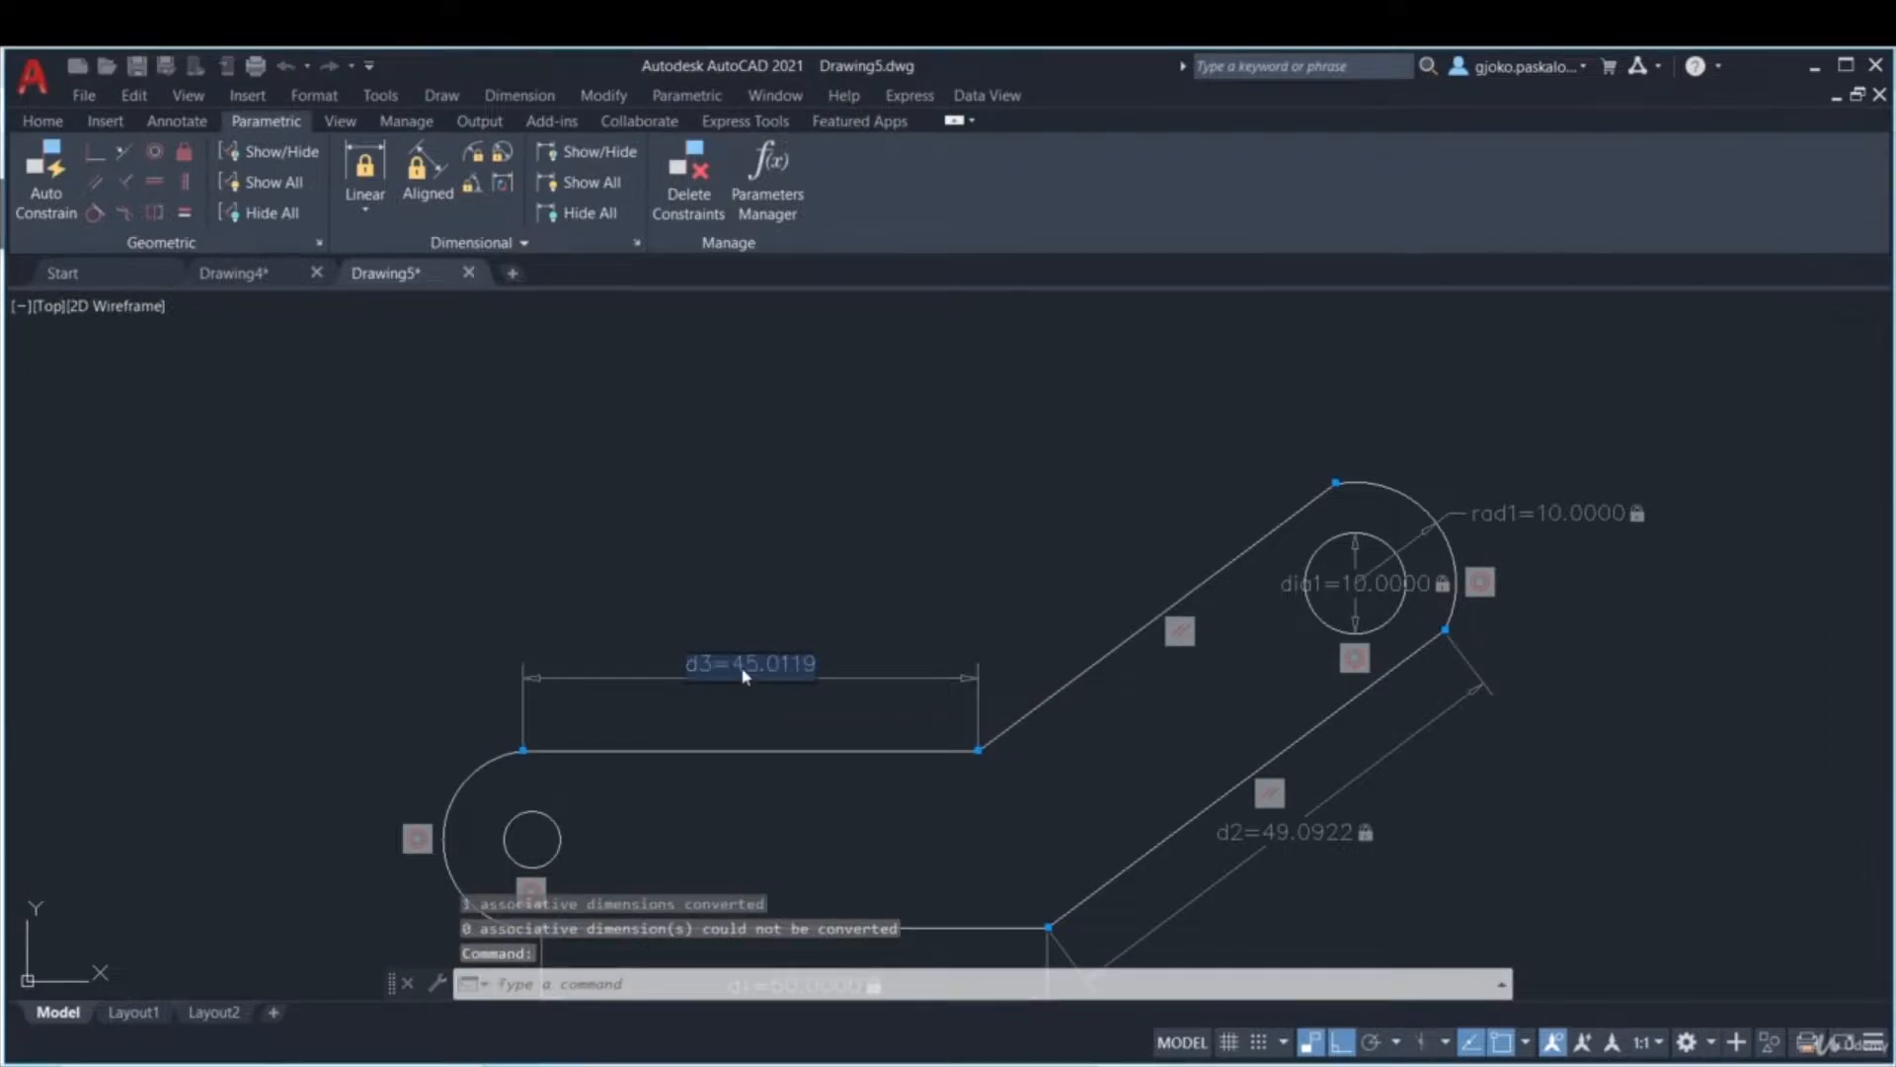
{"action": "type", "text": "500"}
{"action": "key", "text": "Return"}
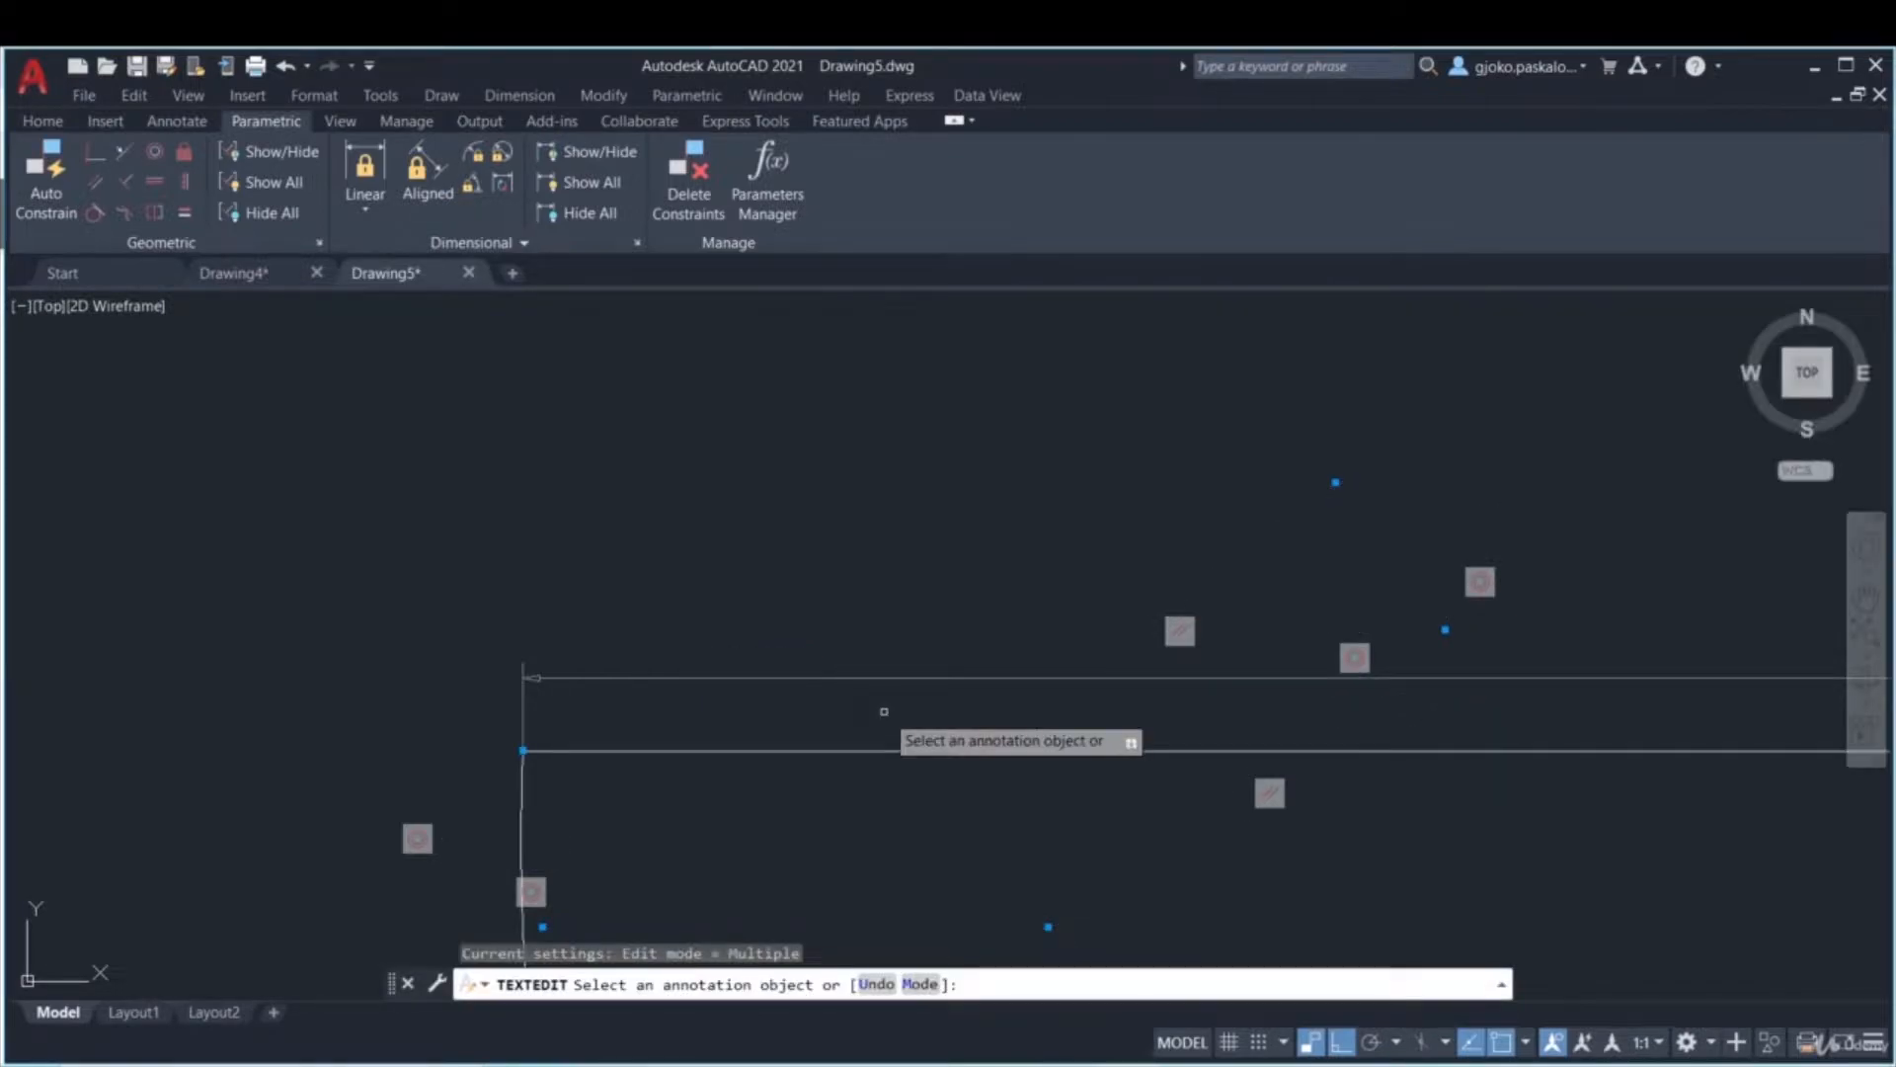
{"action": "scroll", "coordinate": [884, 711], "scroll_direction": "down", "scroll_amount": 5}
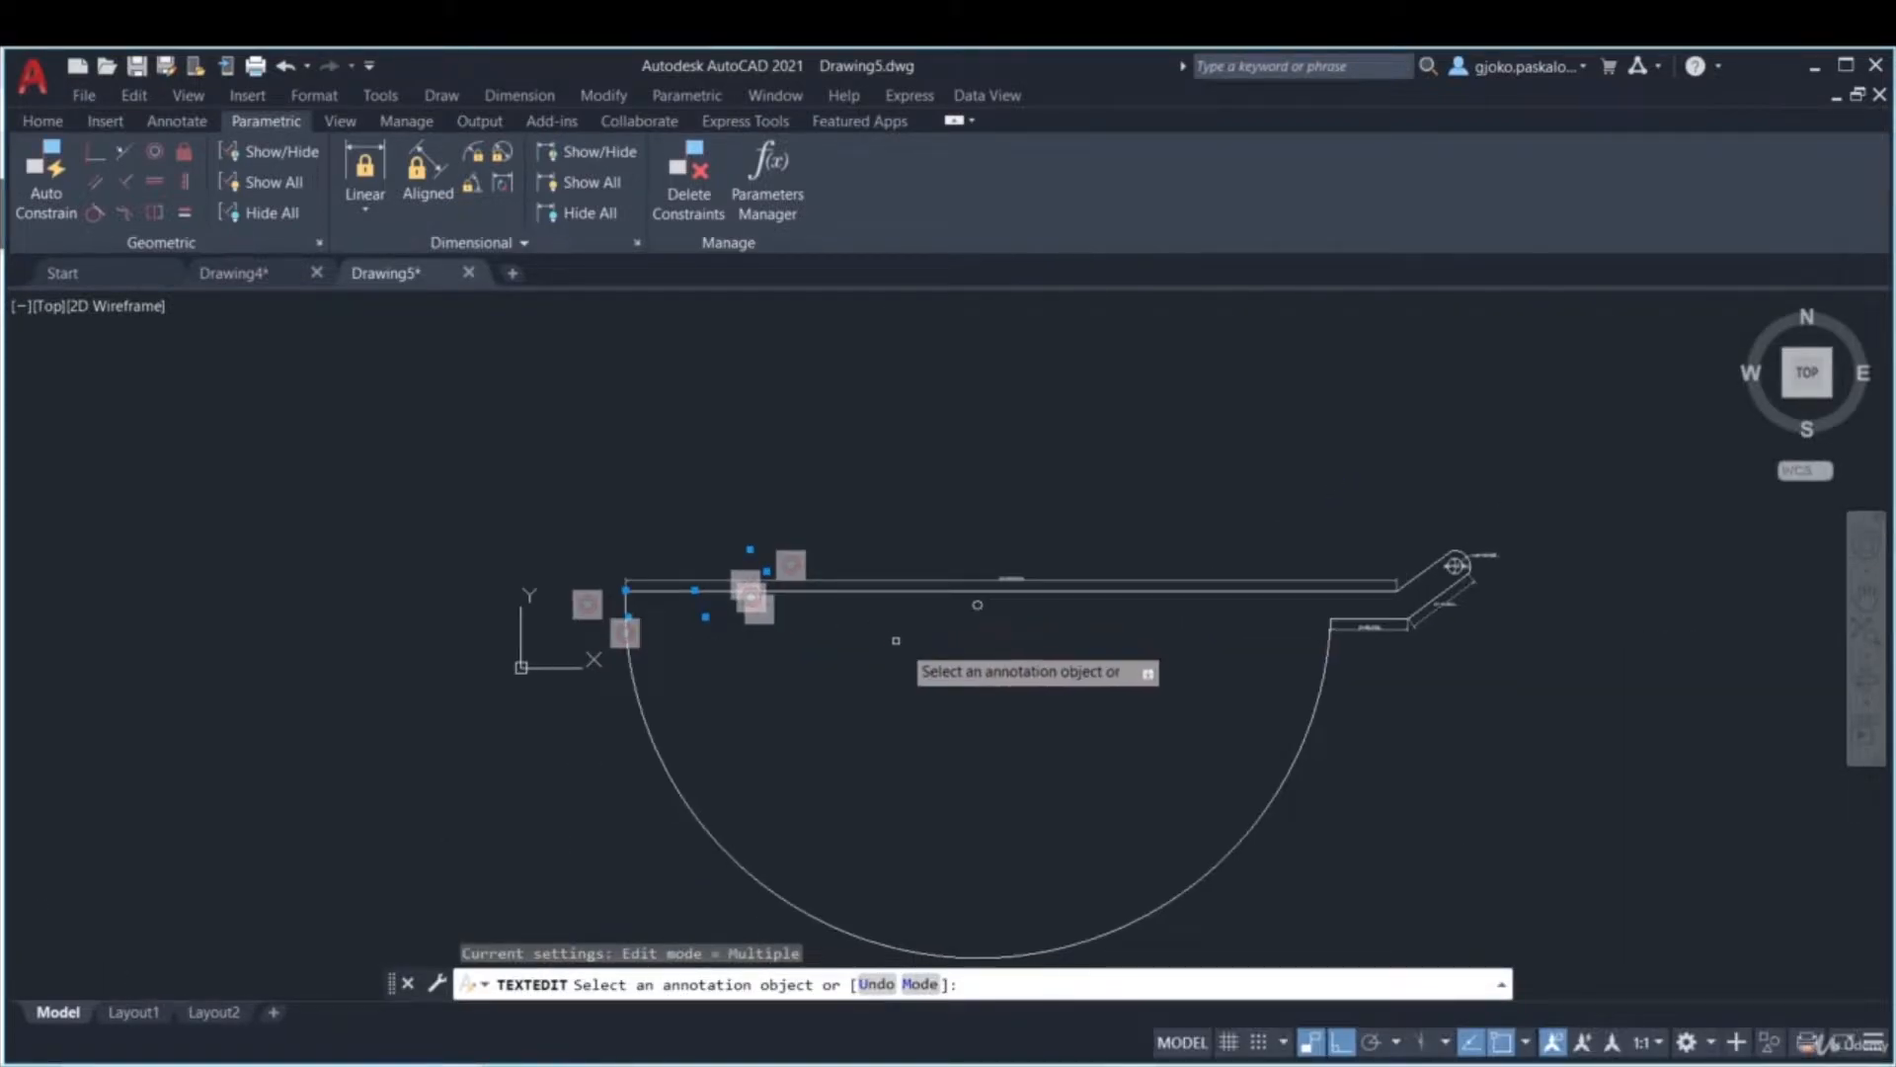
{"action": "key", "text": "ctrl+z"}
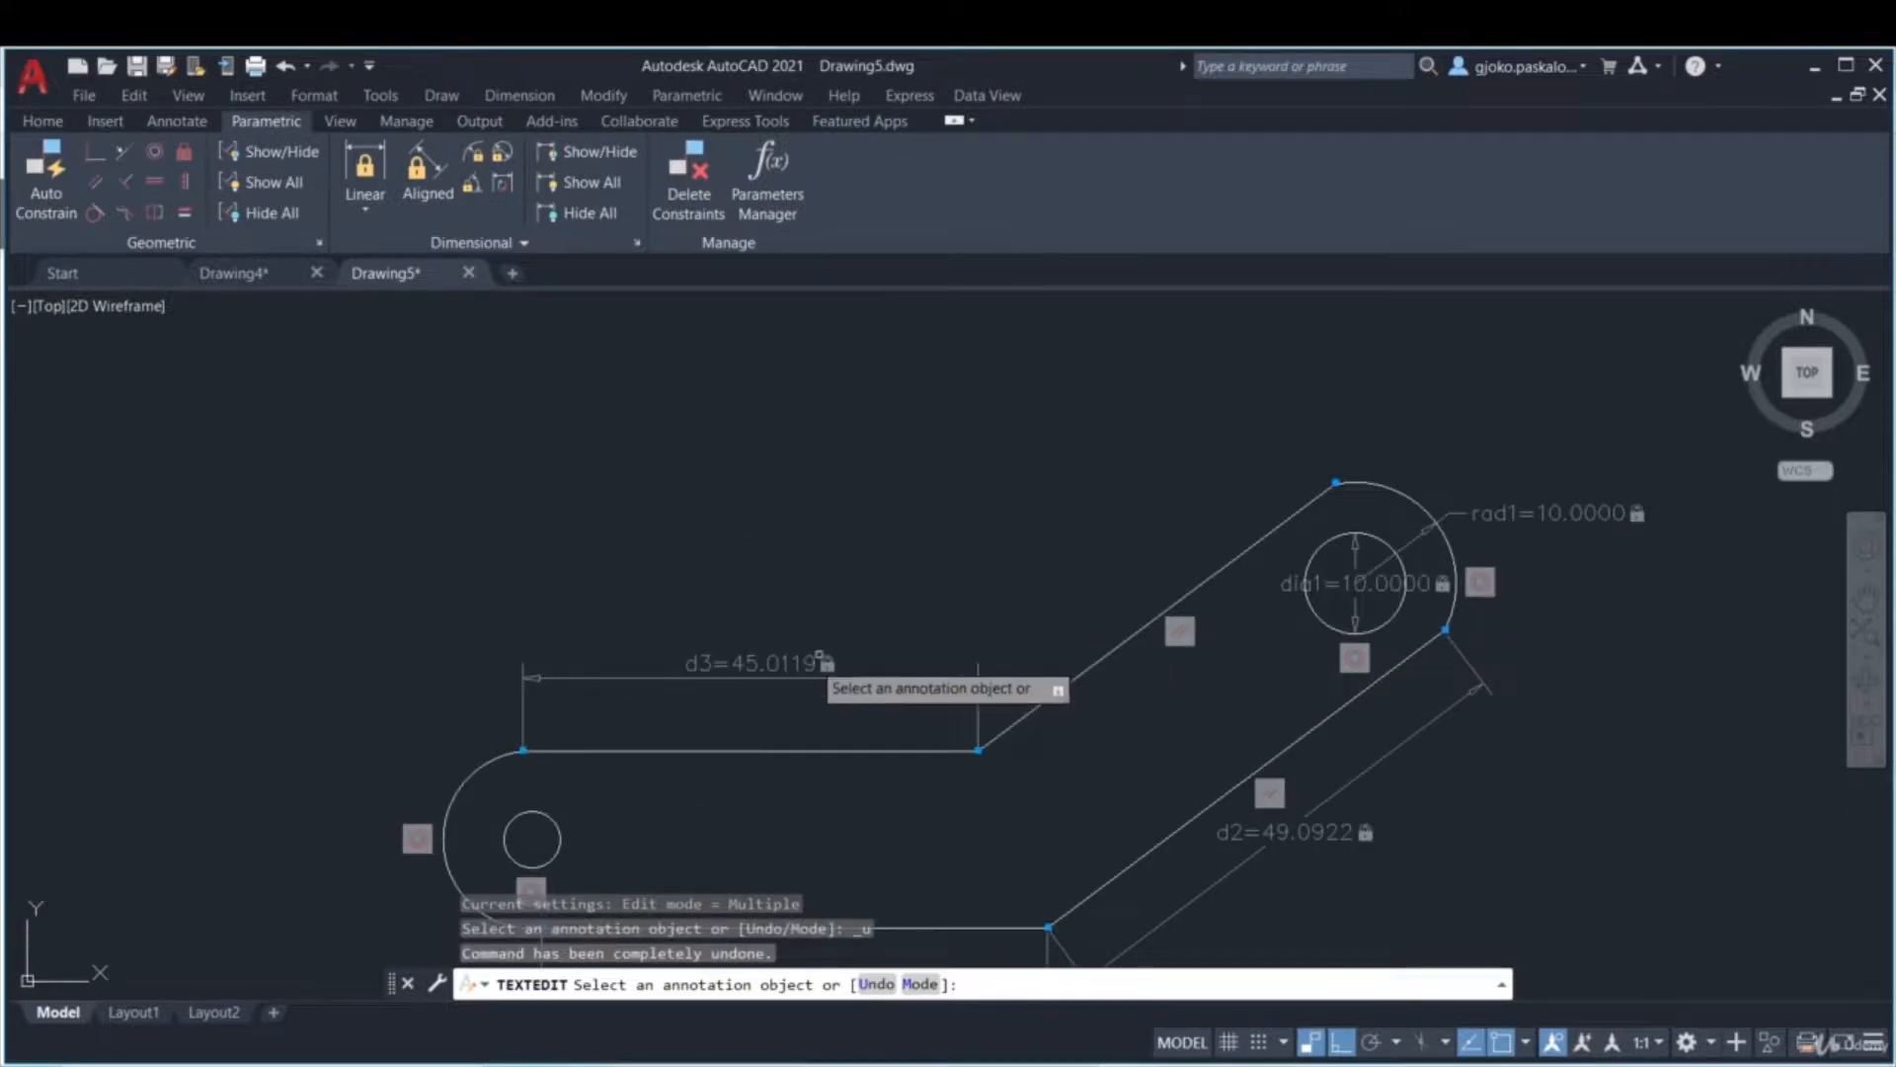
- Try a value of 50 for the upper horizontal line's length constraint, undo it and end the text editing
{"action": "left_click", "coordinate": [742, 667]}
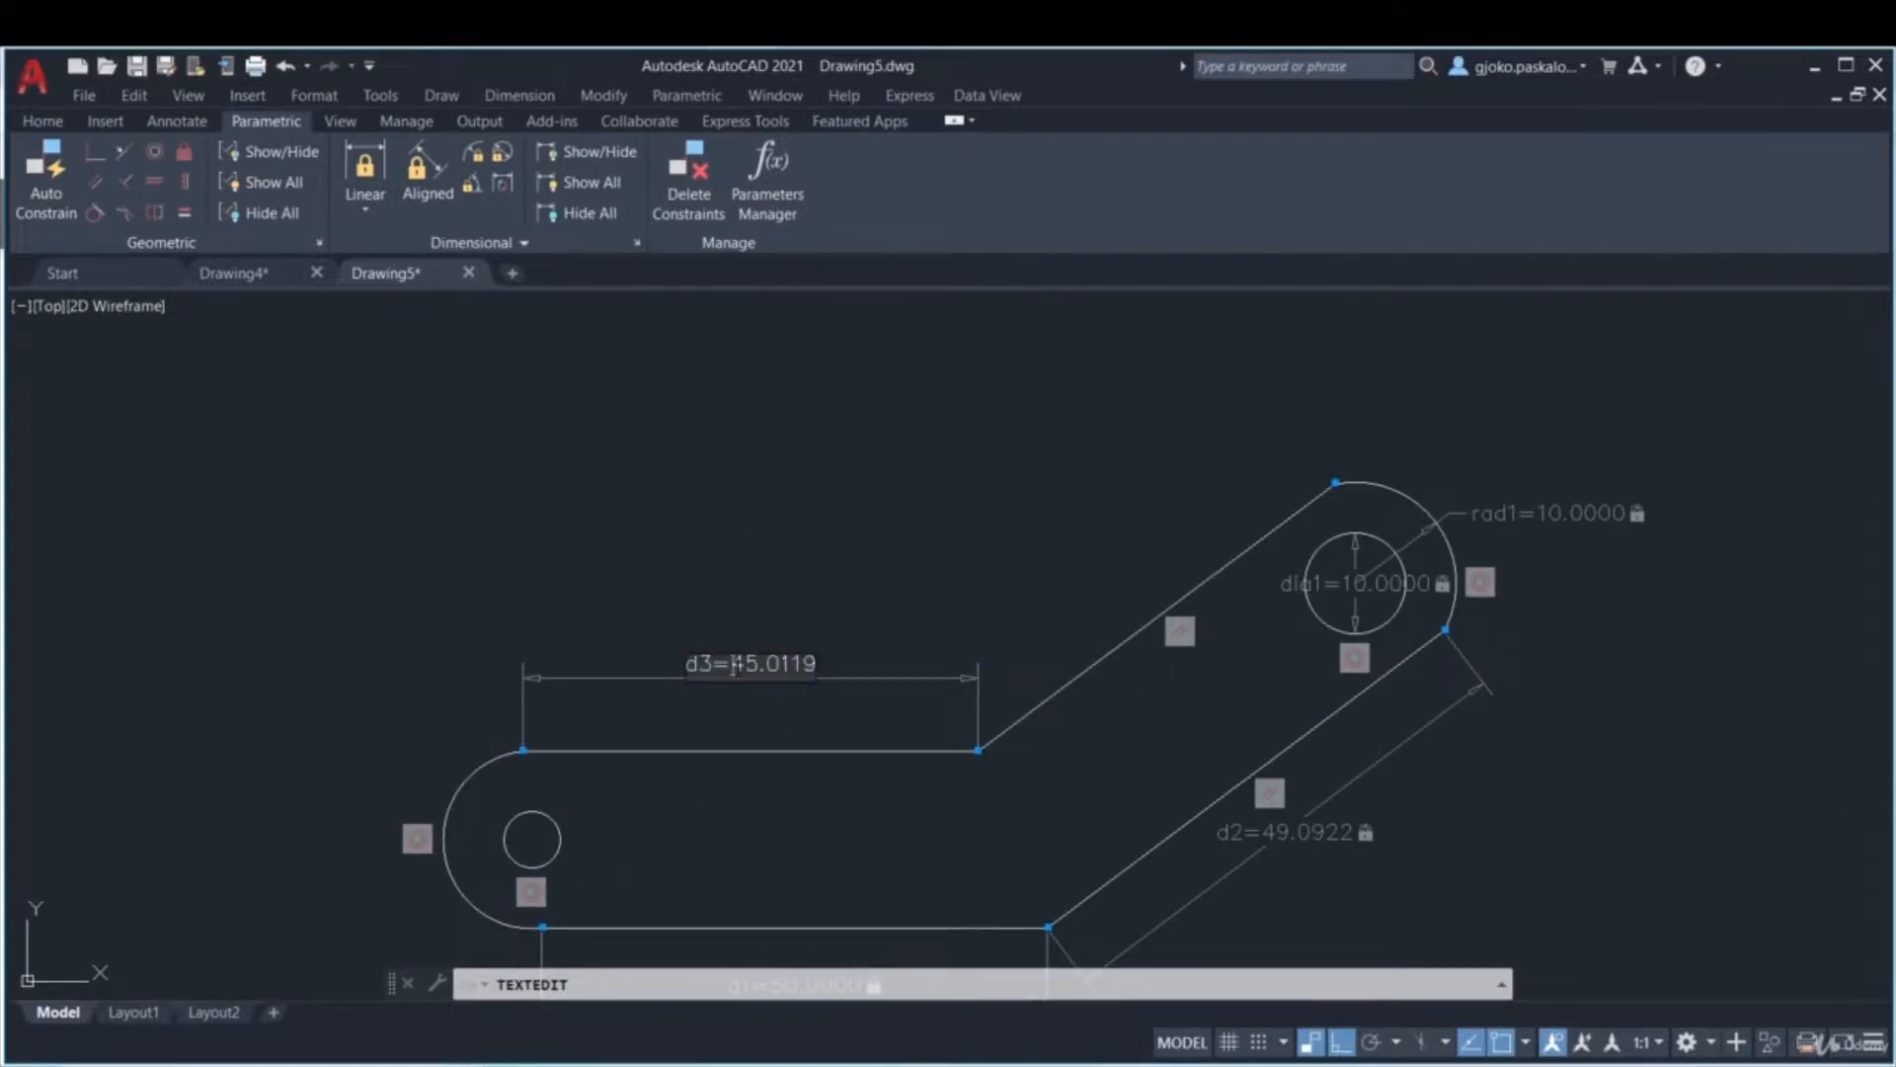
{"action": "key", "text": "Return"}
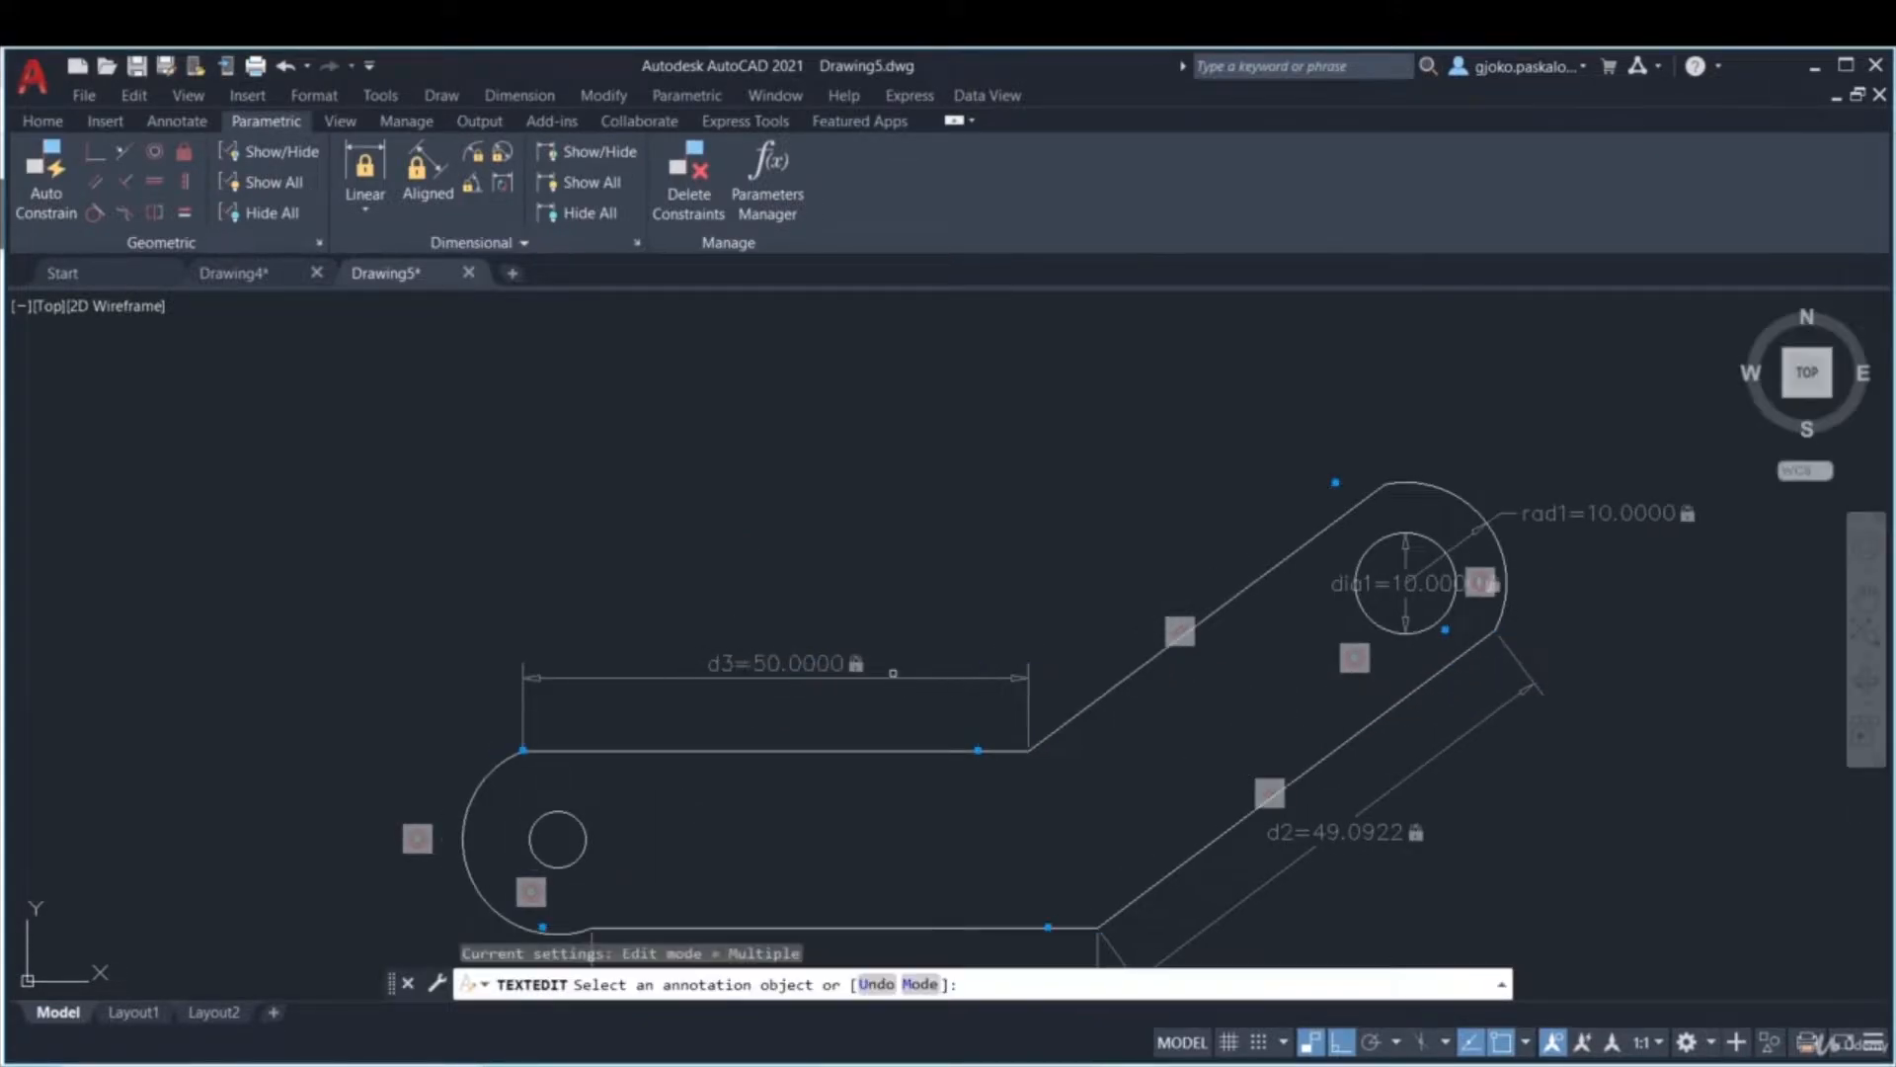
{"action": "middle_click_drag", "start_coordinate": [1000, 812], "coordinate": [922, 647]}
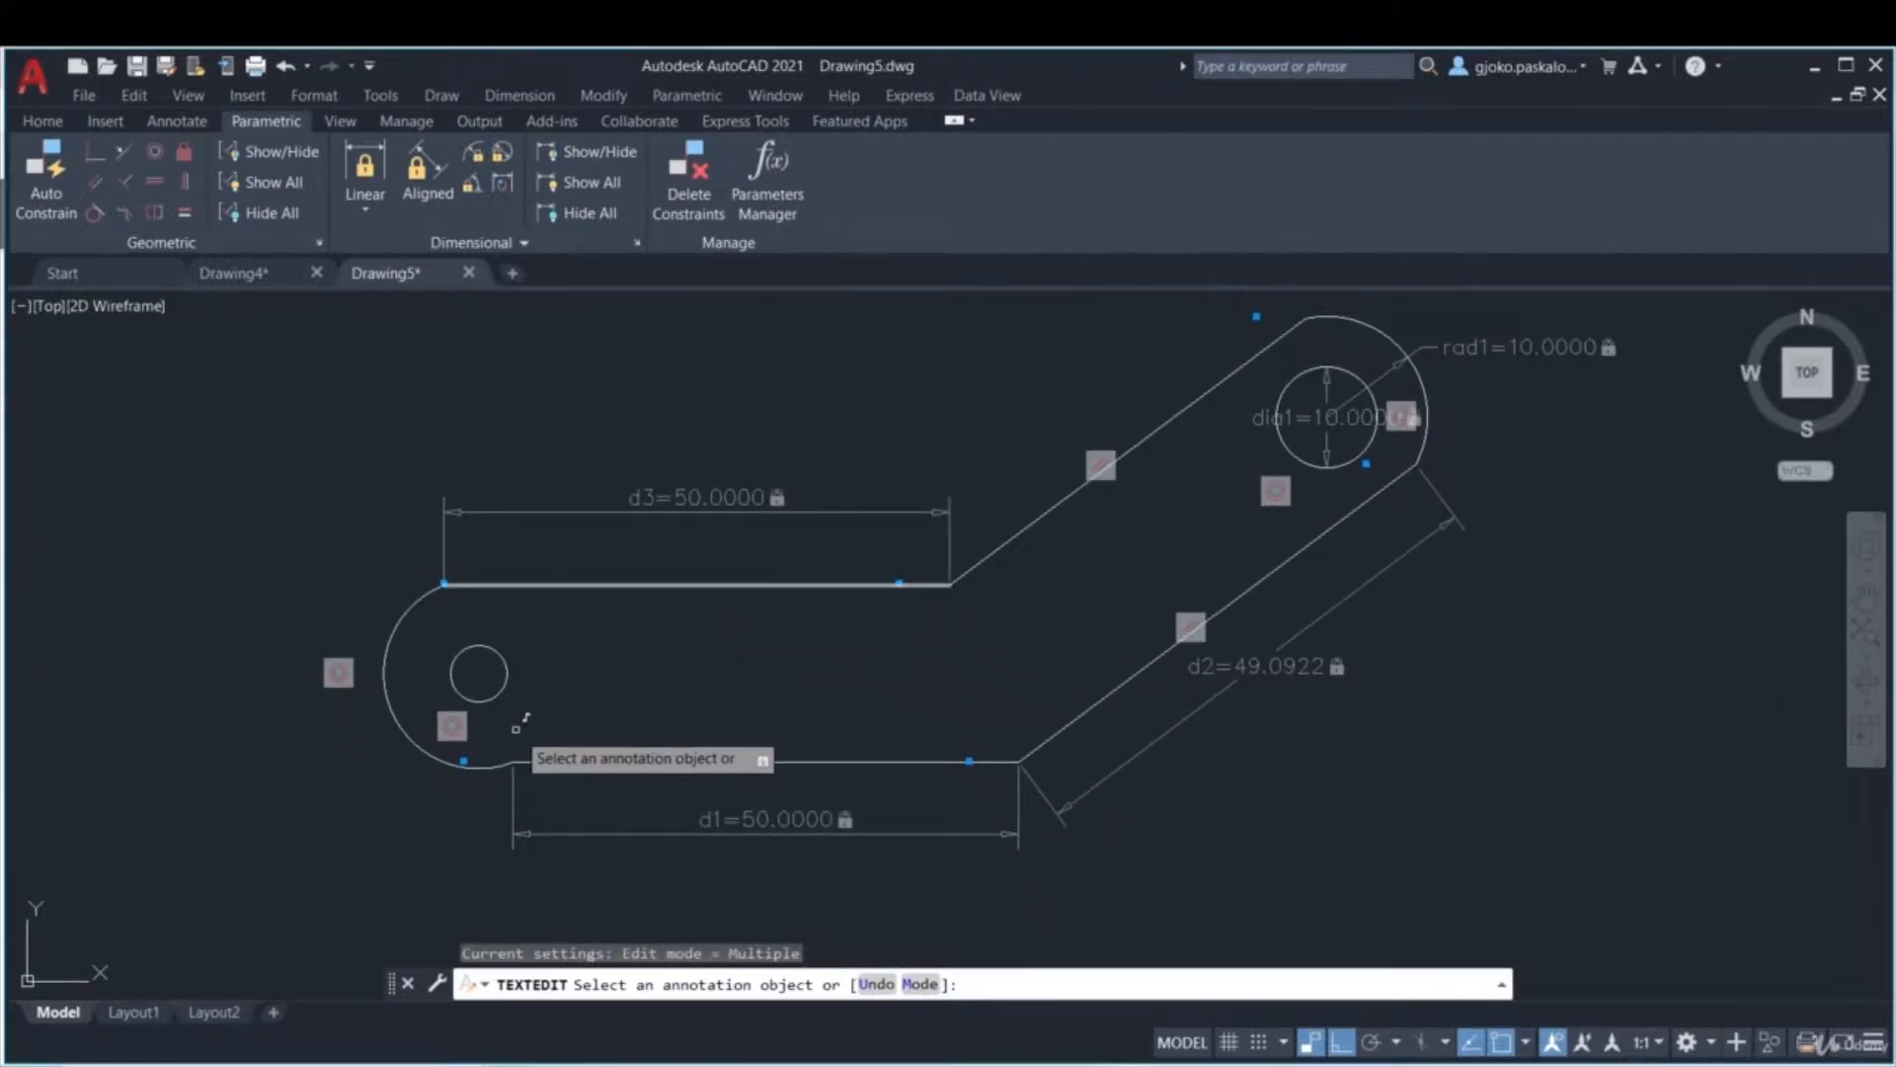
{"action": "key", "text": "ctrl+z"}
{"action": "key", "text": "ctrl+z"}
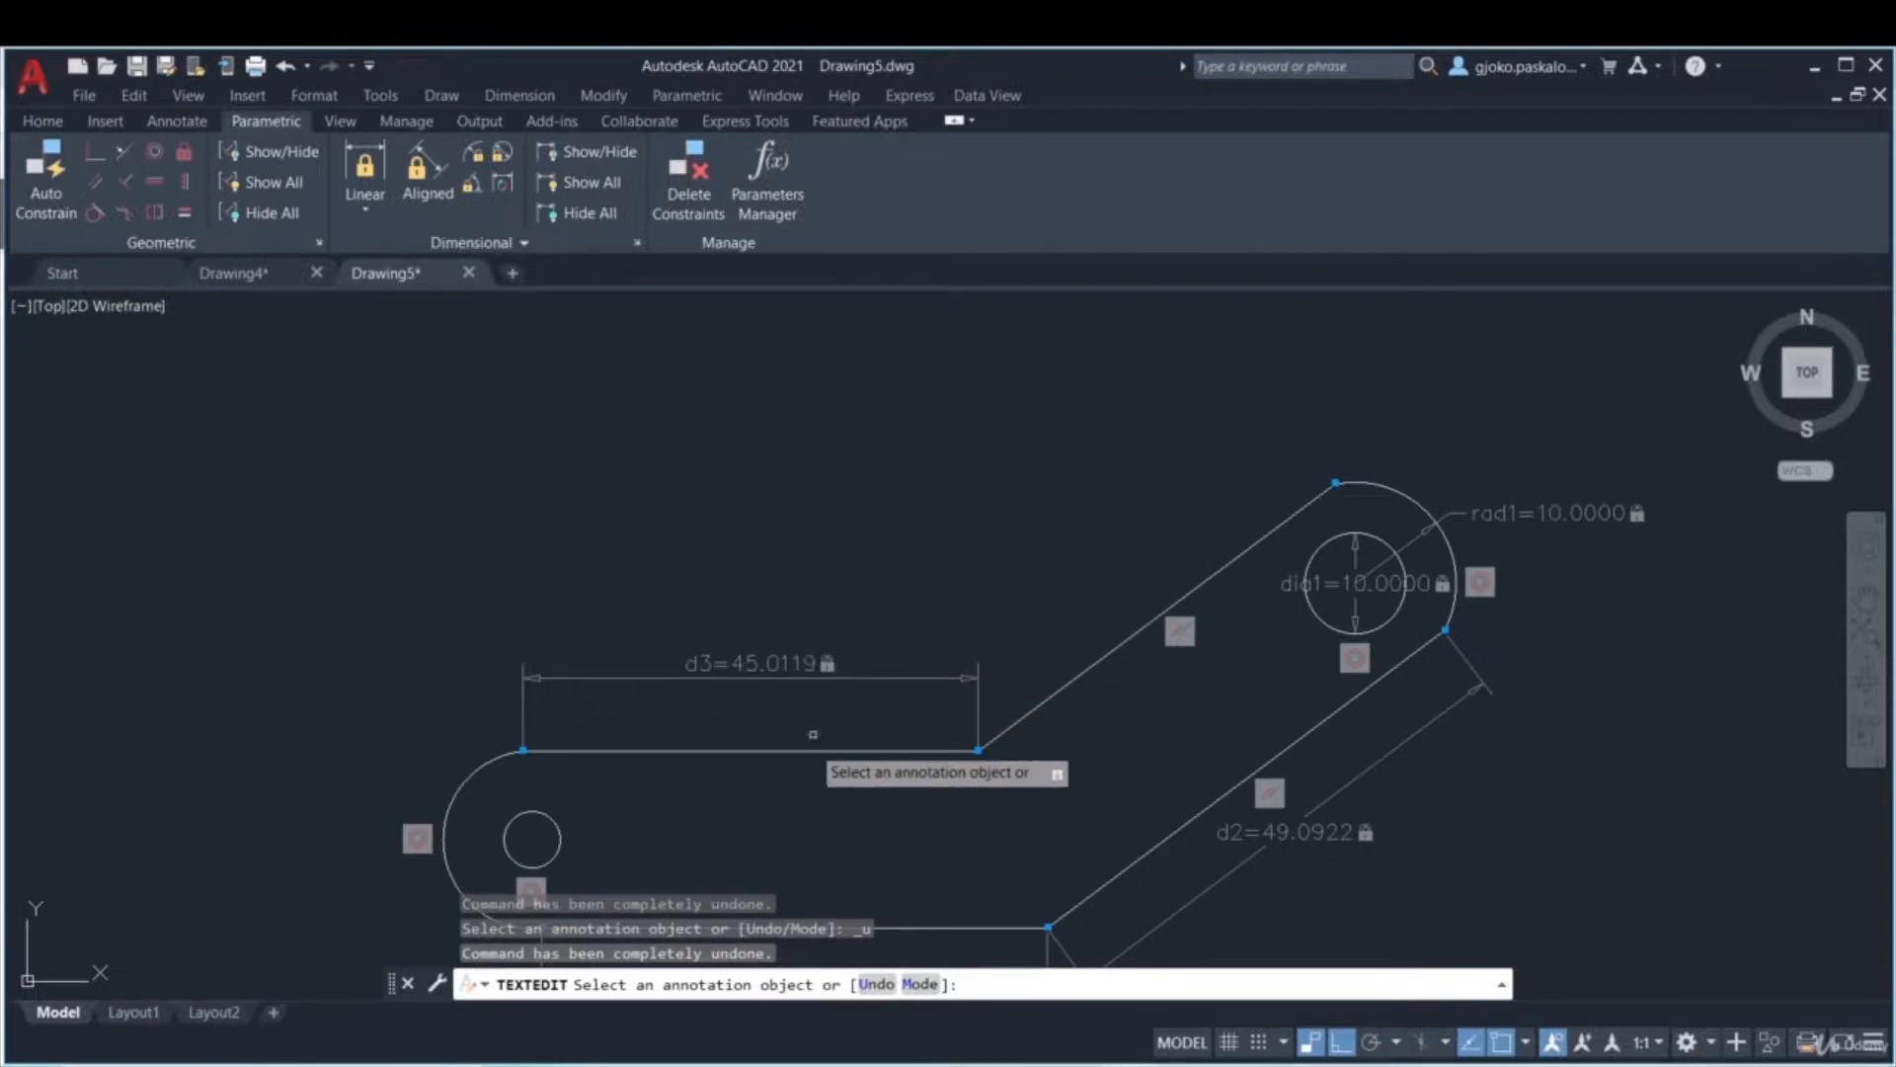
{"action": "middle_click_drag", "start_coordinate": [790, 763], "coordinate": [793, 642]}
{"action": "key", "text": "Escape"}
{"action": "middle_click_drag", "start_coordinate": [898, 674], "coordinate": [904, 710]}
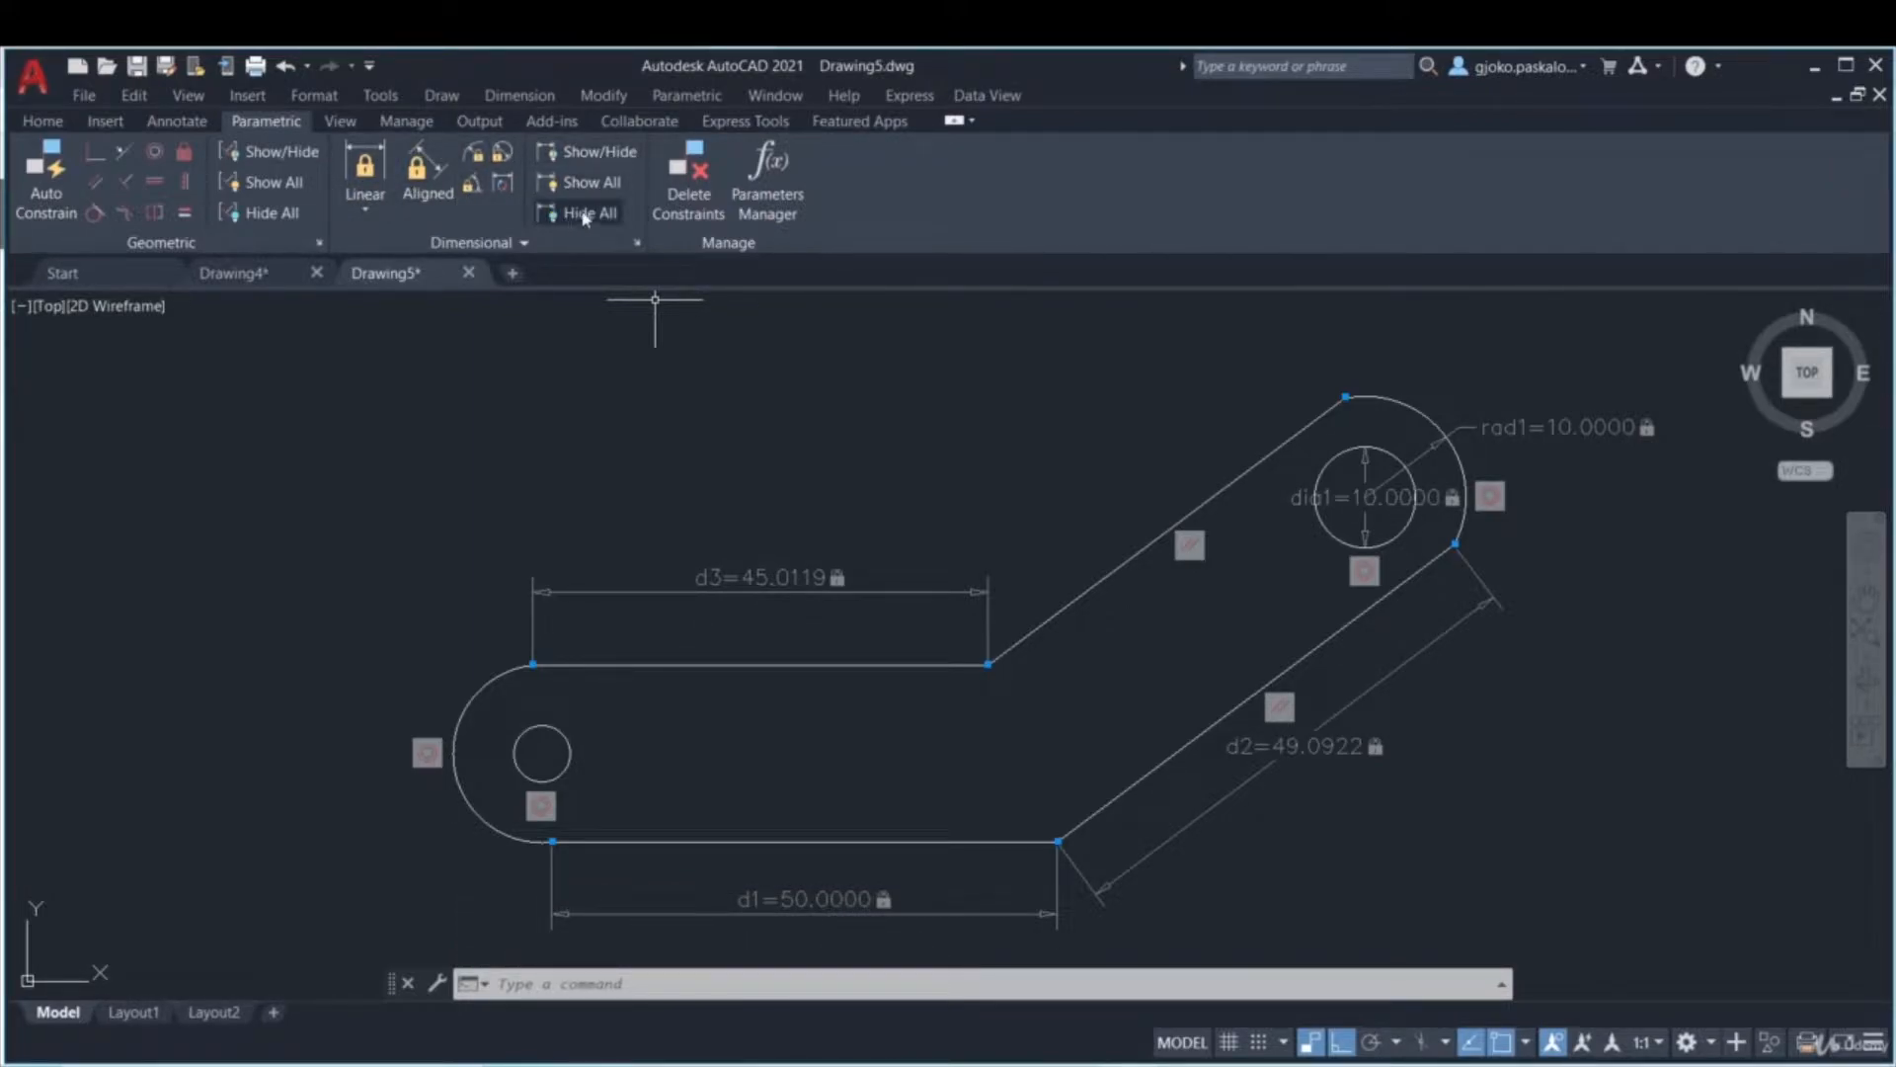
- Hide all dimensional constraints of the linkage, select the upper horizontal line, and show all of them again
{"action": "mouse_move", "coordinate": [774, 352]}
{"action": "middle_mouse_down"}
{"action": "mouse_move", "coordinate": [753, 322]}
{"action": "mouse_move", "coordinate": [758, 354]}
{"action": "middle_mouse_up"}
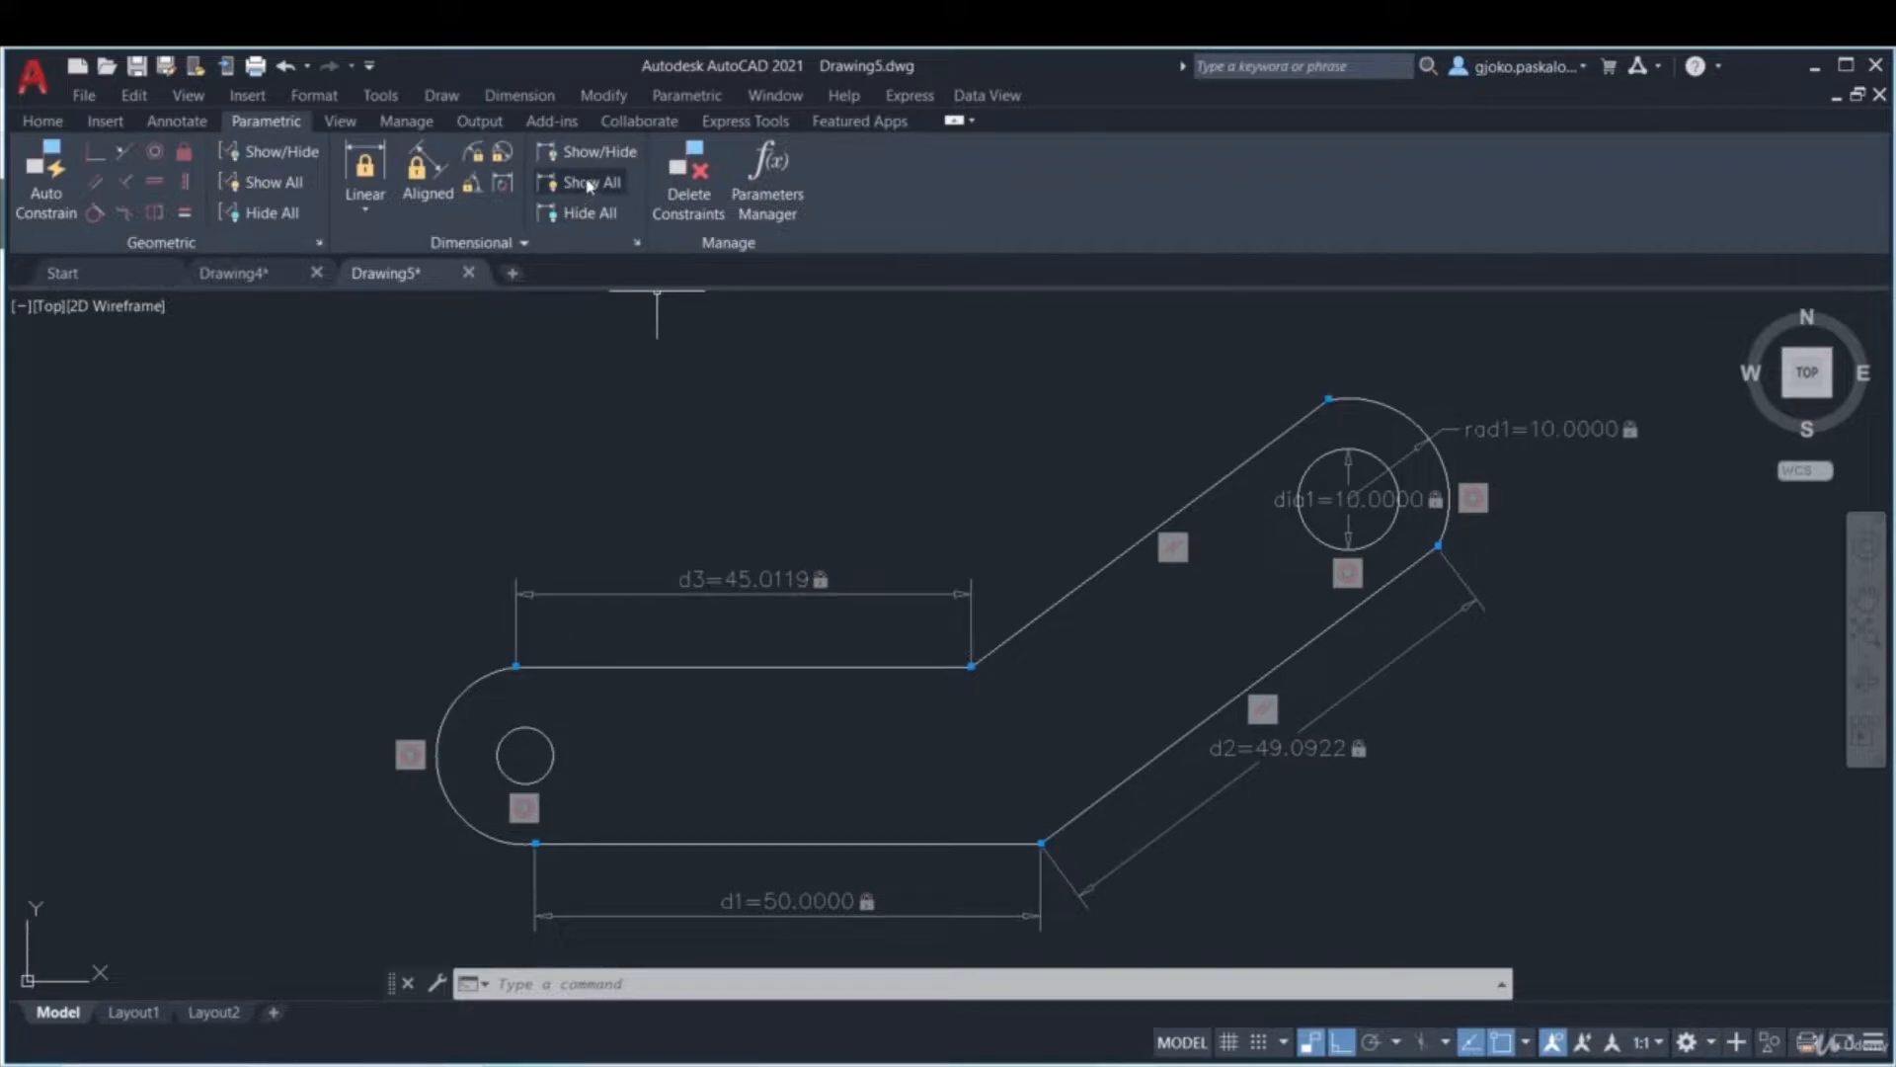
{"action": "left_click", "coordinate": [605, 214]}
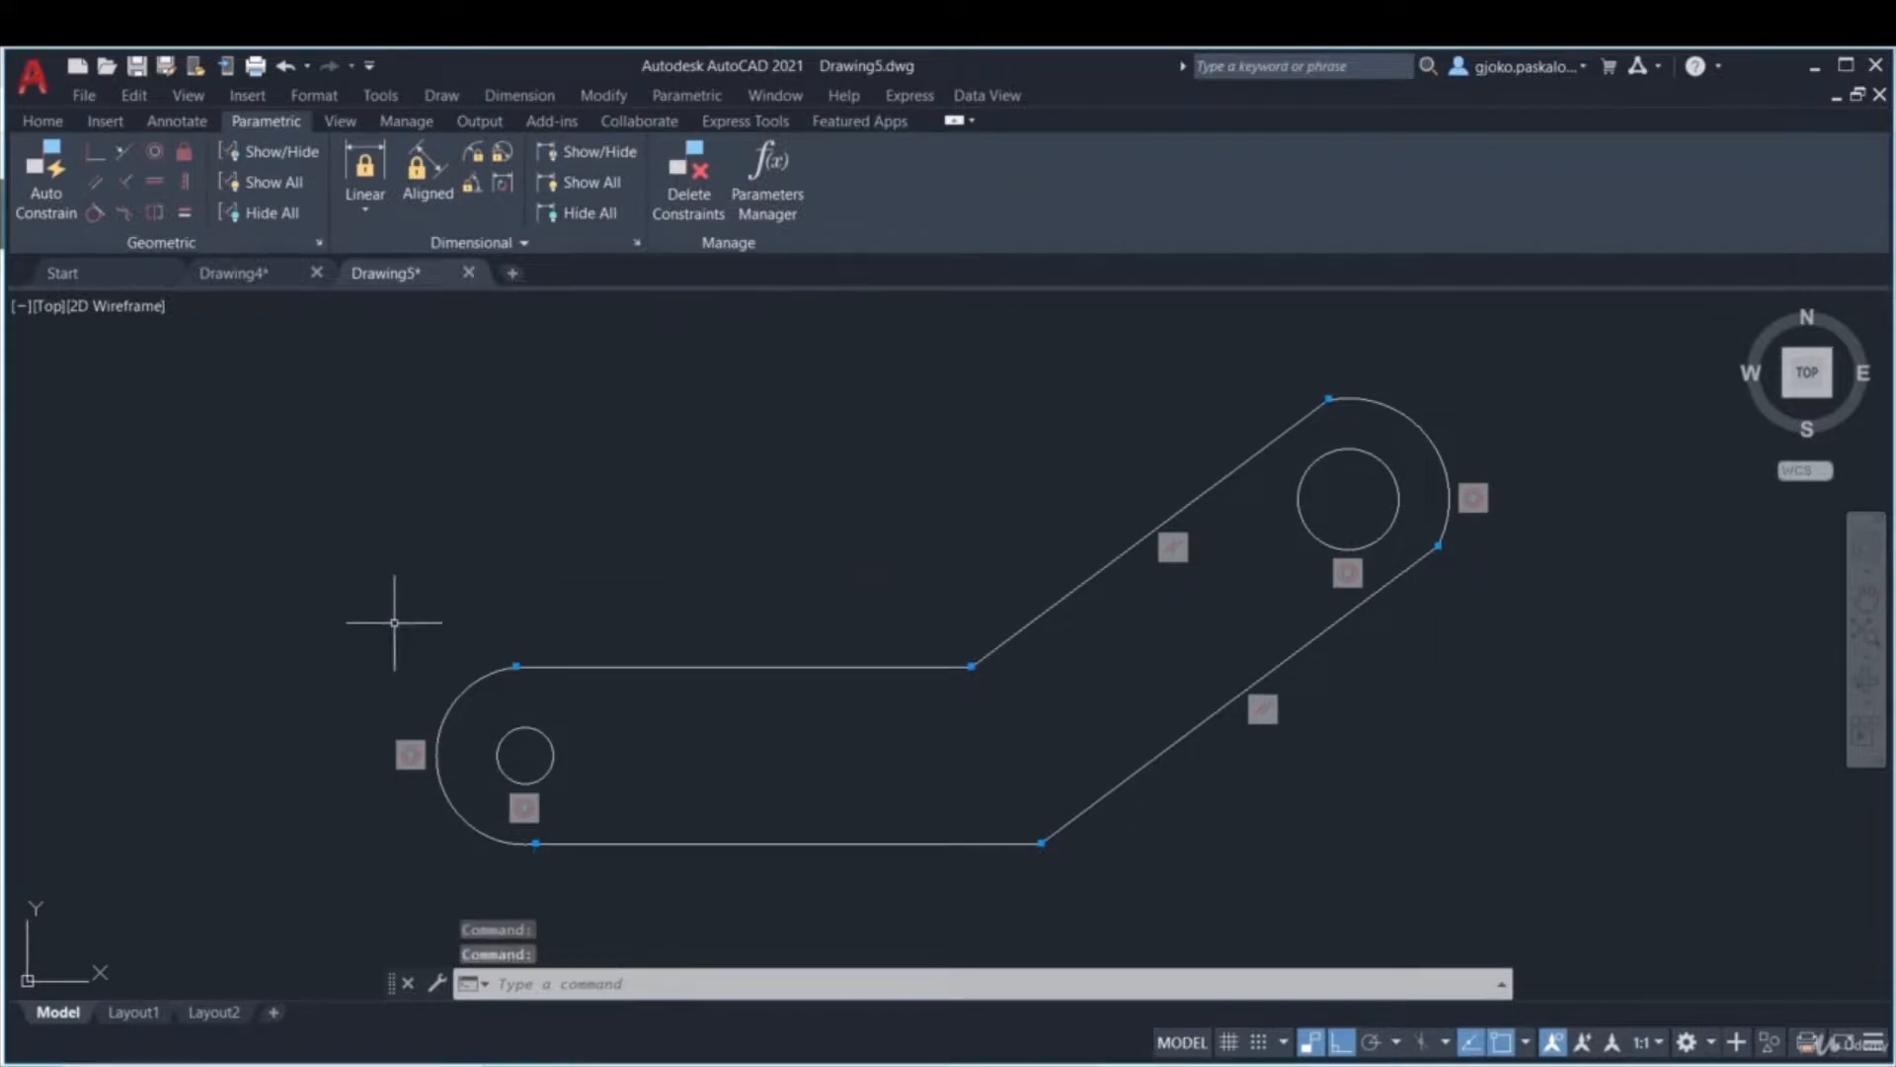
{"action": "left_click", "coordinate": [762, 667]}
{"action": "left_click", "coordinate": [314, 393]}
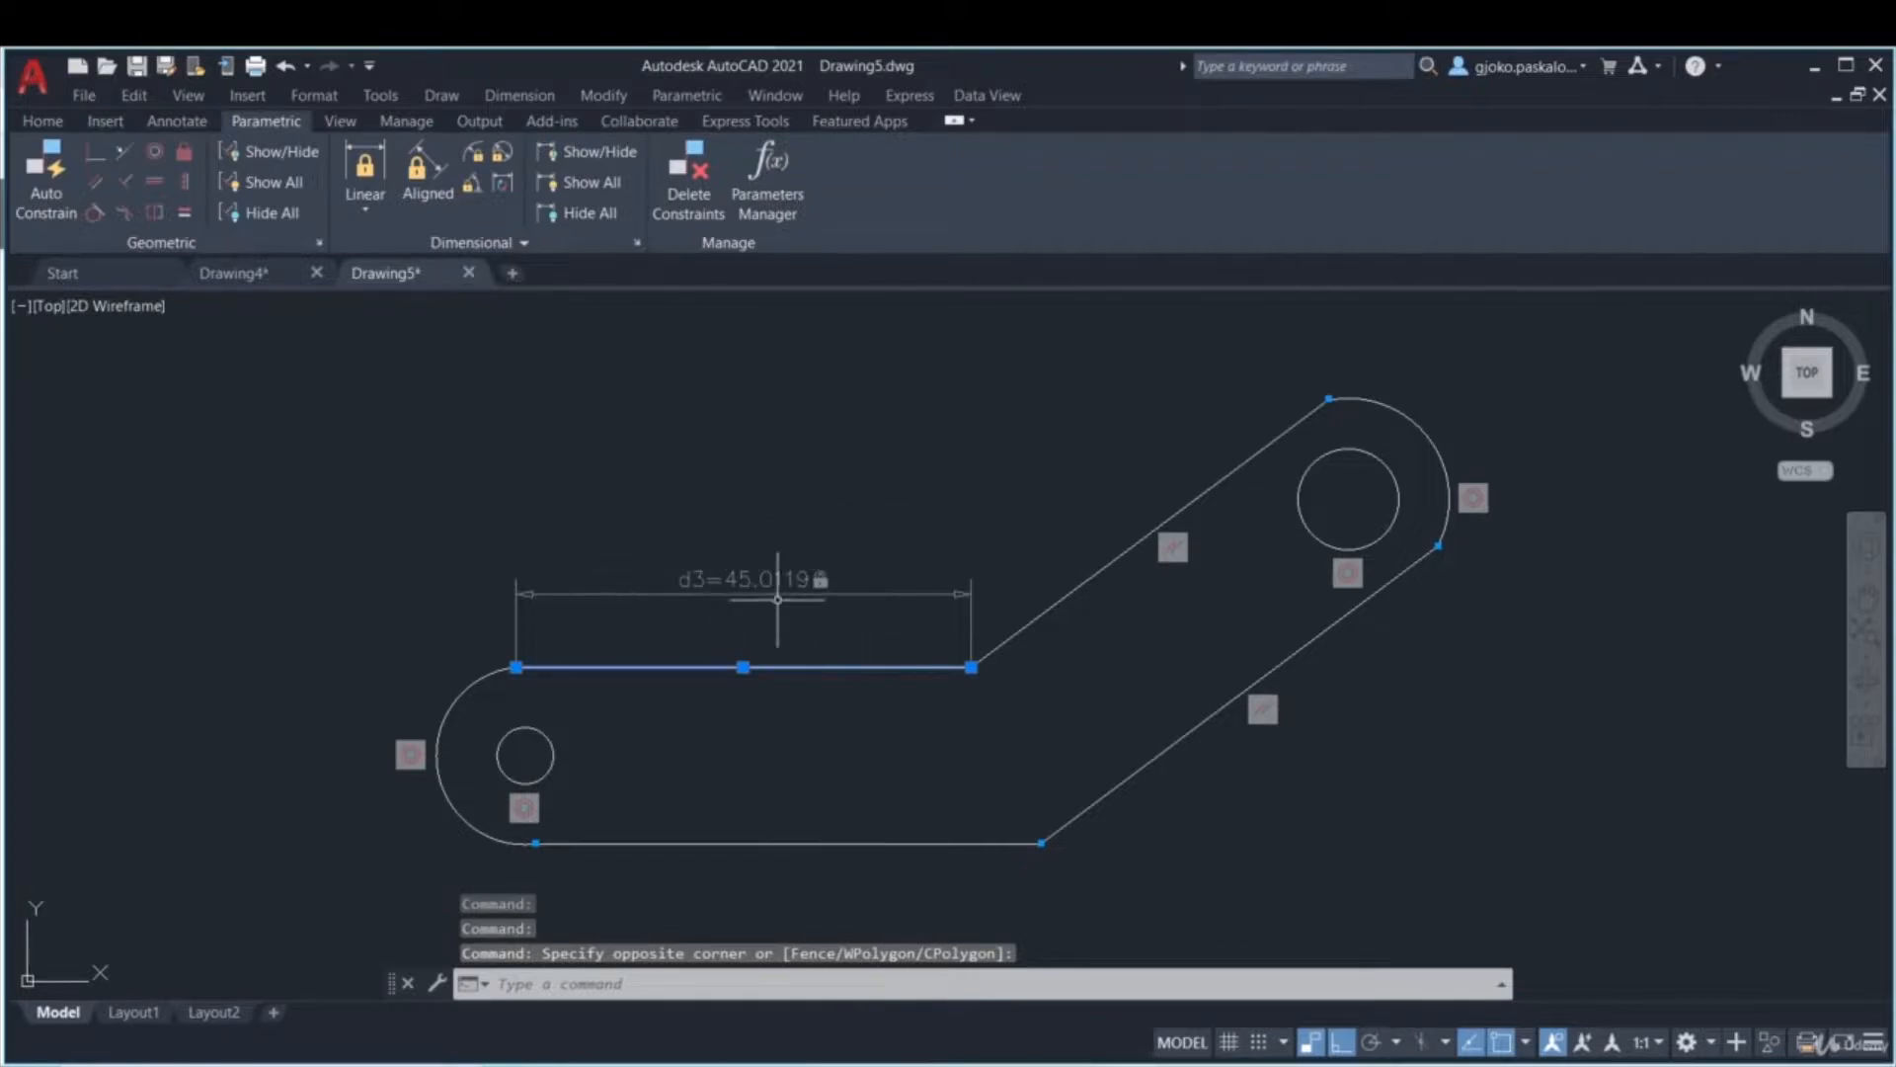
{"action": "left_click", "coordinate": [579, 184]}
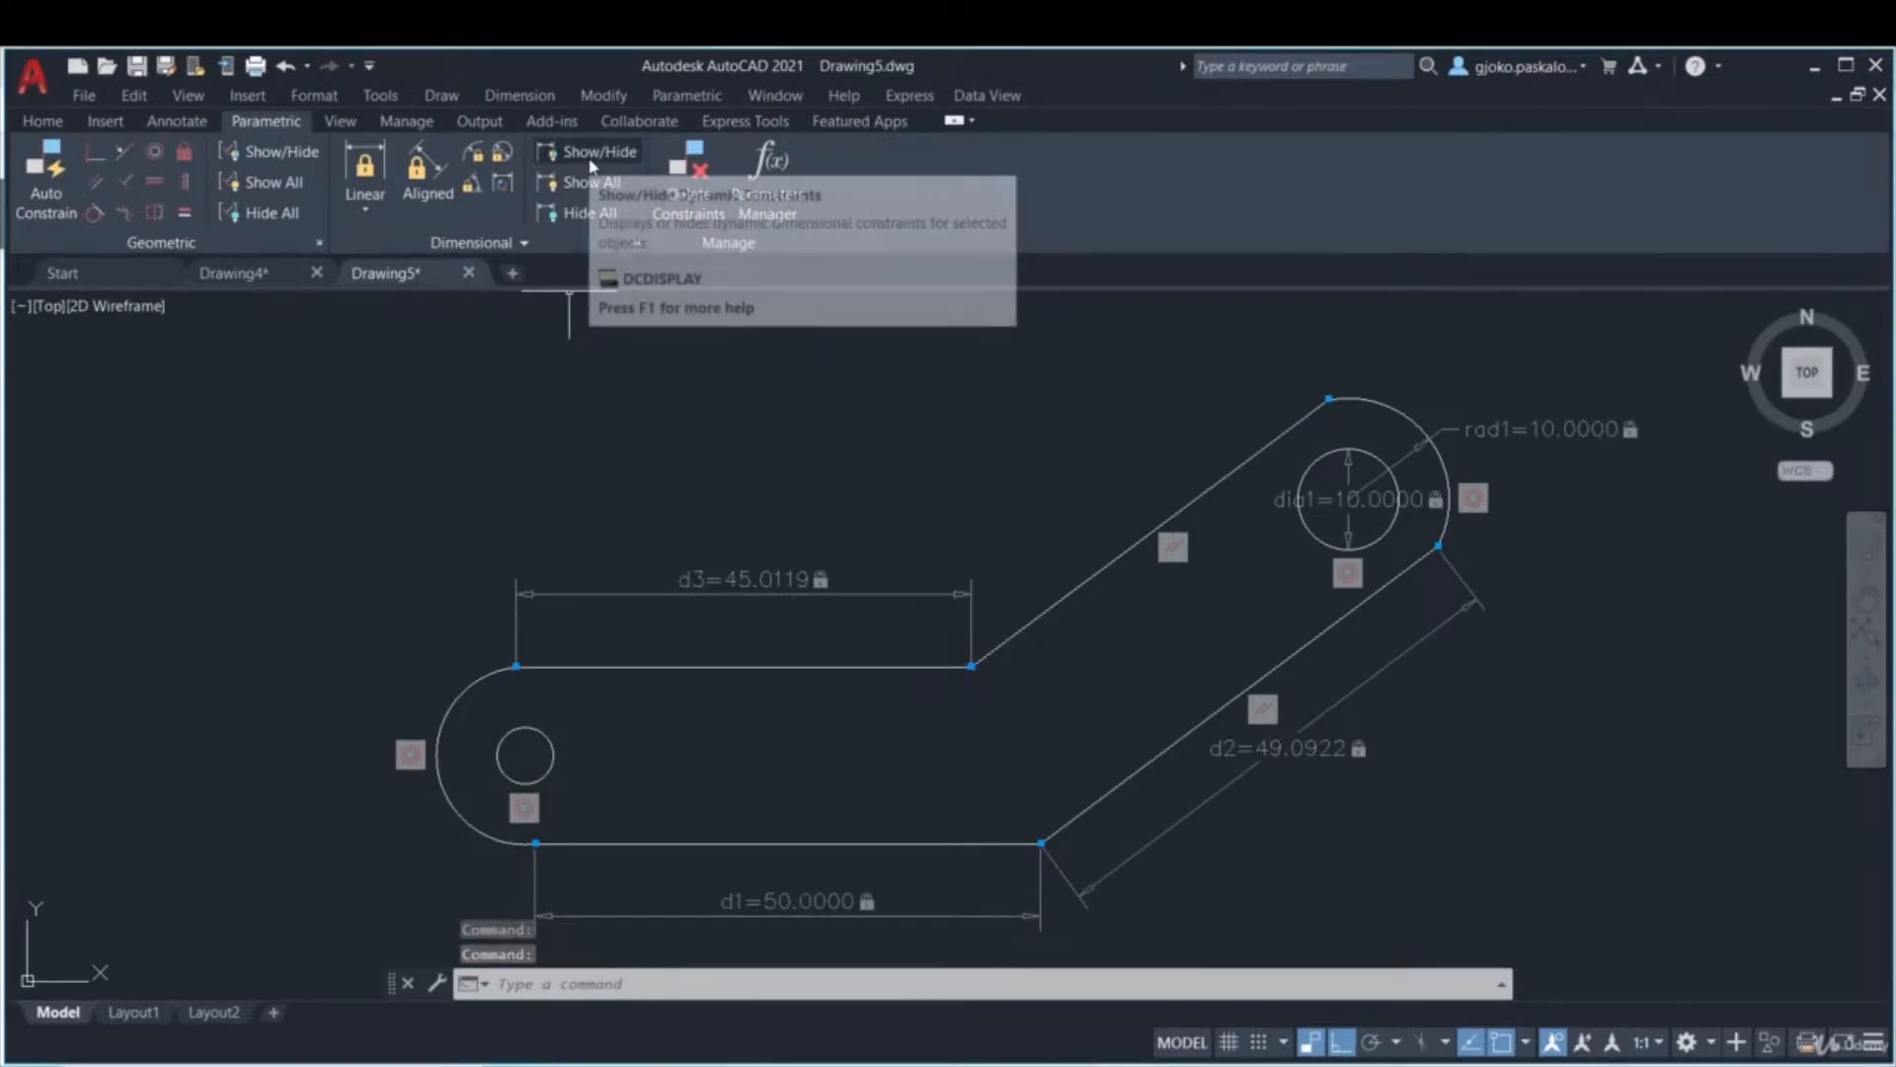
- Hide the dimensional constraints associated with the left end arc and the left hole
{"action": "left_click", "coordinate": [593, 160]}
{"action": "scroll", "coordinate": [596, 375], "scroll_direction": "down", "scroll_amount": 4}
{"action": "left_click", "coordinate": [438, 463]}
{"action": "left_click", "coordinate": [514, 515]}
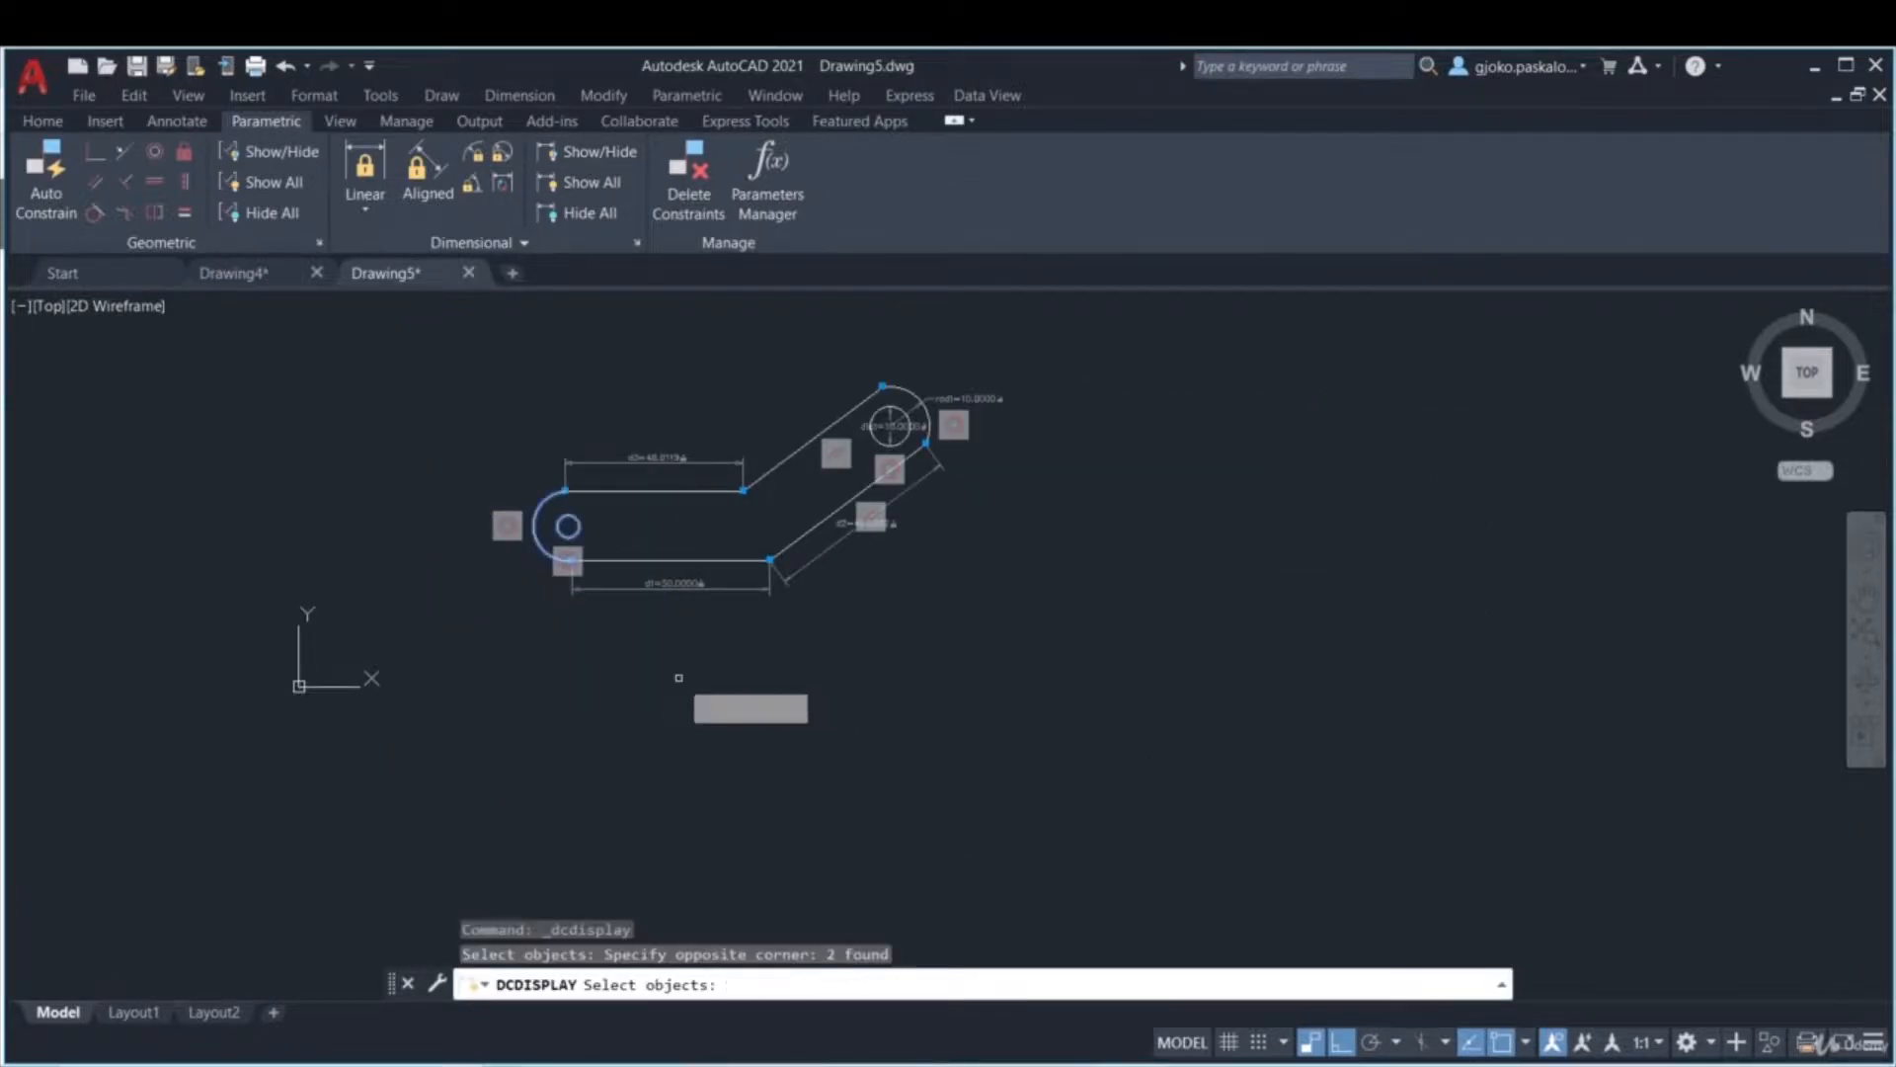
{"action": "key", "text": "Return"}
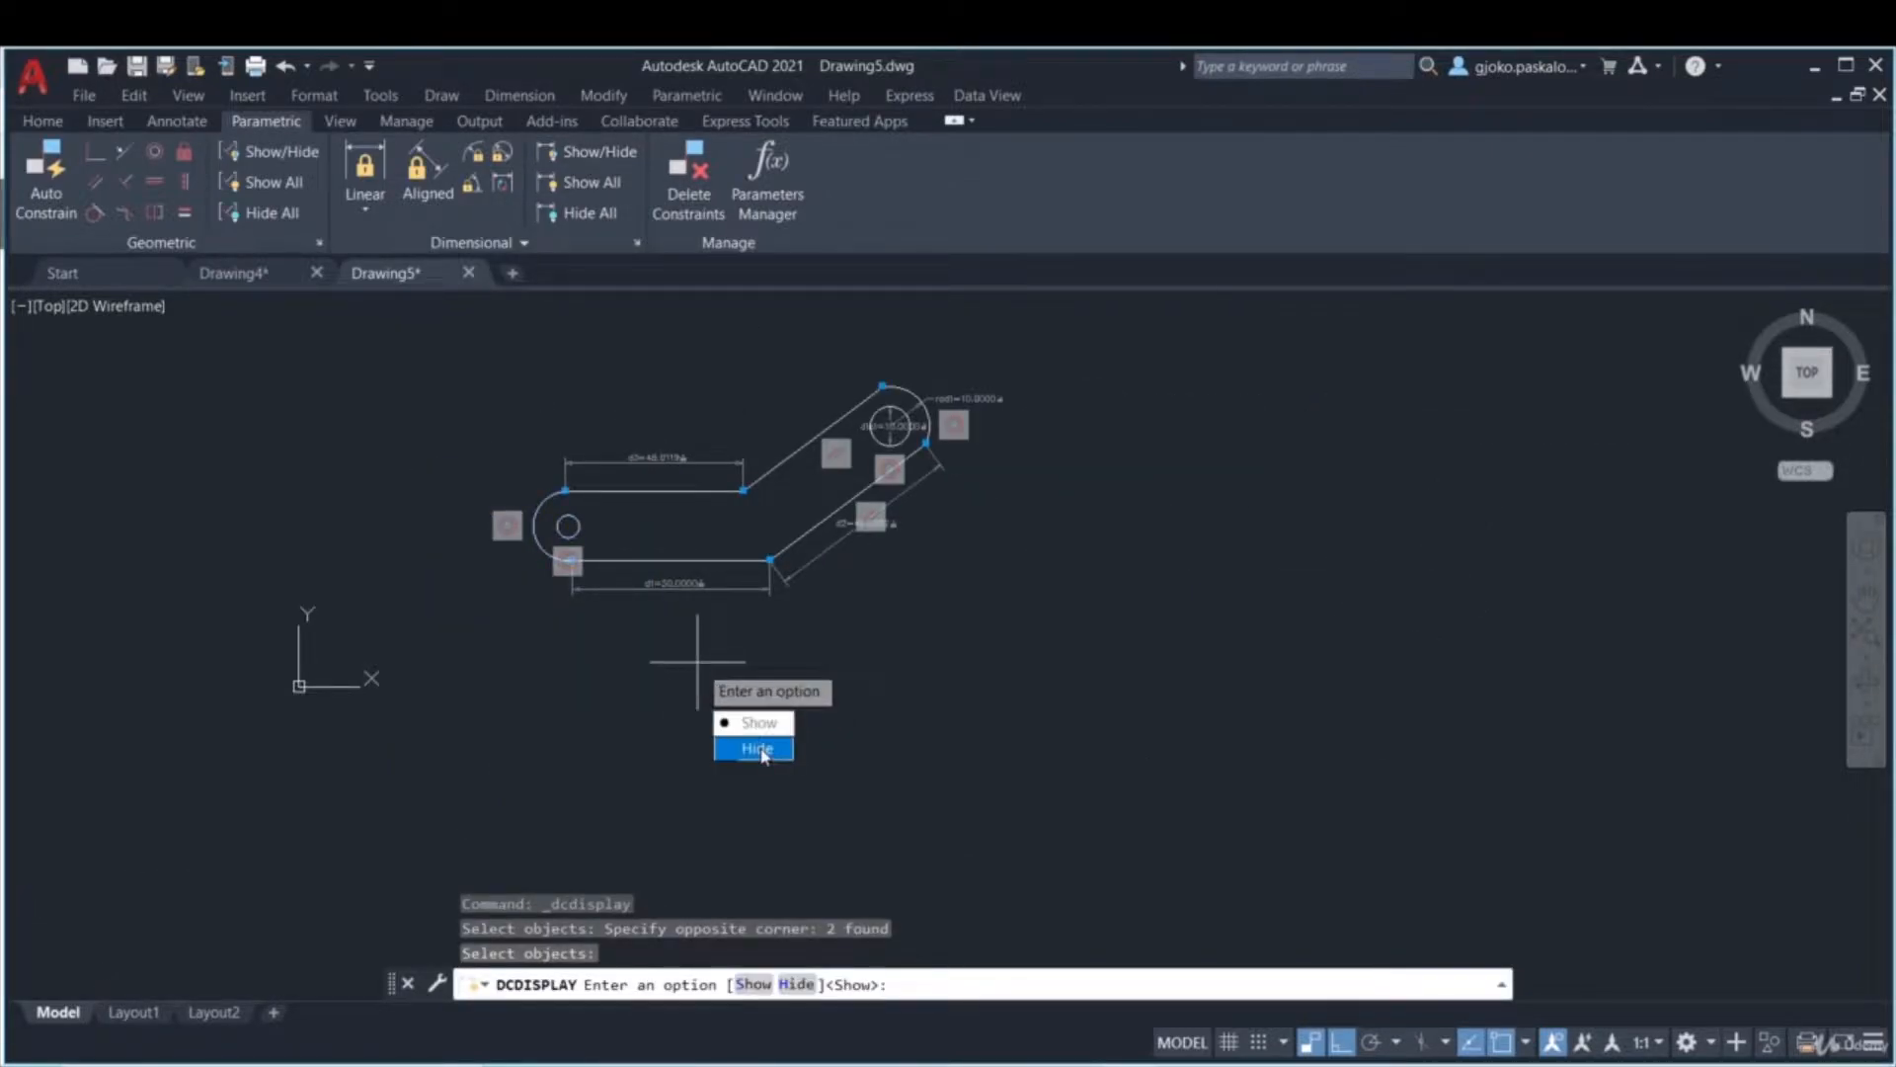
{"action": "left_click", "coordinate": [758, 750]}
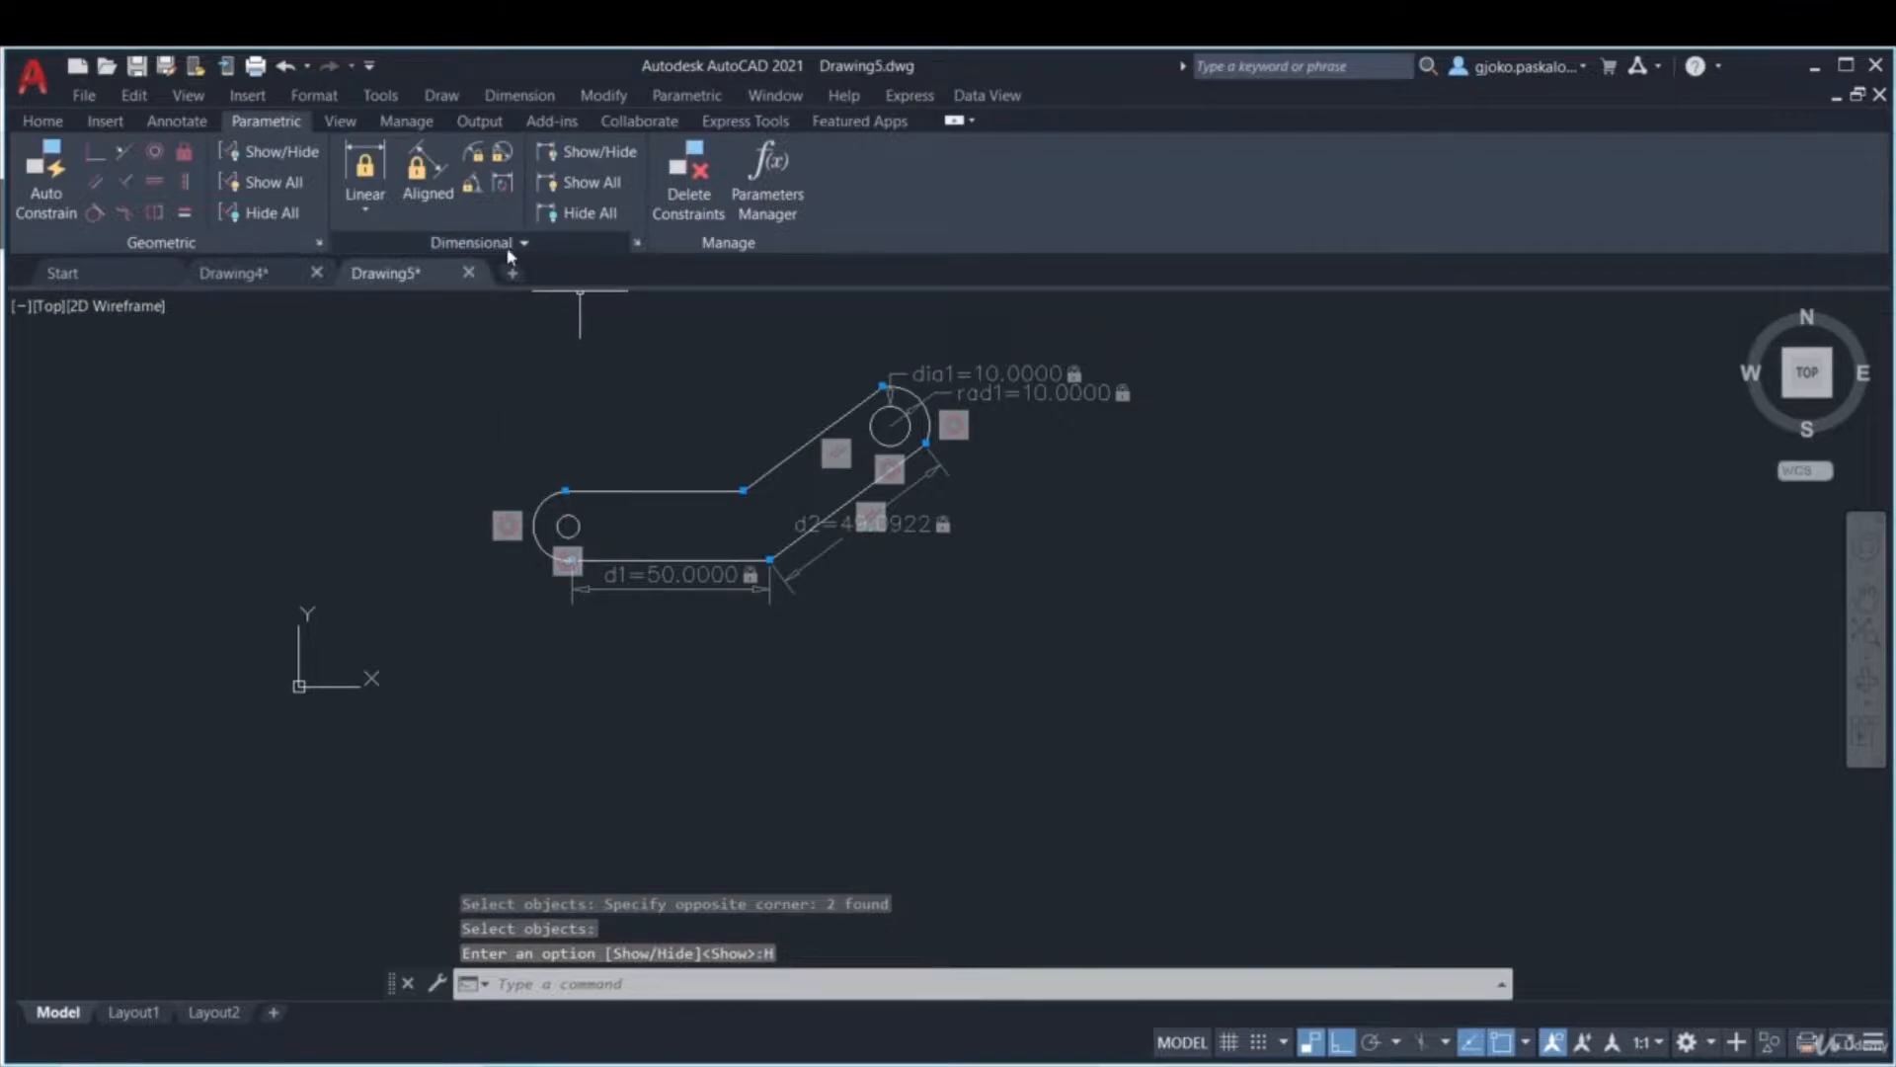
- Show all dimensional constraints of the linkage and delete the constraints of the upper horizontal line's length dimension
{"action": "left_click", "coordinate": [593, 184]}
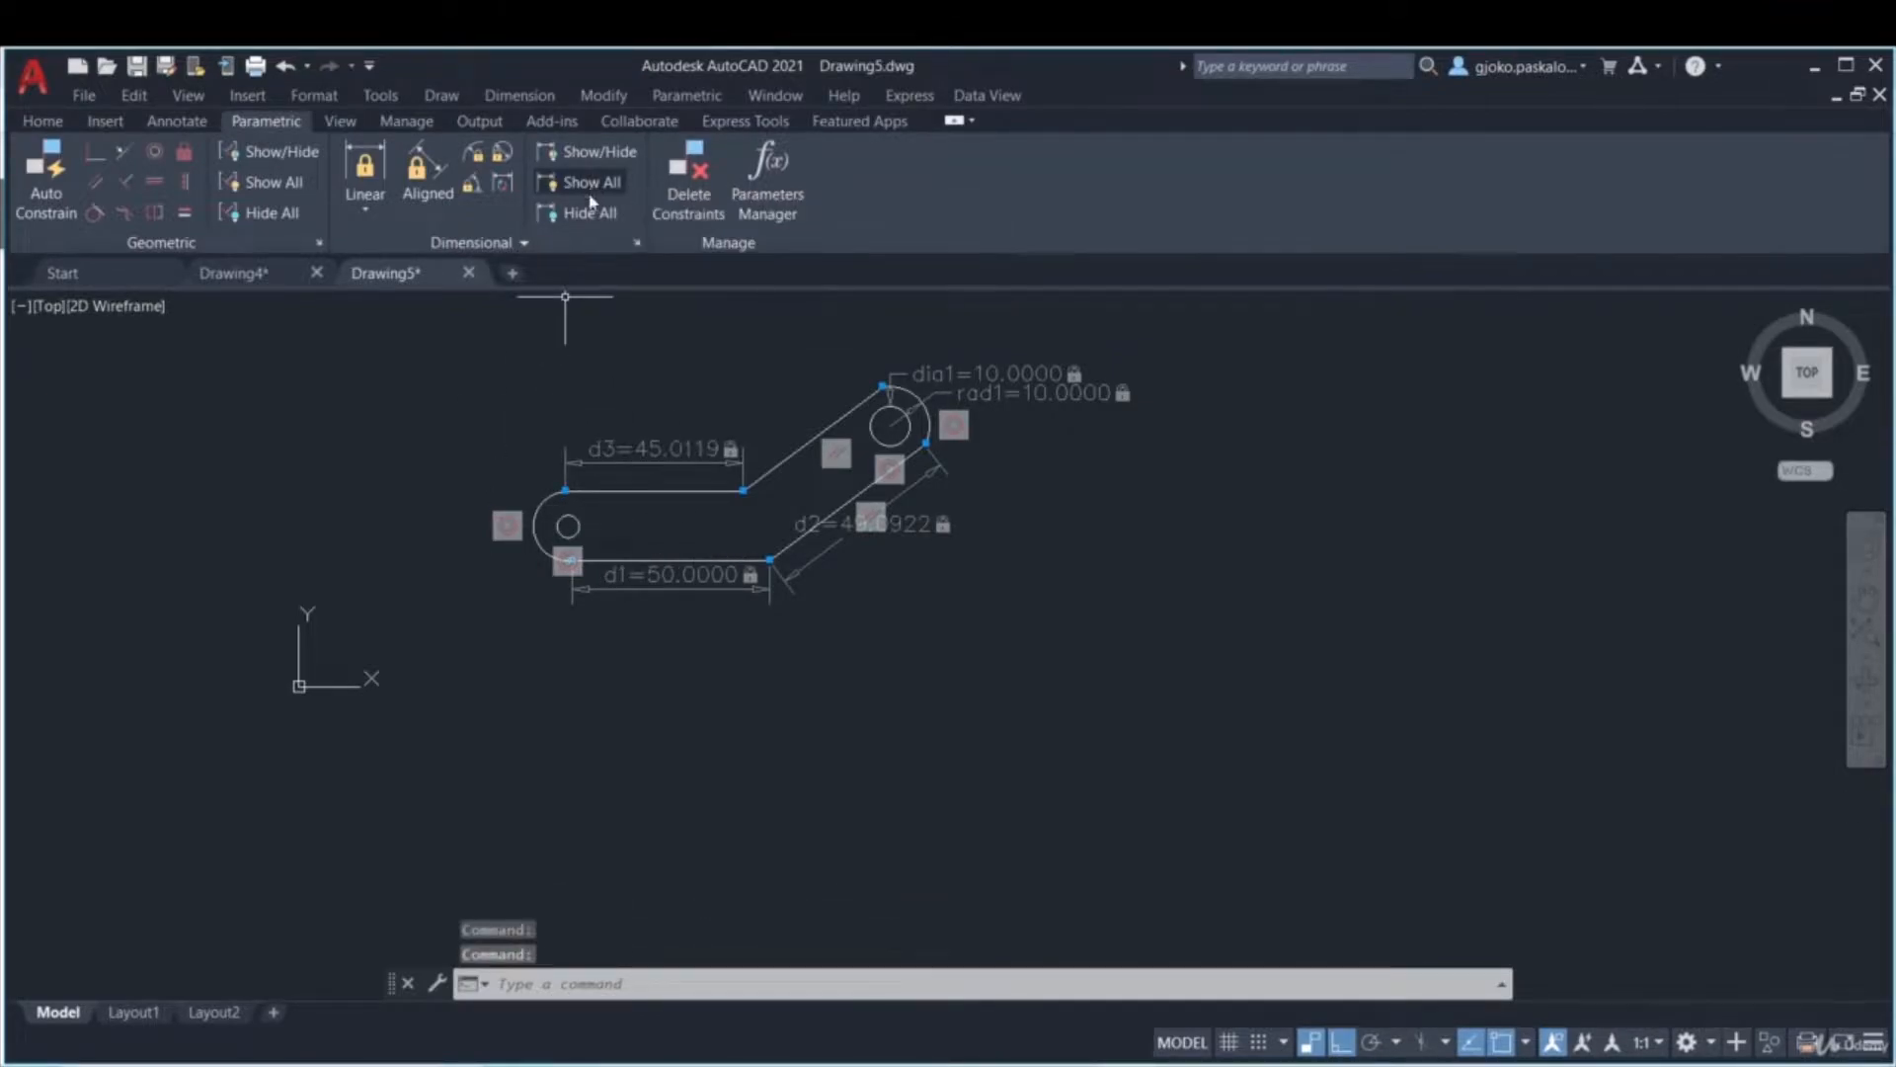
{"action": "left_click", "coordinate": [696, 213]}
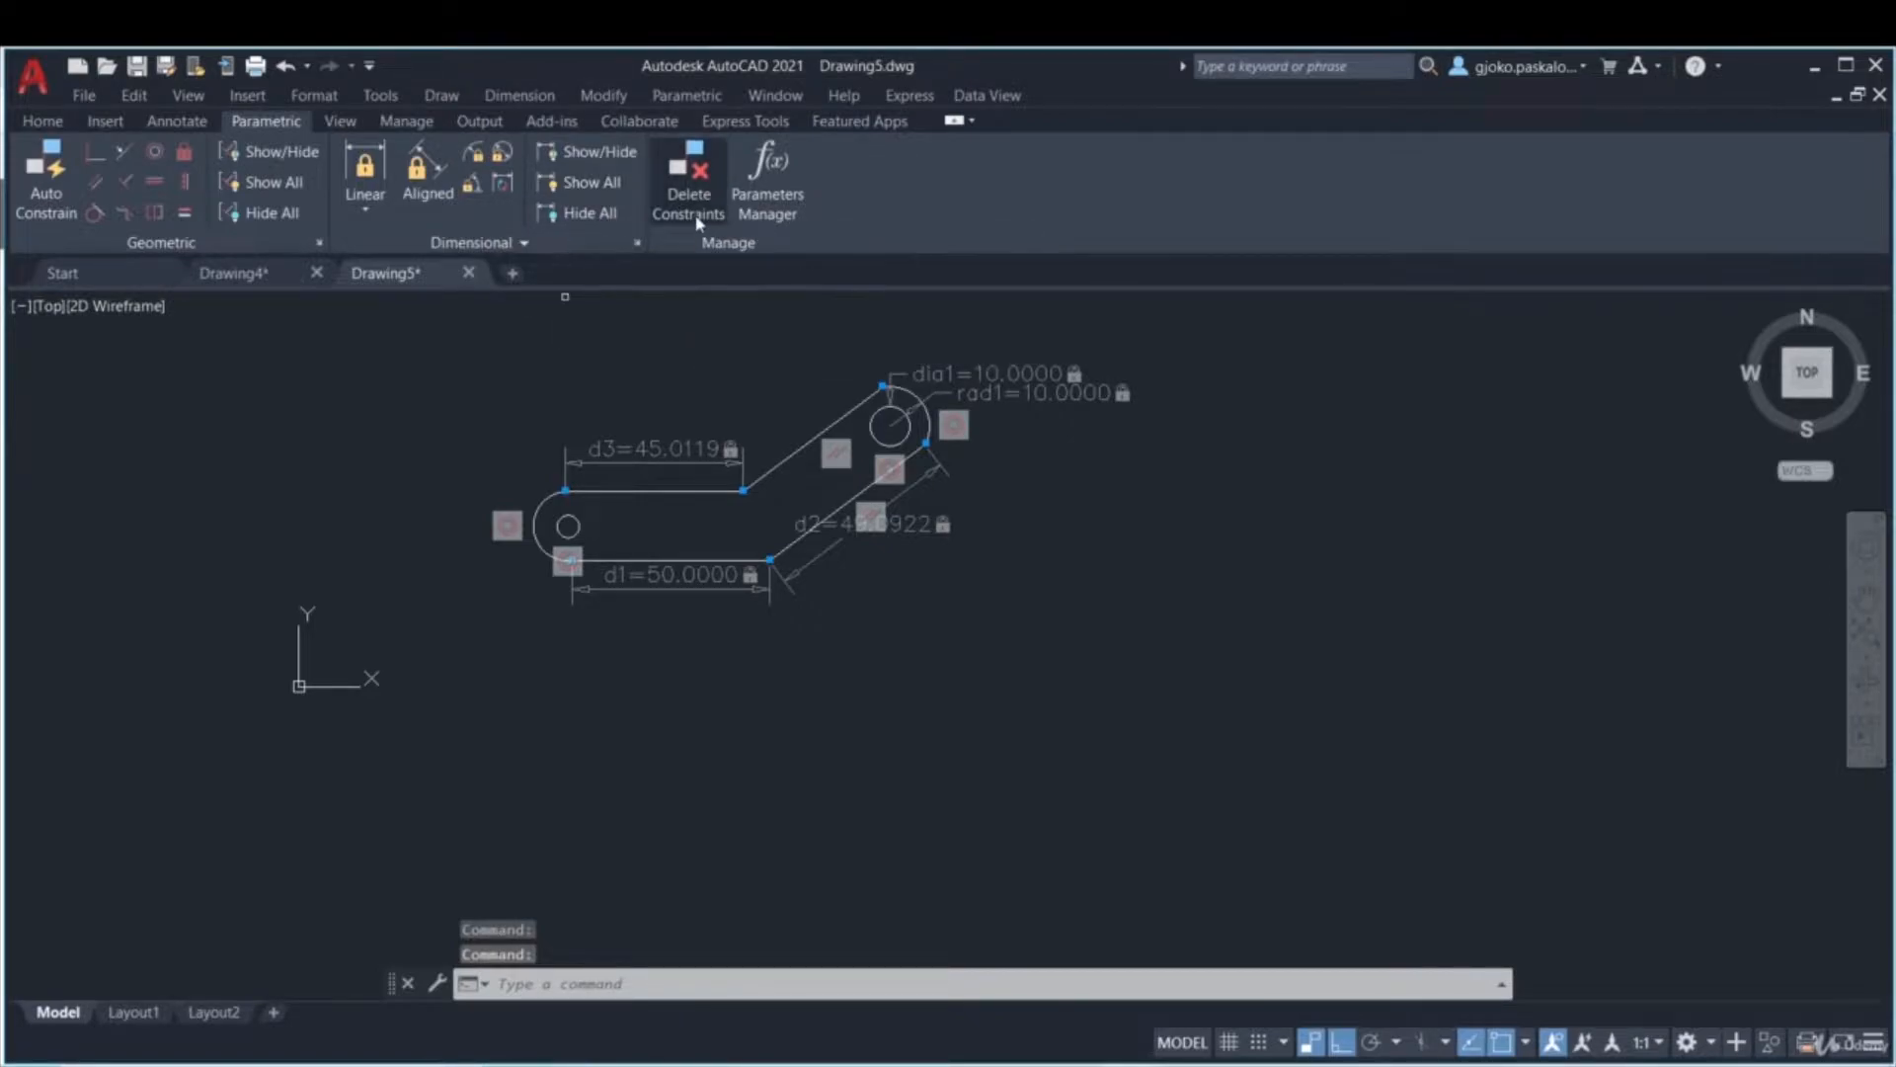
{"action": "left_click", "coordinate": [657, 459]}
{"action": "key", "text": "Return"}
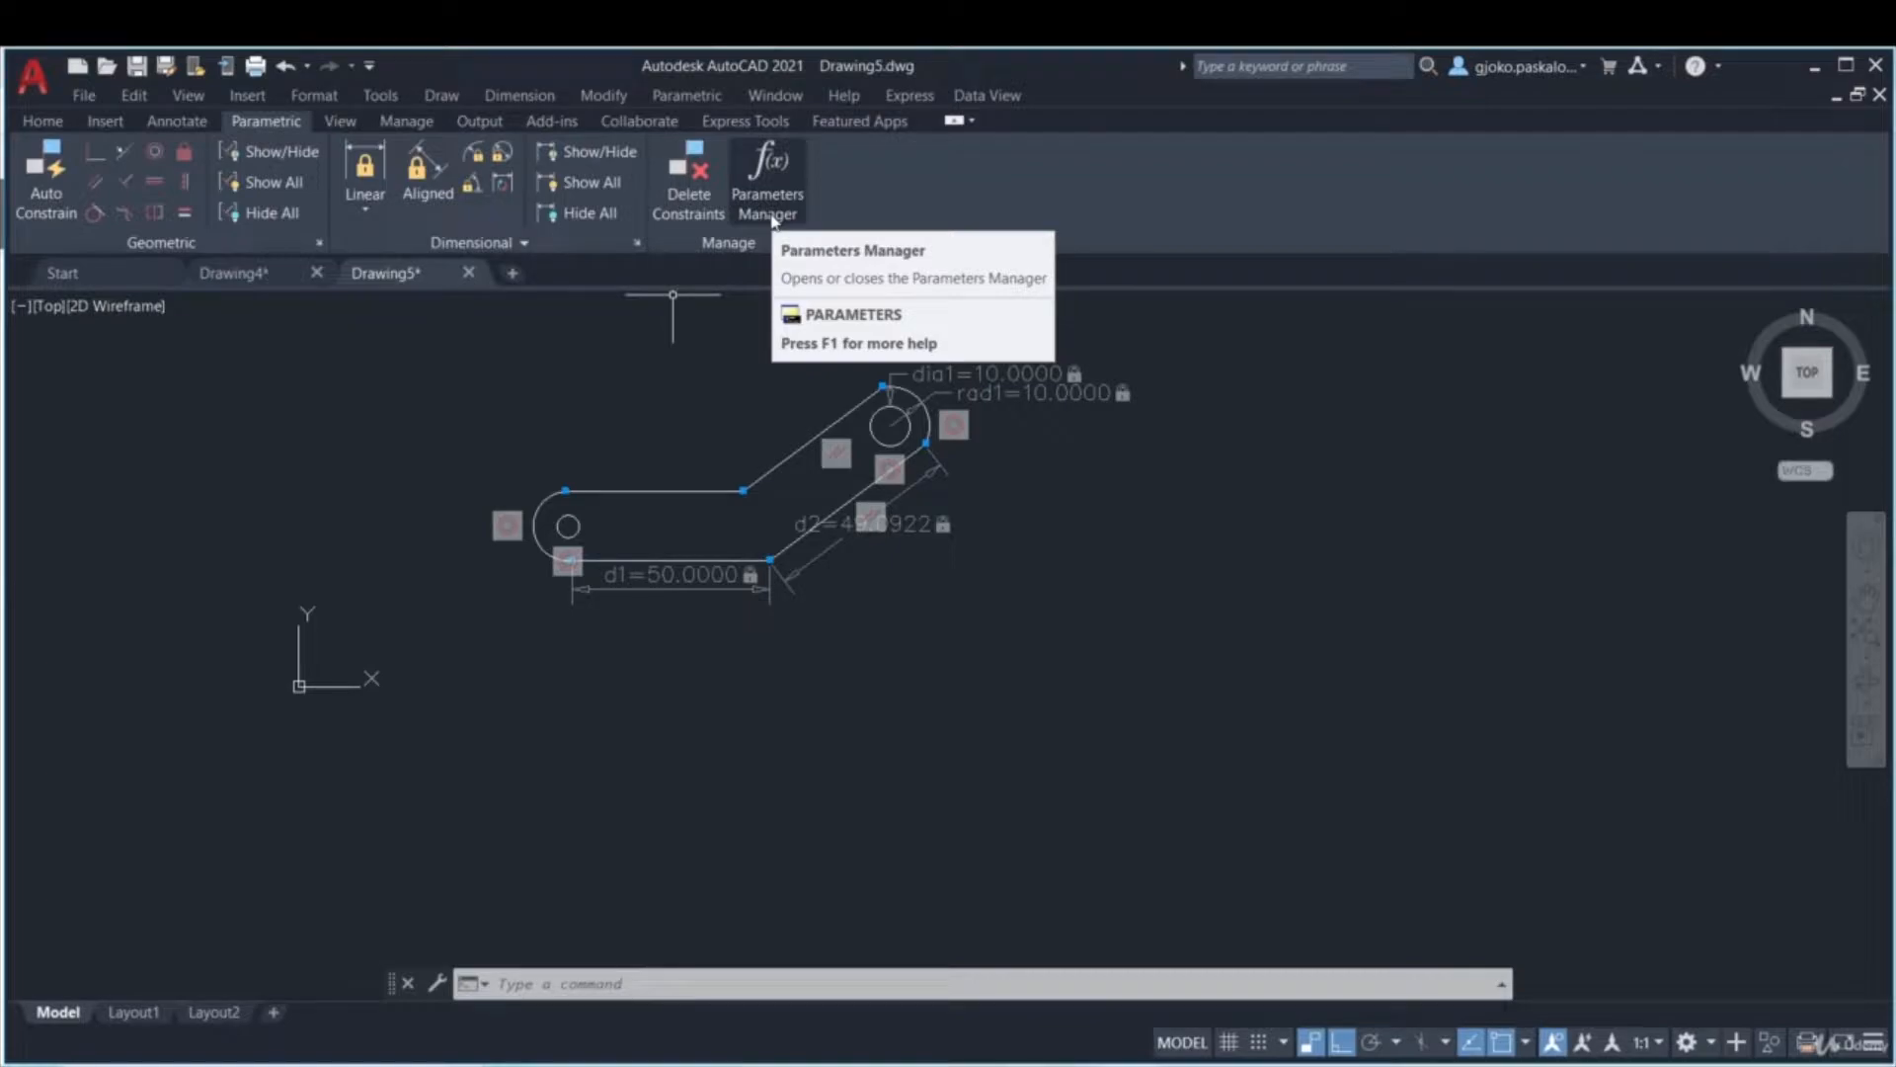
- Open the Parameters Manager, dock it beside the drawing area and widen it to show the Value column
{"action": "scroll", "coordinate": [765, 326], "scroll_direction": "up", "scroll_amount": 2}
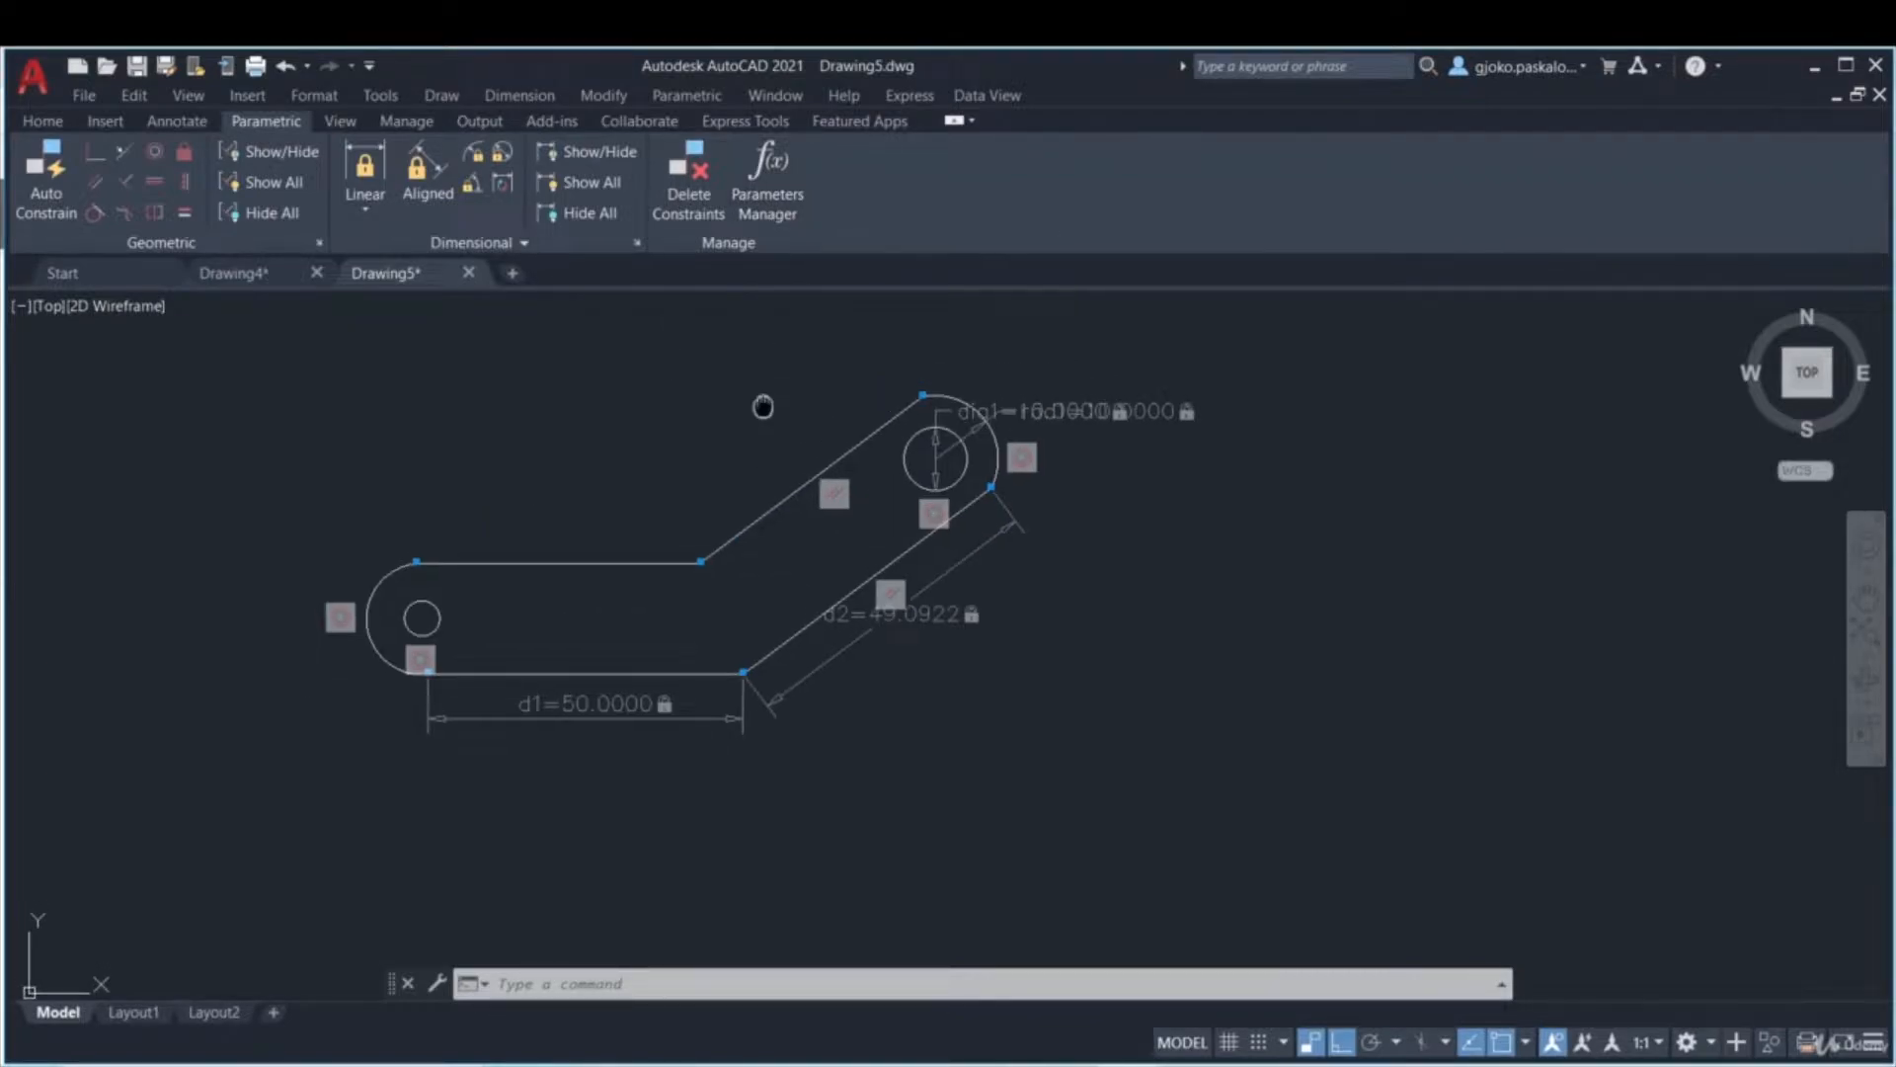
{"action": "left_click", "coordinate": [785, 194]}
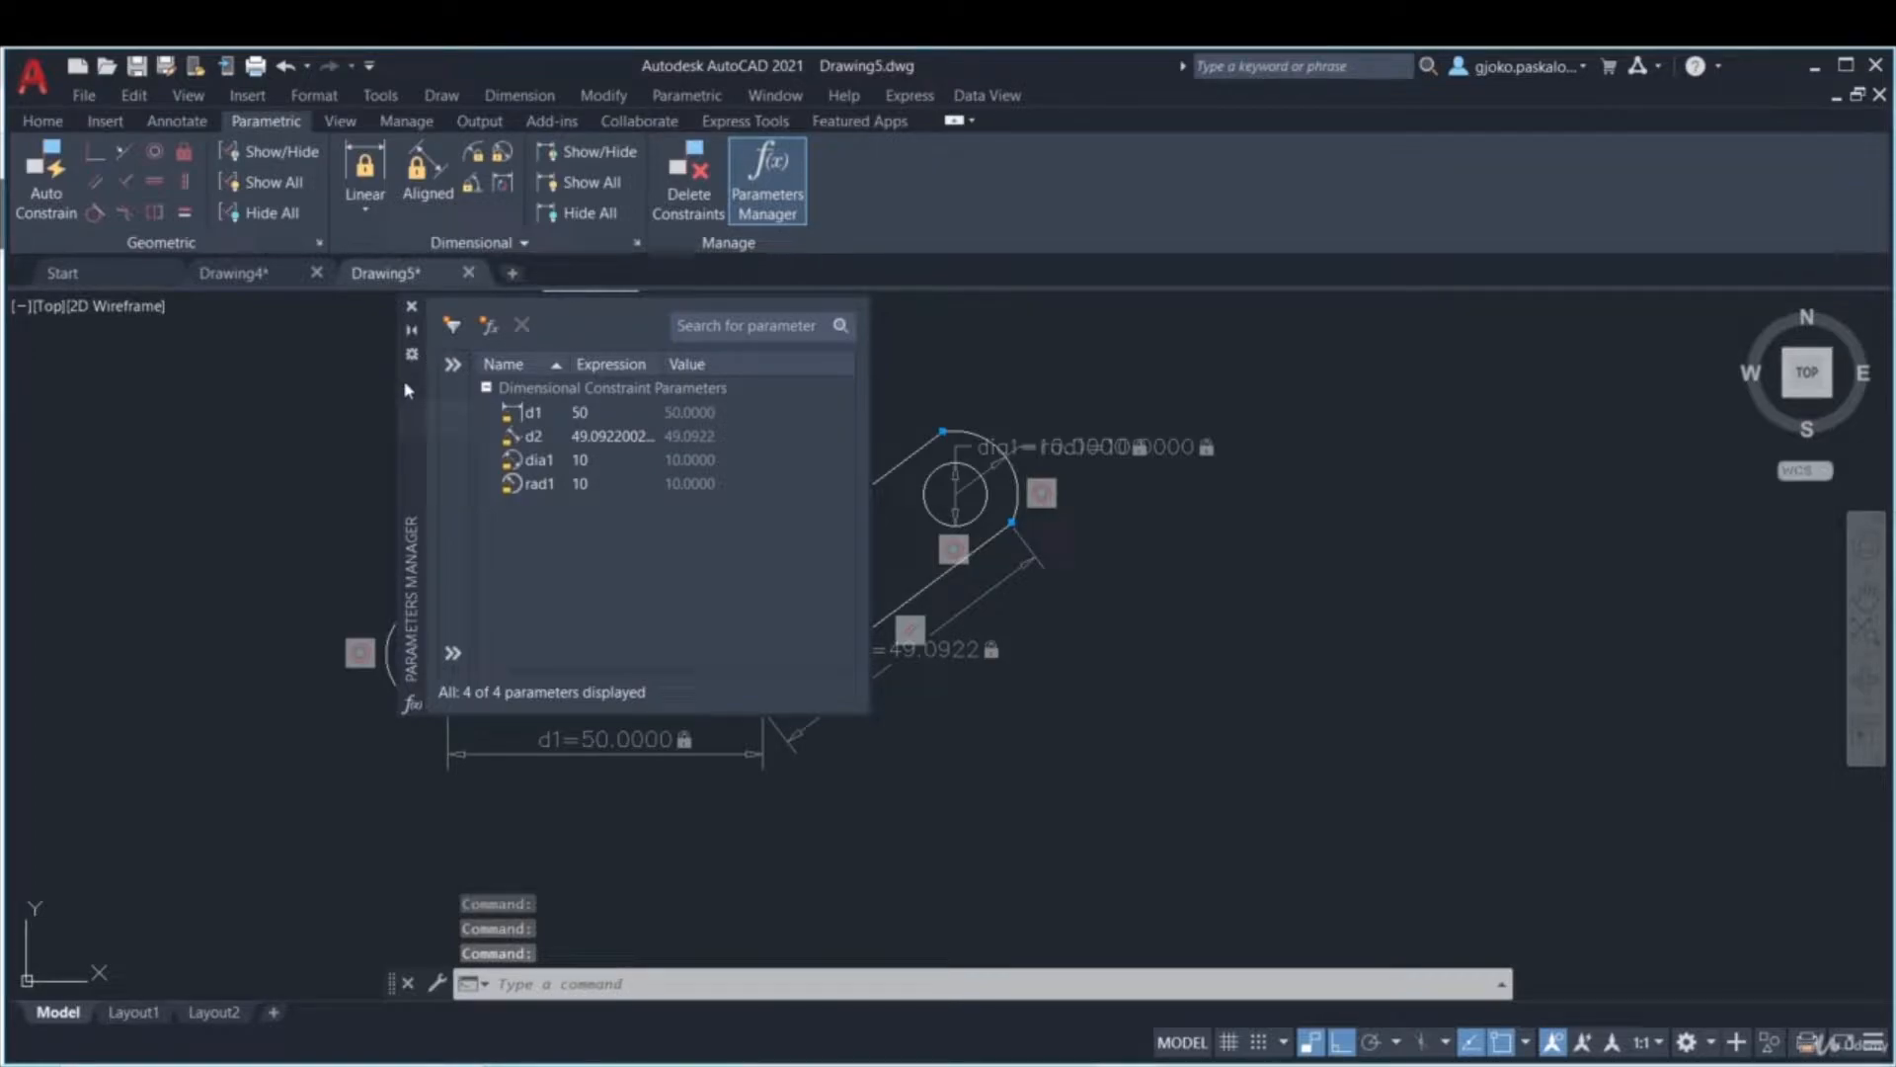
{"action": "left_click_drag", "start_coordinate": [405, 388], "coordinate": [165, 388]}
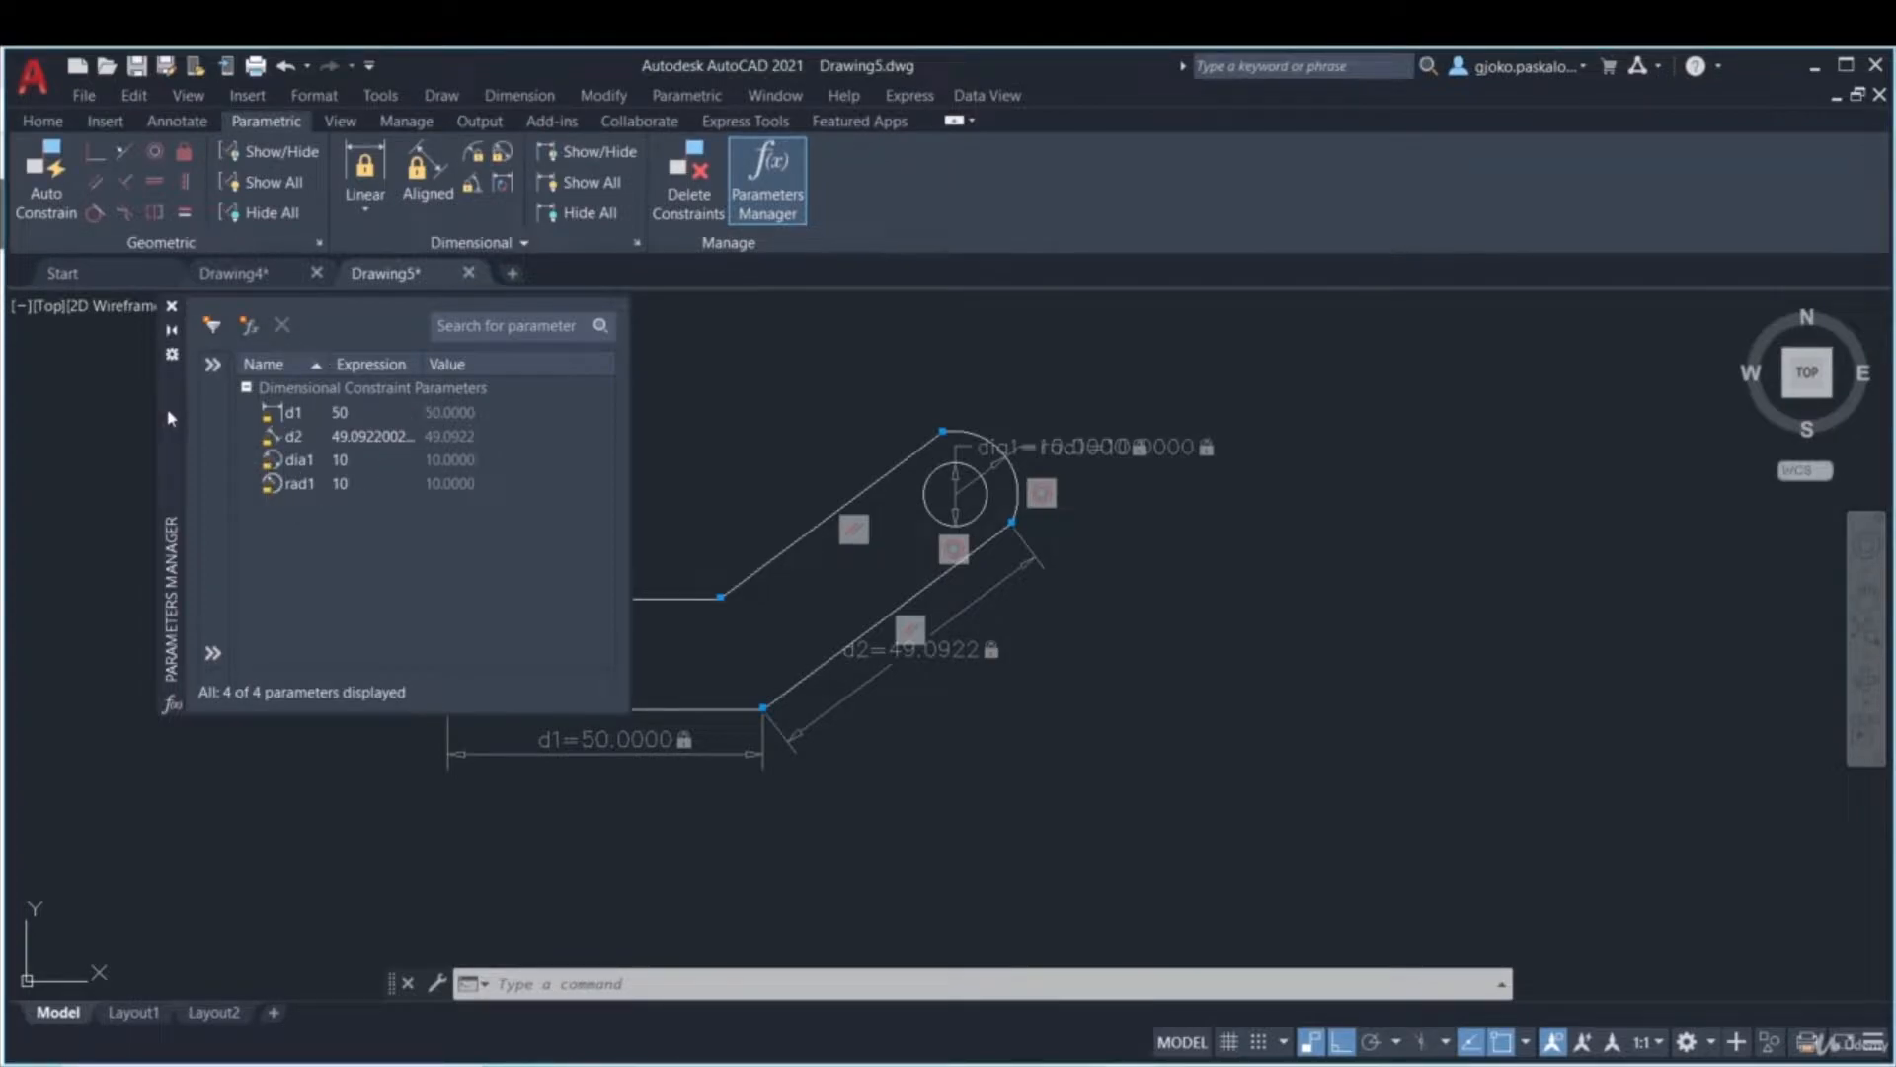
{"action": "mouse_move", "coordinate": [32, 412]}
{"action": "left_mouse_down"}
{"action": "mouse_move", "coordinate": [77, 424]}
{"action": "mouse_move", "coordinate": [14, 431]}
{"action": "left_mouse_up"}
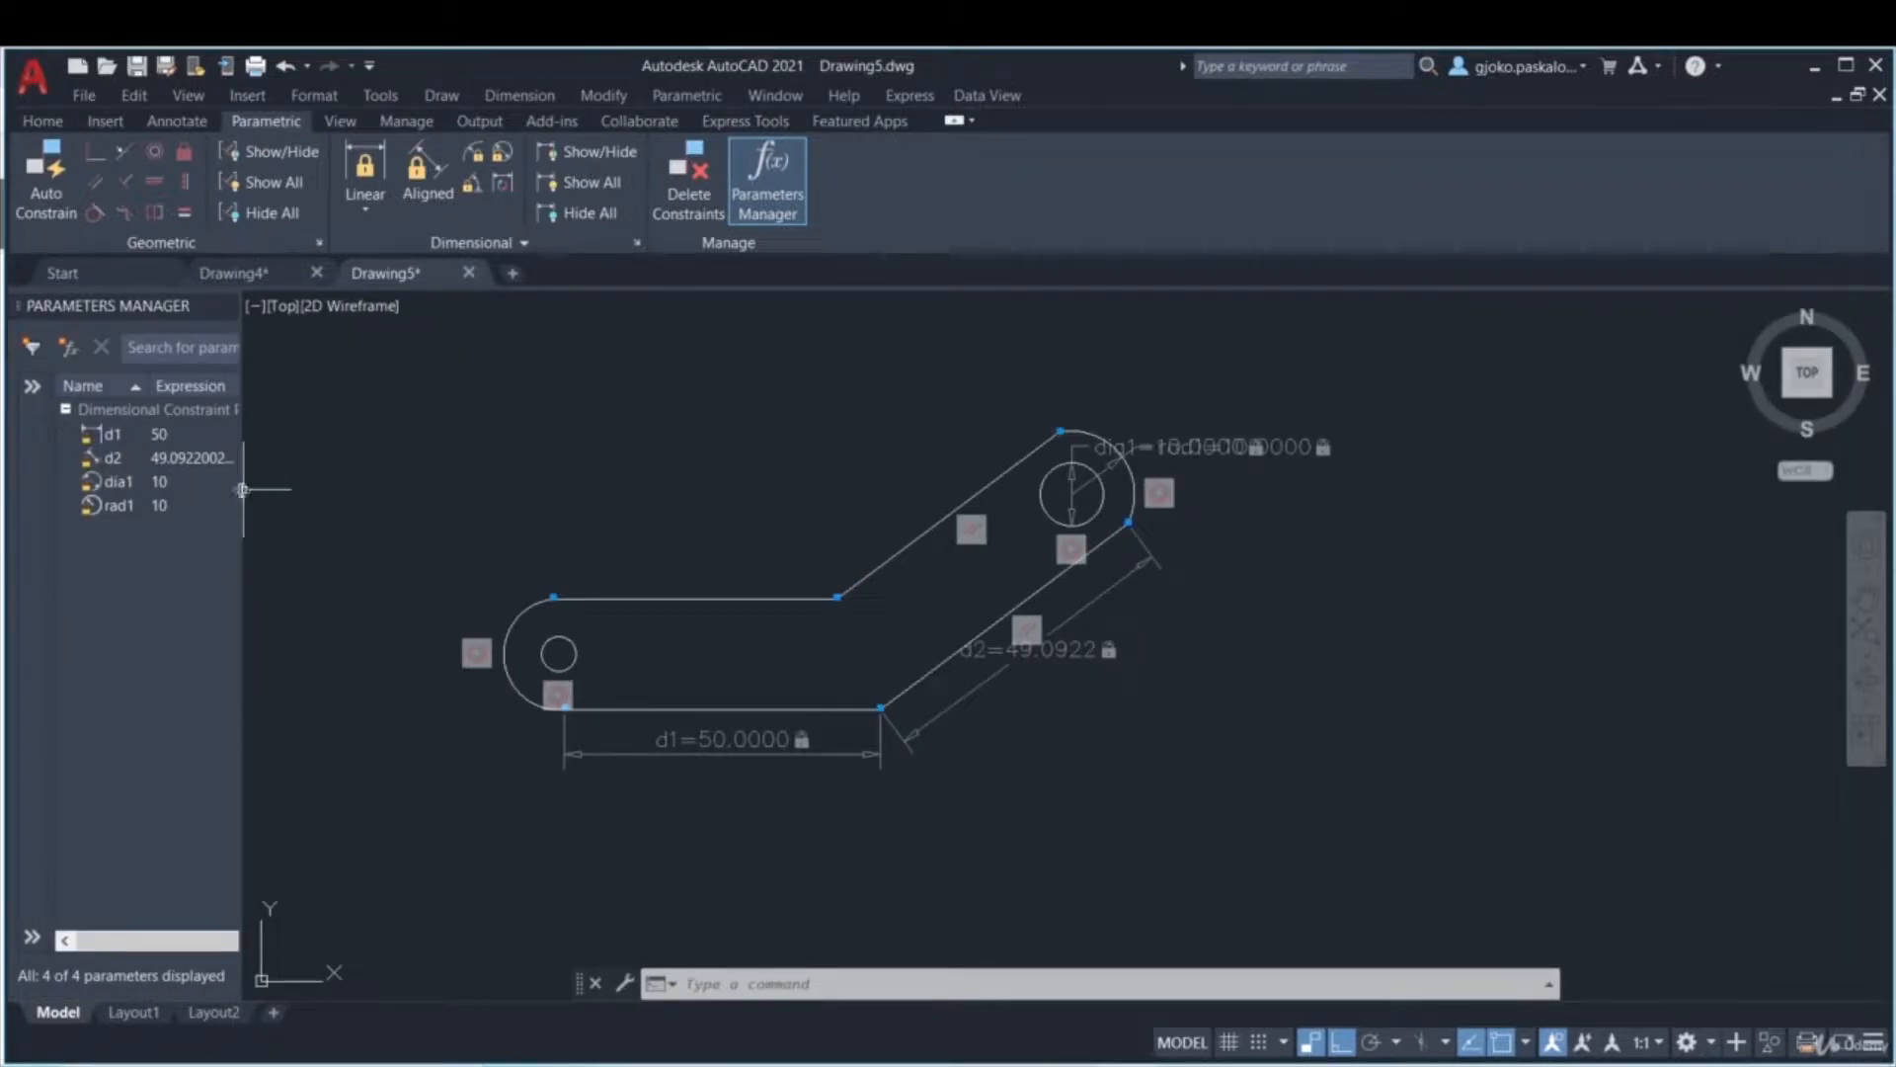
{"action": "left_click_drag", "start_coordinate": [240, 490], "coordinate": [380, 491]}
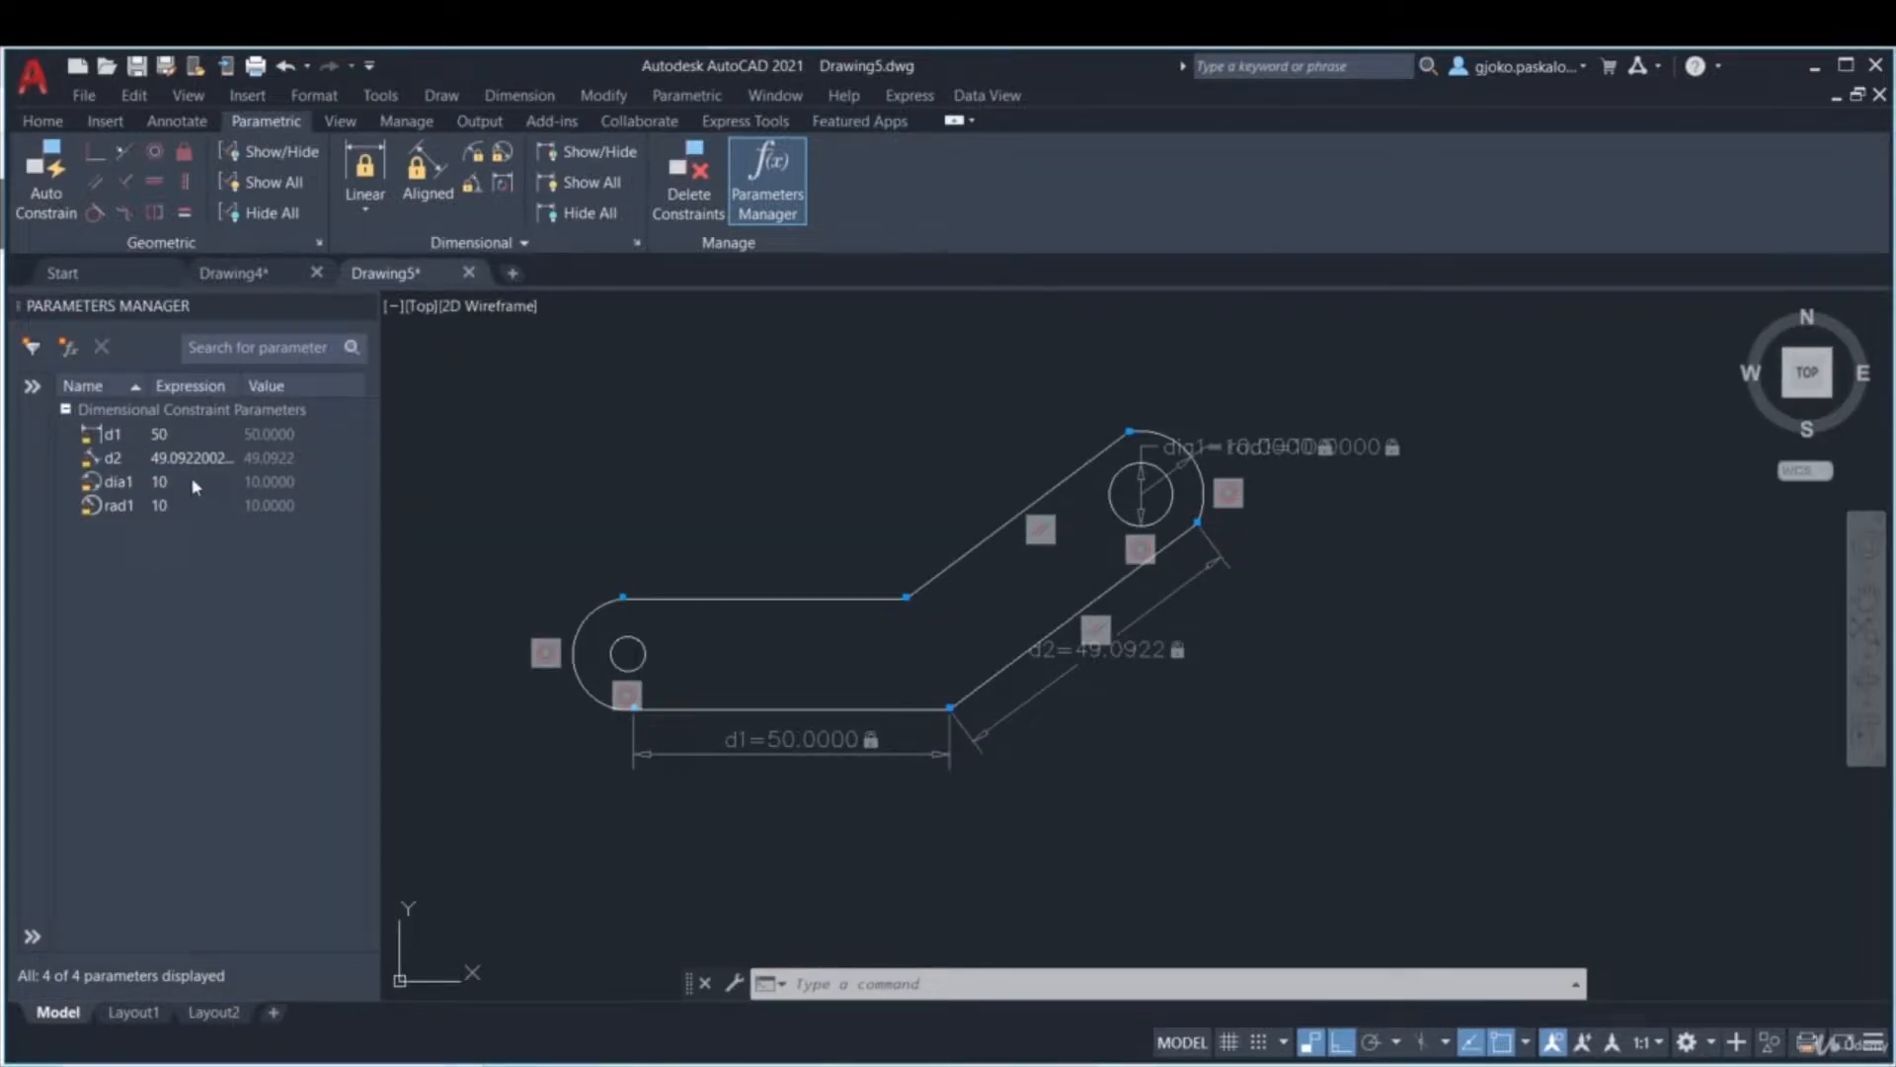
- Try an expression of 60 for parameter d1, and set it back to 50
{"action": "double_click", "coordinate": [159, 434]}
{"action": "type", "text": "6"}
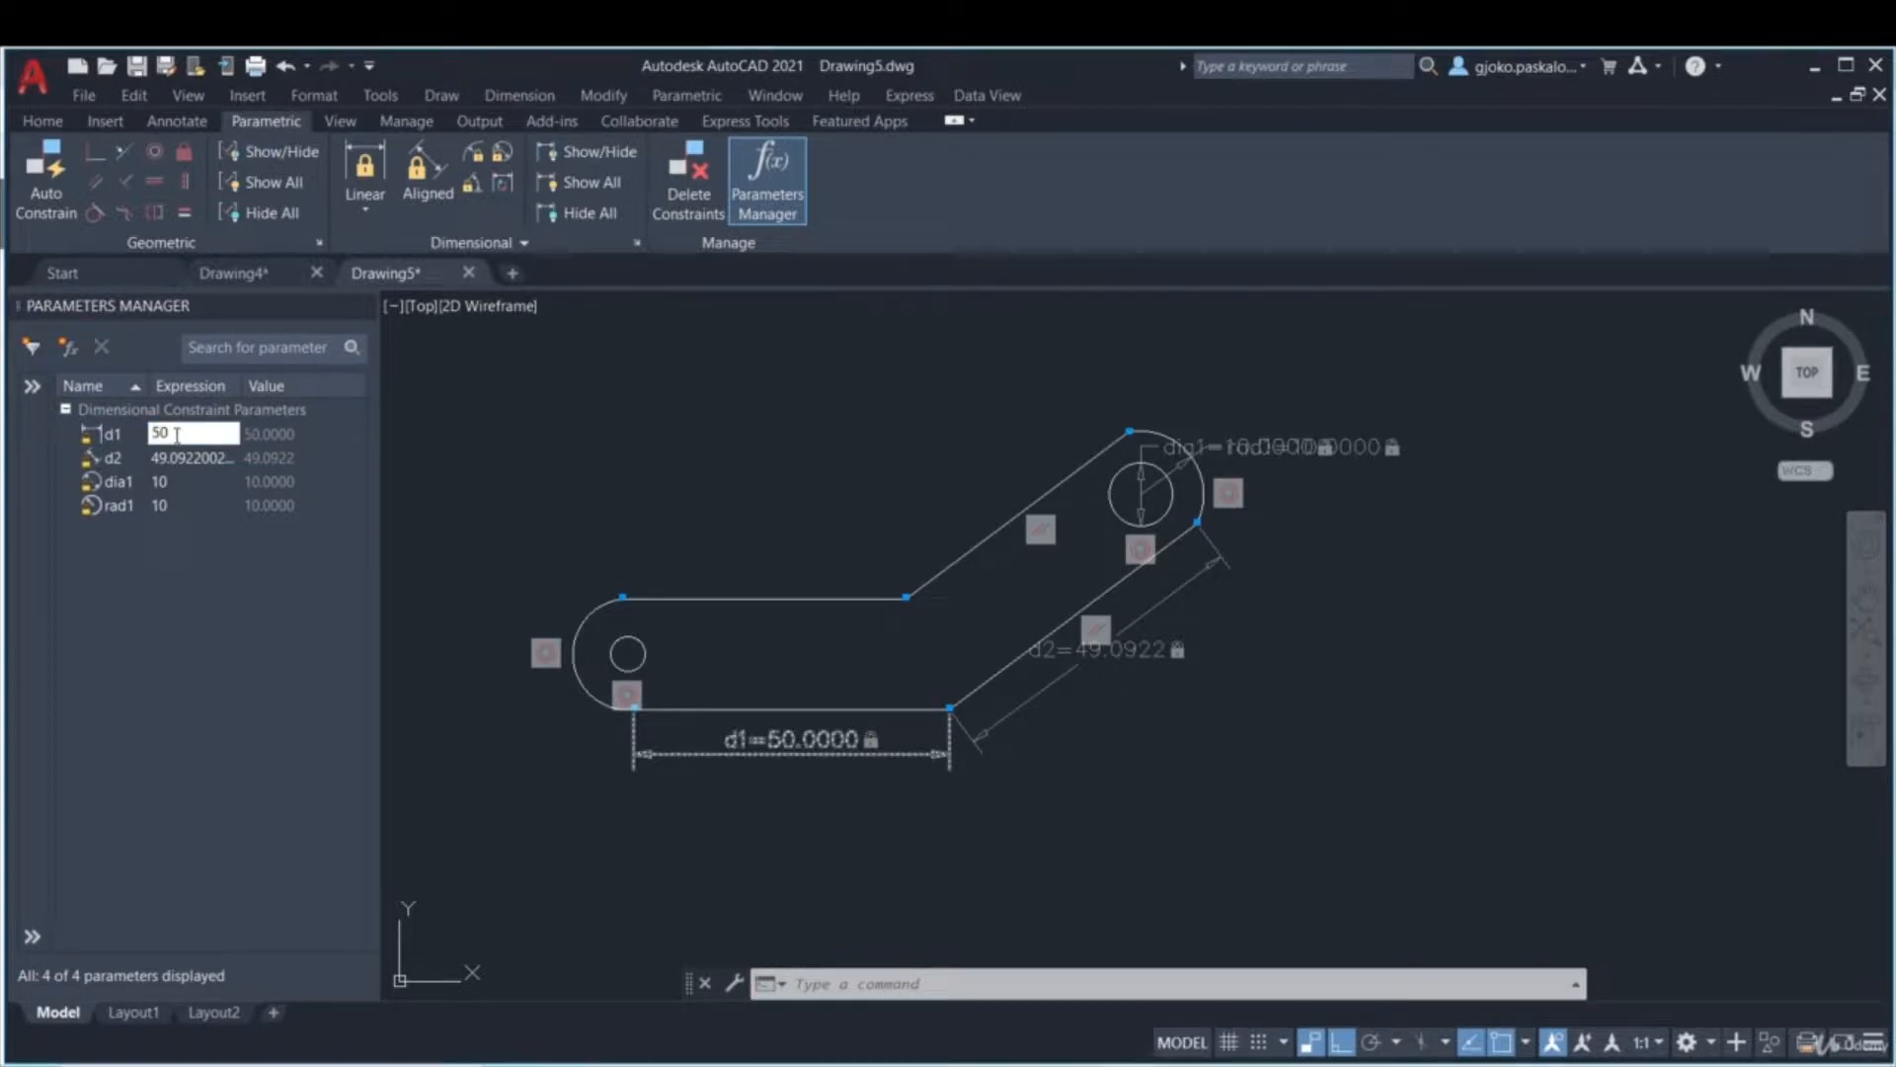
{"action": "type", "text": "0"}
{"action": "key", "text": "Return"}
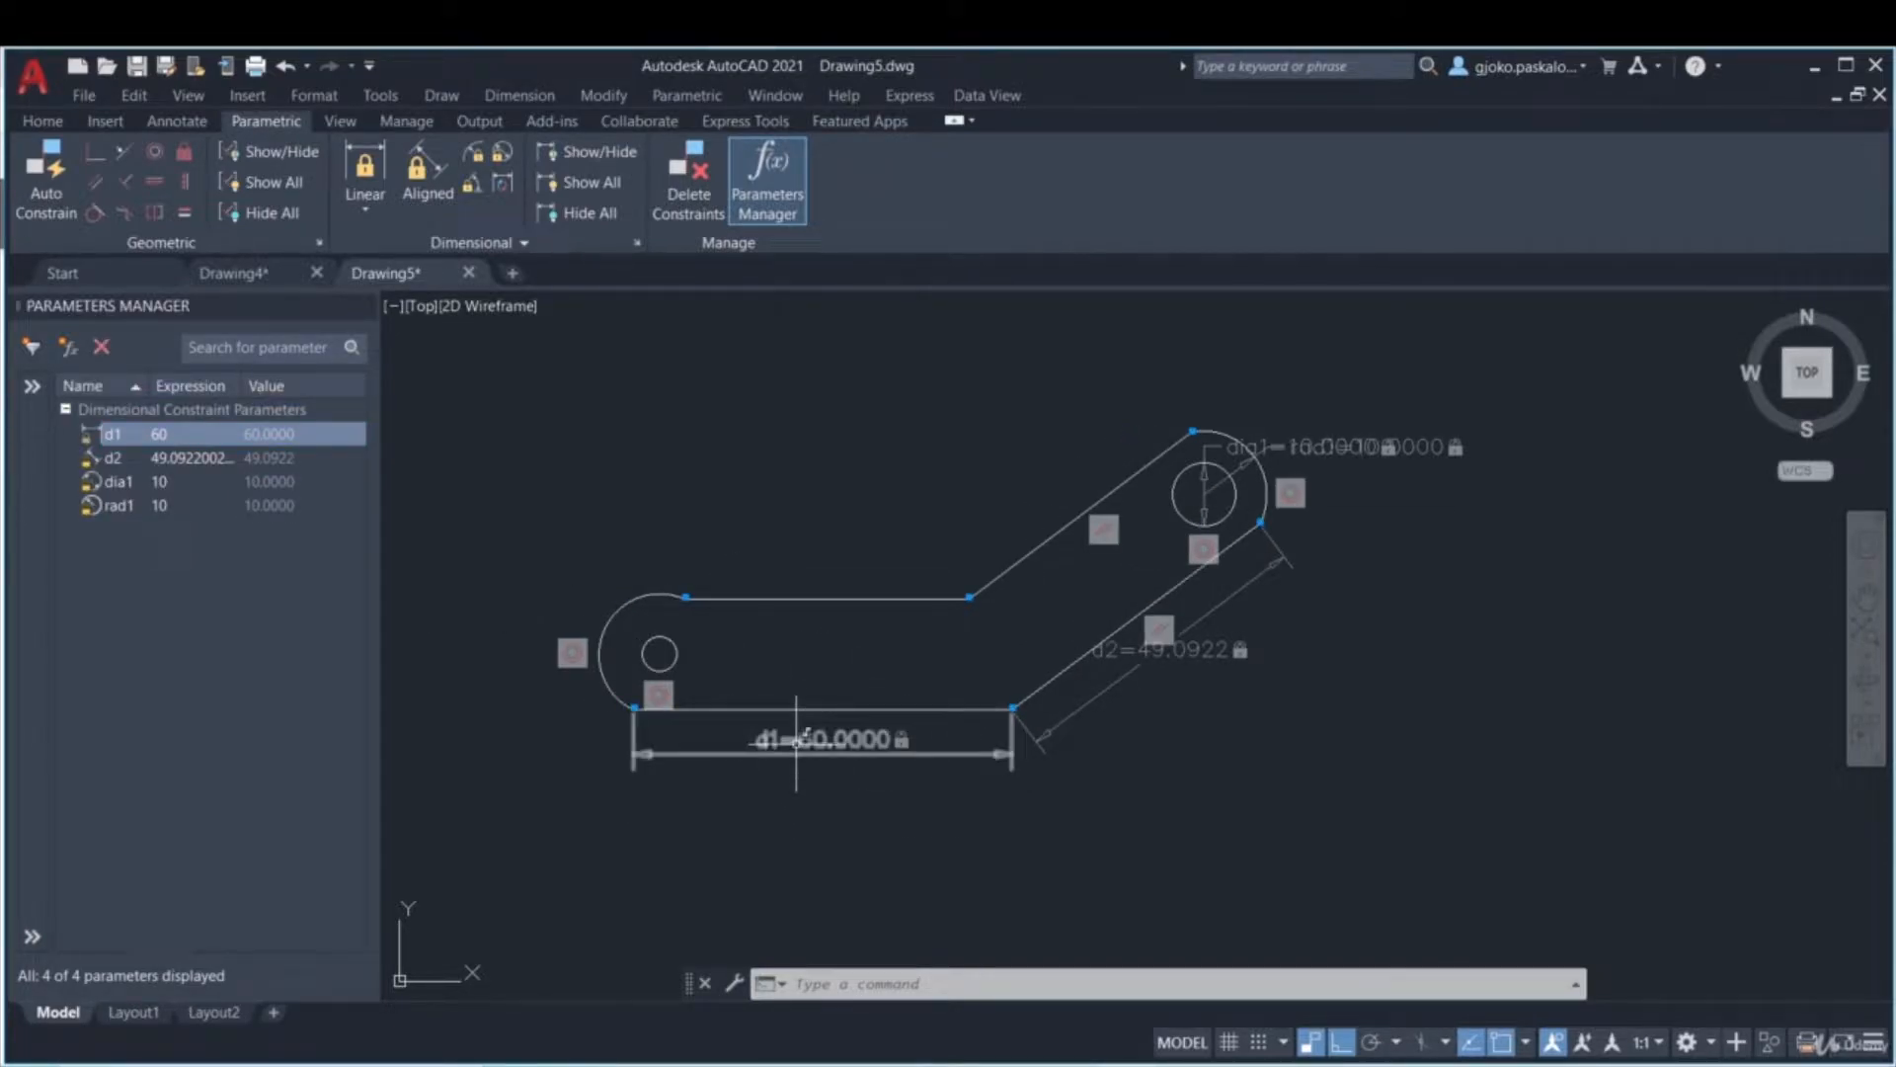
{"action": "double_click", "coordinate": [160, 435]}
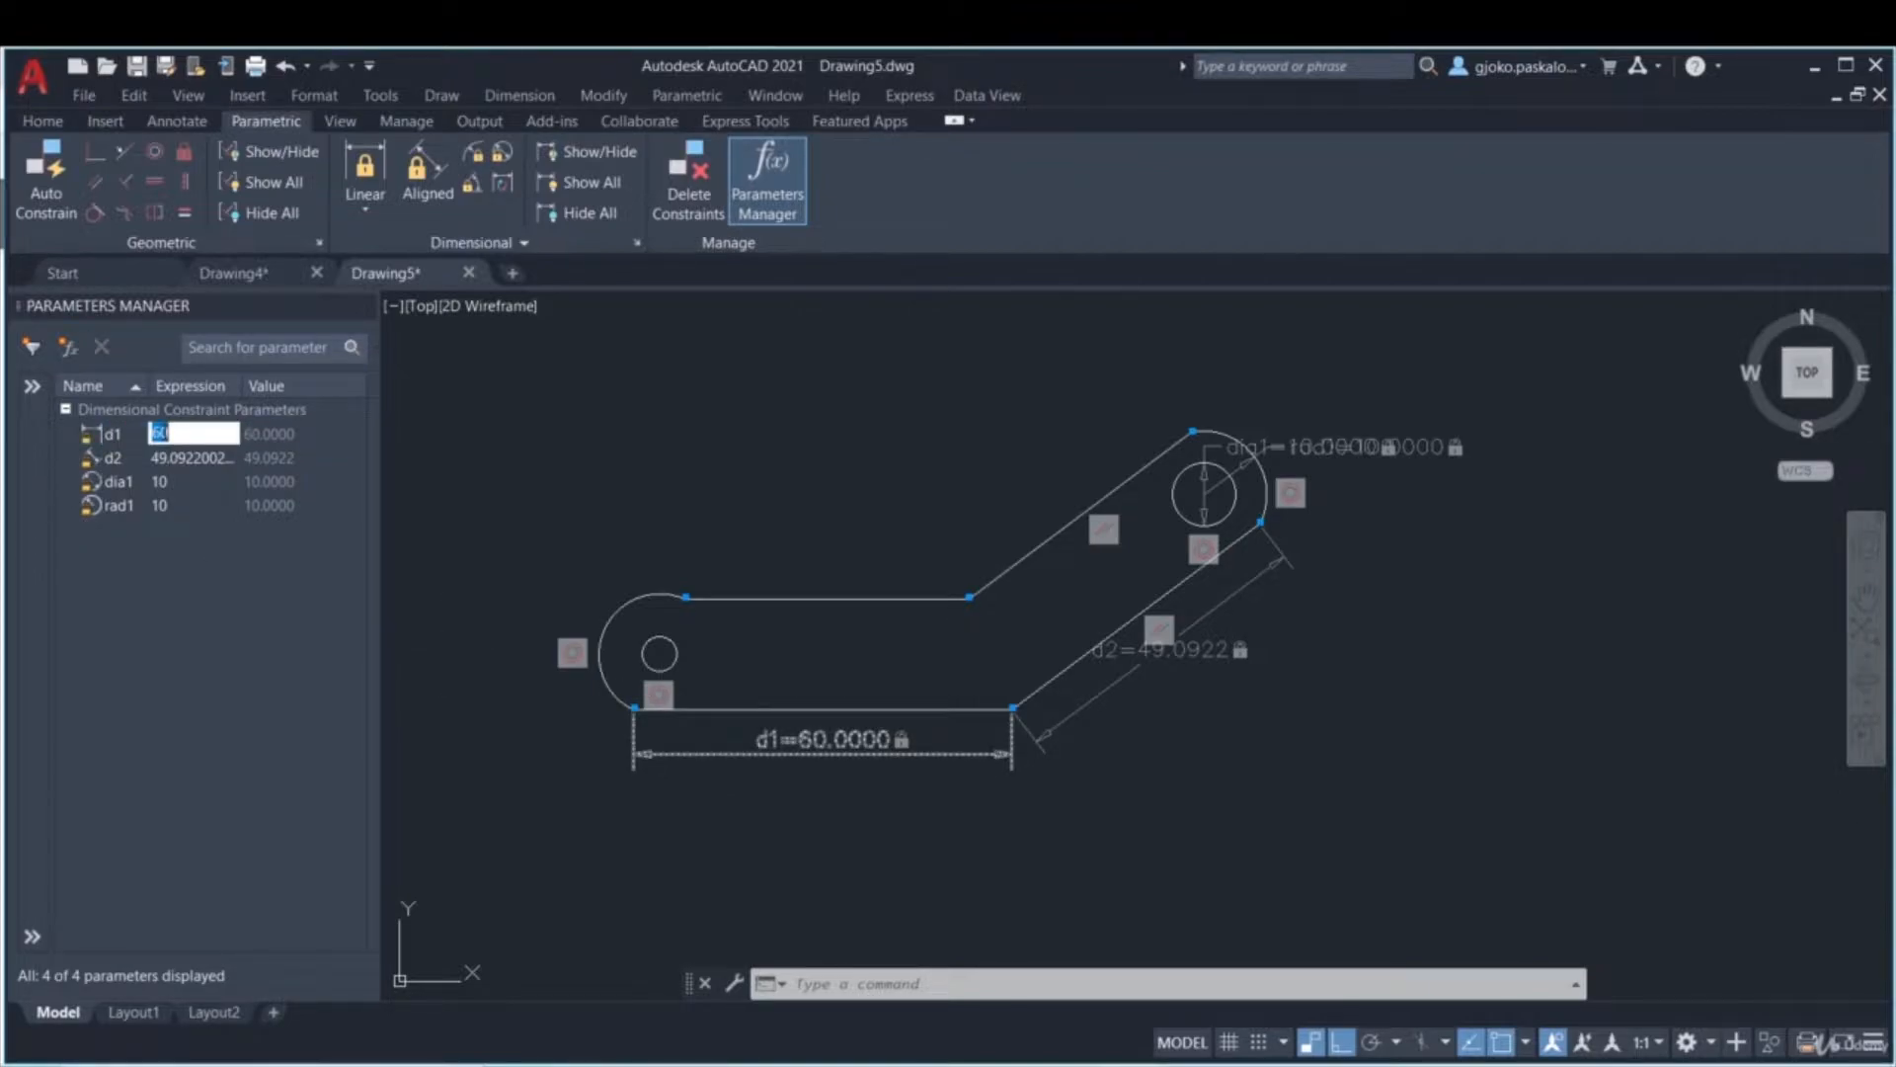
{"action": "type", "text": "50"}
{"action": "key", "text": "Return"}
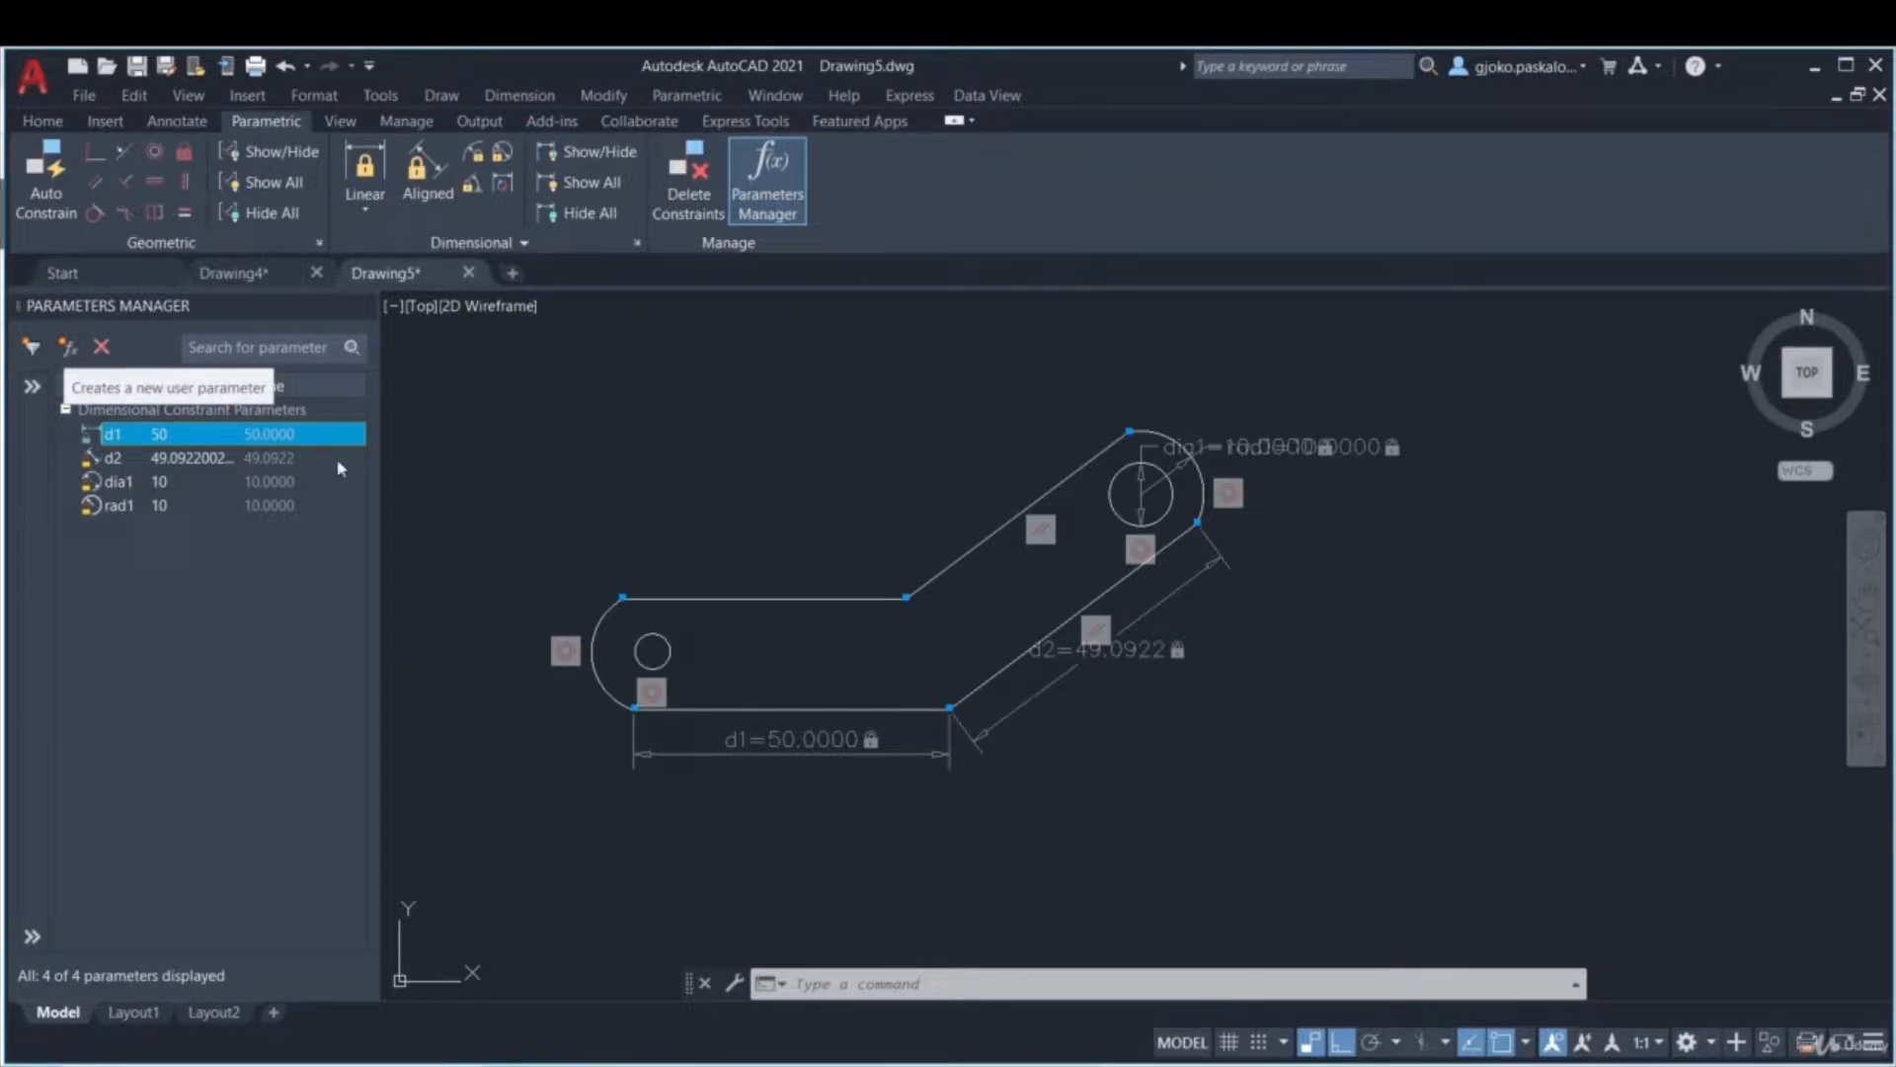
- Create a user parameter named bolt with the expression 10
{"action": "left_click", "coordinate": [67, 347]}
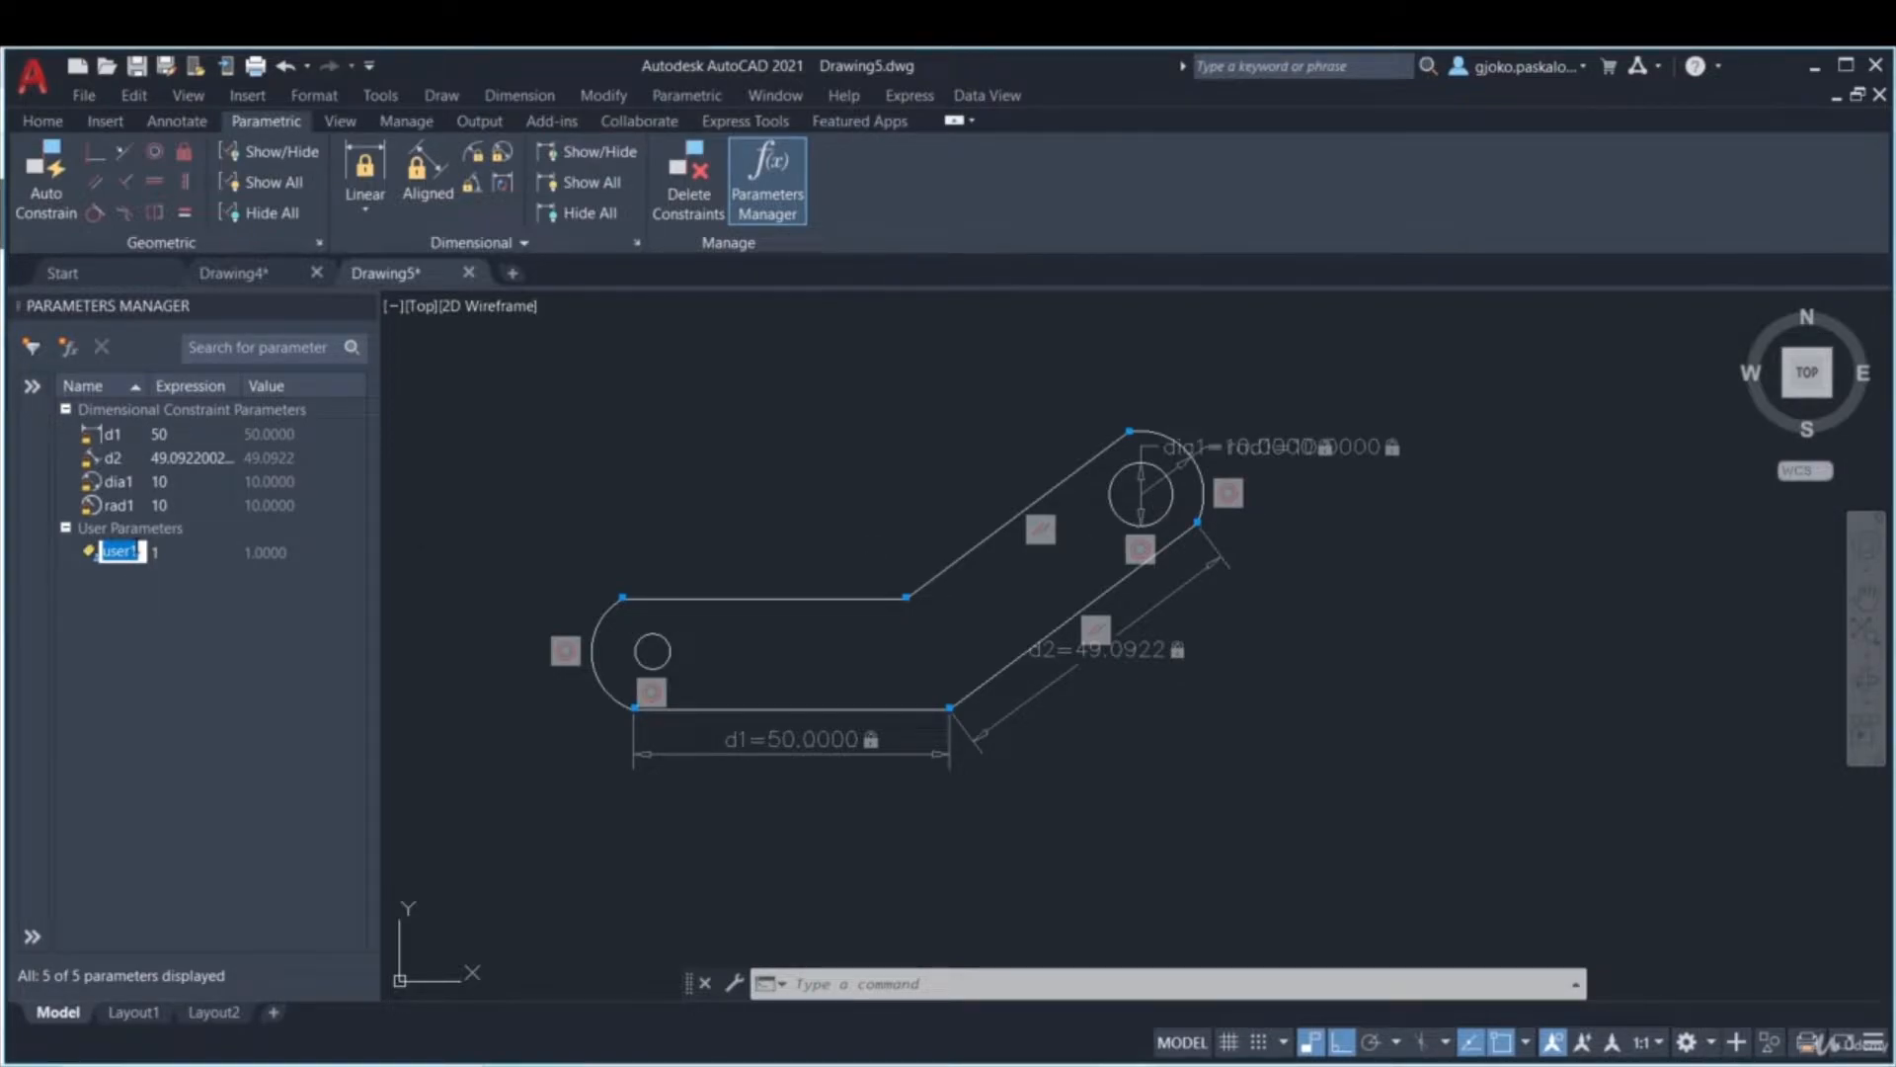
{"action": "type", "text": "bolt"}
{"action": "left_click", "coordinate": [156, 559]}
{"action": "left_click", "coordinate": [166, 556]}
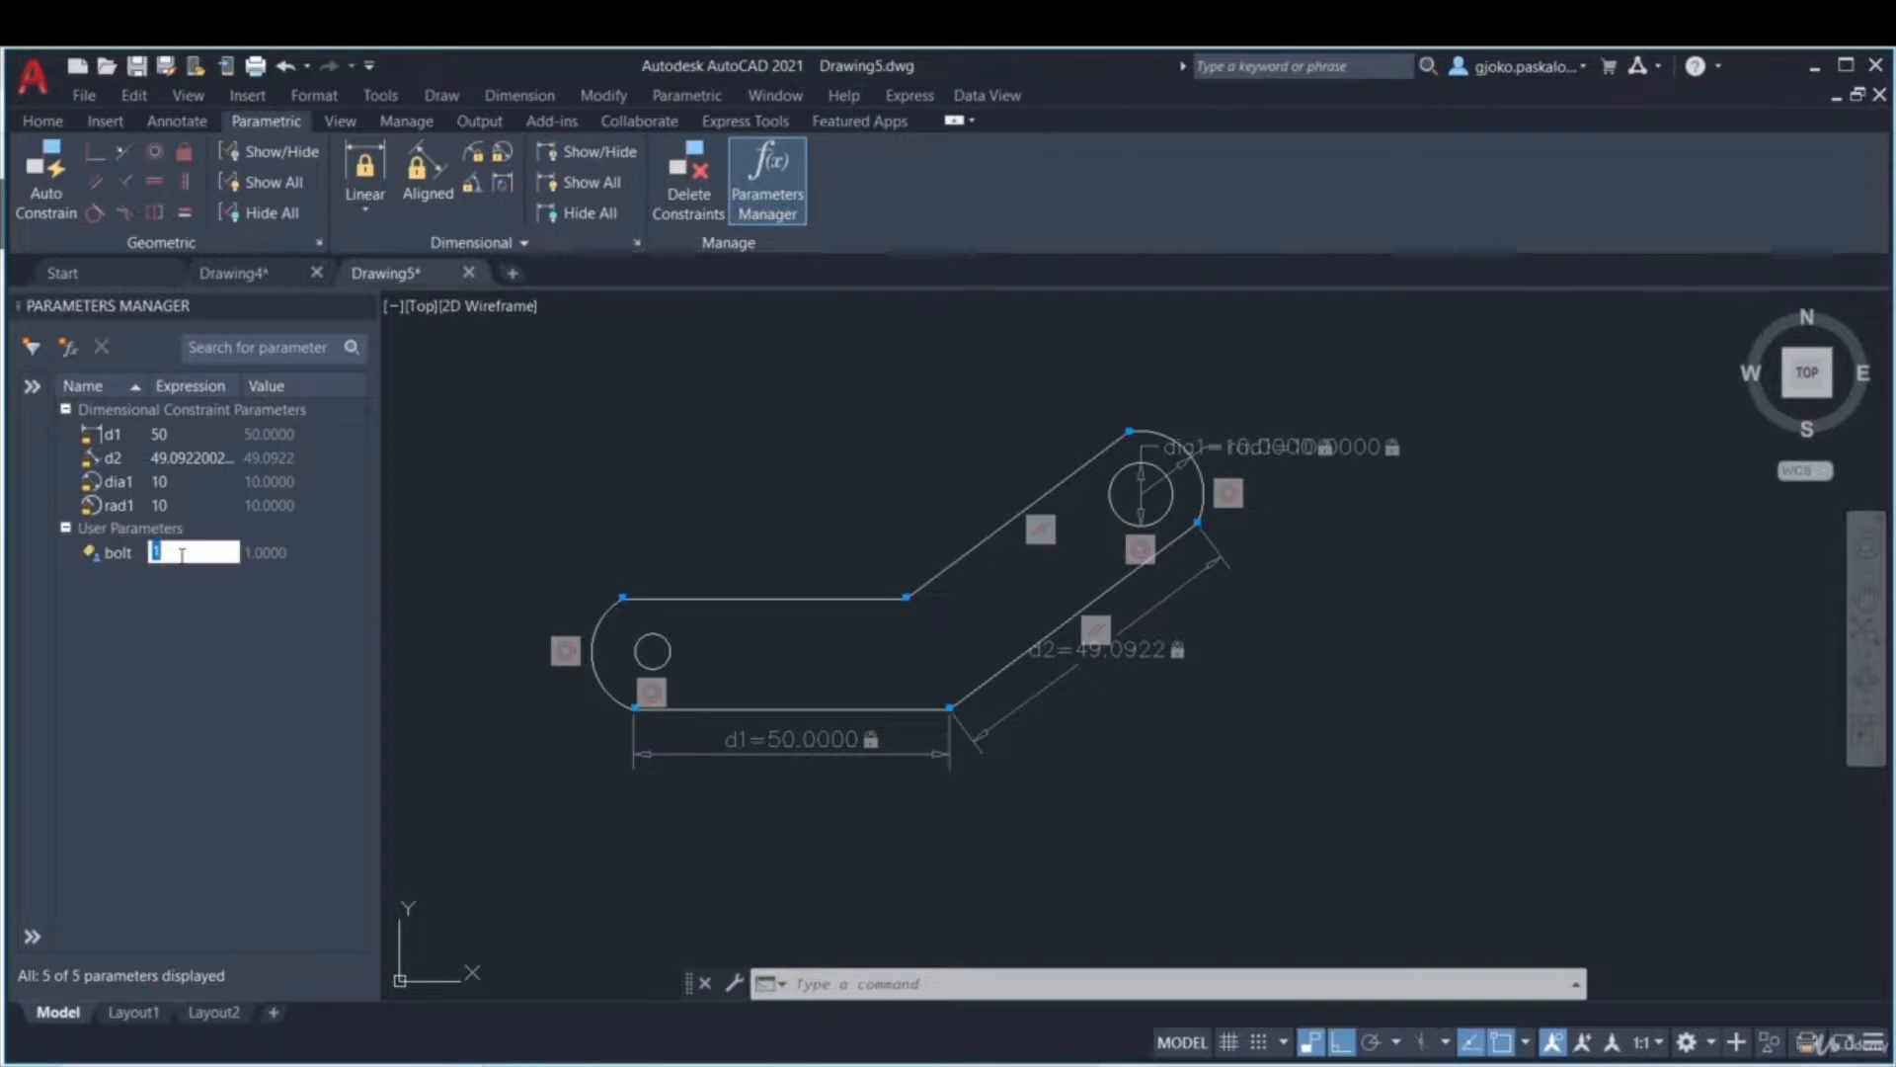
{"action": "type", "text": "10"}
{"action": "key", "text": "Return"}
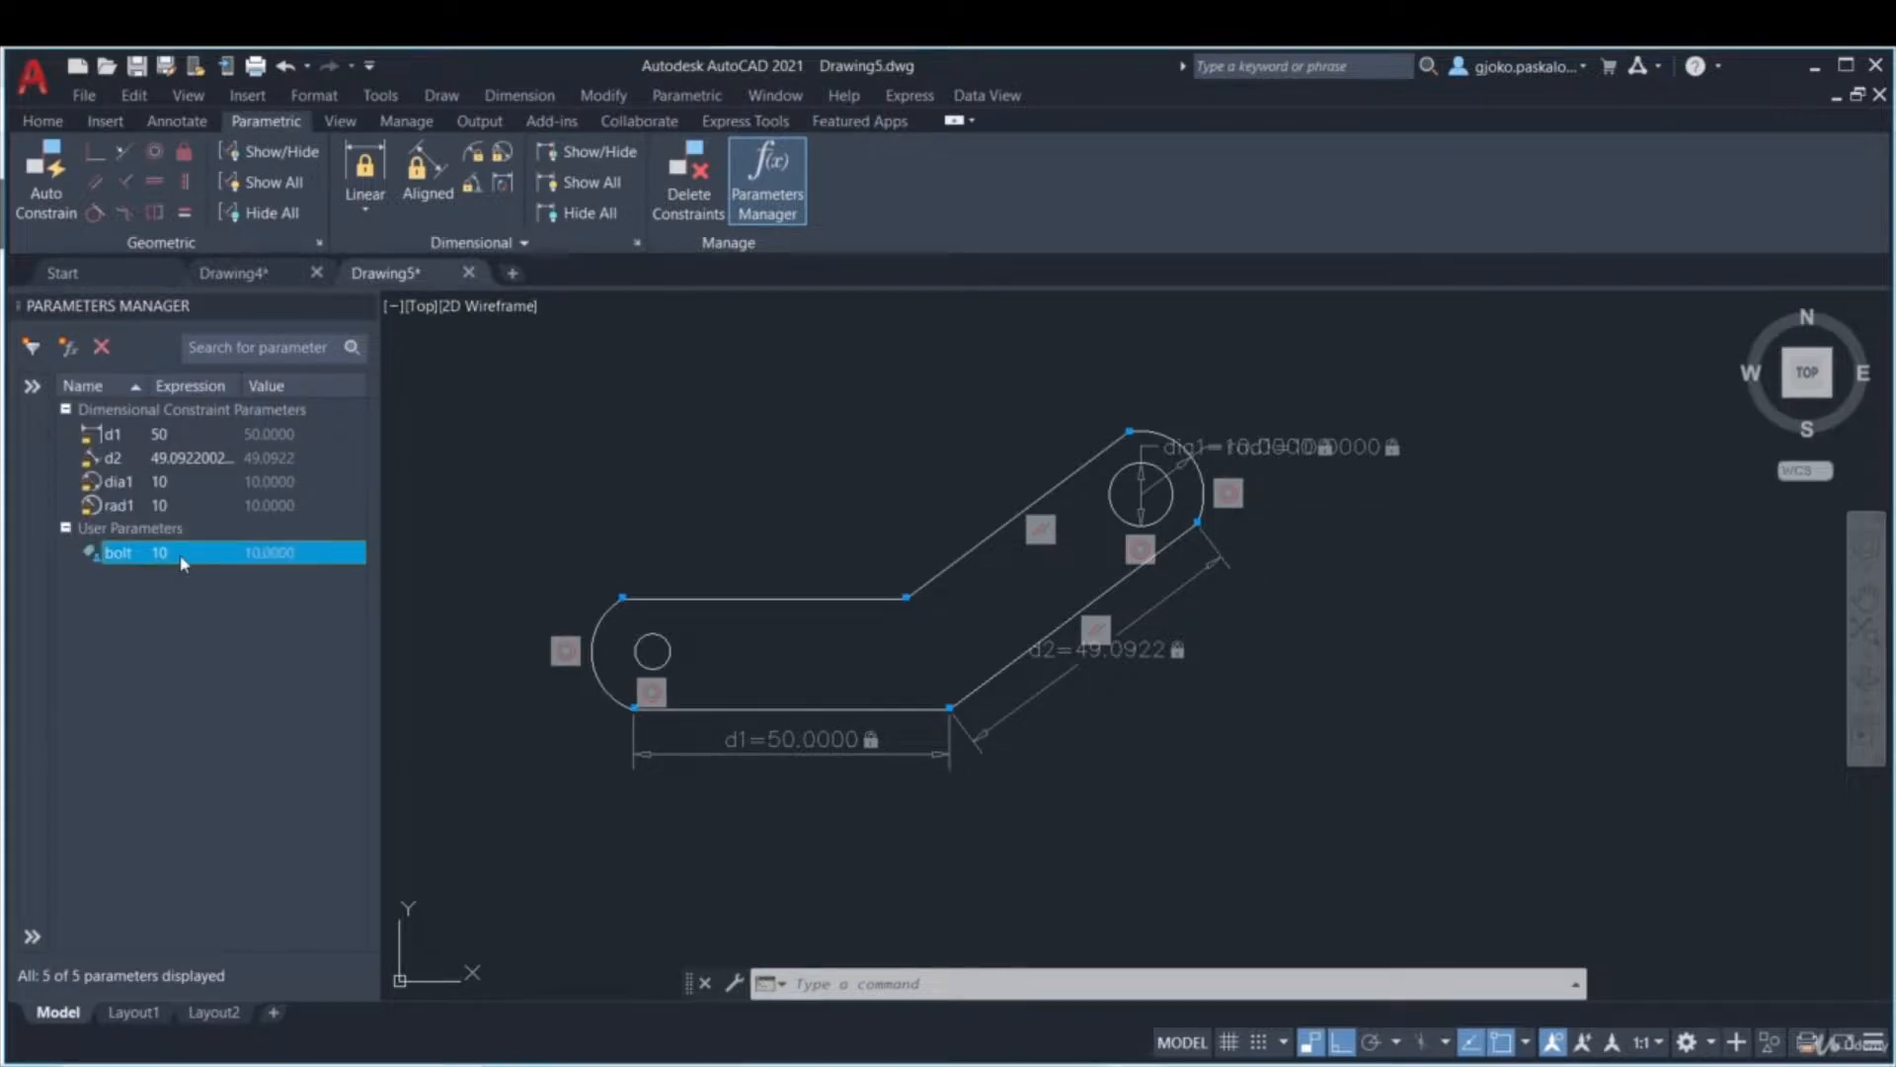
- Set the expression of the hole diameter parameter dia1 to bolt+3
{"action": "scroll", "coordinate": [1219, 507], "scroll_direction": "up", "scroll_amount": 2}
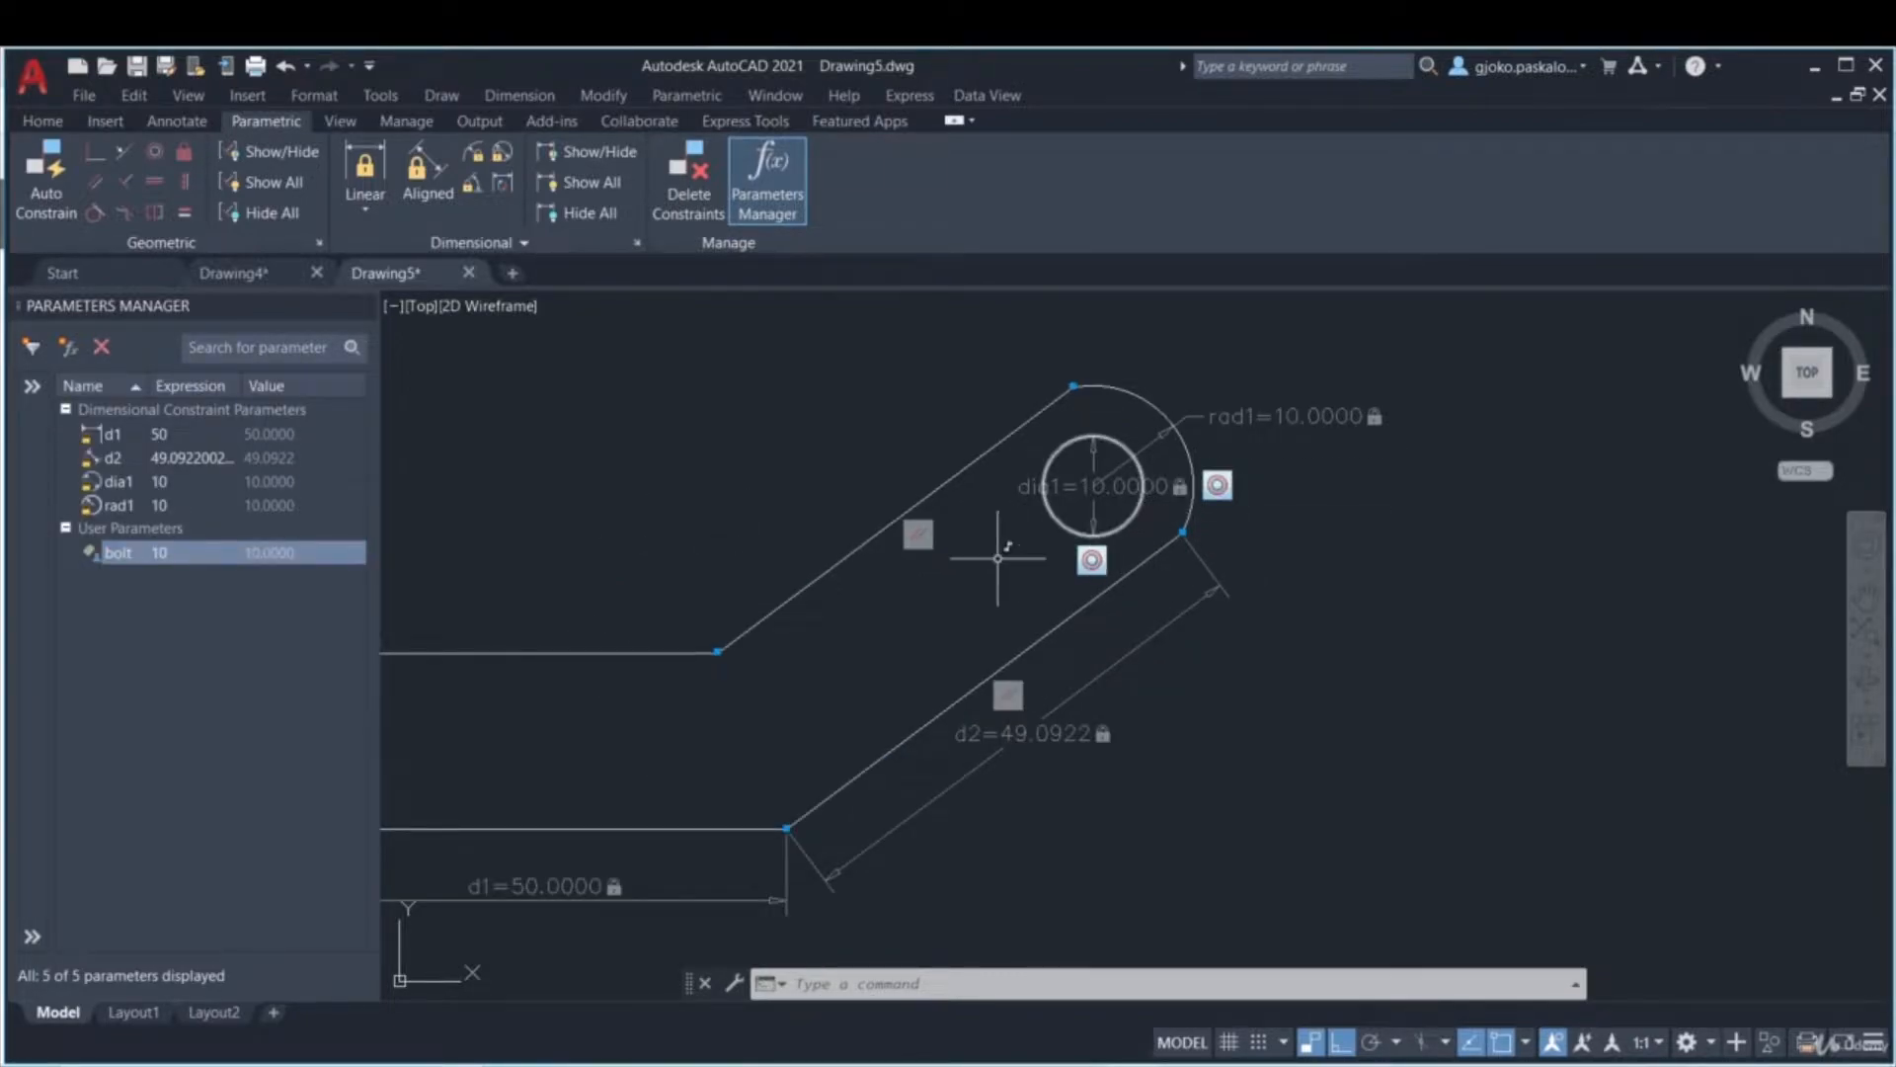
{"action": "middle_click_drag", "start_coordinate": [998, 558], "coordinate": [1081, 558]}
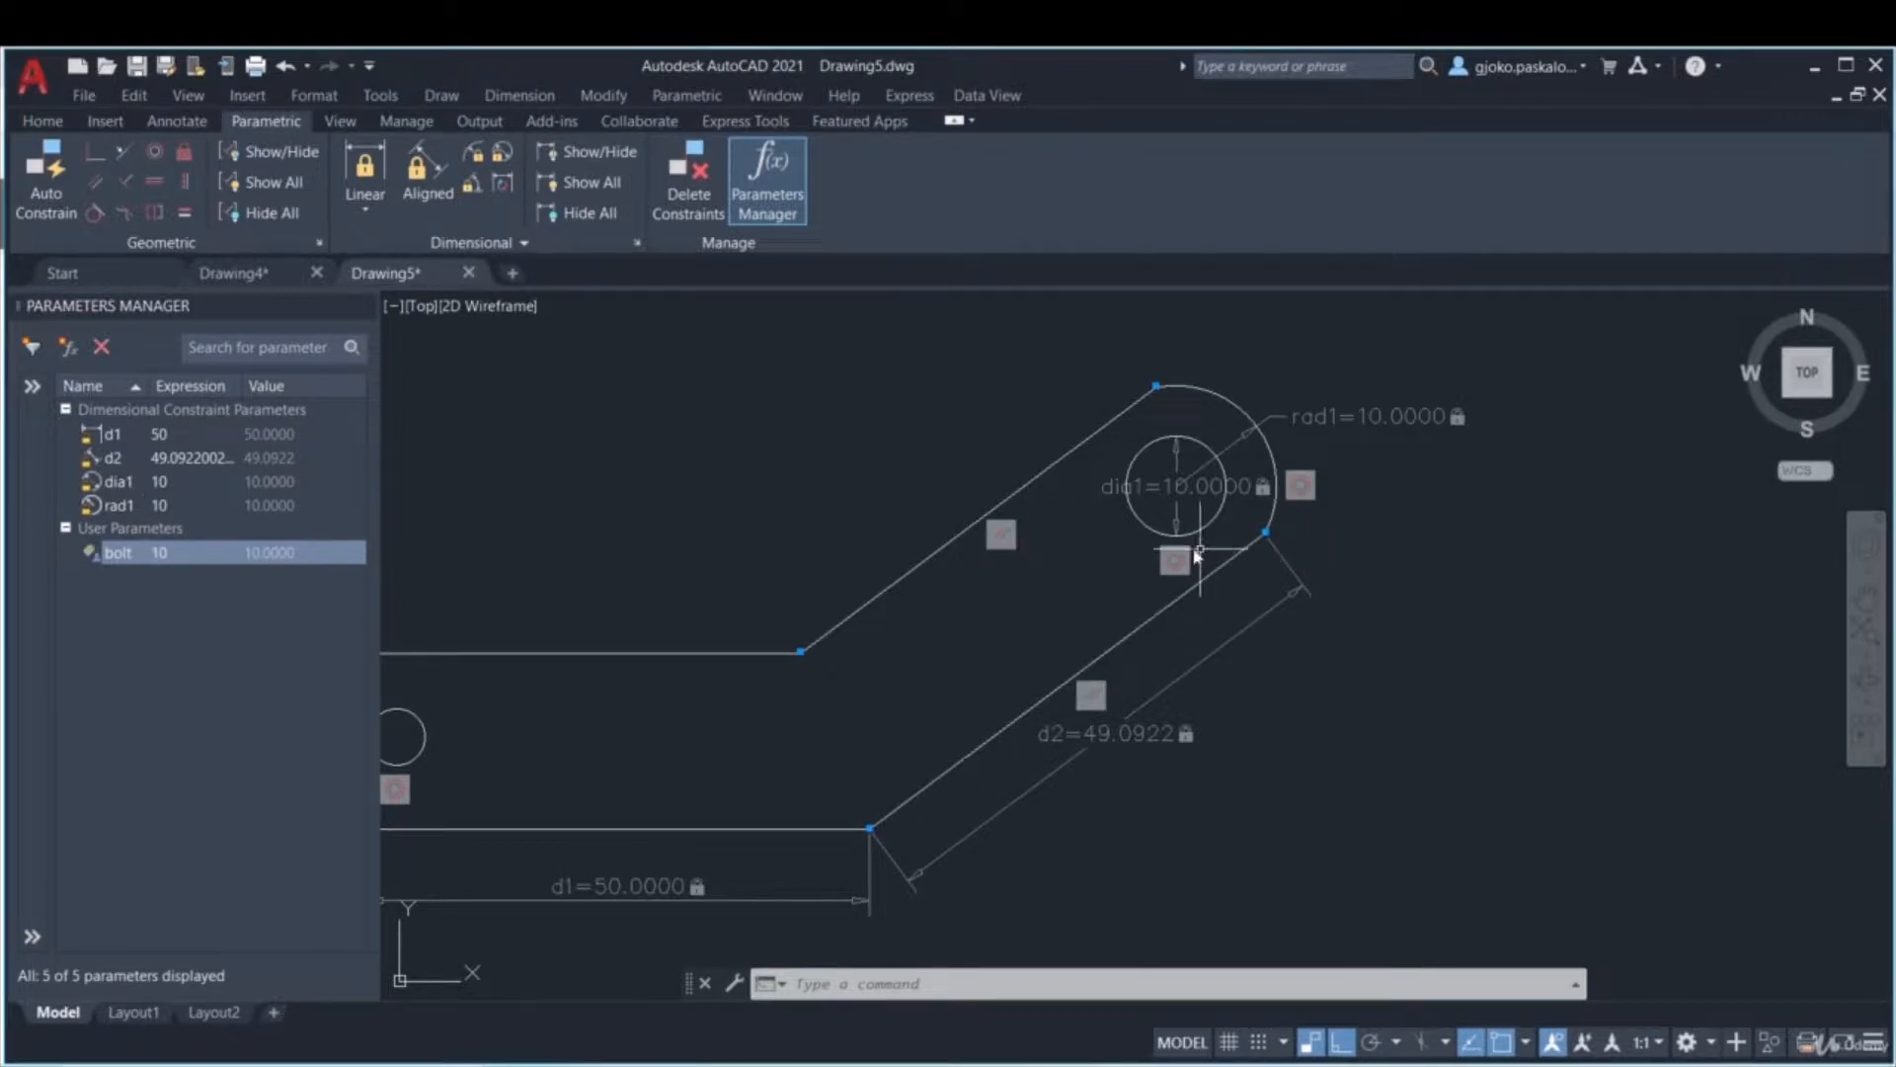
{"action": "double_click", "coordinate": [163, 481]}
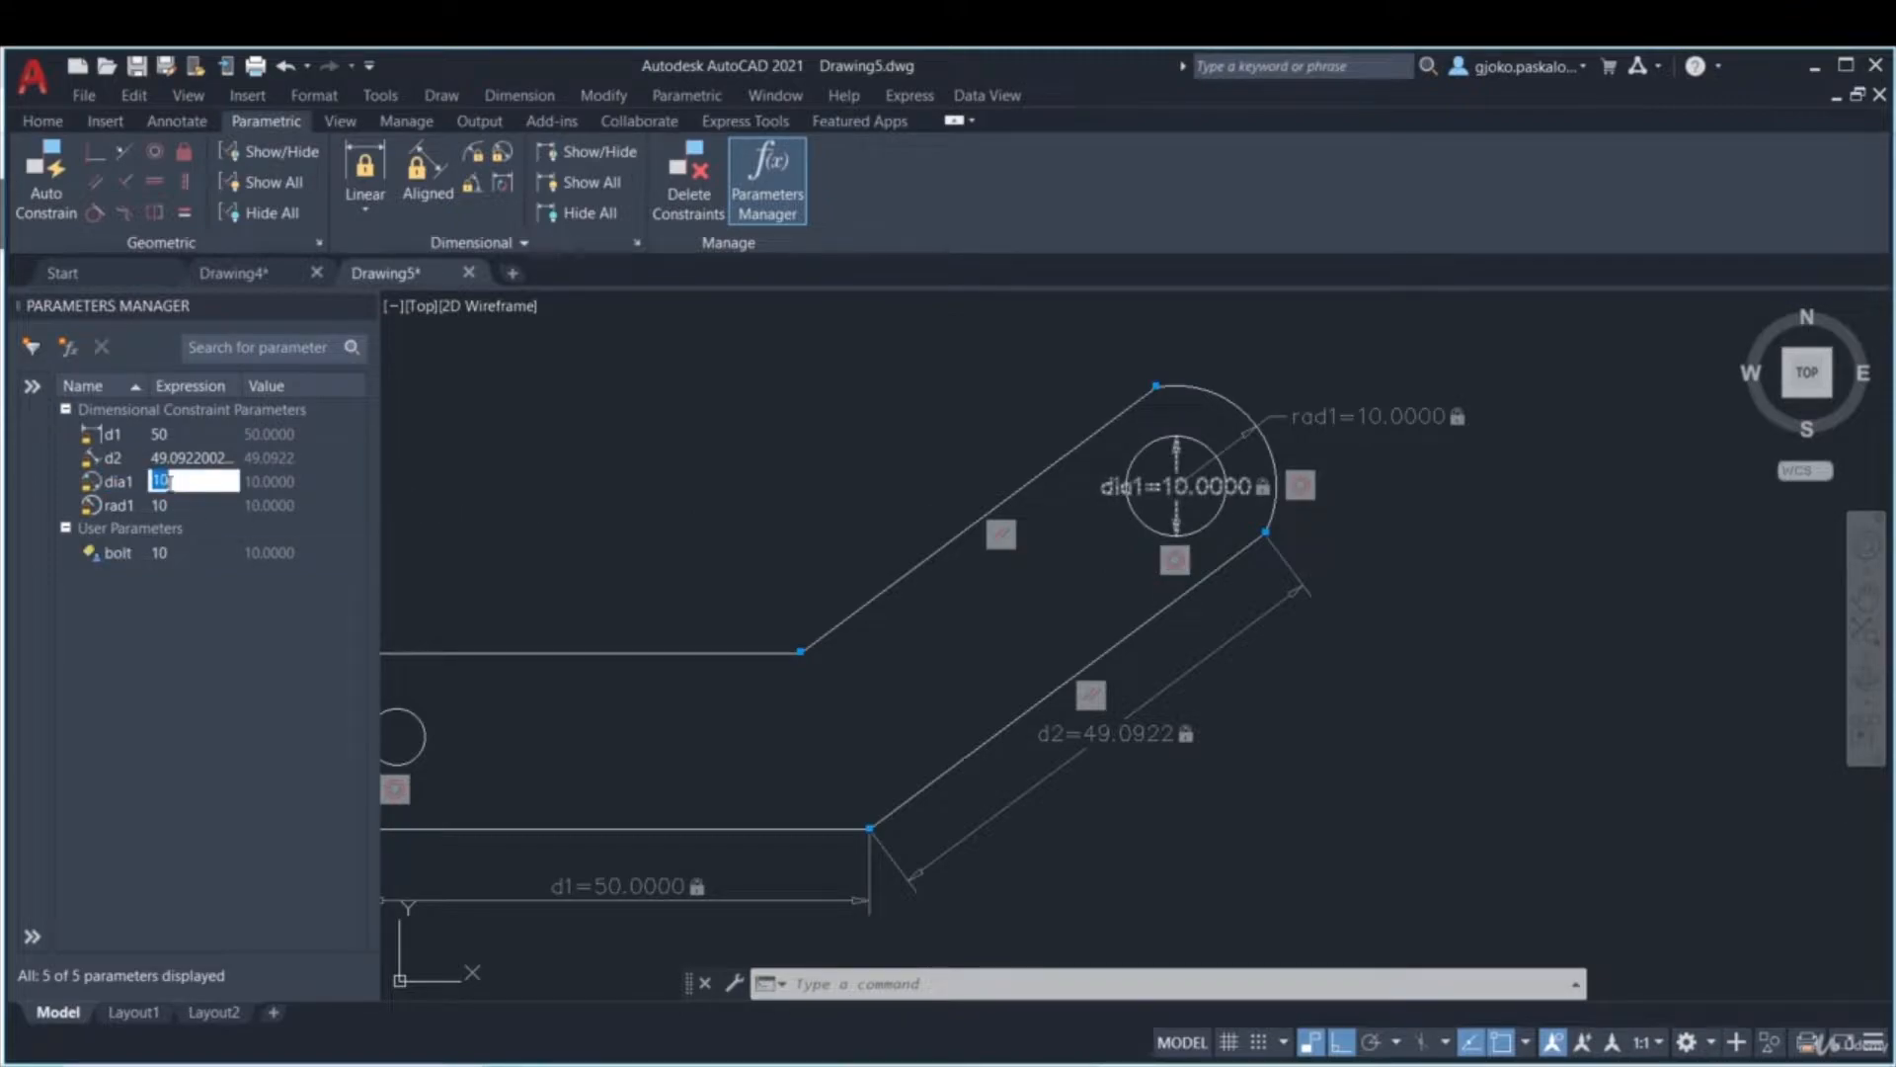
{"action": "type", "text": "bolt"}
{"action": "key", "text": "Return"}
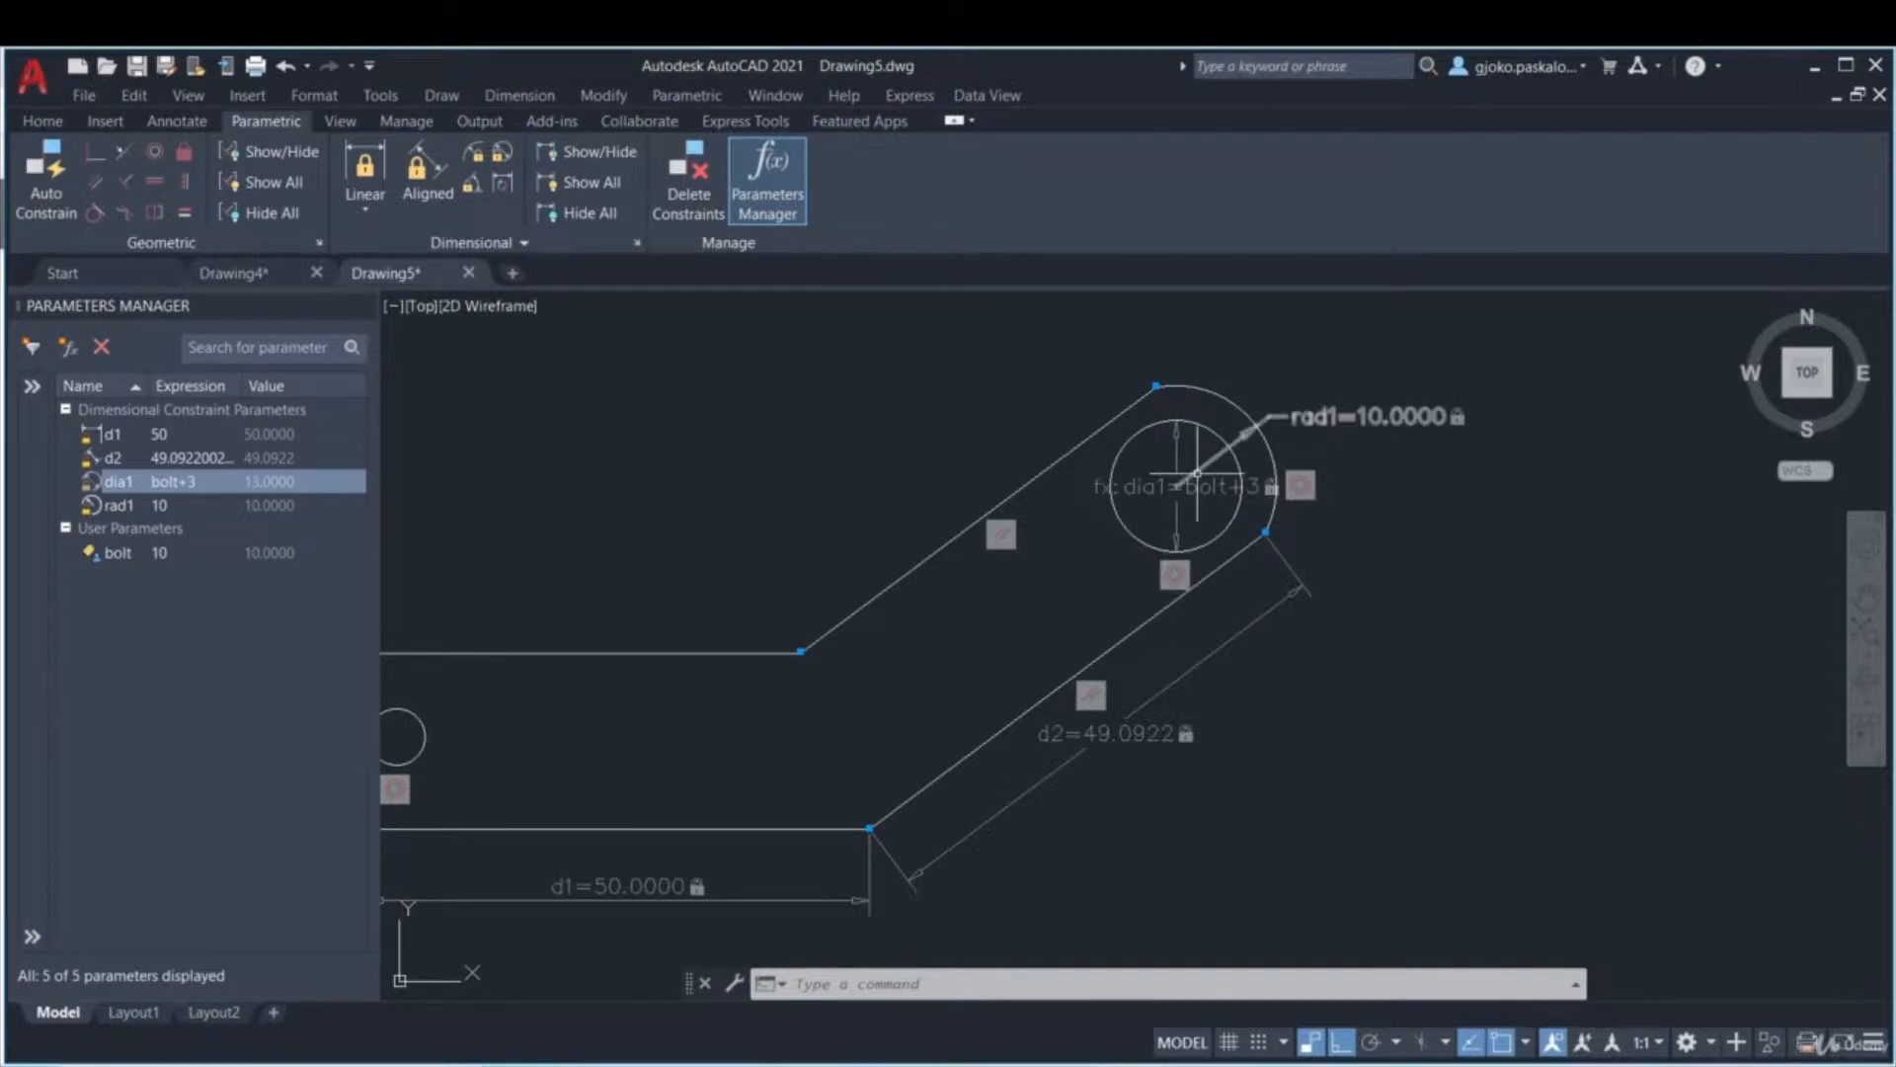
- Set the expression of the sloped line's length parameter d2 to d1*1.5
{"action": "double_click", "coordinate": [167, 456]}
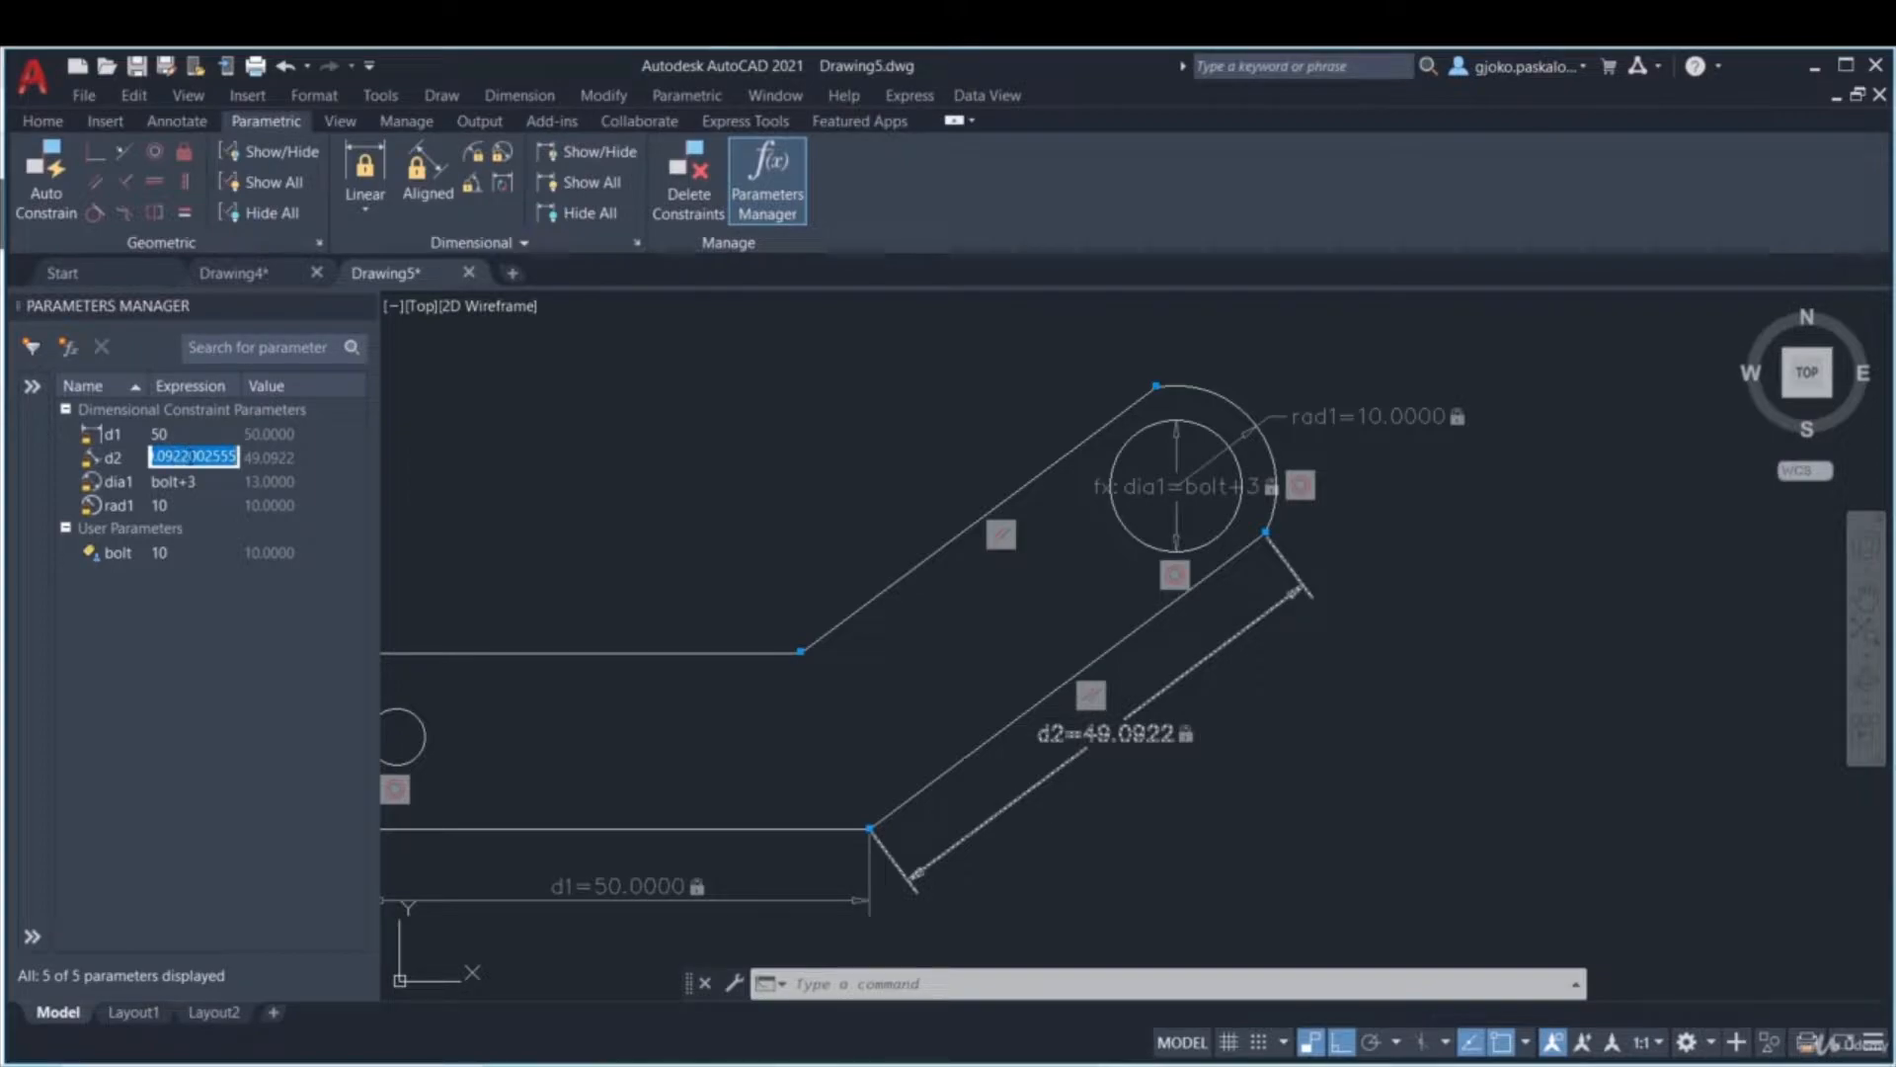
{"action": "type", "text": "d1*1.5"}
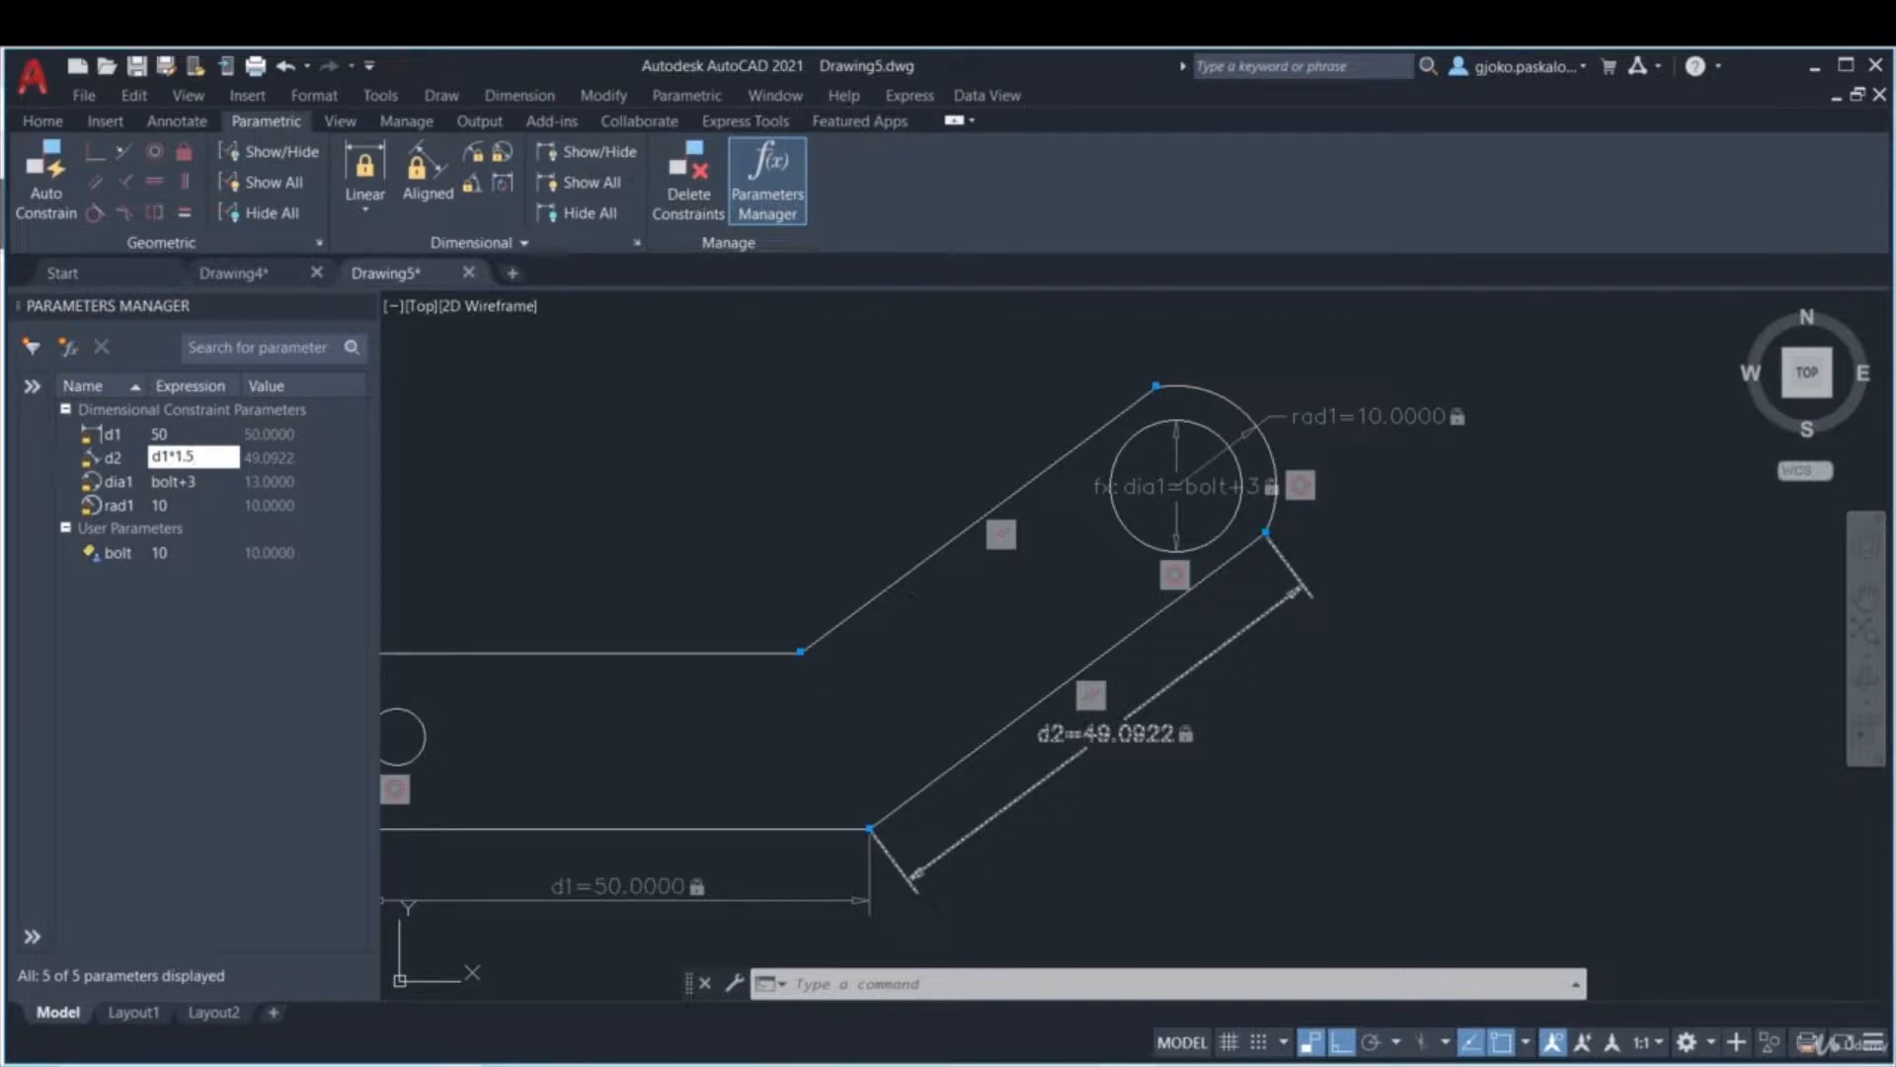
{"action": "key", "text": "Return"}
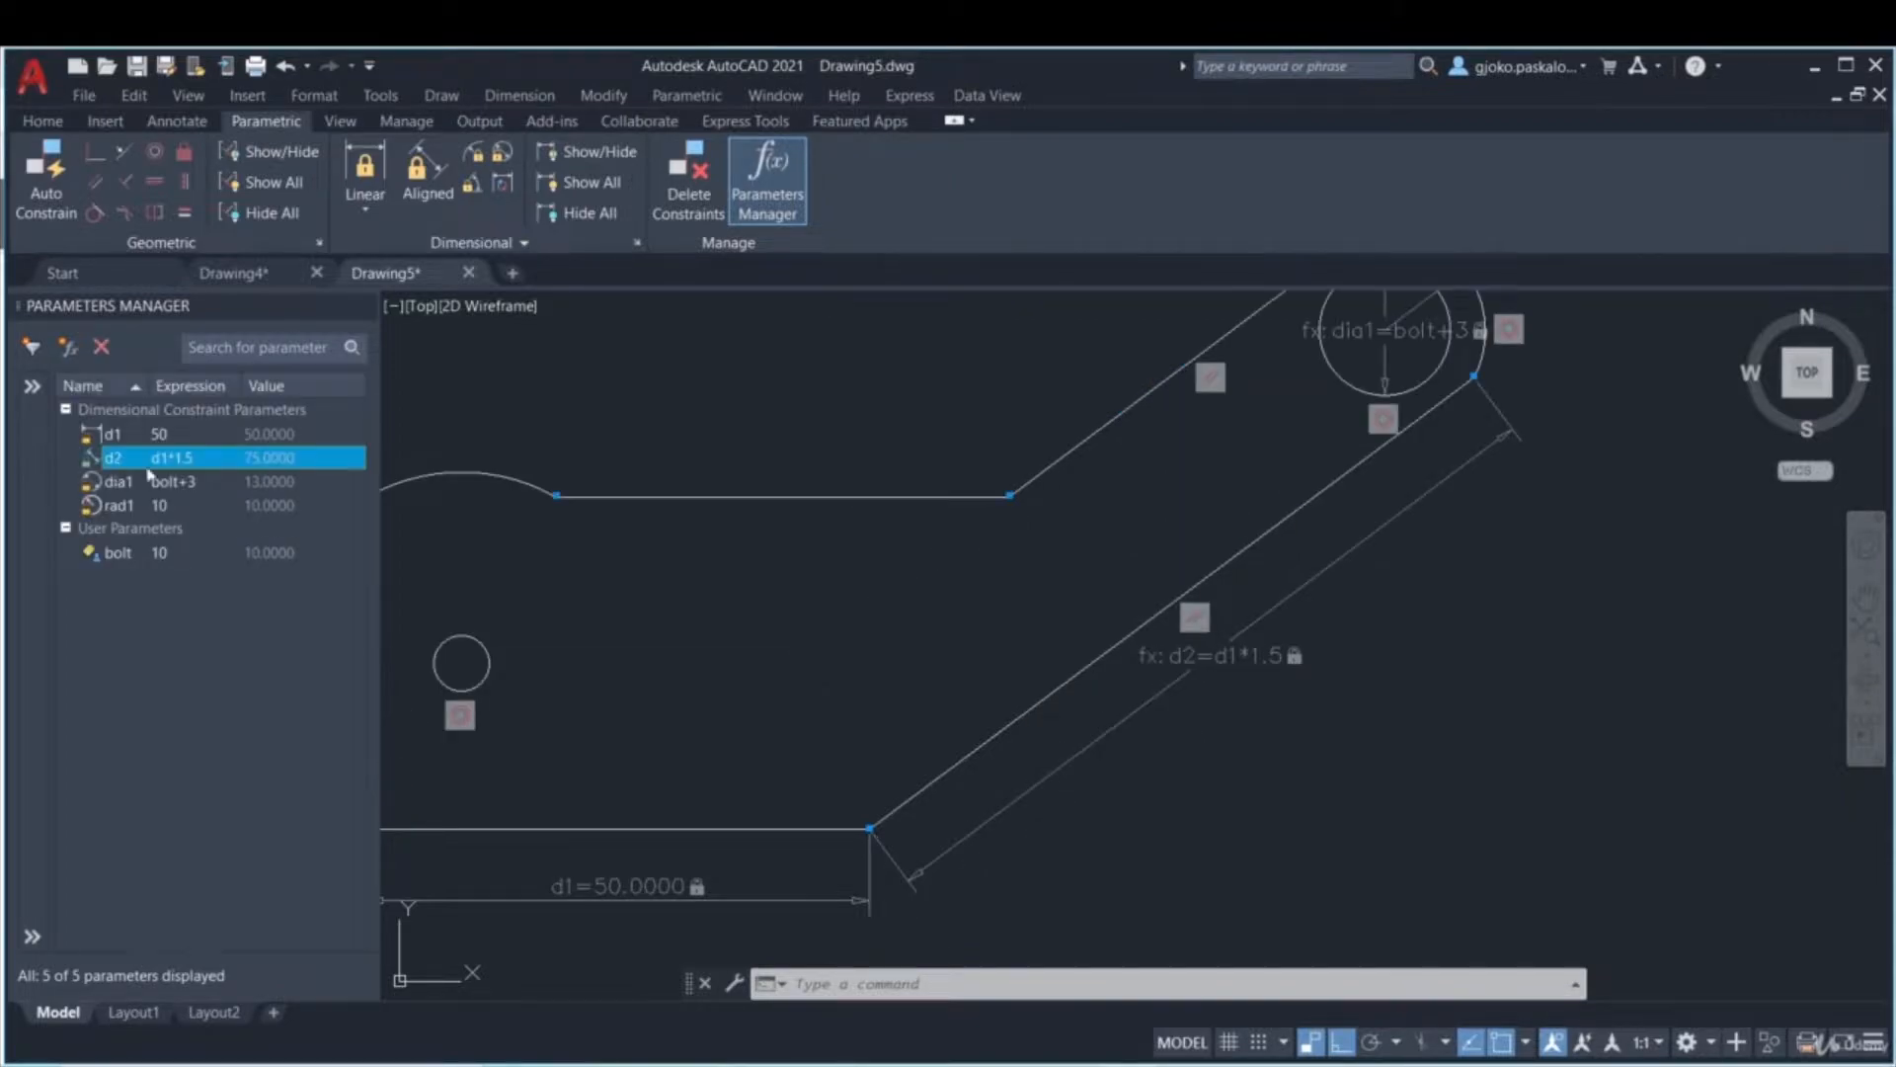
{"action": "scroll", "coordinate": [791, 524], "scroll_direction": "down", "scroll_amount": 4}
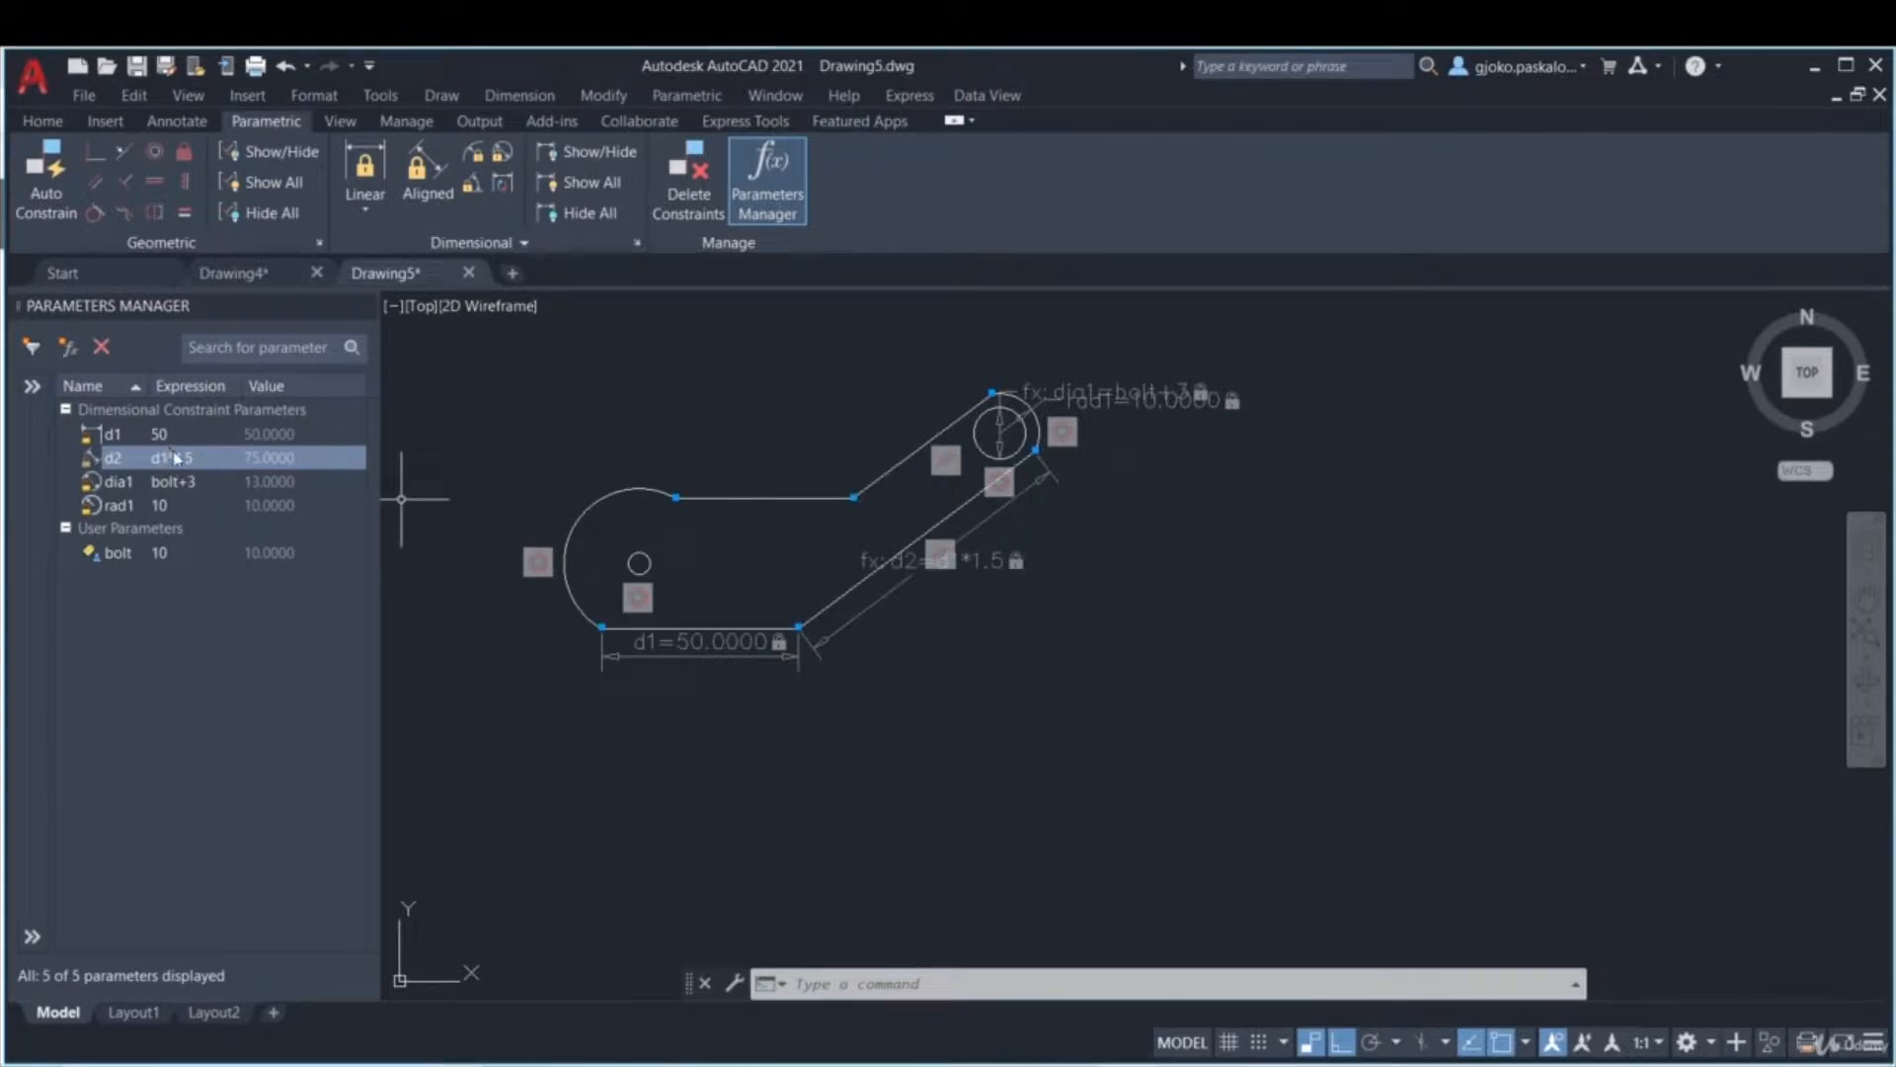
- Undo the expression changes to the d2 and dia1 parameters
{"action": "key", "text": "ctrl+z"}
{"action": "key", "text": "ctrl+z"}
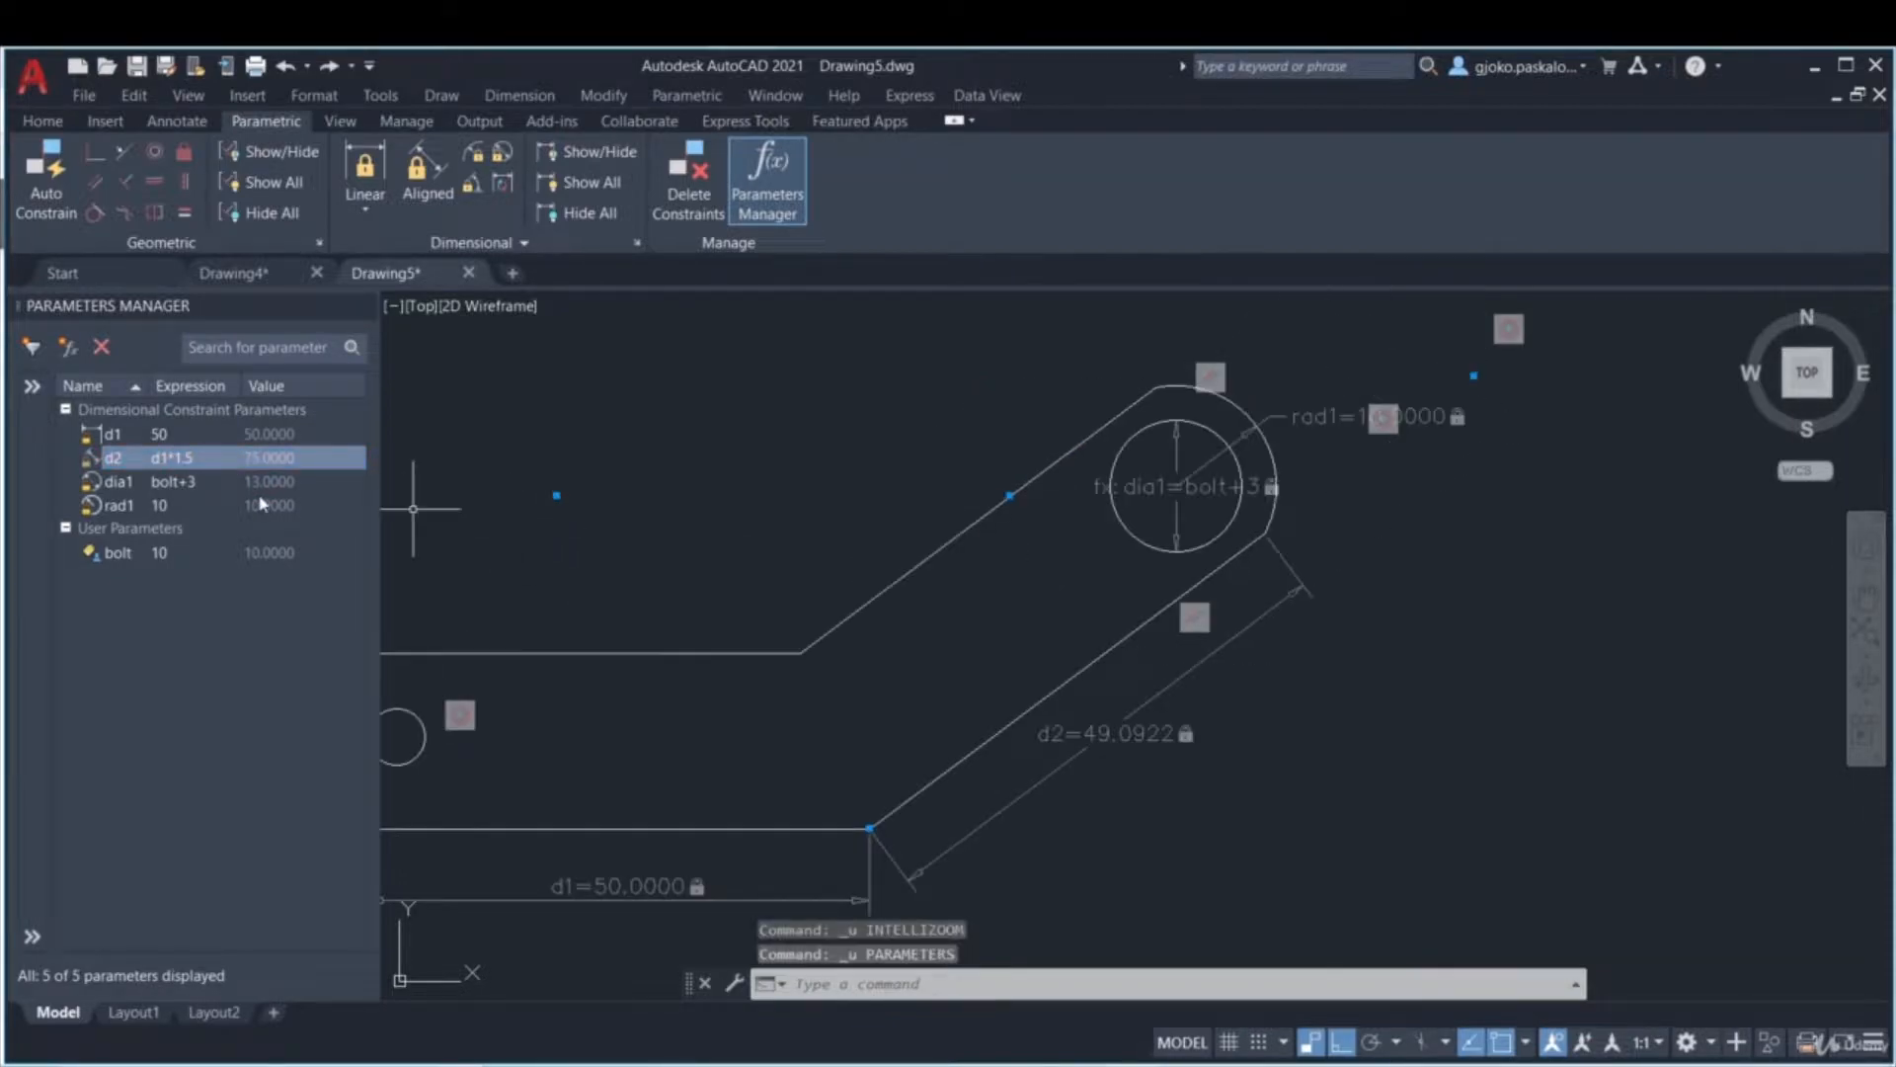
{"action": "key", "text": "ctrl+z"}
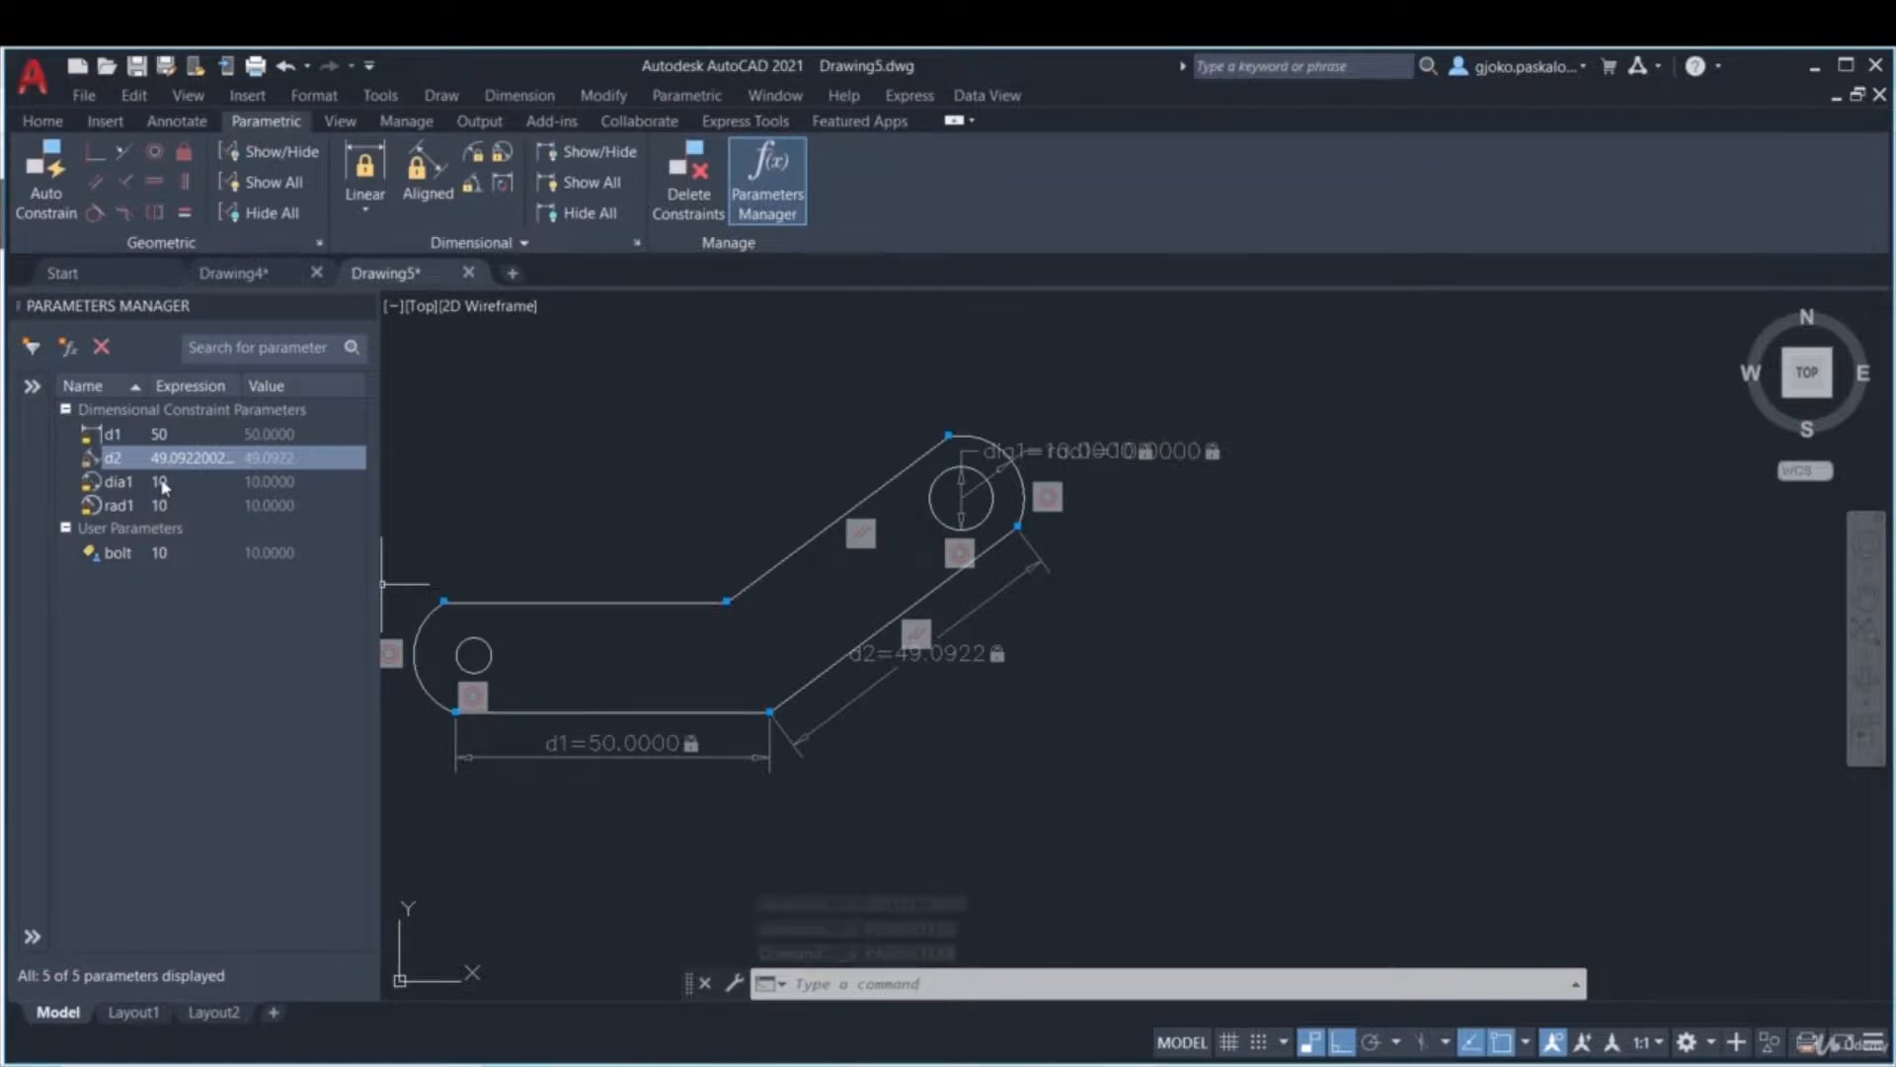
- Set the expression of the end arc's radius parameter rad1 to dia1*2-5
{"action": "double_click", "coordinate": [160, 506]}
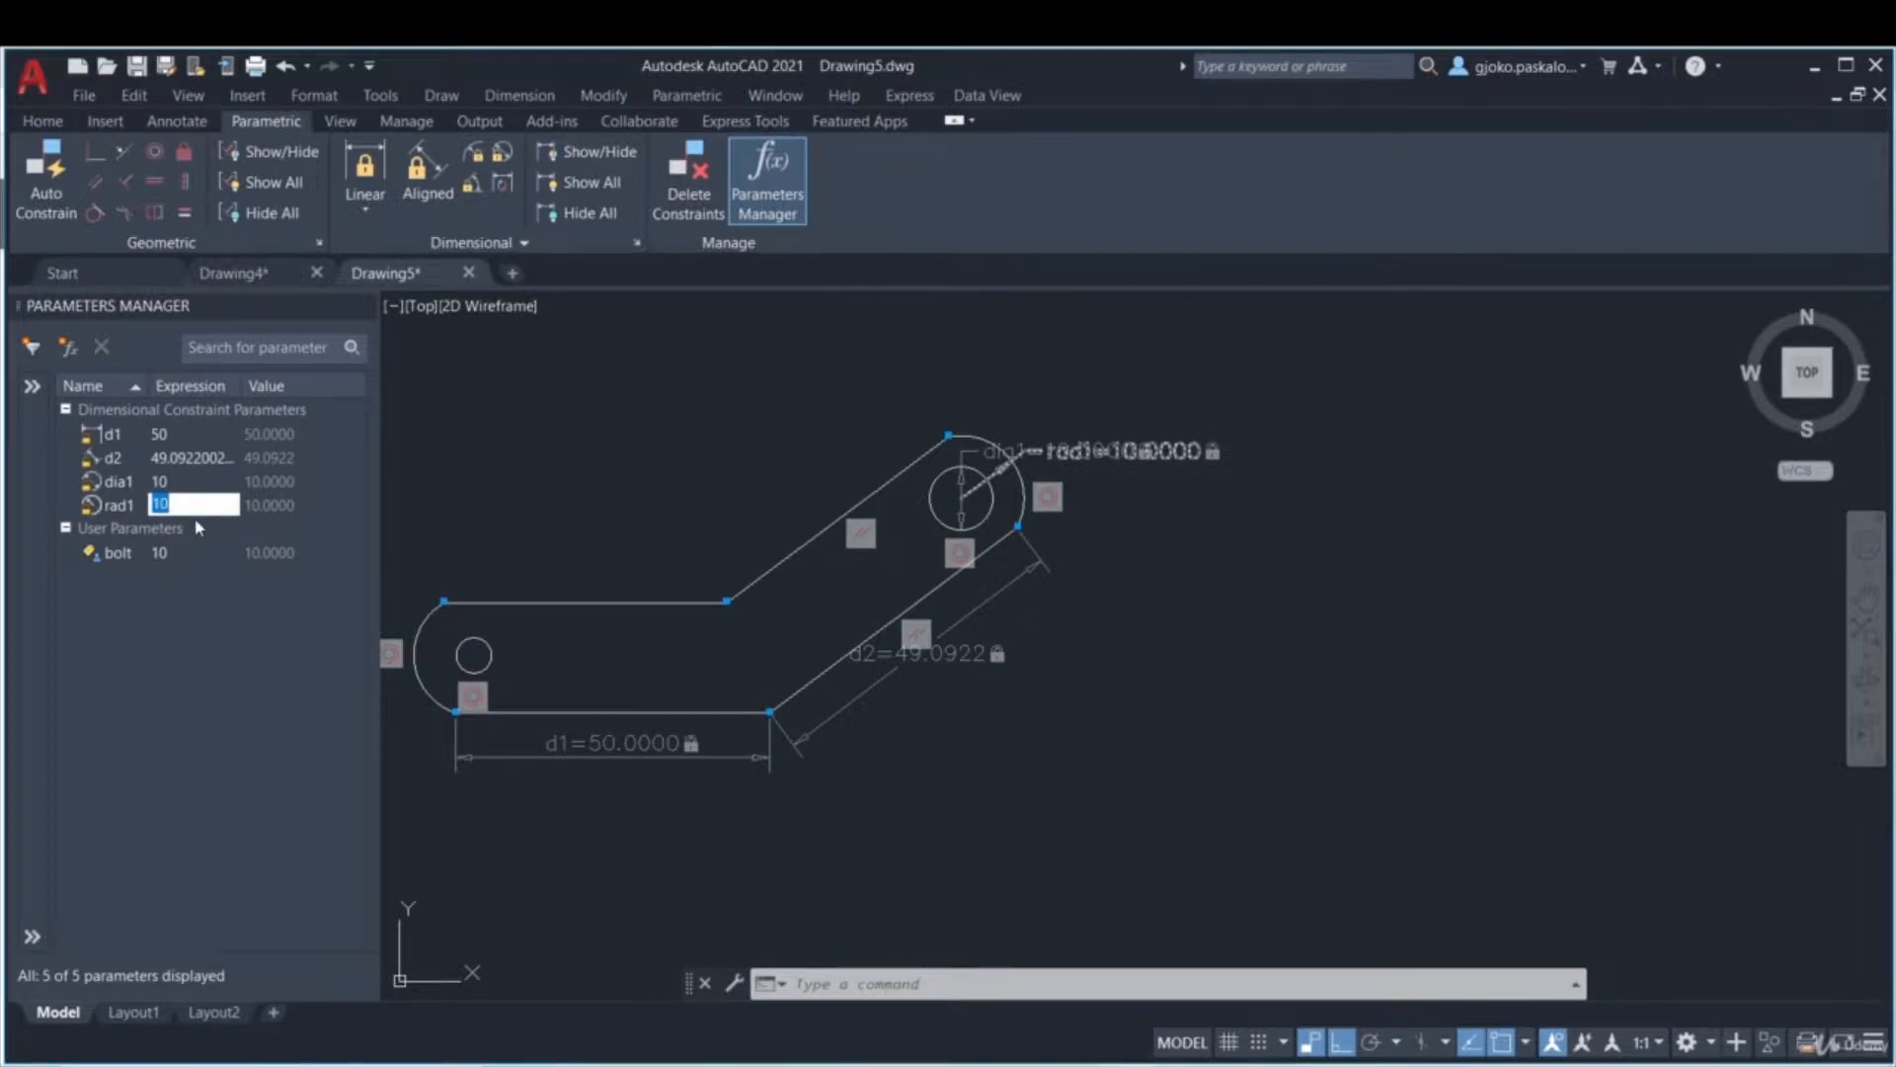
{"action": "type", "text": "dia1*2-5"}
{"action": "key", "text": "Return"}
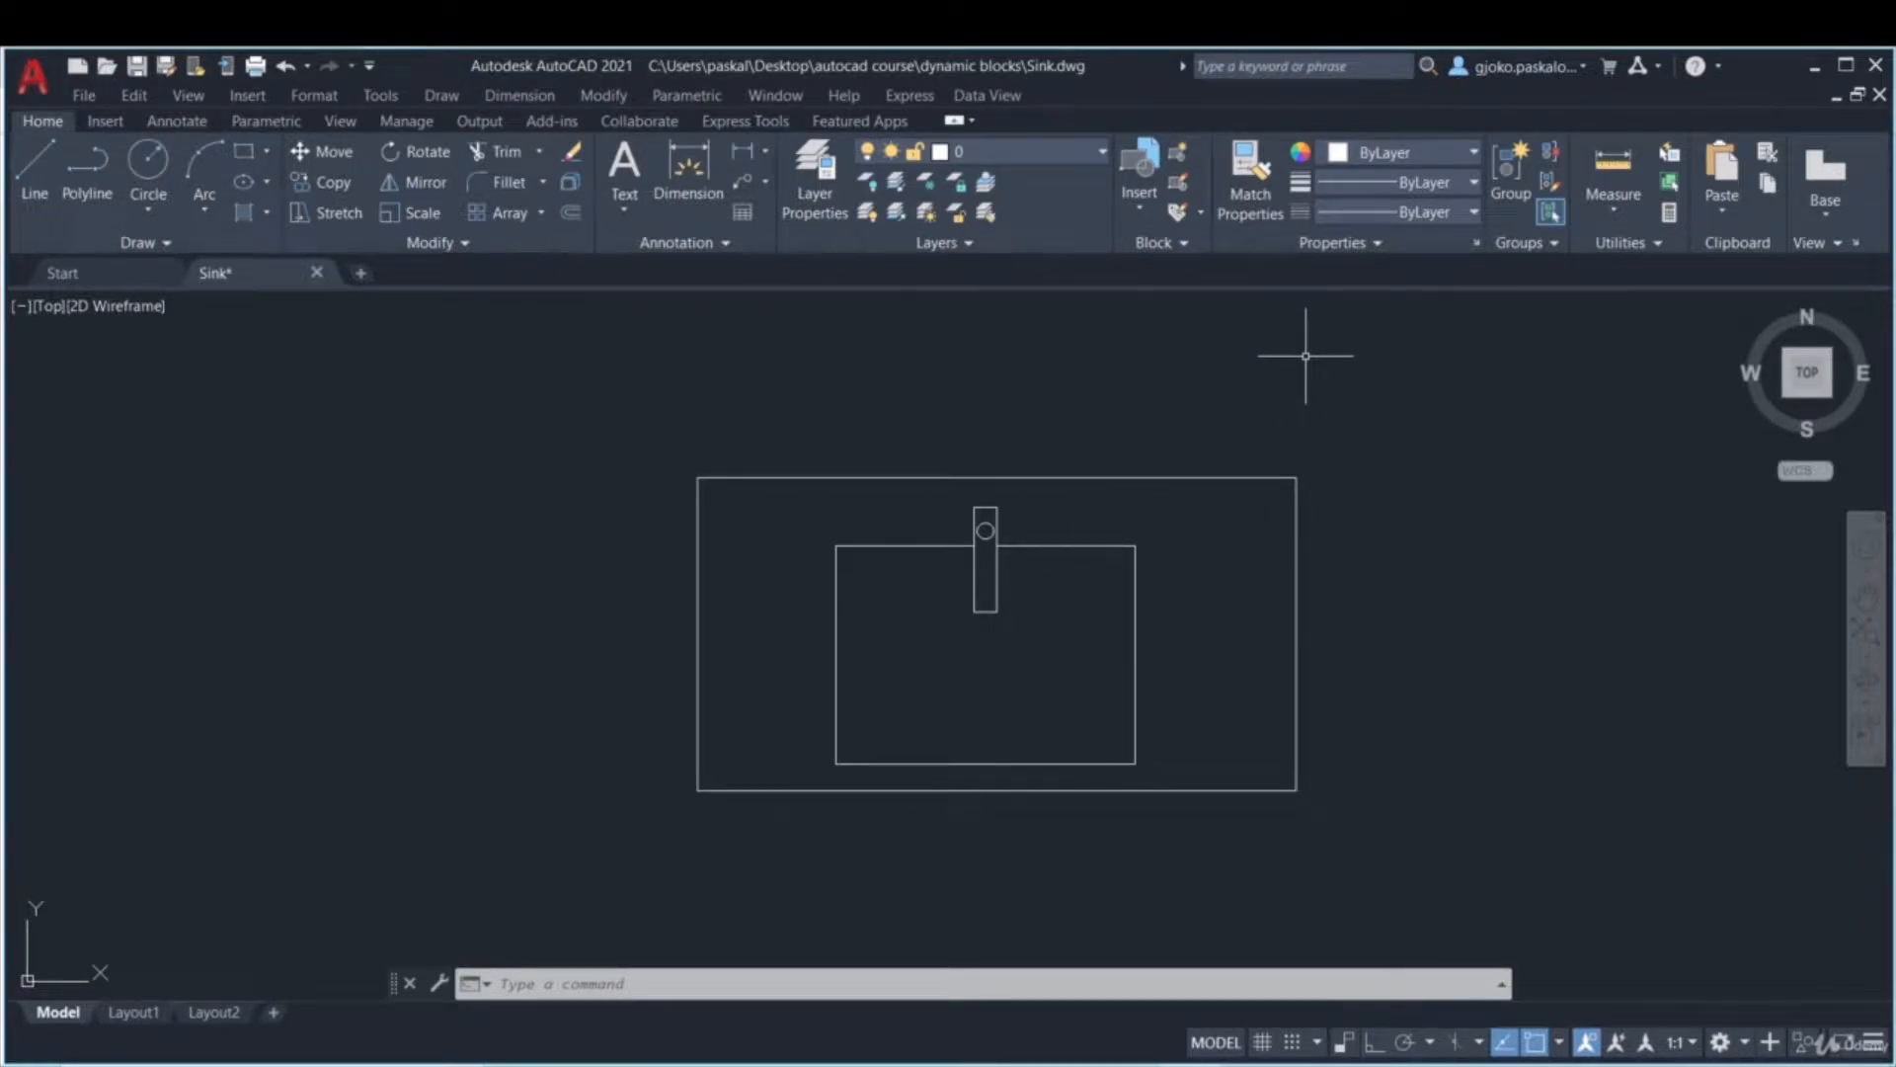
- Start a block definition named Sink with its base point at the midpoint of the outer rectangle's upper edge
{"action": "left_click", "coordinate": [1189, 158]}
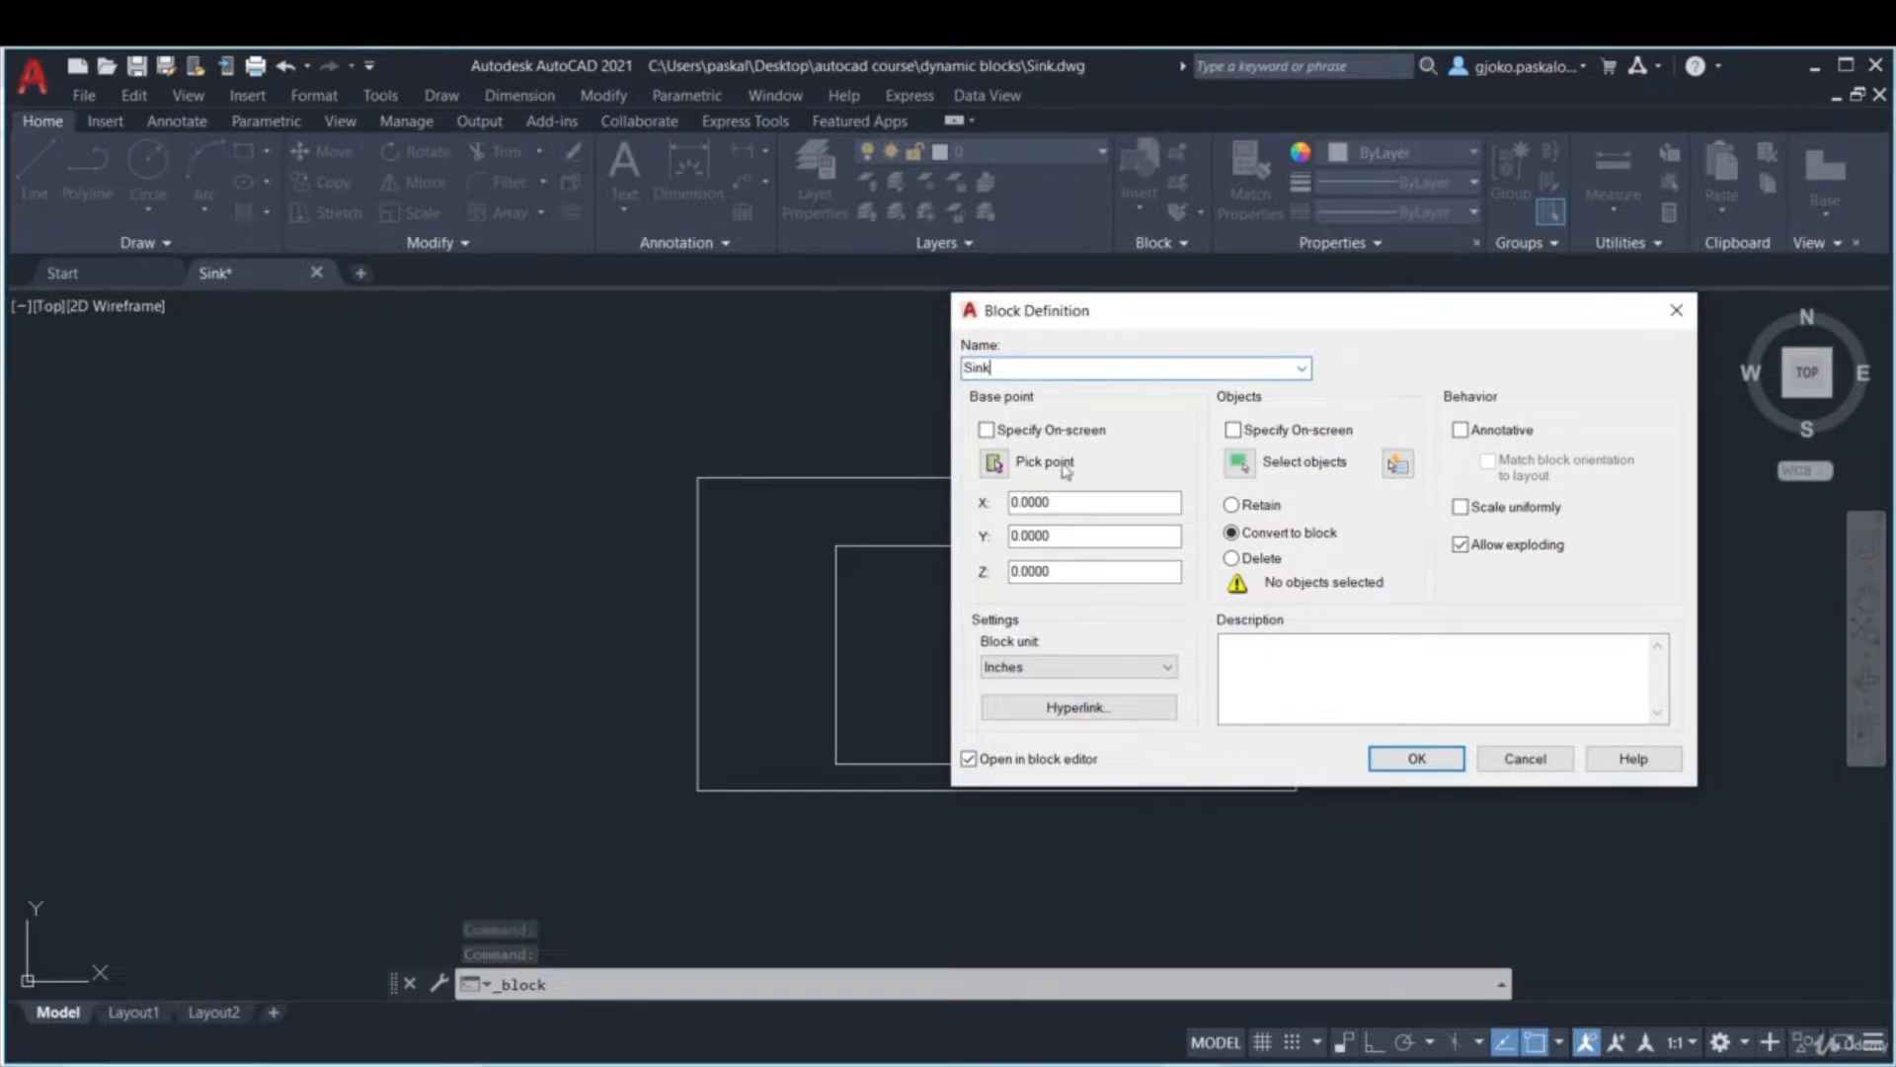
{"action": "left_click", "coordinate": [994, 462]}
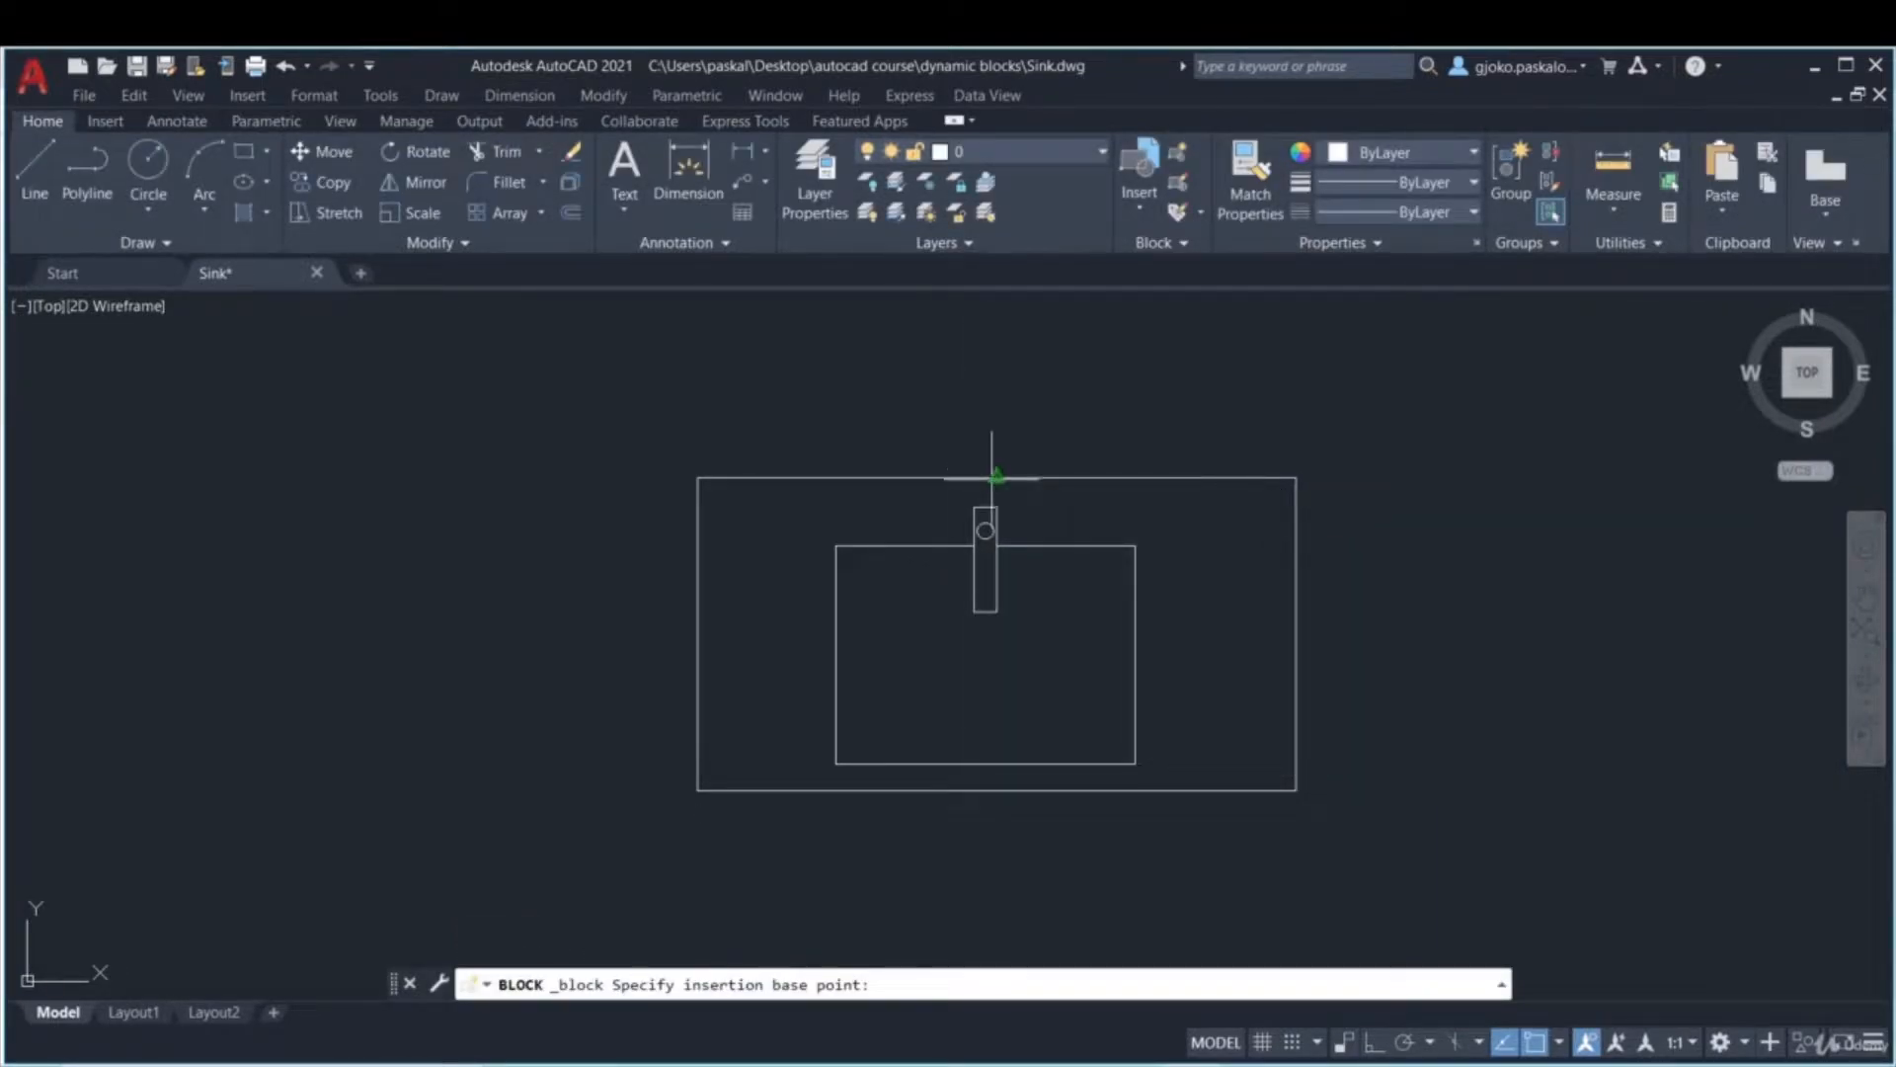
{"action": "left_click", "coordinate": [989, 474]}
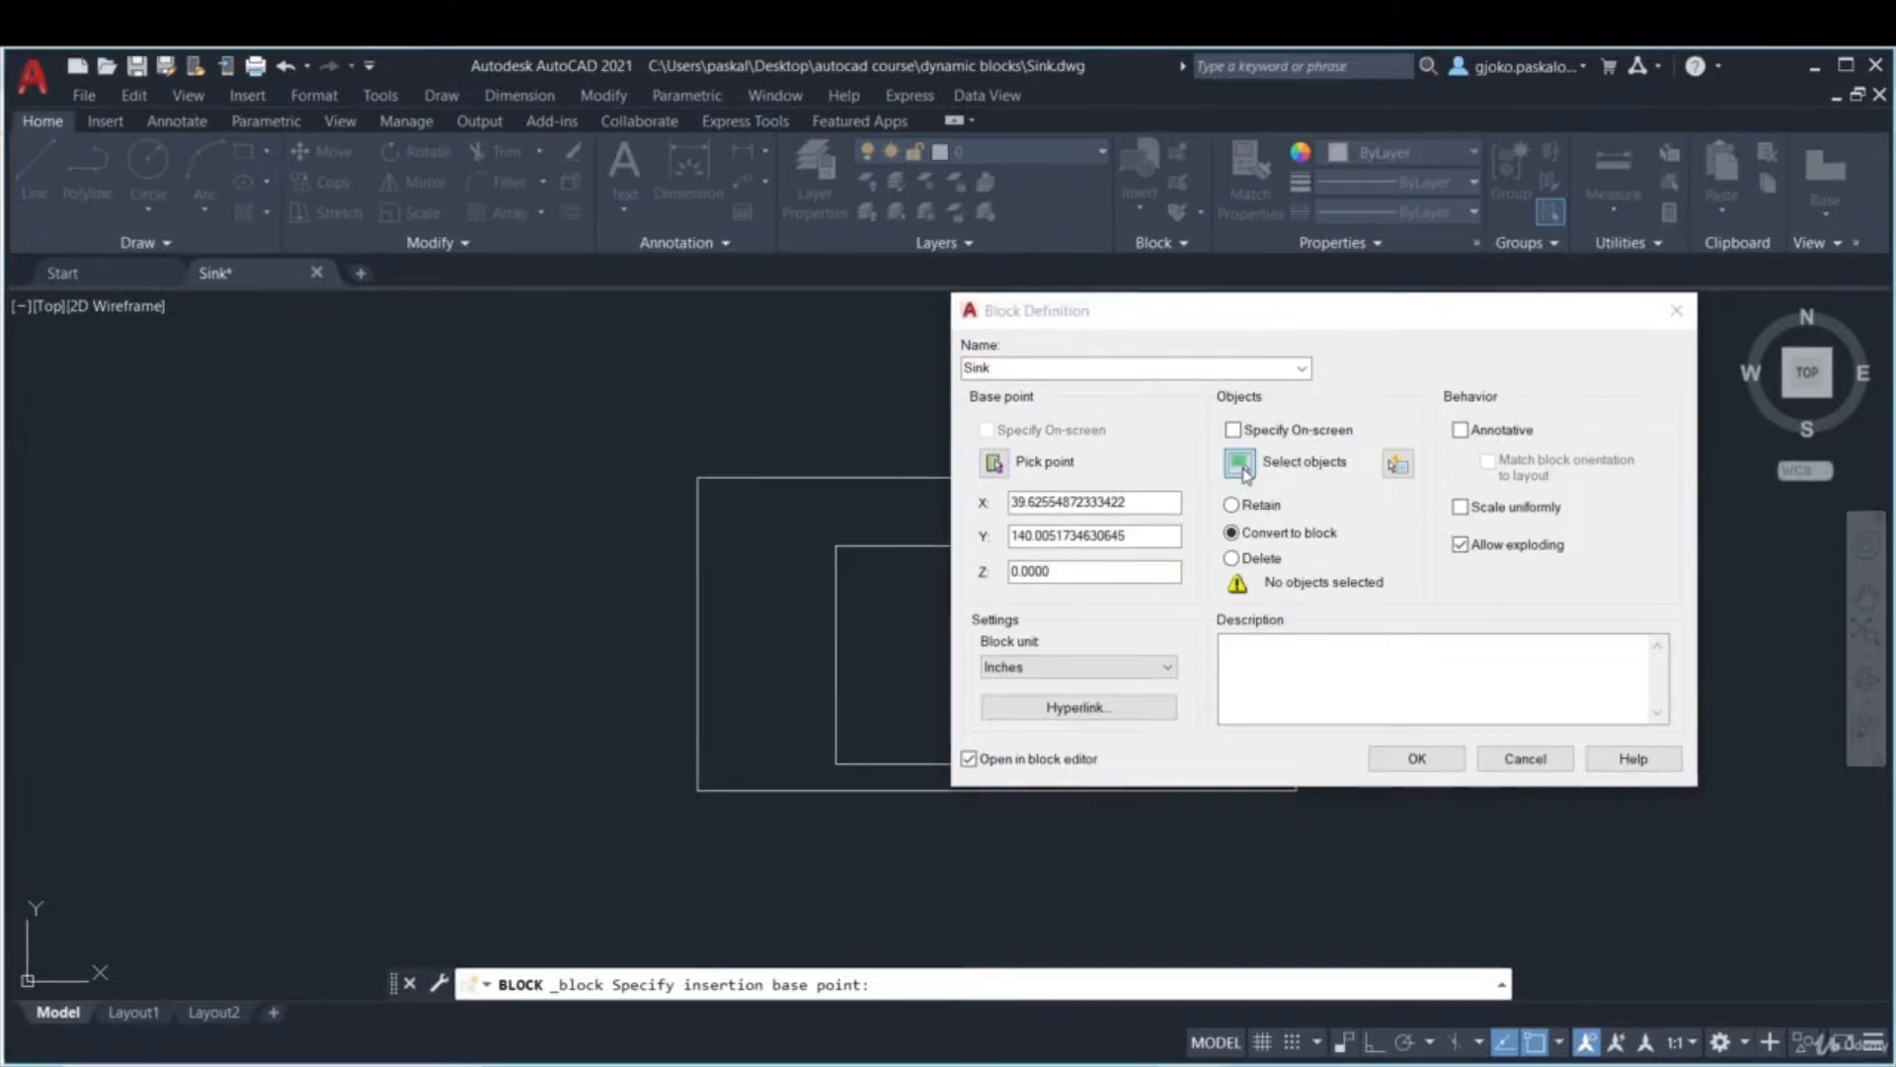
- Add the two sink rectangles, the faucet and its circle to the block, convert them to a block and open it in the Block Editor
{"action": "left_click", "coordinate": [1238, 461]}
{"action": "left_click", "coordinate": [1393, 842]}
{"action": "left_click", "coordinate": [623, 389]}
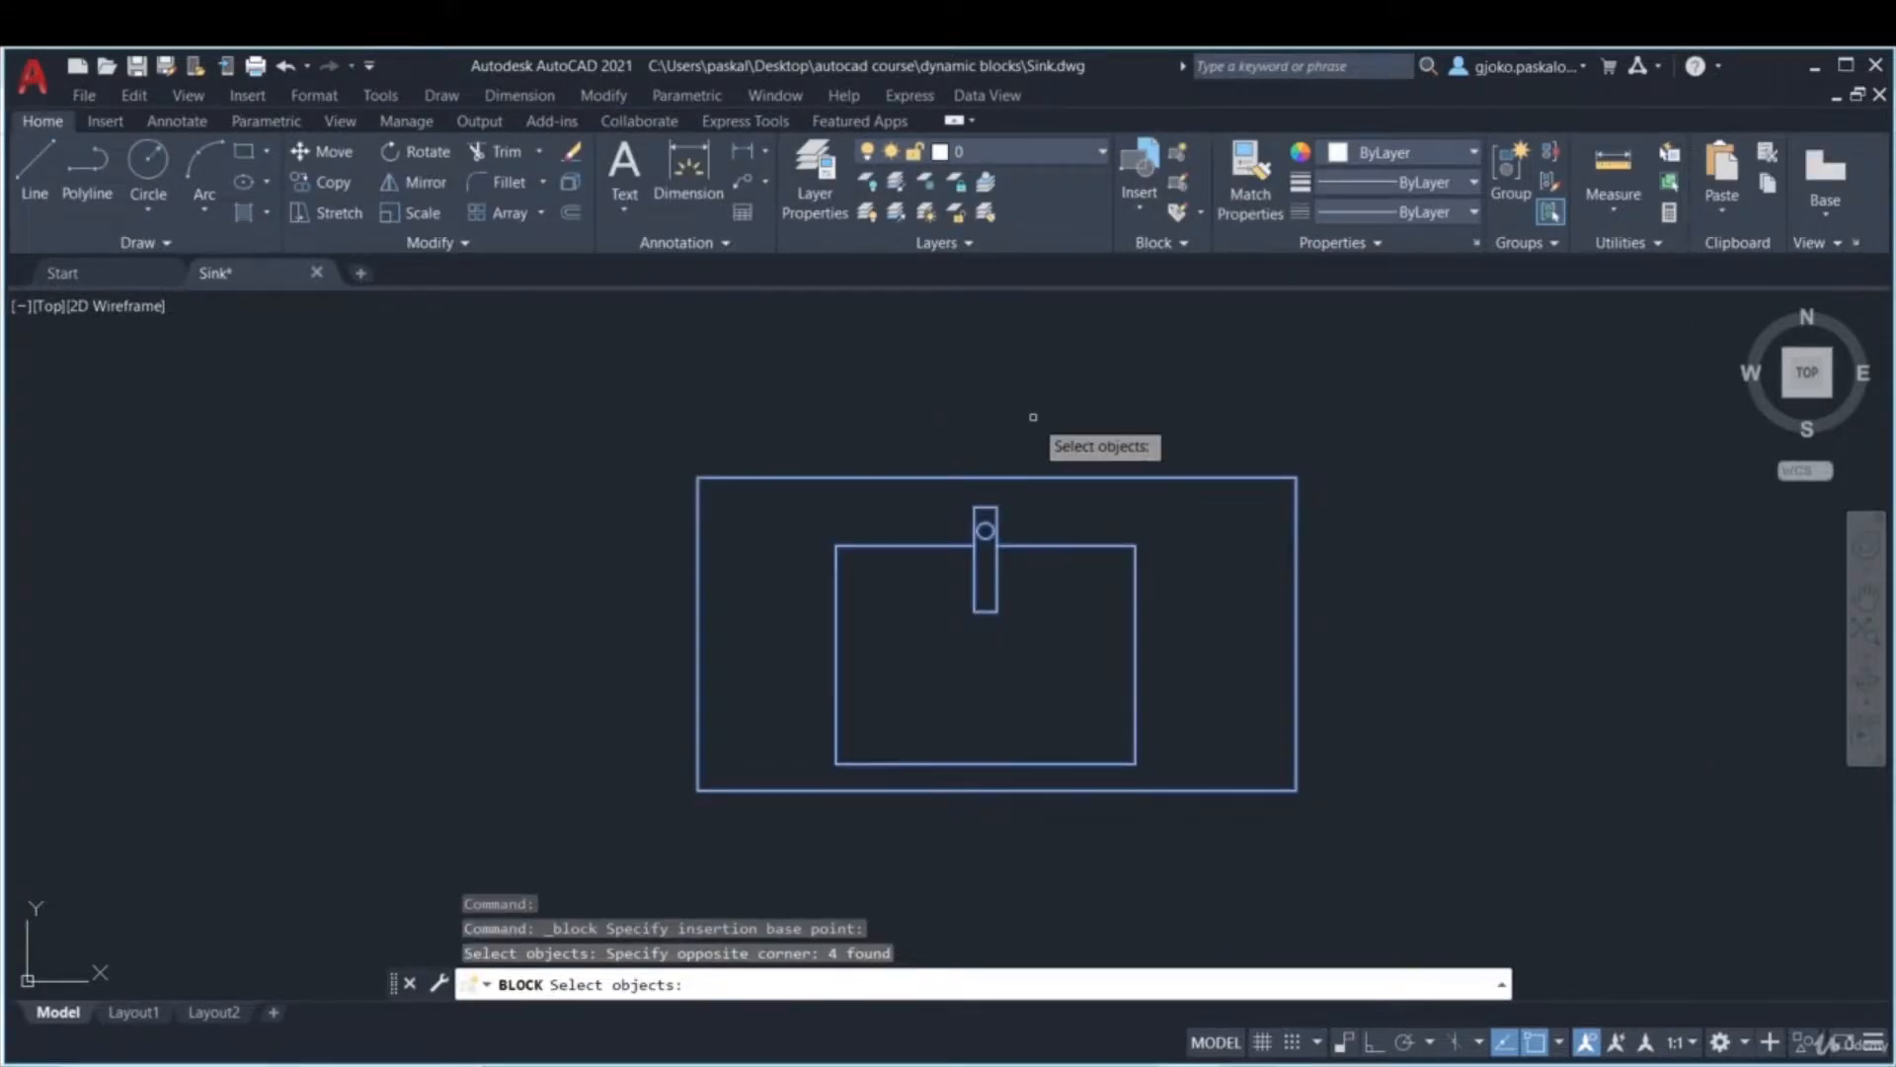
{"action": "key", "text": "Return"}
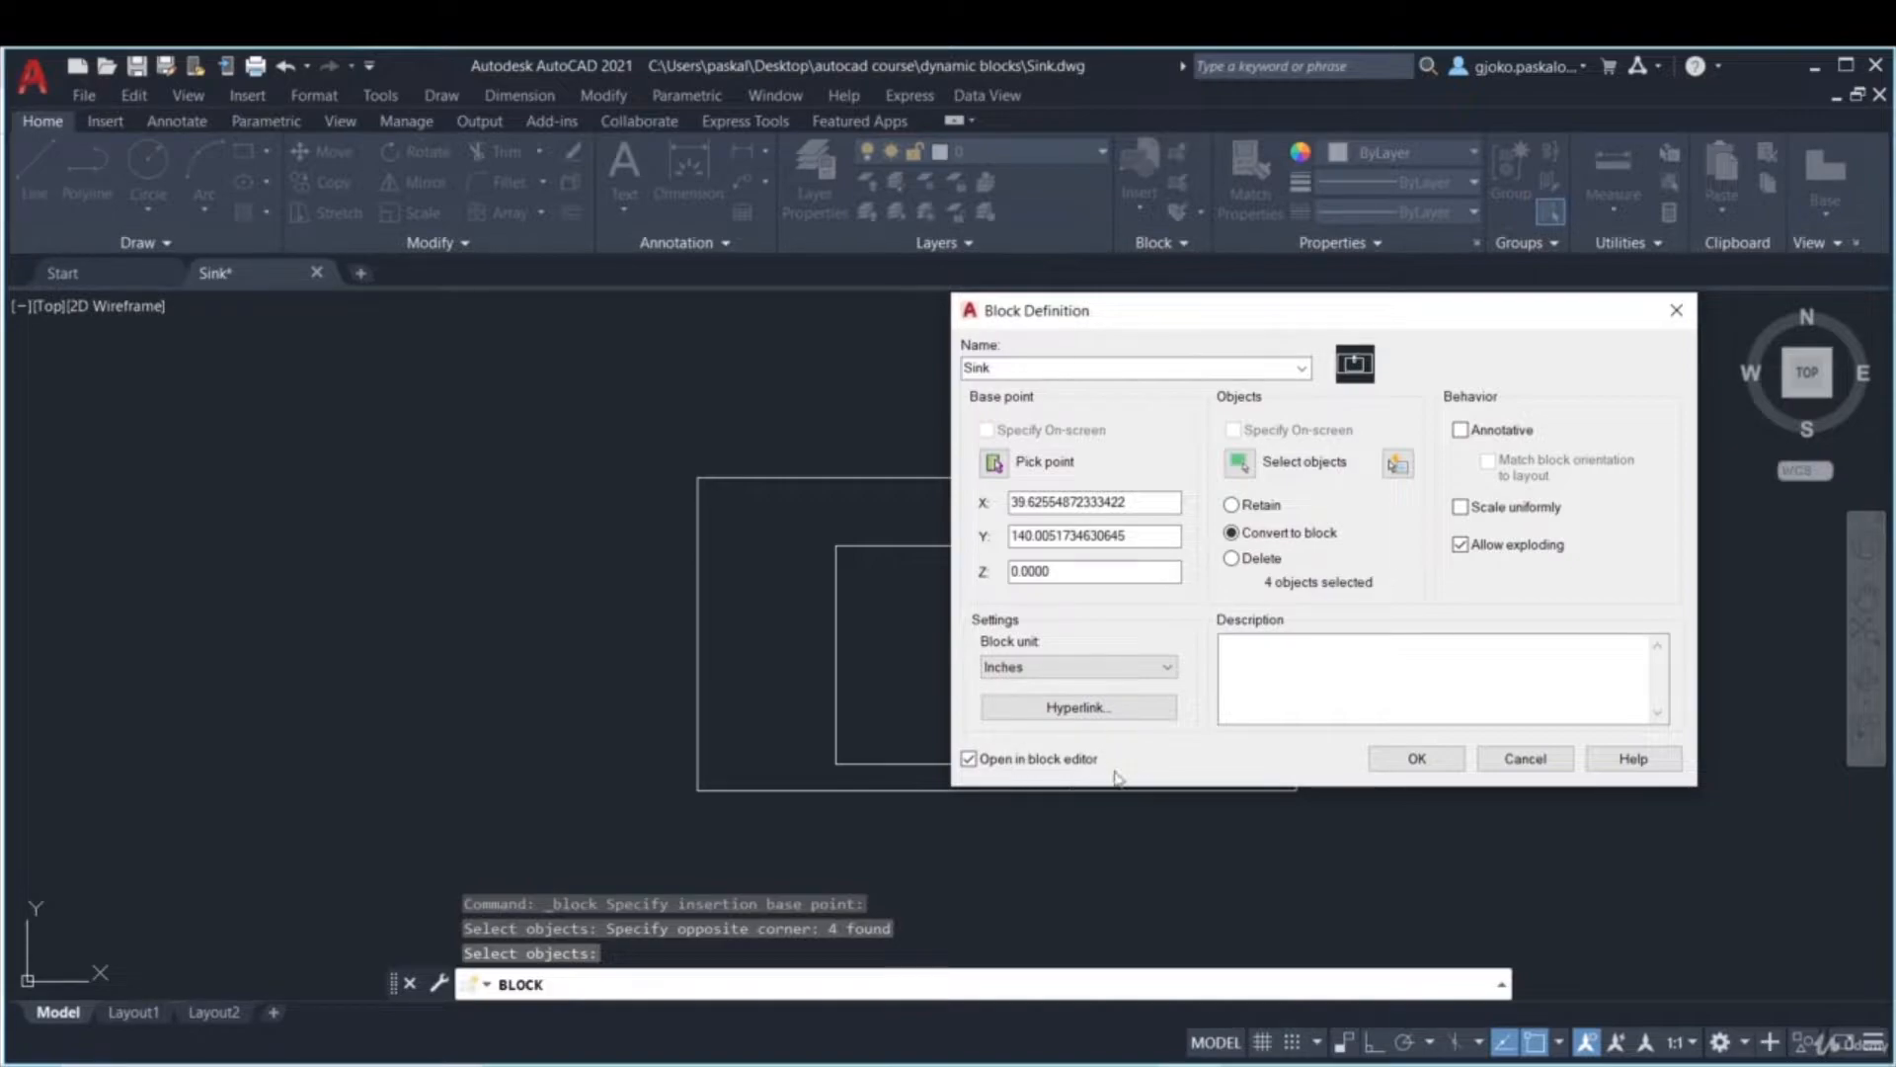
{"action": "left_click", "coordinate": [1415, 759]}
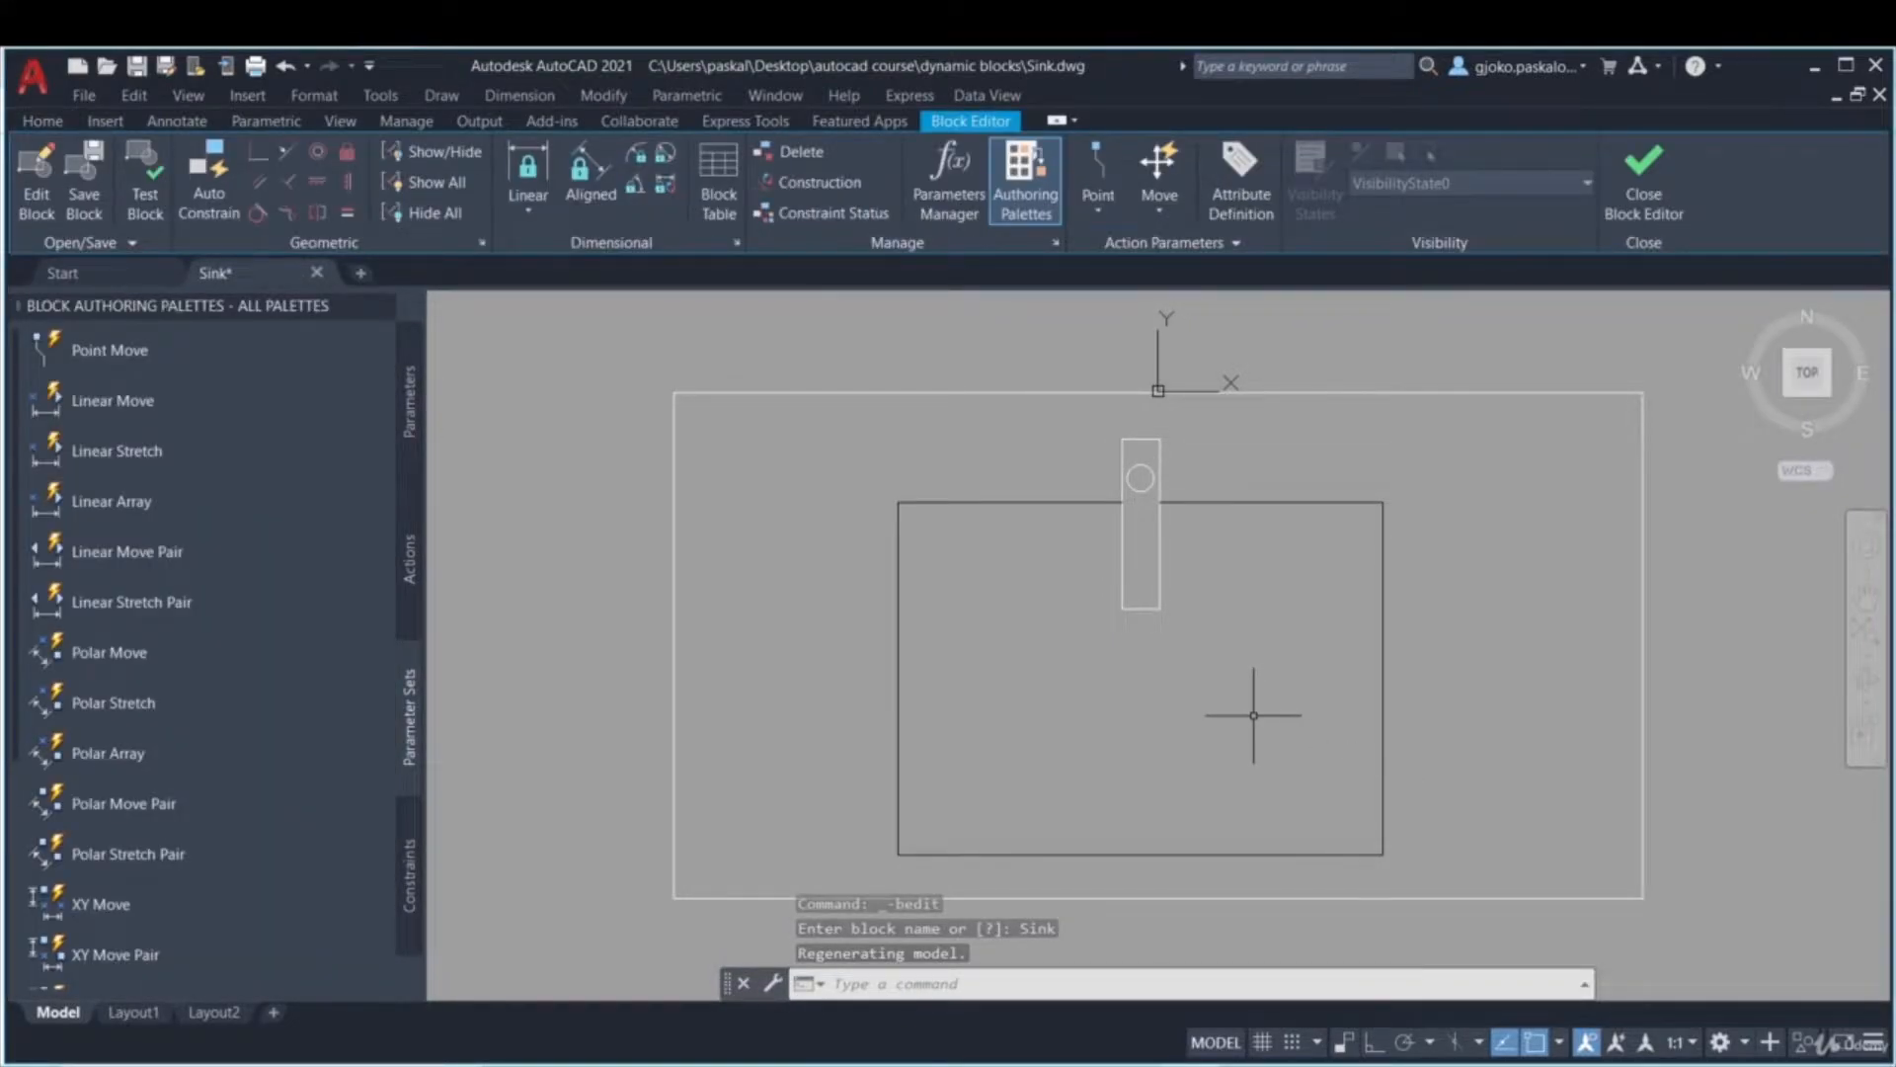
- Add a Basepoint parameter to the block at the origin, on the midpoint of the outer rectangle's upper edge
{"action": "left_click", "coordinate": [413, 452]}
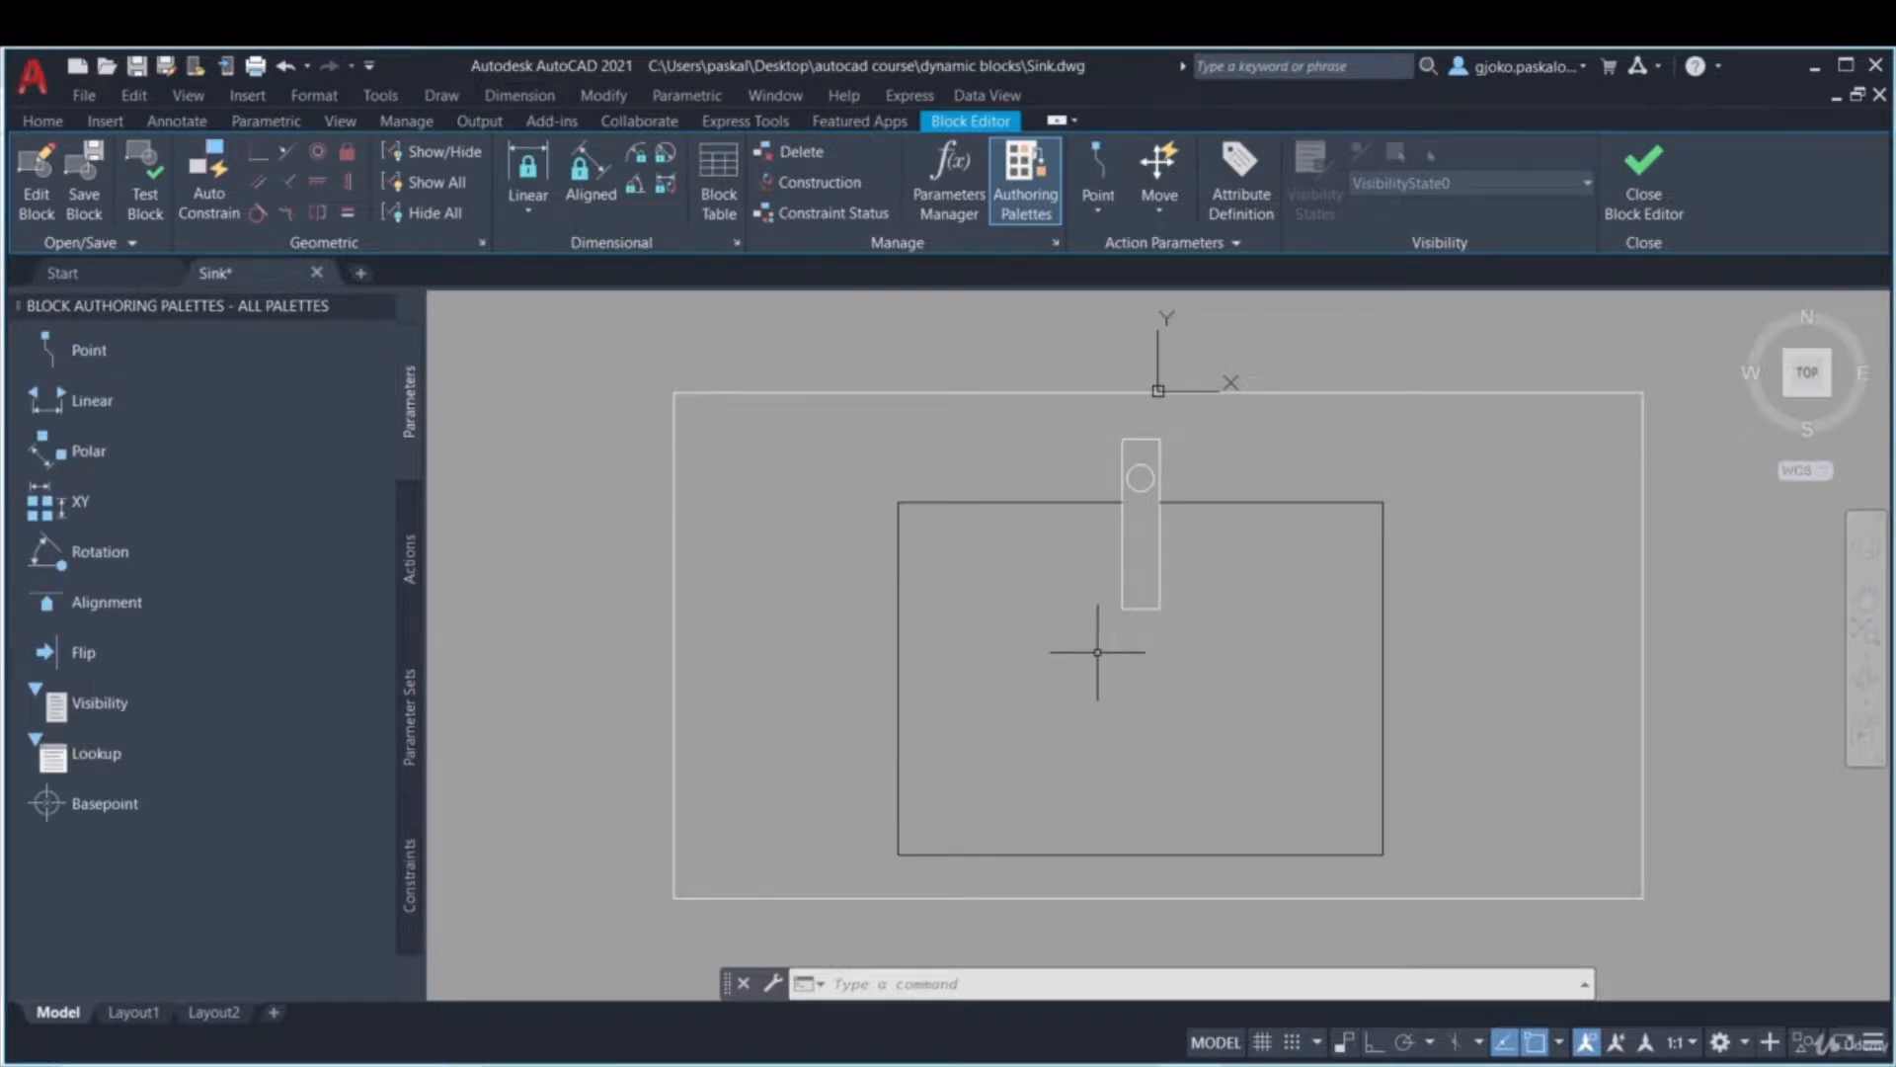
{"action": "scroll", "coordinate": [1061, 644], "scroll_direction": "down", "scroll_amount": 2}
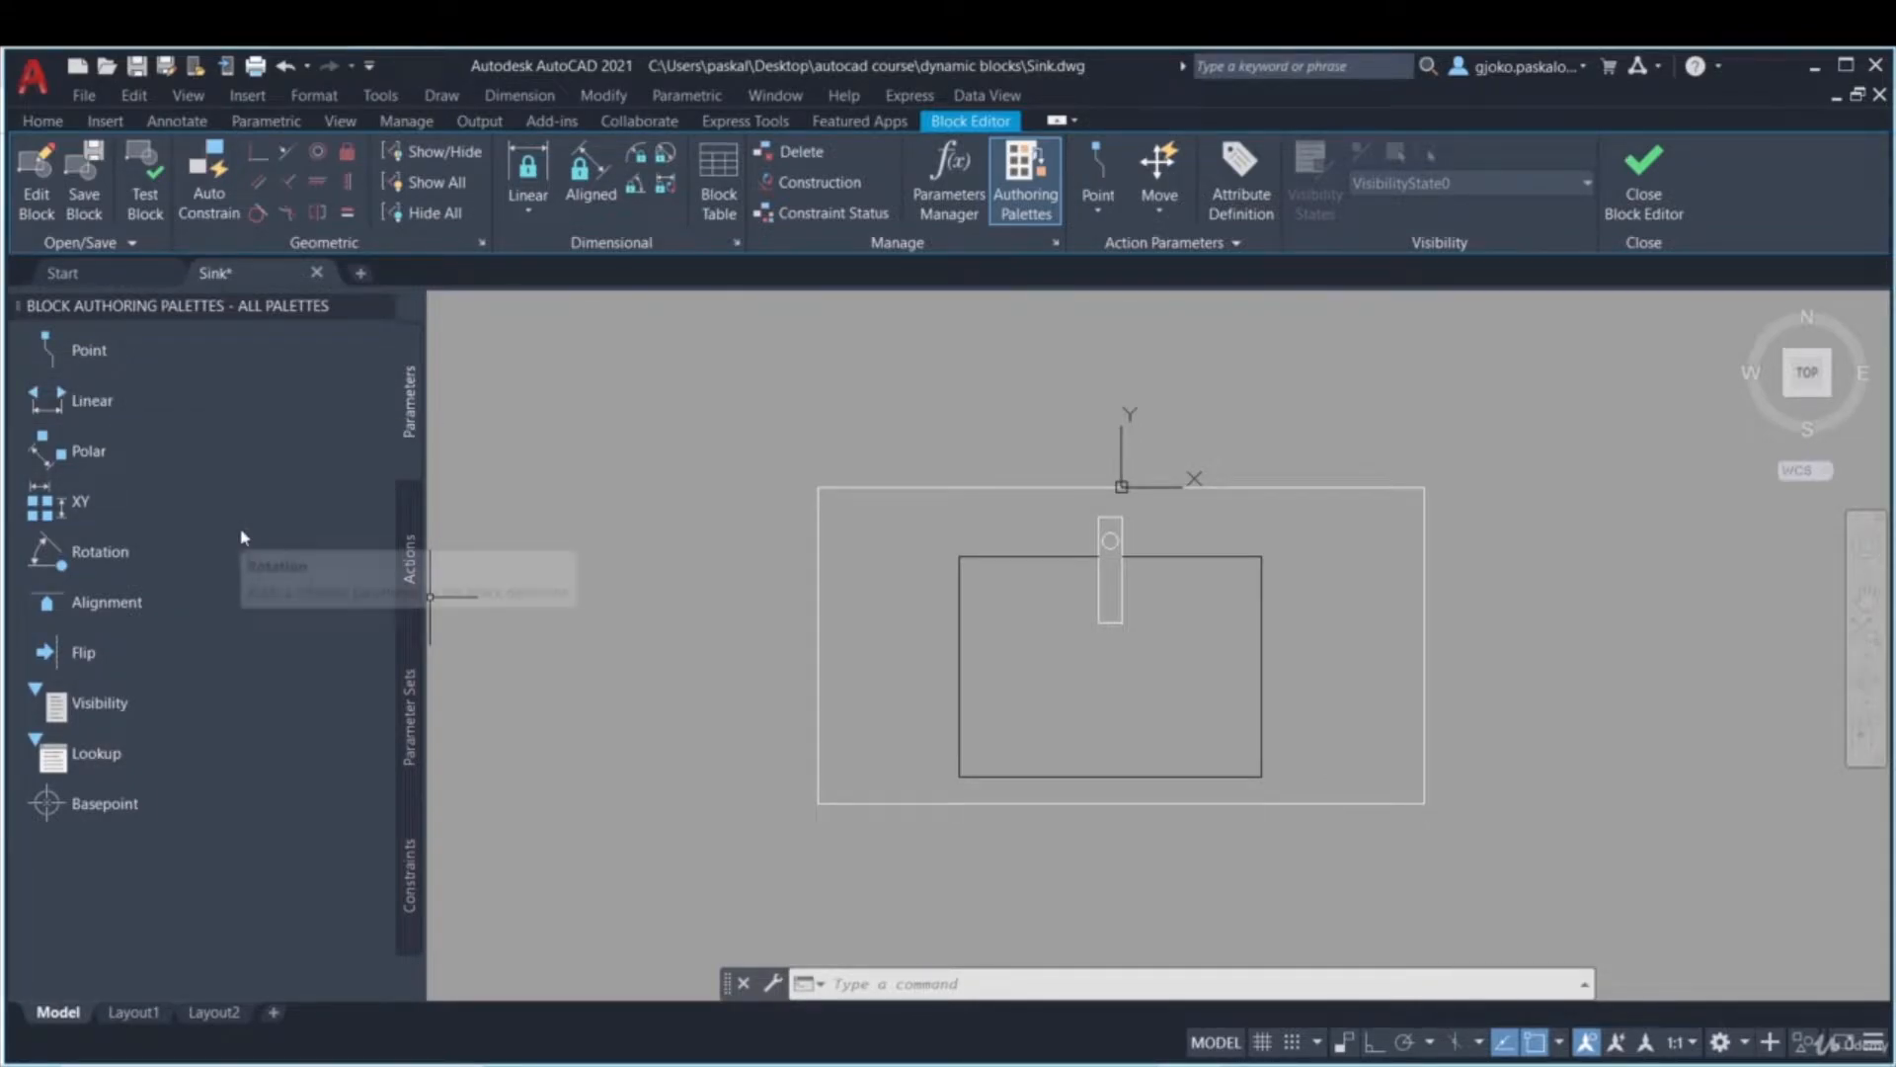
{"action": "left_click", "coordinate": [144, 800]}
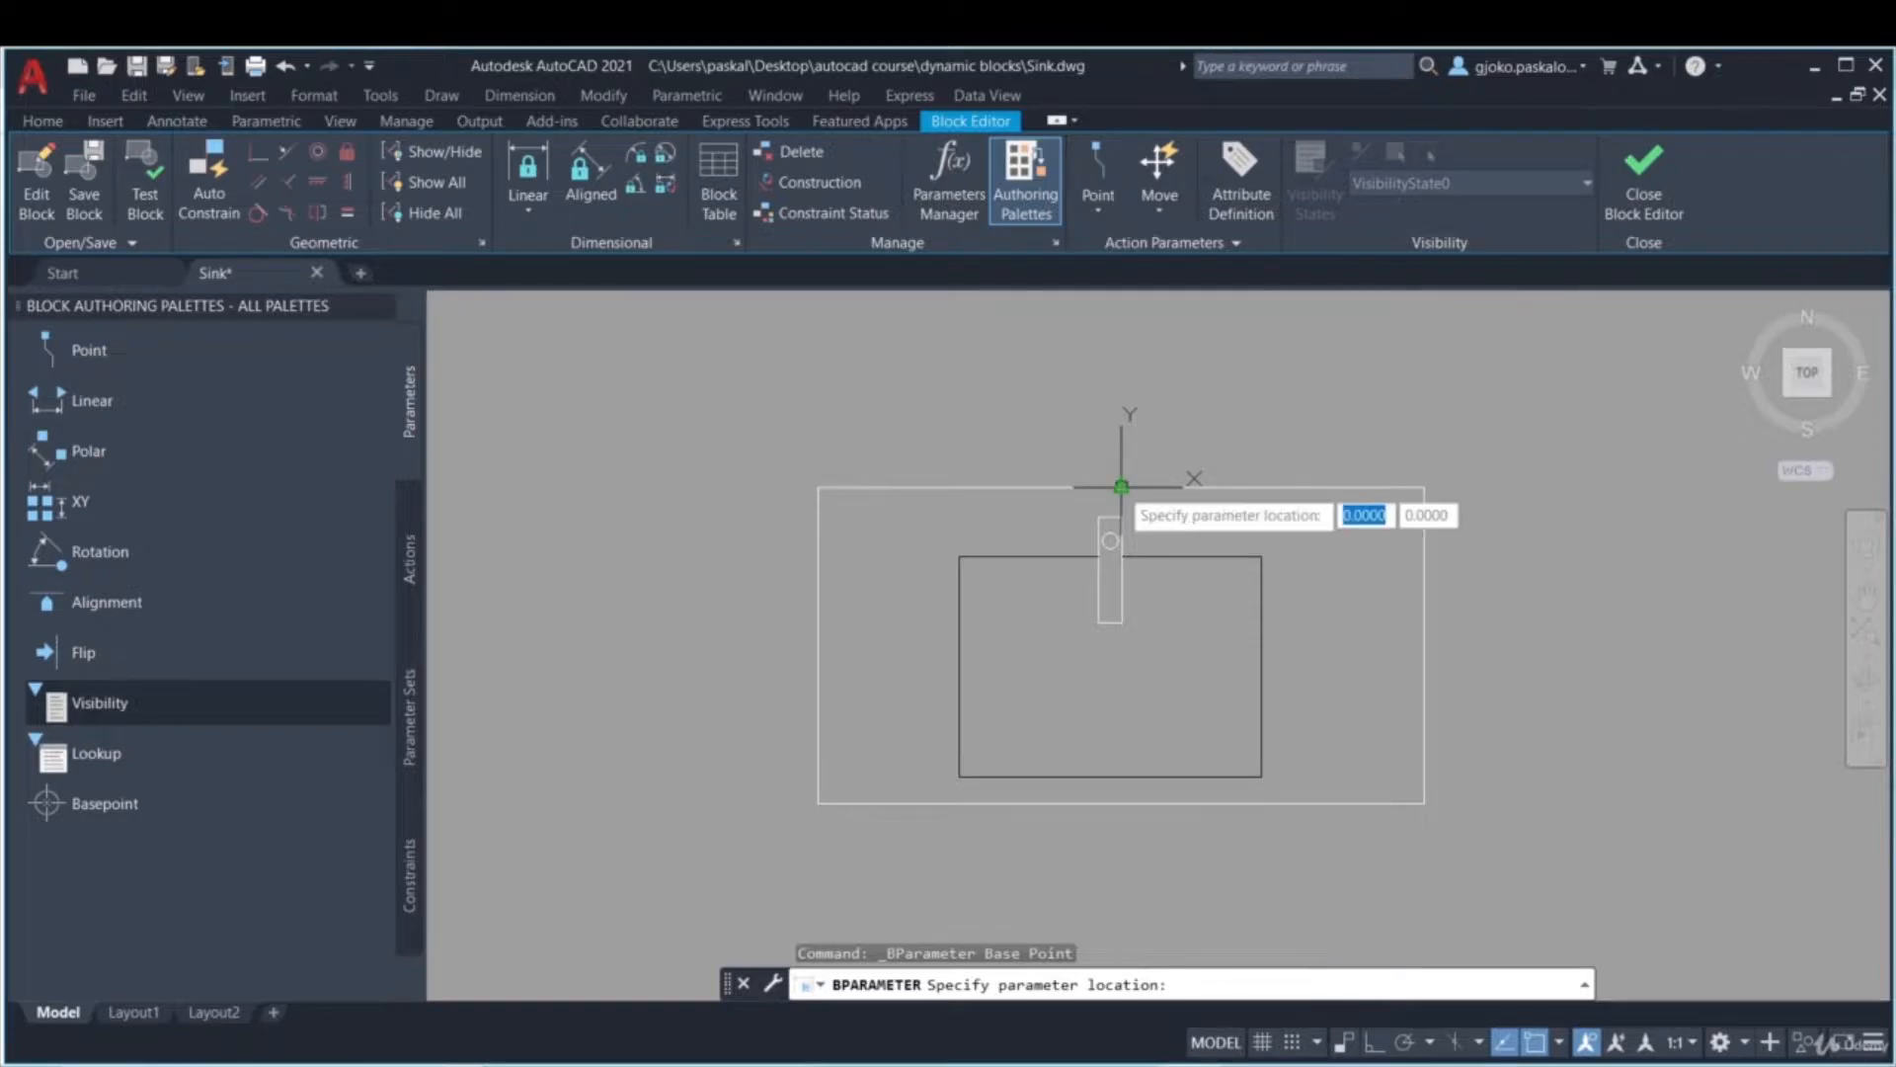
{"action": "left_click", "coordinate": [1121, 486]}
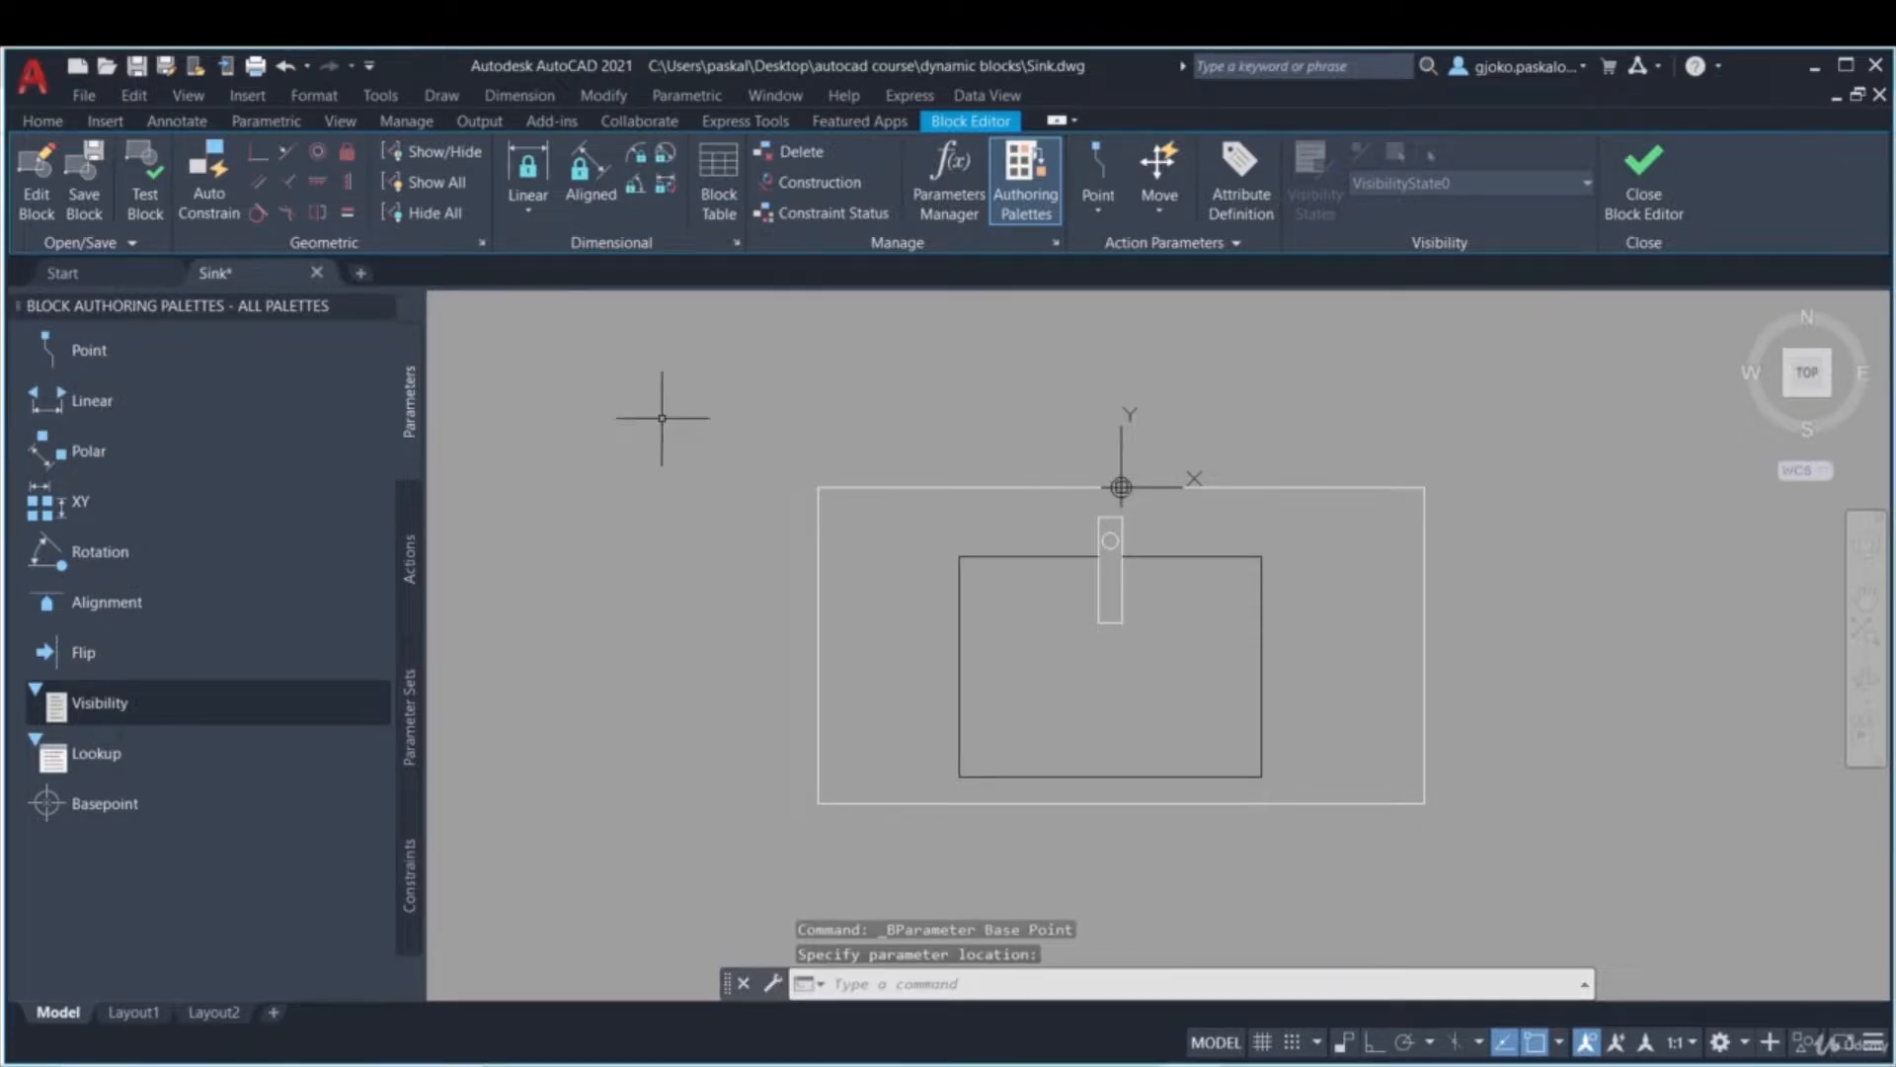
- Add a Linear parameter between the outer rectangle's two lower corners, with its label just below the lower edge
{"action": "left_click", "coordinate": [72, 405]}
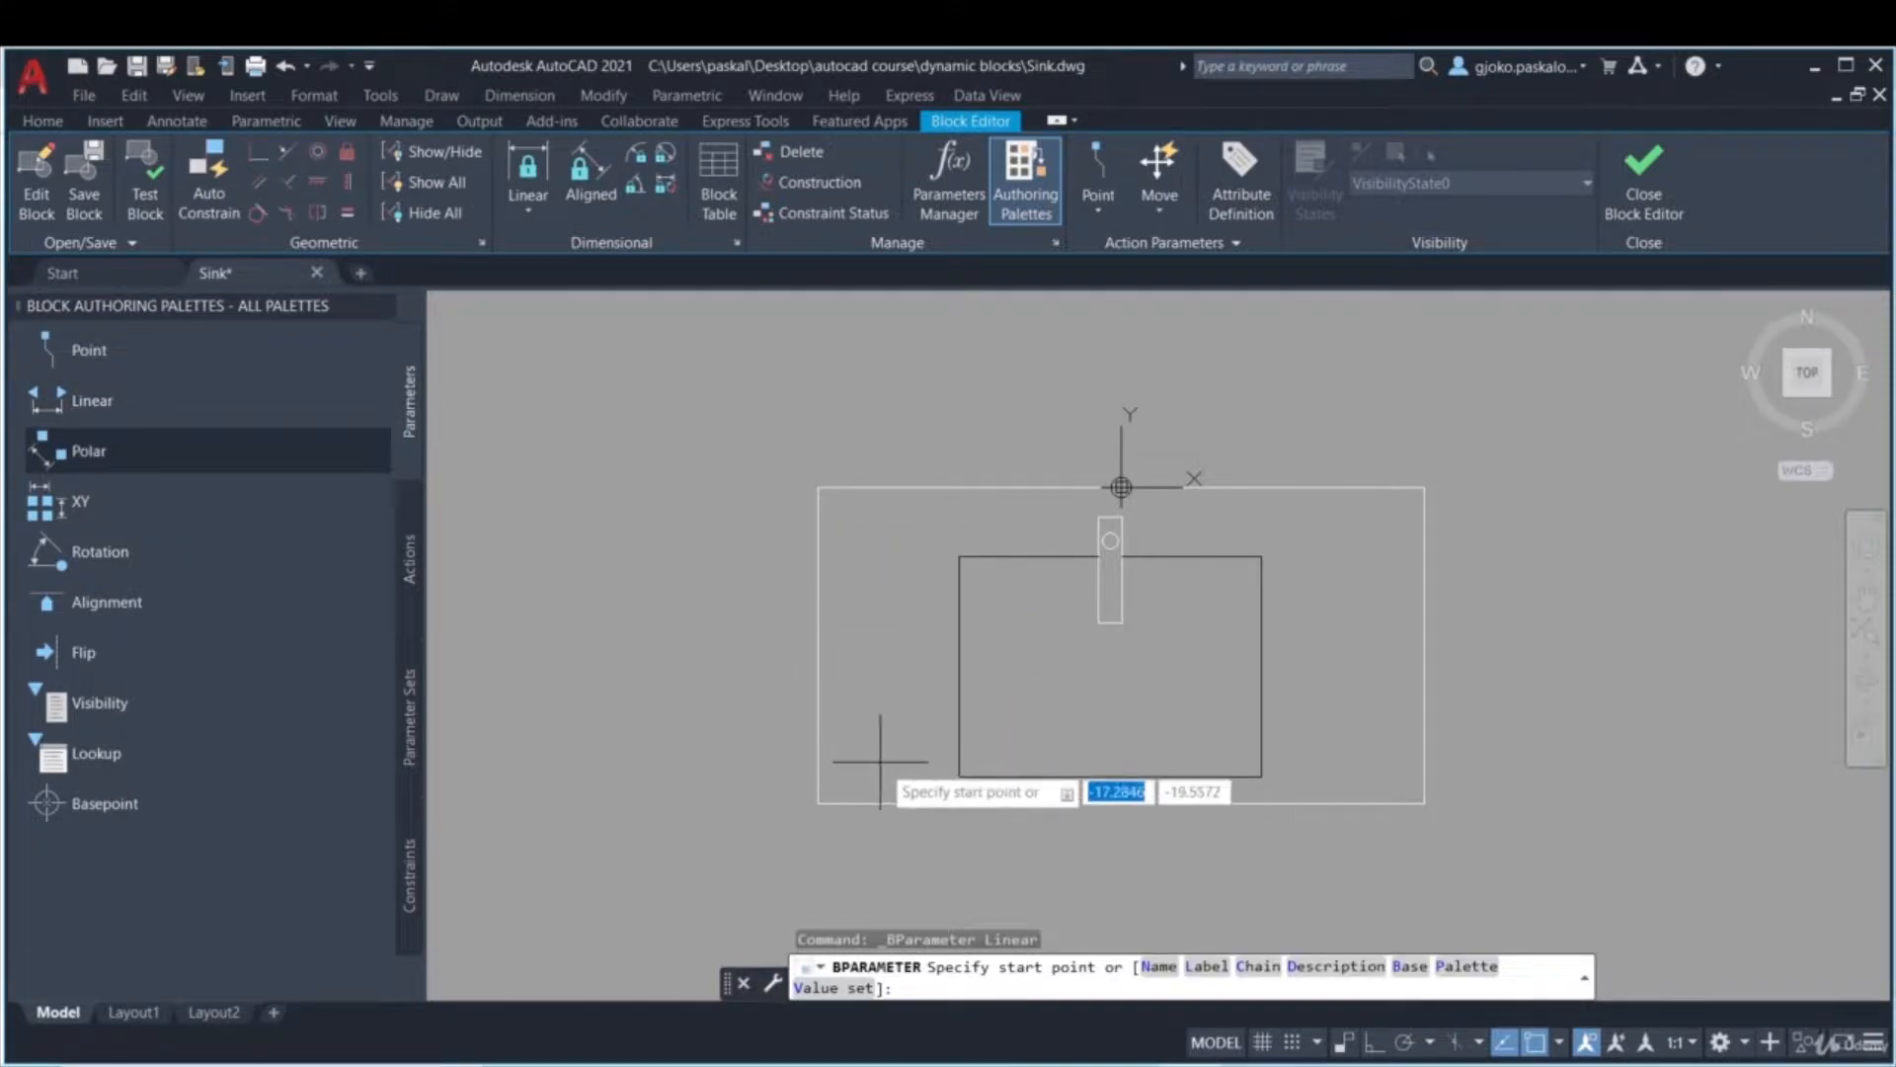
{"action": "left_click", "coordinate": [818, 803]}
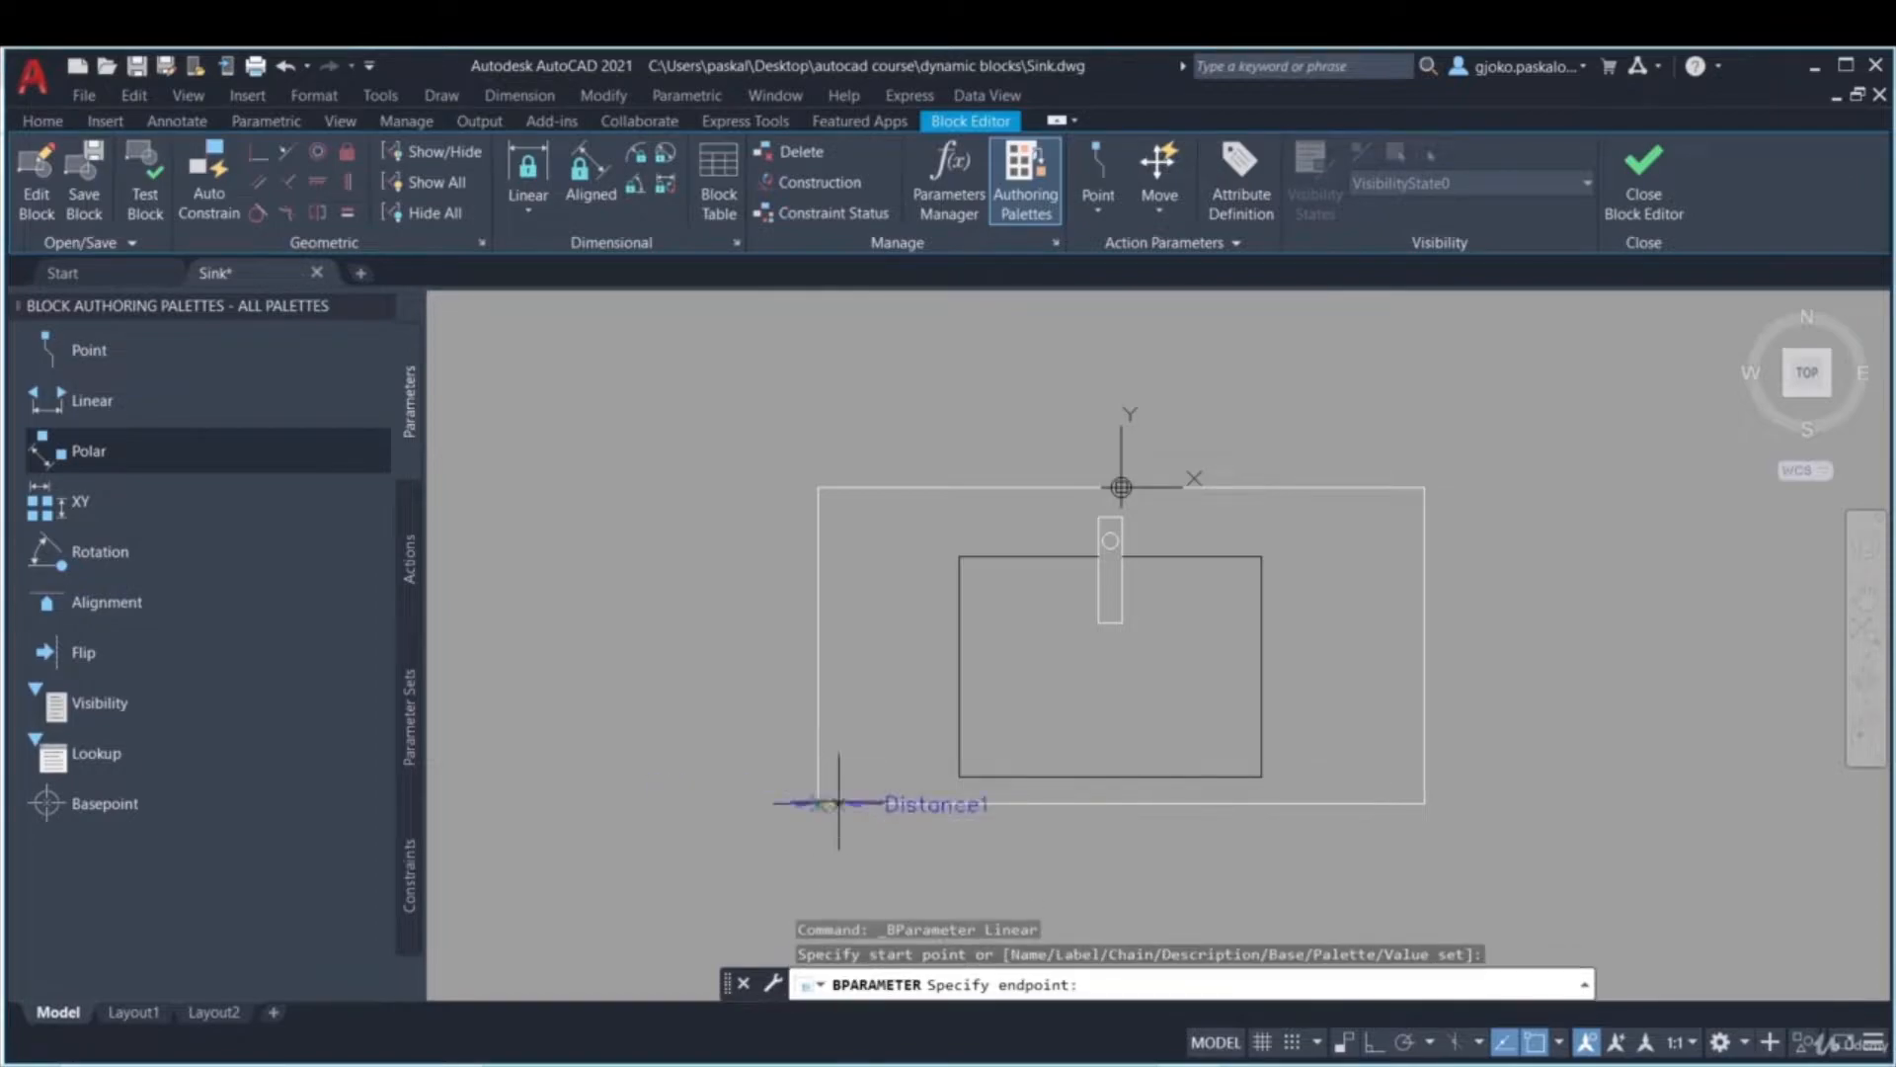
{"action": "left_click", "coordinate": [1420, 803]}
{"action": "left_click", "coordinate": [1416, 860]}
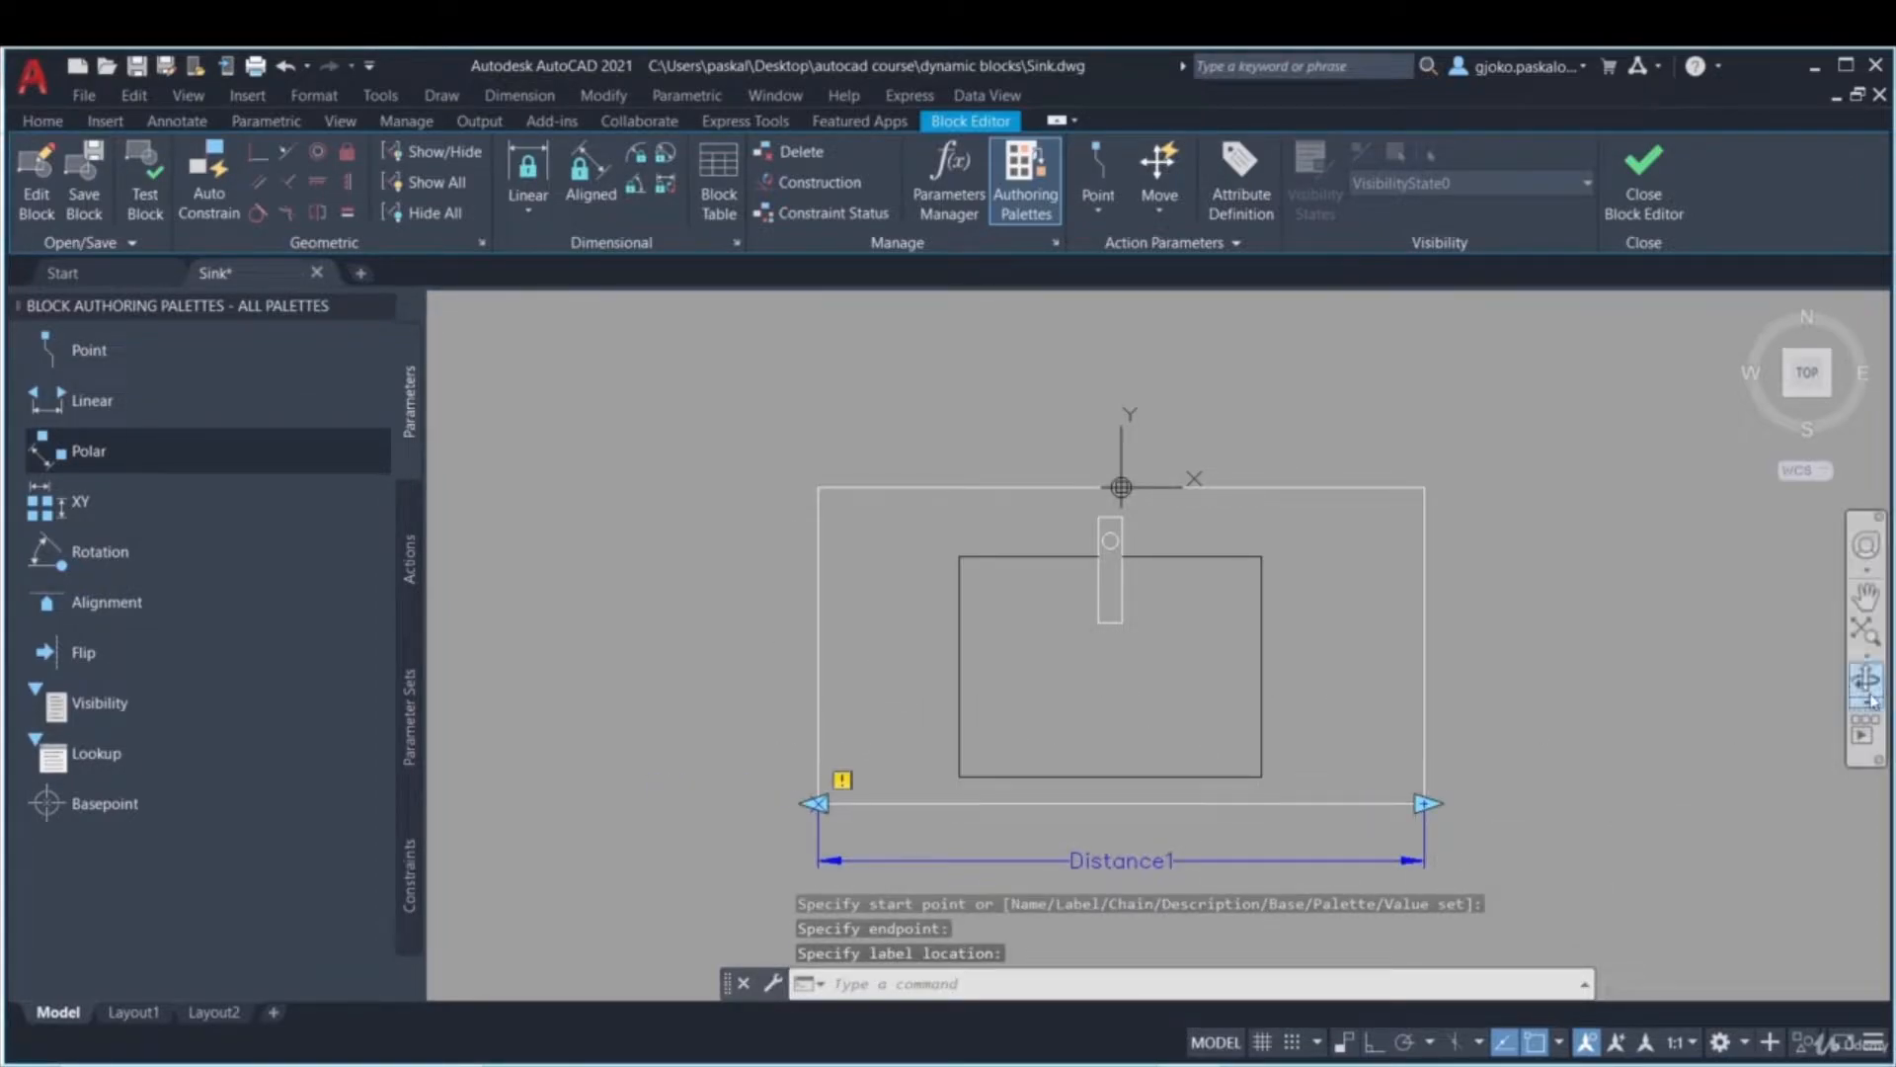
{"action": "middle_click_drag", "start_coordinate": [1596, 685], "coordinate": [1587, 656]}
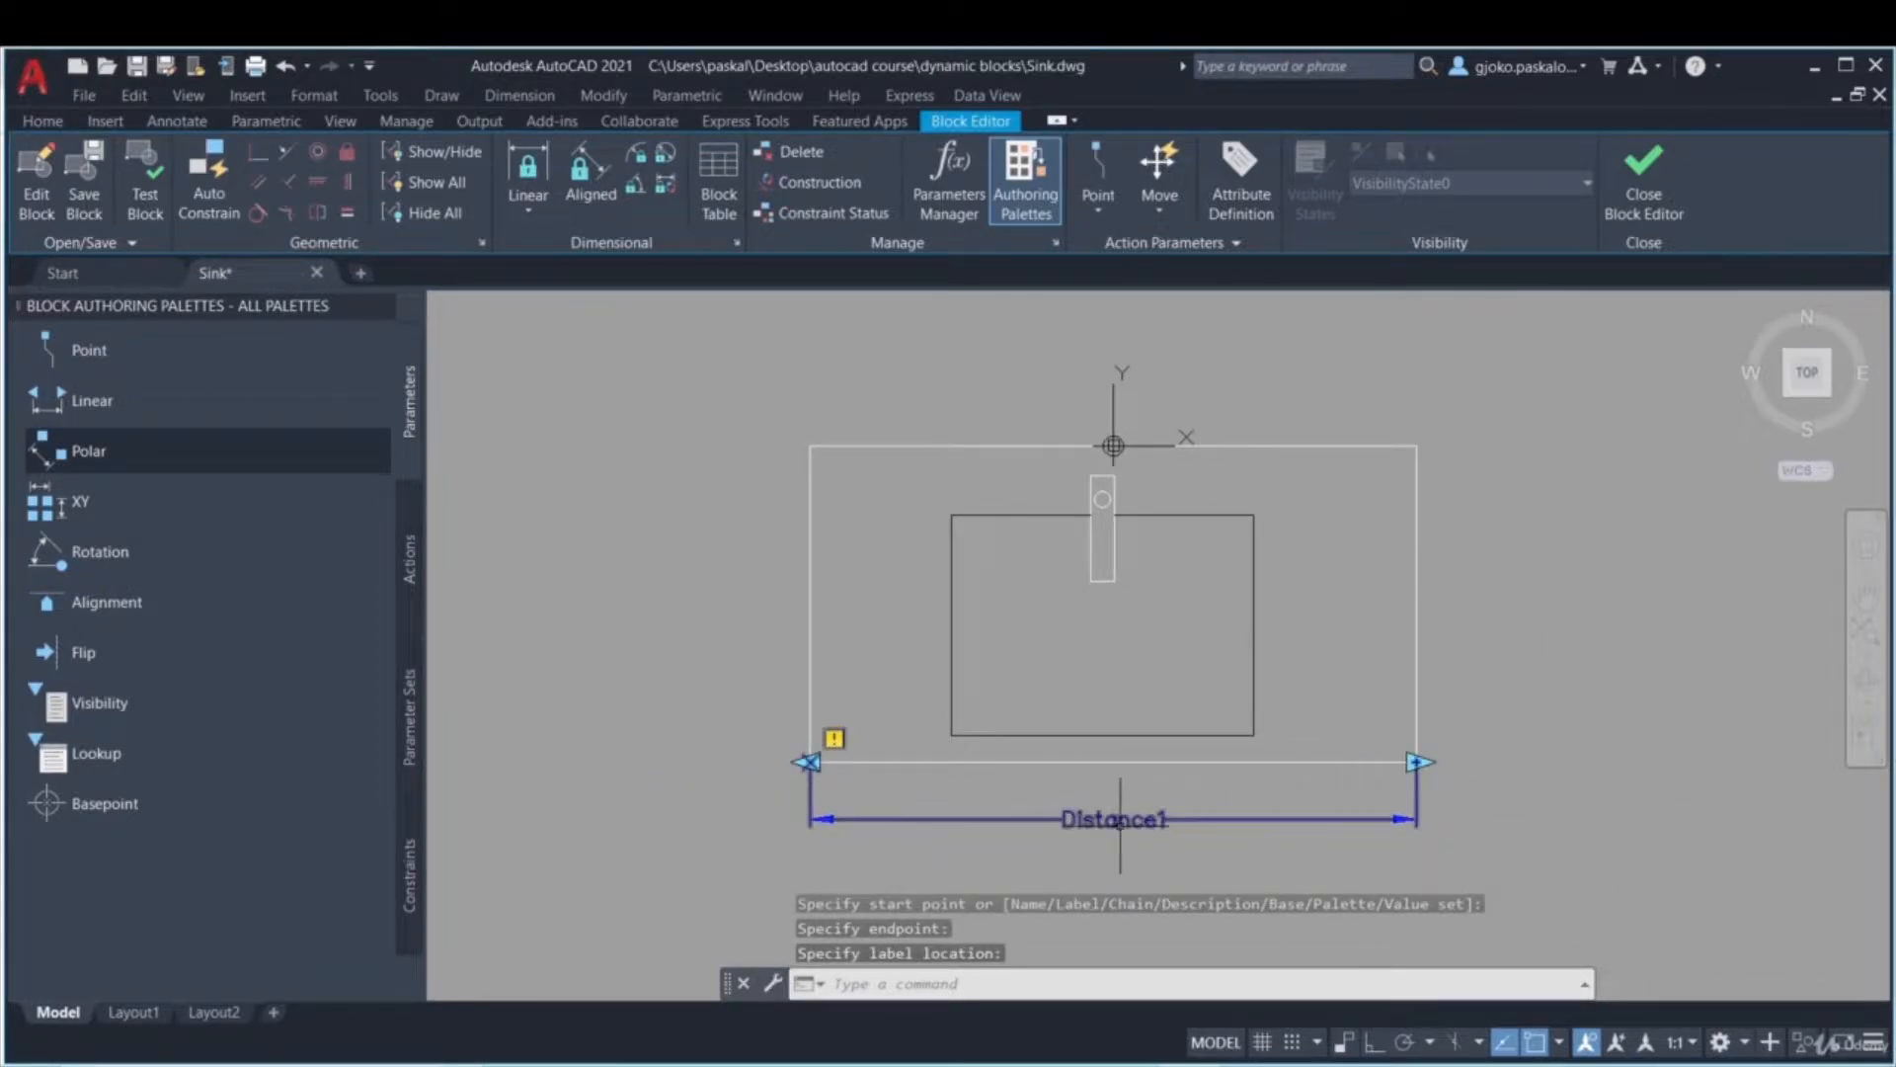
- Add a Stretch action to the linear parameter's right end point, framing the faucet and the sink's right half and including all sink objects
{"action": "left_click", "coordinate": [407, 562]}
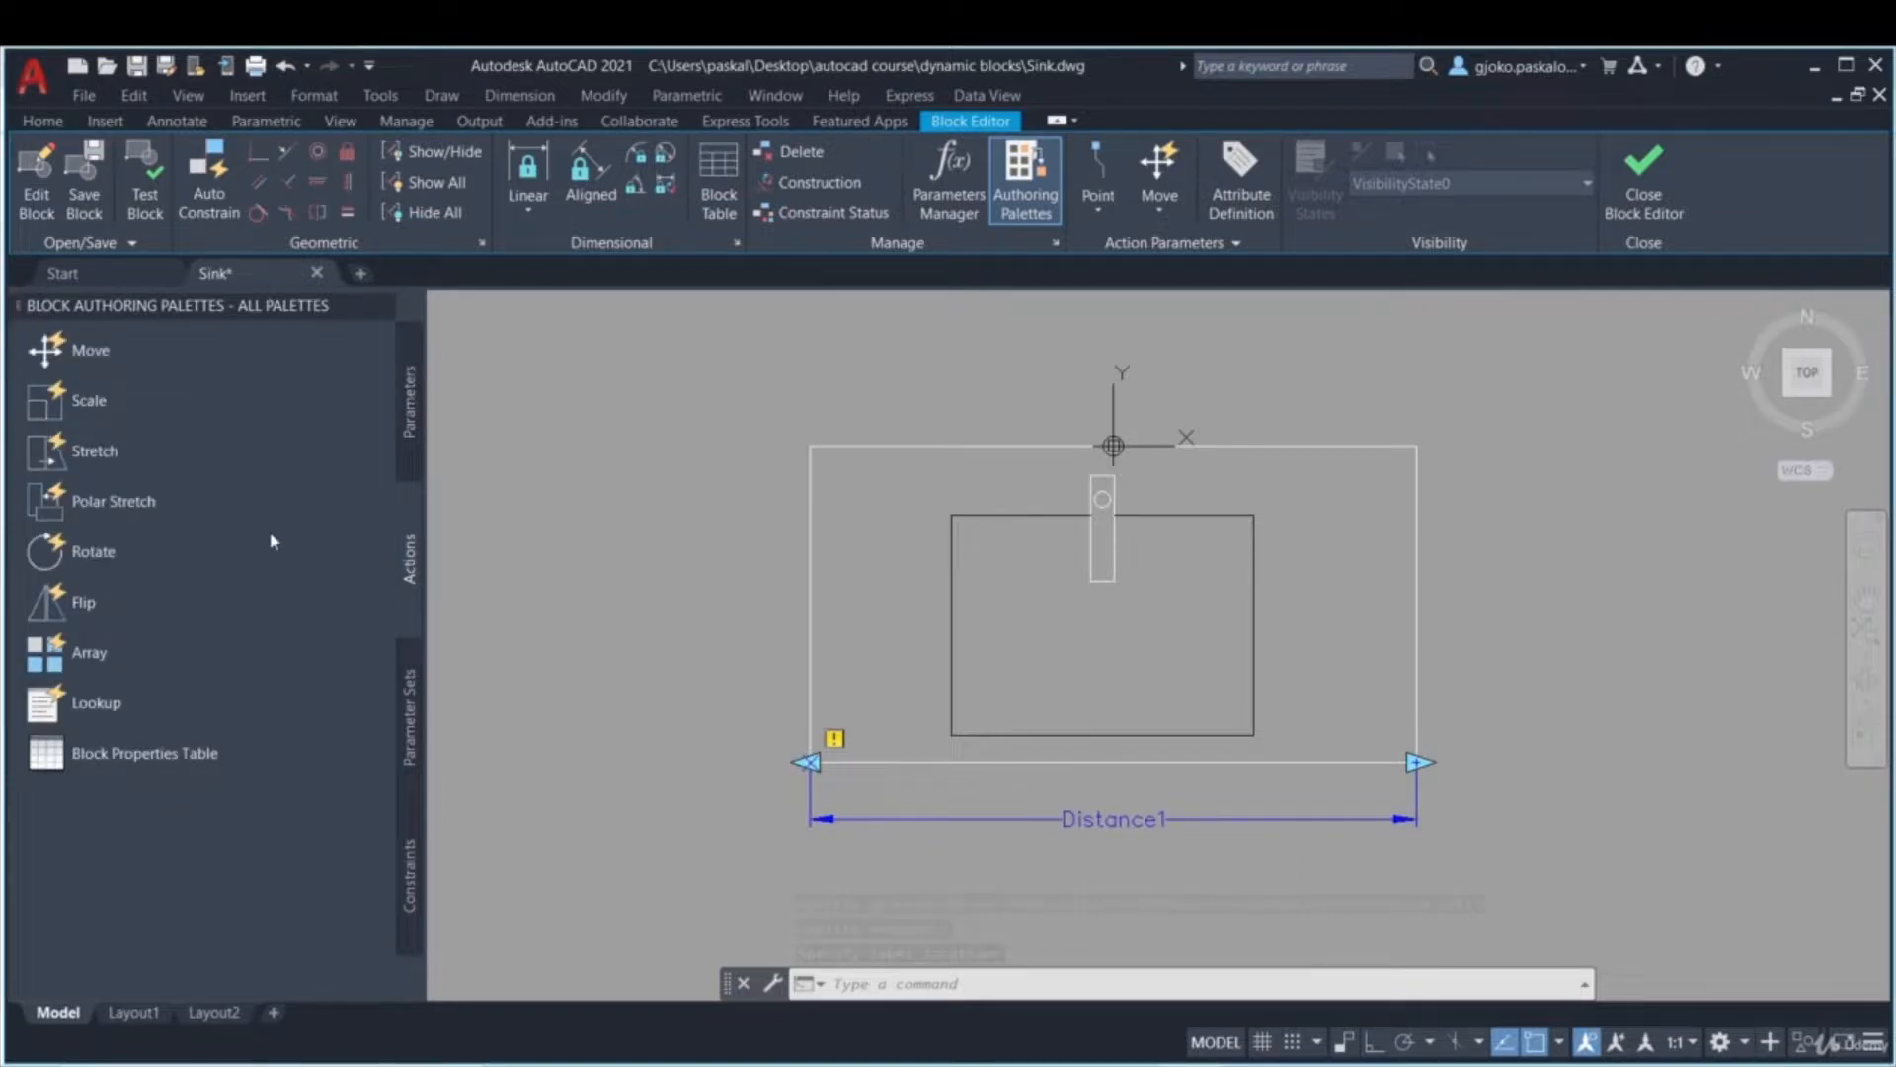
{"action": "left_click", "coordinate": [94, 452]}
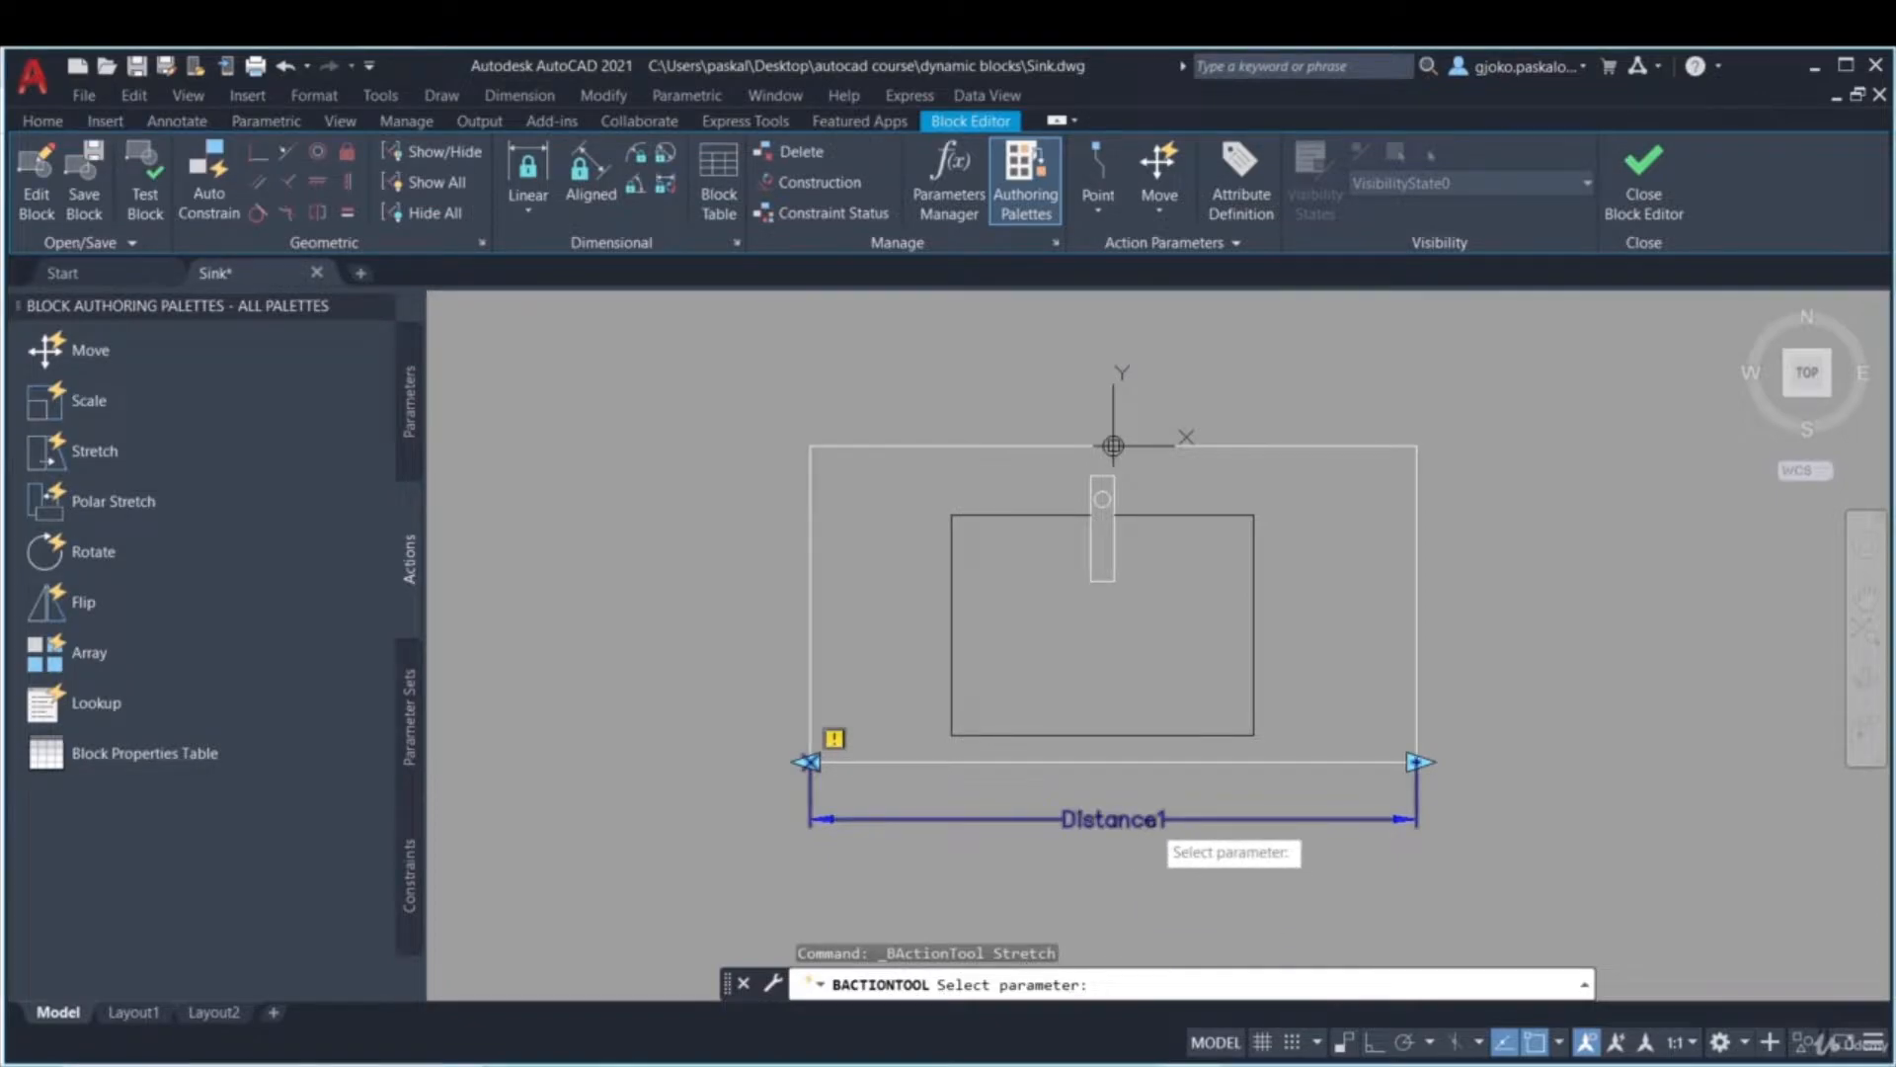
{"action": "left_click", "coordinate": [1166, 819]}
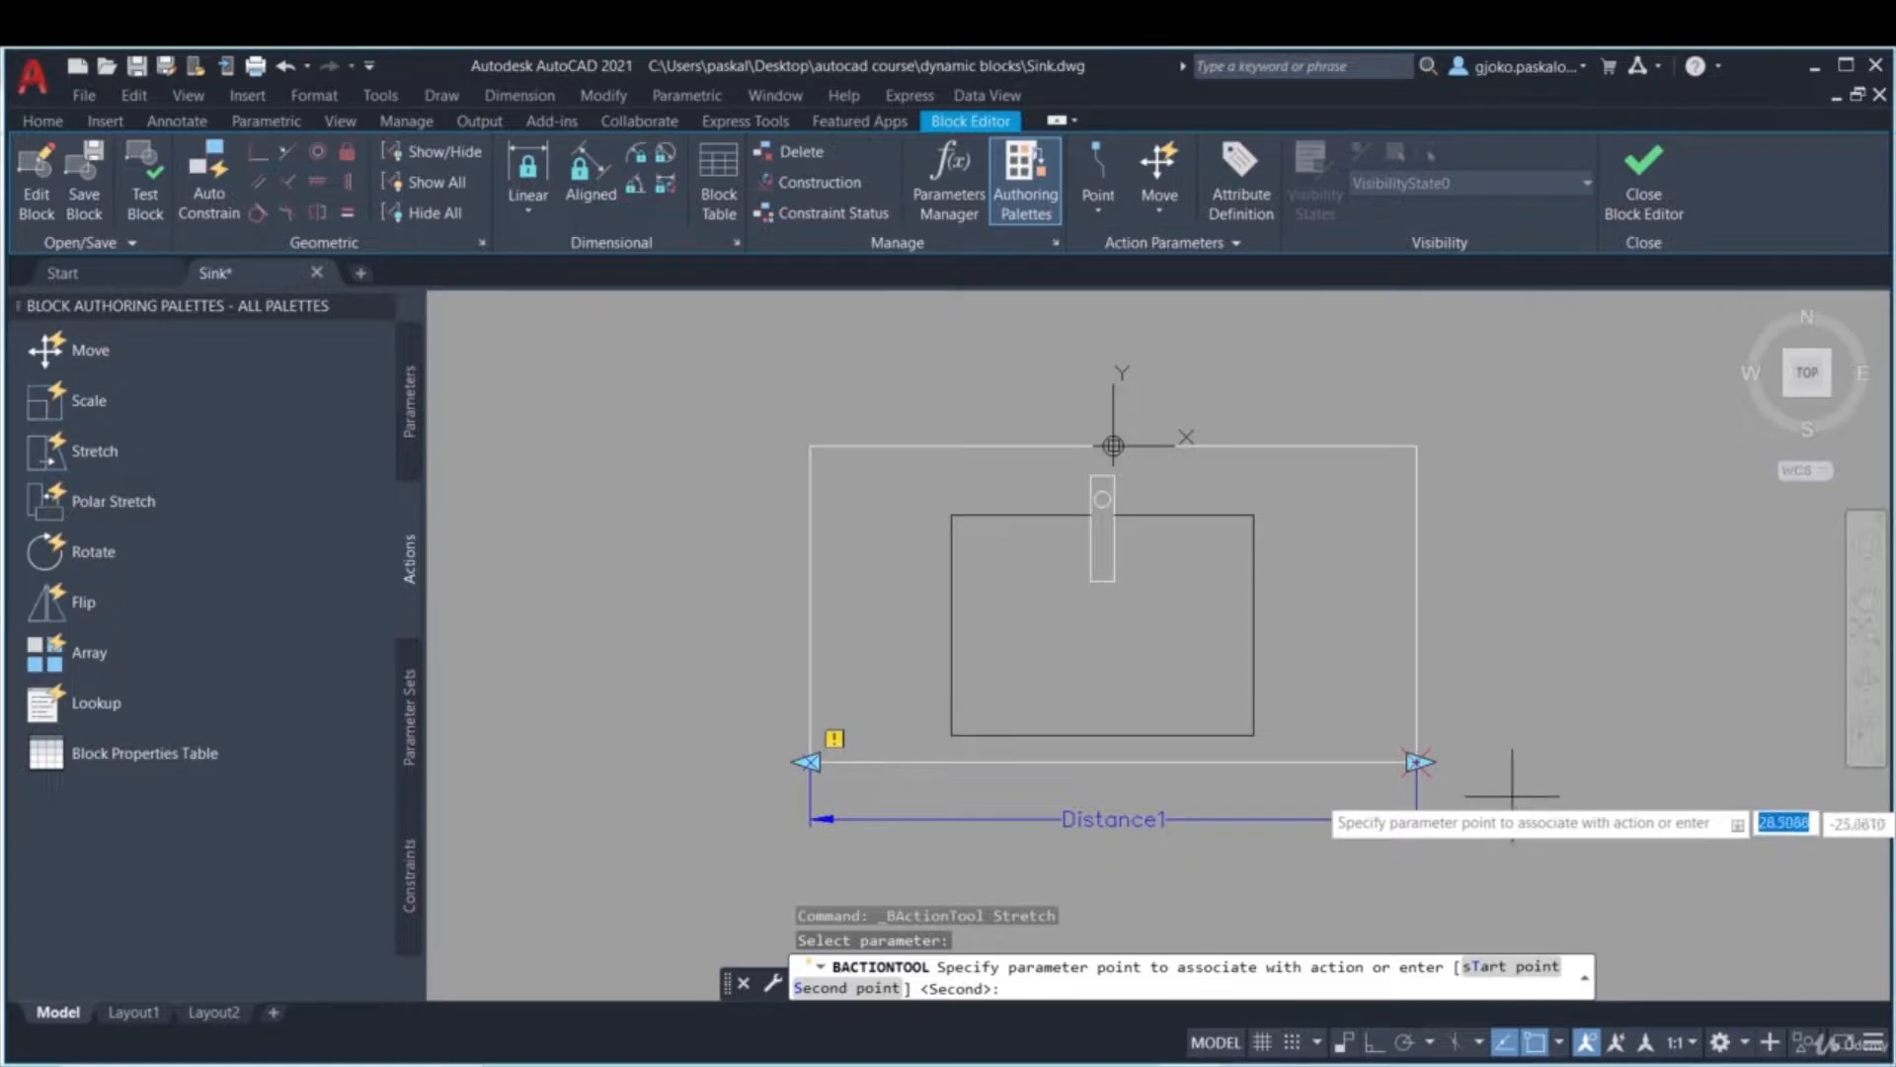
{"action": "left_click", "coordinate": [1420, 762]}
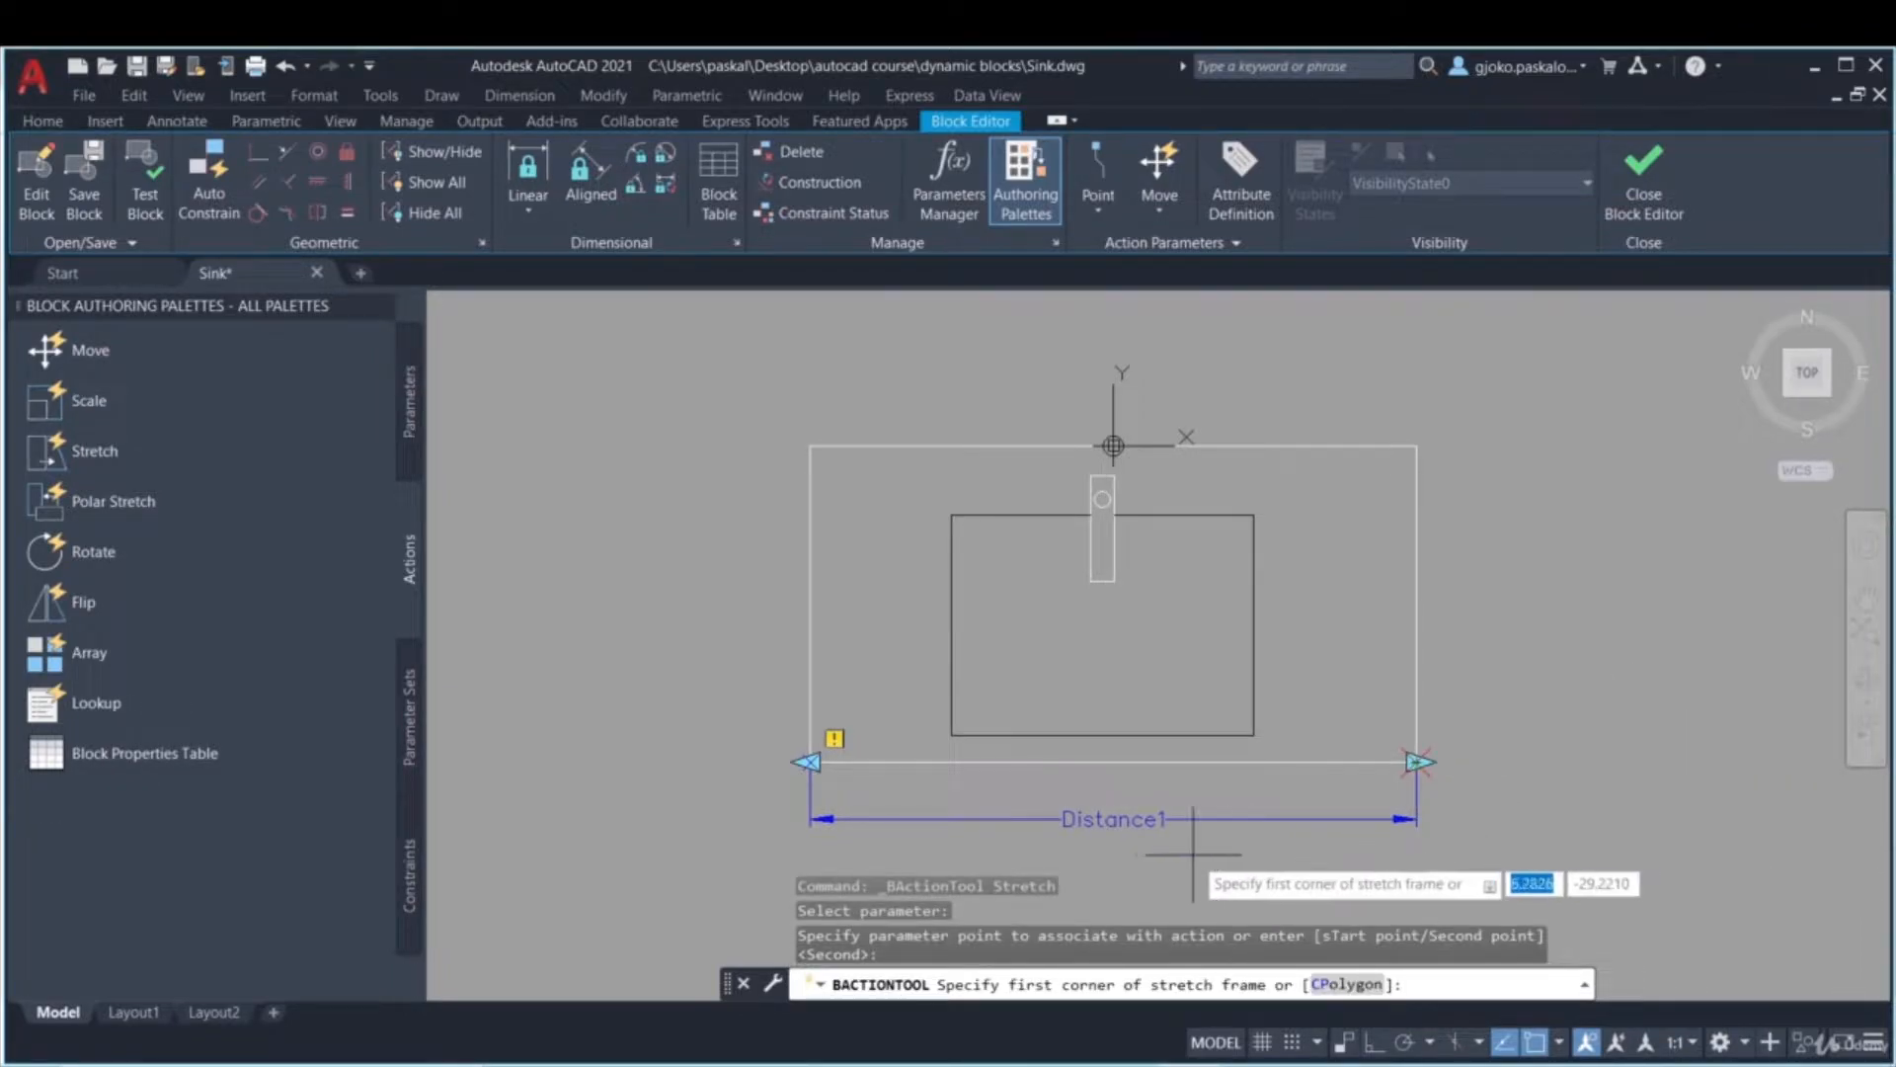
{"action": "left_click", "coordinate": [1068, 863]}
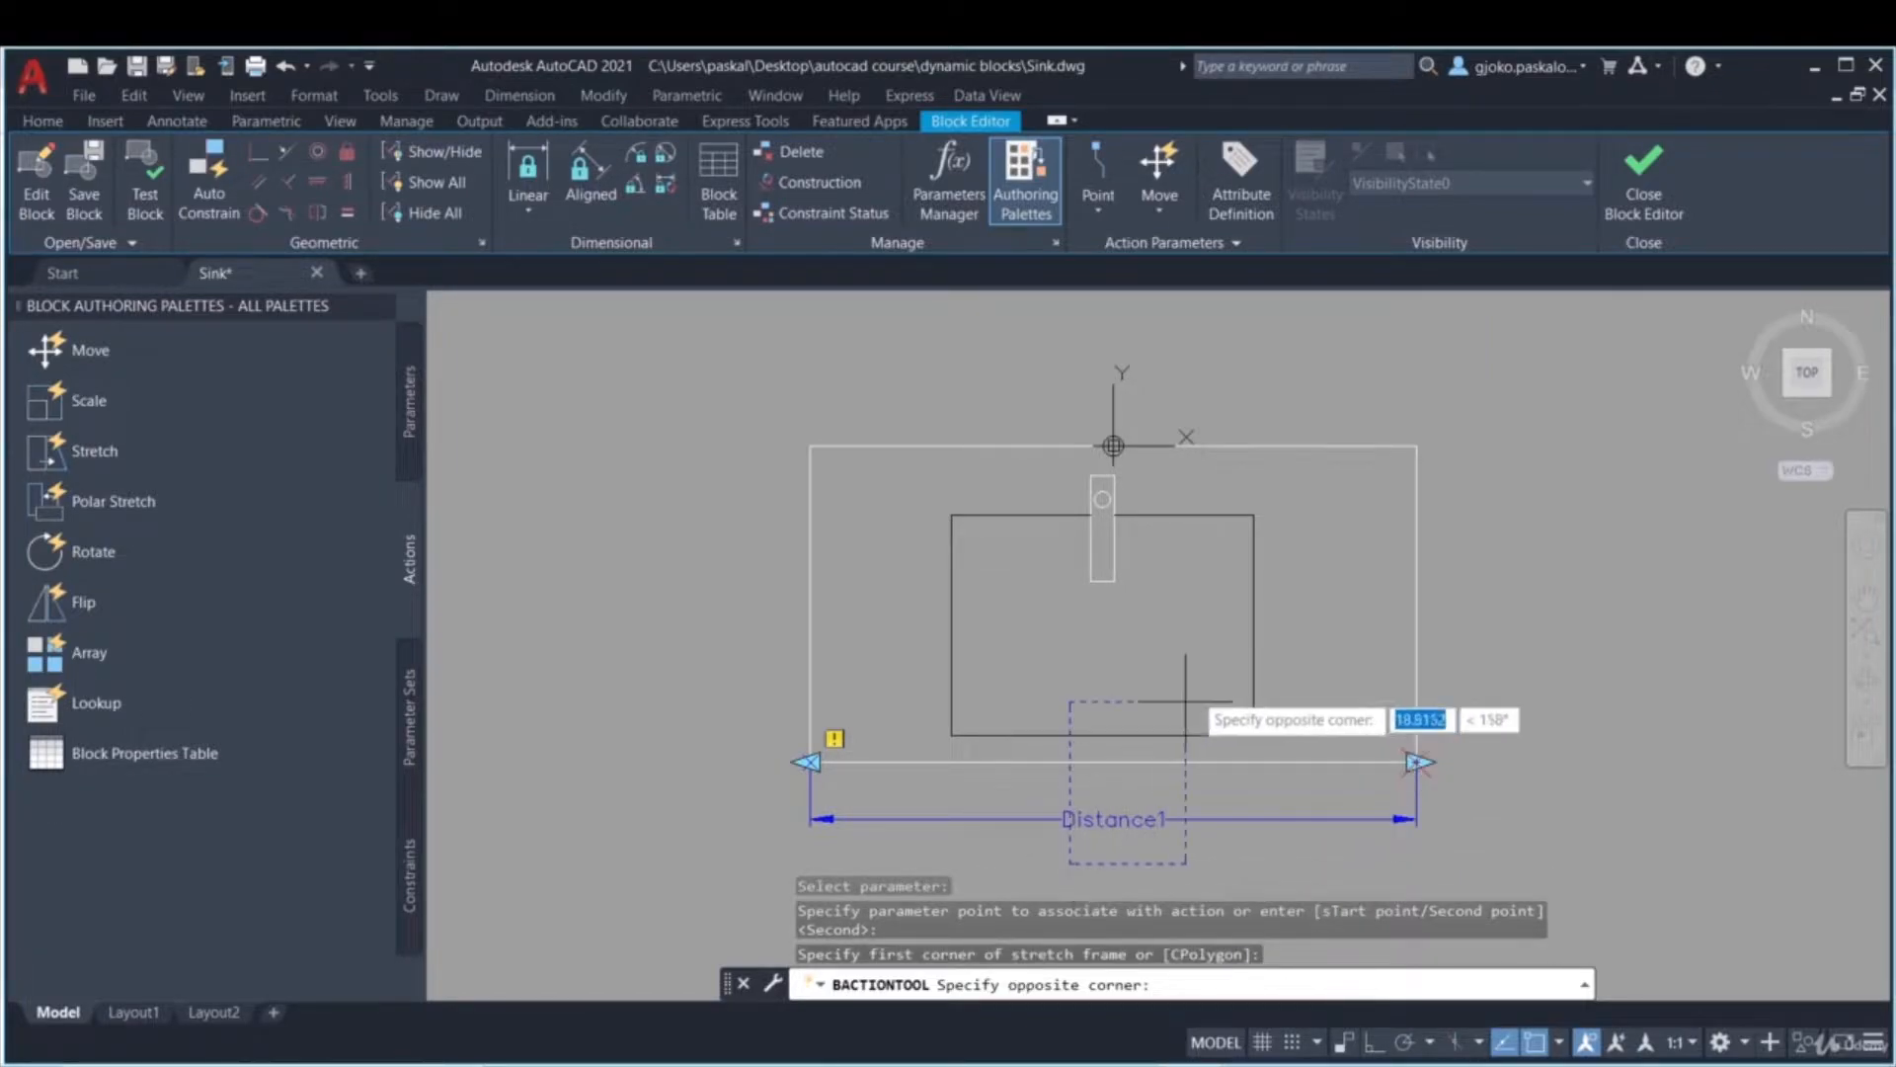
{"action": "left_click", "coordinate": [1470, 348]}
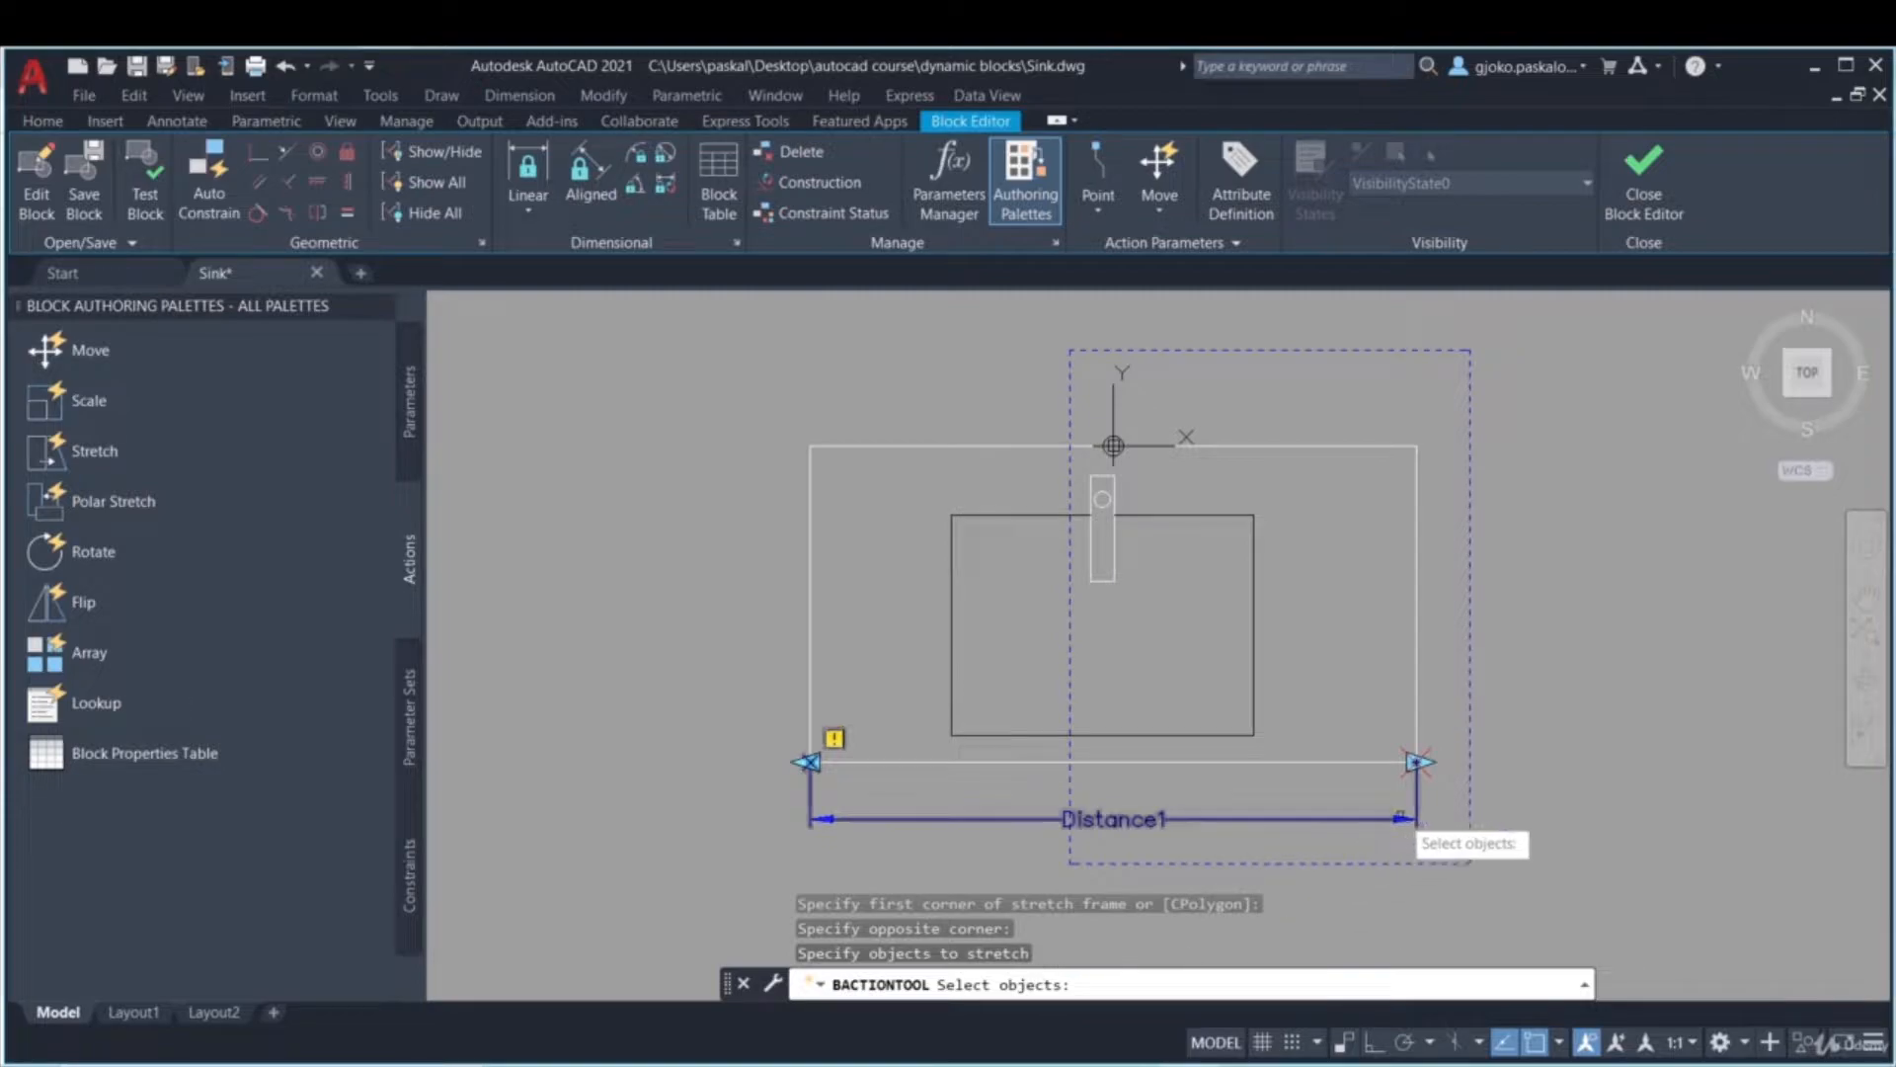
{"action": "left_click", "coordinate": [1394, 817]}
{"action": "left_click", "coordinate": [1338, 777]}
{"action": "left_click", "coordinate": [1093, 400]}
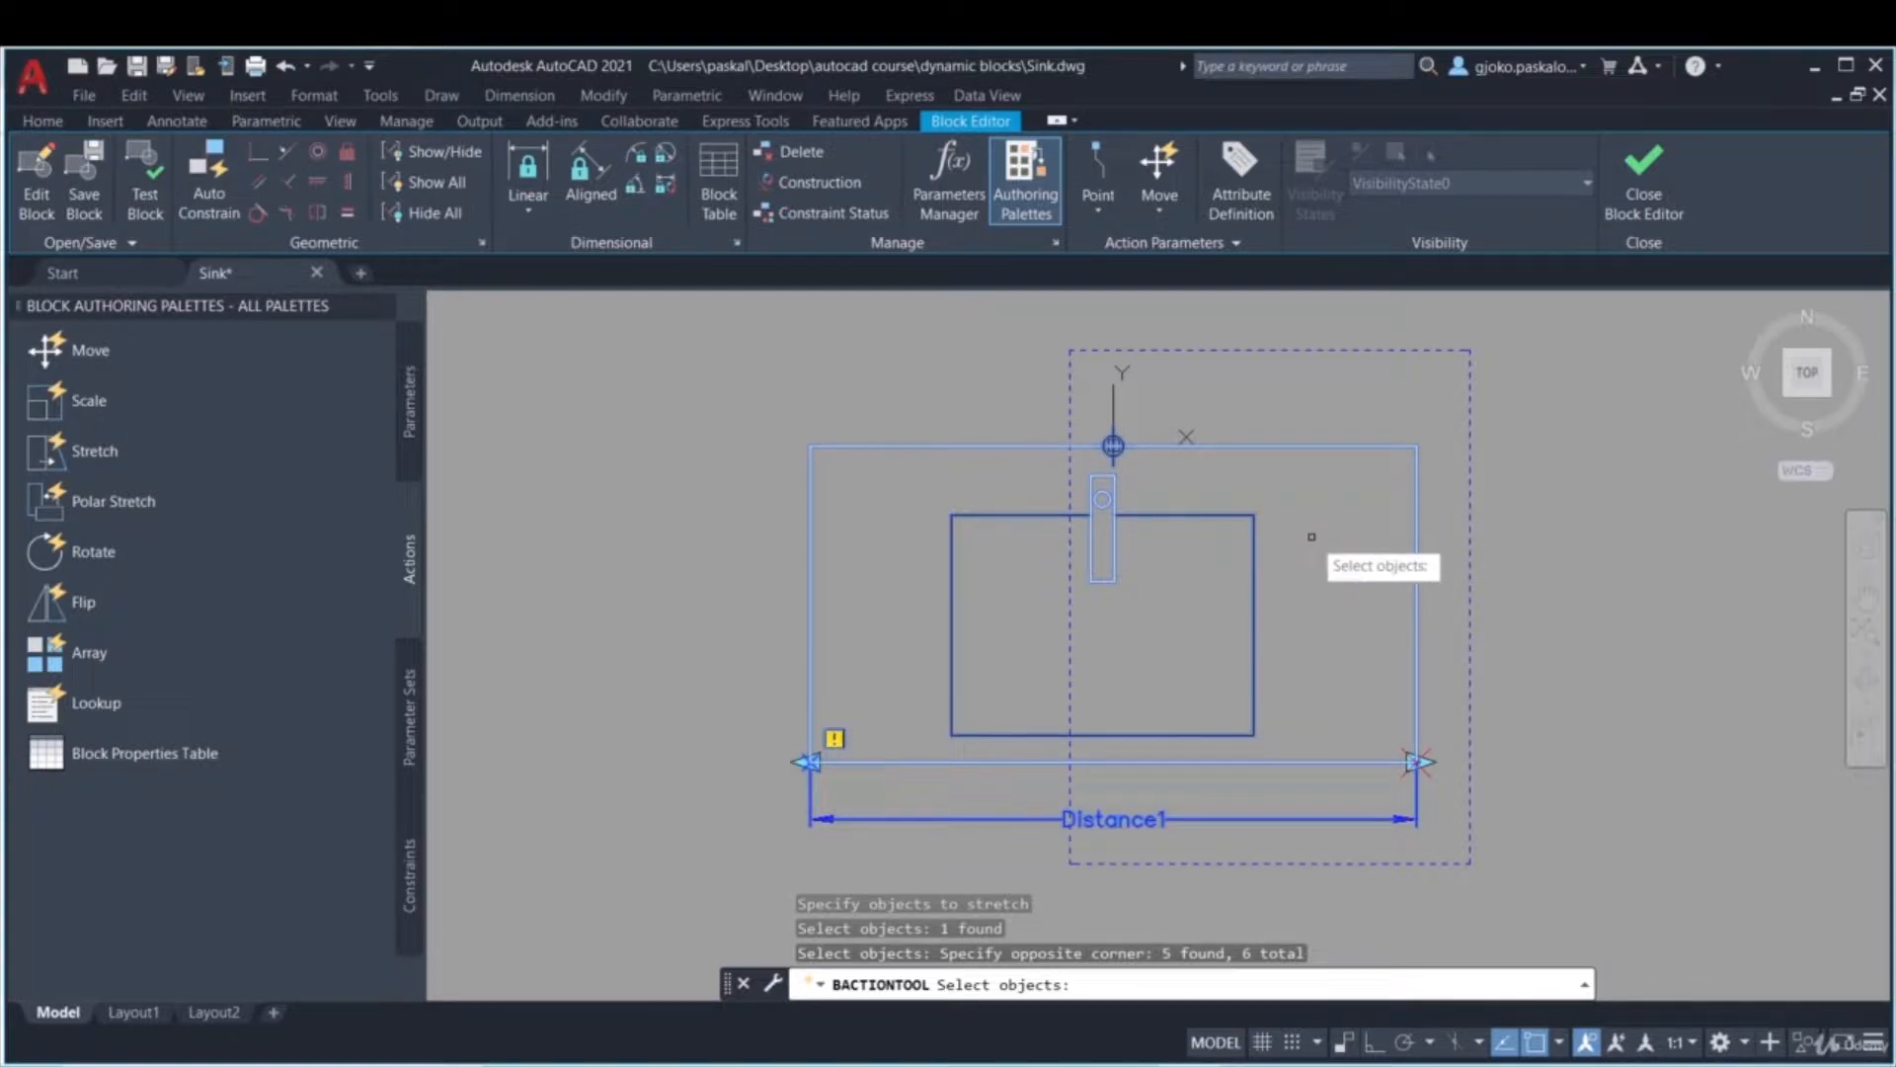
{"action": "key", "text": "Return"}
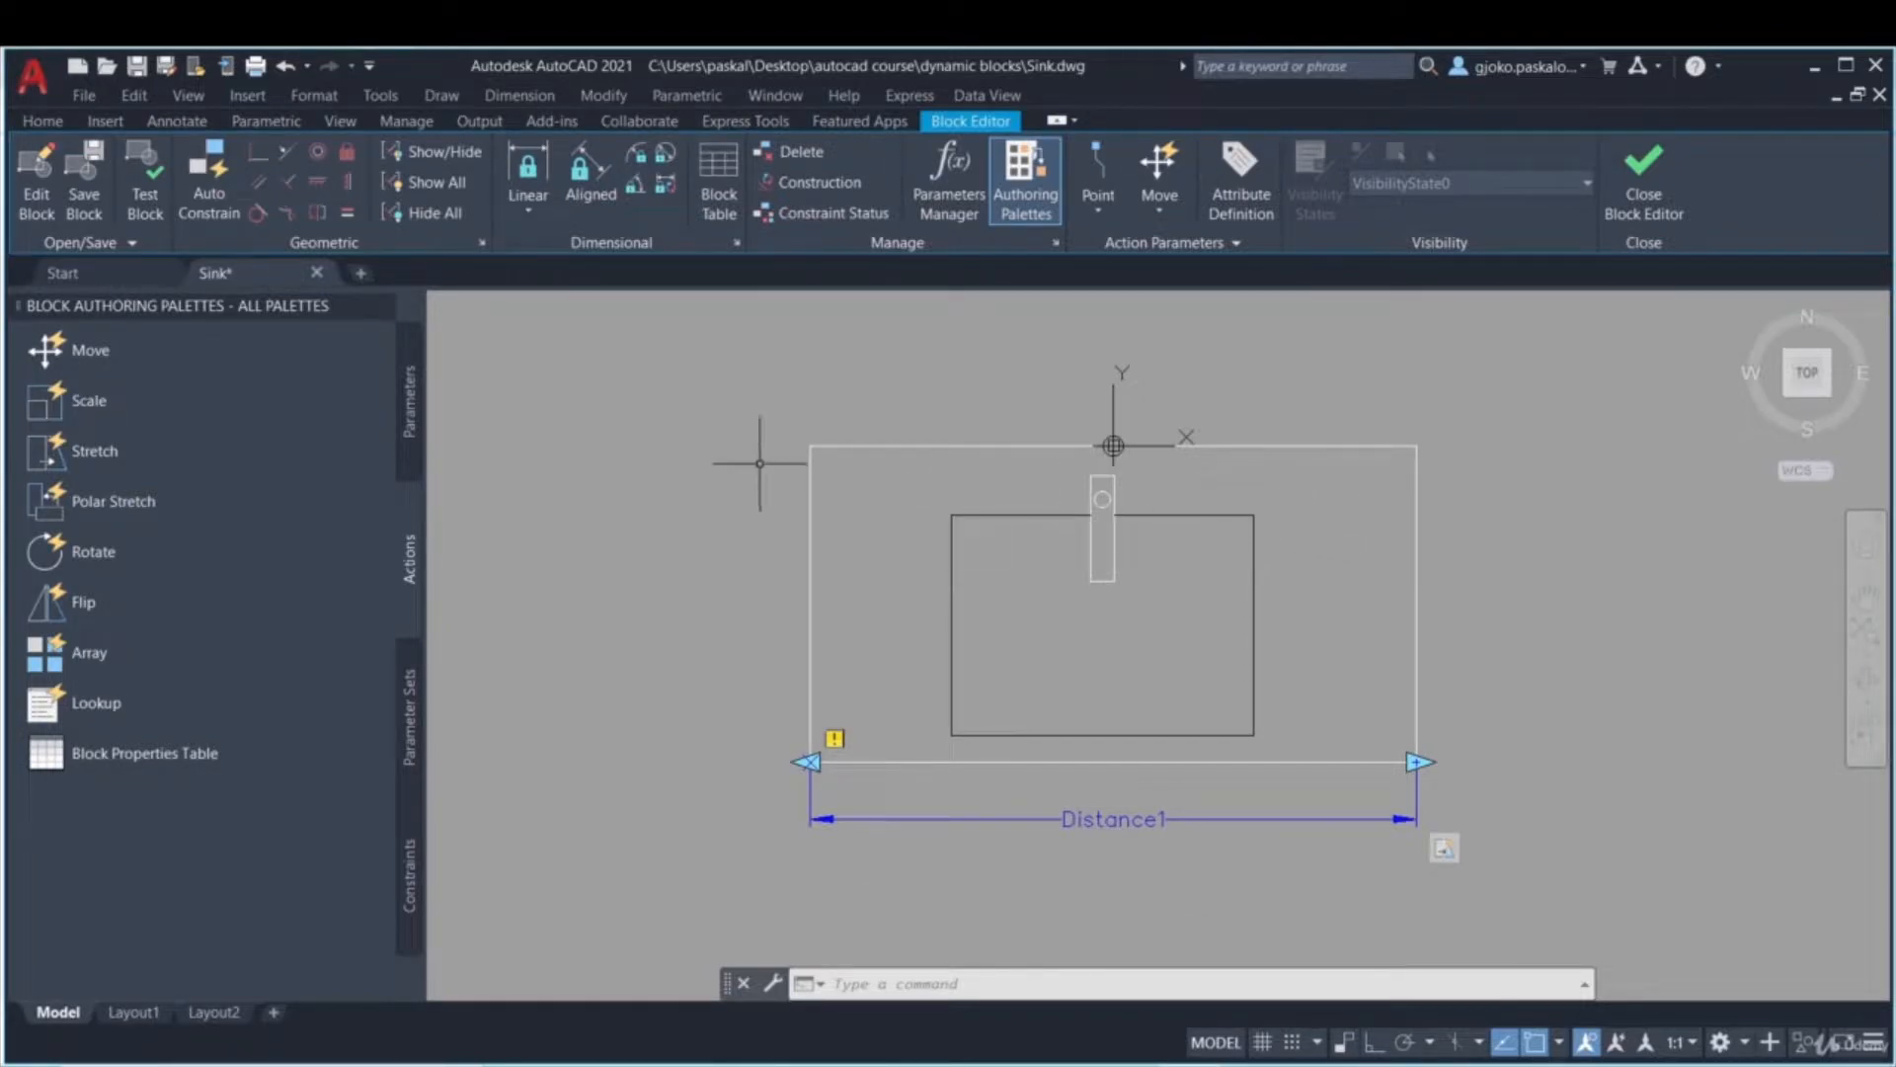
- Open the sink in a test block window and stretch it to the right in two stages from its lower-right grip
{"action": "left_click", "coordinate": [146, 202]}
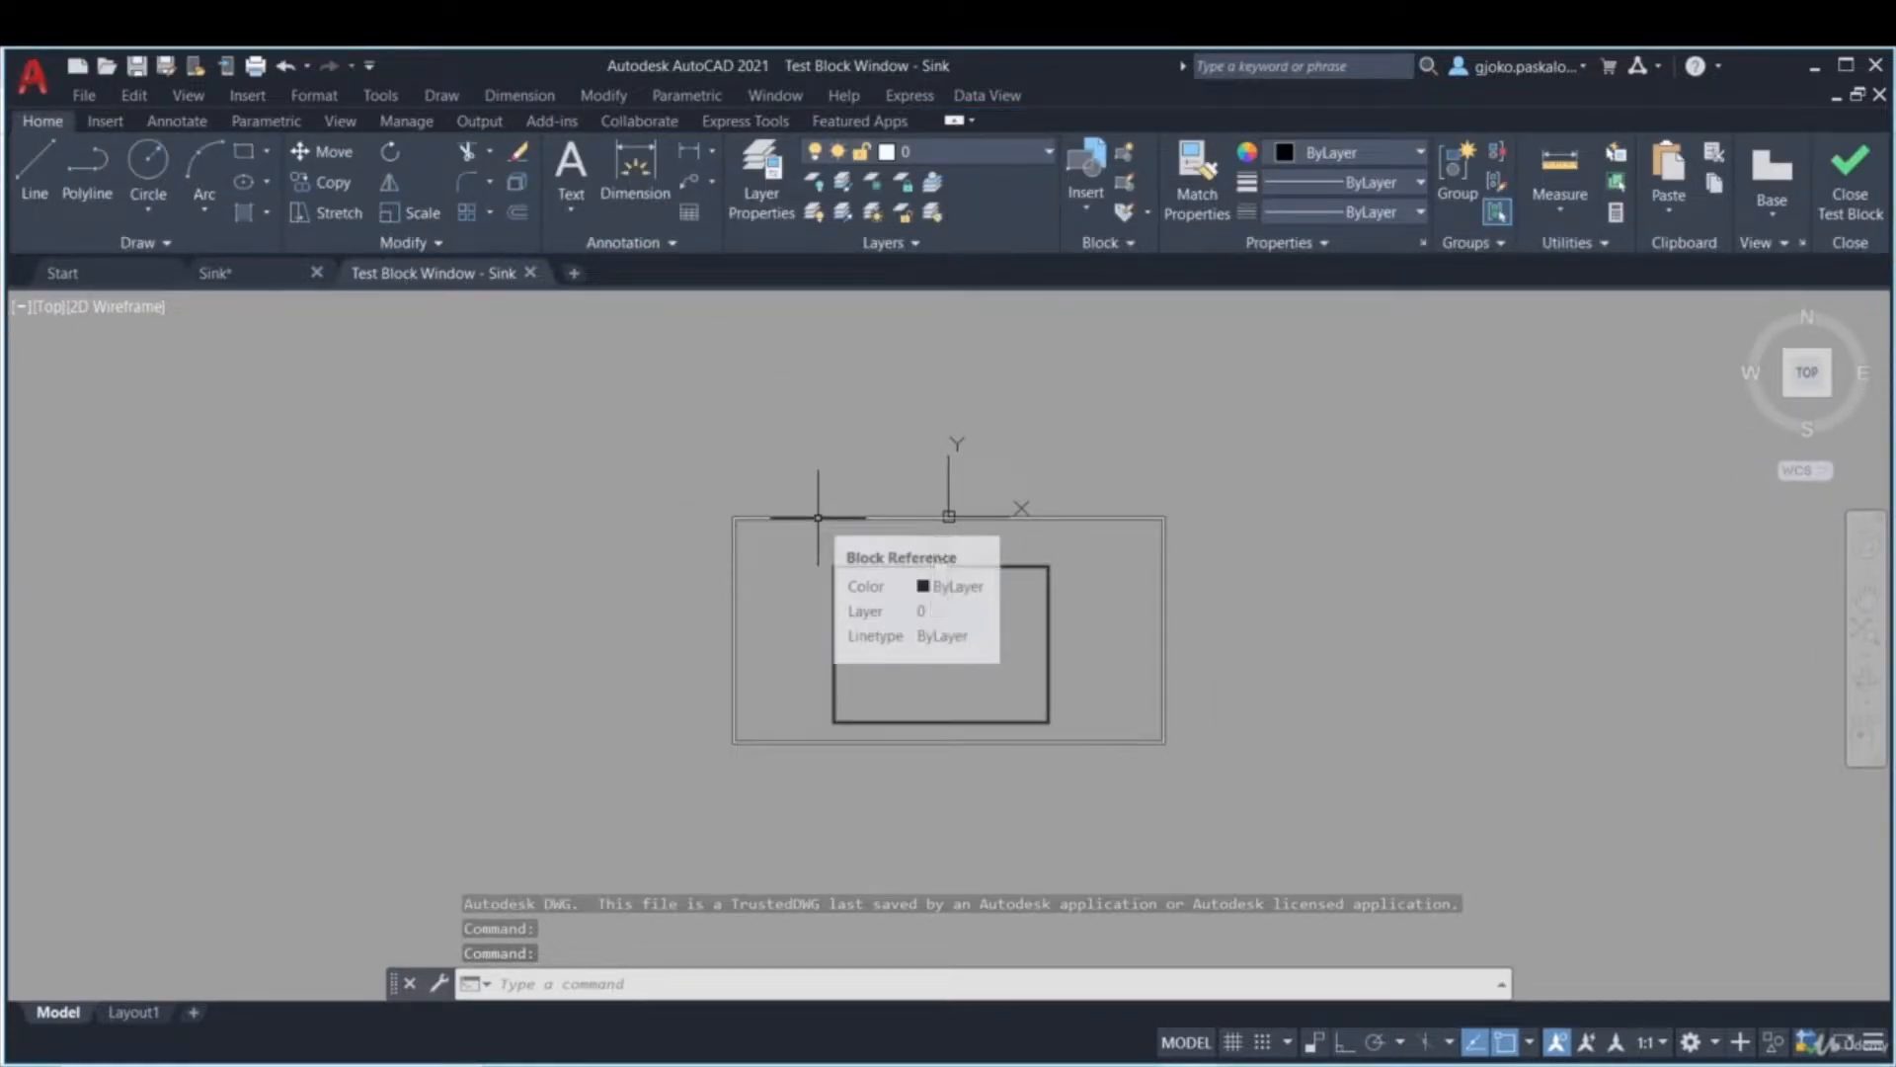
{"action": "left_click", "coordinate": [1136, 540]}
{"action": "left_click", "coordinate": [1111, 486]}
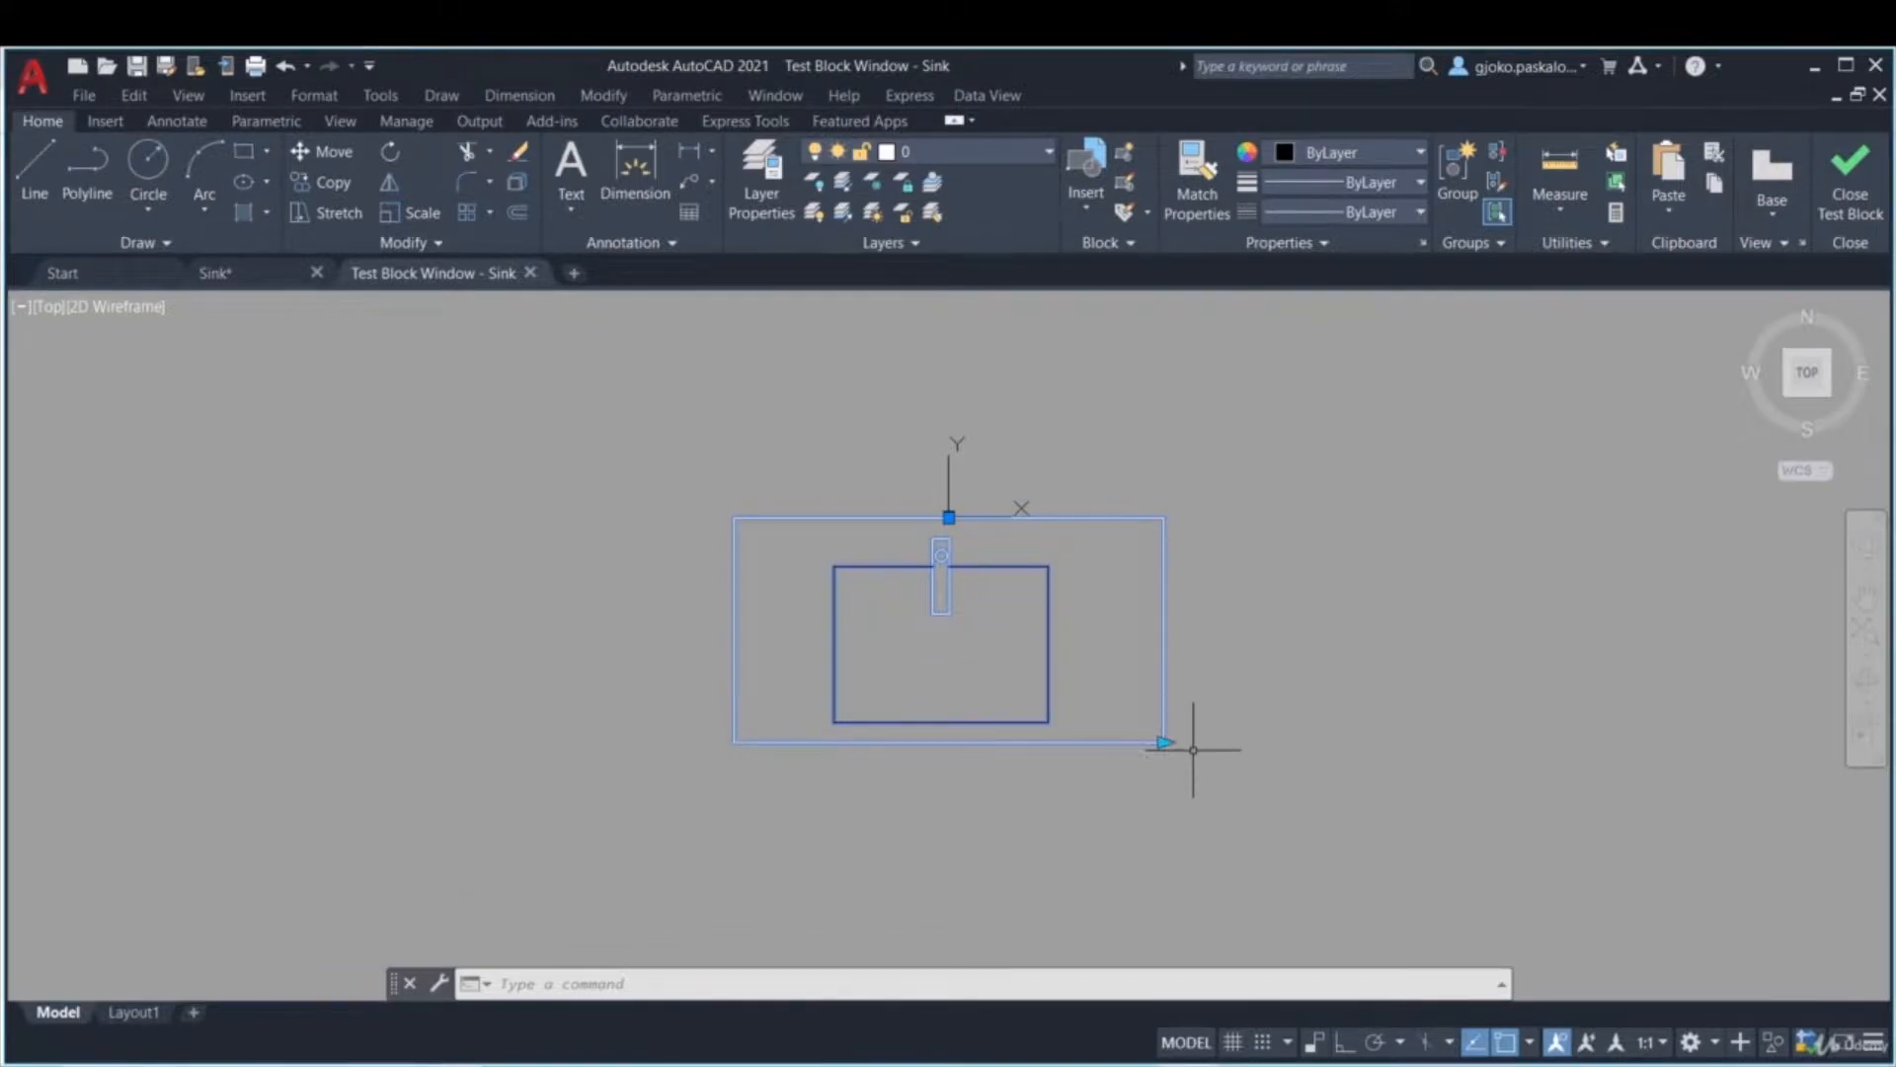
{"action": "left_click", "coordinate": [1163, 741]}
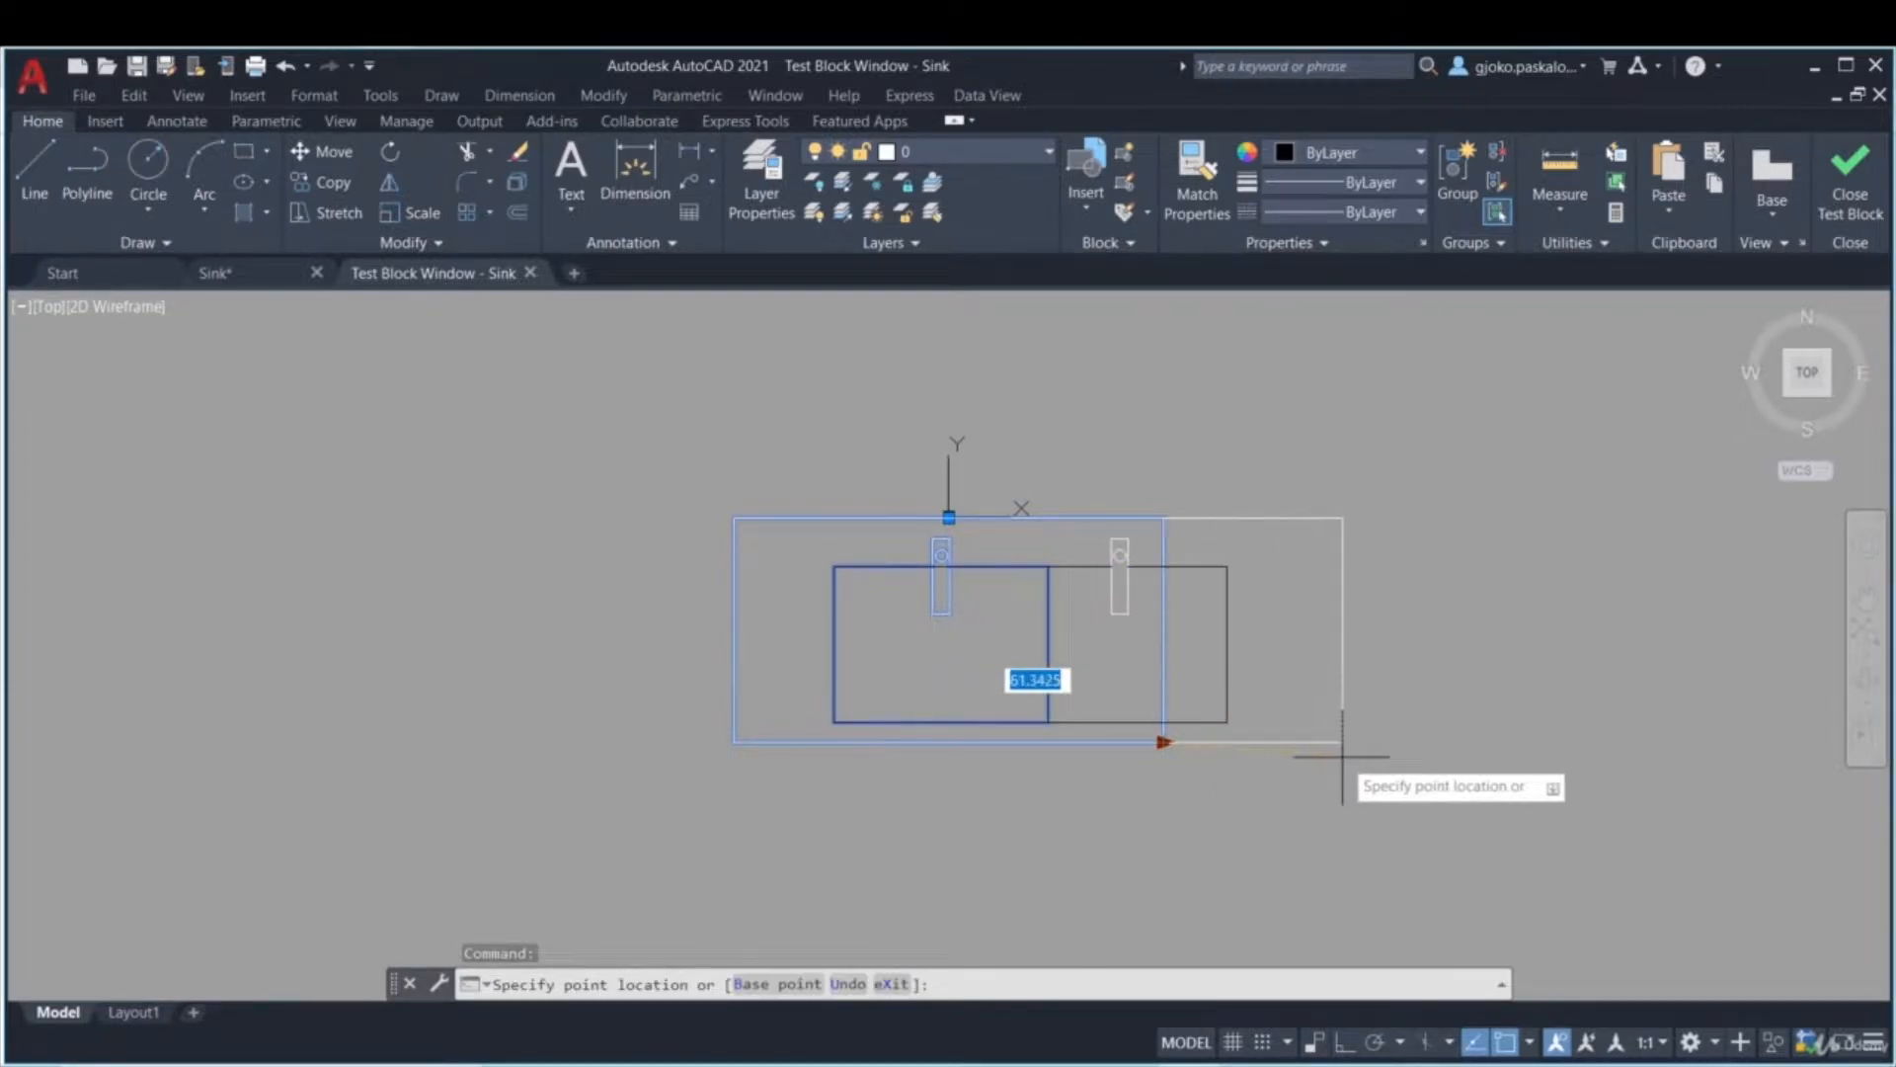
{"action": "left_click", "coordinate": [1438, 742]}
{"action": "left_click", "coordinate": [1437, 742]}
{"action": "left_click", "coordinate": [1532, 742]}
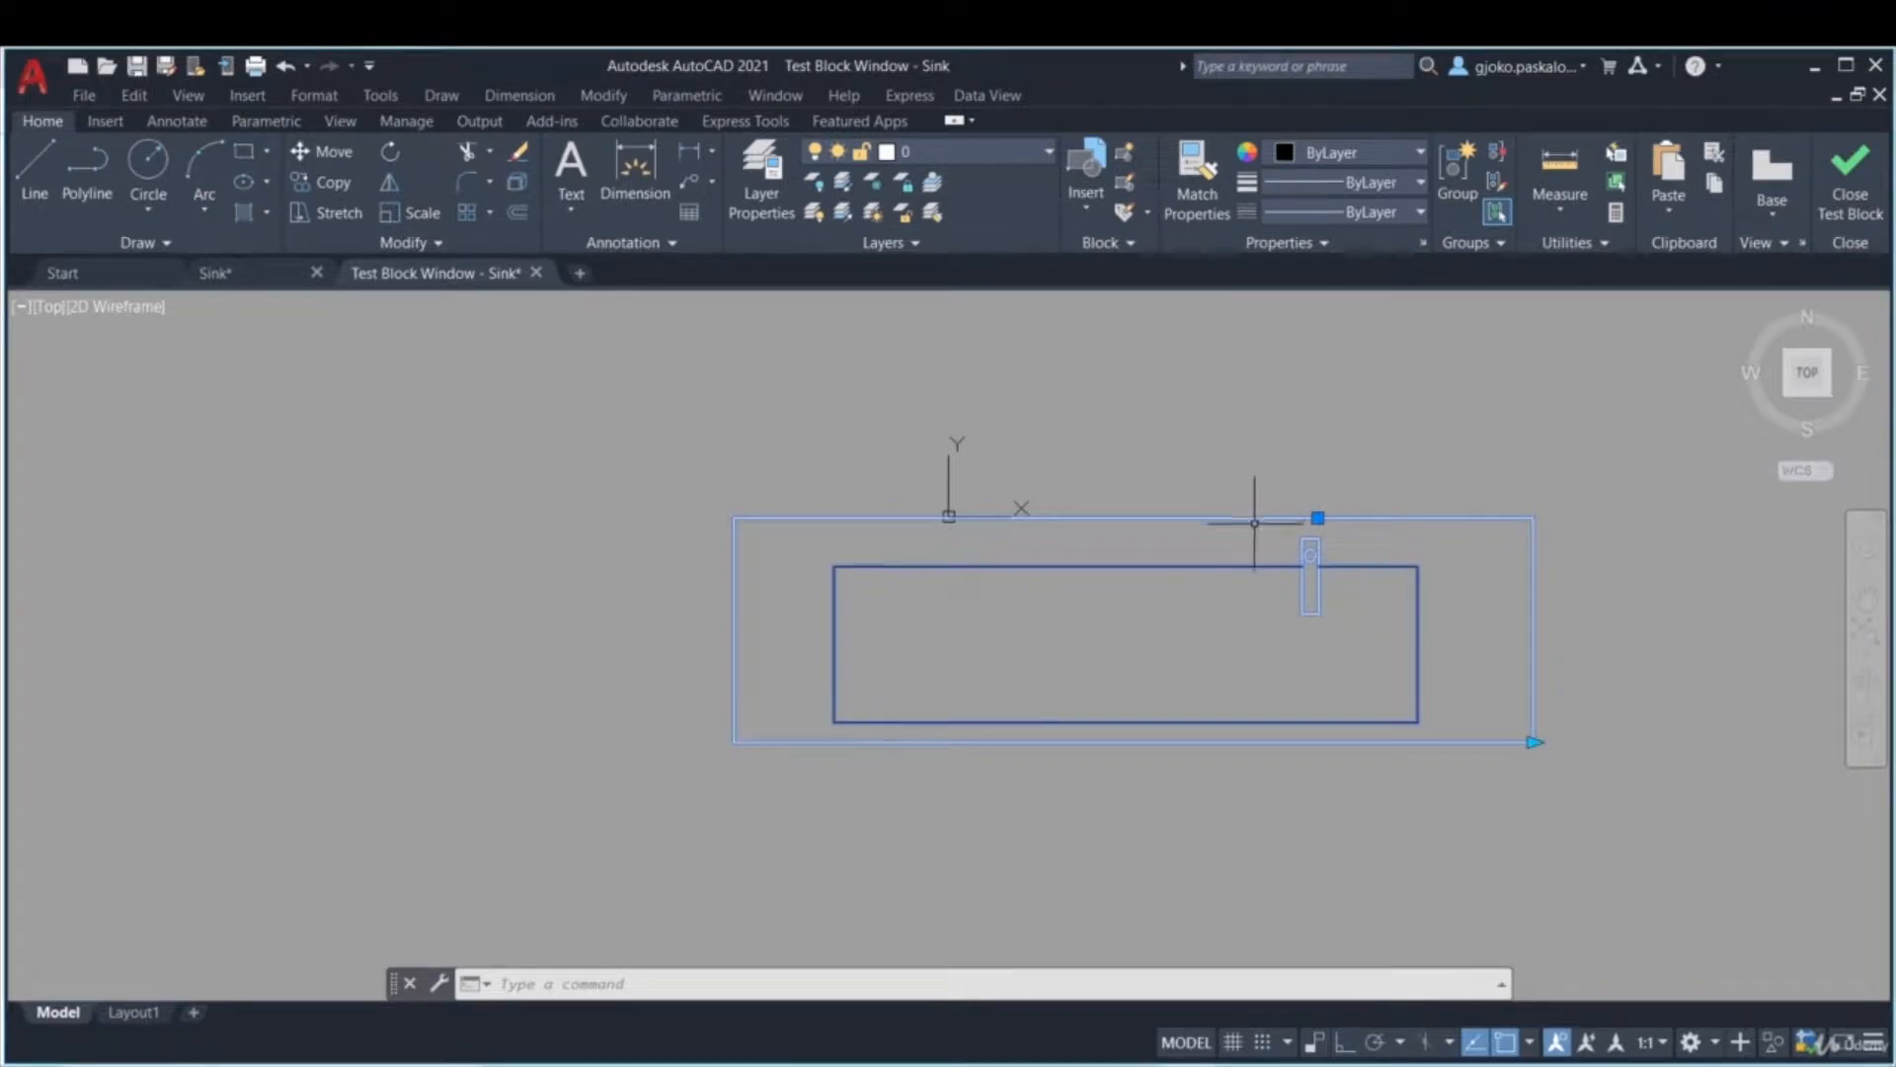
- Undo both stretches of the test block and close the test block window
{"action": "key", "text": "ctrl+z"}
{"action": "key", "text": "ctrl+z"}
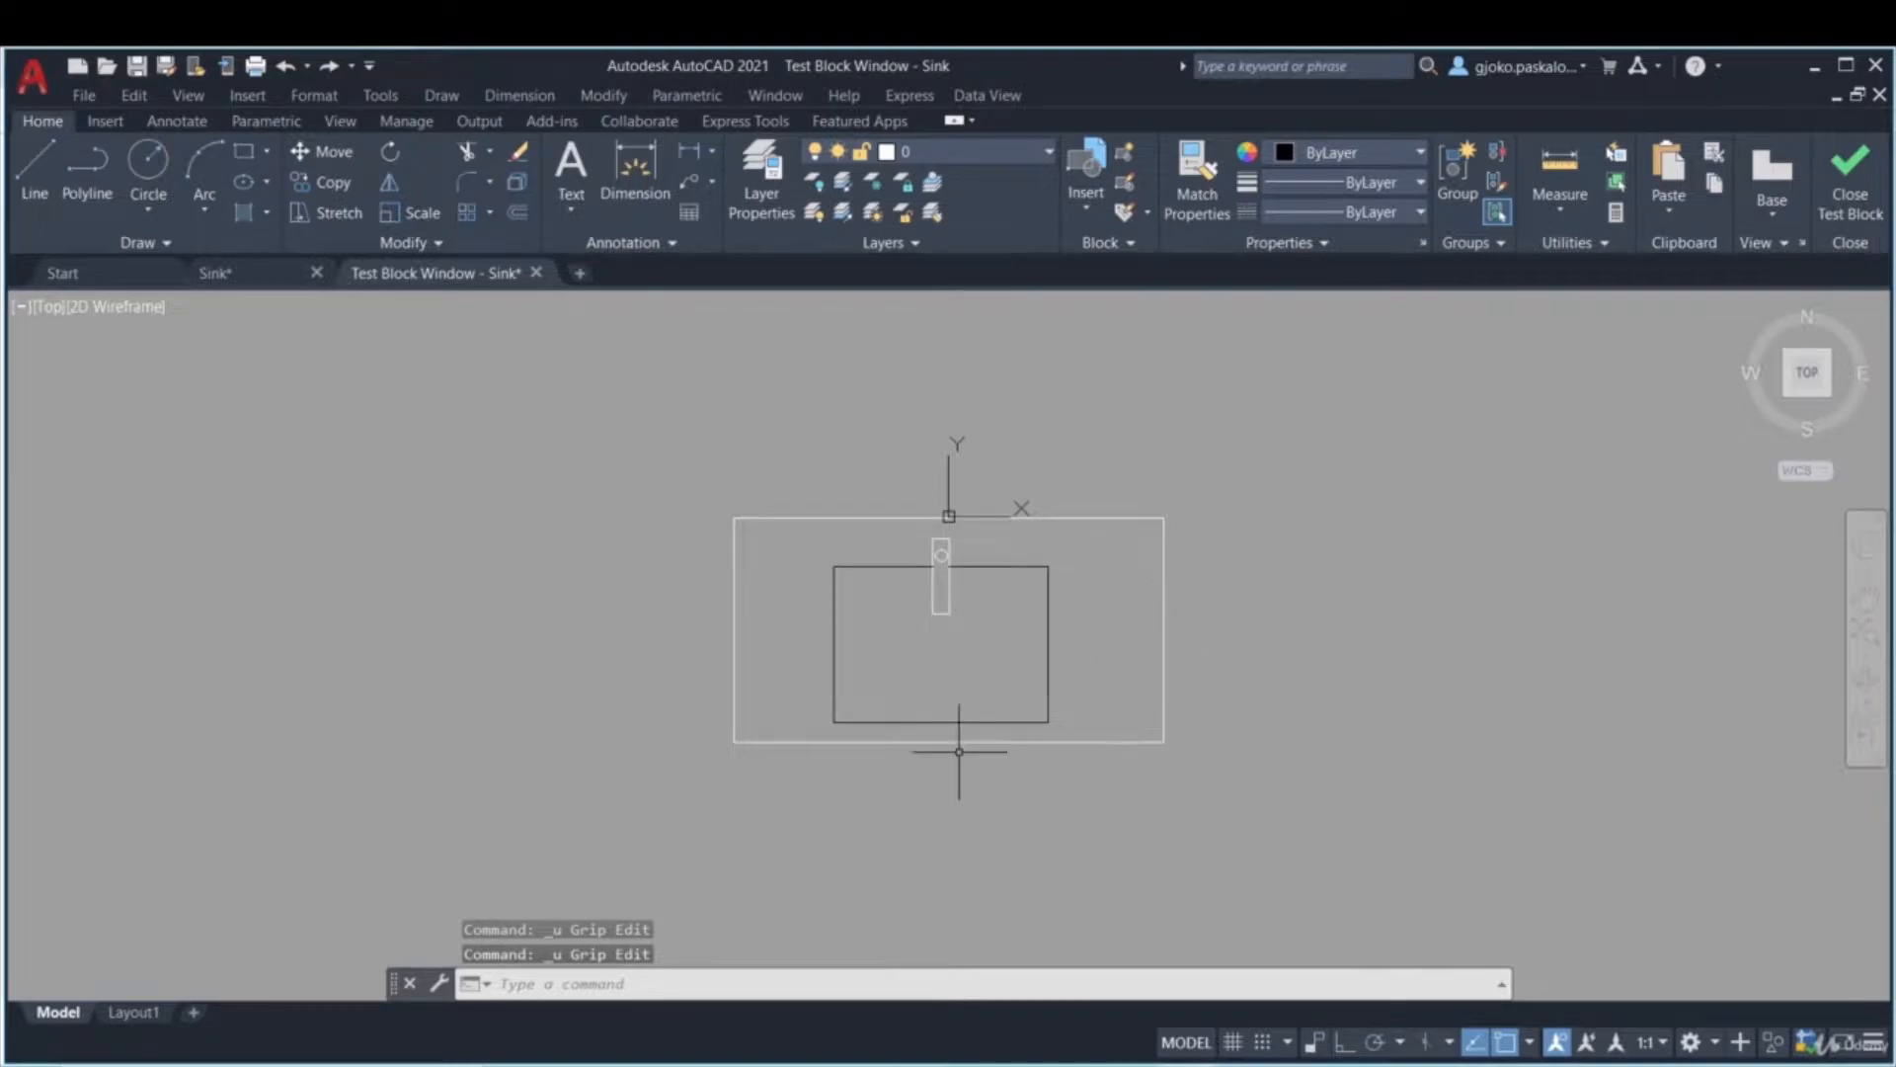
{"action": "left_click", "coordinate": [1851, 202]}
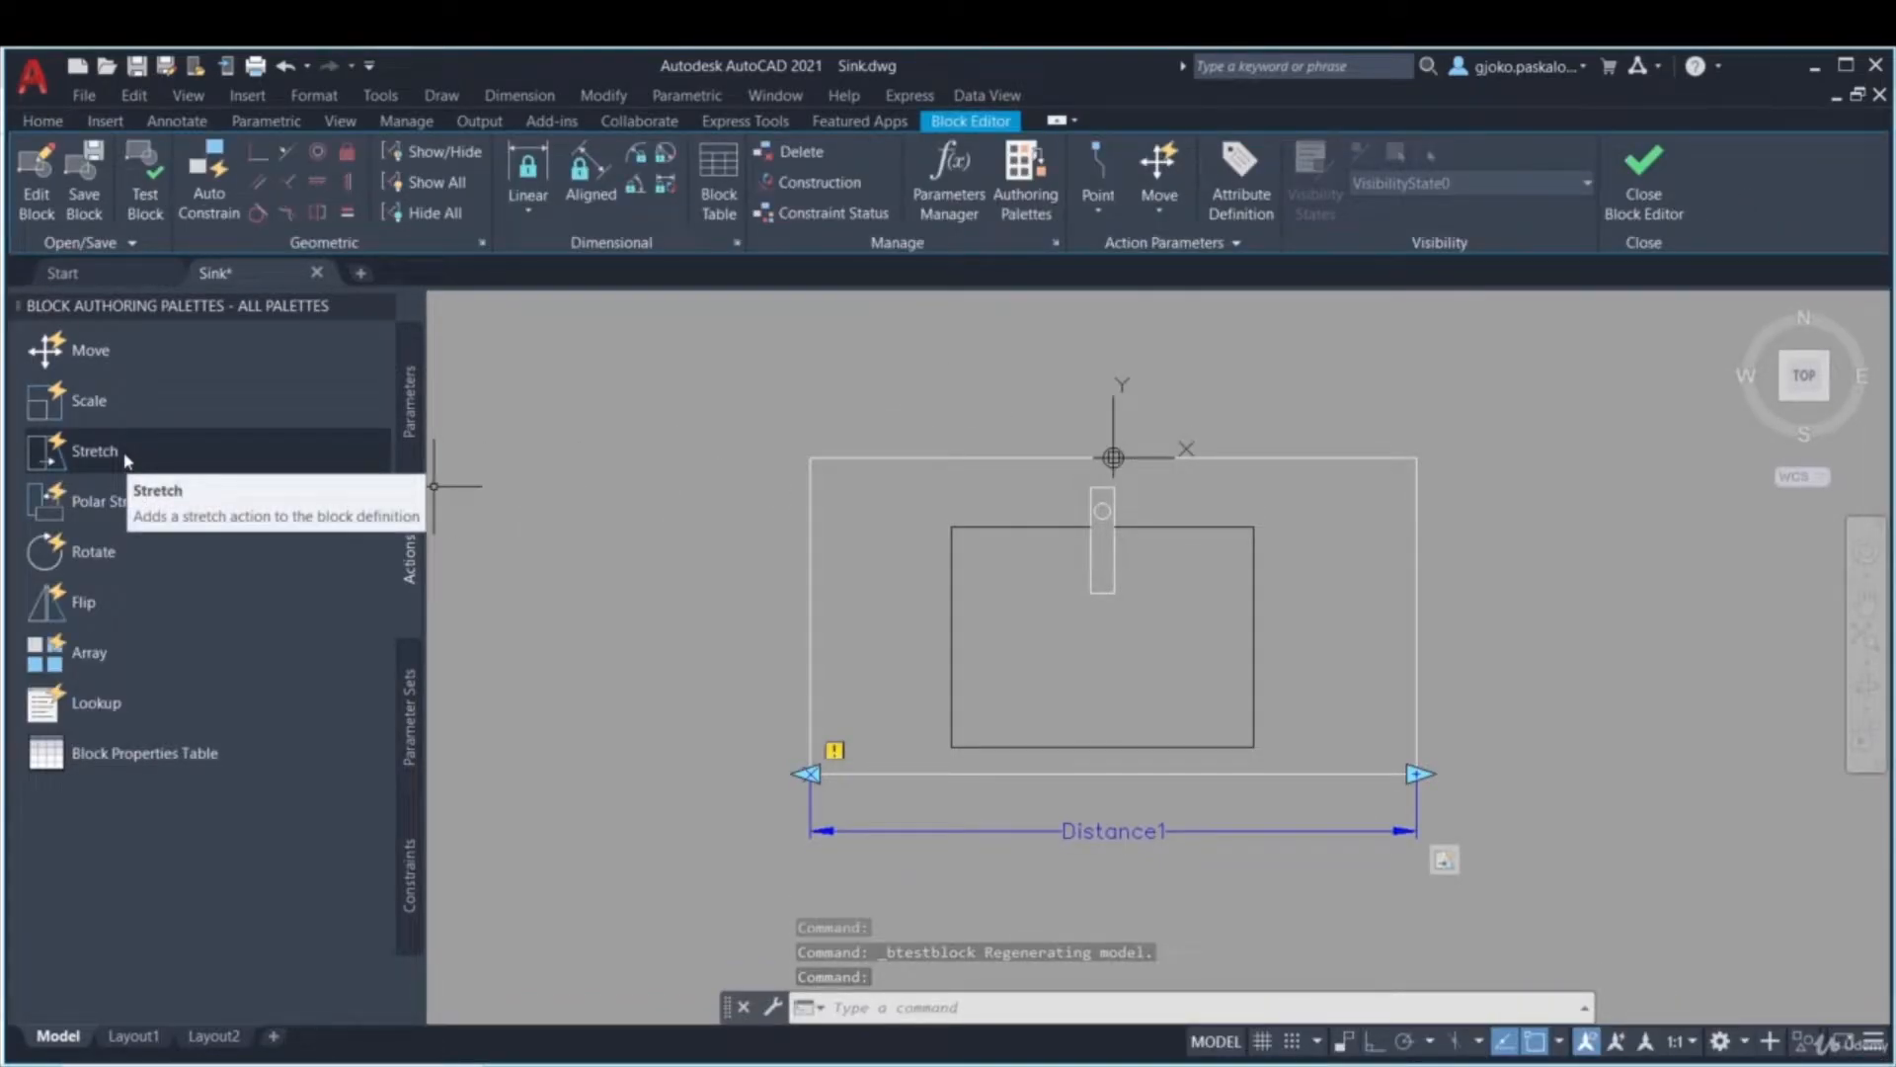
- Add a Stretch action to the linear parameter's left start point, framing the faucet and the sink's left half and including all sink objects
{"action": "left_click", "coordinate": [139, 460]}
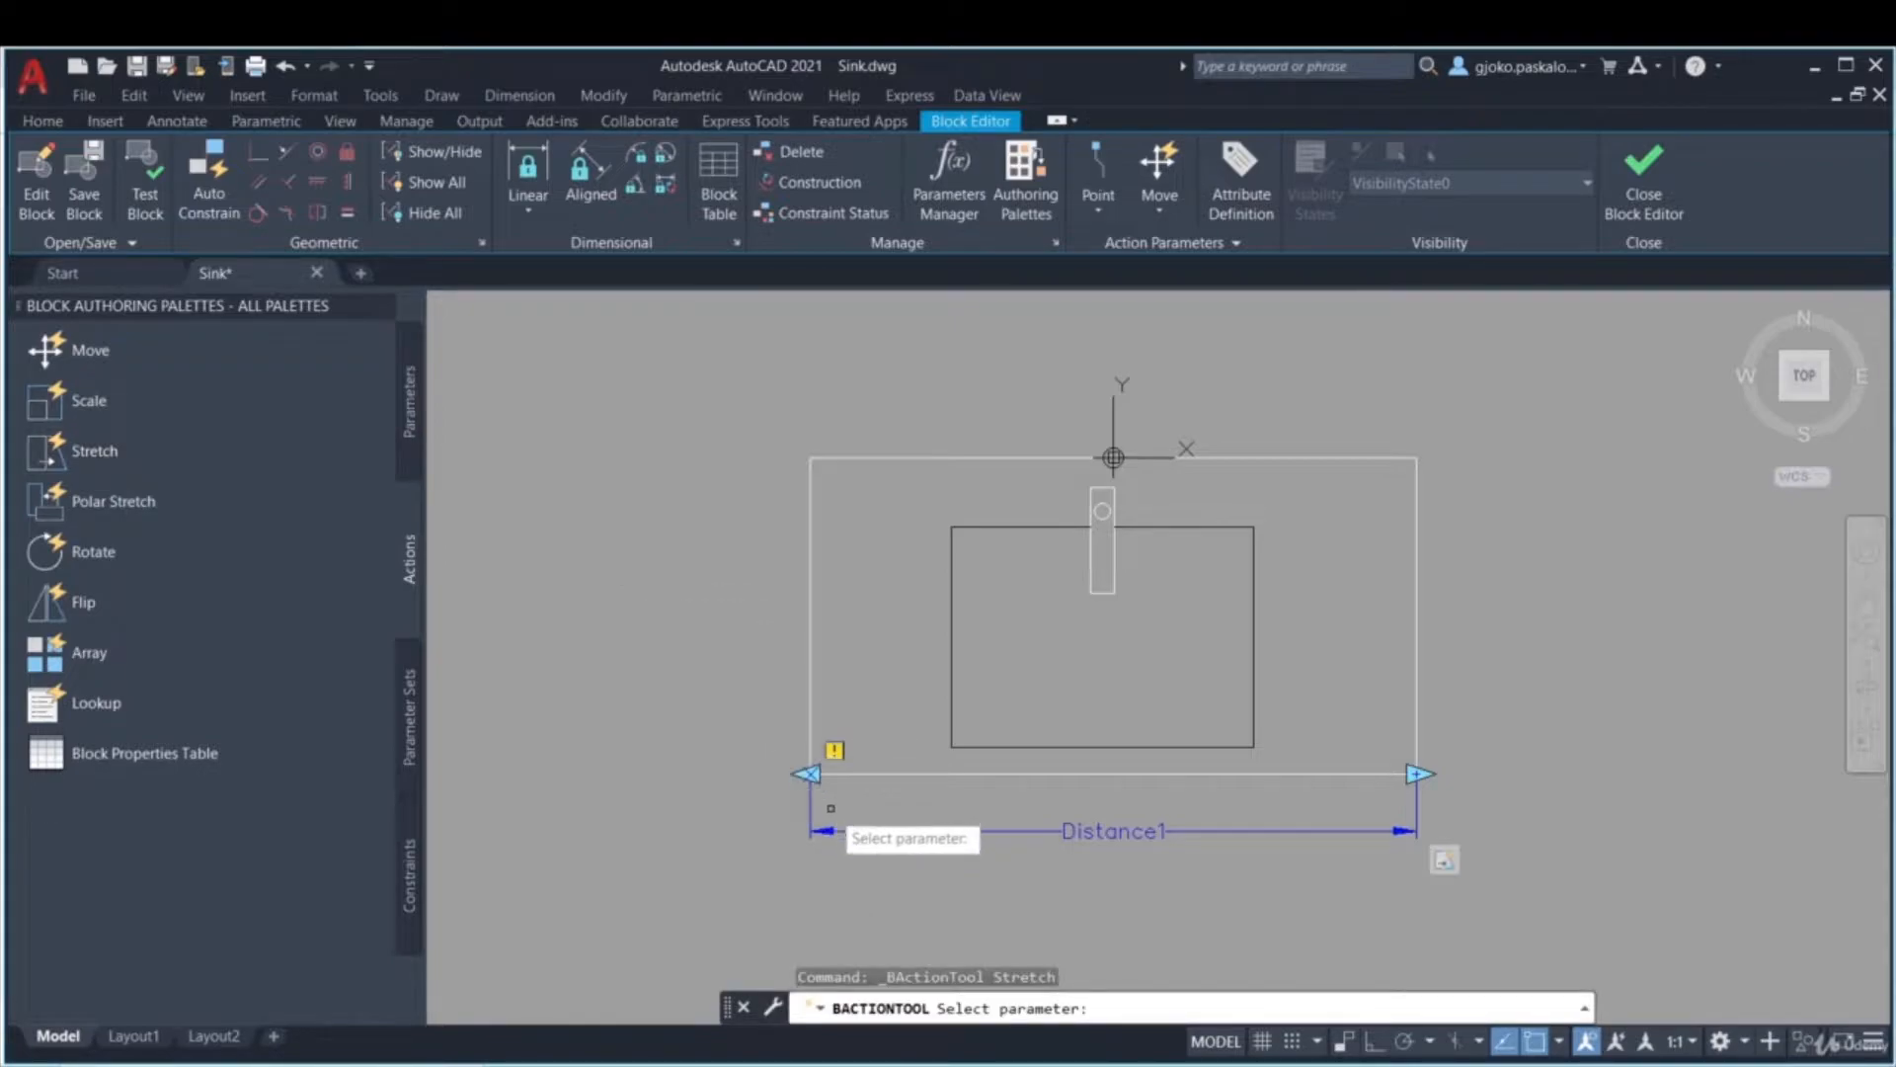
{"action": "left_click", "coordinate": [837, 831]}
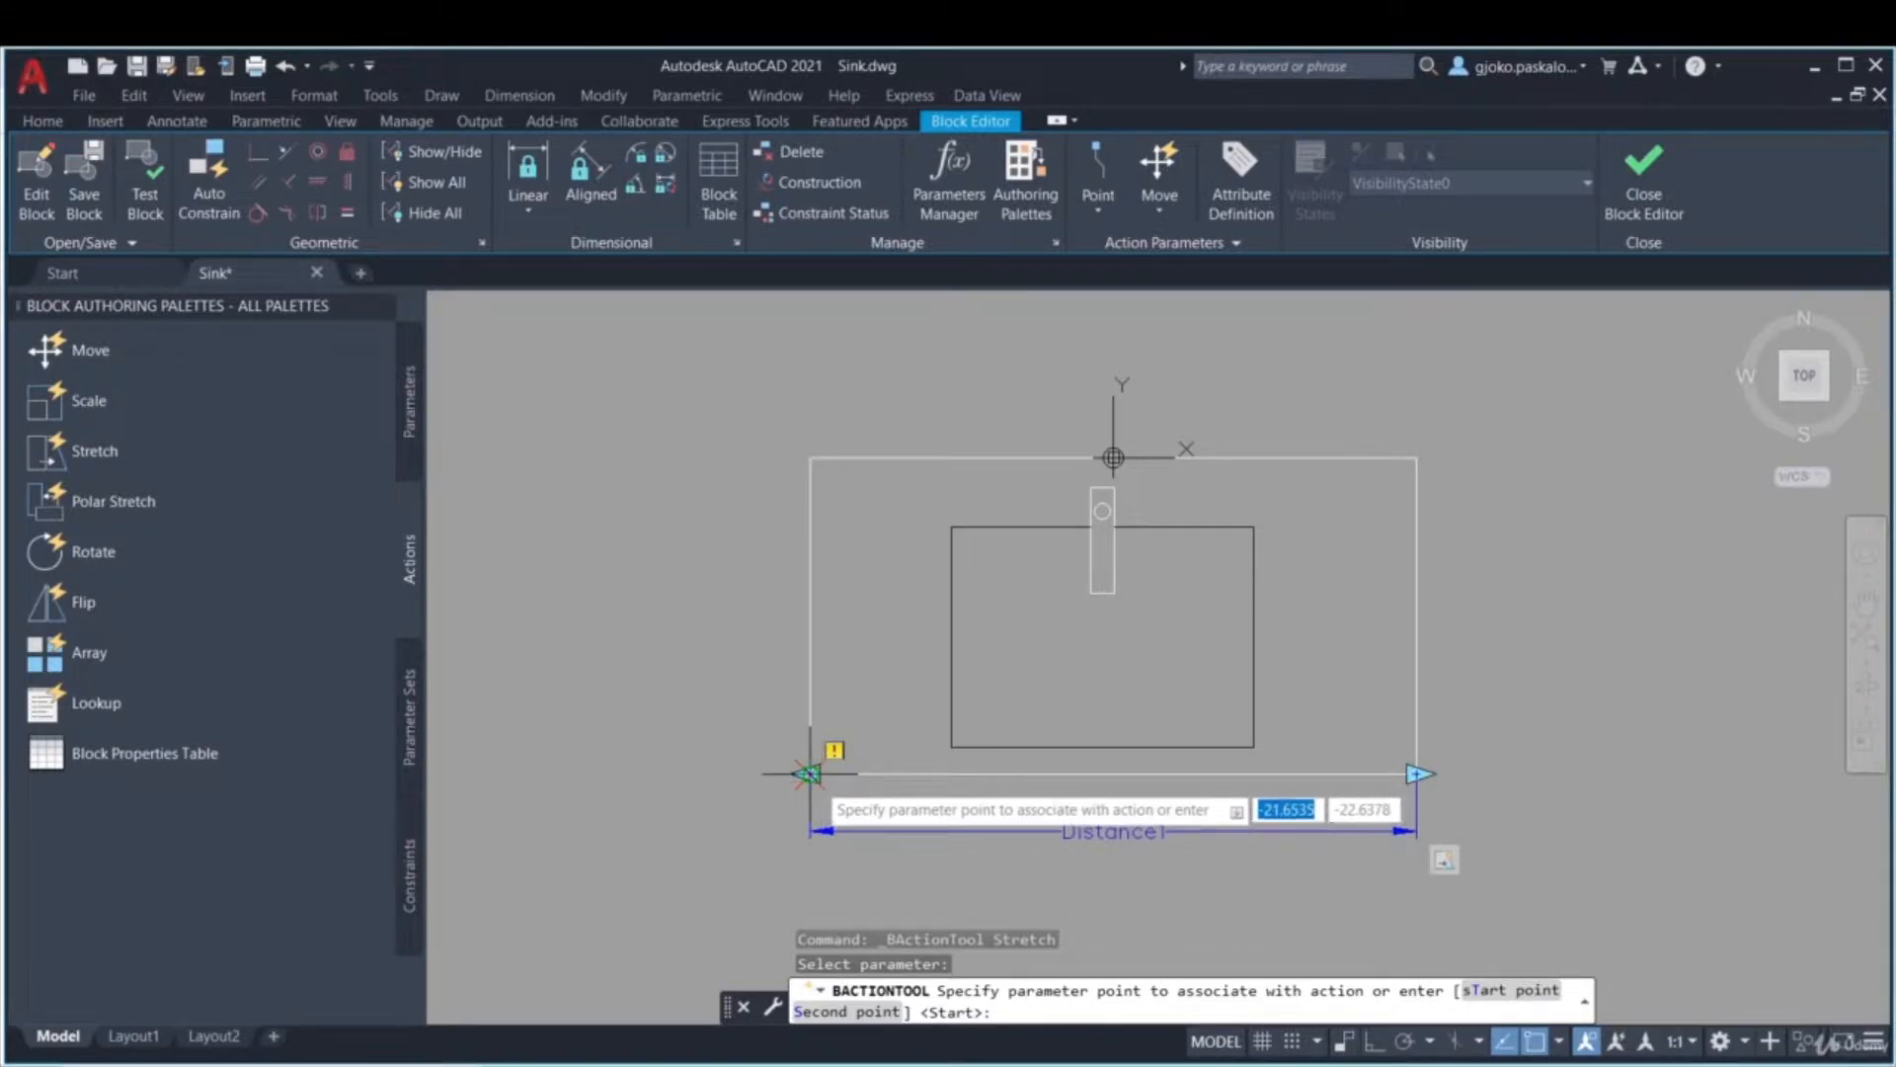
{"action": "left_click", "coordinate": [807, 773]}
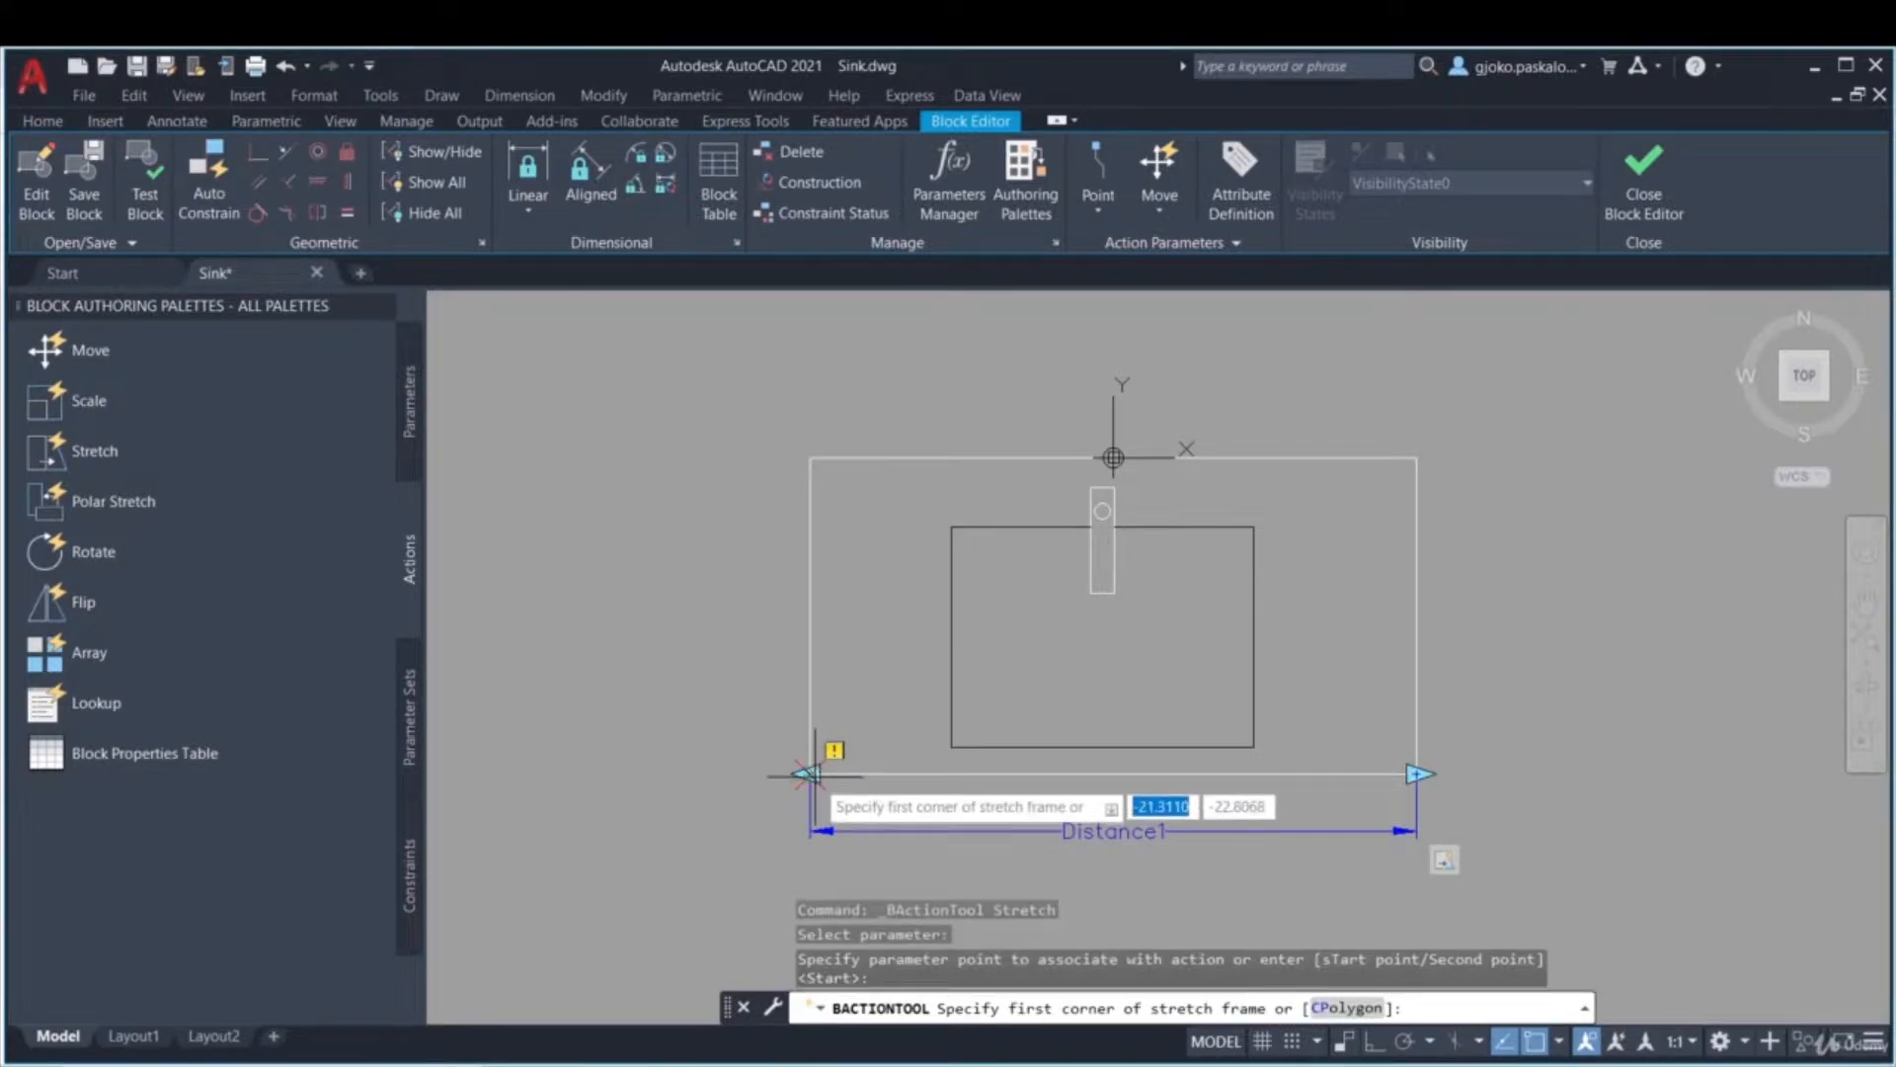
{"action": "left_click", "coordinate": [1171, 884]}
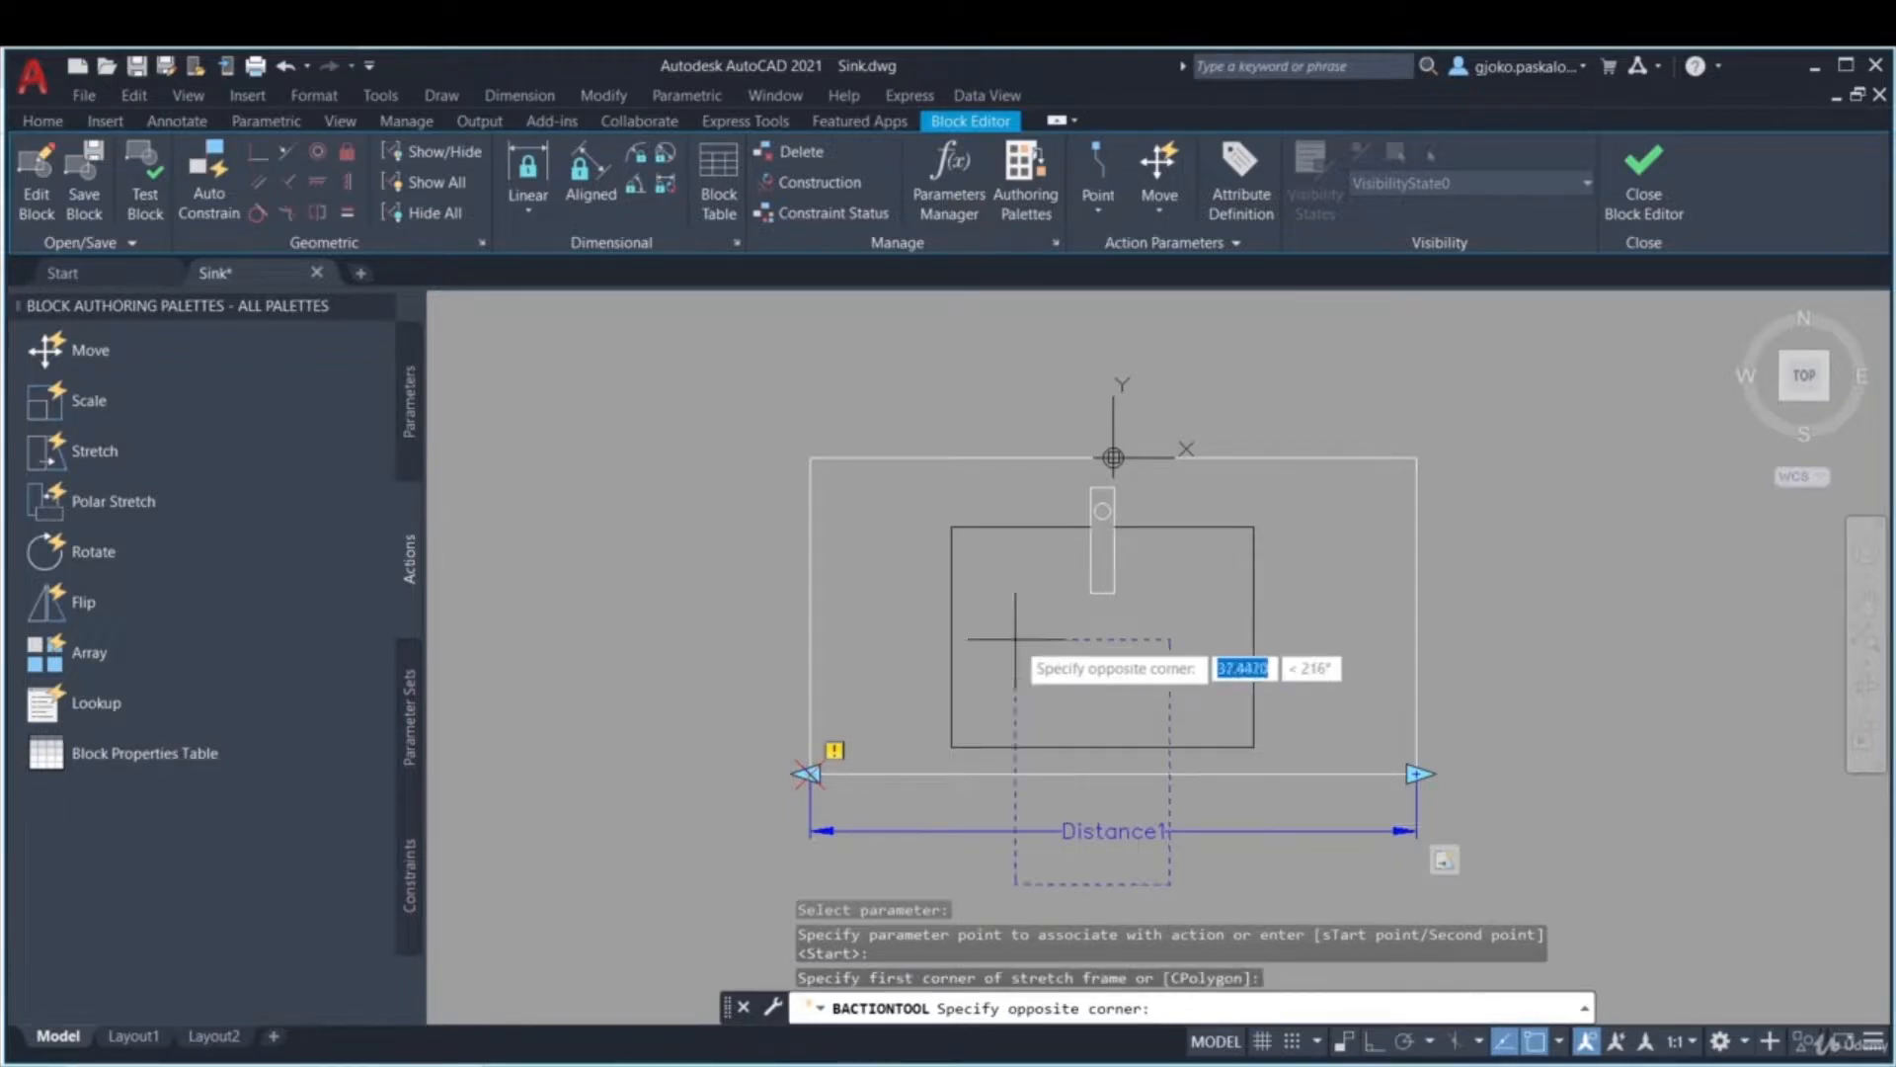
{"action": "left_click", "coordinate": [721, 370]}
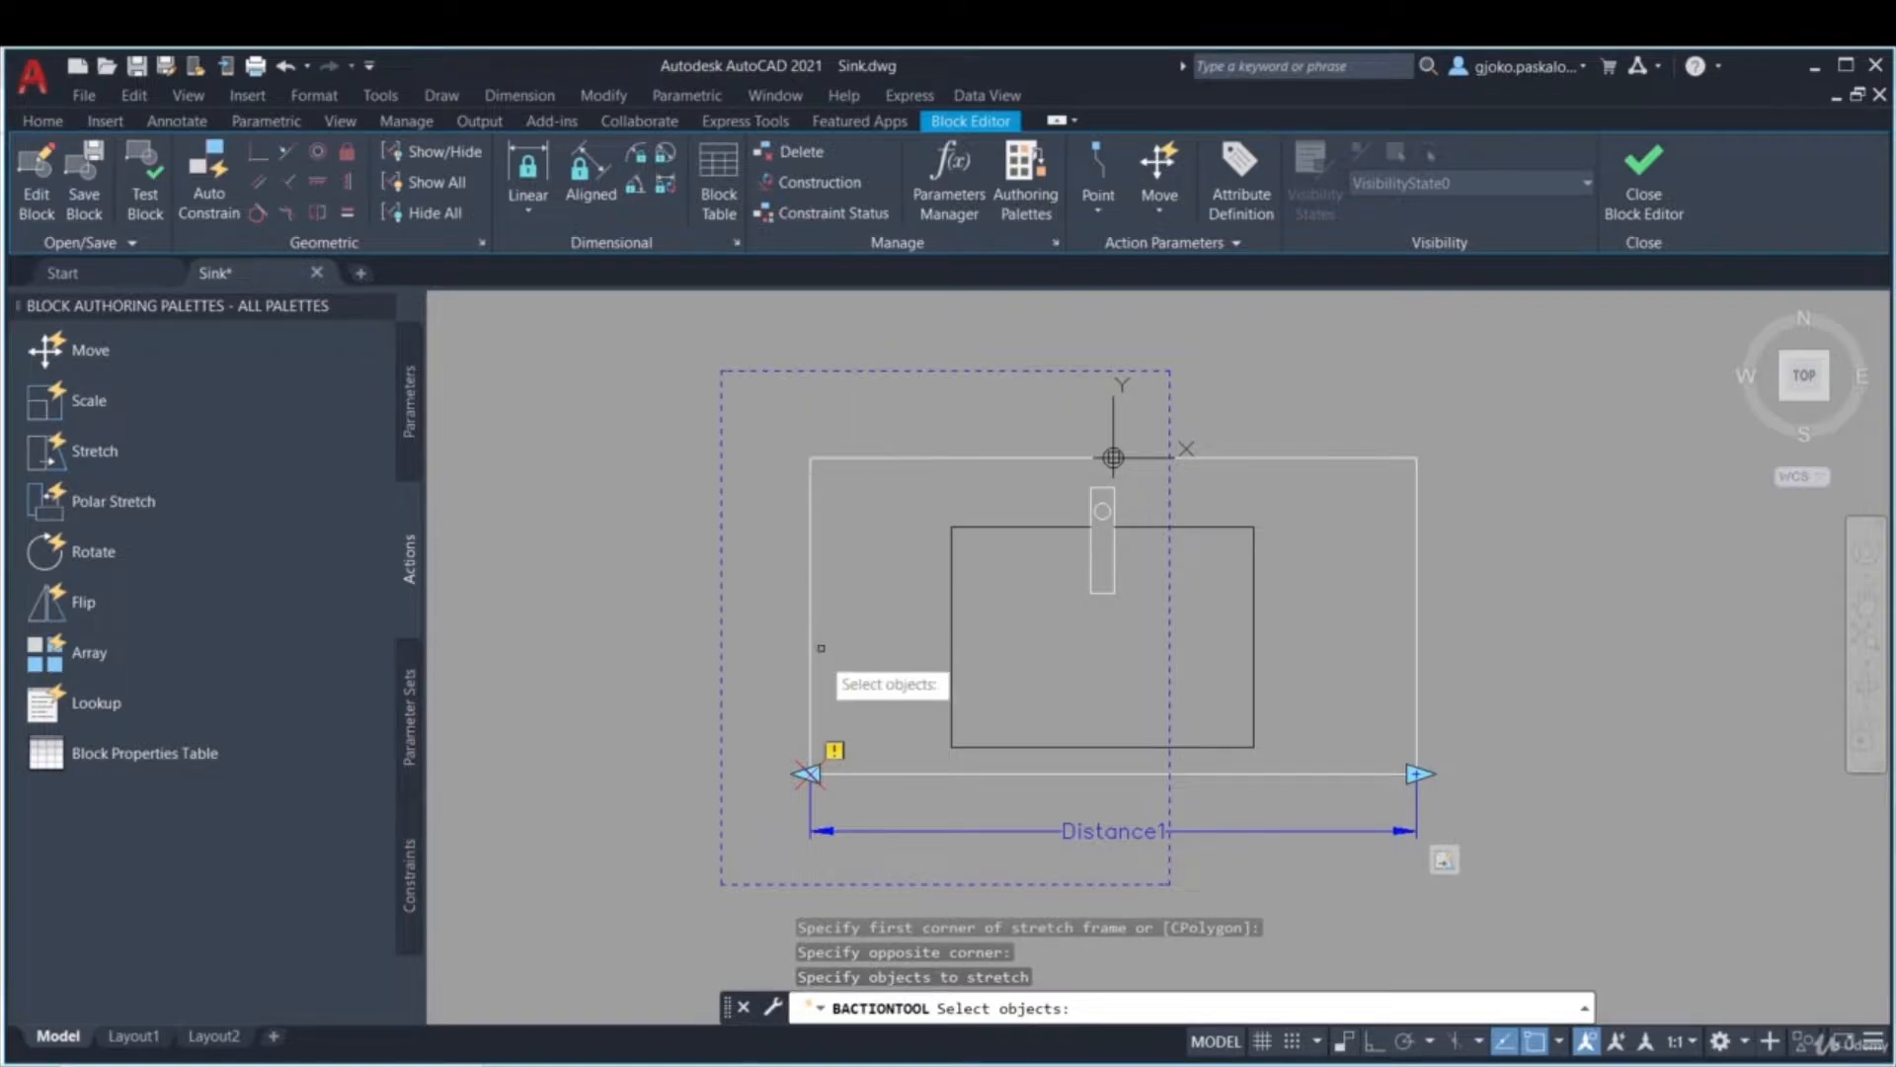
{"action": "left_click", "coordinate": [1160, 909]}
{"action": "left_click", "coordinate": [773, 343]}
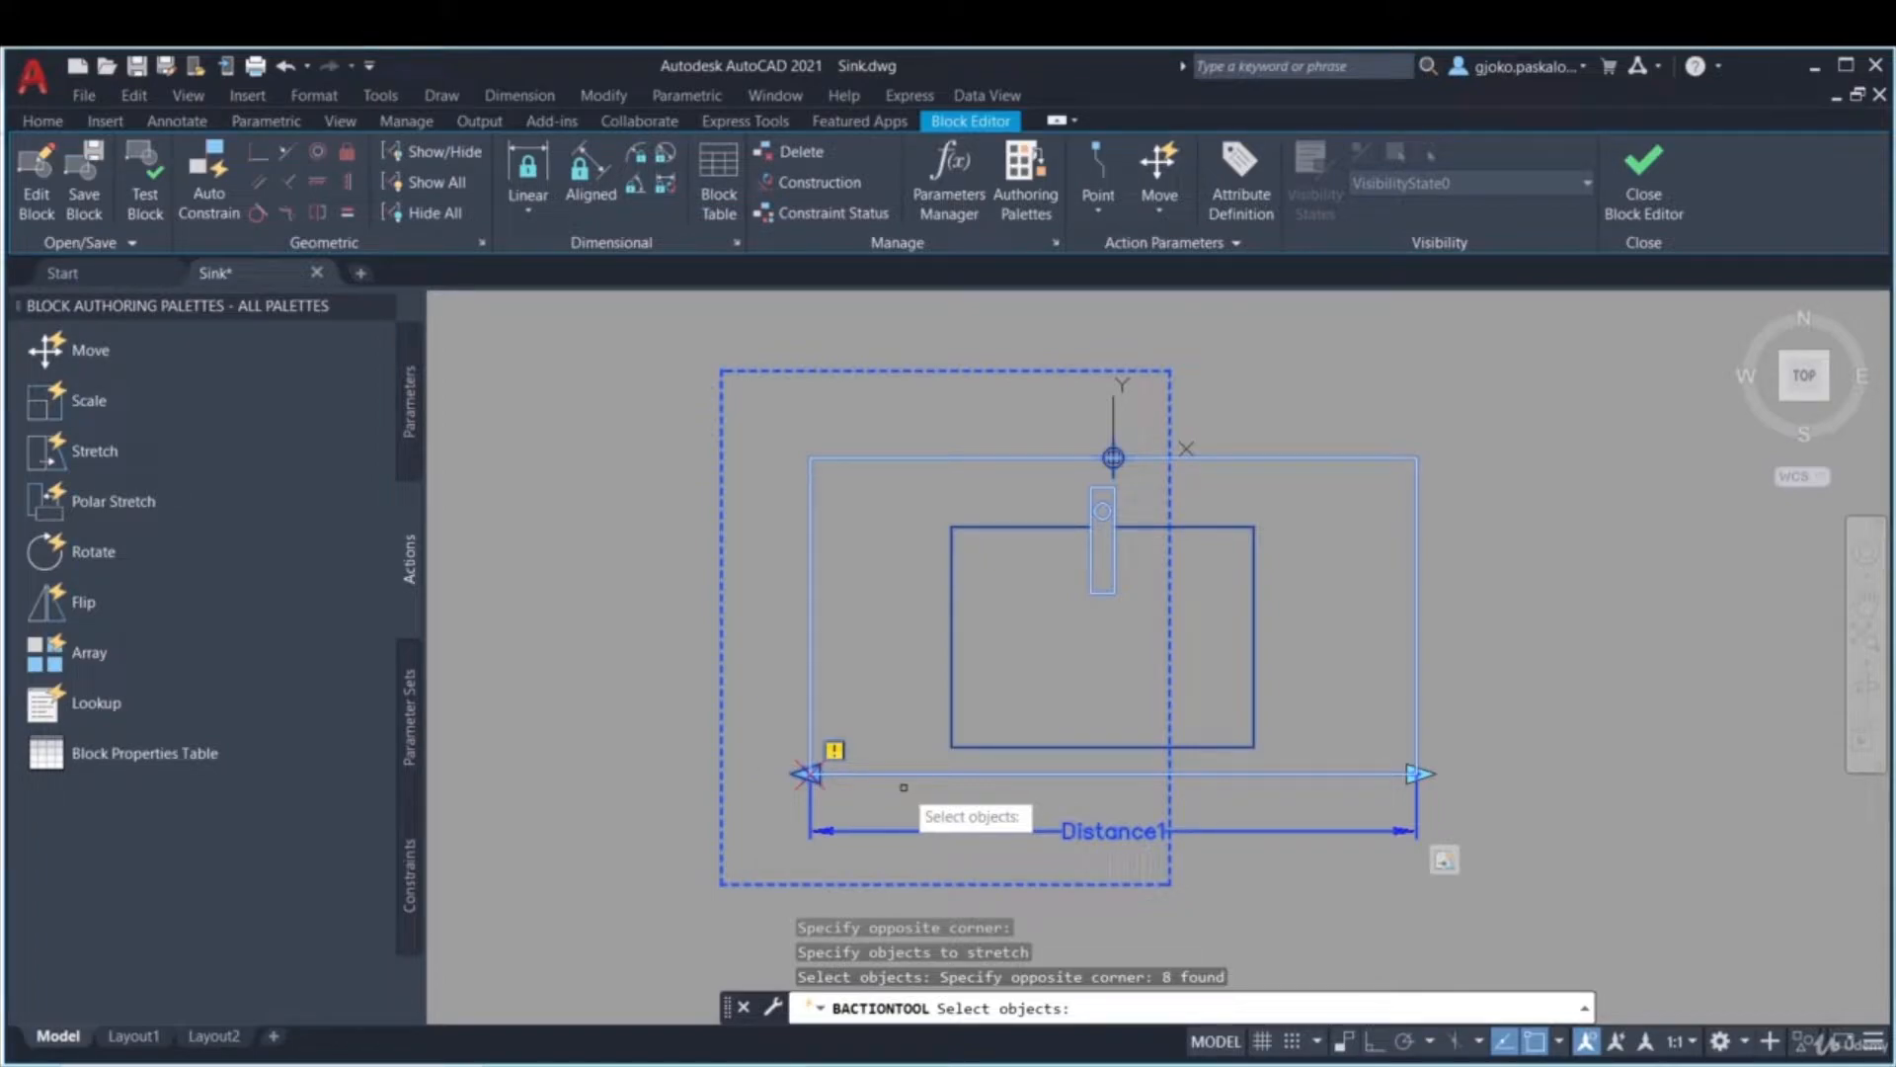
{"action": "key", "text": "Return"}
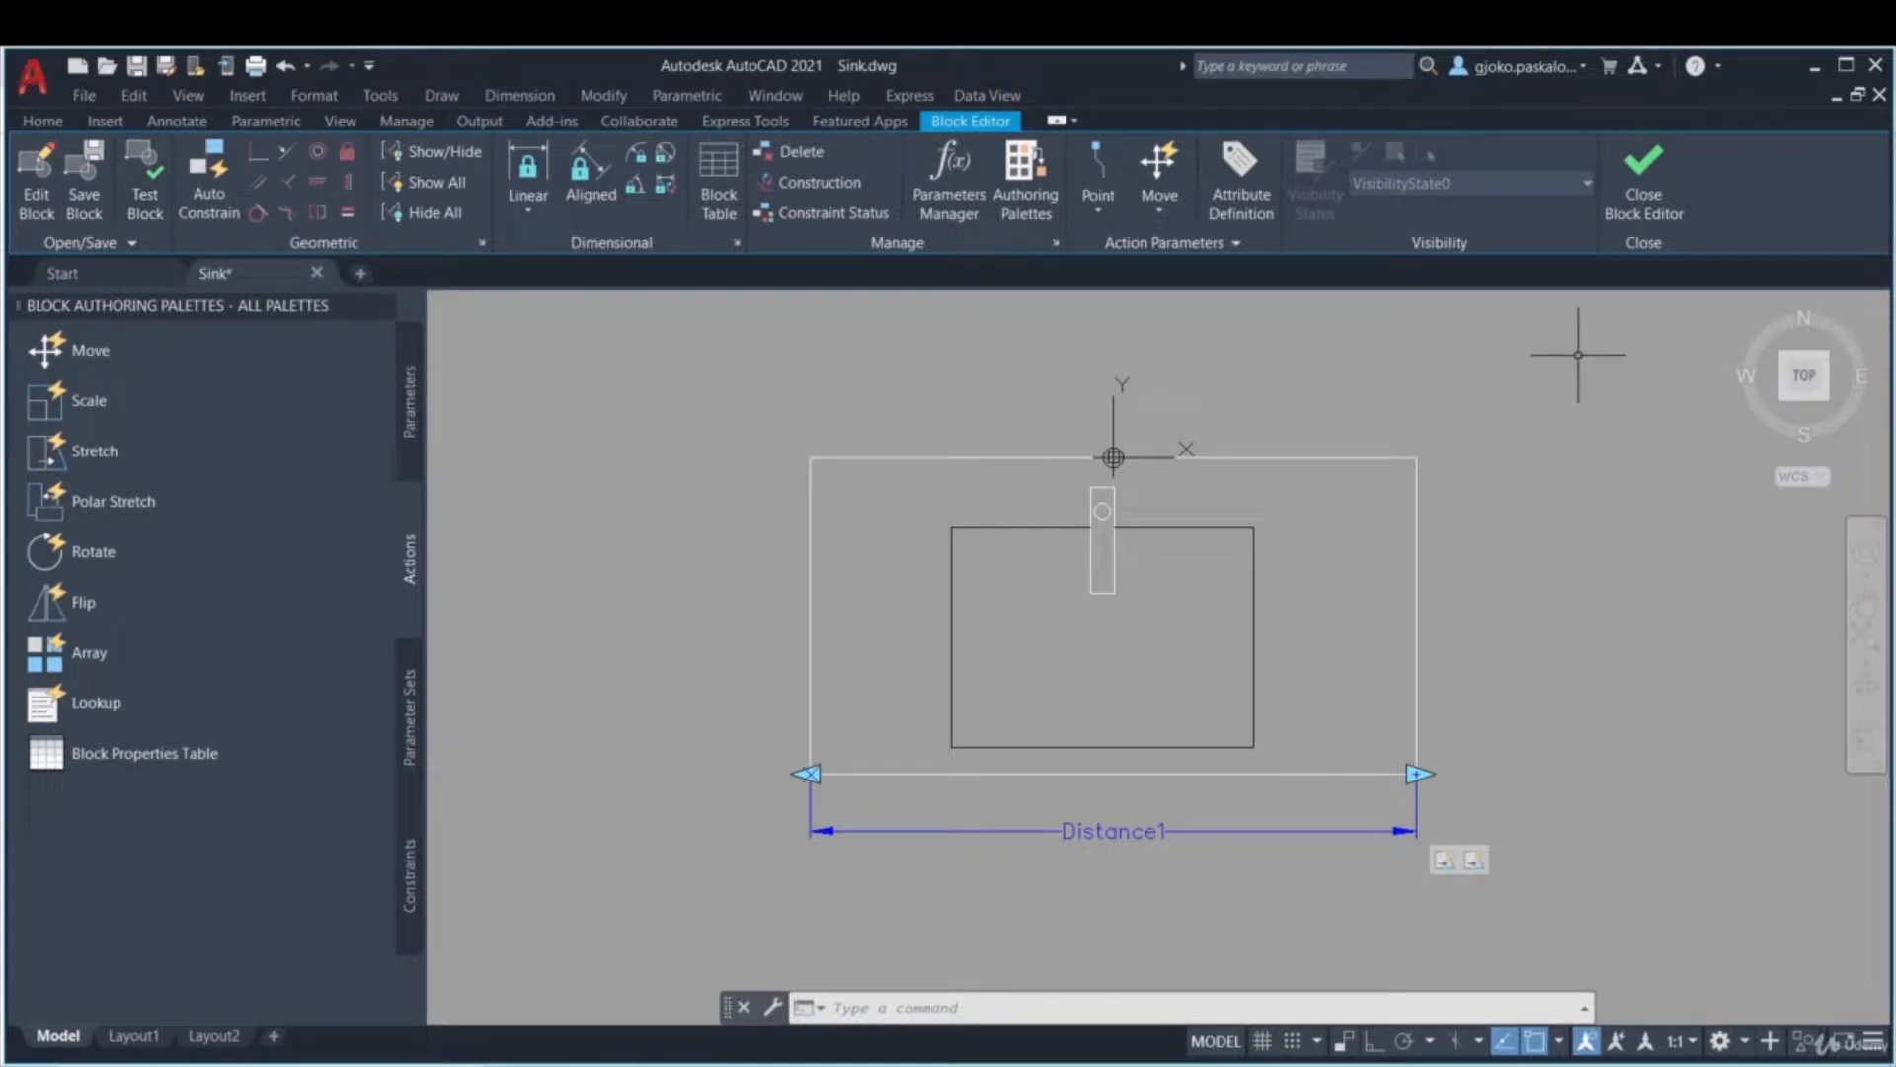
- Close the Block Editor, saving the changes to Sink, and select the sink block in the drawing
{"action": "left_click", "coordinate": [1650, 210]}
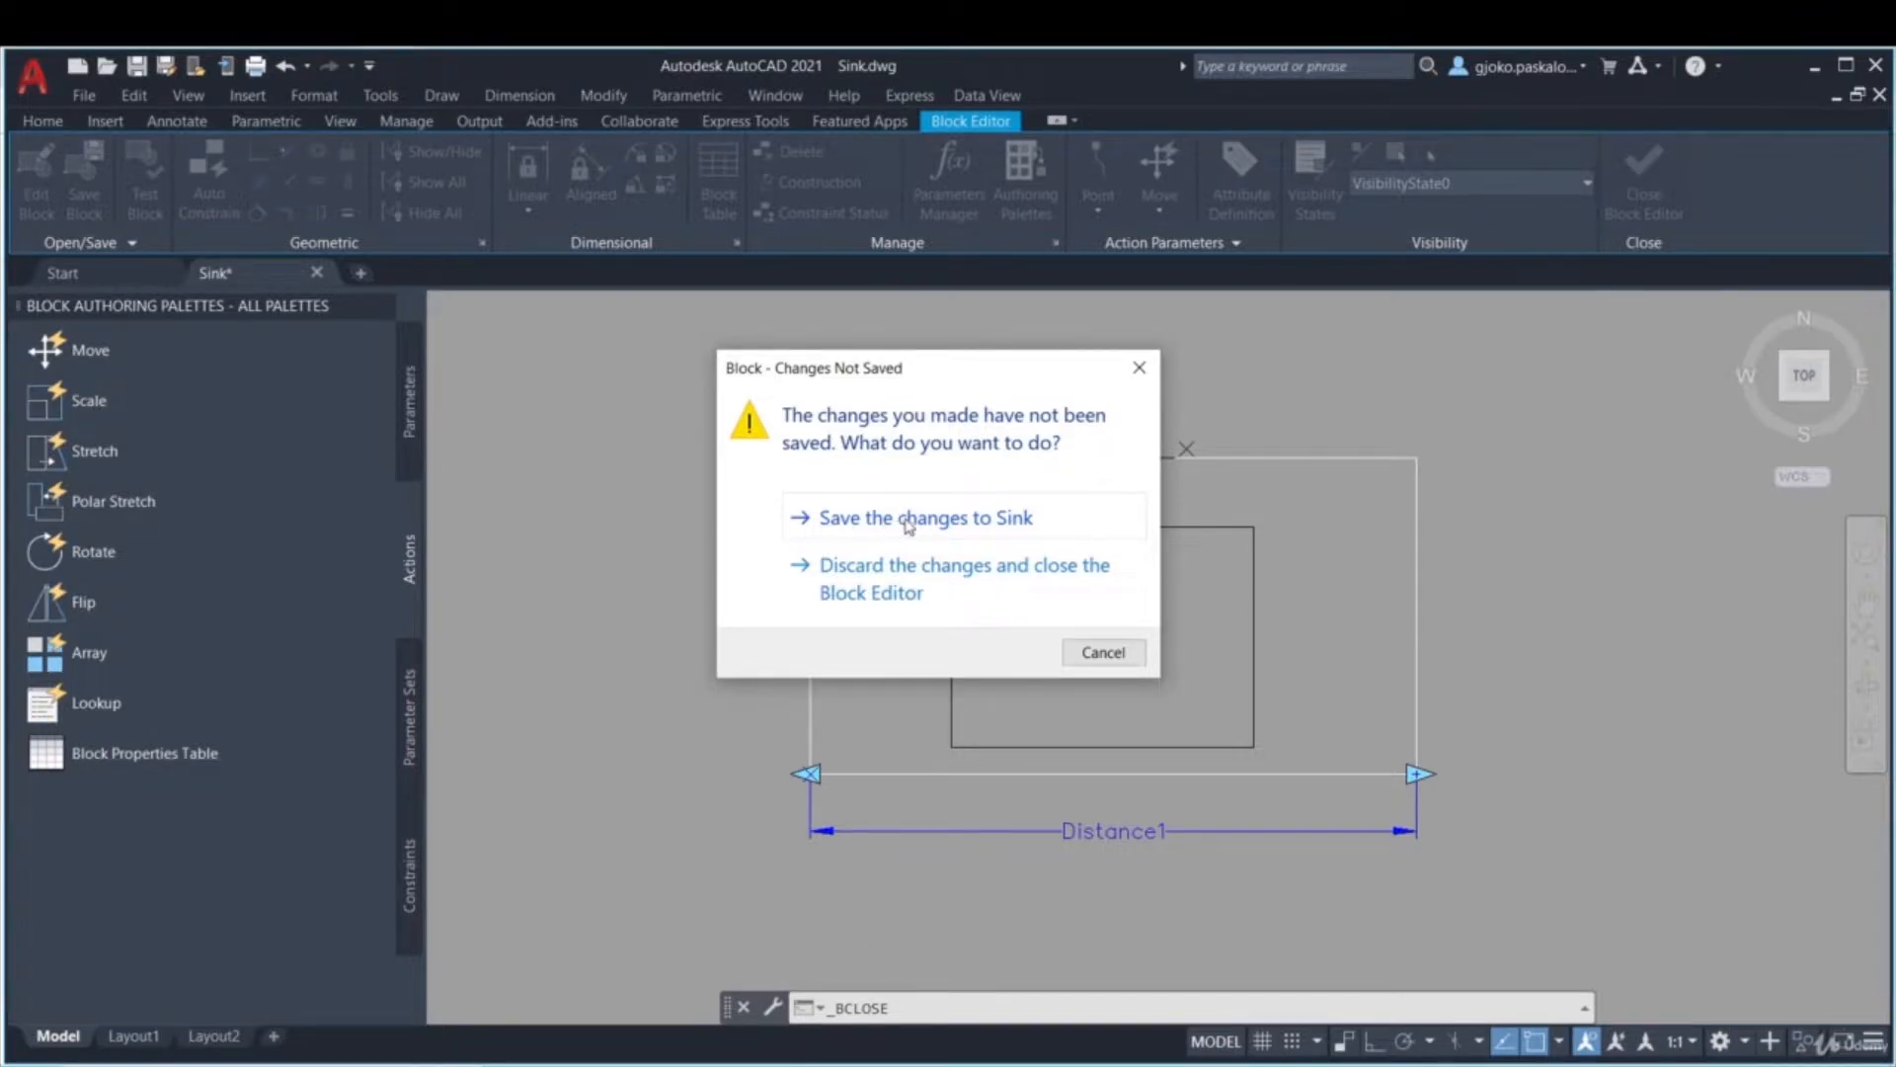
{"action": "left_click", "coordinate": [948, 521]}
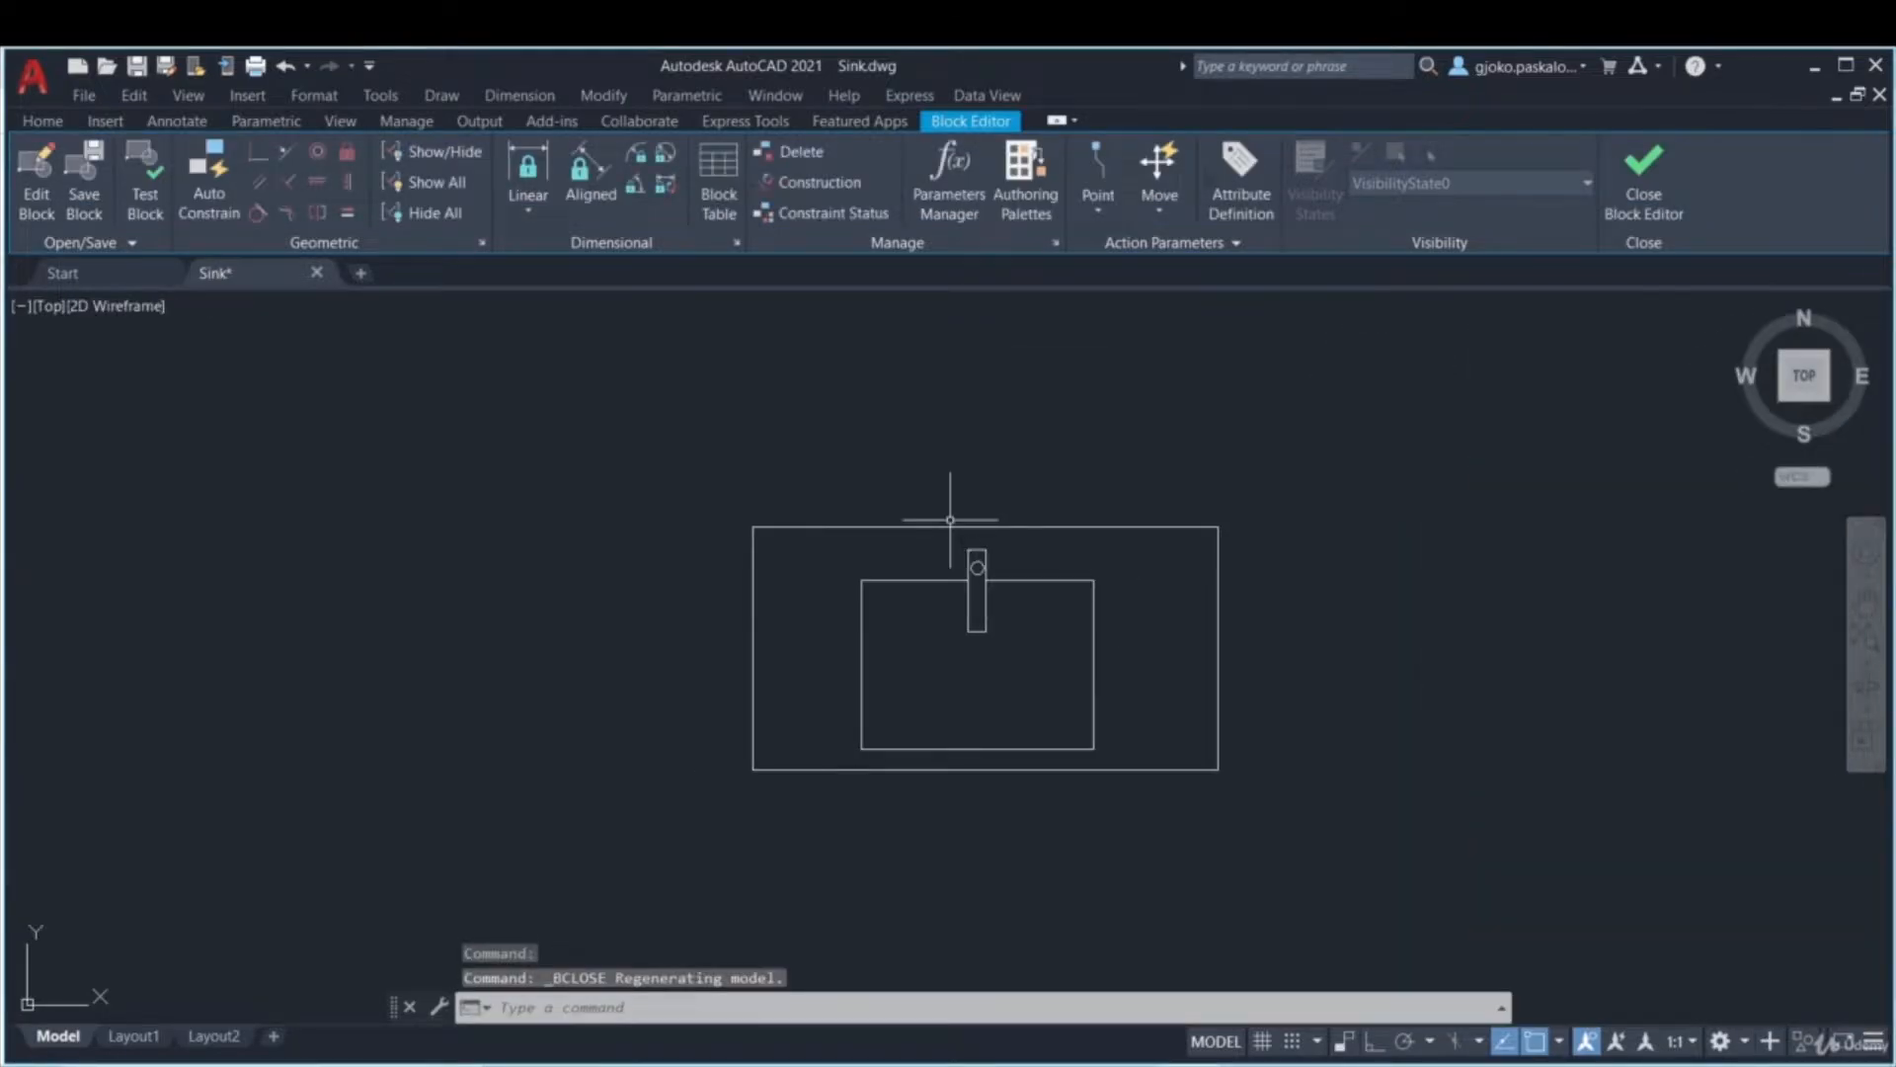
{"action": "left_click", "coordinate": [1475, 604]}
{"action": "left_click", "coordinate": [1054, 500]}
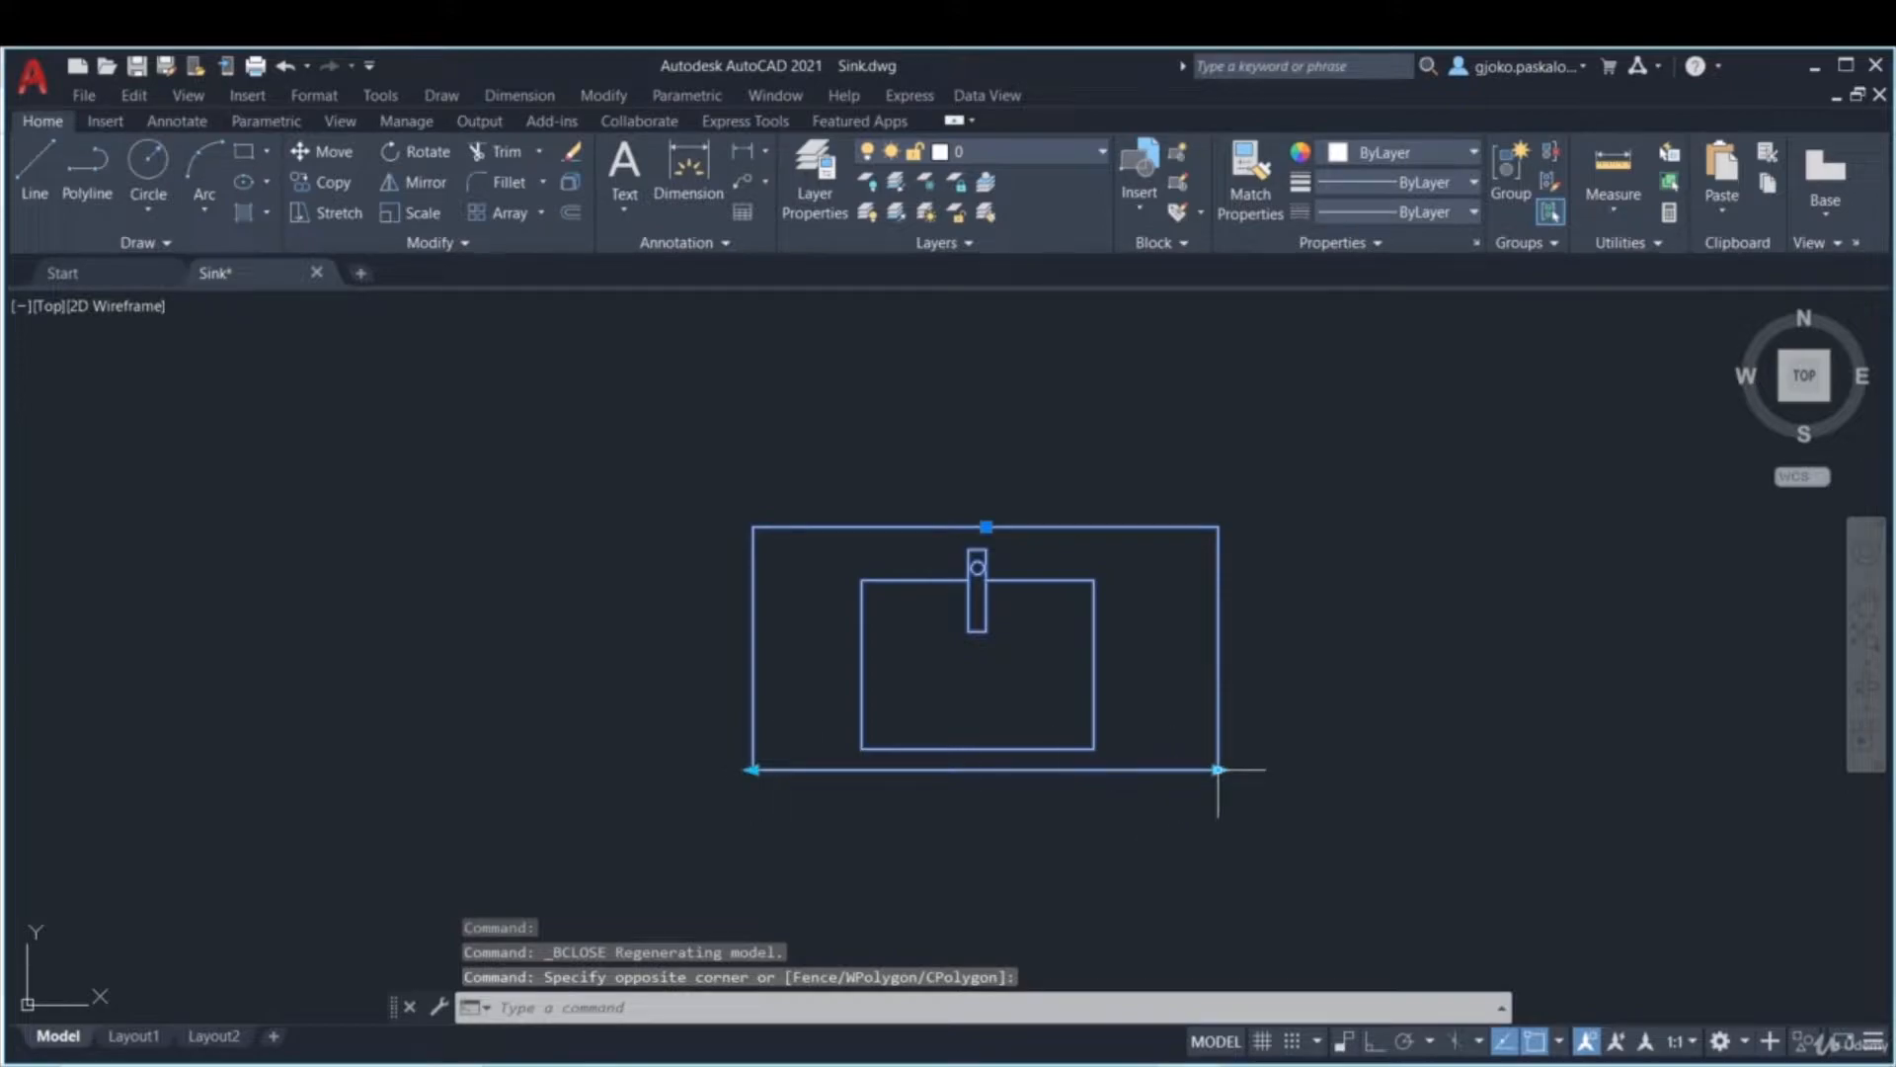
- Widen the sink block by stretching its left and right ends outward with the linear grips
{"action": "left_click", "coordinate": [753, 769]}
{"action": "left_click", "coordinate": [555, 769]}
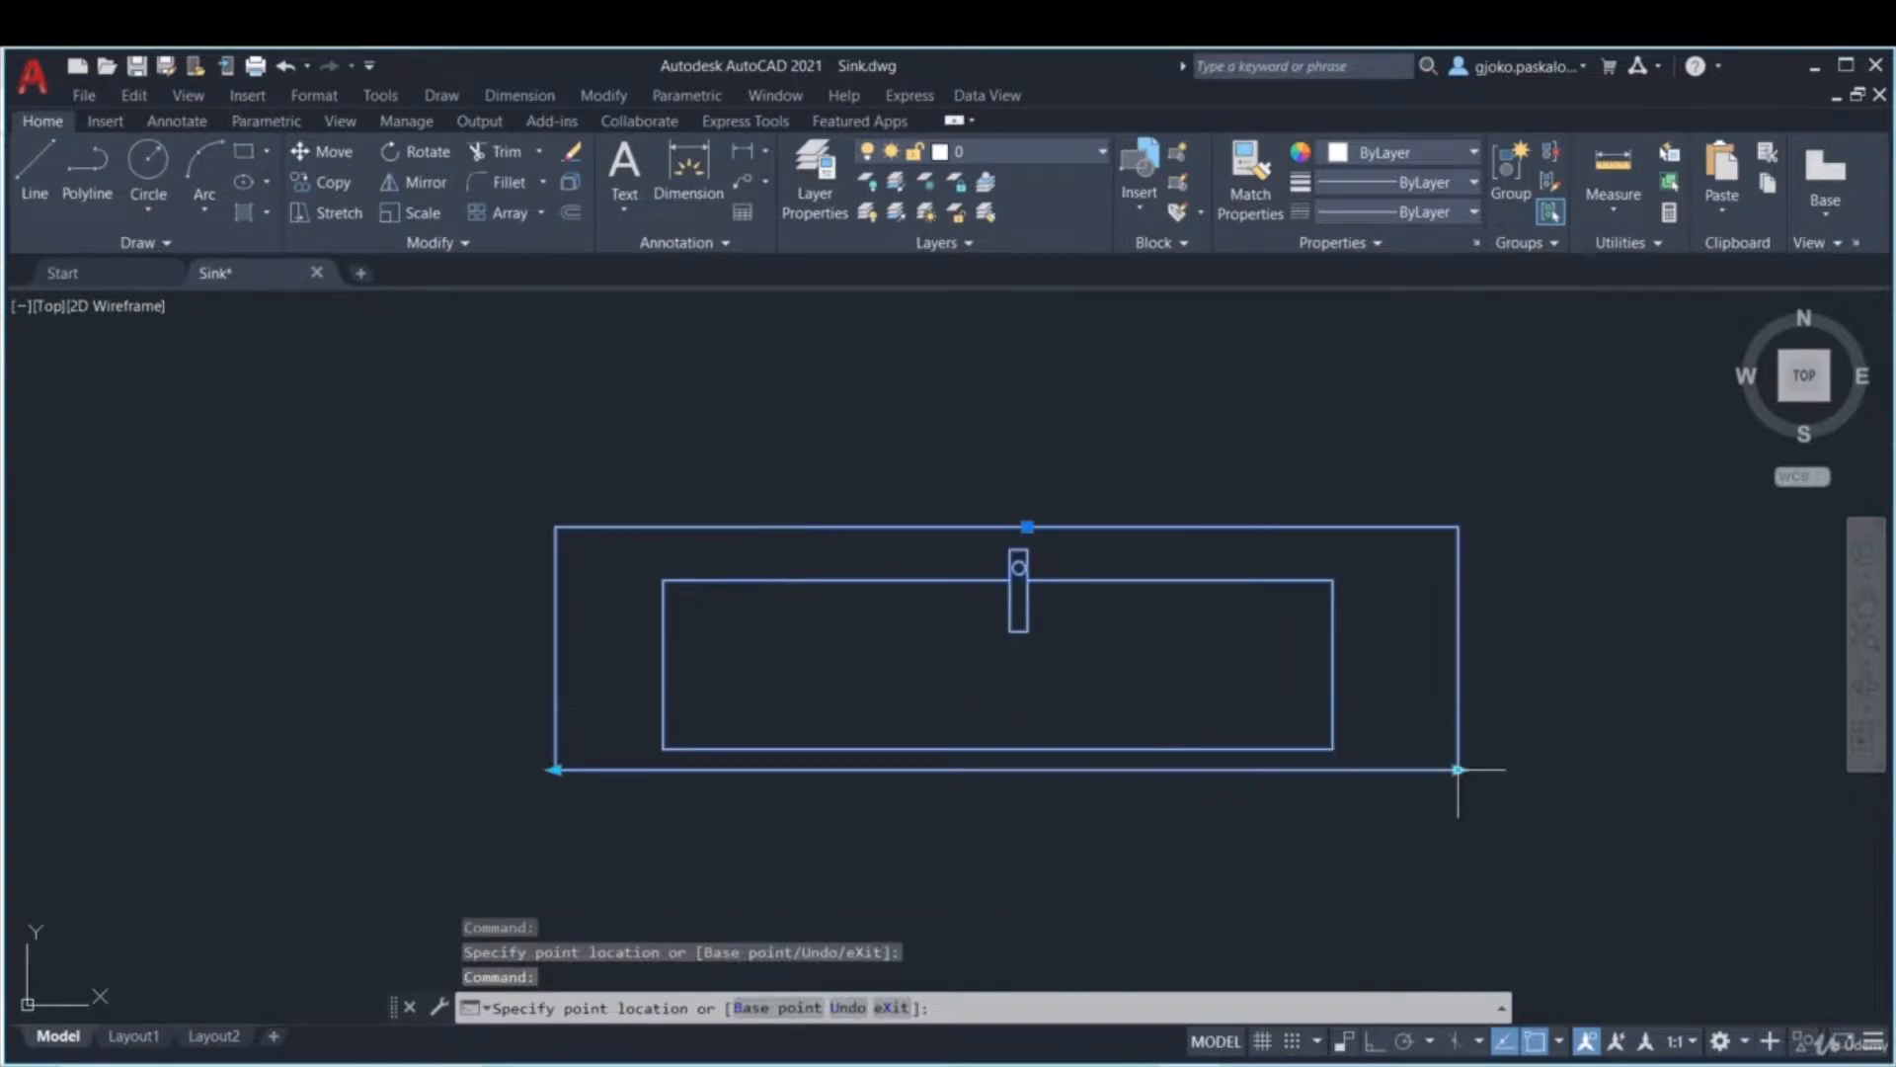
{"action": "left_click", "coordinate": [1458, 770]}
- Try narrowing the sink block by stretching both ends inward, and undo the last two grip edits
{"action": "left_click", "coordinate": [1458, 769]}
{"action": "left_click", "coordinate": [1007, 770]}
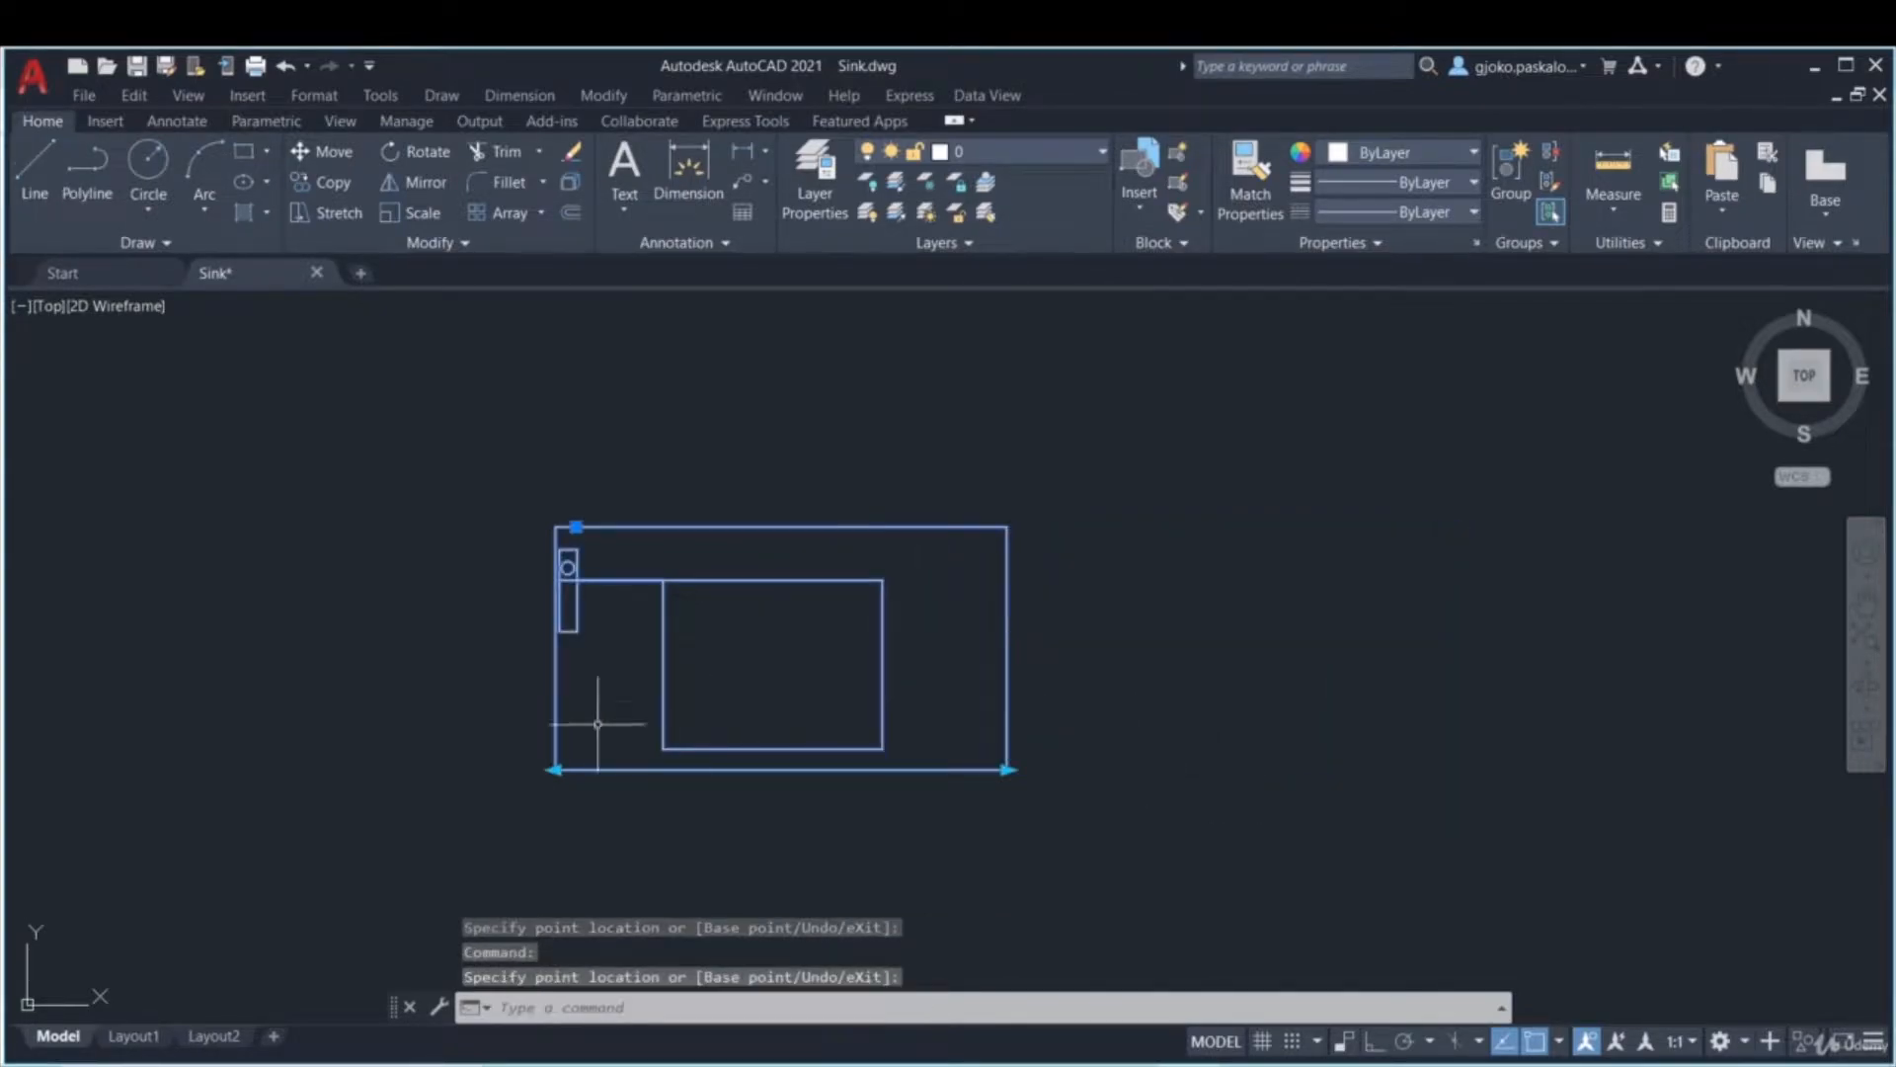
{"action": "left_click", "coordinate": [555, 770]}
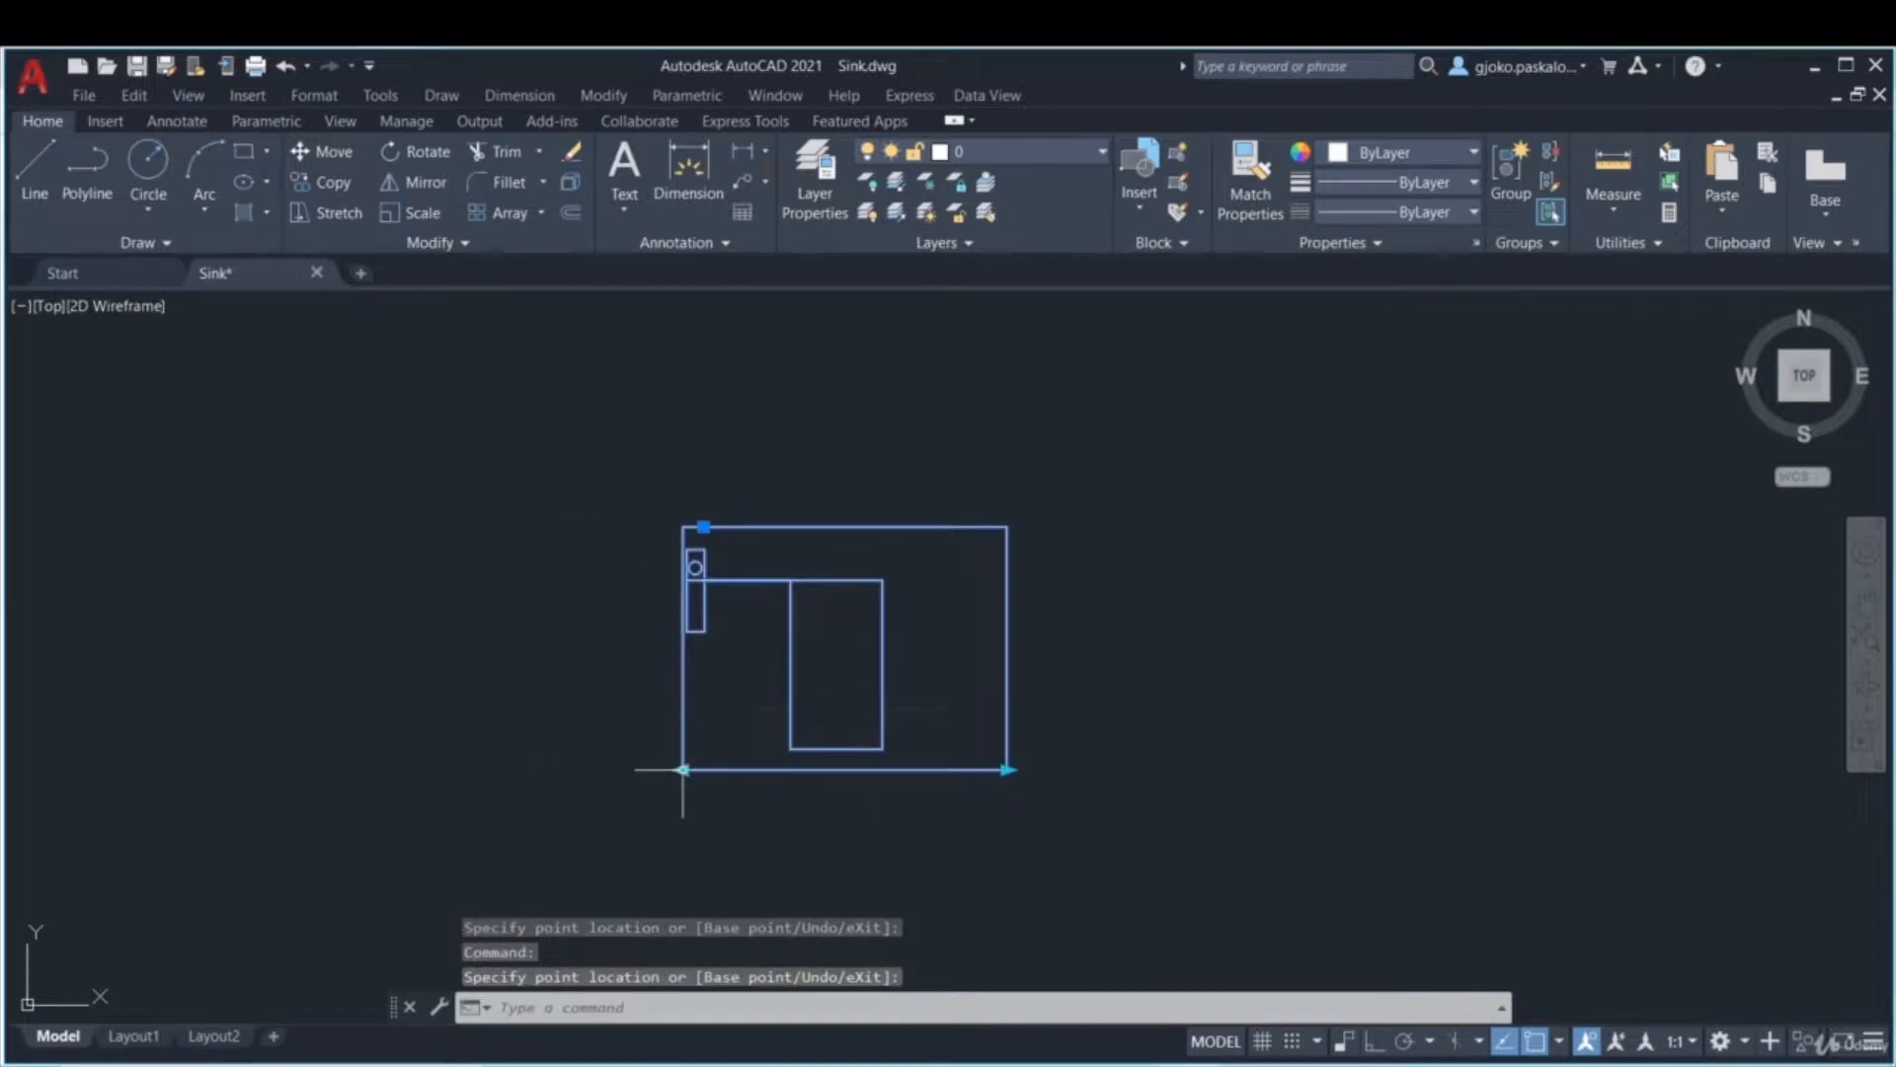
{"action": "key", "text": "Escape"}
{"action": "key", "text": "ctrl+z"}
{"action": "key", "text": "ctrl+z"}
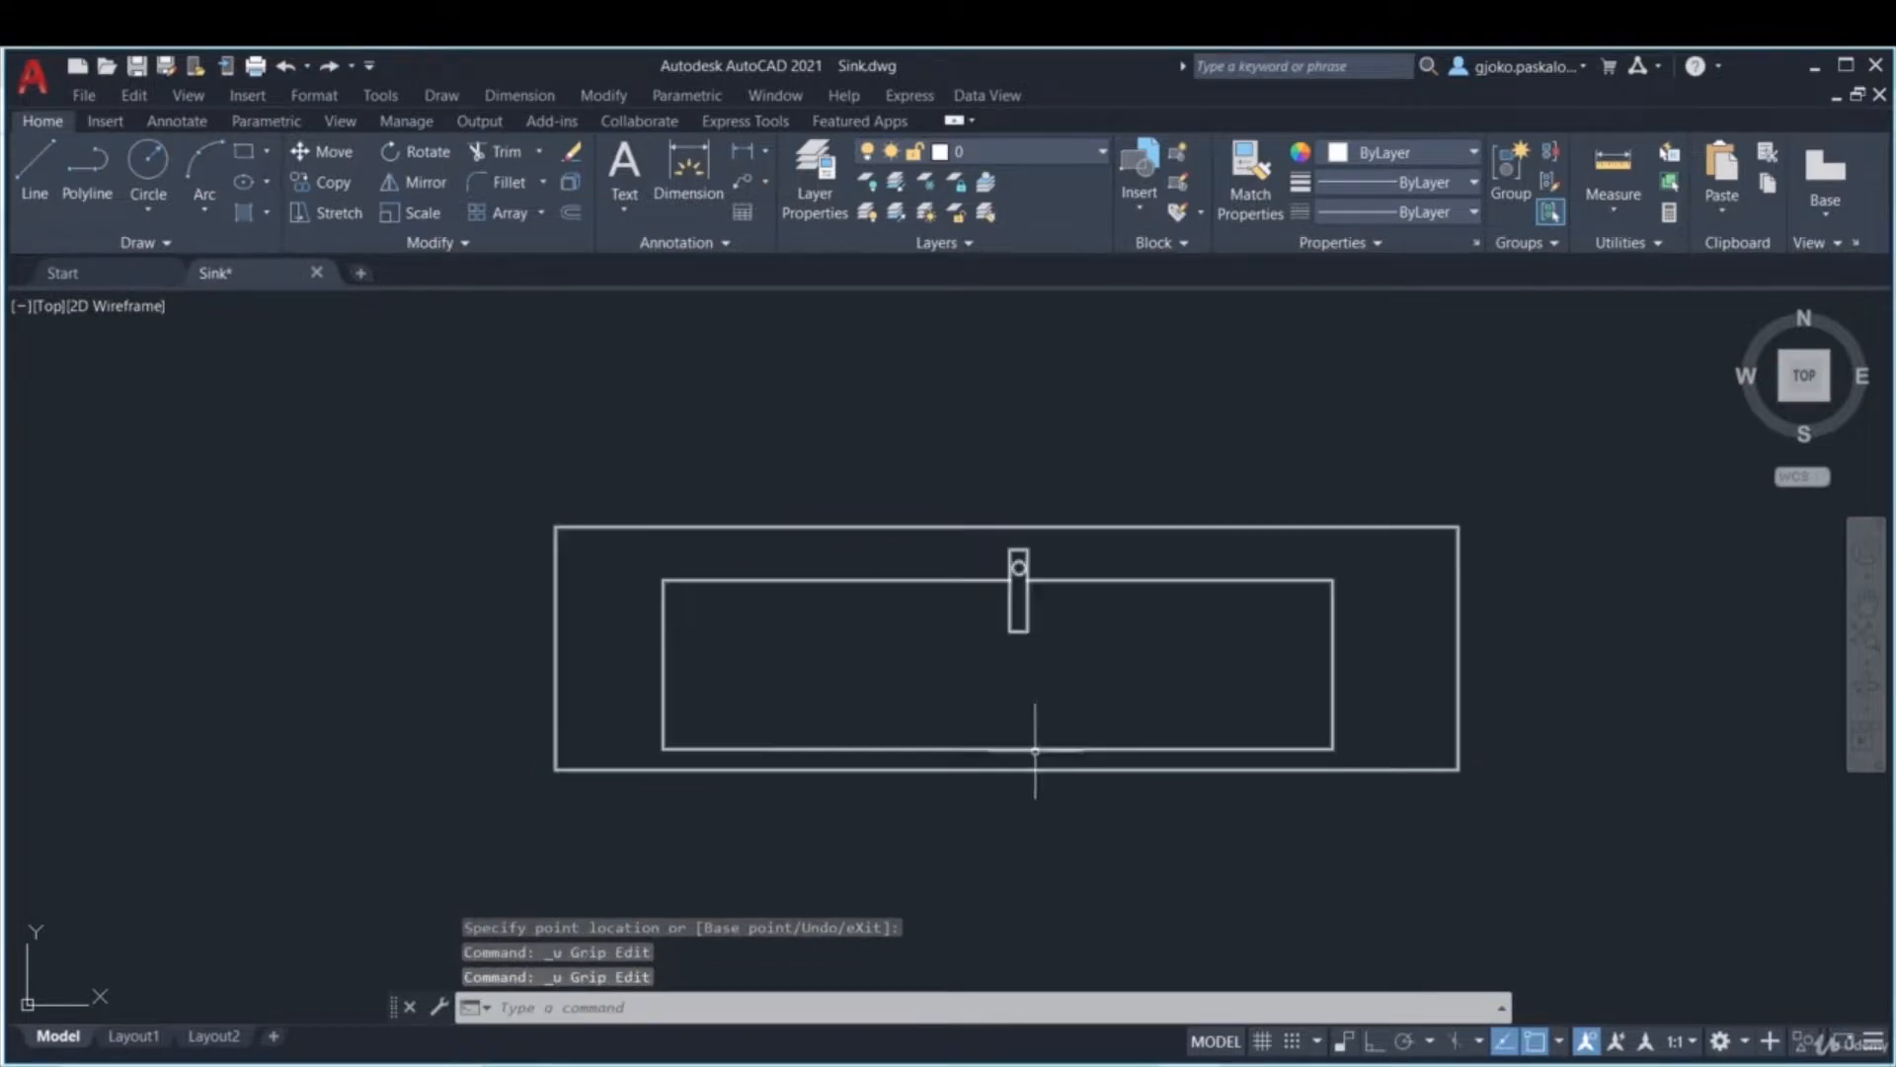
- Reselect the sink block, stretch both of its ends inward, and extend its right end outward again
{"action": "left_click", "coordinate": [657, 807]}
{"action": "left_click", "coordinate": [635, 763]}
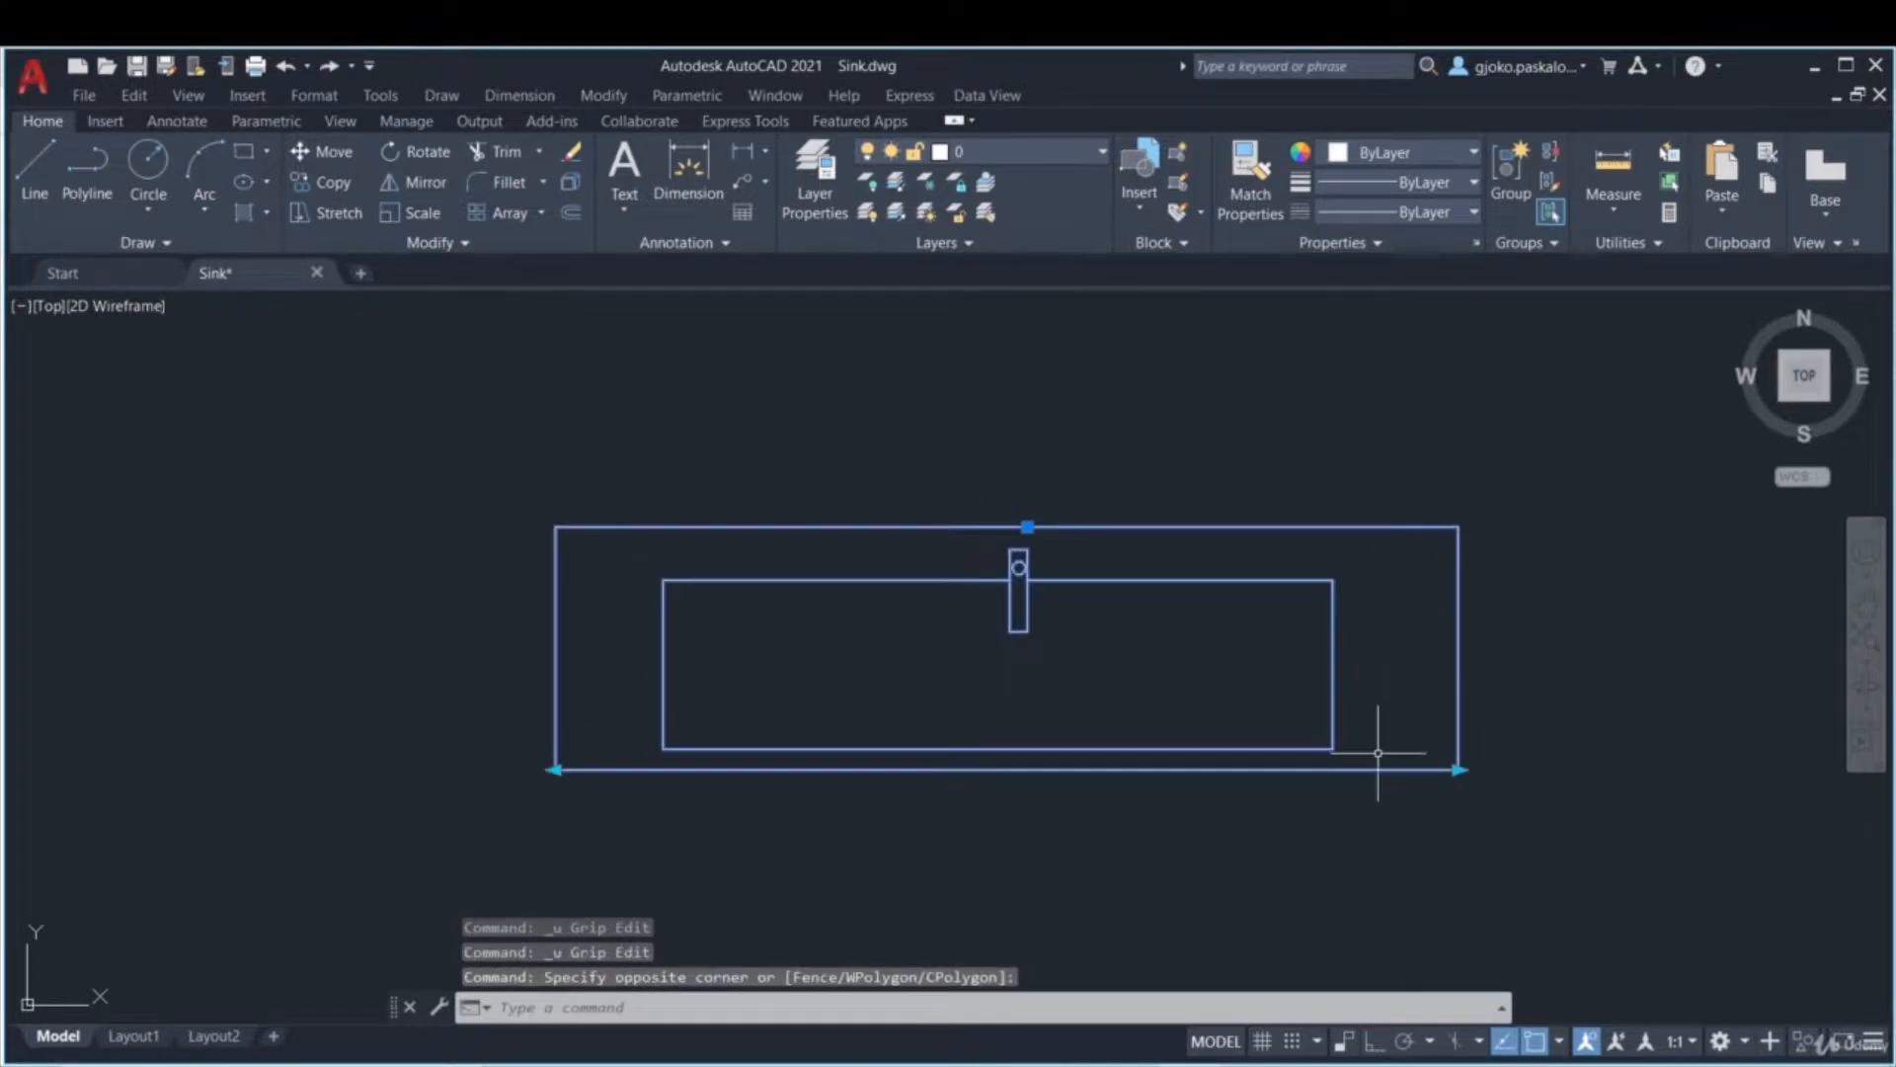
{"action": "left_click", "coordinate": [1458, 769]}
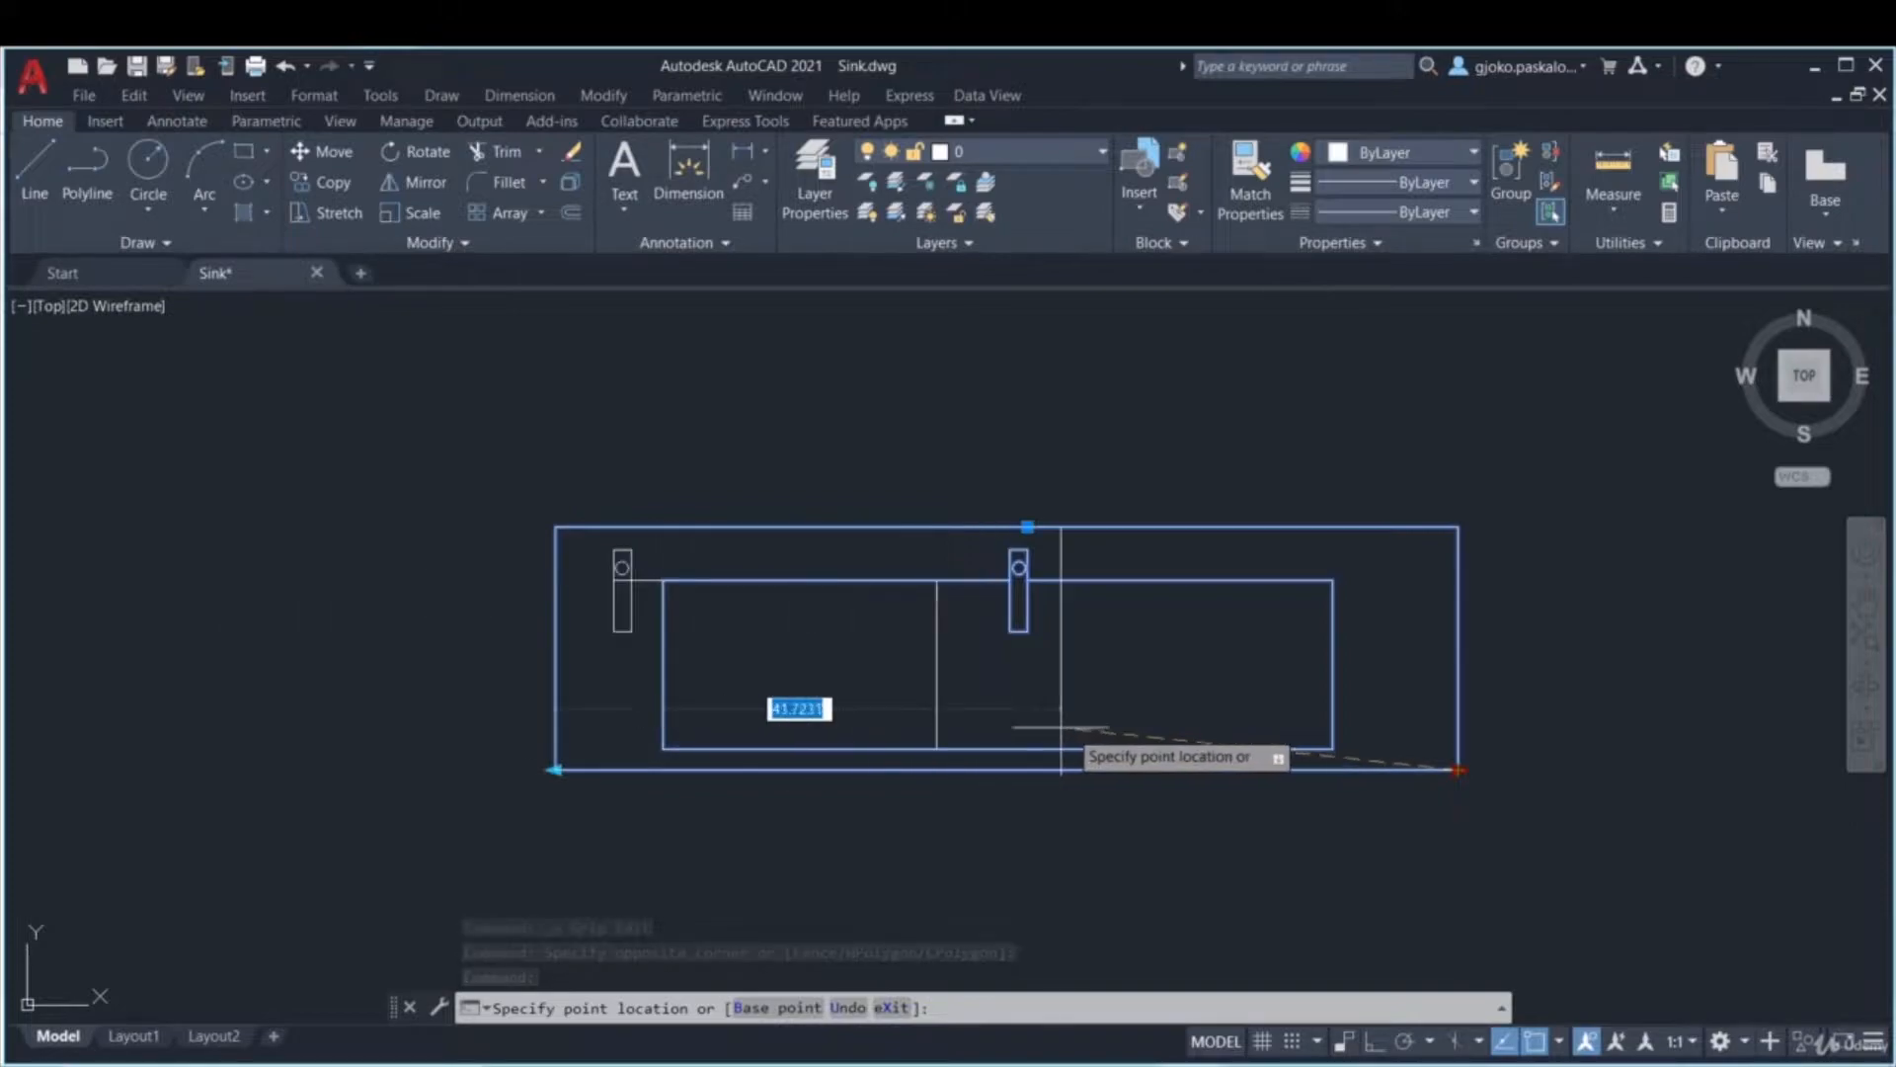
{"action": "left_click", "coordinate": [1366, 721]}
{"action": "left_click", "coordinate": [554, 769]}
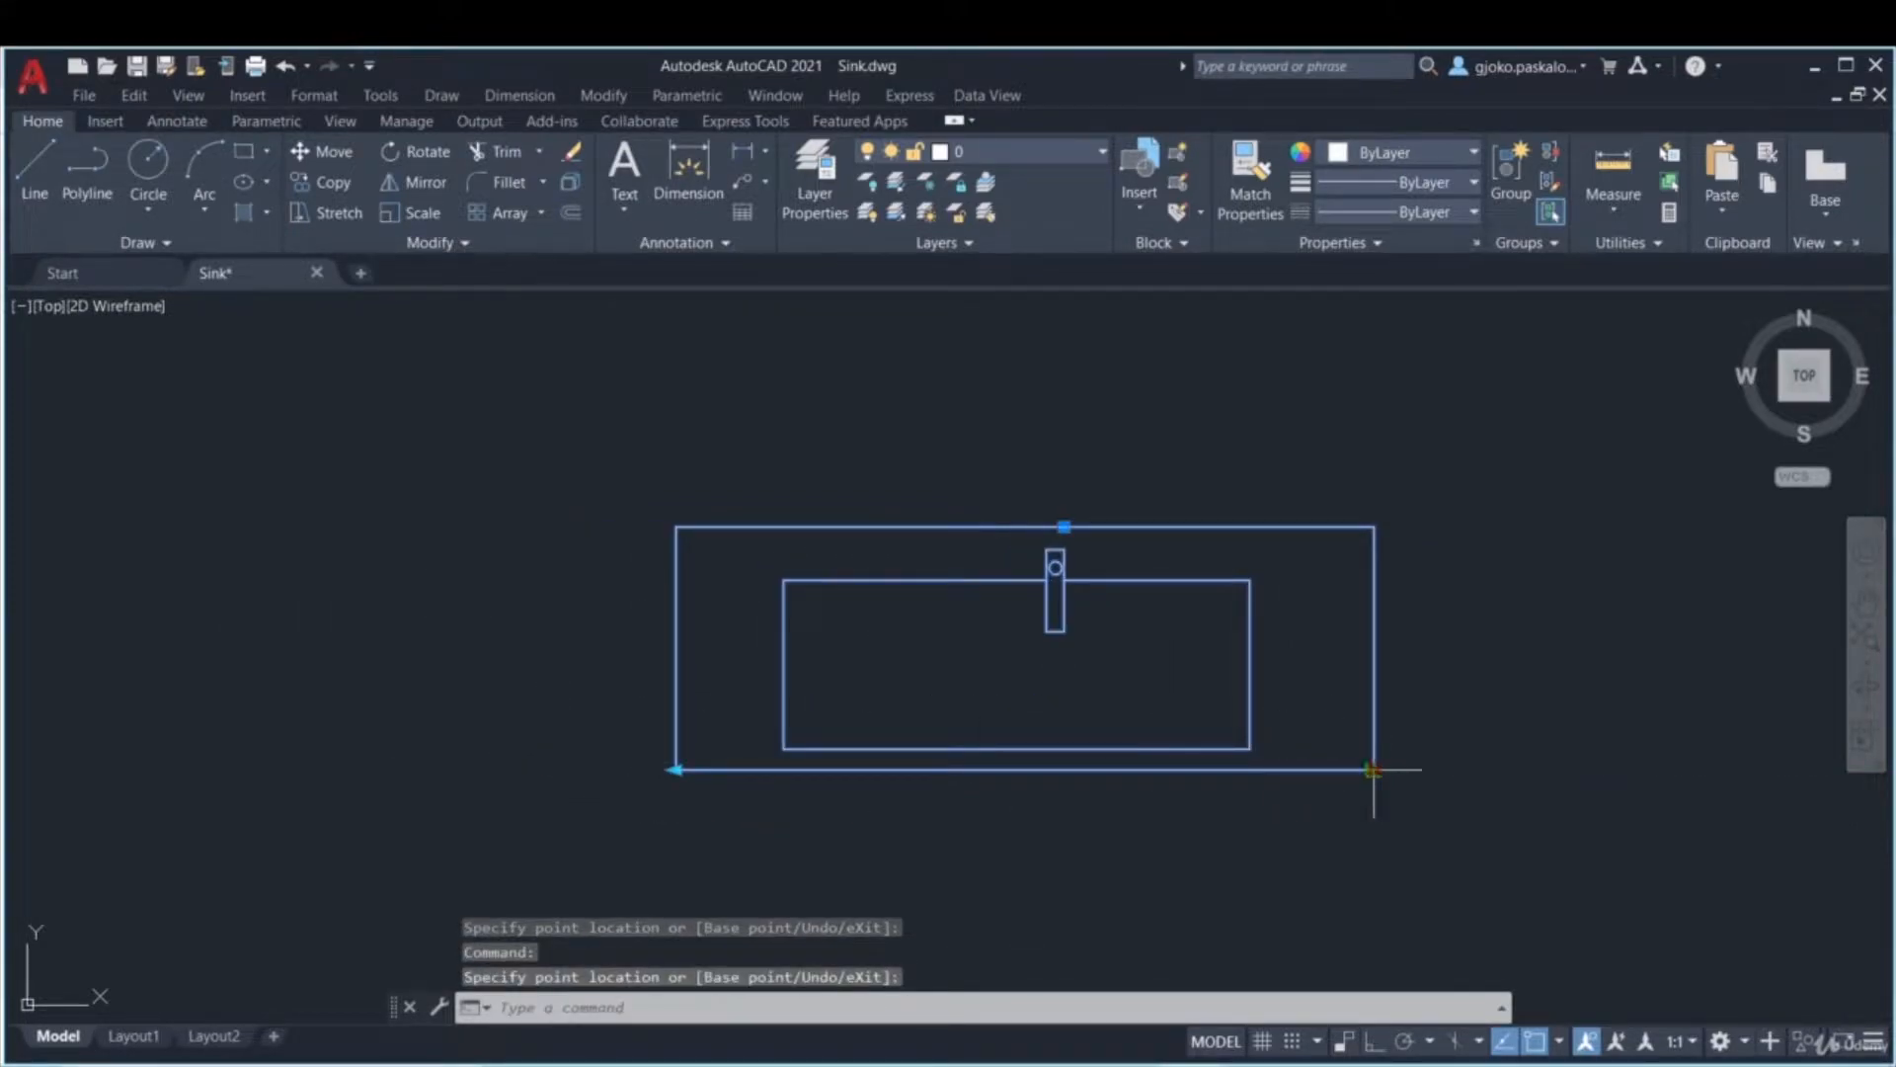
{"action": "left_click", "coordinate": [1373, 769]}
{"action": "left_click", "coordinate": [1536, 770]}
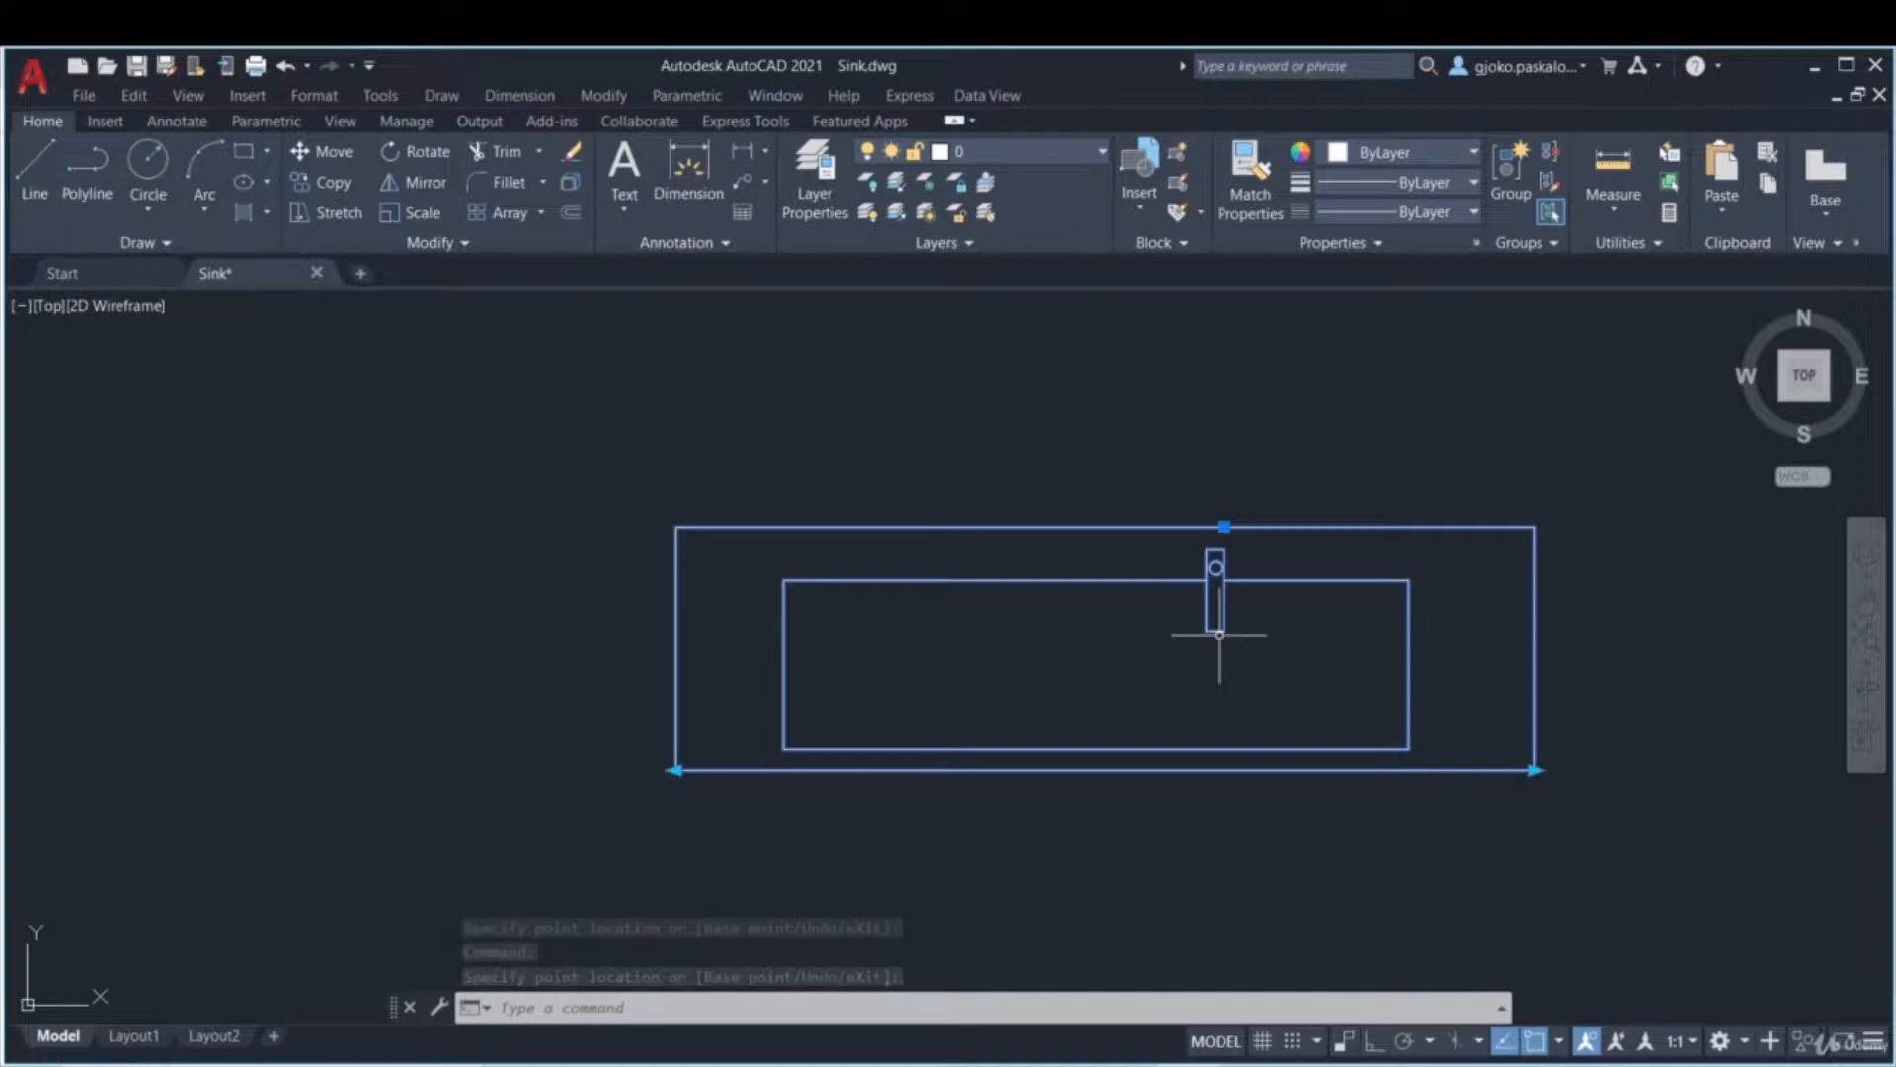
- Open the Sink block definition for editing and show the properties of its Distance1 linear parameter
{"action": "left_click", "coordinate": [1176, 186]}
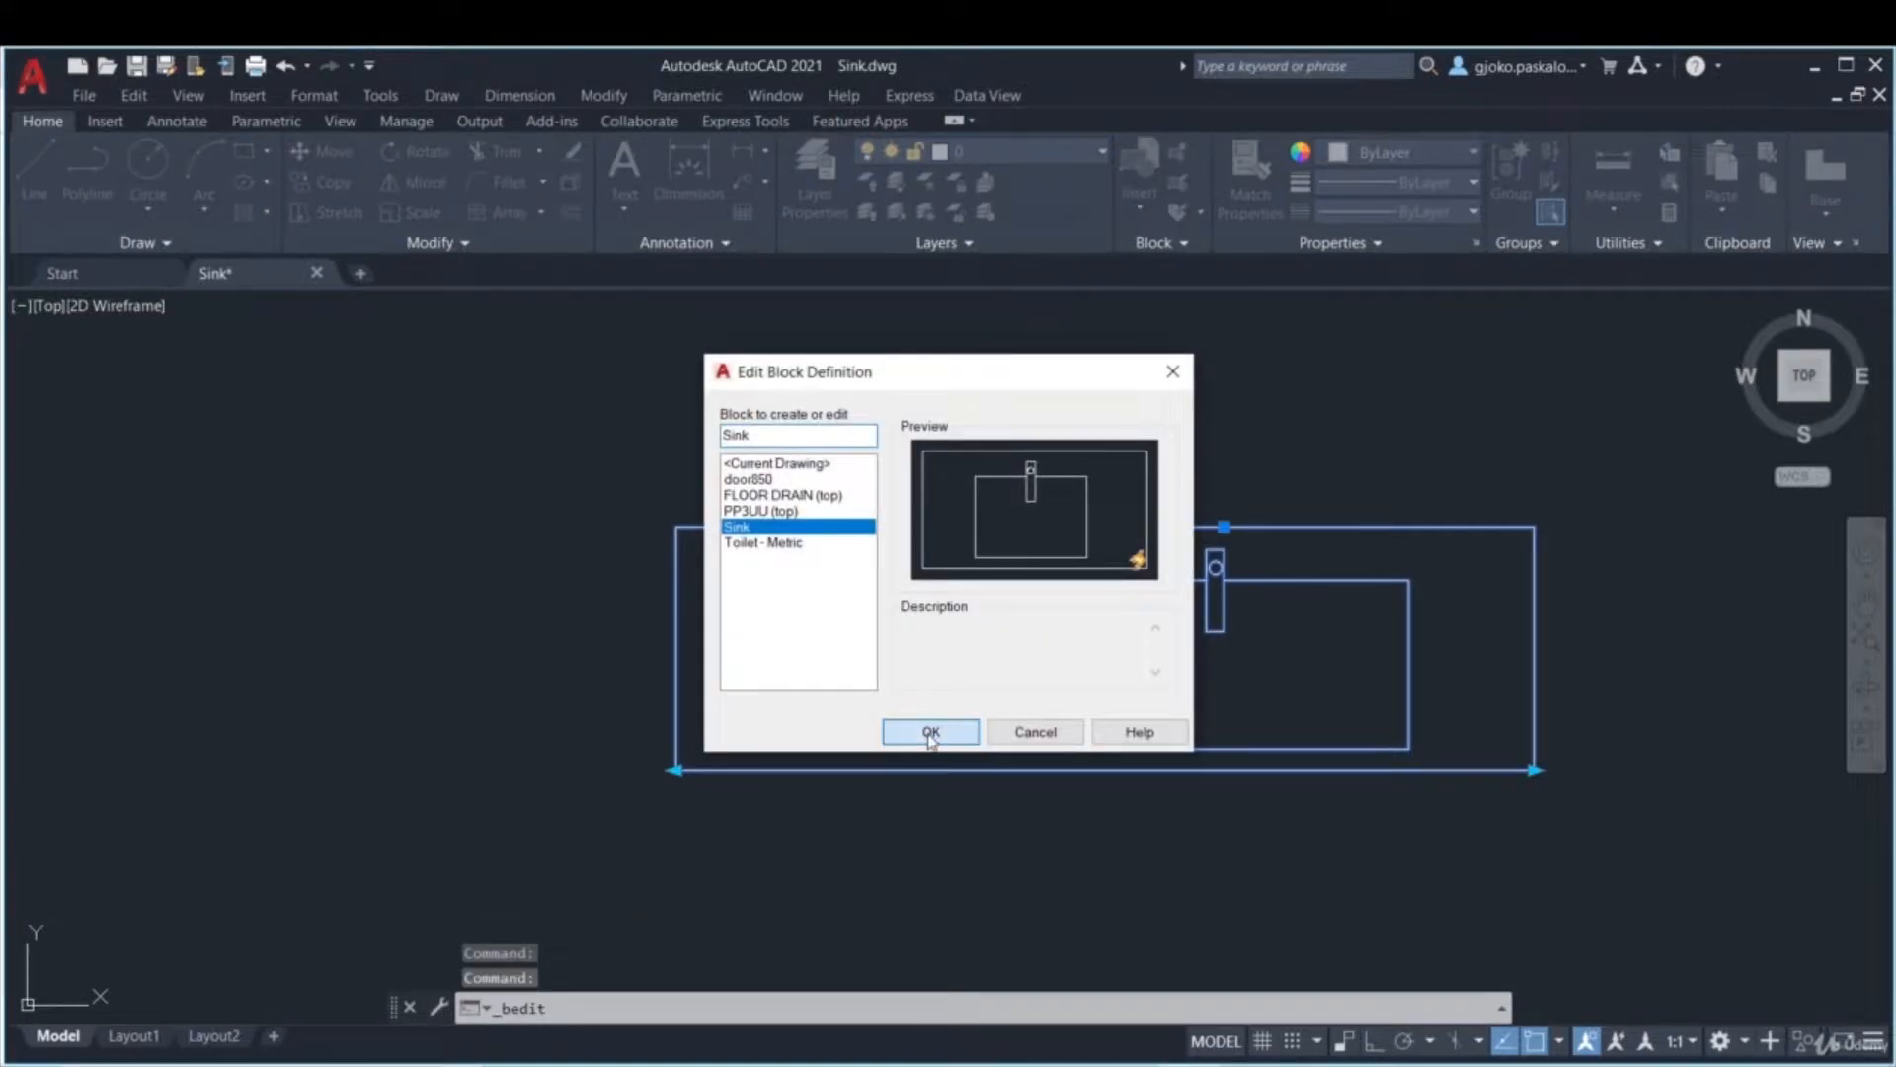
{"action": "left_click", "coordinate": [931, 732]}
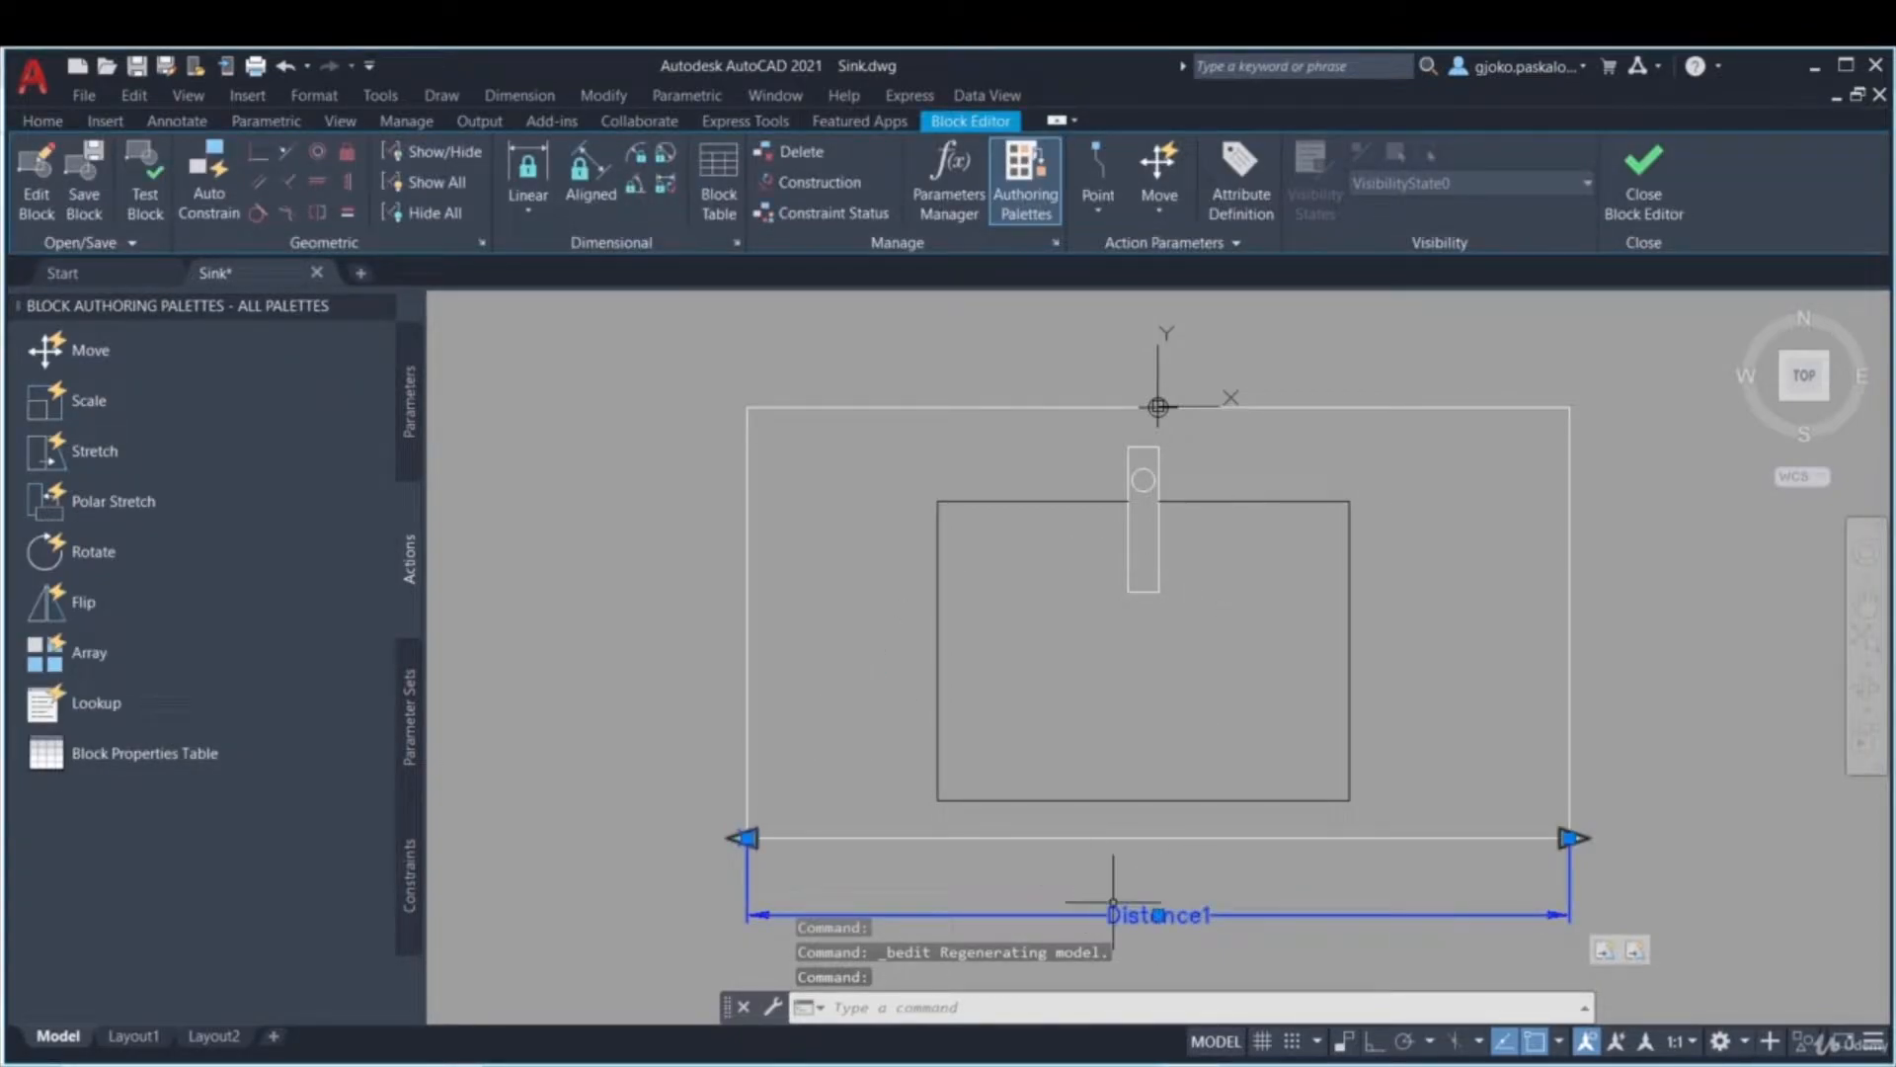
{"action": "right_click", "coordinate": [1113, 902]}
{"action": "left_click", "coordinate": [1180, 865]}
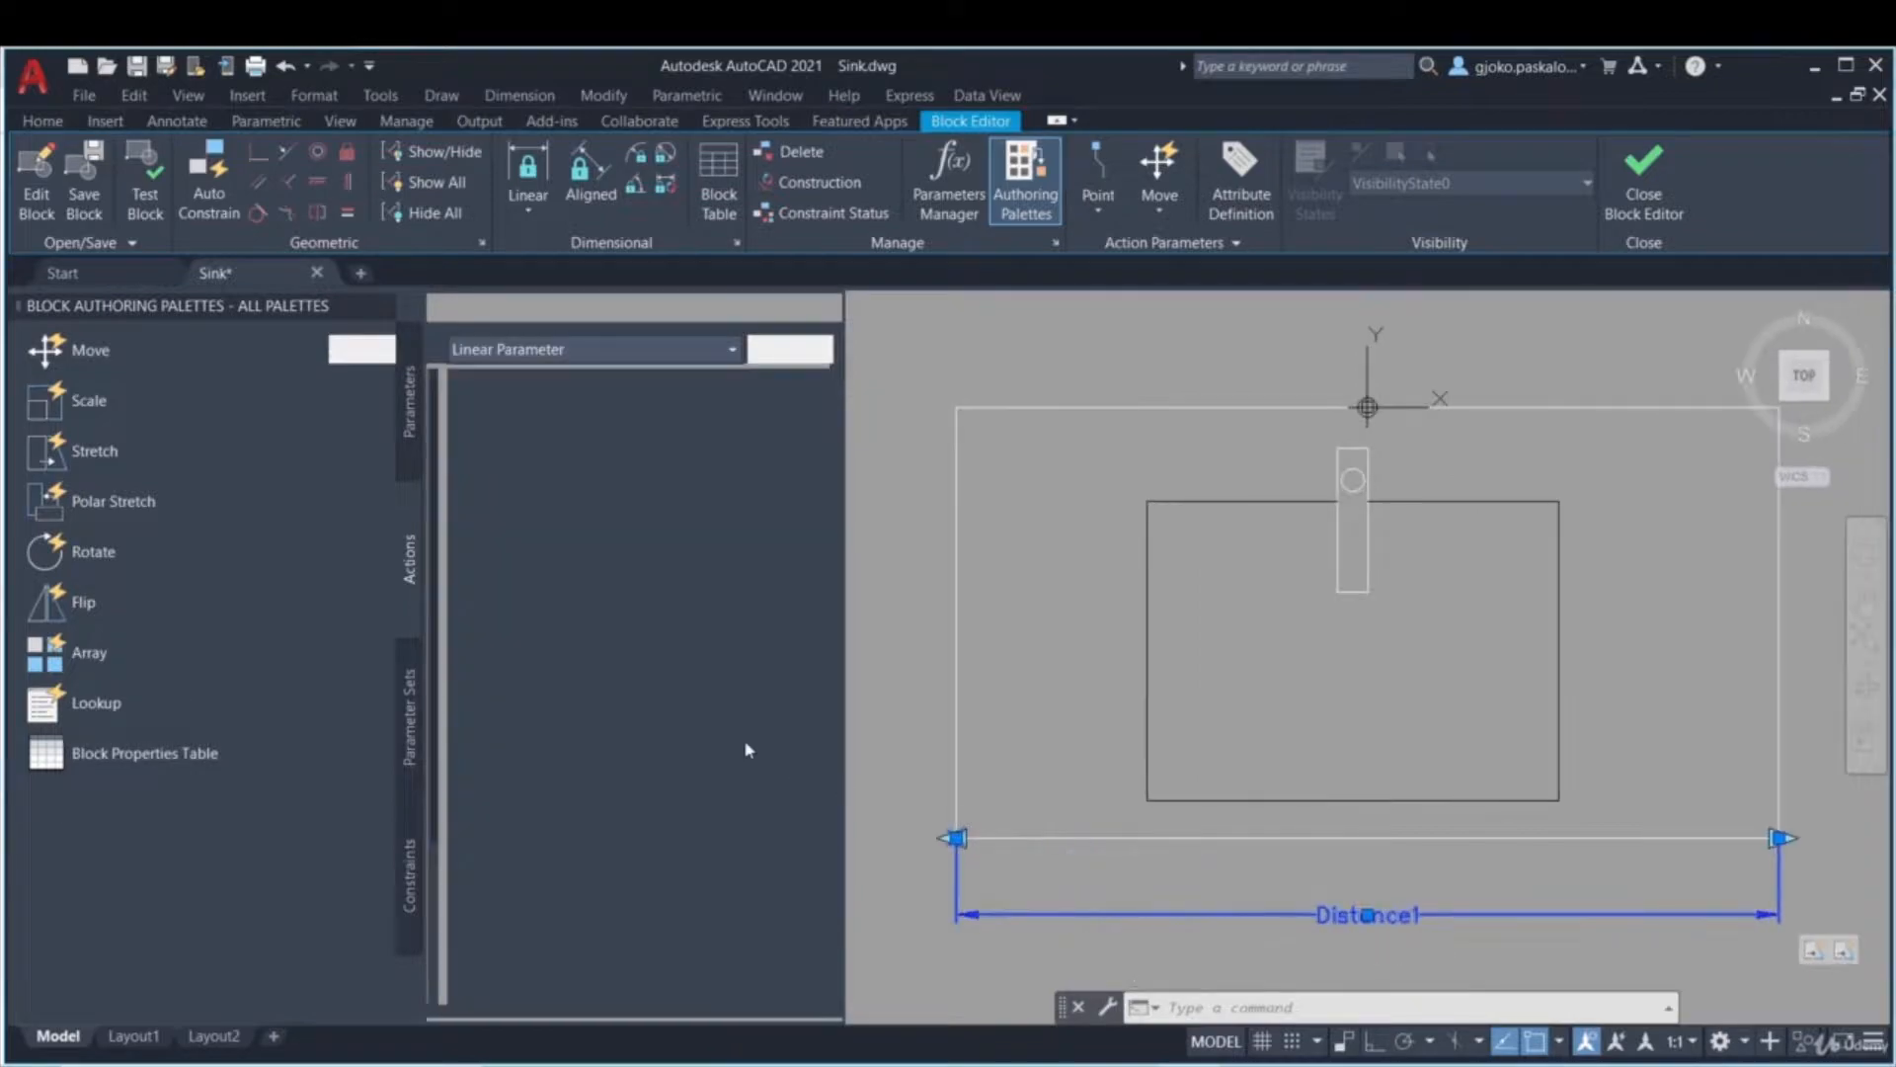
- Set the Distance1 parameter's base location to Midpoint and close the block definition, saving the changes
{"action": "scroll", "coordinate": [692, 718], "scroll_direction": "down", "scroll_amount": 3}
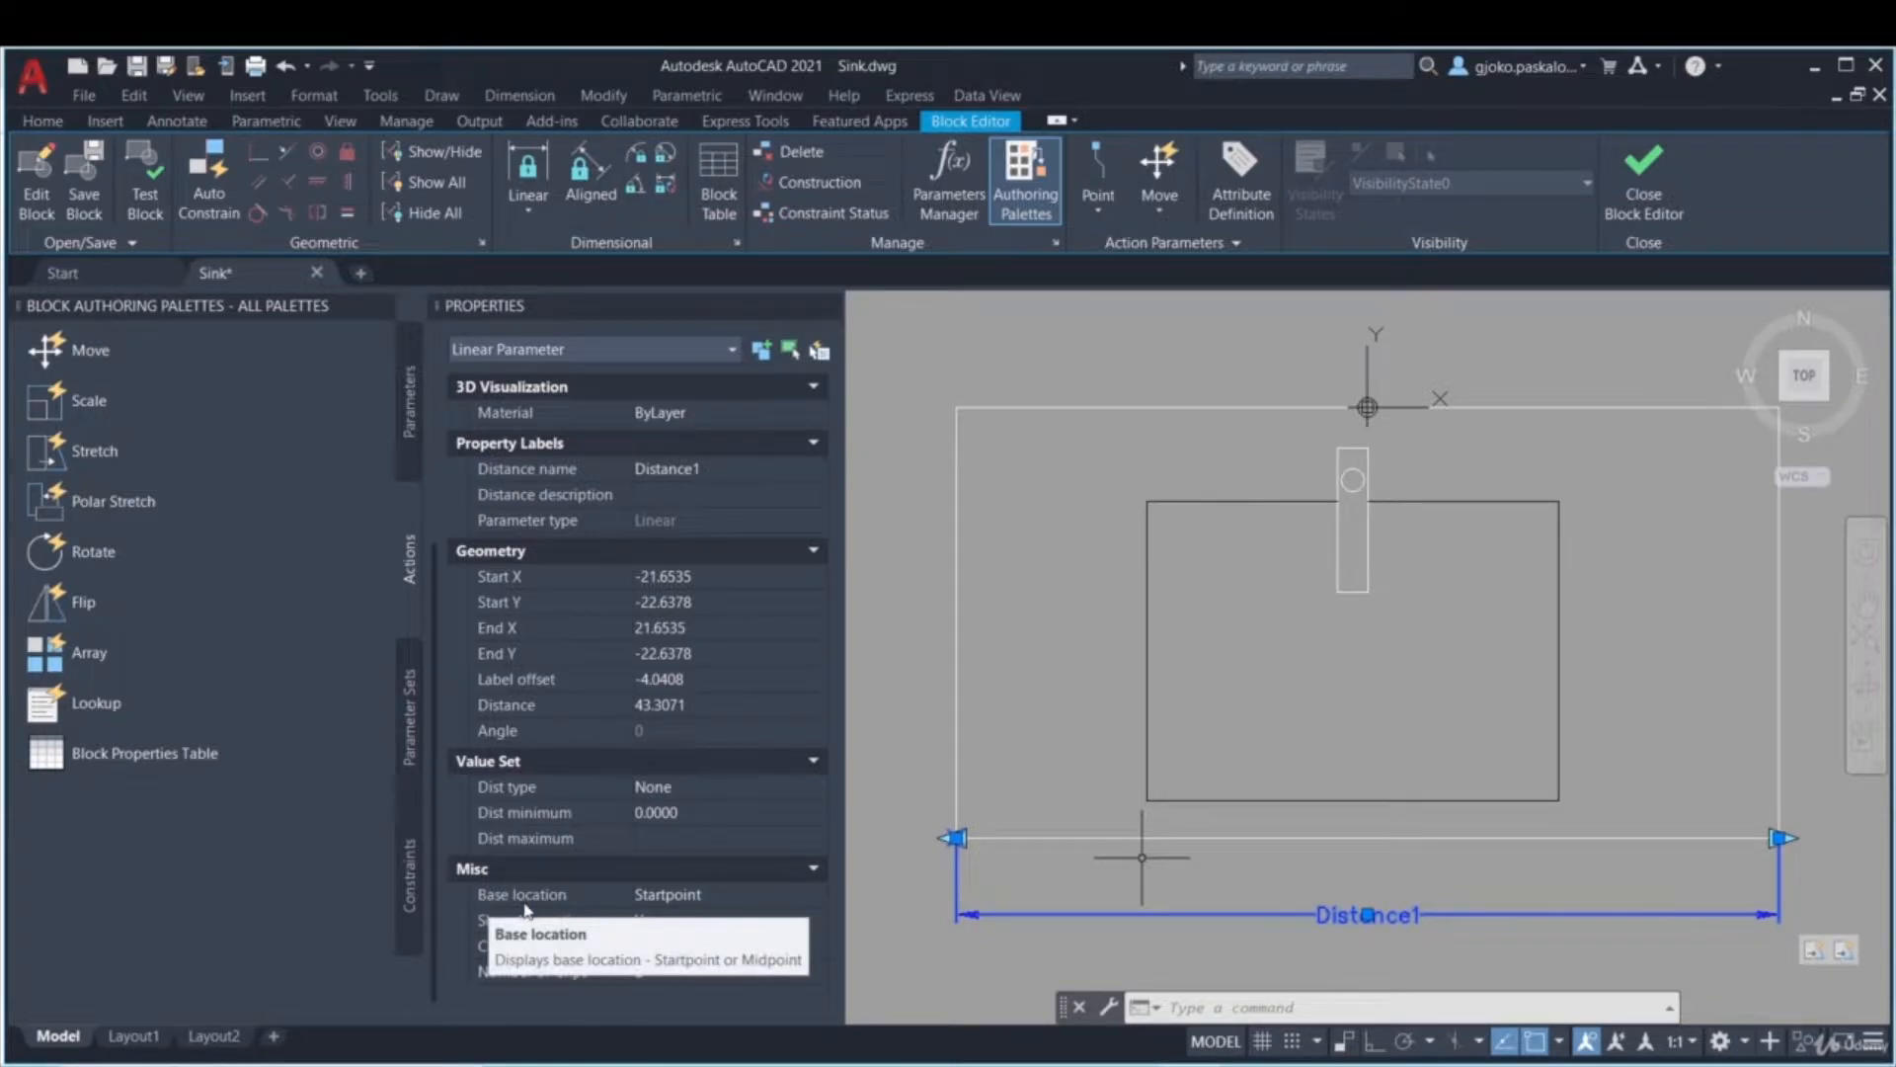
{"action": "left_click", "coordinate": [656, 895]}
{"action": "left_click", "coordinate": [656, 895]}
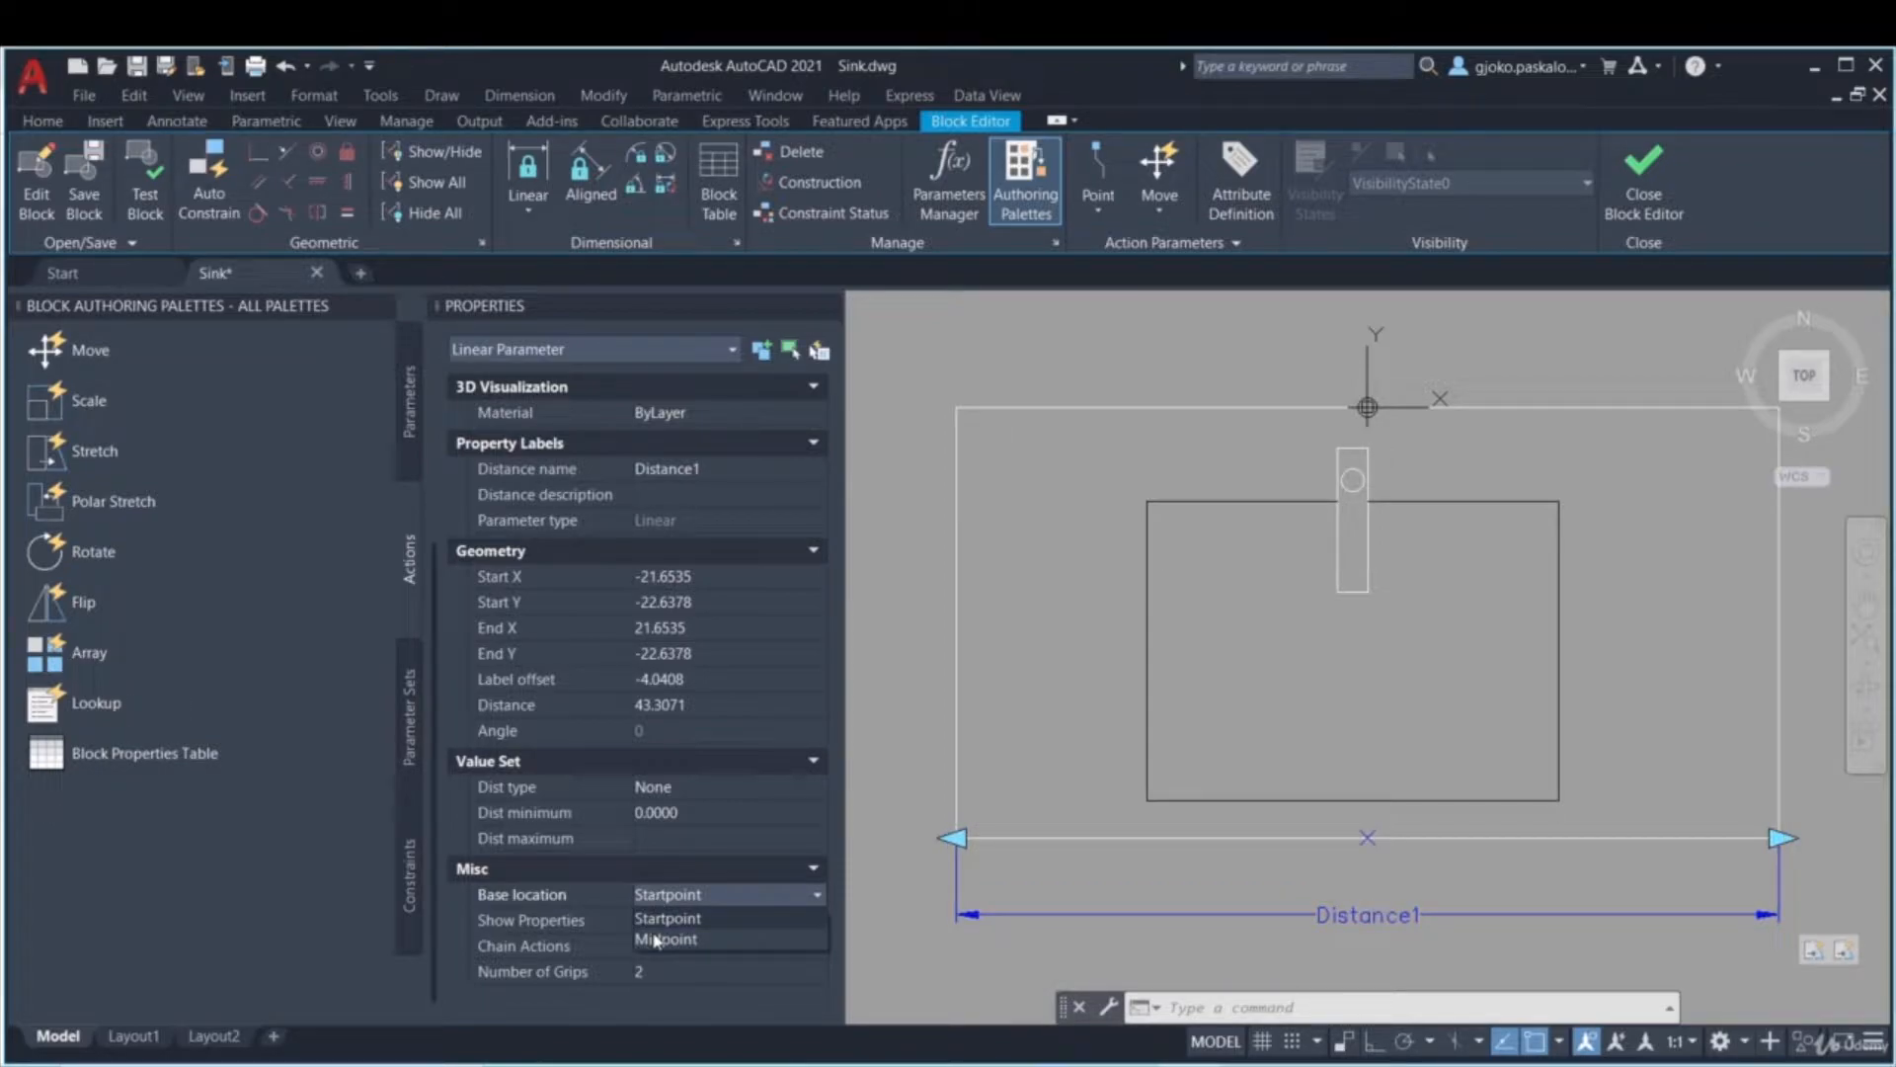
{"action": "left_click", "coordinate": [656, 939]}
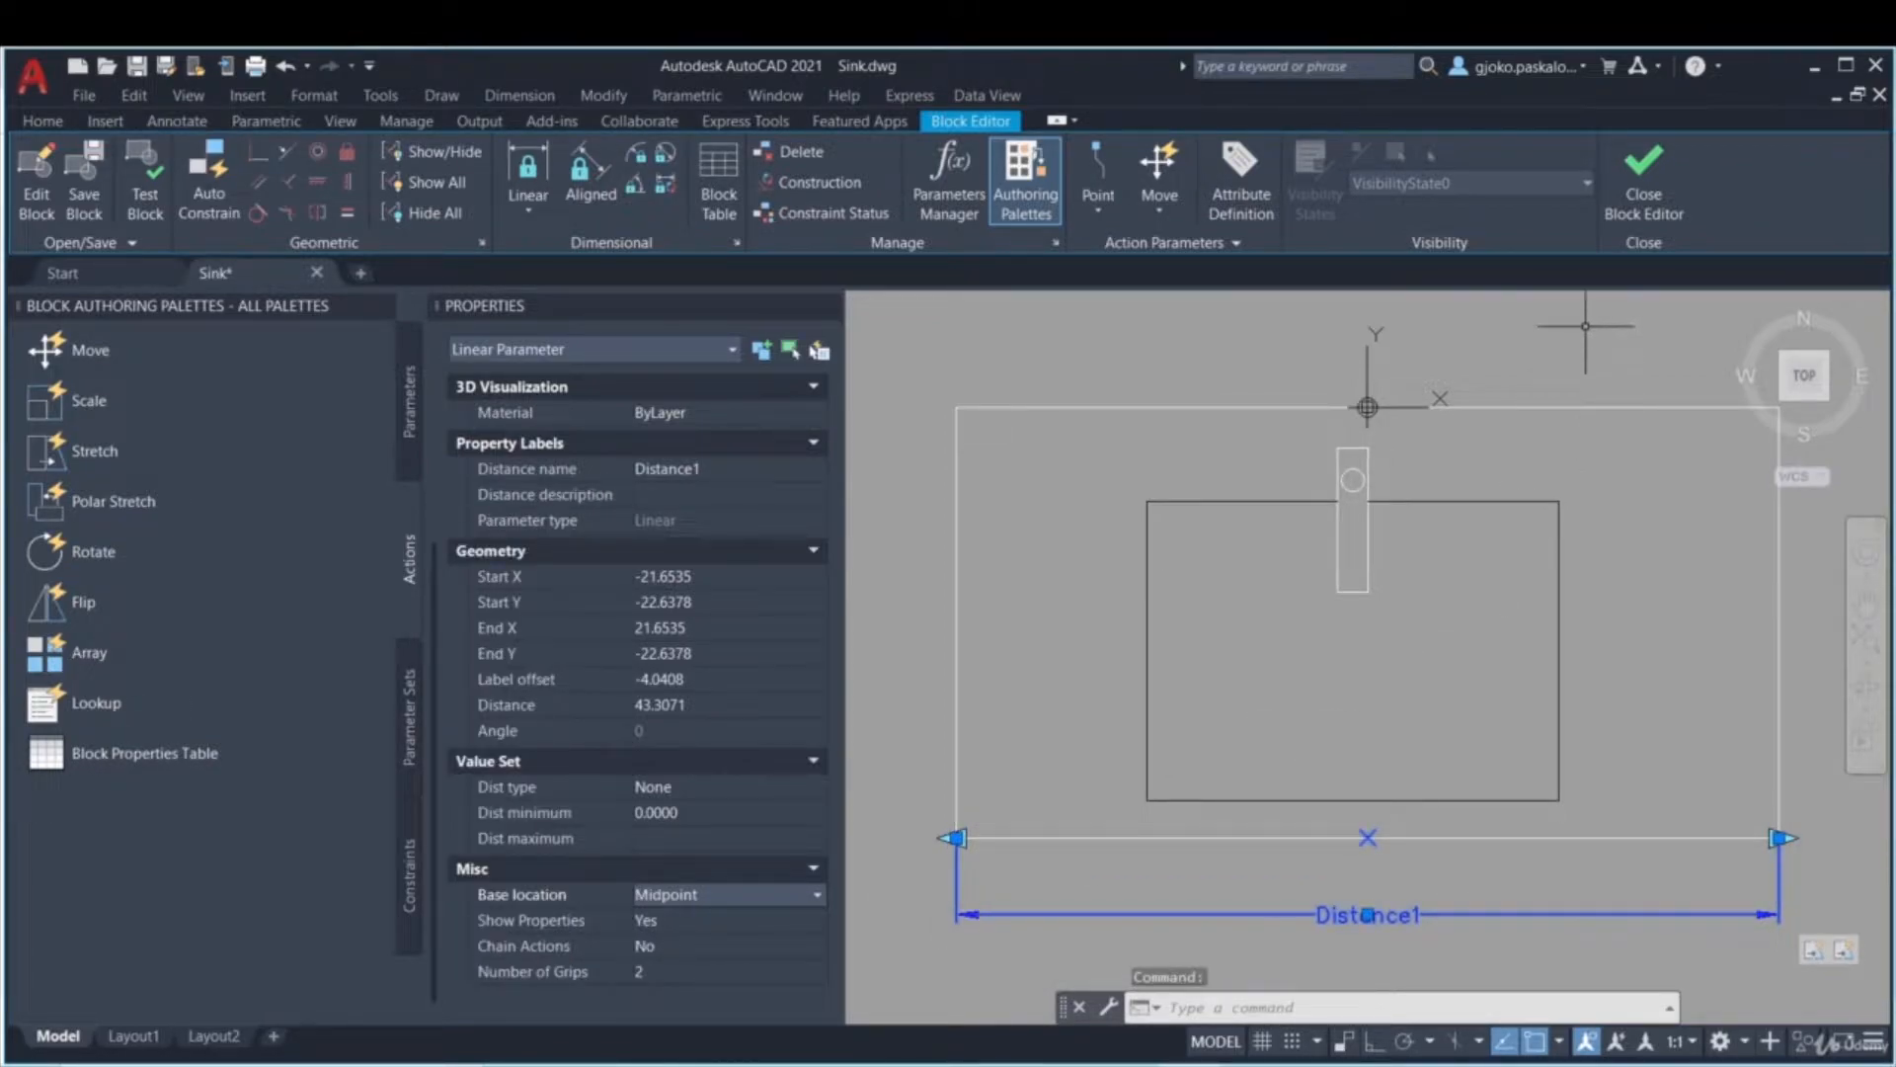
{"action": "left_click", "coordinate": [1635, 213]}
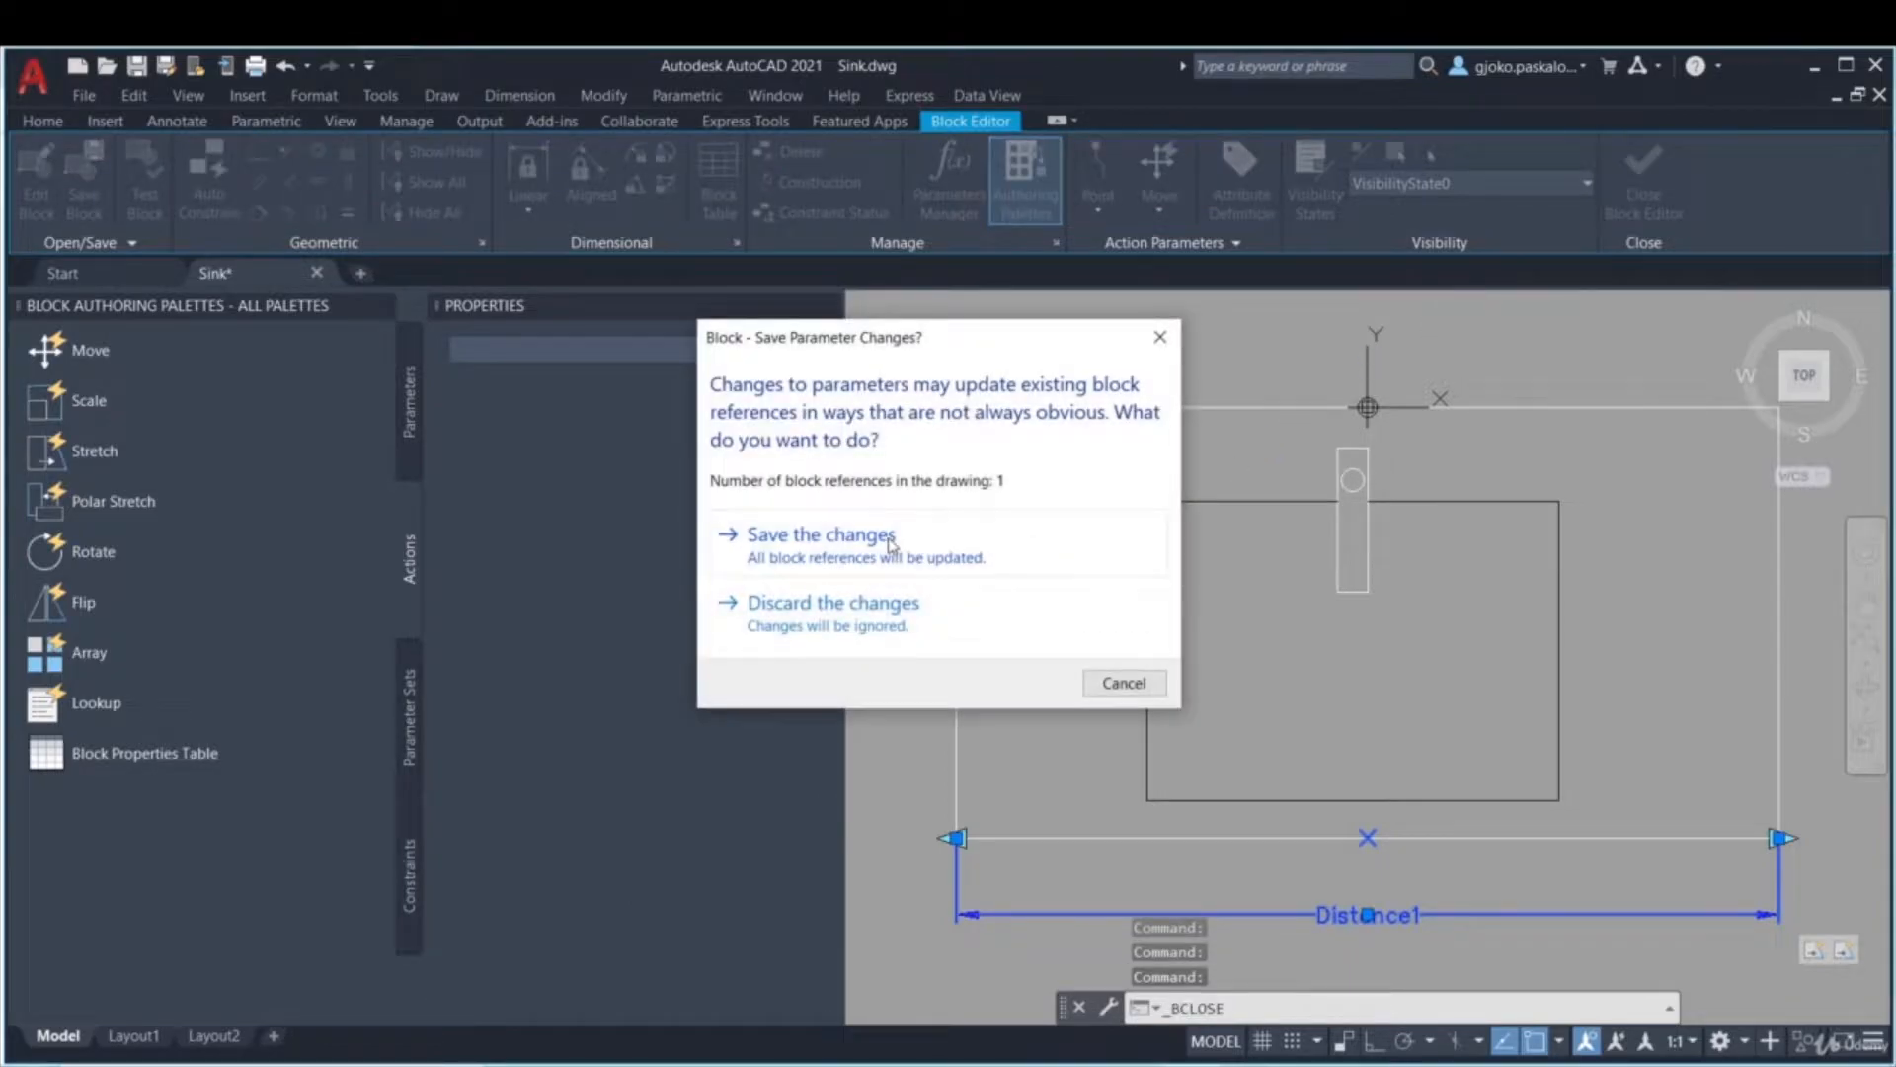
{"action": "left_click", "coordinate": [889, 546]}
- Narrow the updated sink block with its right linear grip, and widen it slightly with the same grip
{"action": "left_click", "coordinate": [1406, 752]}
{"action": "left_click", "coordinate": [1355, 691]}
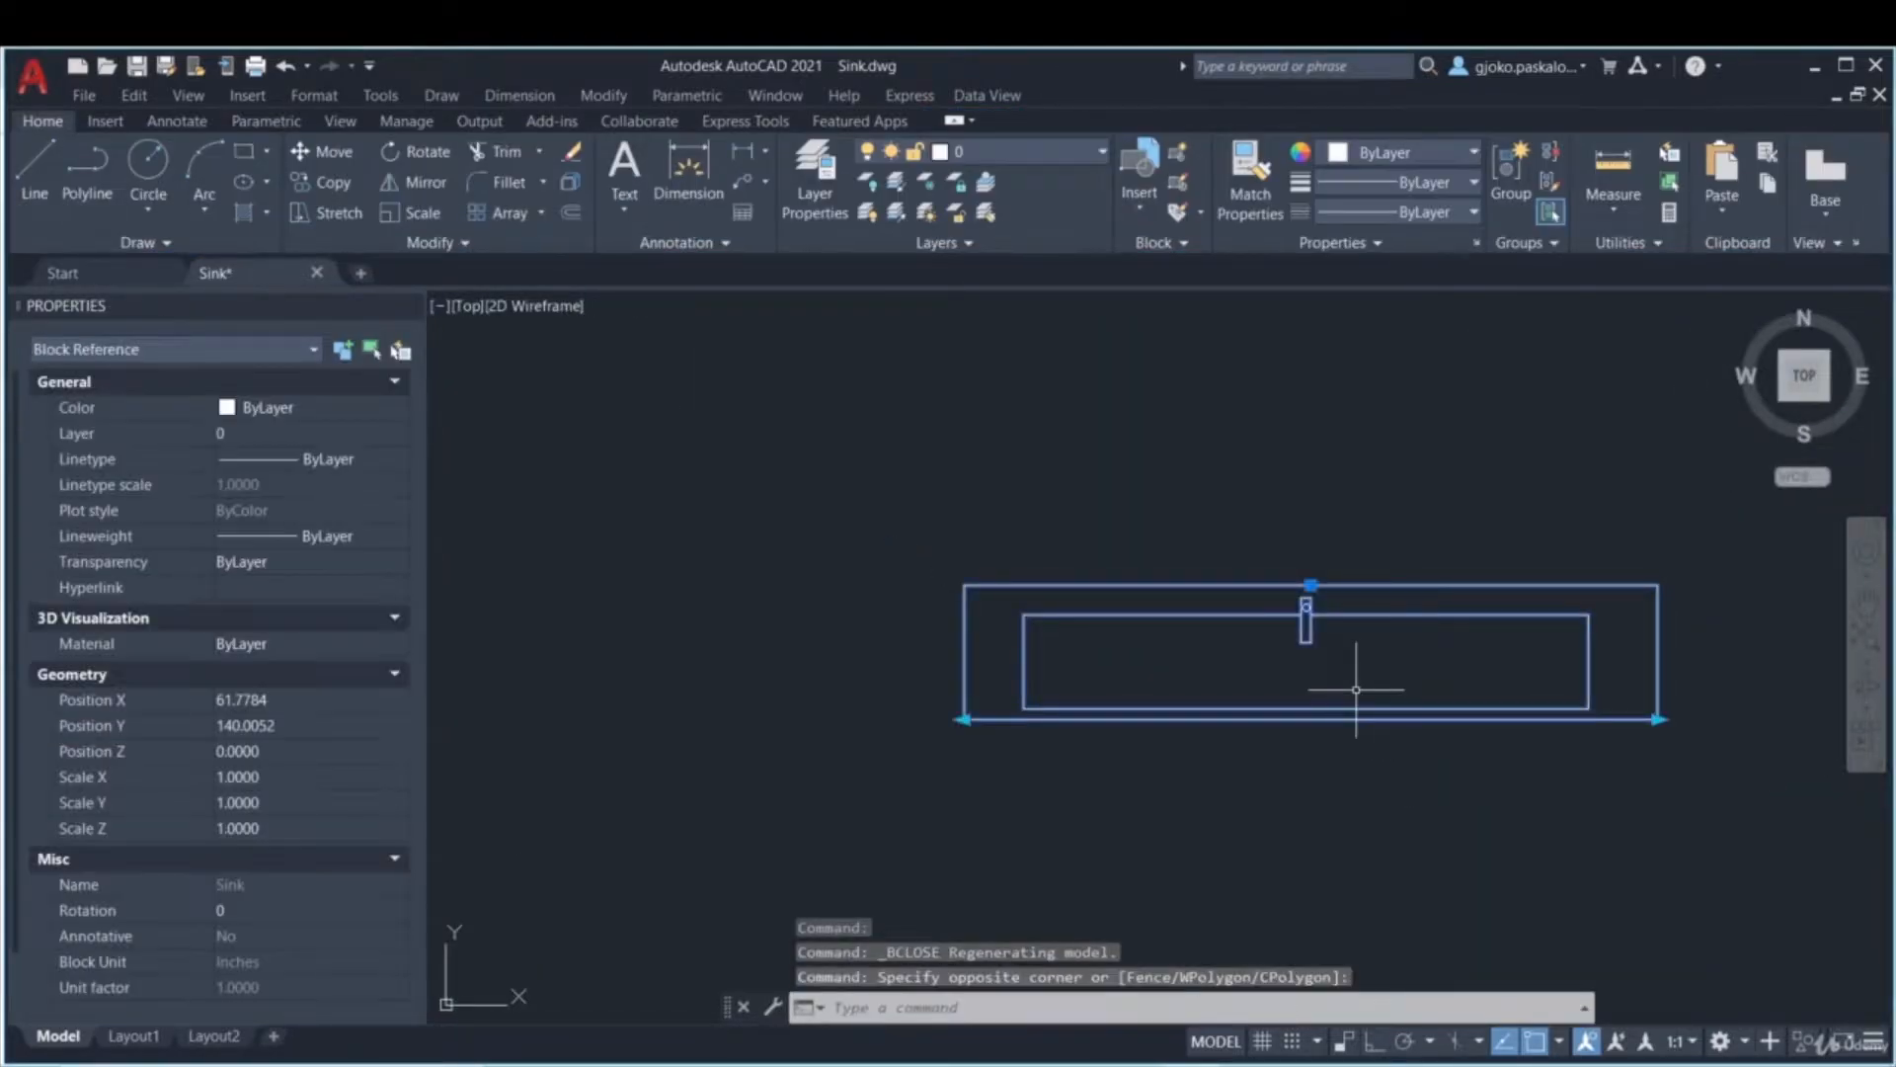
{"action": "left_click", "coordinate": [1659, 719]}
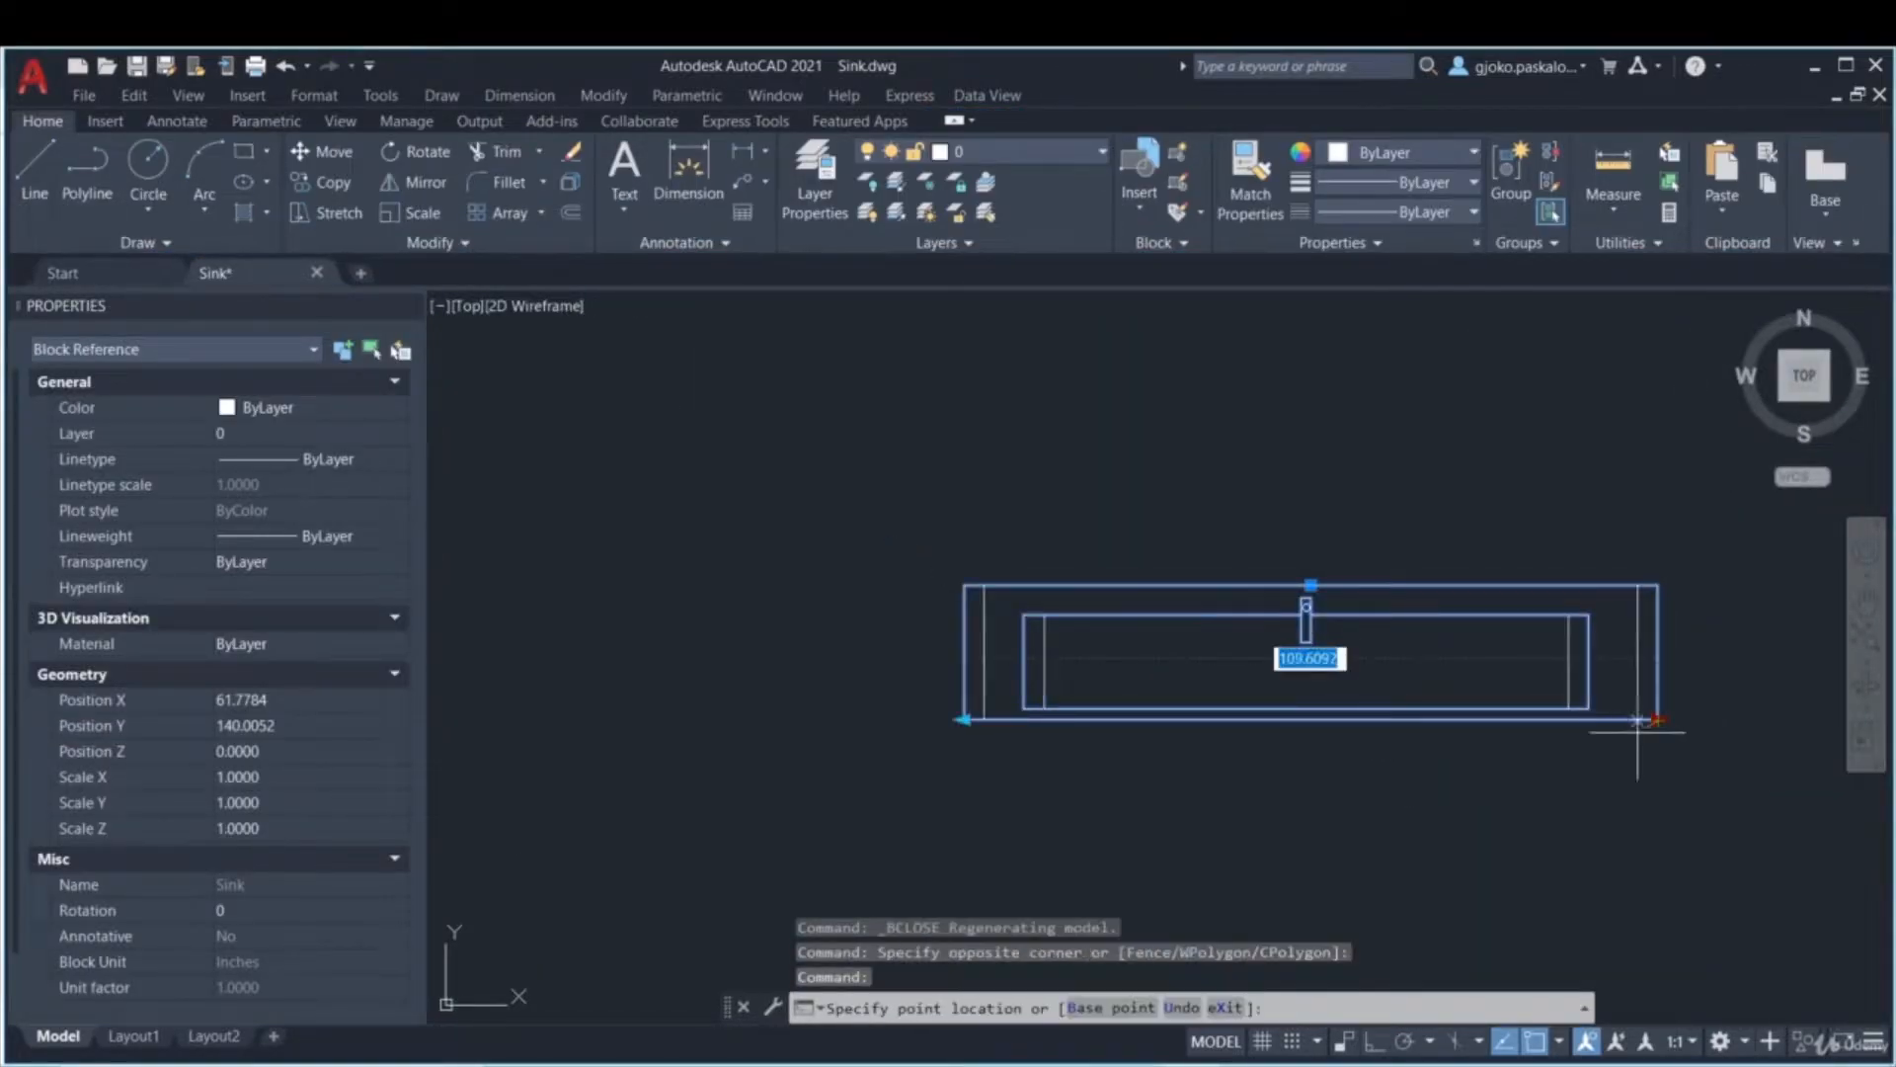
{"action": "left_click", "coordinate": [1450, 728]}
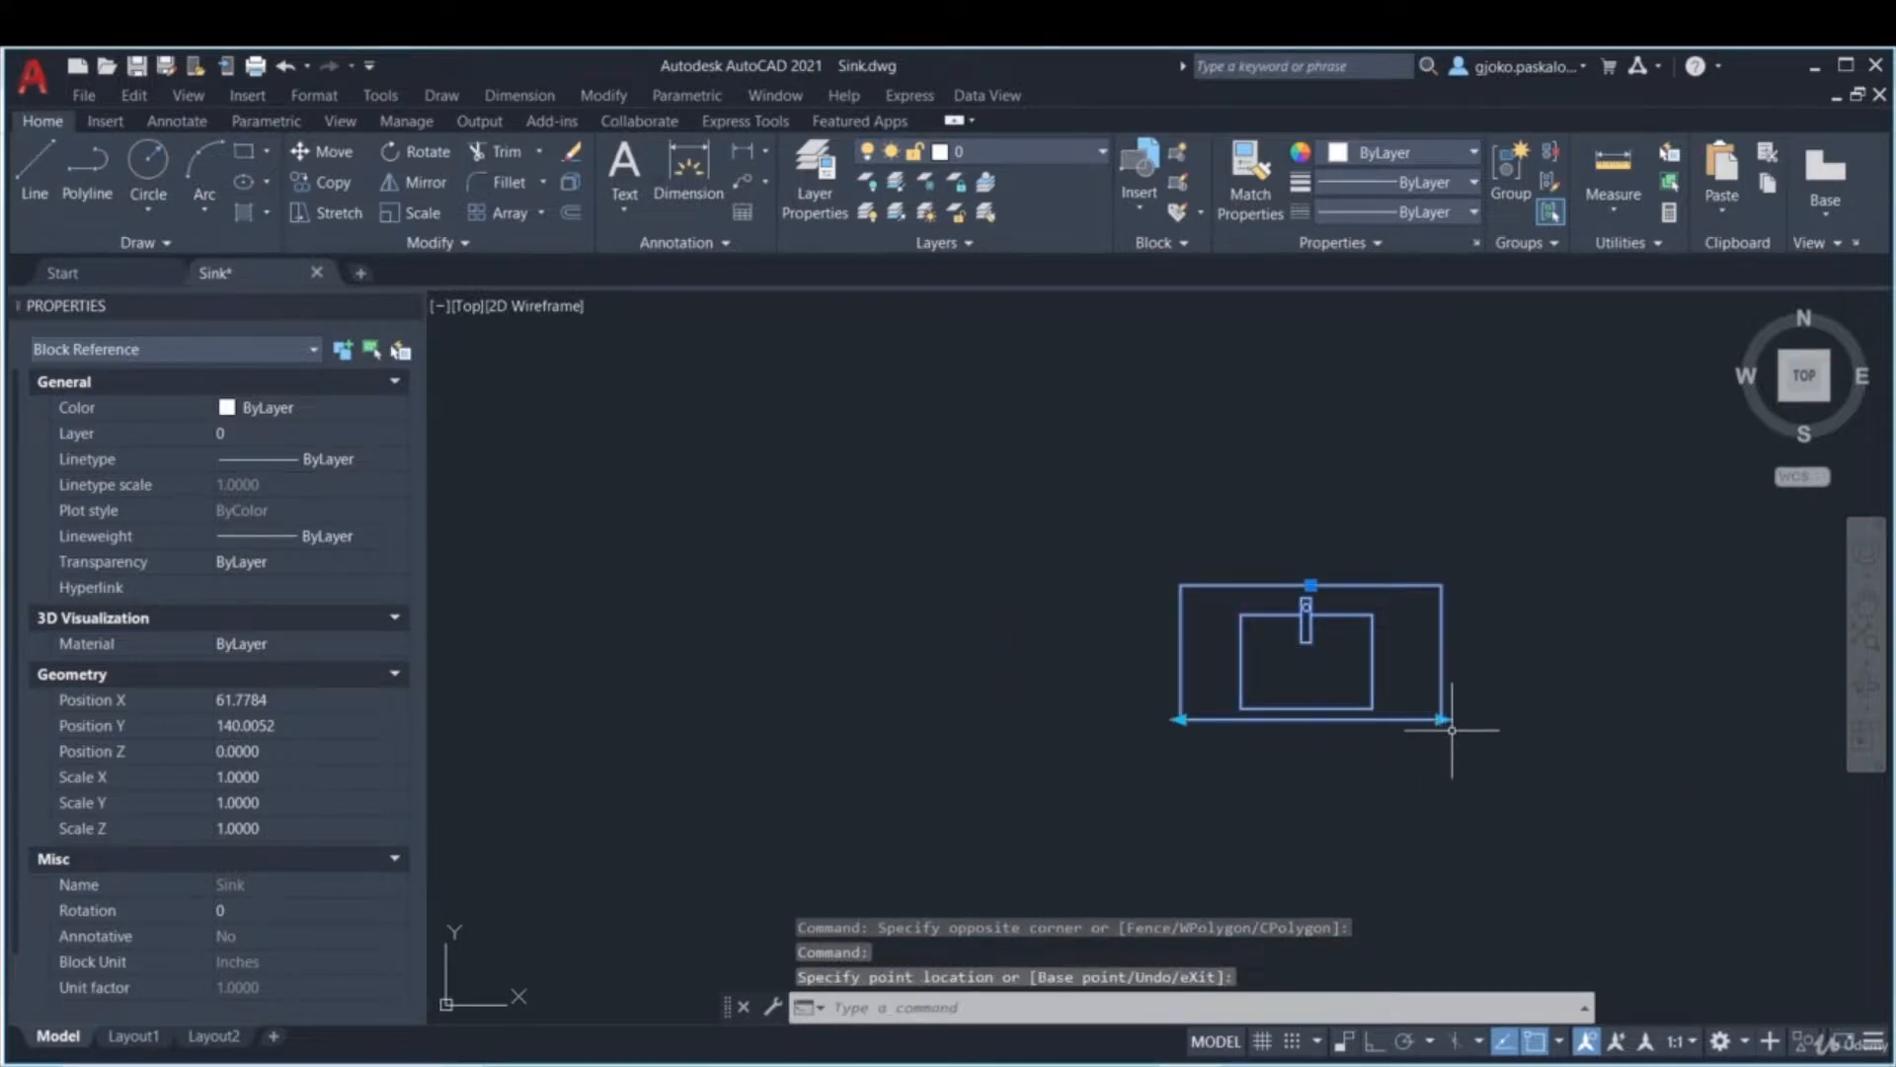
{"action": "left_click", "coordinate": [1441, 719]}
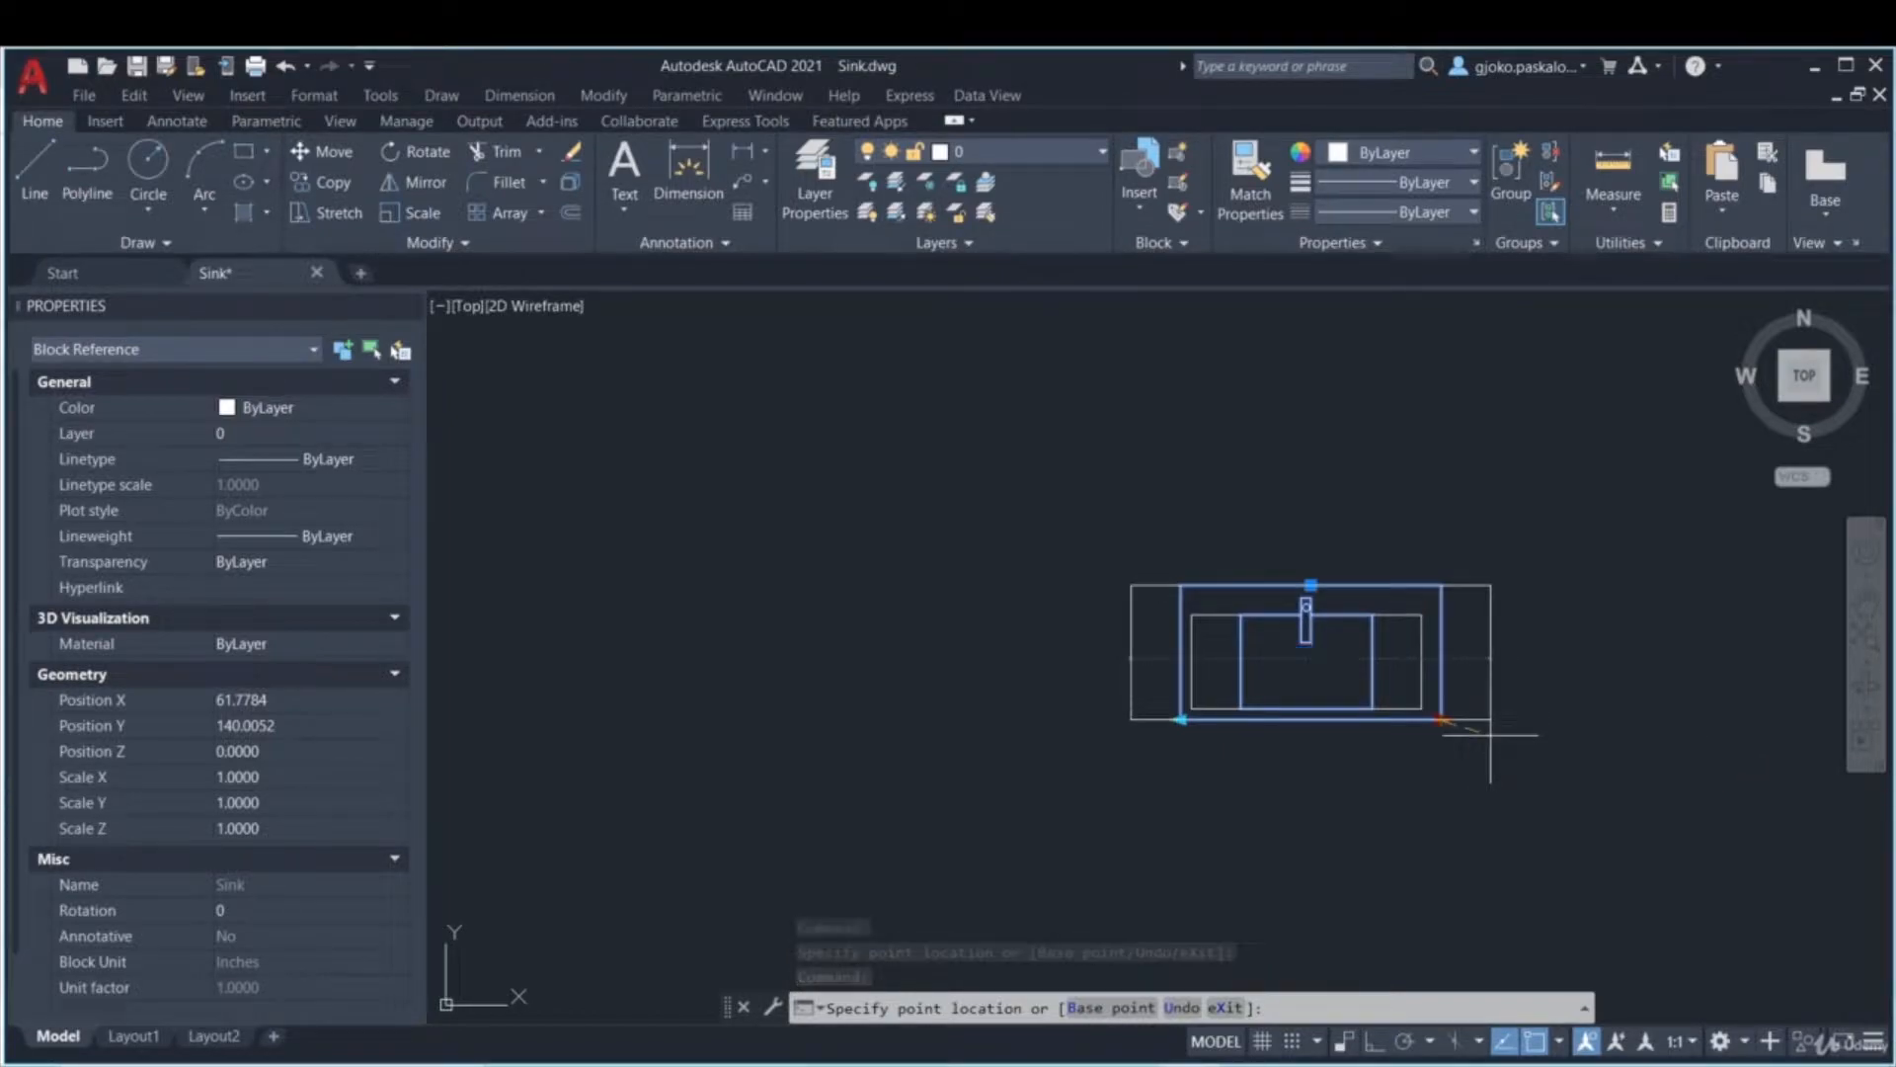
{"action": "left_click", "coordinate": [1491, 721]}
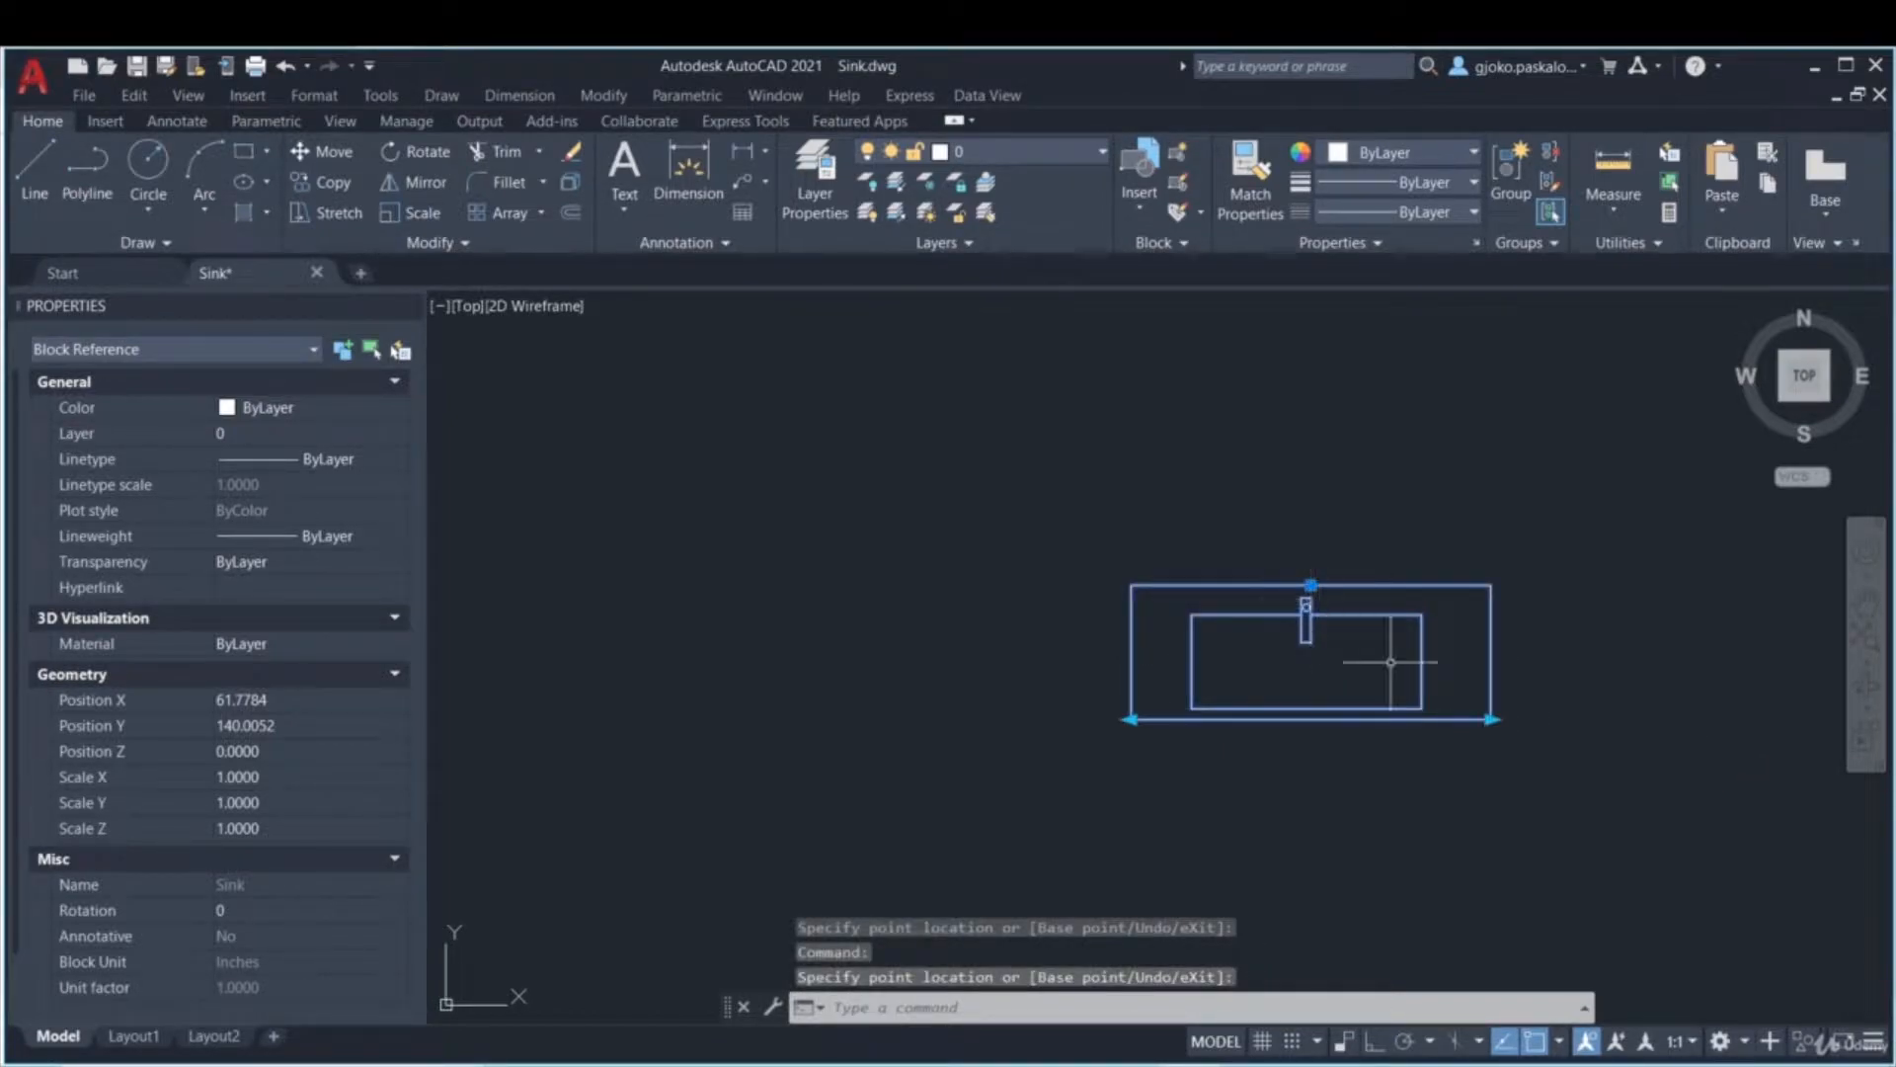
- Narrow the sink block to a width of about 41.7 with its right grip, and stretch it slightly narrower
{"action": "left_click", "coordinate": [1490, 720]}
{"action": "left_click", "coordinate": [1490, 720]}
{"action": "scroll", "coordinate": [1439, 691], "scroll_direction": "up", "scroll_amount": 4}
{"action": "left_click", "coordinate": [1572, 767]}
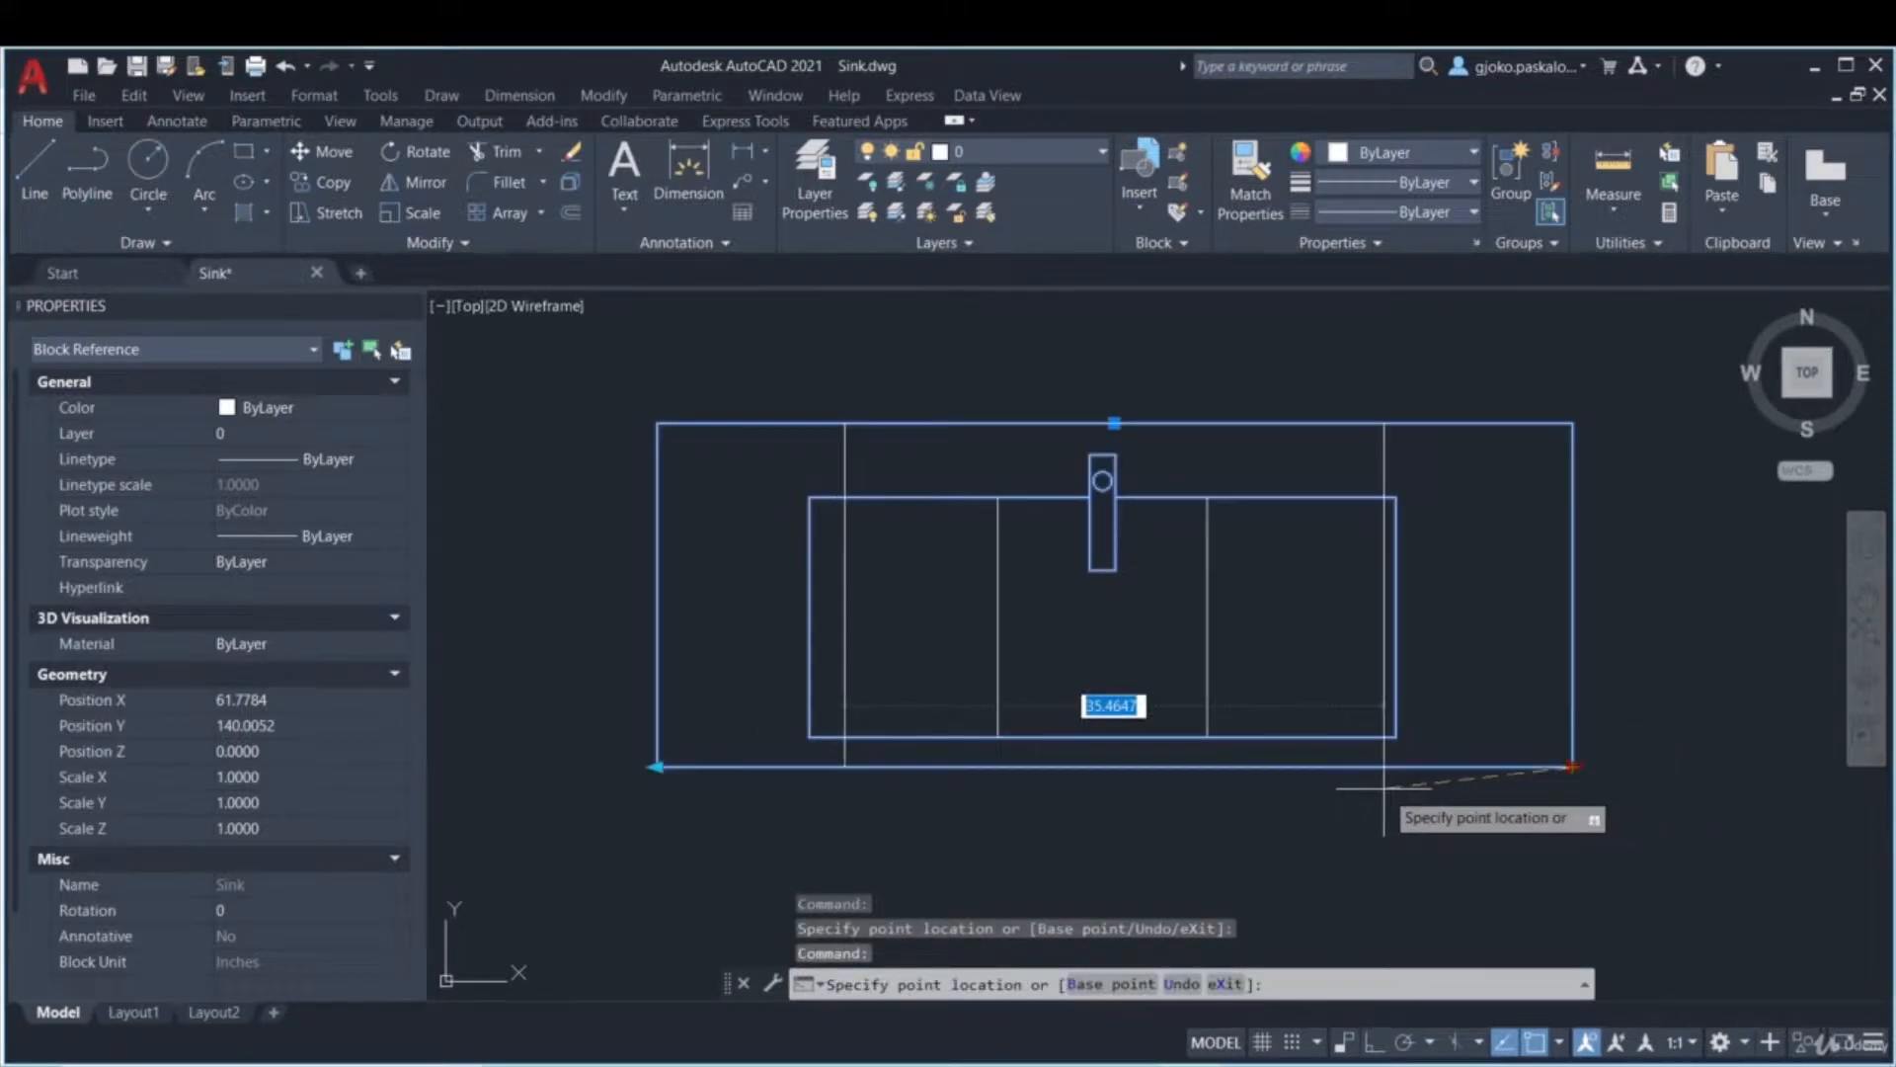
{"action": "left_click", "coordinate": [1431, 787]}
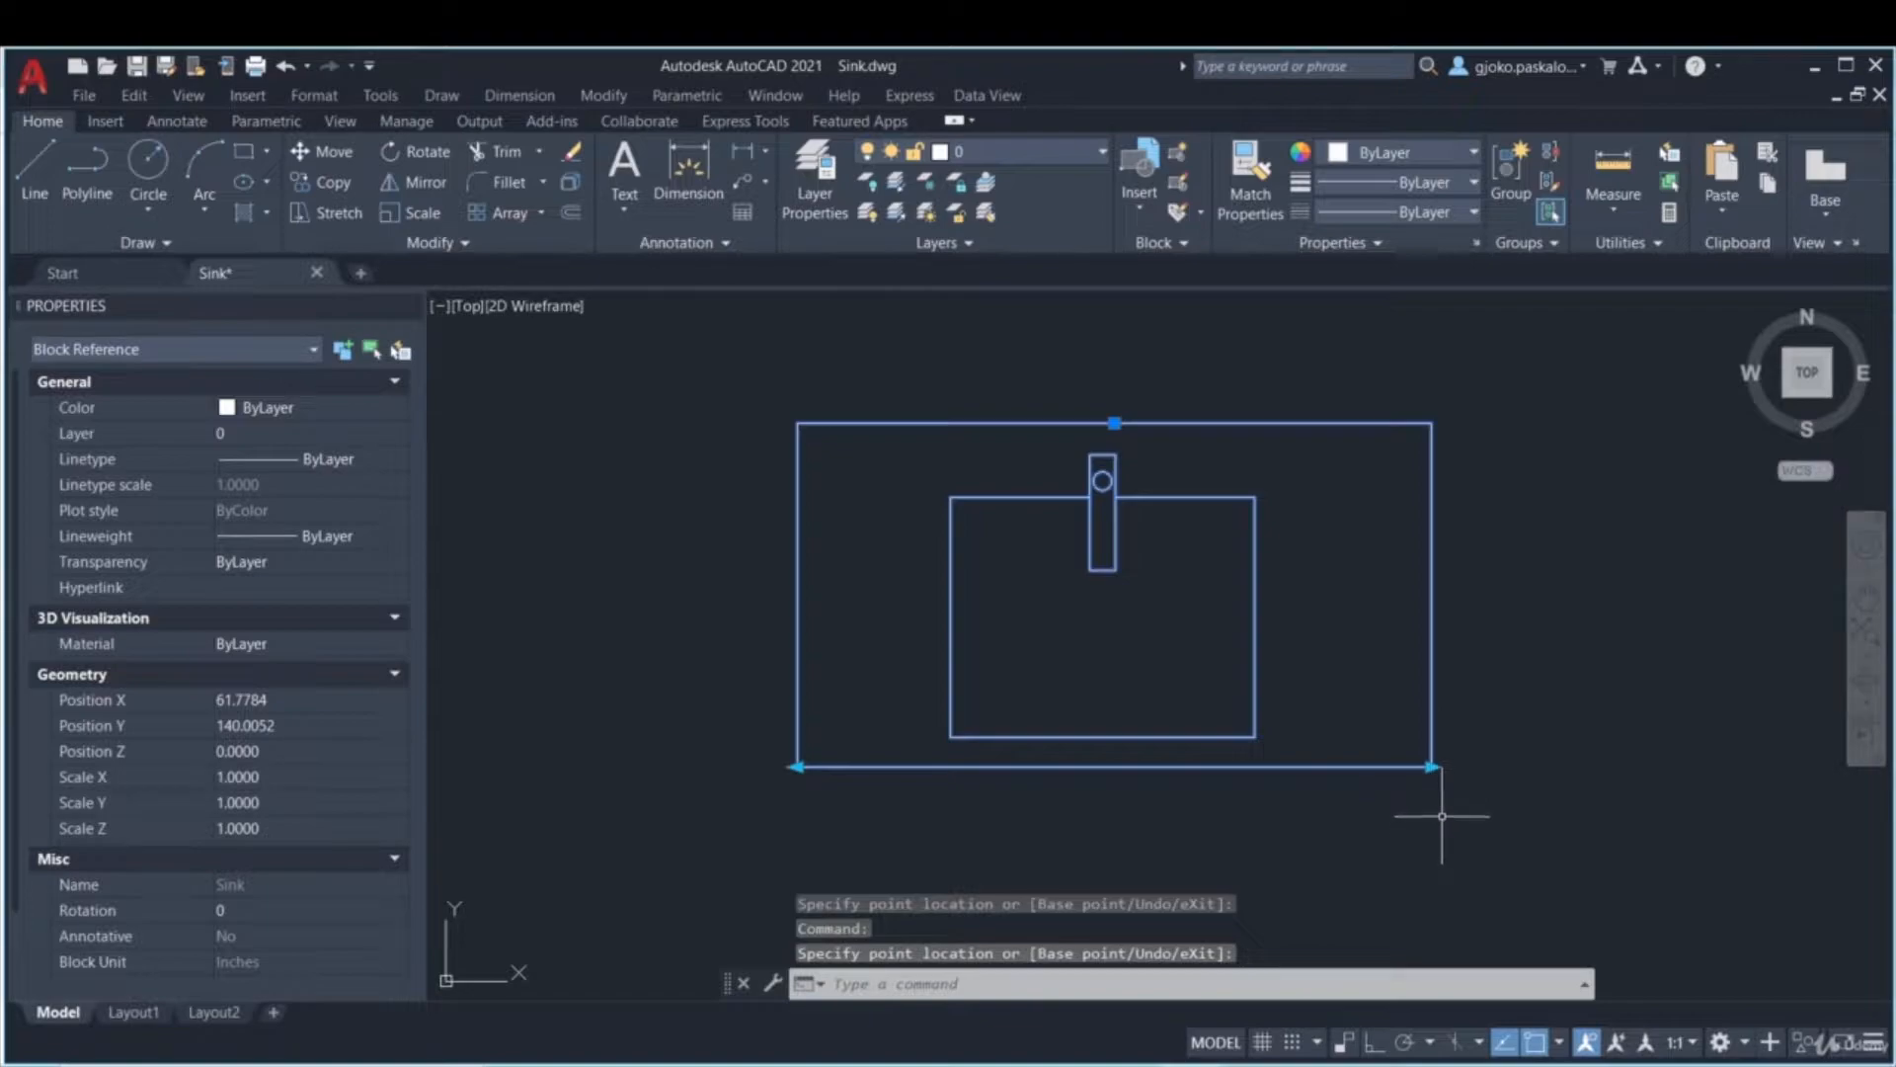
{"action": "left_click", "coordinate": [1431, 766]}
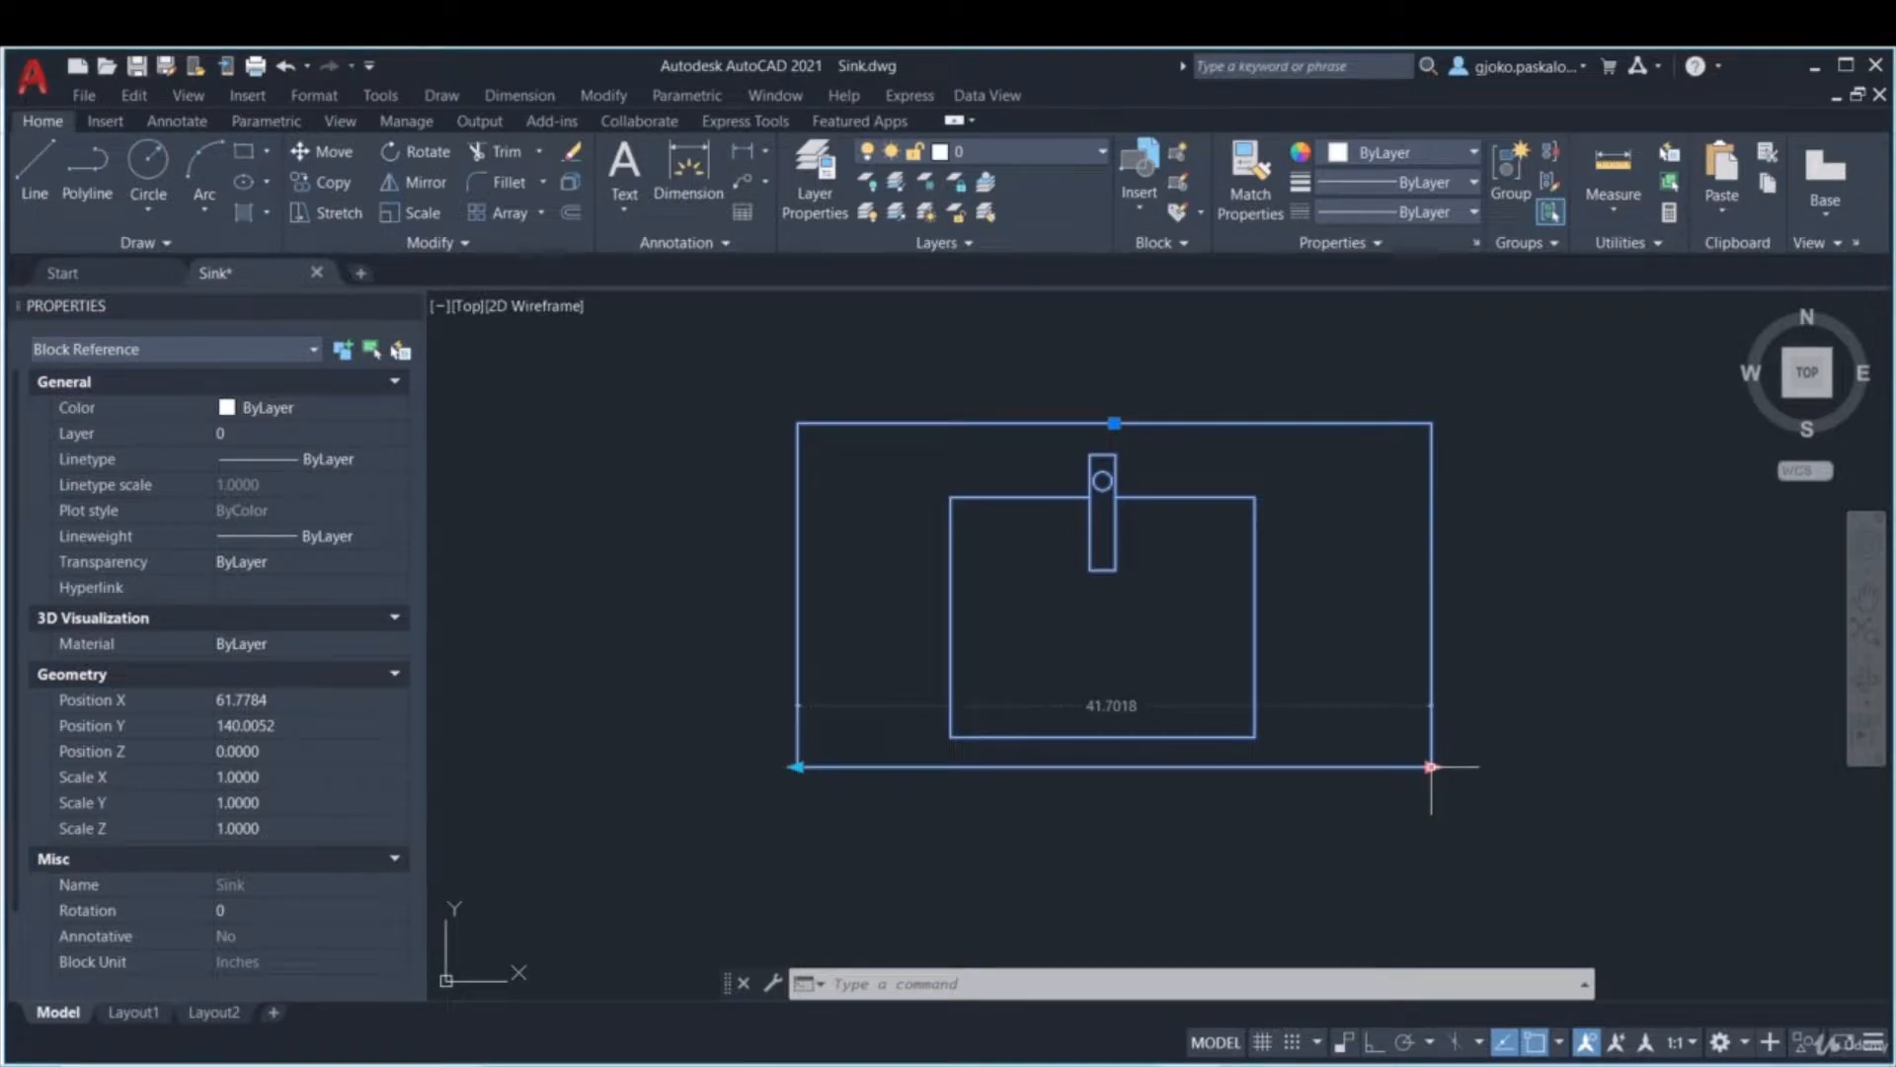
{"action": "left_click", "coordinate": [1431, 767]}
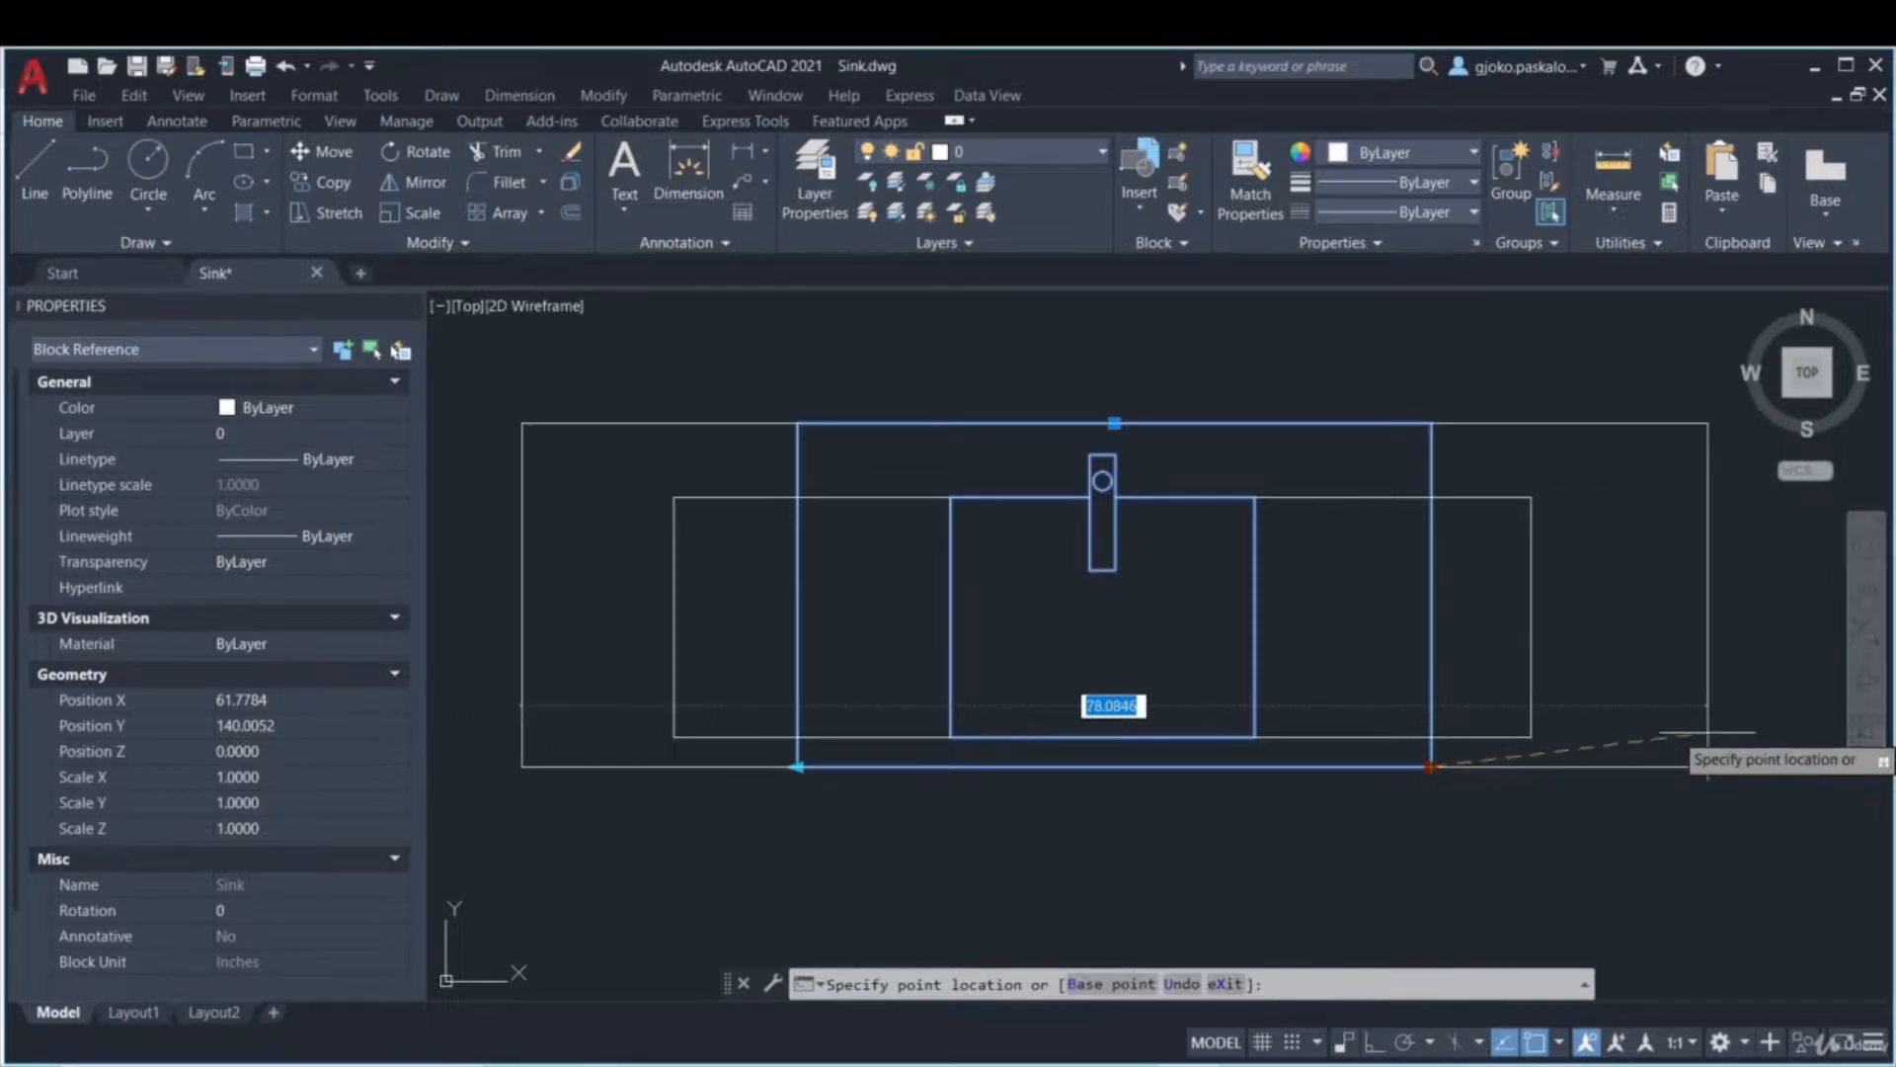
{"action": "left_click", "coordinate": [1422, 699]}
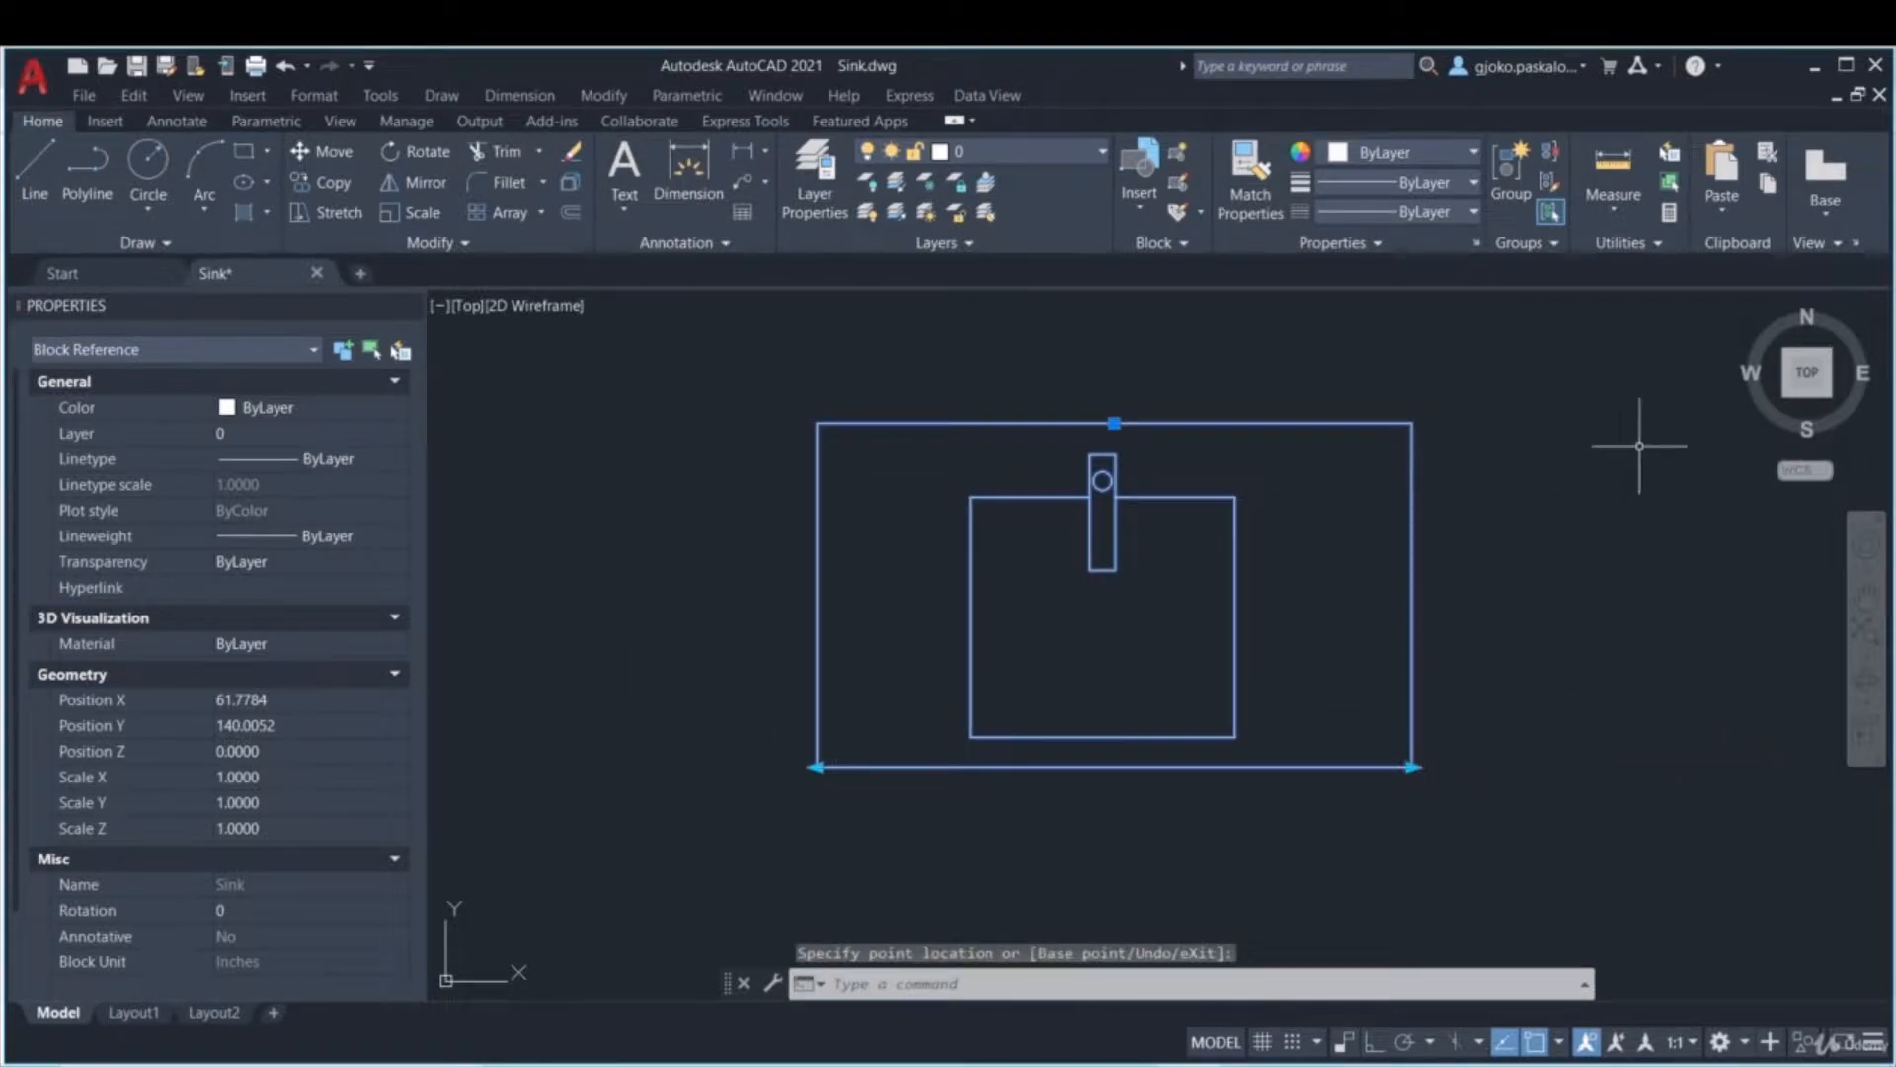
- Reopen the Sink block definition for editing and set the Distance1 parameter's distance type to Increment
{"action": "left_click", "coordinate": [1178, 182]}
{"action": "left_click", "coordinate": [892, 735]}
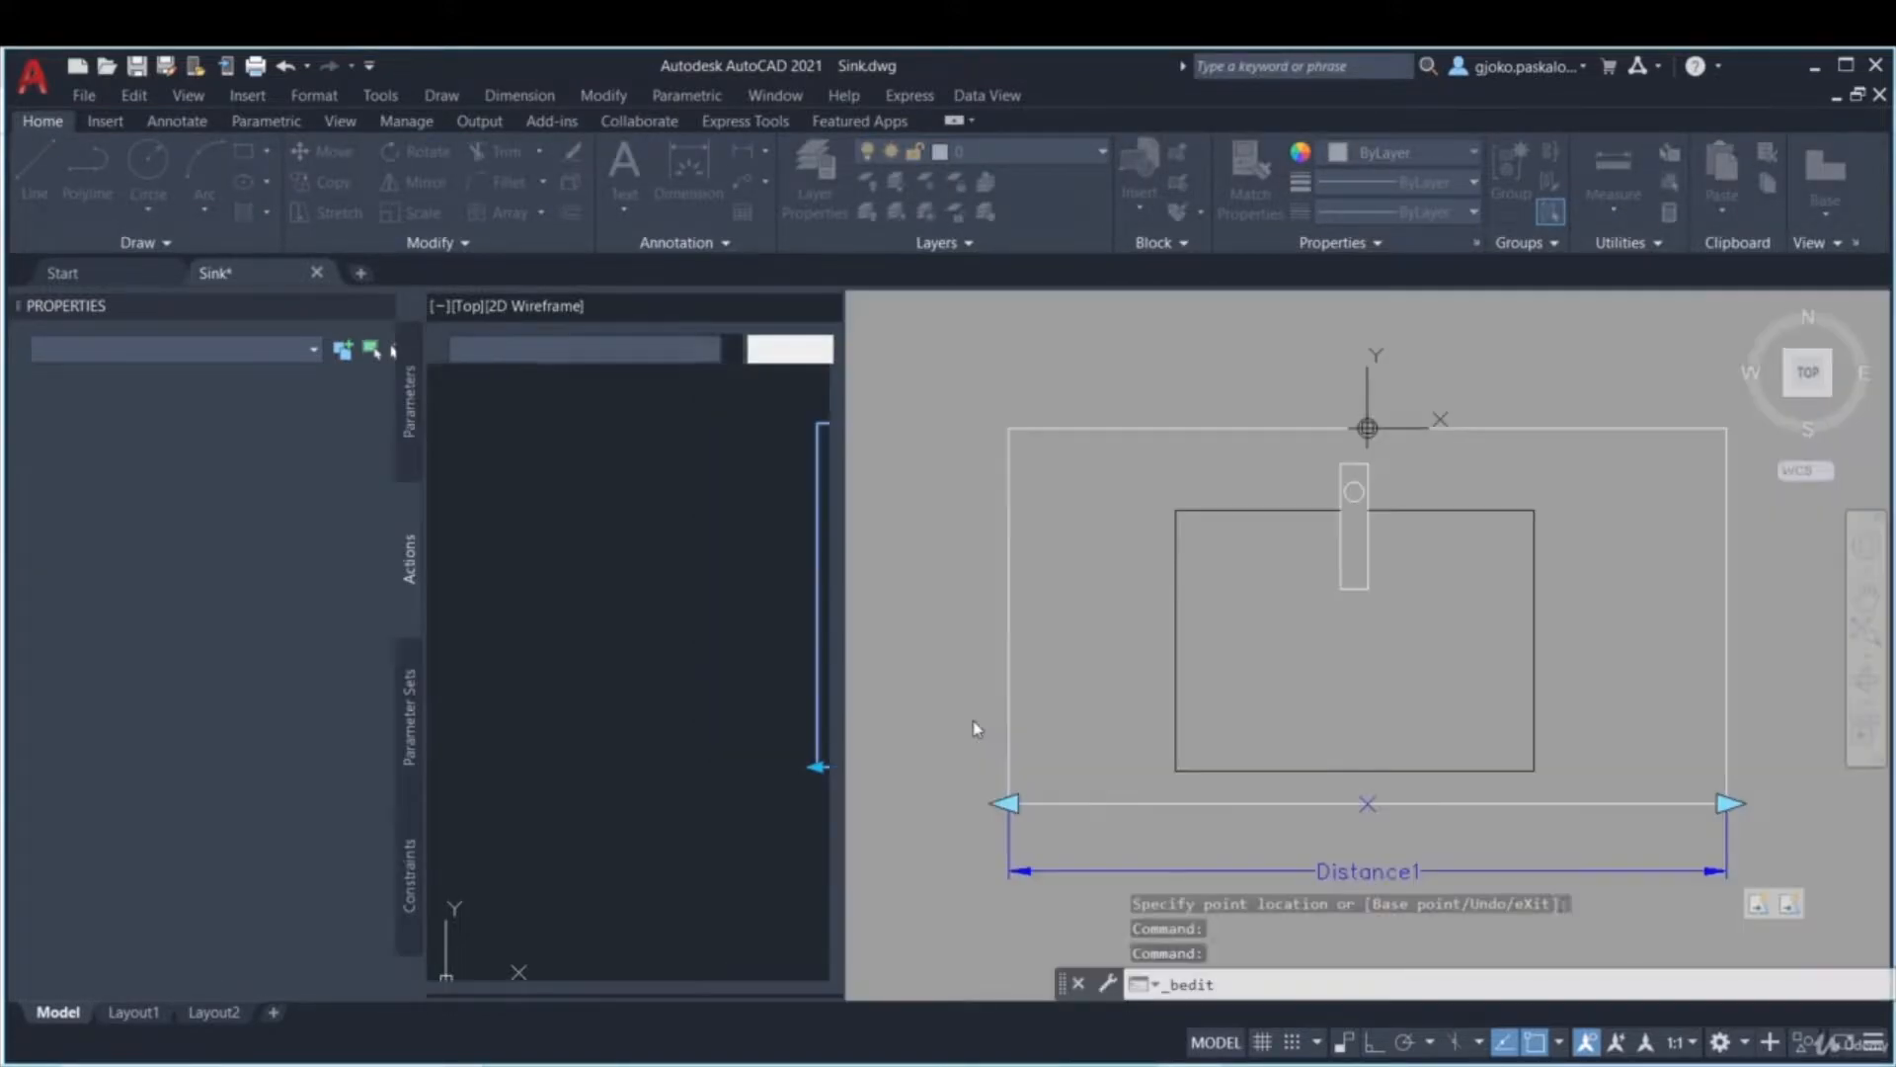
{"action": "left_click", "coordinate": [1139, 795]}
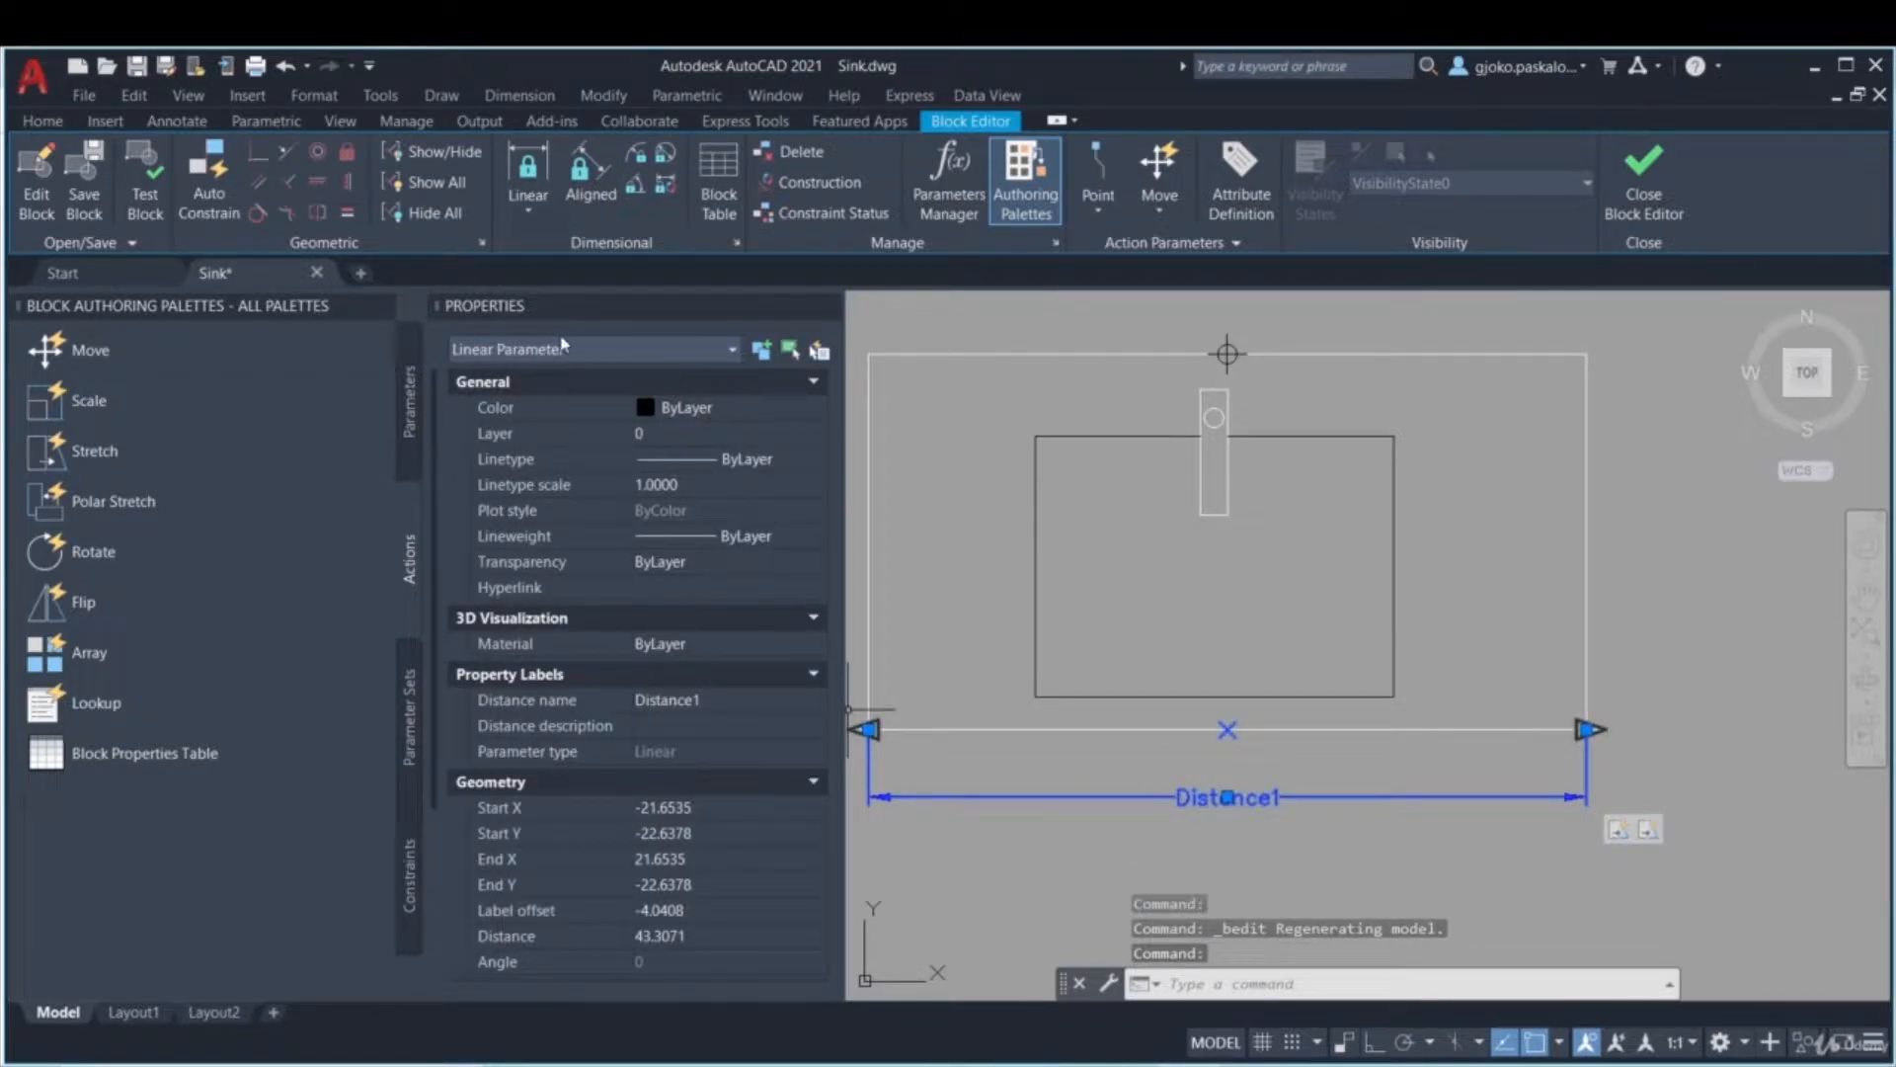
{"action": "scroll", "coordinate": [707, 506], "scroll_direction": "down", "scroll_amount": 5}
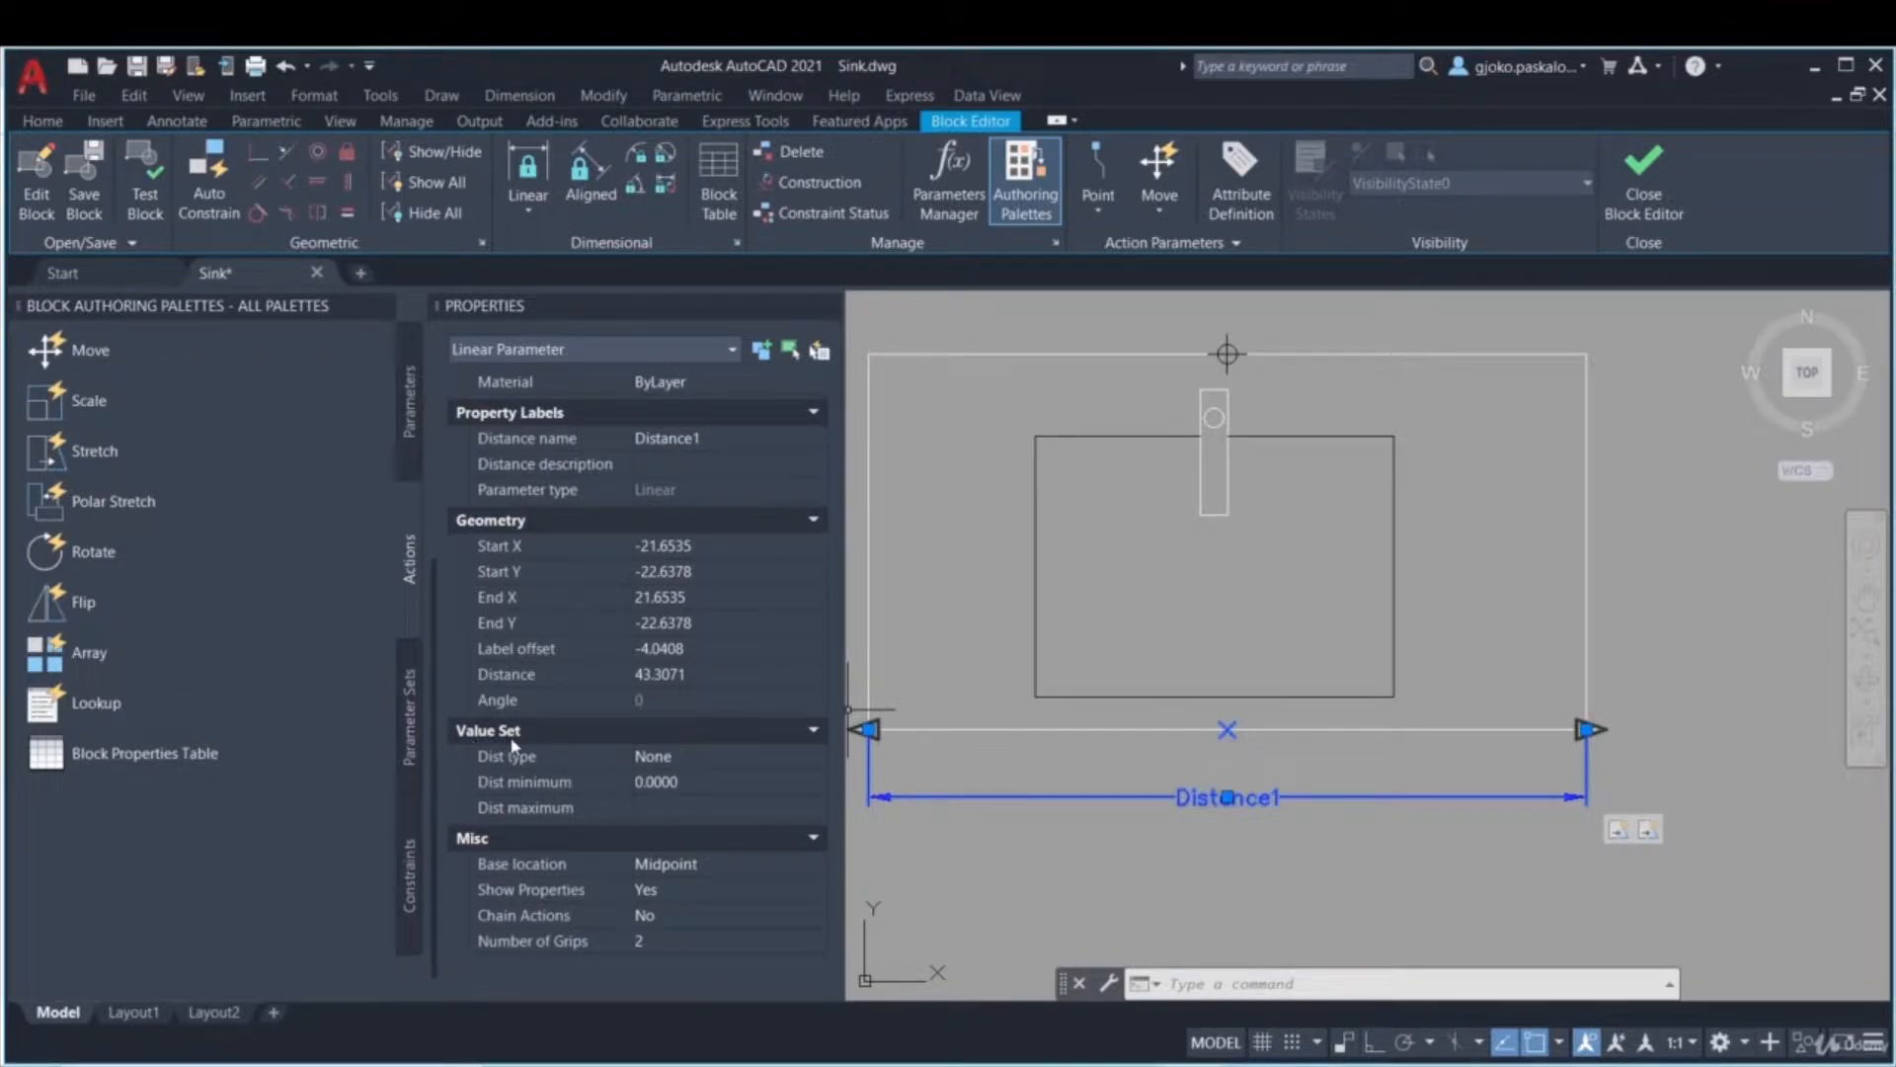
{"action": "mouse_move", "coordinate": [518, 762]}
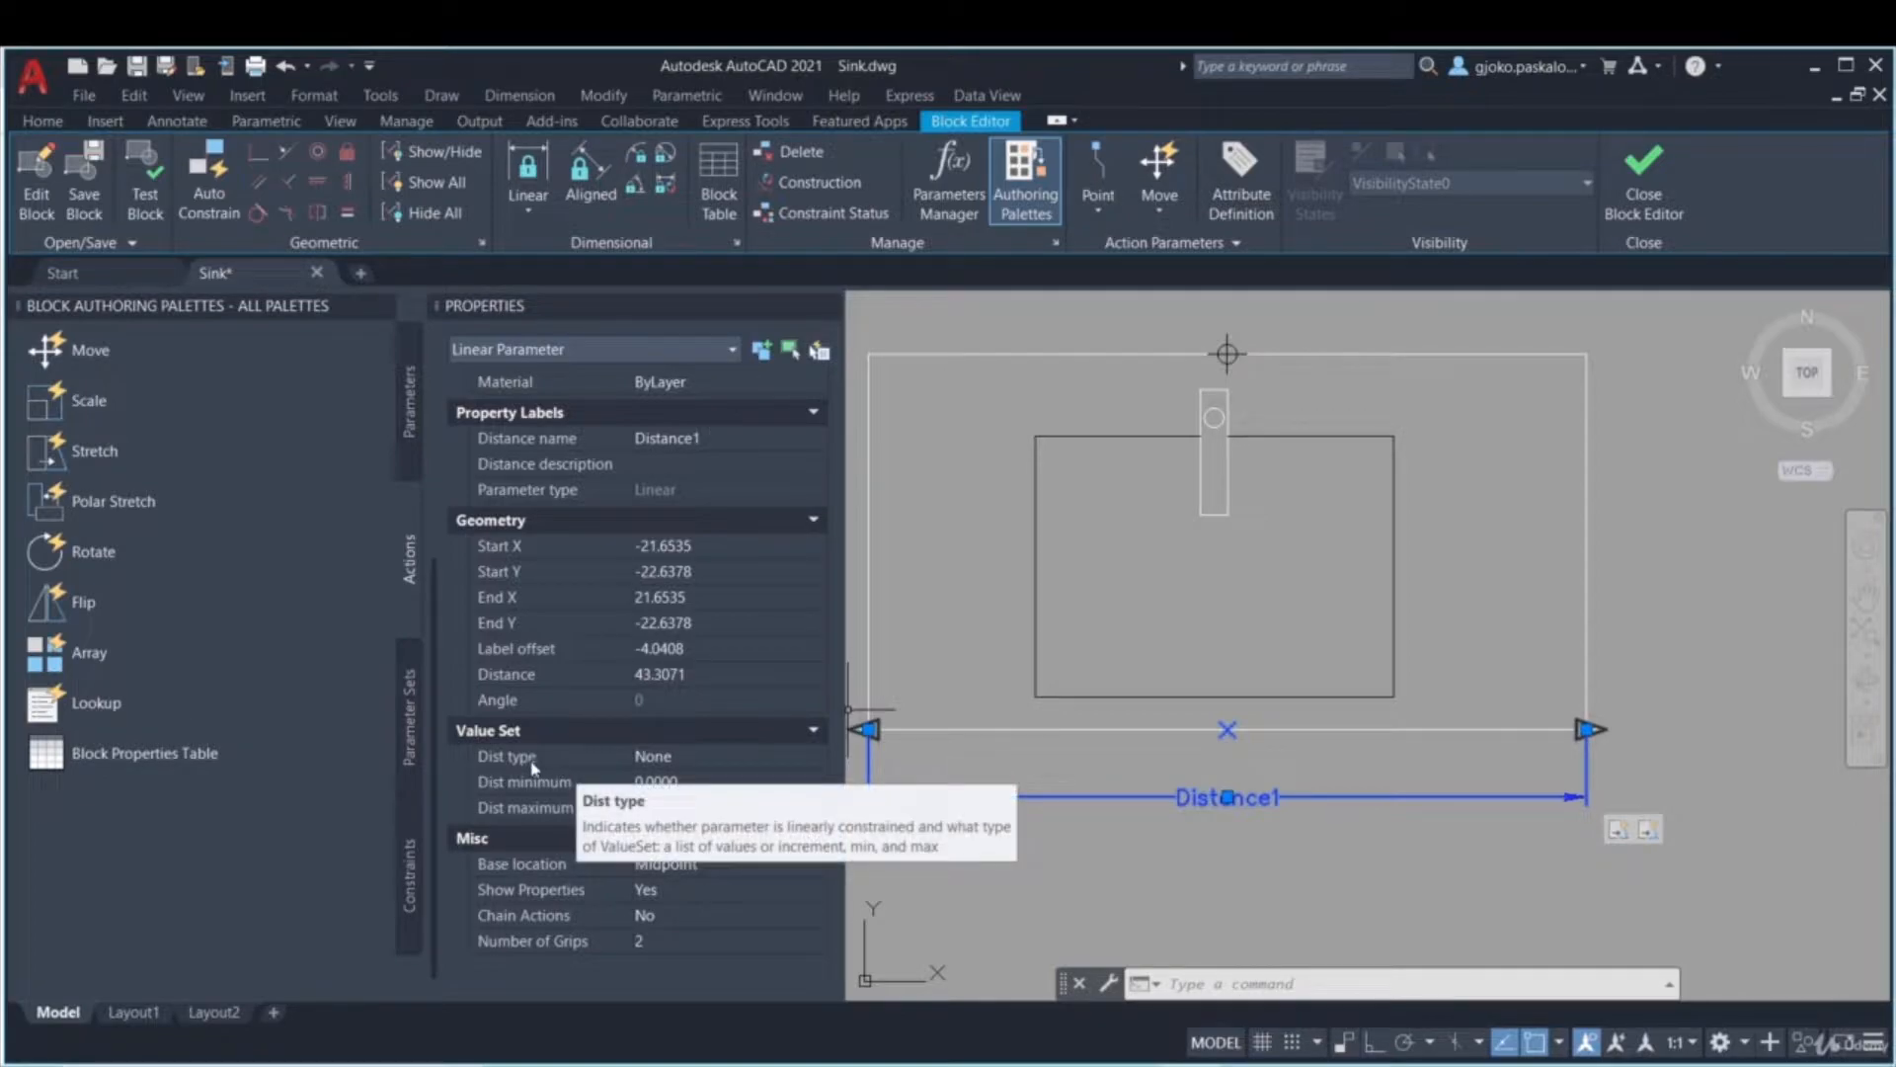
{"action": "left_click", "coordinate": [664, 760]}
{"action": "left_click", "coordinate": [662, 763]}
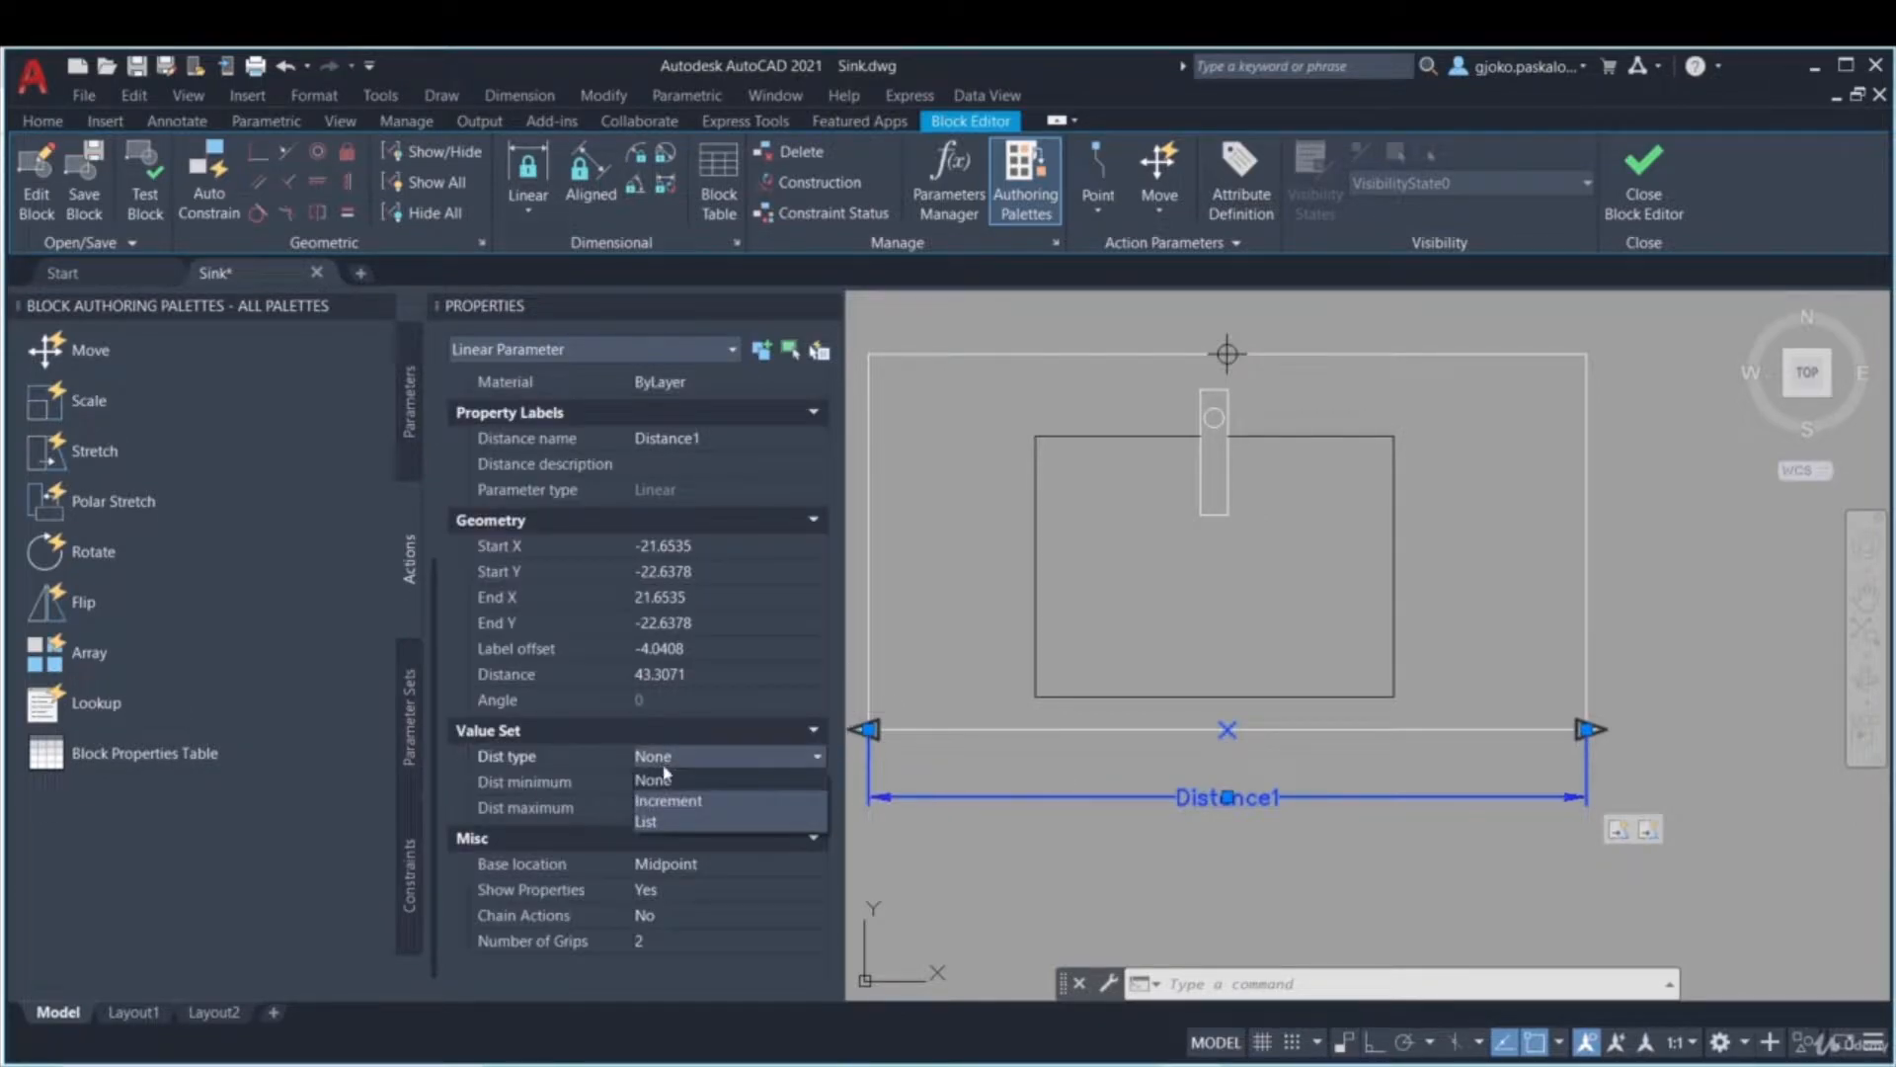
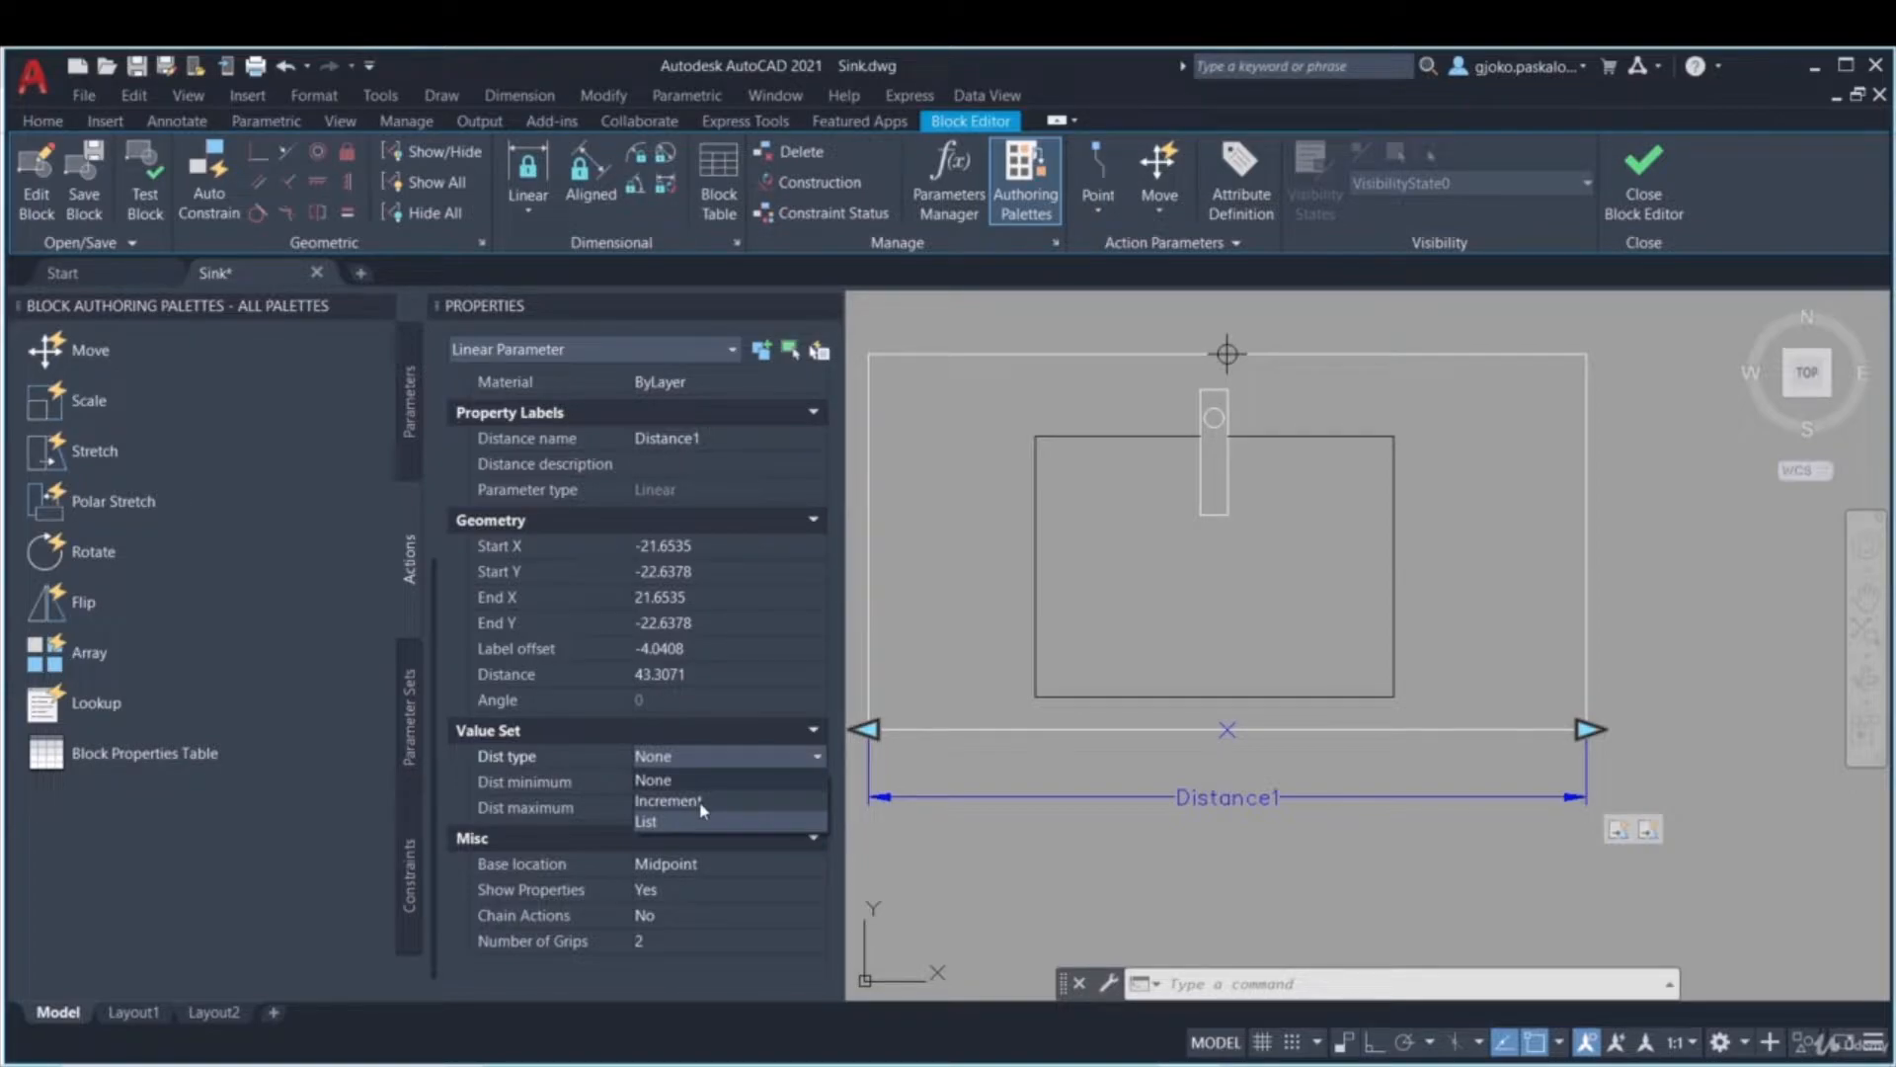
{"action": "left_click", "coordinate": [699, 802]}
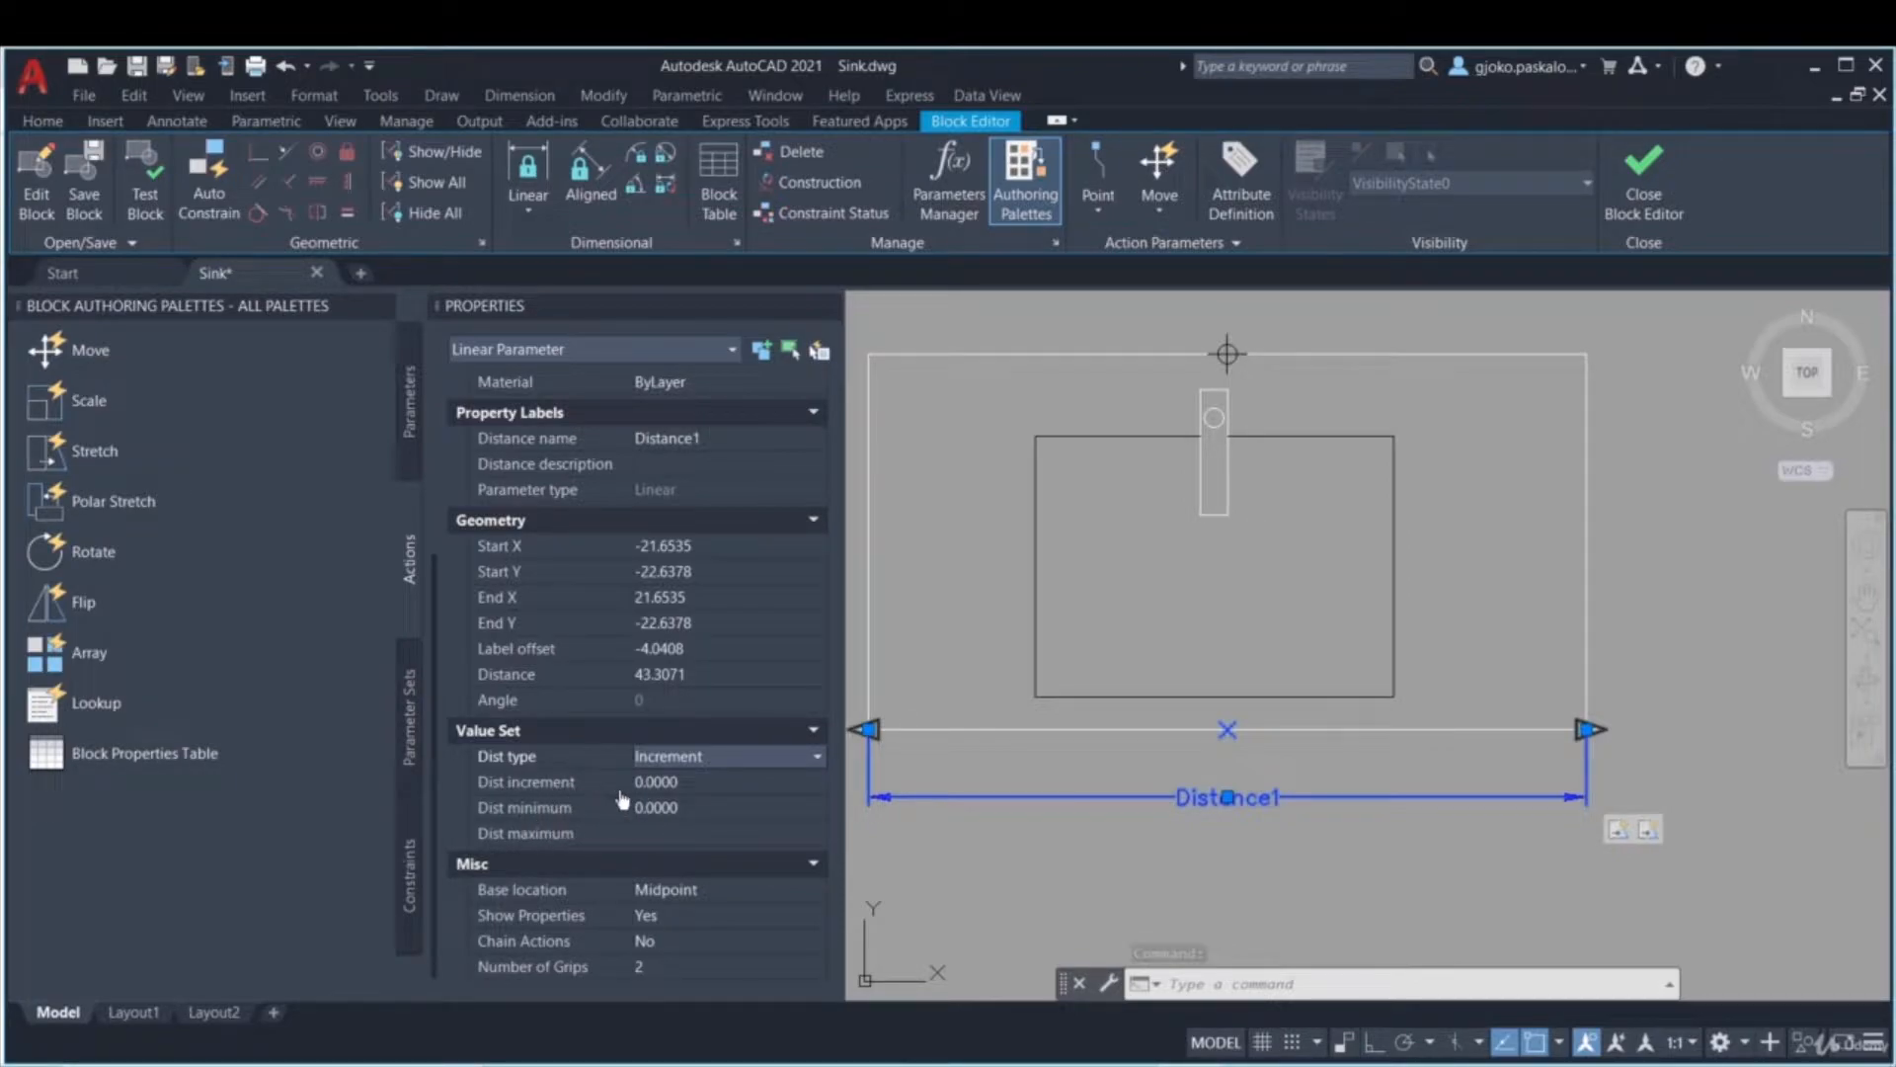
- Set the Distance1 parameter's distance increment to 10
{"action": "left_click", "coordinate": [657, 782]}
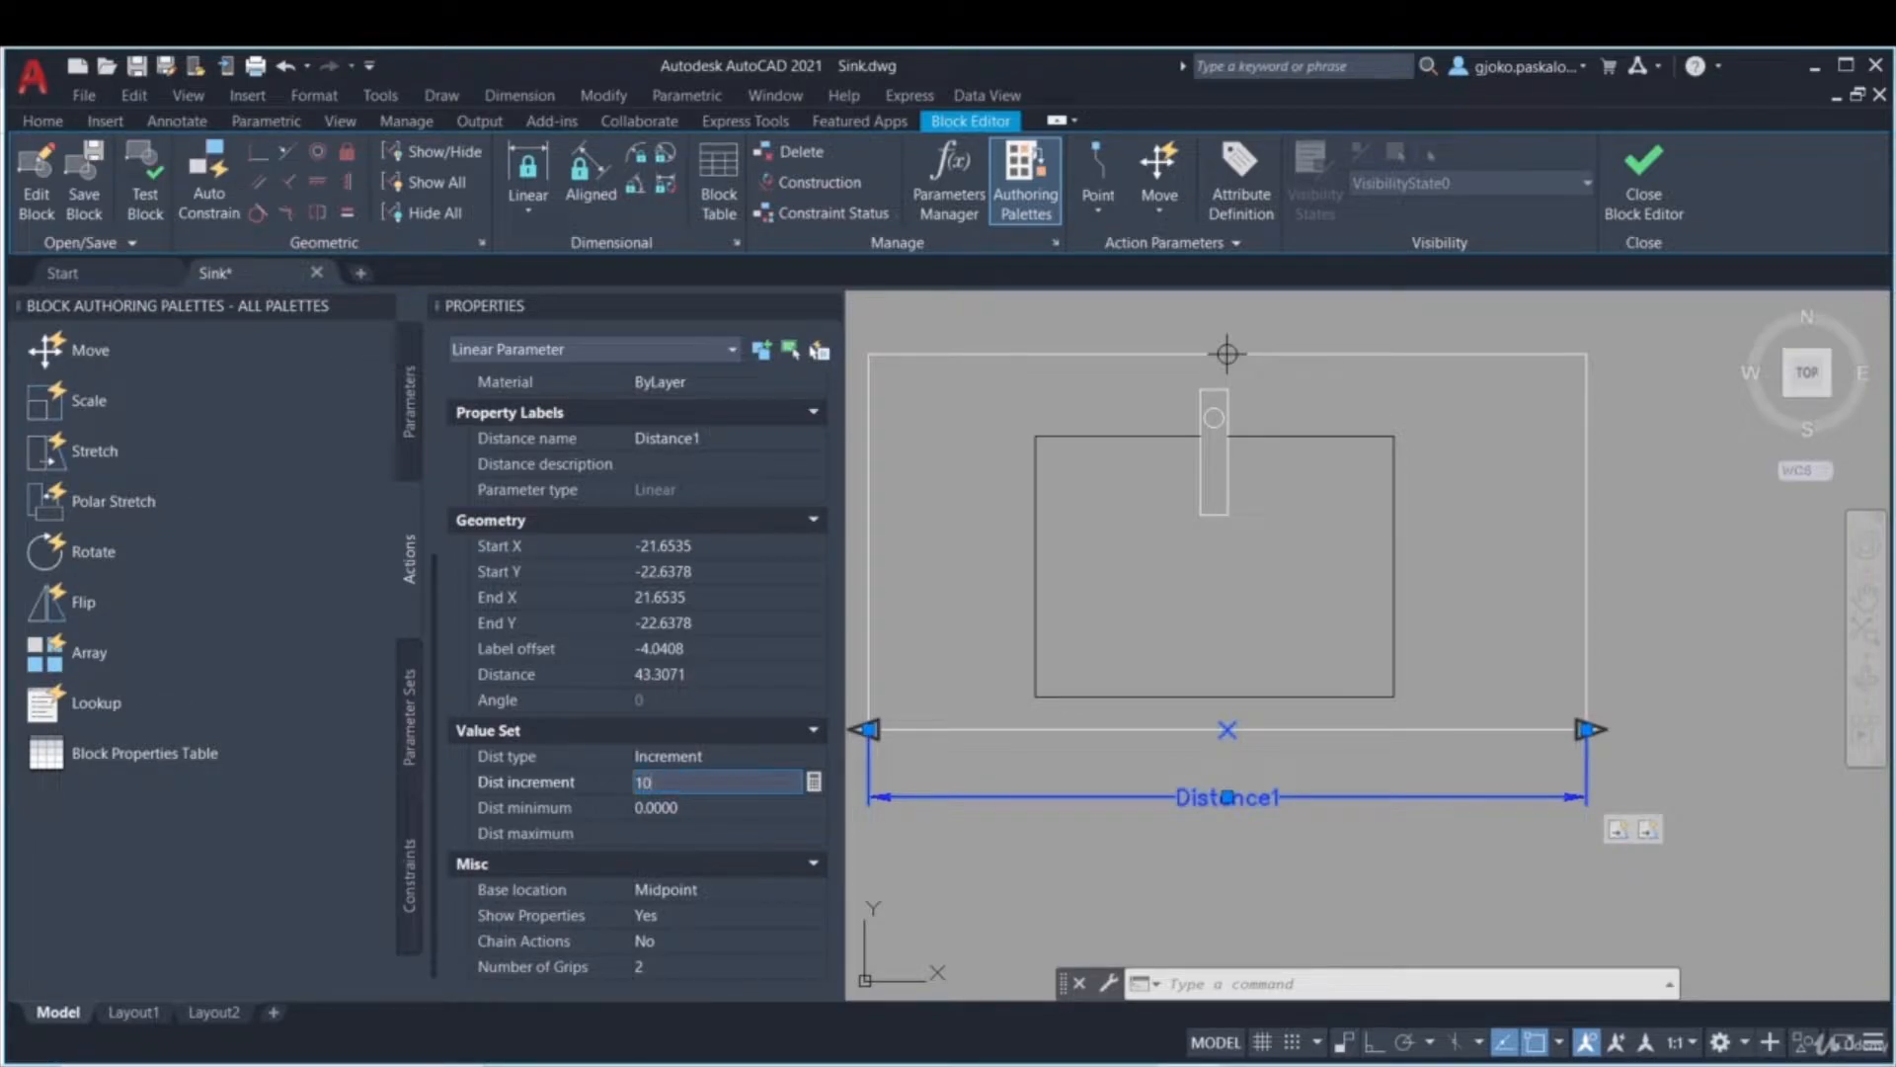
{"action": "left_click", "coordinate": [698, 807]}
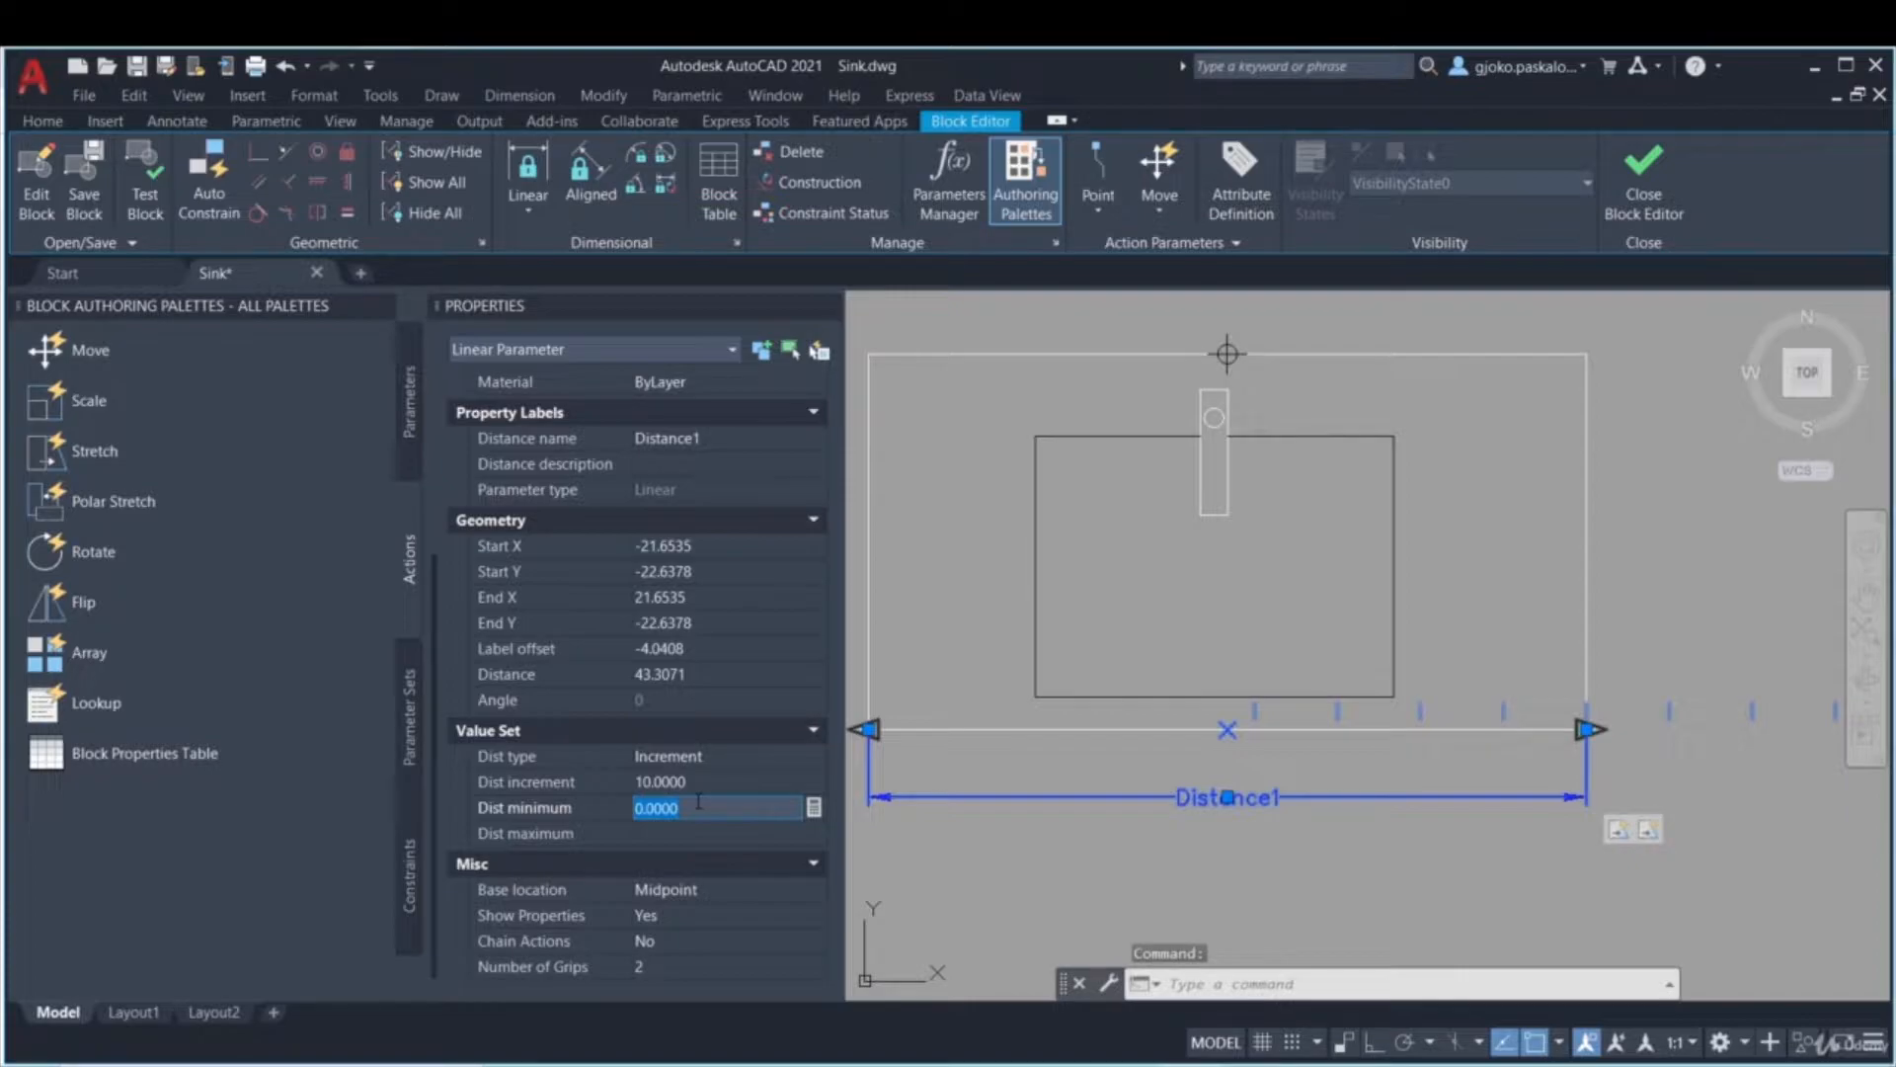
- Measure the width of the sink's bottom edge from its left corner to its right corner
{"action": "left_click", "coordinate": [41, 120]}
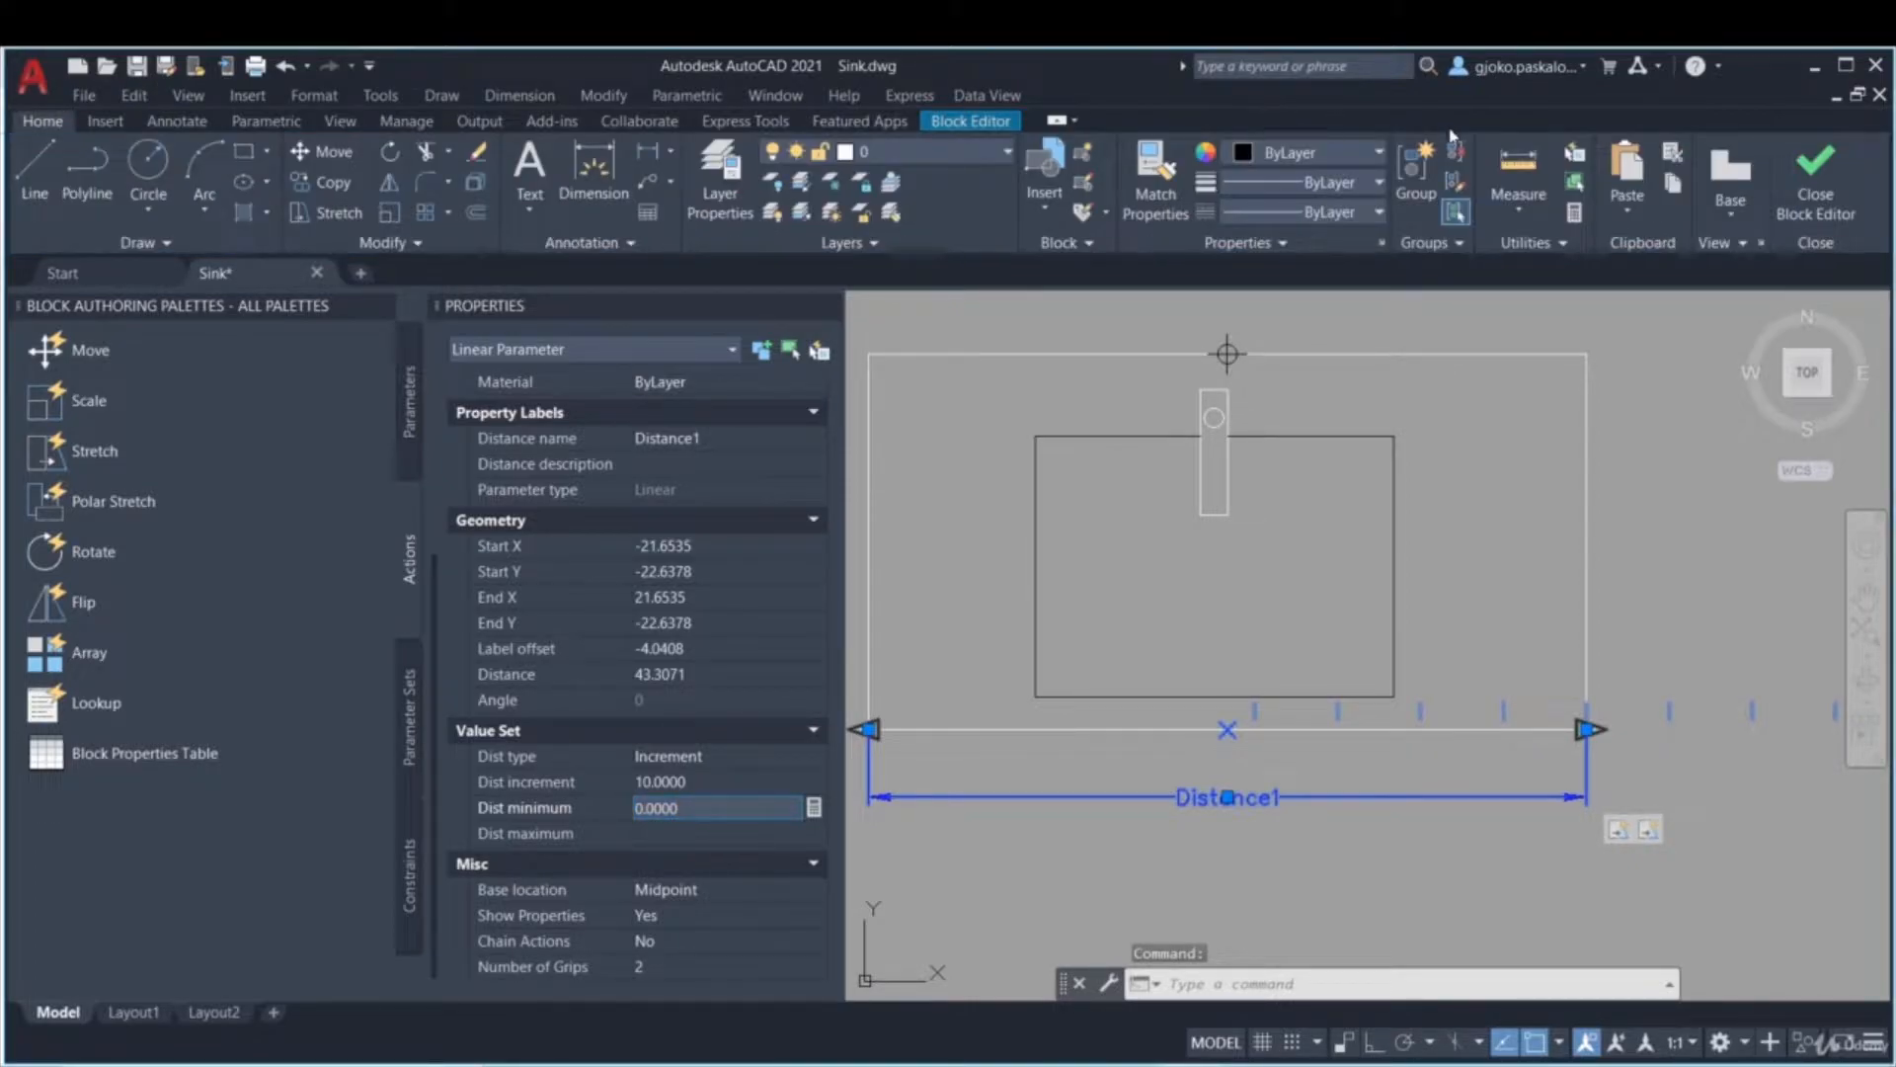
{"action": "left_click", "coordinate": [1536, 190]}
{"action": "left_click", "coordinate": [1538, 326]}
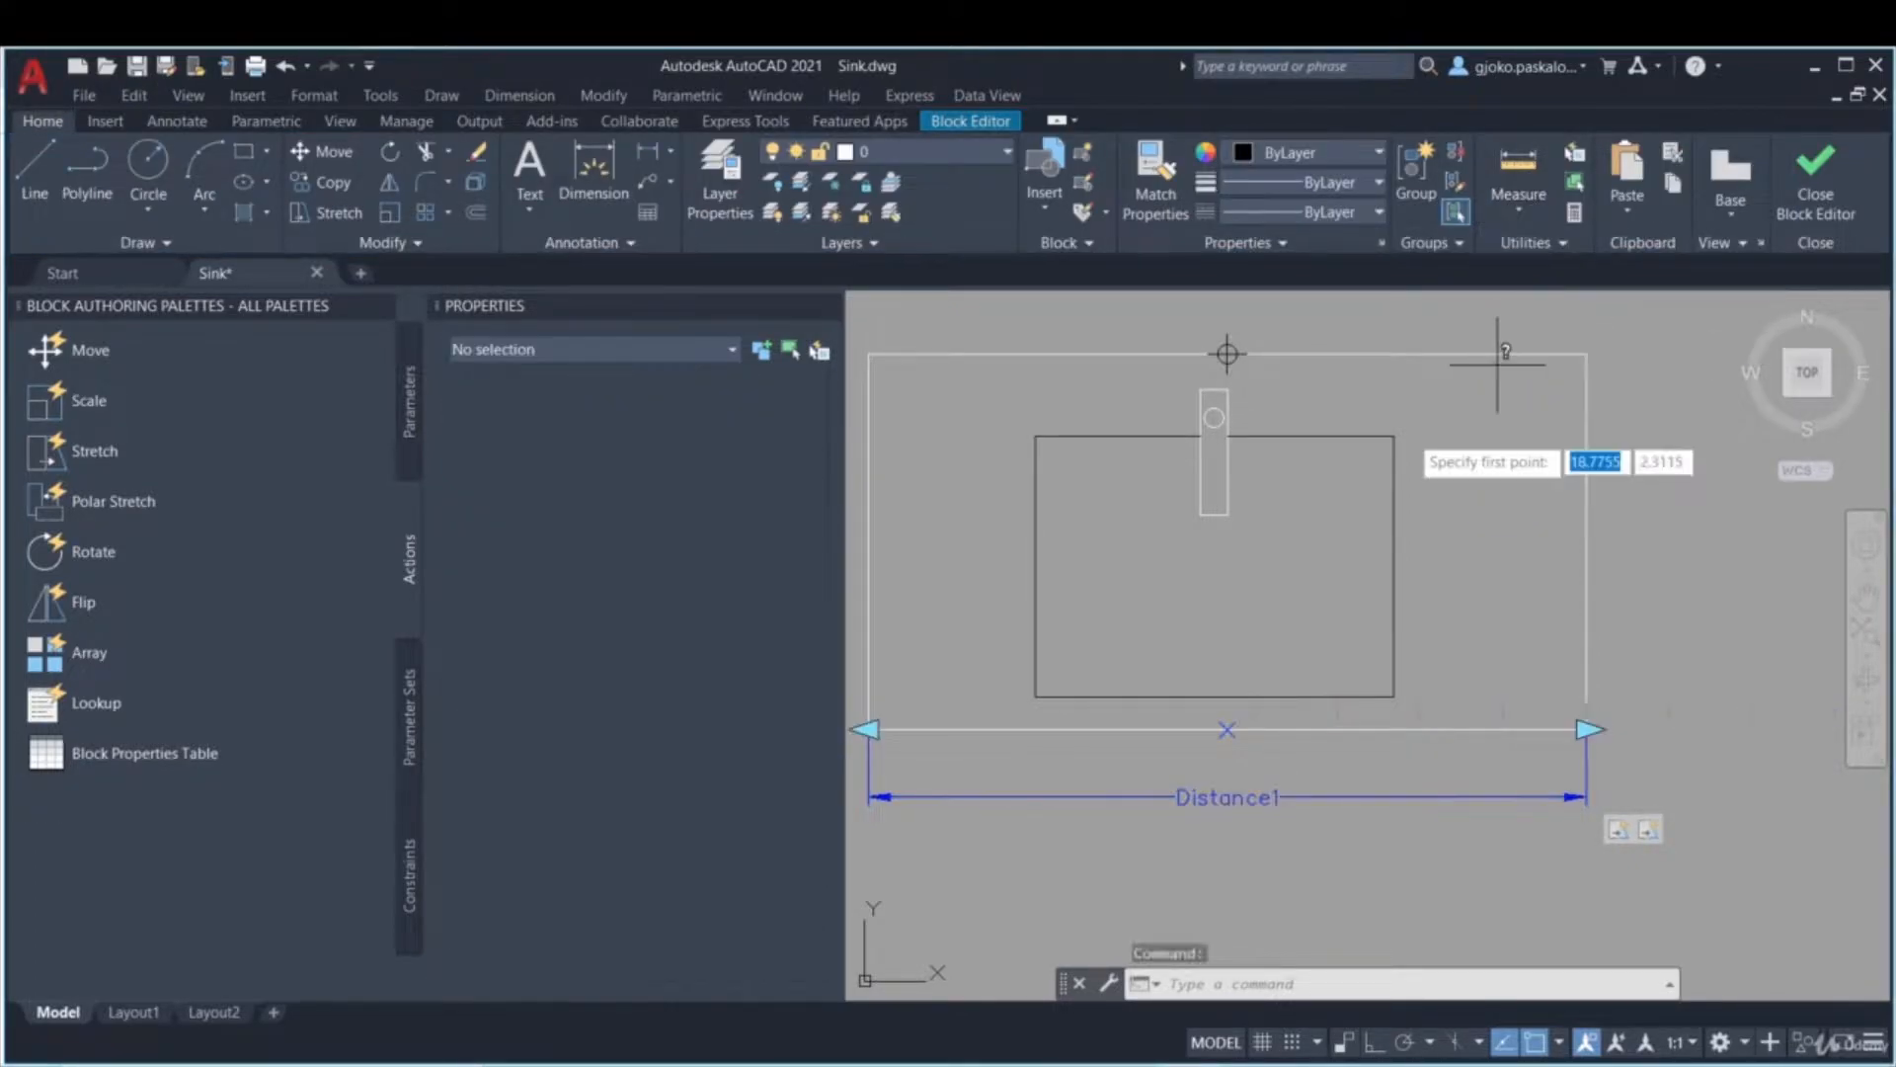
{"action": "left_click", "coordinate": [866, 729]}
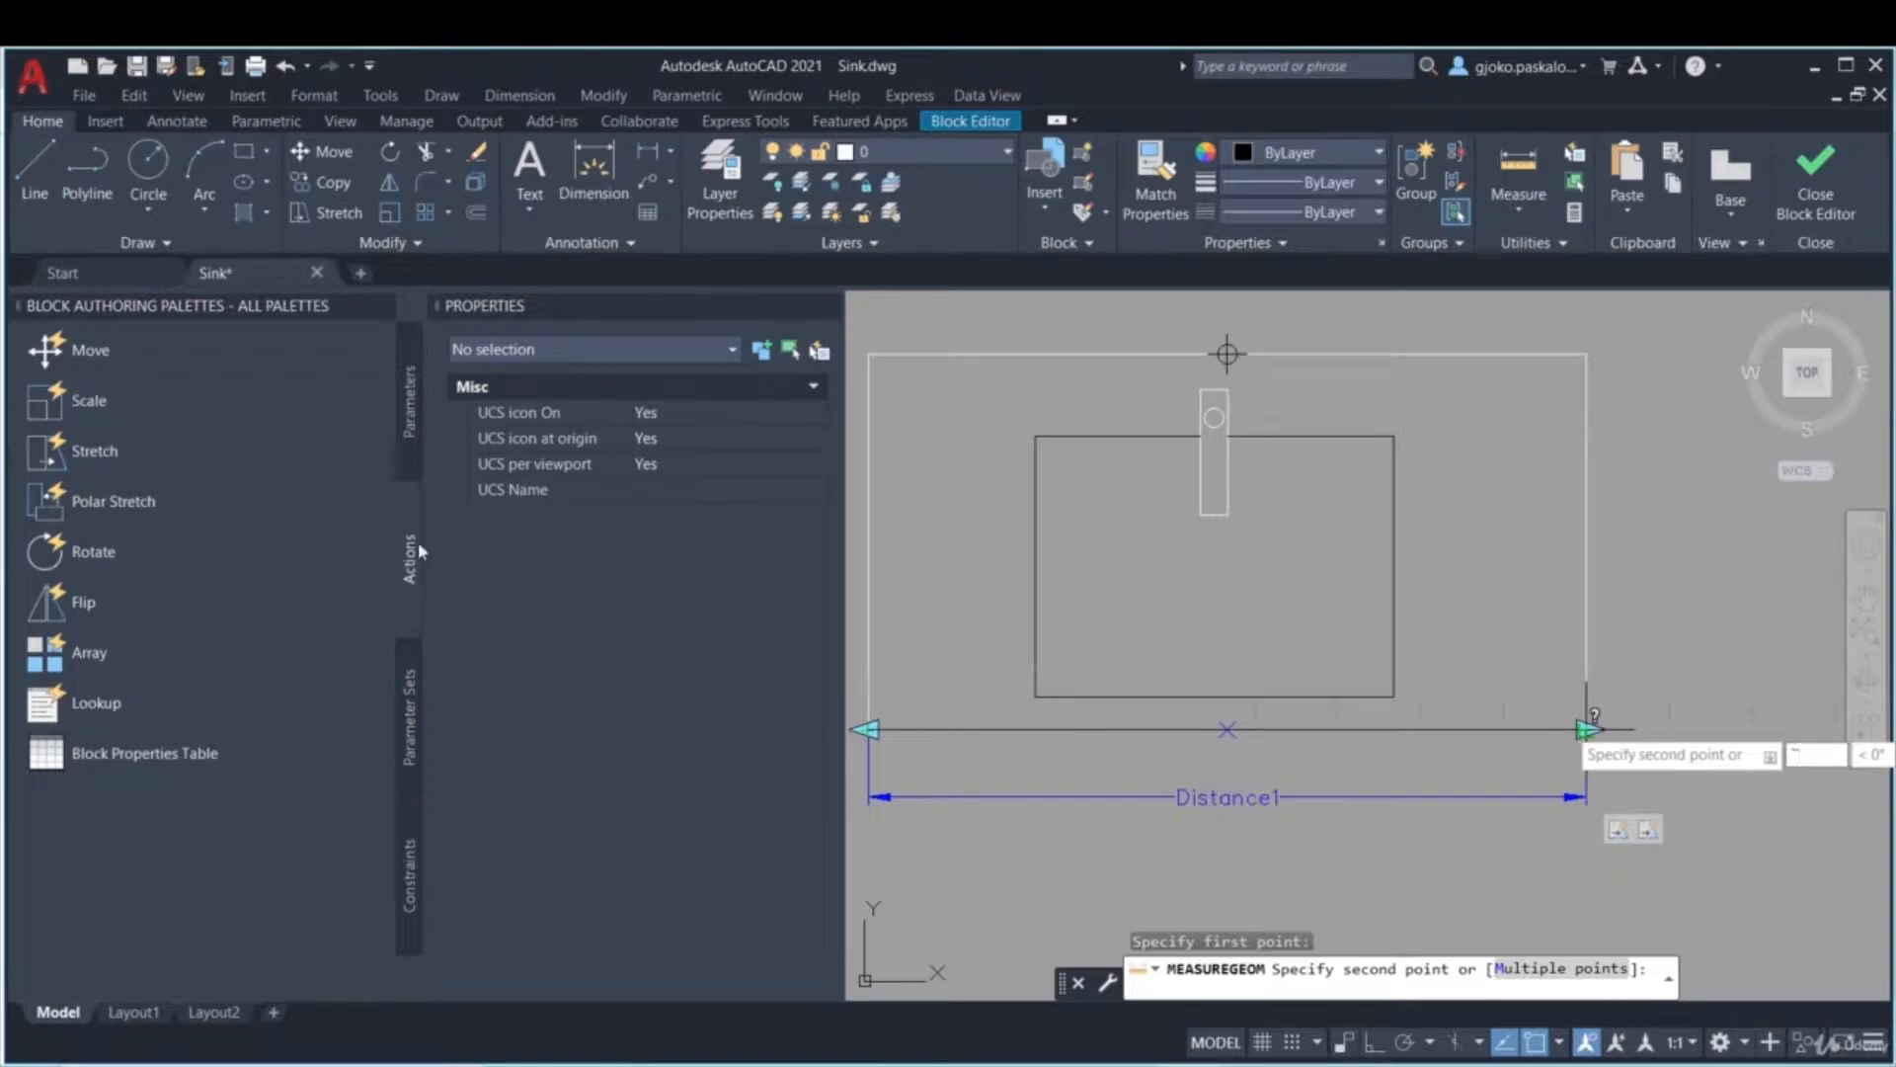
{"action": "left_click", "coordinate": [1171, 795]}
{"action": "key", "text": "Escape"}
- Set Distance1's minimum distance to 43 and maximum to 80, and close the block definition, saving the changes
{"action": "left_click", "coordinate": [1126, 791]}
{"action": "left_click", "coordinate": [1120, 802]}
{"action": "scroll", "coordinate": [664, 802], "scroll_direction": "down", "scroll_amount": 5}
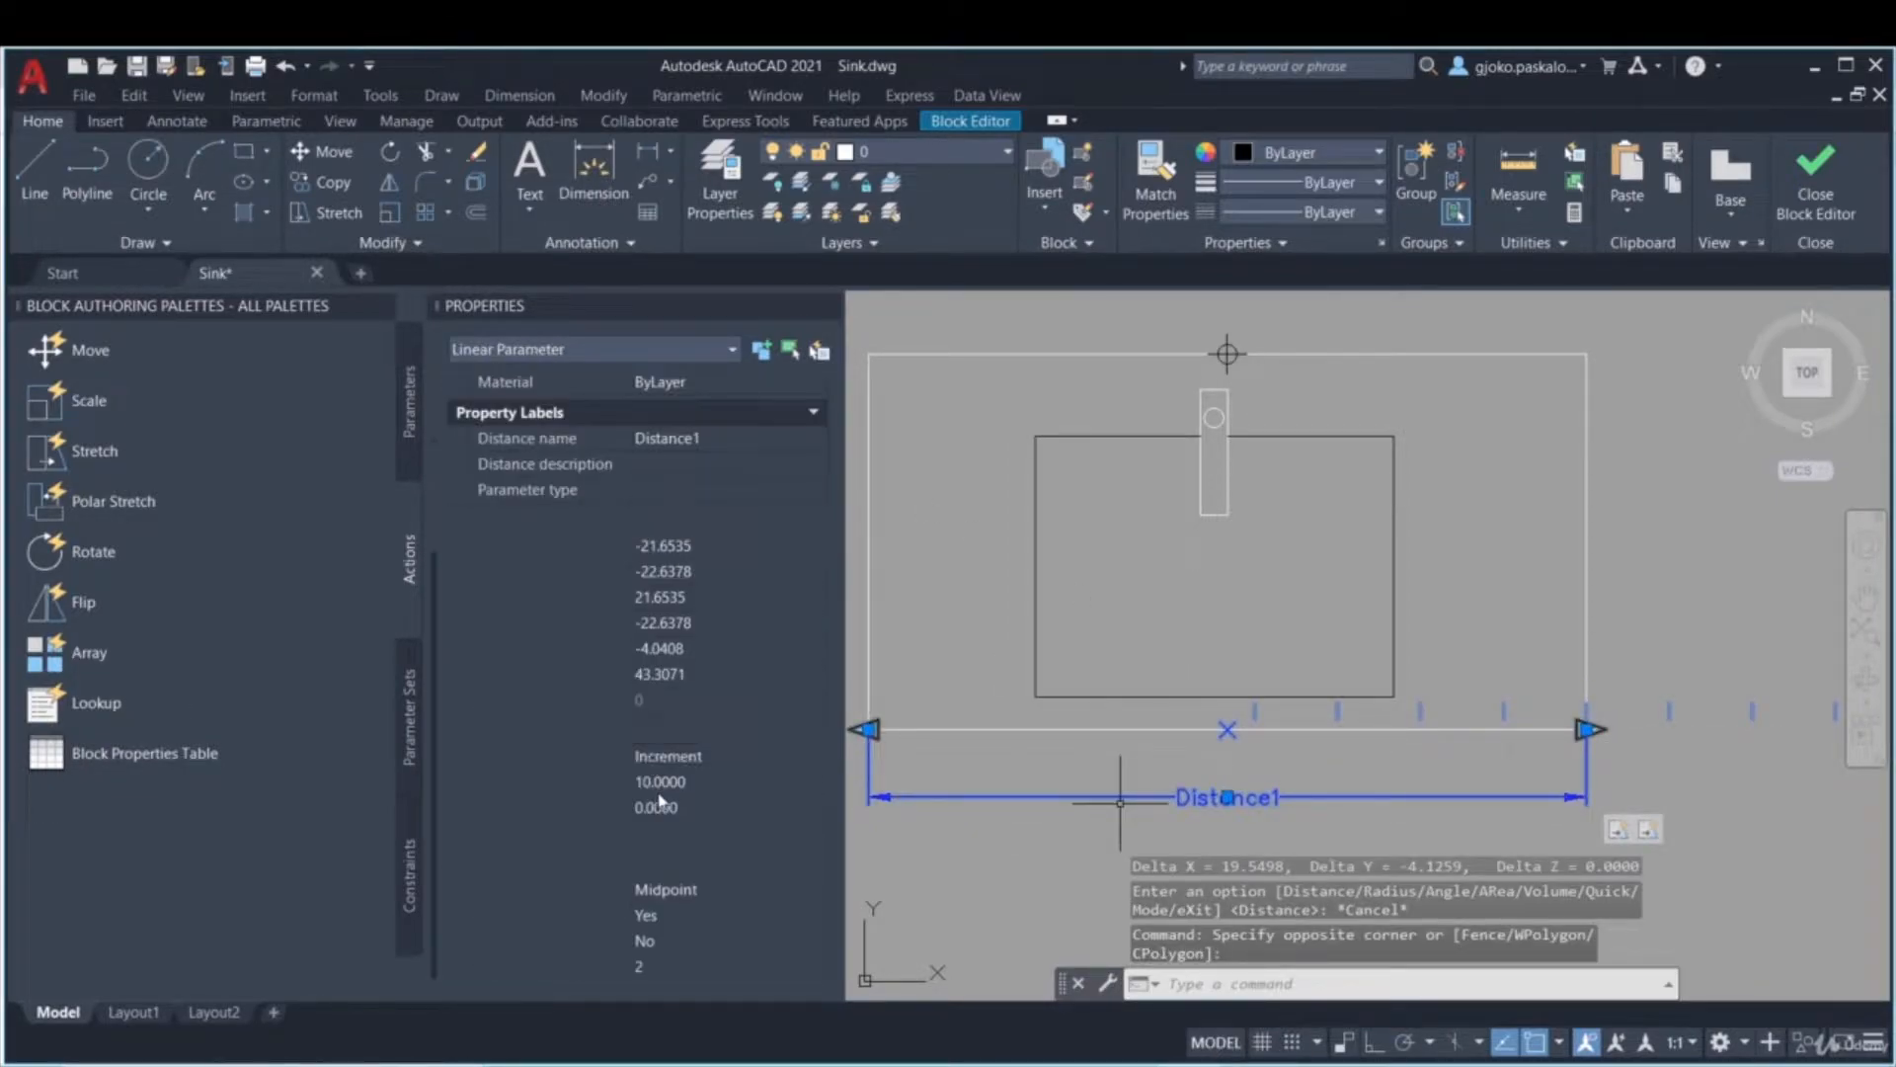
{"action": "left_click", "coordinate": [660, 804]}
{"action": "type", "text": "43"}
{"action": "left_click", "coordinate": [692, 833]}
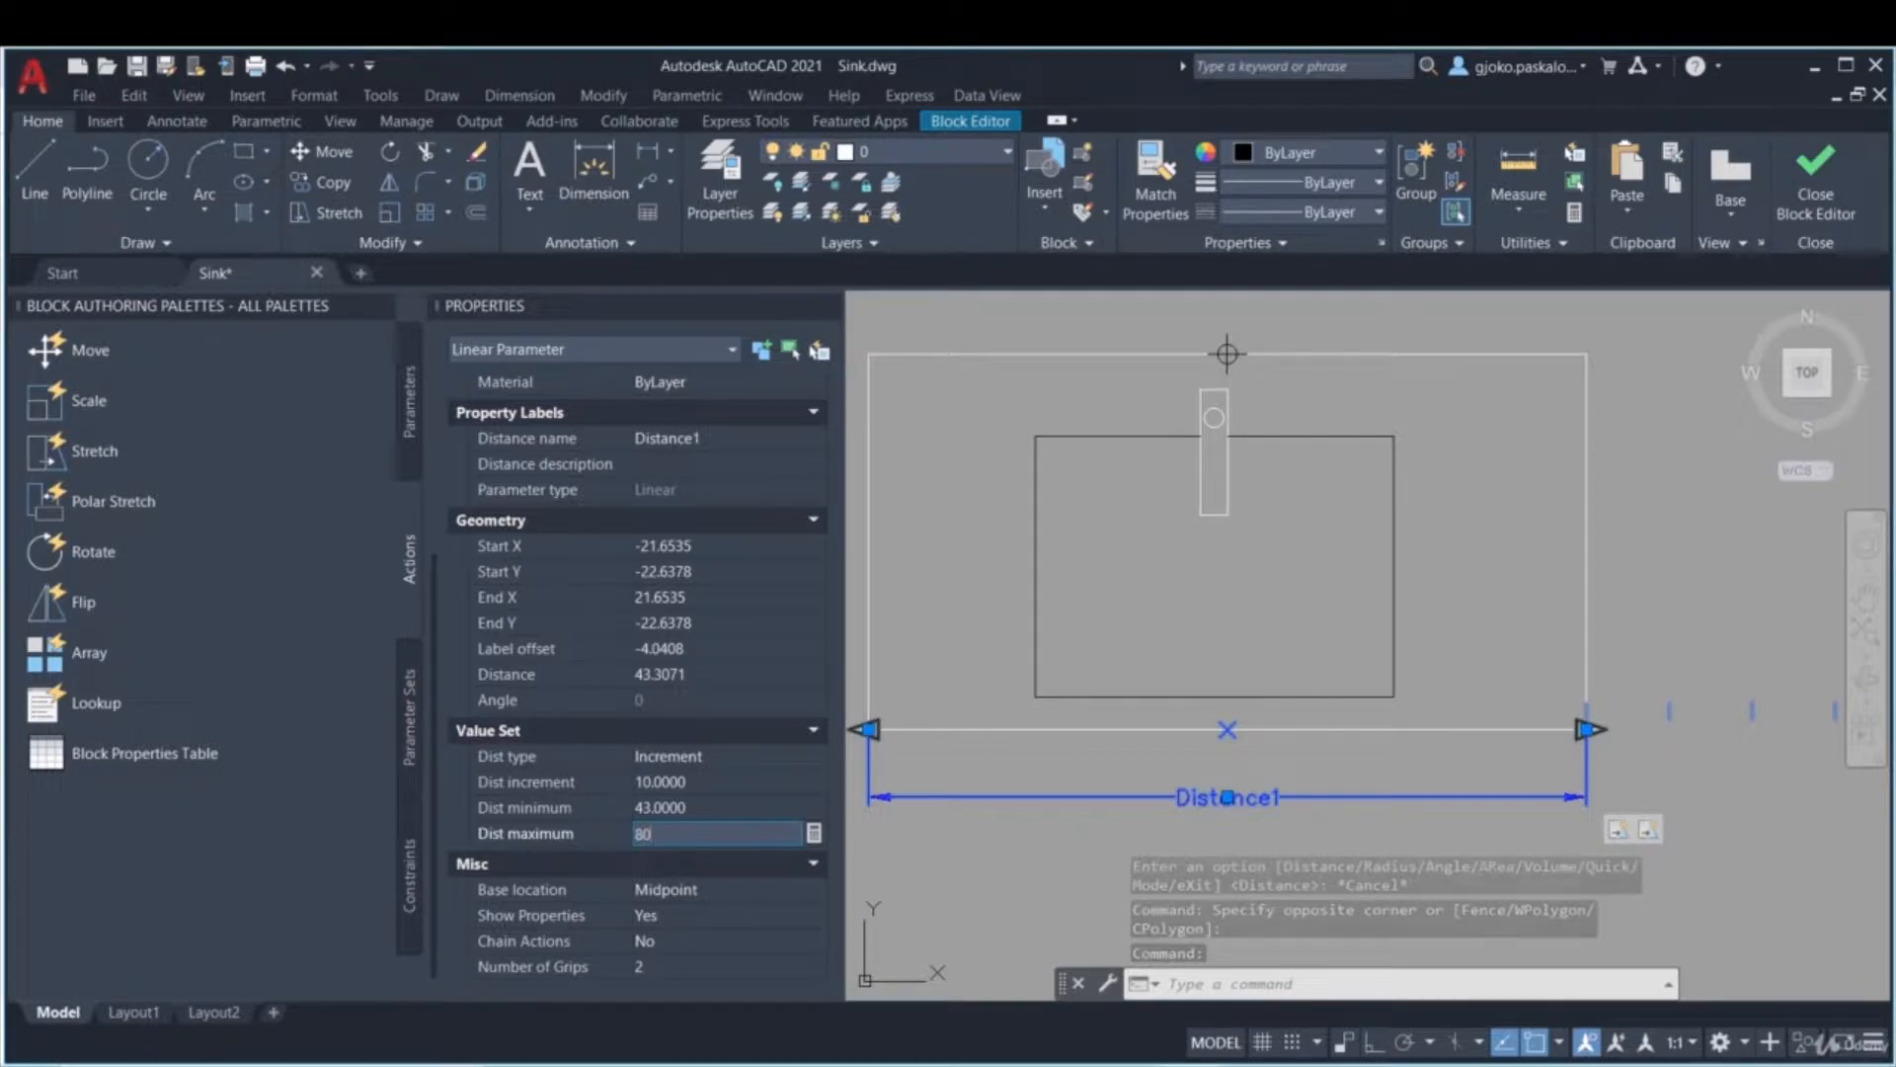
{"action": "key", "text": "Return"}
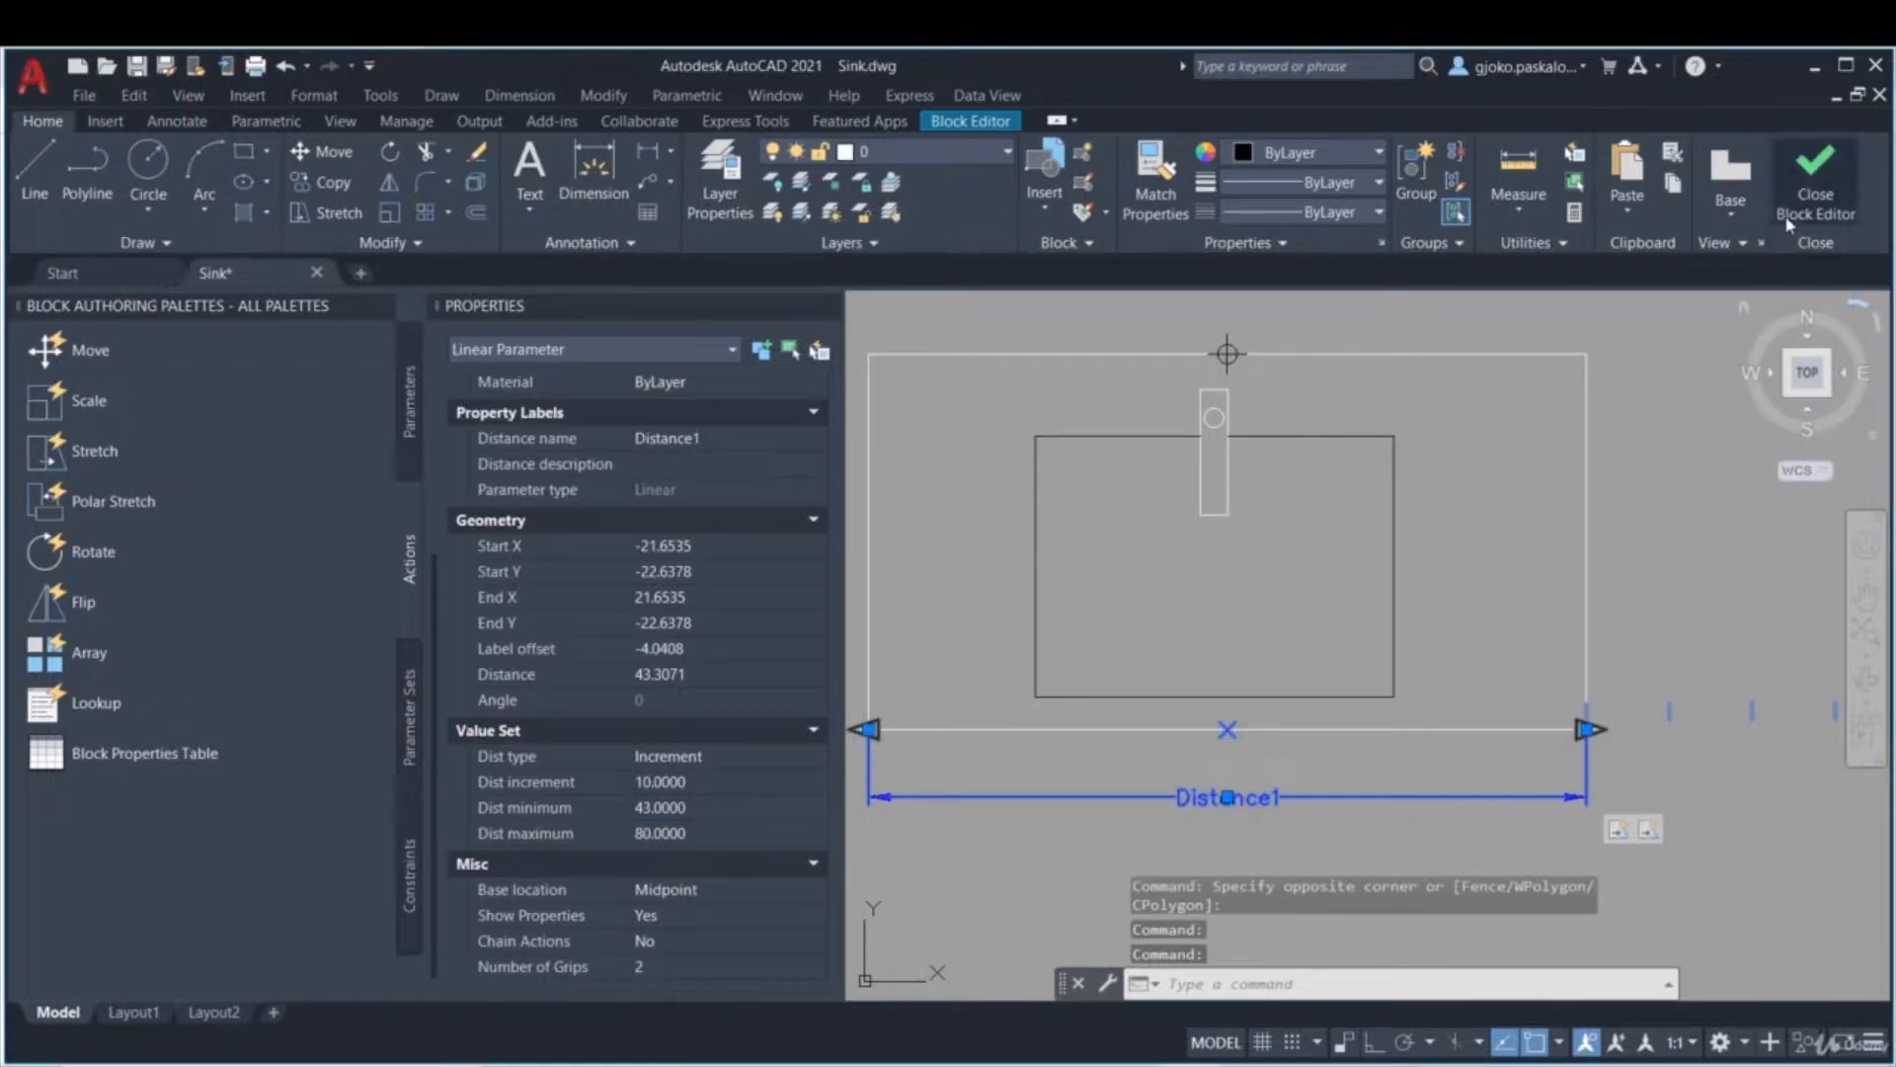
{"action": "left_click", "coordinate": [1790, 221]}
{"action": "left_click", "coordinate": [798, 542]}
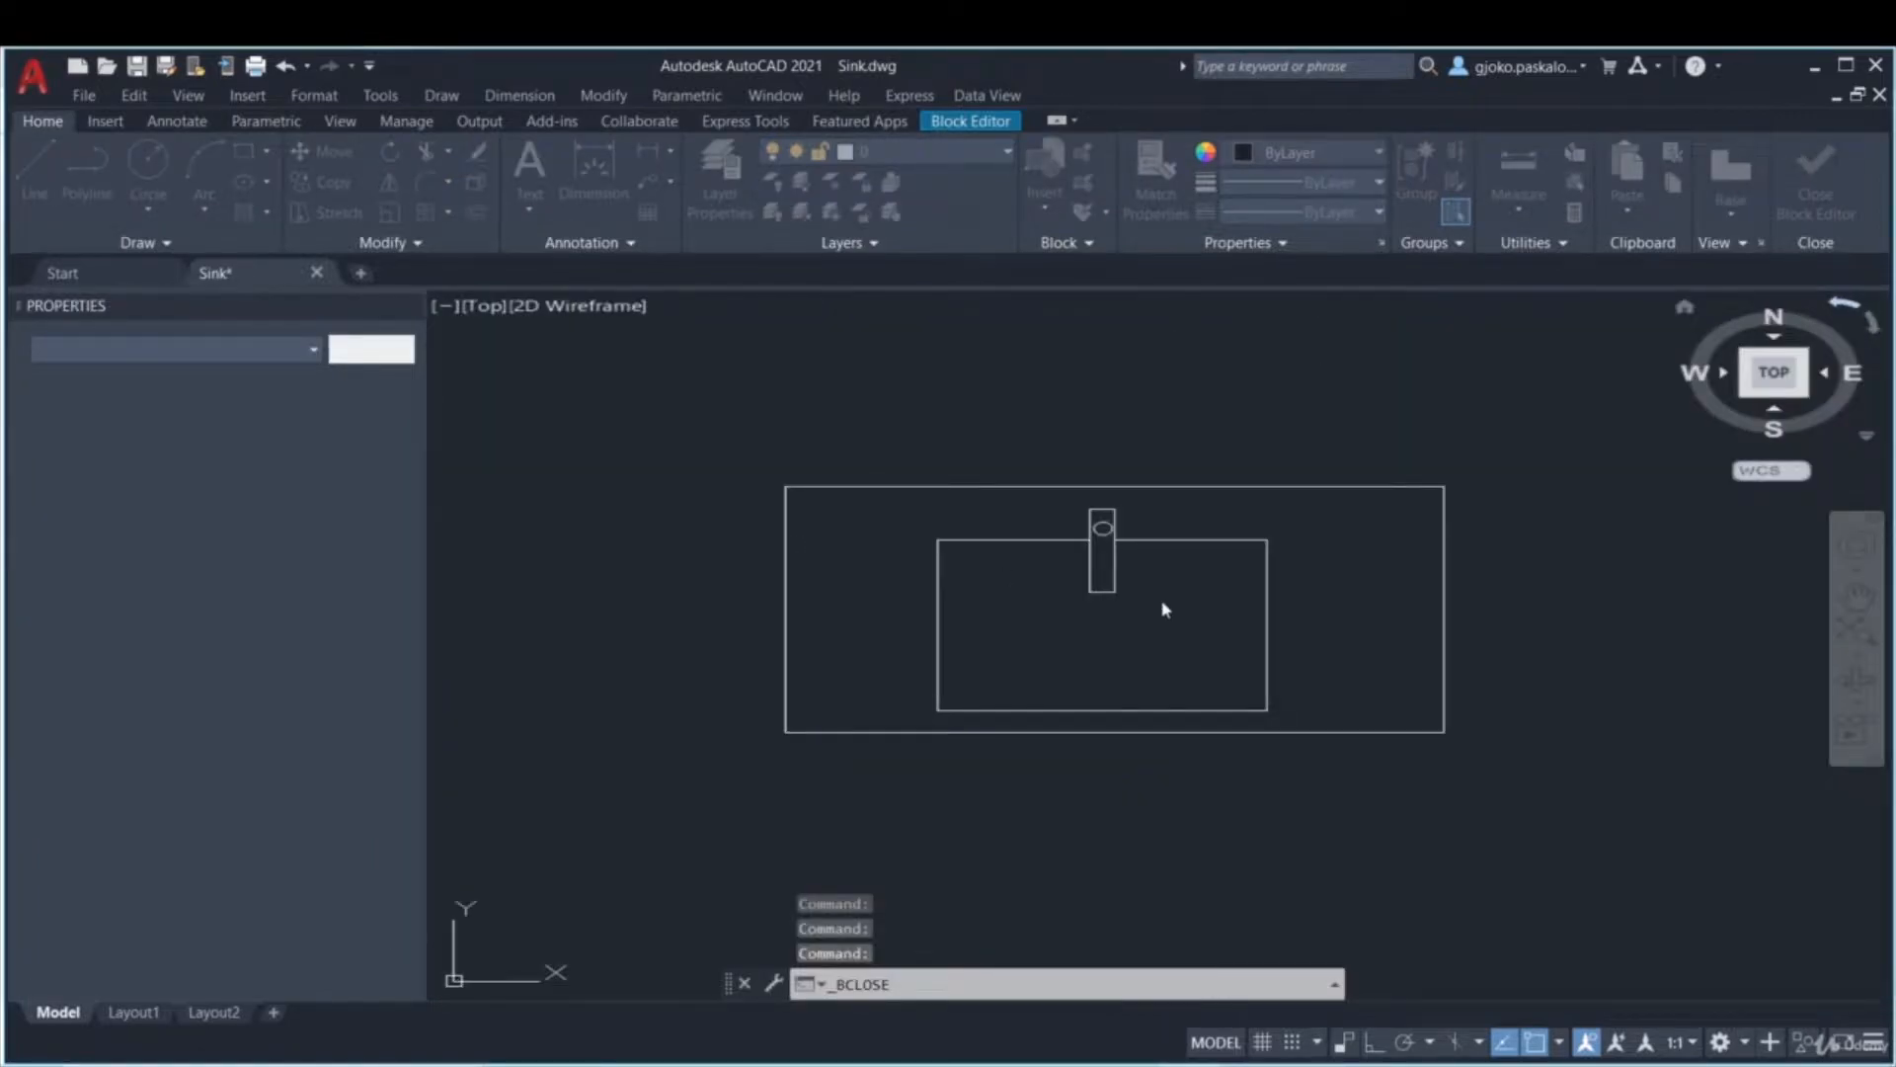
- Select the sink block, widen it in increments to 73.3071 with its right grip, and narrow it back to 43.3071
{"action": "left_click", "coordinate": [1390, 727]}
{"action": "left_click", "coordinate": [1355, 697]}
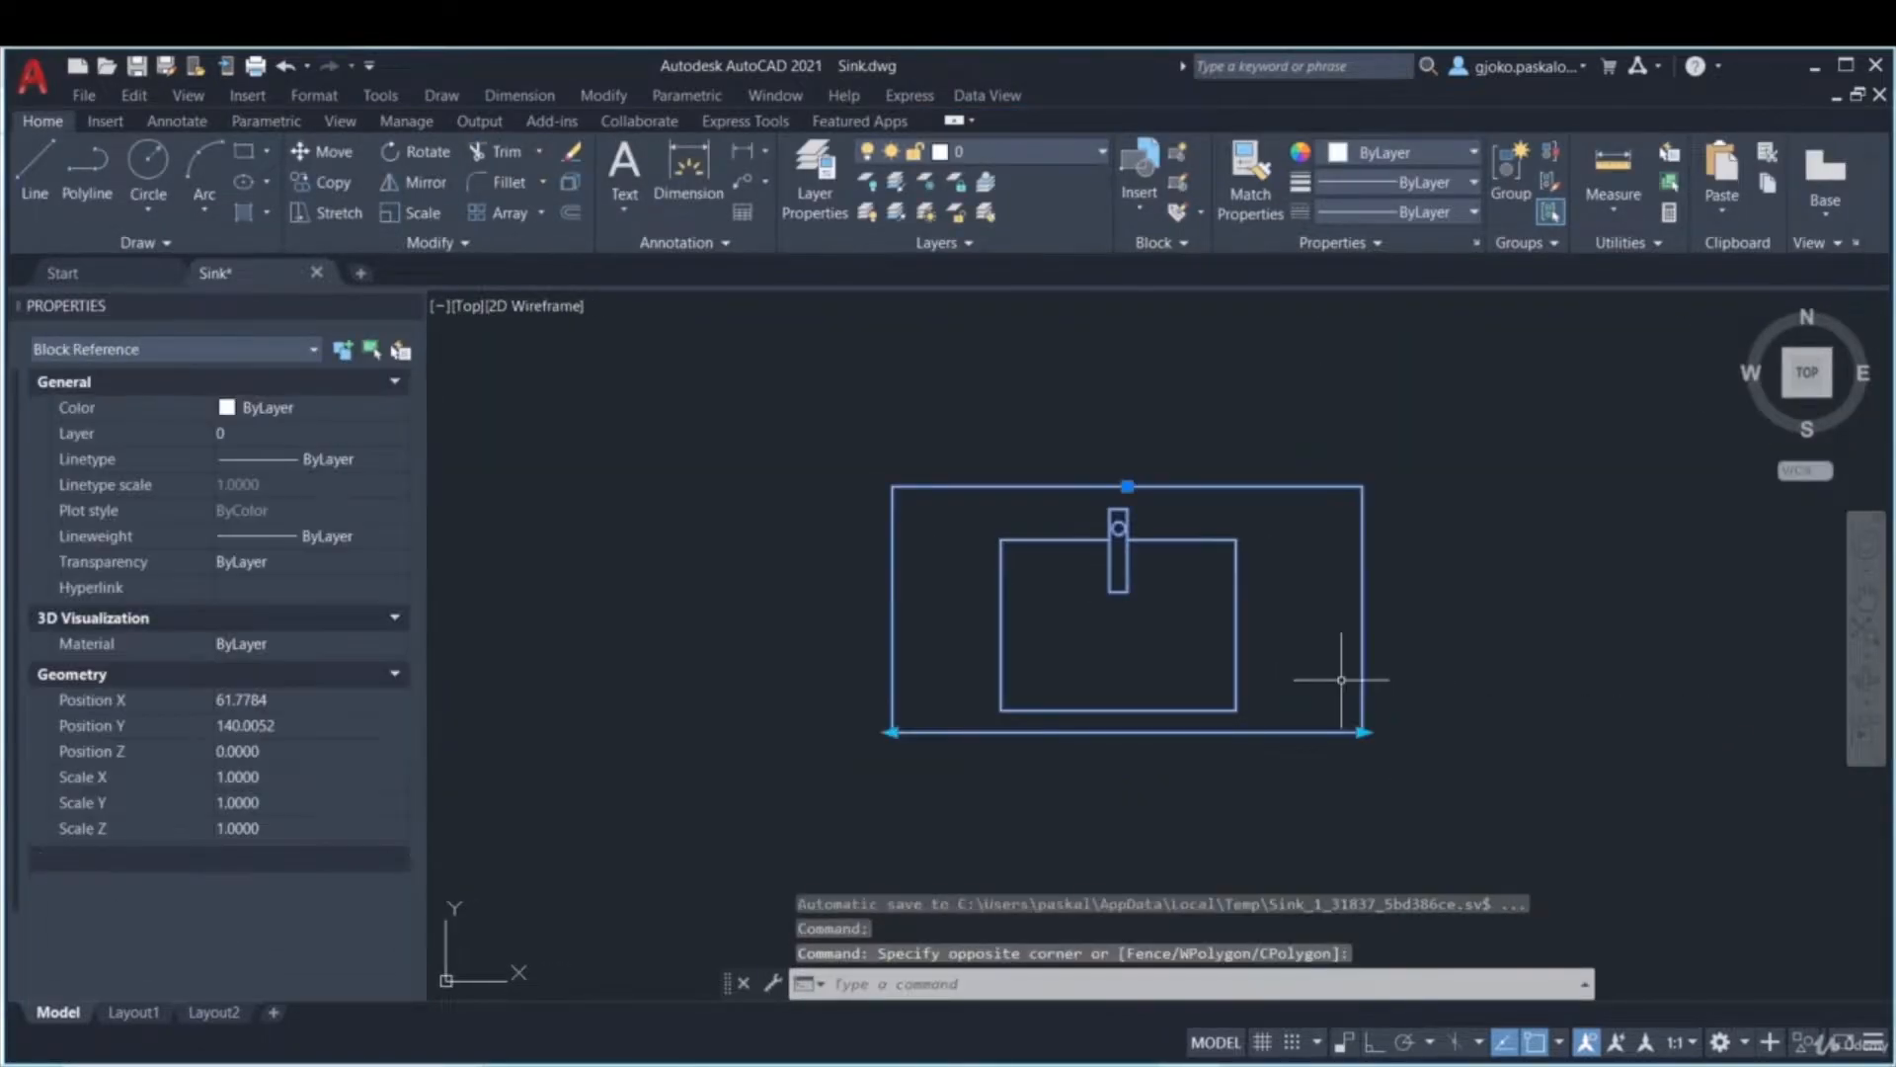
{"action": "left_click", "coordinate": [1362, 732]}
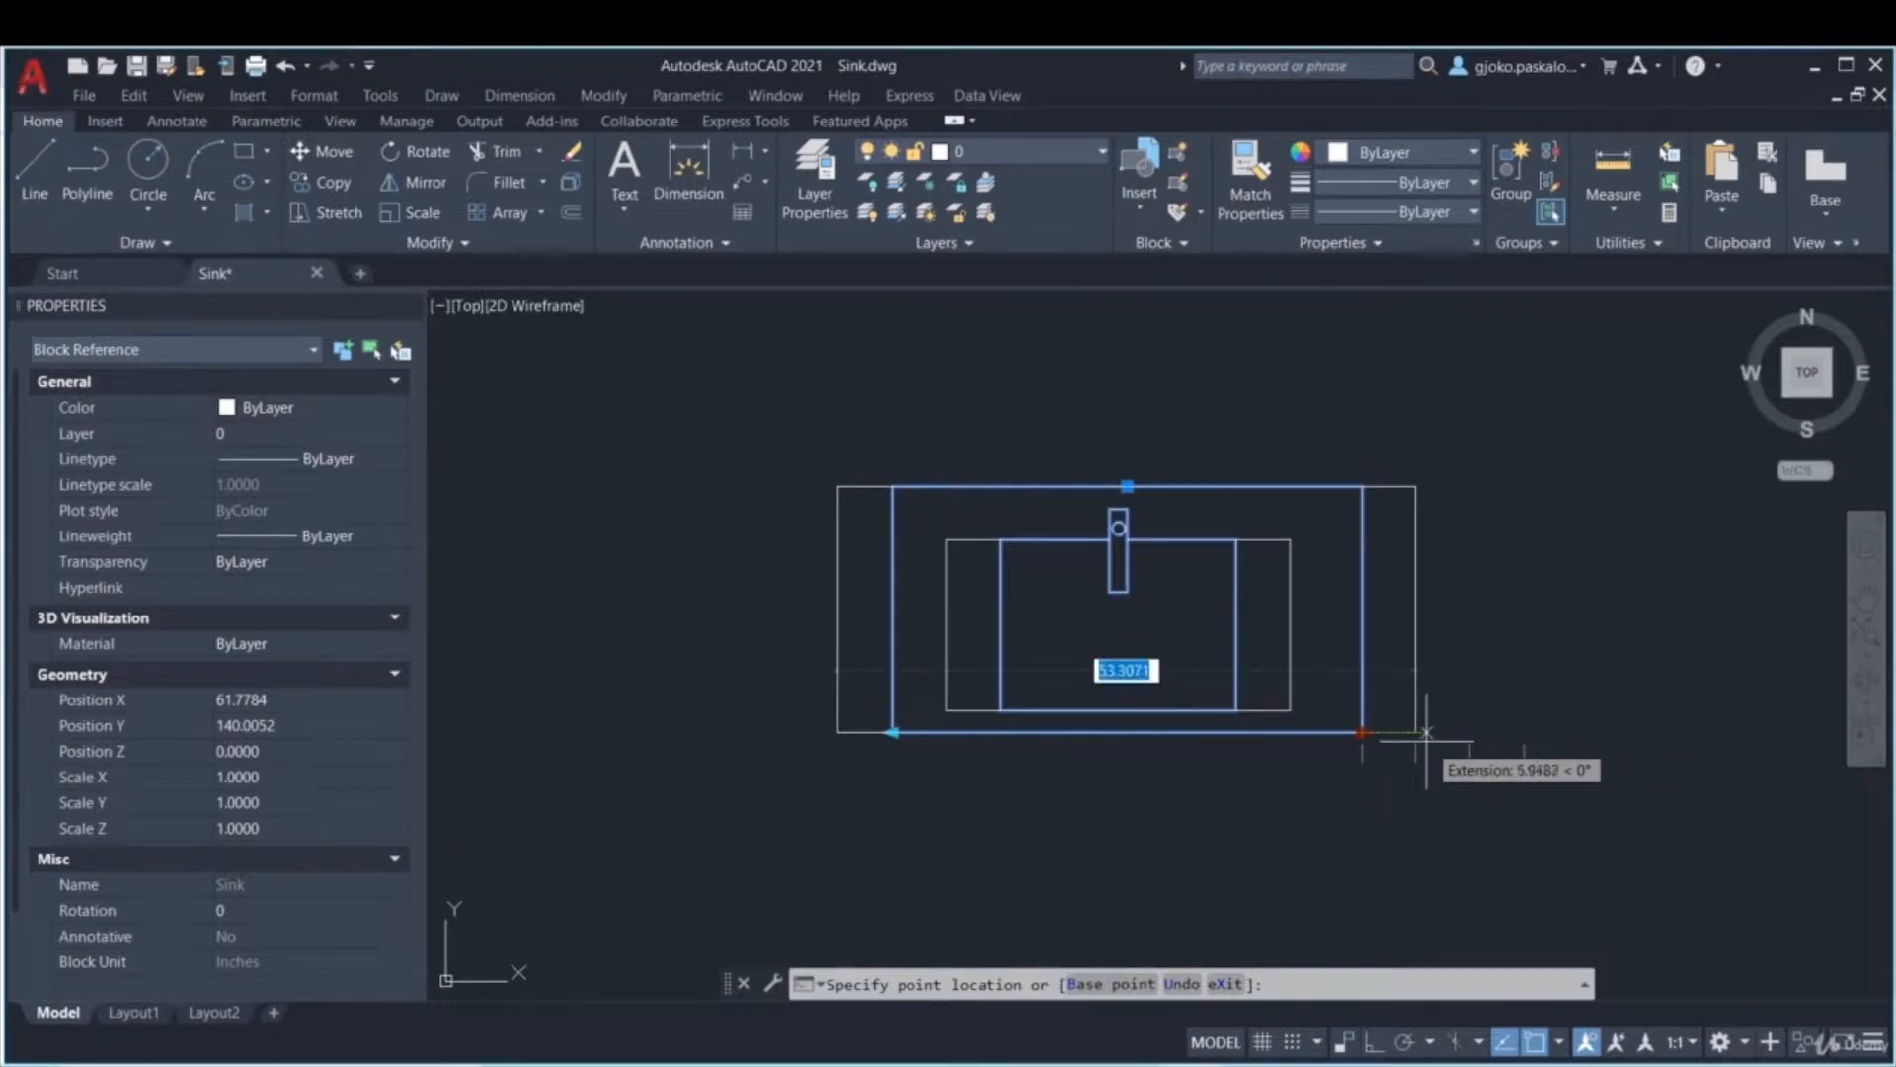
{"action": "left_click", "coordinate": [1481, 728]}
{"action": "left_click", "coordinate": [1470, 732]}
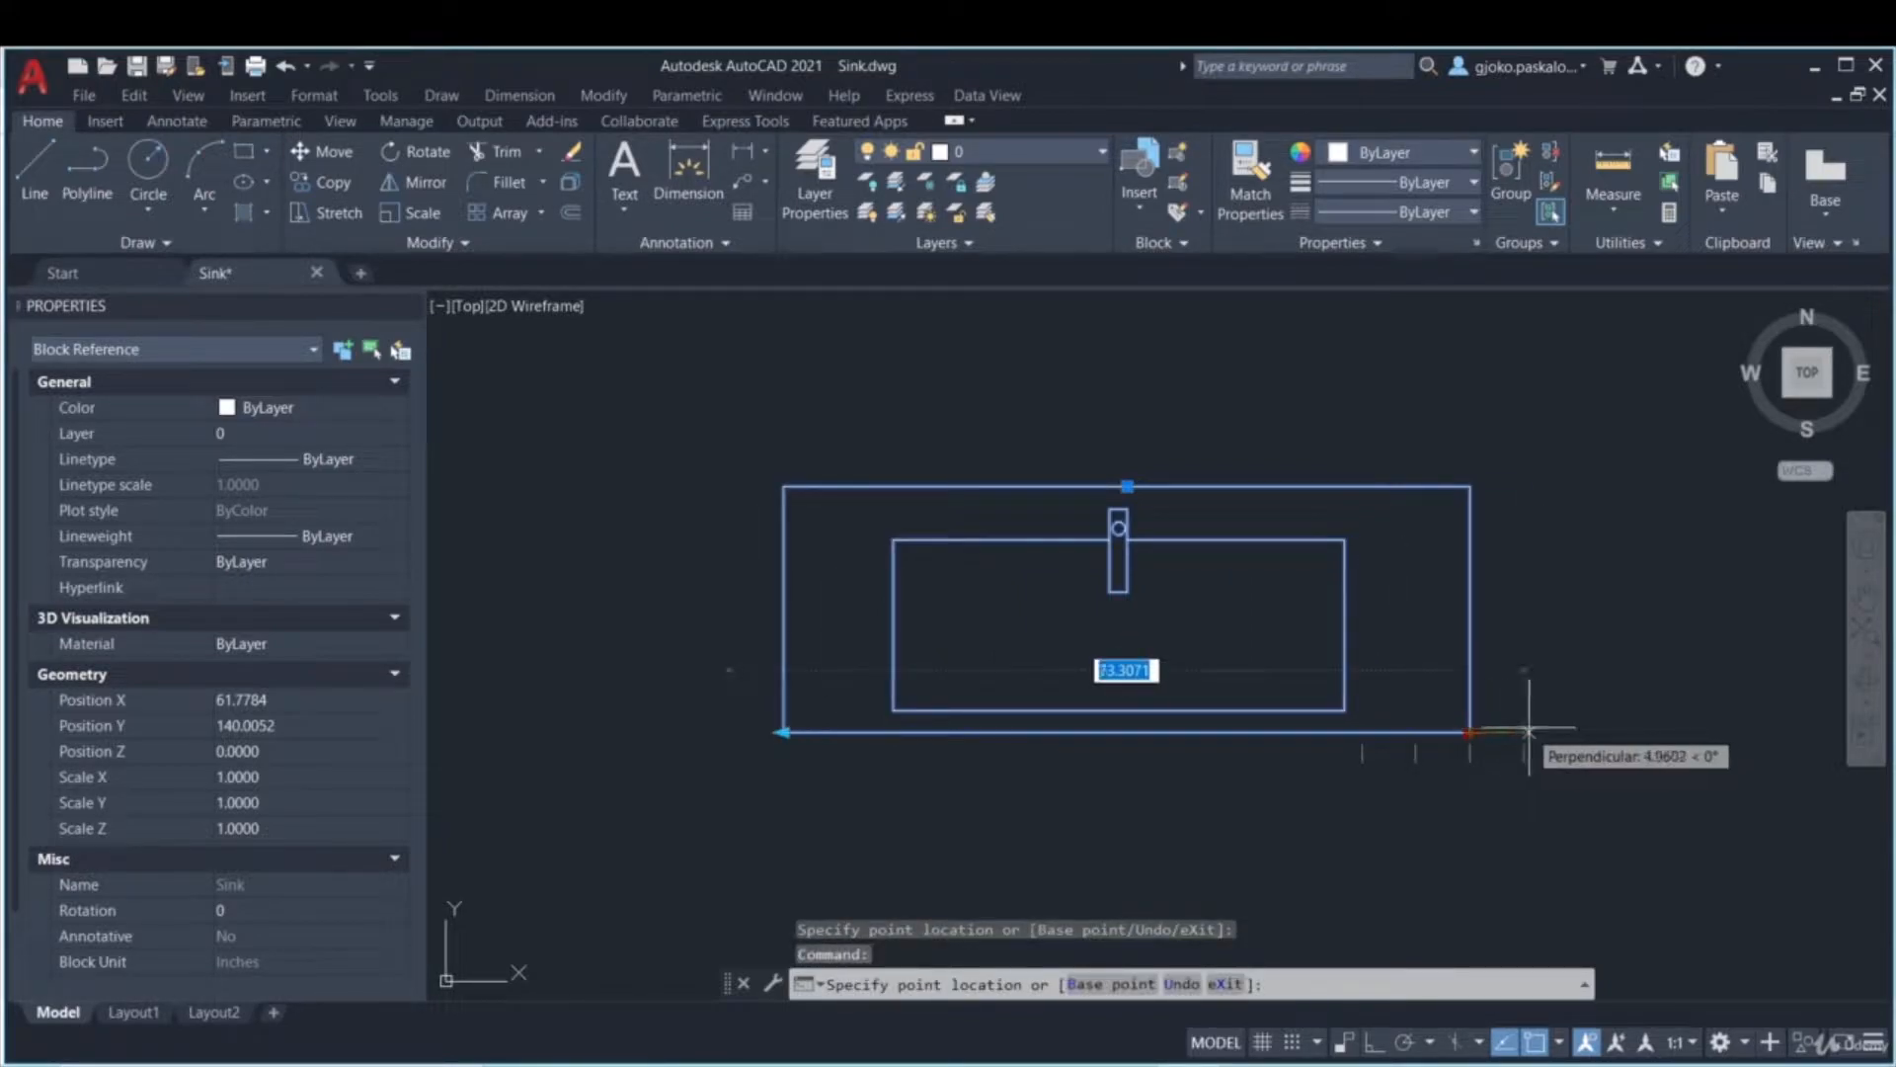
{"action": "left_click", "coordinate": [1527, 732]}
{"action": "left_click", "coordinate": [1525, 731]}
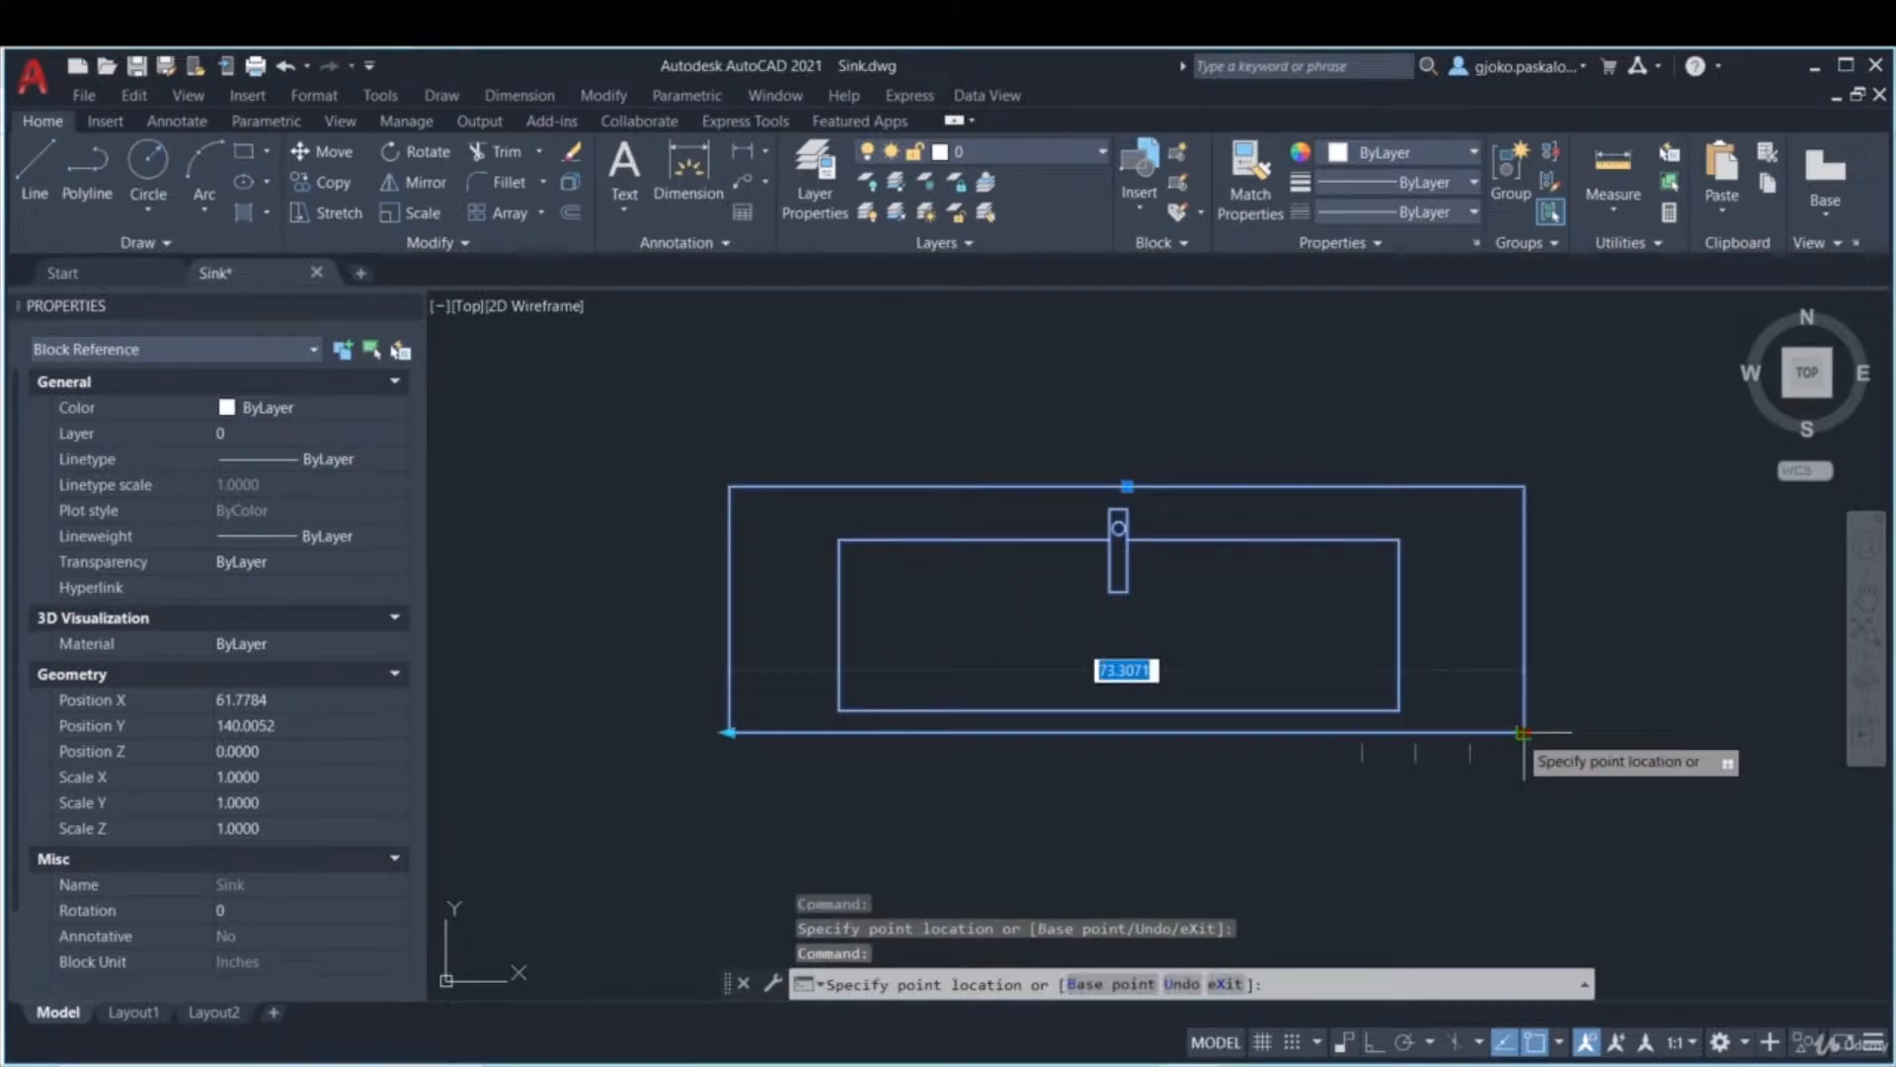
{"action": "left_click", "coordinate": [1344, 787]}
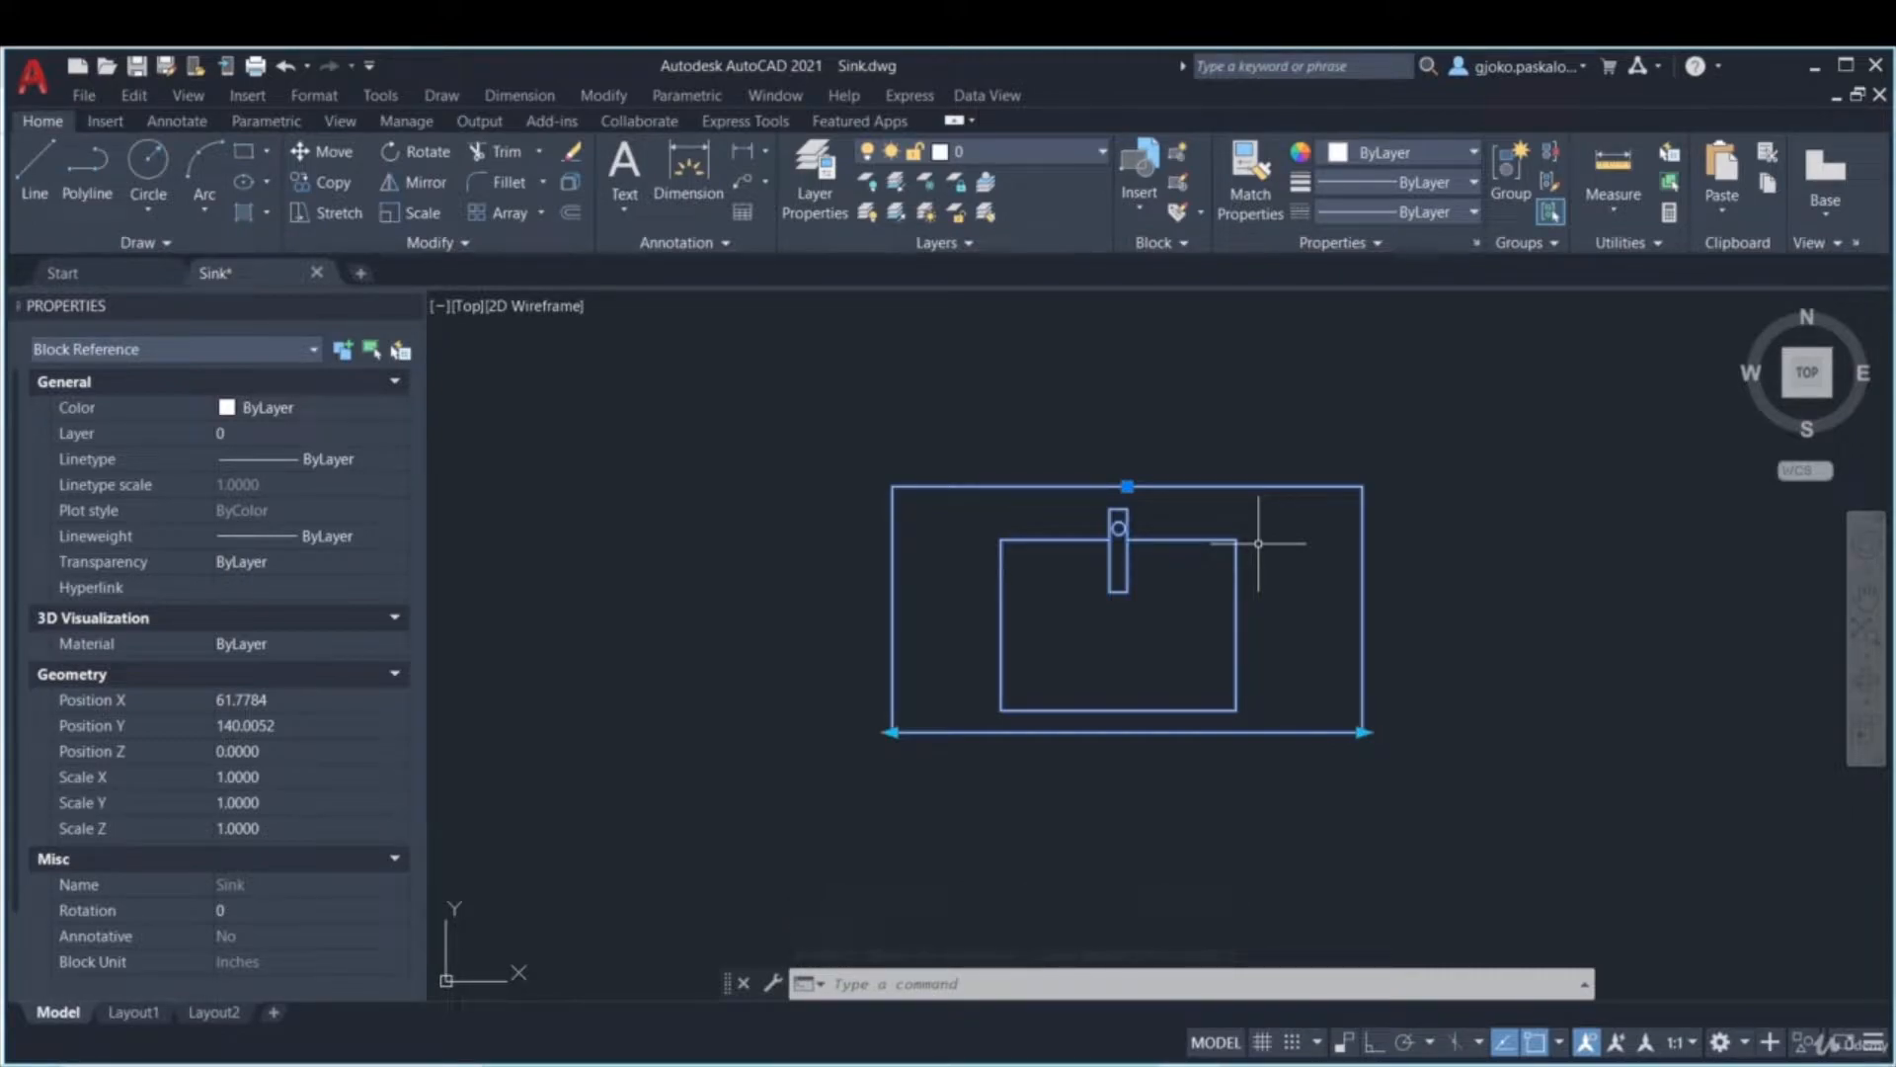
- Widen the sink block one increment at a time up to 73.3071 with its right grip, and return it to 43.3071
{"action": "left_click", "coordinate": [1362, 732]}
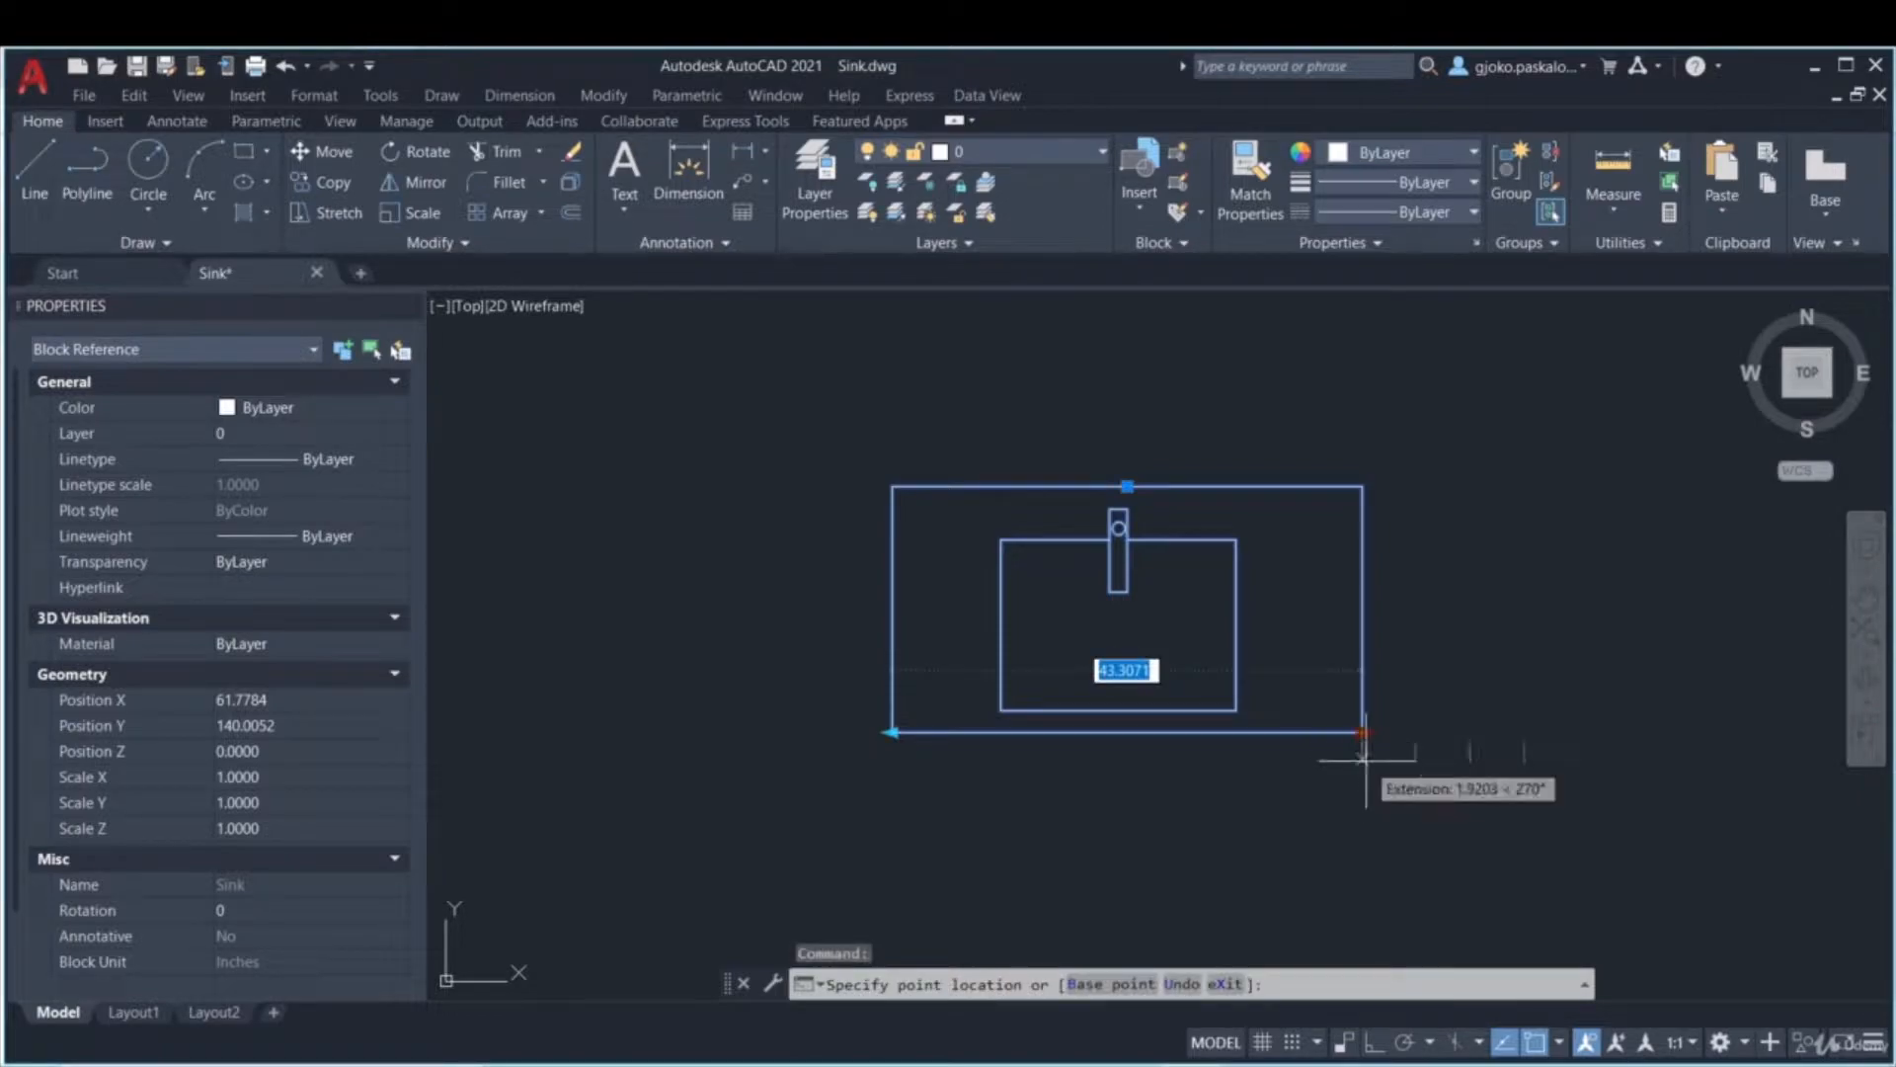
{"action": "left_click", "coordinate": [1415, 732]}
{"action": "left_click", "coordinate": [1476, 774]}
{"action": "left_click", "coordinate": [1473, 732]}
{"action": "left_click", "coordinate": [1544, 754]}
{"action": "left_click", "coordinate": [1524, 732]}
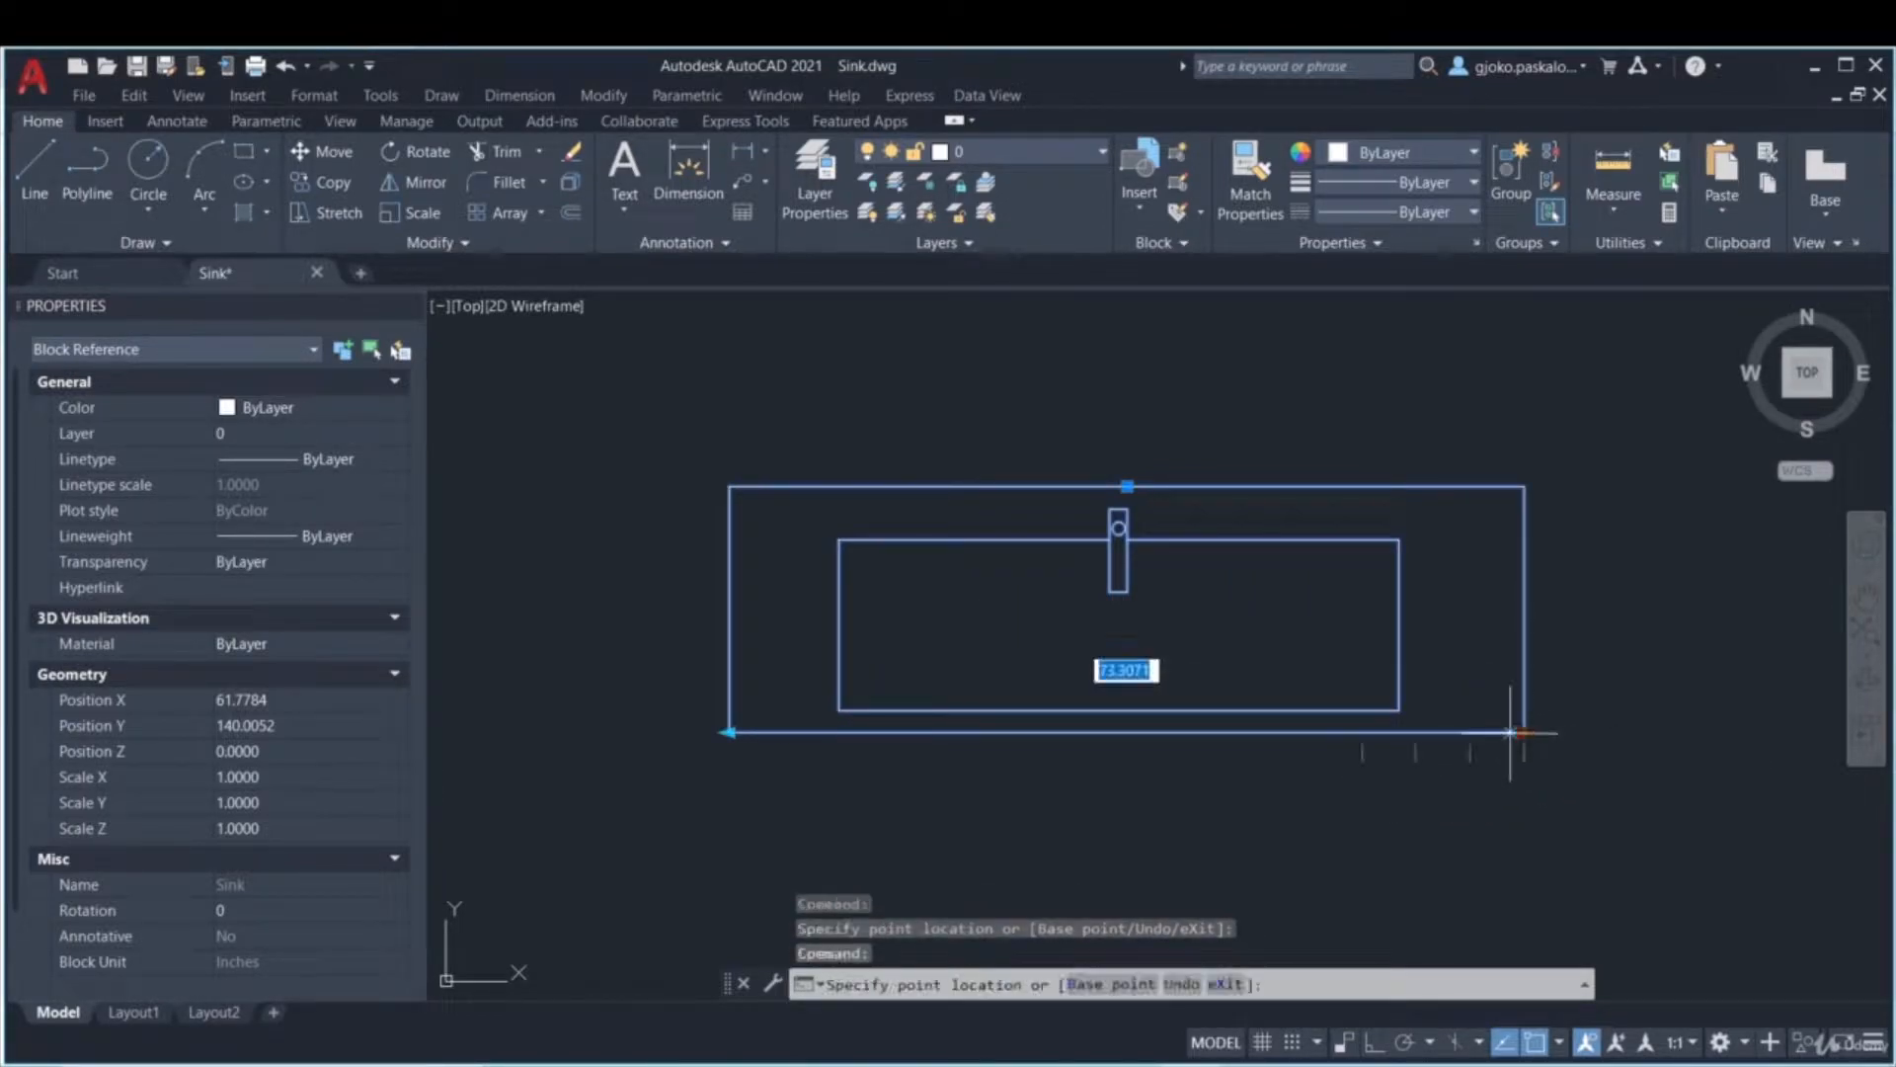
{"action": "left_click", "coordinate": [1350, 741]}
- Stretch the sink block back and forth between its increments with the right grip, ending at a width of 73.3071
{"action": "left_click", "coordinate": [1362, 732]}
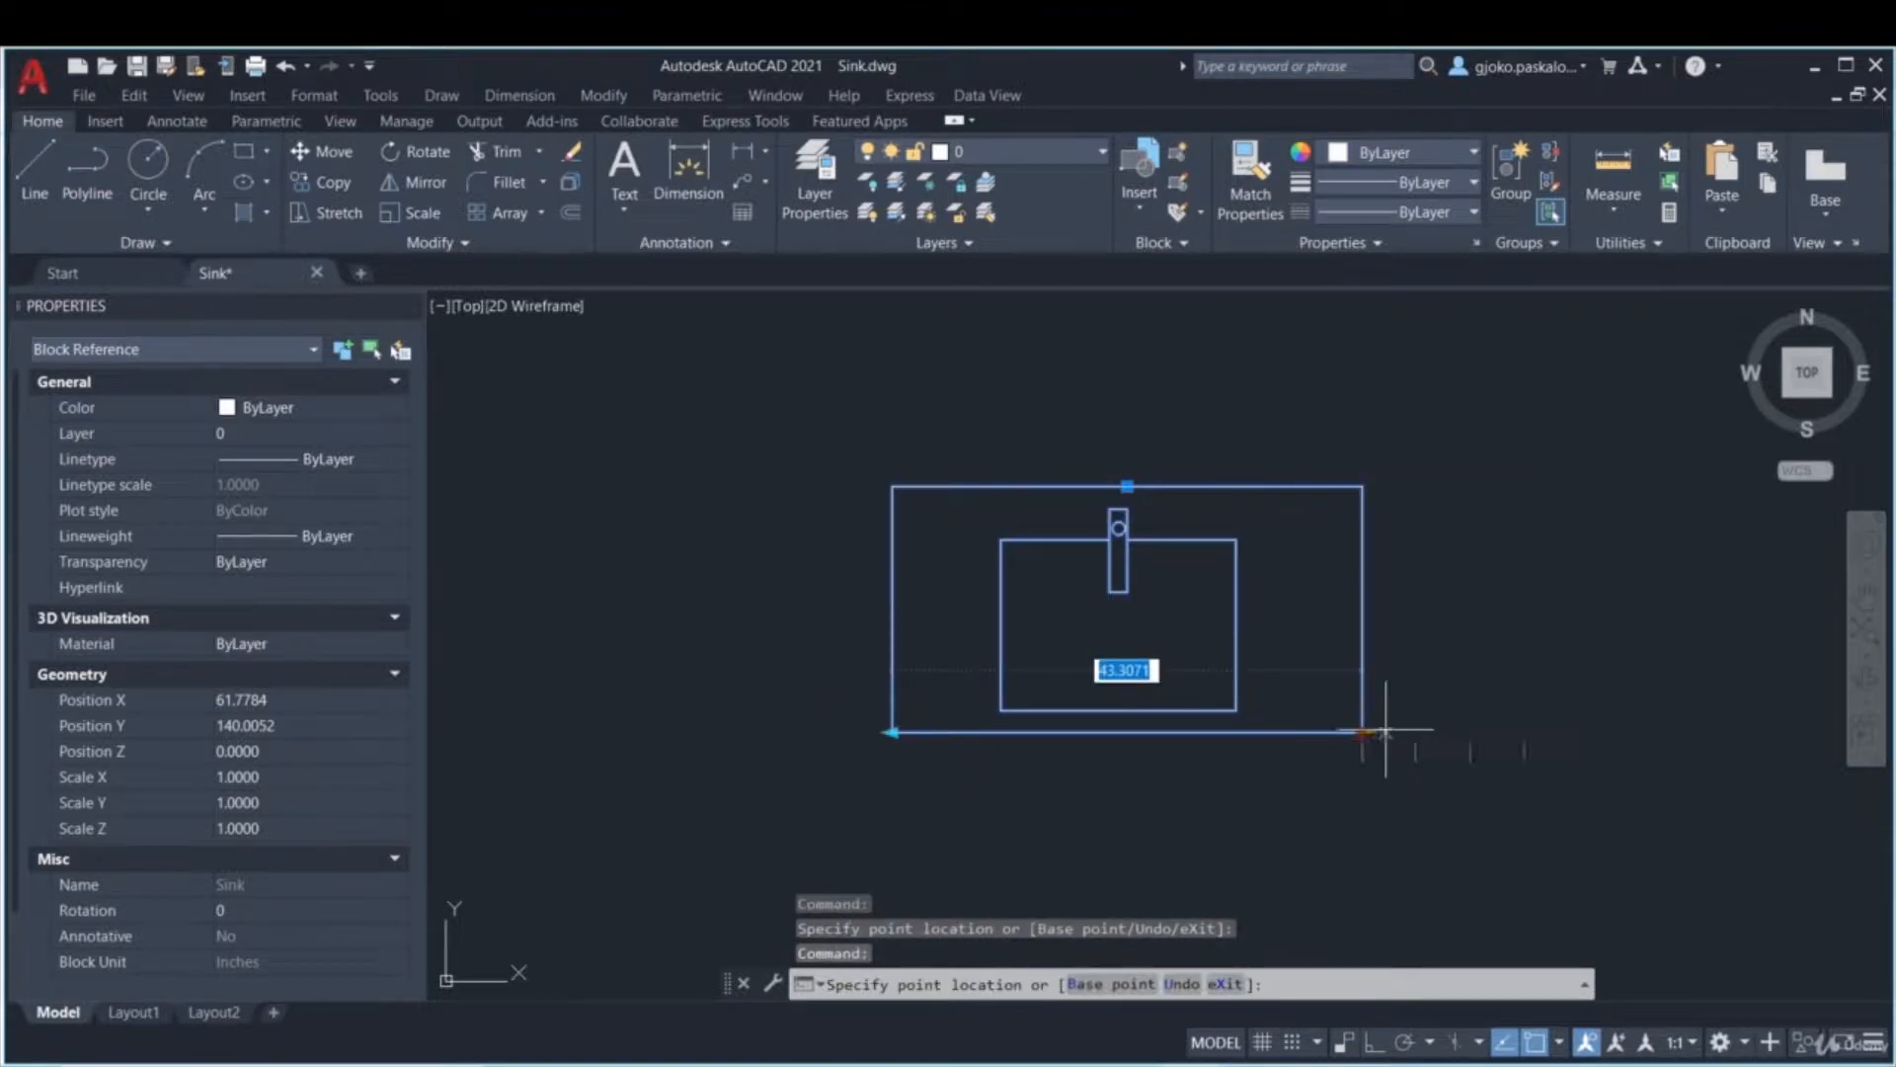
{"action": "left_click", "coordinate": [1491, 731]}
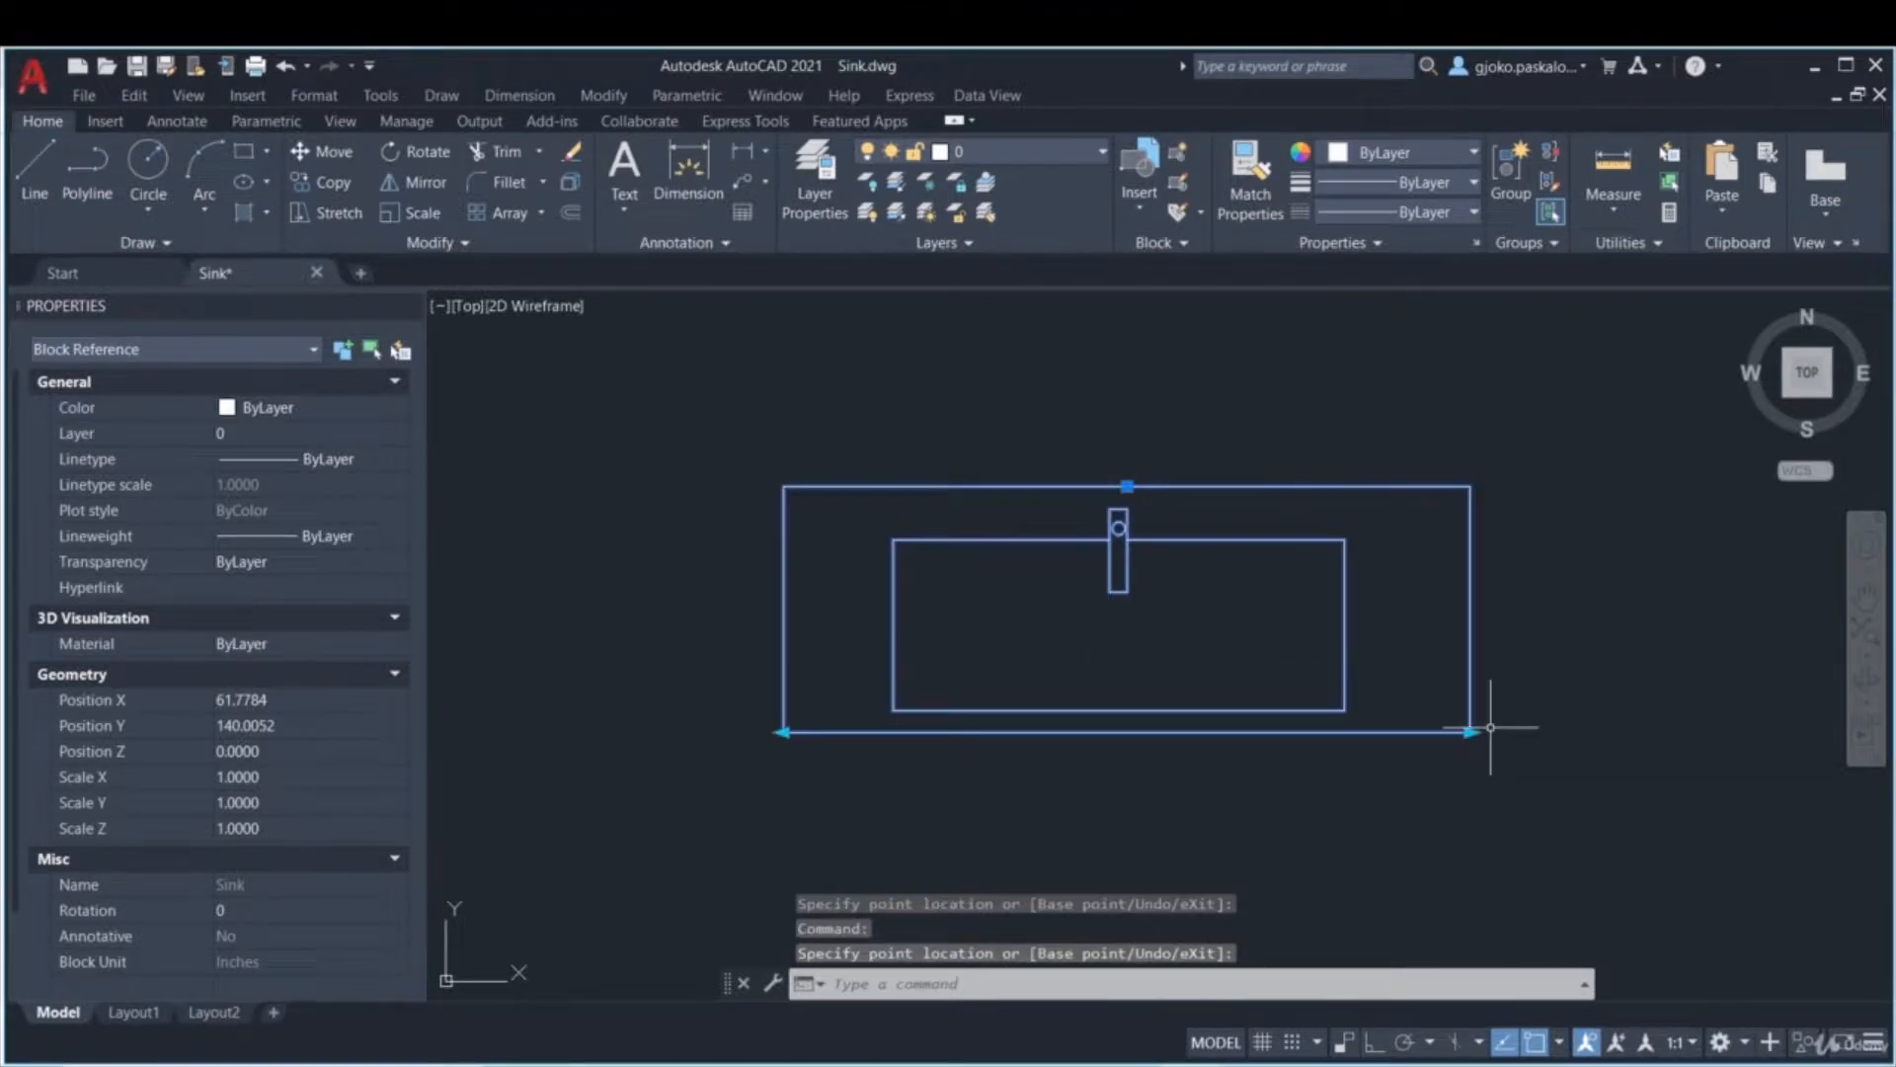
{"action": "left_click", "coordinate": [1470, 732]}
{"action": "left_click", "coordinate": [1422, 734]}
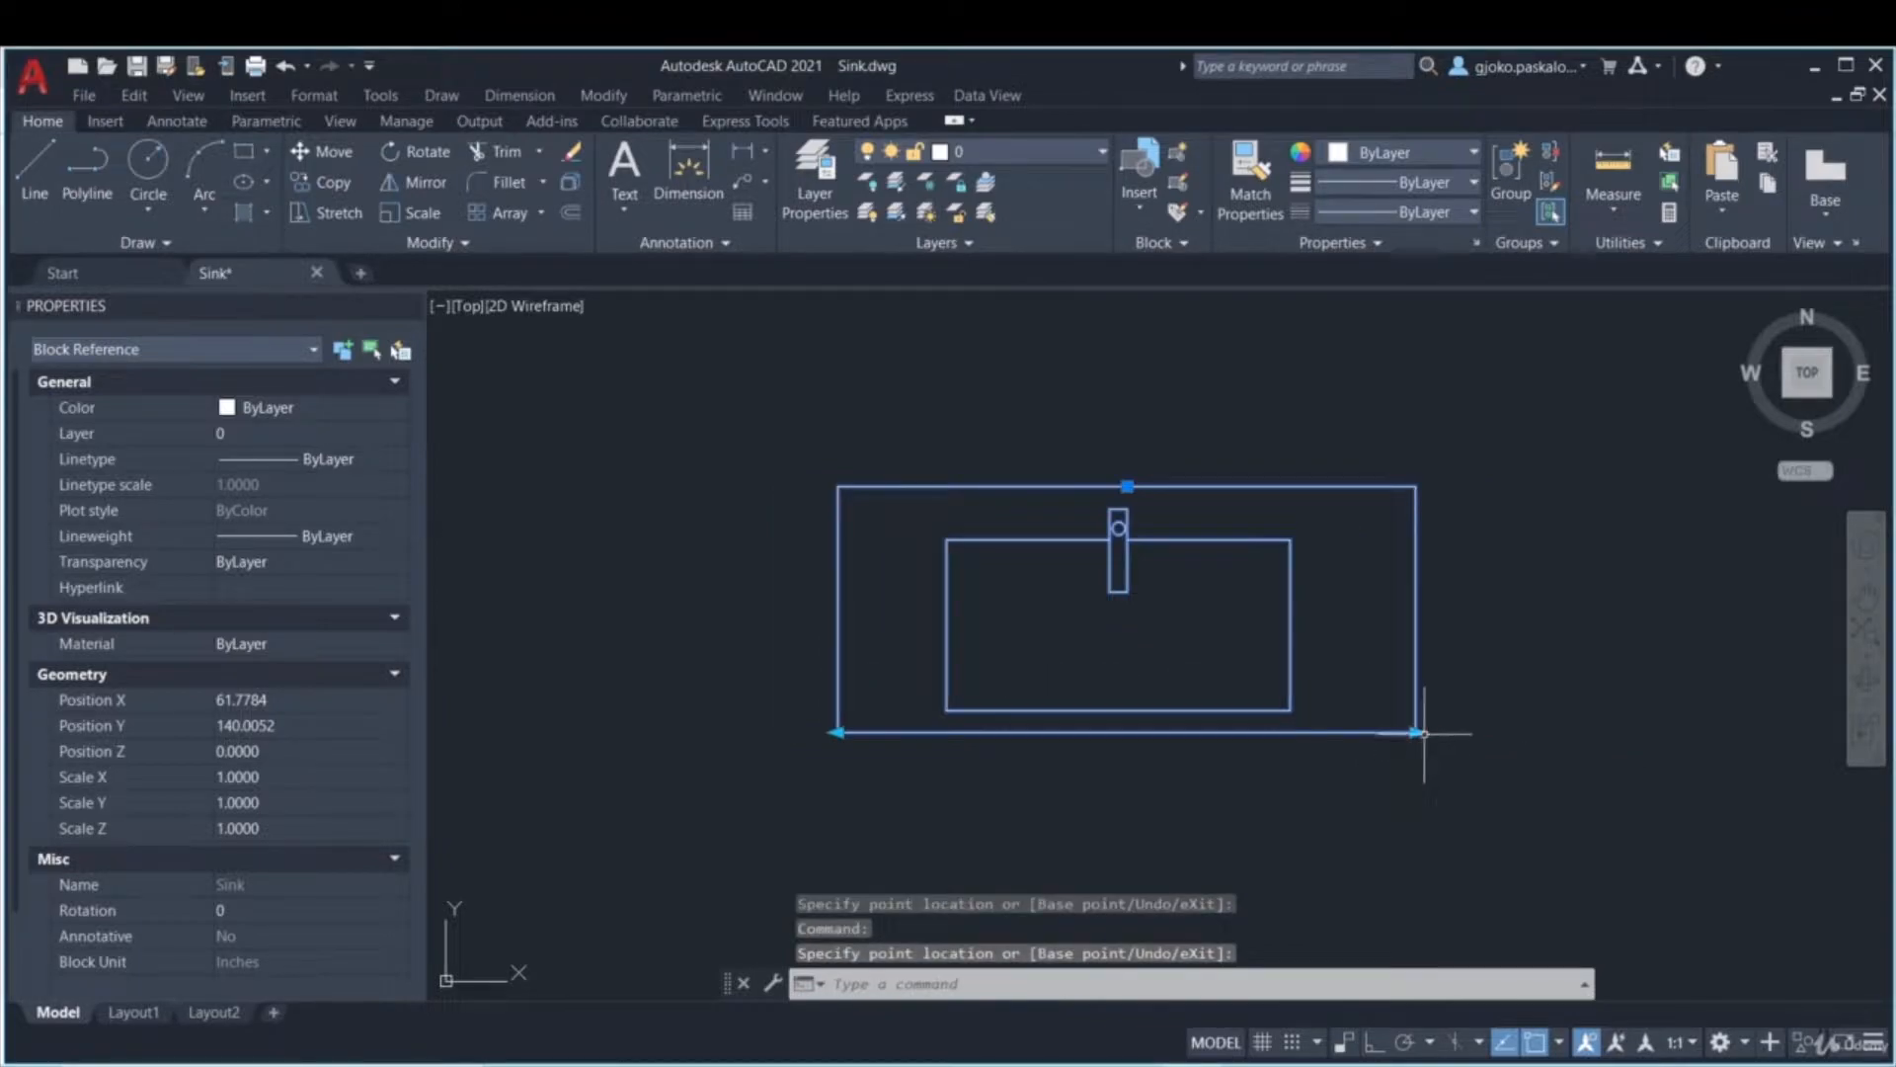
{"action": "left_click", "coordinate": [1415, 732]}
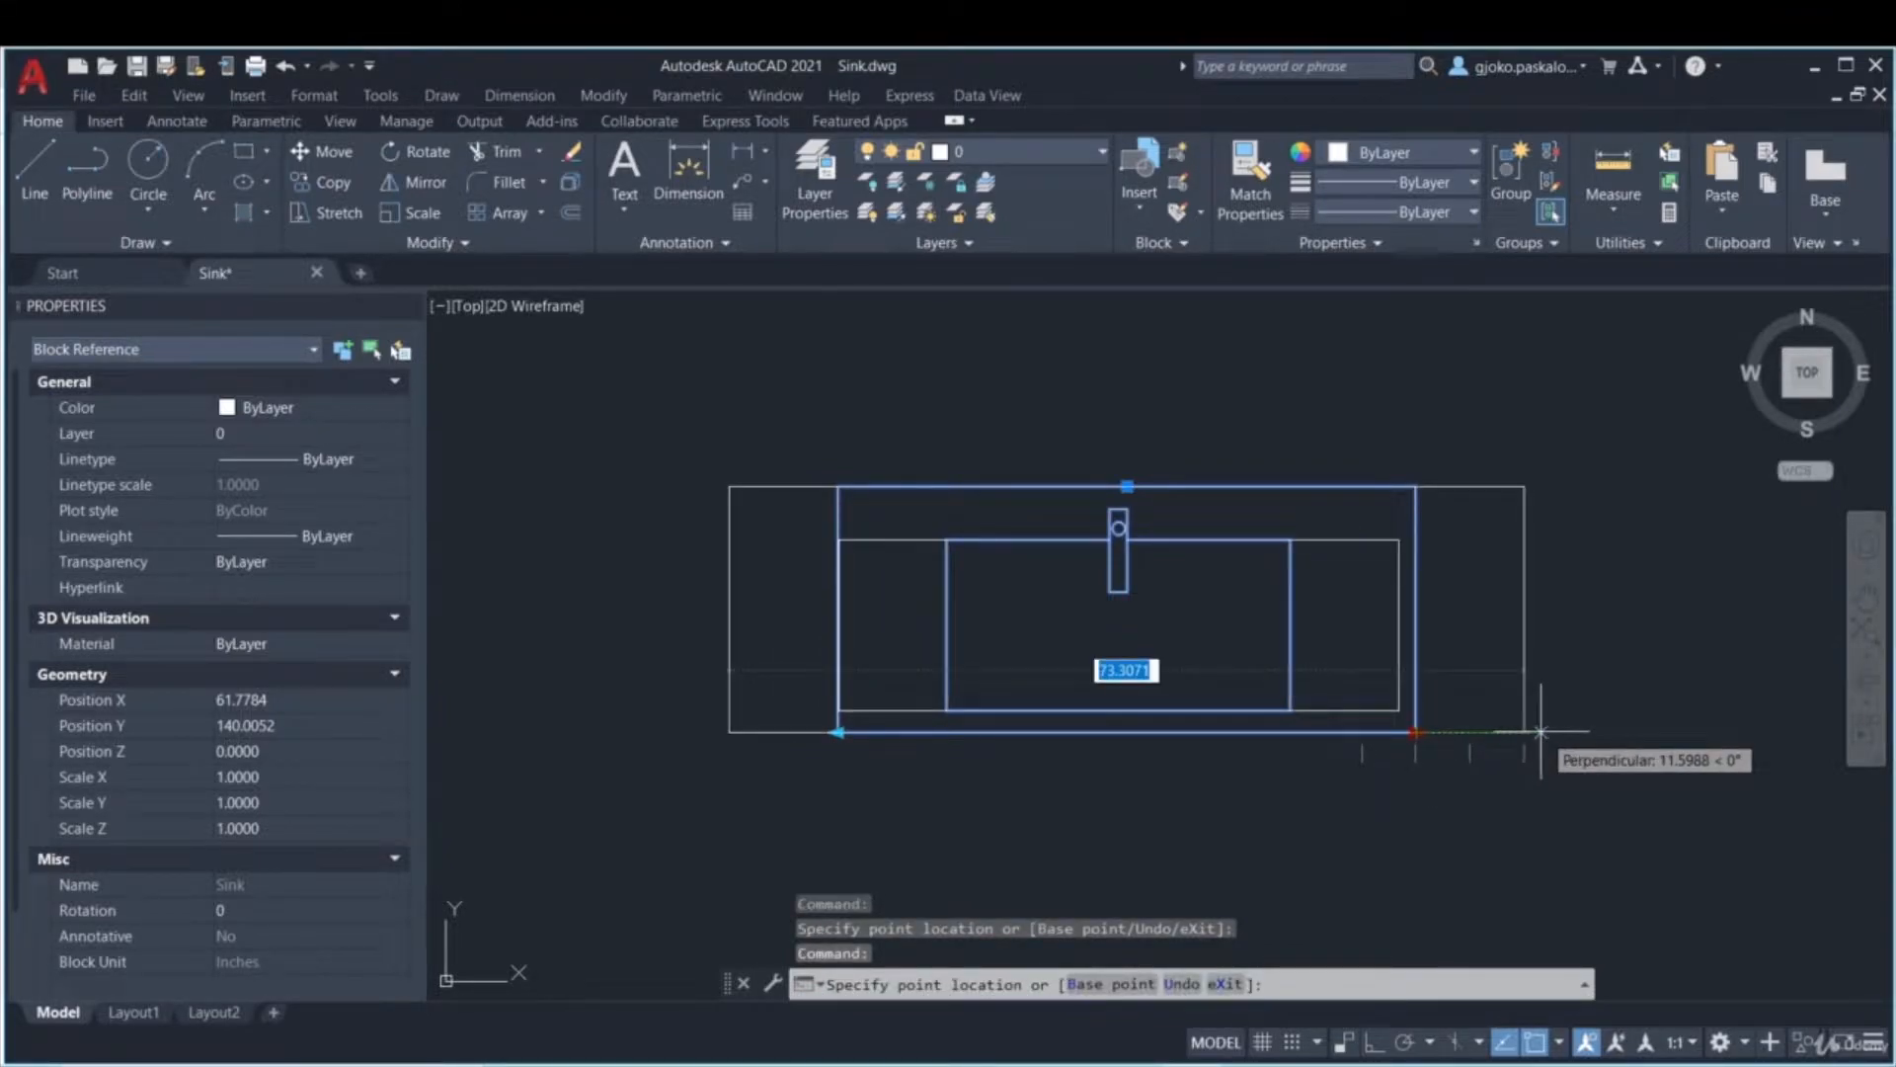
{"action": "left_click", "coordinate": [1541, 732]}
{"action": "left_click", "coordinate": [1524, 732]}
{"action": "key", "text": "Escape"}
{"action": "left_click", "coordinate": [1524, 732]}
{"action": "left_click", "coordinate": [1398, 731]}
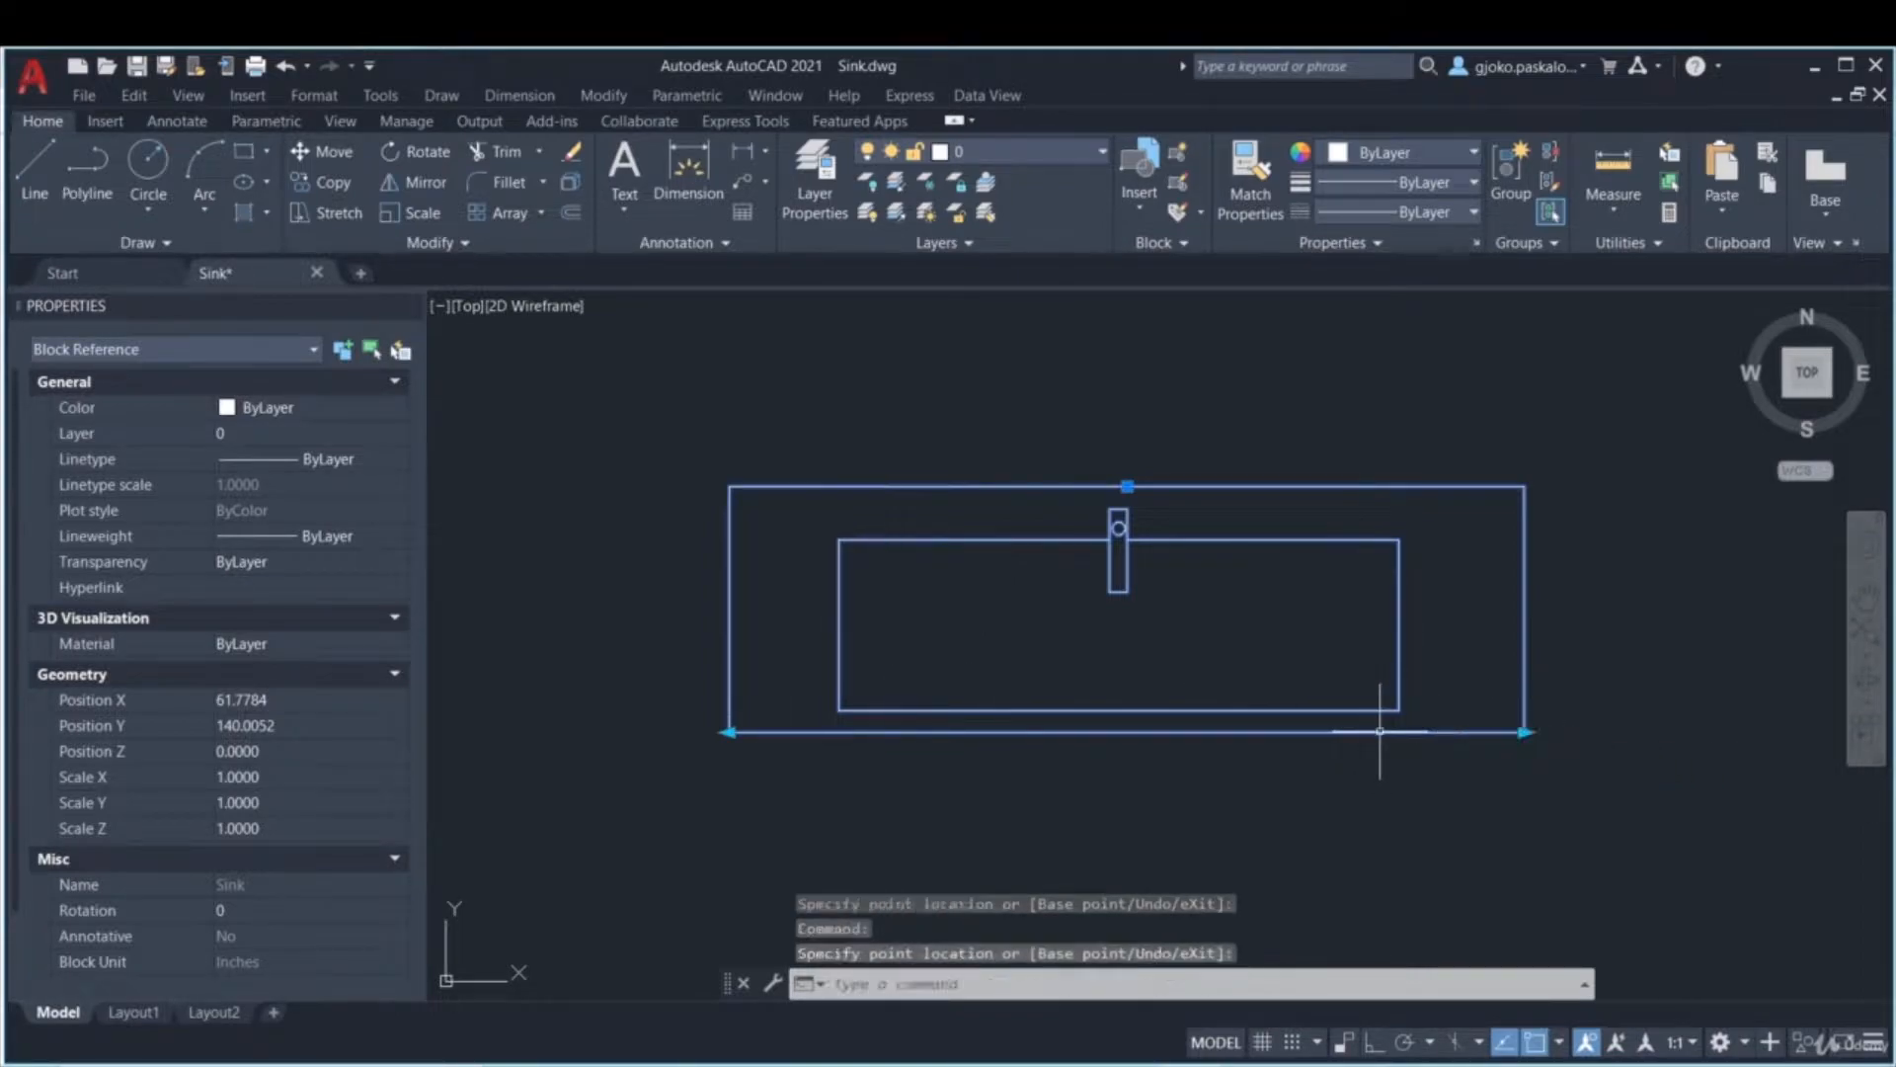
- Reopen the Sink block definition for editing and set the Distance1 parameter's distance type to List
{"action": "left_click", "coordinate": [1177, 183]}
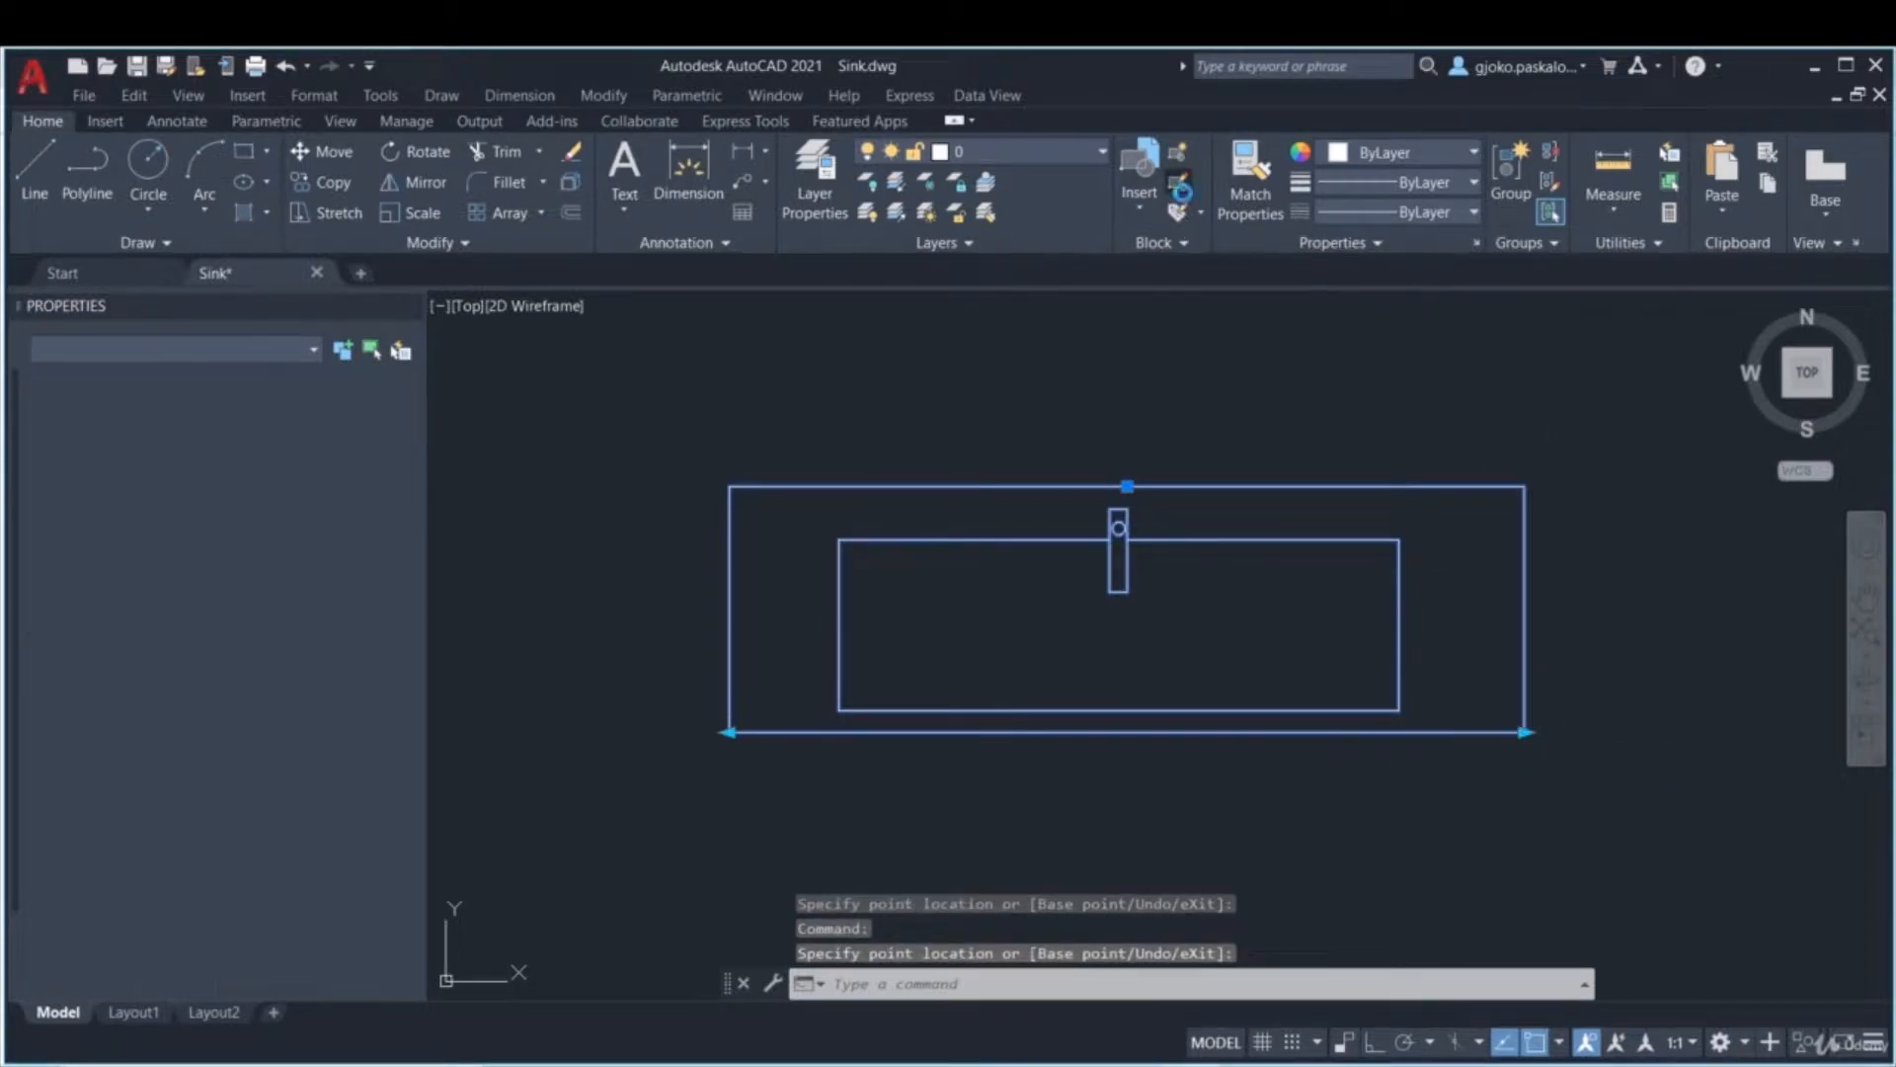
{"action": "left_click", "coordinate": [926, 732]}
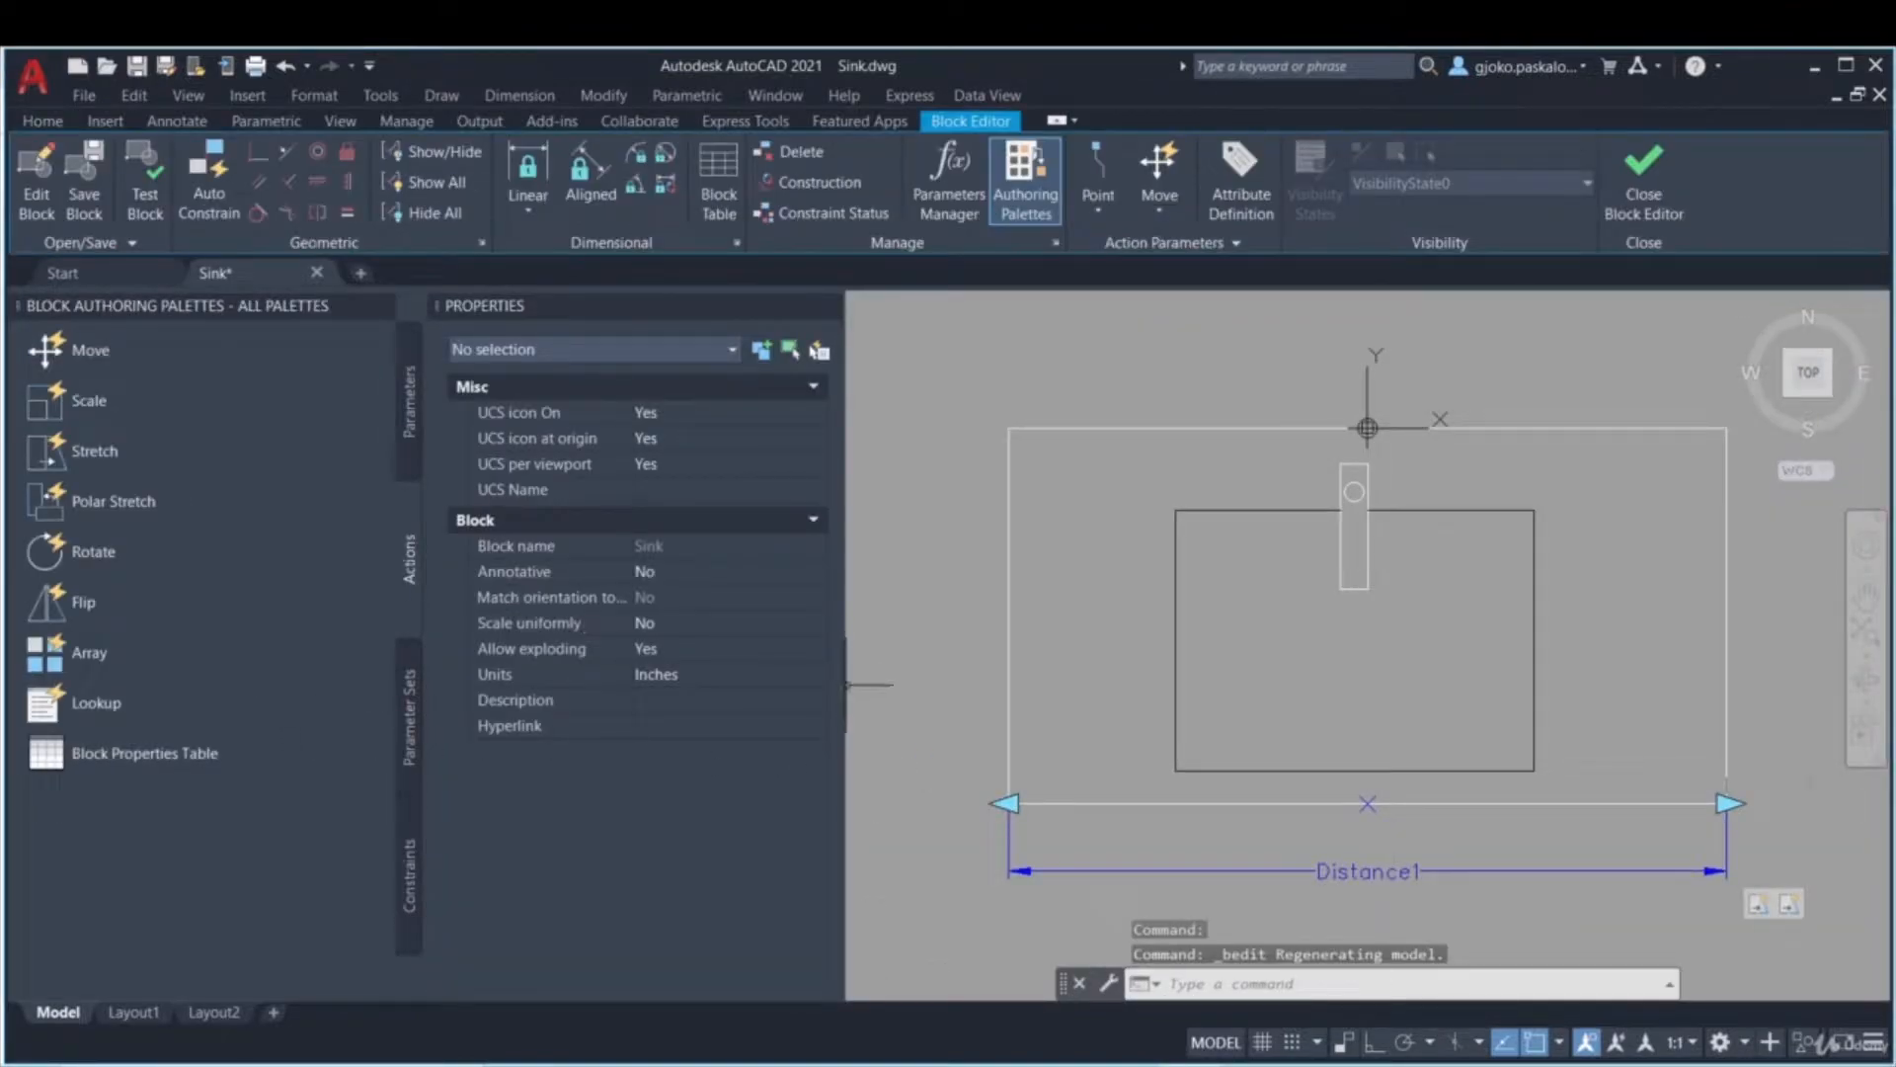
{"action": "left_click", "coordinate": [1127, 859]}
{"action": "left_click", "coordinate": [1074, 894]}
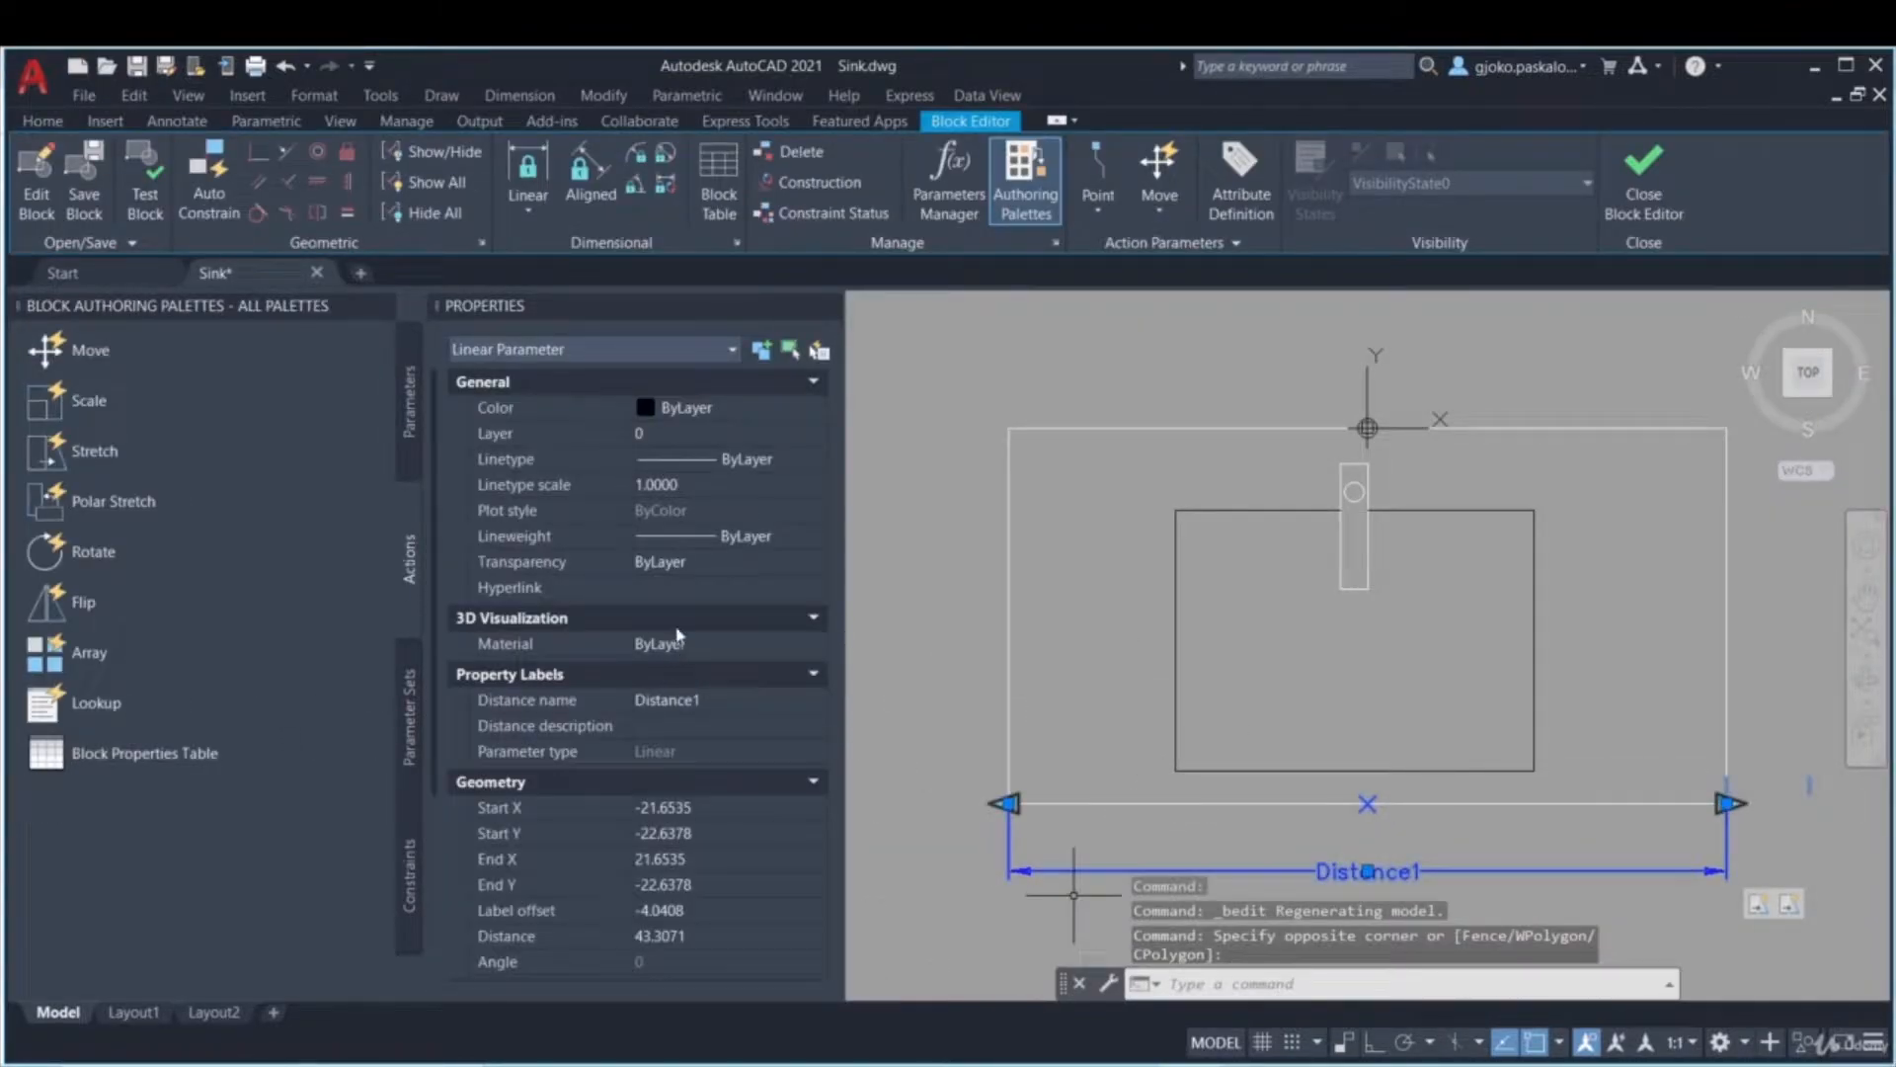
{"action": "scroll", "coordinate": [674, 628], "scroll_direction": "down", "scroll_amount": 3}
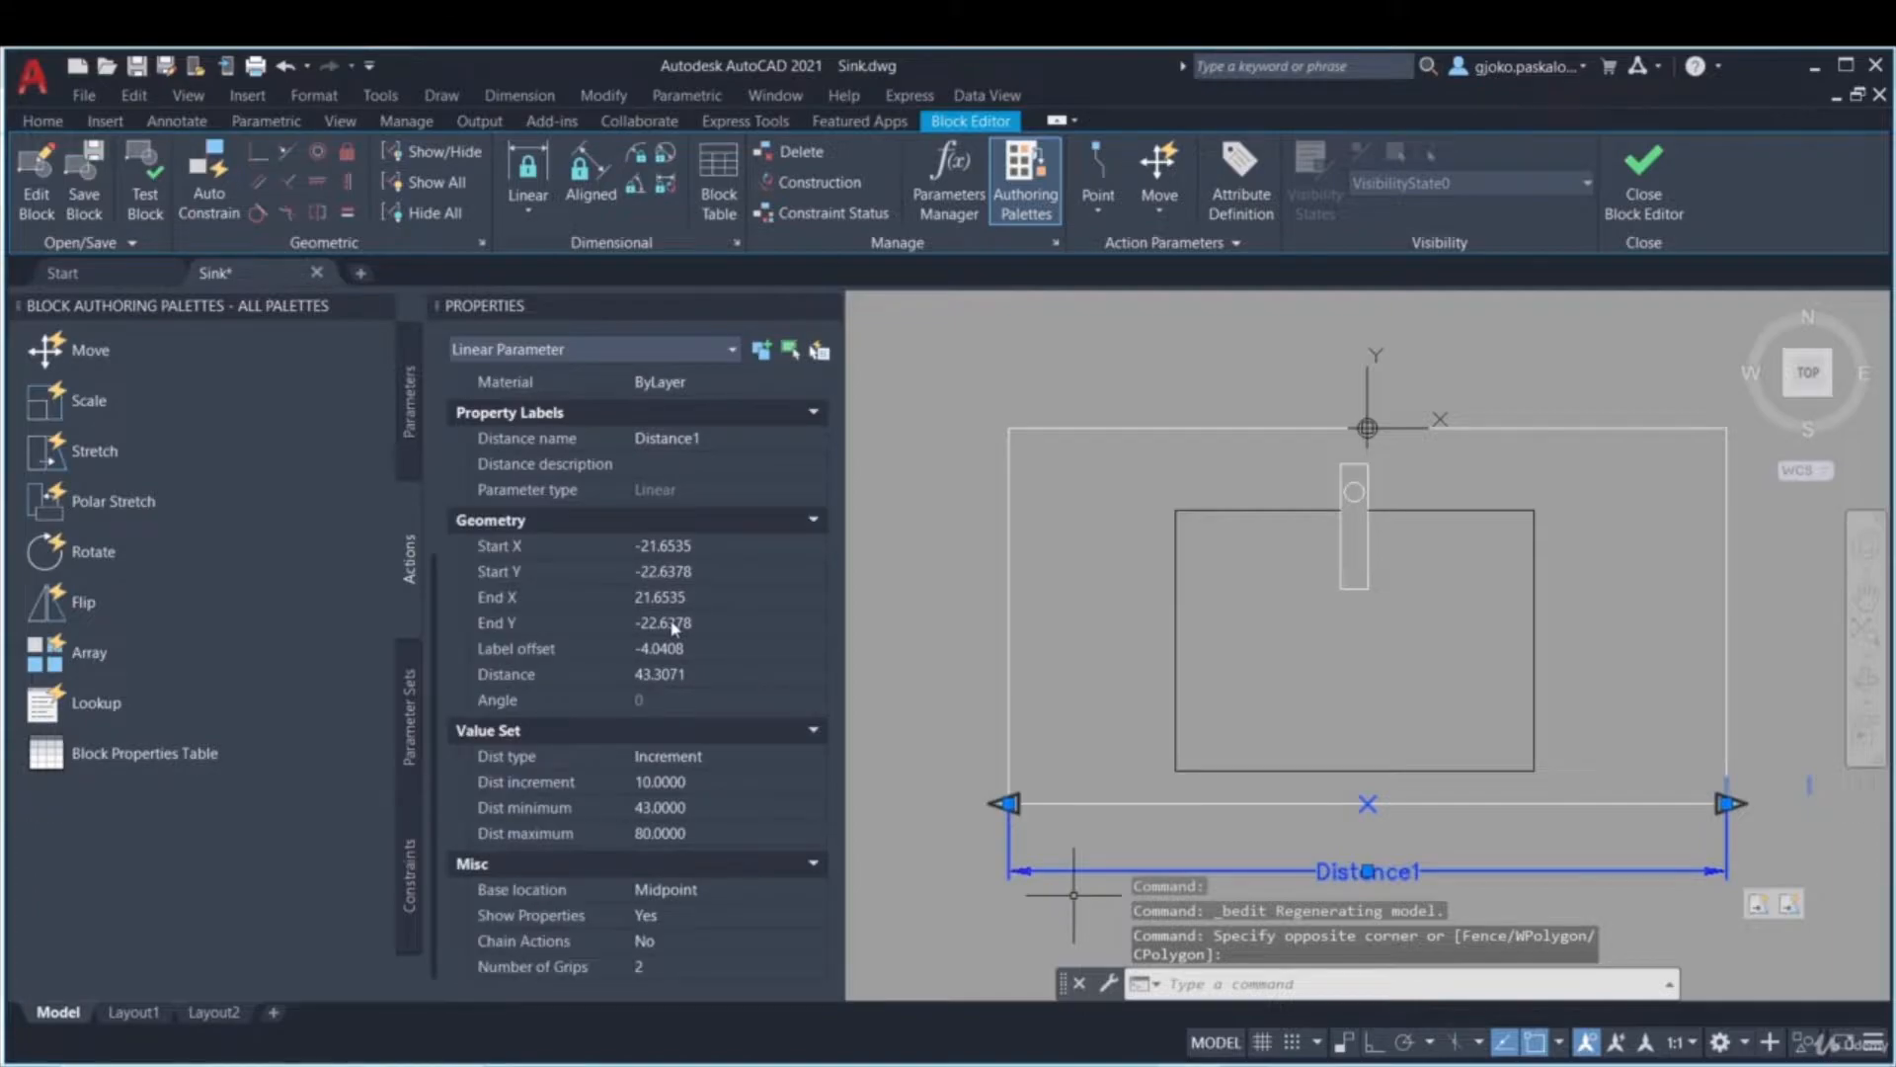
{"action": "left_click", "coordinate": [699, 756]}
{"action": "left_click", "coordinate": [700, 757]}
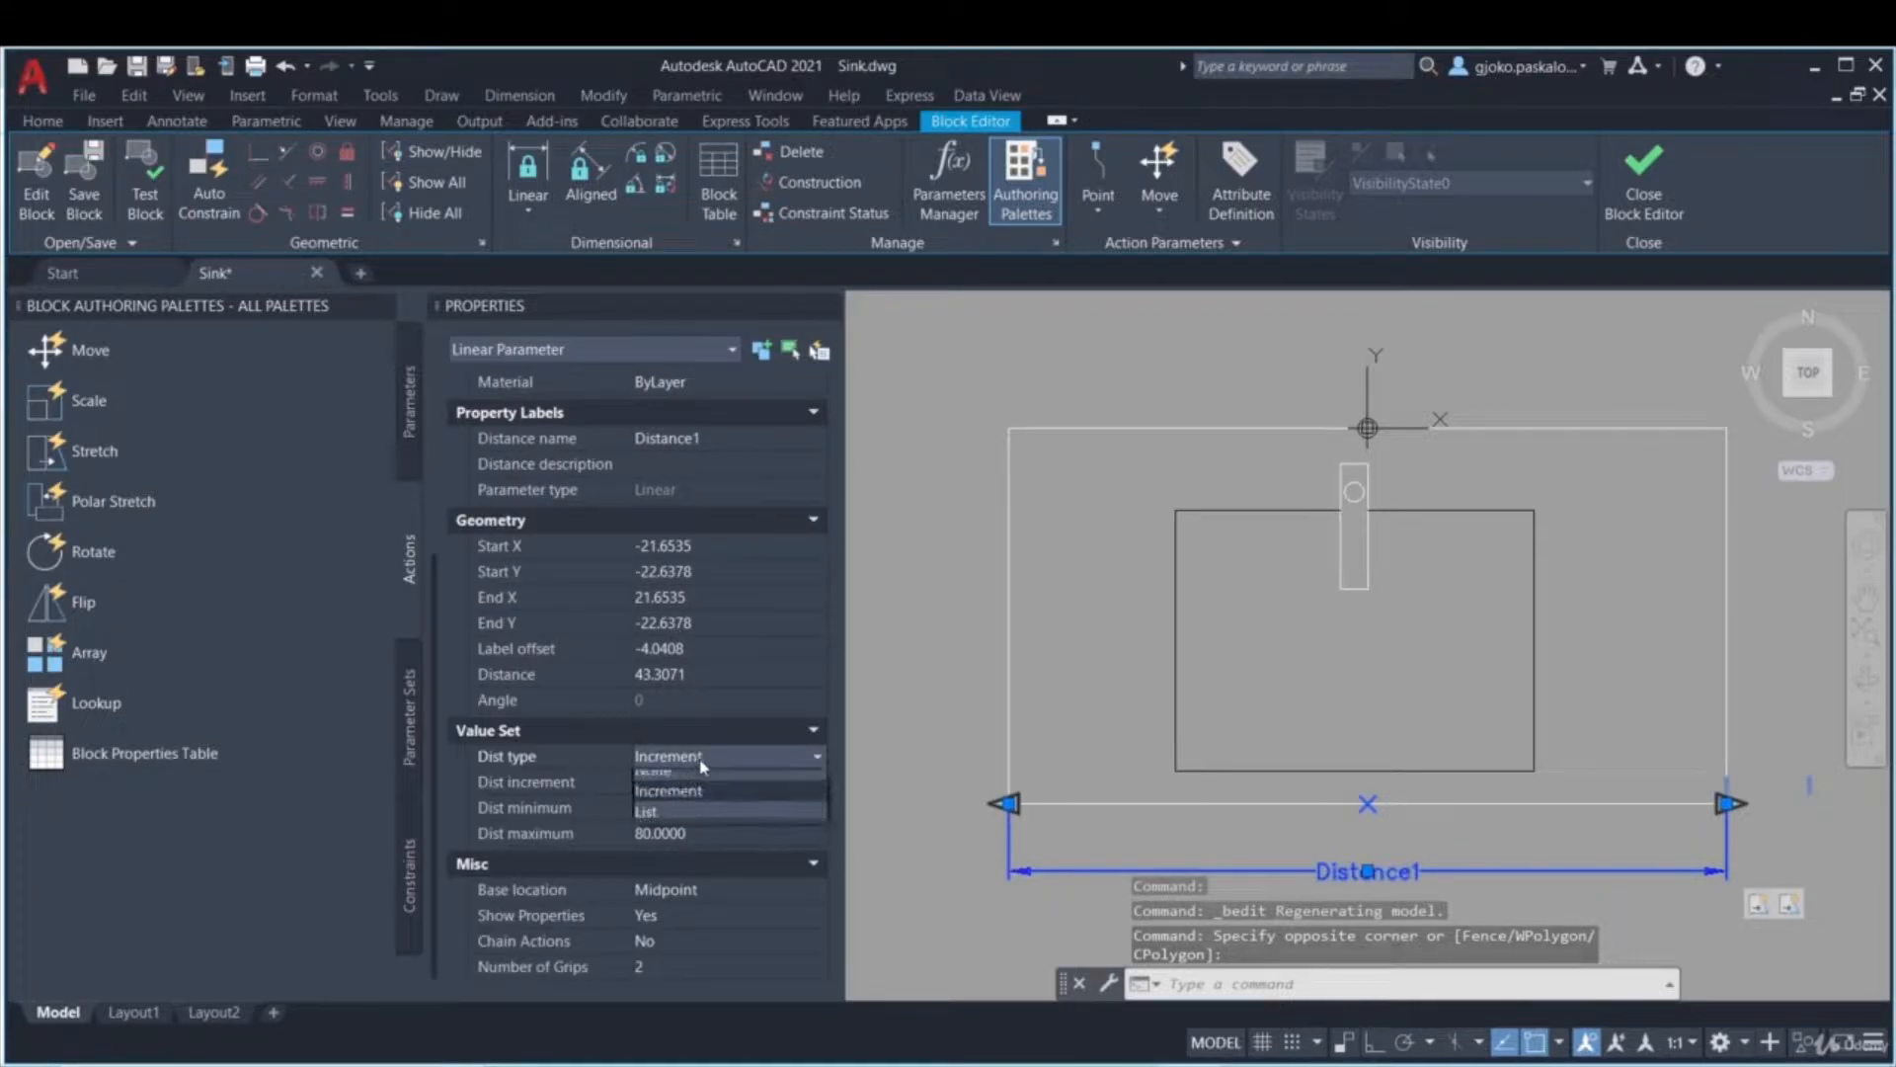
{"action": "left_click", "coordinate": [688, 823]}
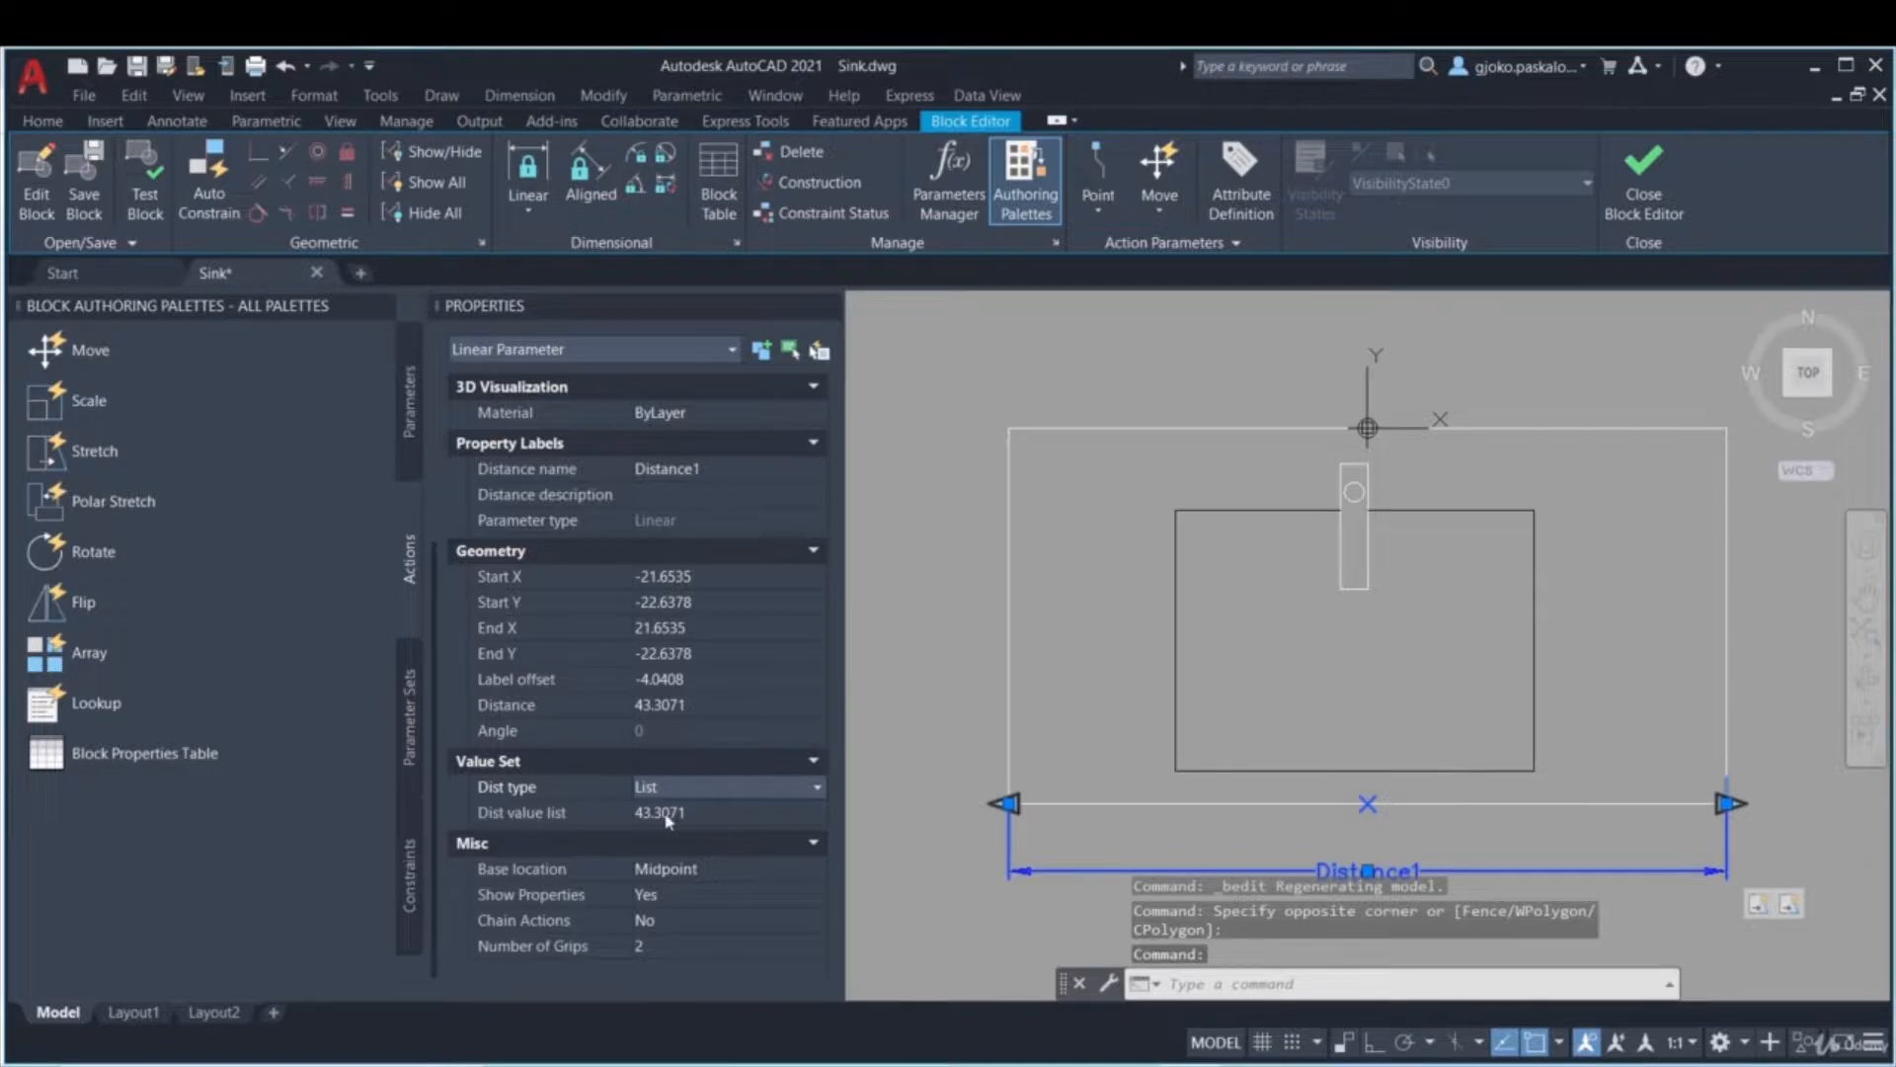
- Add the distances 50, 60, 70 and 80 to the Distance1 parameter's value list
{"action": "left_click", "coordinate": [691, 812]}
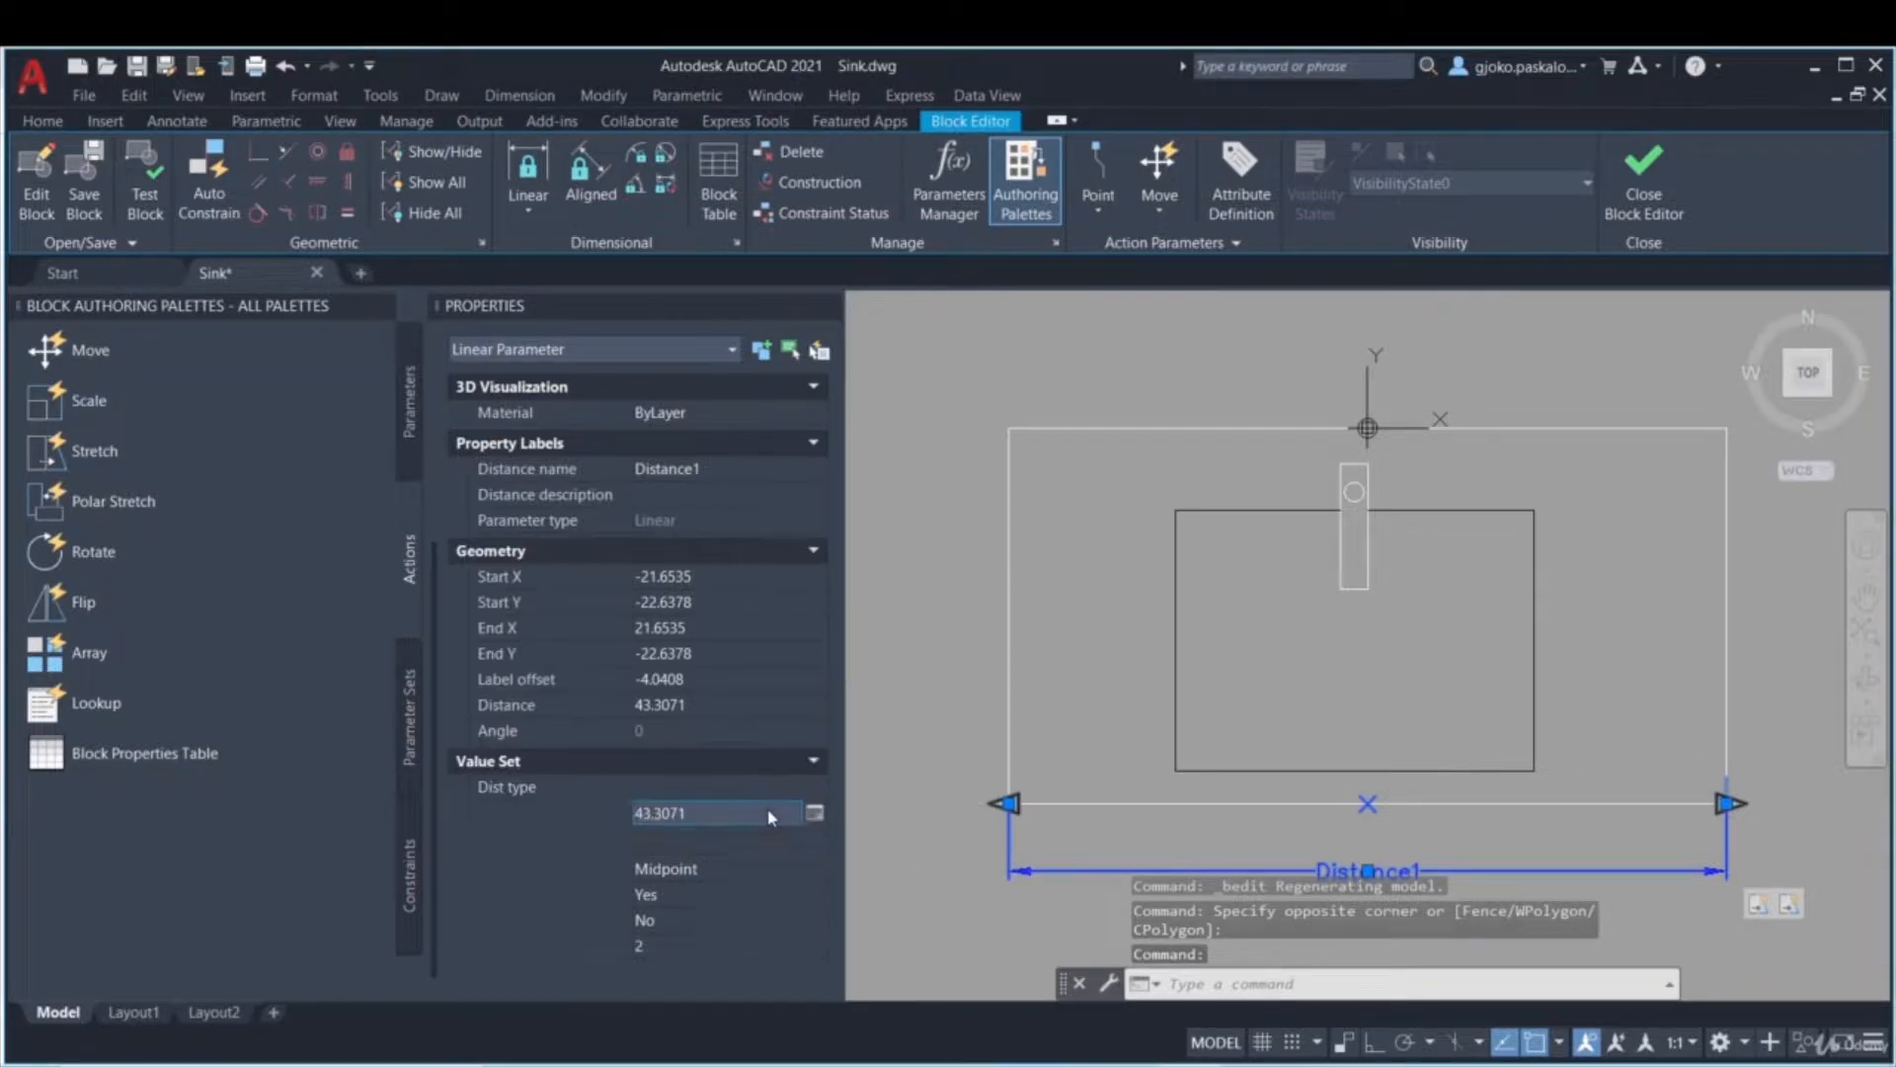
{"action": "left_click", "coordinate": [815, 813]}
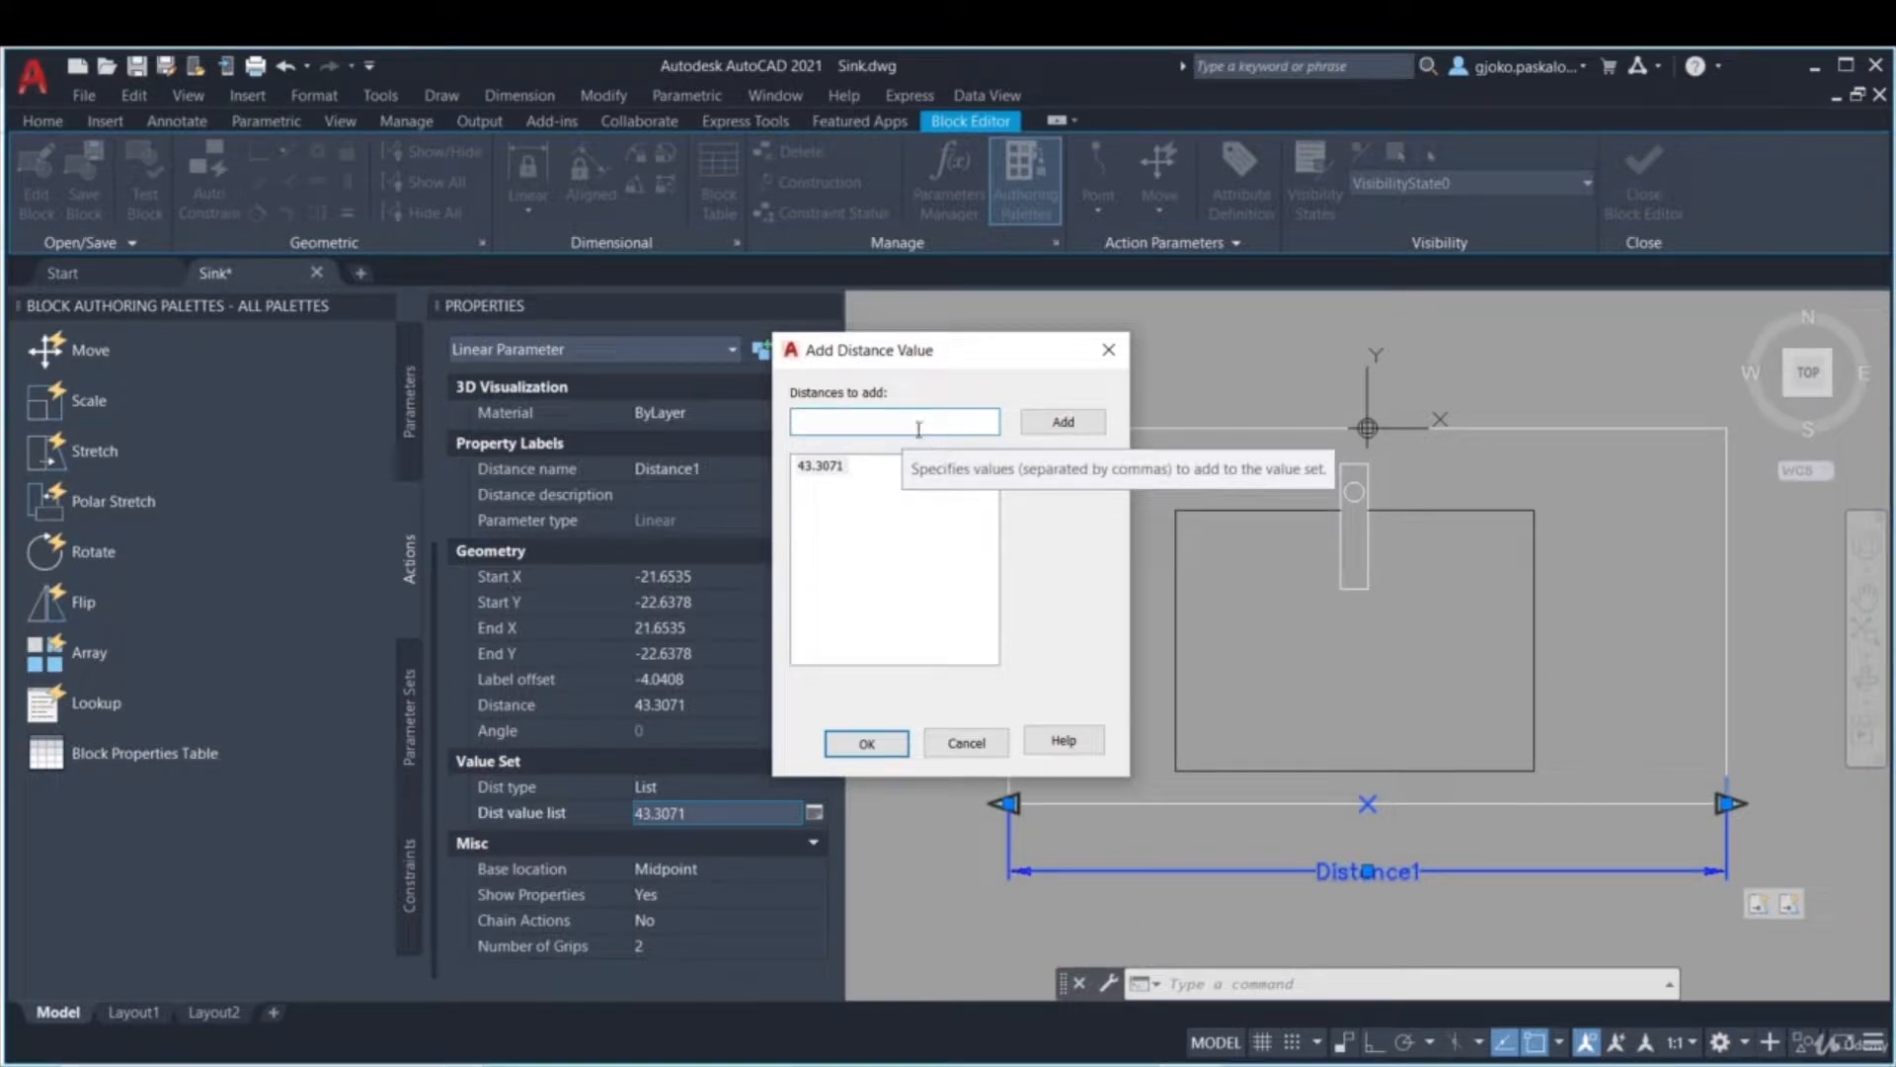
{"action": "type", "text": "50"}
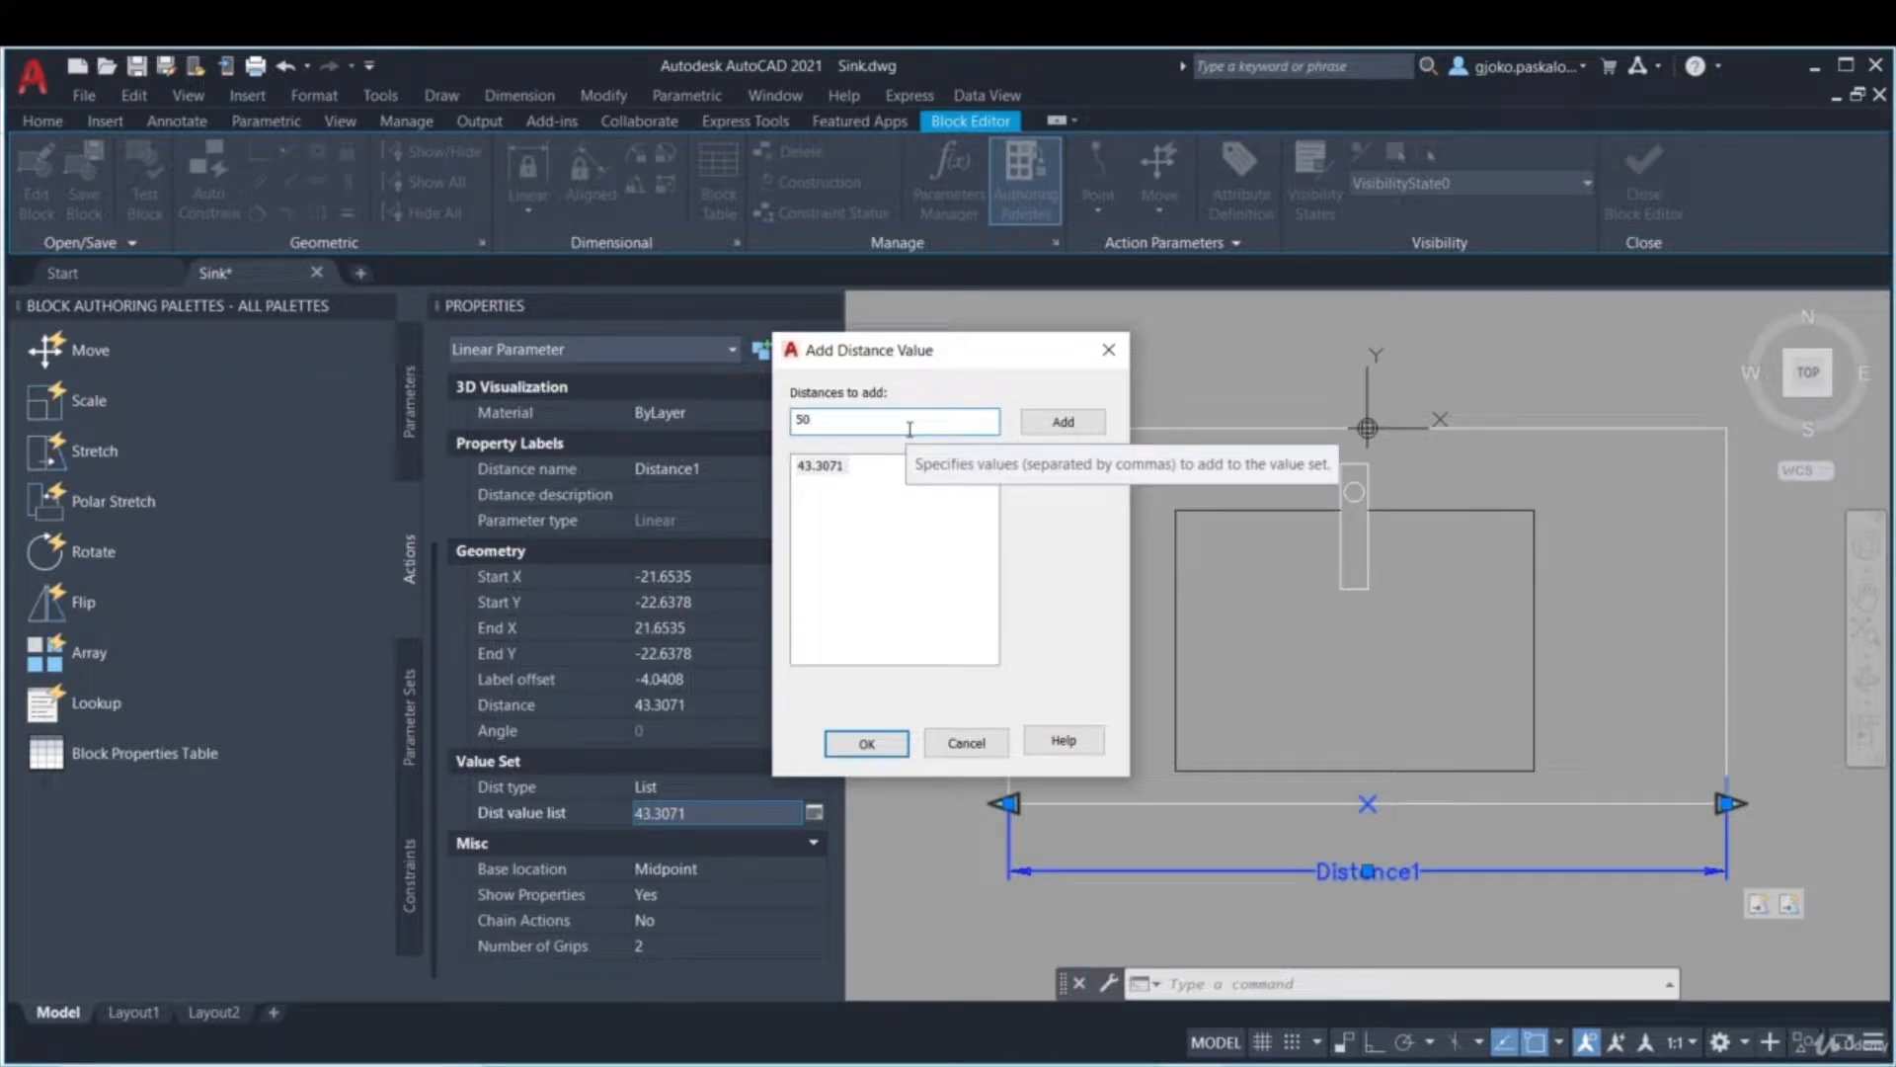
{"action": "left_click", "coordinate": [1065, 425]}
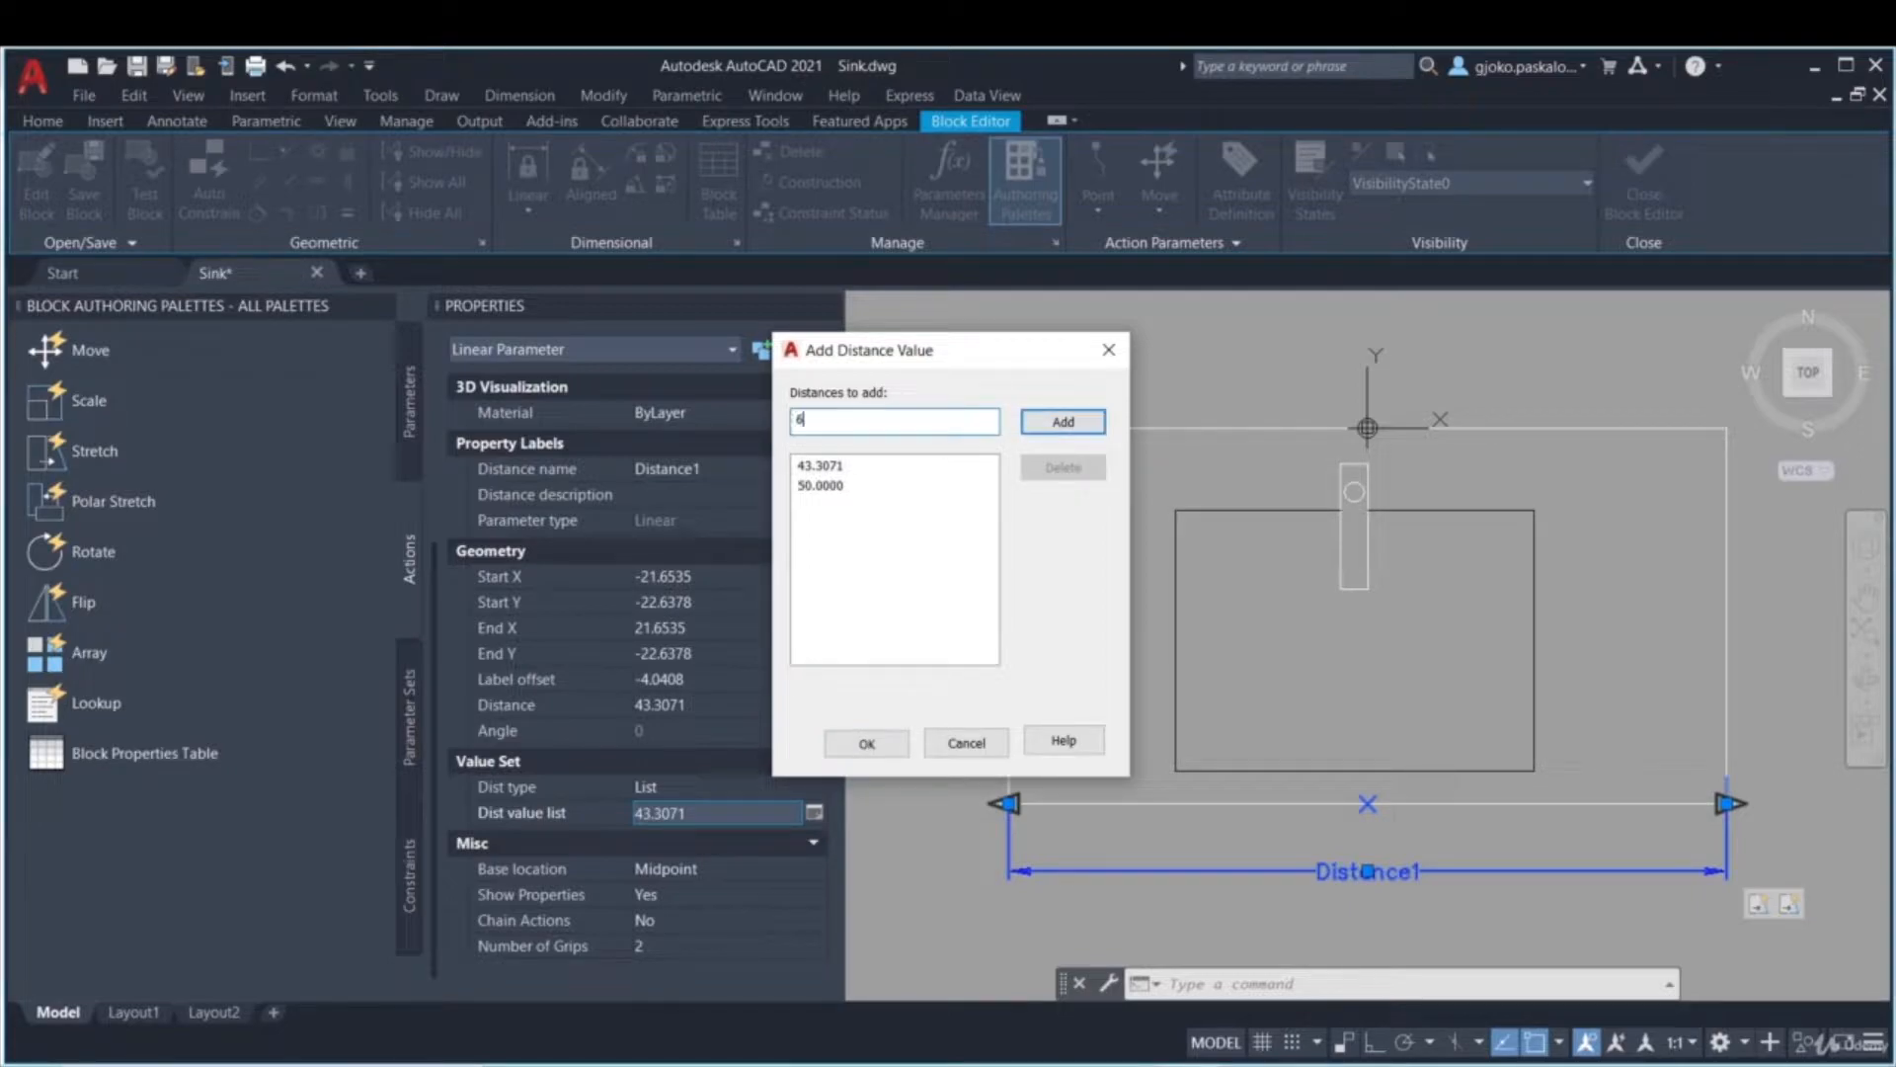
{"action": "left_click", "coordinate": [1036, 425]}
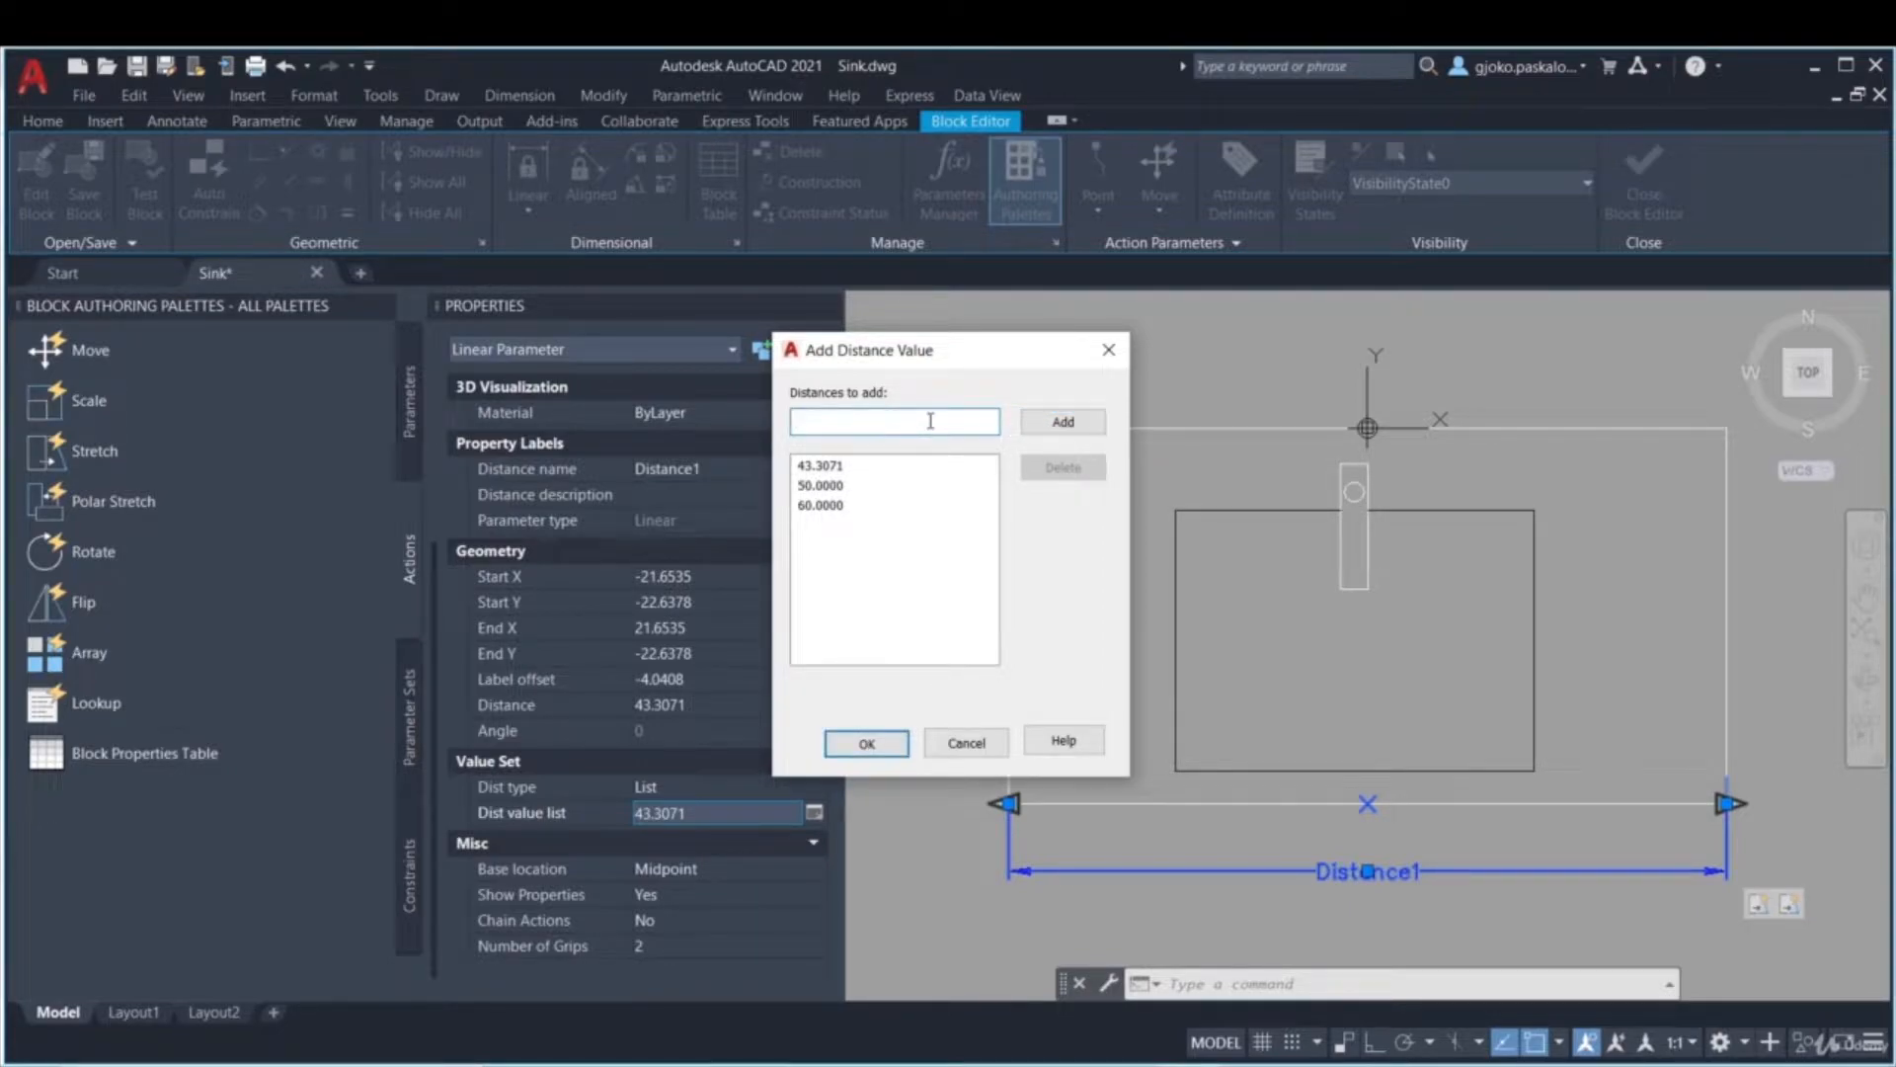
{"action": "left_click", "coordinate": [1042, 430]}
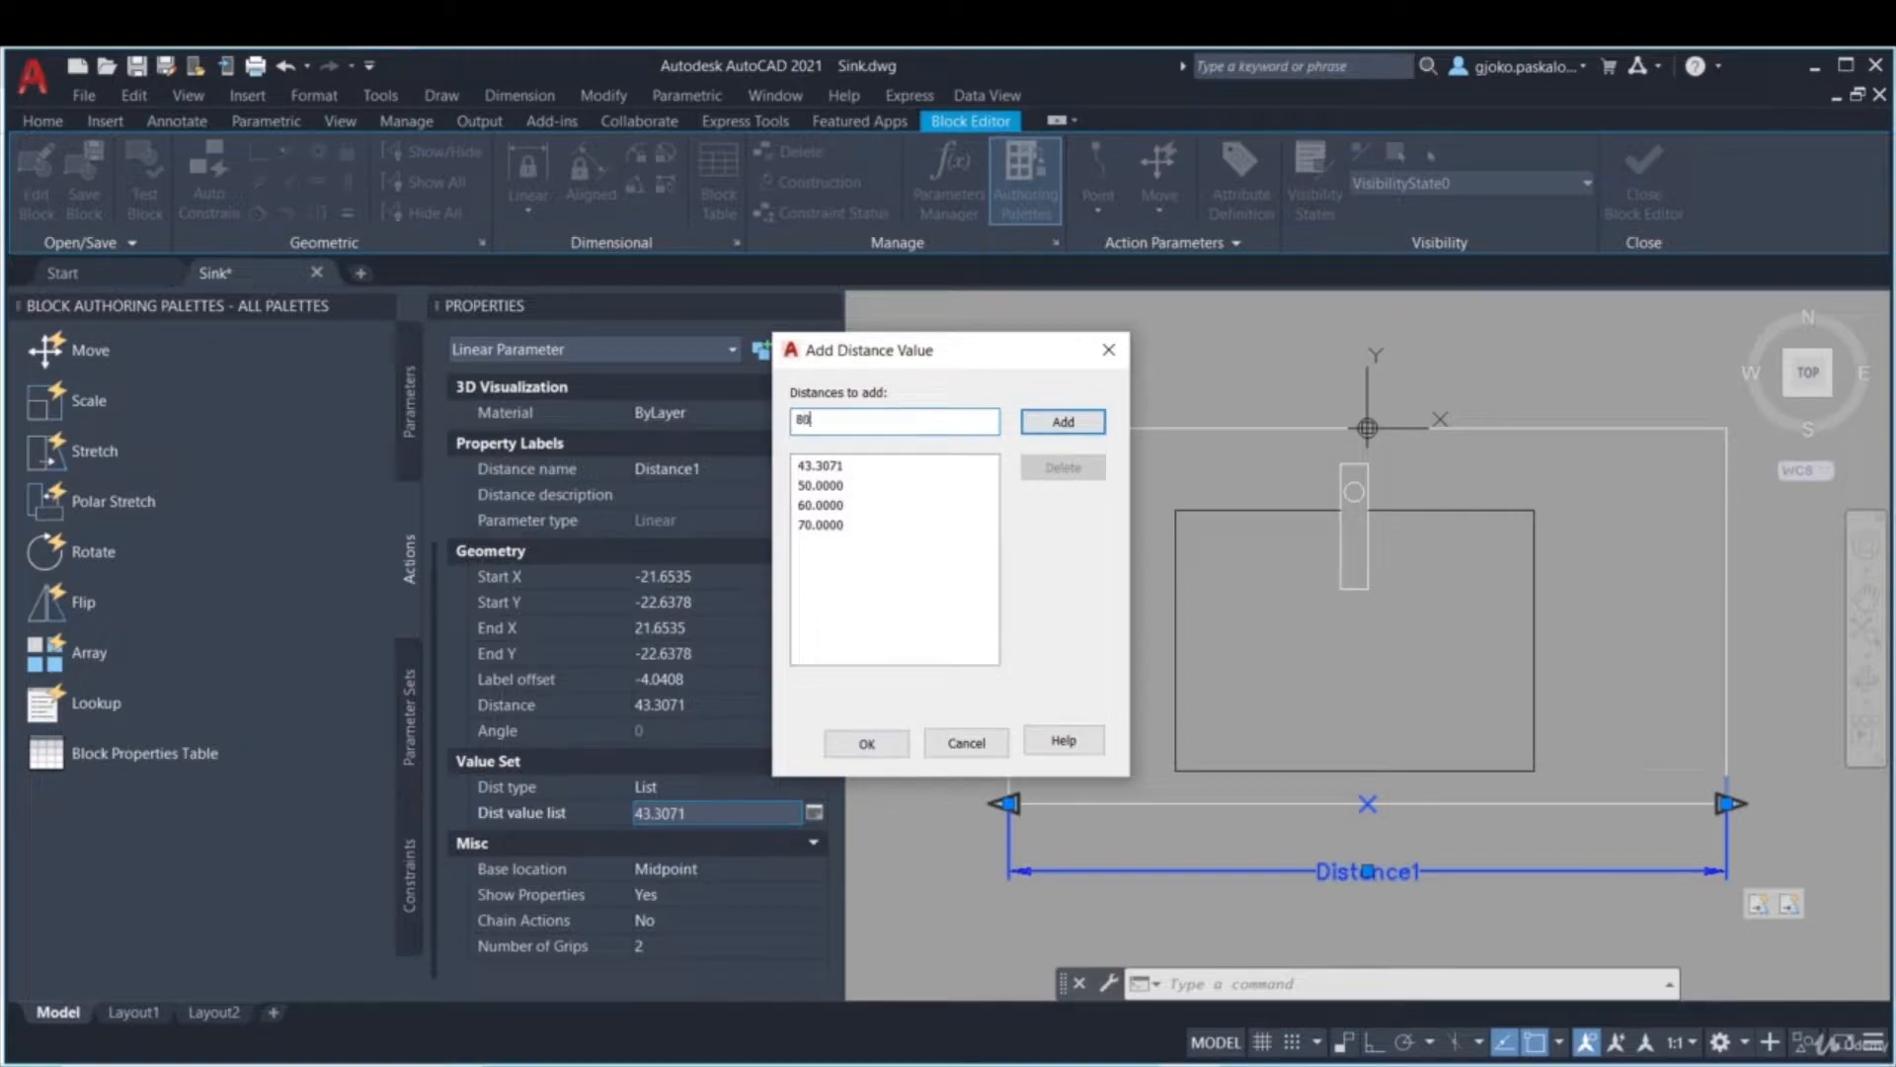
{"action": "left_click", "coordinate": [1063, 422]}
{"action": "left_click", "coordinate": [867, 743]}
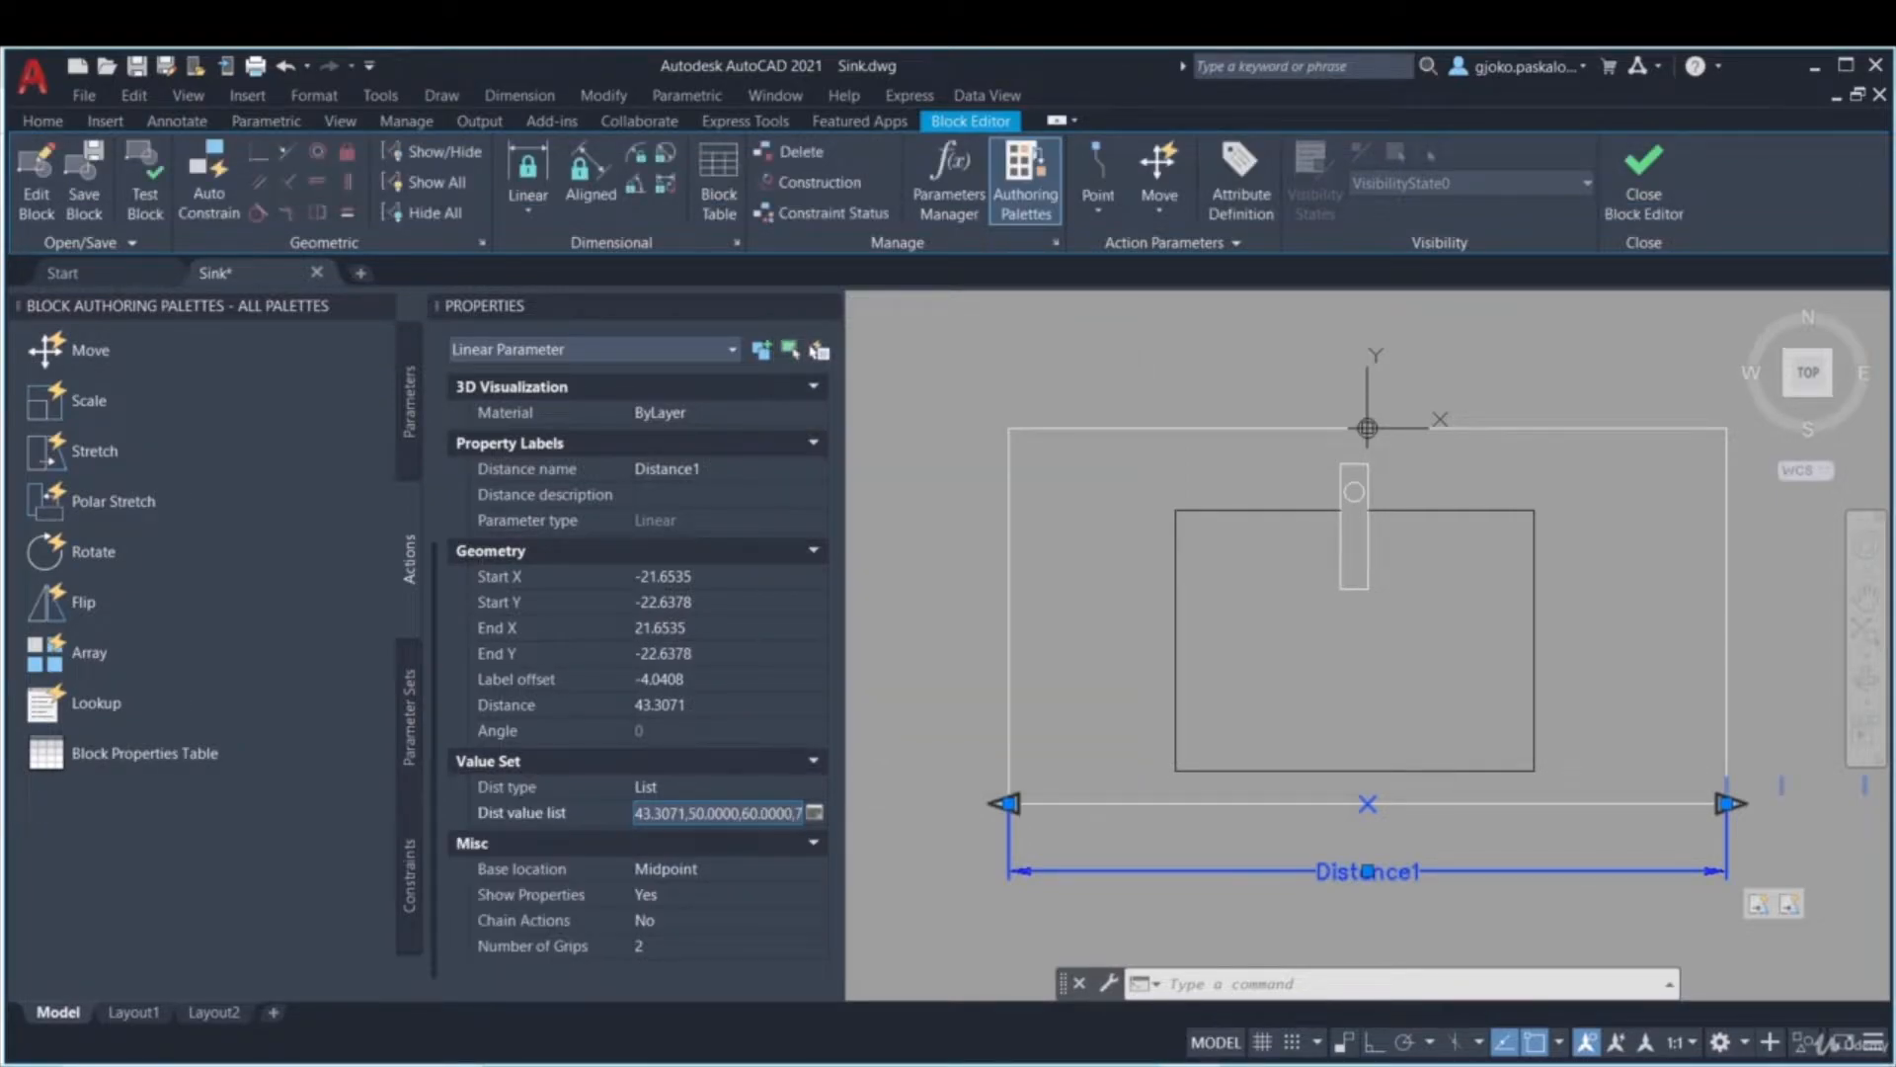
- Close the block editor with the Sink block changes saved and select the sink block in the drawing
{"action": "left_click", "coordinate": [1644, 203]}
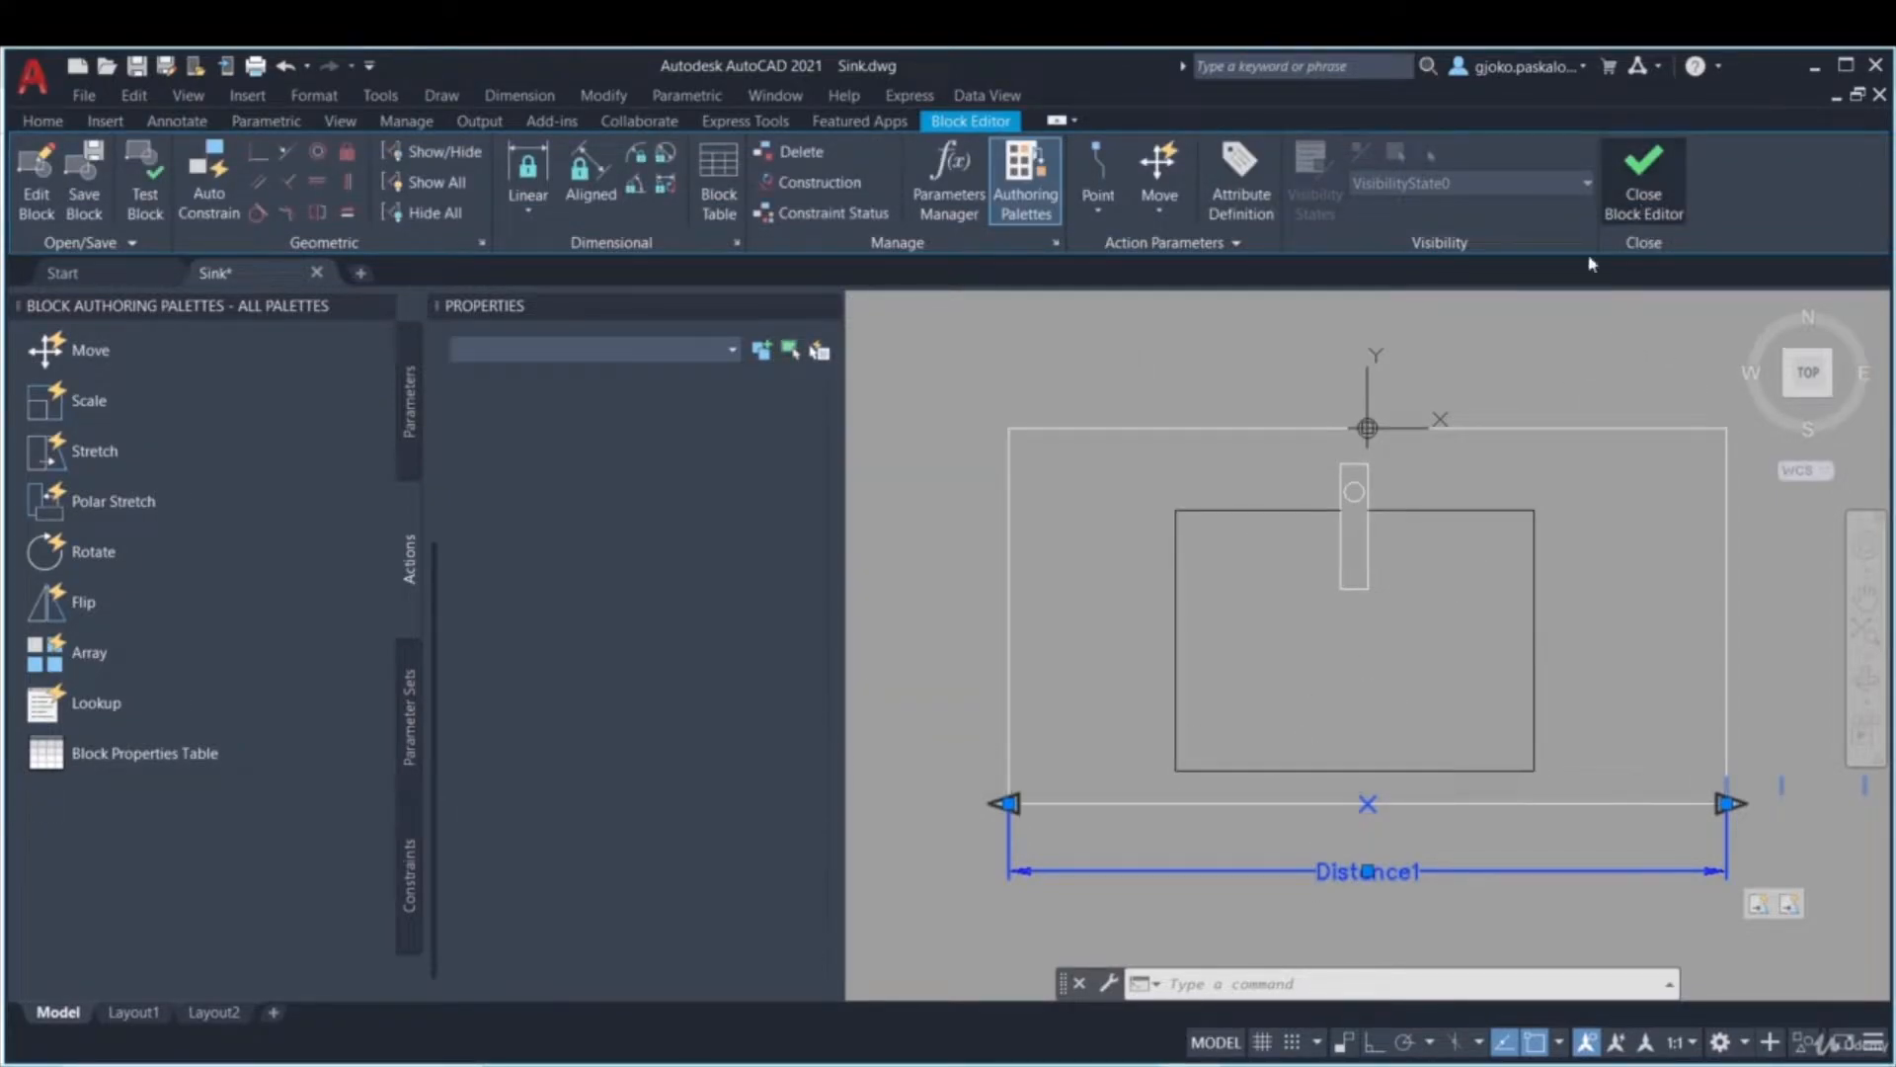
{"action": "left_click", "coordinate": [840, 539]}
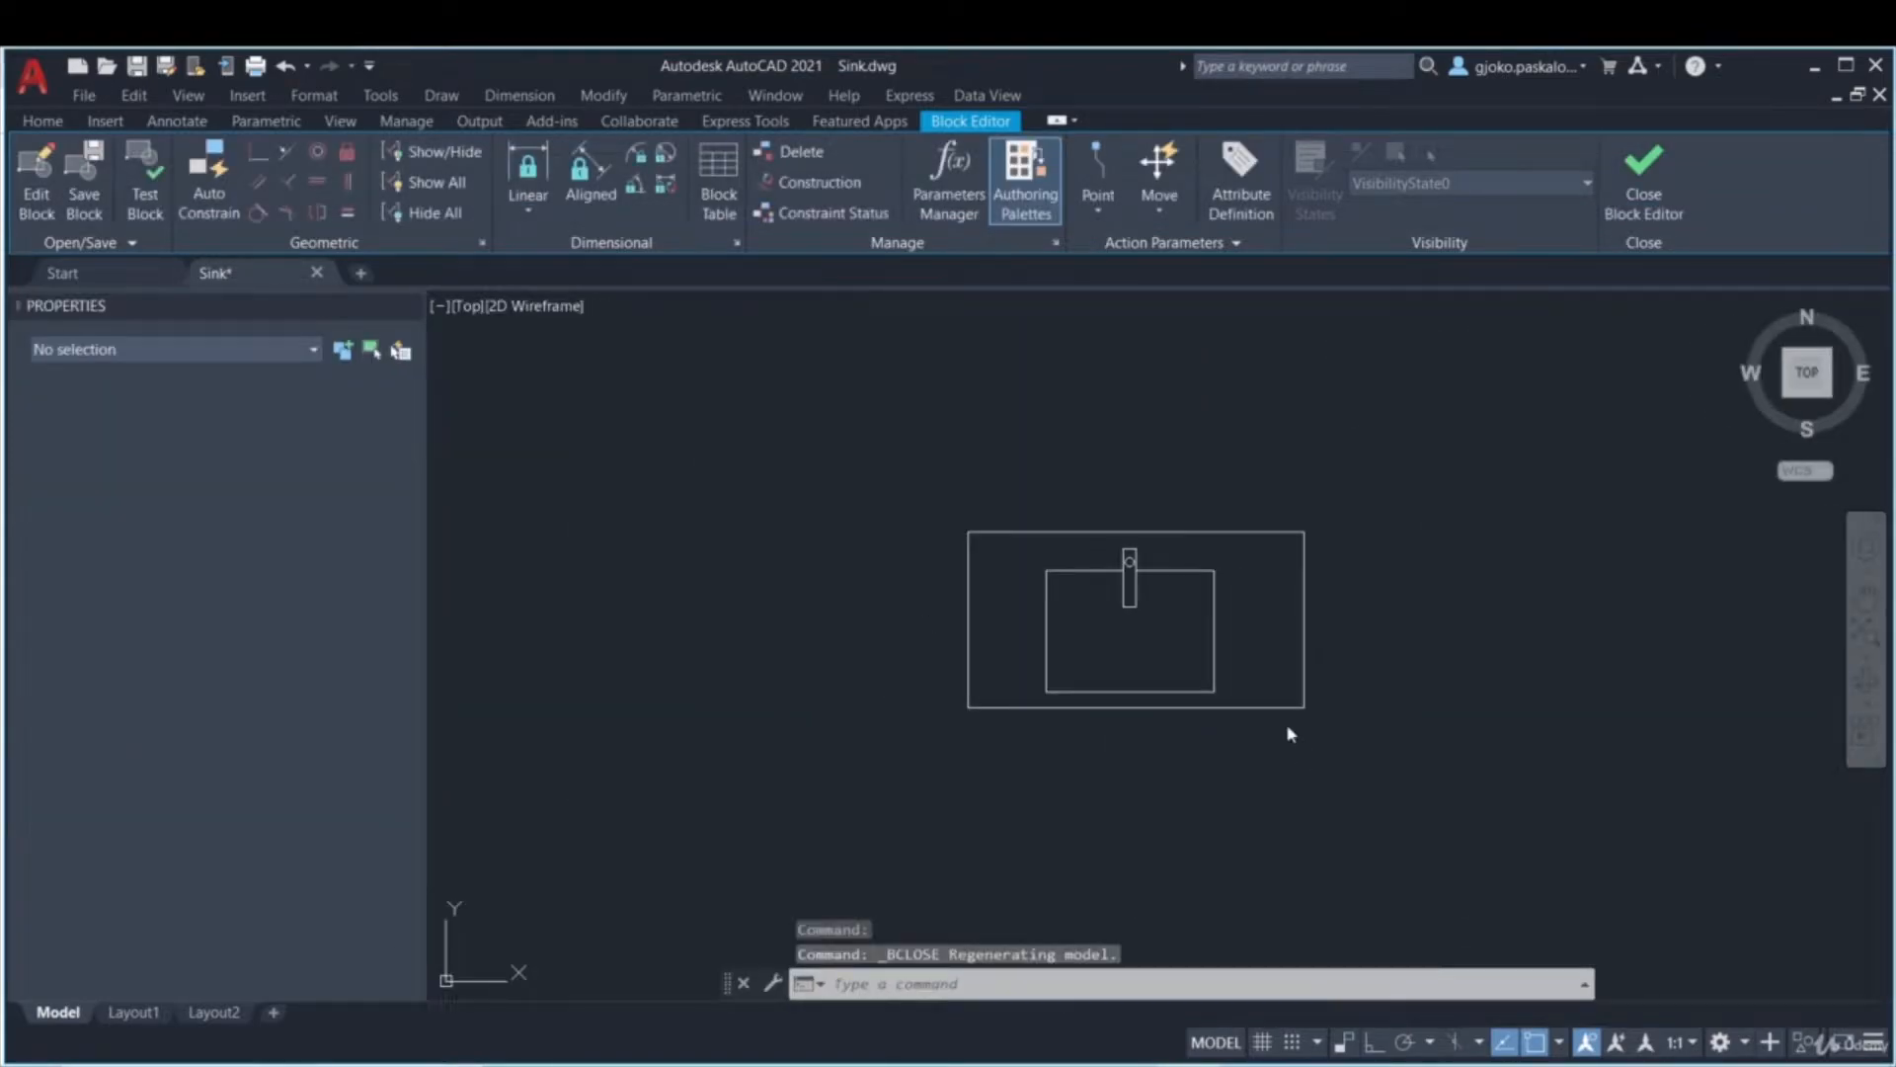
{"action": "left_click", "coordinate": [1297, 709]}
- Stretch the sink block with its right grip through the listed widths 50, 60, 70 and 80, and return it to 43.3071
{"action": "left_click", "coordinate": [1304, 707]}
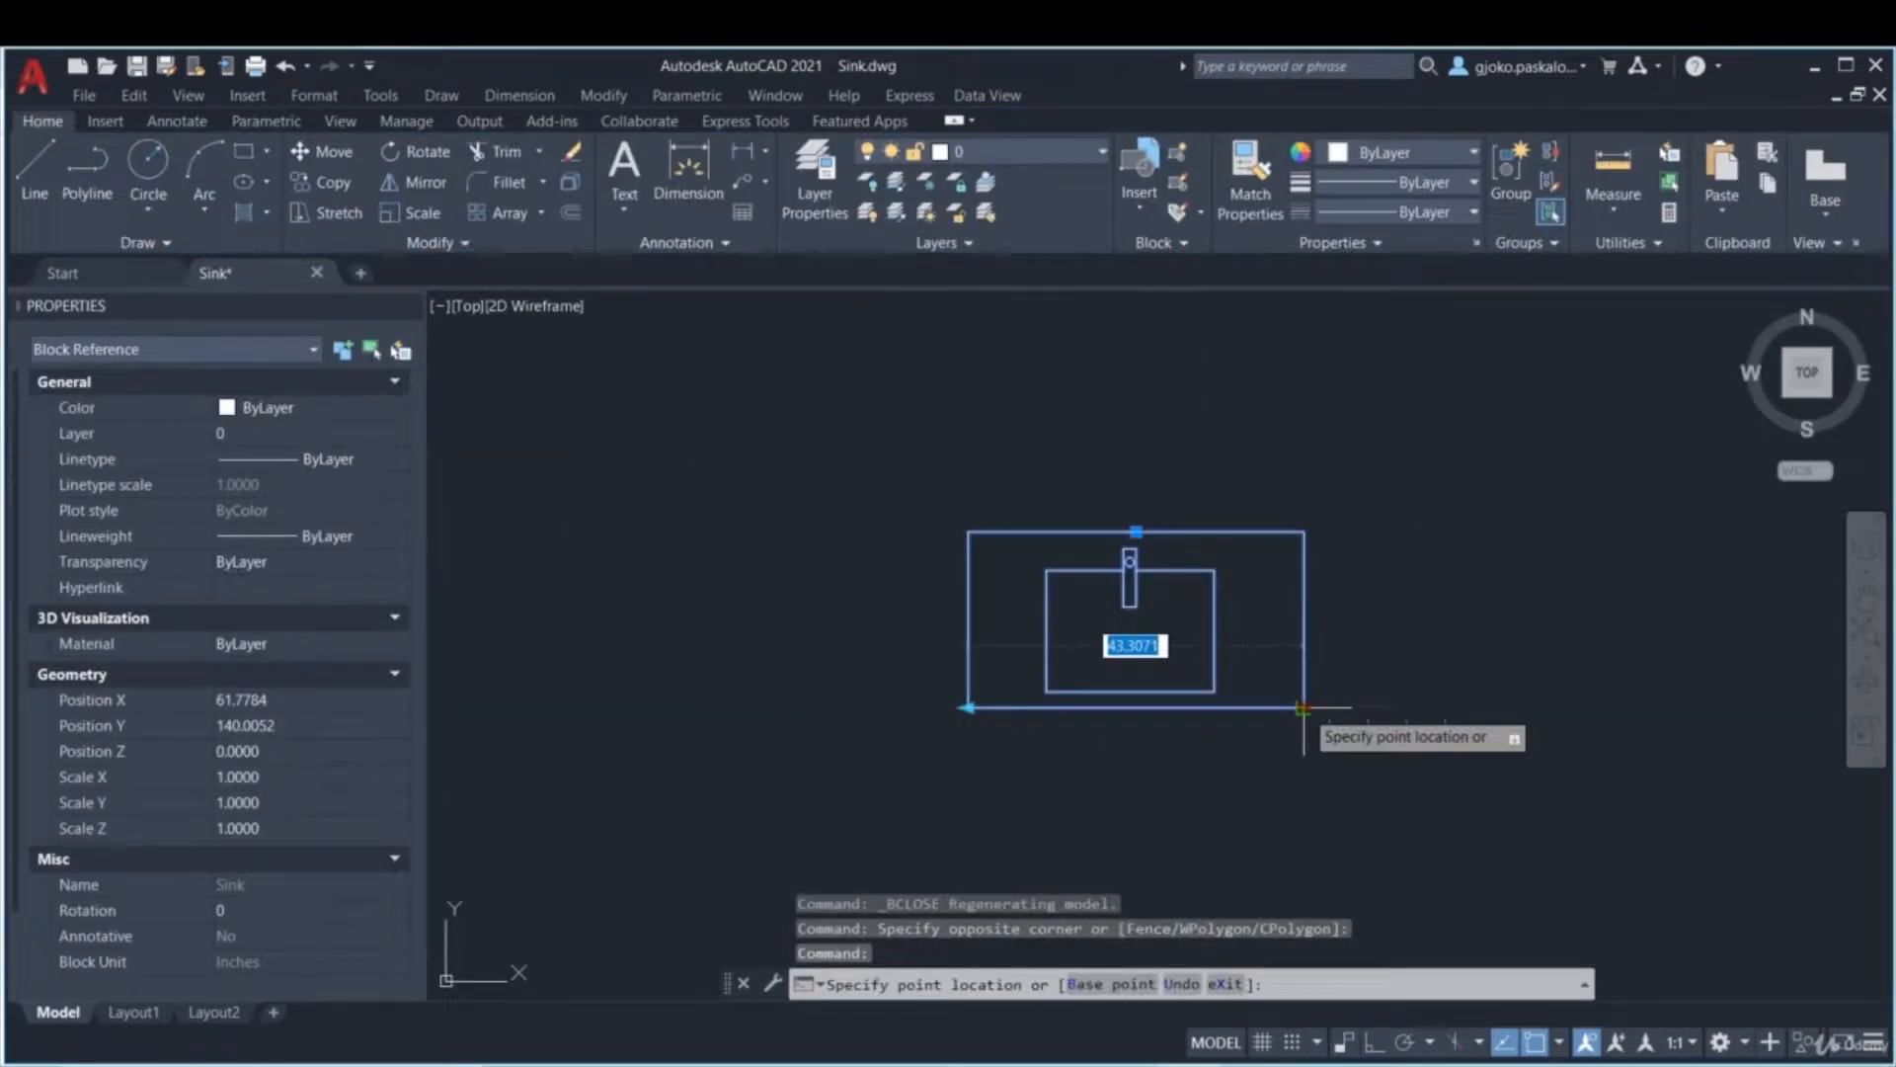
{"action": "left_click", "coordinate": [1330, 707]}
{"action": "left_click", "coordinate": [1368, 712]}
{"action": "left_click", "coordinate": [1368, 707]}
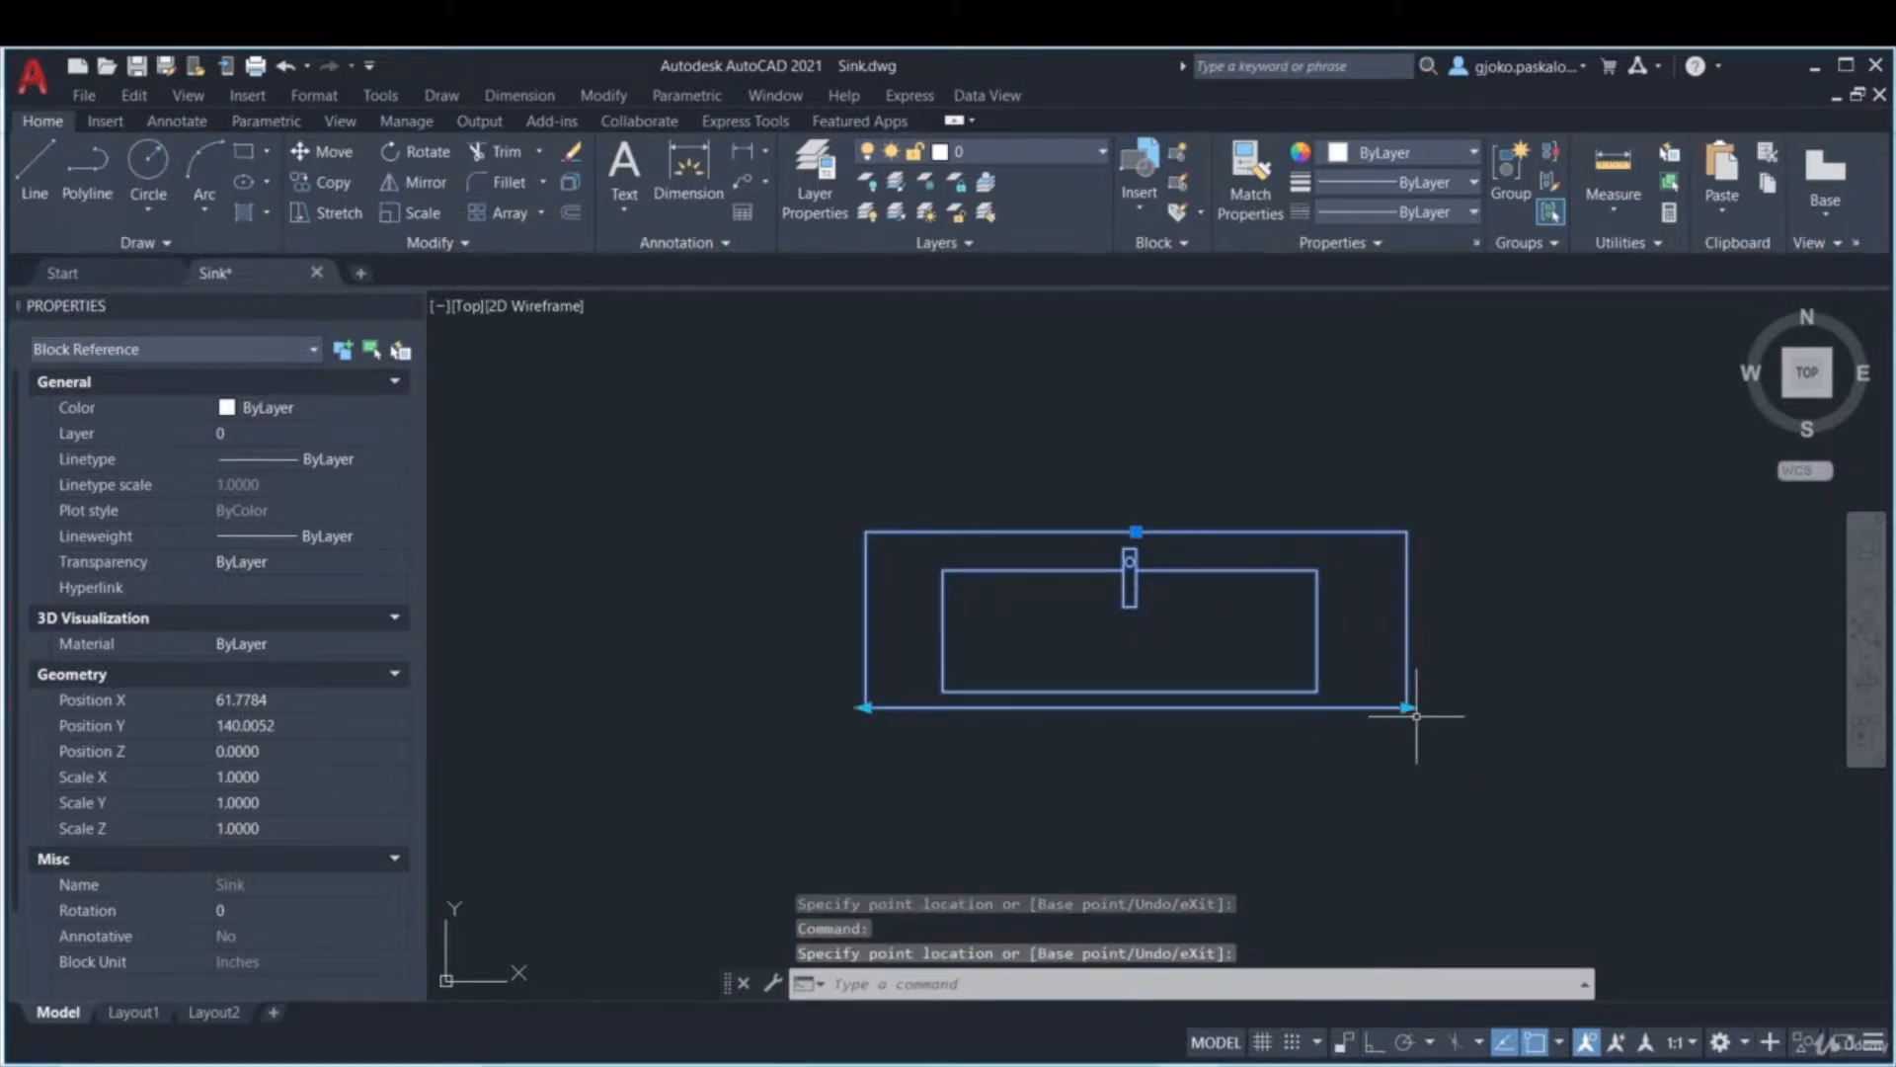
{"action": "left_click", "coordinate": [1445, 707]}
{"action": "left_click", "coordinate": [1445, 707]}
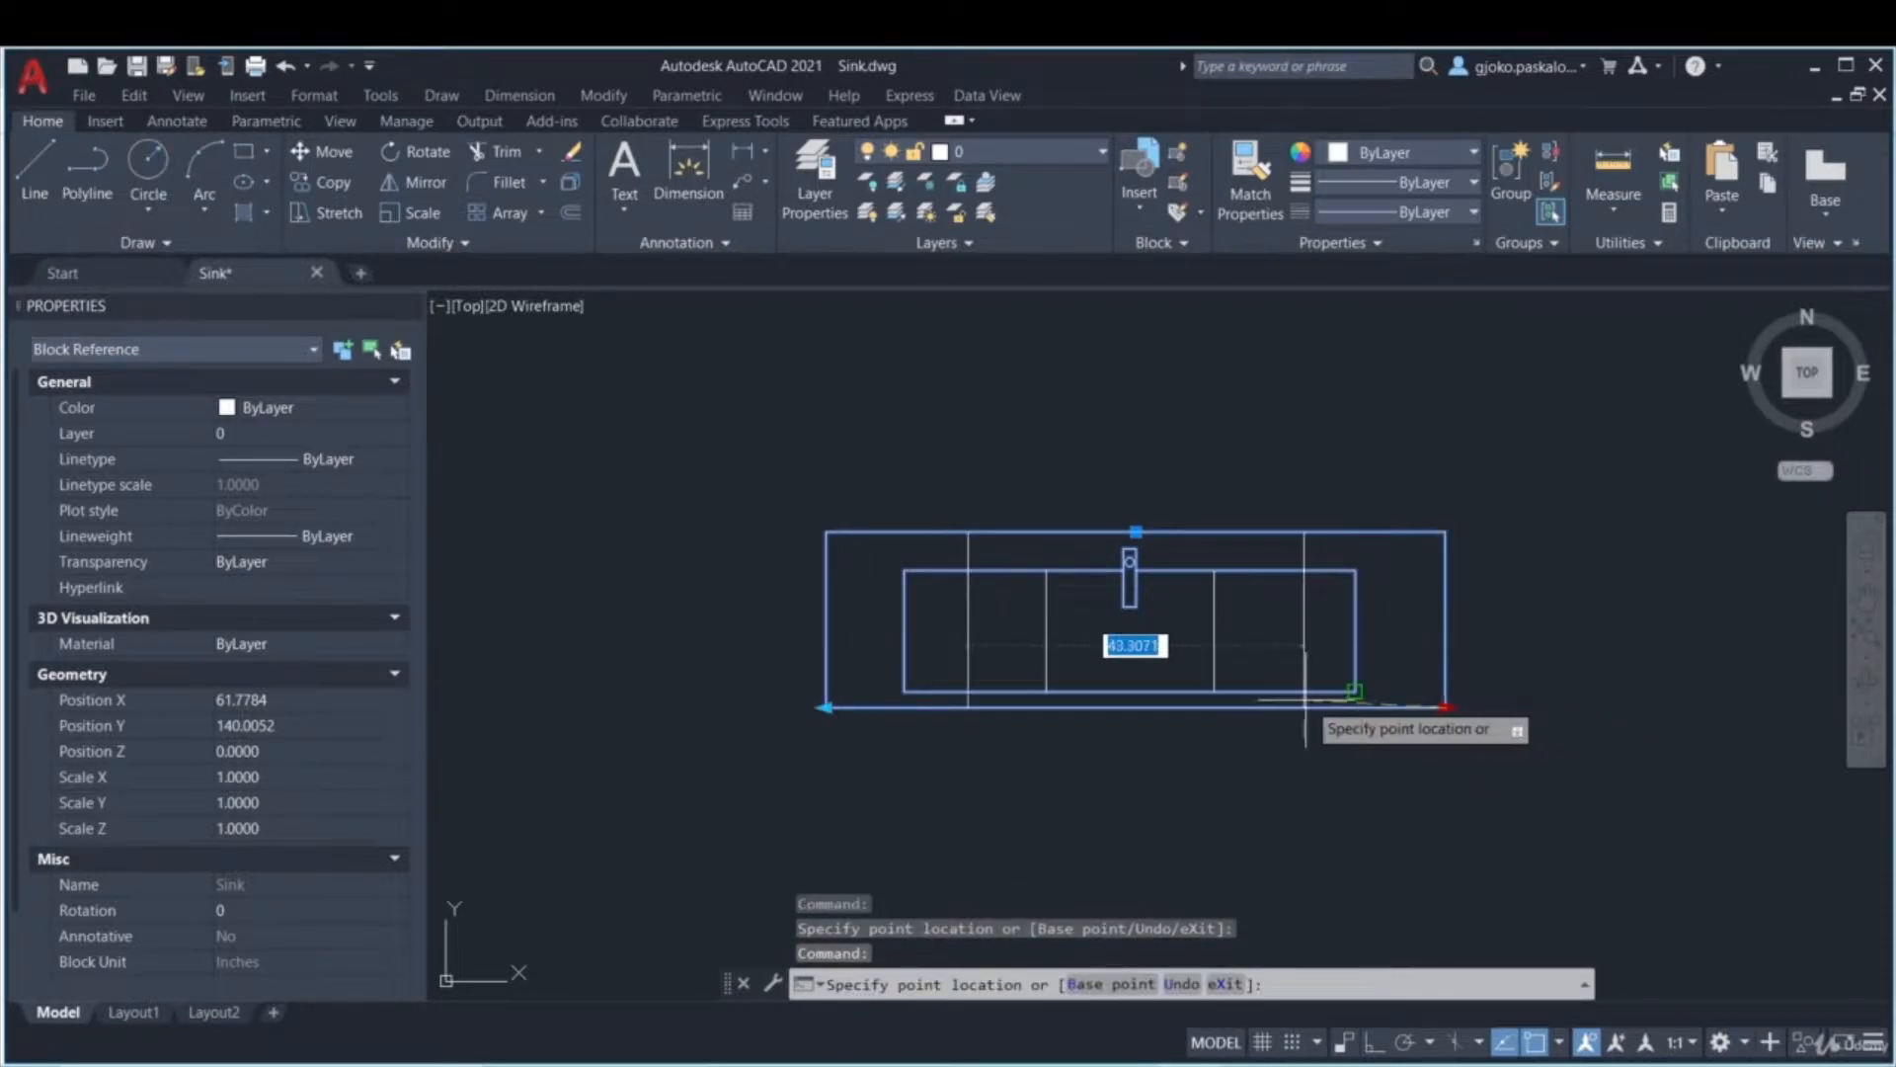
{"action": "left_click", "coordinate": [1319, 724]}
{"action": "left_click", "coordinate": [1368, 707]}
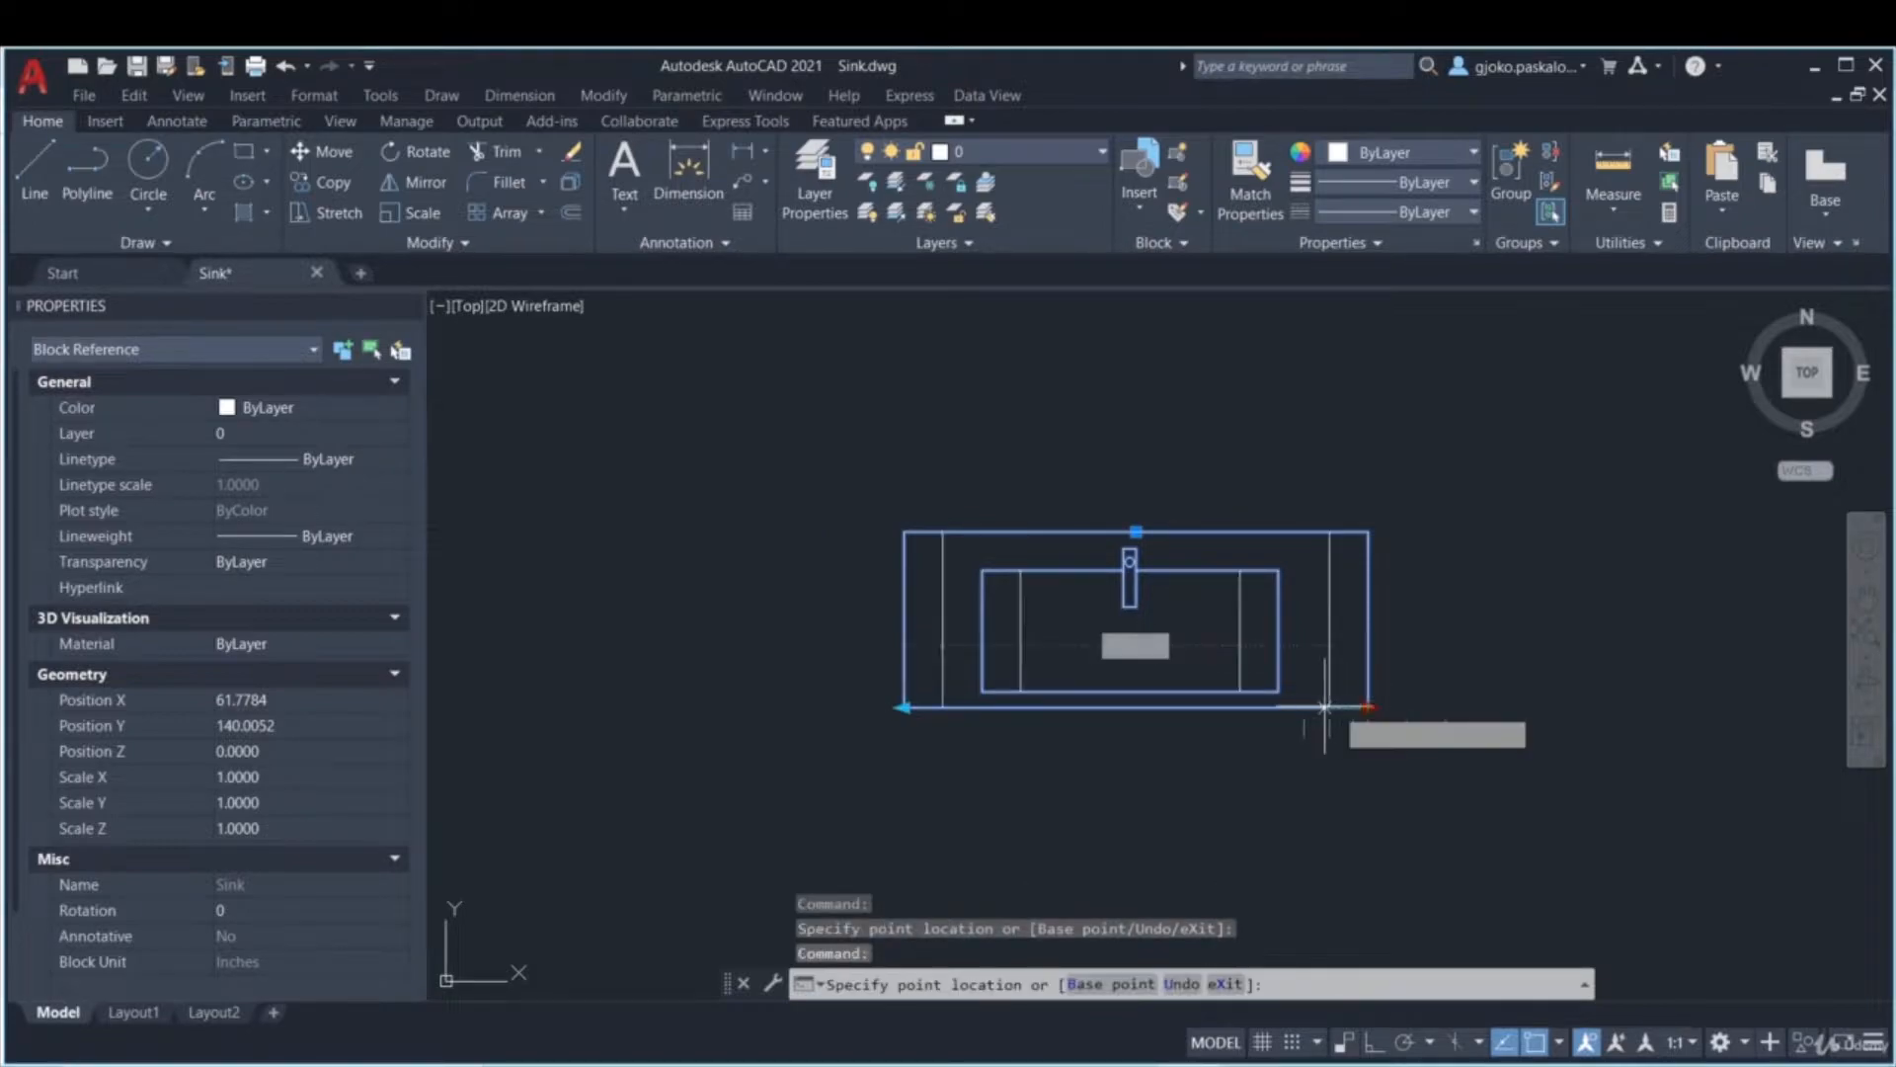
{"action": "left_click", "coordinate": [1318, 727]}
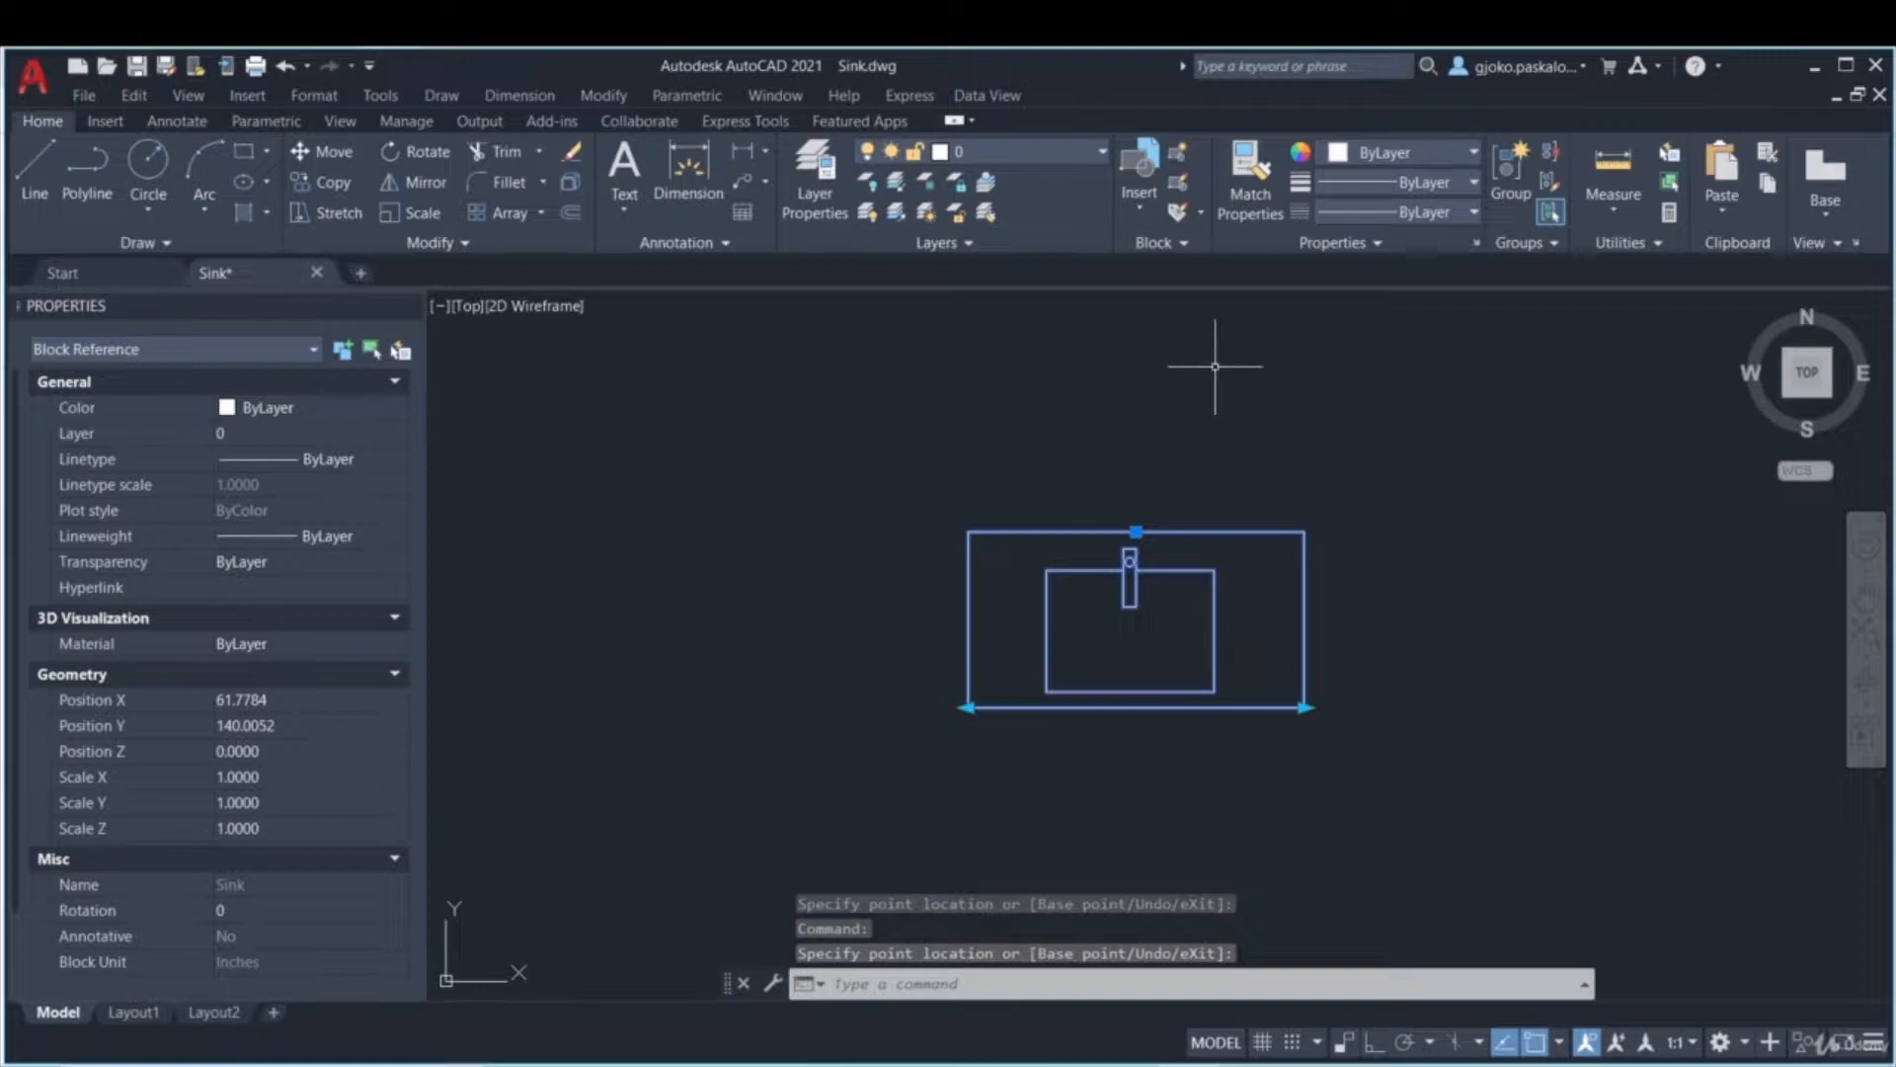
- Stretch the sink block to a width of 60 with its right grip
{"action": "left_click", "coordinate": [1304, 707]}
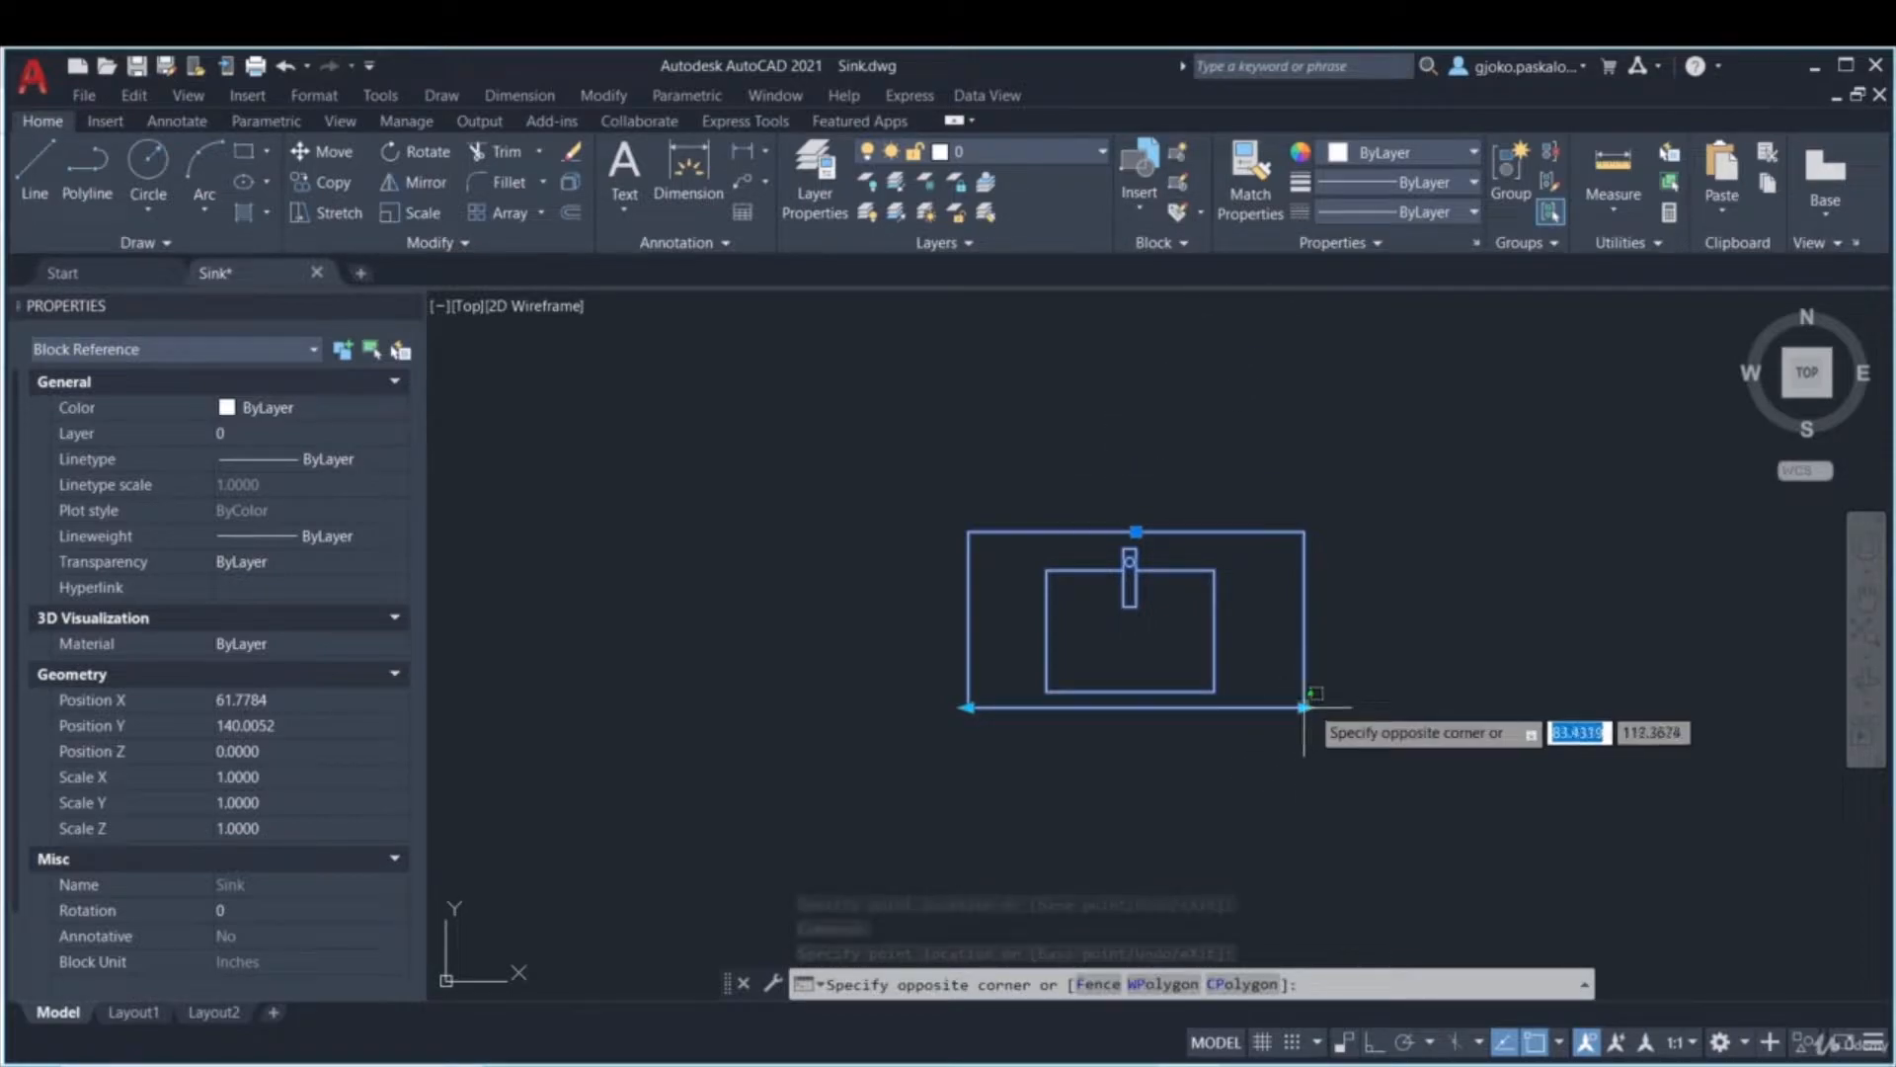
{"action": "left_click", "coordinate": [1312, 709]}
{"action": "left_click", "coordinate": [1319, 710]}
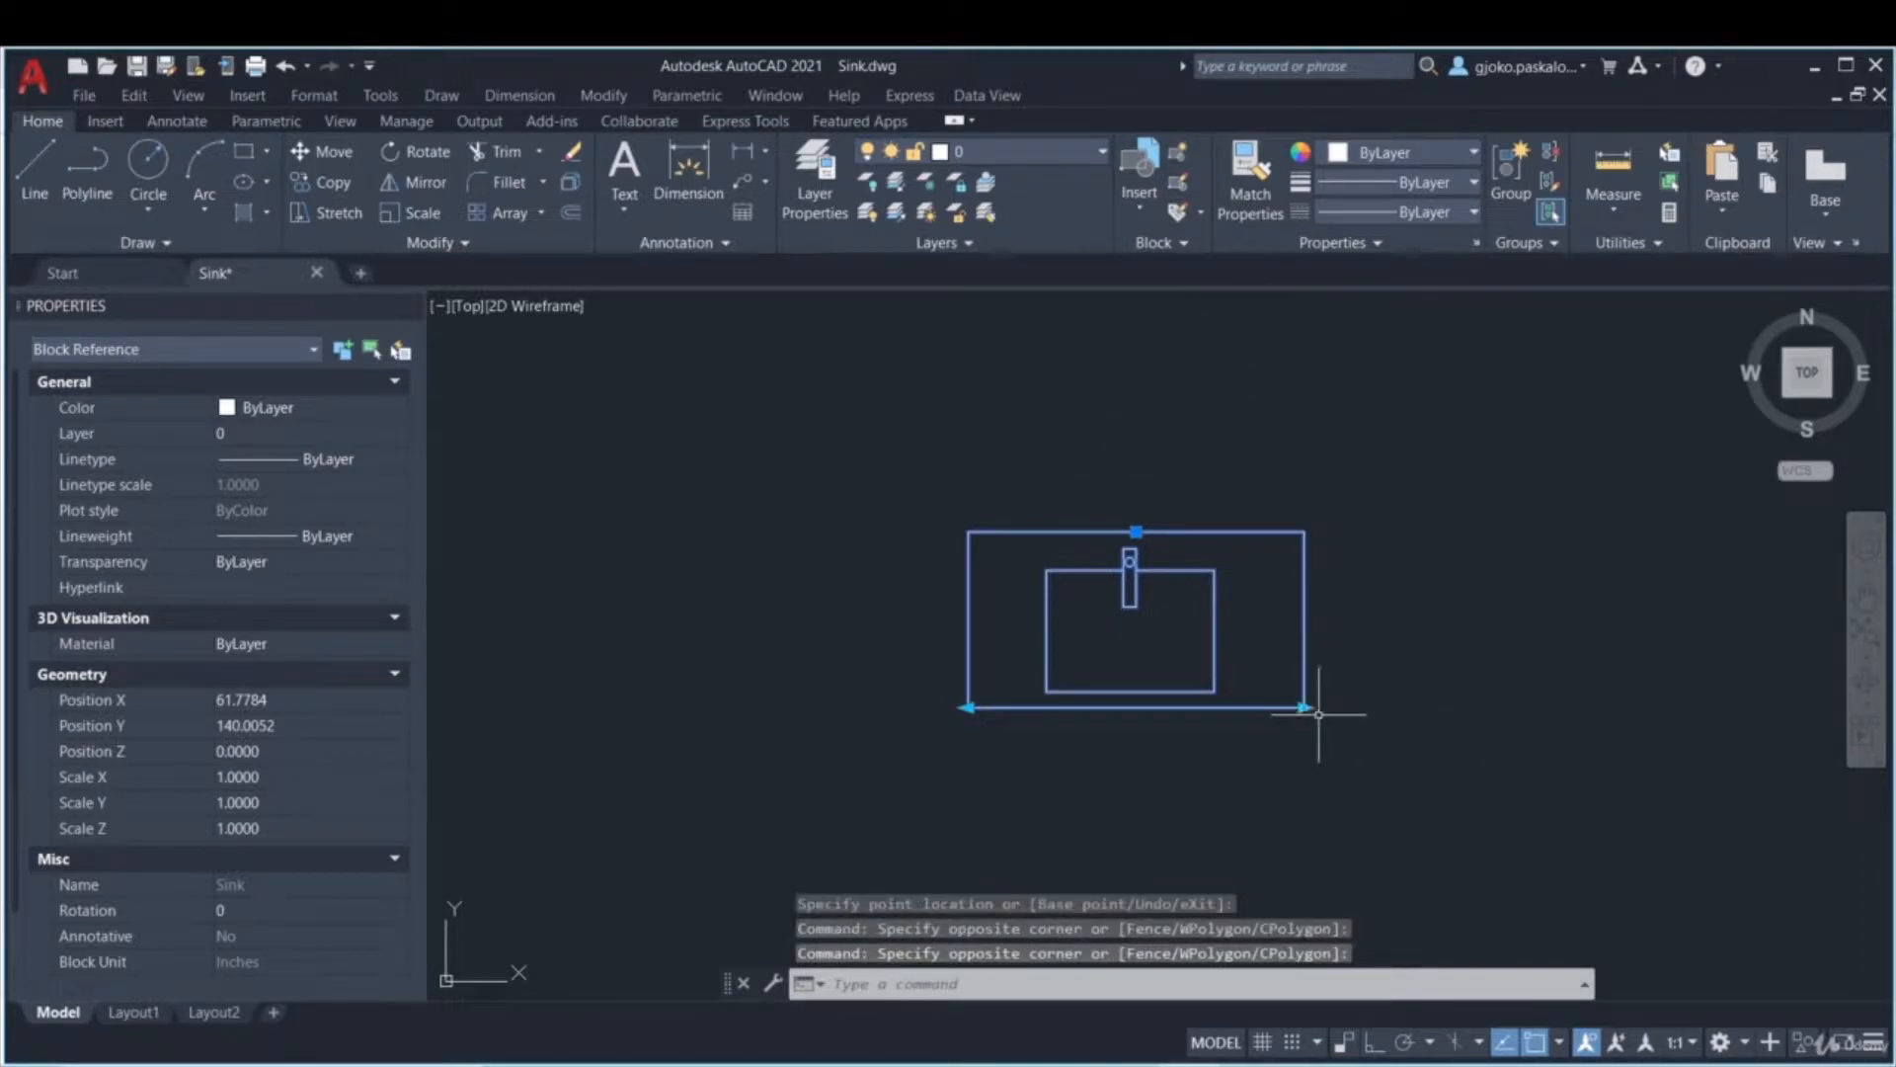
{"action": "left_click", "coordinate": [1306, 707]}
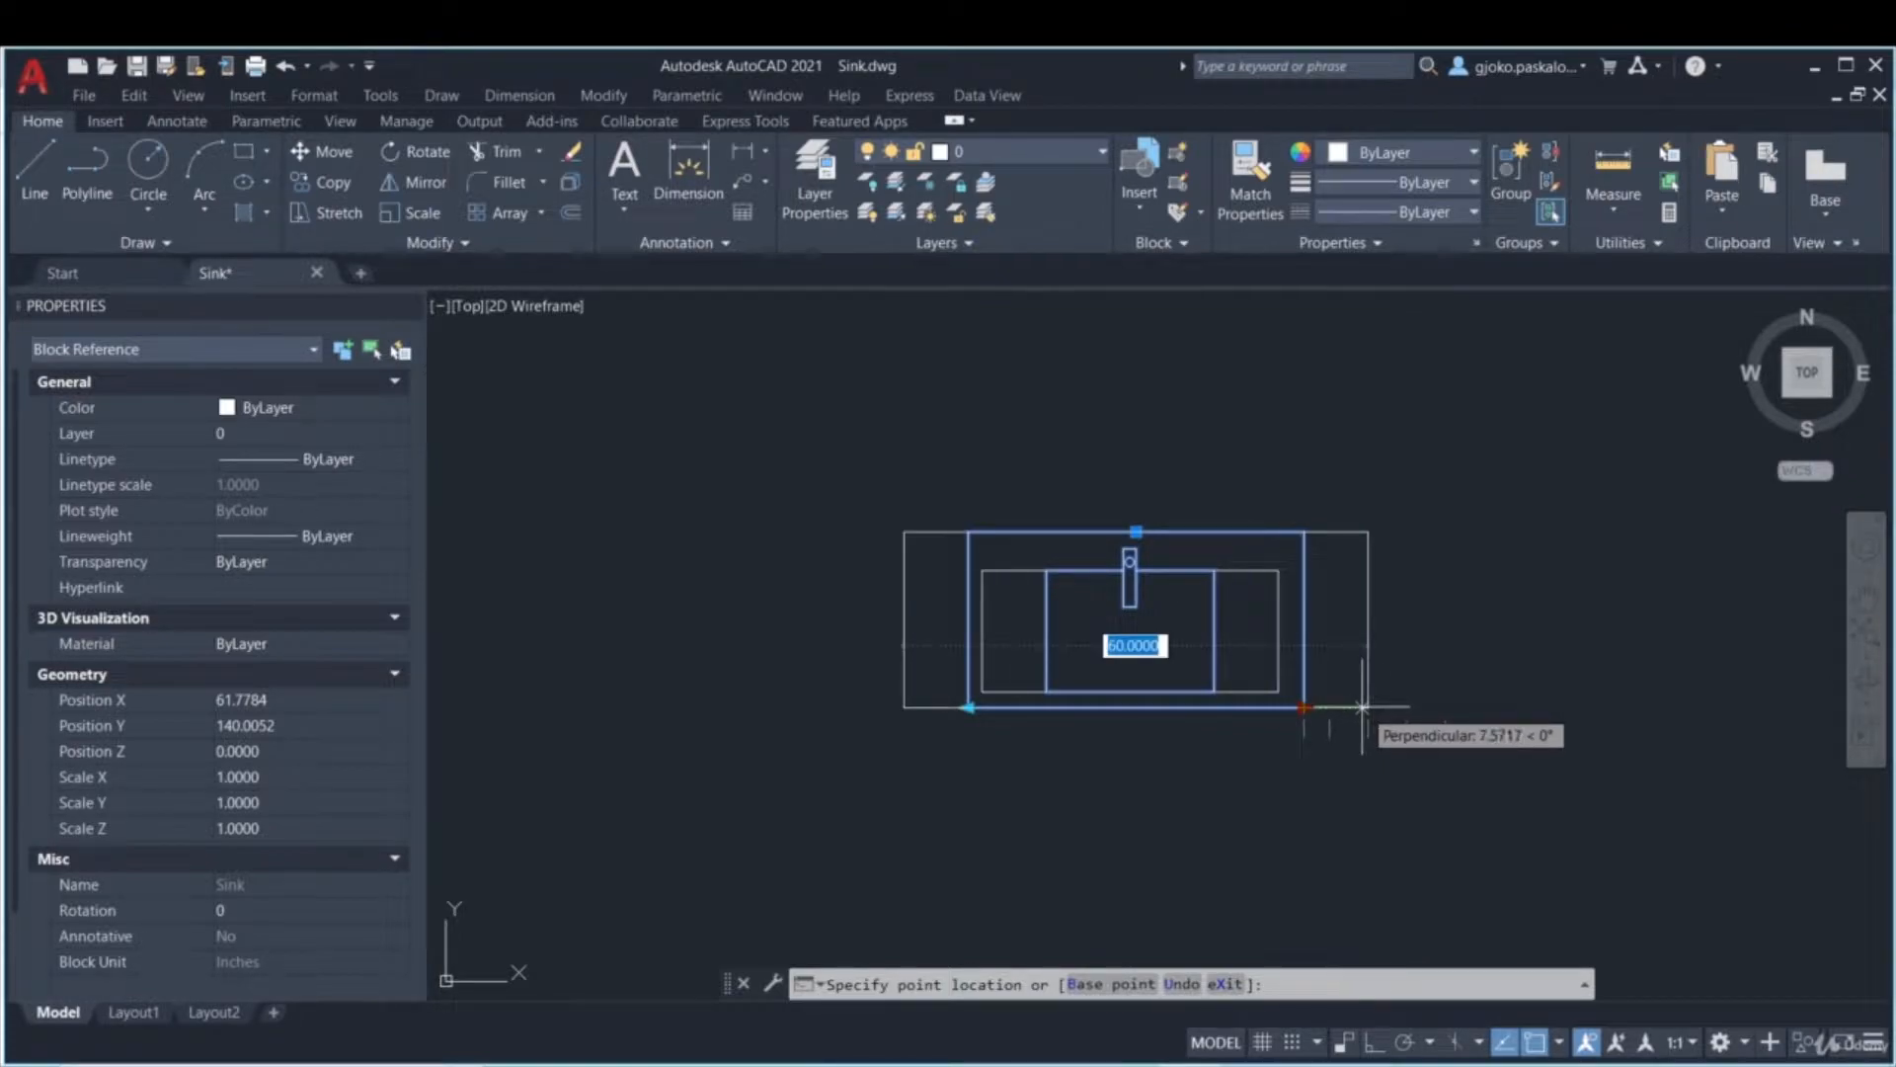
{"action": "left_click", "coordinate": [1365, 709]}
{"action": "left_click", "coordinate": [1365, 708]}
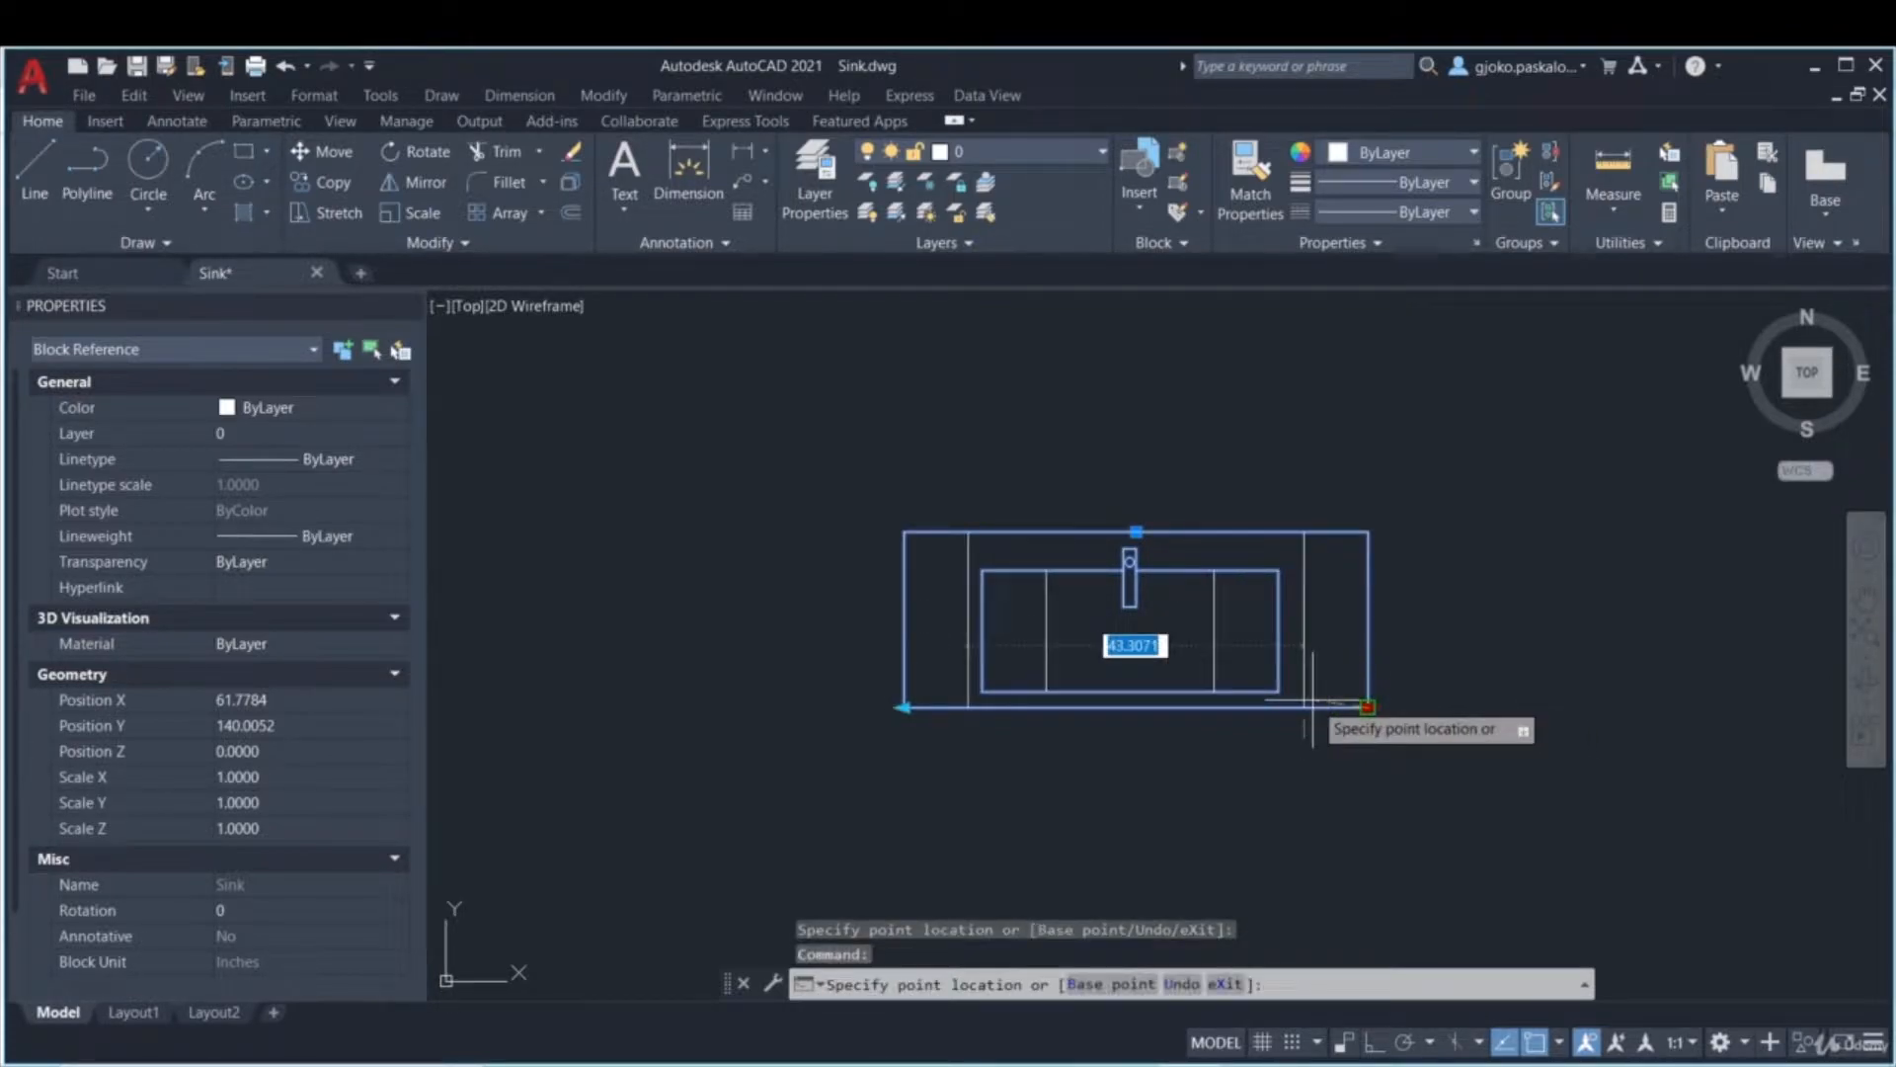
{"action": "left_click", "coordinate": [1313, 699]}
- Reopen the Sink block definition for editing and place a Lookup parameter just outside the sink's right edge
{"action": "left_click", "coordinate": [1177, 182]}
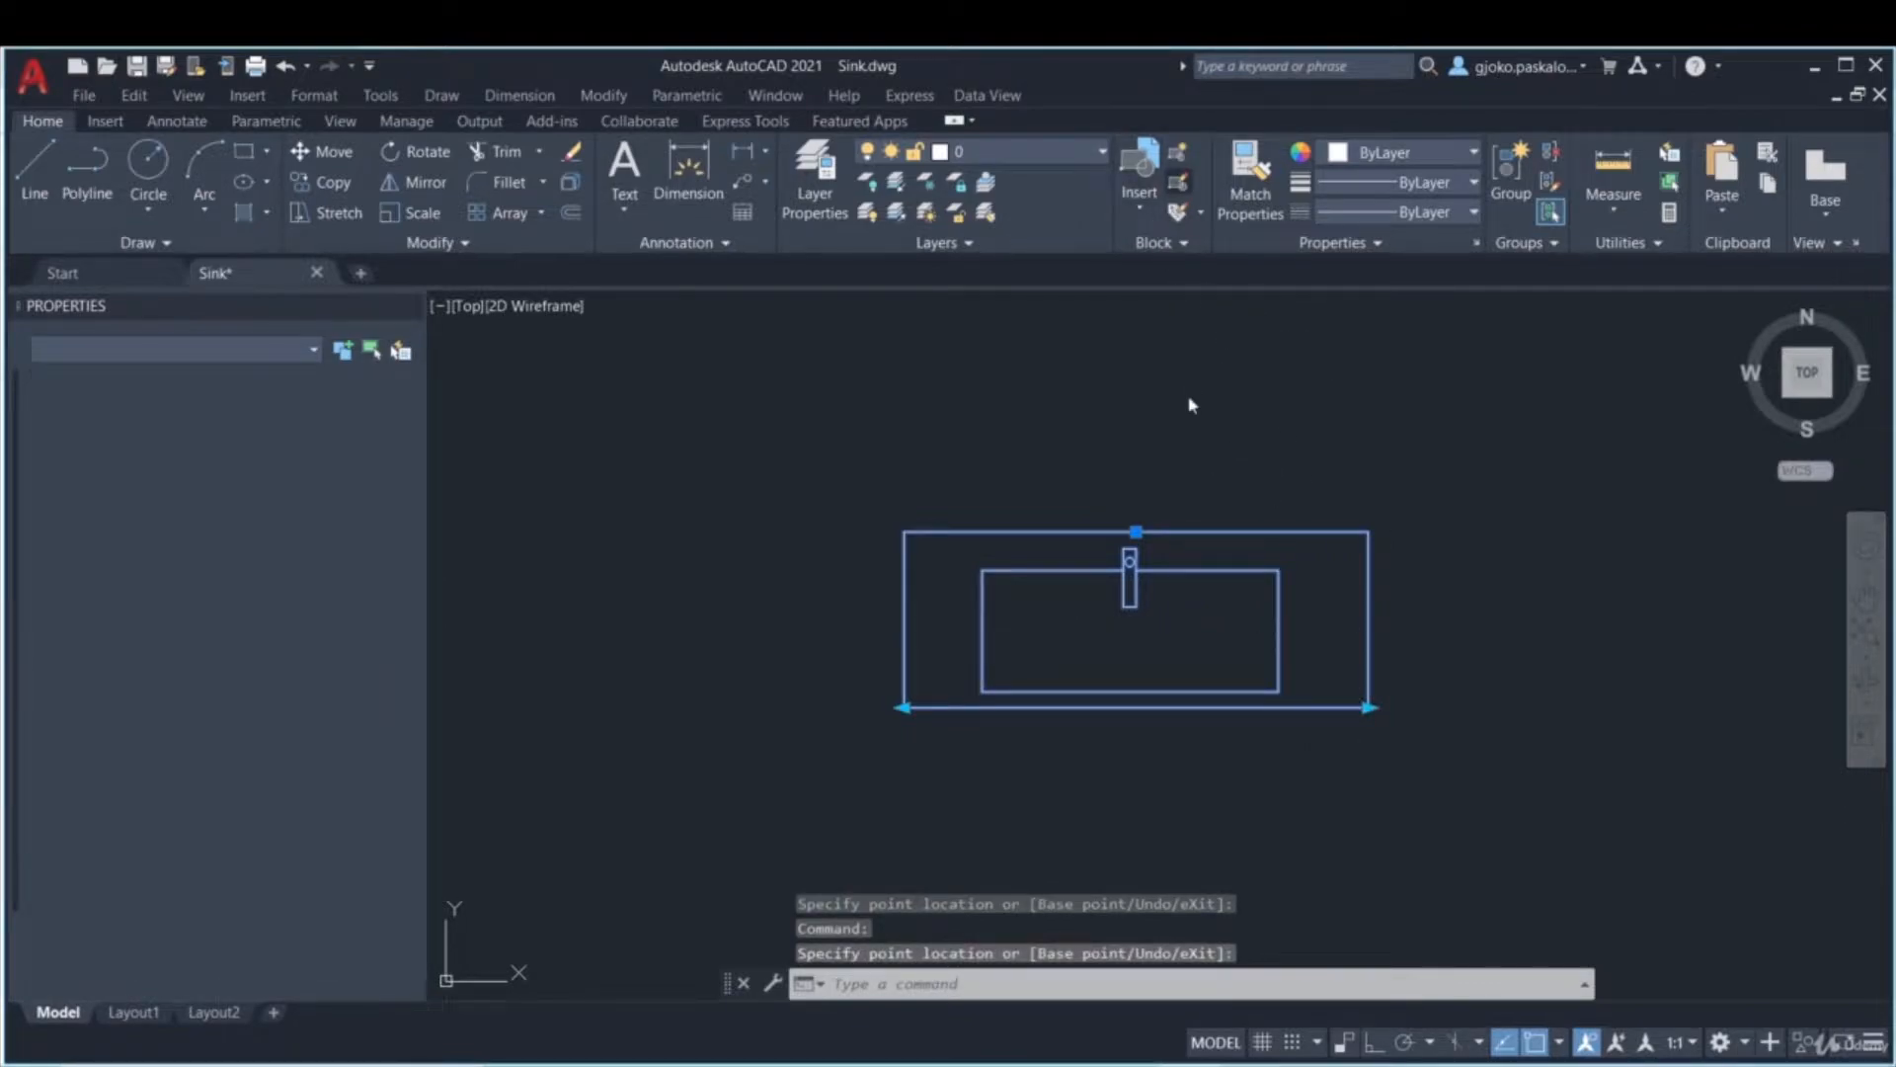
{"action": "left_click", "coordinate": [948, 731]}
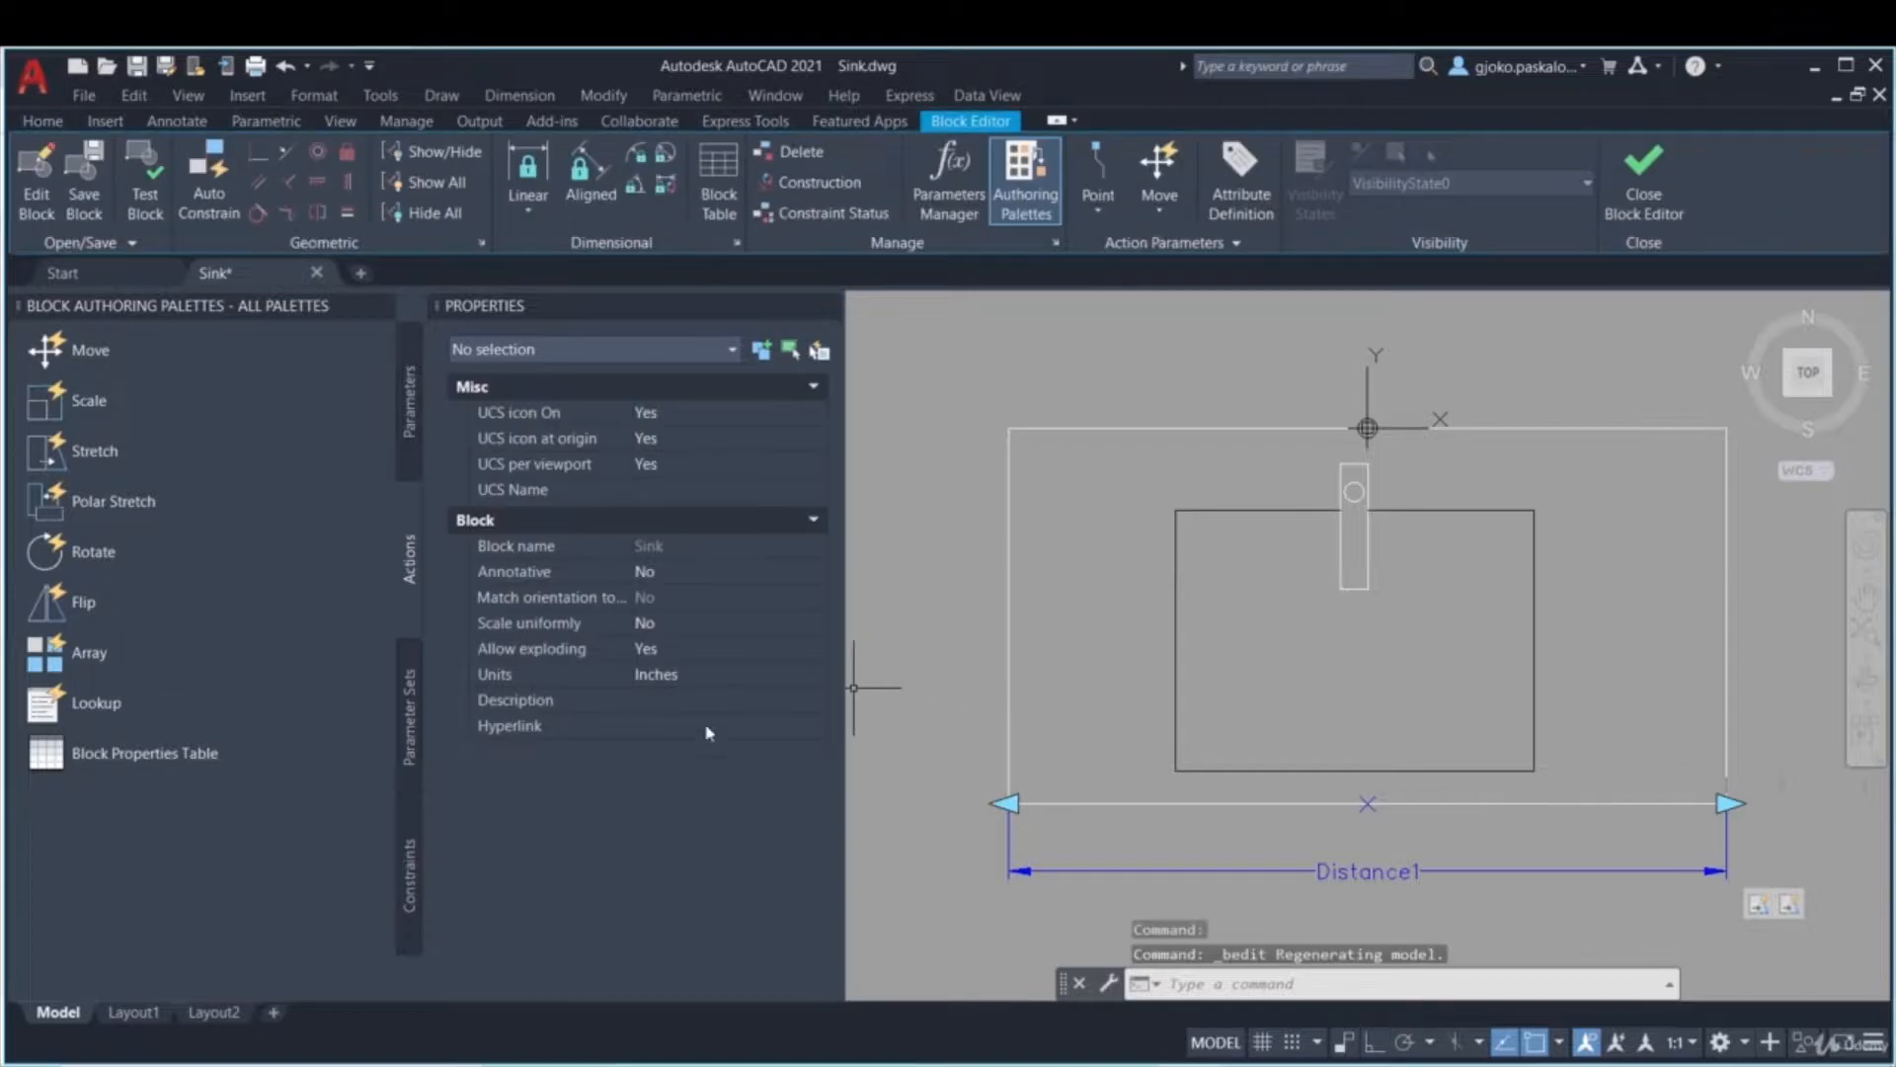
{"action": "left_click", "coordinate": [1028, 870]}
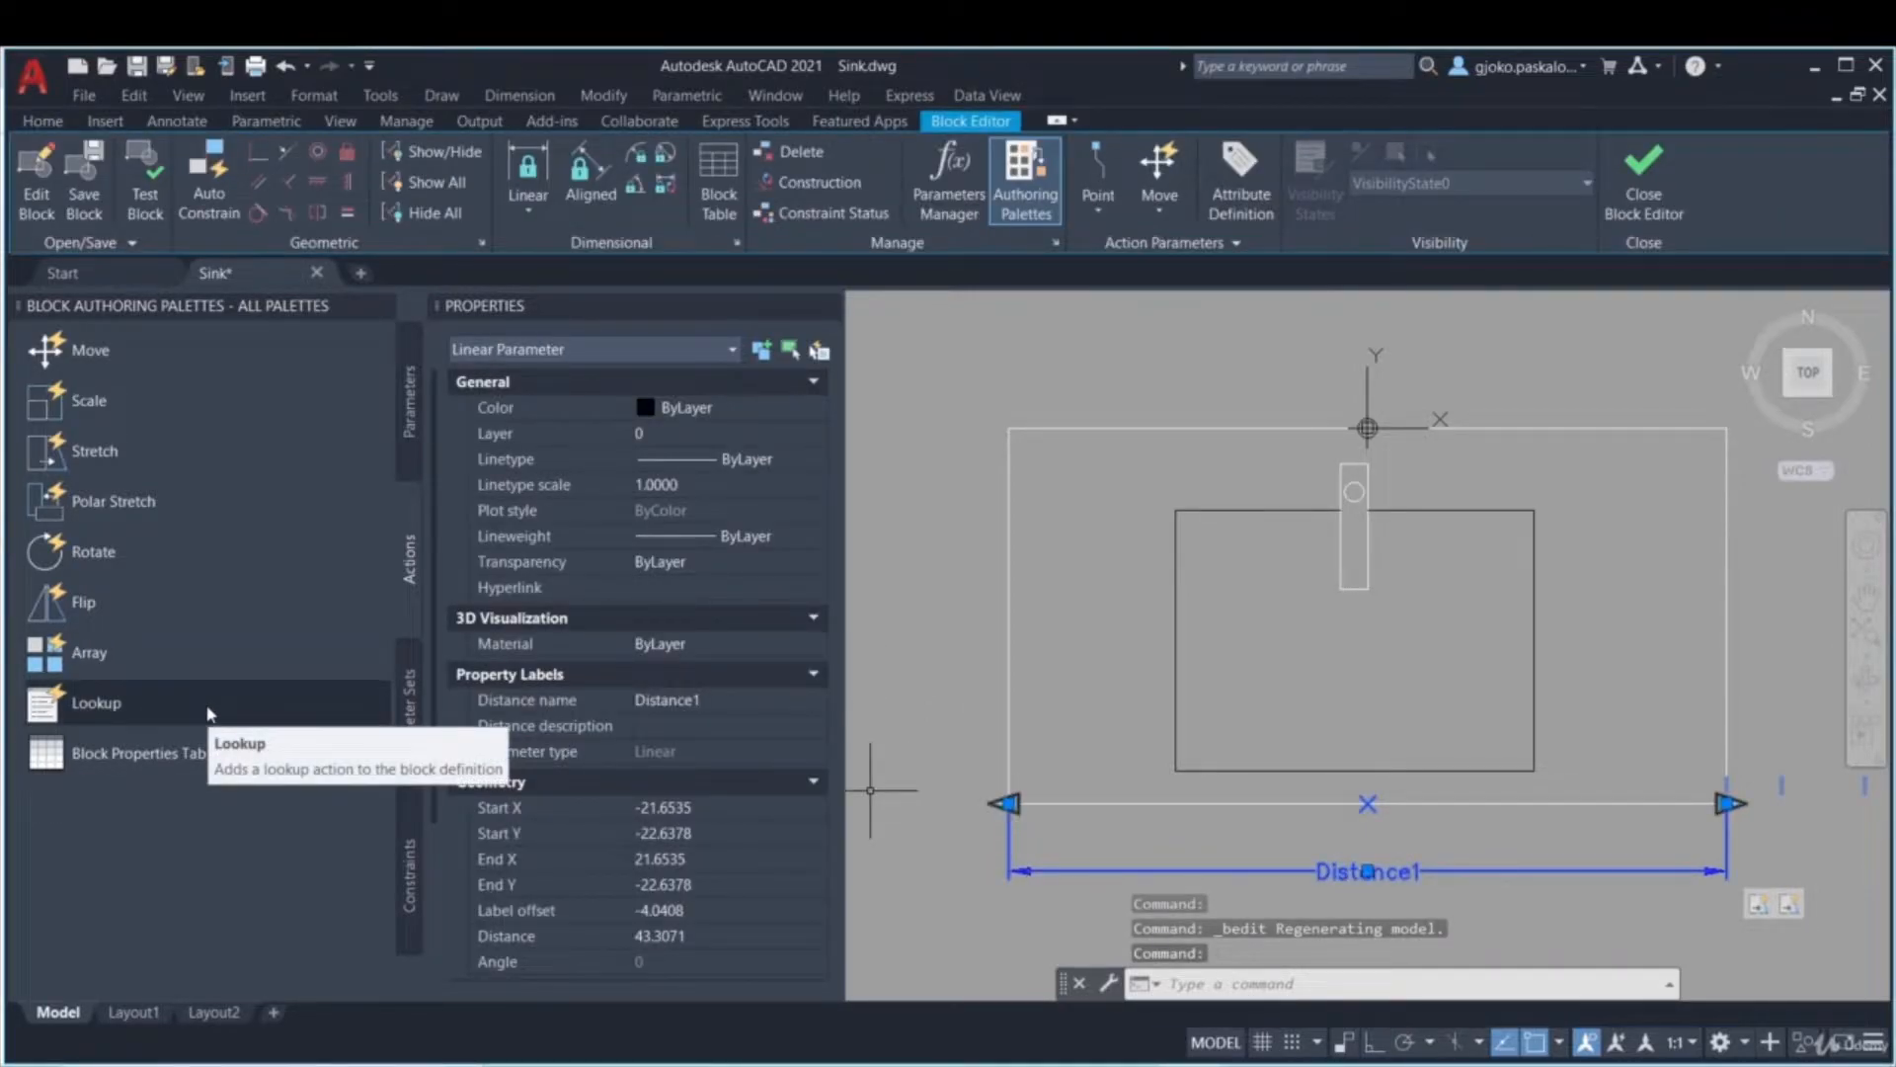
{"action": "left_click", "coordinate": [412, 433]}
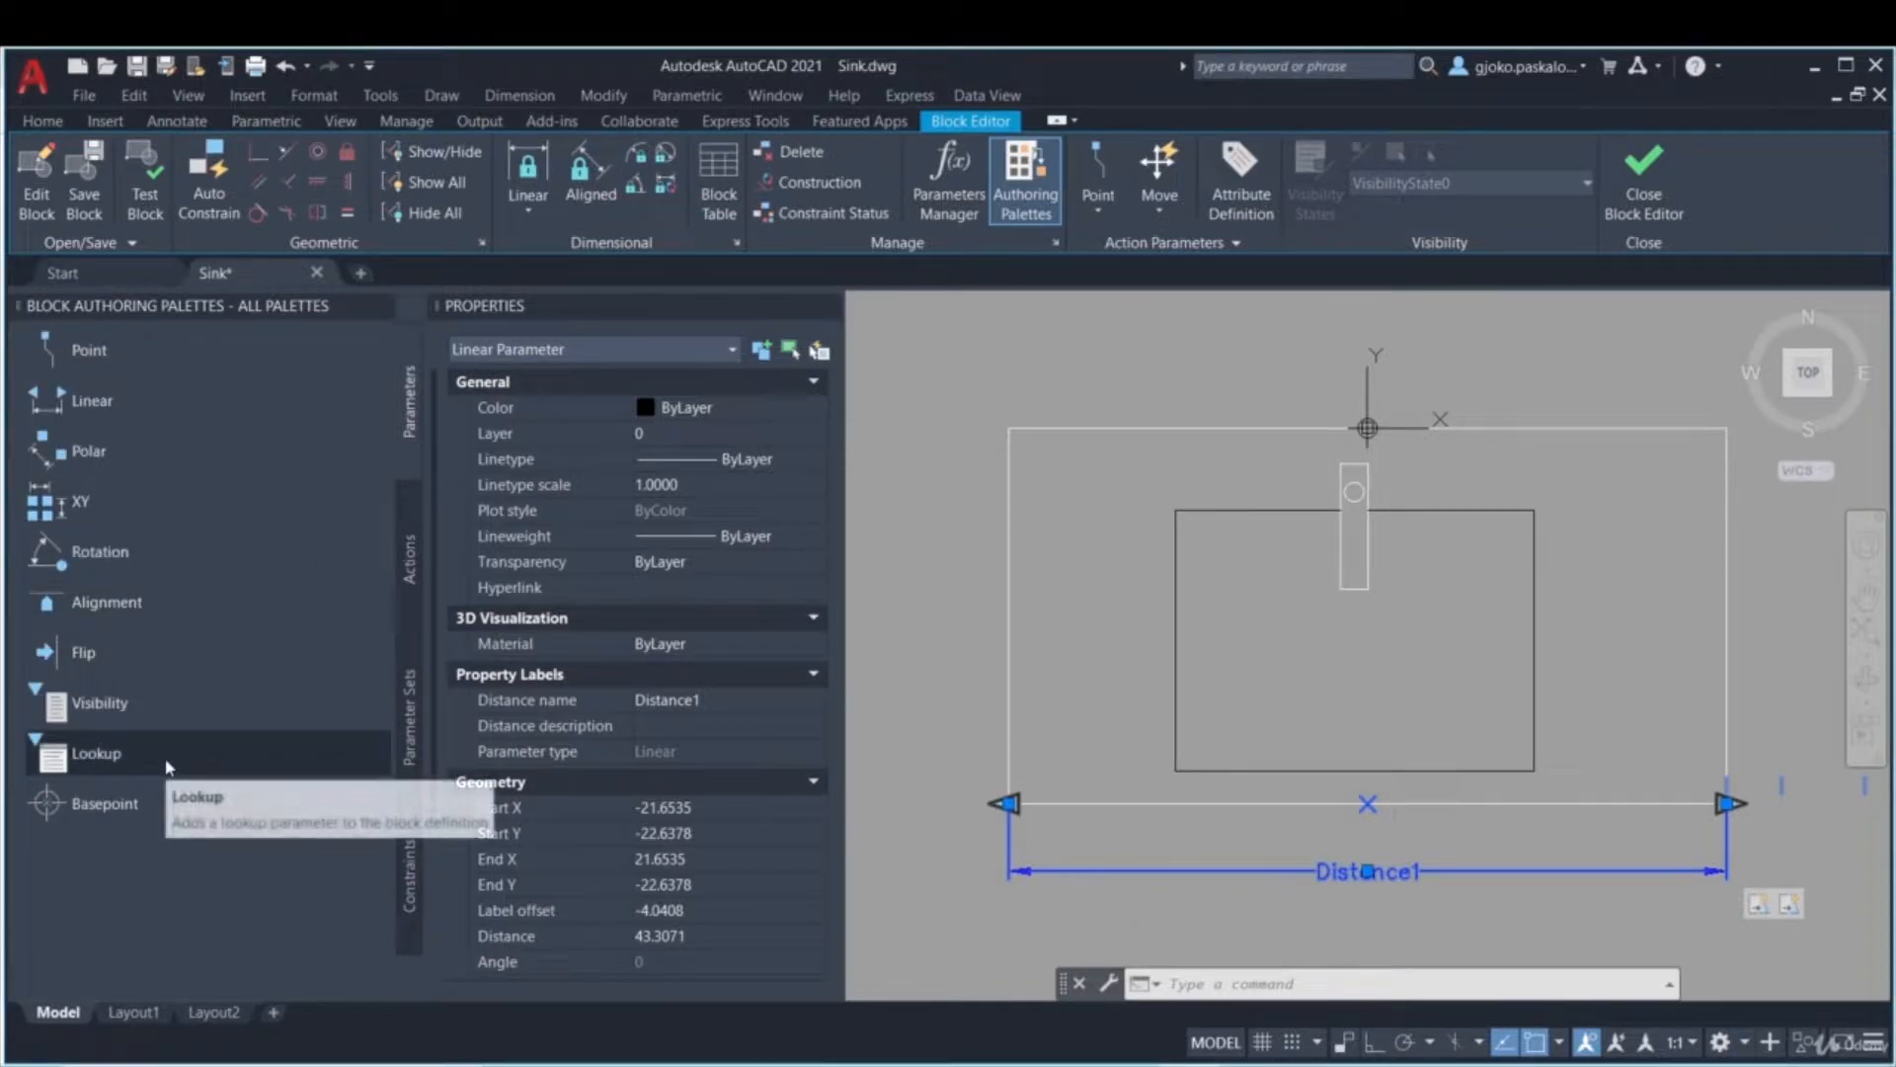
{"action": "left_click", "coordinate": [99, 754]}
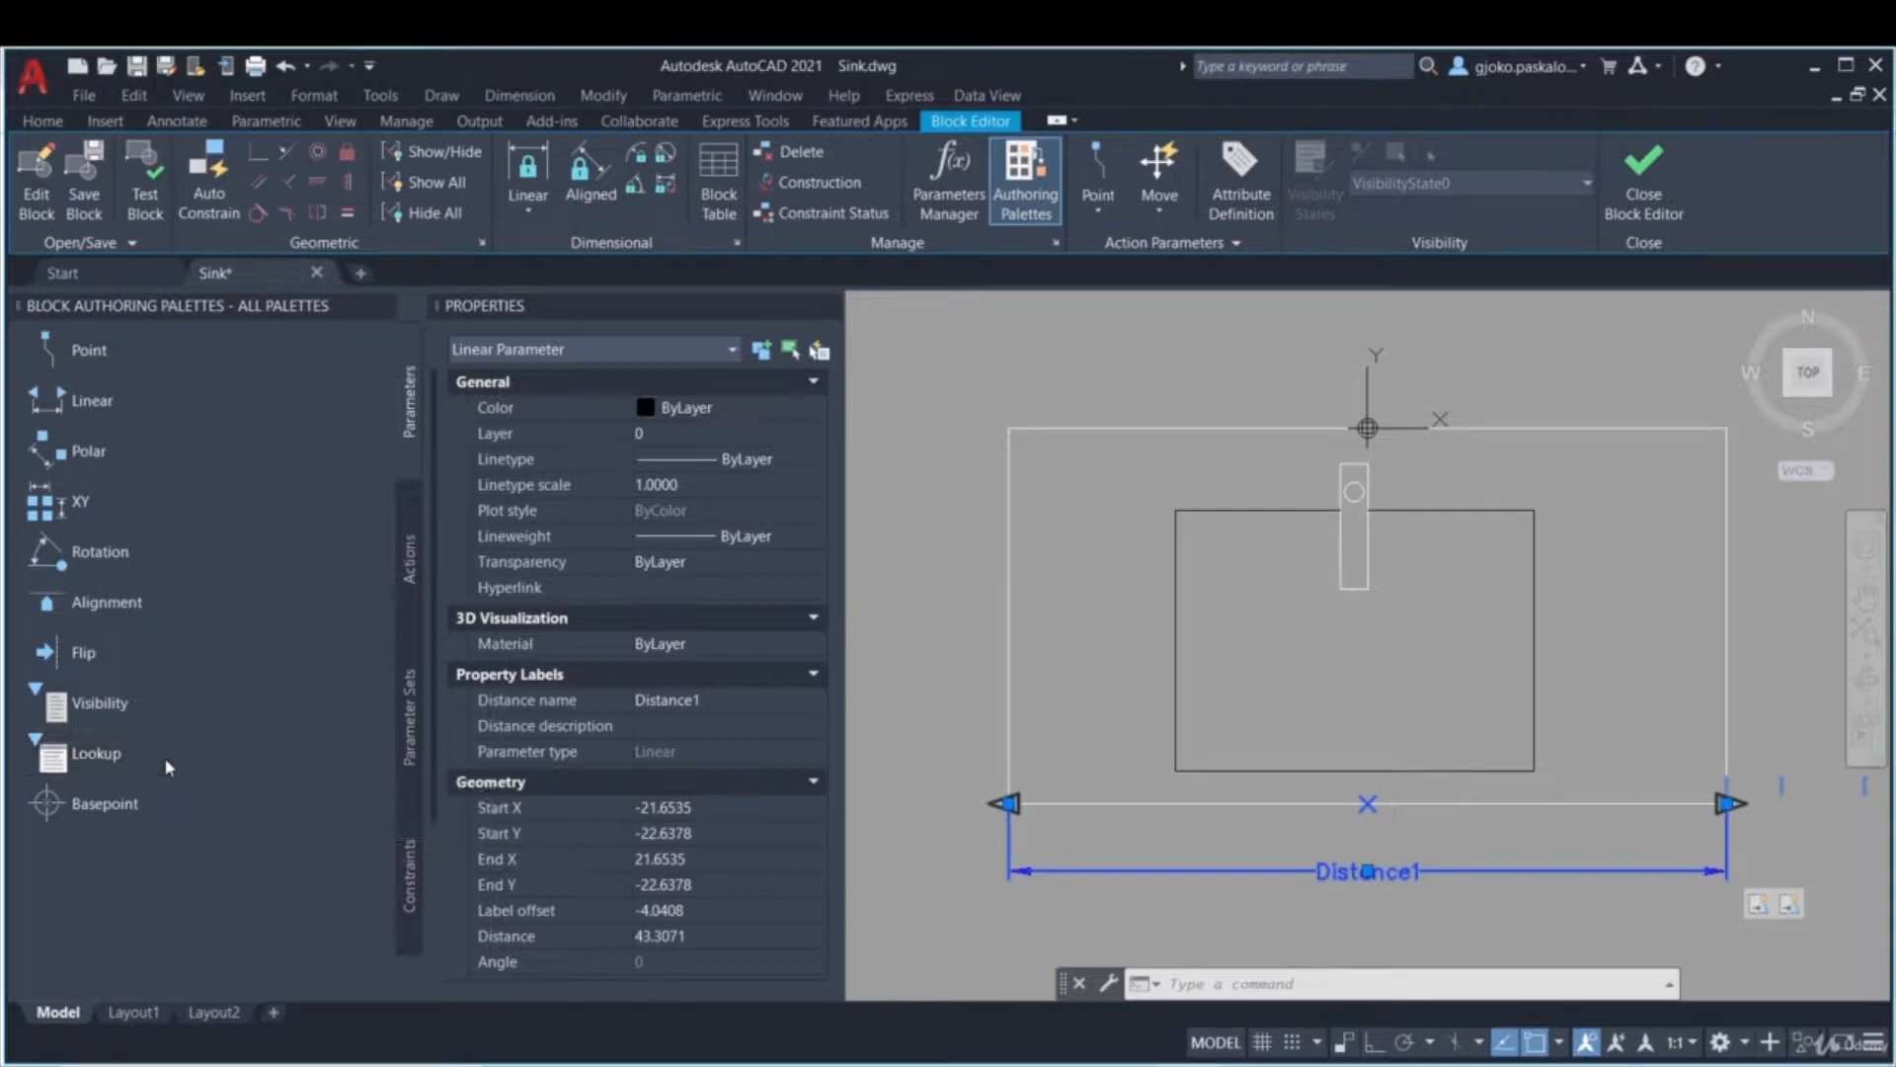
{"action": "left_click", "coordinate": [1744, 681]}
{"action": "middle_click_drag", "start_coordinate": [1545, 741], "coordinate": [1423, 720]}
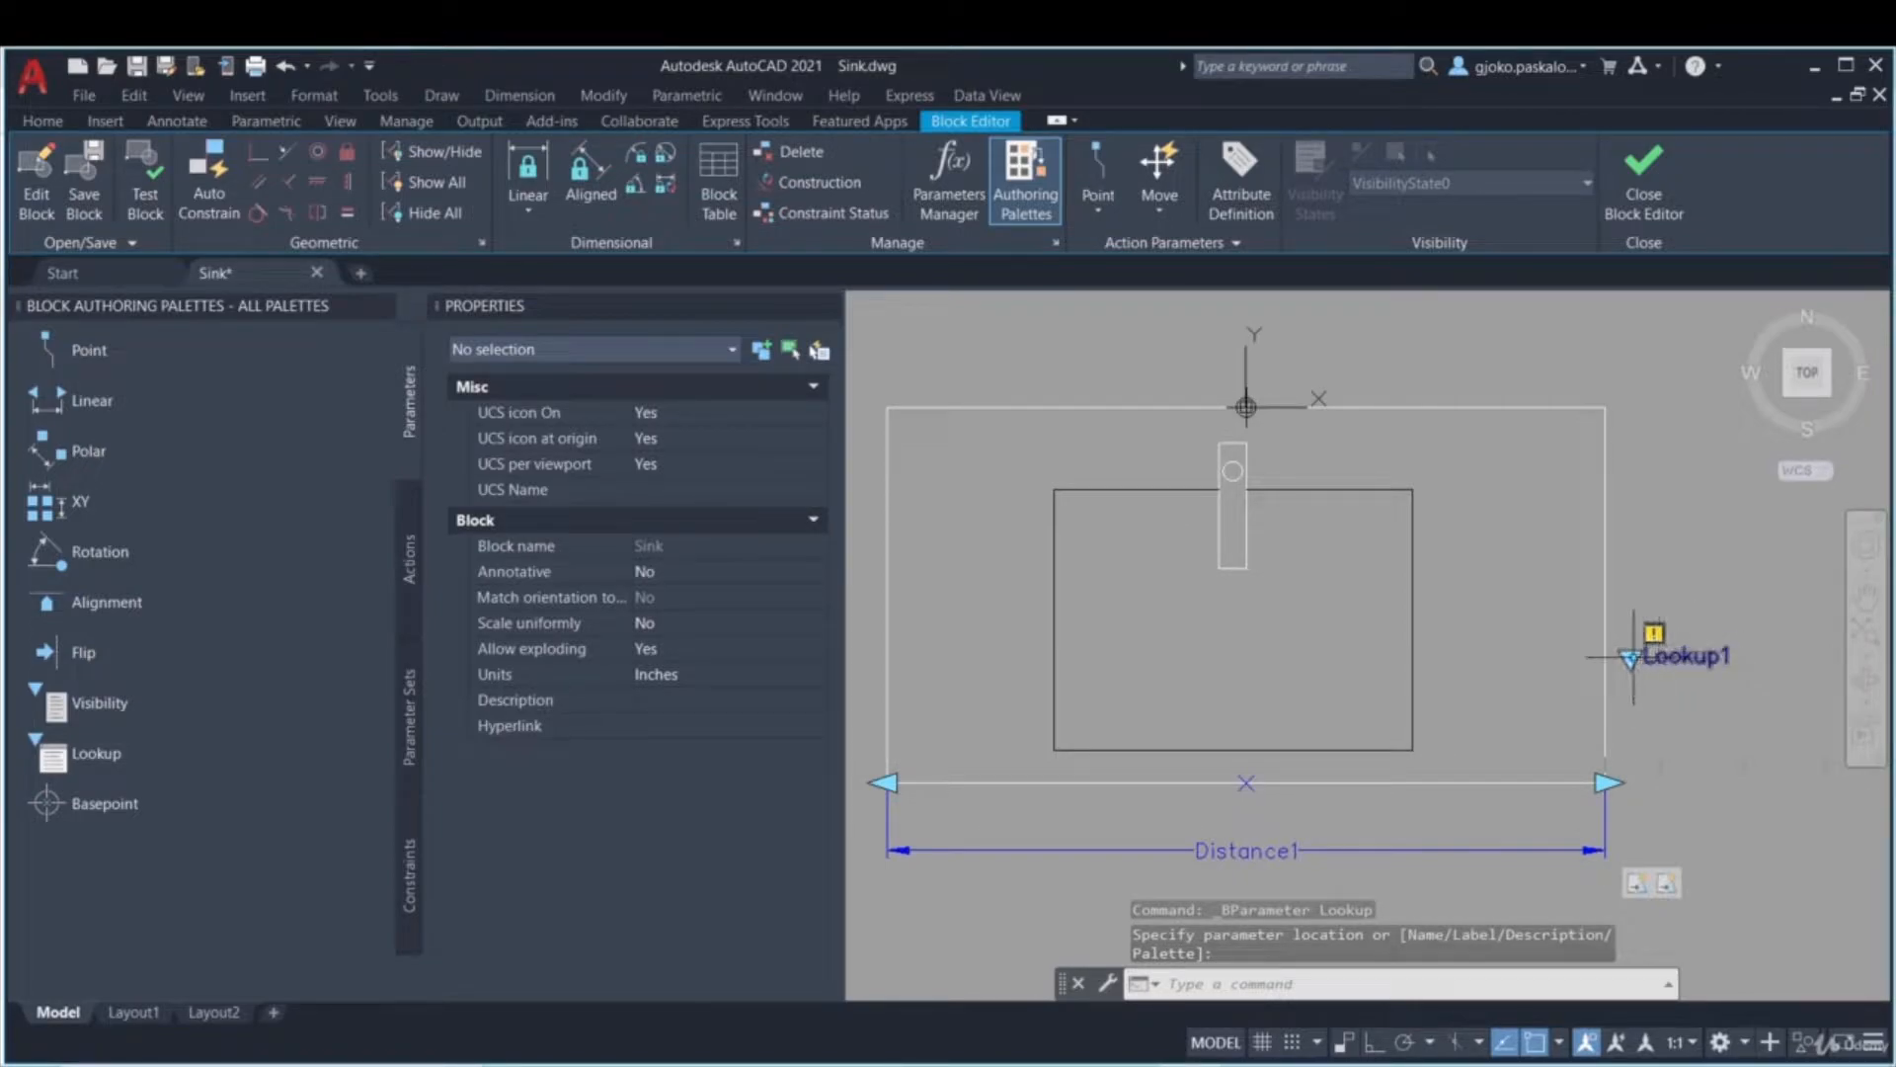
- Add a Lookup action to the Lookup1 parameter and include Distance1 as an input property in its lookup table
{"action": "left_click", "coordinate": [417, 585]}
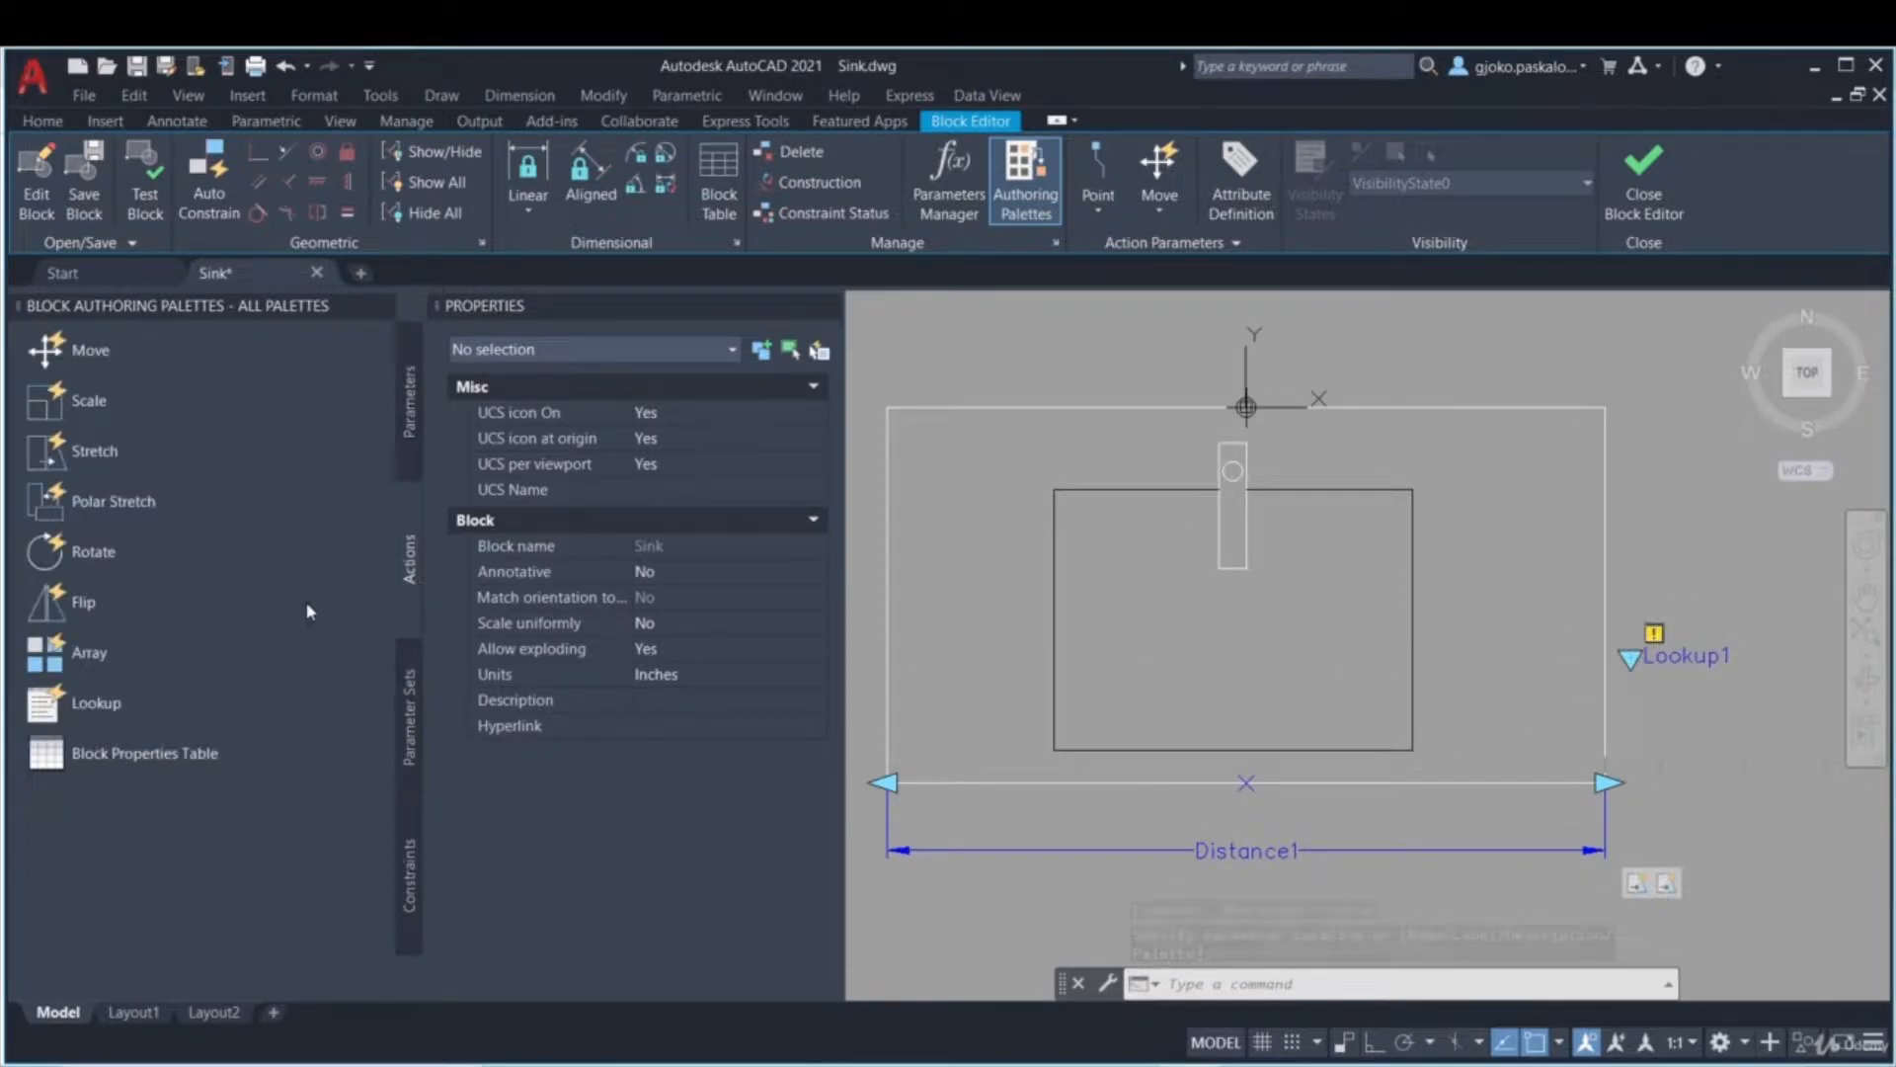
{"action": "left_click", "coordinate": [299, 709]}
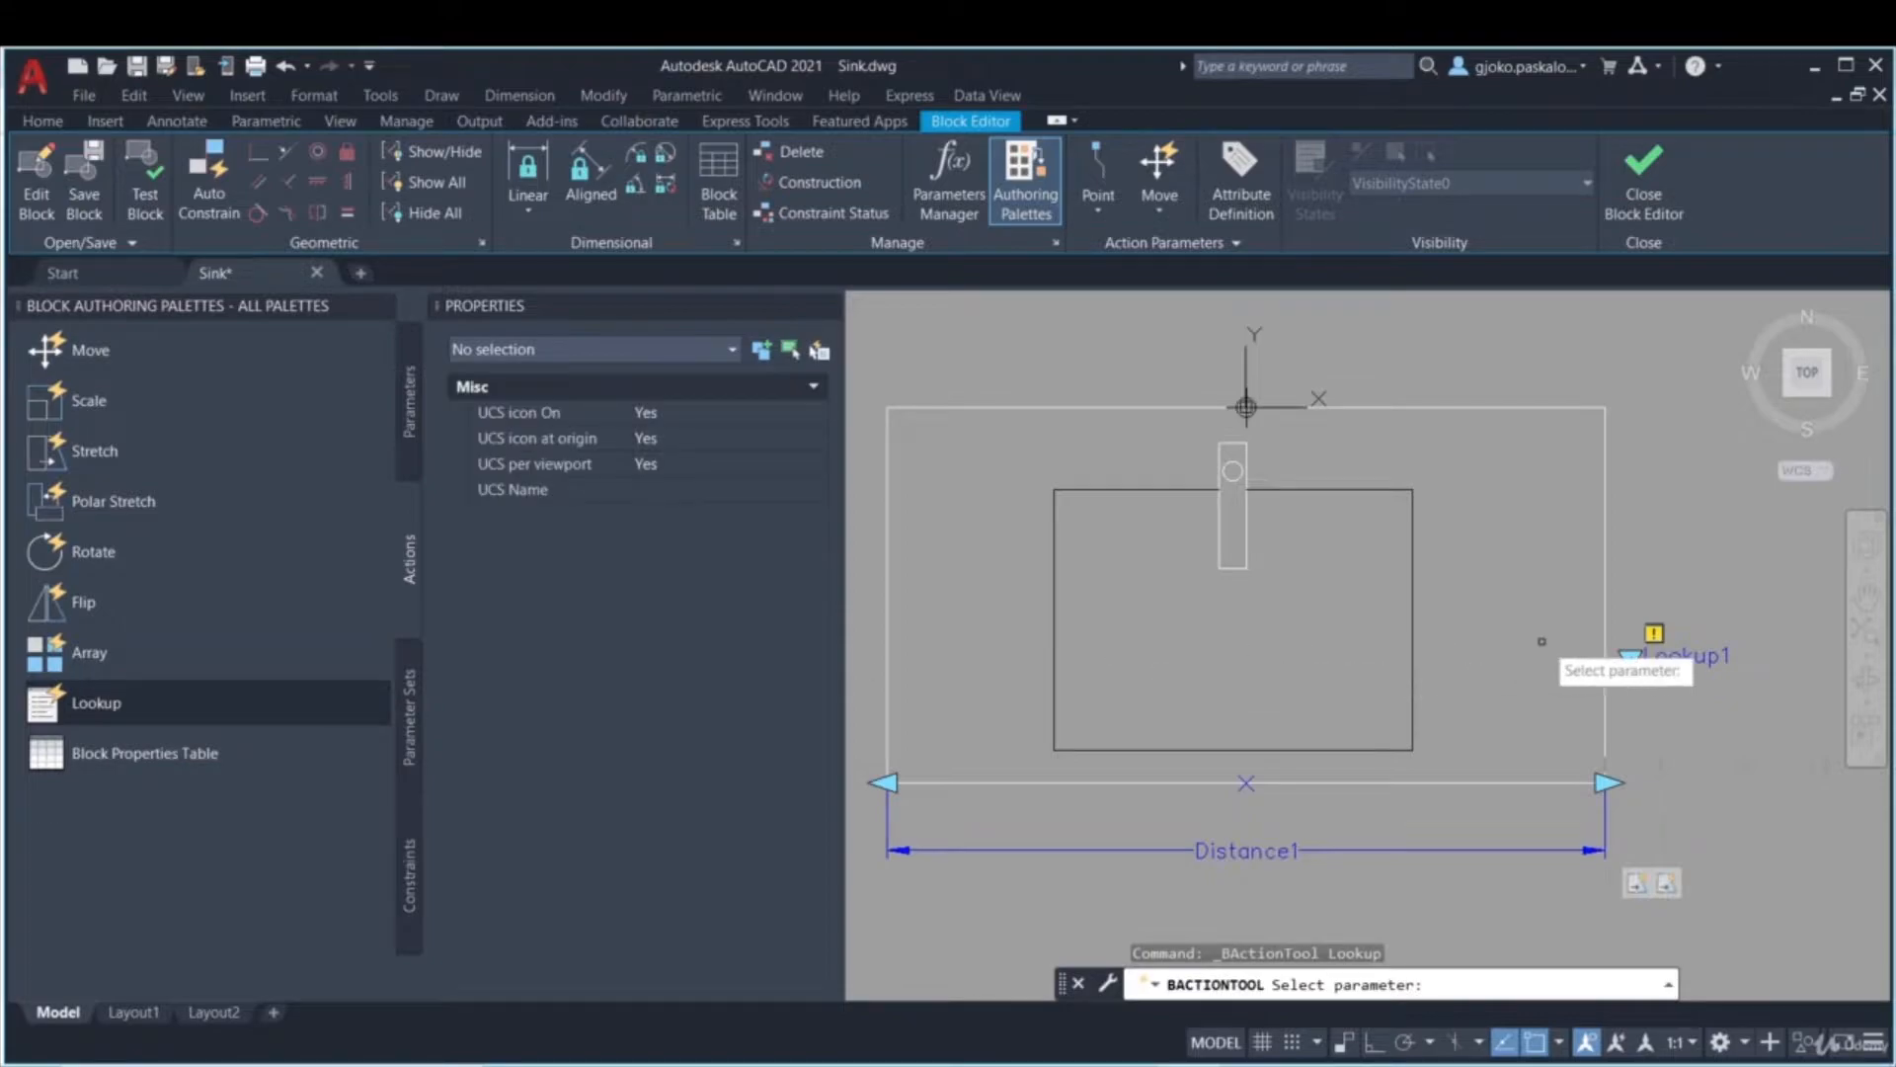
{"action": "left_click", "coordinate": [1630, 657]}
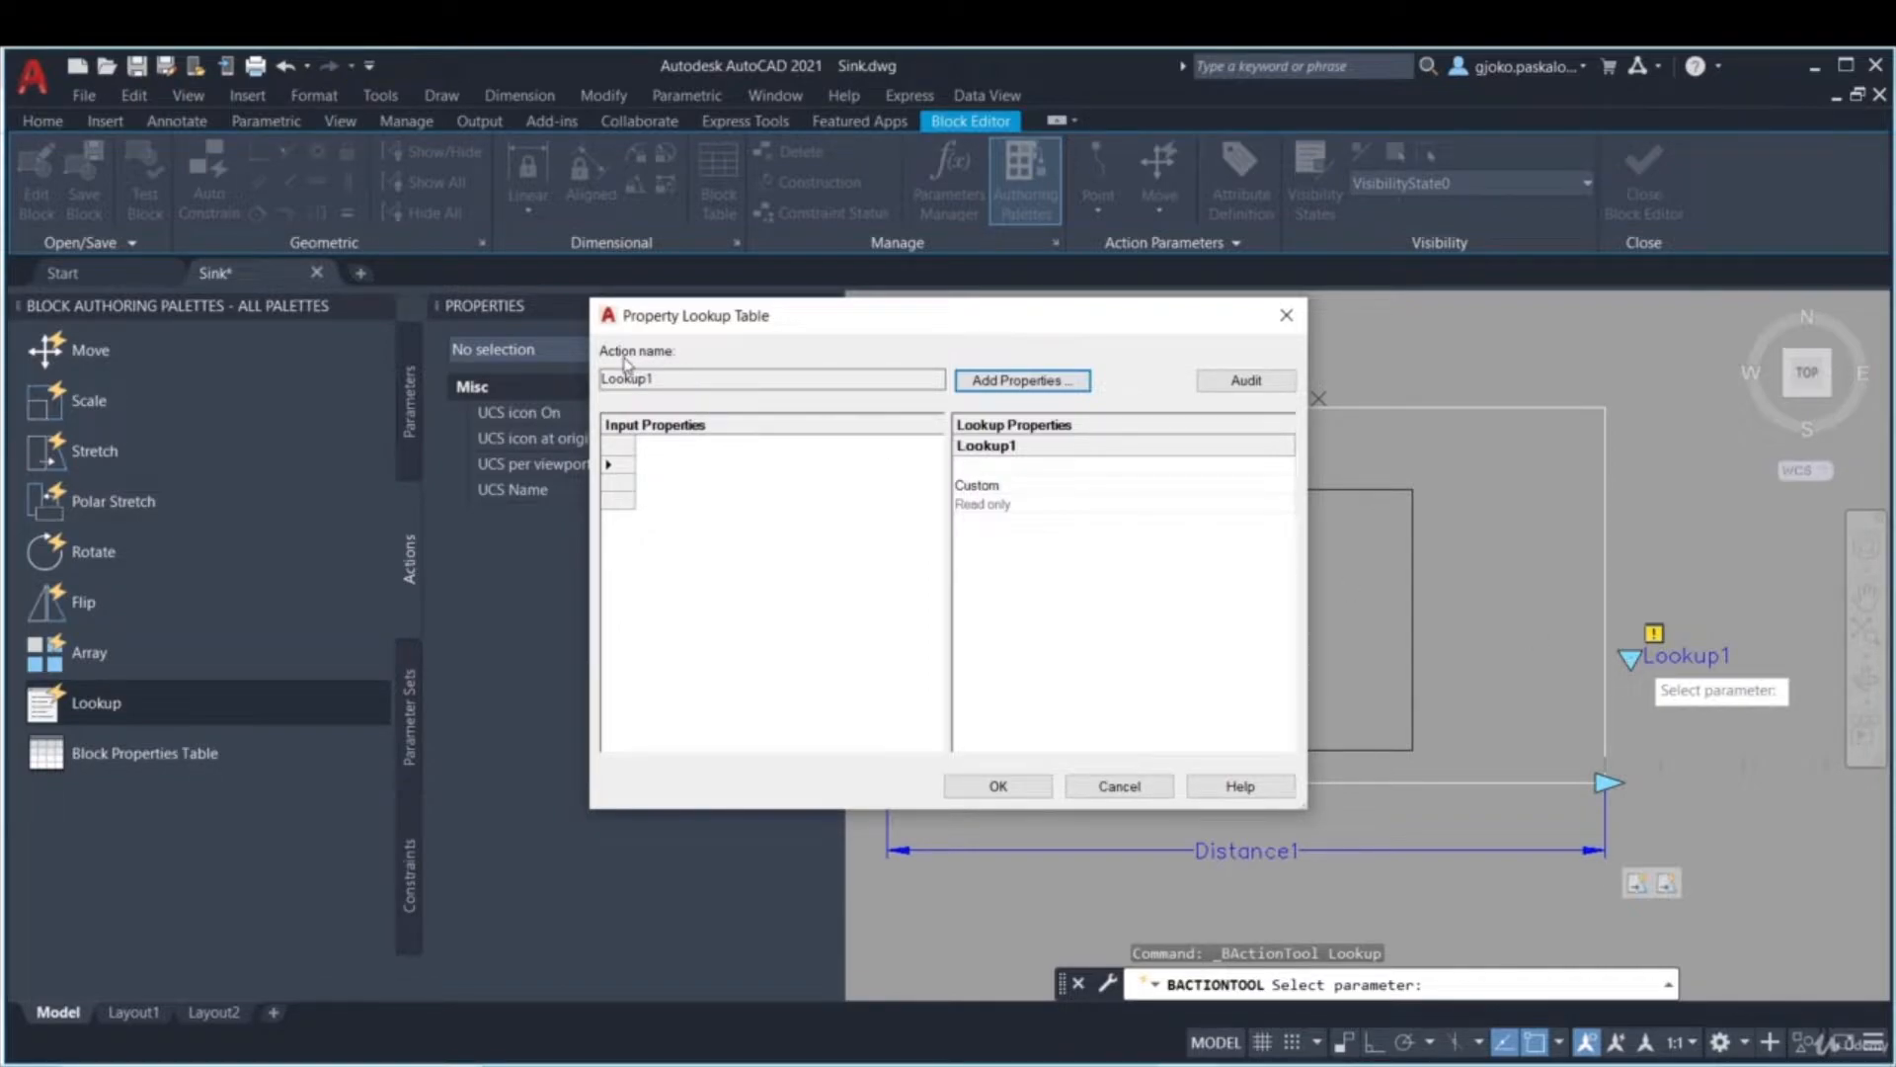
{"action": "double_click", "coordinate": [653, 378]}
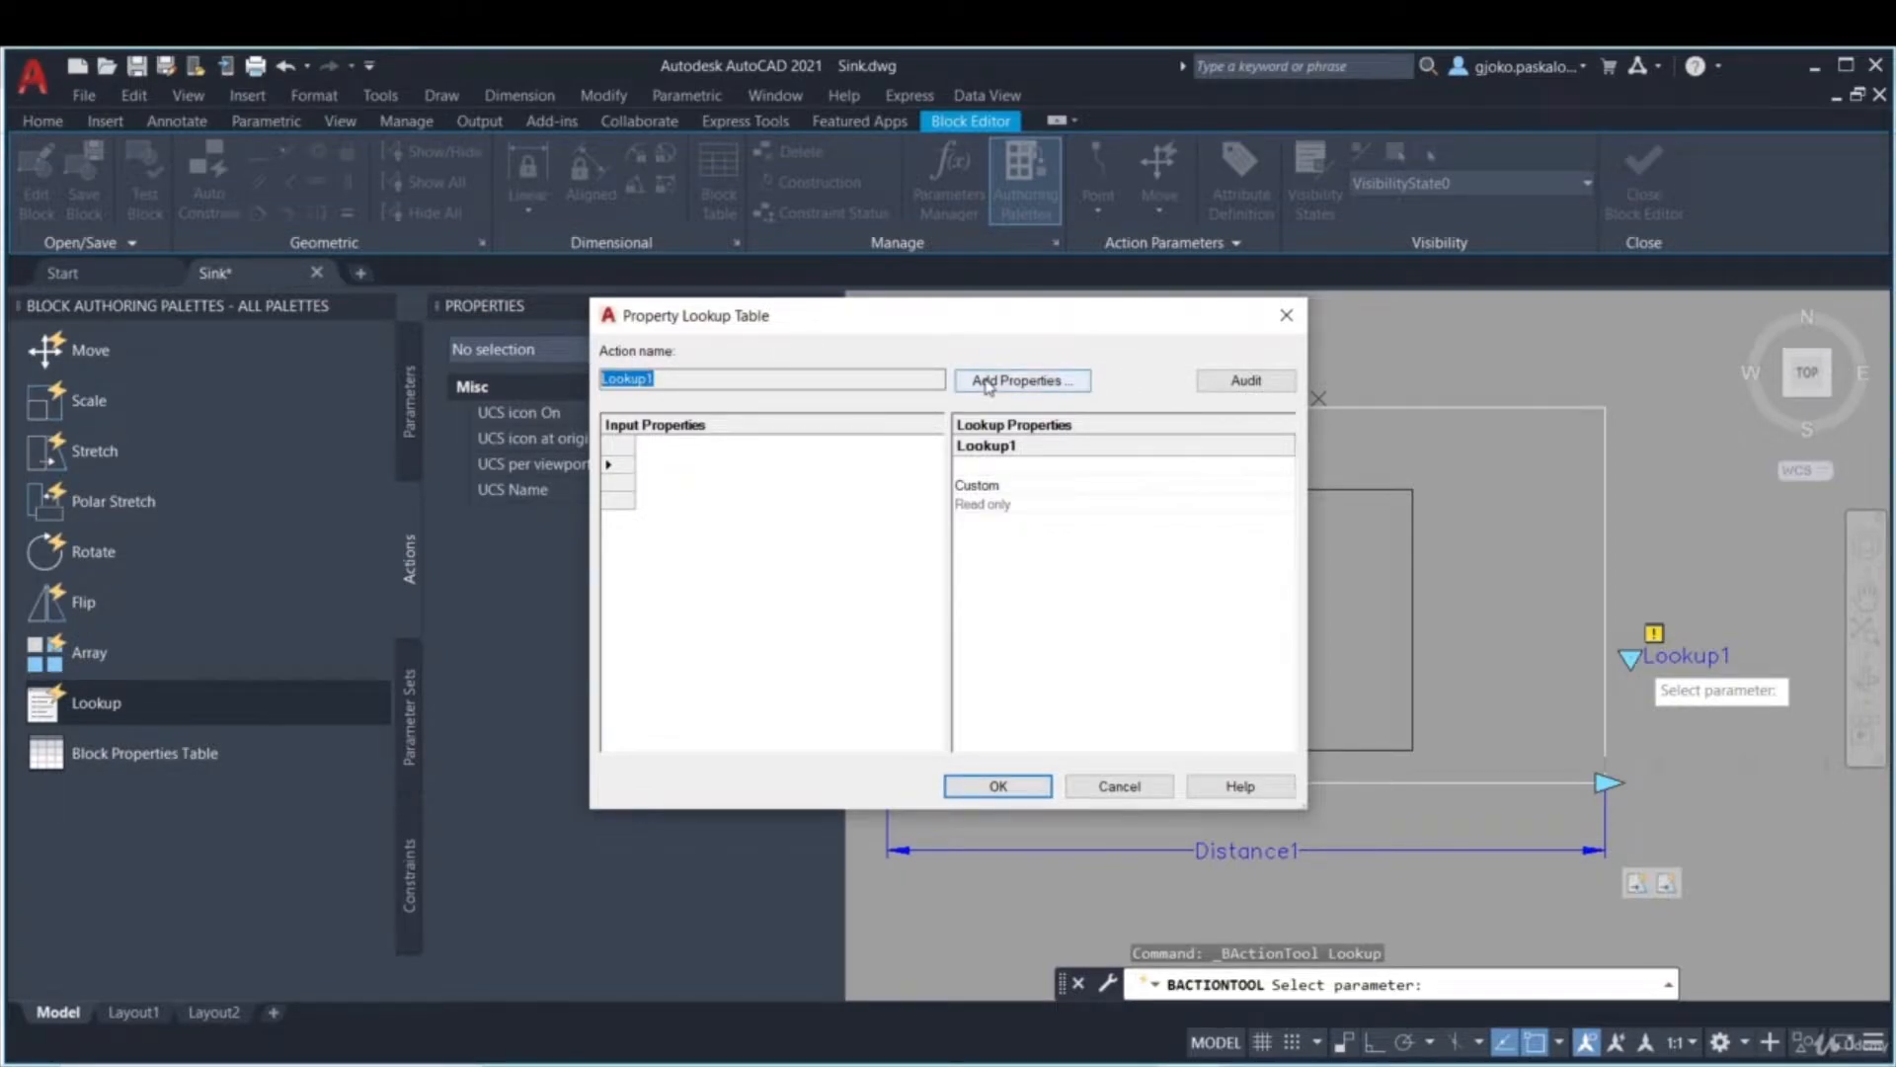
{"action": "left_click", "coordinate": [1022, 381]}
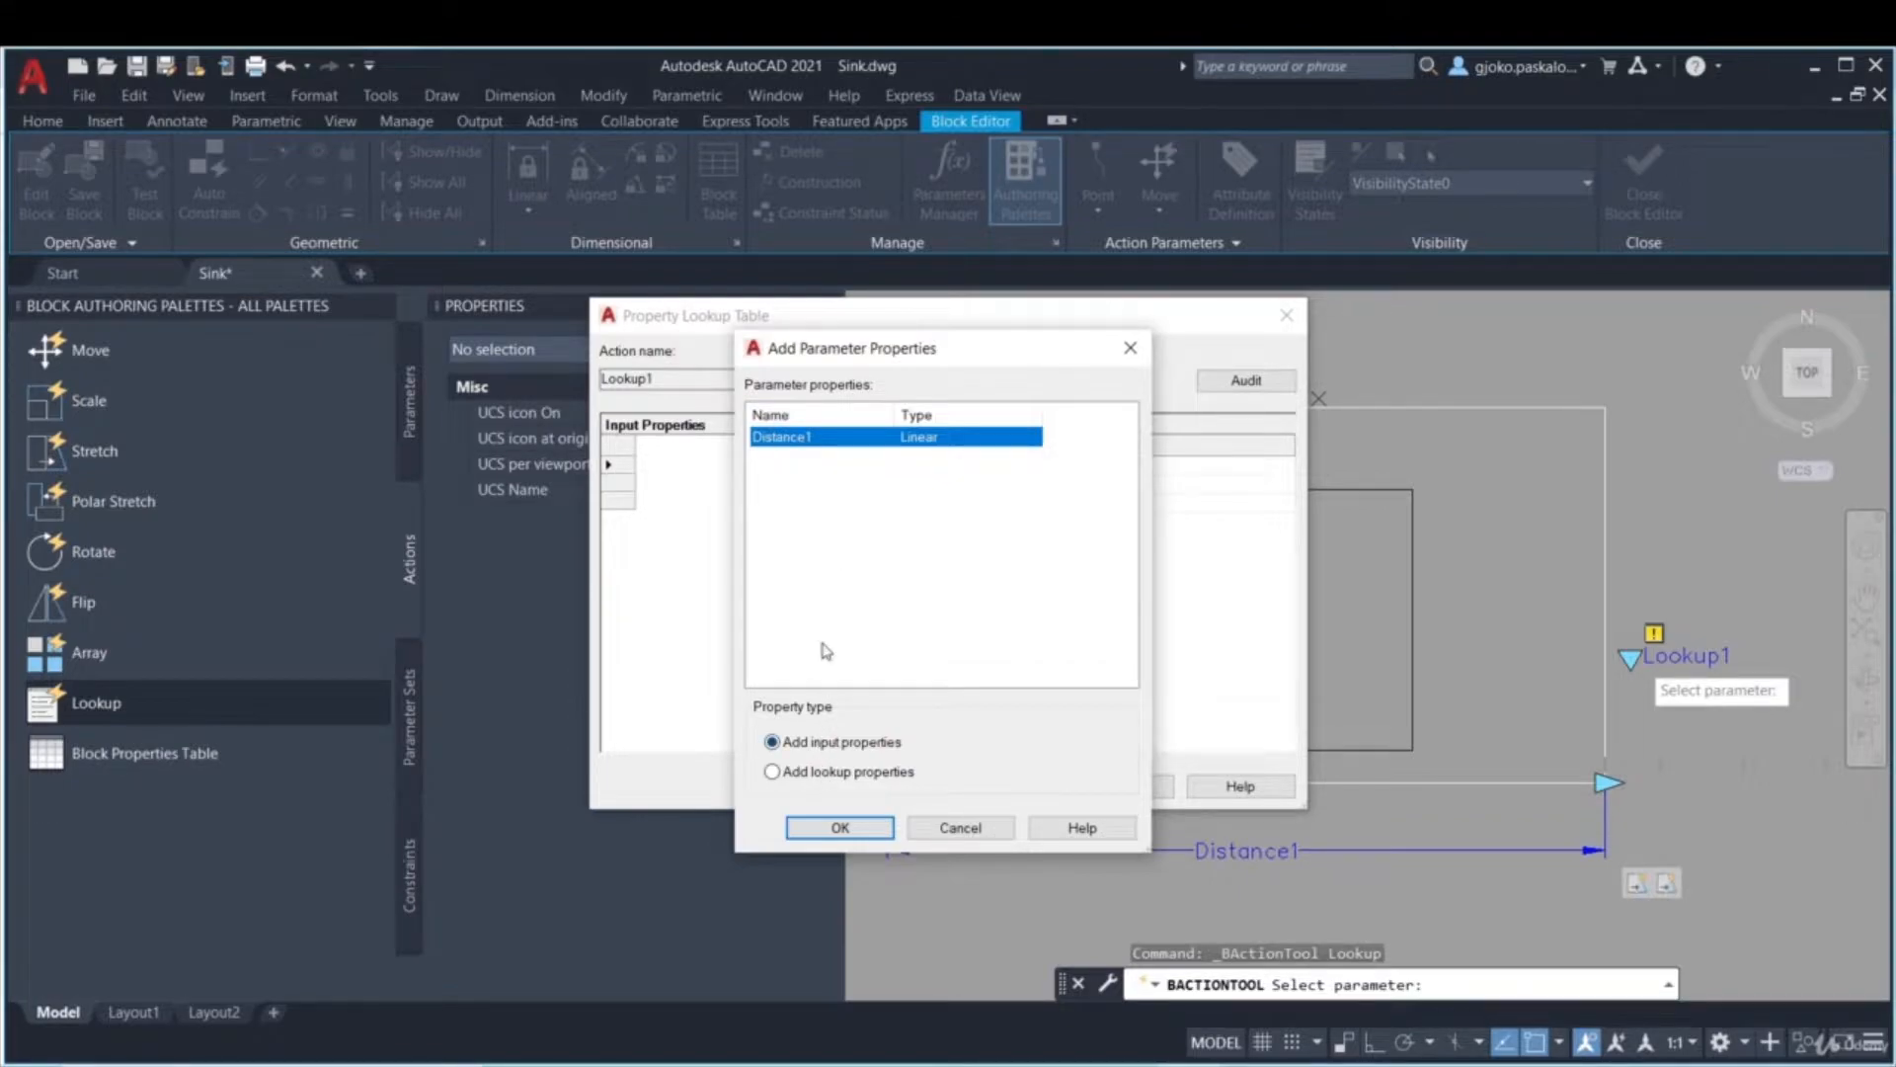
{"action": "left_click", "coordinate": [840, 828]}
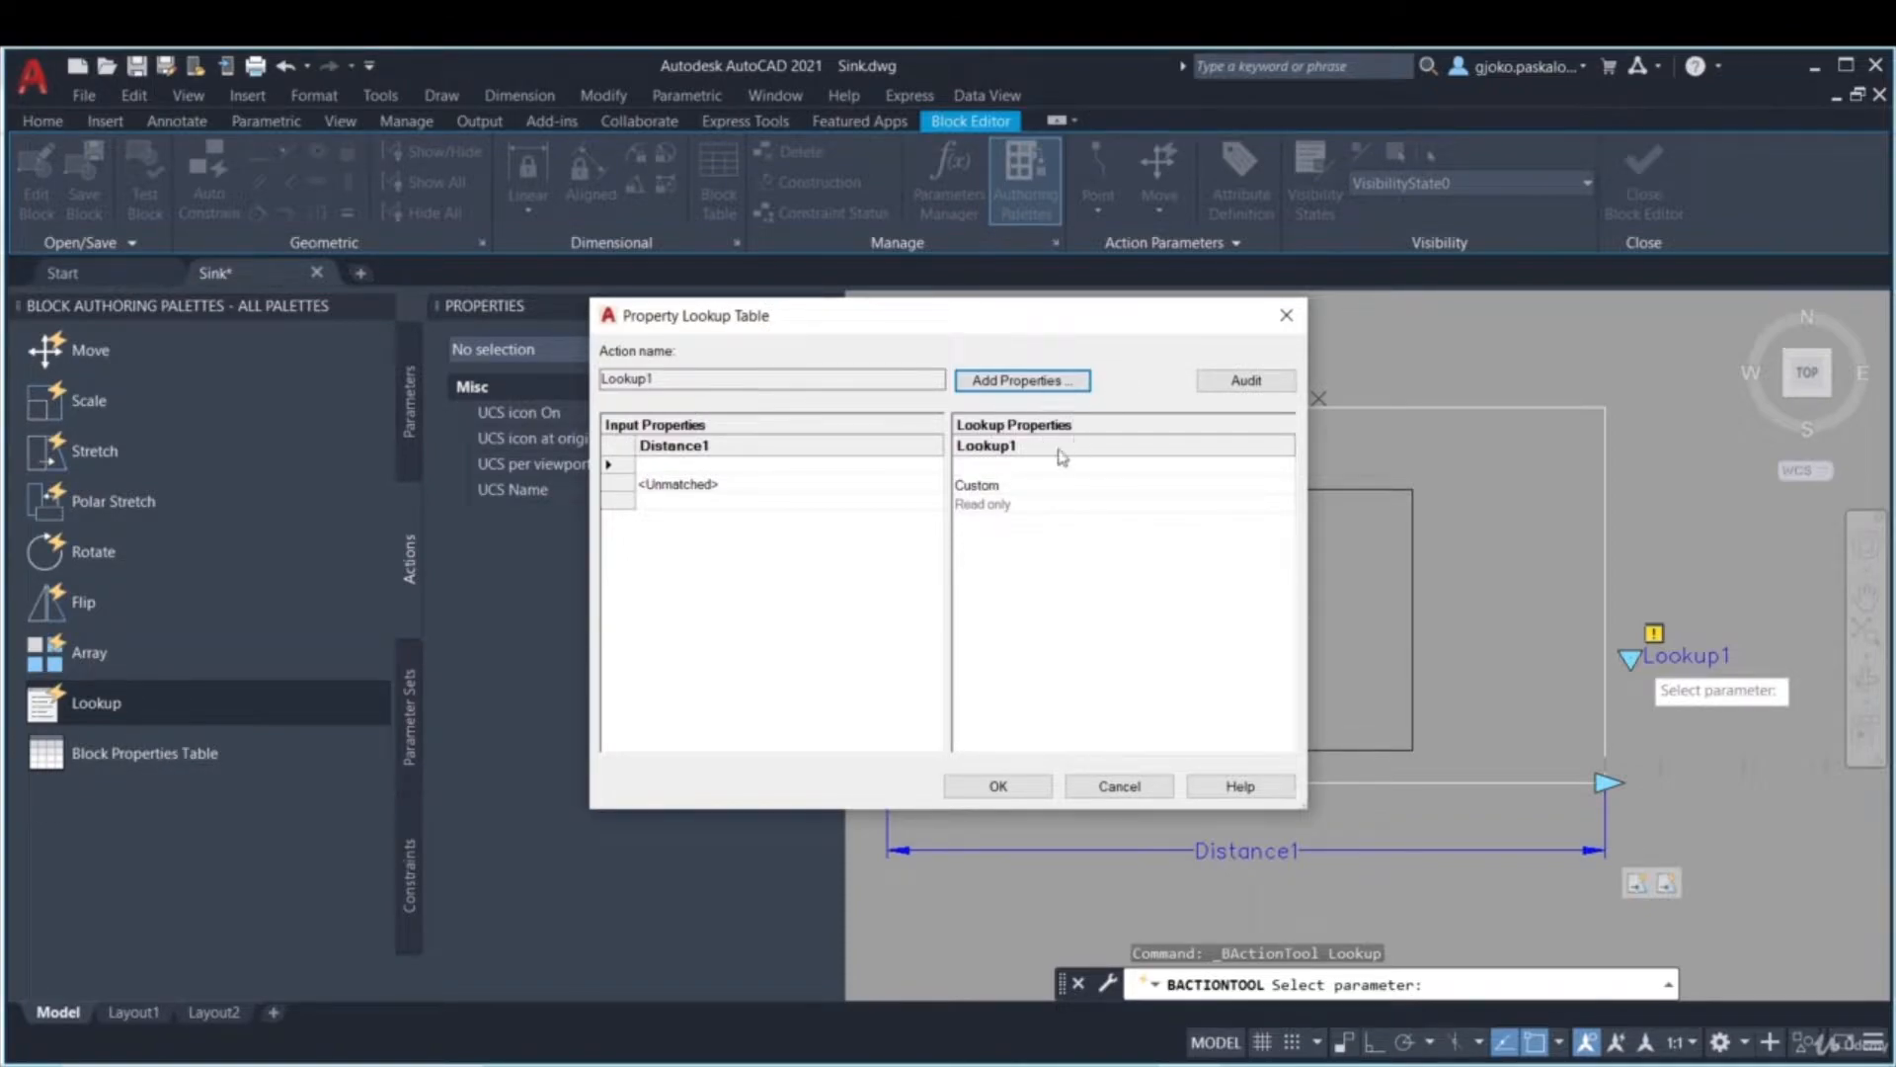
- Enter the first two lookup table rows, pairing Distance1 values 50.0000 and 60.0000 with the labels 50 and 60
{"action": "left_click", "coordinate": [726, 468]}
{"action": "left_click", "coordinate": [725, 470]}
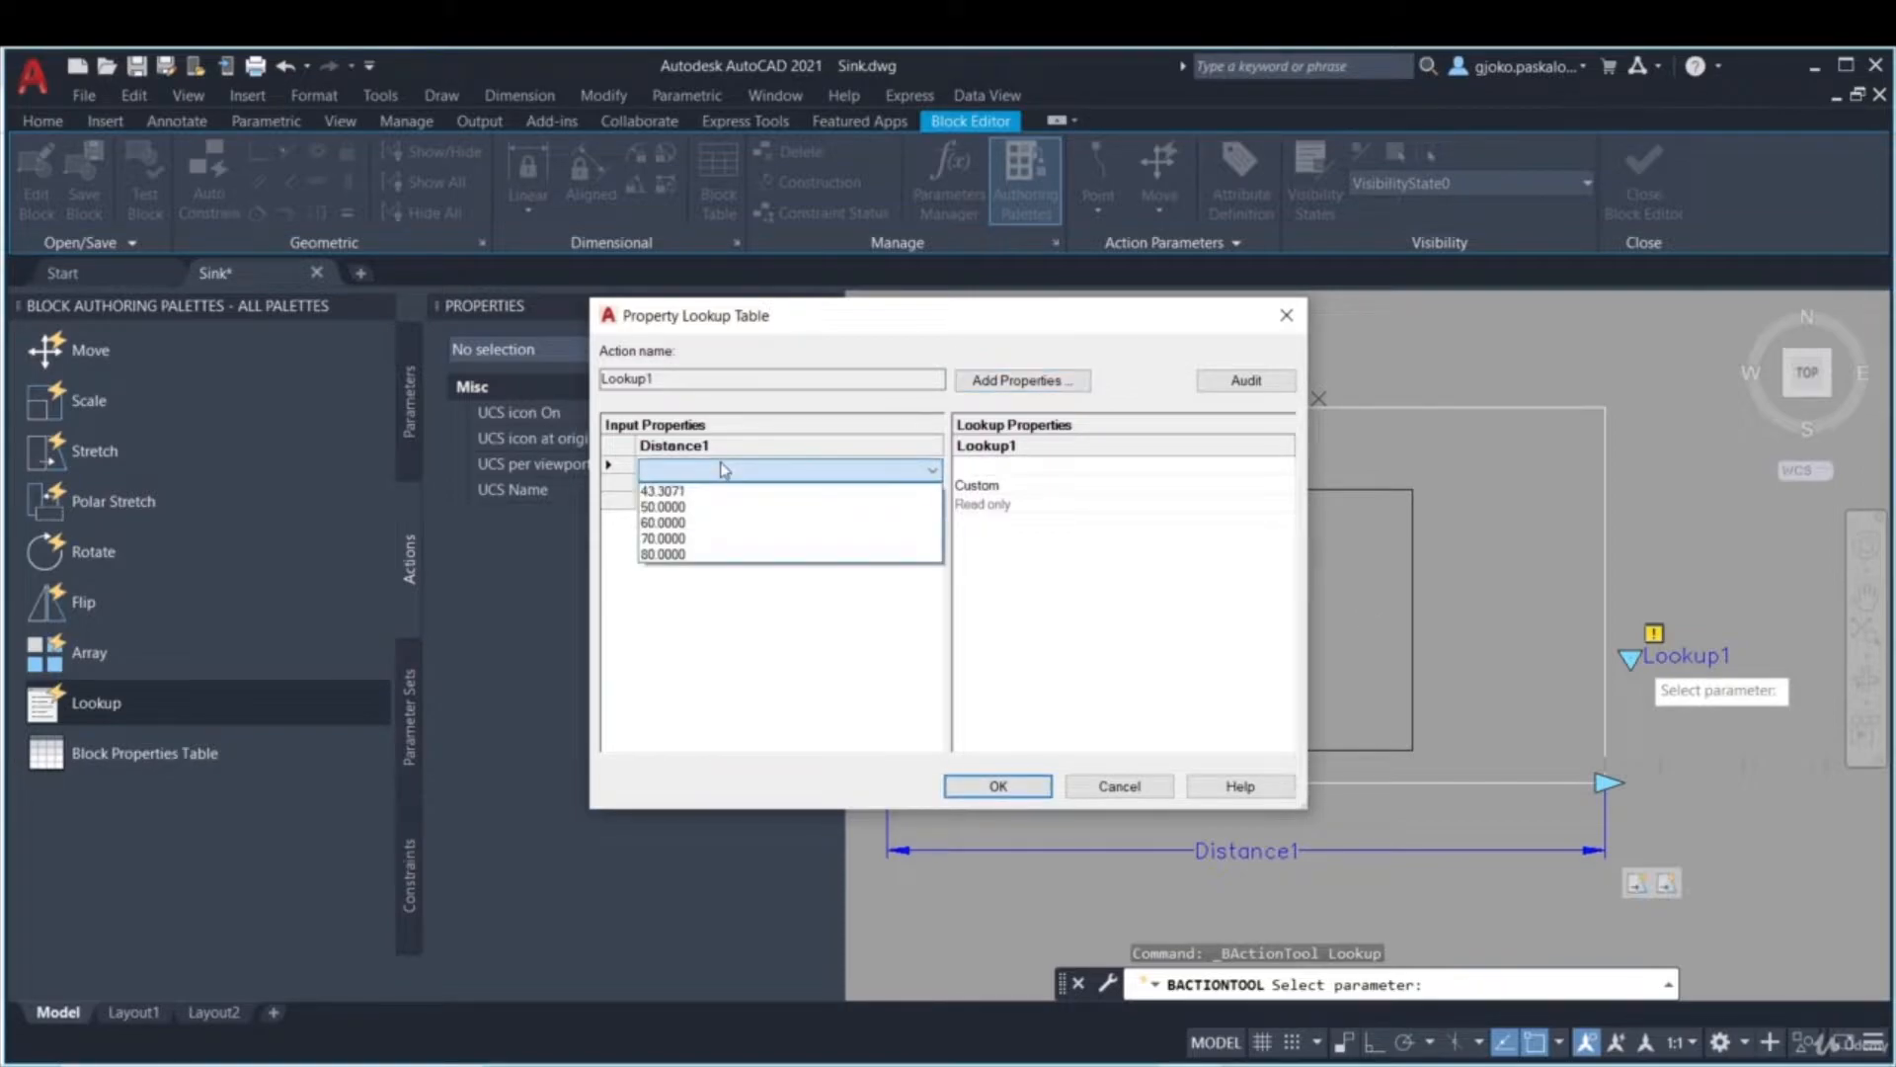
{"action": "left_click", "coordinate": [689, 507]}
{"action": "left_click", "coordinate": [956, 472]}
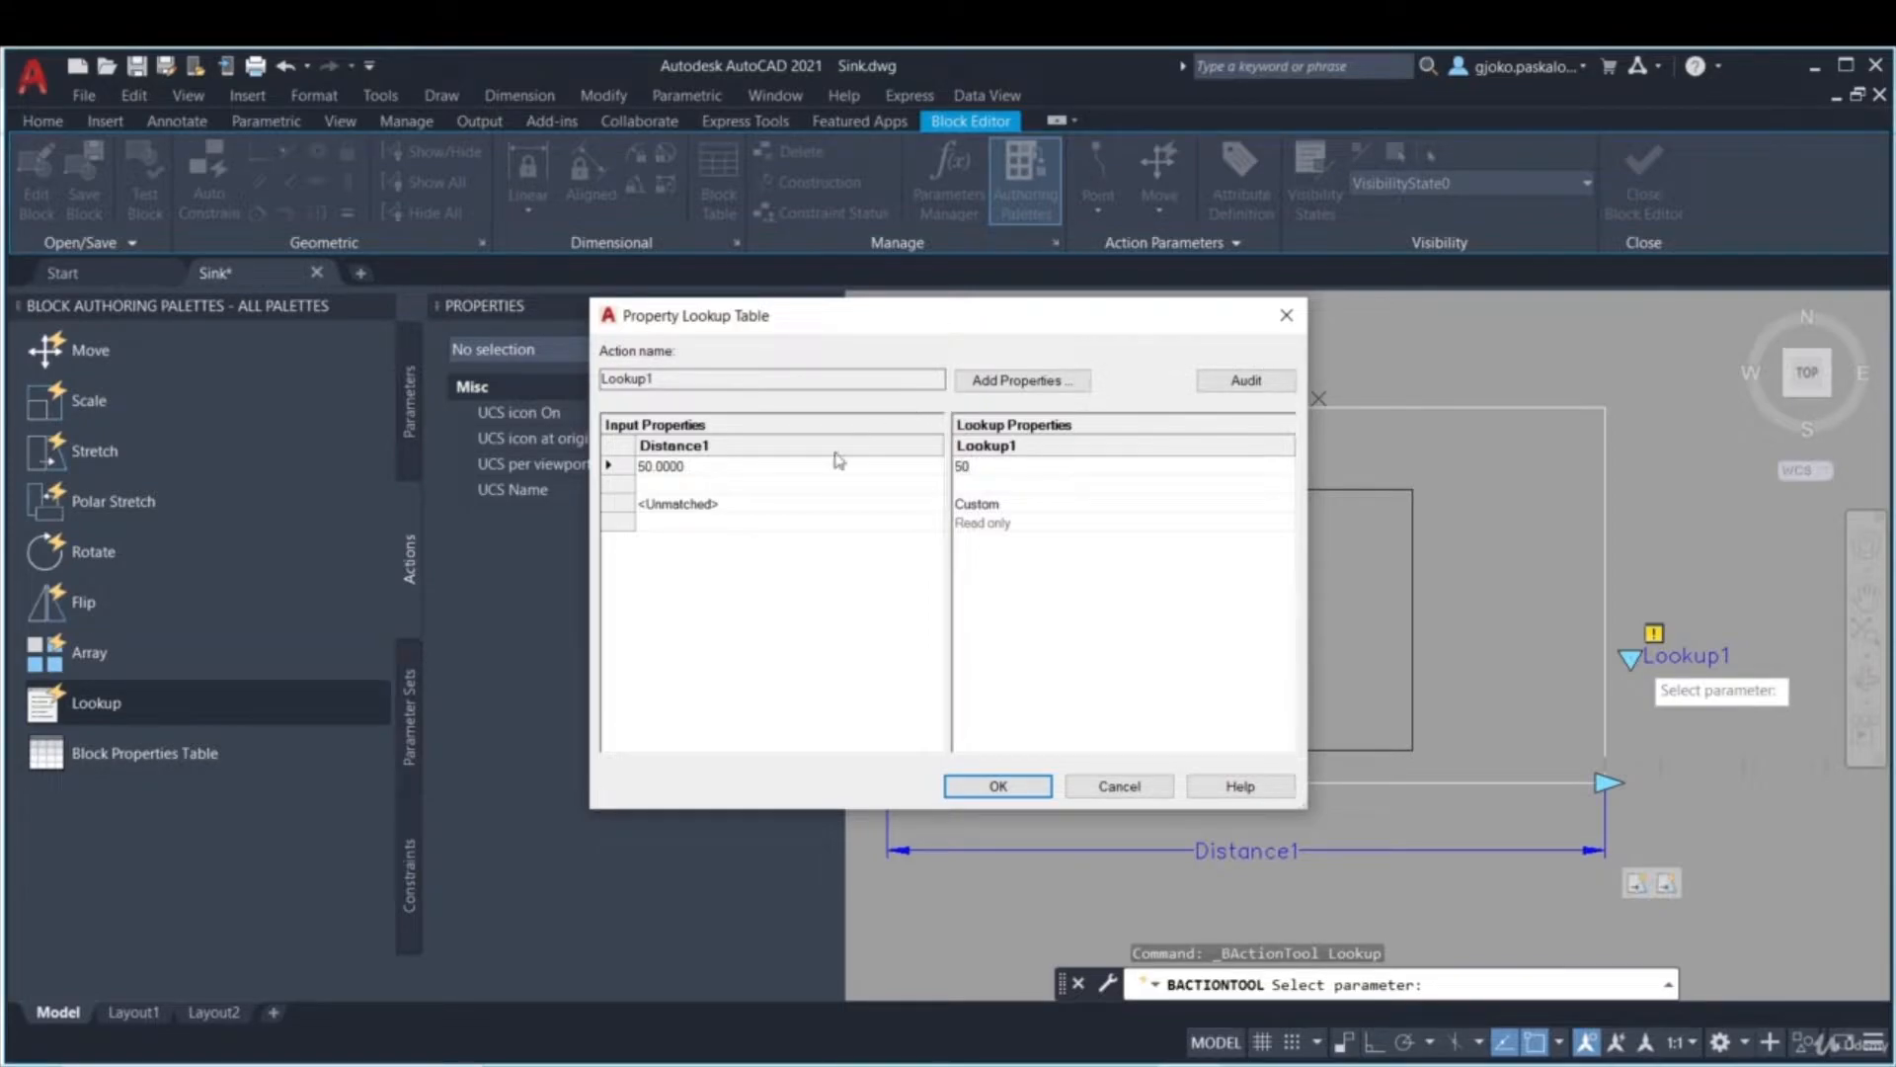
{"action": "left_click", "coordinate": [693, 486]}
{"action": "left_click", "coordinate": [678, 490]}
{"action": "left_click", "coordinate": [664, 541]}
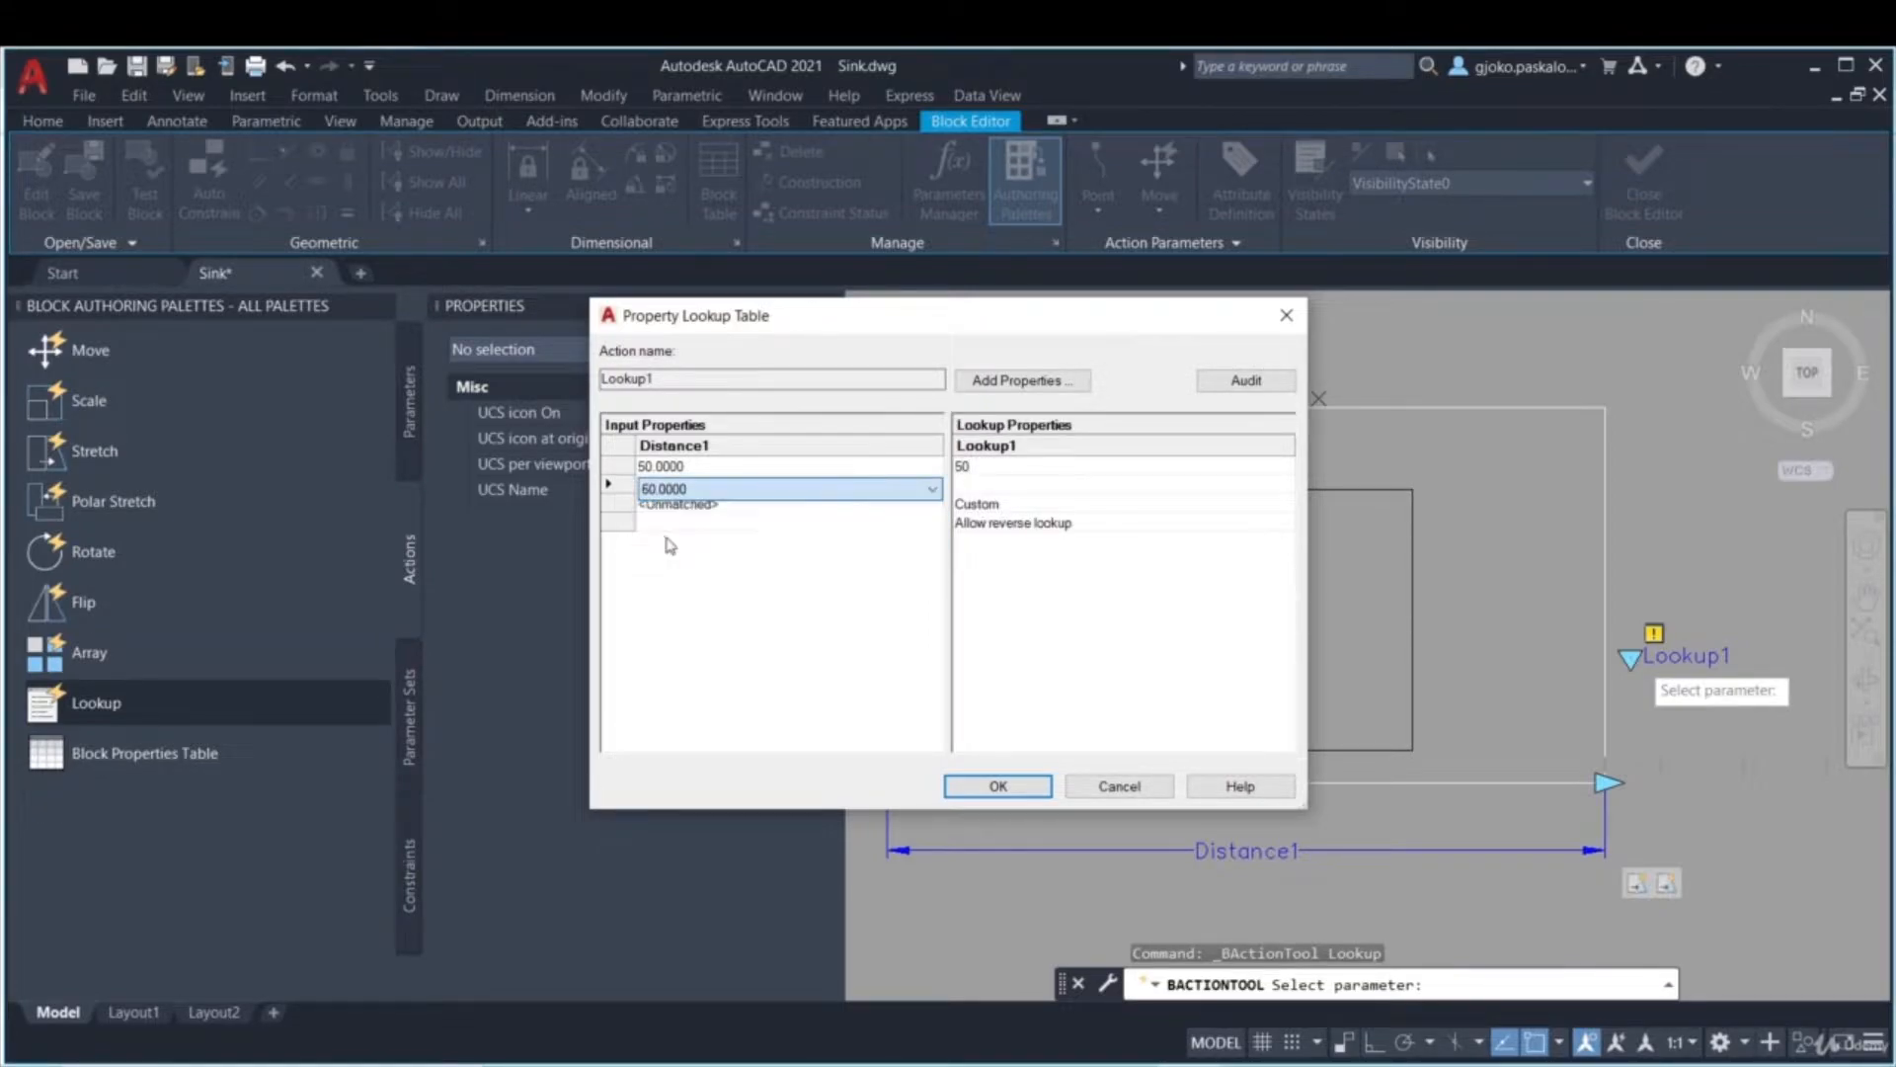
{"action": "left_click", "coordinate": [1017, 486]}
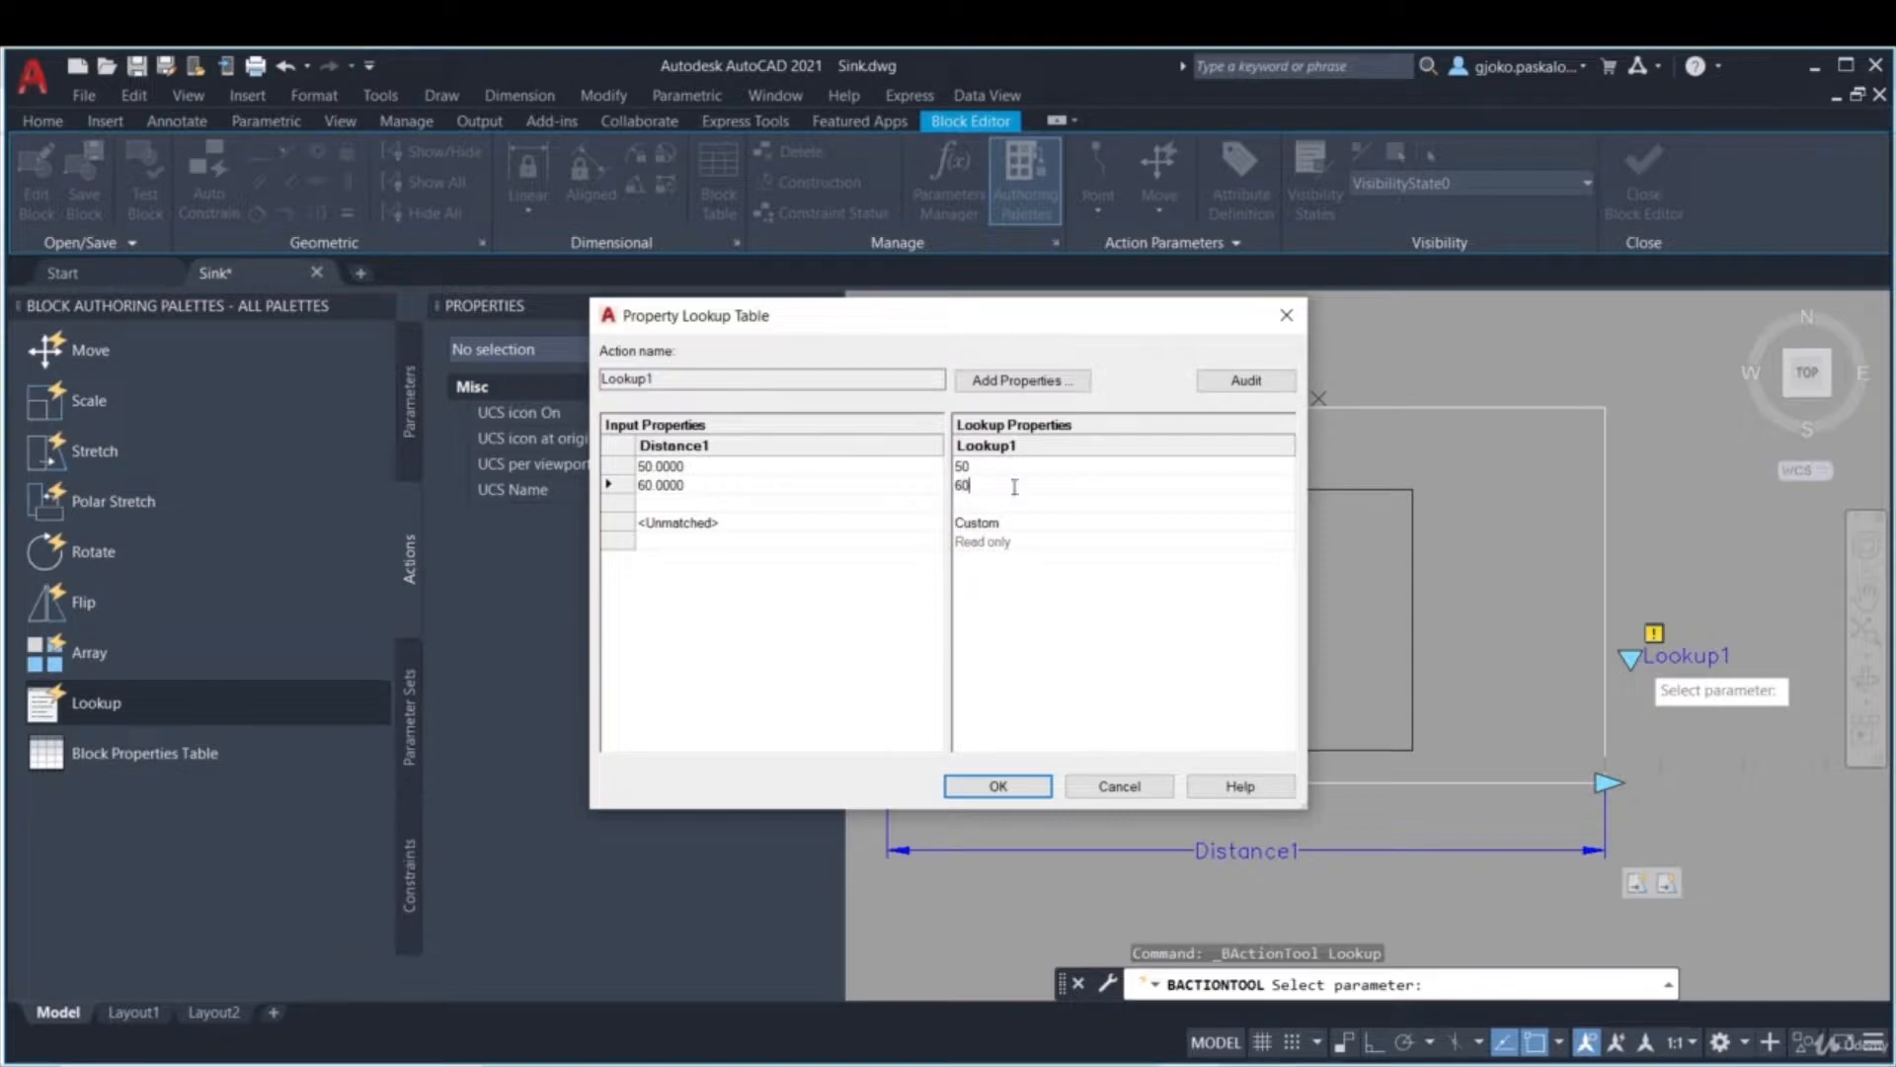
- Complete the lookup table by pairing Distance1 values 70.0000 and 80.0000 with the labels 70 and 80, and accept it
{"action": "left_click", "coordinate": [718, 521]}
{"action": "left_click", "coordinate": [711, 512]}
{"action": "left_click", "coordinate": [692, 582]}
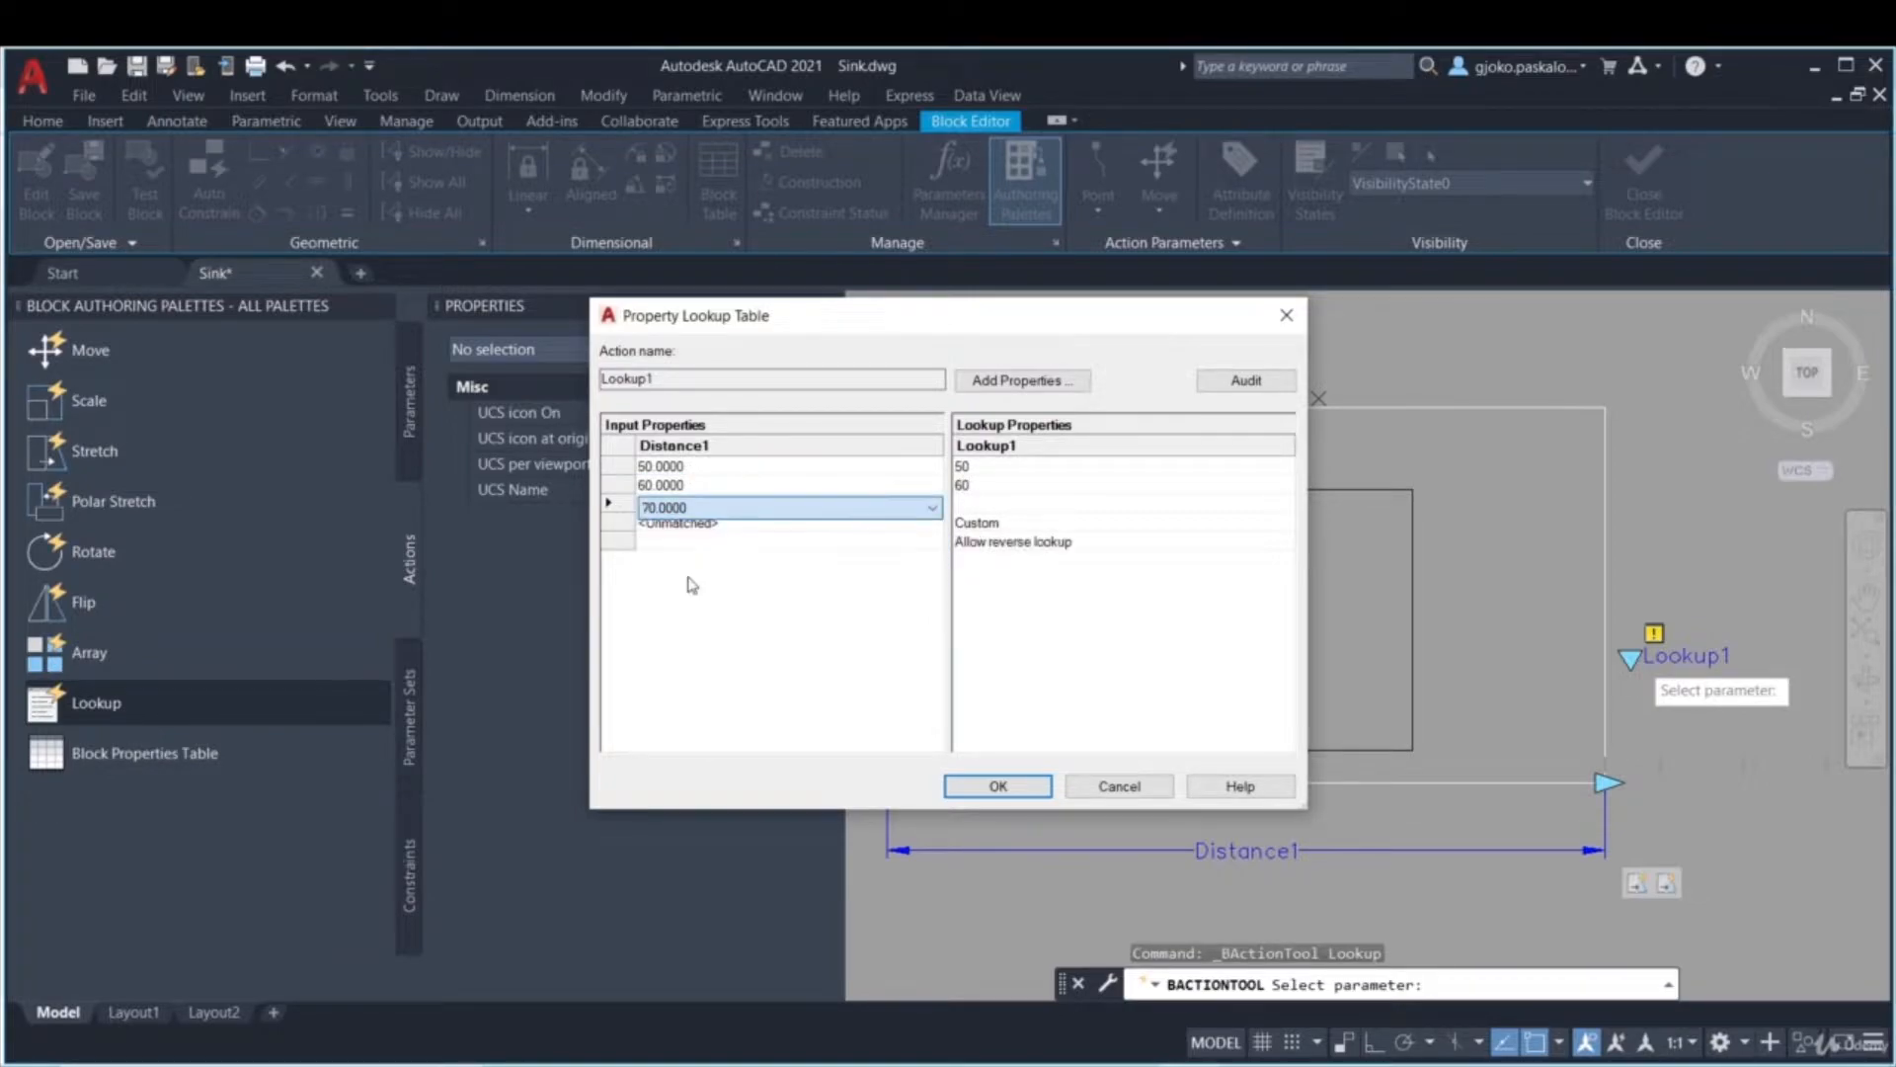
{"action": "left_click", "coordinate": [1003, 503]}
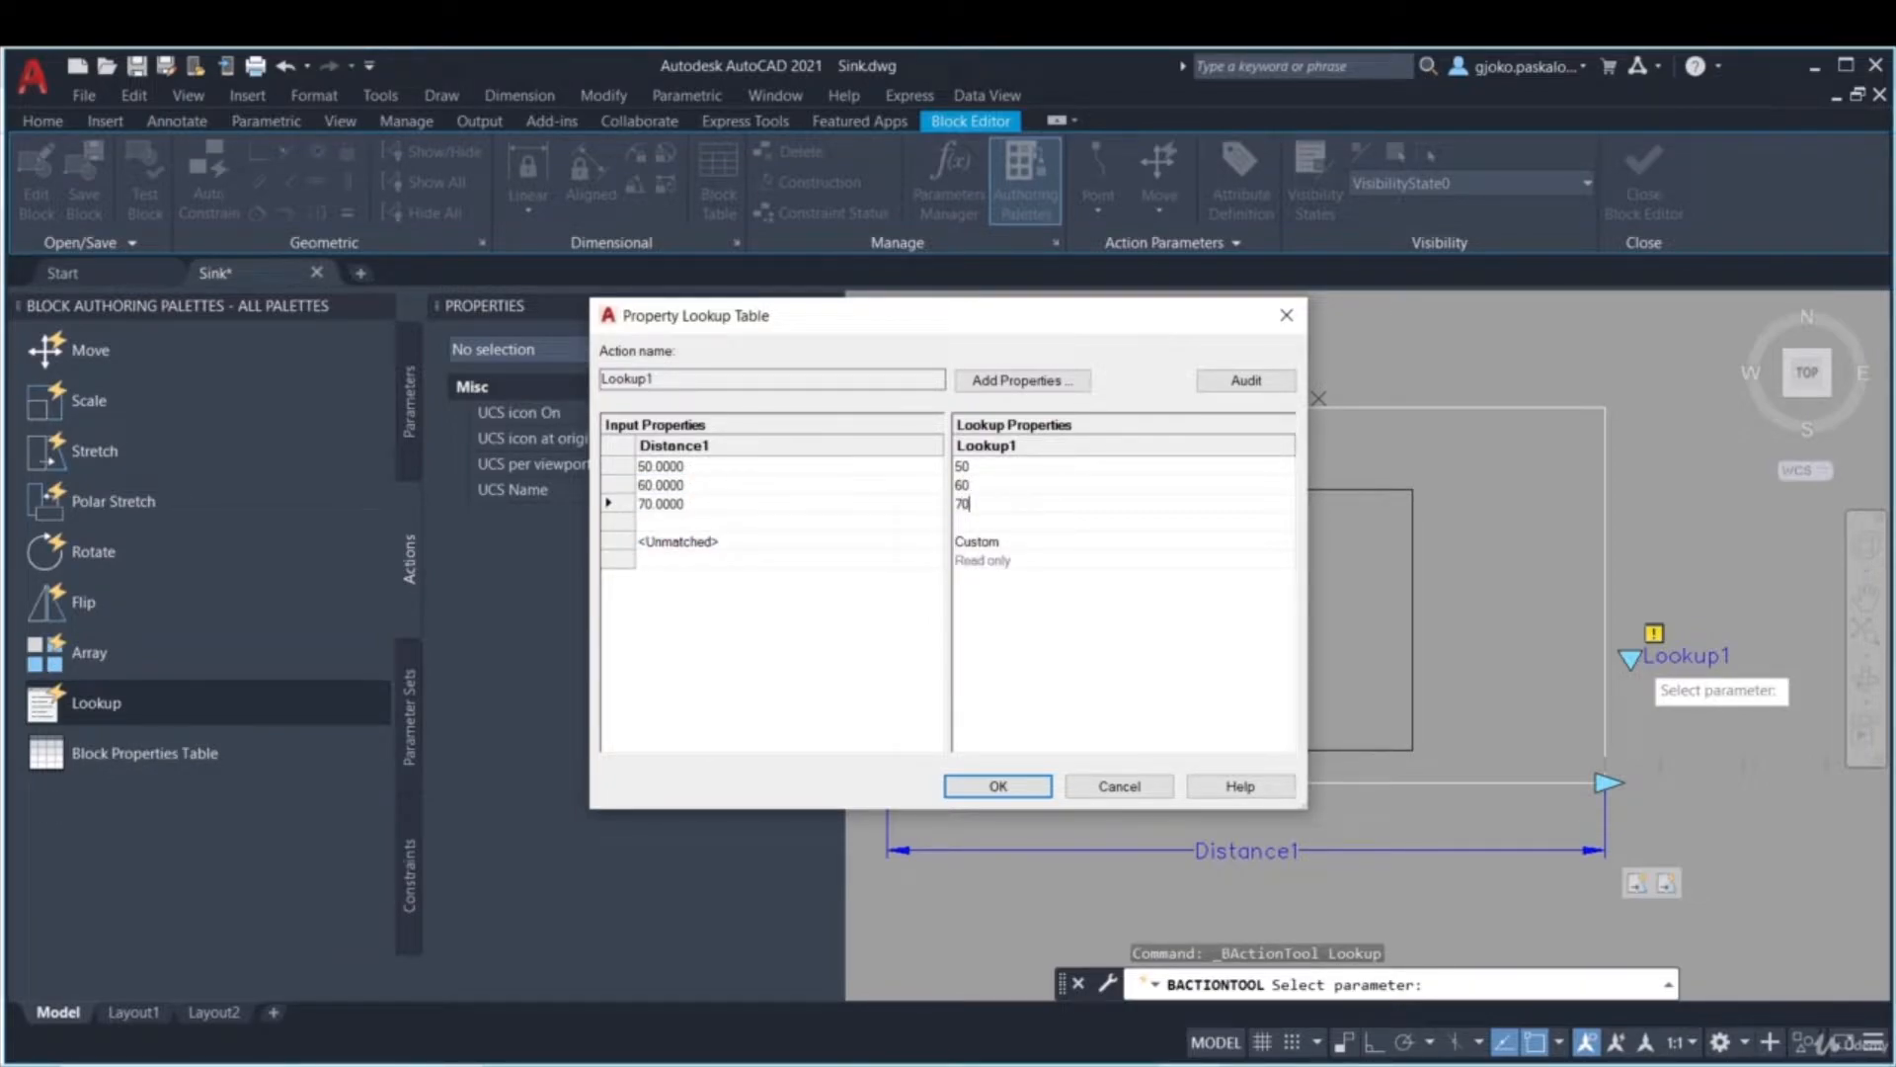
{"action": "left_click", "coordinate": [741, 542]}
{"action": "left_click", "coordinate": [705, 530]}
{"action": "left_click", "coordinate": [690, 612]}
{"action": "left_click", "coordinate": [974, 522]}
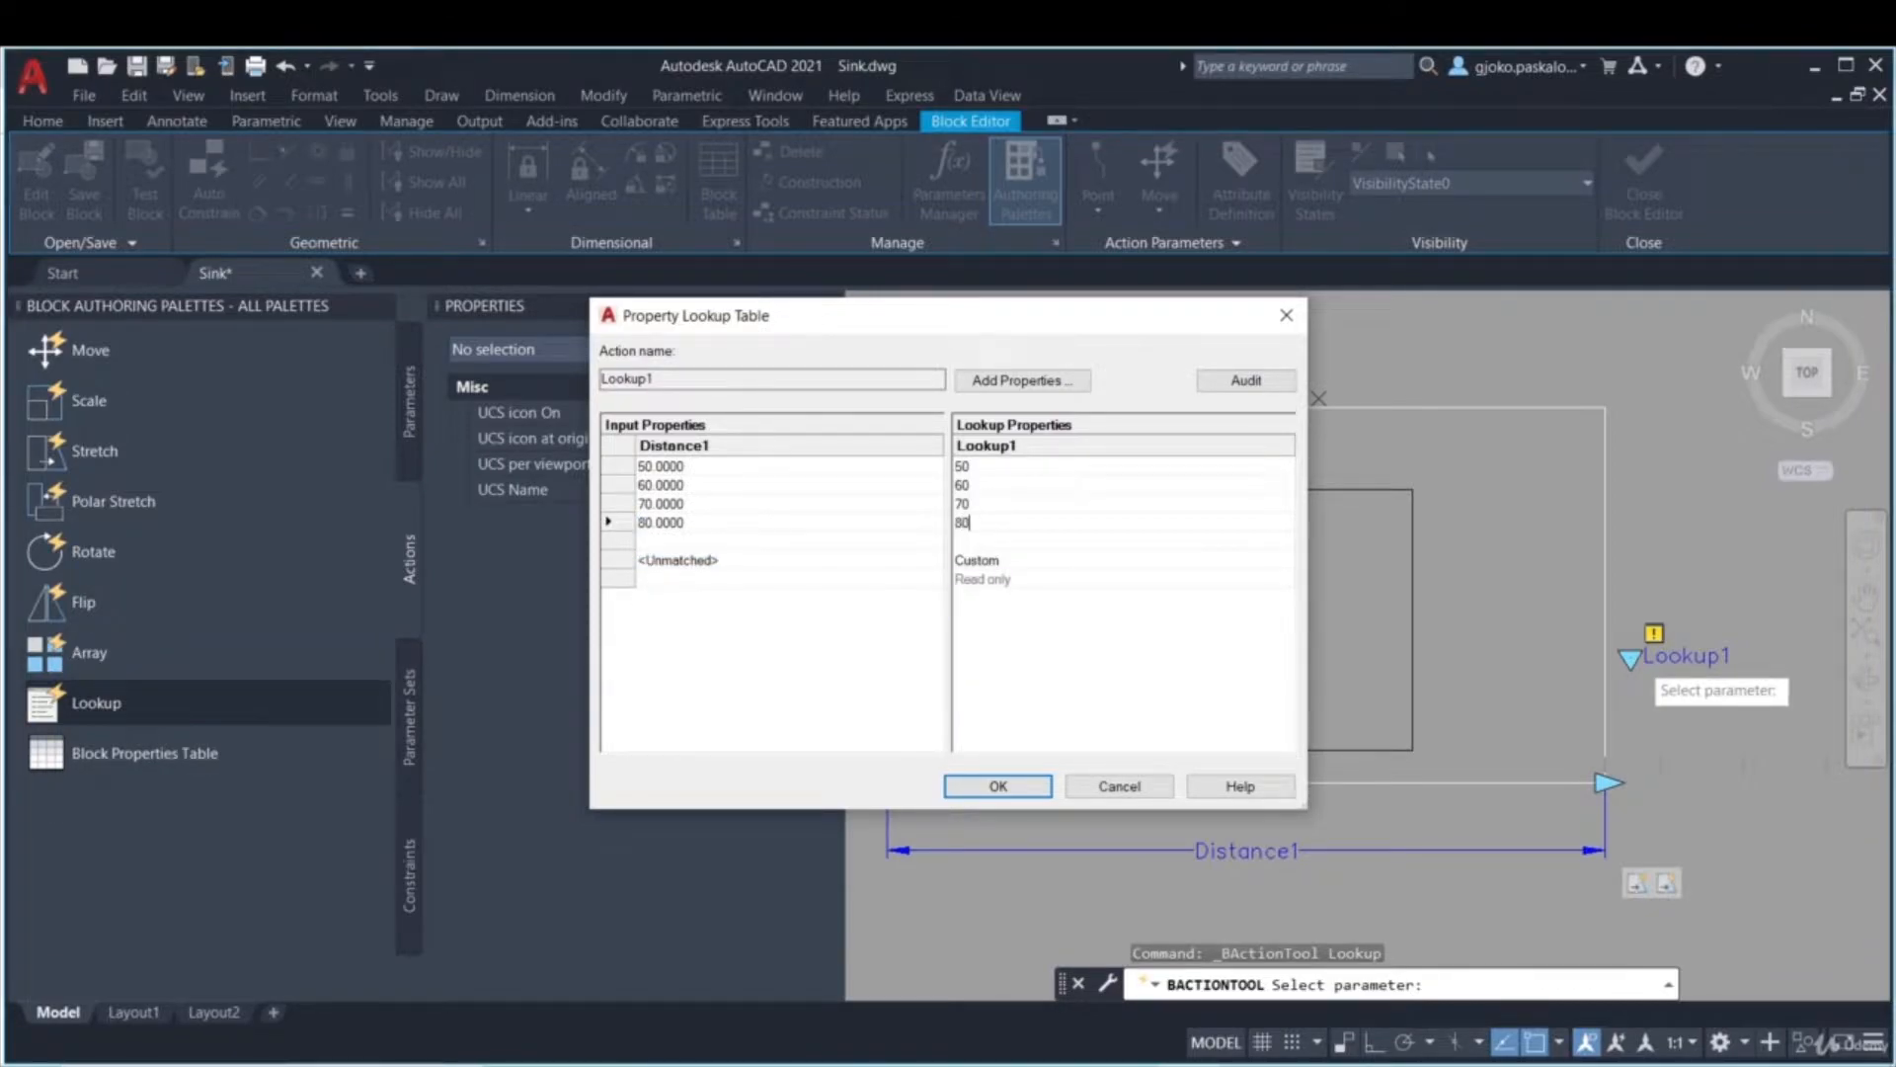
{"action": "left_click", "coordinate": [790, 631]}
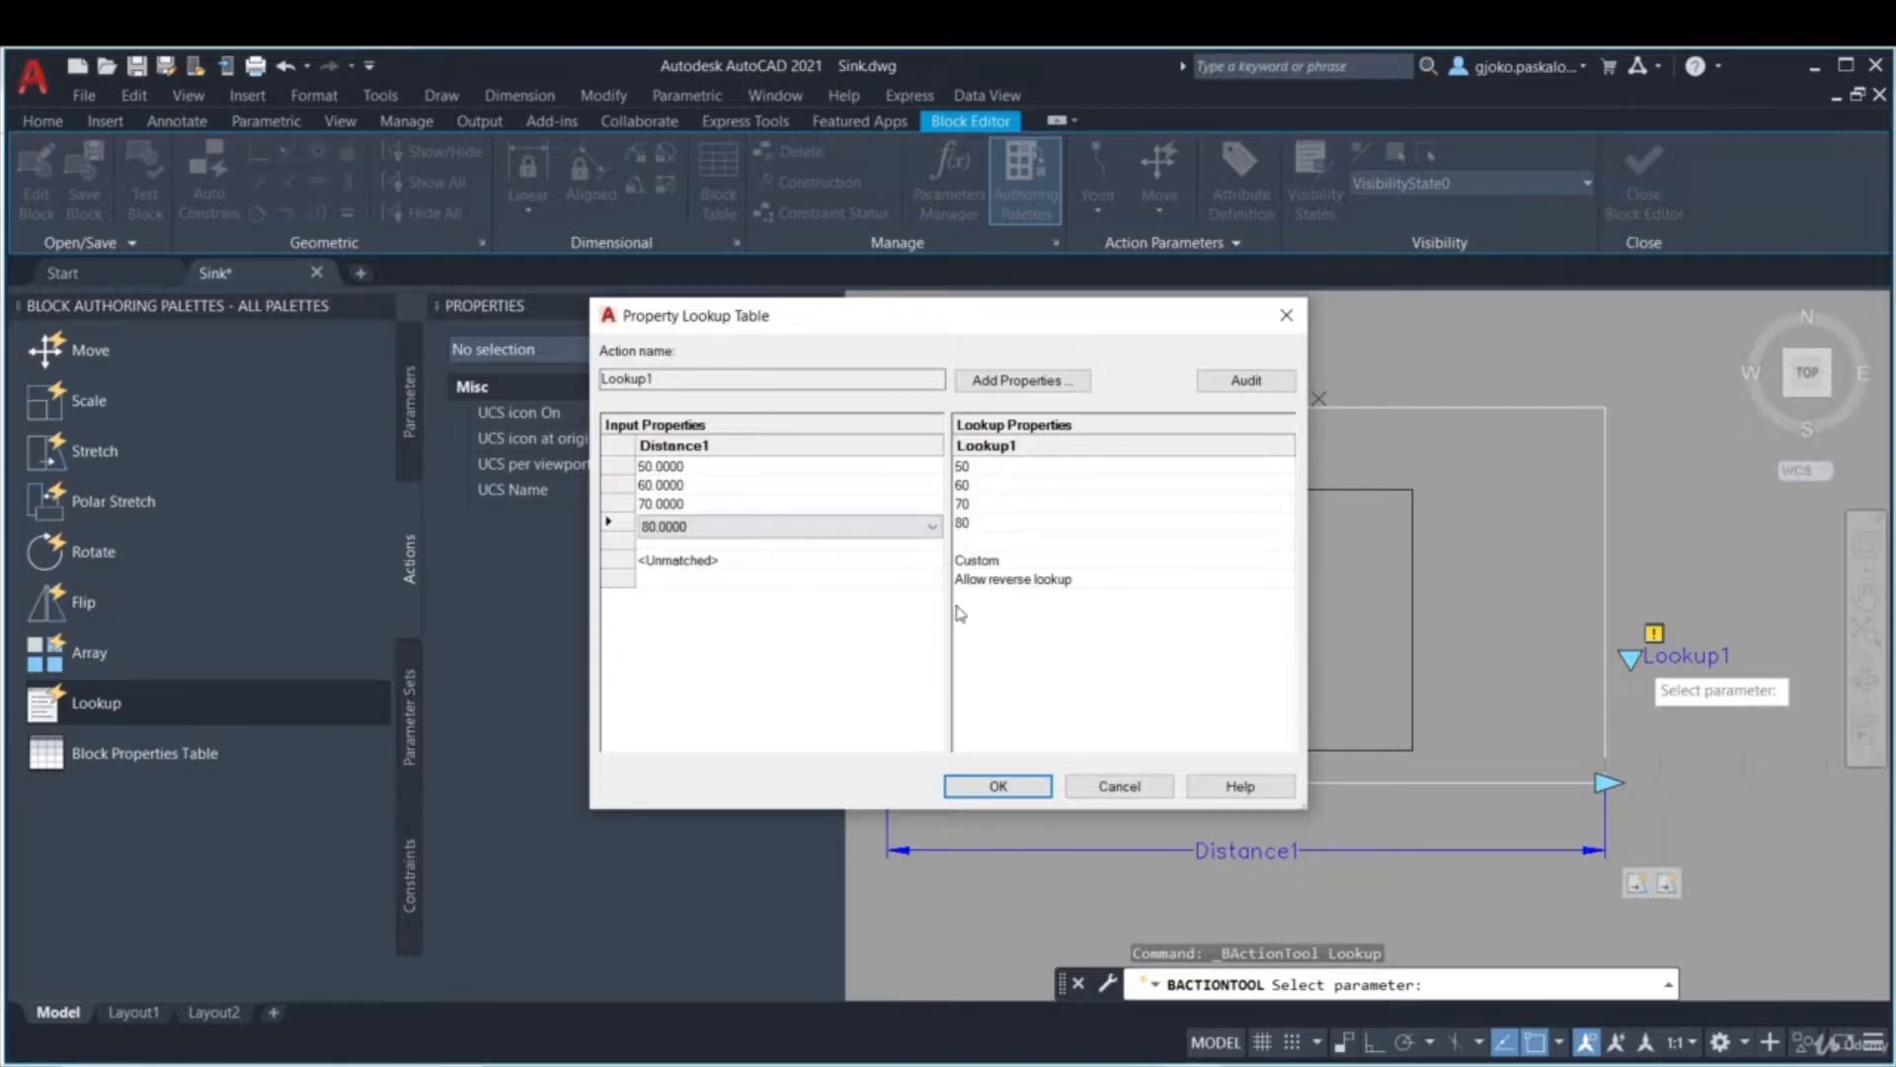
{"action": "left_click", "coordinate": [996, 786]}
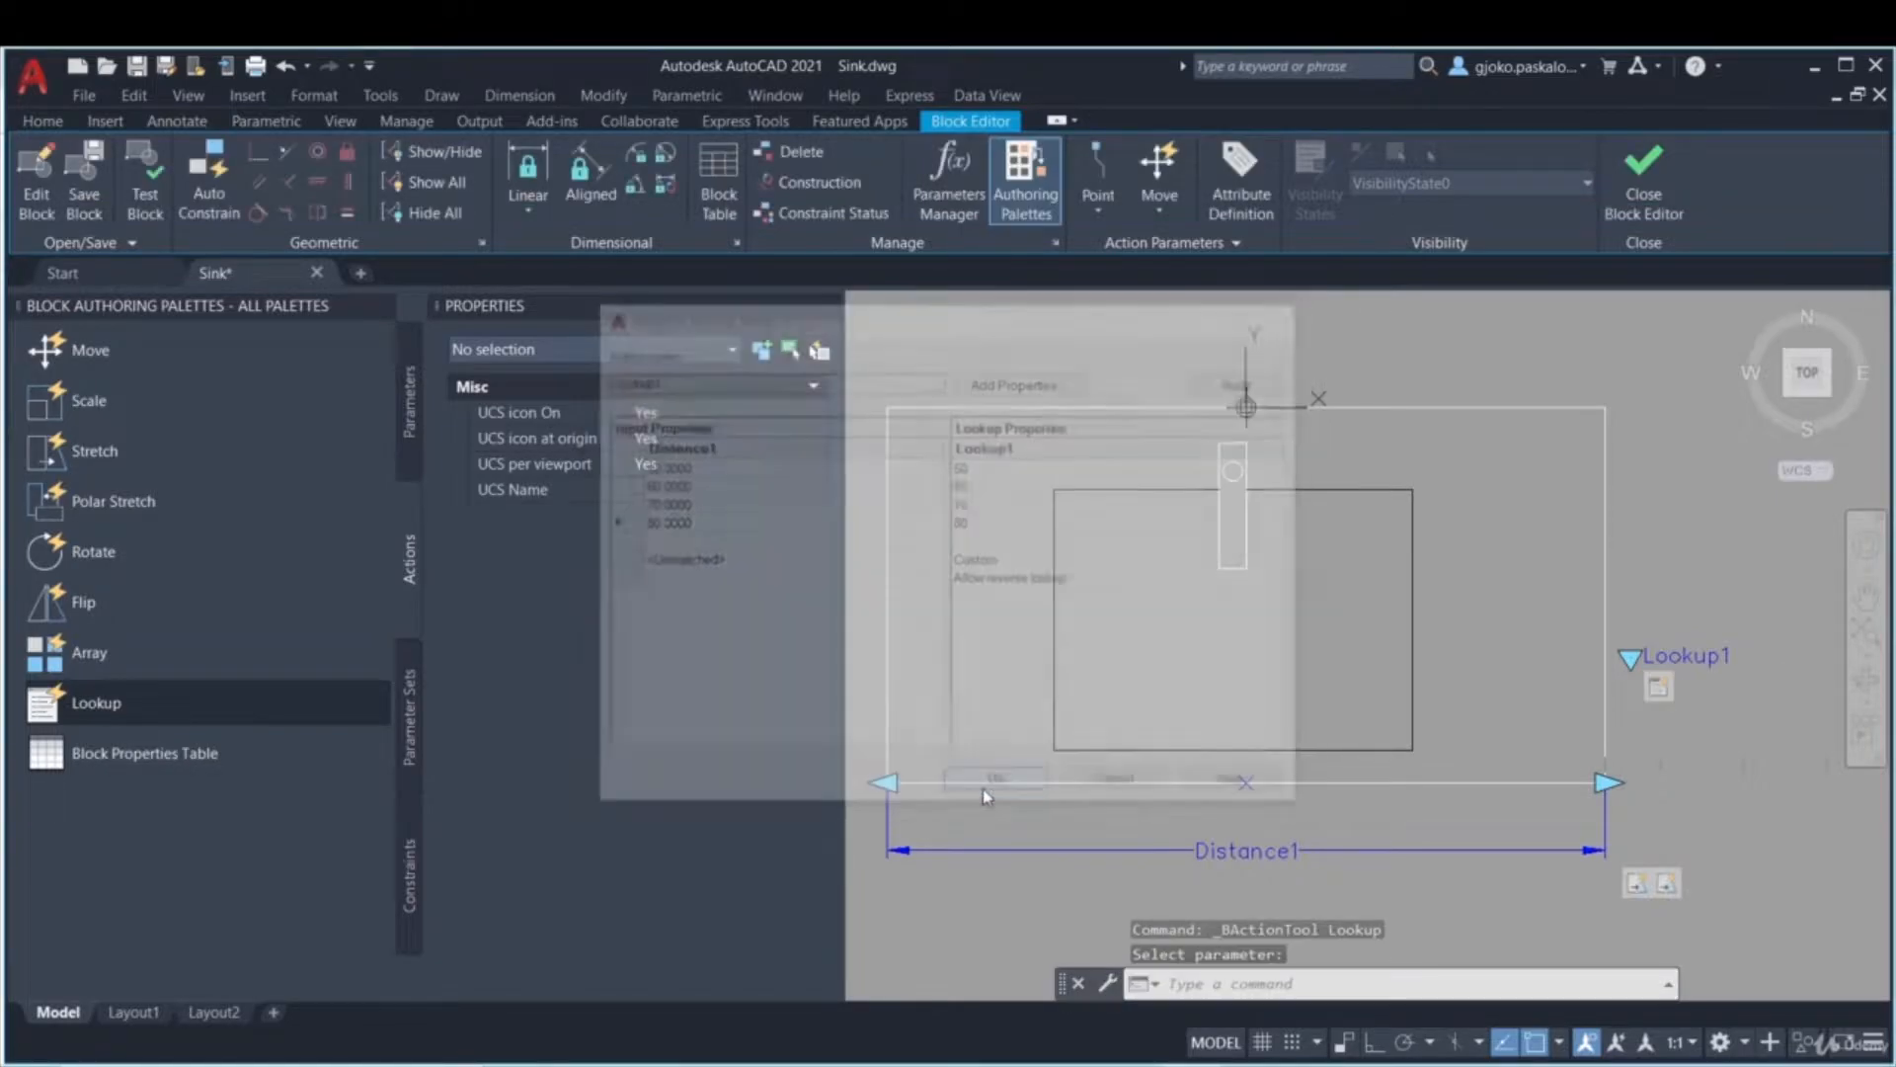
- Select the Lookup1 grip, then close the block editor and save the changes to the Sink block
{"action": "left_click", "coordinate": [1636, 657]}
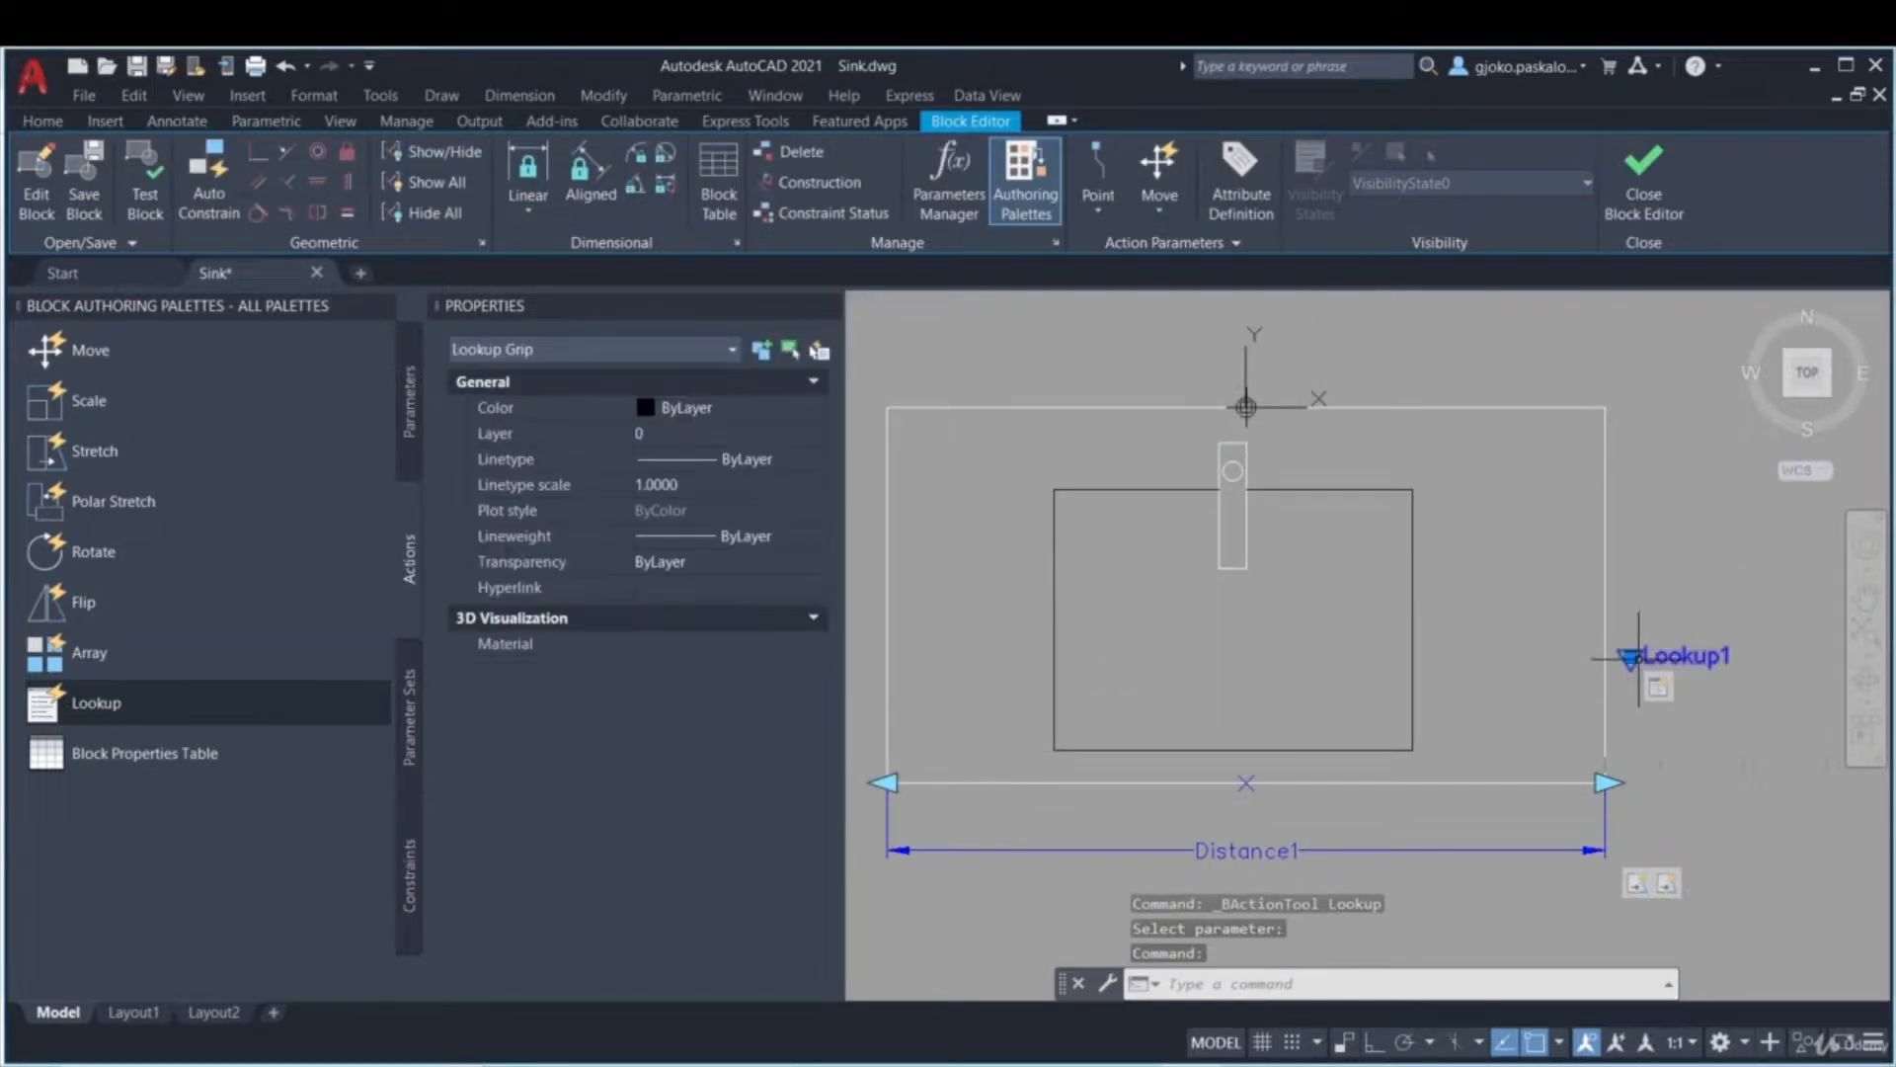
{"action": "left_click", "coordinate": [1625, 196]}
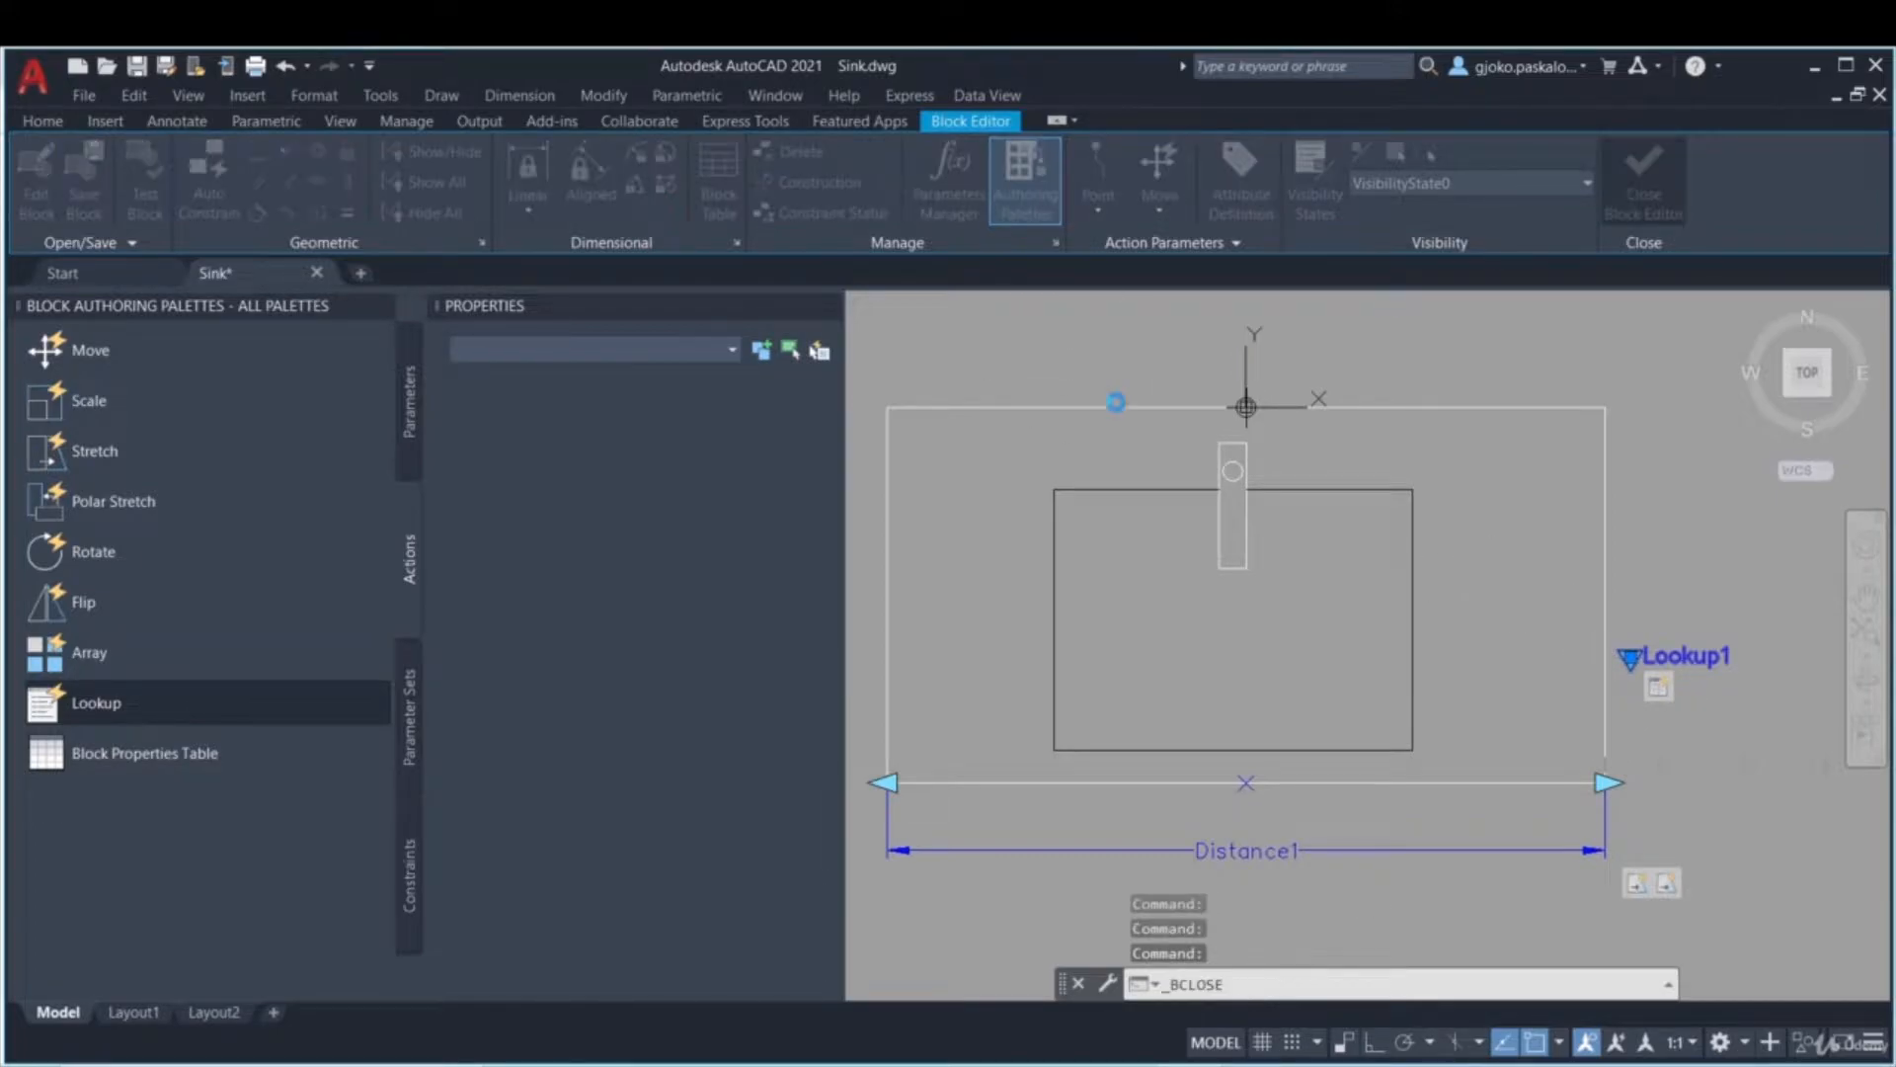
{"action": "left_click", "coordinate": [808, 558]}
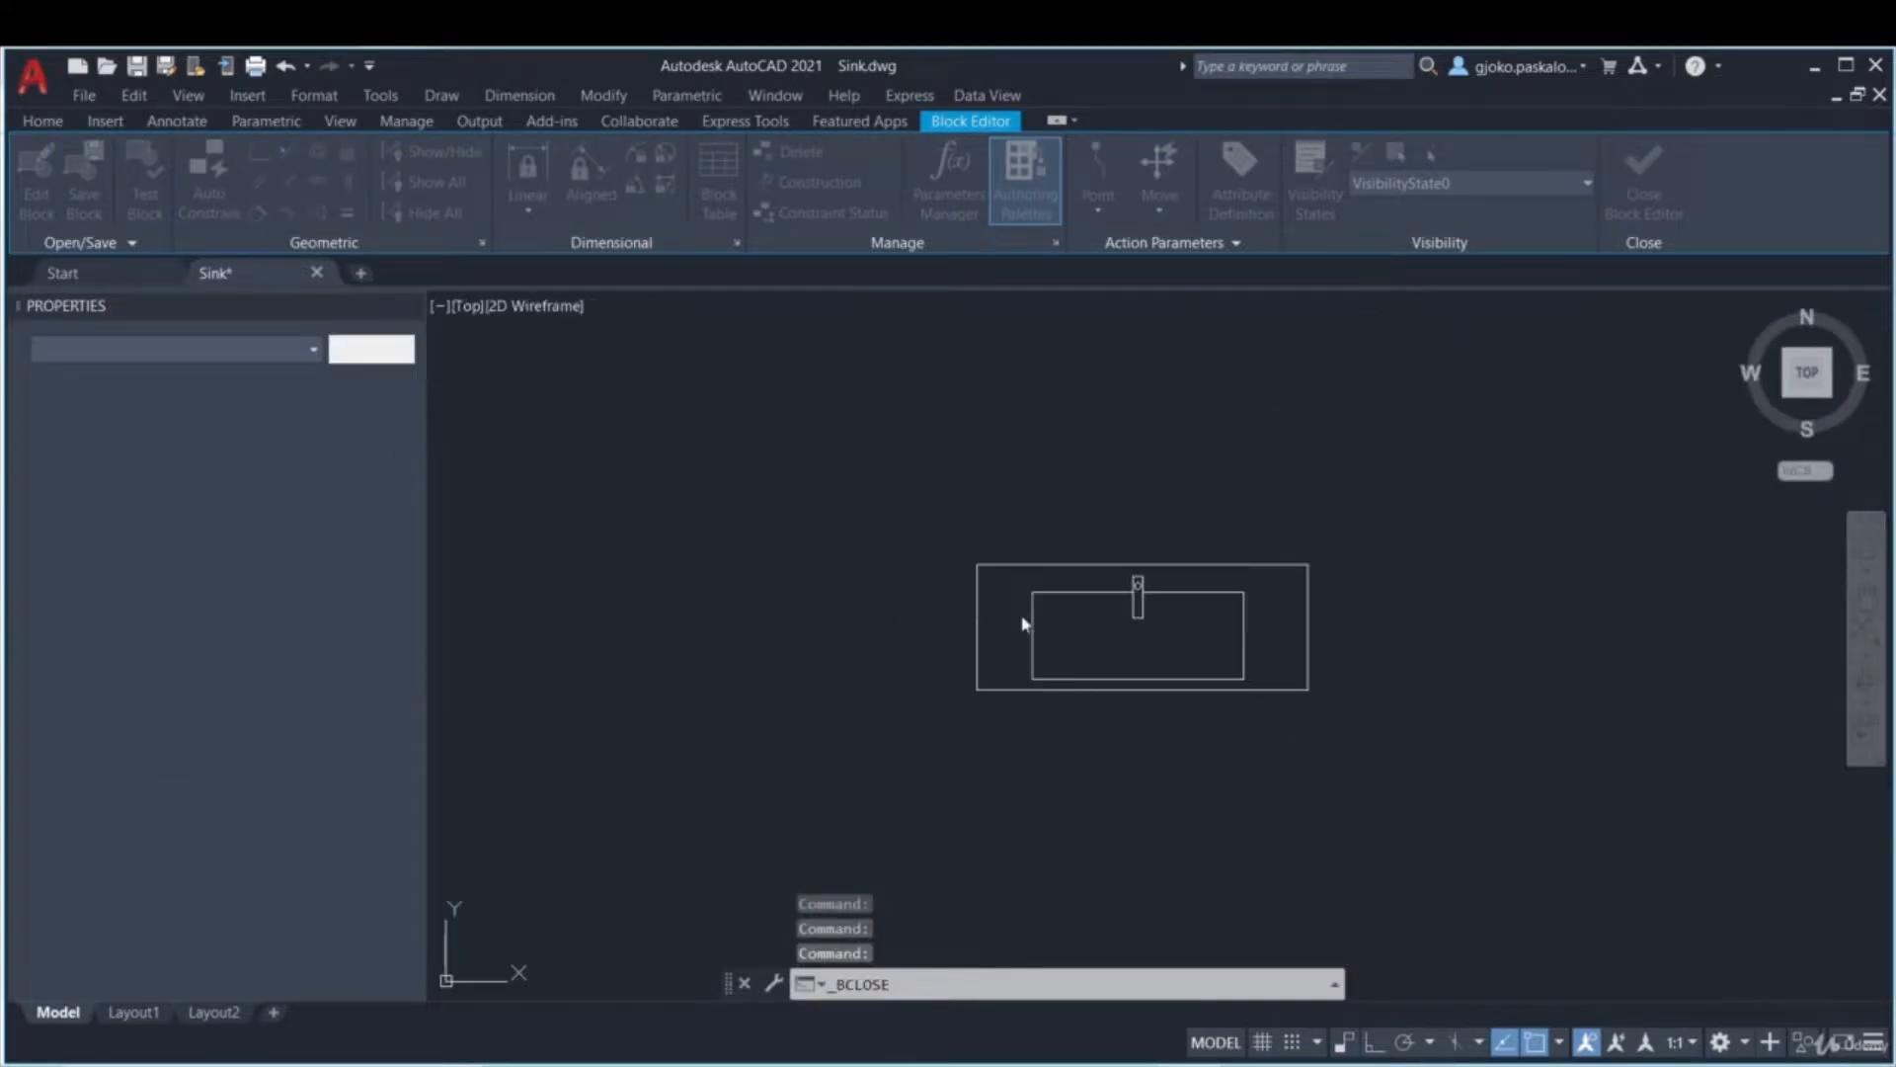
- Test the Sink block's lookup list by switching its width to 50, 70, 80 and back to 50
{"action": "left_click", "coordinate": [1305, 630]}
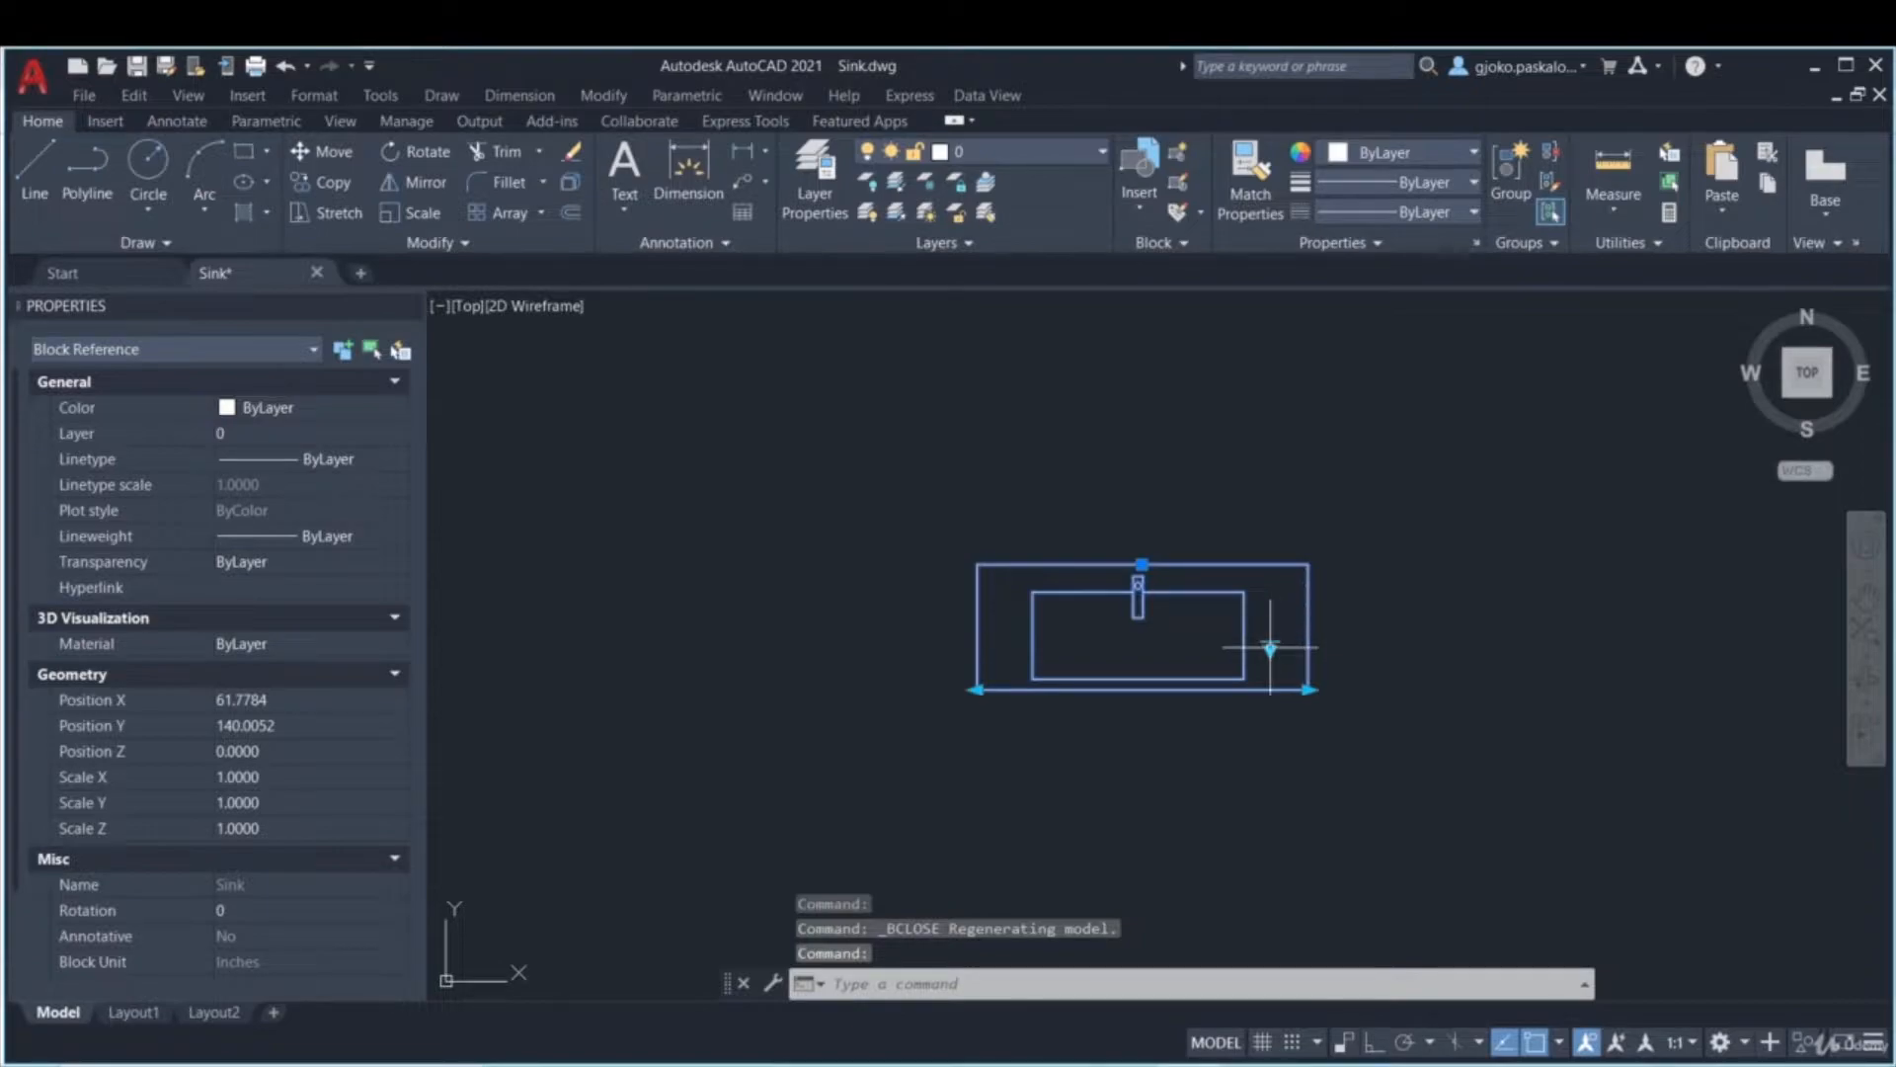
{"action": "scroll", "coordinate": [1287, 650], "scroll_direction": "up", "scroll_amount": 2}
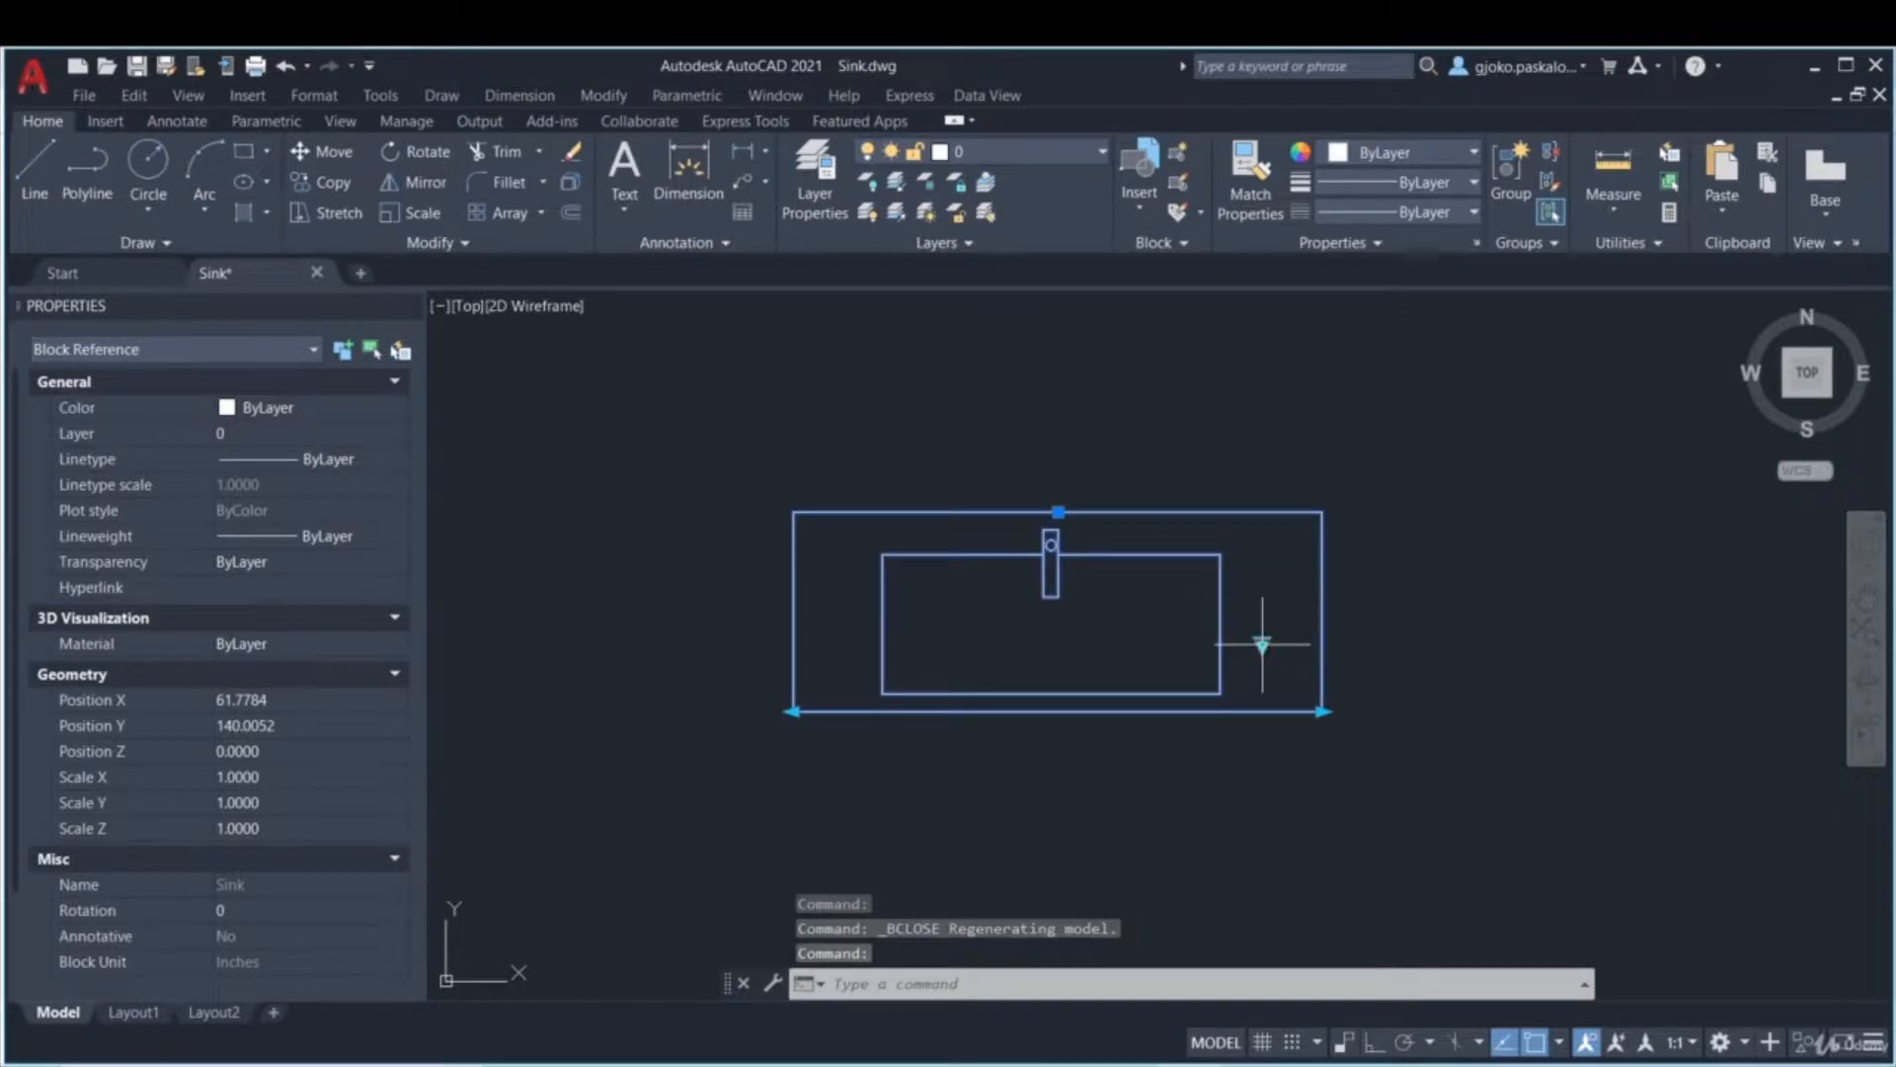
{"action": "left_click", "coordinate": [1263, 643]}
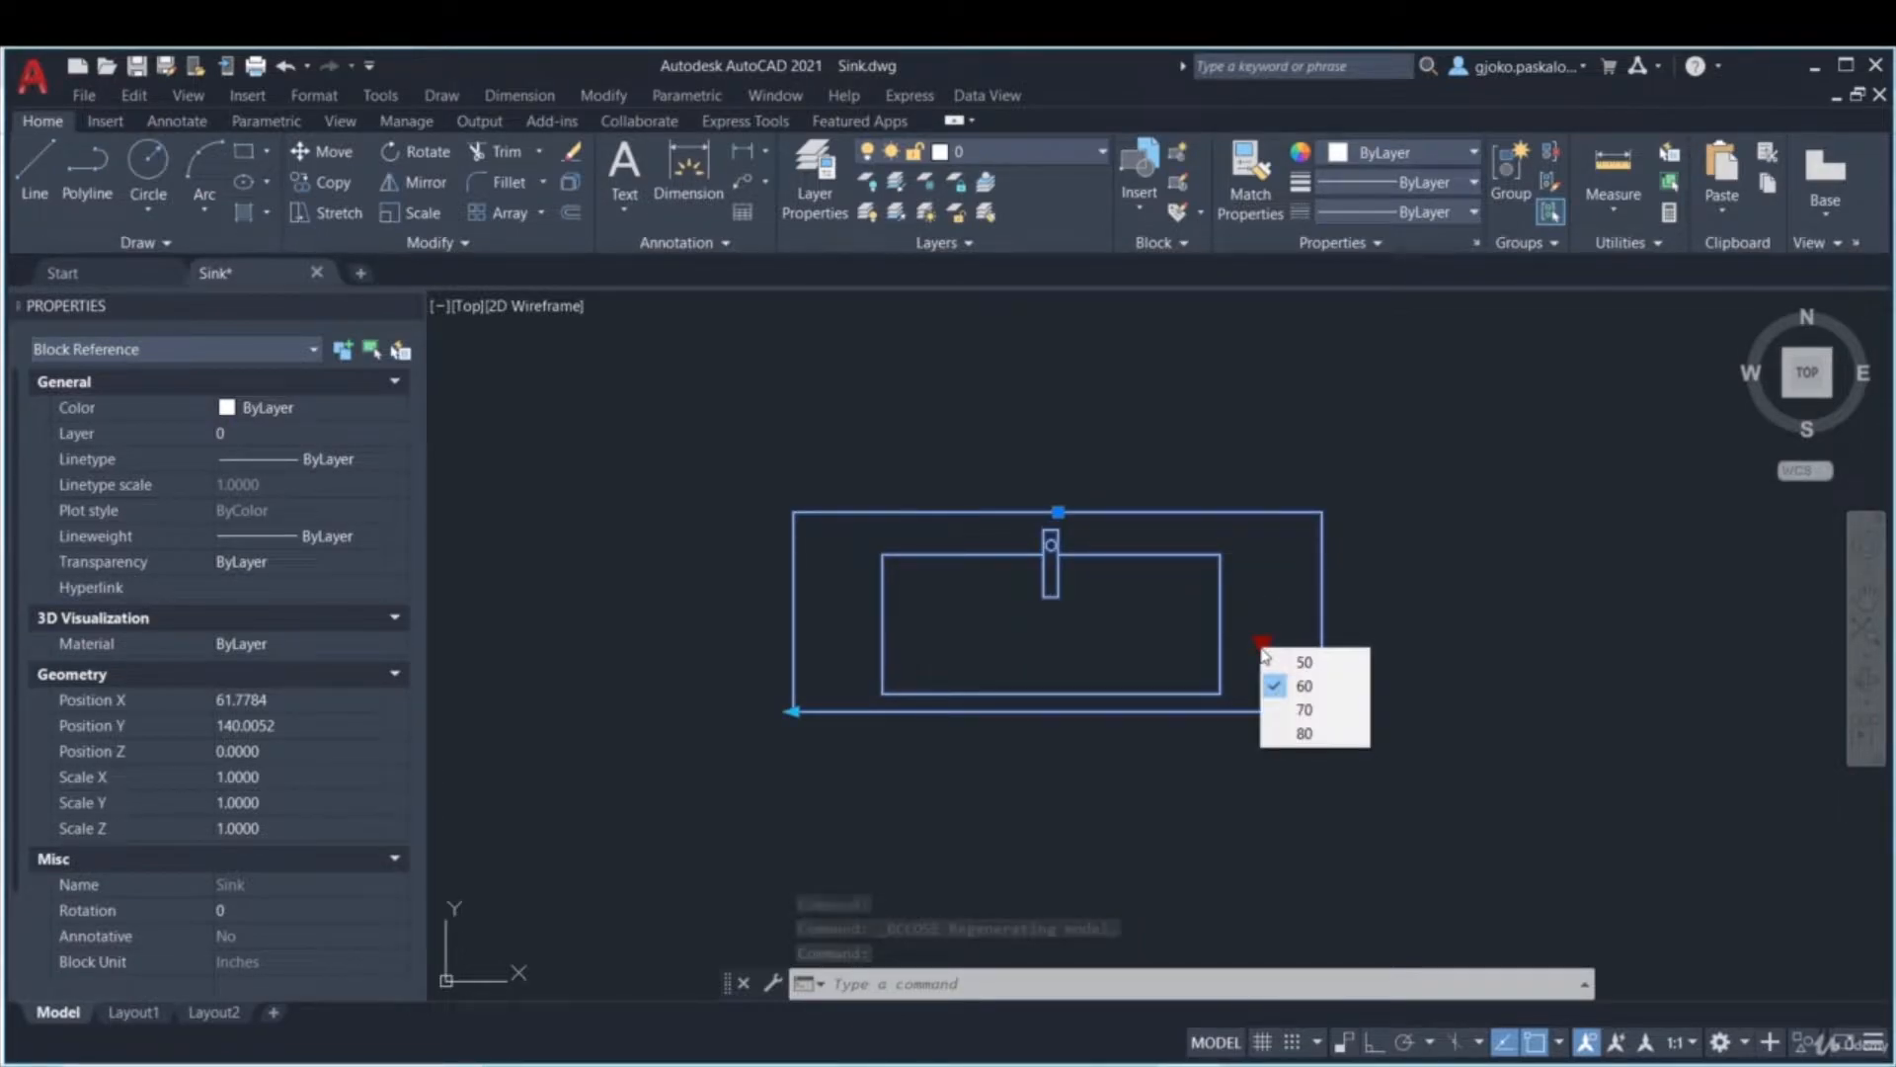
{"action": "left_click", "coordinate": [1304, 662]}
{"action": "left_click", "coordinate": [1262, 643]}
{"action": "left_click", "coordinate": [1303, 709]}
{"action": "left_click", "coordinate": [1262, 643]}
{"action": "left_click", "coordinate": [1303, 734]}
{"action": "left_click", "coordinate": [1262, 643]}
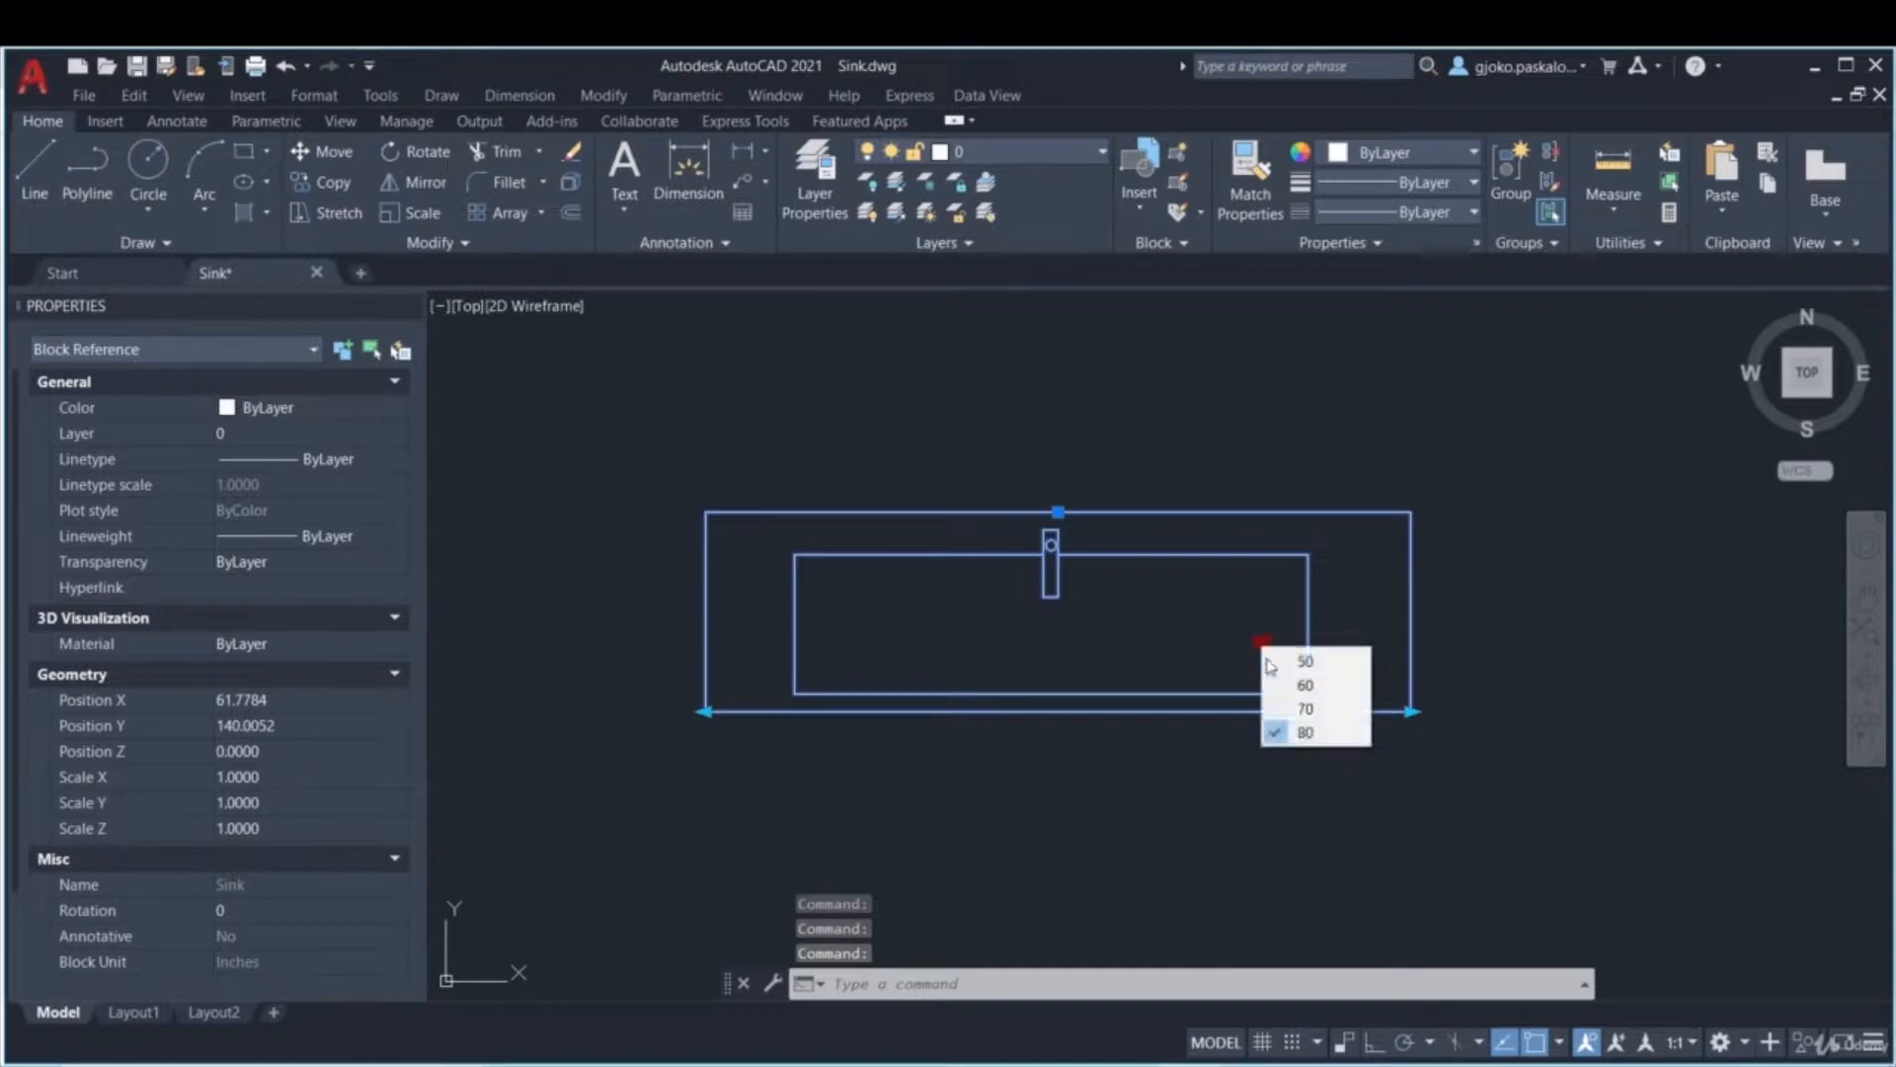
{"action": "left_click", "coordinate": [1303, 662]}
{"action": "left_click", "coordinate": [1262, 643]}
{"action": "left_click", "coordinate": [1284, 662]}
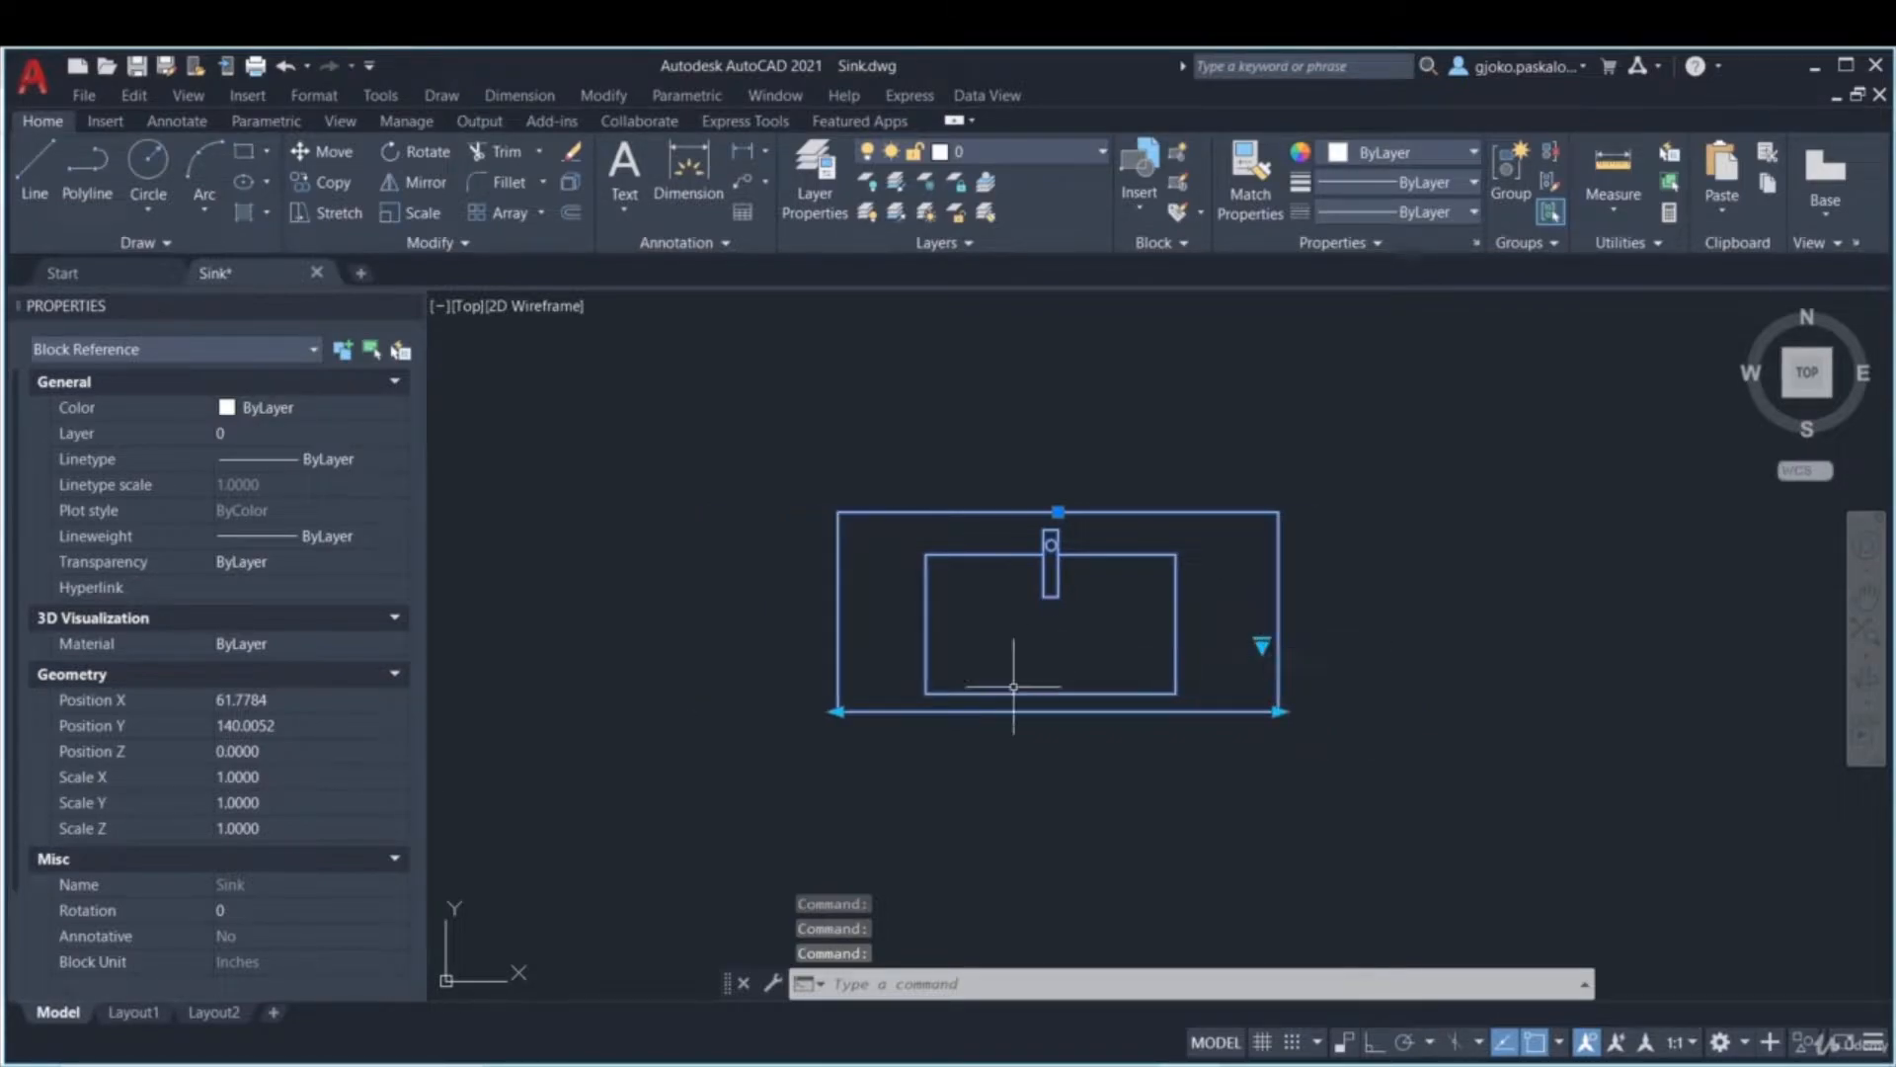
- Use the Sink block's lookup list to change the width through 60 and 70 to 80
{"action": "left_click", "coordinate": [1262, 643]}
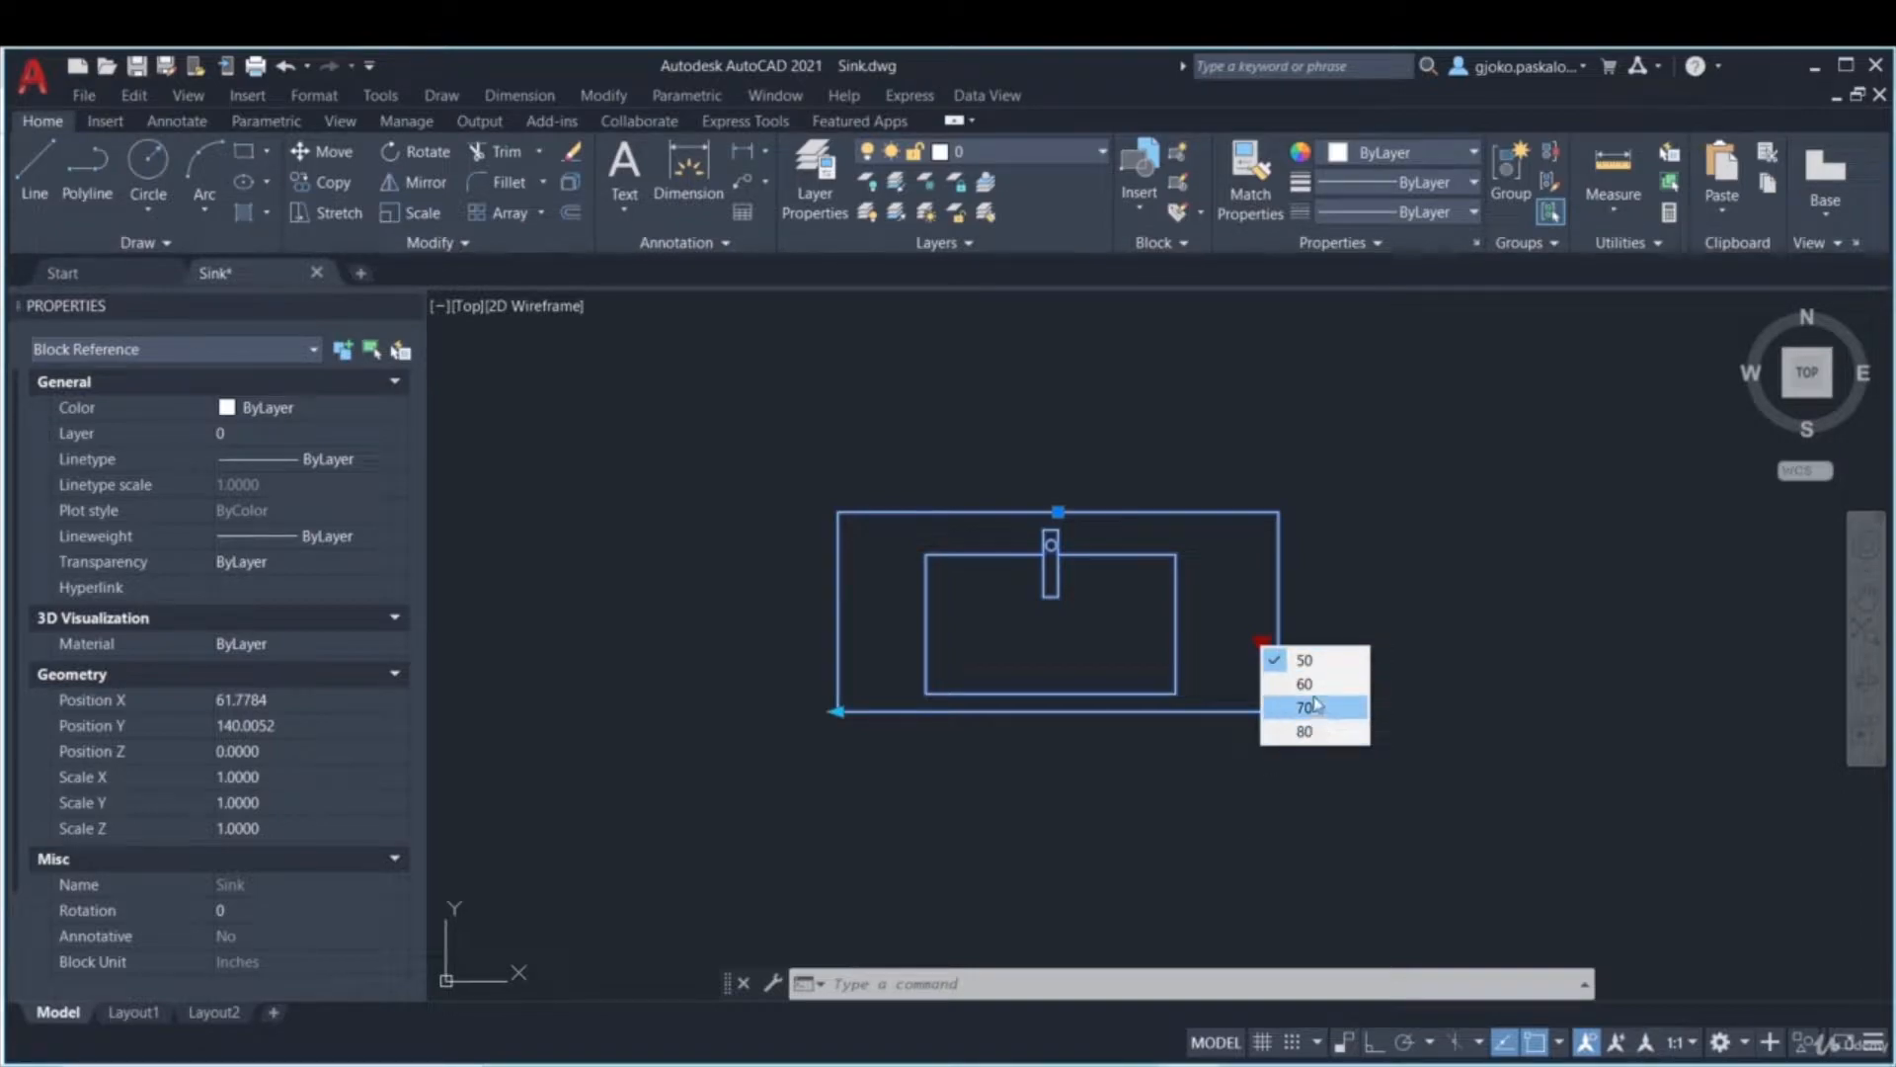
{"action": "left_click", "coordinate": [1309, 684]}
{"action": "left_click", "coordinate": [1263, 643]}
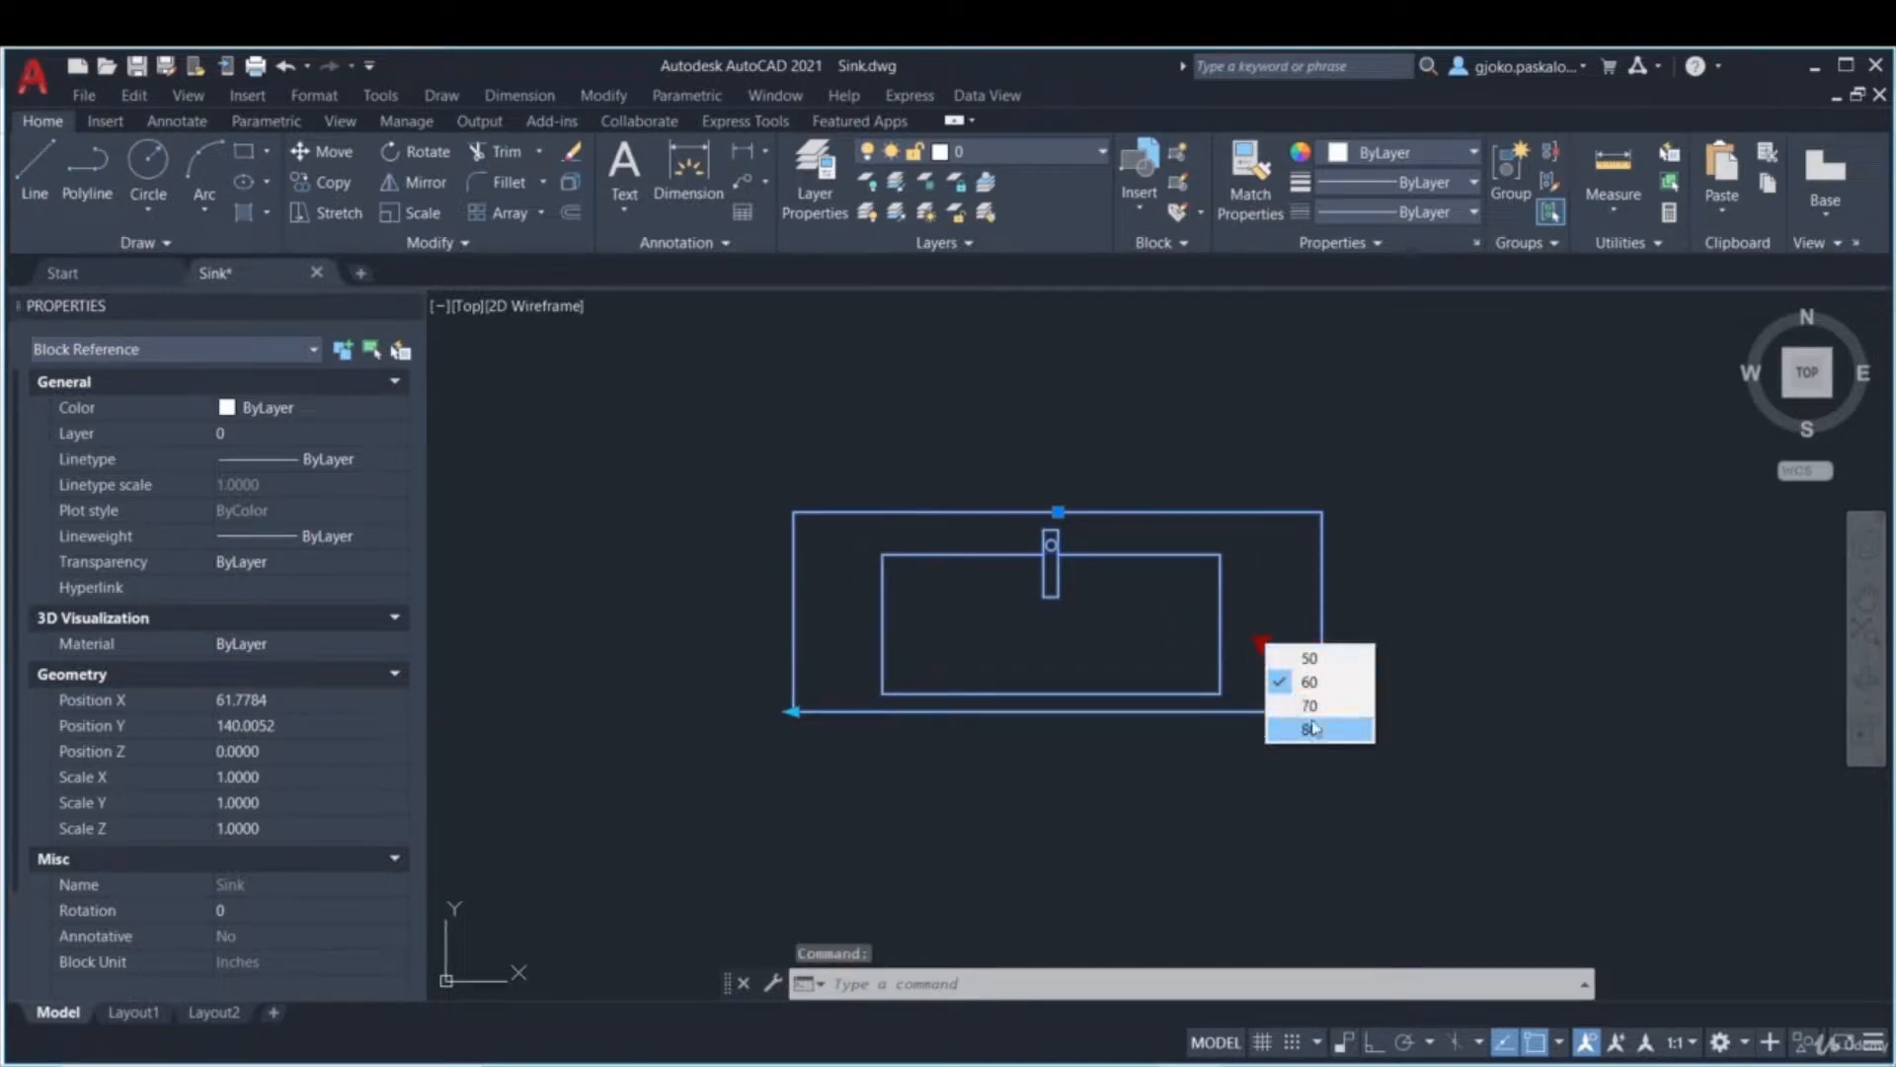
{"action": "left_click", "coordinate": [1310, 705]}
{"action": "left_click", "coordinate": [1262, 643]}
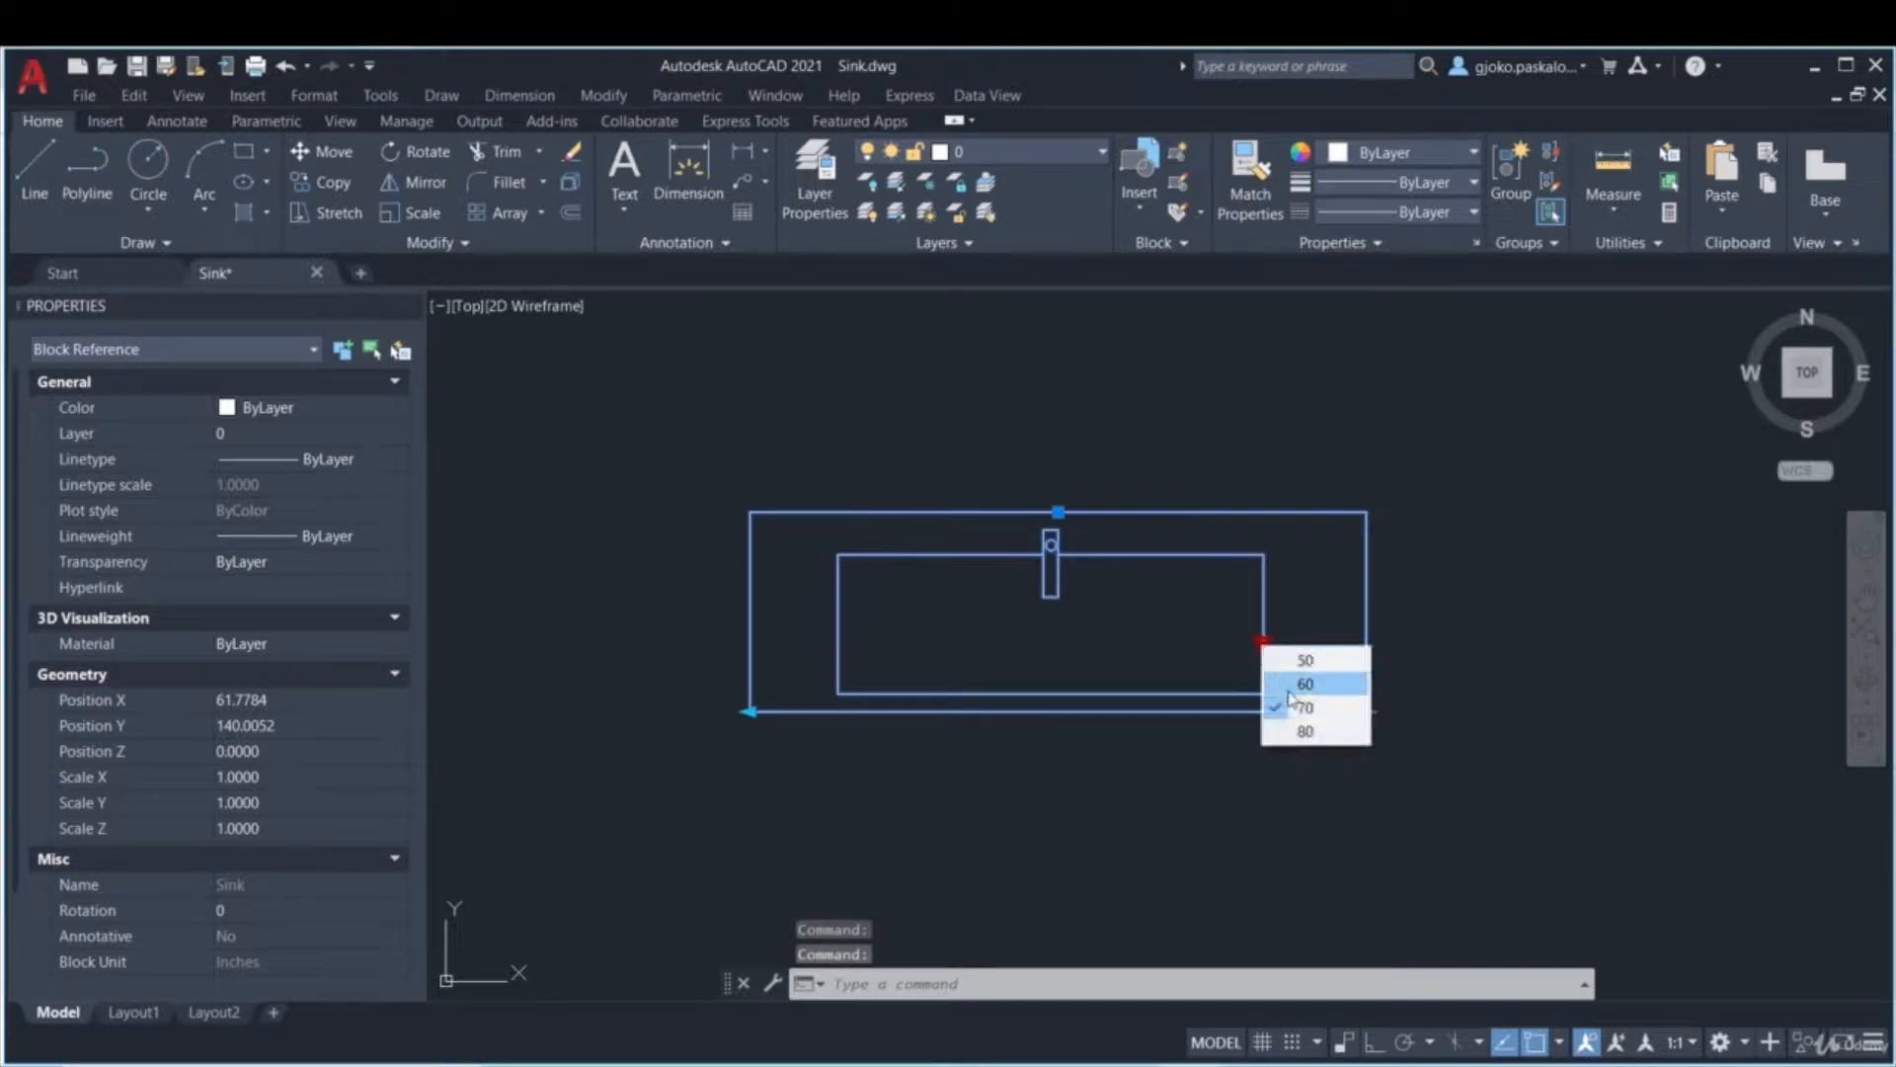
{"action": "left_click", "coordinate": [1291, 690]}
- Stretch the Sink block with its right-hand width grip through the 60 and 70 widths, ending at the narrowest allowed width
{"action": "left_click", "coordinate": [1411, 712]}
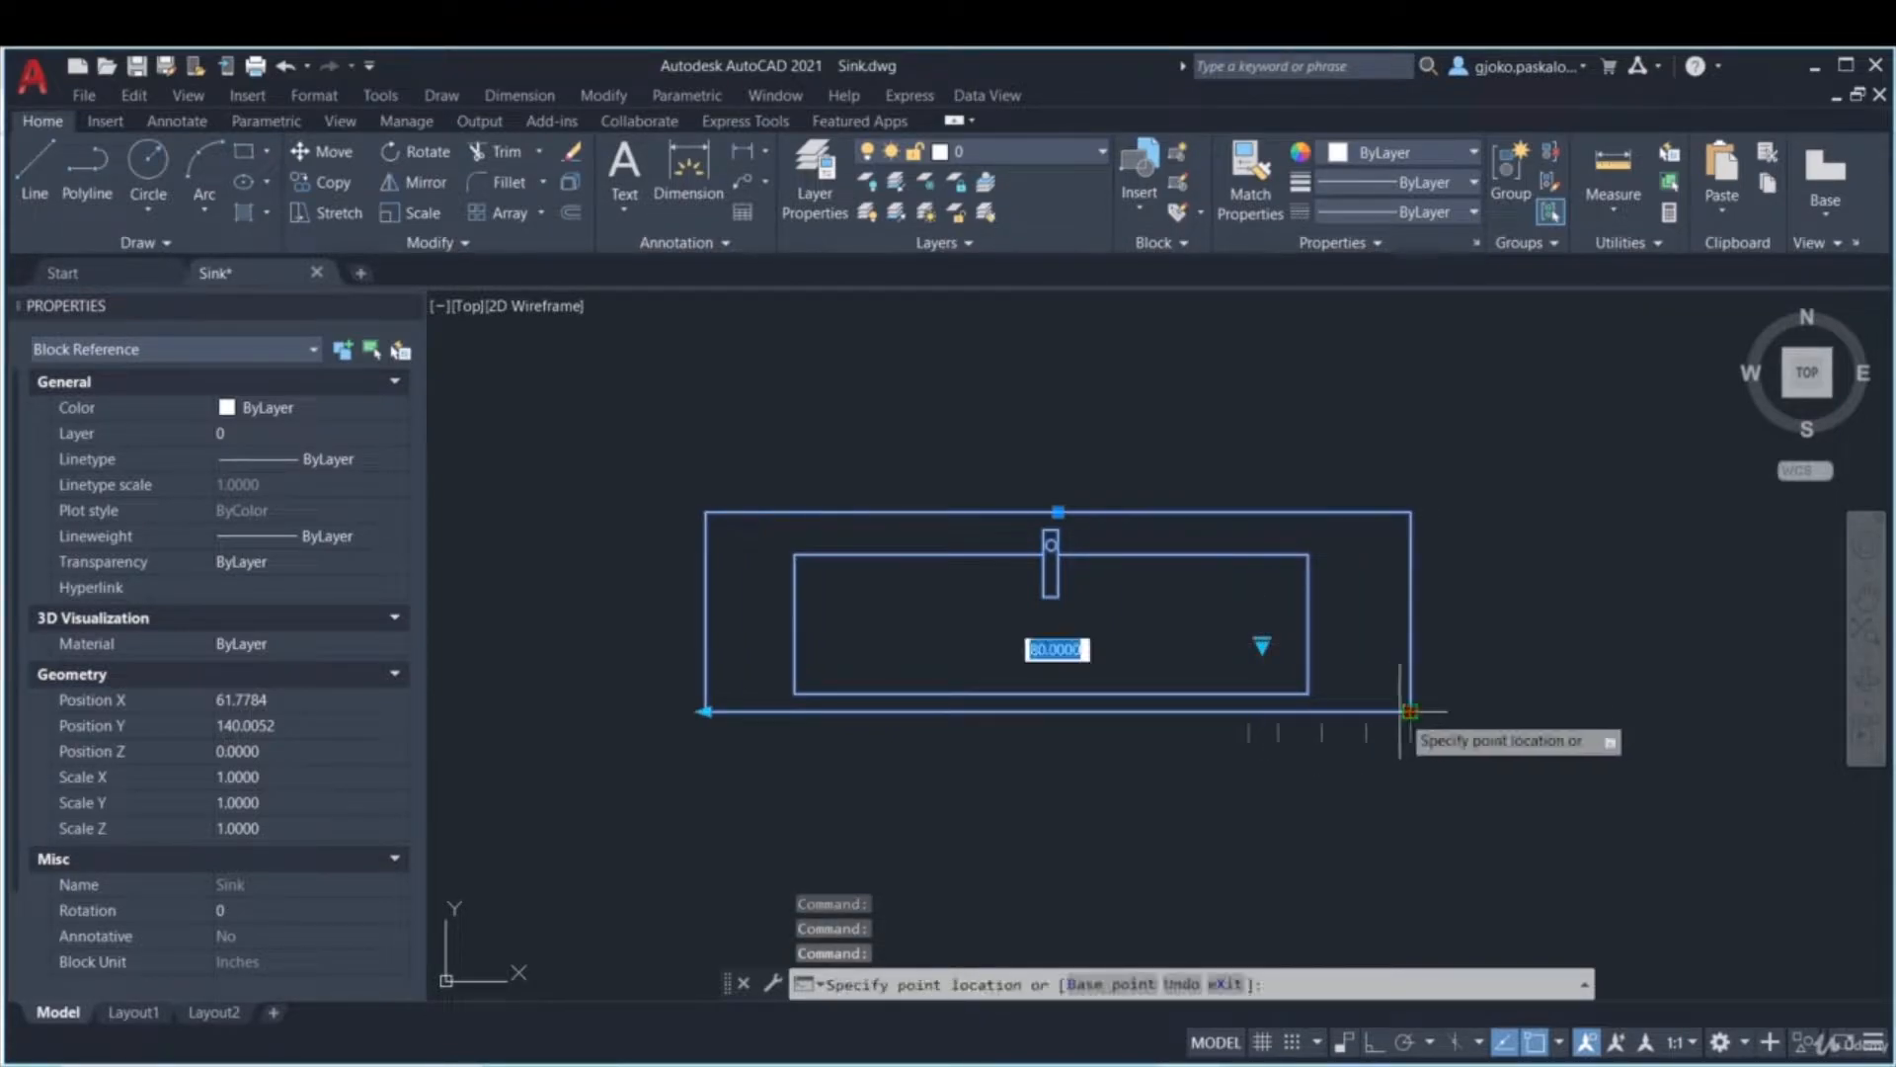
{"action": "left_click", "coordinate": [1324, 711]}
{"action": "left_click", "coordinate": [1325, 712]}
{"action": "left_click", "coordinate": [1324, 725]}
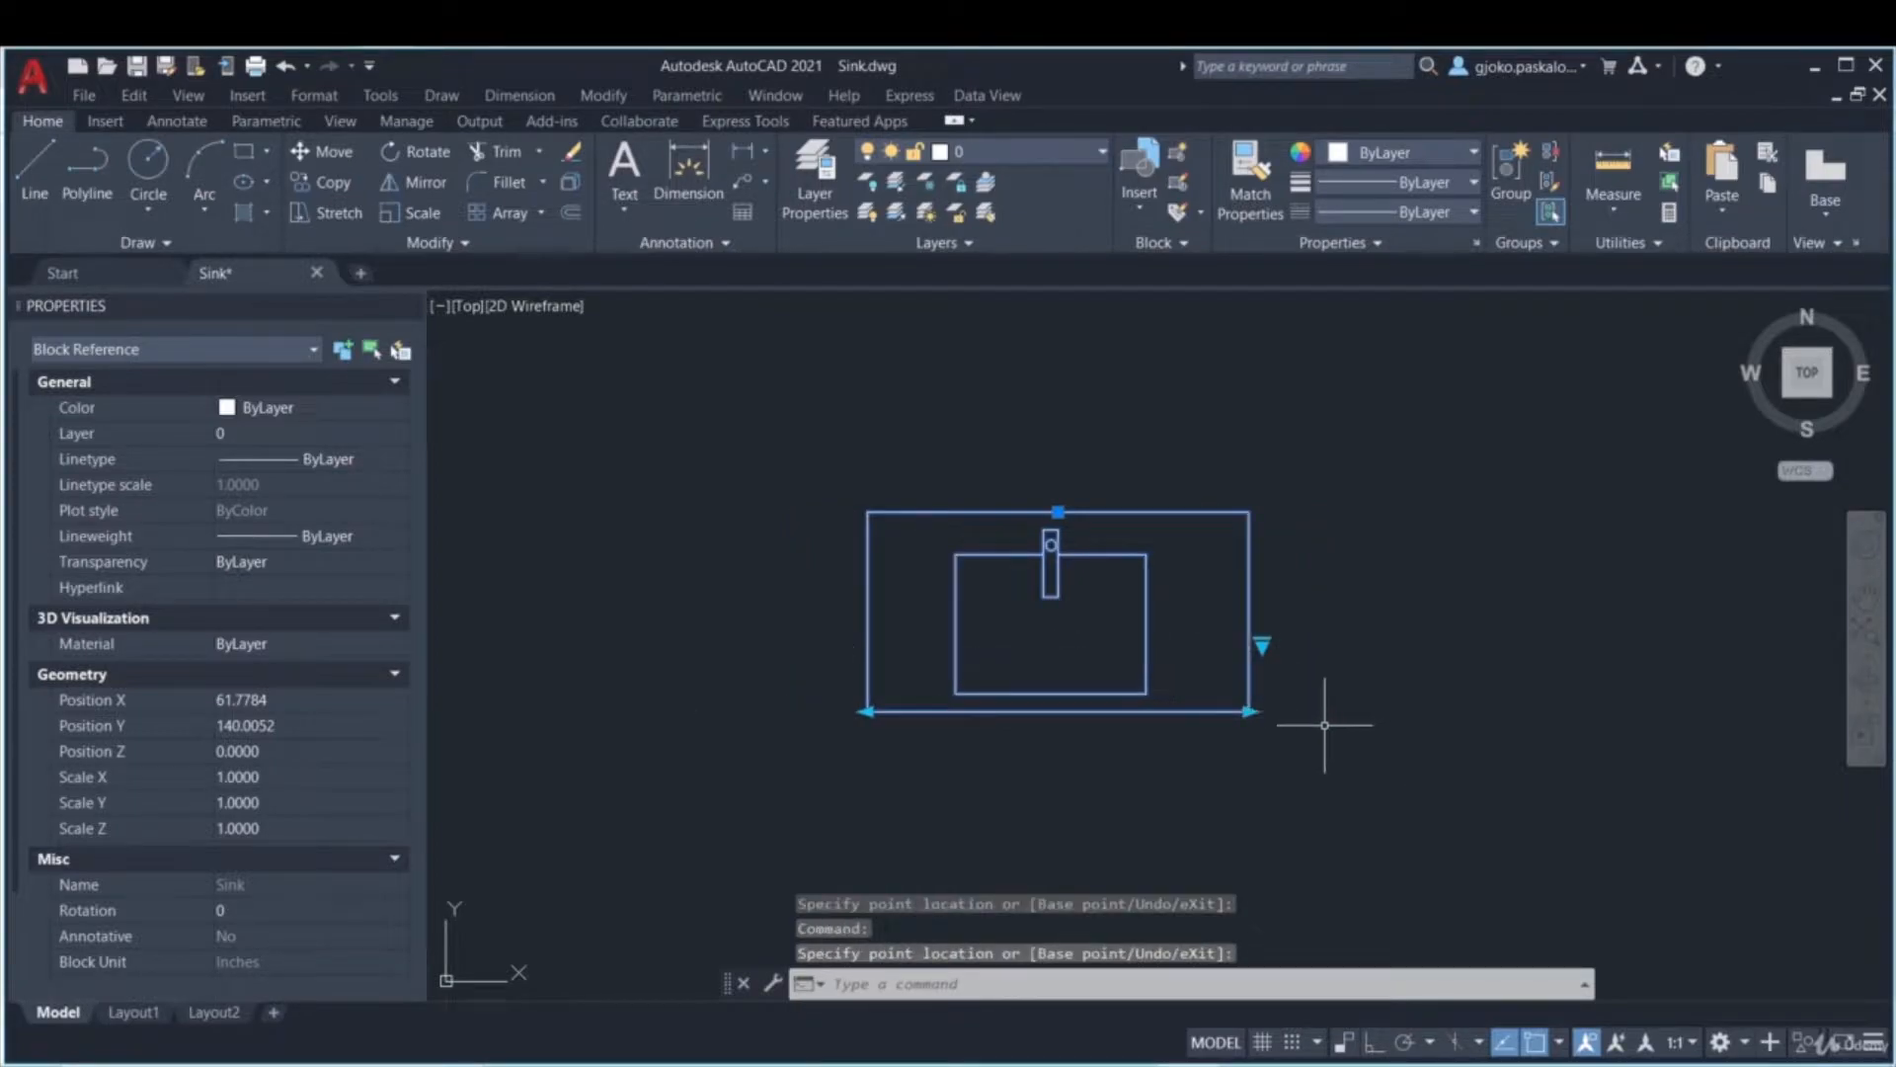
{"action": "left_click", "coordinate": [1250, 711]}
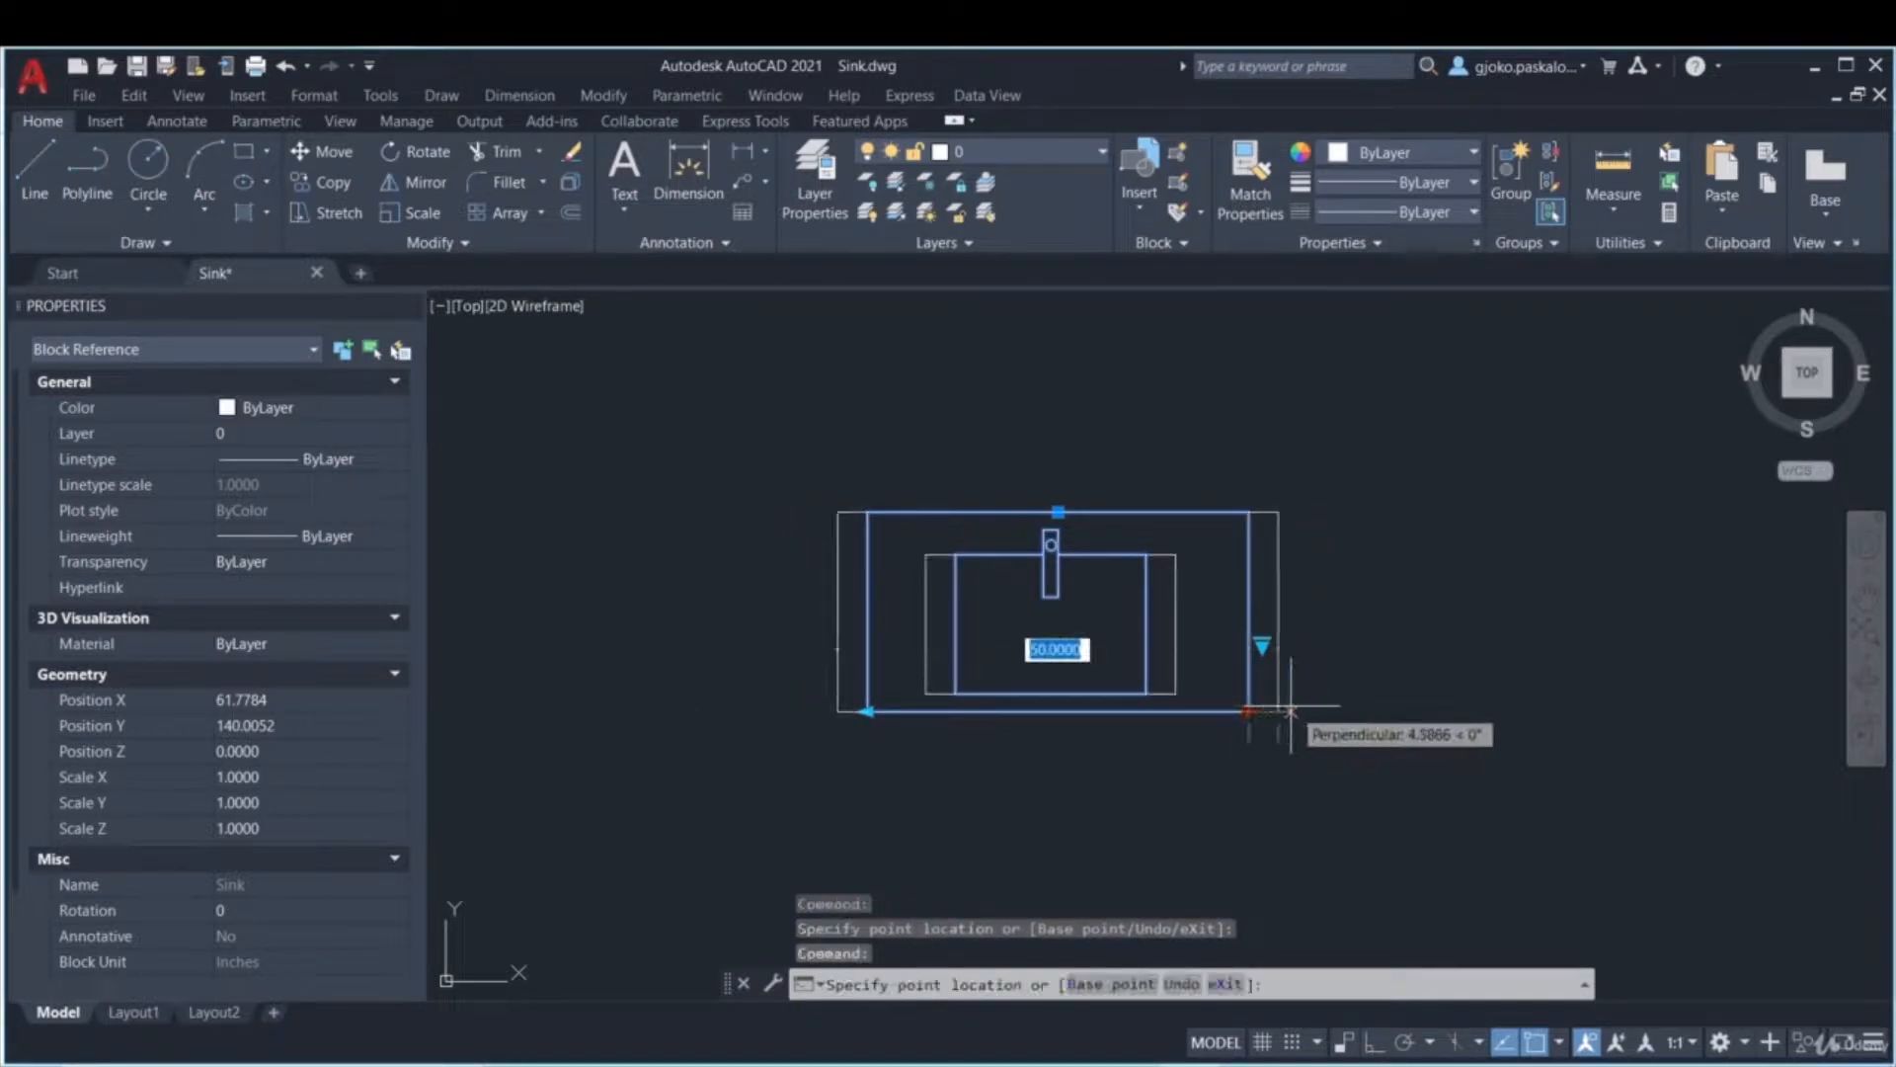
{"action": "left_click", "coordinate": [1360, 711]}
{"action": "left_click", "coordinate": [1366, 712]}
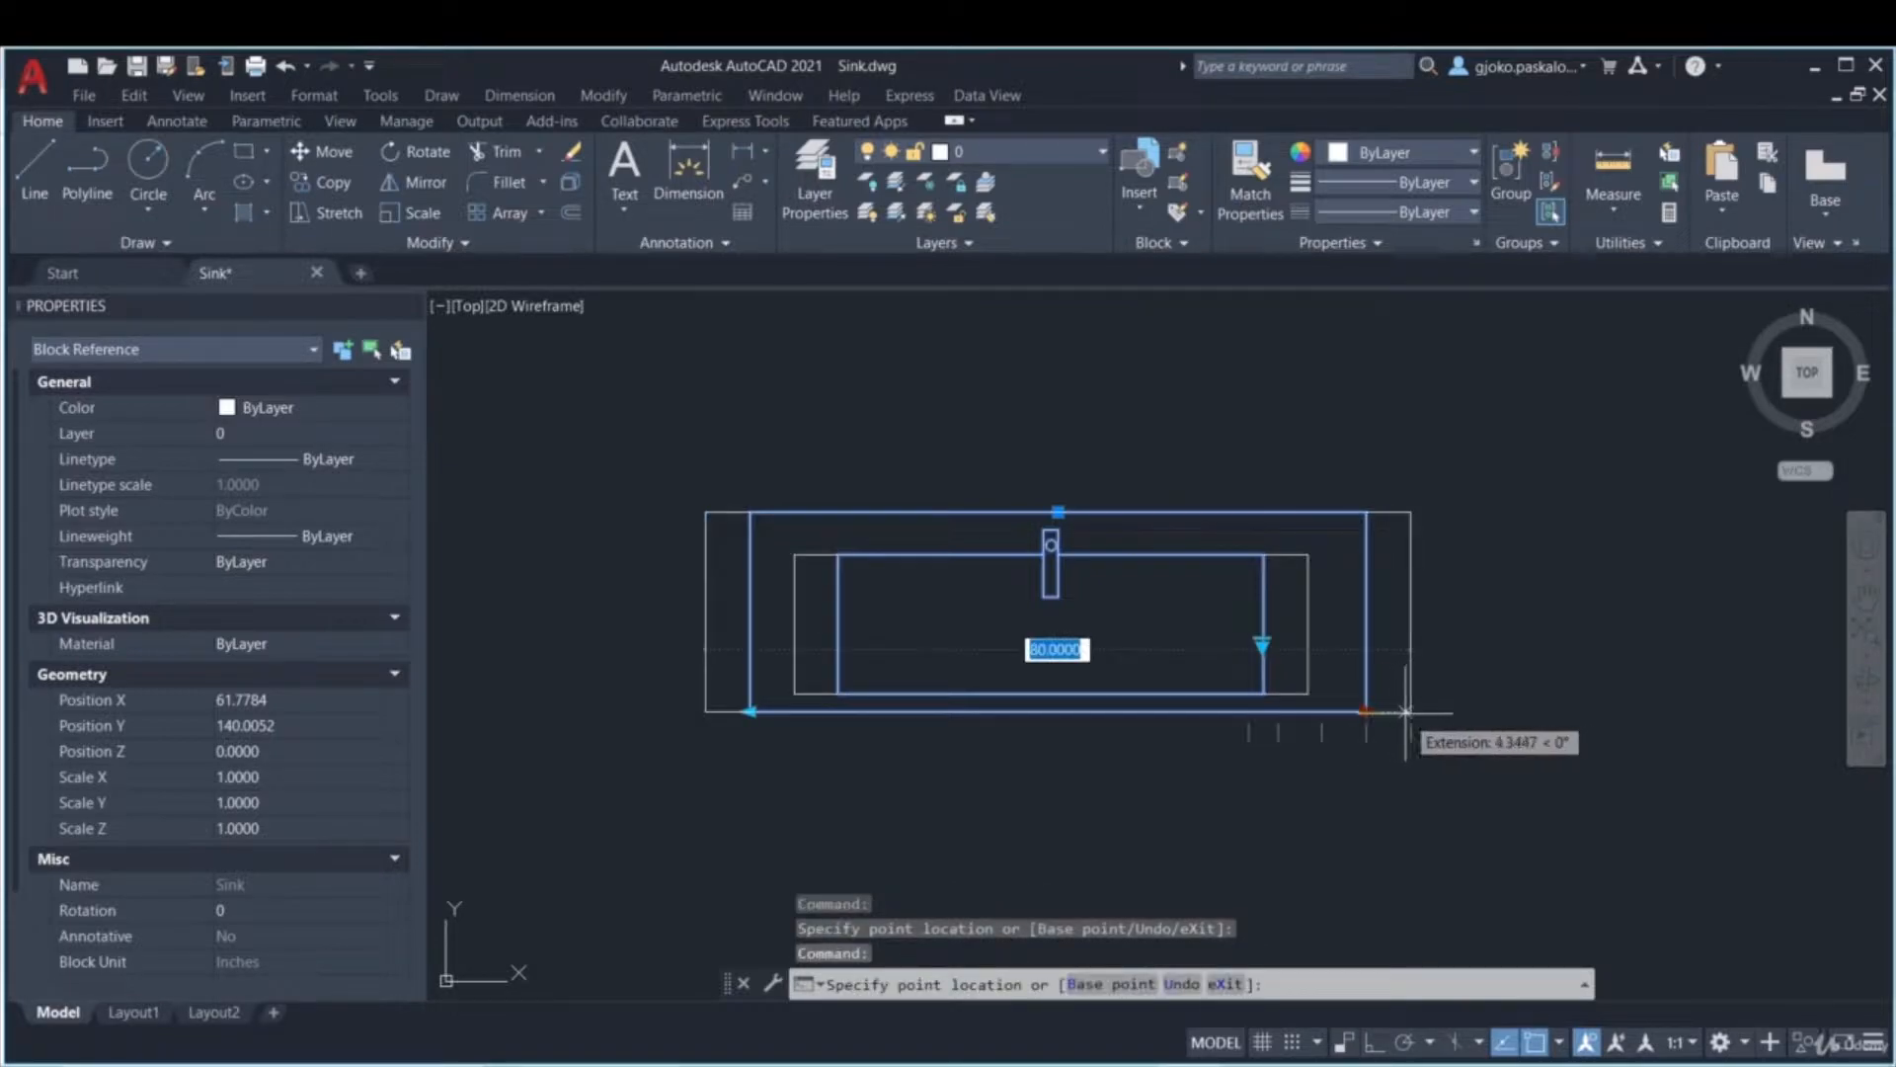
{"action": "left_click", "coordinate": [1255, 713]}
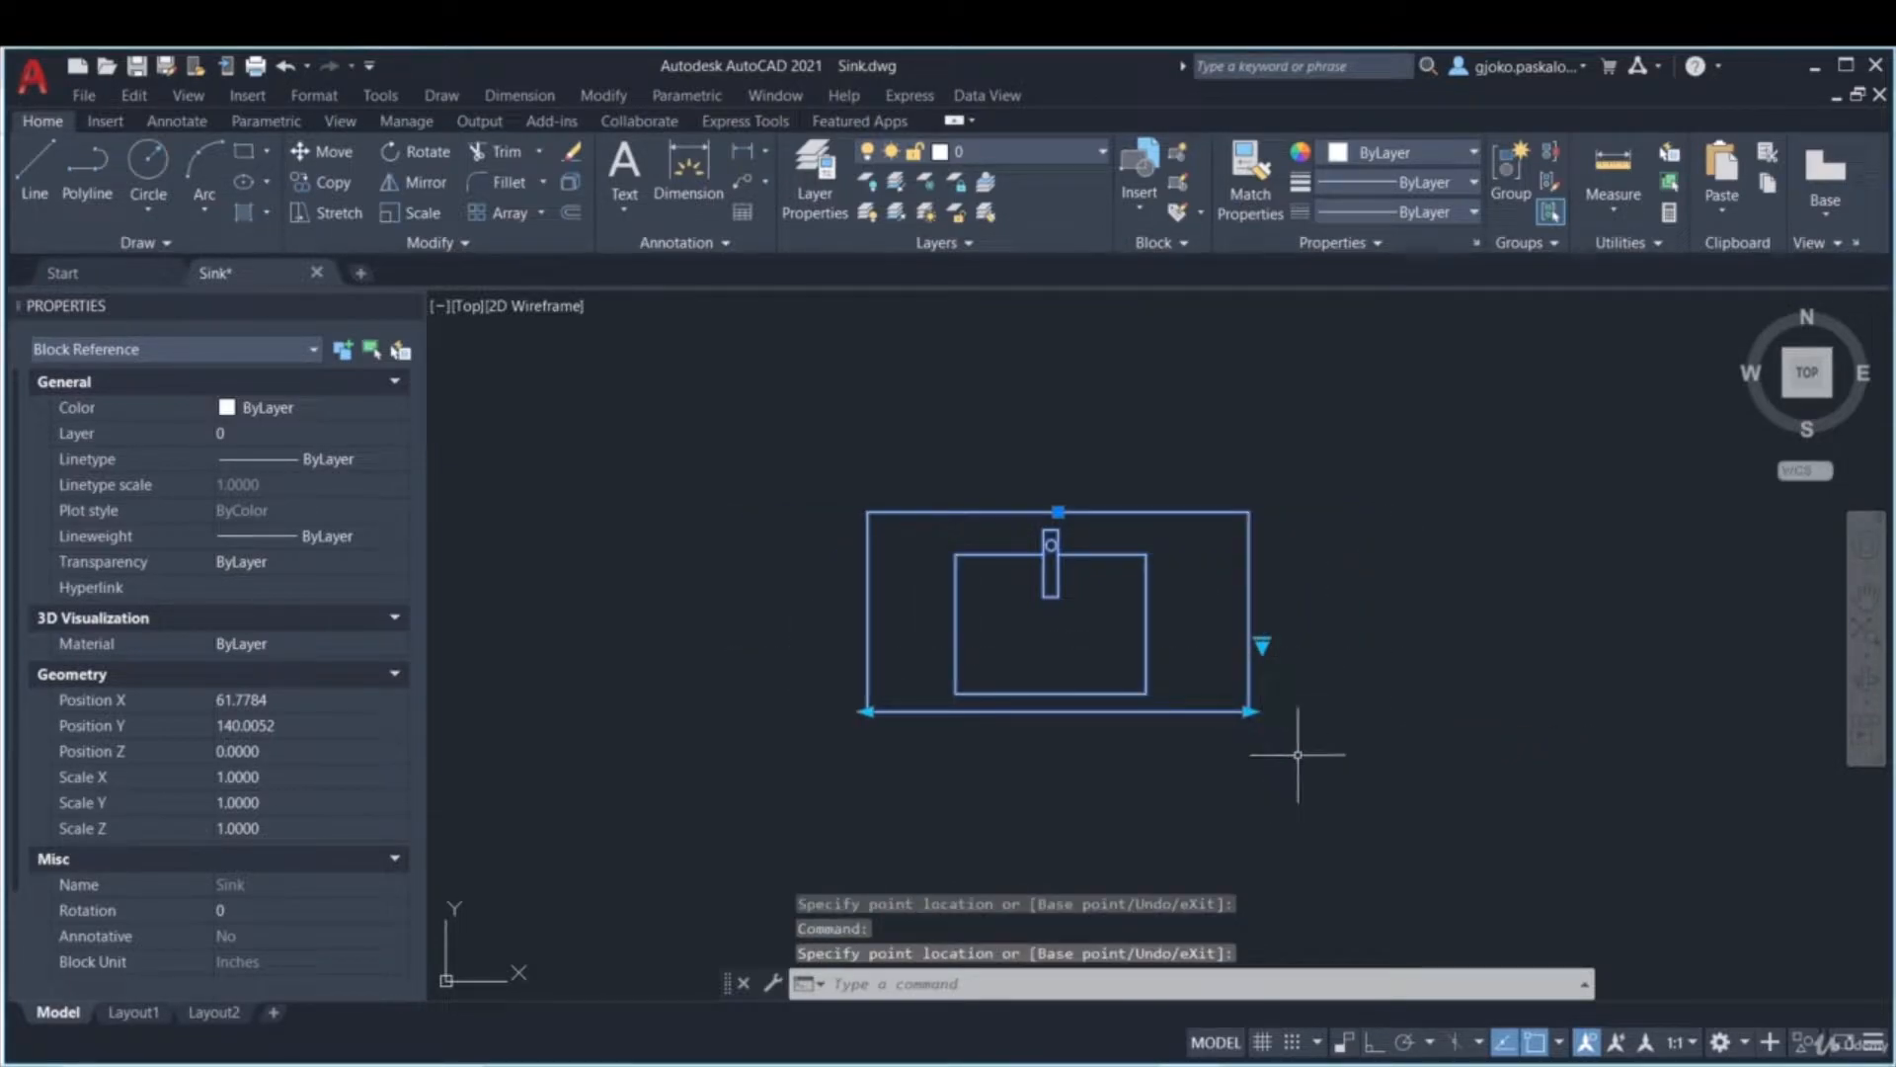
- Check the widths offered by the Sink block's lookup list and close it without choosing one
{"action": "left_click", "coordinate": [1262, 644]}
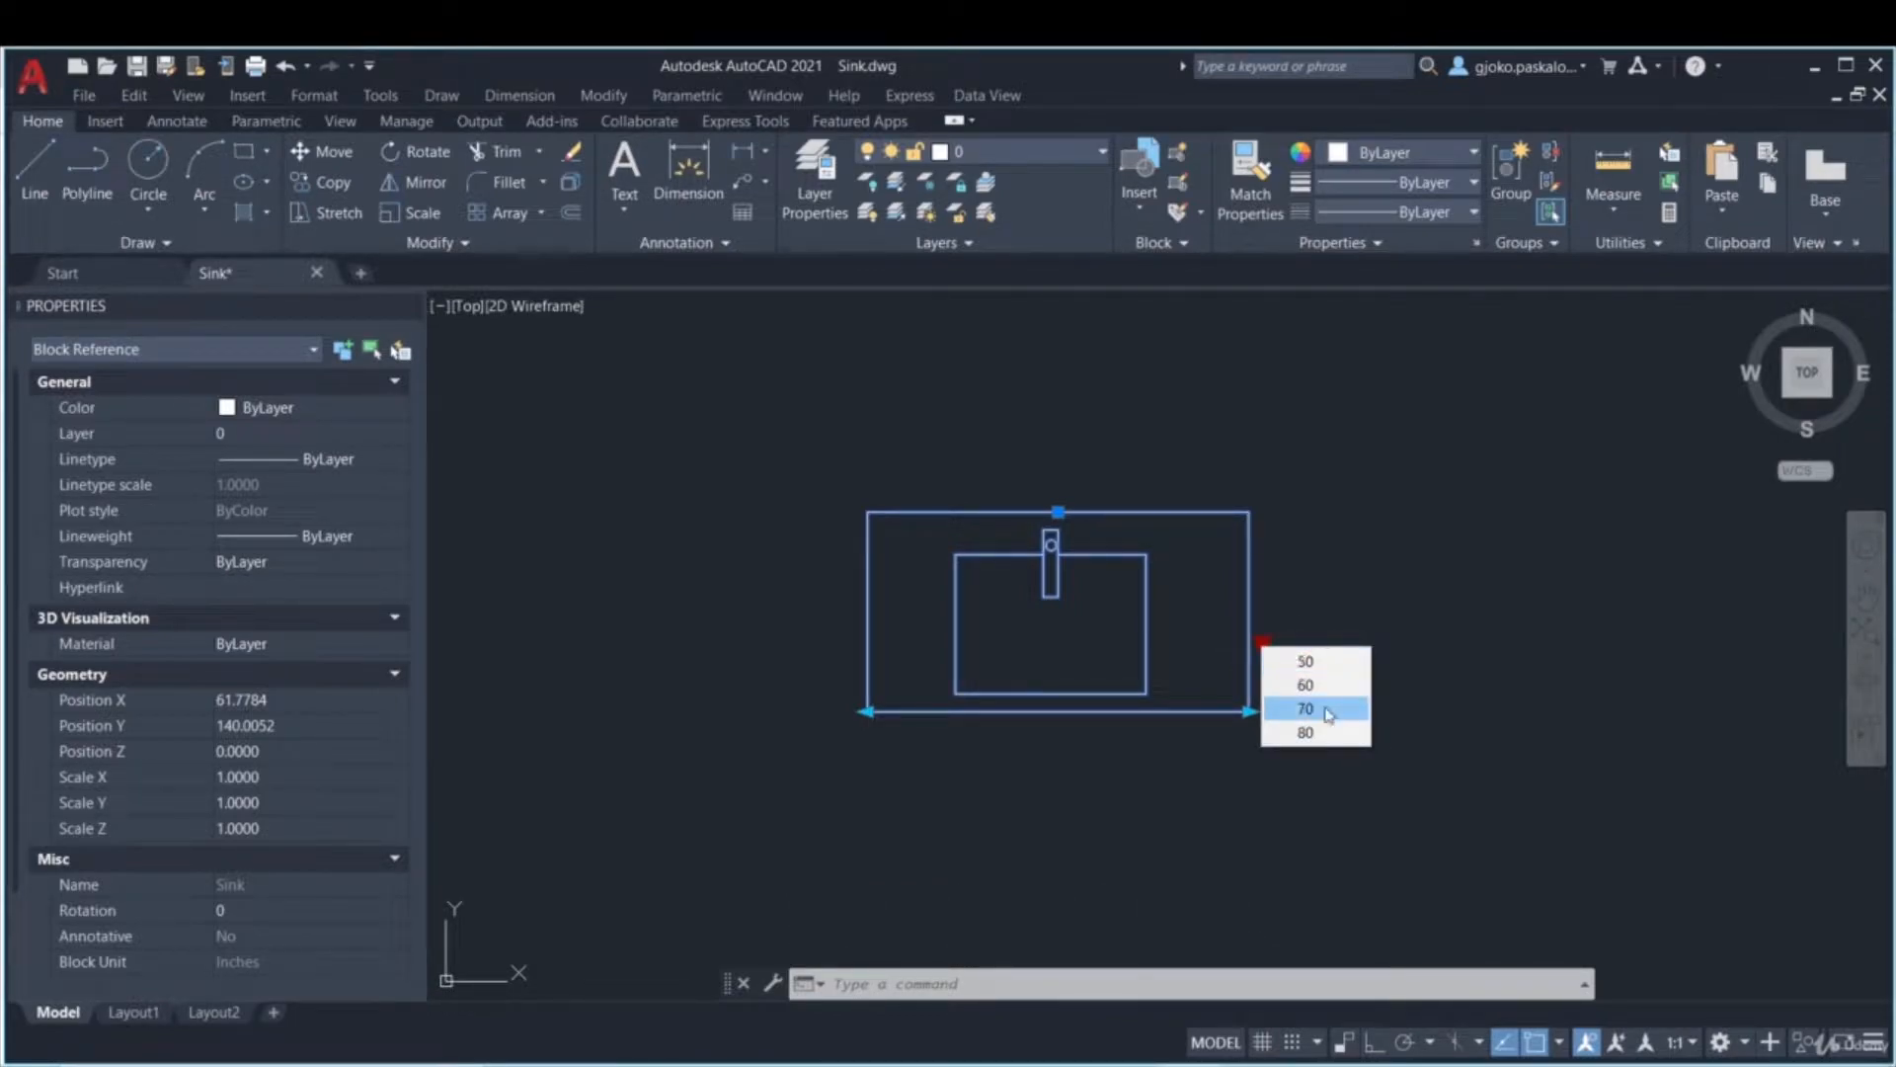
{"action": "left_click", "coordinate": [1300, 779]}
{"action": "left_click", "coordinate": [1255, 770]}
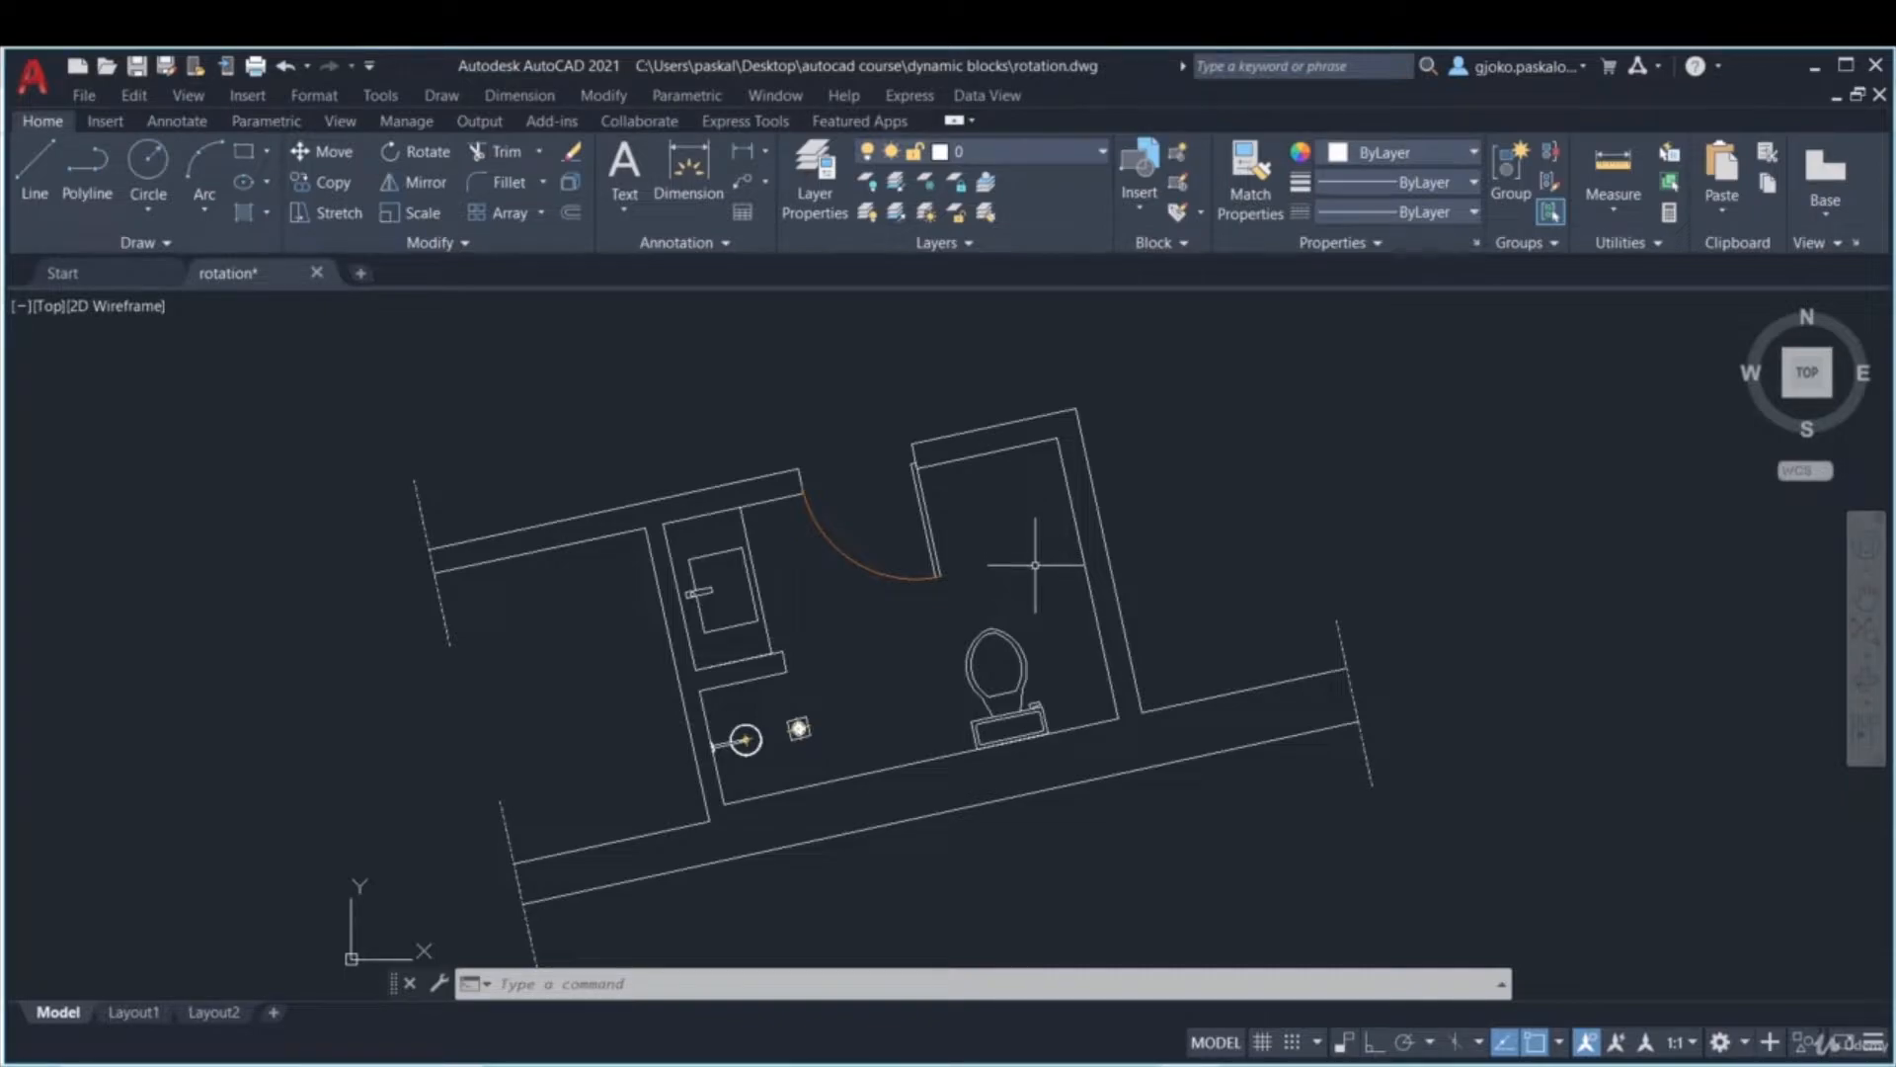
- Start a block definition named rotation for the standalone toilet, with its base point at the midpoint of the tank's back edge
{"action": "left_click", "coordinate": [992, 660]}
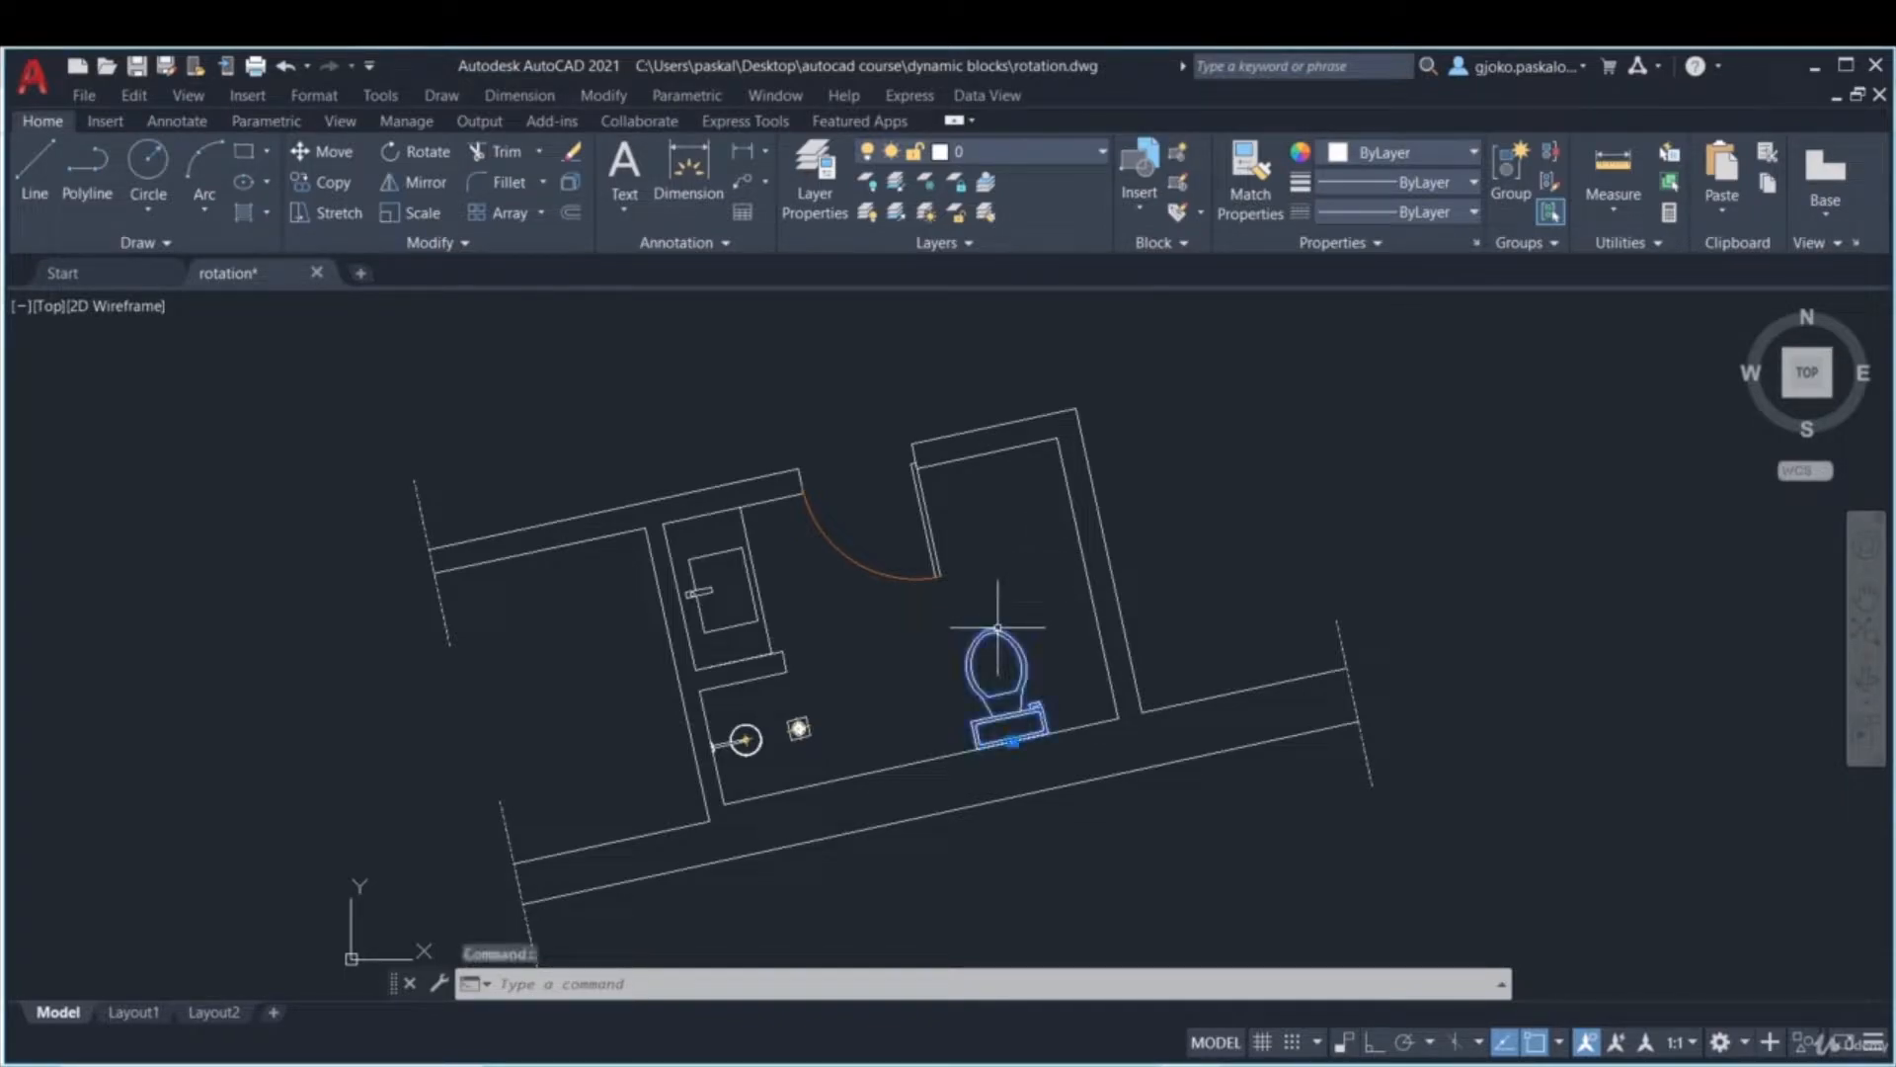
{"action": "scroll", "coordinate": [871, 731], "scroll_direction": "down", "scroll_amount": 1}
{"action": "middle_click_drag", "start_coordinate": [872, 730], "coordinate": [1419, 729]}
{"action": "scroll", "coordinate": [754, 718], "scroll_direction": "up", "scroll_amount": 2}
{"action": "key", "text": "Escape"}
{"action": "scroll", "coordinate": [813, 657], "scroll_direction": "up", "scroll_amount": 1}
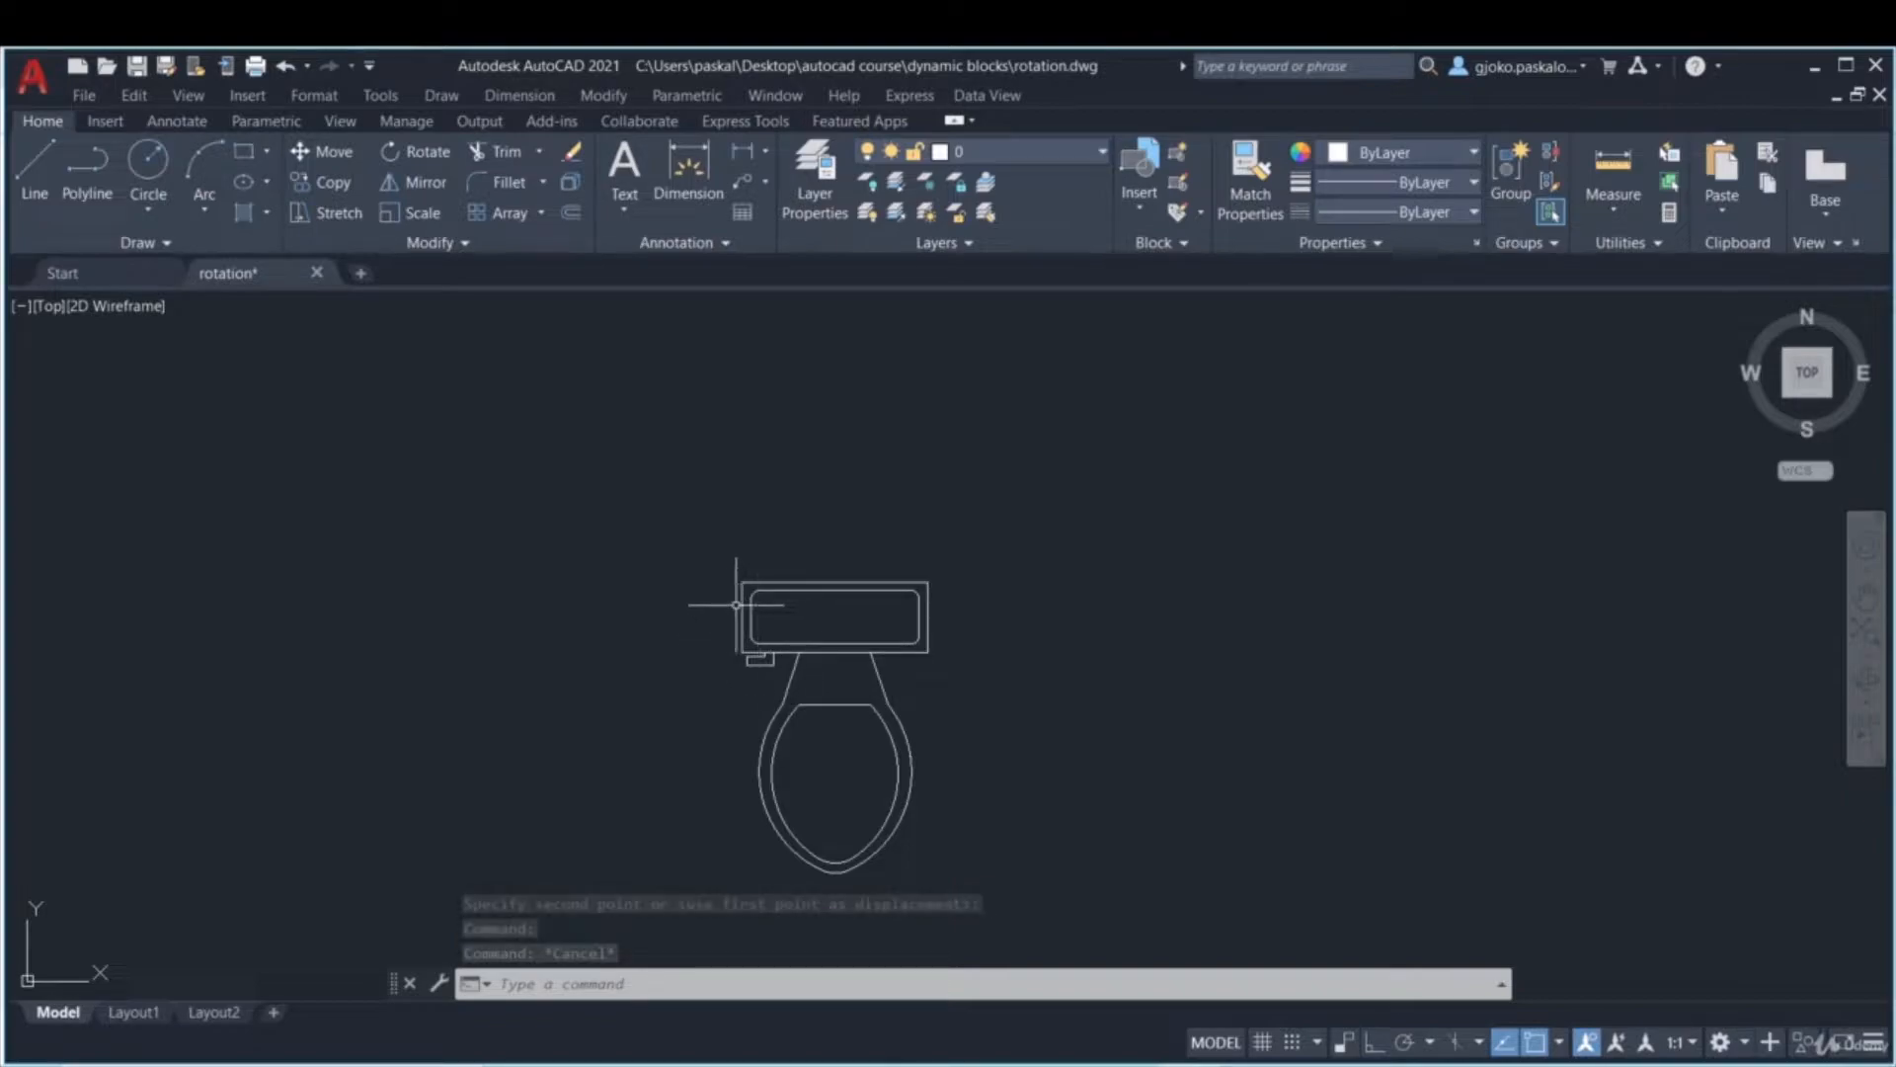
{"action": "middle_click_drag", "start_coordinate": [1128, 609], "coordinate": [1231, 563]}
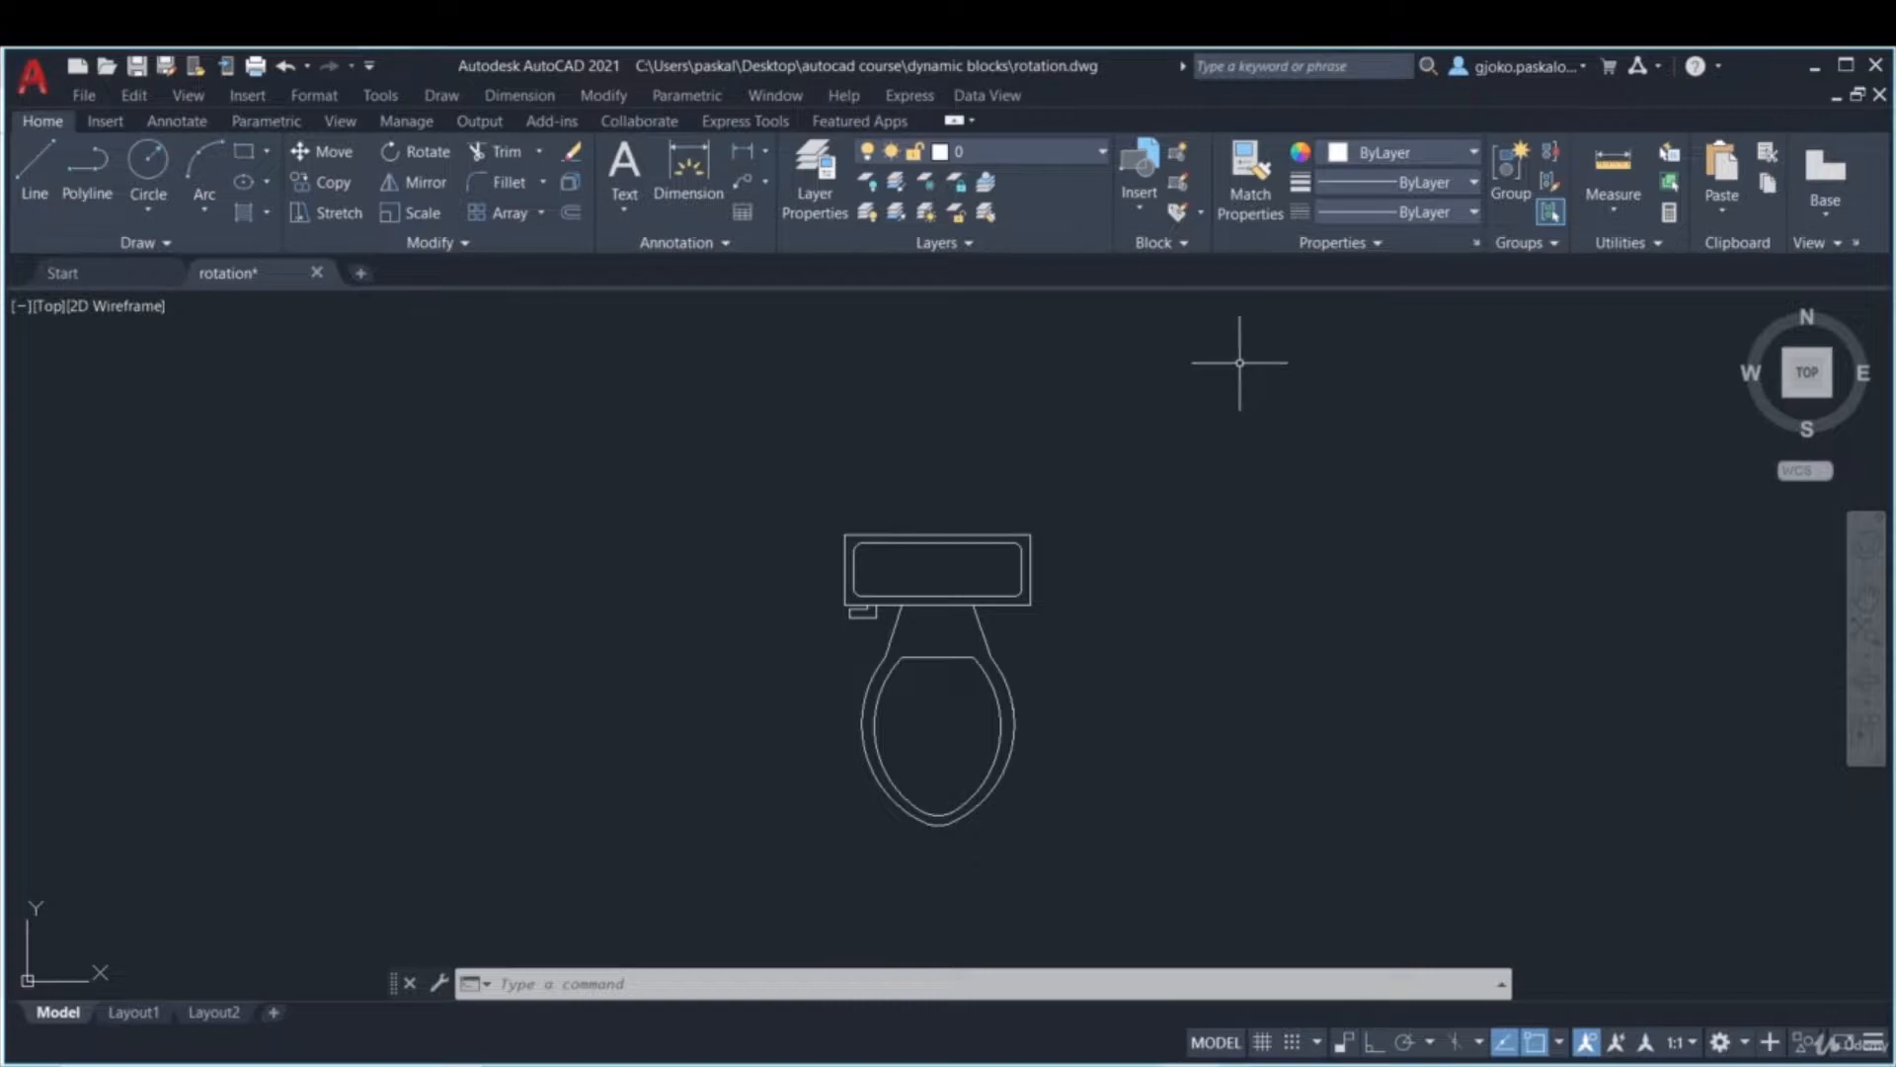
{"action": "left_click", "coordinate": [1176, 160]}
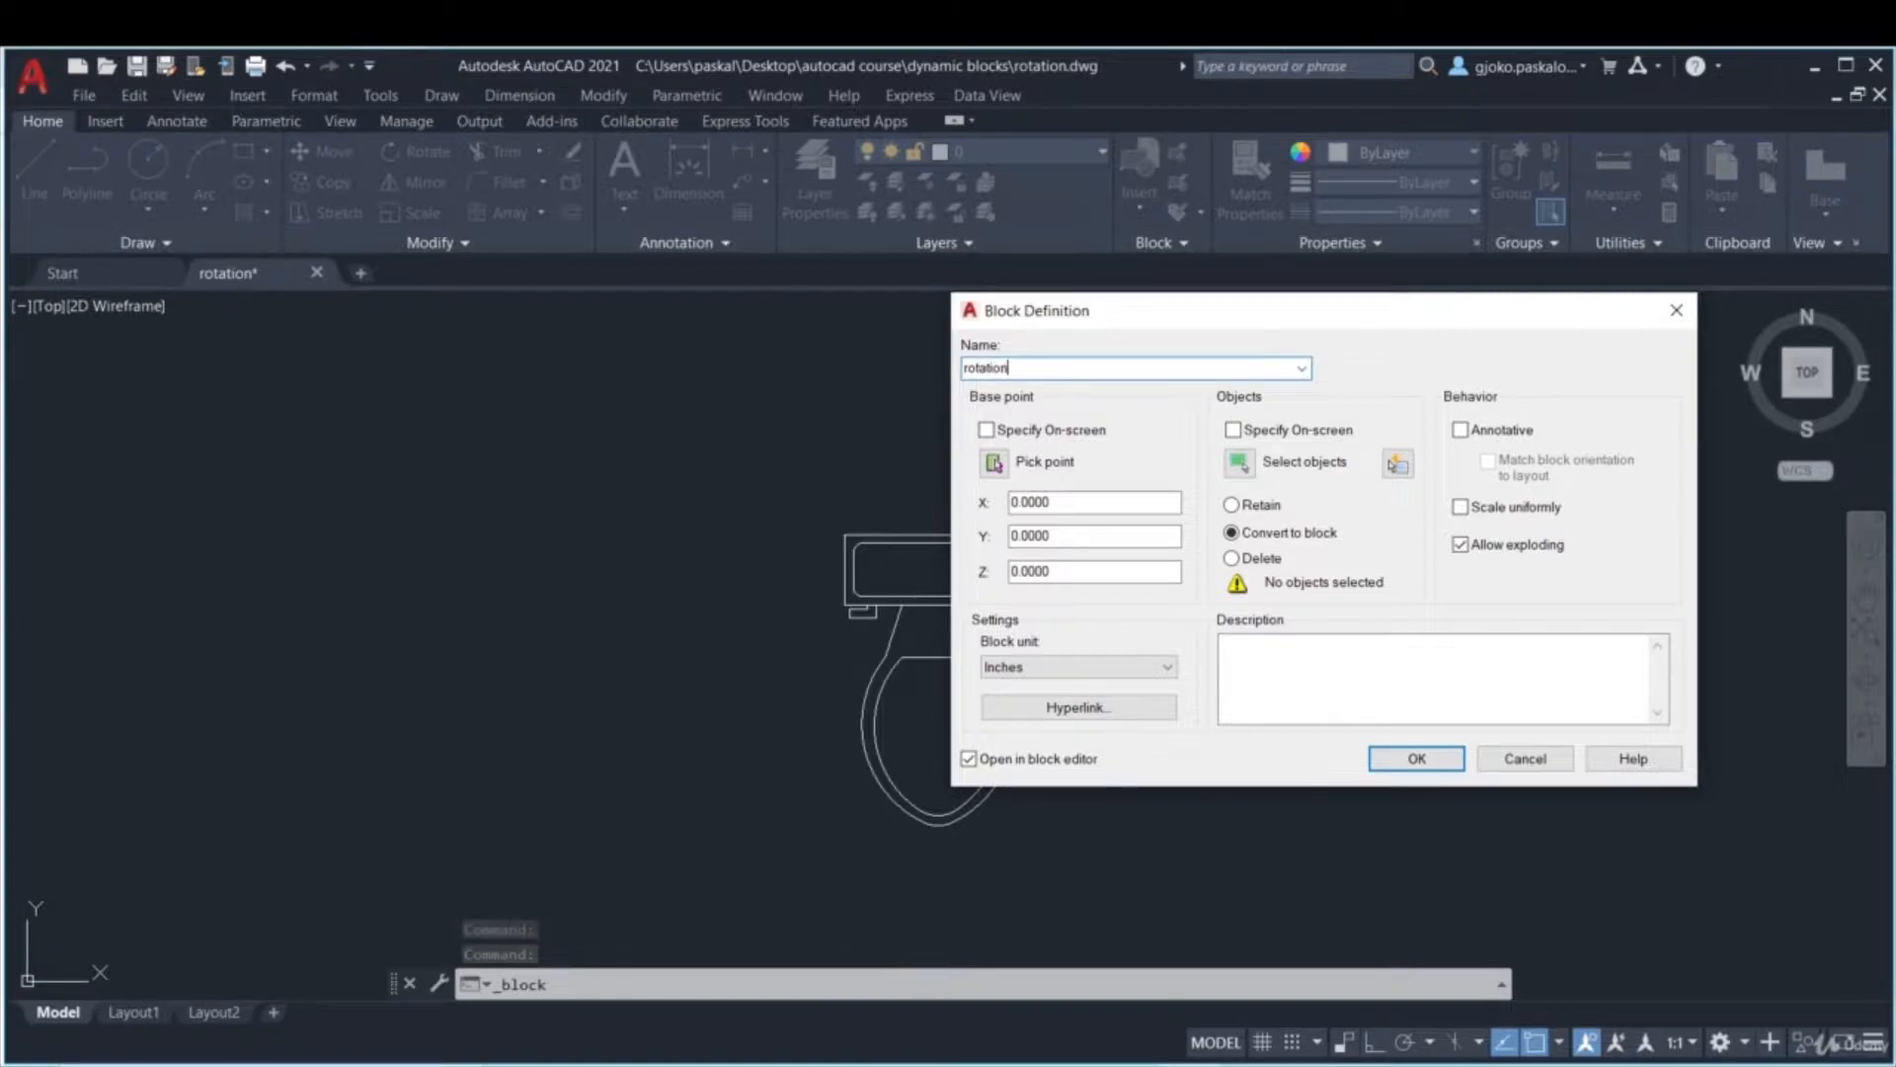
{"action": "left_click", "coordinate": [986, 430]}
{"action": "left_click", "coordinate": [1416, 758]}
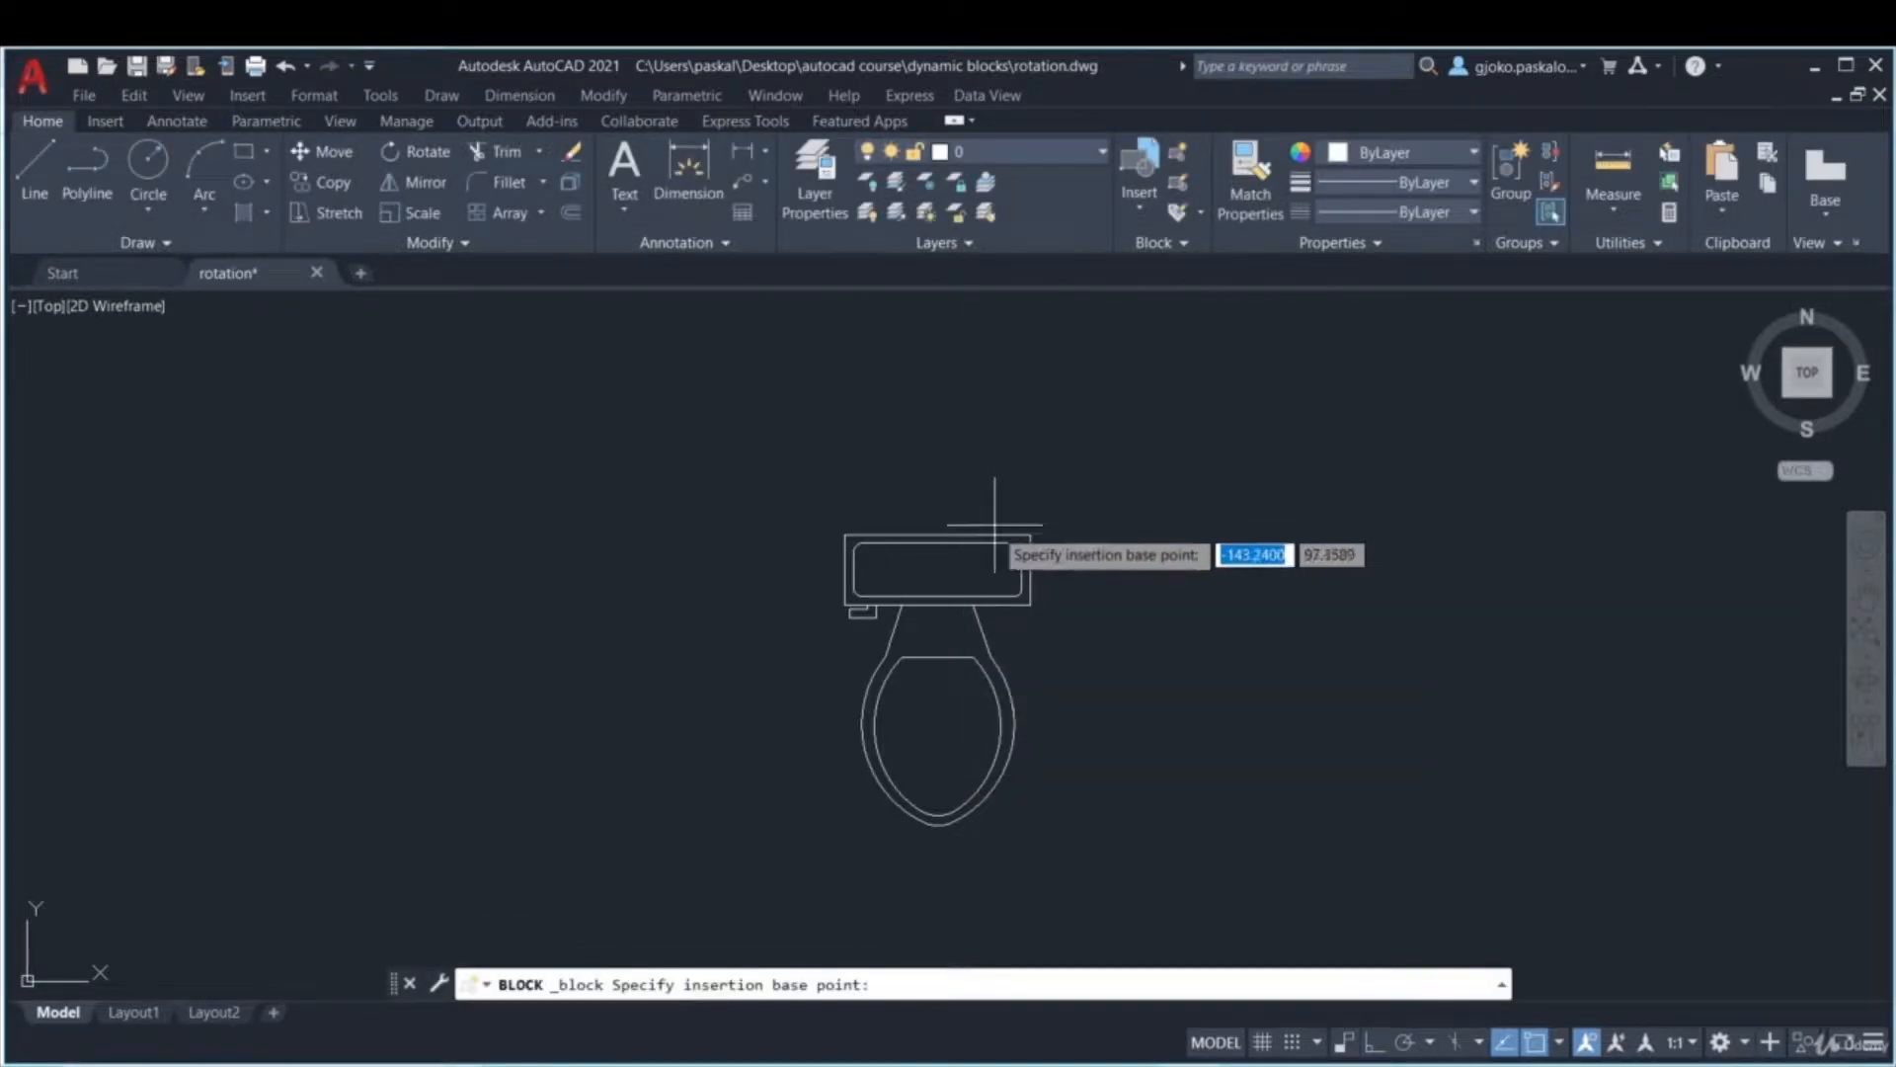
{"action": "left_click", "coordinate": [938, 535]}
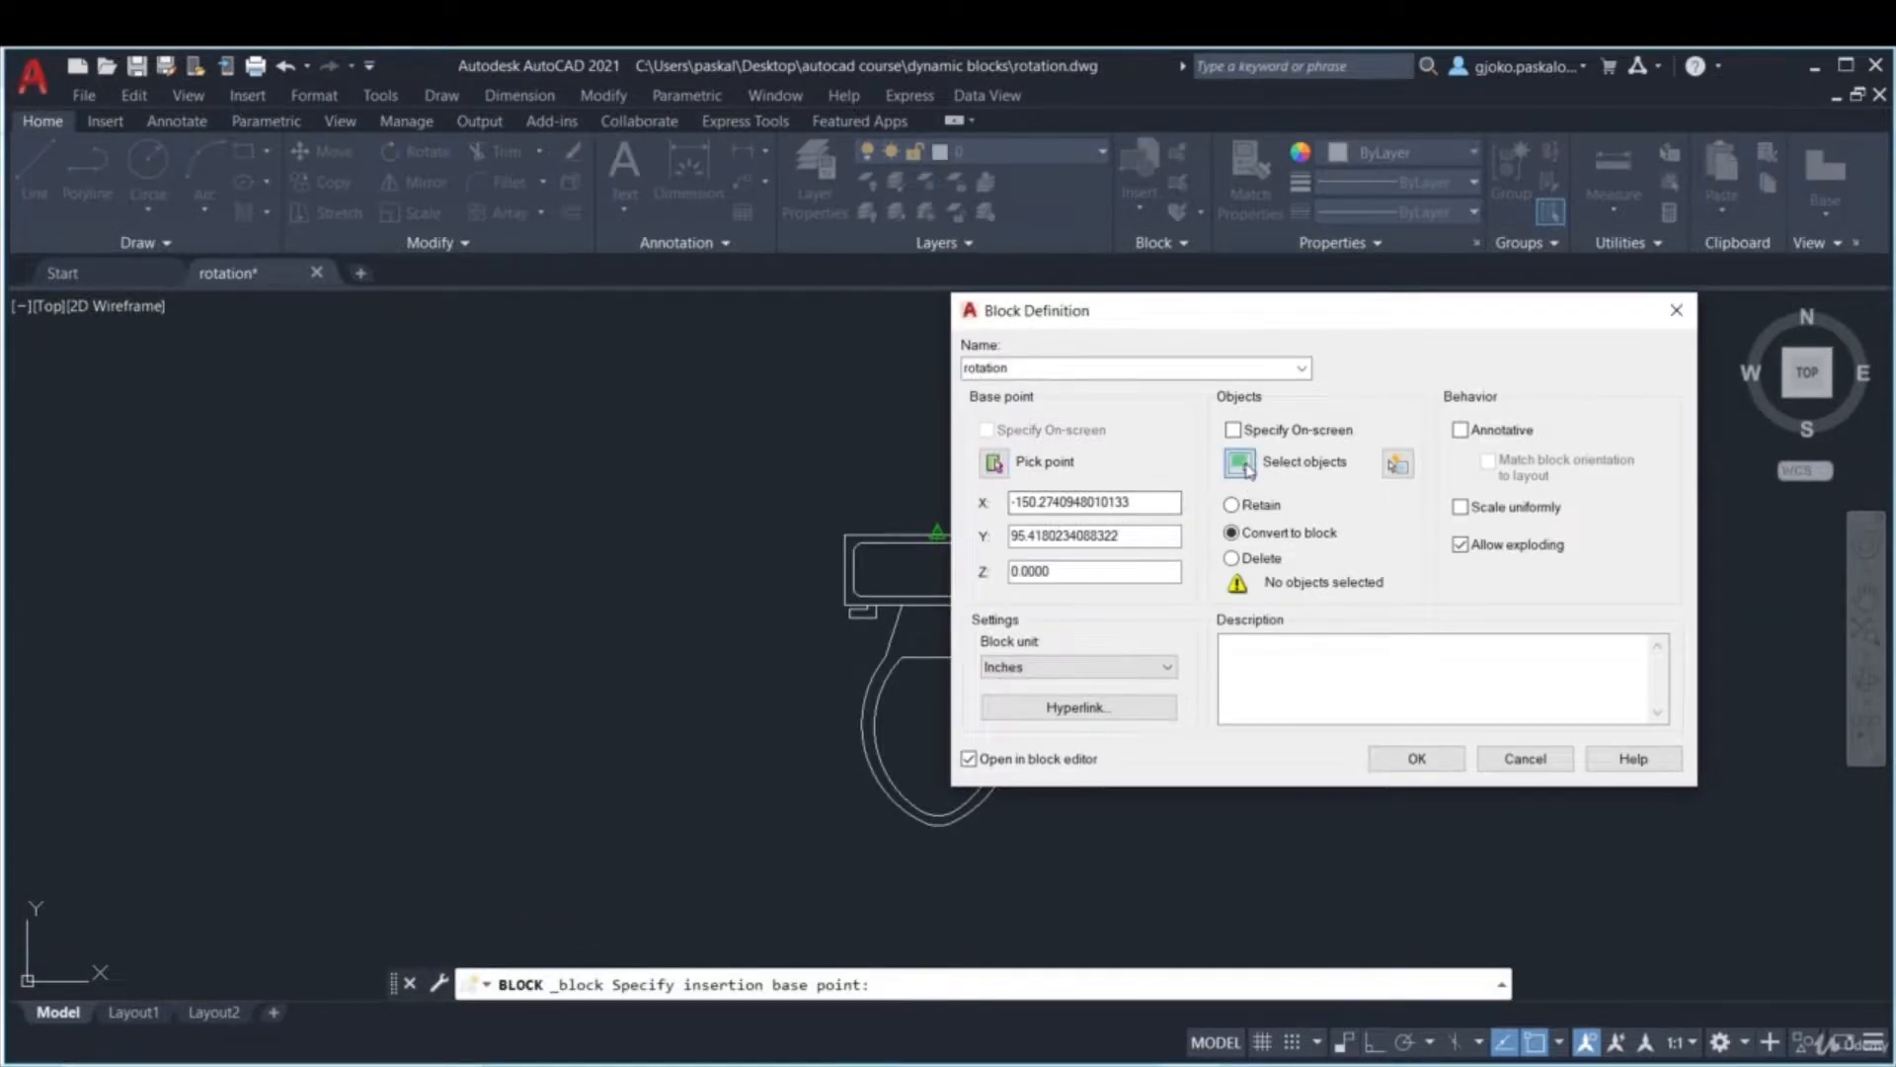
- Select the whole toilet as the block's objects, accept the definition, and redefine the existing rotation block for editing in the block editor
{"action": "left_click", "coordinate": [1246, 468]}
{"action": "left_click", "coordinate": [1180, 867]}
{"action": "left_click", "coordinate": [739, 457]}
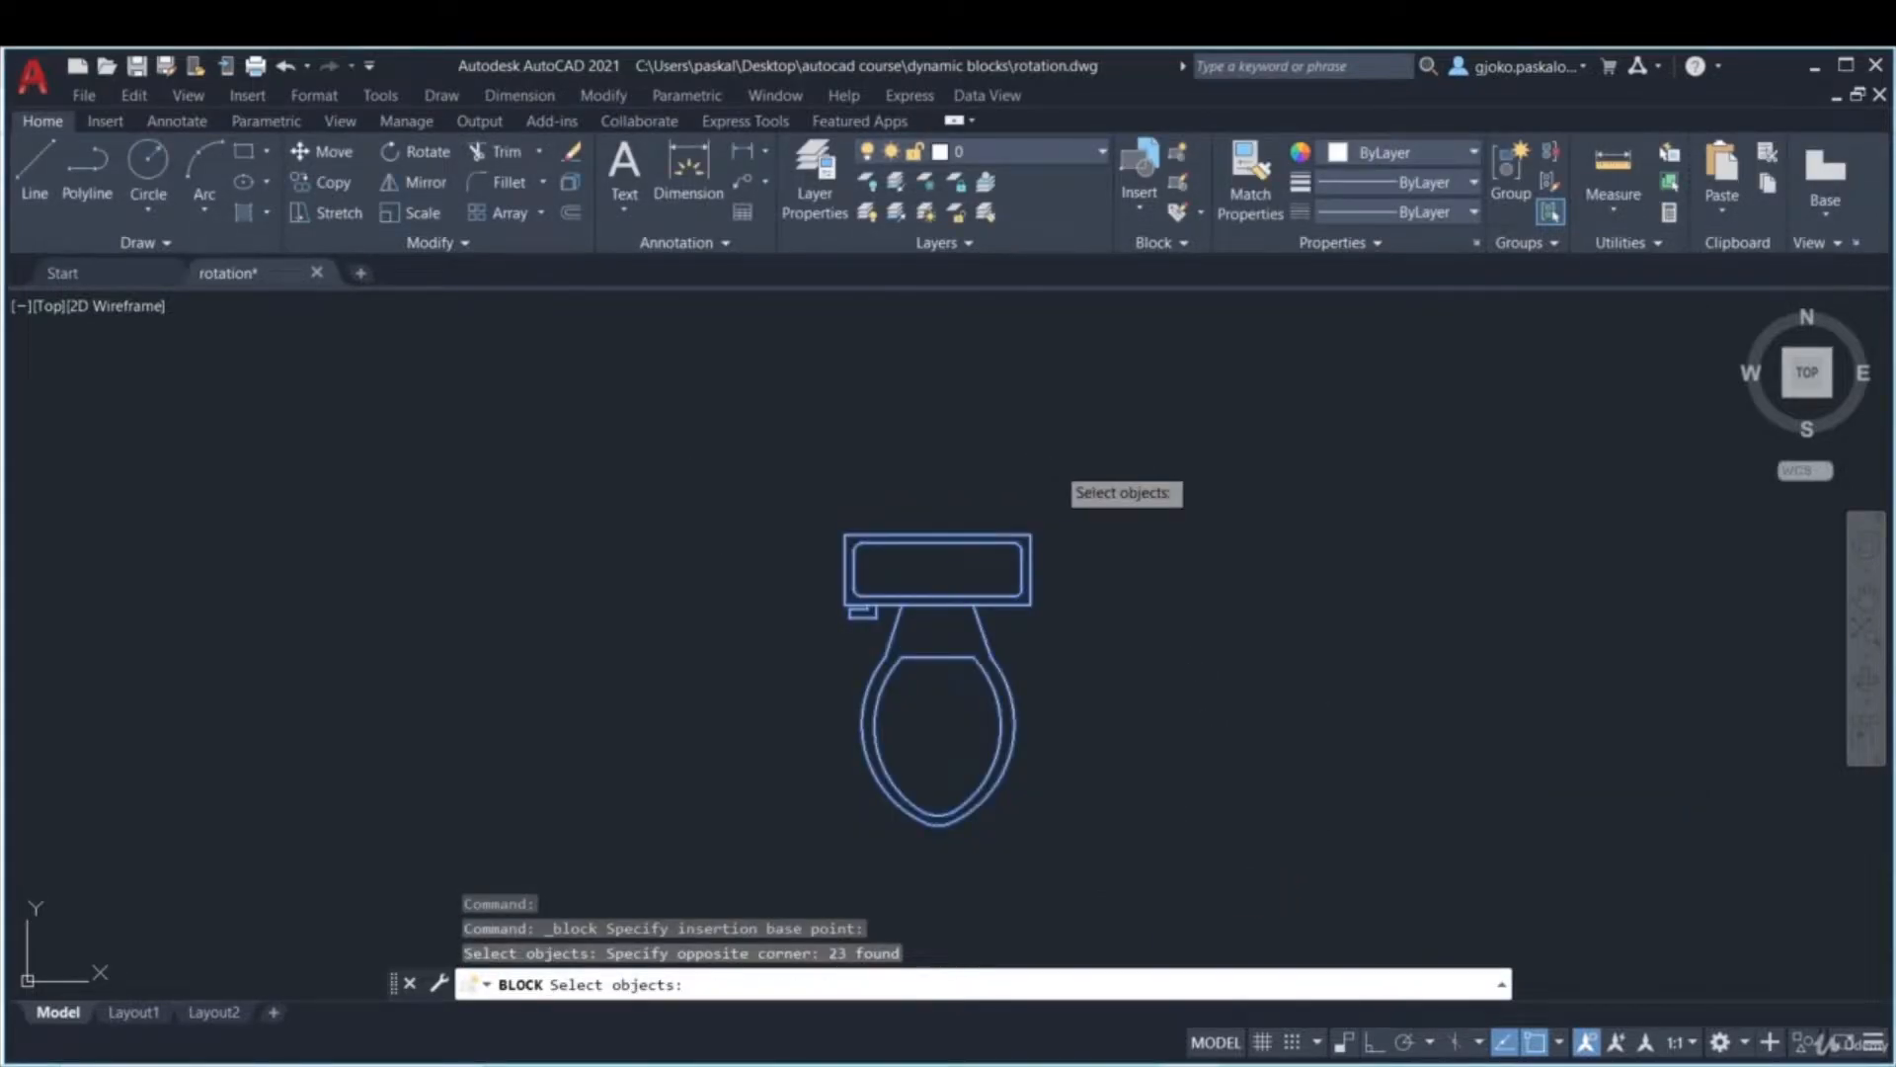
{"action": "key", "text": "Return"}
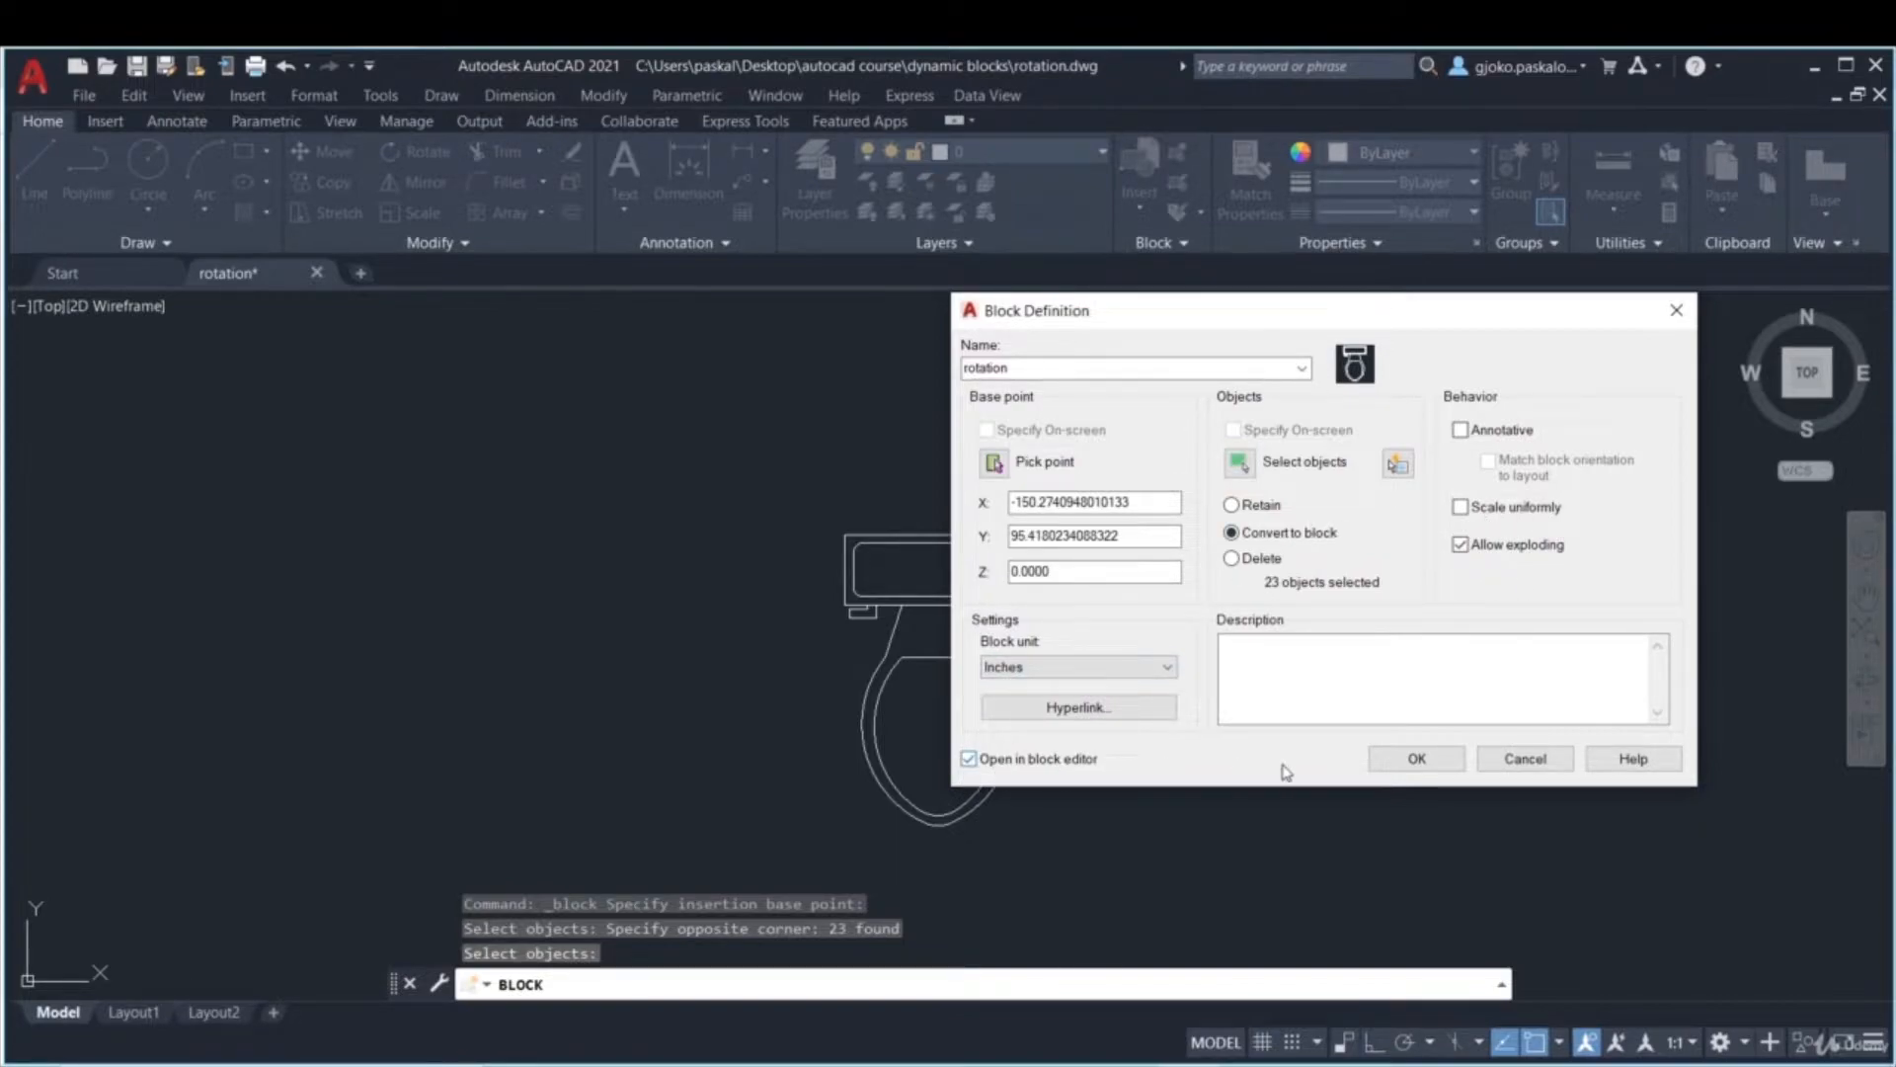
{"action": "left_click", "coordinate": [1414, 758]}
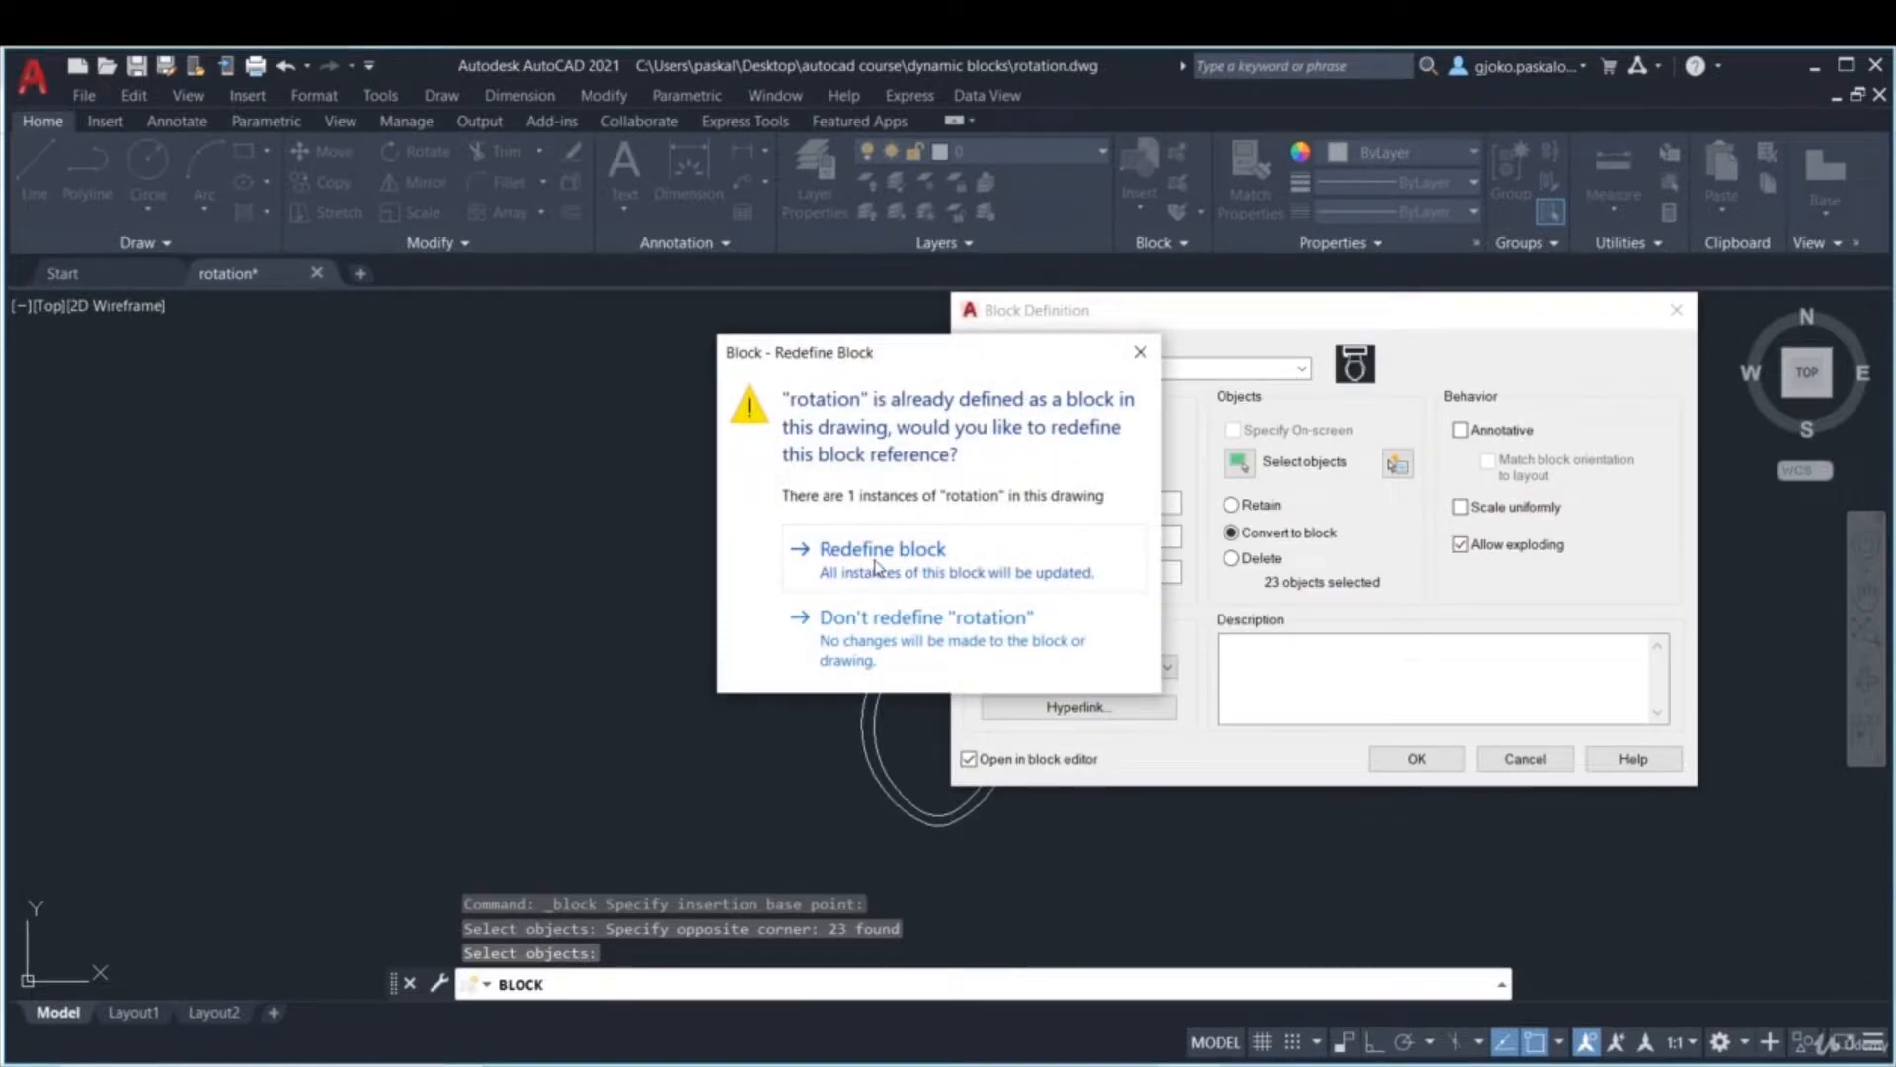
{"action": "left_click", "coordinate": [877, 558]}
{"action": "scroll", "coordinate": [850, 582], "scroll_direction": "down", "scroll_amount": 3}
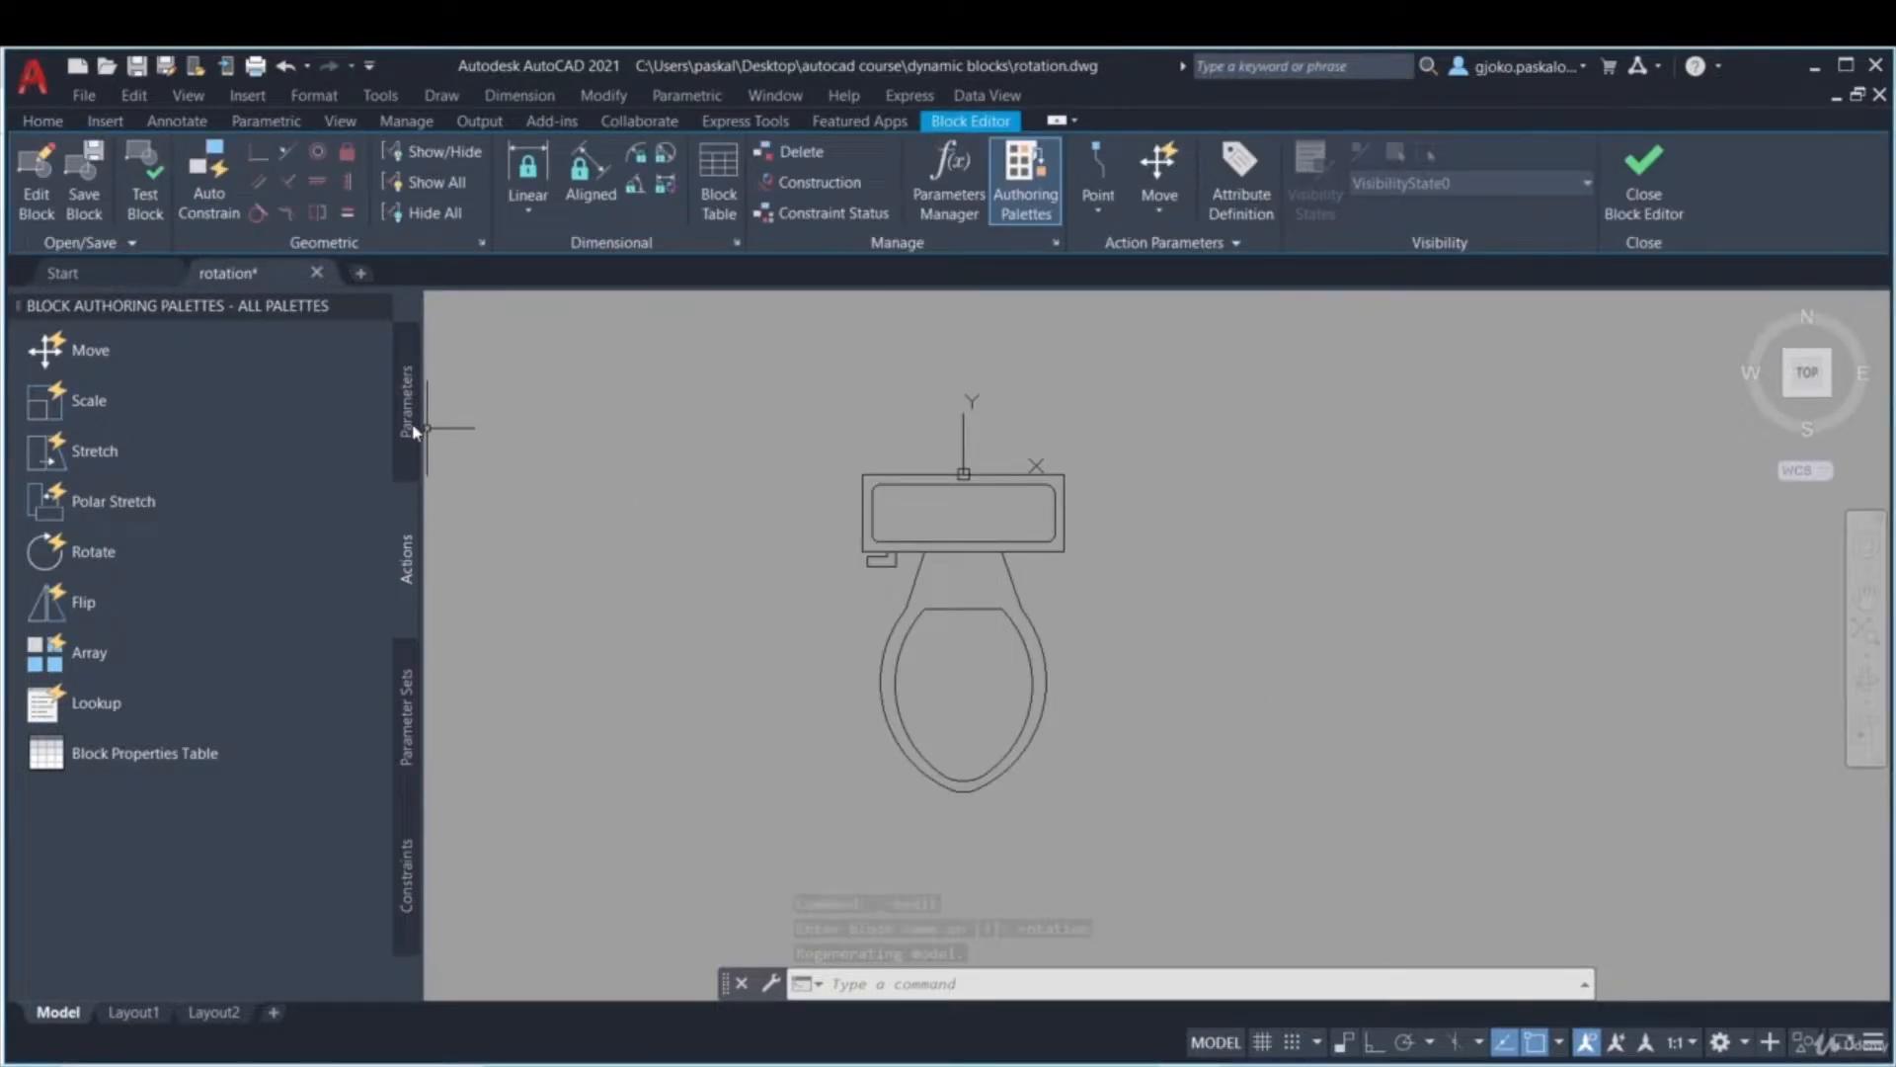
- Add a Rotation parameter based at the midpoint of the tank's back edge, with its radius reaching into the bowl and a 270° default angle
{"action": "left_click", "coordinate": [407, 405]}
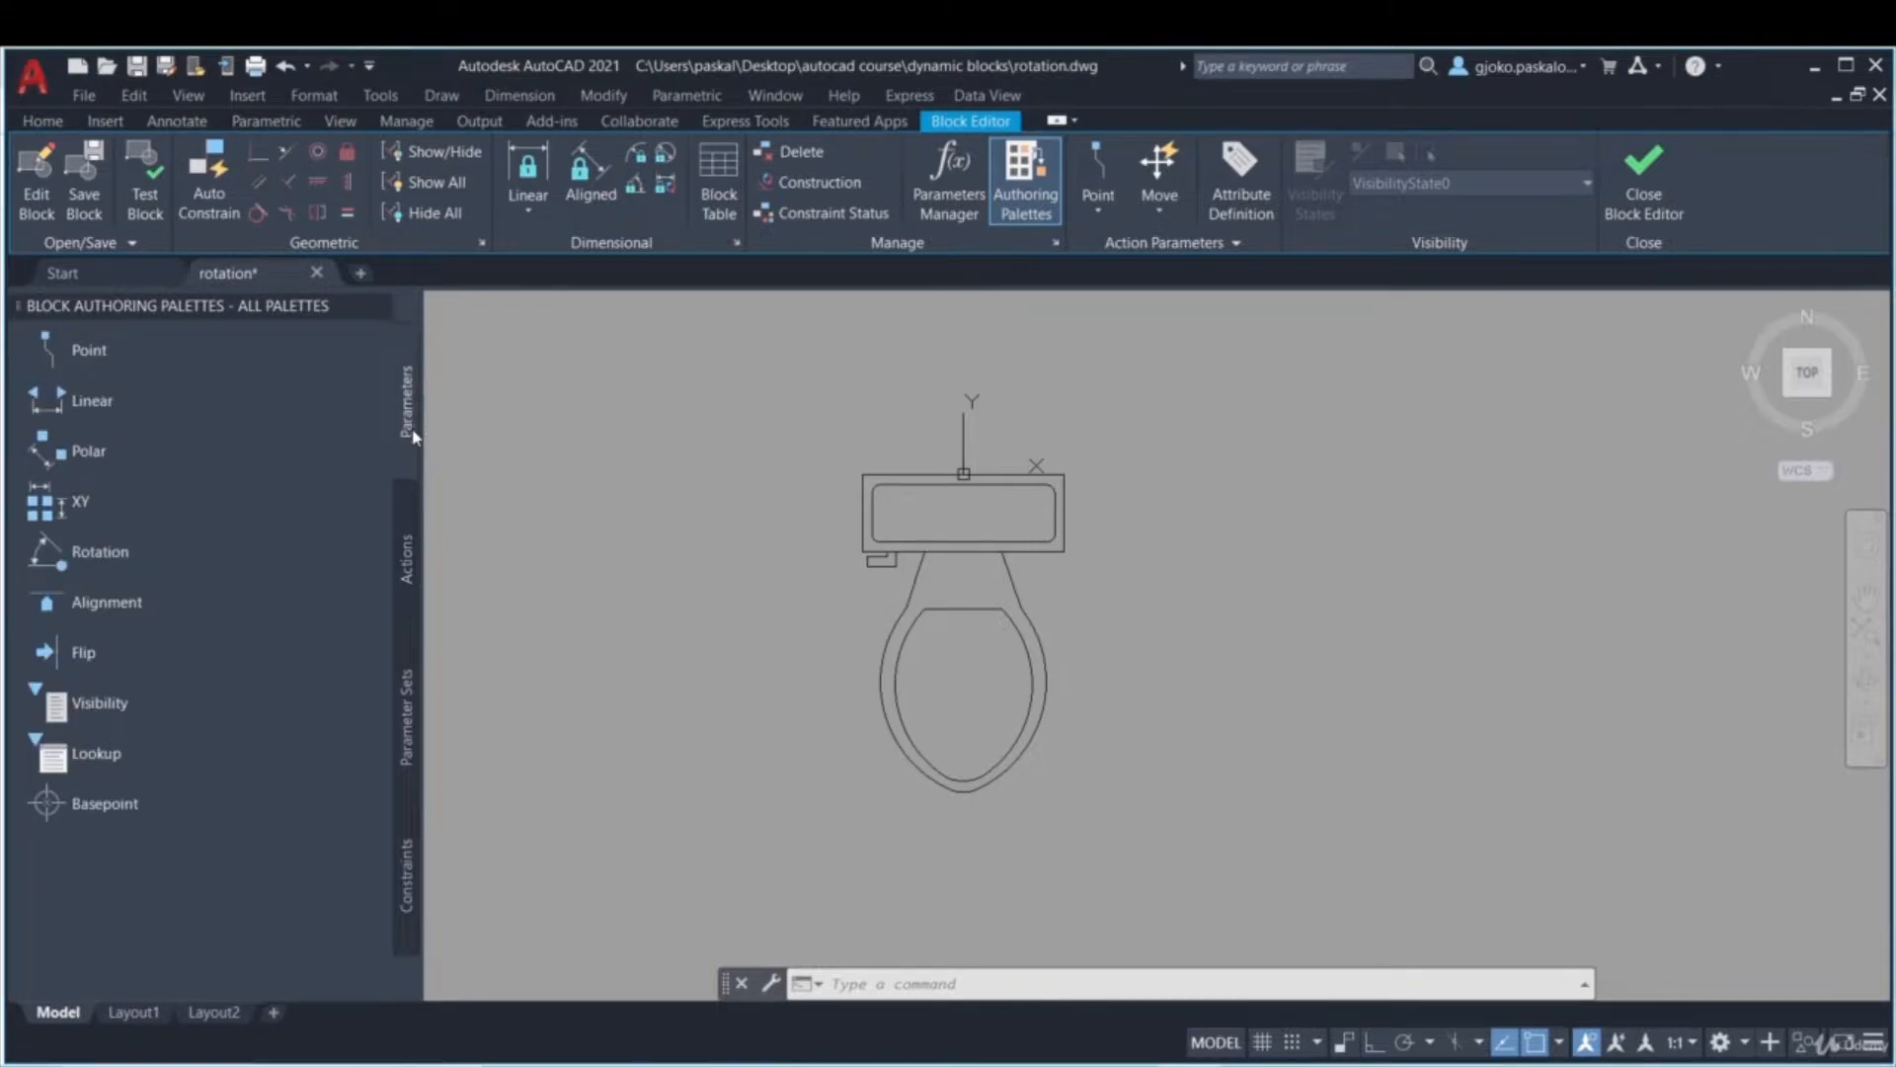
{"action": "left_click", "coordinate": [116, 553]}
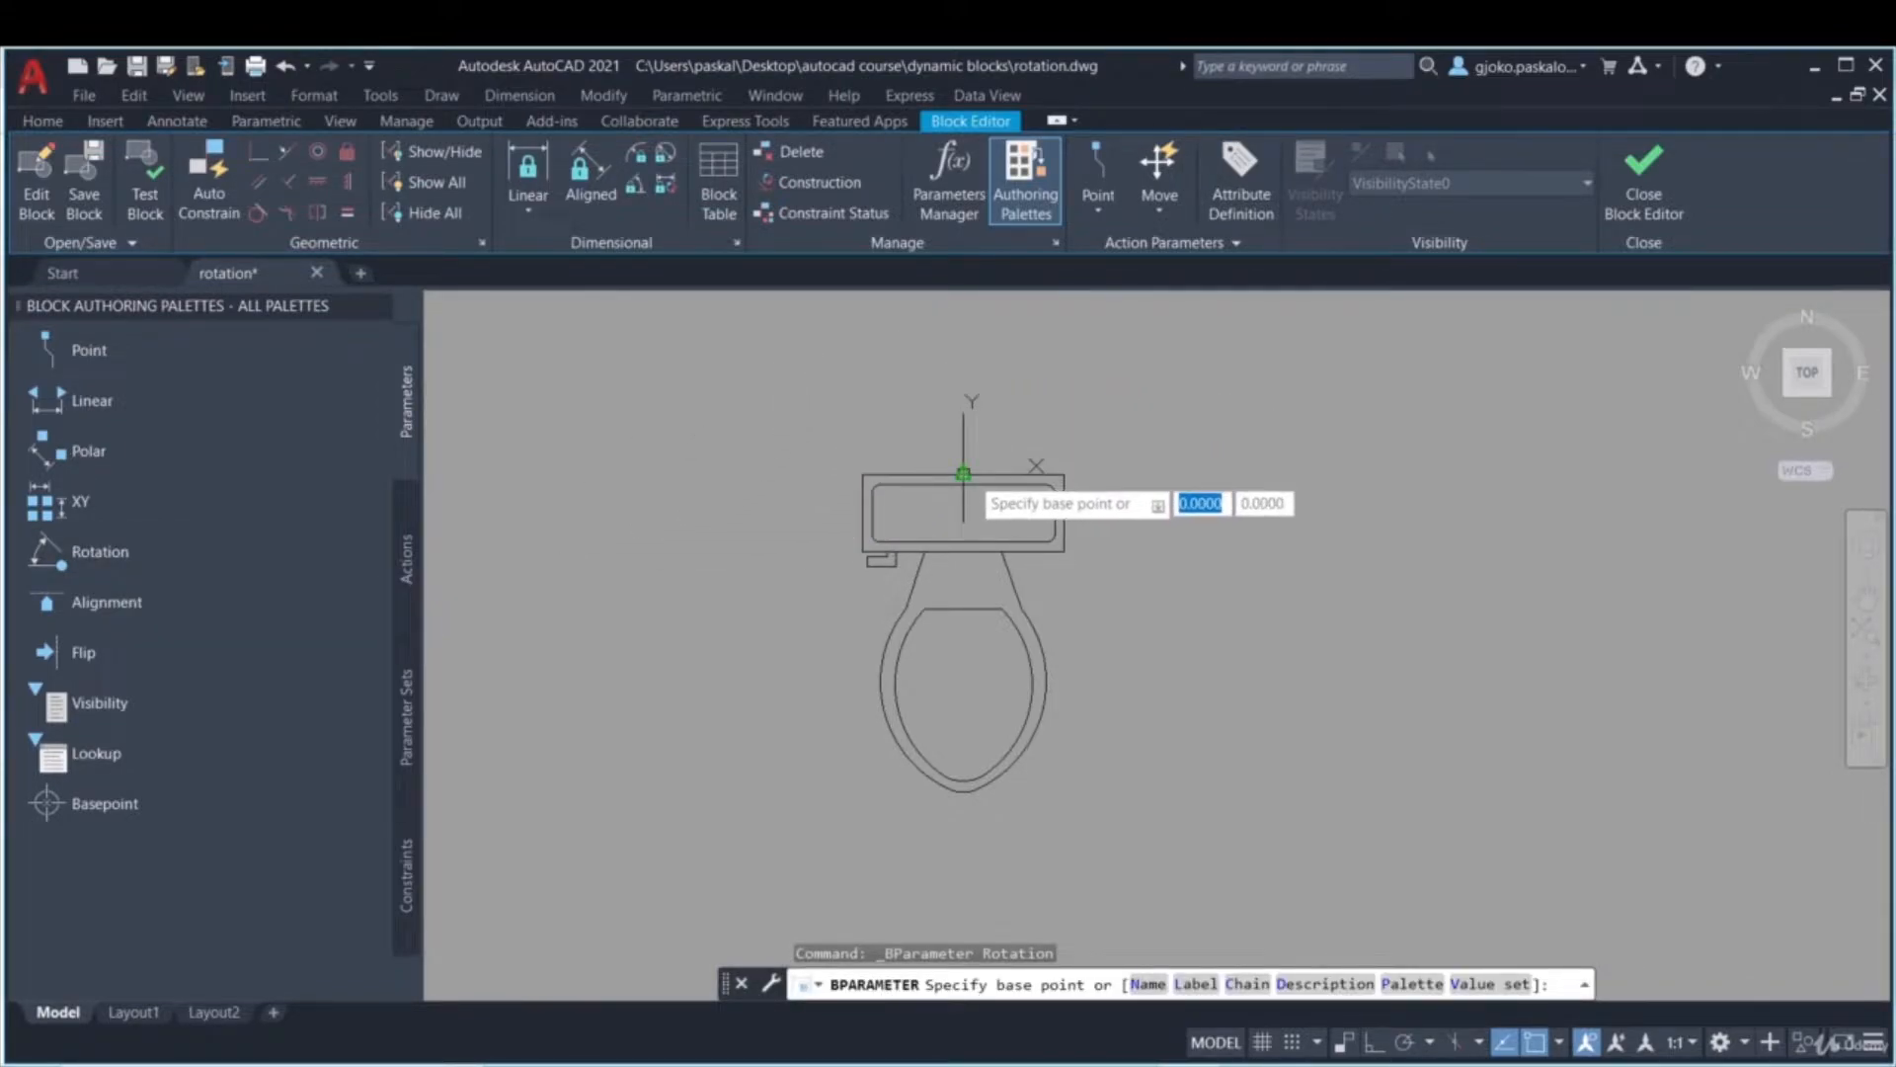
{"action": "left_click", "coordinate": [964, 474]}
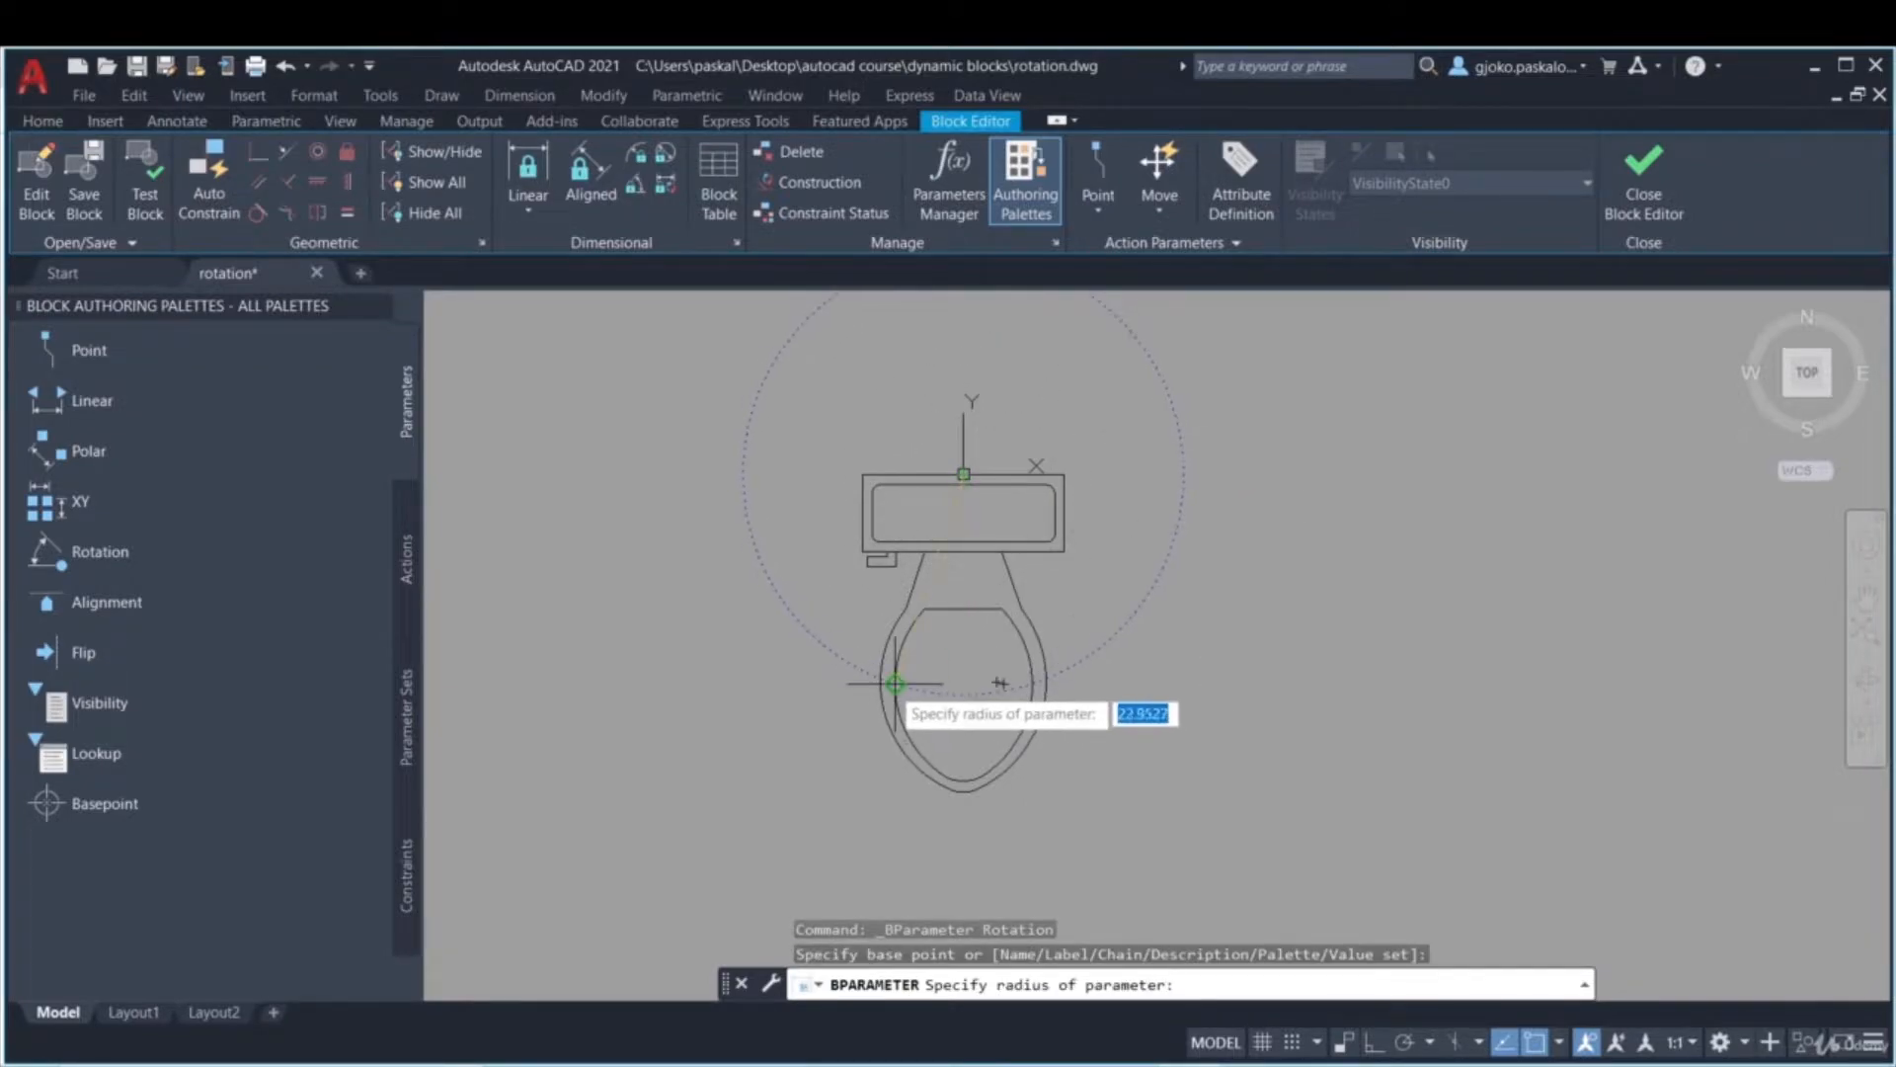
{"action": "left_click", "coordinate": [960, 684]}
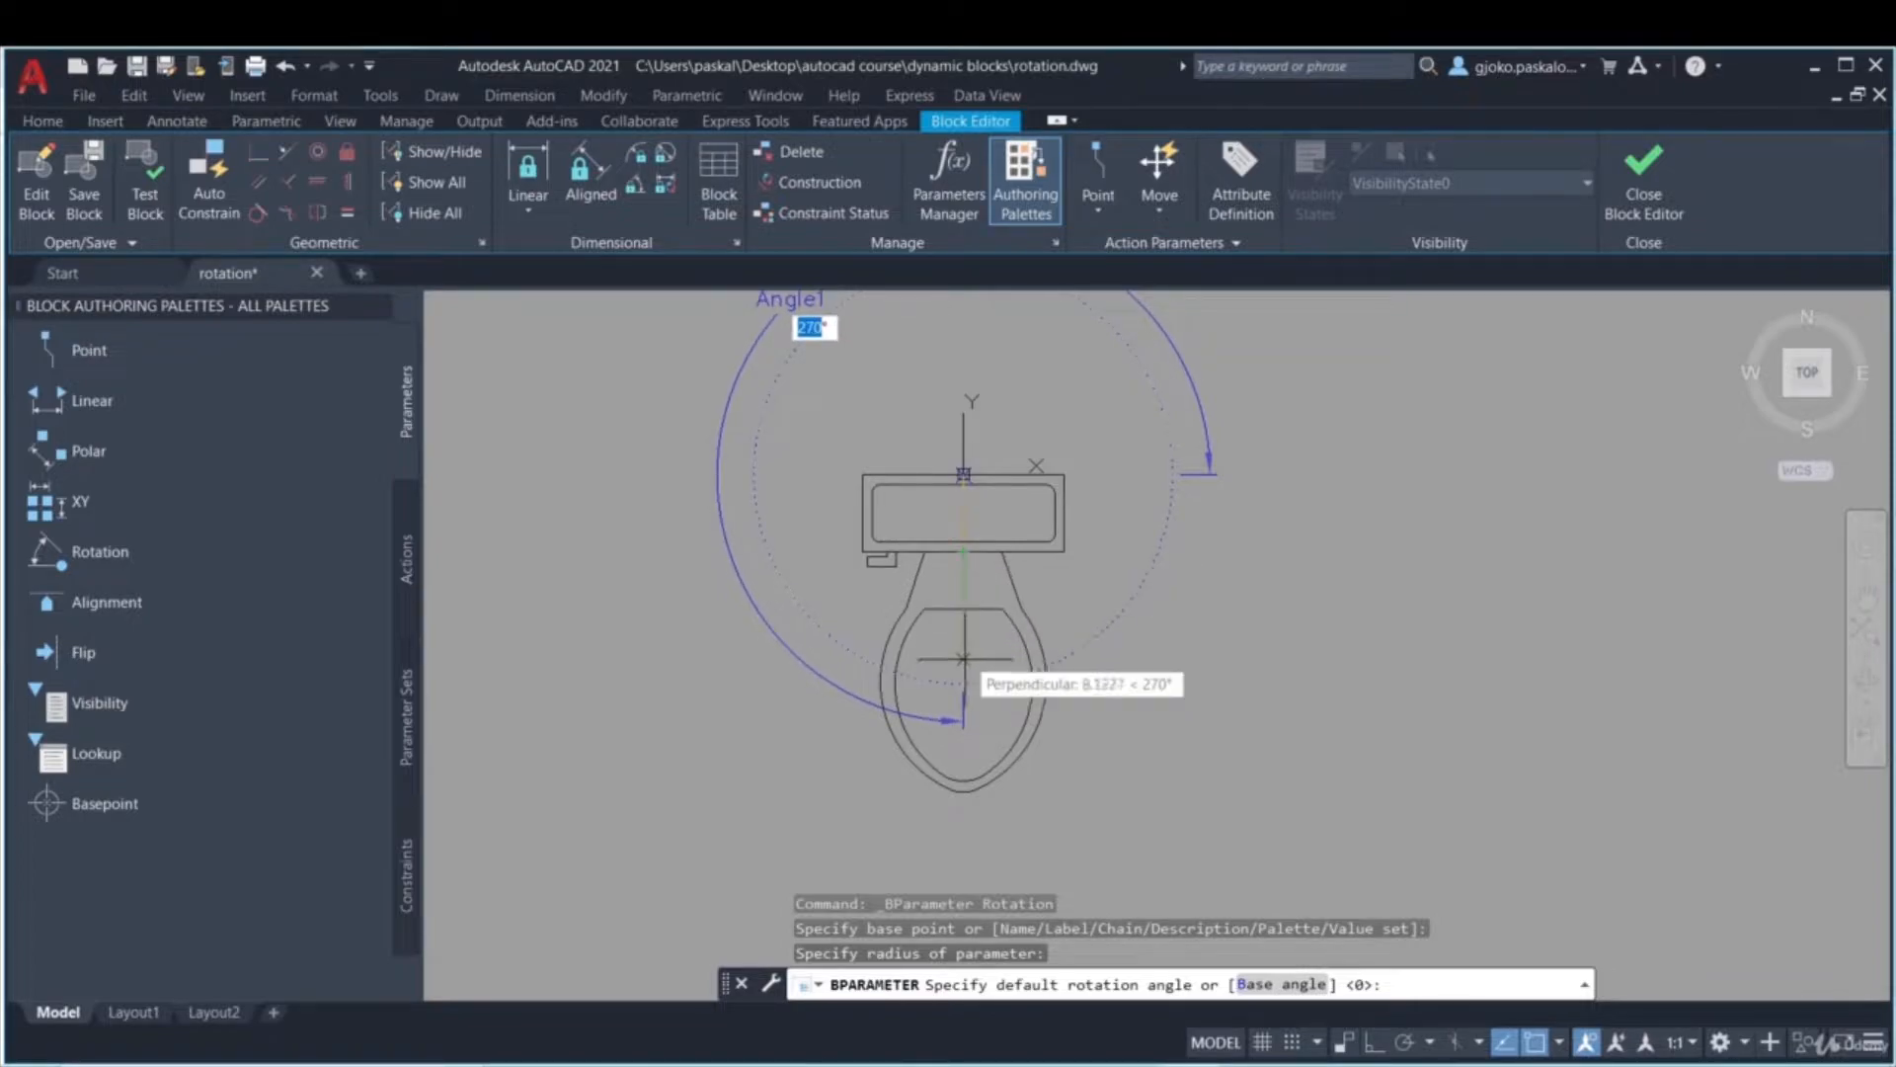
{"action": "left_click", "coordinate": [965, 683]}
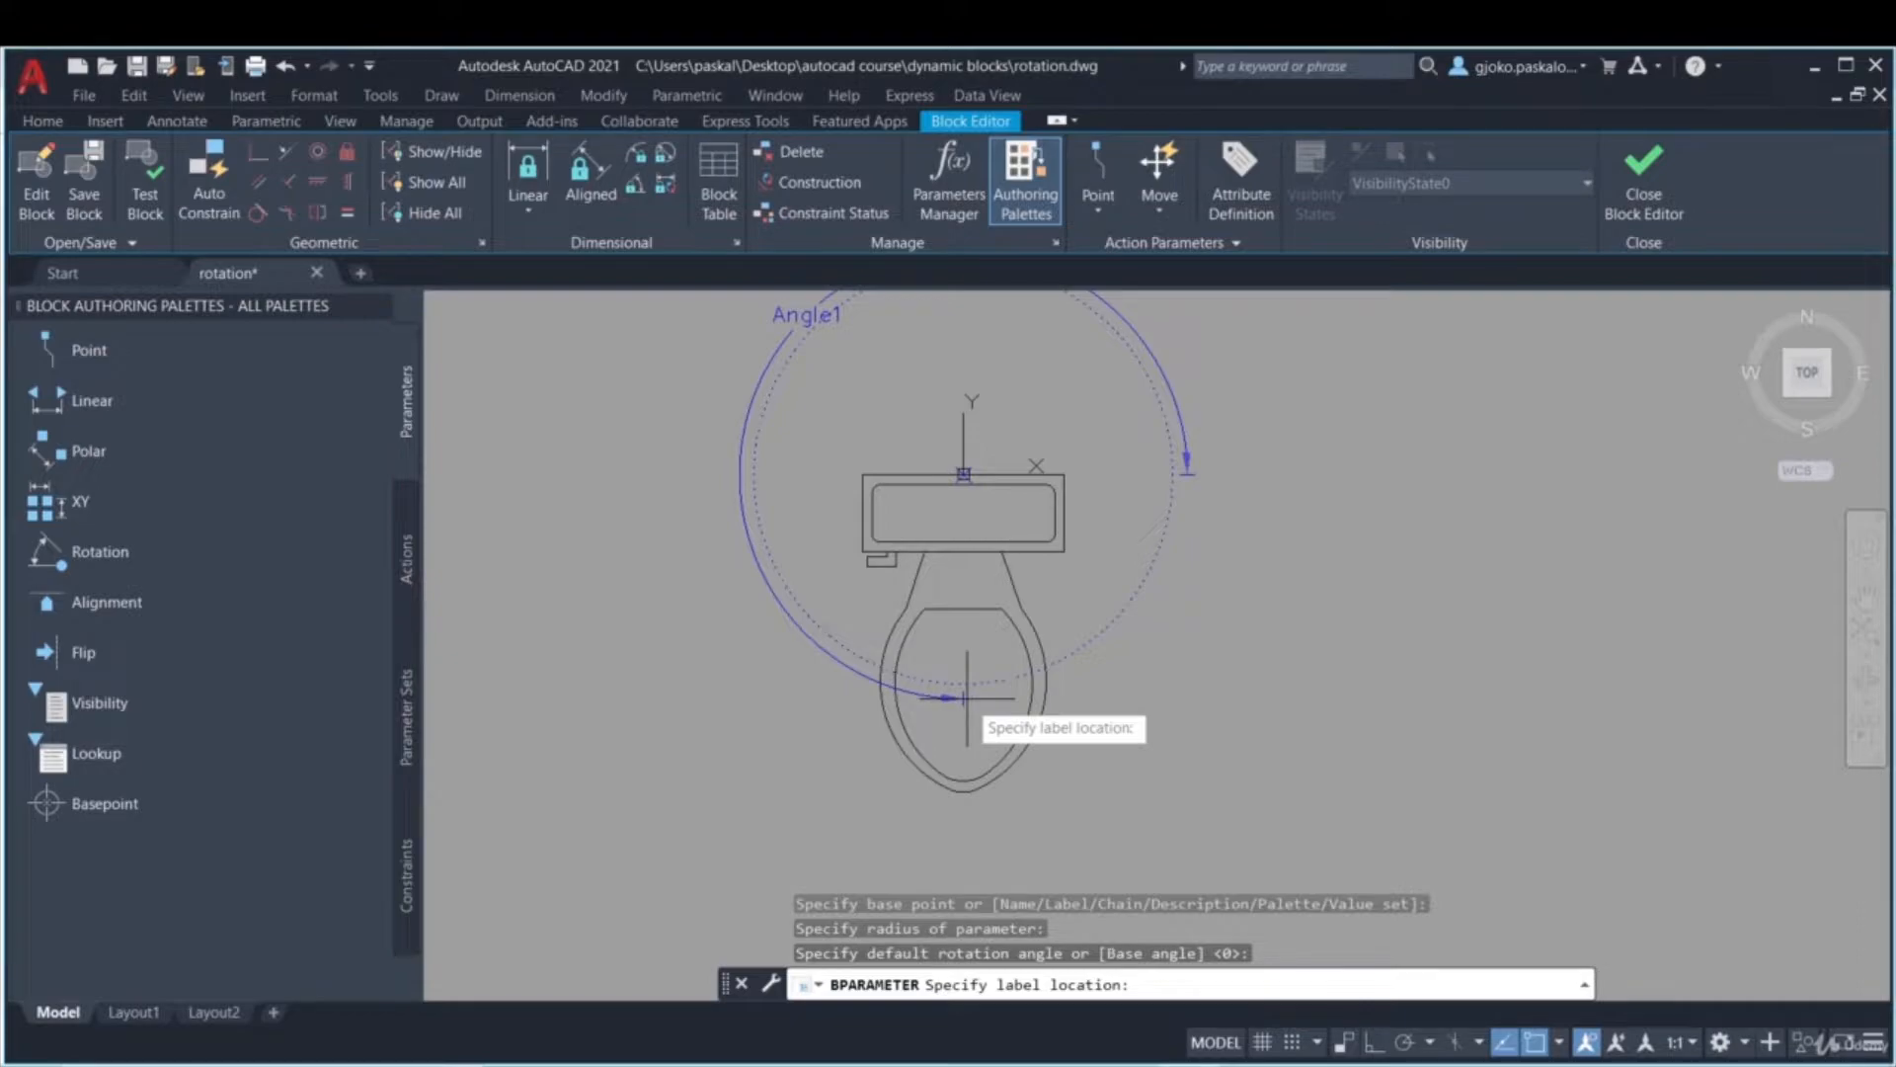
{"action": "left_click", "coordinate": [967, 697]}
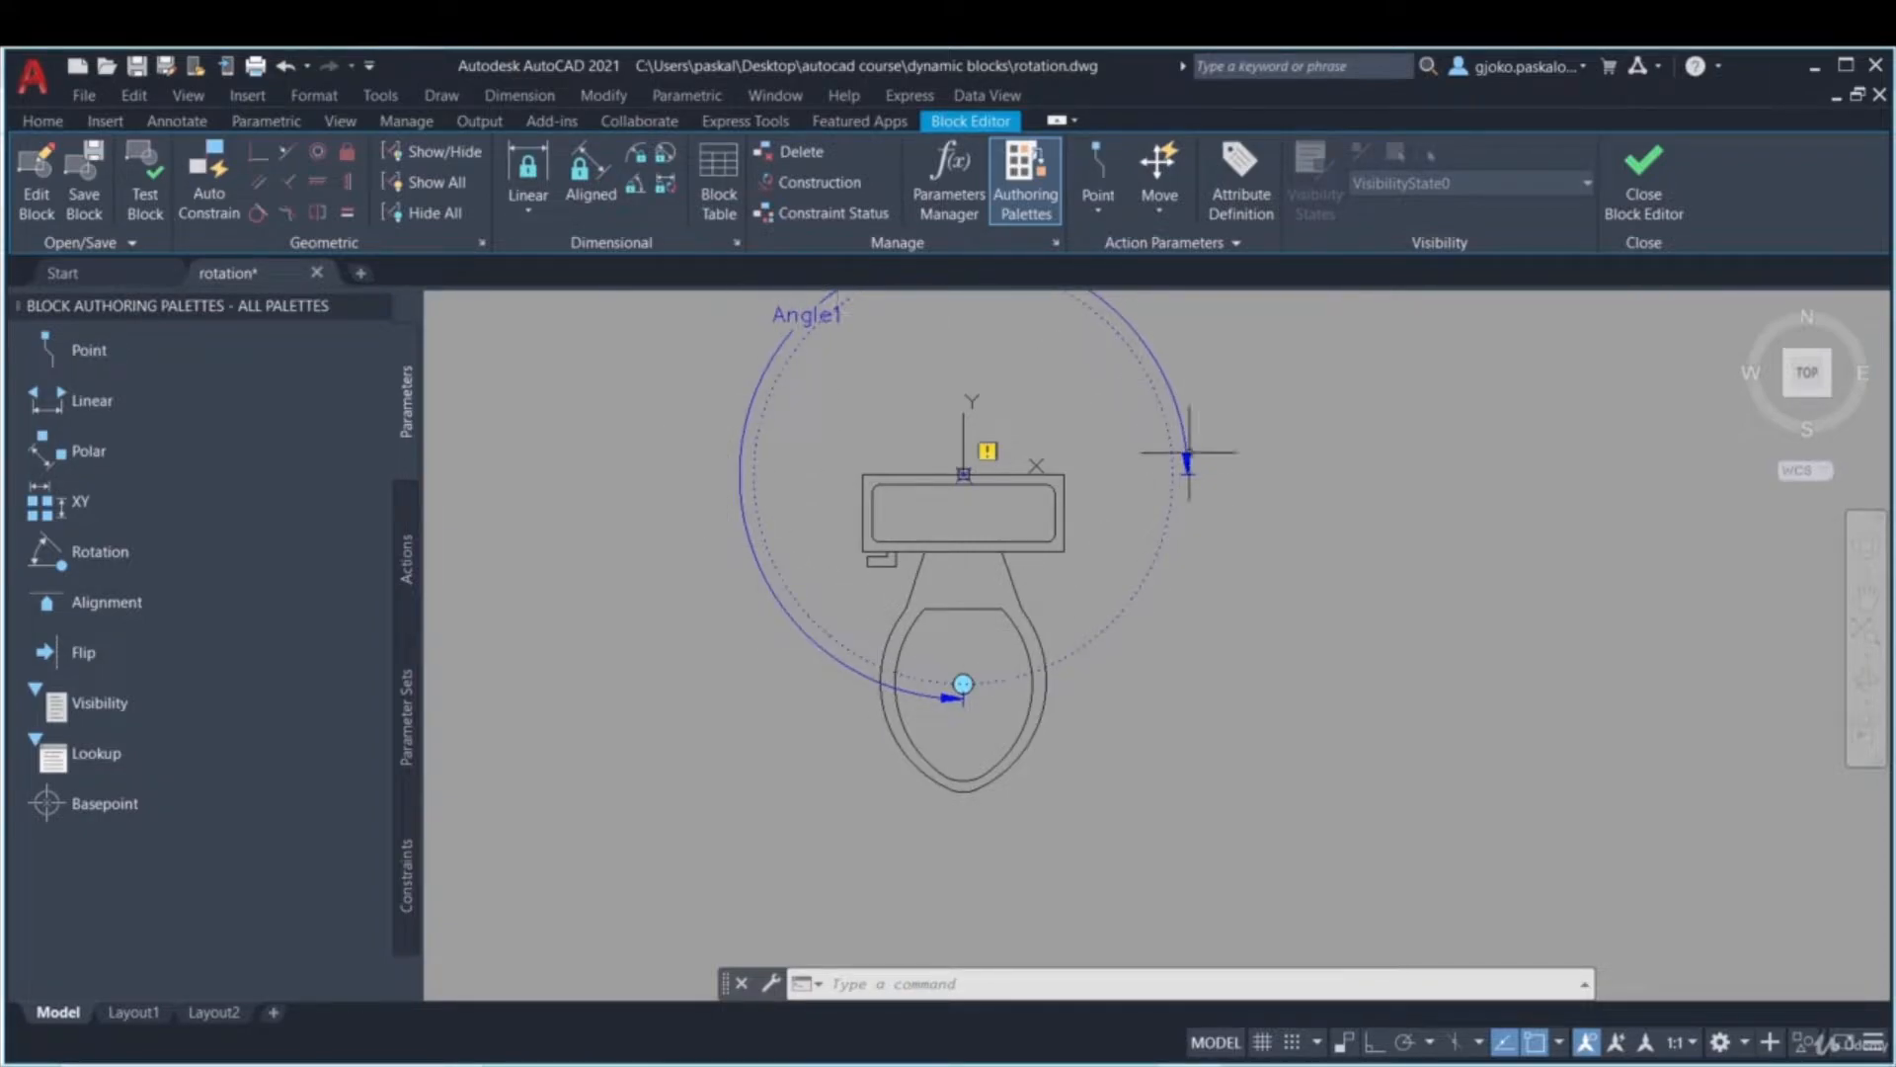
- Add a Rotate action to the Angle1 rotation parameter, with the whole toilet and its parameter as the selection set
{"action": "left_click", "coordinate": [407, 563]}
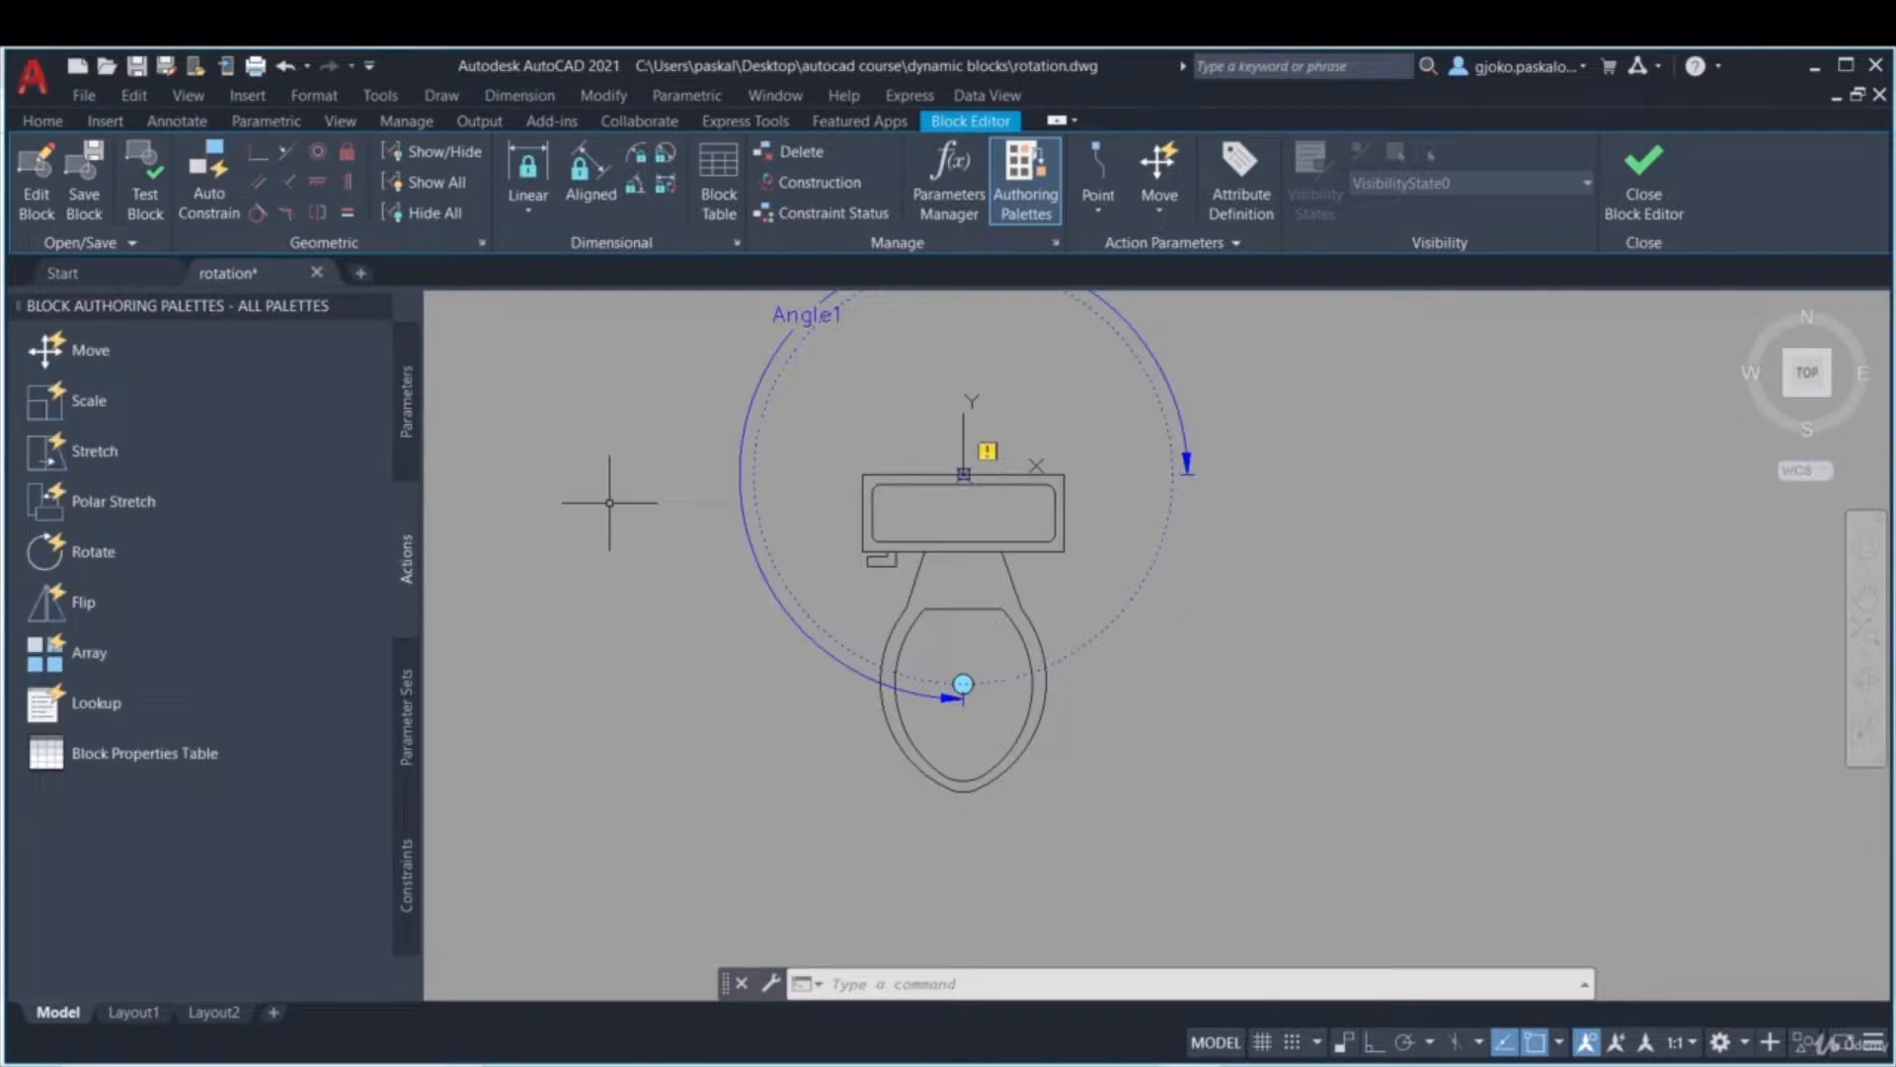
{"action": "left_click", "coordinate": [139, 563]}
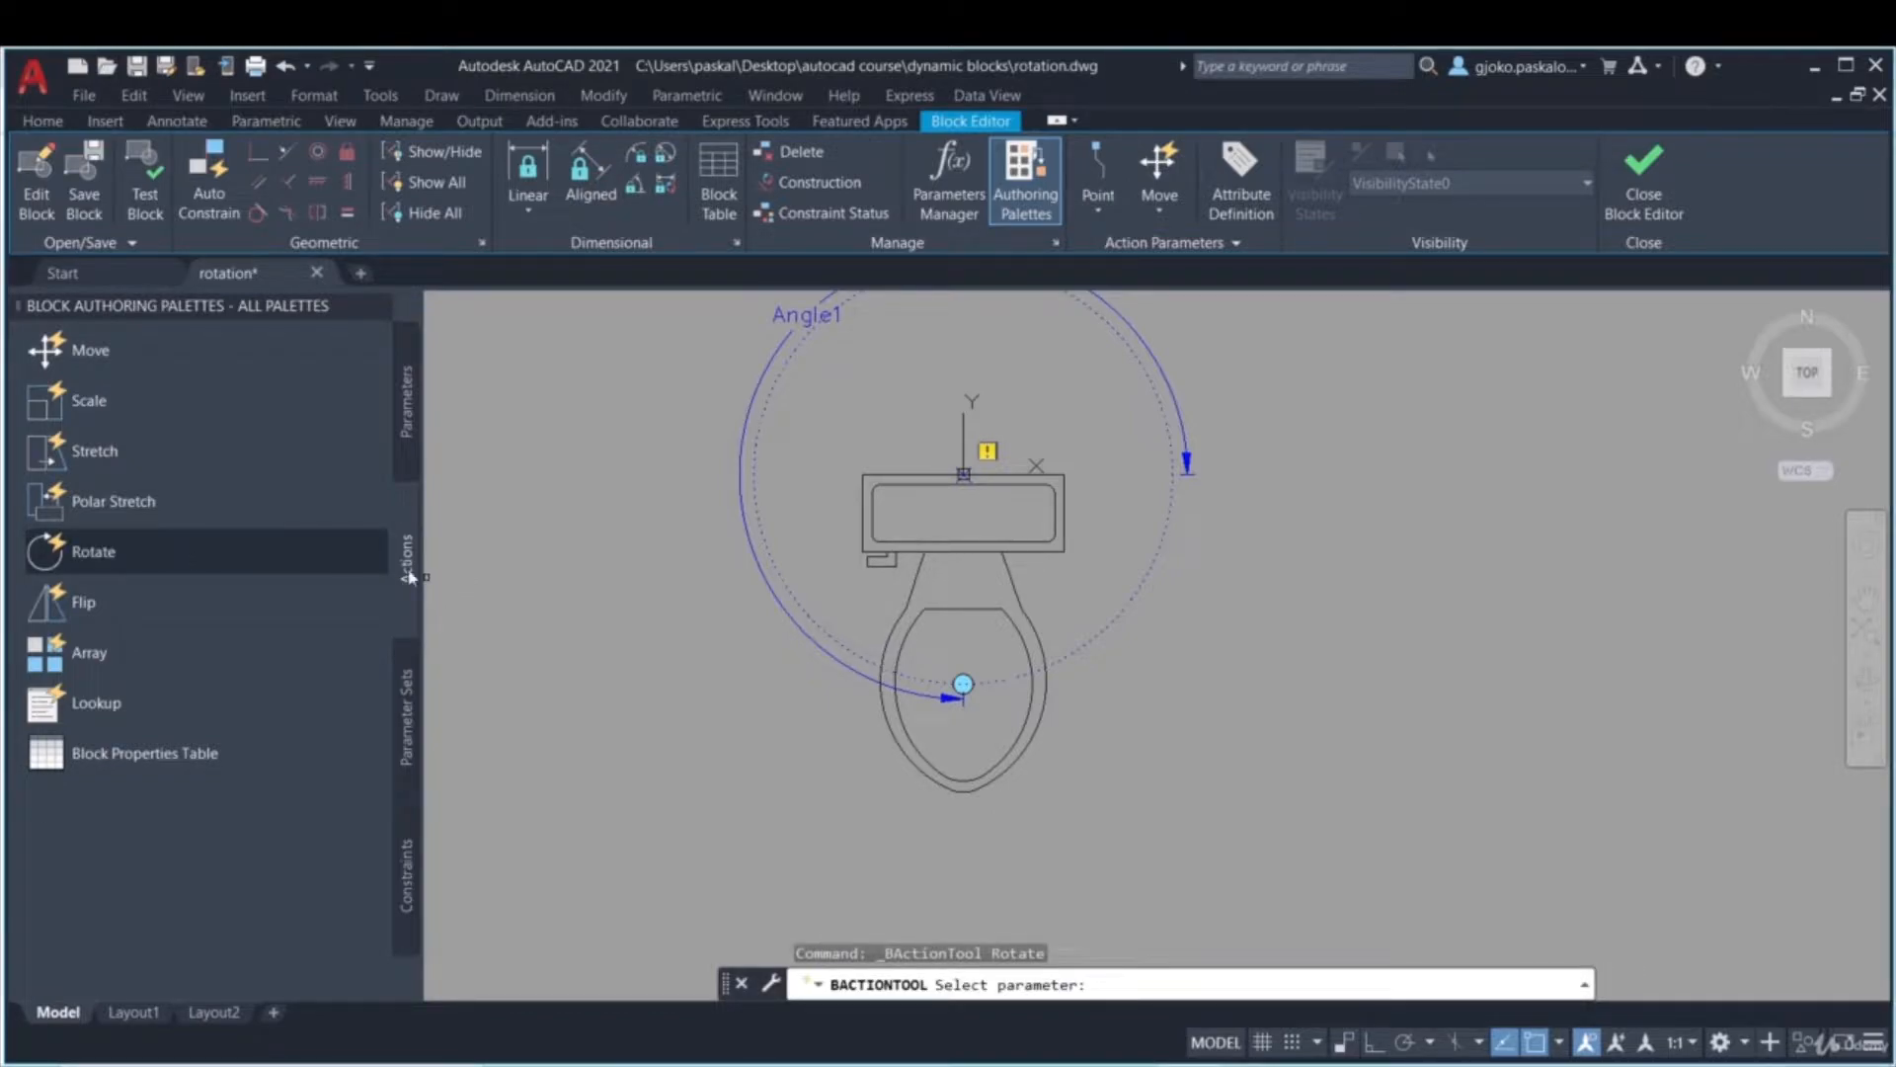
{"action": "left_click", "coordinate": [836, 632]}
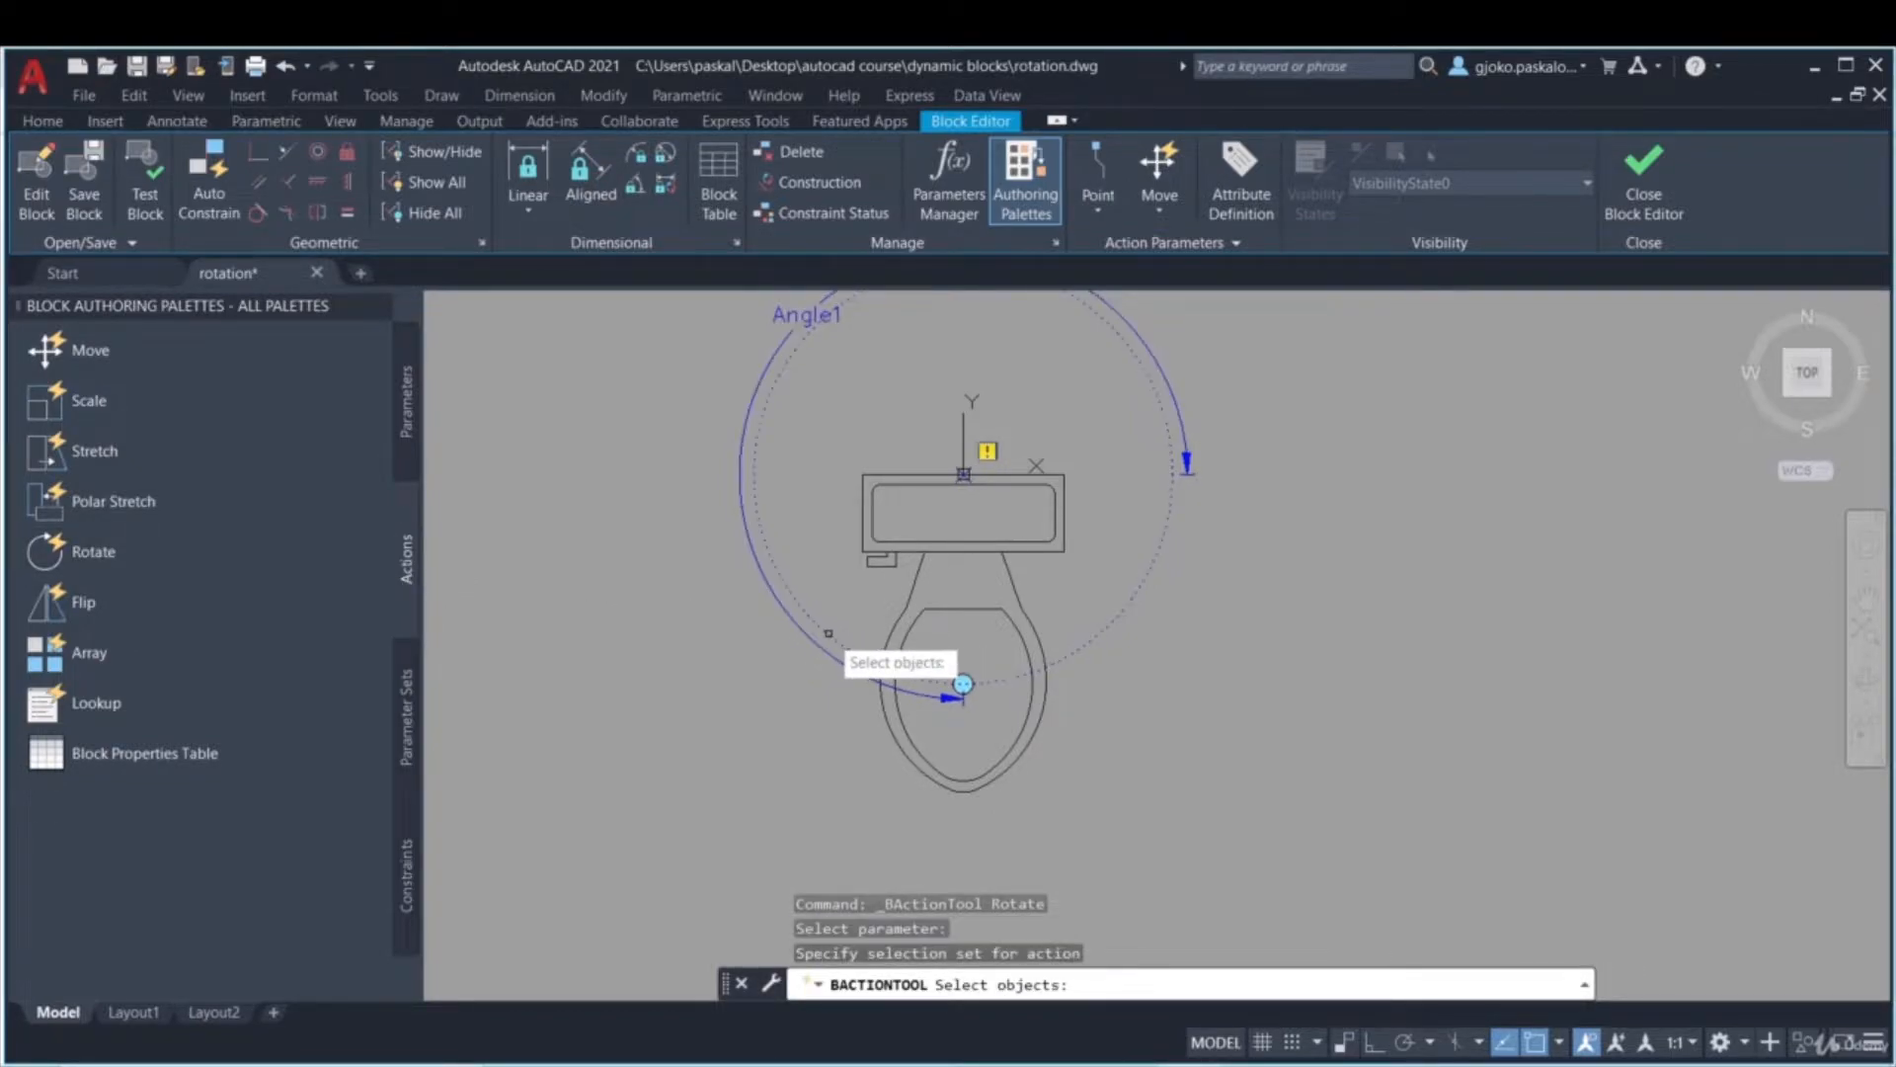
{"action": "left_click", "coordinate": [785, 408]}
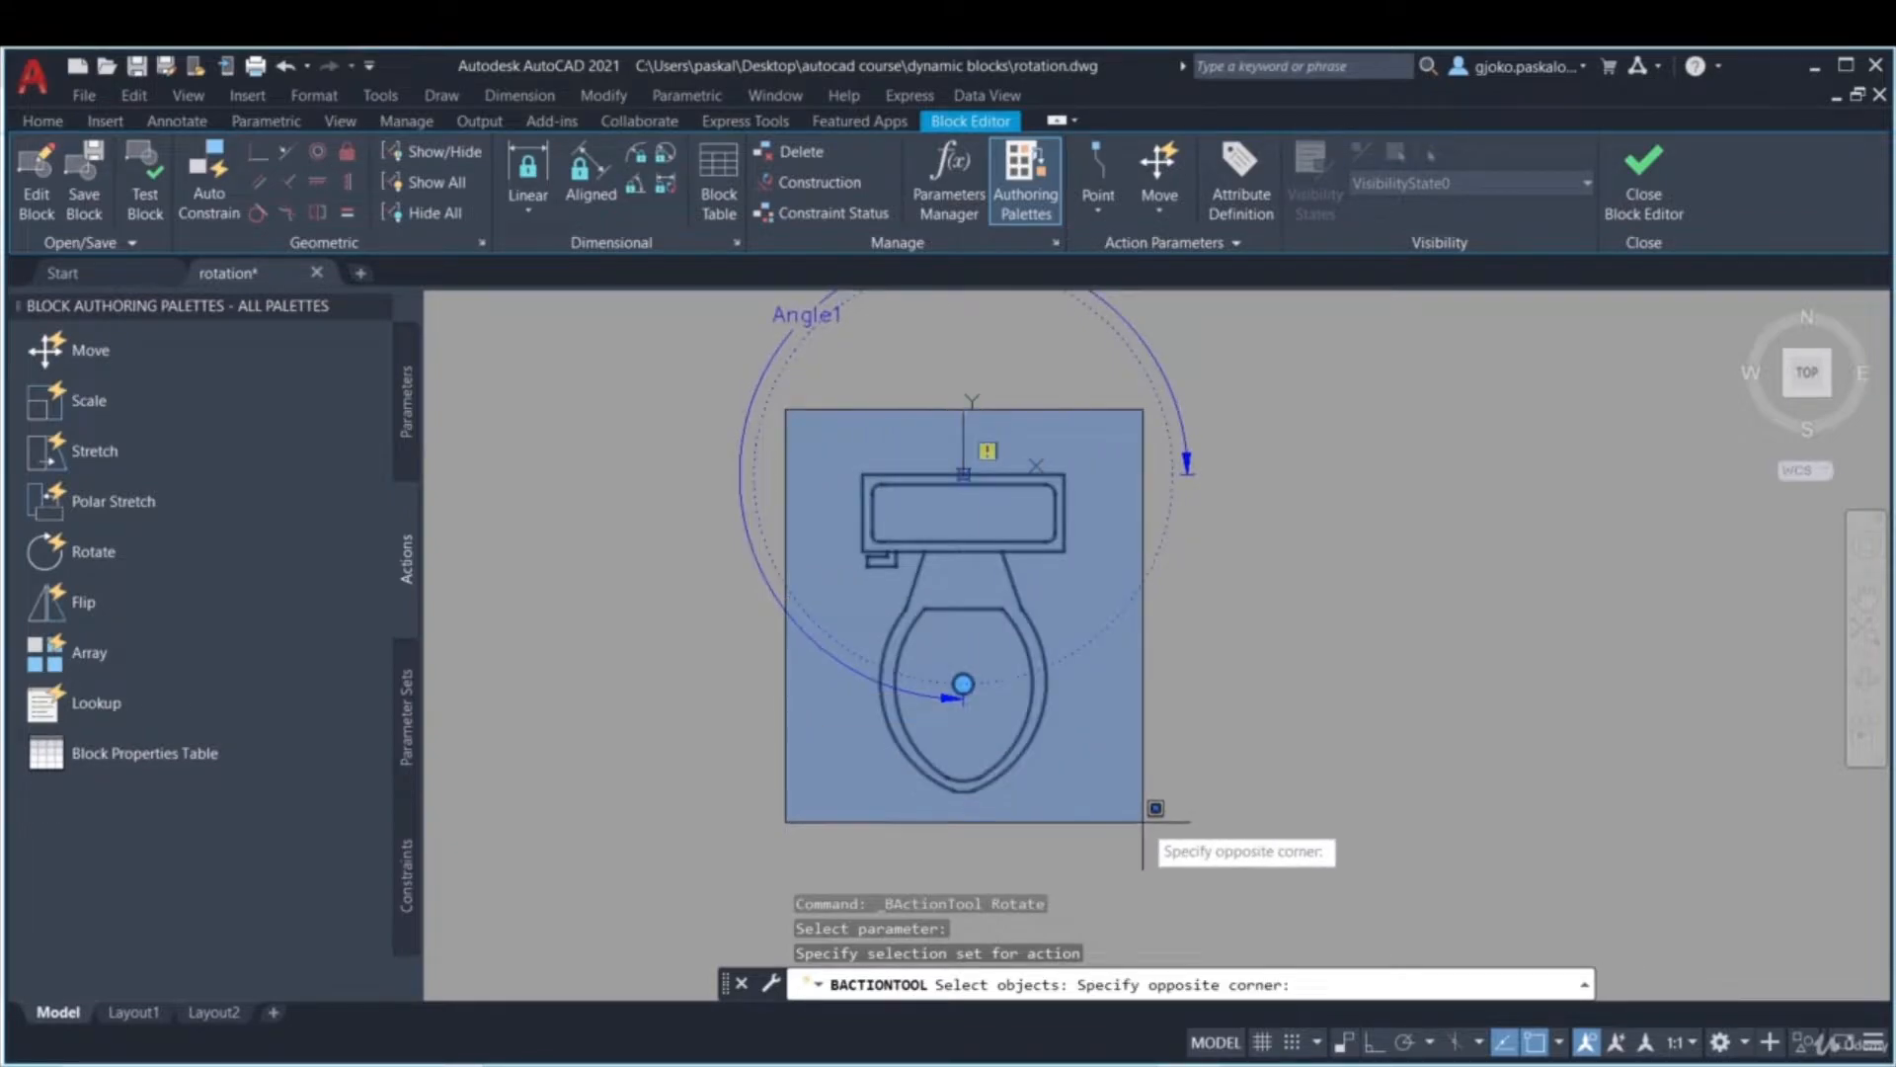
{"action": "left_click", "coordinate": [1175, 830]}
{"action": "key", "text": "Return"}
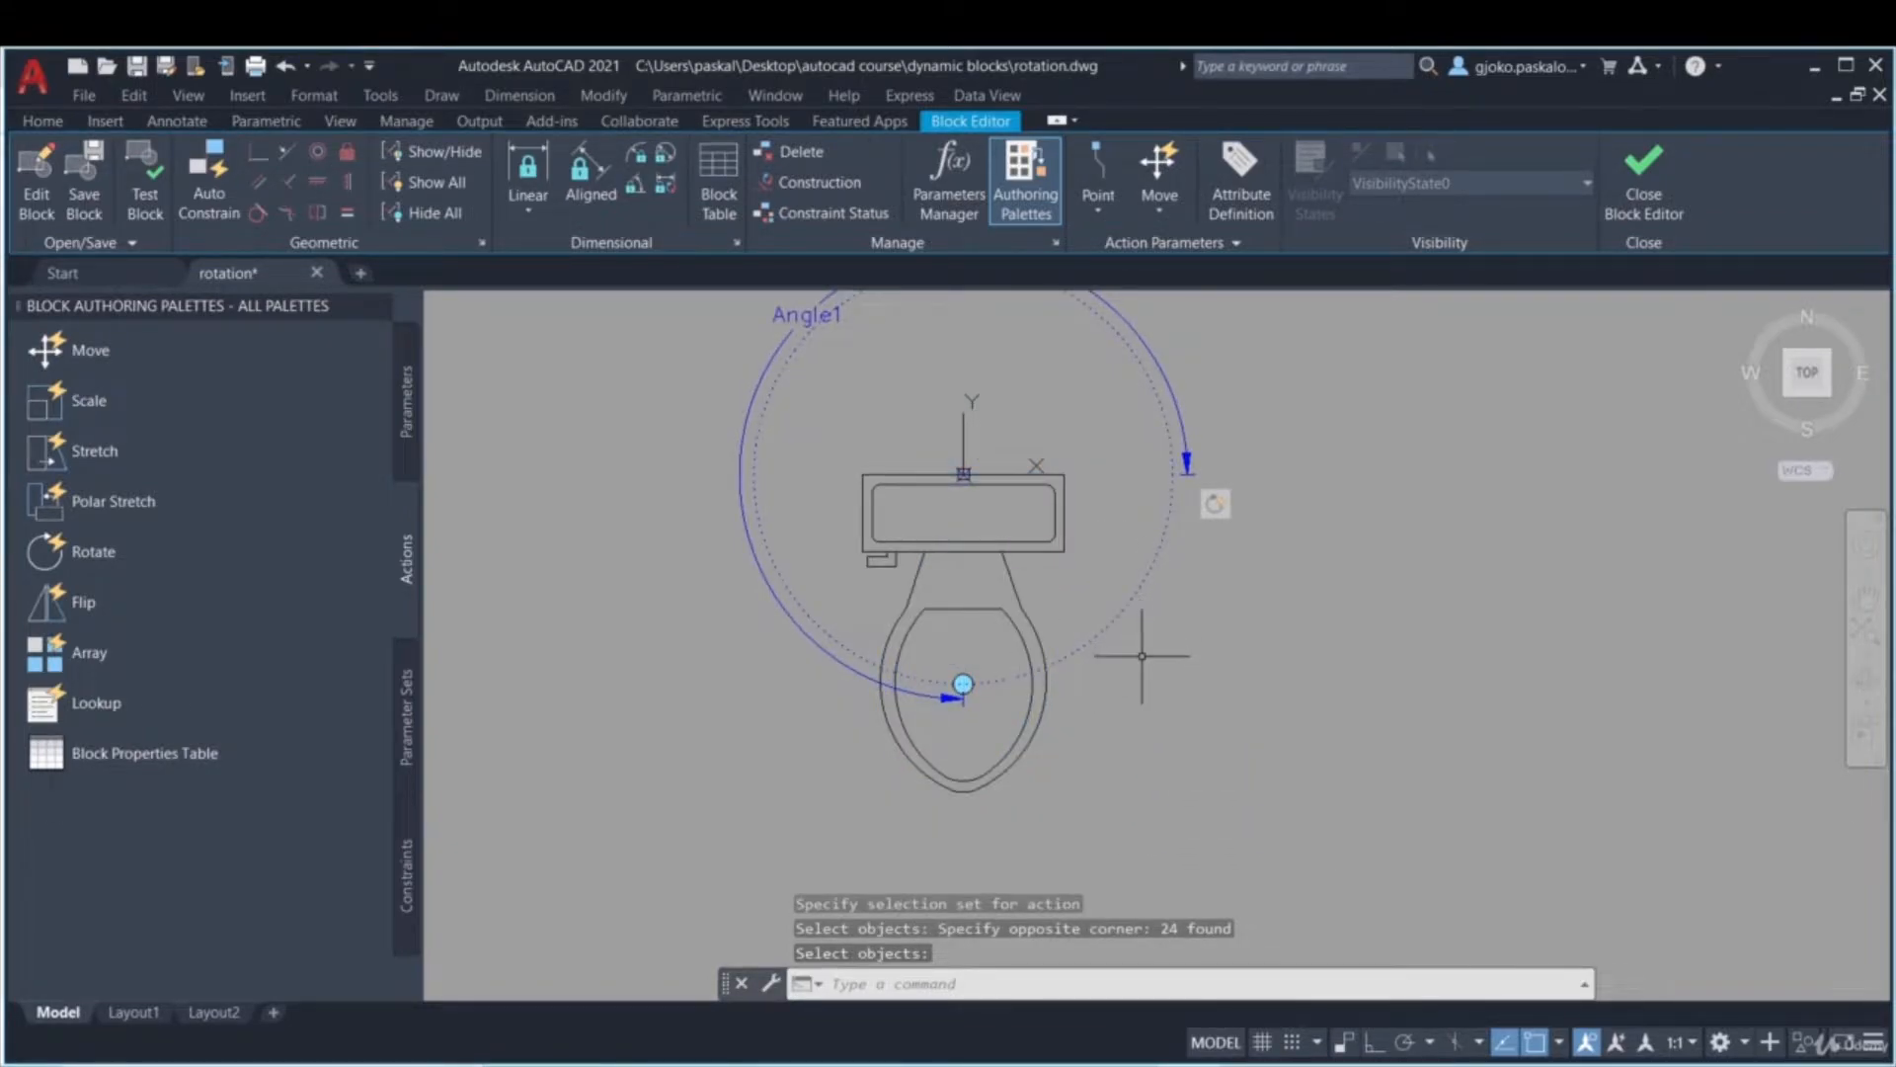
- Close the block editor and save the changes to the rotation block
{"action": "middle_click_drag", "start_coordinate": [1185, 661], "coordinate": [1187, 696]}
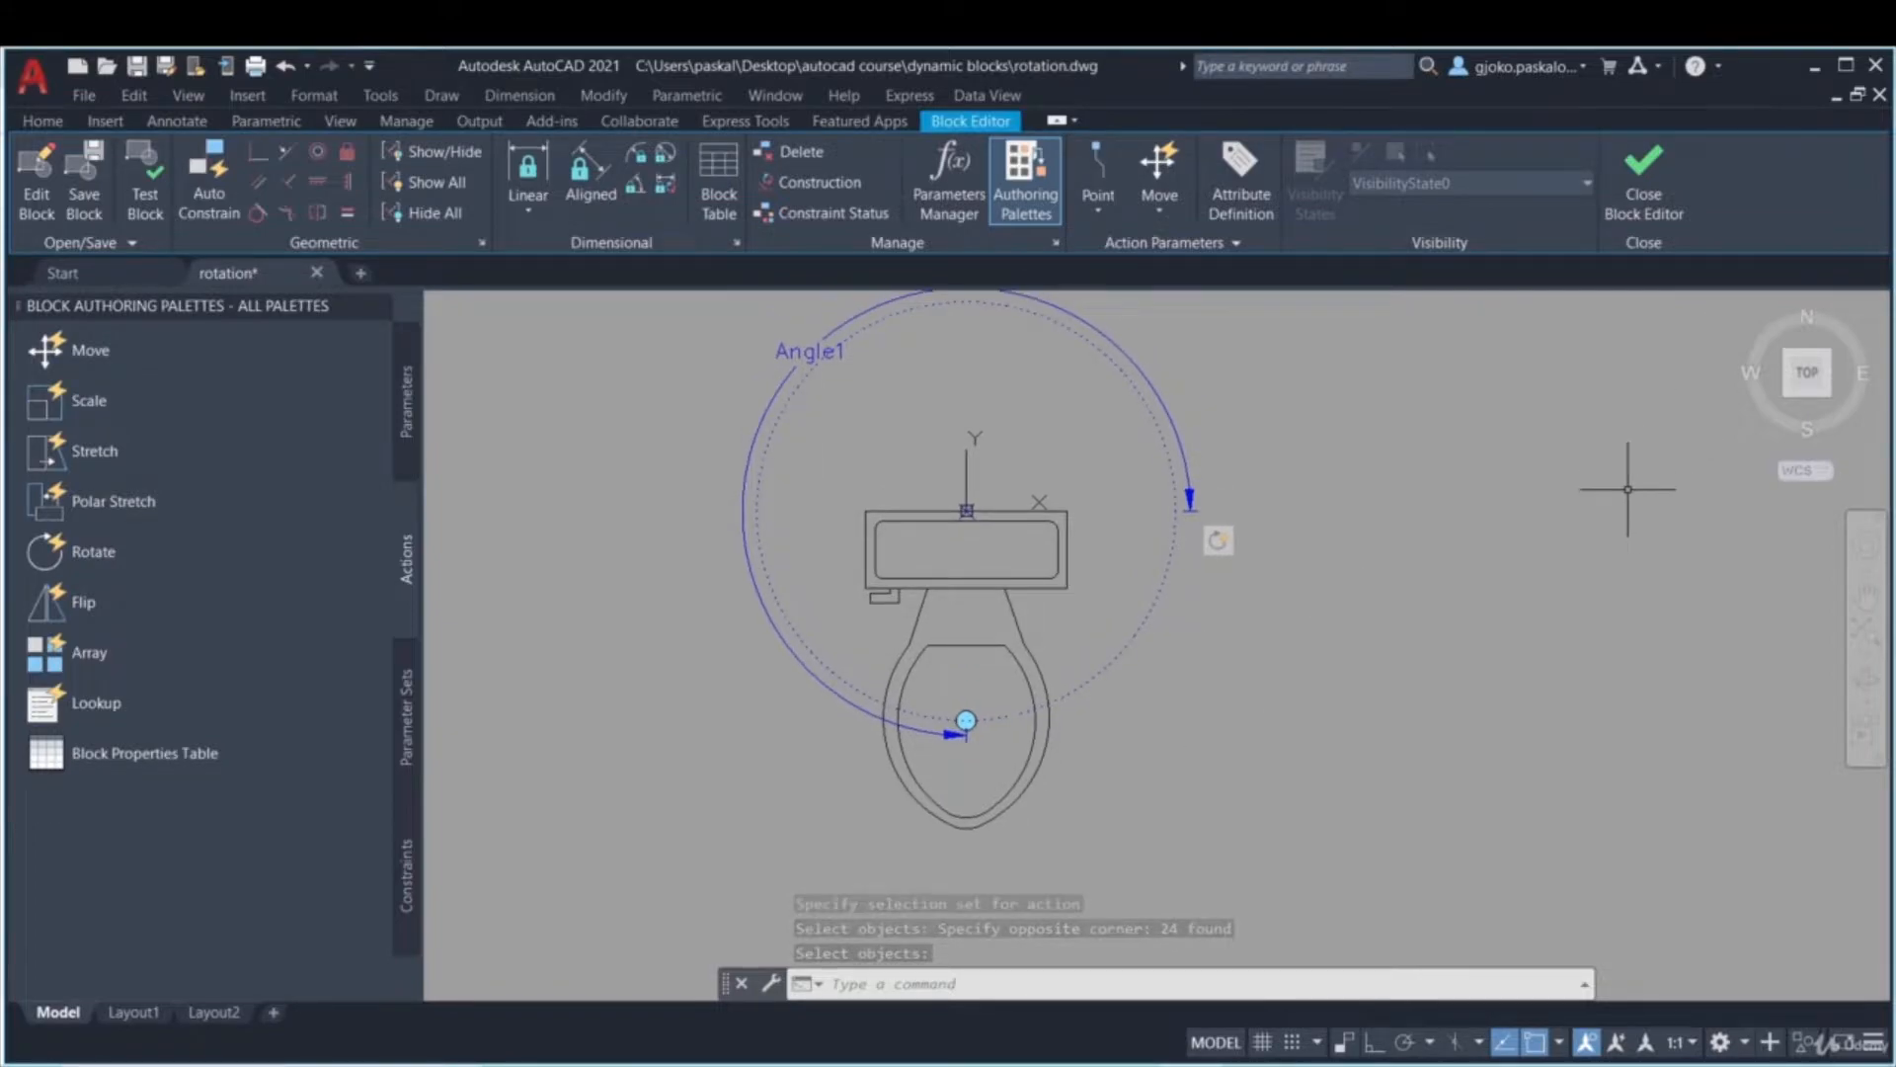
{"action": "left_click", "coordinate": [1656, 209]}
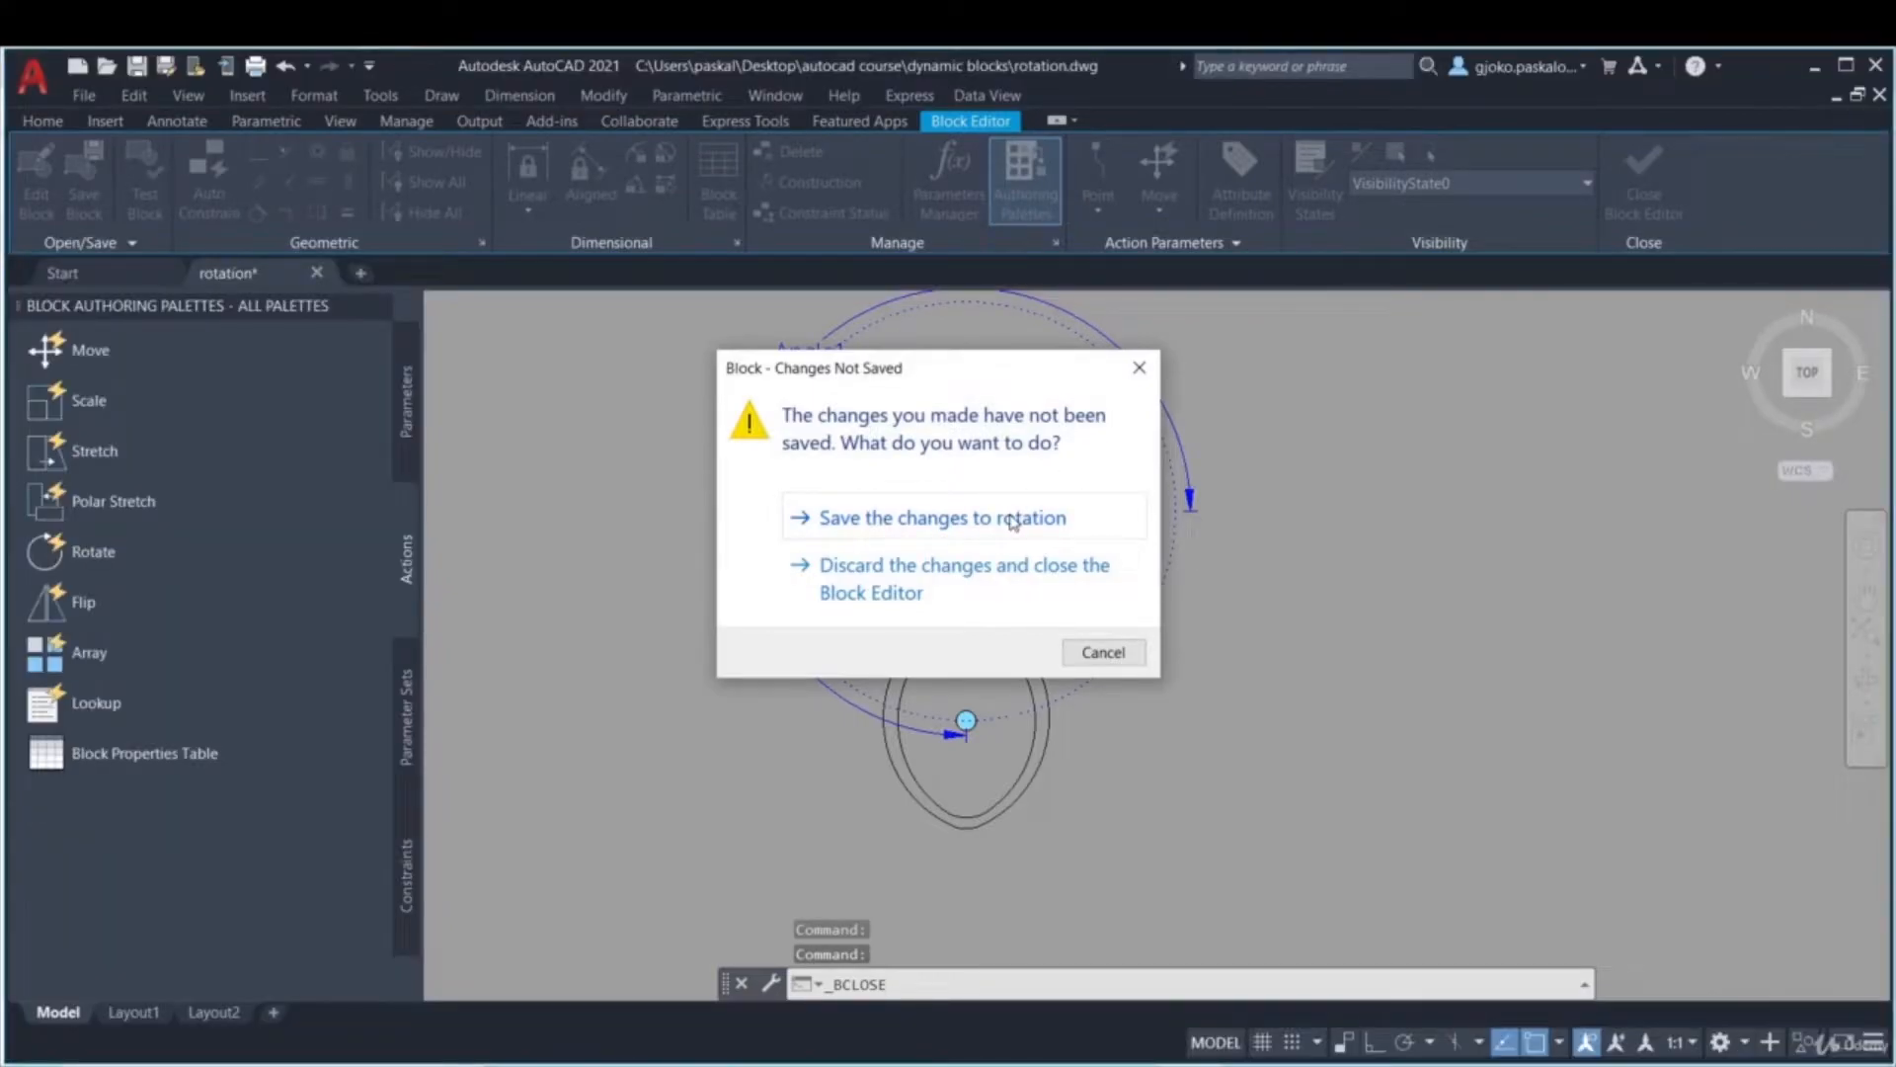
{"action": "left_click", "coordinate": [1013, 519]}
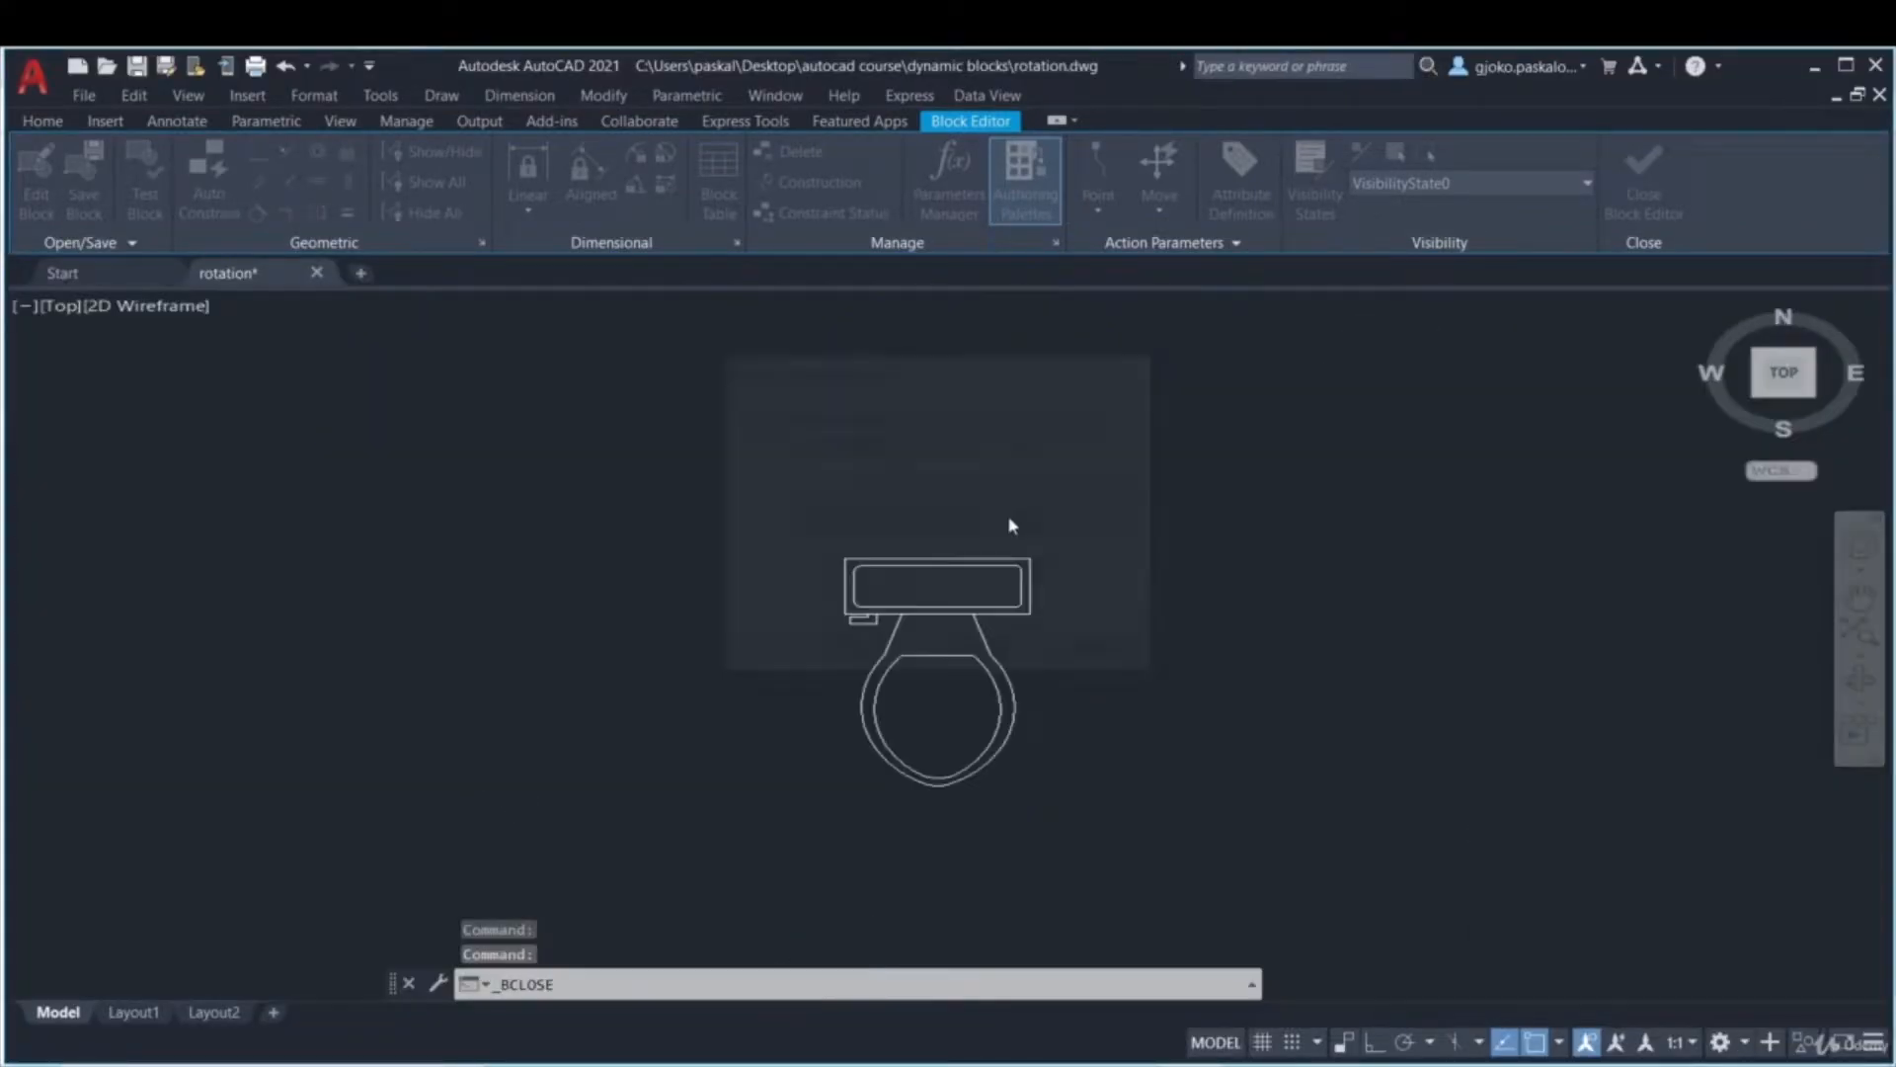
- Preview turning the standalone toilet block with its rotation grip, then cancel the rotation and clear the selection
{"action": "left_click", "coordinate": [993, 602]}
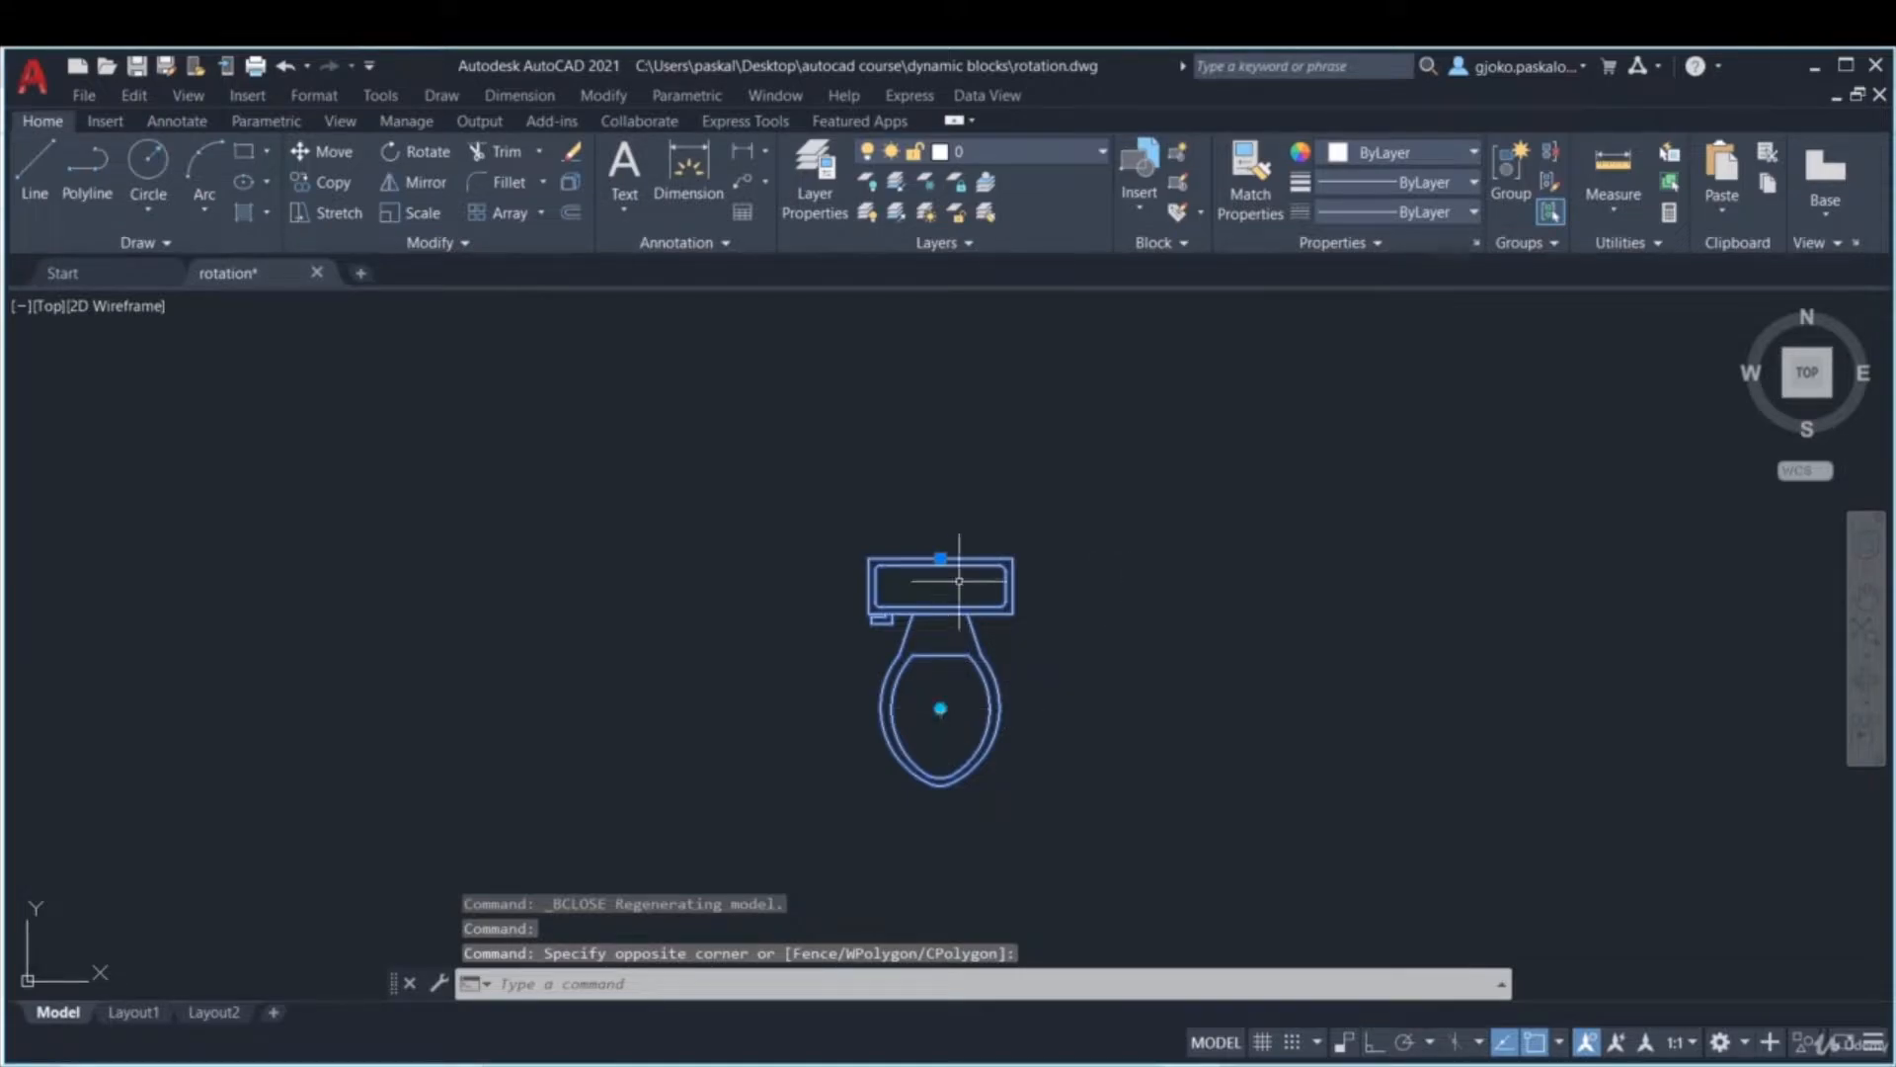
{"action": "left_click", "coordinate": [940, 708]}
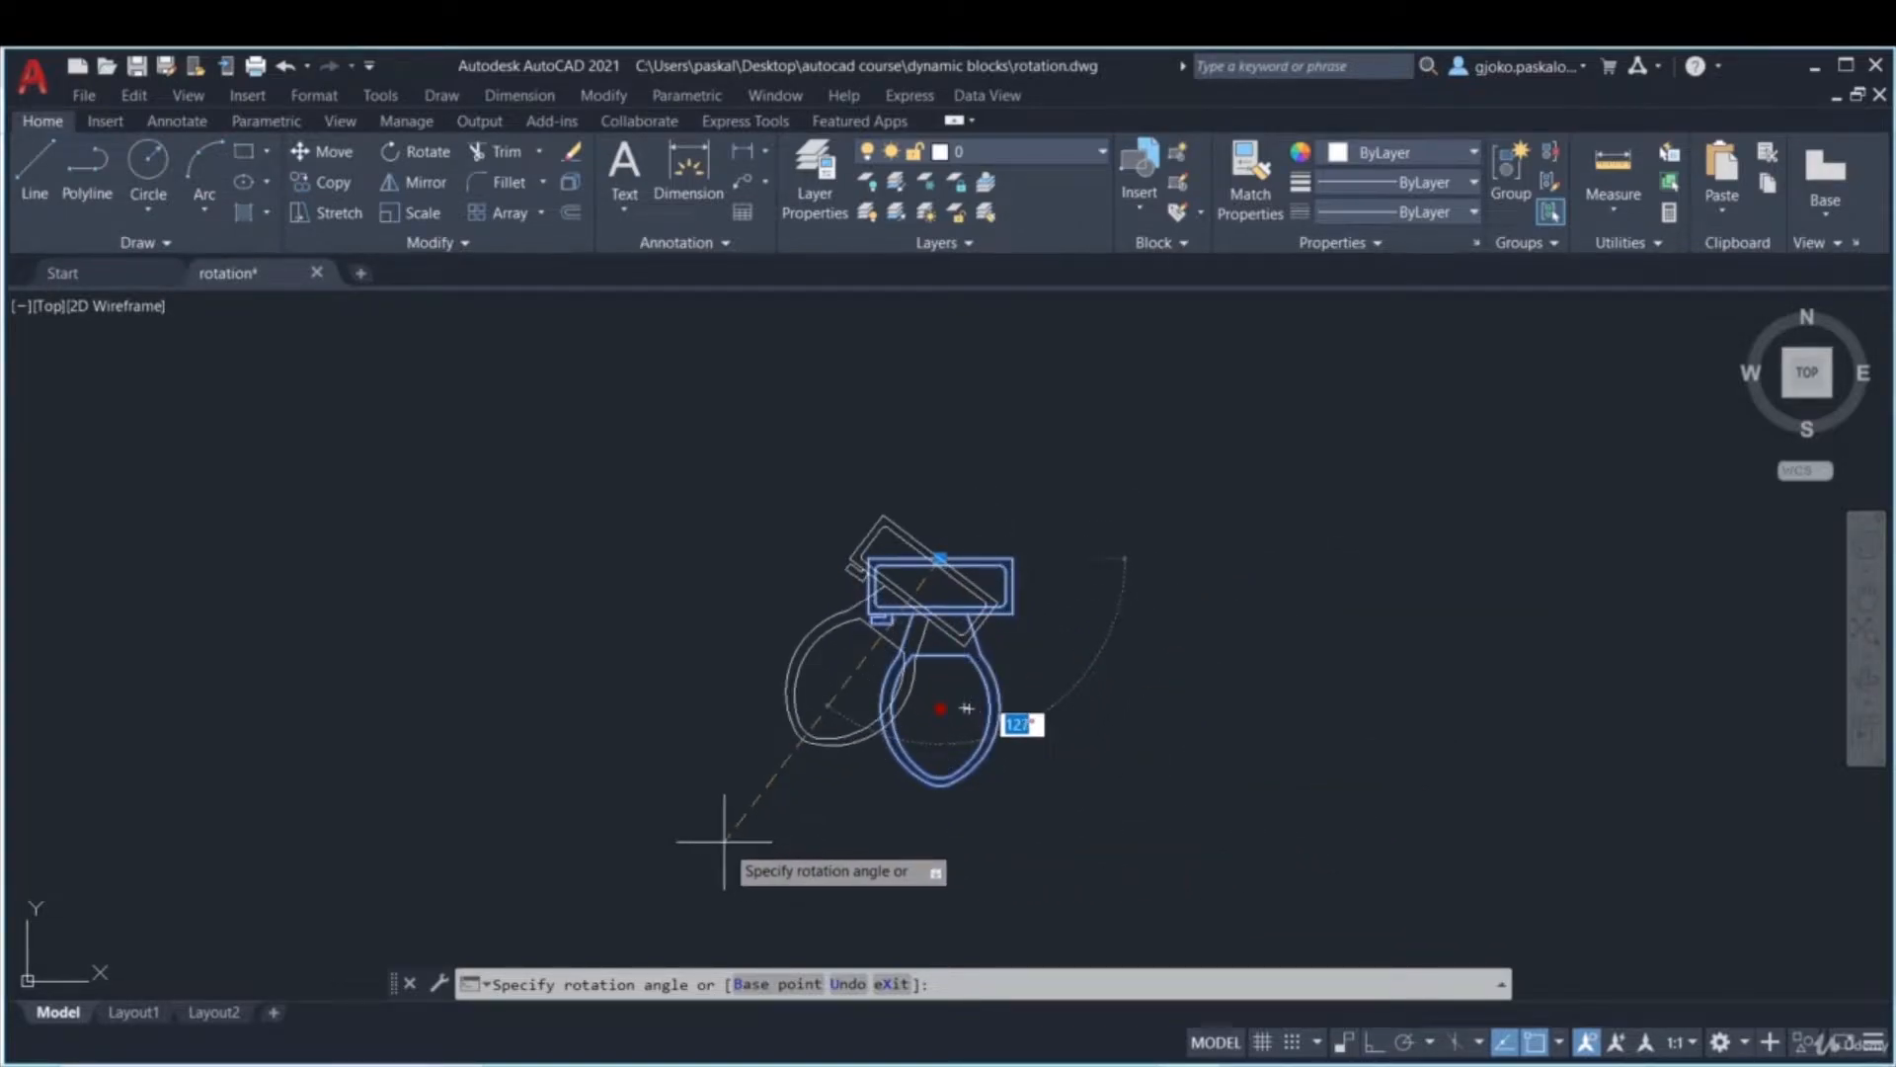
{"action": "scroll", "coordinate": [939, 830], "scroll_direction": "down", "scroll_amount": 5}
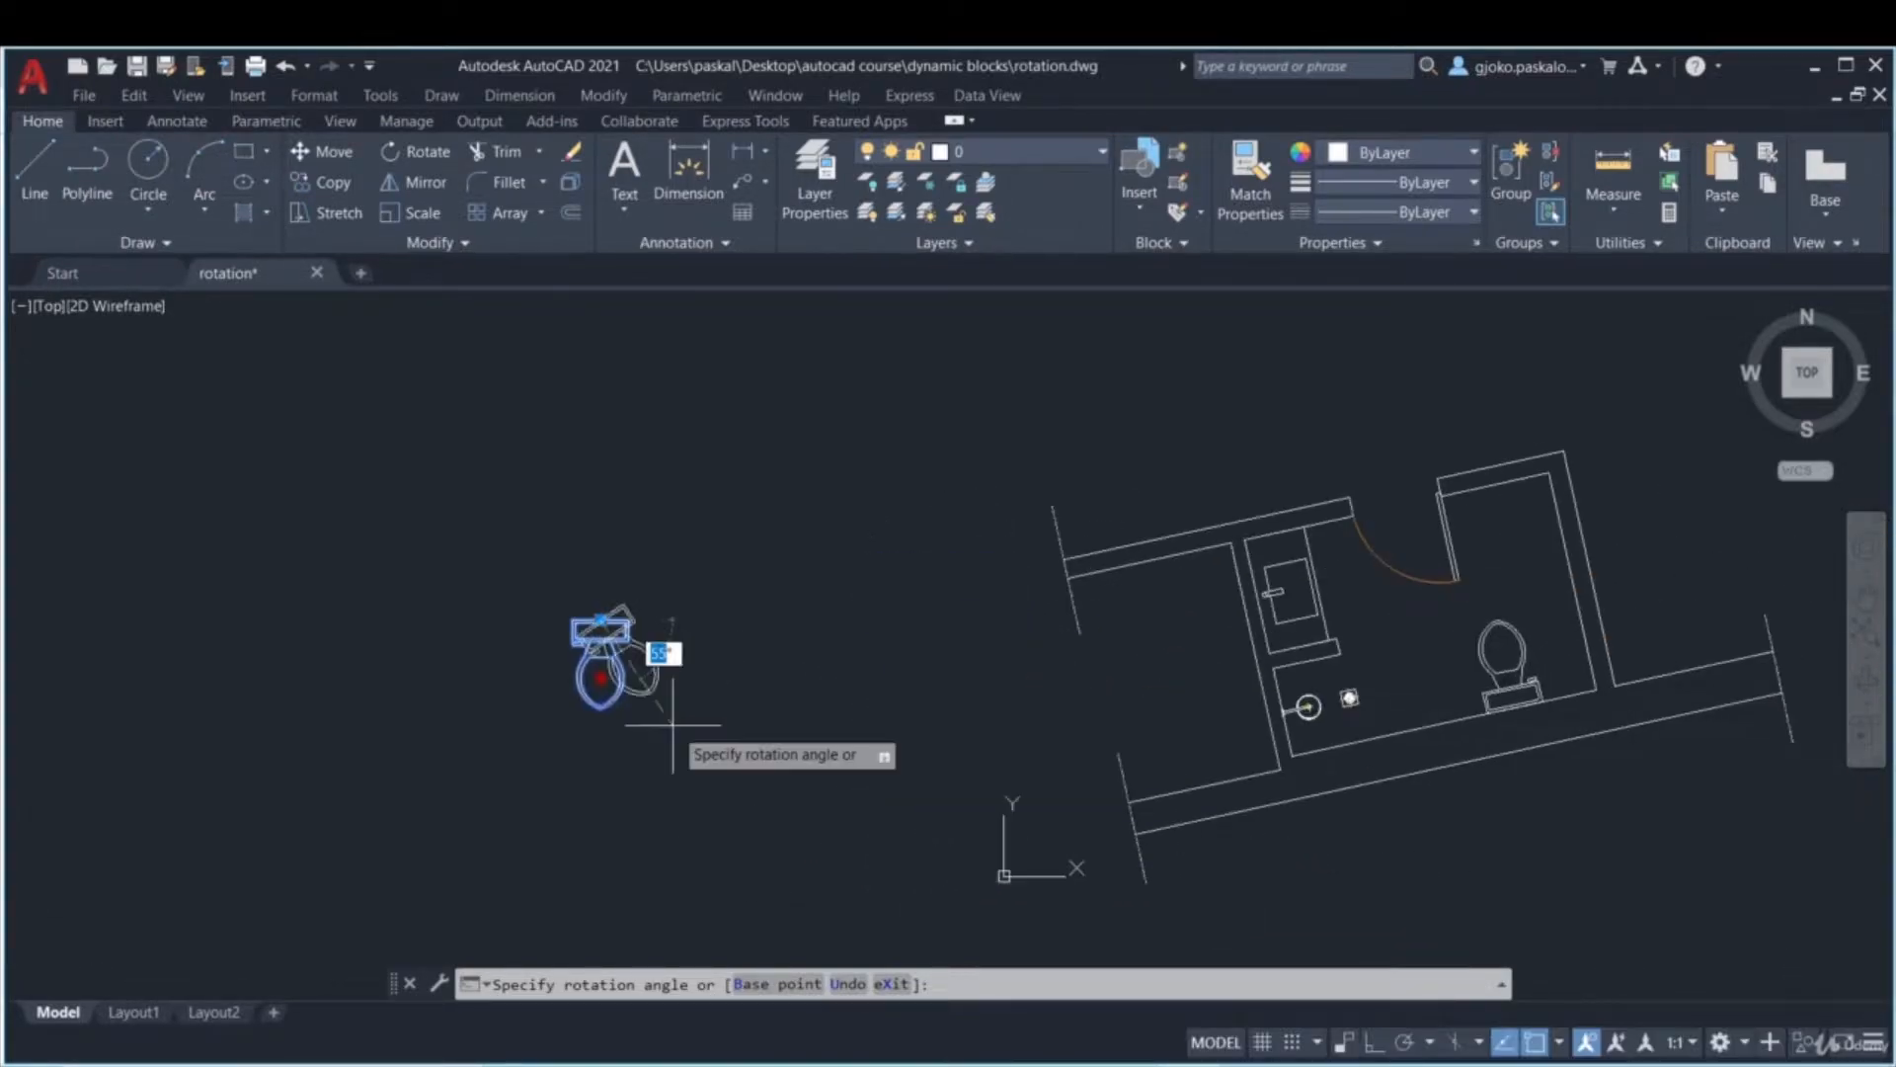
{"action": "key", "text": "Escape"}
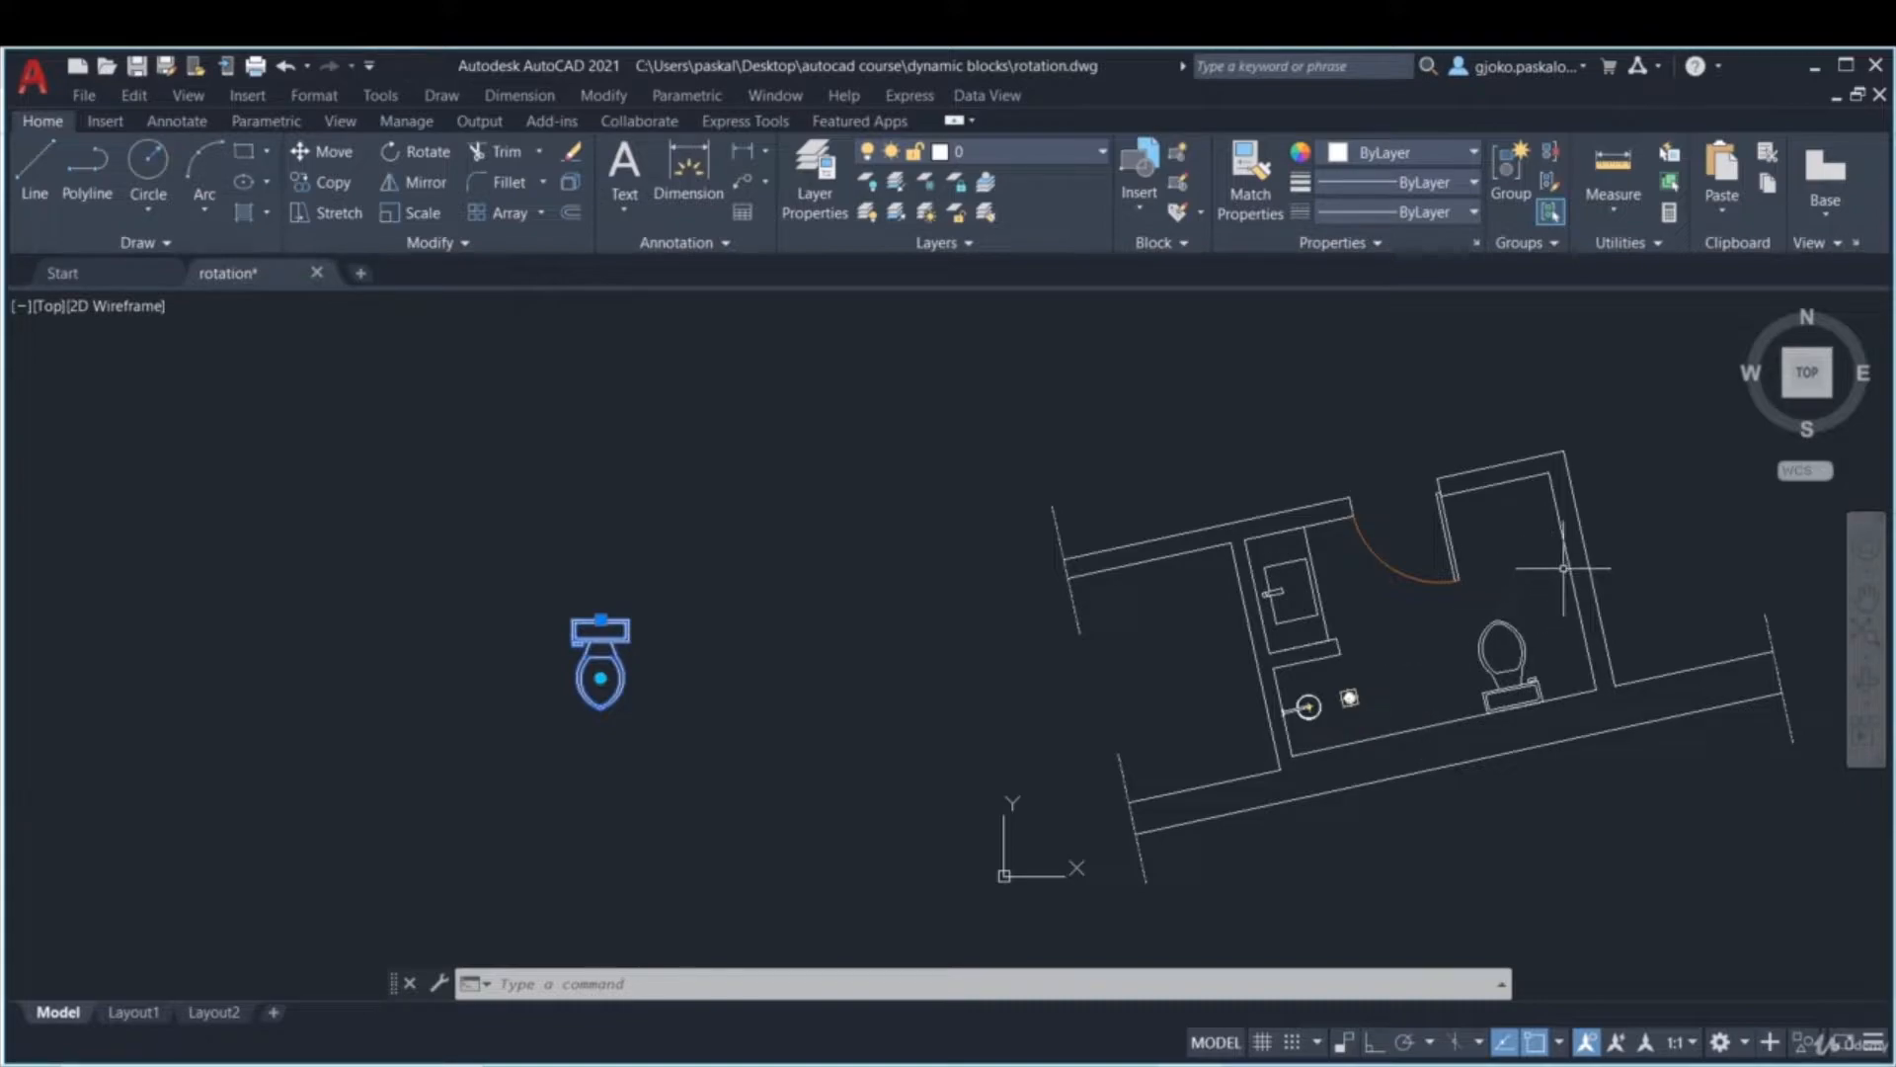
{"action": "scroll", "coordinate": [553, 622], "scroll_direction": "up", "scroll_amount": 4}
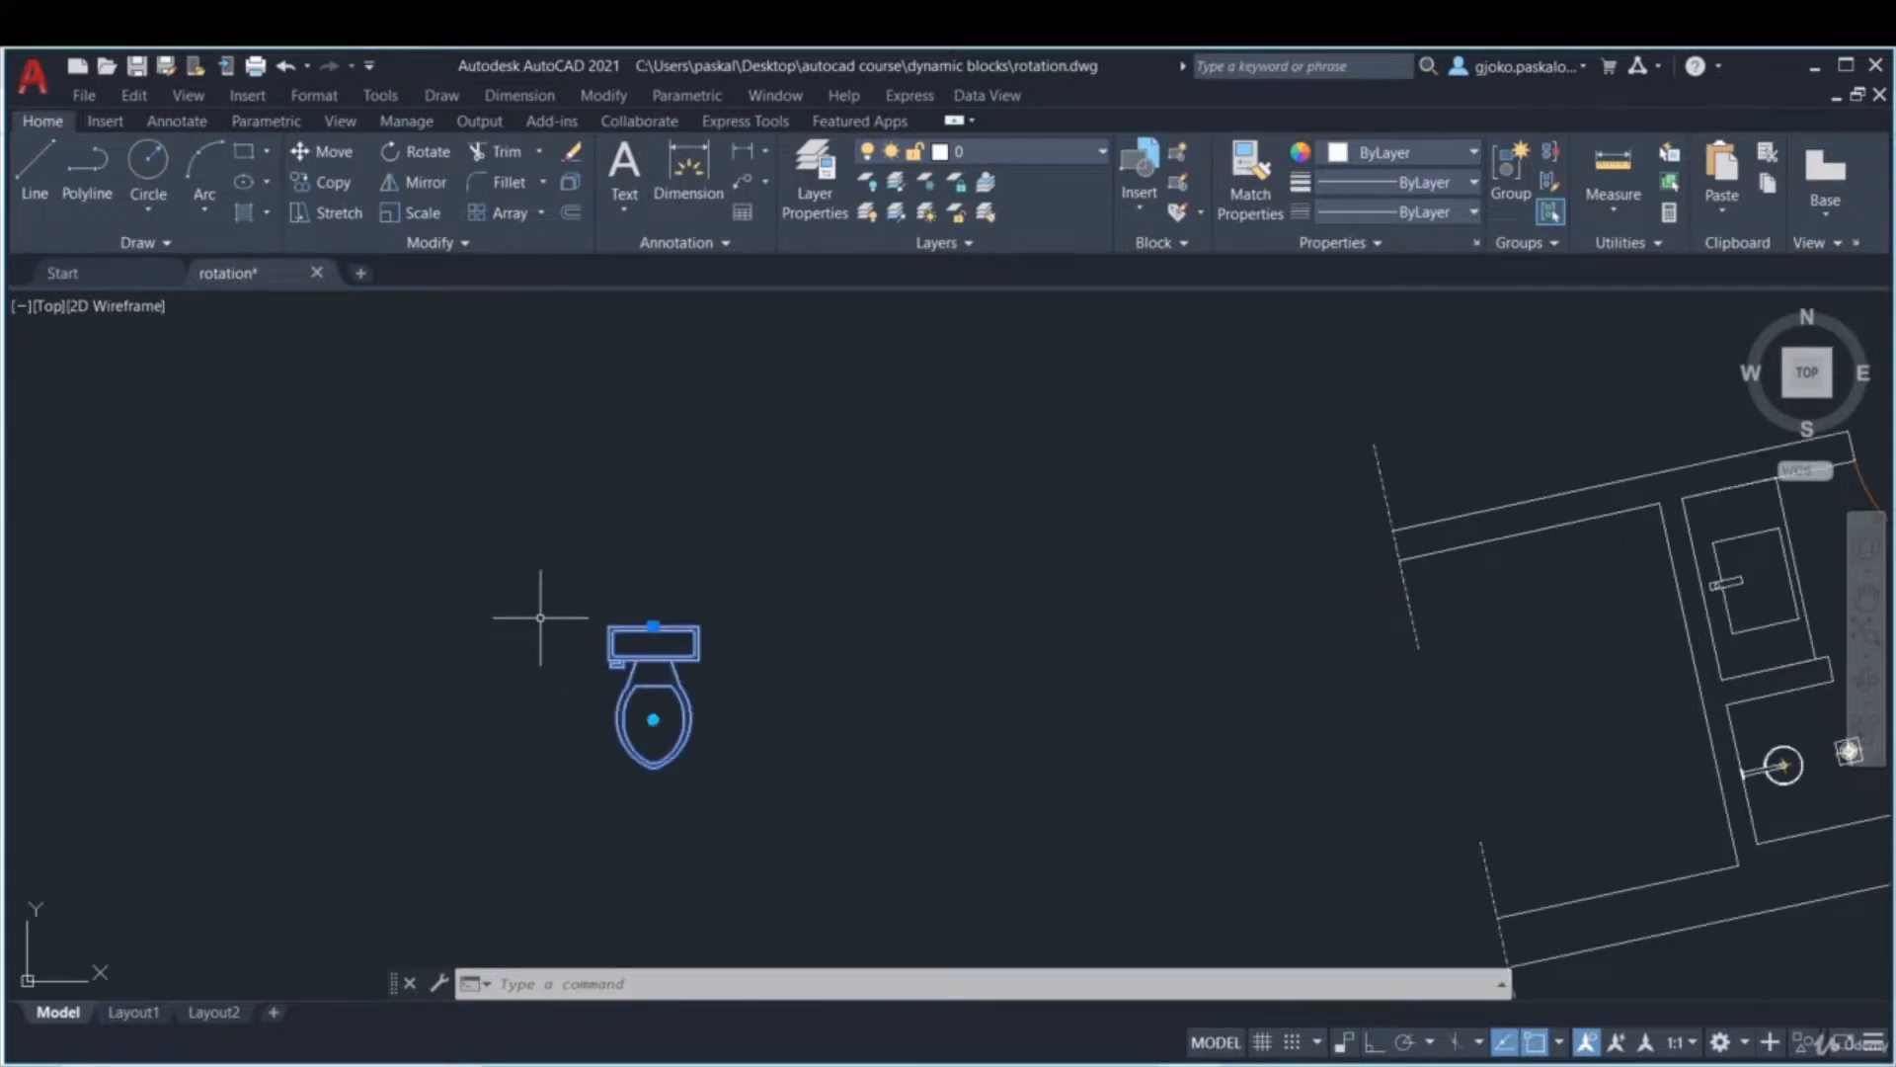
{"action": "key", "text": "Escape"}
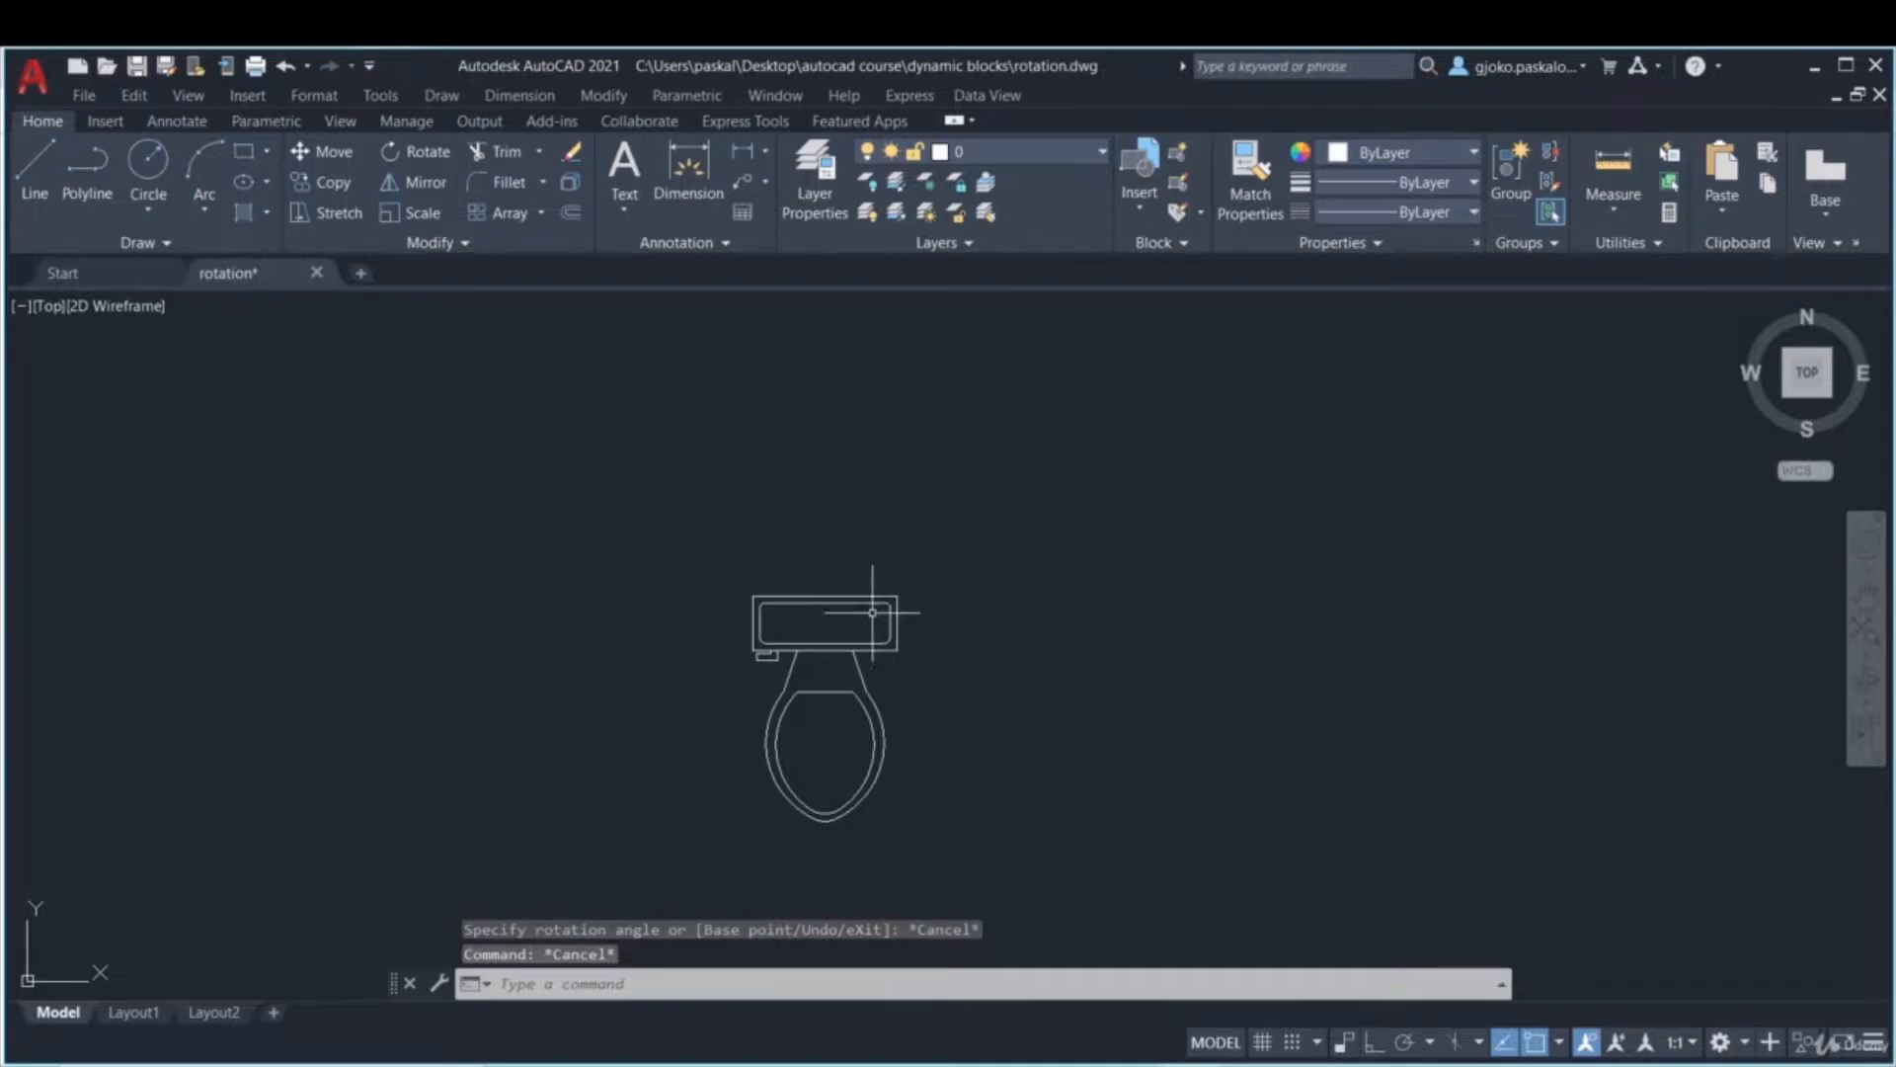
- Reopen the standalone toilet's rotation block for editing in the block editor
{"action": "left_click", "coordinate": [871, 611]}
{"action": "left_click", "coordinate": [854, 572]}
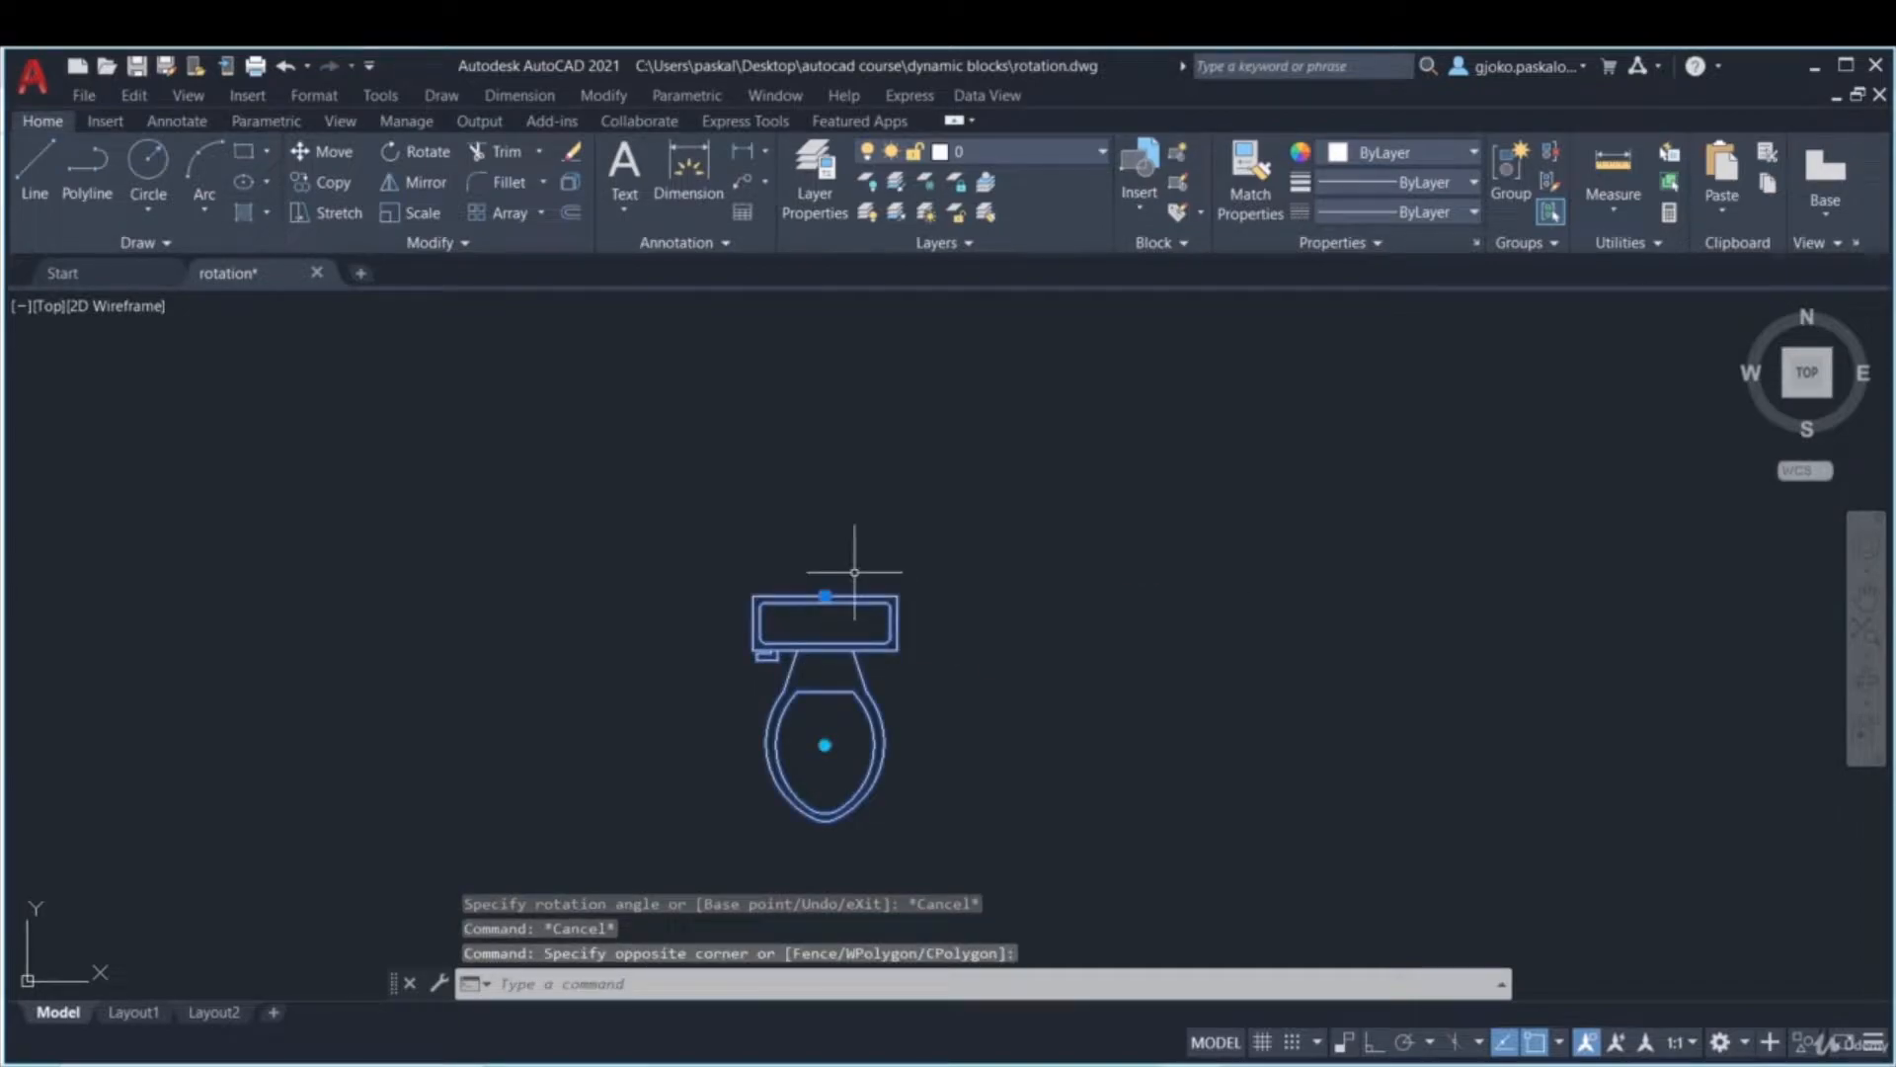
{"action": "left_click", "coordinate": [1187, 190]}
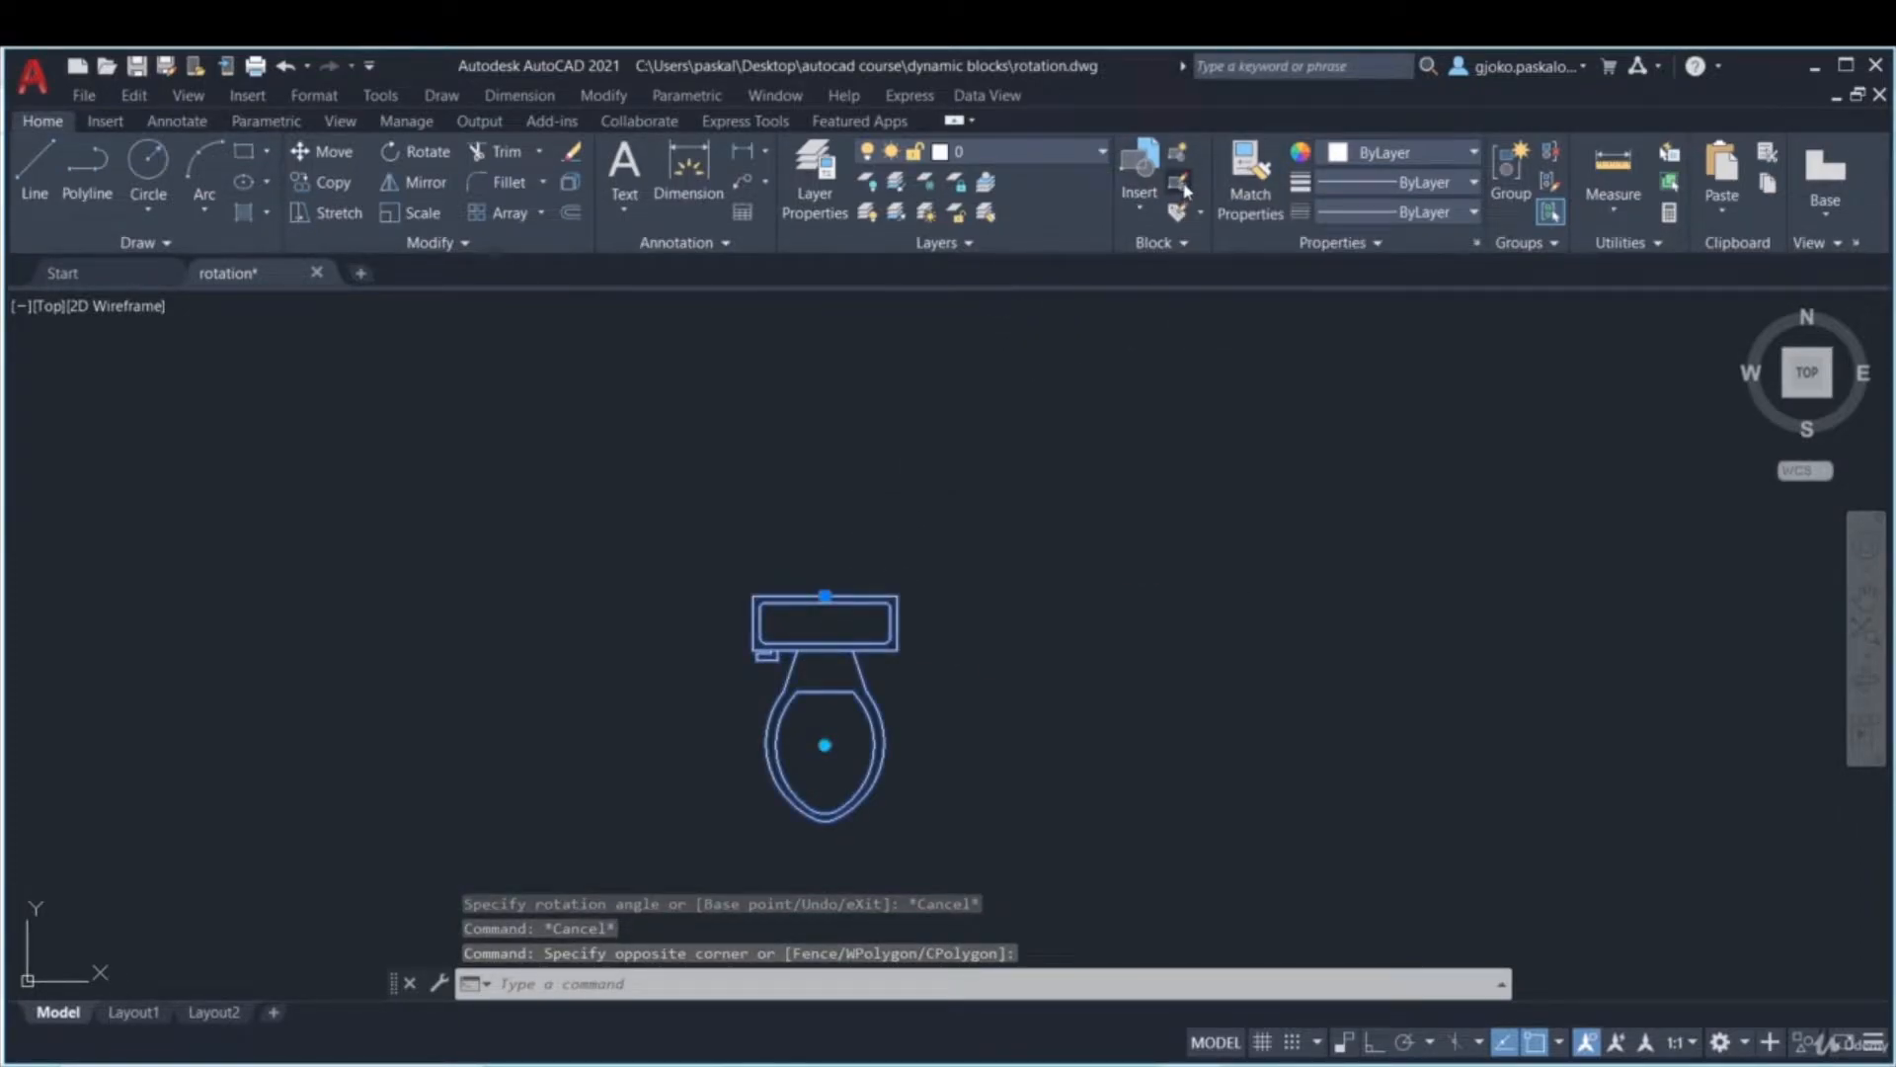
{"action": "left_click", "coordinate": [927, 731]}
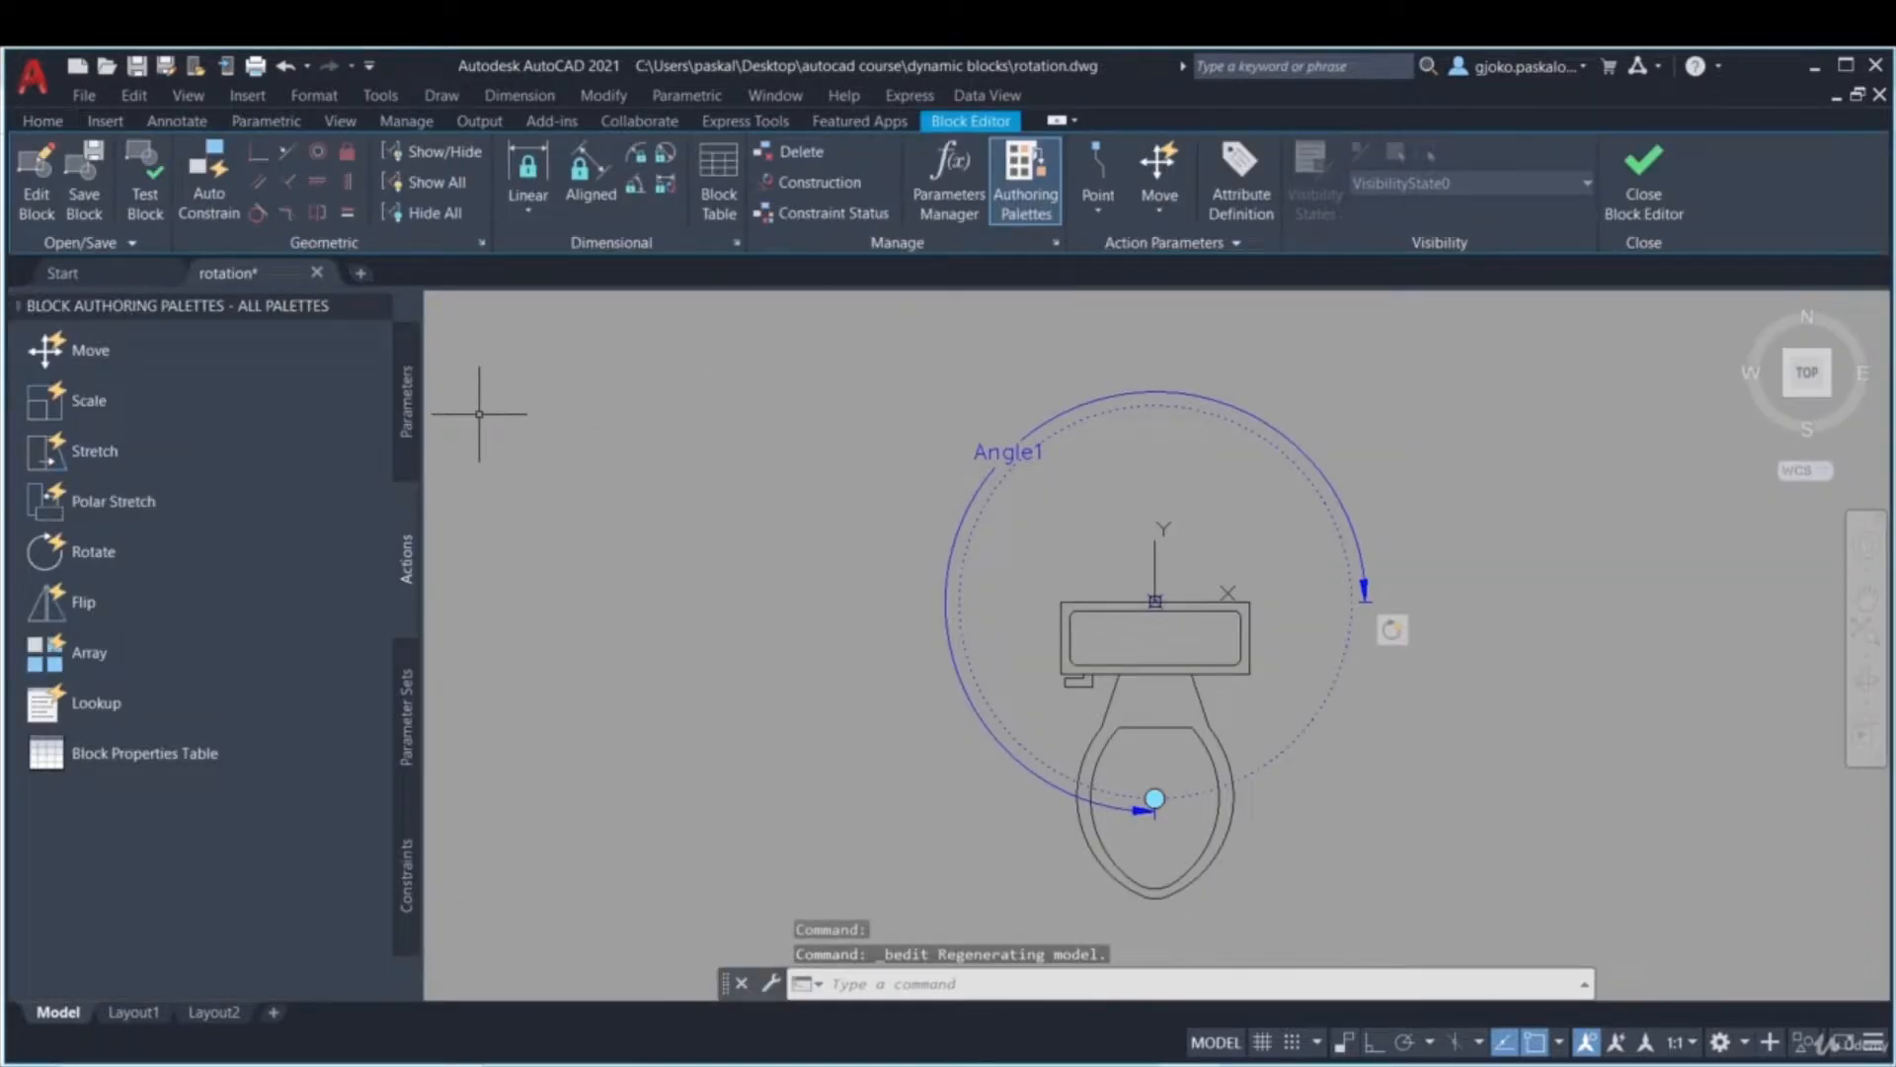
- Add a Perpendicular Alignment parameter based at the midpoint of the tank's back edge, with its direction running horizontally along that edge
{"action": "left_click", "coordinate": [411, 425]}
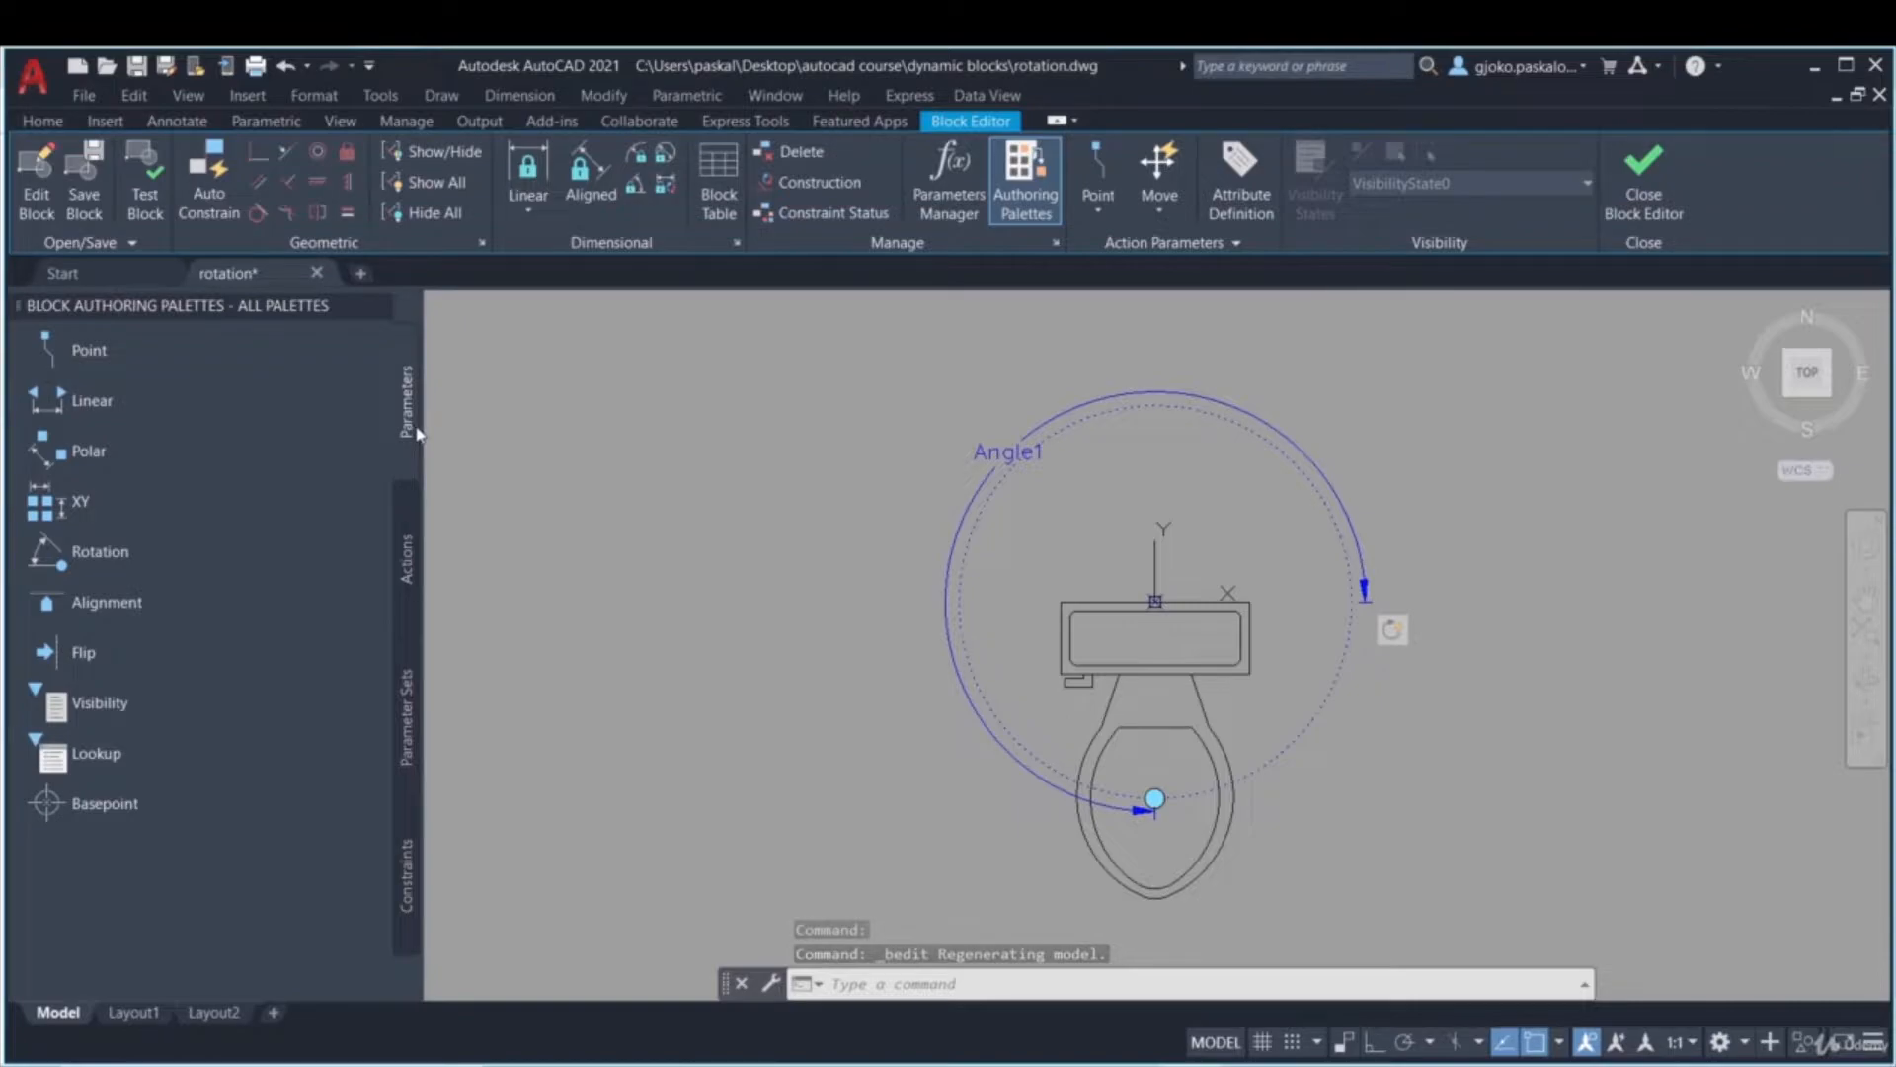
{"action": "left_click", "coordinate": [127, 614]}
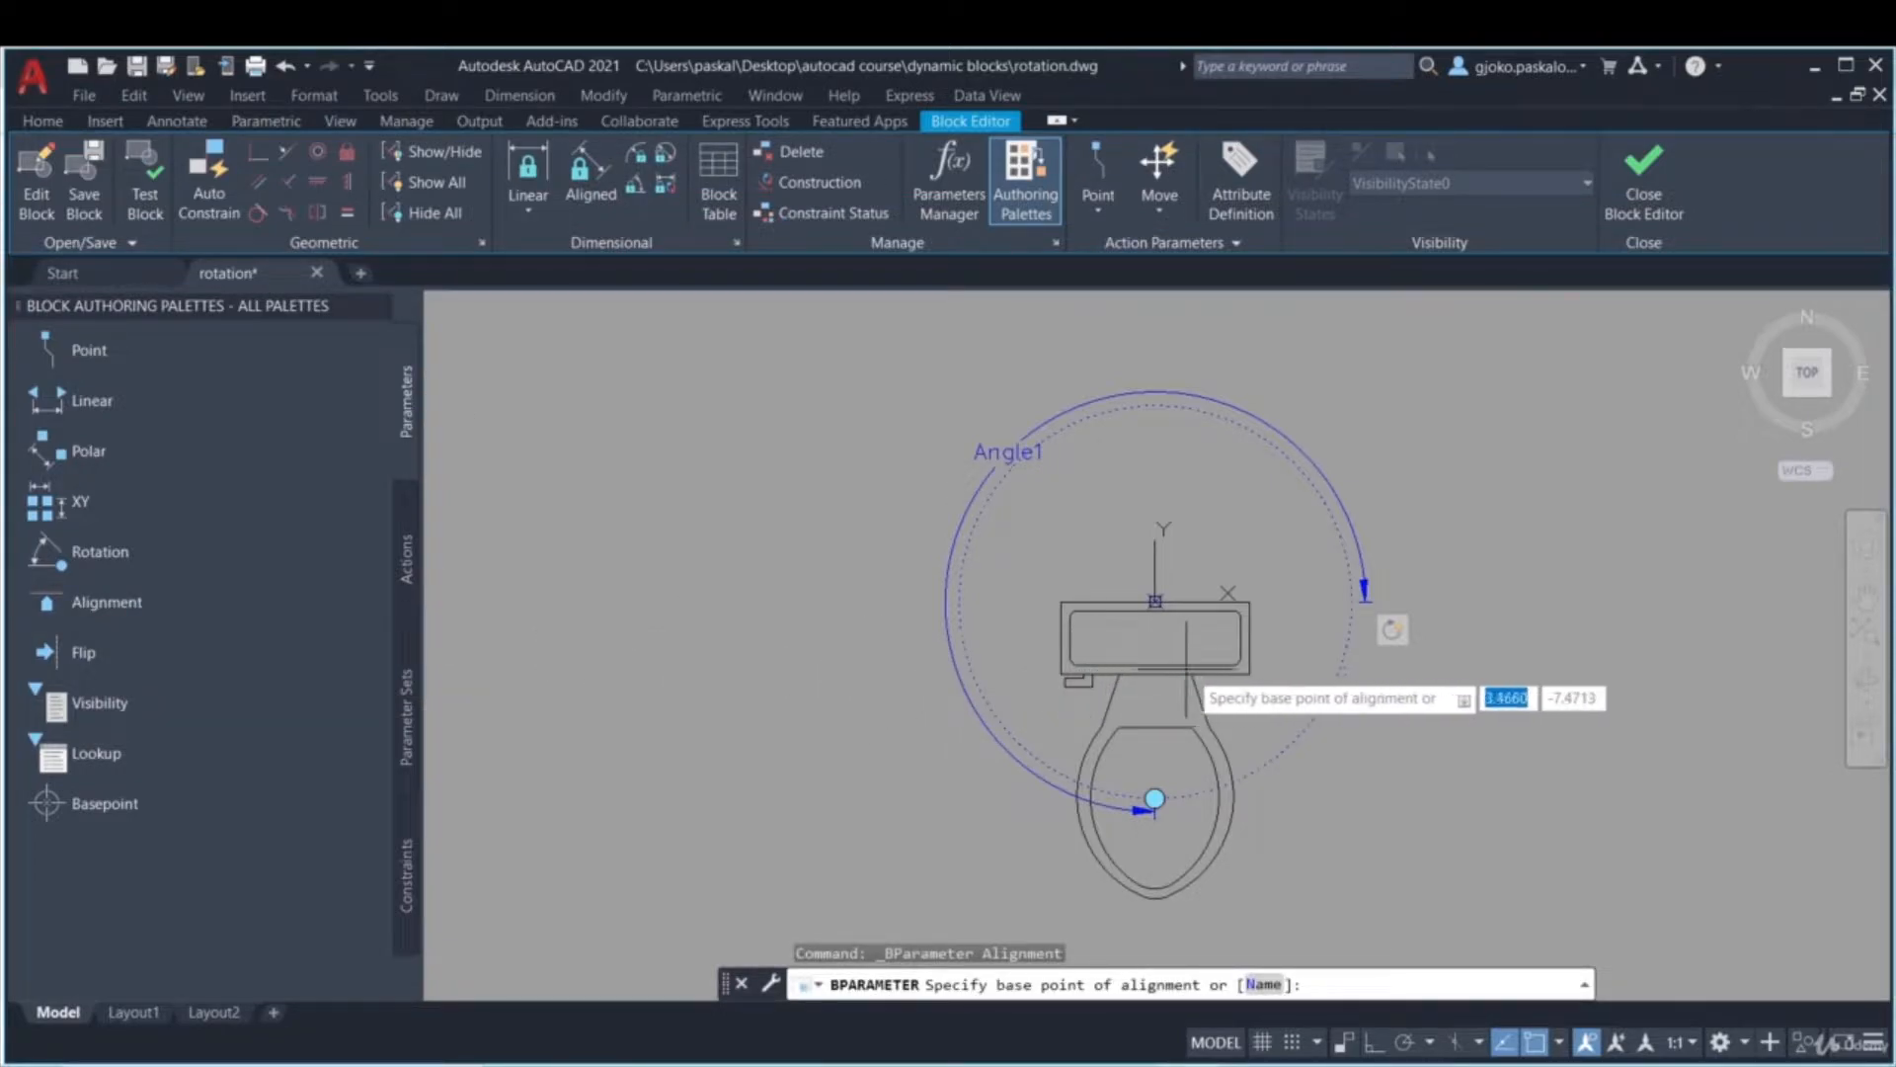
{"action": "scroll", "coordinate": [1226, 632], "scroll_direction": "up", "scroll_amount": 2}
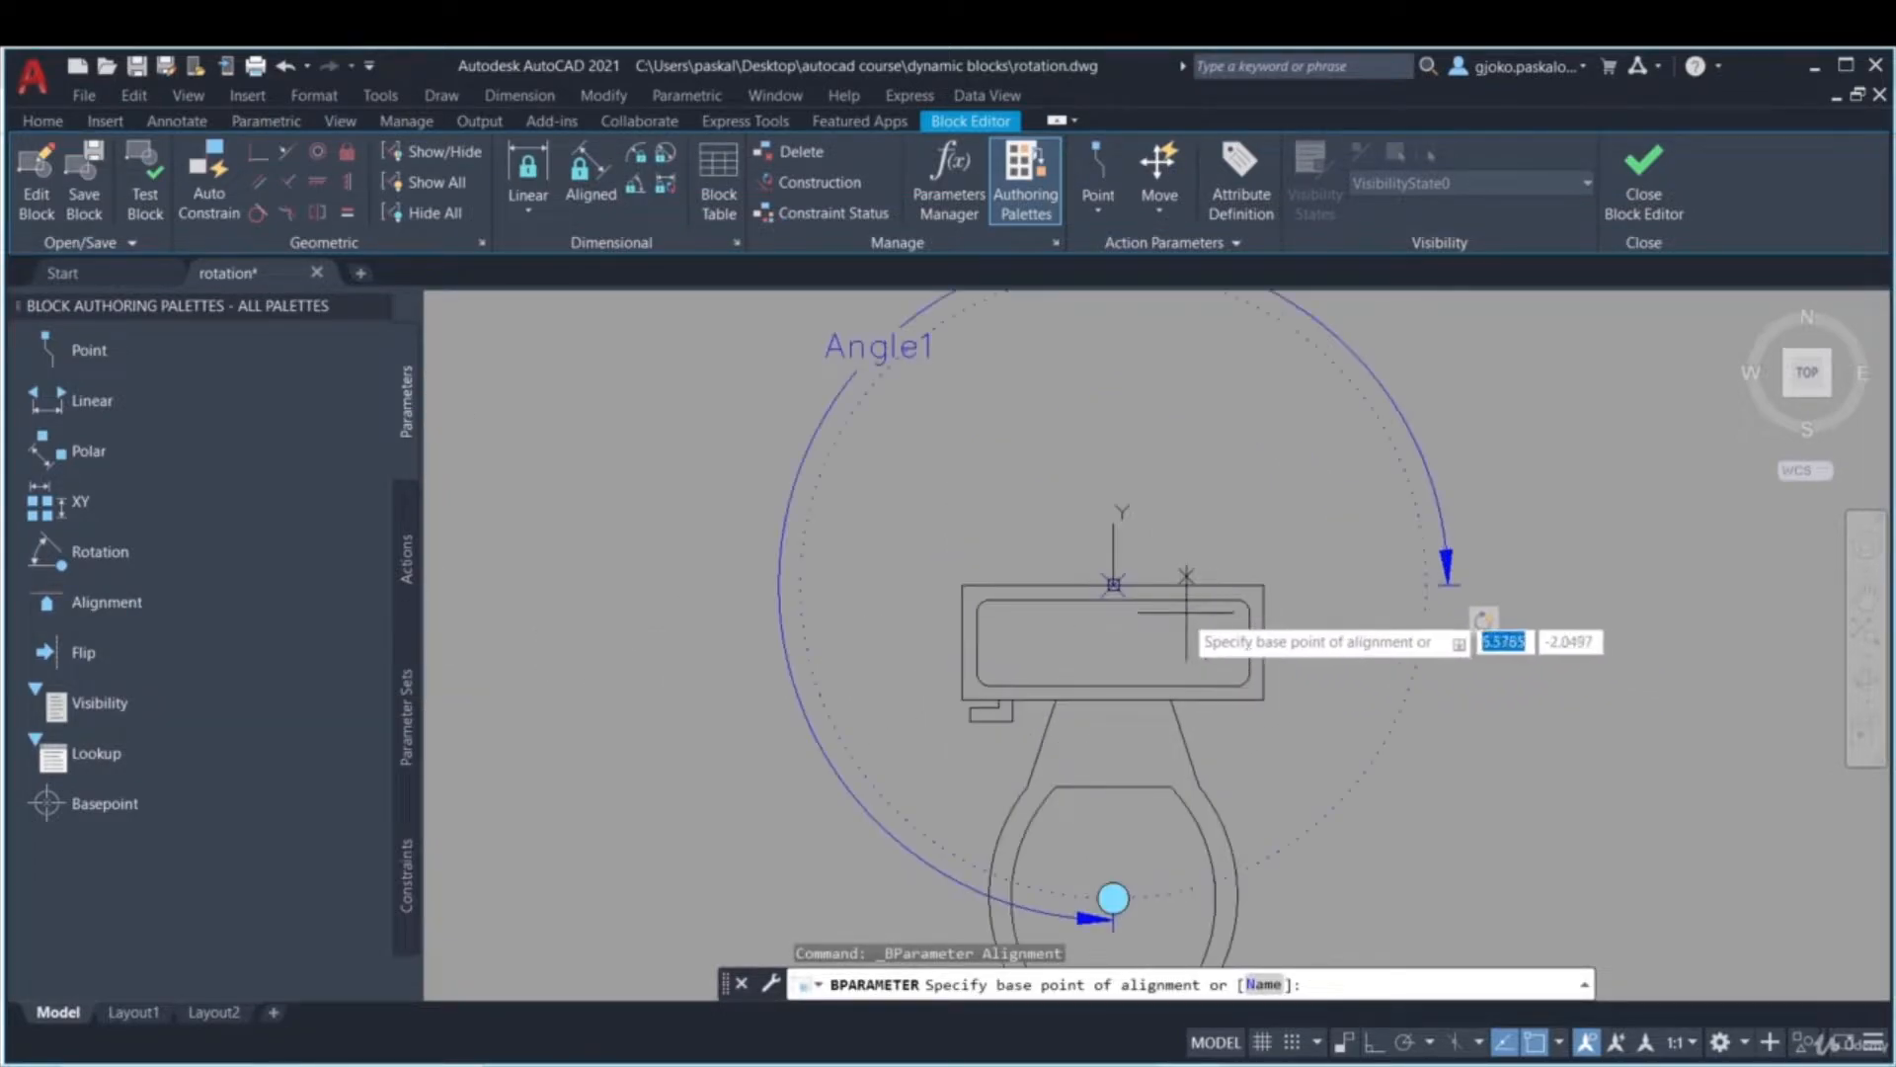
{"action": "left_click", "coordinate": [1114, 584]}
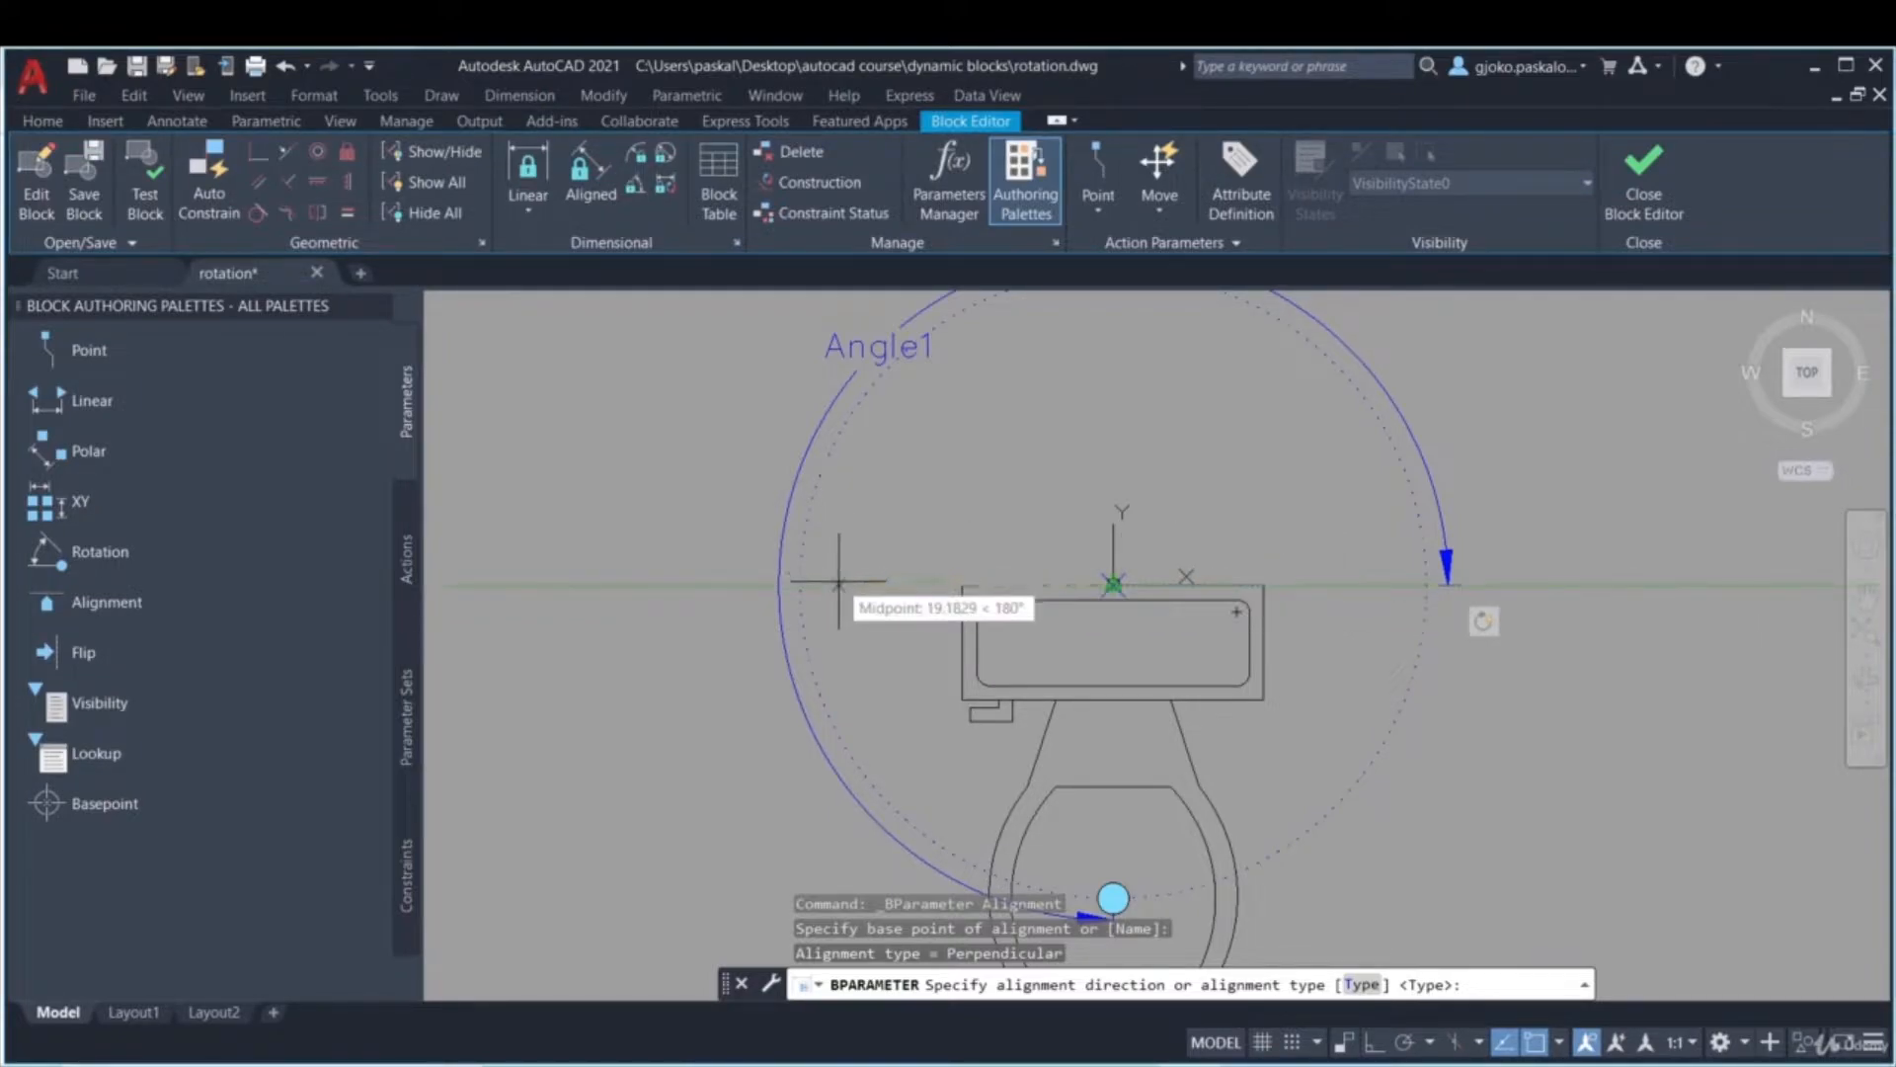
{"action": "left_click", "coordinate": [1381, 587]}
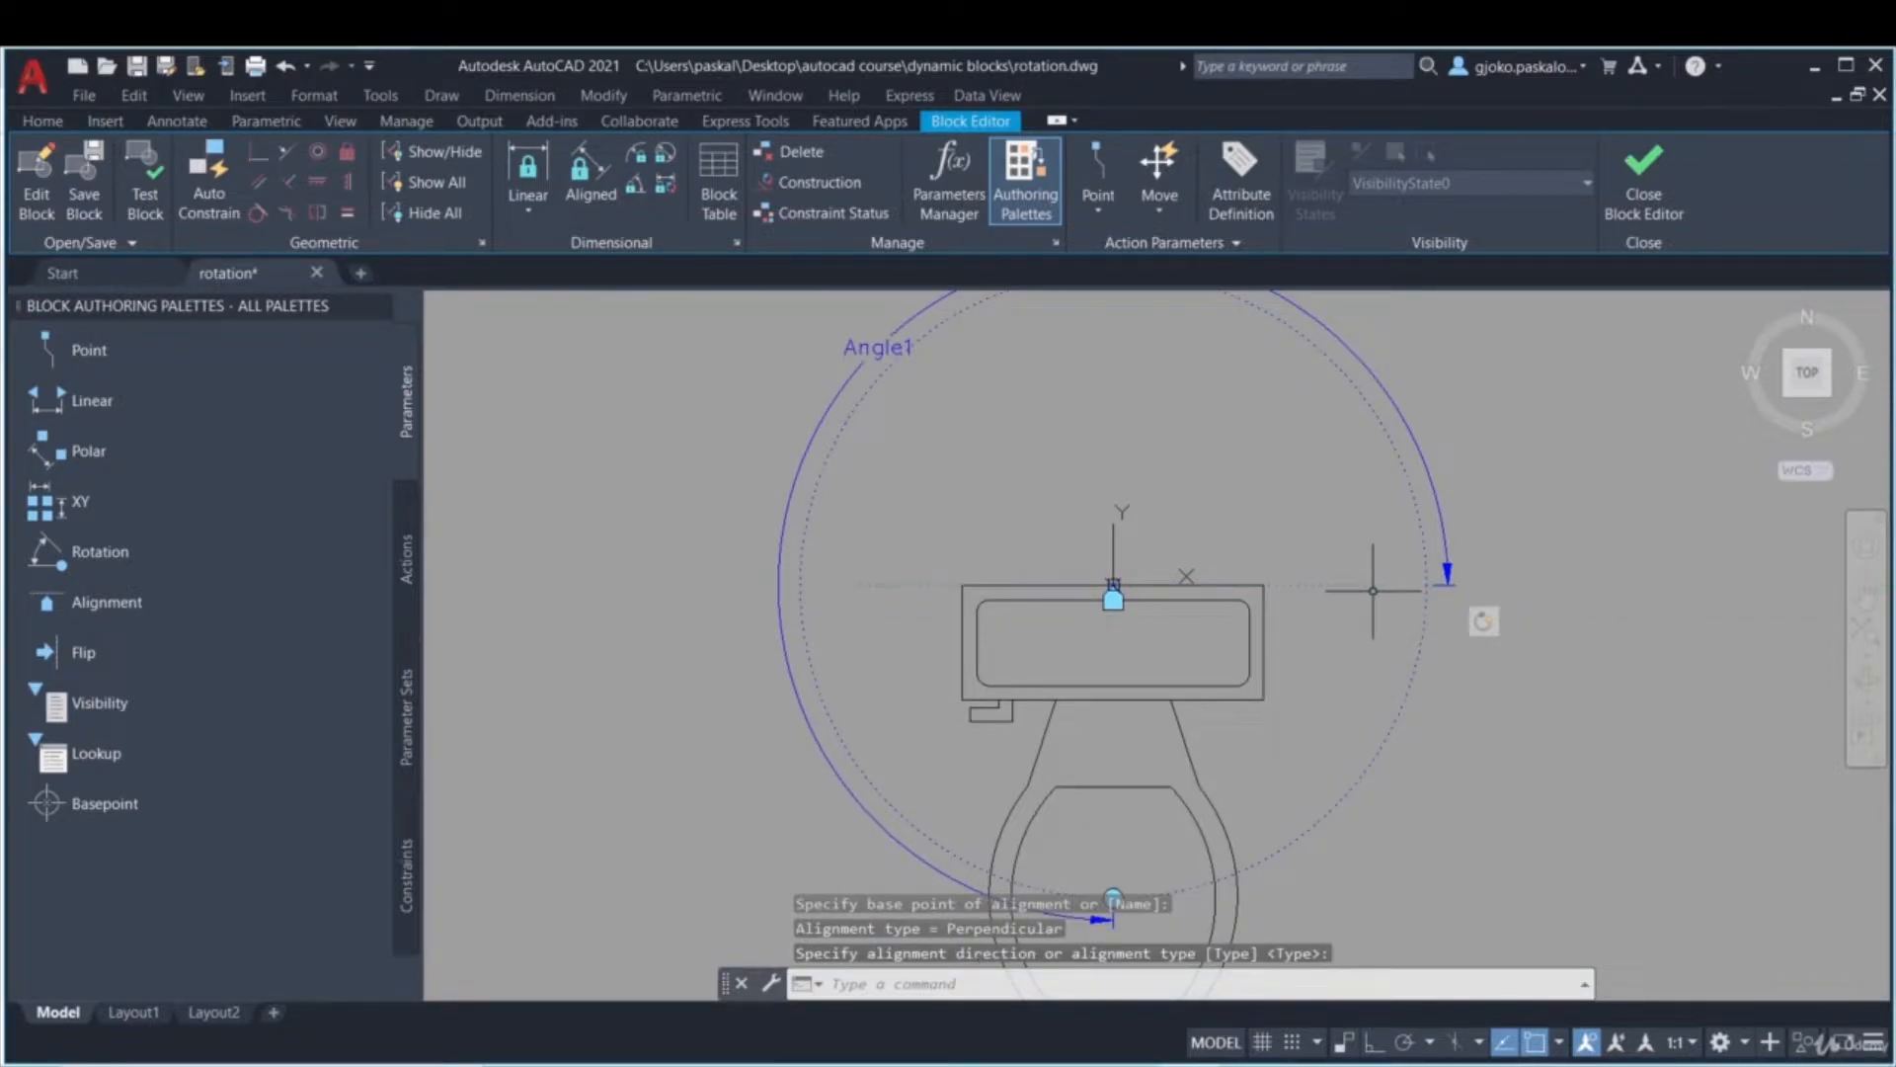
- Inspect the alignment grip on the tank's back edge, then close the block editor and save the parameter changes to all references
{"action": "scroll", "coordinate": [1116, 552], "scroll_direction": "up", "scroll_amount": 4}
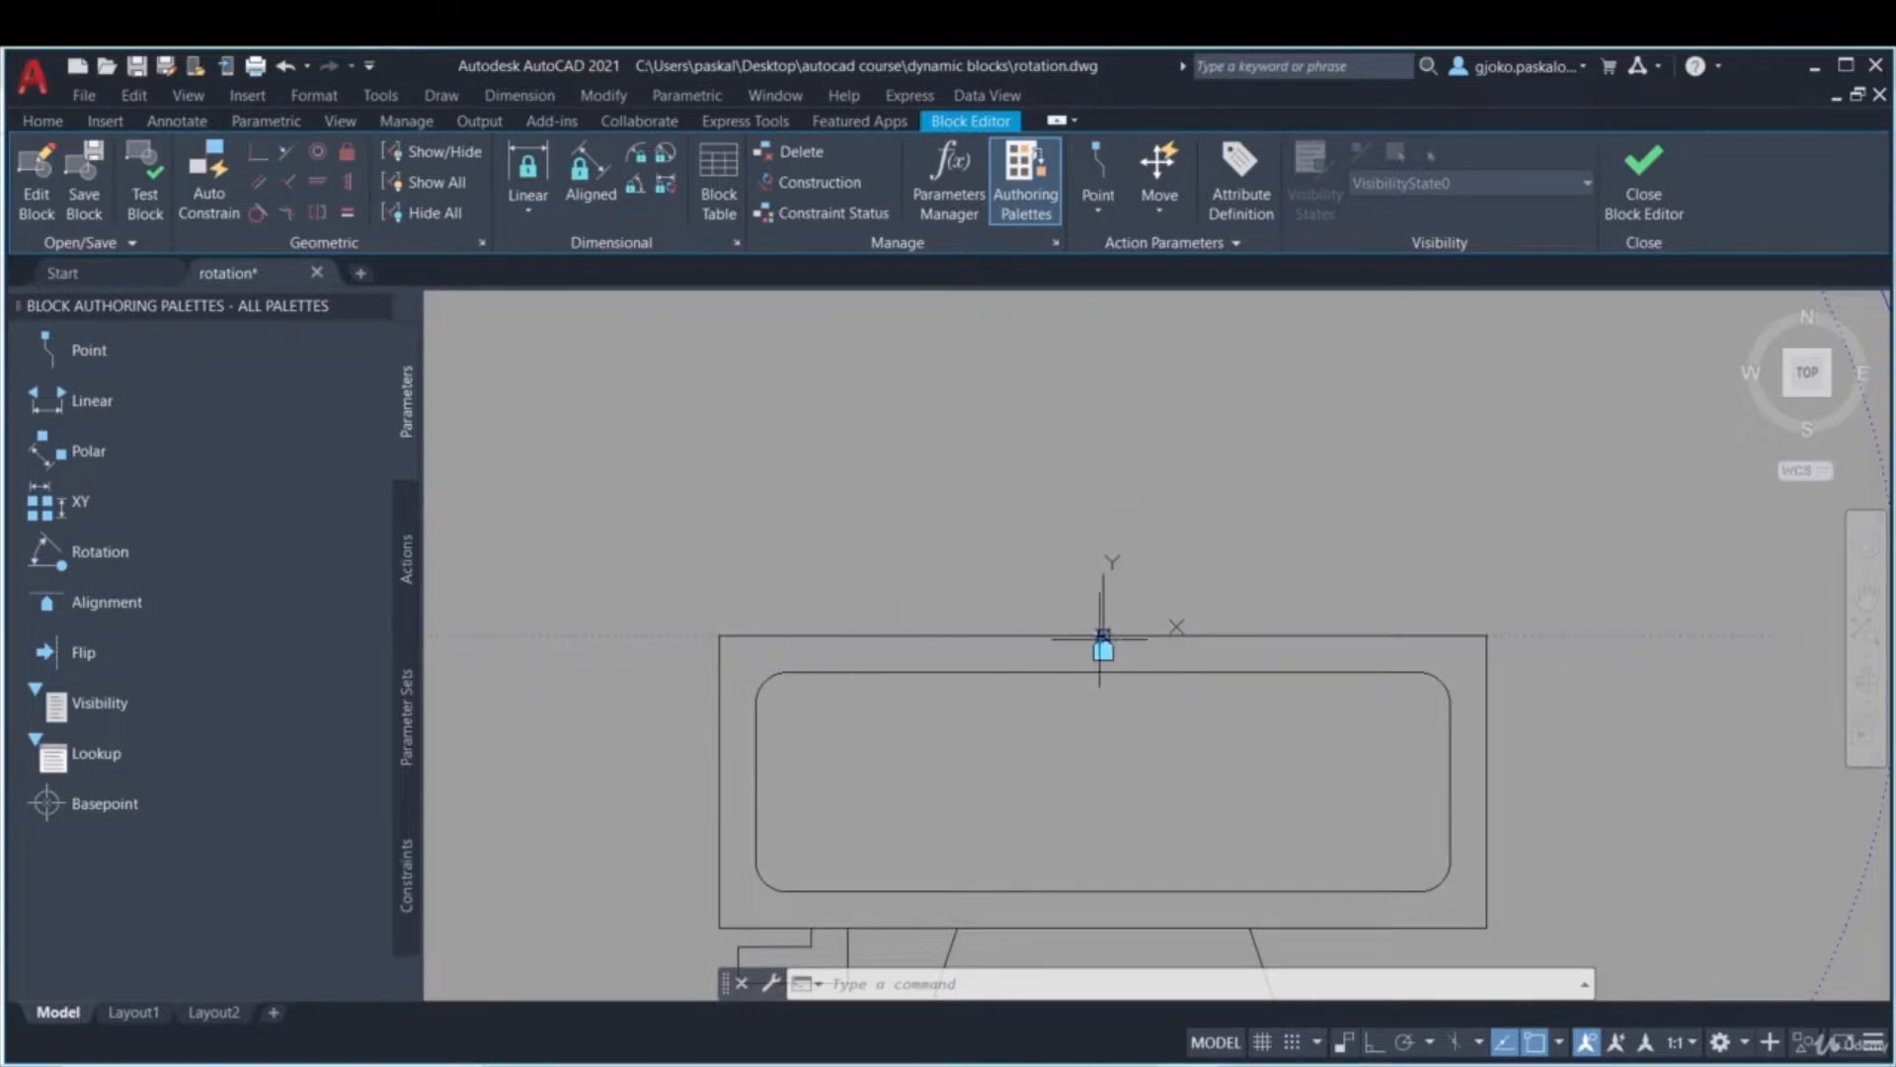
{"action": "scroll", "coordinate": [1600, 681], "scroll_direction": "down", "scroll_amount": 5}
{"action": "middle_click_drag", "start_coordinate": [1579, 703], "coordinate": [1337, 622]}
{"action": "scroll", "coordinate": [1337, 622], "scroll_direction": "down", "scroll_amount": 2}
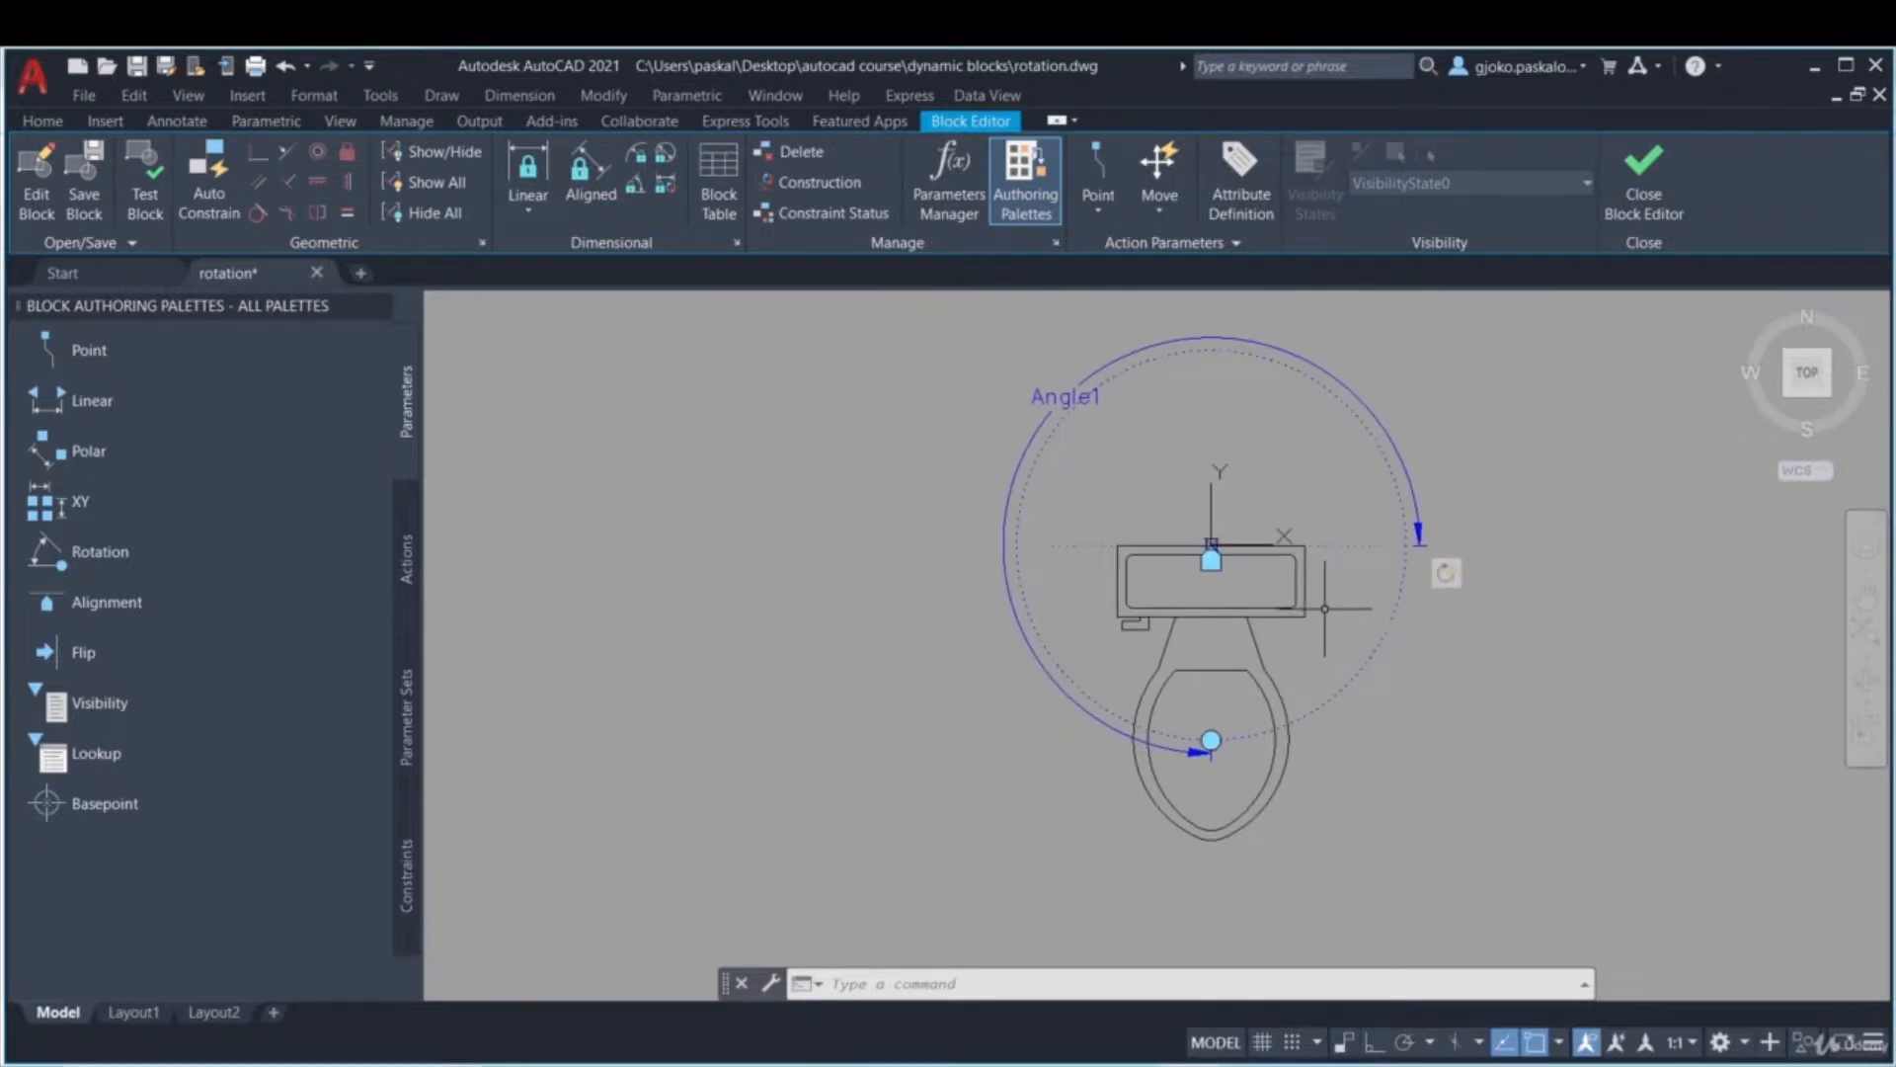
{"action": "left_click", "coordinate": [1657, 217]}
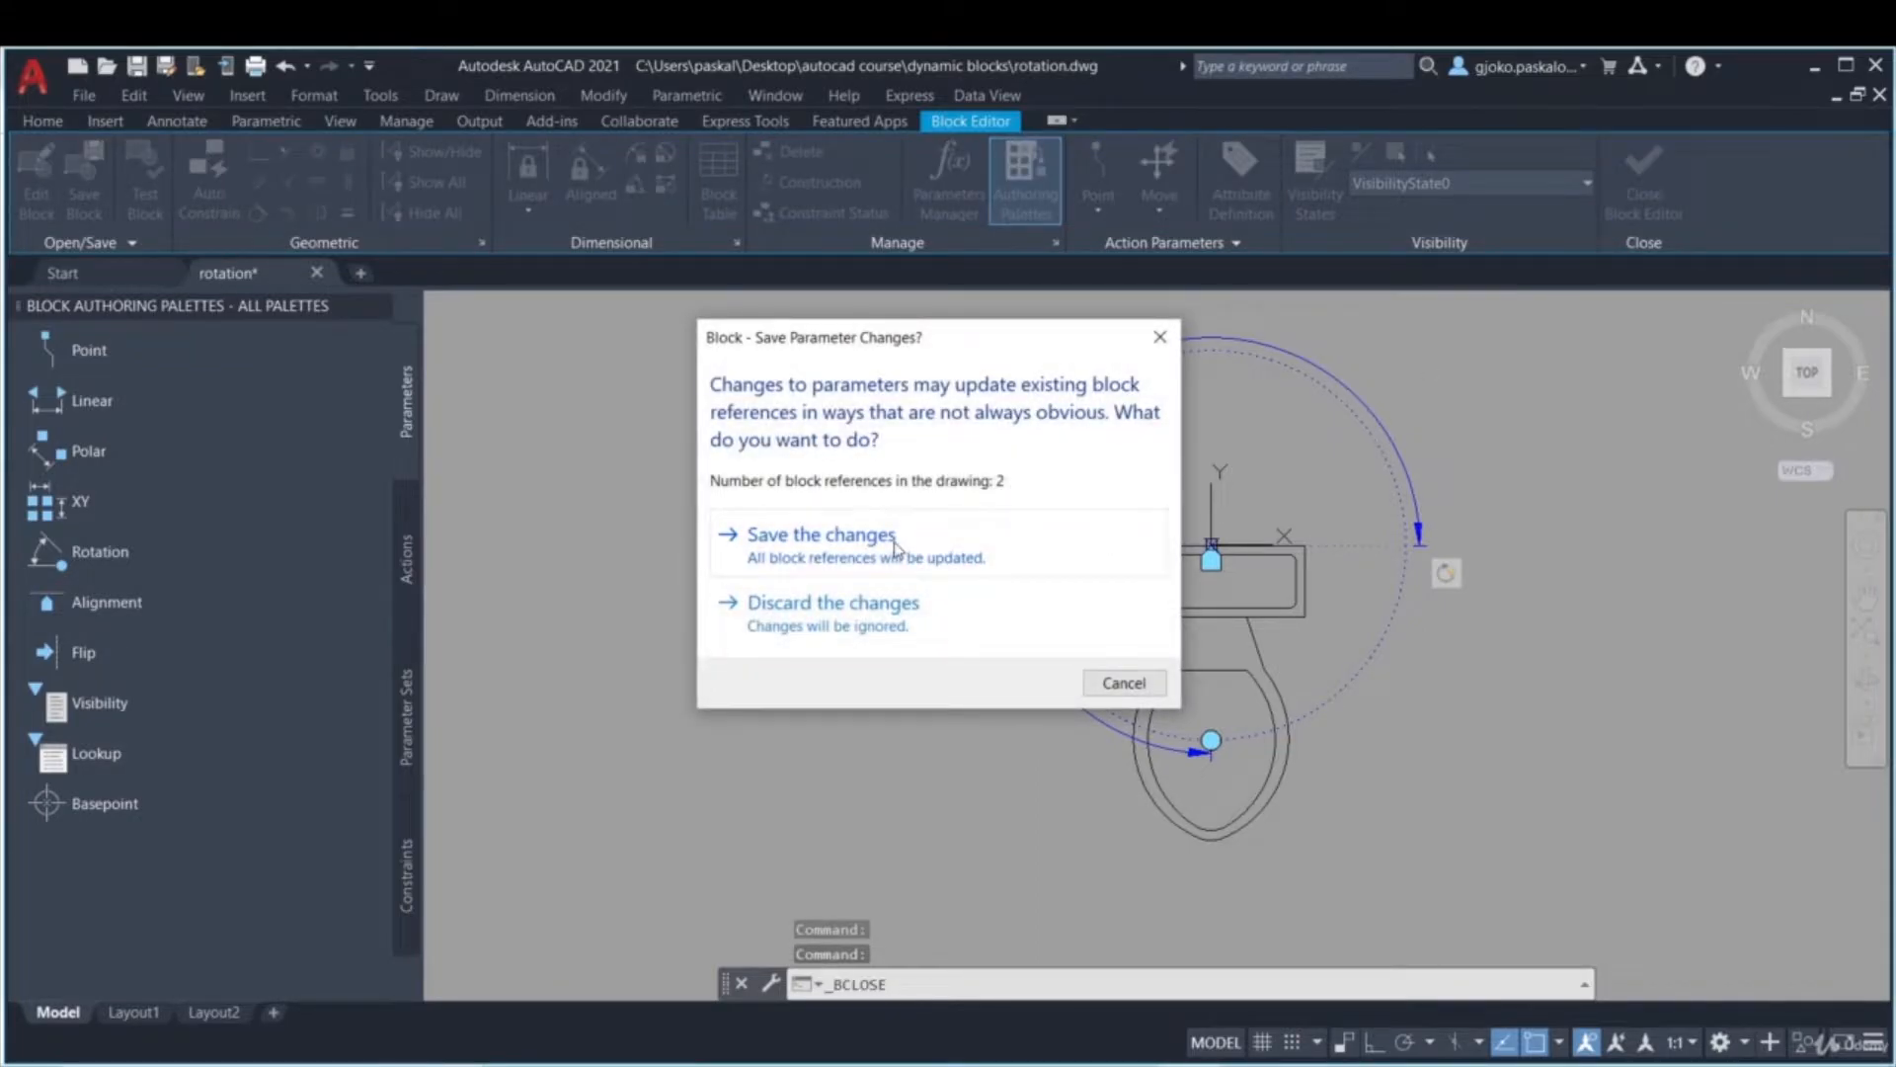
{"action": "left_click", "coordinate": [896, 547]}
- Move the standalone toilet by its alignment grip onto the outer face of the bathroom's sloping west wall, so its tank sits against it
{"action": "left_click", "coordinate": [942, 669]}
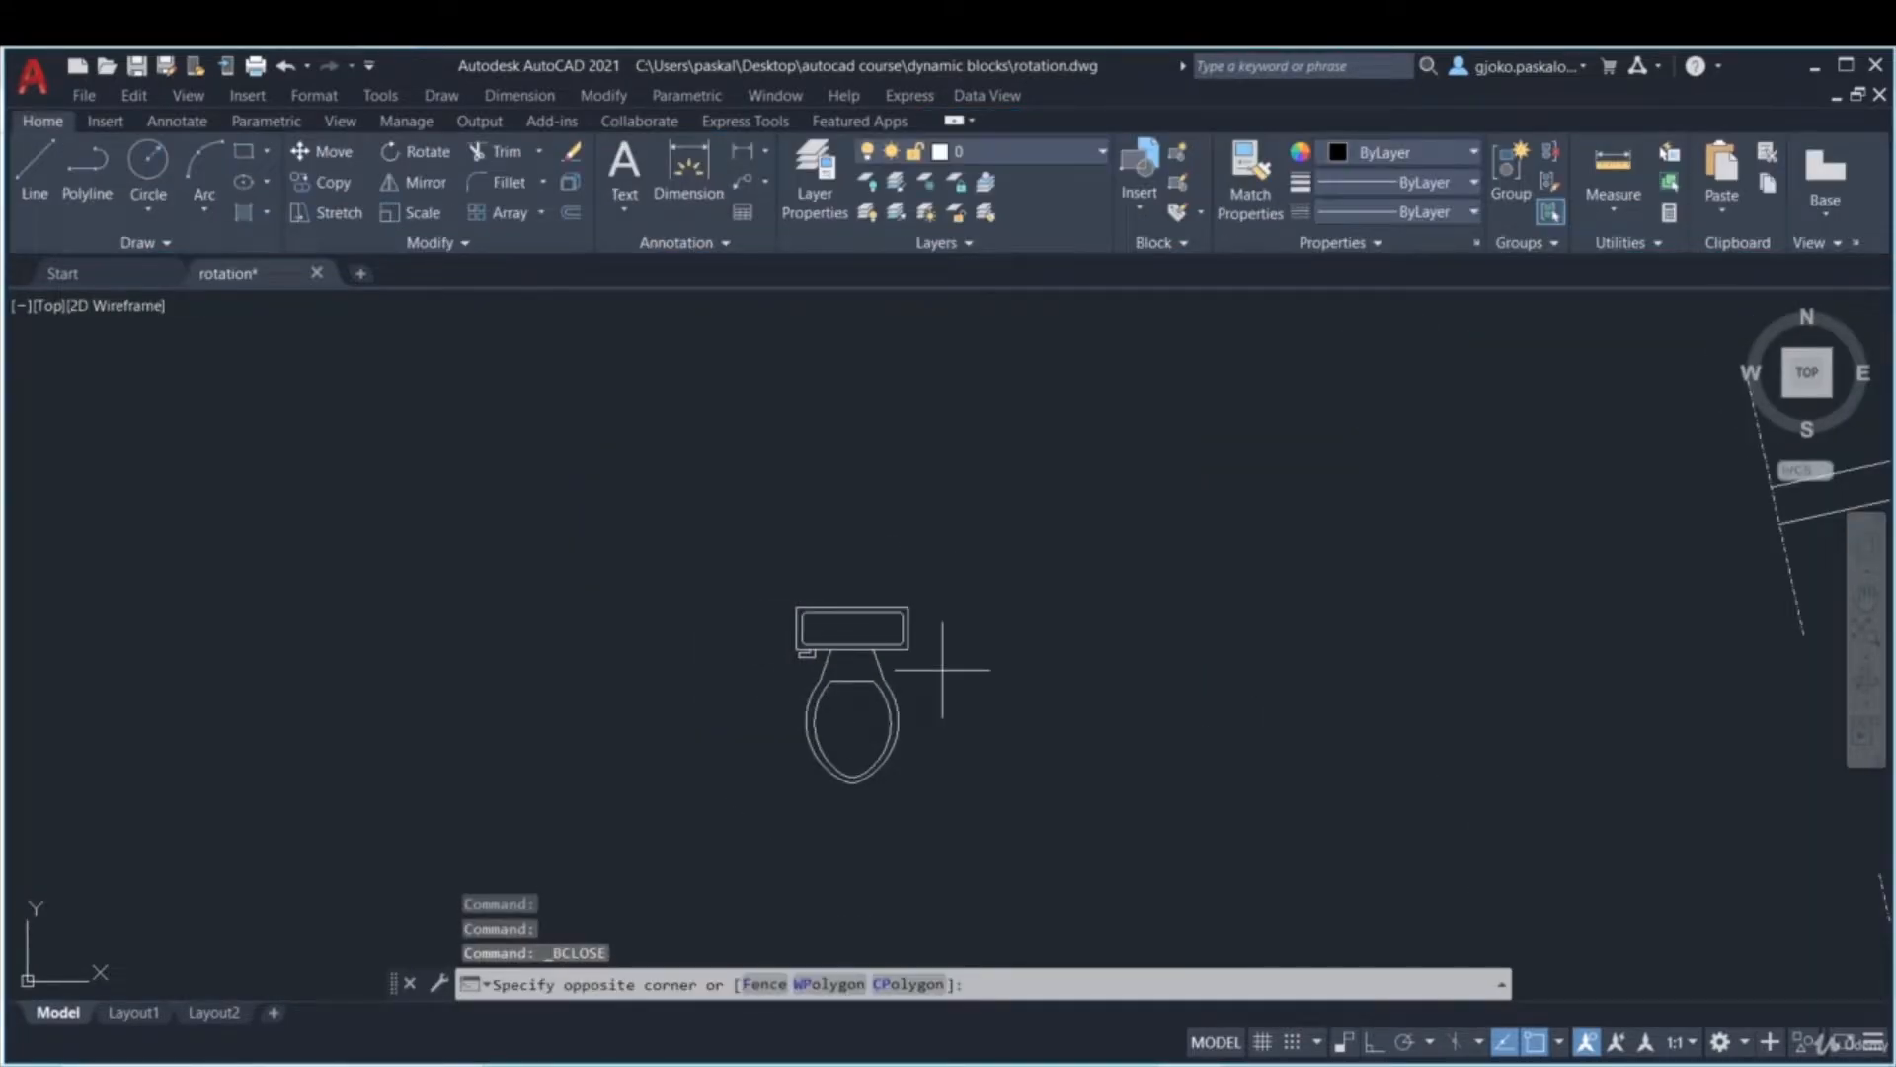
{"action": "left_click", "coordinate": [859, 542]}
{"action": "scroll", "coordinate": [863, 535], "scroll_direction": "down", "scroll_amount": 2}
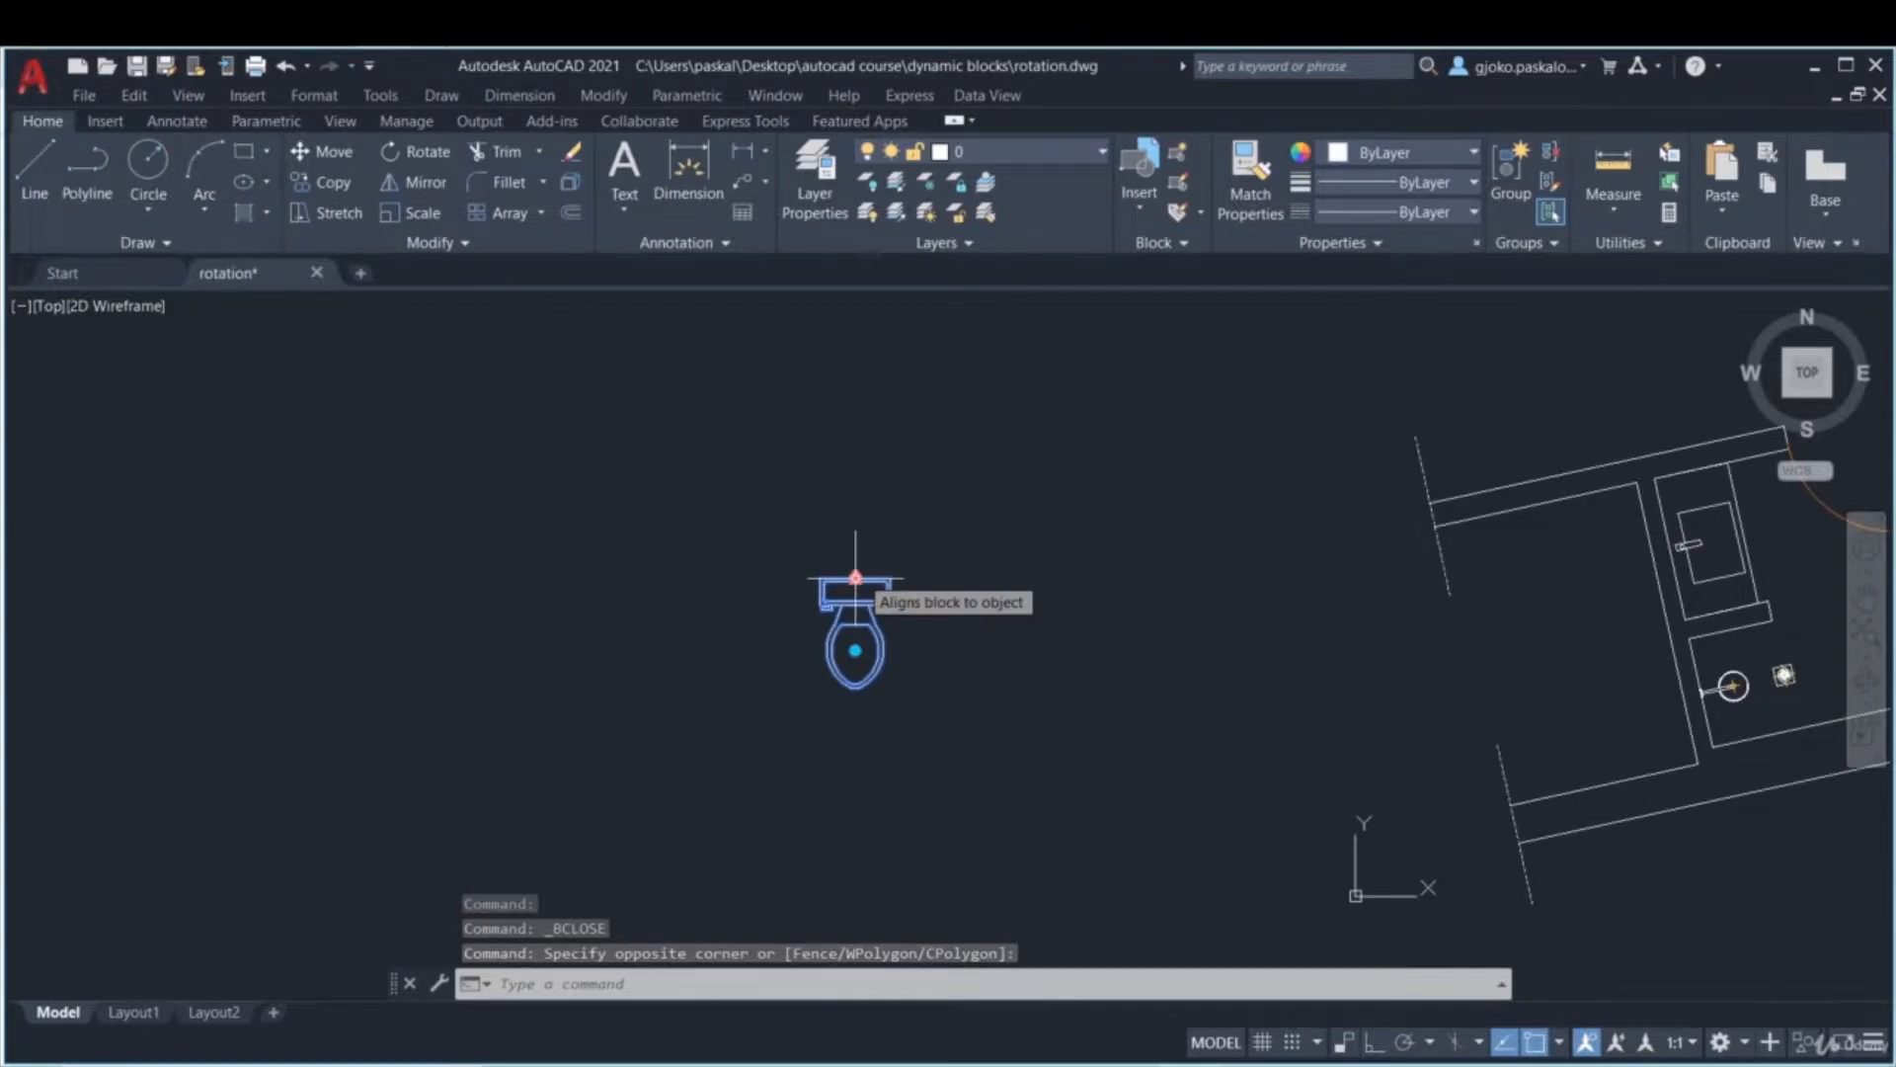
{"action": "left_click", "coordinate": [856, 577]}
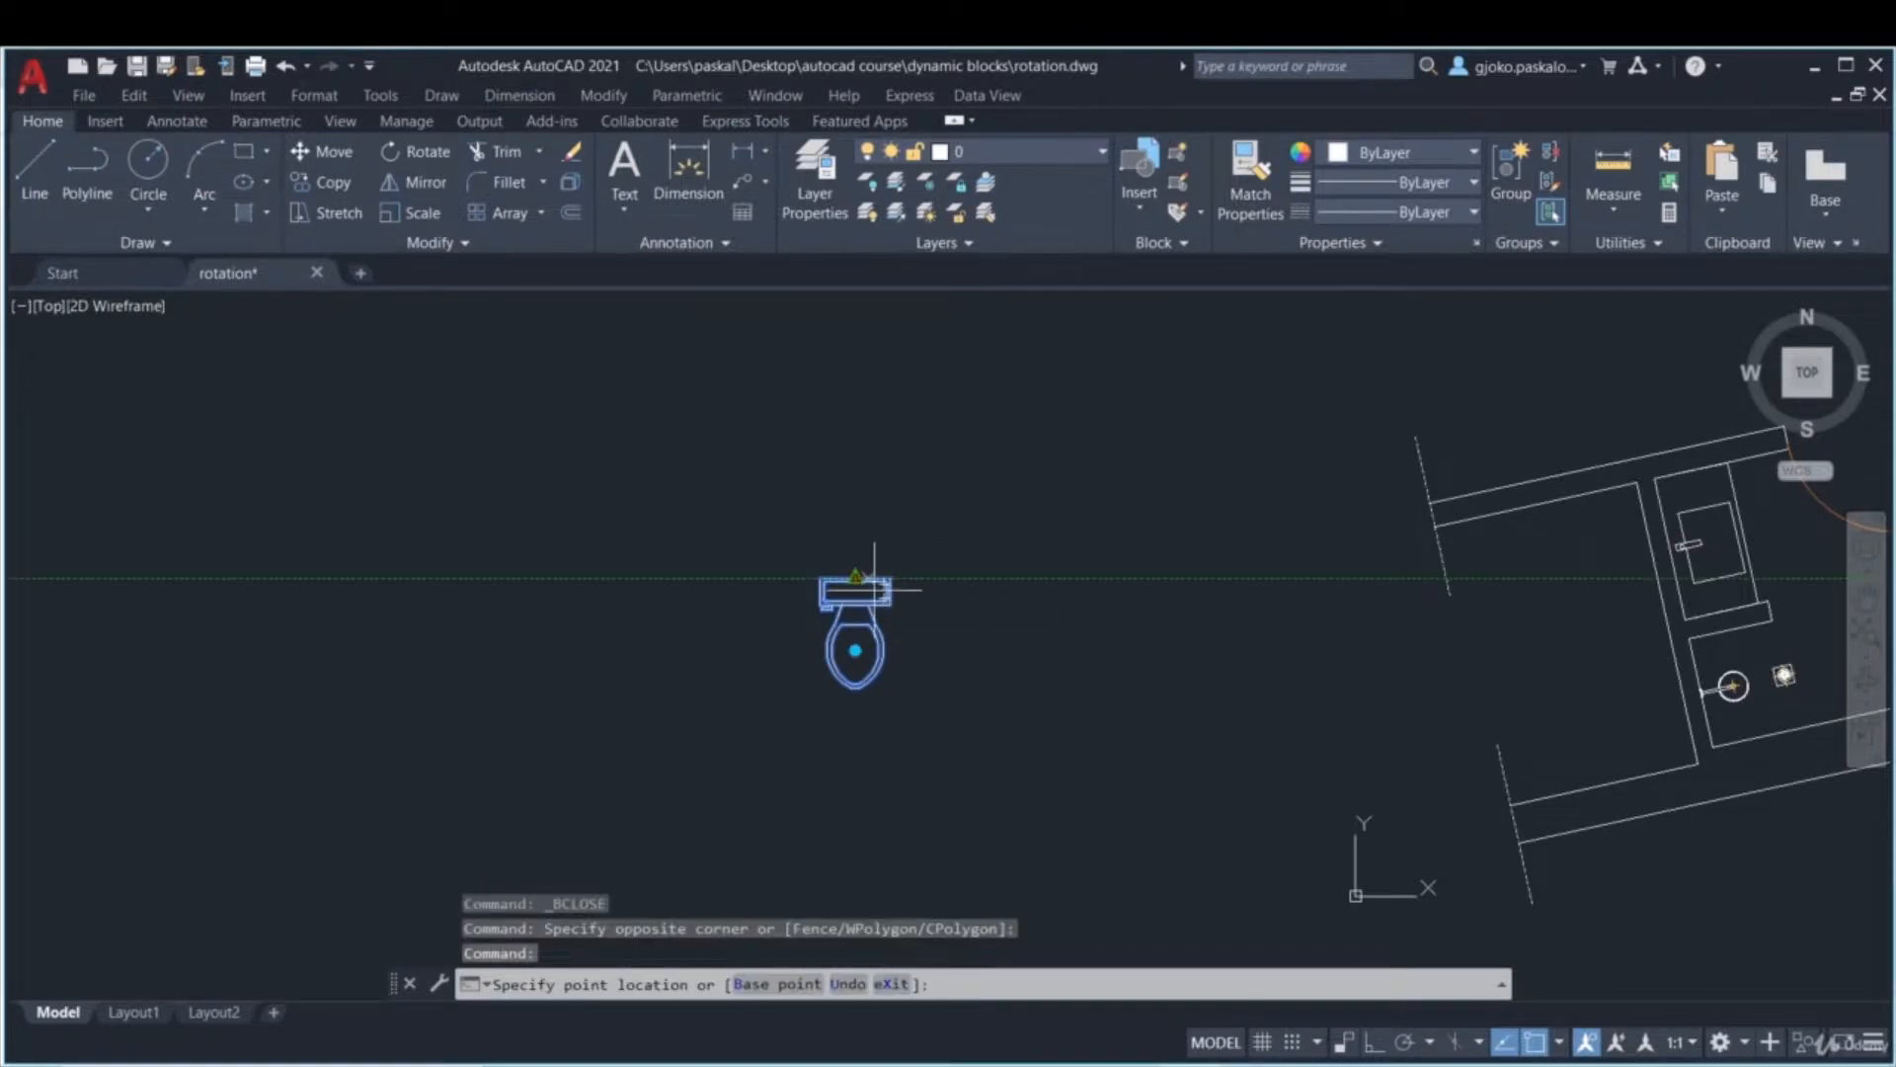
{"action": "middle_click_drag", "start_coordinate": [998, 605], "coordinate": [623, 642]}
{"action": "scroll", "coordinate": [1007, 647], "scroll_direction": "up", "scroll_amount": 2}
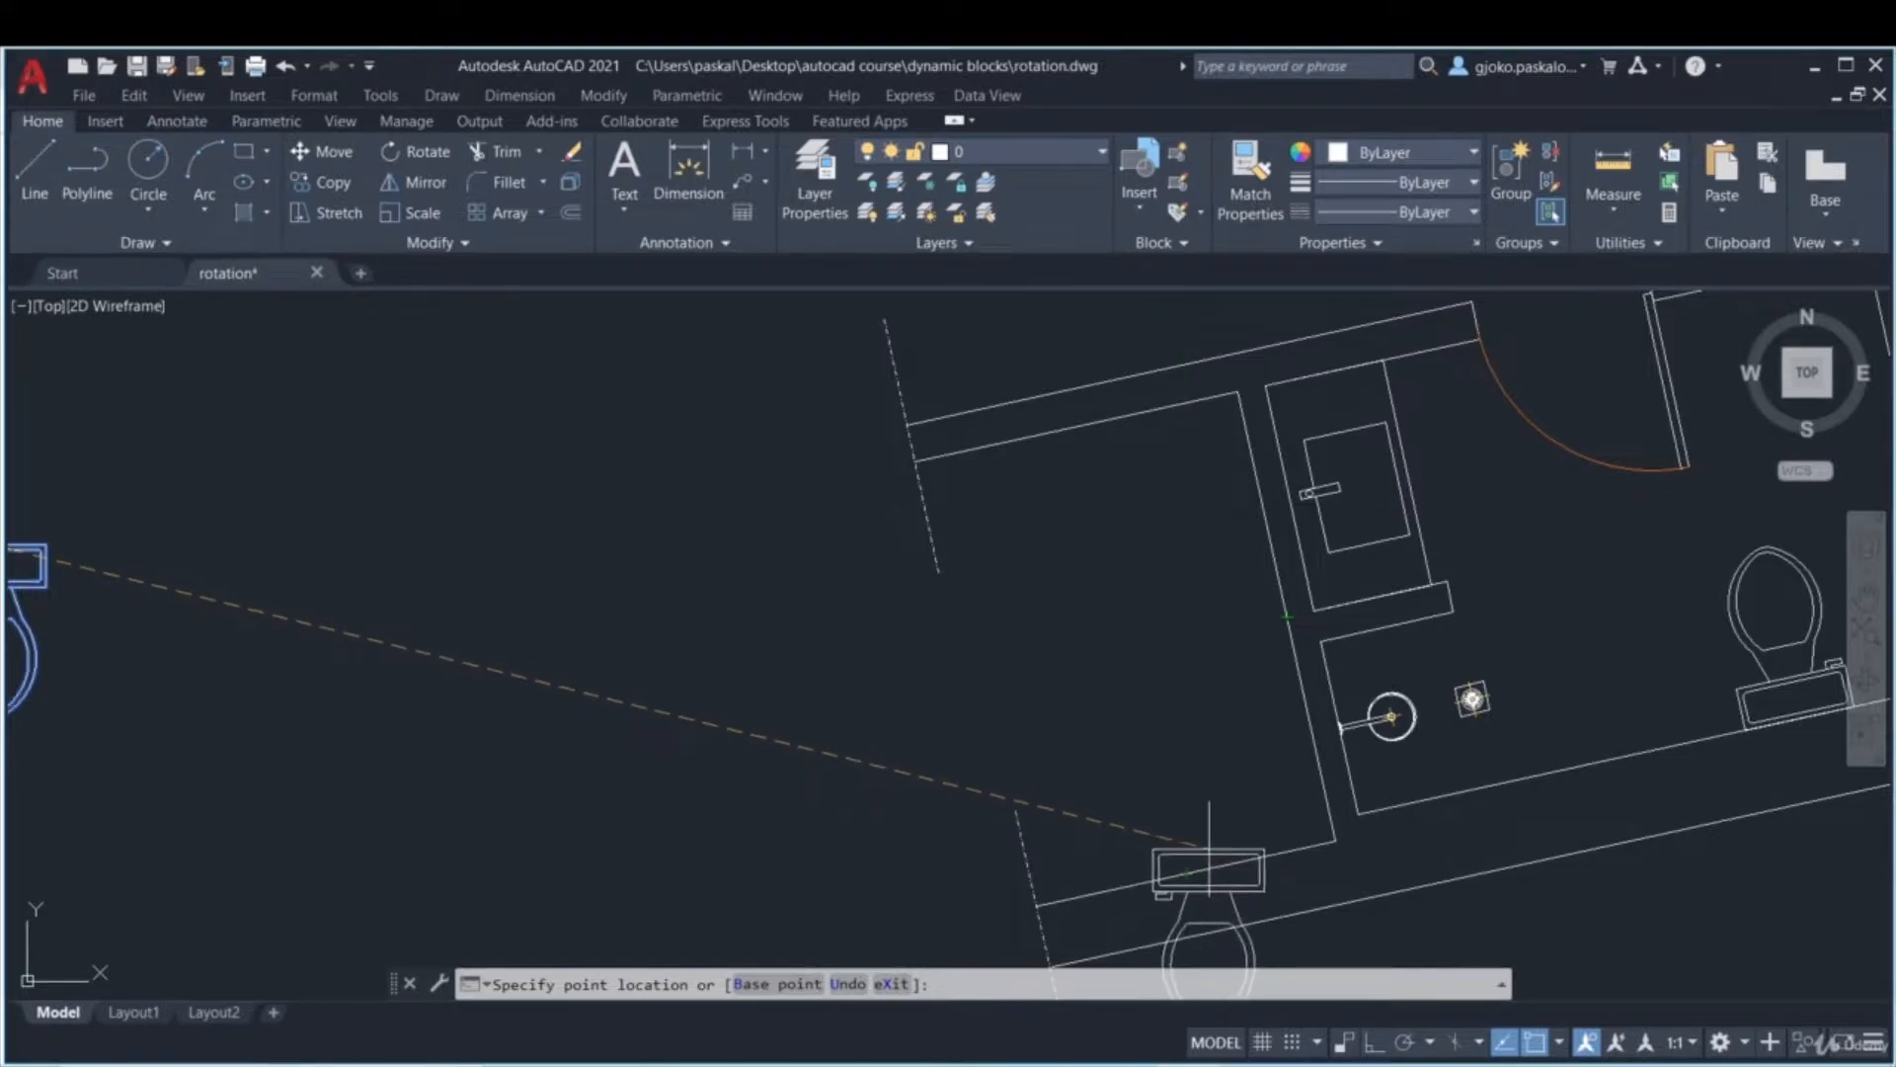
{"action": "middle_click_drag", "start_coordinate": [1190, 869], "coordinate": [1057, 761]}
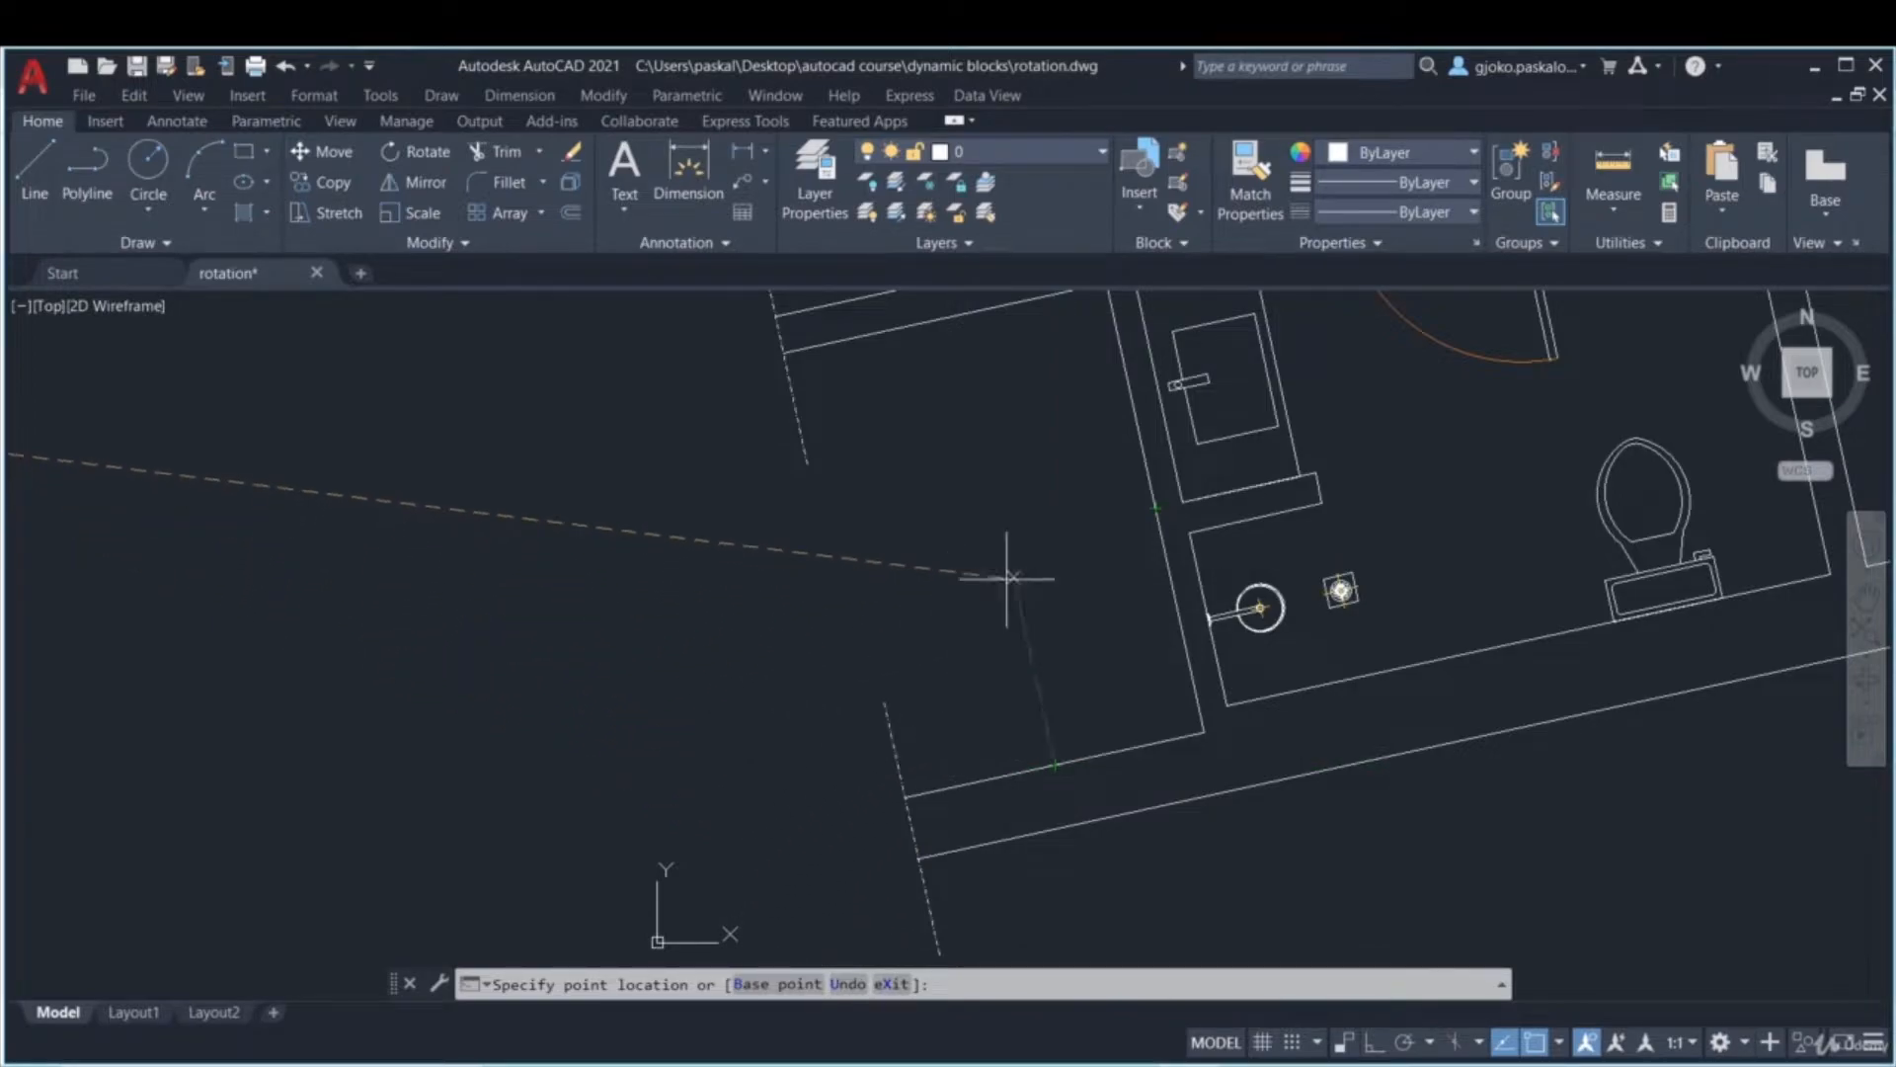
{"action": "left_click", "coordinate": [1154, 518]}
{"action": "key", "text": "Escape"}
- Examine the grips and wall alignment of the placed toilet block, then clear the selection
{"action": "scroll", "coordinate": [1008, 593], "scroll_direction": "down", "scroll_amount": 2}
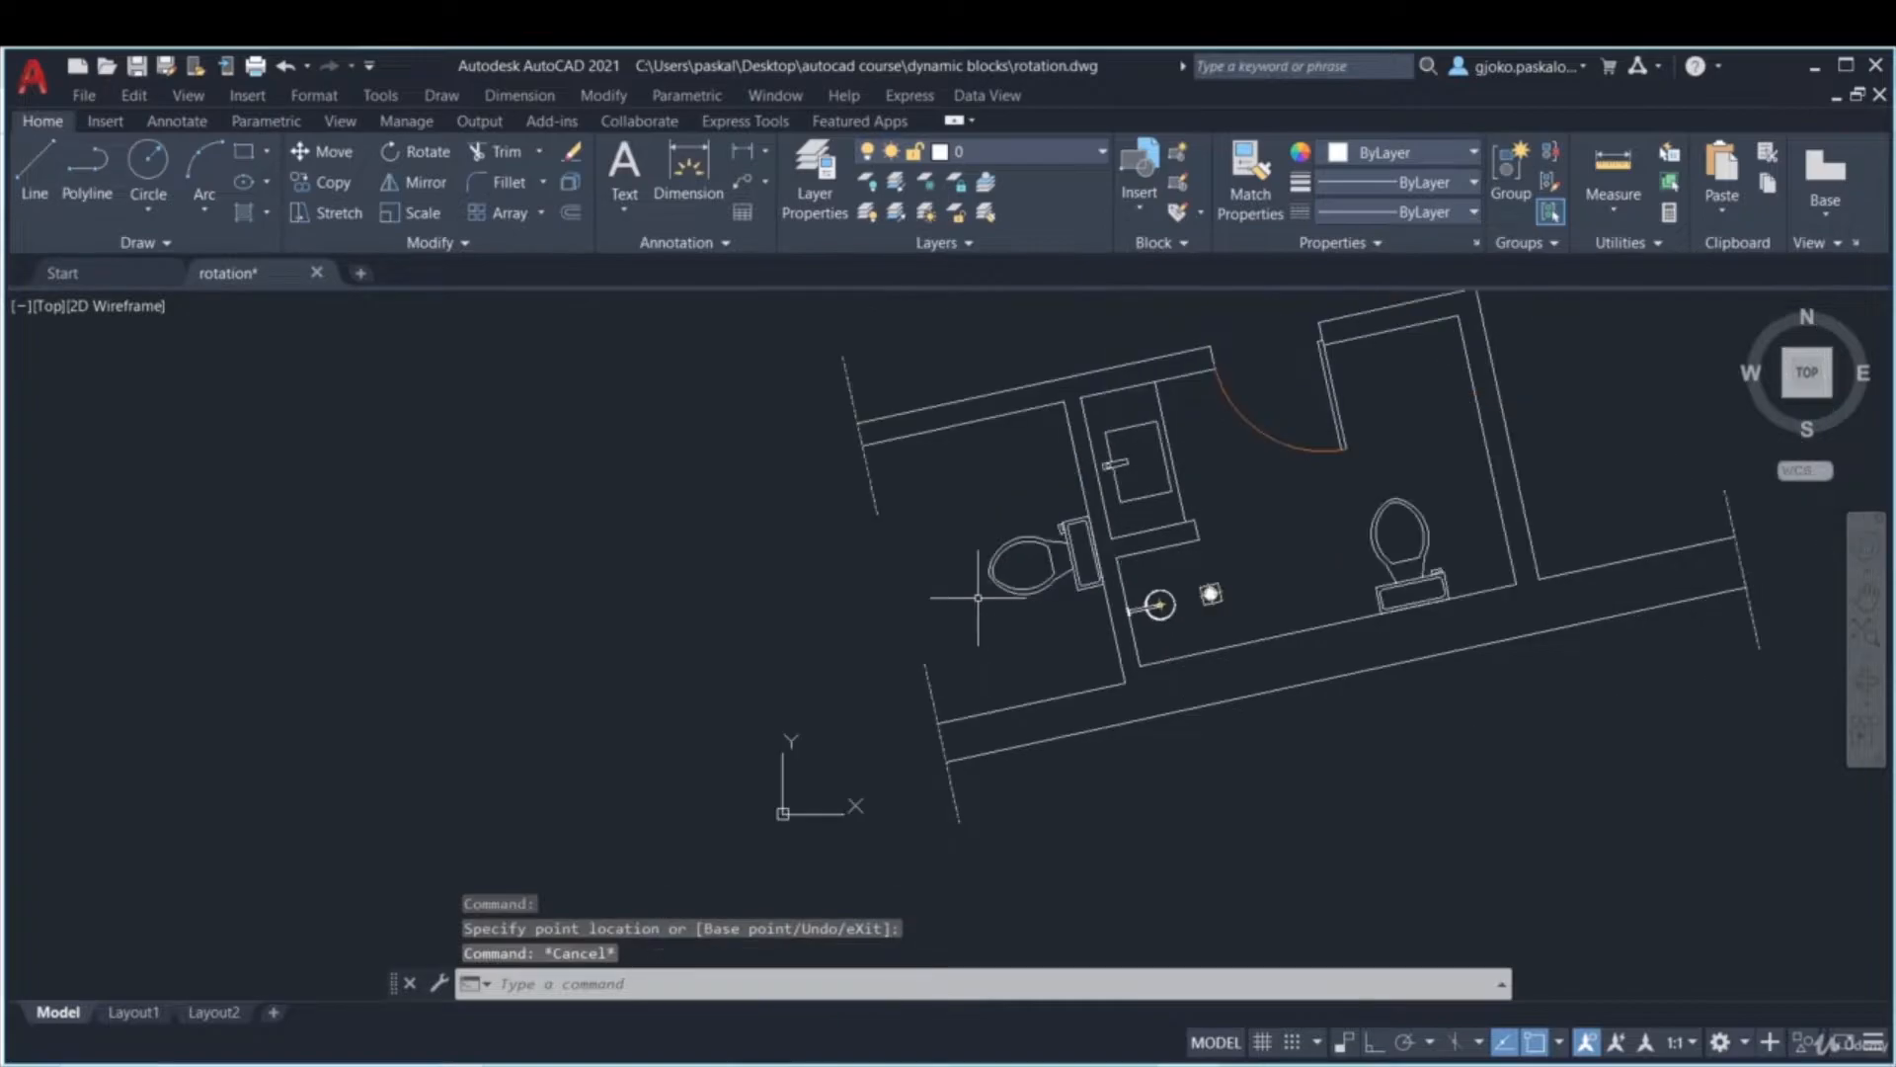
{"action": "scroll", "coordinate": [1032, 548], "scroll_direction": "up", "scroll_amount": 4}
{"action": "middle_click_drag", "start_coordinate": [1033, 556], "coordinate": [865, 650]}
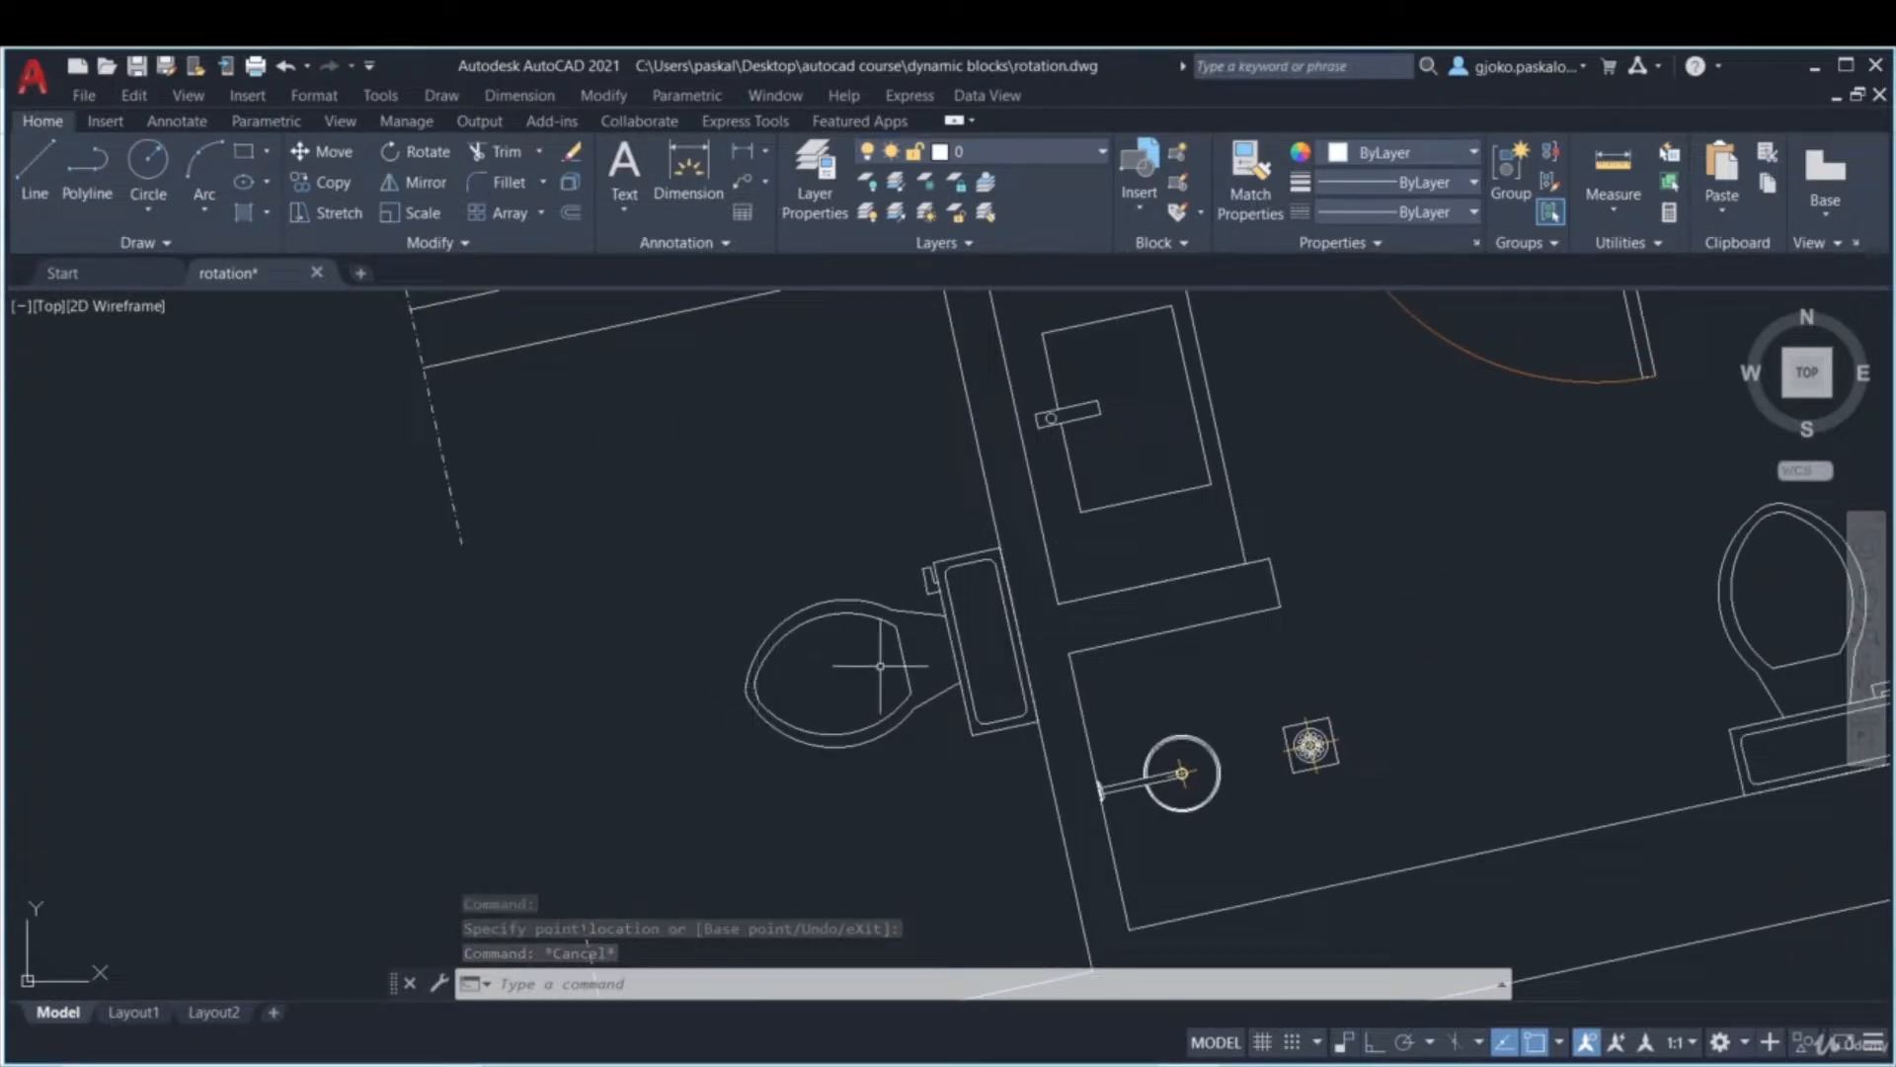
{"action": "left_click", "coordinate": [859, 668]}
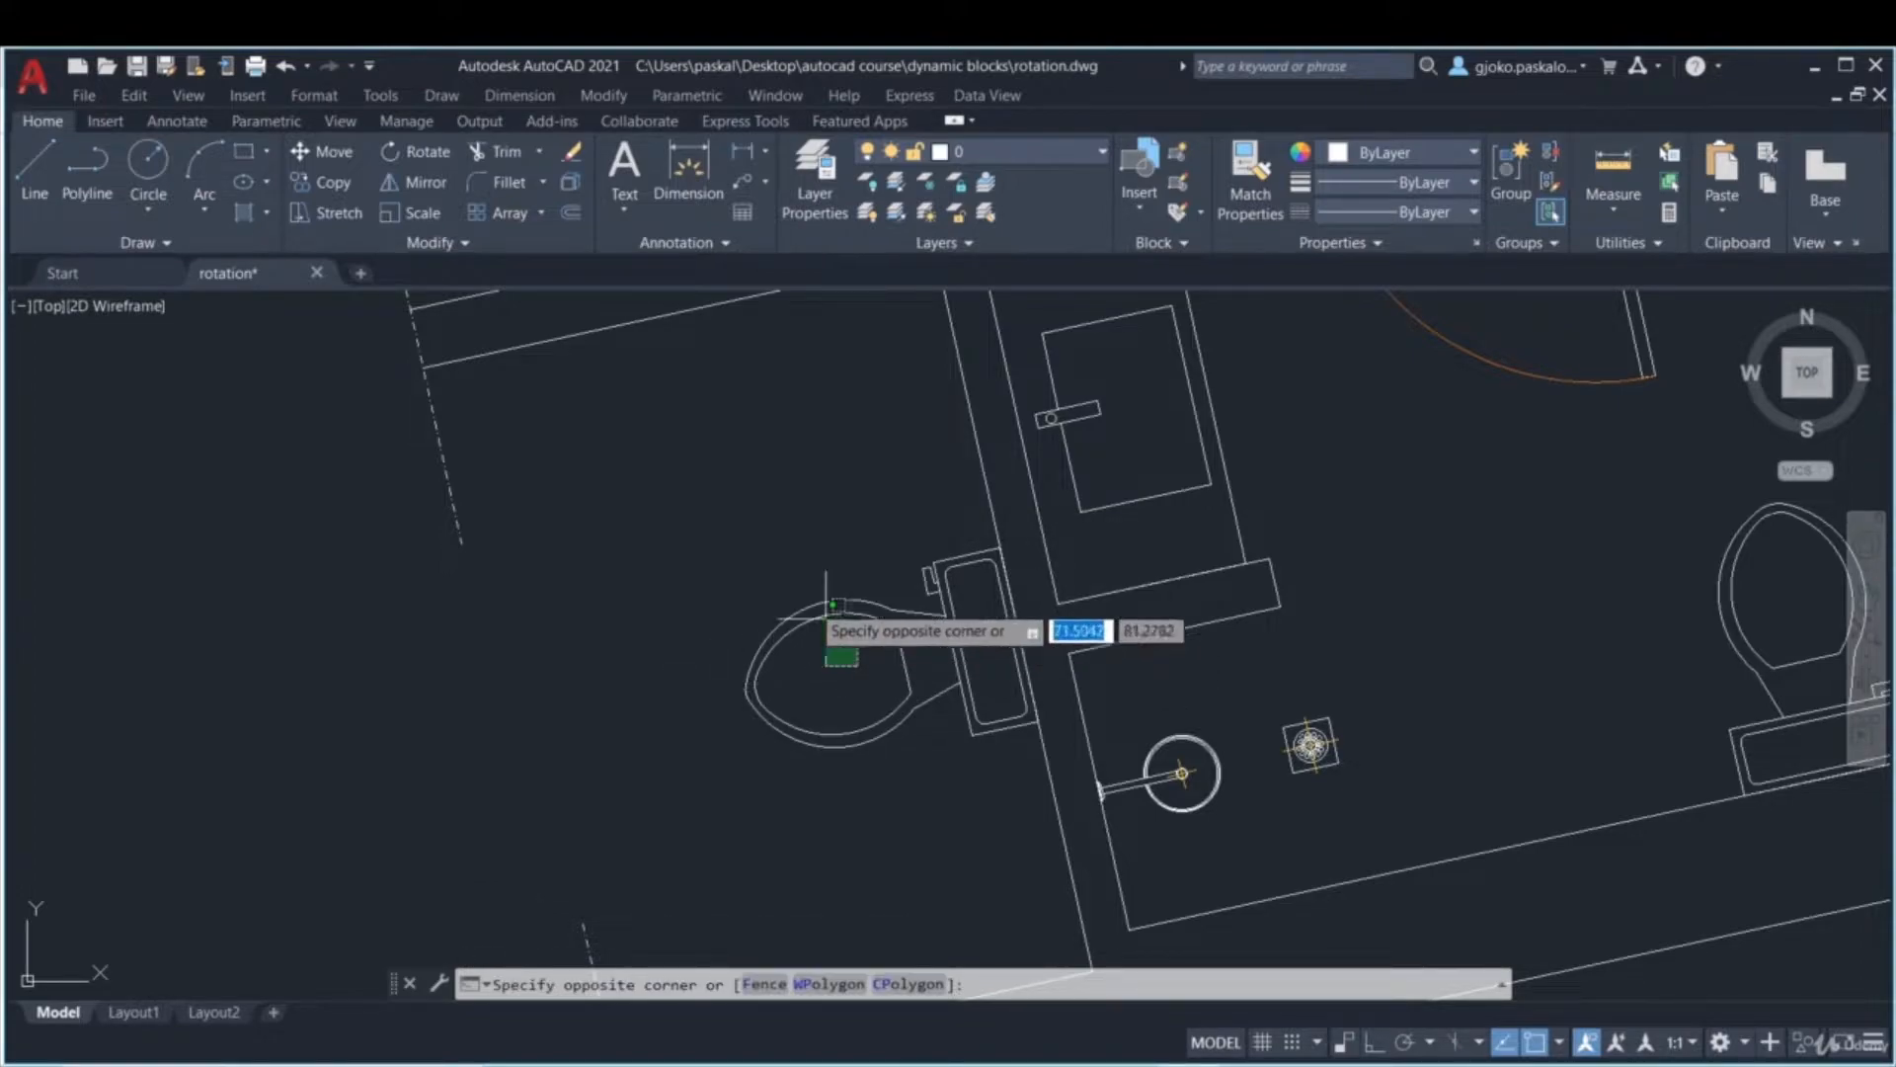
{"action": "left_click", "coordinate": [802, 600]}
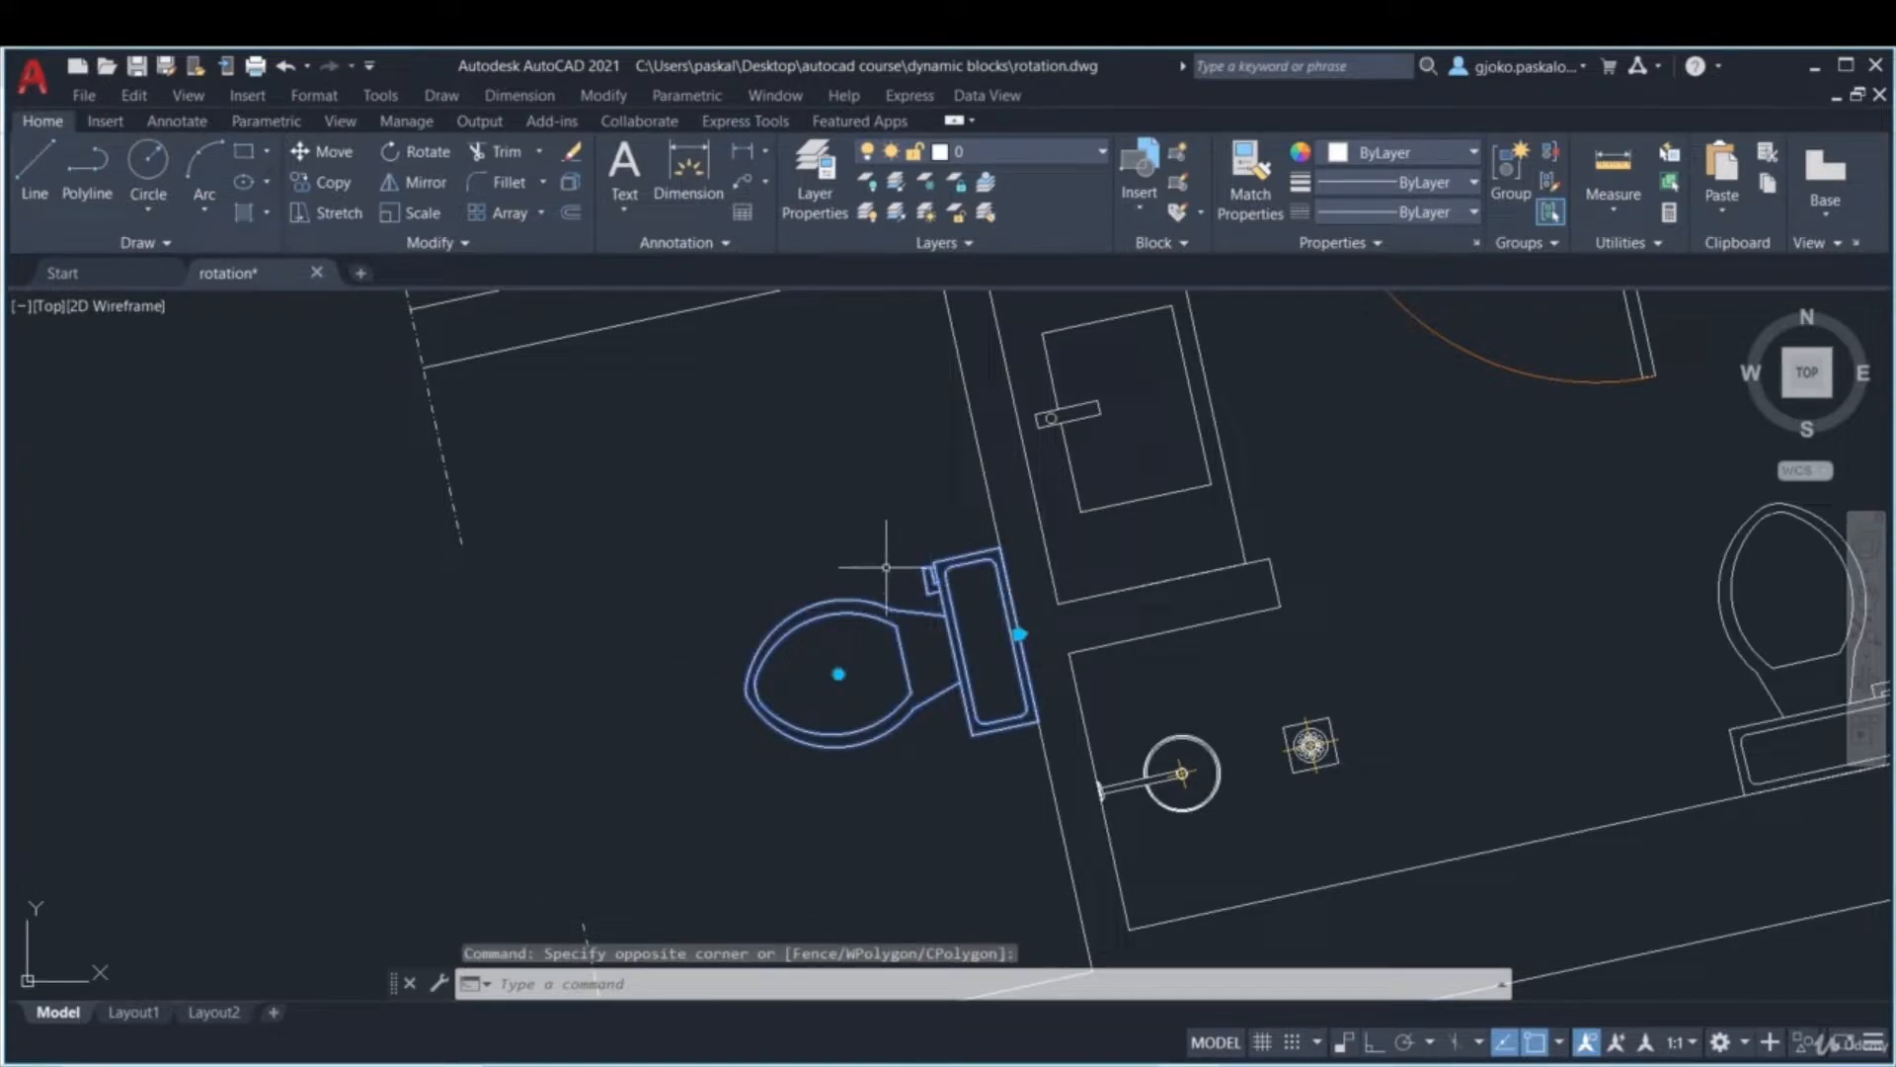
{"action": "key", "text": "Escape"}
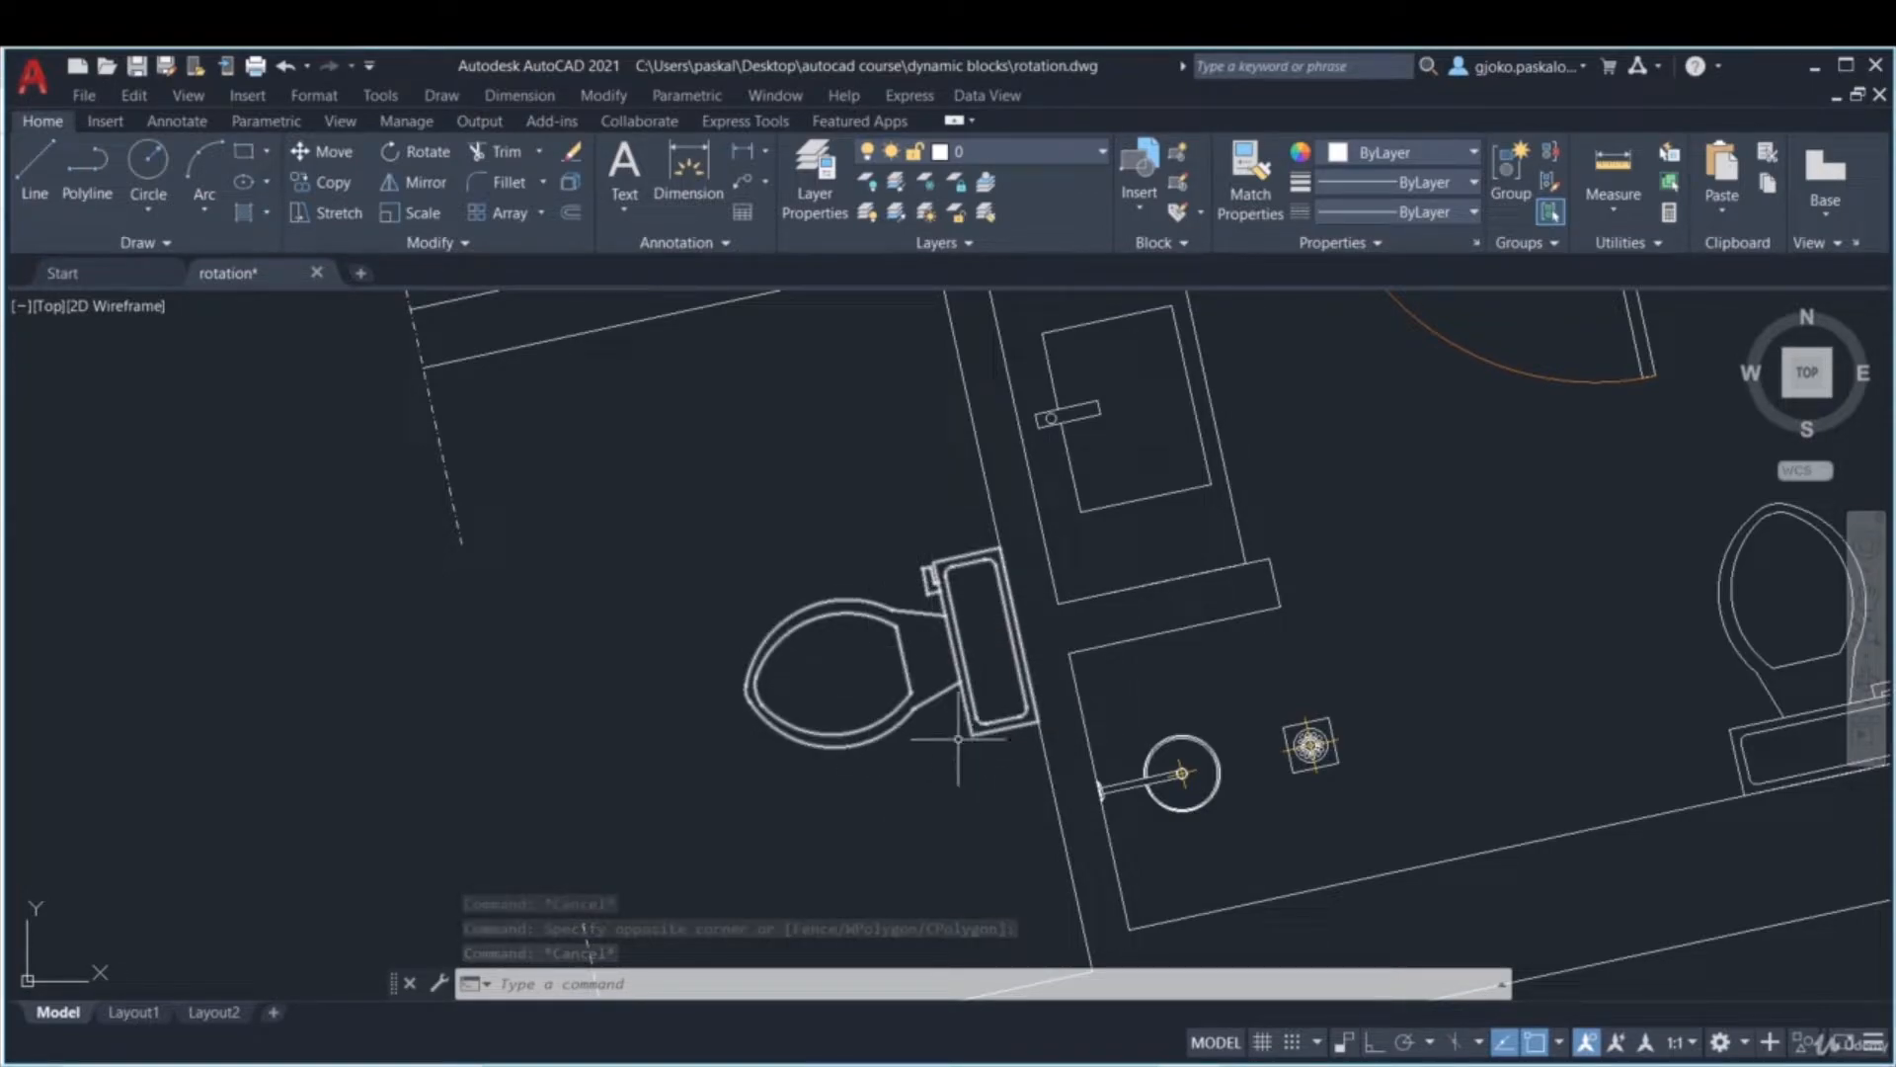
- Open the toilet block standing against the sloping west wall's outer face for editing in the block editor
{"action": "key", "text": "Escape"}
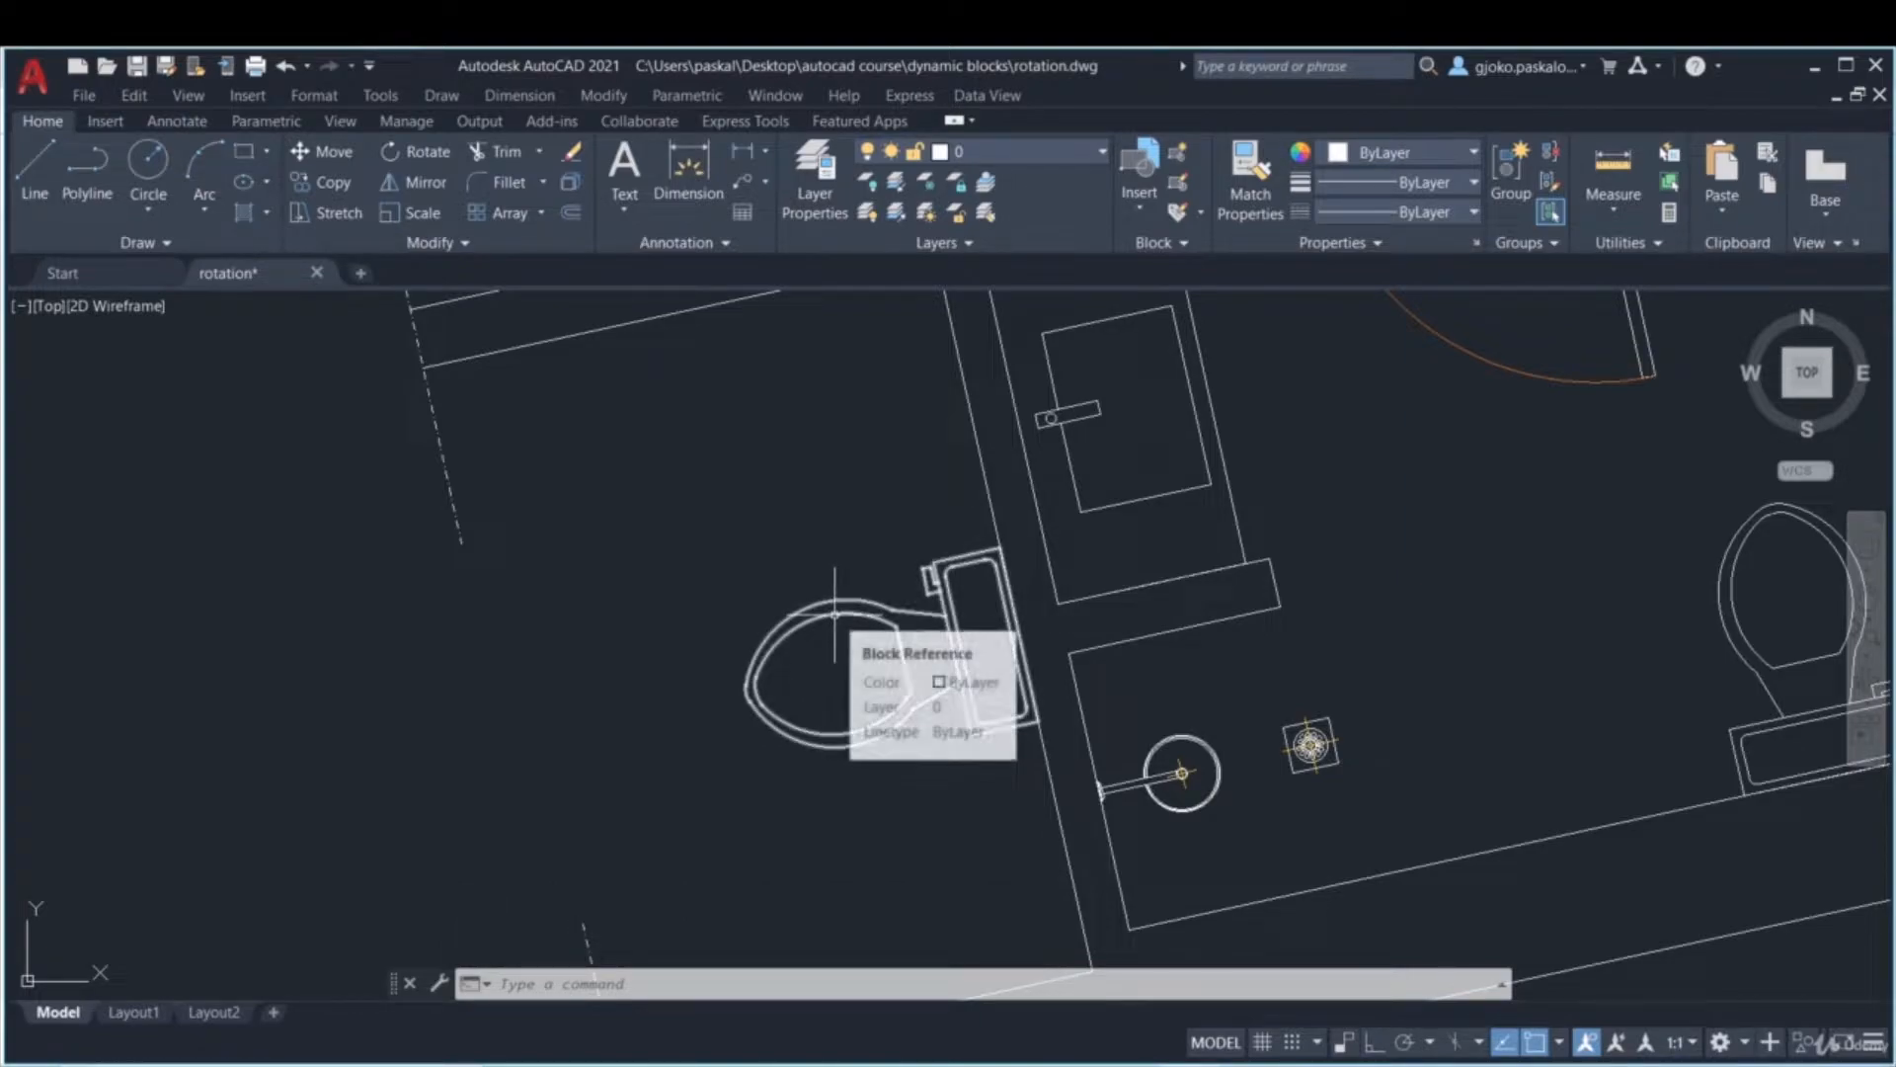
{"action": "left_click", "coordinate": [856, 669]}
{"action": "left_click", "coordinate": [828, 613]}
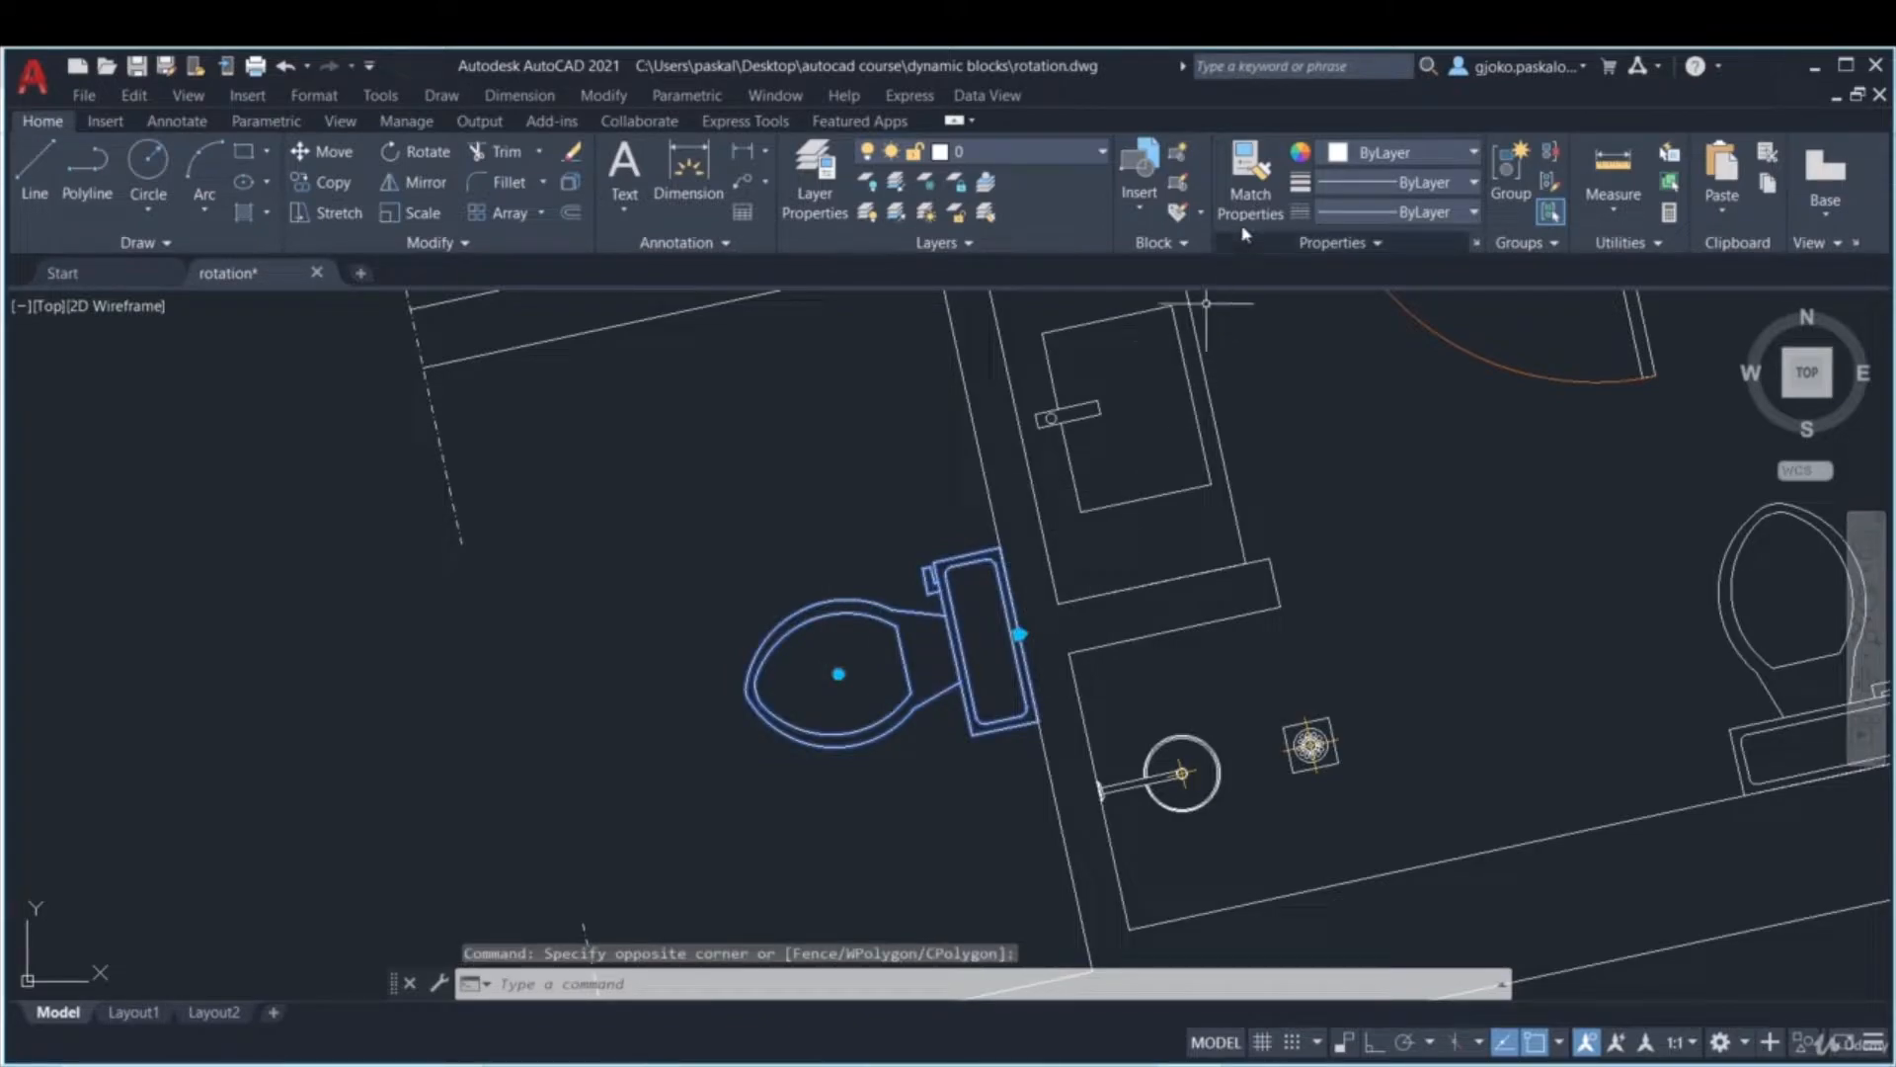
{"action": "left_click", "coordinate": [1183, 185]}
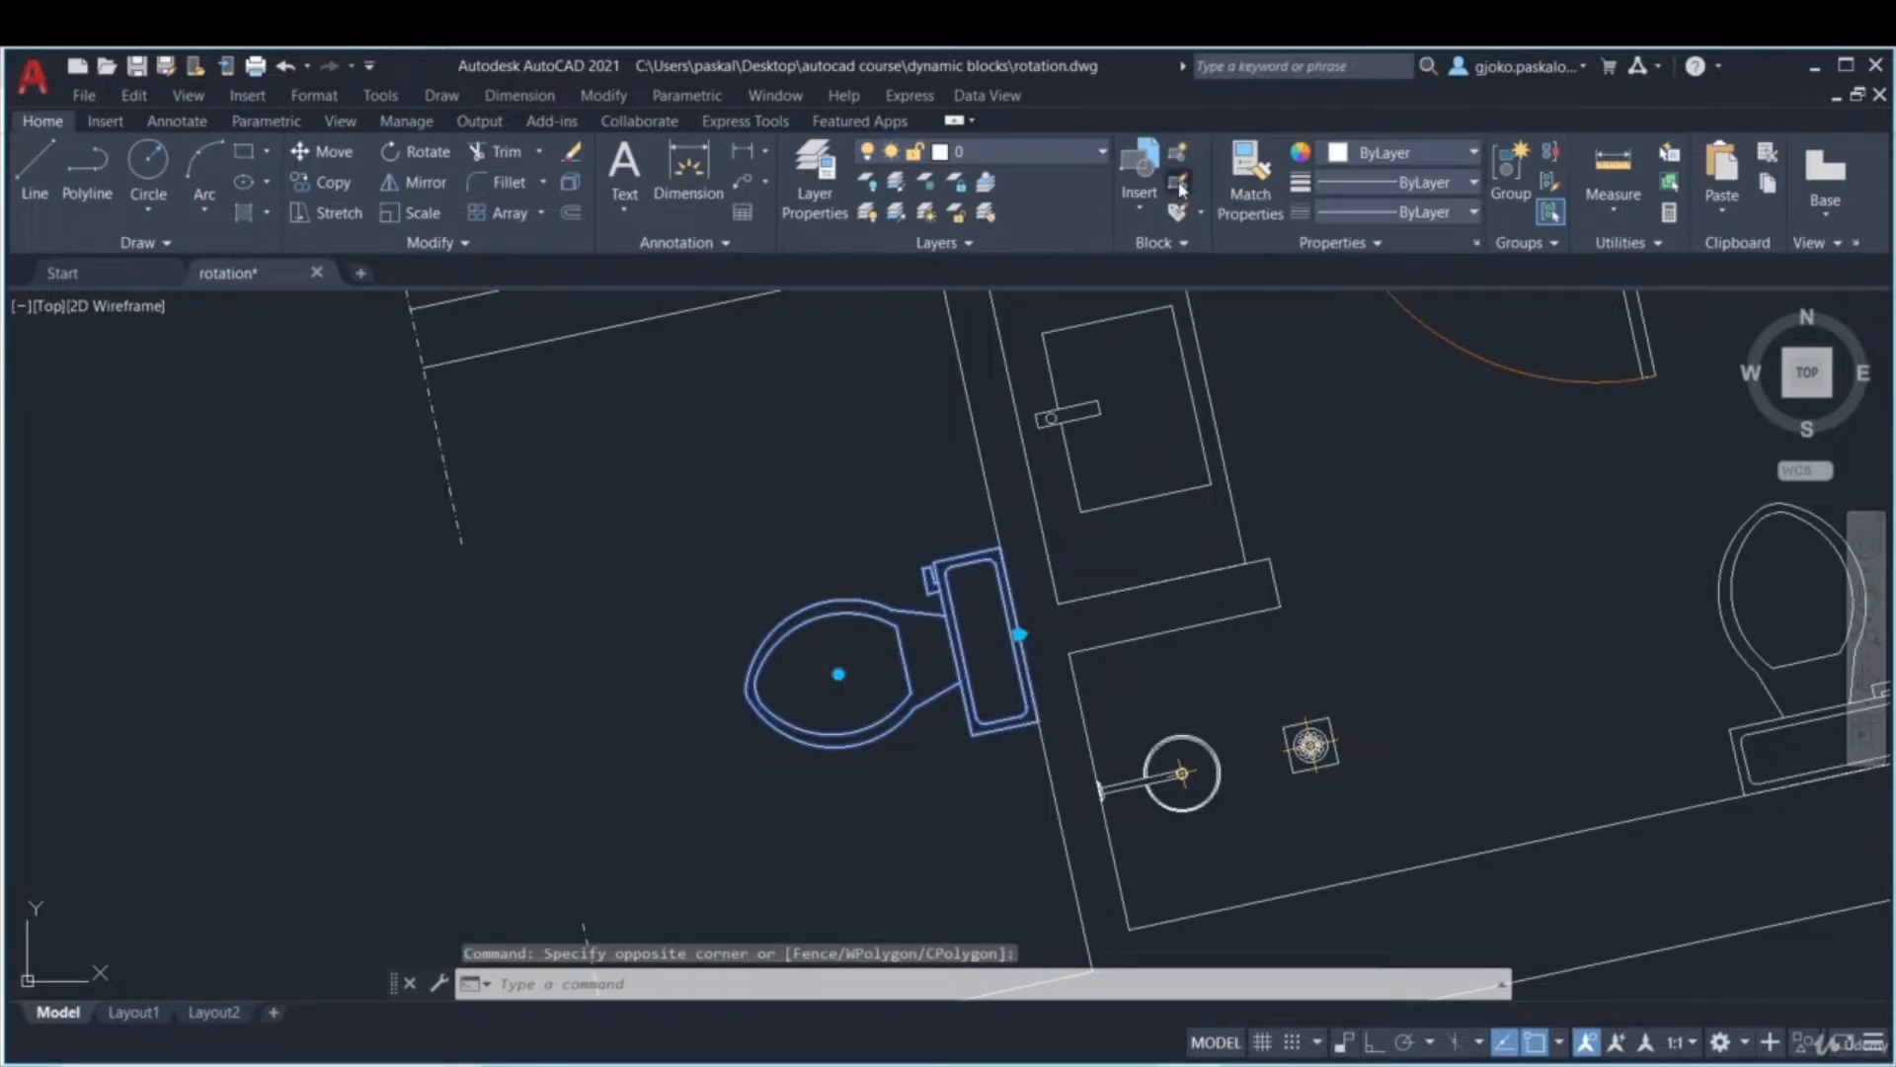
{"action": "left_click", "coordinate": [933, 732]}
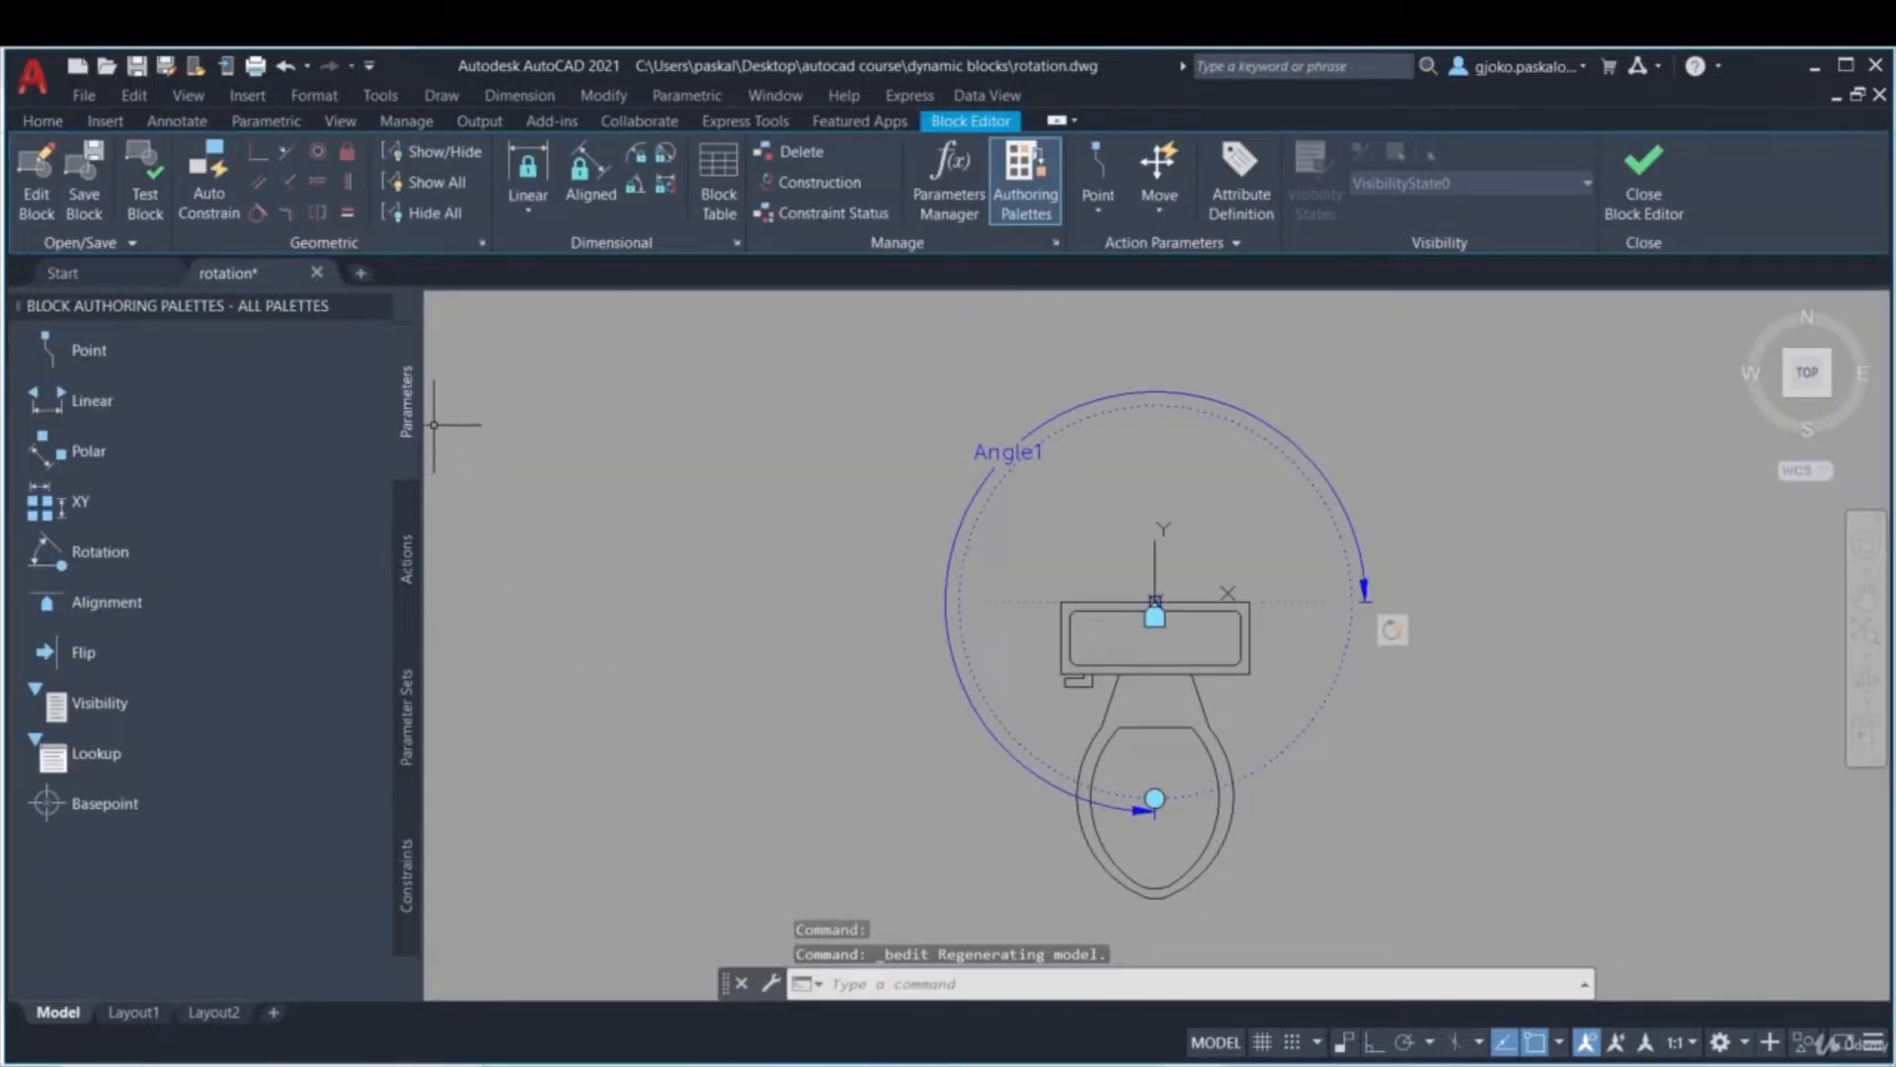
- Add a Flip parameter with its reflection line running from the tank's back-edge midpoint straight down the bowl's centreline, with its label above the tank
{"action": "left_click", "coordinate": [115, 661]}
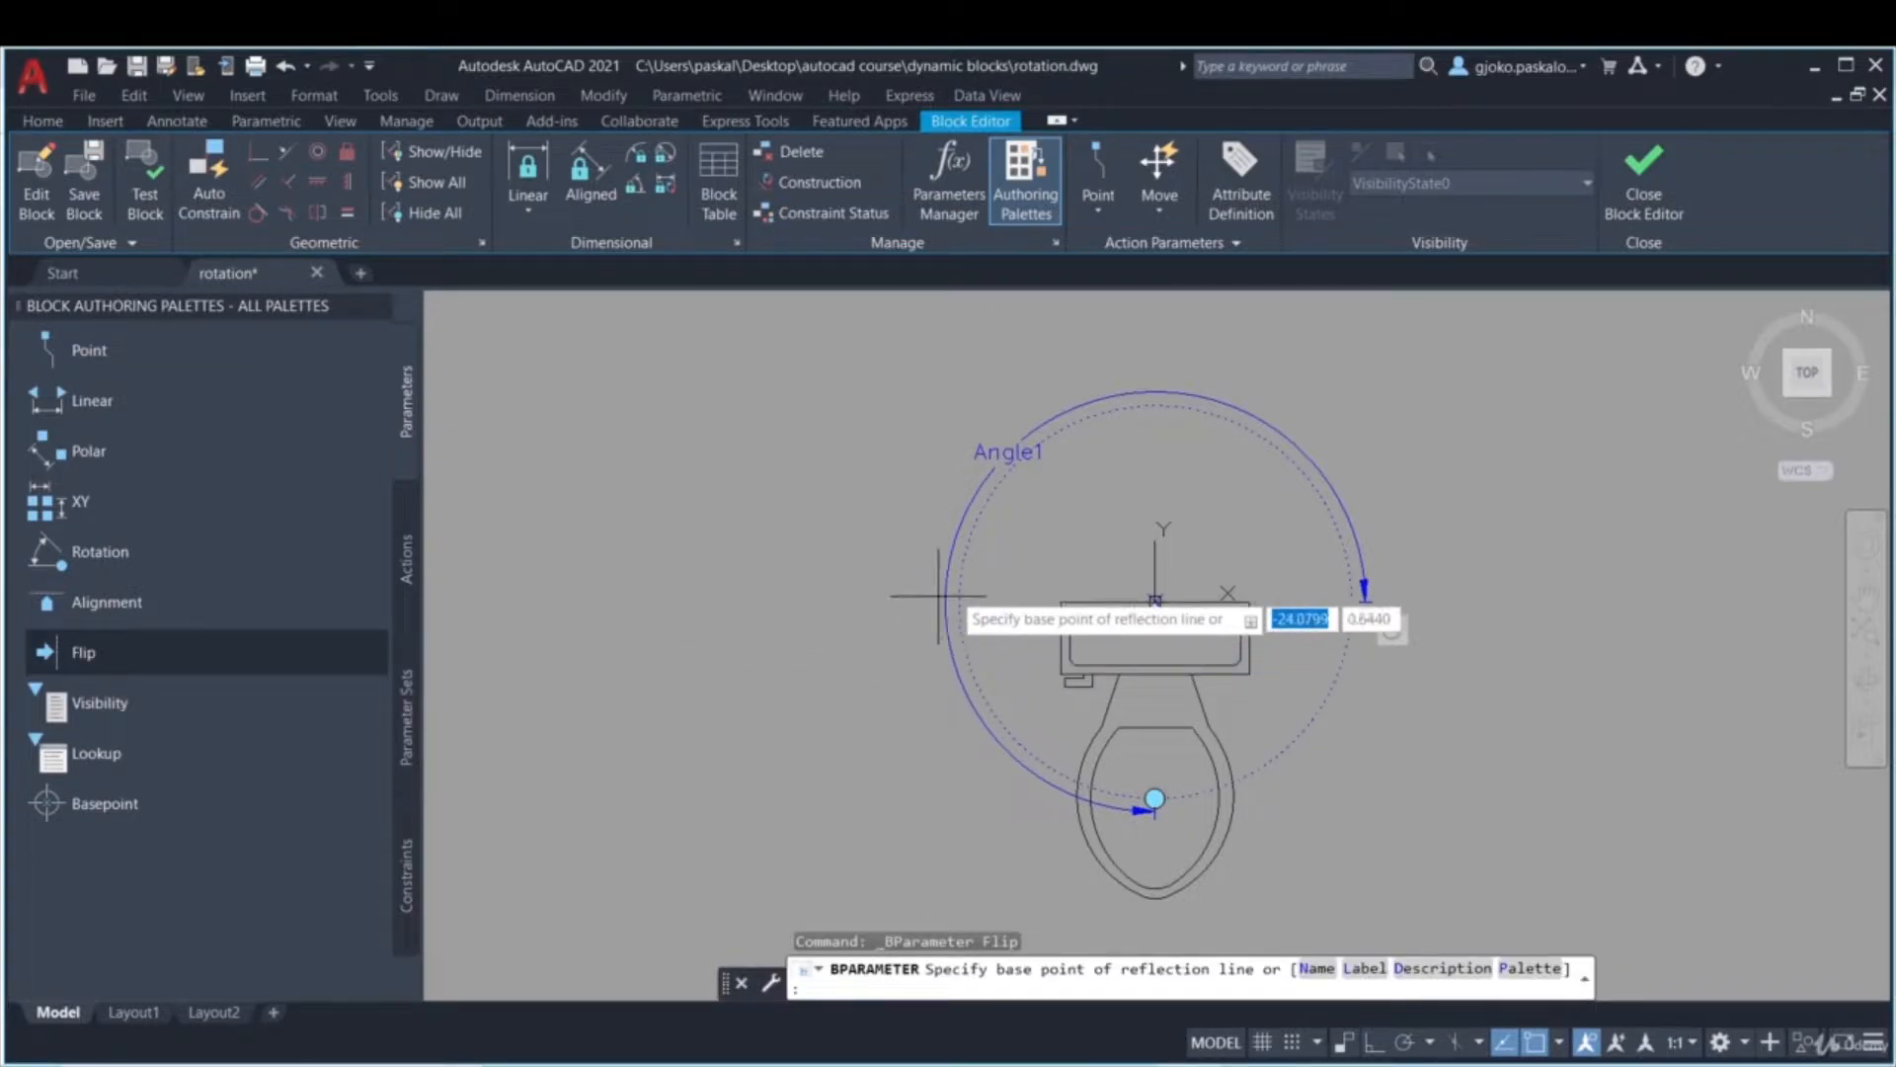
{"action": "scroll", "coordinate": [1166, 559], "scroll_direction": "up", "scroll_amount": 2}
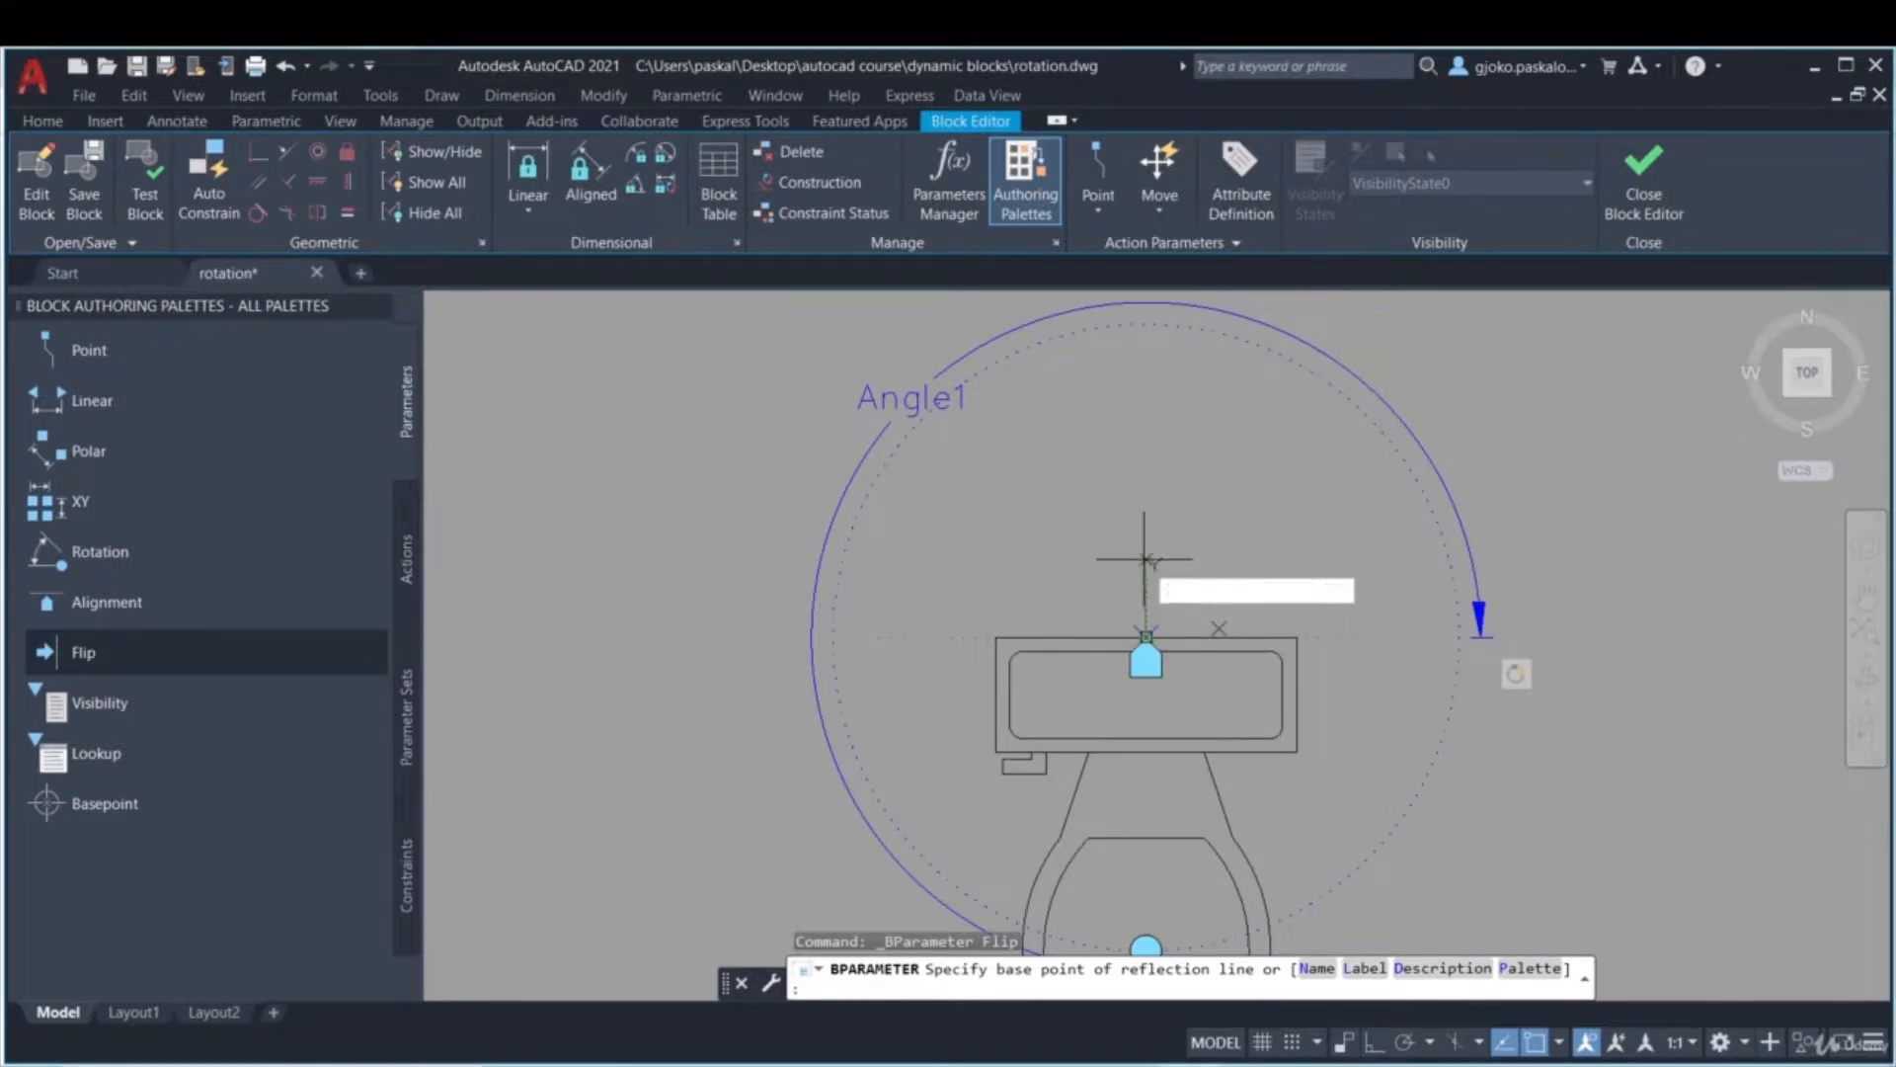
{"action": "left_click", "coordinate": [1146, 636]}
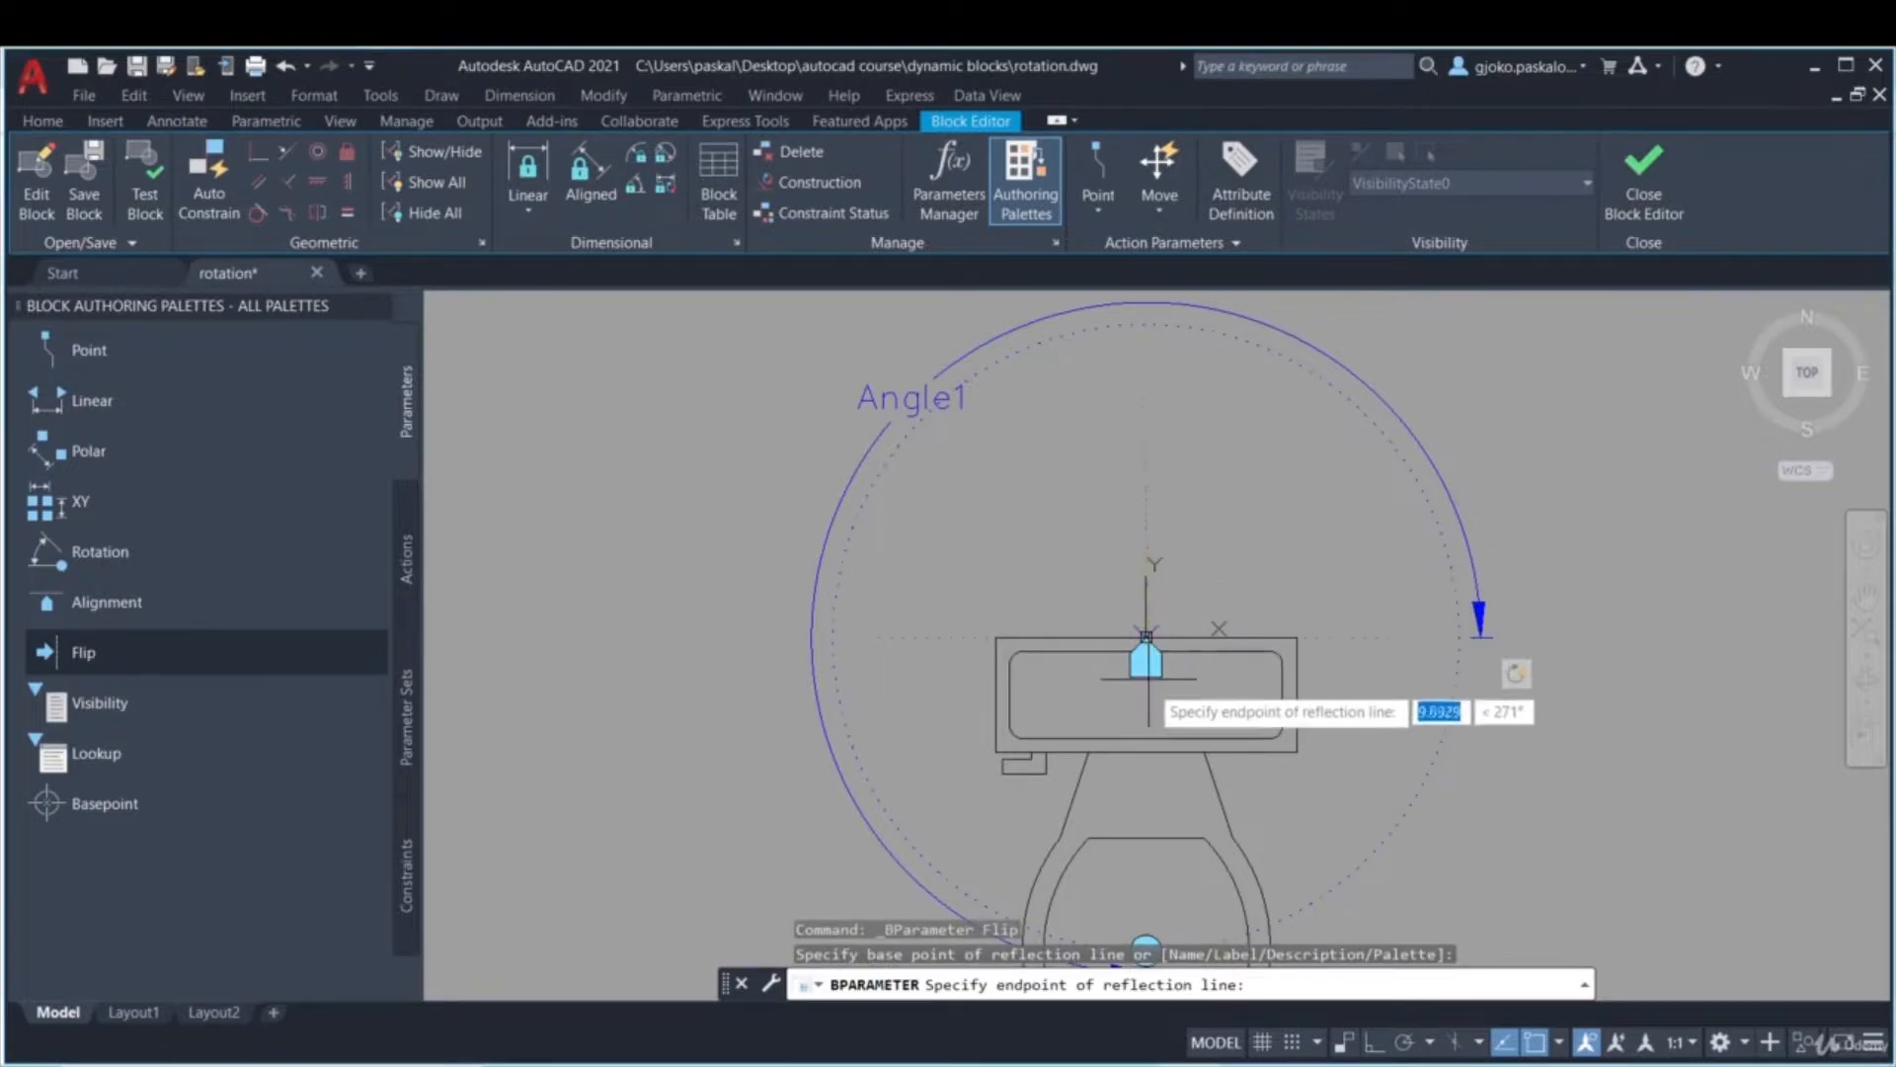
{"action": "middle_click_drag", "start_coordinate": [1143, 656], "coordinate": [1136, 539]}
{"action": "middle_click_drag", "start_coordinate": [1136, 827], "coordinate": [1146, 755]}
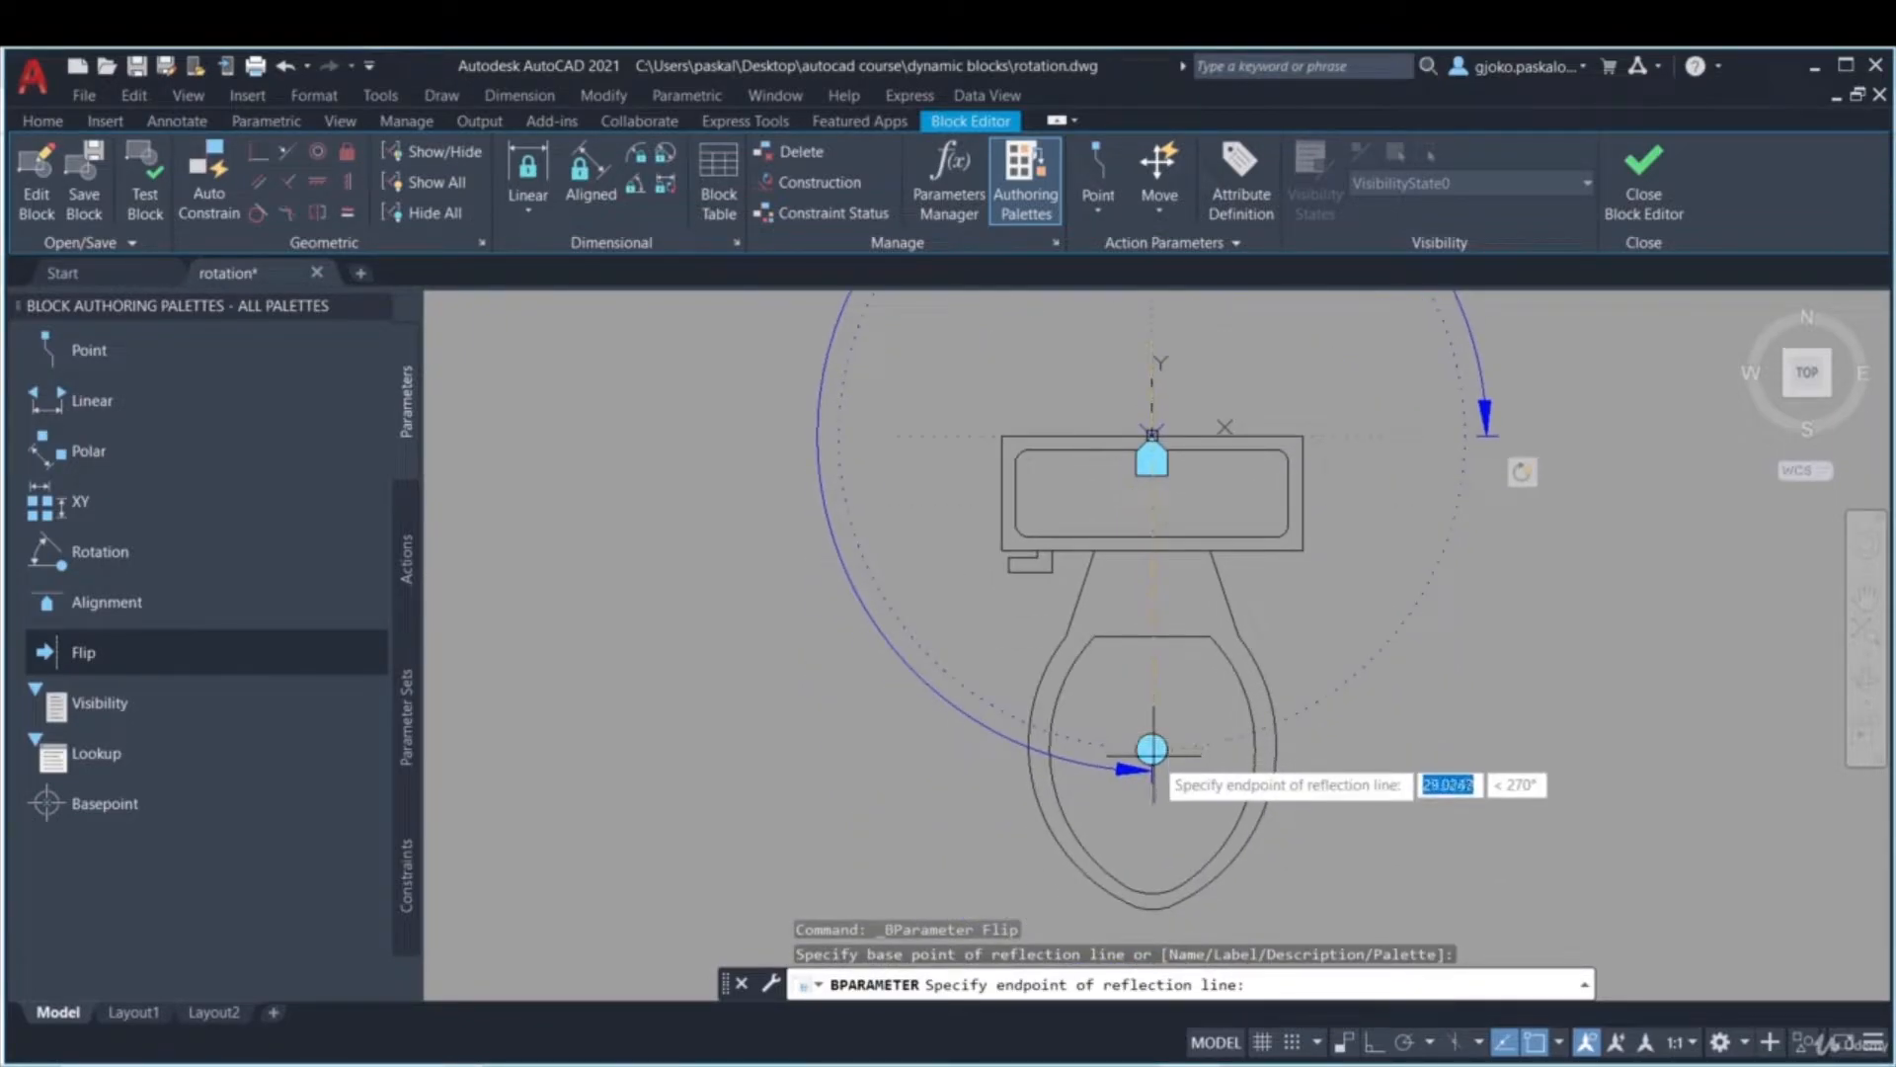
{"action": "left_click", "coordinate": [1152, 896]}
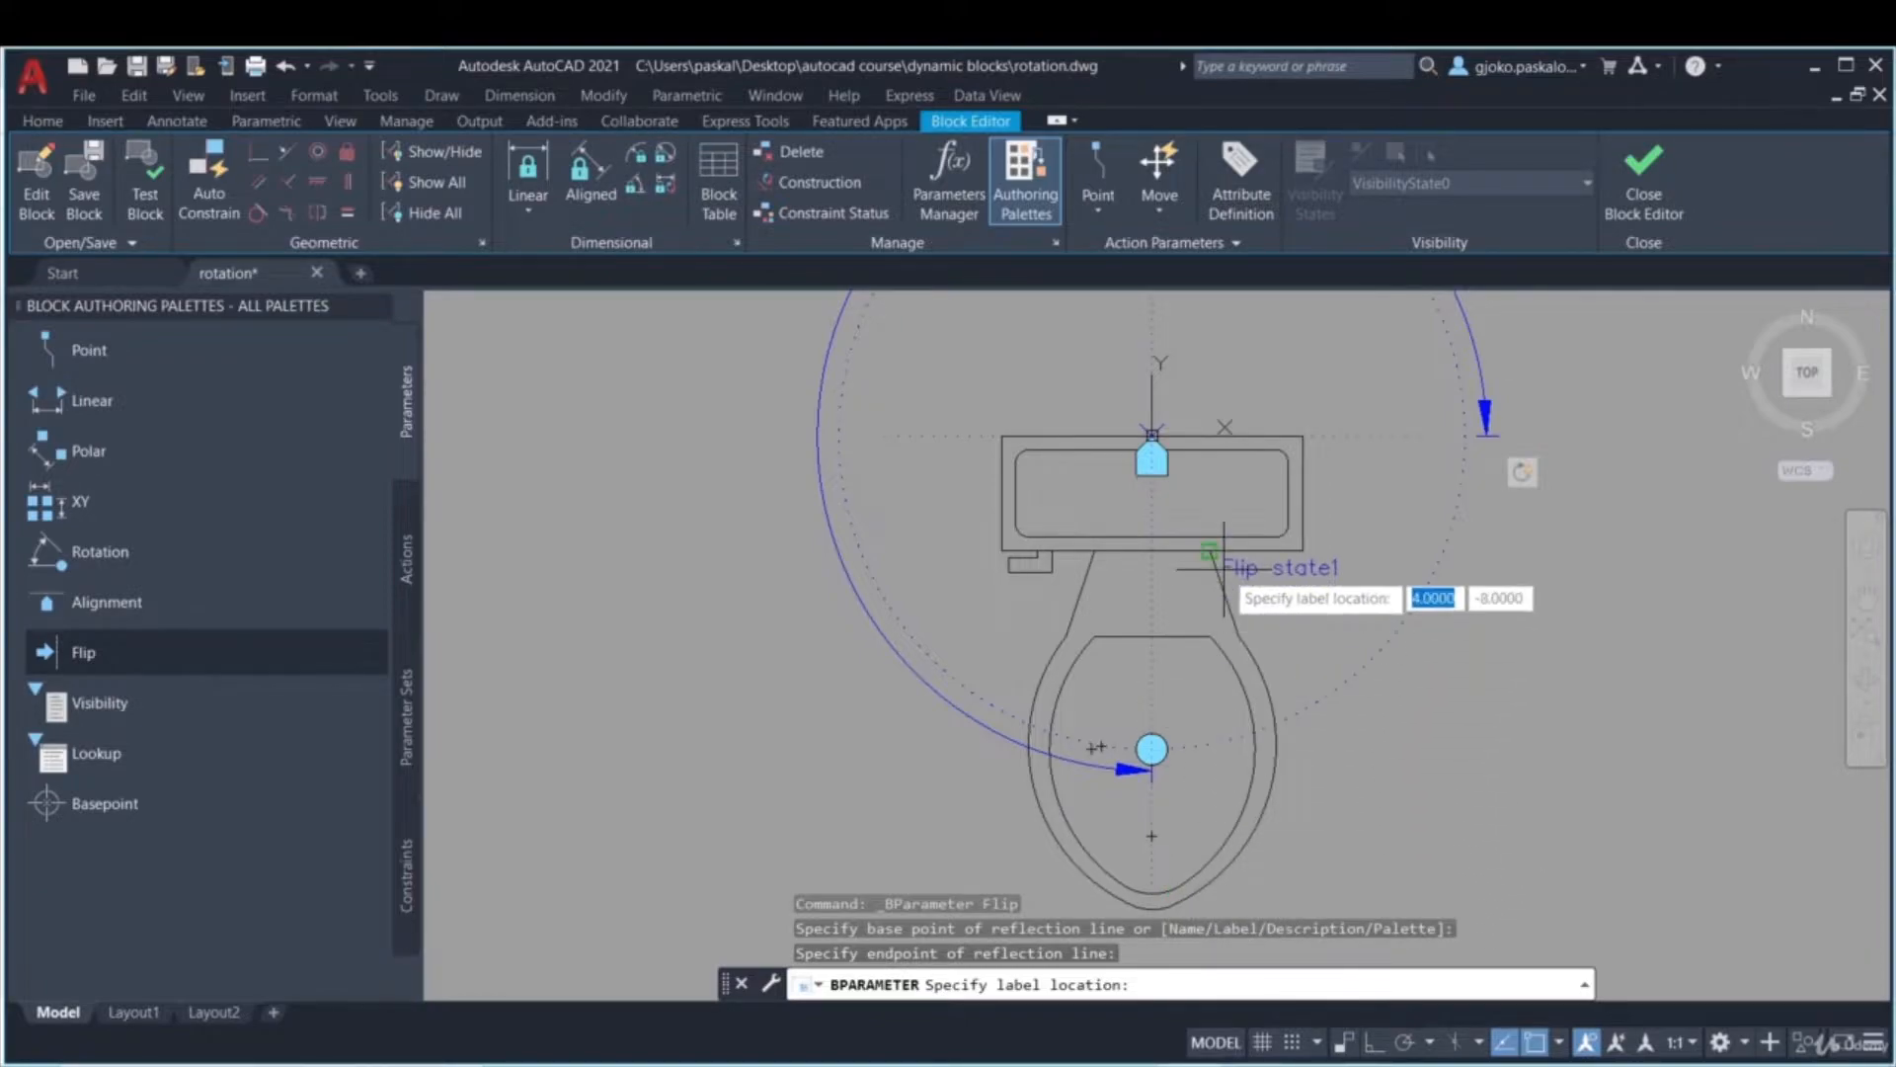
{"action": "middle_click_drag", "start_coordinate": [1224, 570], "coordinate": [1223, 703]}
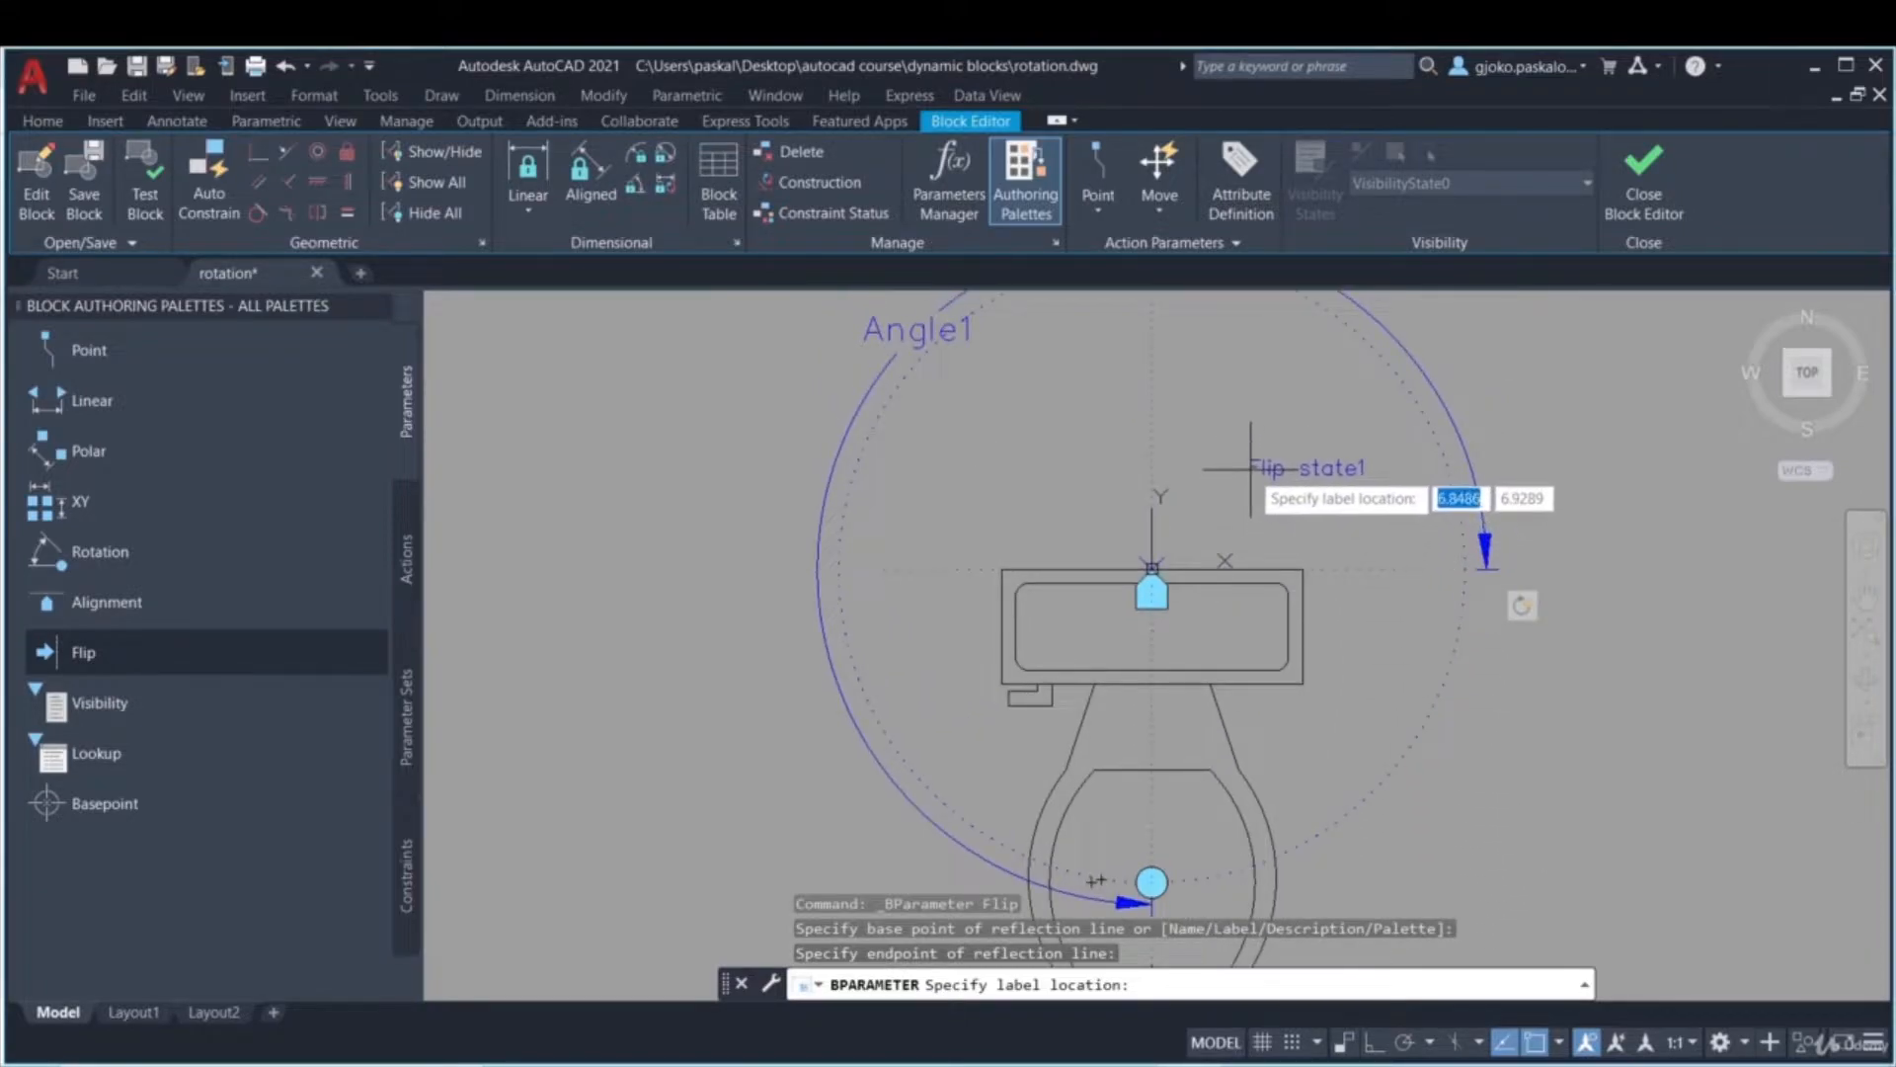
{"action": "left_click", "coordinate": [1195, 470]}
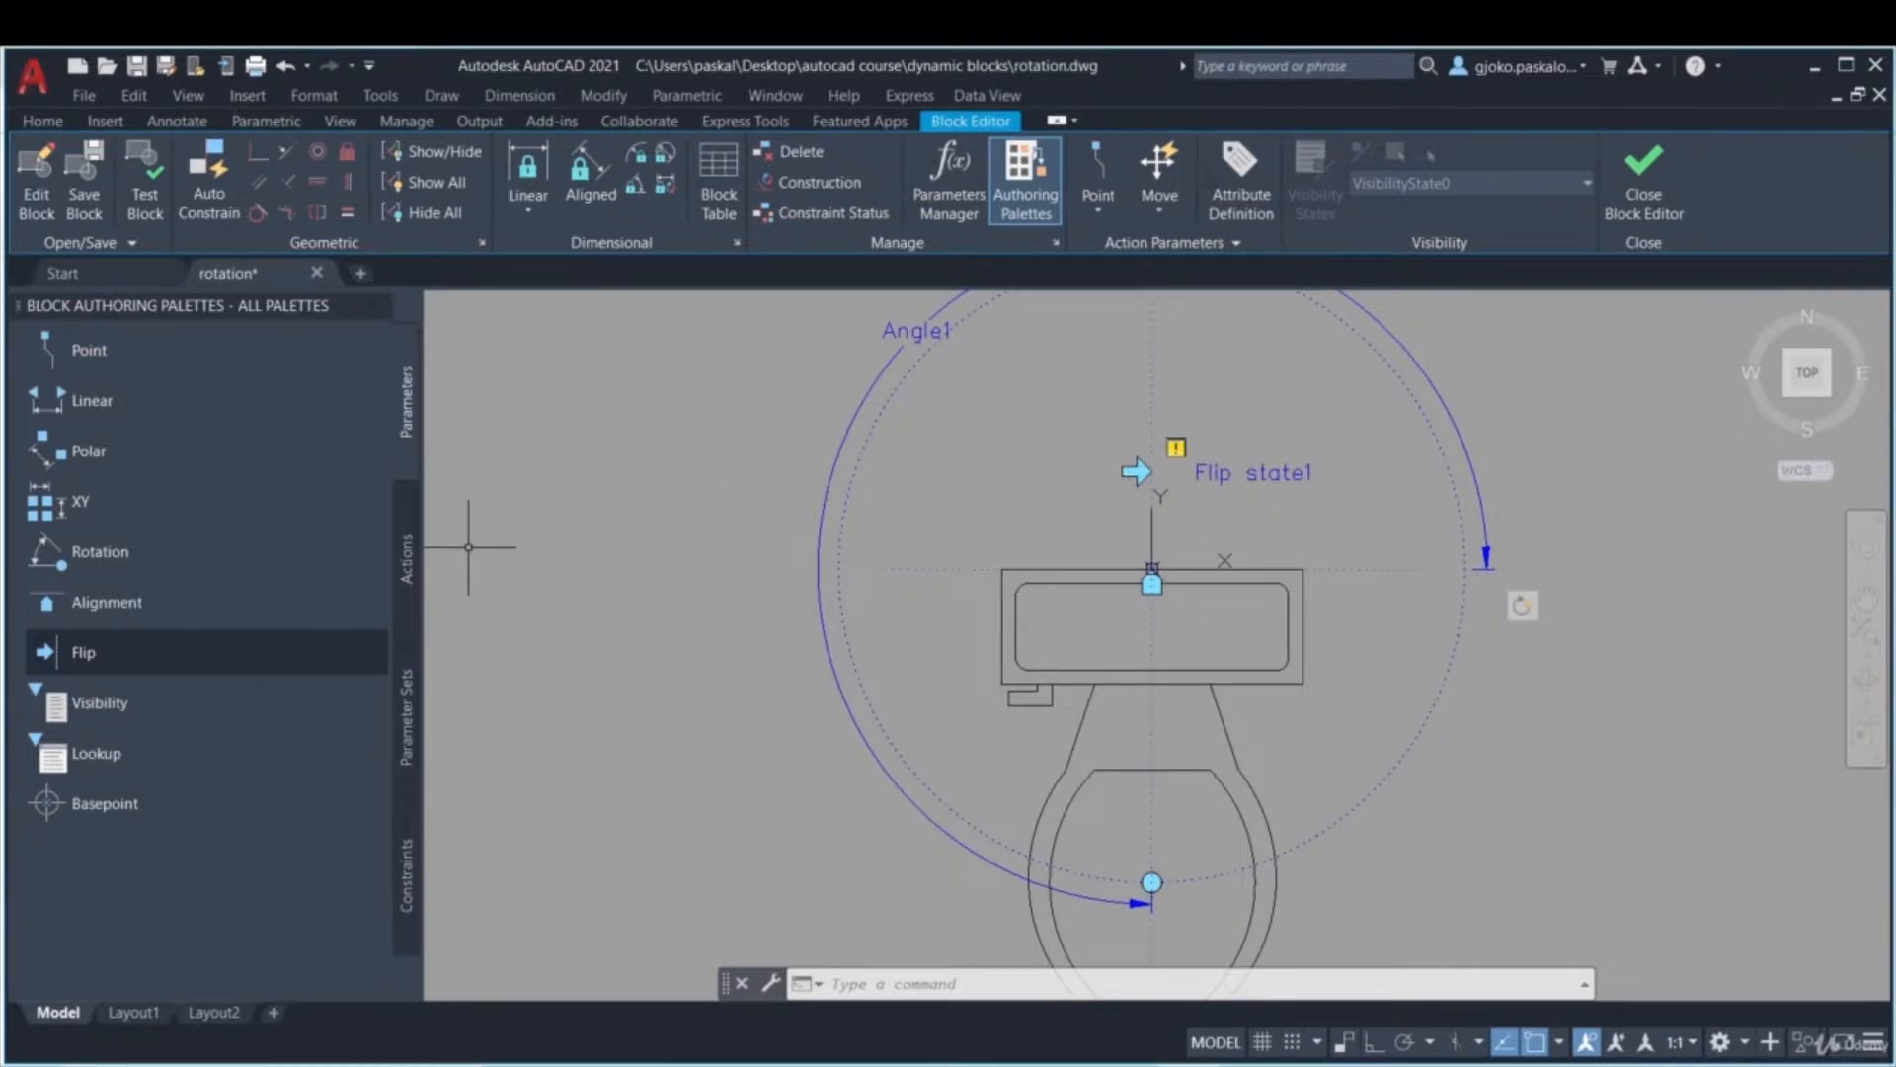
- Attach a Flip action to the flip parameter, with the whole toilet and its parameters as the selection set
{"action": "left_click", "coordinate": [407, 559]}
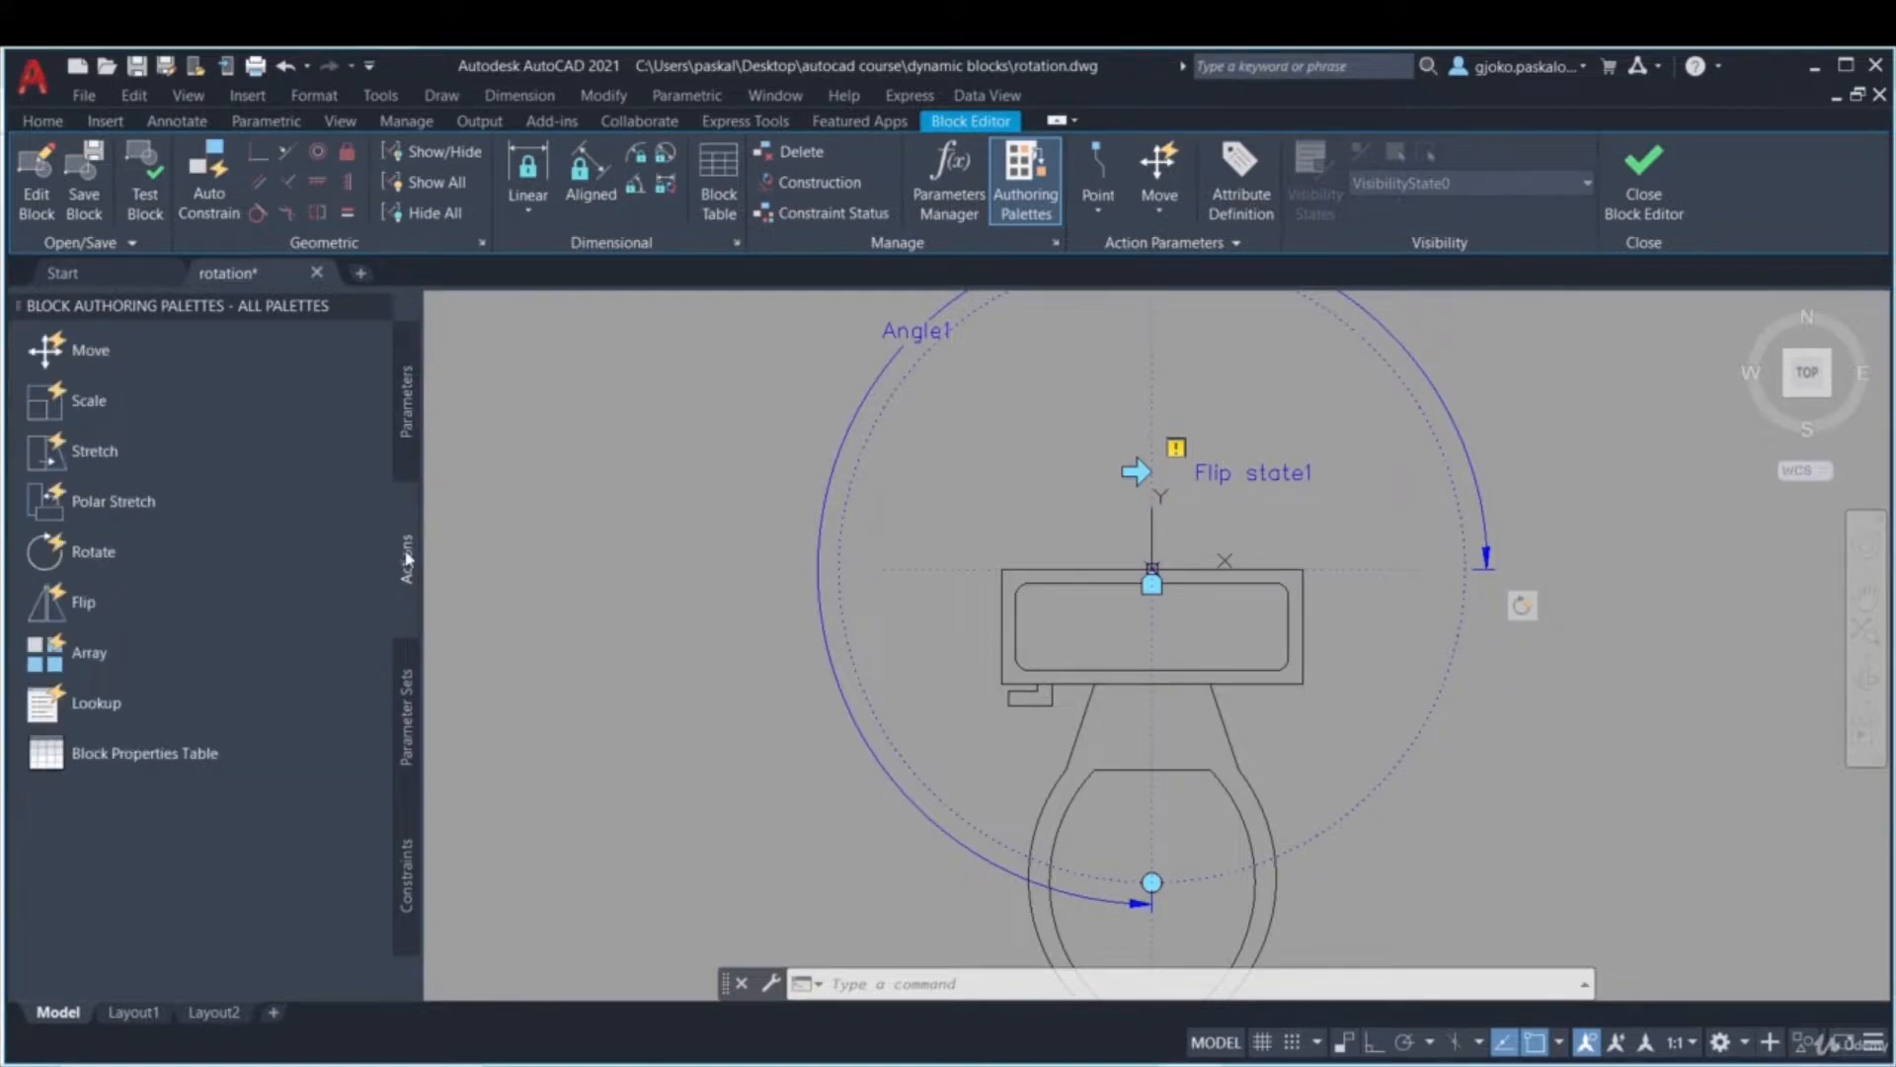
{"action": "left_click", "coordinate": [83, 608]}
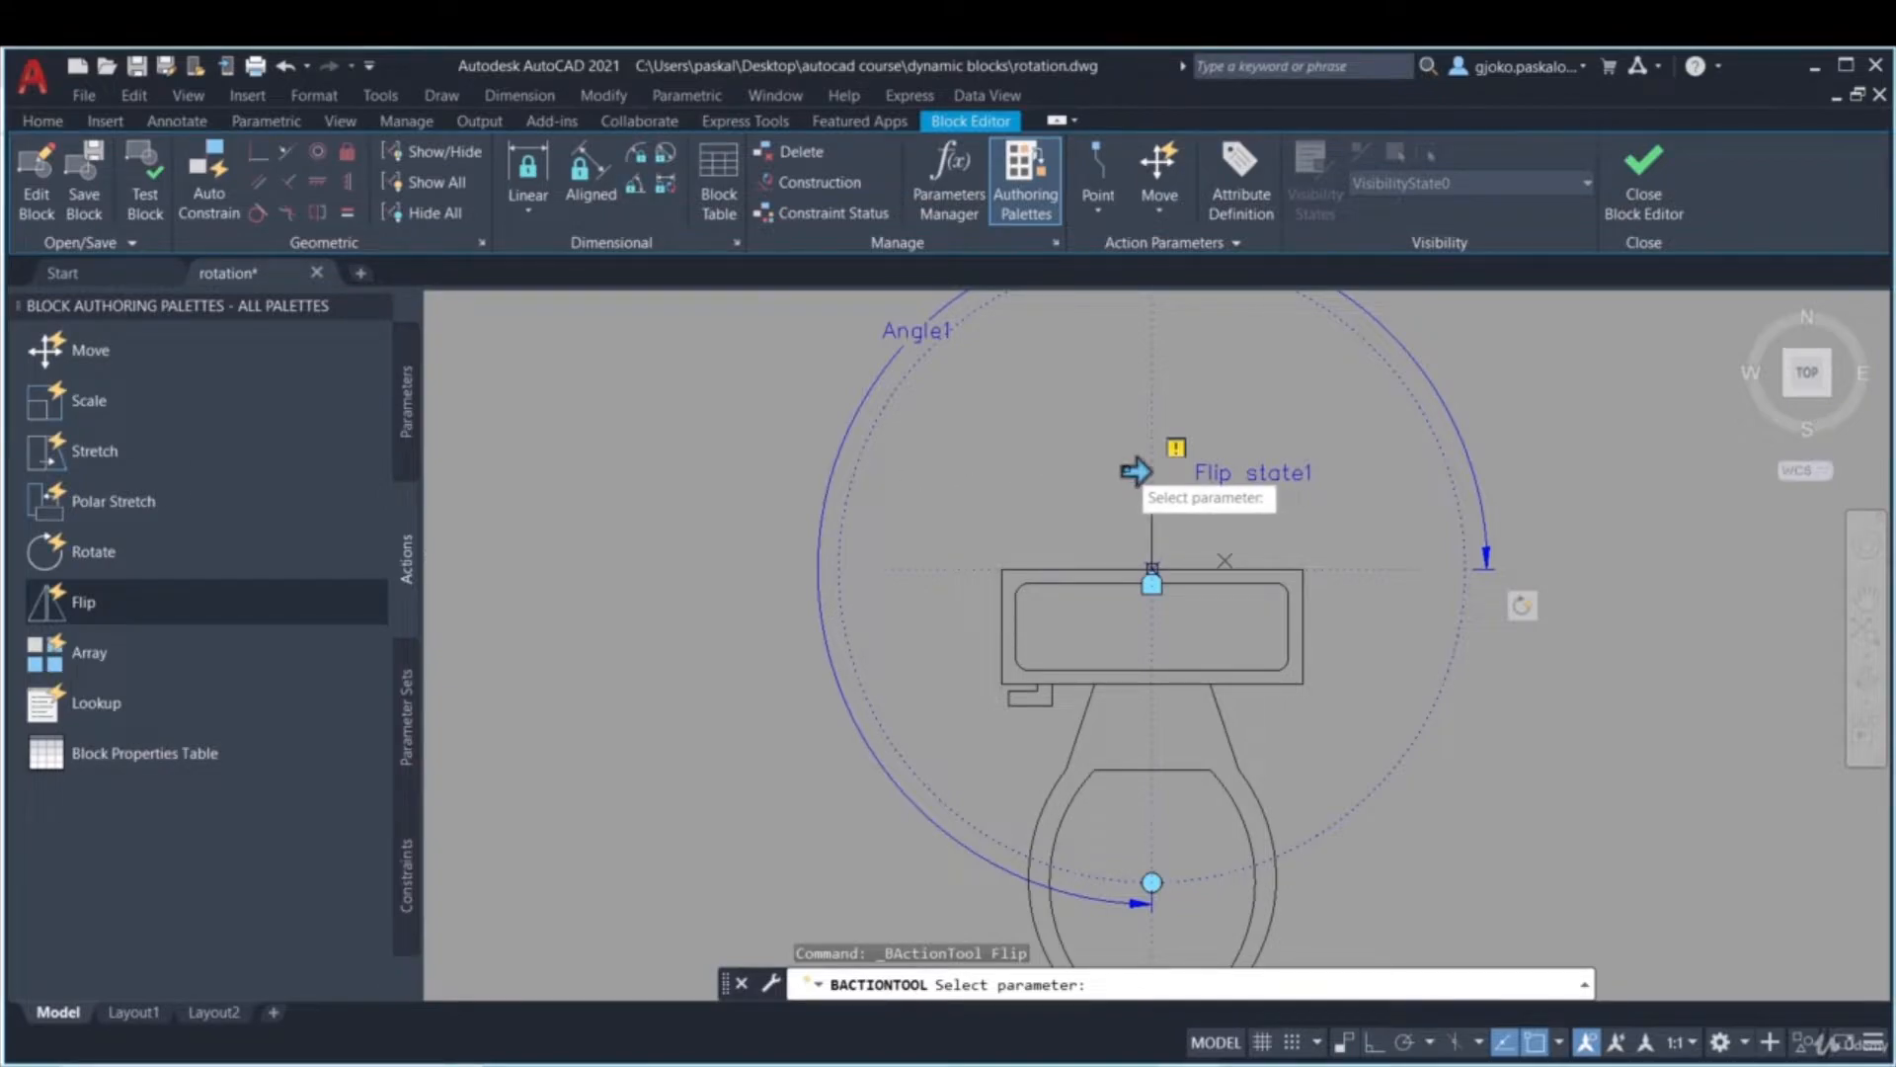
{"action": "left_click", "coordinate": [1136, 471]}
{"action": "scroll", "coordinate": [1034, 492], "scroll_direction": "down", "scroll_amount": 2}
{"action": "left_click", "coordinate": [949, 485]}
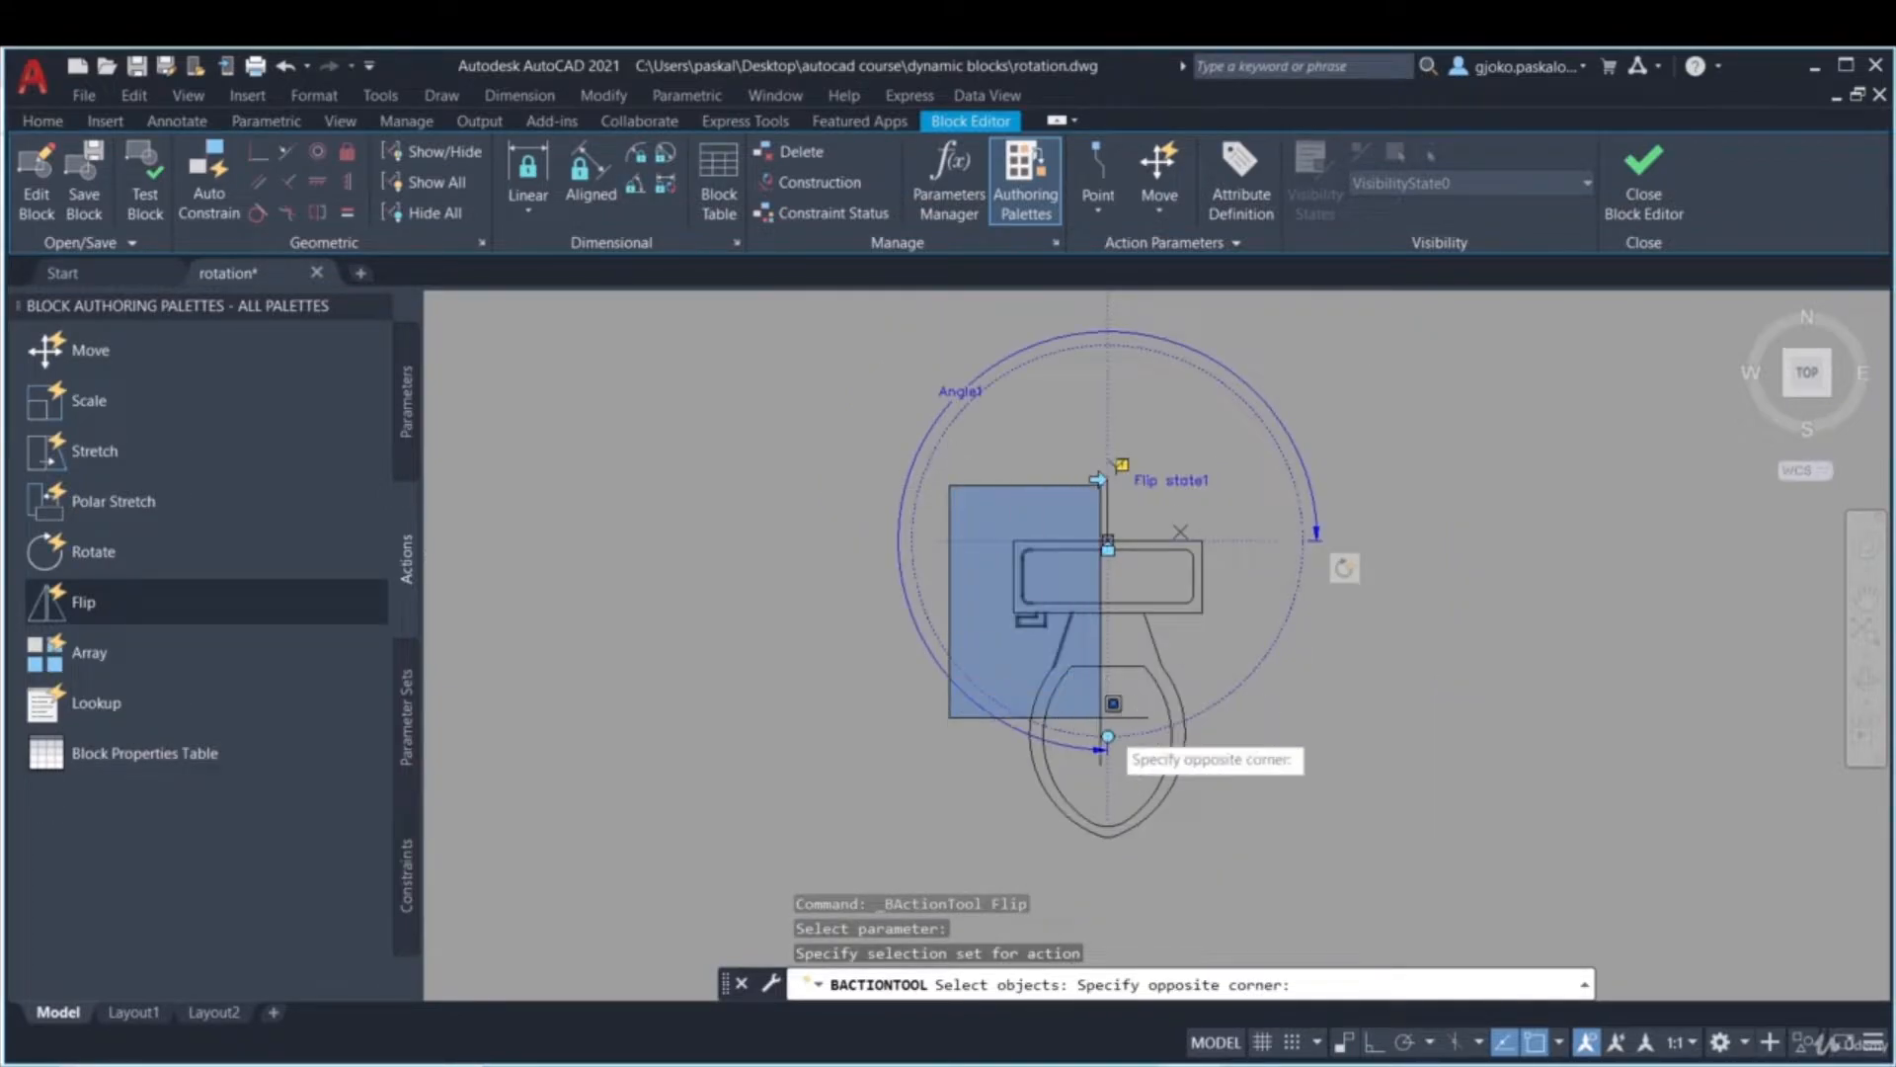
{"action": "left_click", "coordinate": [1250, 828]}
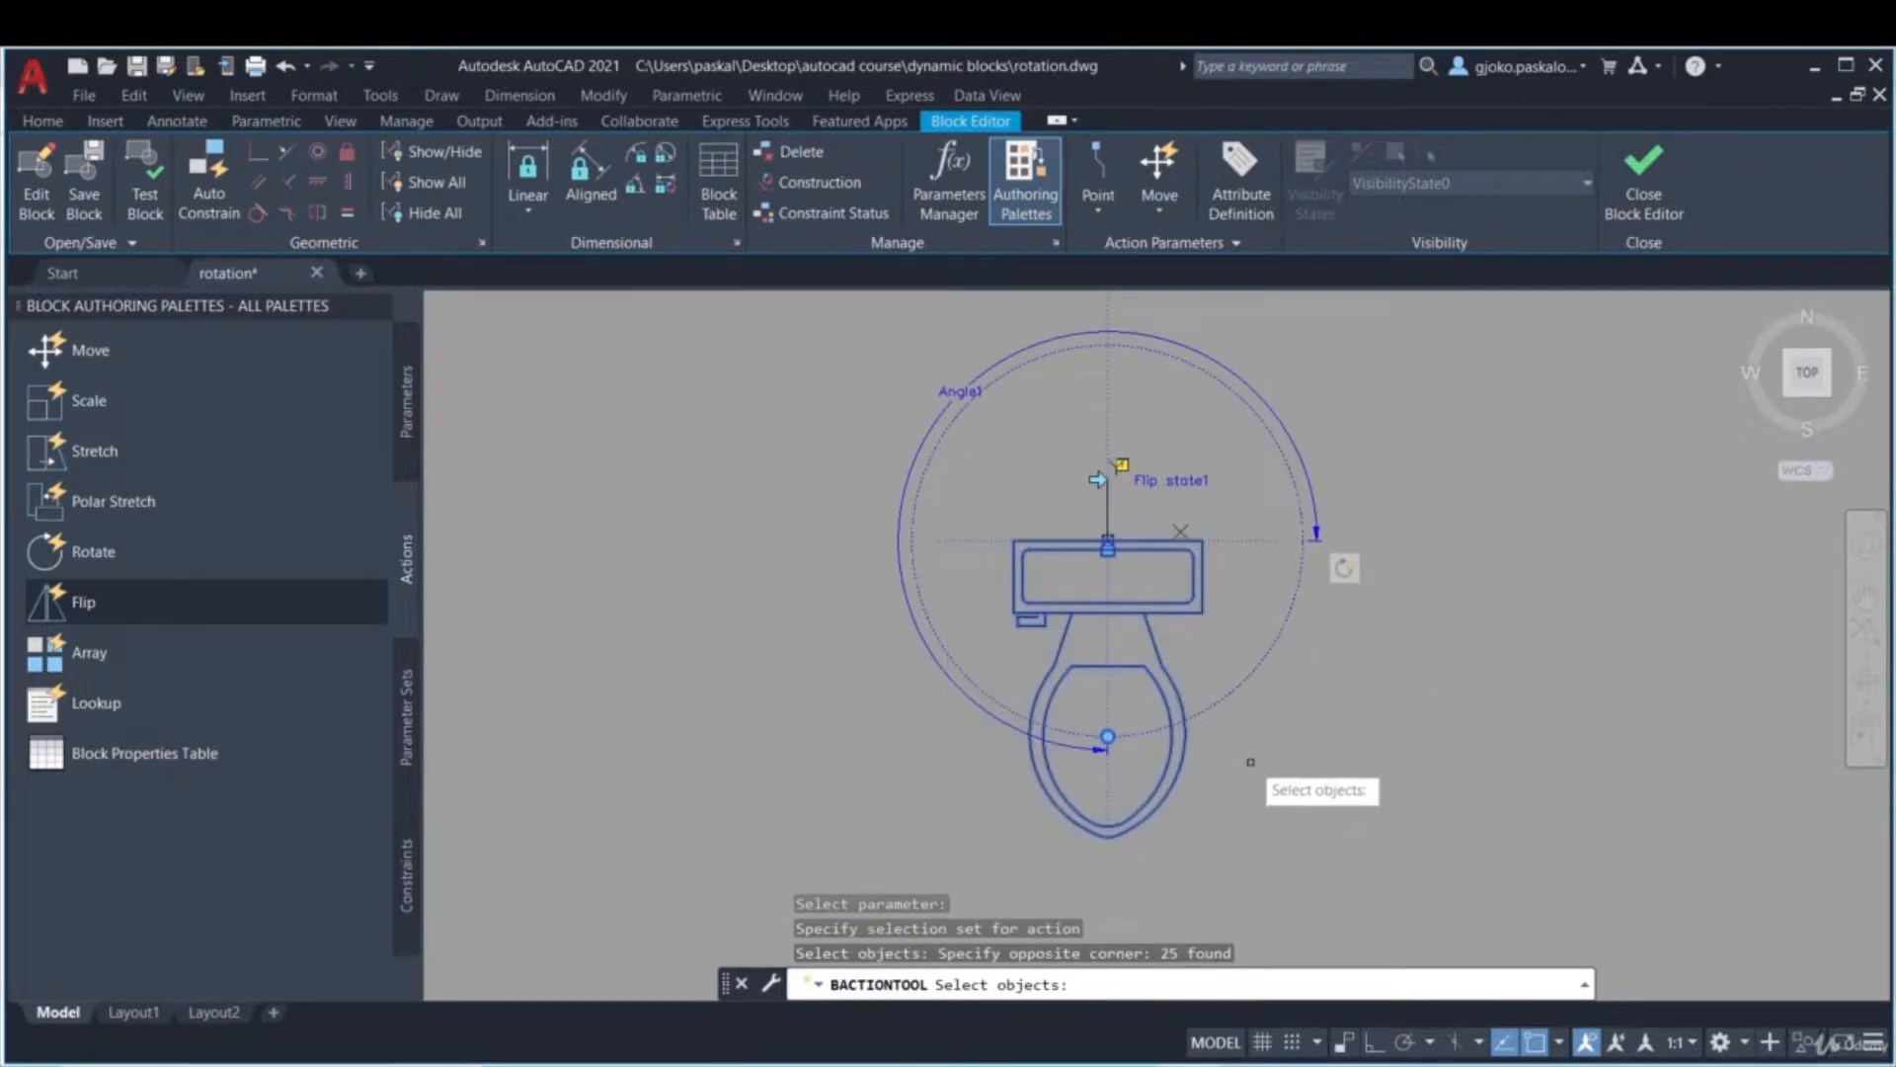
{"action": "key", "text": "Return"}
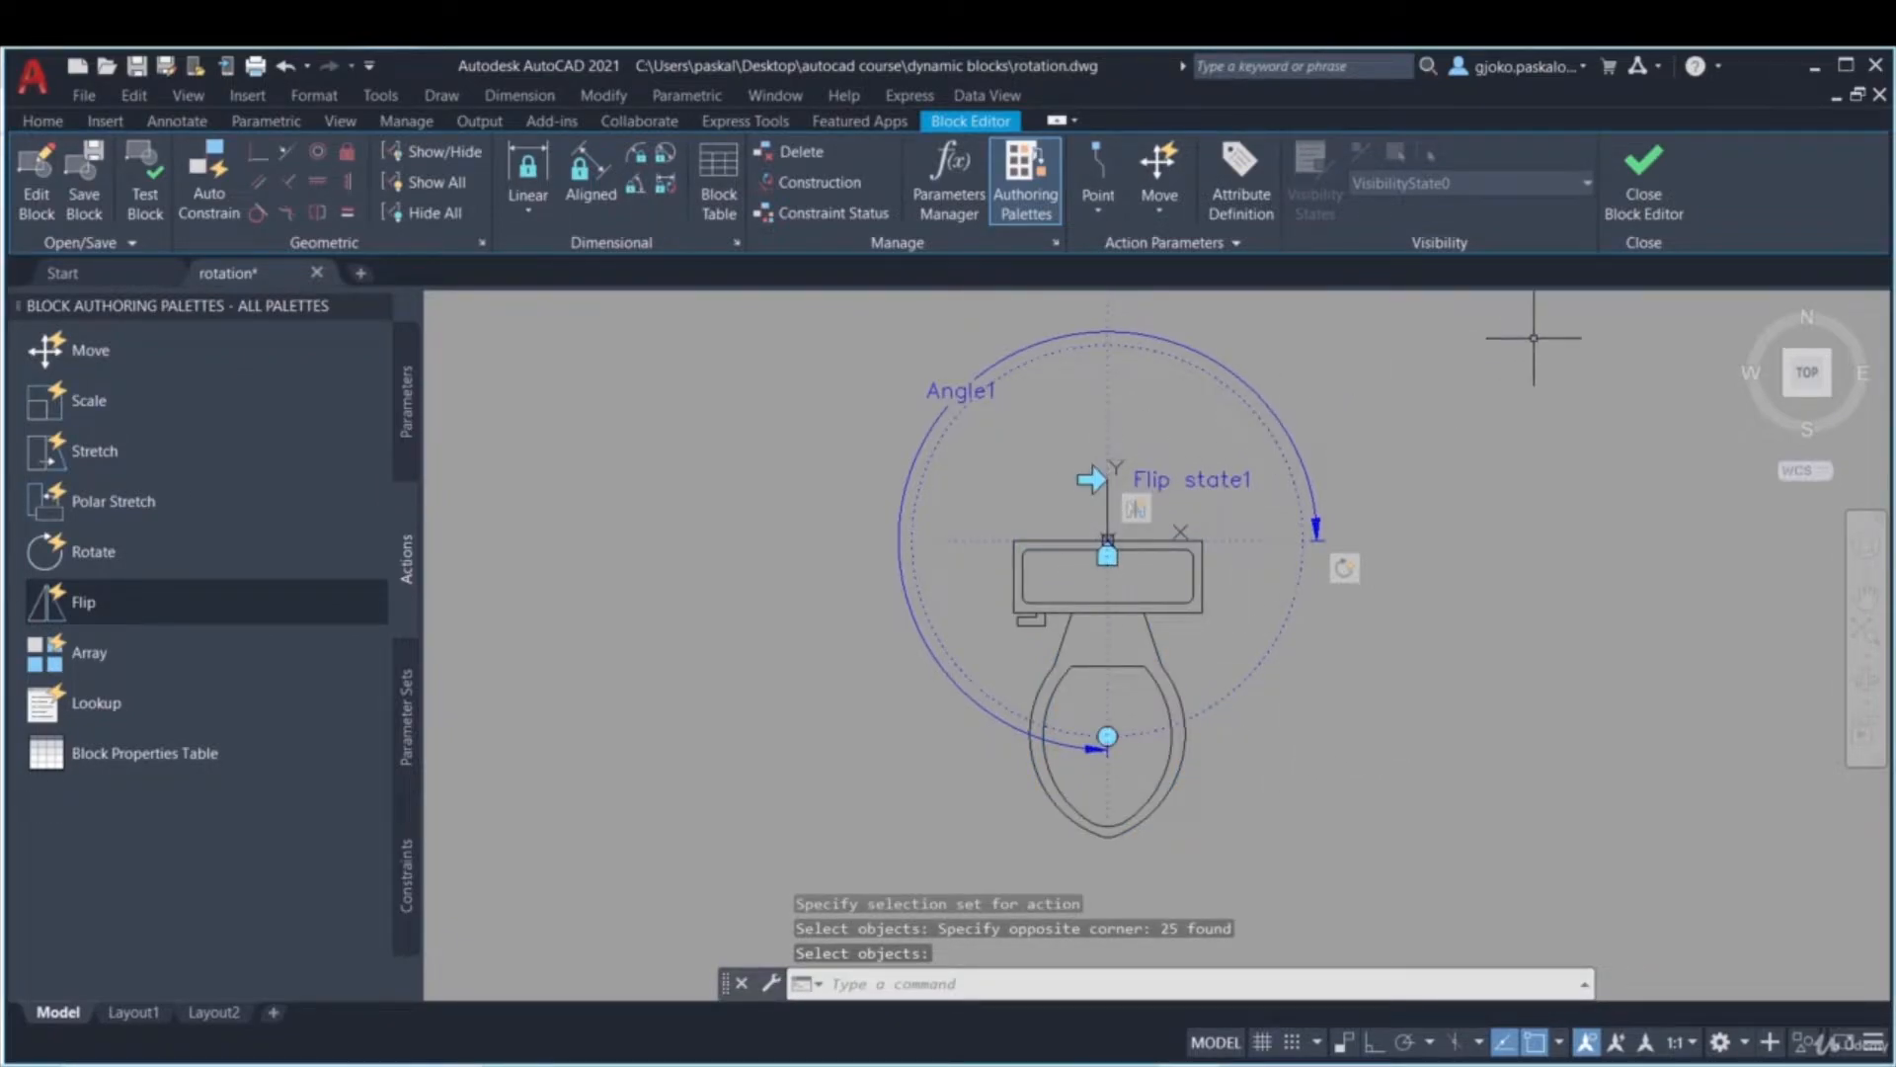
- Close the block editor, saving the changes to all references, and test the flip grip on the toilet at the wall's outer face
{"action": "left_click", "coordinate": [1644, 173]}
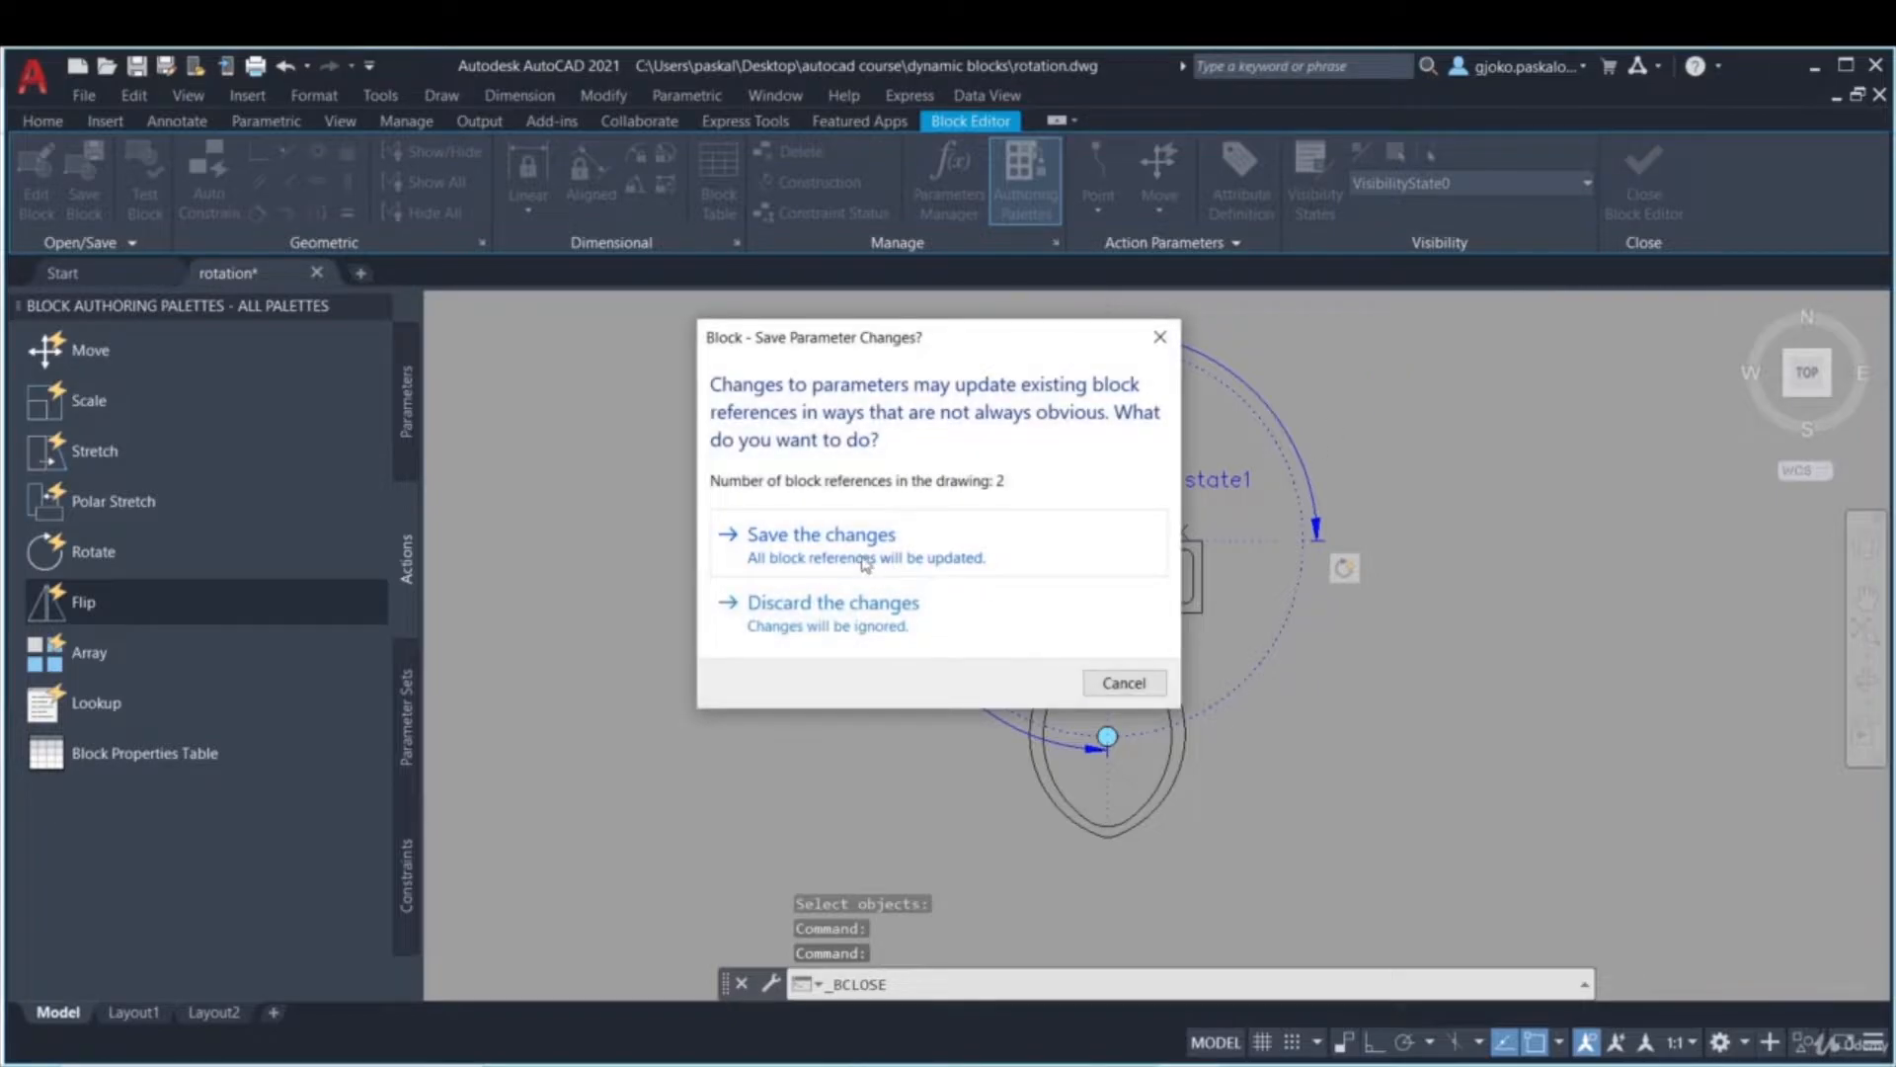
{"action": "left_click", "coordinate": [847, 545]}
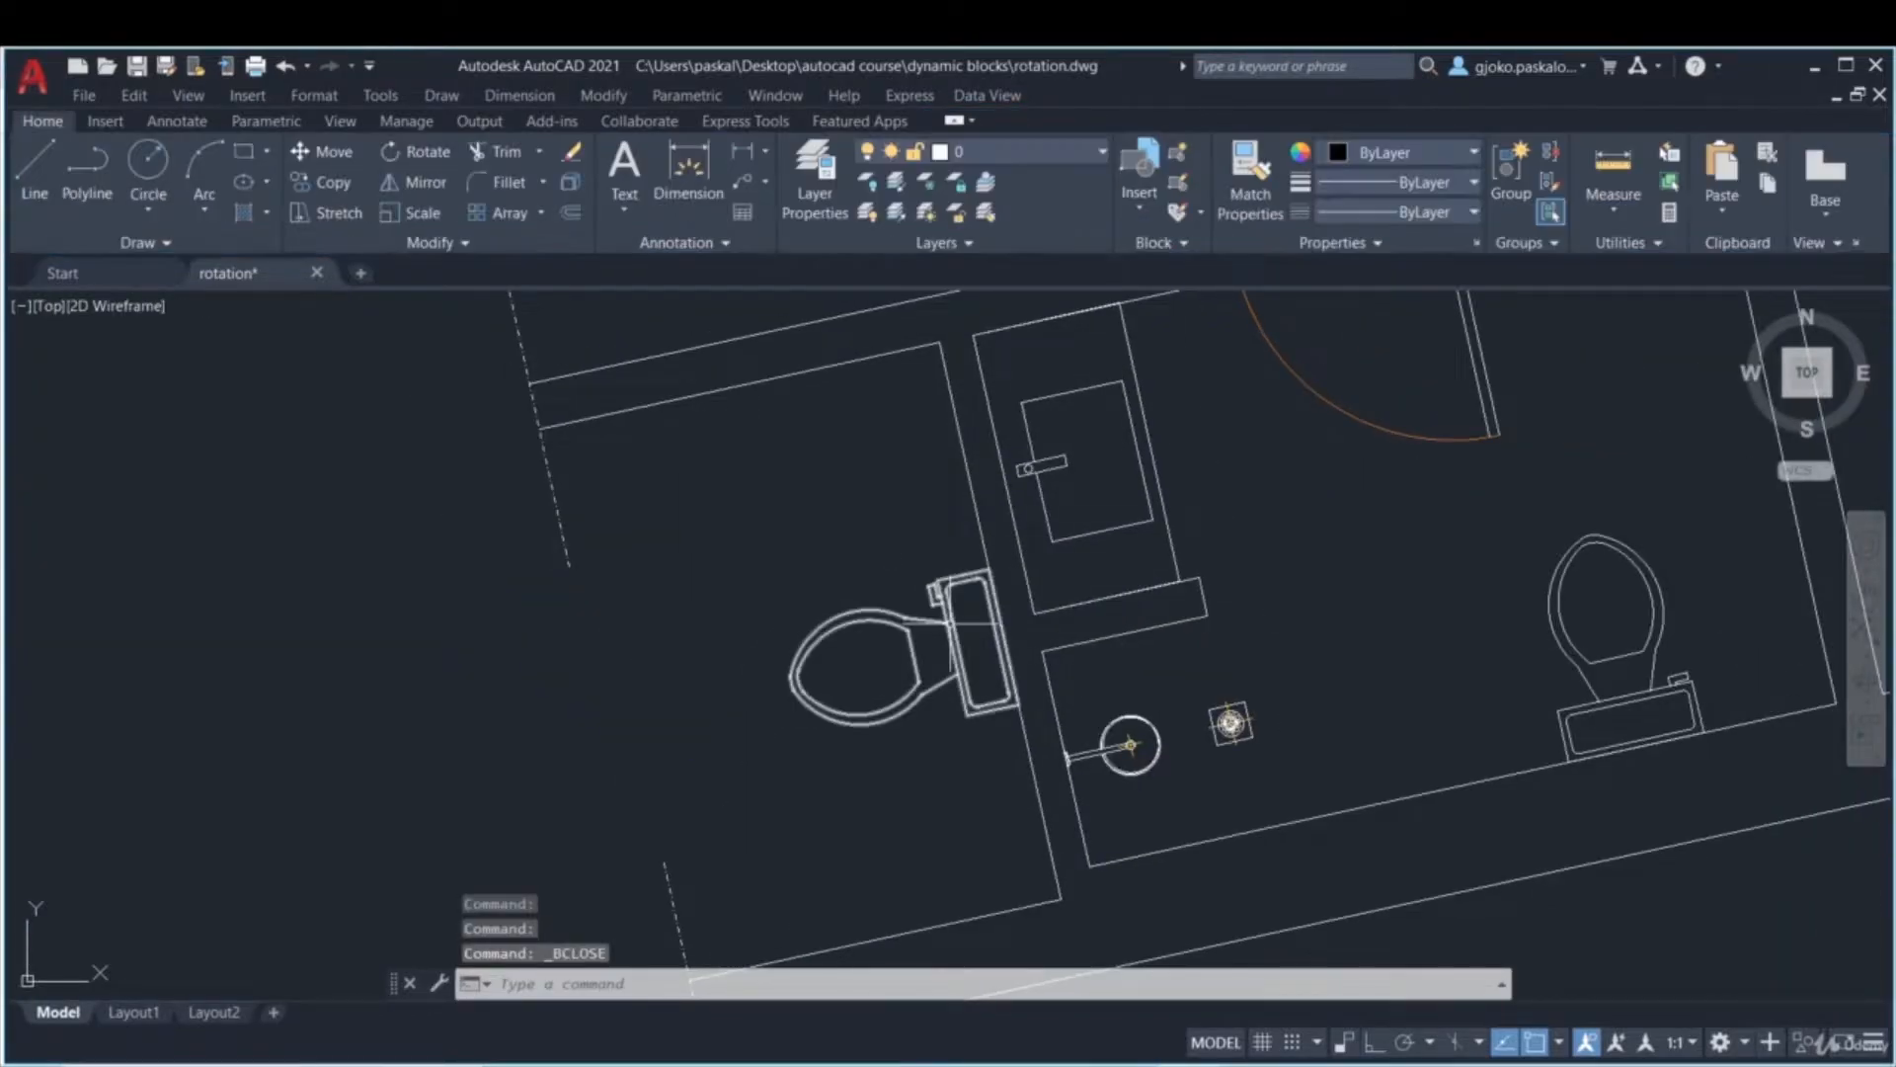
{"action": "left_click", "coordinate": [1011, 632]}
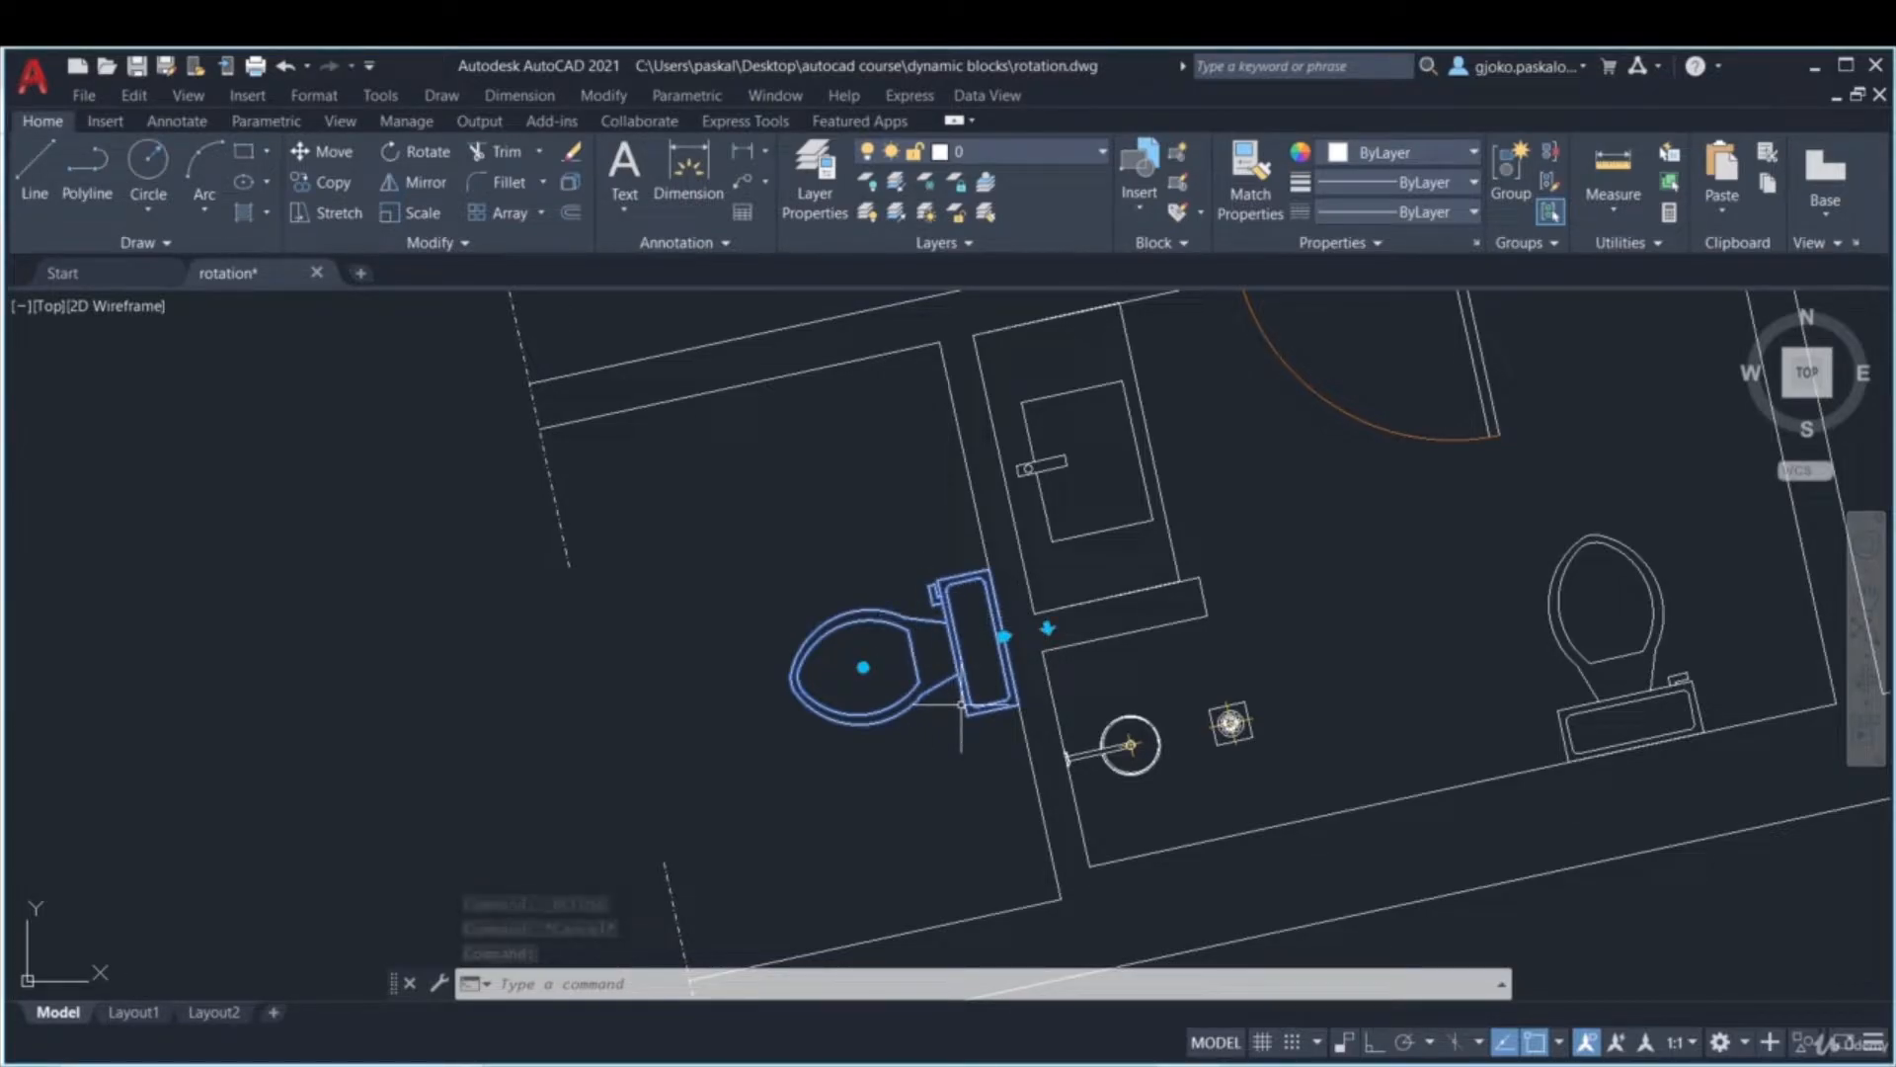
{"action": "left_click", "coordinate": [1047, 627]}
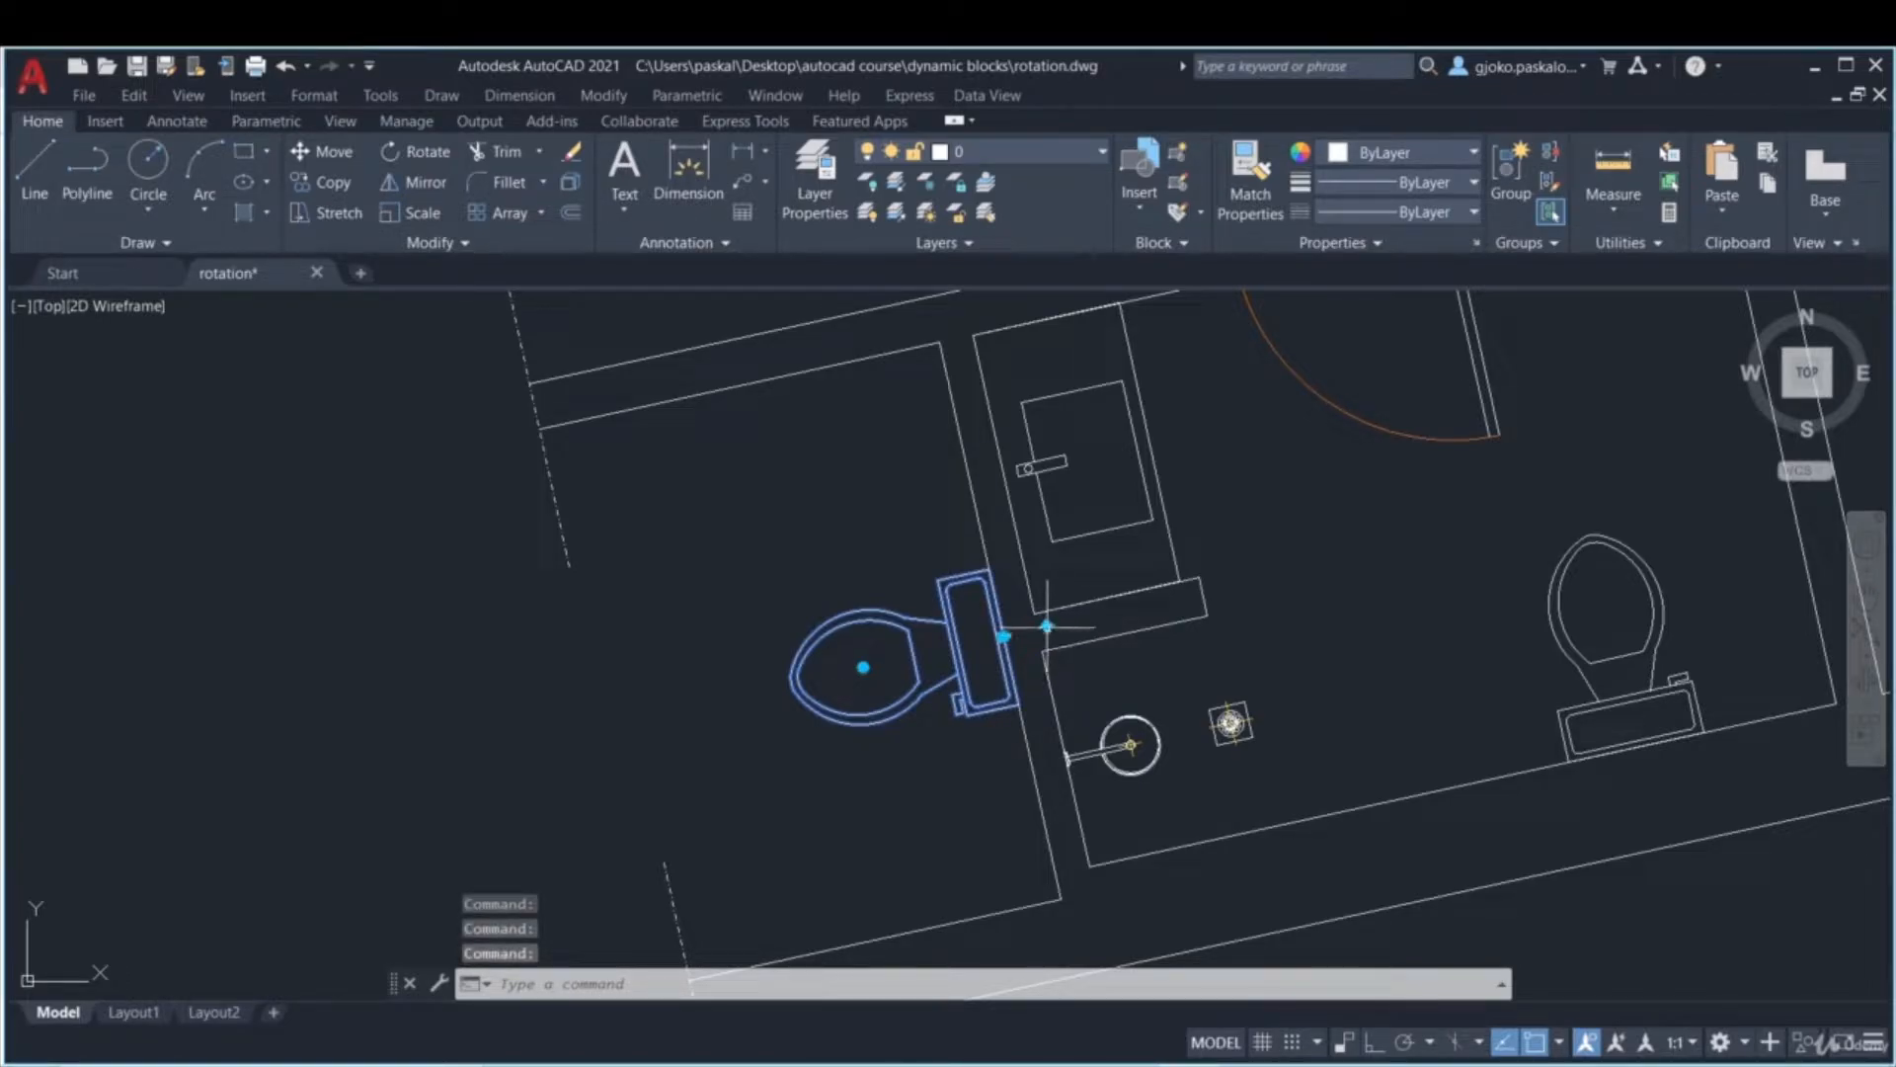
{"action": "key", "text": "Escape"}
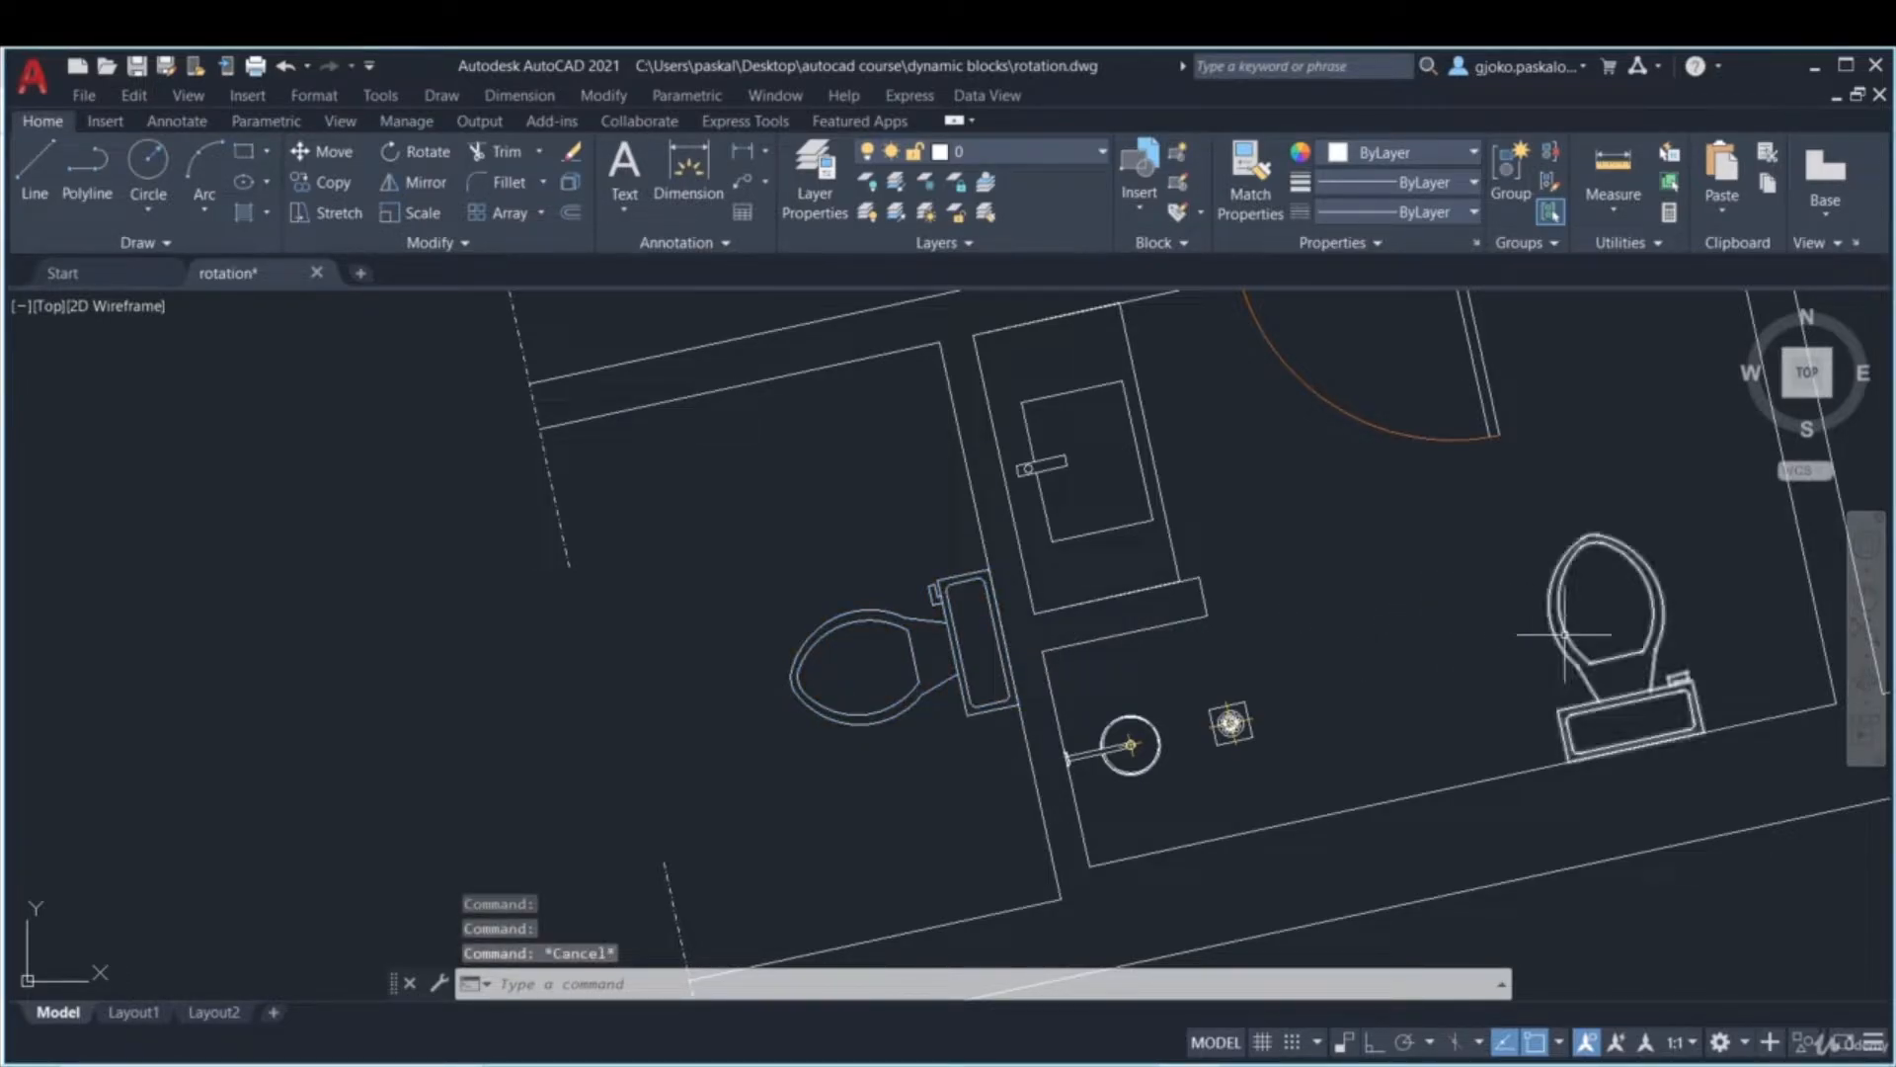
- Erase the toilet inside the bathroom and move the other one by its alignment grip onto the south wall's inner face in its place
{"action": "left_click", "coordinate": [1565, 632]}
{"action": "key", "text": "Delete"}
{"action": "left_click", "coordinate": [872, 667]}
{"action": "left_click", "coordinate": [788, 568]}
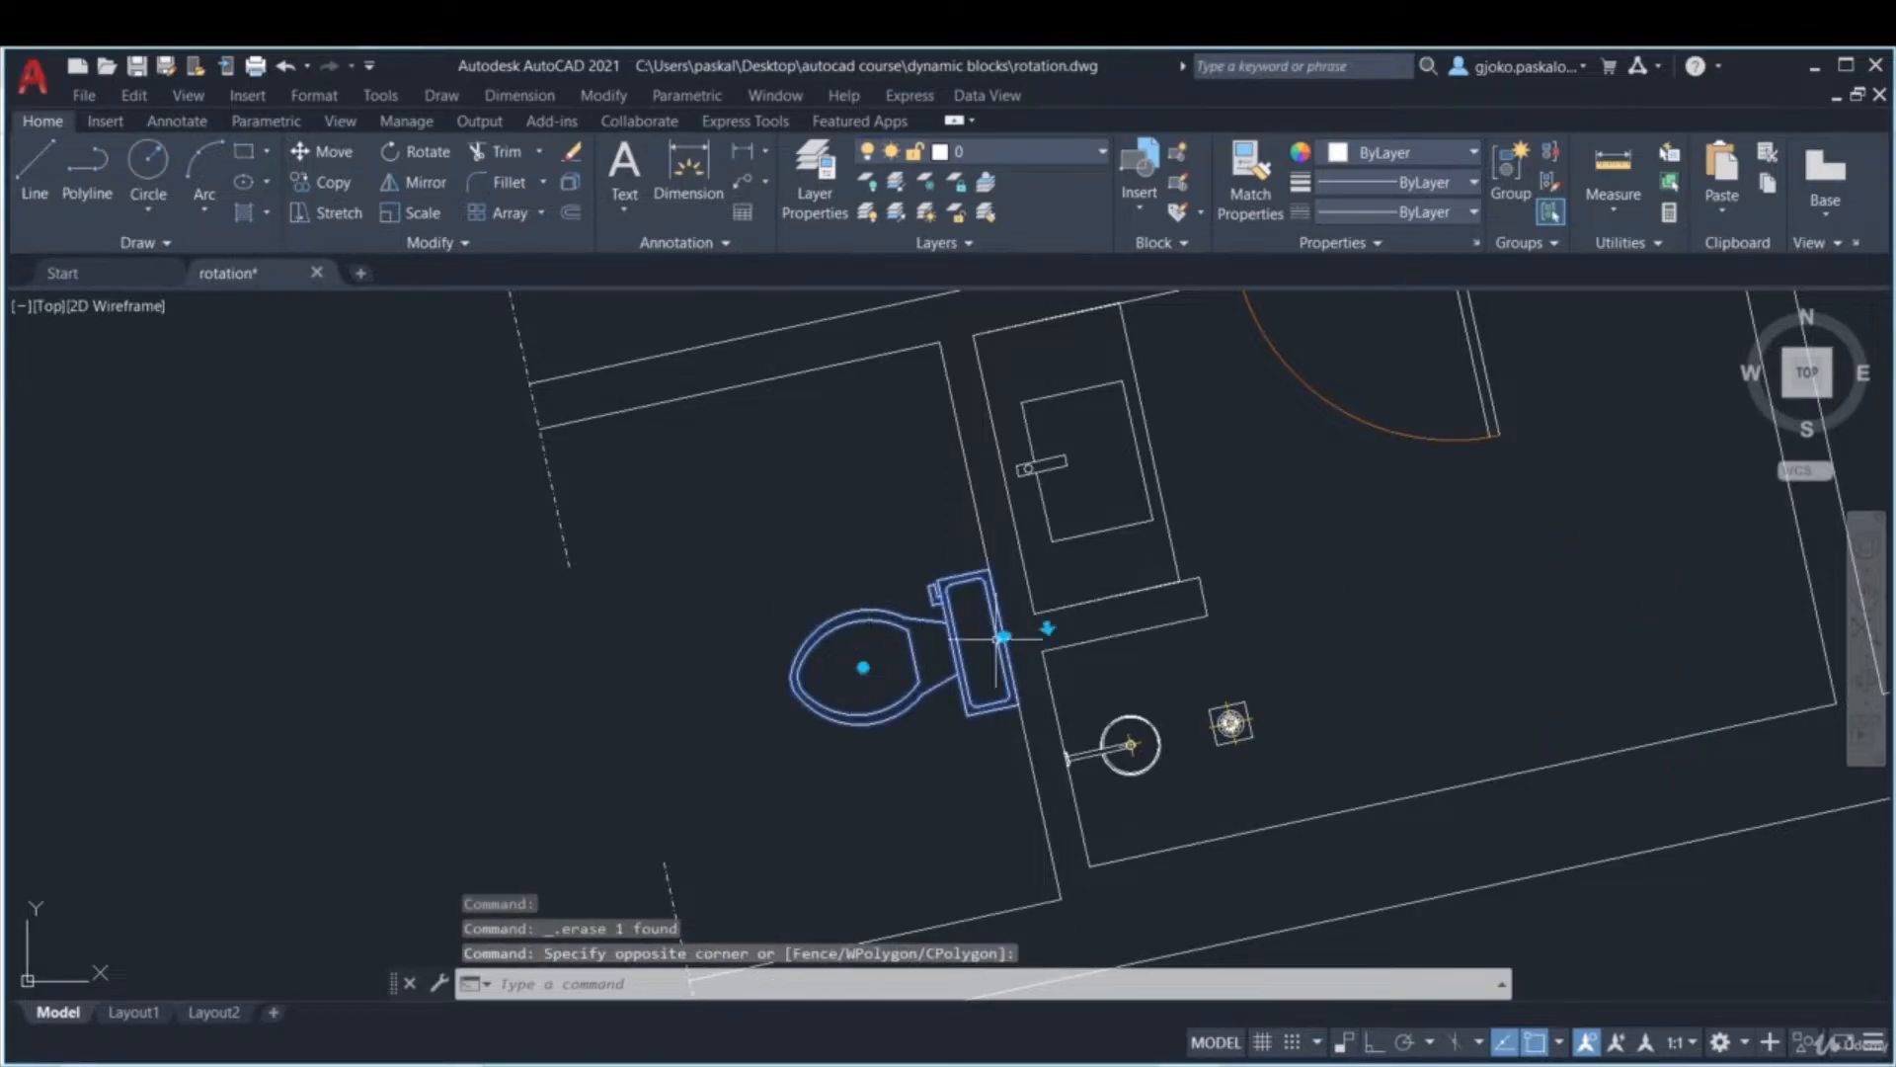
{"action": "left_click", "coordinate": [1003, 636]}
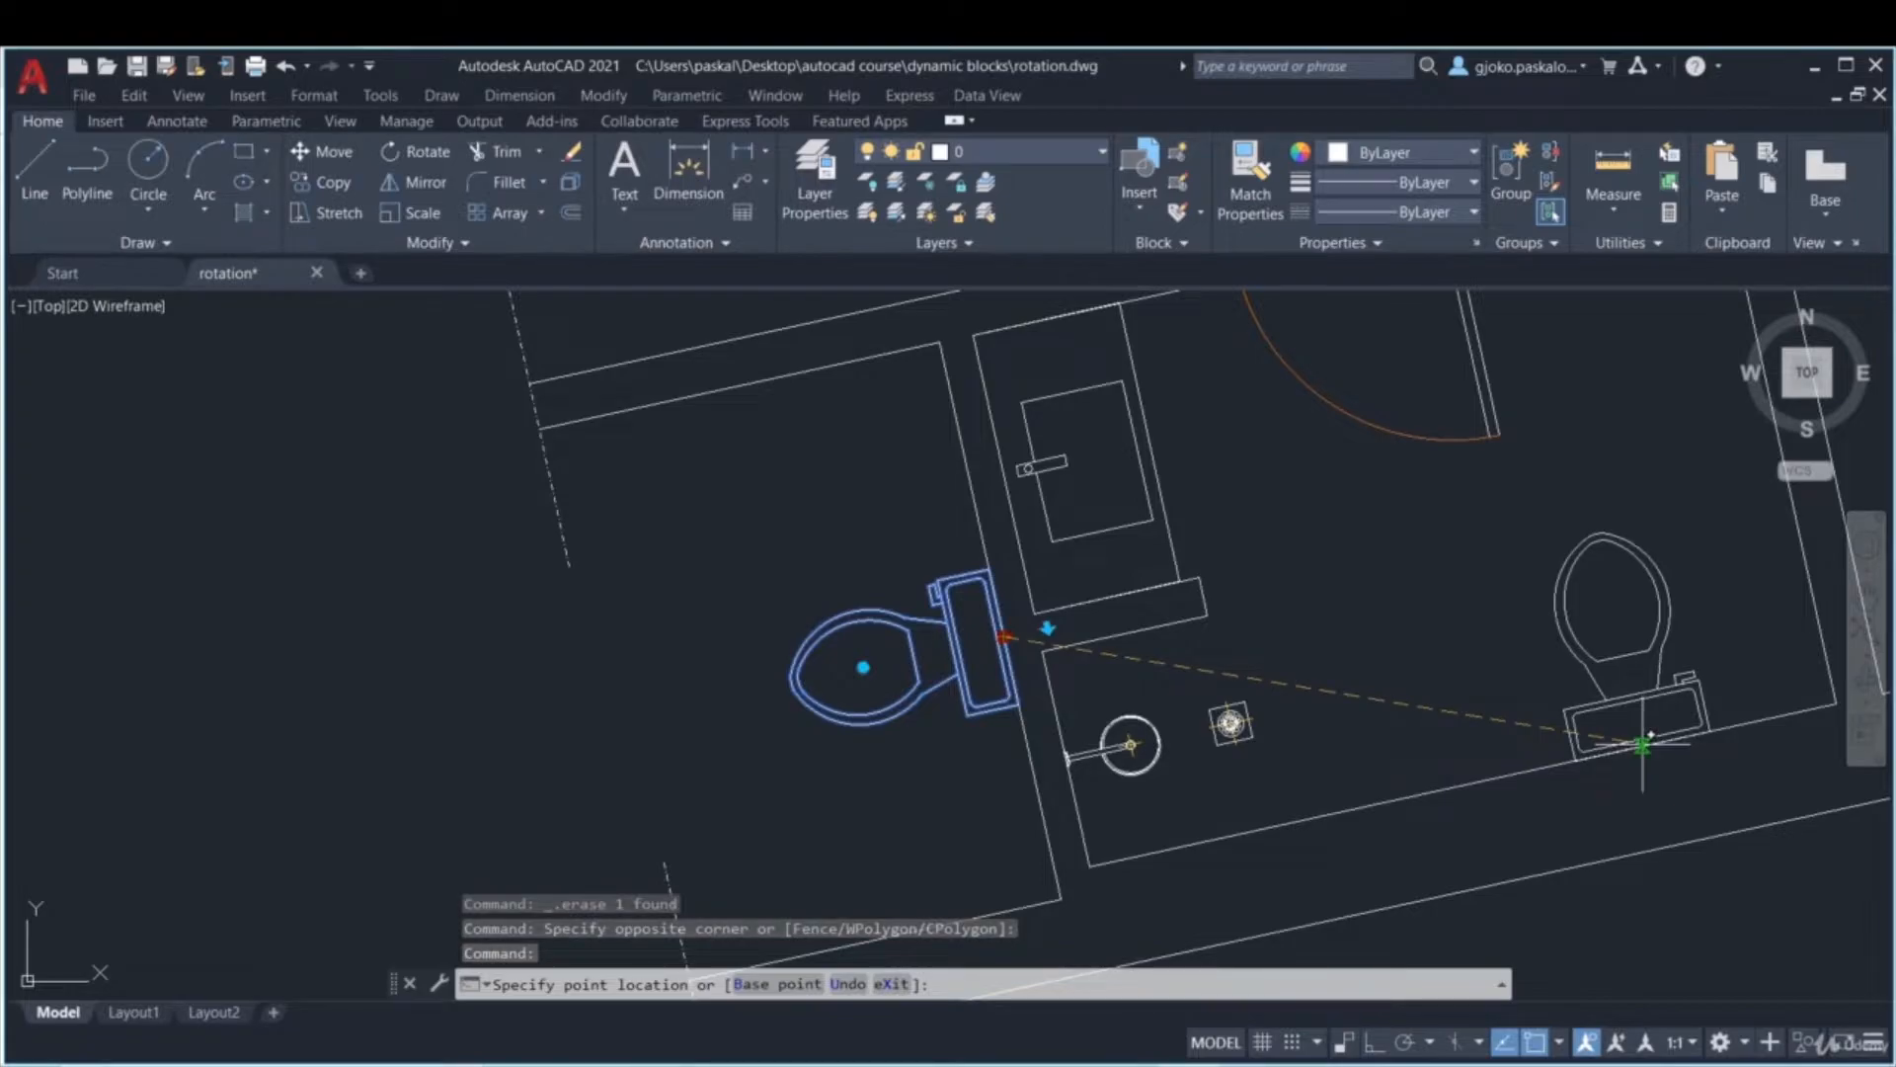
{"action": "left_click", "coordinate": [1643, 743]}
{"action": "middle_click_drag", "start_coordinate": [1502, 677], "coordinate": [1292, 684]}
{"action": "key", "text": "Escape"}
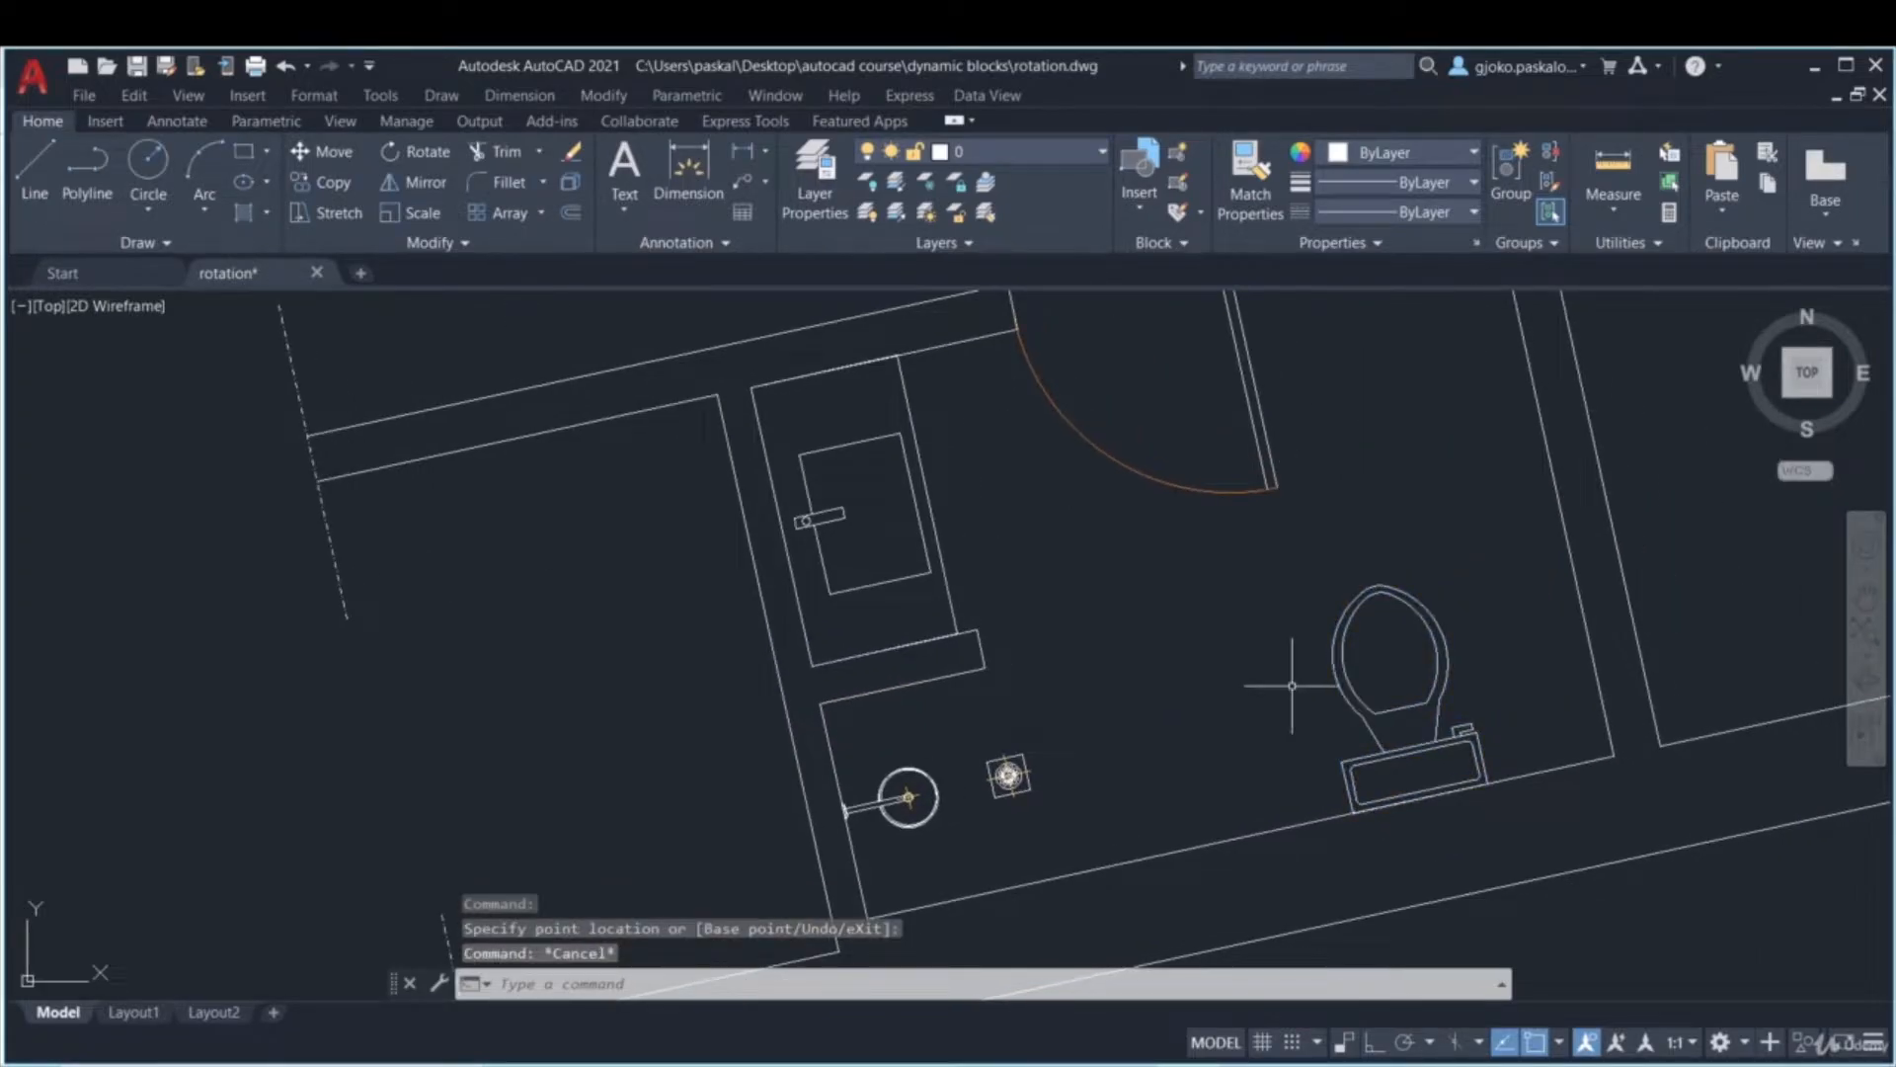
{"action": "scroll", "coordinate": [1292, 684], "scroll_direction": "down", "scroll_amount": 2}
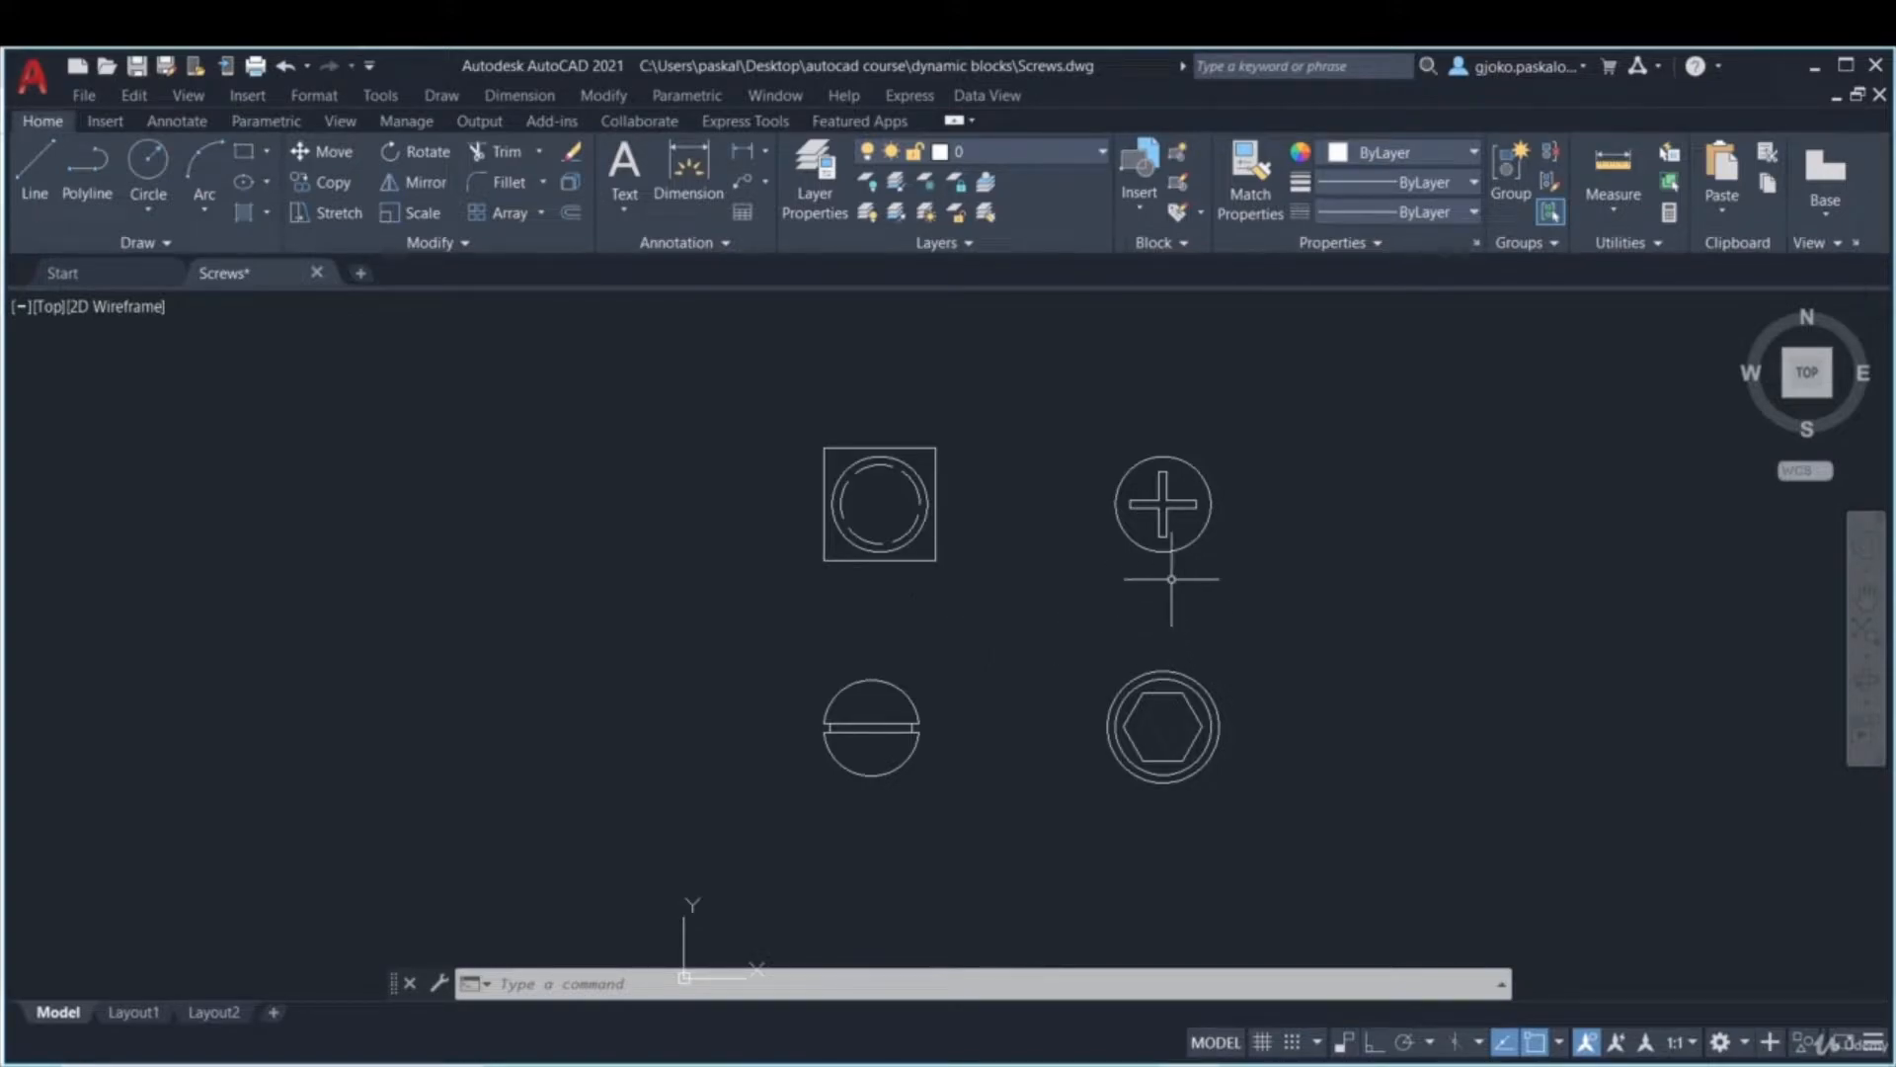
- In the Screws drawing, define a block named Screws without any objects and open it in the block editor
{"action": "left_click", "coordinate": [1180, 156]}
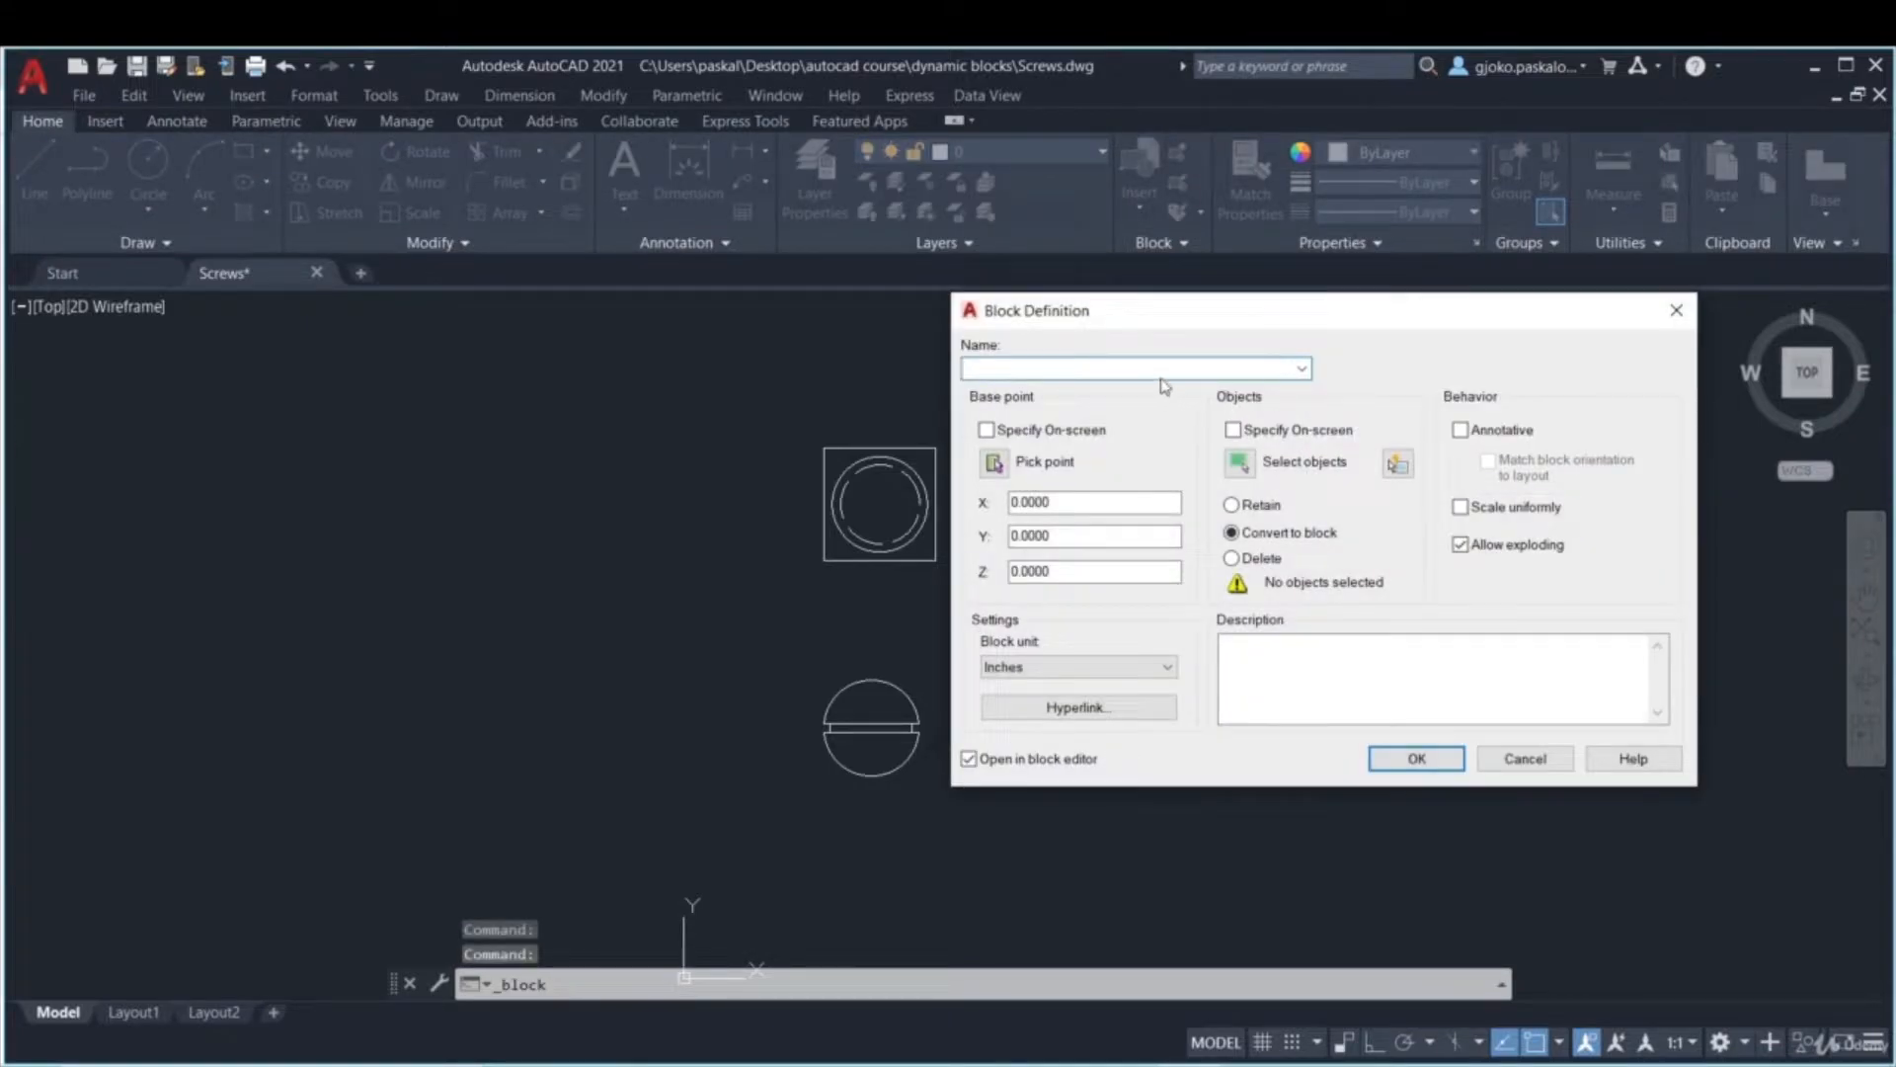
{"action": "type", "text": "Screws"}
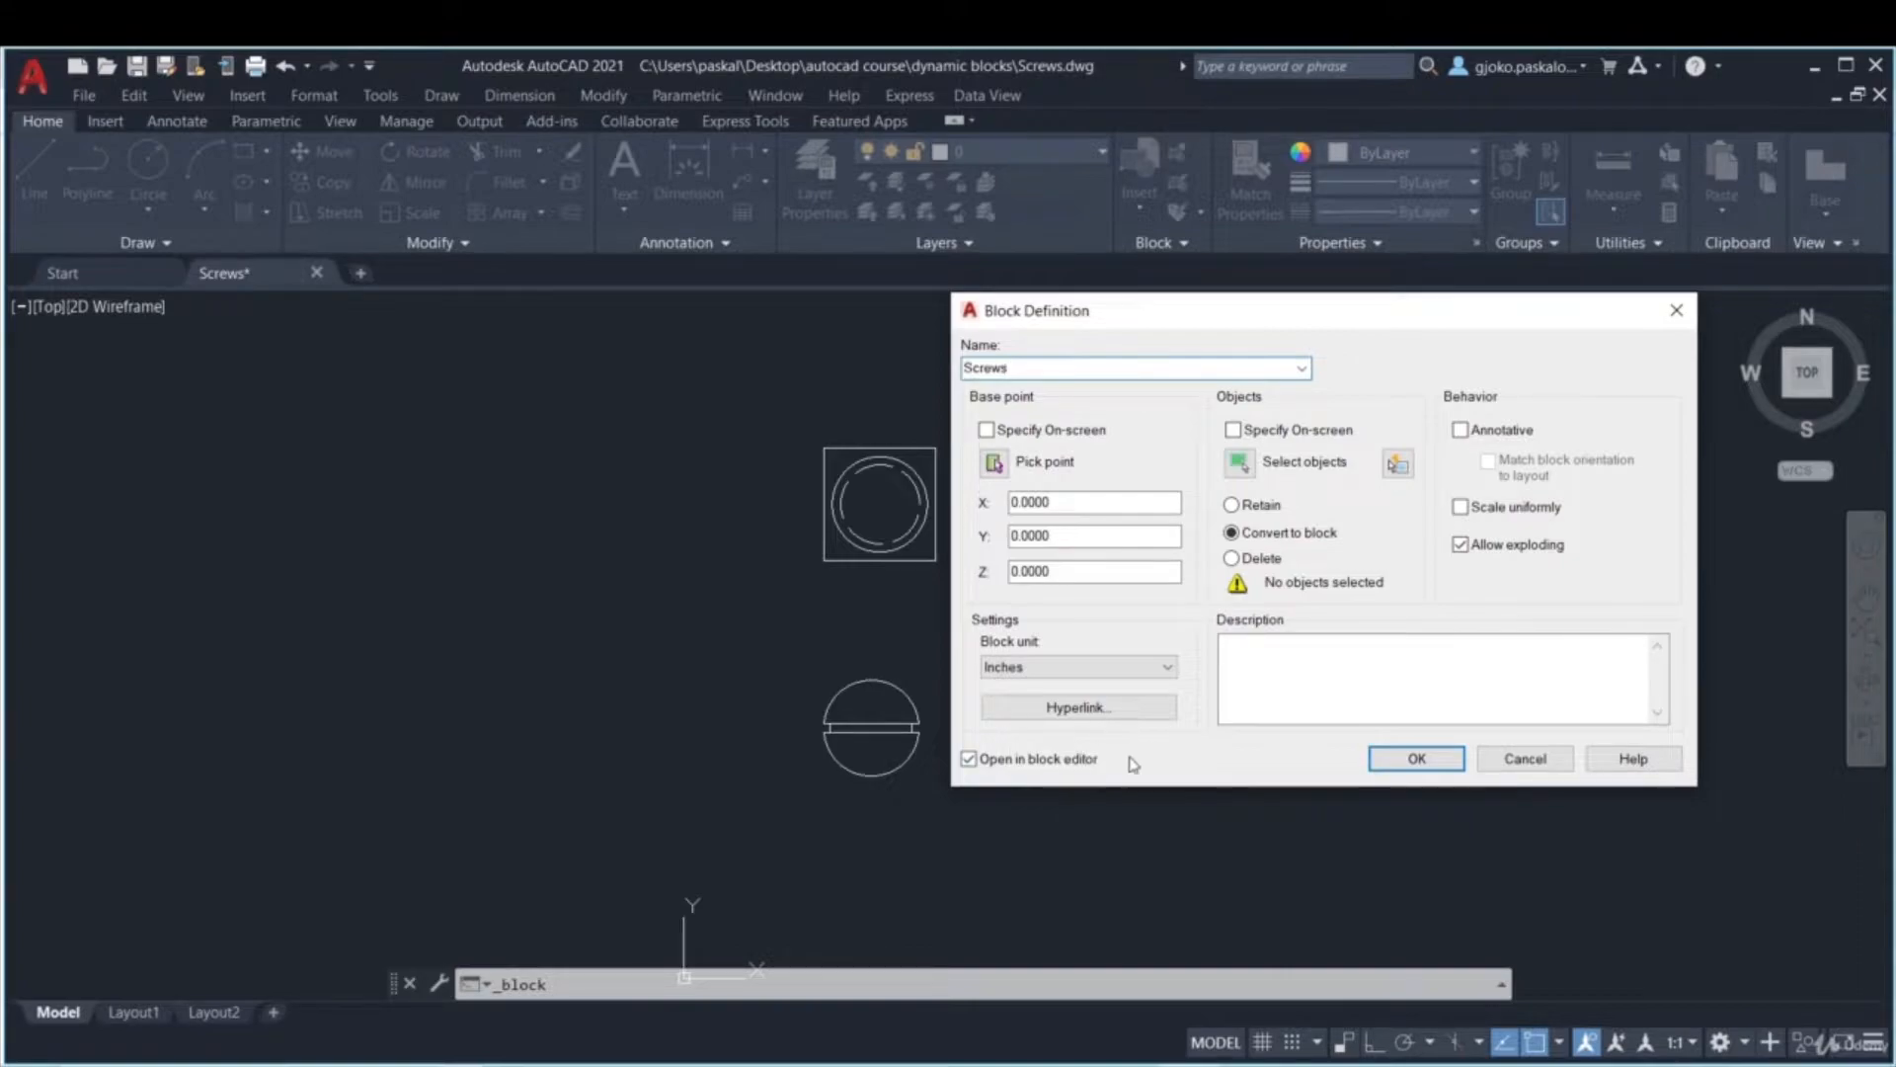
{"action": "left_click", "coordinate": [1414, 761]}
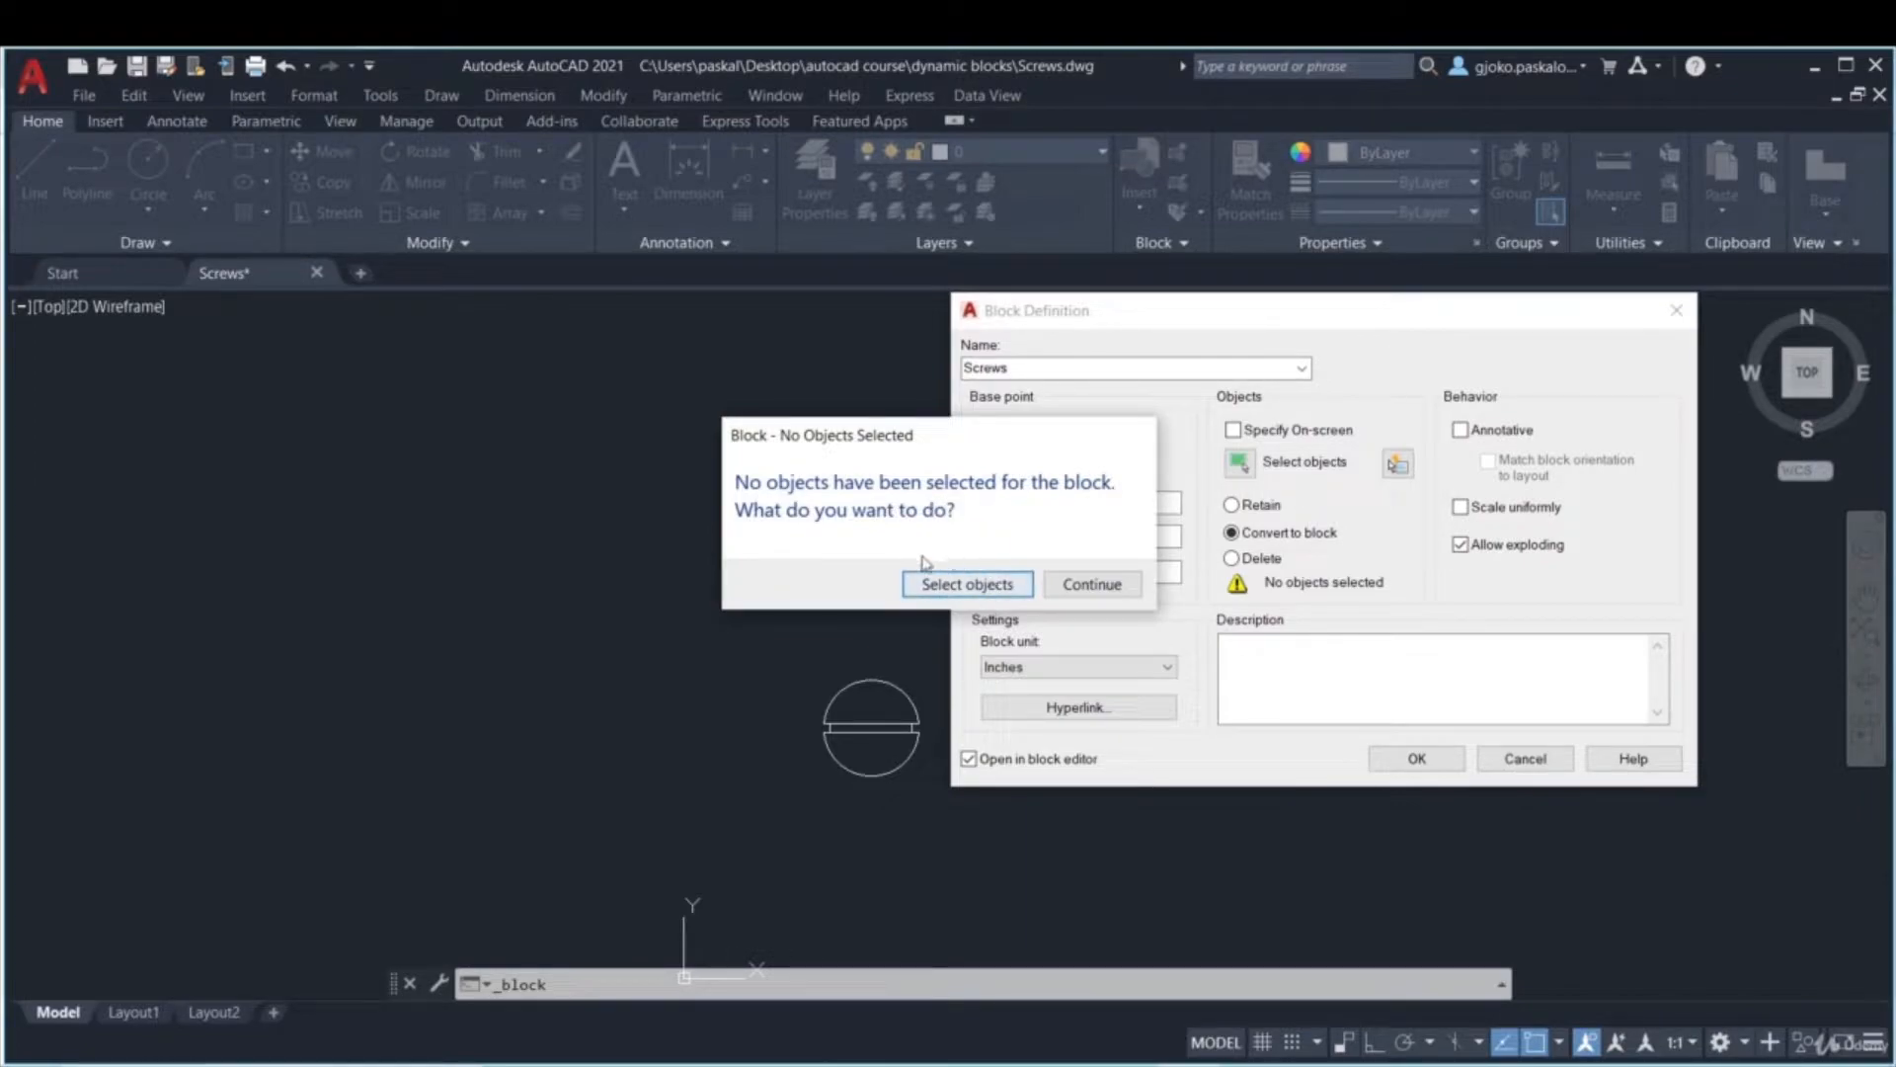
{"action": "left_click", "coordinate": [1091, 585]}
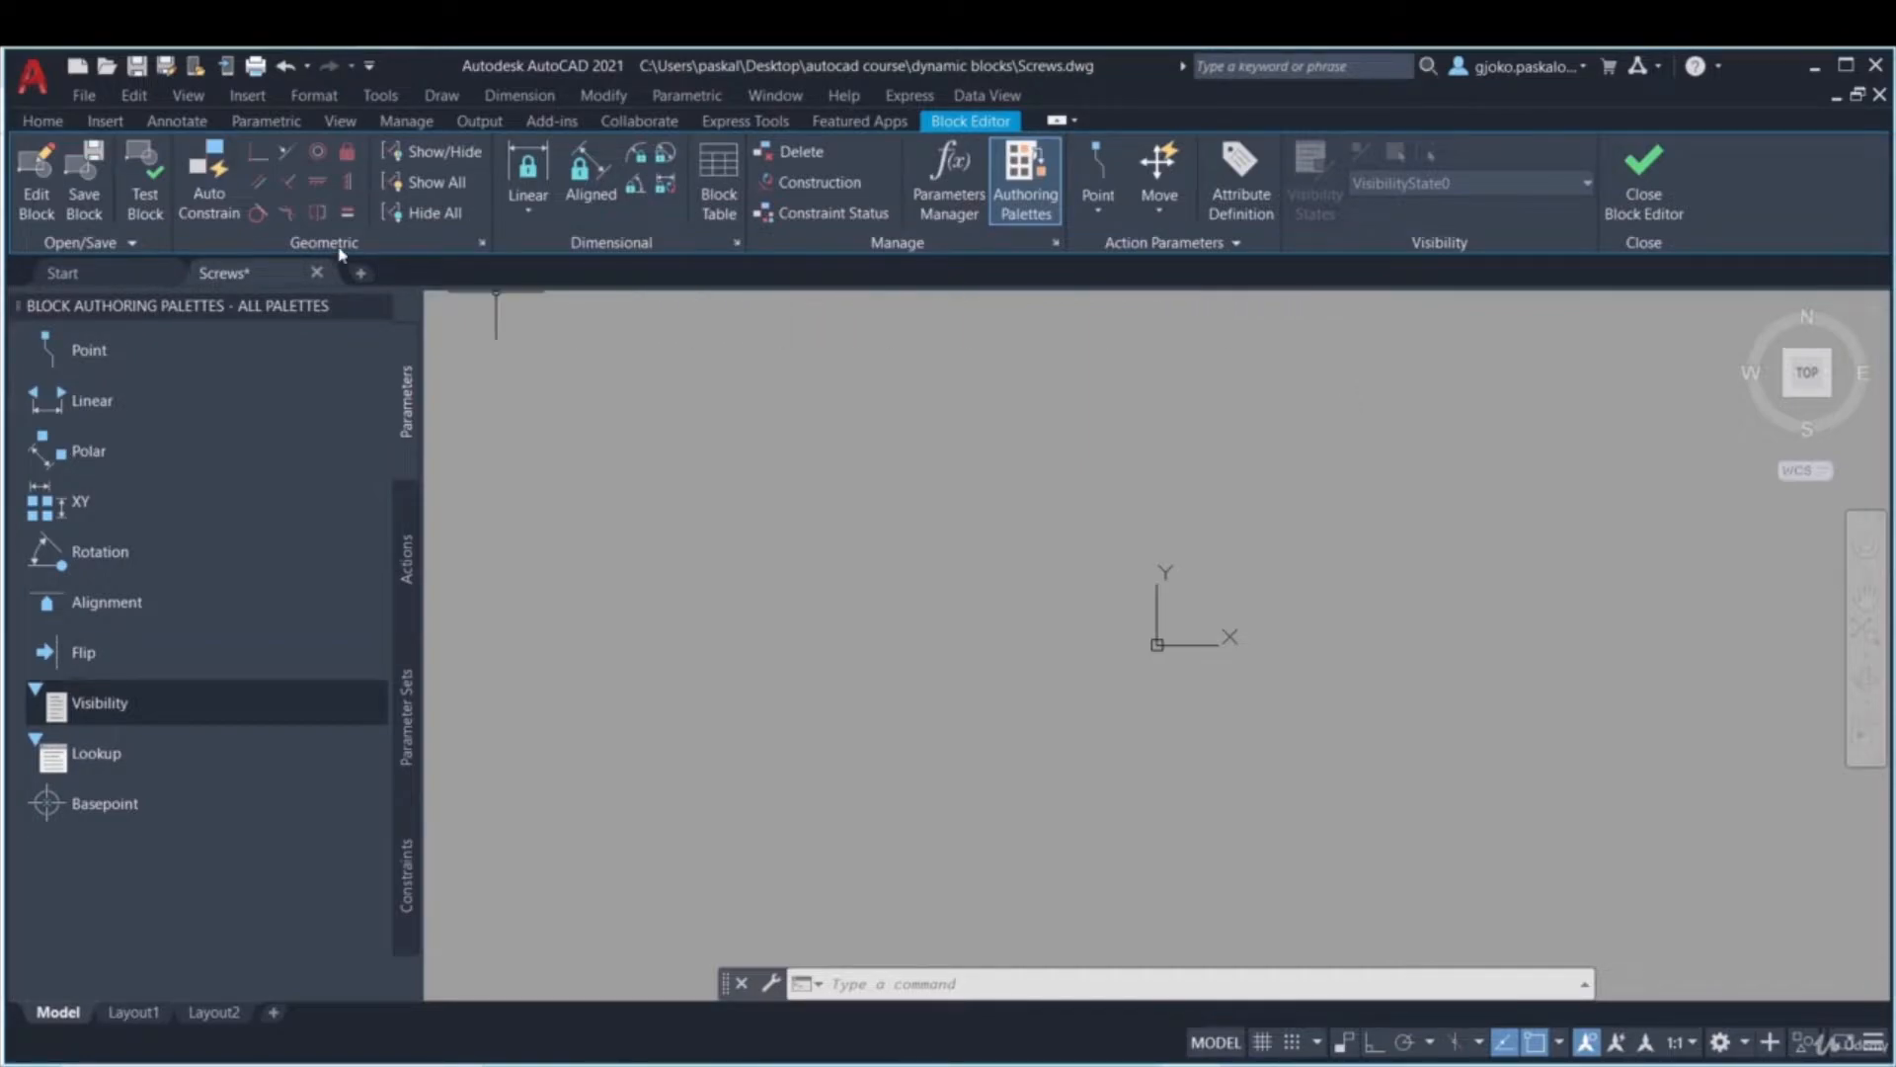
- Insert the Hex cap screw block into the Screws block at 0,0 and select it
{"action": "left_click", "coordinate": [43, 122]}
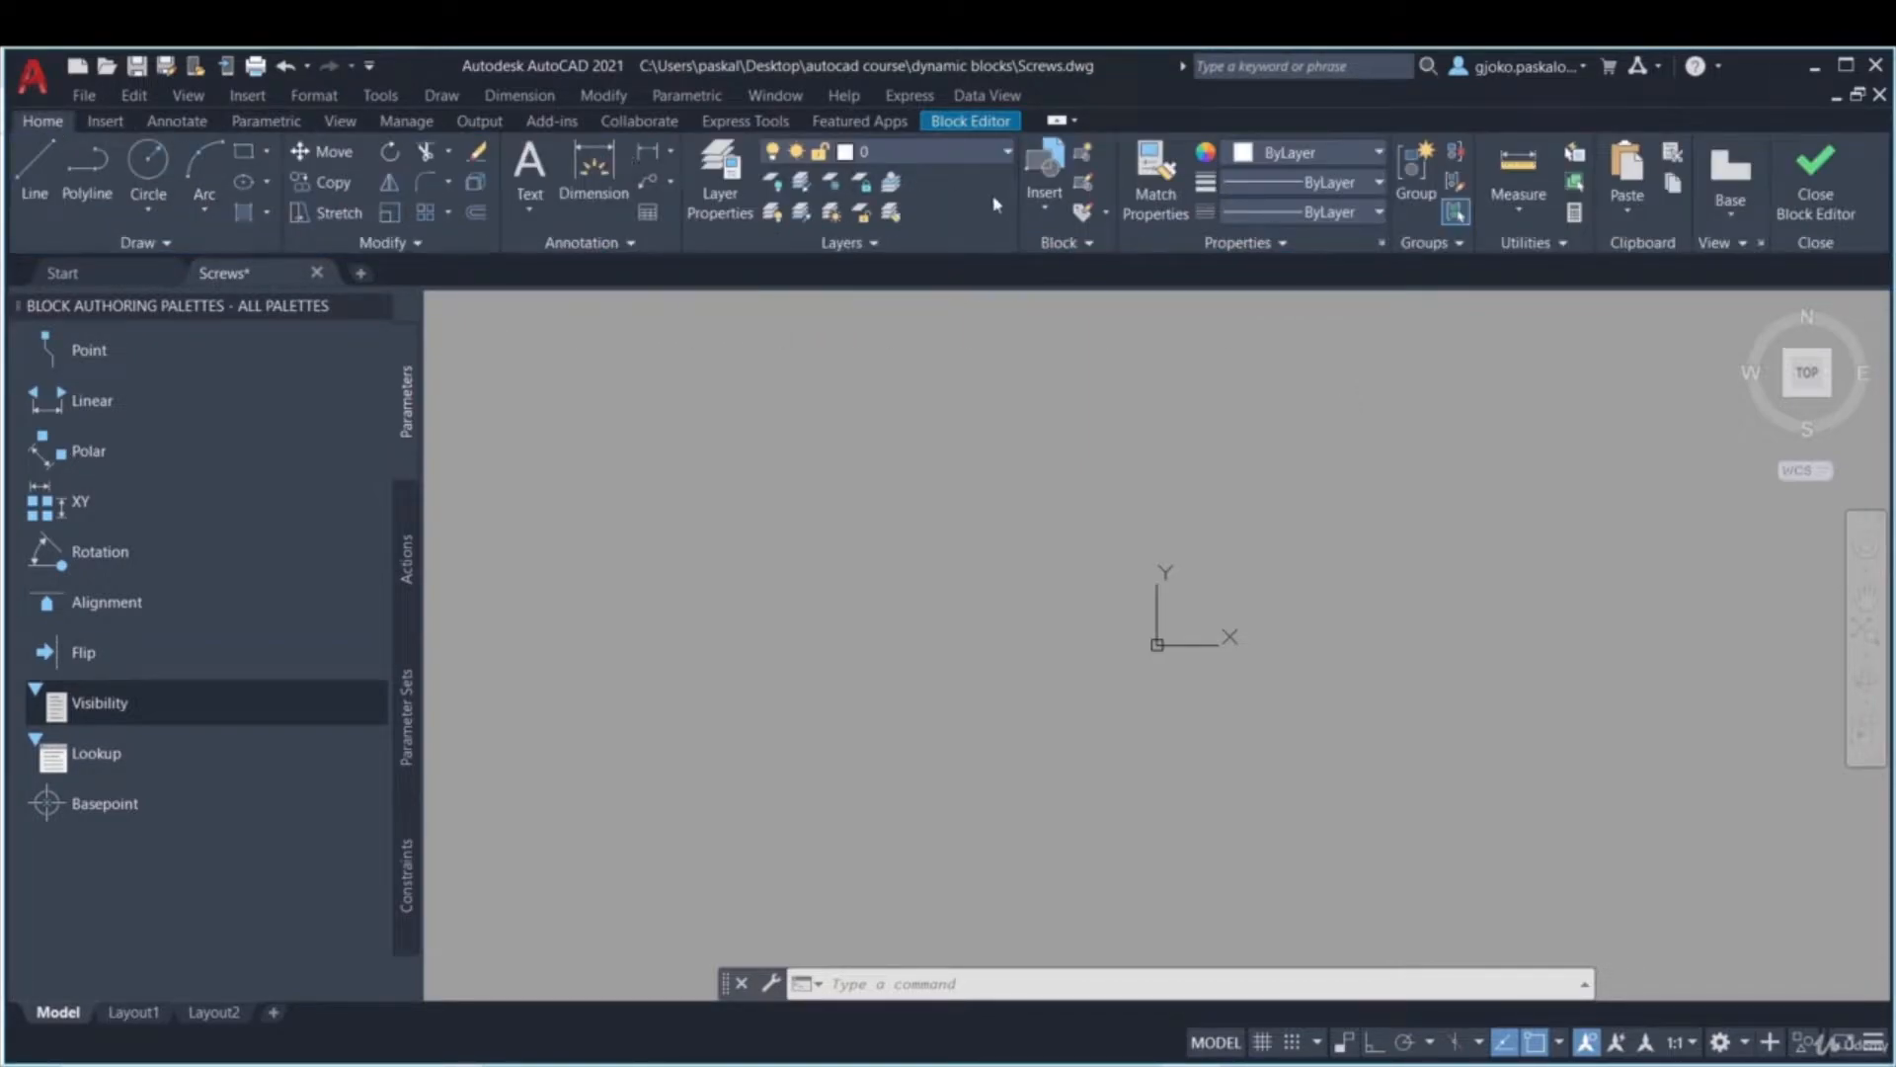
{"action": "left_click", "coordinate": [1053, 196]}
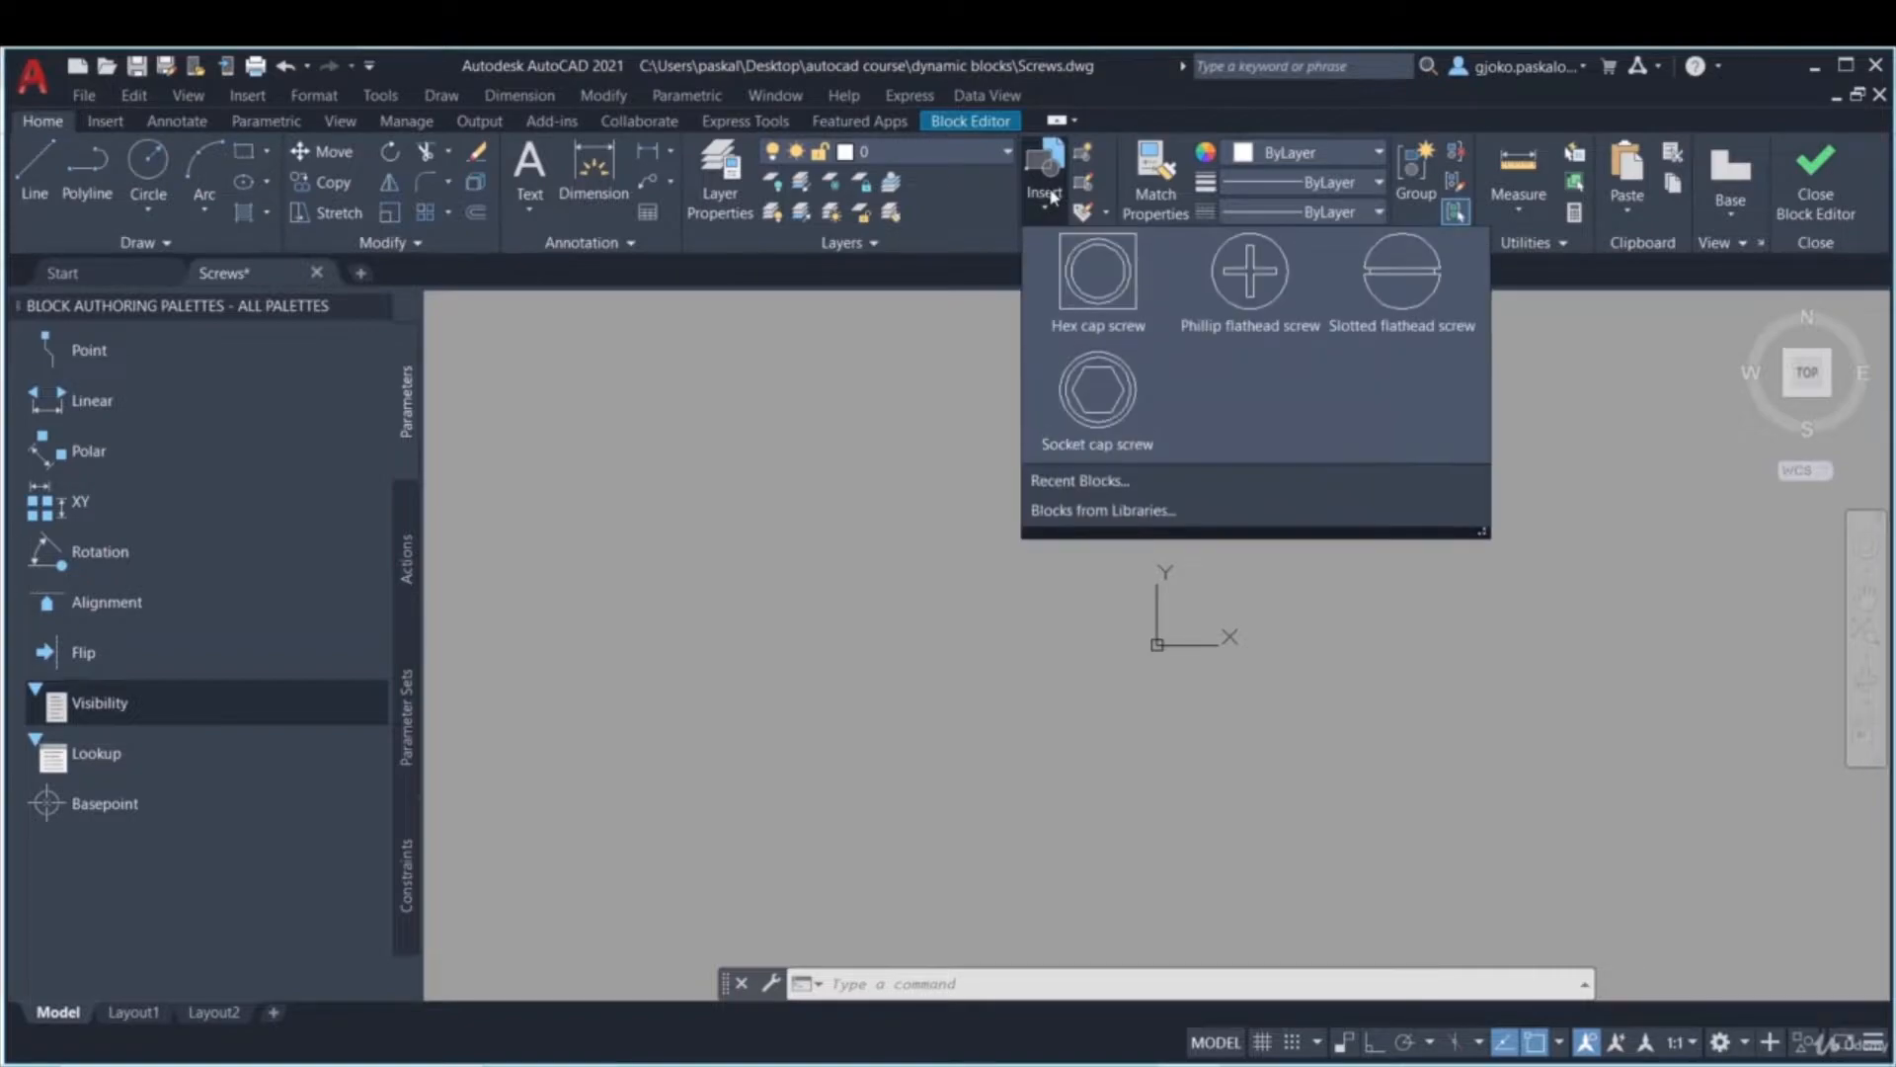
{"action": "left_click", "coordinate": [1102, 297]}
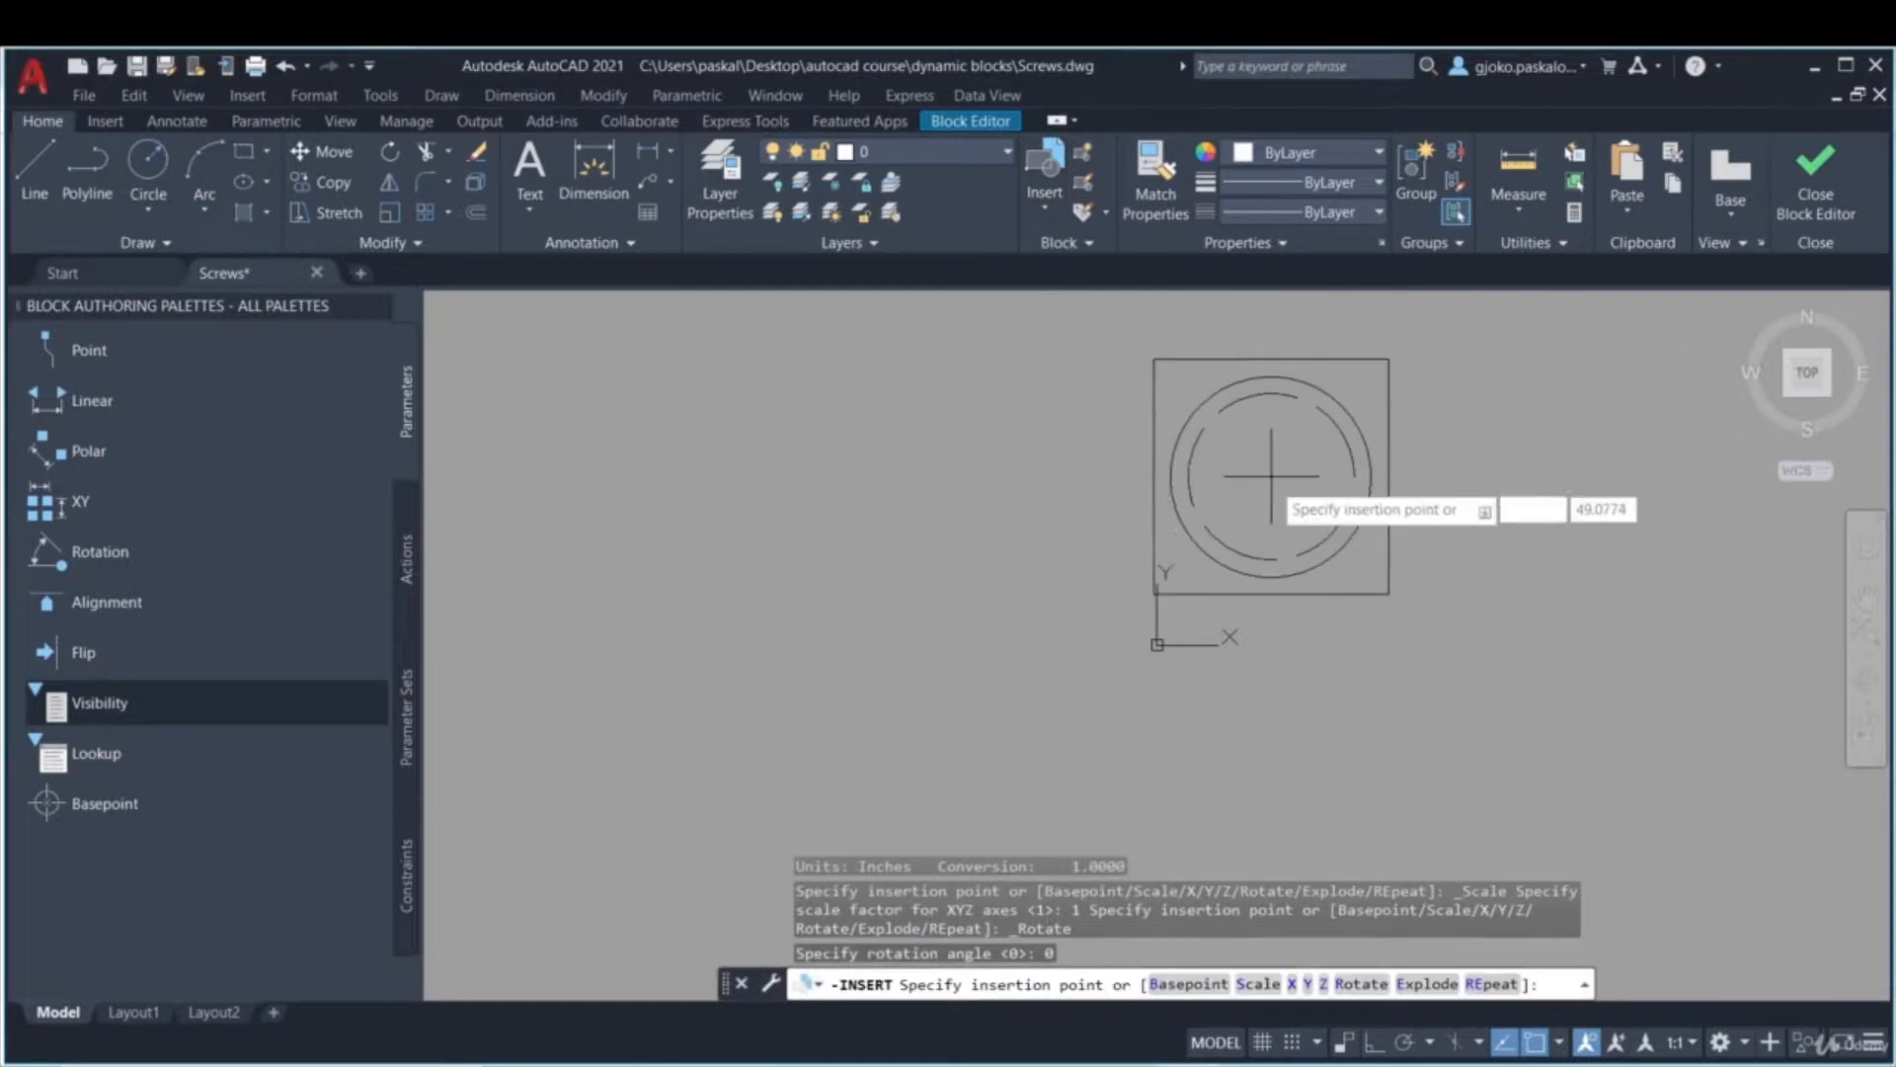
{"action": "type", "text": "0"}
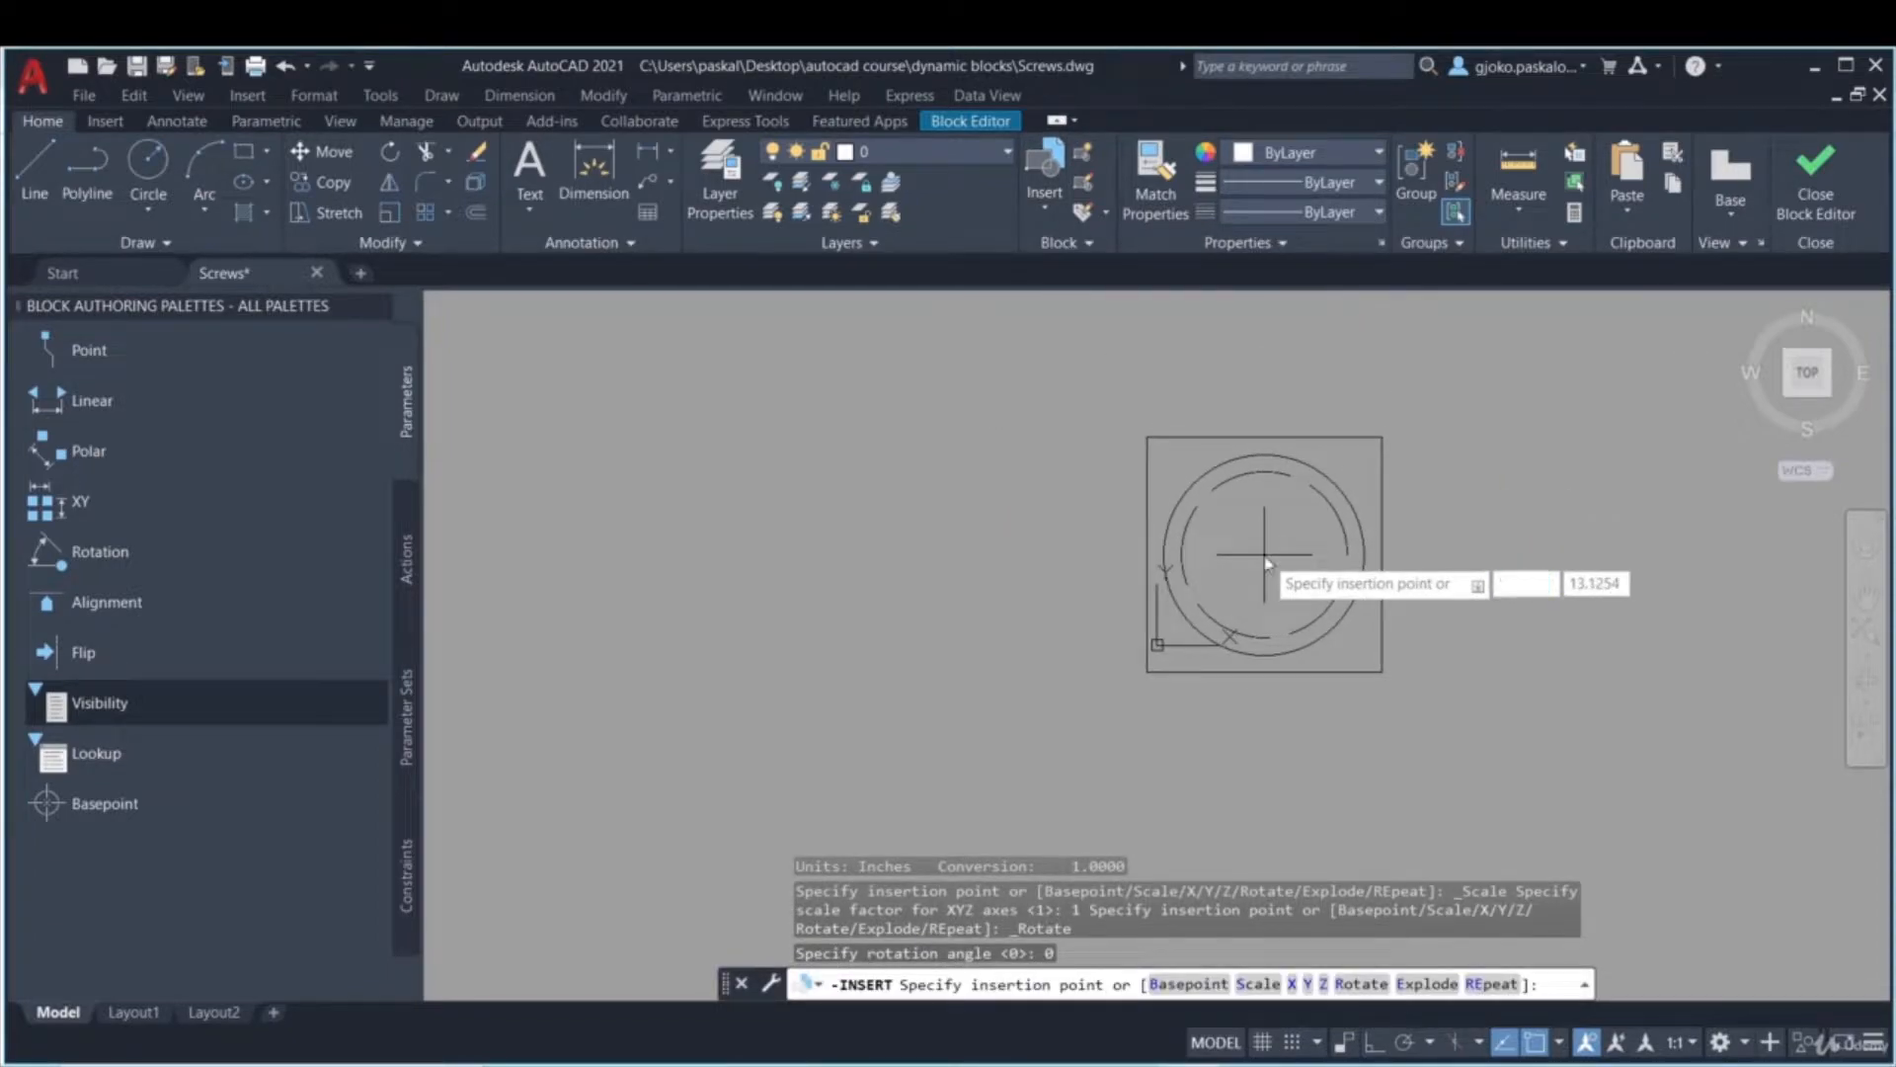
{"action": "key", "text": "Tab"}
{"action": "type", "text": "0"}
{"action": "key", "text": "Return"}
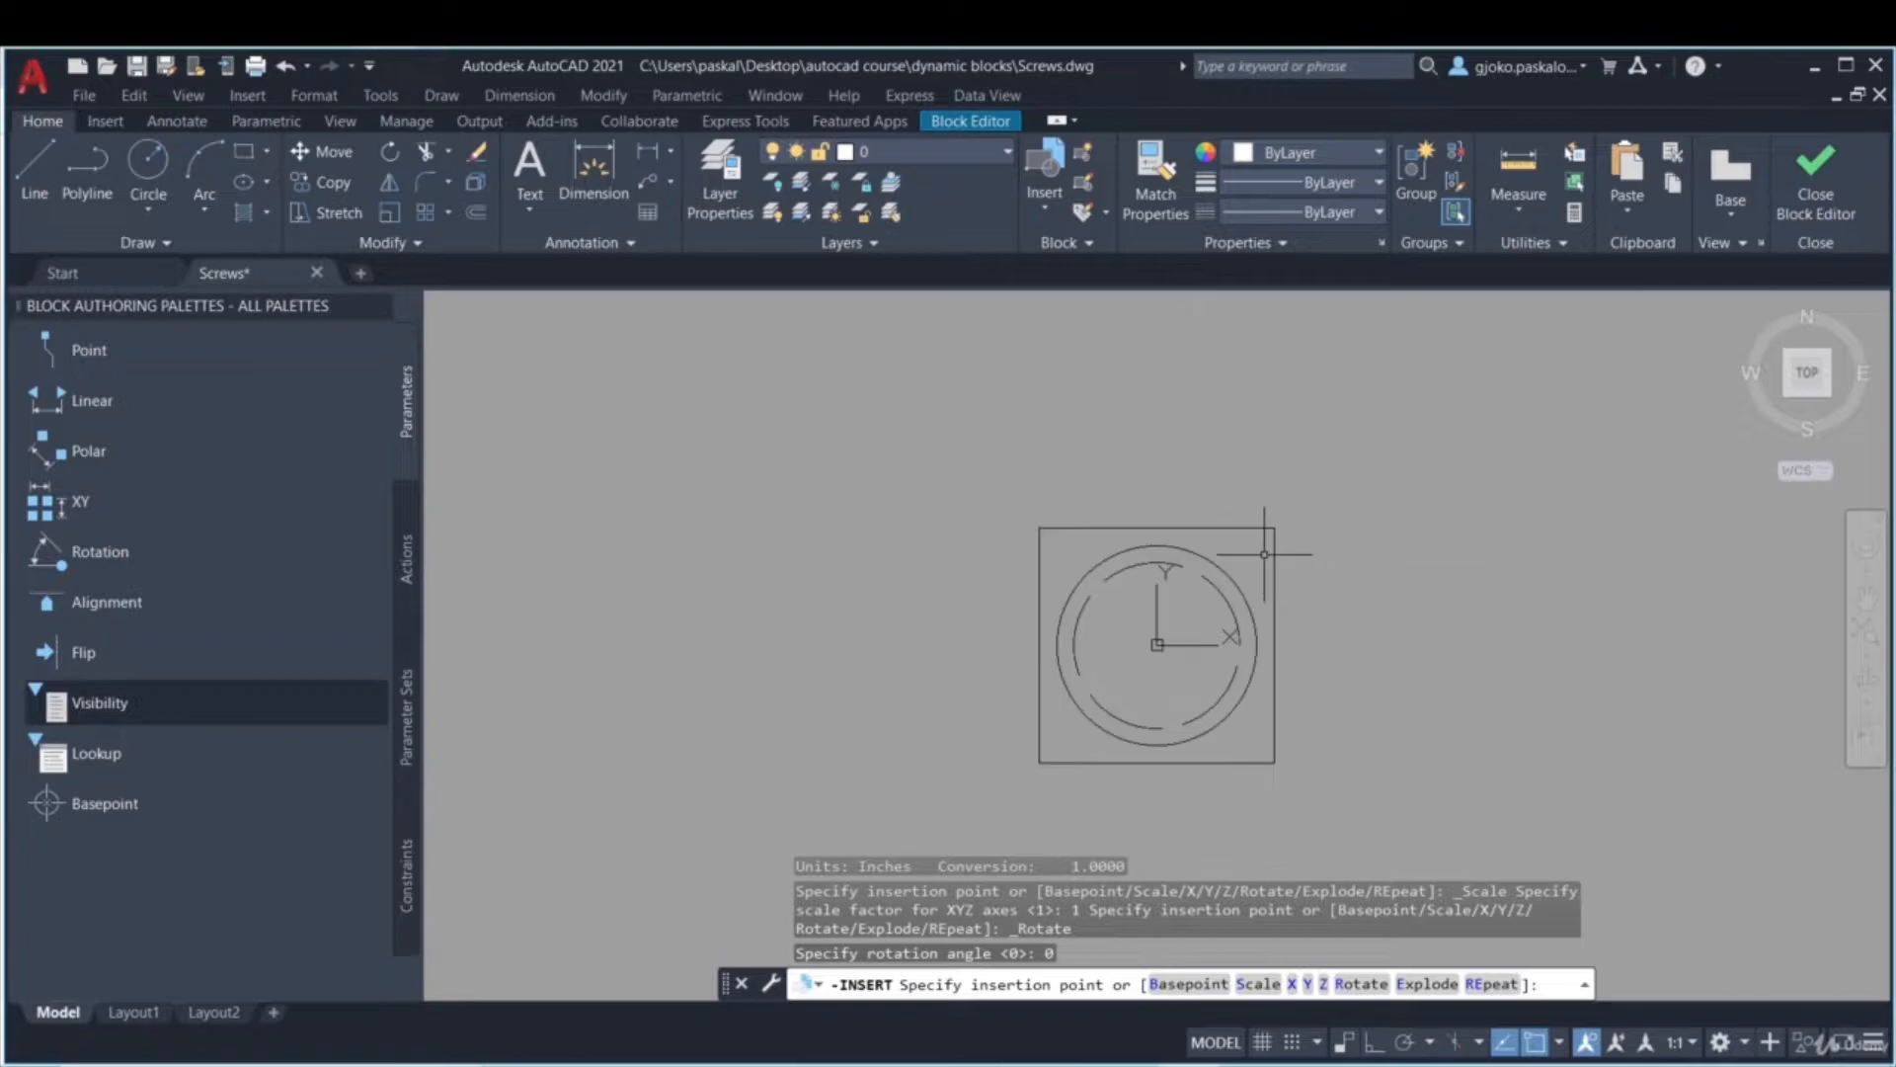
{"action": "left_click", "coordinate": [1287, 592]}
{"action": "left_click", "coordinate": [1251, 579]}
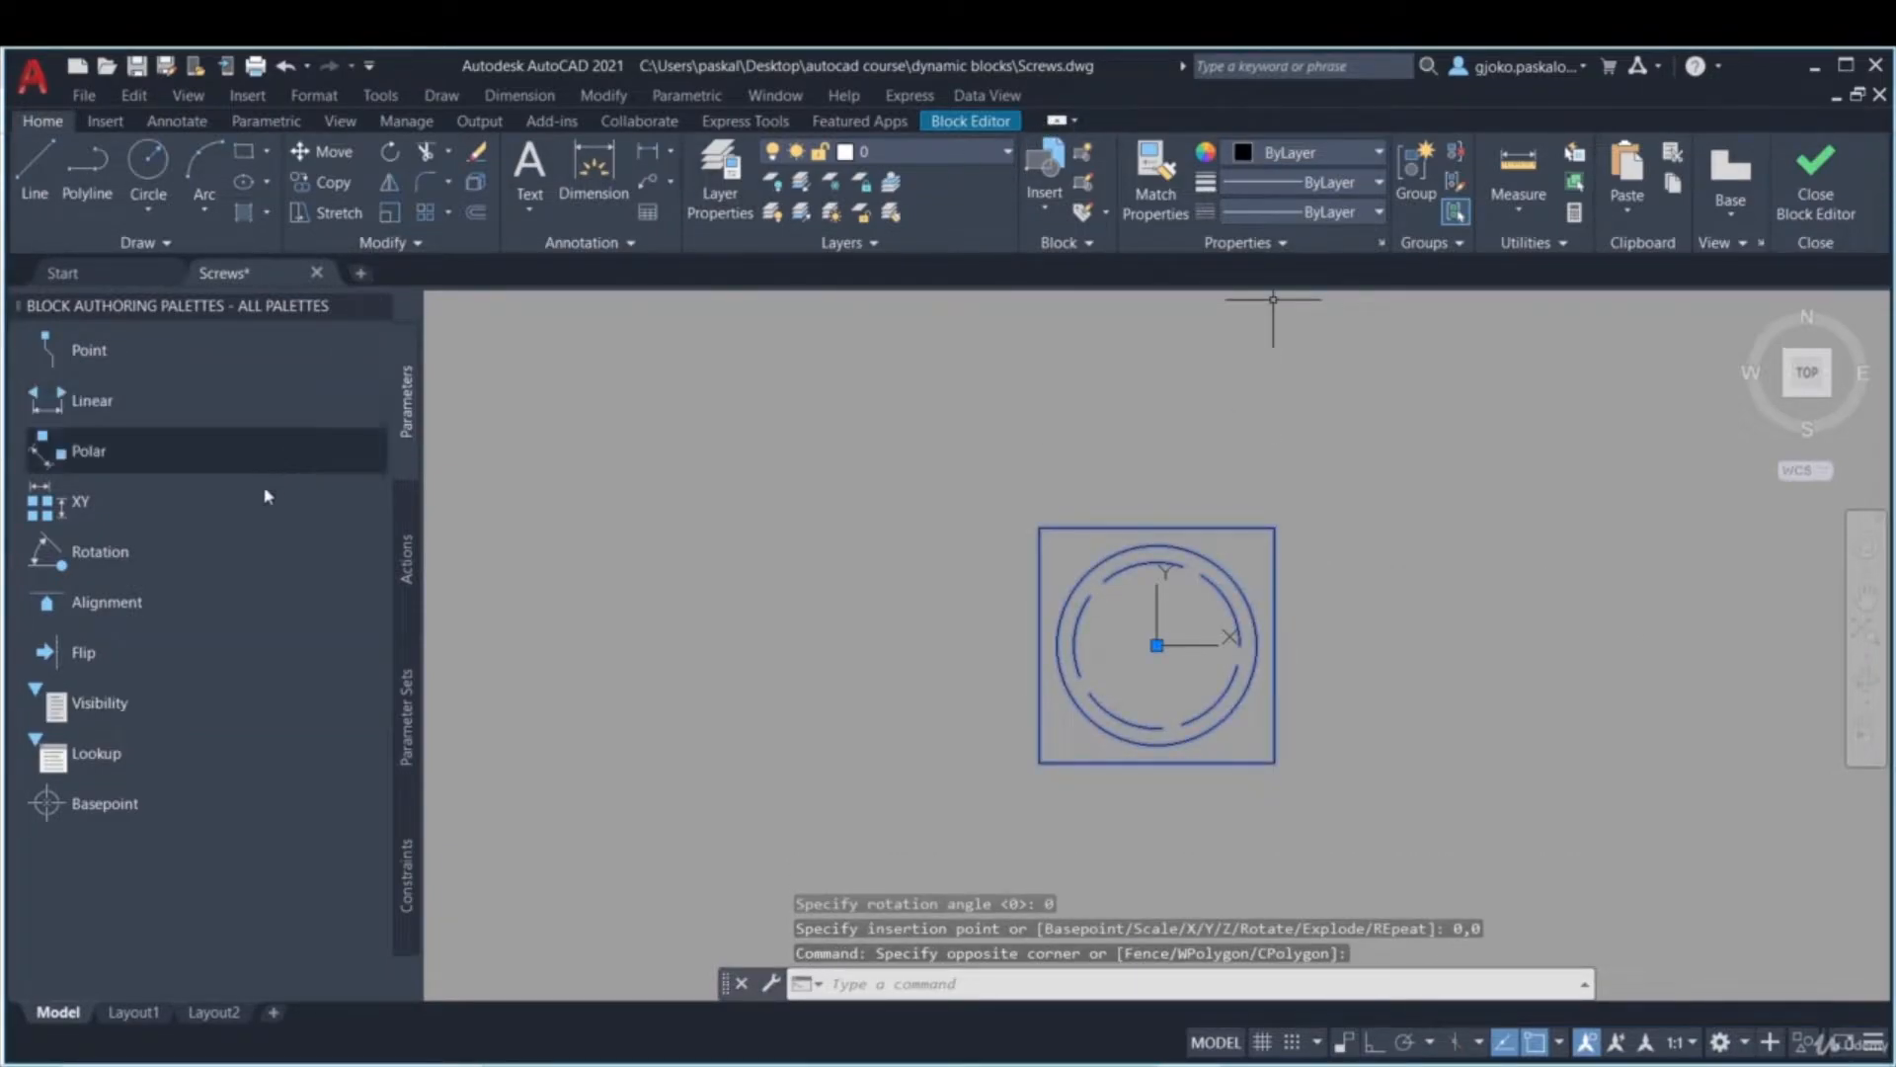
- Add a visibility parameter to the Screws block, placed just east of the hex cap screw
{"action": "left_click", "coordinate": [956, 122]}
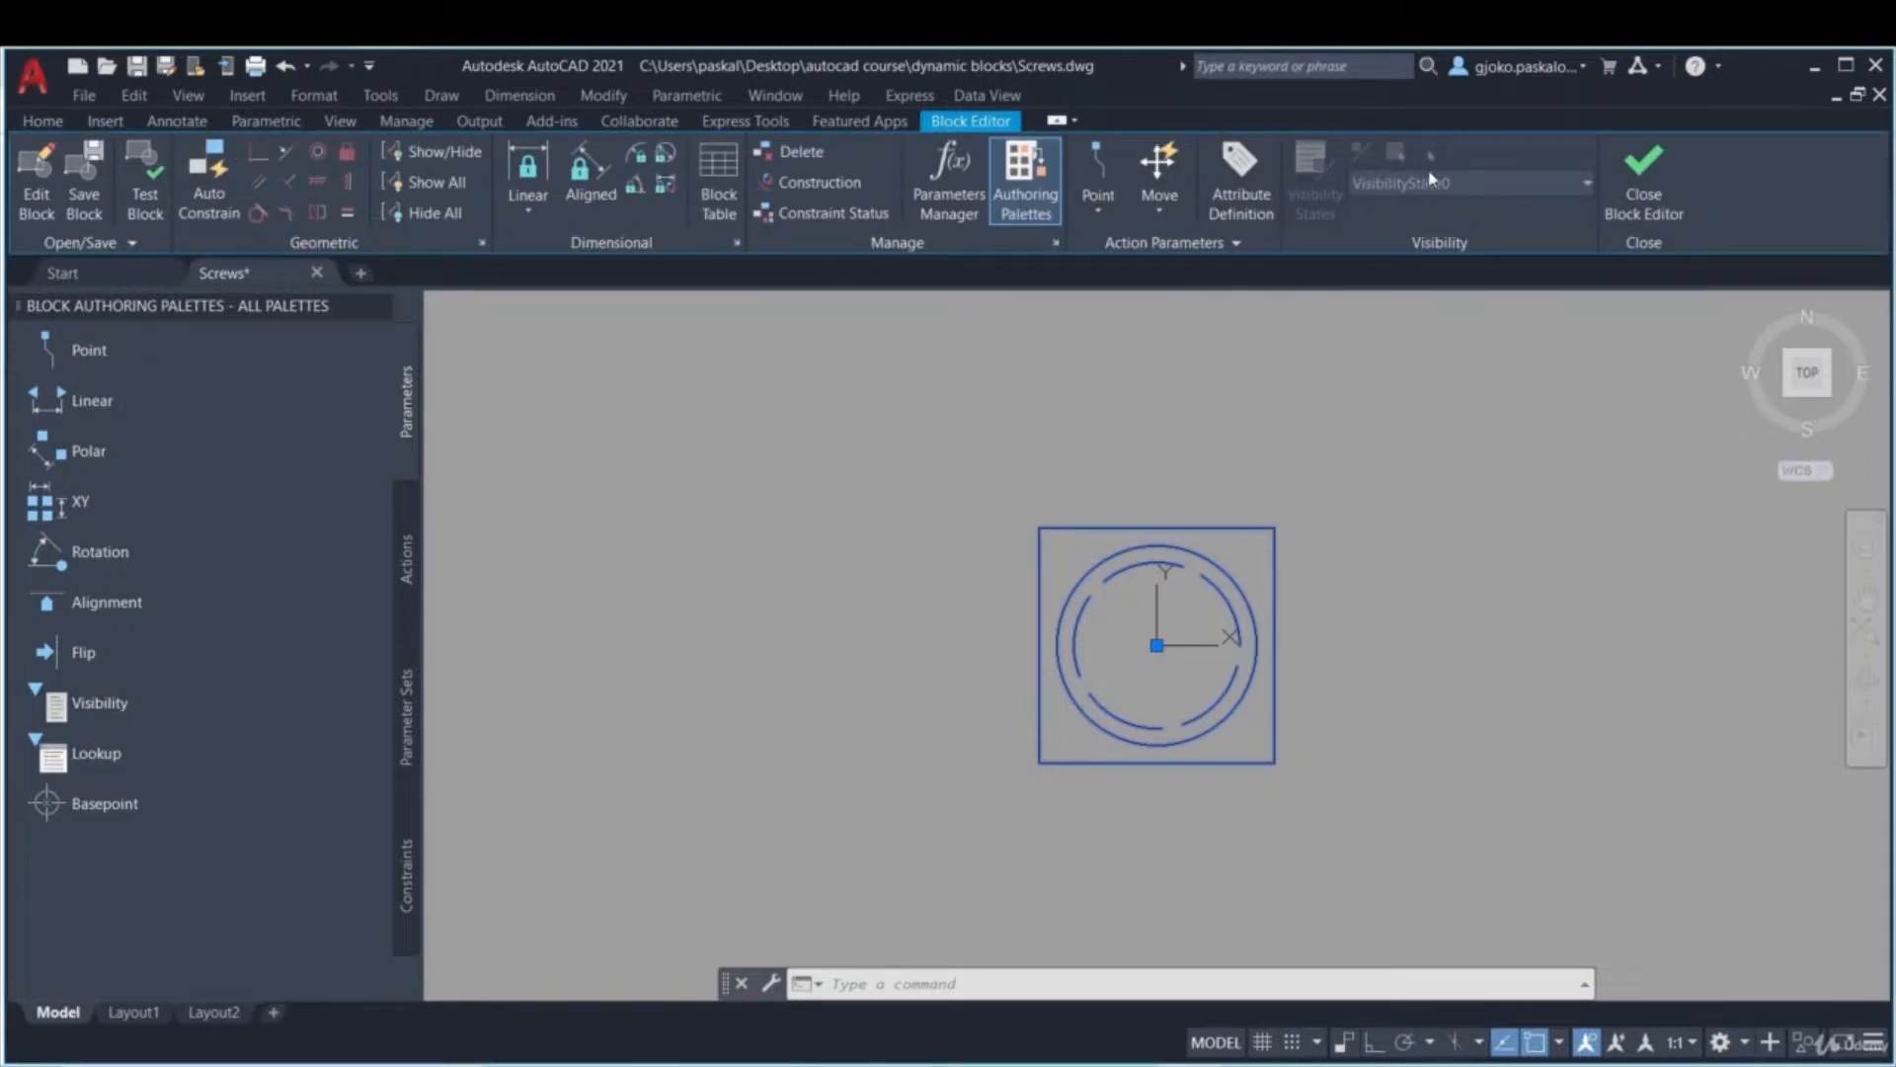
{"action": "left_click", "coordinate": [99, 703]}
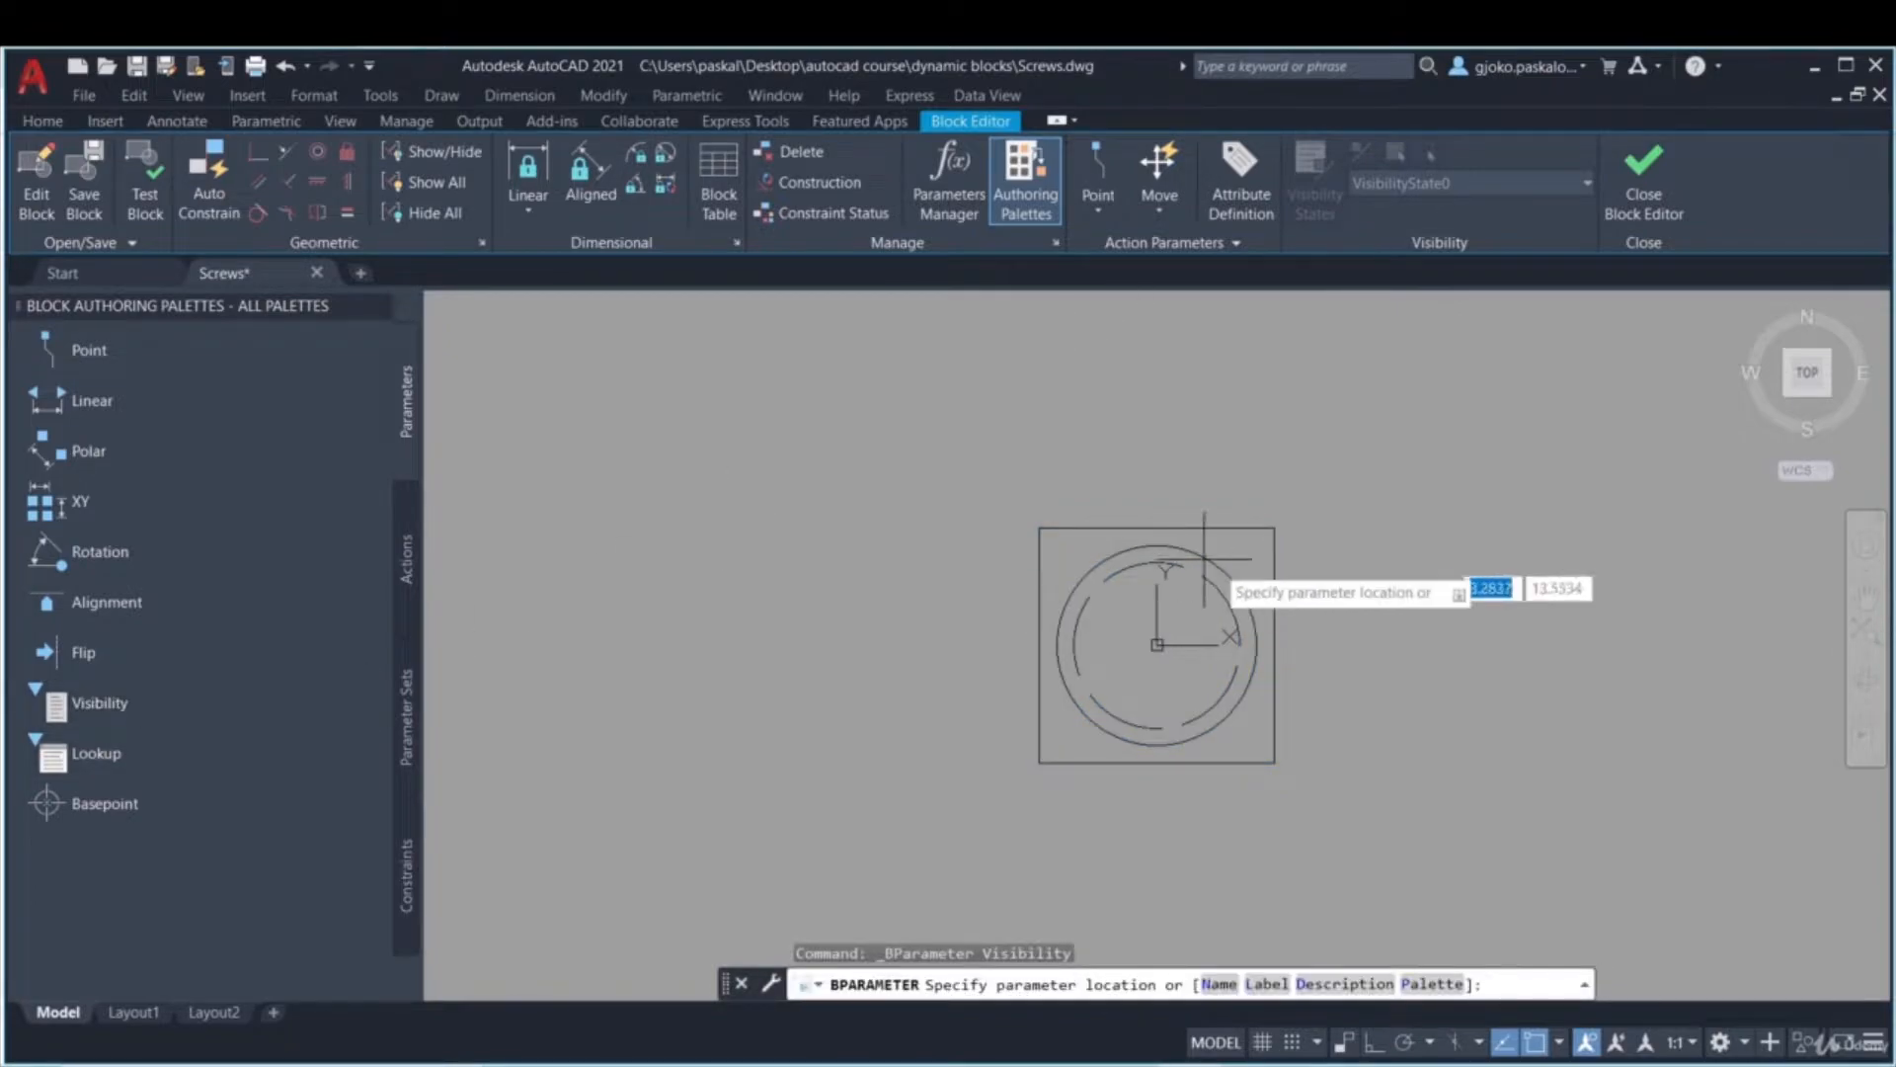
{"action": "left_click", "coordinate": [1308, 644]}
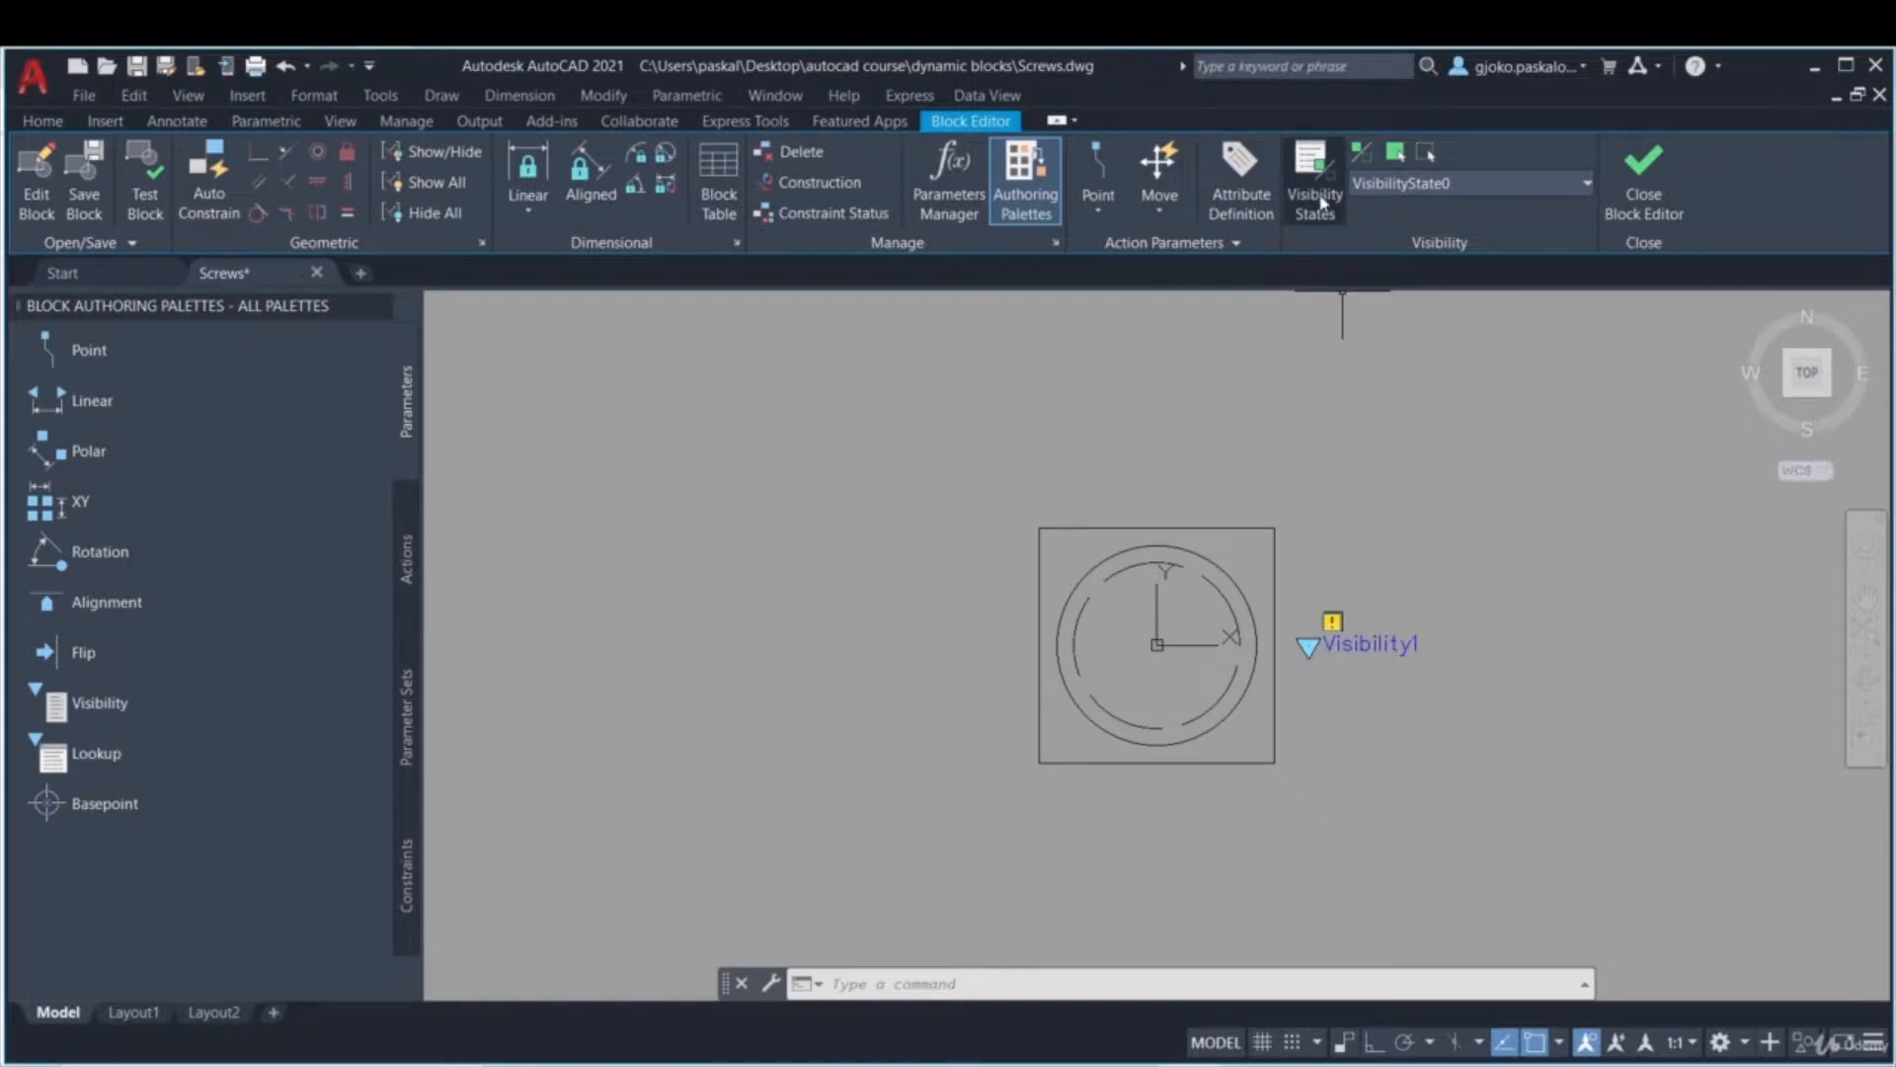
- Create a visibility state named 1 that leaves the visibility of existing objects unchanged
{"action": "left_click", "coordinate": [1314, 230]}
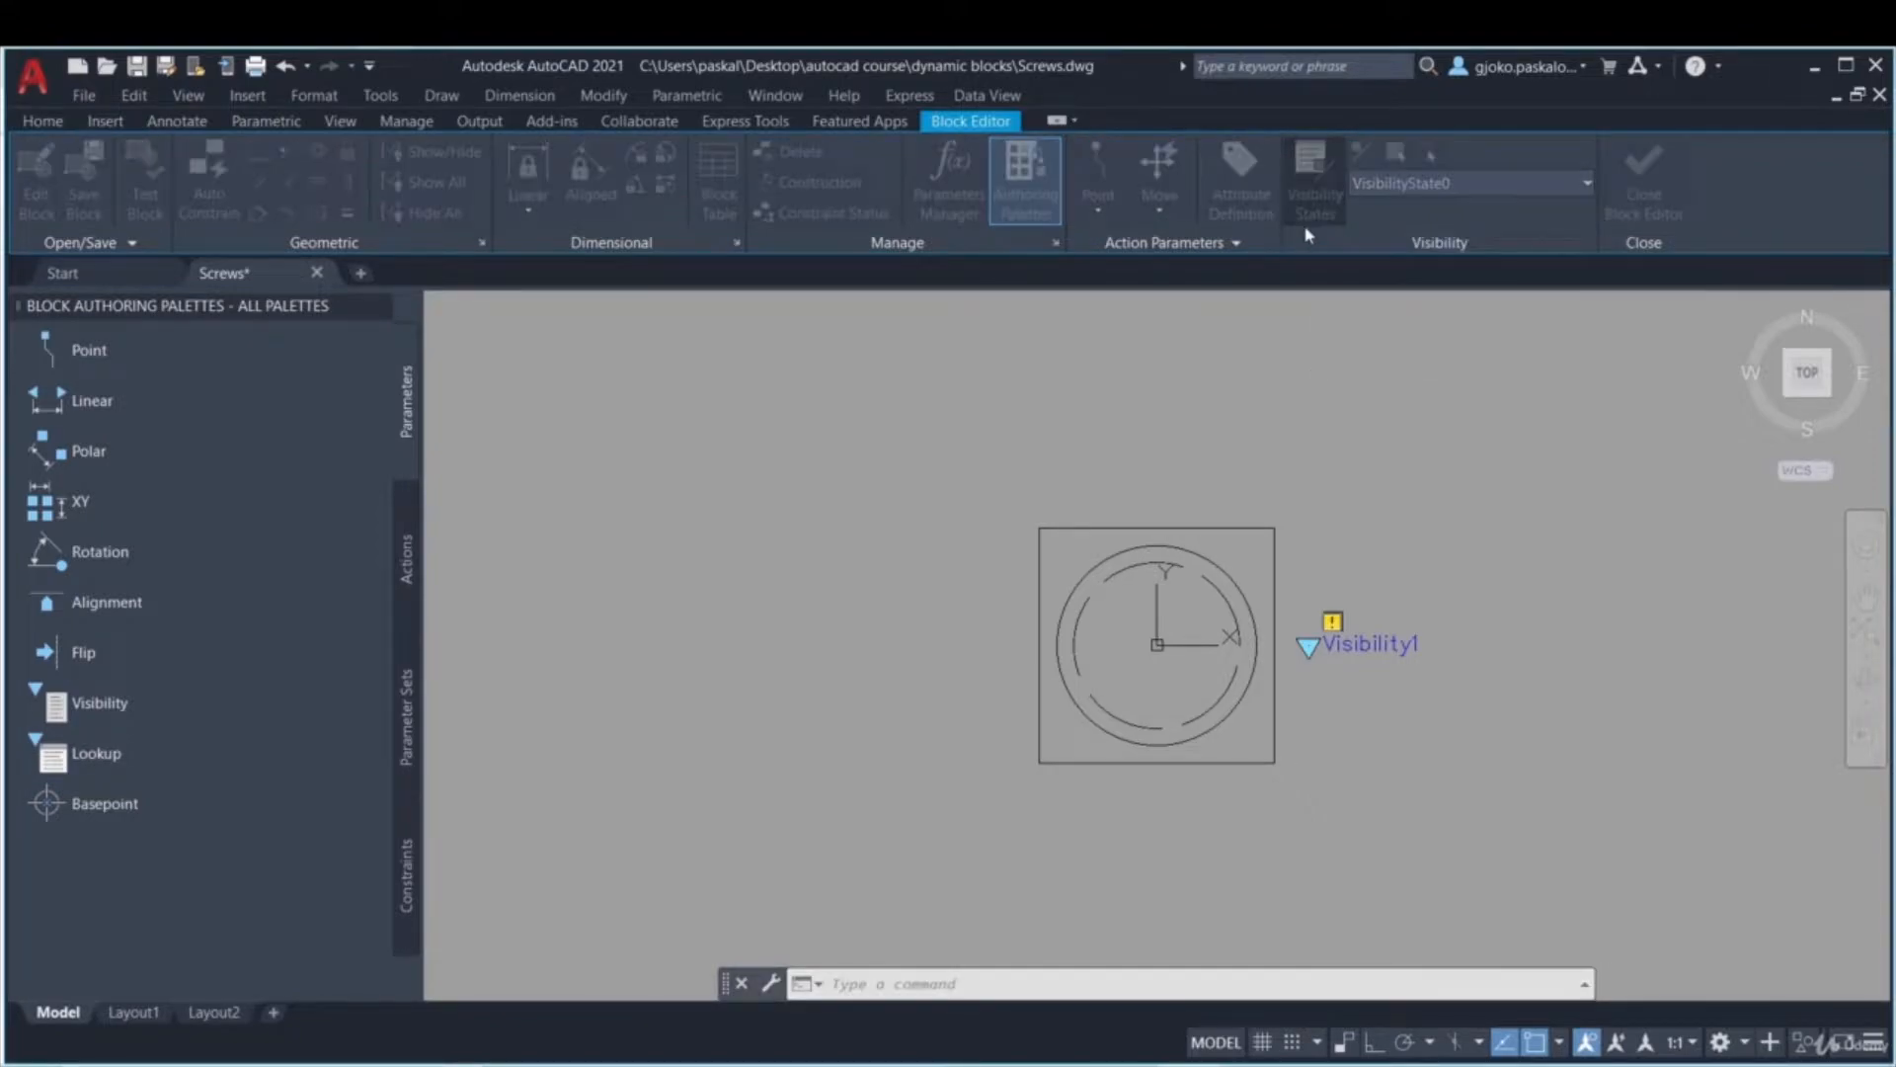
{"action": "left_click", "coordinate": [896, 367]}
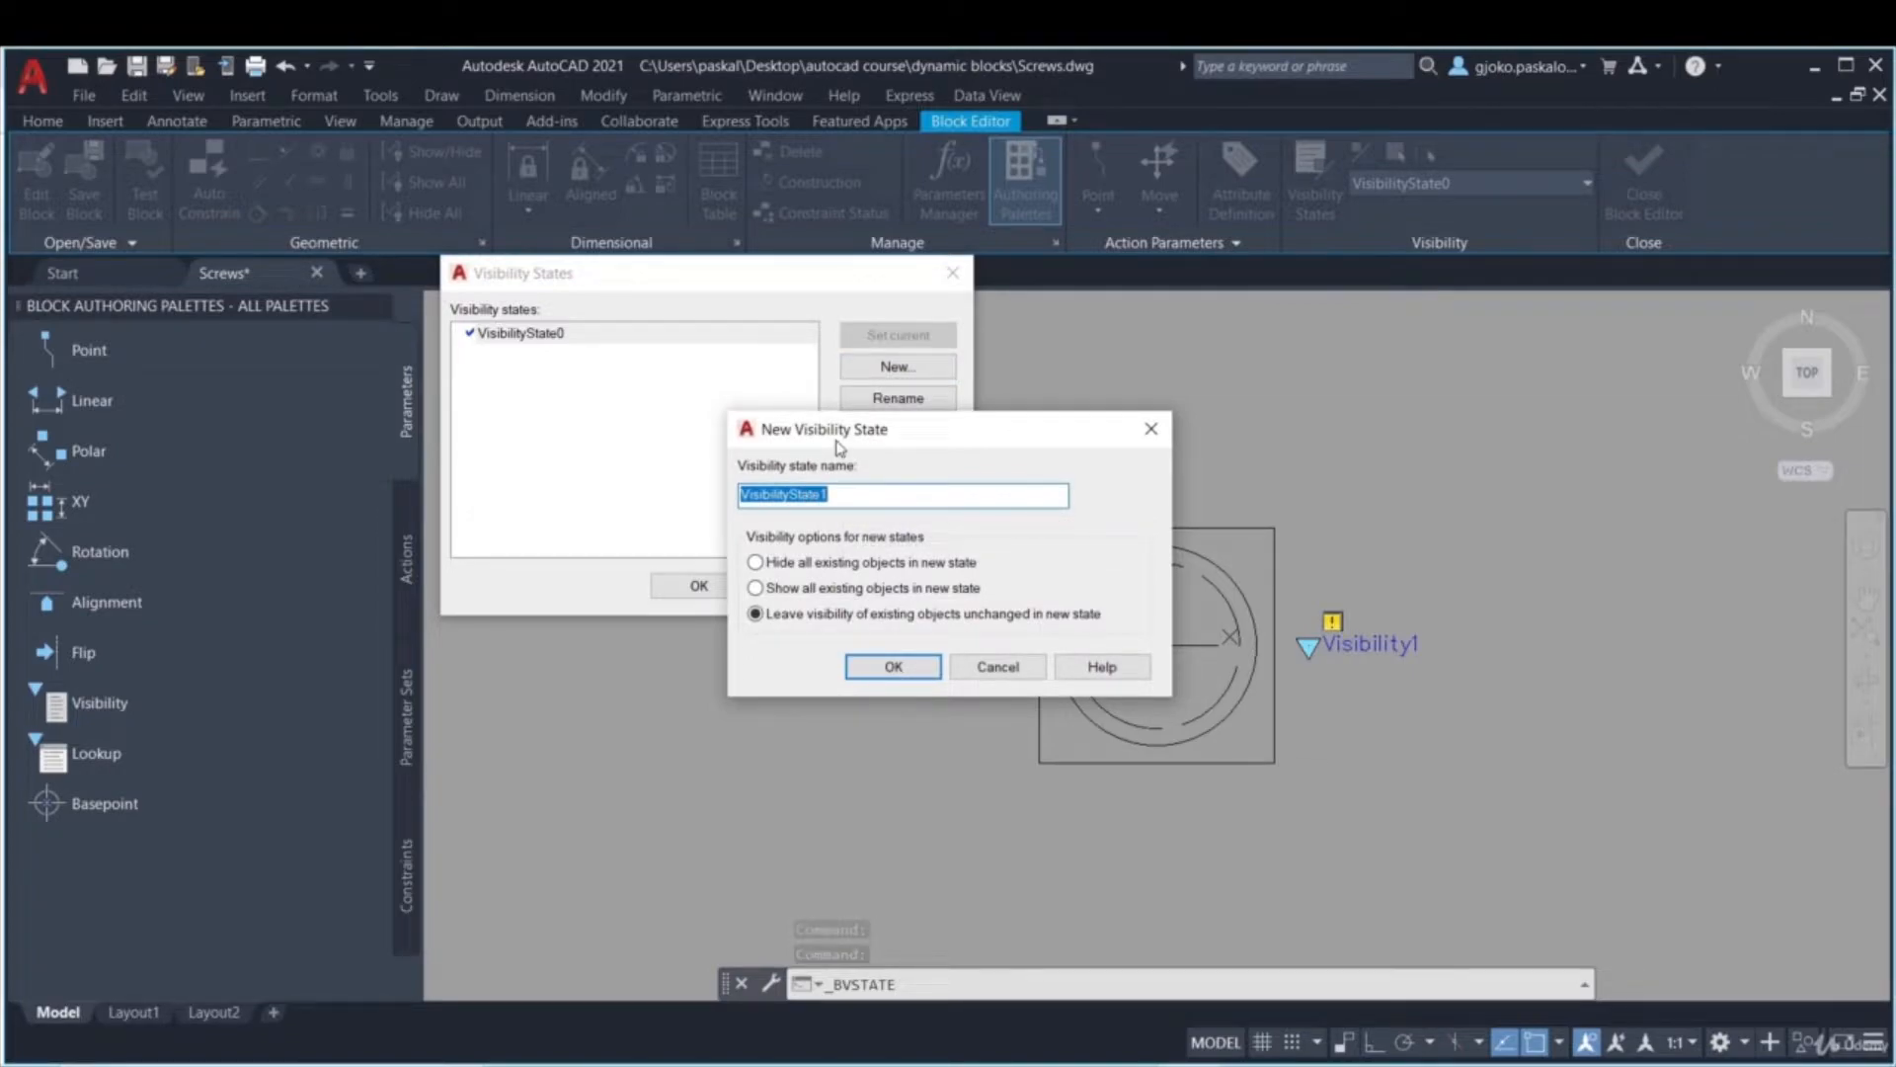
{"action": "type", "text": "HE"}
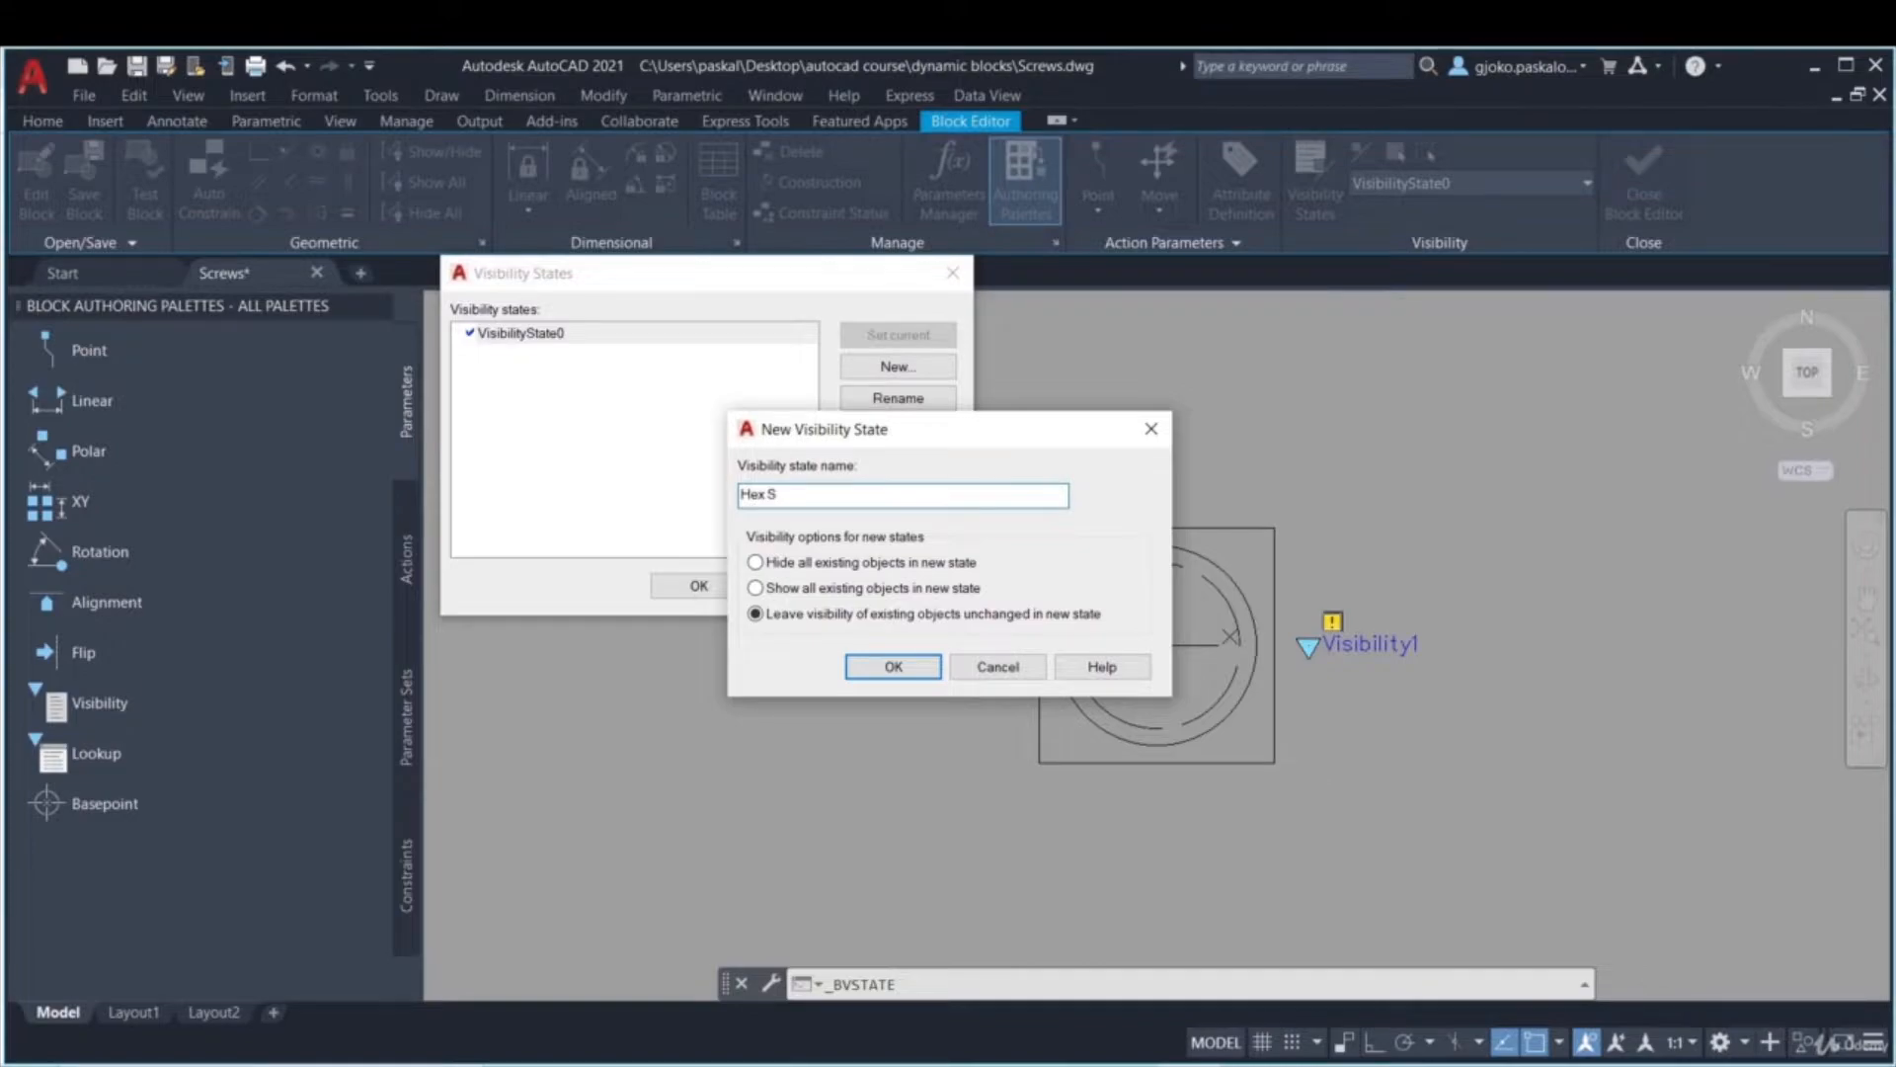
{"action": "left_click_drag", "start_coordinate": [811, 493], "coordinate": [726, 495]}
{"action": "type", "text": "1"}
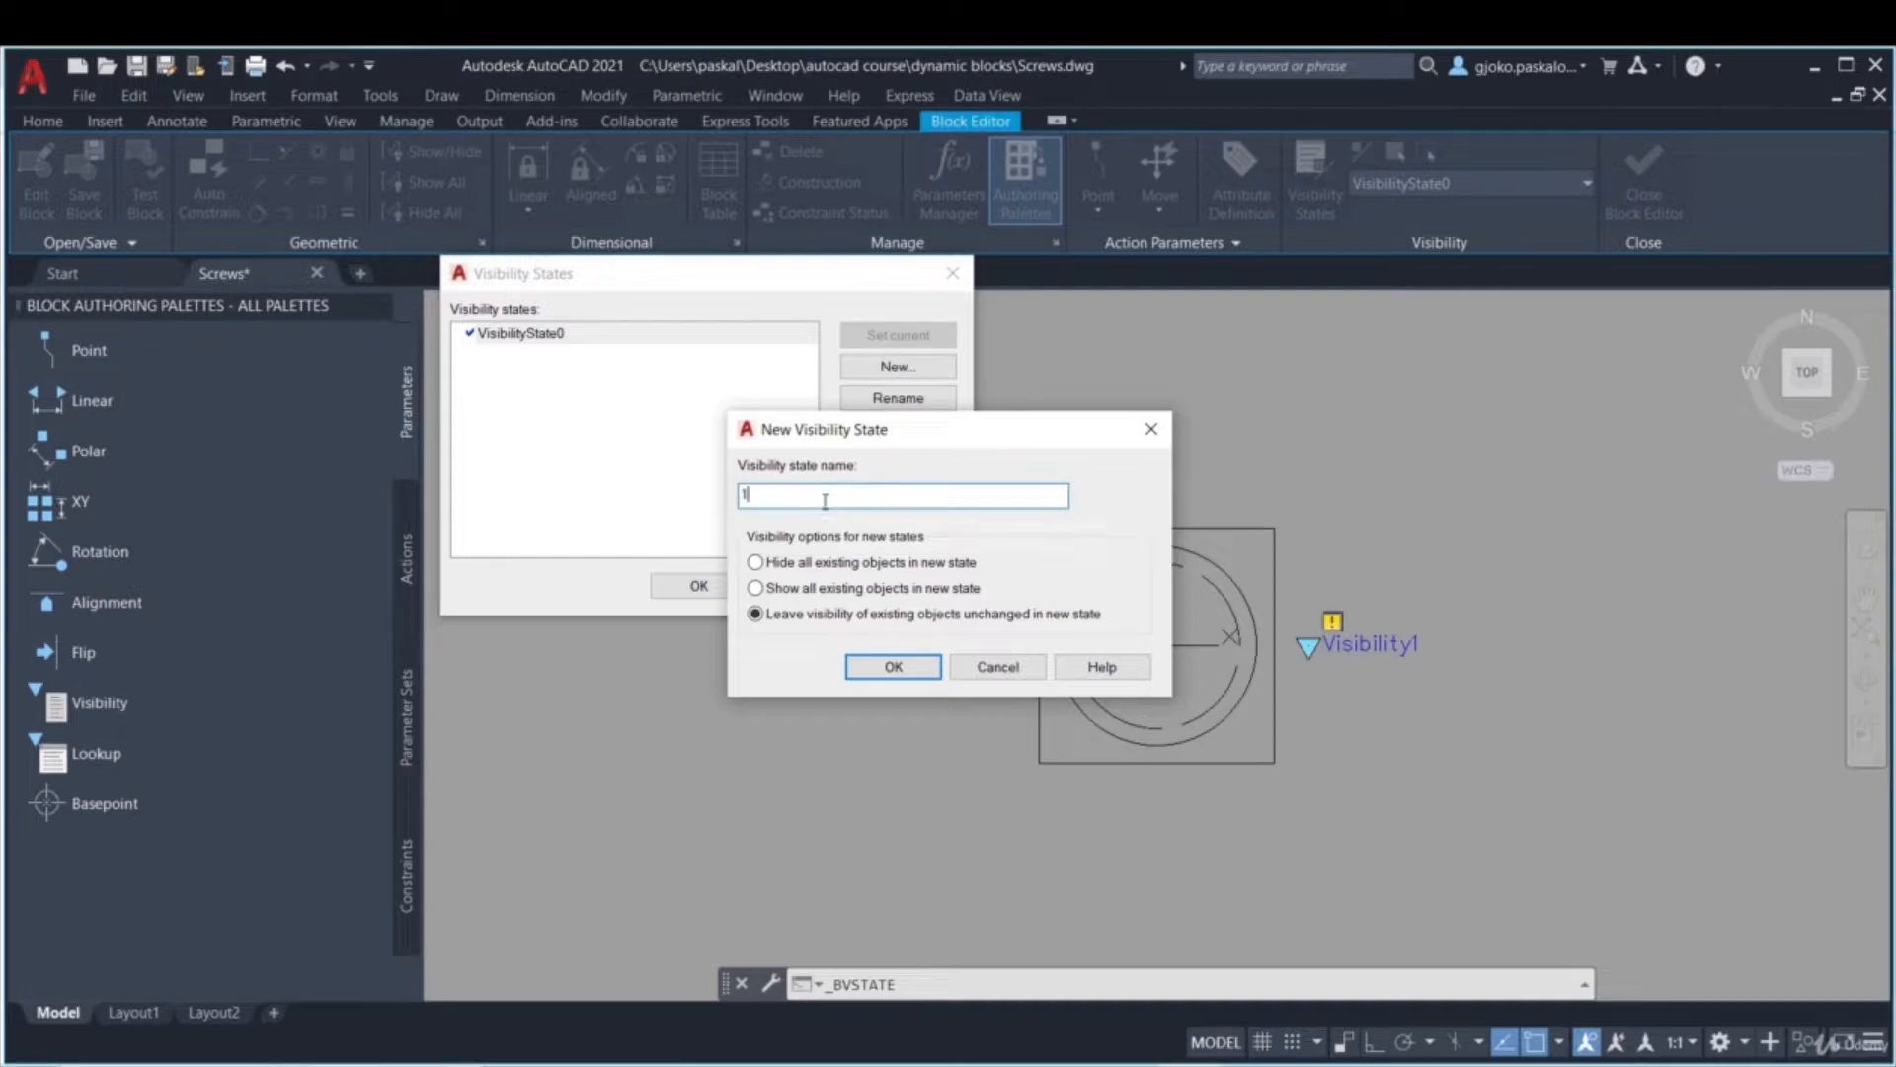
{"action": "left_click", "coordinate": [892, 668]}
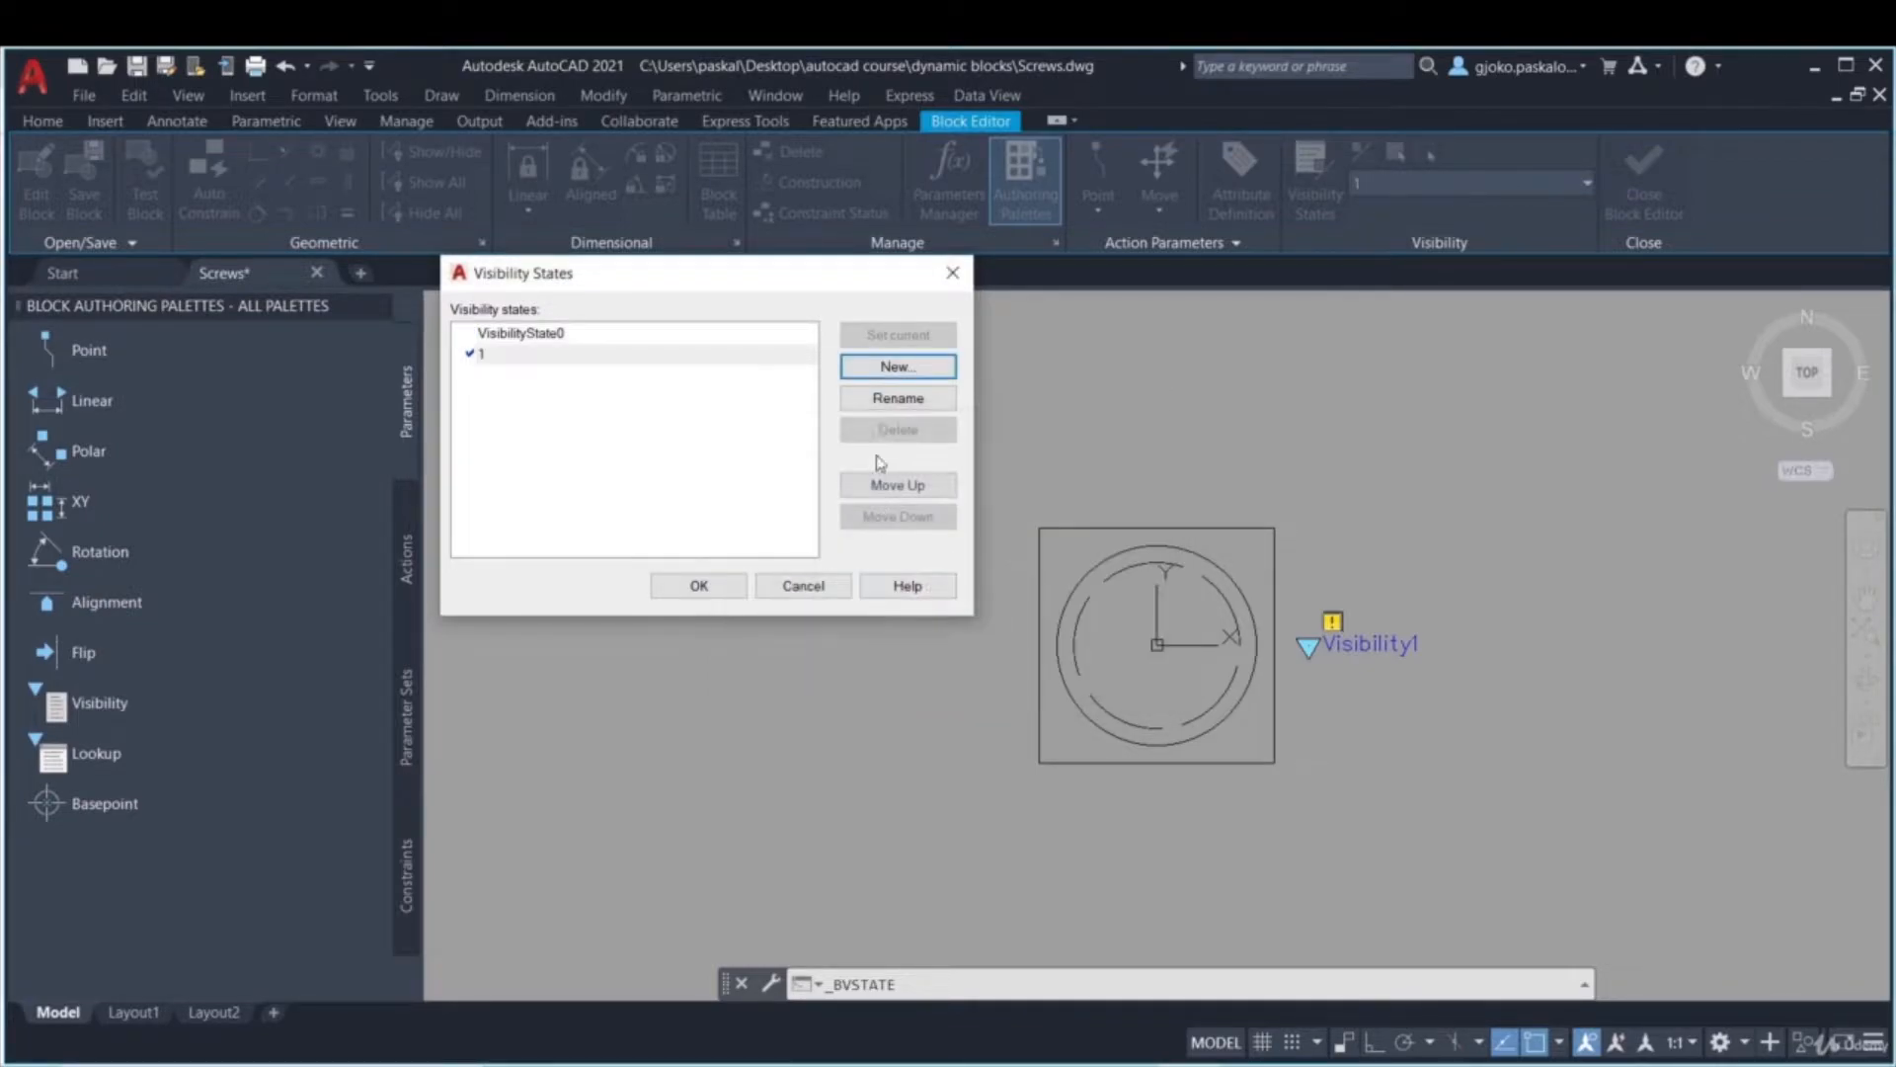
- Create three more visibility states named 2, 3 and 4, leaving existing objects' visibility unchanged, and accept the list
{"action": "left_click", "coordinate": [894, 368]}
{"action": "type", "text": "2"}
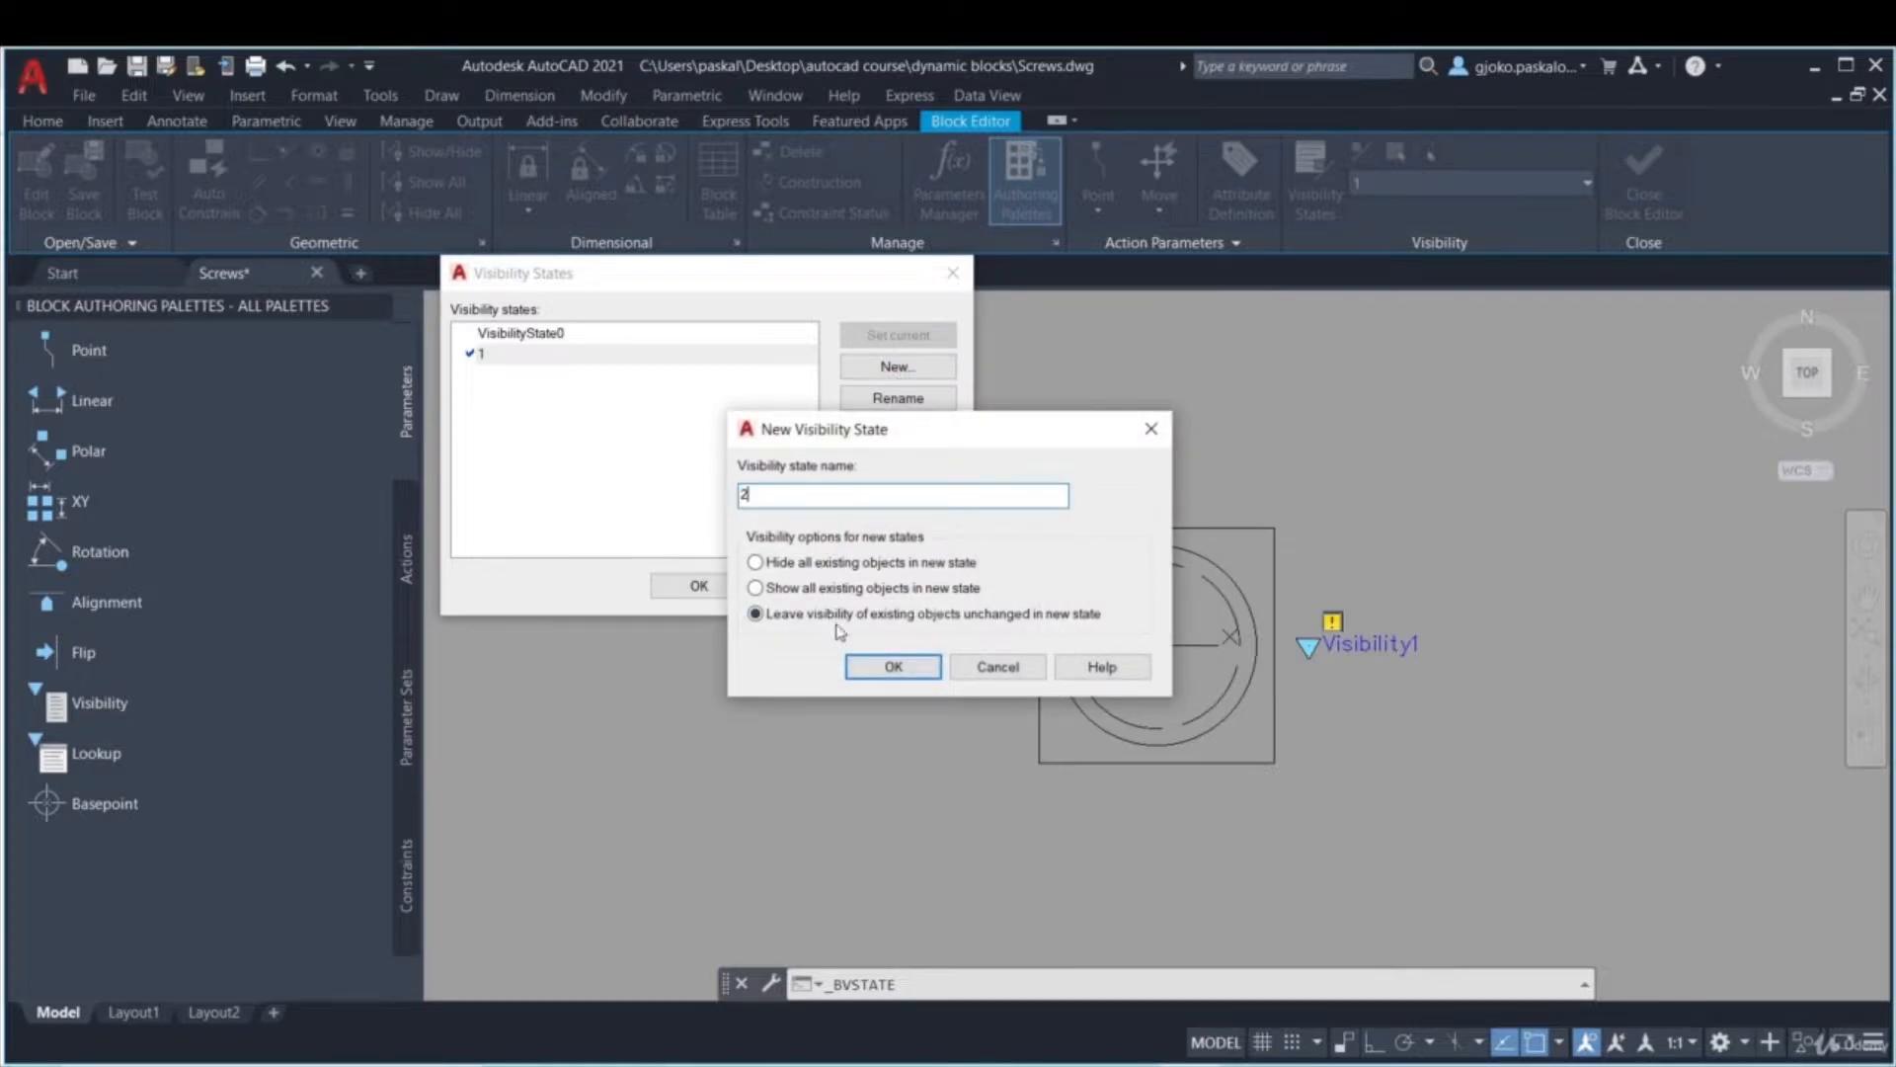
{"action": "left_click", "coordinate": [893, 666]}
{"action": "left_click", "coordinate": [895, 368]}
{"action": "type", "text": "3"}
{"action": "left_click", "coordinate": [871, 663]}
{"action": "left_click", "coordinate": [899, 367]}
{"action": "type", "text": "4"}
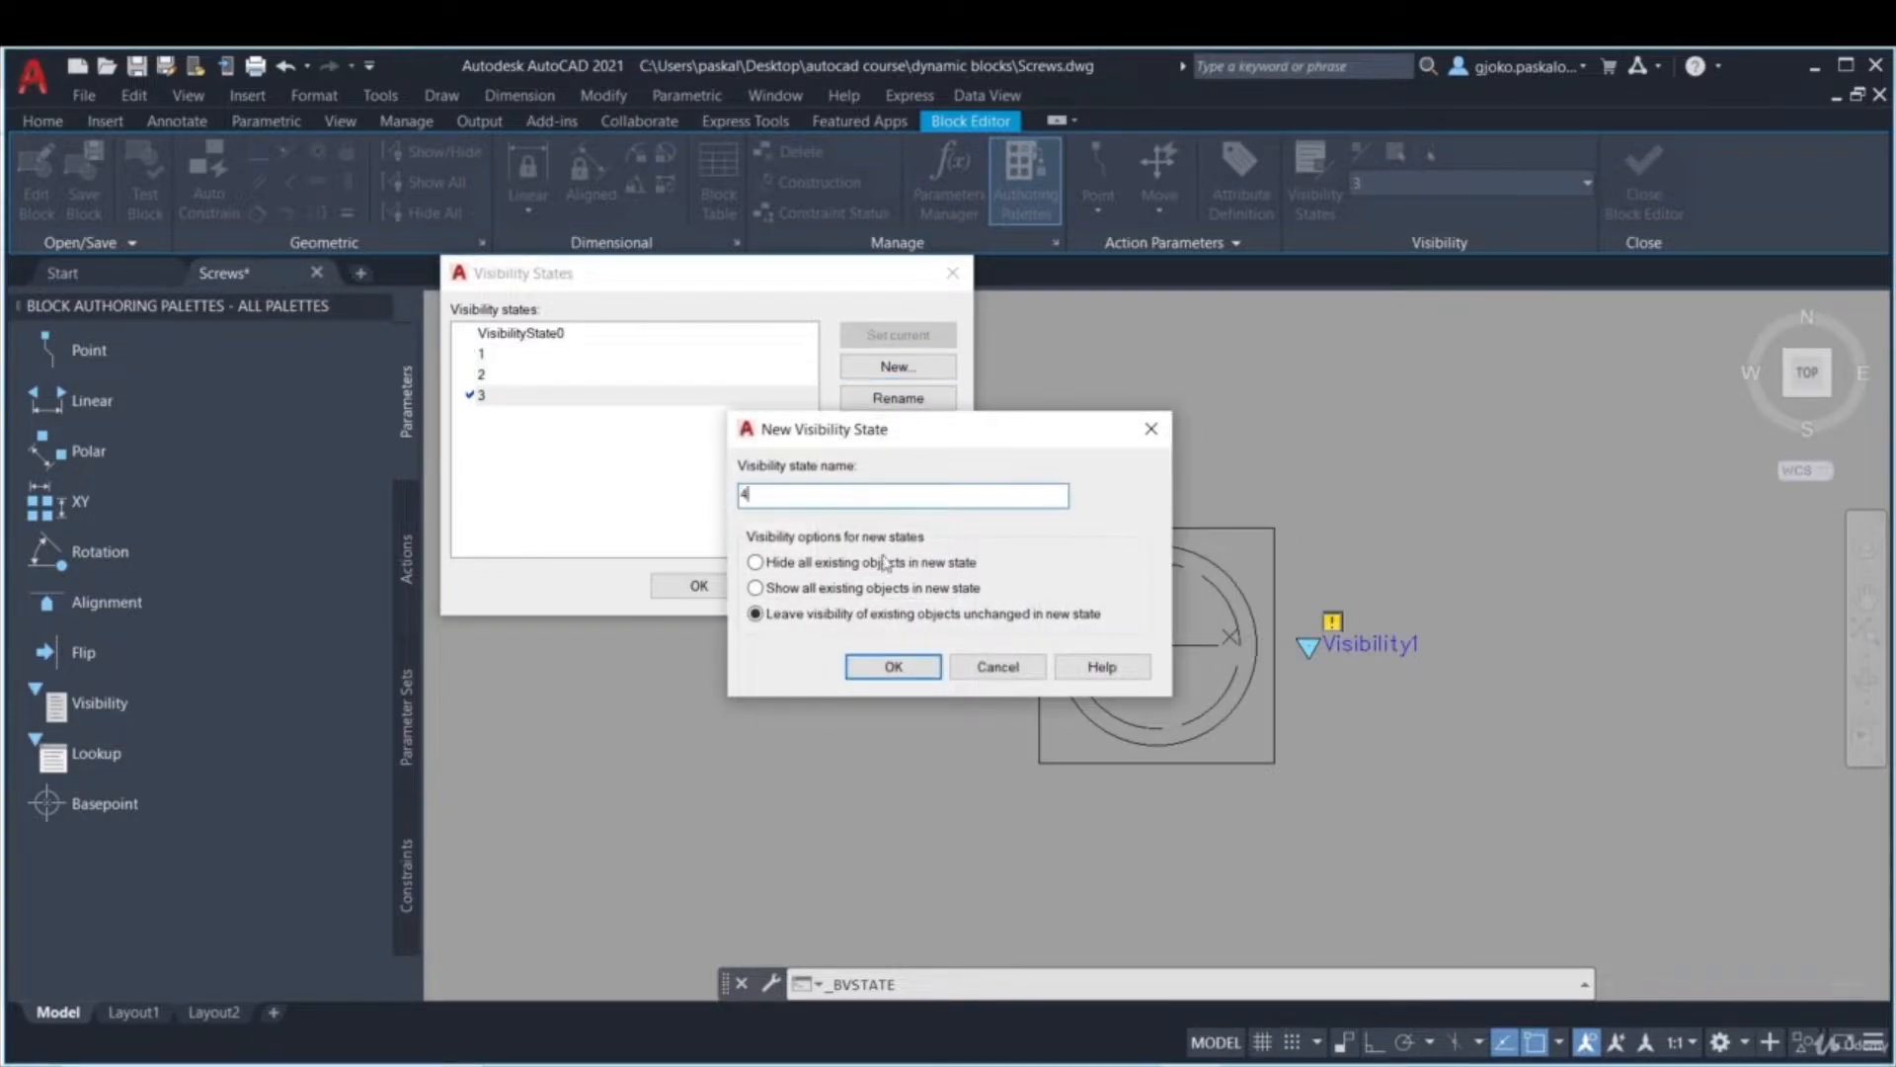
{"action": "left_click", "coordinate": [873, 667]}
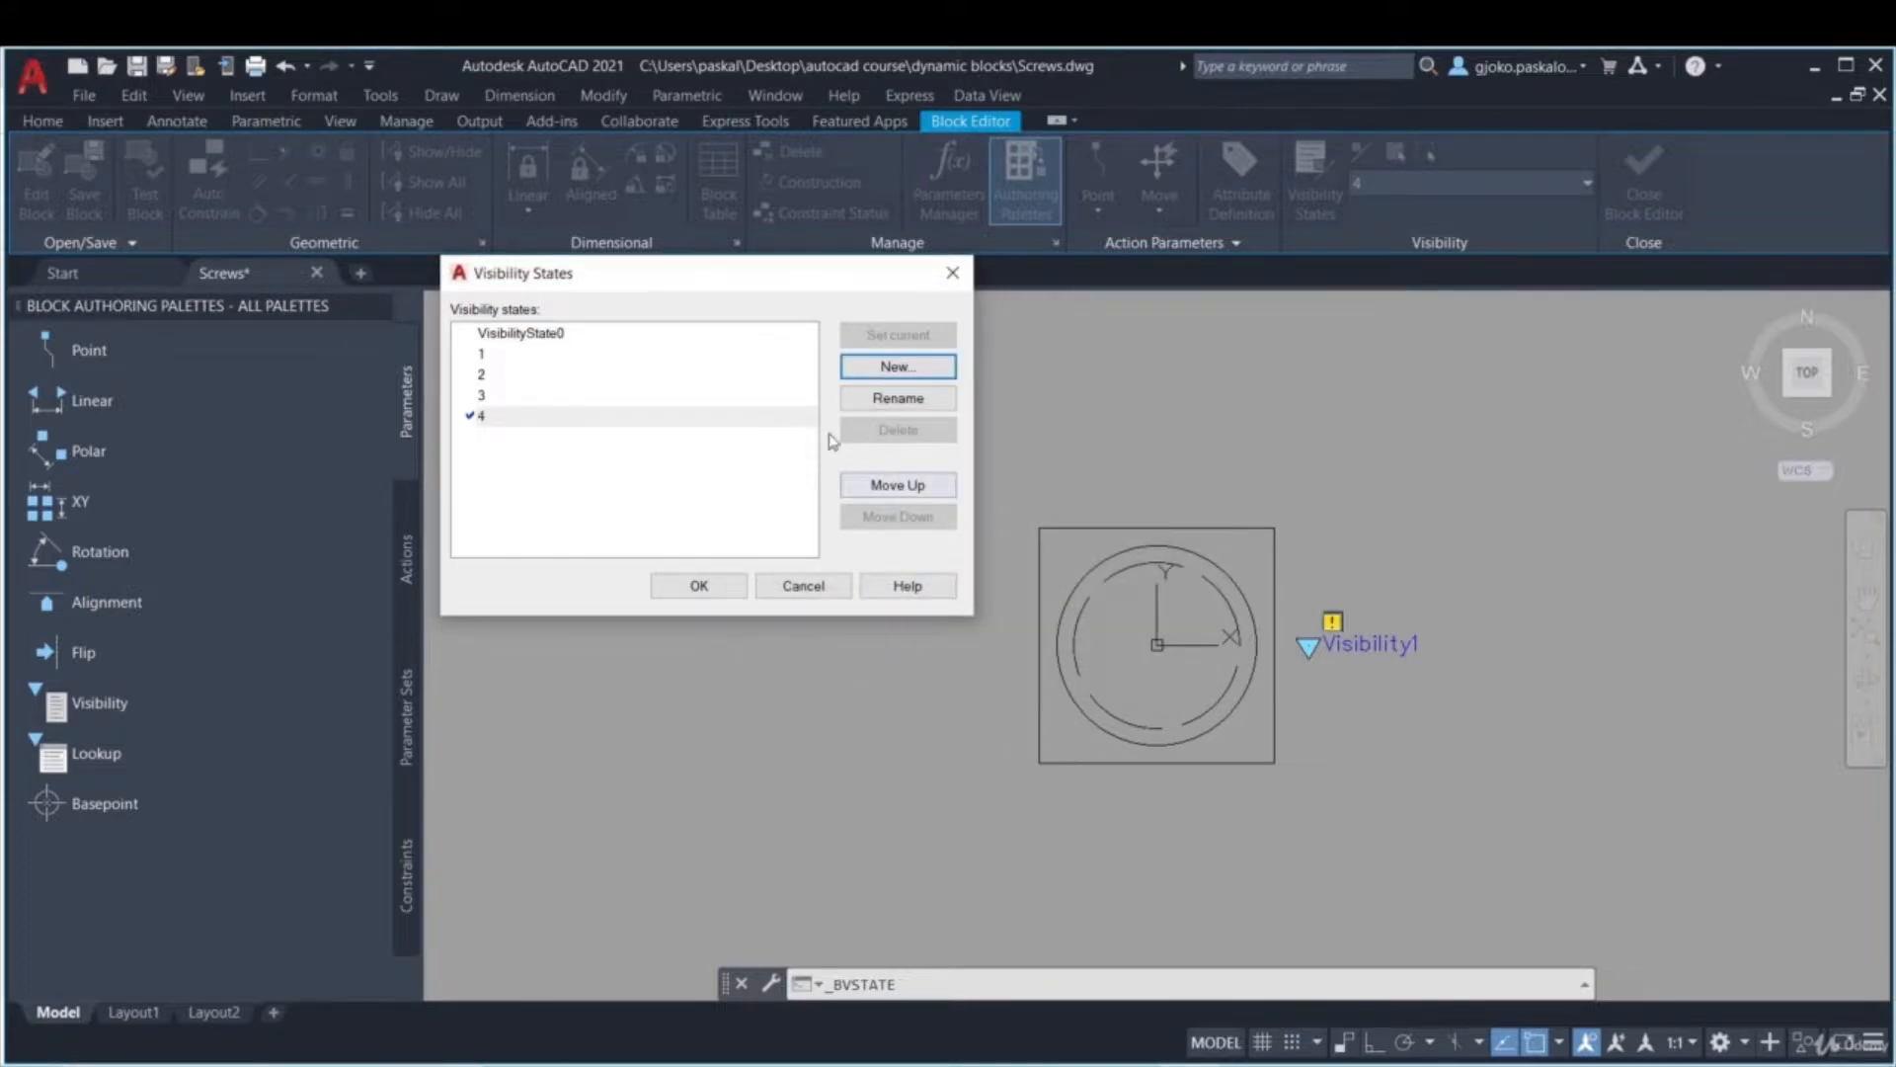
{"action": "left_click", "coordinate": [699, 586]}
- Make visibility state 1 current and rename it Hex cap screw, matching the inserted block's name
{"action": "left_click", "coordinate": [1432, 182]}
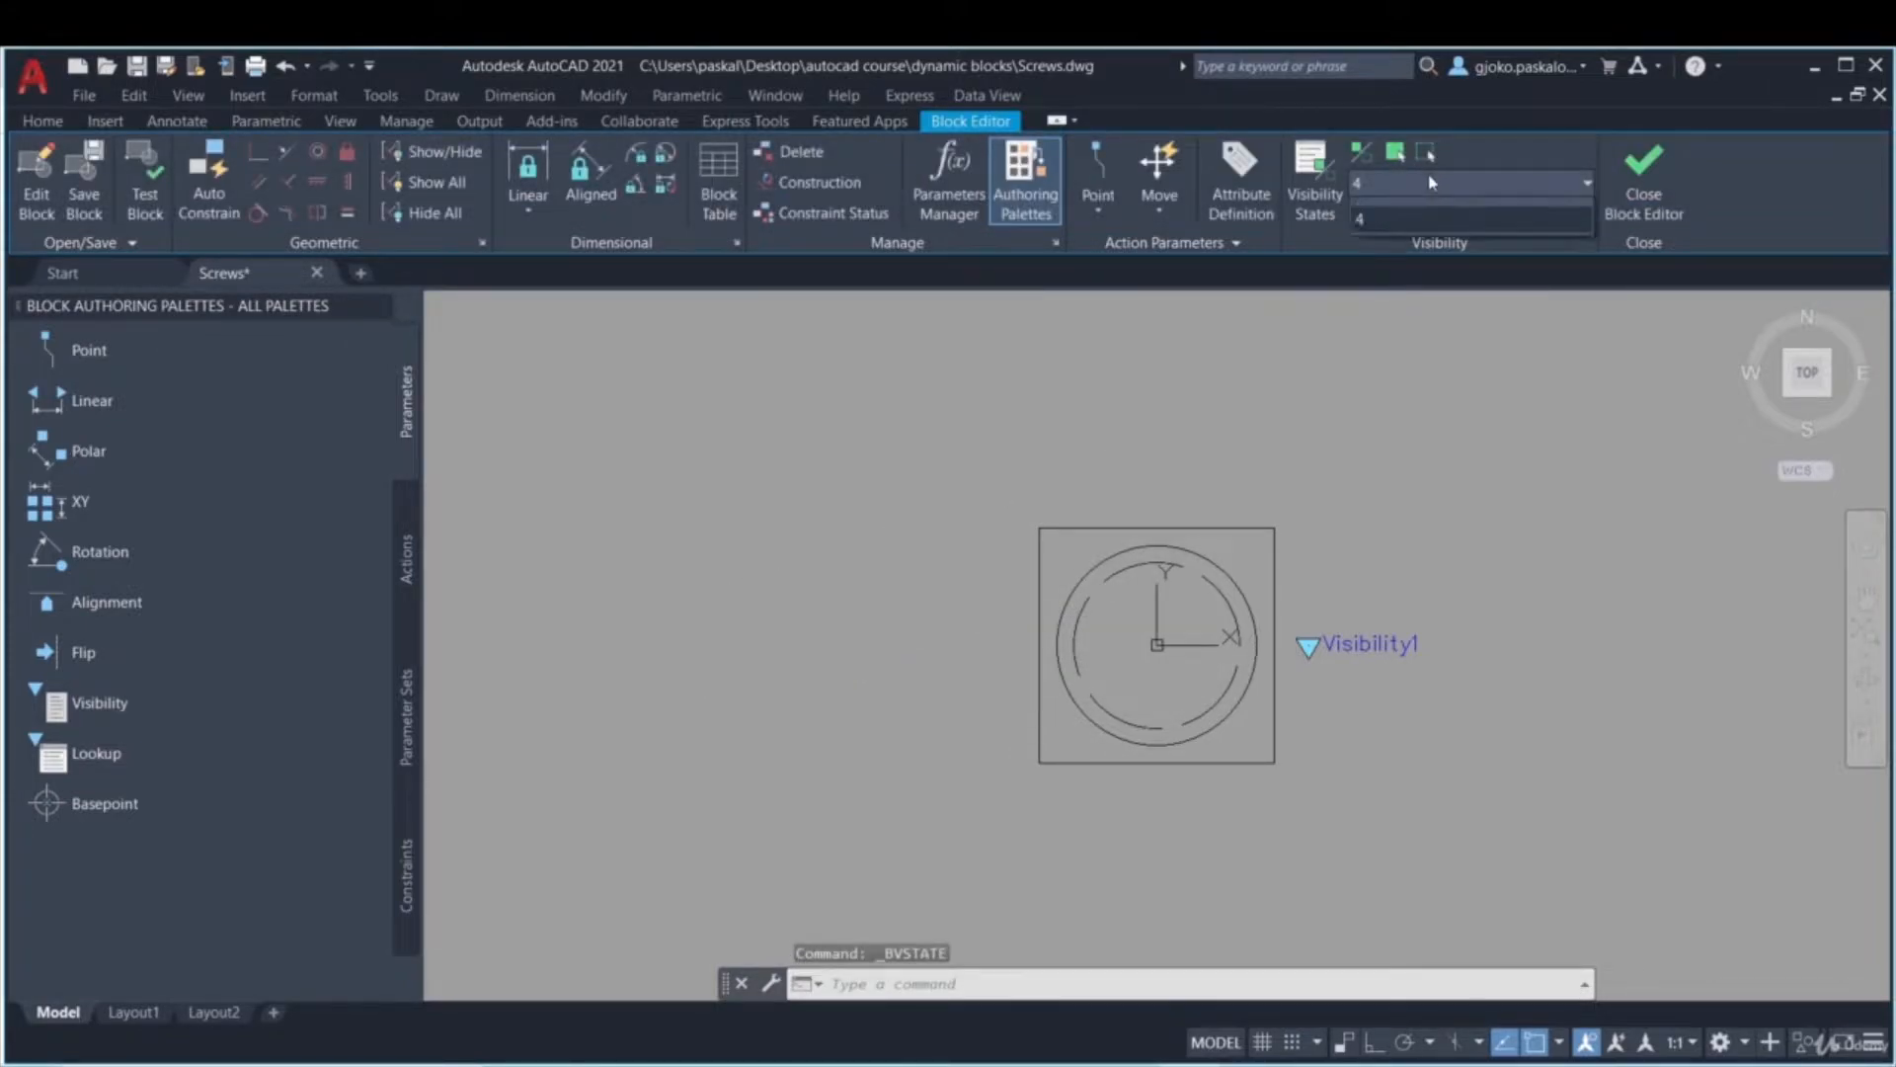
{"action": "left_click", "coordinate": [1368, 239]}
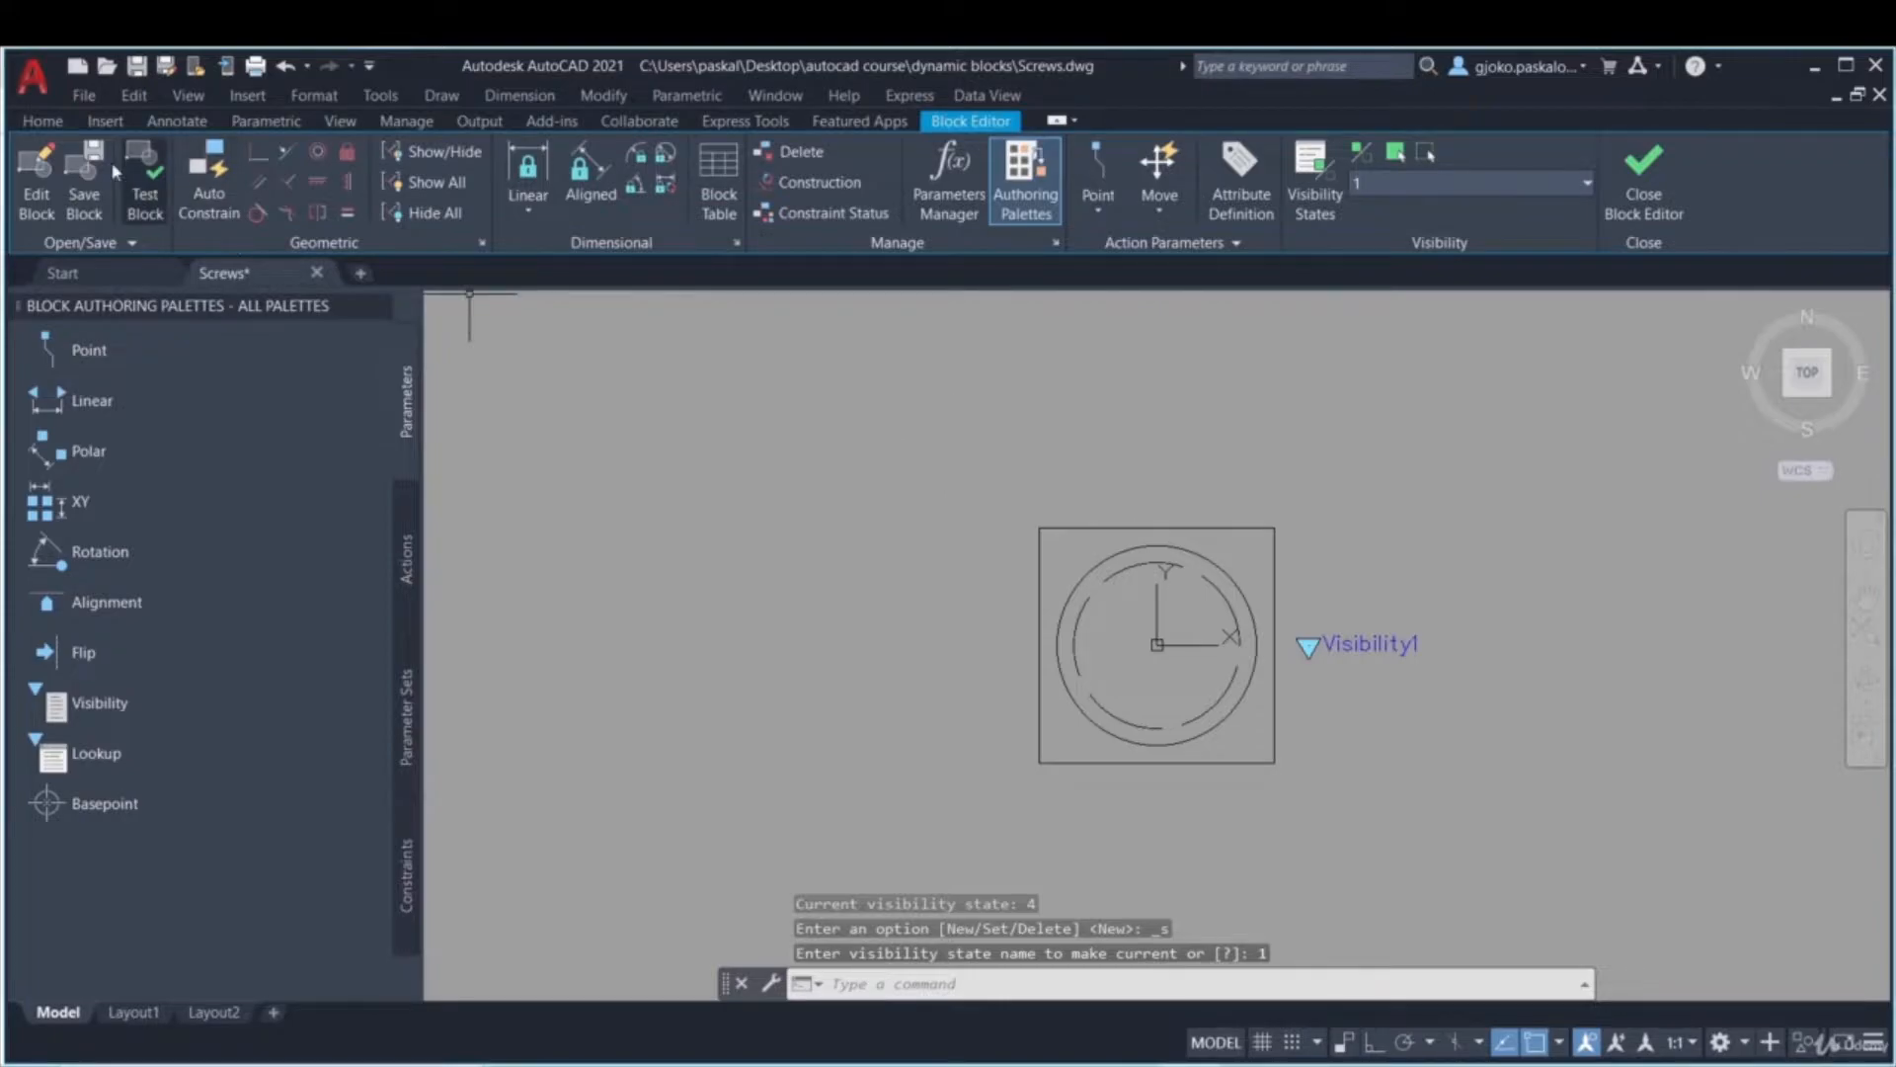
{"action": "left_click", "coordinate": [45, 120]}
{"action": "left_click", "coordinate": [1045, 197]}
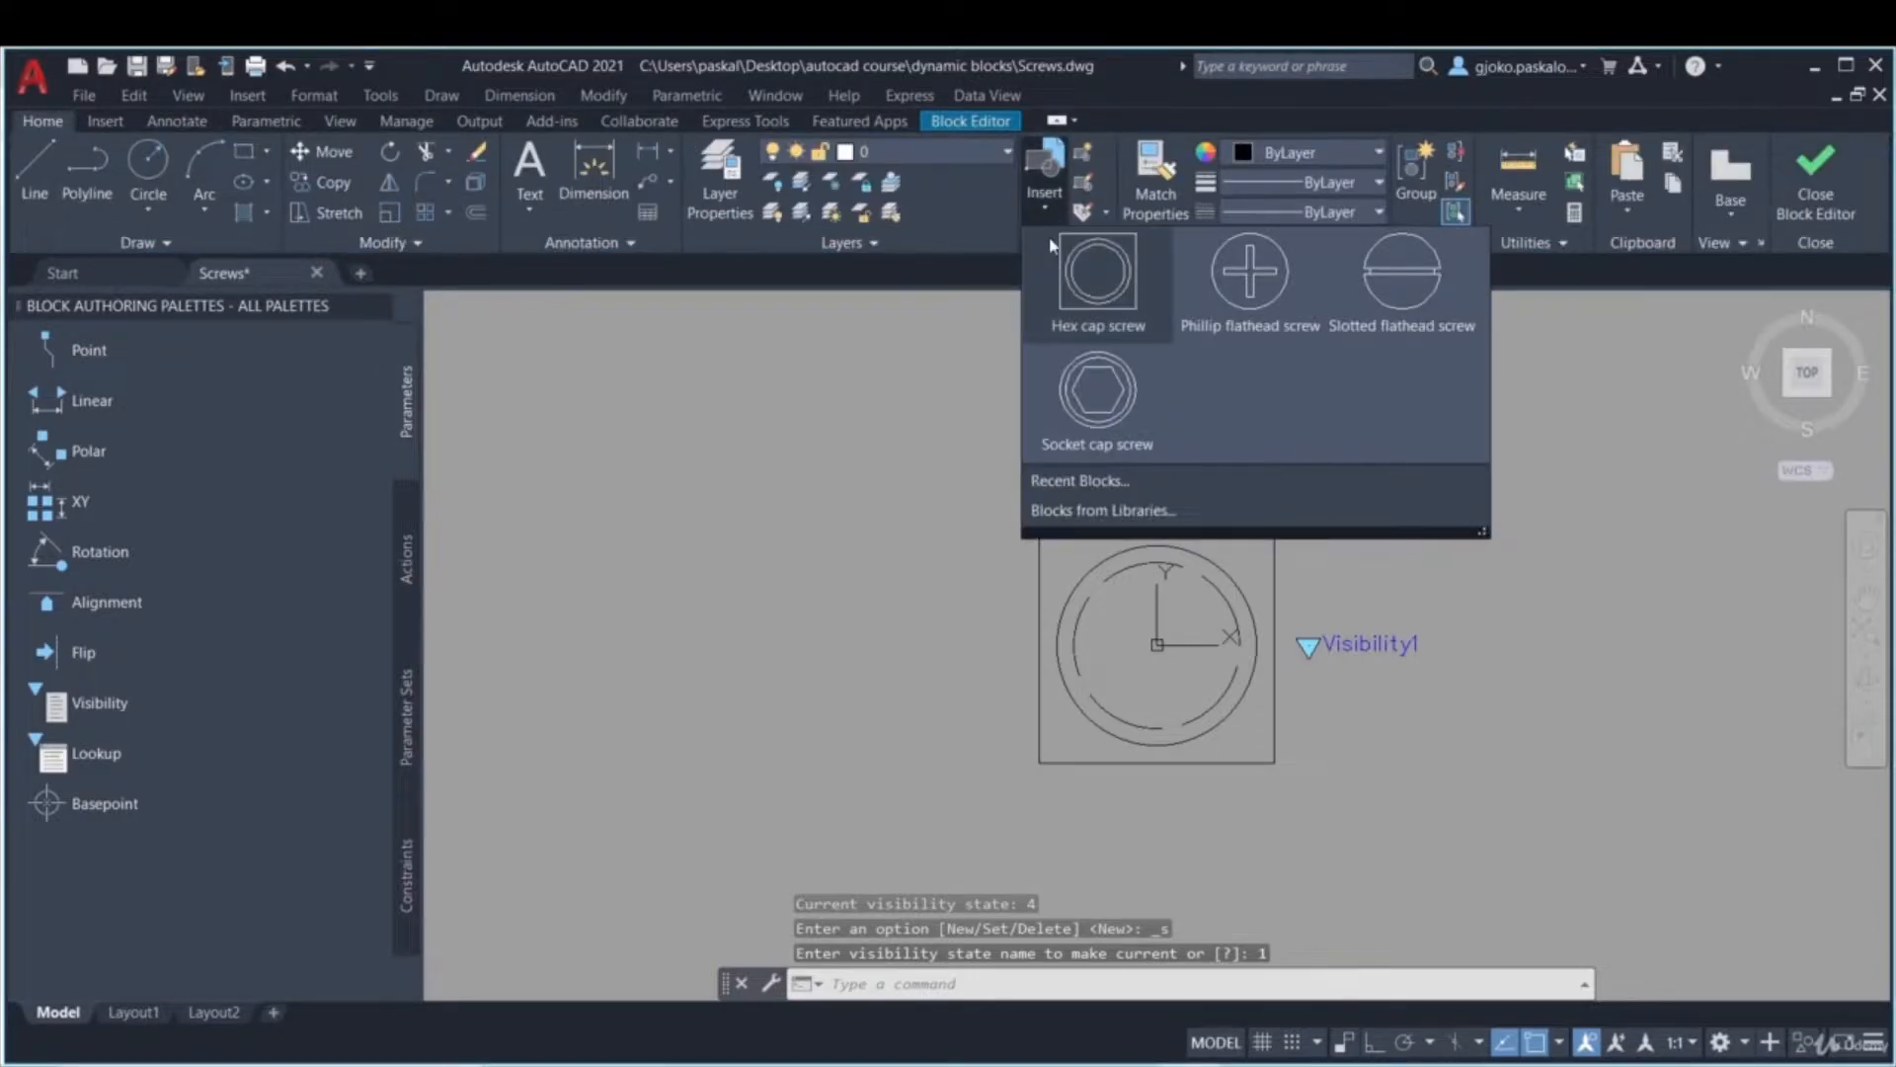
{"action": "key", "text": "Escape"}
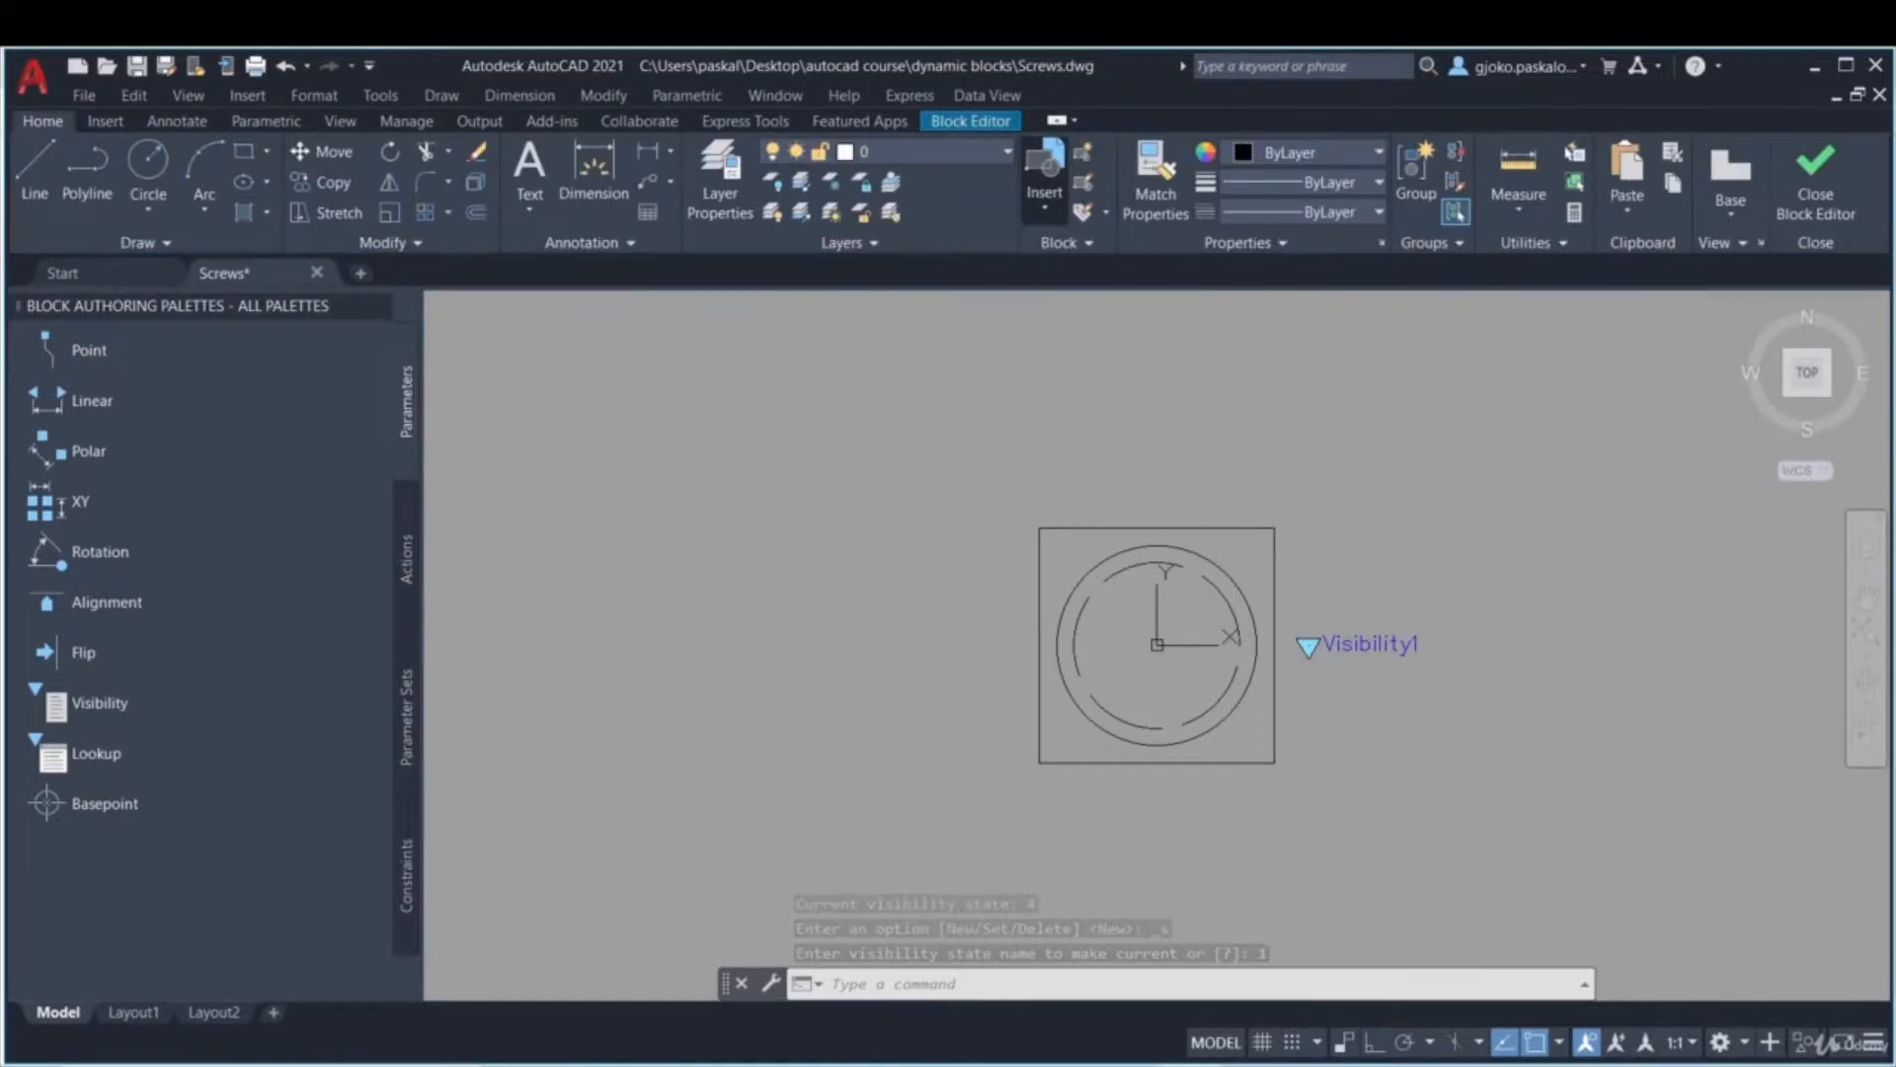
{"action": "left_click", "coordinate": [998, 121]}
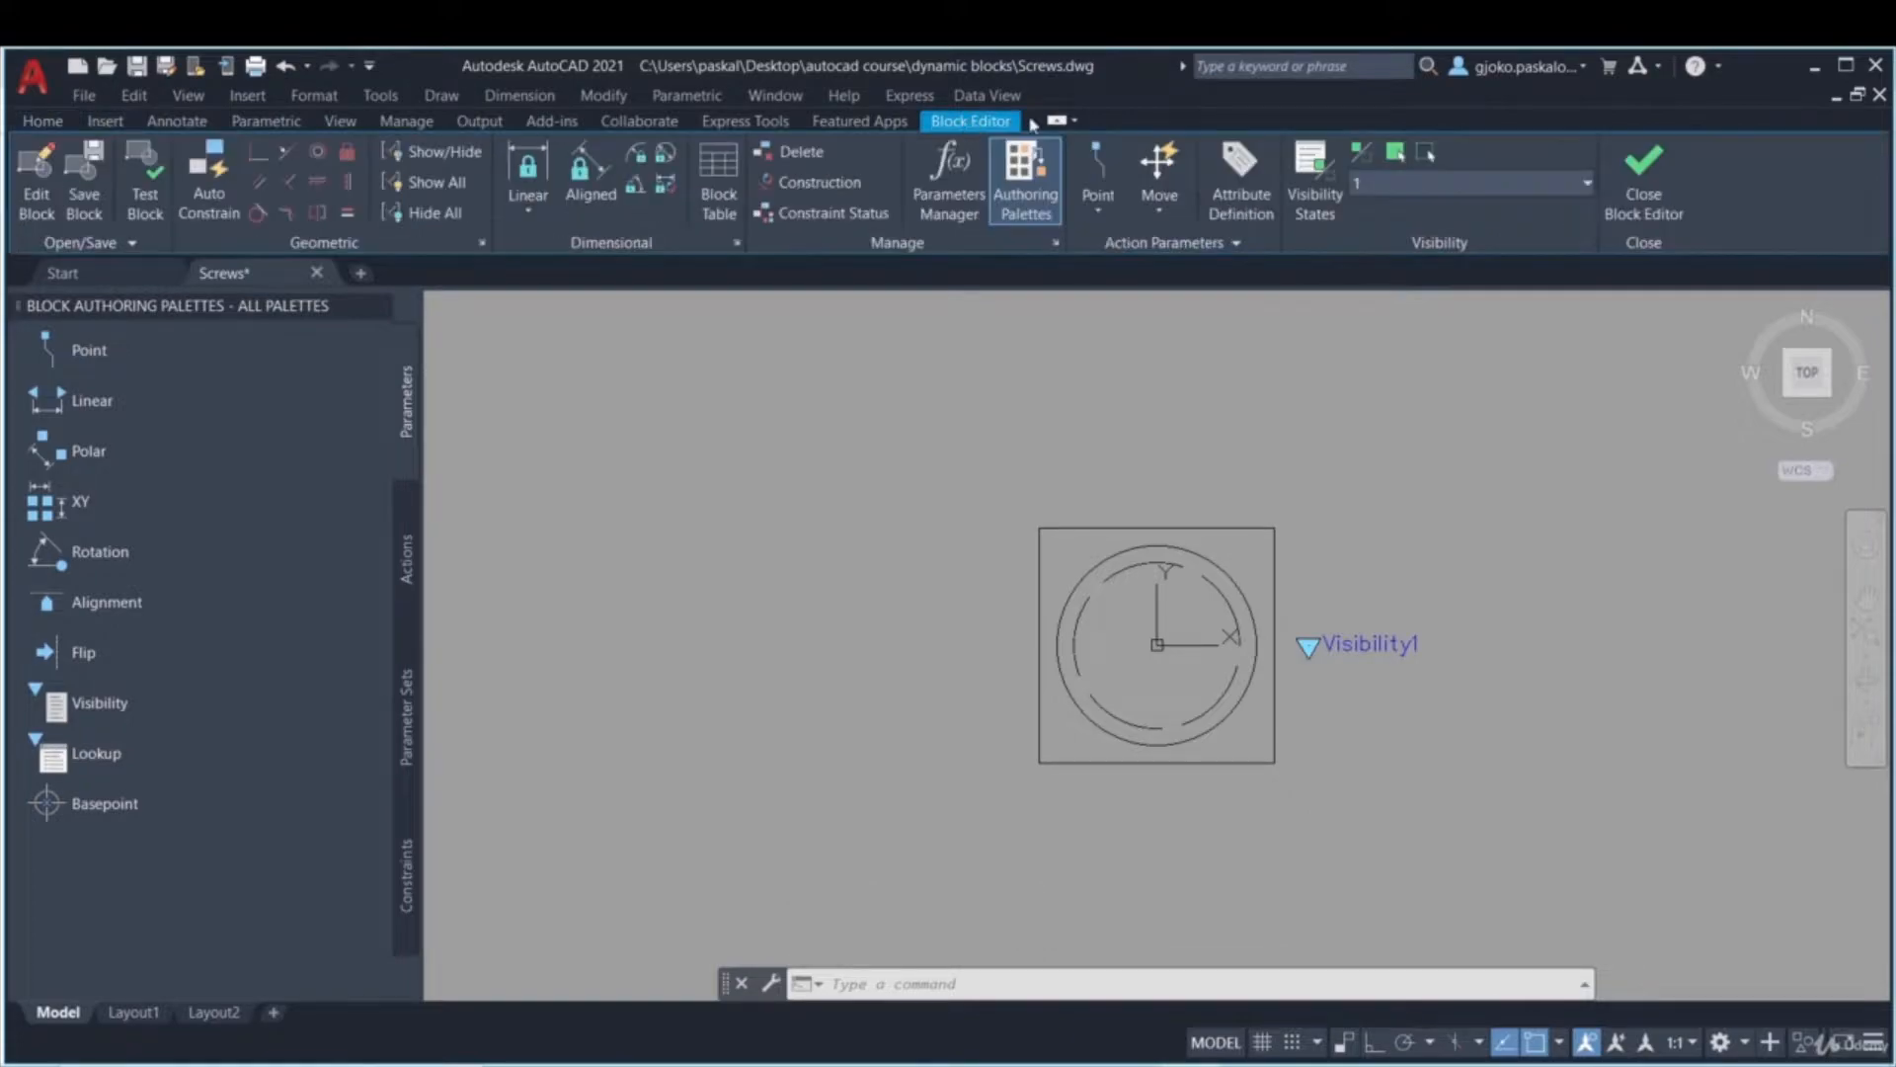
{"action": "left_click", "coordinate": [1314, 193]}
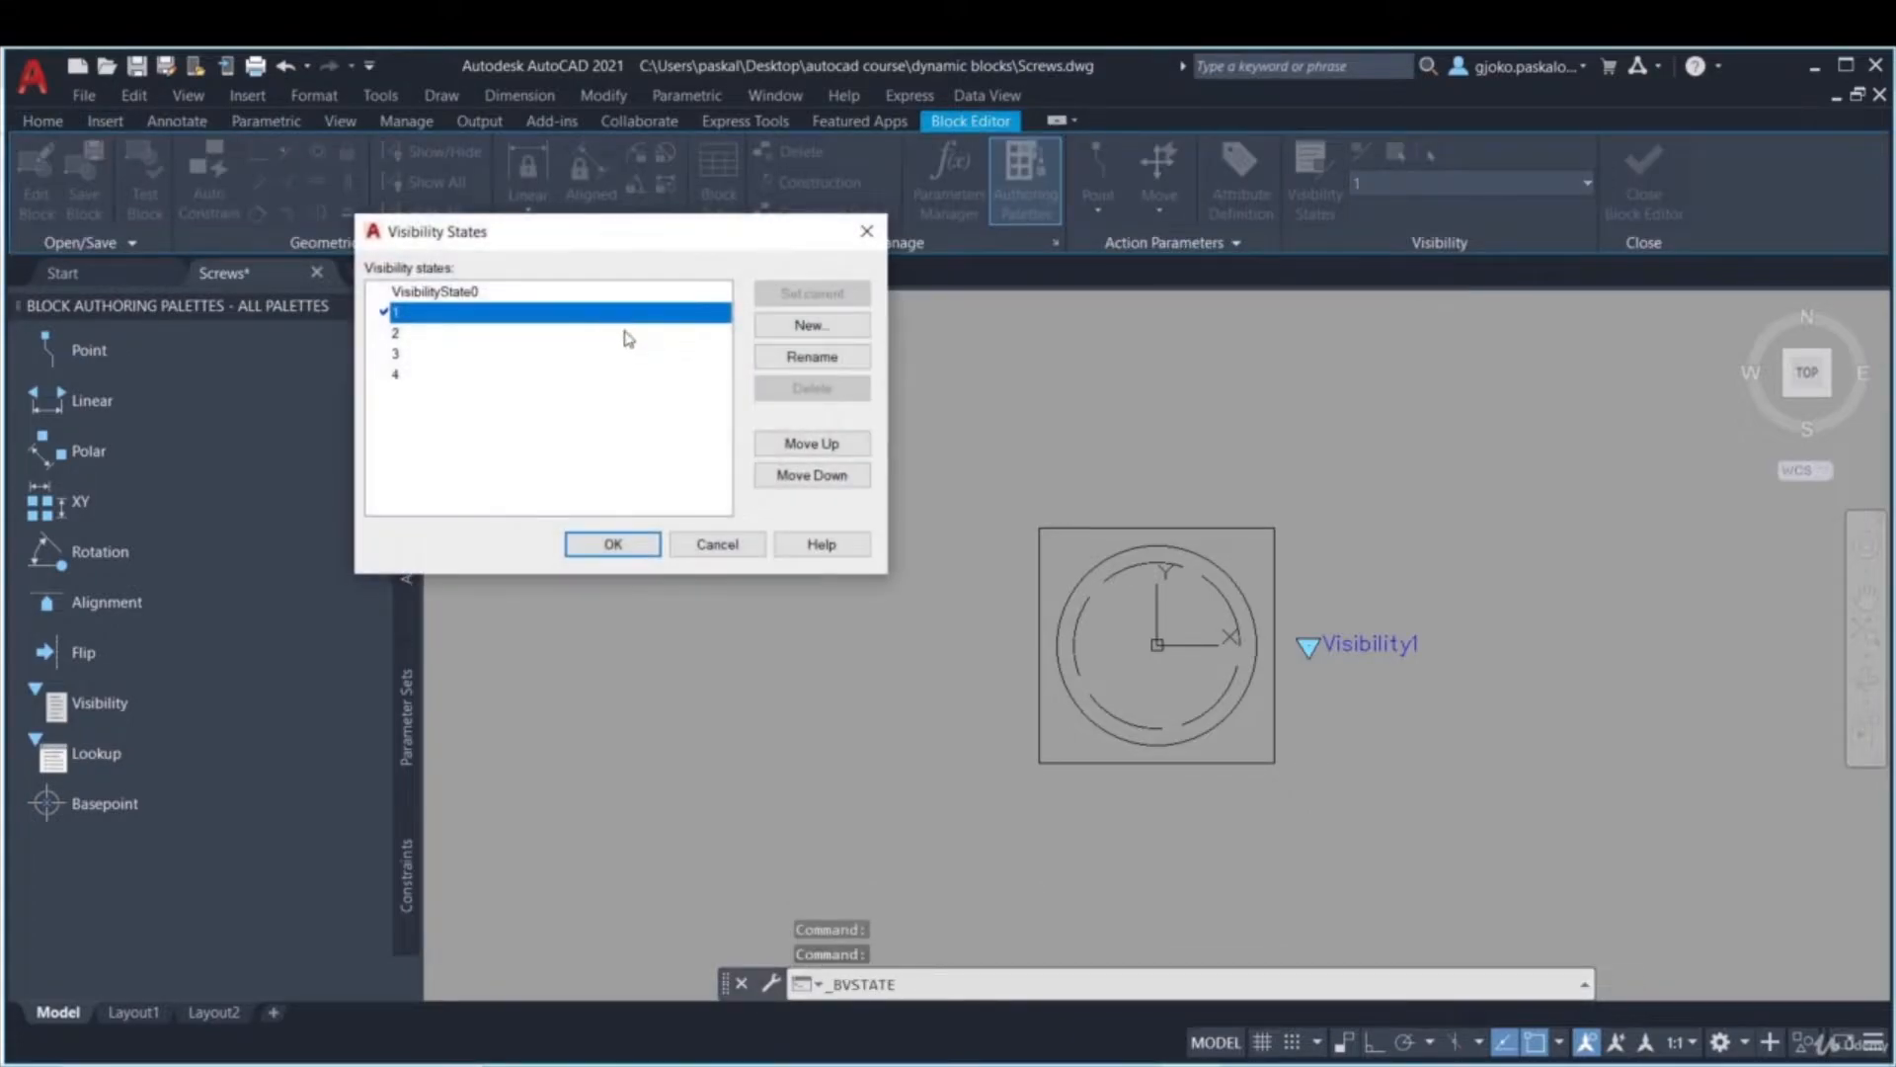
{"action": "left_click", "coordinate": [807, 353]}
{"action": "type", "text": "Hex cap"}
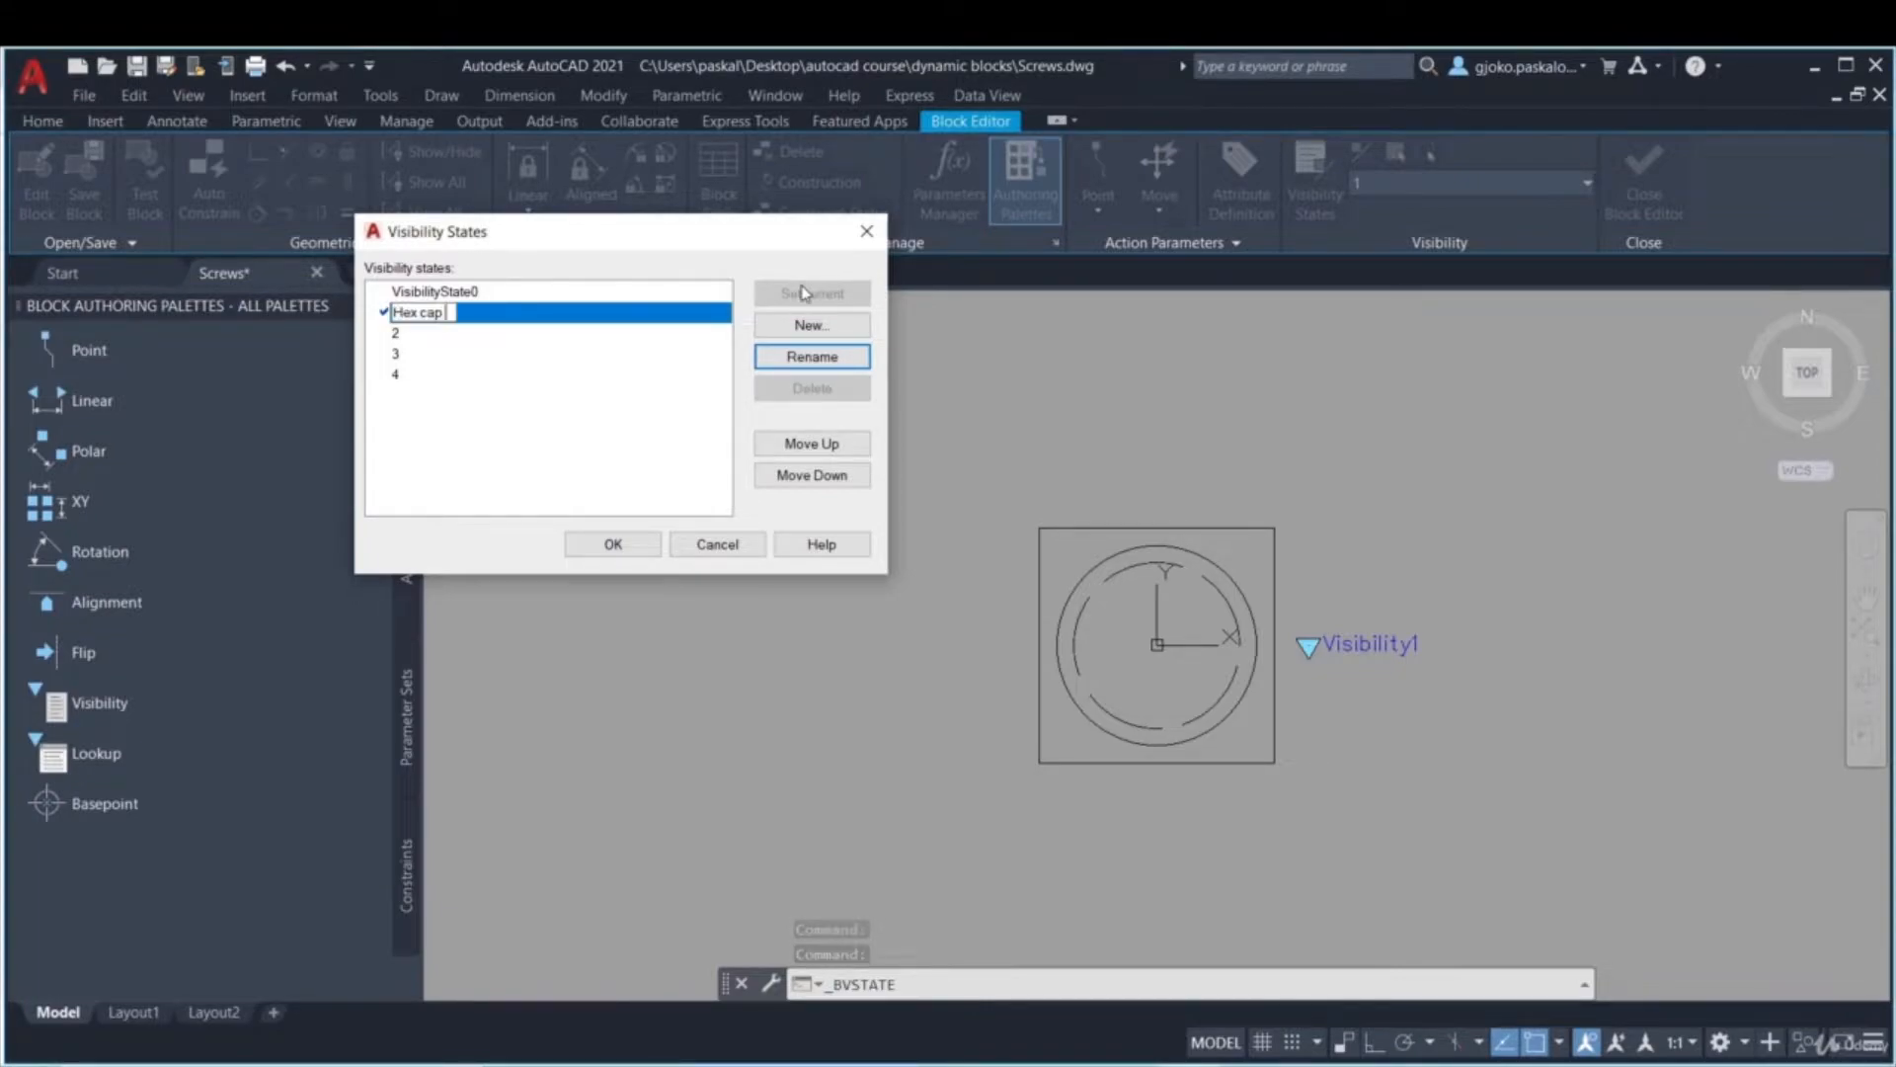
{"action": "type", "text": " screw"}
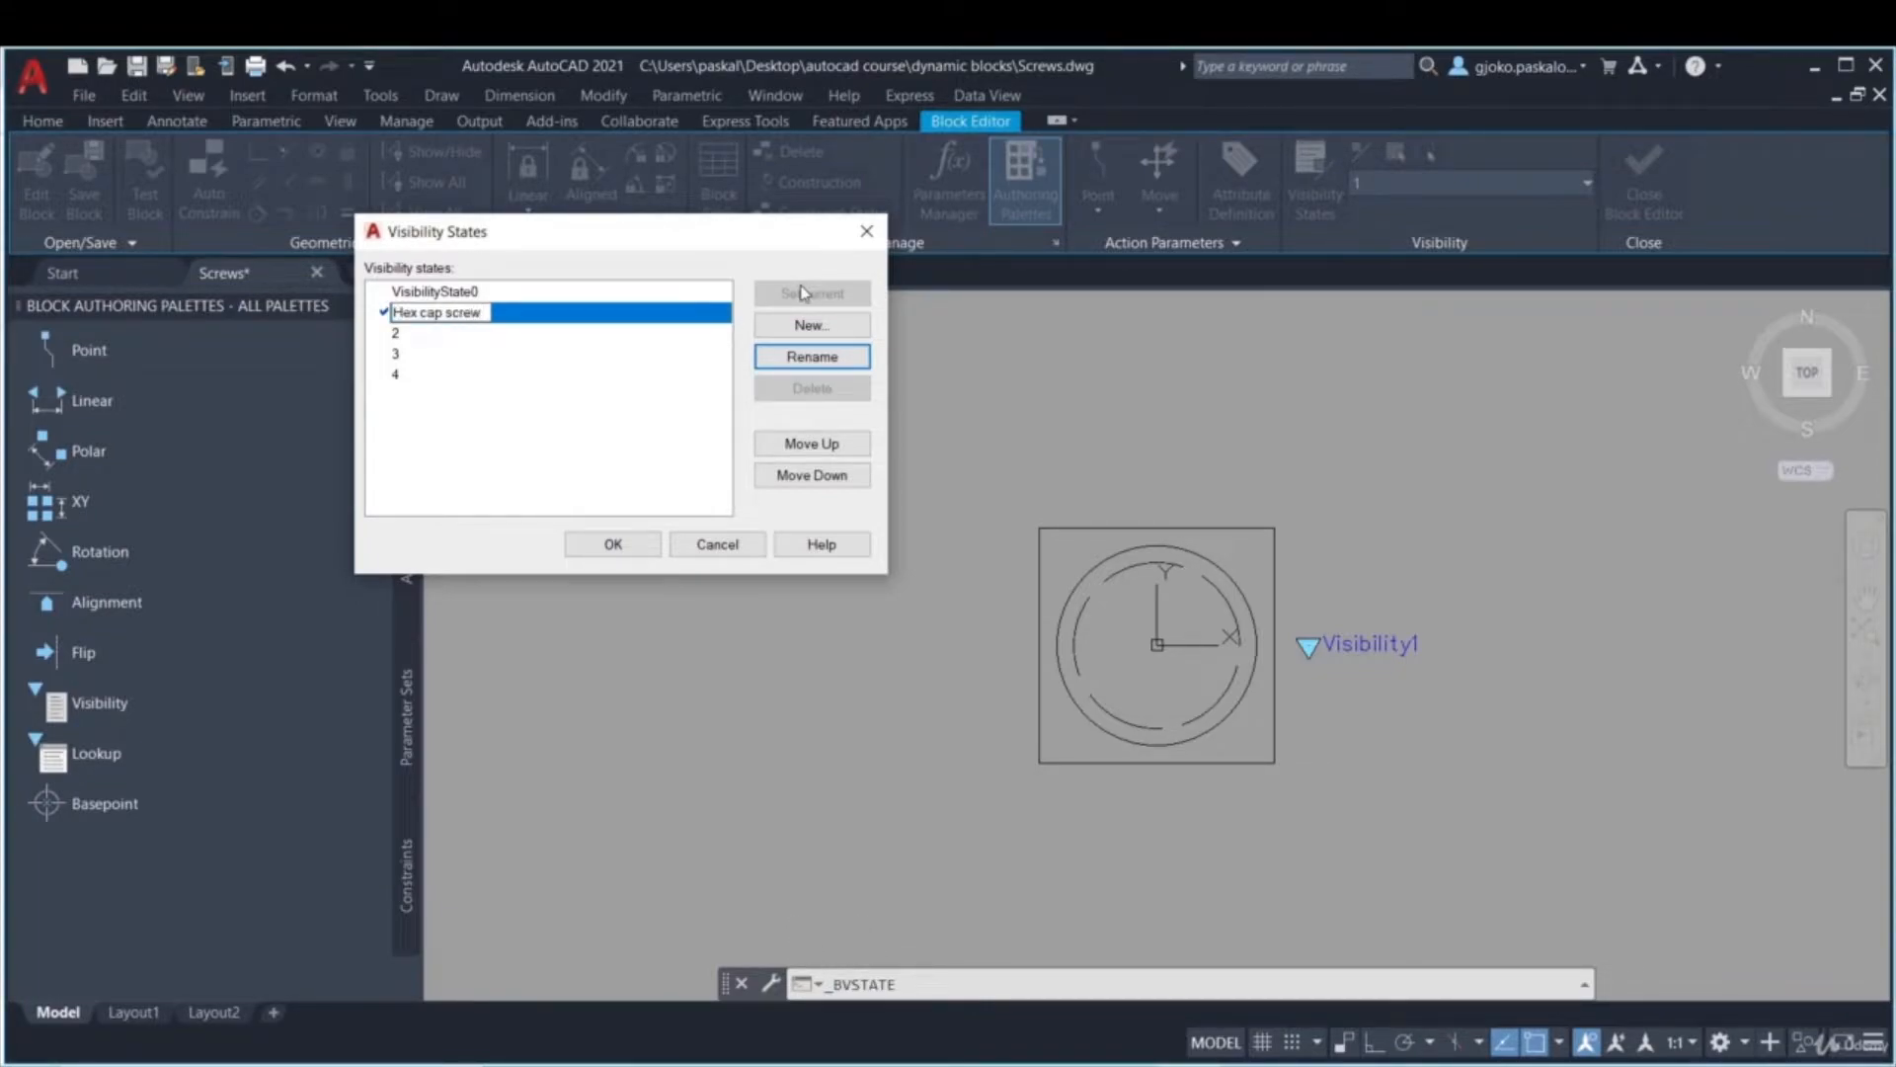
{"action": "left_click", "coordinate": [622, 375]}
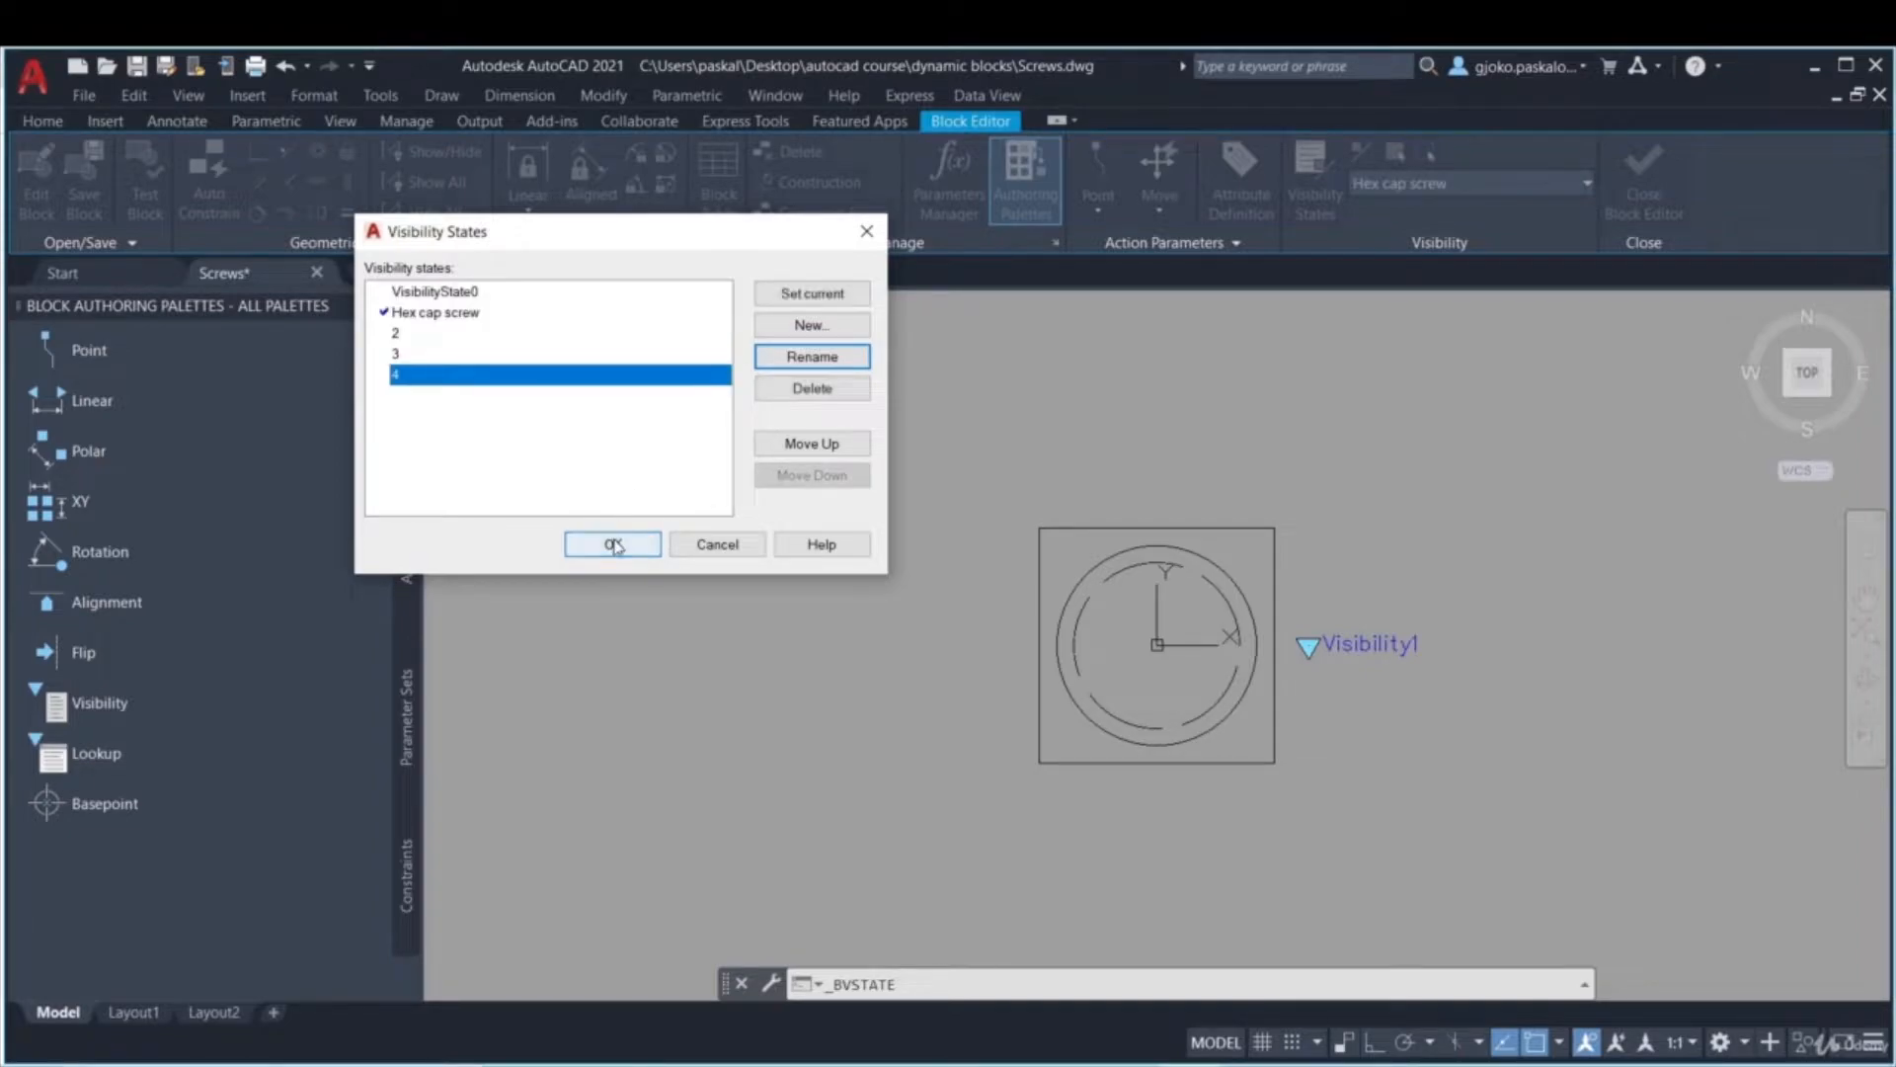
{"action": "left_click", "coordinate": [613, 545]}
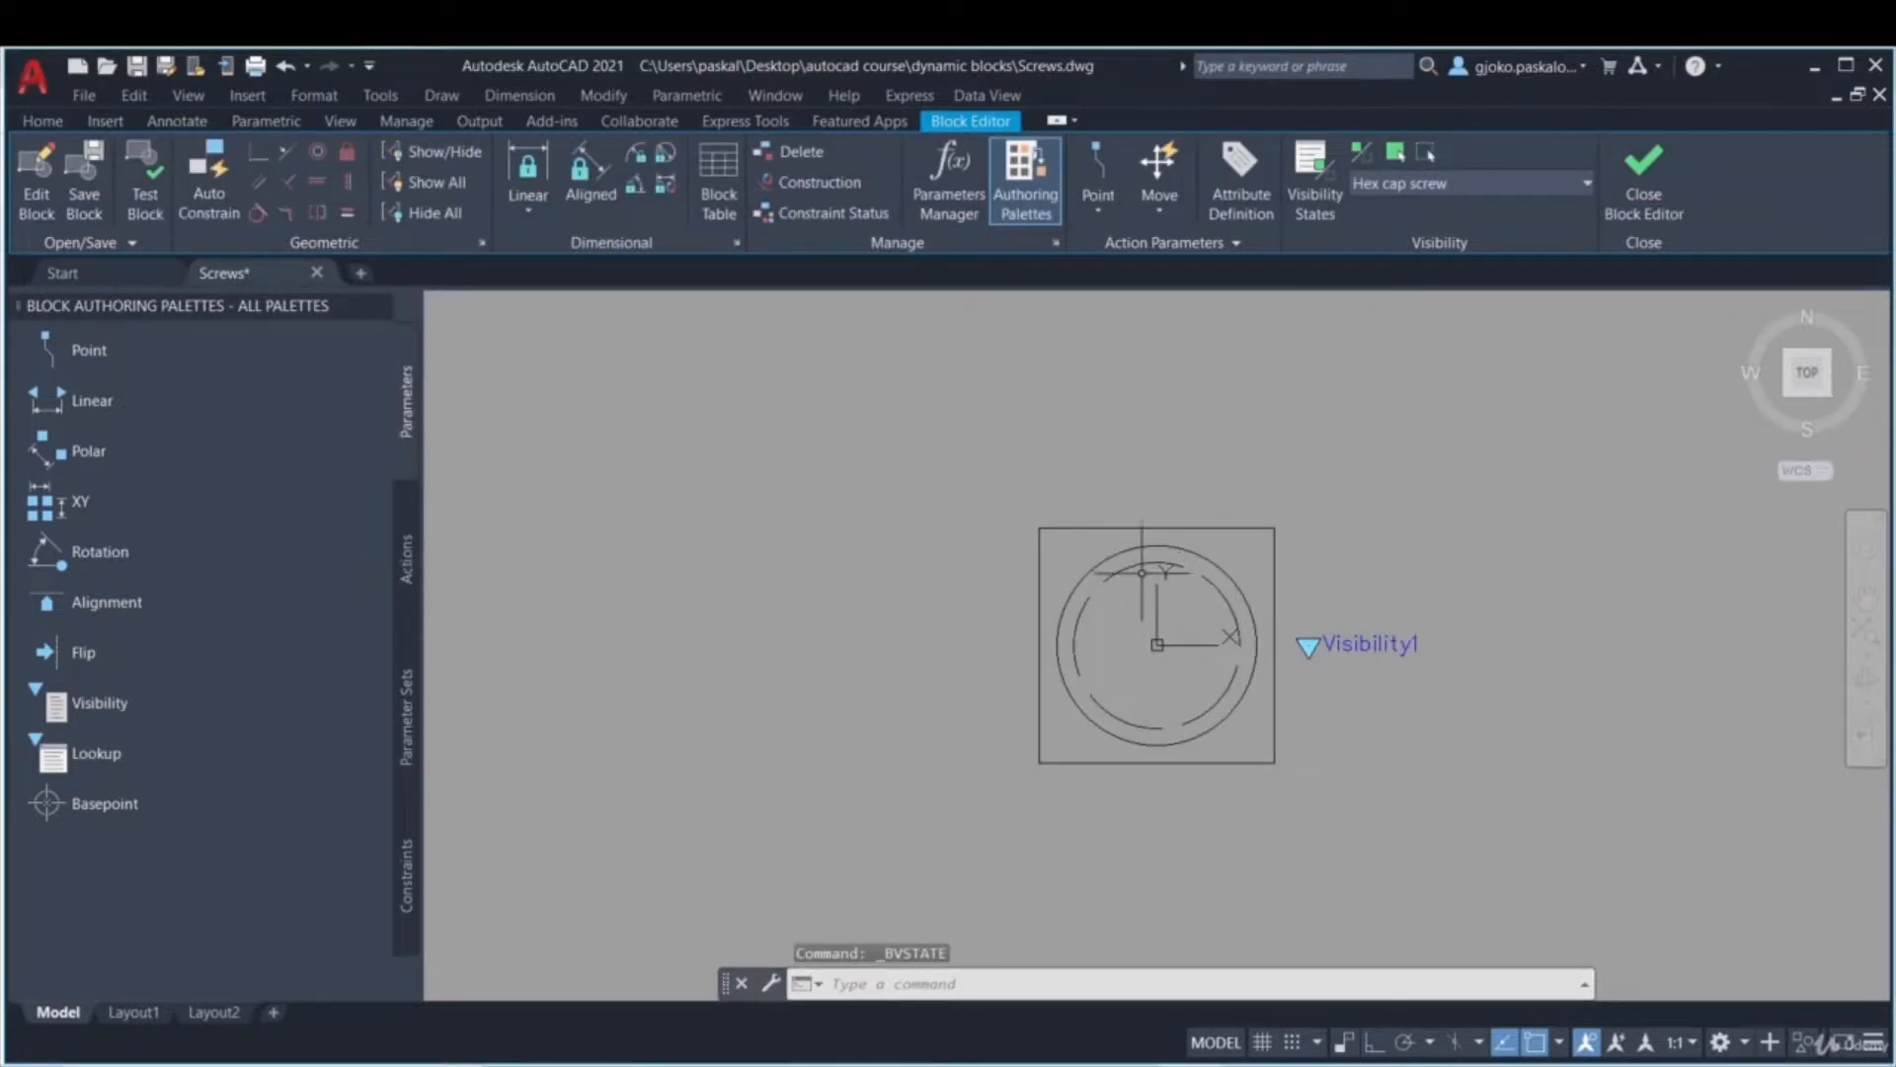
- Make visibility state 2 current and hide the hex cap screw in that state only
{"action": "left_click", "coordinate": [1440, 186]}
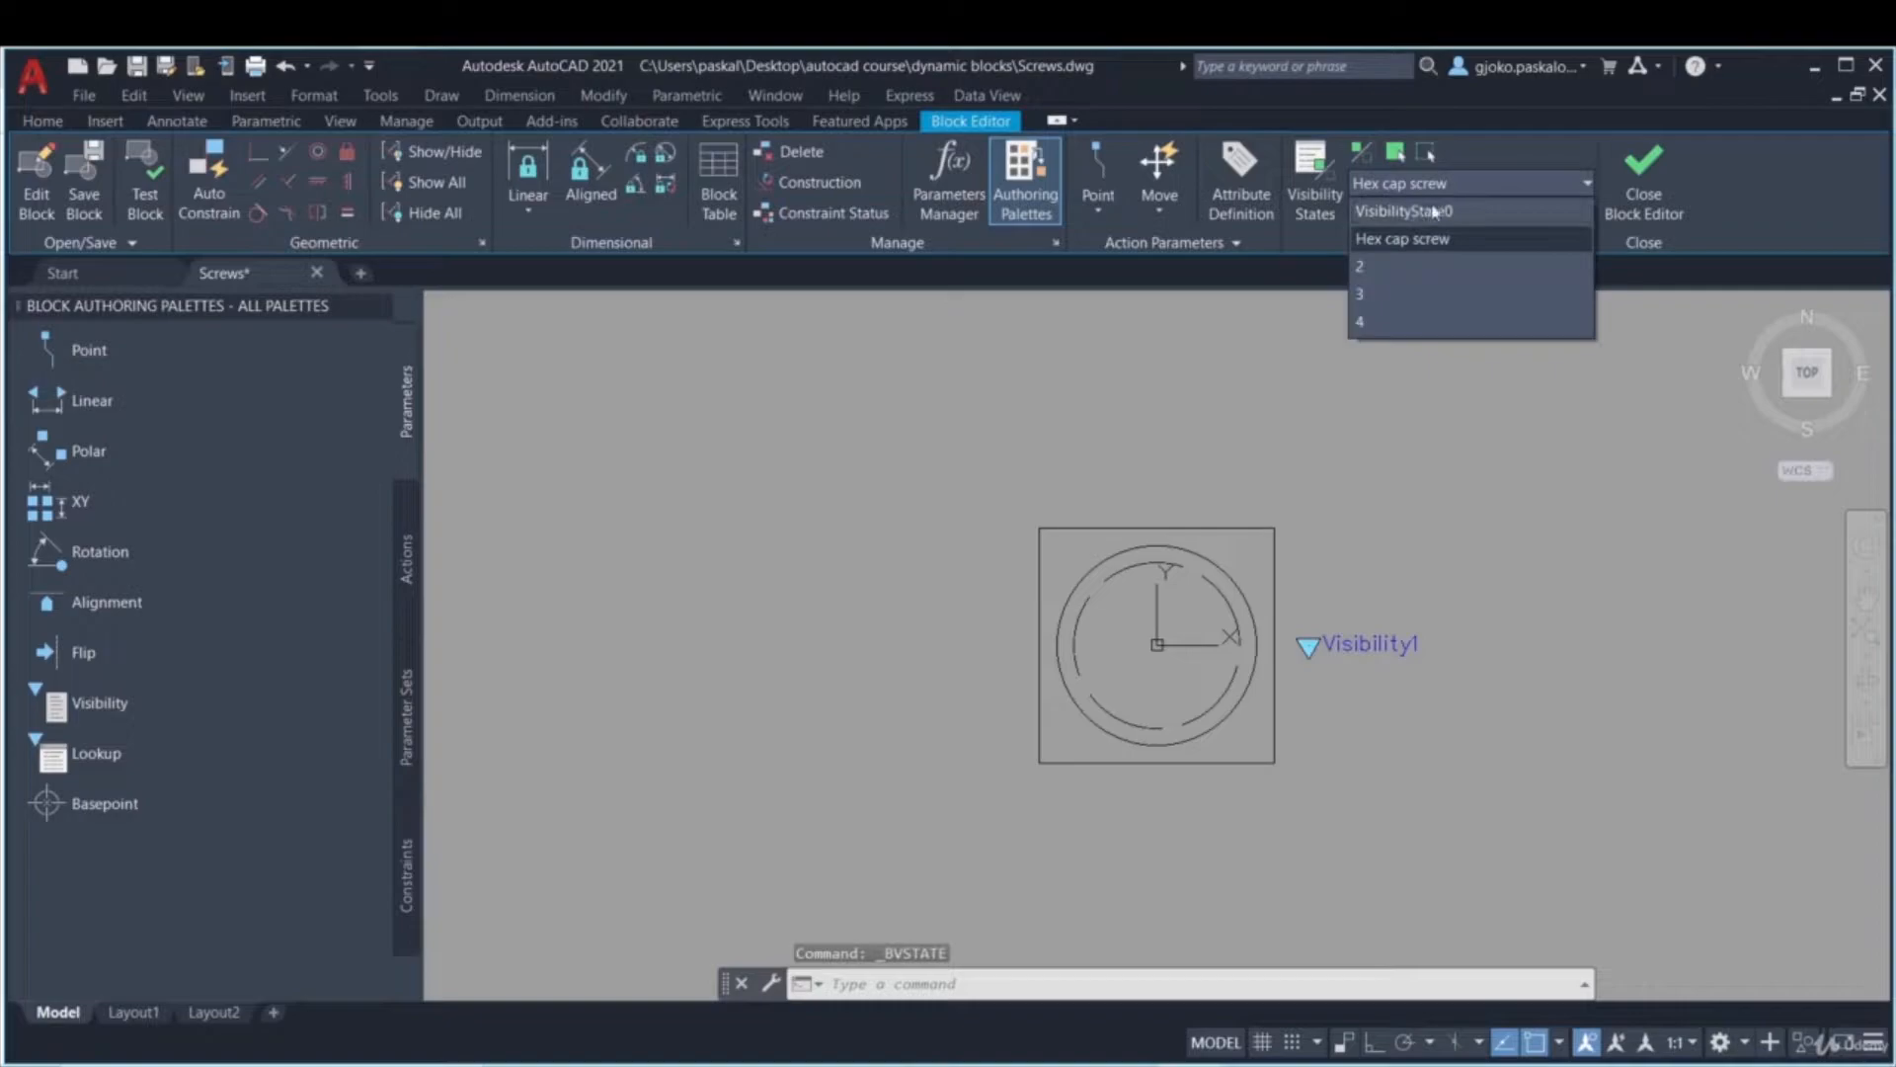
{"action": "left_click", "coordinate": [1398, 267]}
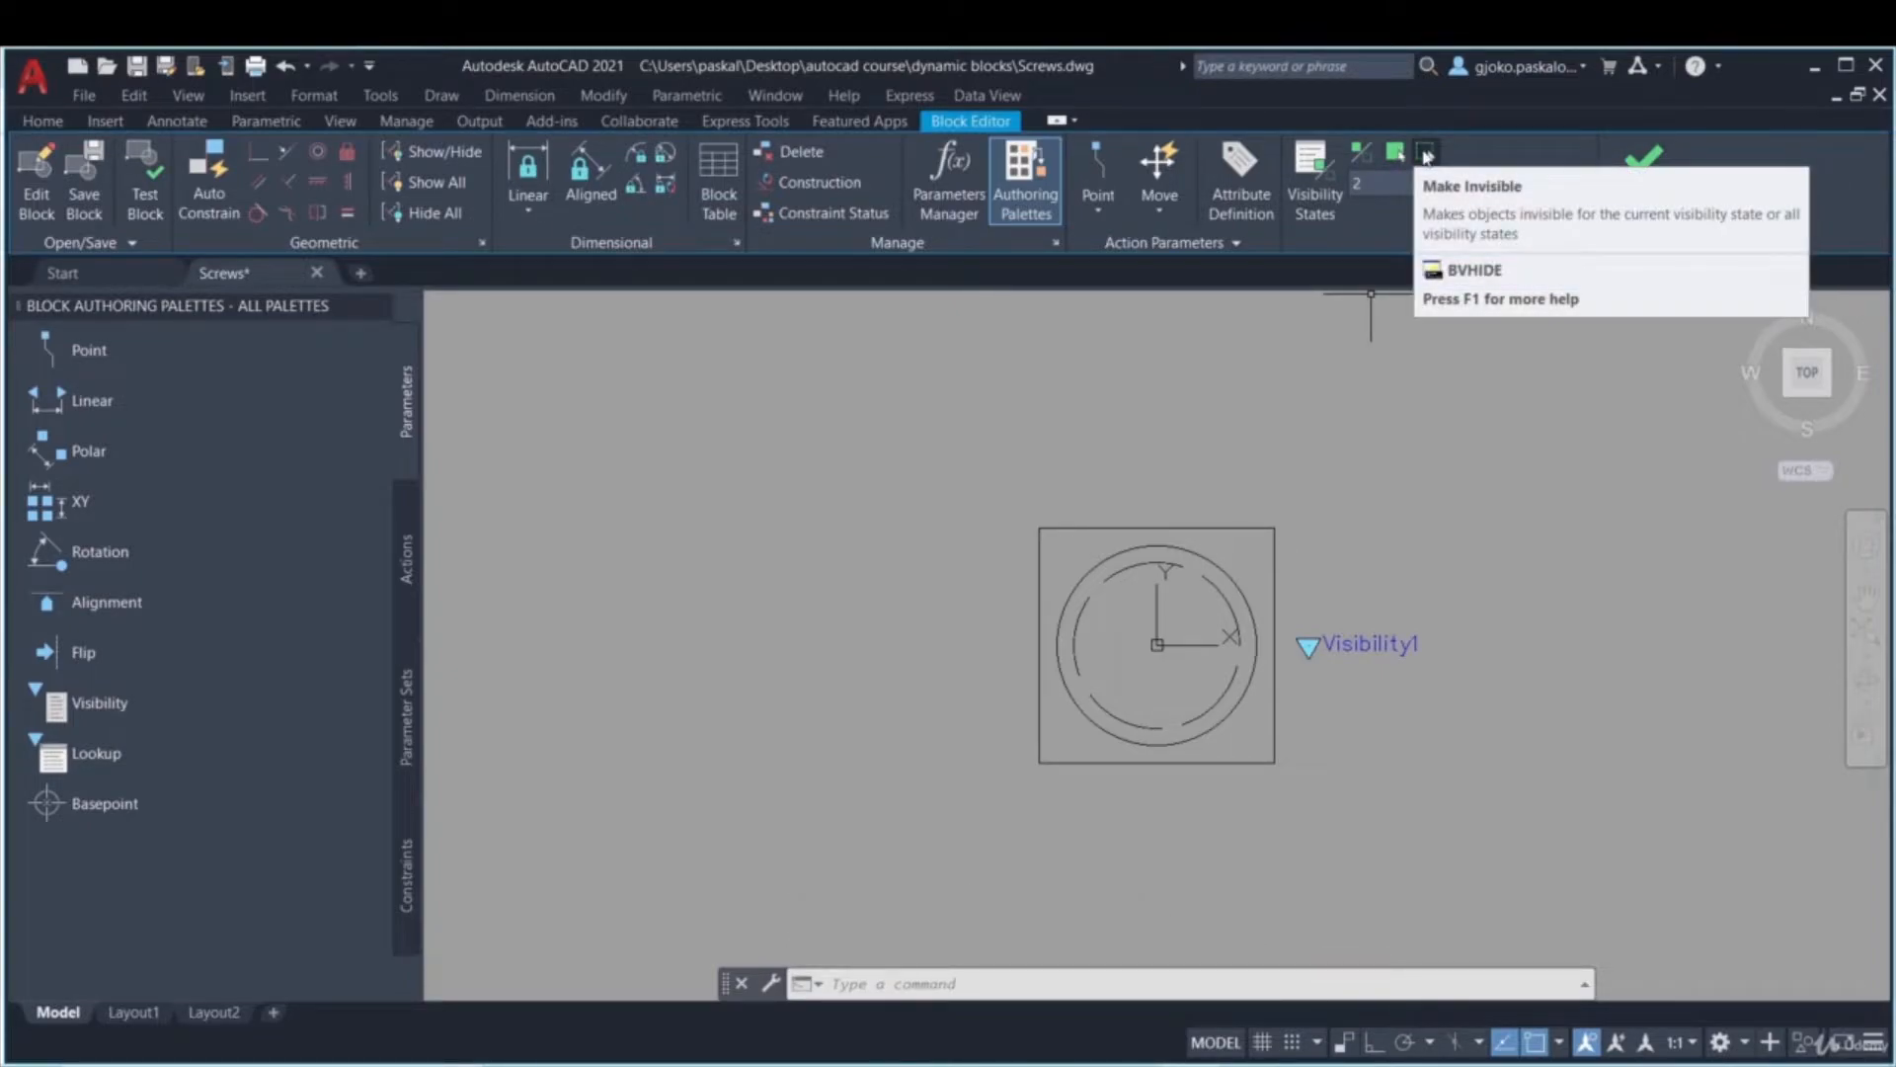
{"action": "left_click", "coordinate": [1427, 156]}
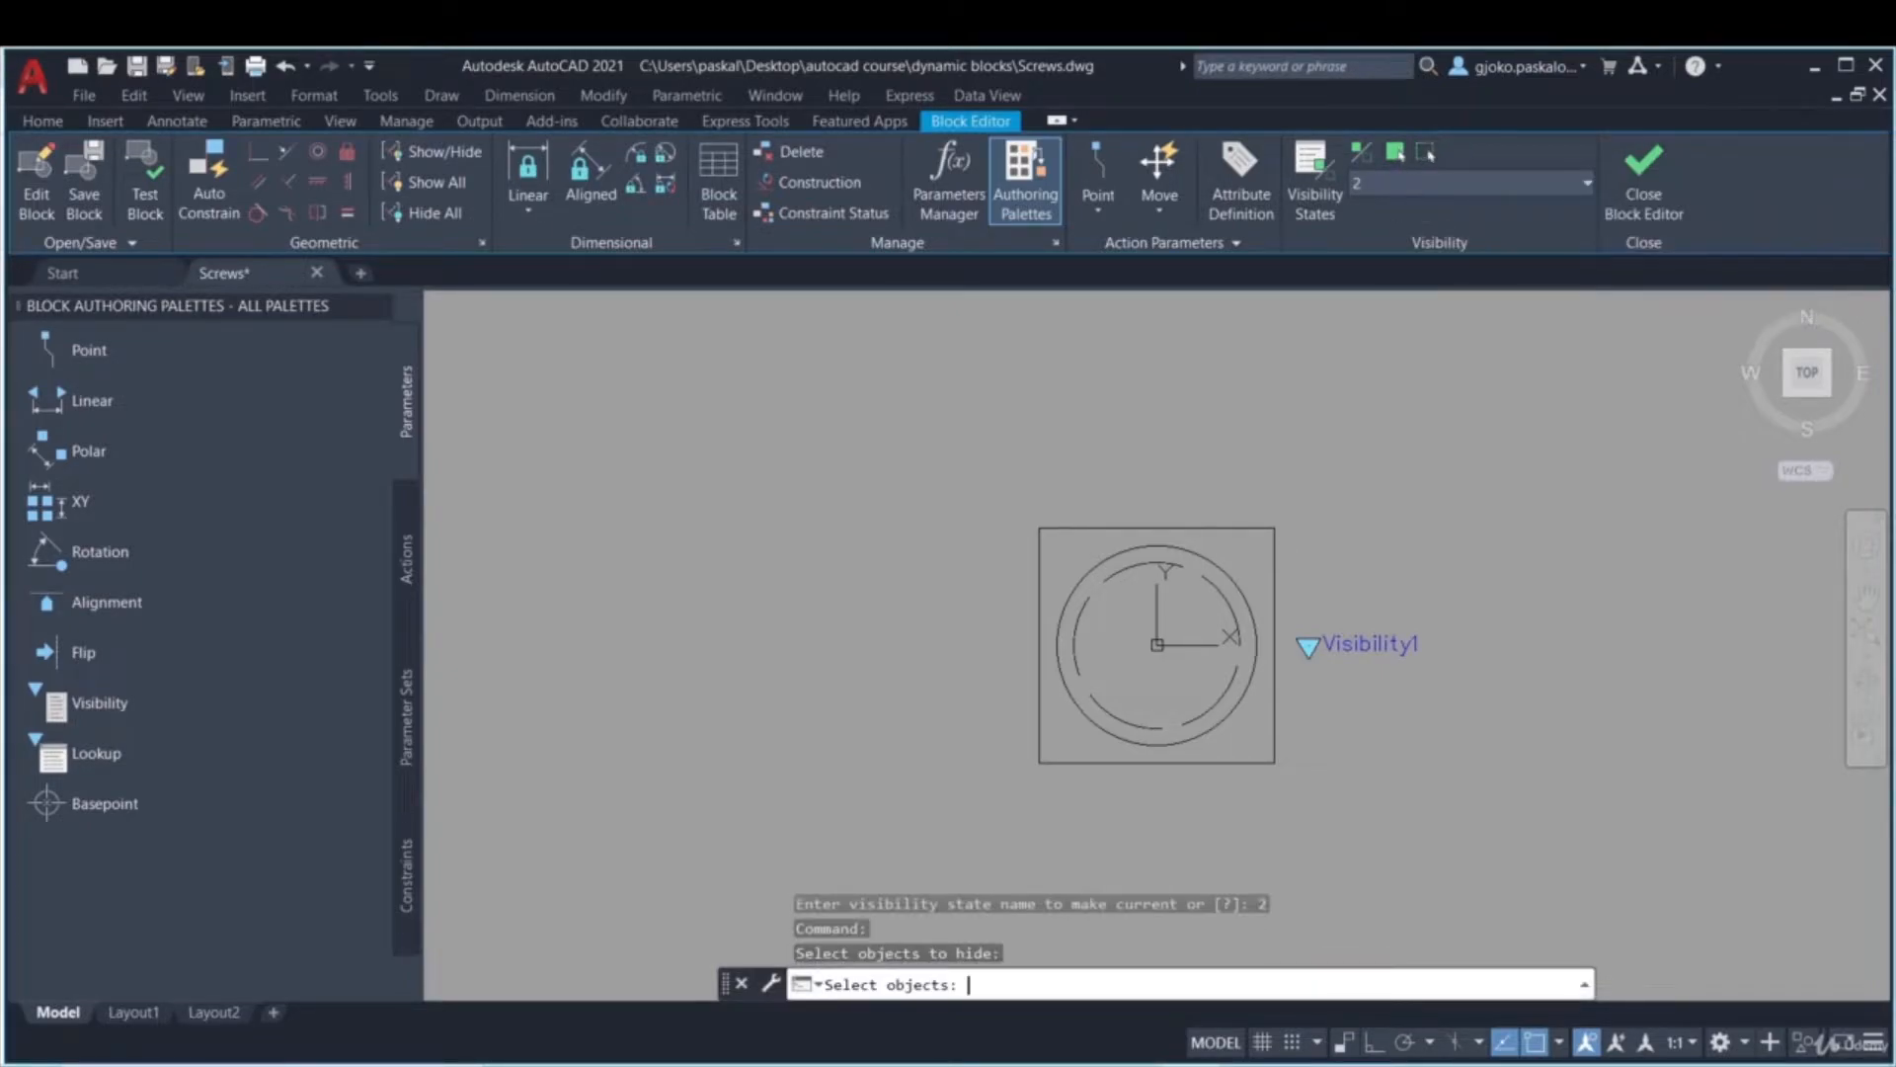
{"action": "left_click", "coordinate": [1224, 529]}
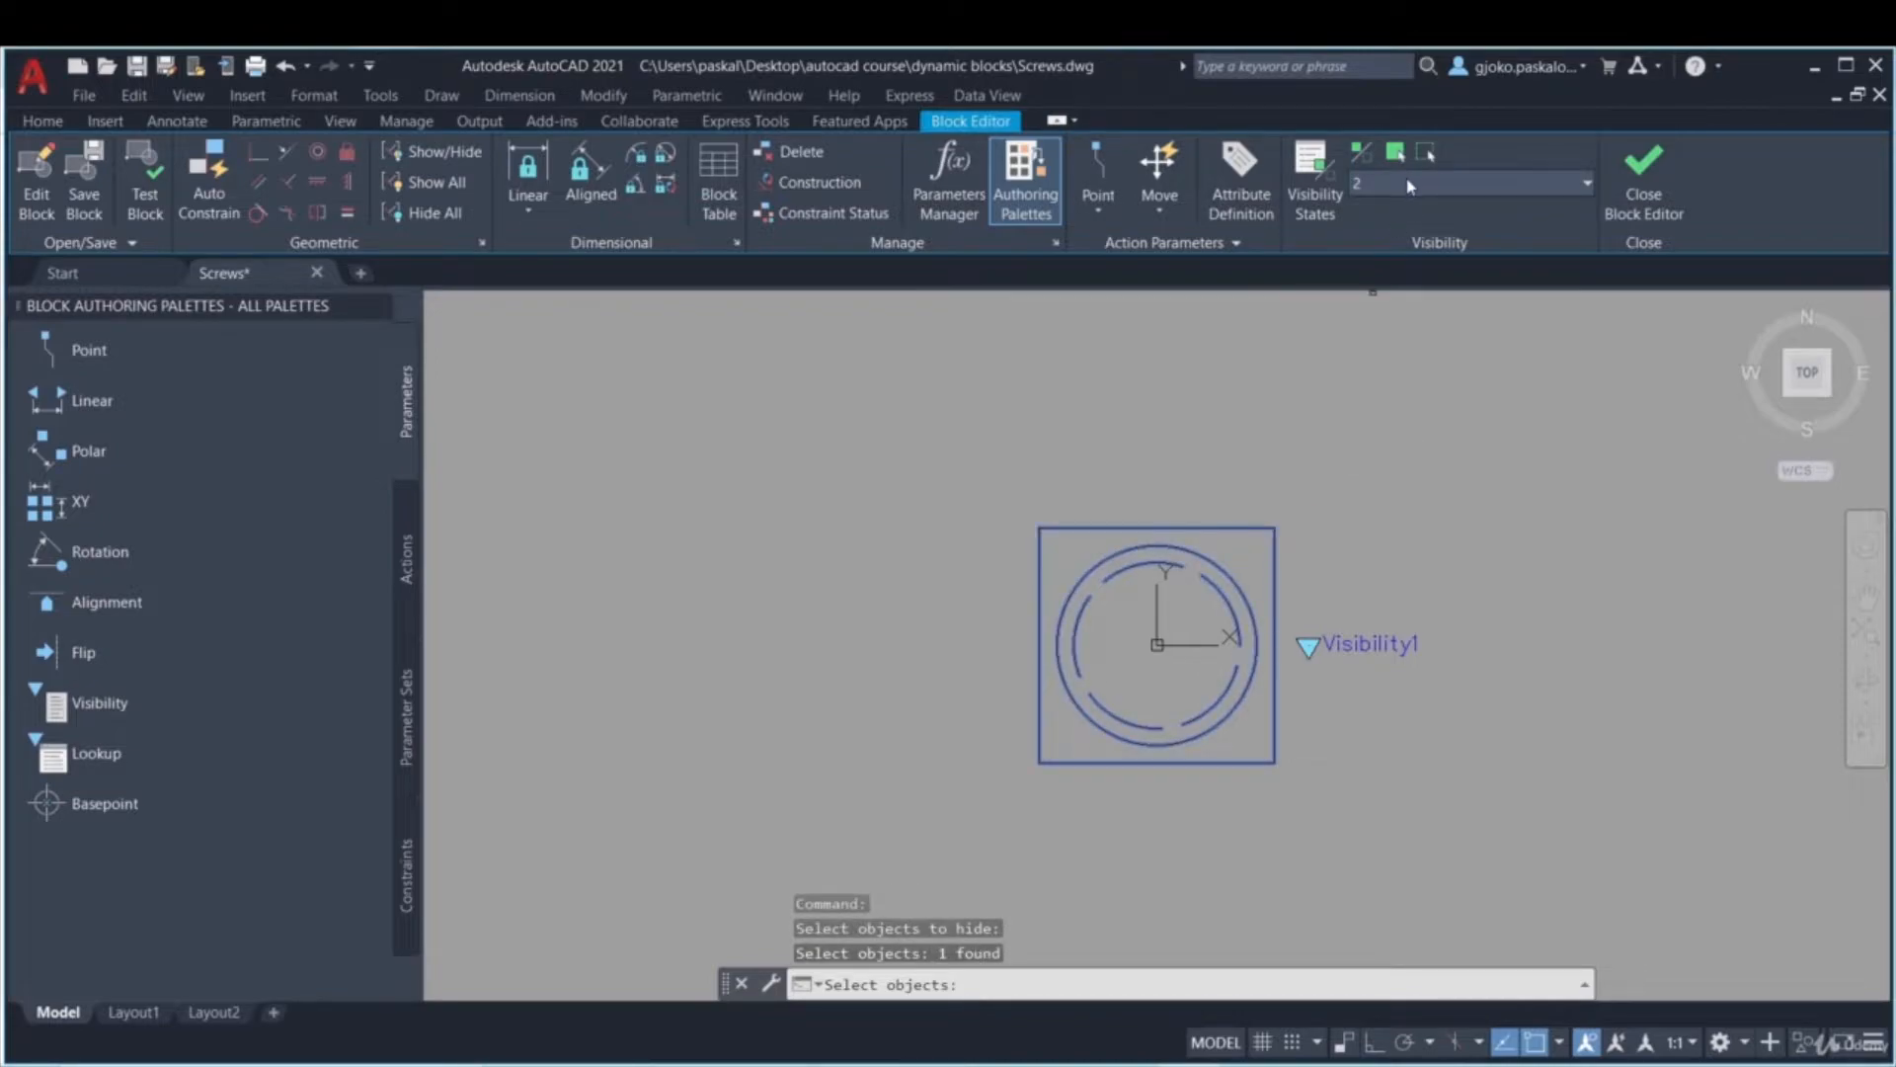
{"action": "right_click", "coordinate": [1268, 464]}
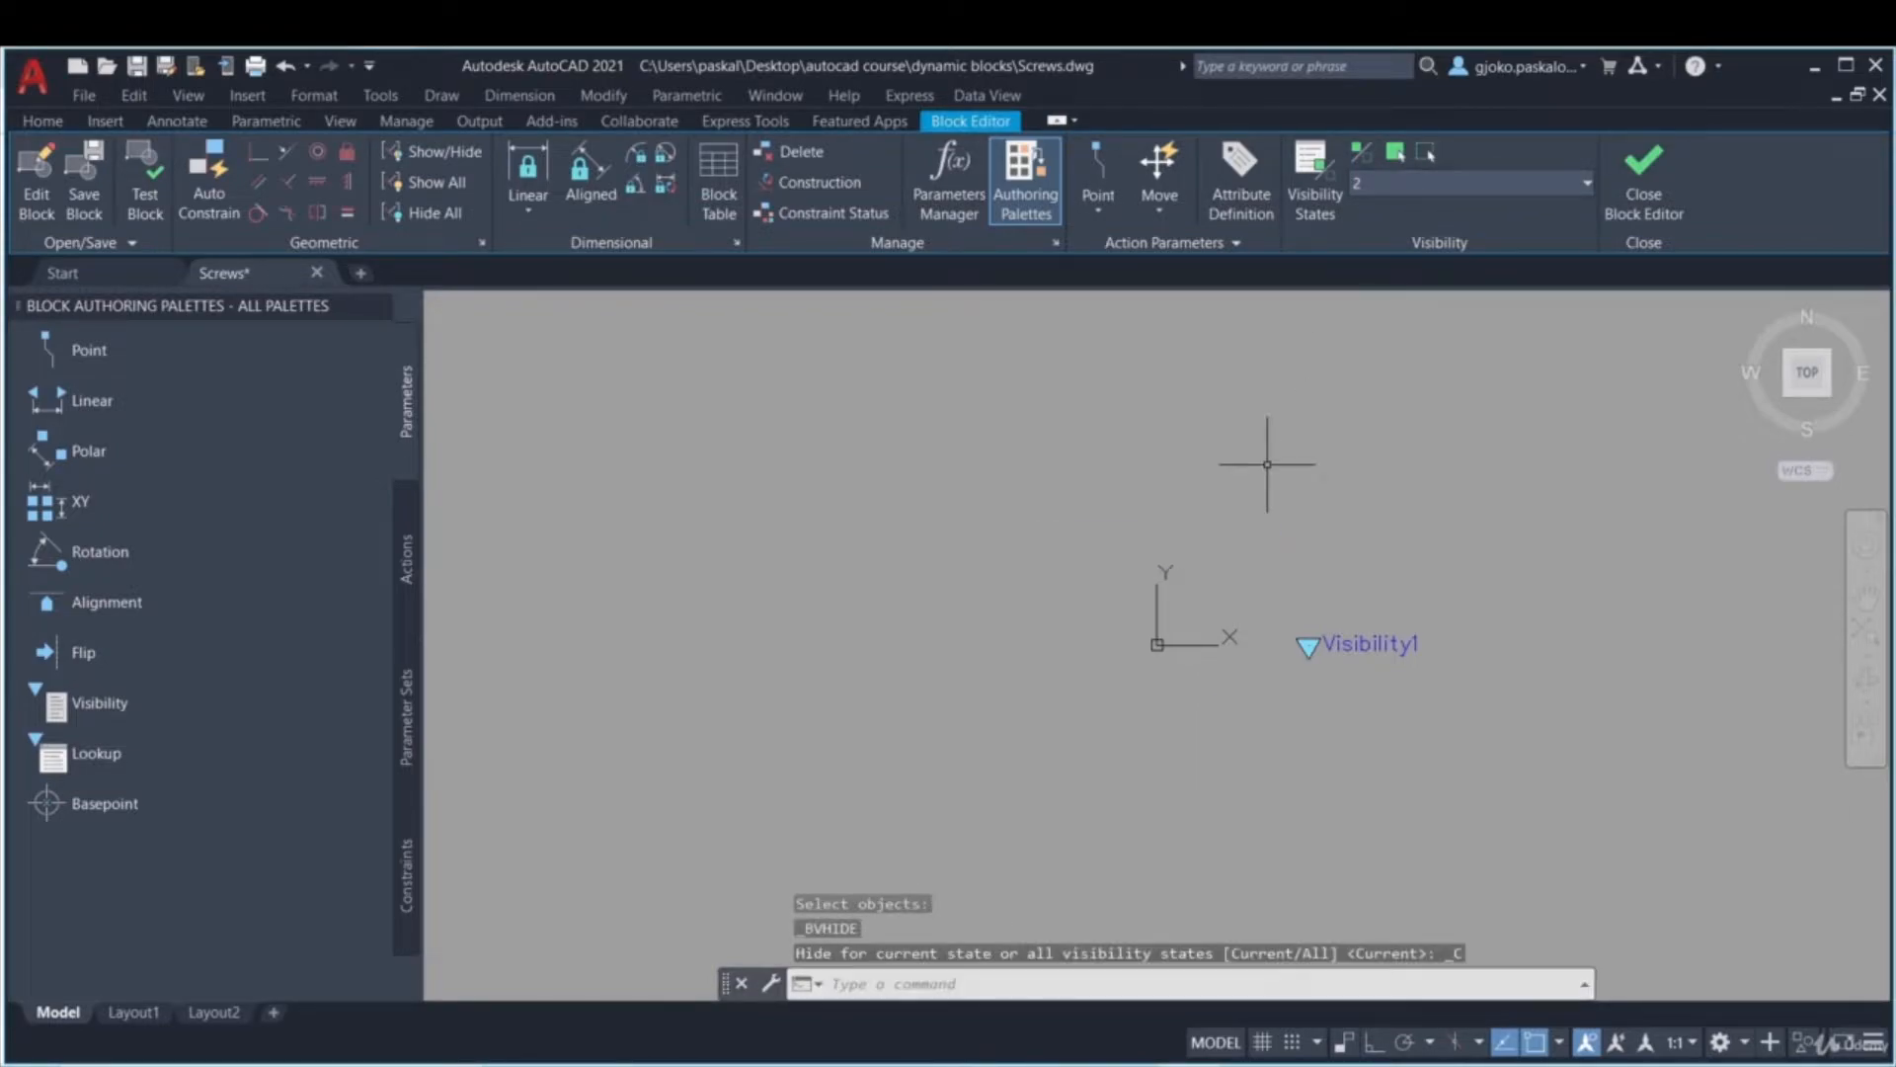
- Compare the block's display in the Hex cap screw state and in state 2, ending with state 2 current
{"action": "left_click", "coordinate": [1388, 186]}
{"action": "left_click", "coordinate": [1371, 247]}
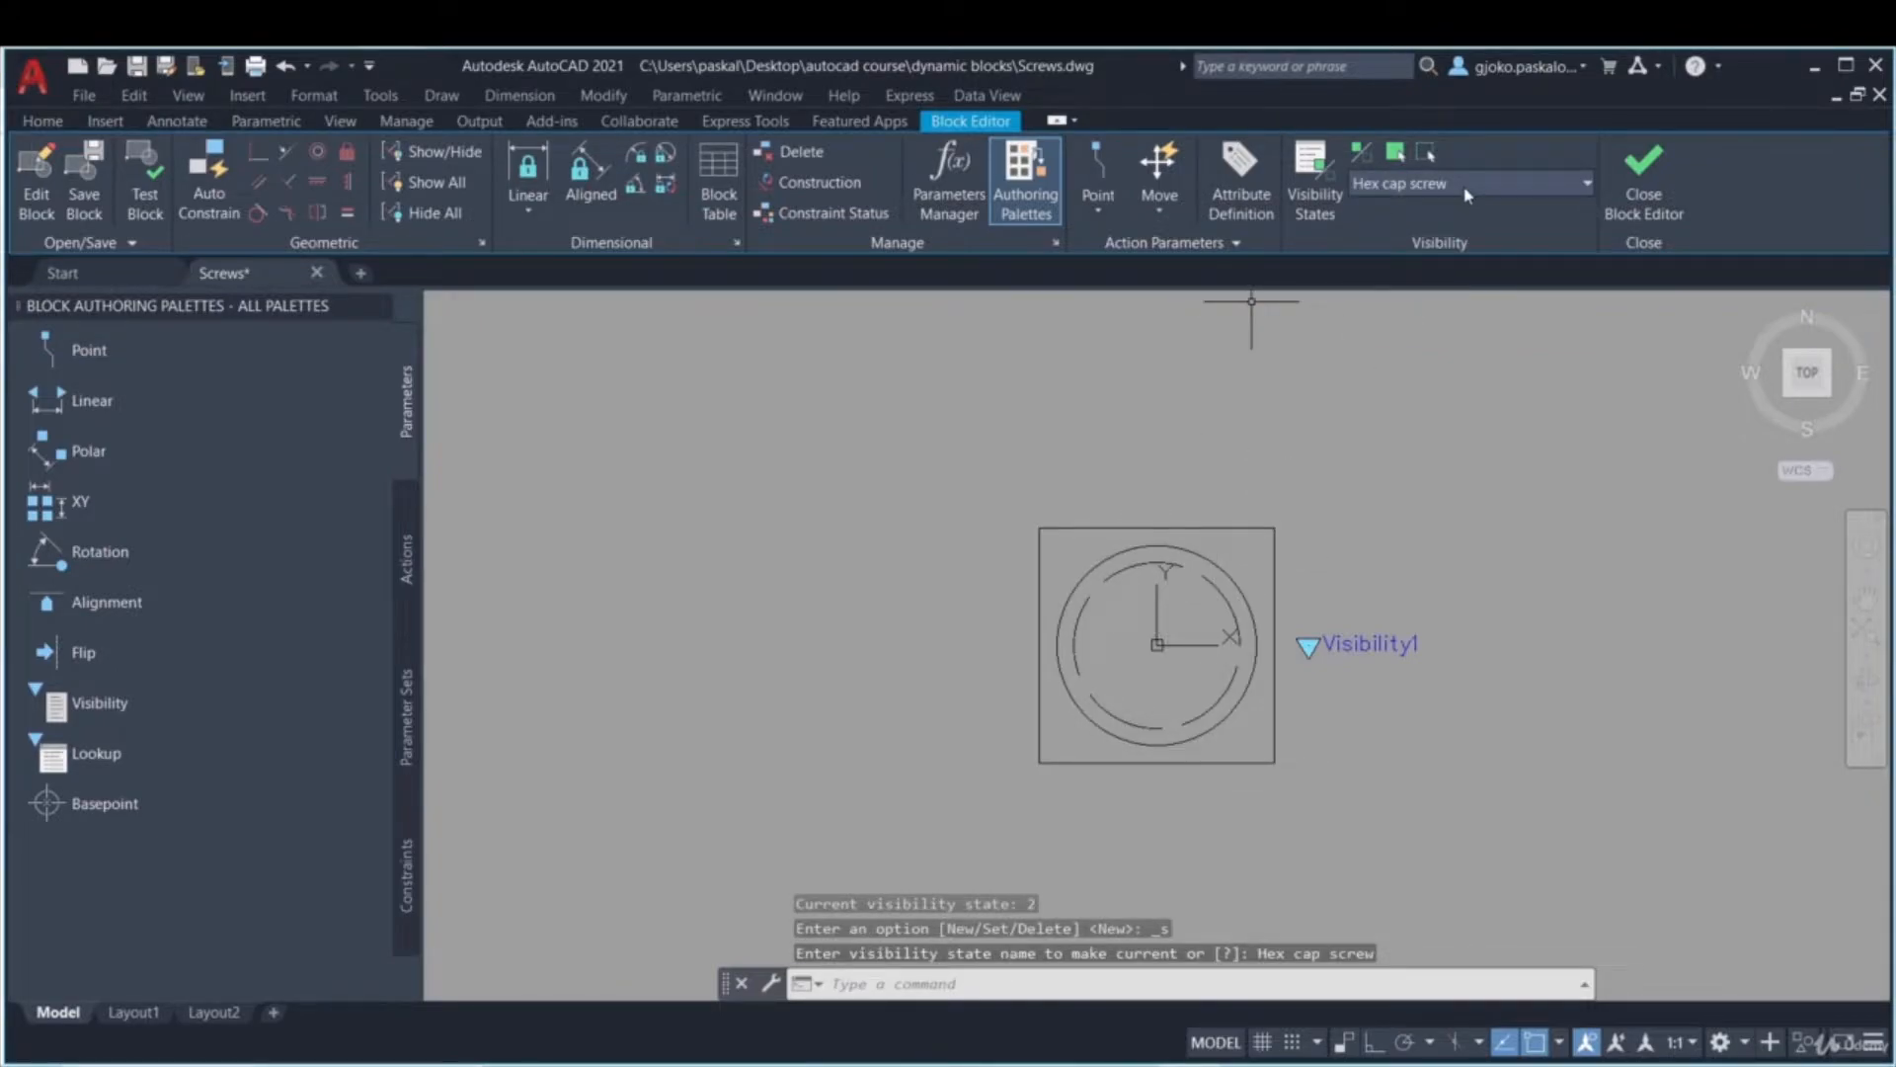
{"action": "left_click", "coordinate": [1468, 188]}
{"action": "left_click", "coordinate": [1396, 272]}
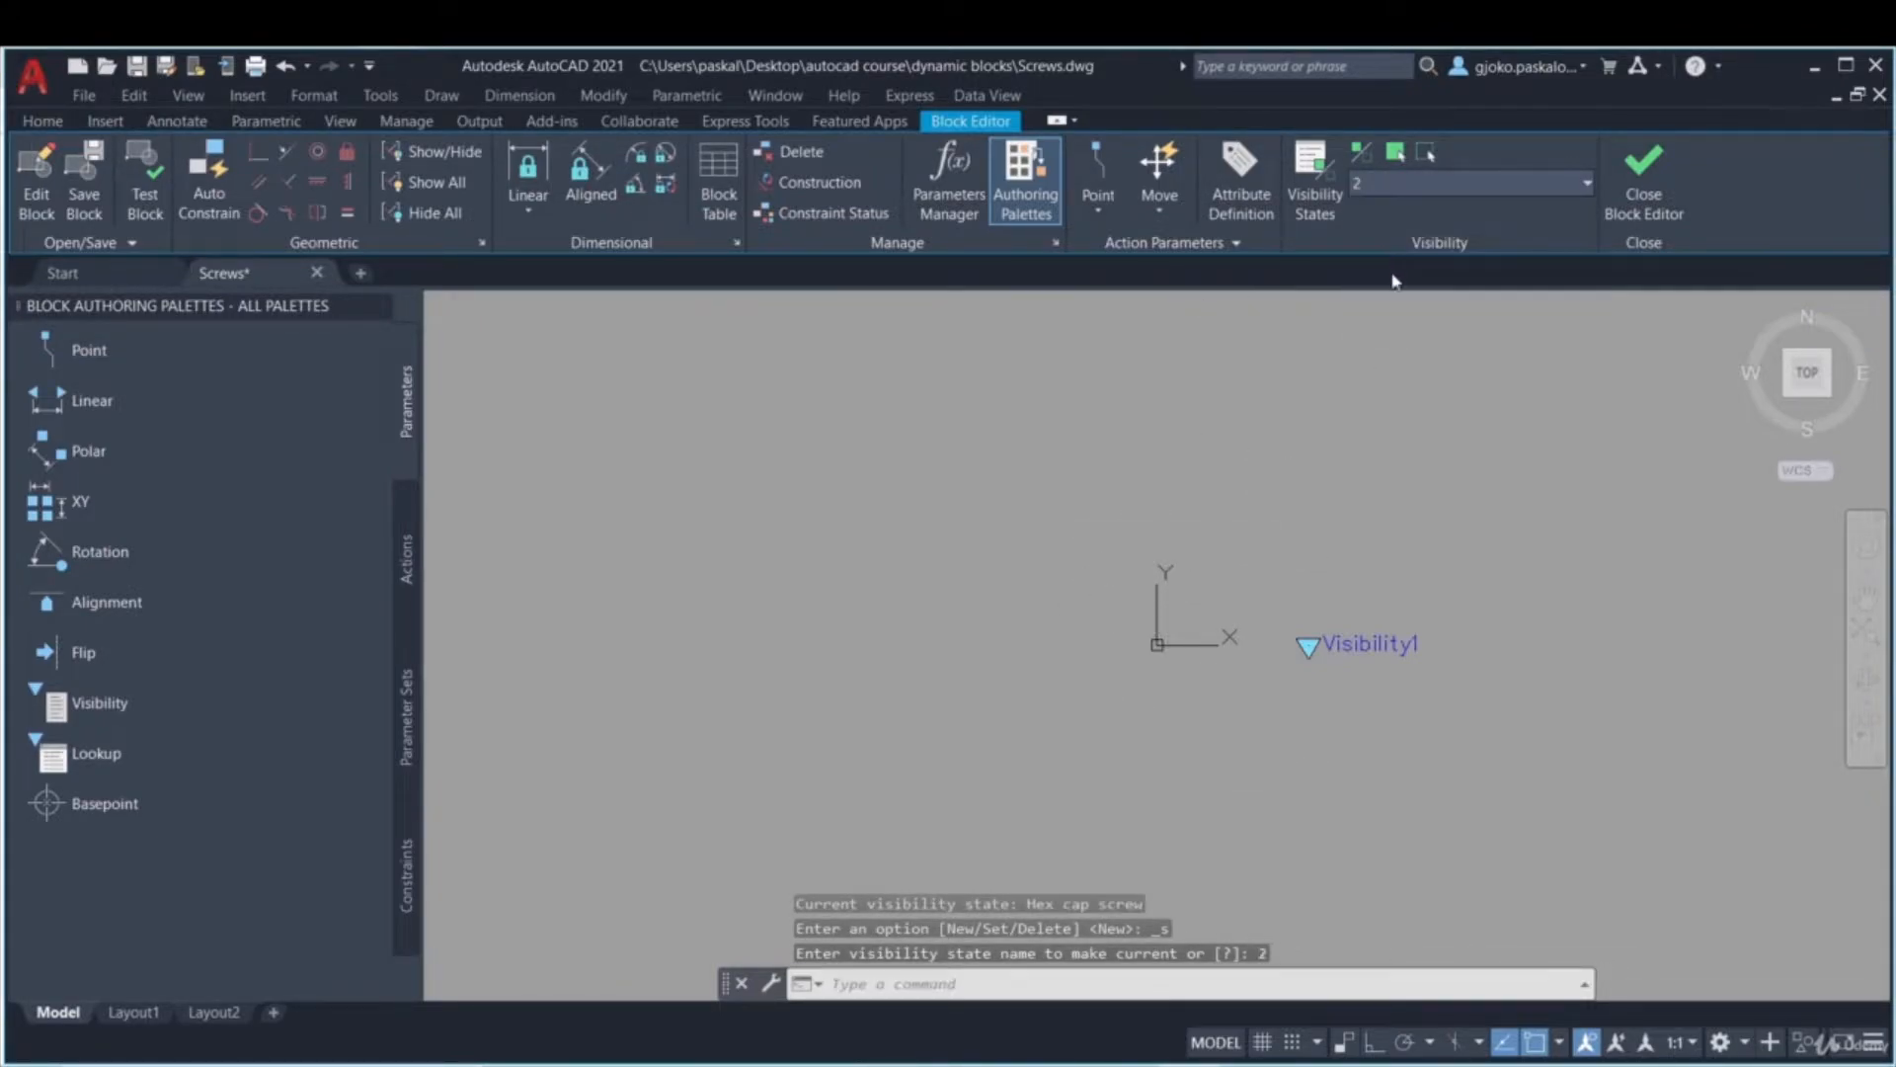
- Insert the Phillip flathead screw block at 0,0 while visibility state 2 is current
{"action": "left_click", "coordinate": [62, 122]}
{"action": "left_click", "coordinate": [1064, 204]}
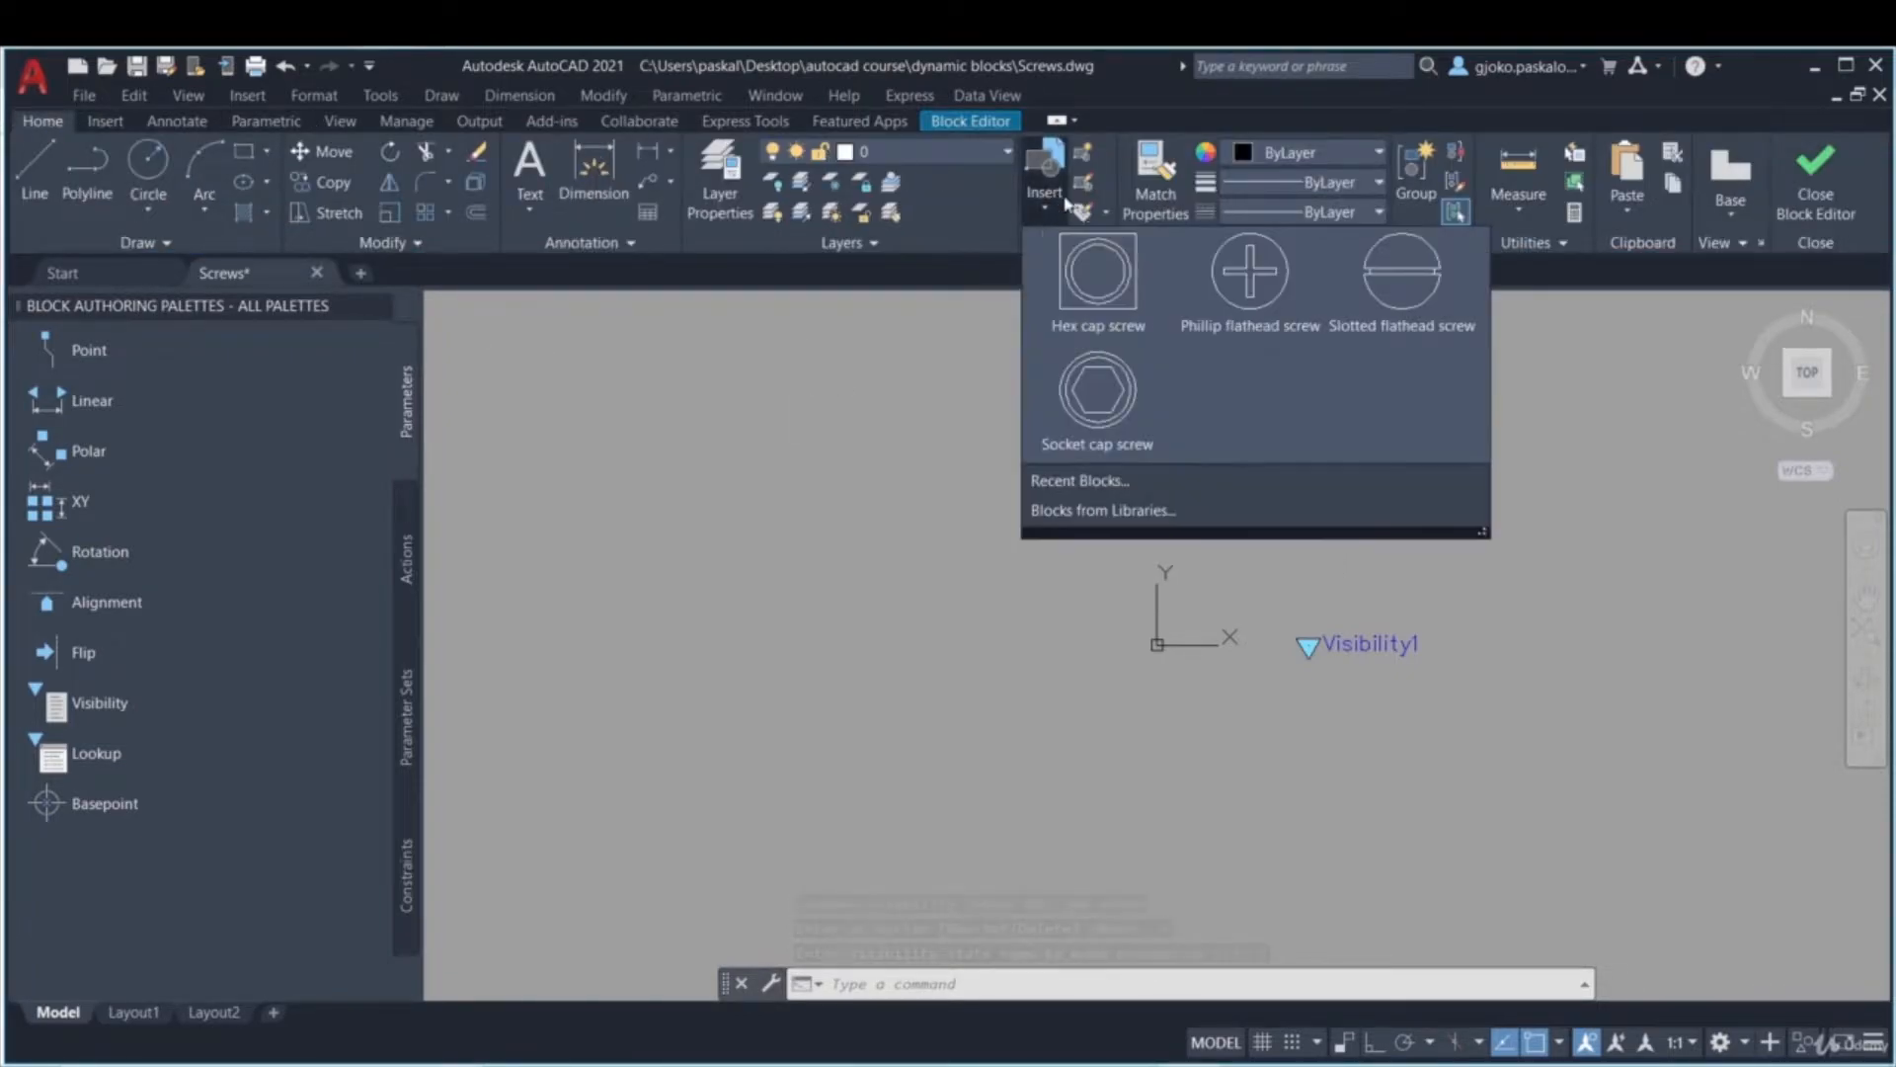
{"action": "left_click", "coordinate": [1268, 275]}
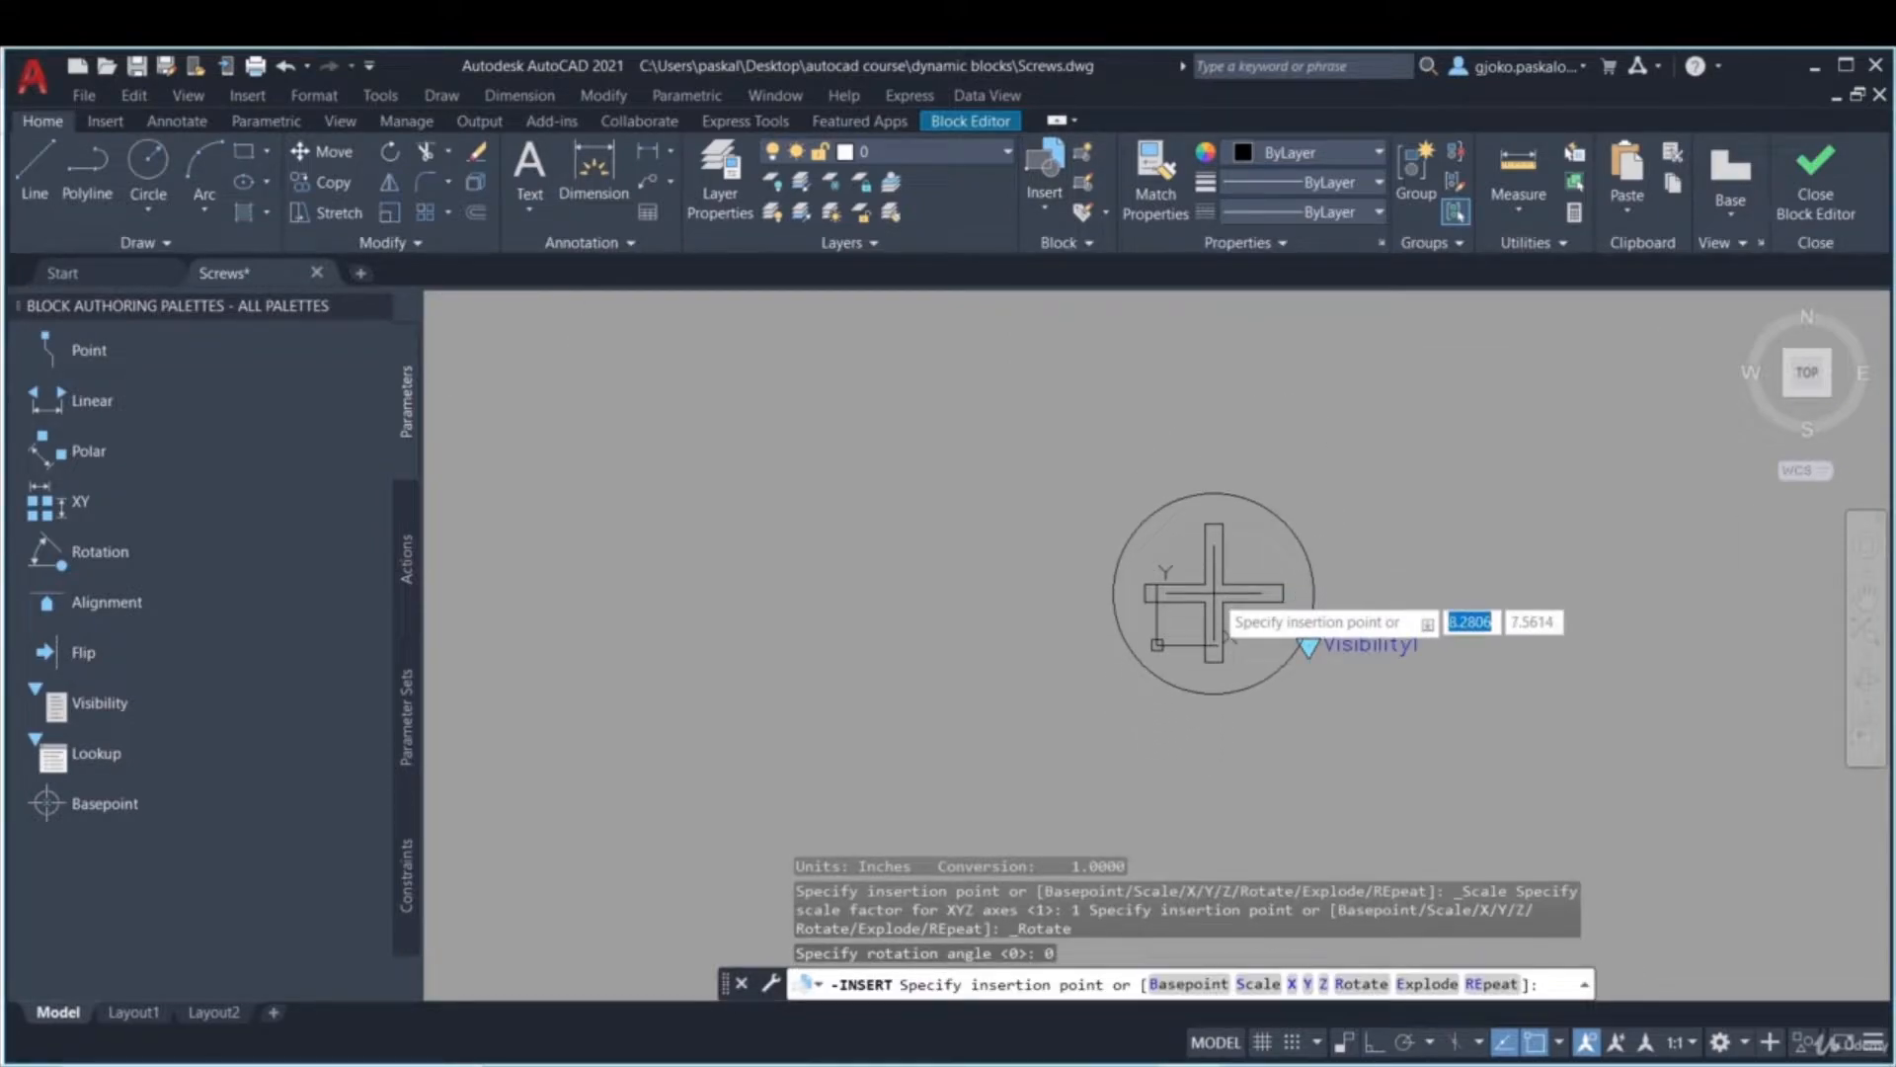
{"action": "type", "text": "0,0"}
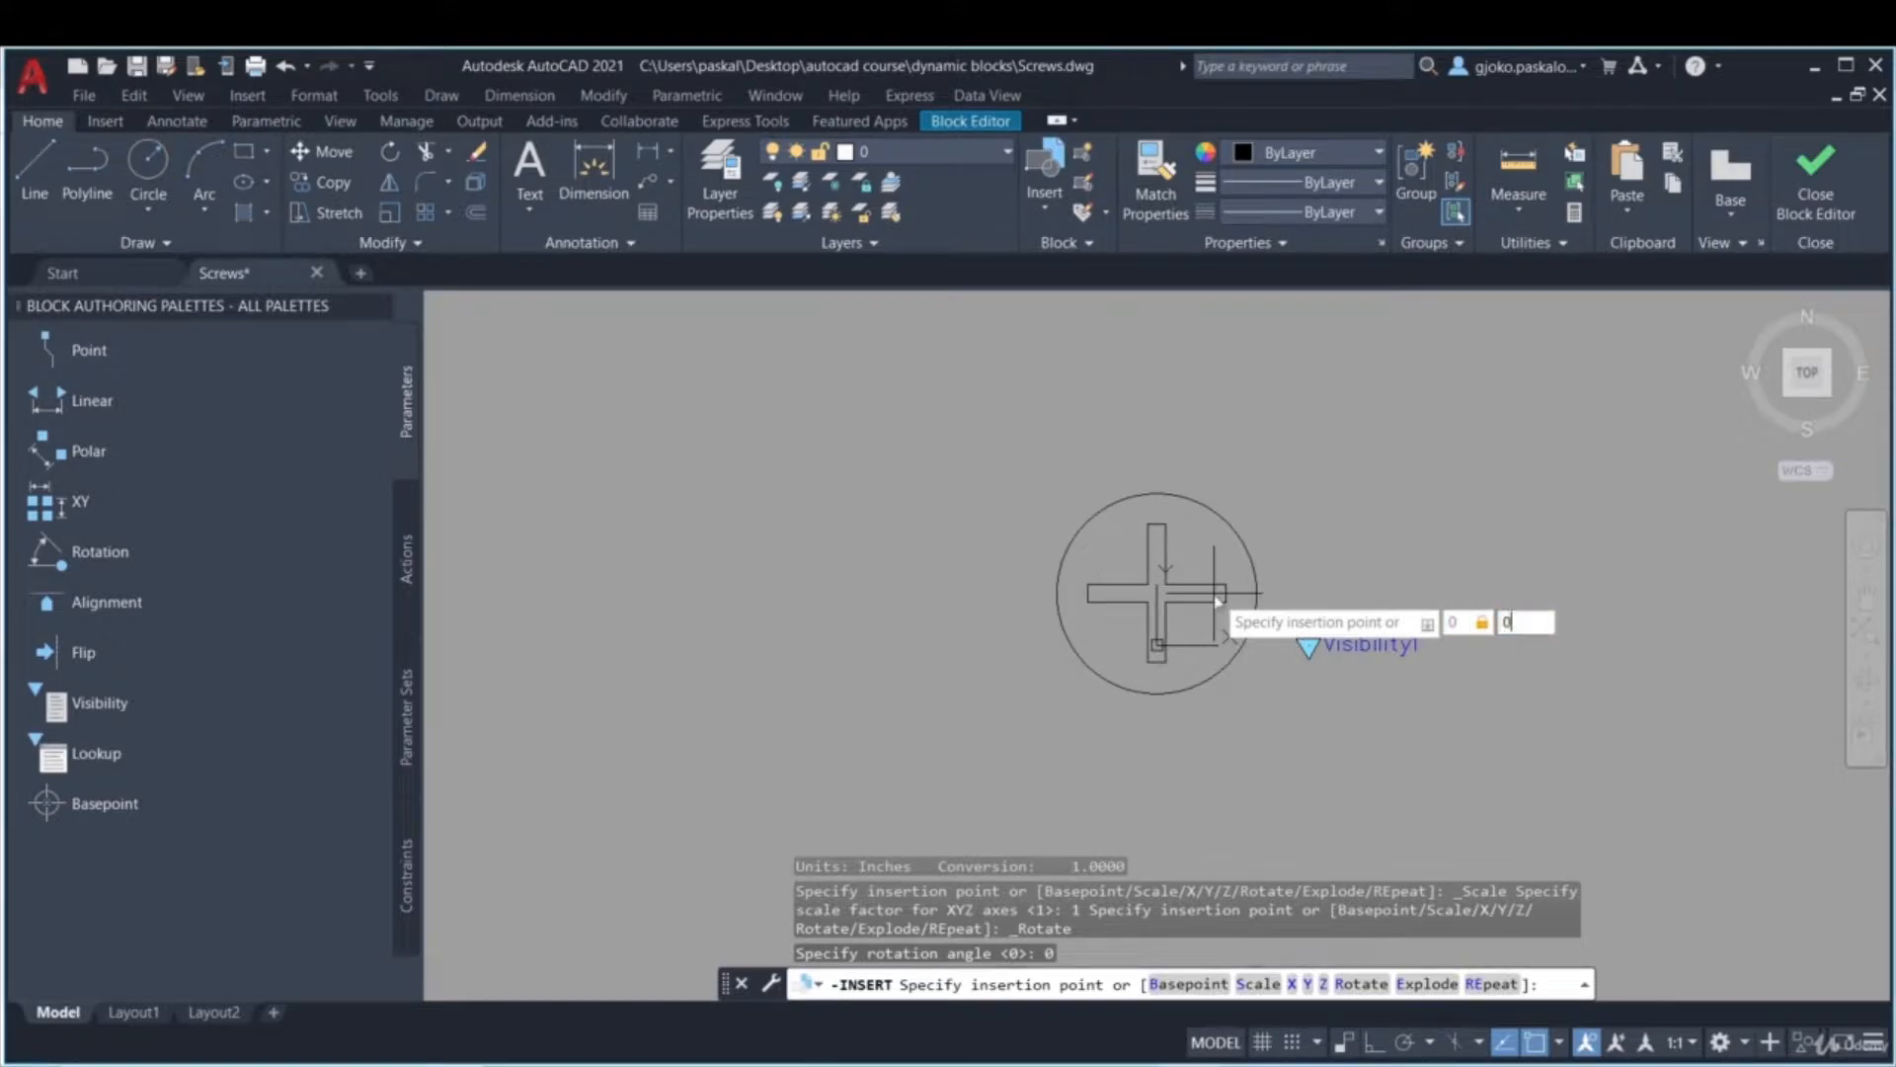
{"action": "key", "text": "Return"}
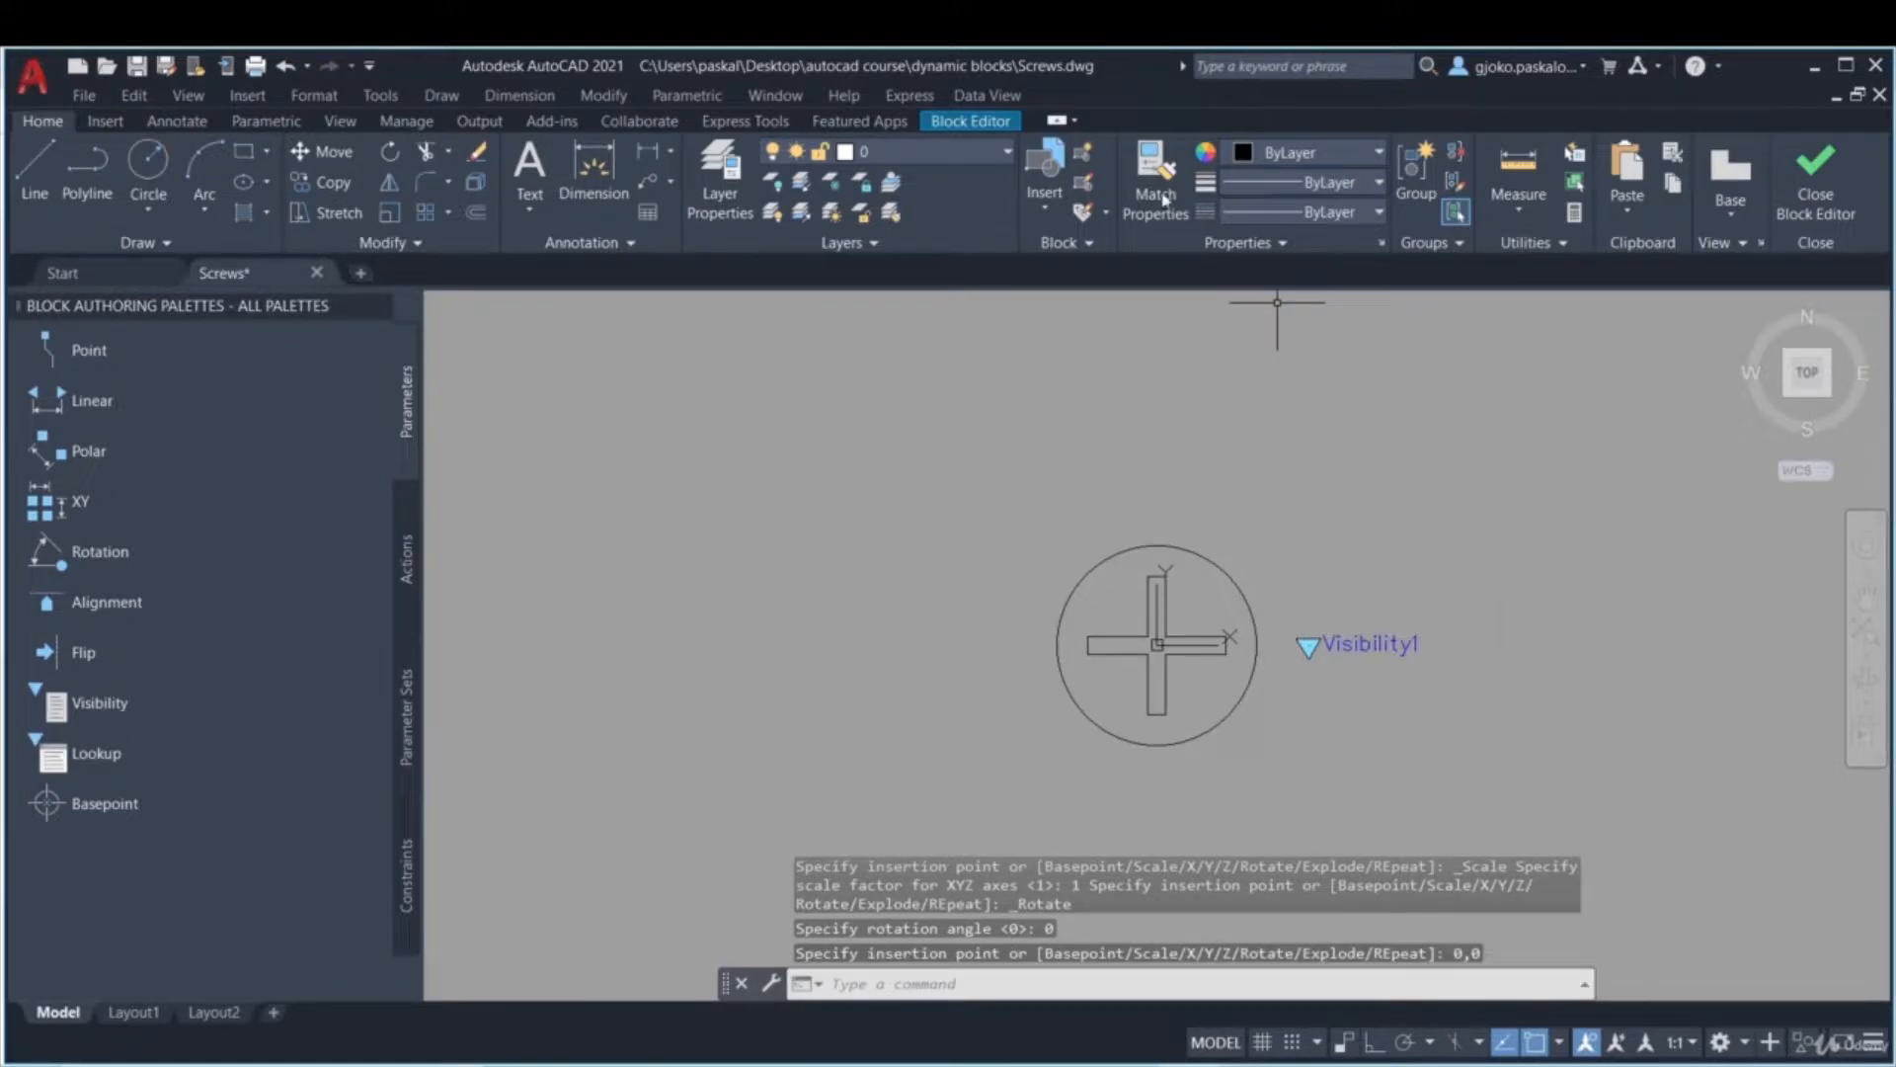
- Rename visibility state 2 as Phillips flathead screw
{"action": "left_click", "coordinate": [970, 121]}
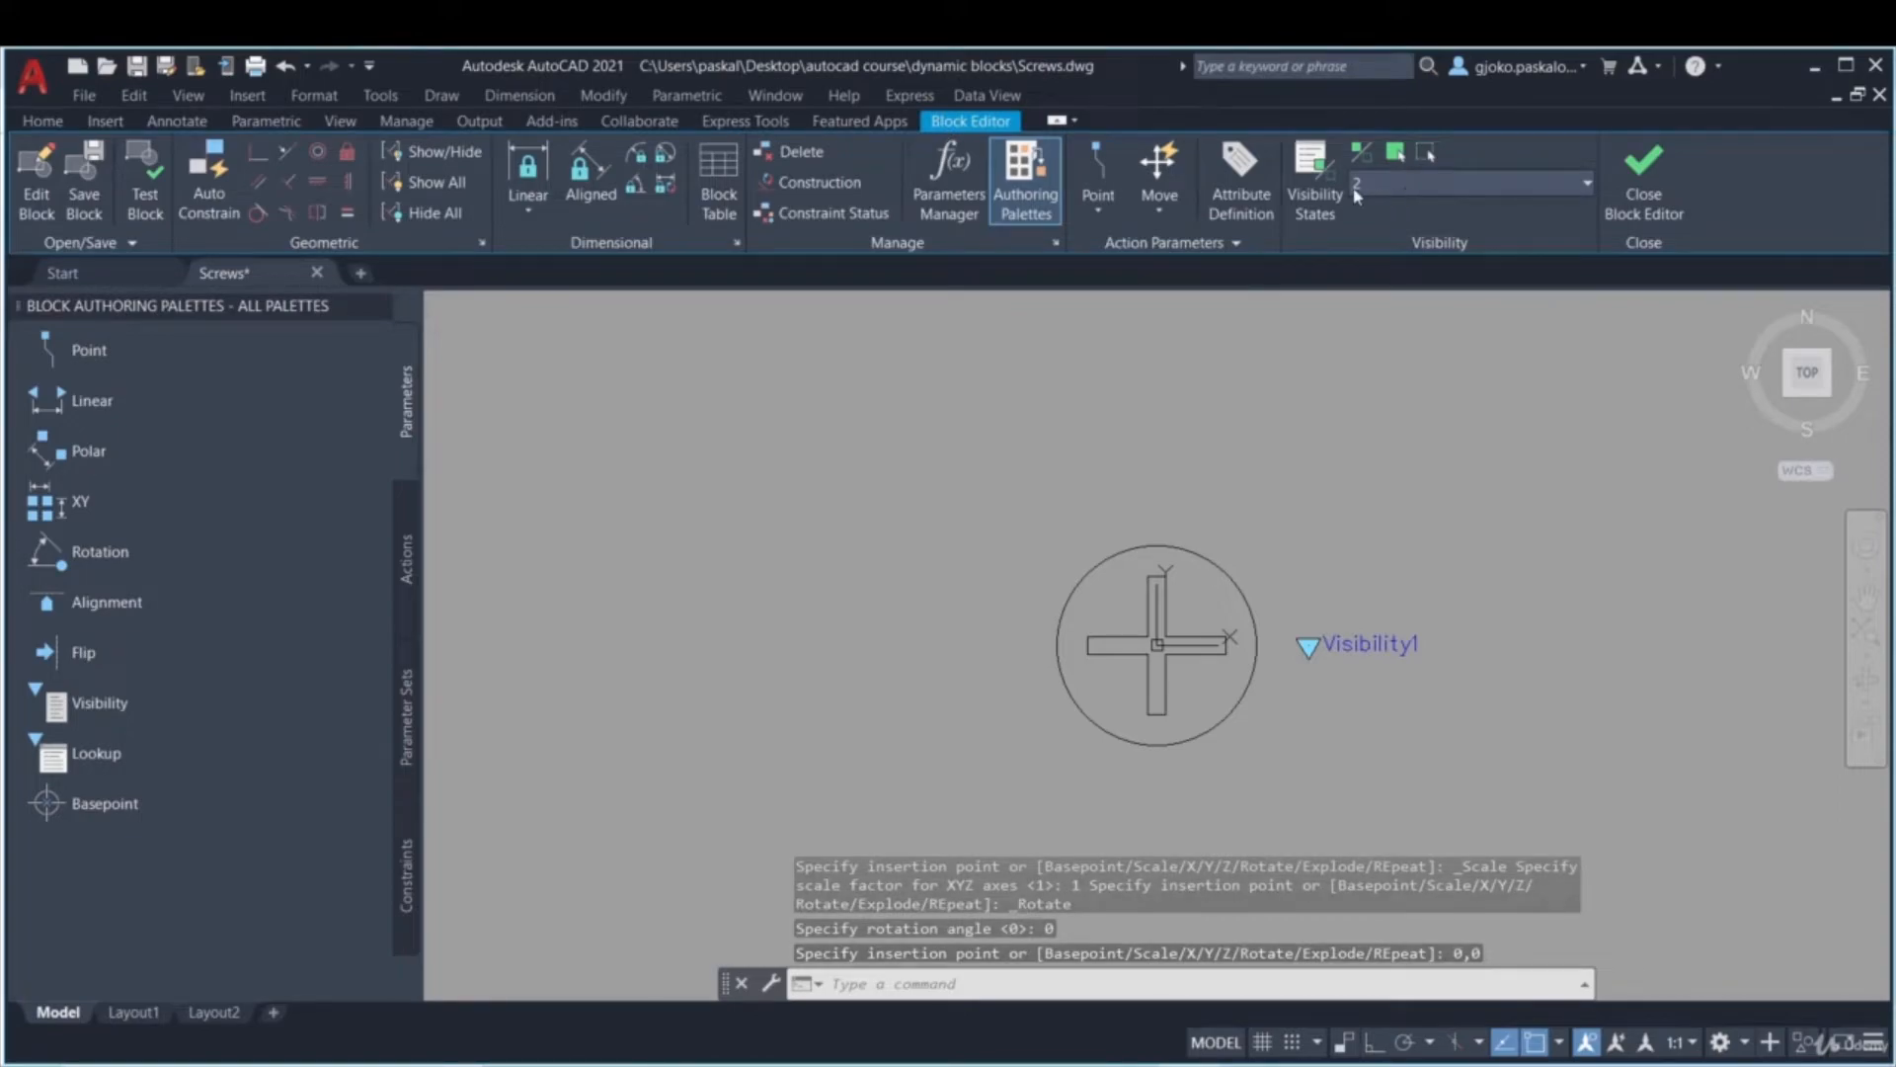
{"action": "left_click", "coordinate": [1314, 194]}
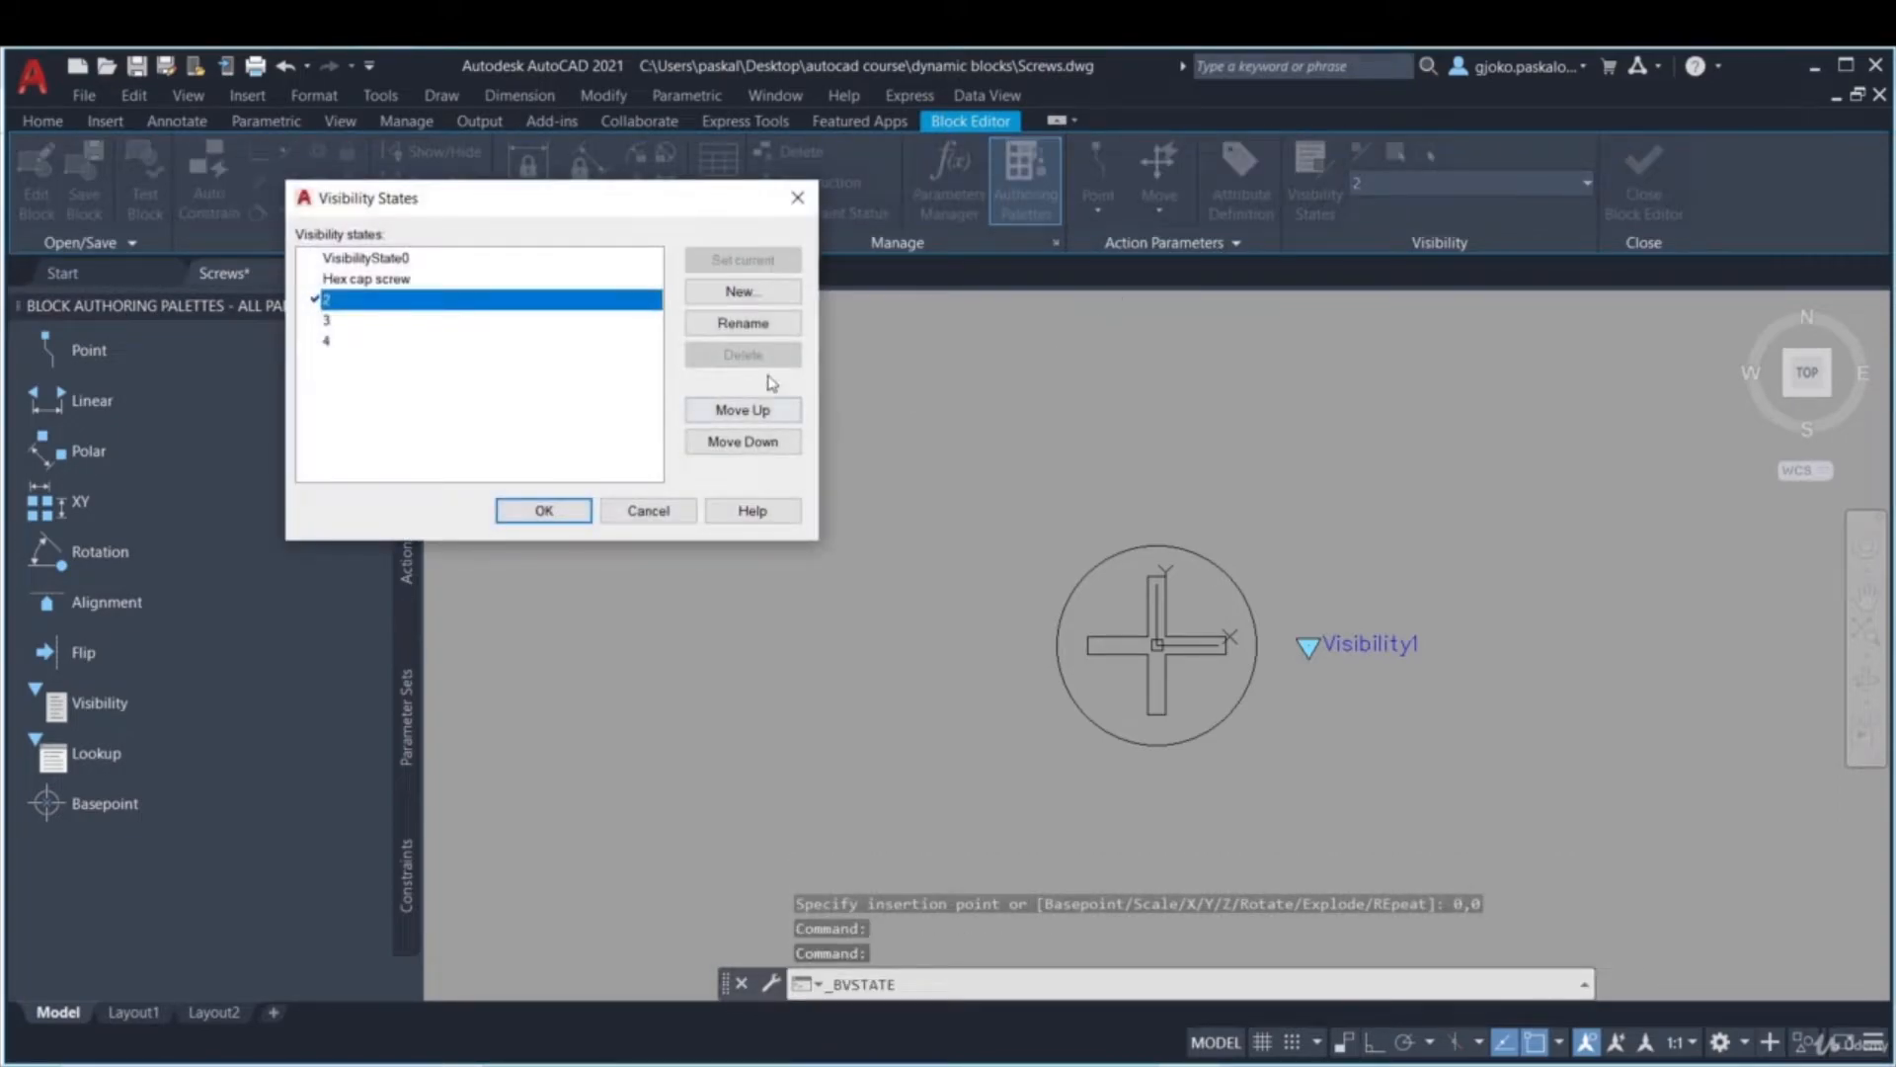
{"action": "left_click", "coordinate": [749, 323]}
{"action": "type", "text": "Phillips flathead s"}
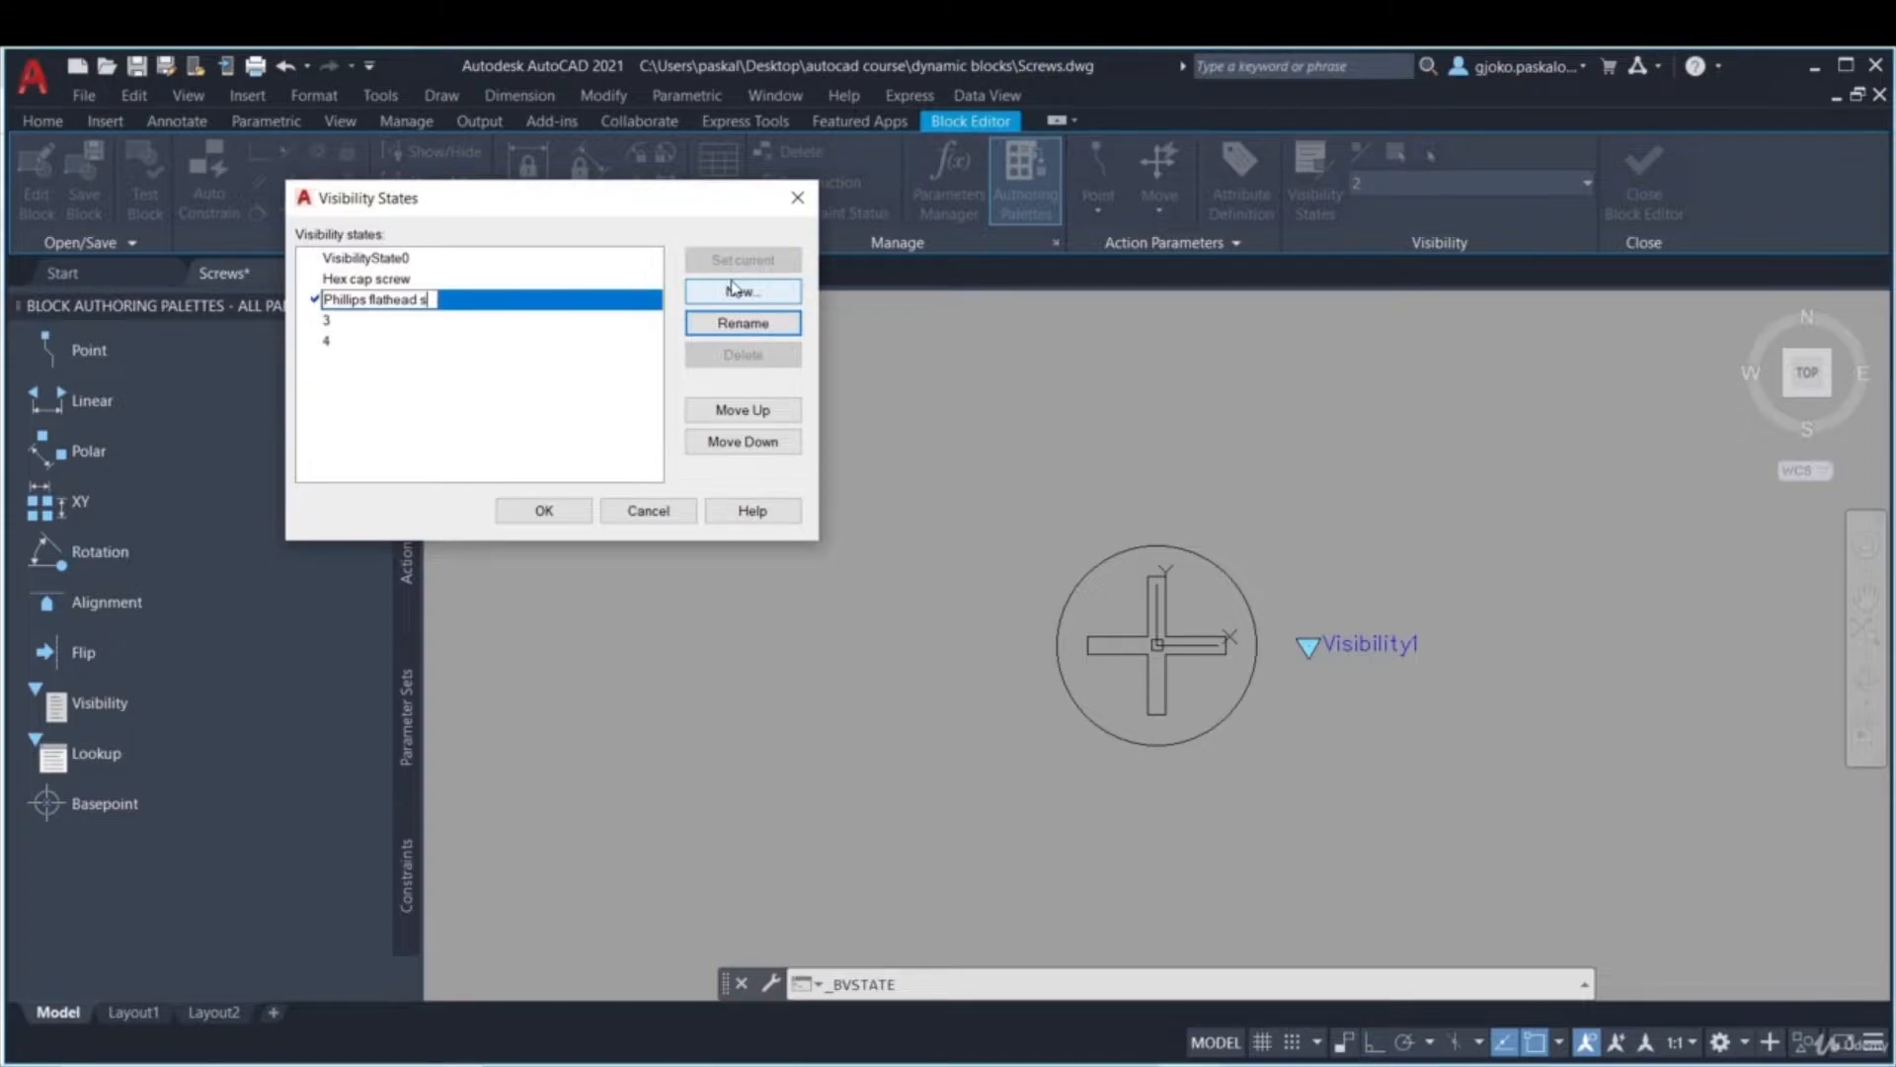
{"action": "type", "text": "crew"}
{"action": "left_click", "coordinate": [544, 510]}
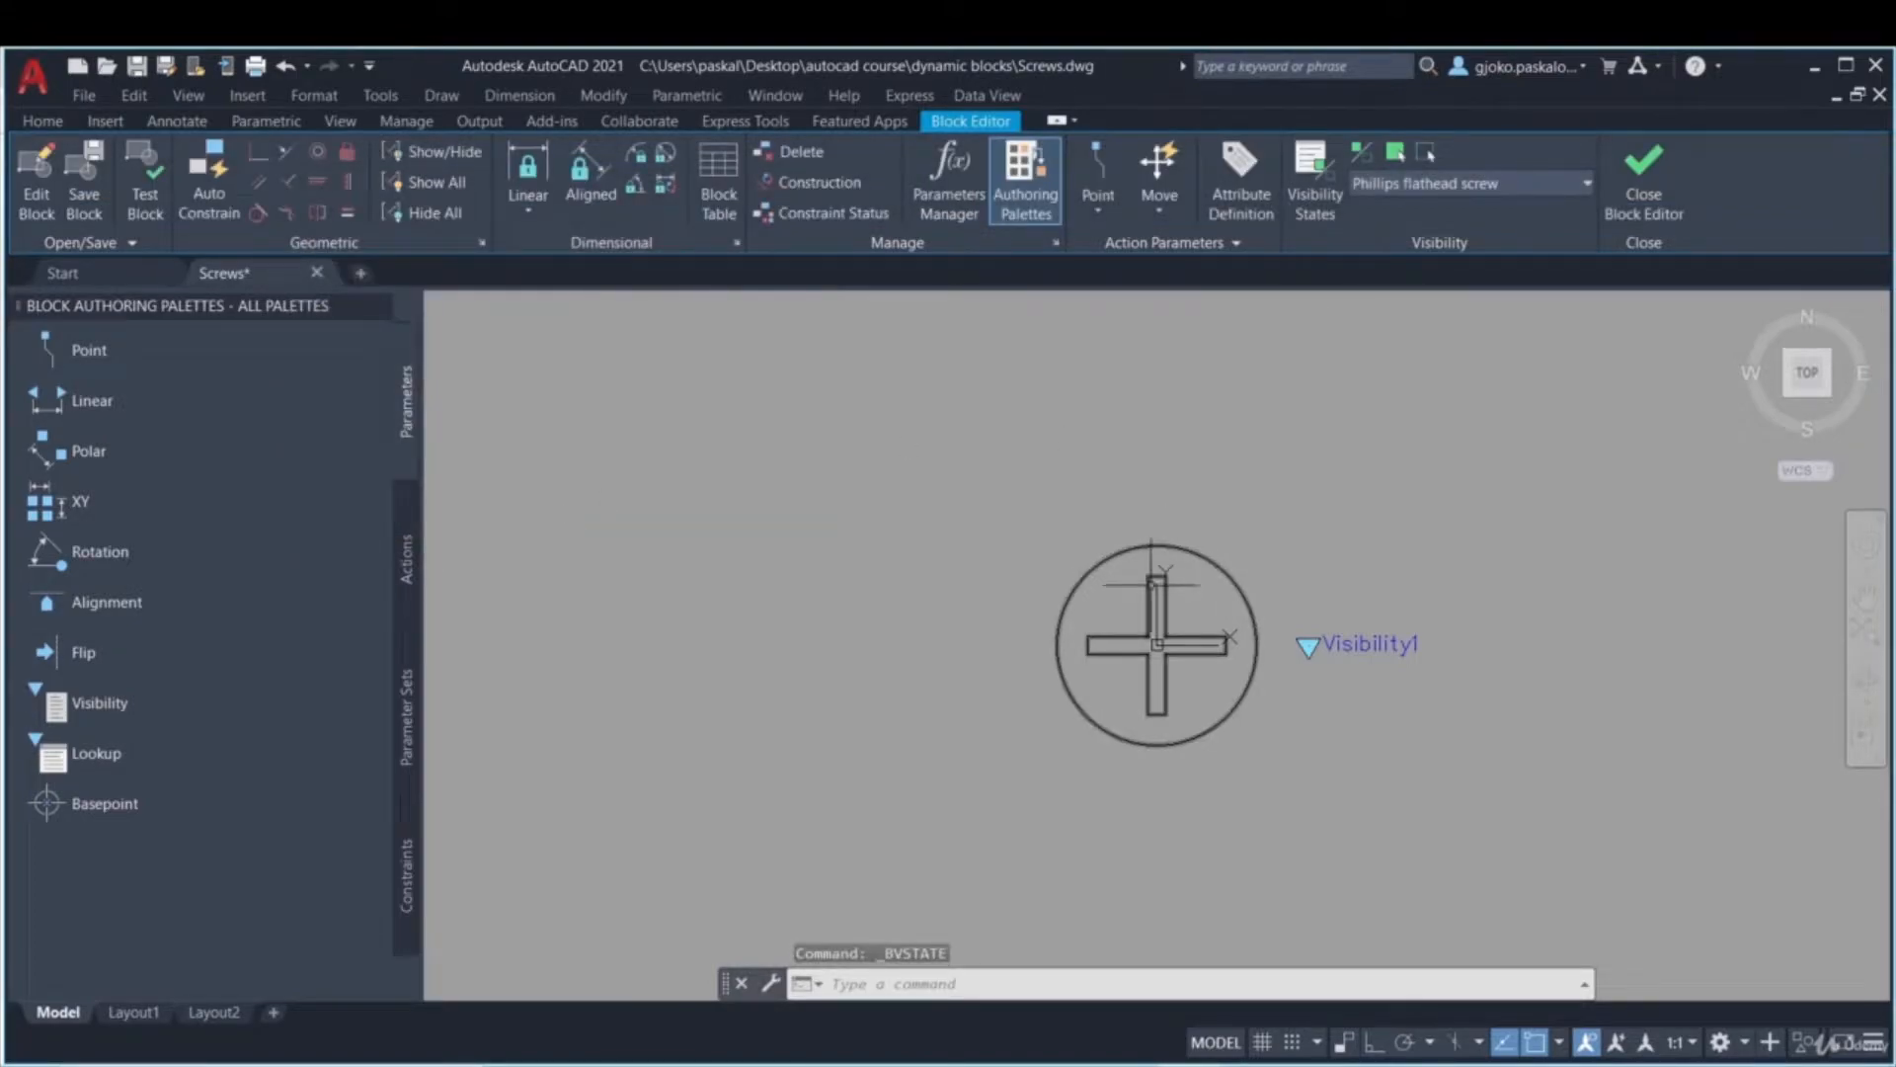
- Make visibility state 3 current and hide the hex cap screw in that state only
{"action": "left_click", "coordinate": [1437, 190]}
{"action": "left_click", "coordinate": [1386, 295]}
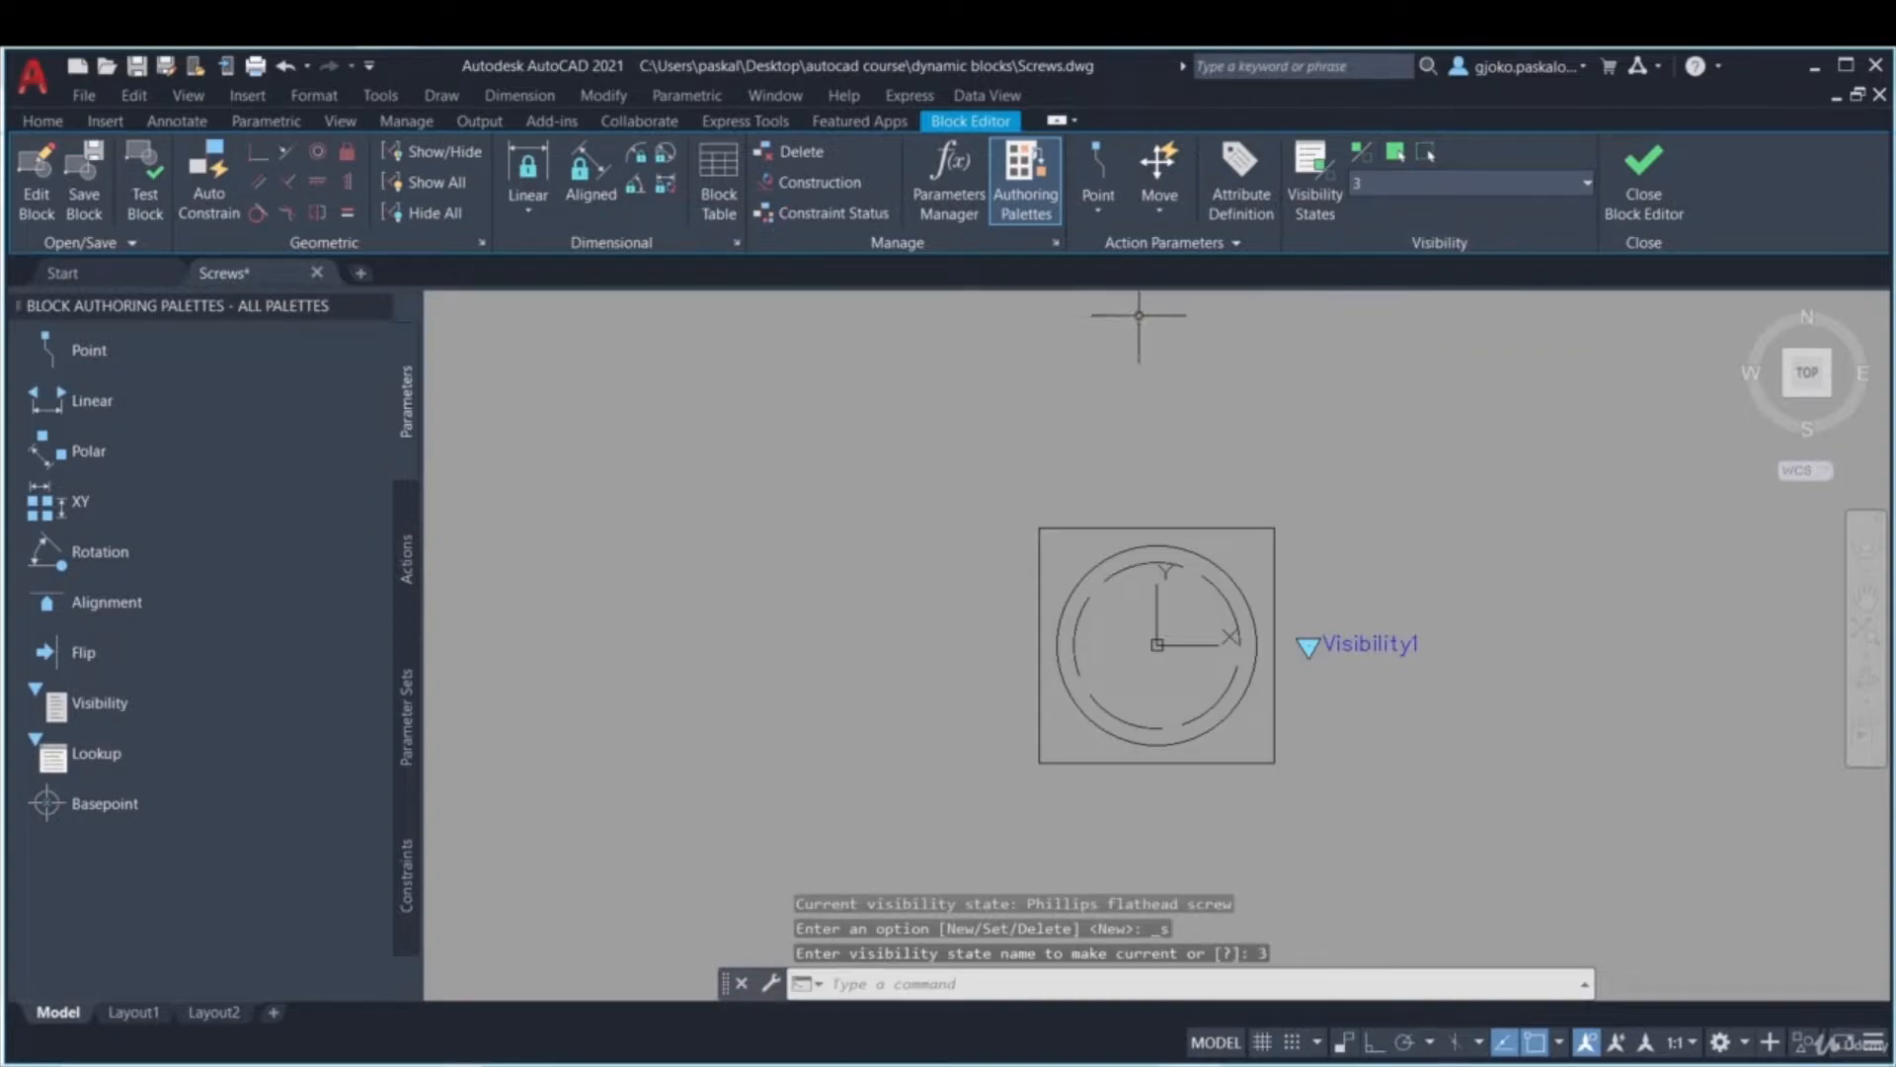
{"action": "left_click", "coordinate": [1427, 154]}
{"action": "left_click", "coordinate": [1294, 485]}
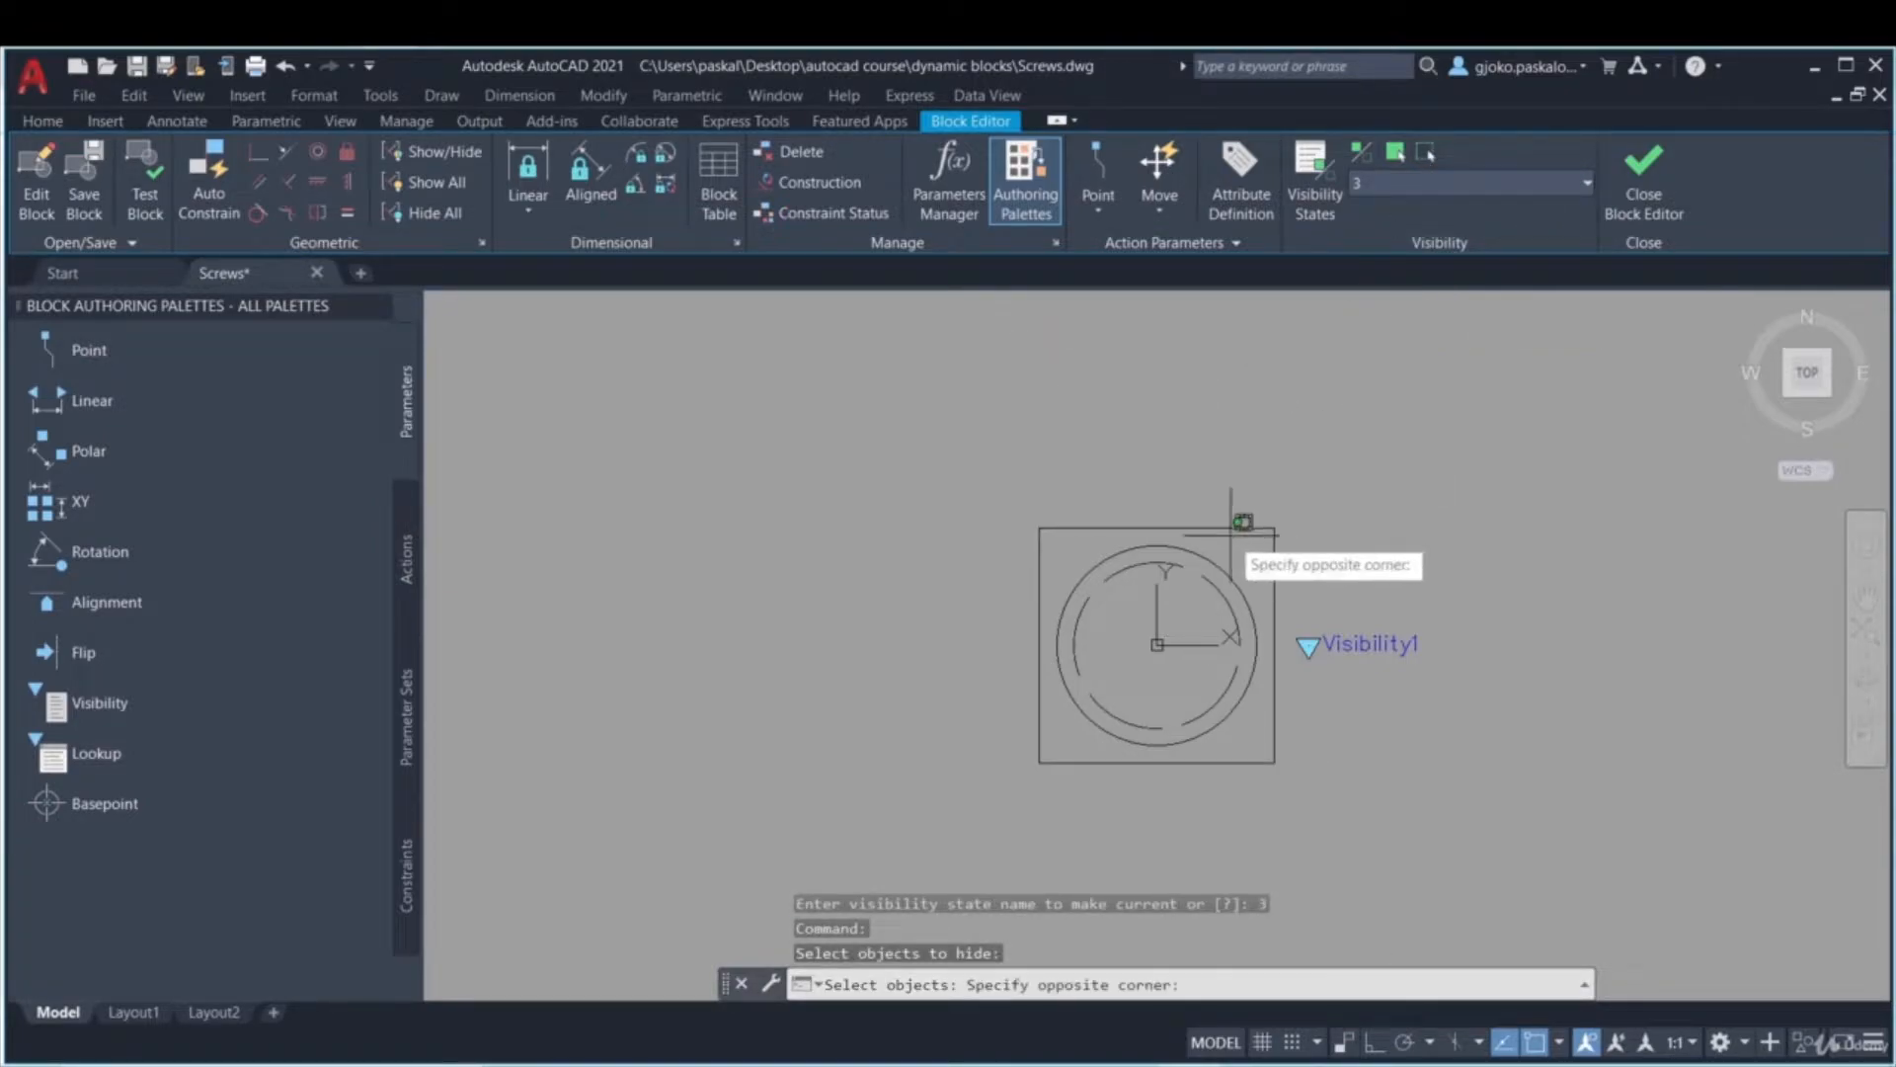
{"action": "left_click", "coordinate": [1235, 563]}
{"action": "key", "text": "Return"}
- Insert the Slotted flathead screw block at 0,0 while visibility state 3 is current
{"action": "left_click", "coordinate": [42, 120]}
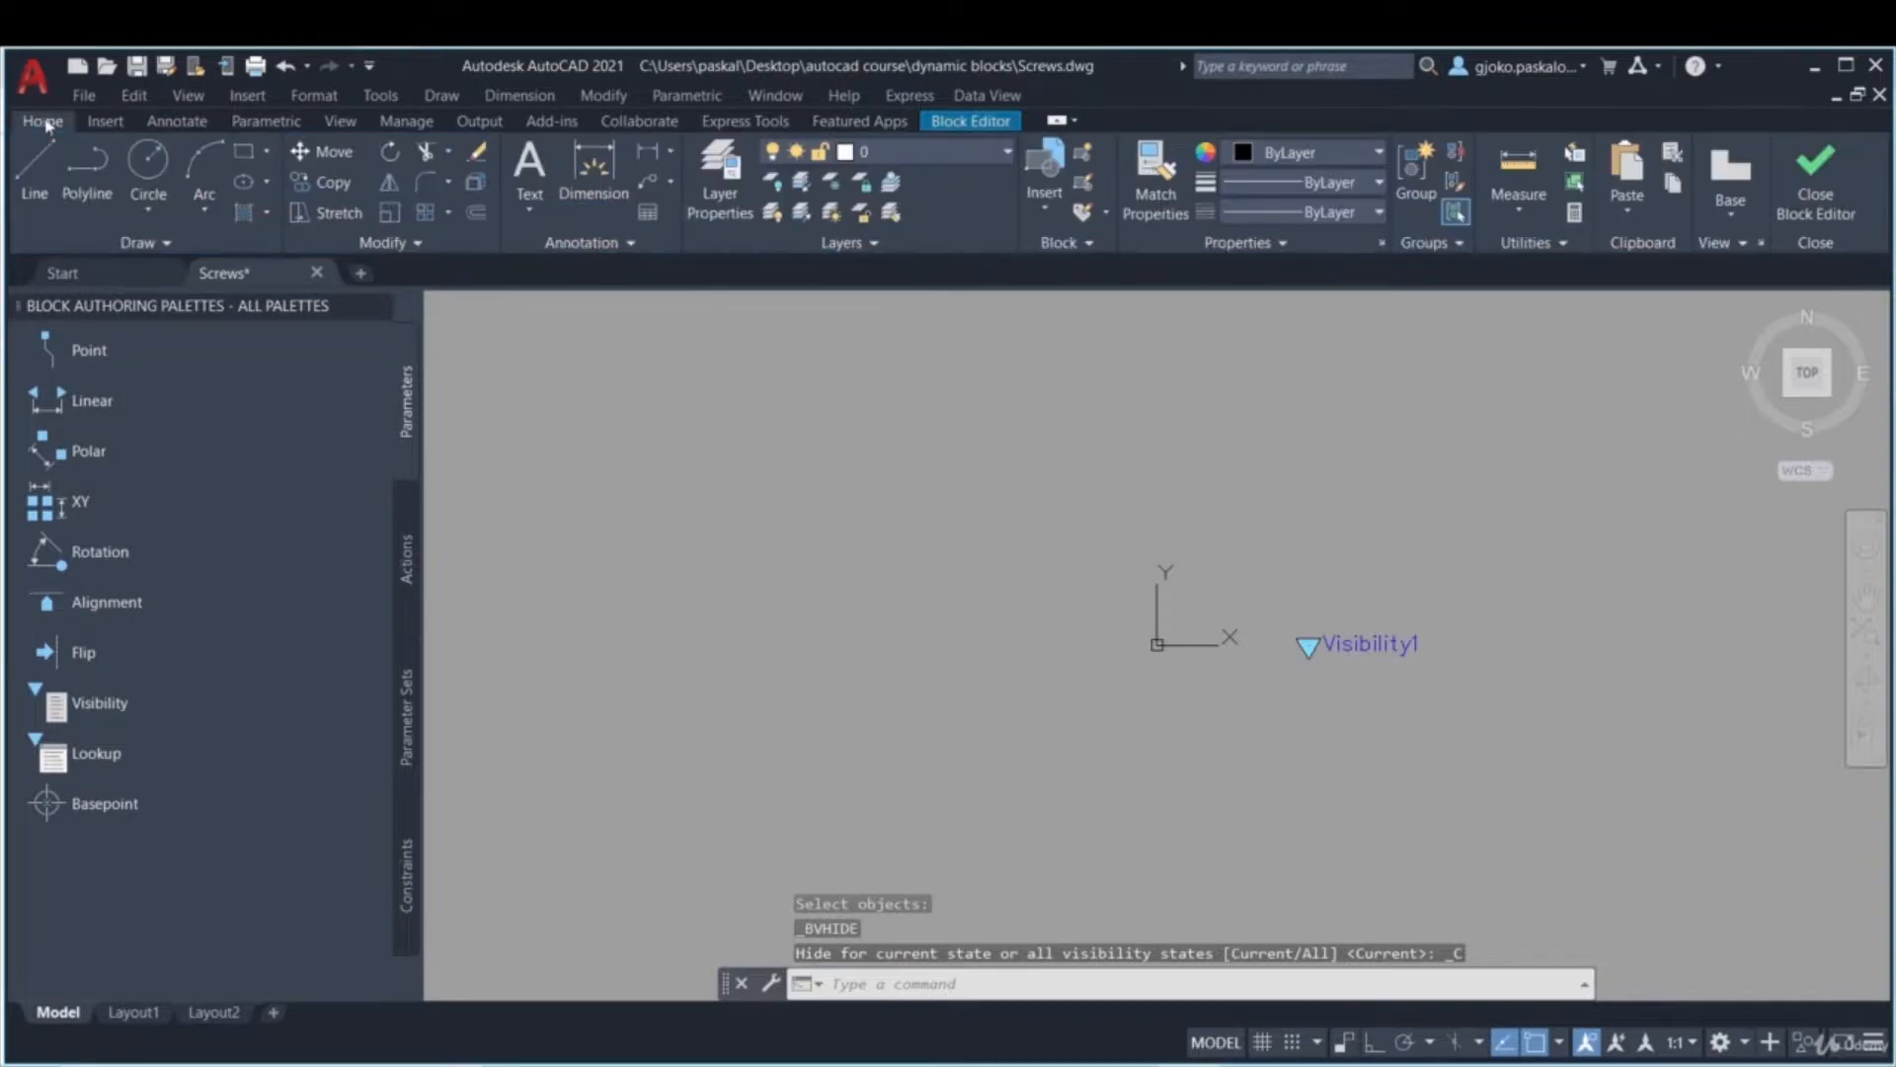
{"action": "left_click", "coordinate": [1039, 182]}
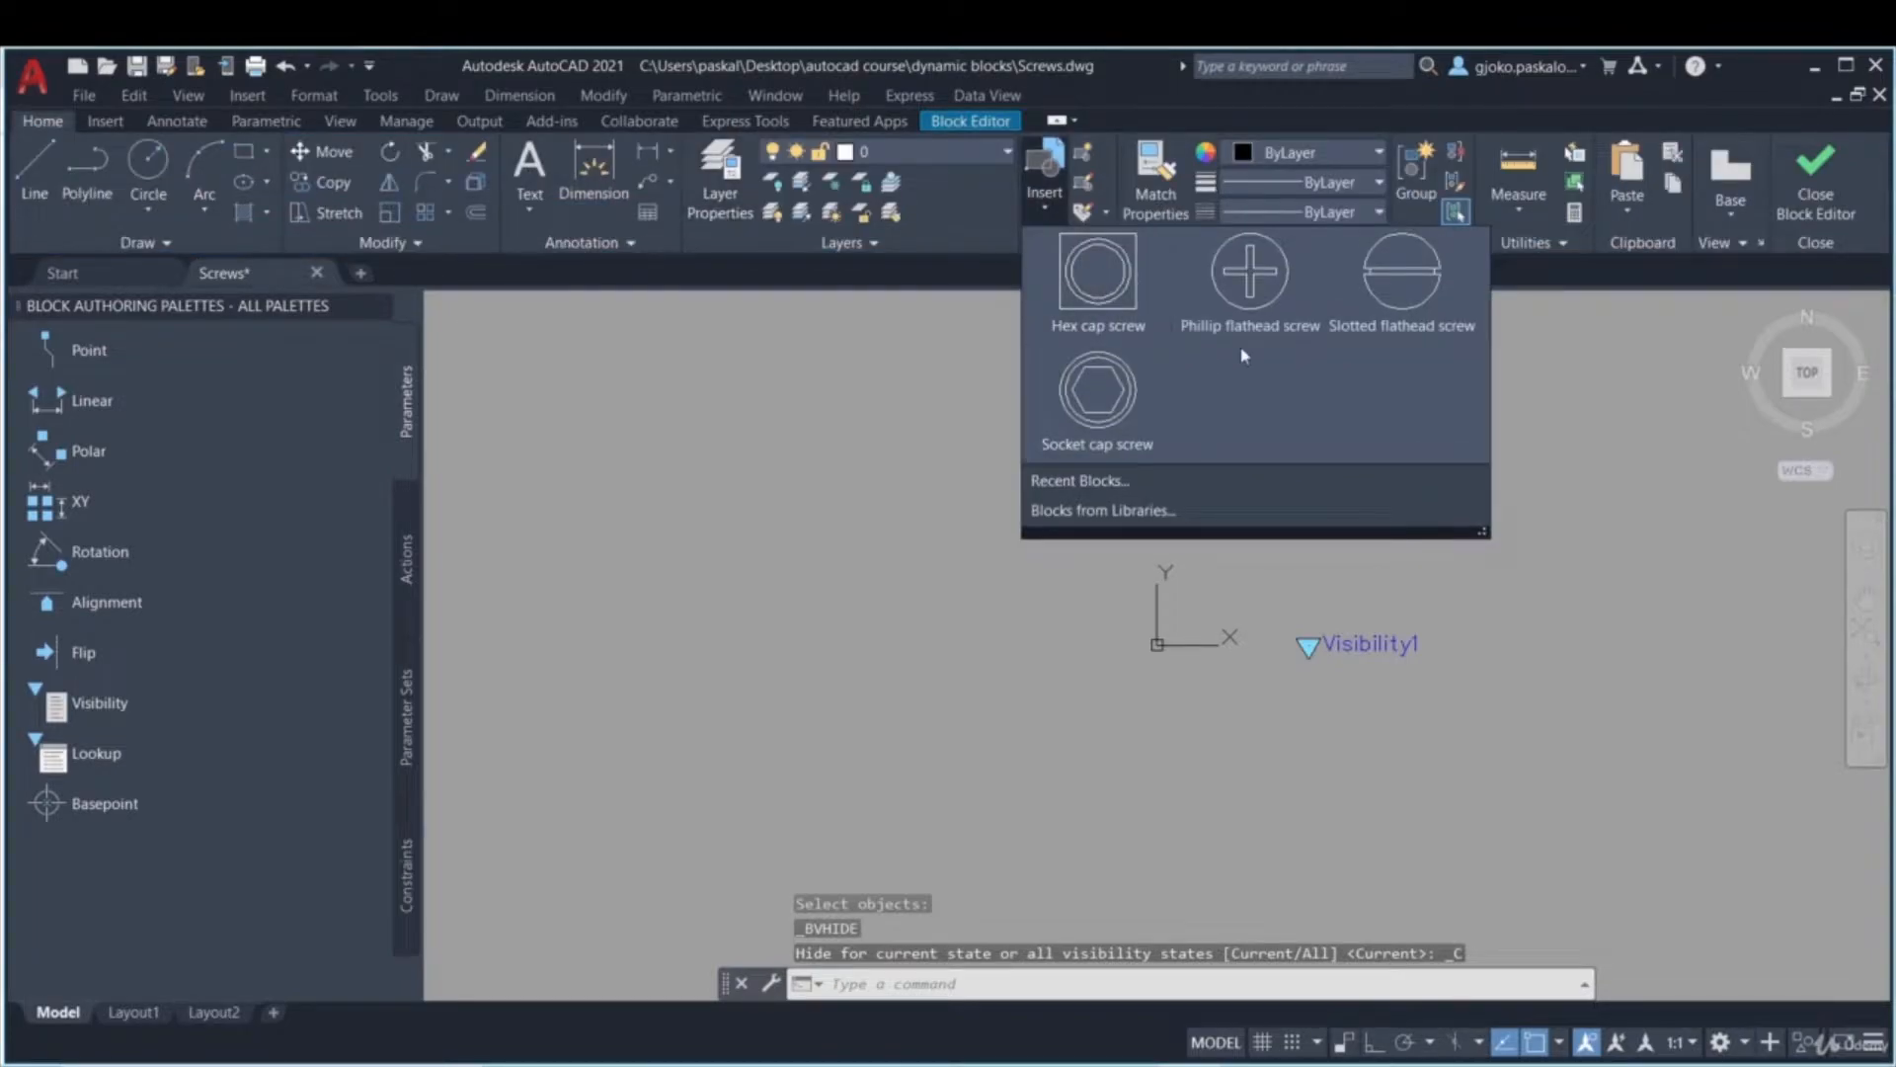
{"action": "left_click", "coordinate": [1398, 287]}
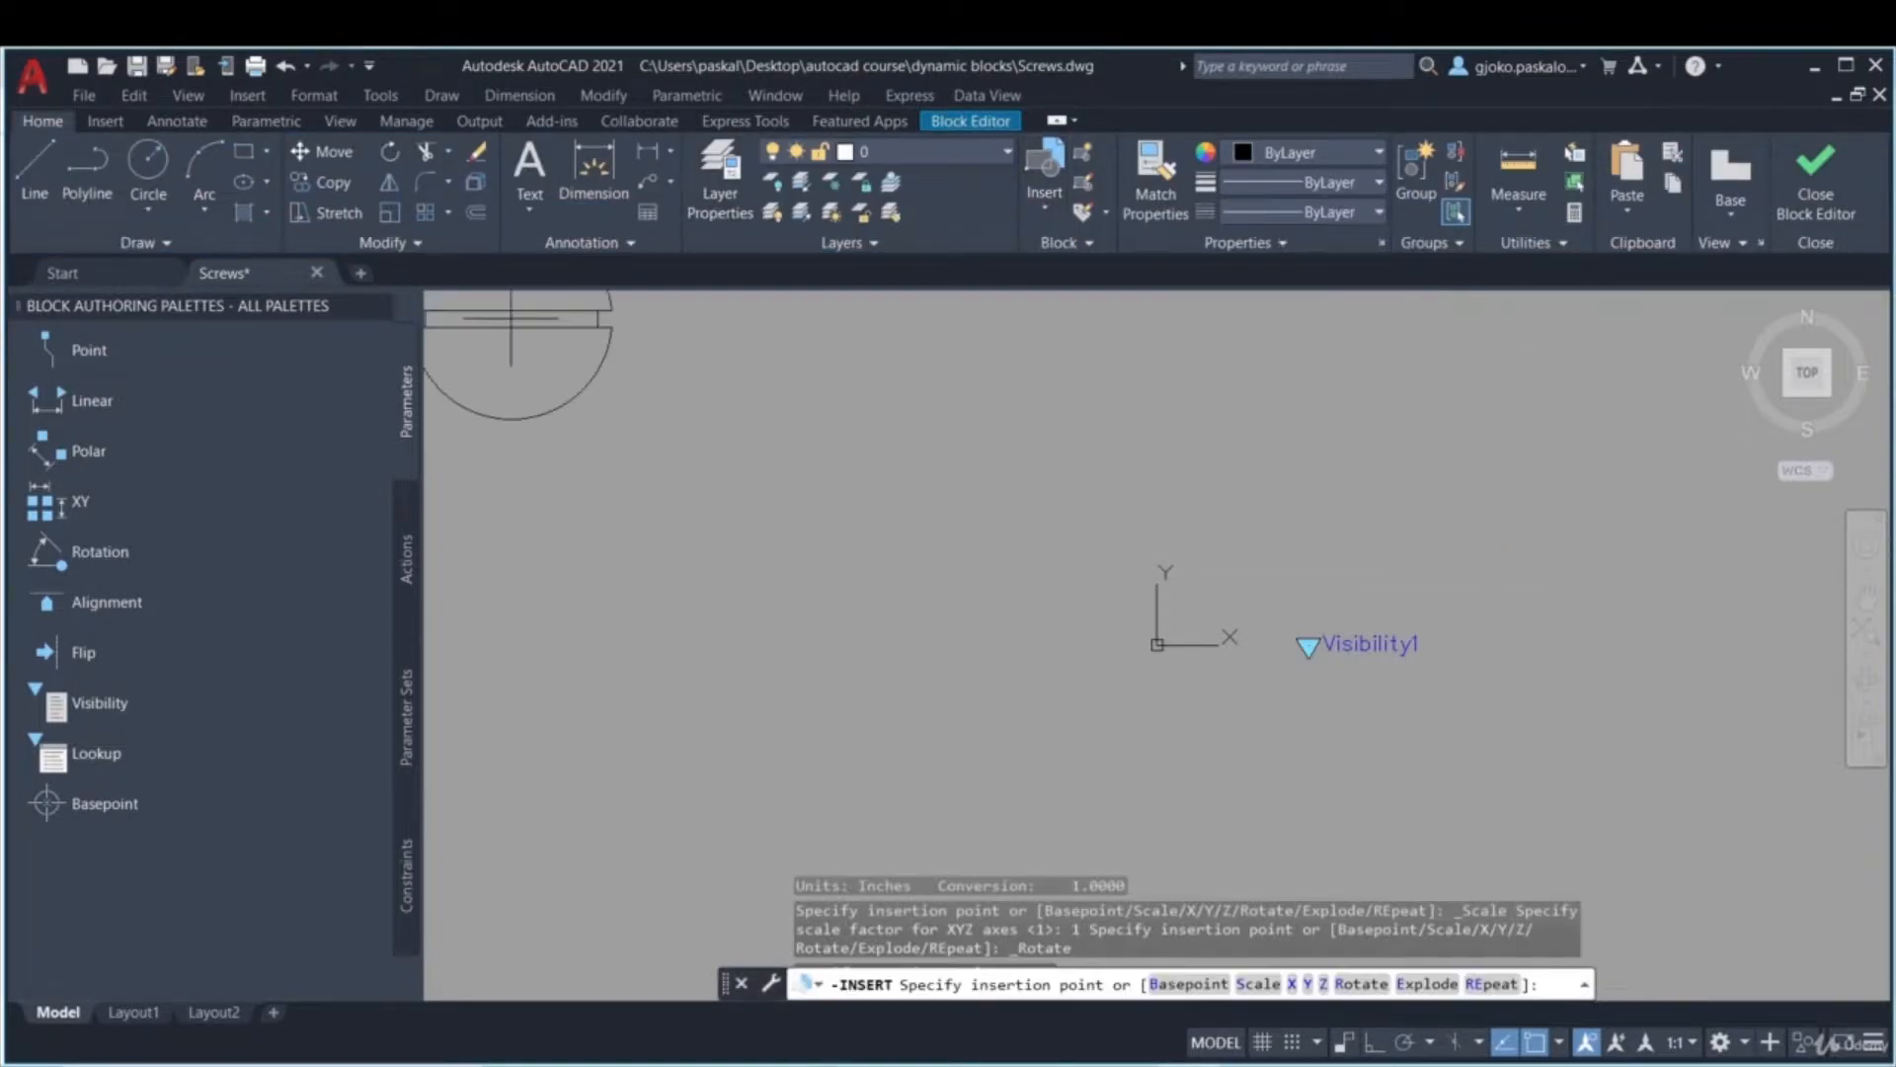
{"action": "type", "text": "0,0"}
{"action": "key", "text": "Return"}
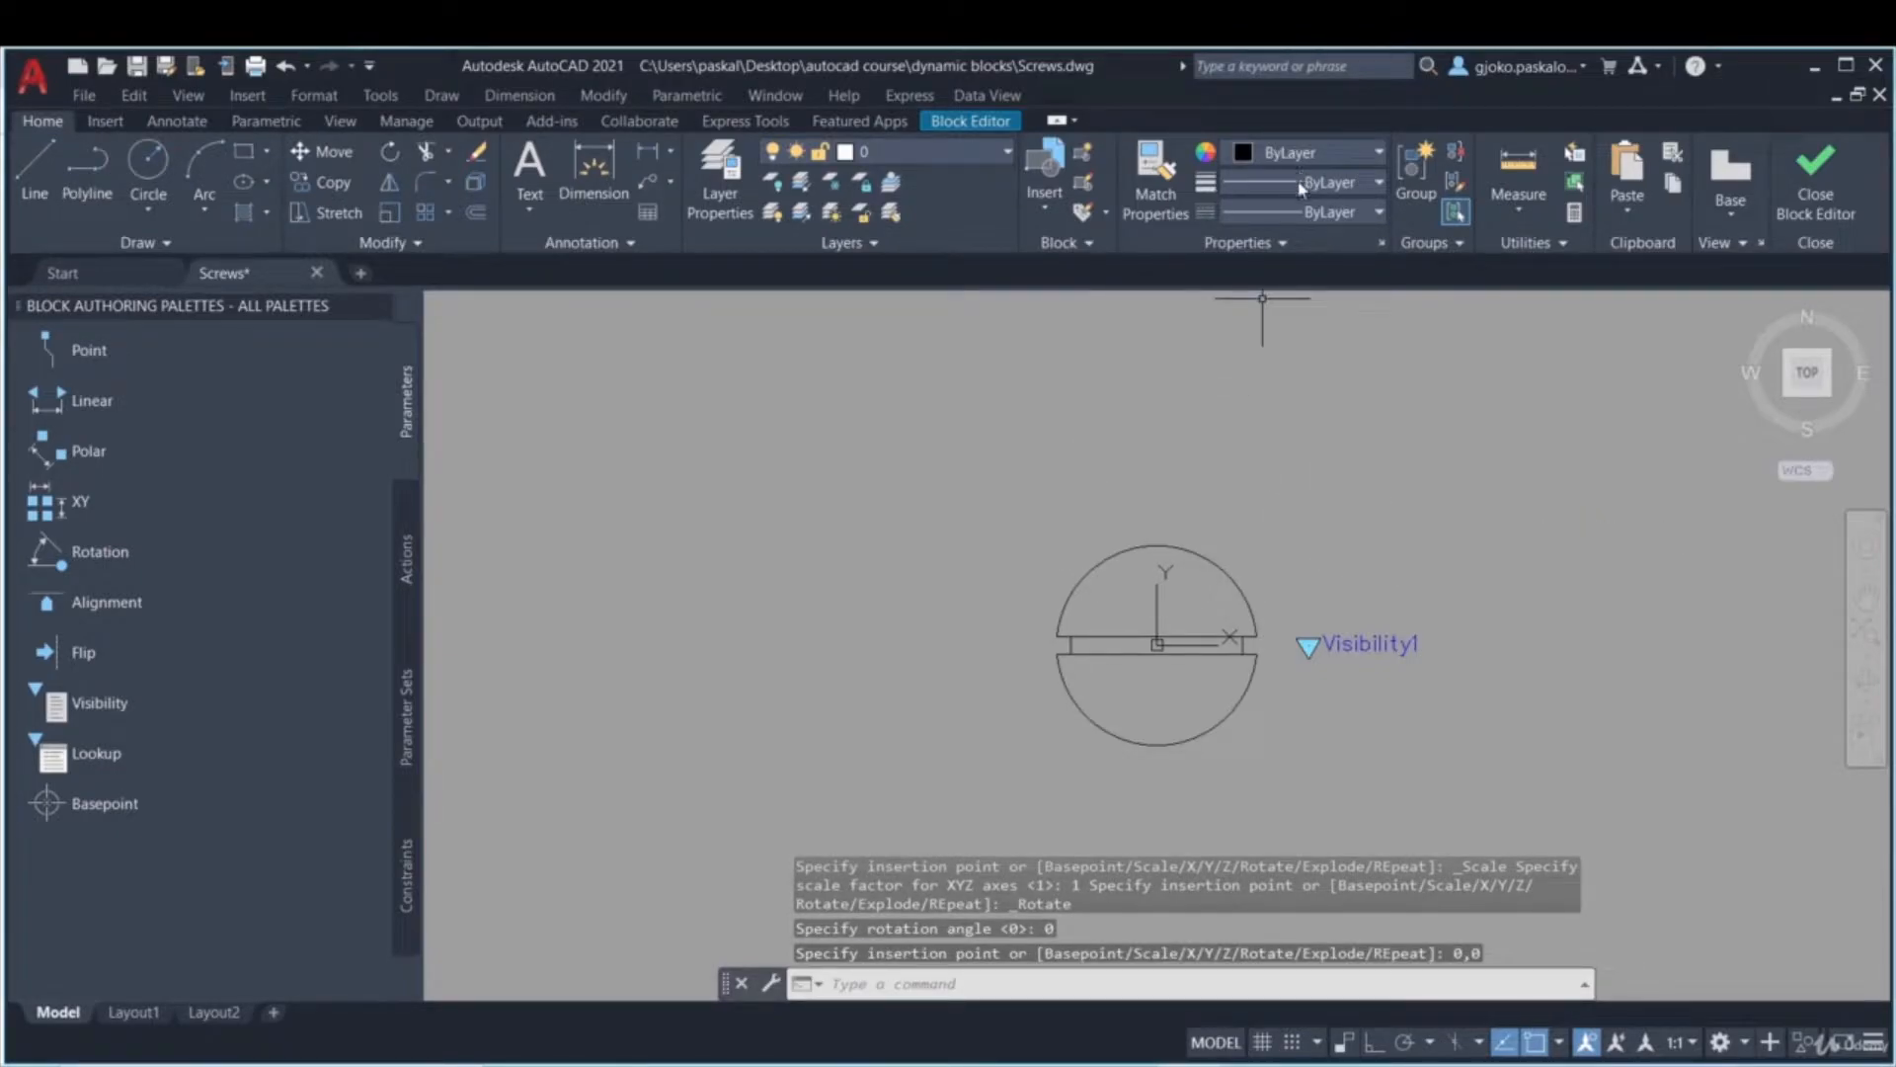
- Rename visibility state 3 as Sloted flathead screw
{"action": "left_click", "coordinate": [969, 121]}
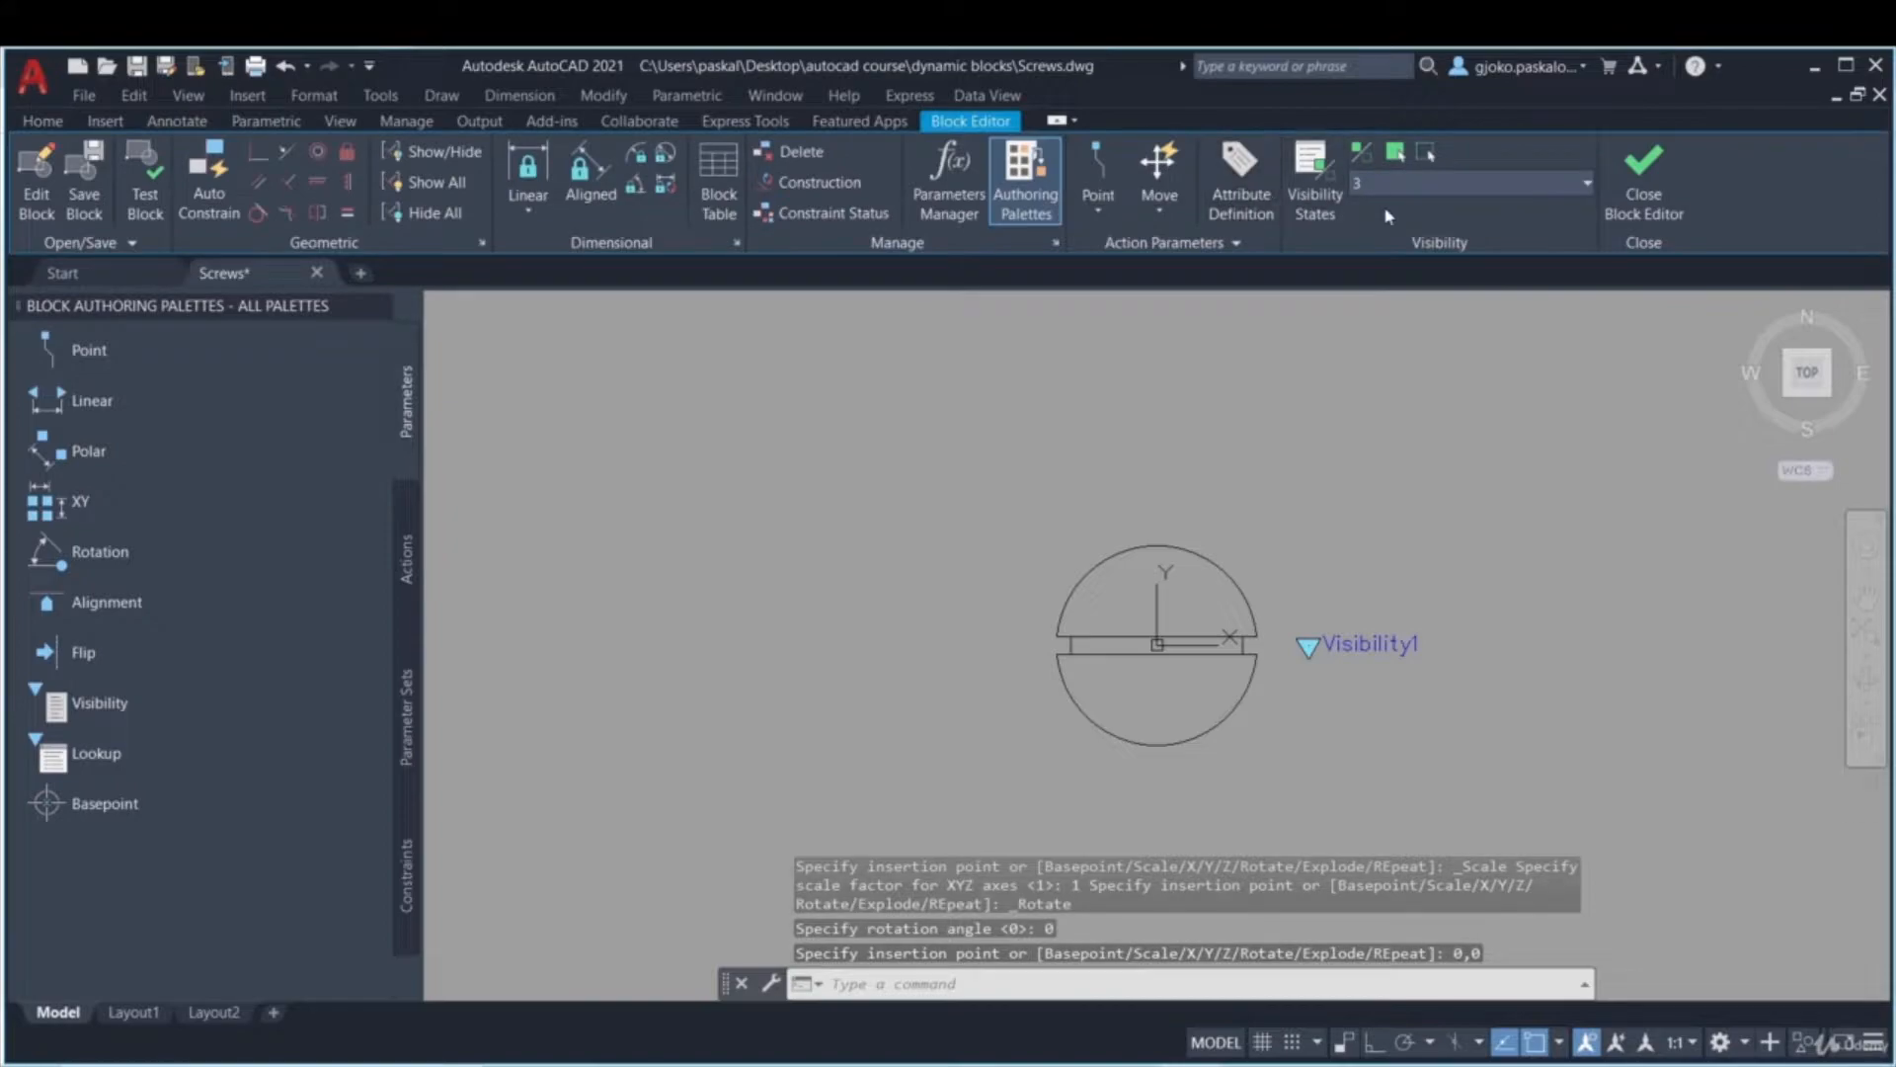
{"action": "left_click", "coordinate": [1316, 198]}
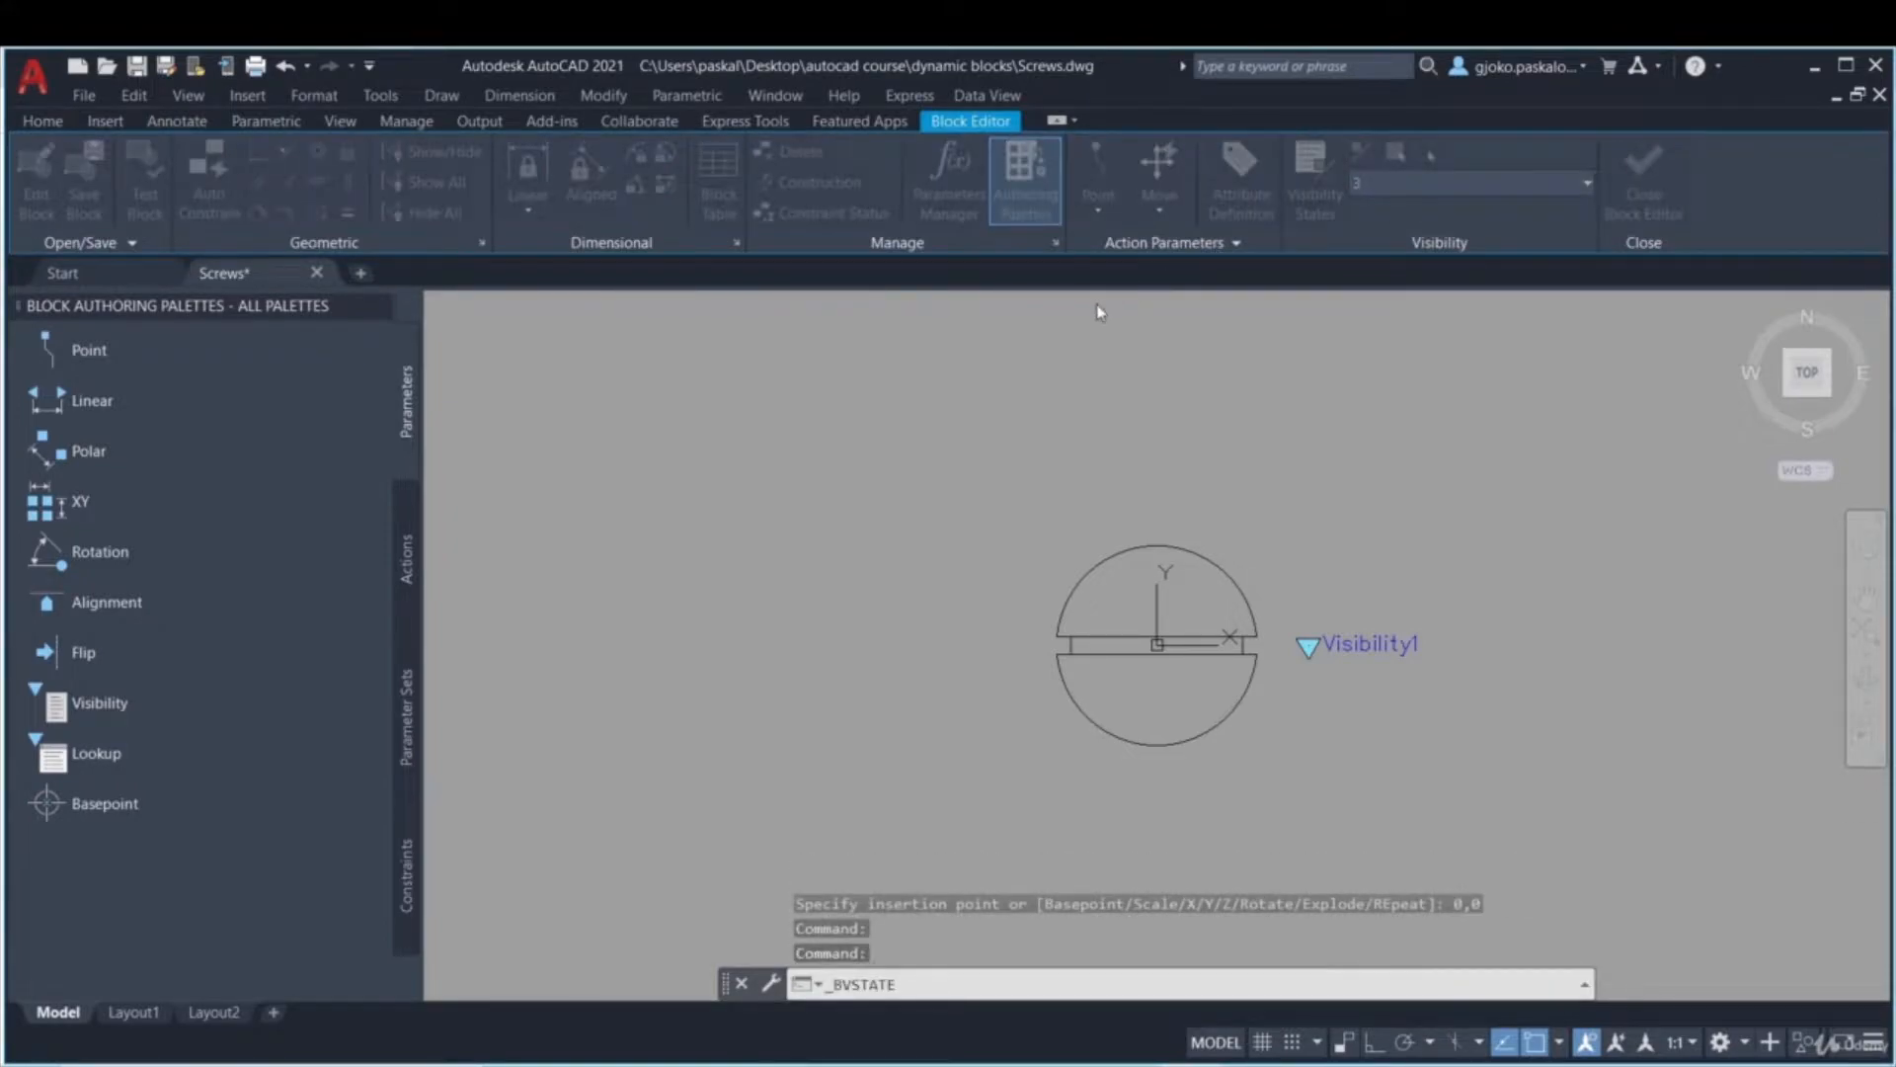
{"action": "left_click", "coordinate": [674, 301]}
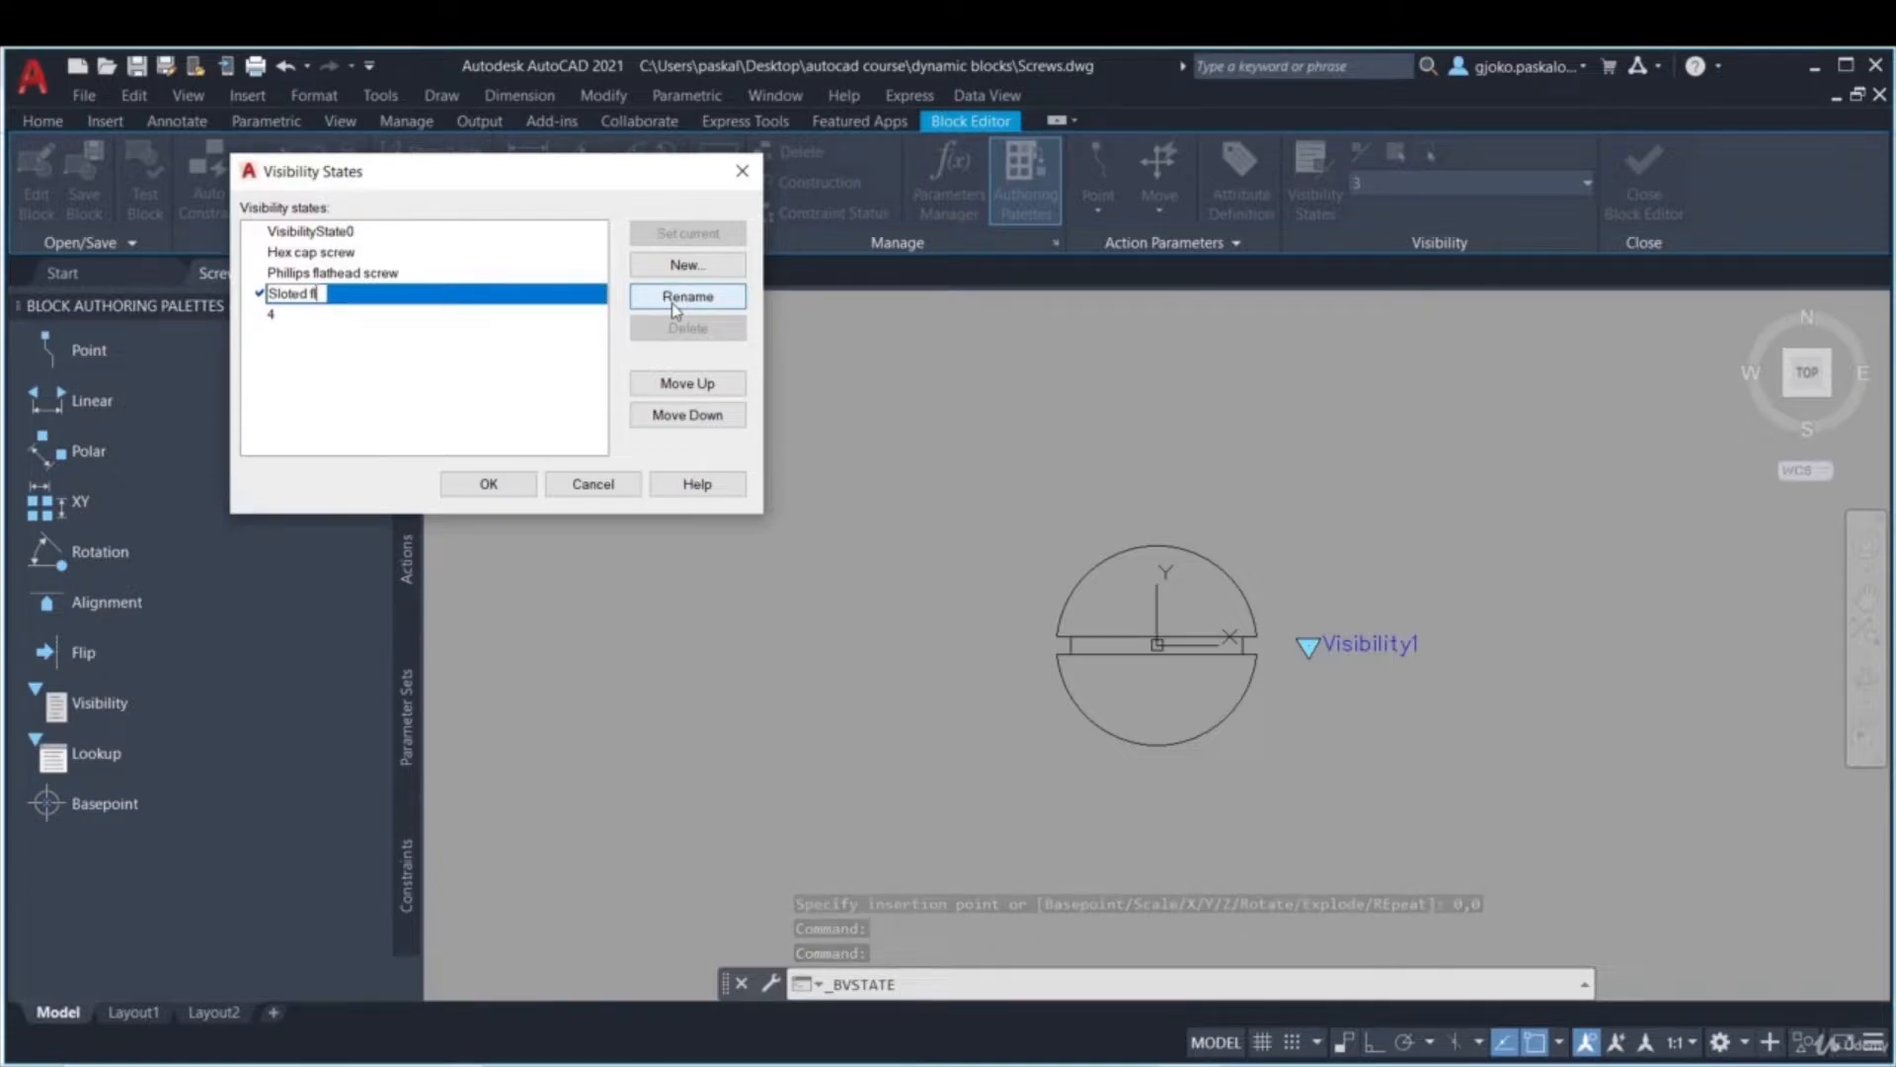
{"action": "type", "text": "Sloted flathead screw"}
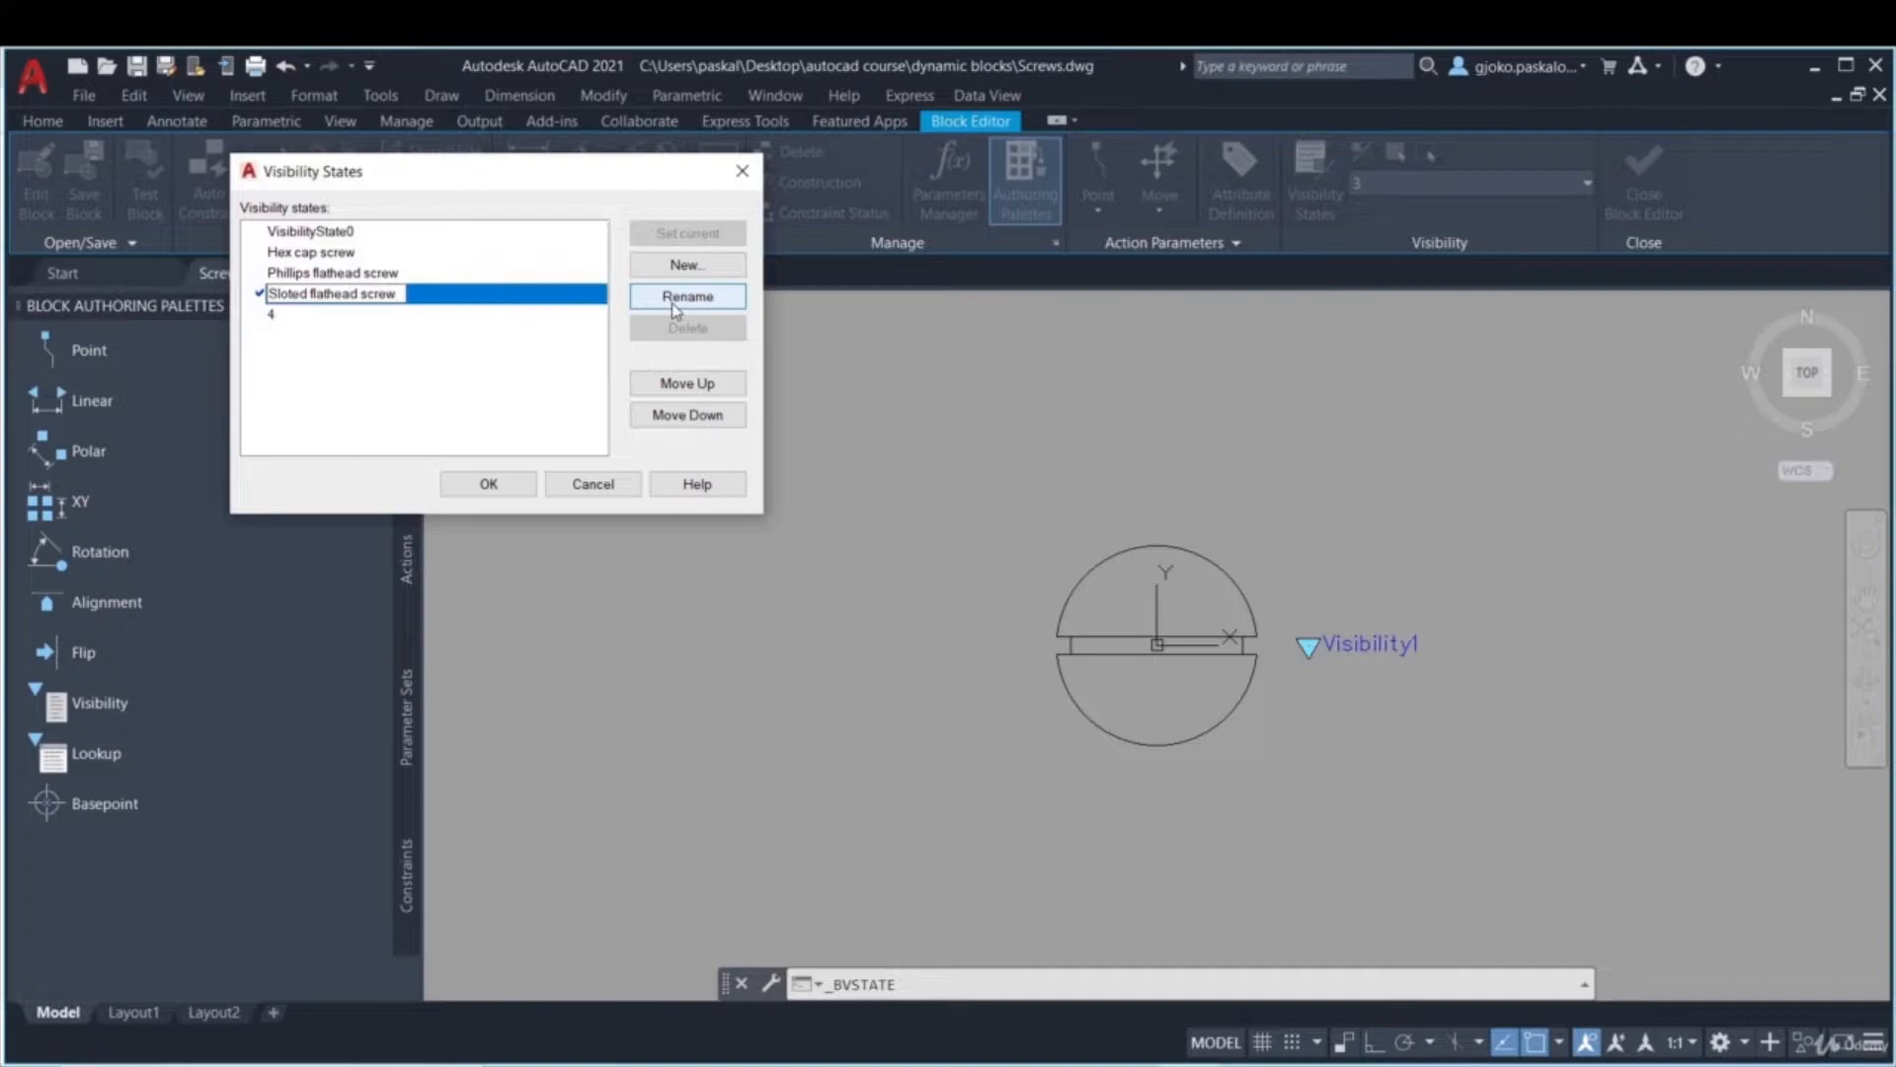
{"action": "left_click", "coordinate": [488, 483]}
- Make visibility state 4 current and hide the hex cap screw in that state only
{"action": "left_click", "coordinate": [1422, 187]}
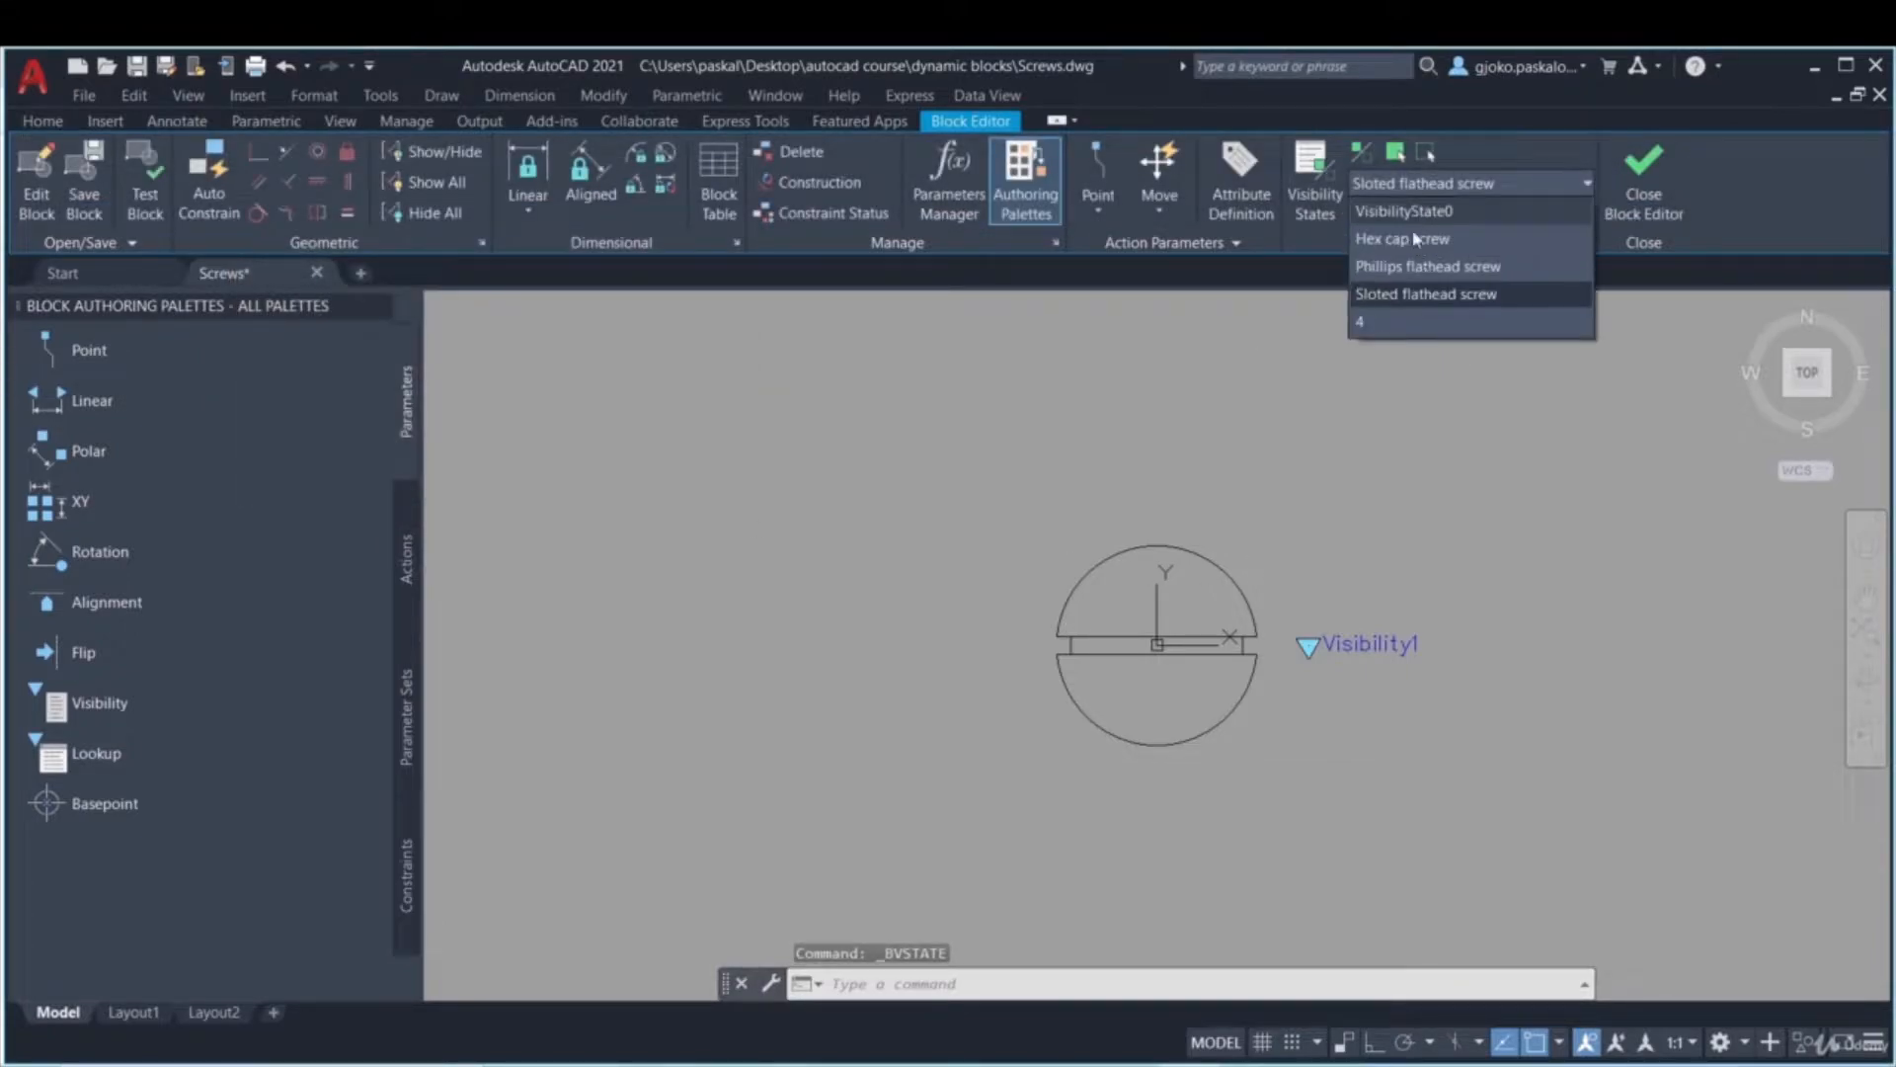
{"action": "left_click", "coordinate": [1377, 322]}
{"action": "left_click", "coordinate": [1425, 154]}
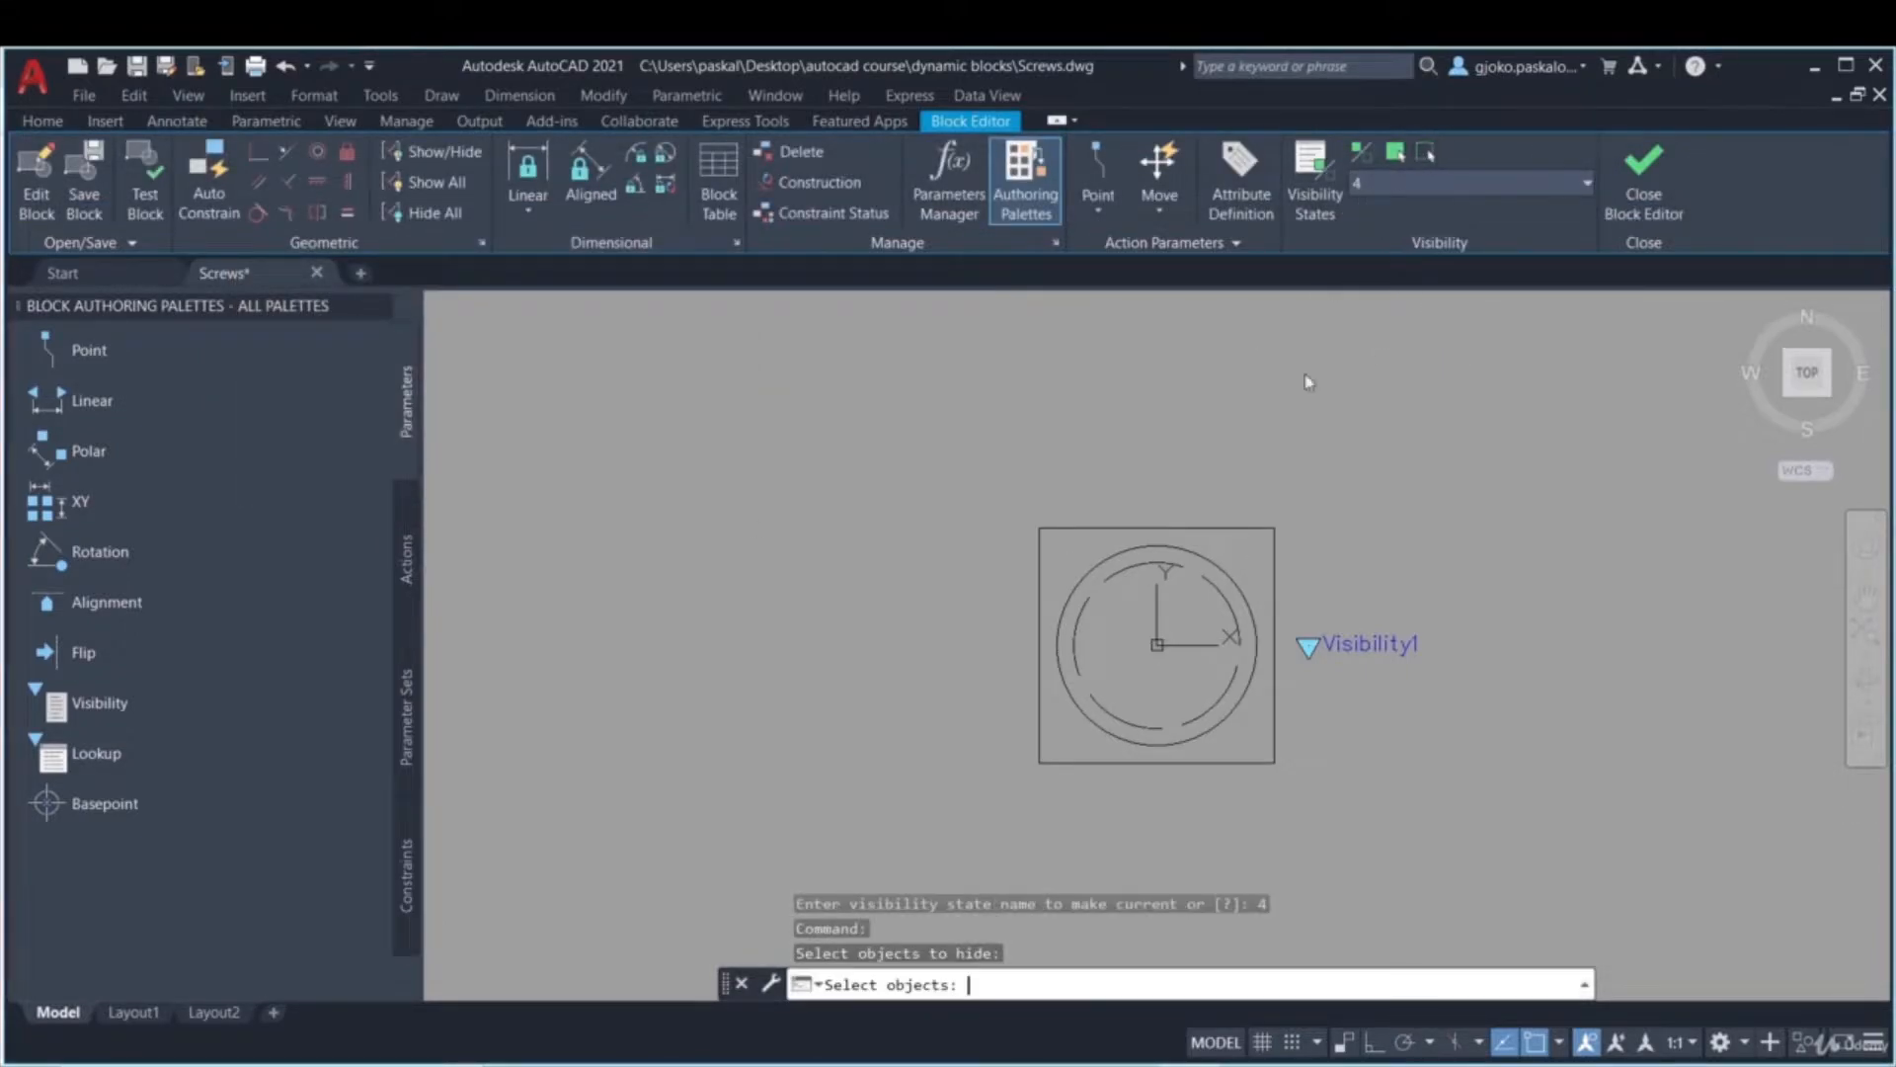
{"action": "left_click", "coordinate": [1240, 568]}
{"action": "left_click", "coordinate": [1207, 494]}
{"action": "key", "text": "Return"}
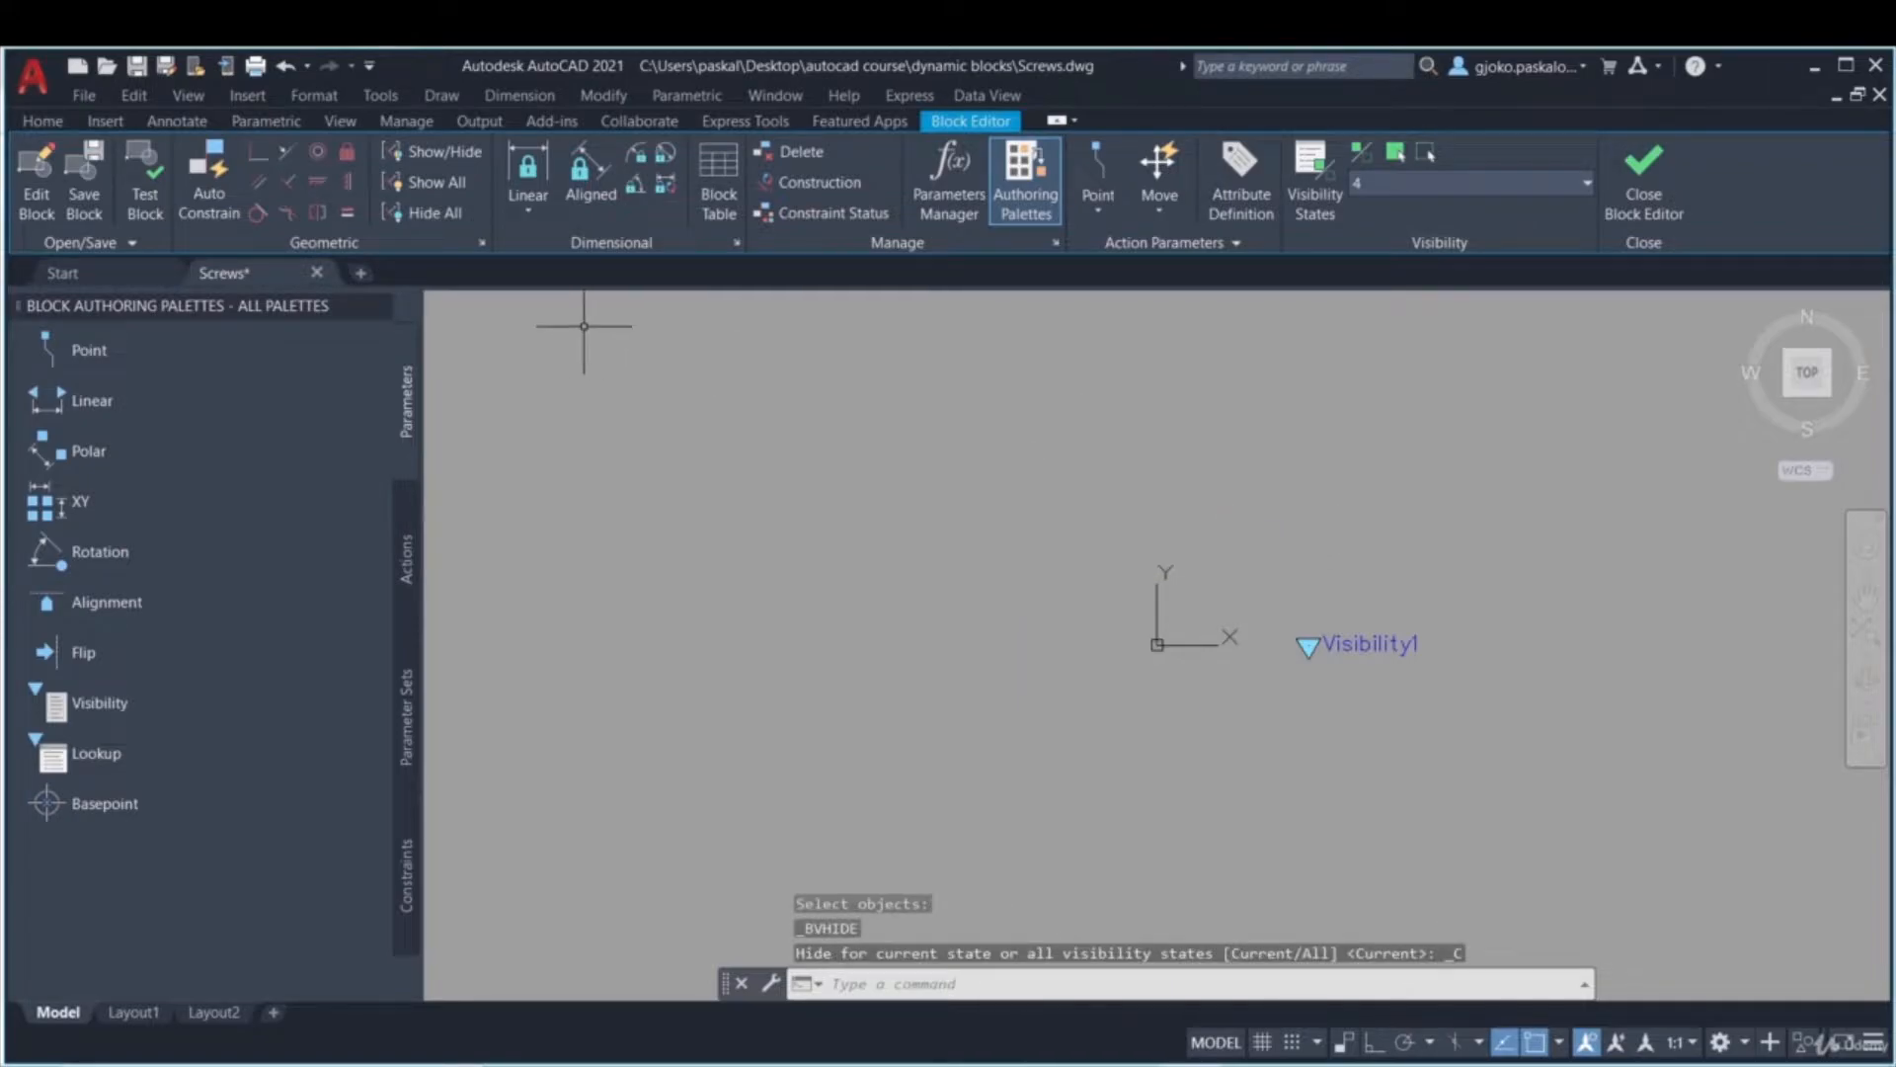
- Insert the Socket cap screw block at 0,0 while visibility state 4 is current
{"action": "left_click", "coordinate": [42, 120]}
{"action": "left_click", "coordinate": [1047, 195]}
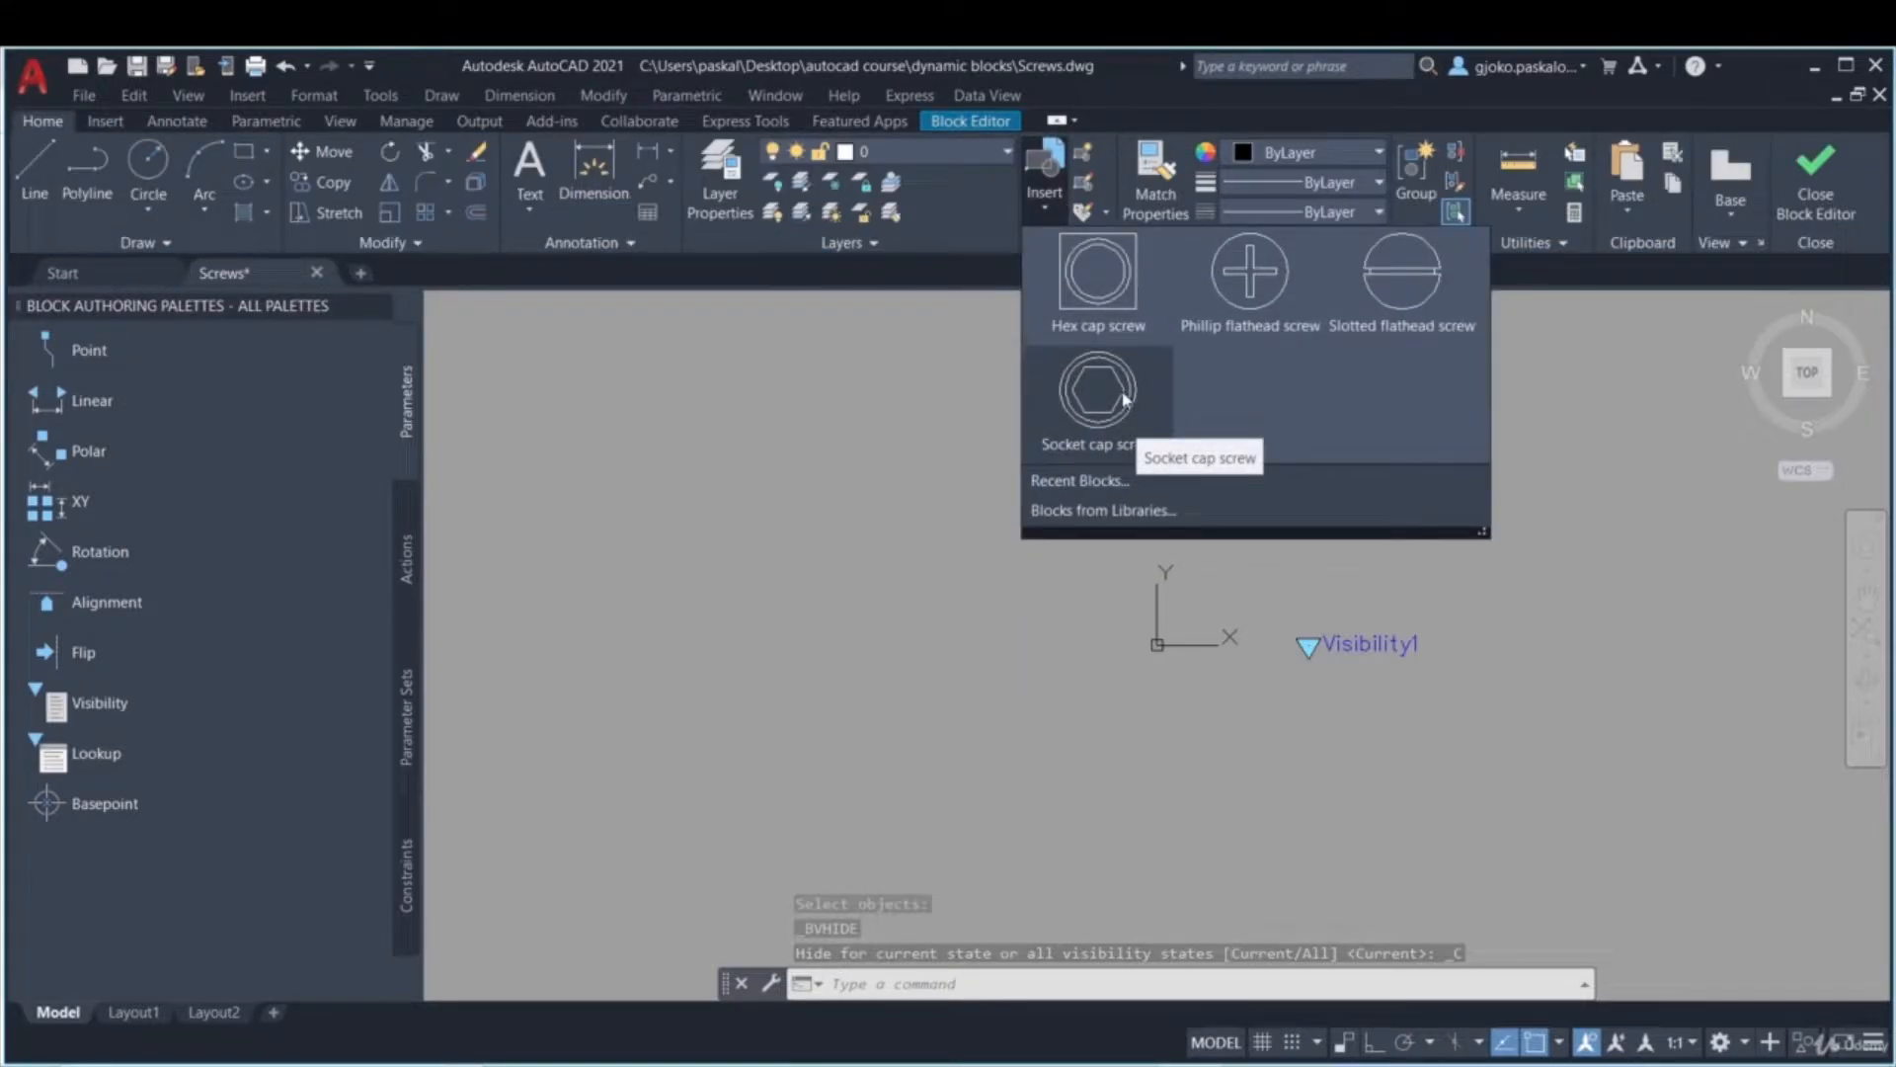
{"action": "left_click", "coordinate": [1124, 398]}
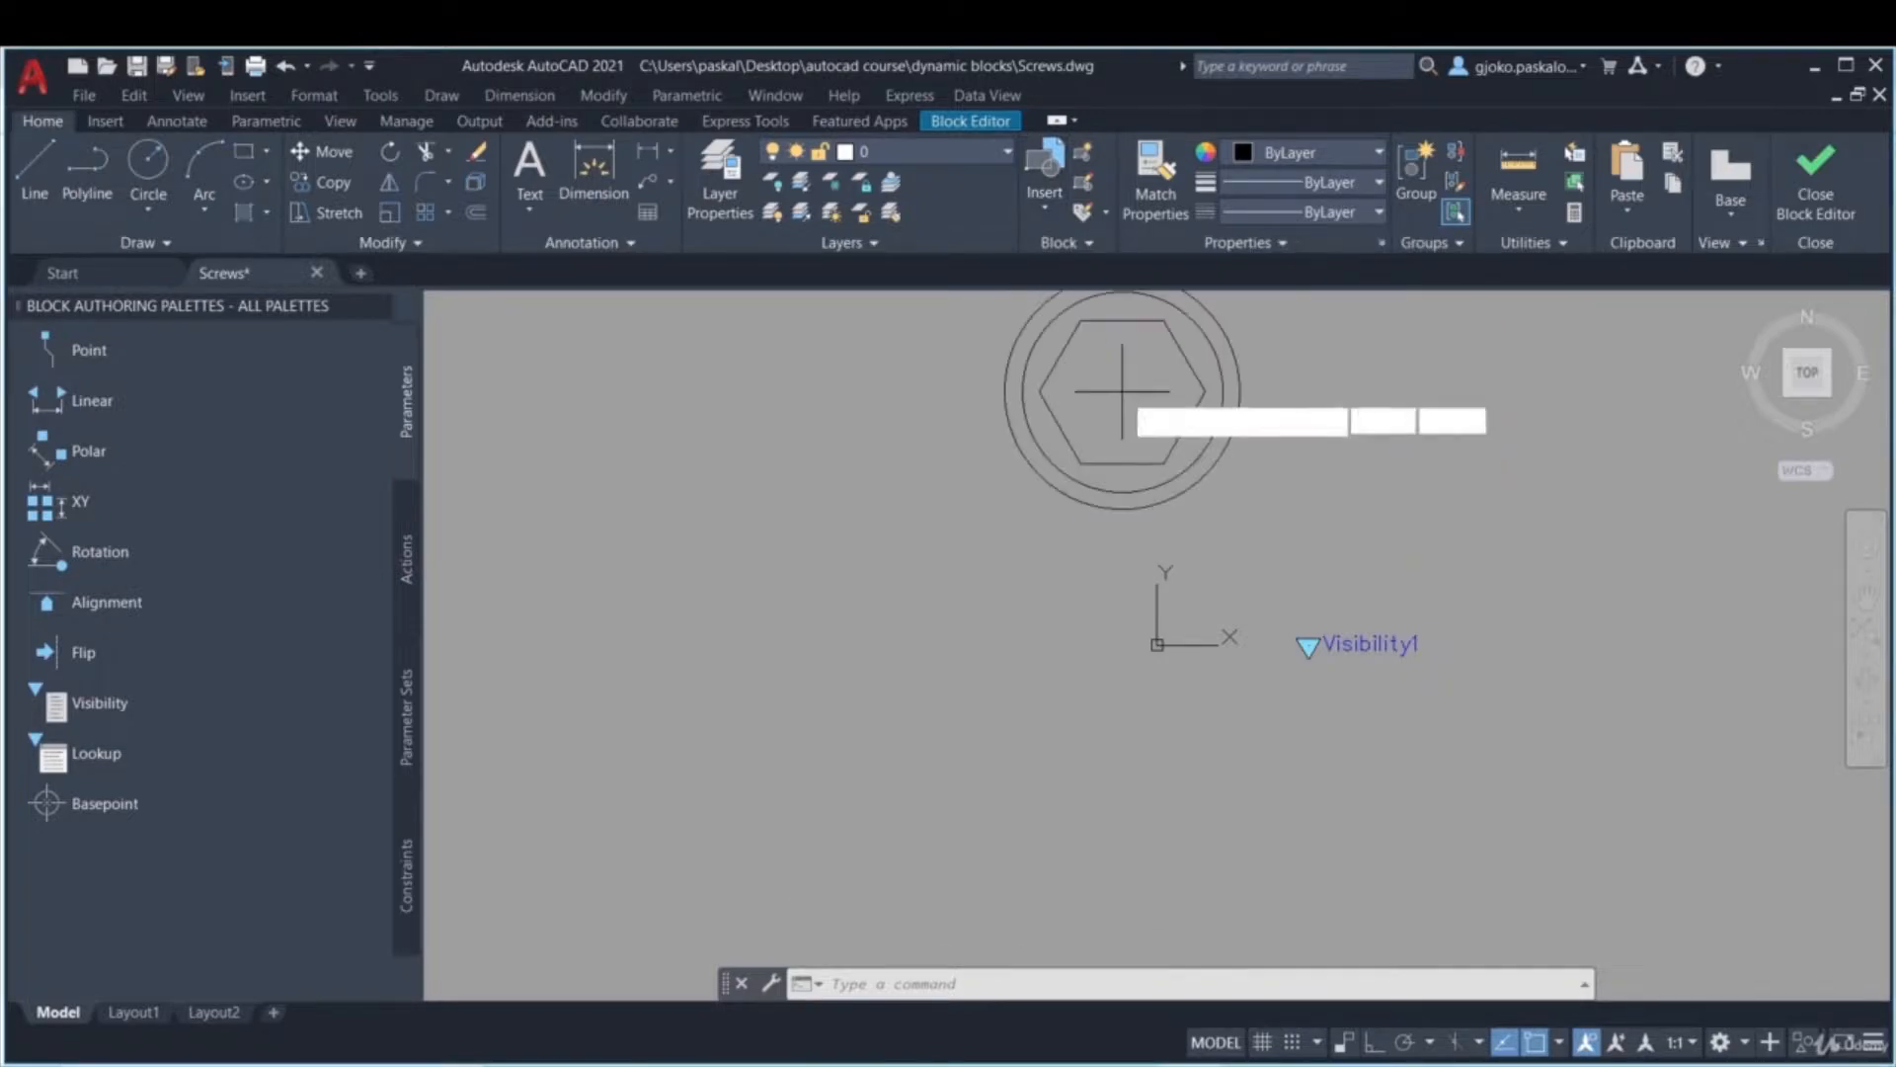
{"action": "type", "text": "0"}
{"action": "key", "text": "Tab"}
{"action": "type", "text": "1"}
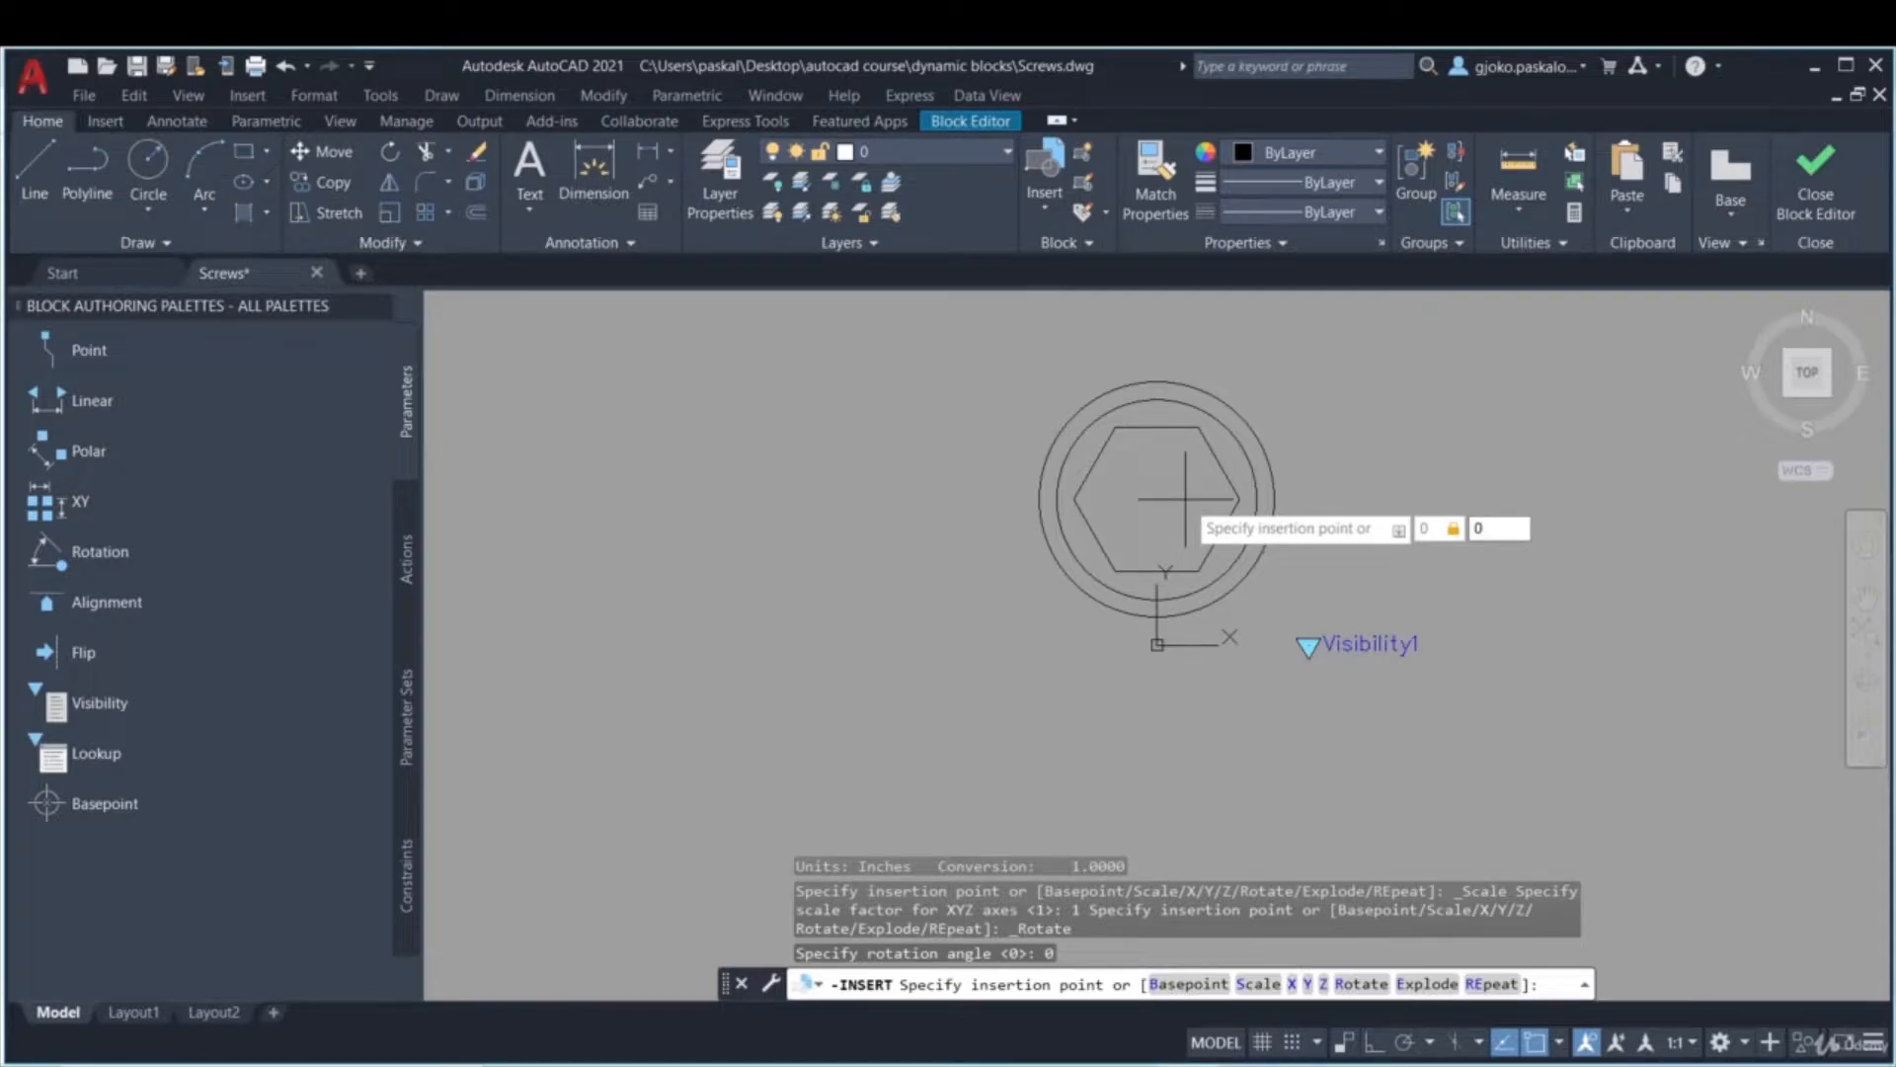
{"action": "key", "text": "Return"}
- Rename visibility state 4 as Socket flathead screw
{"action": "left_click", "coordinate": [971, 120]}
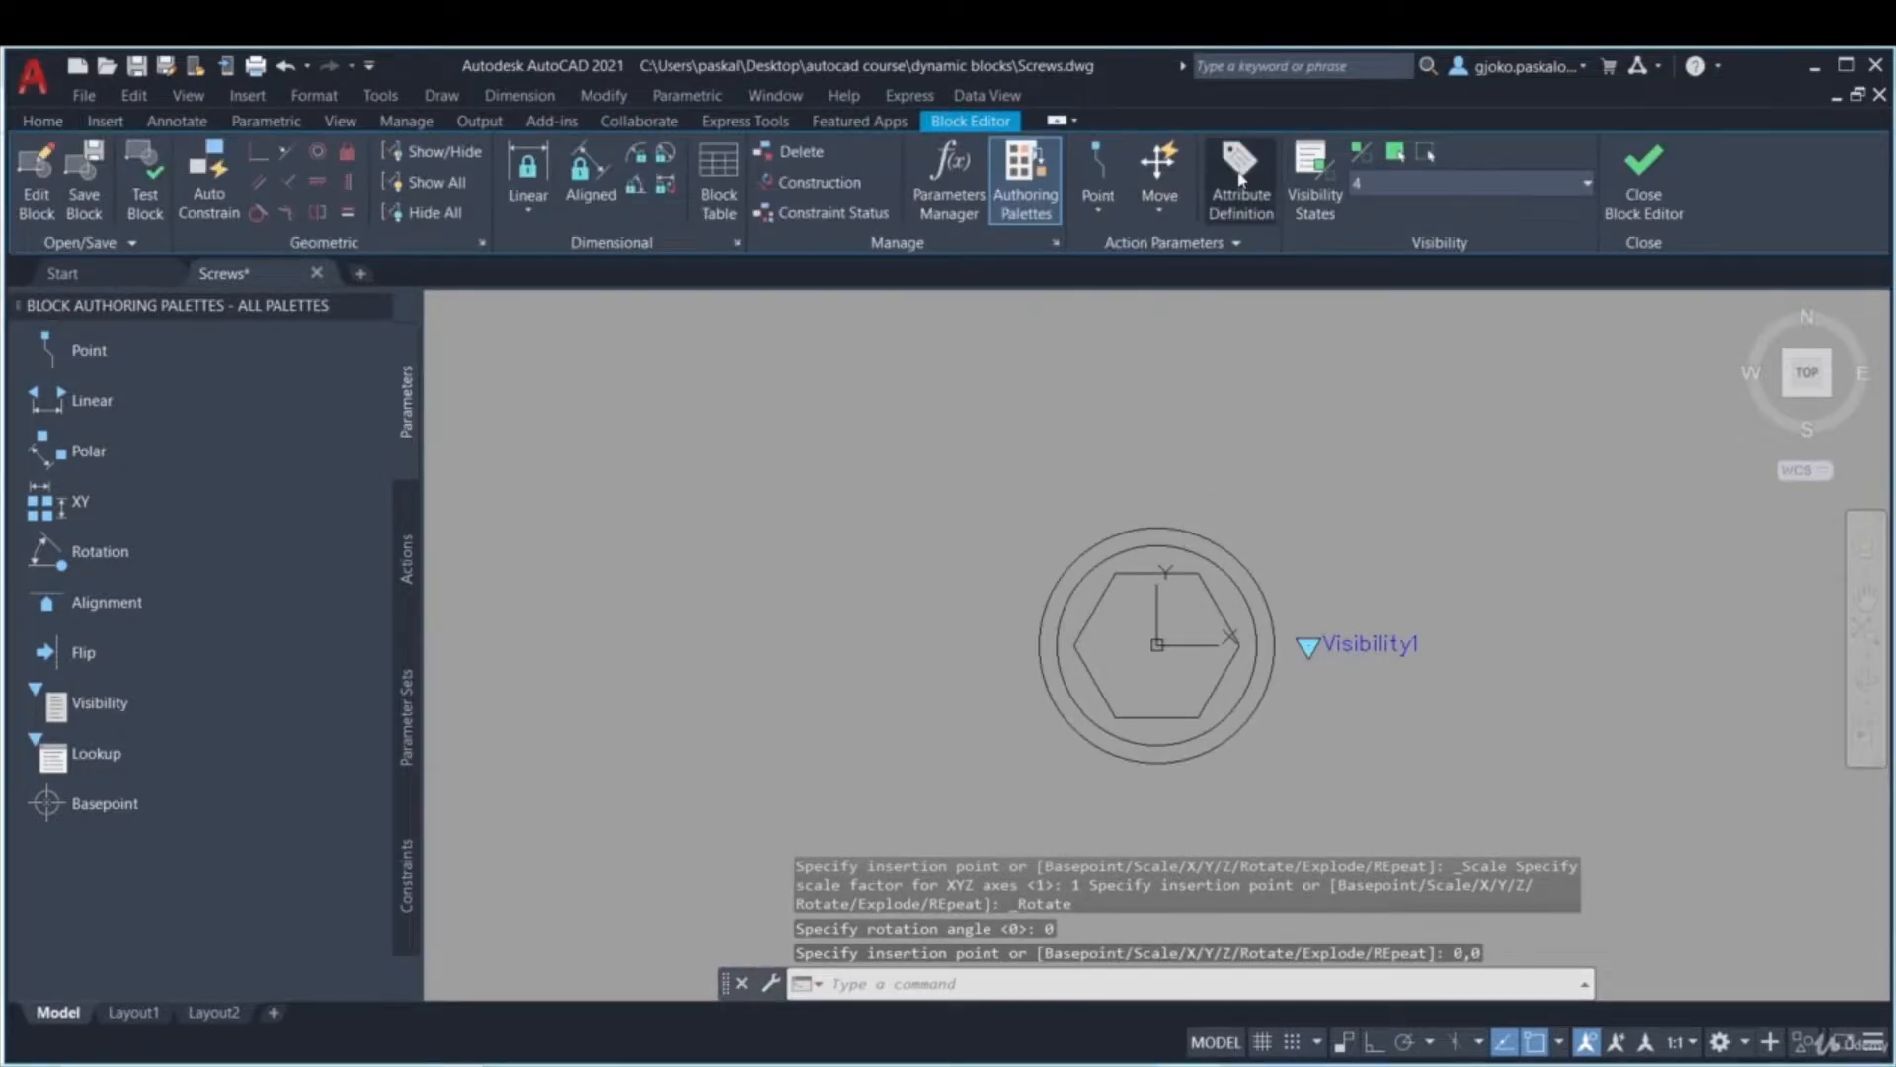
{"action": "left_click", "coordinate": [1315, 192]}
{"action": "left_click", "coordinate": [662, 277]}
{"action": "type", "text": "Socket flathead screw"}
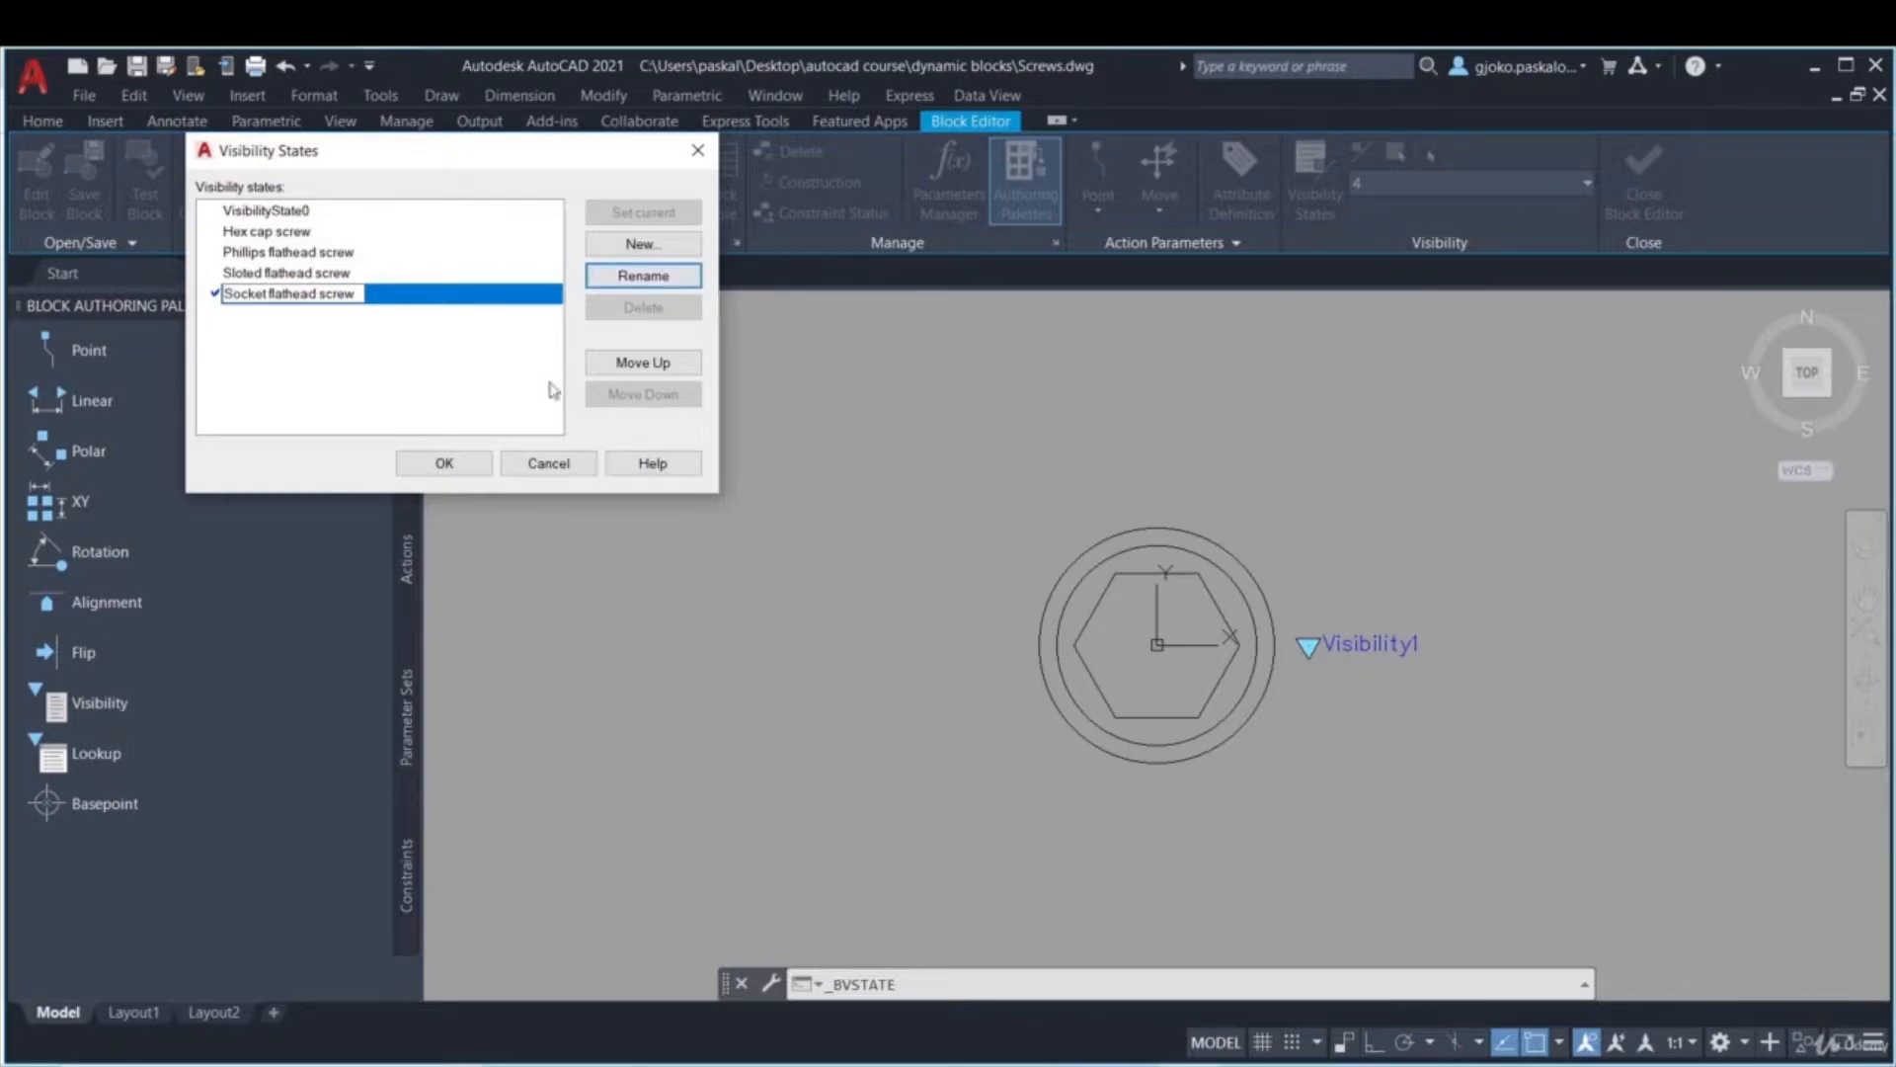
{"action": "left_click", "coordinate": [446, 463]}
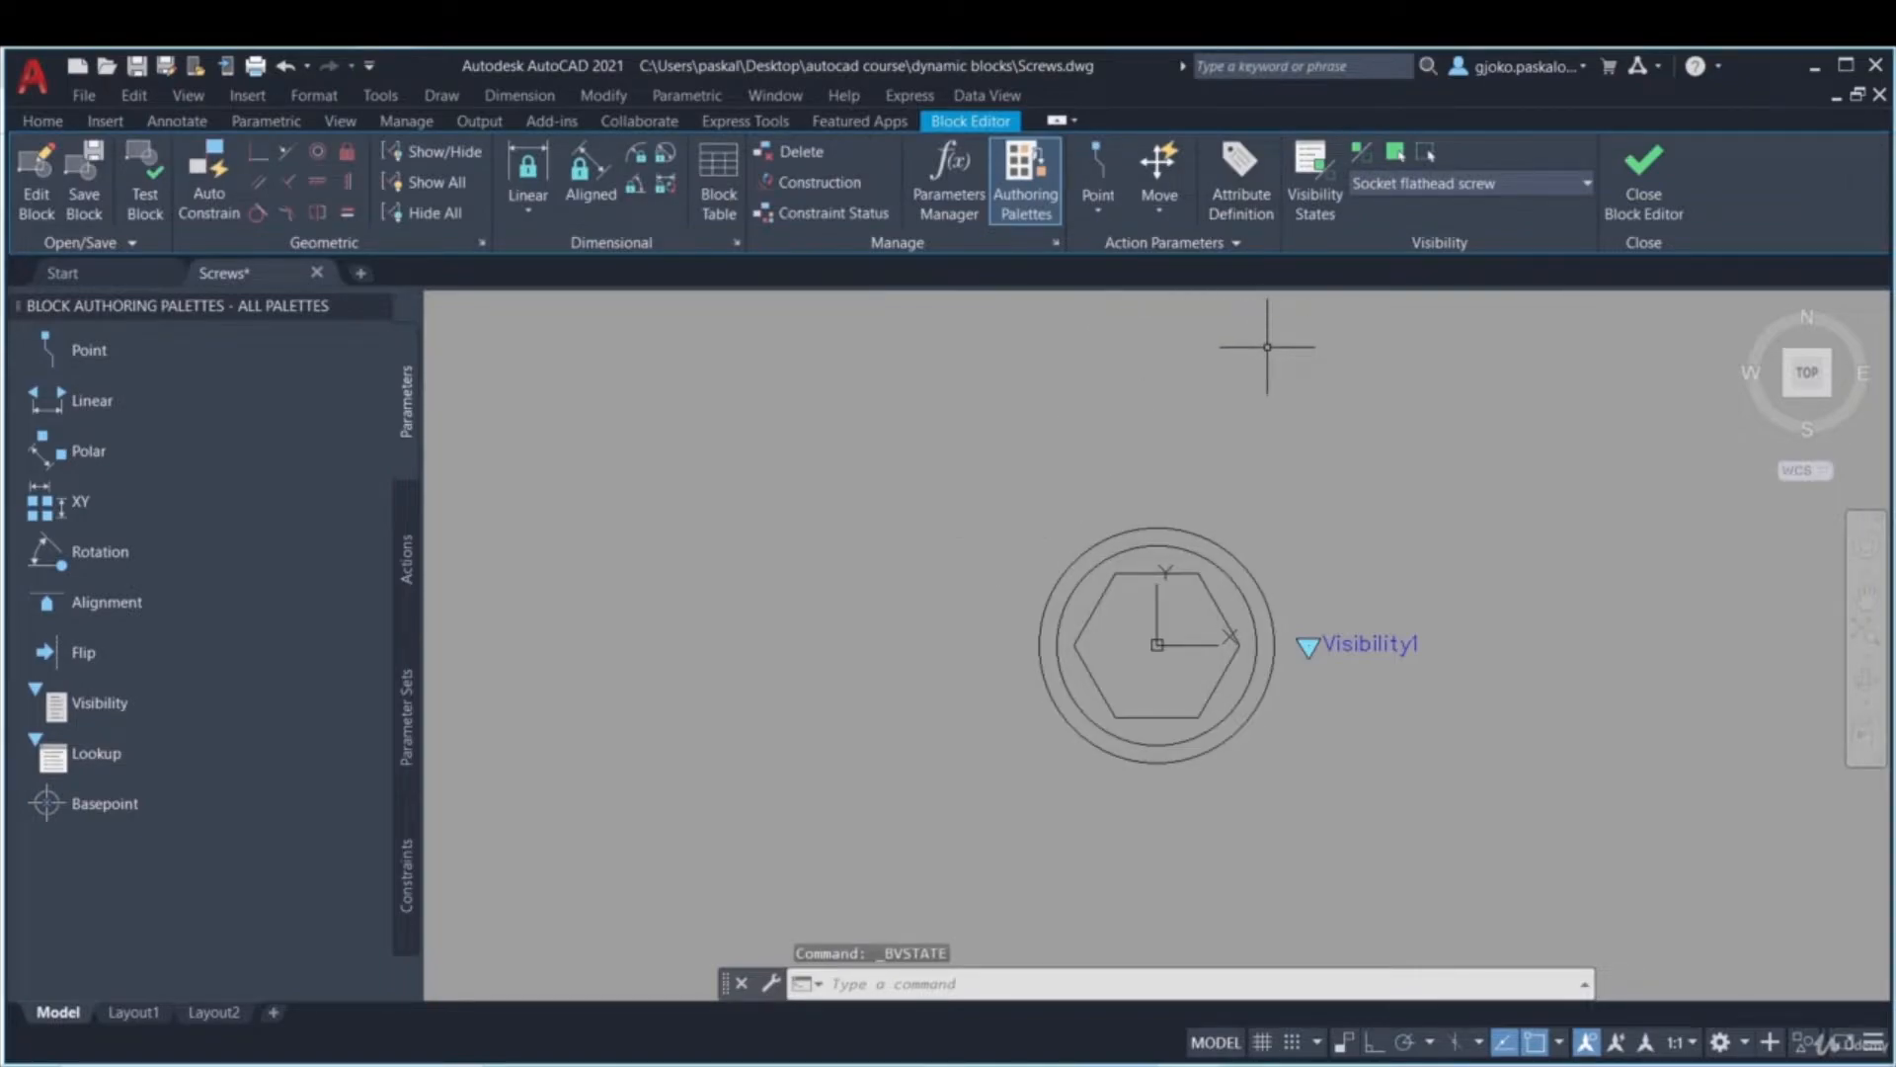
- Check the geometry shown in each visibility state, from VisibilityState0 through the hex, Phillips and slotted states to Socket flathead screw
{"action": "left_click", "coordinate": [1509, 188]}
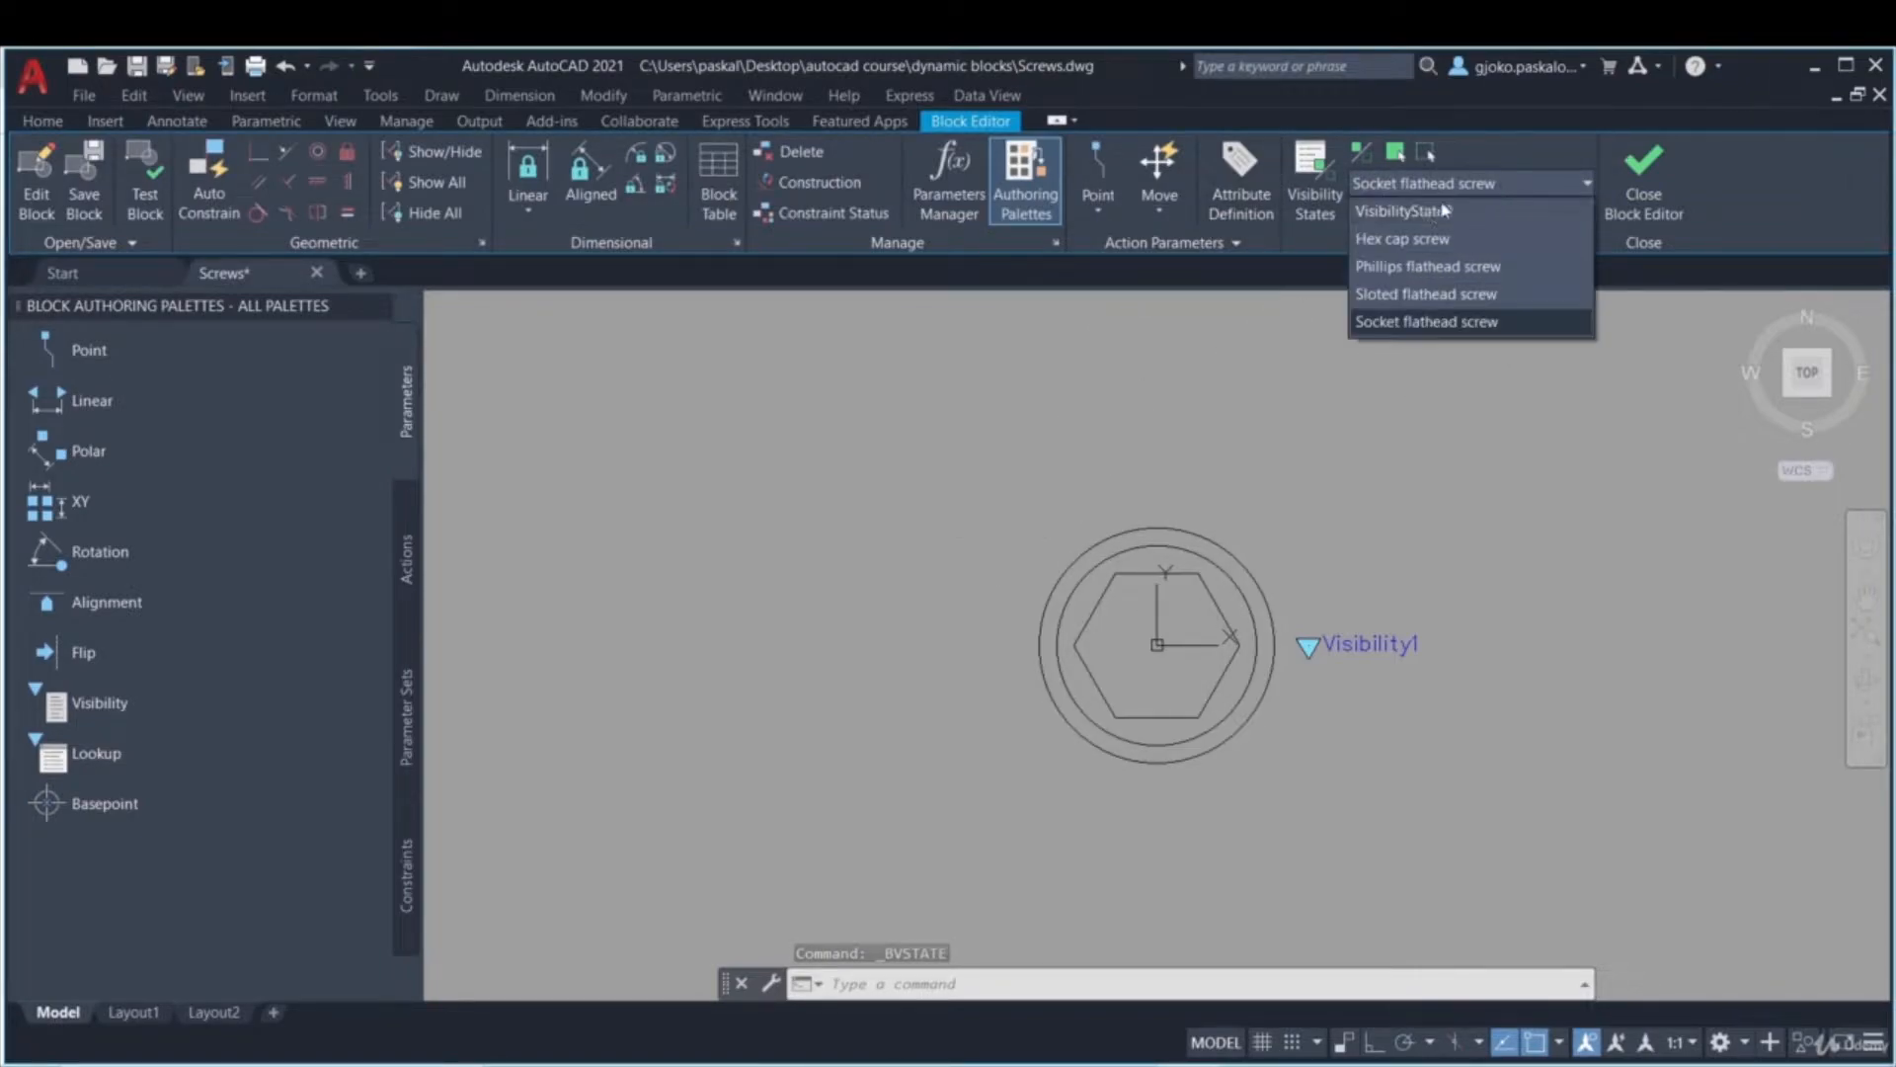
{"action": "left_click", "coordinate": [1426, 212]}
{"action": "left_click", "coordinate": [1440, 187]}
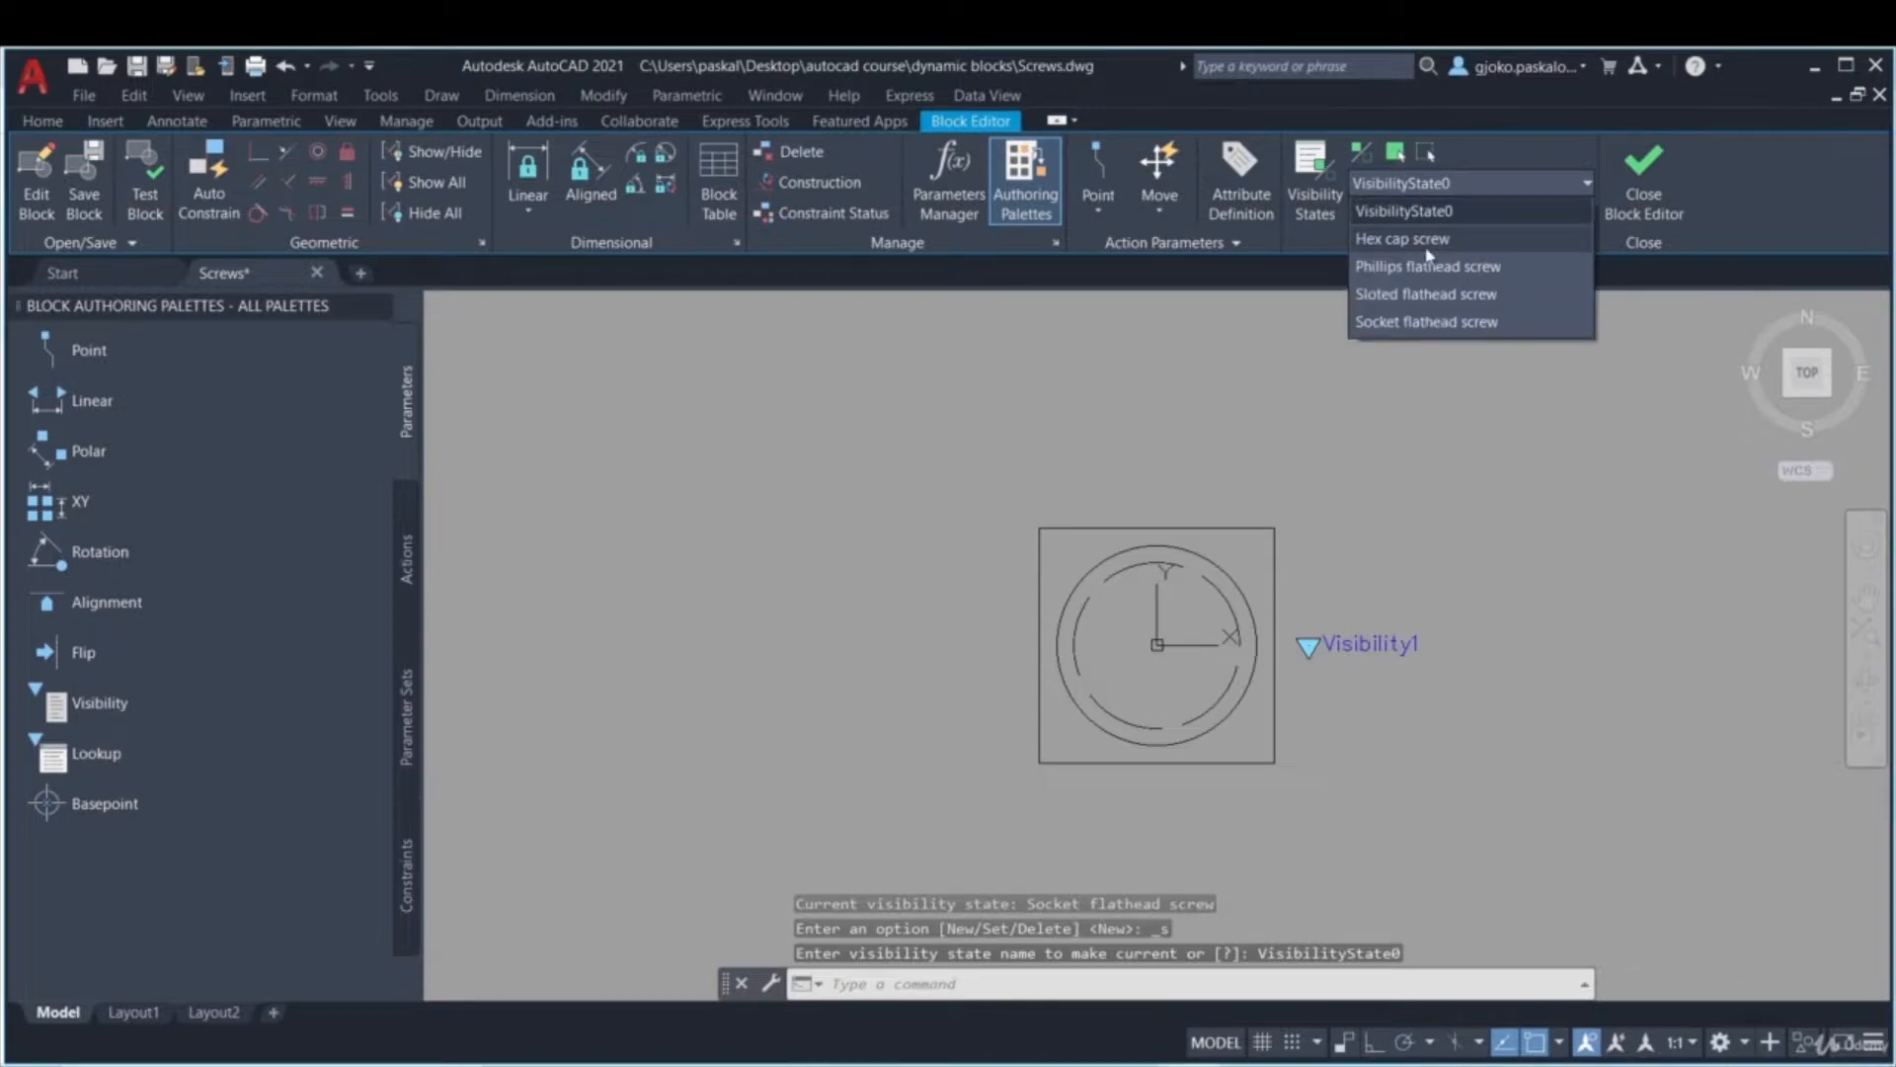
{"action": "left_click", "coordinate": [1421, 247]}
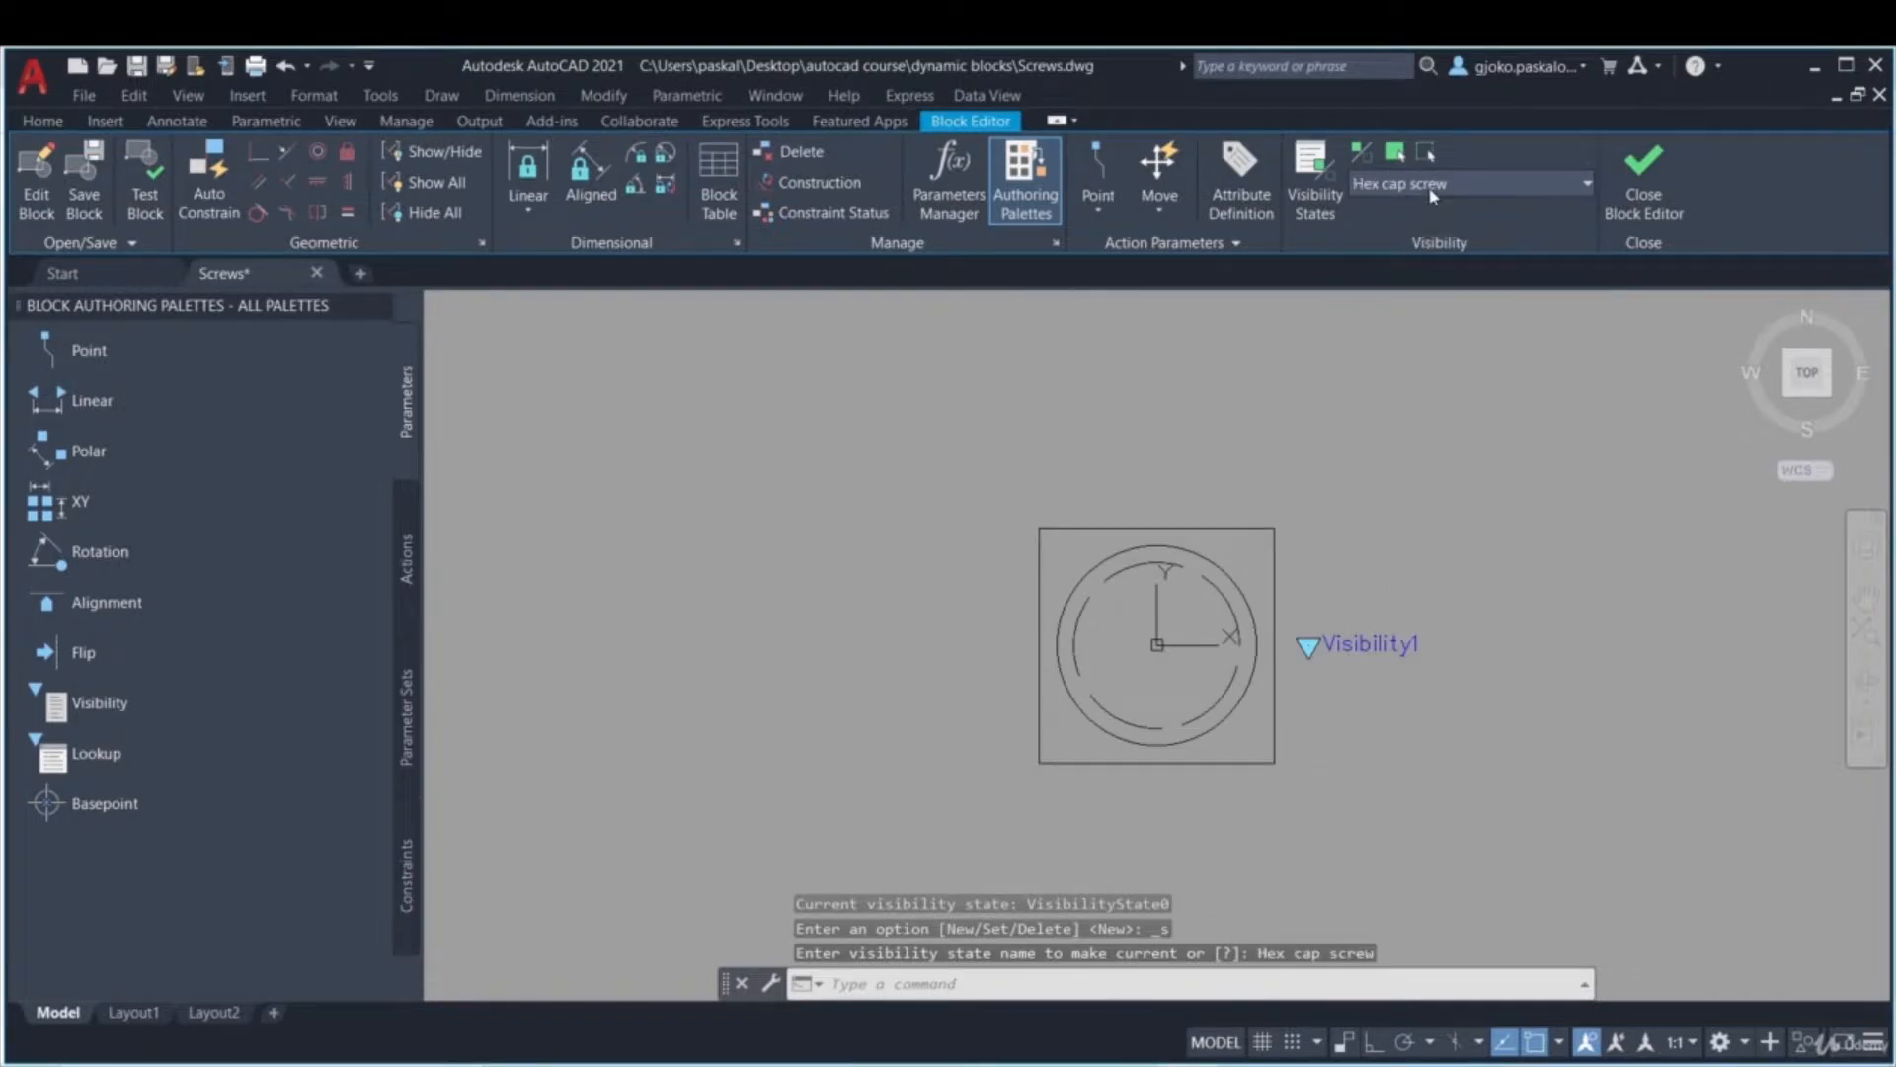
{"action": "left_click", "coordinate": [1432, 196]}
{"action": "left_click", "coordinate": [1412, 267]}
{"action": "left_click", "coordinate": [1423, 190]}
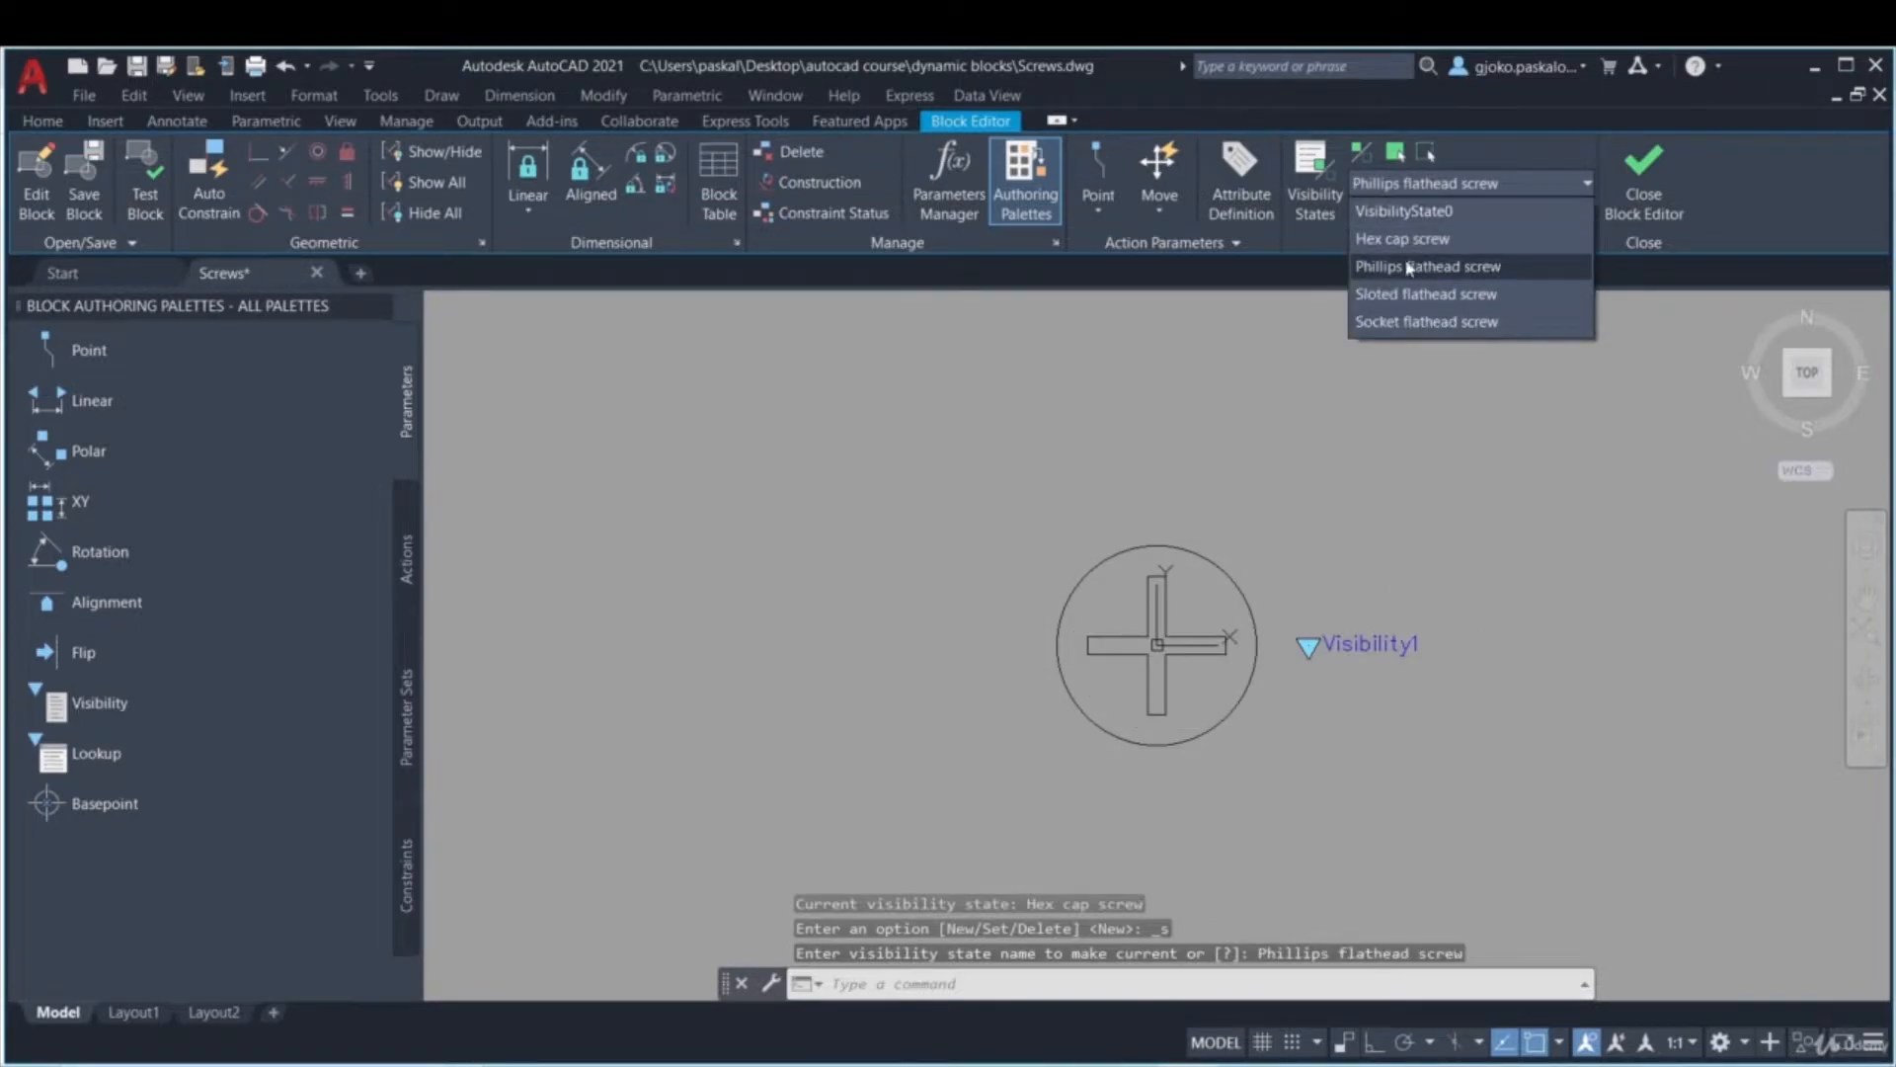
{"action": "left_click", "coordinate": [1422, 294]}
{"action": "left_click", "coordinate": [1435, 191]}
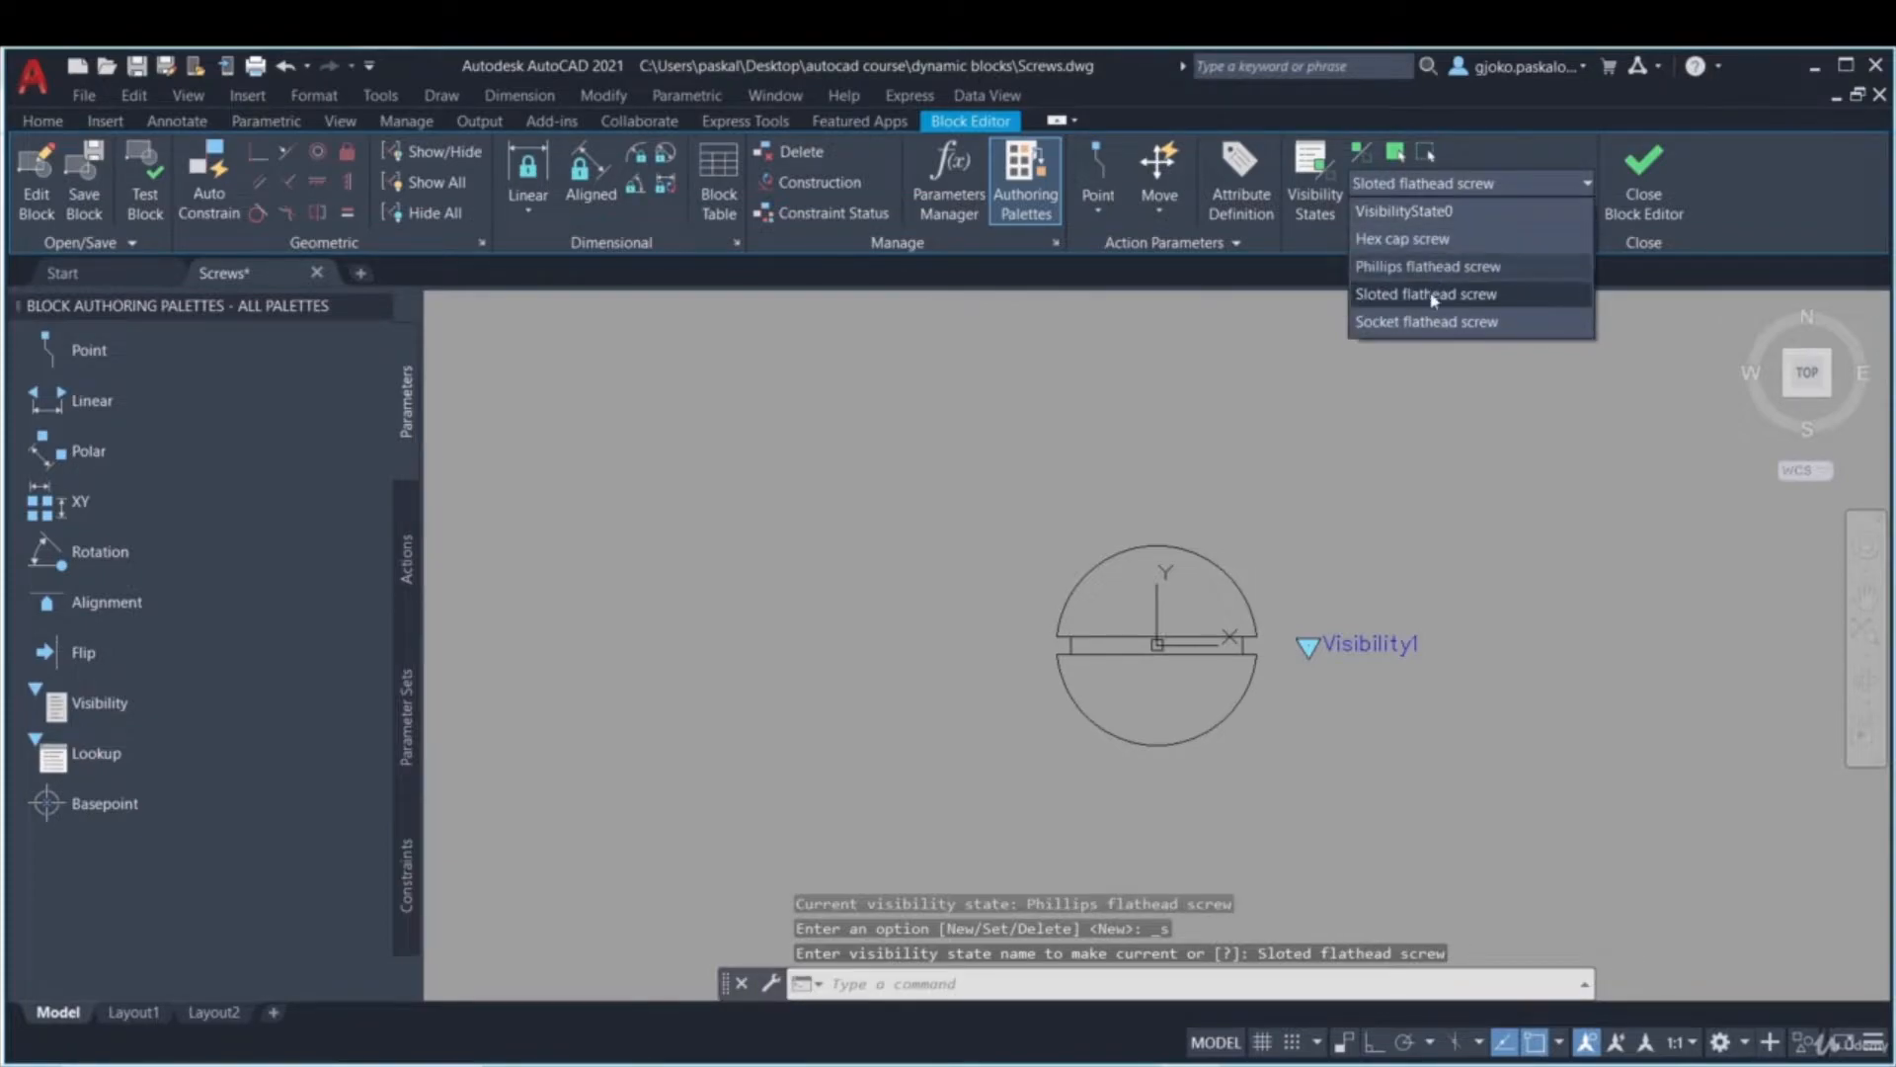
{"action": "left_click", "coordinate": [1432, 317]}
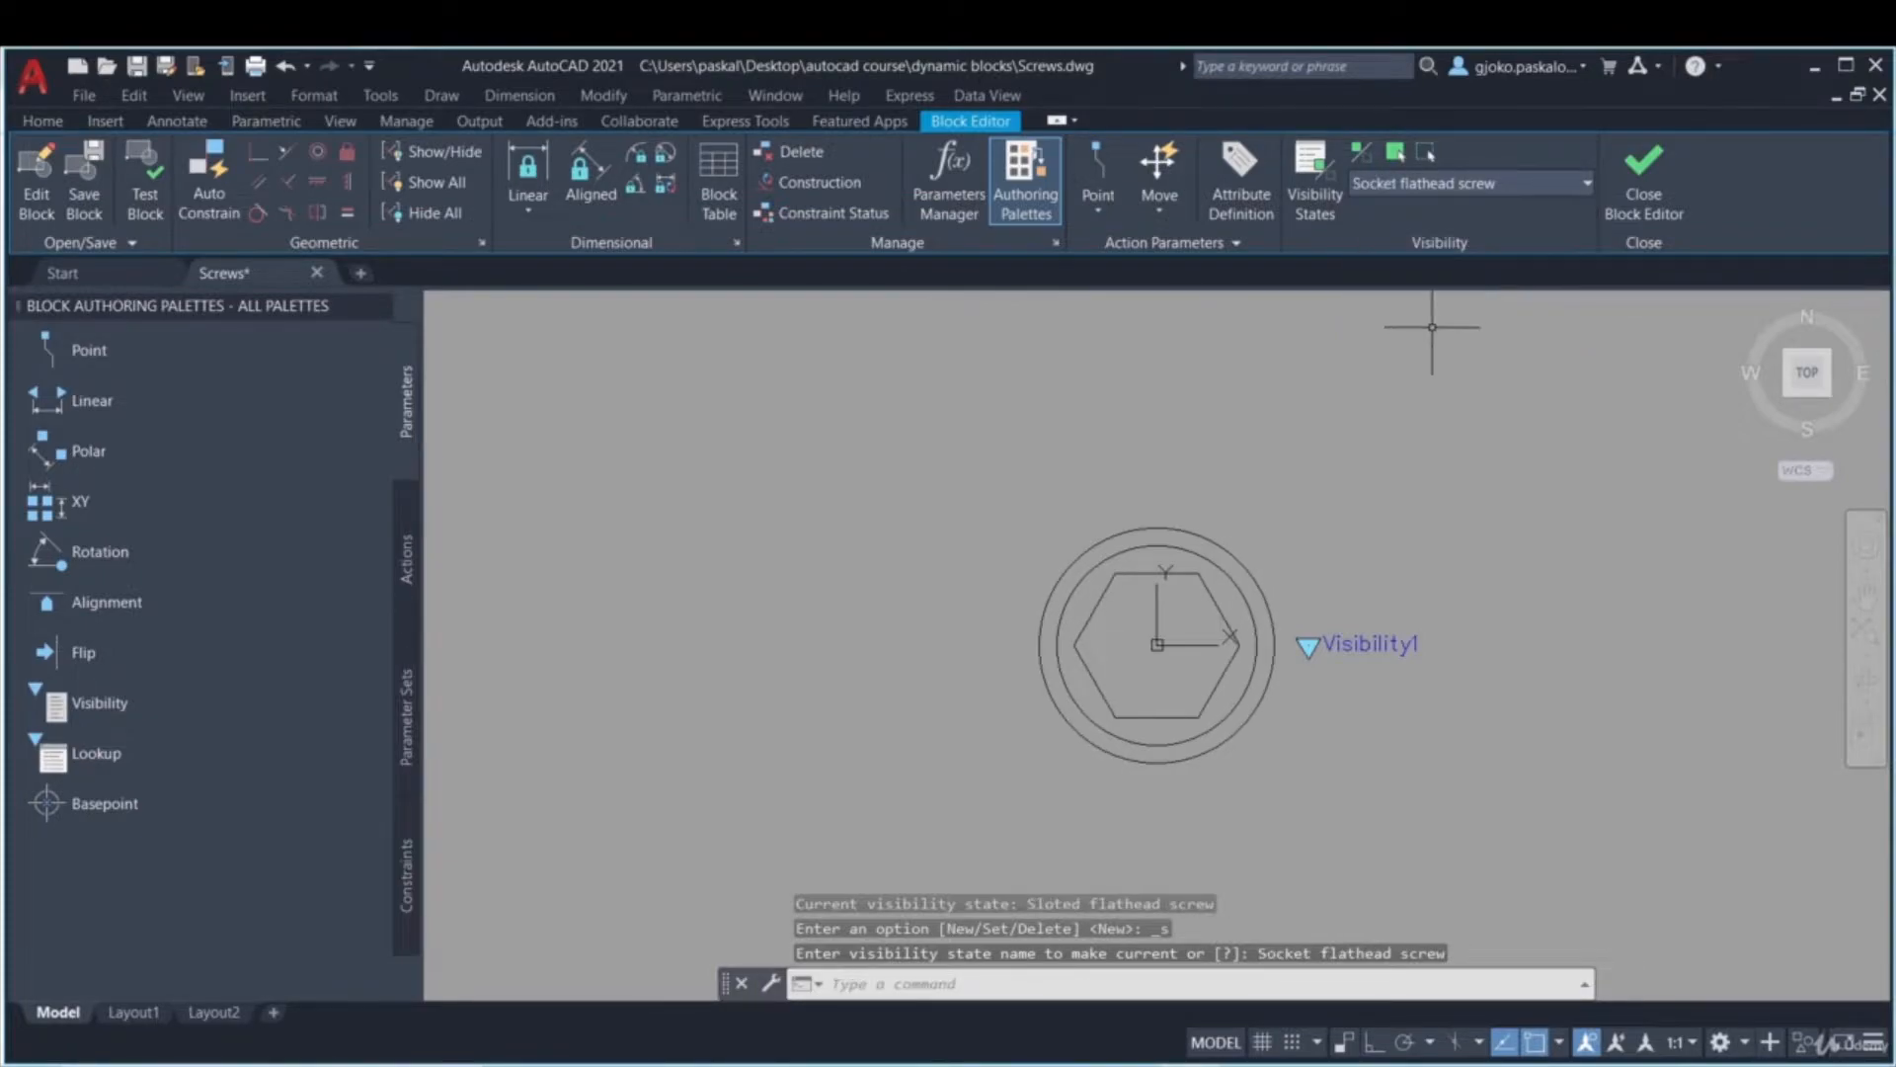
- Close the block editor and save the changes to the Screws block
{"action": "left_click", "coordinate": [1644, 200]}
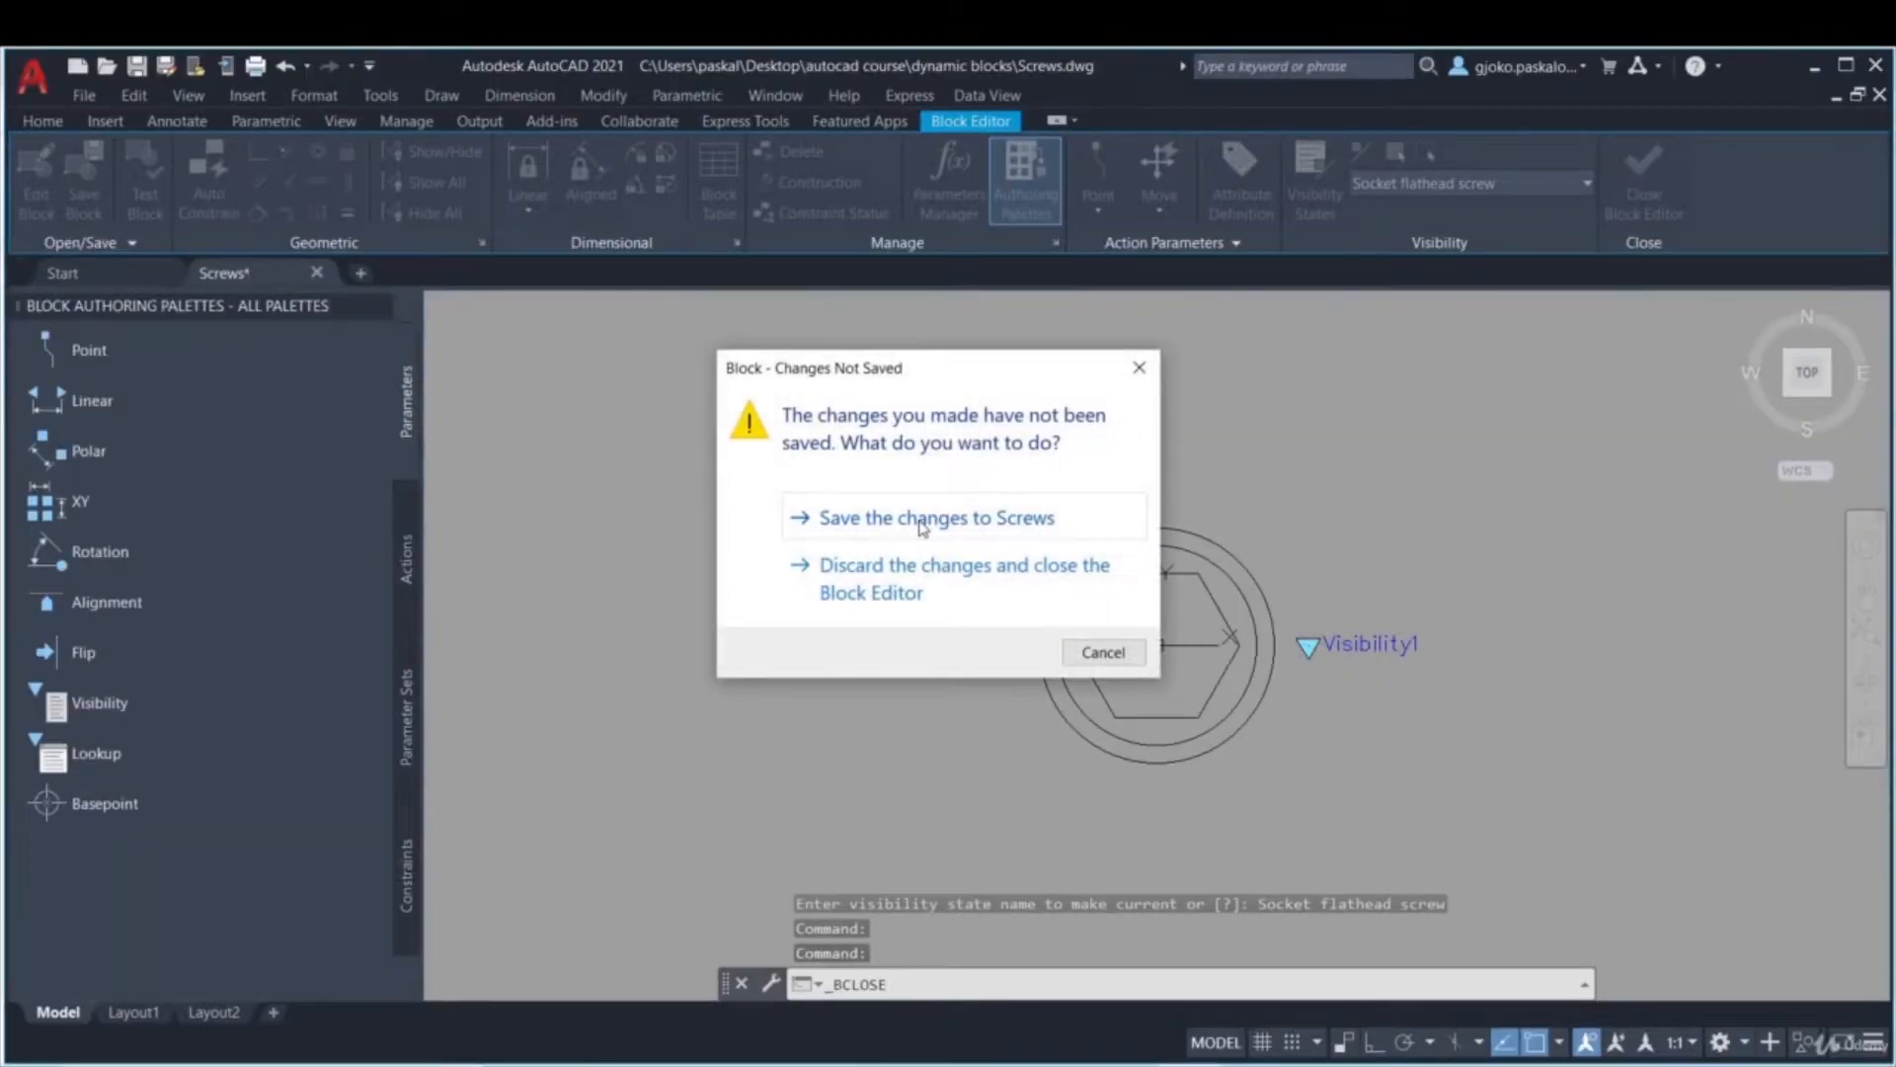
{"action": "left_click", "coordinate": [924, 518]}
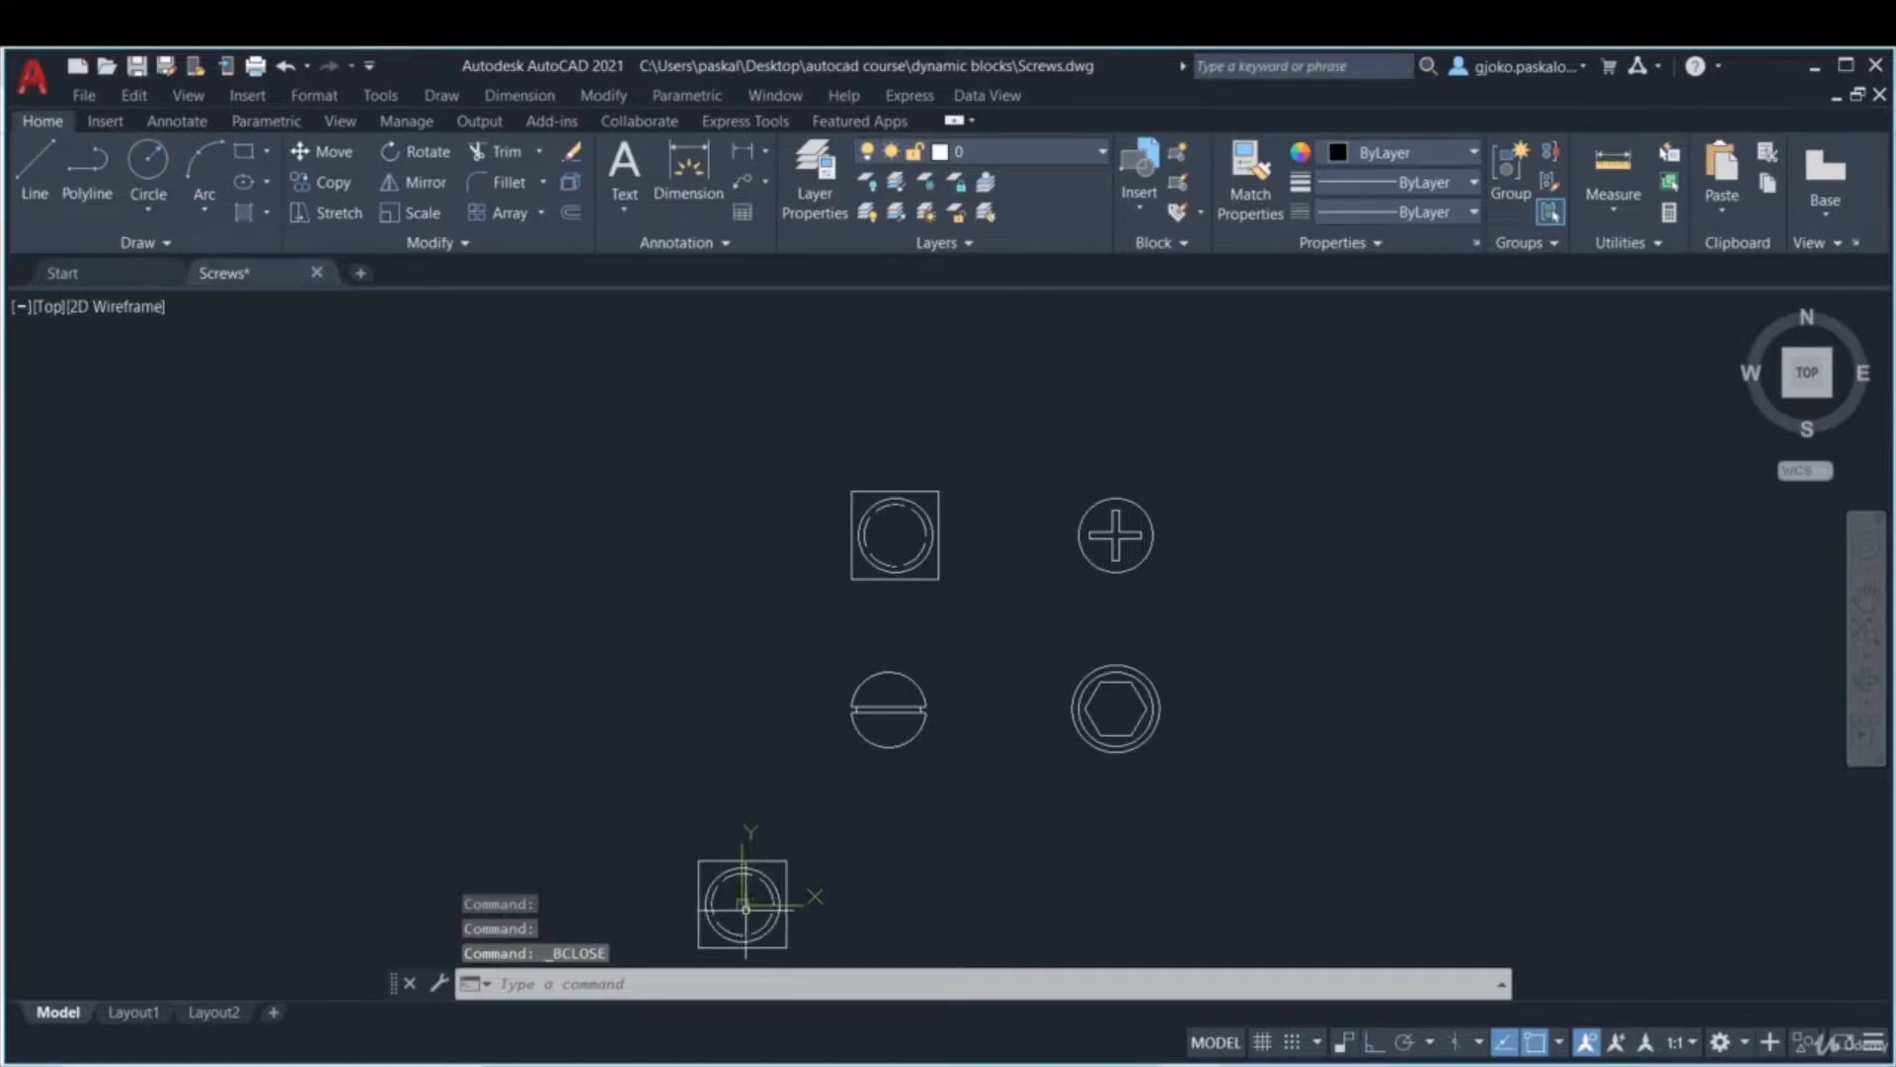
{"action": "left_click", "coordinate": [727, 924]}
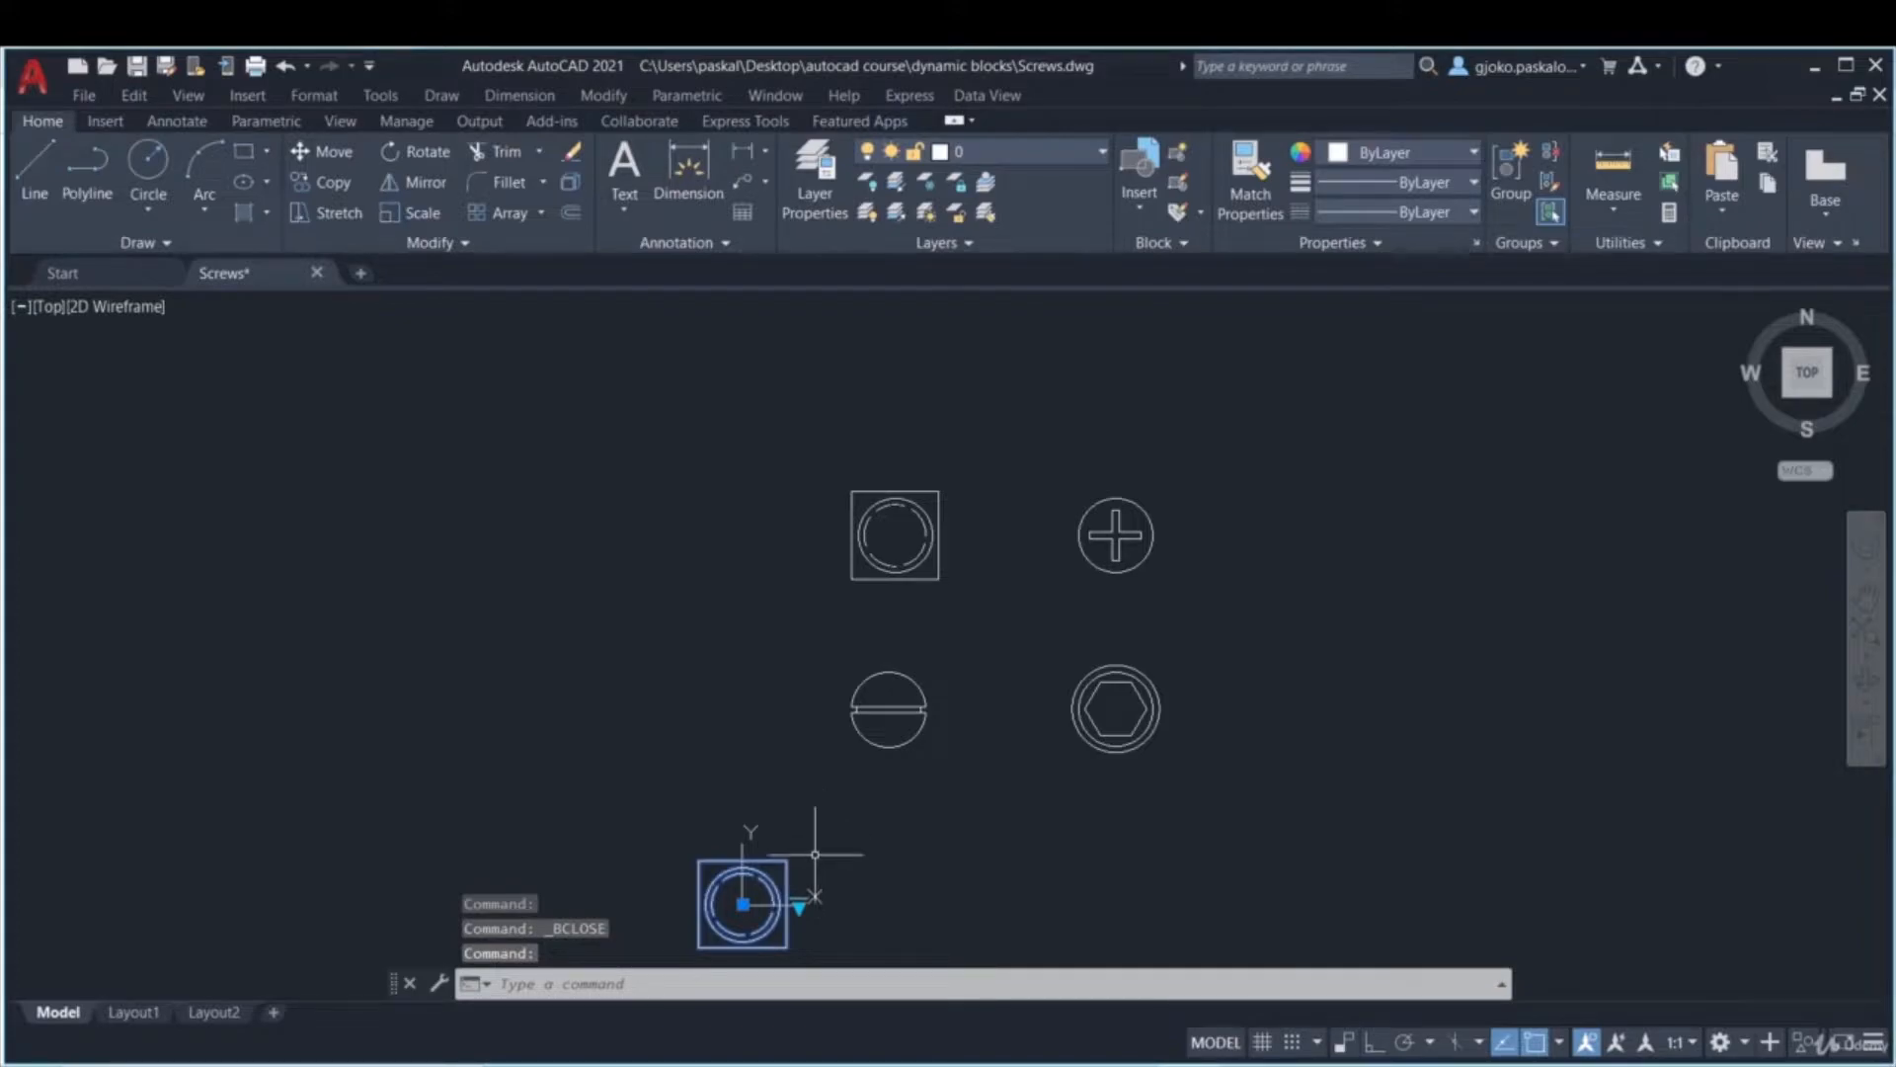
{"action": "key", "text": "Escape"}
- Insert the Screws block in the empty area to the right of the Phillips and socket cap screws
{"action": "left_click", "coordinate": [1139, 183]}
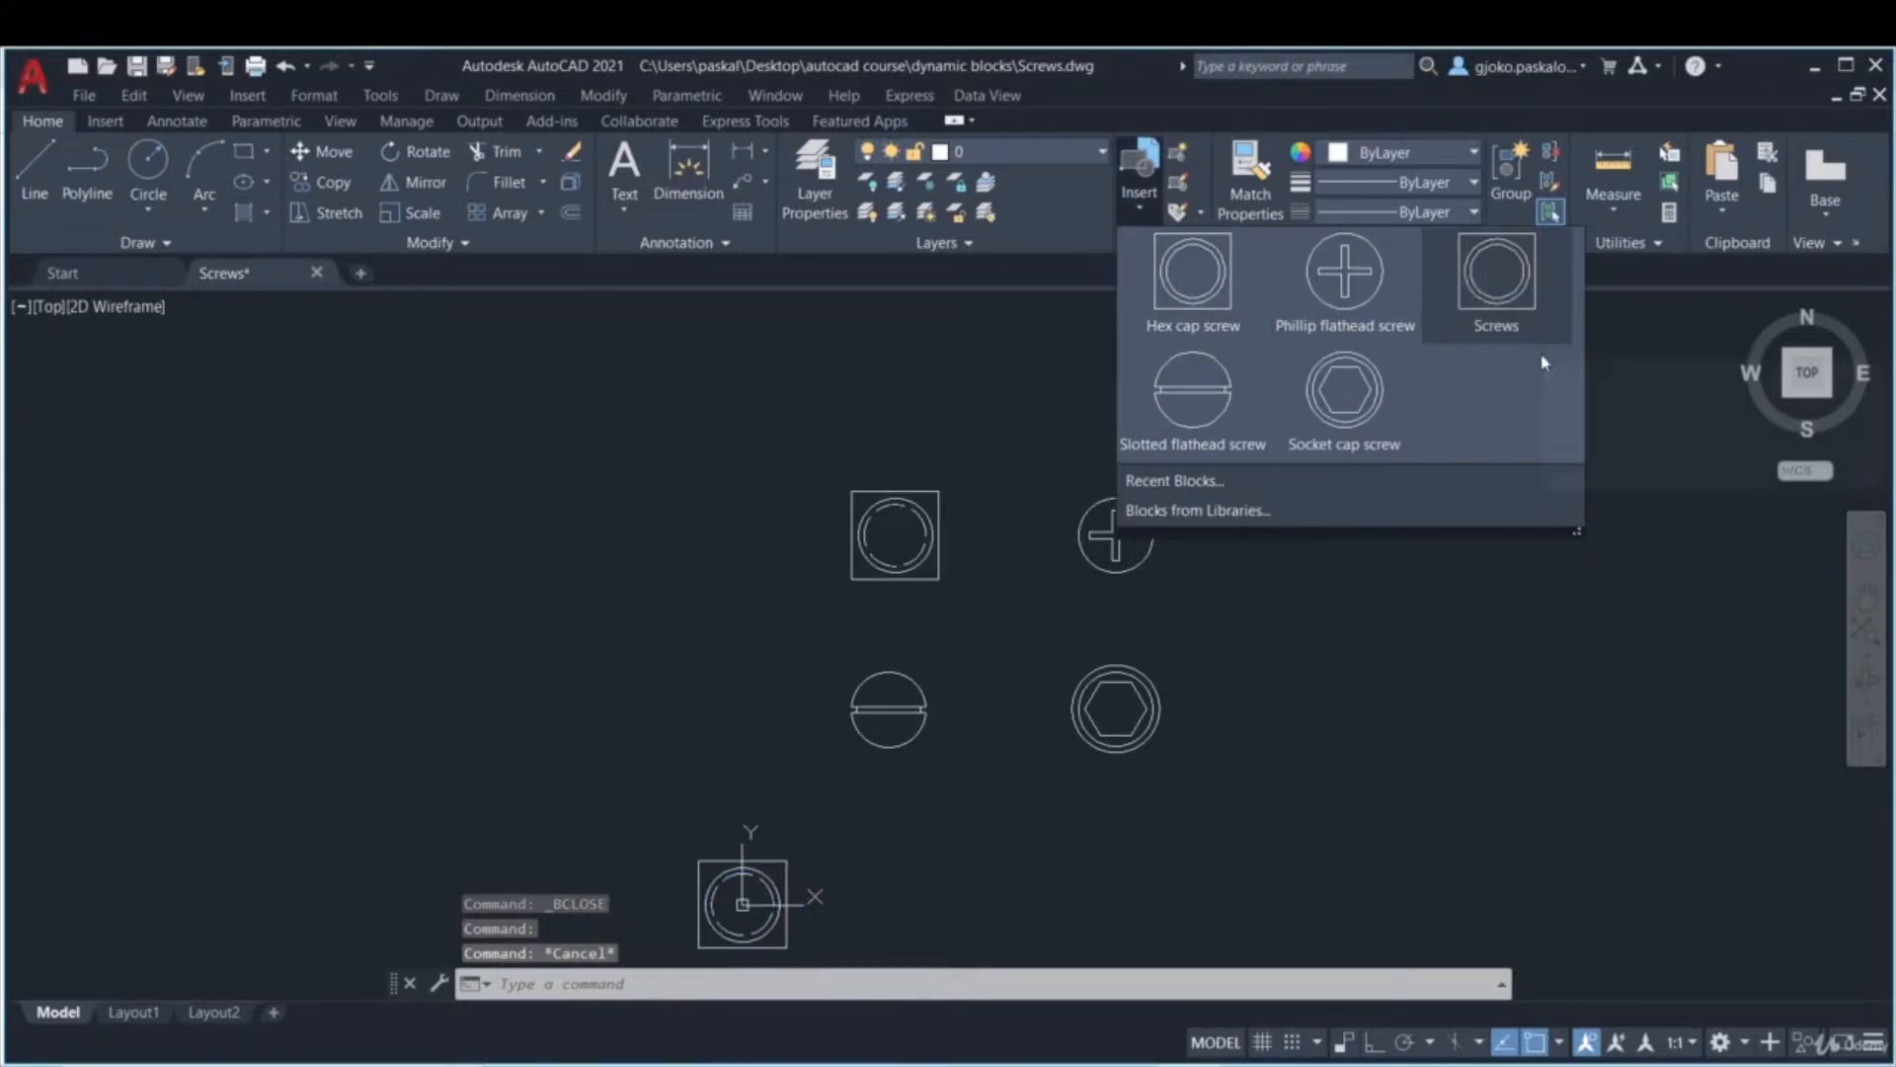
{"action": "left_click", "coordinate": [1519, 300]}
{"action": "scroll", "coordinate": [1413, 575], "scroll_direction": "up", "scroll_amount": 2}
{"action": "left_click", "coordinate": [1319, 590]}
- Switch the inserted Screws block through the Hex cap, Phillips flathead and Sloted flathead states, ending on Socket flathead screw
{"action": "left_click", "coordinate": [1409, 664]}
{"action": "left_click", "coordinate": [1373, 588]}
{"action": "scroll", "coordinate": [1421, 597], "scroll_direction": "up", "scroll_amount": 2}
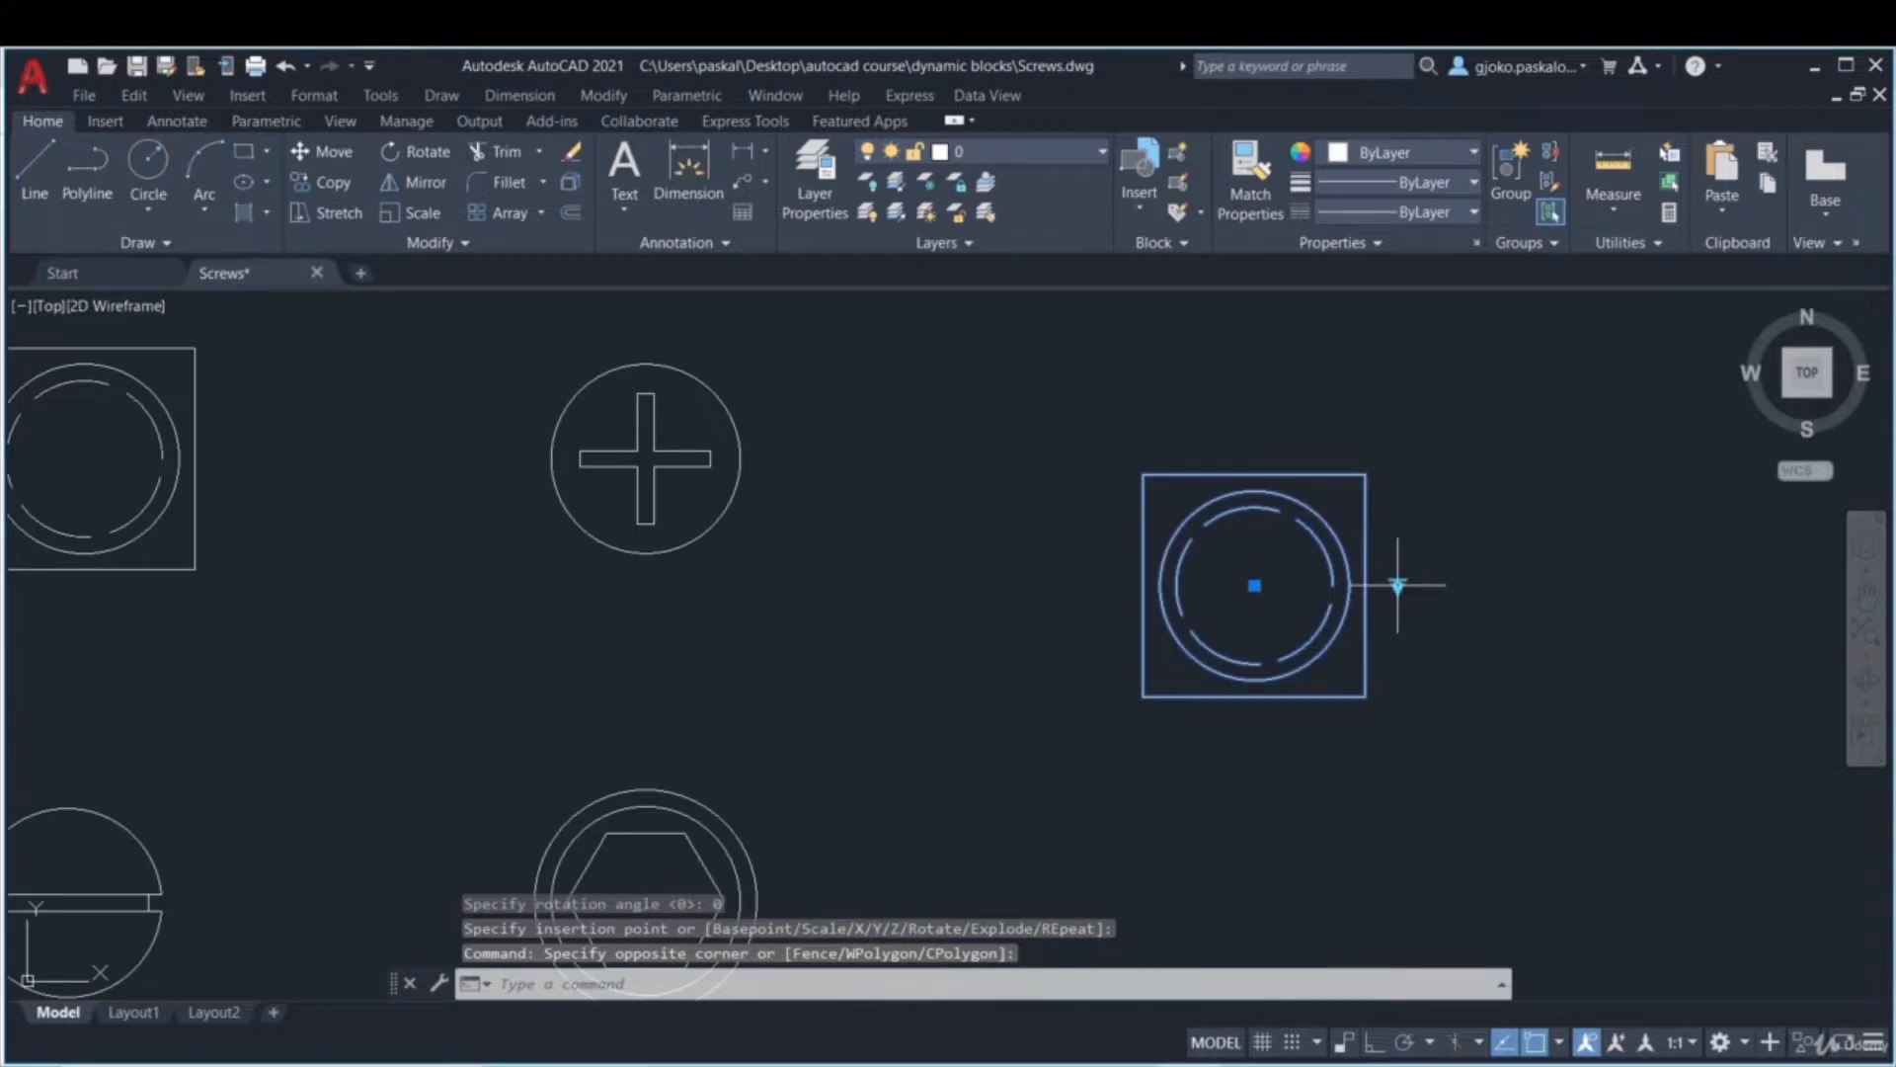
{"action": "left_click", "coordinate": [1397, 585]}
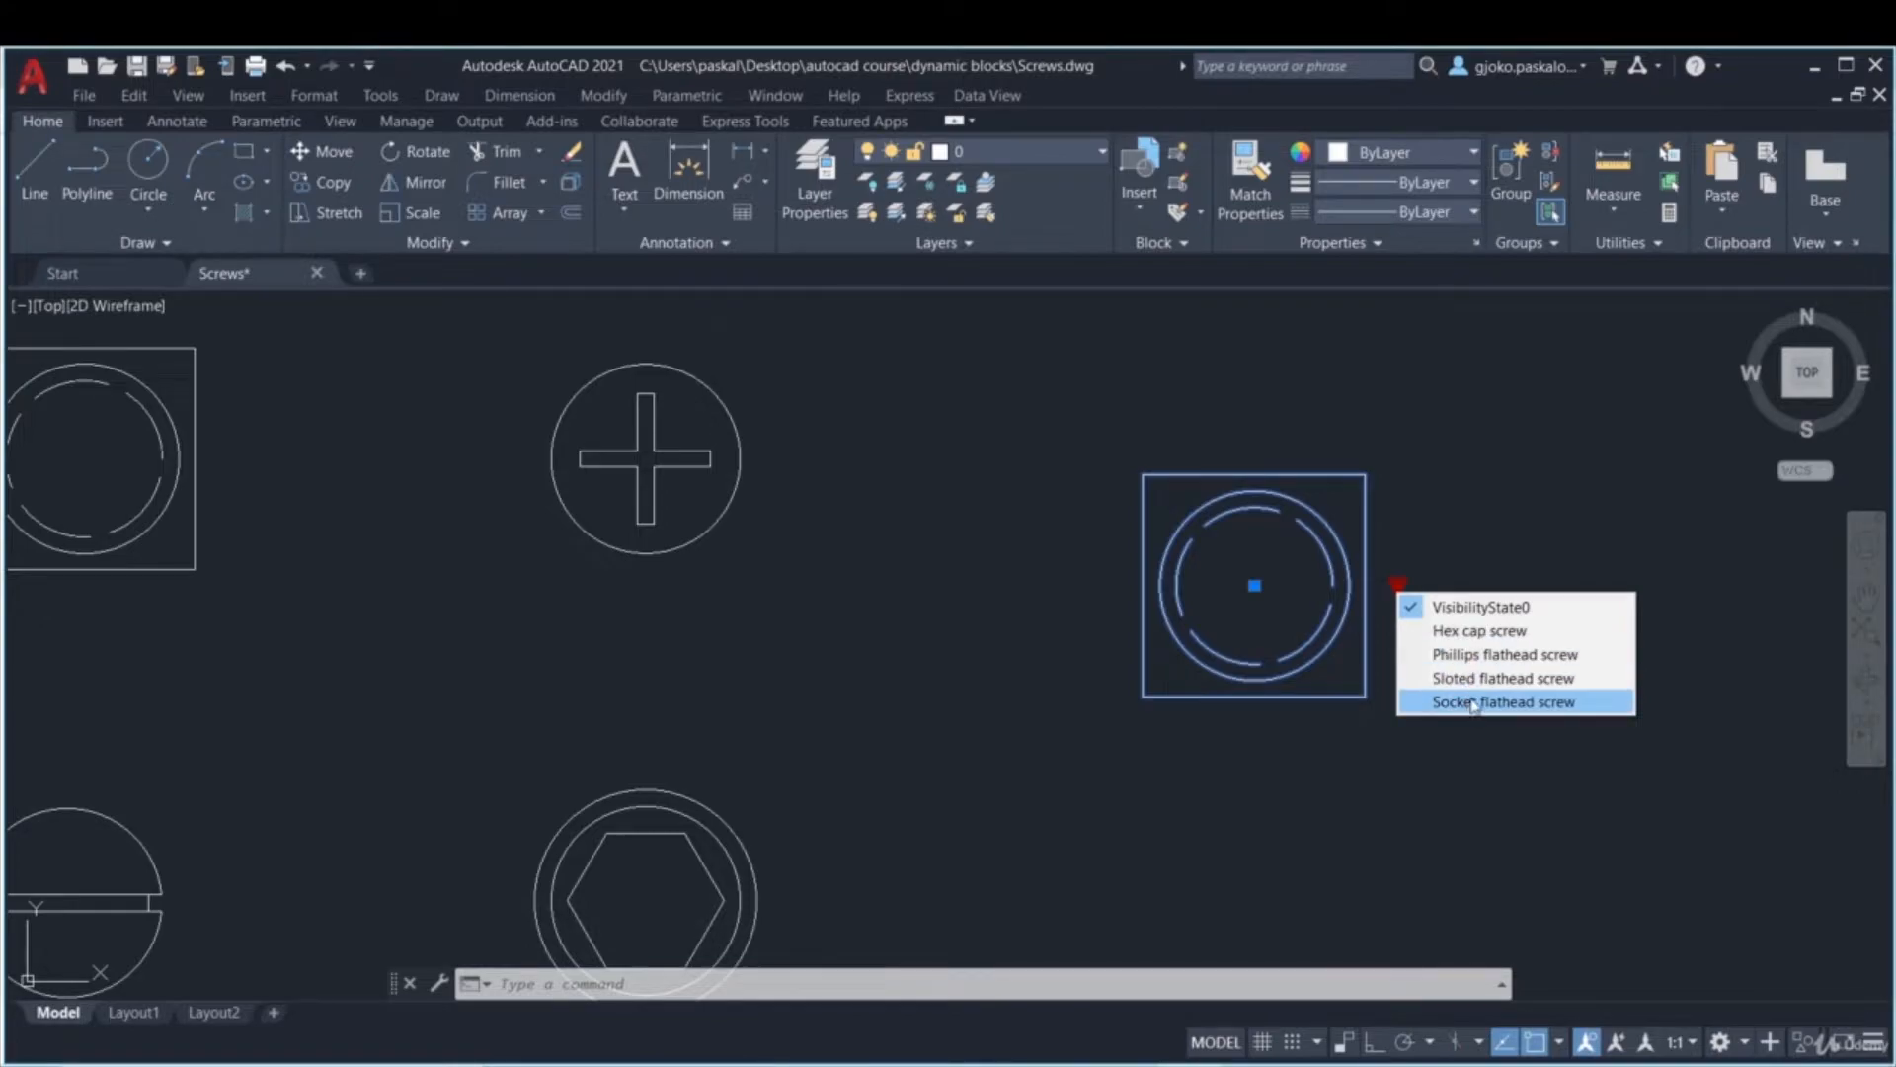
{"action": "left_click", "coordinate": [1486, 637]}
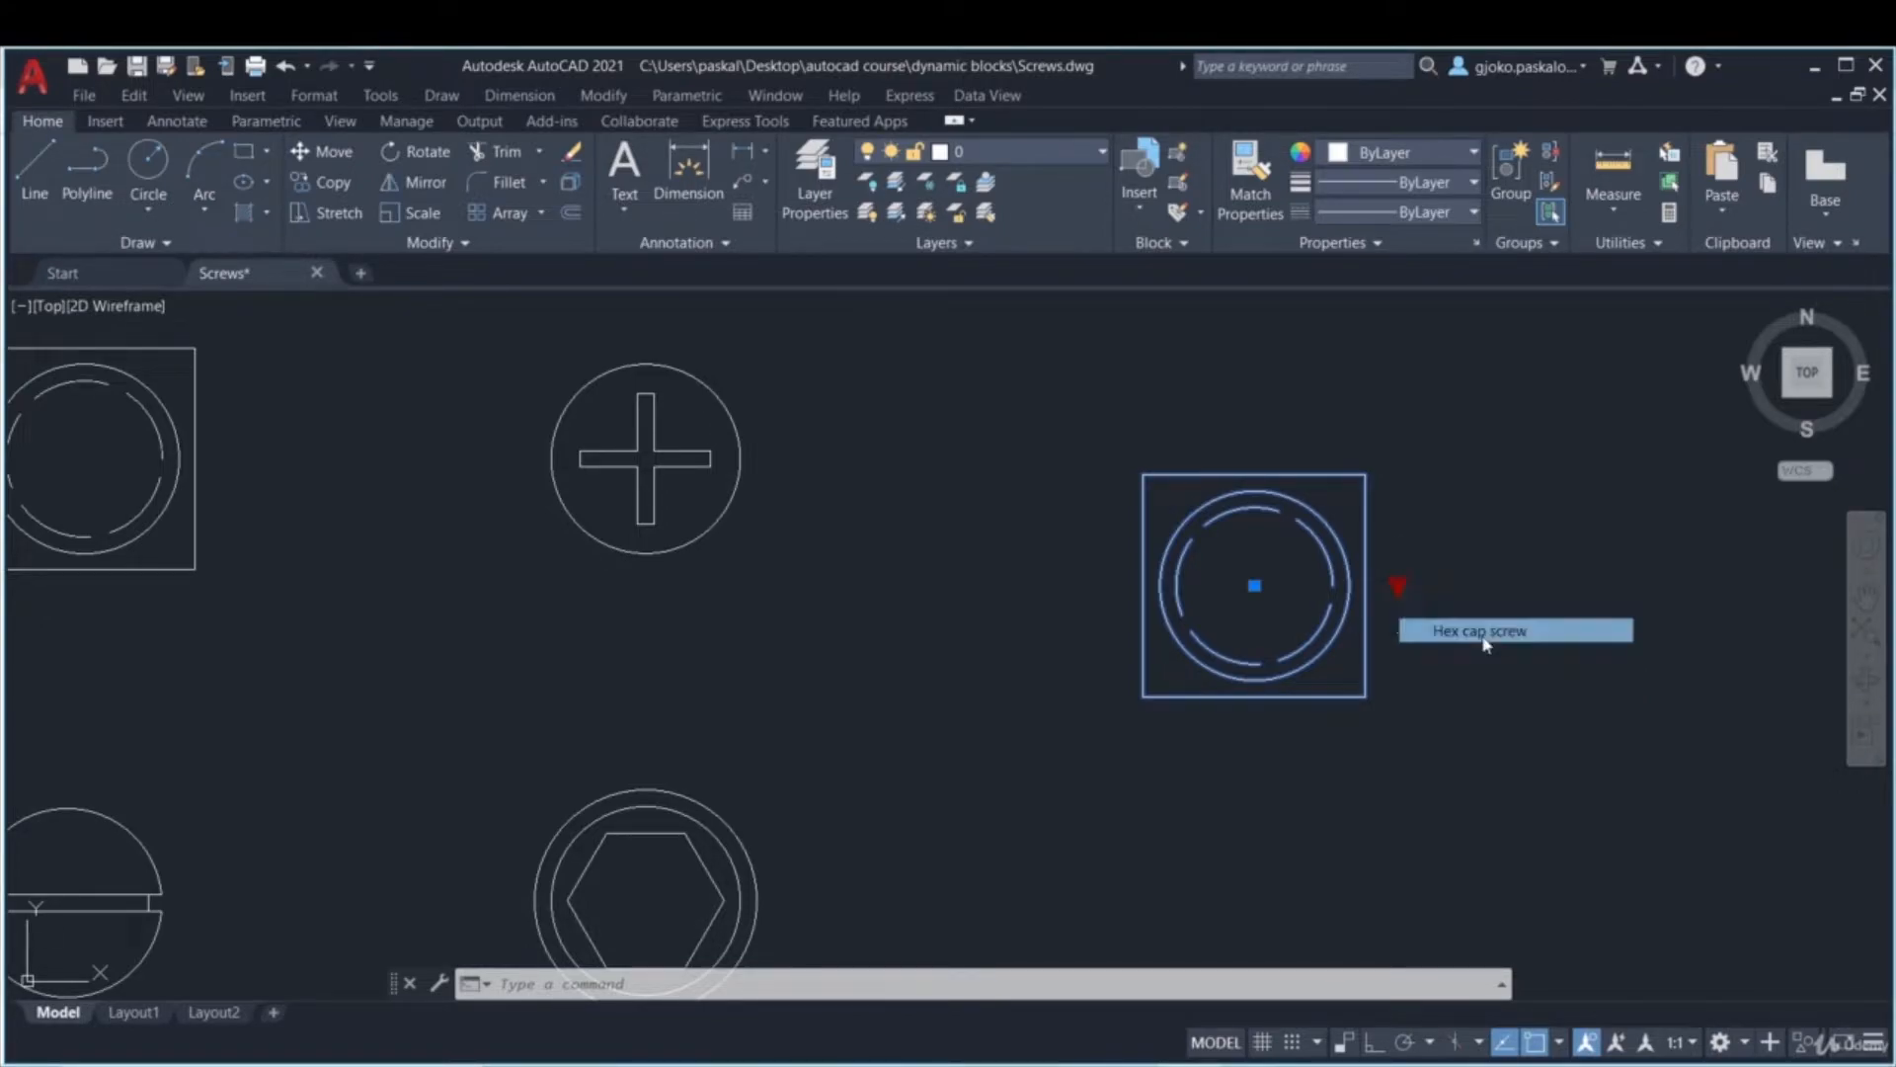
{"action": "left_click", "coordinate": [1398, 584]}
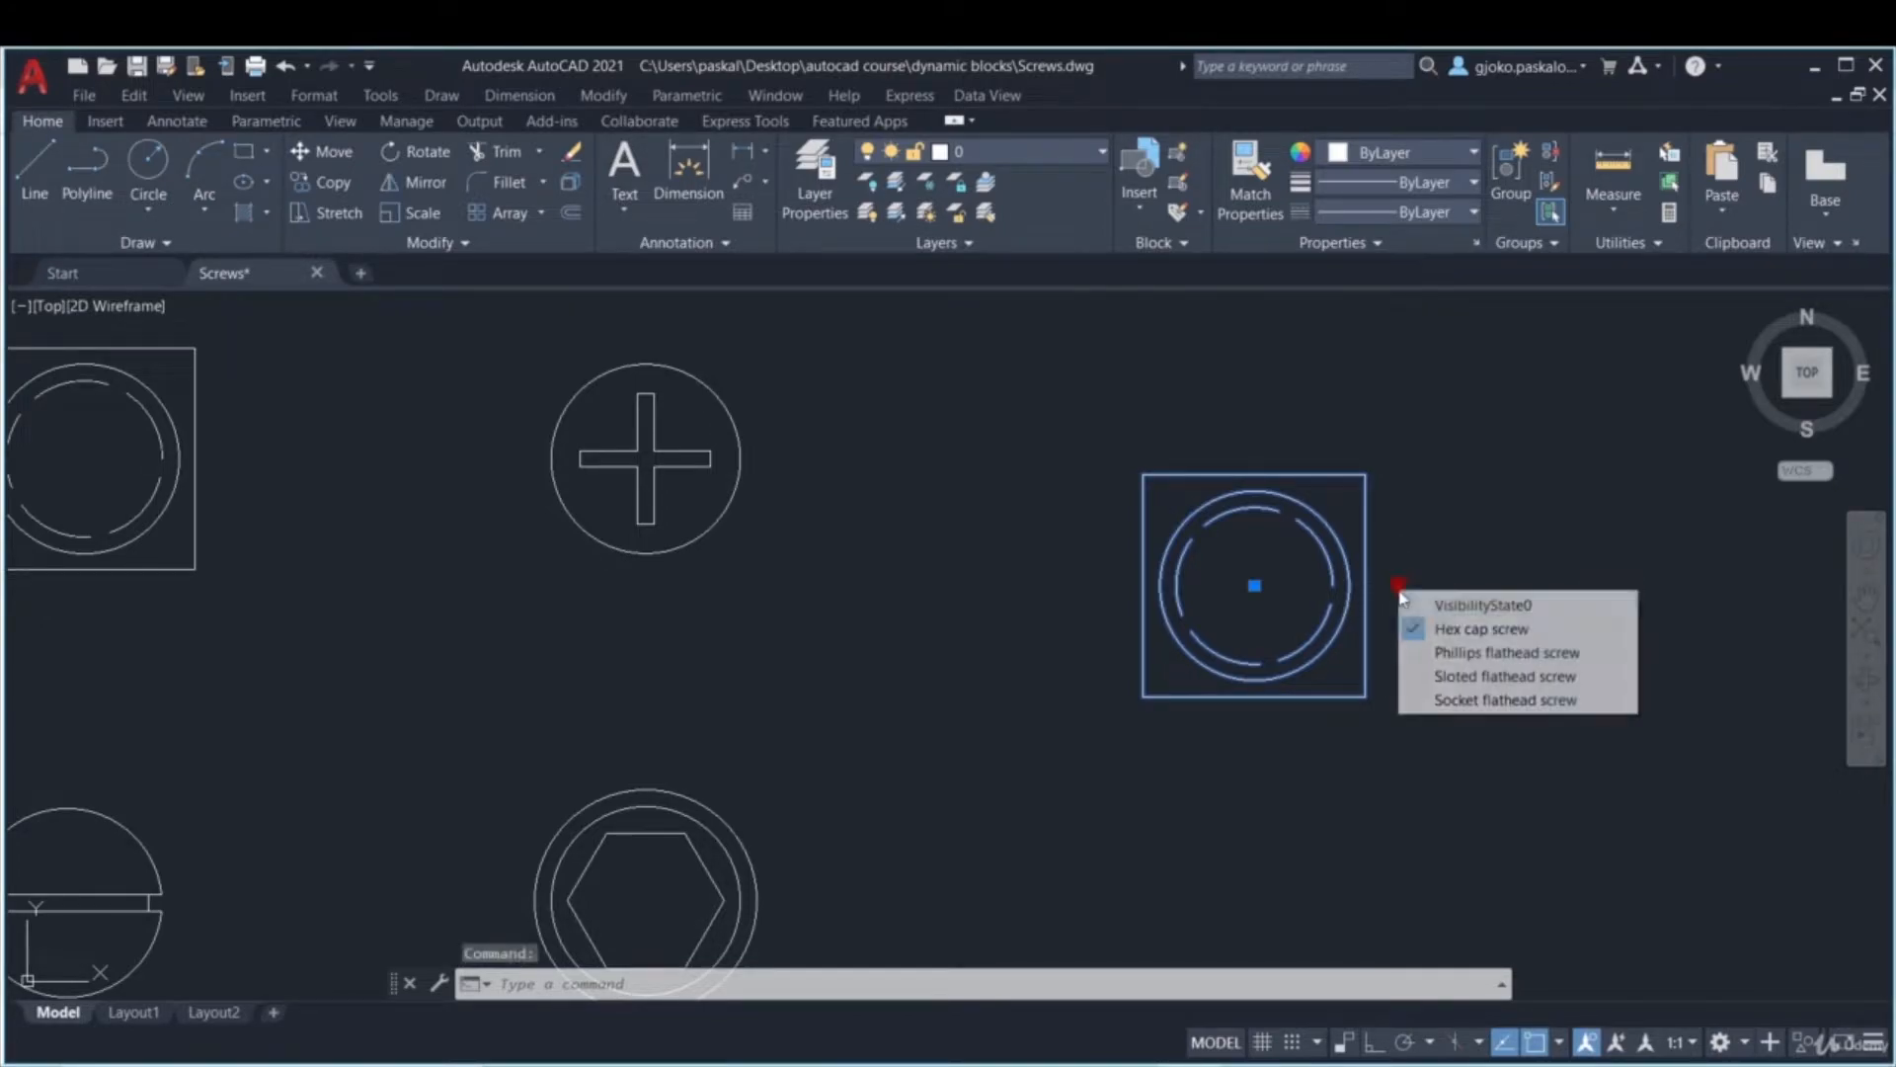
{"action": "left_click", "coordinate": [1460, 654]}
{"action": "left_click", "coordinate": [1398, 585]}
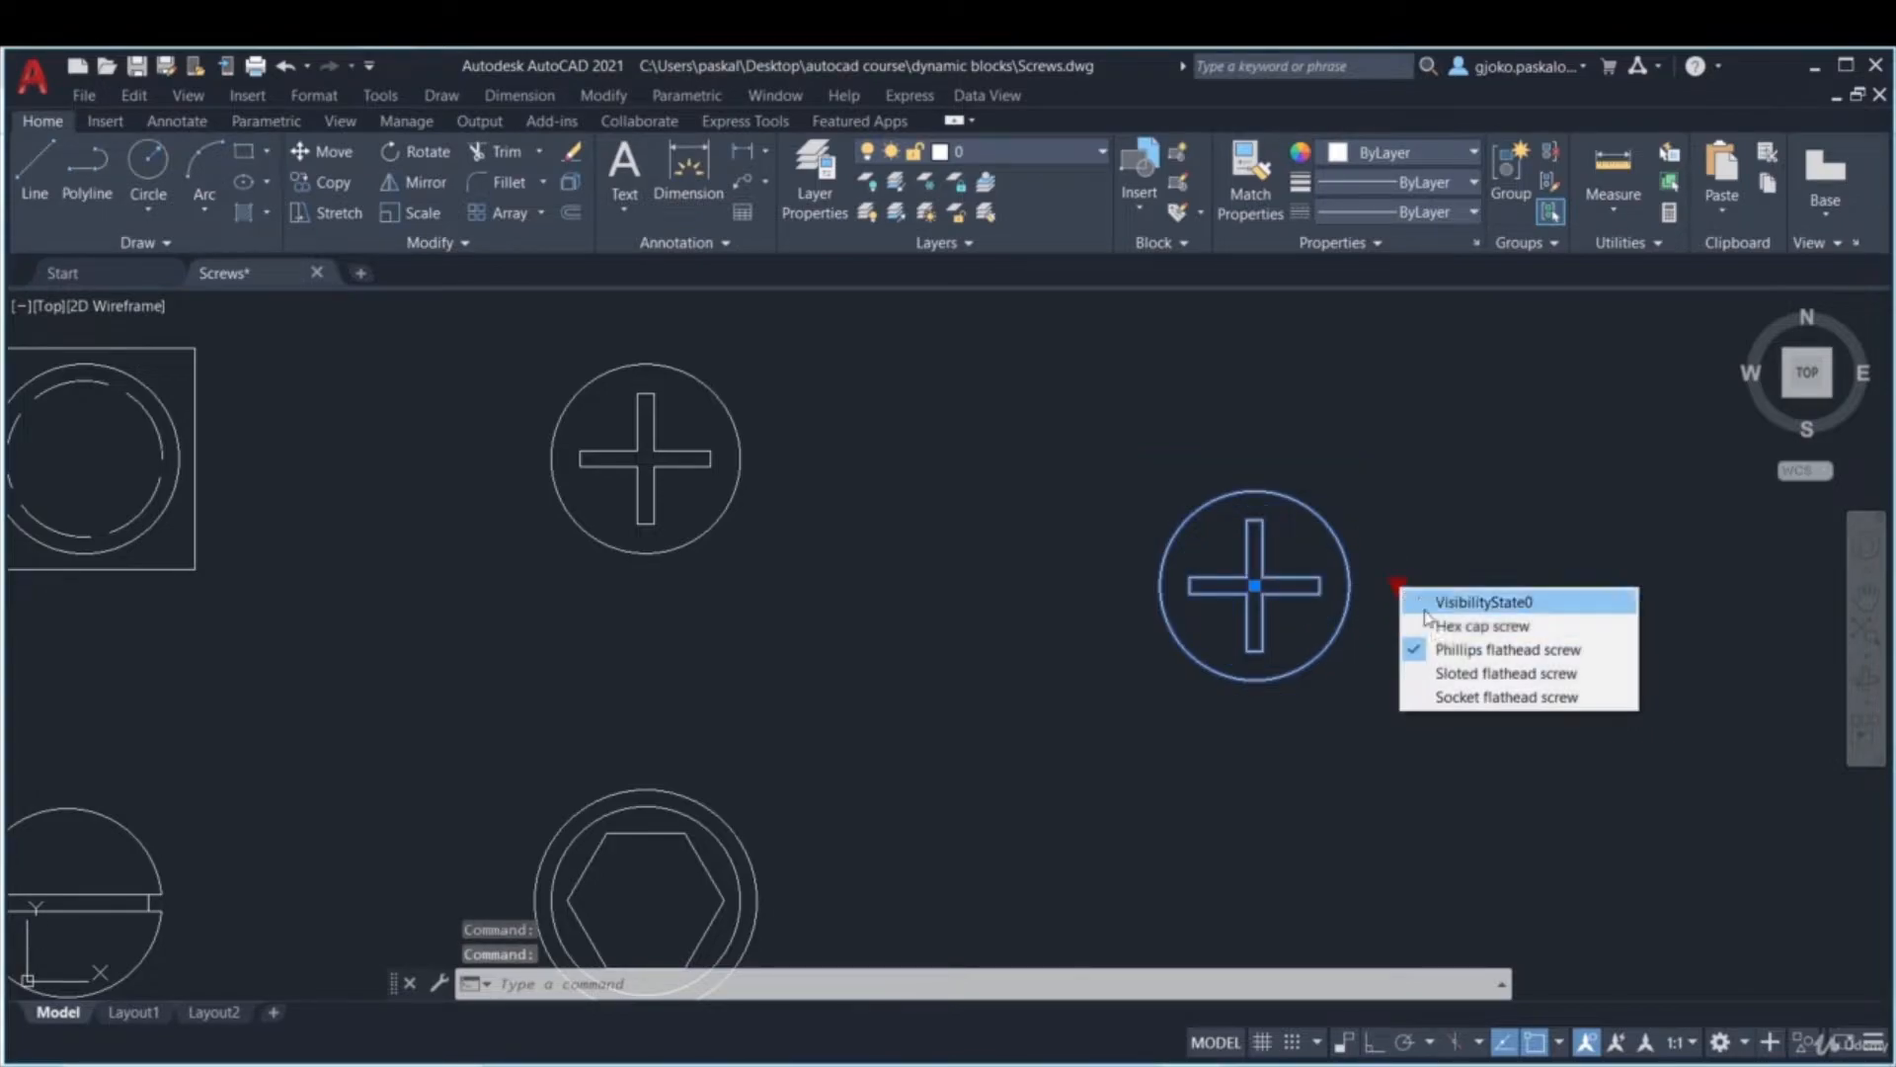
{"action": "left_click", "coordinate": [1462, 674]}
{"action": "left_click", "coordinate": [1398, 585]}
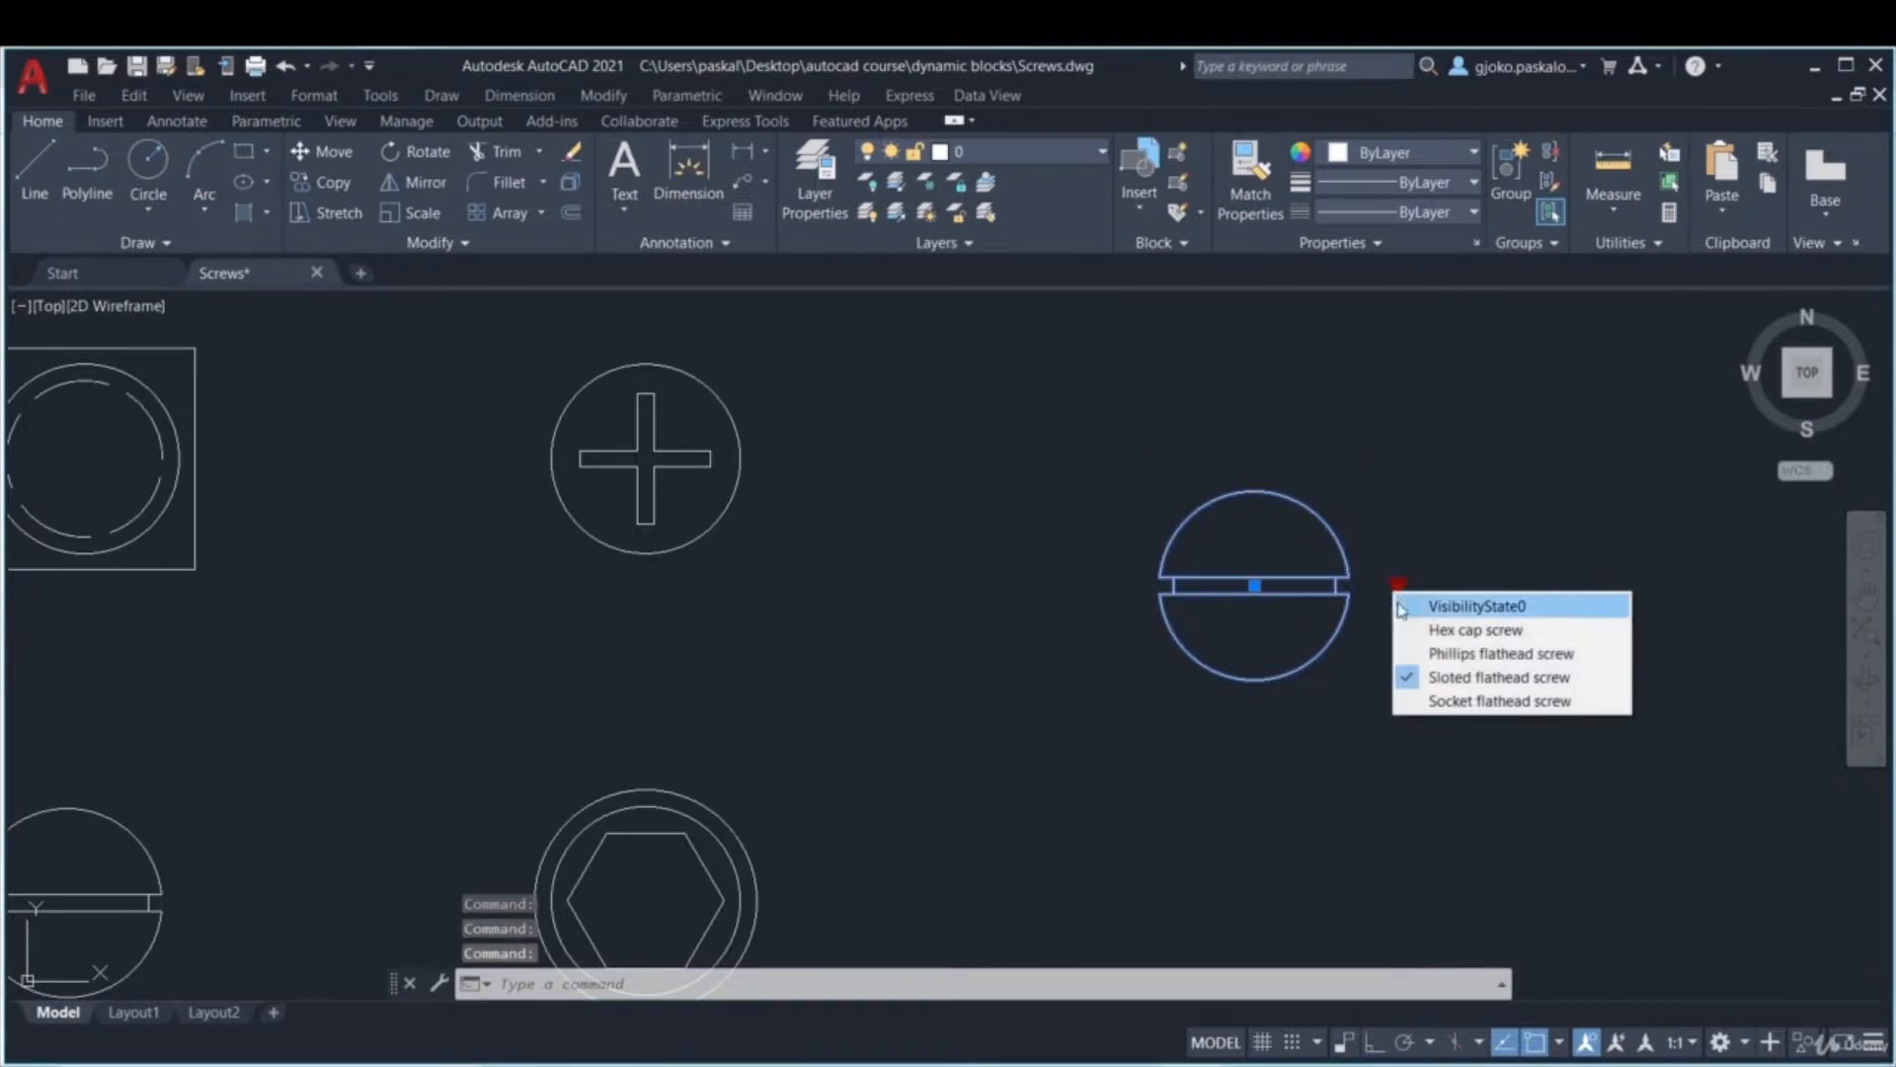
{"action": "left_click", "coordinate": [1438, 698]}
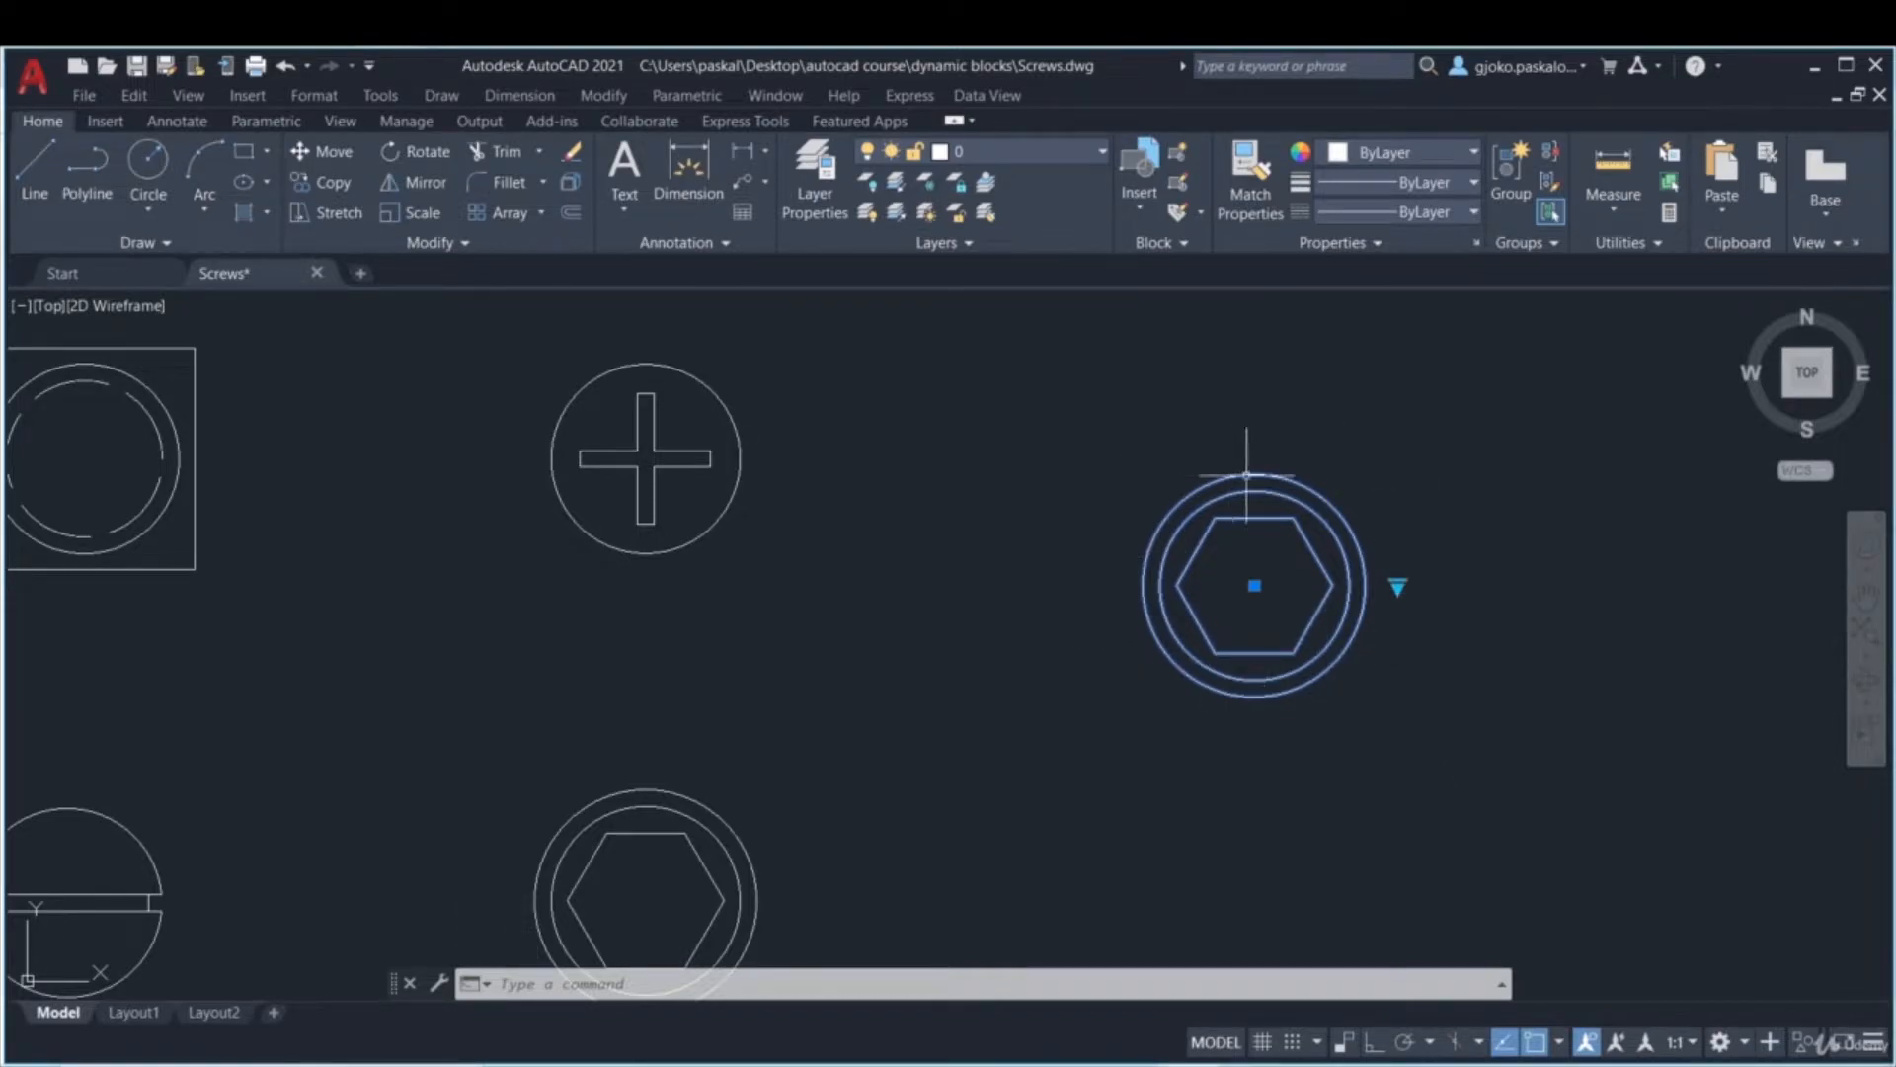
- Display the Tool Palettes and move them clear of the inserted Screws block
{"action": "left_click", "coordinate": [336, 123]}
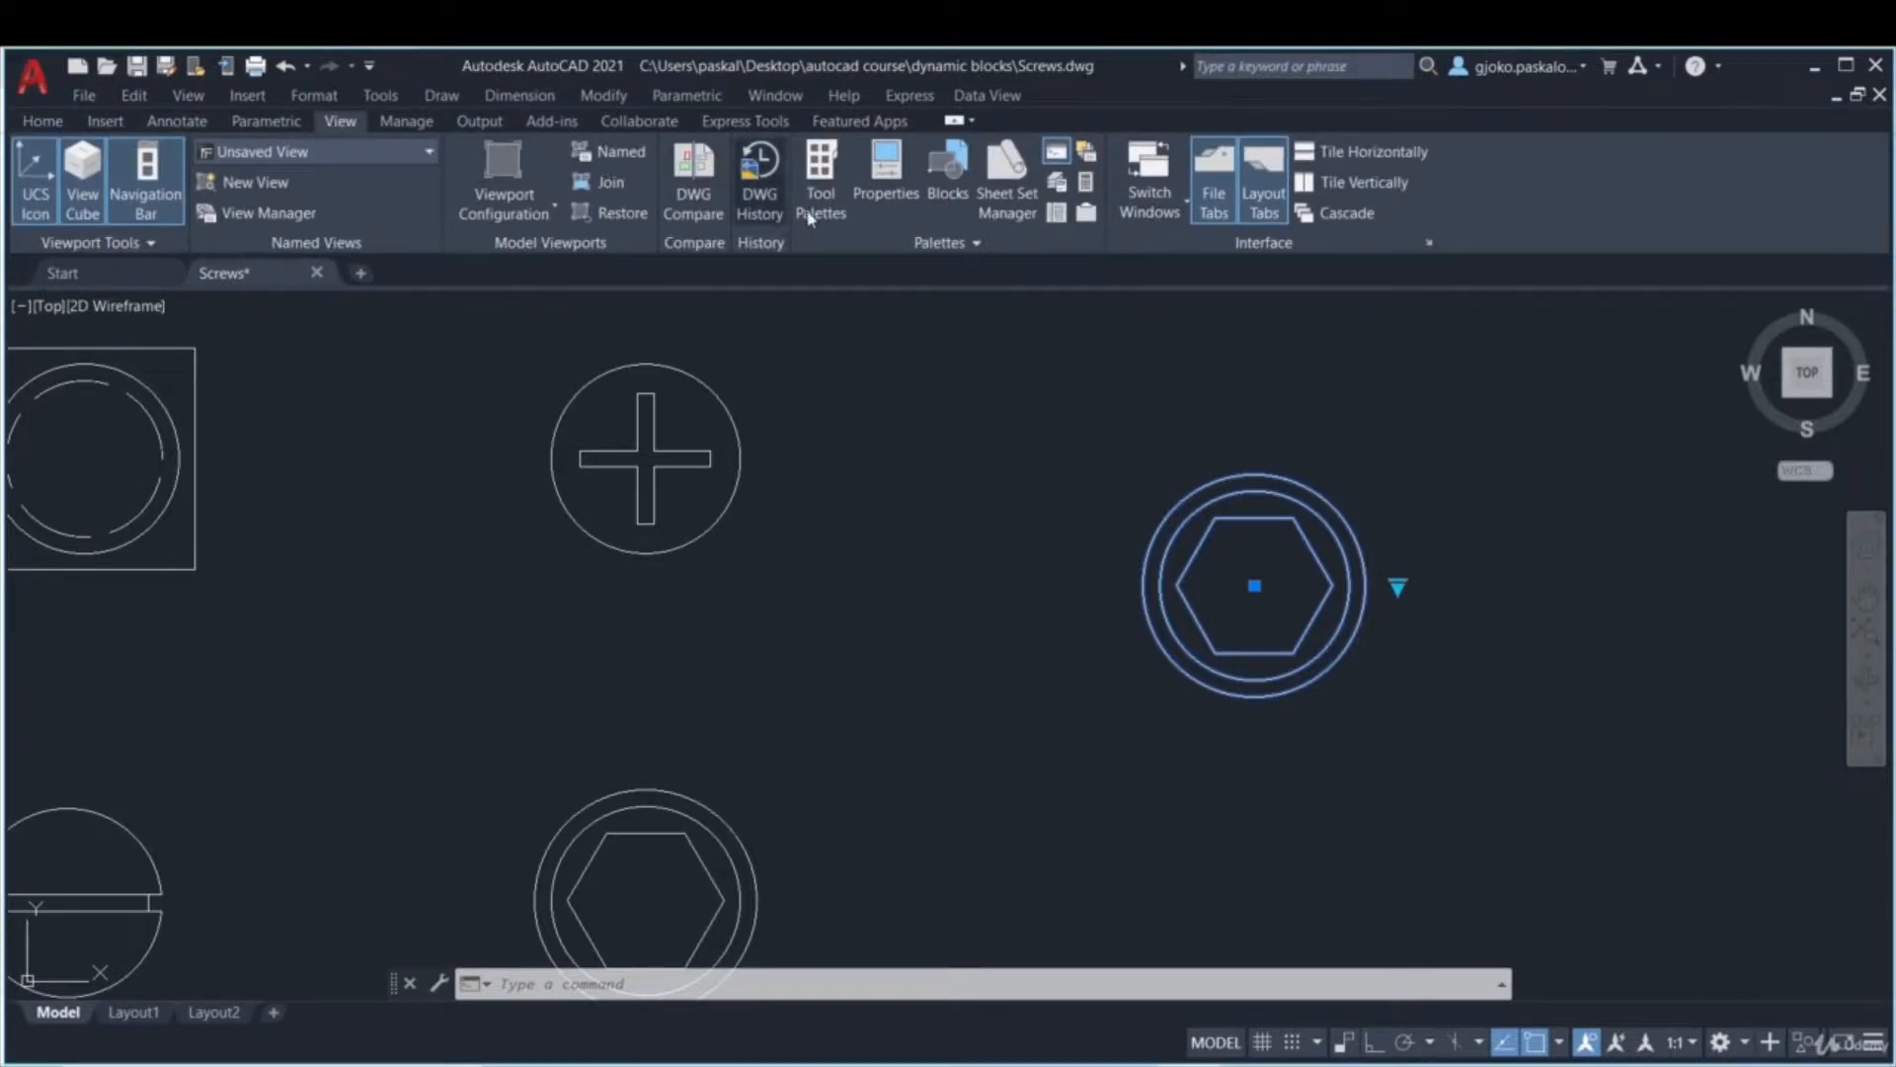
{"action": "left_click", "coordinate": [821, 183]}
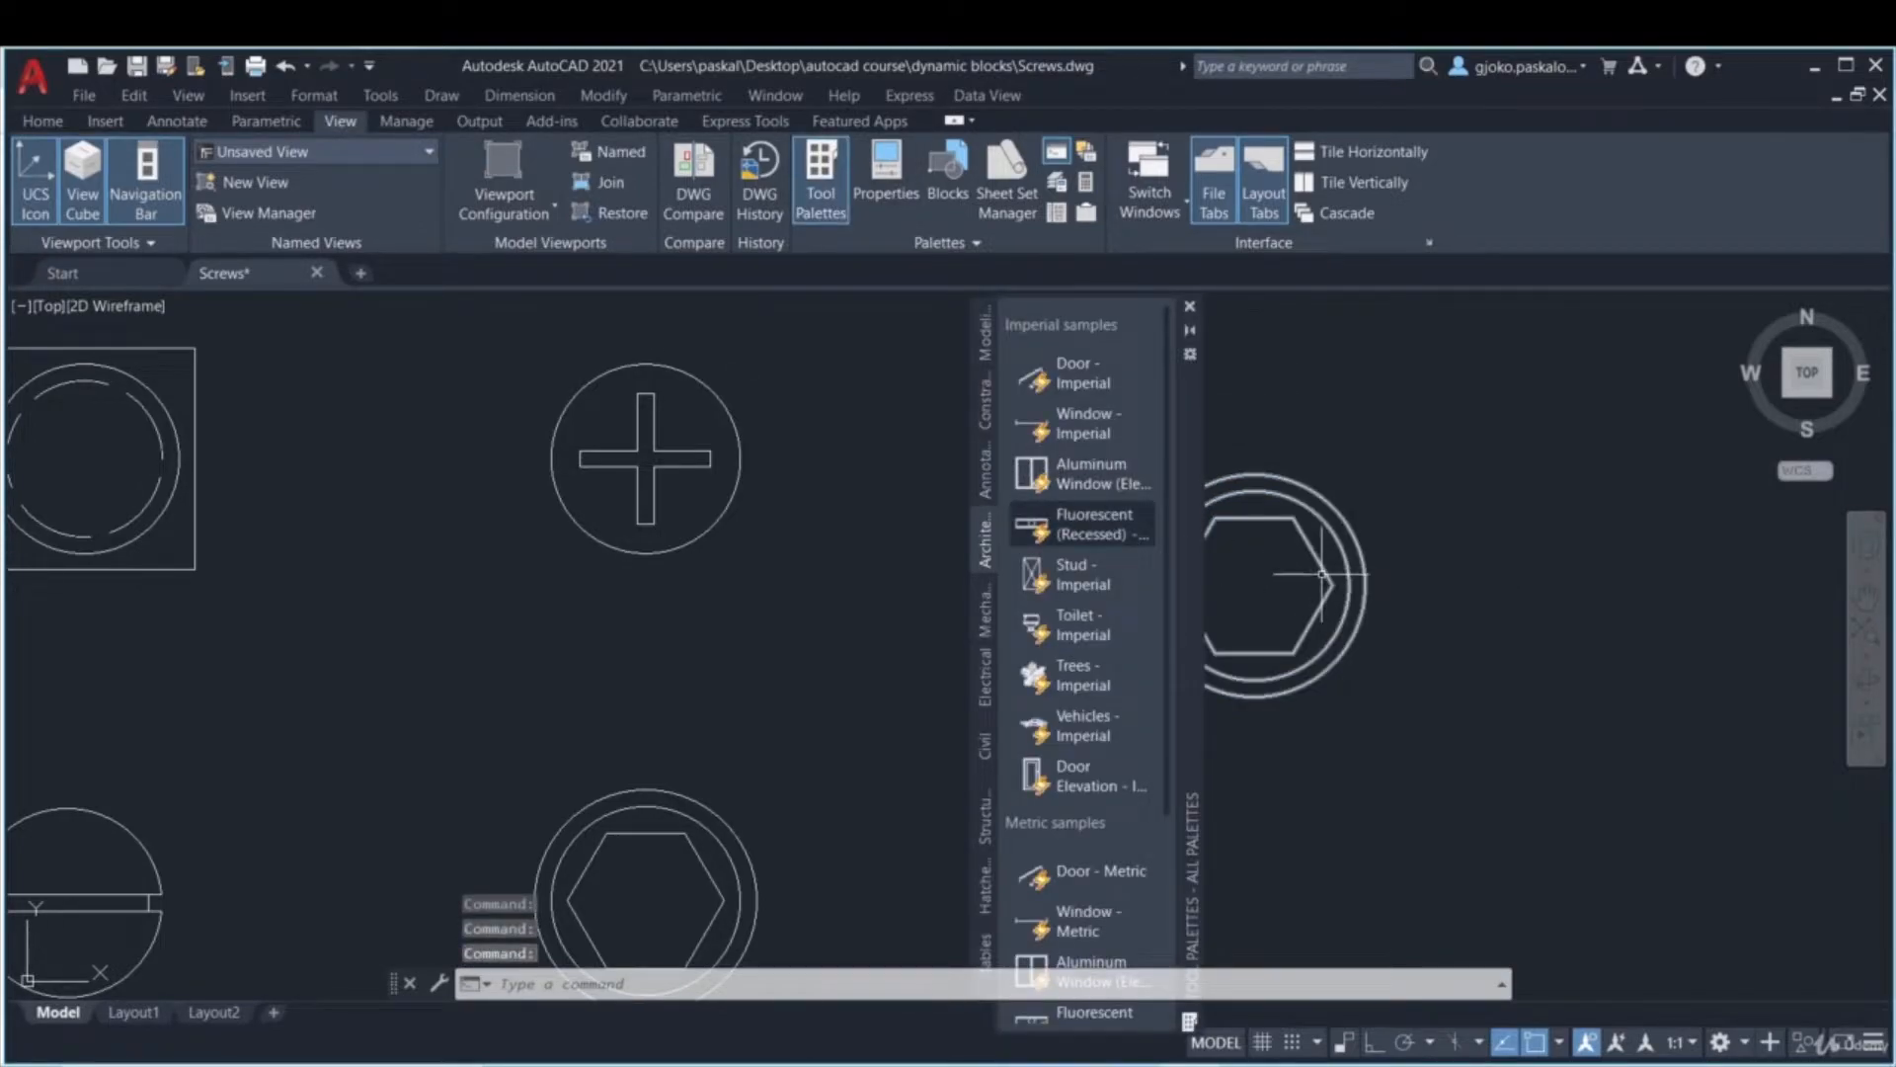
{"action": "left_click_drag", "start_coordinate": [1190, 425], "coordinate": [1779, 440]}
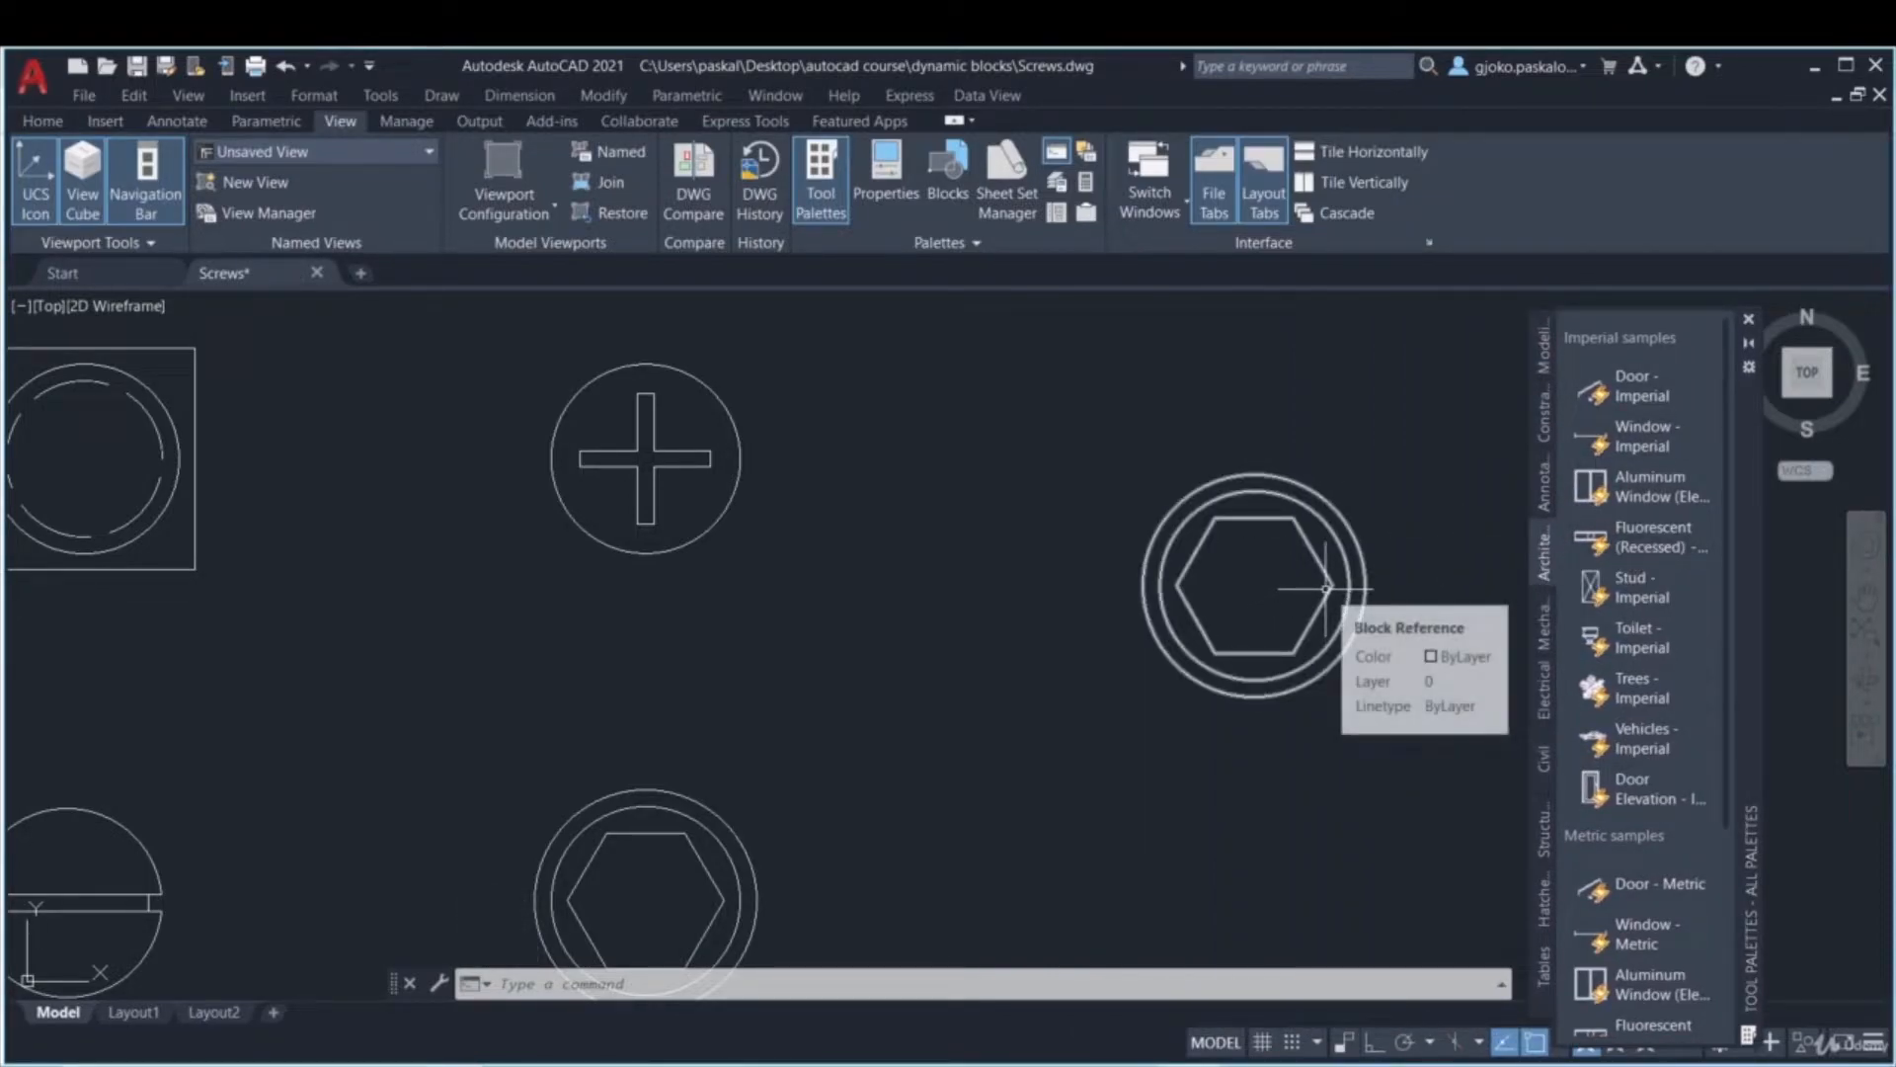
- Examine the list of visibility states offered by the inserted Screws block, leaving its current state selected
{"action": "left_click", "coordinate": [1337, 591]}
{"action": "left_click", "coordinate": [1316, 600]}
{"action": "left_click", "coordinate": [1397, 587]}
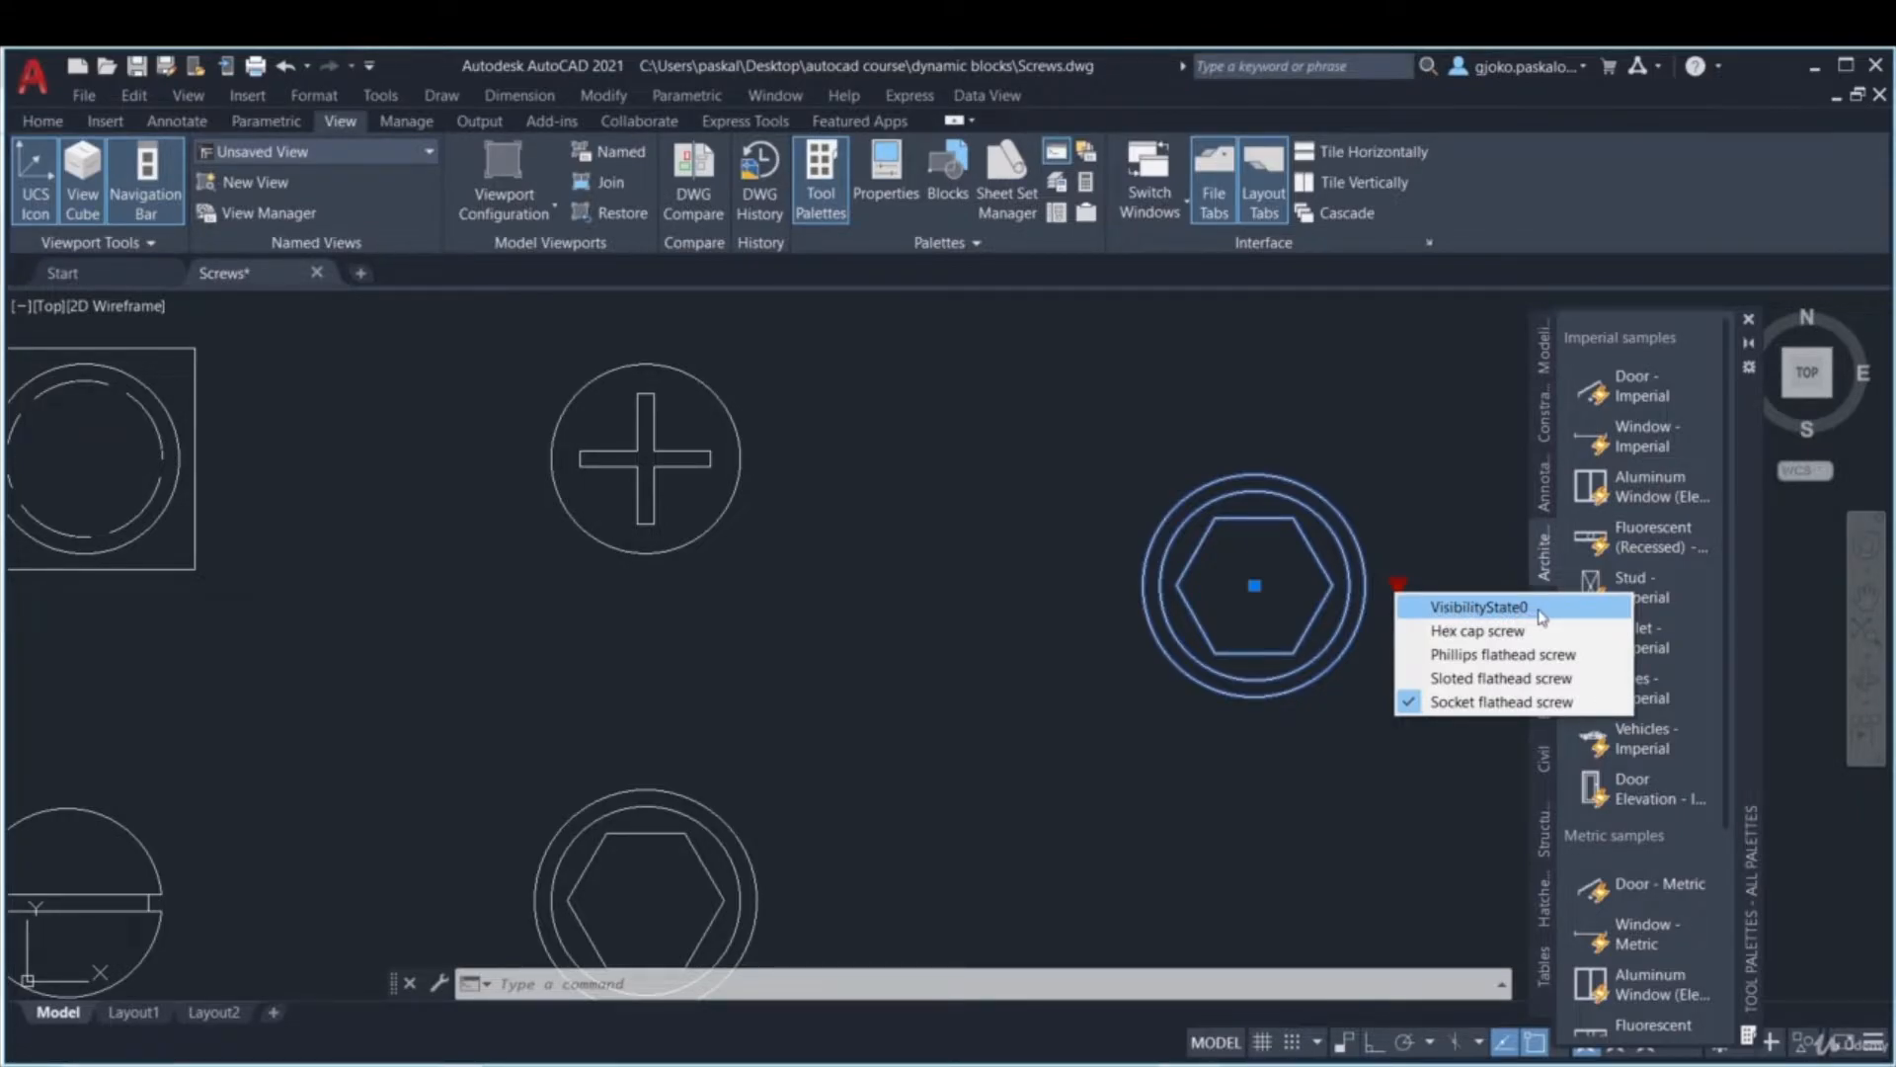
{"action": "left_click", "coordinate": [890, 397]}
{"action": "key", "text": "Escape"}
- Open the inserted Screws block in the block editor and select all of its geometry
{"action": "left_click", "coordinate": [1277, 505]}
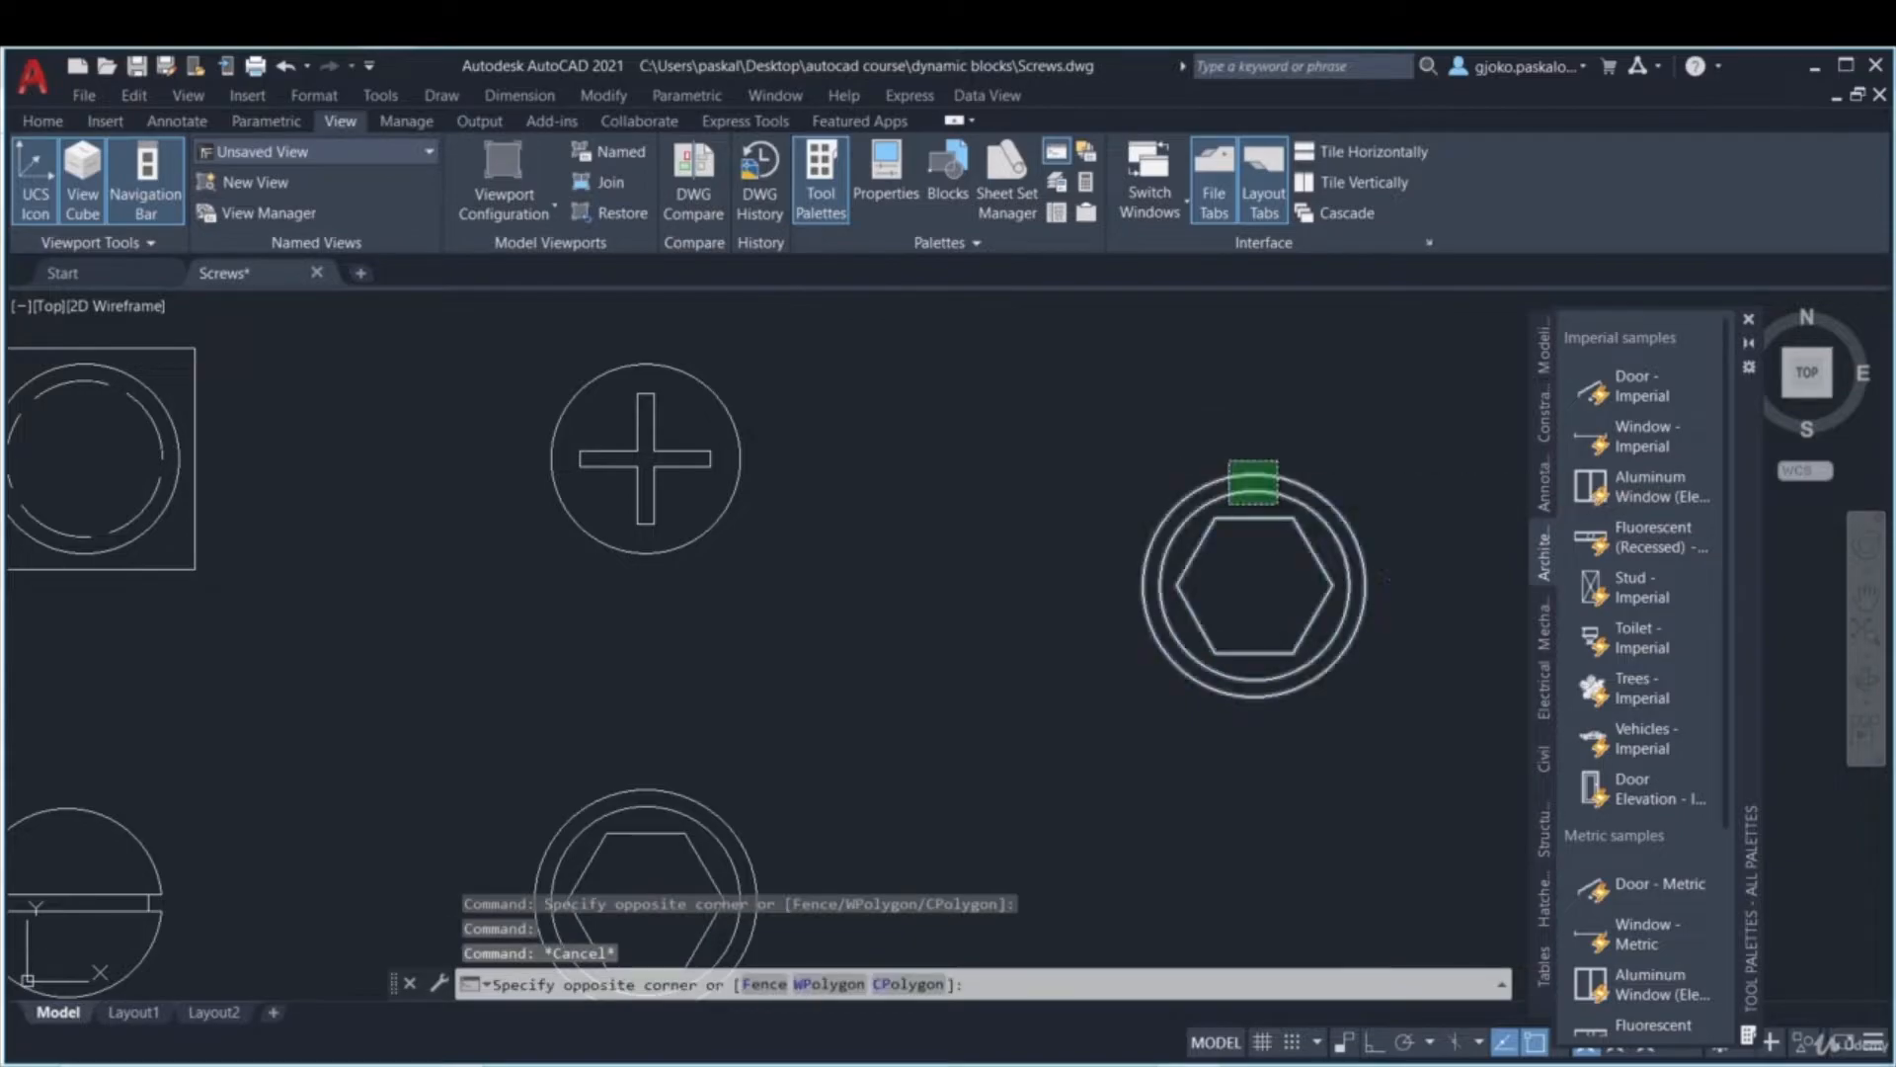
{"action": "left_click", "coordinate": [1231, 462]}
{"action": "left_click", "coordinate": [42, 120]}
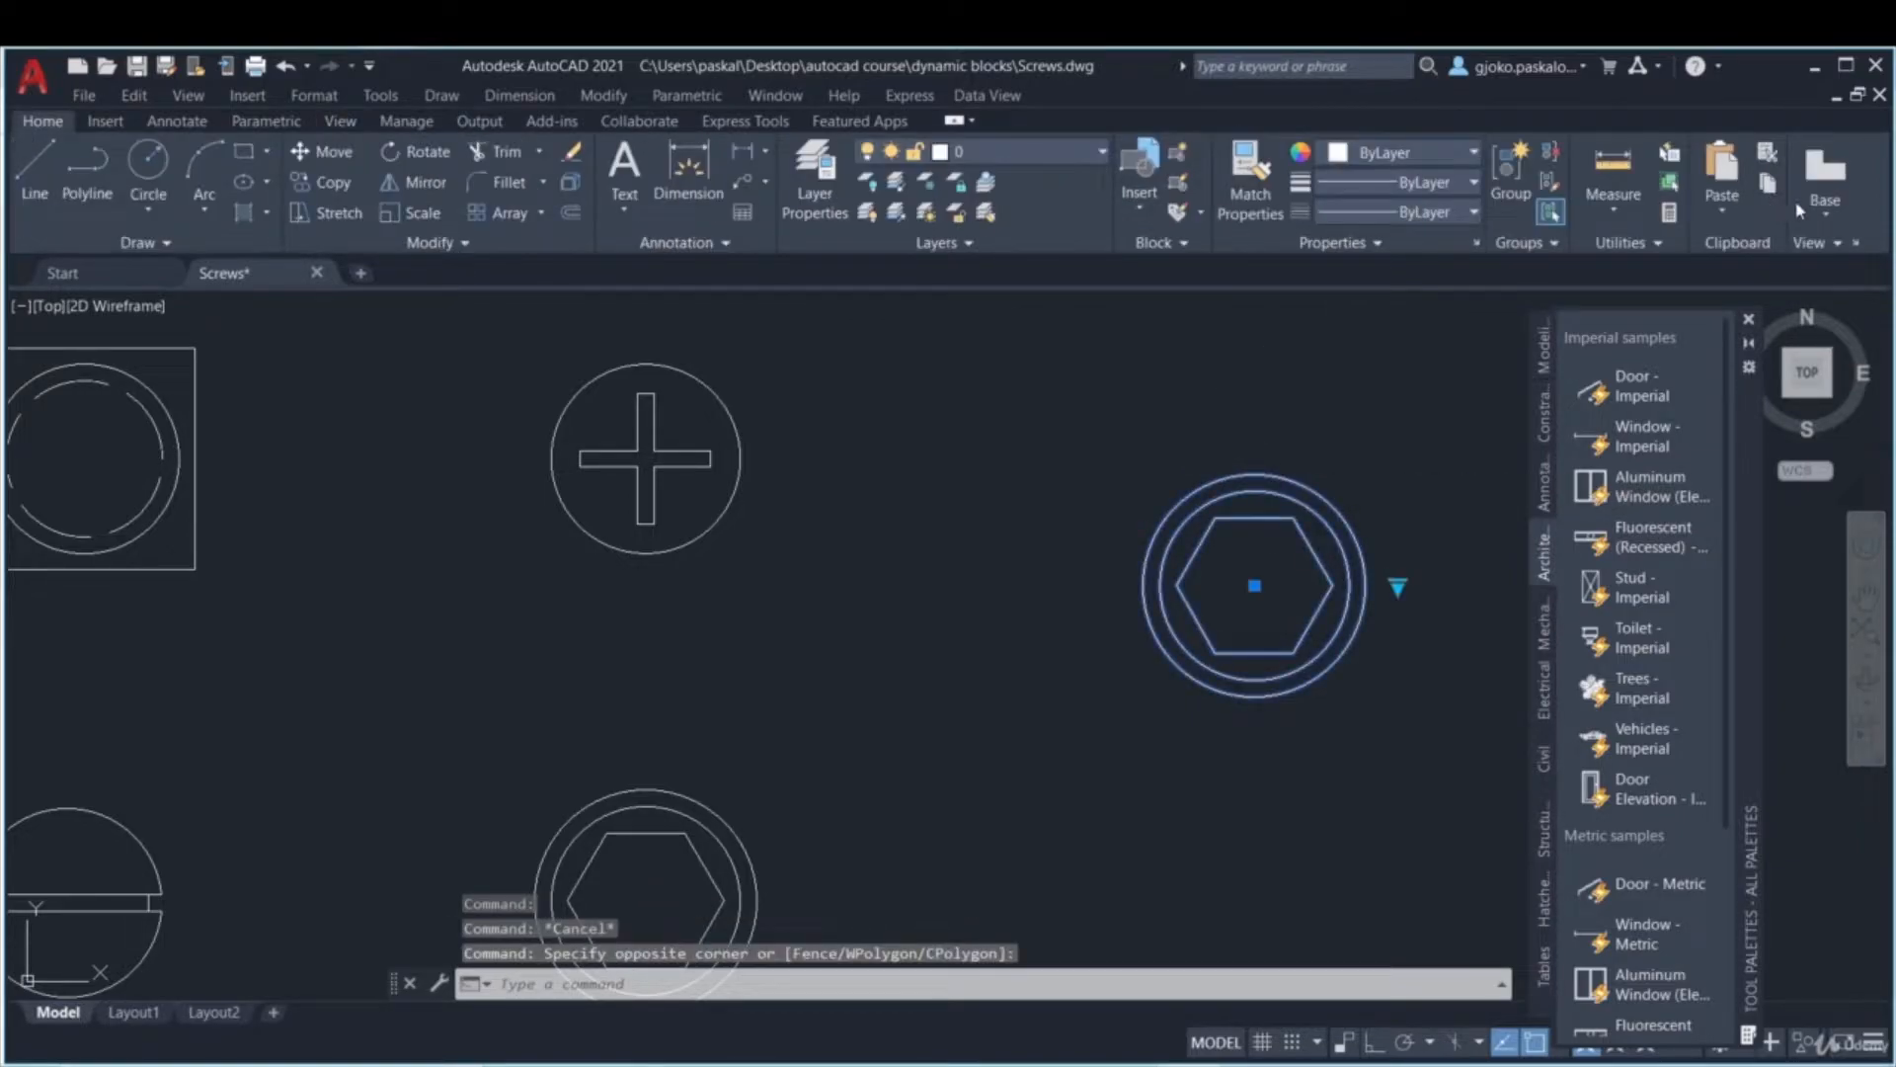
{"action": "left_click", "coordinate": [1175, 184]}
{"action": "left_click", "coordinate": [931, 731]}
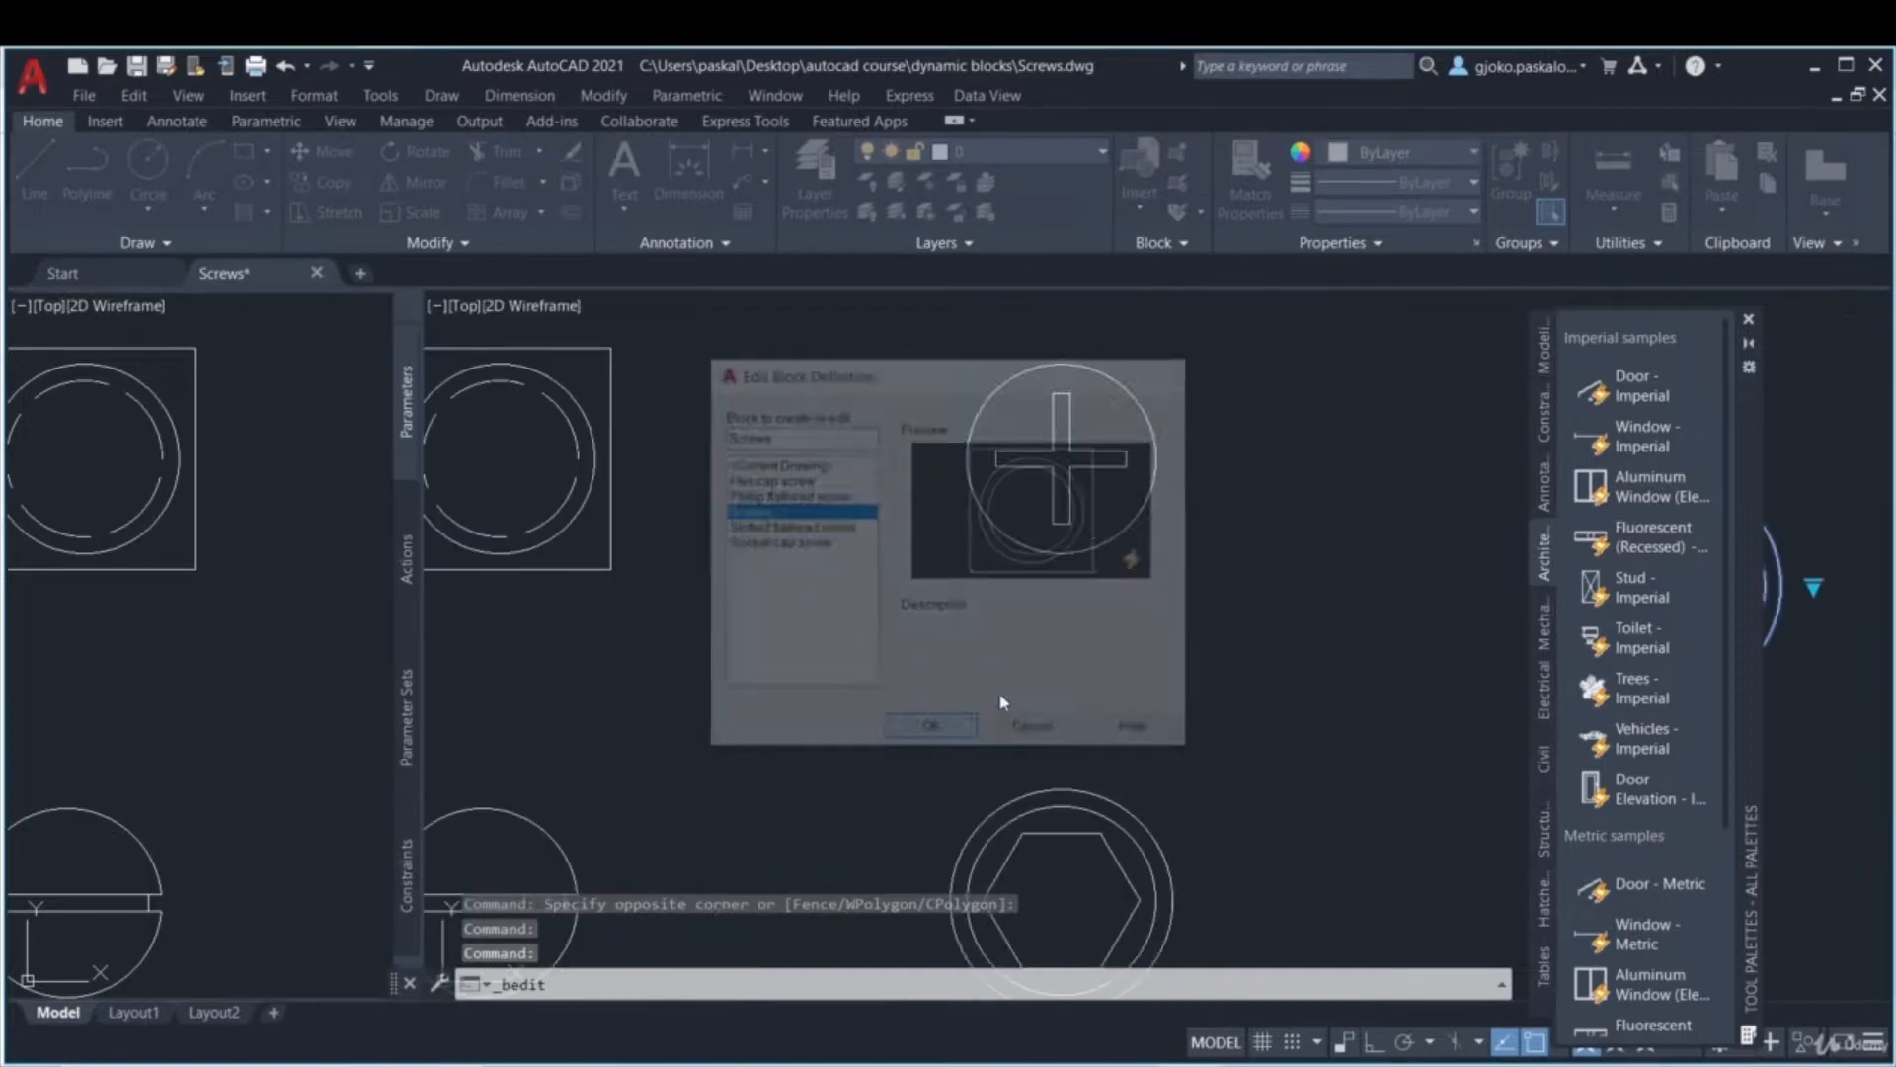
{"action": "key", "text": "ctrl+a"}
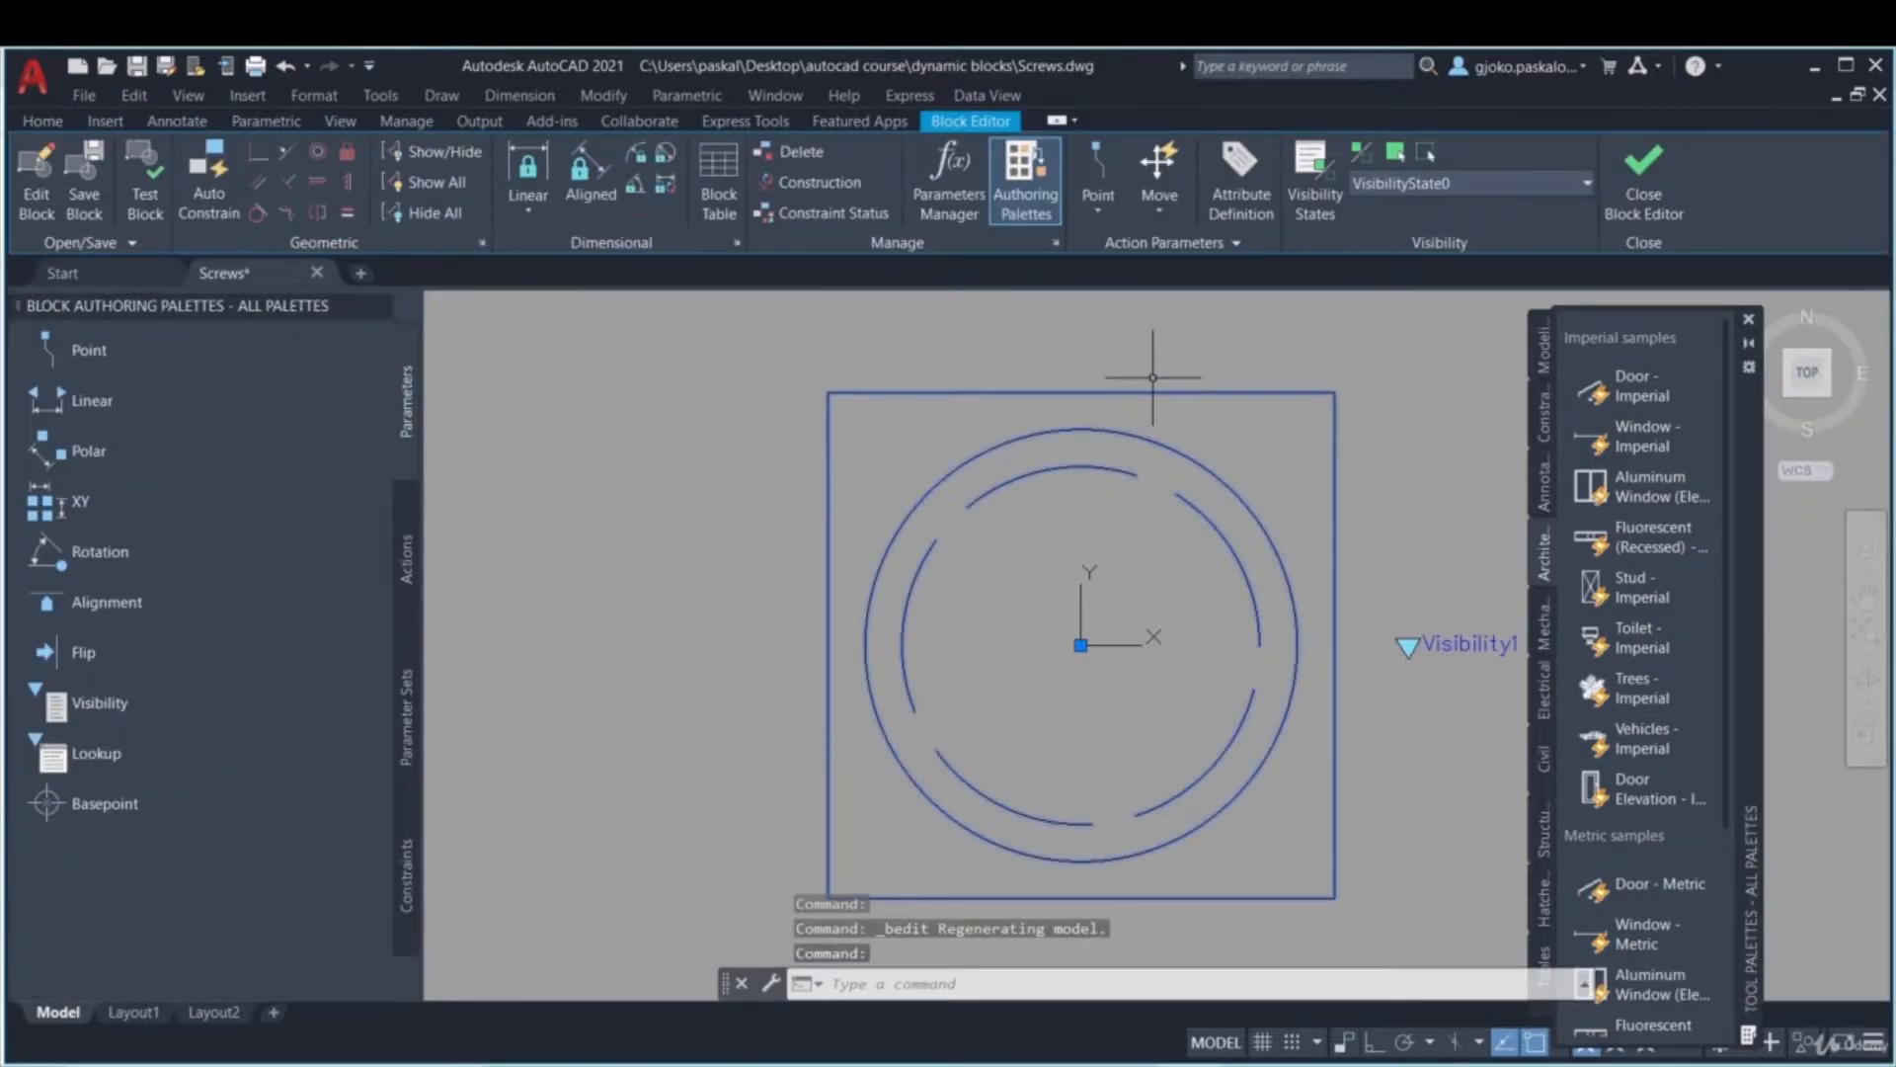
- Open the Visibility States manager and examine the order of the listed states and the options for VisibilityState0
{"action": "left_click", "coordinate": [1314, 198]}
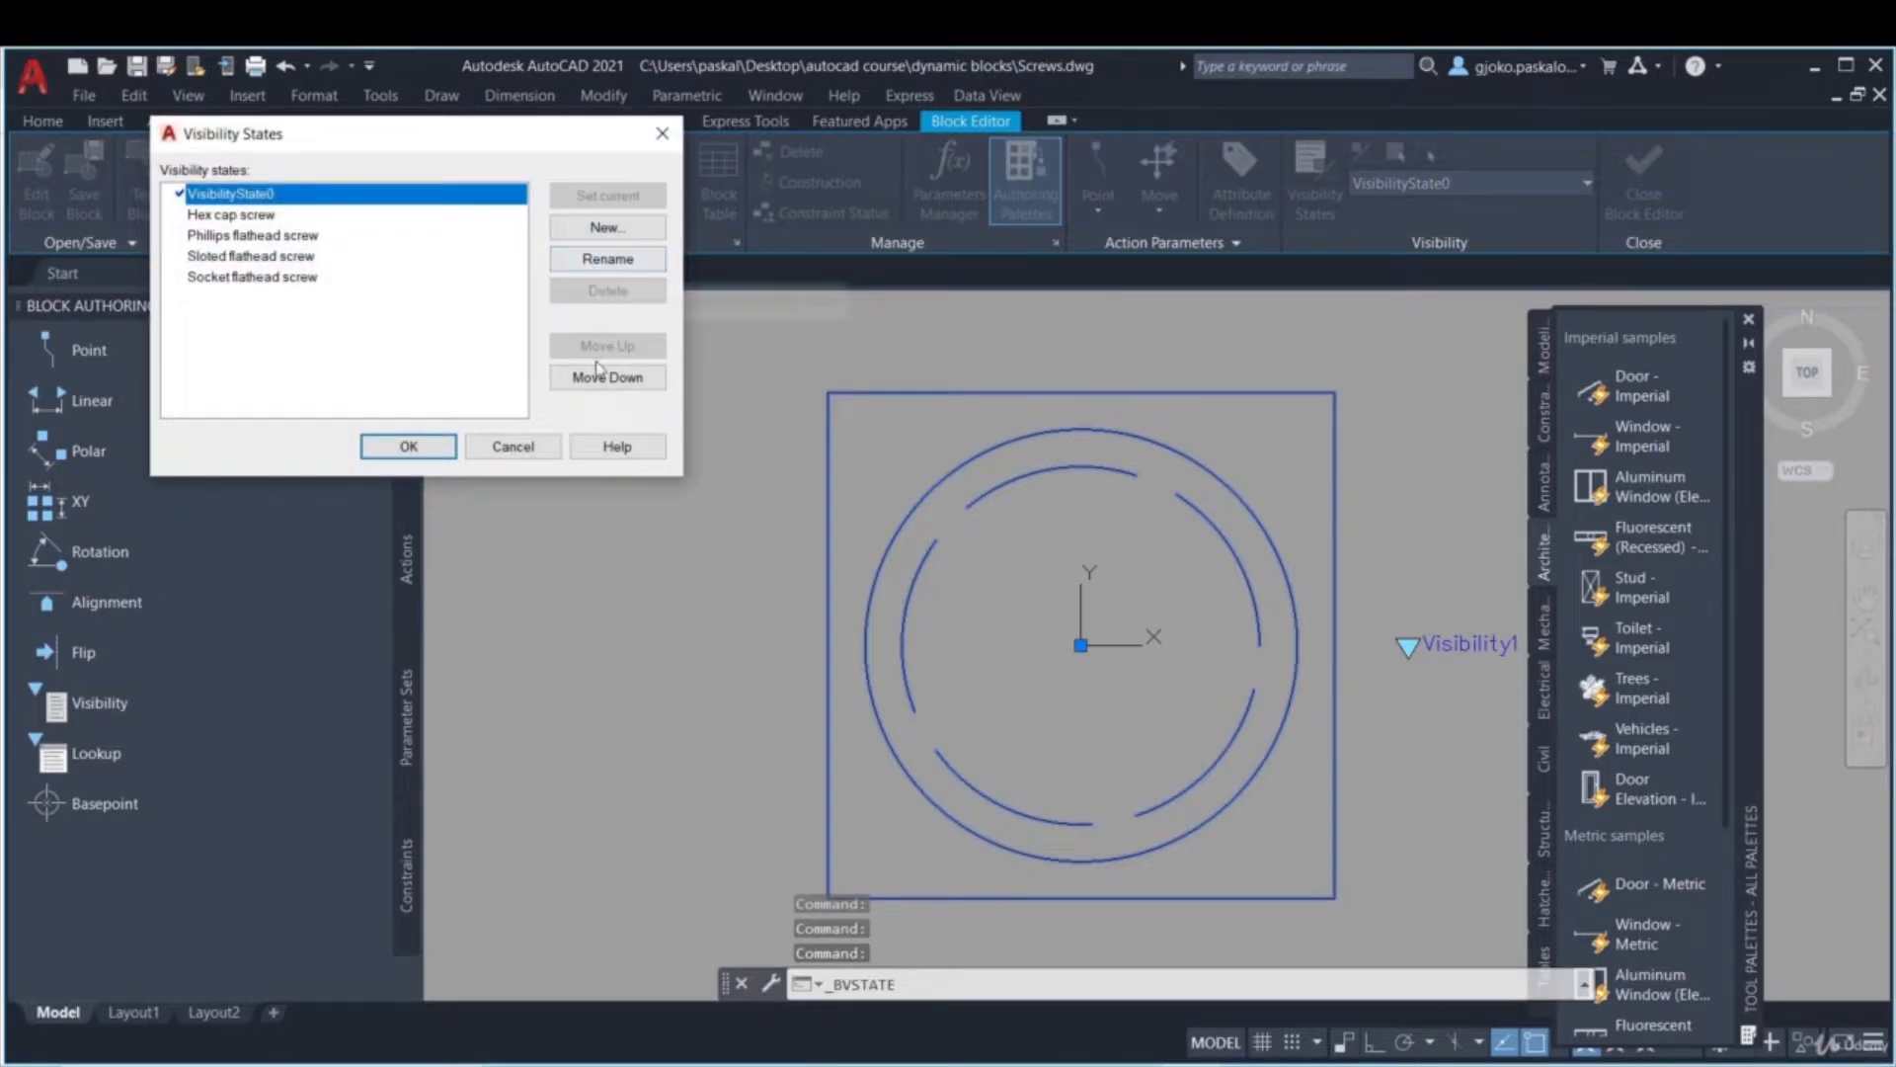
{"action": "left_click", "coordinate": [296, 215]}
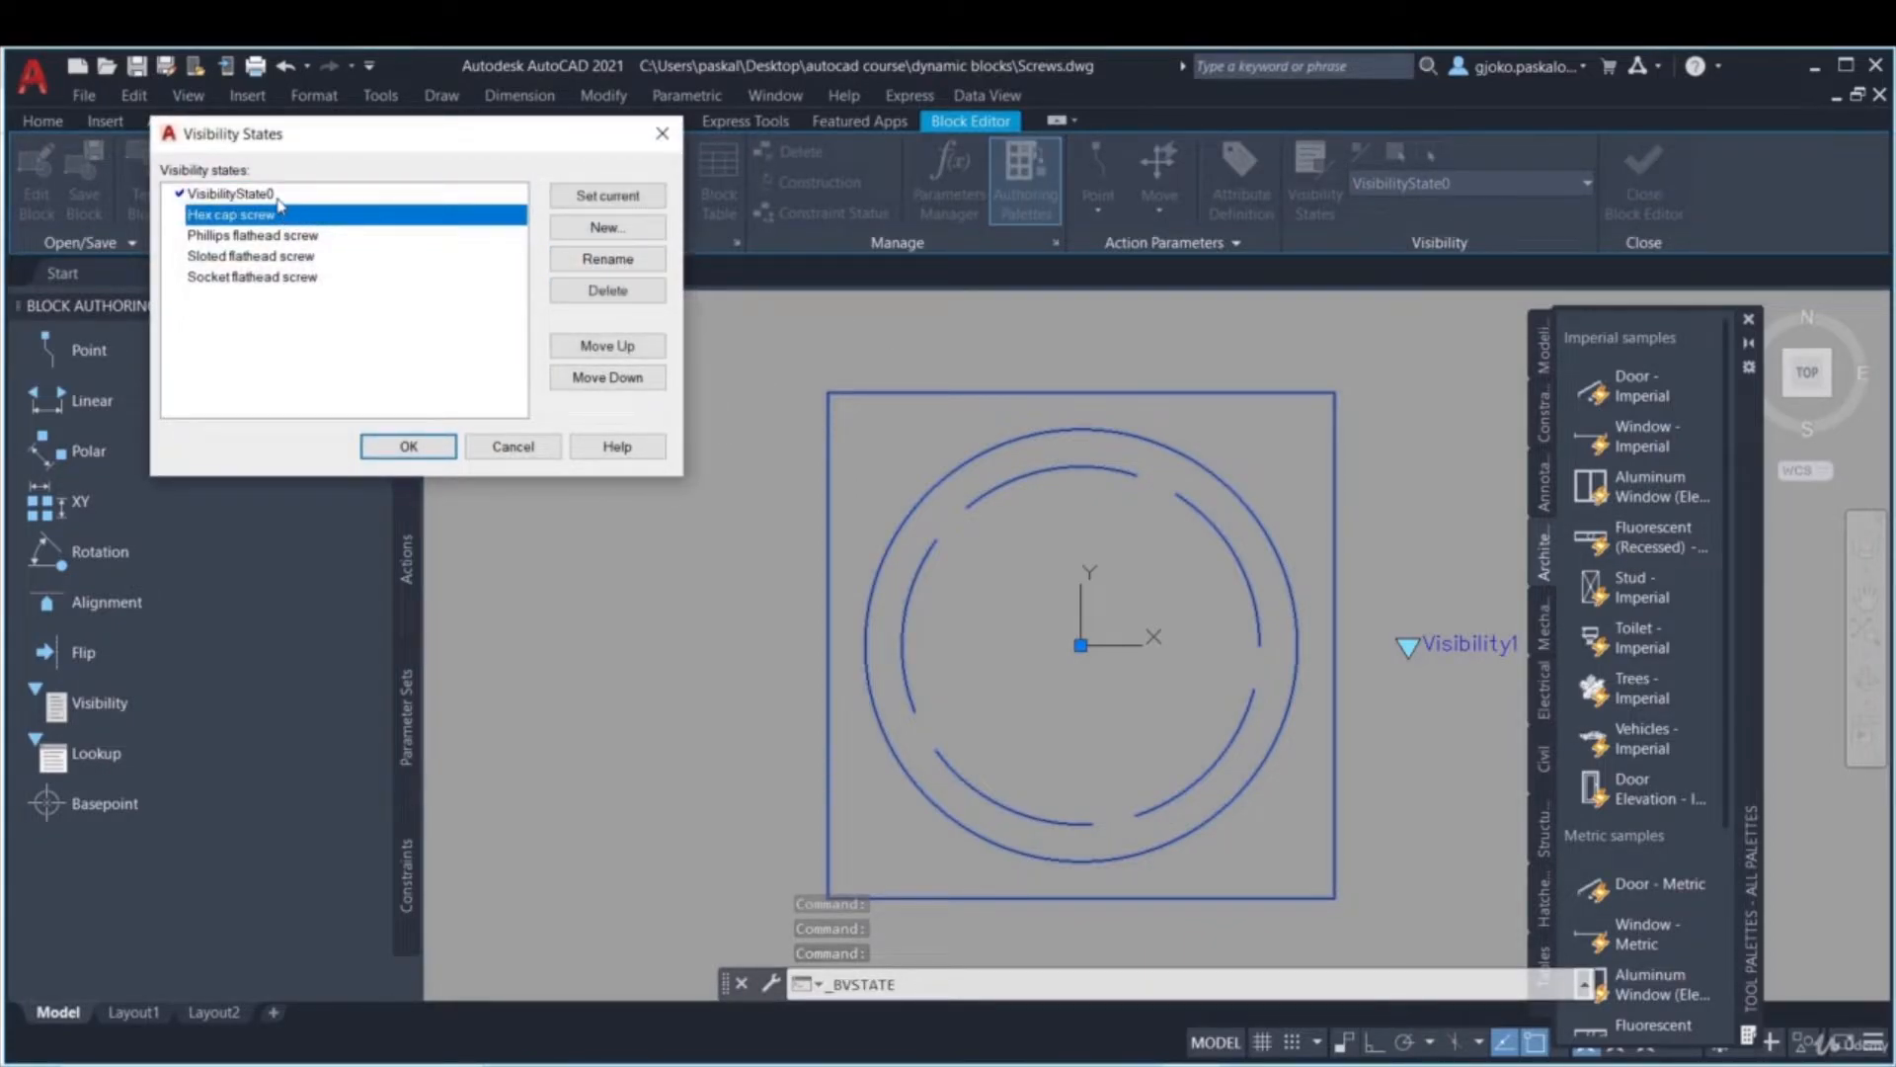
{"action": "left_click", "coordinate": [277, 201]}
{"action": "right_click", "coordinate": [280, 205]}
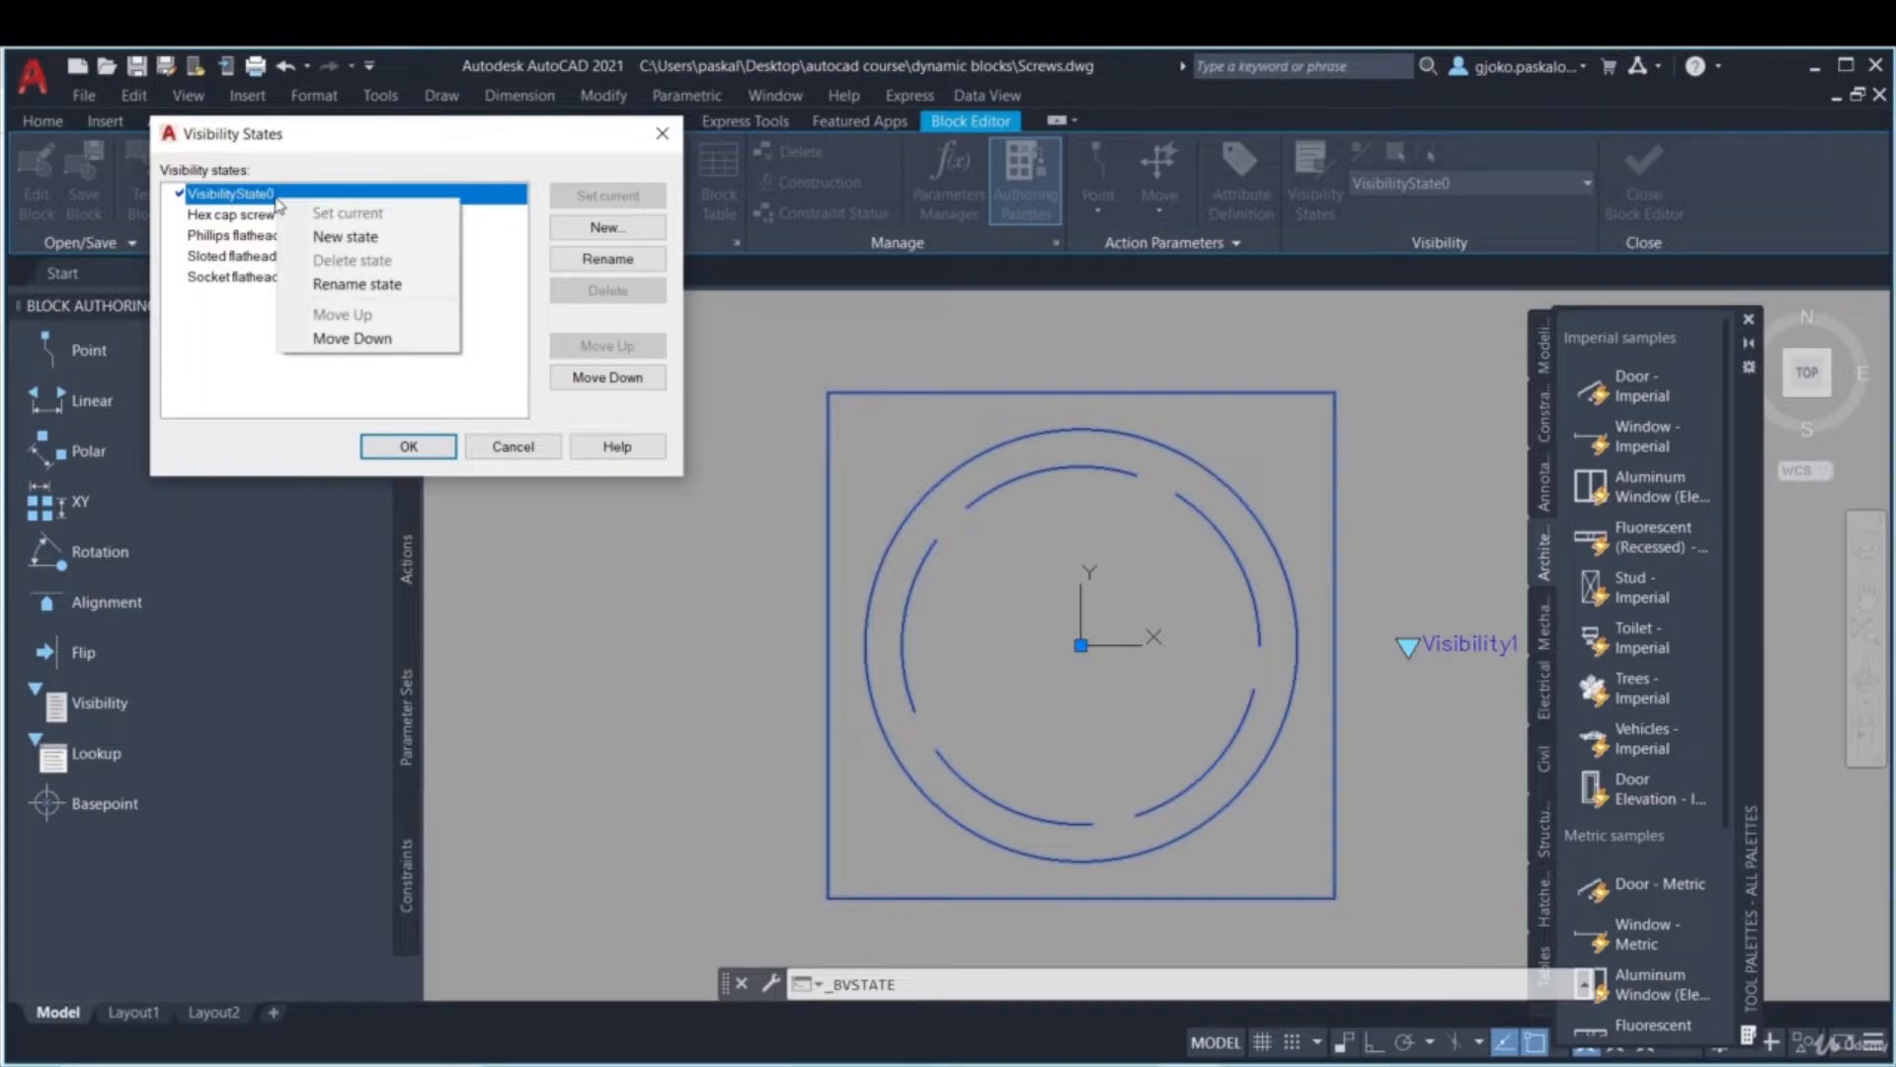
{"action": "key", "text": "Escape"}
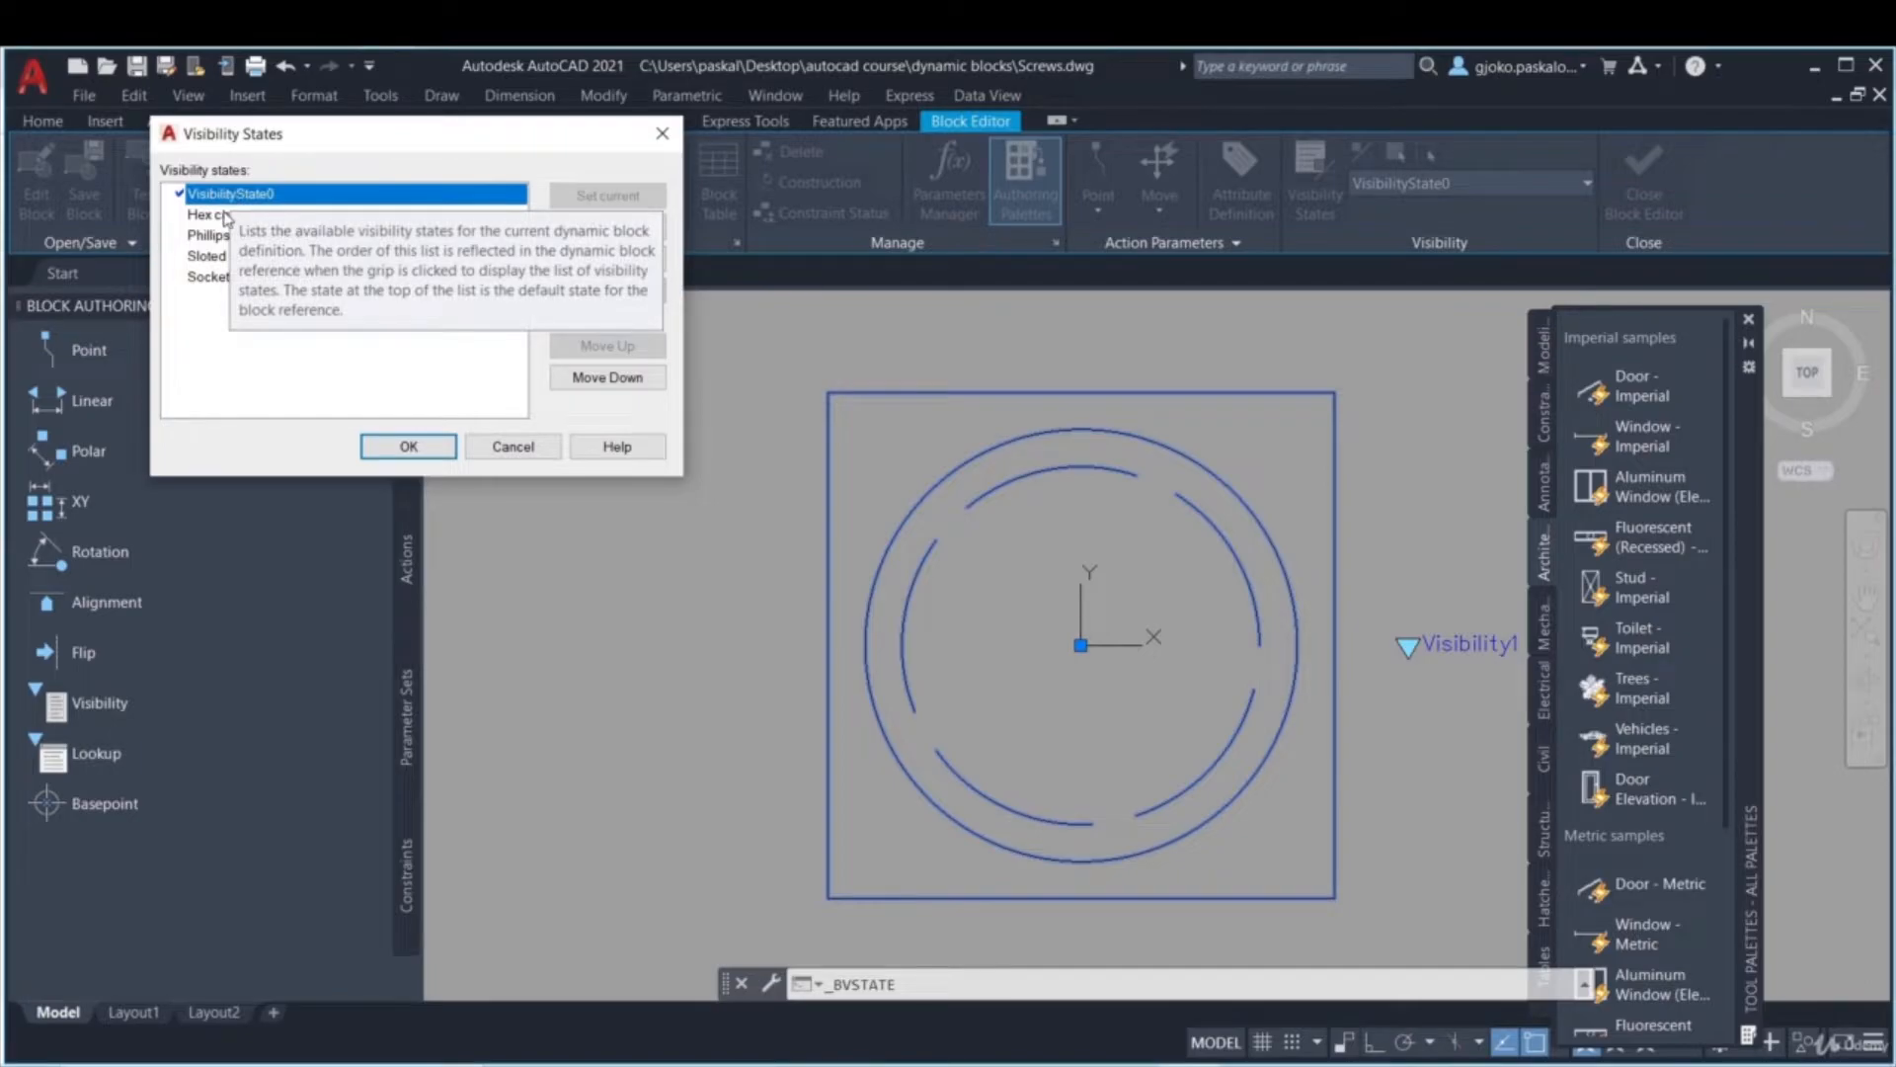
{"action": "left_click", "coordinate": [227, 215]}
{"action": "left_click", "coordinate": [229, 236]}
{"action": "left_click", "coordinate": [231, 257]}
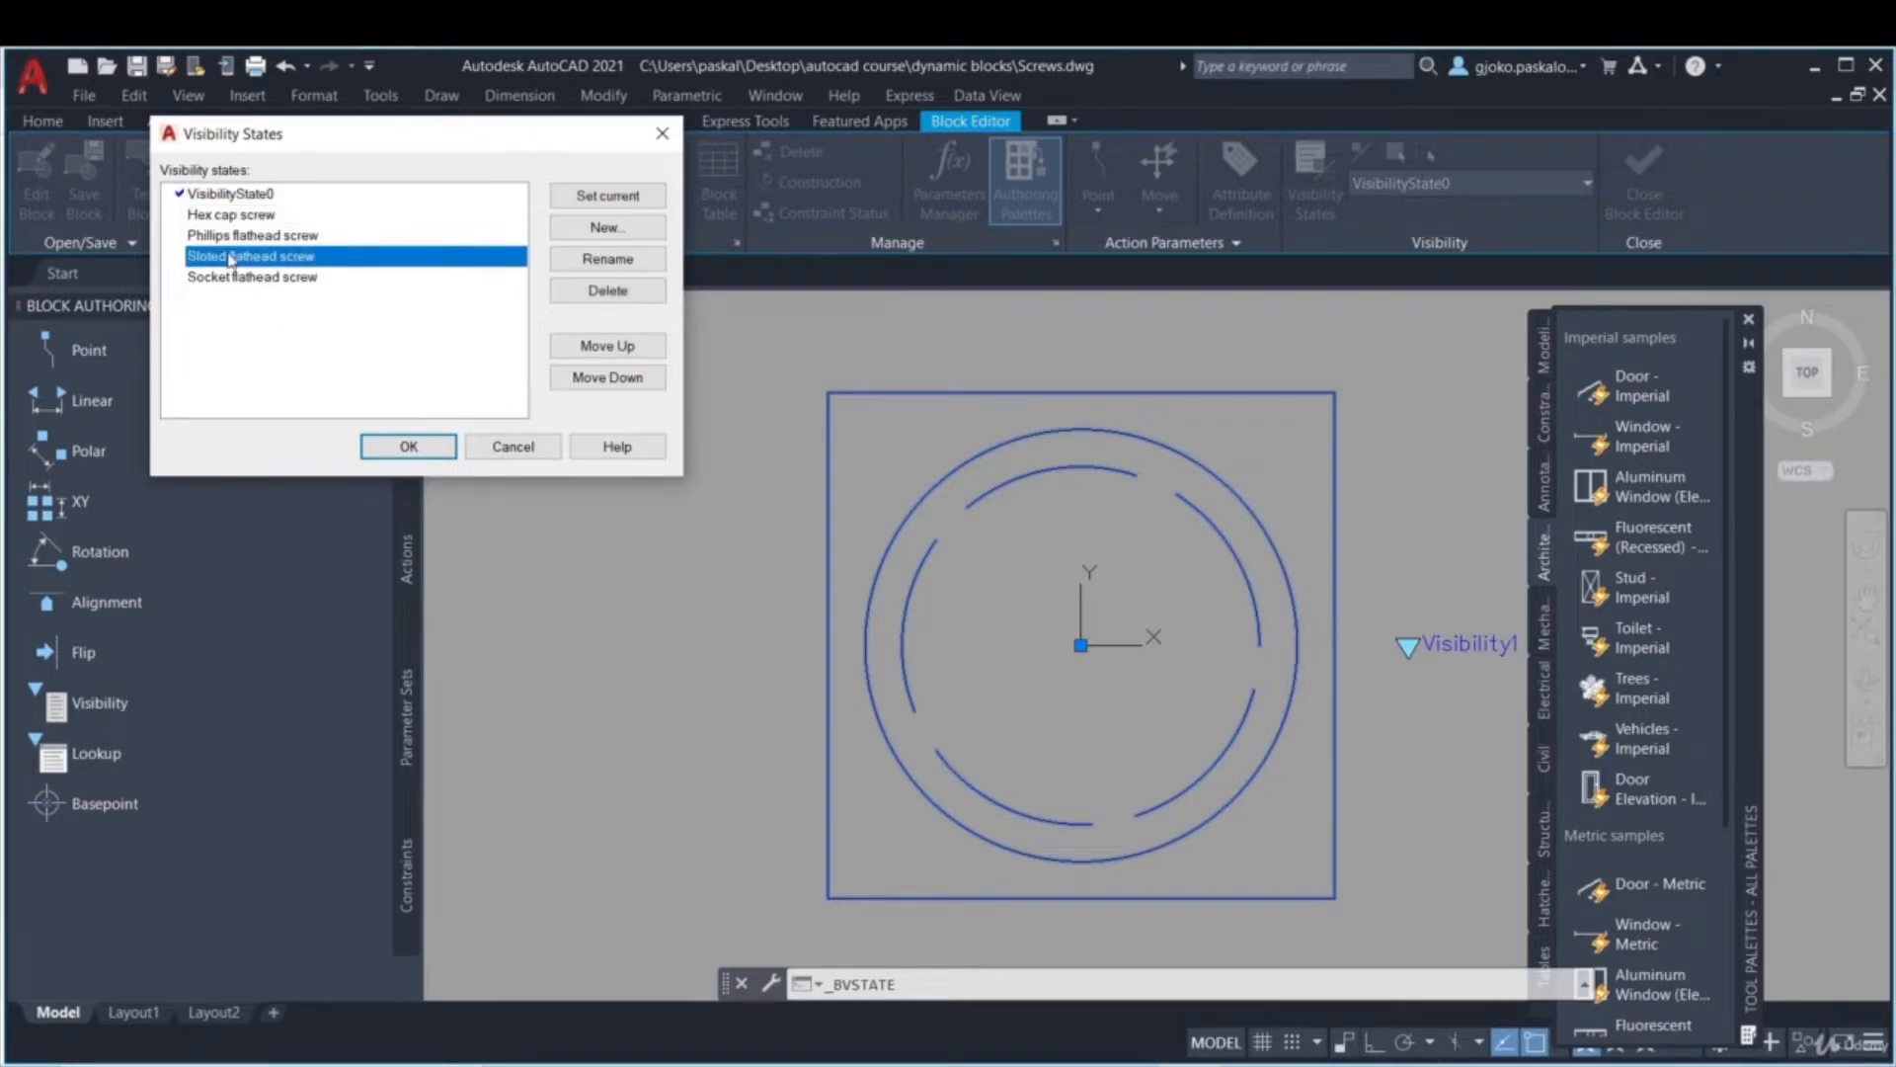
- Move the Socket flathead screw state to the top of the visibility states list, making it the block's default
{"action": "left_click", "coordinate": [237, 277]}
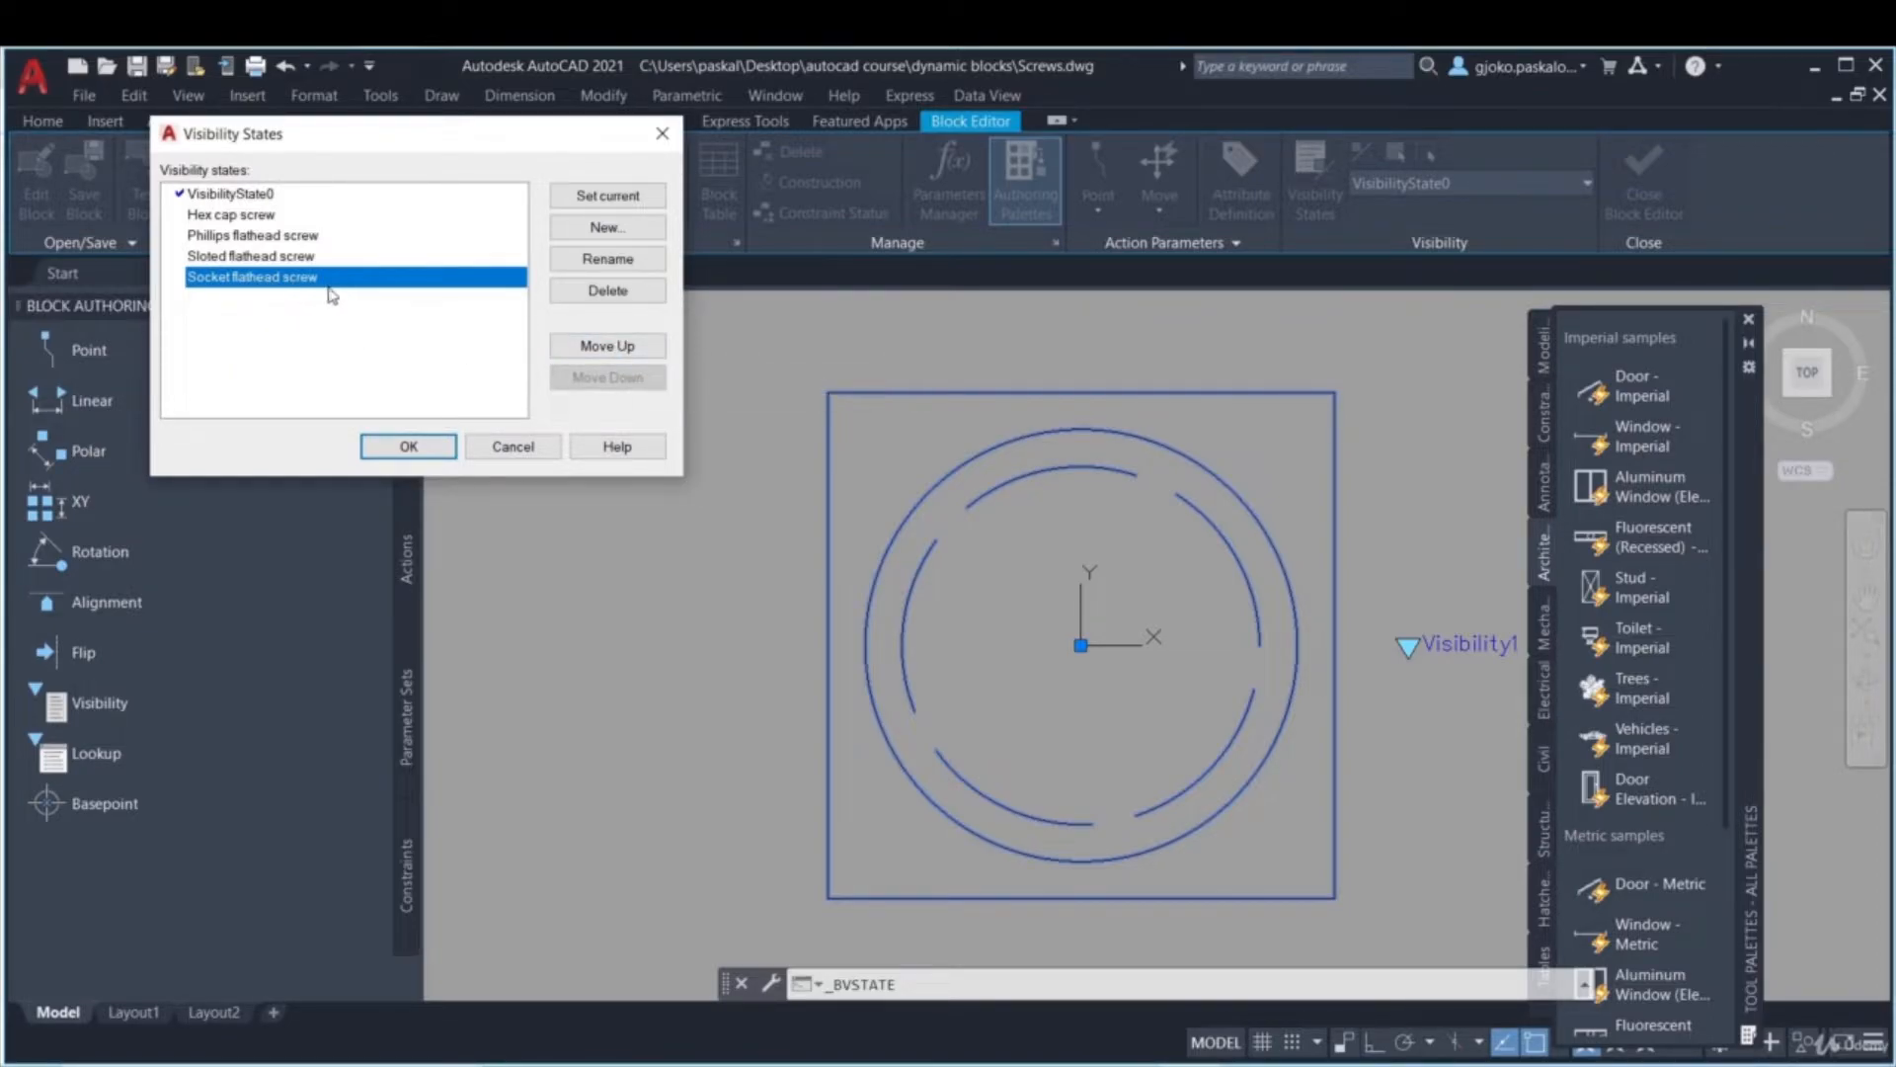
{"action": "left_click", "coordinate": [599, 348]}
{"action": "left_click", "coordinate": [598, 348]}
{"action": "left_click", "coordinate": [598, 348]}
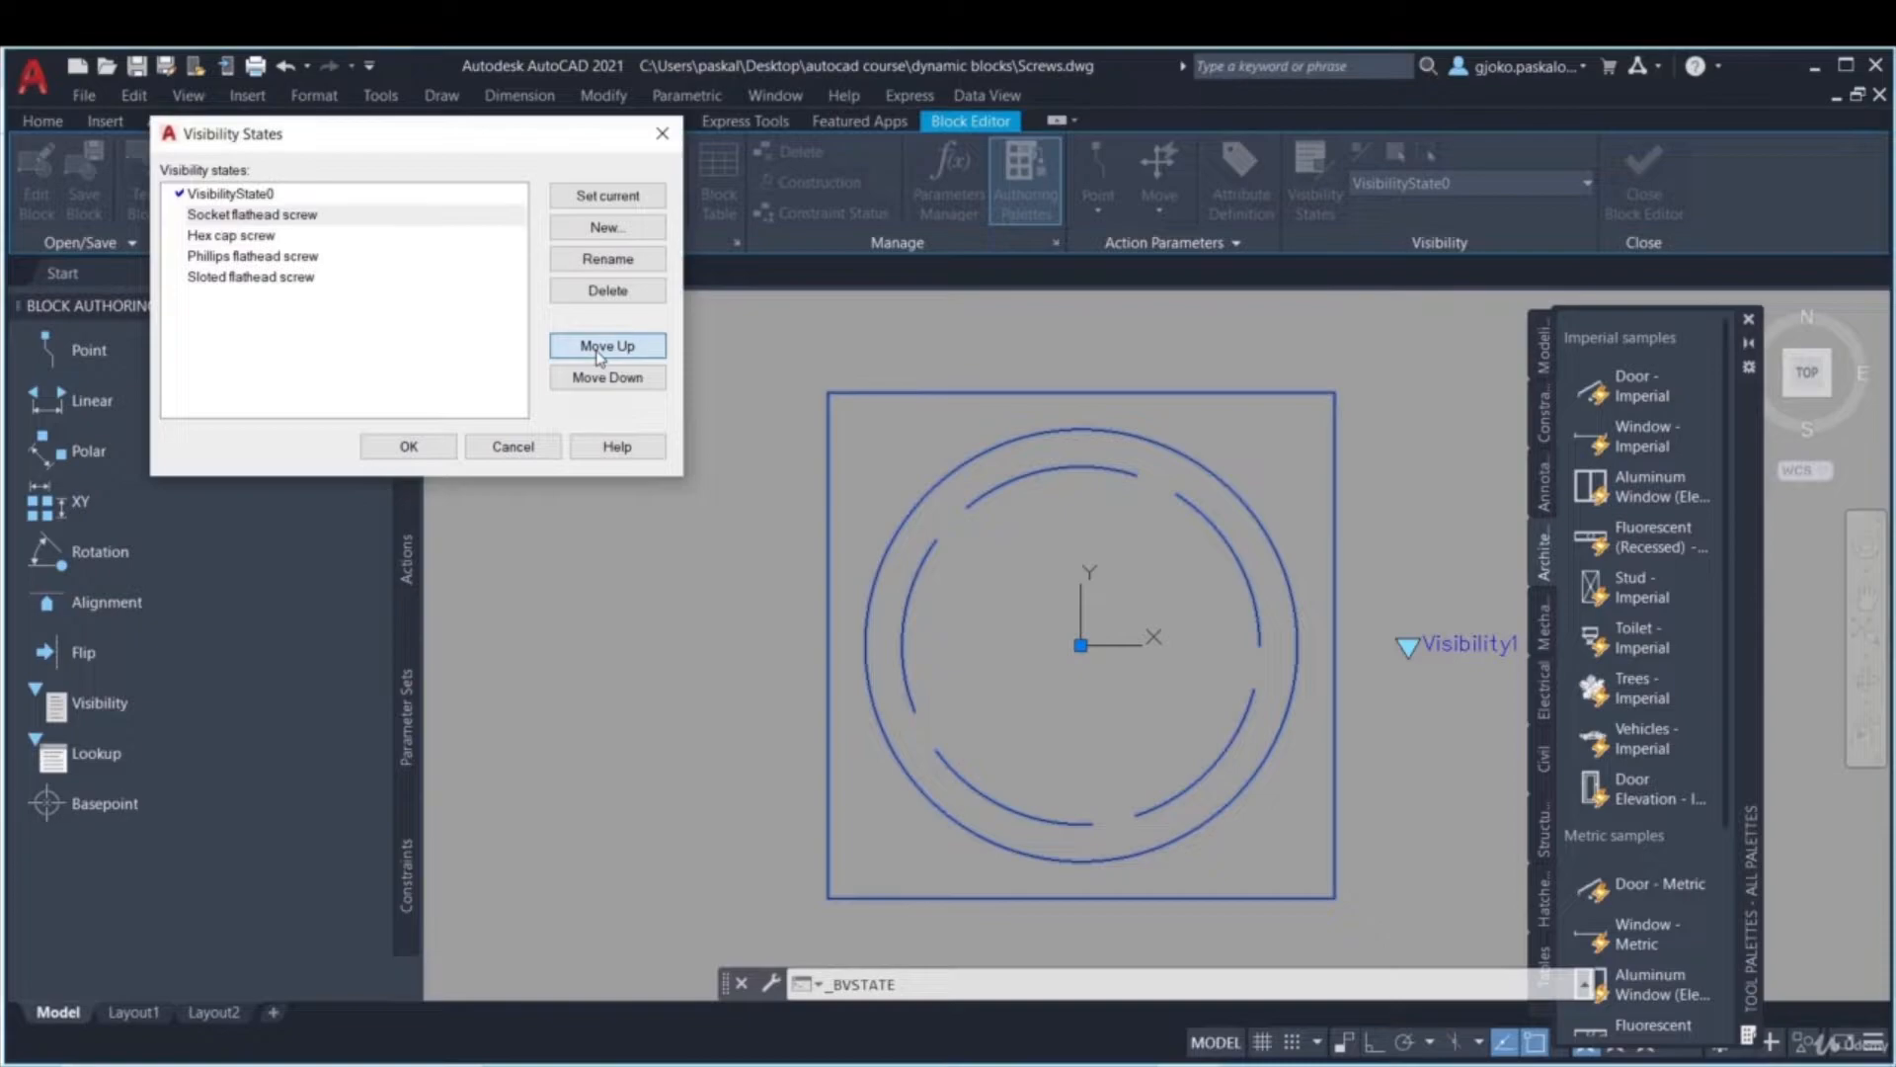
{"action": "left_click", "coordinate": [599, 348]}
- Try to rename VisibilityState0 with the name copied from the Hex cap screw state
{"action": "left_click", "coordinate": [237, 215]}
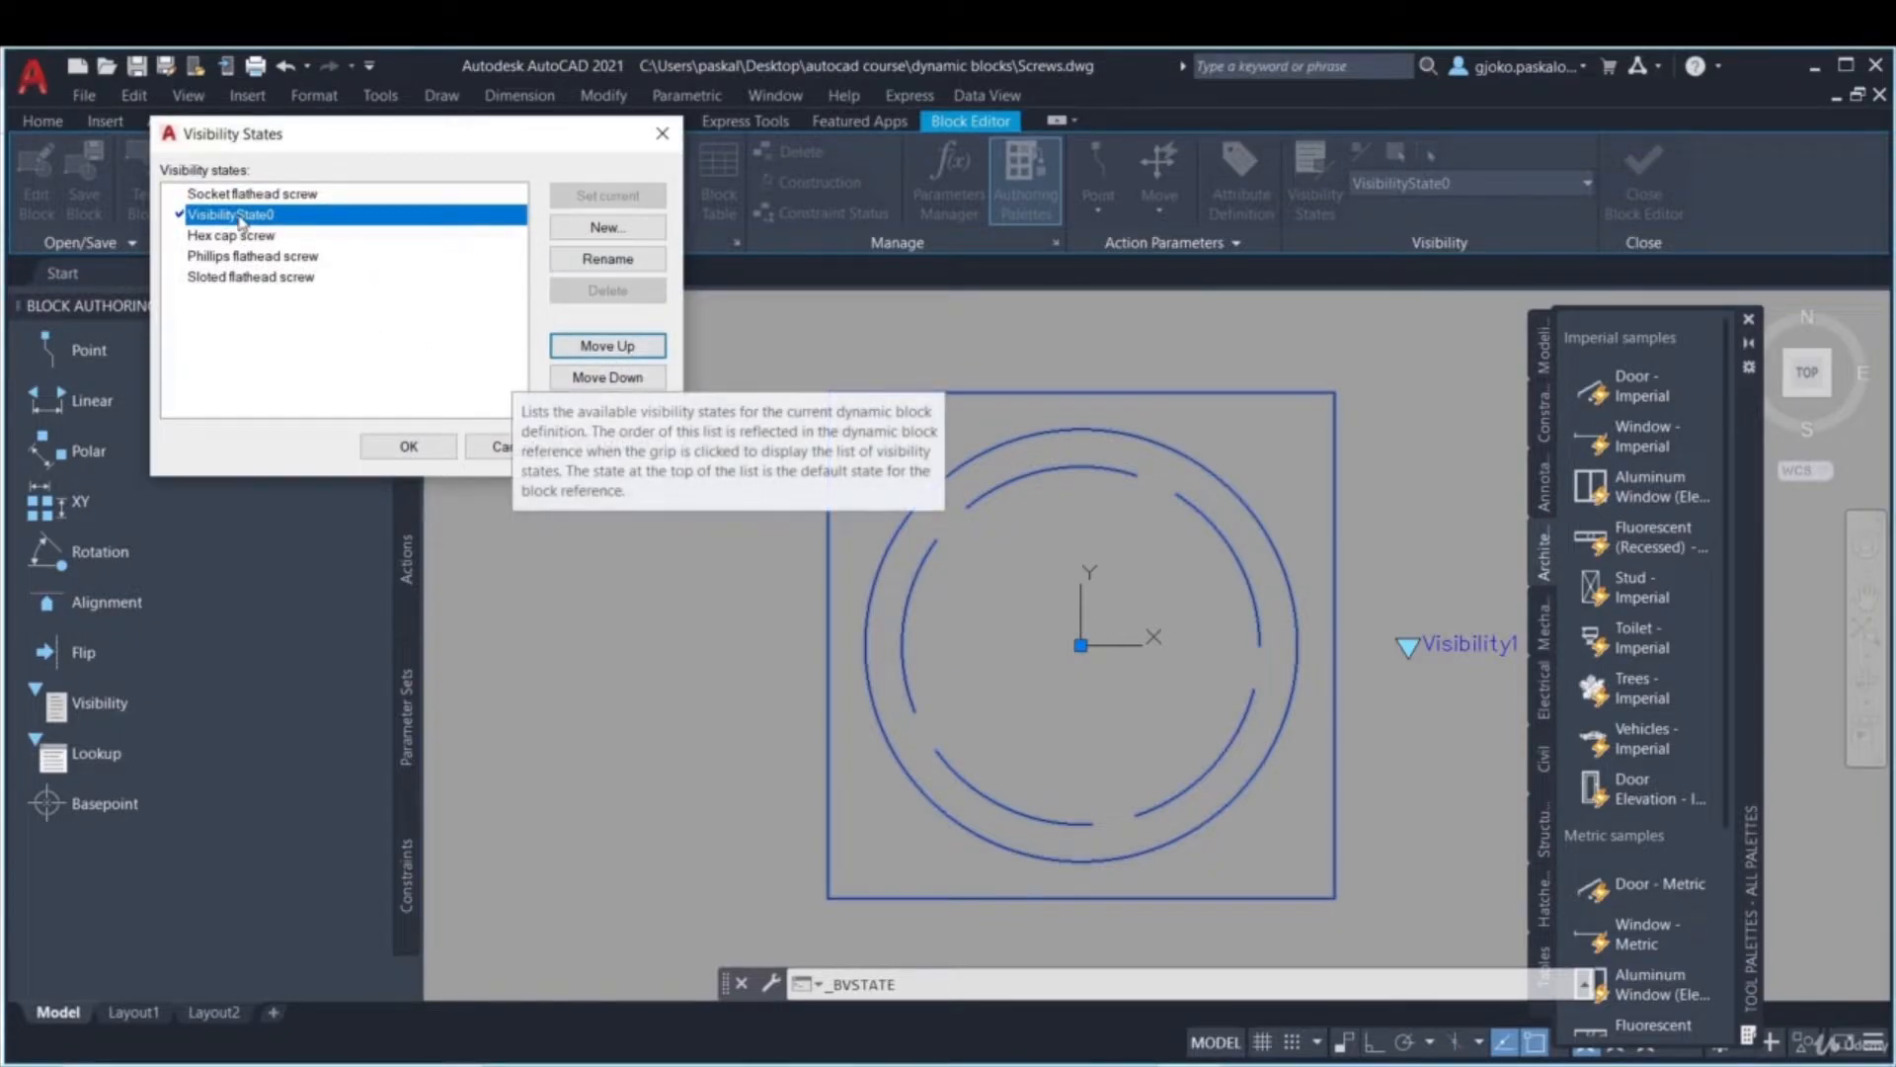
{"action": "left_click", "coordinate": [276, 236]}
{"action": "left_click", "coordinate": [582, 265]}
{"action": "key", "text": "ctrl+c"}
{"action": "right_click", "coordinate": [236, 215]}
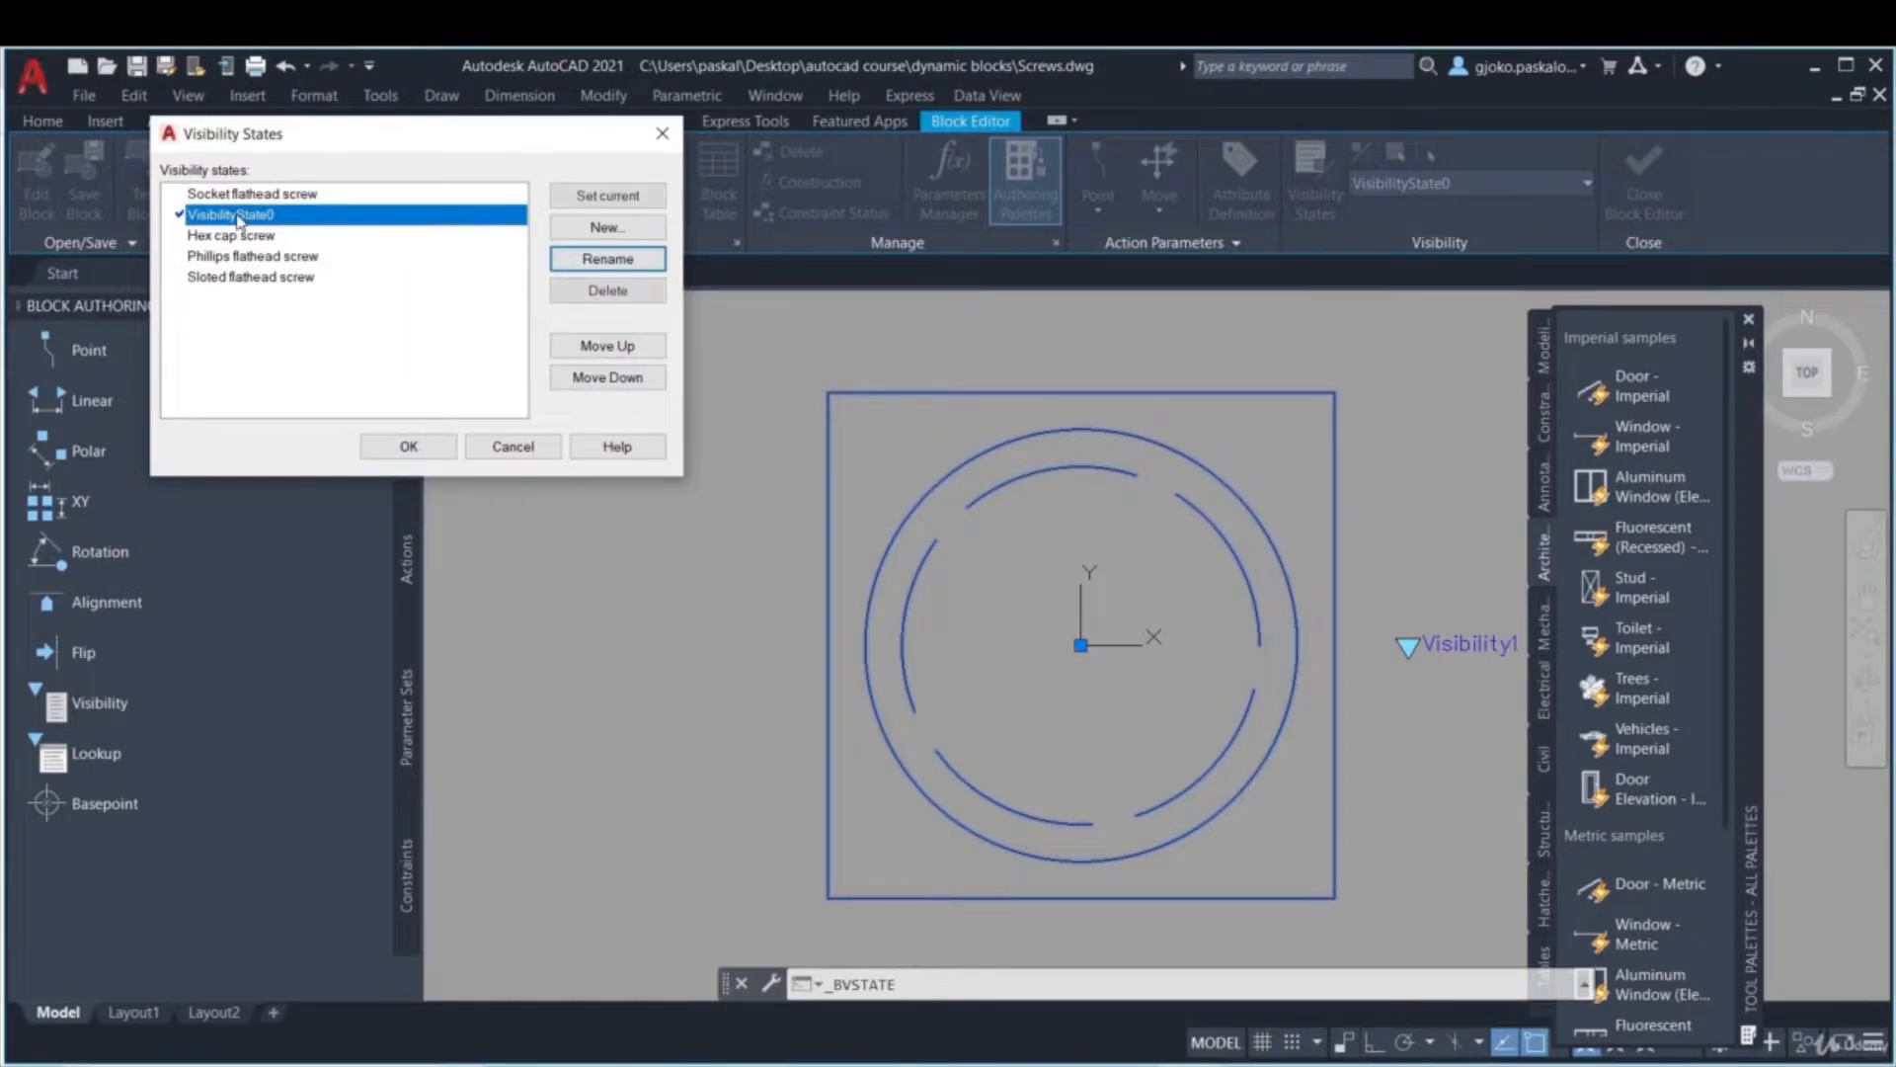
{"action": "left_click", "coordinate": [613, 261]}
{"action": "key", "text": "ctrl+v"}
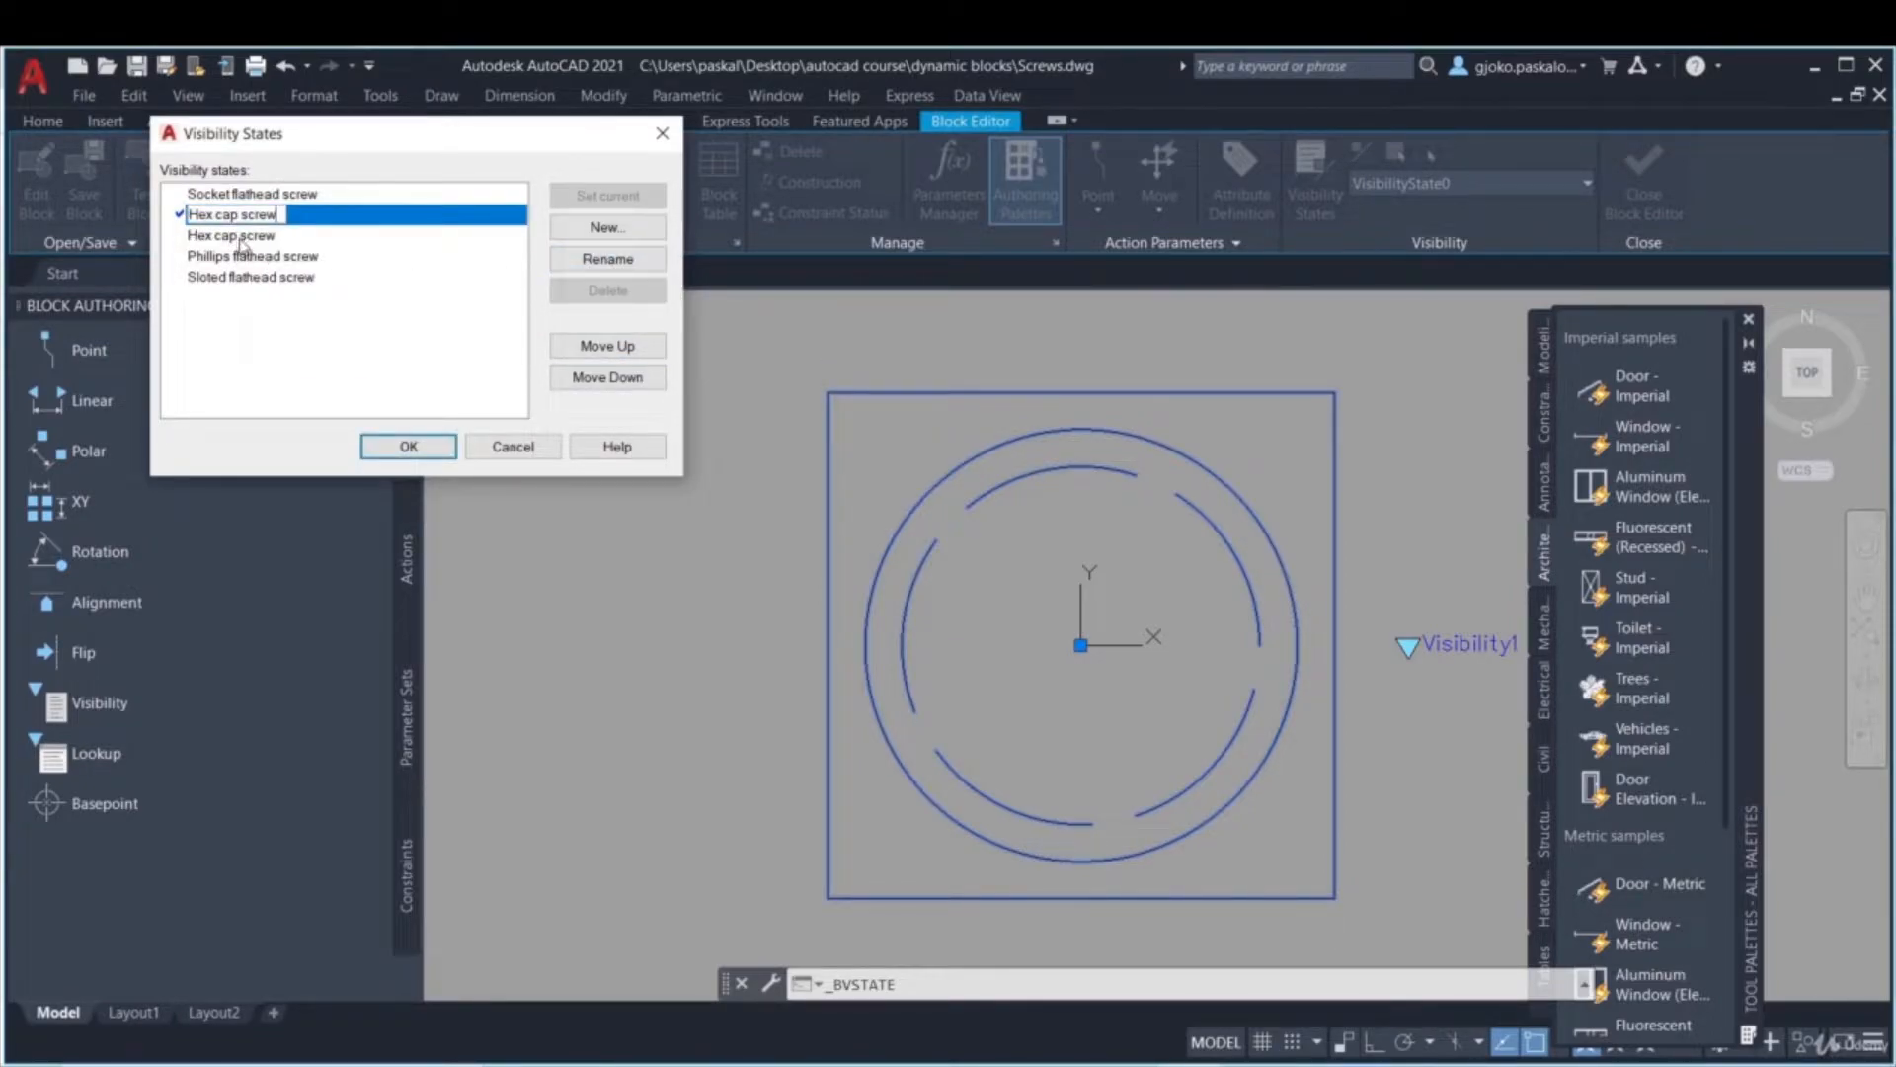
{"action": "key", "text": "Return"}
{"action": "left_click", "coordinate": [299, 223]}
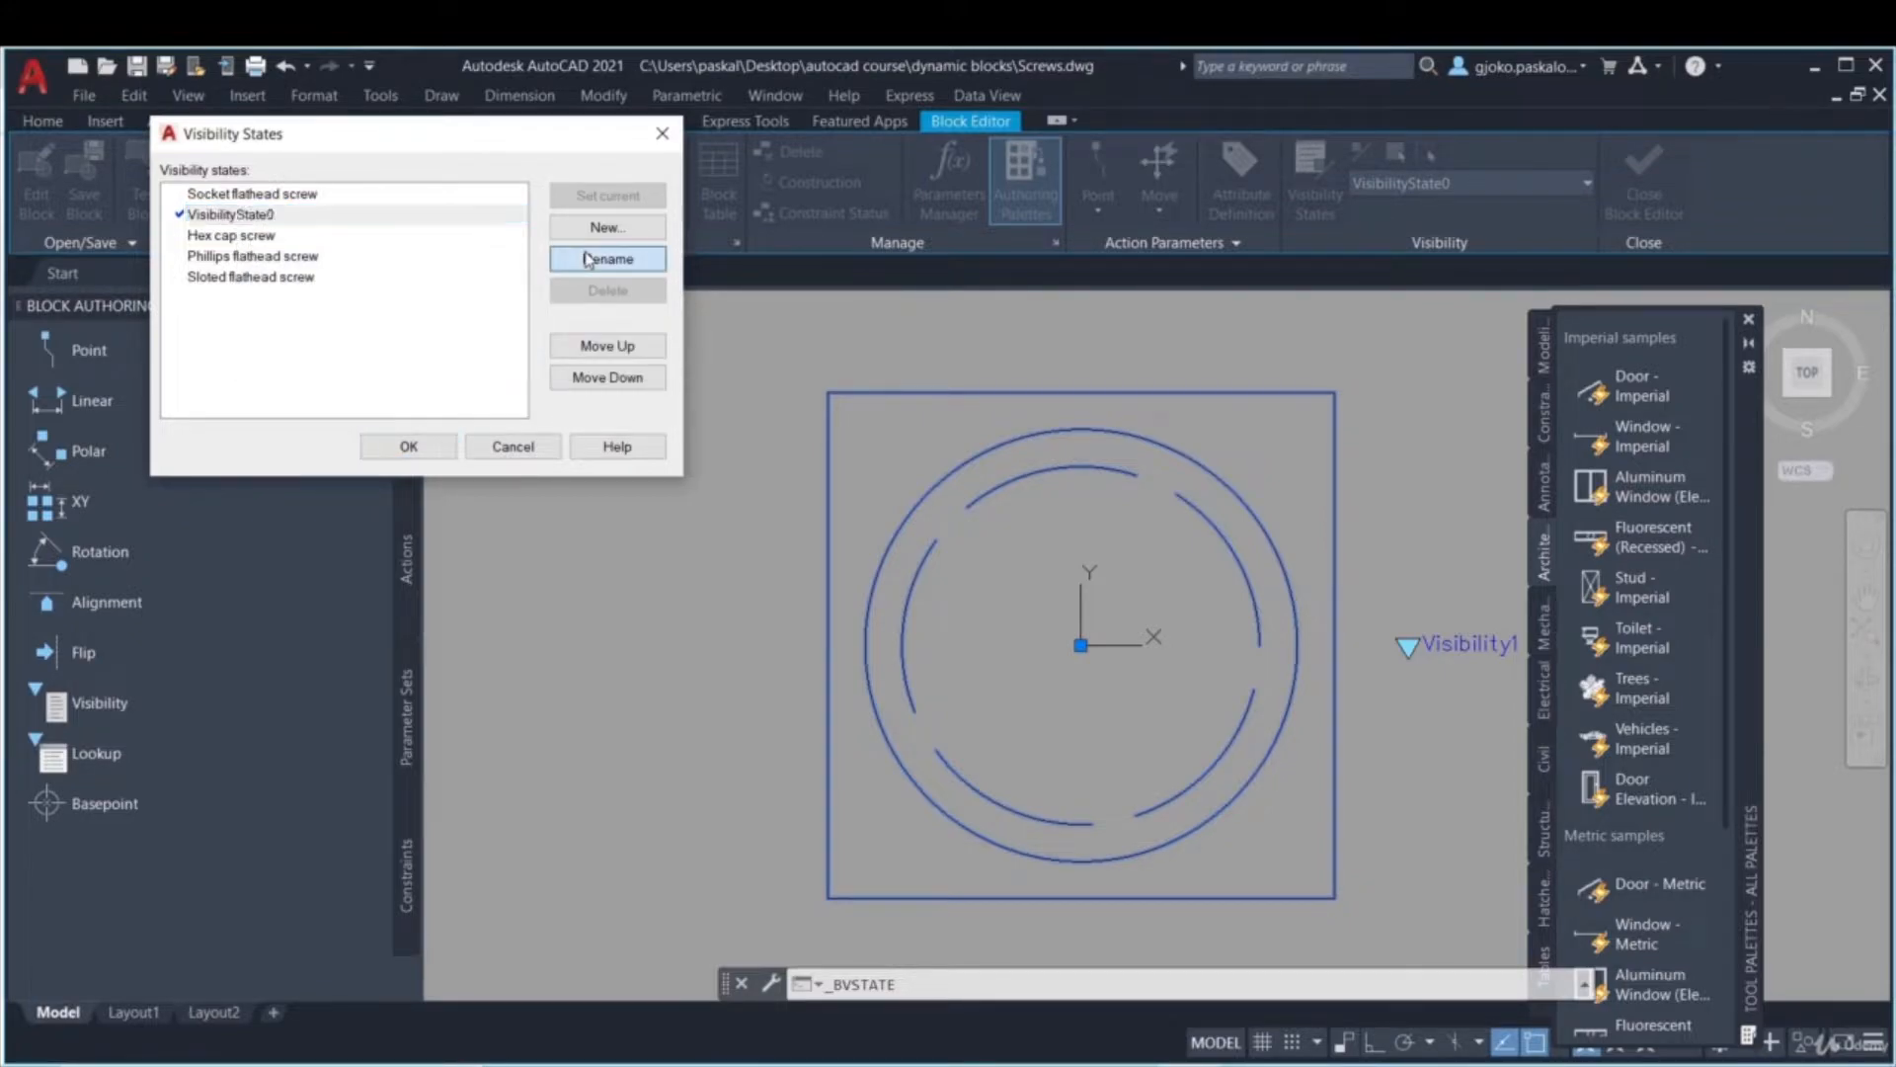
{"action": "key", "text": "ctrl+v"}
{"action": "key", "text": "Return"}
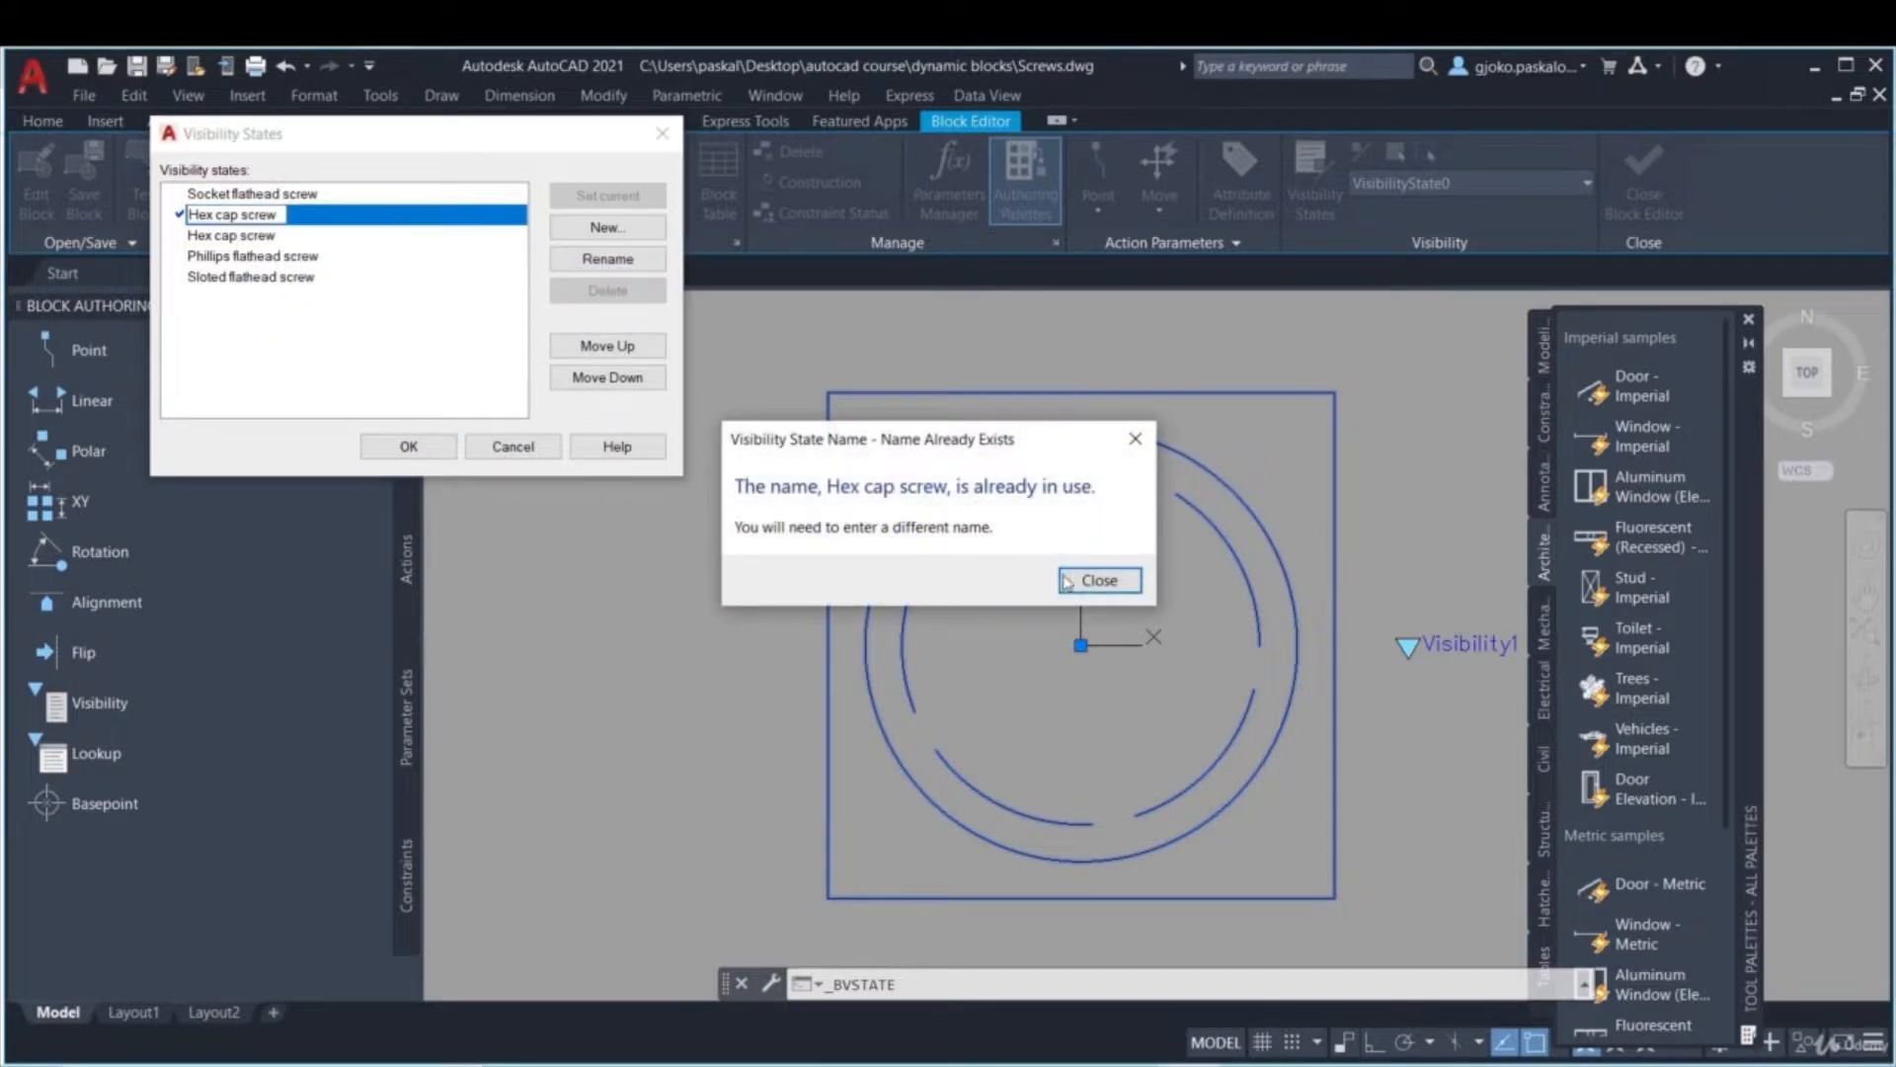
{"action": "left_click", "coordinate": [1096, 581]}
- Delete the existing Hex cap screw state and rename VisibilityState0 as Hex cap screw
{"action": "left_click", "coordinate": [296, 235]}
{"action": "left_click", "coordinate": [607, 259]}
{"action": "left_click", "coordinate": [632, 289]}
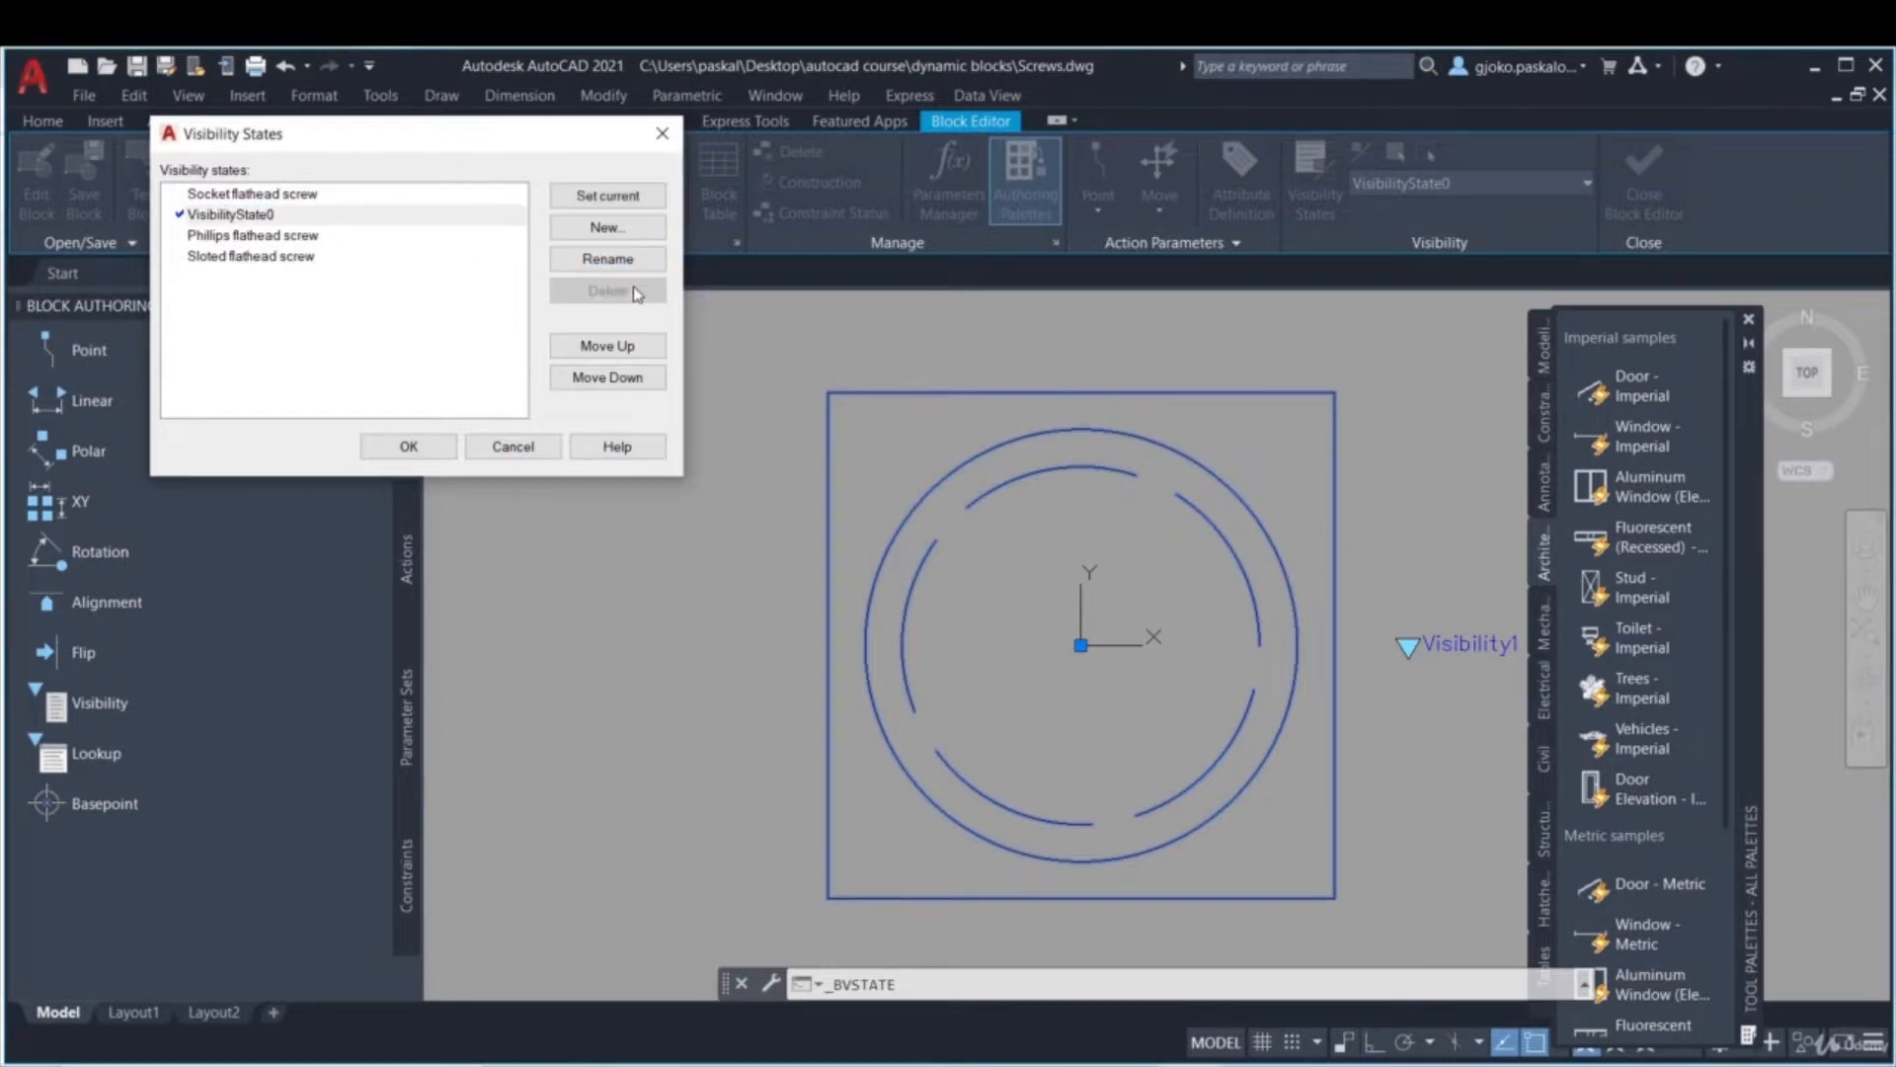
{"action": "left_click", "coordinate": [632, 261]}
{"action": "type", "text": "Hex cap screw"}
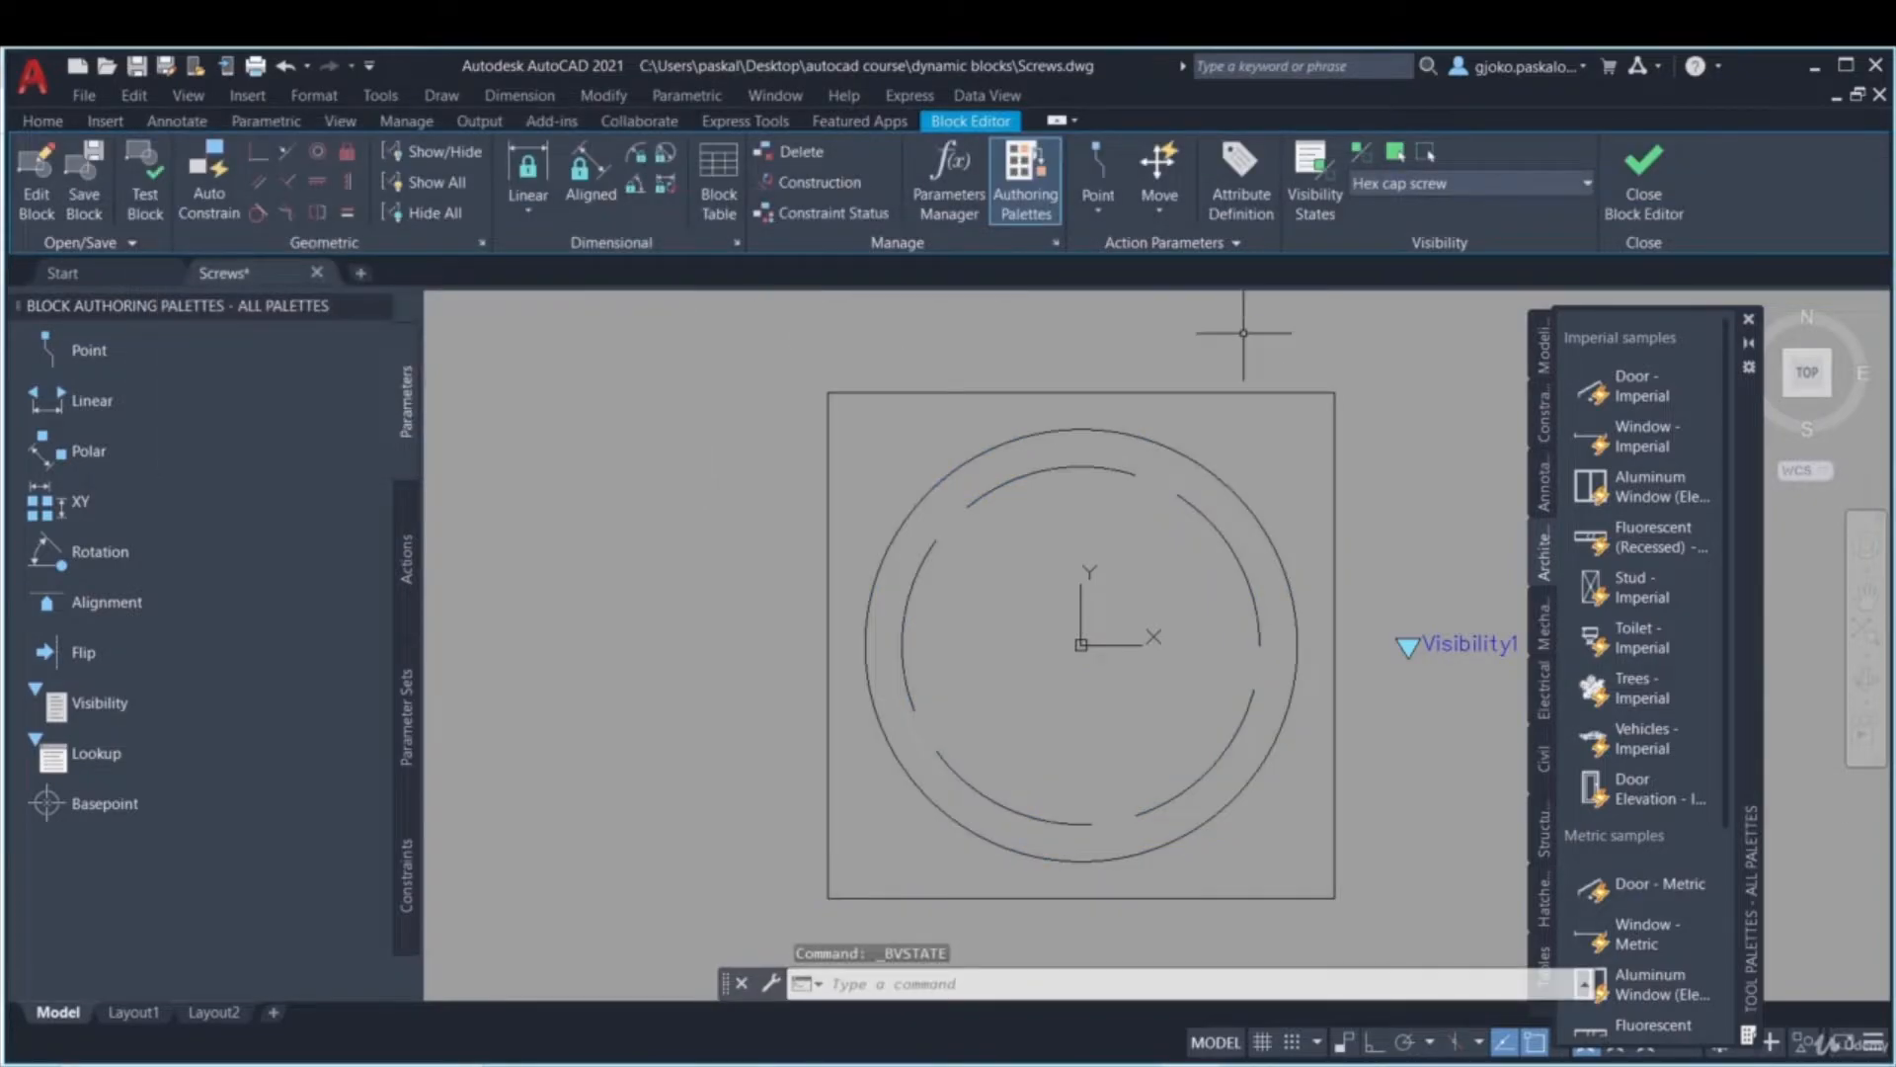
- Check the geometry shown in the Socket flathead, Hex cap, Phillips flathead and Sloted flathead screw states
{"action": "left_click", "coordinate": [1403, 188]}
{"action": "left_click", "coordinate": [1396, 225]}
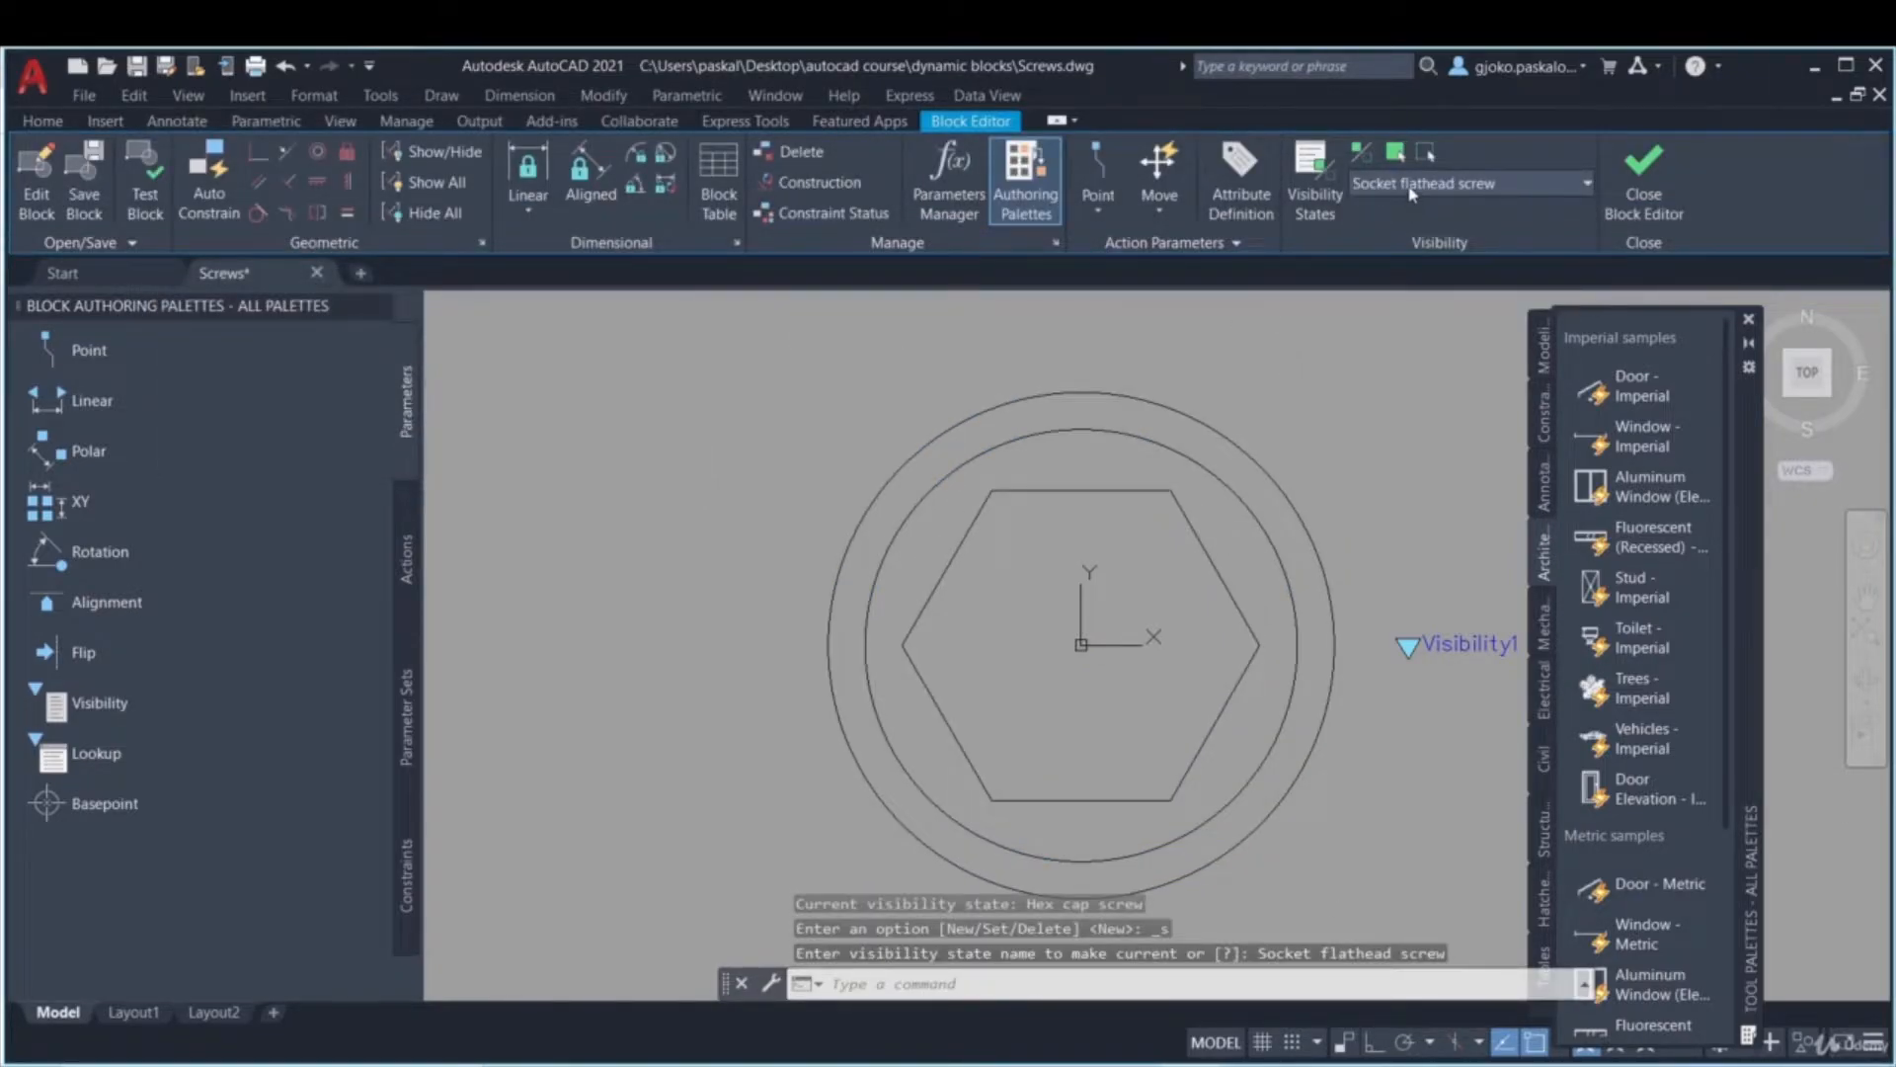
{"action": "left_click", "coordinate": [1403, 188]}
{"action": "left_click", "coordinate": [1402, 210]}
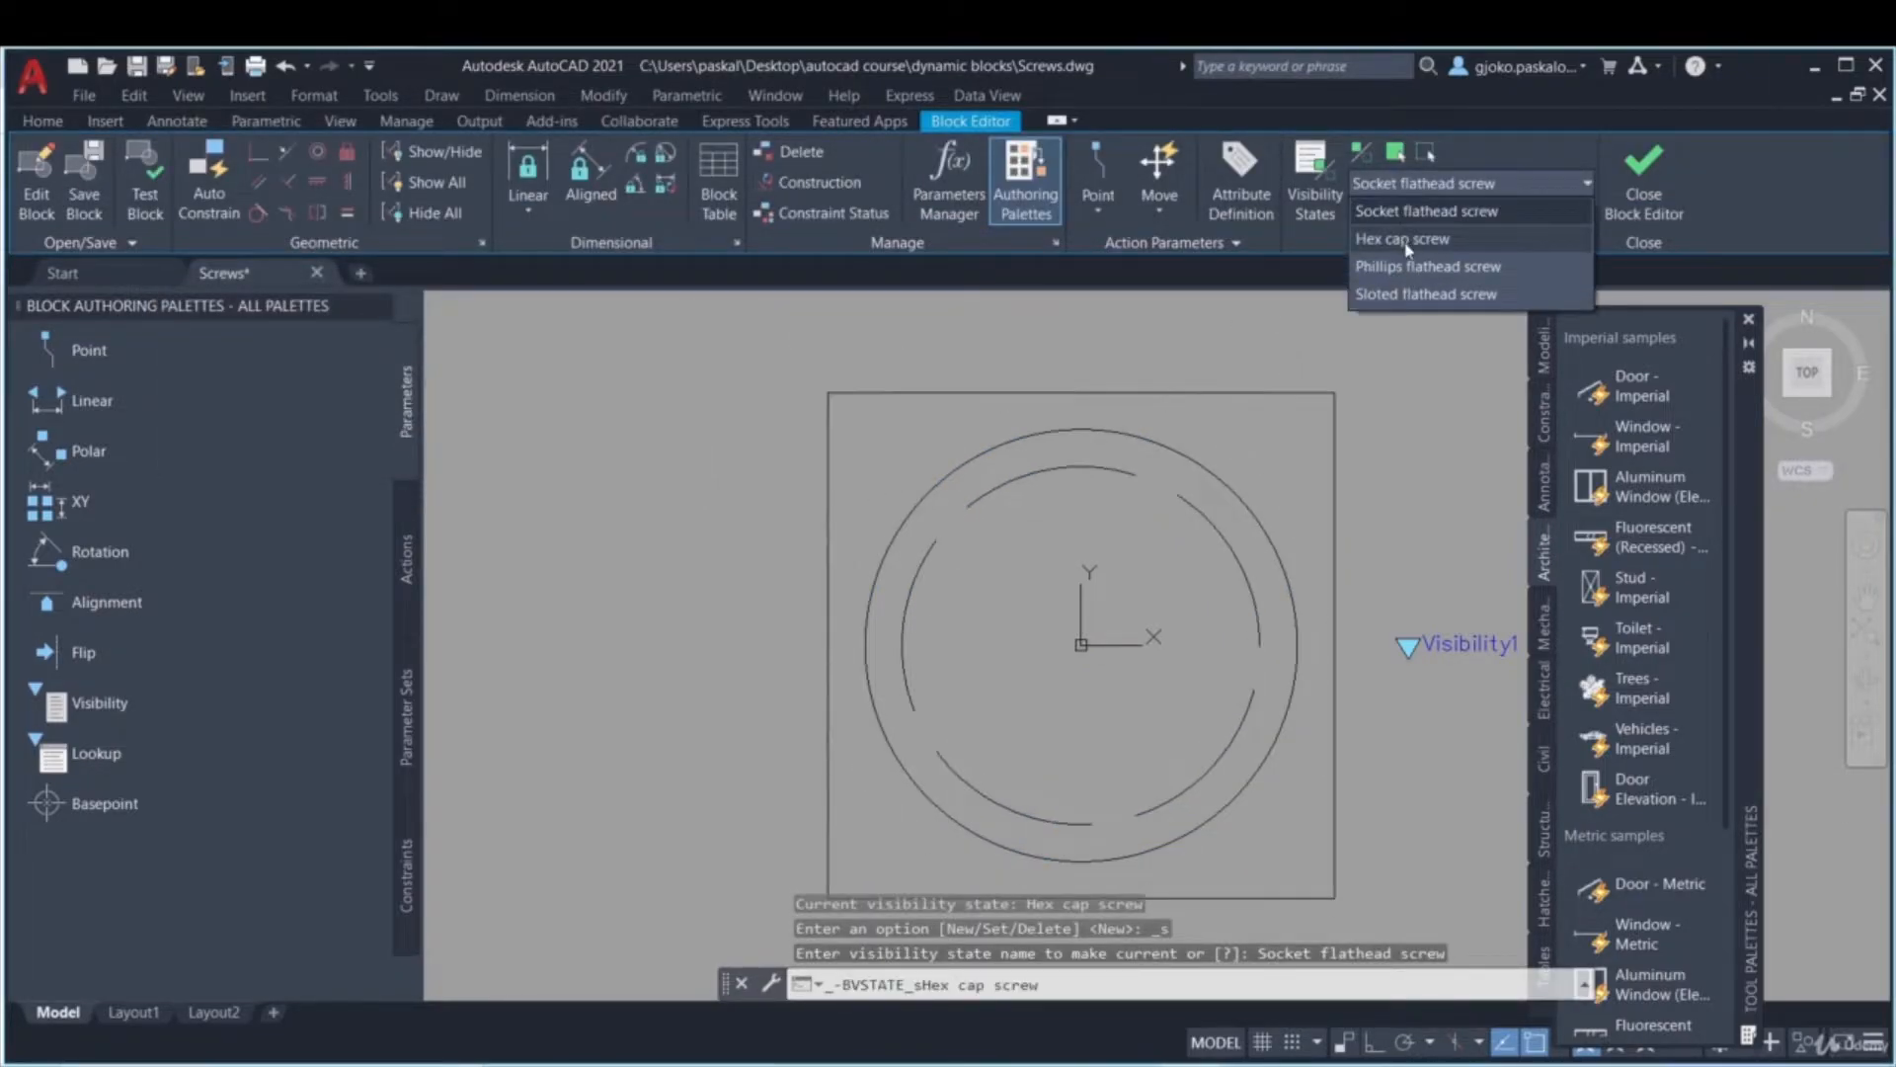
{"action": "left_click", "coordinate": [1404, 190]}
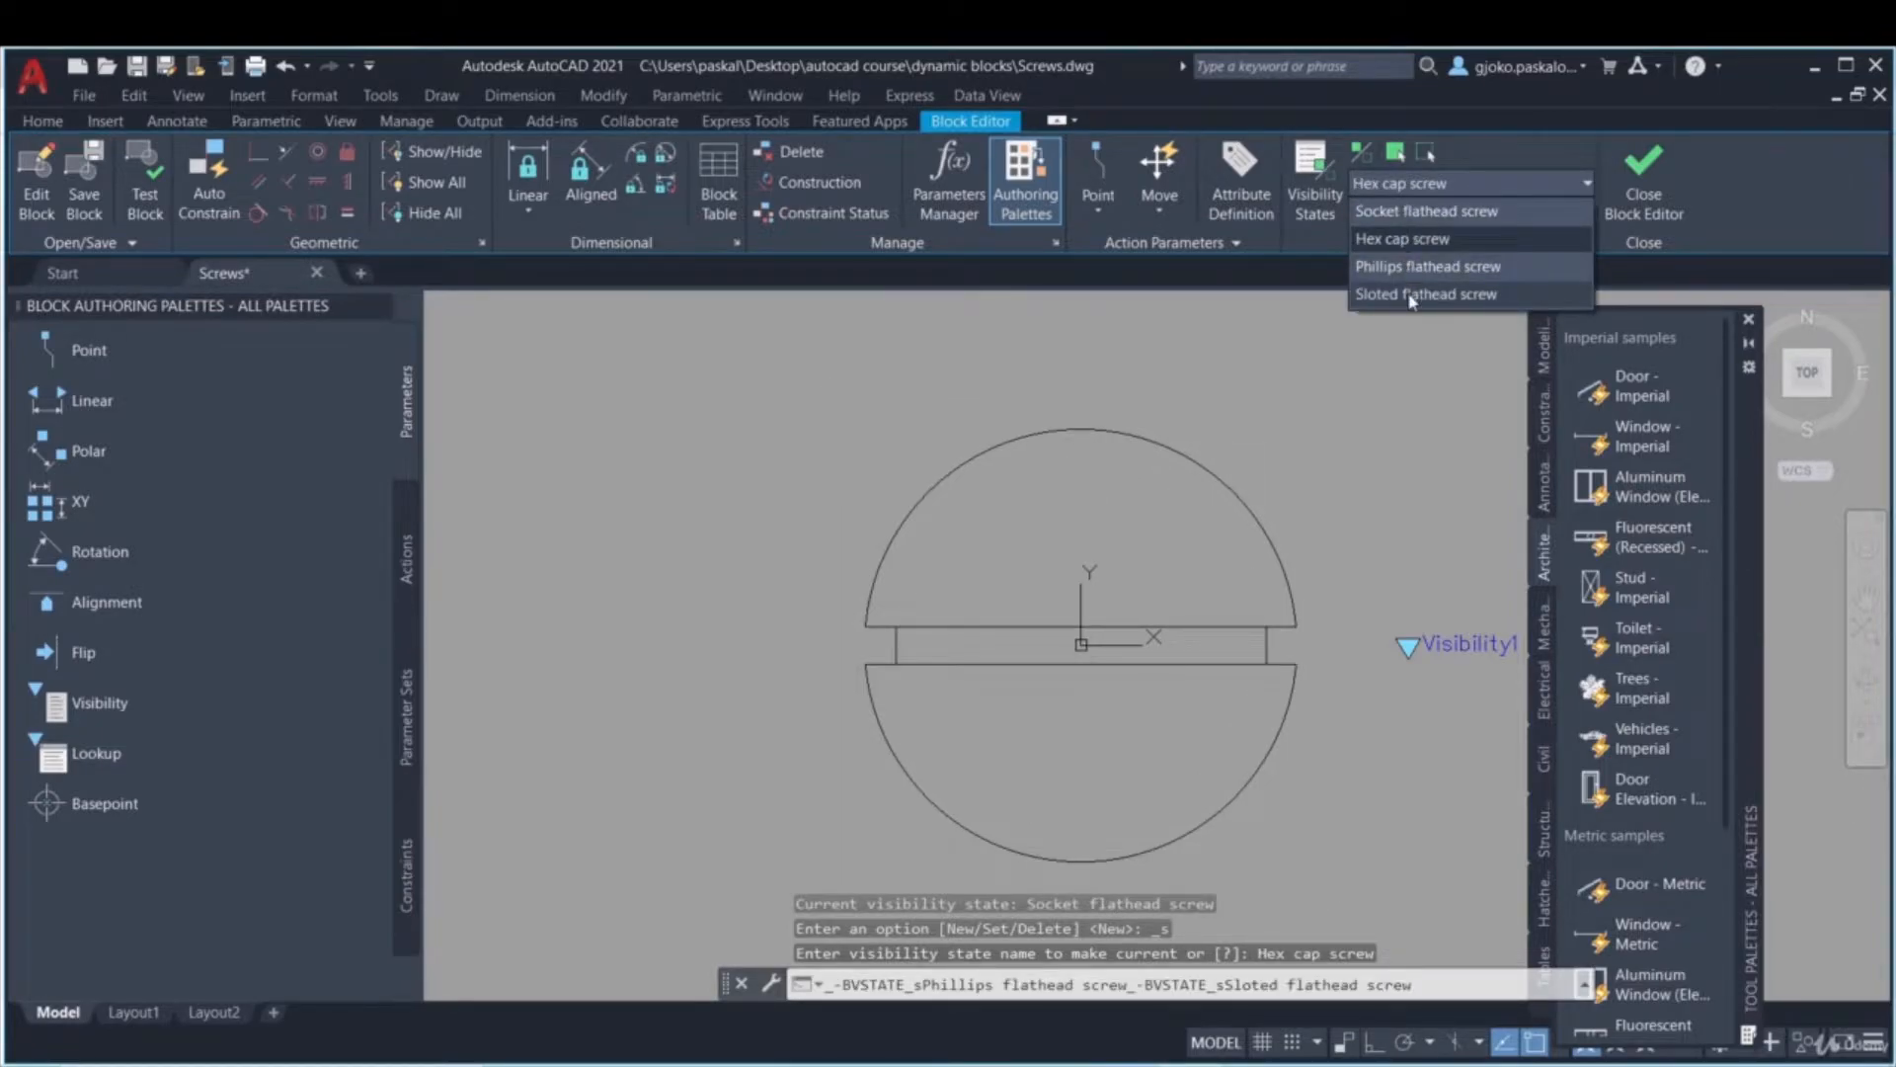
- Close the block editor and save the parameter changes to all references of the Screws block
{"action": "left_click", "coordinate": [1643, 183]}
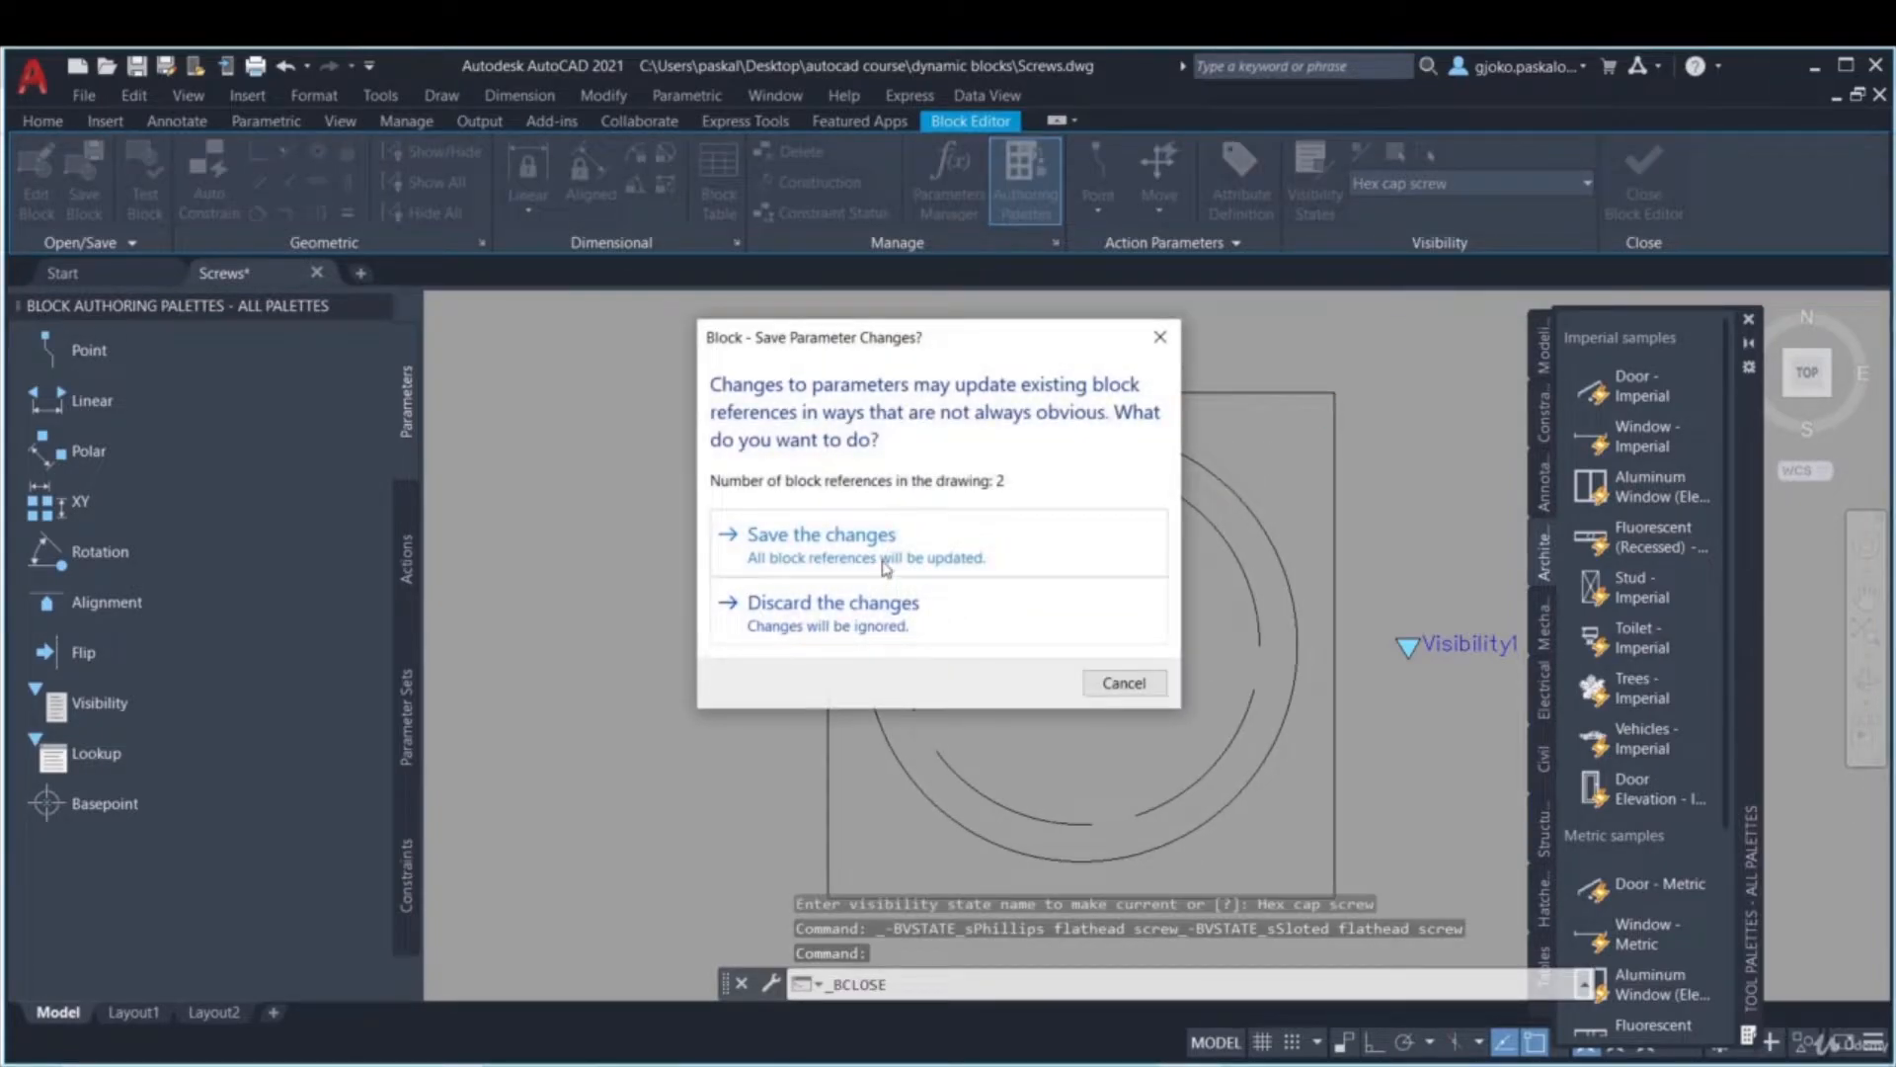
{"action": "left_click", "coordinate": [886, 566]}
- Switch the Screws block reference to the Phillips flathead screw visibility state and clear the selection
{"action": "left_click", "coordinate": [1204, 580]}
{"action": "left_click", "coordinate": [1168, 505]}
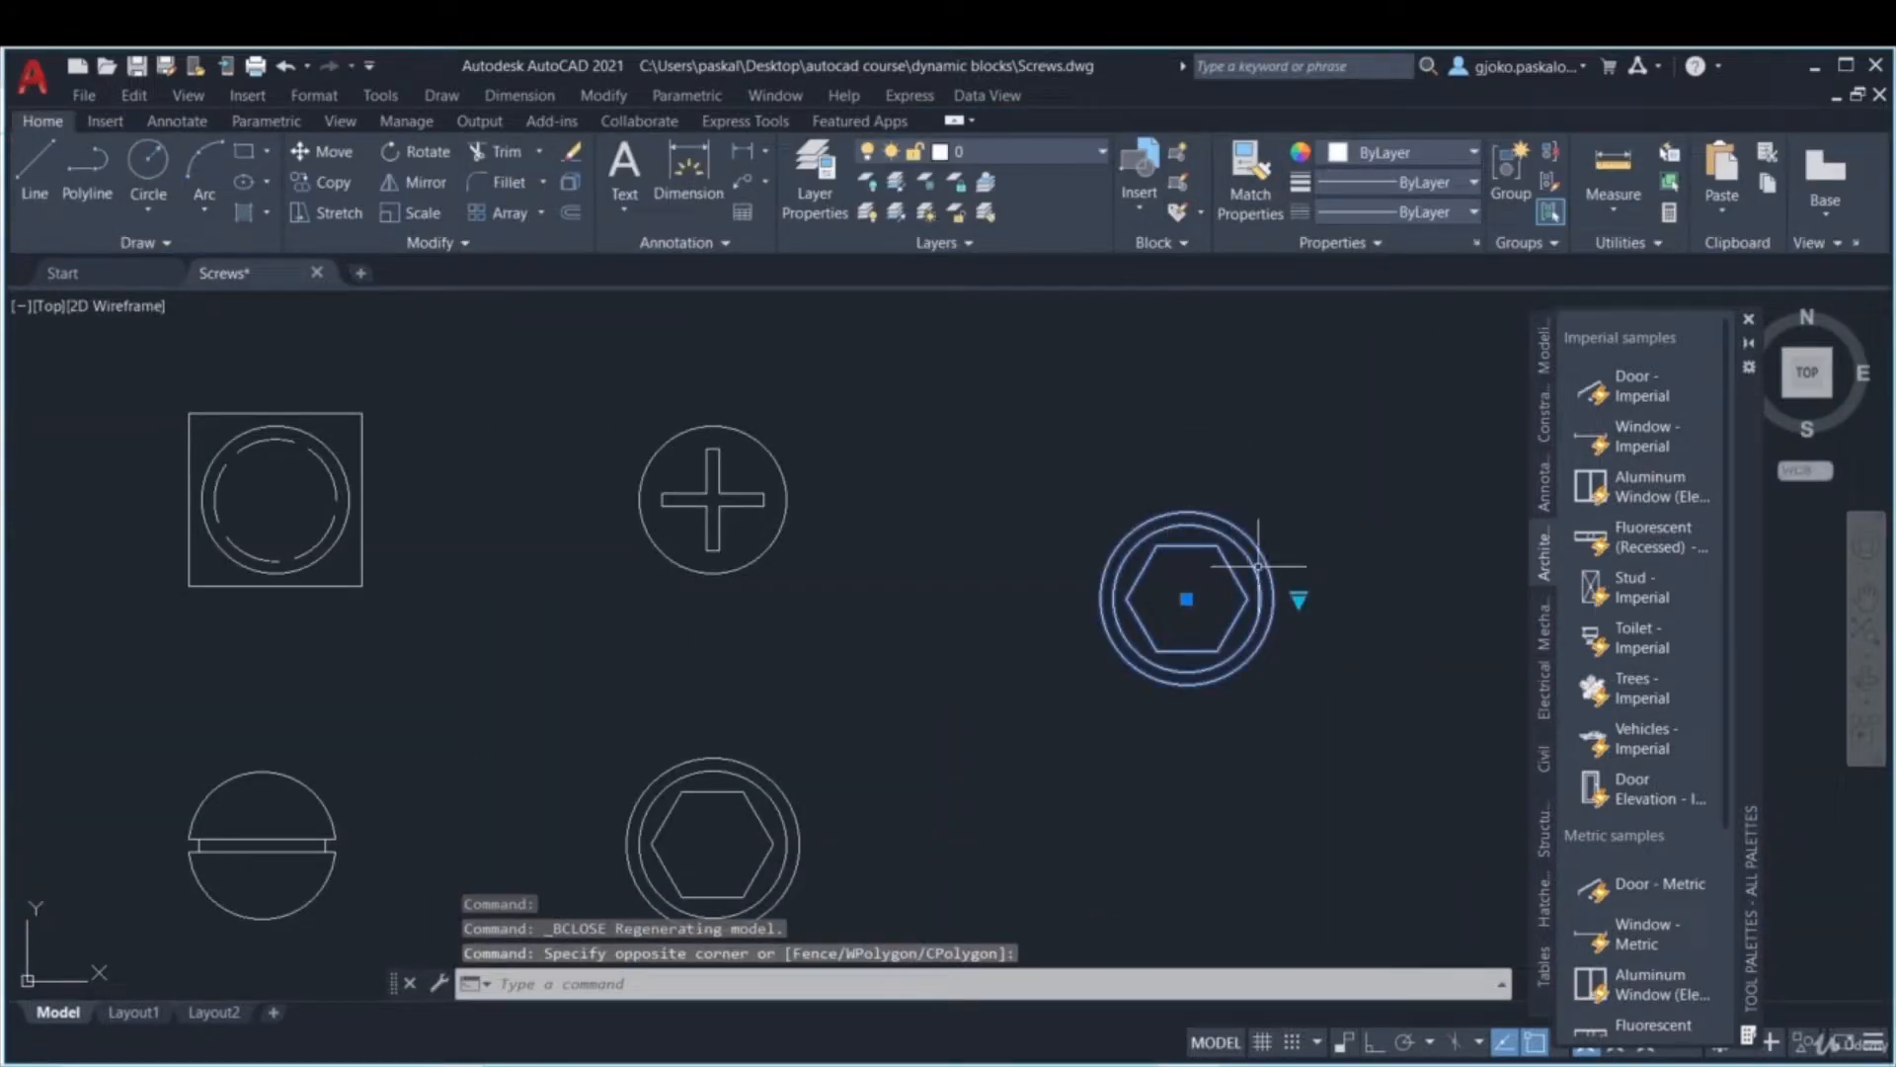
{"action": "left_click", "coordinate": [1299, 600]}
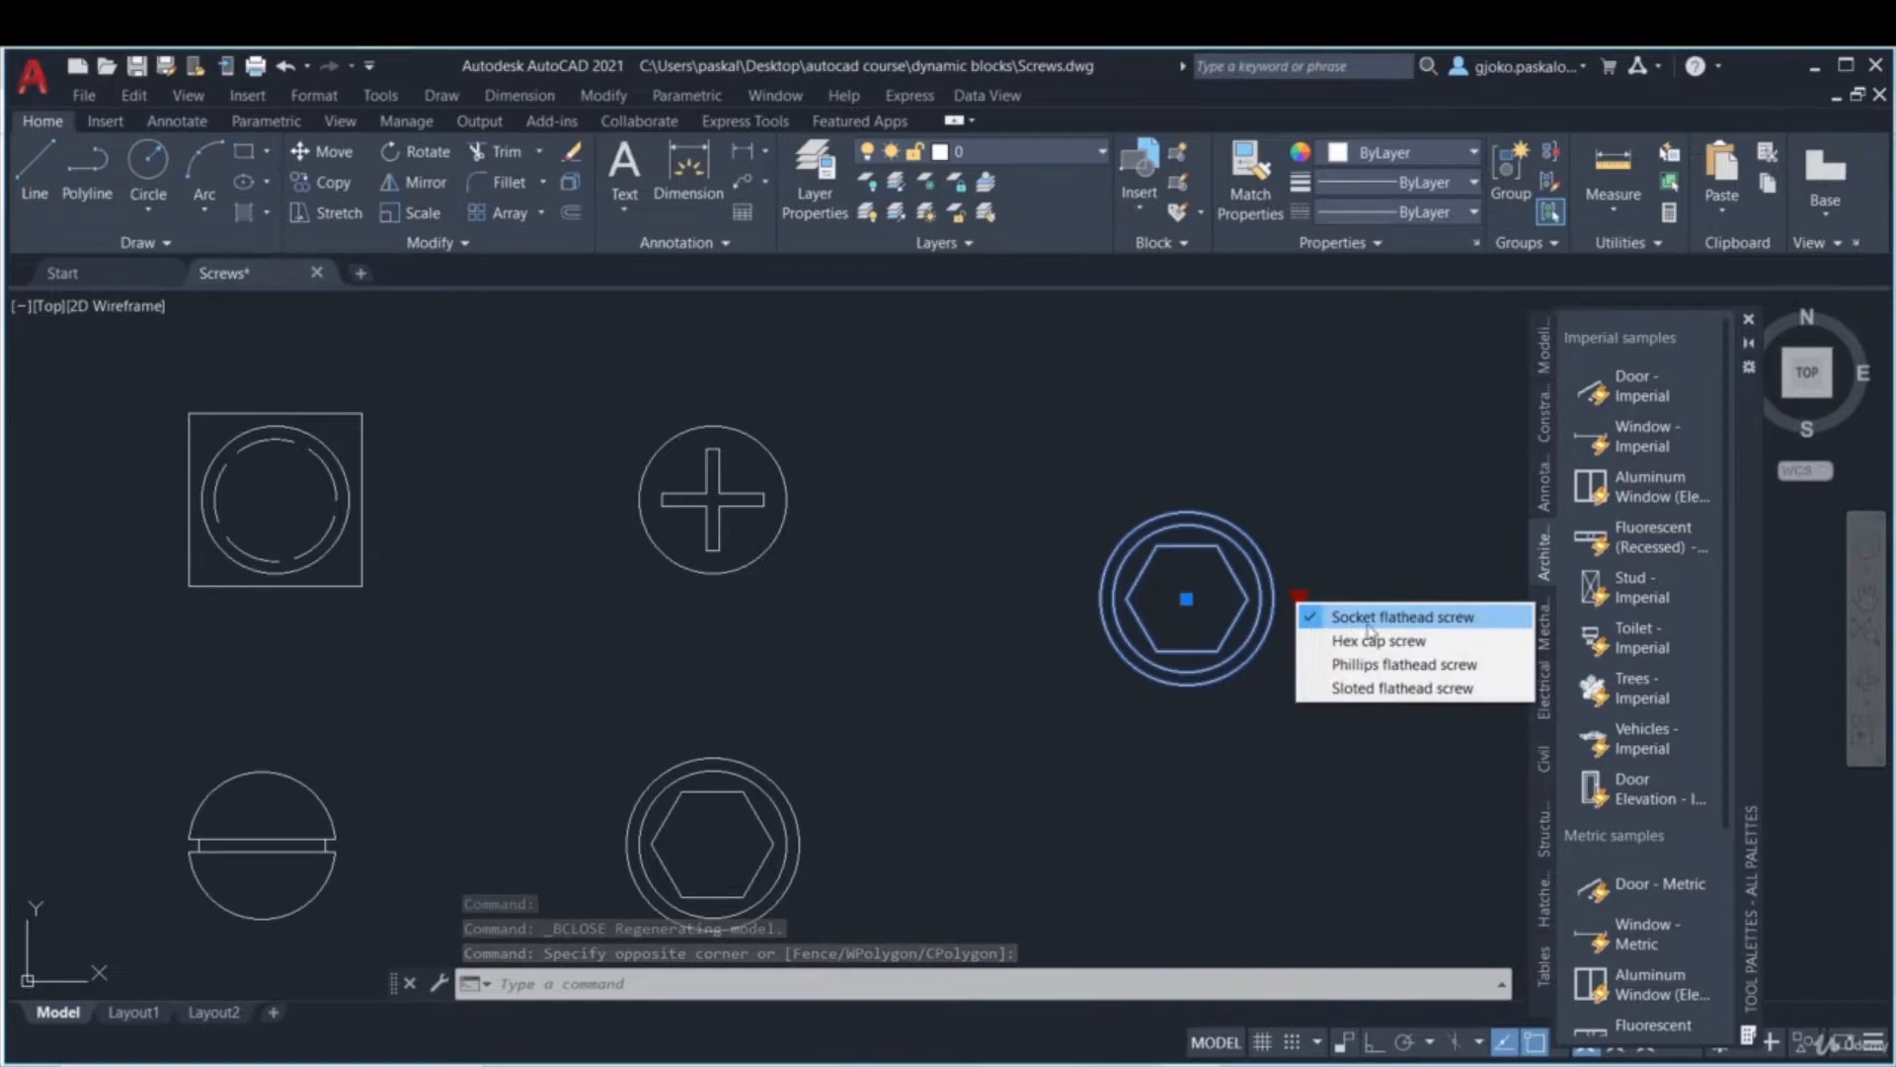
{"action": "left_click", "coordinate": [1434, 664]}
{"action": "key", "text": "Escape"}
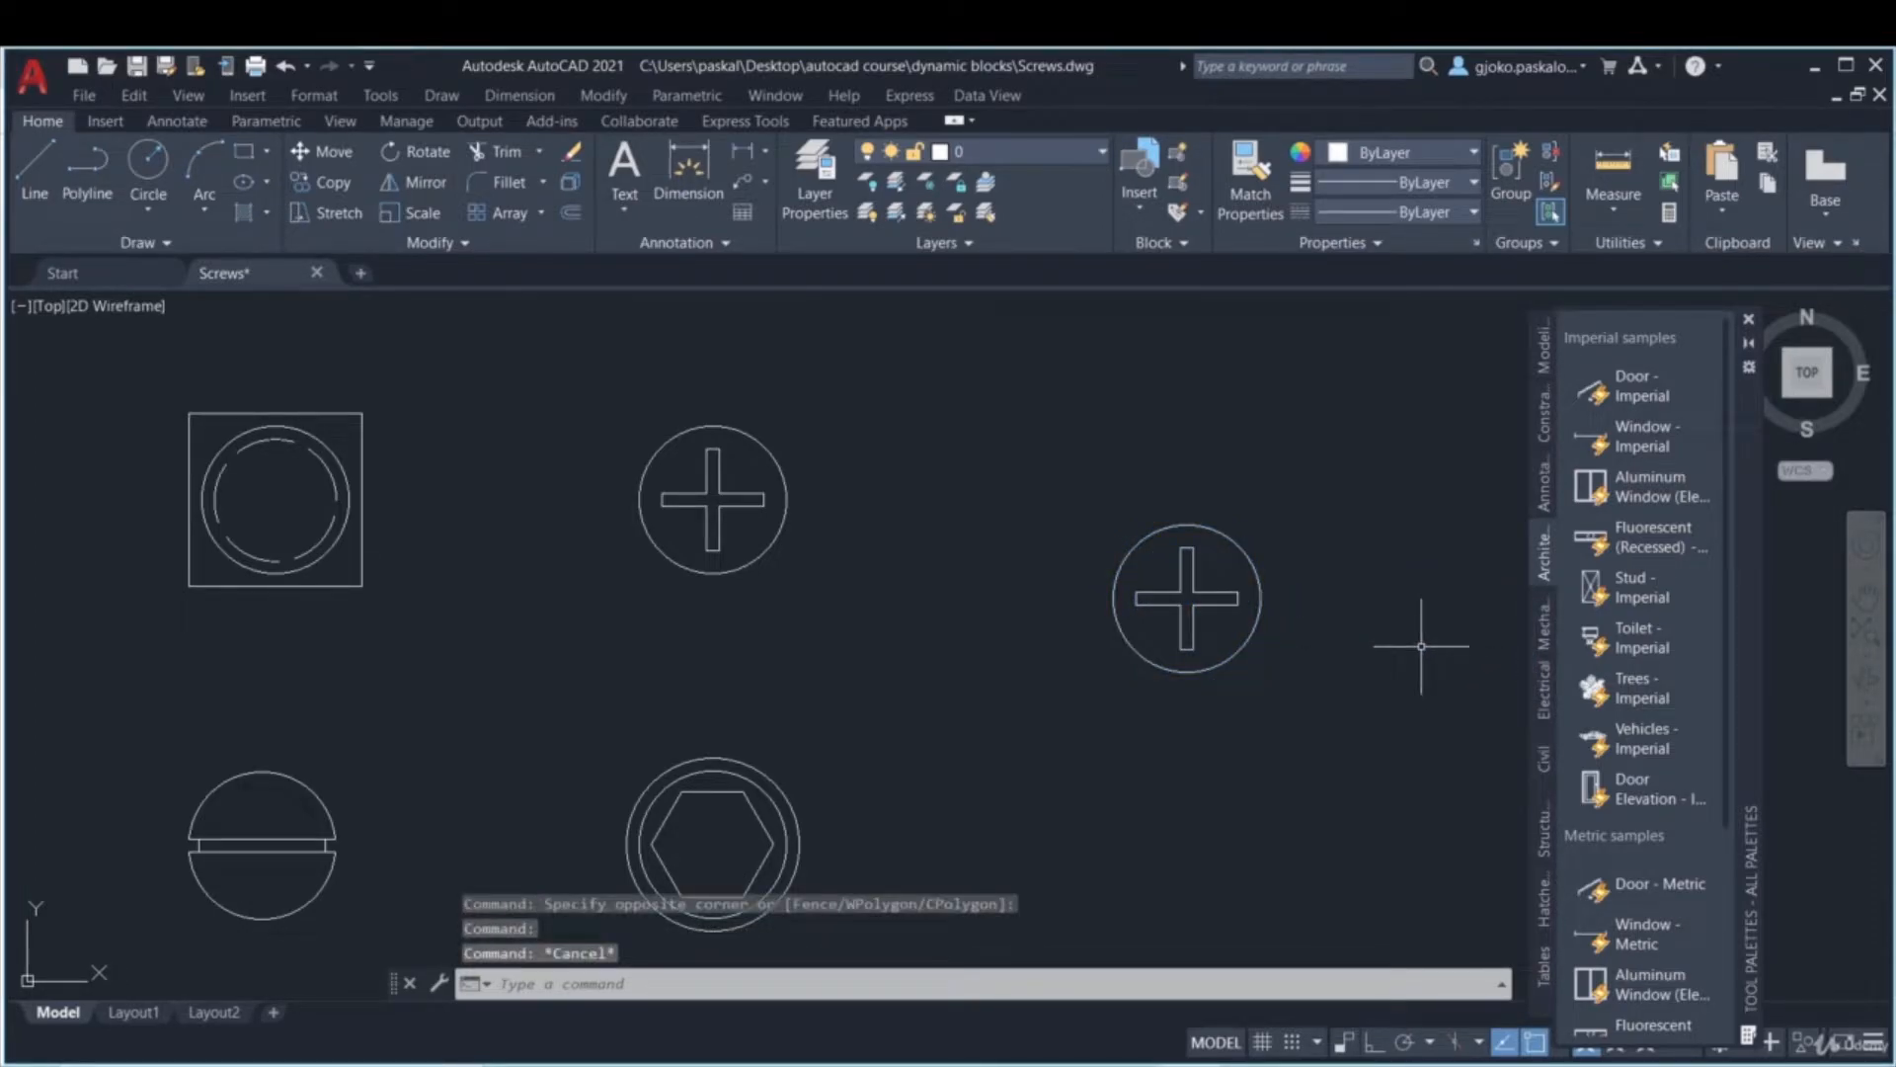
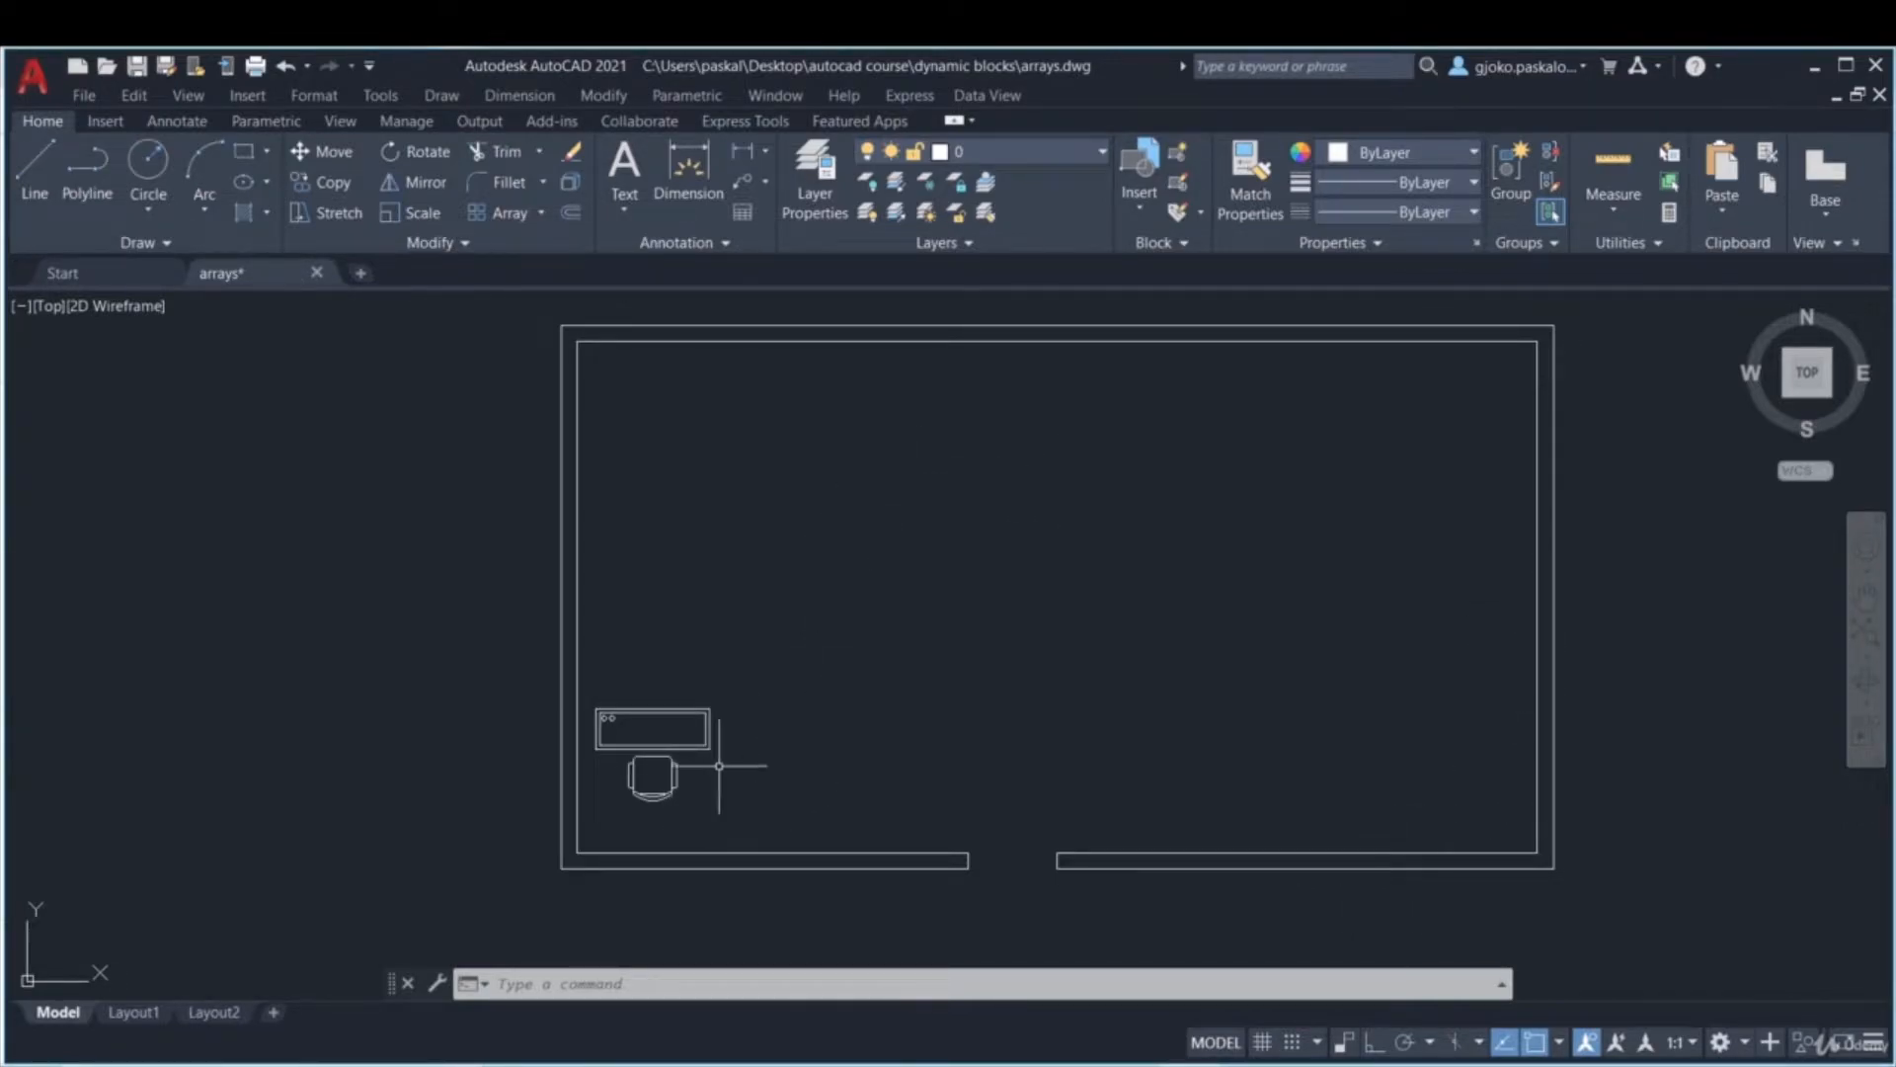
- Start a block definition named table with its base point at the midpoint of the desk's lower edge
{"action": "scroll", "coordinate": [664, 727], "scroll_direction": "up", "scroll_amount": 4}
{"action": "mouse_move", "coordinate": [695, 698]}
{"action": "middle_mouse_down"}
{"action": "mouse_move", "coordinate": [768, 652]}
{"action": "mouse_move", "coordinate": [907, 639]}
{"action": "middle_mouse_up"}
{"action": "scroll", "coordinate": [837, 674], "scroll_direction": "up", "scroll_amount": 1}
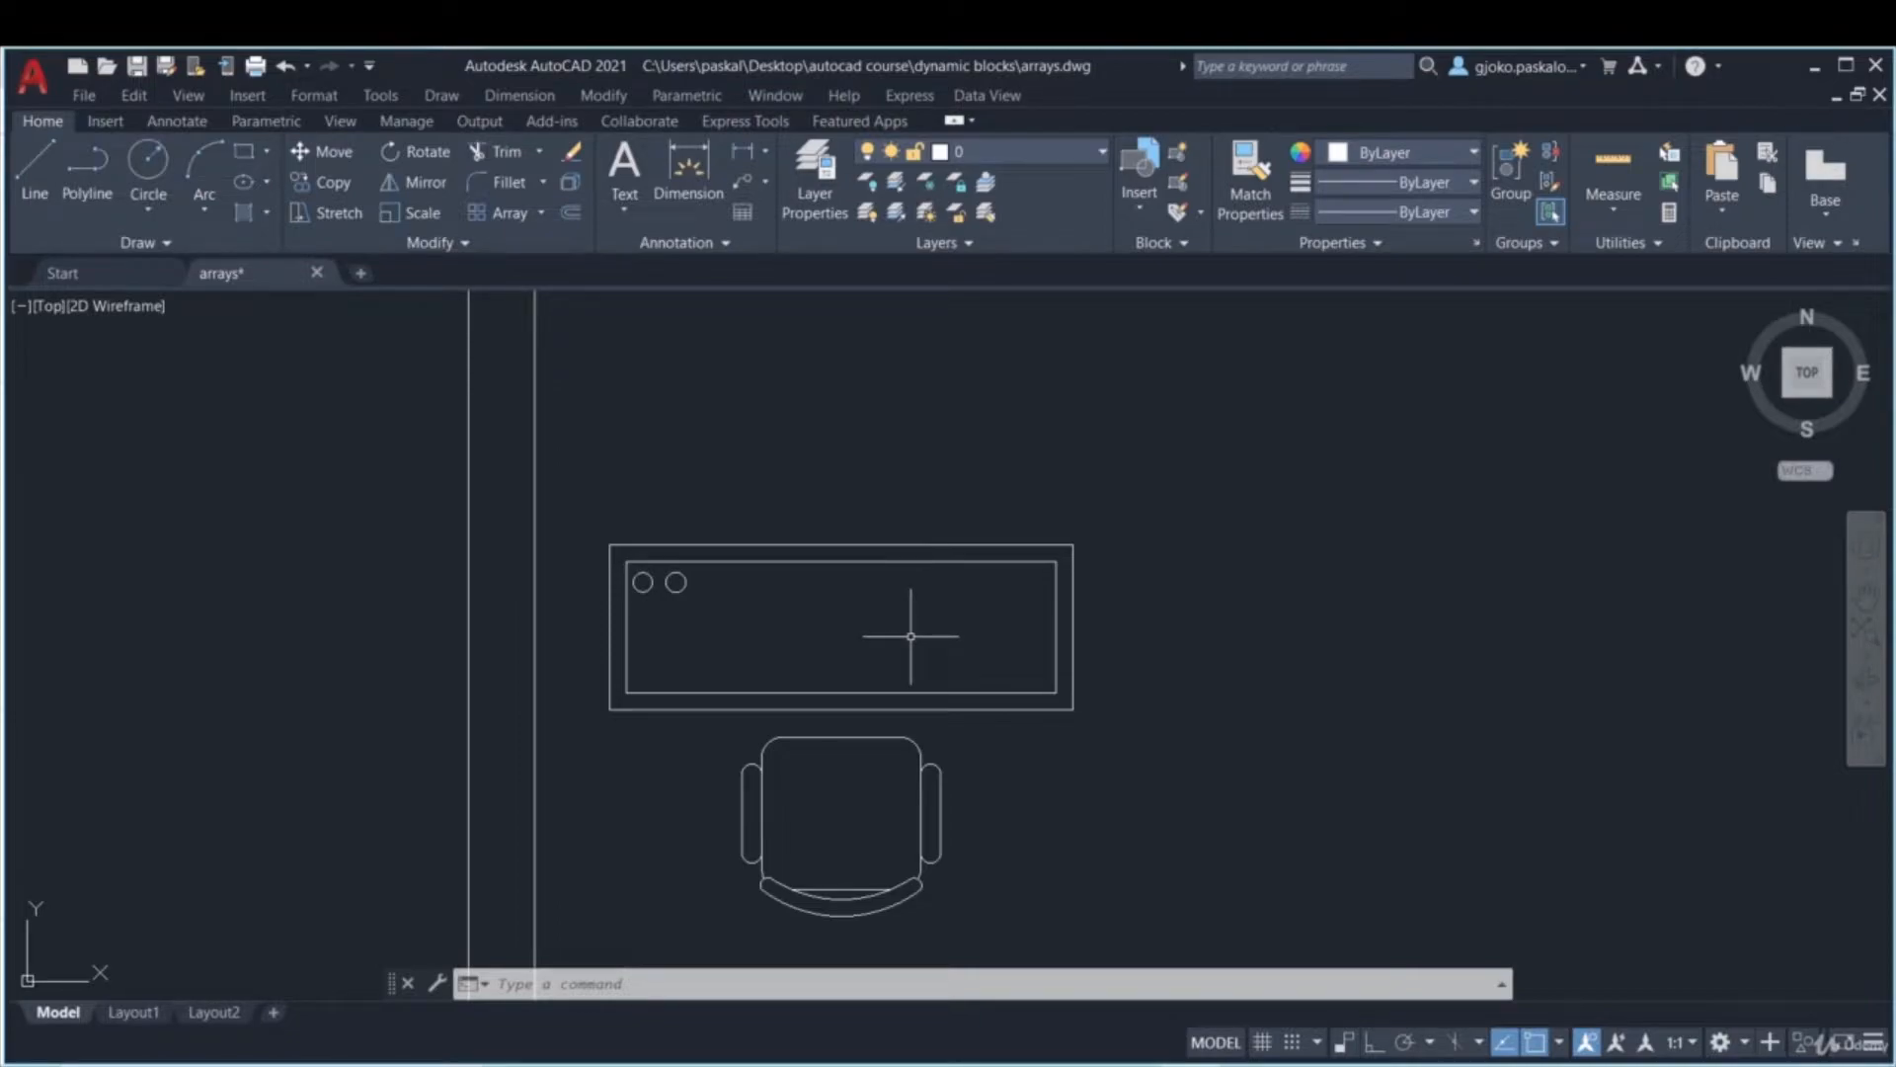
{"action": "left_click", "coordinate": [1183, 164]}
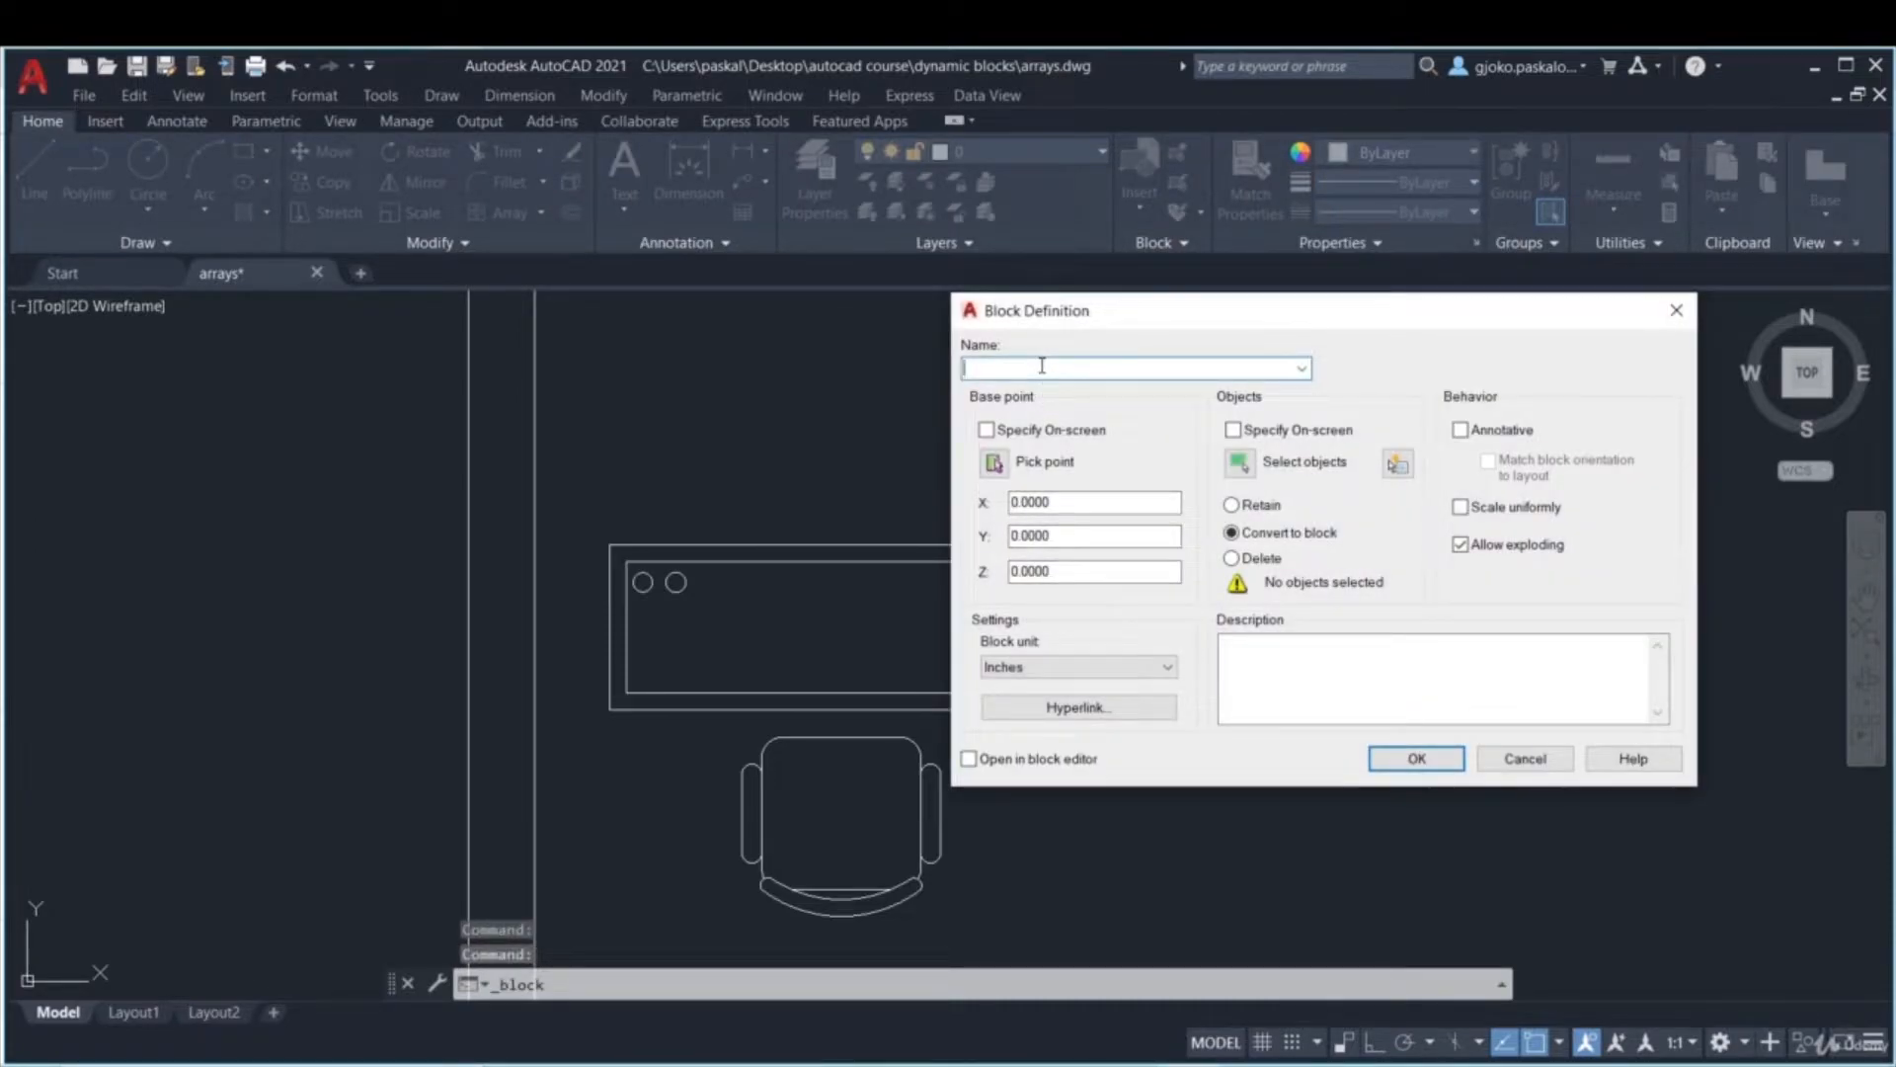
{"action": "type", "text": "table"}
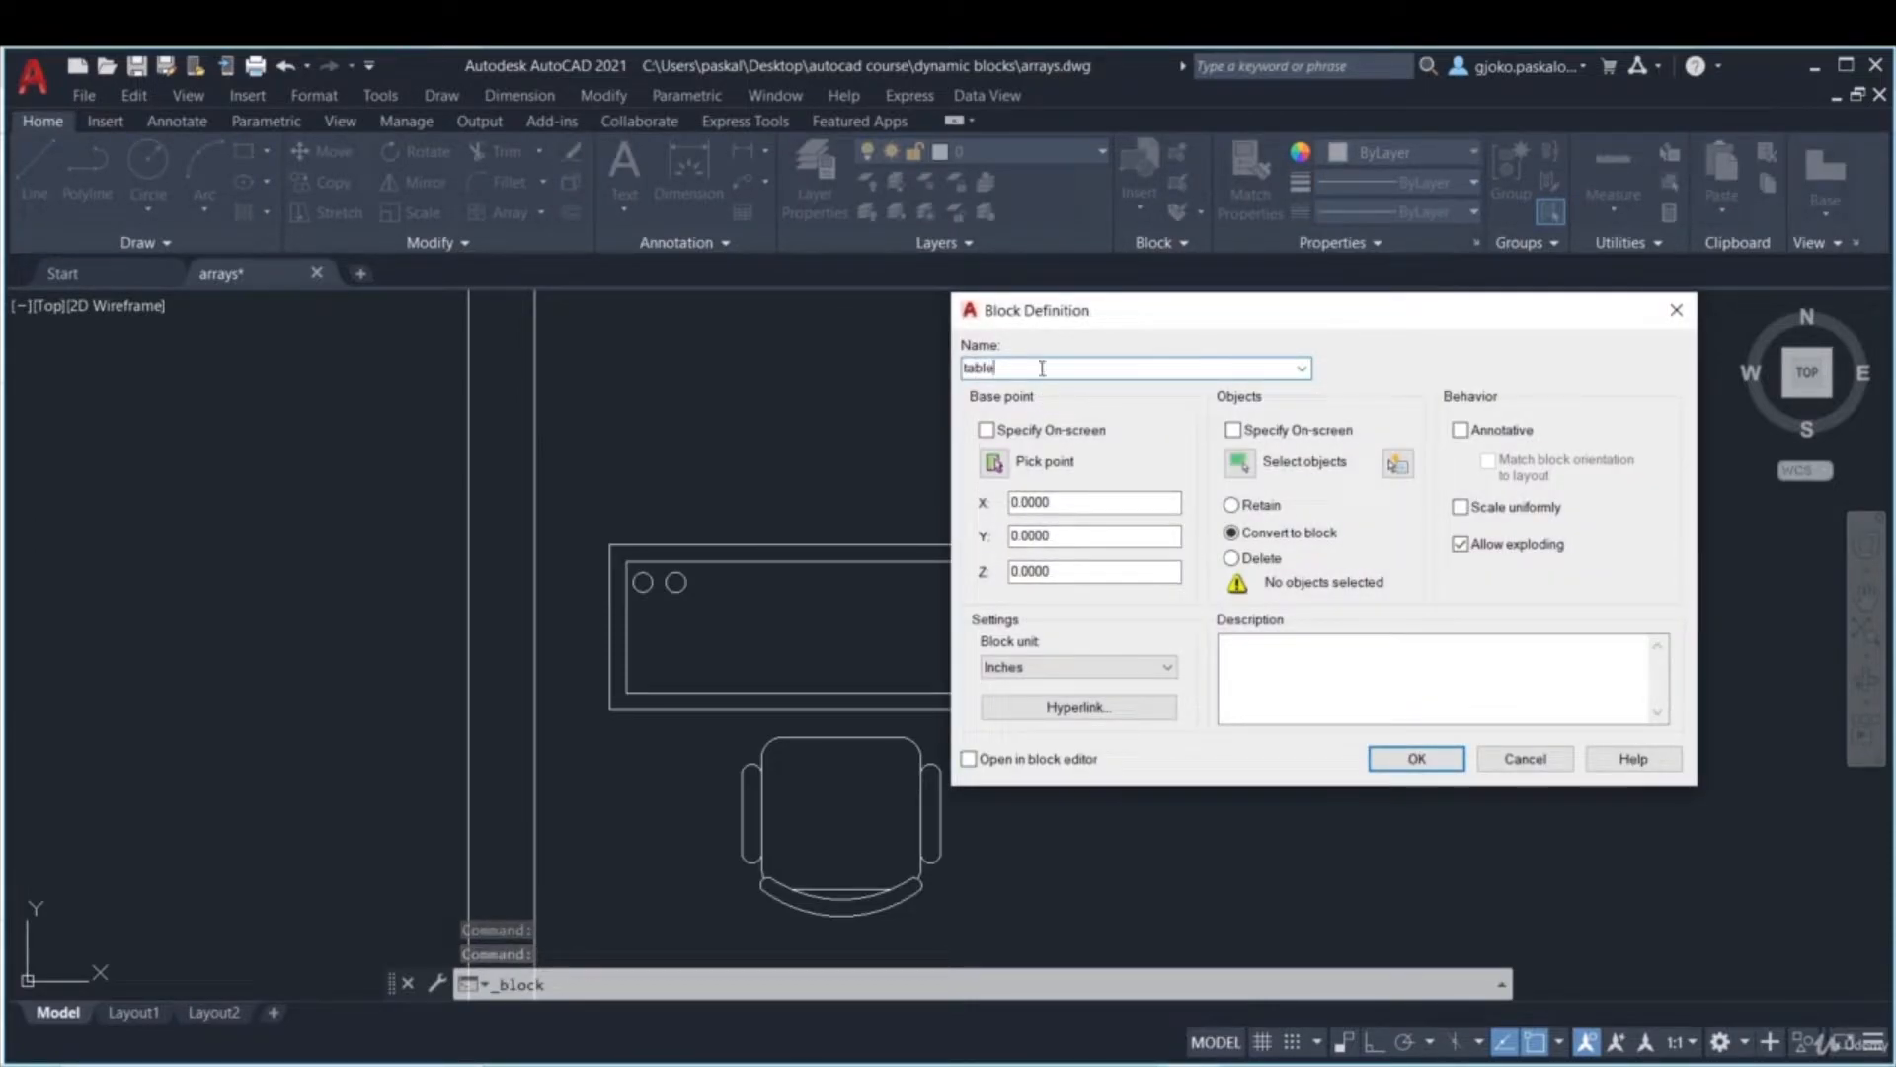
{"action": "left_click", "coordinate": [995, 461]}
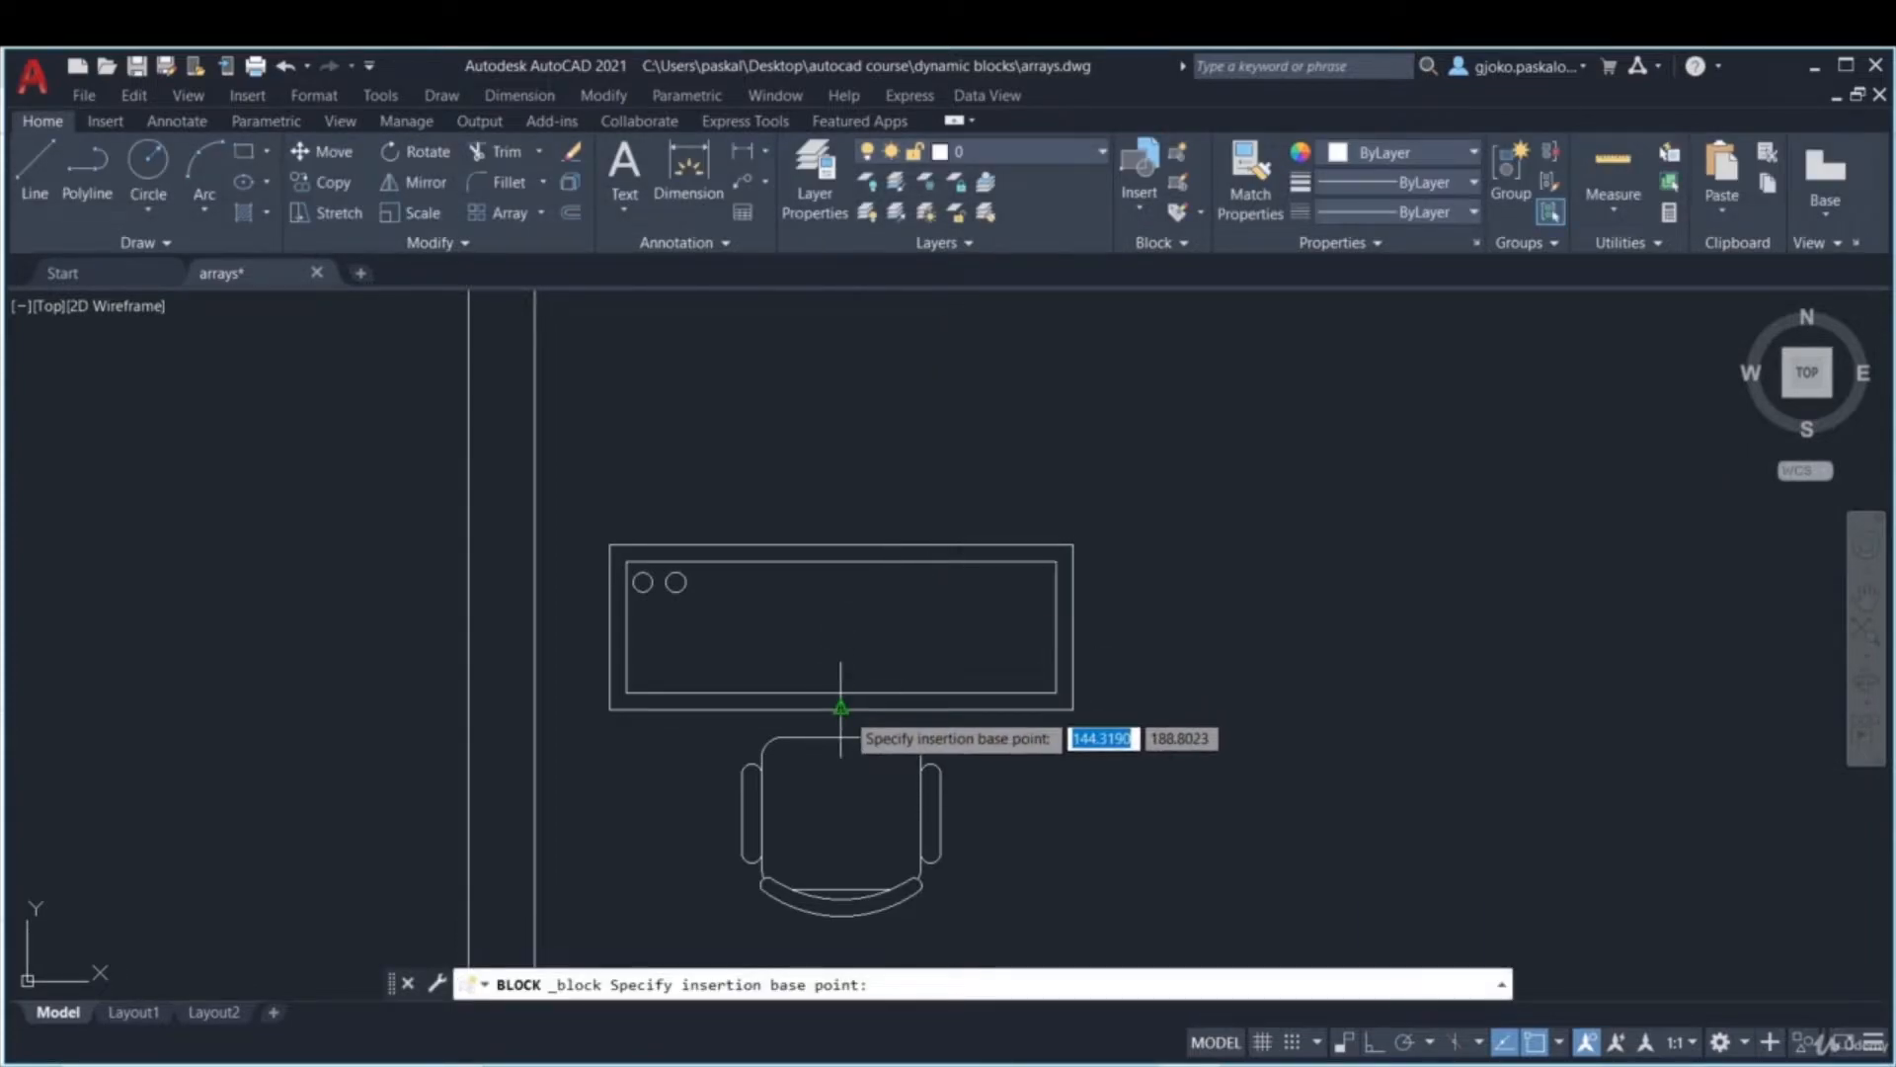
{"action": "left_click", "coordinate": [840, 707]}
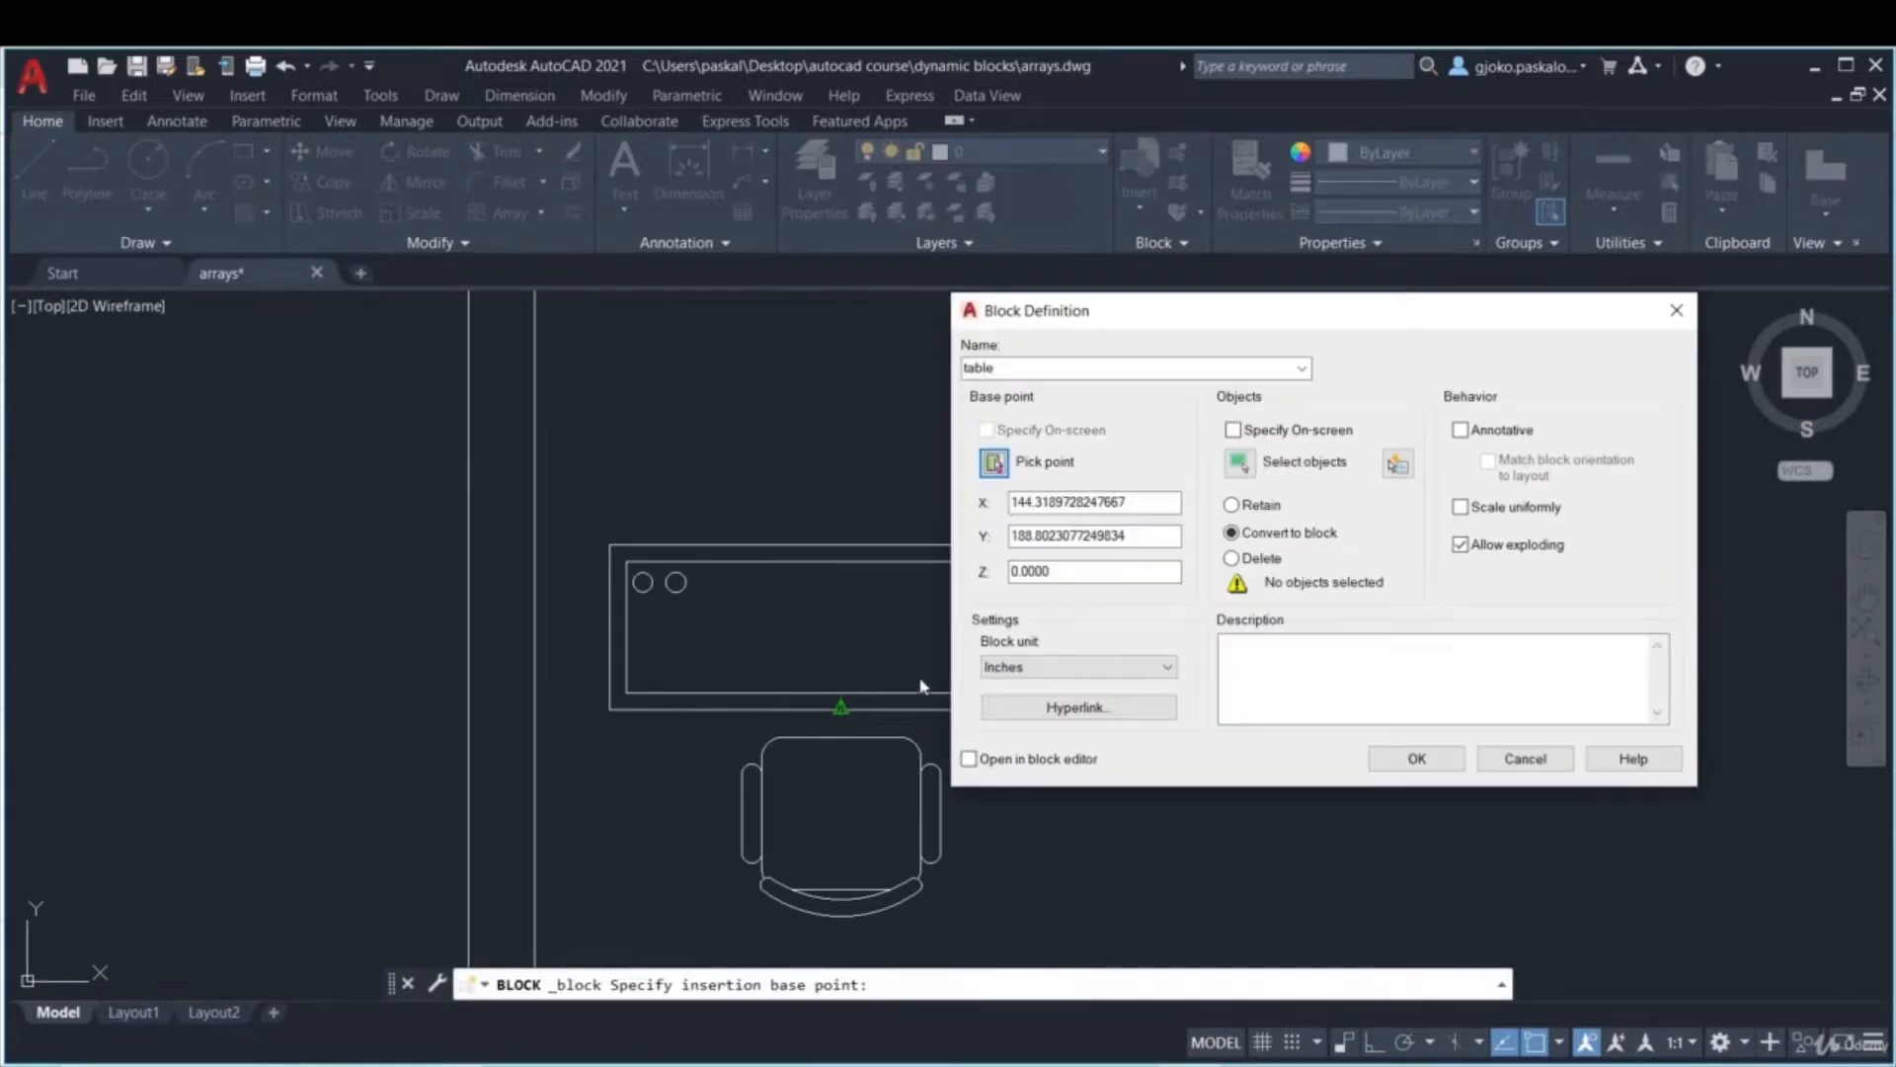
- Use all desk and chair geometry as the table block's objects and create it with Open in block editor enabled
{"action": "left_click", "coordinate": [1242, 461]}
{"action": "left_click", "coordinate": [1164, 737]}
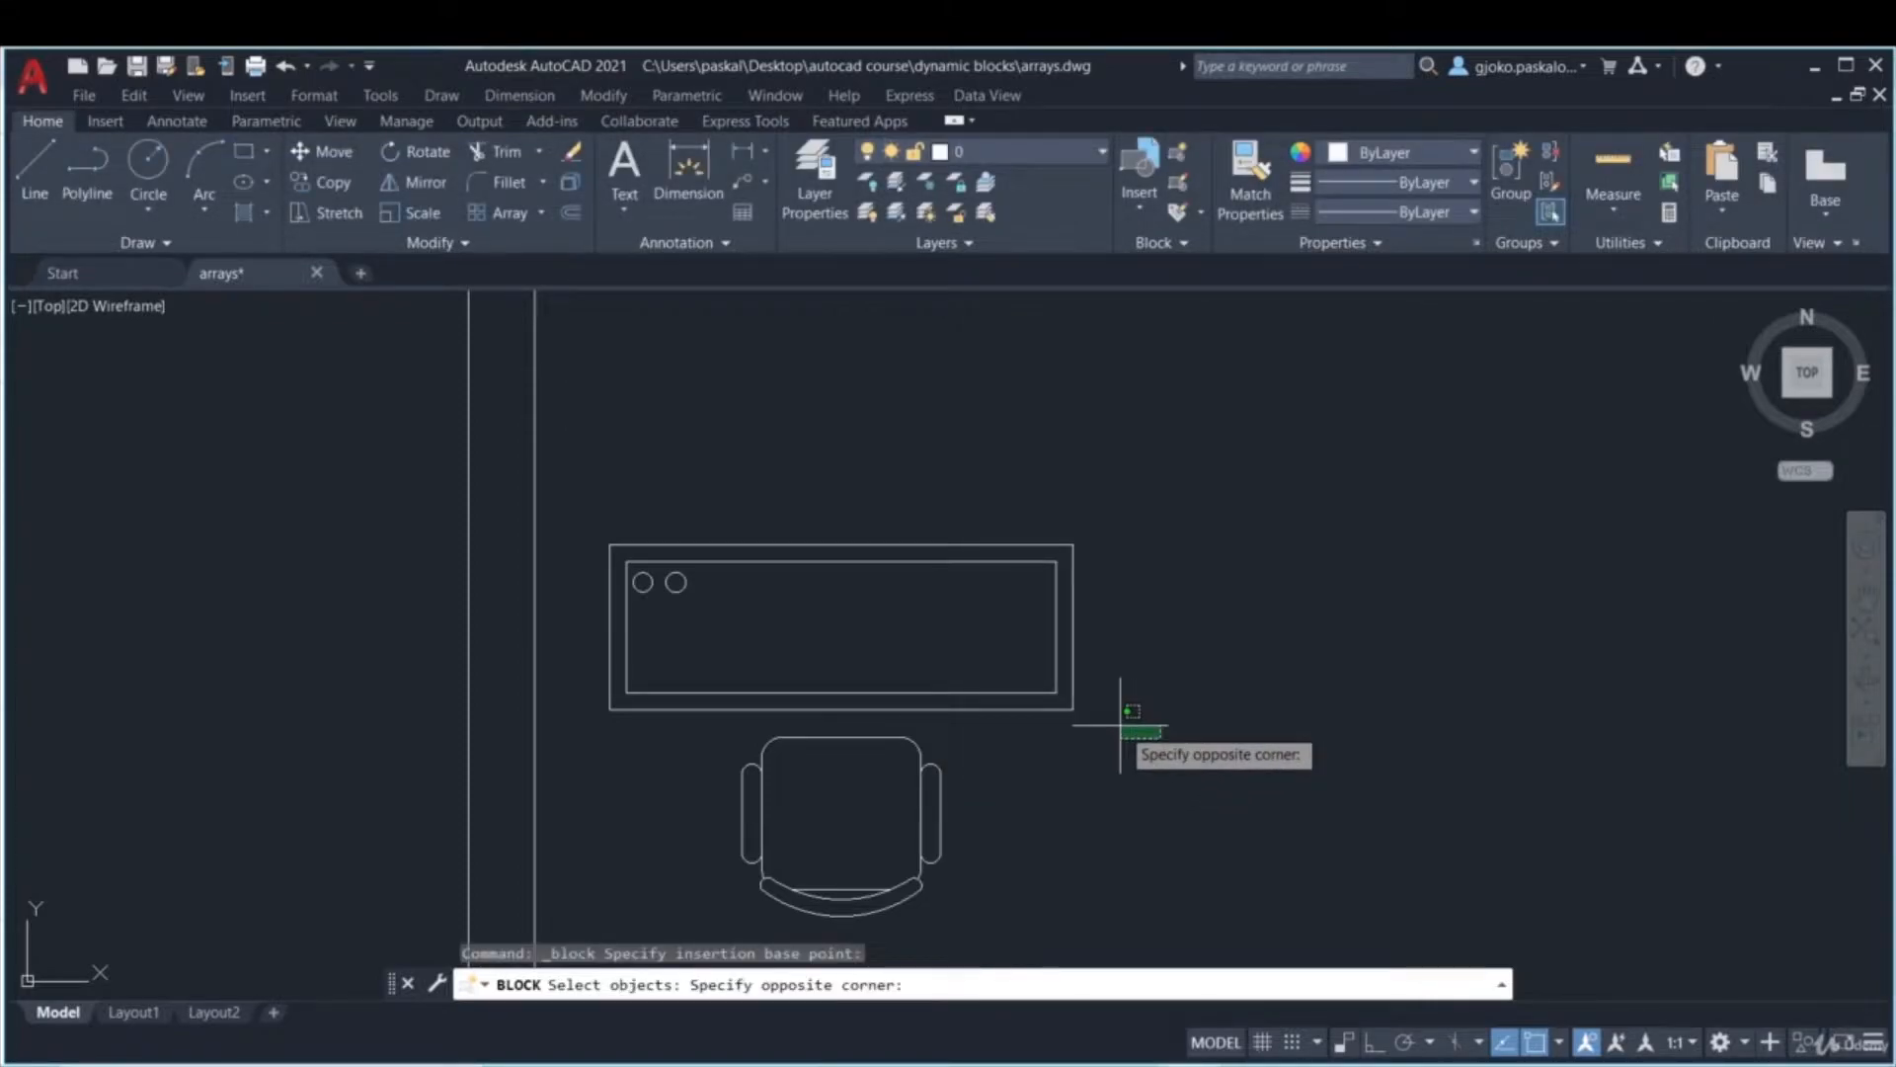
{"action": "left_click", "coordinate": [602, 459]}
{"action": "middle_click_drag", "start_coordinate": [1108, 897], "coordinate": [1124, 785]}
{"action": "left_click", "coordinate": [1055, 819]}
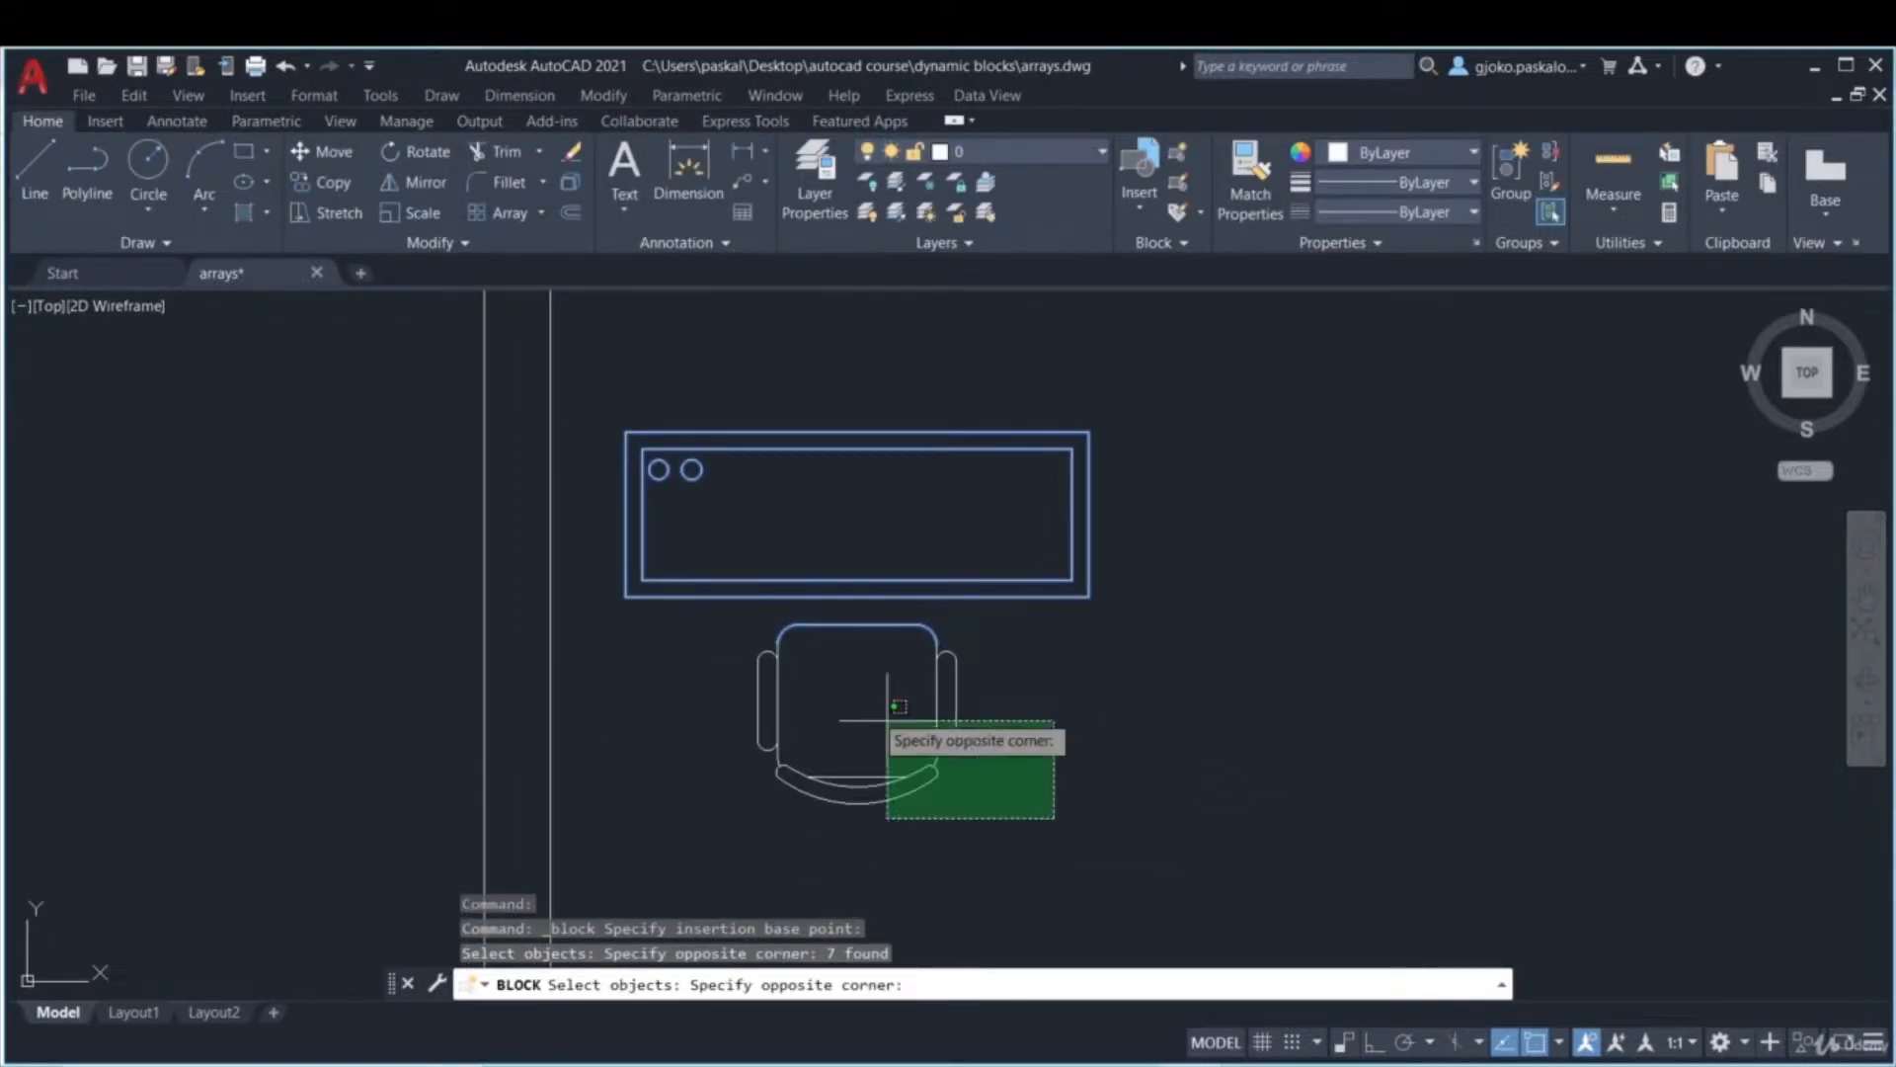
{"action": "left_click", "coordinate": [701, 409]}
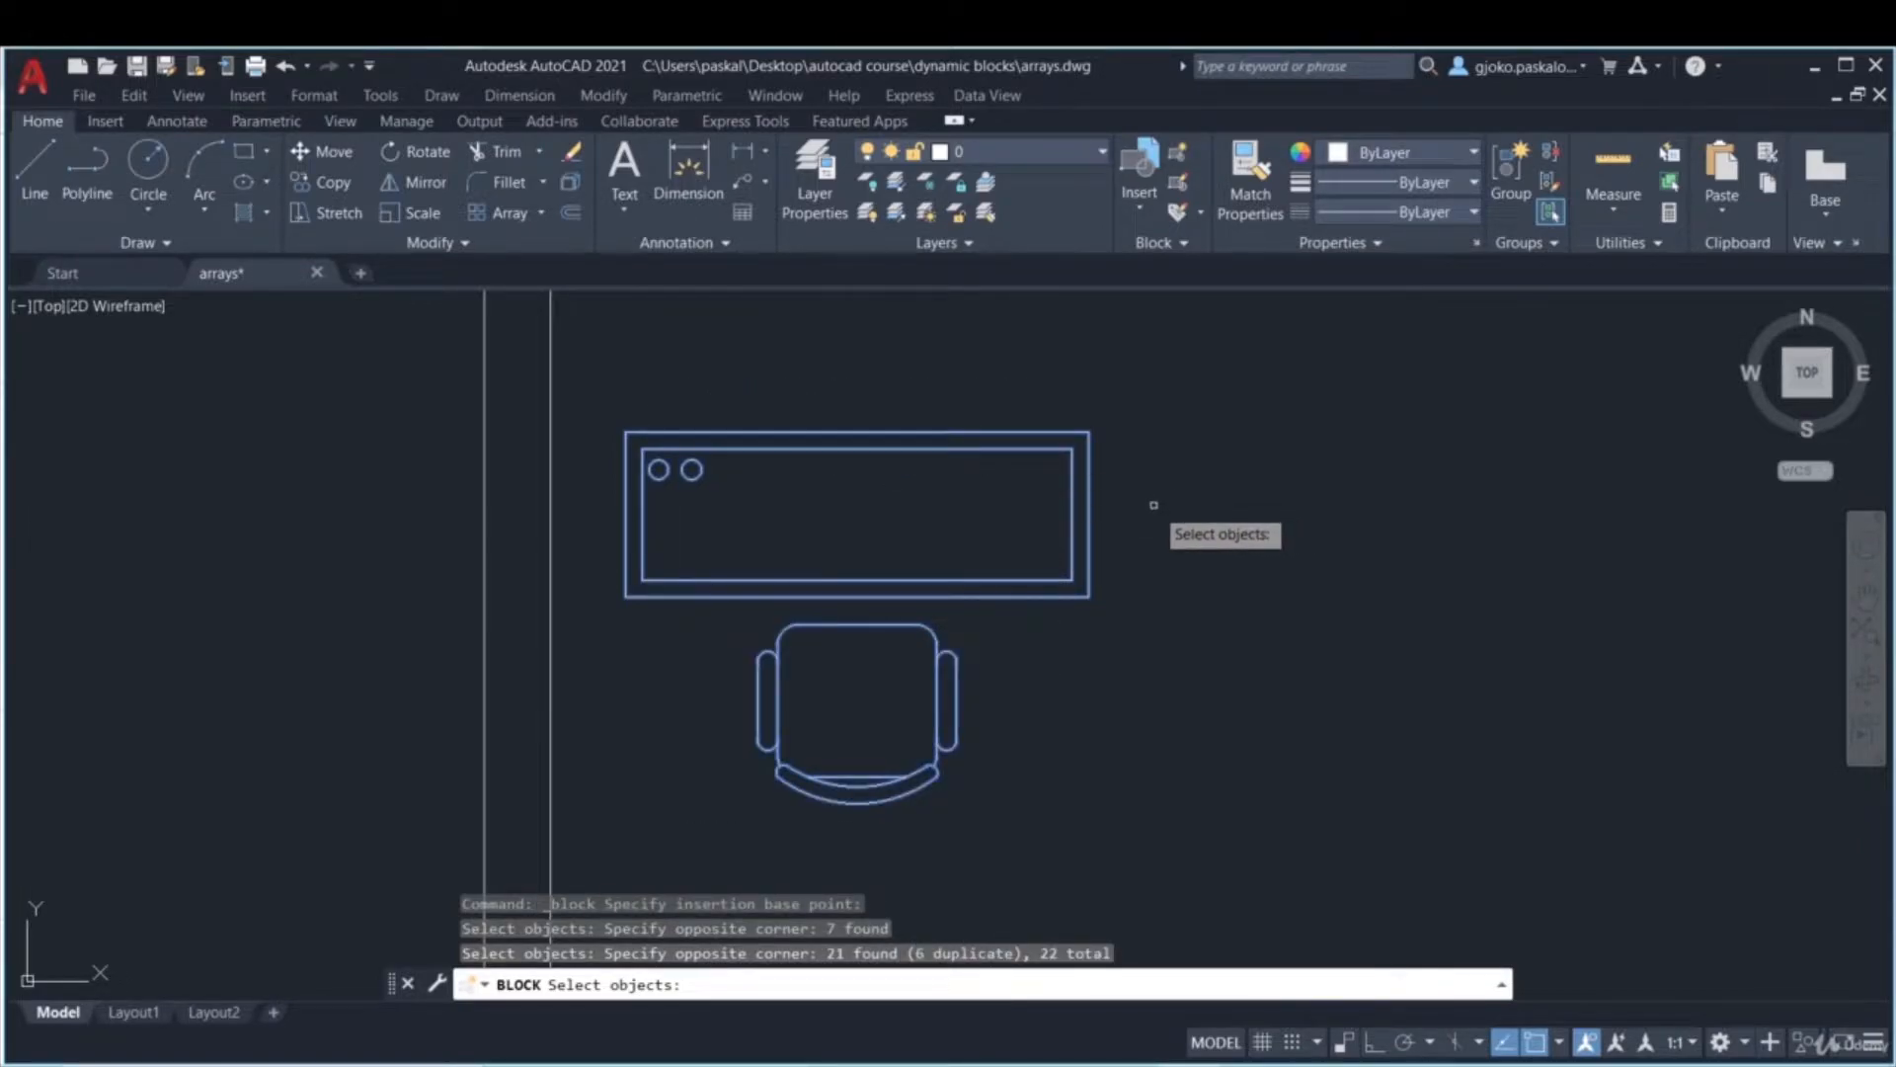
{"action": "key", "text": "Return"}
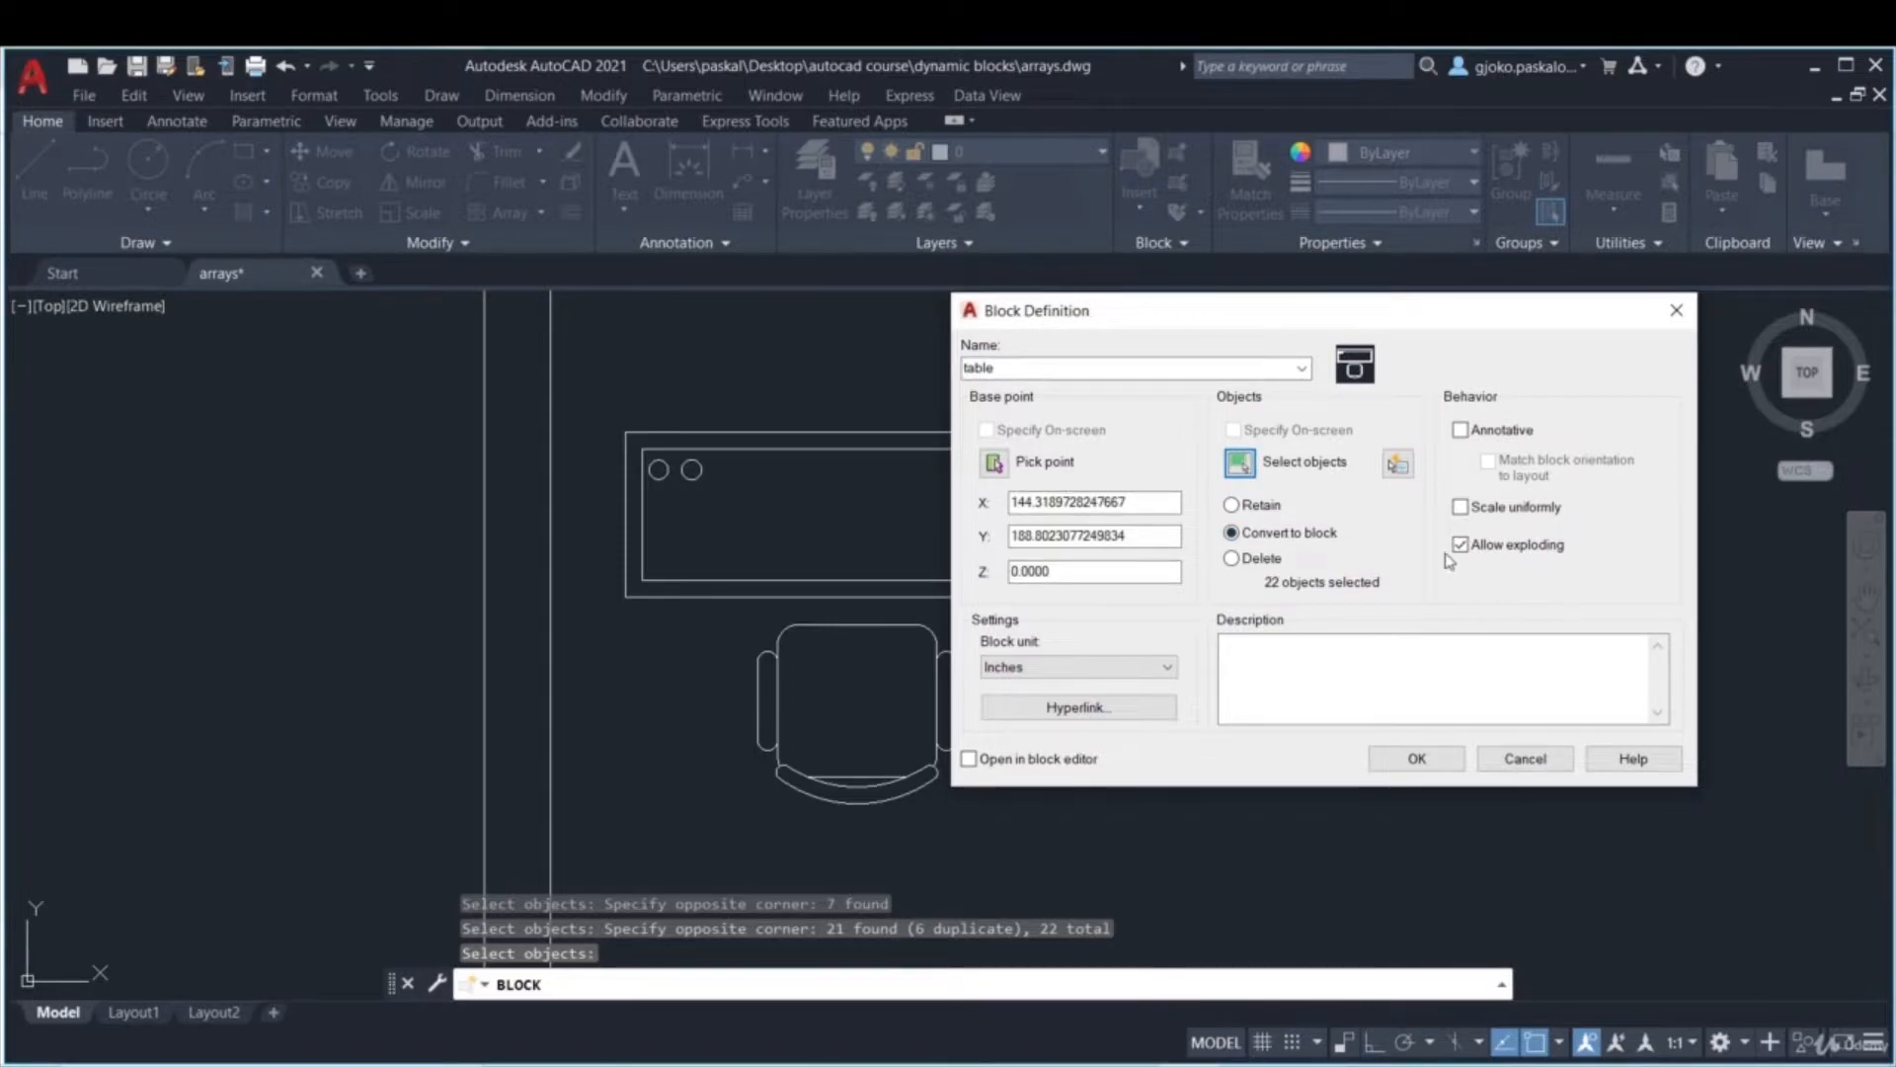
{"action": "left_click", "coordinate": [991, 761]}
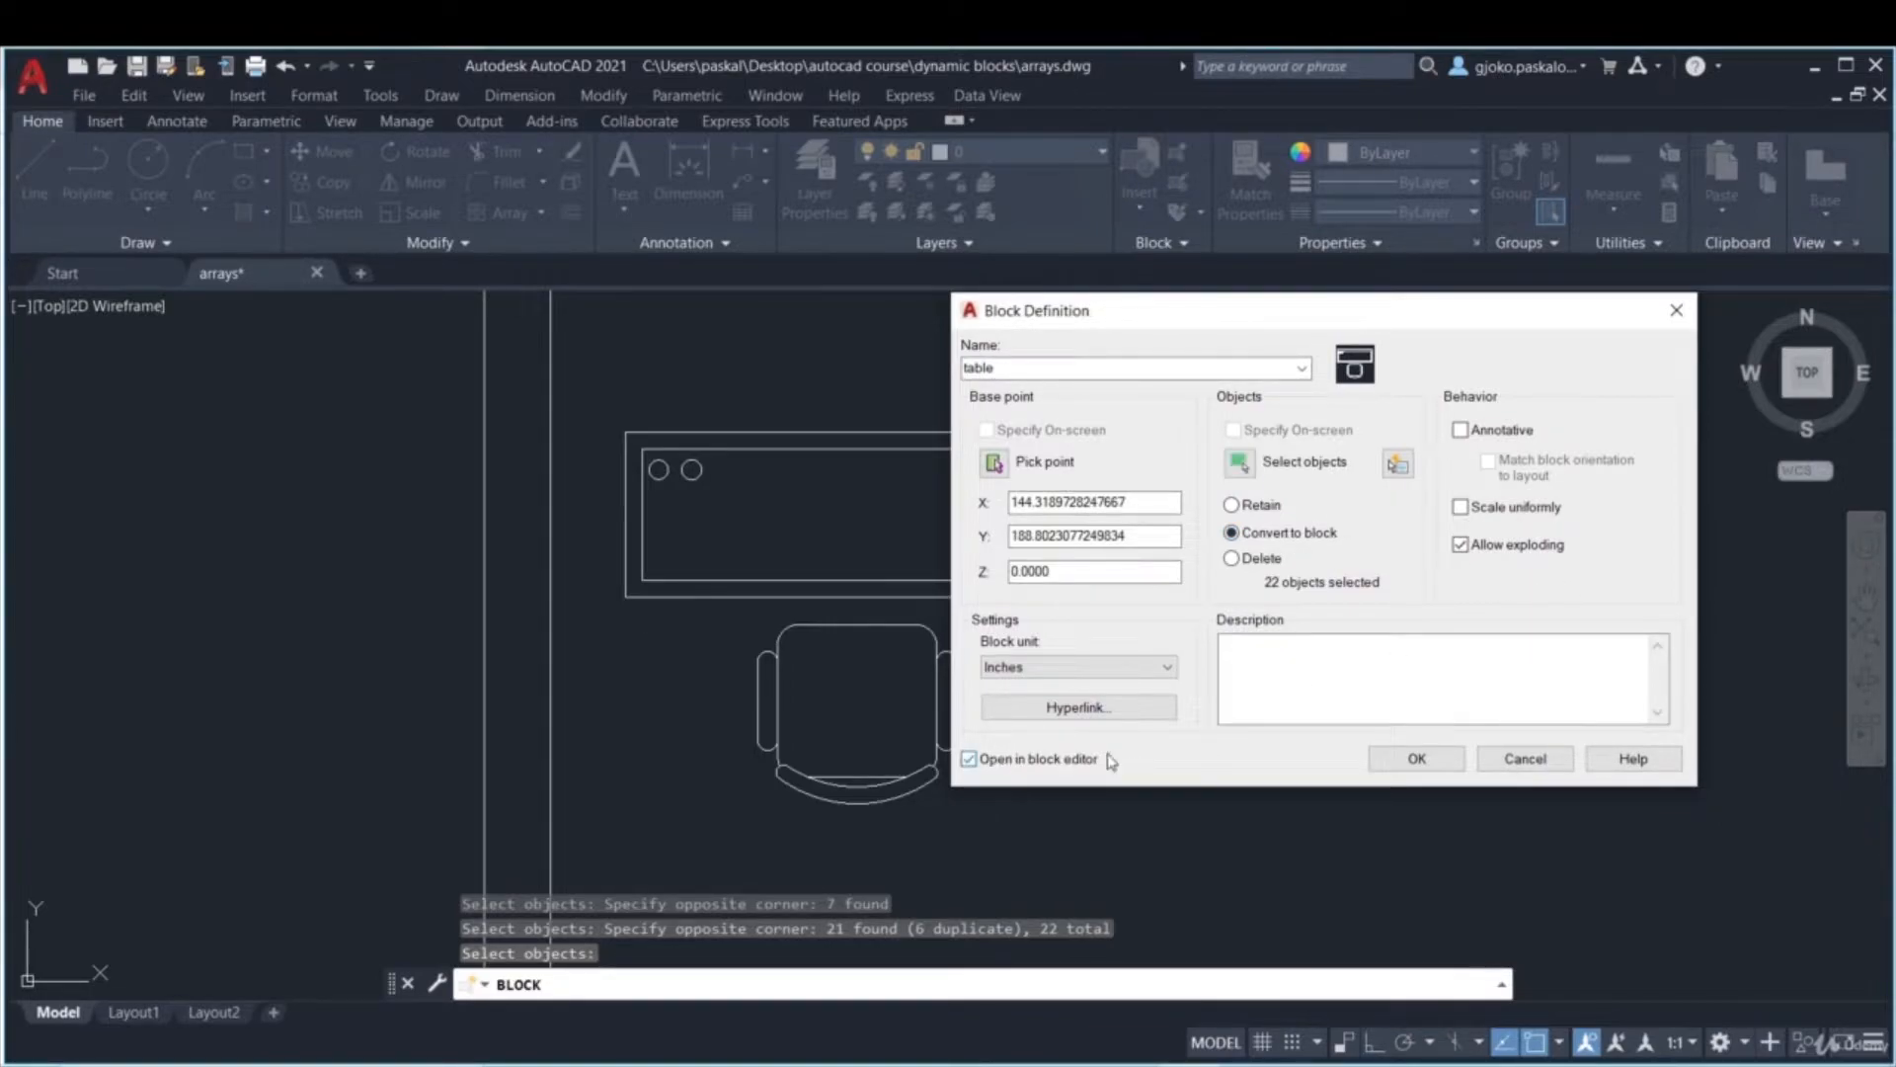
{"action": "left_click", "coordinate": [1416, 760]}
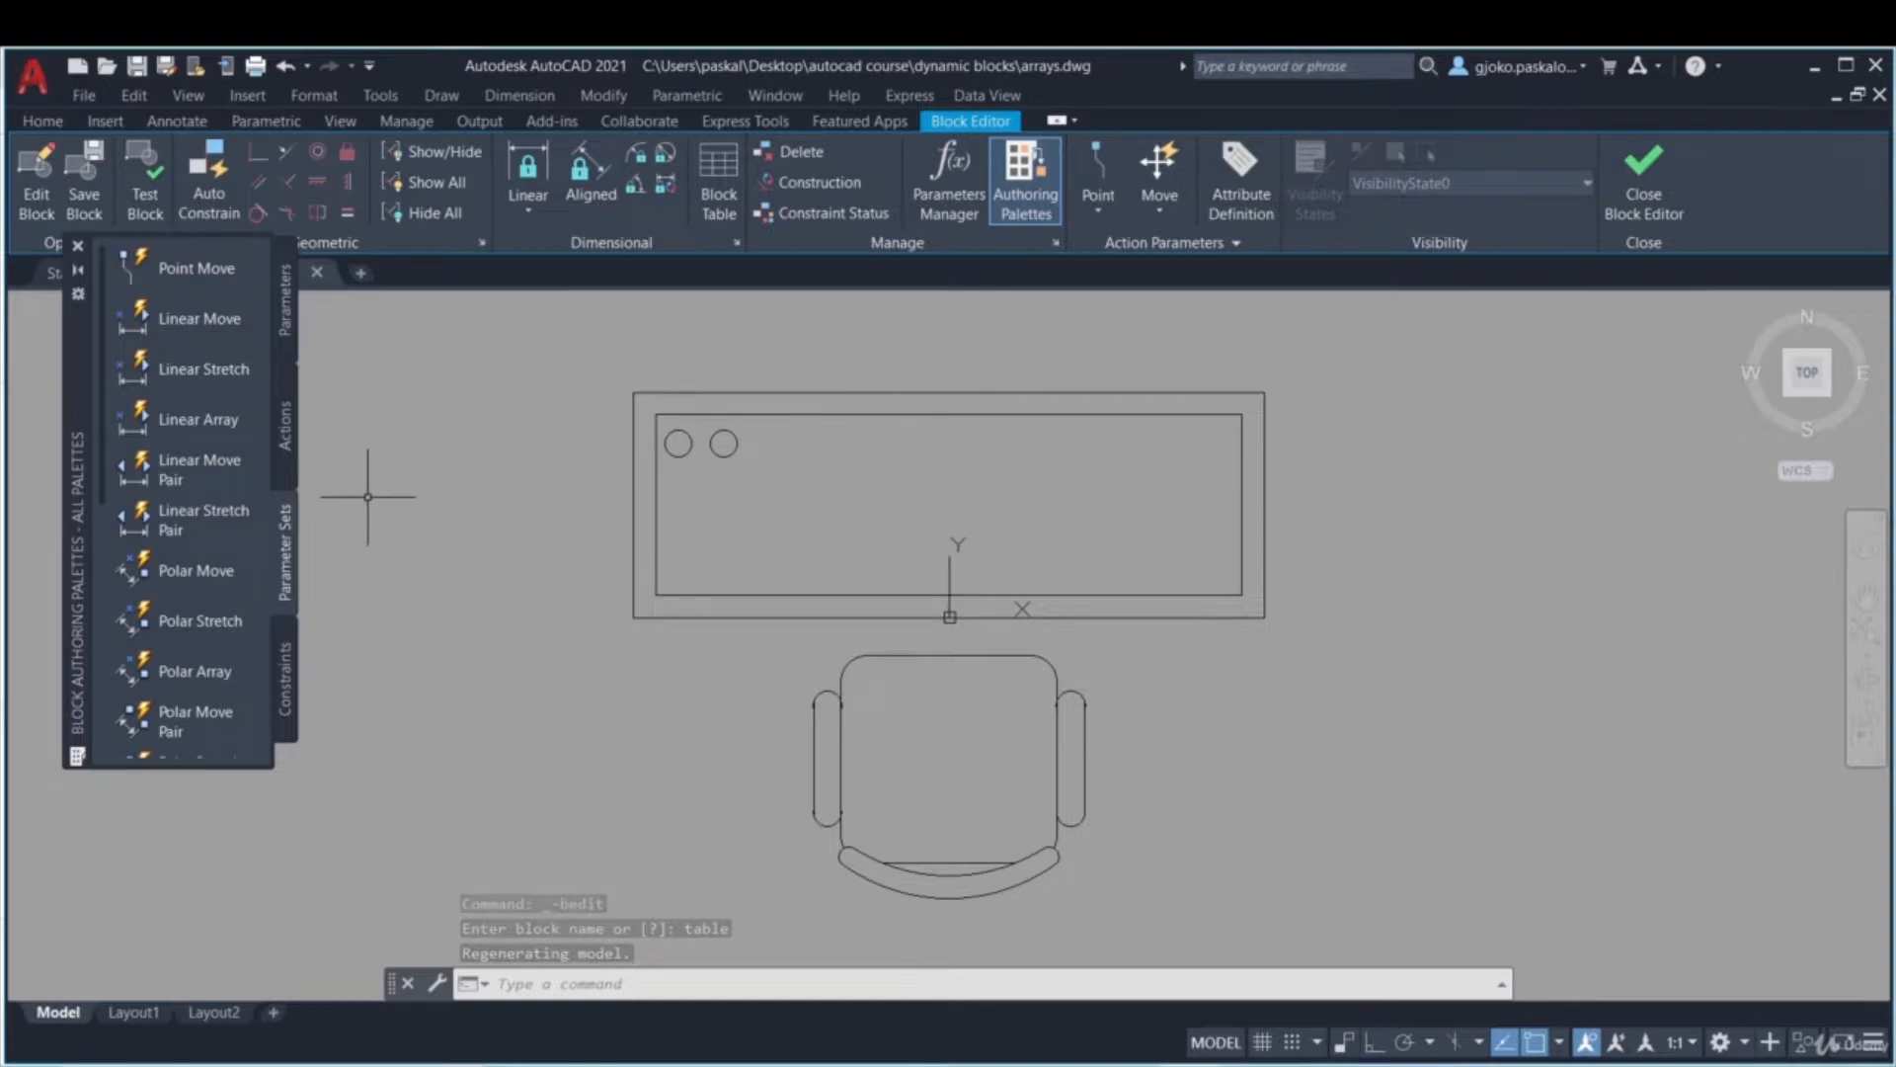
- Add an XY parameter from the midpoint of the desk's lower edge to a point beyond its upper-right corner, about 41 high
{"action": "left_click", "coordinate": [288, 341]}
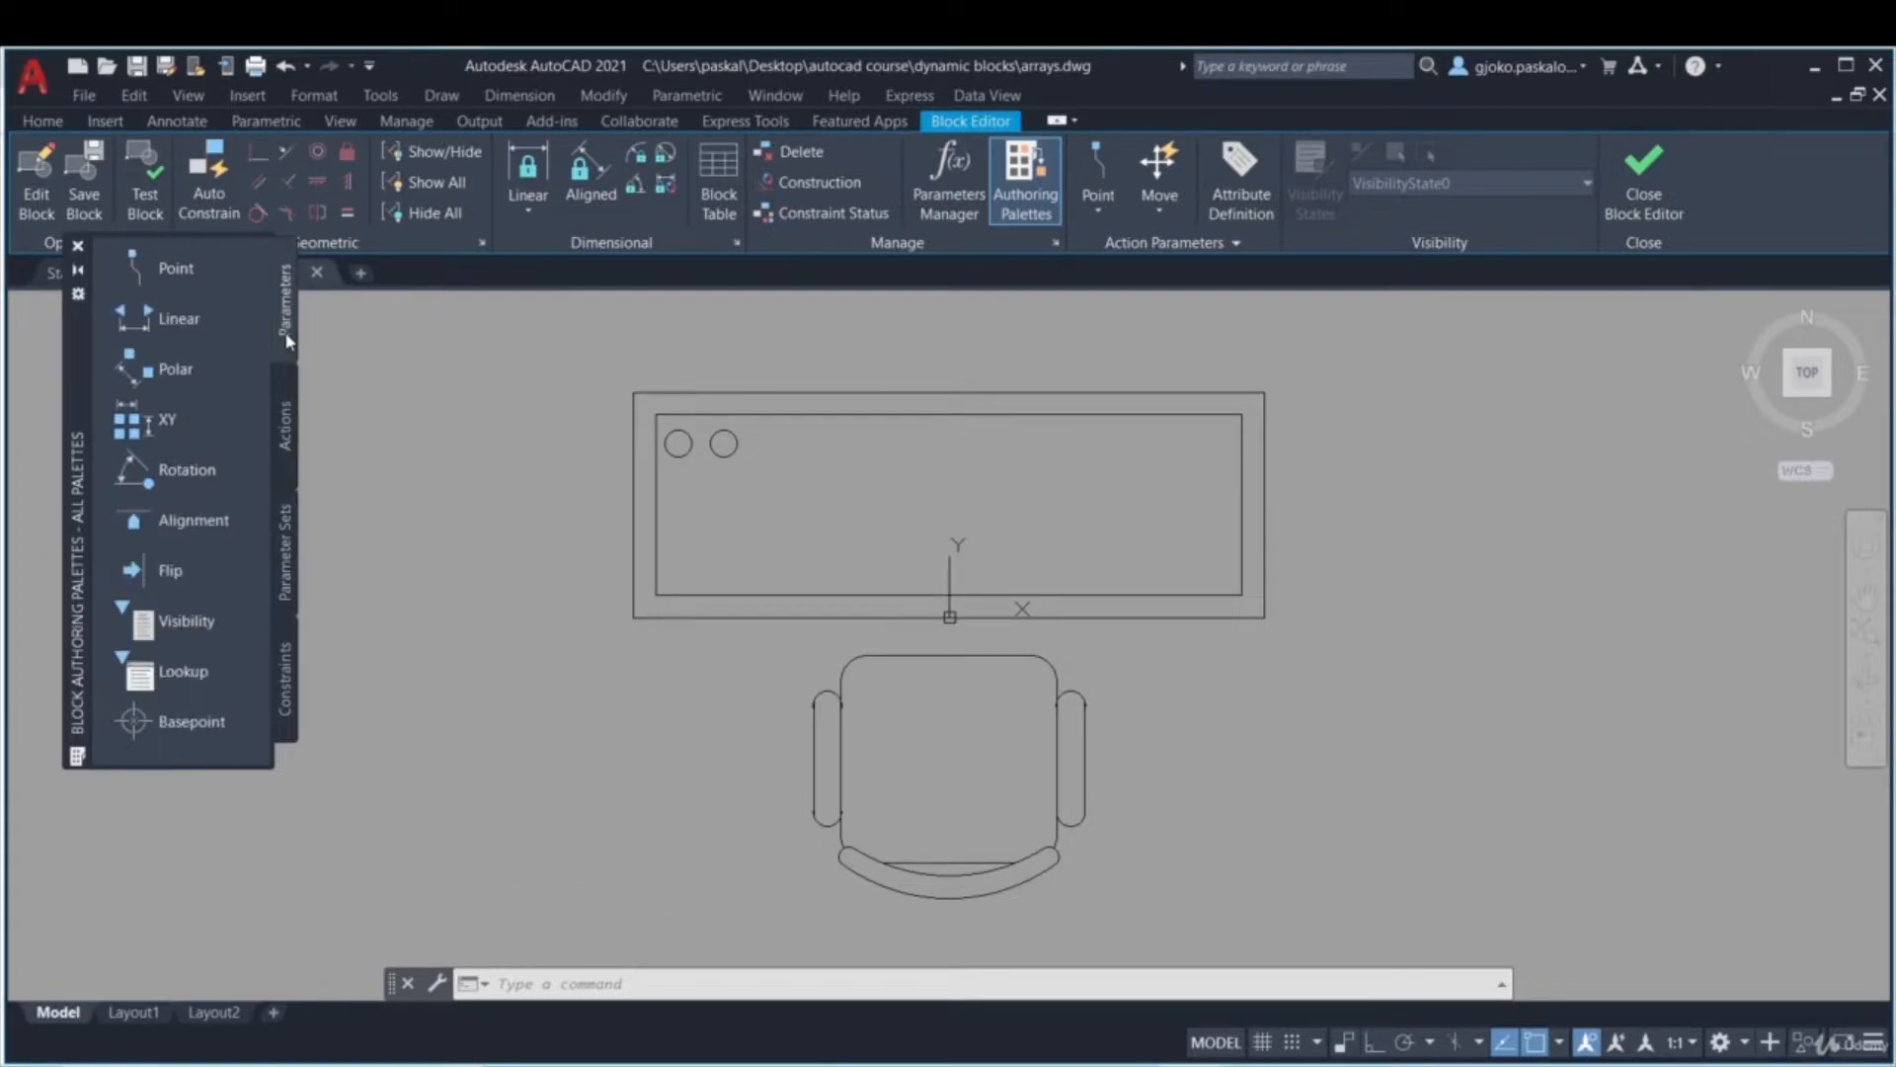
{"action": "left_click", "coordinate": [165, 423]}
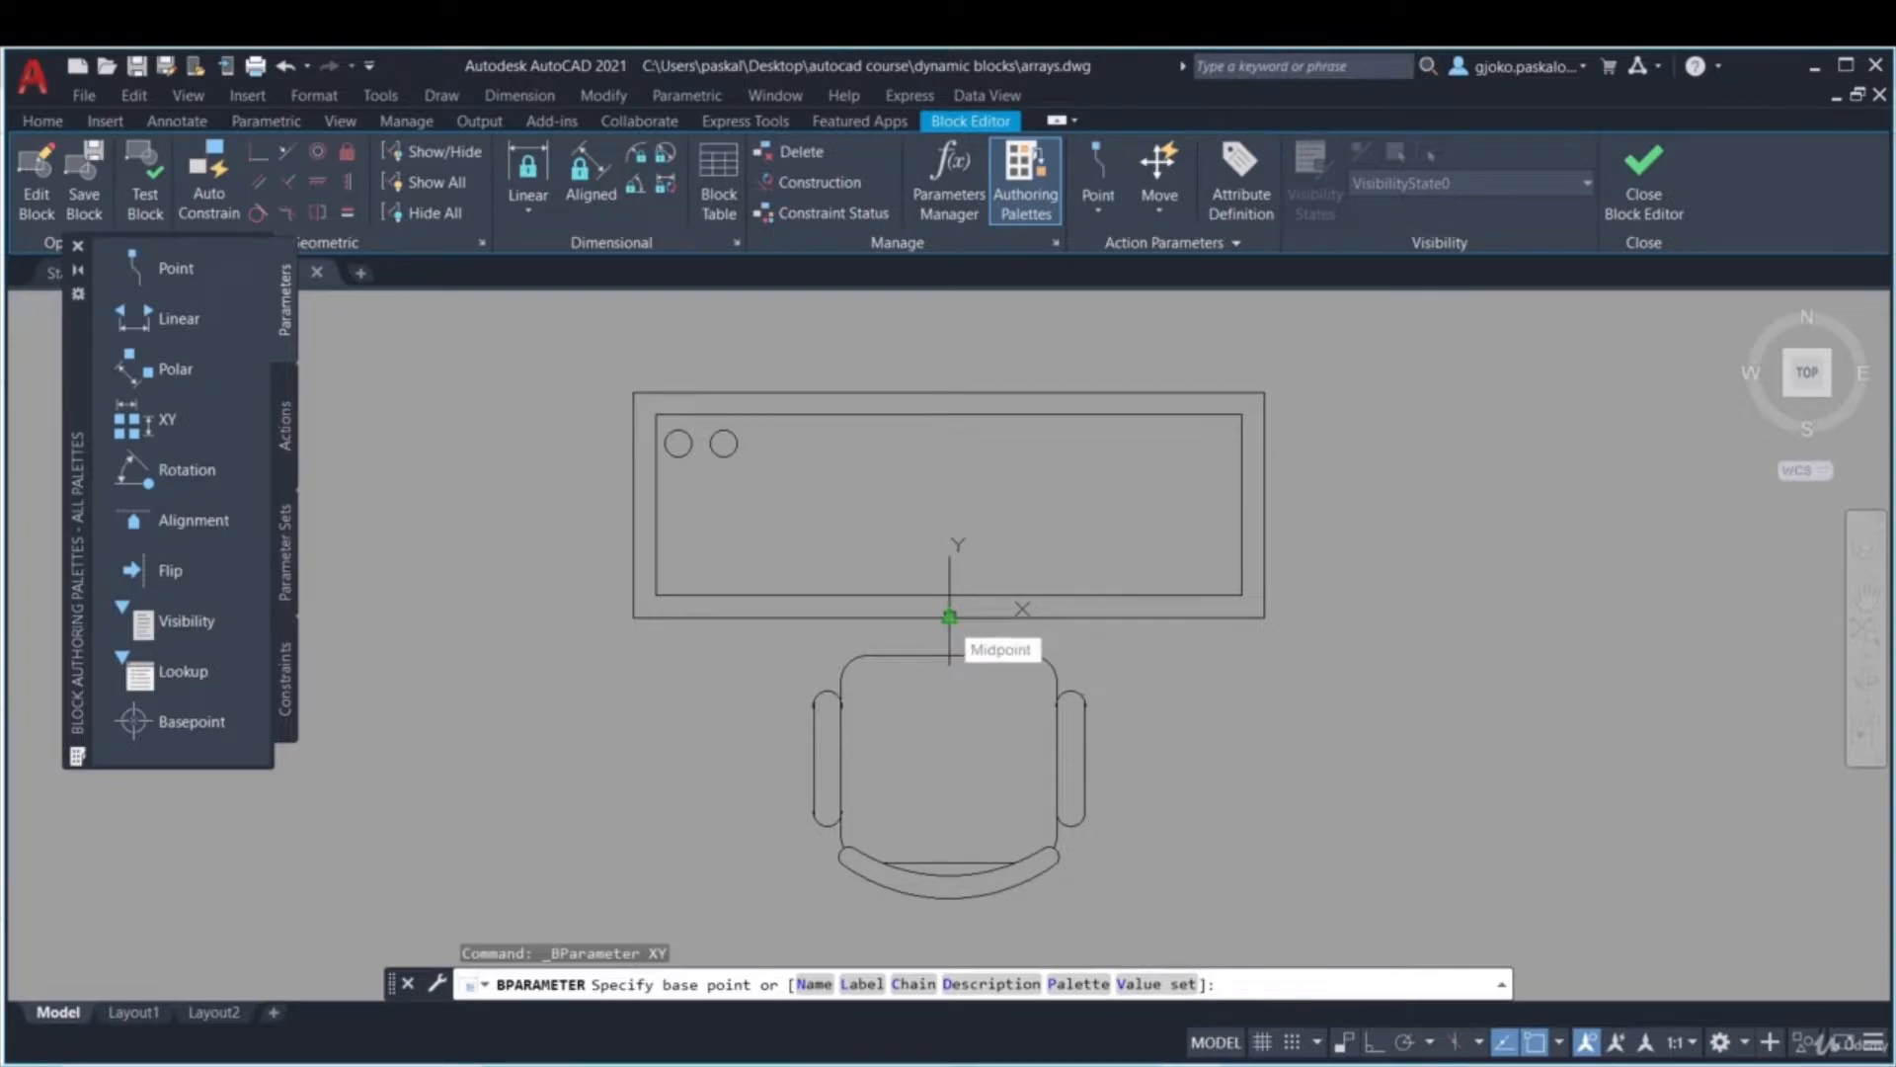
{"action": "left_click", "coordinate": [950, 616]}
{"action": "scroll", "coordinate": [1186, 613], "scroll_direction": "down", "scroll_amount": 4}
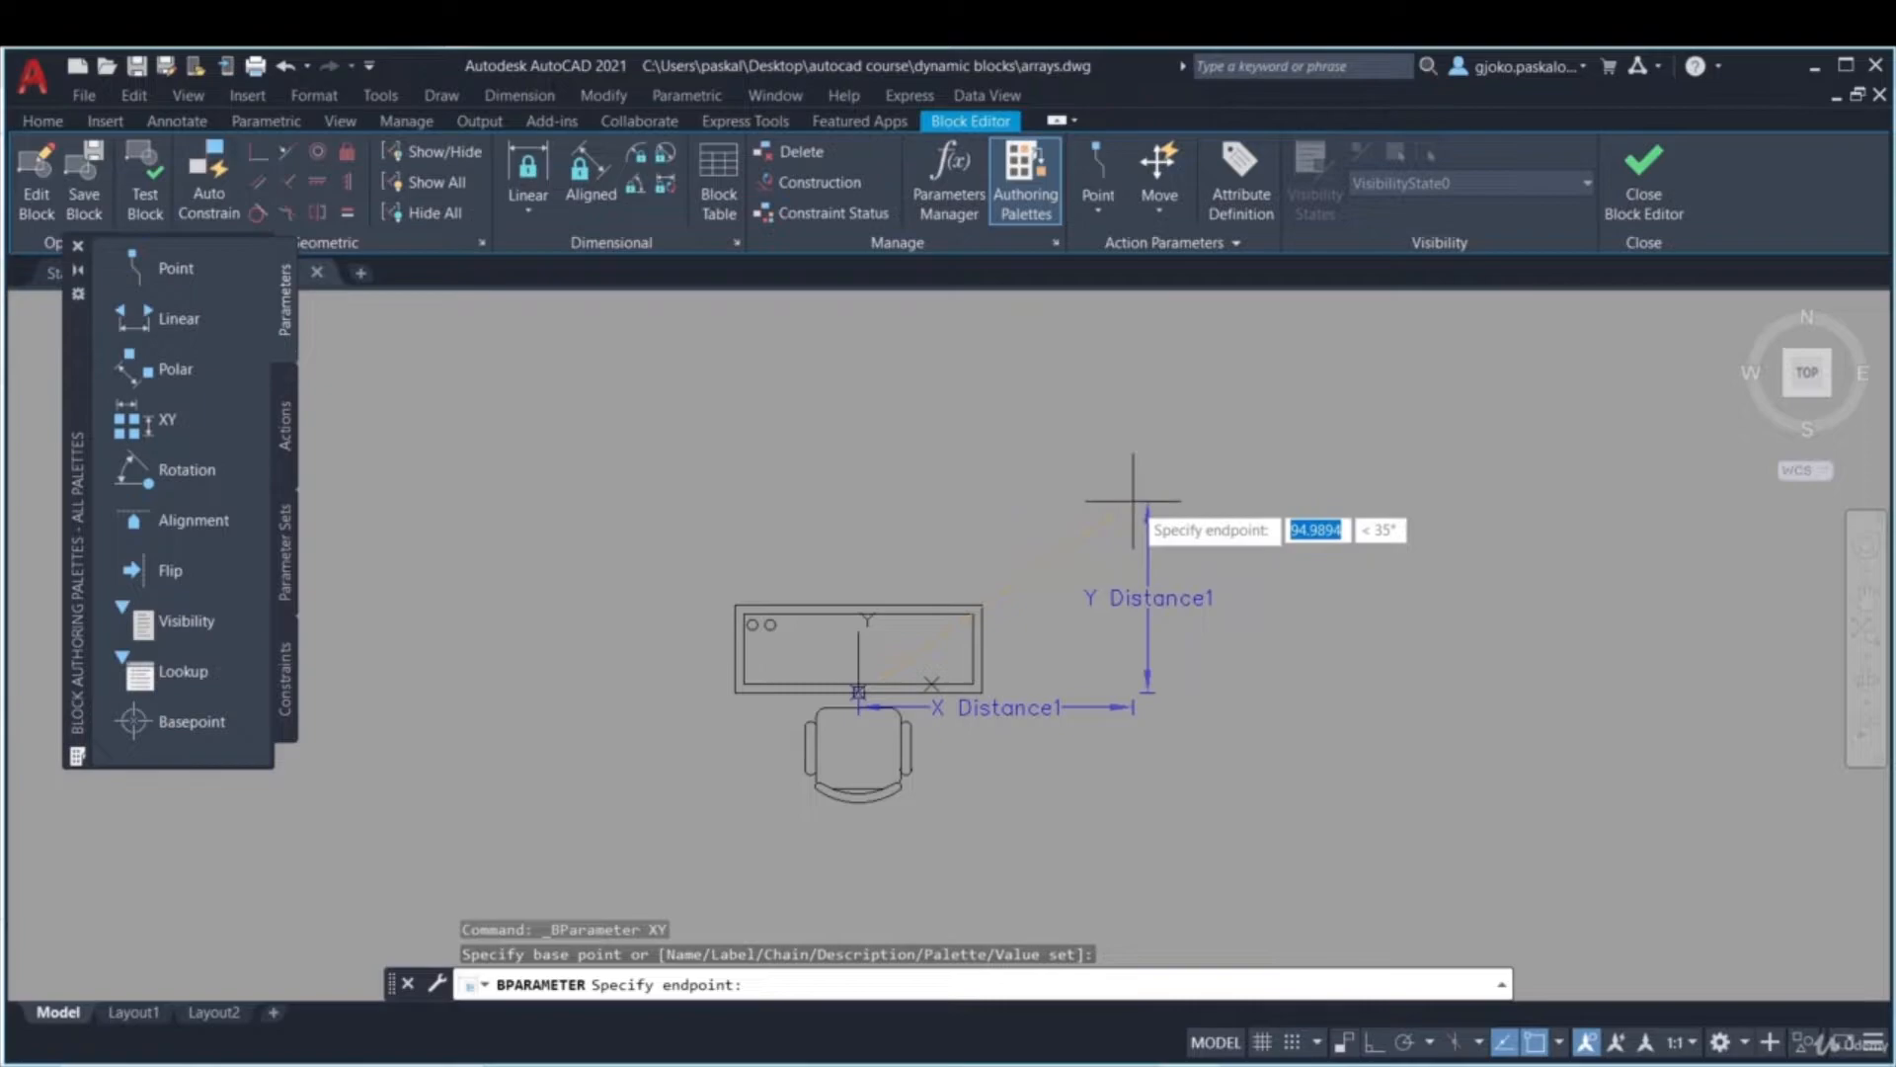
{"action": "scroll", "coordinate": [1144, 496], "scroll_direction": "down", "scroll_amount": 2}
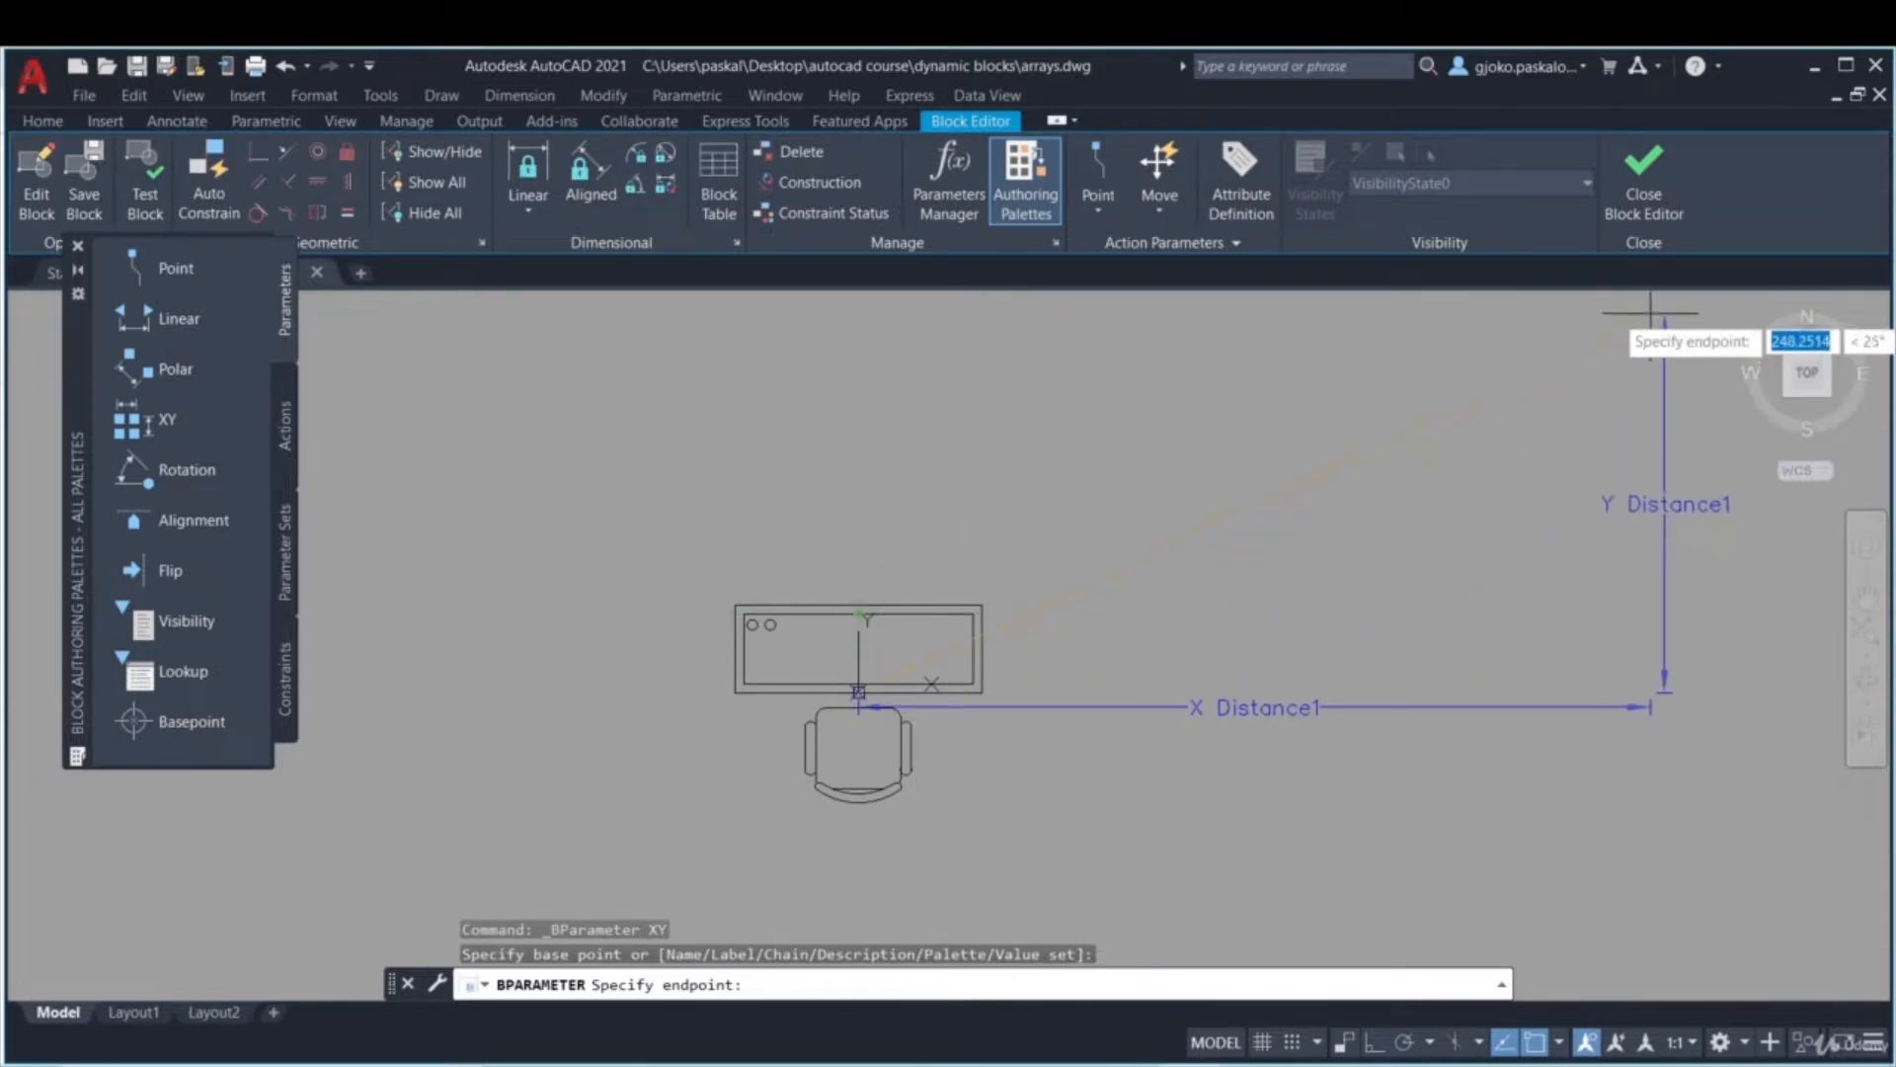
{"action": "middle_click_drag", "start_coordinate": [1600, 344], "coordinate": [1377, 500]}
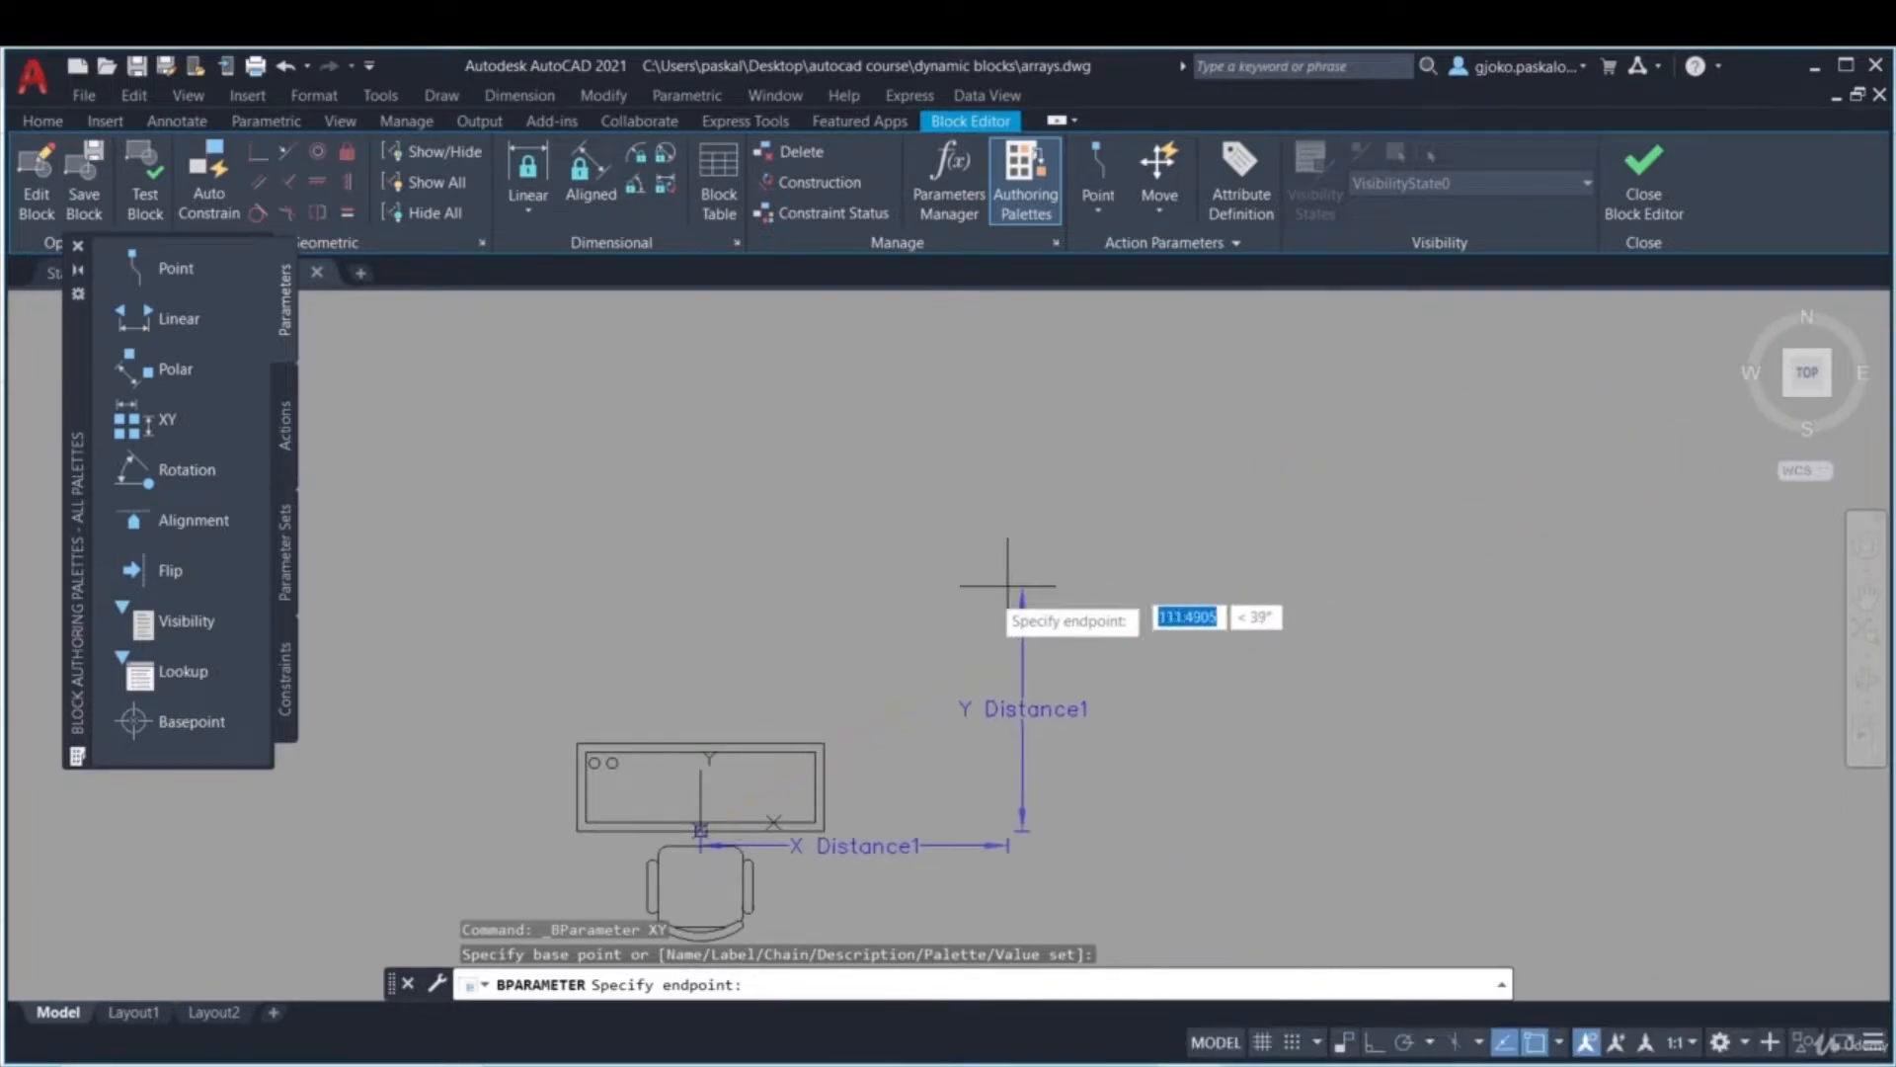
{"action": "left_click", "coordinate": [872, 686]}
{"action": "middle_click_drag", "start_coordinate": [871, 685], "coordinate": [940, 594]}
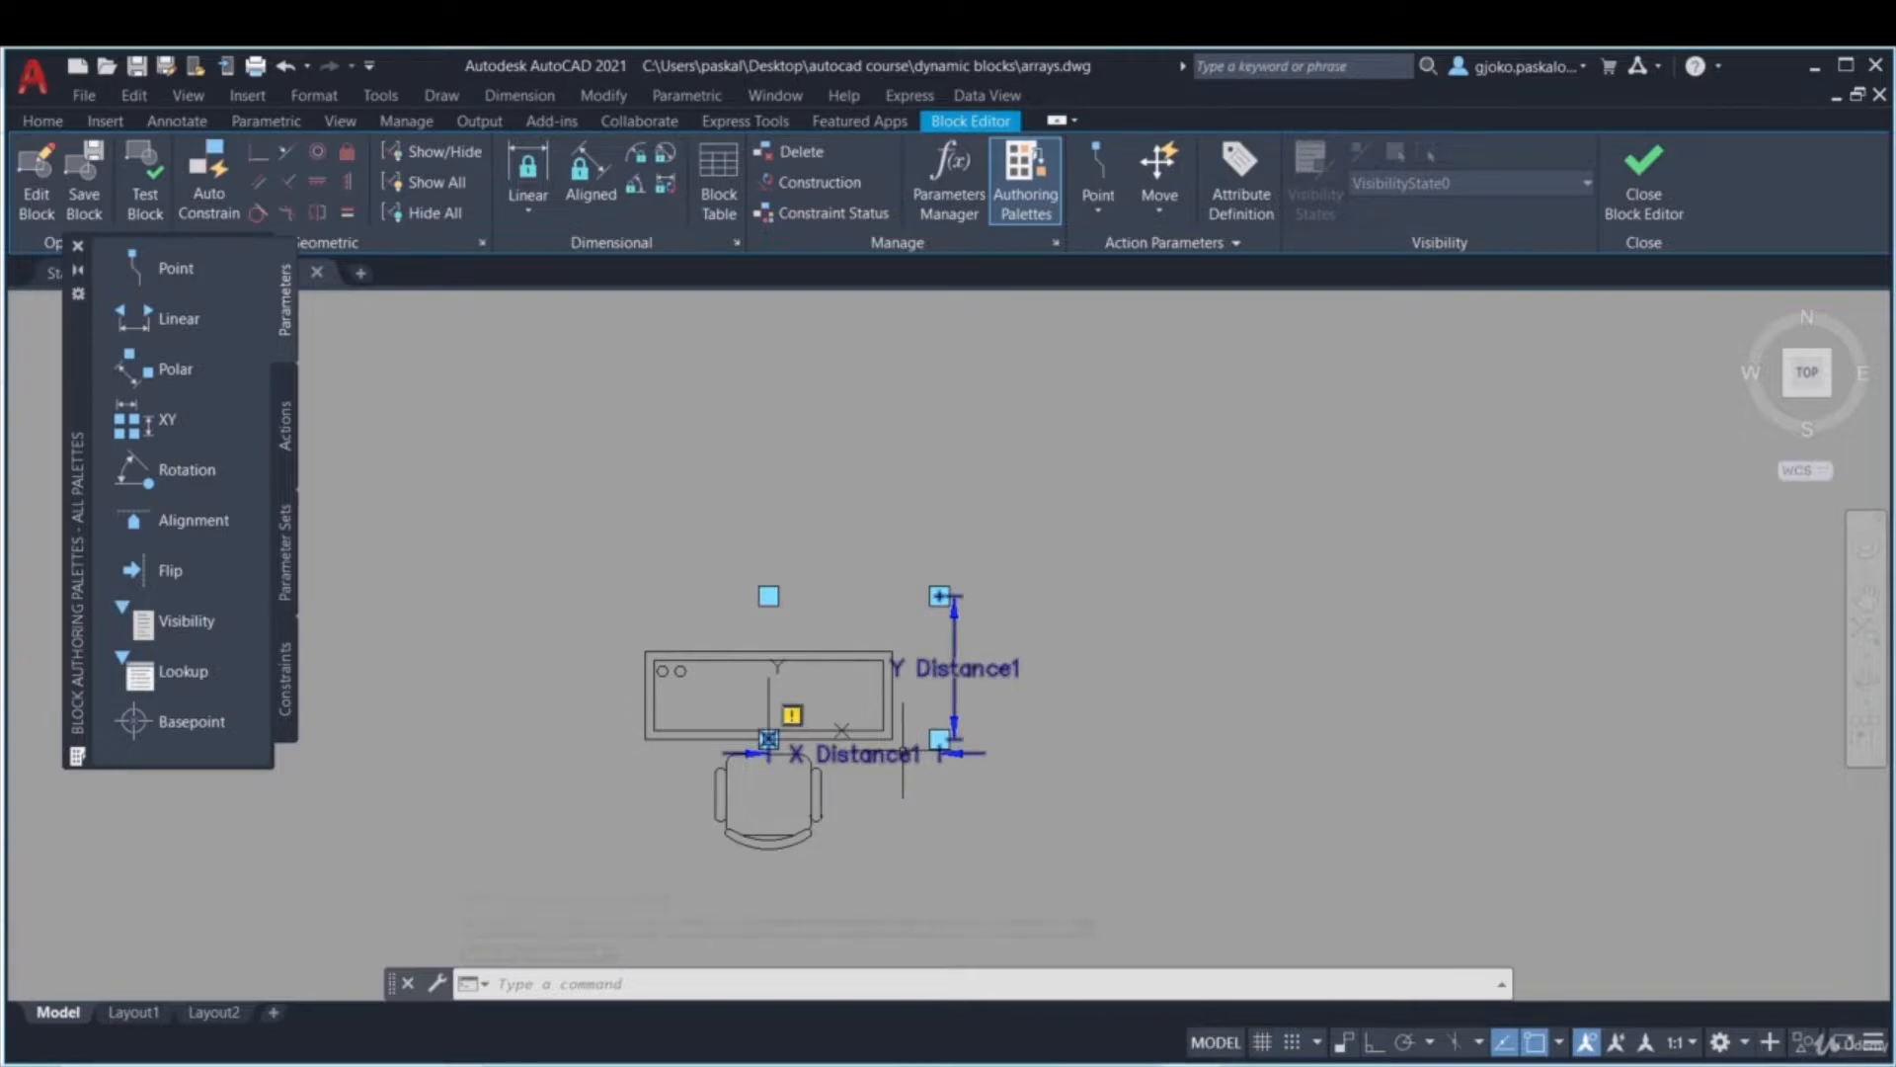
- Attach an Array action to the XY parameter with the whole desk and chair as its selection set
{"action": "left_click", "coordinate": [288, 439]}
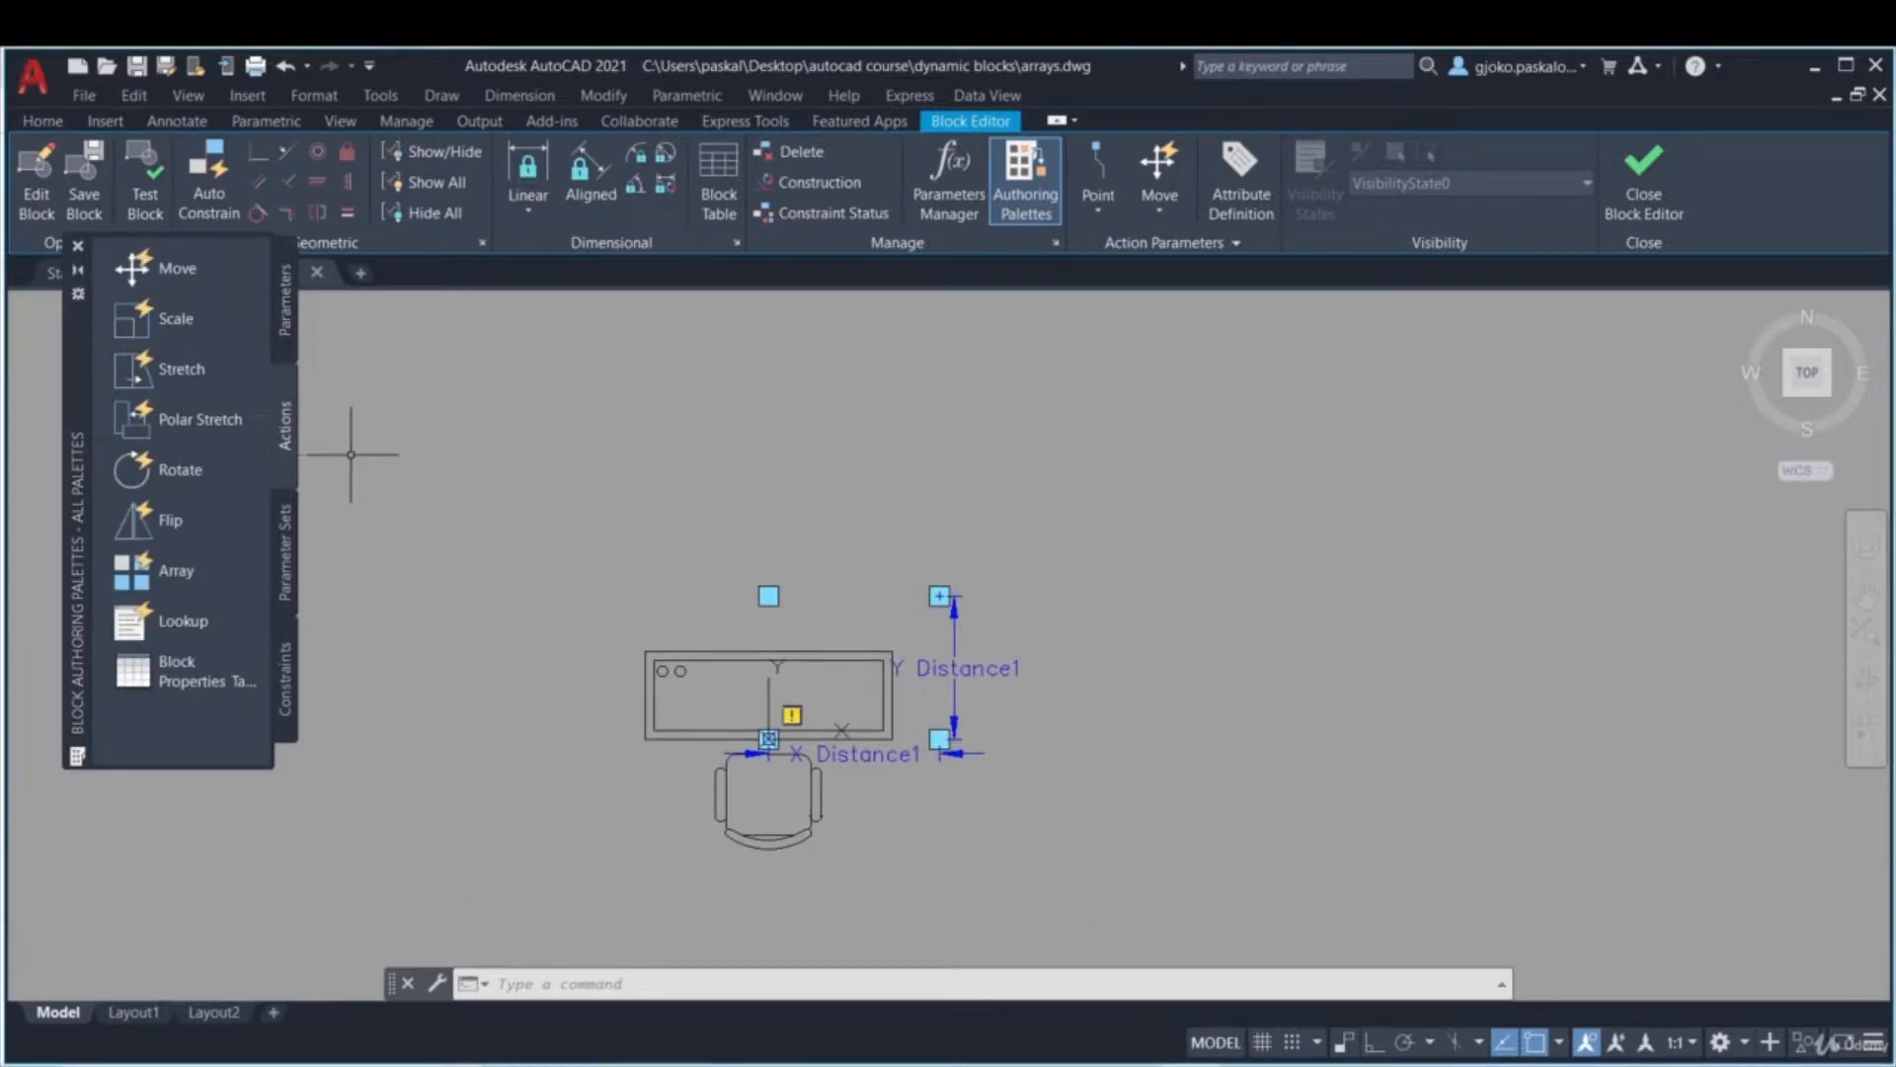
{"action": "left_click", "coordinate": [205, 583]}
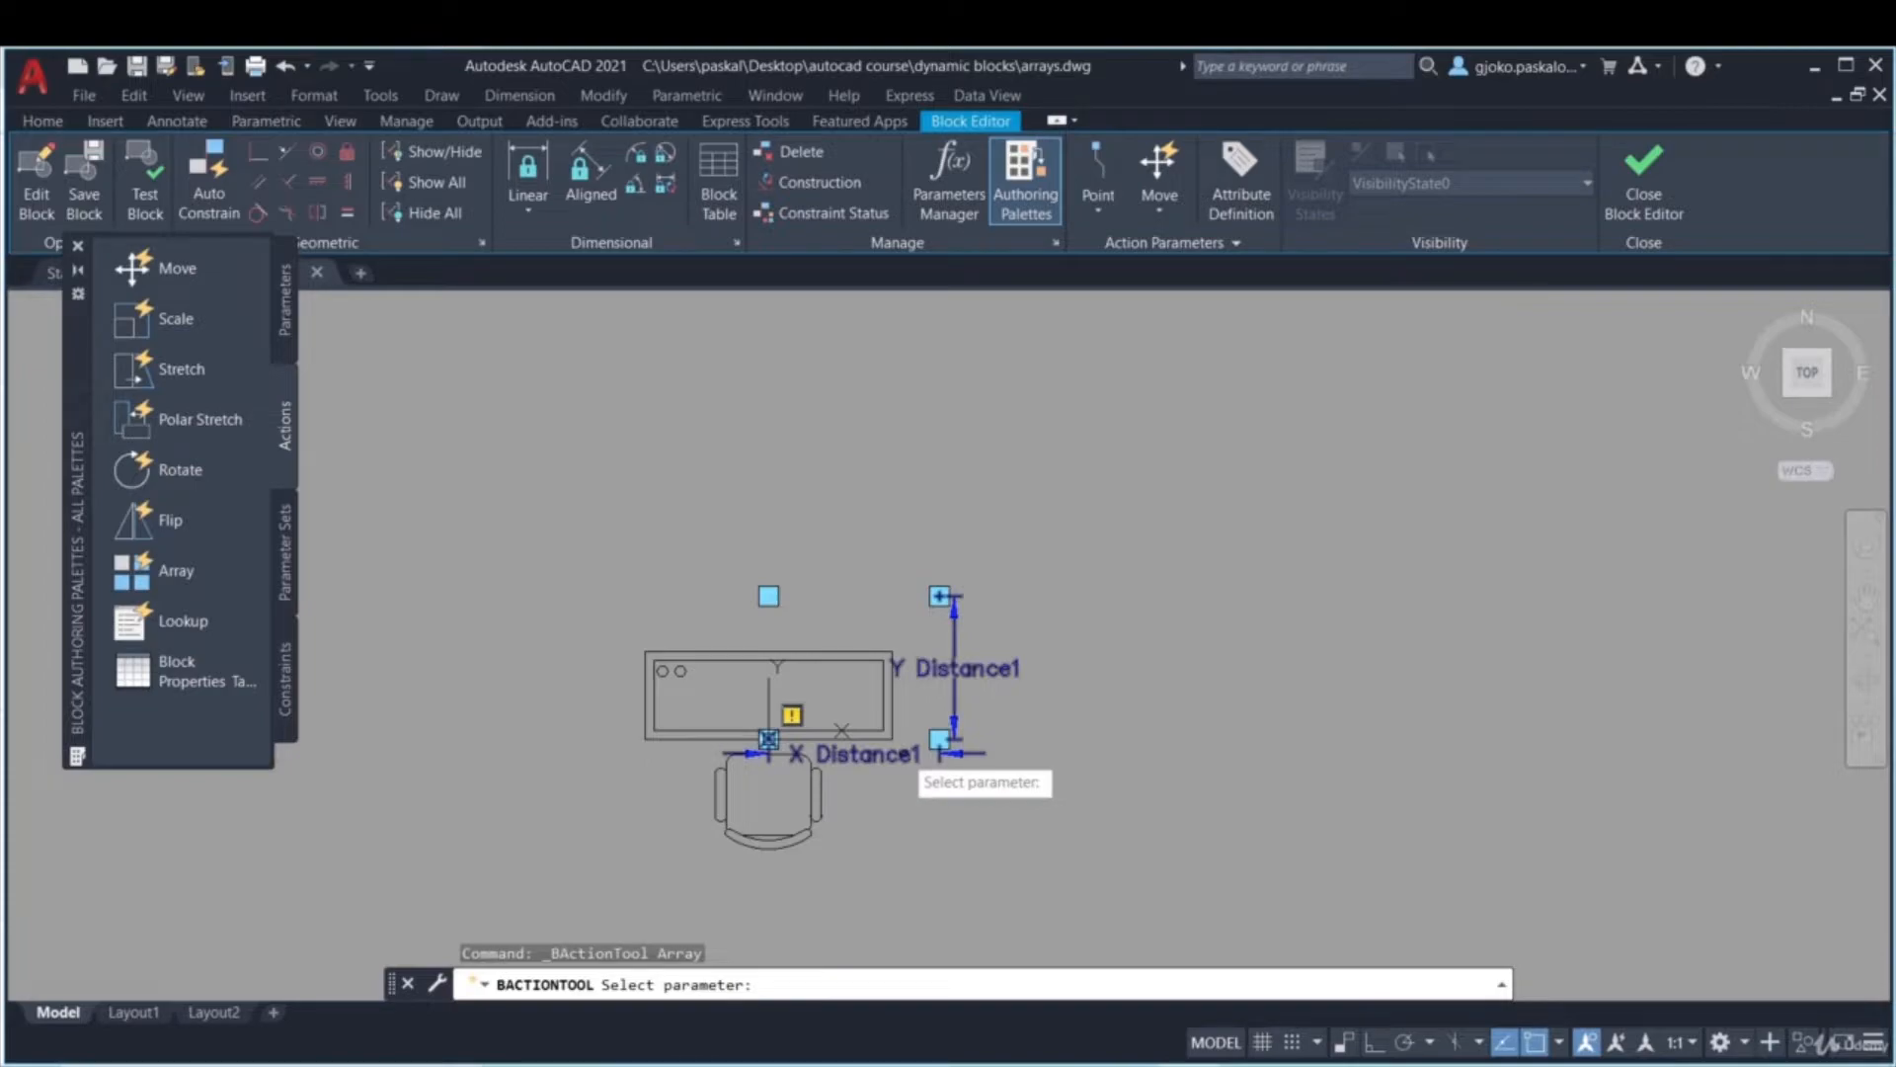
{"action": "left_click", "coordinate": [946, 761]}
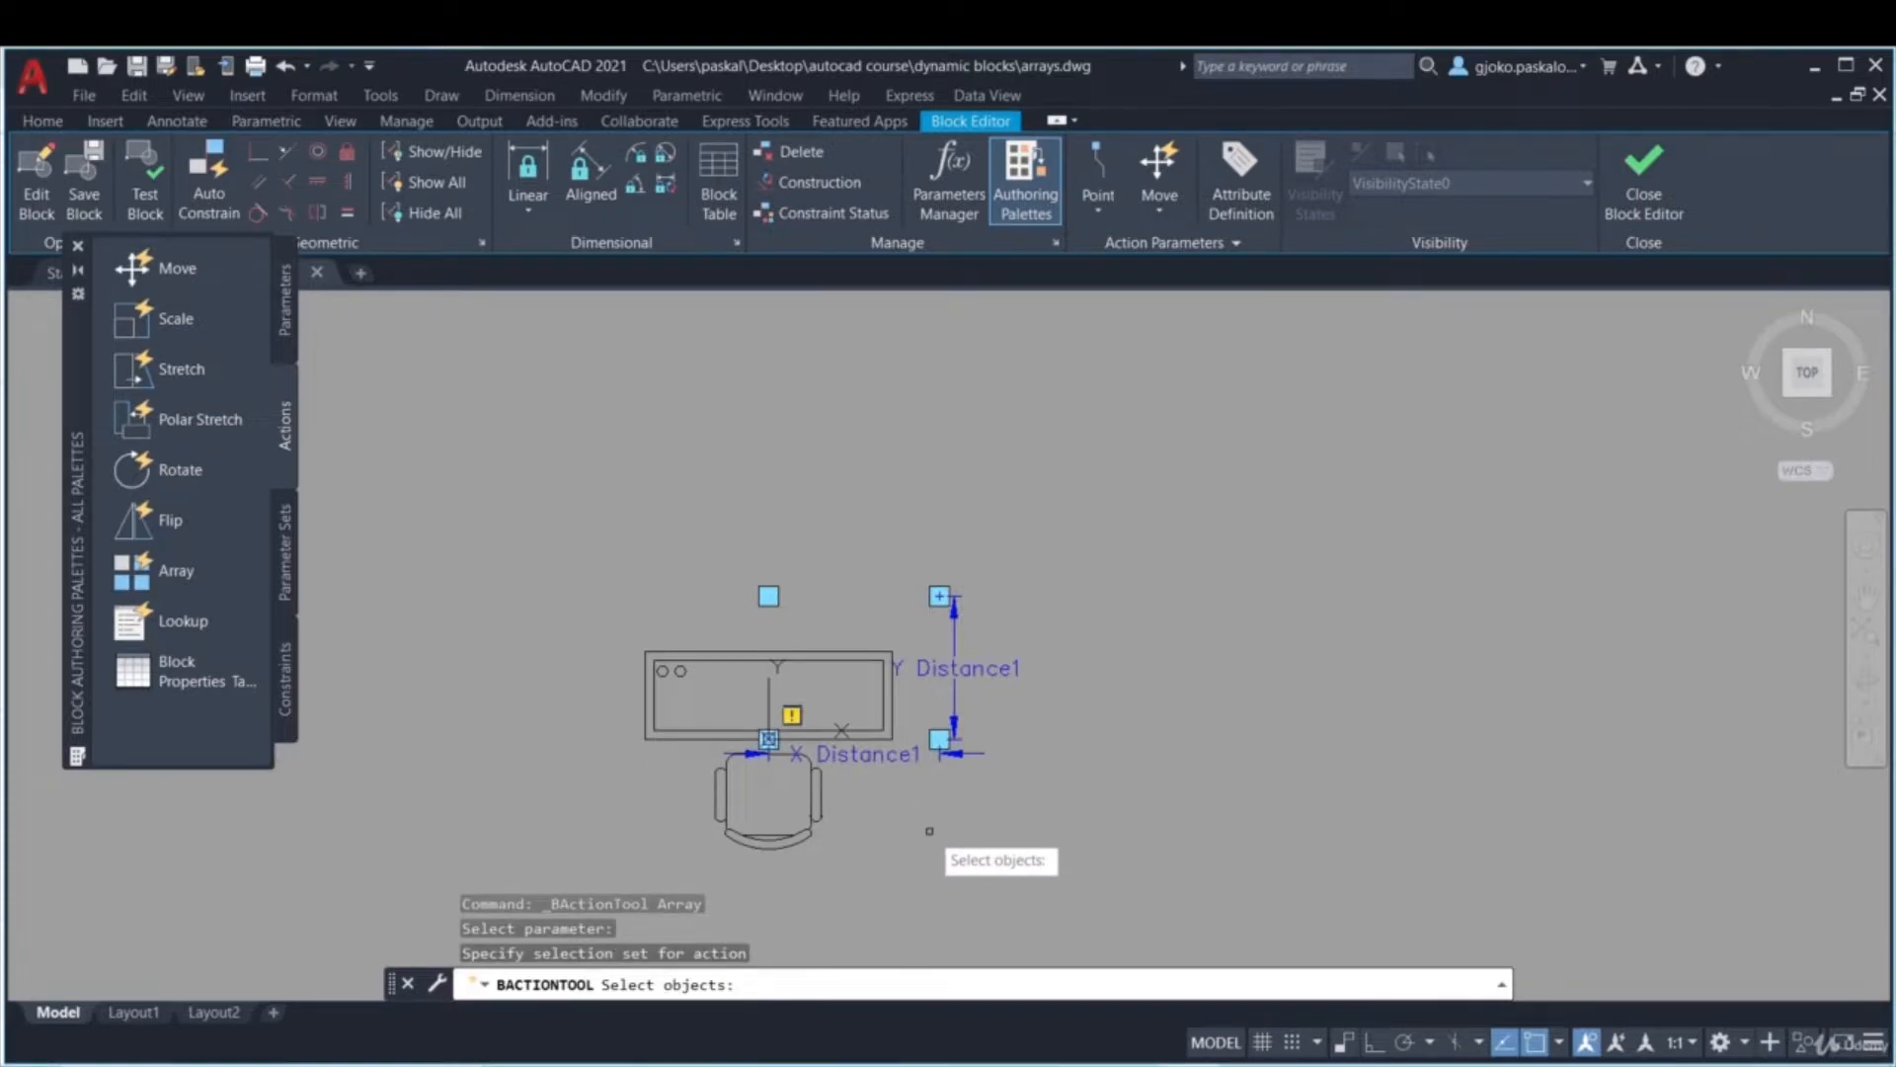
{"action": "left_click", "coordinate": [591, 624]}
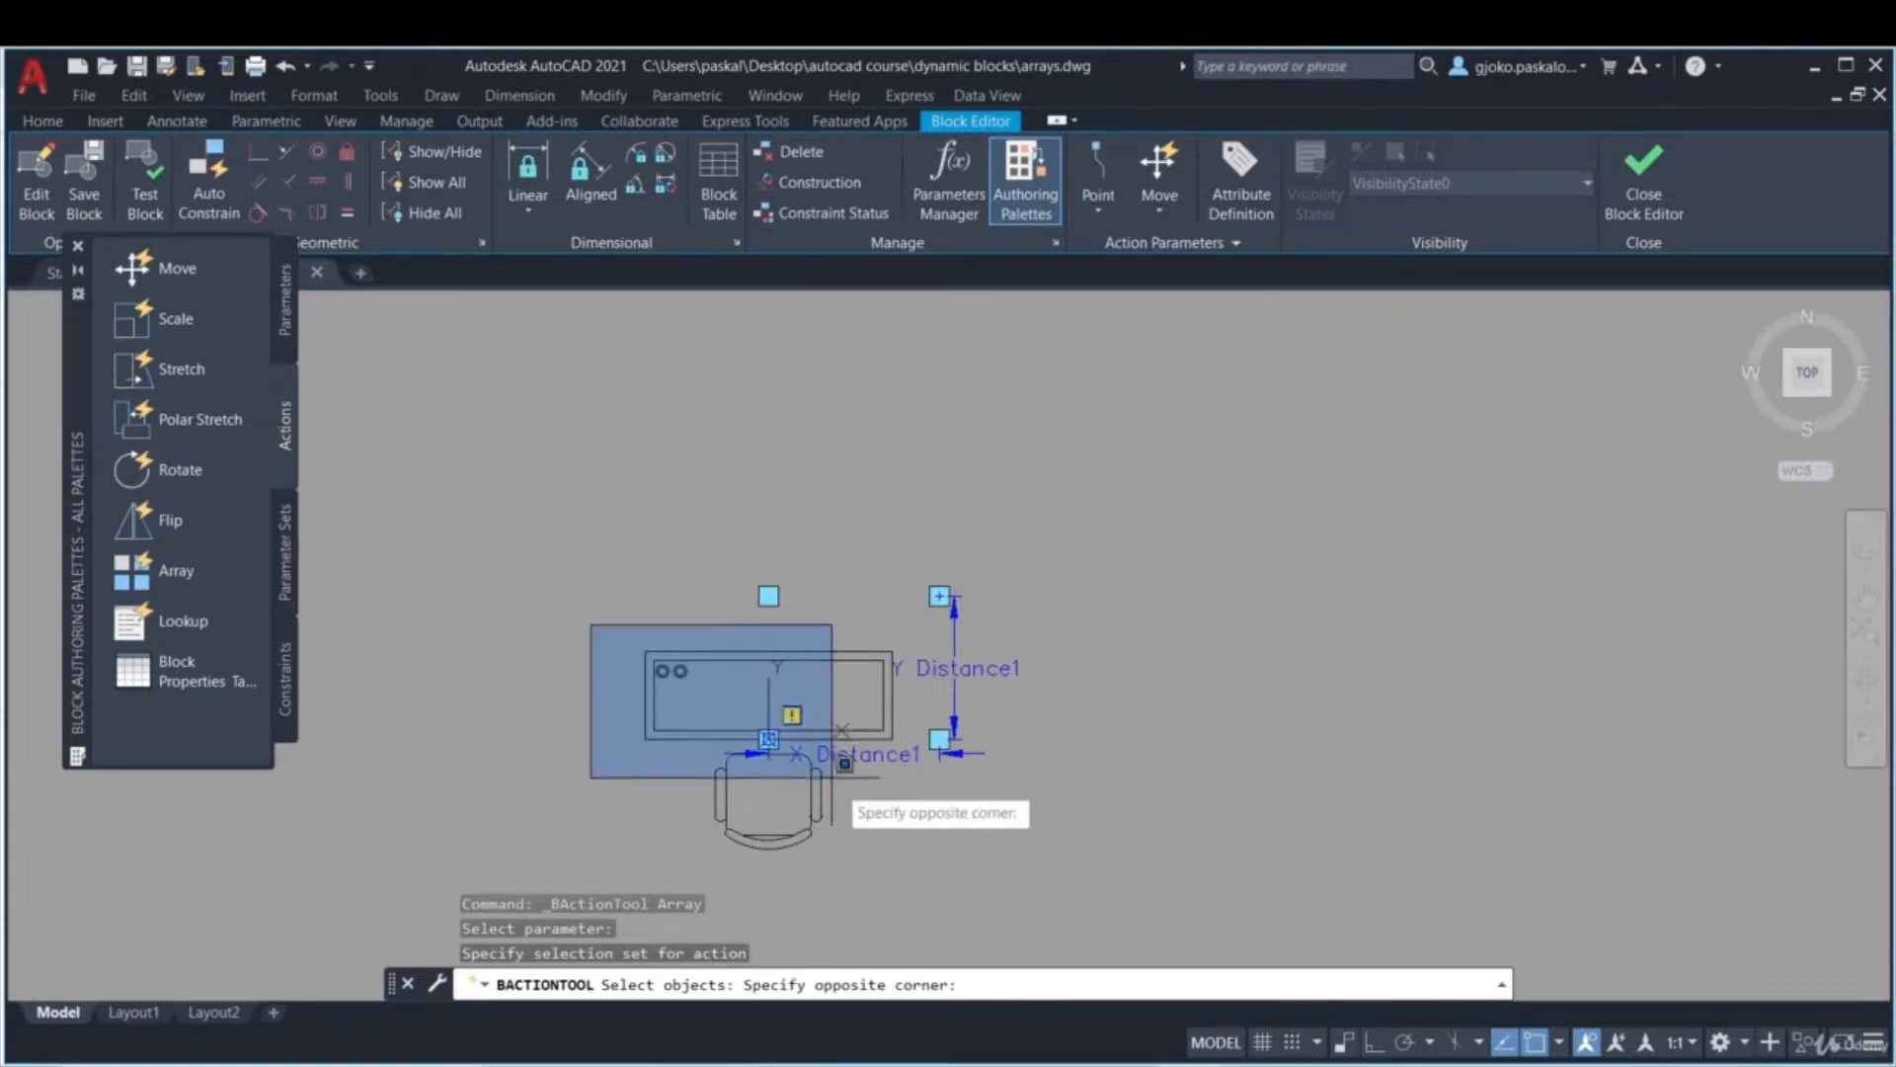
{"action": "left_click", "coordinate": [912, 896]}
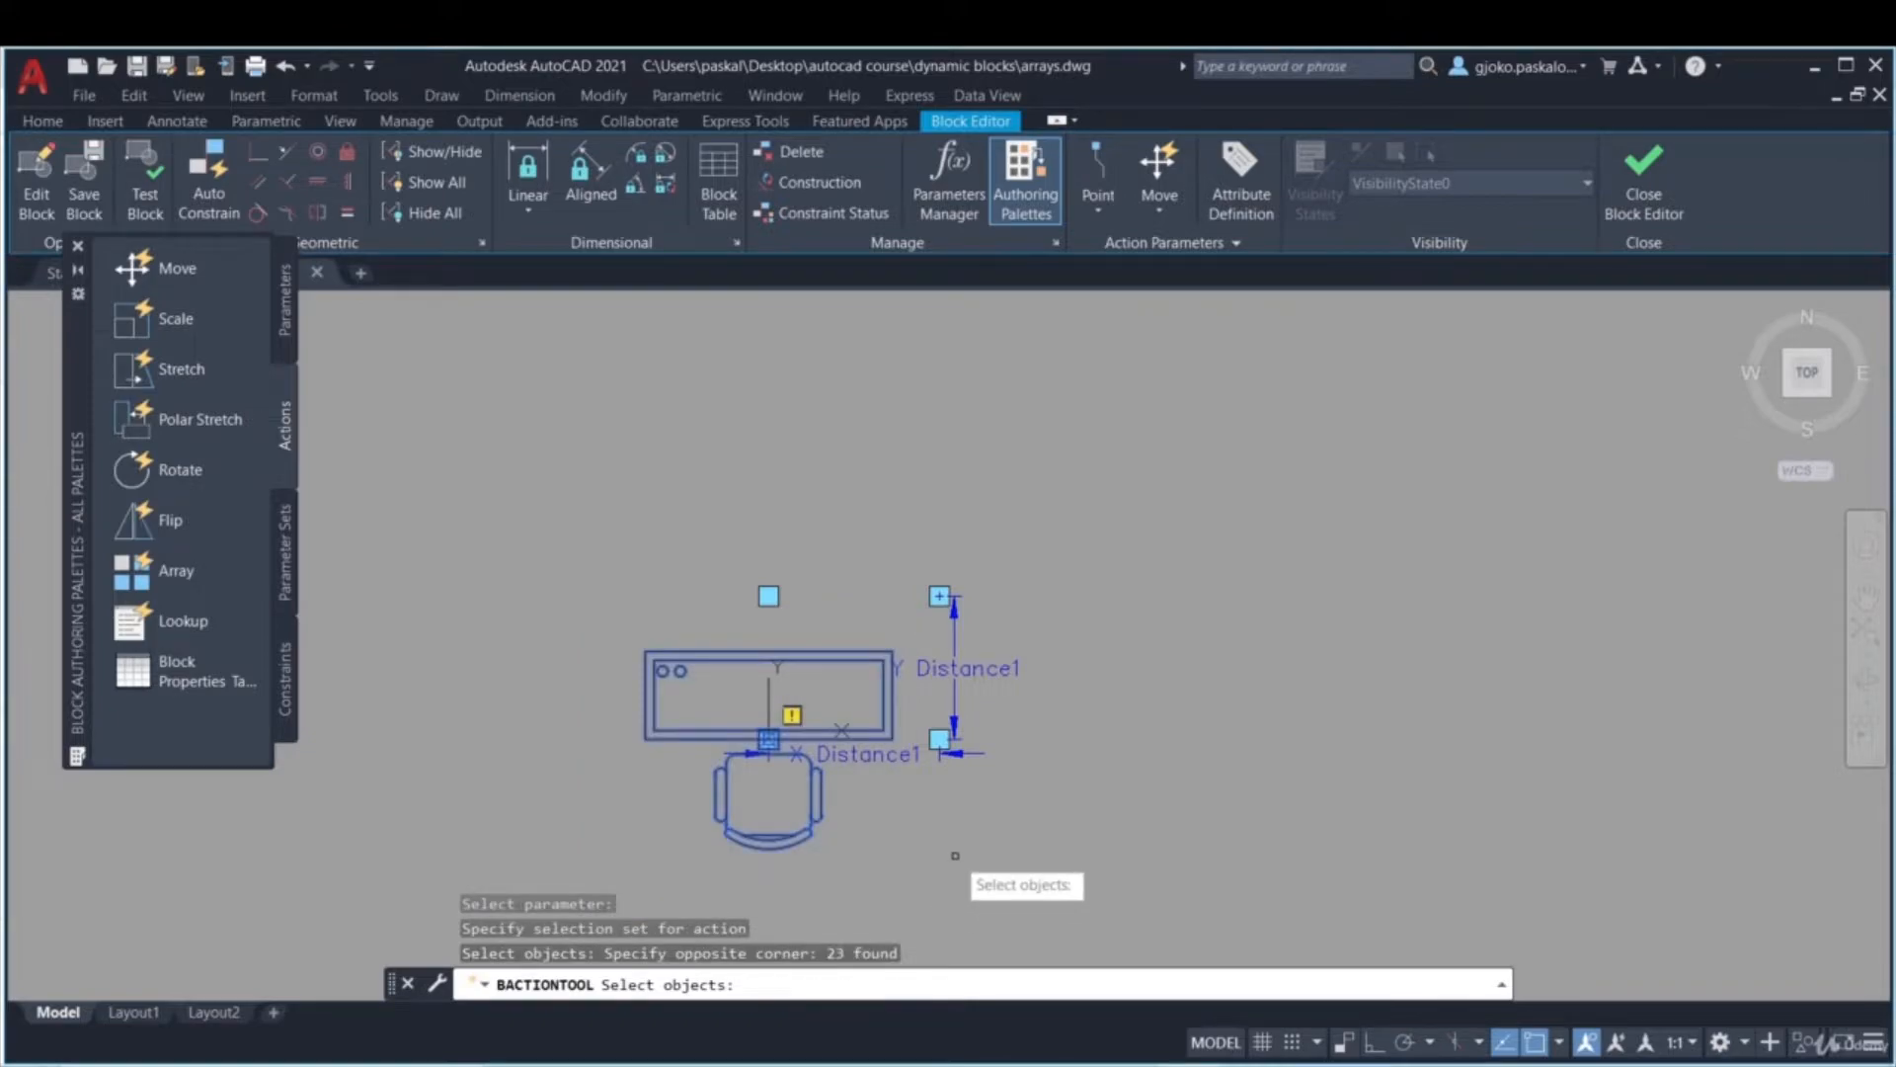
{"action": "key", "text": "Return"}
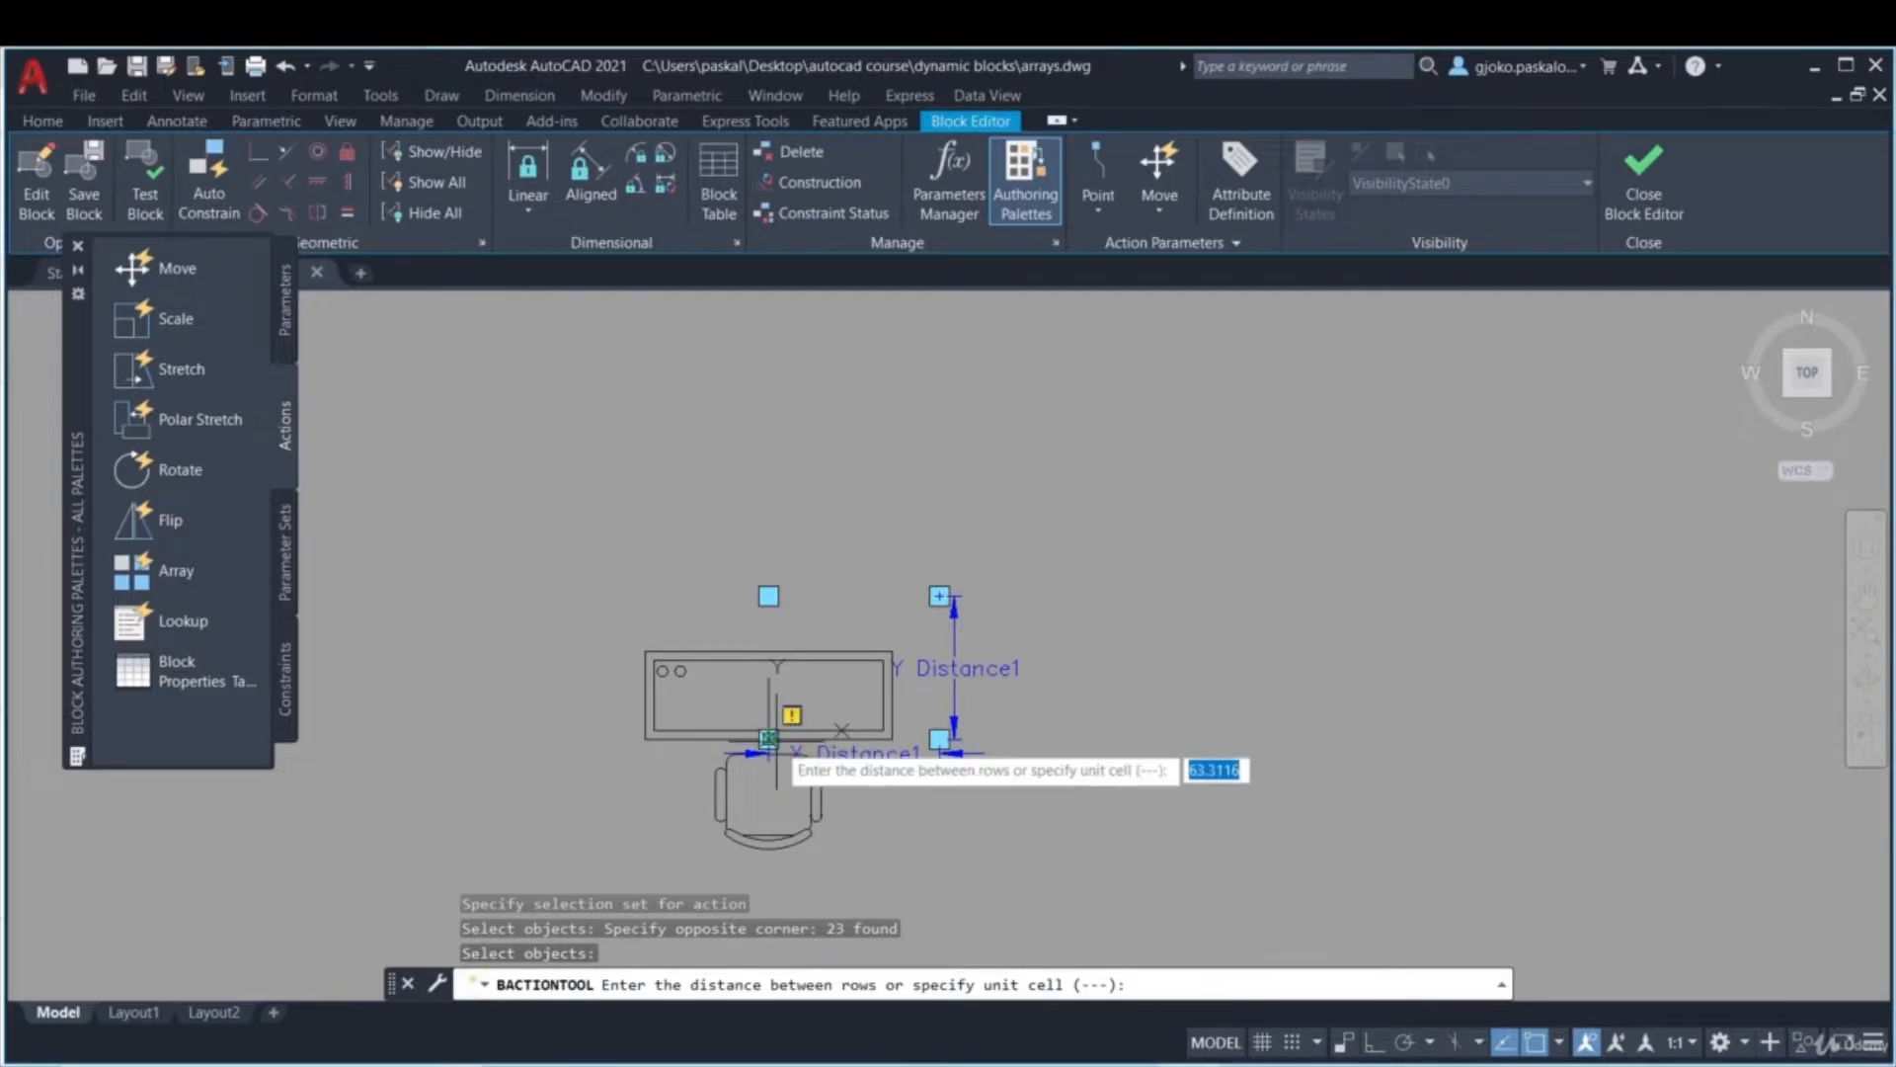
{"action": "left_click", "coordinate": [769, 739]}
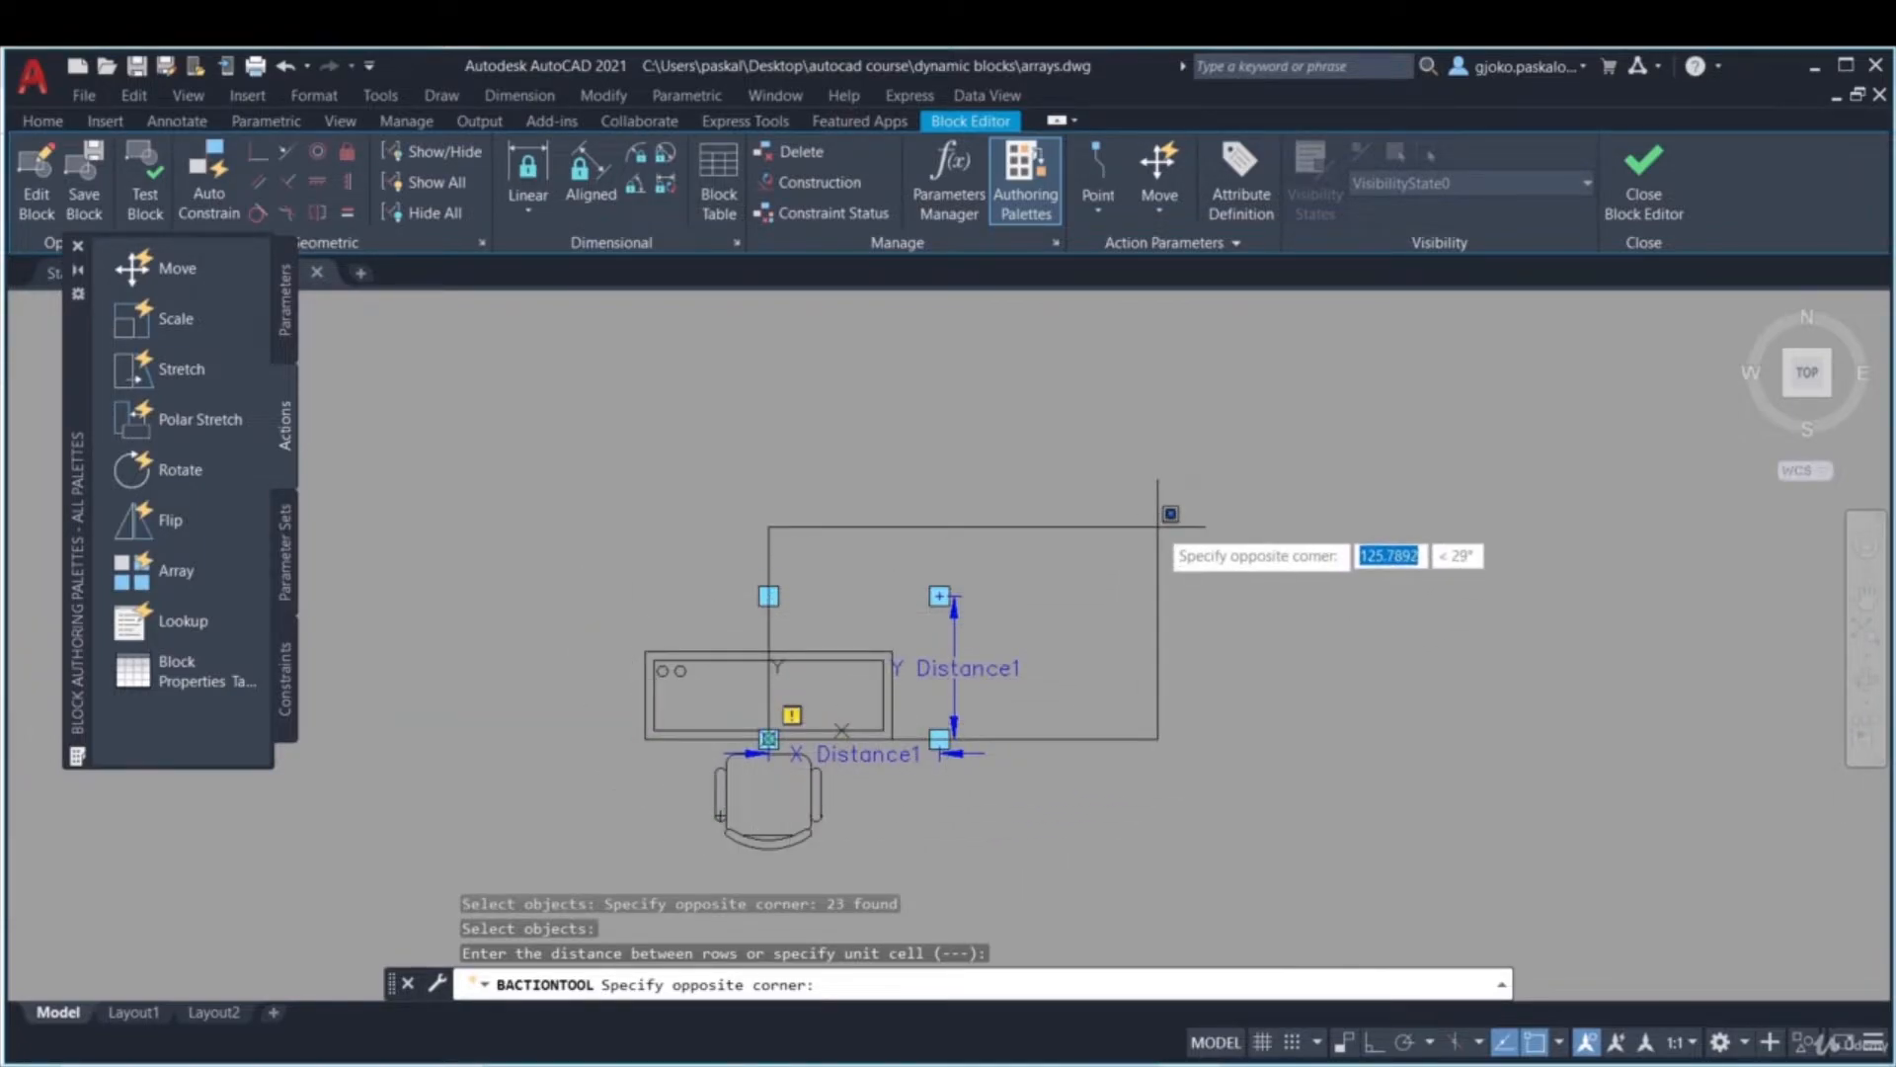
{"action": "type", "text": "@"}
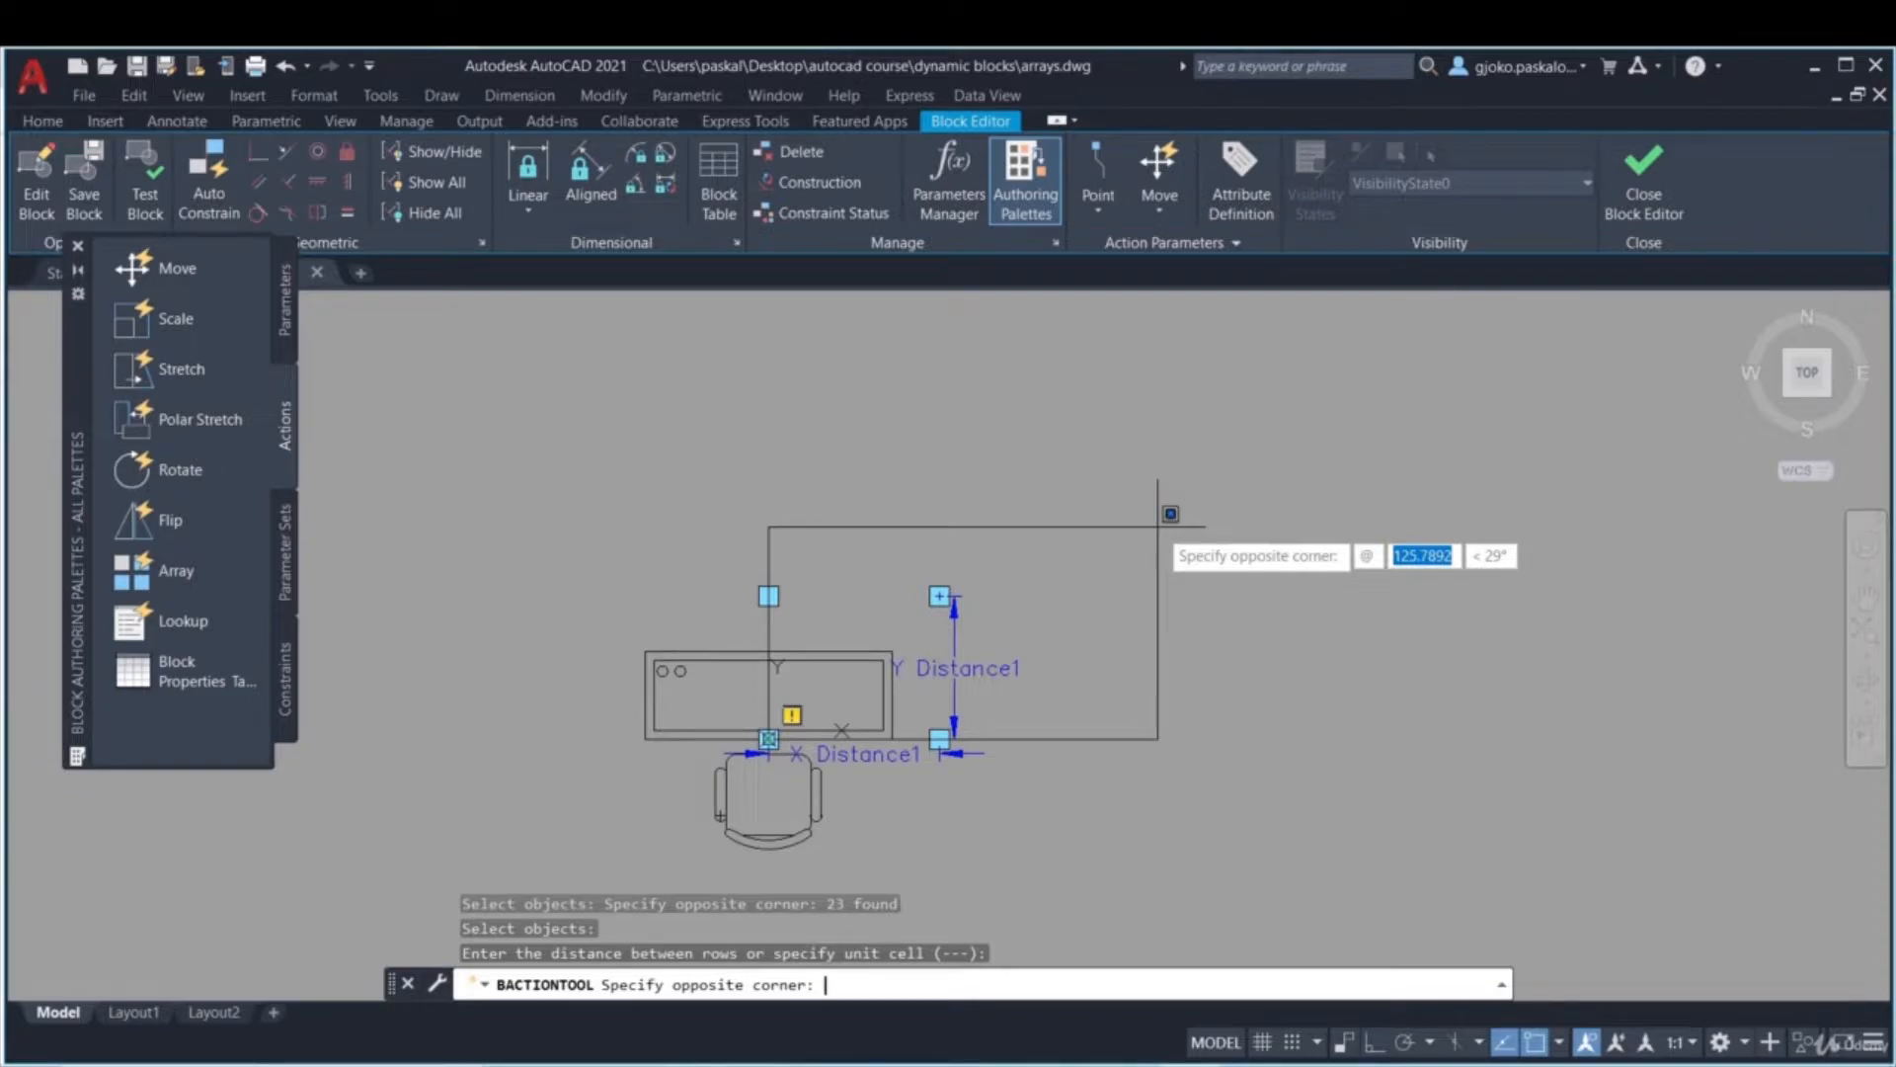
{"action": "type", "text": "100"}
{"action": "key", "text": "Tab"}
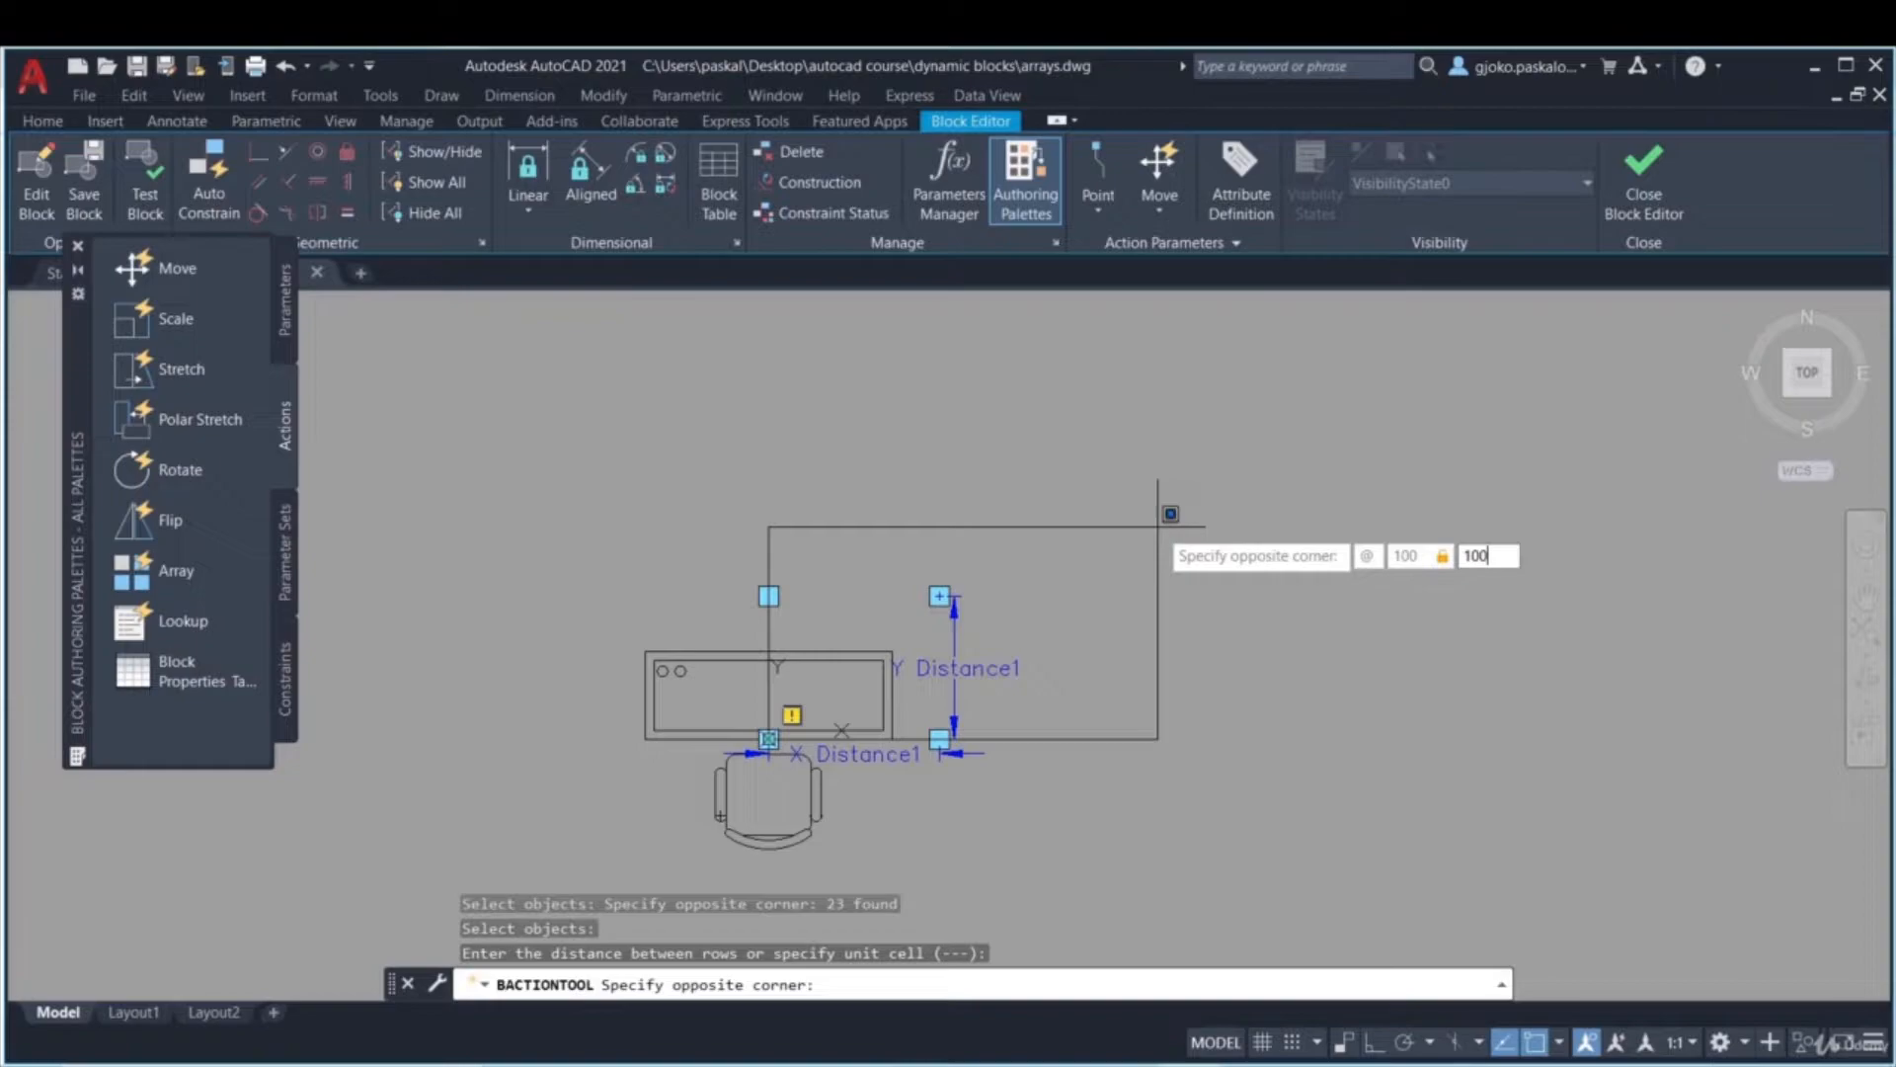
{"action": "key", "text": "Return"}
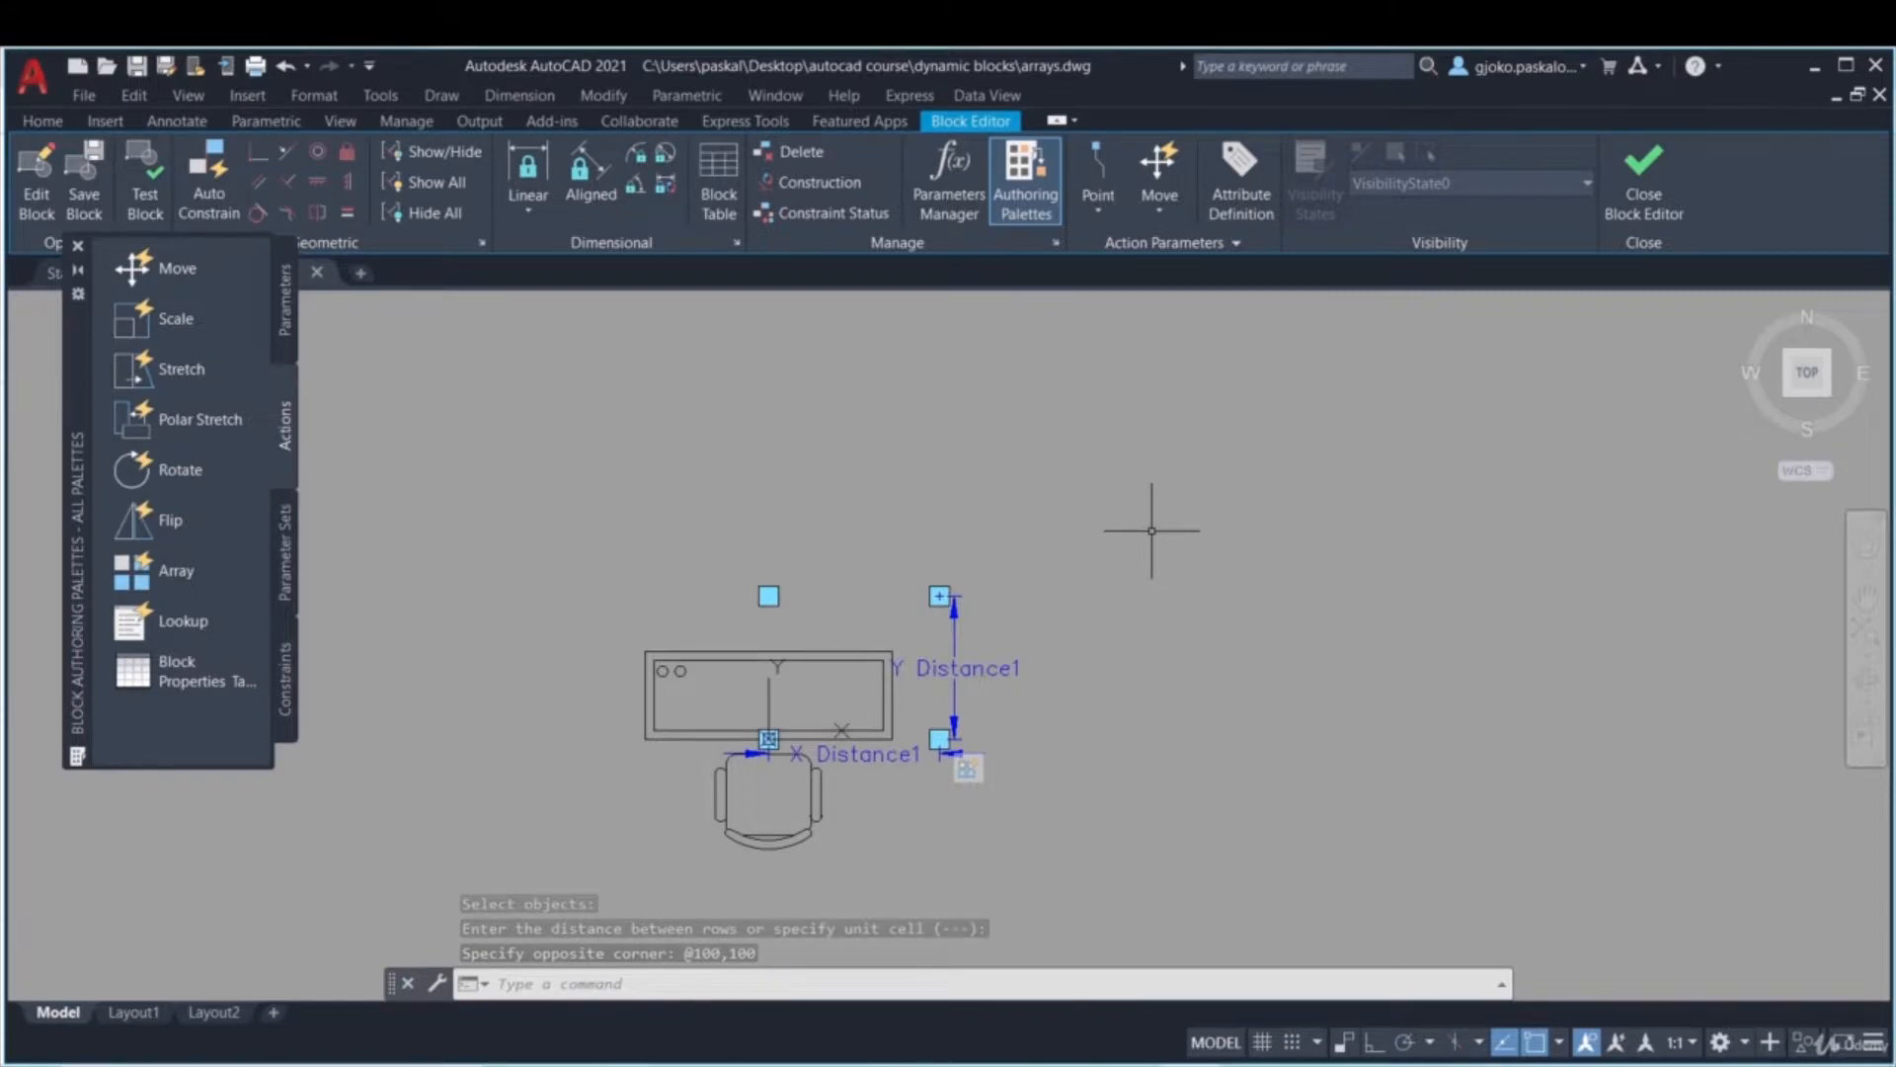
- Close the block editor, saving the changes to table, and select the table block in the room
{"action": "left_click", "coordinate": [1644, 197]}
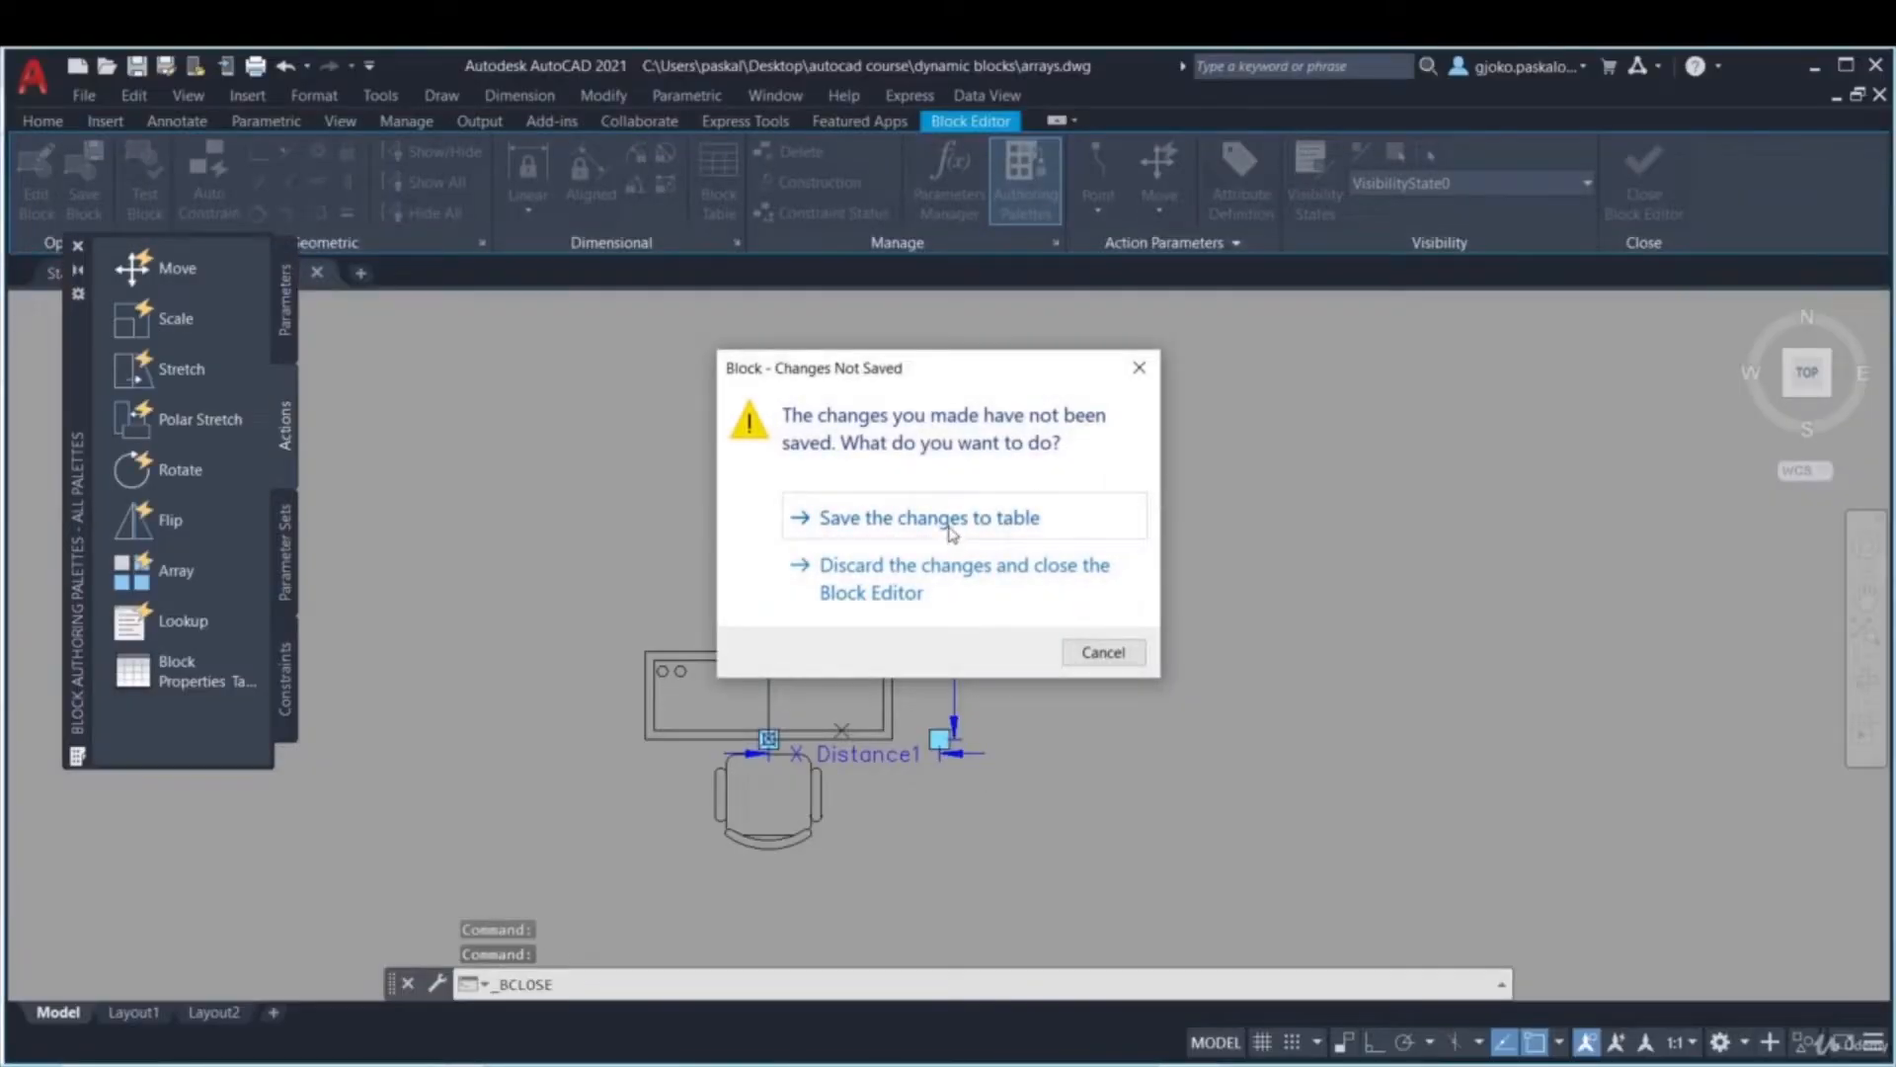
{"action": "left_click", "coordinate": [951, 532]}
{"action": "left_click", "coordinate": [1096, 618]}
{"action": "left_click", "coordinate": [1050, 563]}
{"action": "scroll", "coordinate": [1228, 529], "scroll_direction": "down", "scroll_amount": 3}
{"action": "middle_click_drag", "start_coordinate": [1228, 530], "coordinate": [1108, 586]}
{"action": "scroll", "coordinate": [1091, 603], "scroll_direction": "up", "scroll_amount": 4}
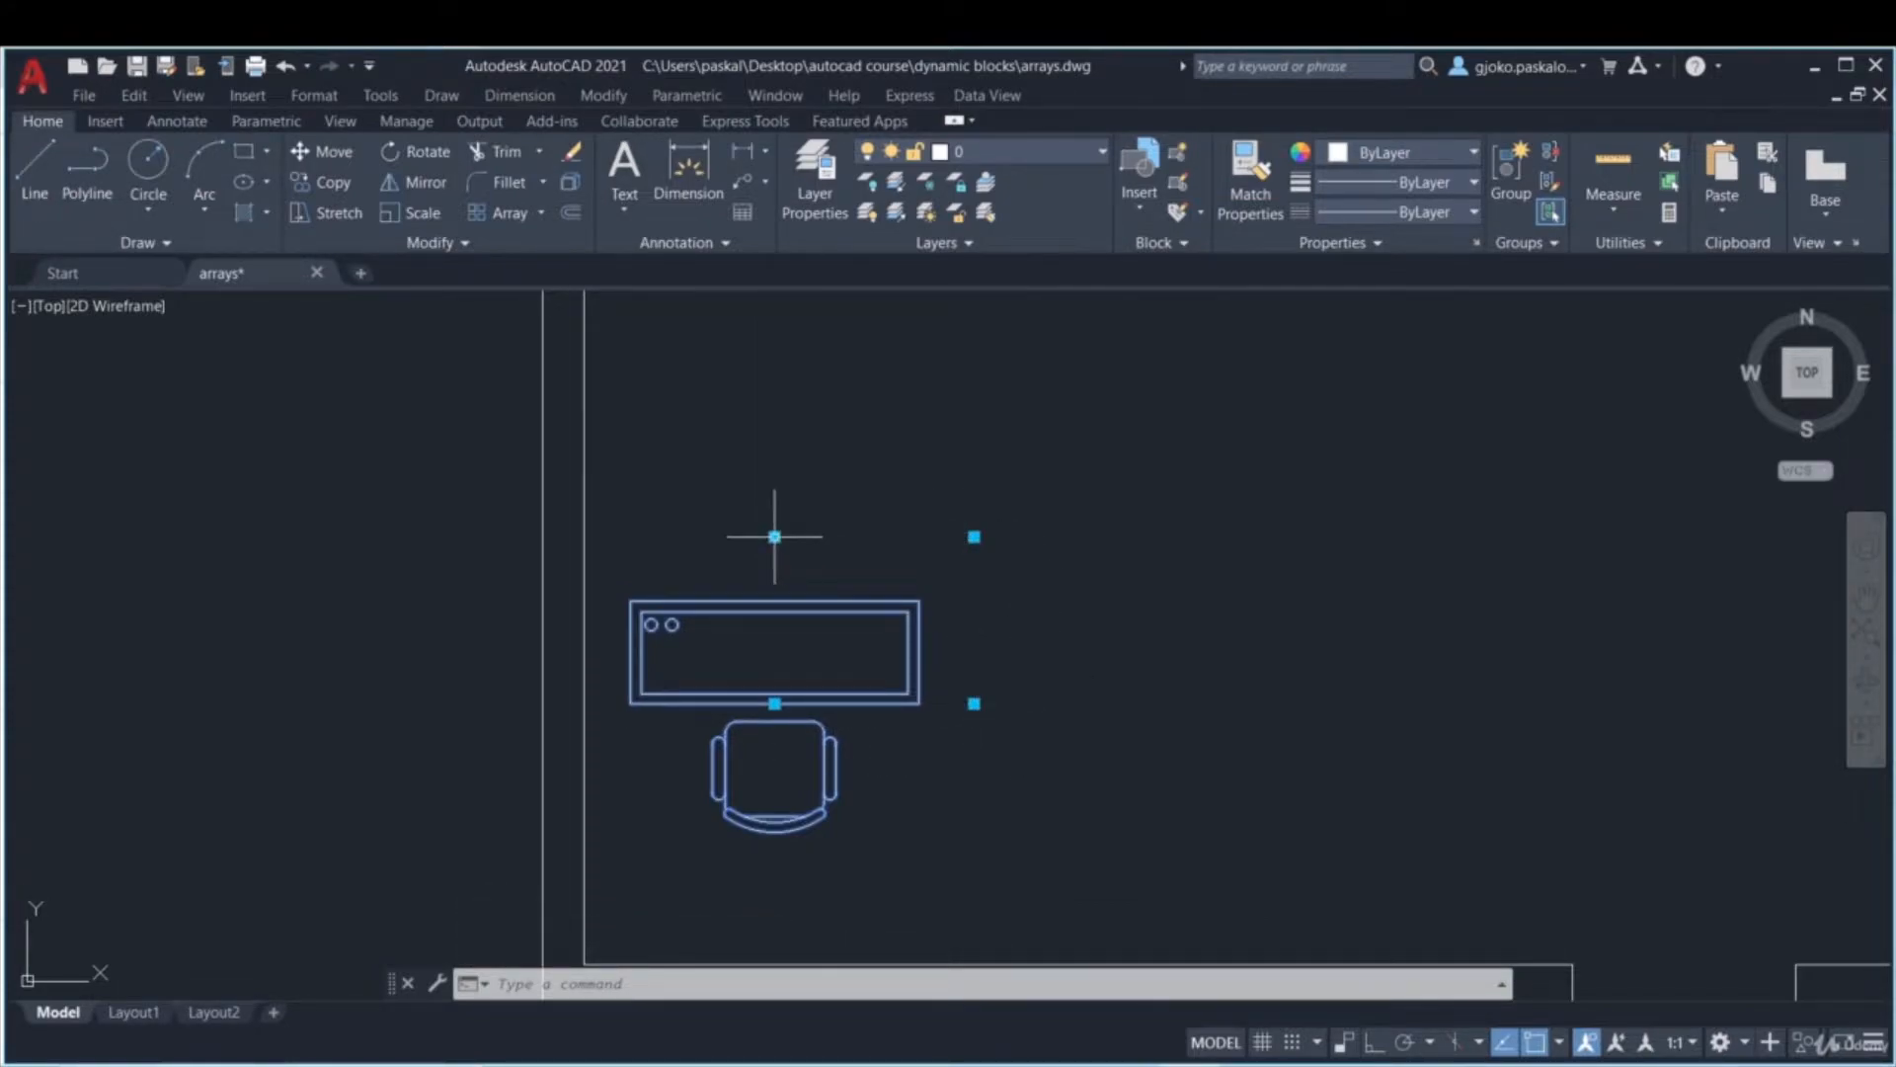
- Stretch the table block's lower-right array grip horizontally with Ortho on, to an X distance of about 288
{"action": "left_click", "coordinate": [974, 704]}
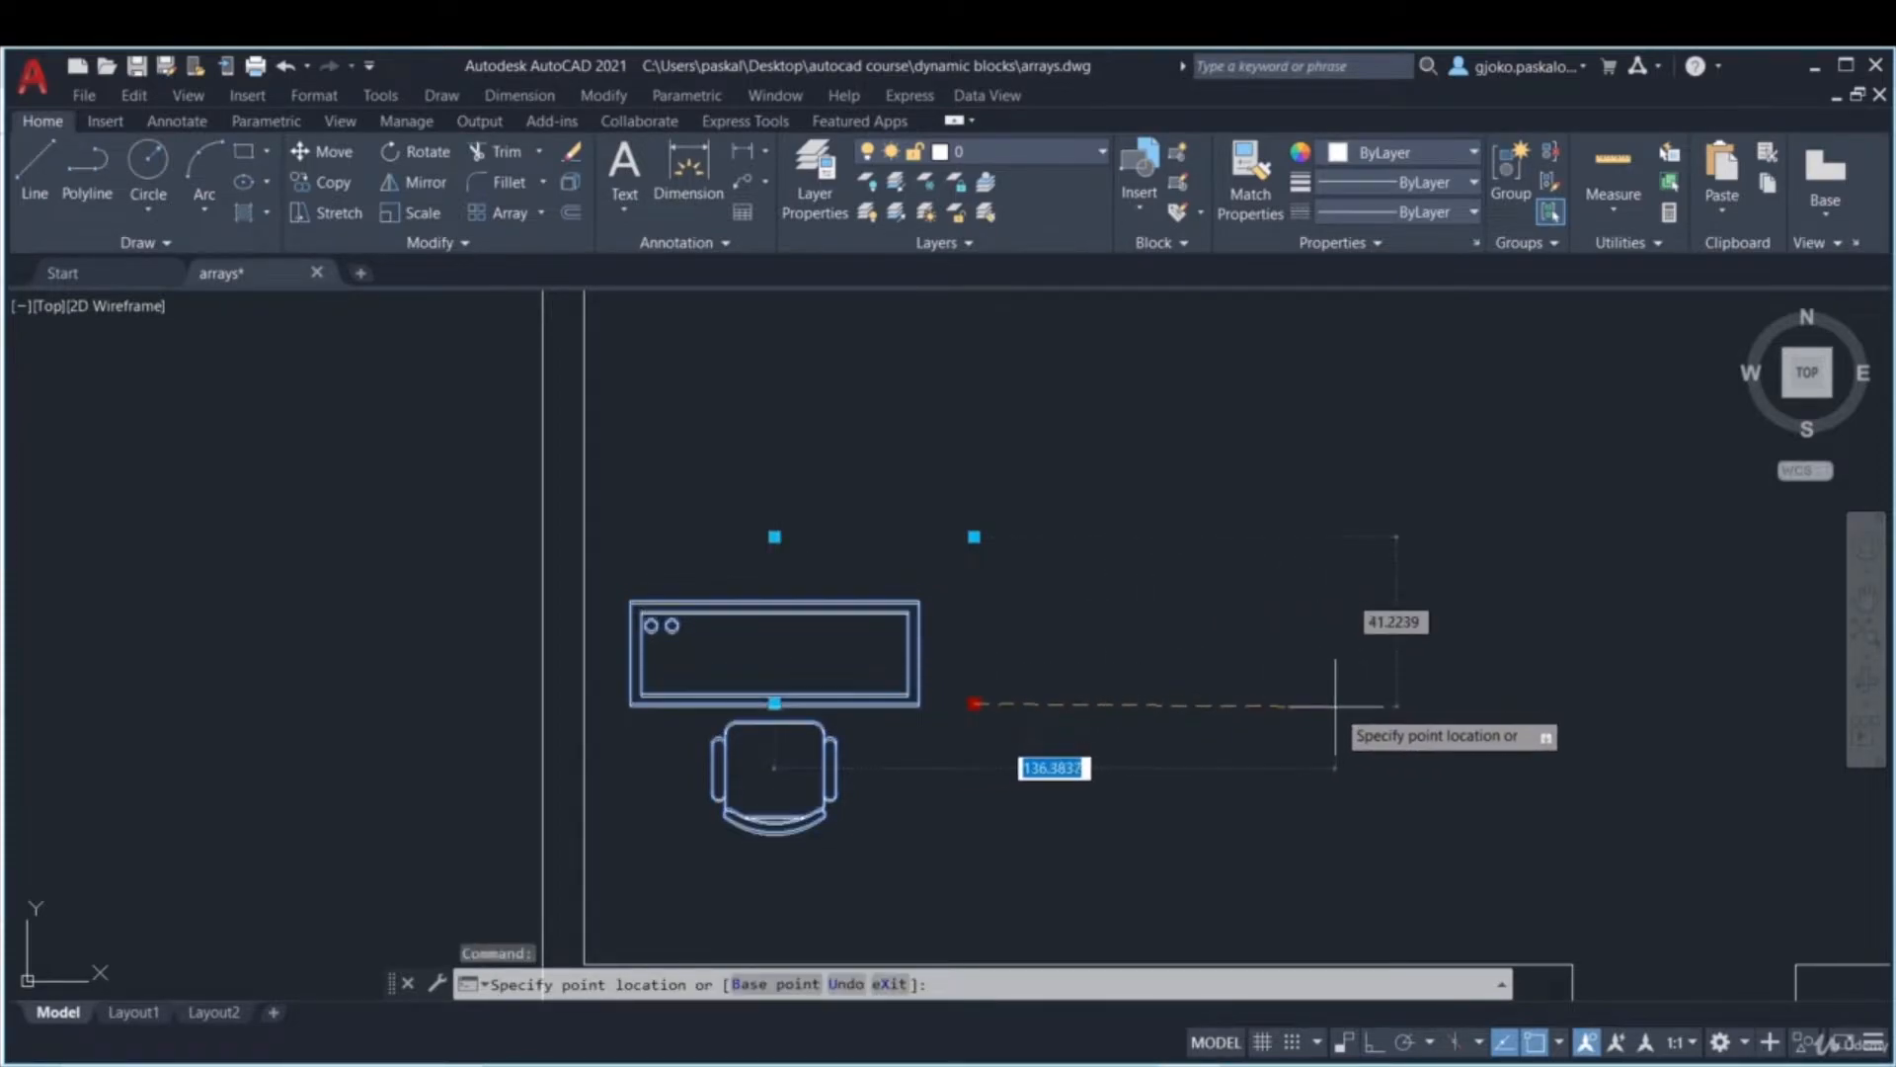
{"action": "key", "text": "F8"}
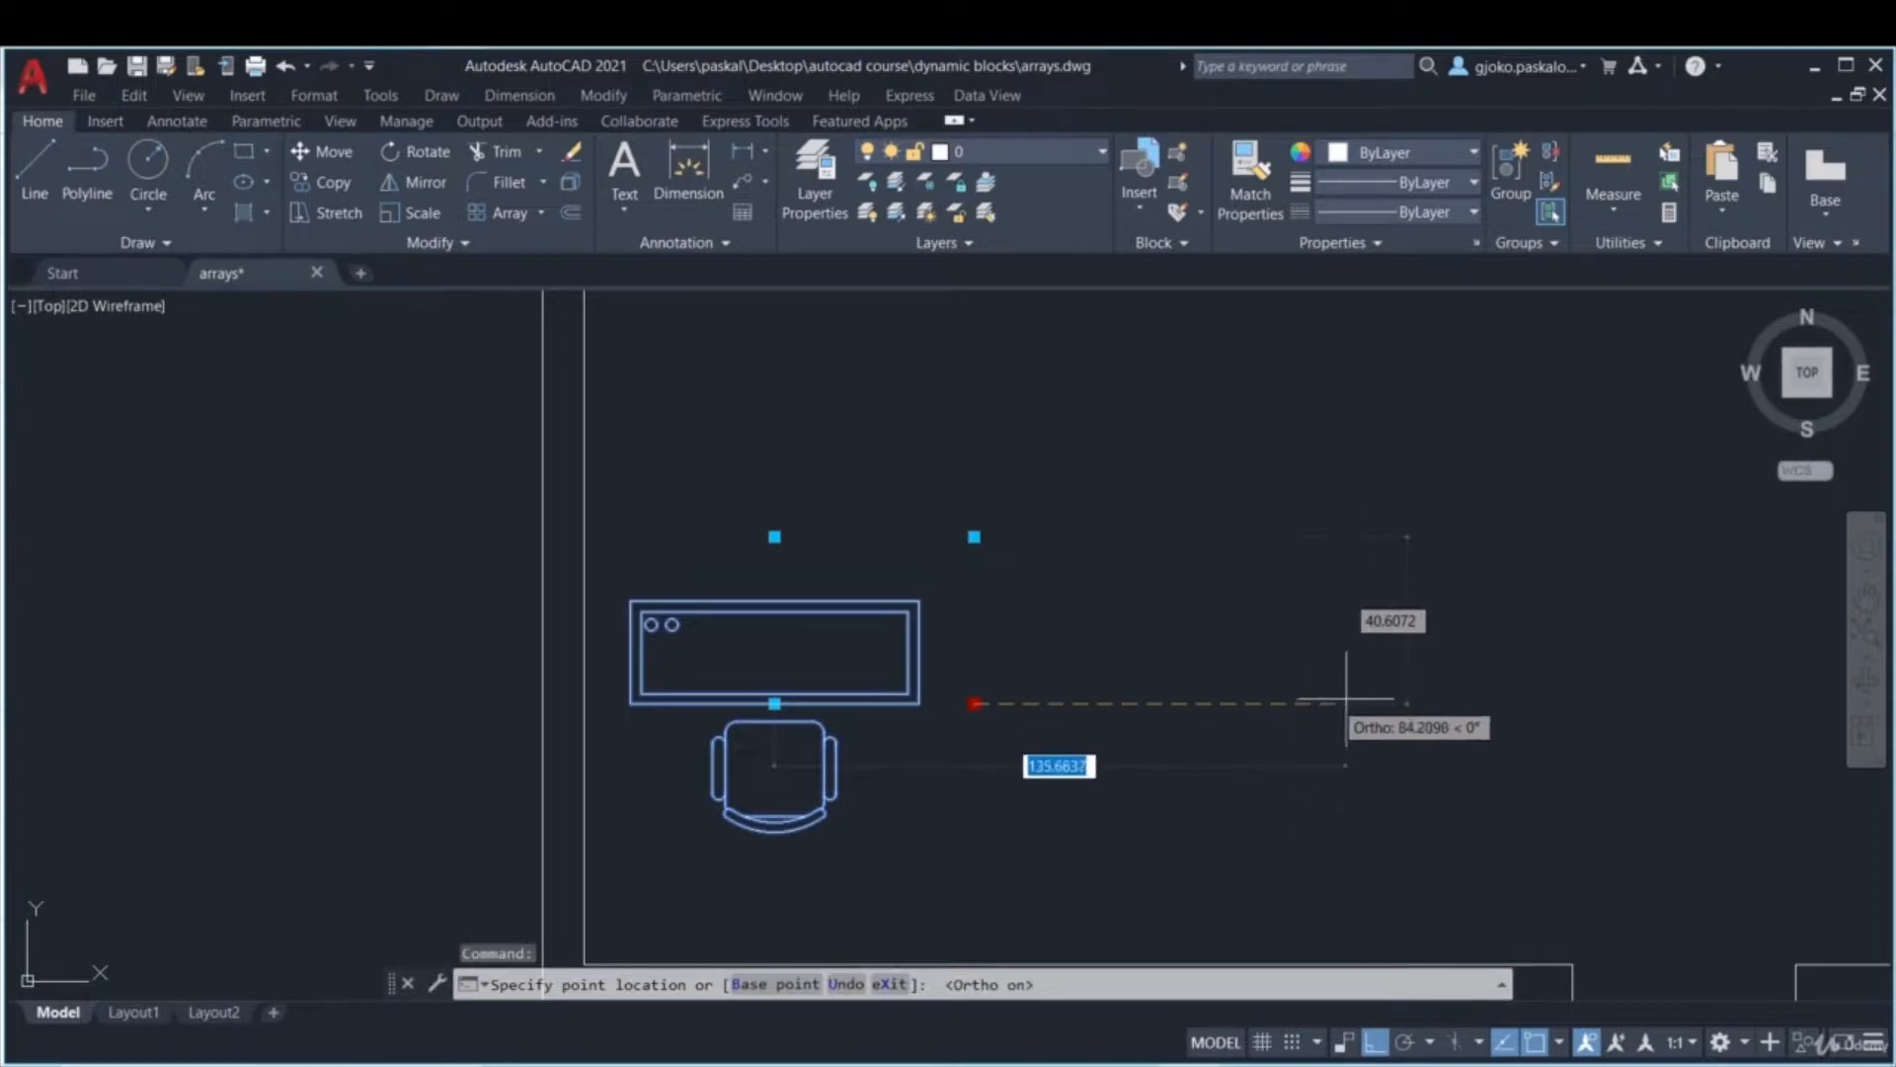
{"action": "scroll", "coordinate": [1374, 696], "scroll_direction": "down", "scroll_amount": 2}
{"action": "middle_click_drag", "start_coordinate": [1431, 697], "coordinate": [1071, 677]}
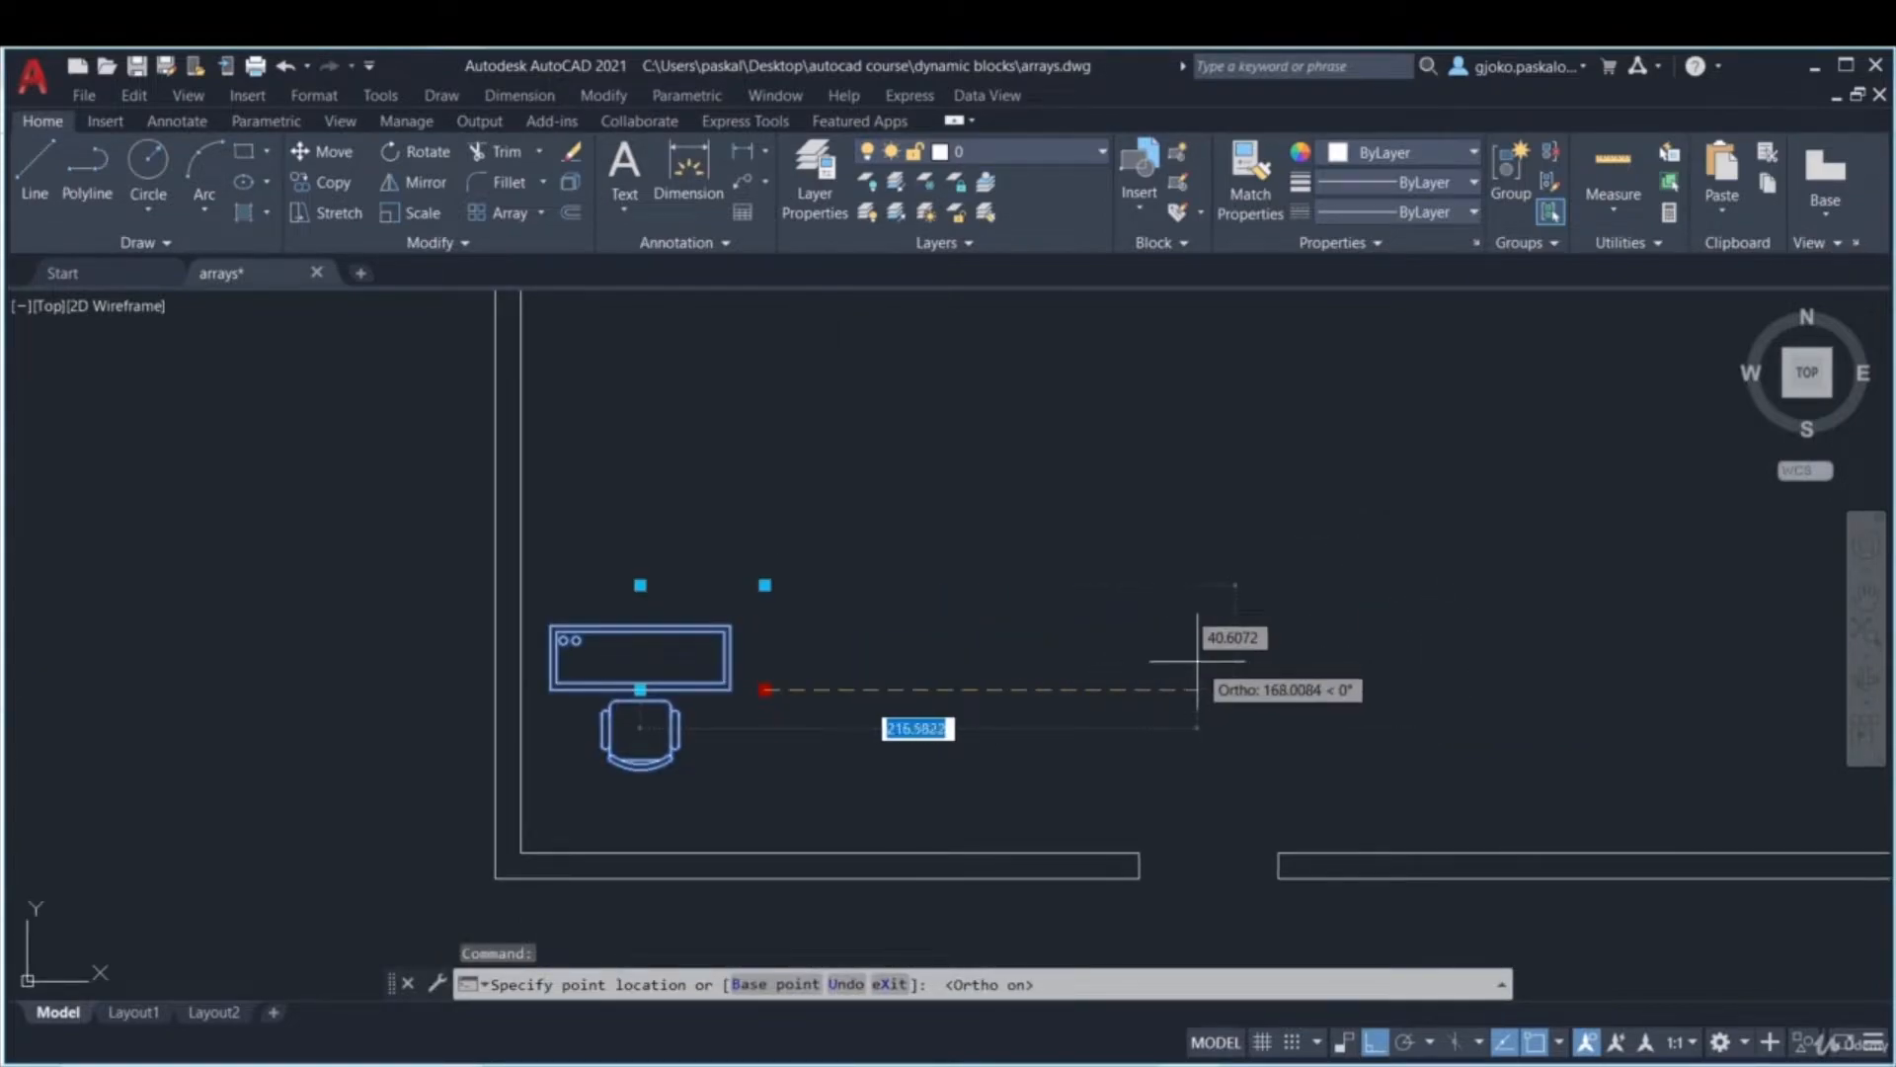
{"action": "left_click", "coordinate": [1195, 661]}
{"action": "left_click", "coordinate": [1195, 689]}
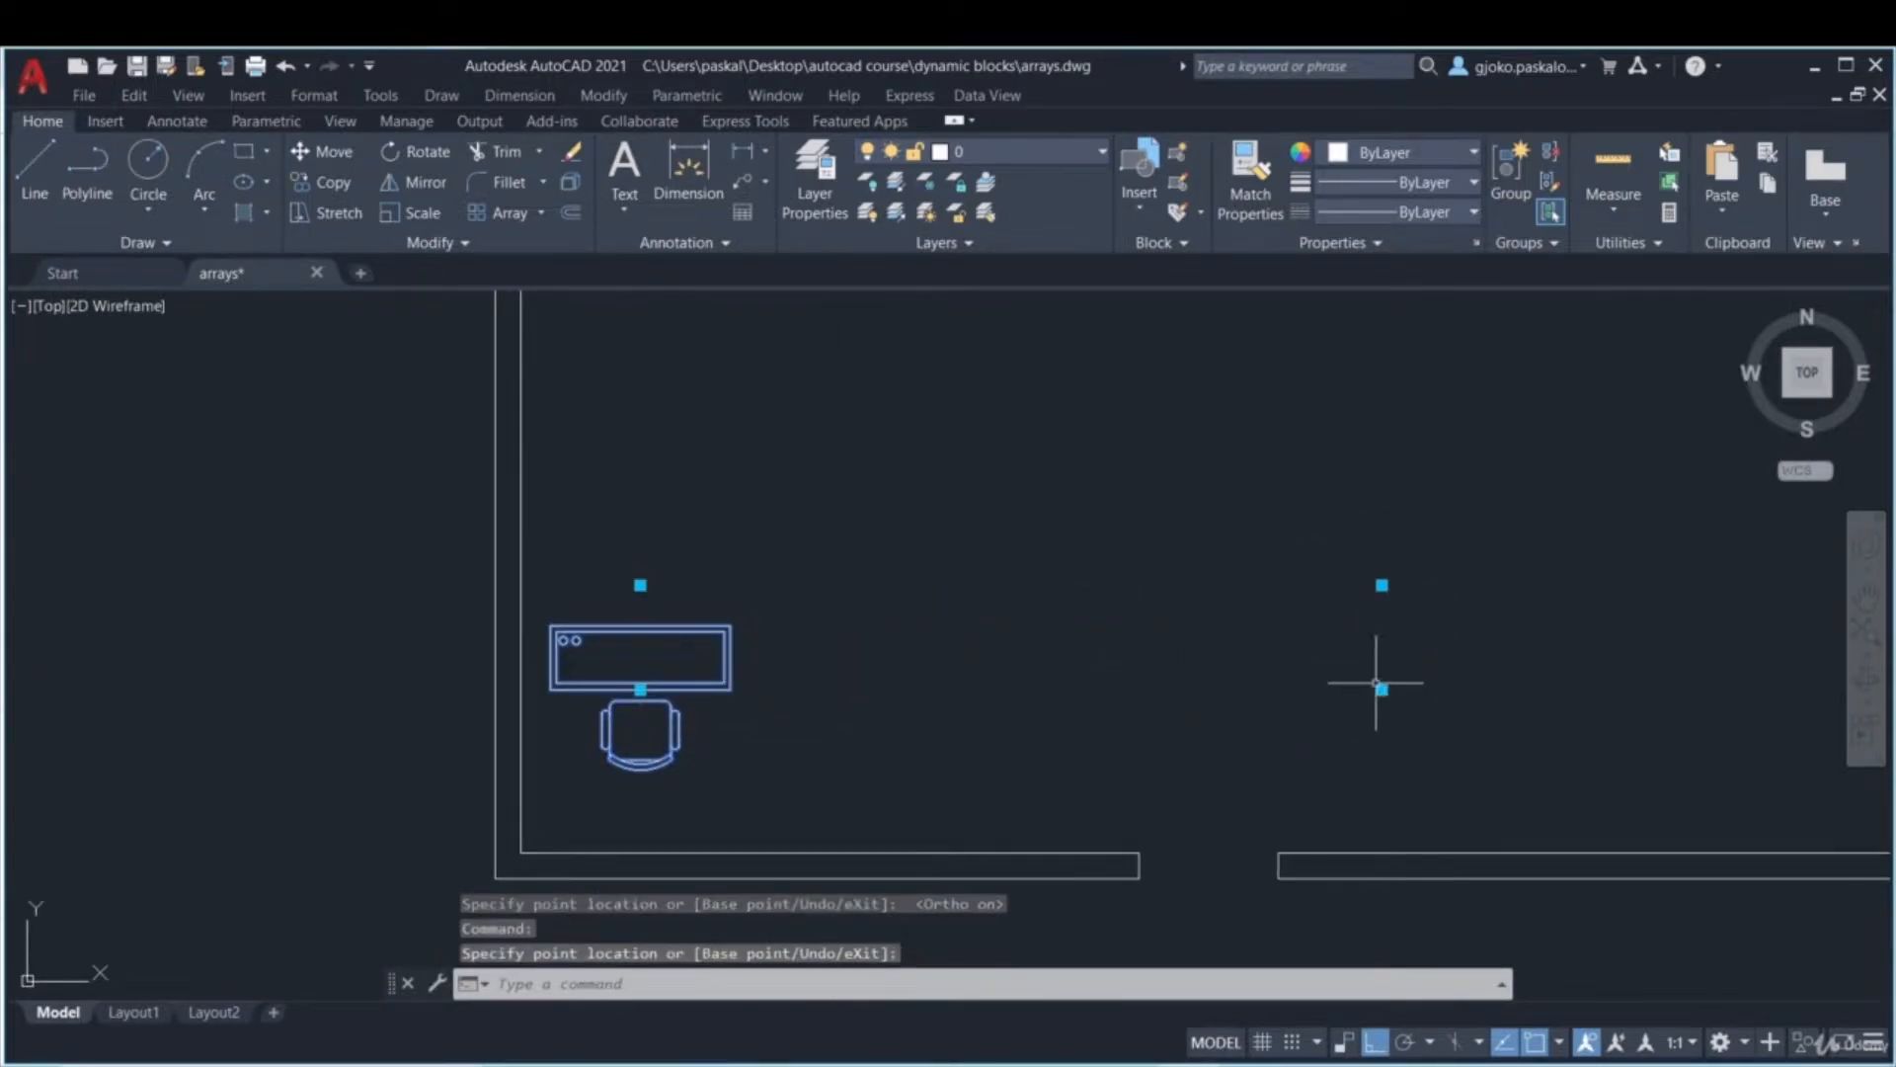
- Stretch the table block's upper-right array grip straight up to add rows of desks
{"action": "left_click", "coordinate": [1390, 585]}
{"action": "left_click", "coordinate": [1394, 568]}
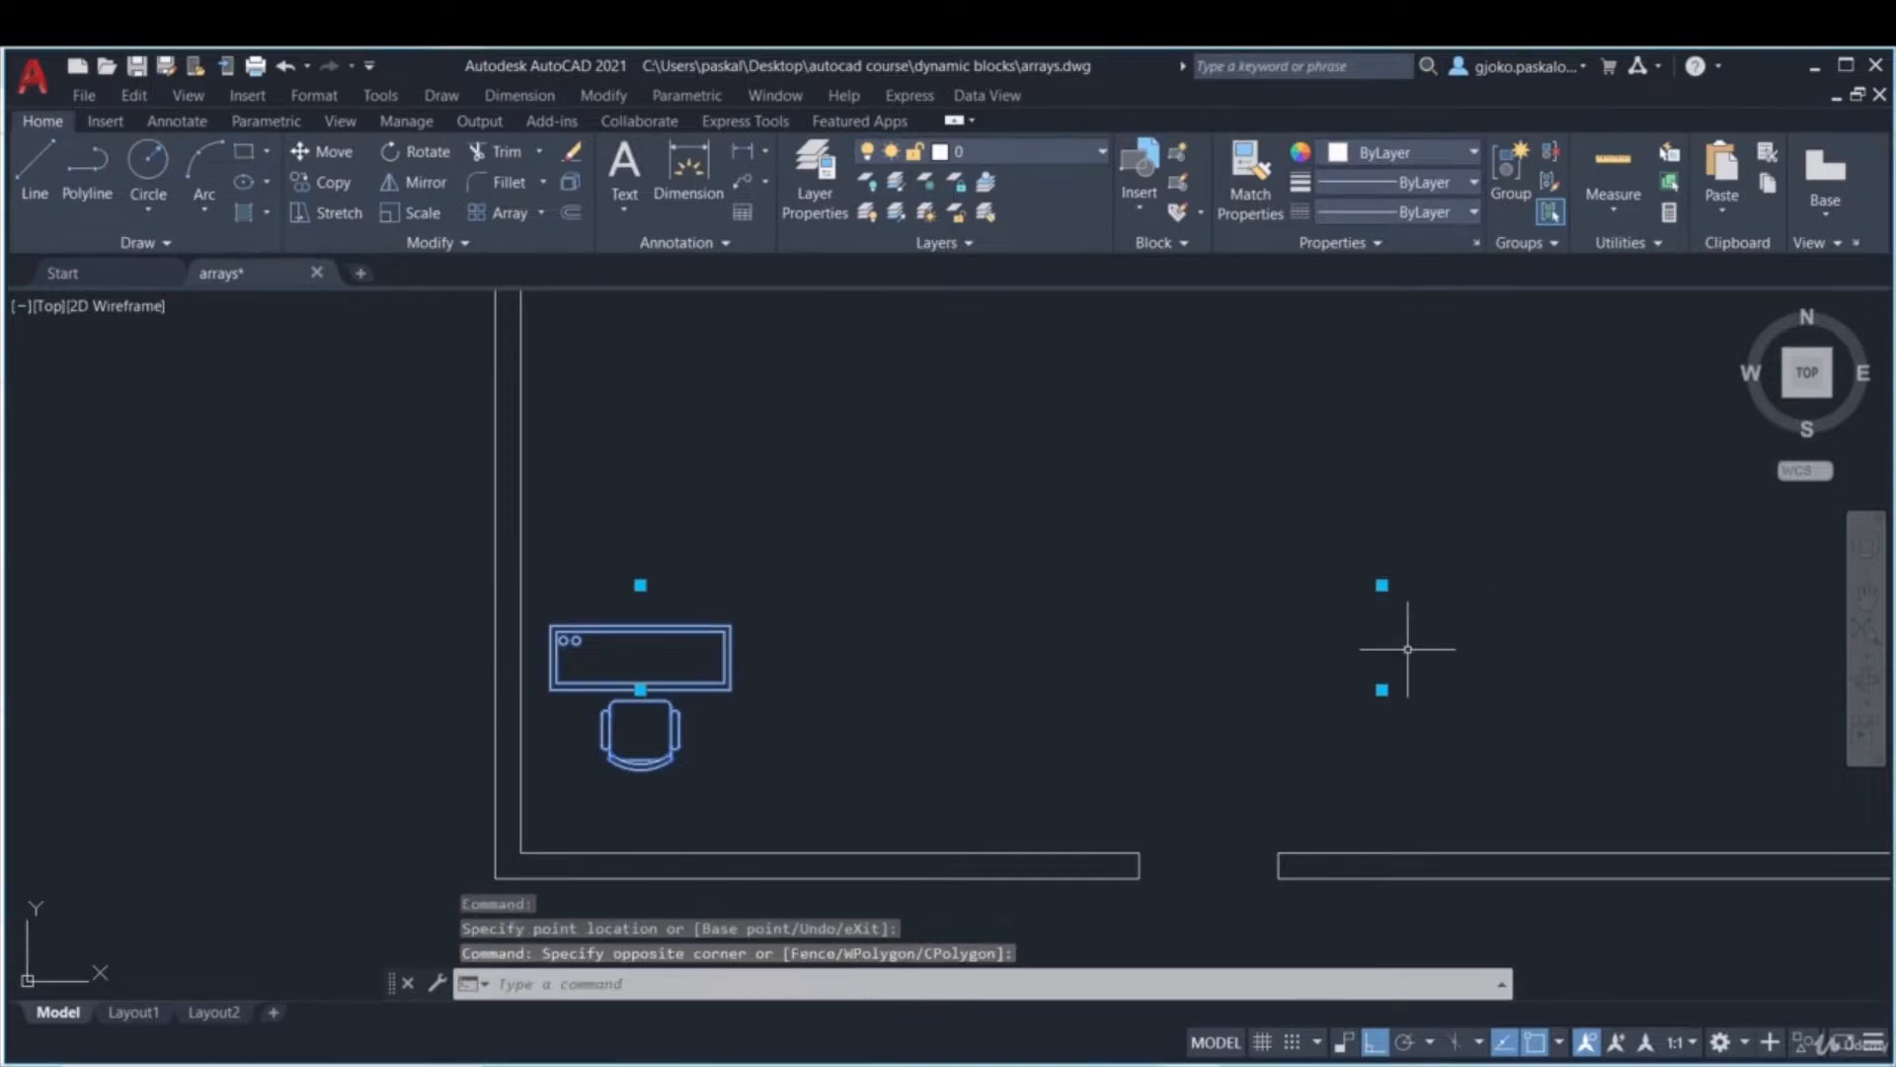
{"action": "left_click", "coordinate": [1382, 585]}
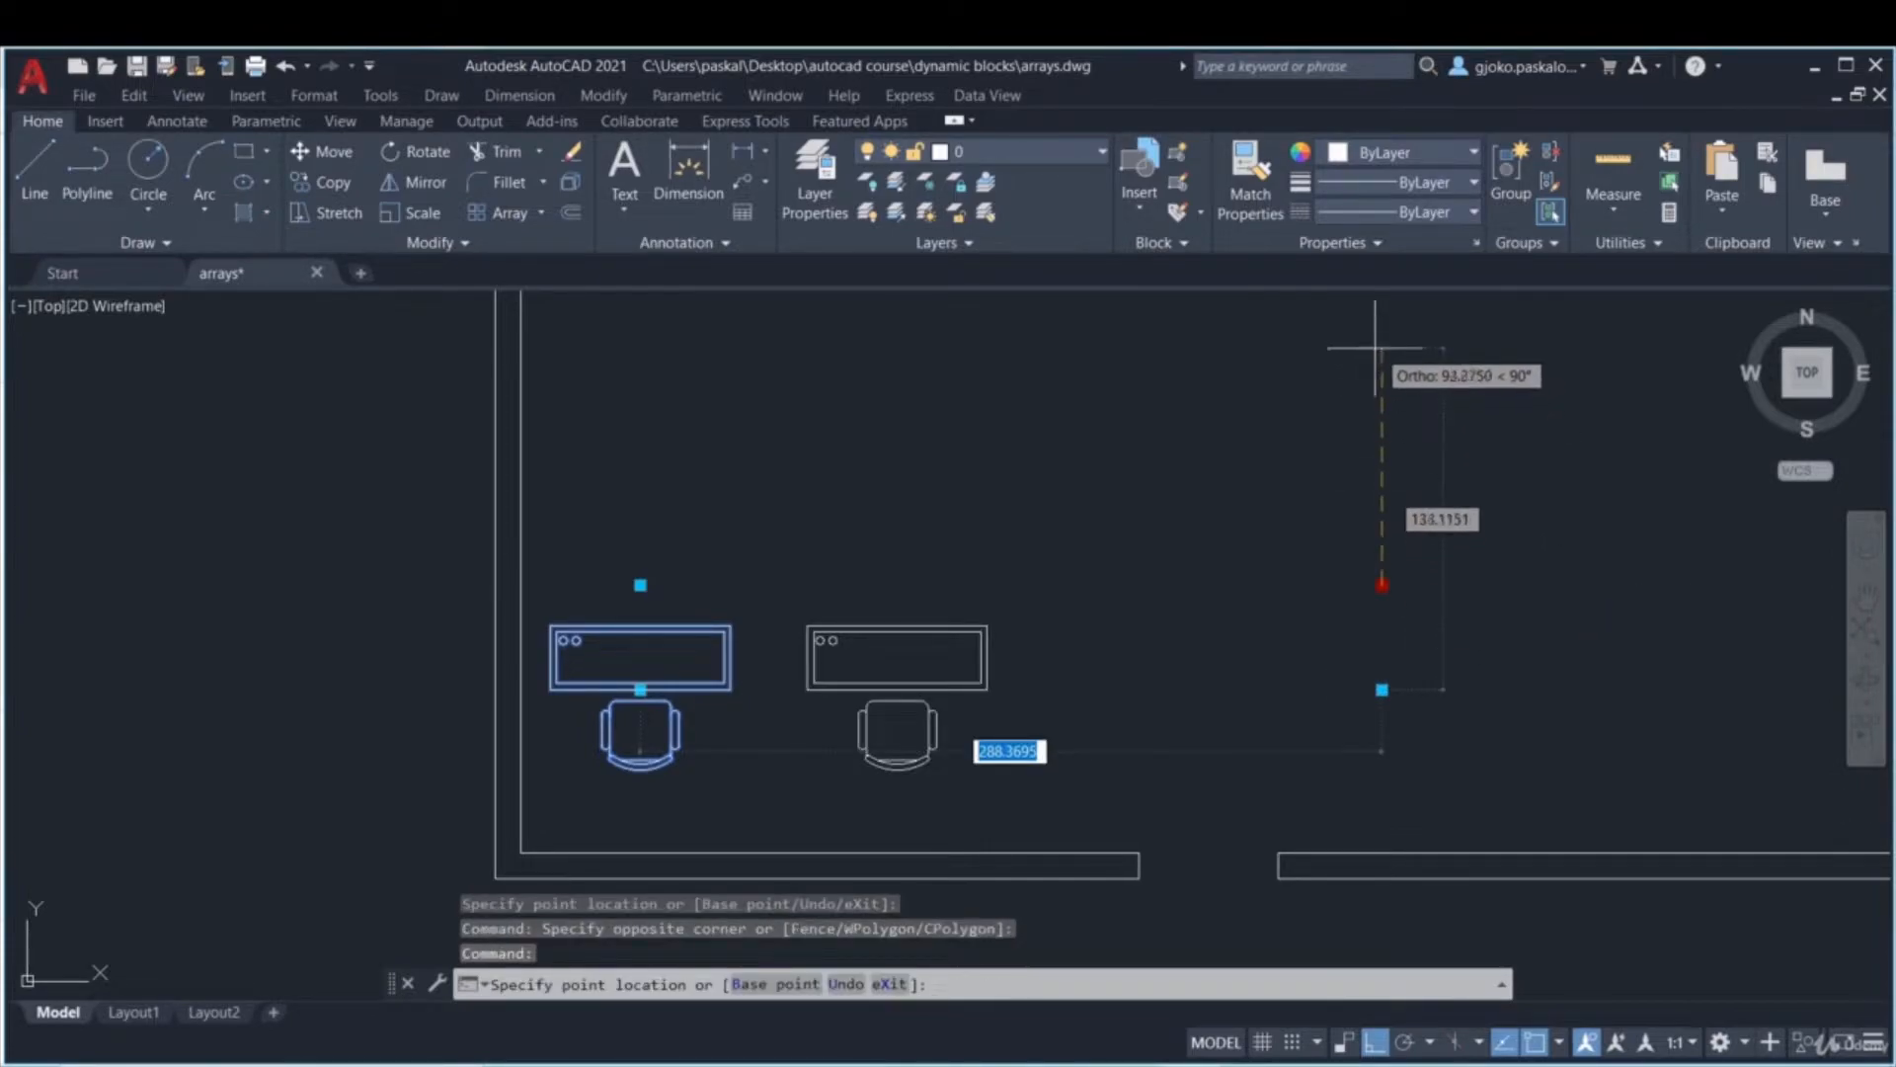
- Stretch the dynamic table block's array horizontally to the right until a row of six desks spans the room's width
{"action": "left_click", "coordinate": [1349, 420]}
{"action": "left_click", "coordinate": [1383, 691]}
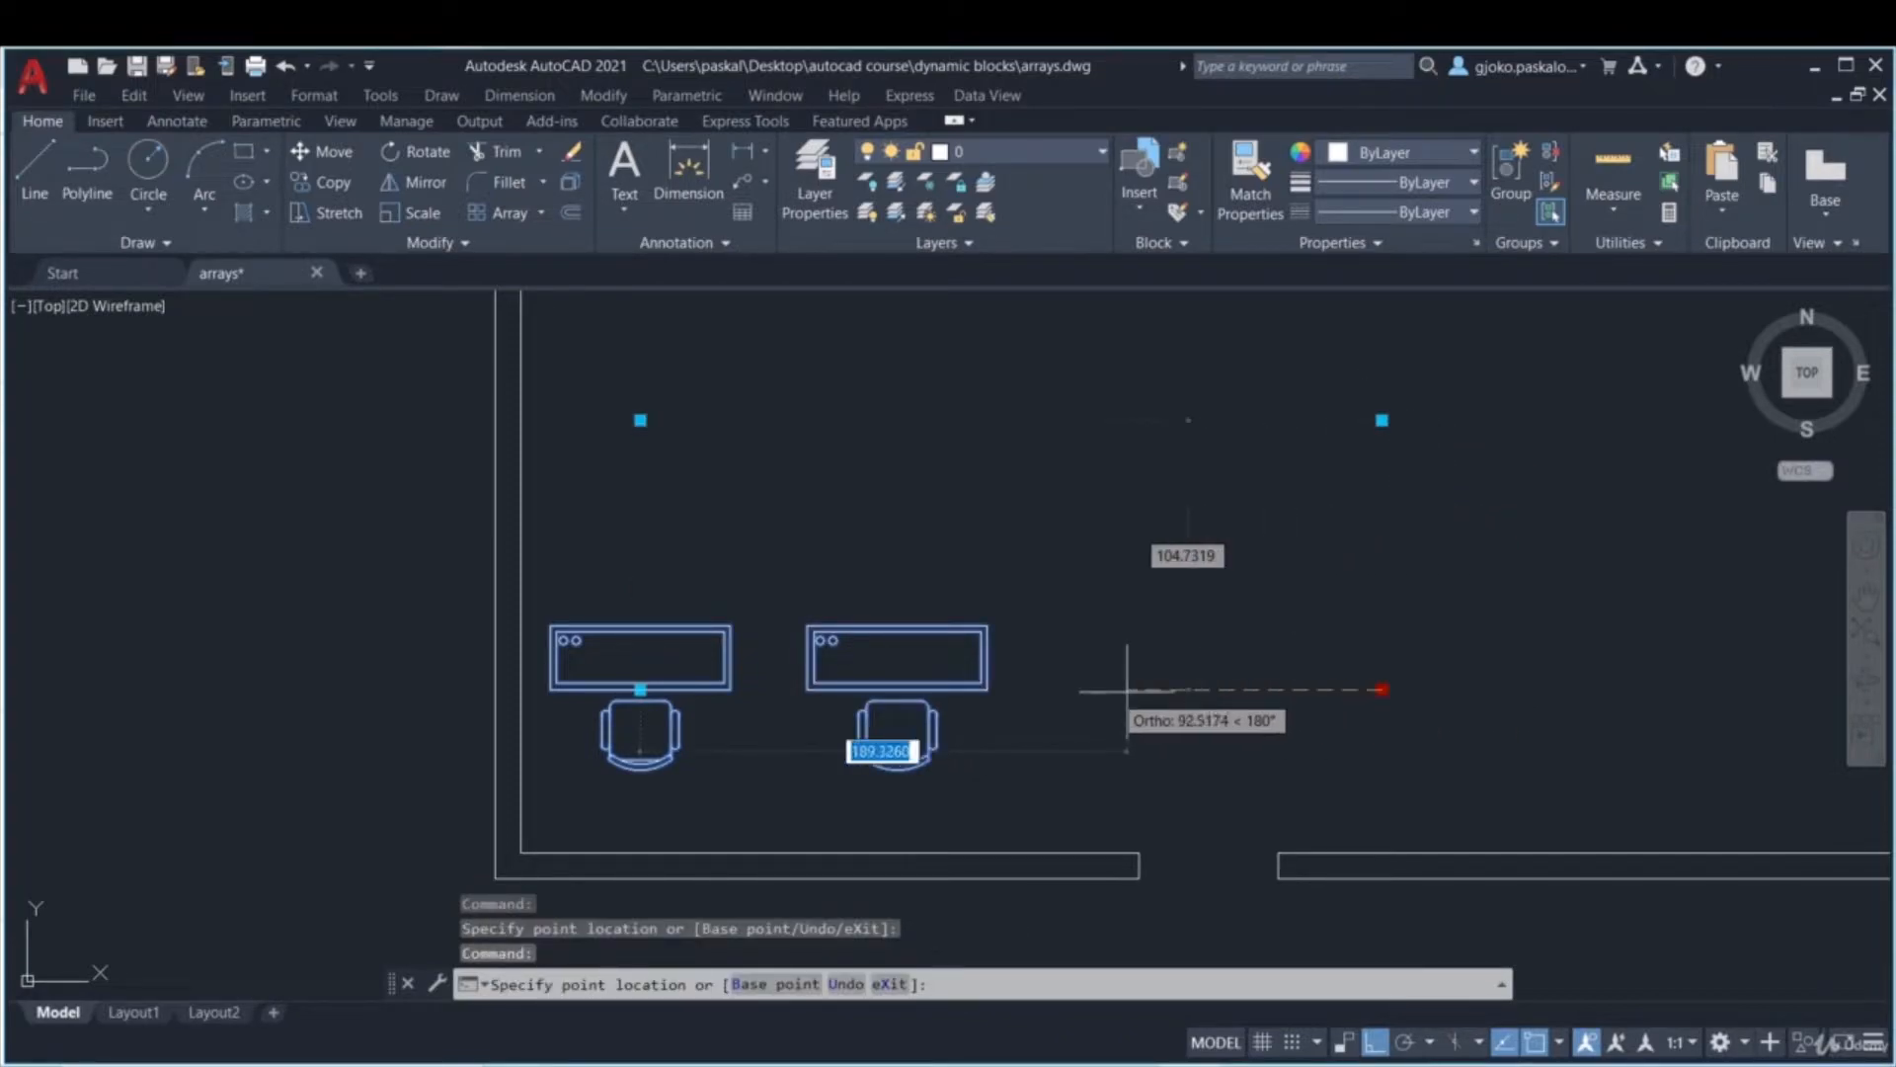
{"action": "left_click", "coordinate": [1327, 689]}
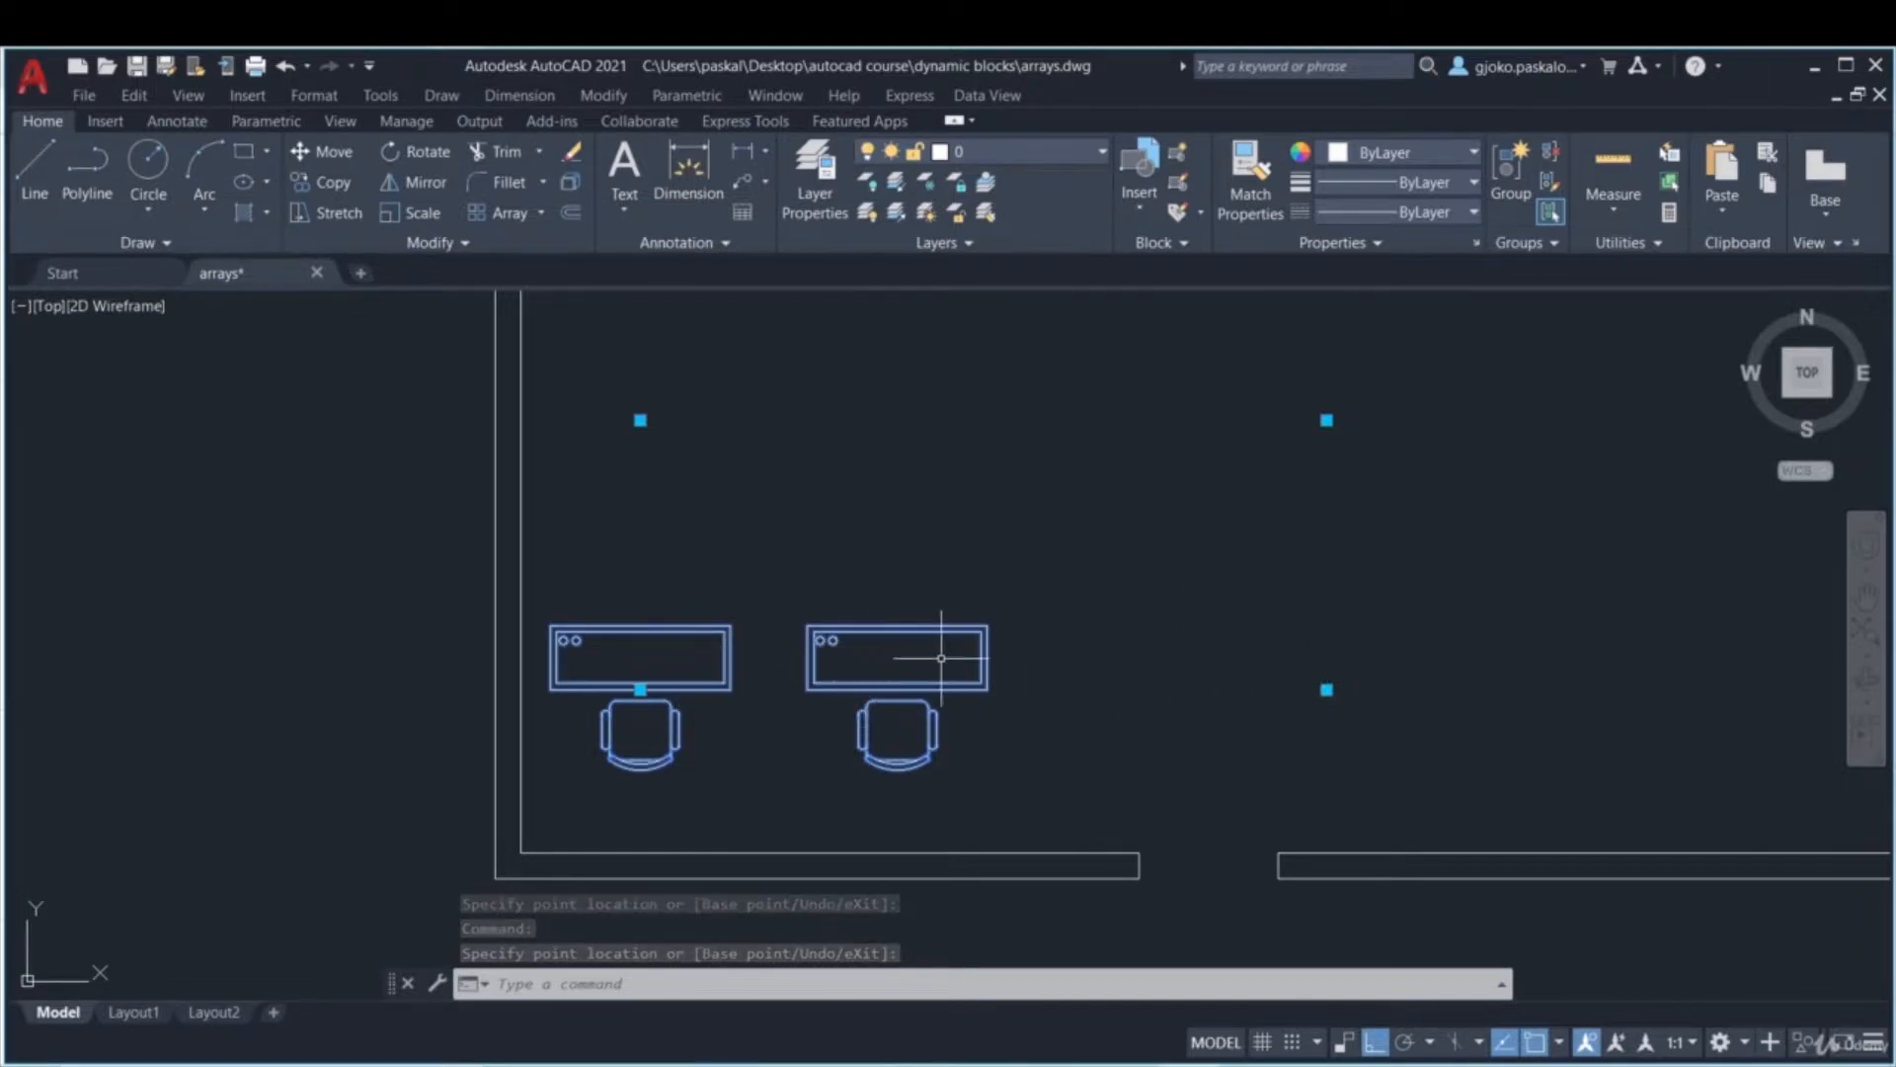
{"action": "left_click", "coordinate": [1326, 689]}
{"action": "scroll", "coordinate": [1396, 677], "scroll_direction": "down", "scroll_amount": 3}
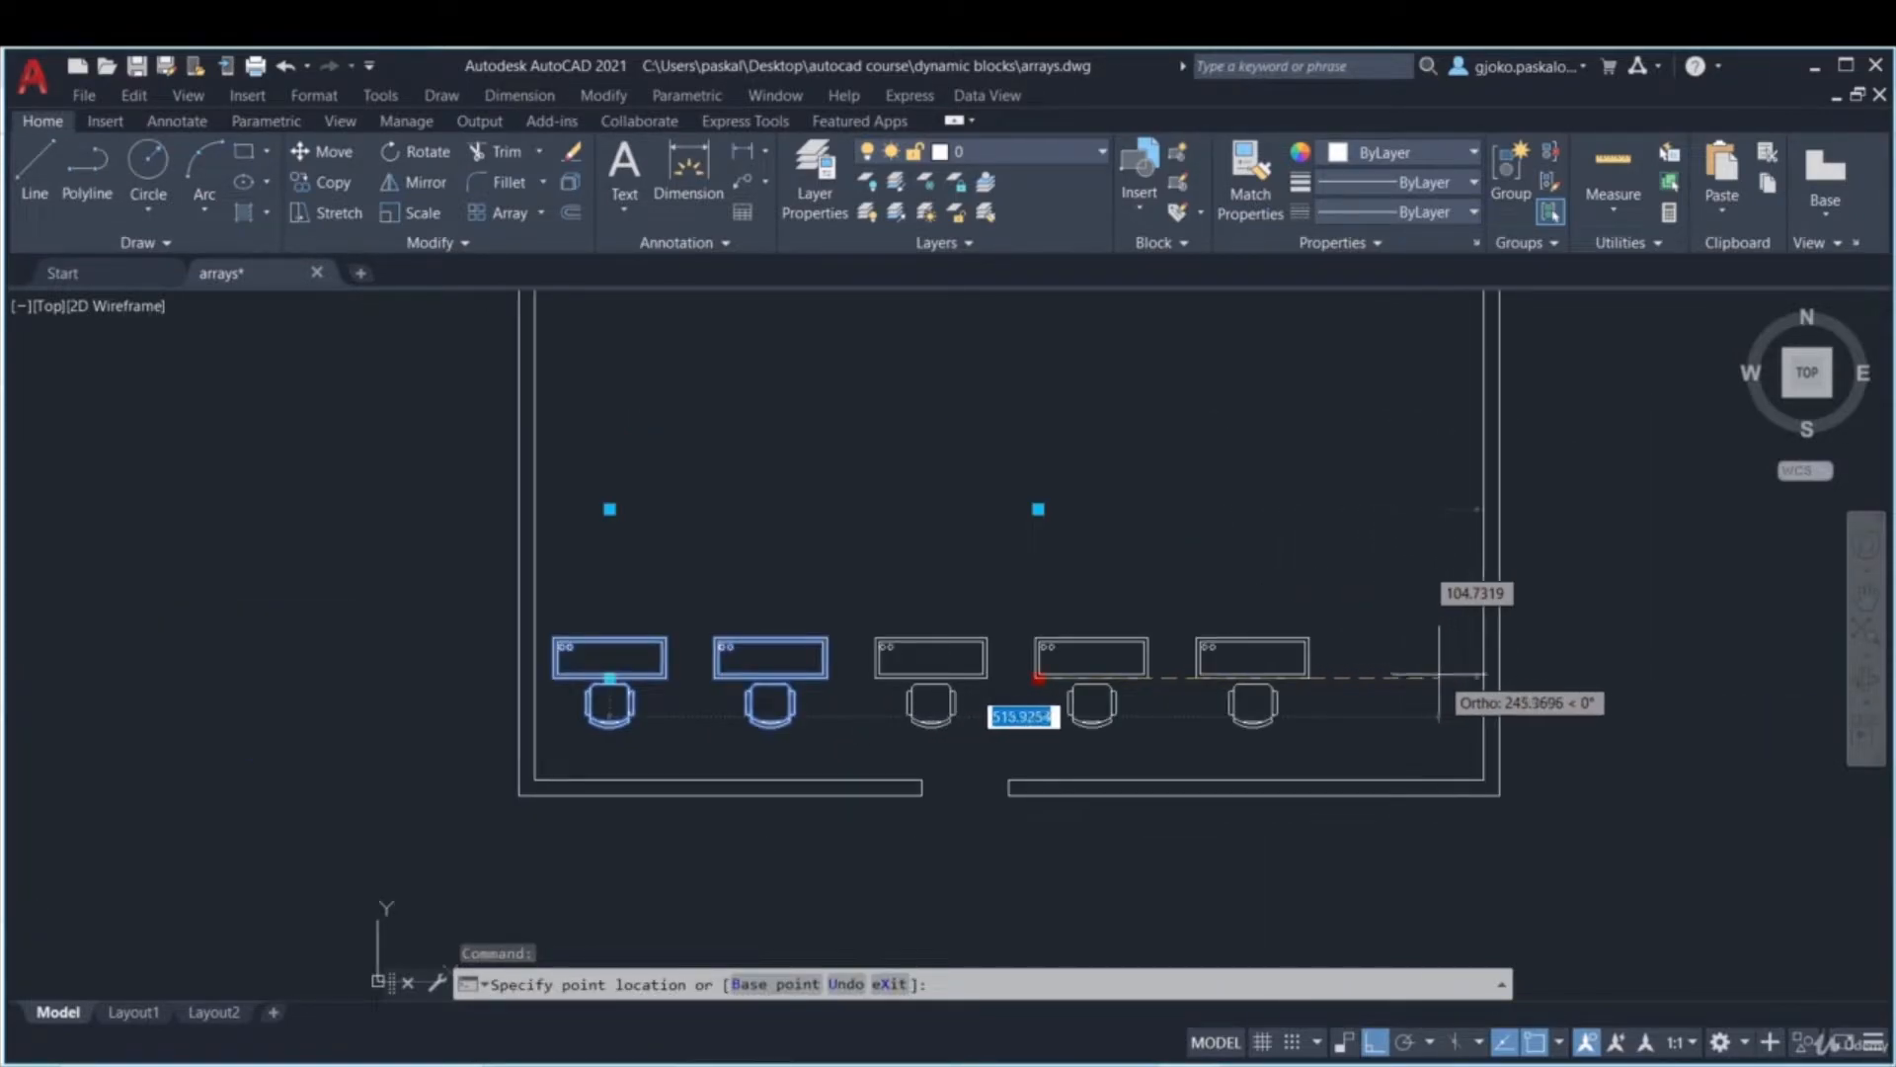
{"action": "left_click", "coordinate": [1591, 678]}
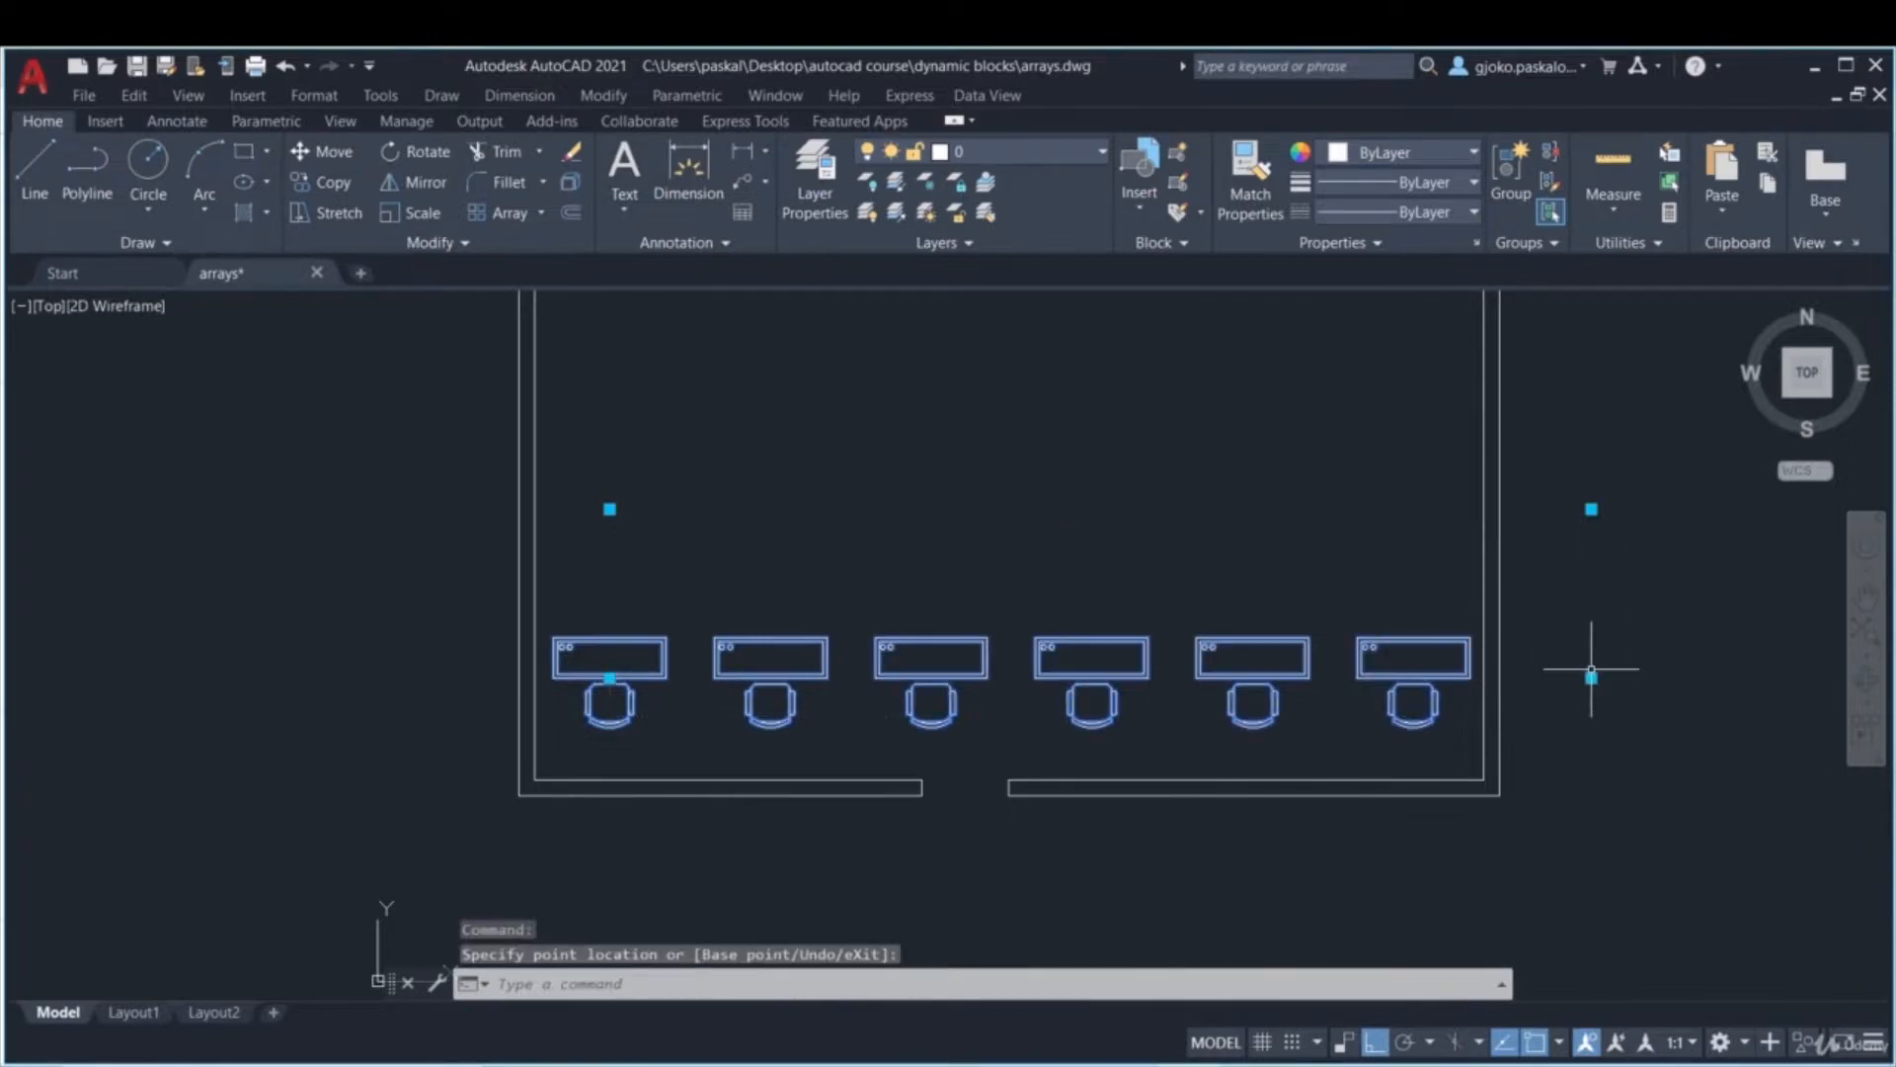
- Stretch the table array upward to add a second row of six desks, and clear the selection
{"action": "left_click", "coordinate": [1591, 509]}
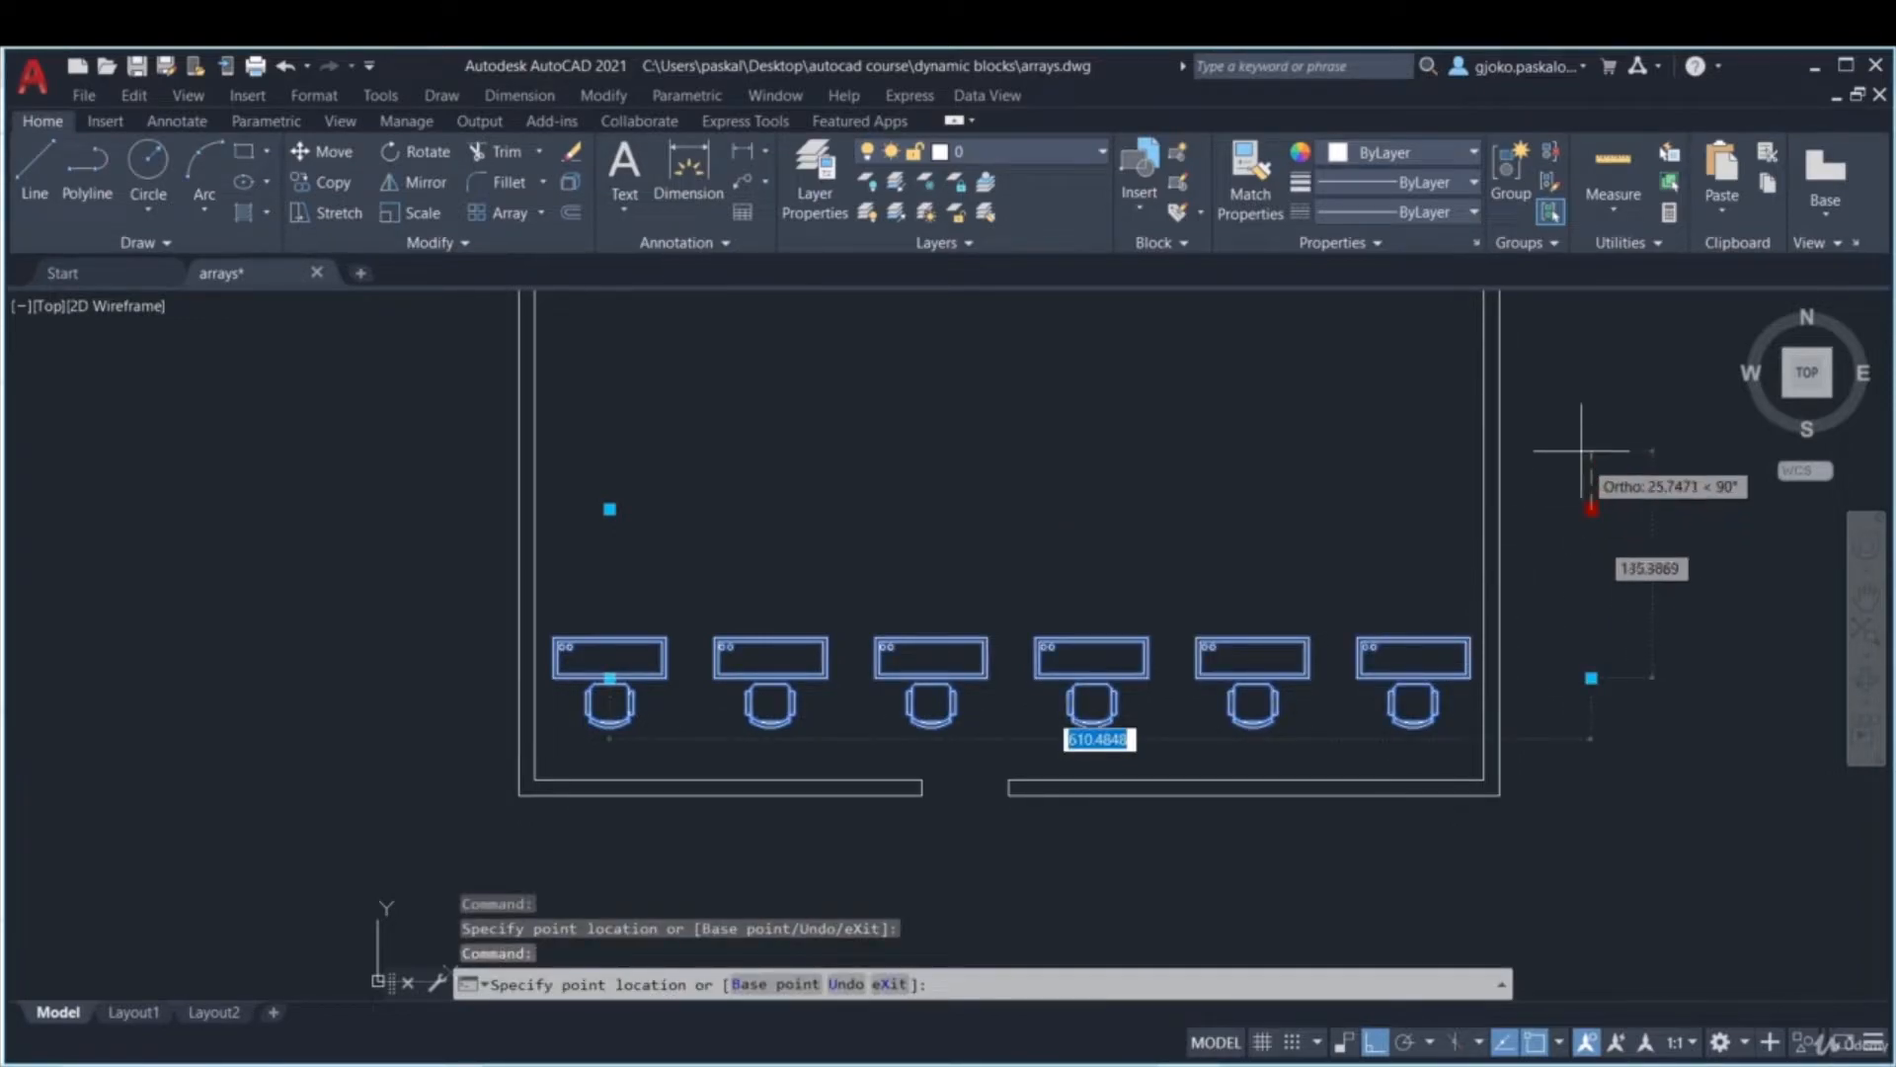
{"action": "left_click", "coordinate": [1560, 354]}
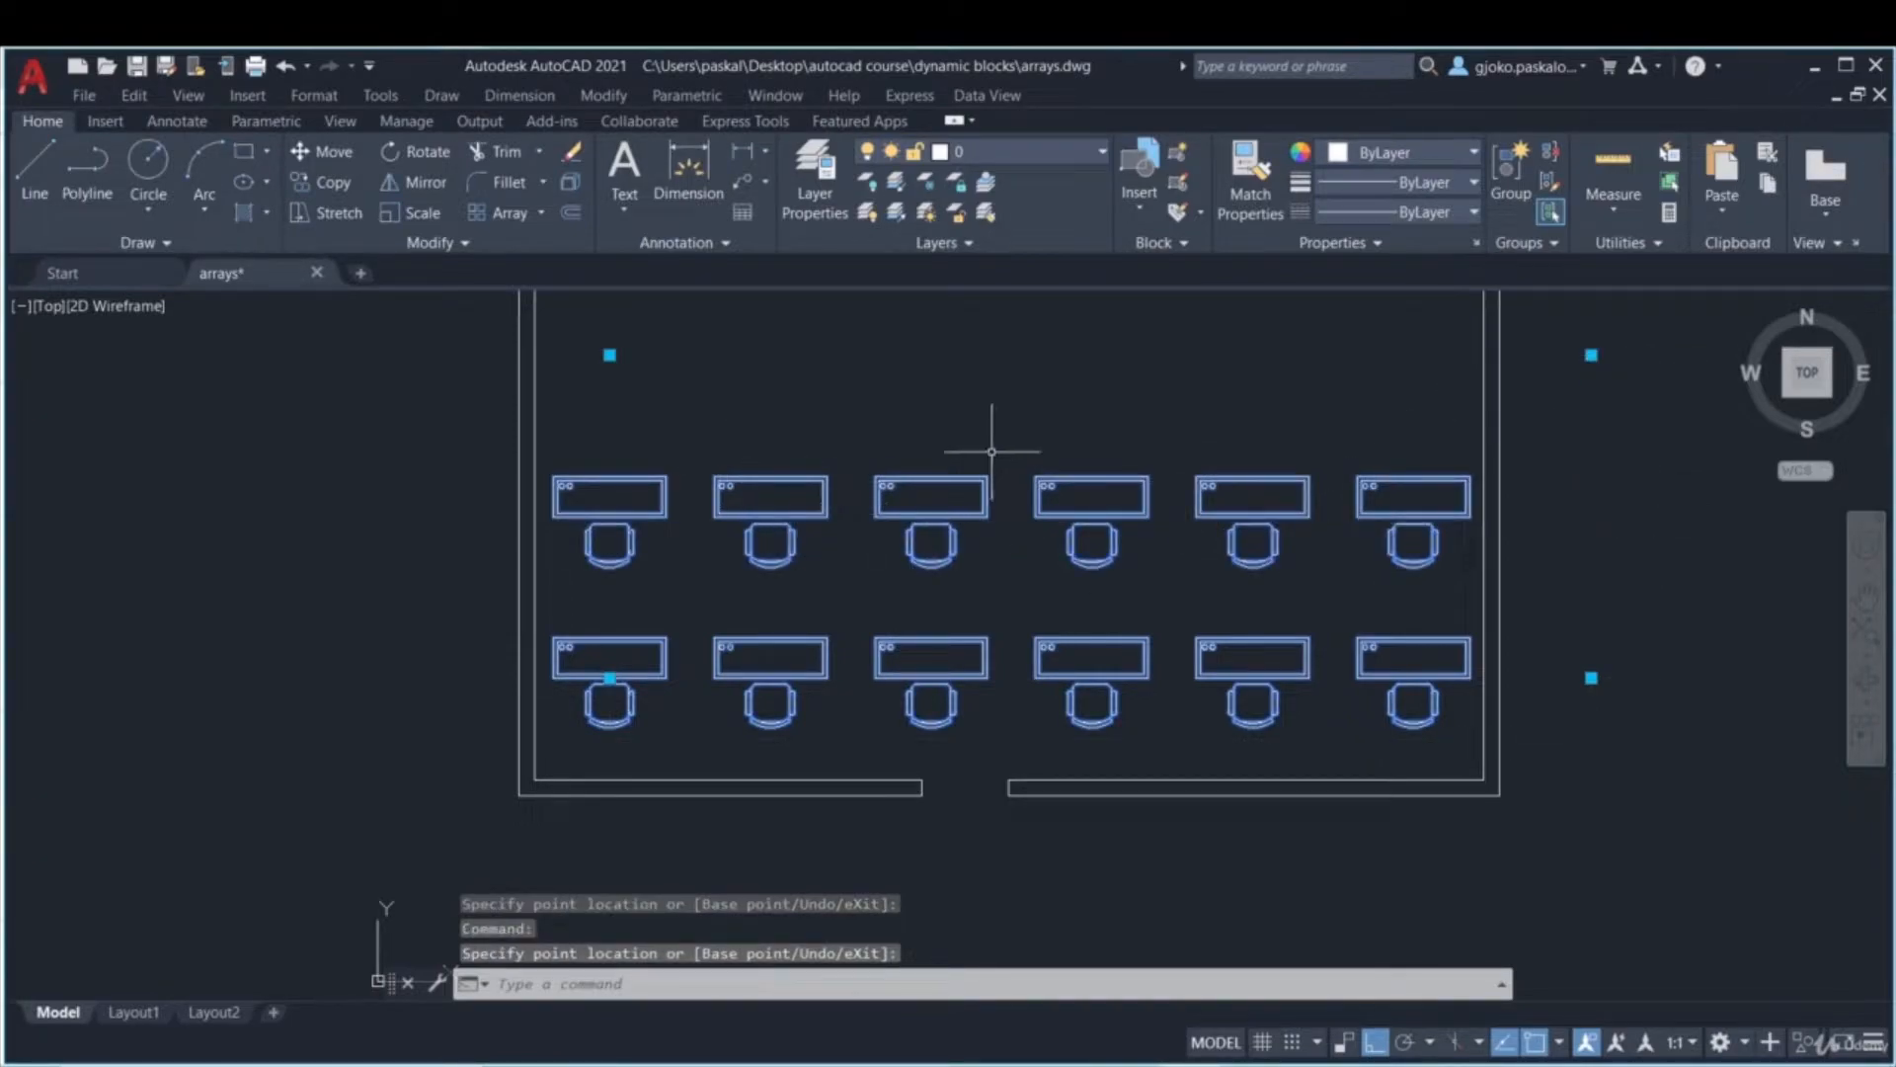
{"action": "middle_click_drag", "start_coordinate": [1011, 420], "coordinate": [1035, 585]}
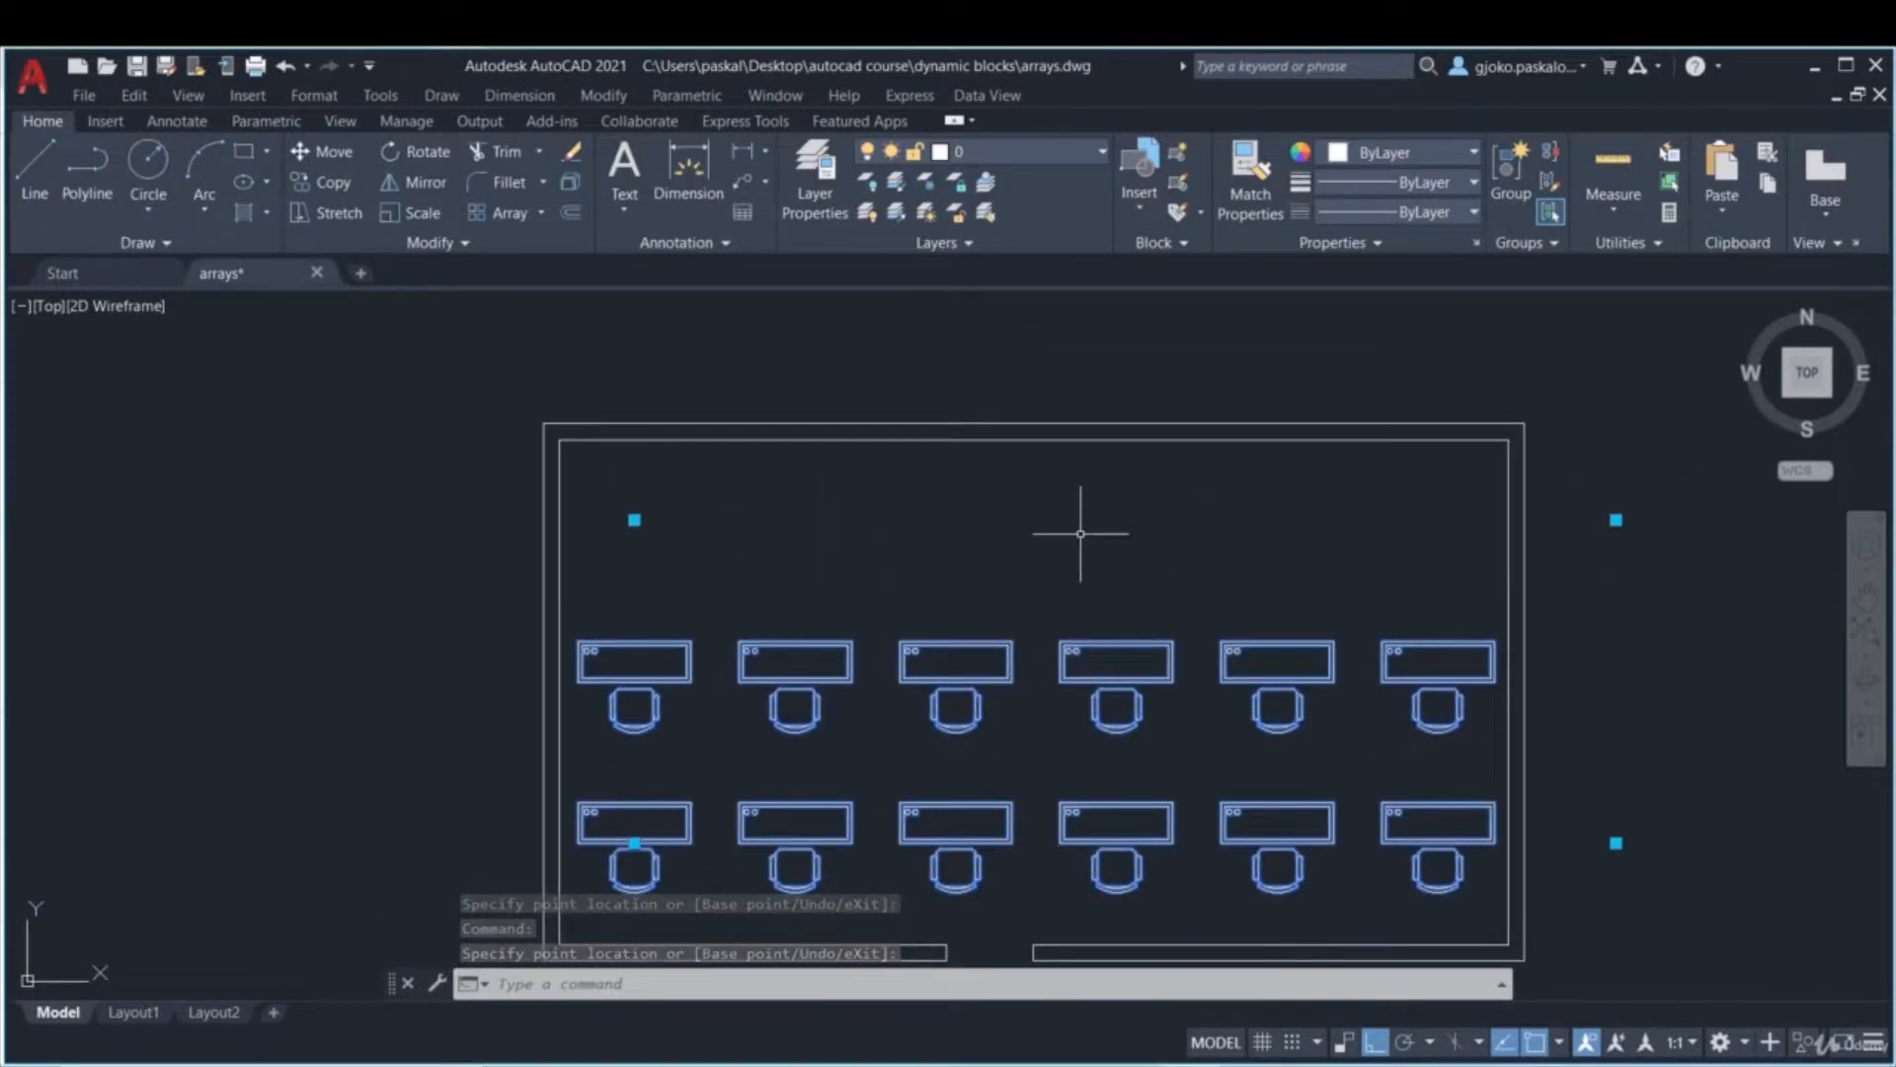
{"action": "key", "text": "Escape"}
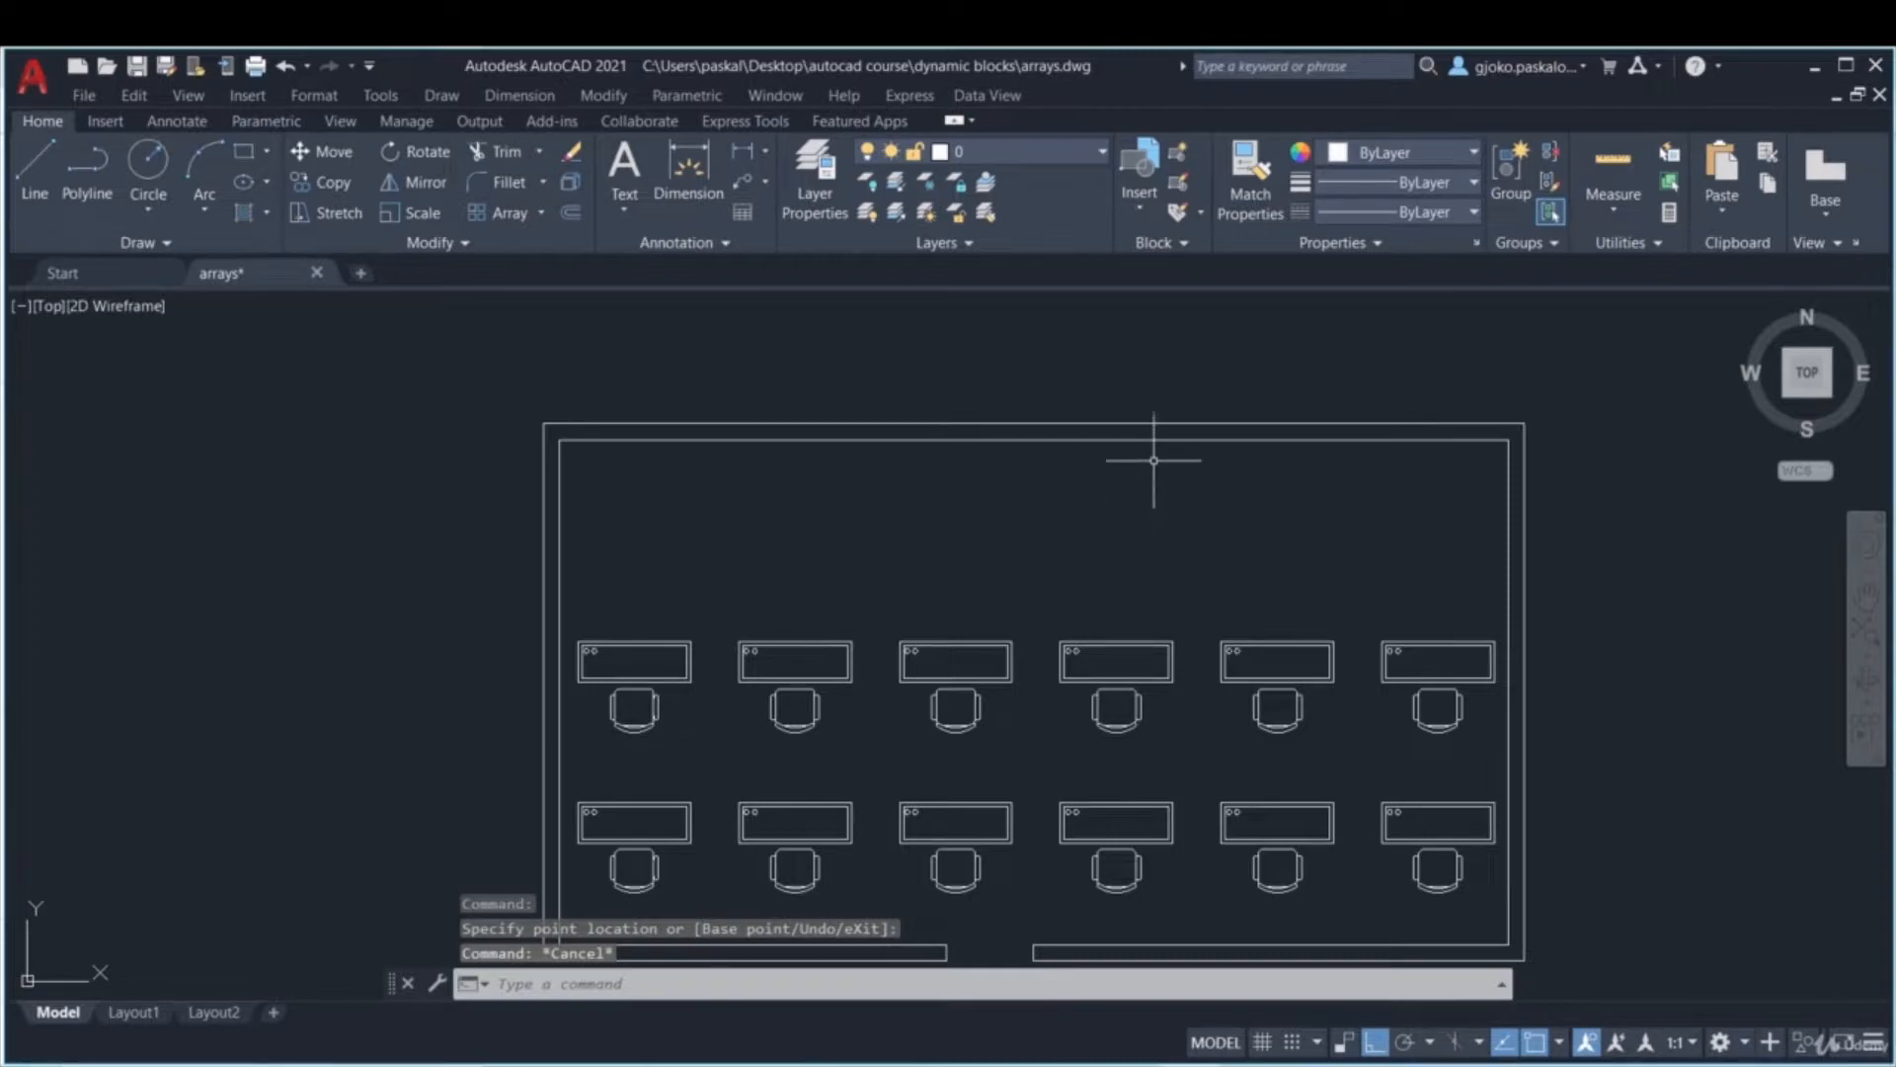
- Insert two table blocks, one in the open area above the desk rows and one at the room's inner upper-right corner
{"action": "left_click", "coordinate": [1141, 183]}
{"action": "left_click", "coordinate": [1162, 271]}
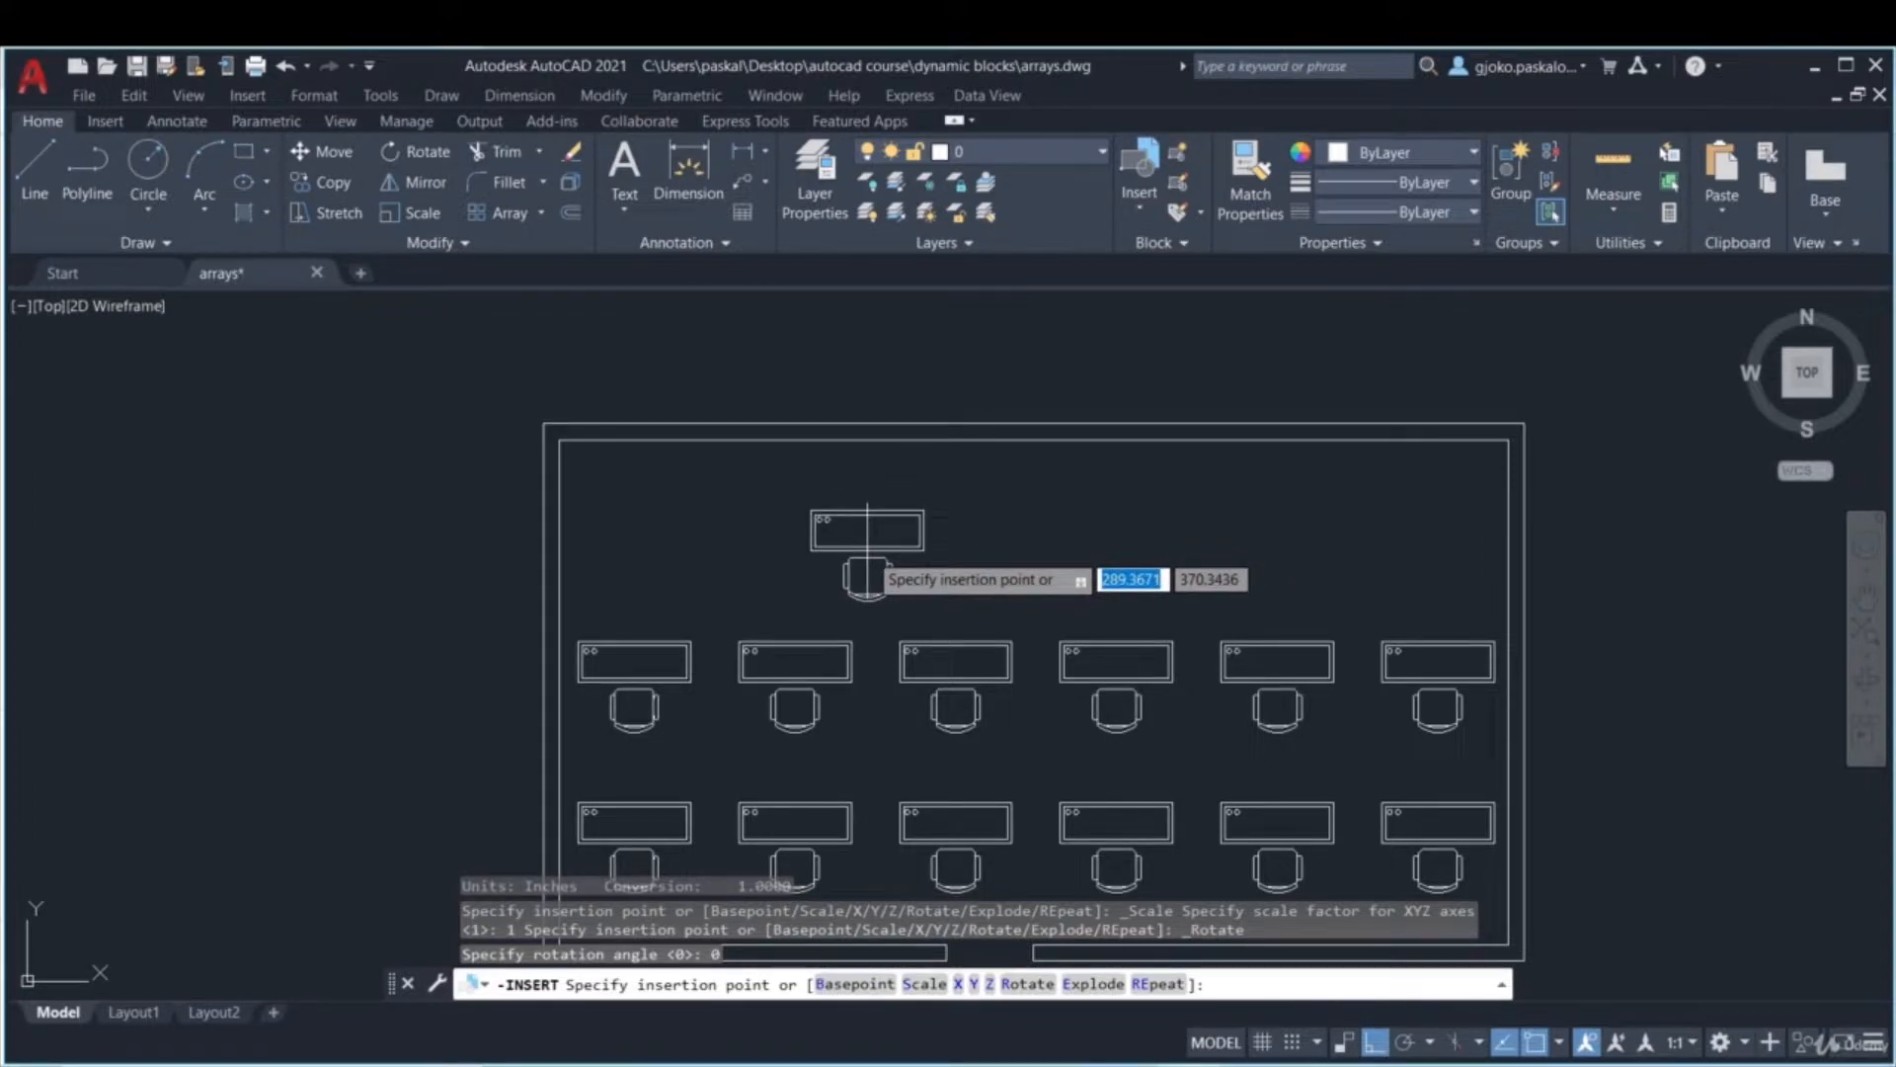
{"action": "left_click", "coordinate": [866, 553]}
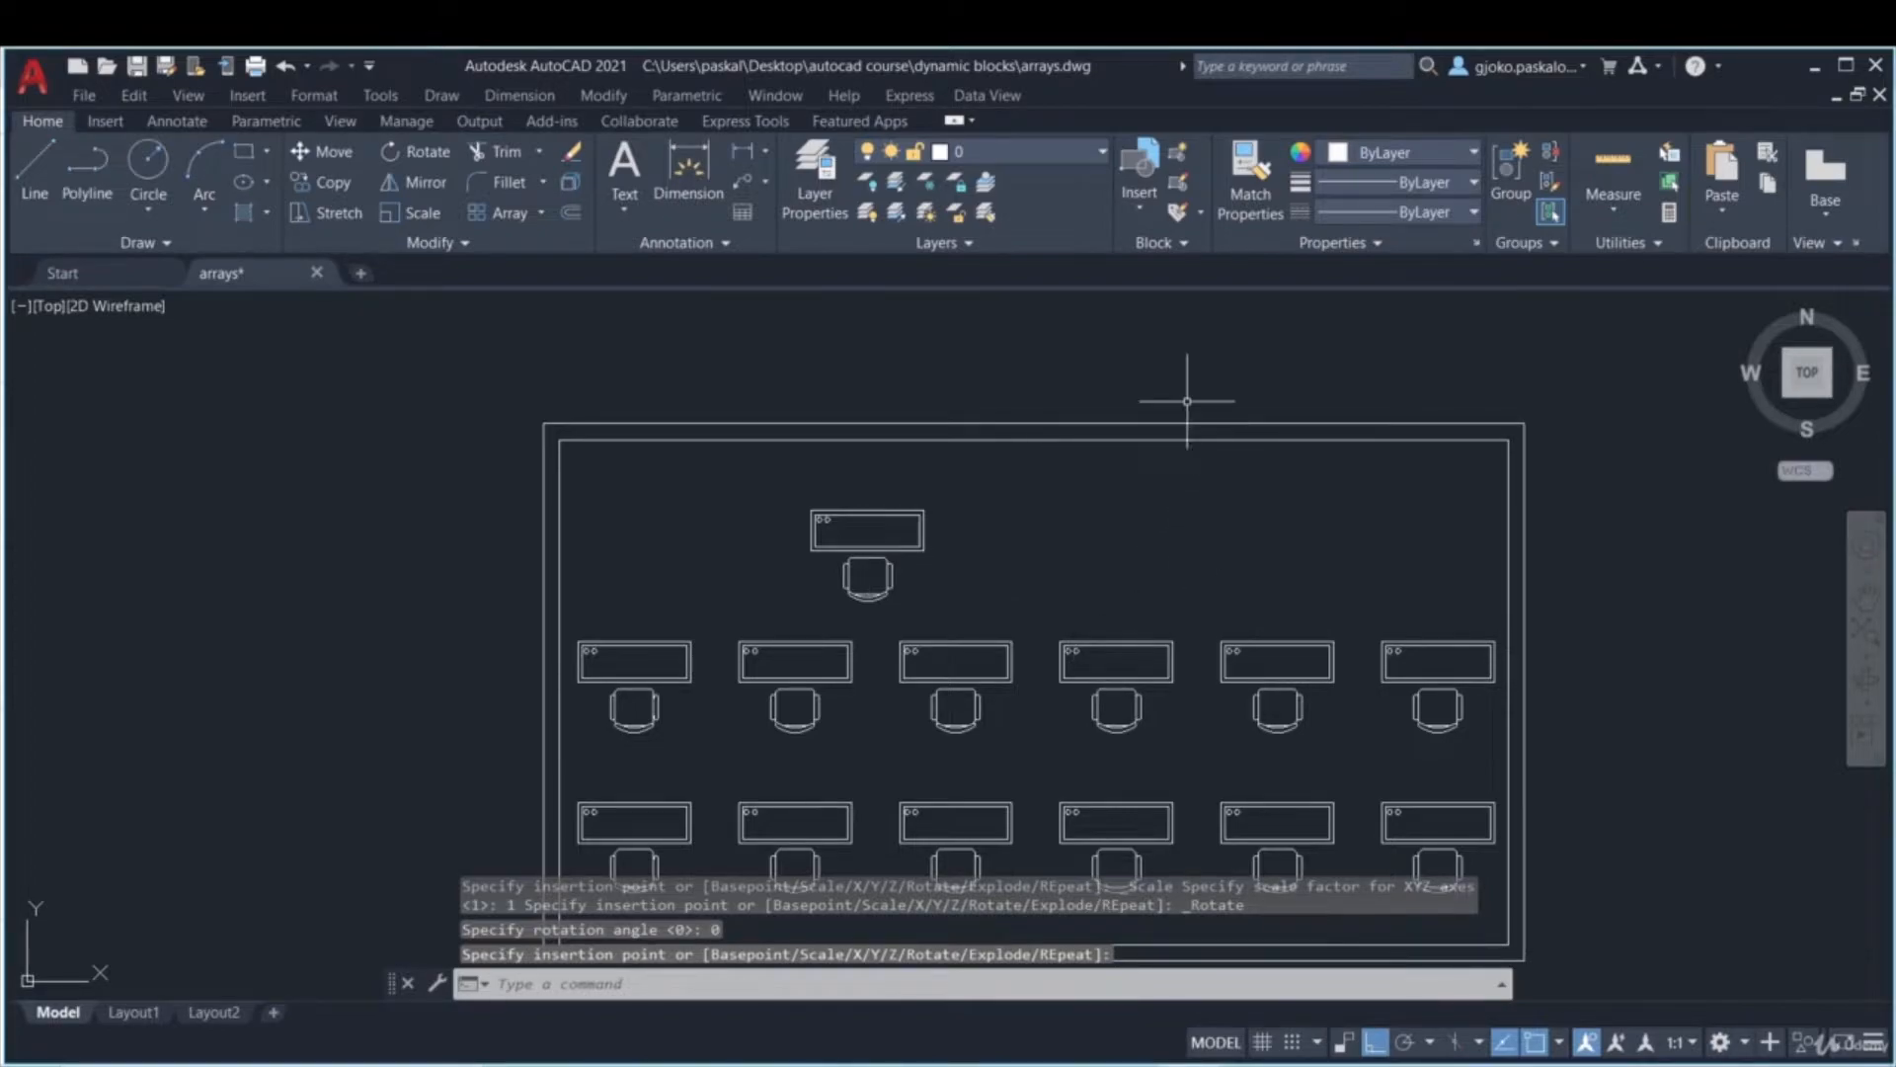
{"action": "left_click", "coordinate": [1138, 183]}
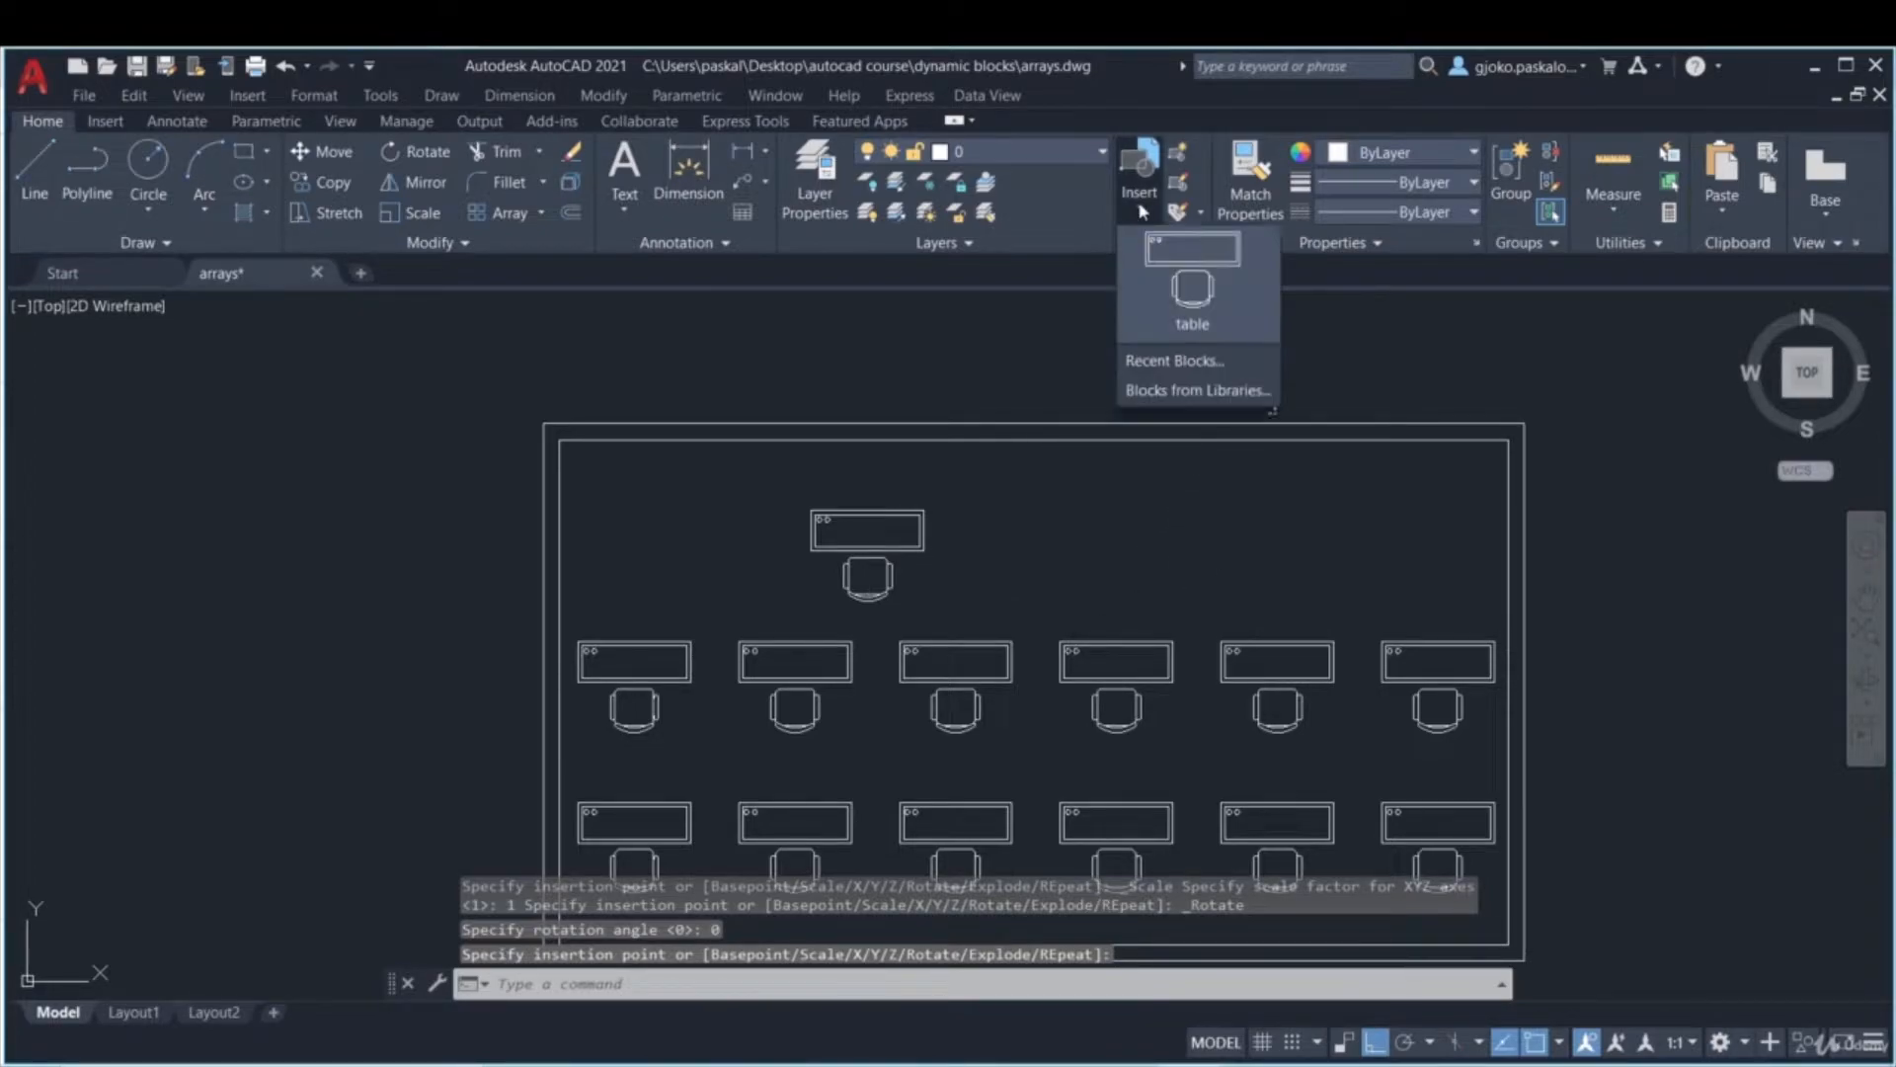
{"action": "left_click", "coordinate": [1185, 306]}
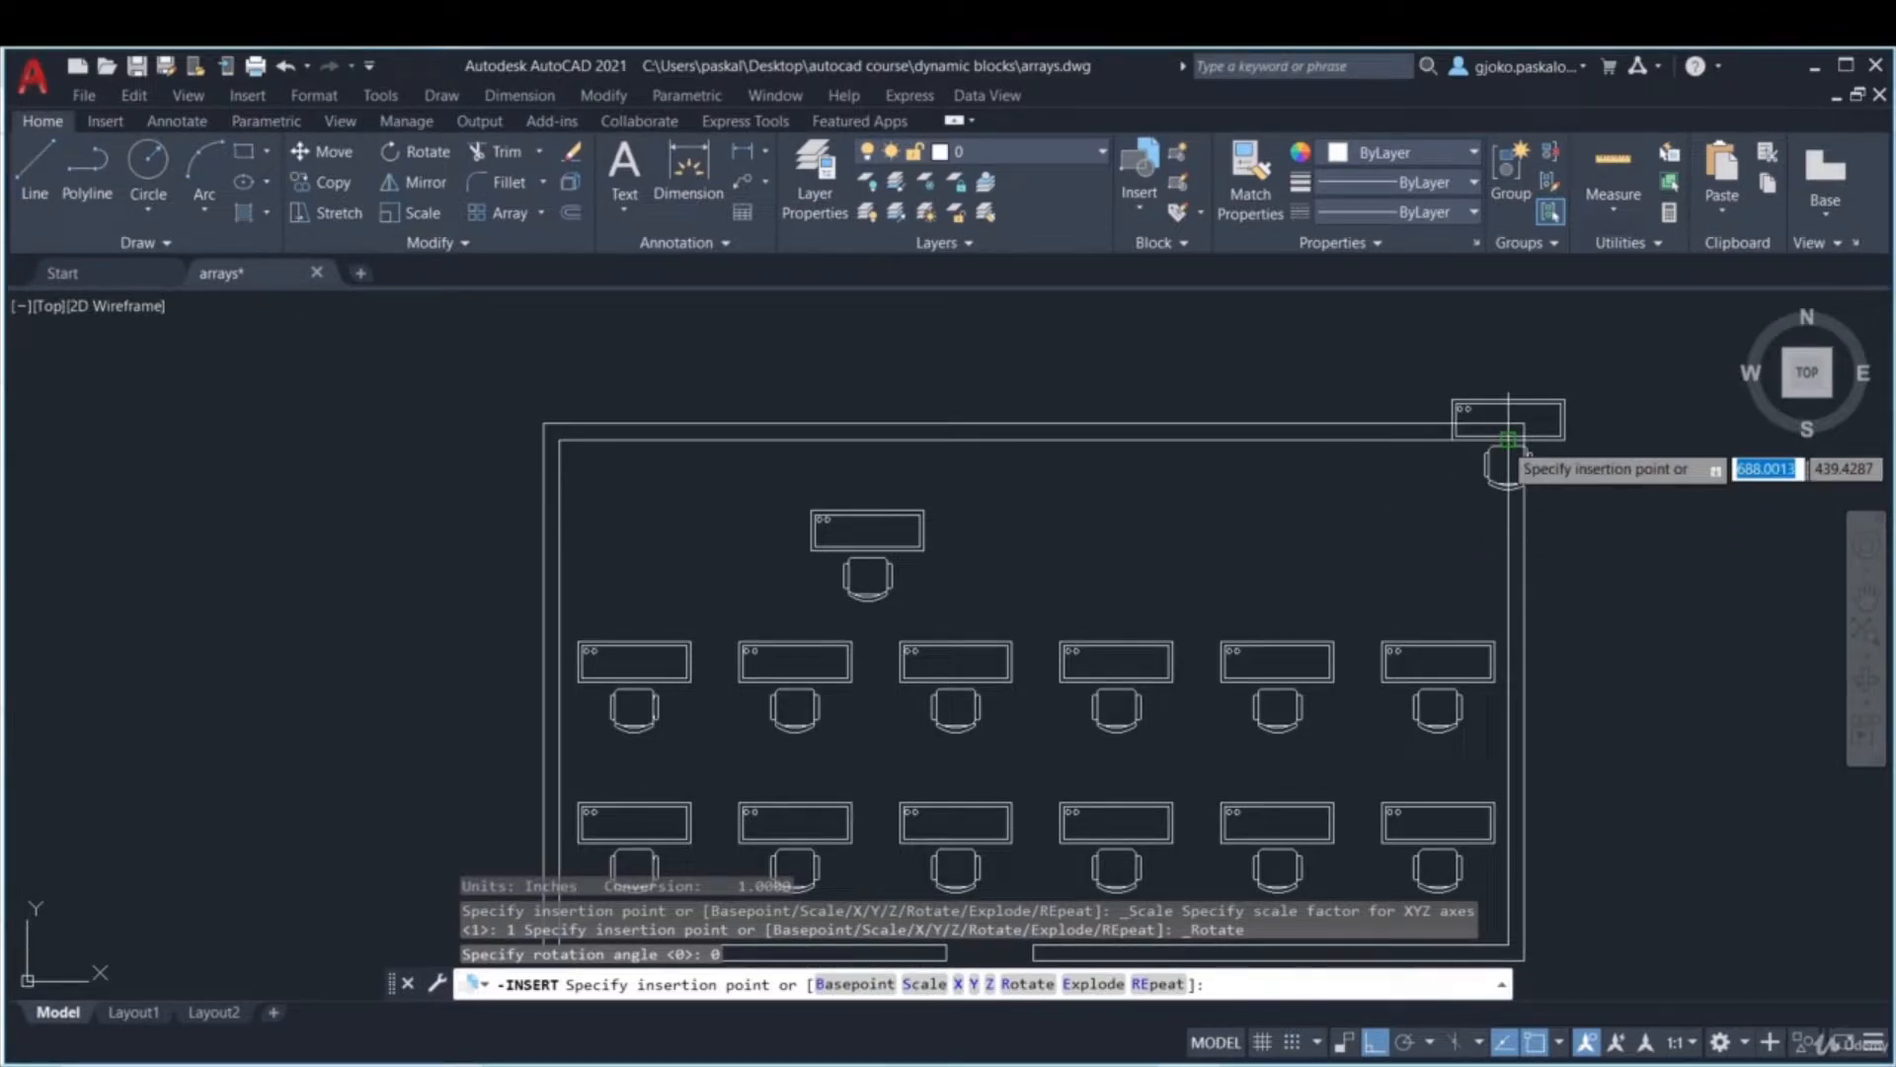
{"action": "left_click", "coordinate": [1508, 438]}
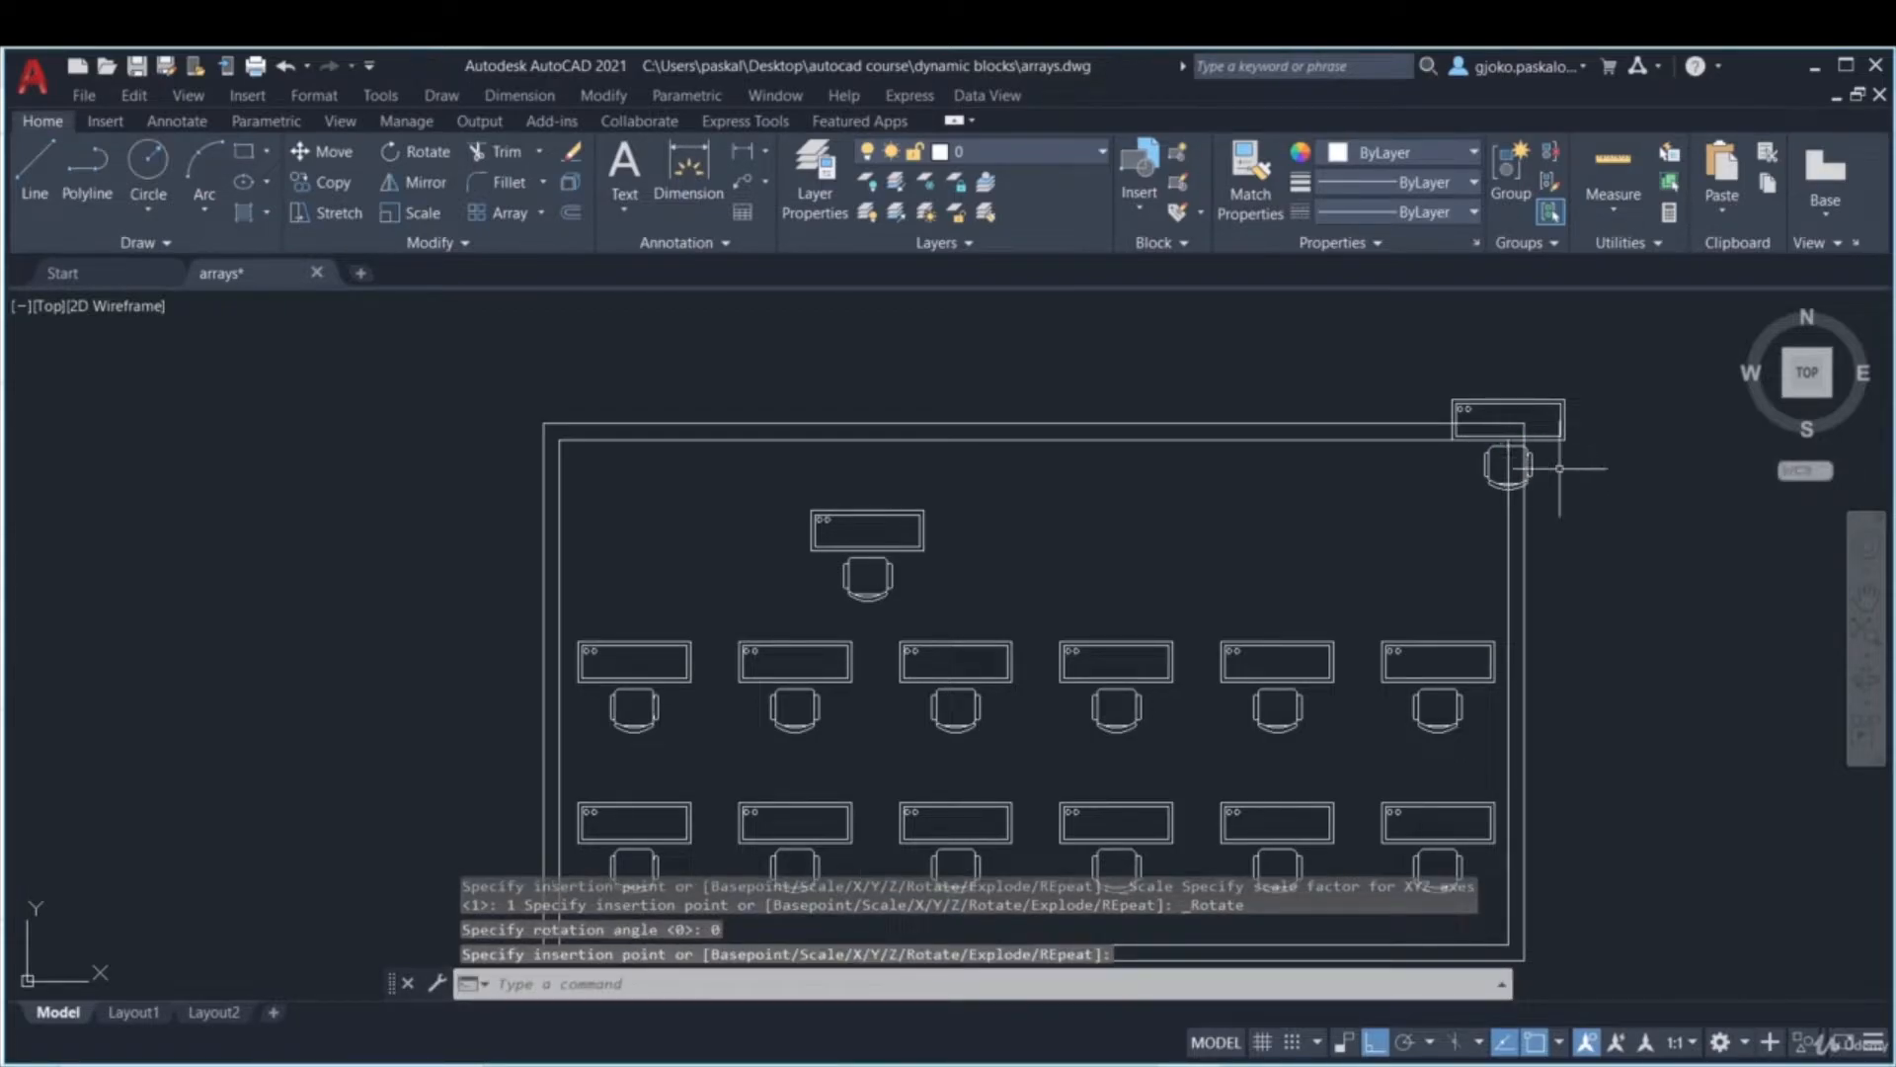
- Move the corner table block so the desk's upper-right corner sits at the room's inner upper-right corner
{"action": "left_click", "coordinate": [1591, 457]}
{"action": "left_click", "coordinate": [1521, 369]}
{"action": "right_click", "coordinate": [1586, 367]}
{"action": "left_click", "coordinate": [1643, 631]}
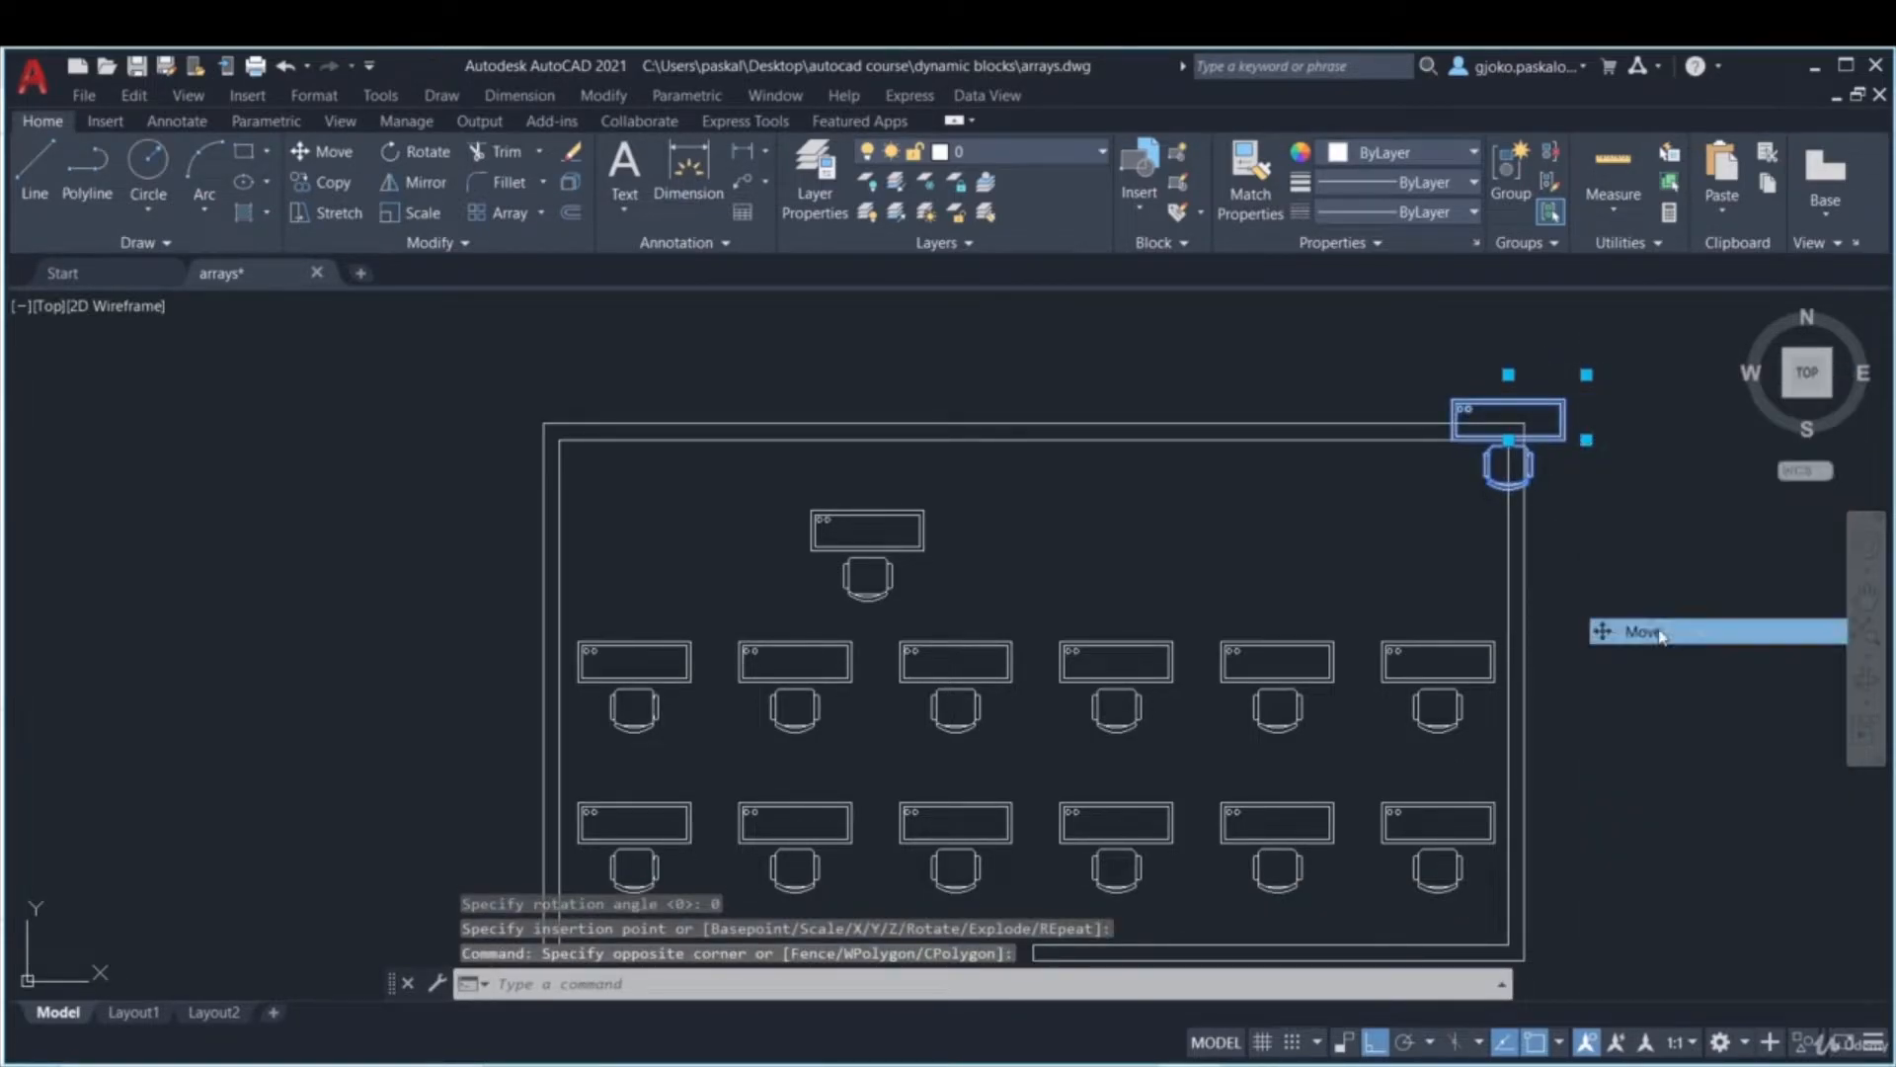
{"action": "left_click", "coordinate": [1565, 399]}
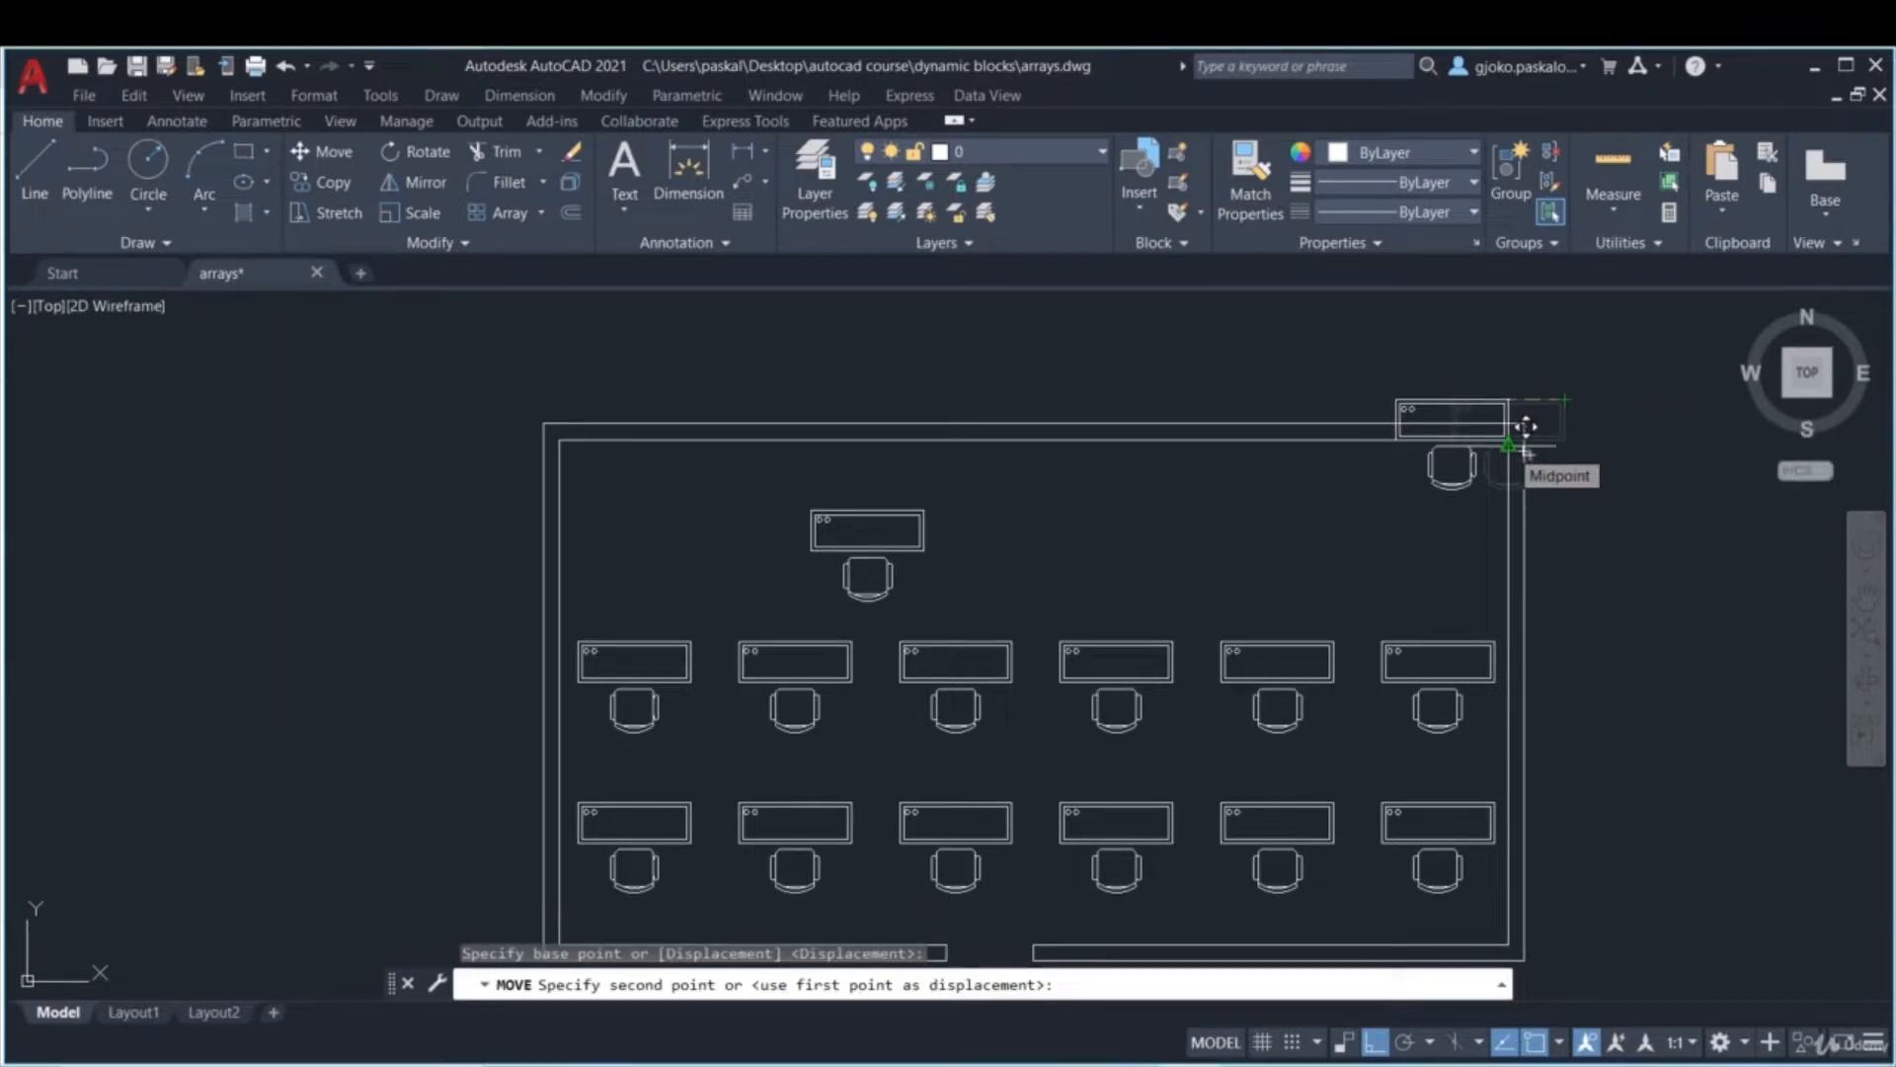
{"action": "left_click", "coordinate": [1526, 427]}
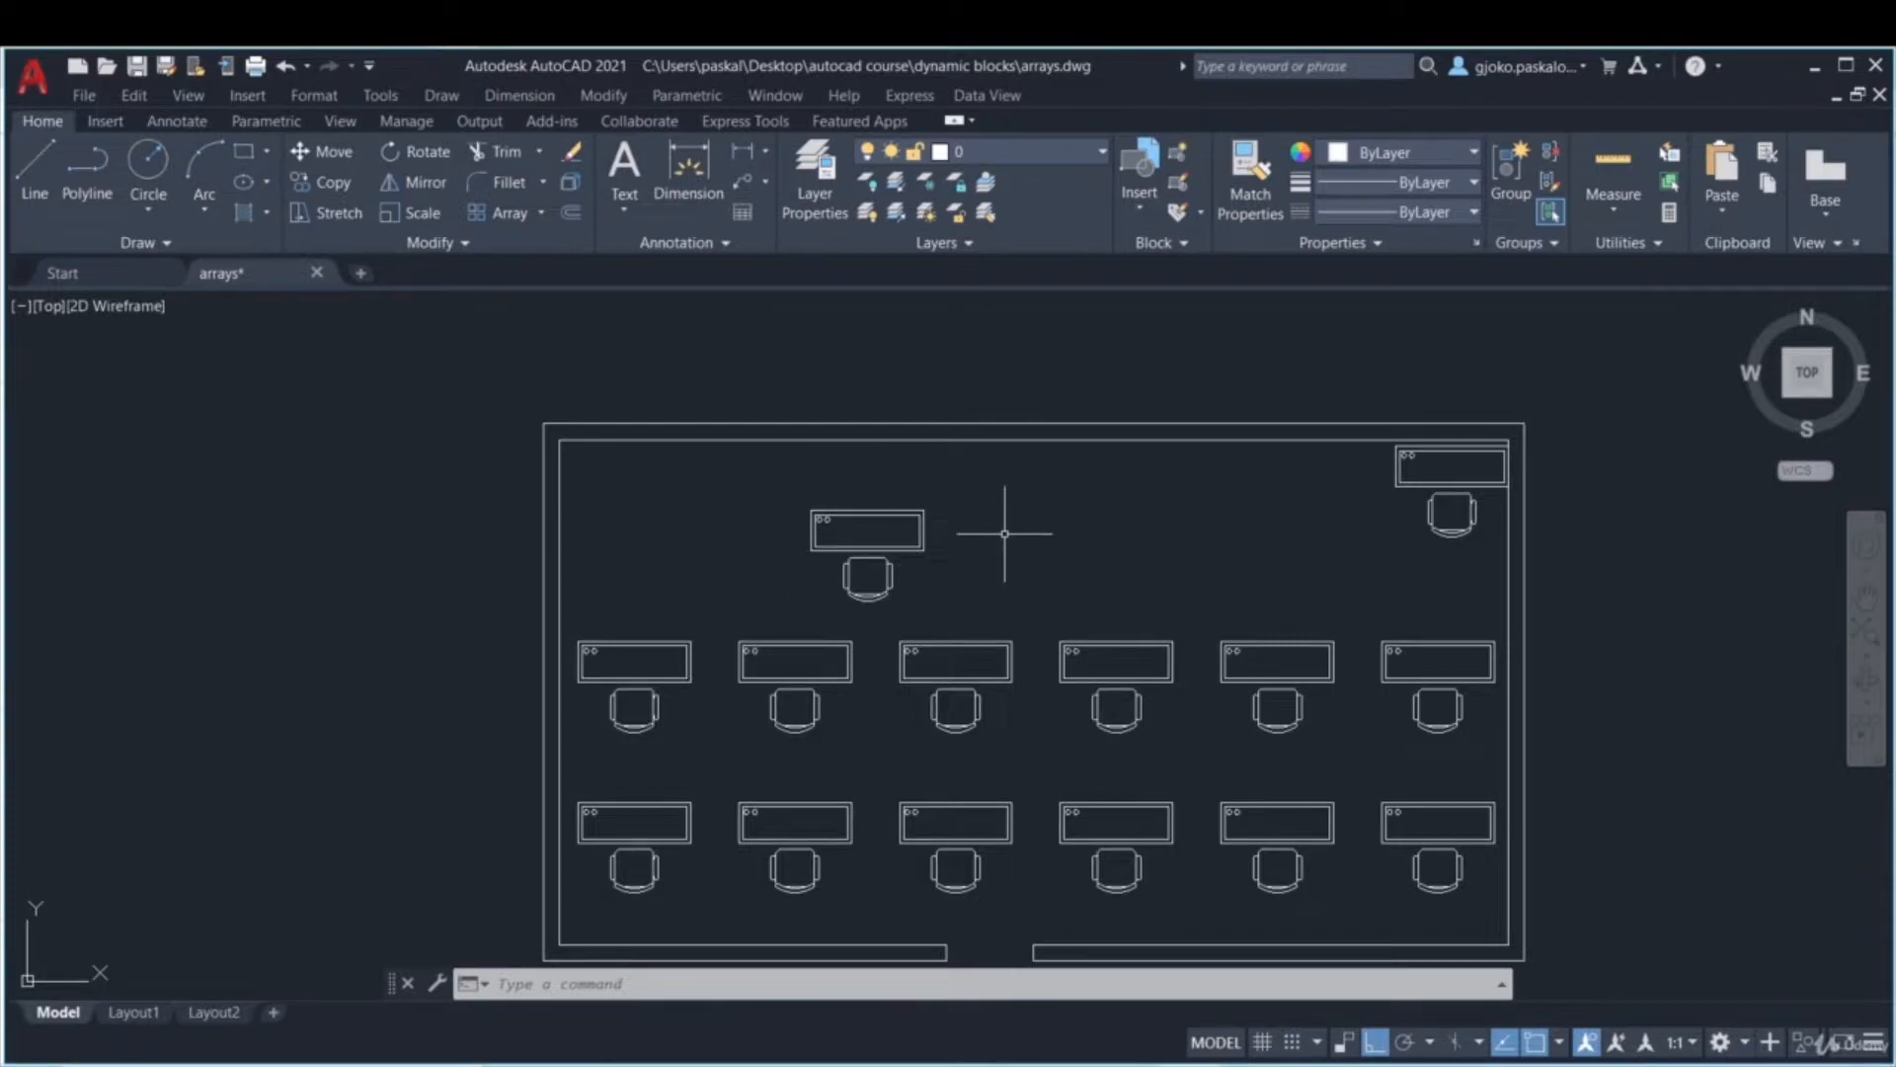
- Open the table block definition in the Block Editor
{"action": "left_click", "coordinate": [1177, 182]}
{"action": "left_click", "coordinate": [780, 479]}
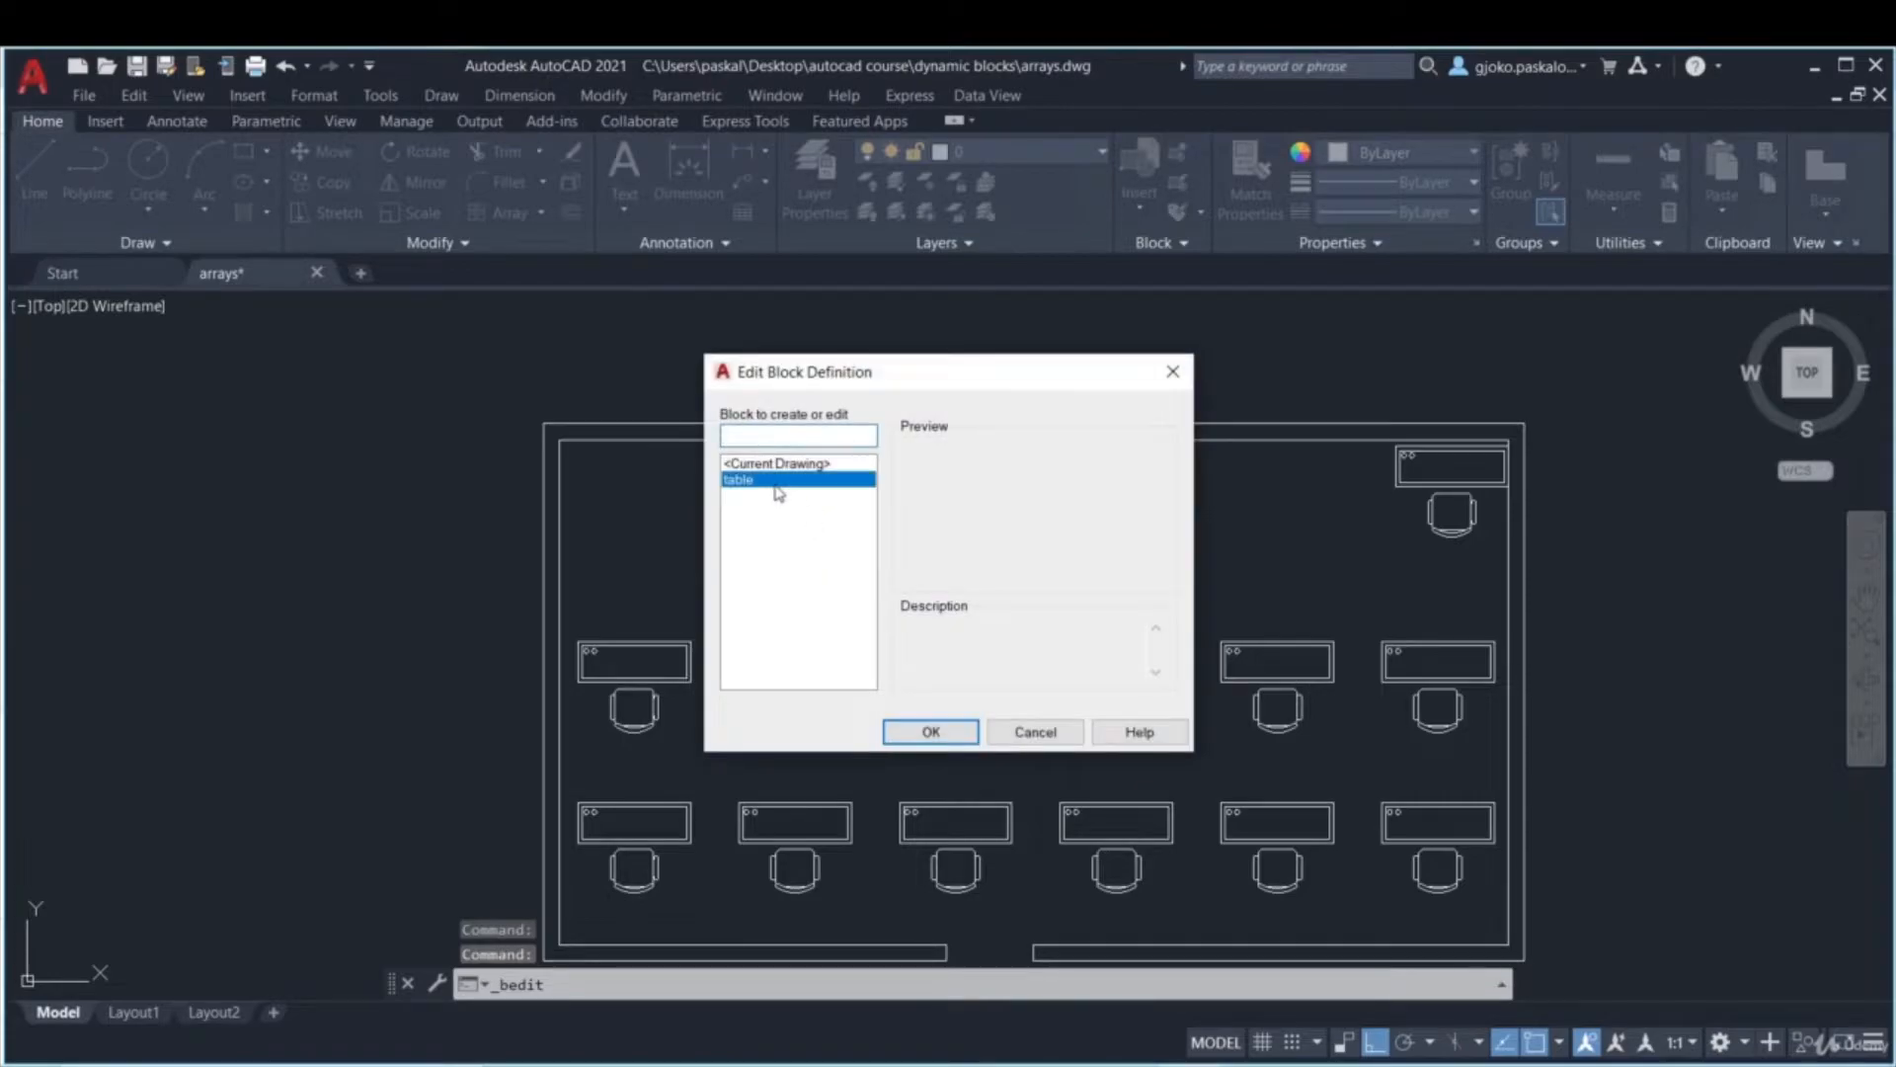
{"action": "left_click", "coordinate": [964, 735]}
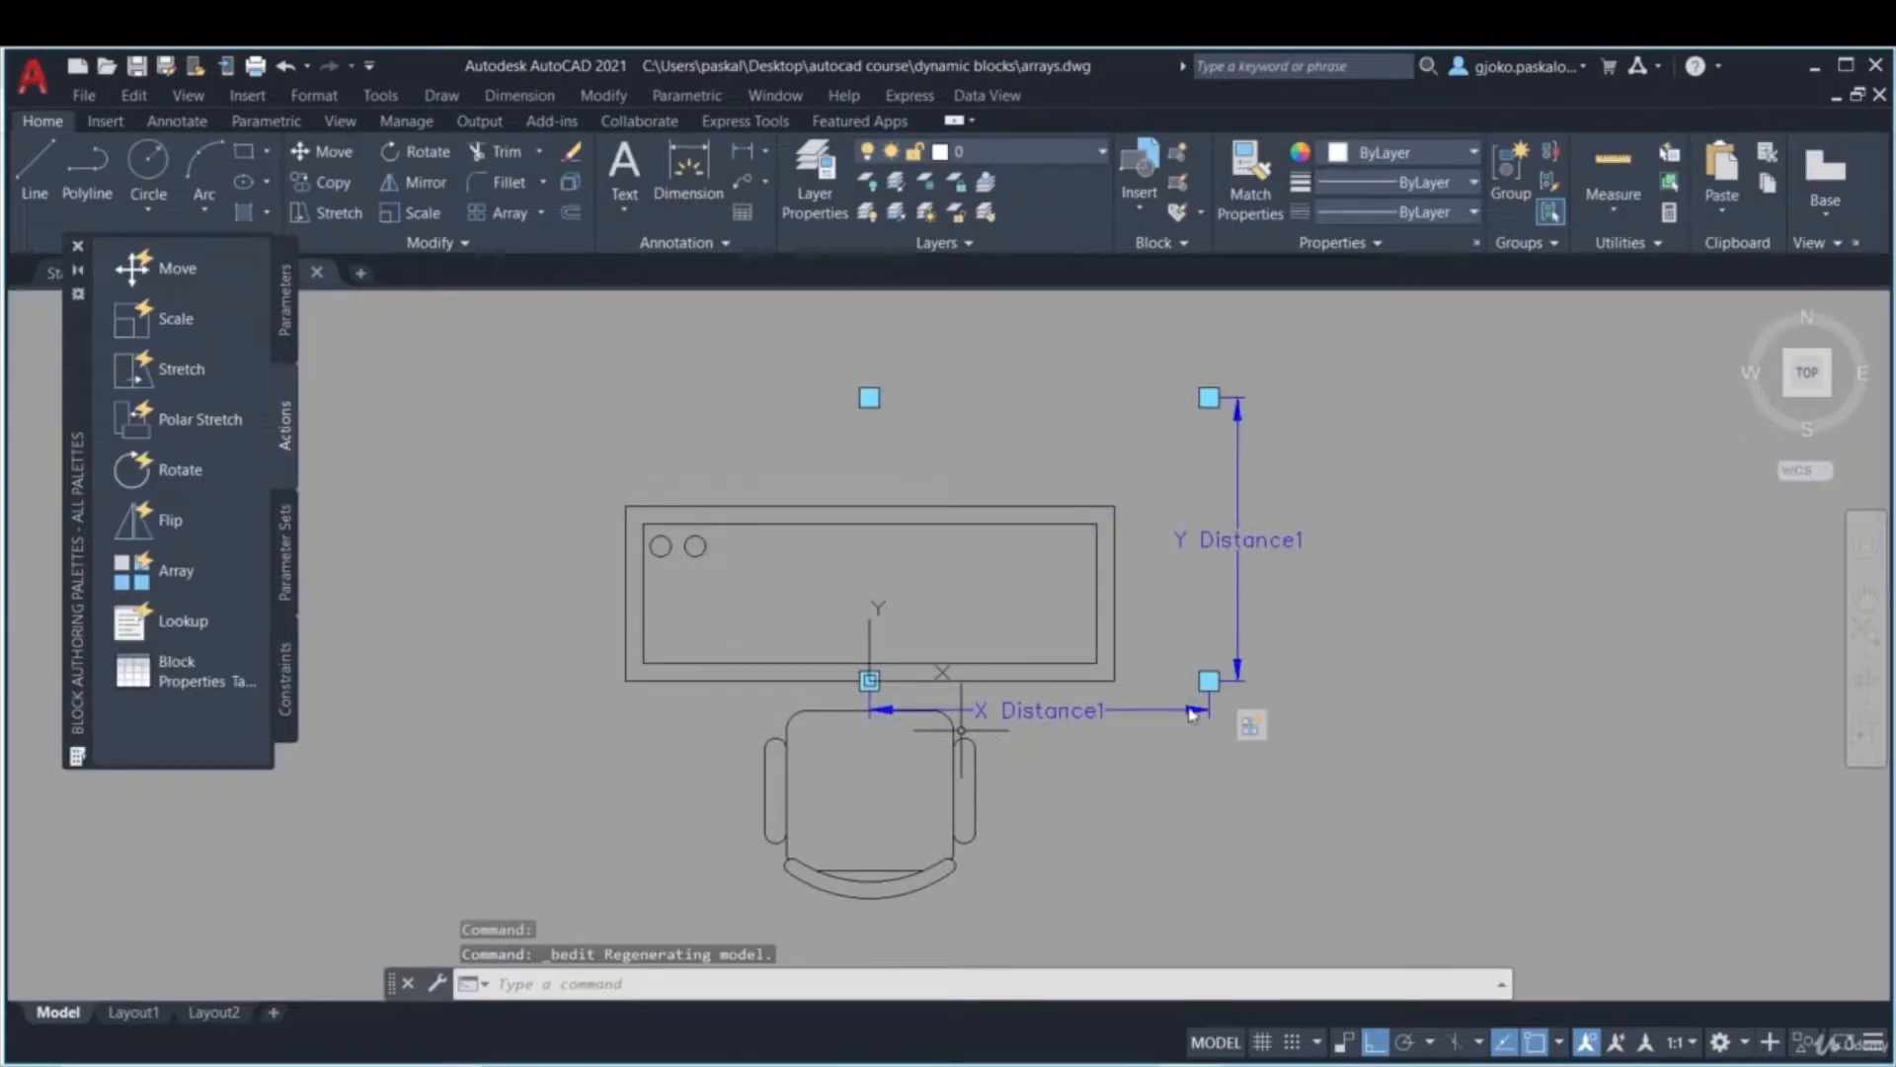
{"action": "left_click", "coordinate": [1311, 785]}
{"action": "left_click", "coordinate": [1190, 625]}
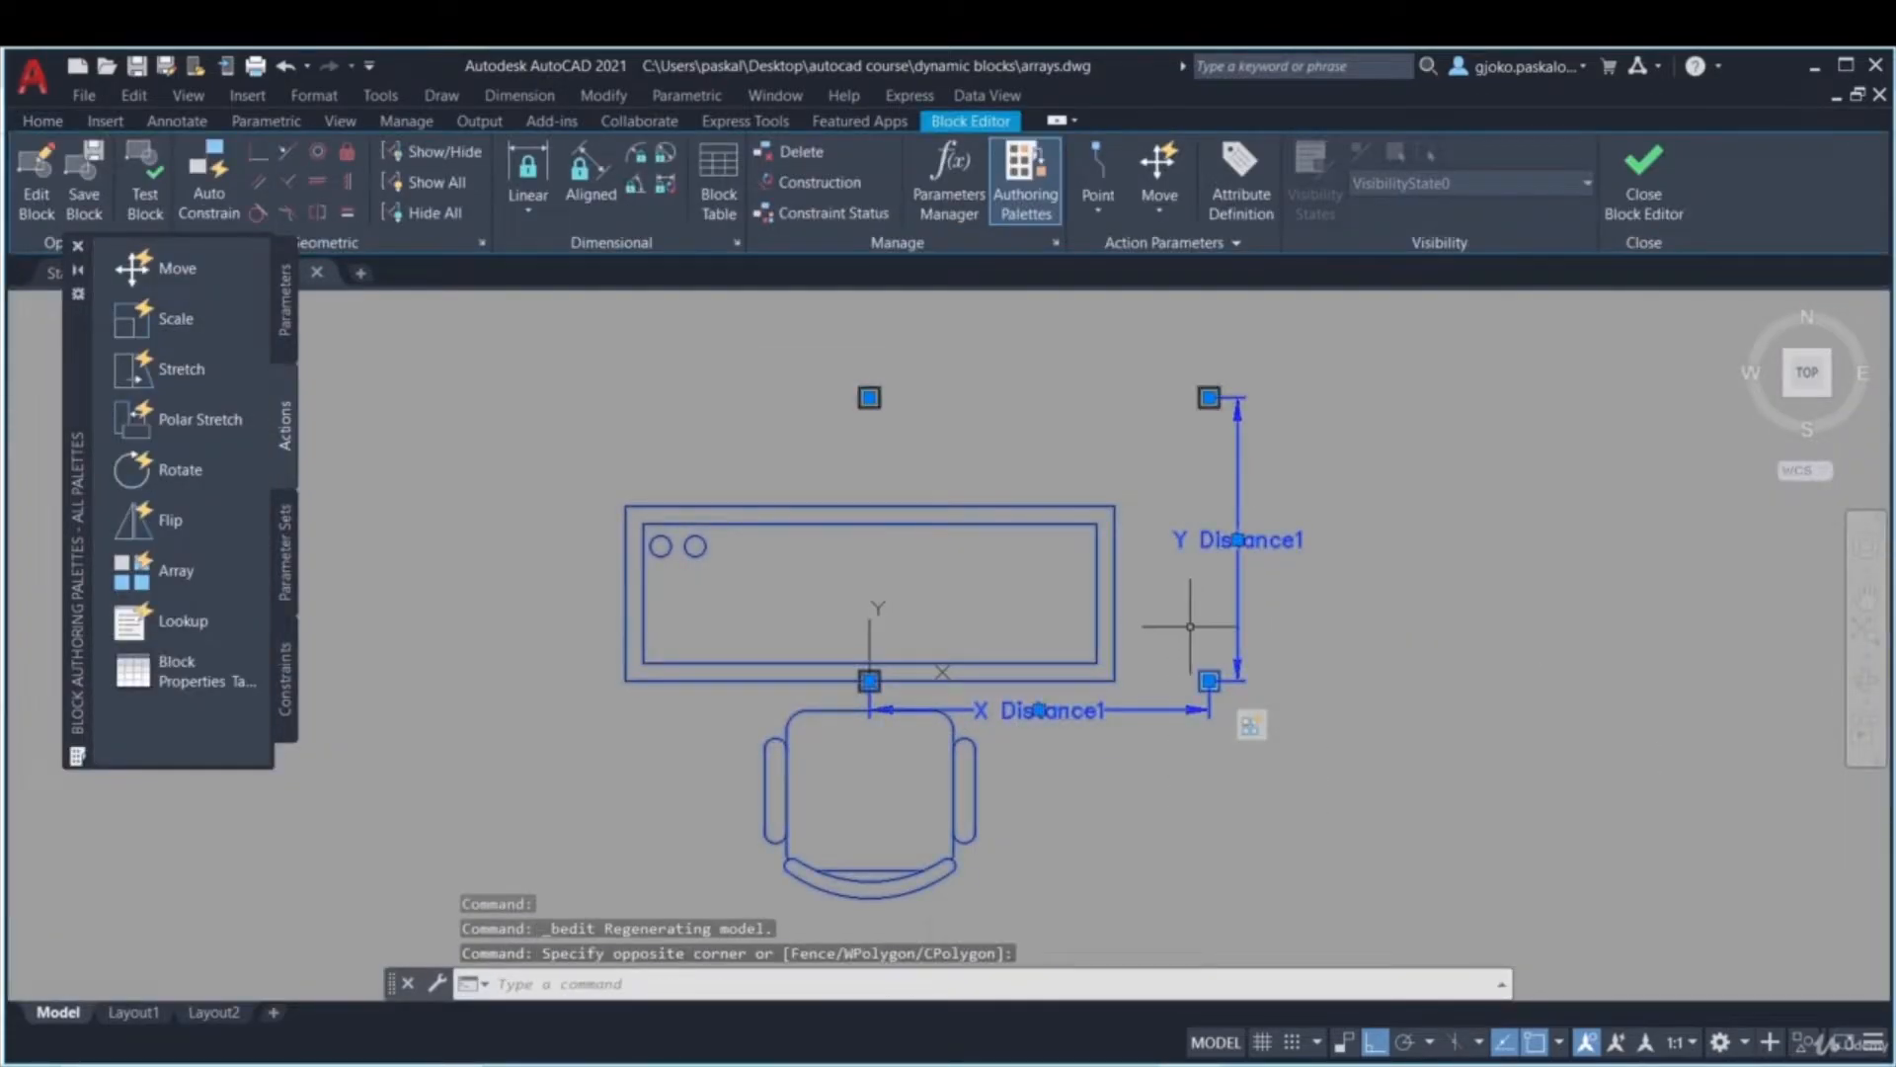
{"action": "key", "text": "Escape"}
- Delete the XY parameter and its array action from the table block
{"action": "left_click", "coordinate": [1336, 810]}
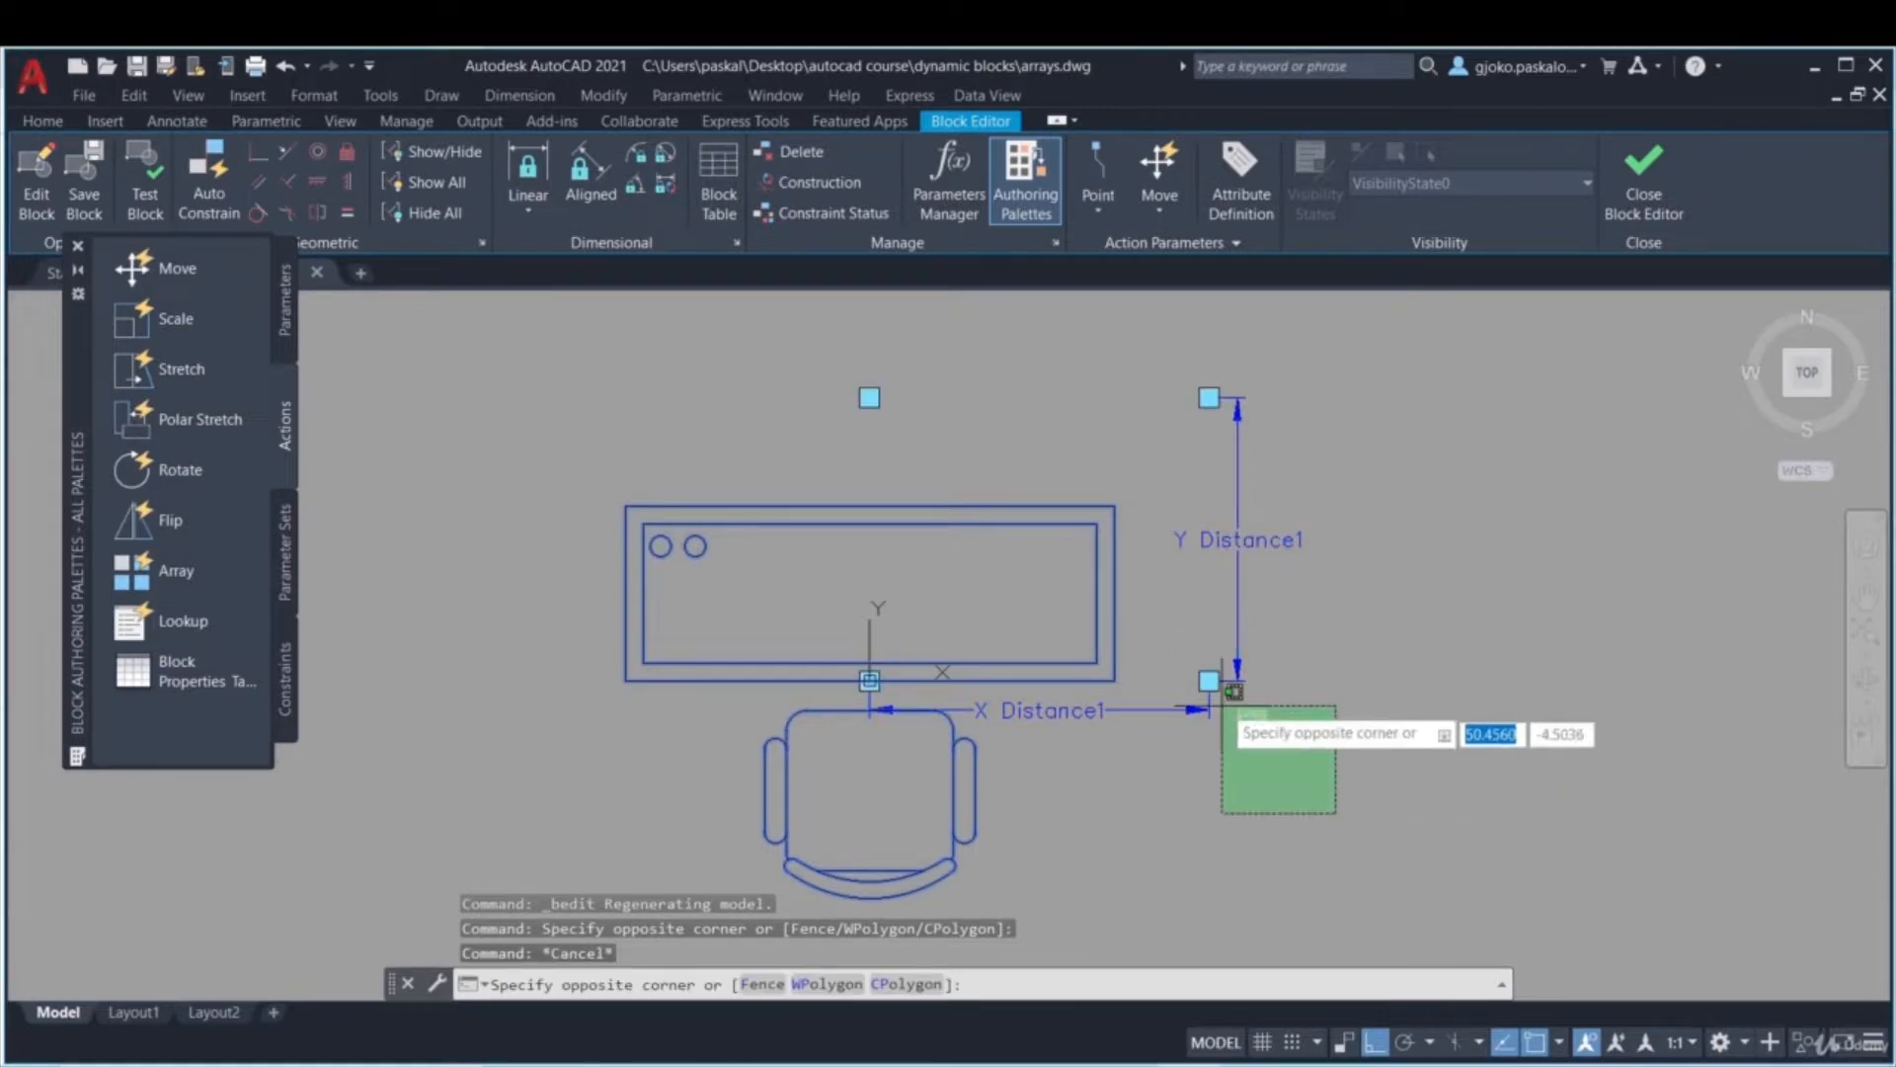
{"action": "left_click", "coordinate": [1210, 668]}
{"action": "key", "text": "Delete"}
{"action": "key", "text": "Escape"}
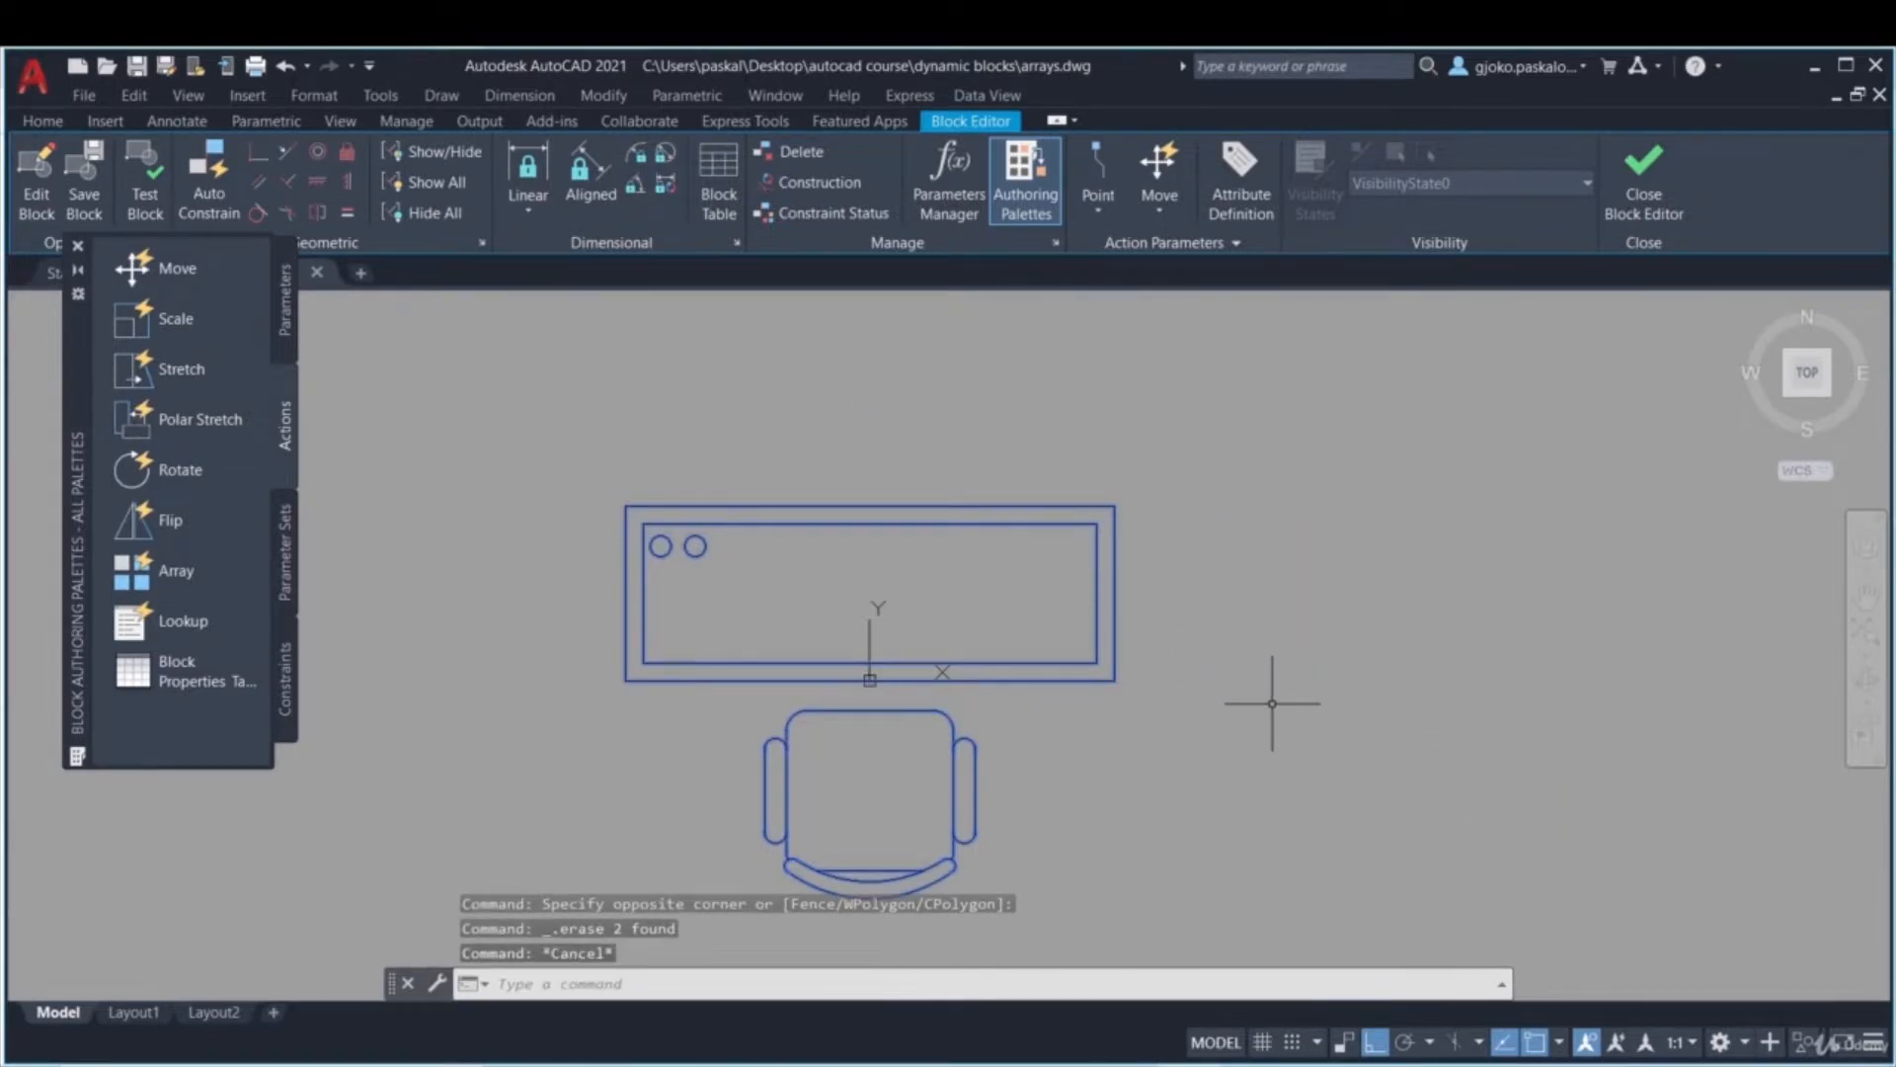
- Add a Basepoint parameter at the midpoint of the desk's lower edge
{"action": "left_click", "coordinate": [285, 324]}
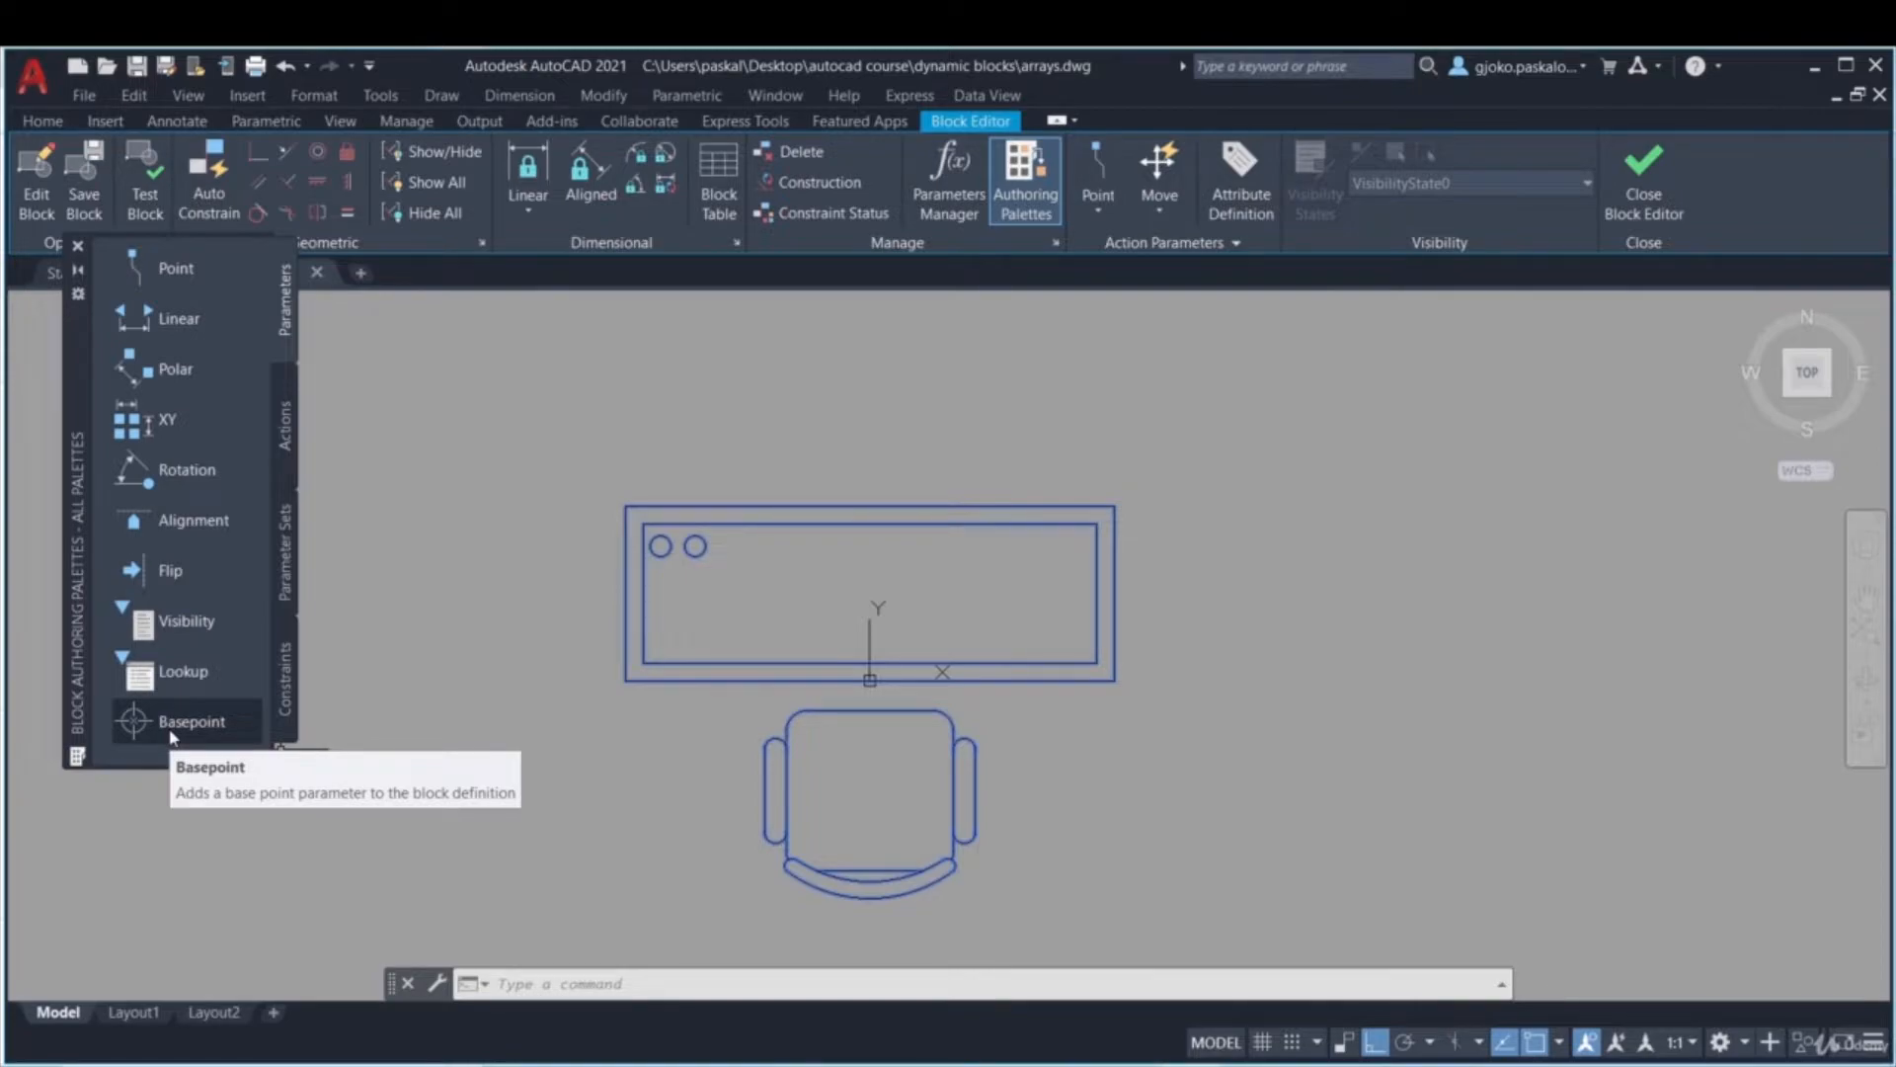
{"action": "left_click", "coordinate": [173, 722]}
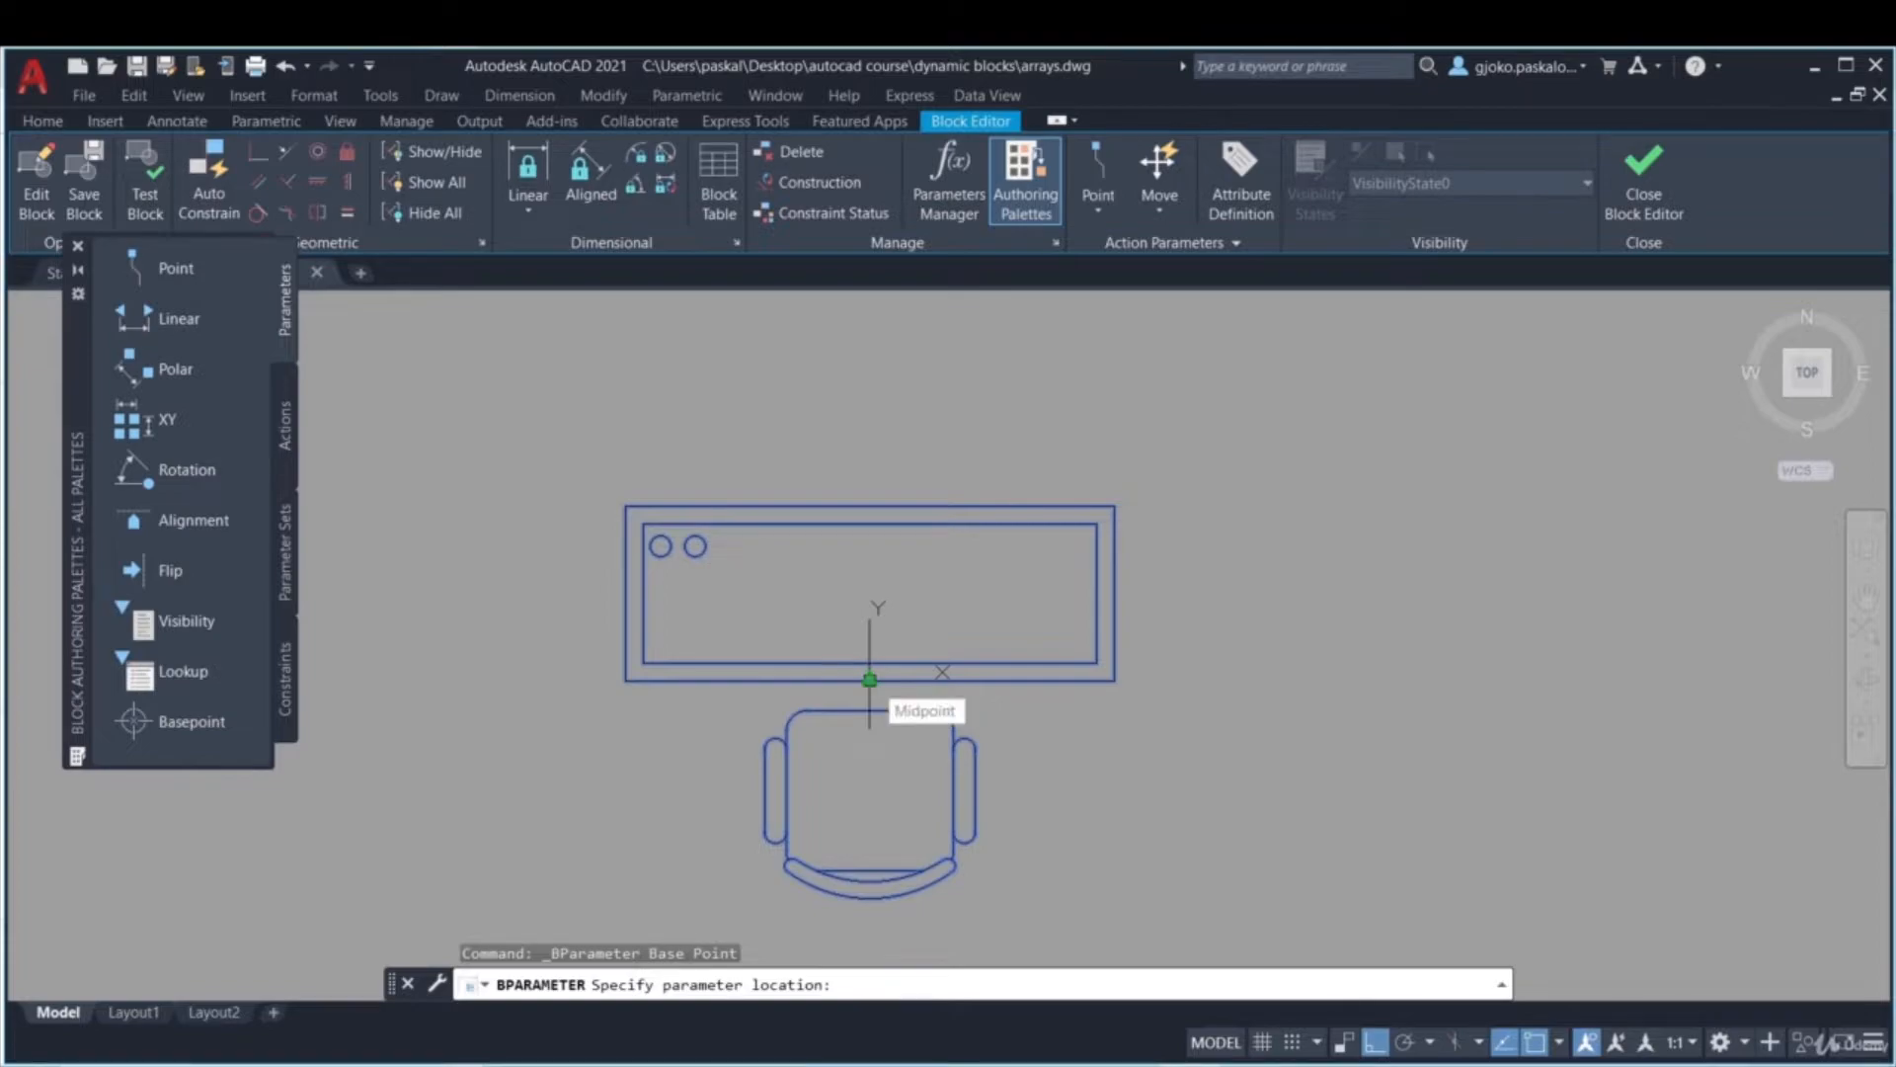
{"action": "left_click", "coordinate": [869, 680]}
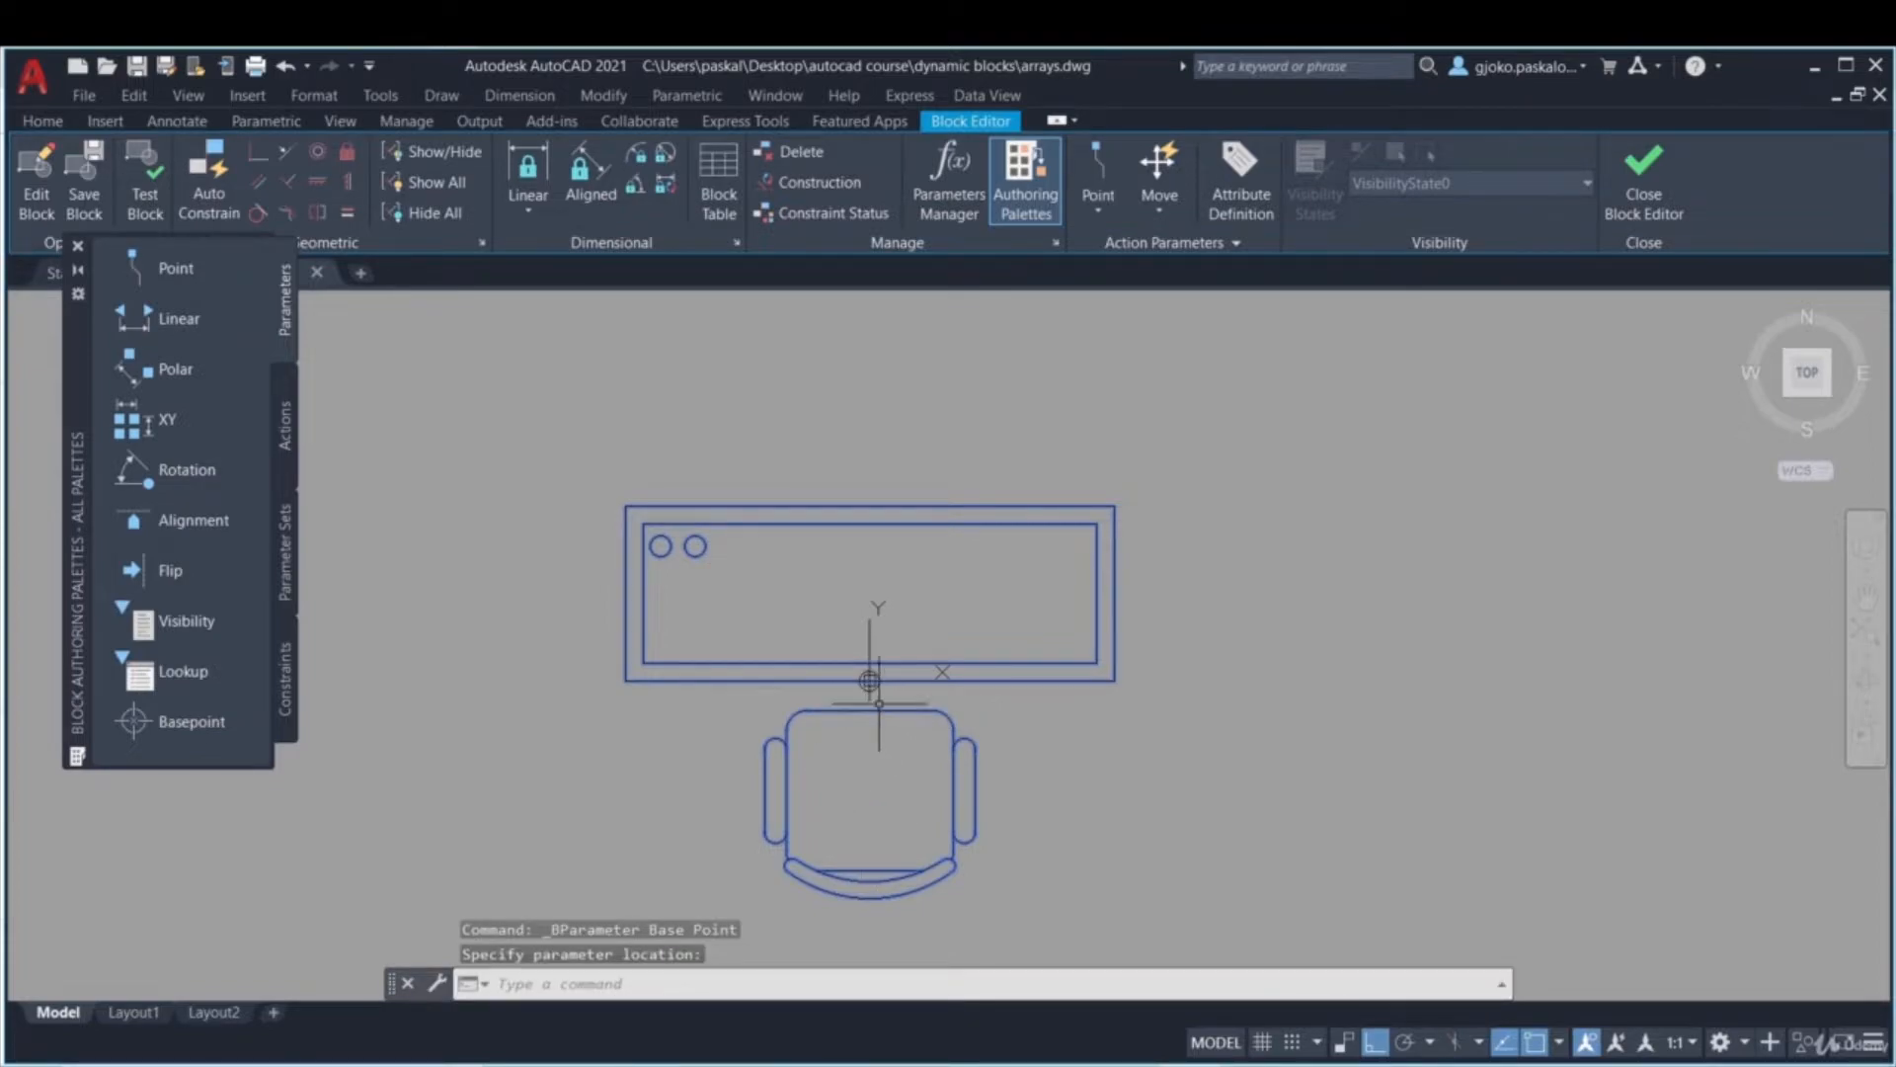
{"action": "left_click", "coordinate": [161, 731]}
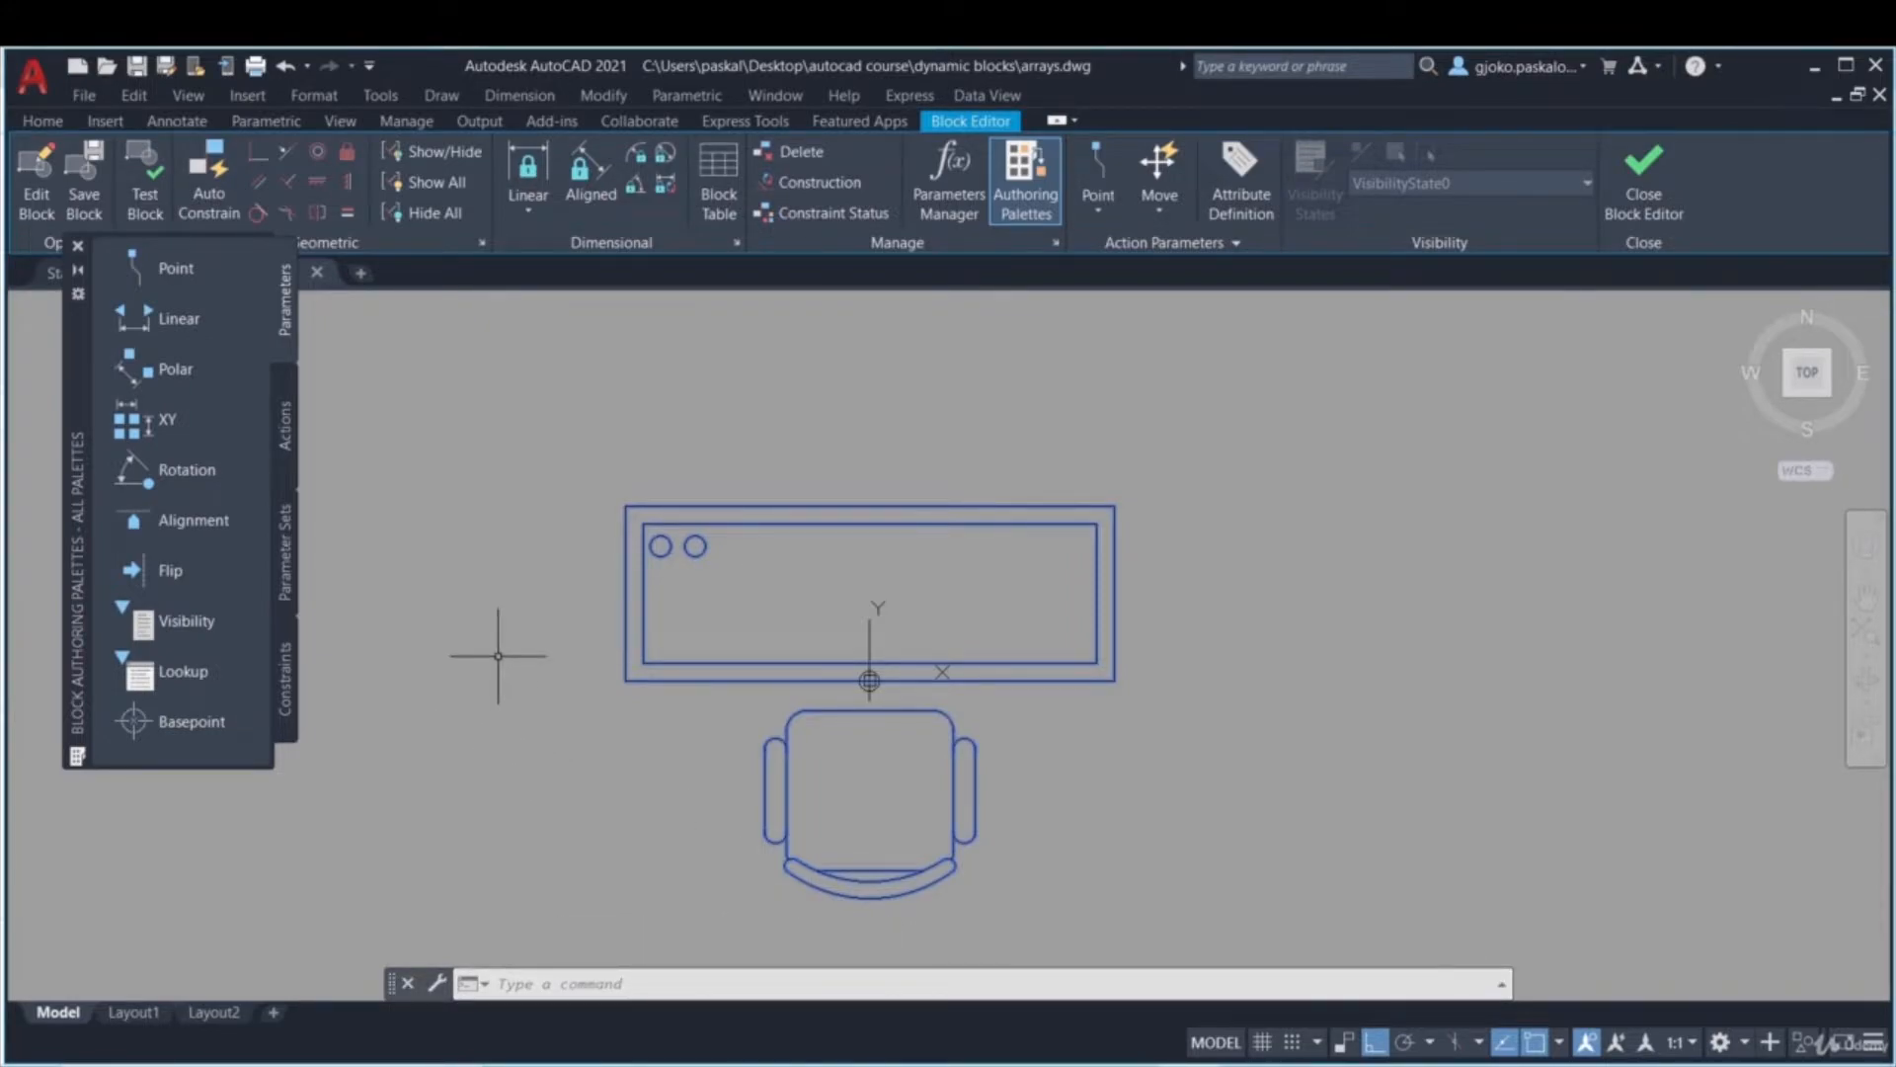
- Add Point parameters at the desk's upper-right and lower-right corners, with their labels to the right
{"action": "left_click", "coordinate": [178, 268]}
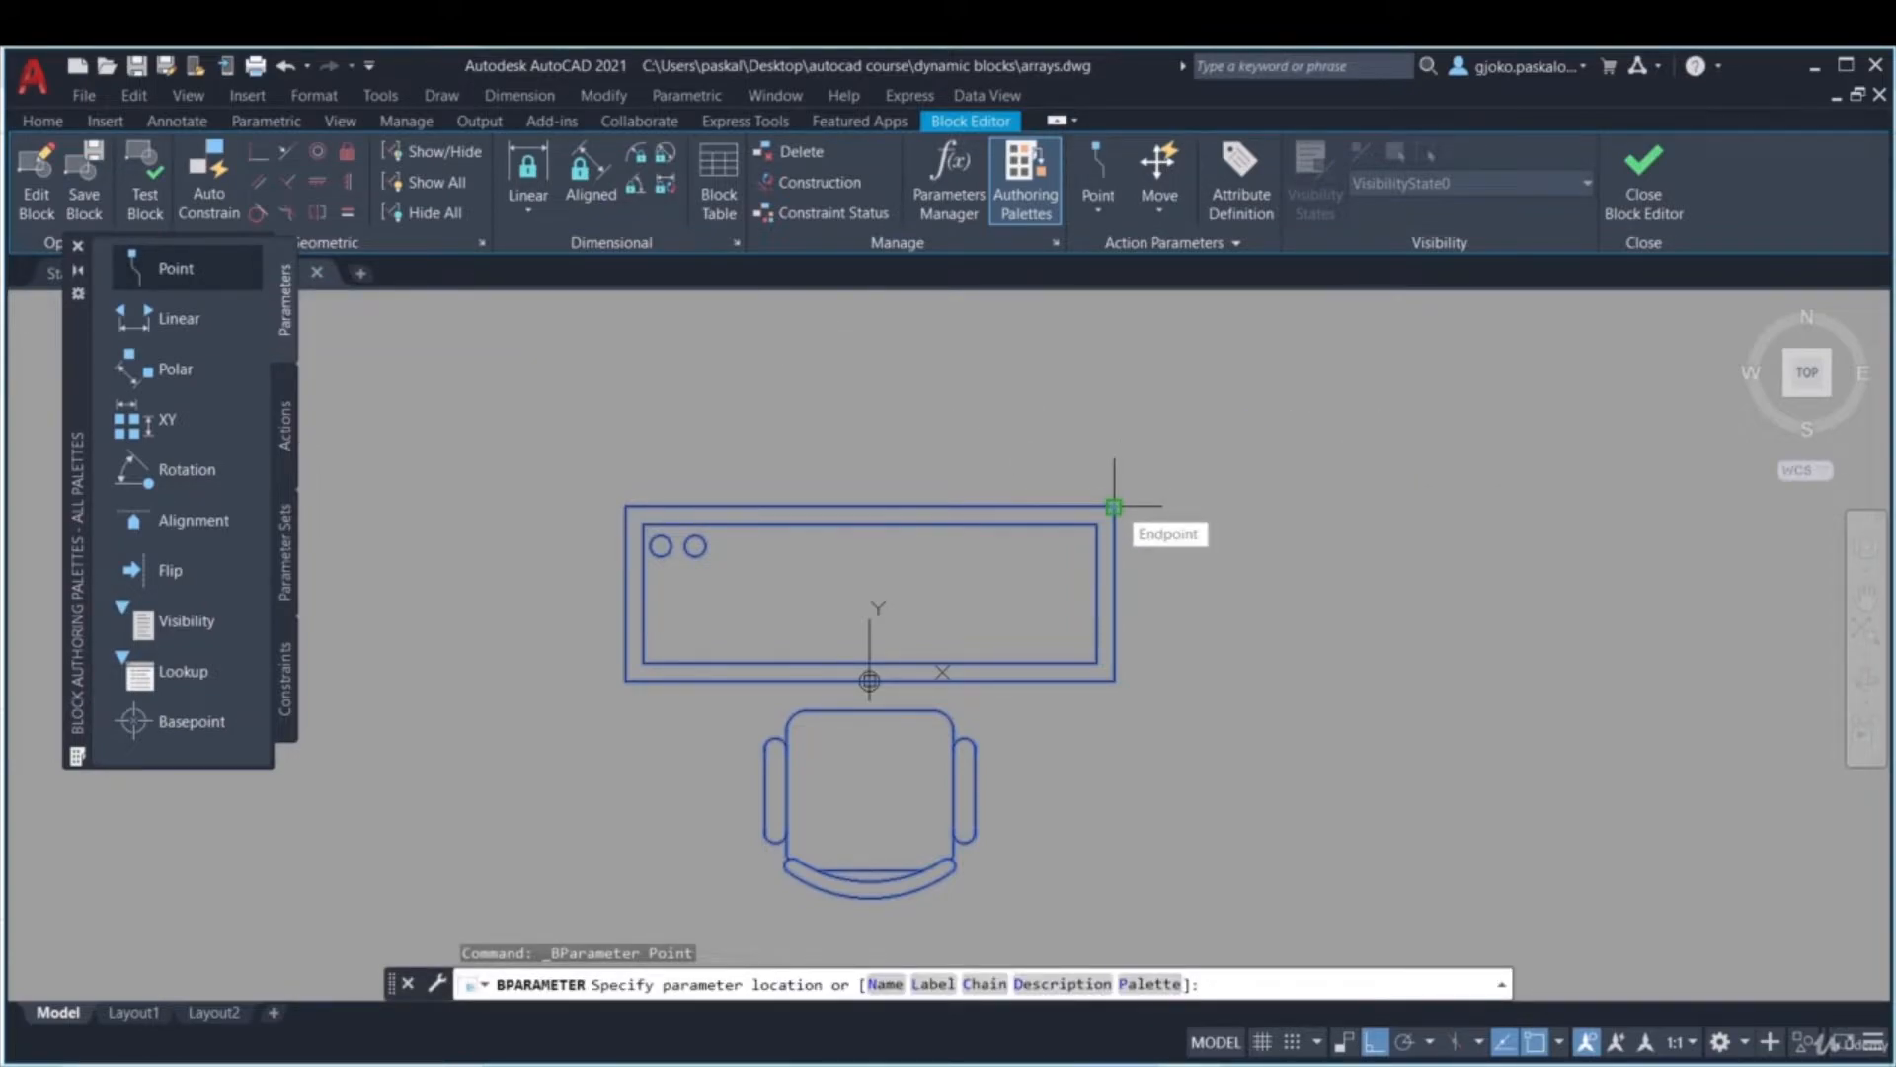
{"action": "left_click", "coordinate": [1114, 507]}
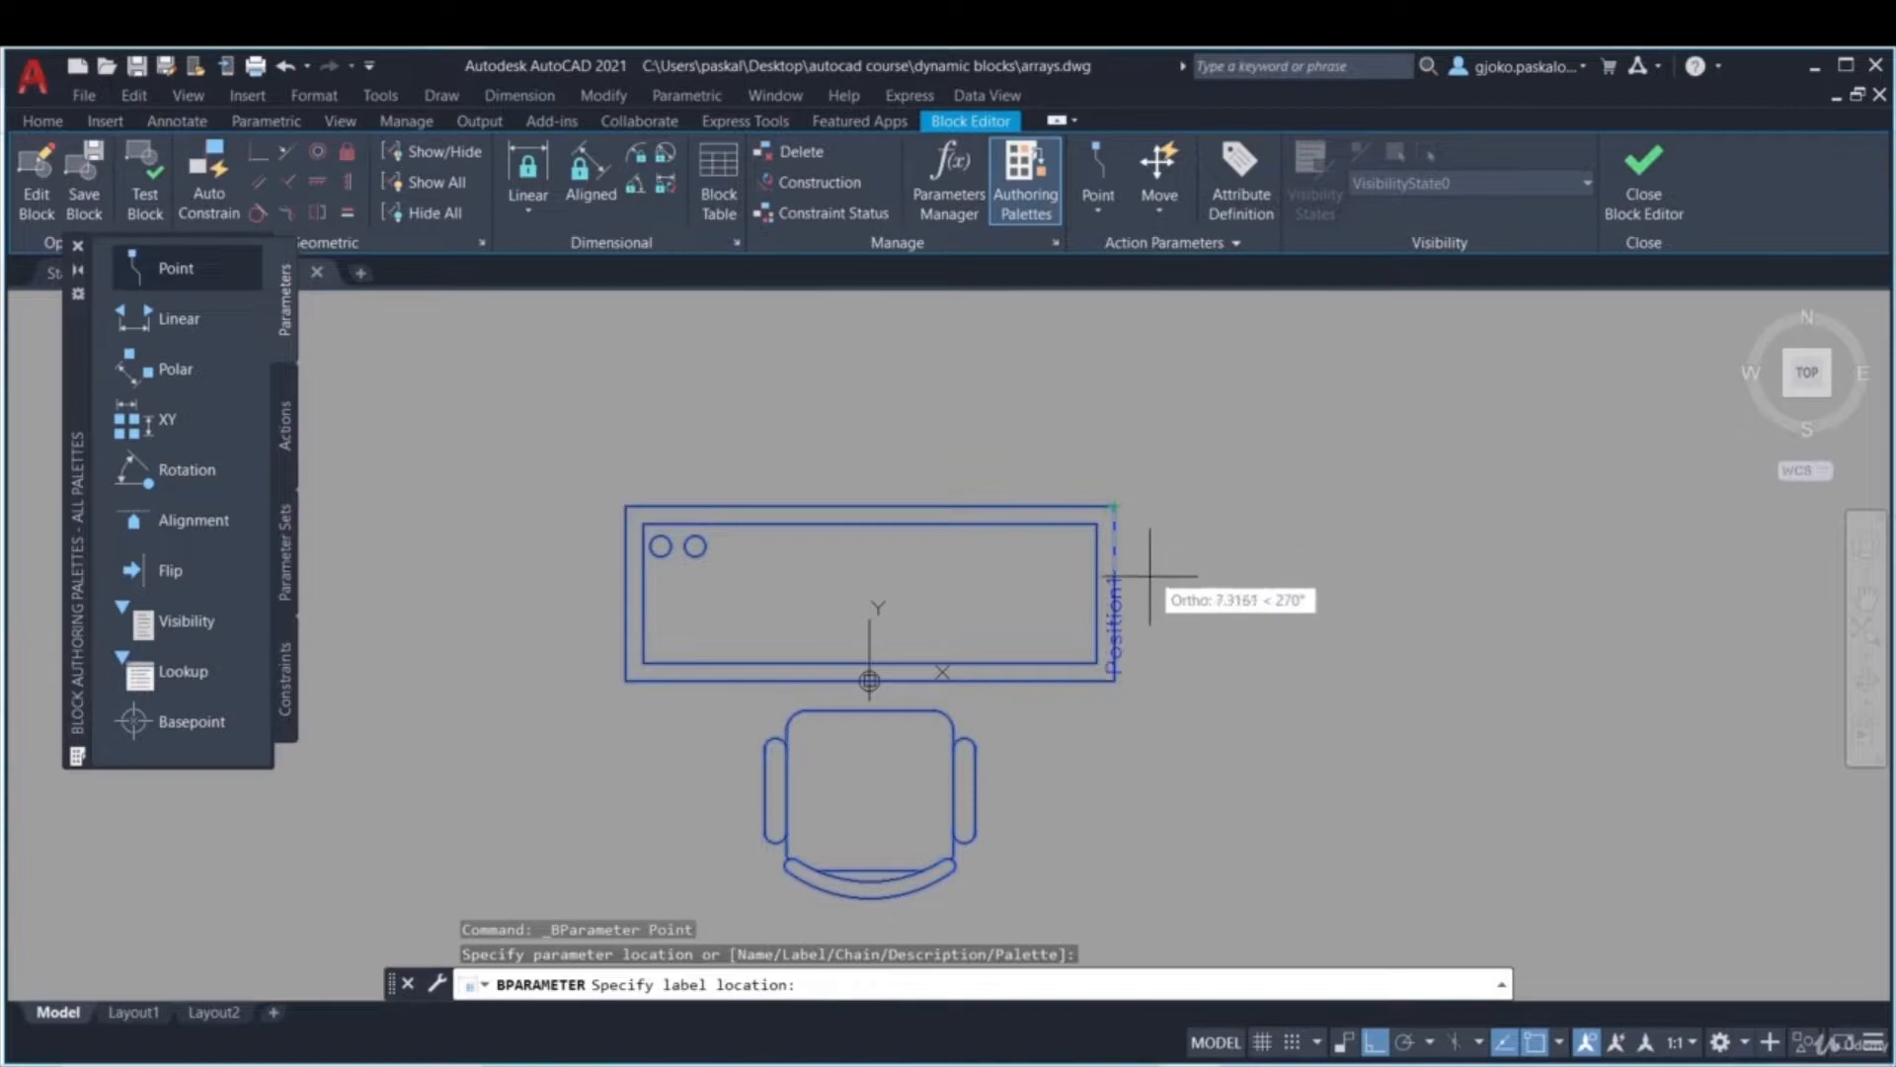
{"action": "left_click", "coordinate": [1160, 494]}
{"action": "left_click", "coordinate": [176, 267]}
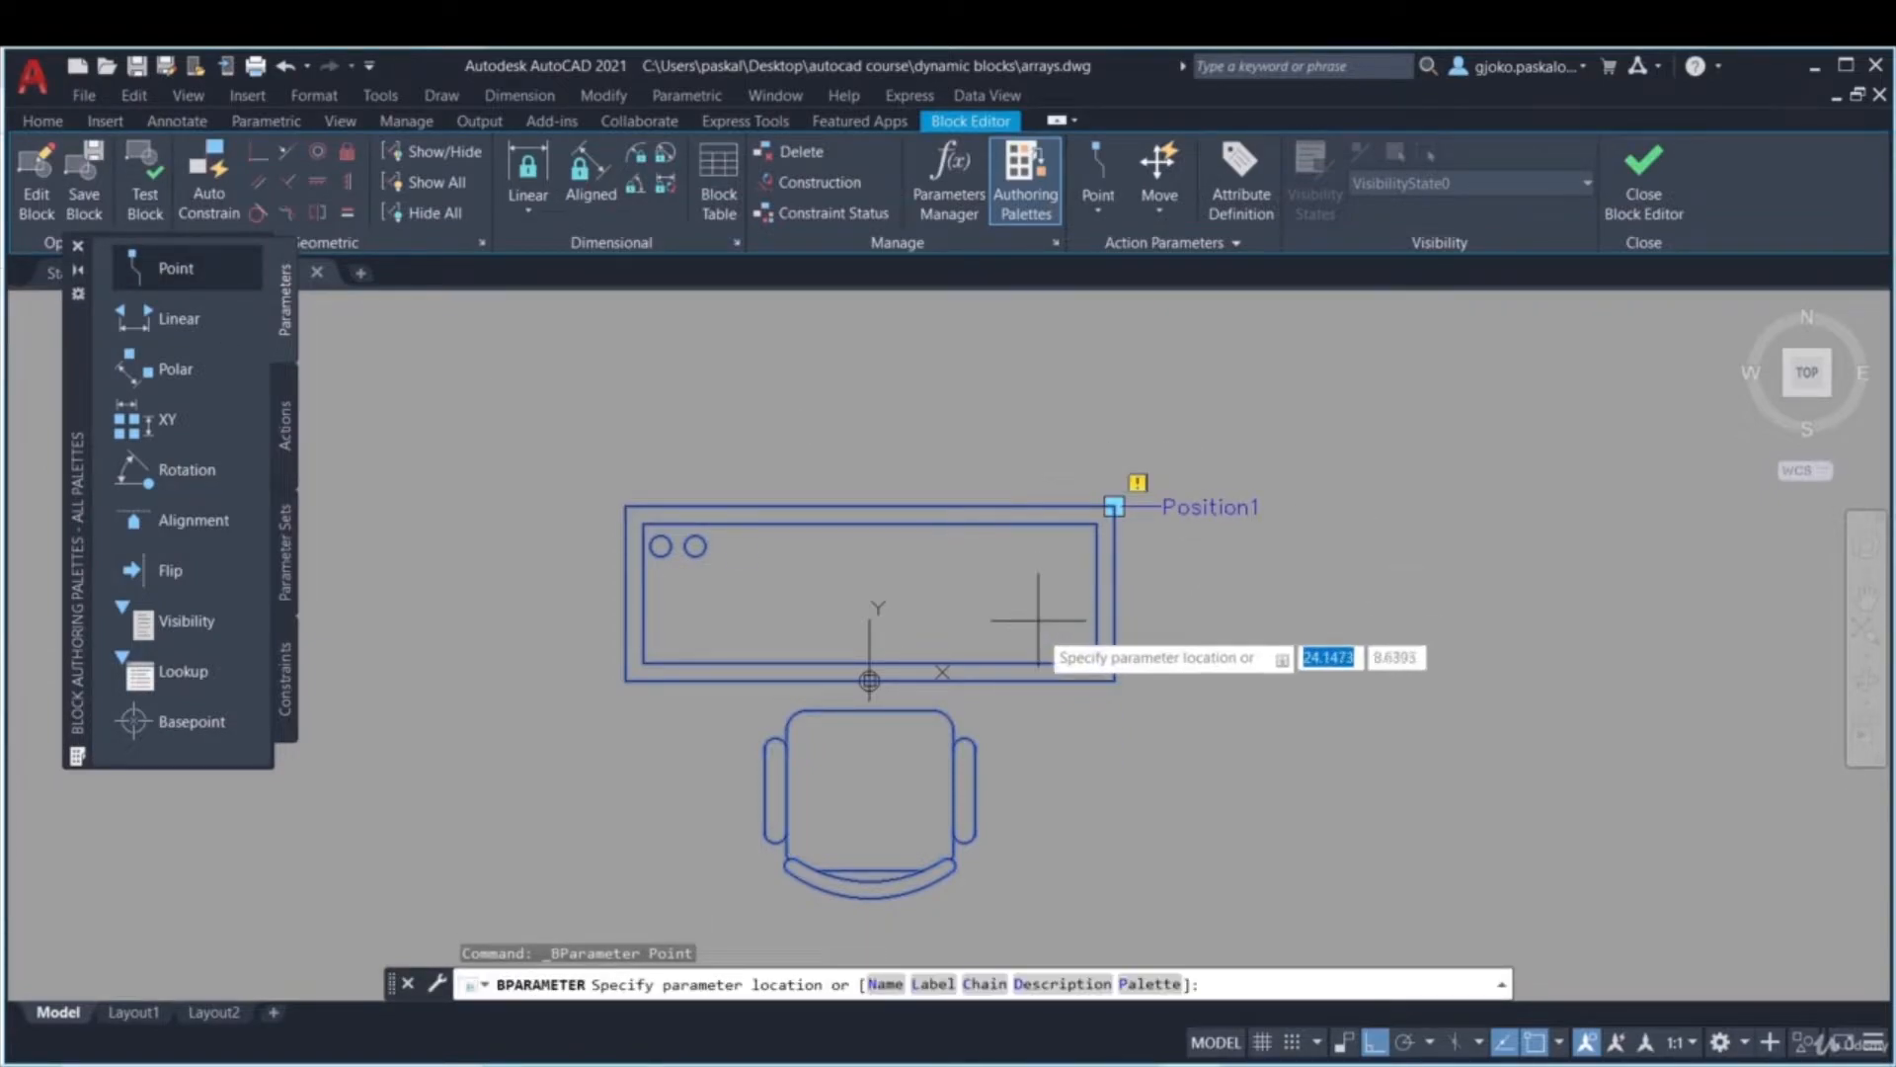
{"action": "left_click", "coordinate": [1115, 680]}
{"action": "left_click", "coordinate": [1165, 681]}
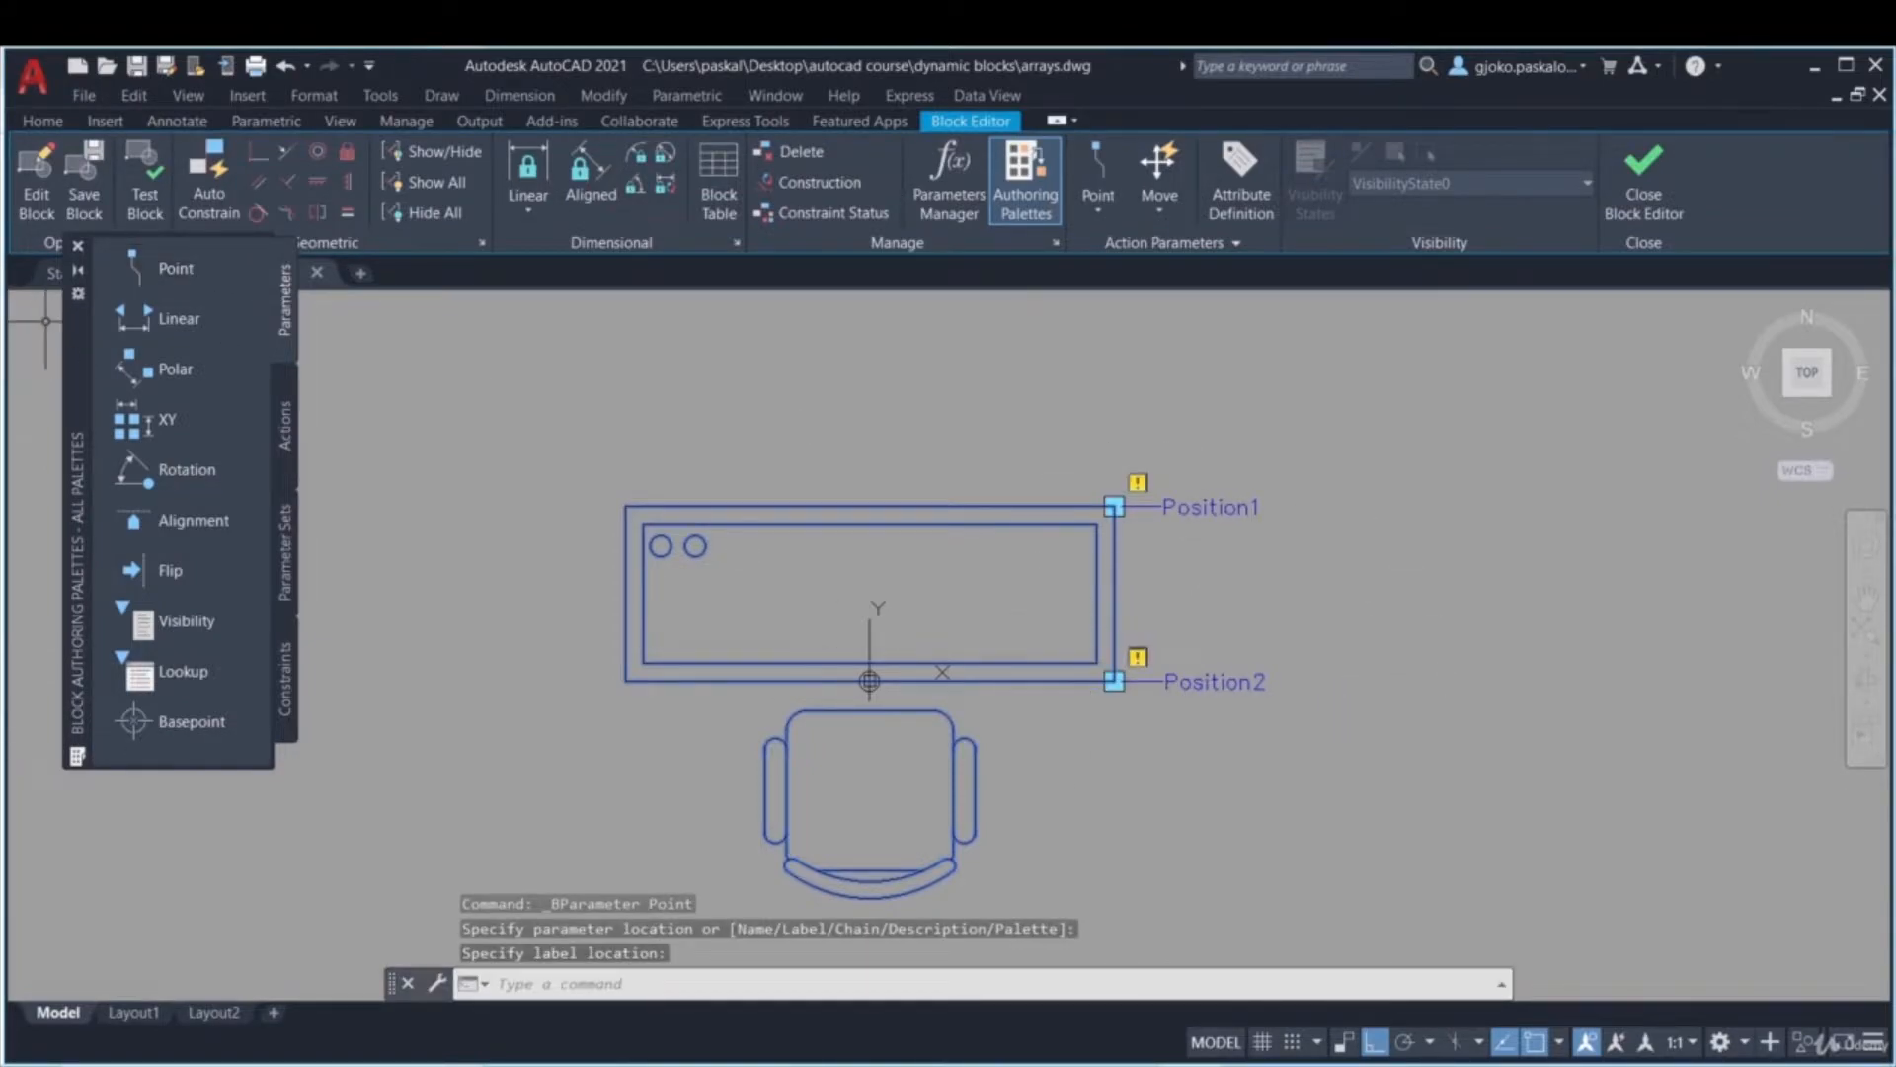
- Add a Point parameter at the middle of the chair's curved back, with its label below
{"action": "left_click", "coordinate": [176, 268]}
{"action": "middle_click_drag", "start_coordinate": [868, 784], "coordinate": [859, 644]}
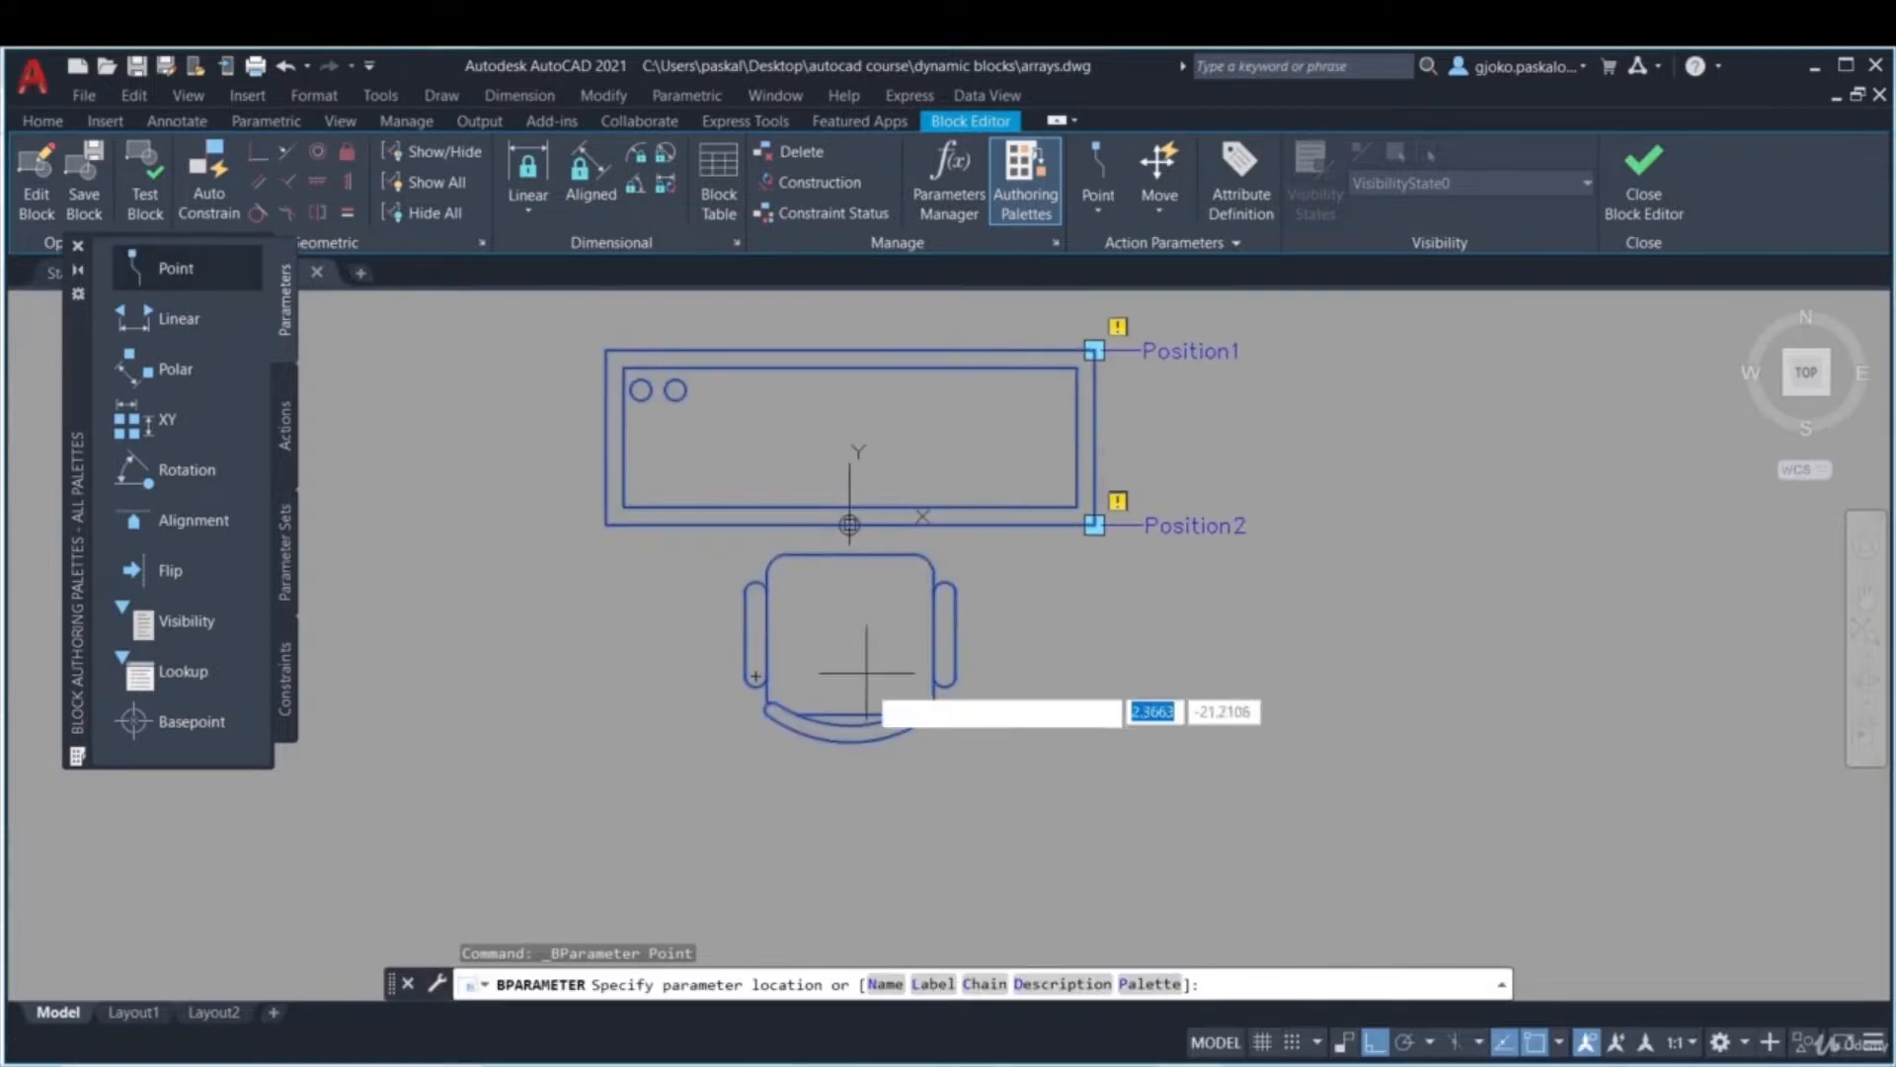
{"action": "left_click", "coordinate": [850, 739]}
{"action": "left_click", "coordinate": [849, 820]}
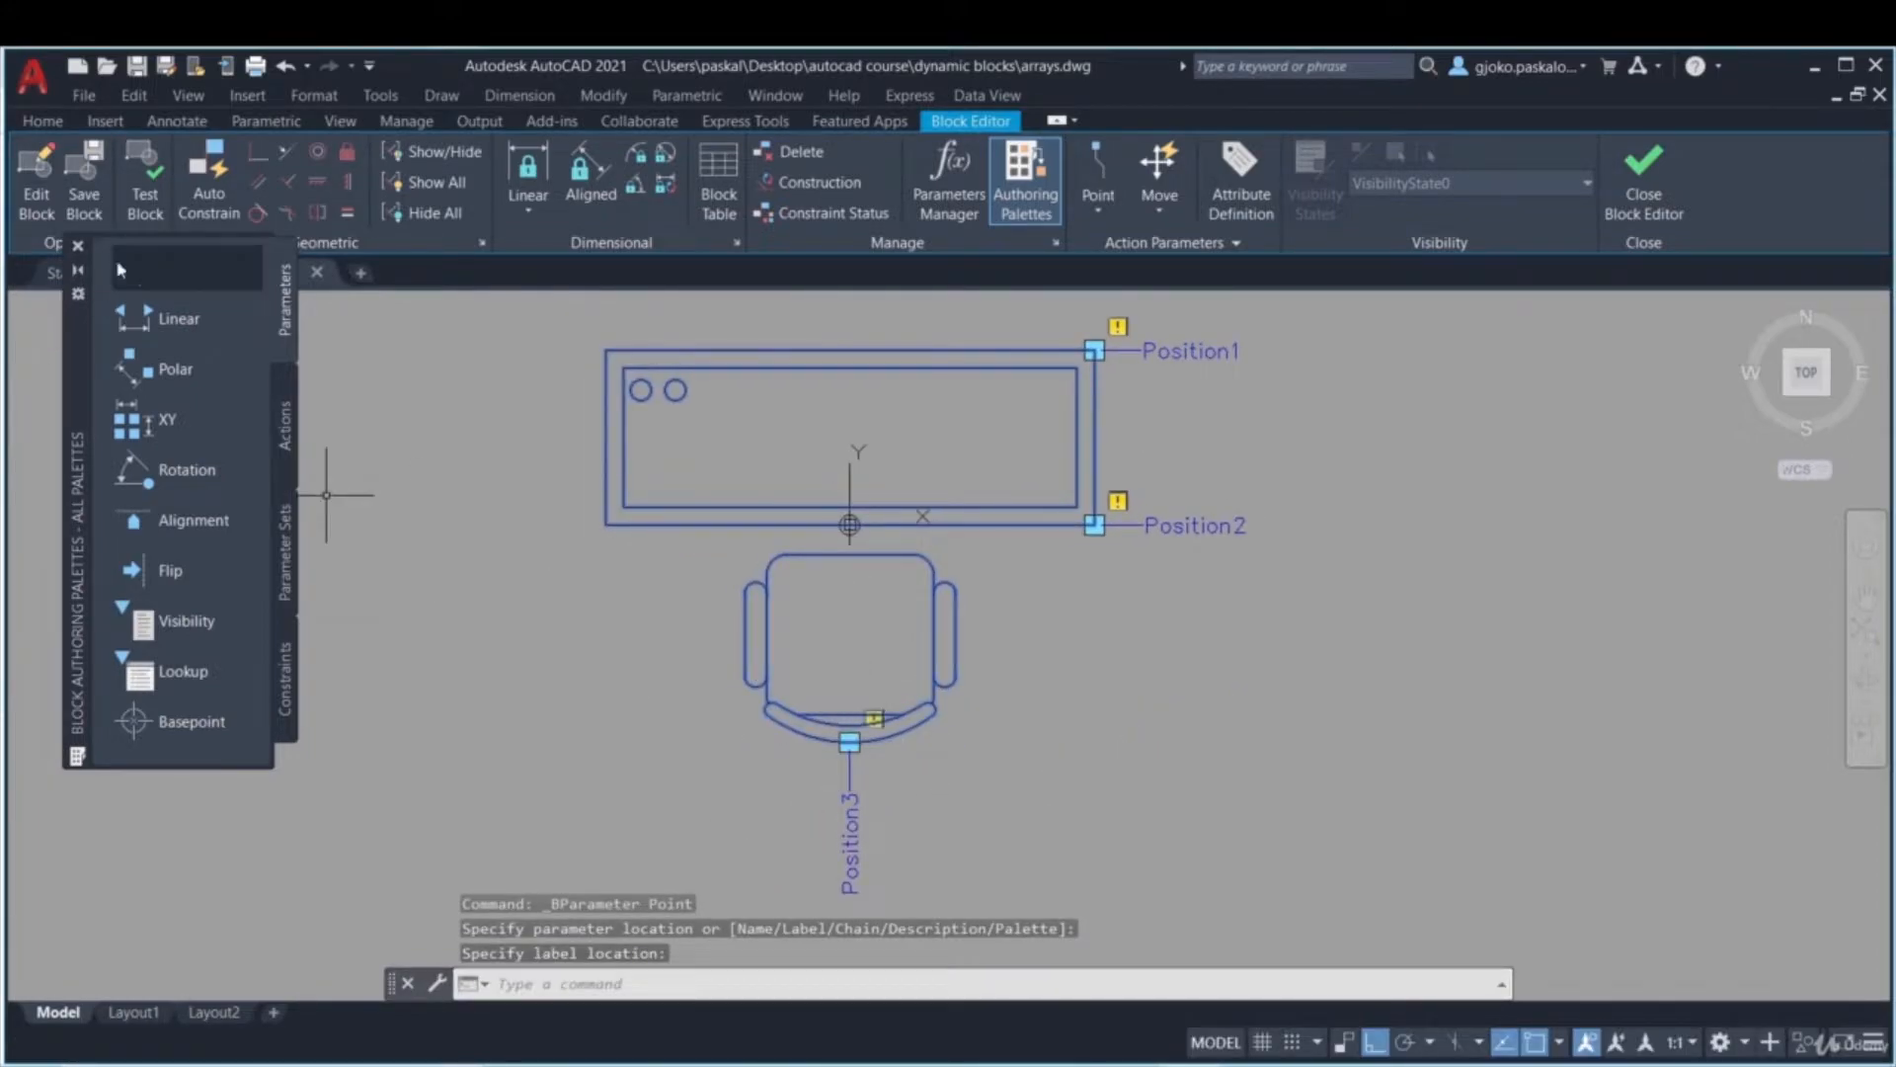
- Add Point parameters at the desk's lower-left and upper-left corners, with their labels to the left
{"action": "key", "text": "Return"}
{"action": "left_click", "coordinate": [605, 525]}
{"action": "left_click", "coordinate": [538, 524]}
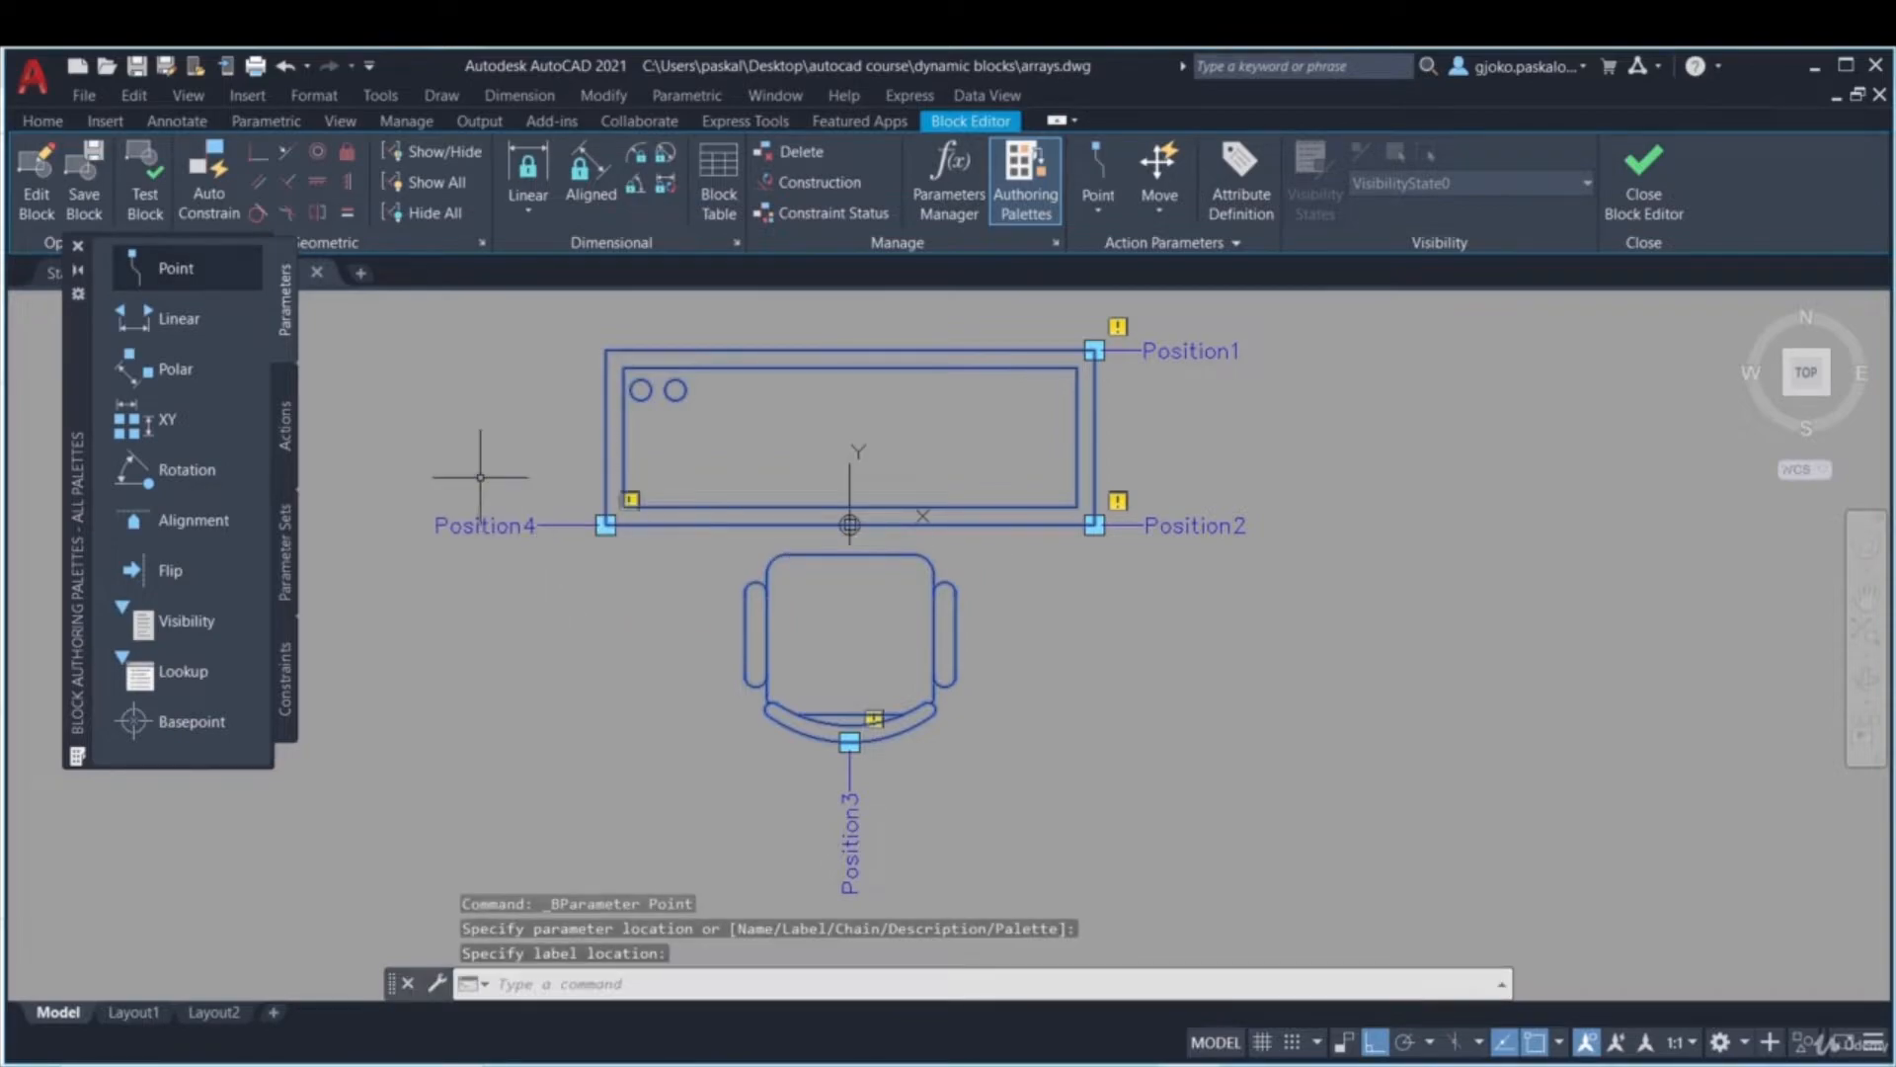
{"action": "left_click", "coordinate": [203, 285]}
{"action": "left_click", "coordinate": [606, 350]}
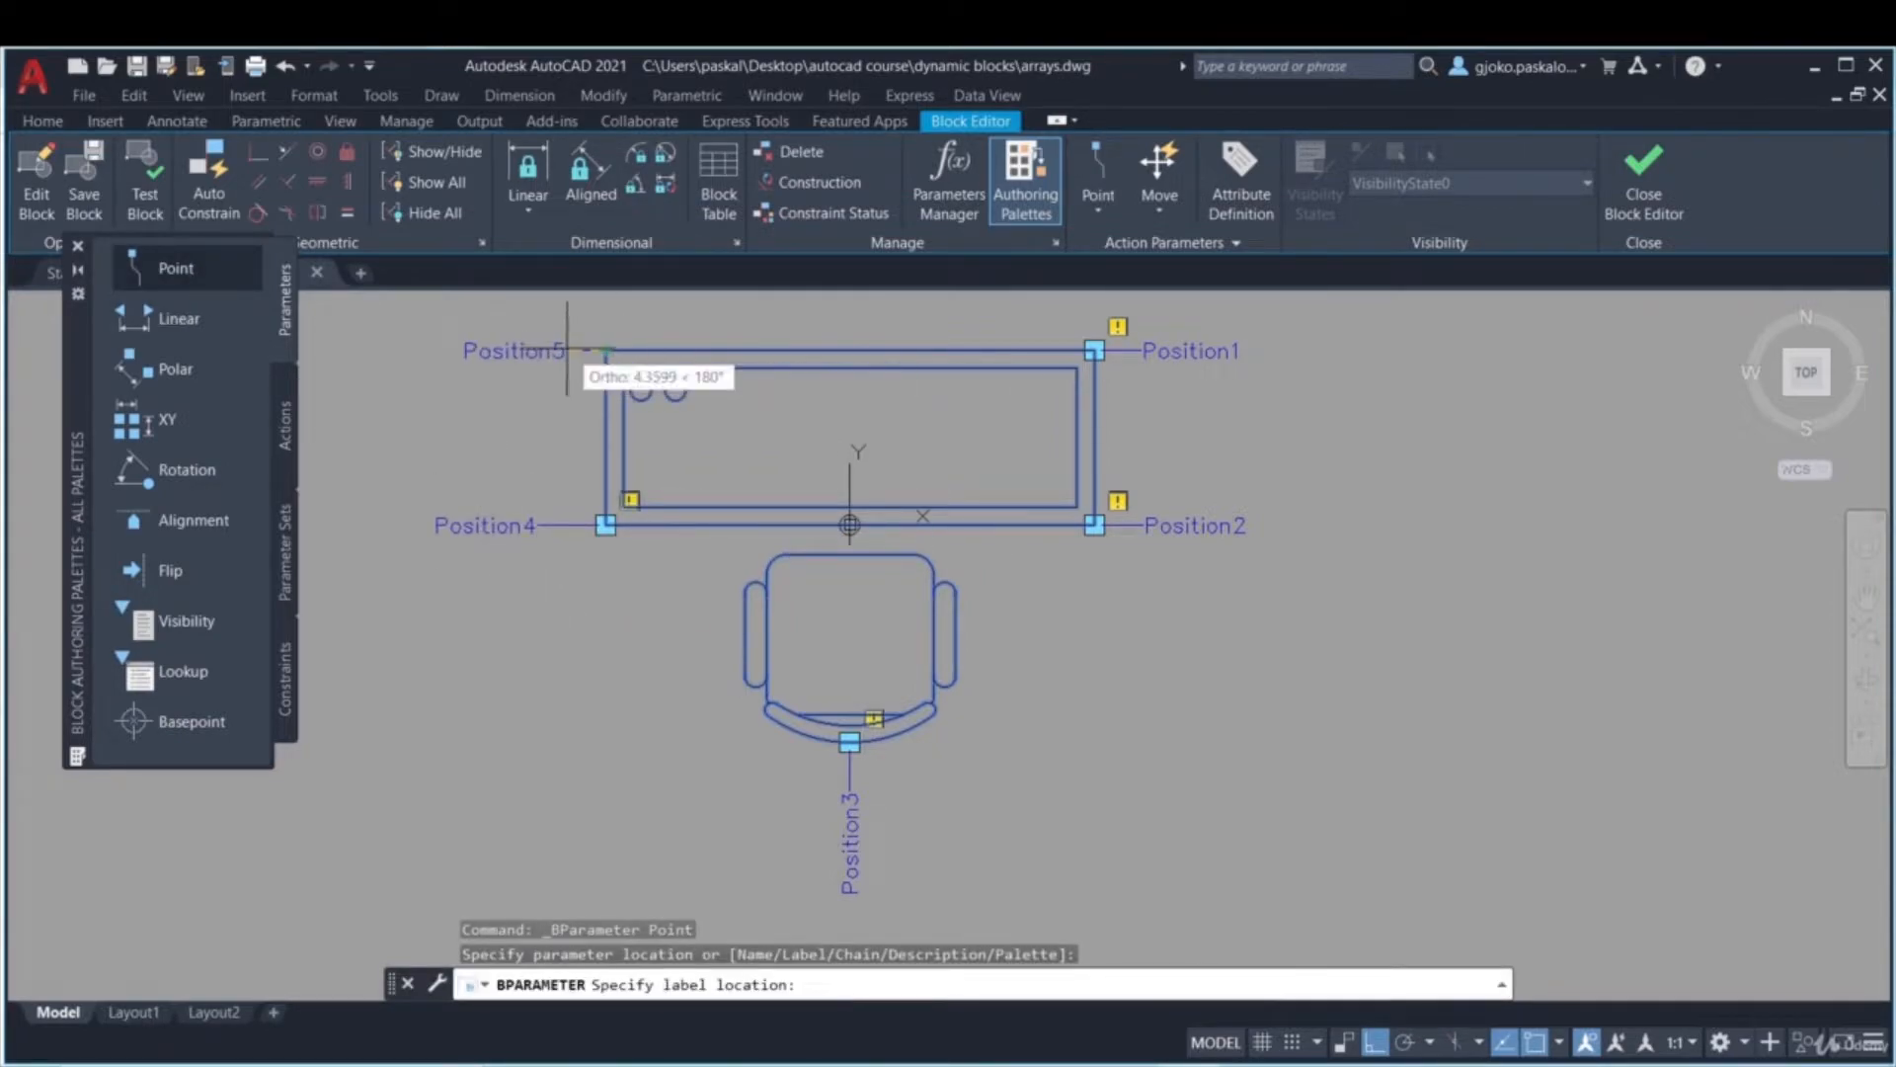
{"action": "left_click", "coordinate": [558, 350]}
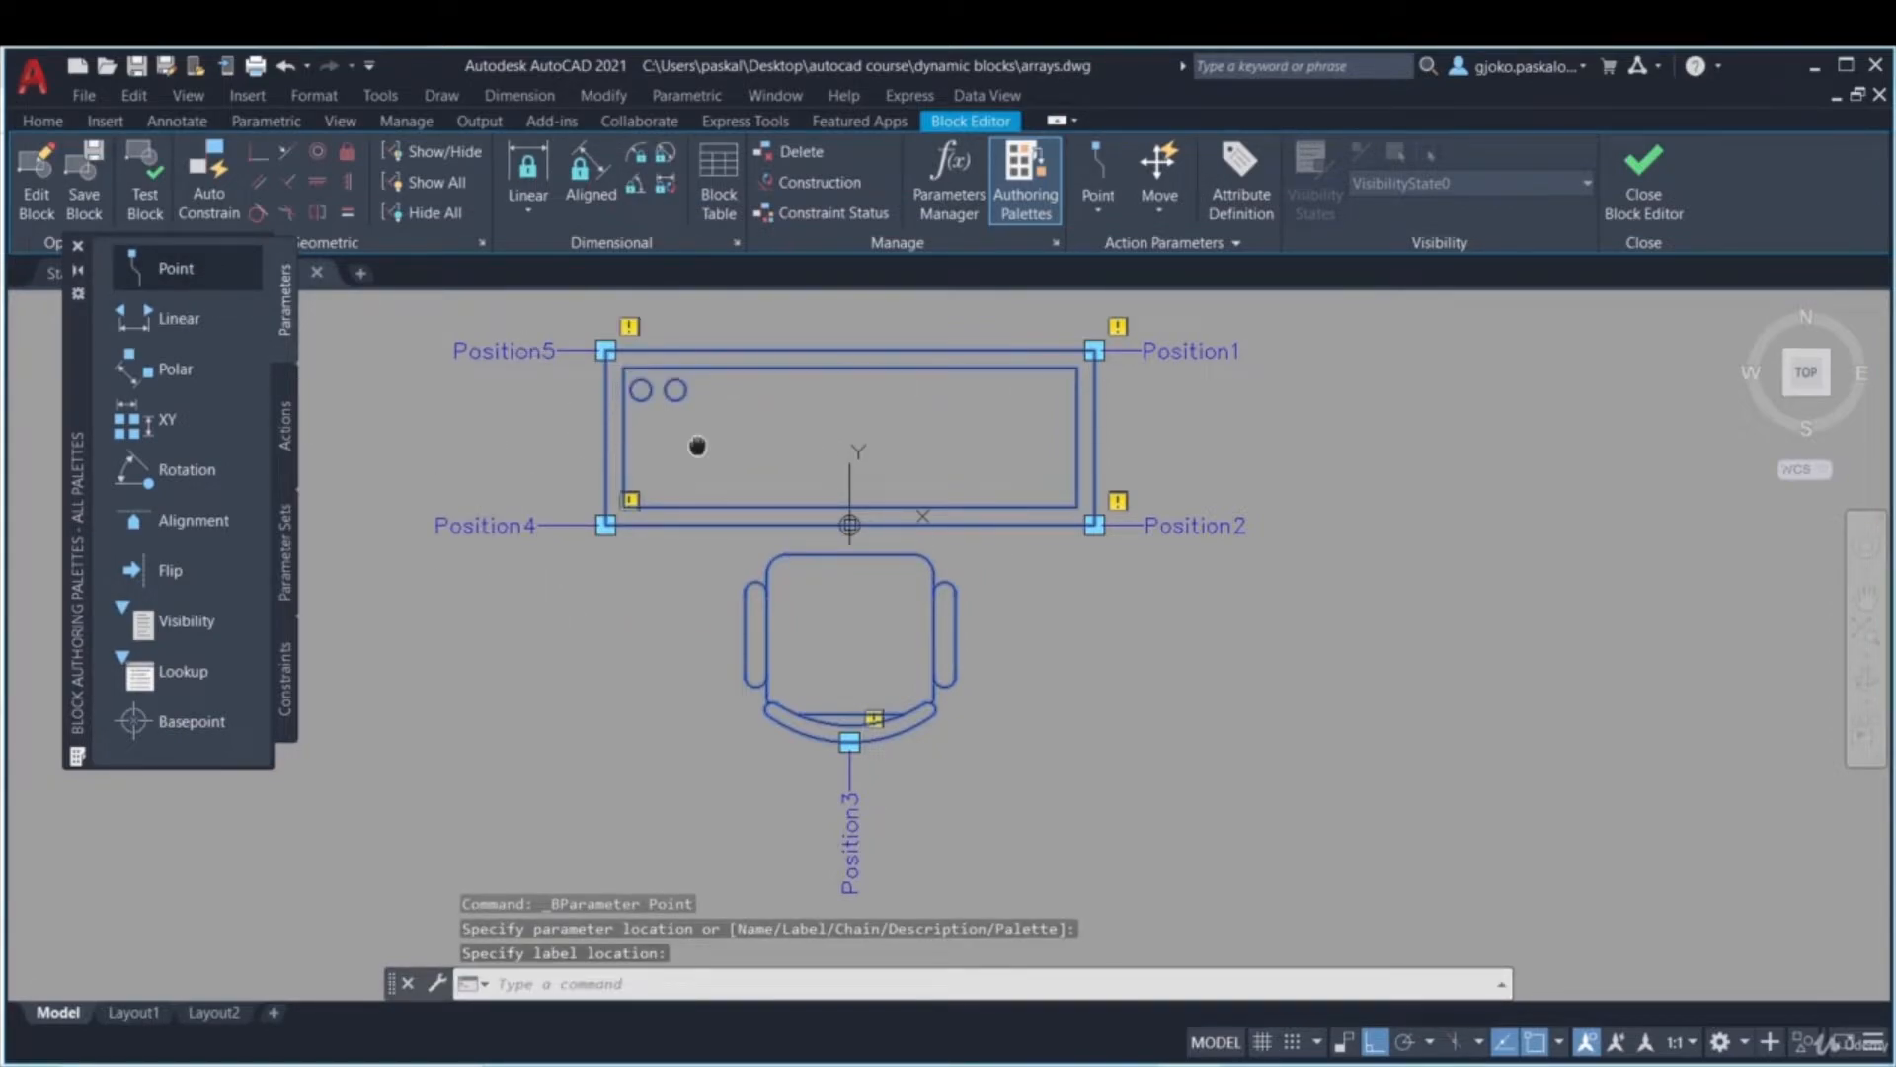
{"action": "middle_click_drag", "start_coordinate": [697, 445], "coordinate": [665, 502]}
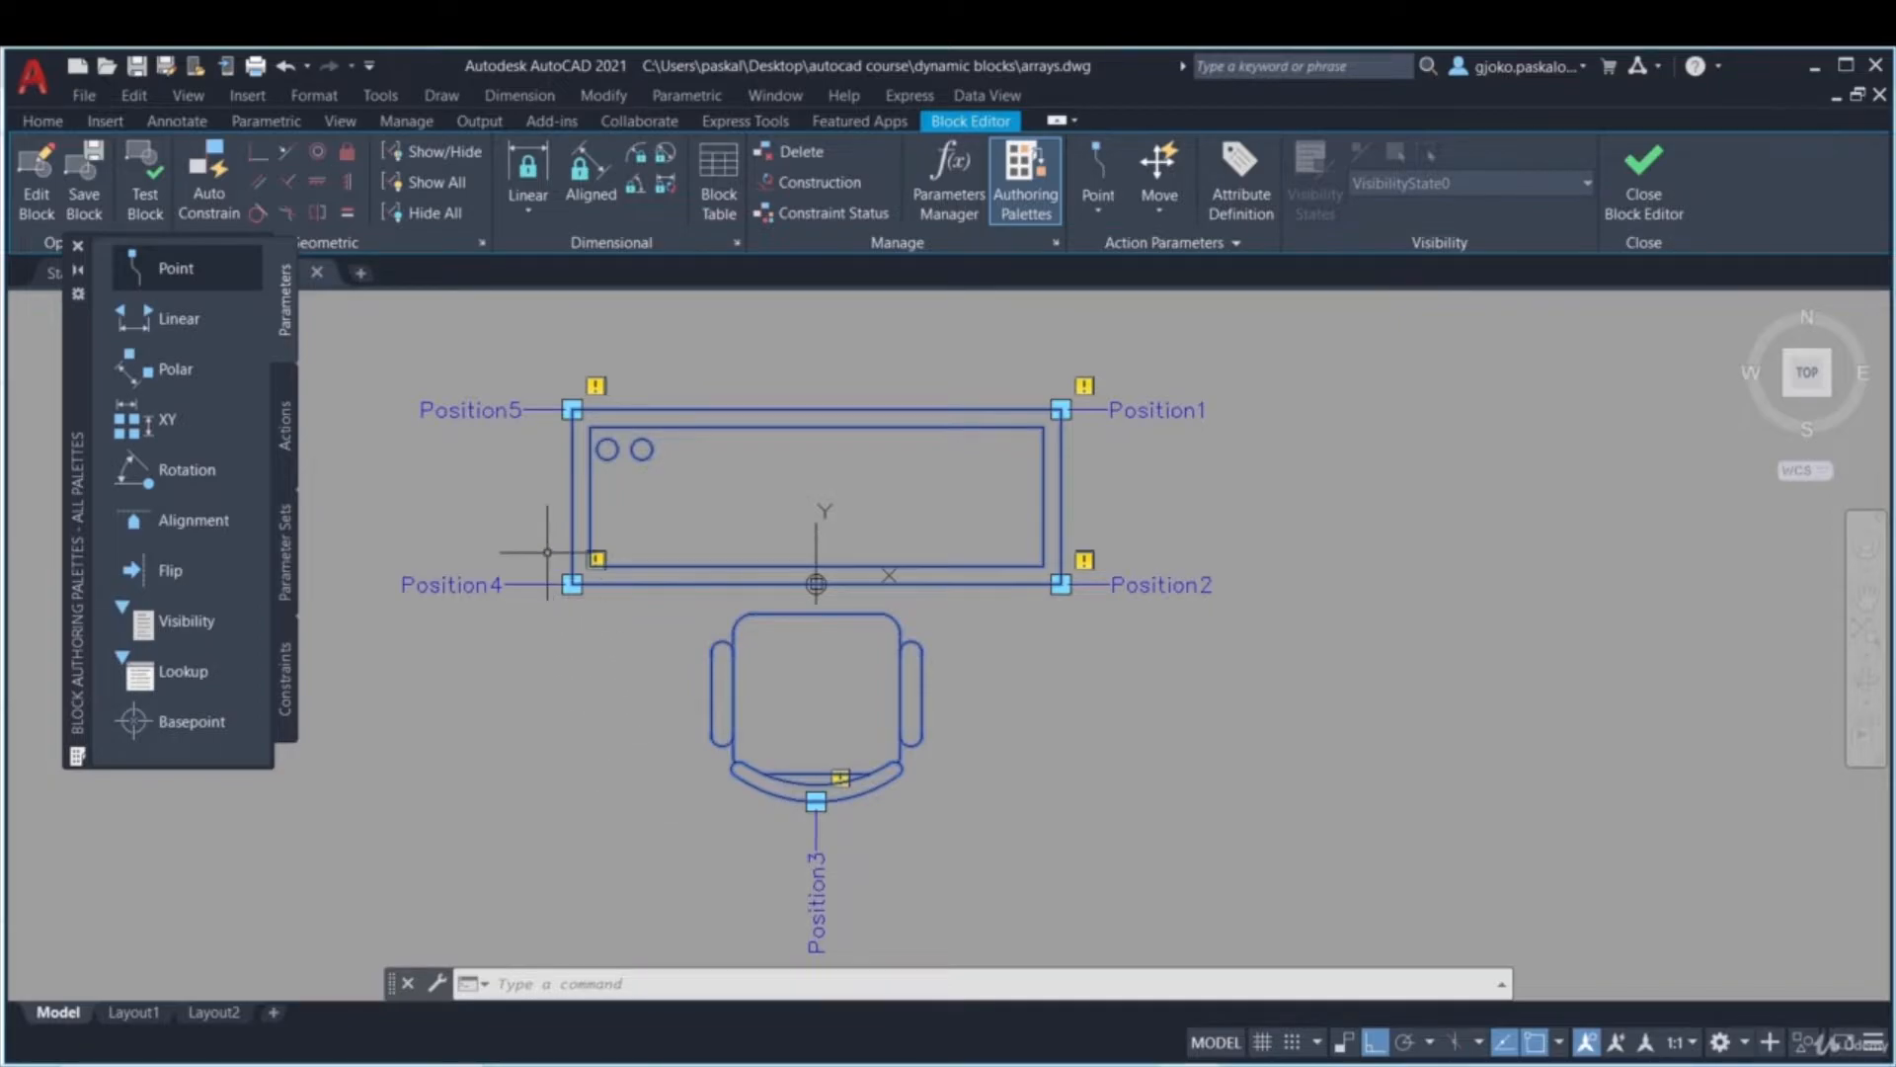
- Close the block editor, saving the changes to the table block, and return to the room plan
{"action": "left_click", "coordinate": [1648, 219]}
{"action": "left_click", "coordinate": [847, 543]}
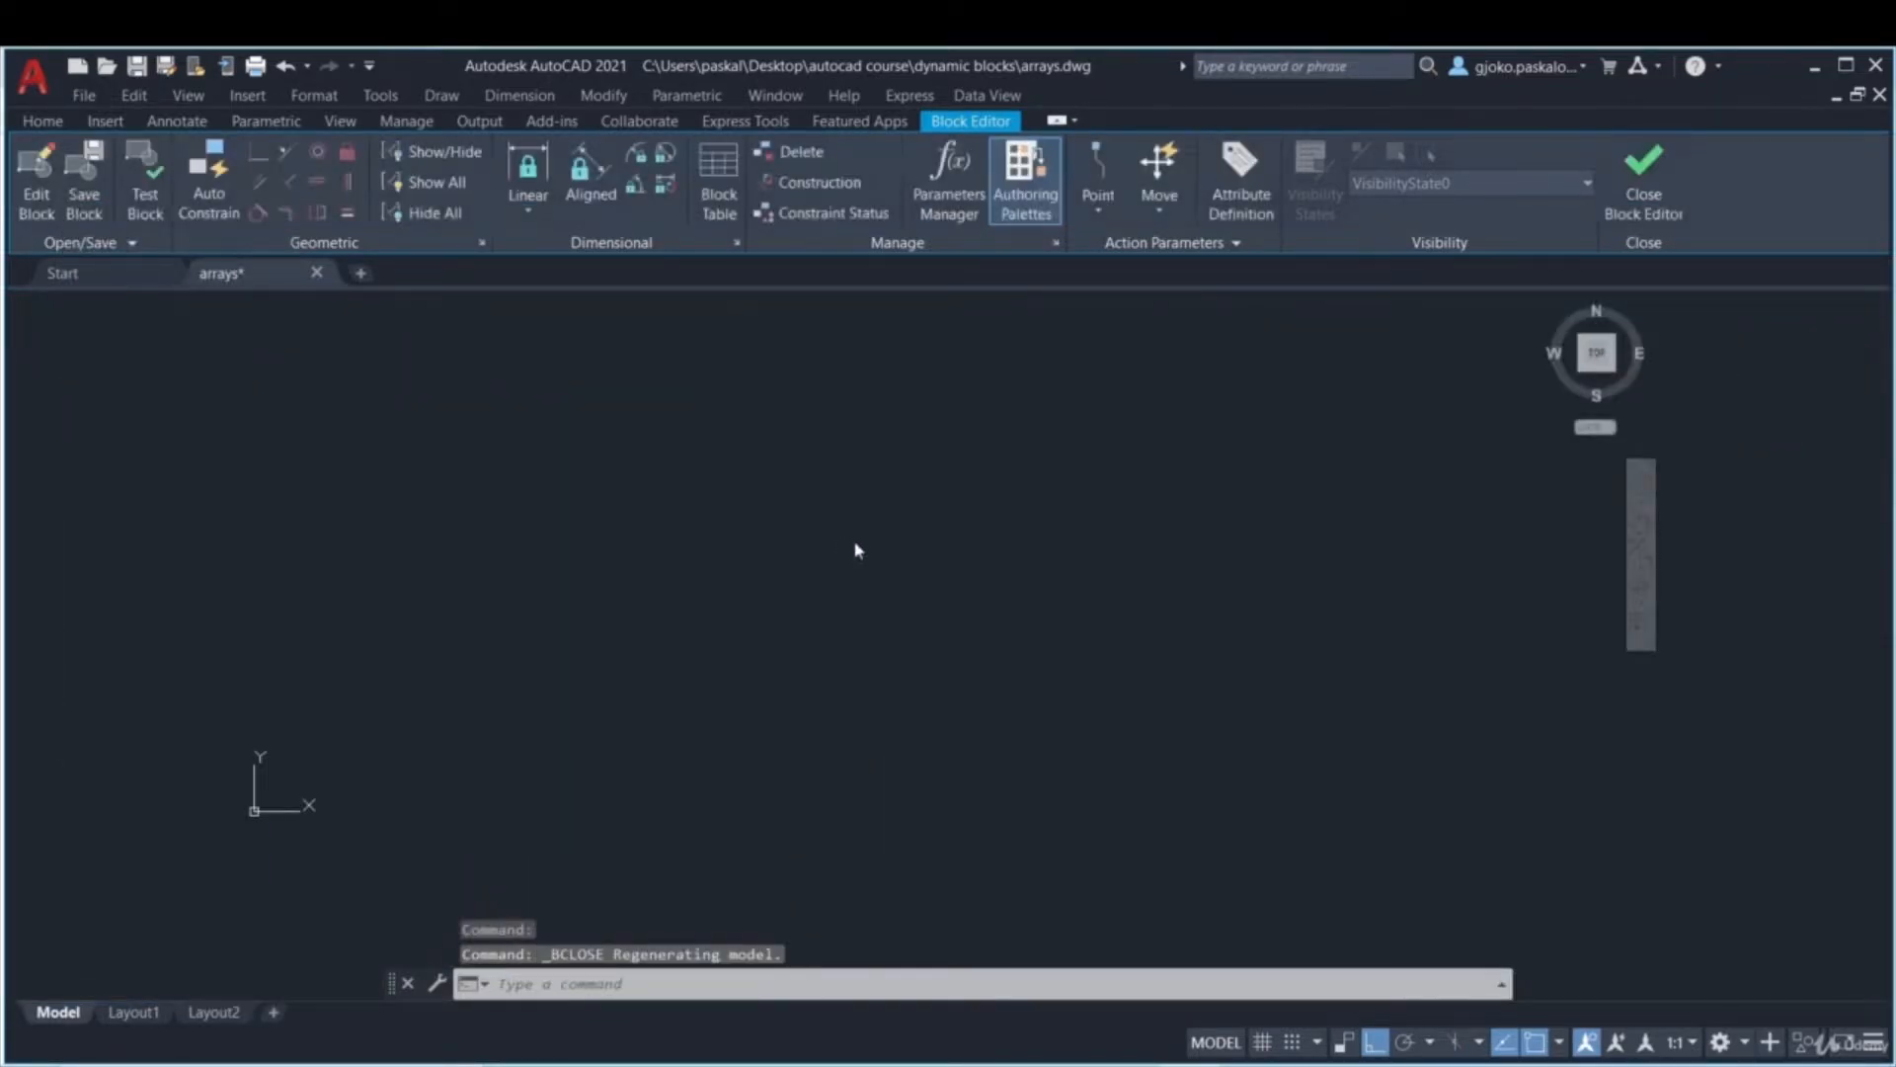
{"action": "middle_click_drag", "start_coordinate": [1045, 550], "coordinate": [939, 453]}
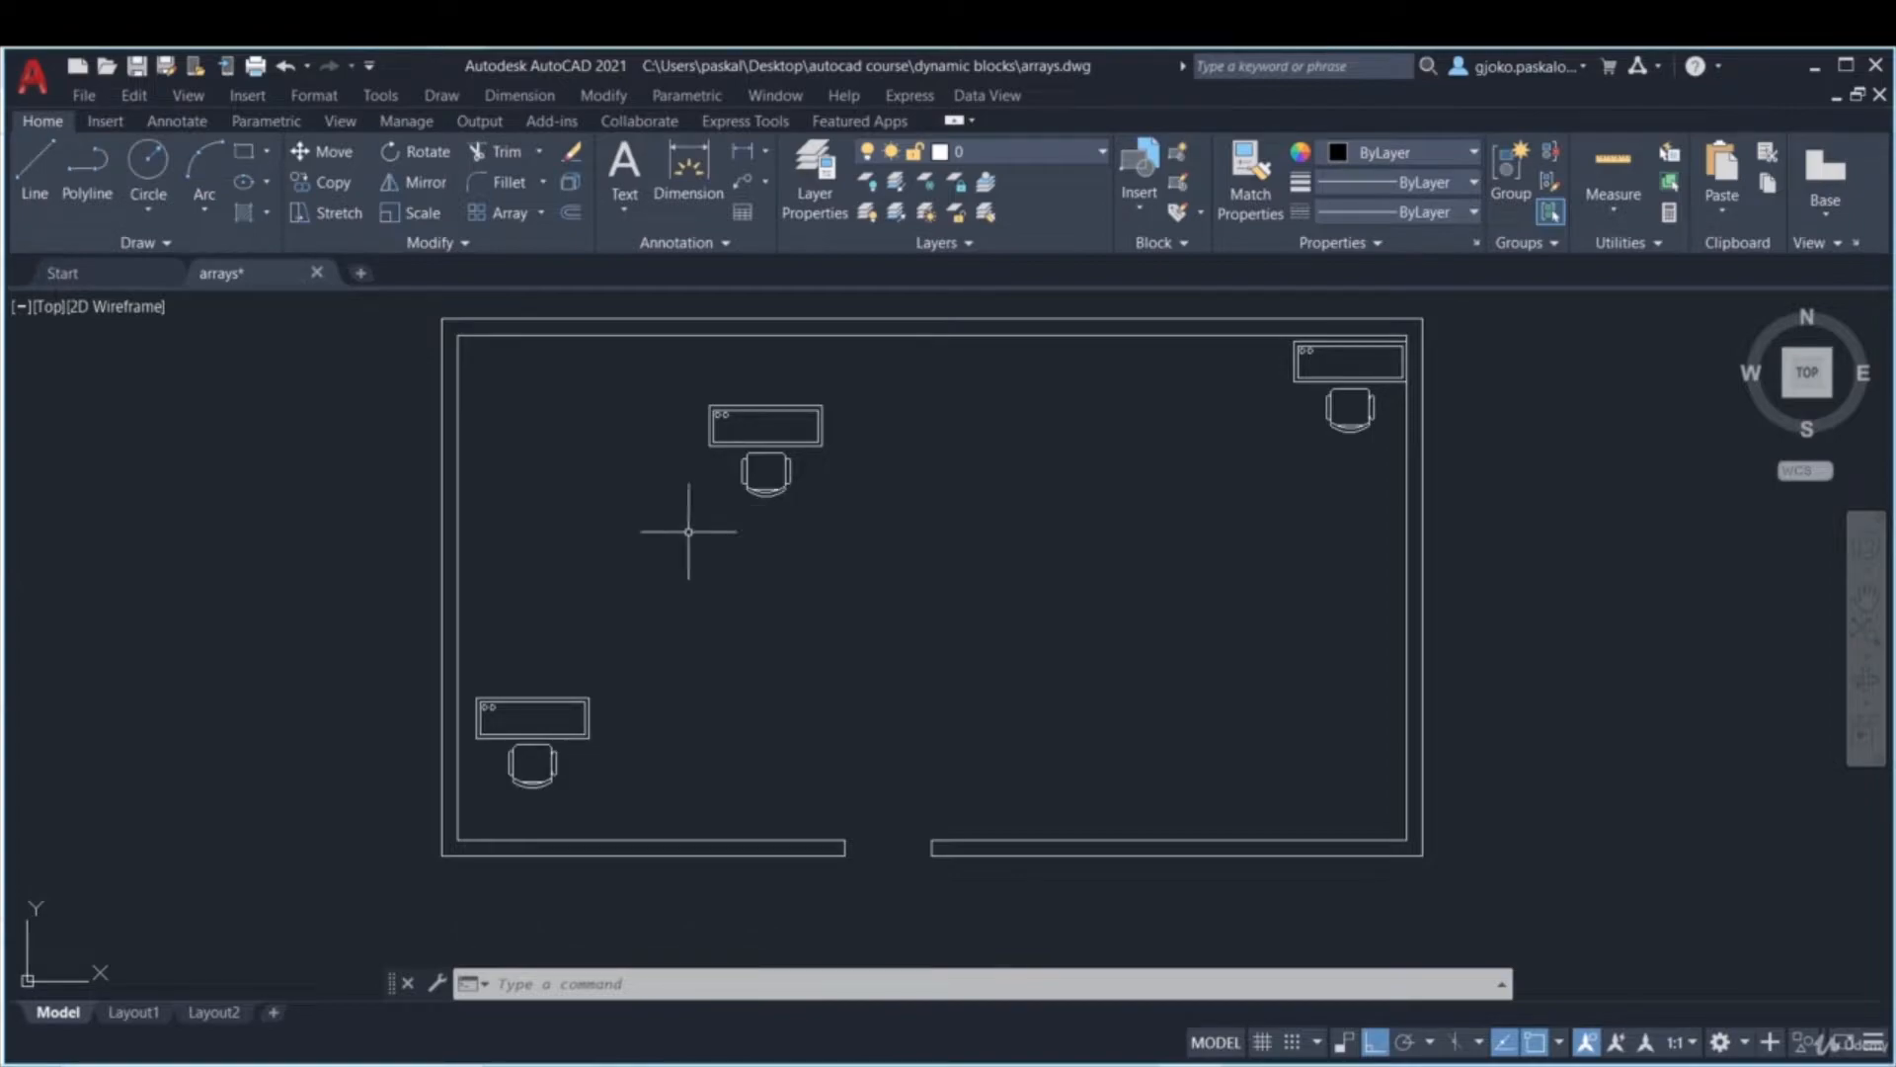
- Erase the table block in the room's upper-right corner
{"action": "left_click", "coordinate": [1357, 464]}
{"action": "left_click", "coordinate": [1286, 347]}
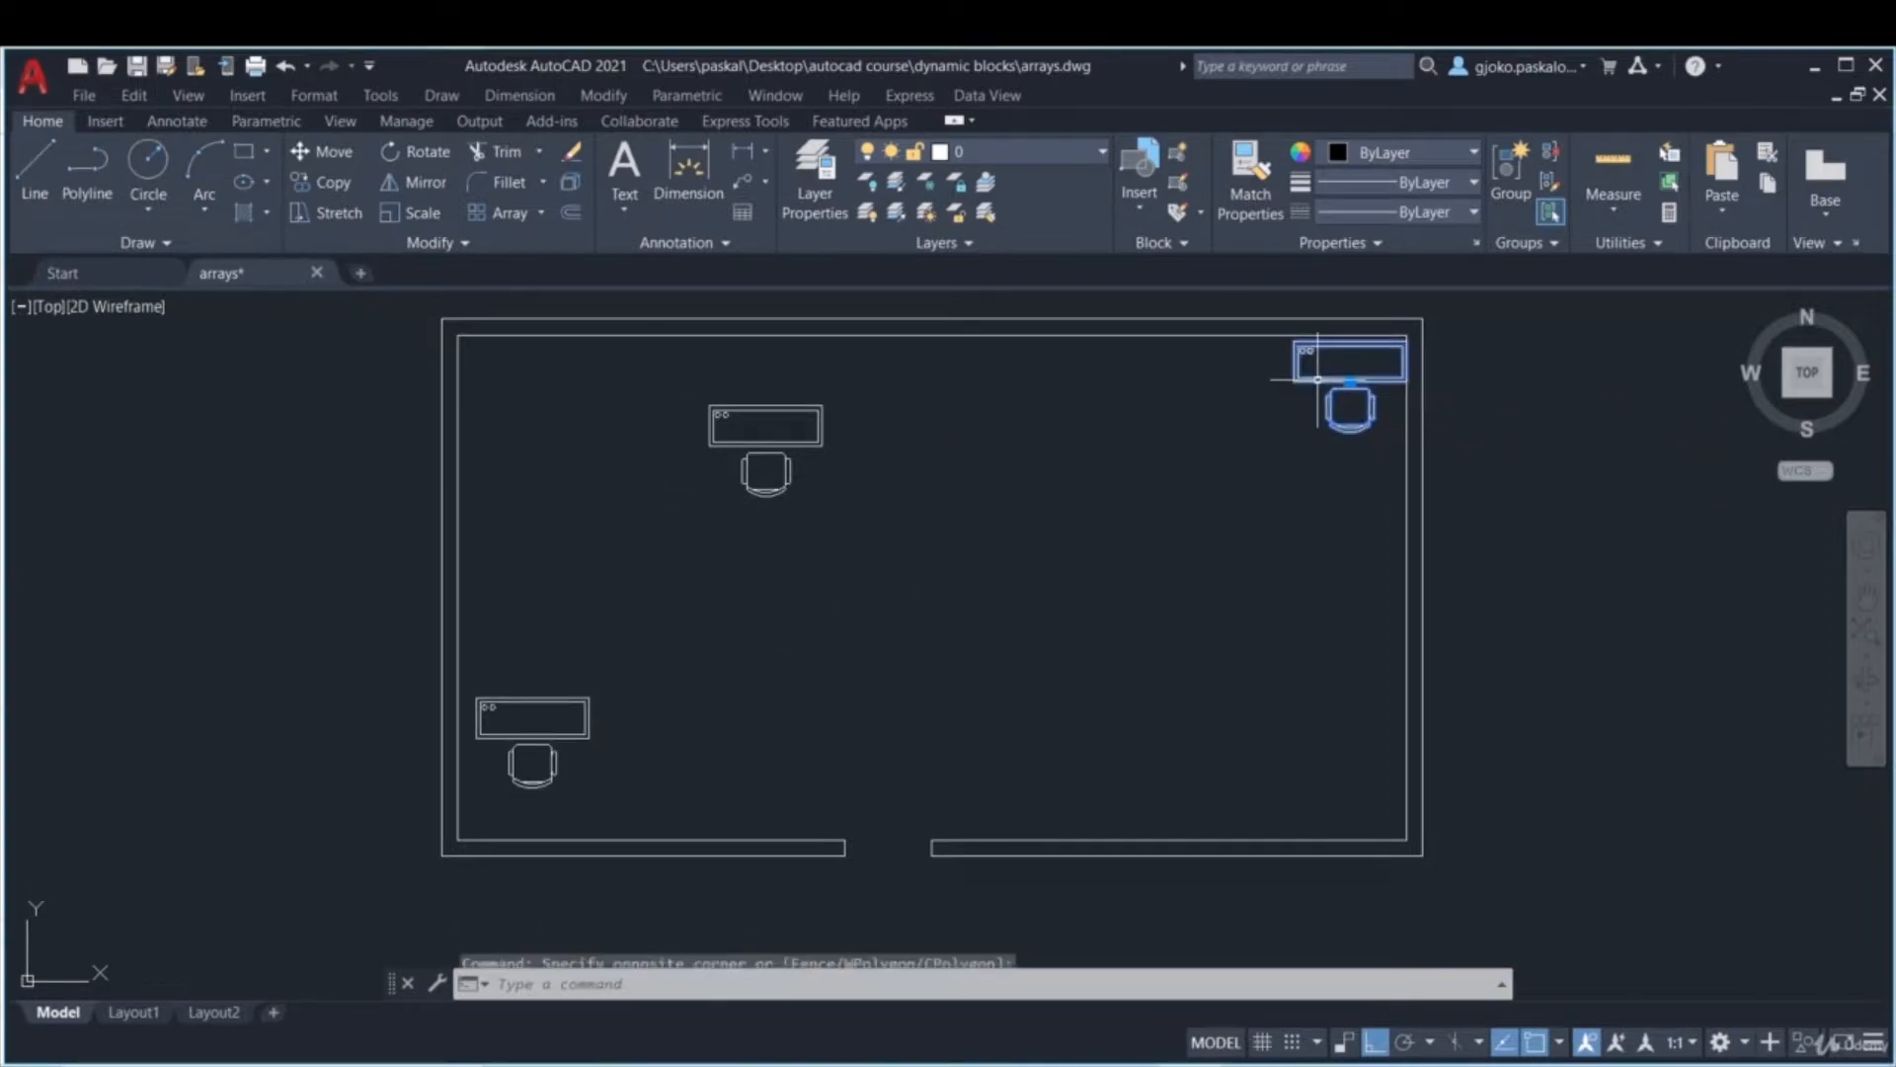
{"action": "key", "text": "Delete"}
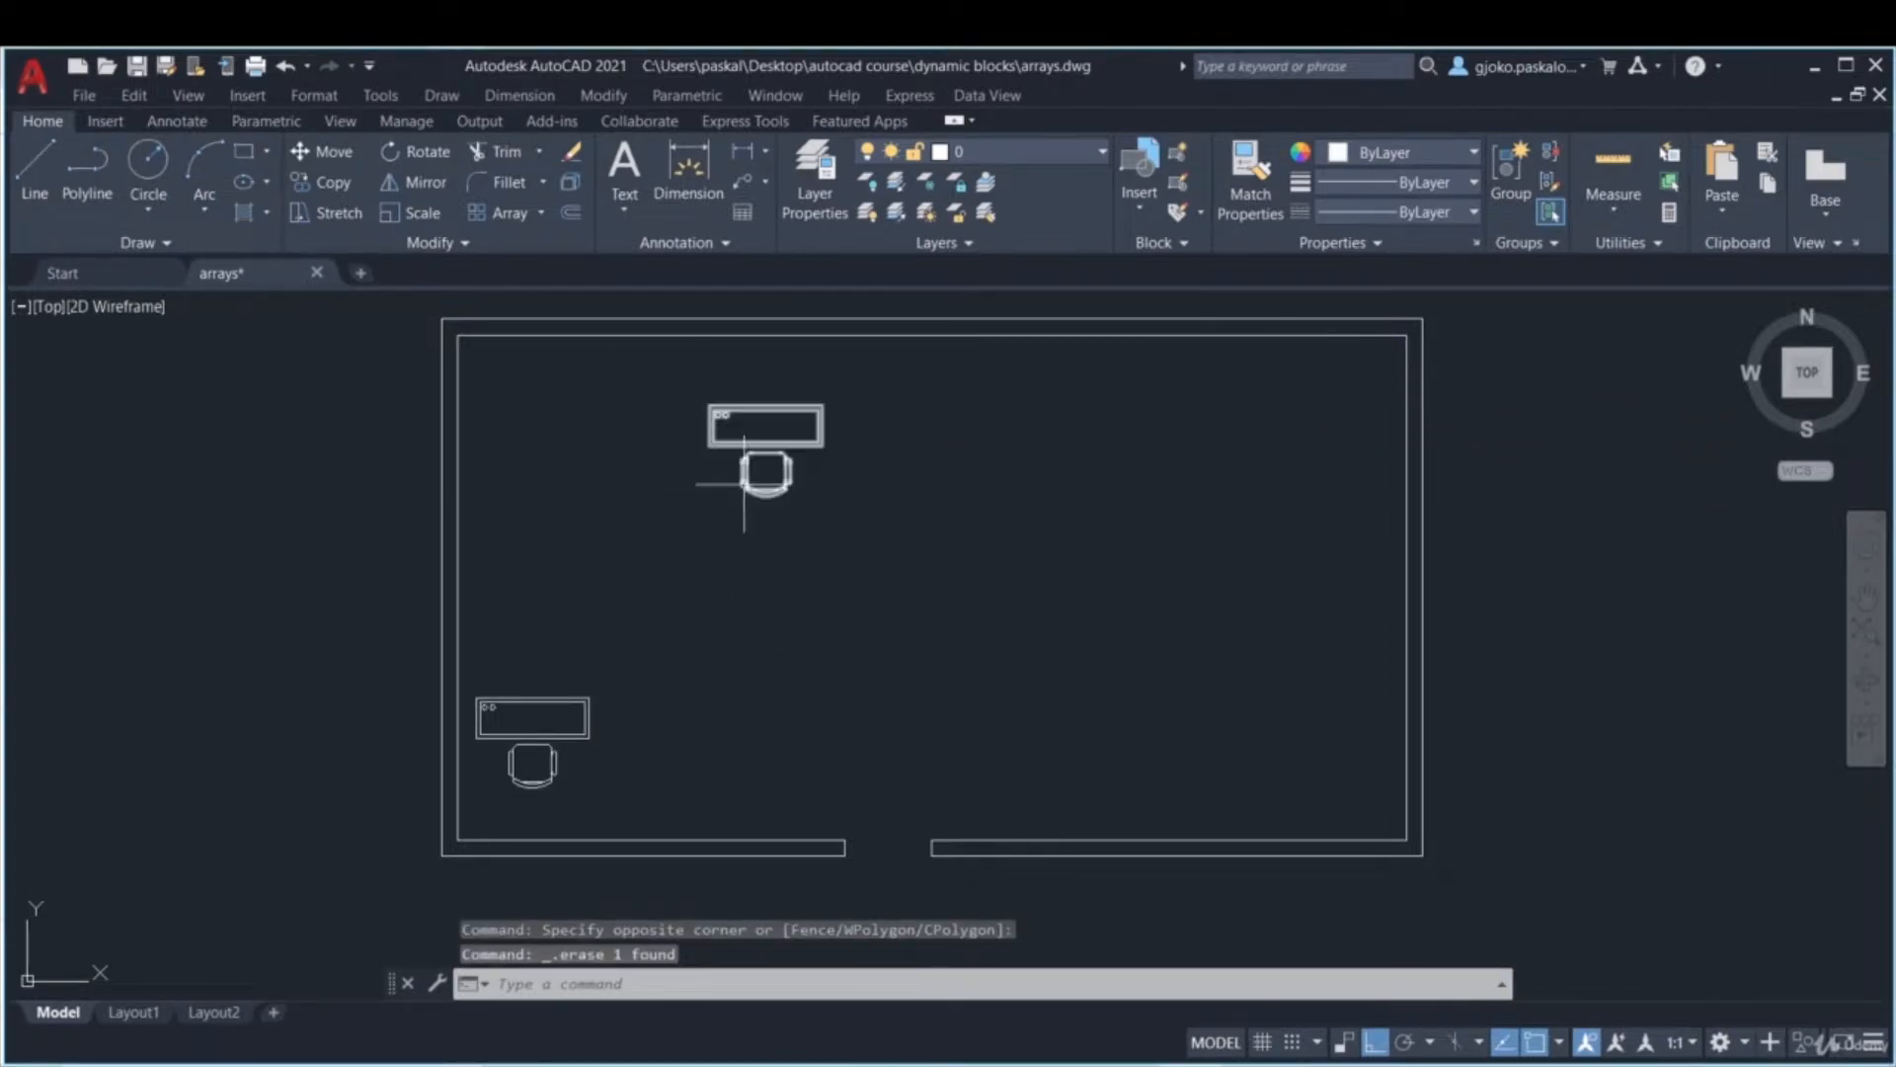
- Insert the table block, cycling its insertion points to the desk's upper-right corner, and place it in the room's upper-right inner corner
{"action": "left_click", "coordinate": [1146, 212]}
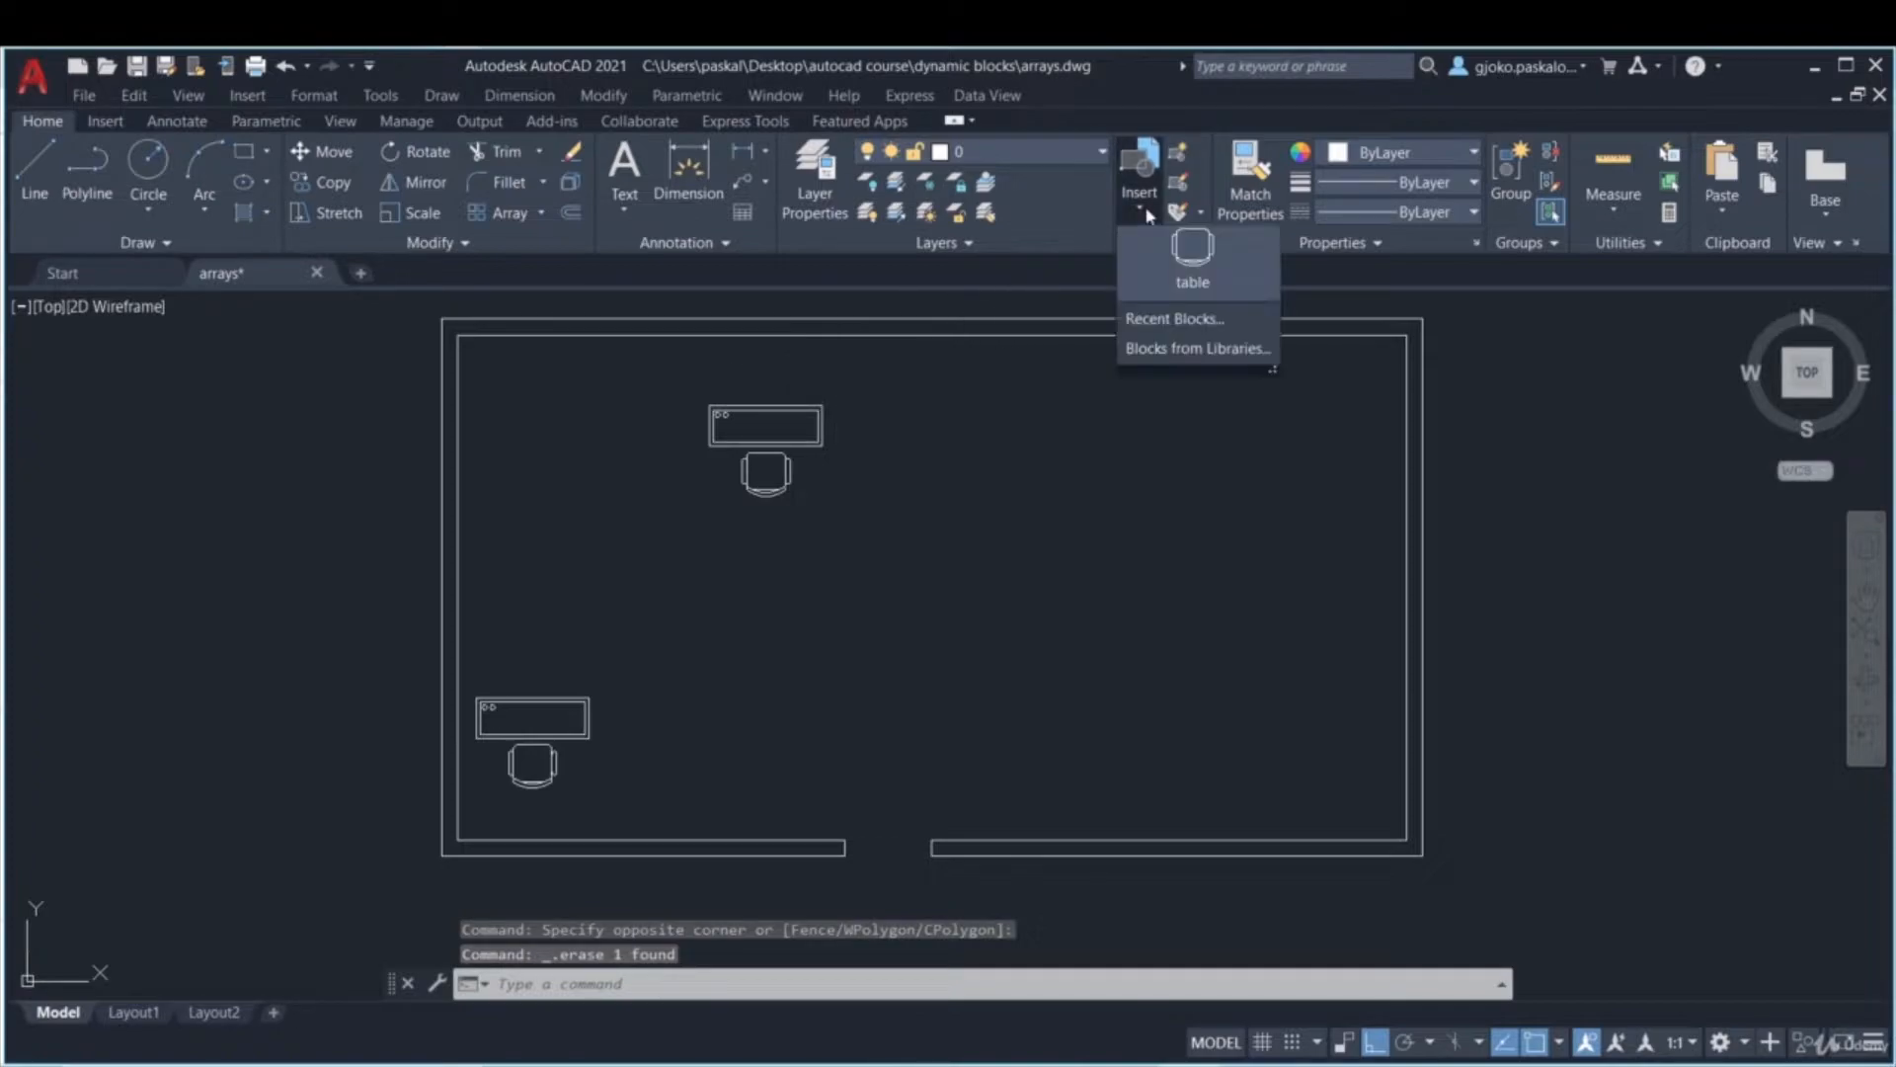
{"action": "left_click", "coordinate": [1190, 241]}
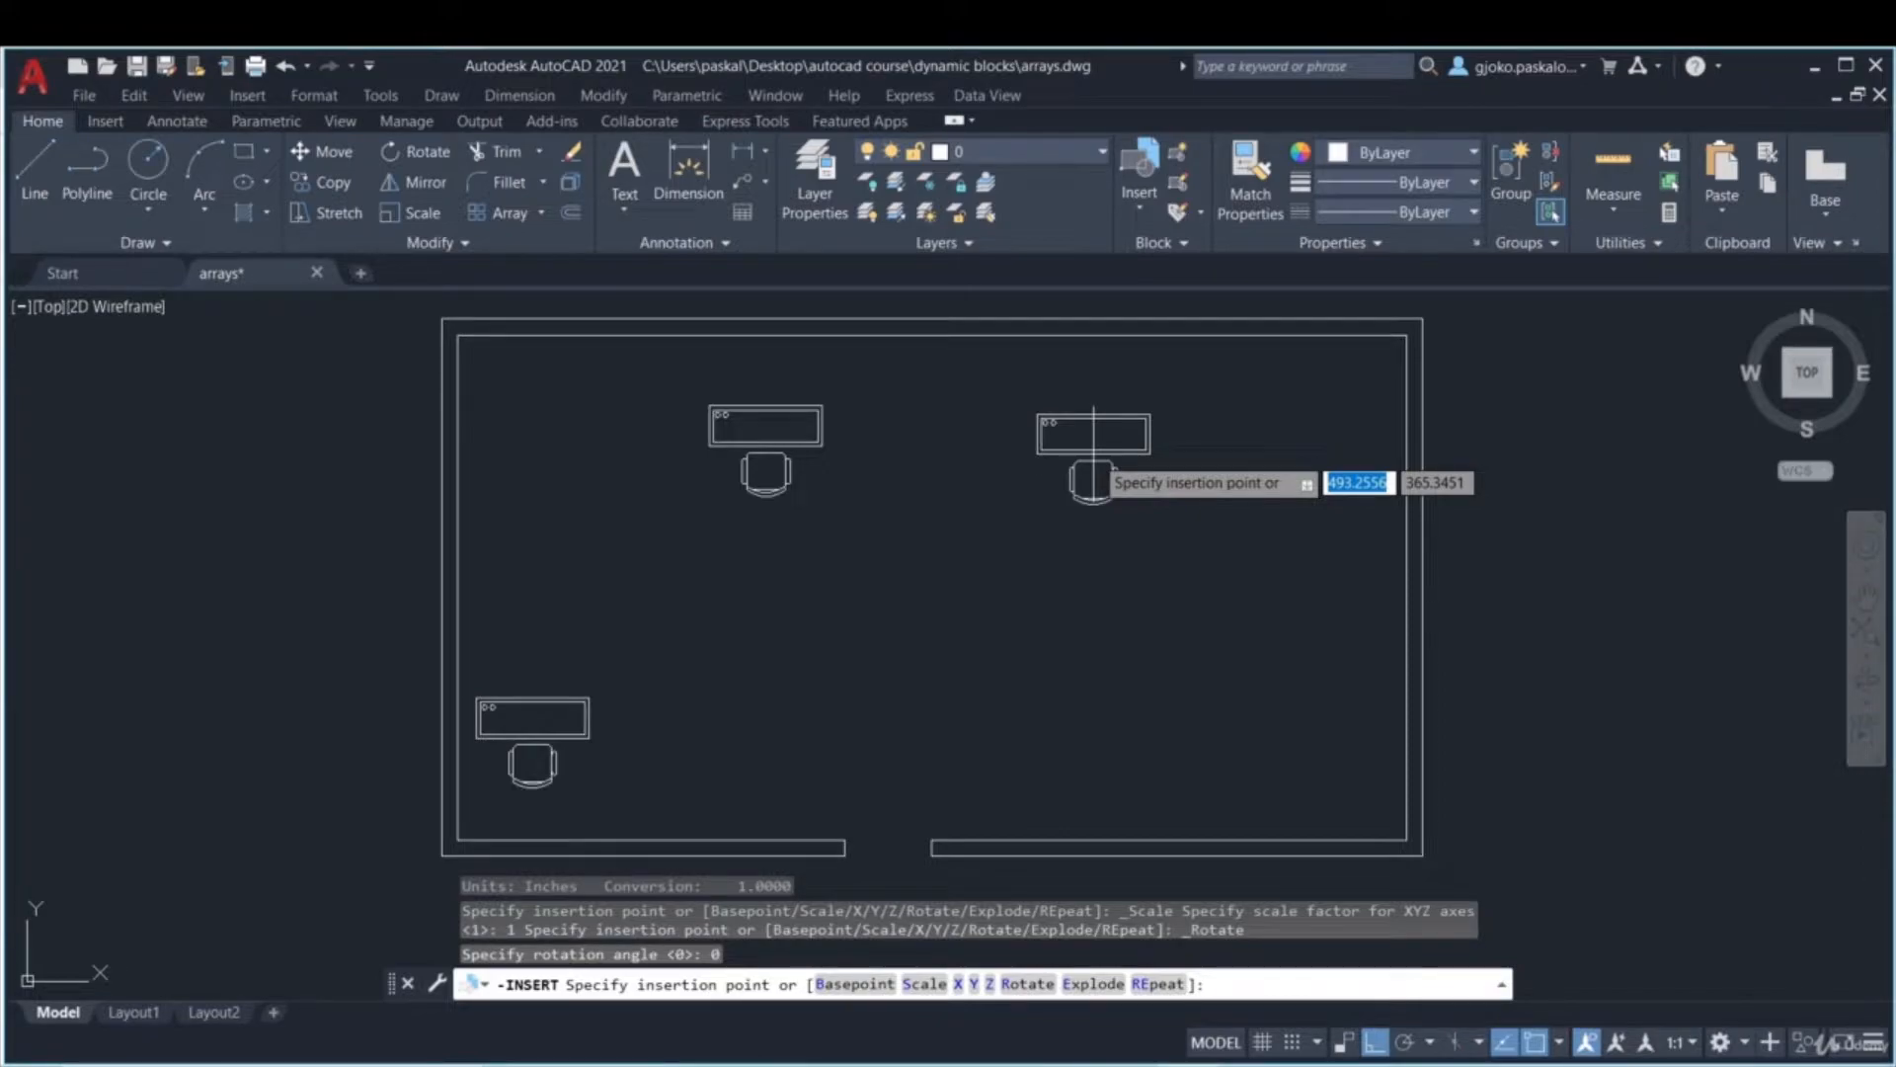
{"action": "key", "text": "ctrl"}
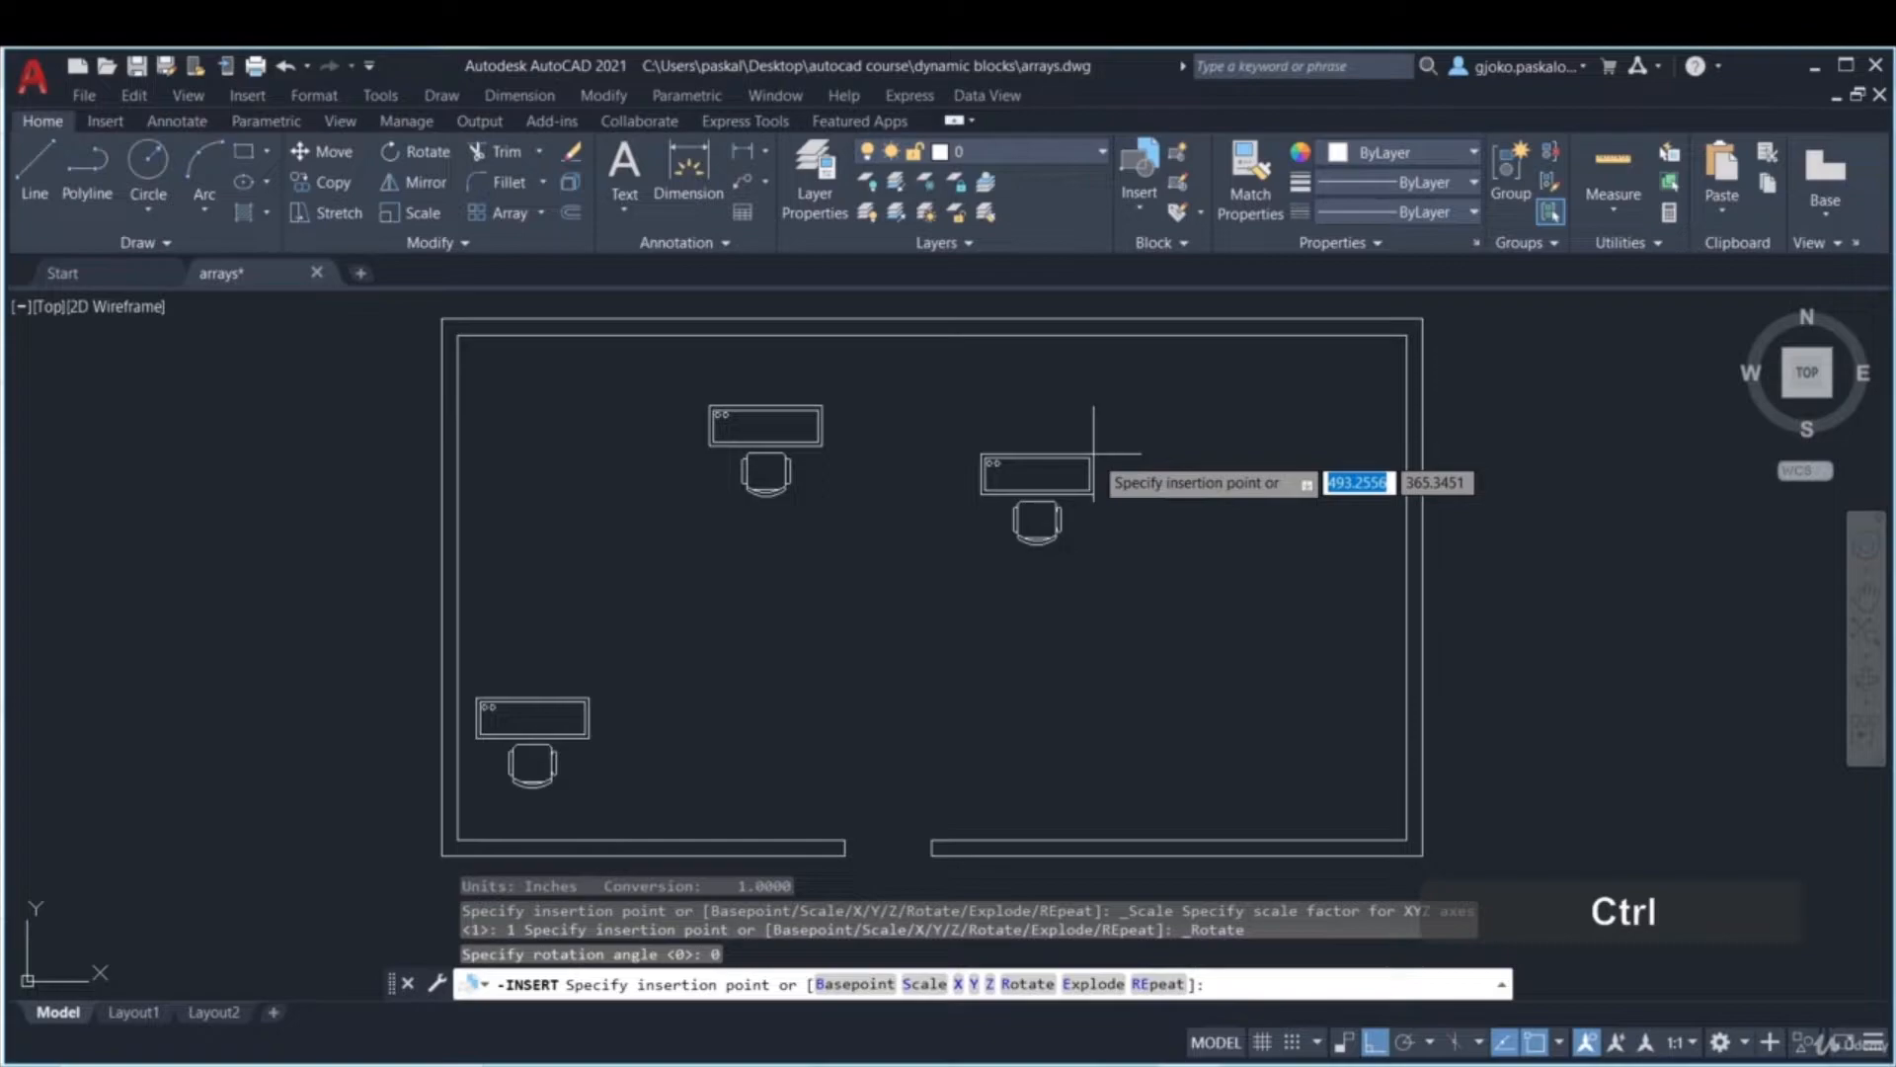
{"action": "key", "text": "ctrl"}
{"action": "key", "text": "ctrl"}
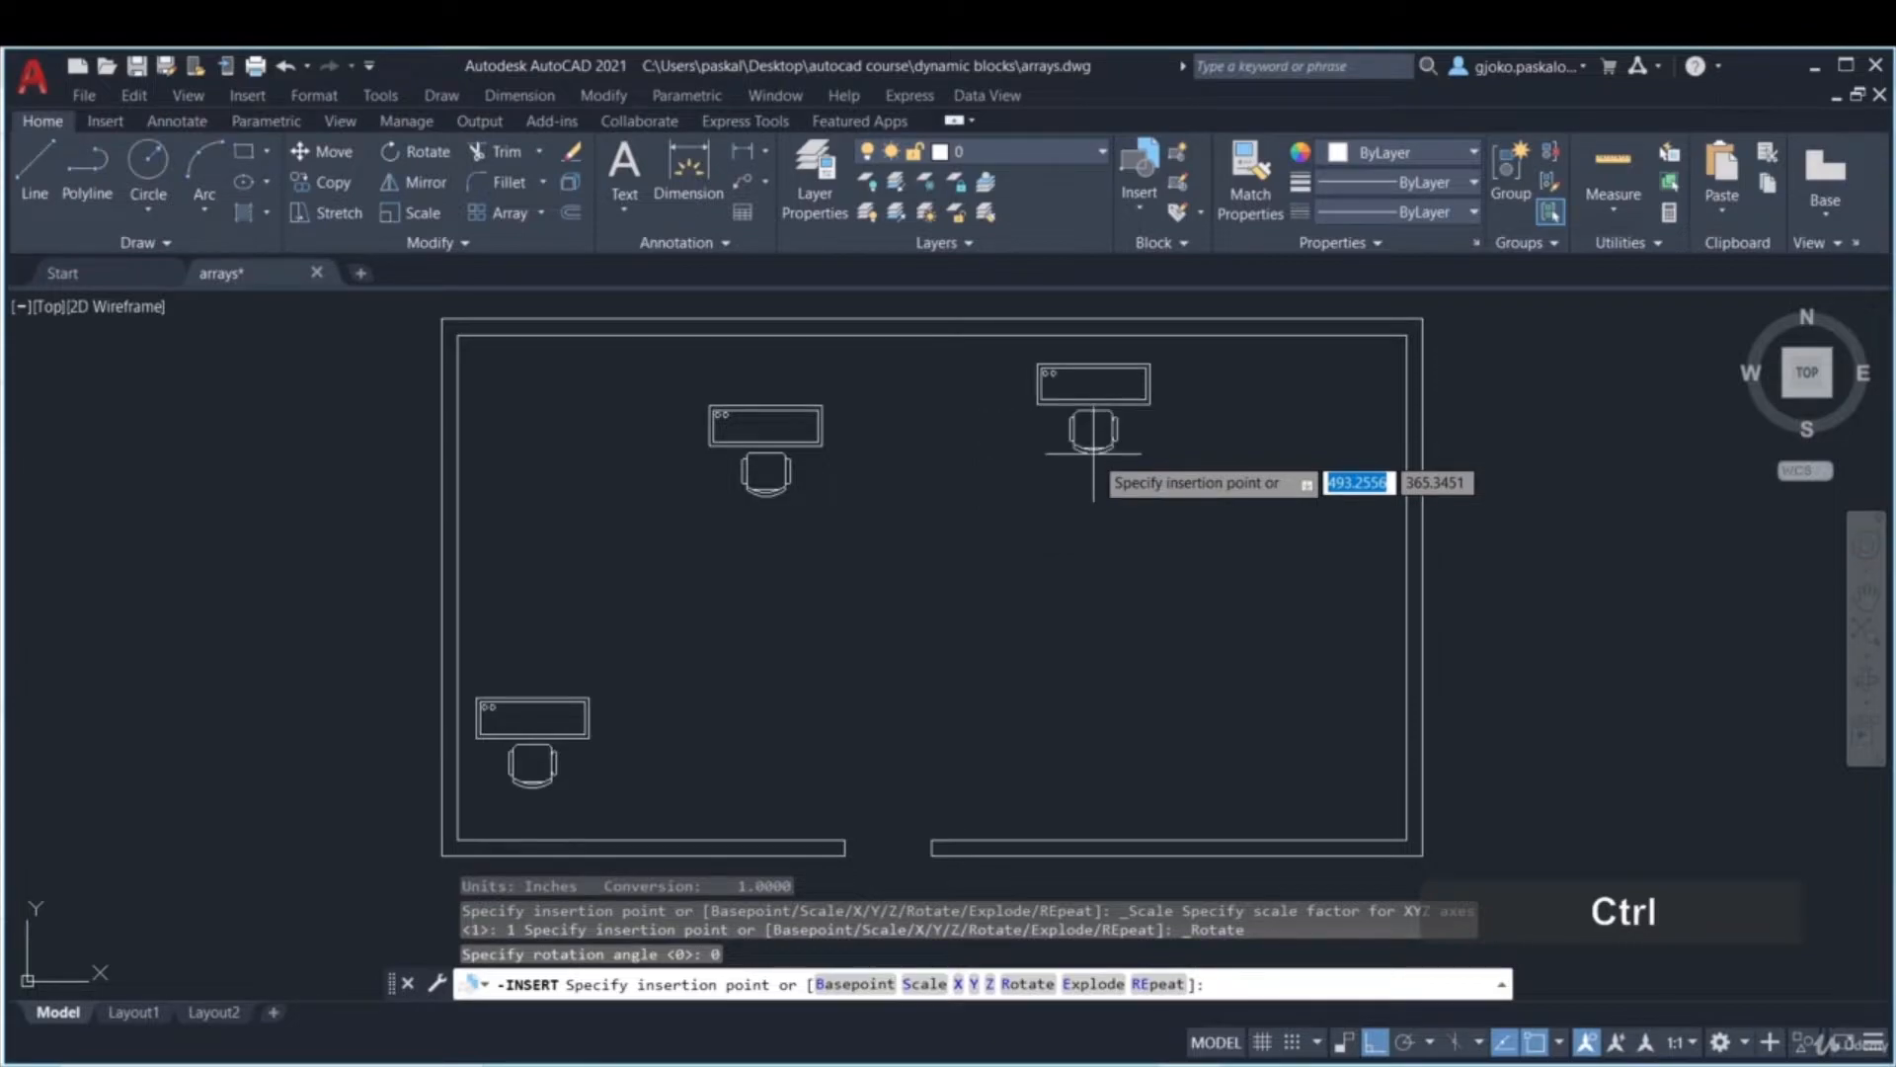
{"action": "key", "text": "ctrl"}
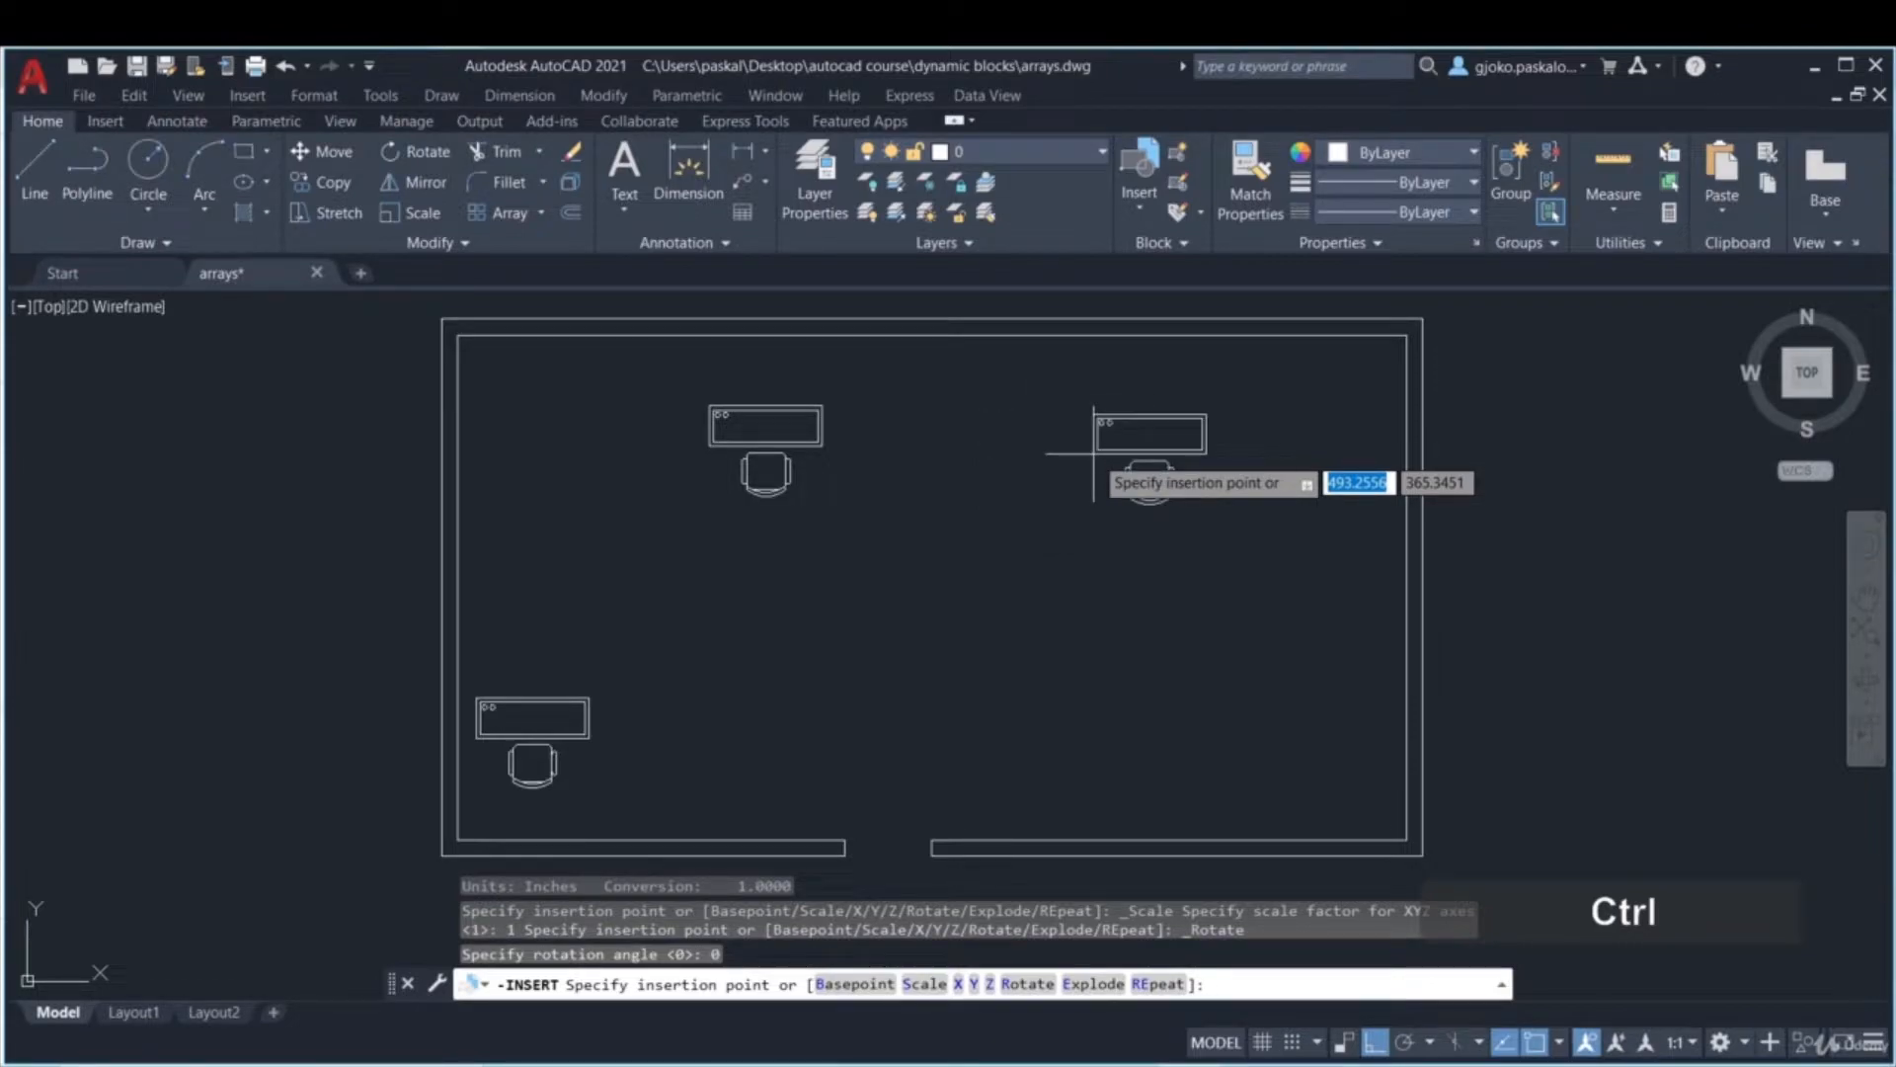
{"action": "key", "text": "ctrl"}
{"action": "key", "text": "ctrl"}
{"action": "key", "text": "ctrl"}
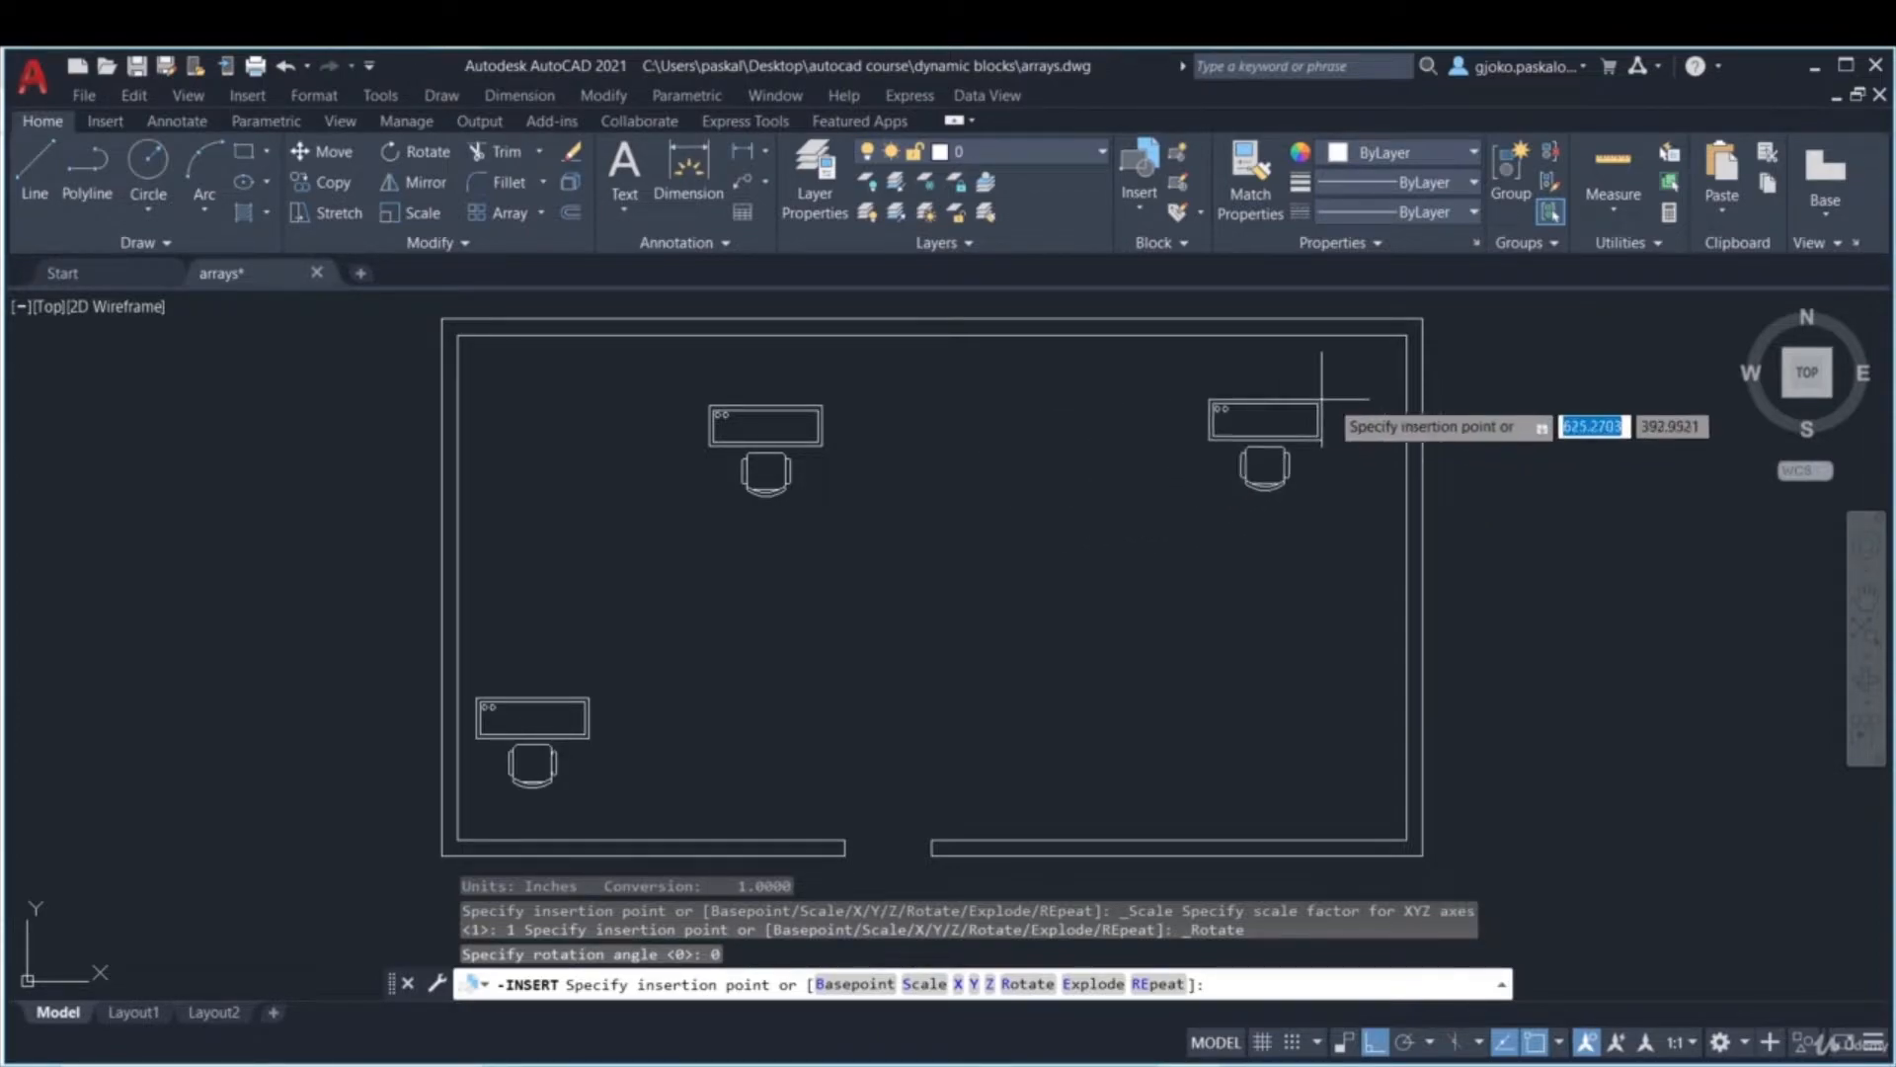
{"action": "left_click", "coordinate": [1407, 336]}
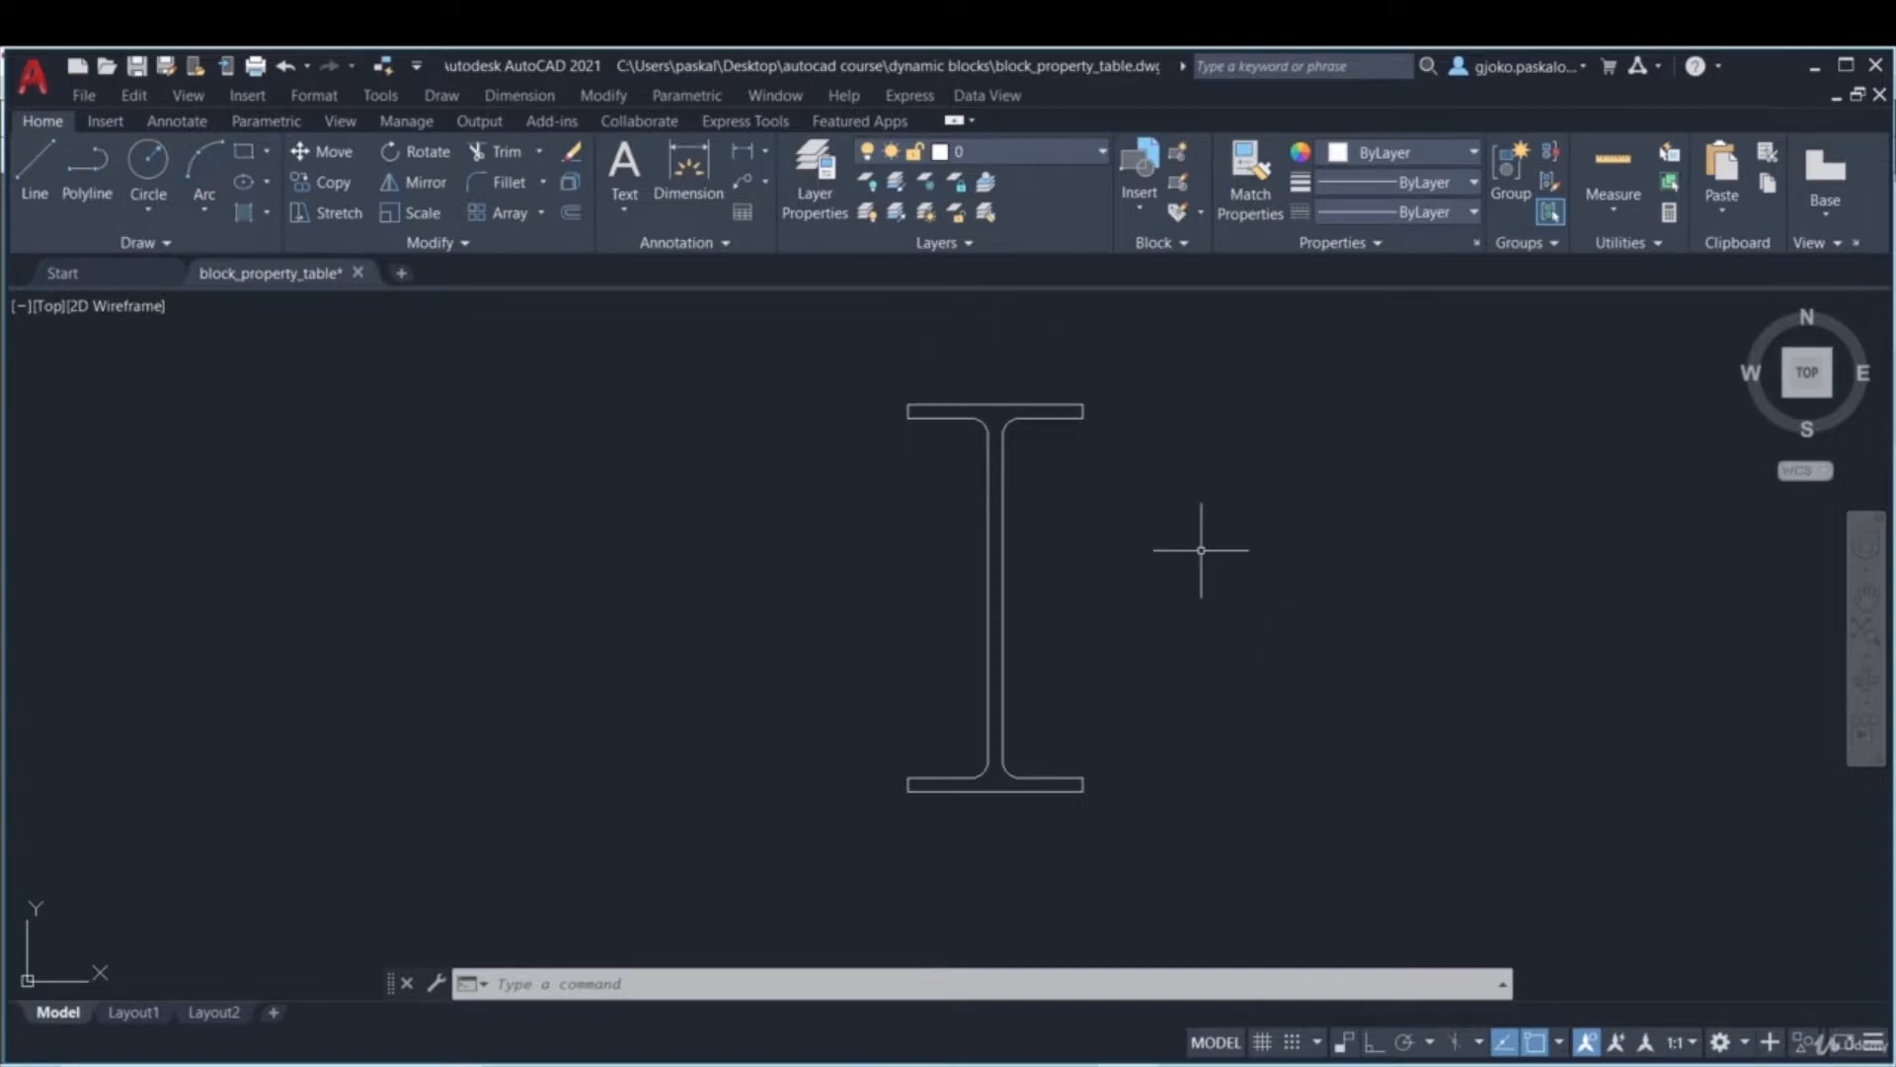
- Define the whole I-beam profile as a block named IPE, based at the bottom flange's lower midpoint, and open it in the block editor
{"action": "left_click", "coordinate": [1180, 157]}
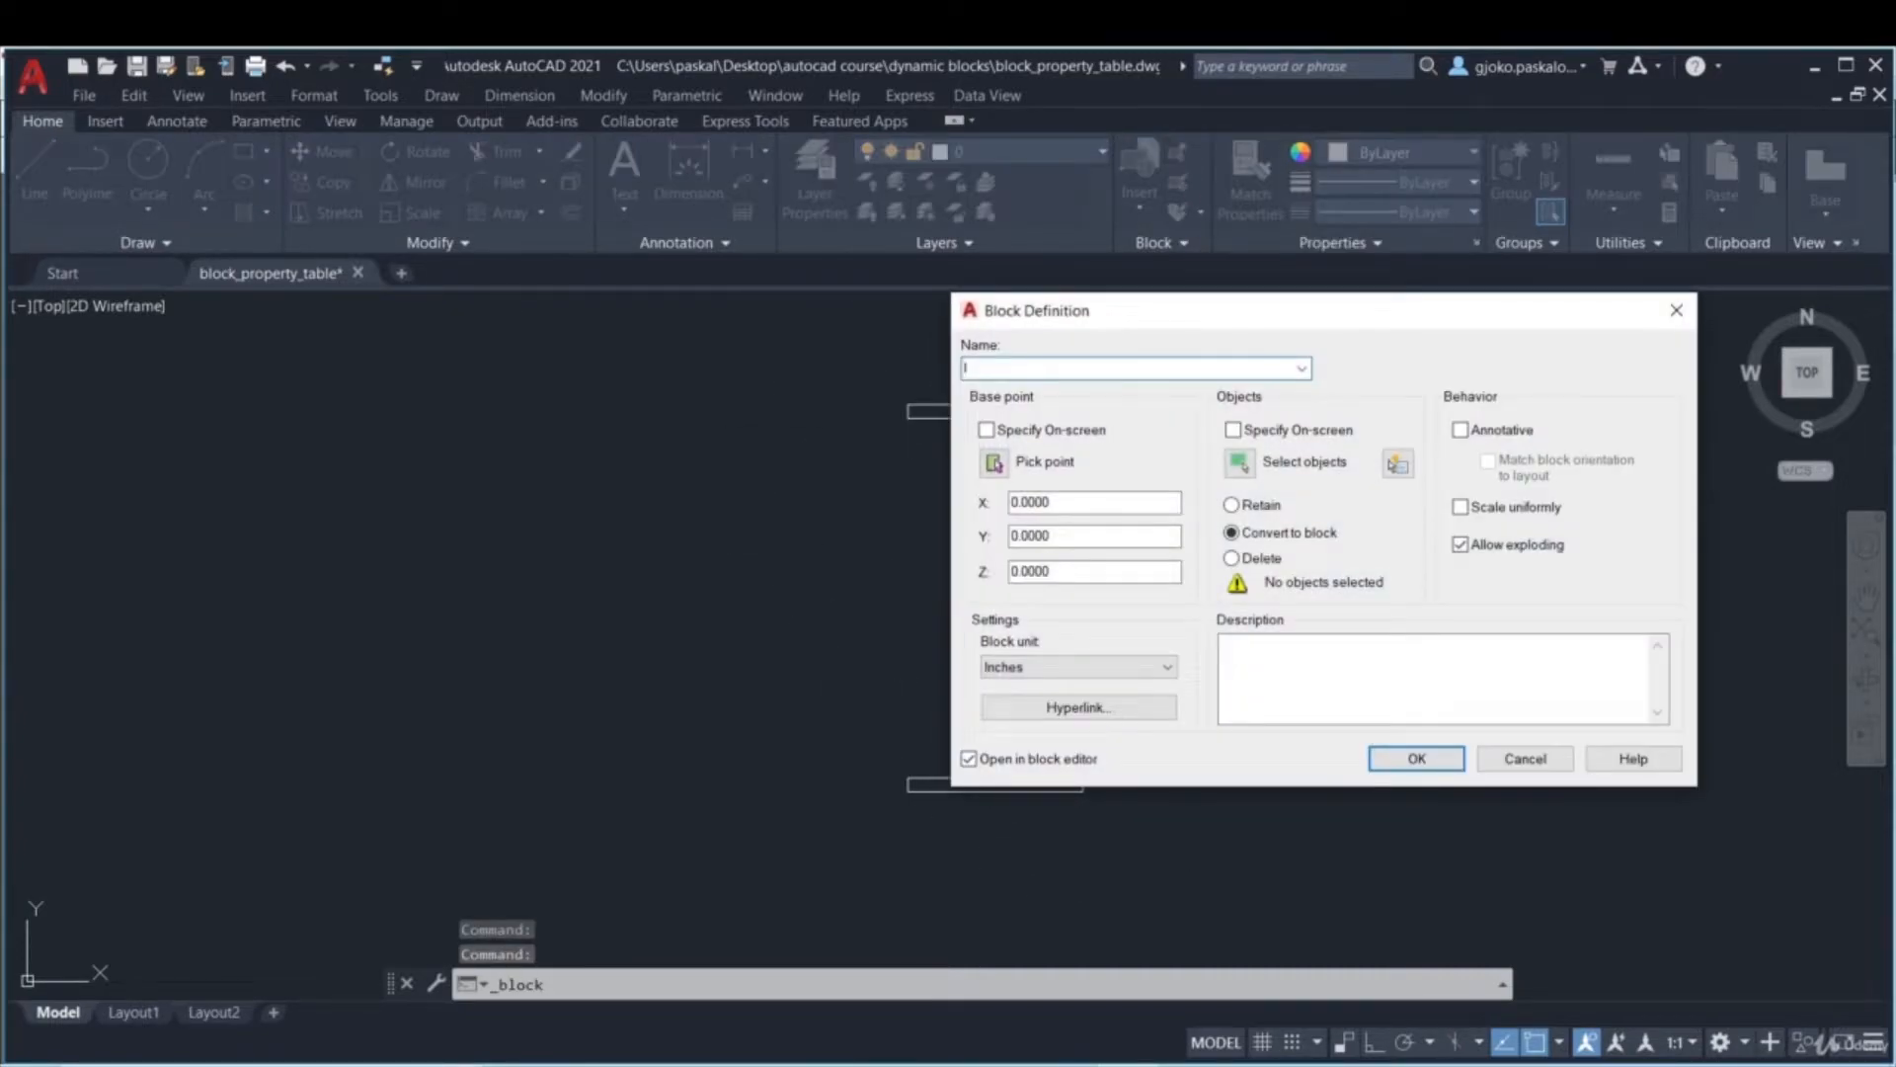
{"action": "left_click", "coordinate": [994, 461]}
{"action": "left_click", "coordinate": [998, 784]}
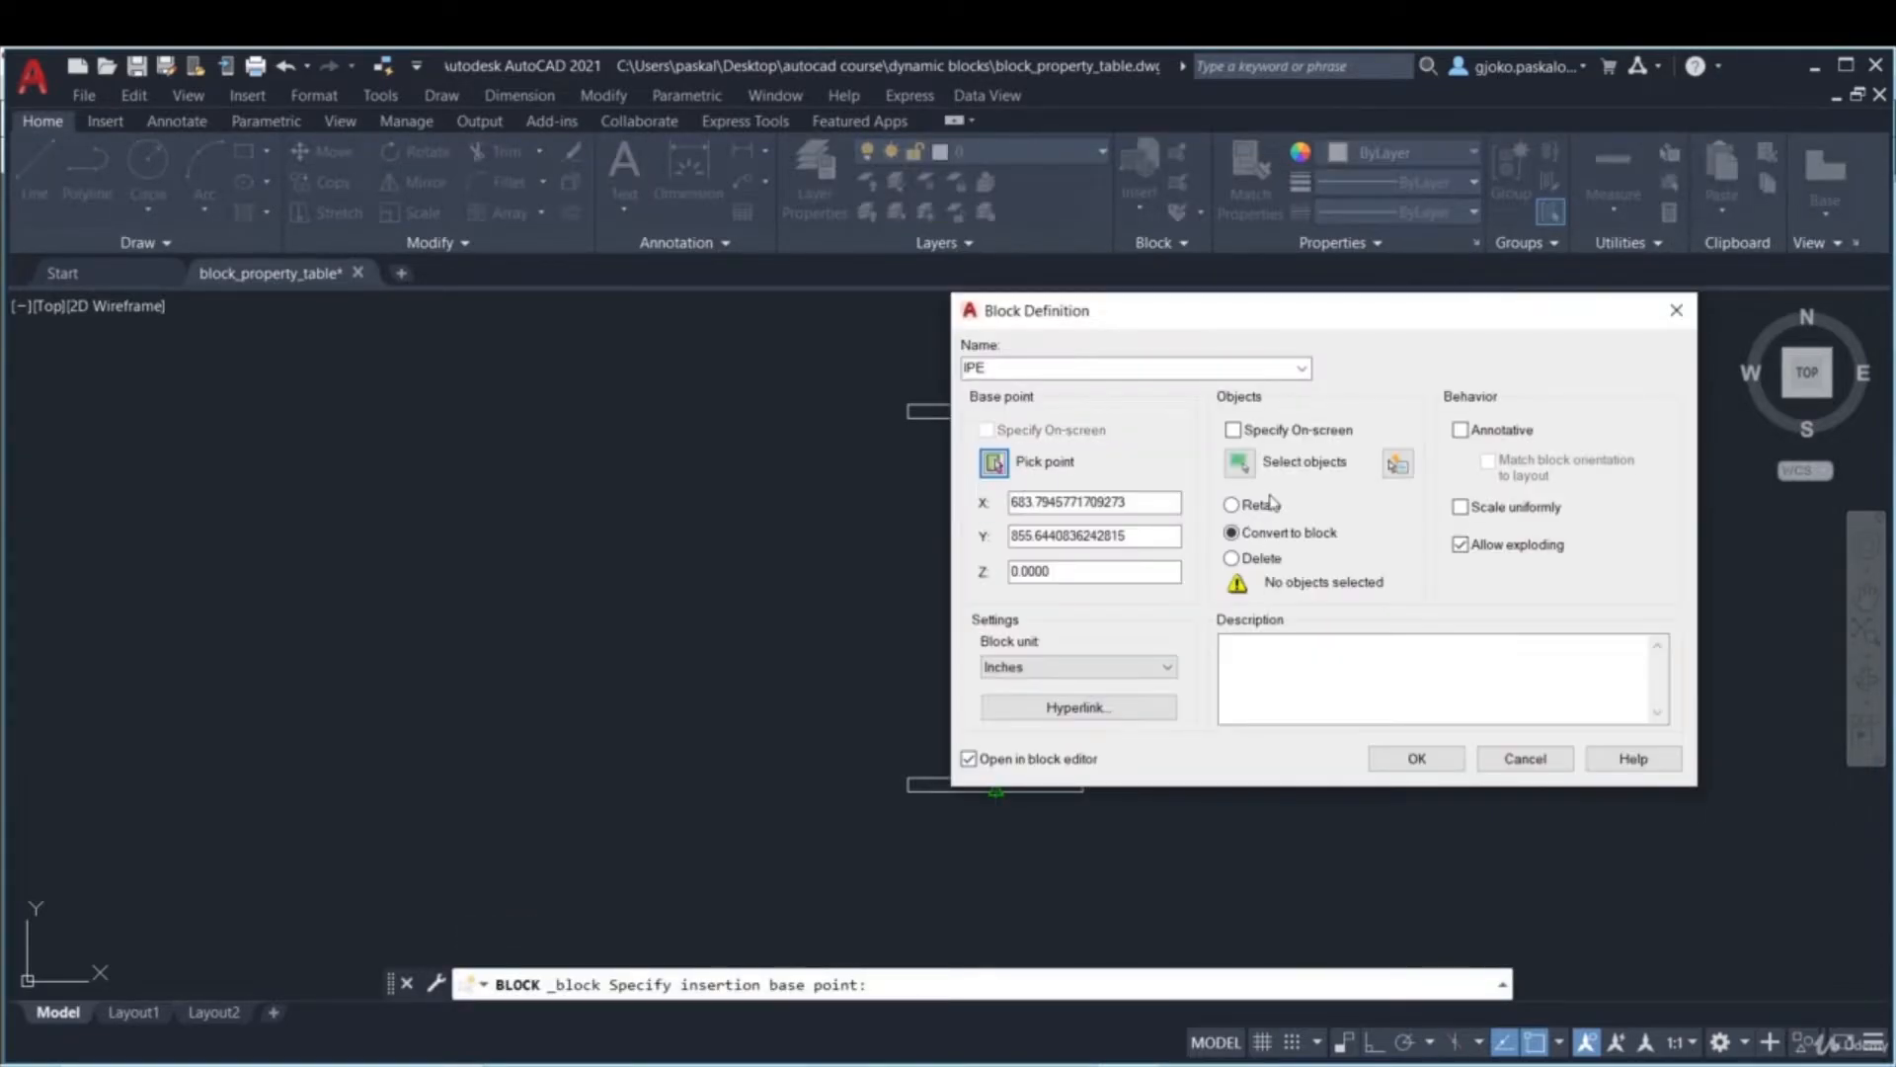
{"action": "left_click", "coordinate": [1254, 472]}
{"action": "left_click", "coordinate": [1169, 838]}
{"action": "left_click", "coordinate": [850, 351]}
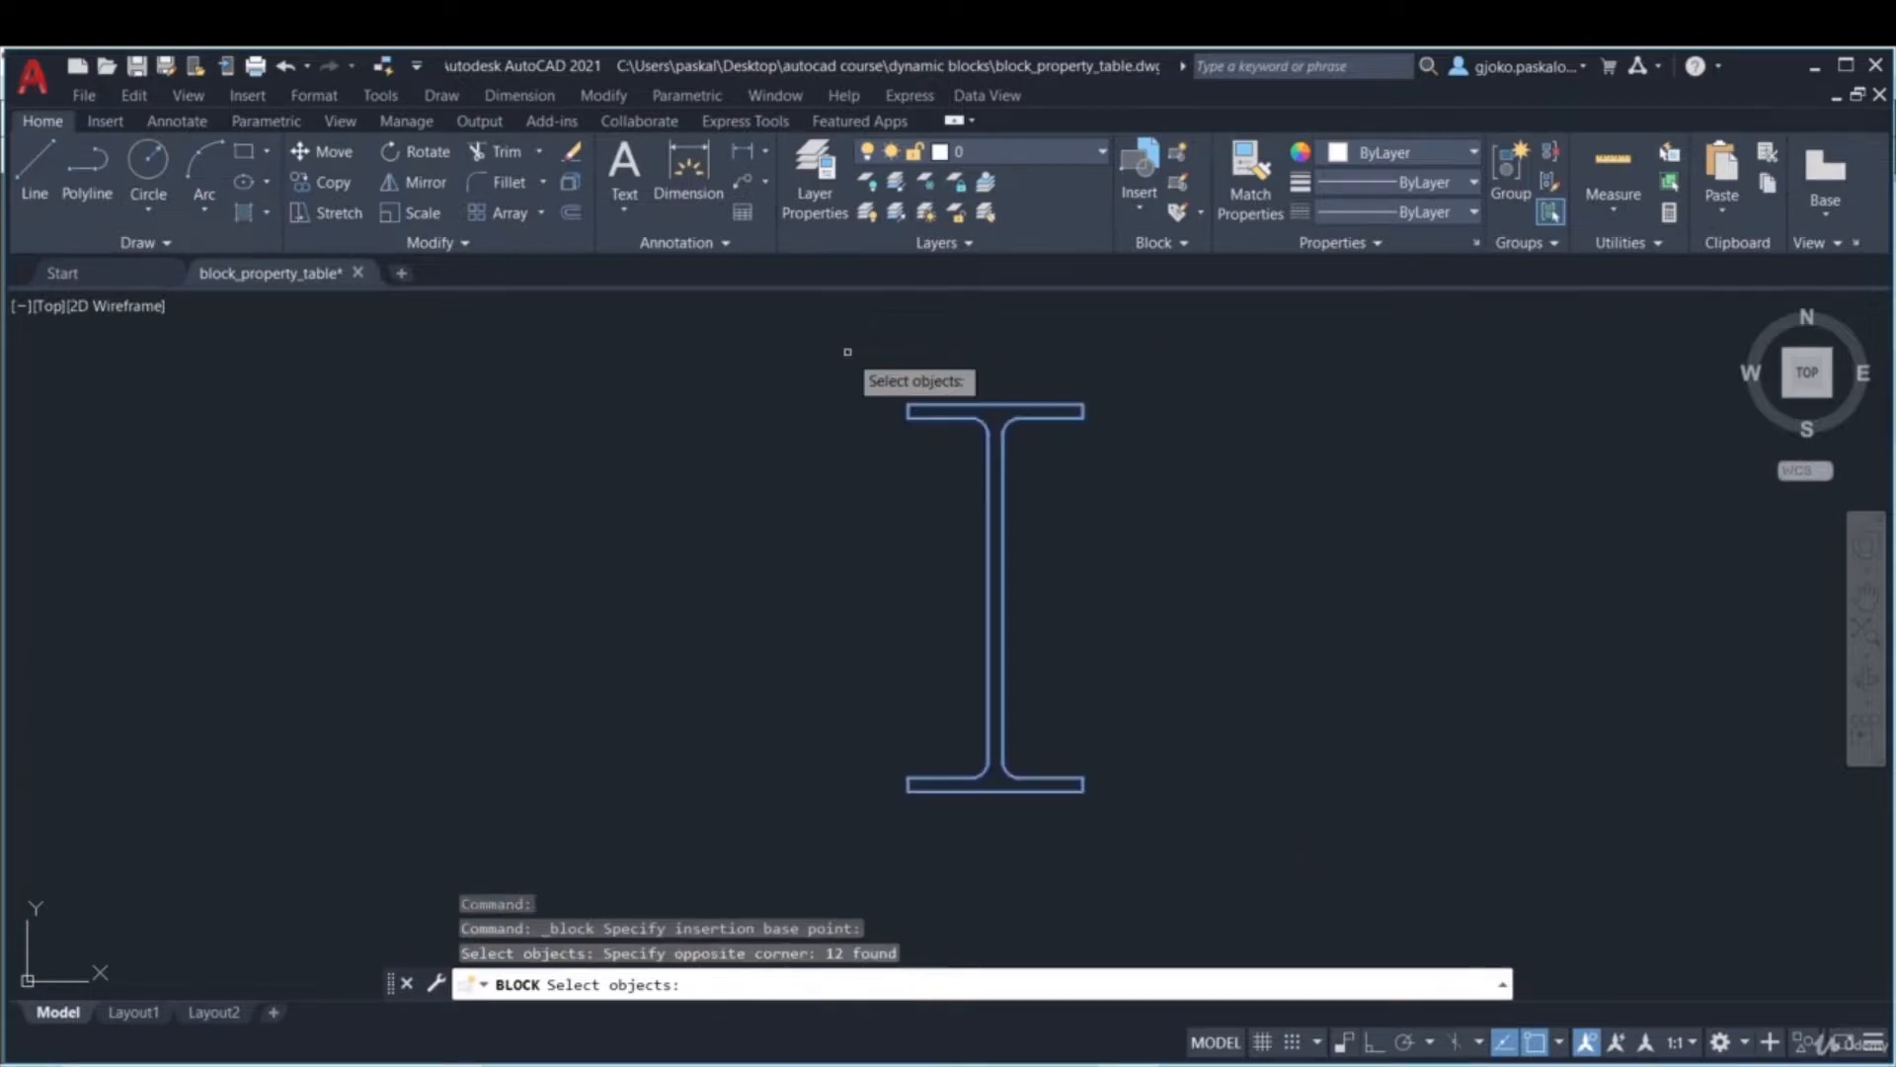
{"action": "key", "text": "Return"}
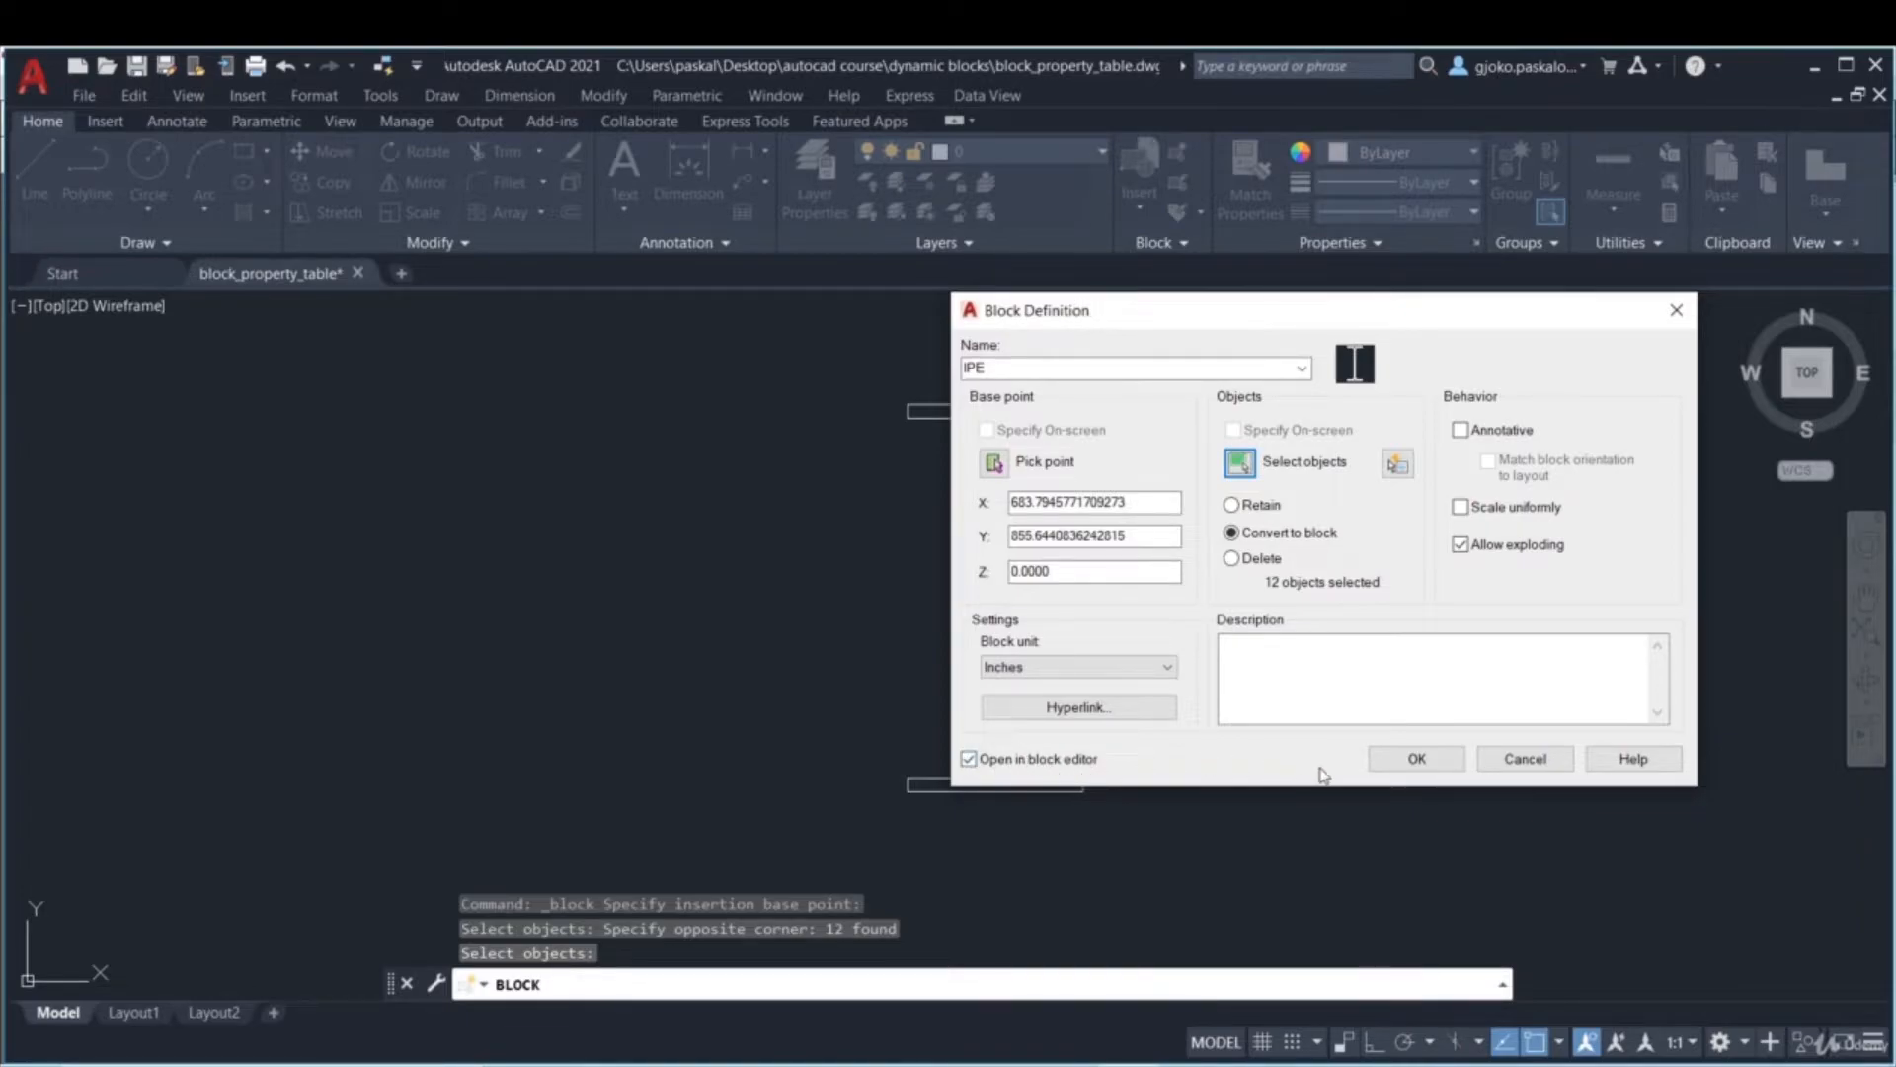
{"action": "left_click", "coordinate": [1415, 758]}
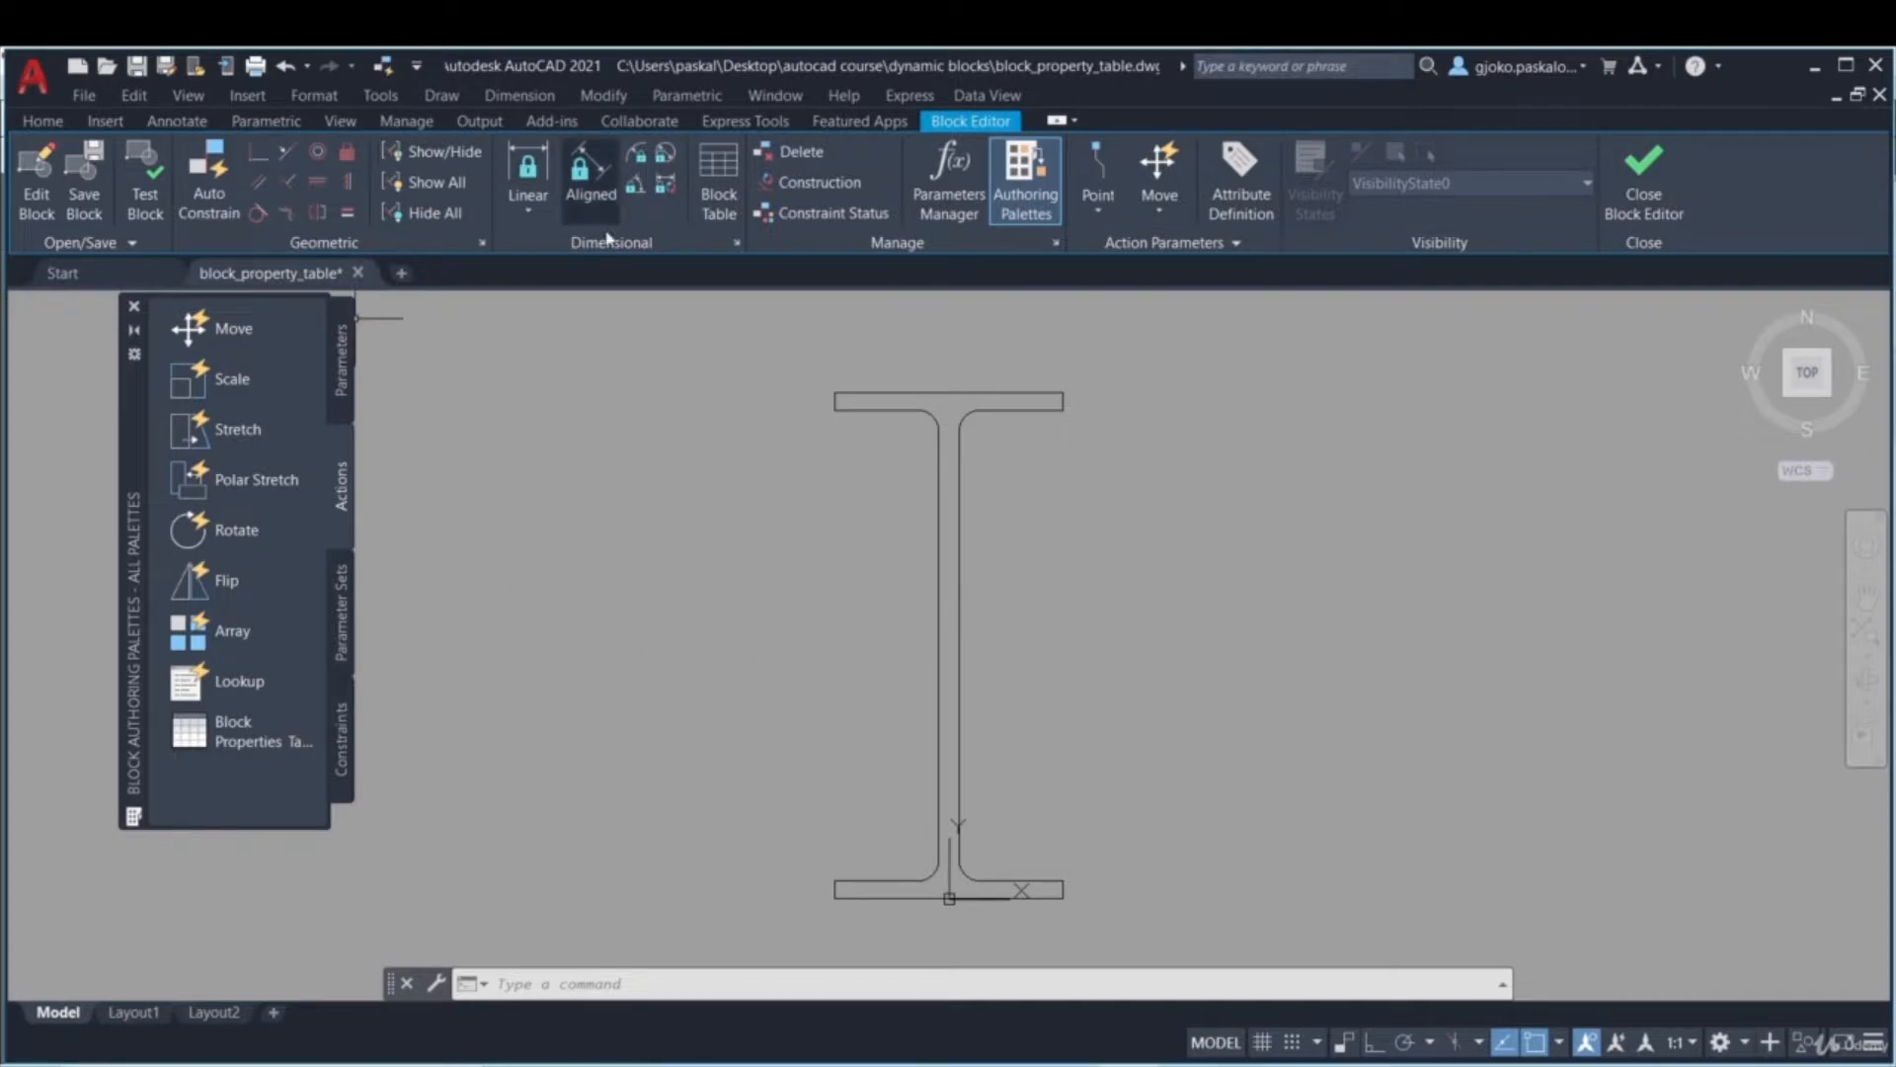
- Show the constraint tools, start AutoConstrain and accept its settings with all constraint types applied, including Equal
{"action": "left_click", "coordinate": [342, 701]}
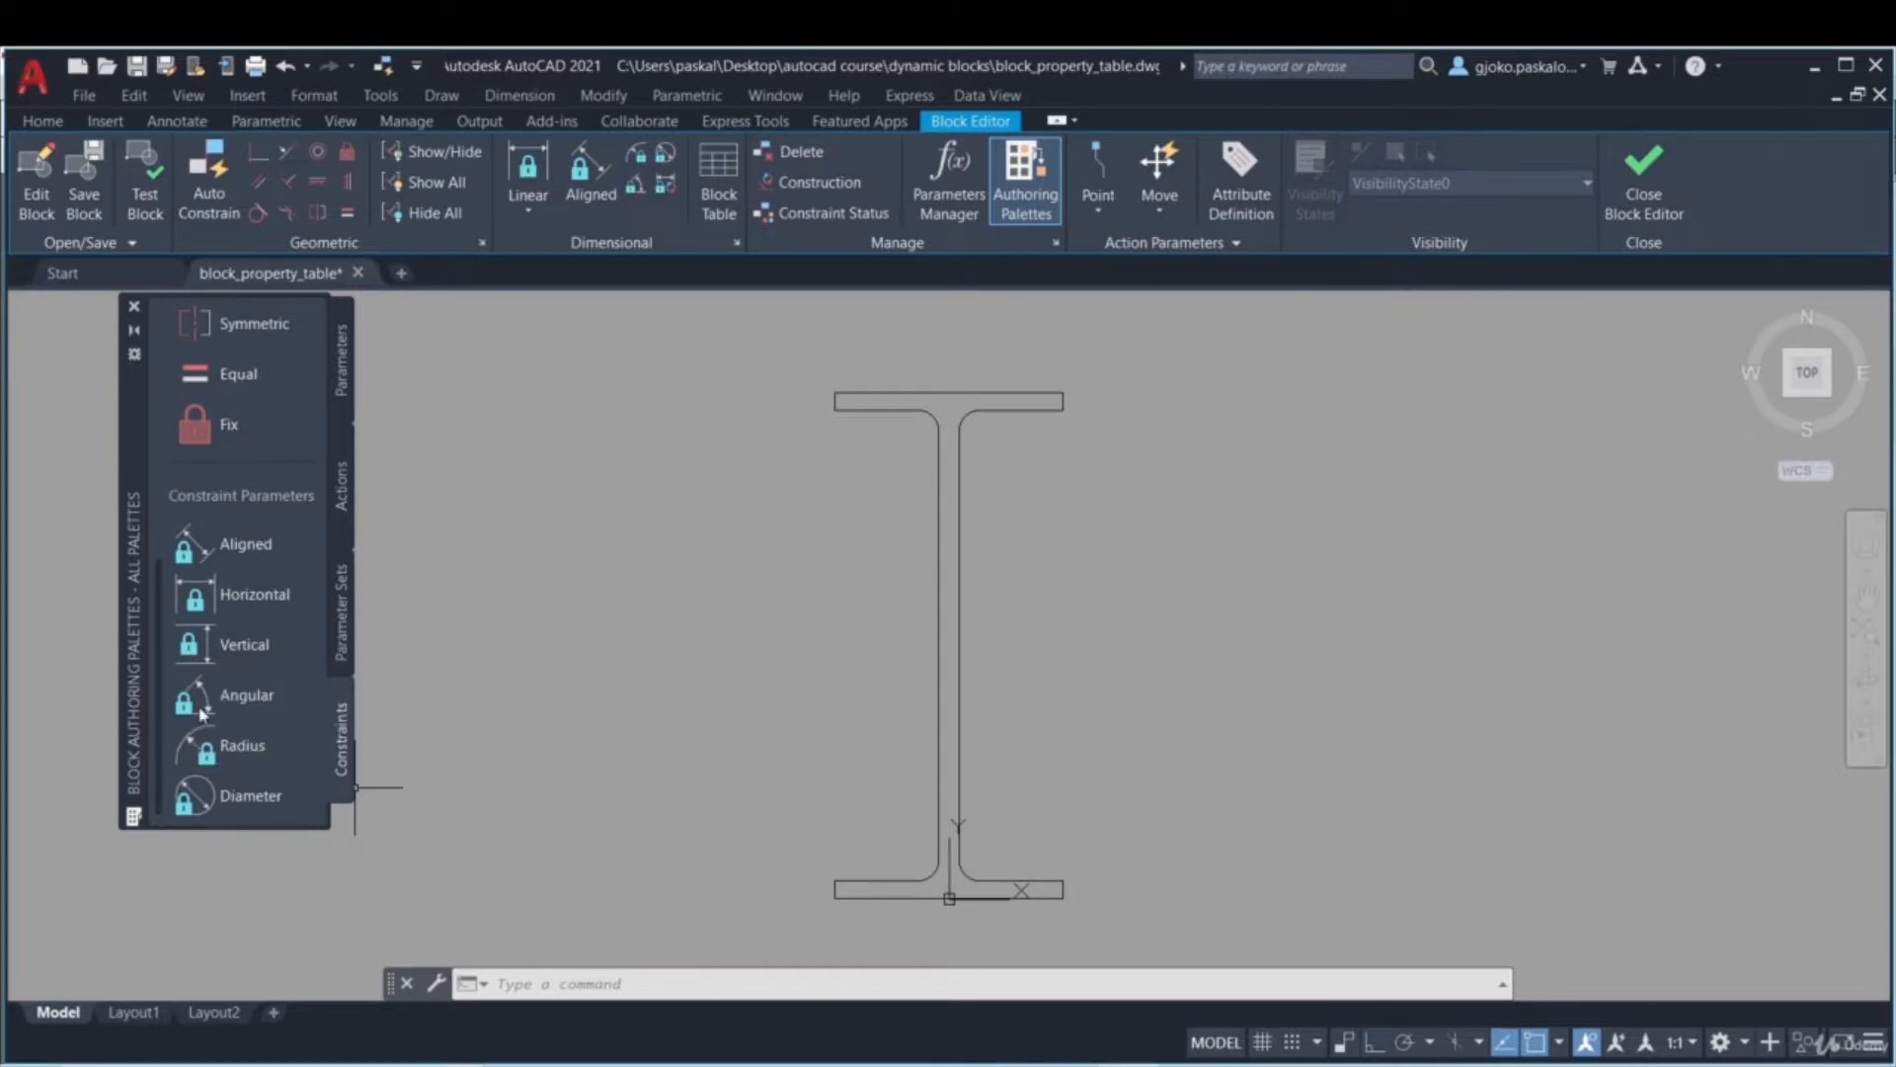
{"action": "scroll", "coordinate": [245, 577], "scroll_direction": "up", "scroll_amount": 5}
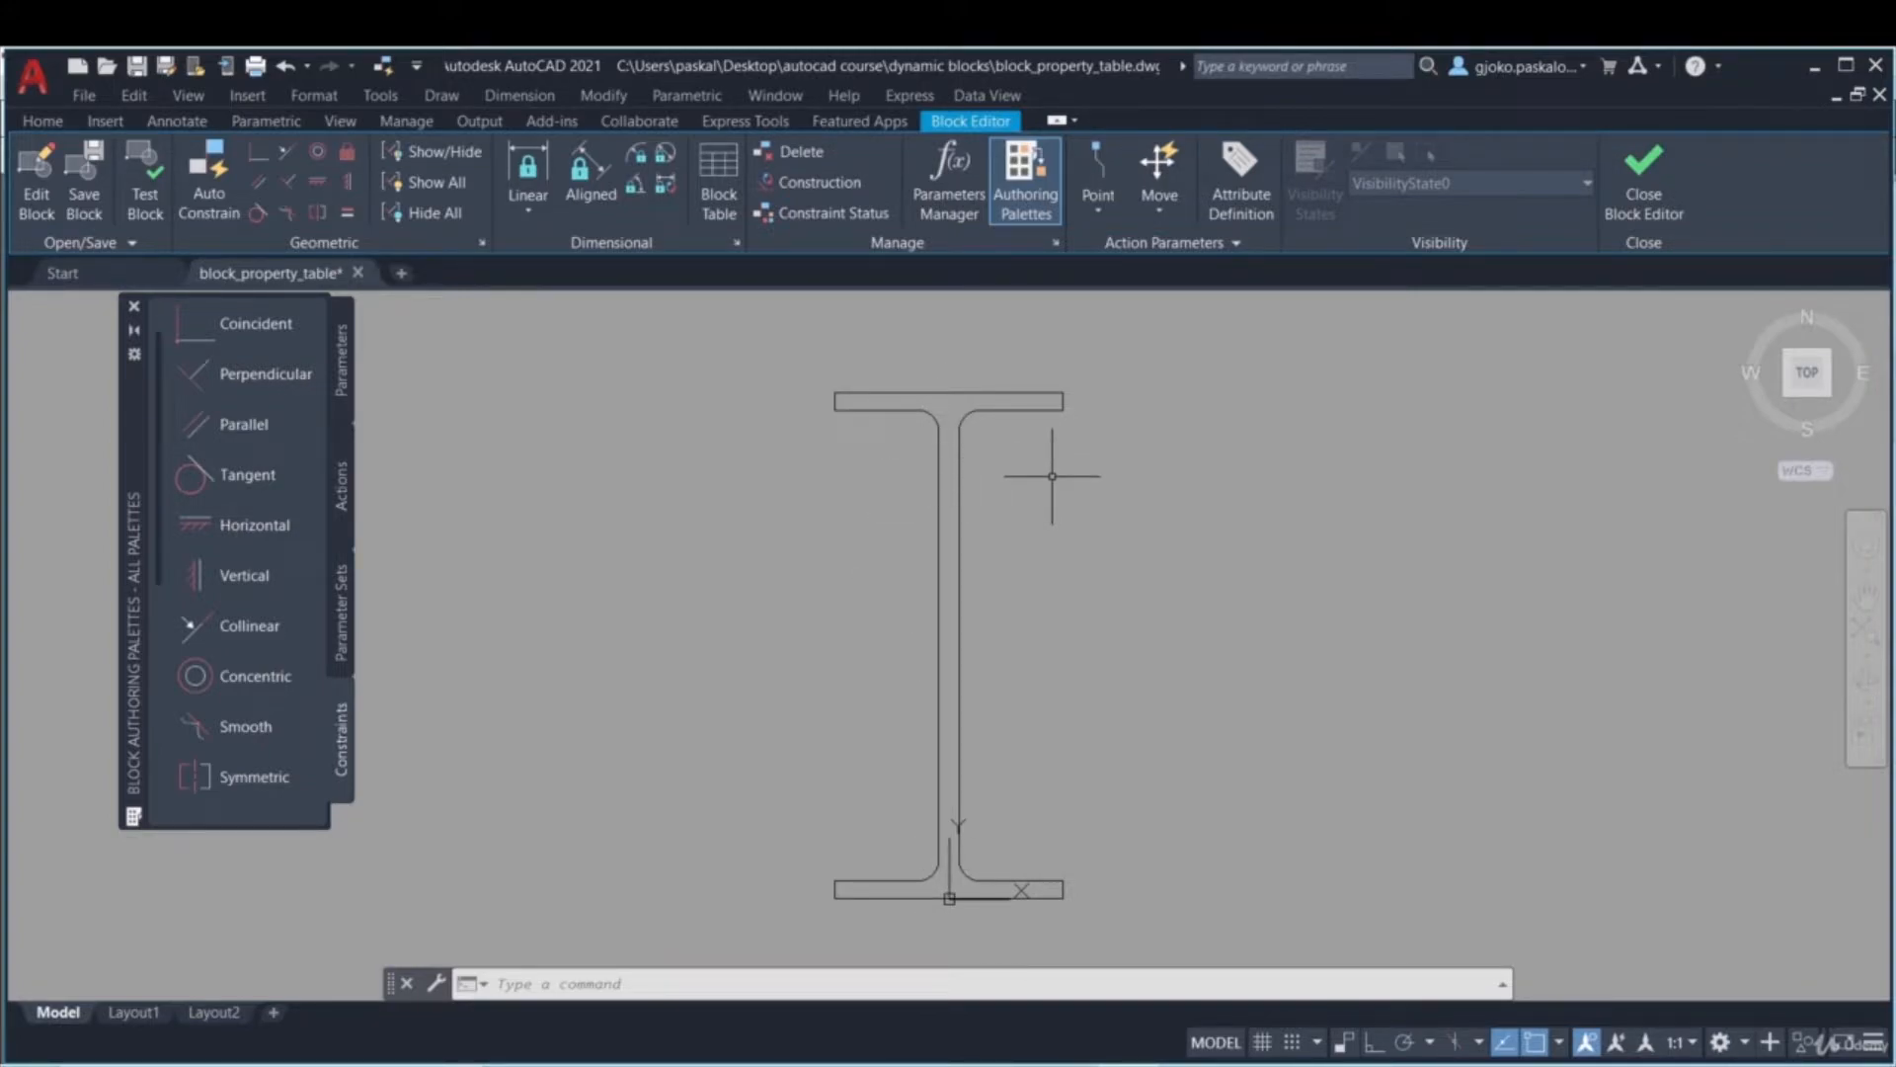
{"action": "left_click", "coordinate": [209, 198]}
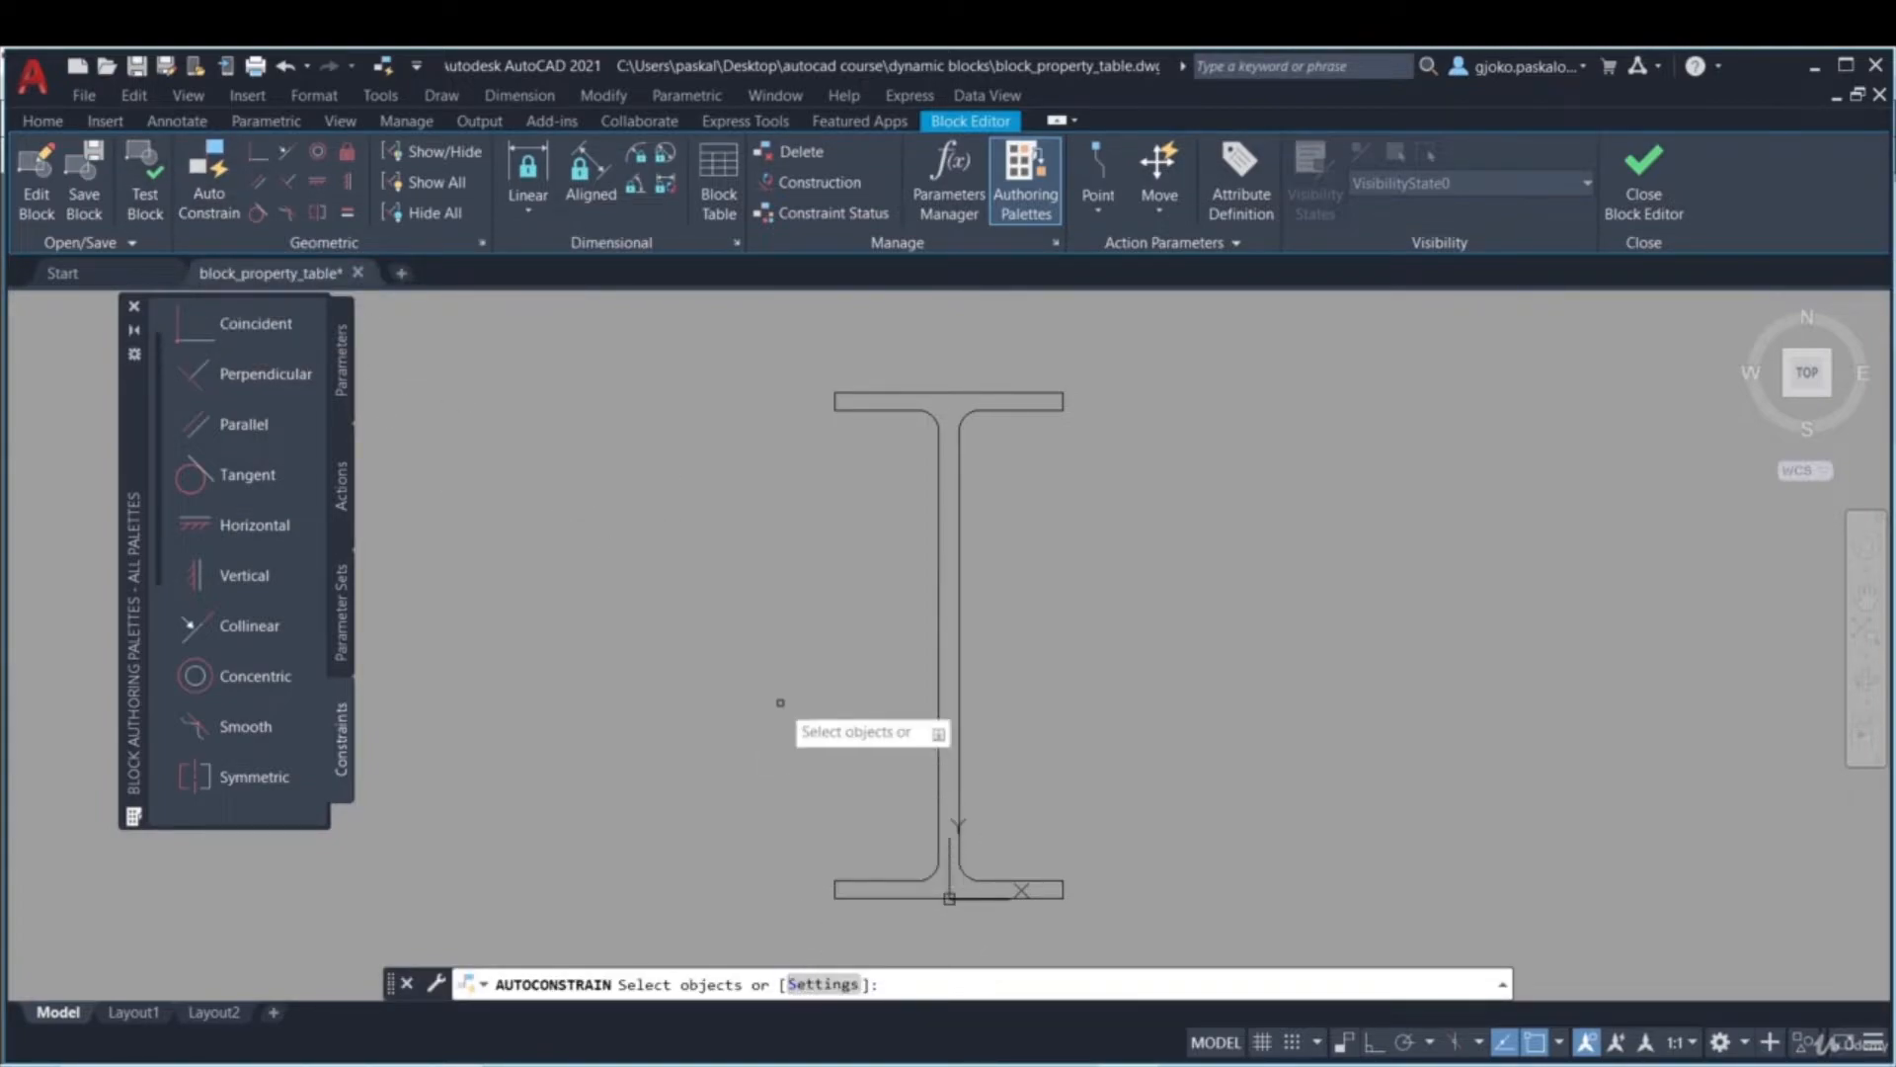
{"action": "type", "text": "s"}
{"action": "key", "text": "Return"}
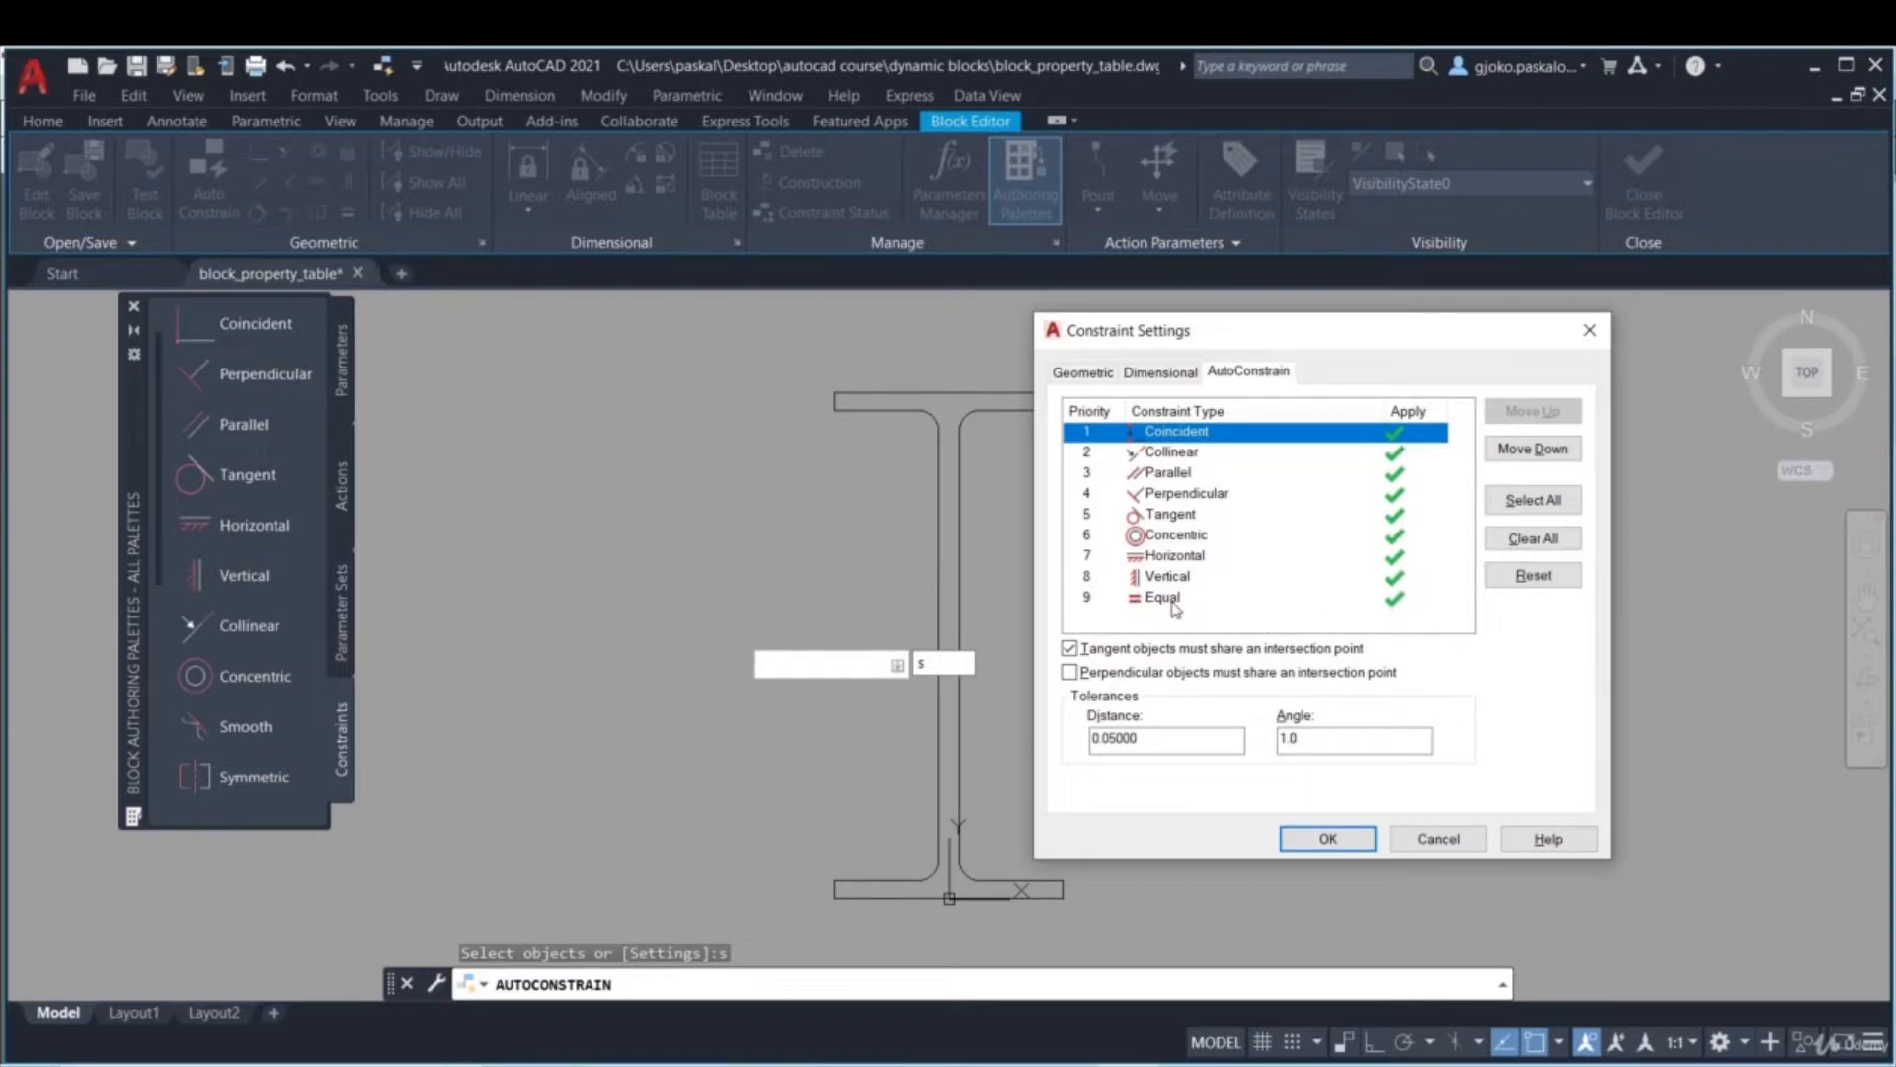
{"action": "left_click_drag", "start_coordinate": [1262, 355], "coordinate": [1440, 358]}
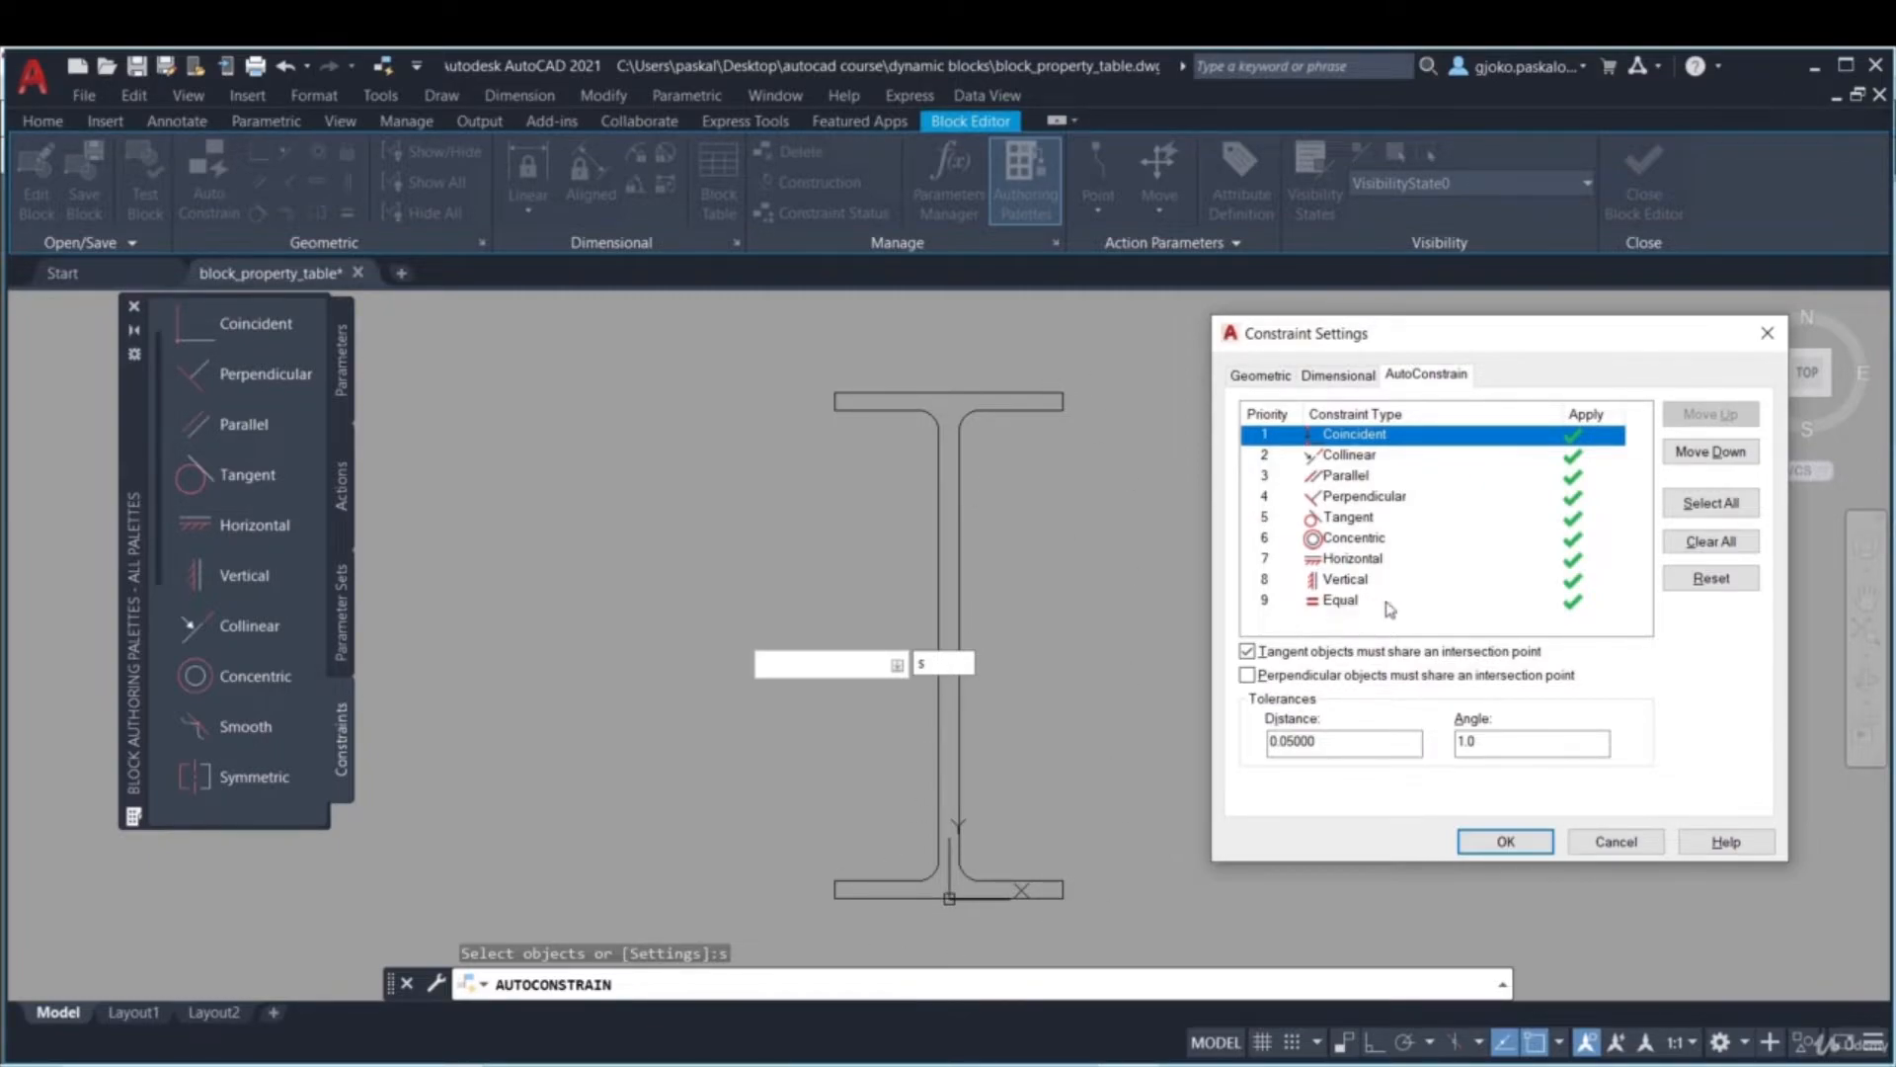
{"action": "left_click", "coordinate": [1574, 605]}
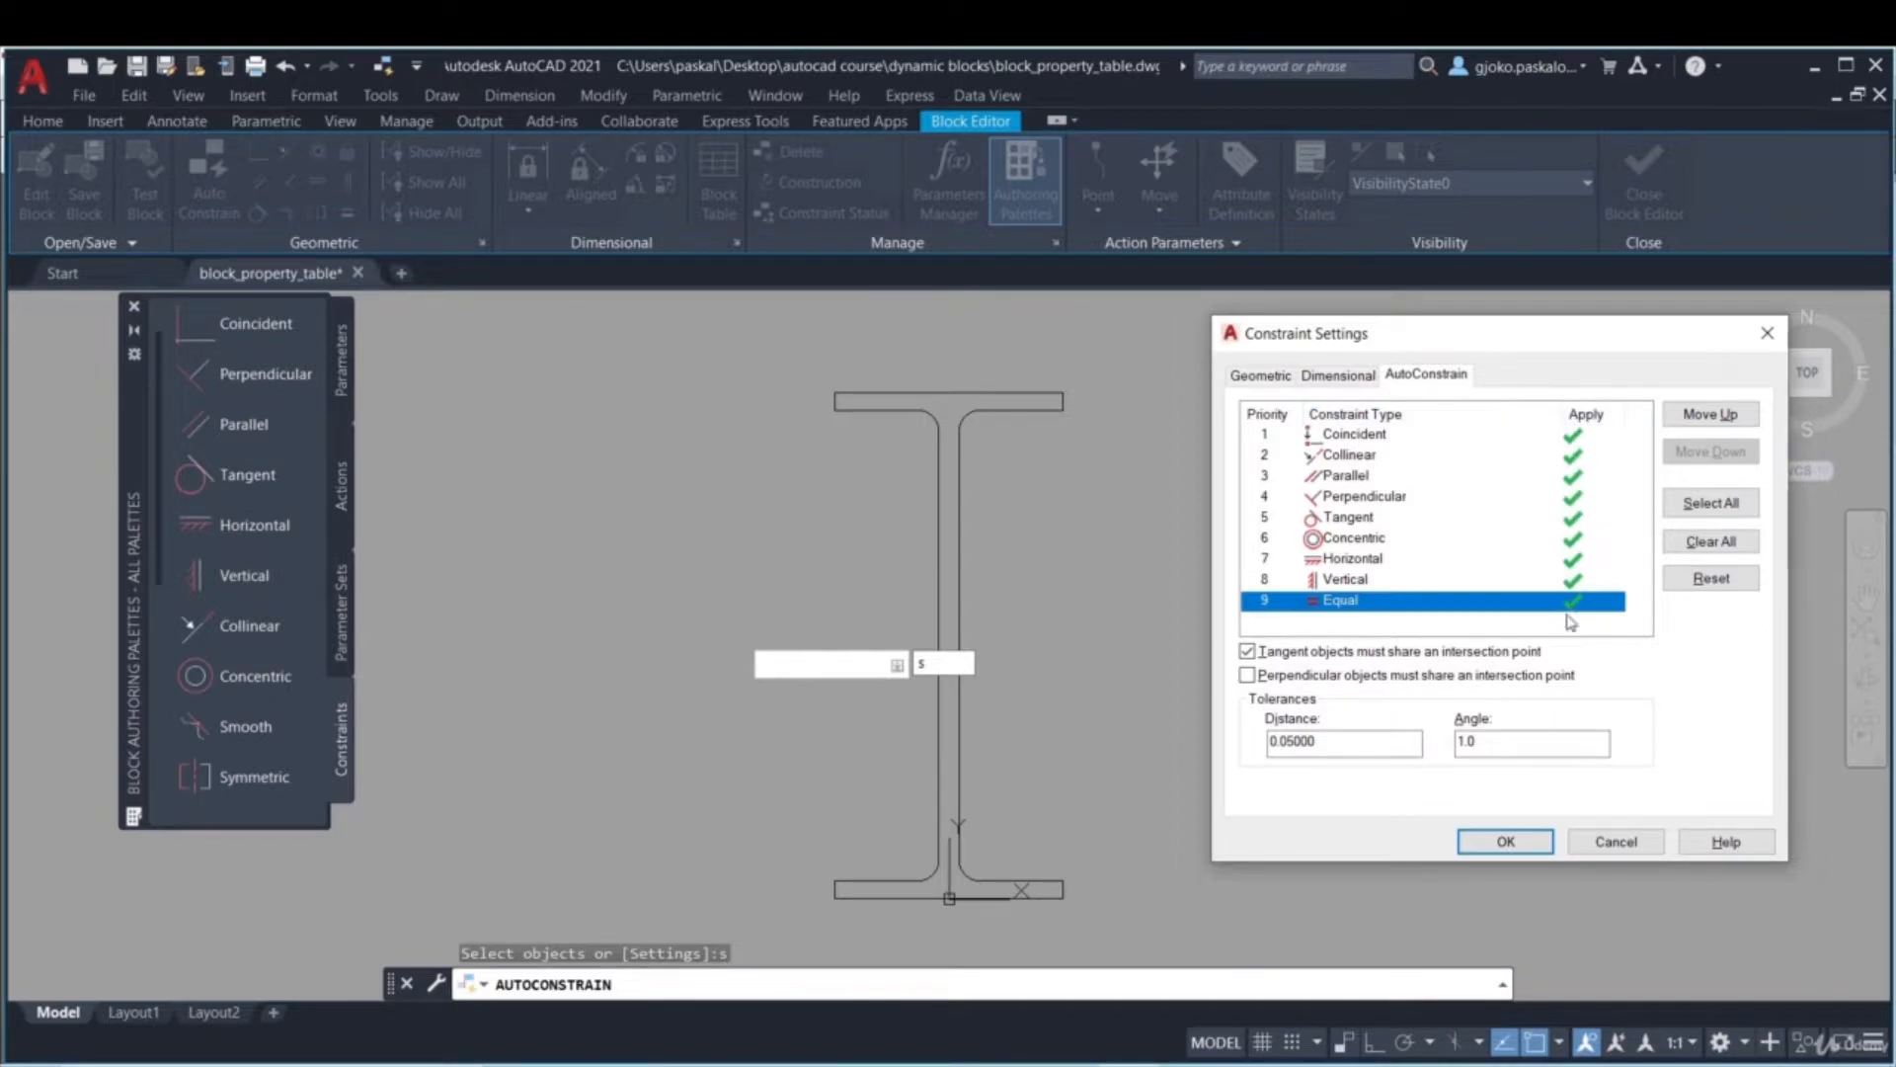
{"action": "left_click", "coordinate": [1514, 851]}
- Apply automatic geometric constraints to all objects of the I-beam profile
{"action": "left_click", "coordinate": [759, 333]}
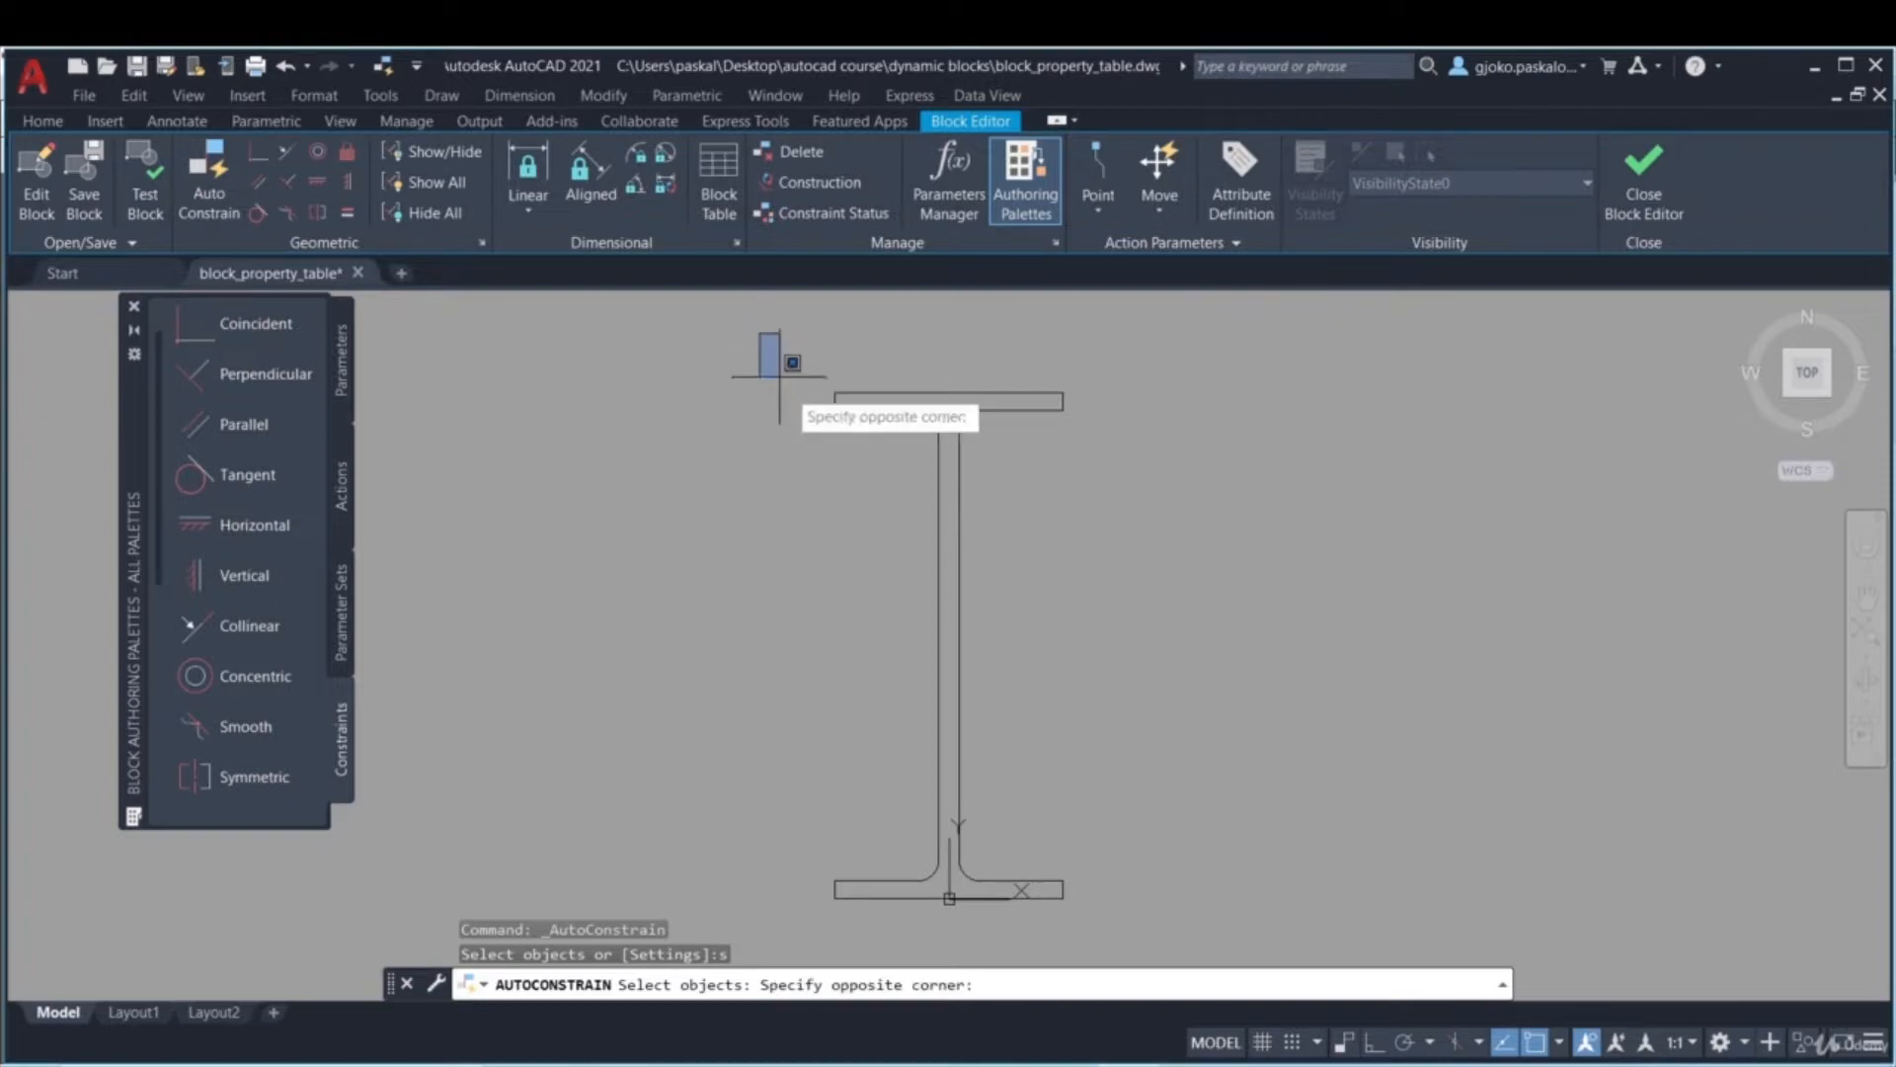
{"action": "left_click", "coordinate": [1122, 900]}
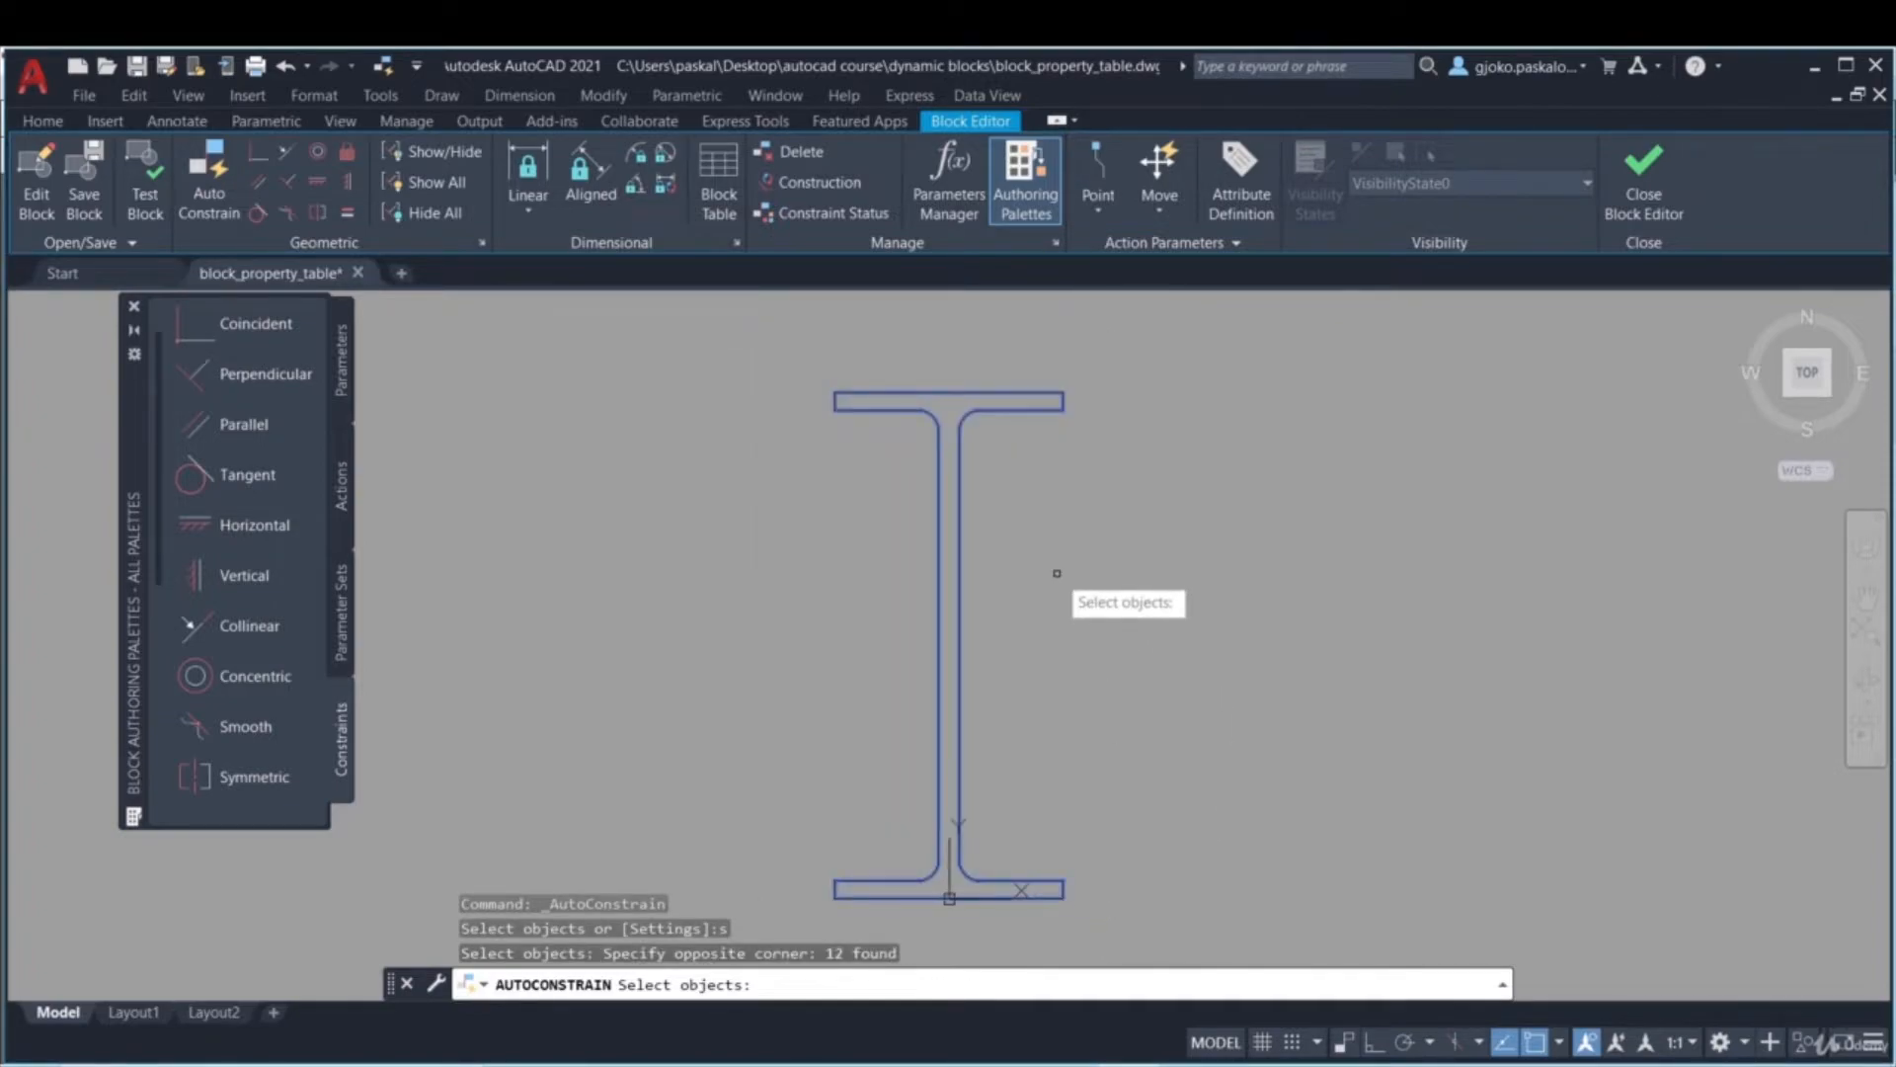
{"action": "key", "text": "Return"}
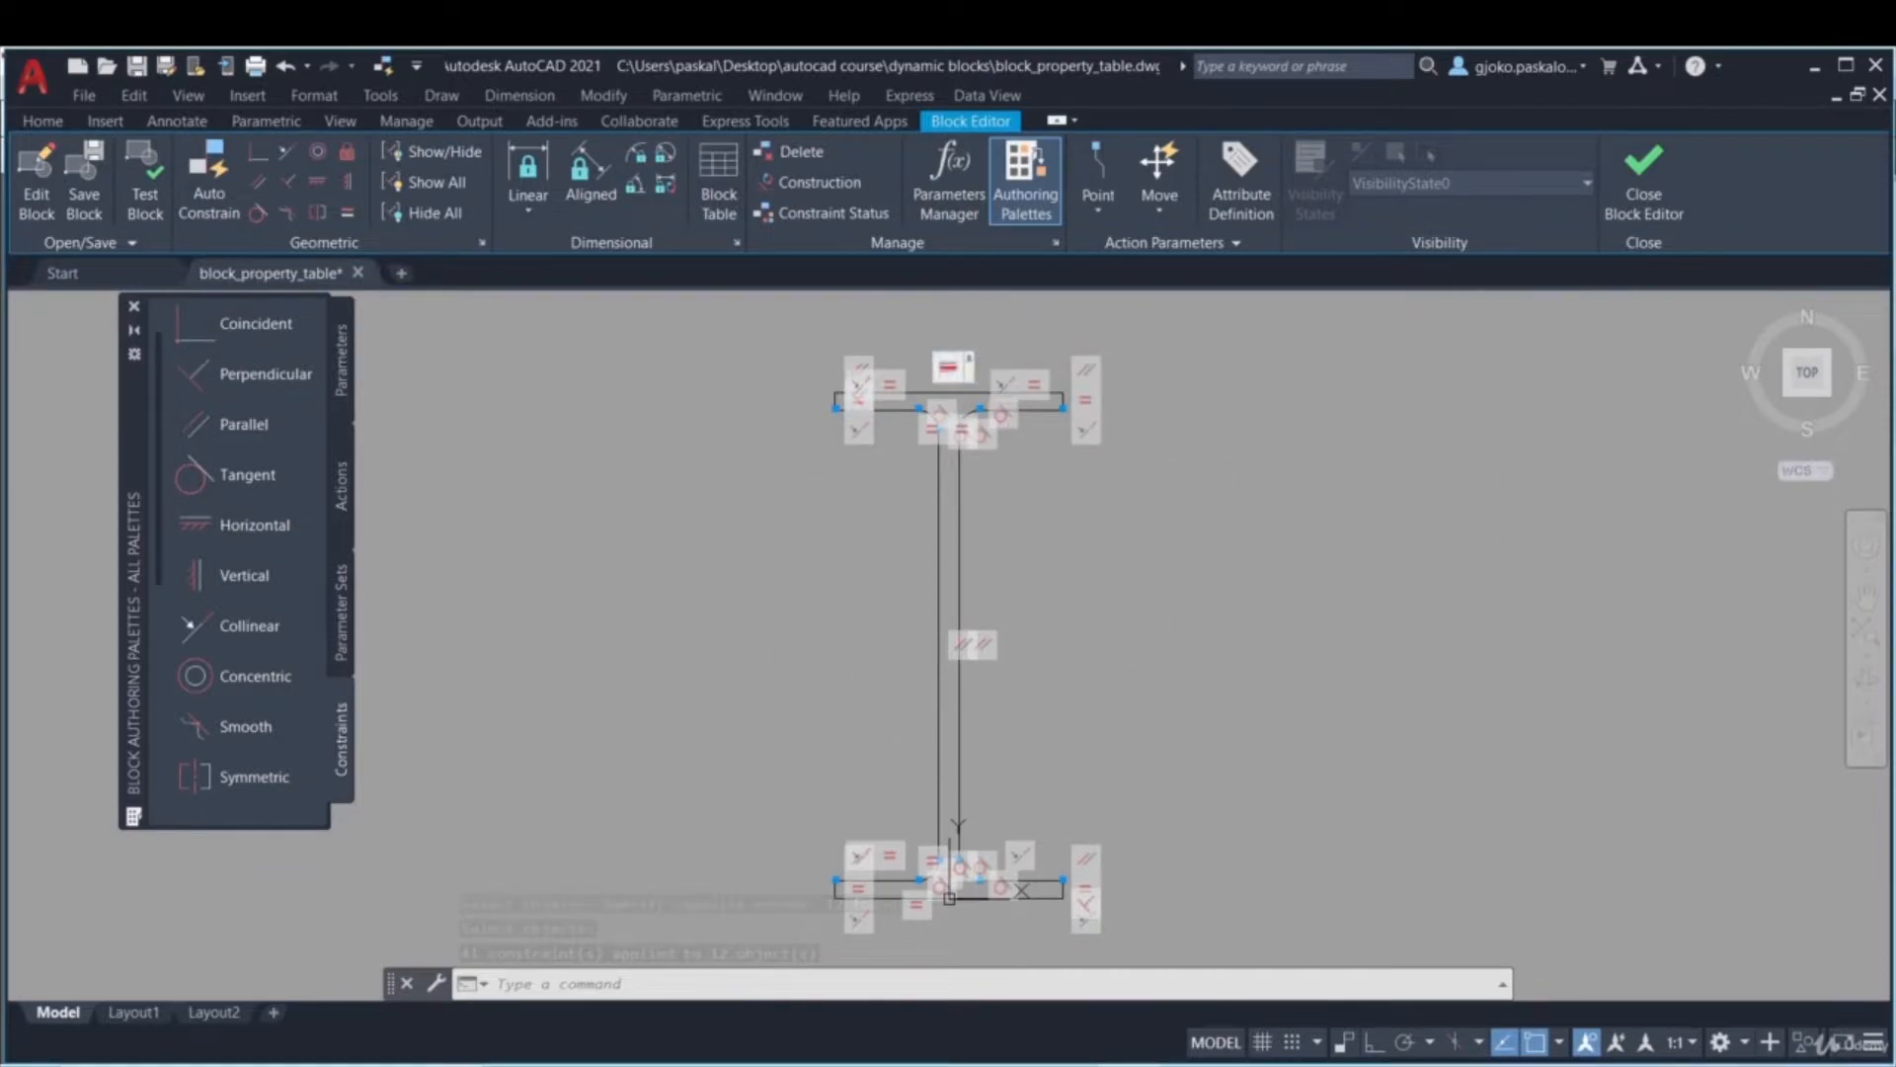
- Examine the geometric constraints on the top flange, bottom flange, fillets and web of the I-beam profile
{"action": "scroll", "coordinate": [928, 380], "scroll_direction": "up", "scroll_amount": 5}
{"action": "middle_click_drag", "start_coordinate": [1016, 508], "coordinate": [1041, 433]}
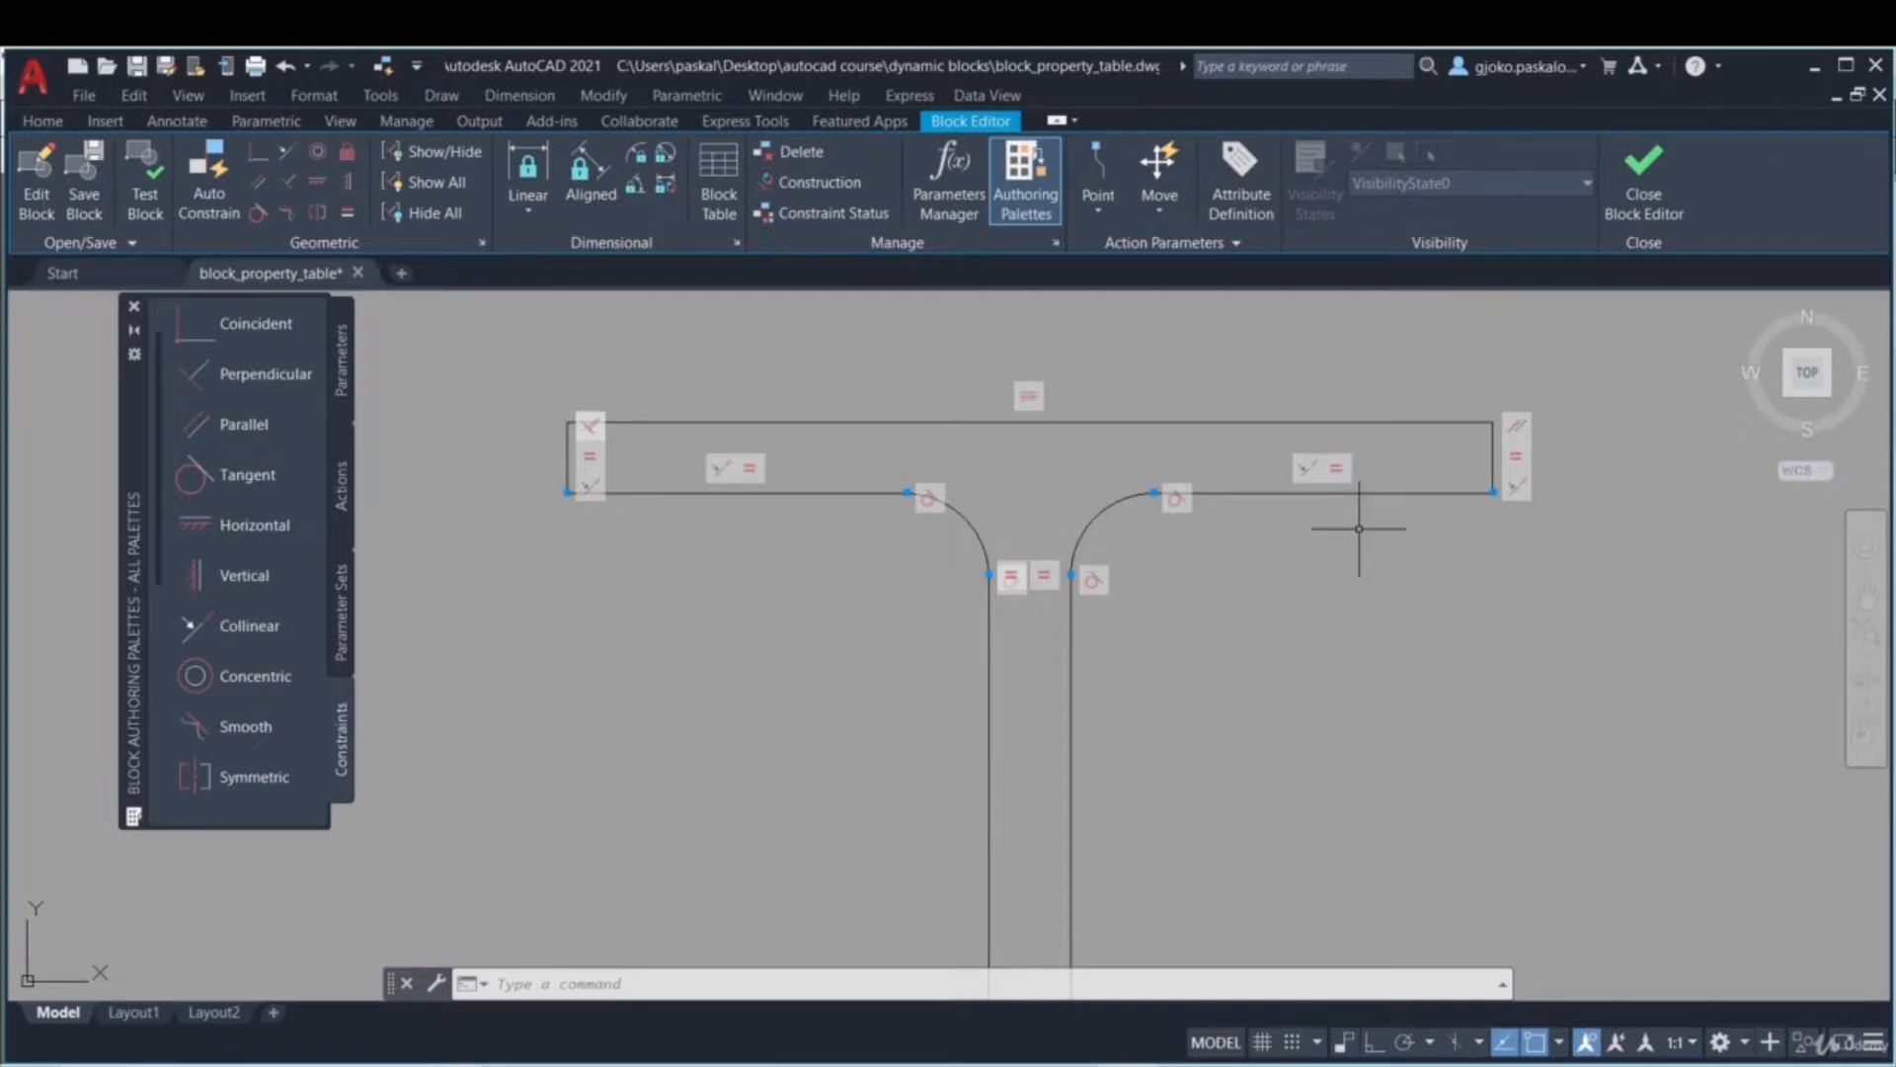
{"action": "scroll", "coordinate": [1334, 500], "scroll_direction": "down", "scroll_amount": 4}
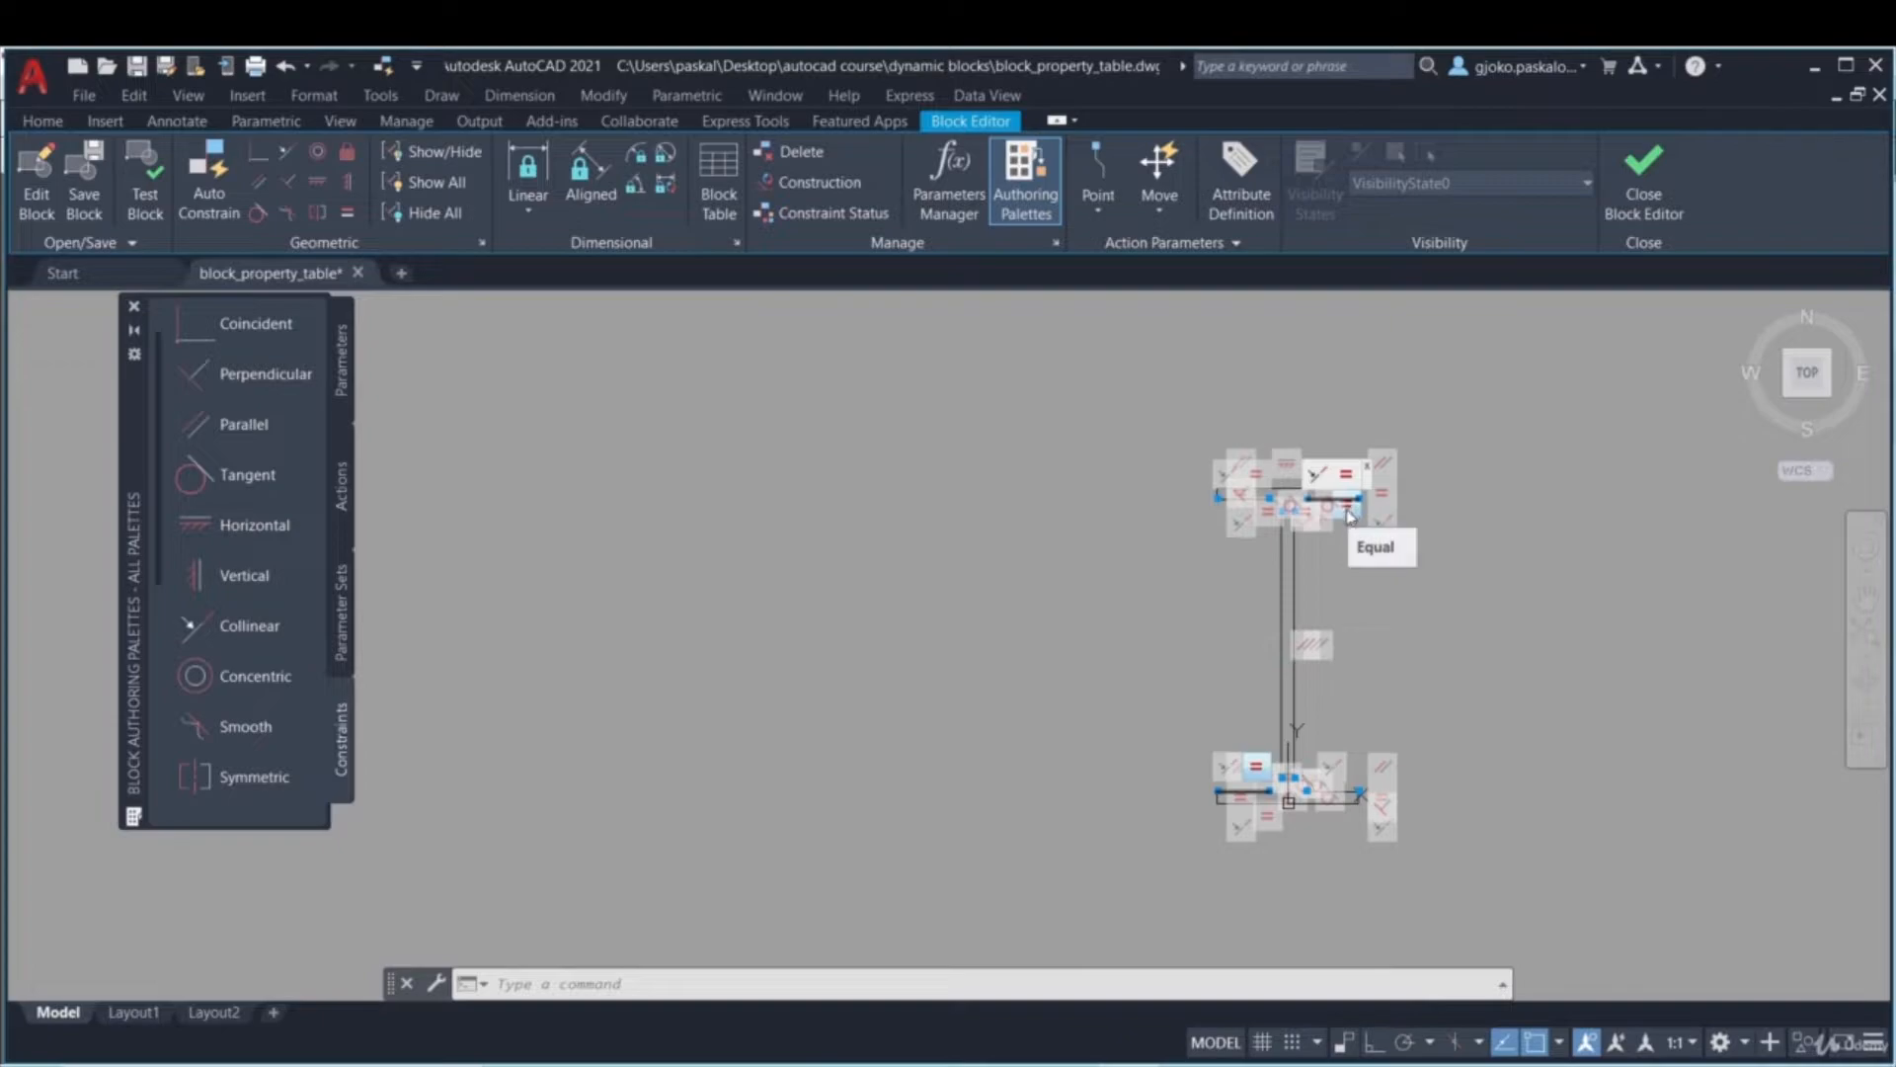
{"action": "scroll", "coordinate": [1259, 777], "scroll_direction": "up", "scroll_amount": 4}
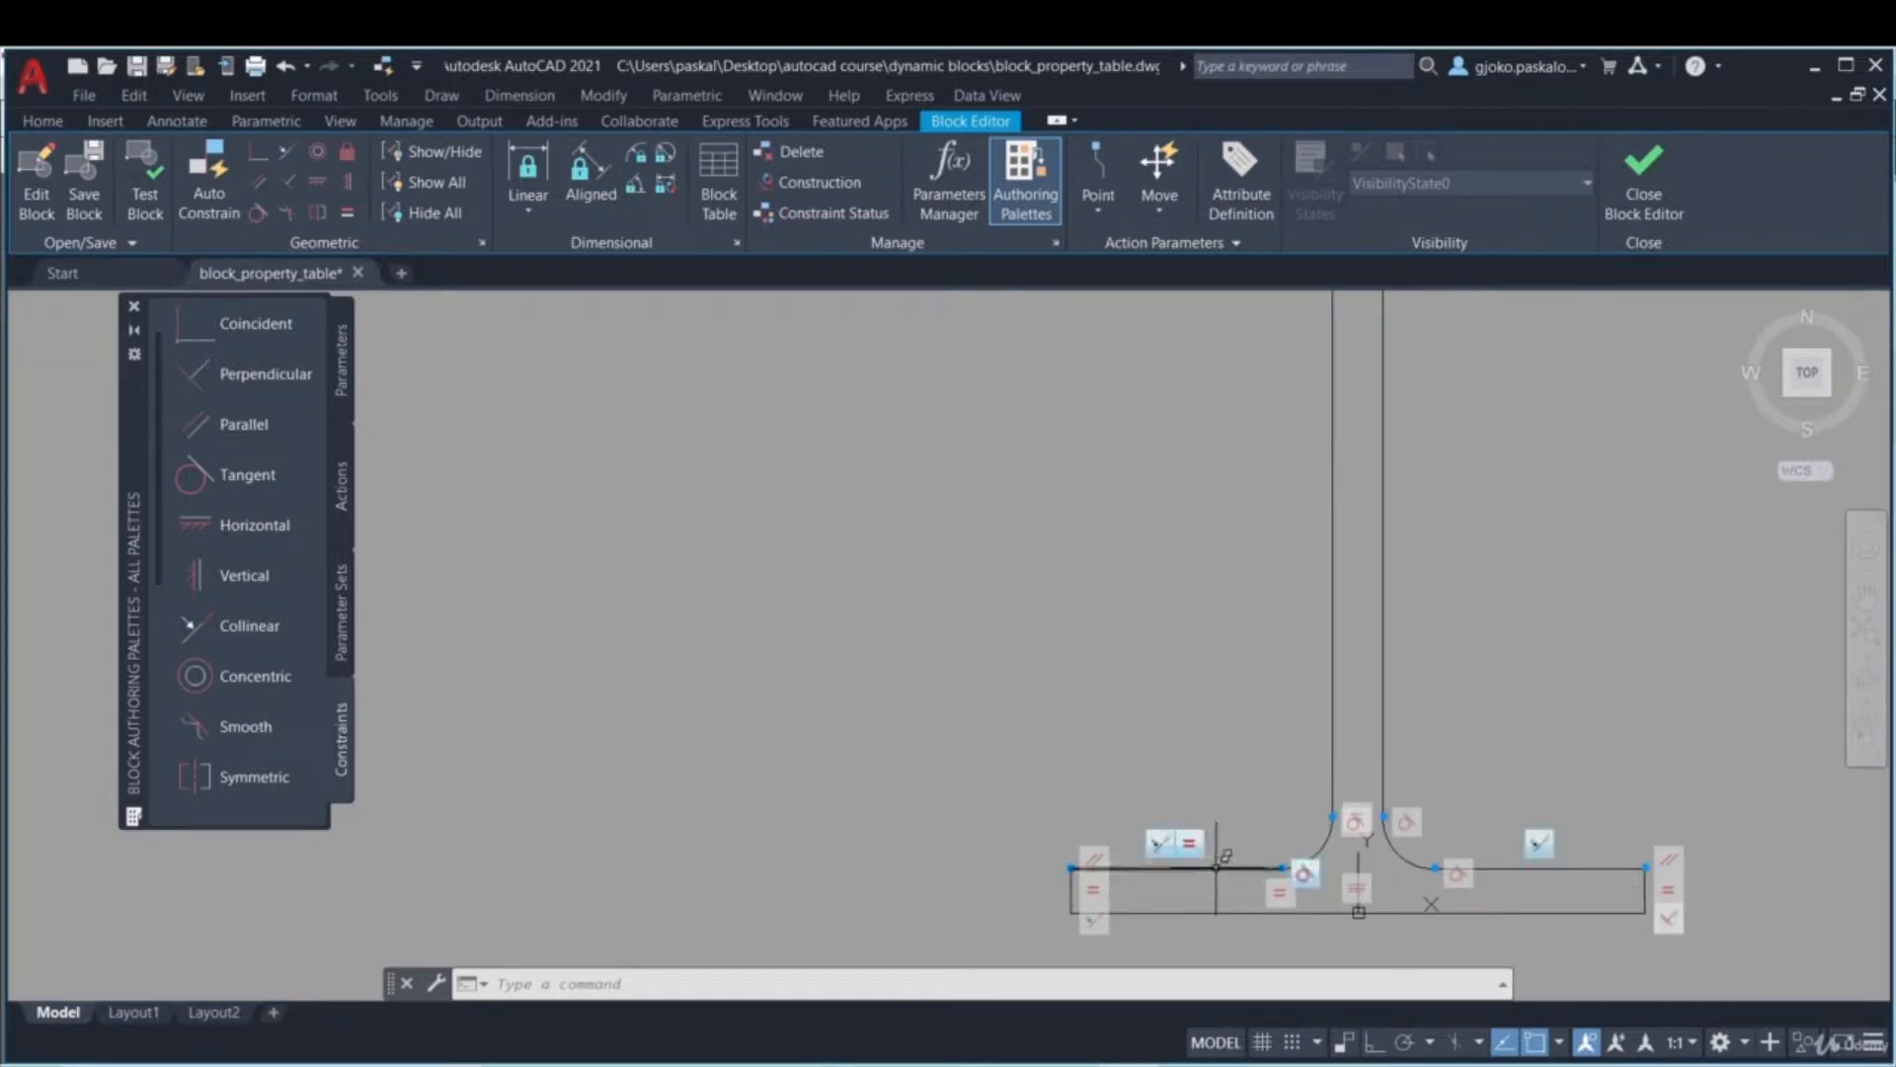
{"action": "middle_click_drag", "start_coordinate": [1264, 711], "coordinate": [1194, 563]}
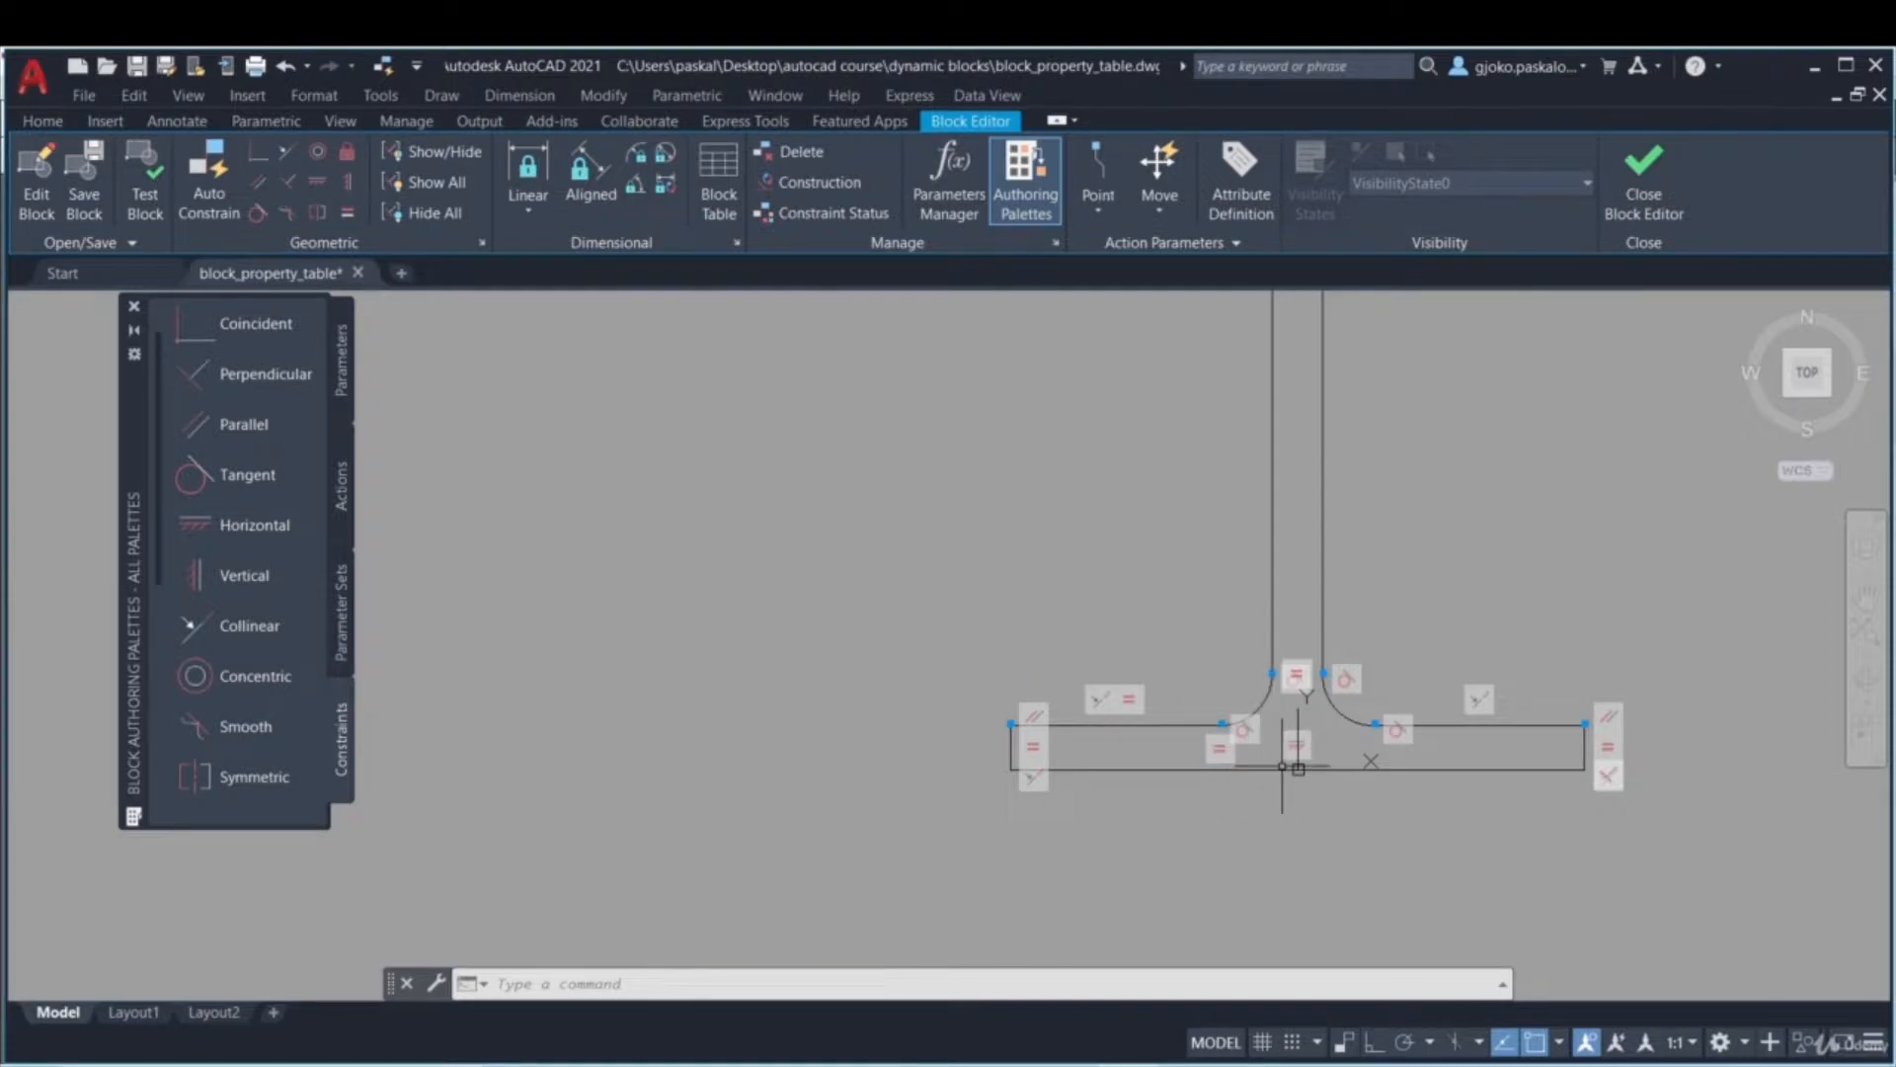
{"action": "scroll", "coordinate": [1257, 729], "scroll_direction": "up", "scroll_amount": 2}
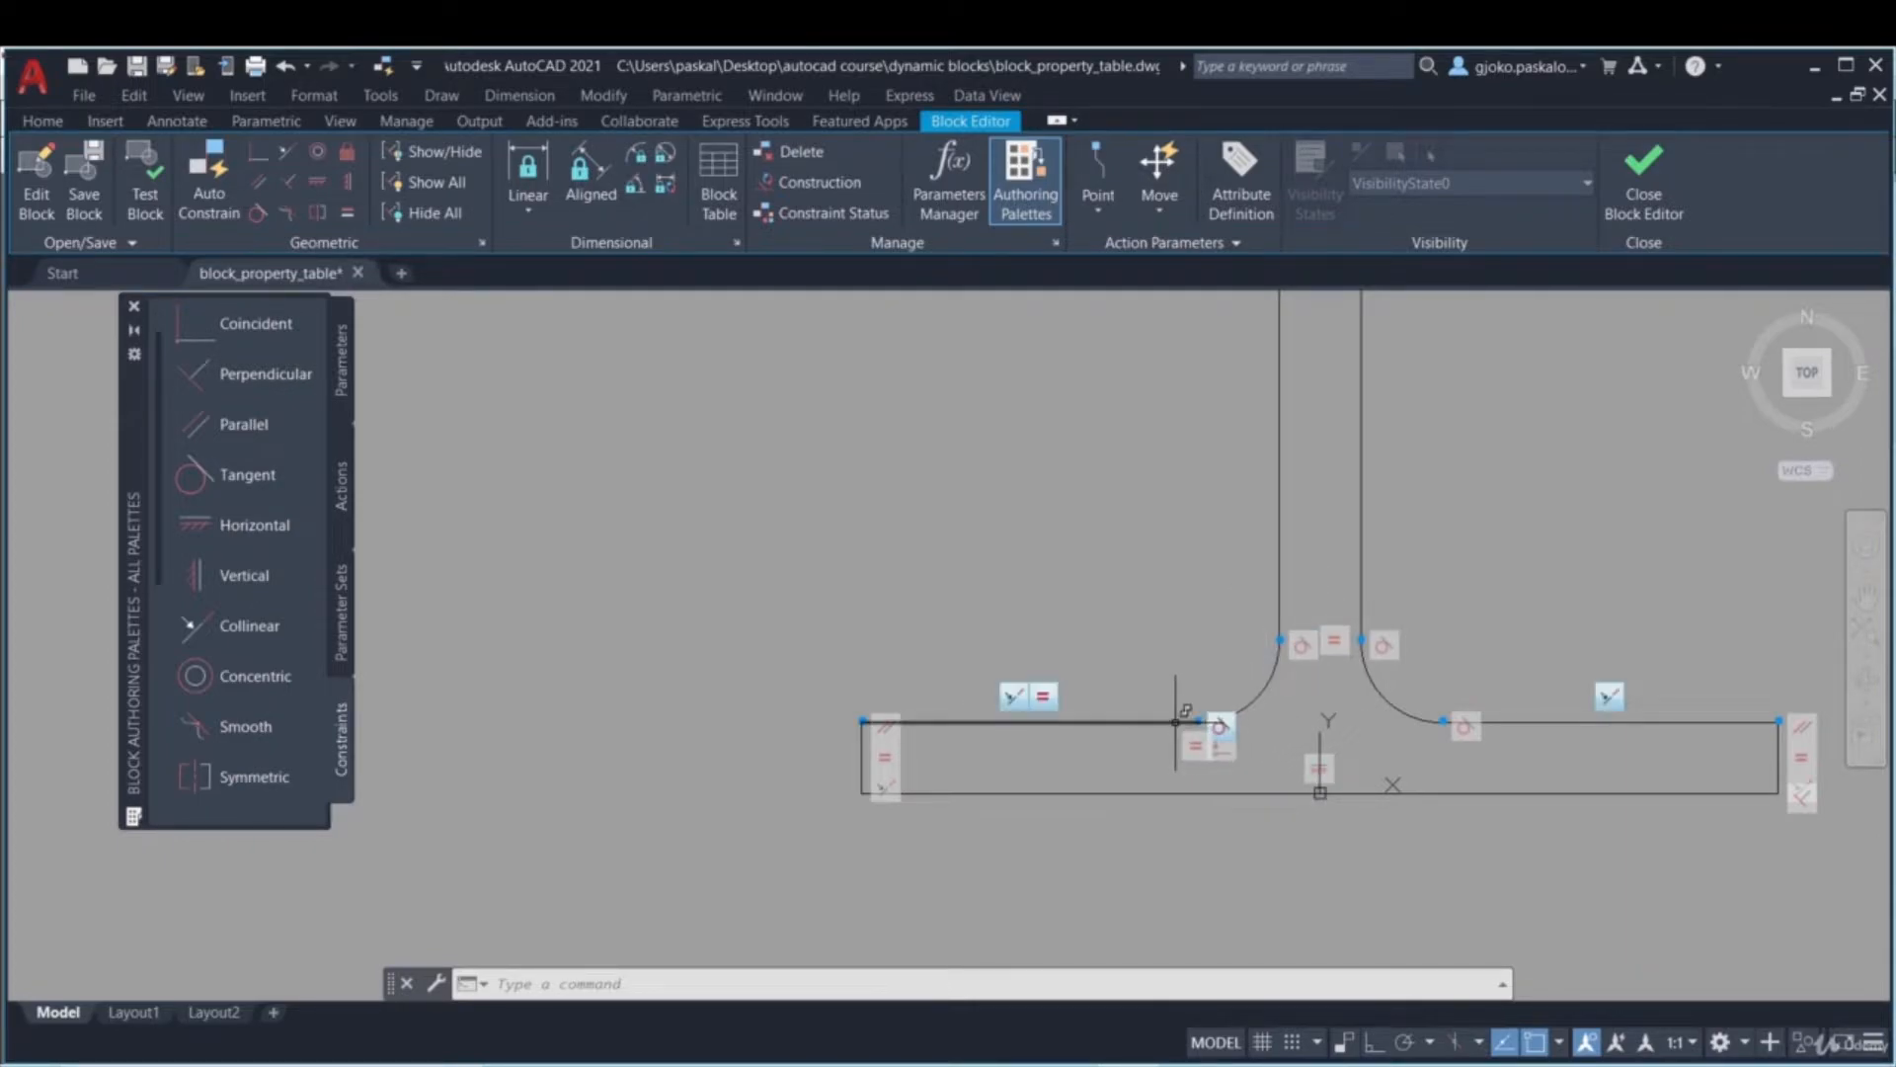
{"action": "middle_click_drag", "start_coordinate": [1460, 703], "coordinate": [1206, 705]}
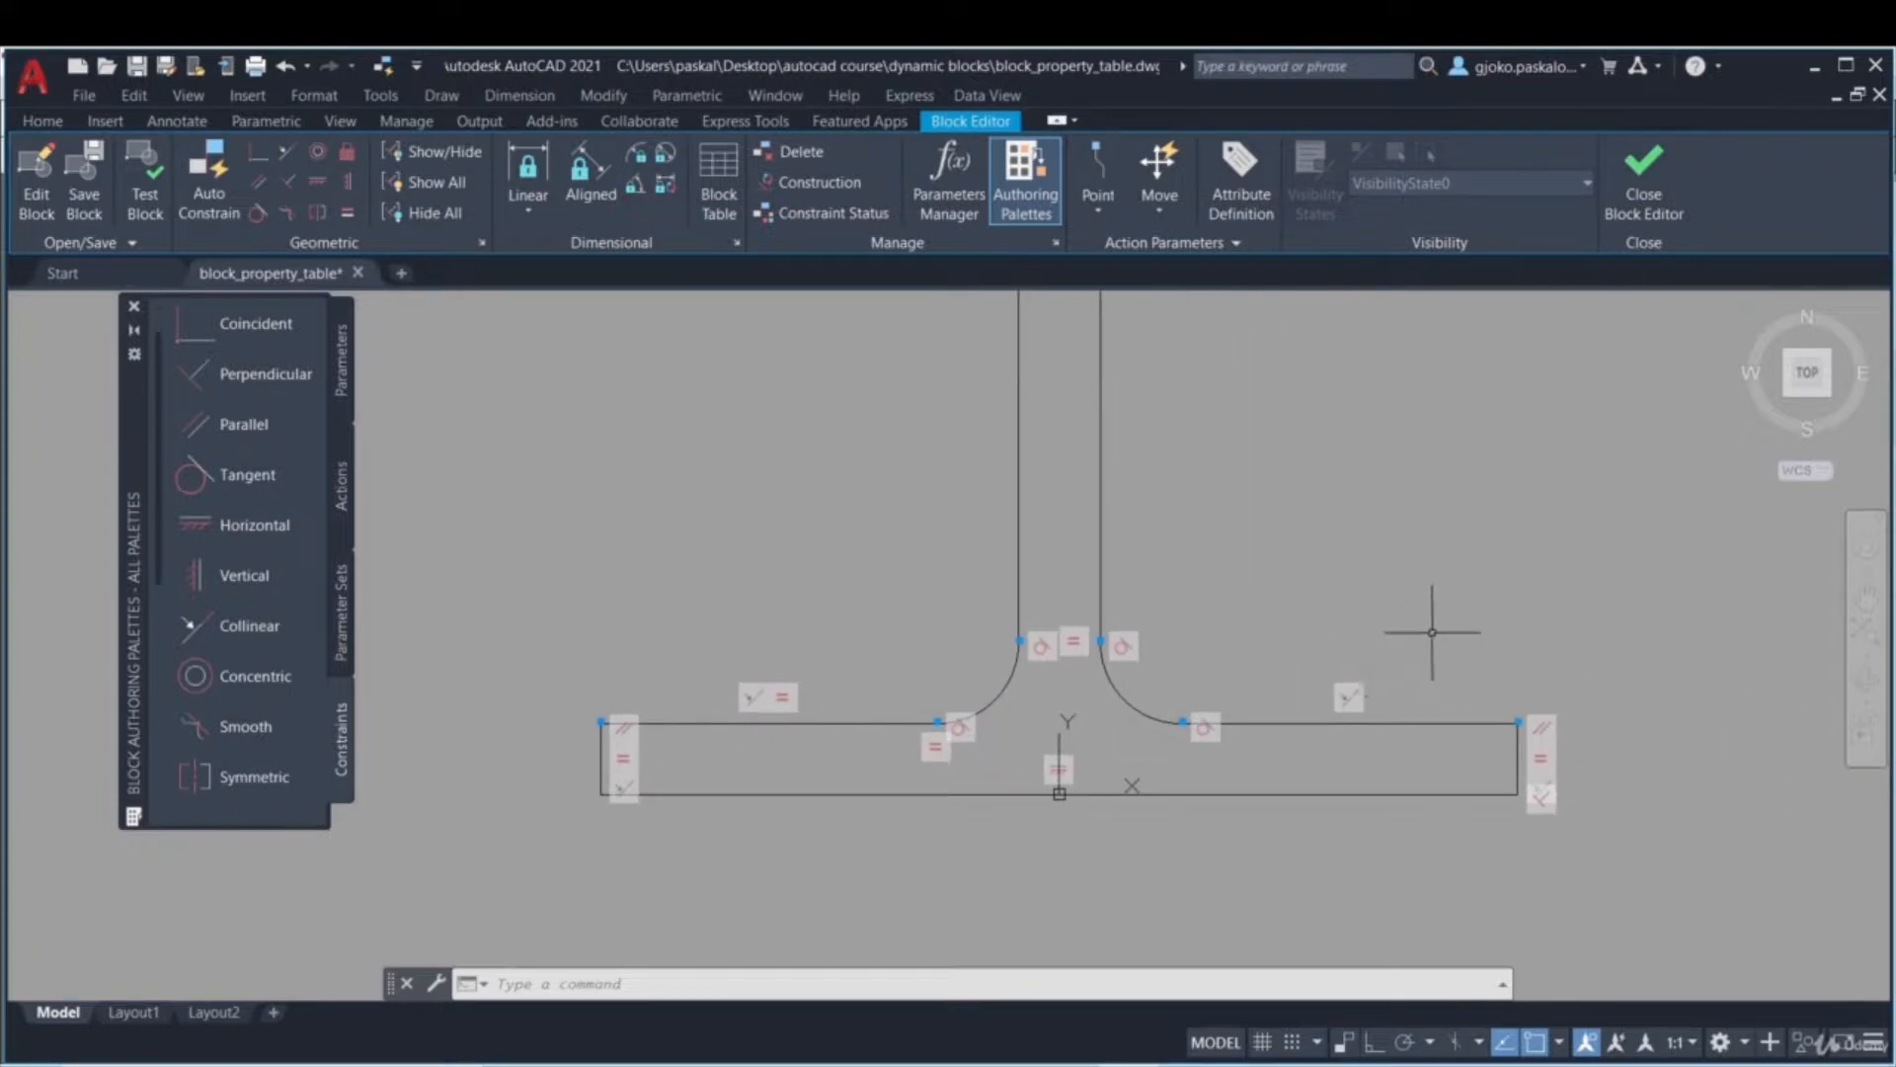
{"action": "scroll", "coordinate": [1439, 635], "scroll_direction": "down", "scroll_amount": 4}
{"action": "middle_click_drag", "start_coordinate": [1376, 411], "coordinate": [1227, 847]}
{"action": "scroll", "coordinate": [1139, 345], "scroll_direction": "up", "scroll_amount": 4}
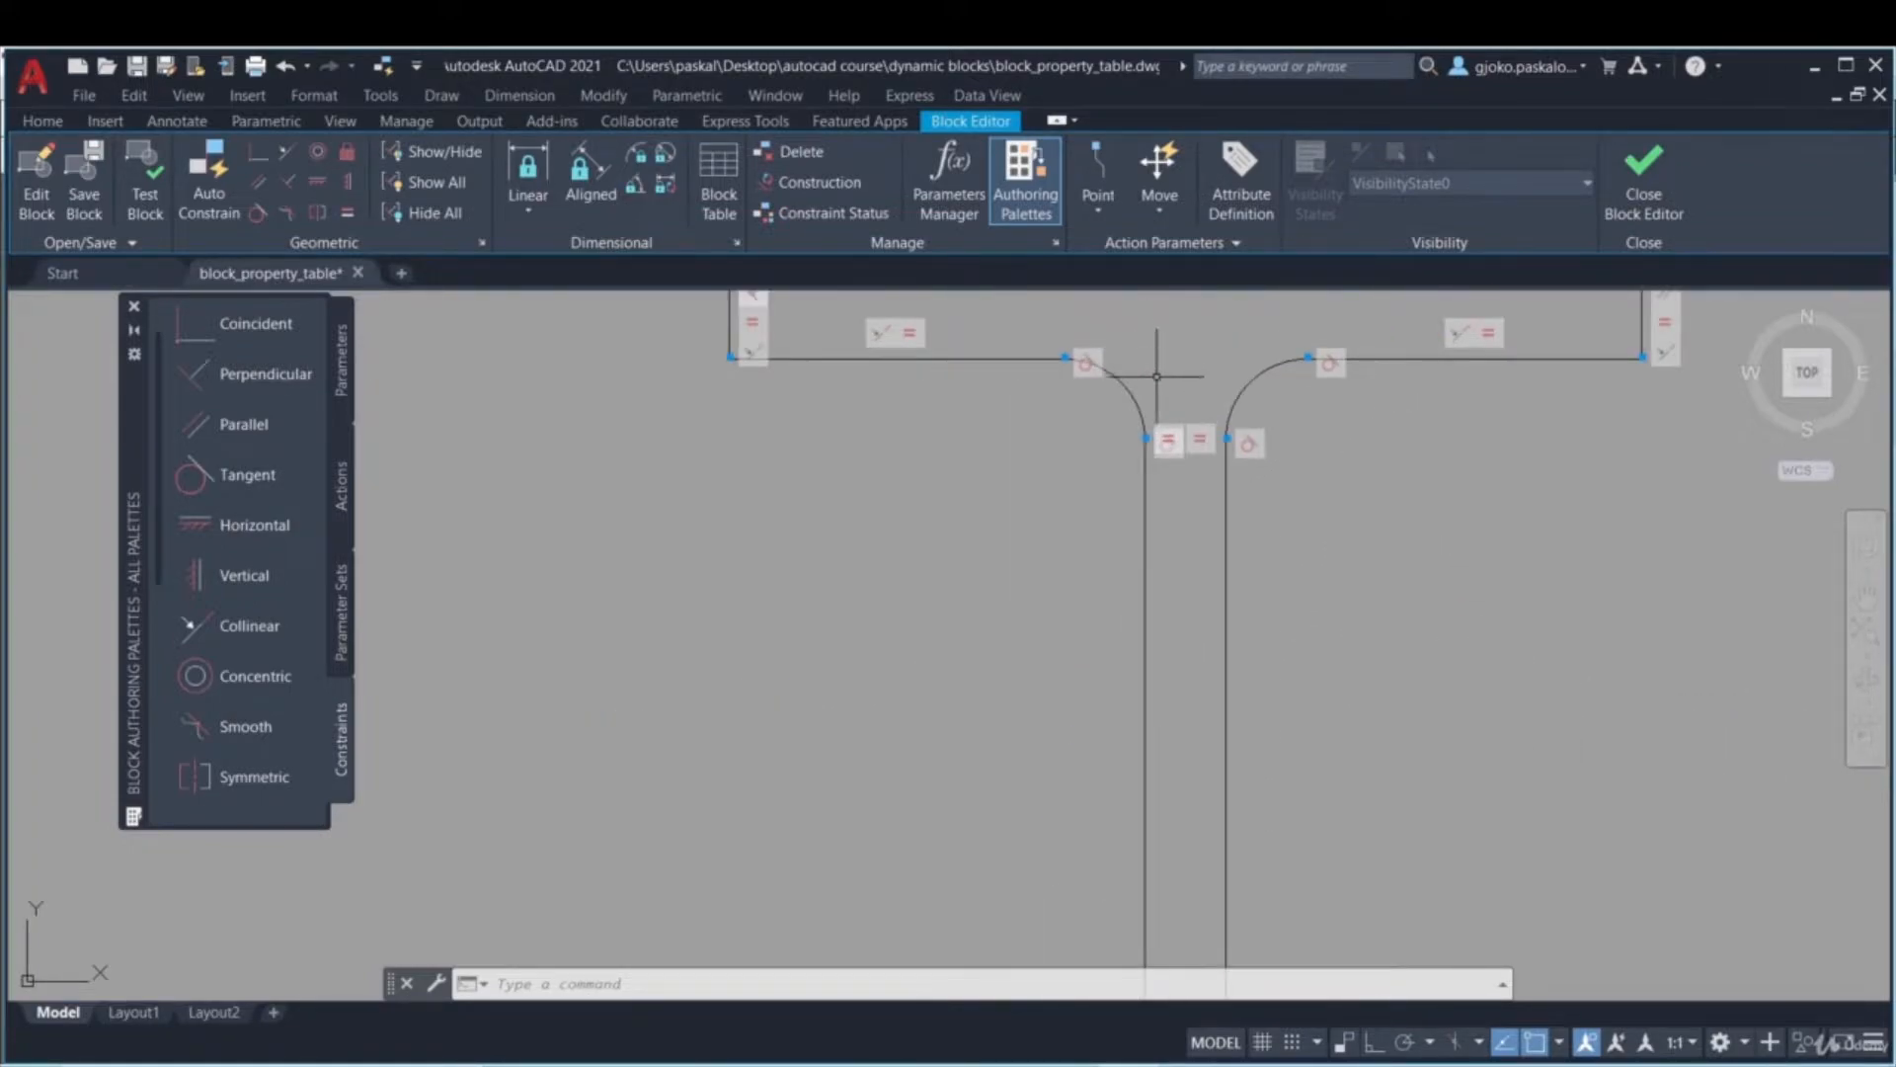
{"action": "middle_click_drag", "start_coordinate": [1397, 411], "coordinate": [1321, 563]}
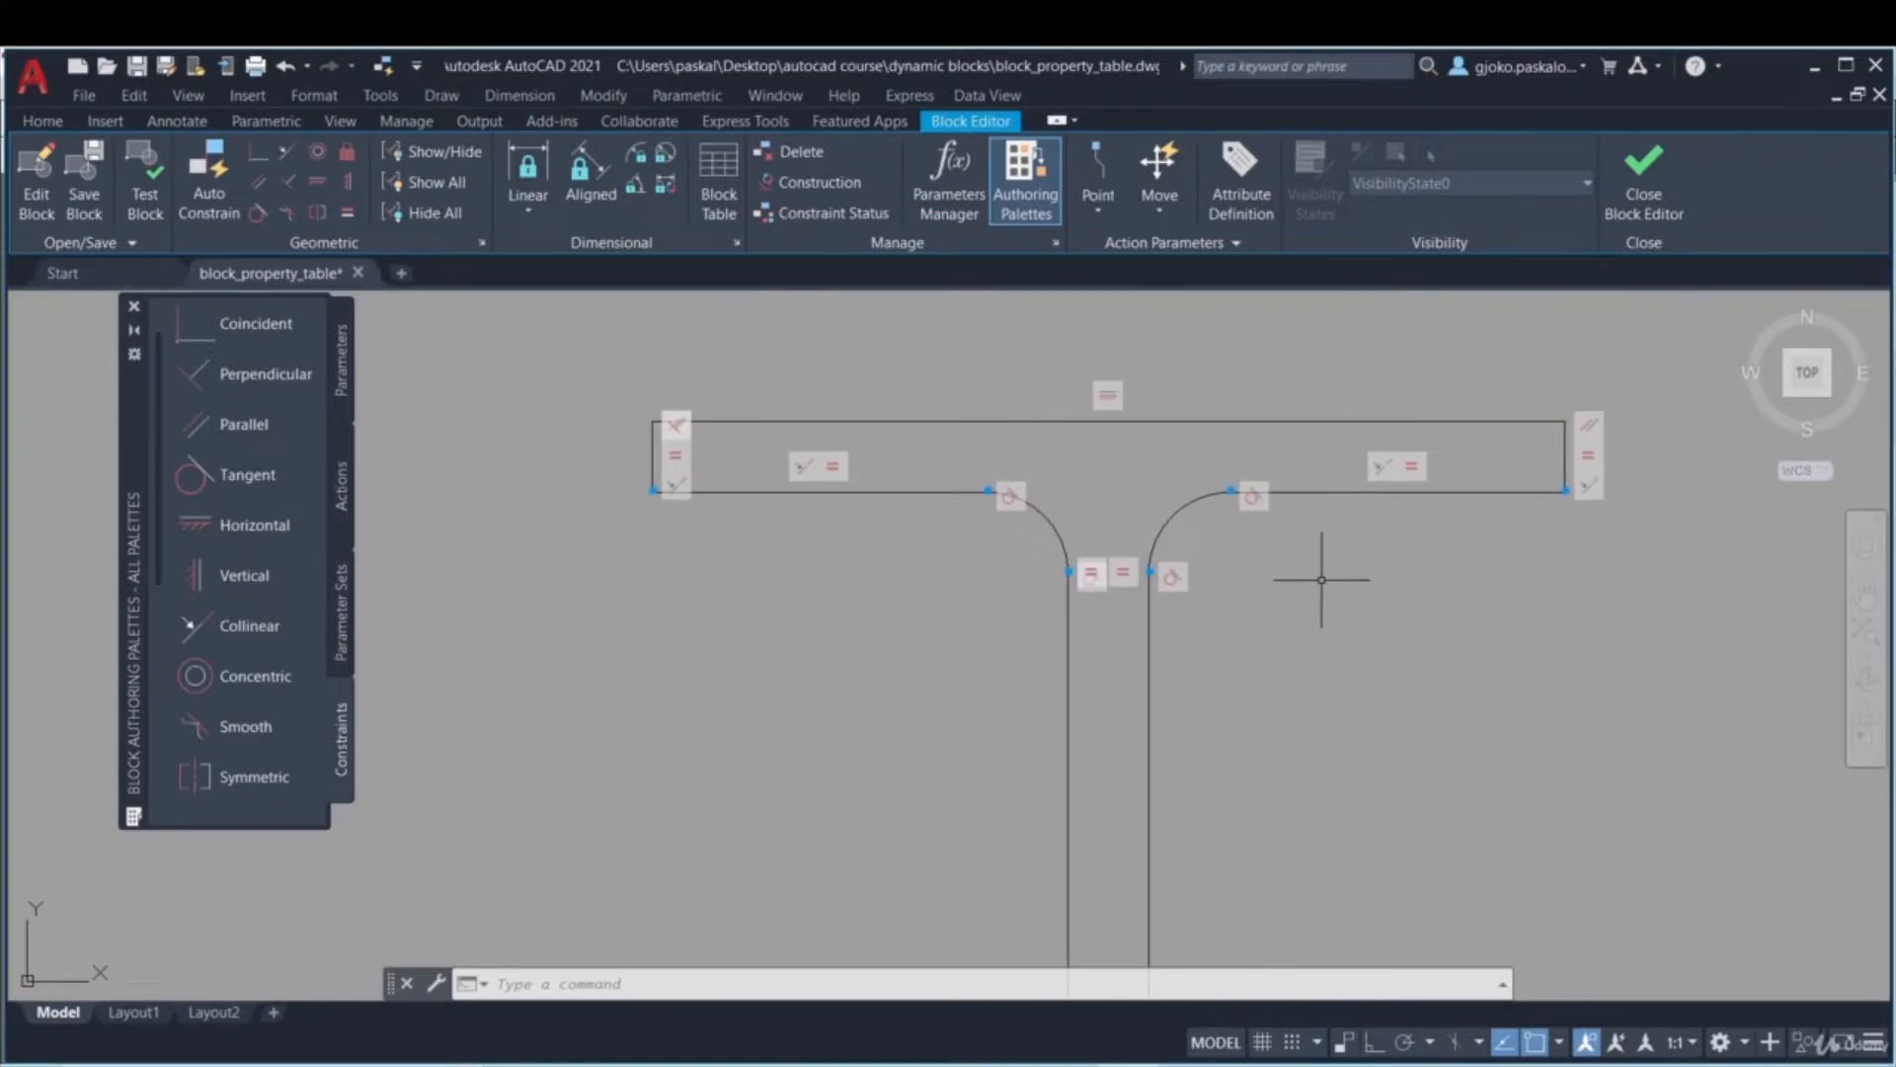
{"action": "scroll", "coordinate": [1322, 580], "scroll_direction": "down", "scroll_amount": 1}
{"action": "middle_click_drag", "start_coordinate": [1334, 682], "coordinate": [1309, 475]}
{"action": "scroll", "coordinate": [1309, 474], "scroll_direction": "down", "scroll_amount": 2}
{"action": "mouse_move", "coordinate": [1300, 649]}
{"action": "middle_mouse_down"}
{"action": "mouse_move", "coordinate": [1207, 546]}
{"action": "mouse_move", "coordinate": [1223, 637]}
{"action": "middle_mouse_up"}
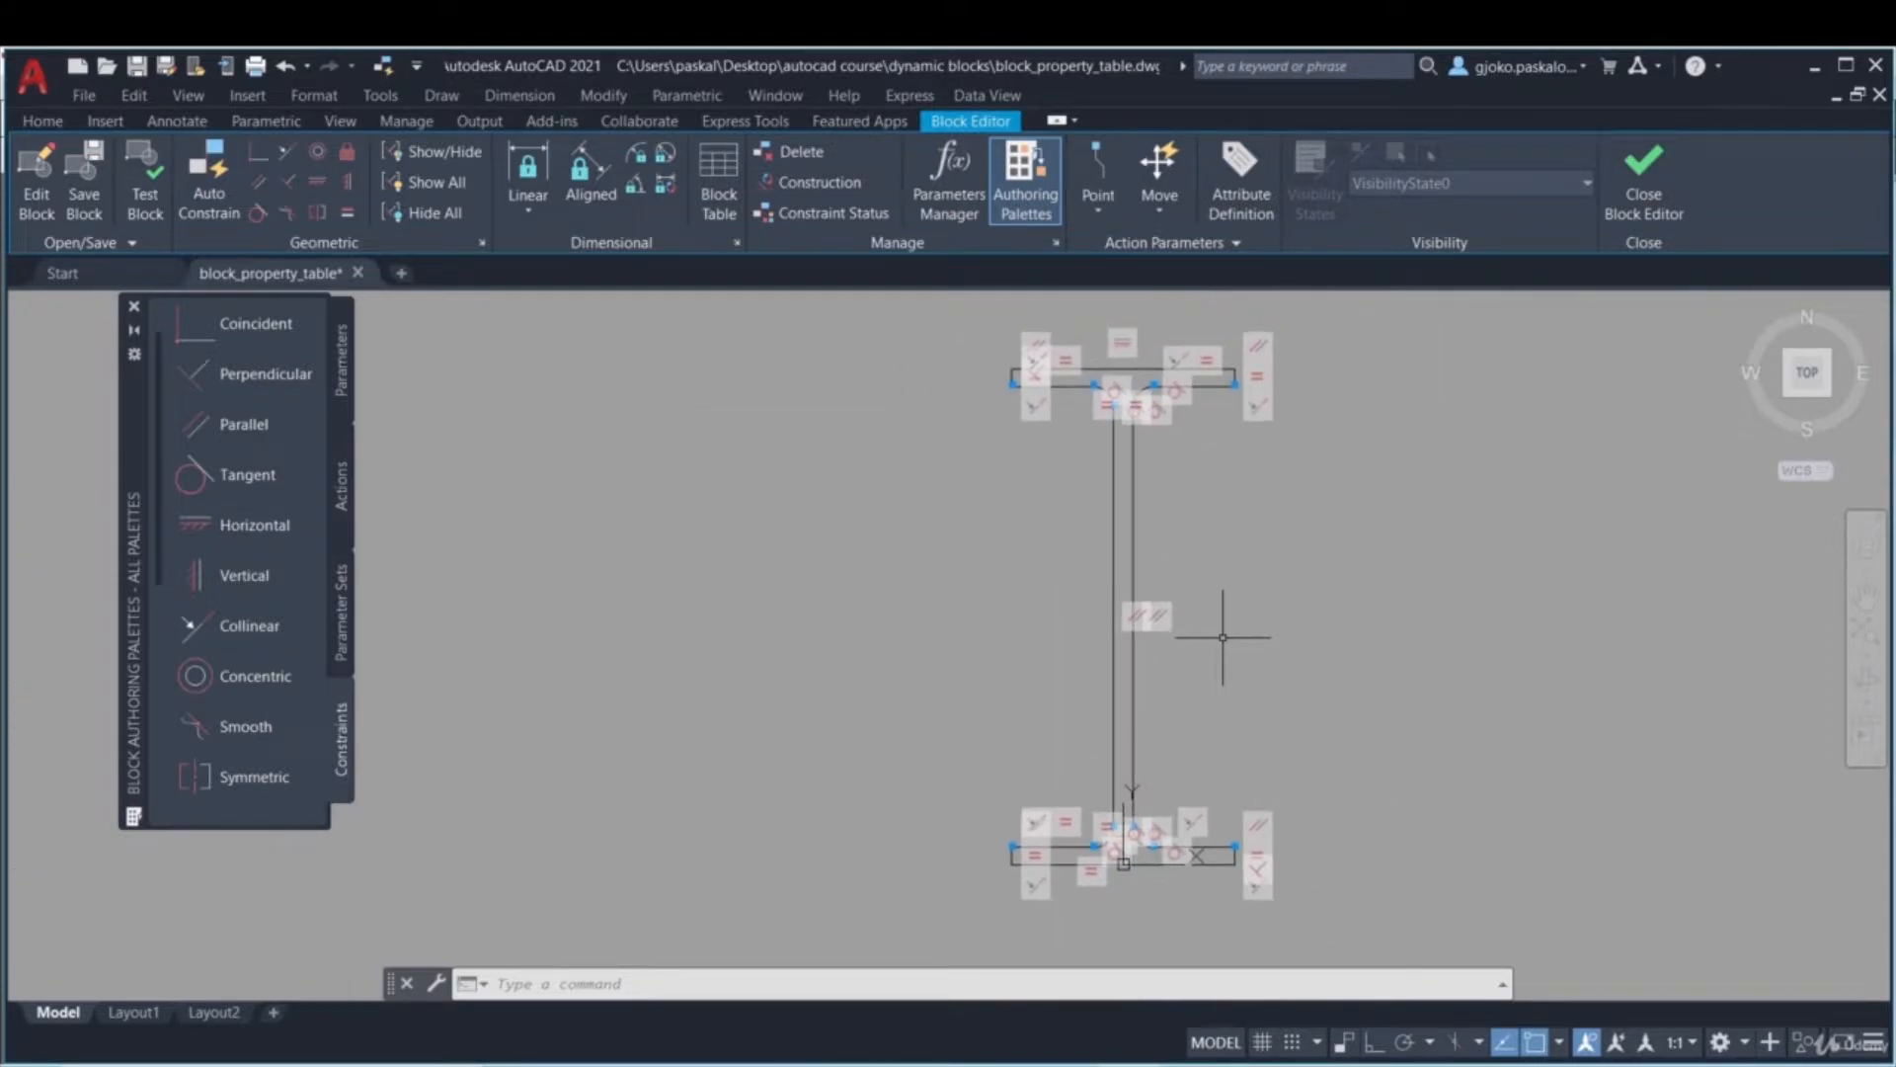
- Hide all geometric constraint markers on the I-beam and bring up the constraint parameter tools
{"action": "left_click", "coordinate": [430, 216]}
{"action": "middle_click_drag", "start_coordinate": [781, 475], "coordinate": [763, 475]}
{"action": "scroll", "coordinate": [249, 489], "scroll_direction": "down", "scroll_amount": 5}
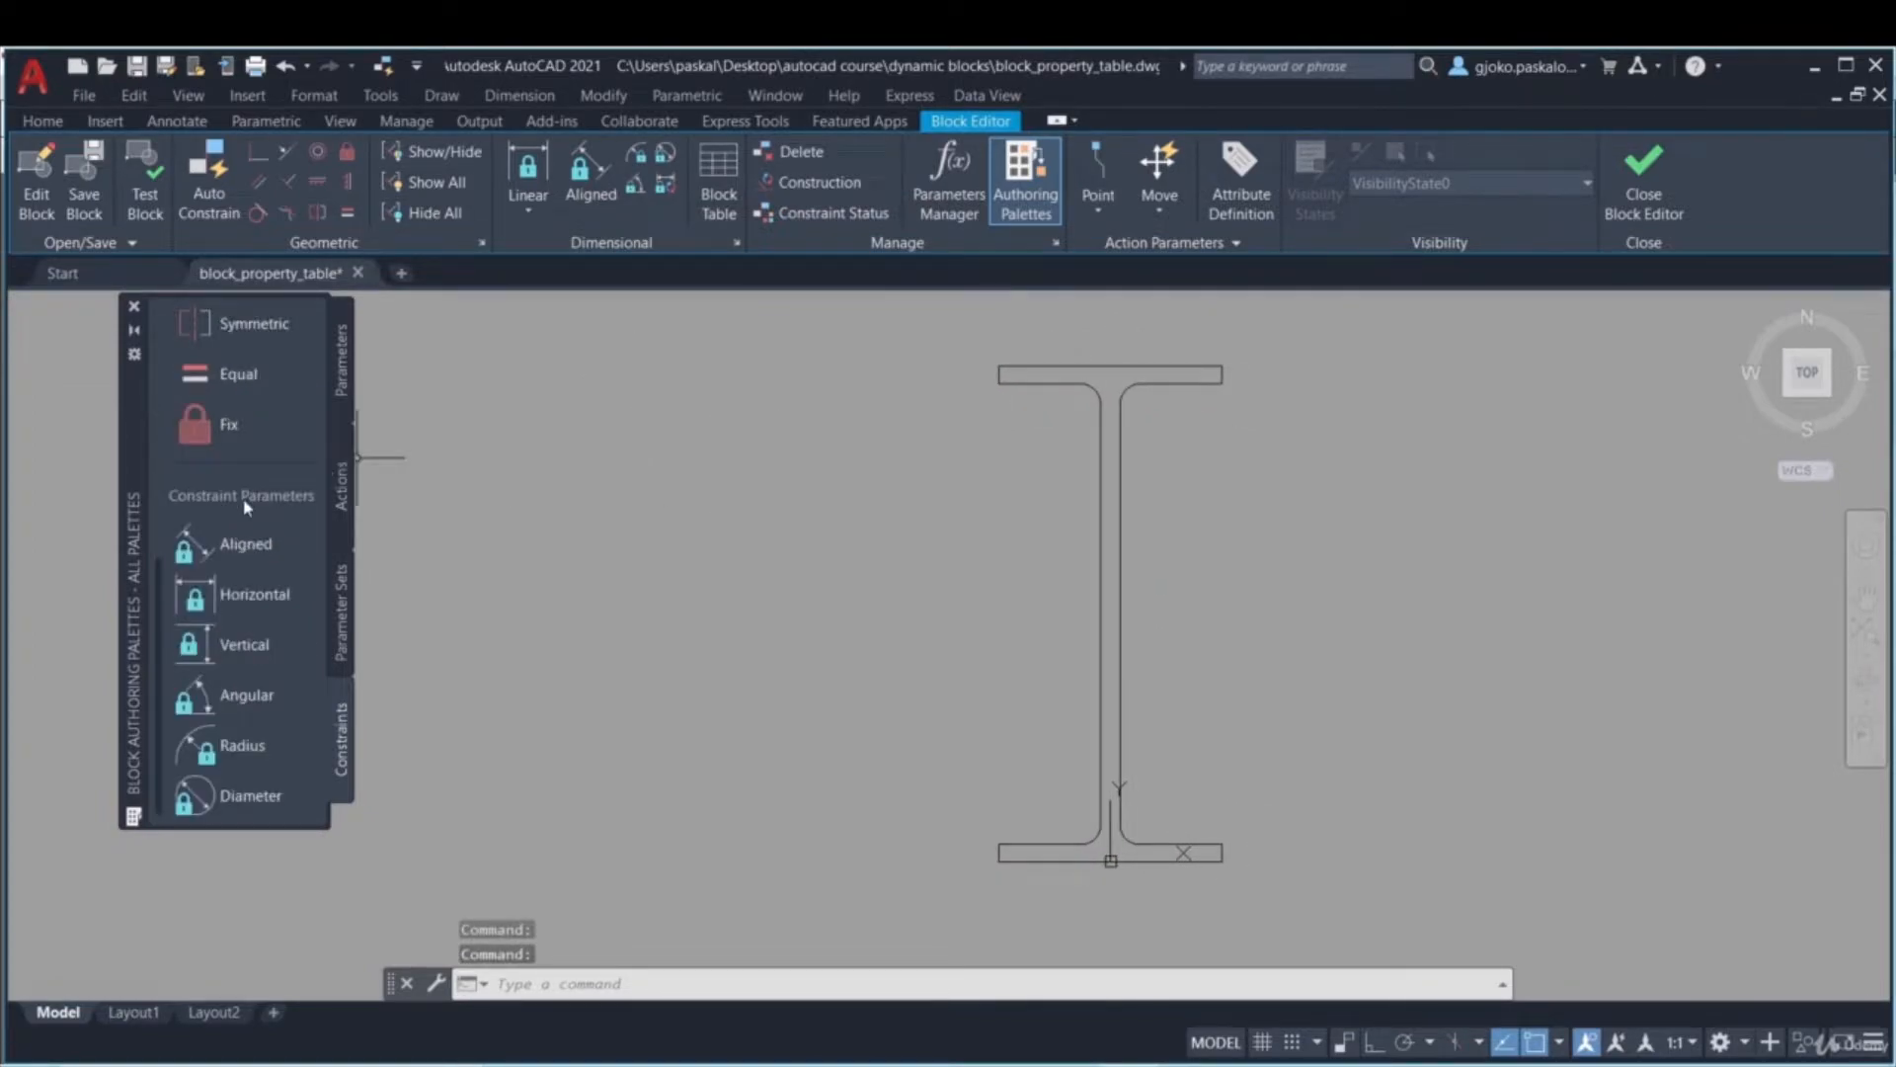
- Try to add a horizontal constraint parameter between the upper-left and lower-left outer corners of the I-beam
{"action": "left_click", "coordinate": [254, 596]}
{"action": "scroll", "coordinate": [1017, 353], "scroll_direction": "up", "scroll_amount": 5}
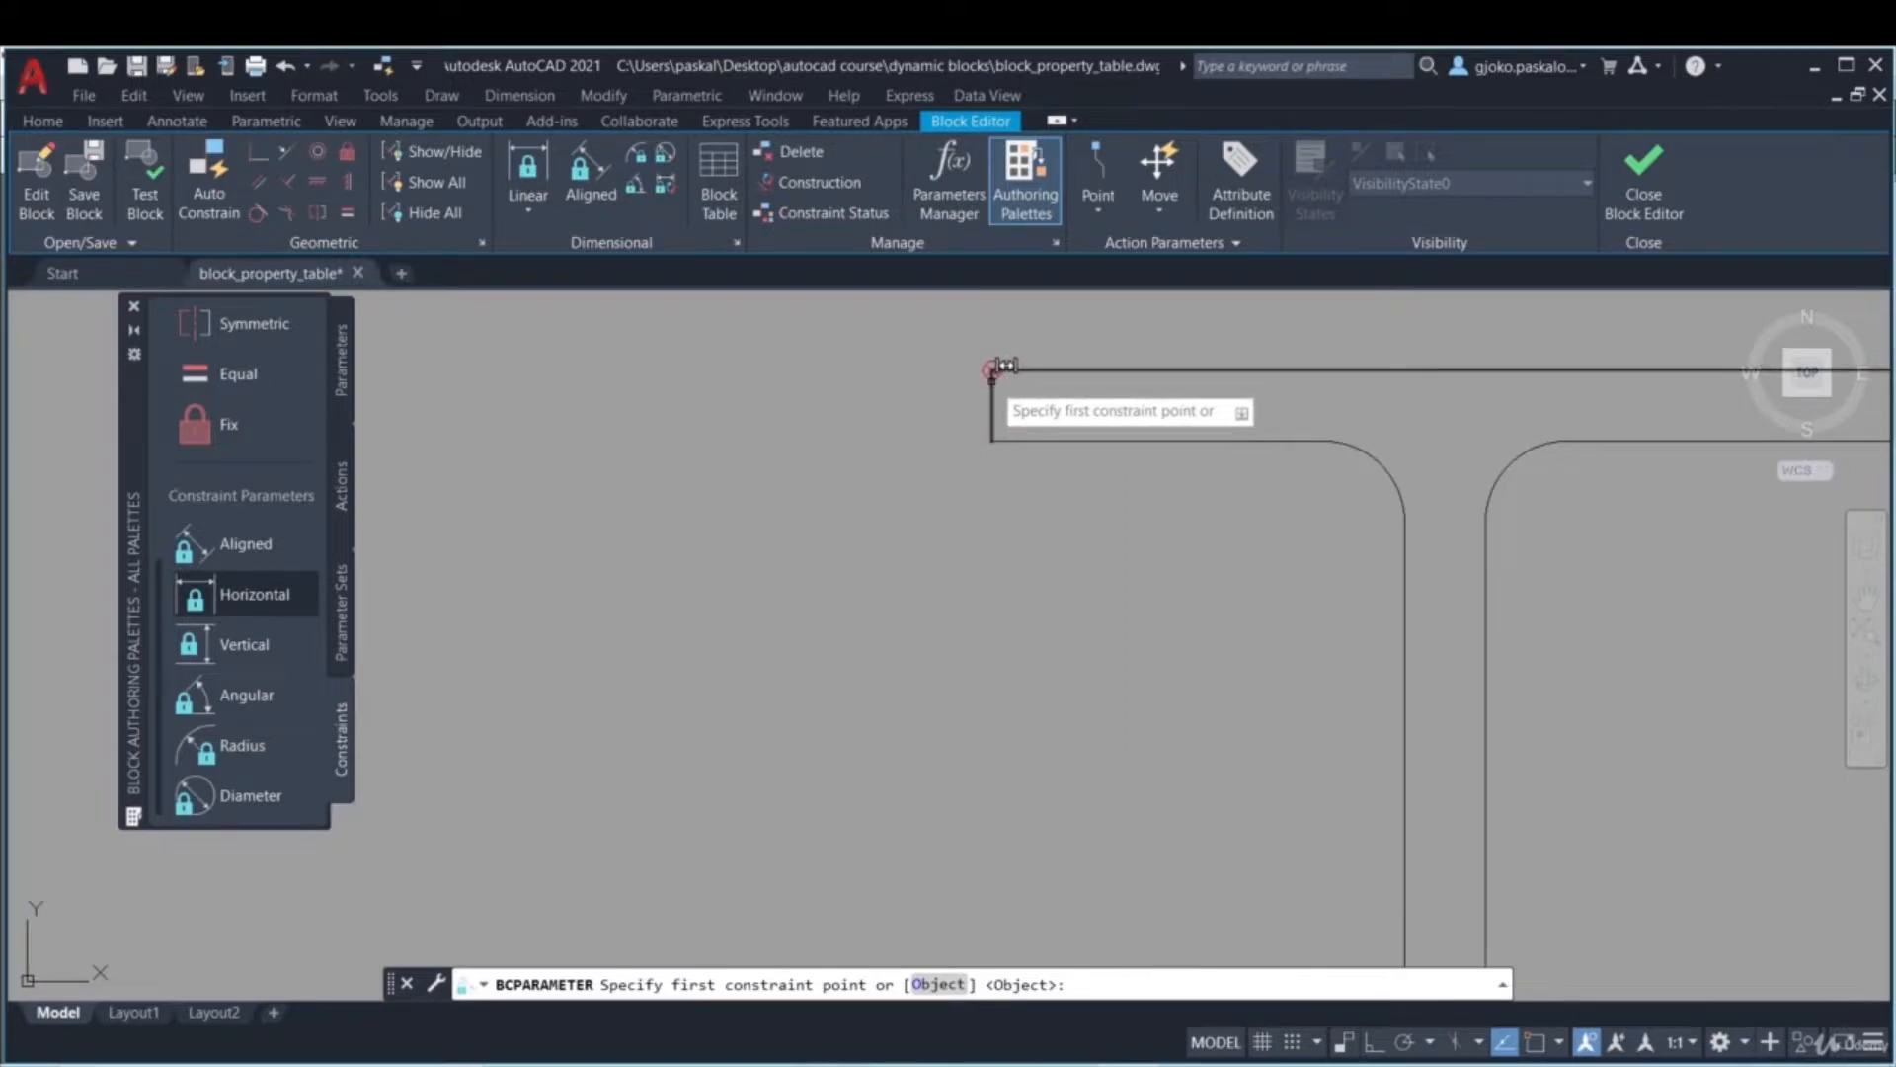
{"action": "left_click", "coordinate": [993, 370]}
{"action": "scroll", "coordinate": [1003, 593], "scroll_direction": "down", "scroll_amount": 4}
{"action": "scroll", "coordinate": [781, 601], "scroll_direction": "up", "scroll_amount": 5}
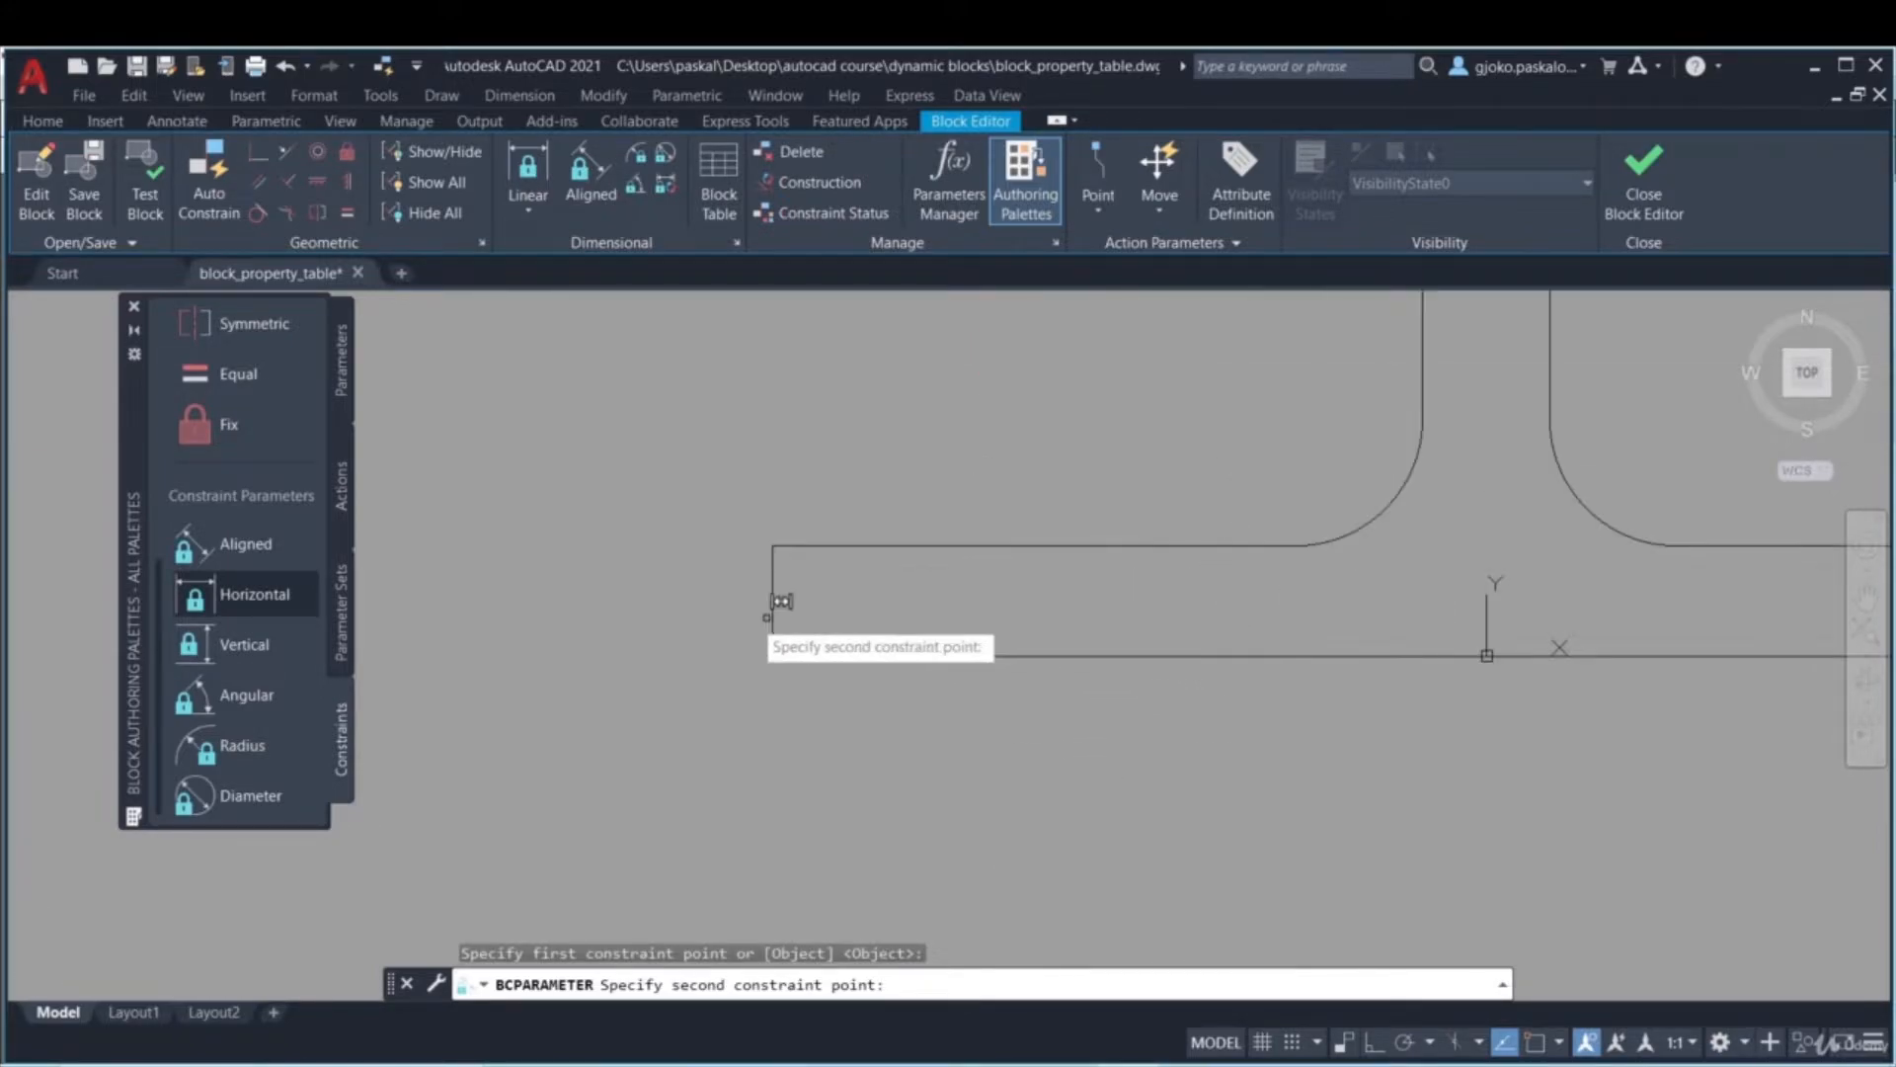
{"action": "left_click", "coordinate": [780, 602]}
{"action": "scroll", "coordinate": [766, 483], "scroll_direction": "down", "scroll_amount": 5}
{"action": "middle_click_drag", "start_coordinate": [766, 483], "coordinate": [941, 580]}
{"action": "scroll", "coordinate": [998, 612], "scroll_direction": "down", "scroll_amount": 3}
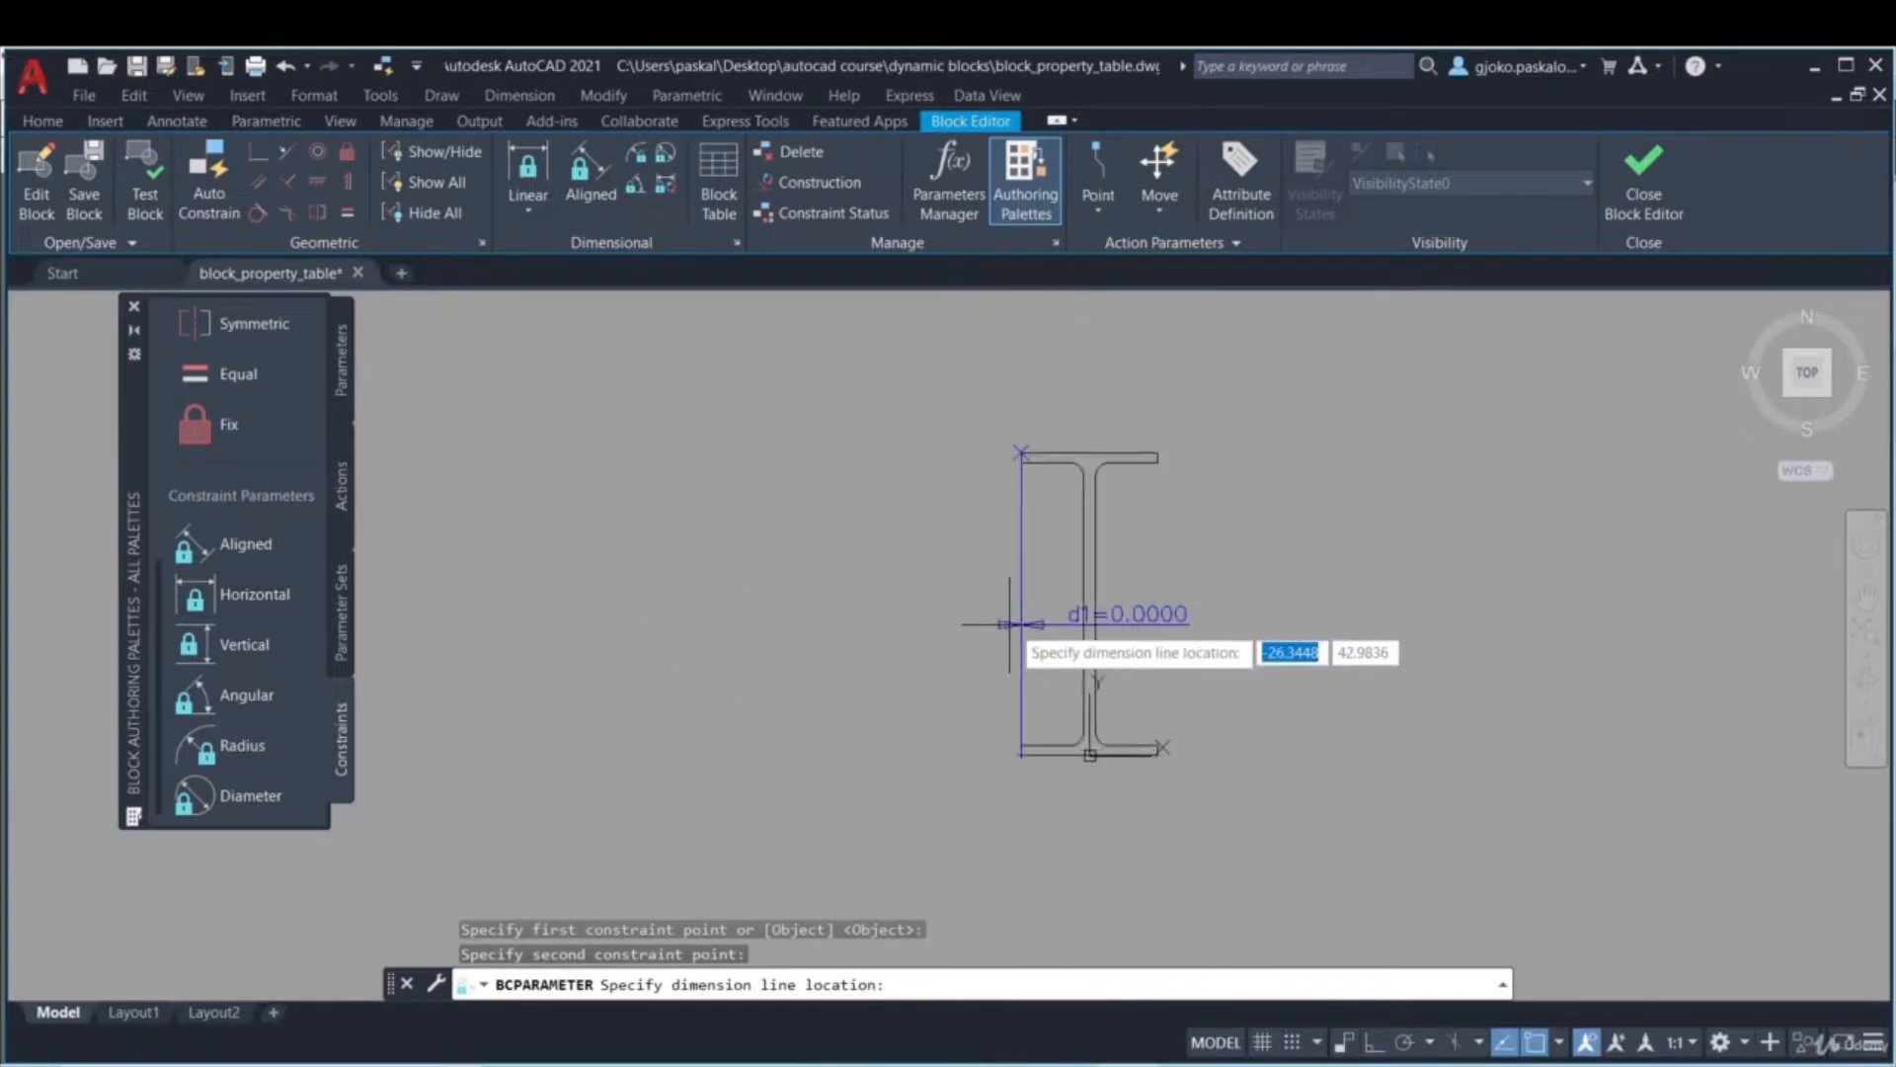
{"action": "left_click", "coordinate": [953, 618]}
{"action": "left_click", "coordinate": [1084, 599]}
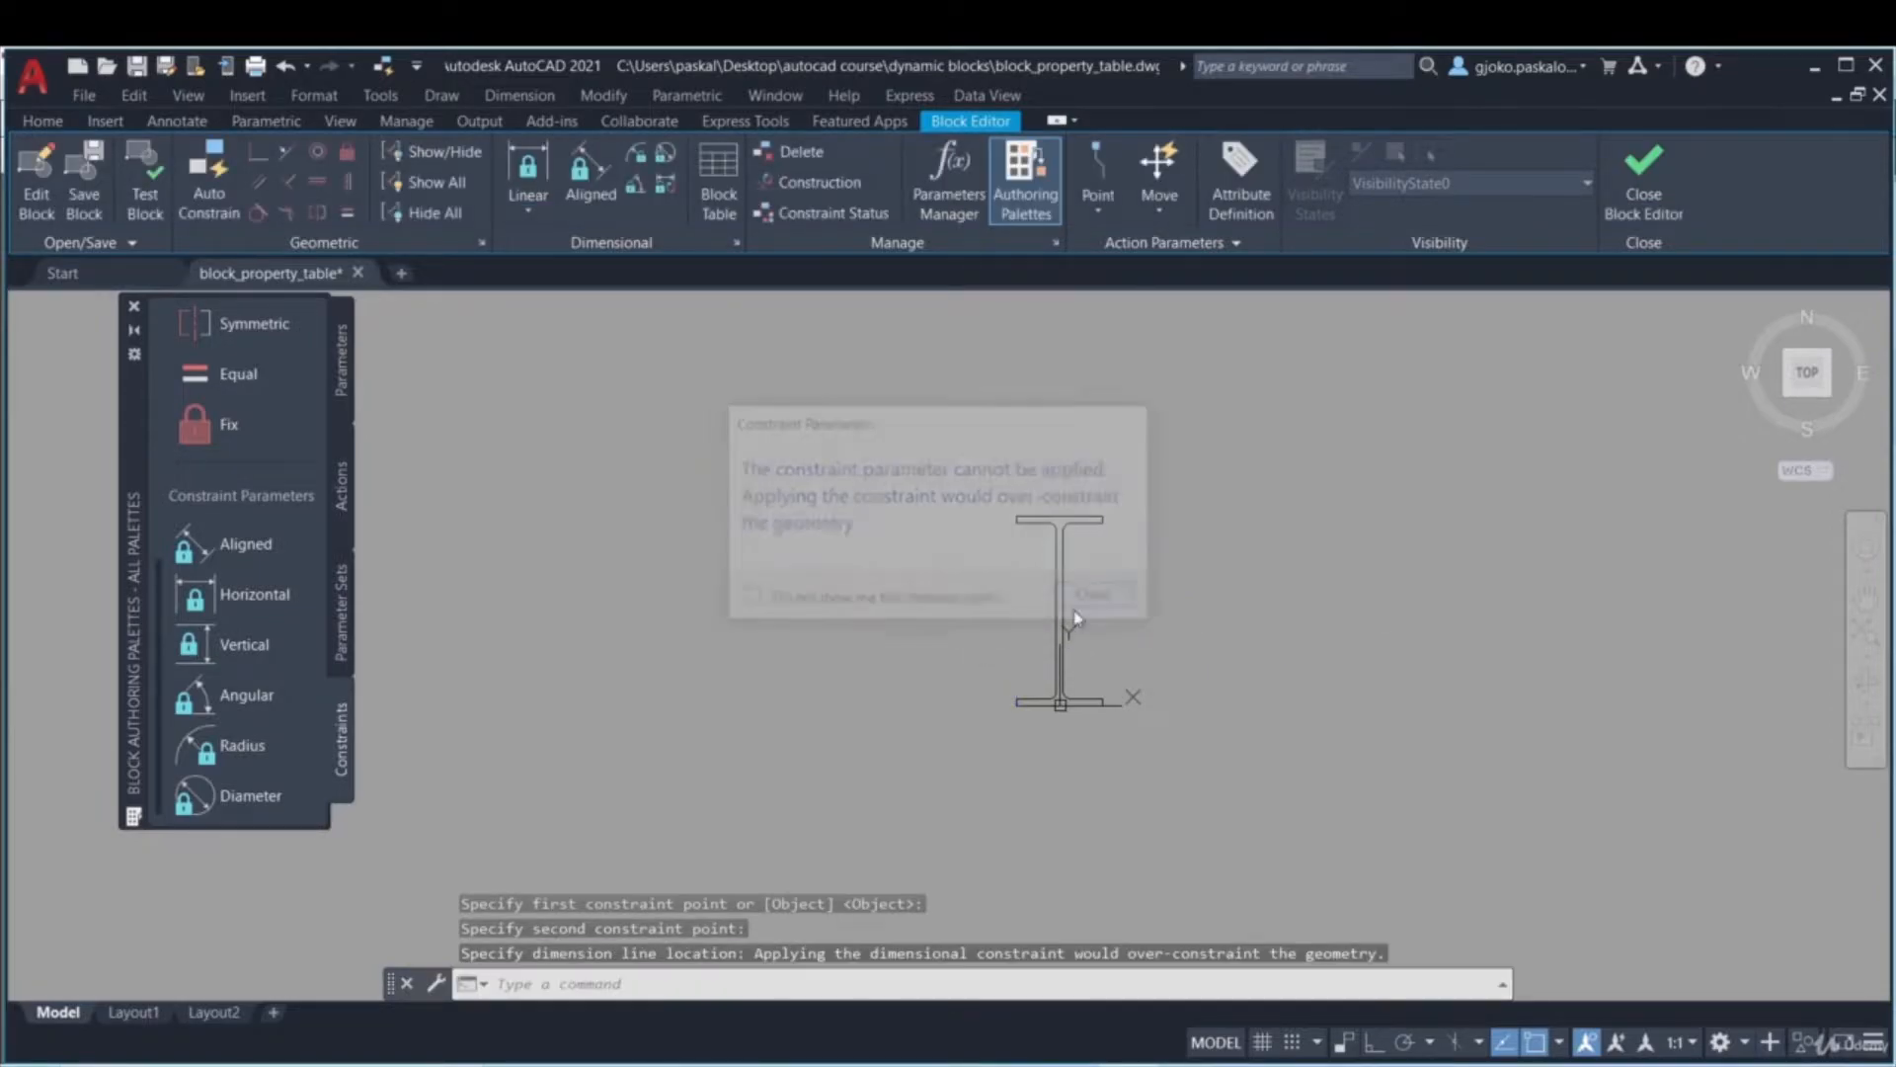
{"action": "key", "text": "Escape"}
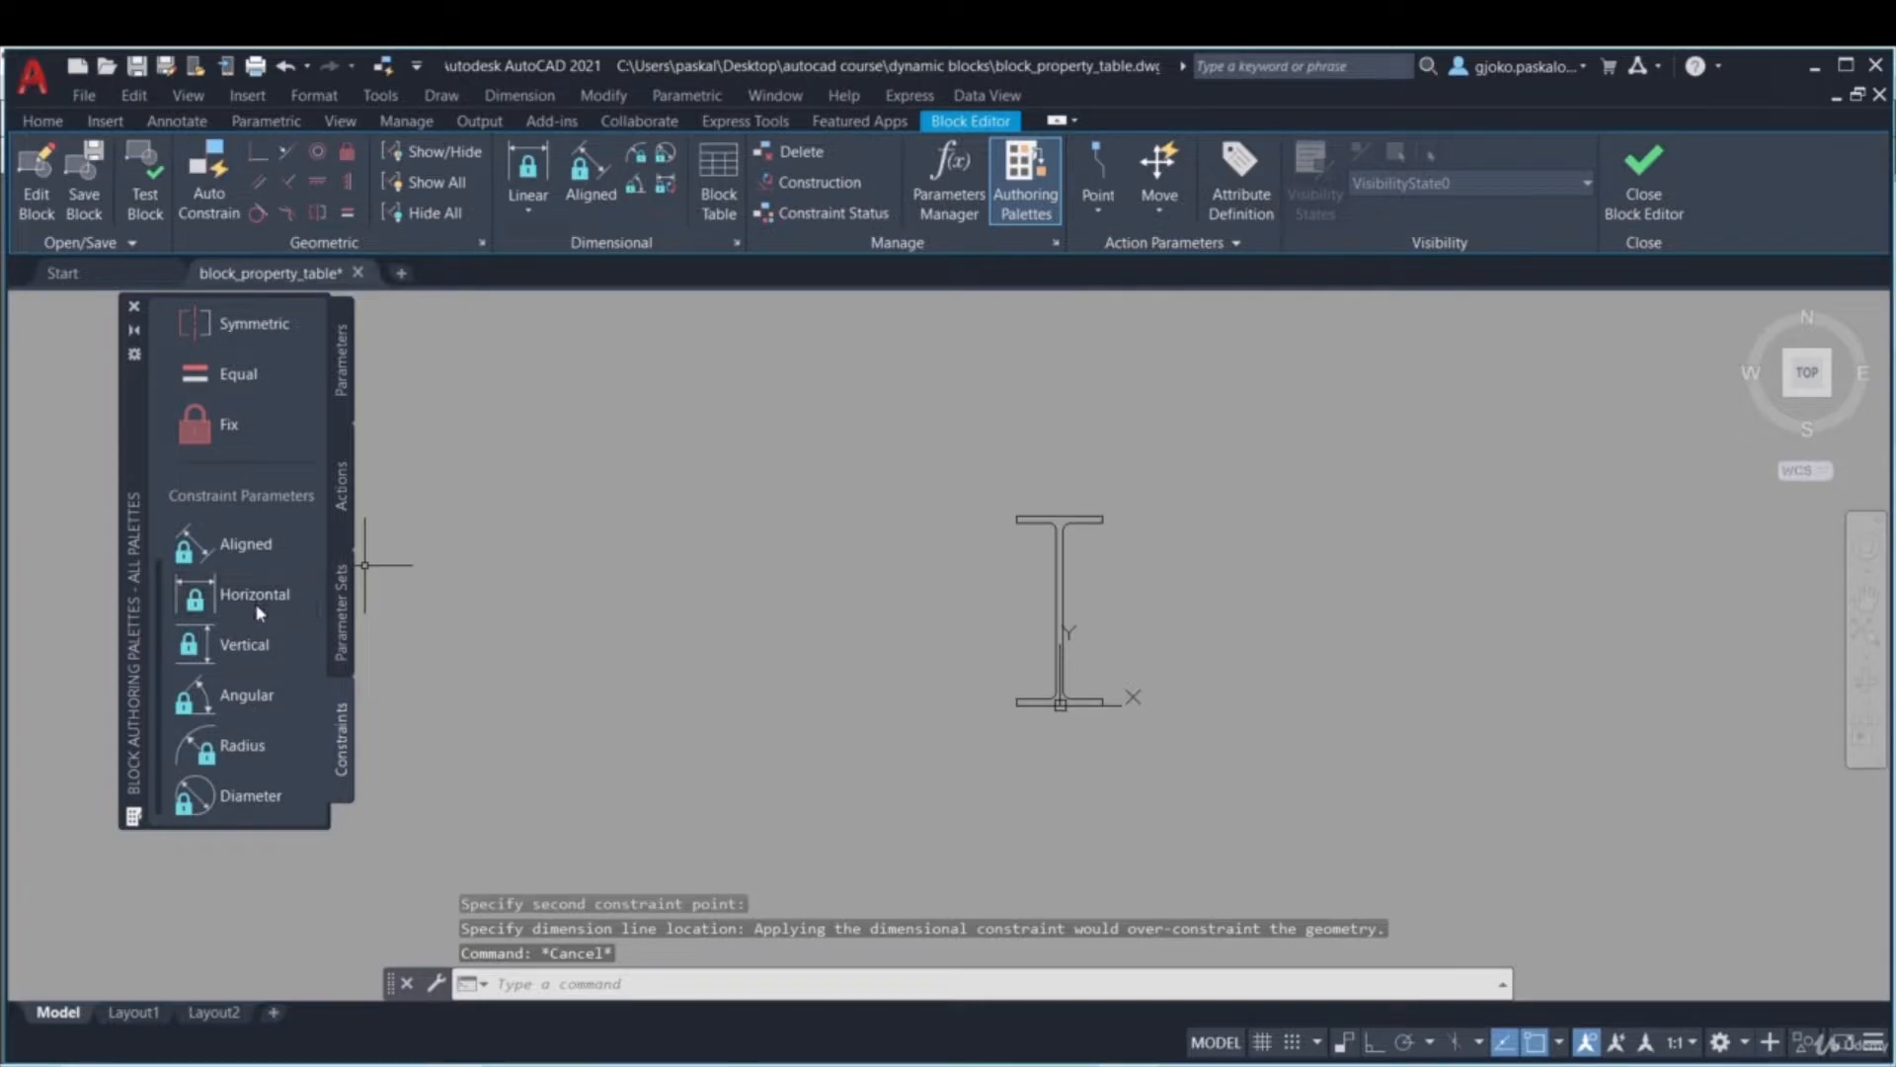
- Add a vertical constraint parameter named D for the I-beam's overall depth, from the upper-left to the lower-left outer corner
{"action": "left_click", "coordinate": [286, 643]}
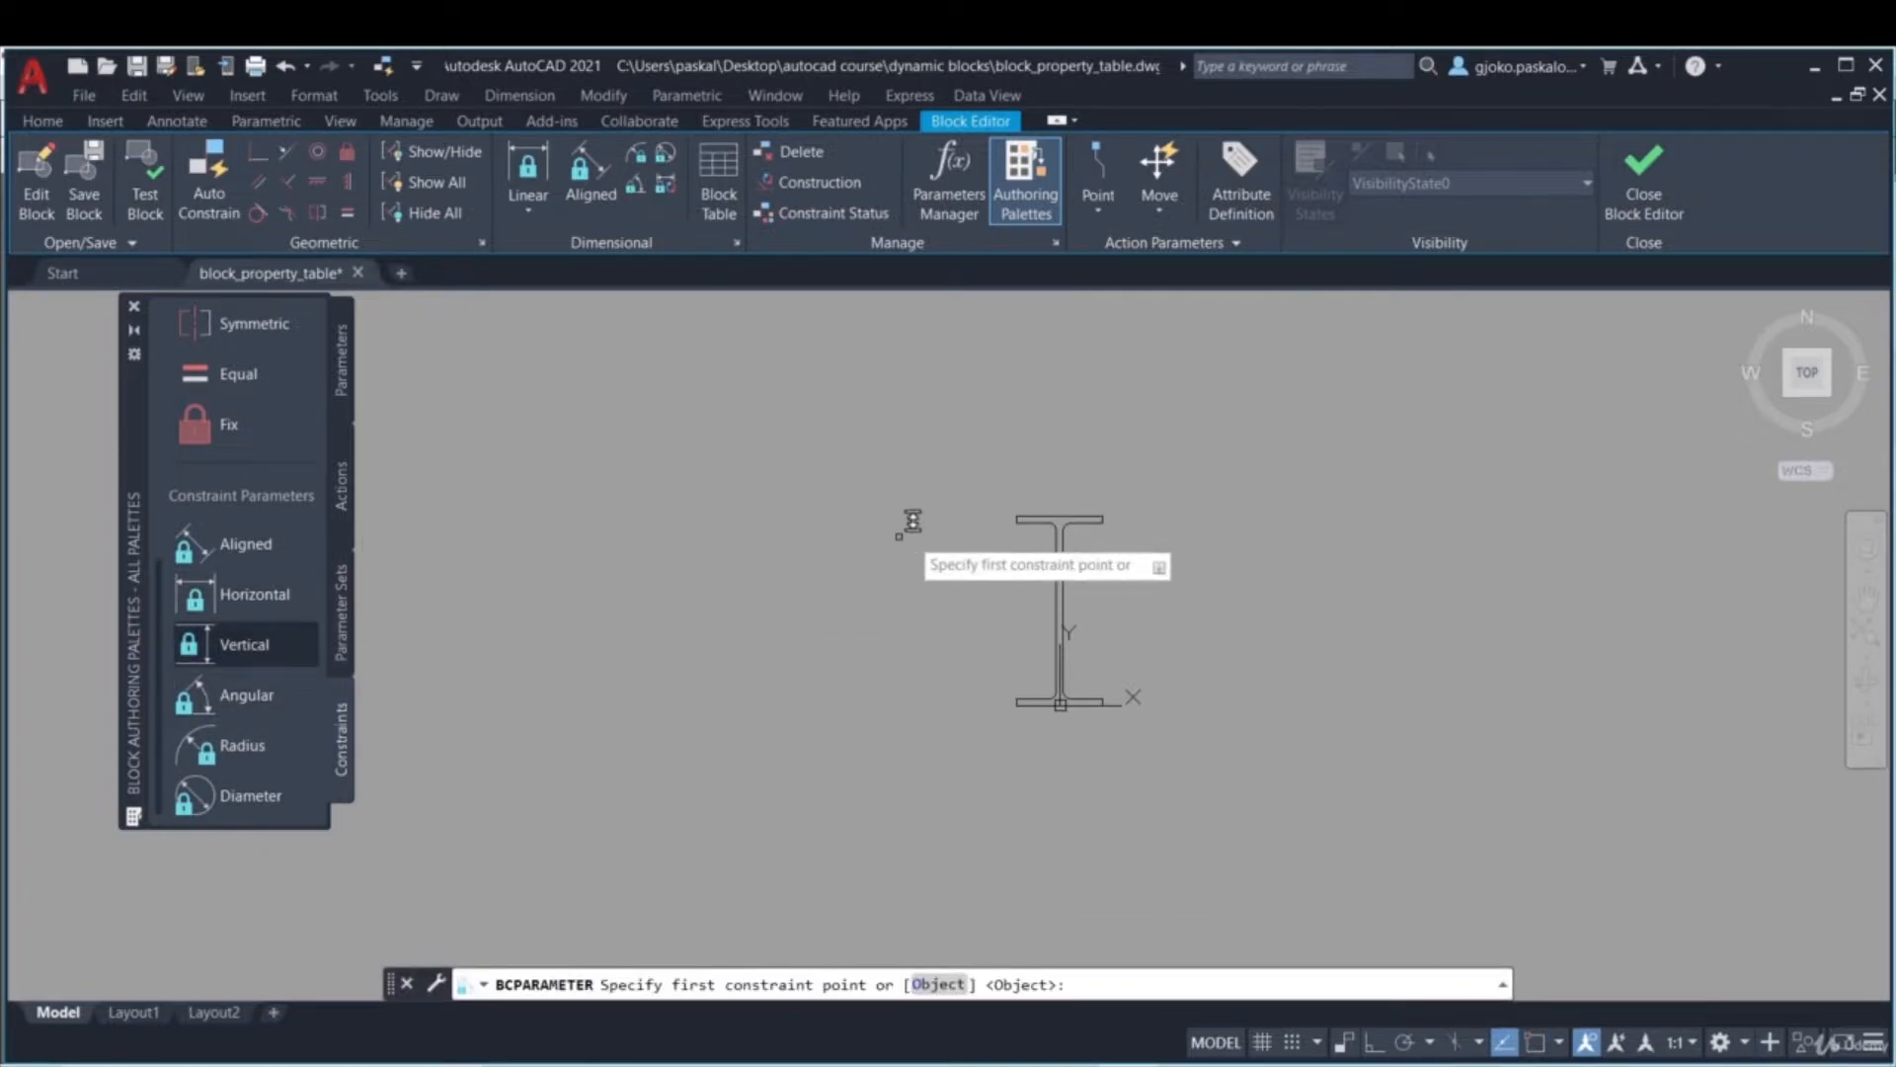
{"action": "scroll", "coordinate": [992, 508], "scroll_direction": "up", "scroll_amount": 5}
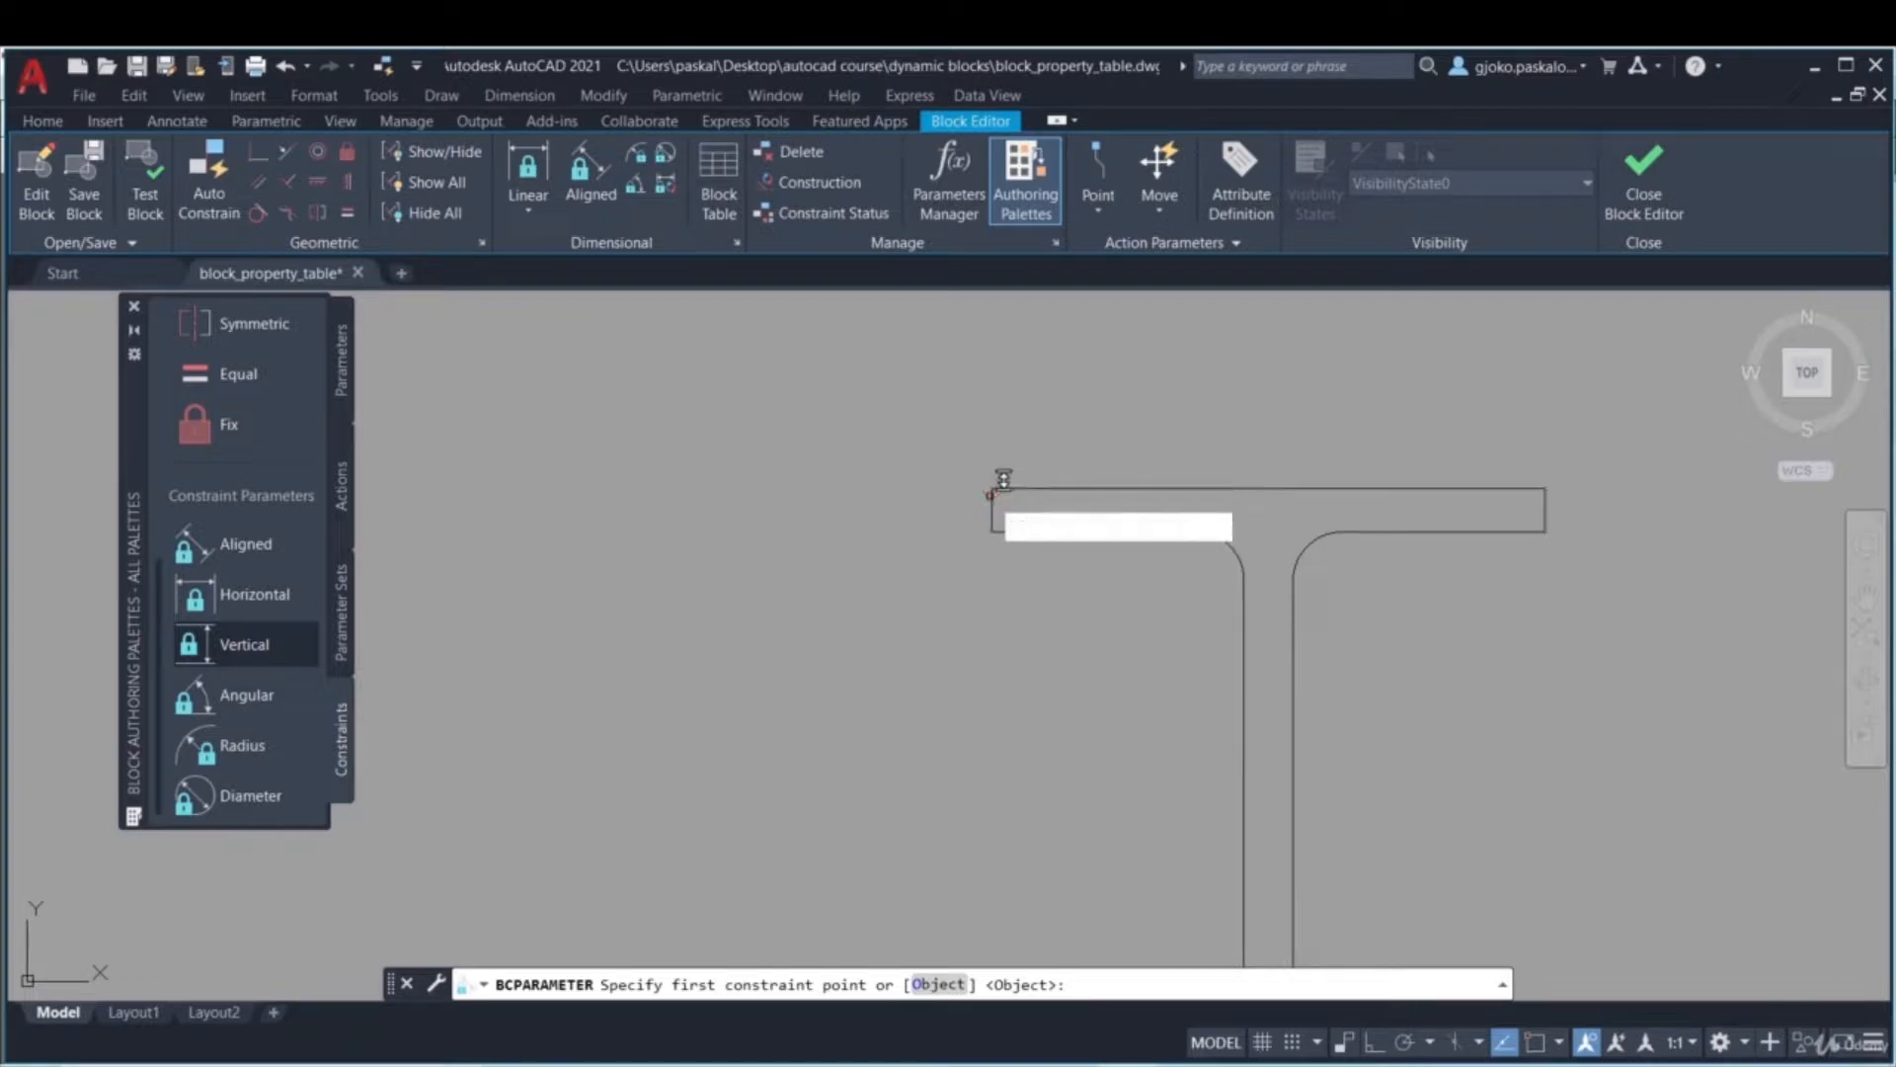
{"action": "left_click", "coordinate": [992, 498]}
{"action": "scroll", "coordinate": [993, 498], "scroll_direction": "down", "scroll_amount": 5}
{"action": "scroll", "coordinate": [1000, 871], "scroll_direction": "up", "scroll_amount": 5}
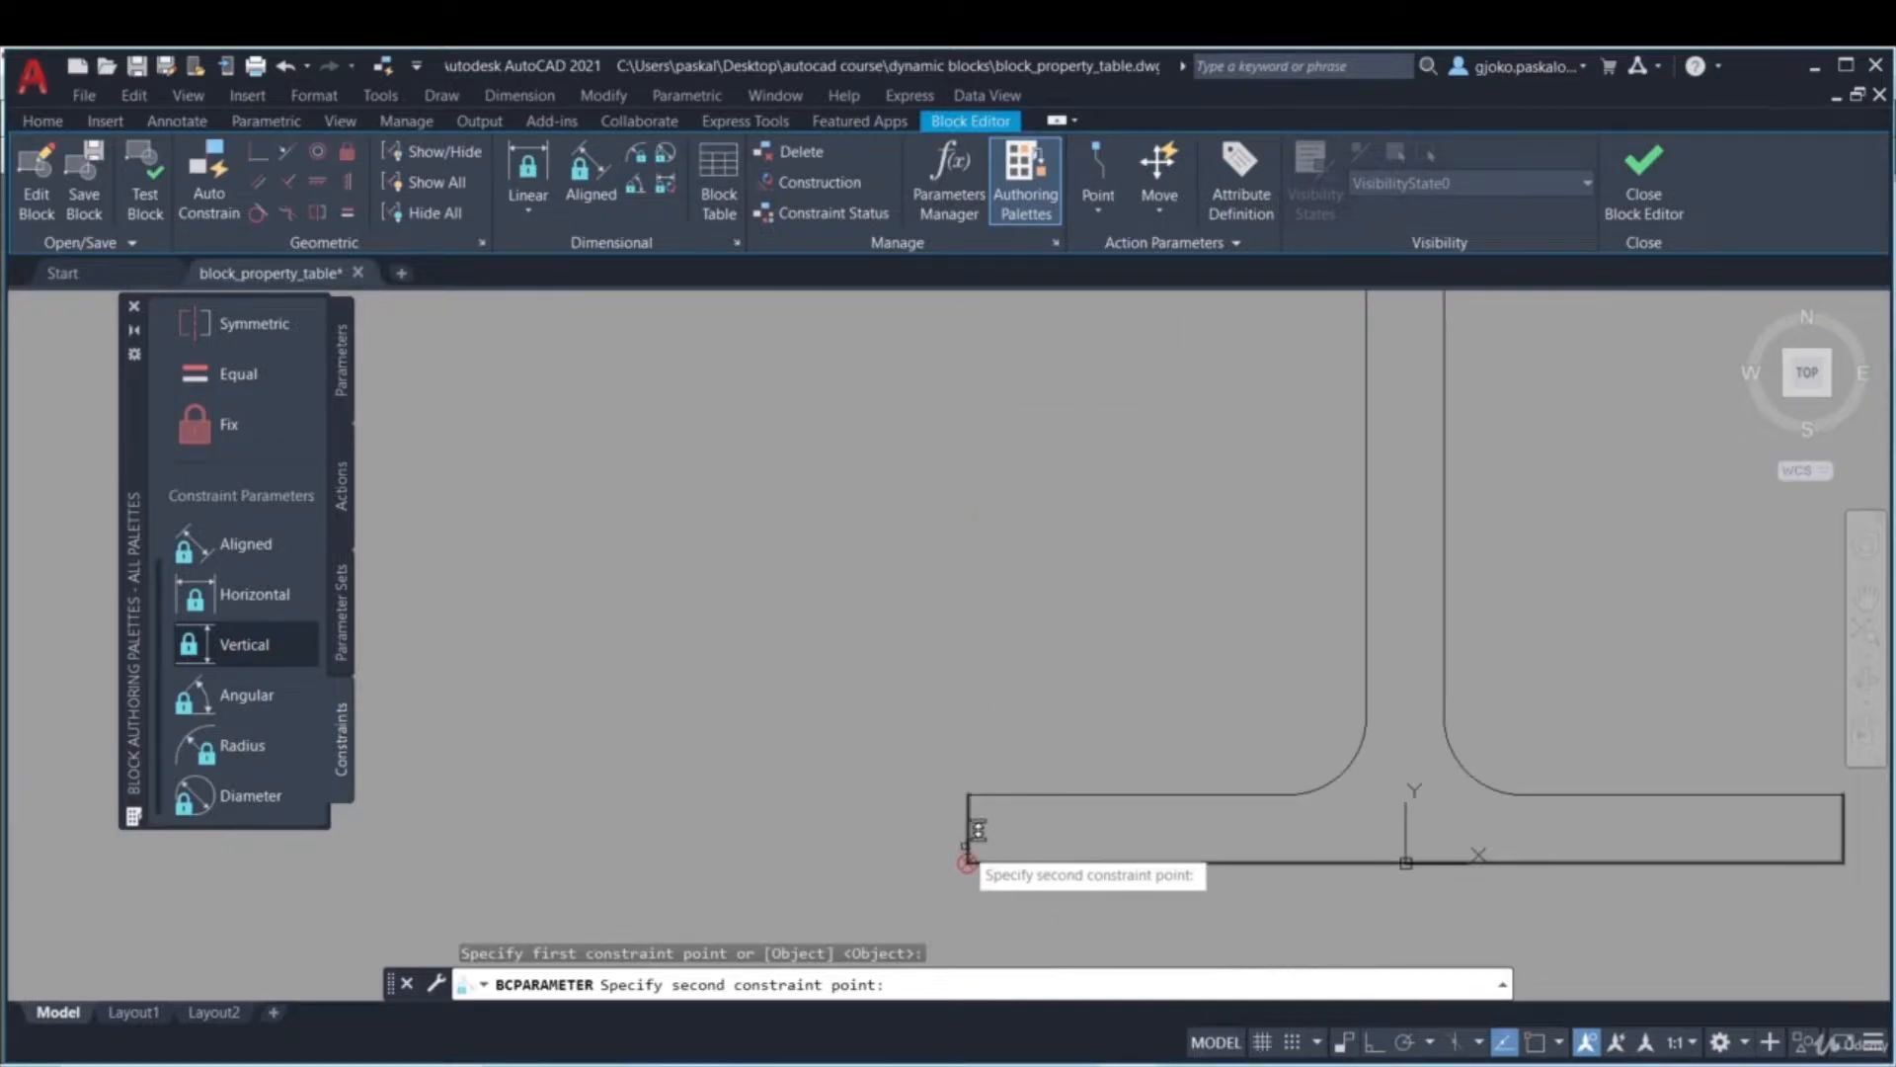
{"action": "left_click", "coordinate": [969, 863]}
{"action": "scroll", "coordinate": [924, 721], "scroll_direction": "down", "scroll_amount": 5}
{"action": "left_click", "coordinate": [910, 703]}
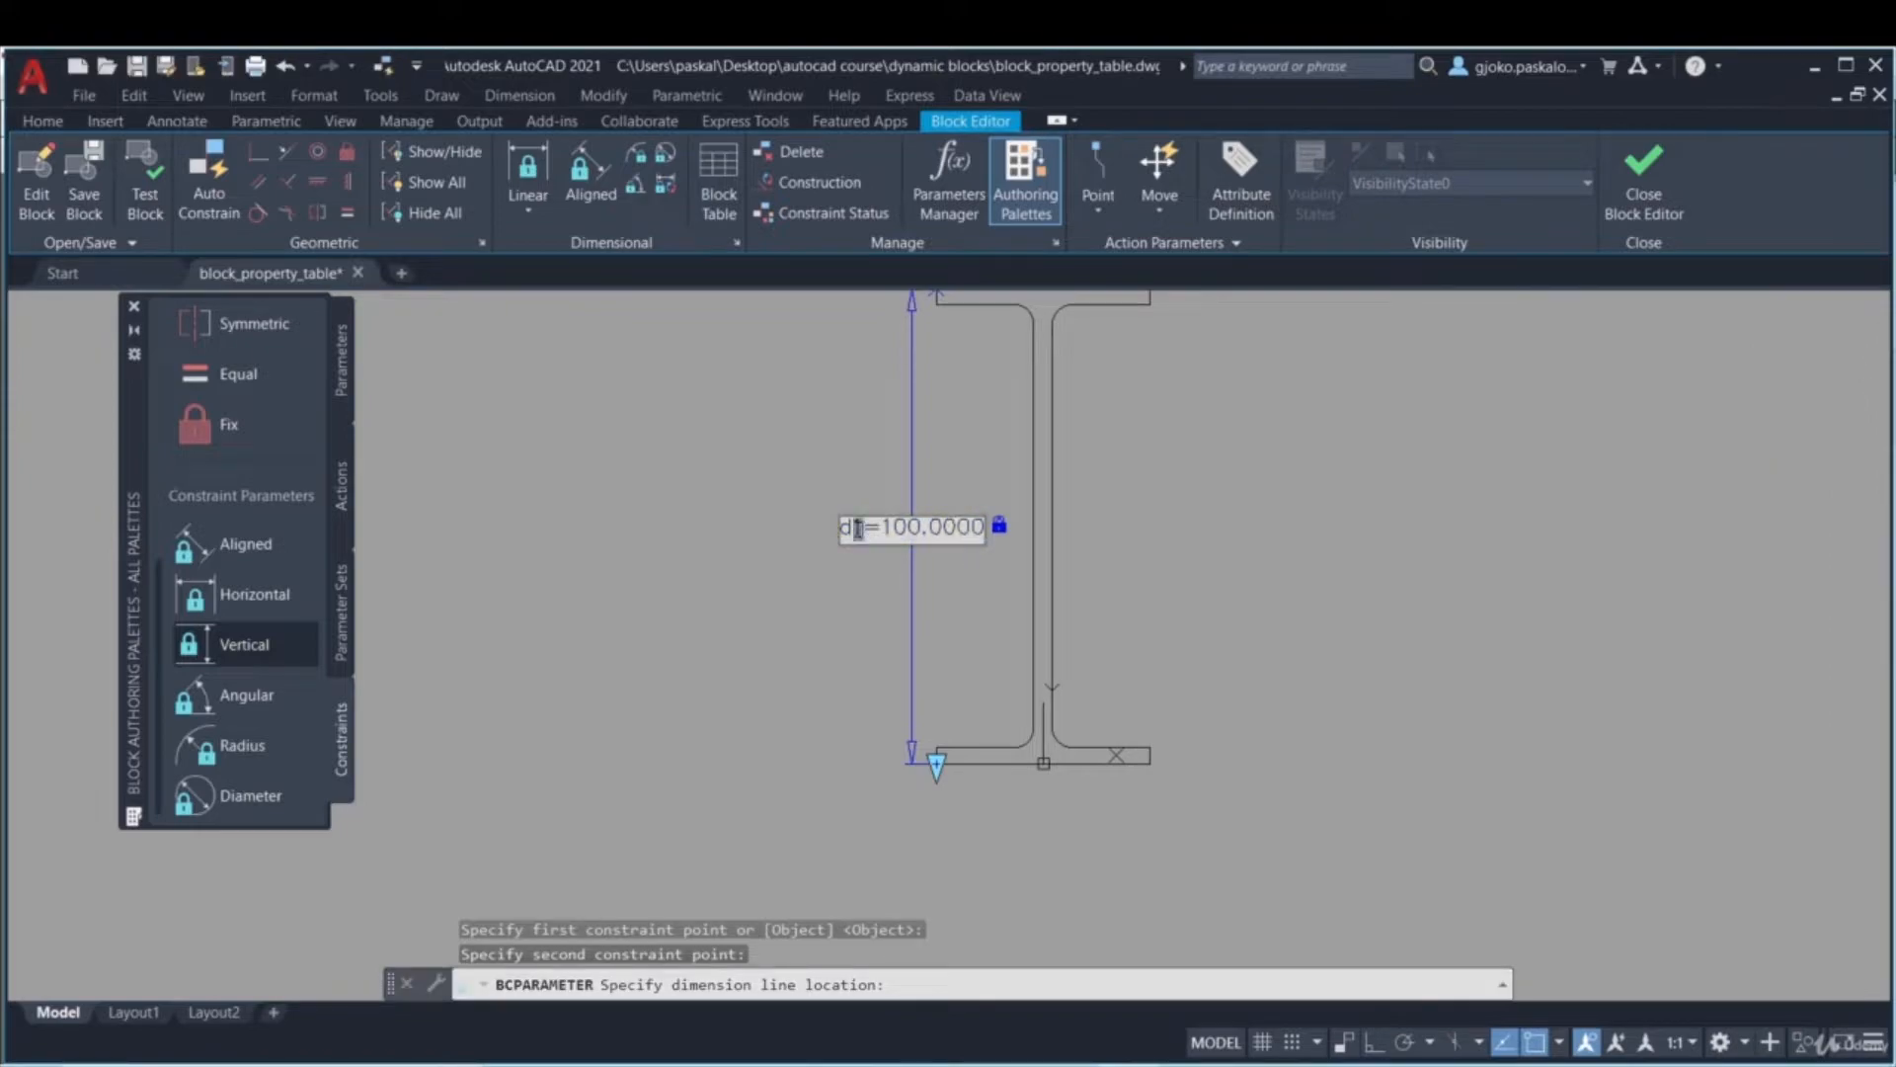
{"action": "type", "text": "D"}
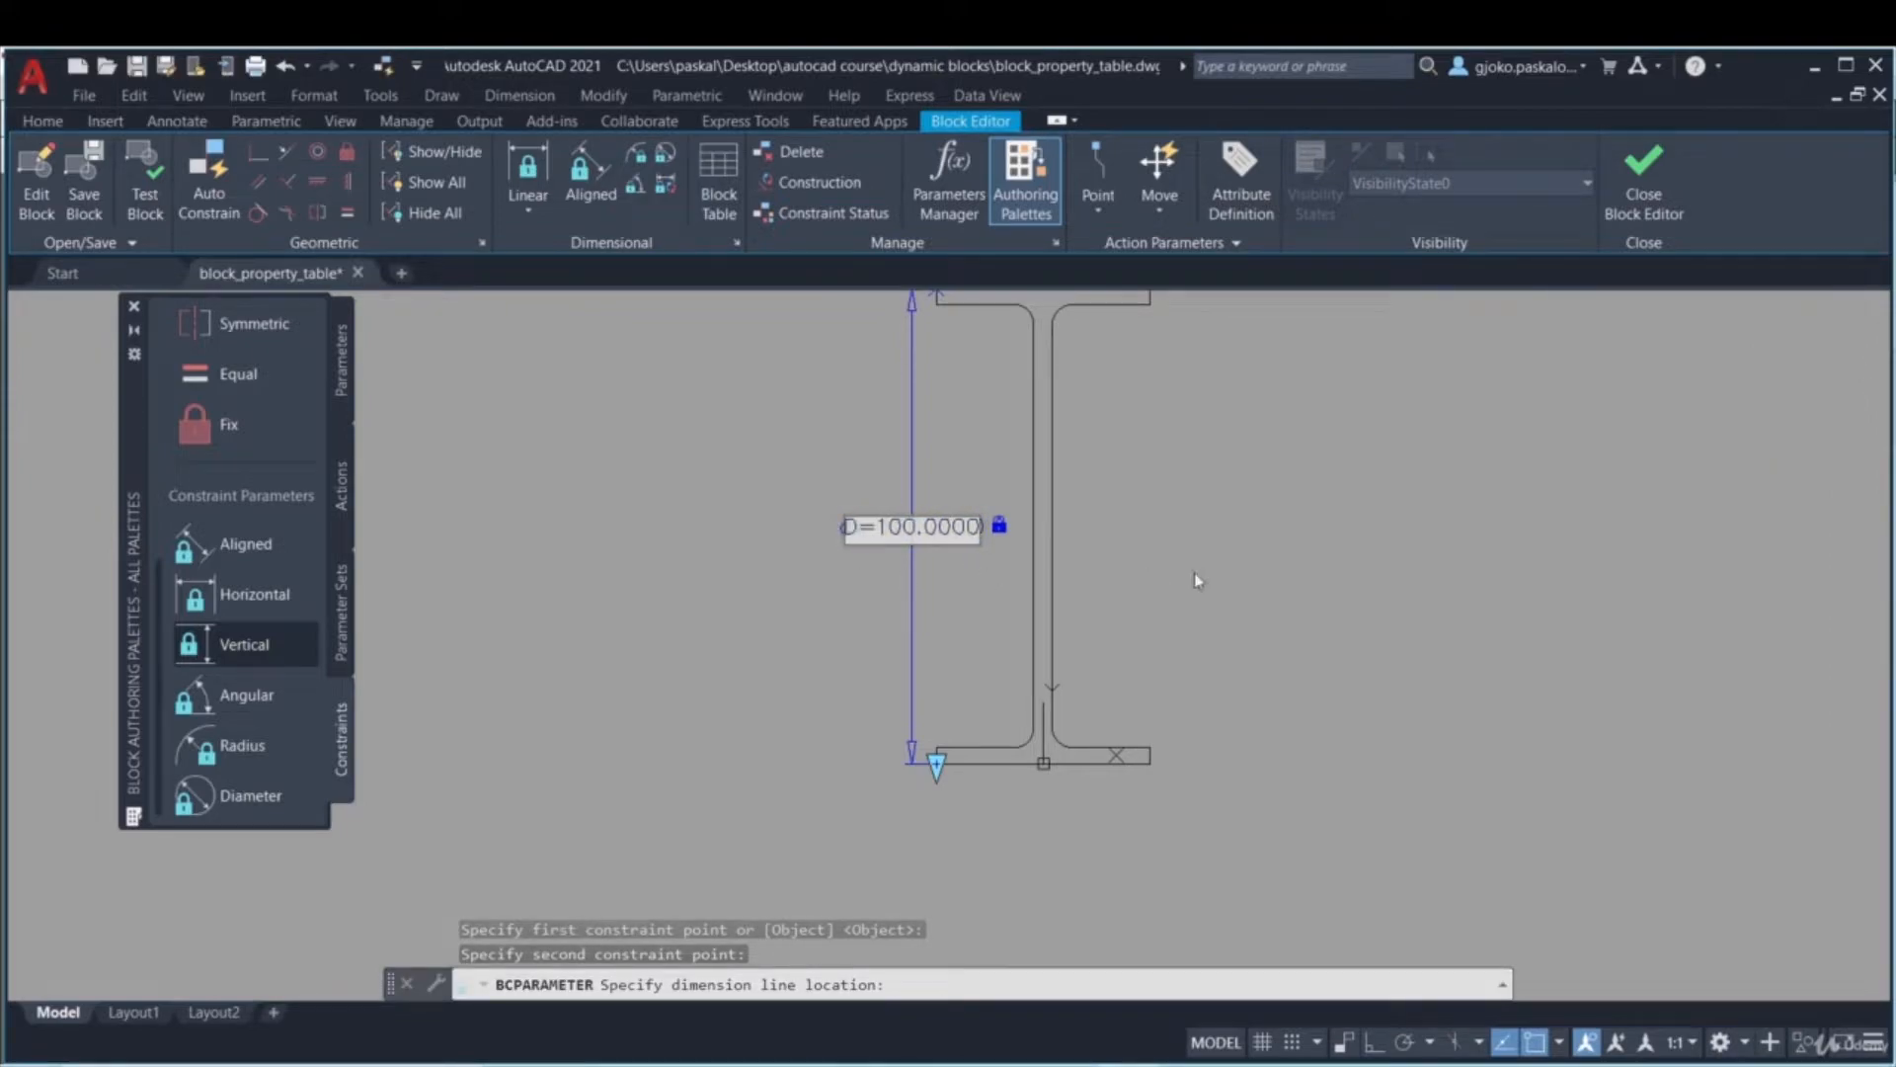
{"action": "key", "text": "Return"}
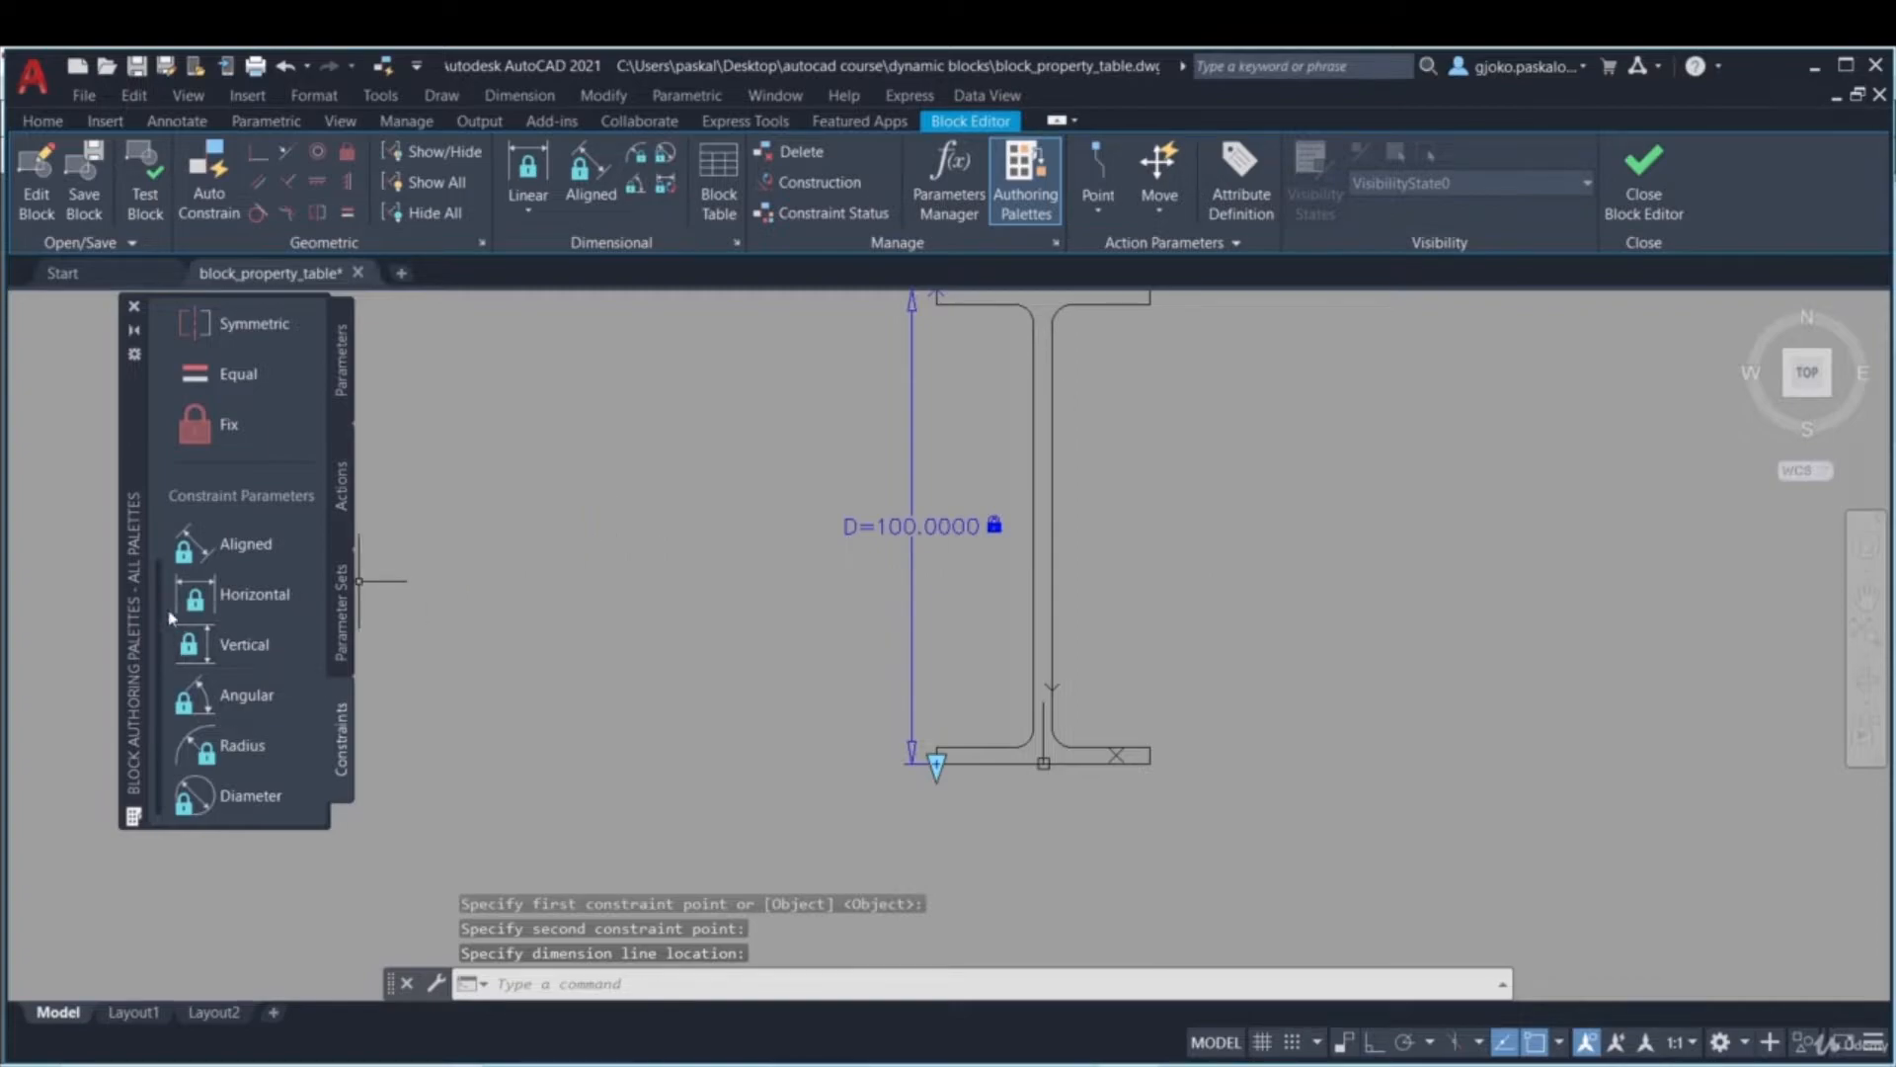
- Add a horizontal constraint parameter named Fw across the full width of the top flange, placed above it
{"action": "left_click", "coordinate": [255, 594]}
{"action": "scroll", "coordinate": [880, 445], "scroll_direction": "up", "scroll_amount": 3}
{"action": "left_click", "coordinate": [862, 478]}
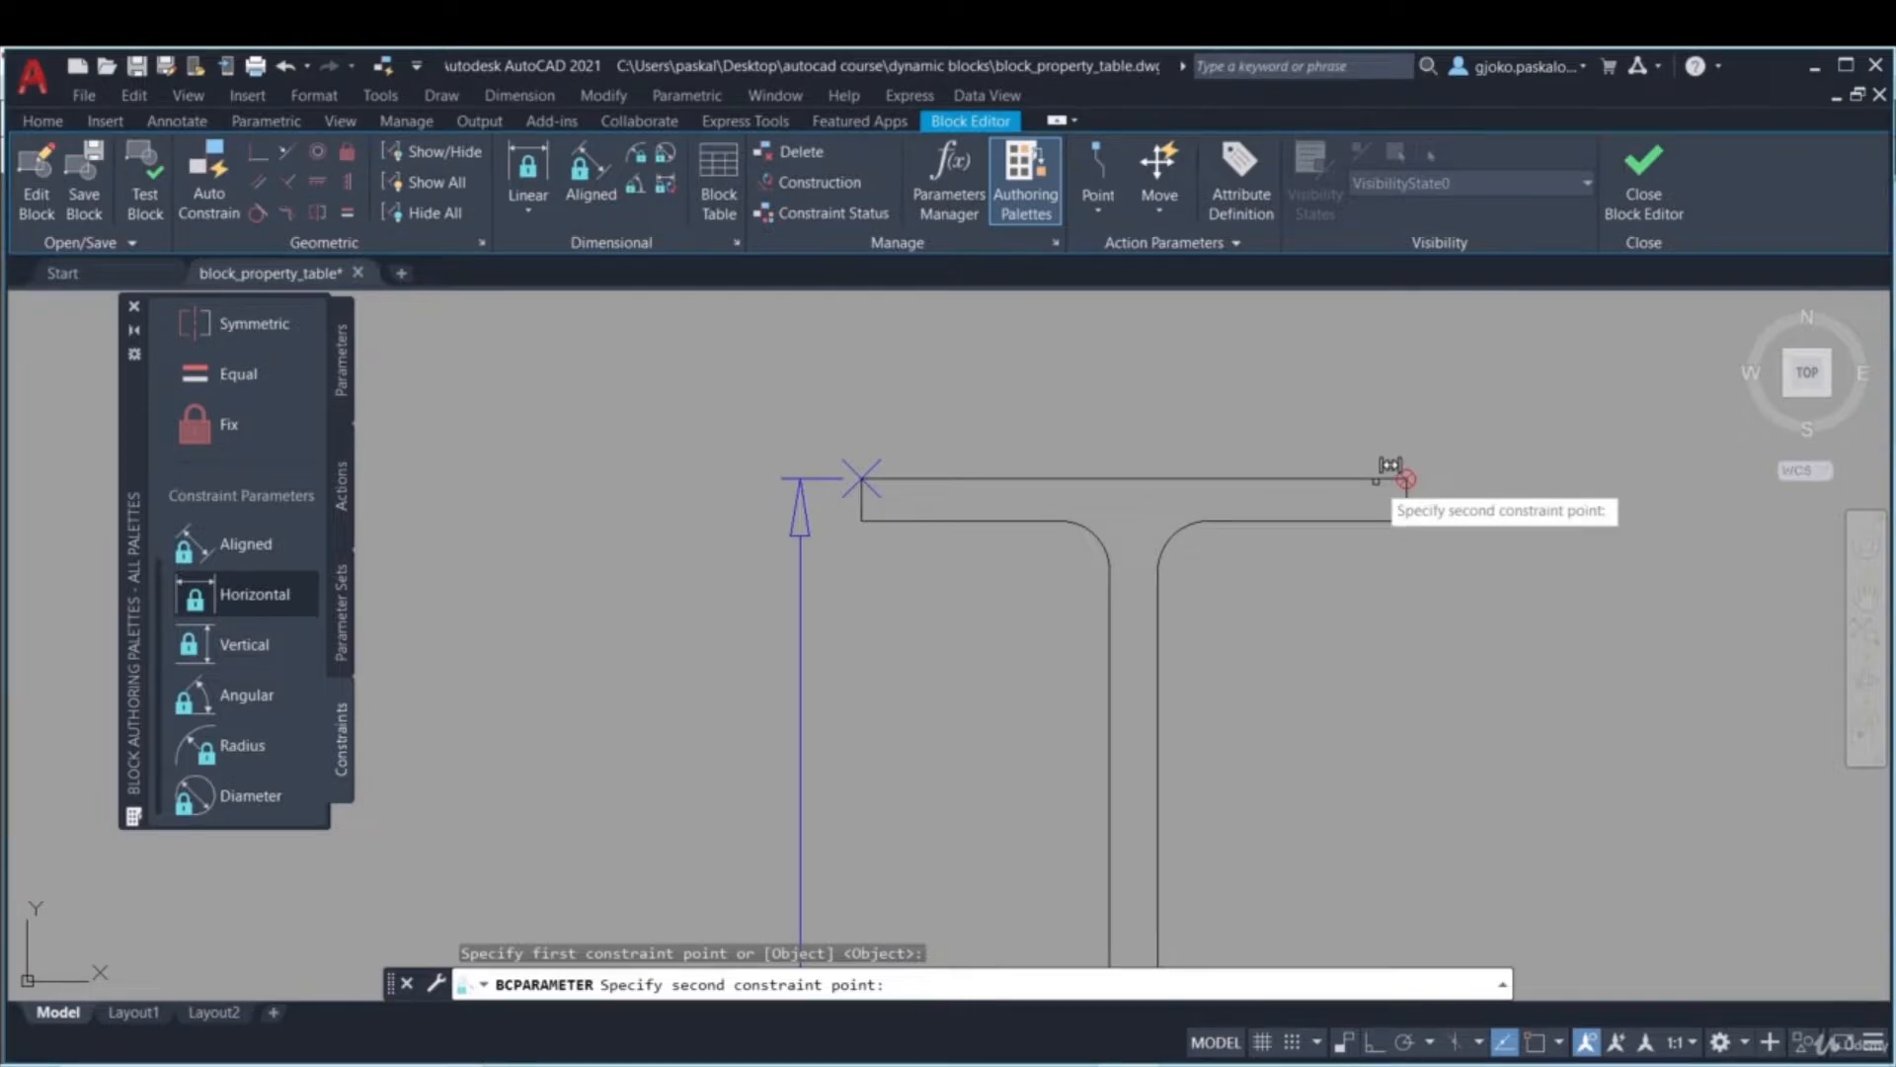
{"action": "left_click", "coordinate": [1406, 479]}
{"action": "left_click", "coordinate": [1090, 423]}
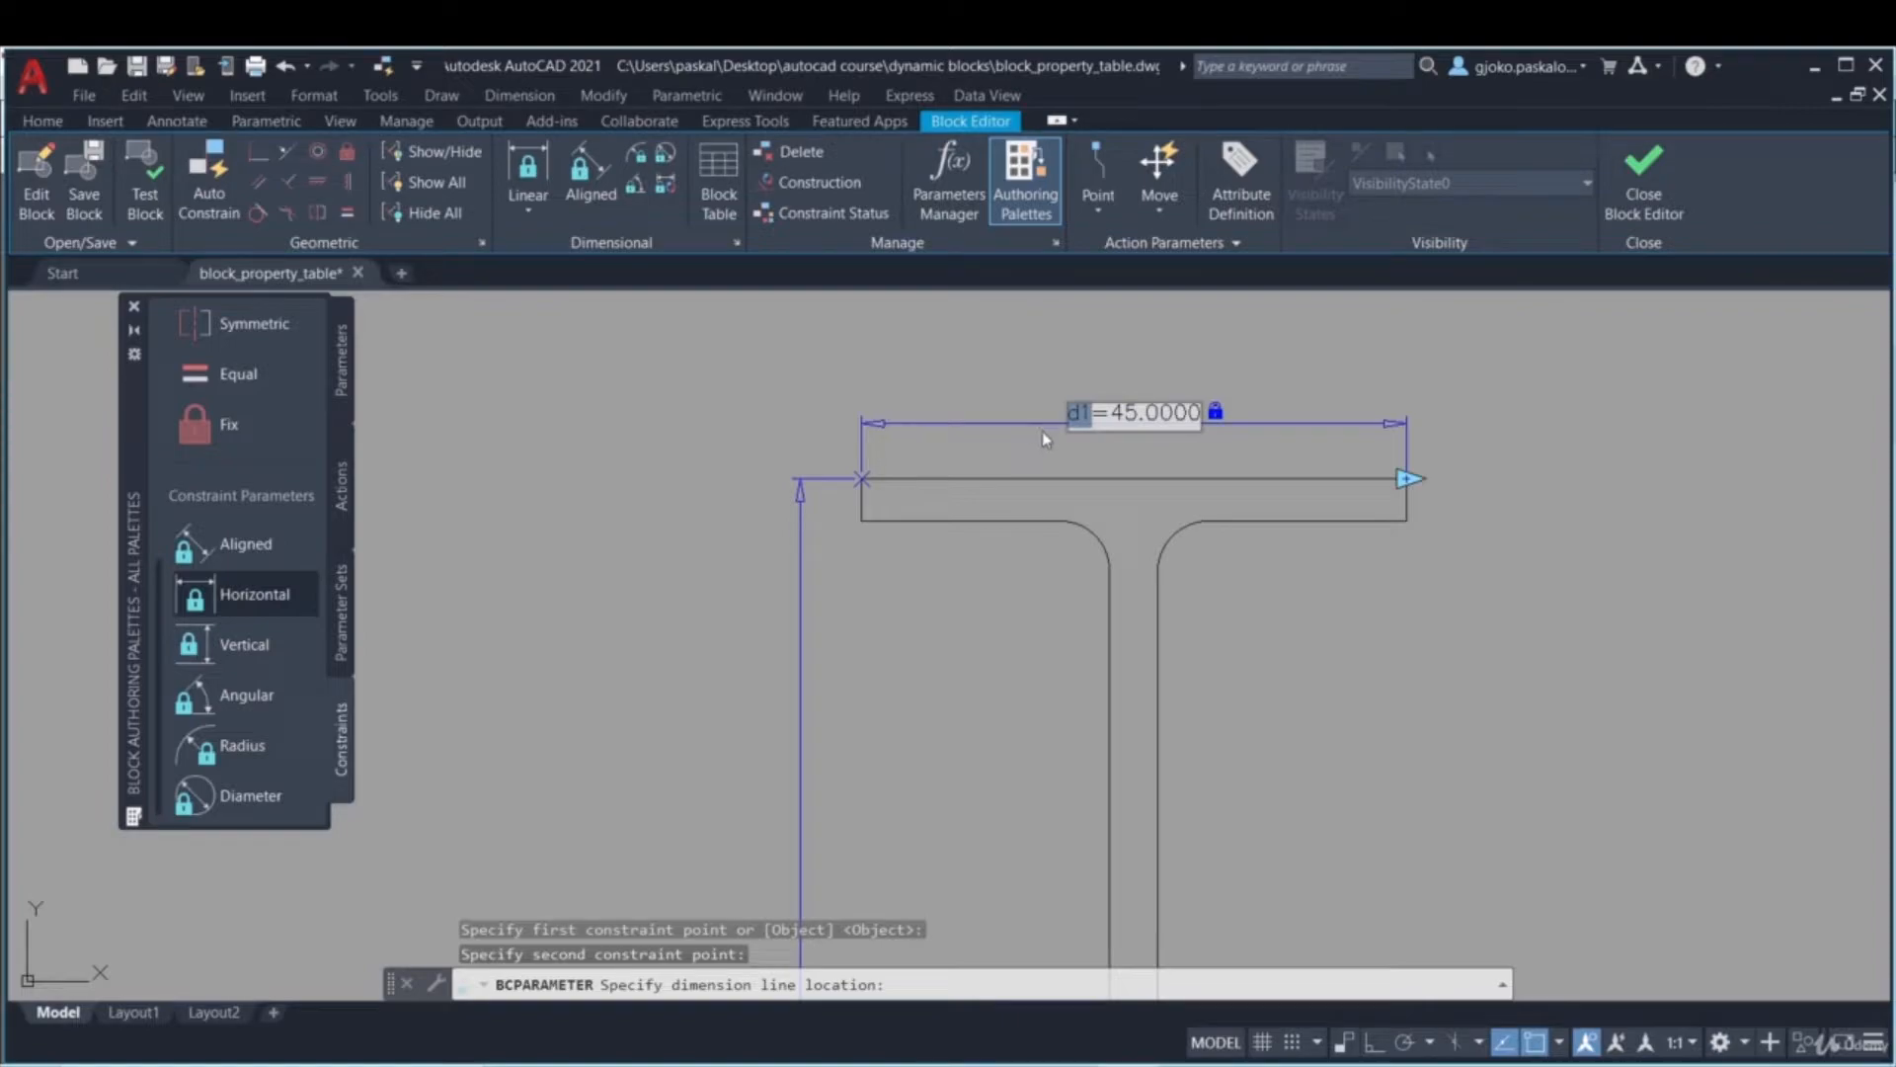
{"action": "type", "text": "Fw"}
{"action": "key", "text": "Return"}
{"action": "scroll", "coordinate": [1439, 643], "scroll_direction": "down", "scroll_amount": 2}
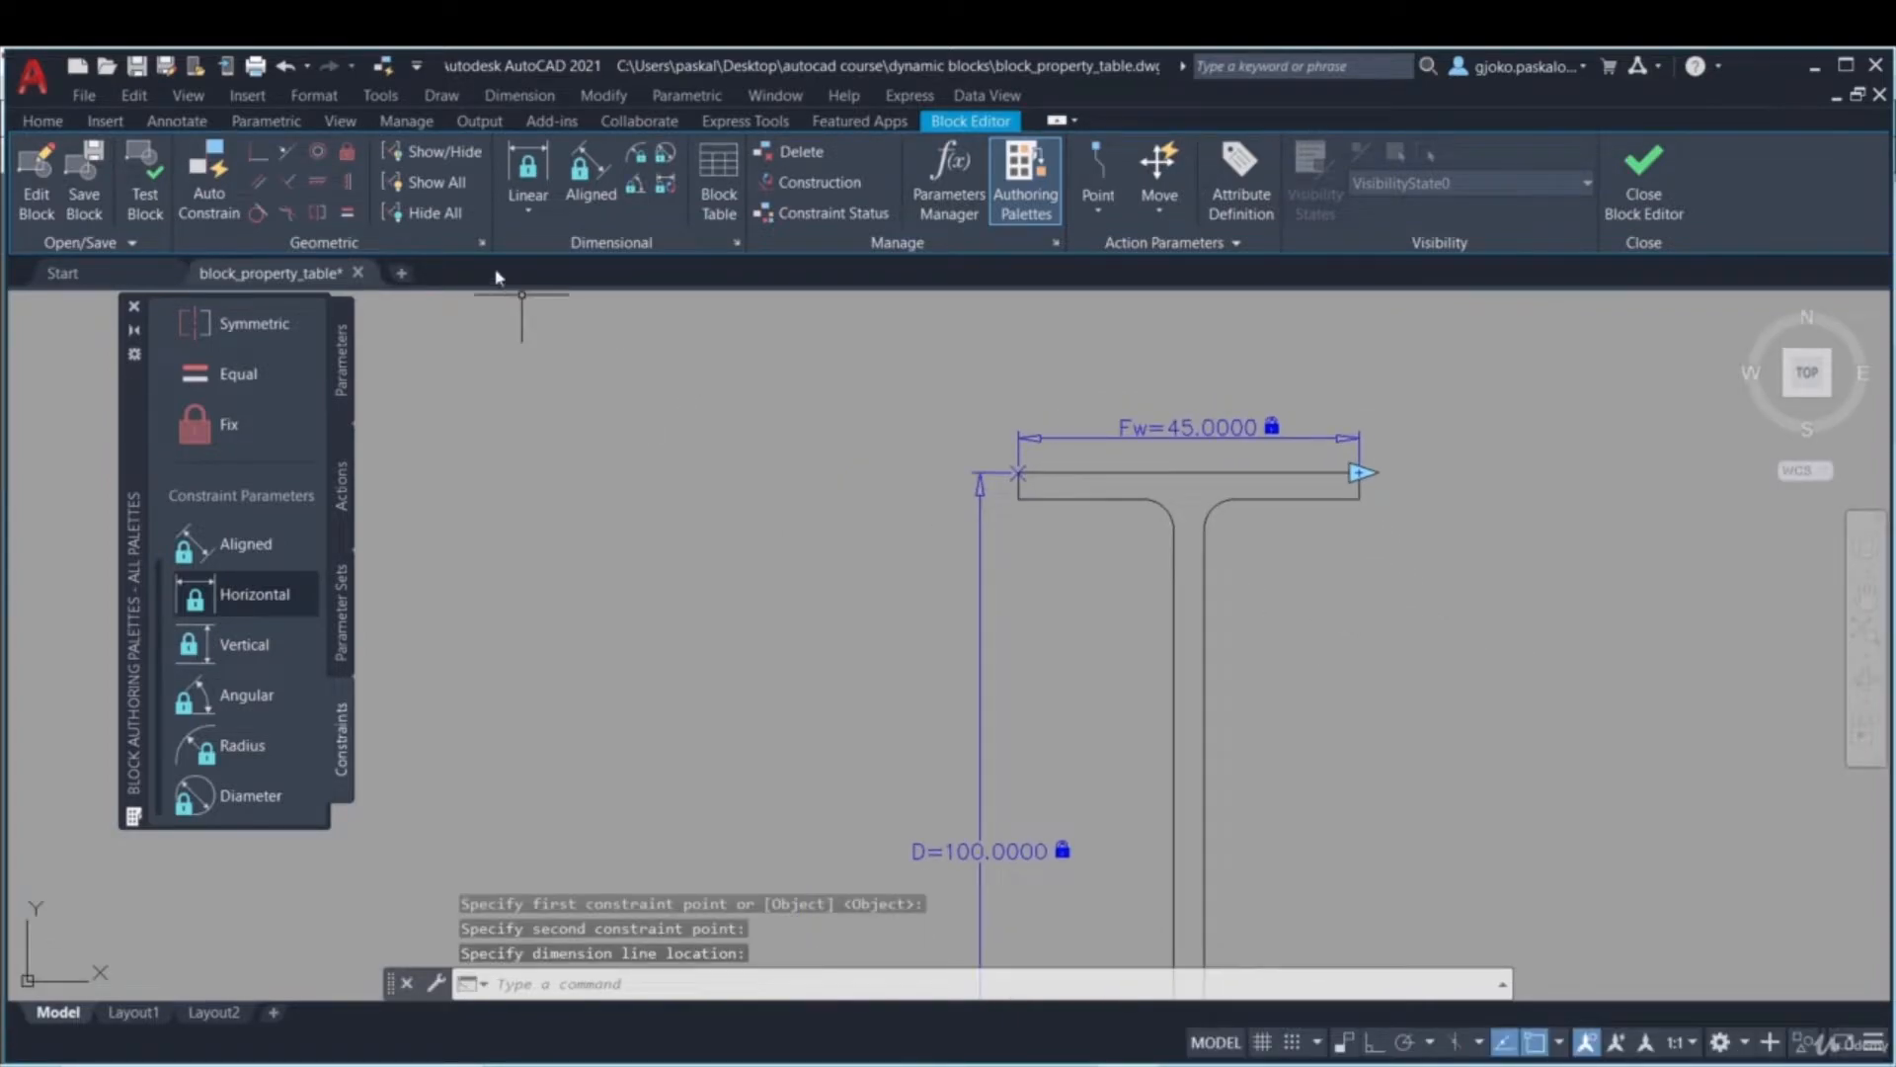
- Add a vertical constraint parameter named Ft for the top flange's thickness at its right end
{"action": "left_click", "coordinate": [244, 644]}
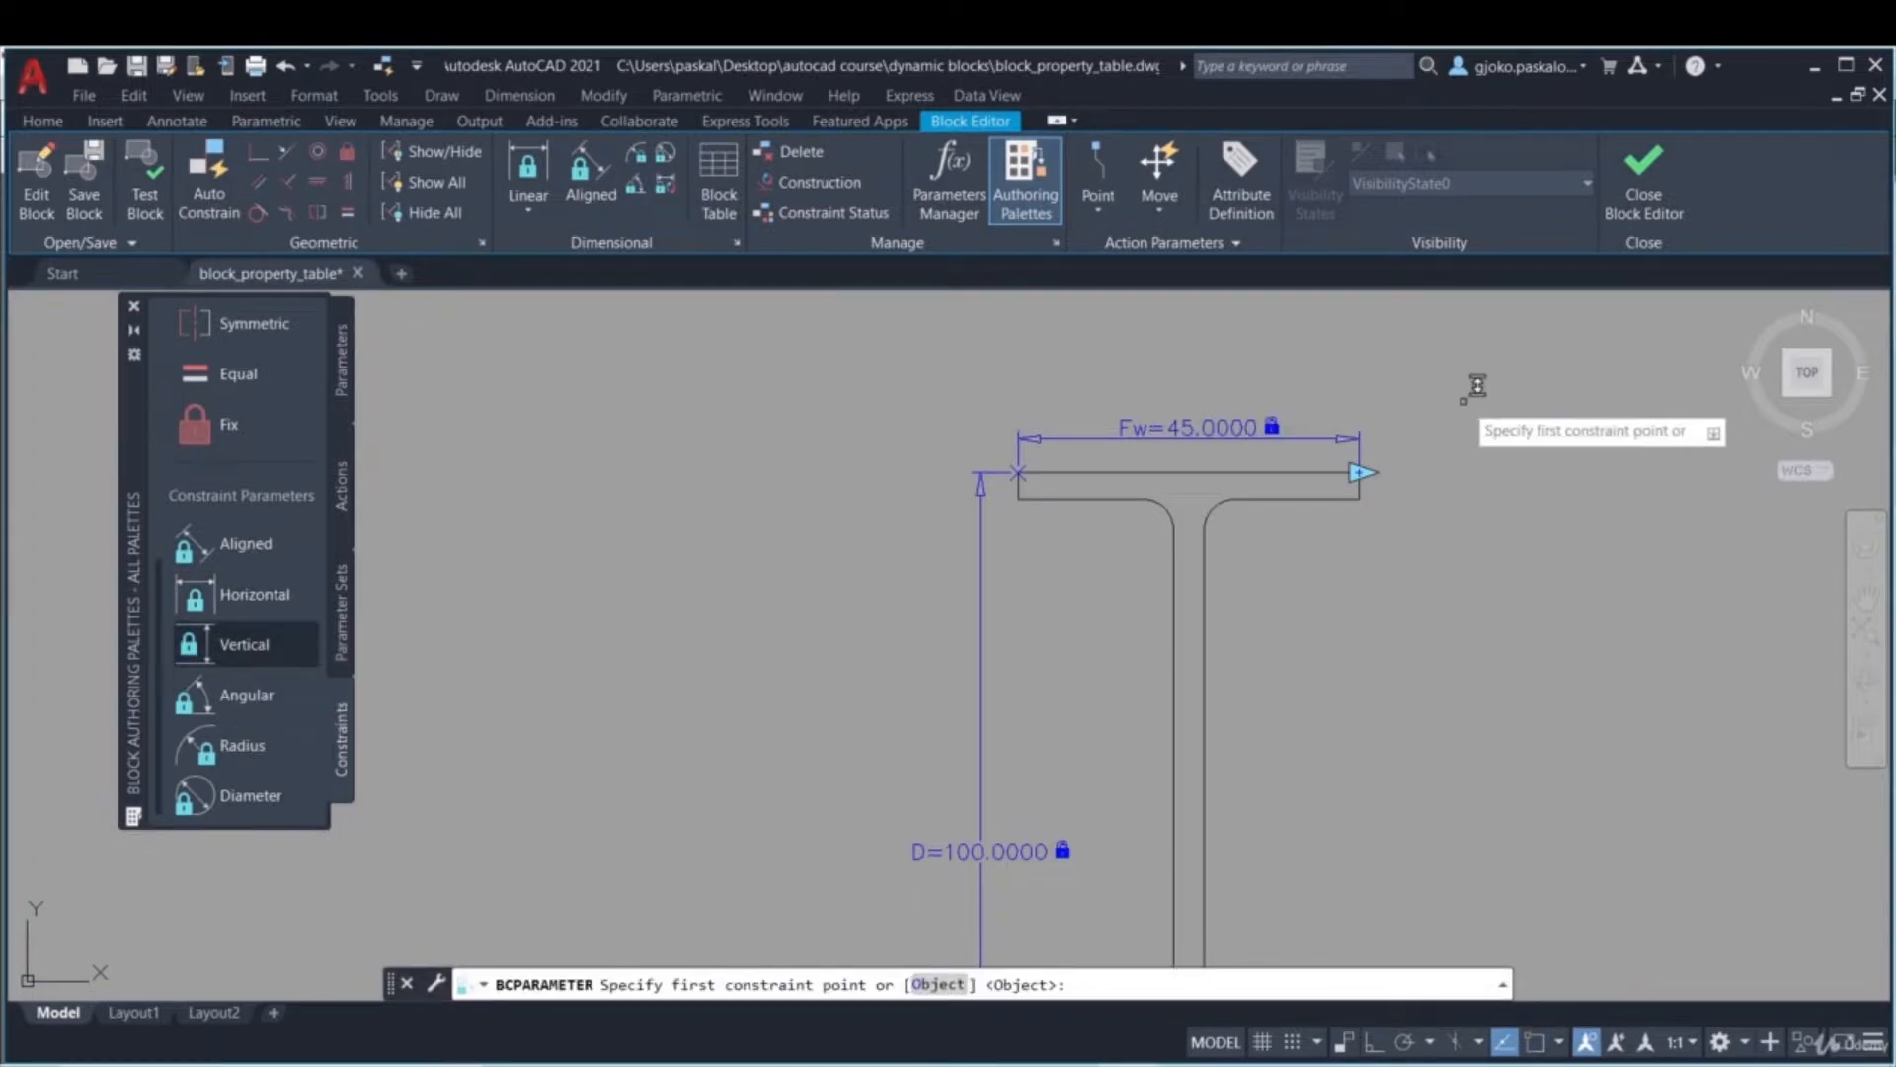
{"action": "scroll", "coordinate": [1382, 490], "scroll_direction": "up", "scroll_amount": 4}
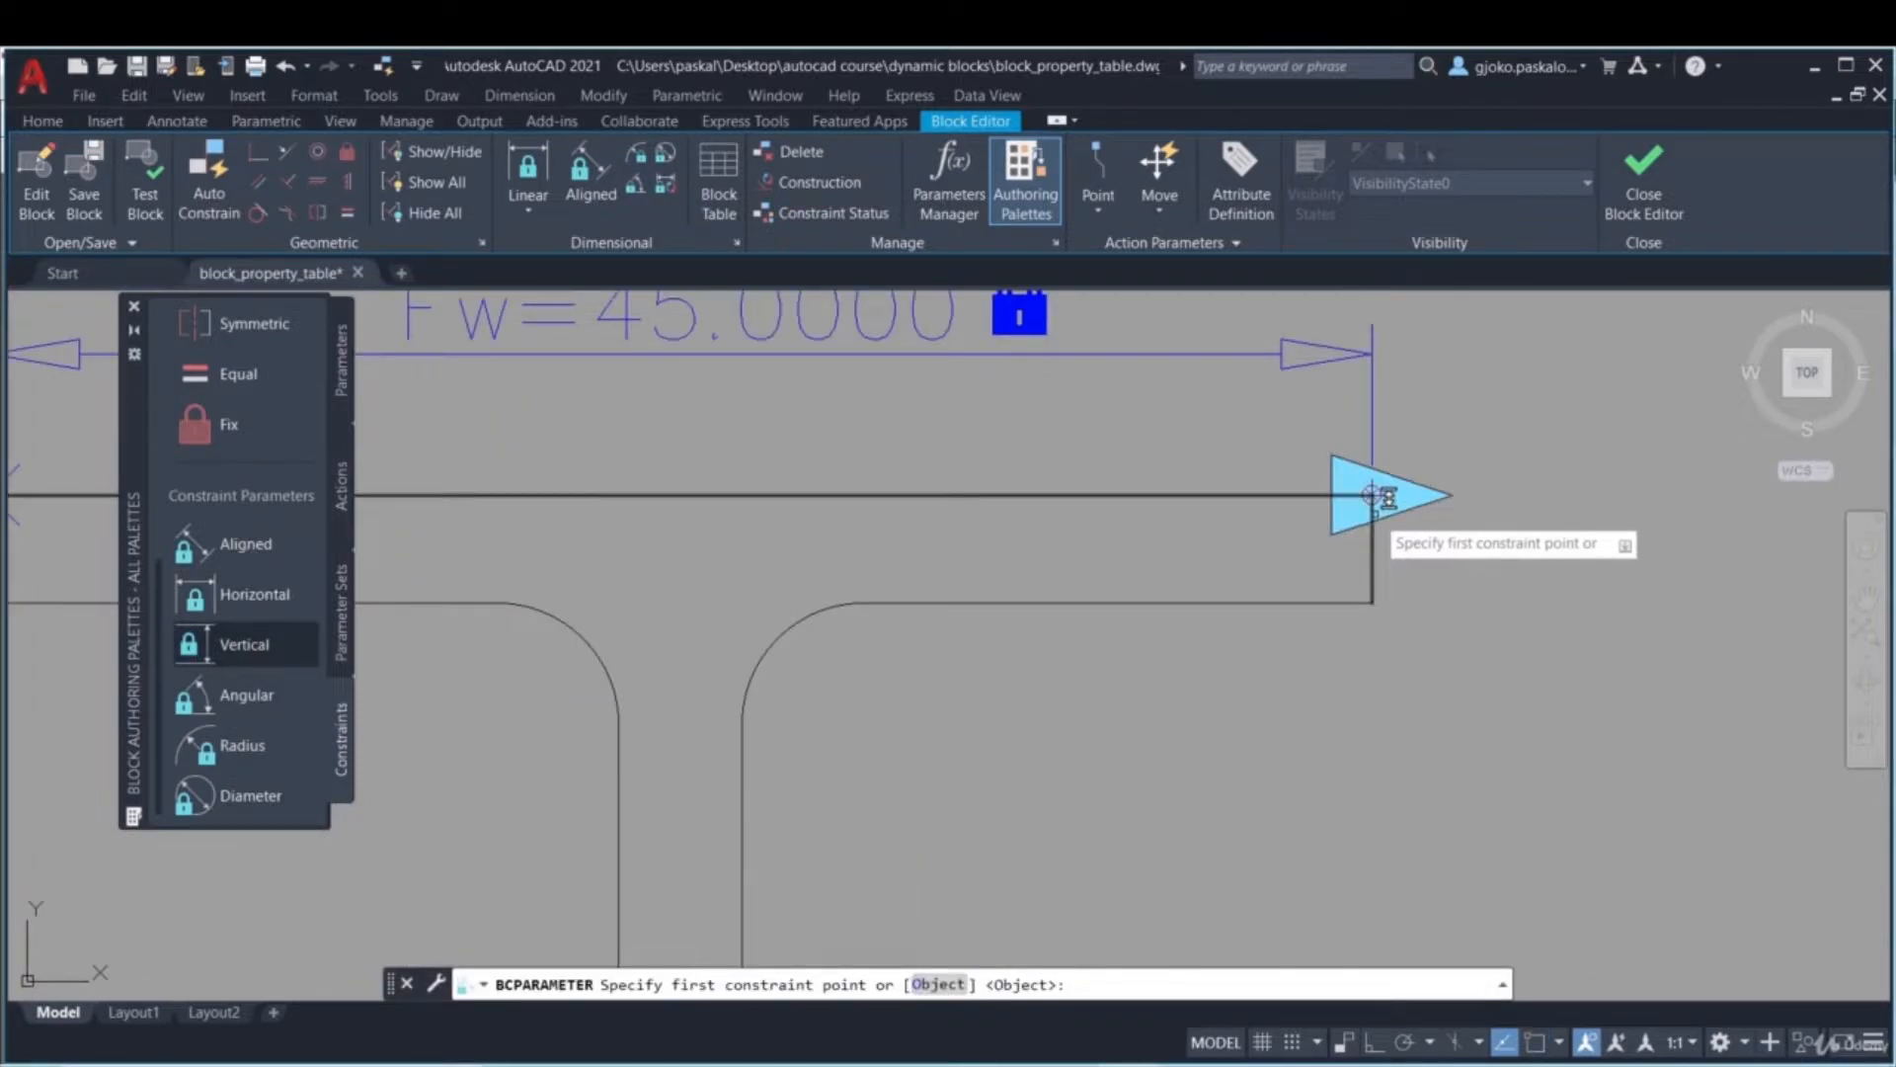
{"action": "left_click", "coordinate": [1381, 494]}
{"action": "left_click", "coordinate": [1372, 602]}
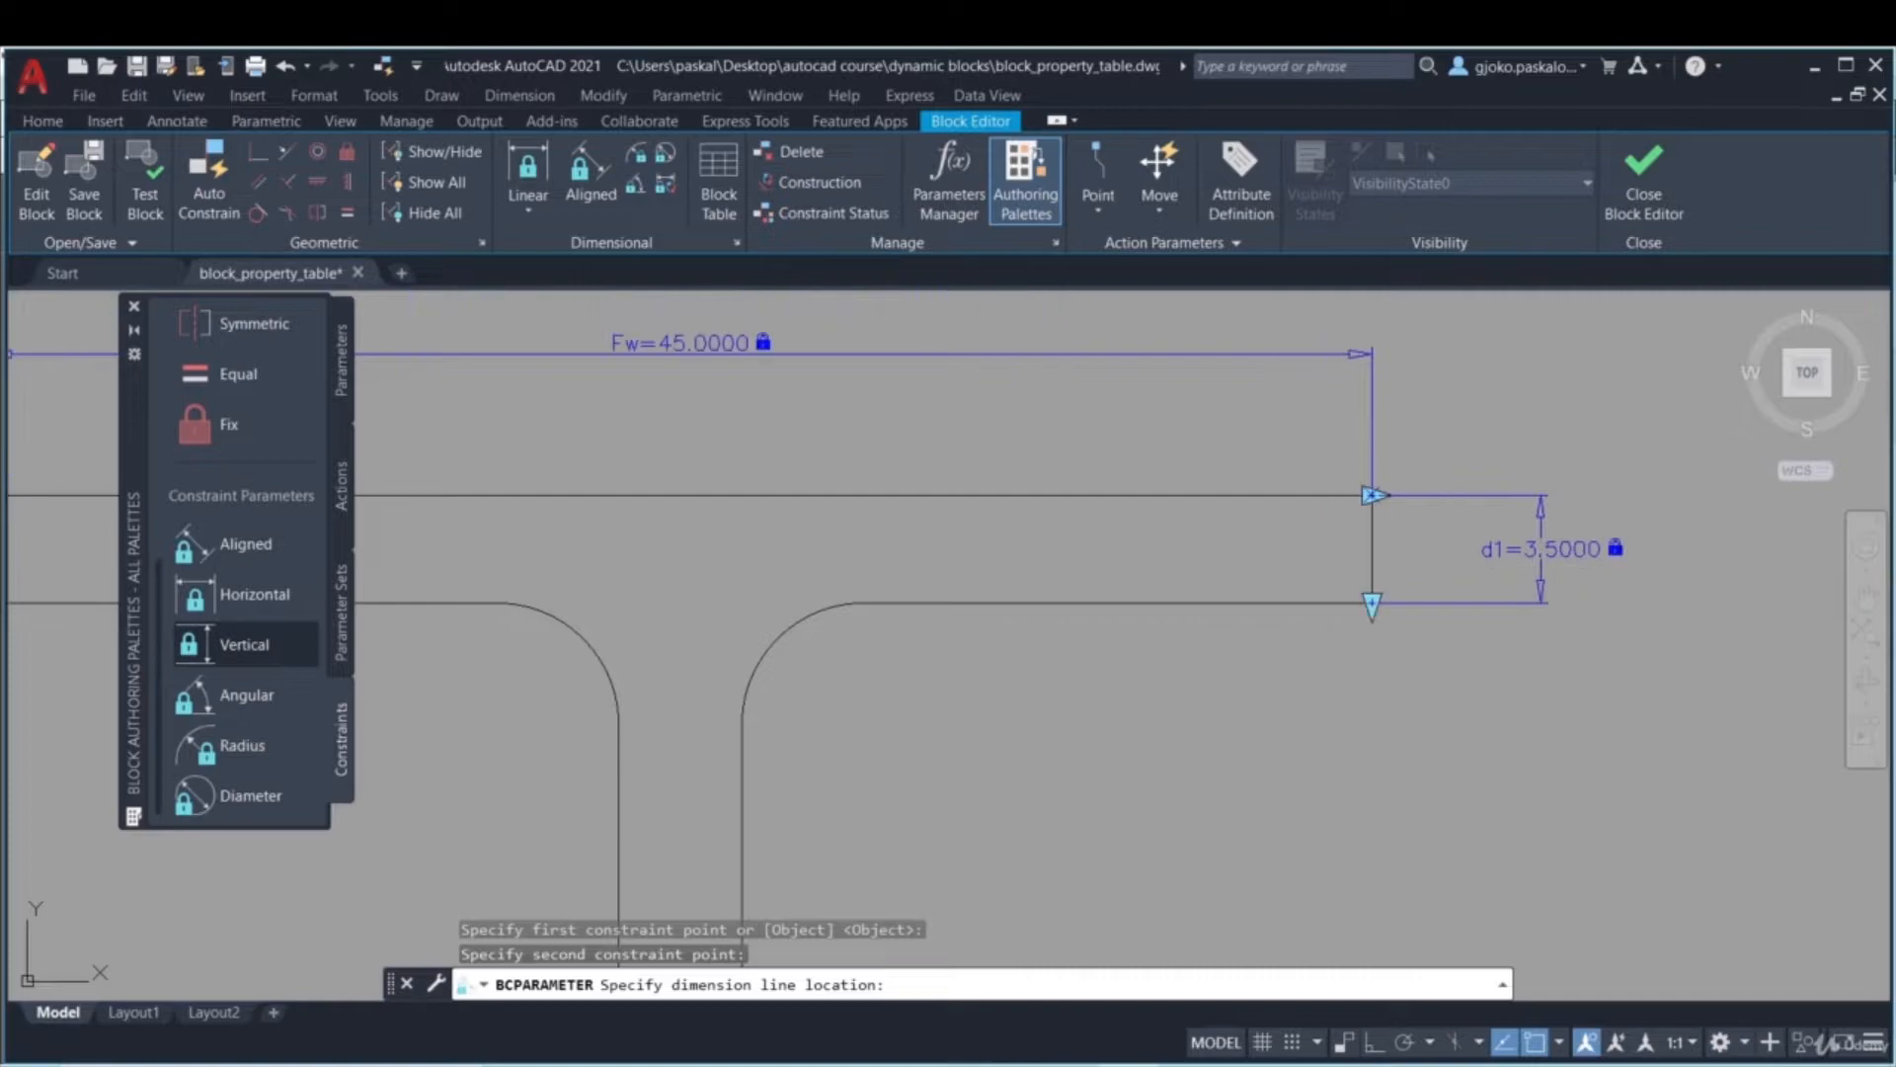
{"action": "left_click", "coordinate": [1501, 549]}
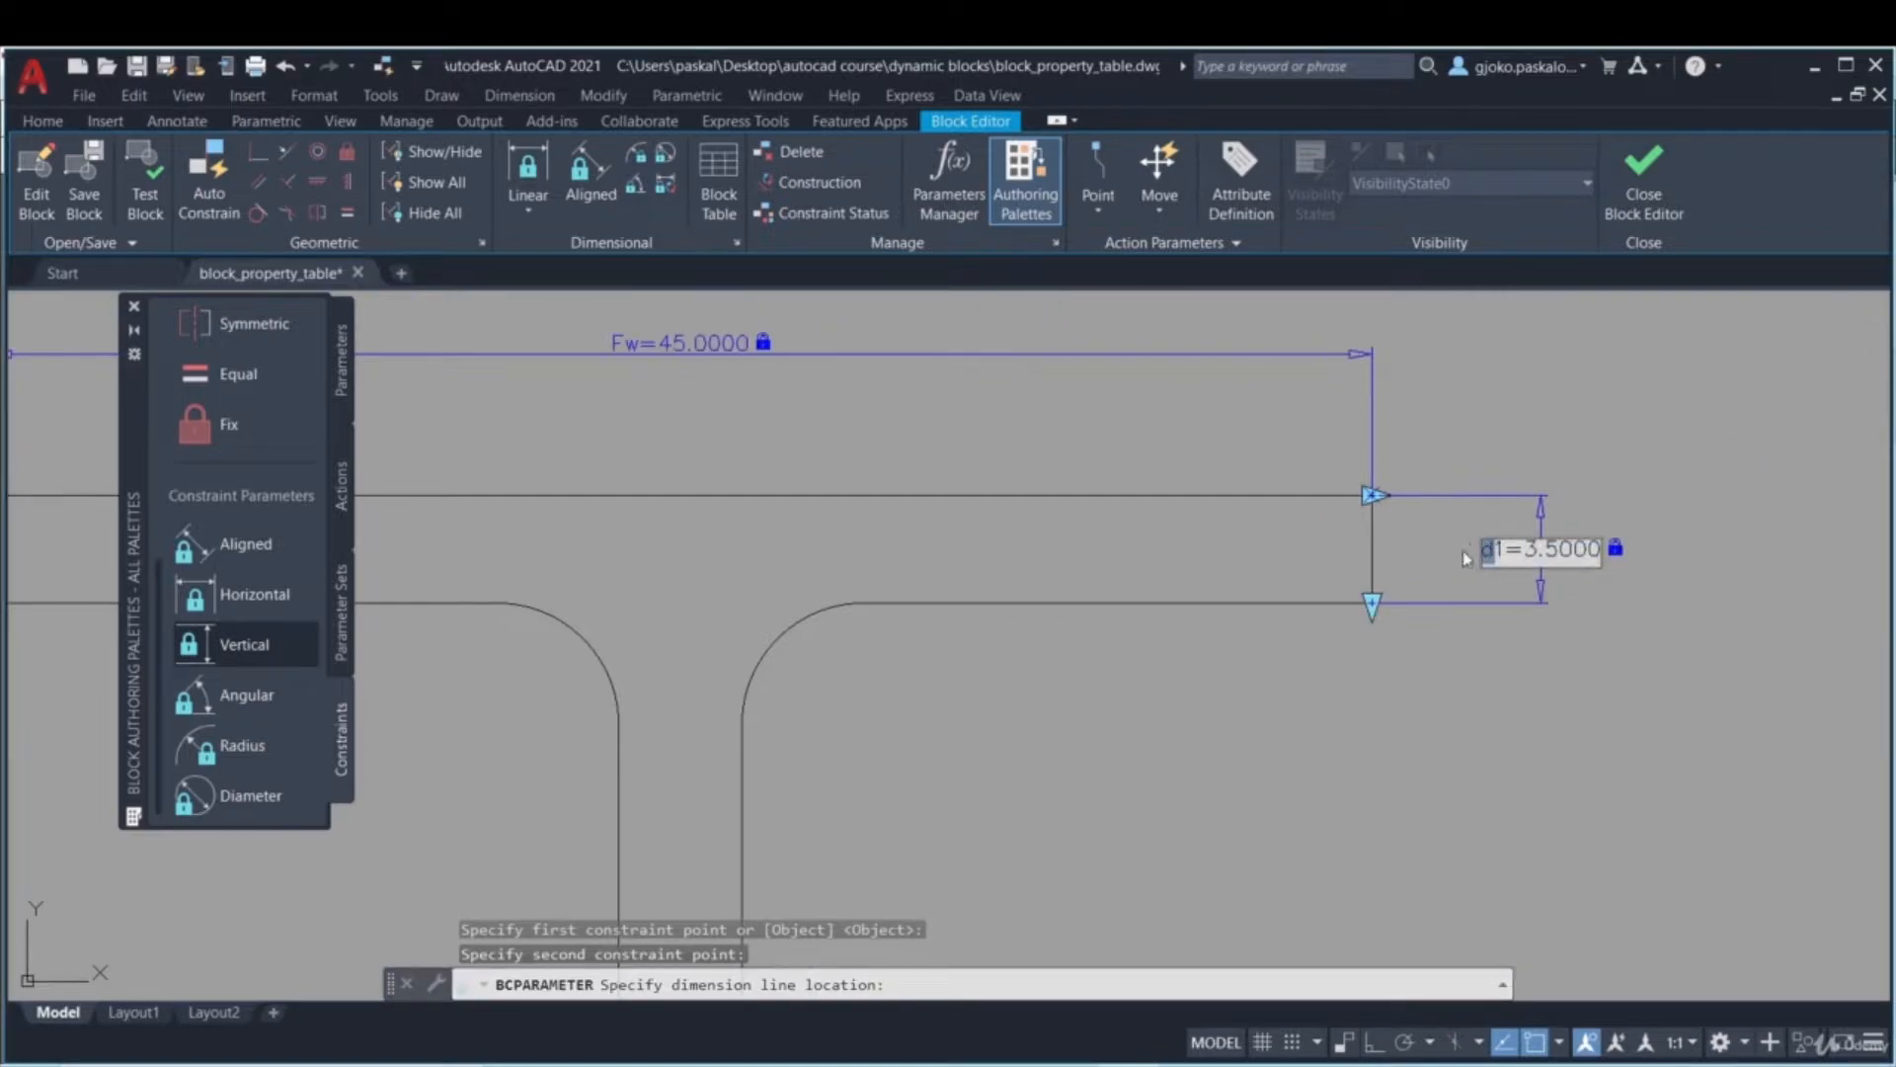
{"action": "key", "text": "Delete"}
{"action": "key", "text": "Delete"}
{"action": "type", "text": "Ft"}
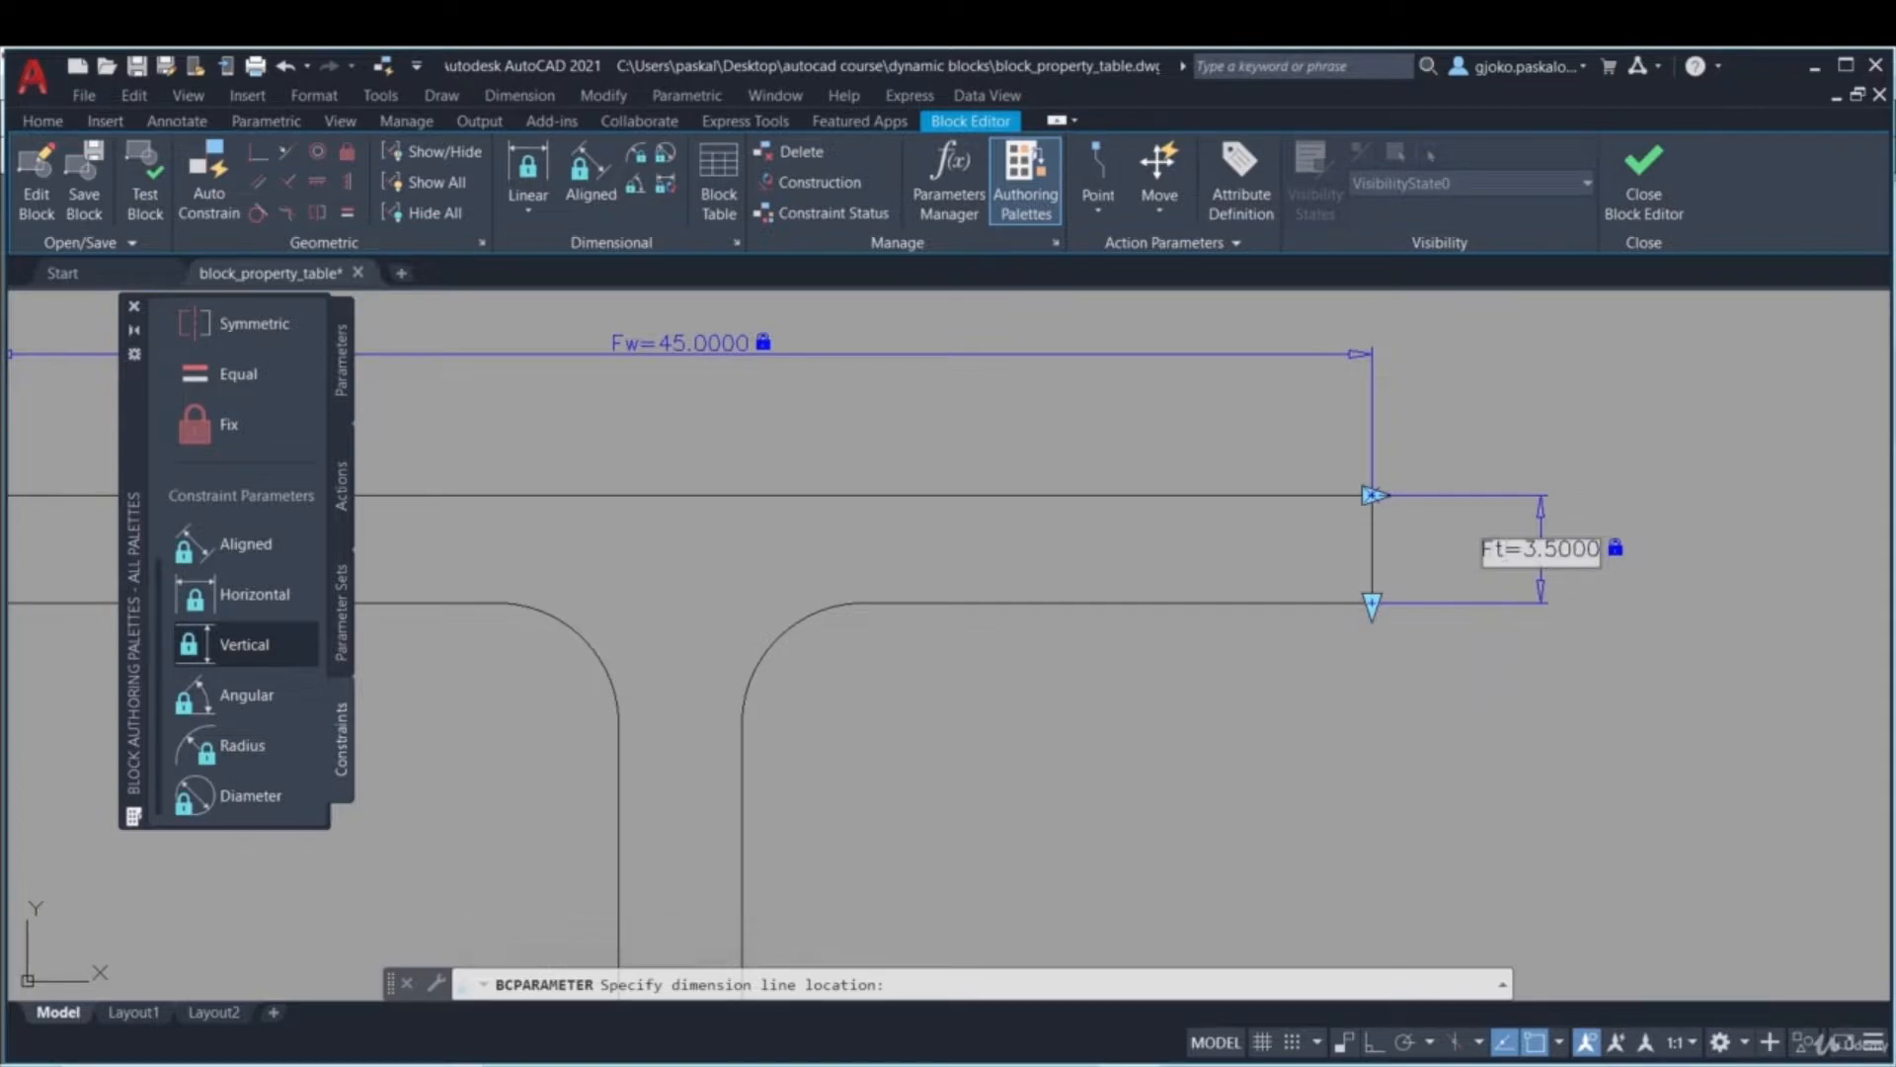
{"action": "key", "text": "Return"}
- Add a horizontal constraint parameter named Wt for the web thickness, between the two web lines
{"action": "scroll", "coordinate": [1365, 685], "scroll_direction": "down", "scroll_amount": 7}
{"action": "middle_click_drag", "start_coordinate": [1313, 749], "coordinate": [1329, 432]}
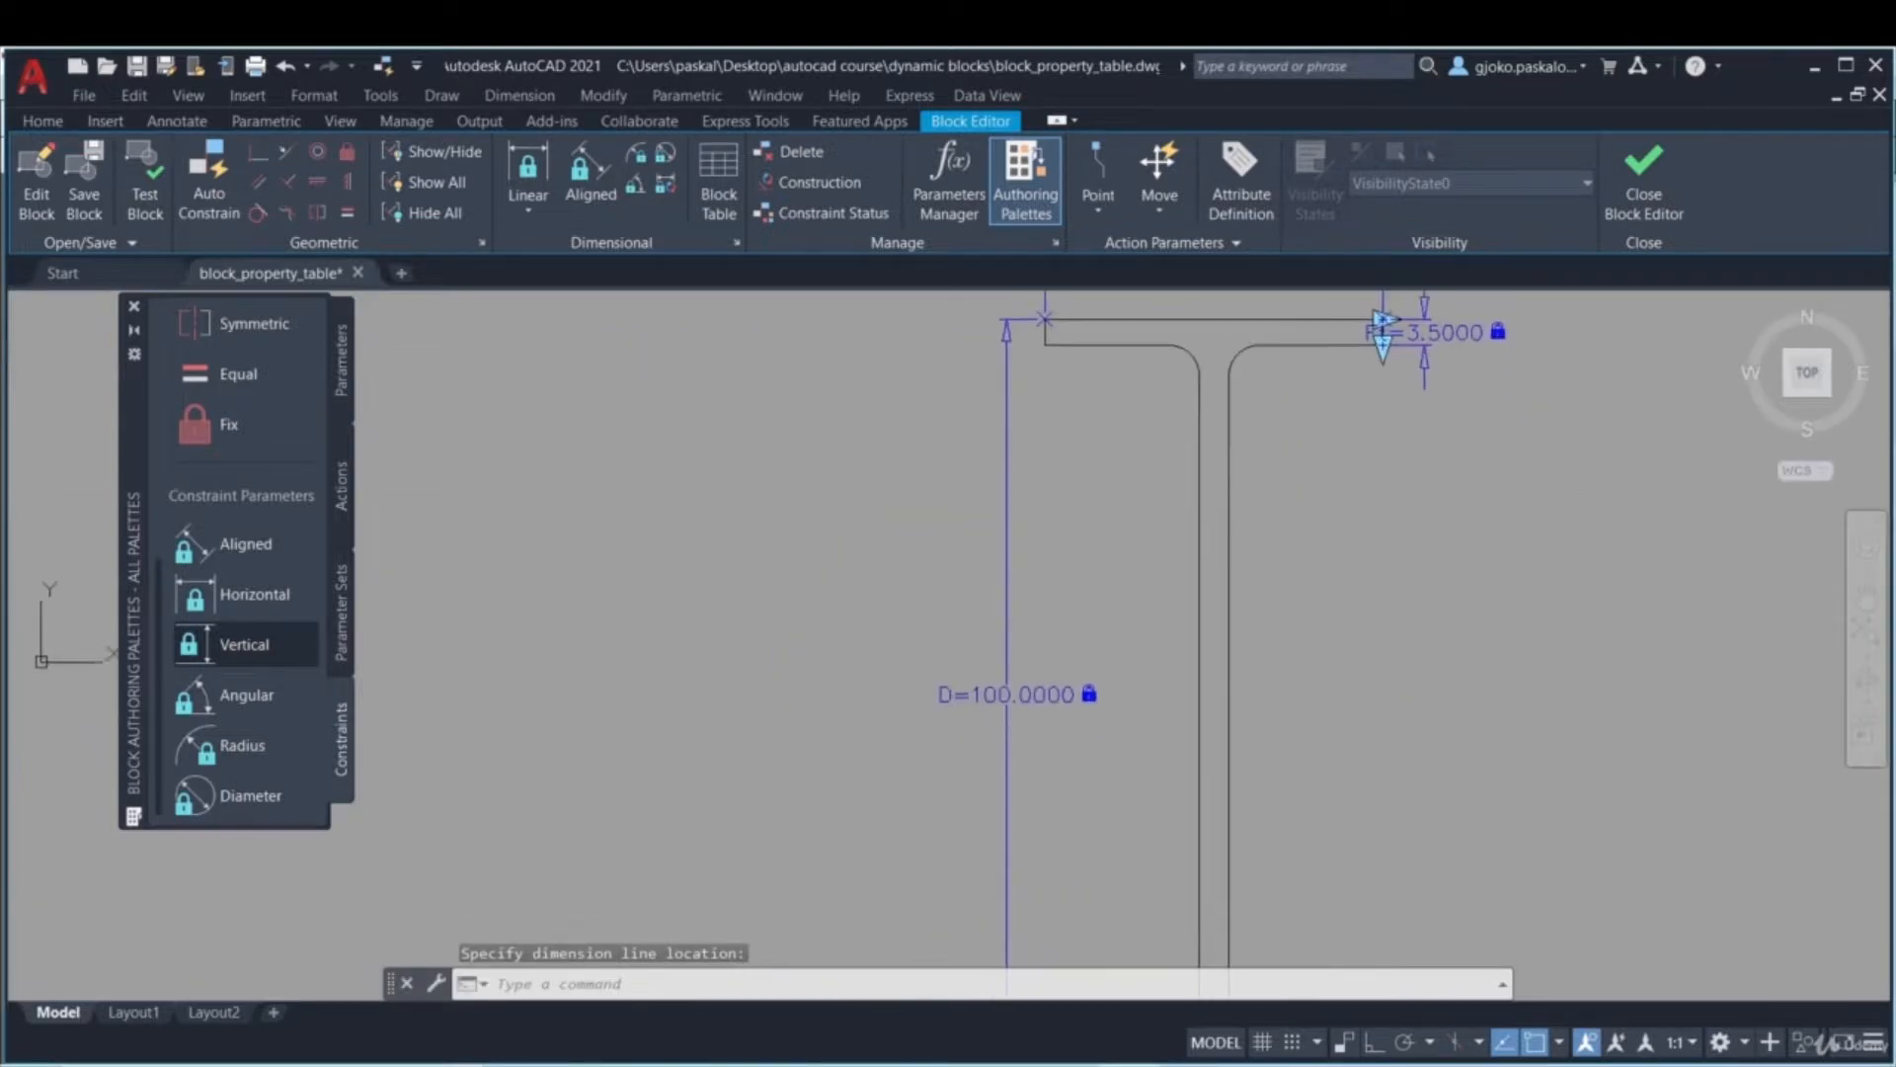
{"action": "left_click", "coordinate": [540, 195]}
{"action": "left_click", "coordinate": [1203, 731]}
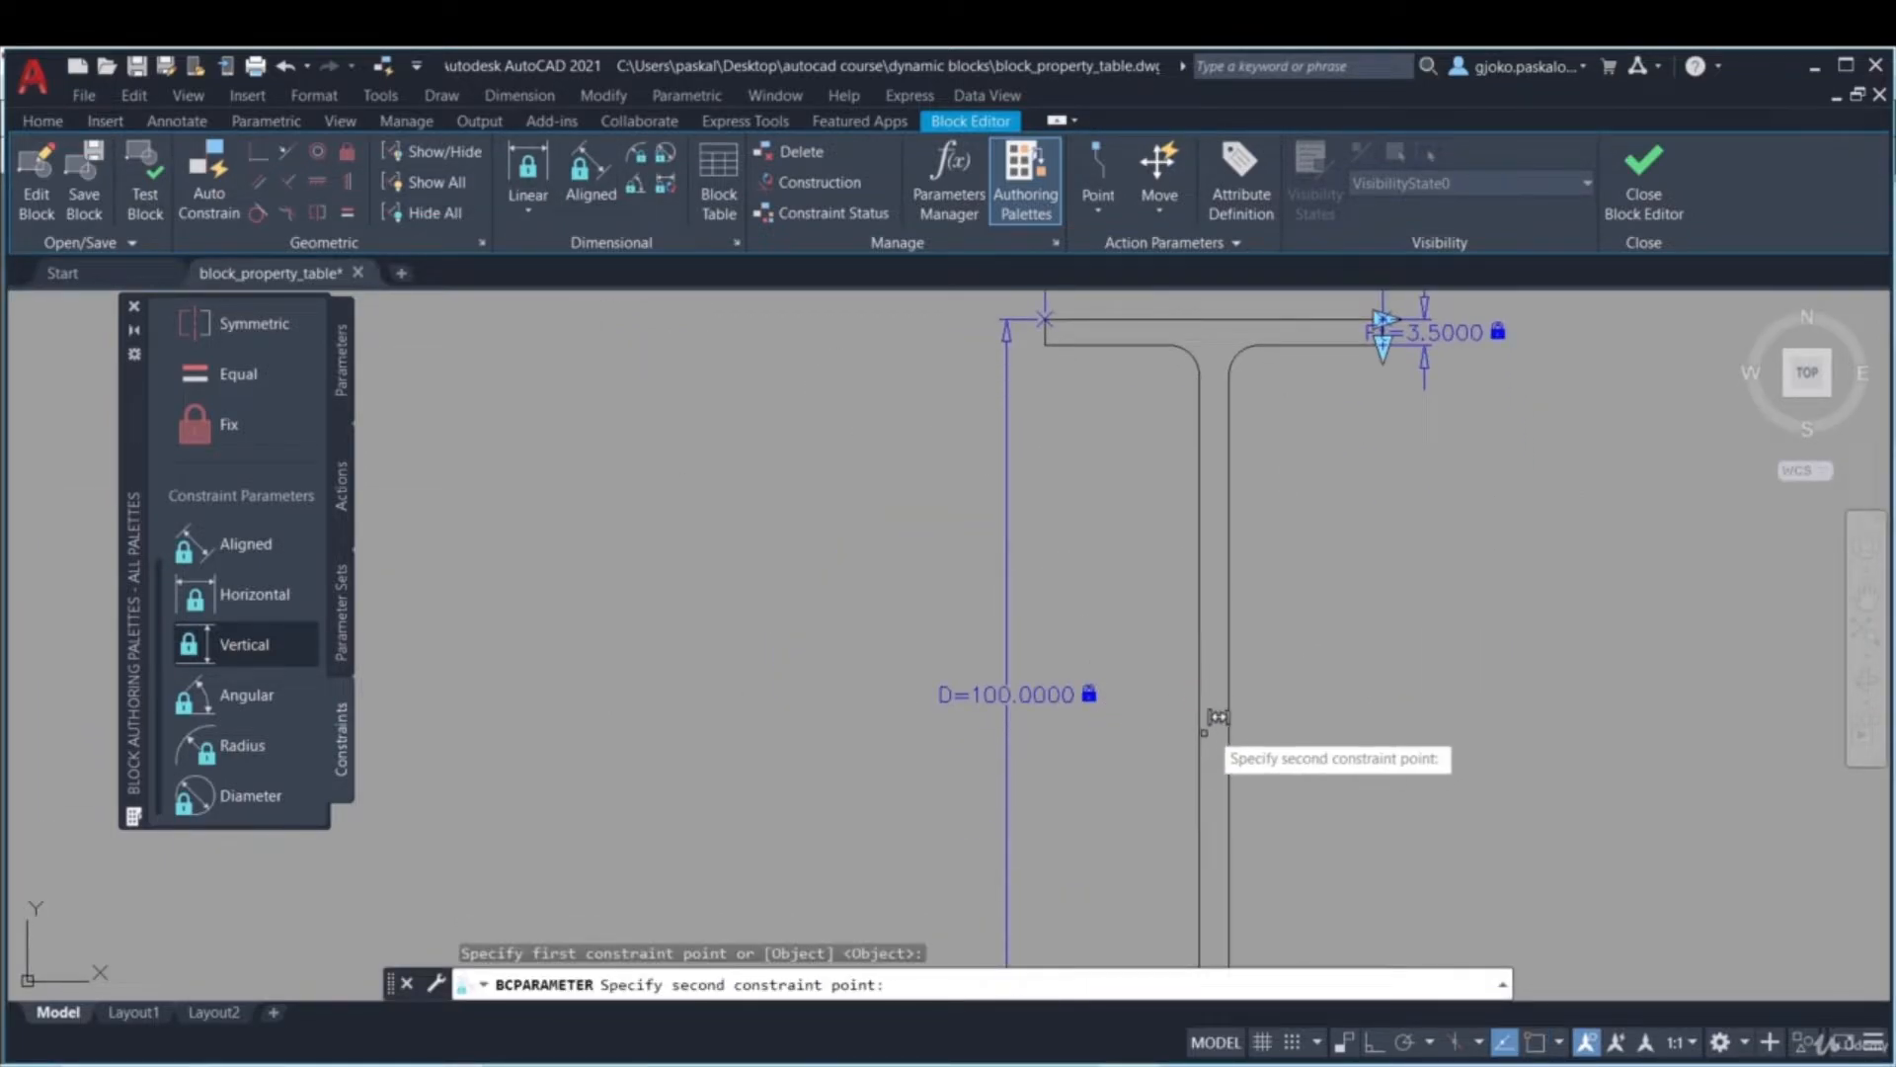
{"action": "left_click", "coordinate": [1228, 692]}
{"action": "left_click", "coordinate": [1292, 685]}
{"action": "left_click", "coordinate": [1293, 680]}
{"action": "type", "text": "W=4.0000"}
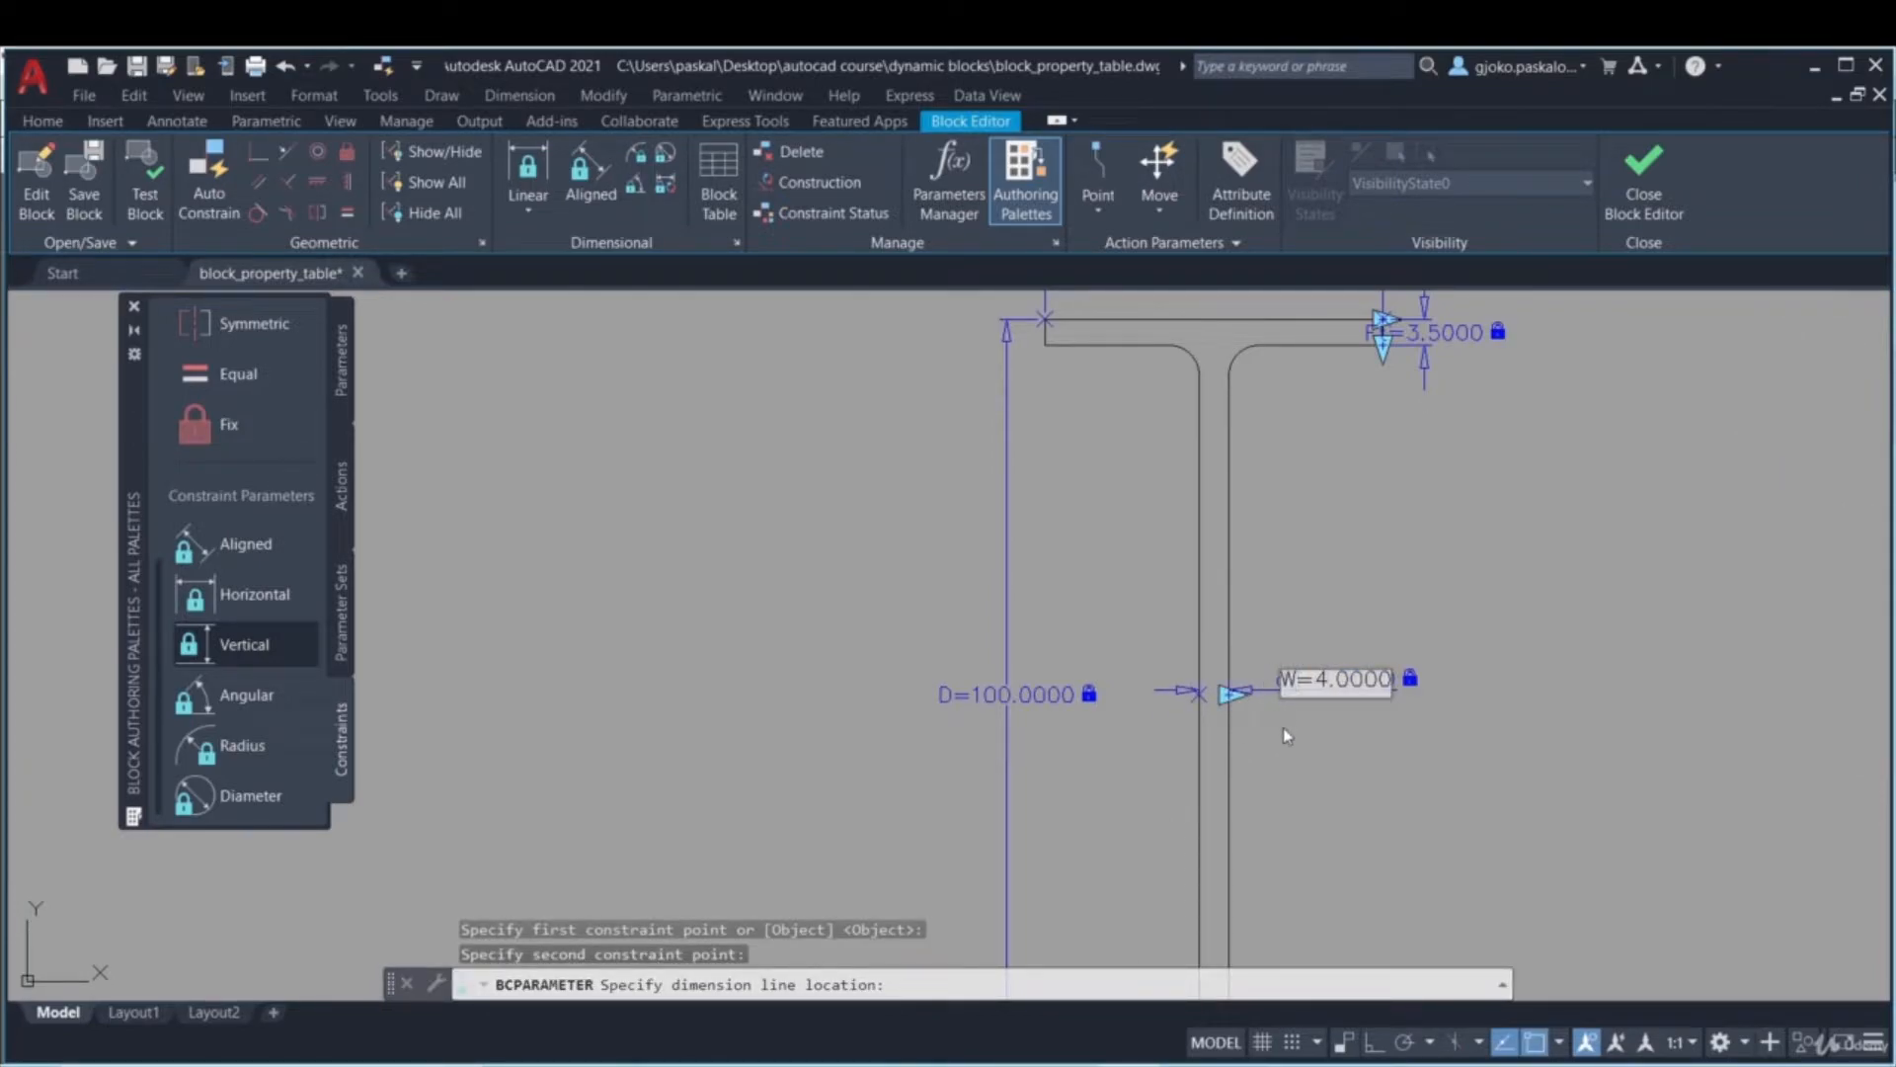
{"action": "key", "text": "Return"}
- Add a radius constraint parameter to the right fillet above the bottom flange, keeping its default name
{"action": "middle_click_drag", "start_coordinate": [1307, 830], "coordinate": [1254, 402]}
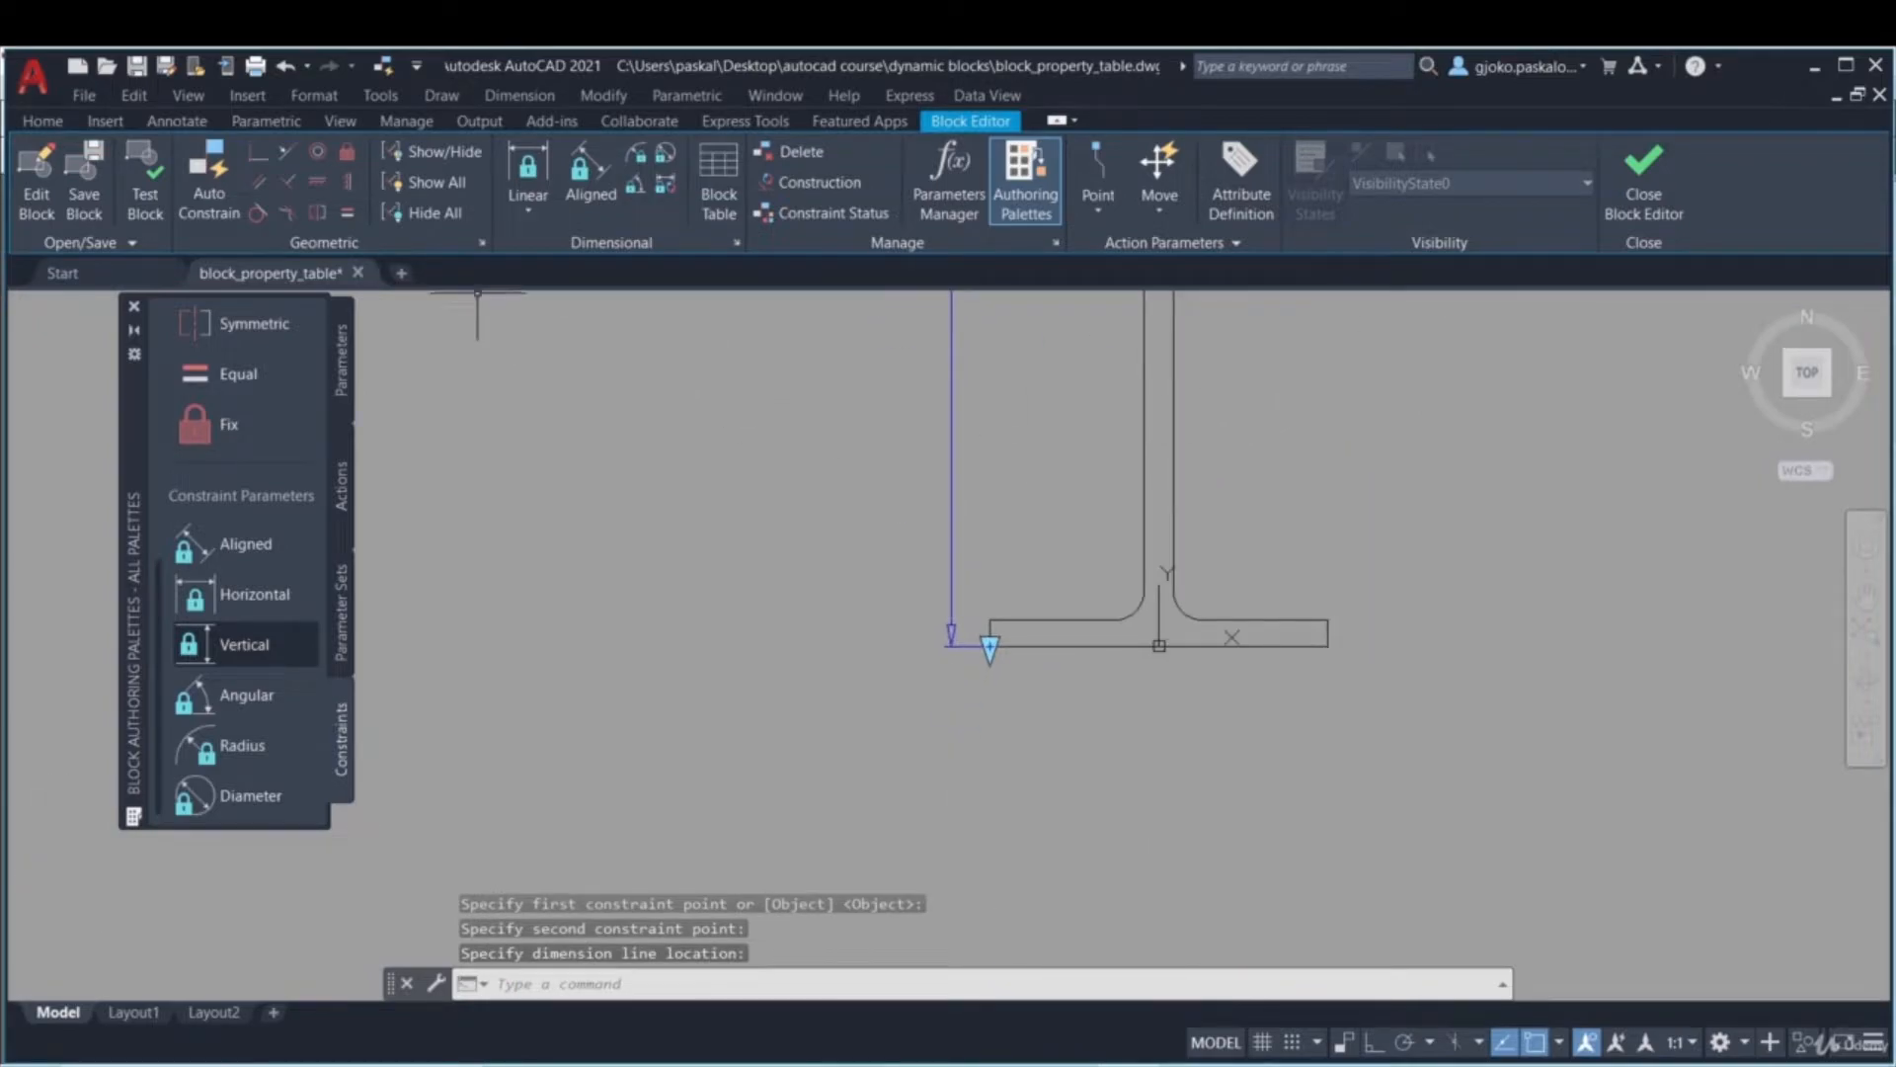
{"action": "left_click", "coordinate": [237, 746]}
{"action": "scroll", "coordinate": [1207, 589], "scroll_direction": "up", "scroll_amount": 2}
{"action": "left_click", "coordinate": [1190, 604]}
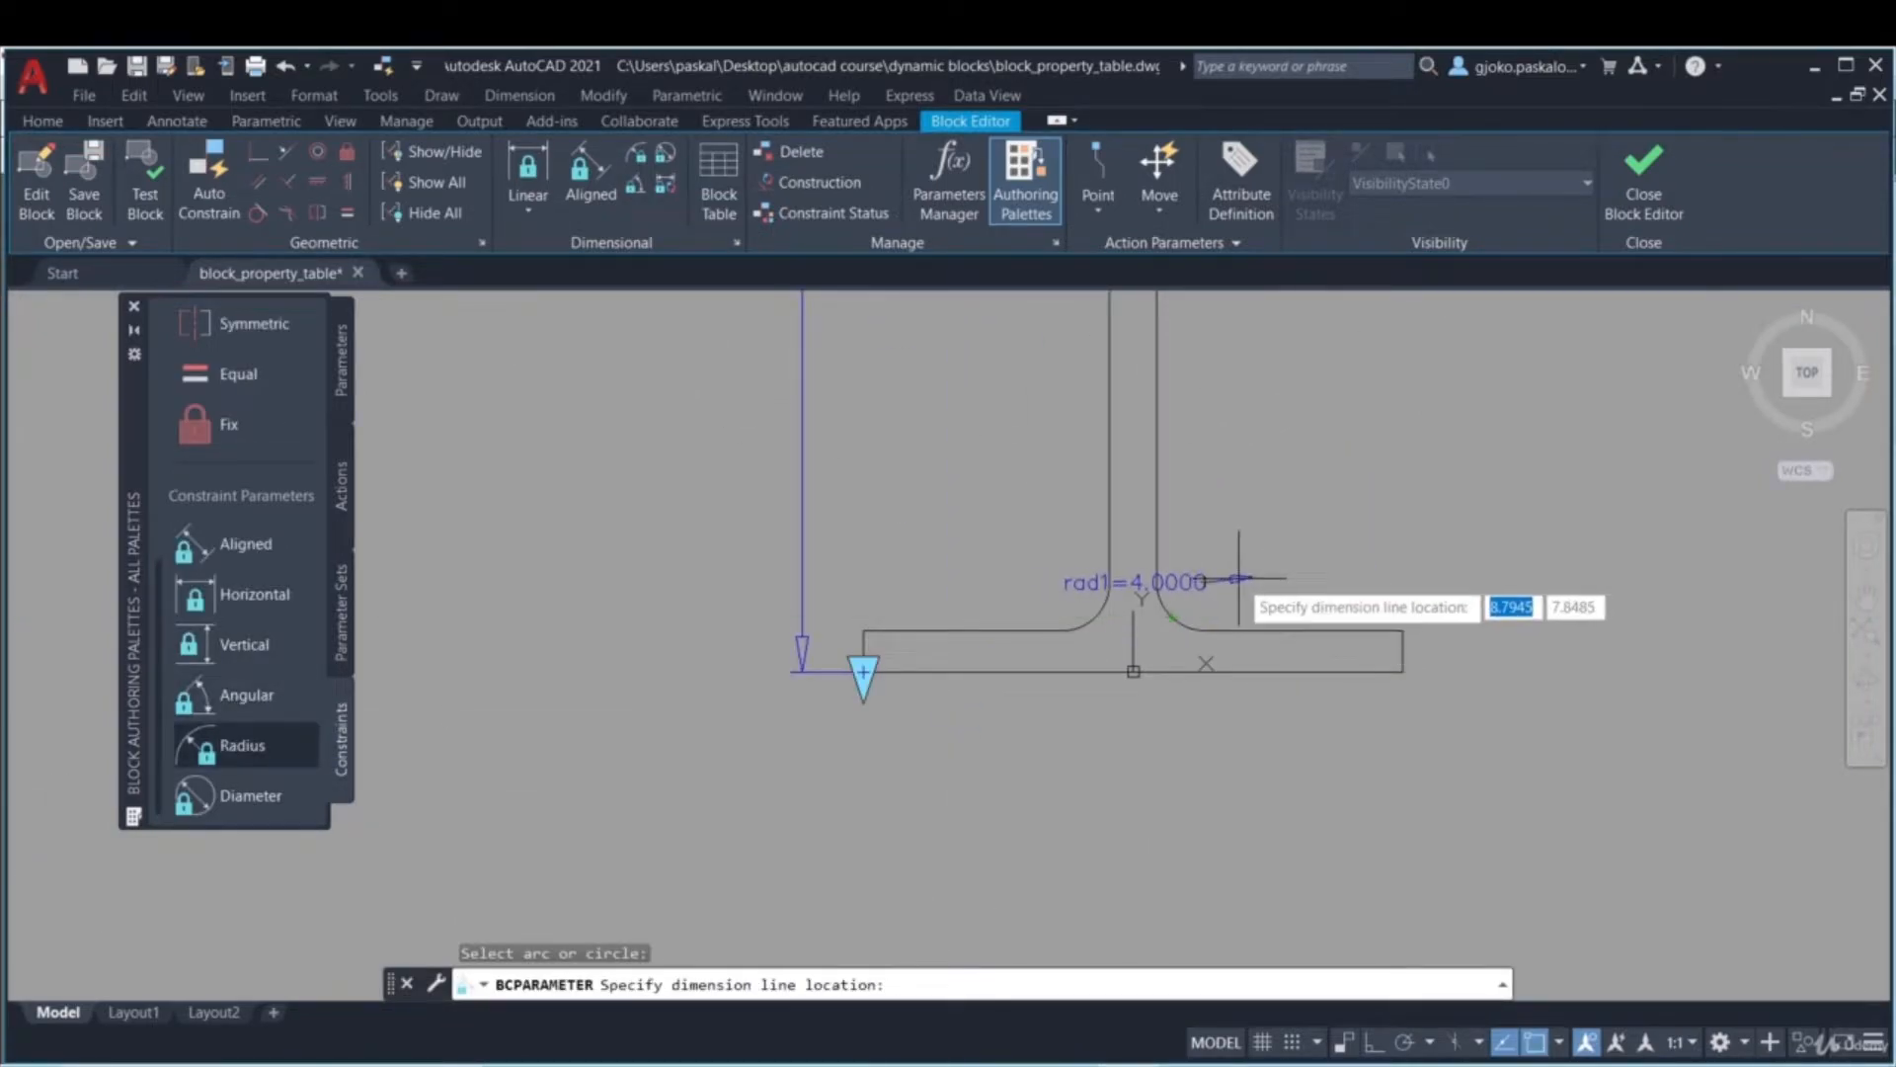
{"action": "left_click", "coordinate": [1279, 581]}
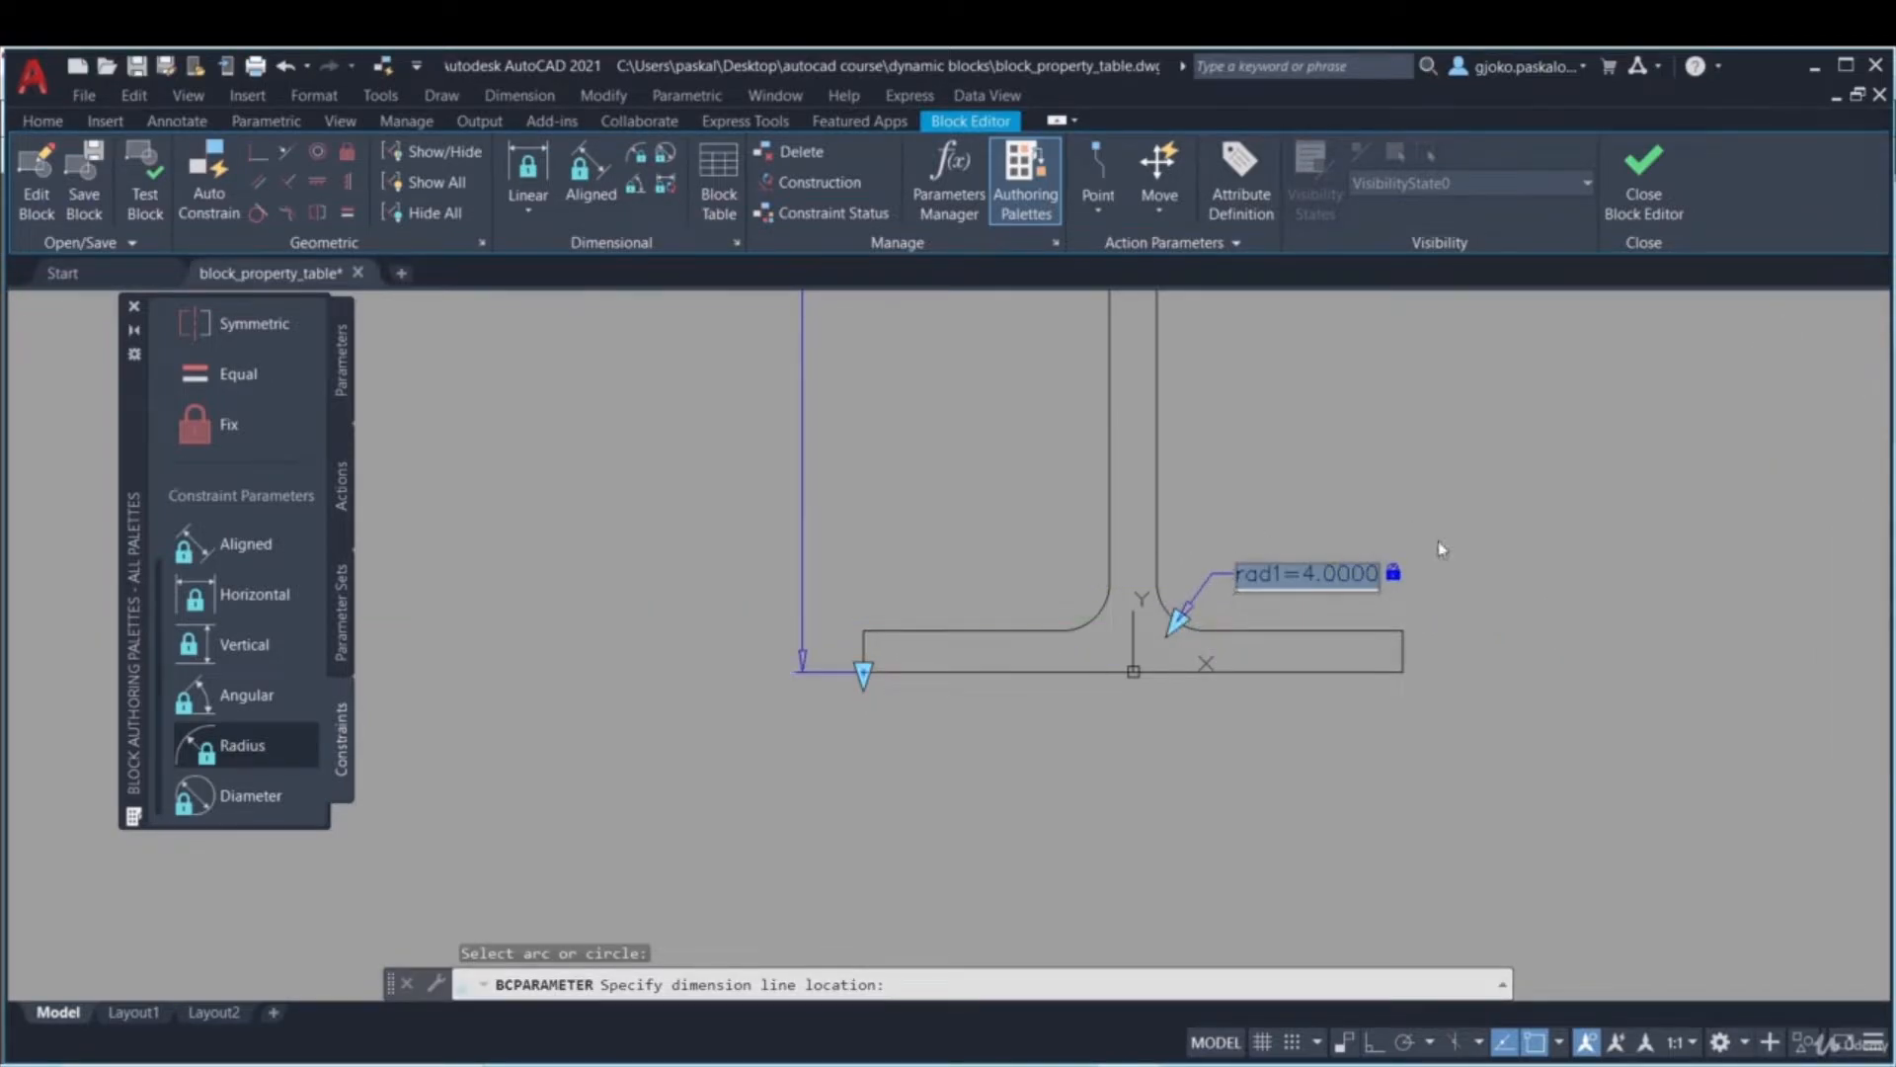
{"action": "key", "text": "Return"}
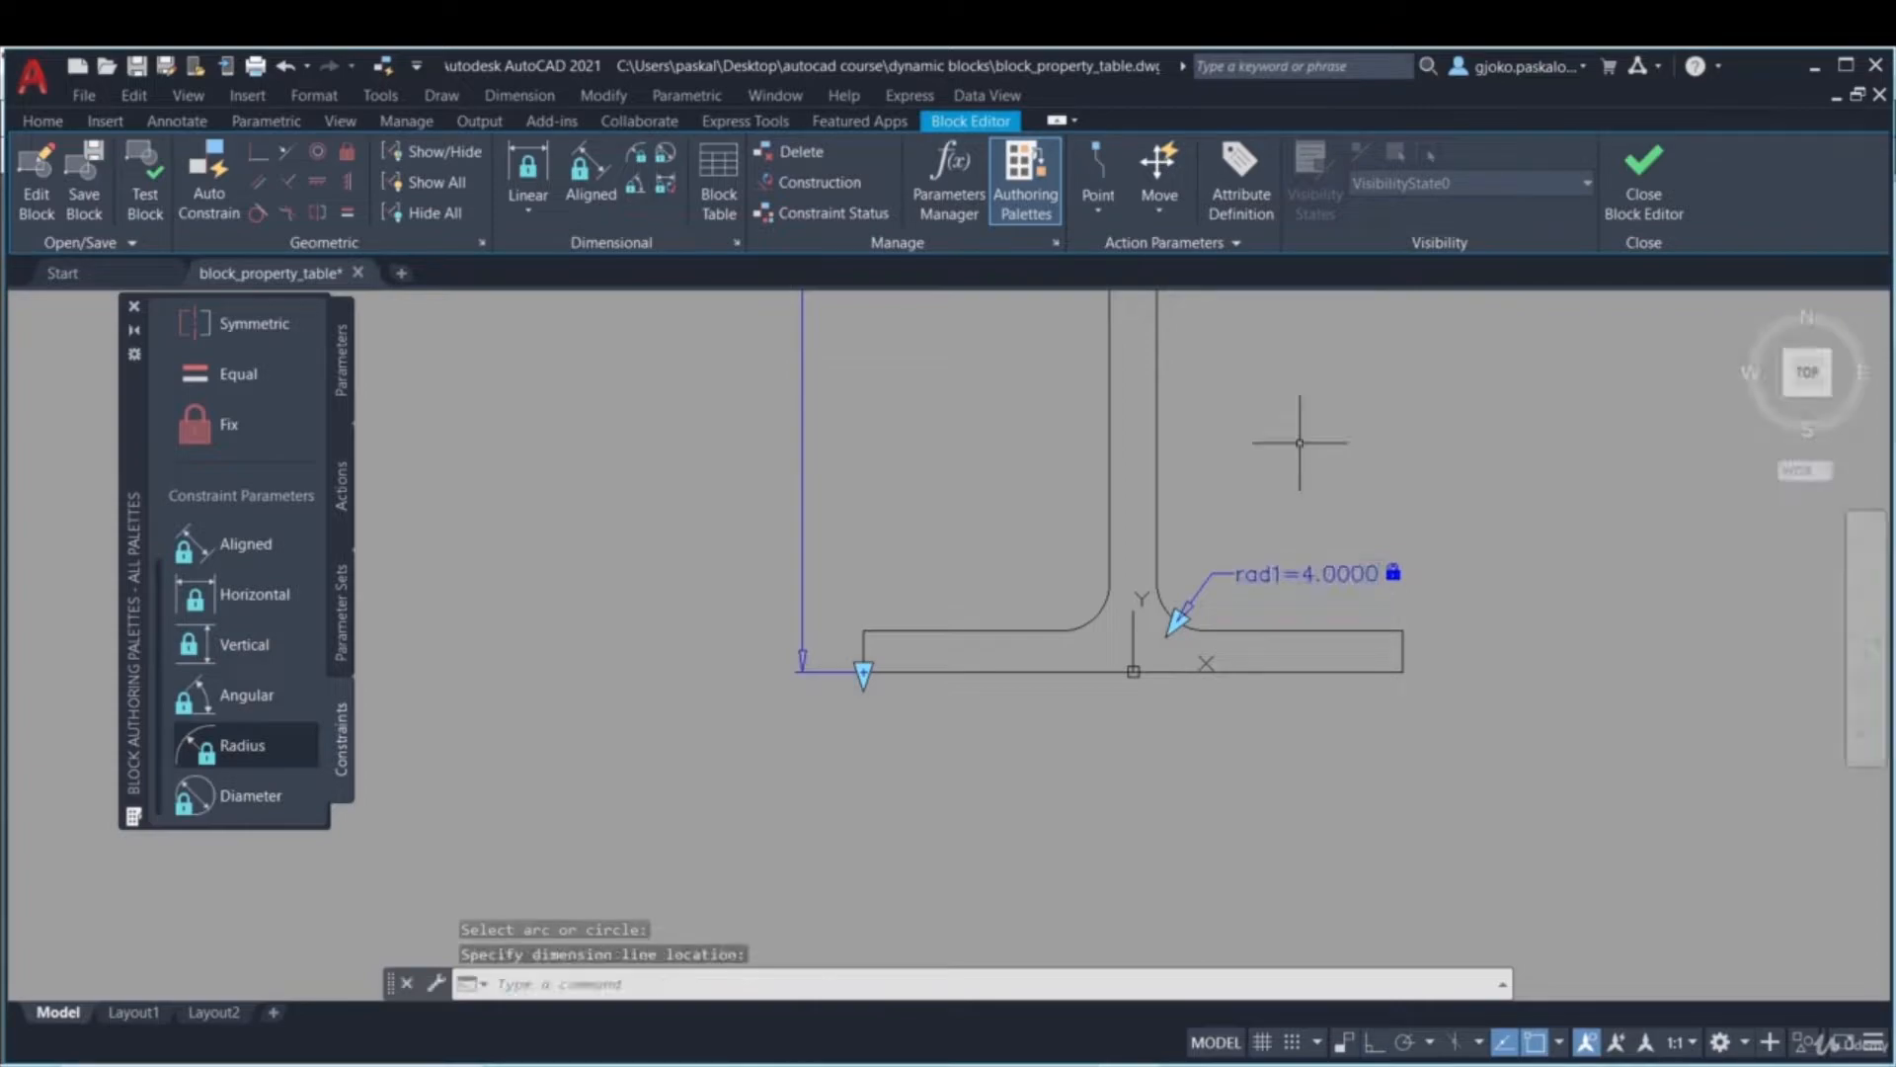
- Place a block properties table with one grip to the right of the I-beam's web
{"action": "scroll", "coordinate": [1300, 436], "scroll_direction": "down", "scroll_amount": 2}
{"action": "mouse_move", "coordinate": [1291, 411]}
{"action": "middle_mouse_down"}
{"action": "mouse_move", "coordinate": [1146, 663]}
{"action": "mouse_move", "coordinate": [1094, 693]}
{"action": "middle_mouse_up"}
{"action": "scroll", "coordinate": [1152, 691], "scroll_direction": "down", "scroll_amount": 1}
{"action": "scroll", "coordinate": [1134, 669], "scroll_direction": "down", "scroll_amount": 1}
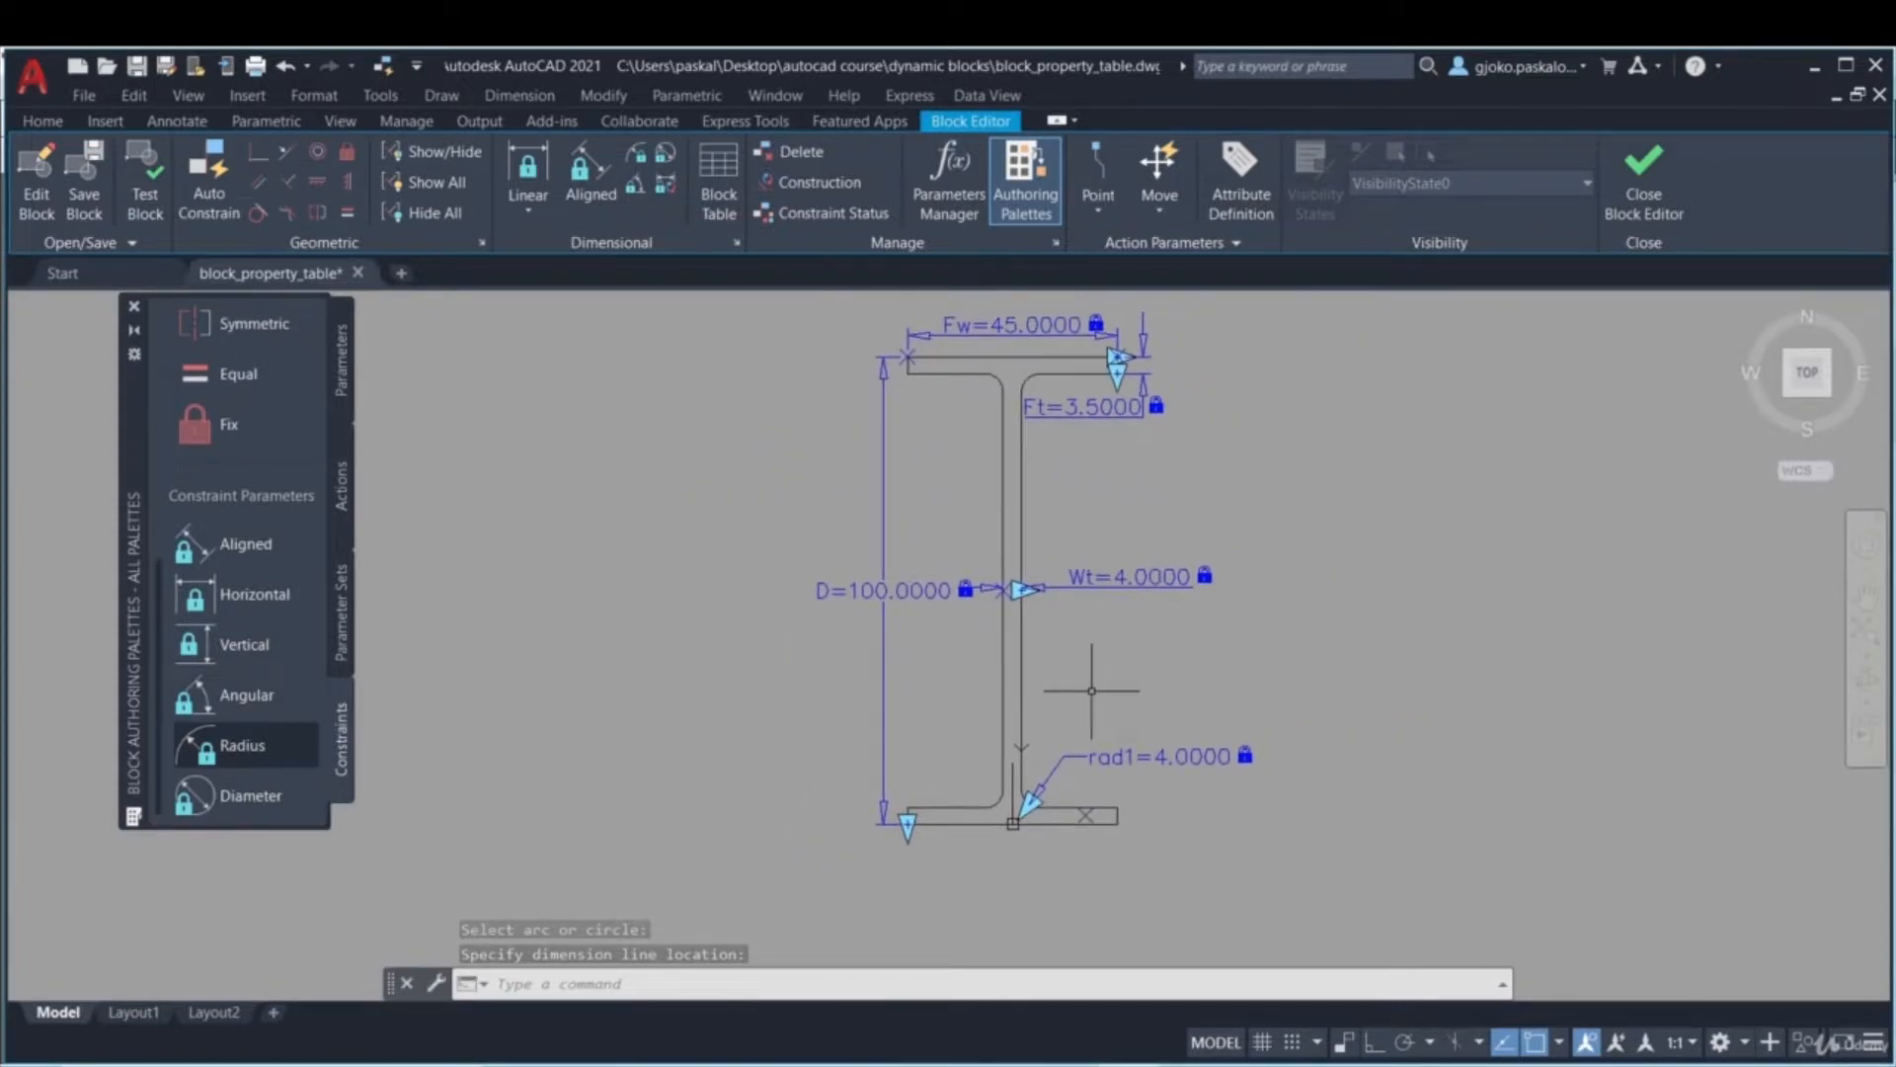
{"action": "left_click", "coordinate": [358, 515]}
{"action": "left_click", "coordinate": [342, 486]}
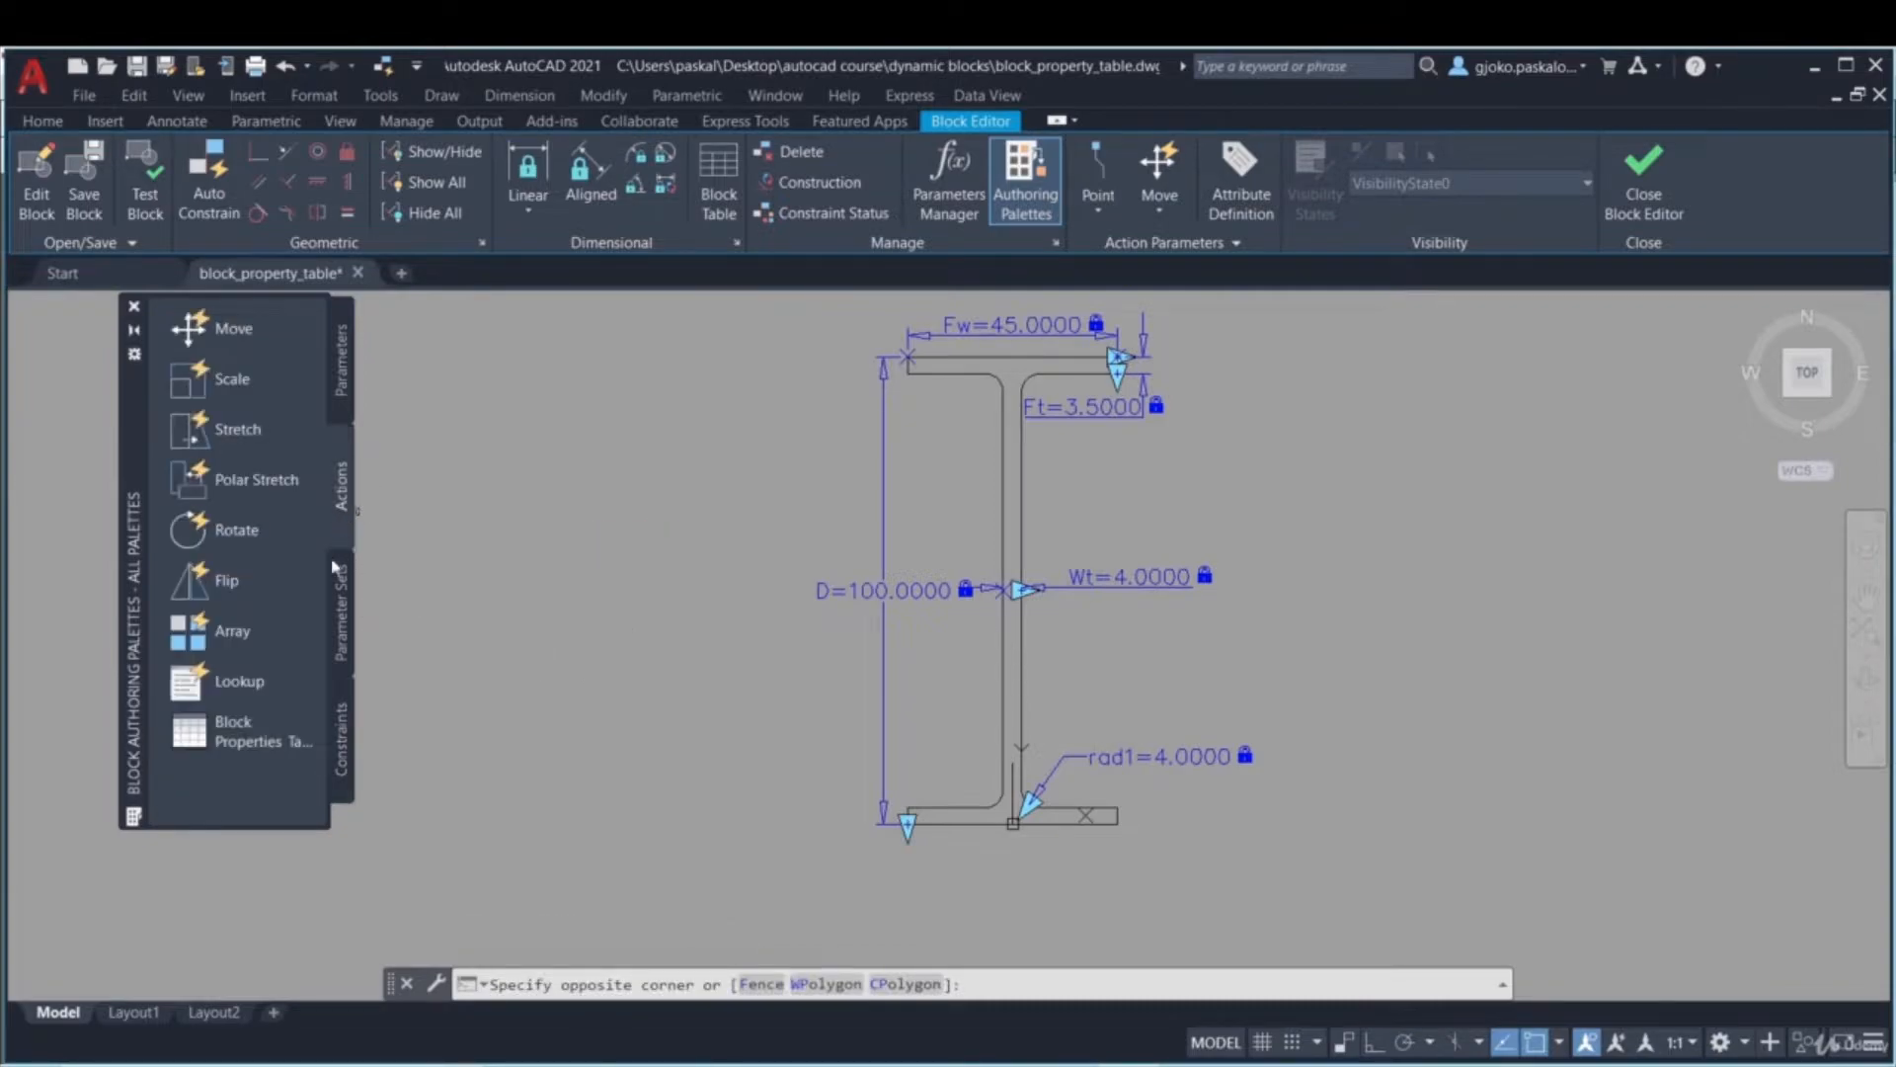
{"action": "left_click", "coordinate": [257, 741]}
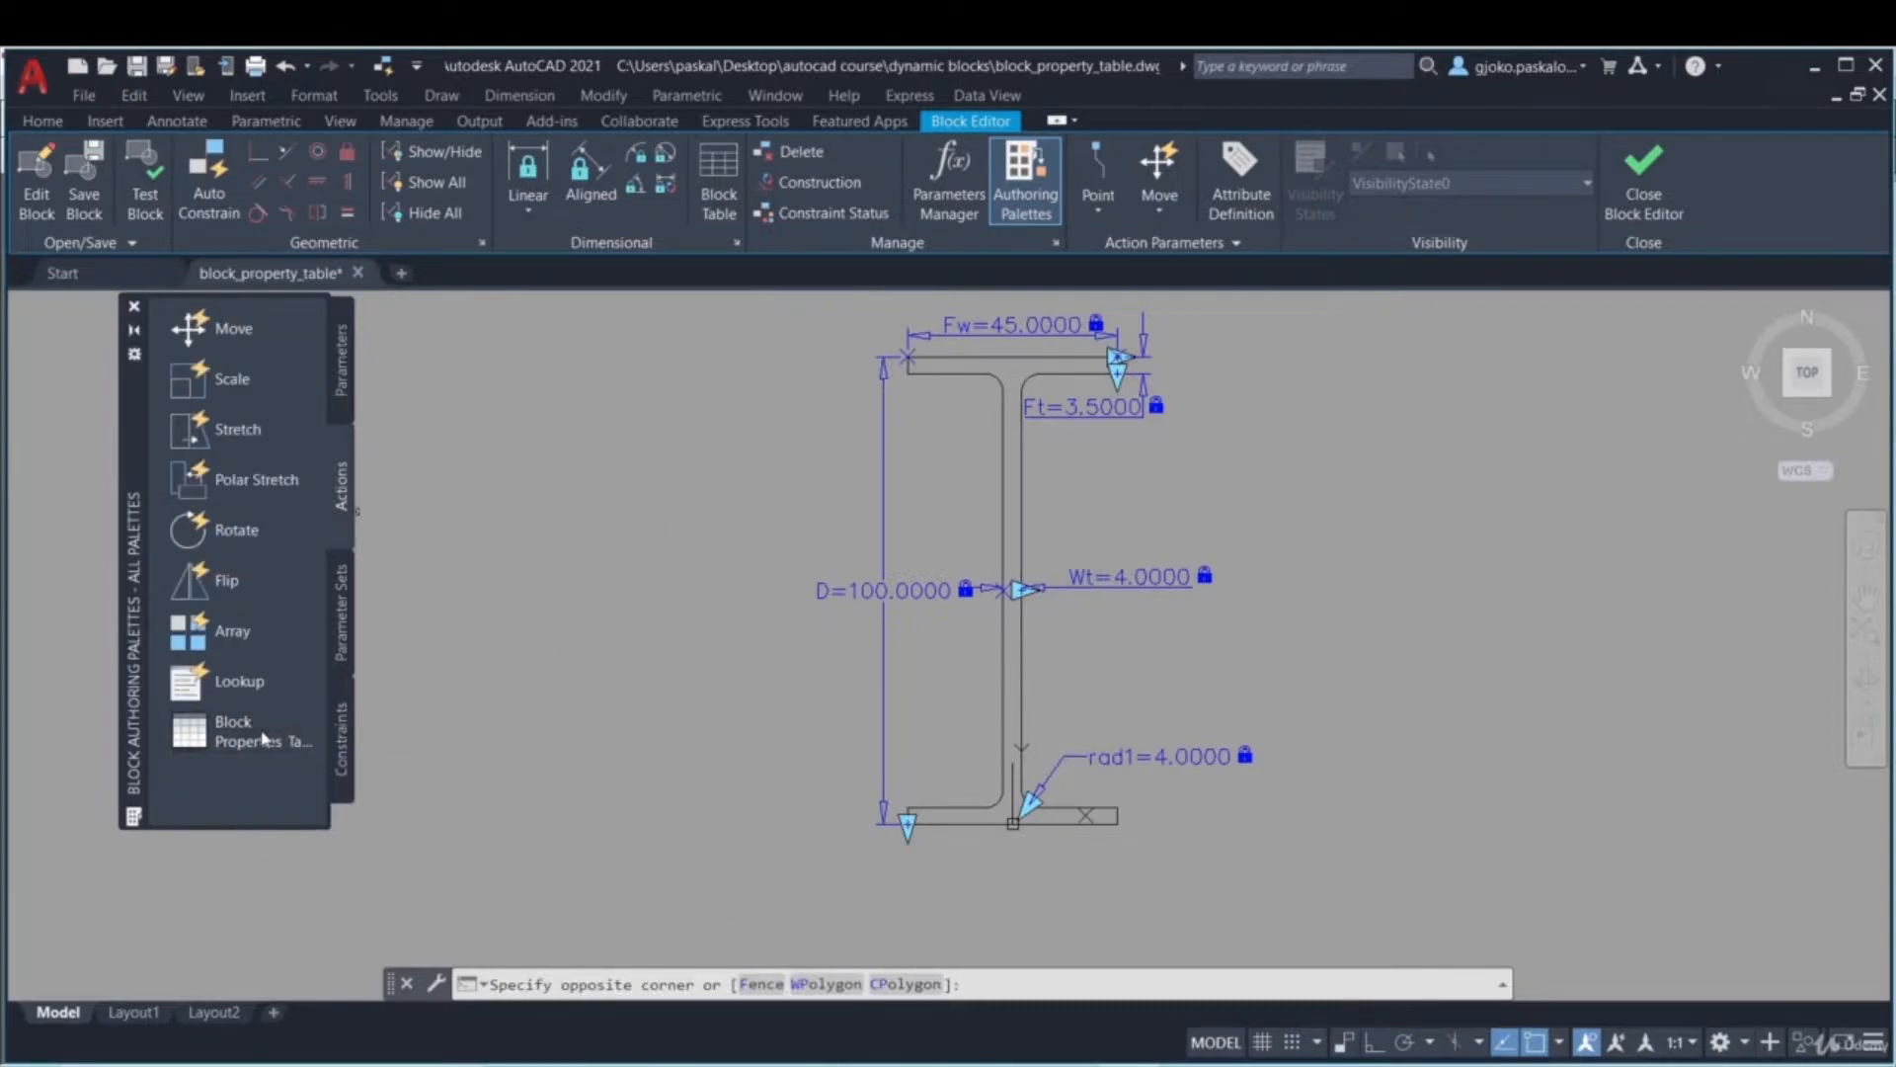
{"action": "left_click", "coordinate": [1153, 525]}
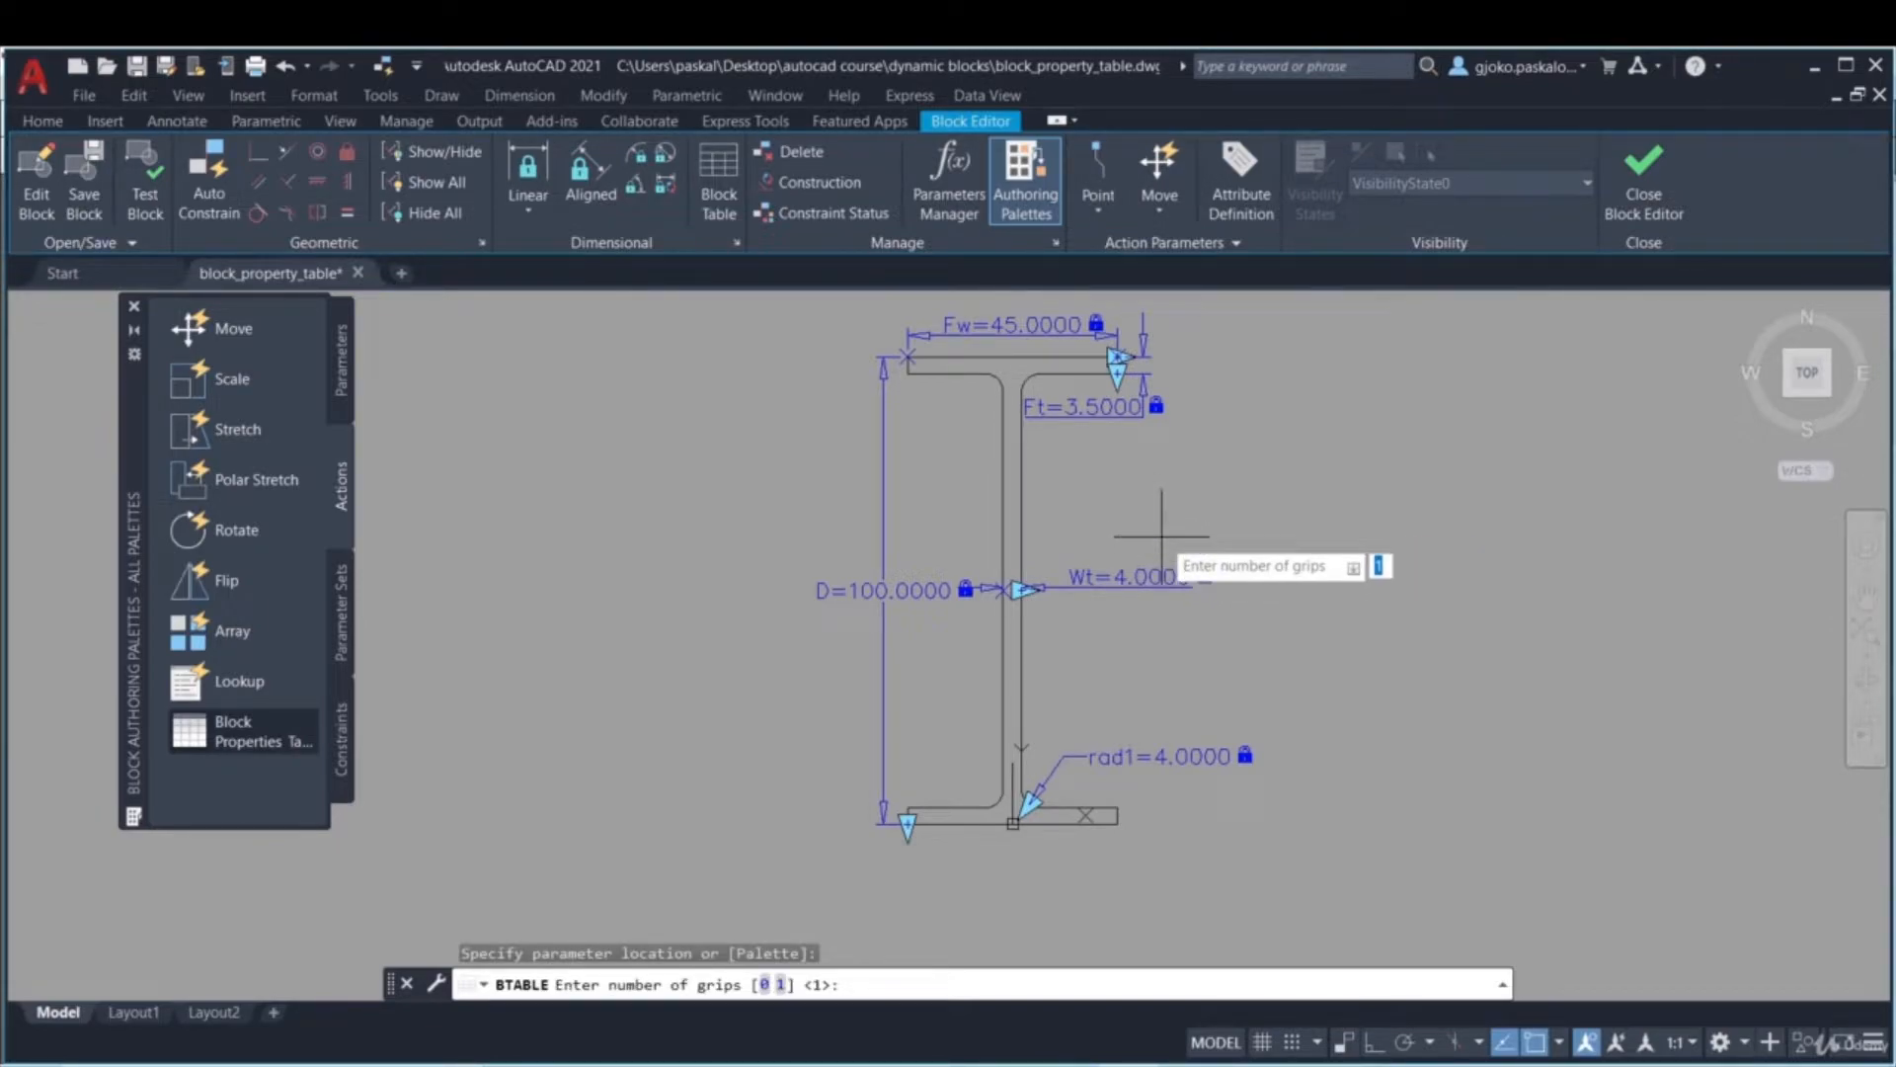
{"action": "key", "text": "Return"}
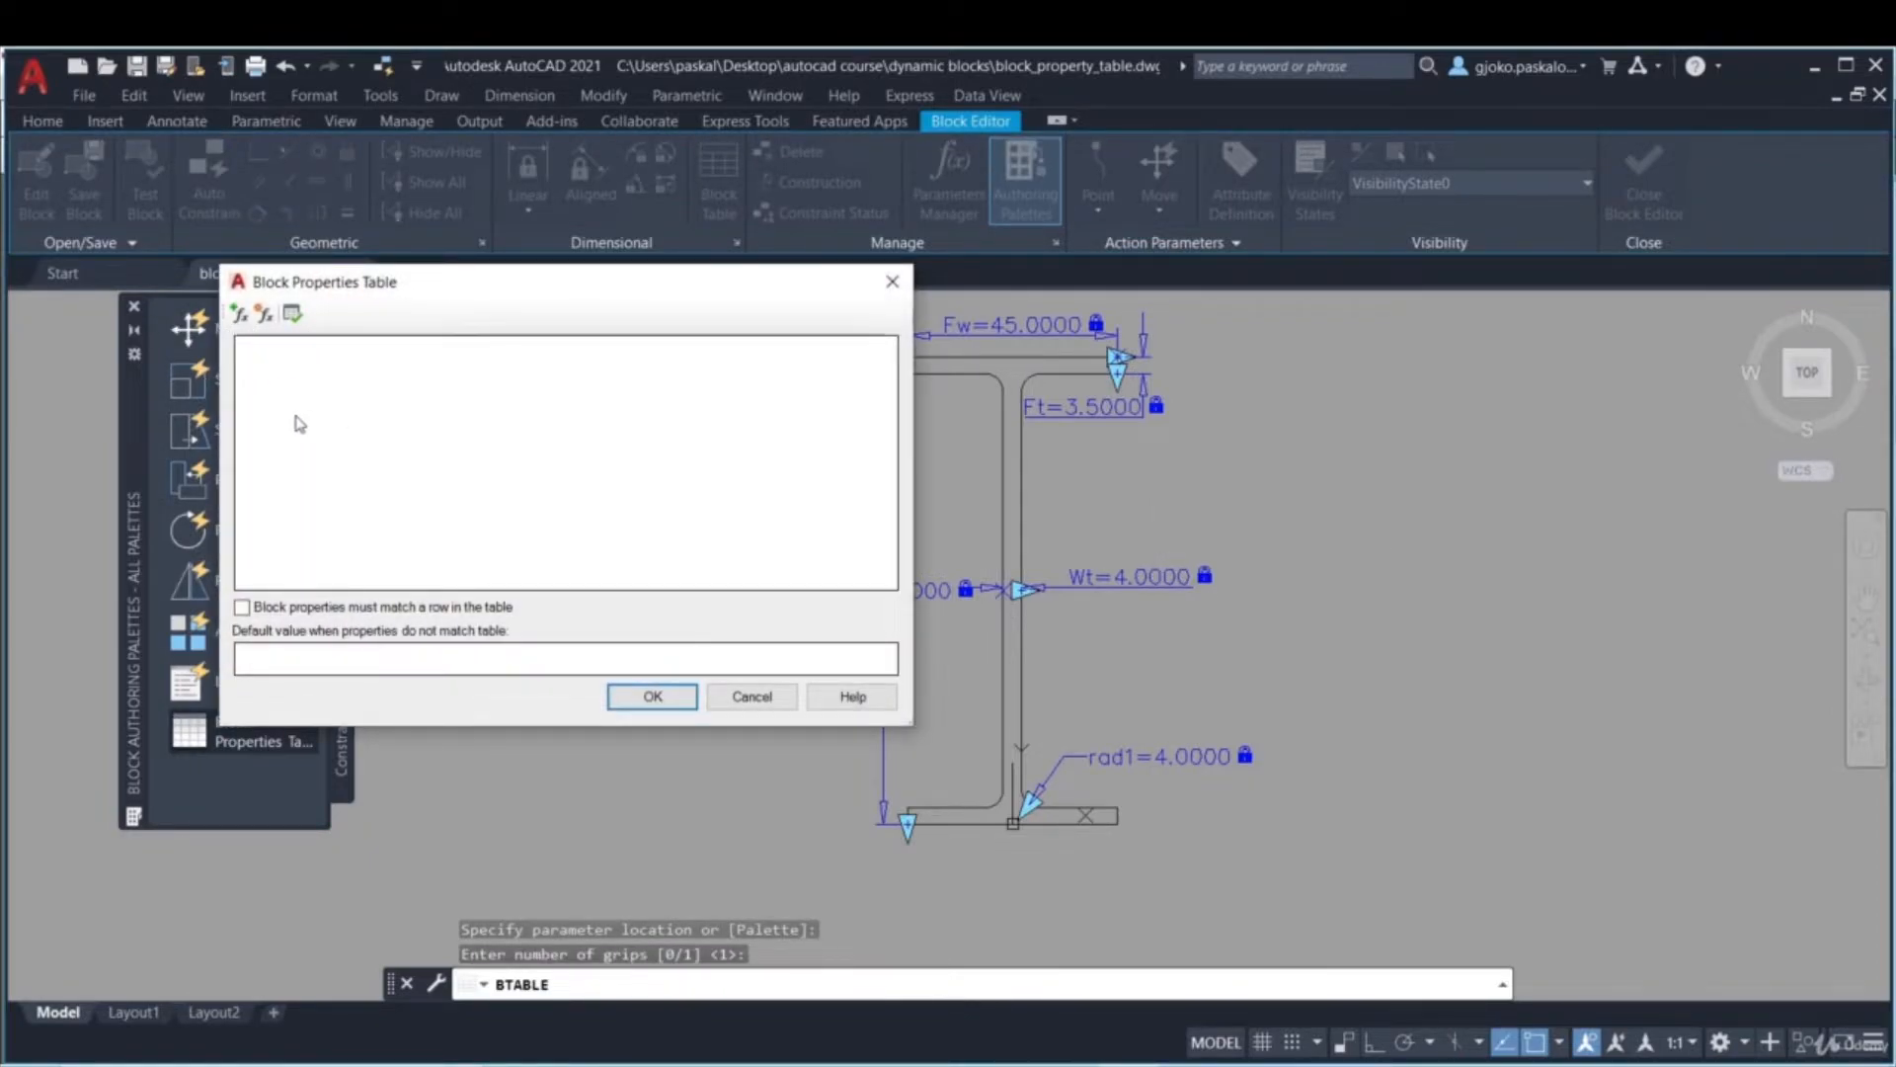
- Check which parameter properties the block properties table offers, and accept the table without adding any
{"action": "left_click", "coordinate": [239, 314]}
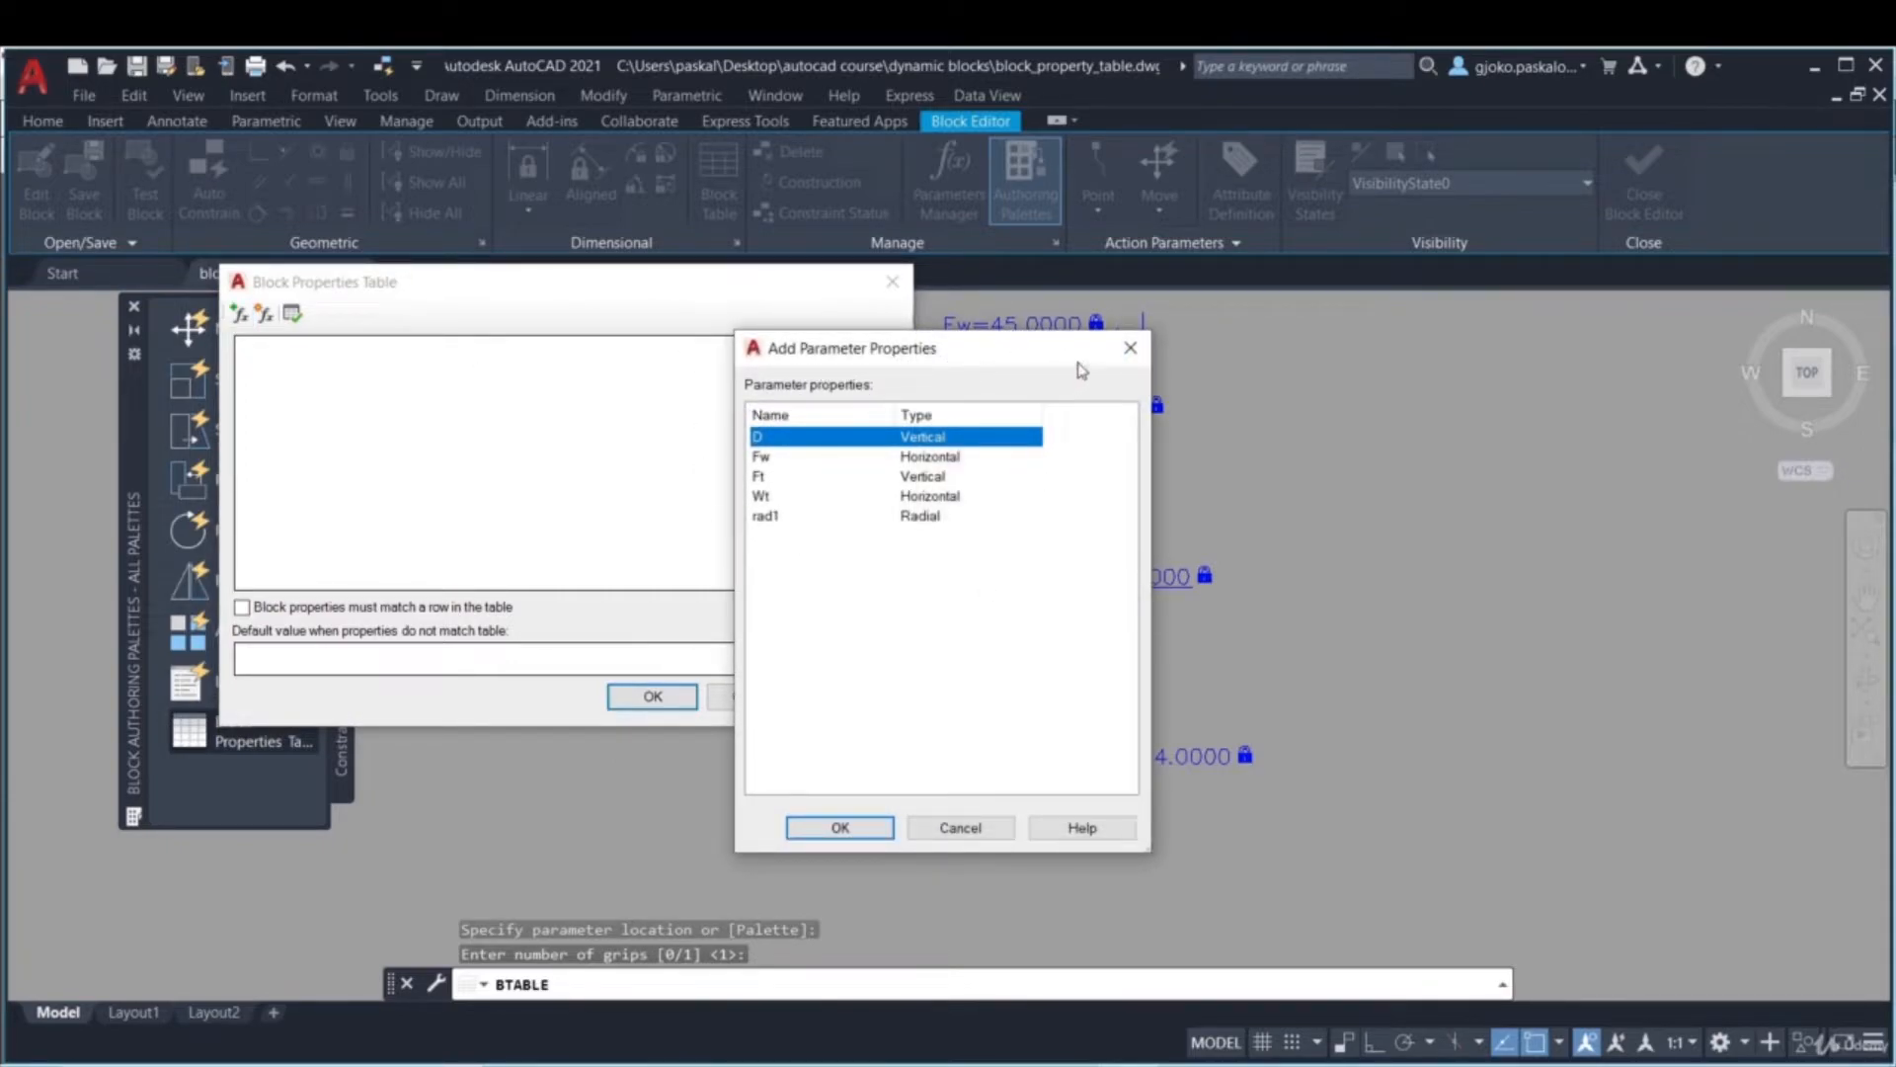
{"action": "left_click", "coordinate": [1131, 351]}
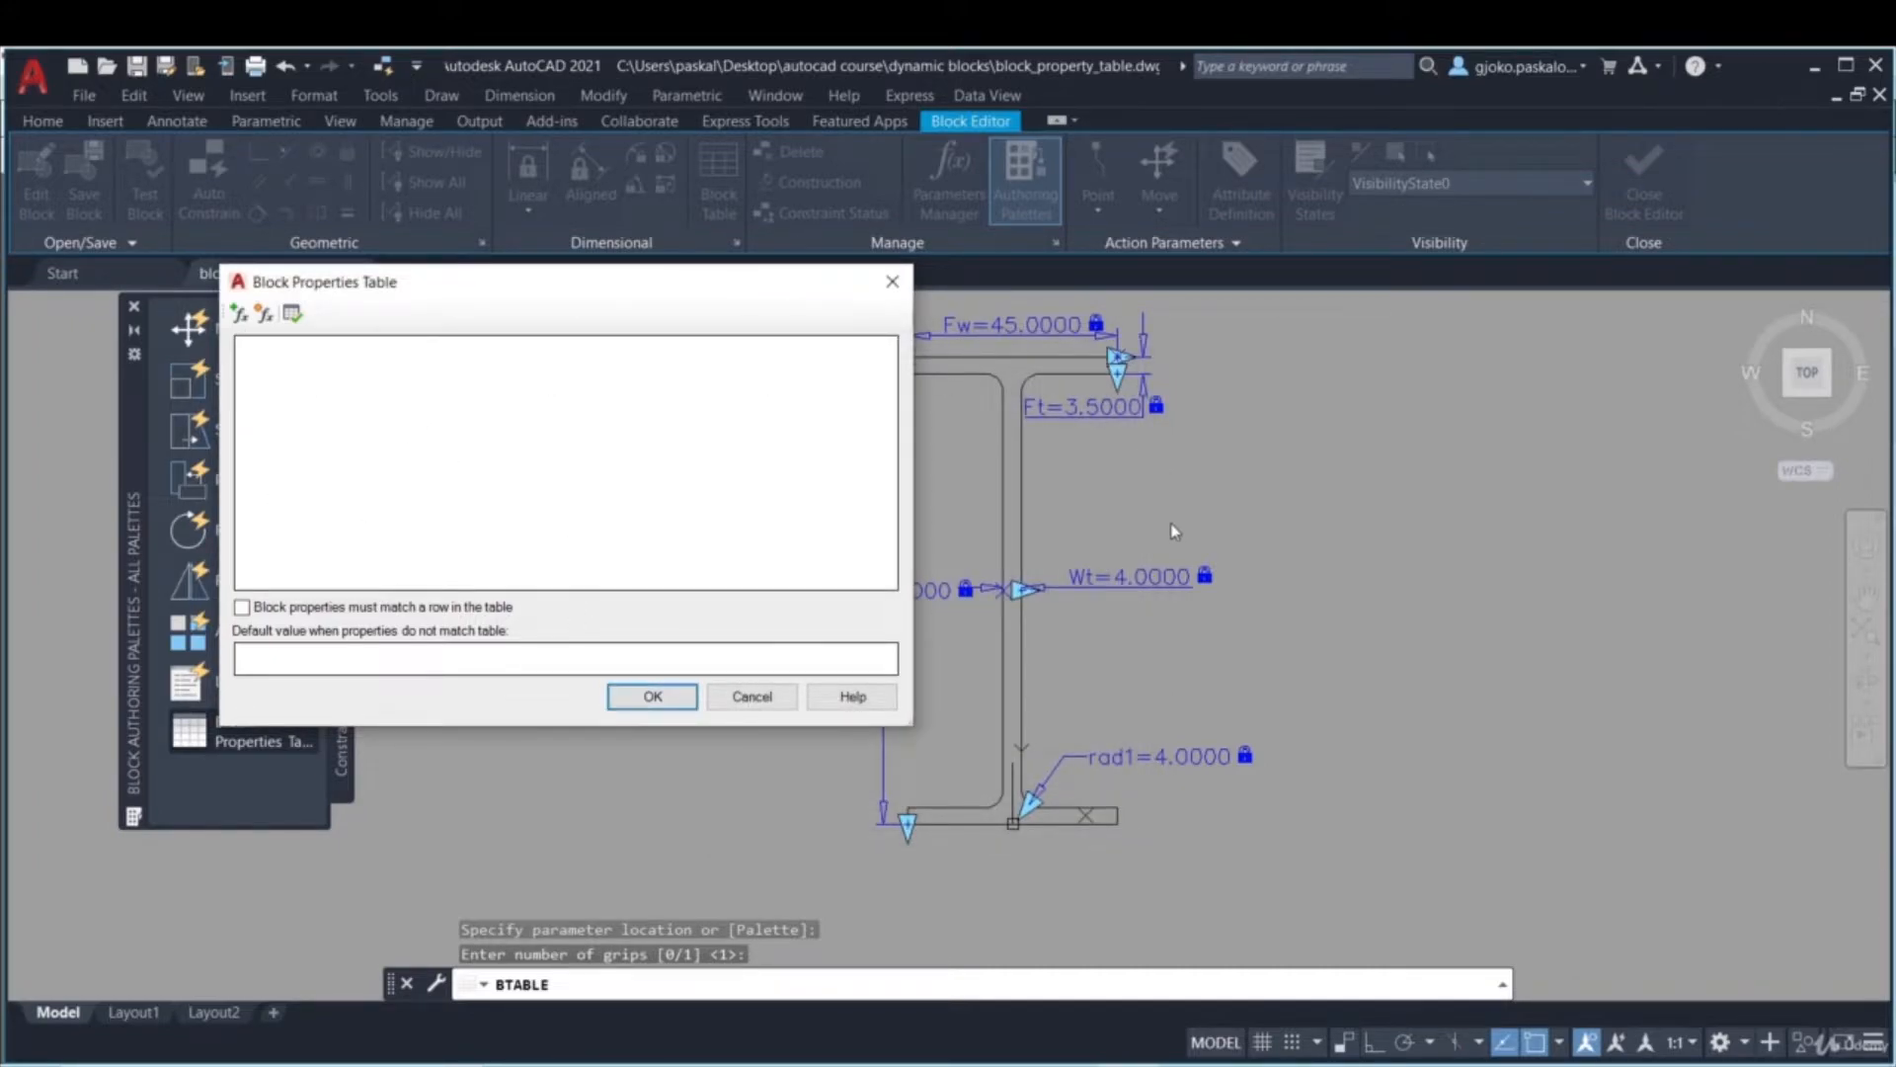
{"action": "left_click", "coordinate": [671, 698]}
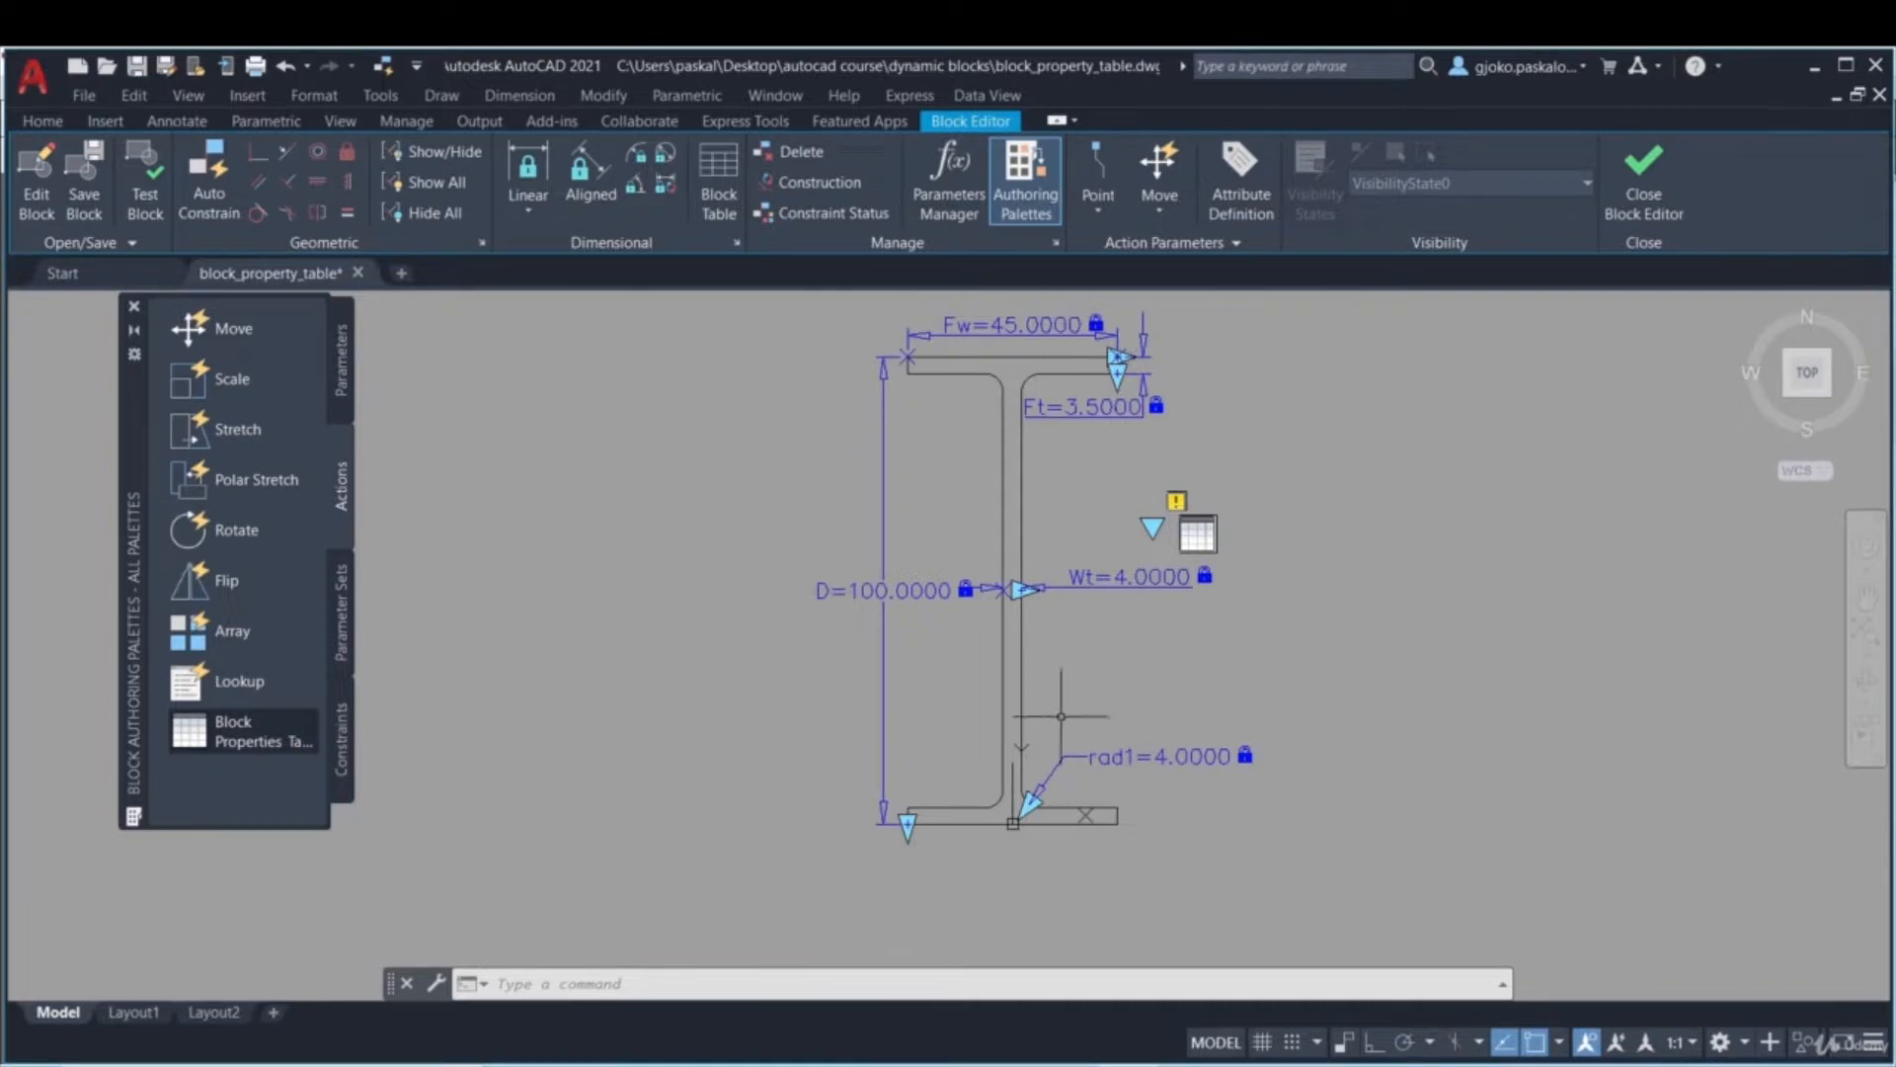
- Create a user parameter named IPE in the Parameters Manager and set its expression to 100
{"action": "left_click", "coordinate": [948, 202]}
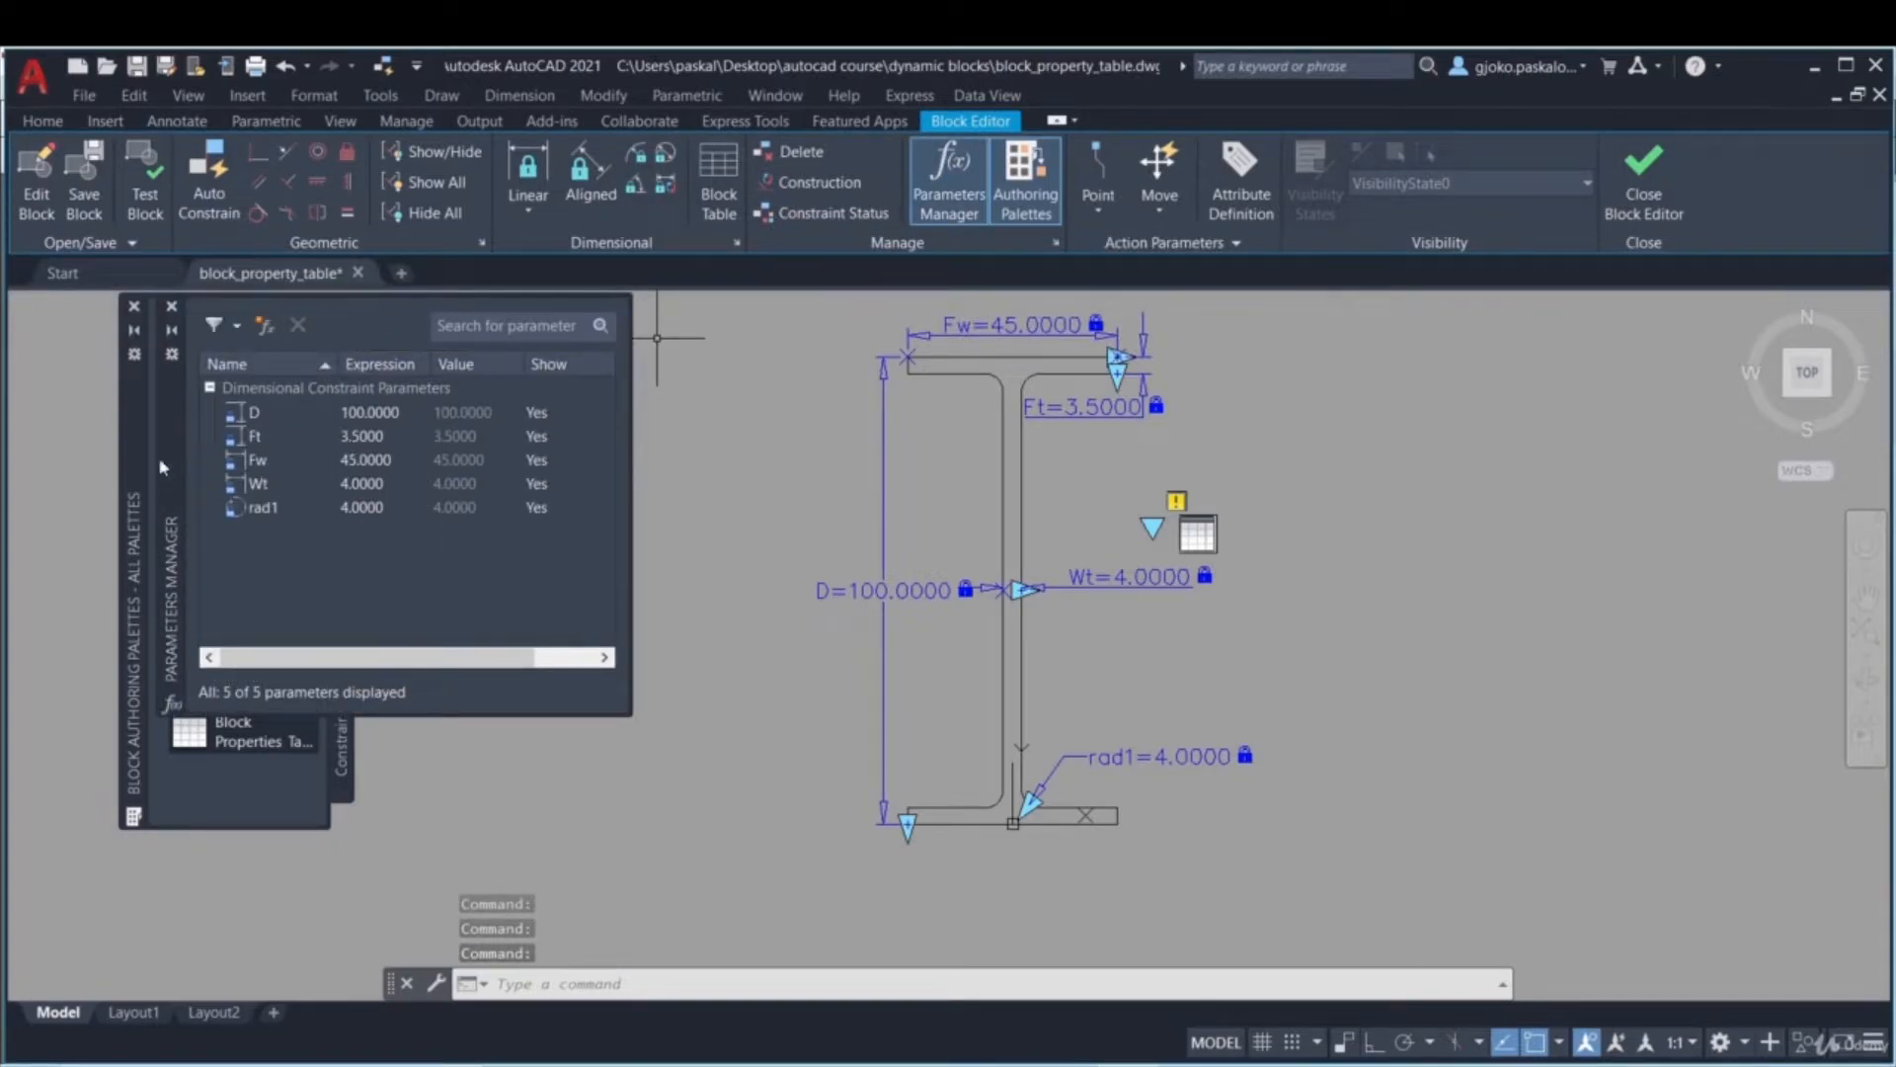
{"action": "left_click", "coordinate": [267, 329]}
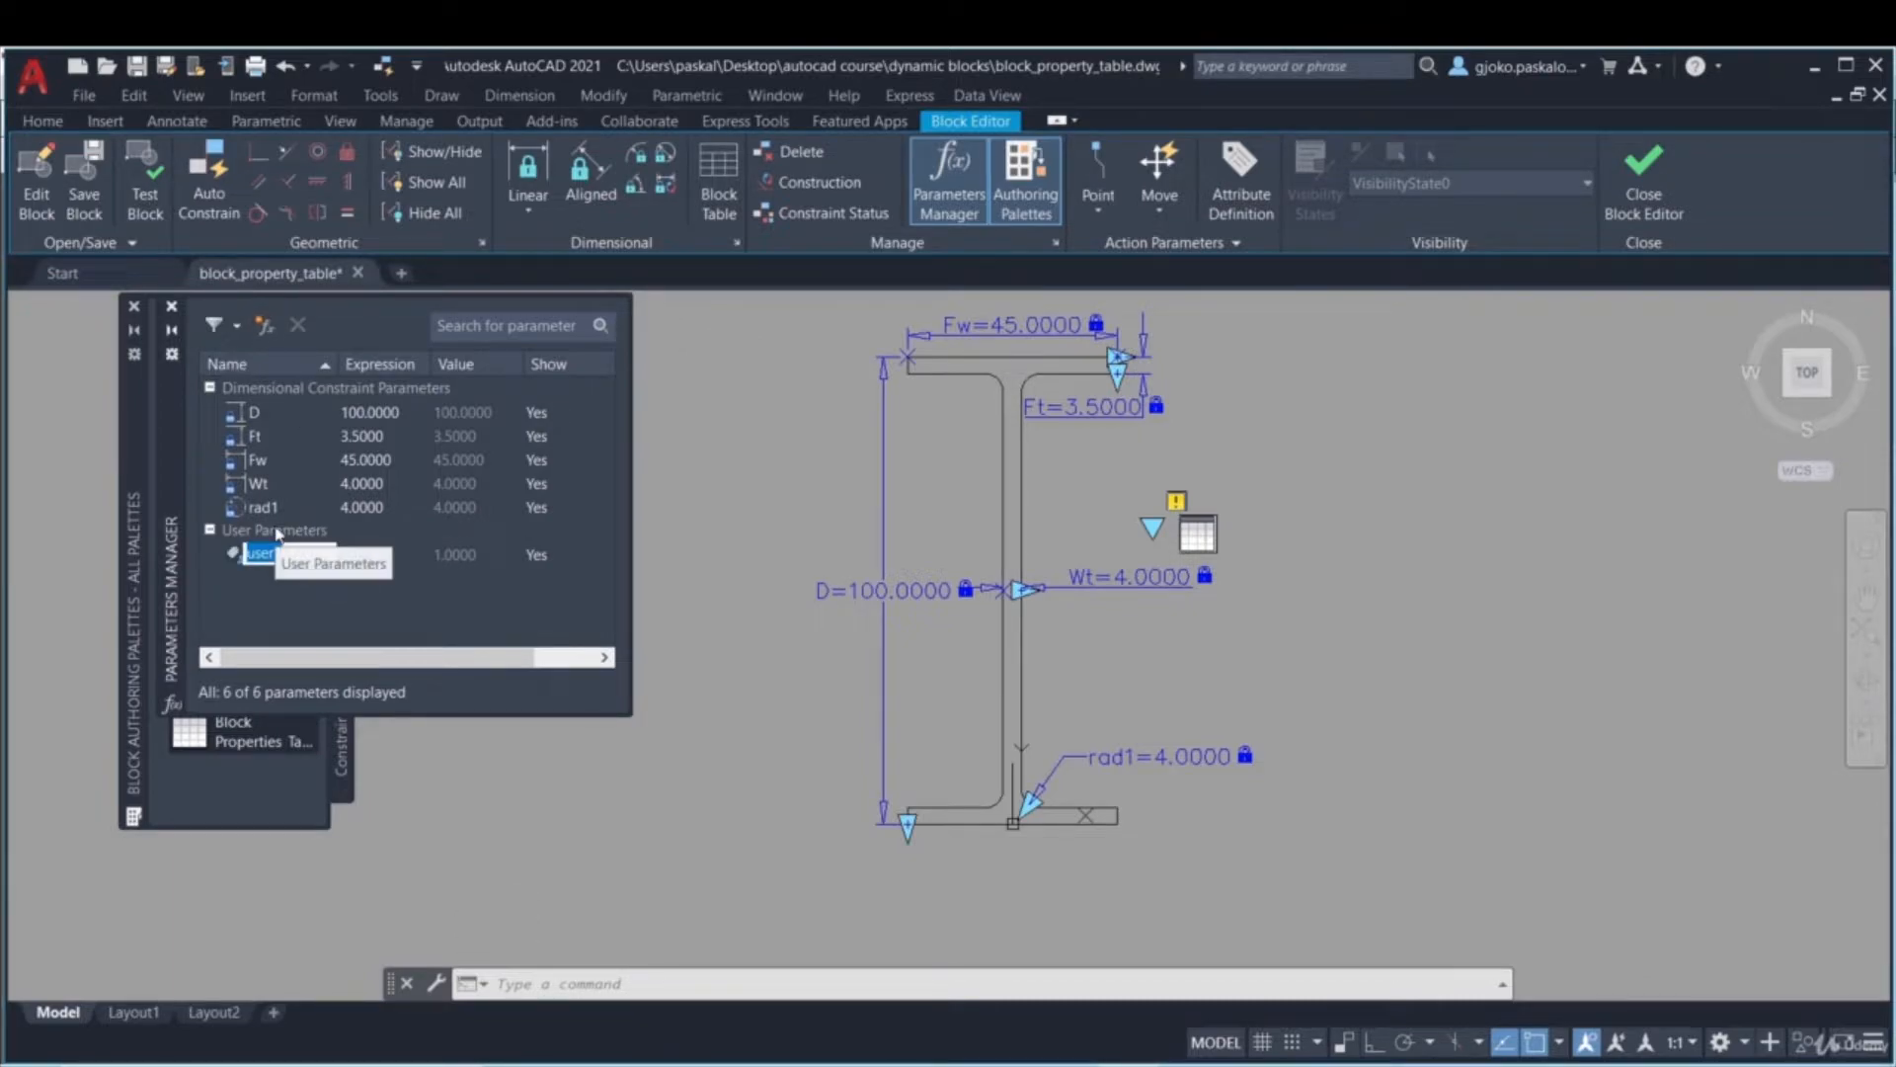
{"action": "type", "text": "IPE"}
{"action": "key", "text": "Return"}
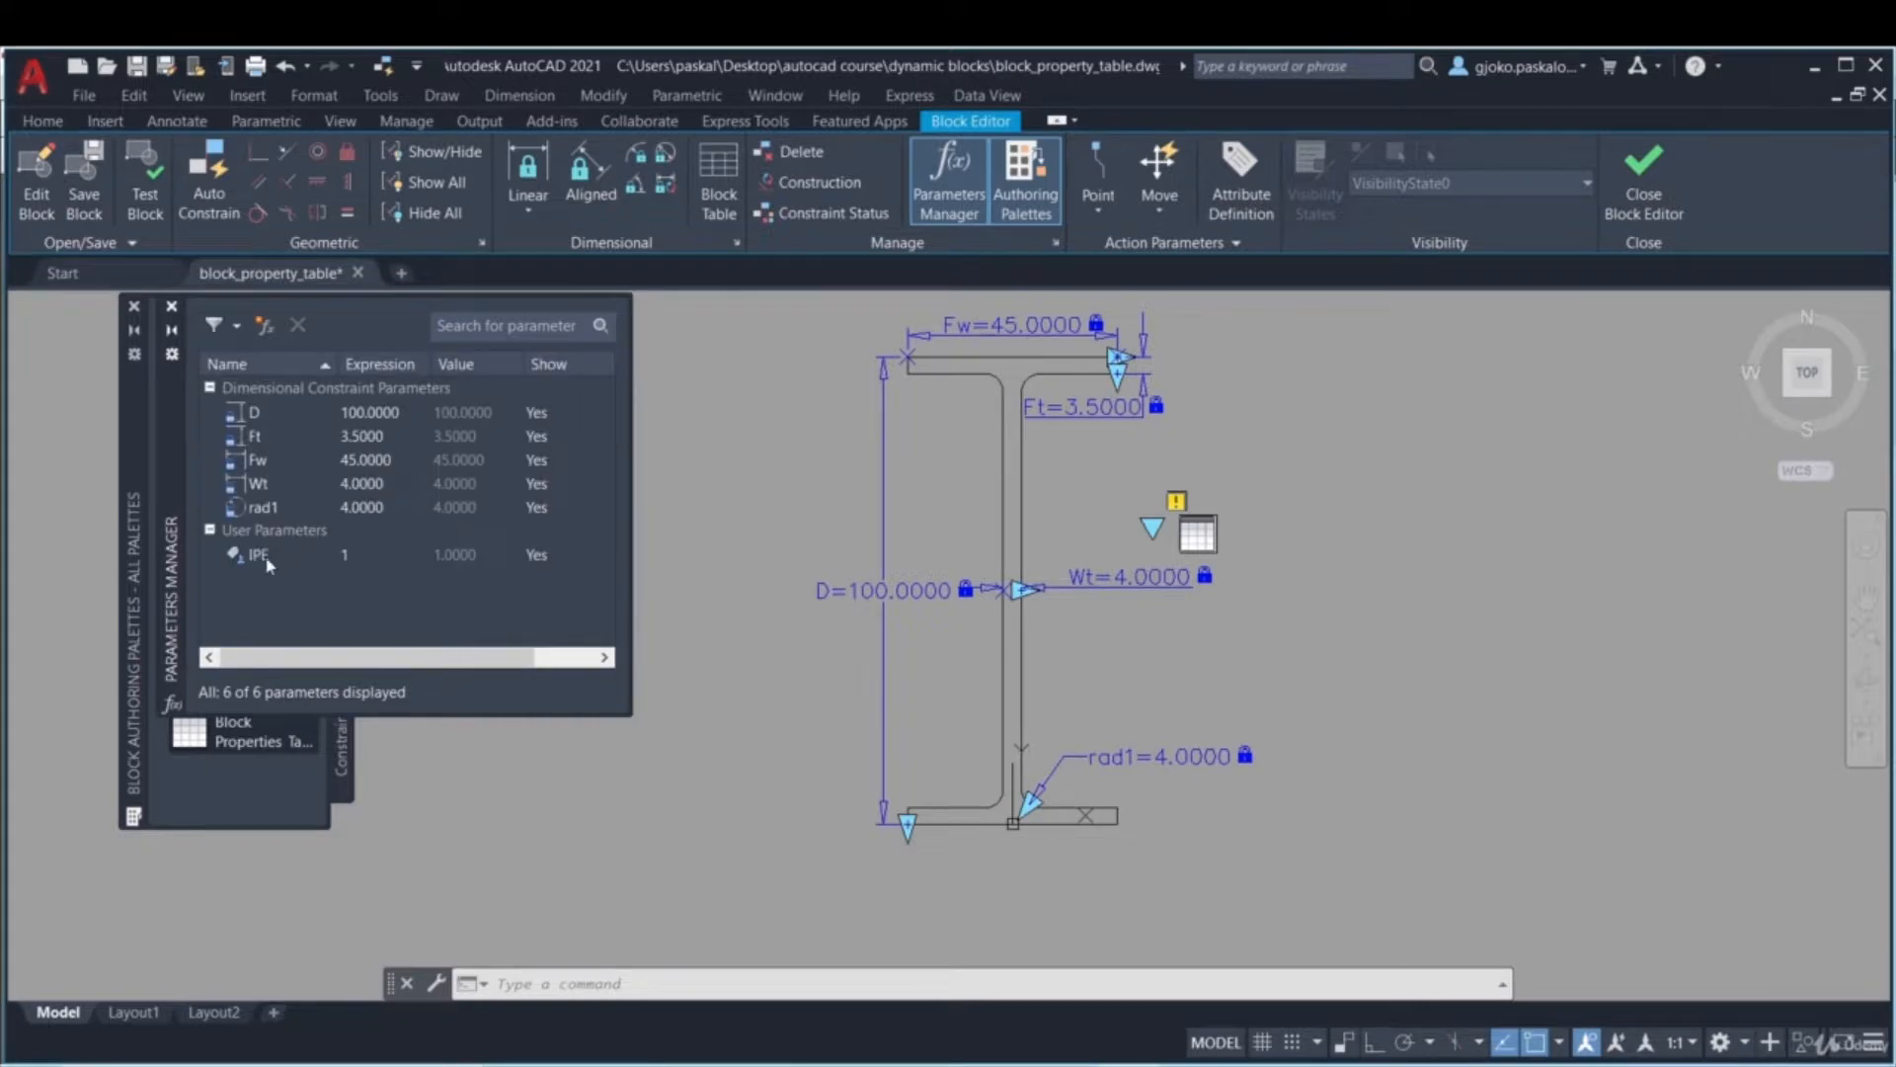
{"action": "double_click", "coordinate": [345, 556]}
{"action": "type", "text": "100"}
{"action": "key", "text": "Return"}
- Set the expression of depth parameter D to IPE and of flange thickness Ft to 0.035*D
{"action": "double_click", "coordinate": [354, 412]}
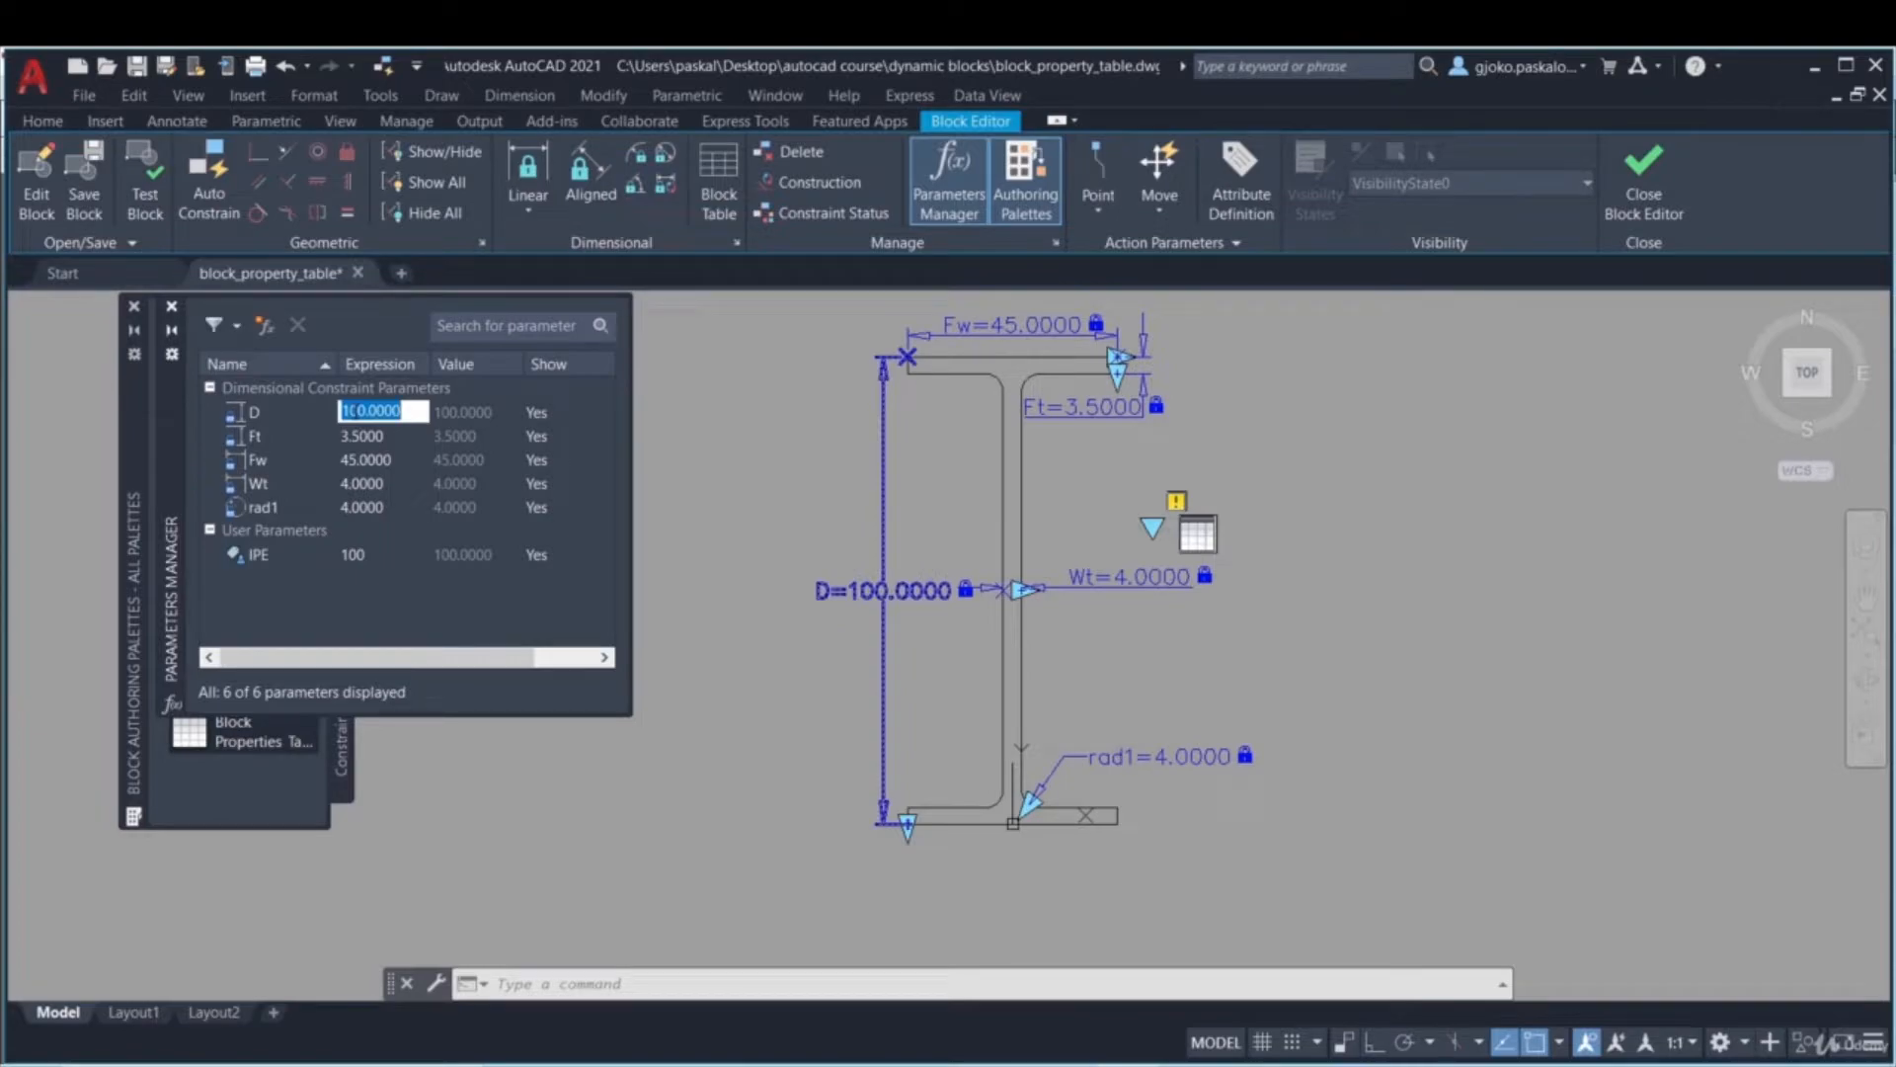
{"action": "key", "text": "BackSpace"}
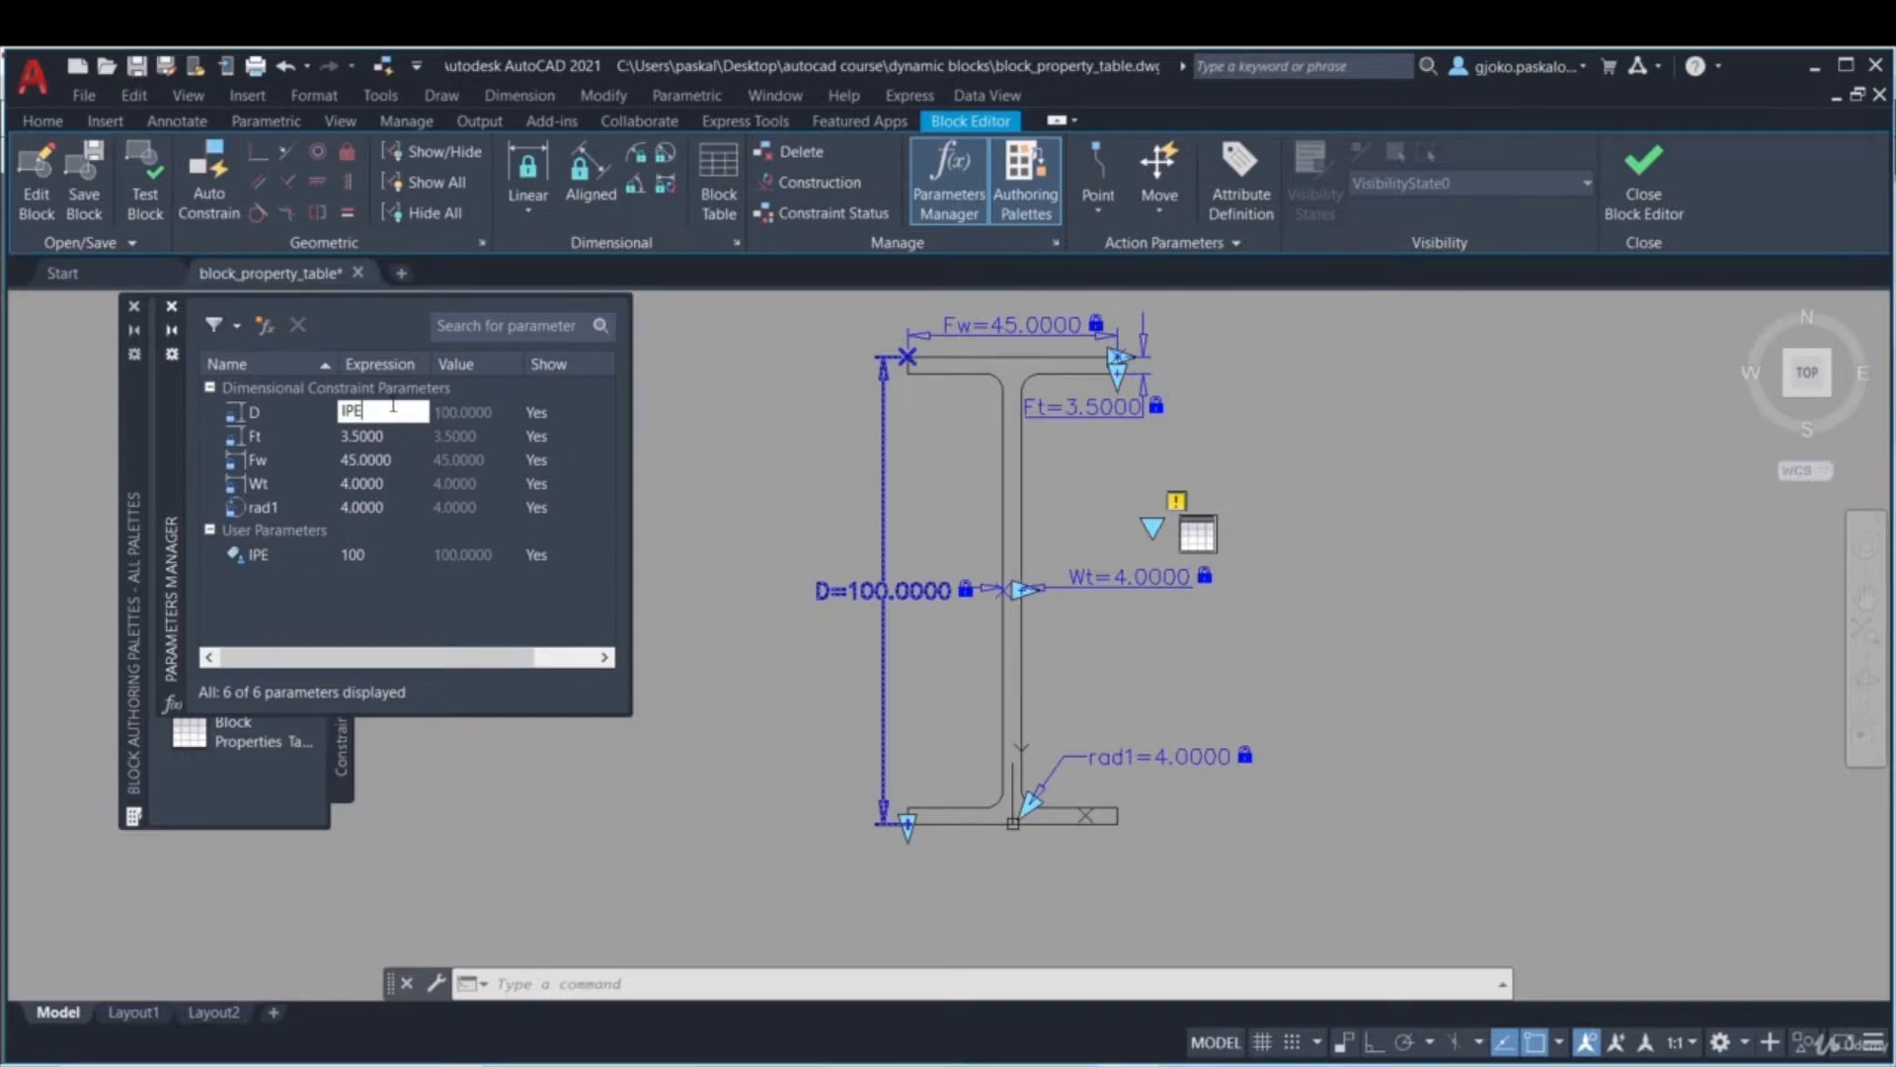
{"action": "key", "text": "Return"}
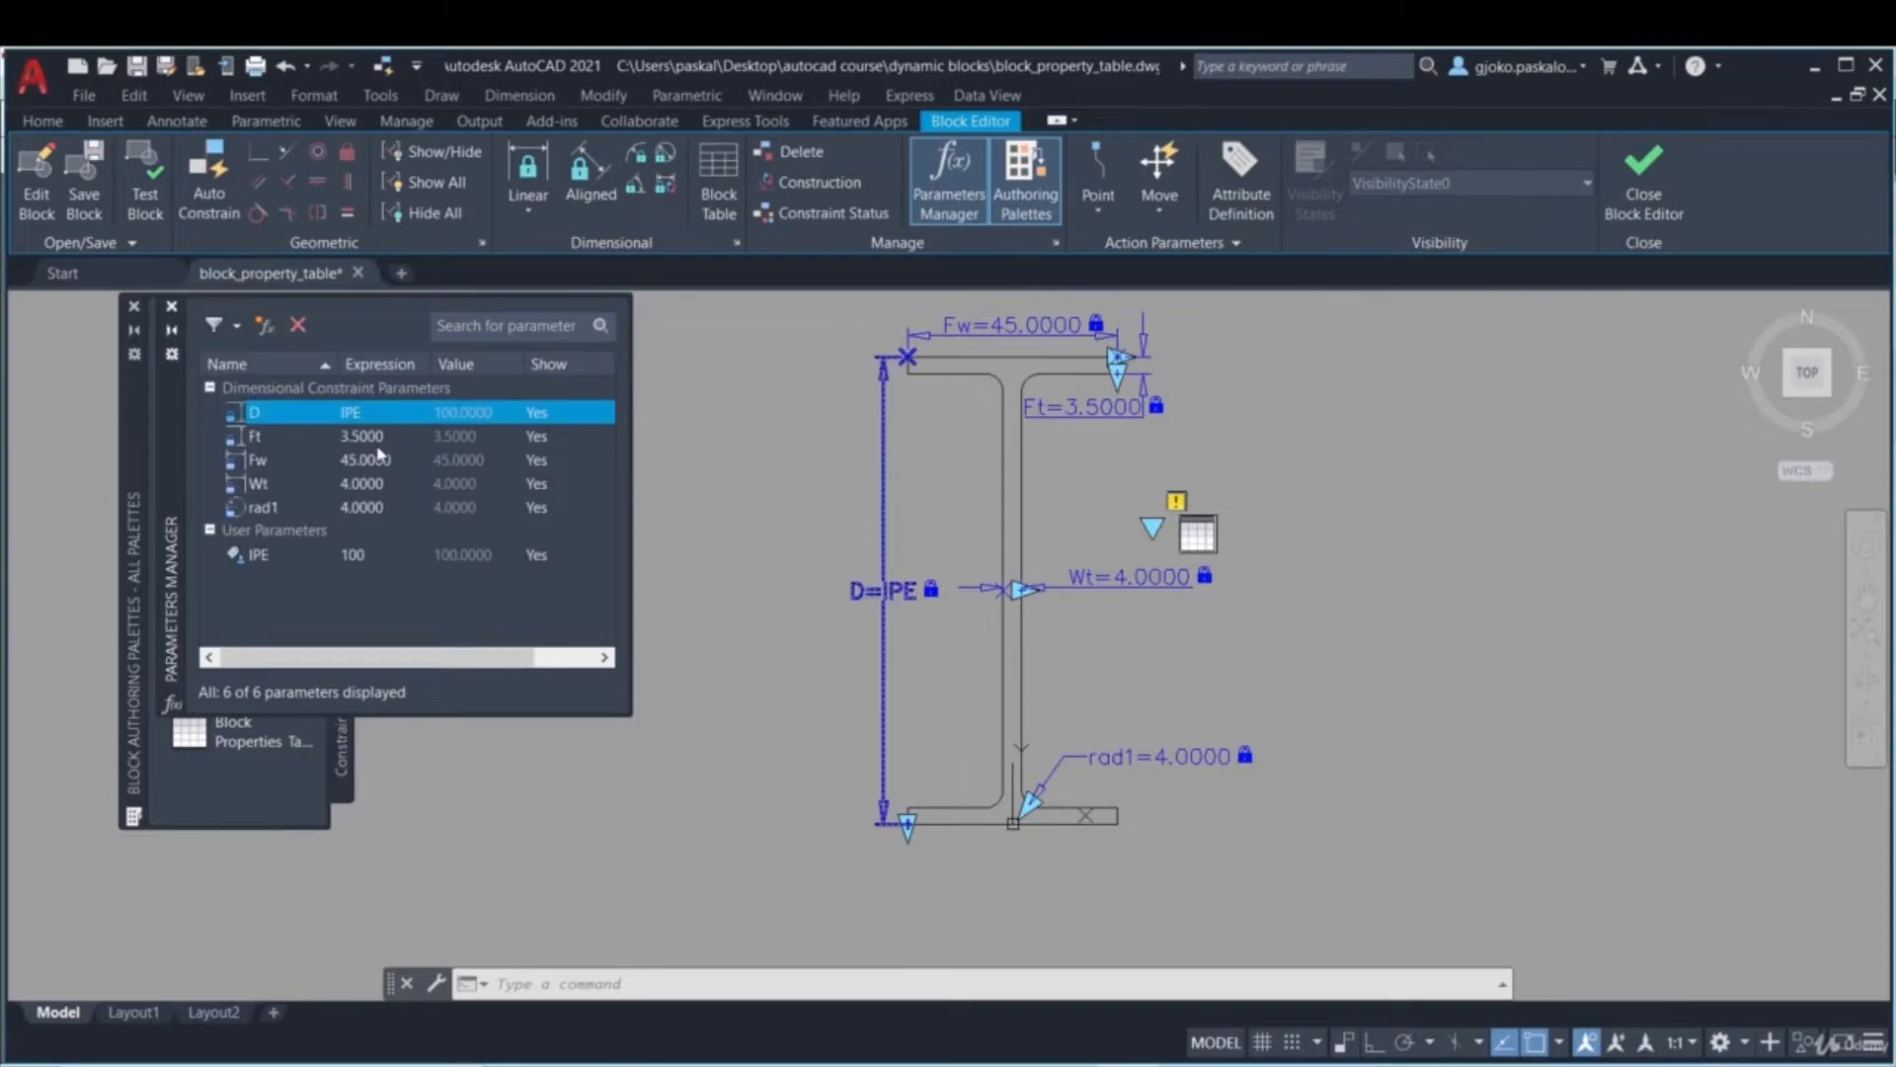
{"action": "double_click", "coordinate": [378, 437]}
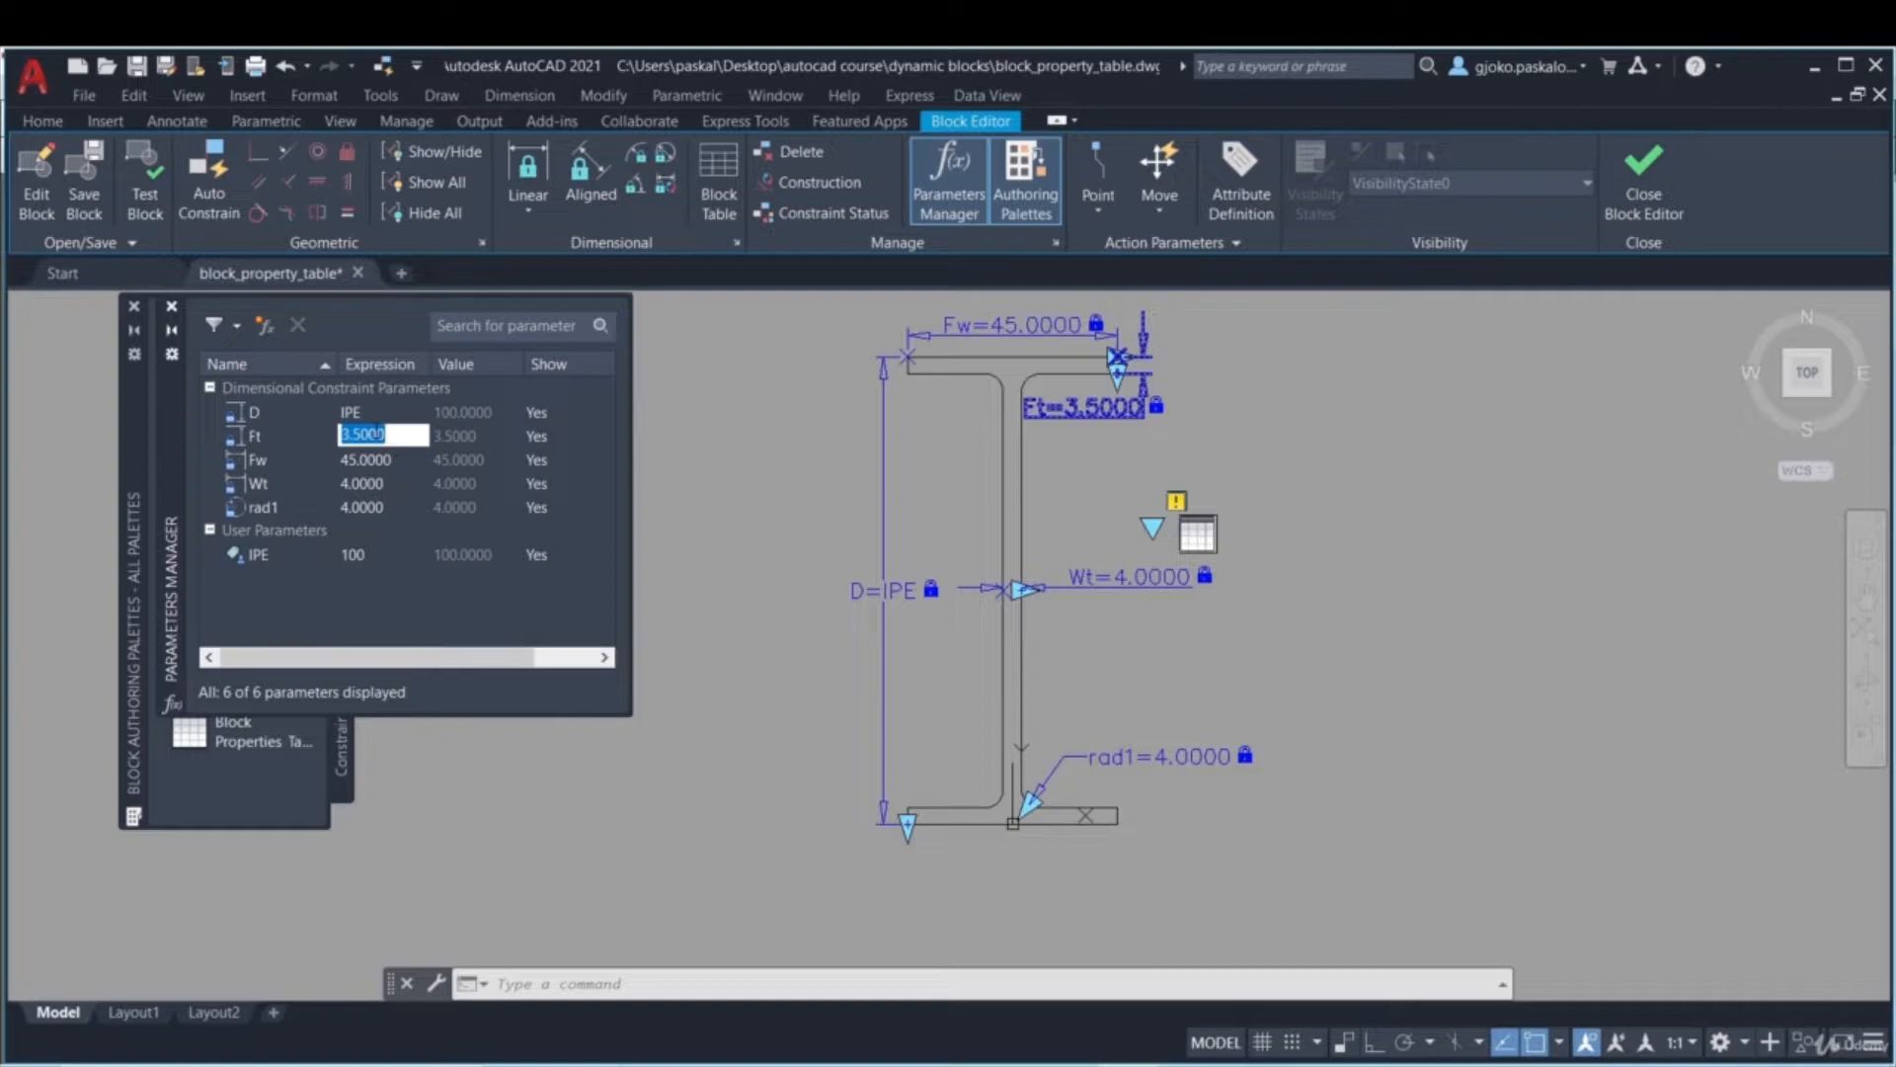
{"action": "type", "text": "0"}
{"action": "type", "text": ".035*D"}
{"action": "key", "text": "Return"}
- Enter 0.45D as the expression of flange width Fw and 0.04D as the expression of web thickness Wt
{"action": "left_click", "coordinate": [365, 461]}
{"action": "left_click", "coordinate": [365, 460]}
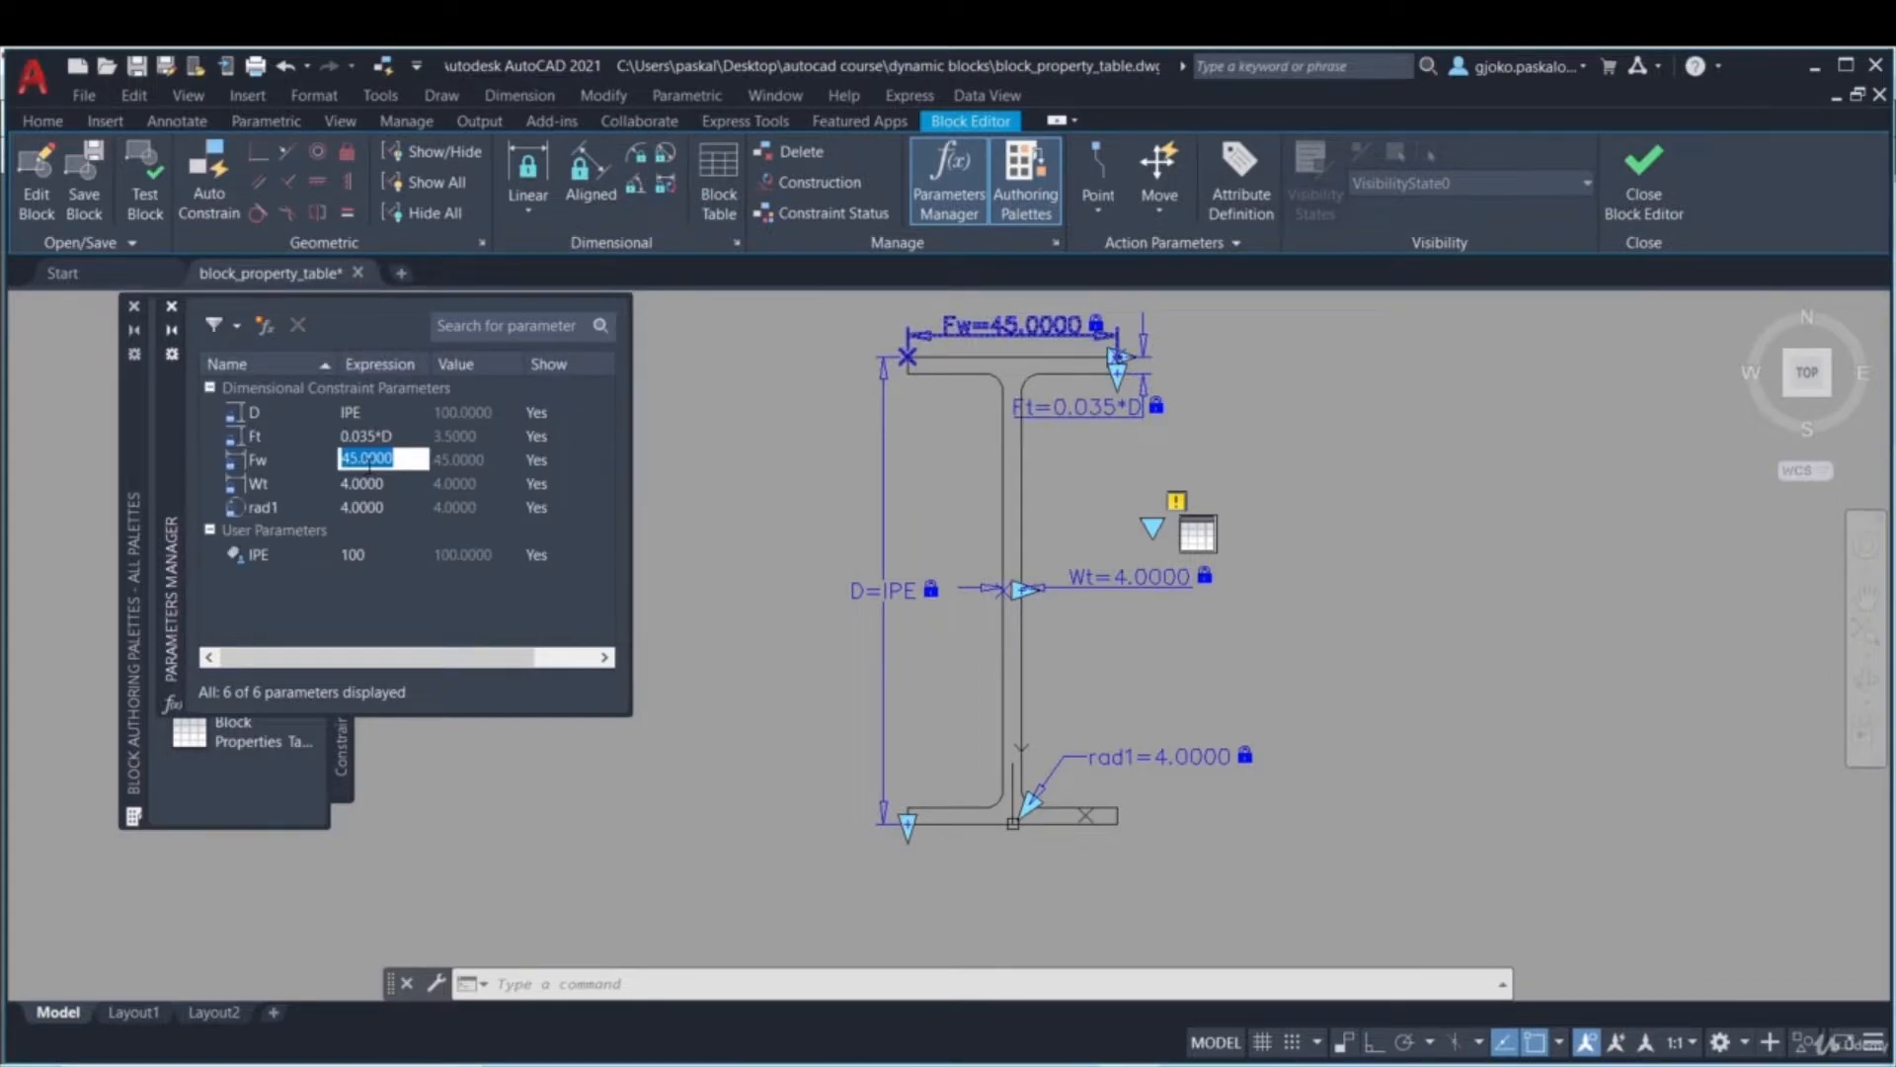
{"action": "type", "text": "0.45D"}
{"action": "key", "text": "Return"}
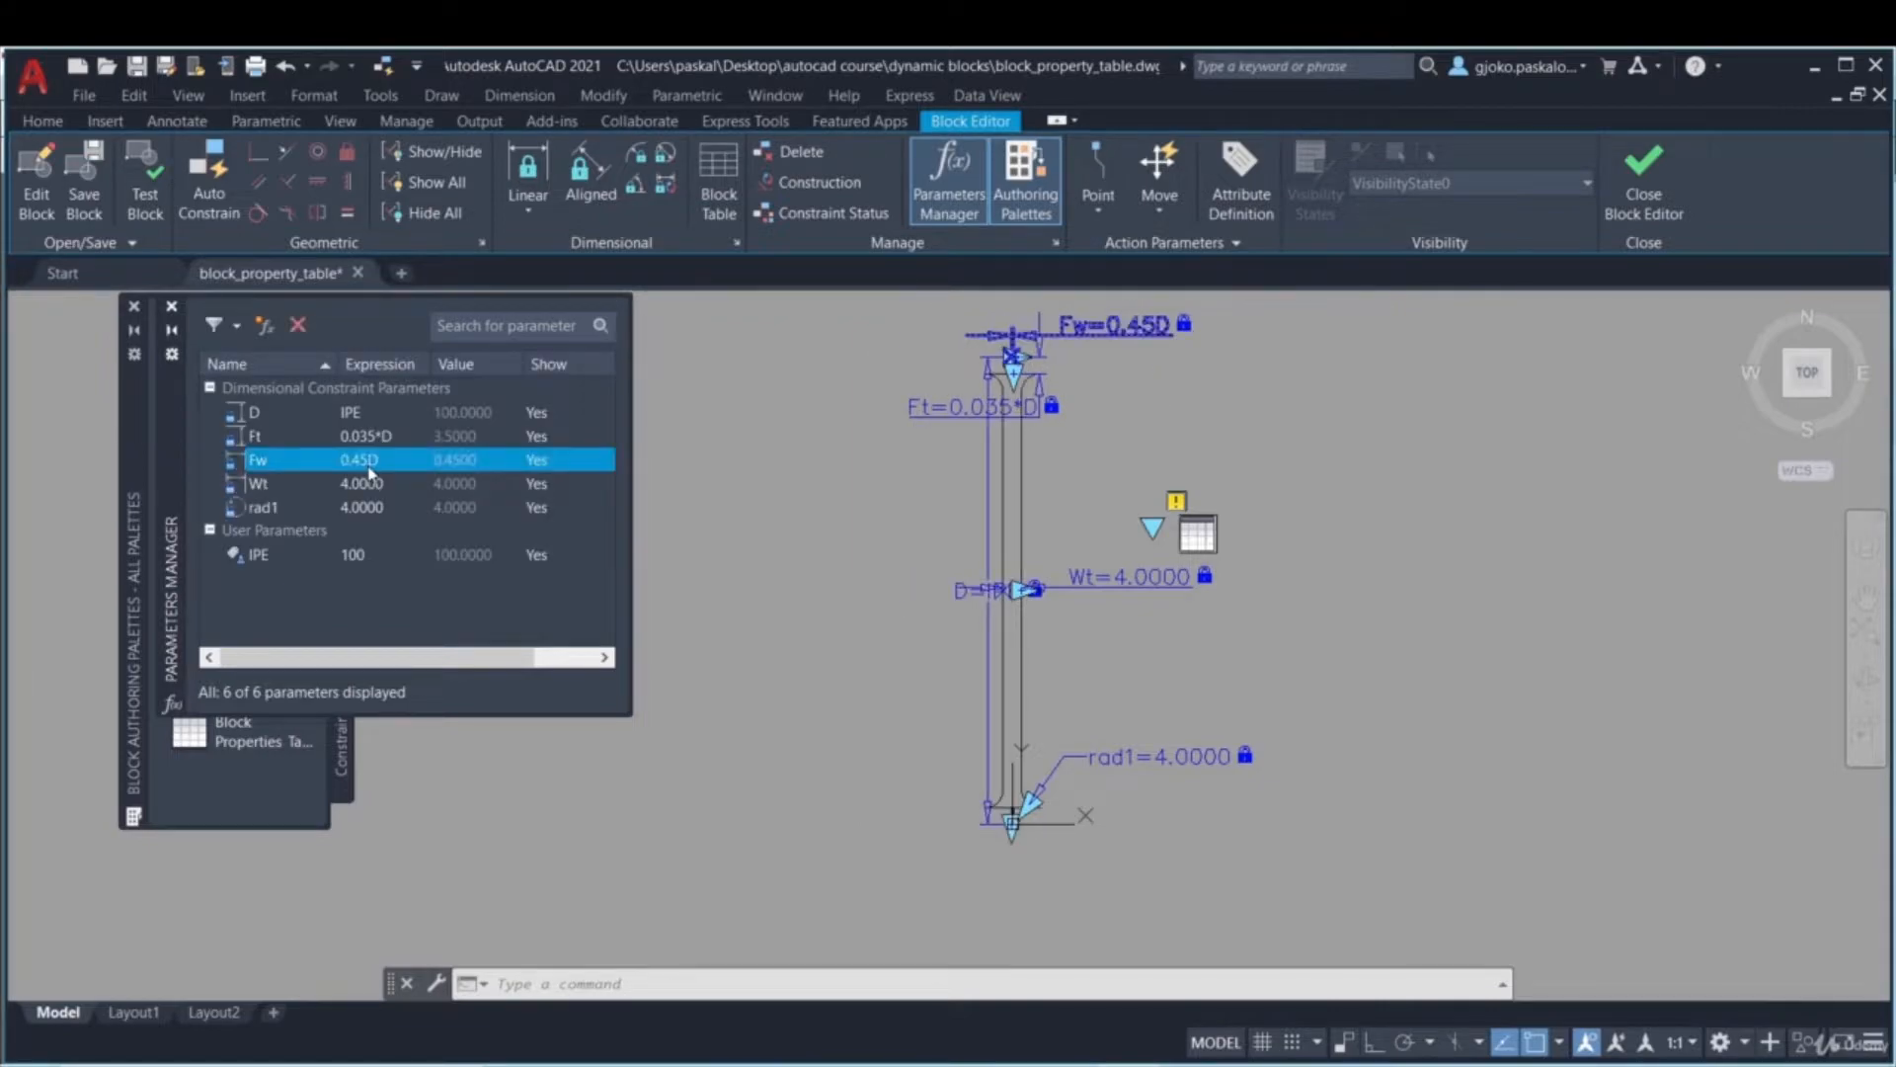
{"action": "left_click", "coordinate": [370, 483]}
{"action": "left_click", "coordinate": [370, 483]}
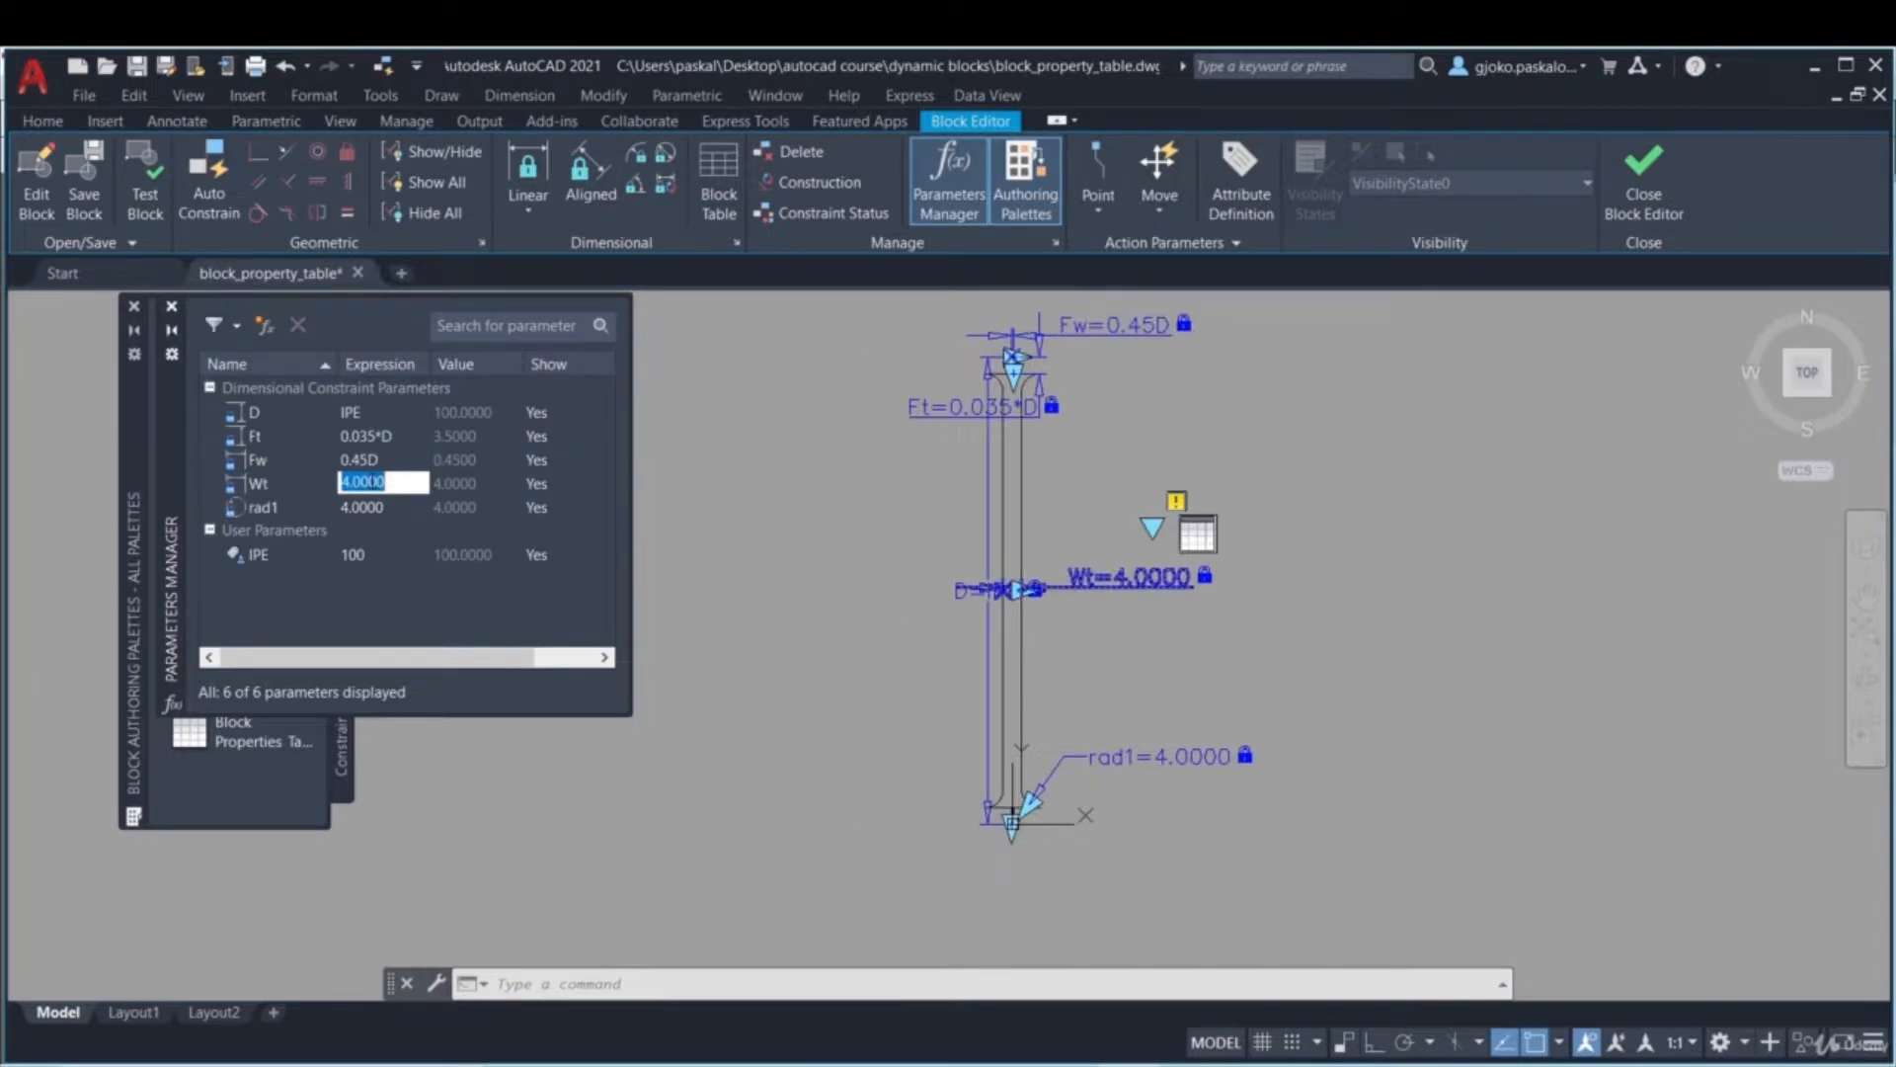
{"action": "type", "text": "0.04D"}
{"action": "key", "text": "Return"}
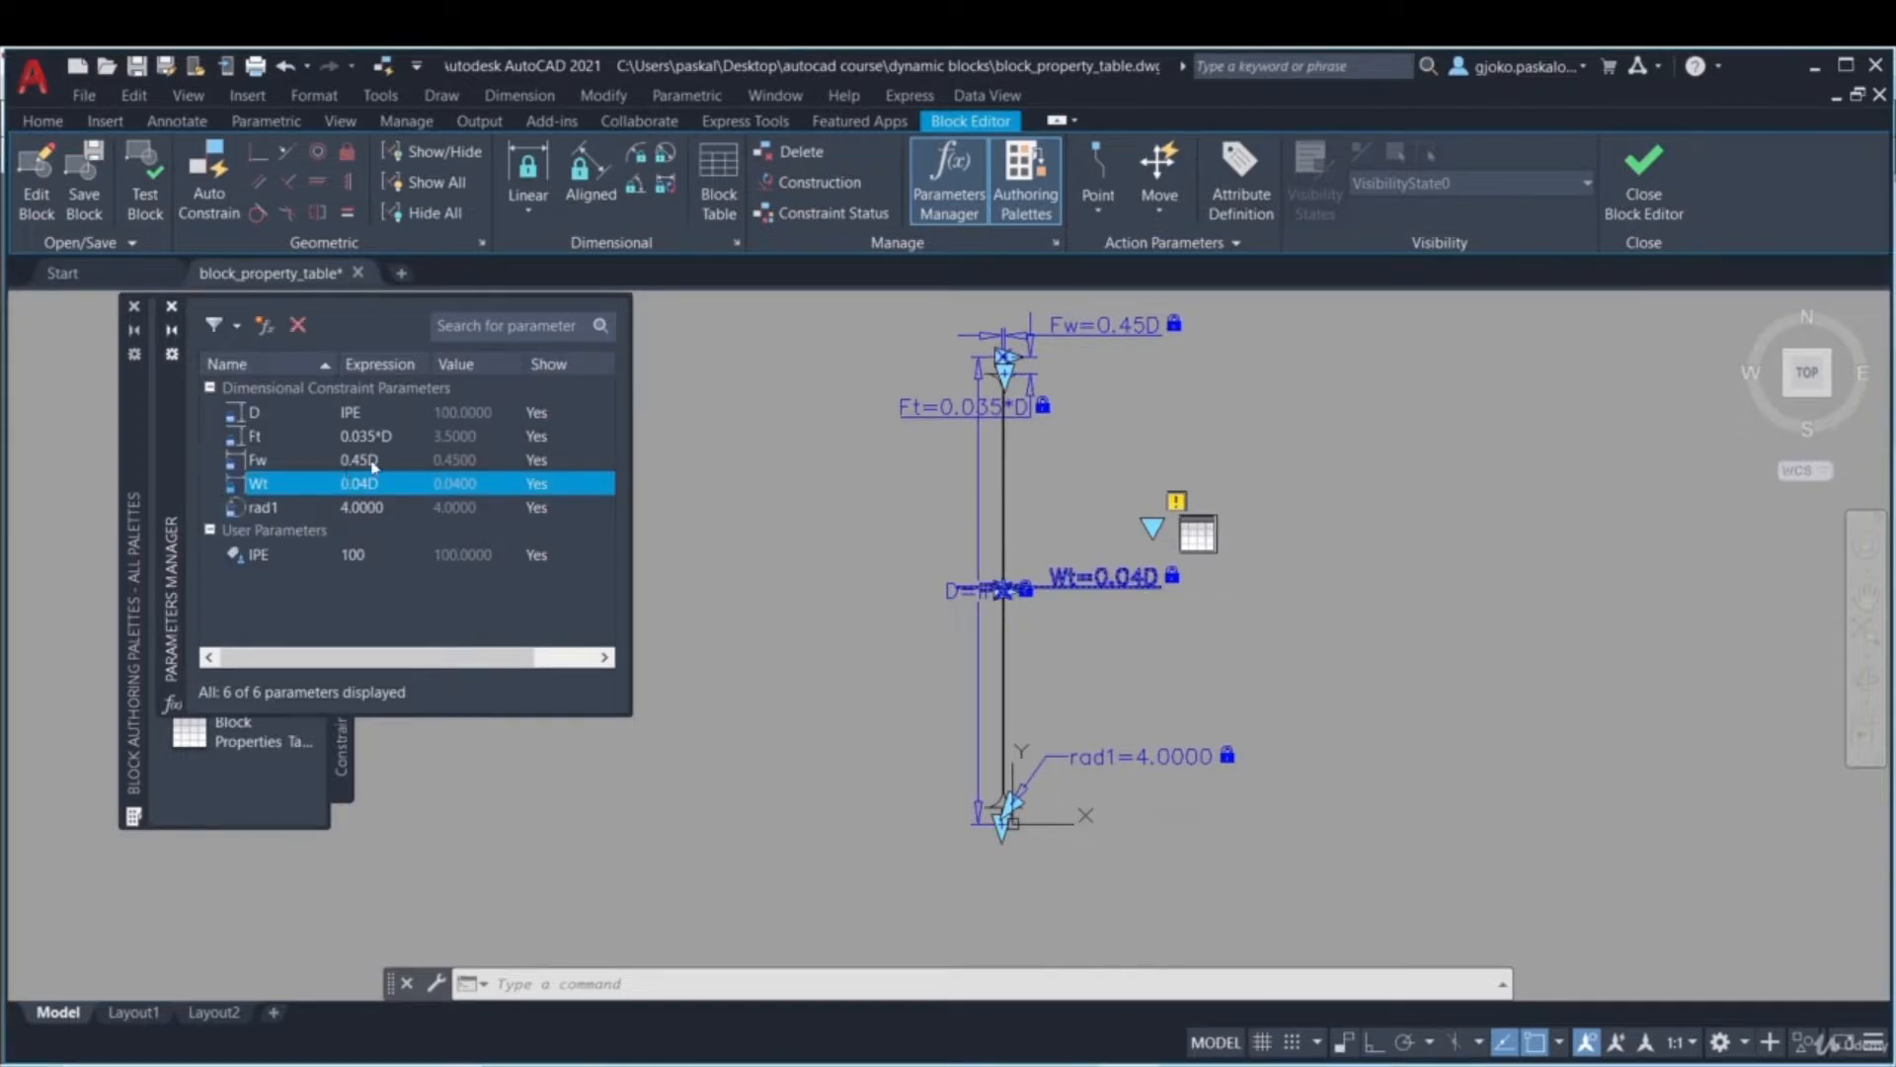
- Insert the missing multiplication signs so the expressions read 0.45*D for Fw and 0.04*D for Wt
{"action": "double_click", "coordinate": [373, 462]}
{"action": "left_click", "coordinate": [372, 458]}
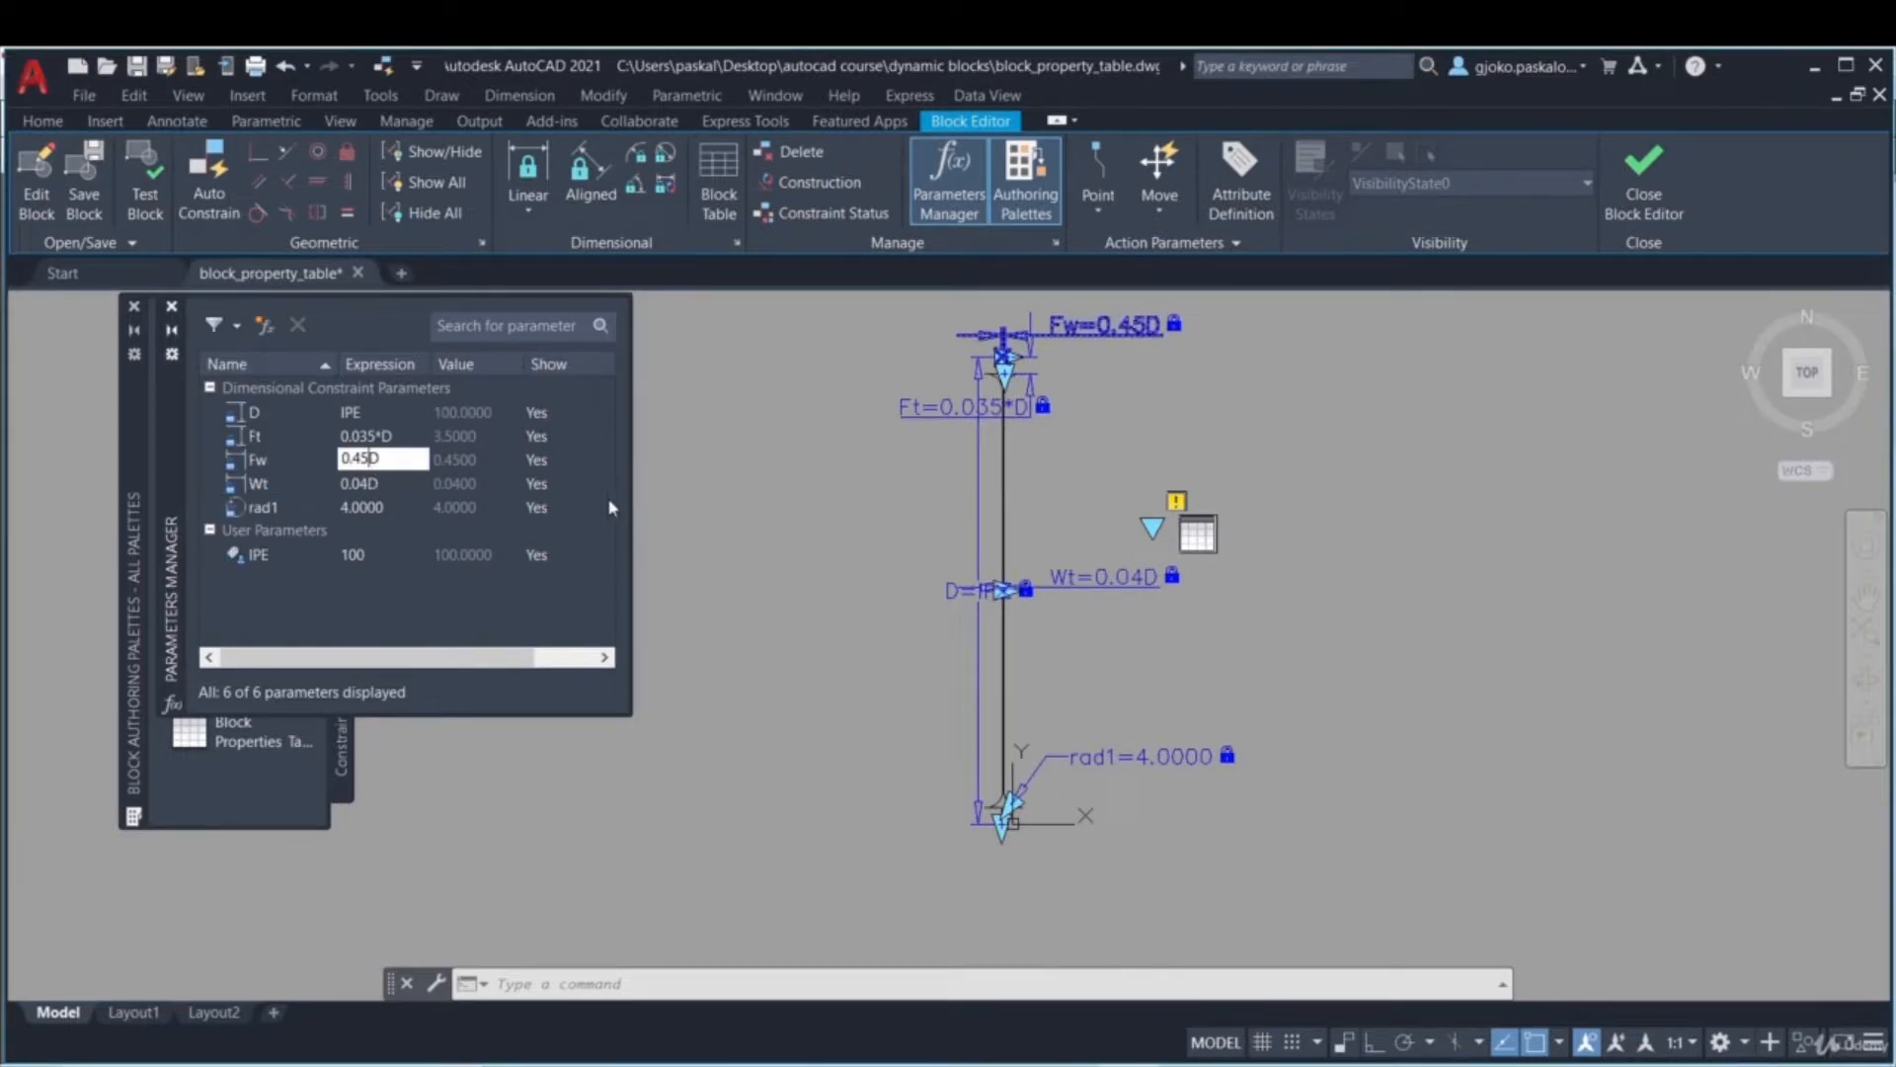
{"action": "type", "text": "*"}
{"action": "key", "text": "Return"}
{"action": "left_click", "coordinate": [370, 483]}
{"action": "left_click", "coordinate": [371, 481]}
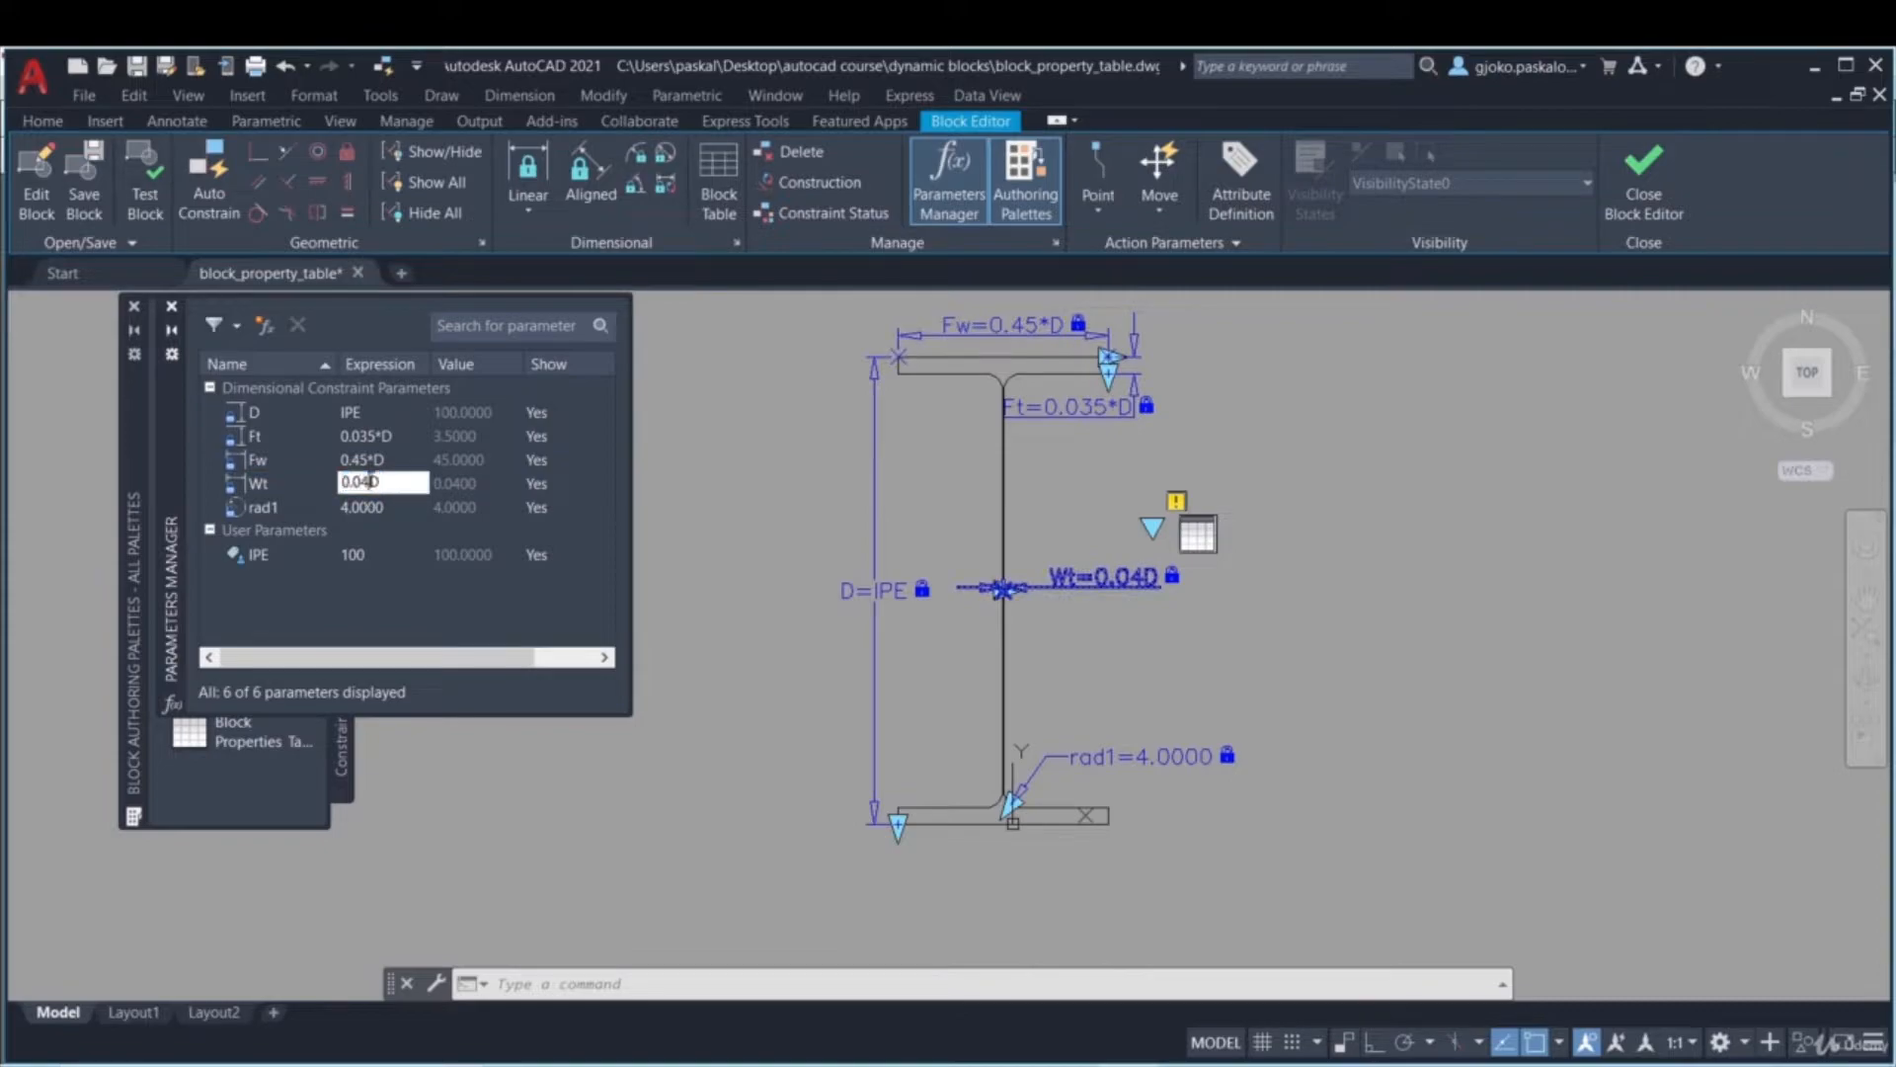
{"action": "type", "text": "*"}
{"action": "key", "text": "Return"}
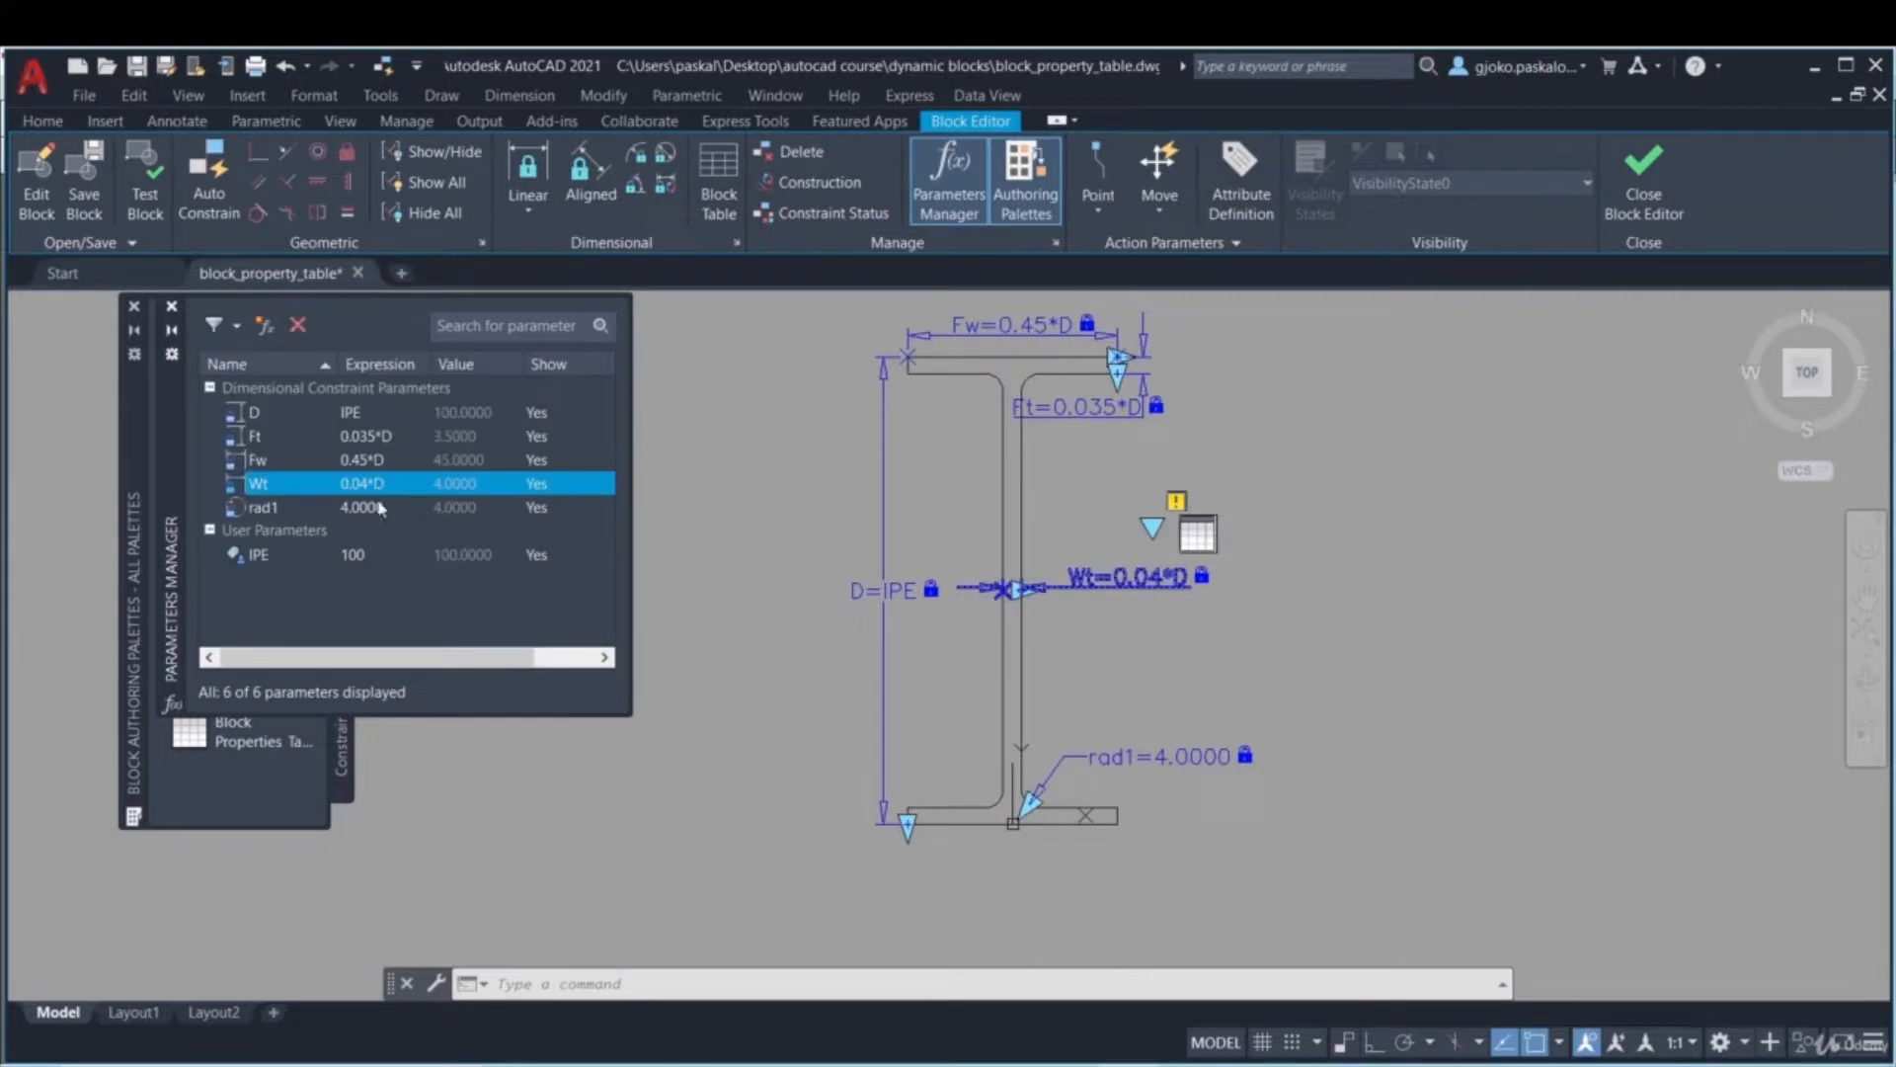
- Set the fillet radius parameter rad1 equal to Wt and close the Parameters Manager
{"action": "double_click", "coordinate": [348, 508]}
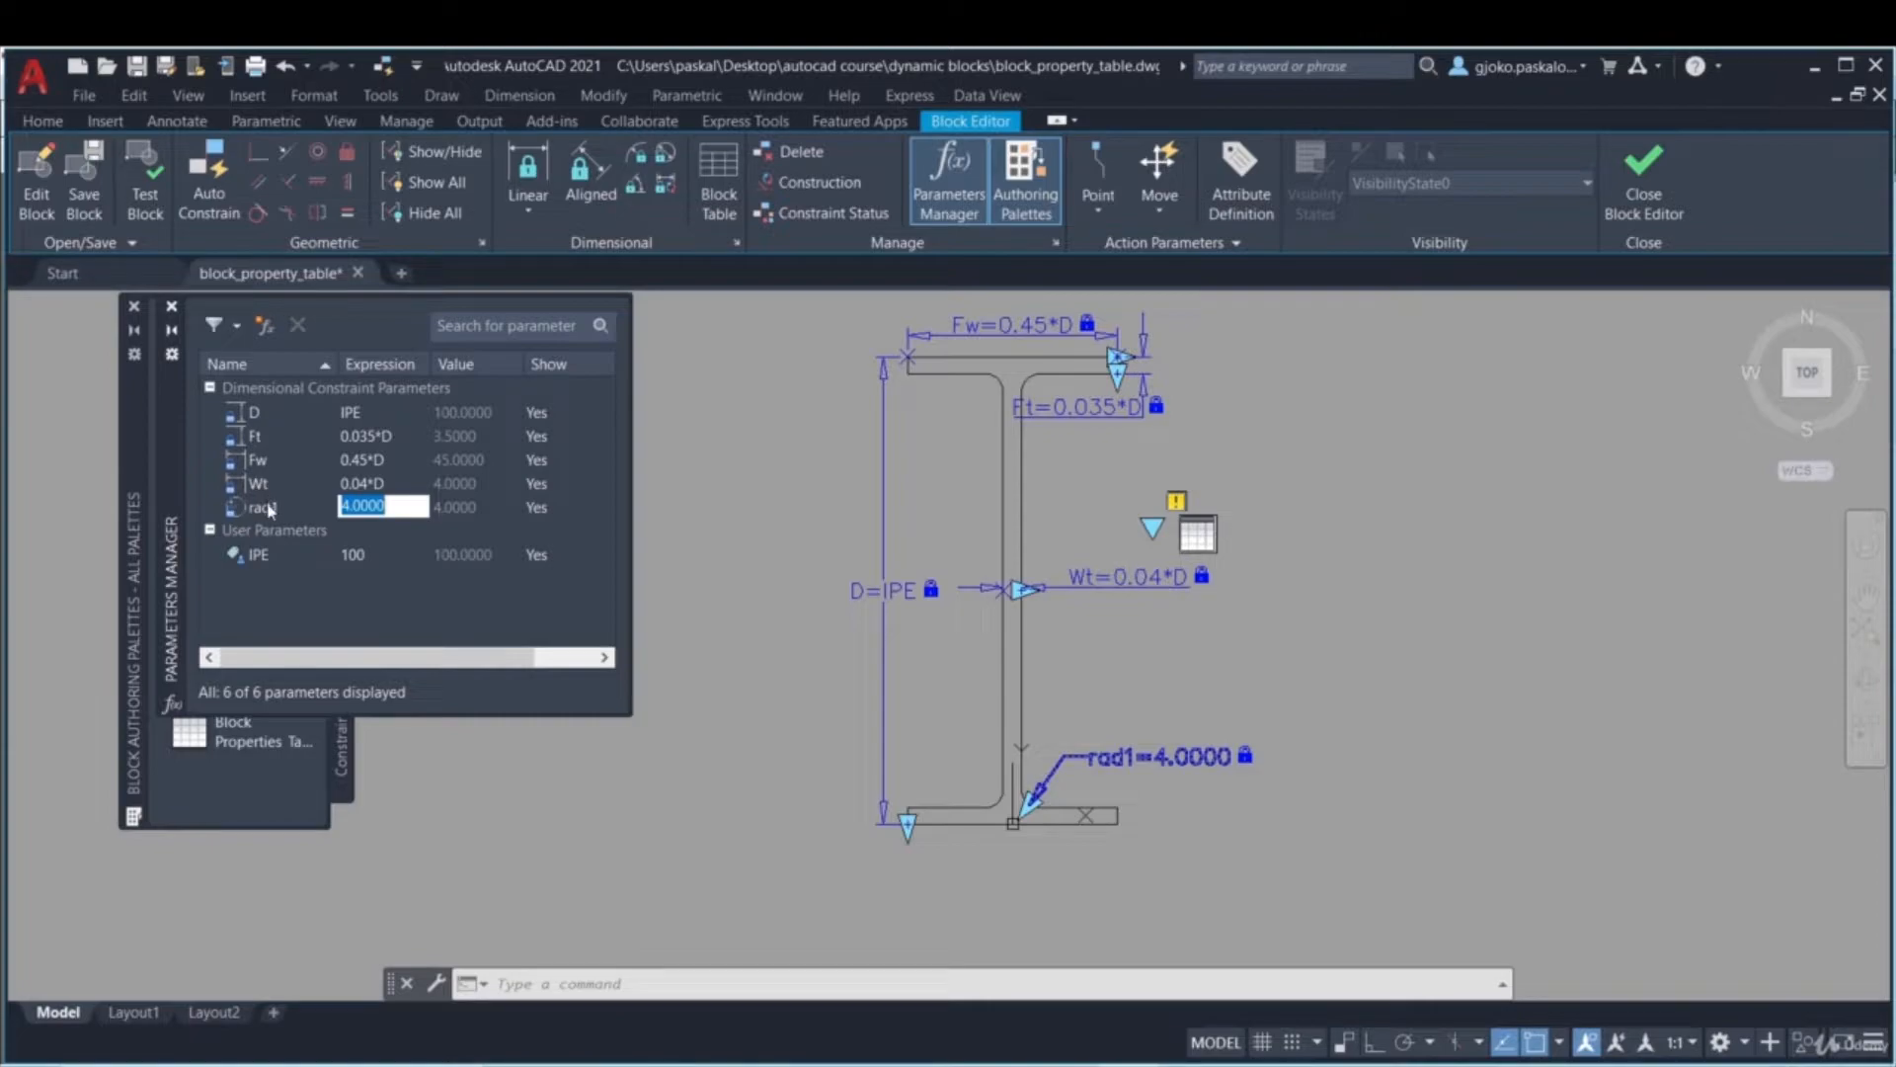
{"action": "type", "text": "Wt"}
{"action": "key", "text": "Return"}
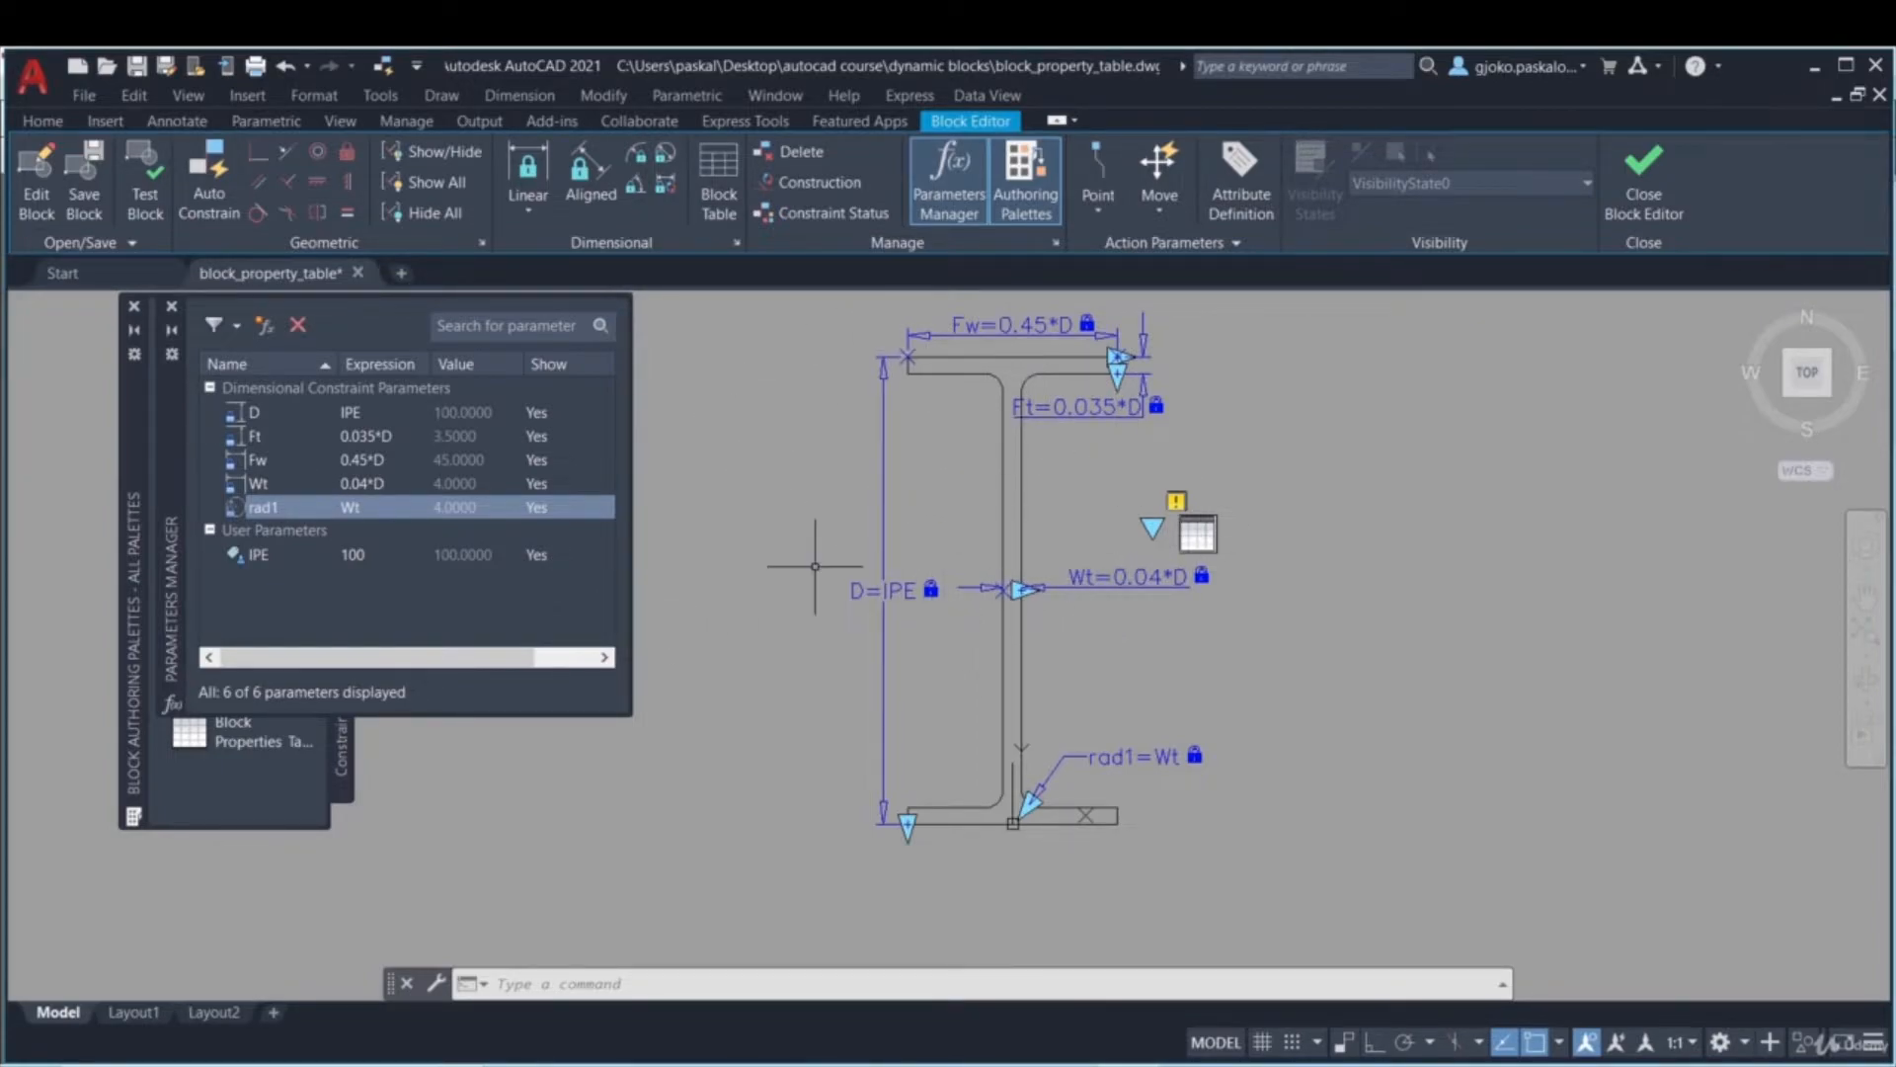
{"action": "left_click", "coordinate": [170, 309]}
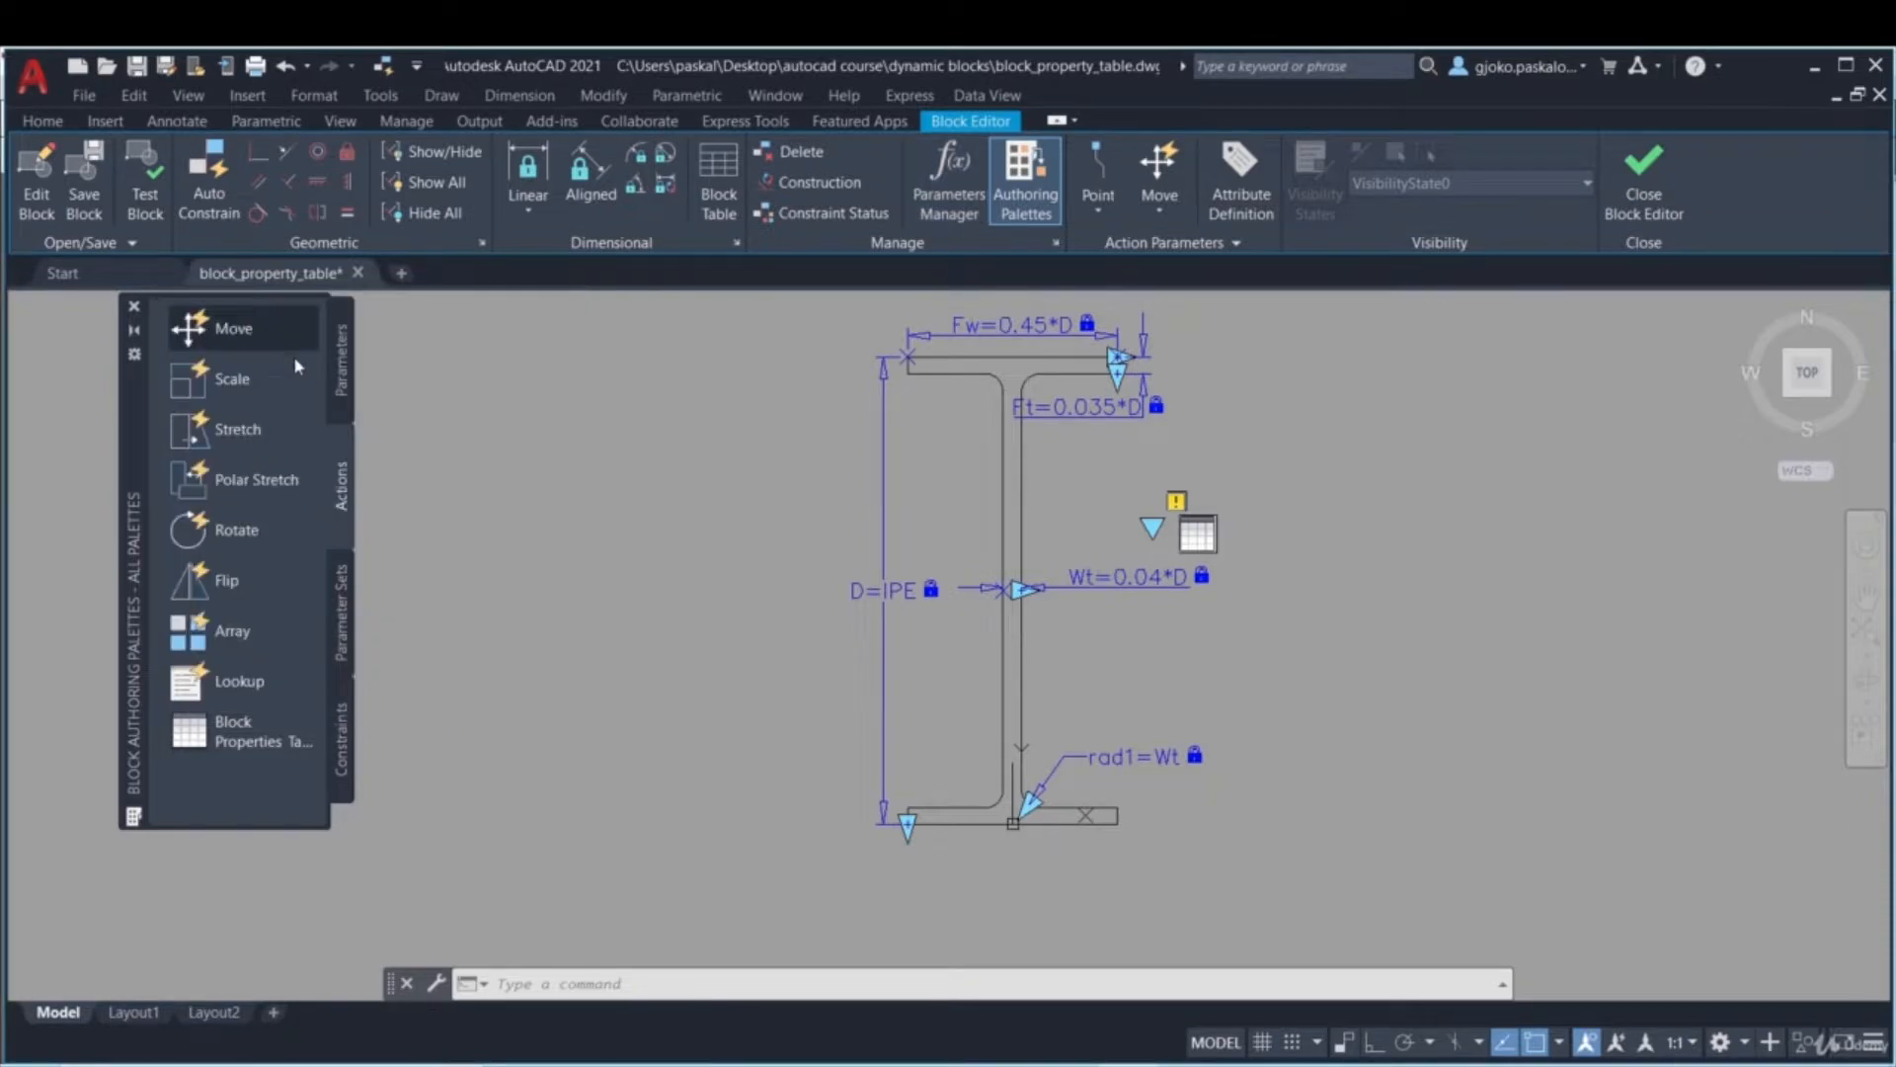
- Open the block properties table and add the parameter properties IPE and D as its first two columns
{"action": "left_click", "coordinate": [720, 202]}
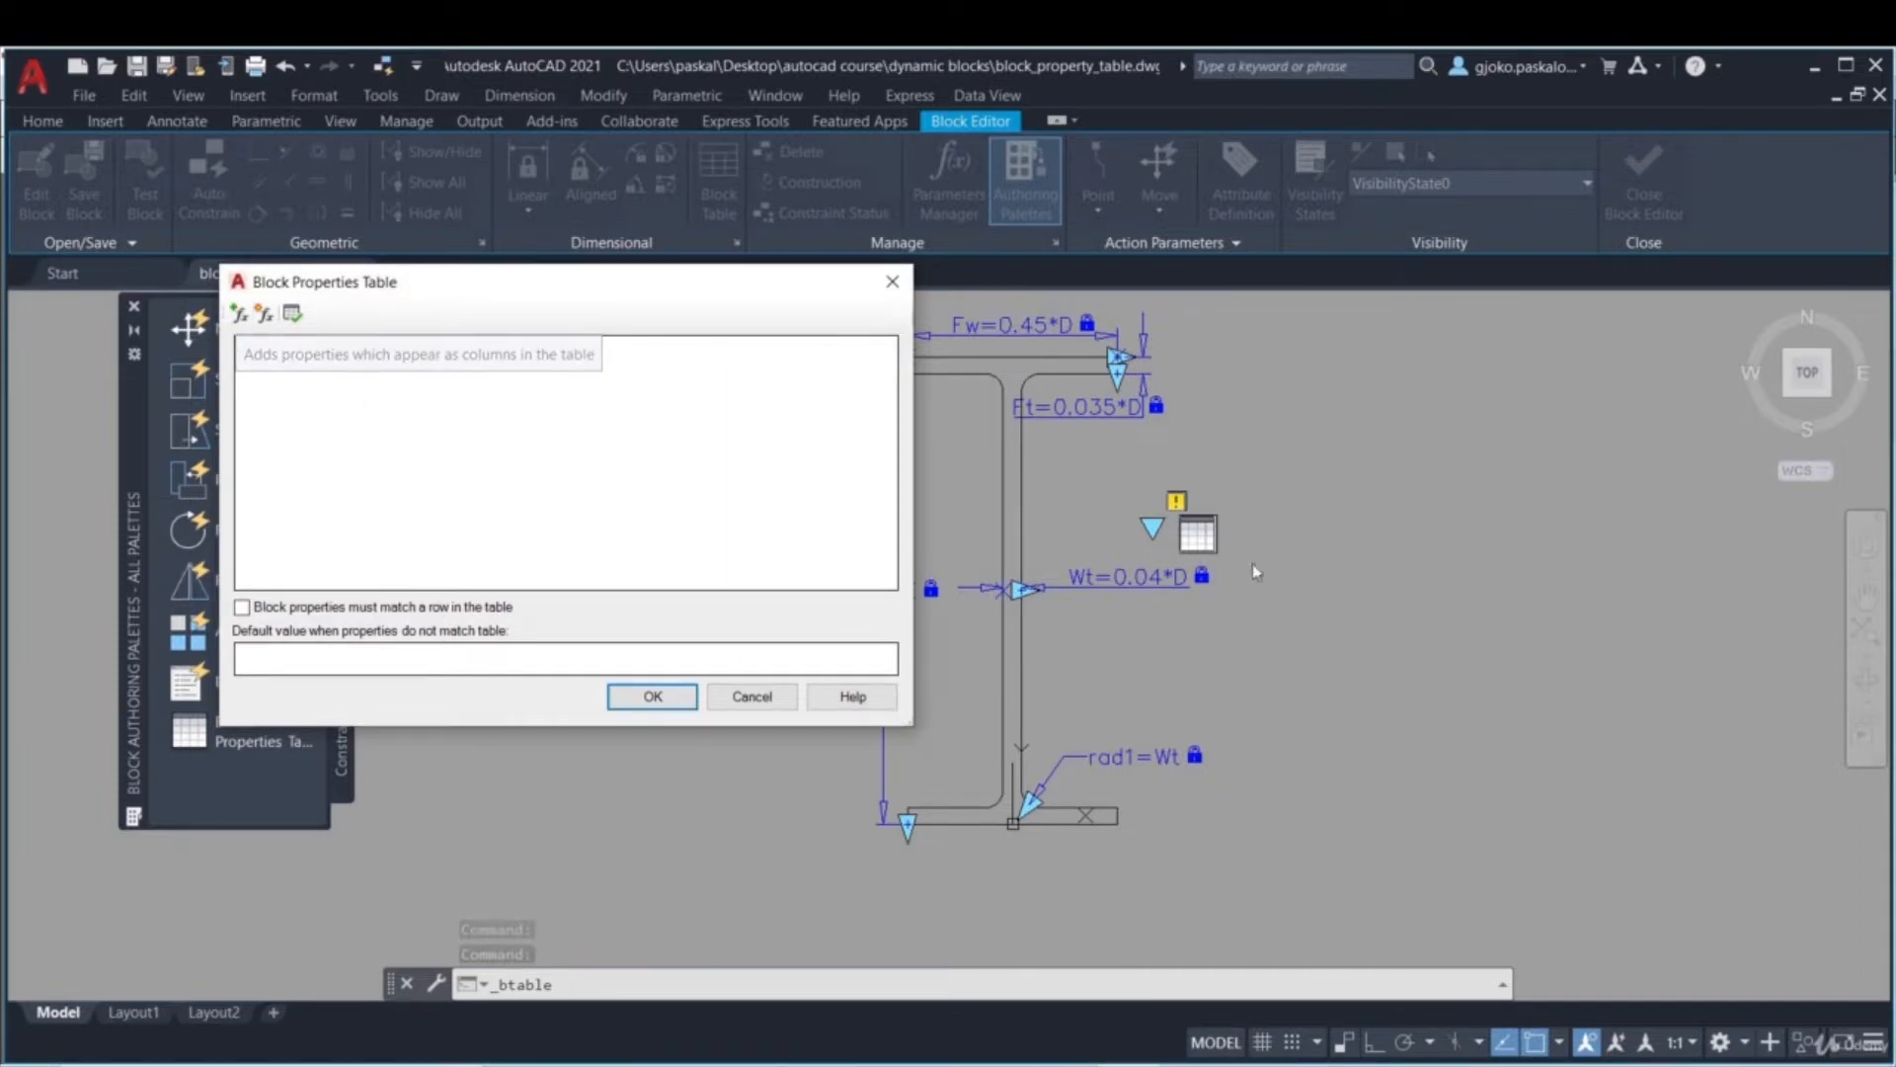
{"action": "left_click", "coordinate": [239, 314]}
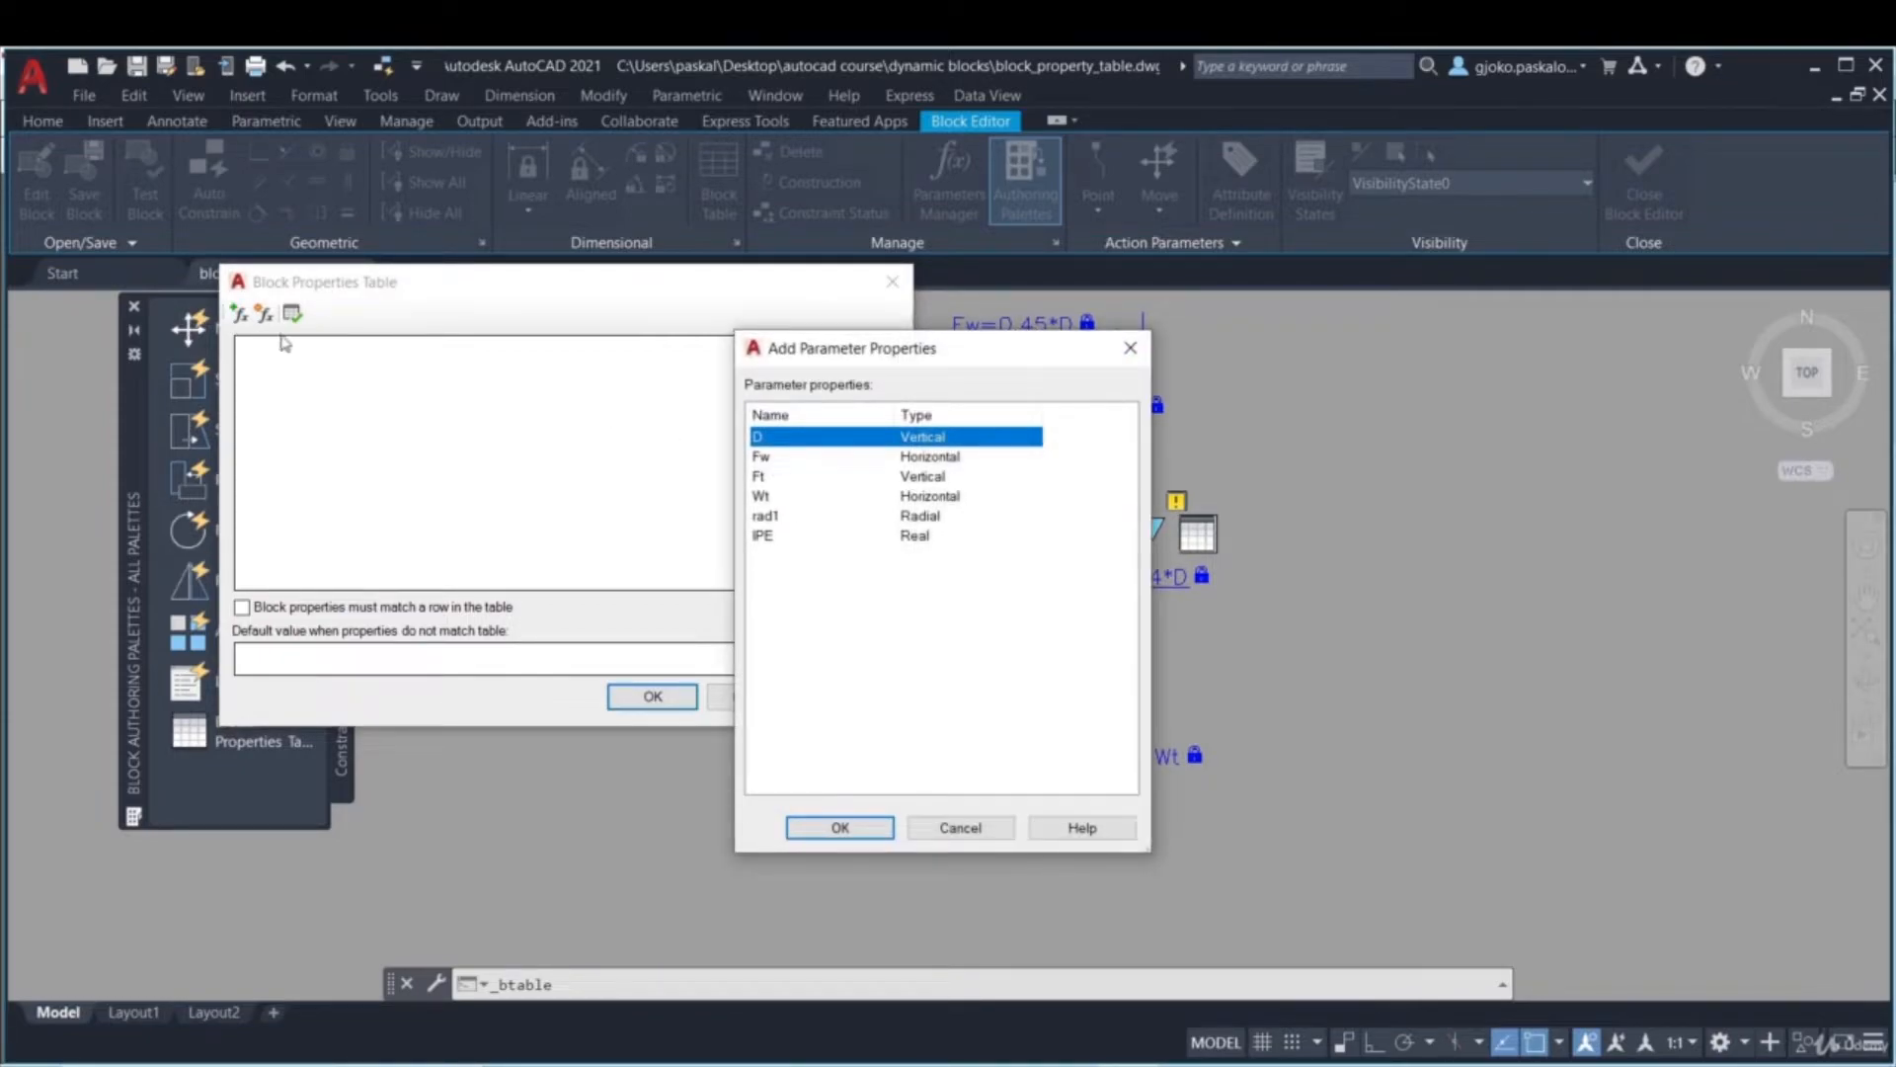
{"action": "left_click", "coordinate": [771, 538]}
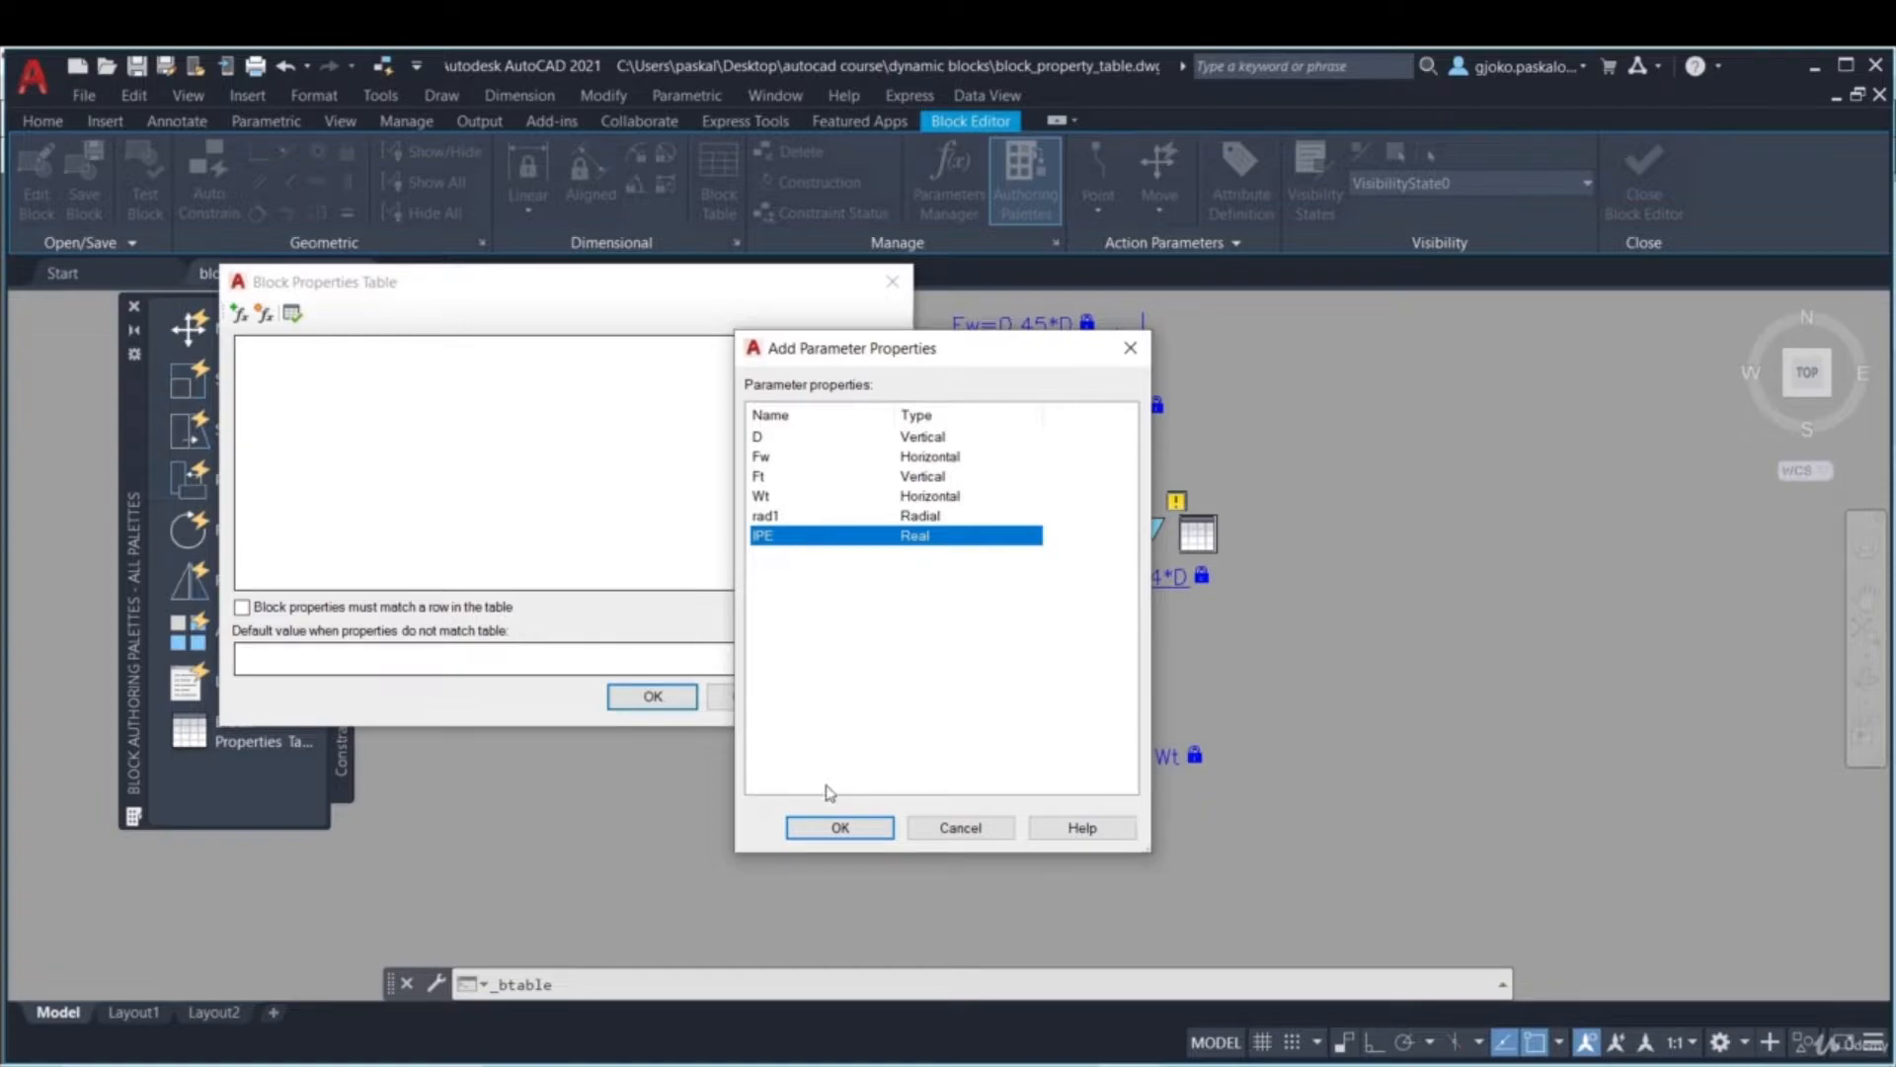
{"action": "left_click", "coordinate": [839, 832]}
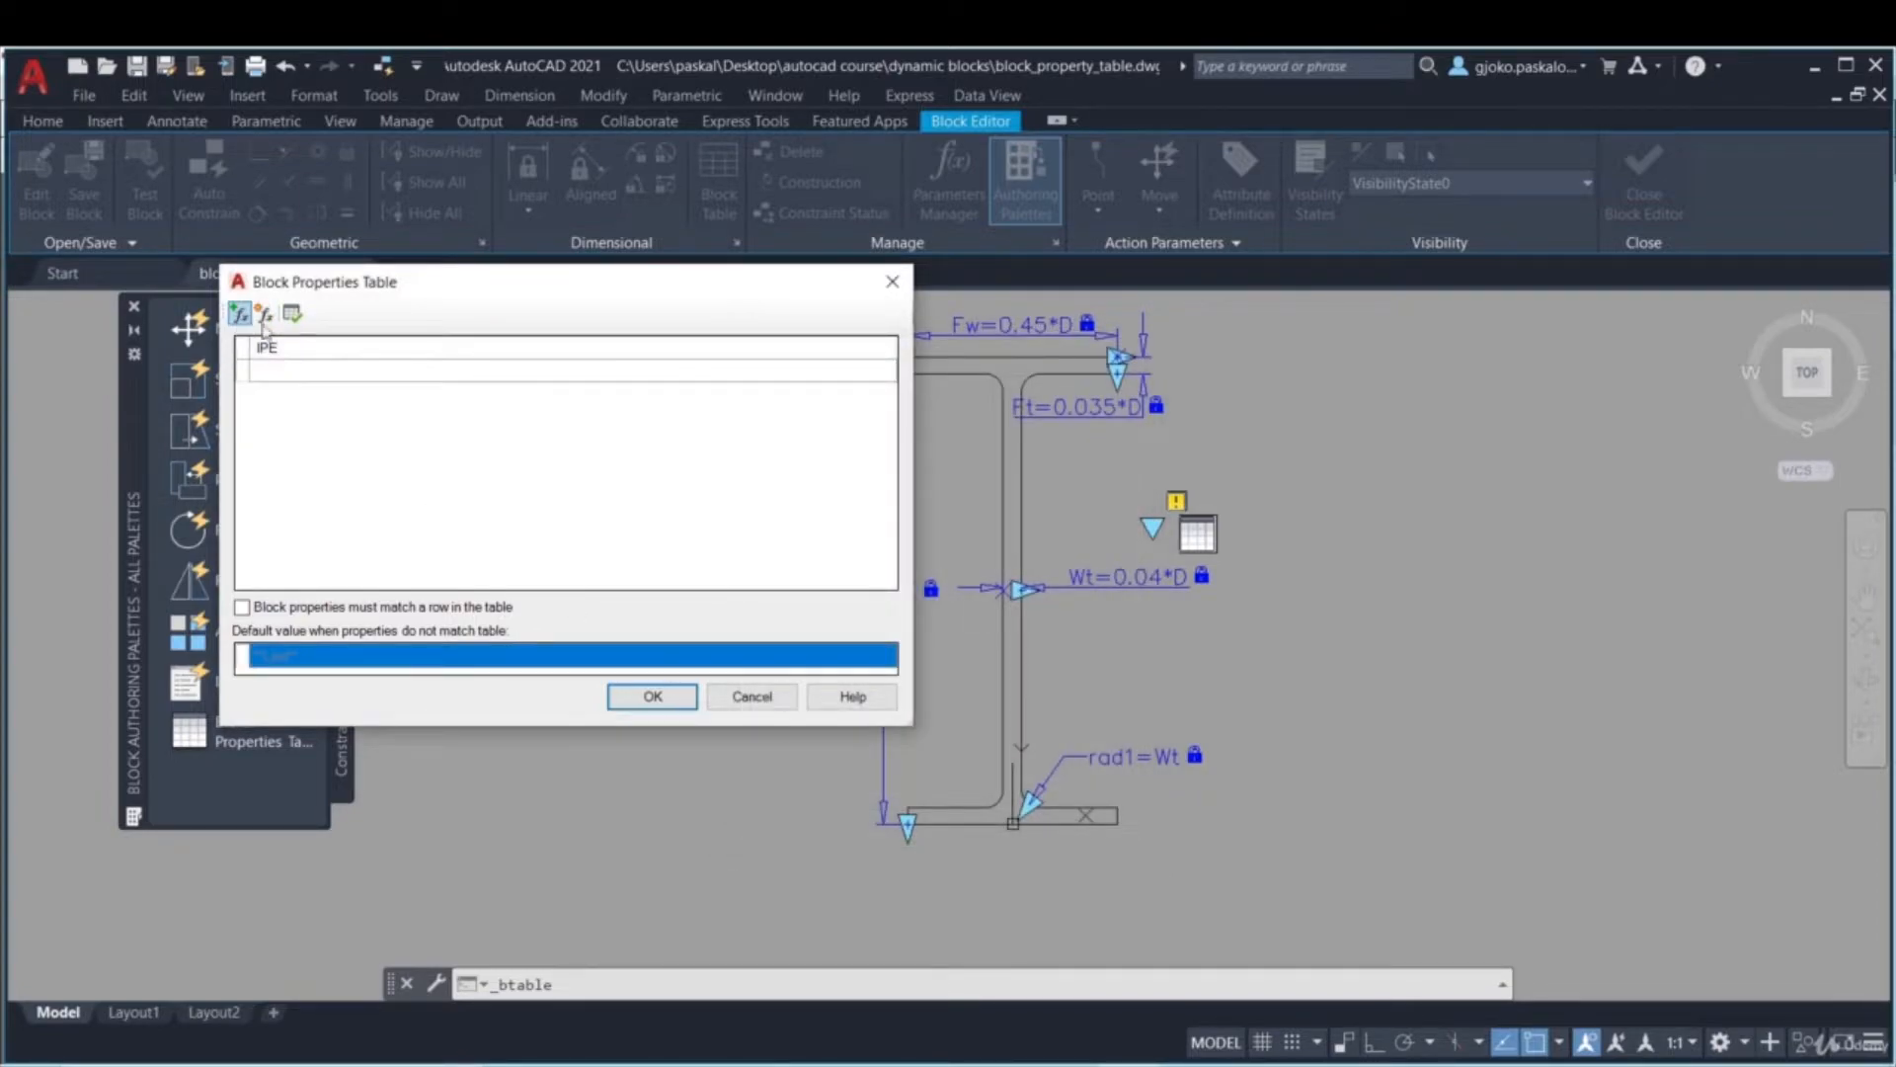
{"action": "left_click", "coordinate": [239, 314]}
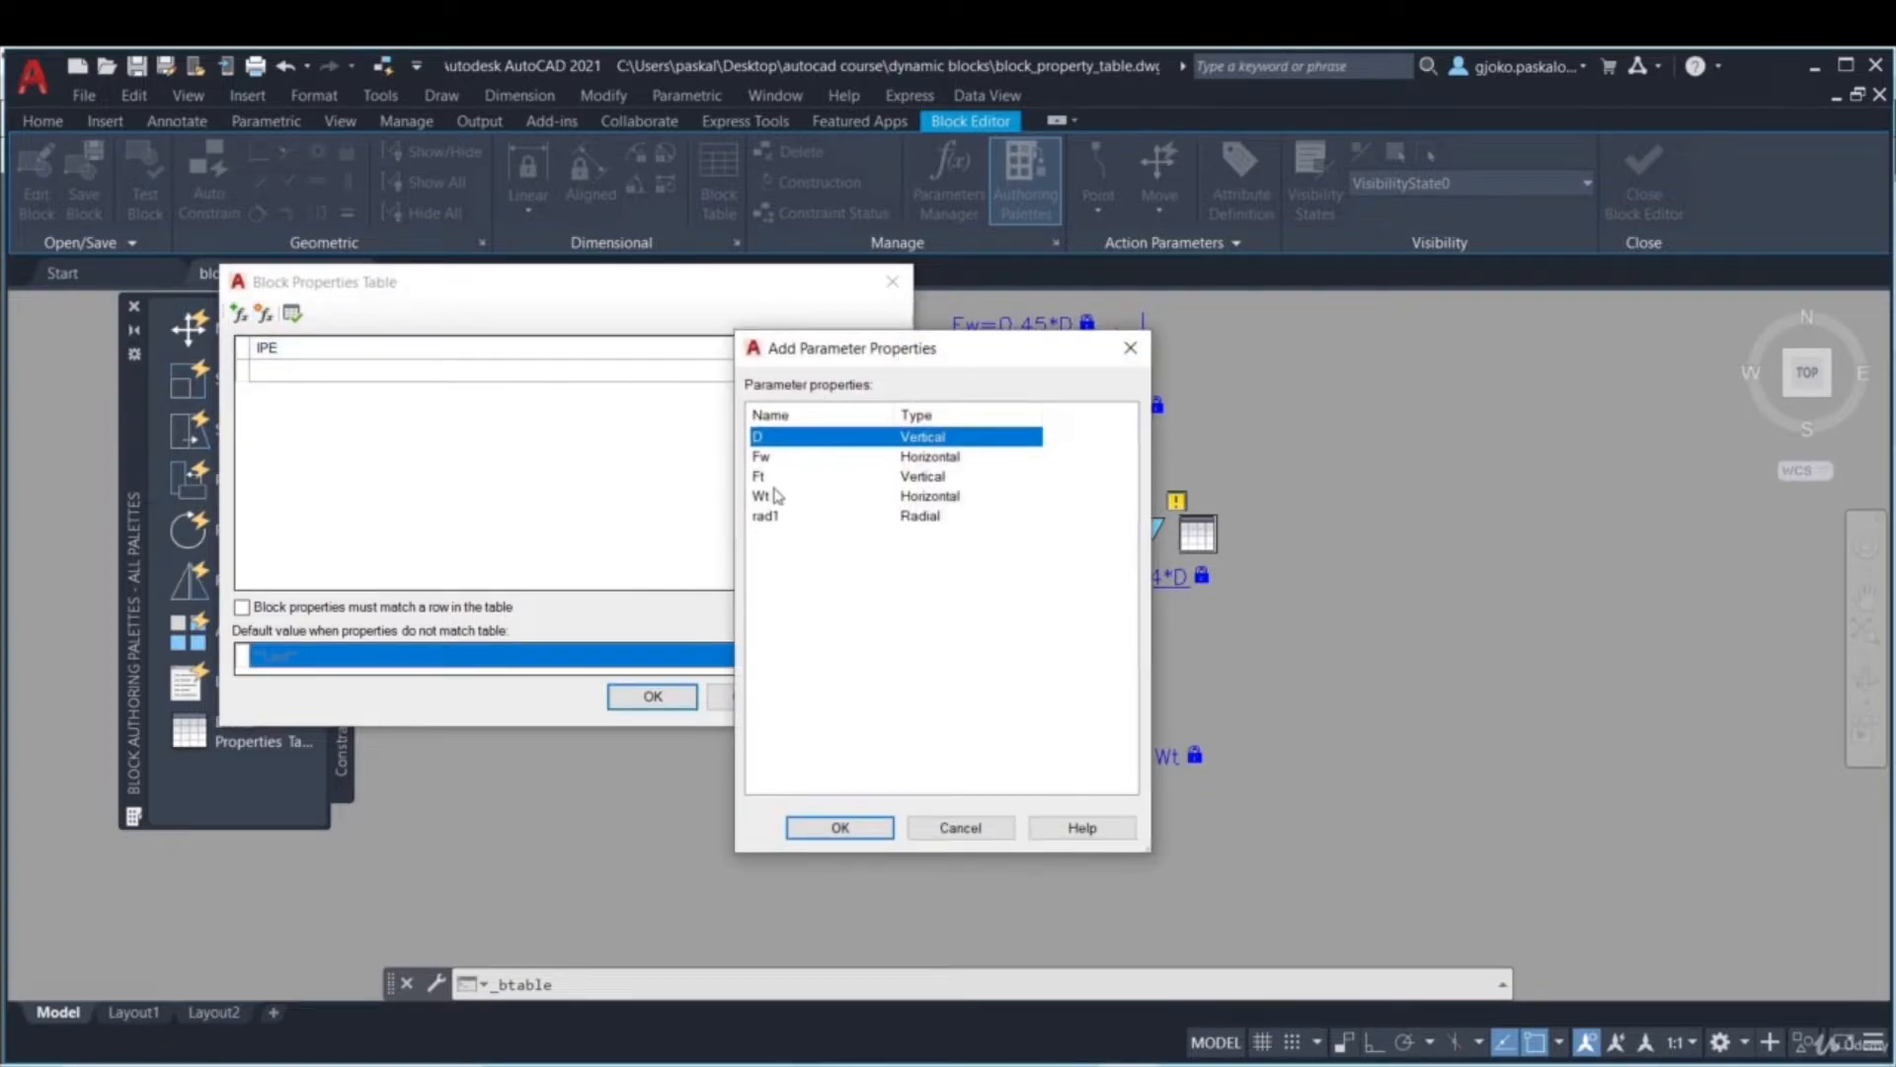
{"action": "left_click", "coordinate": [840, 828]}
- Add the remaining parameter properties Fw, Ft, Wt and rad1 together as columns of the block properties table
{"action": "left_click", "coordinate": [239, 314]}
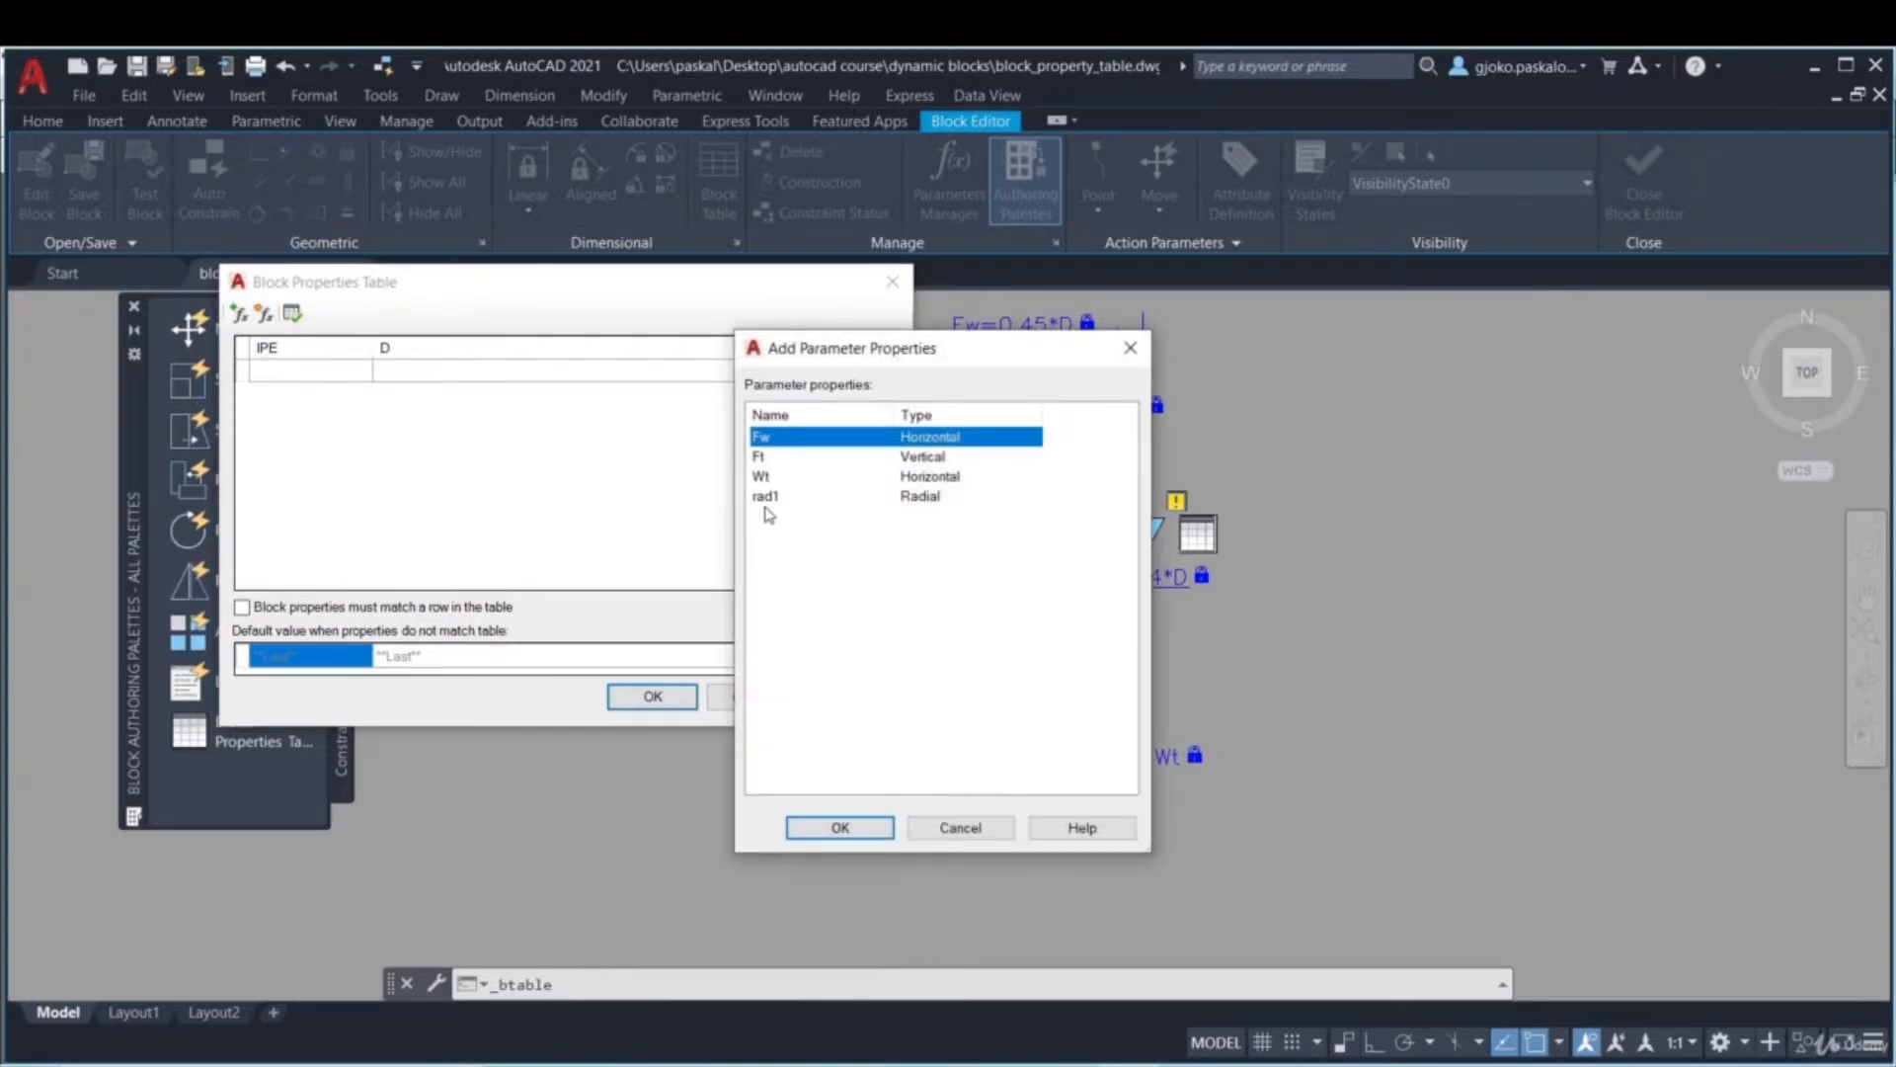
{"action": "left_click", "coordinate": [771, 478]}
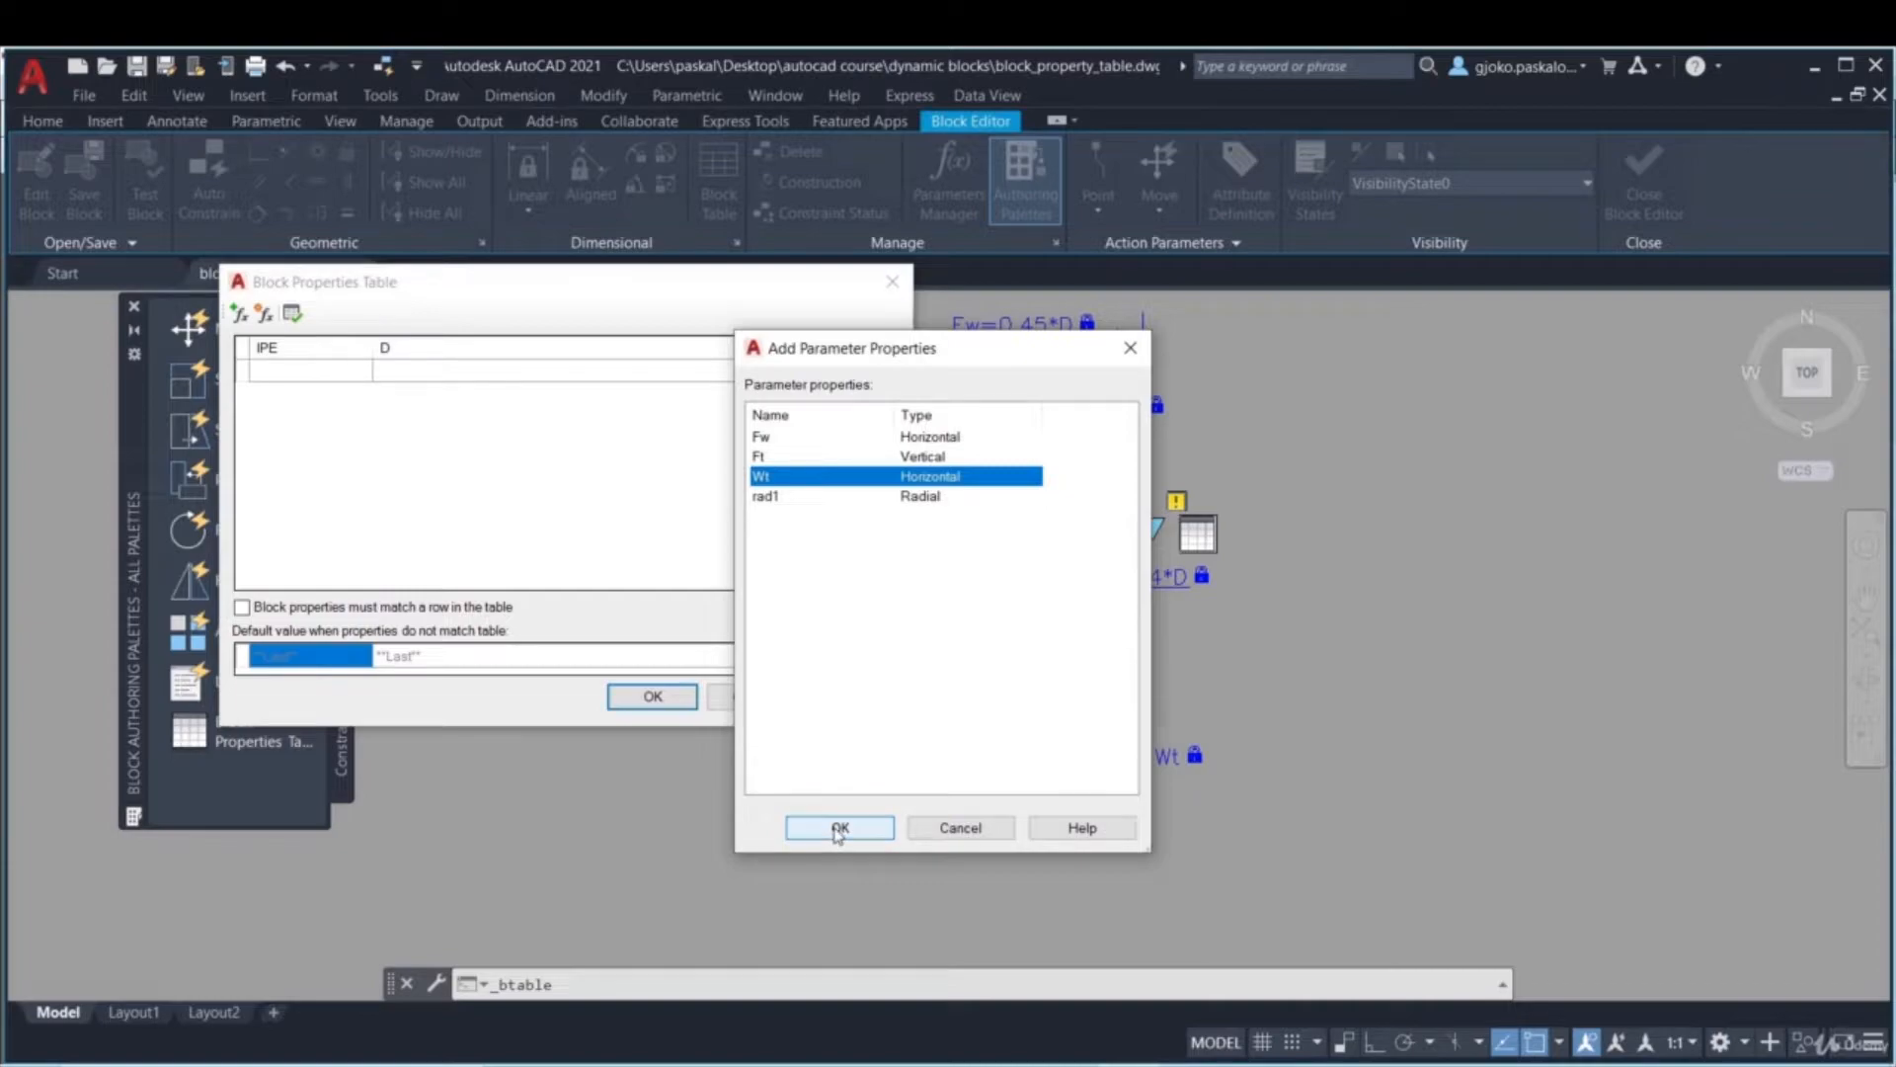
{"action": "left_click", "coordinate": [765, 439]}
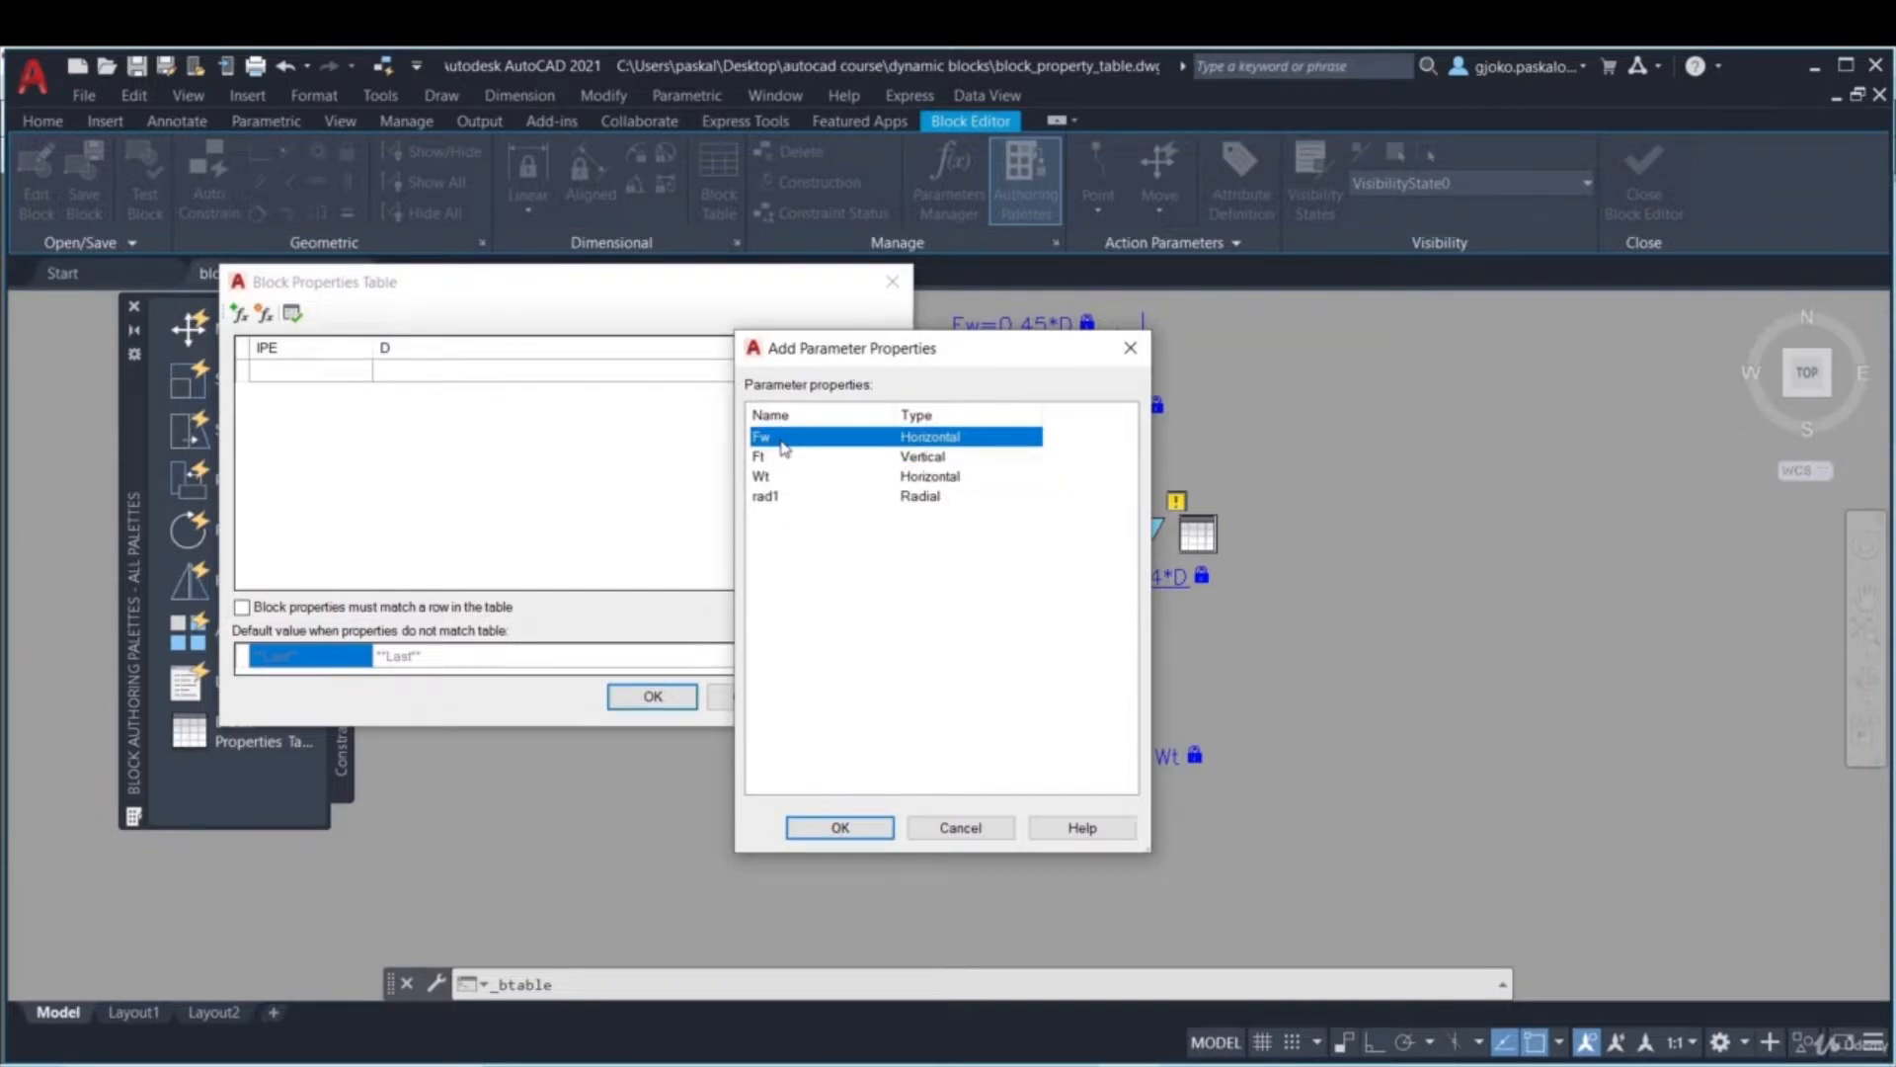
{"action": "left_click", "coordinate": [773, 456], "text": "shift"}
{"action": "left_click", "coordinate": [774, 476], "text": "shift"}
{"action": "left_click", "coordinate": [773, 496], "text": "shift"}
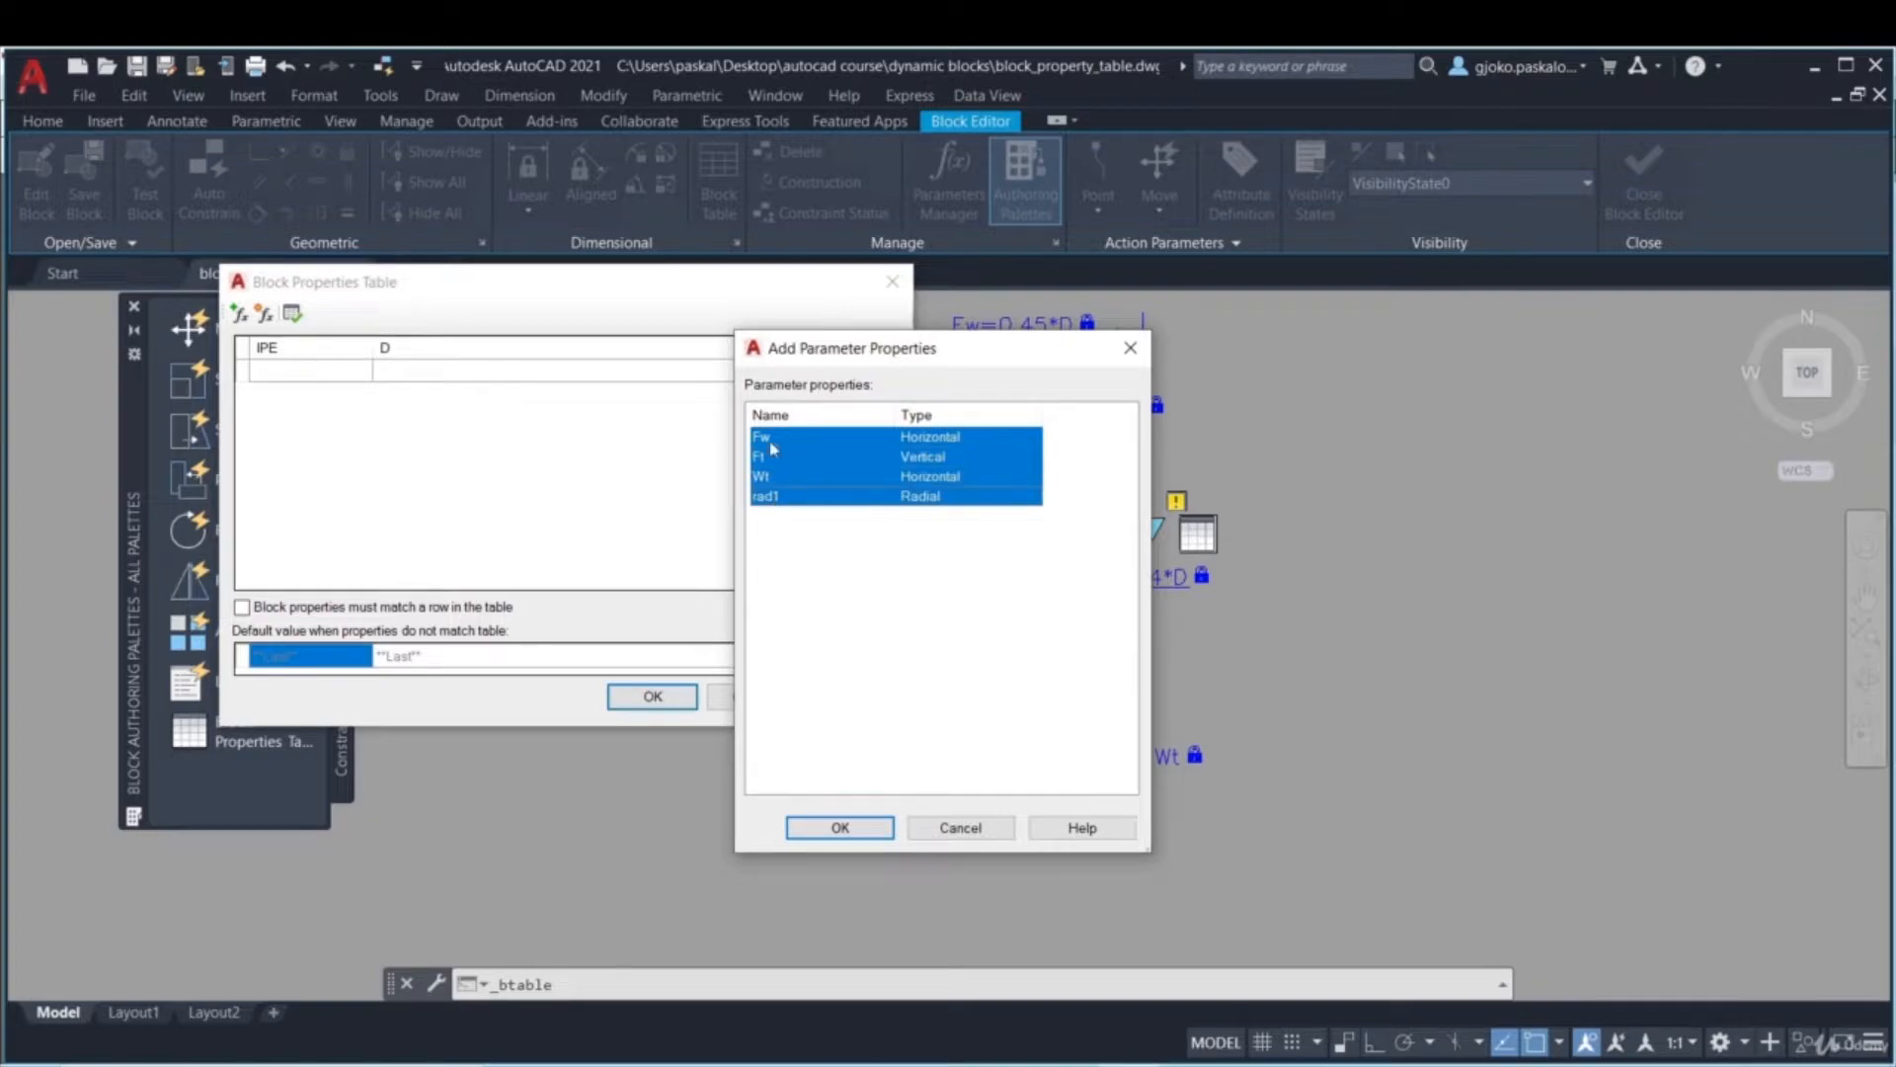
{"action": "left_click", "coordinate": [839, 828]}
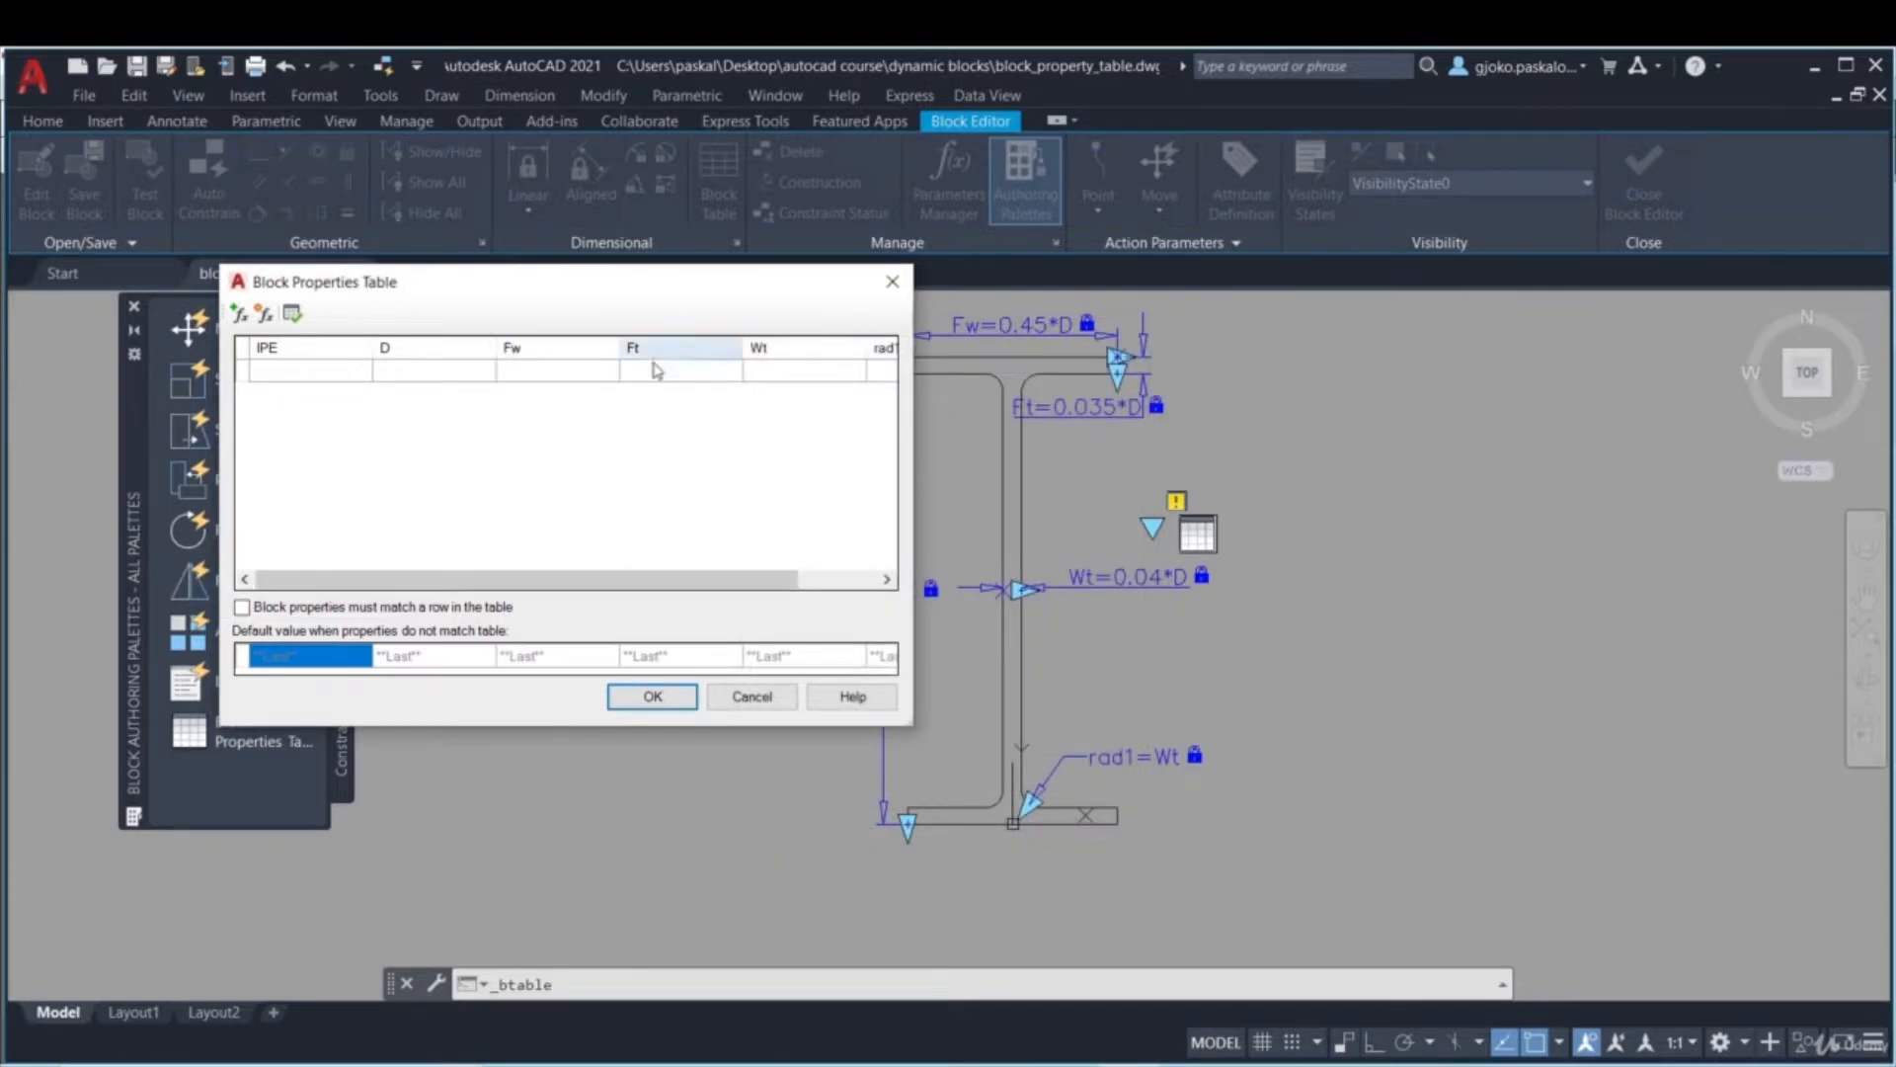
- Enter 100 as the IPE value in the first row of the block properties table
{"action": "left_click_drag", "start_coordinate": [585, 583], "coordinate": [444, 581]}
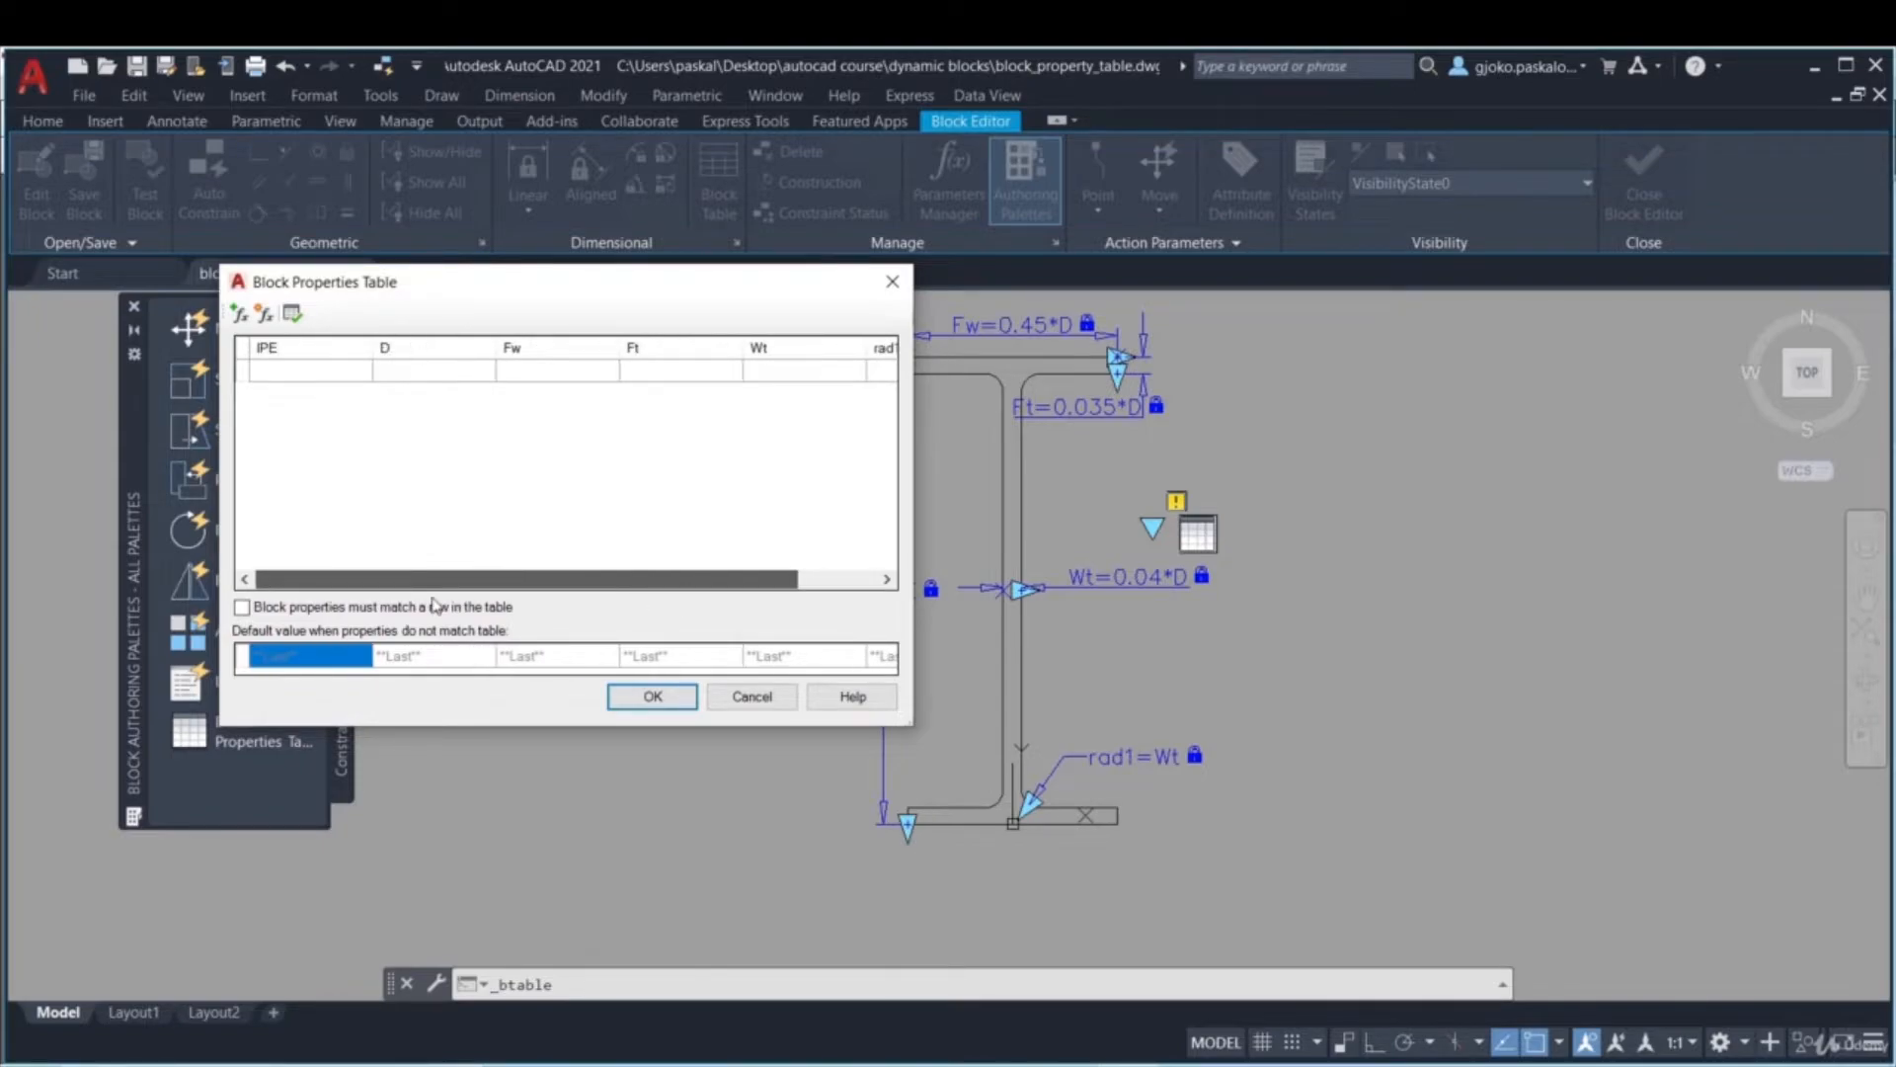
{"action": "left_click", "coordinate": [276, 376]}
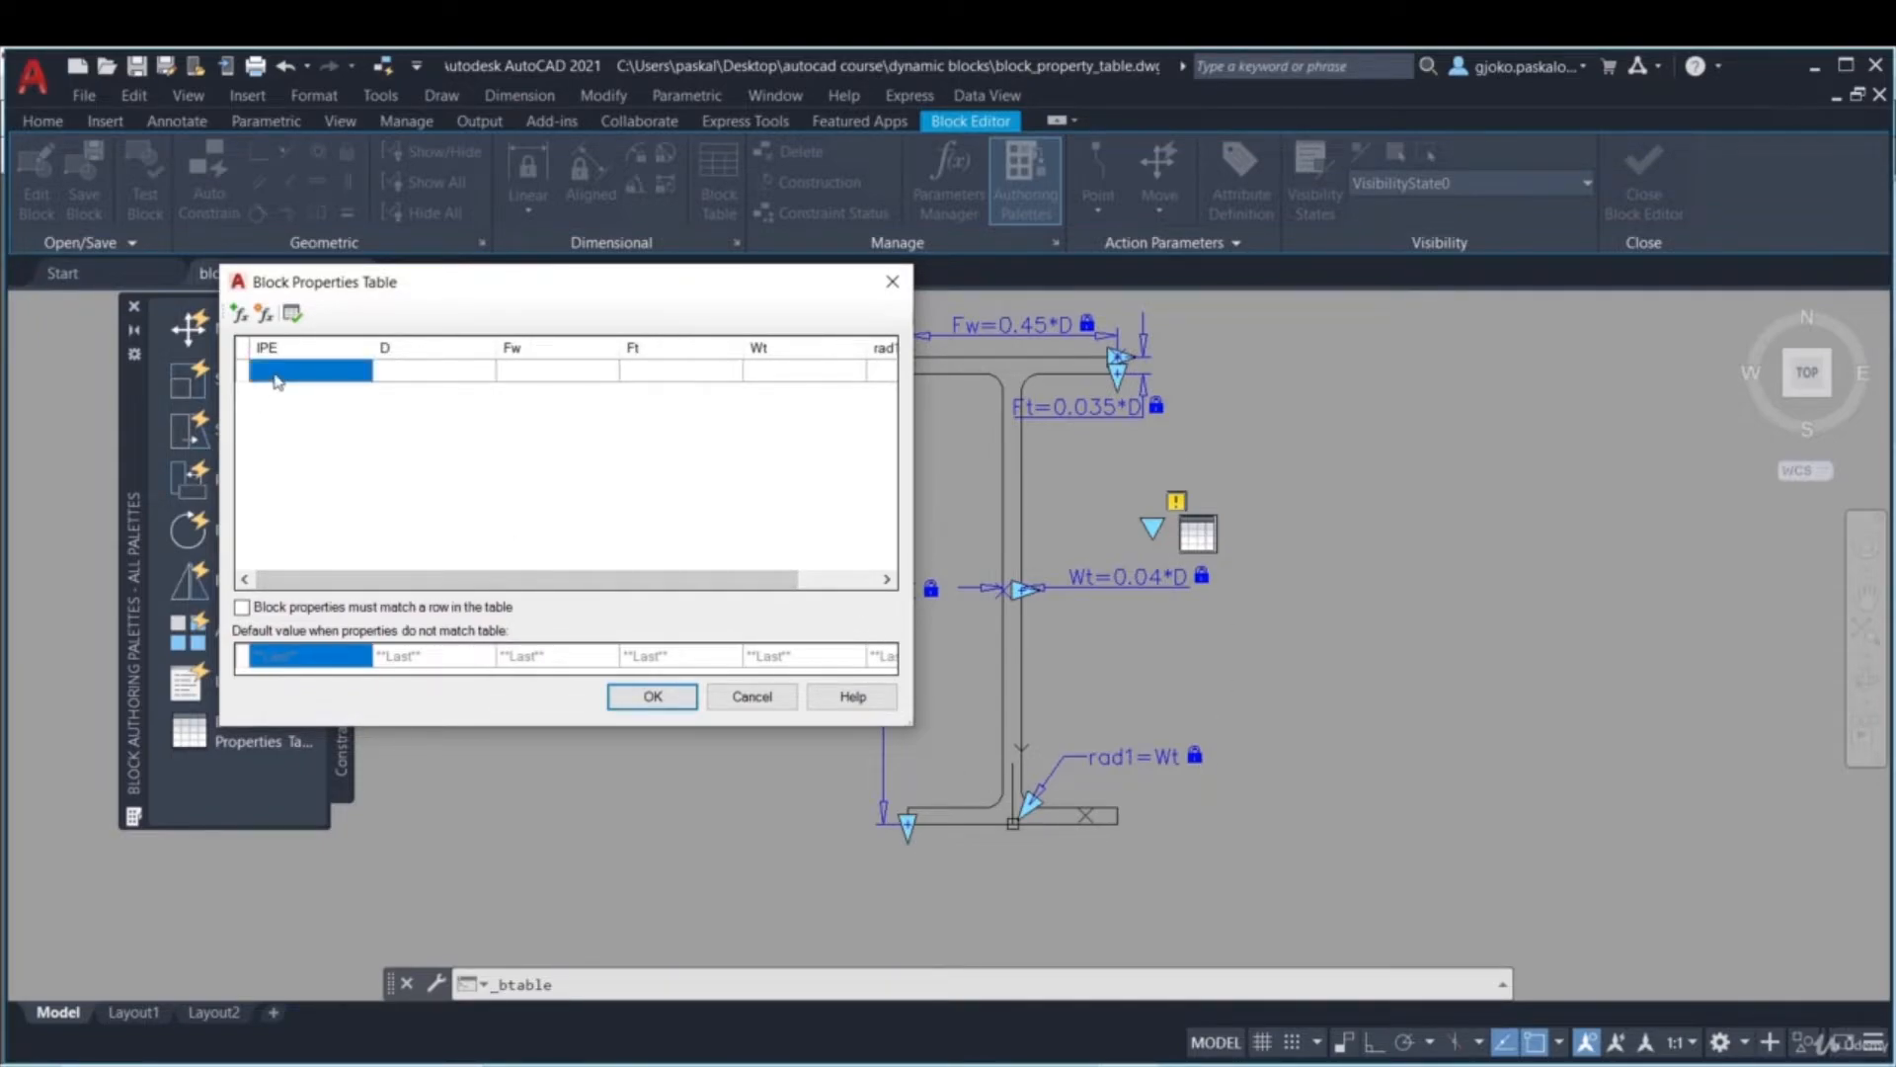
{"action": "left_click", "coordinate": [277, 380]}
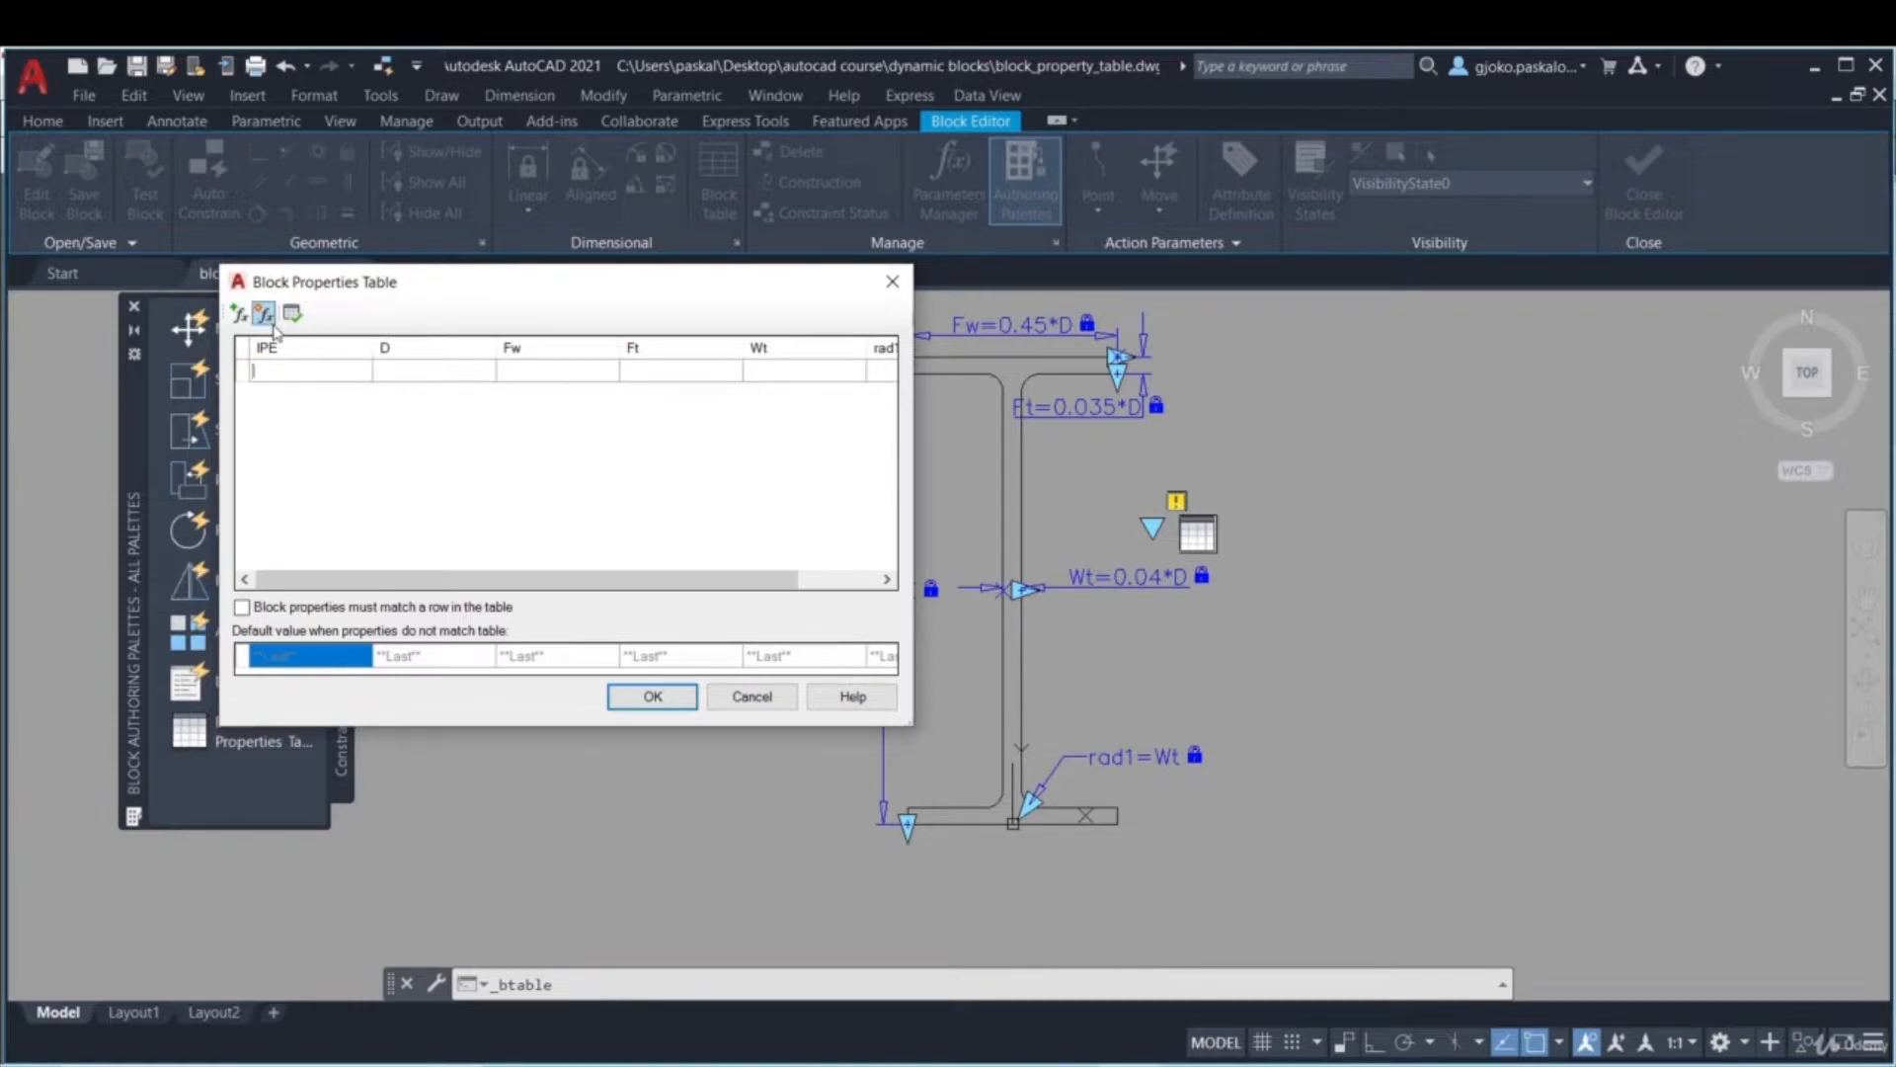
{"action": "type", "text": "10"}
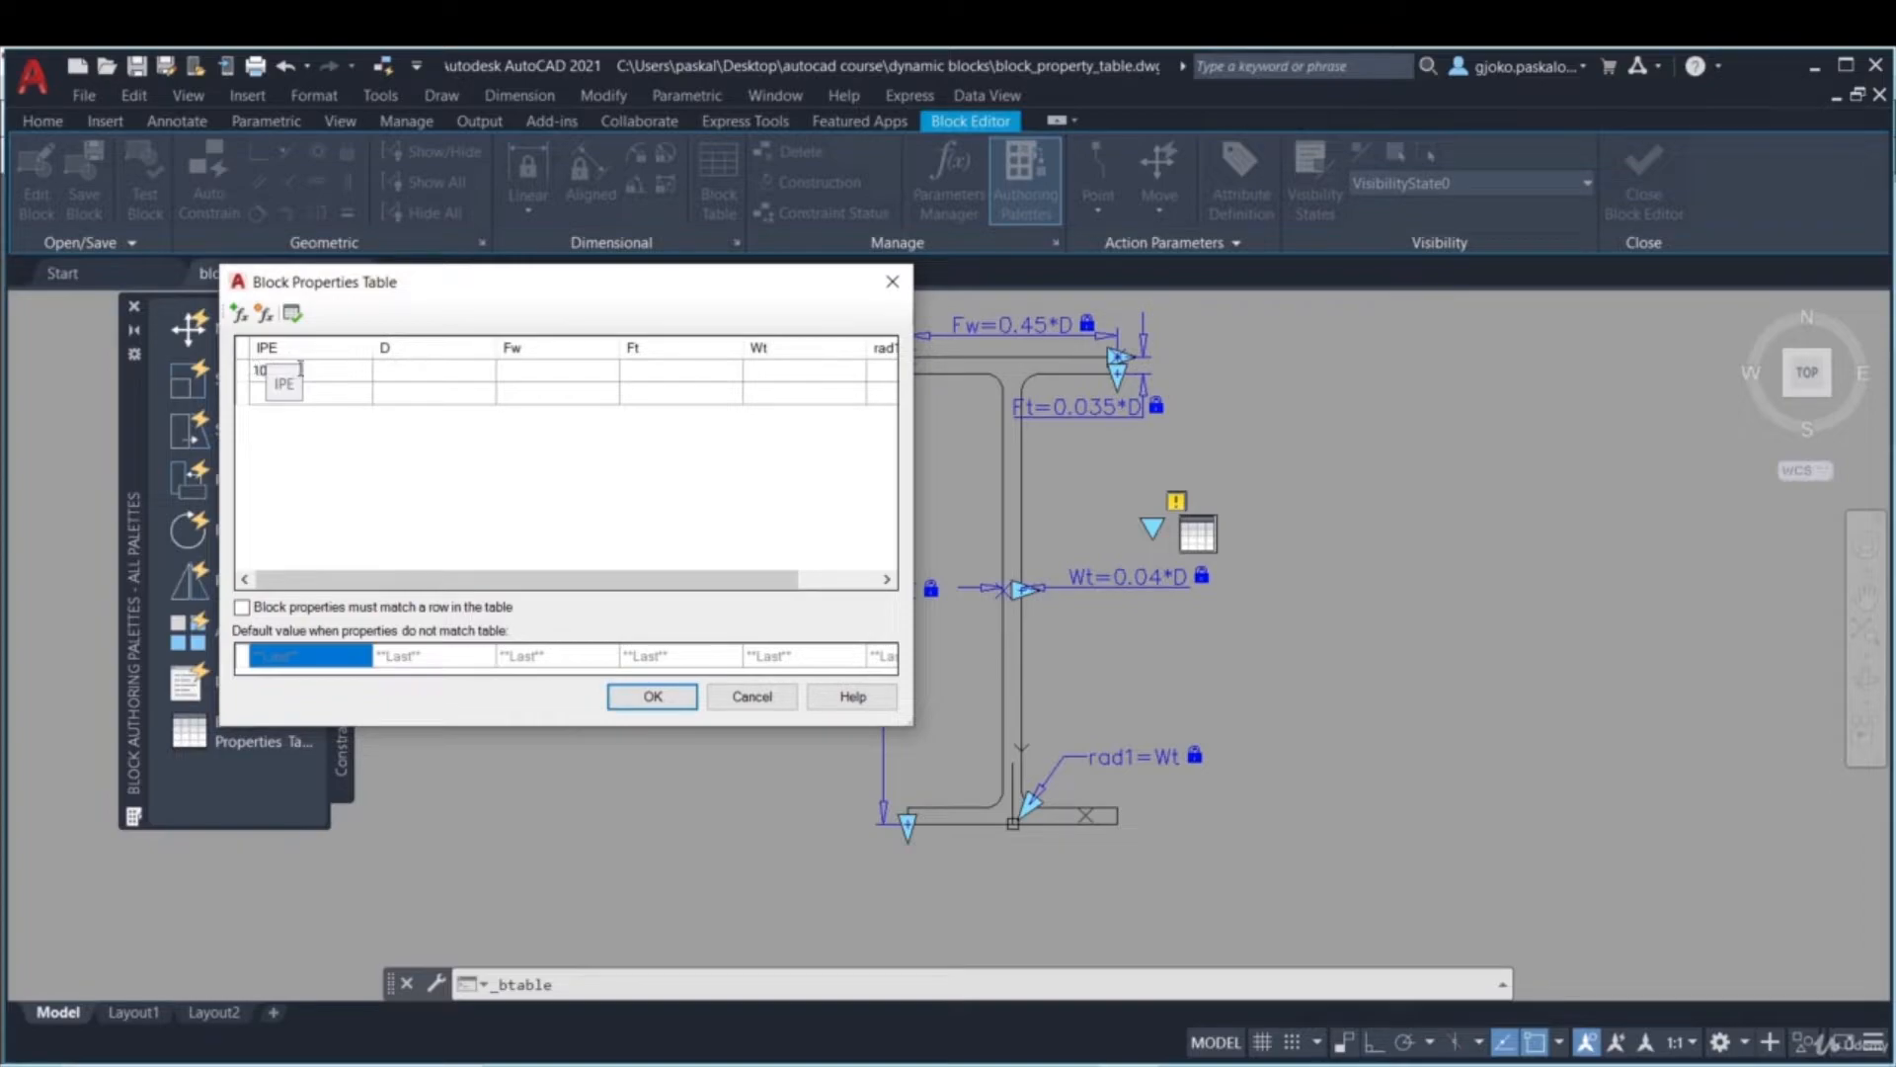
{"action": "type", "text": "0"}
{"action": "left_click", "coordinate": [263, 396]}
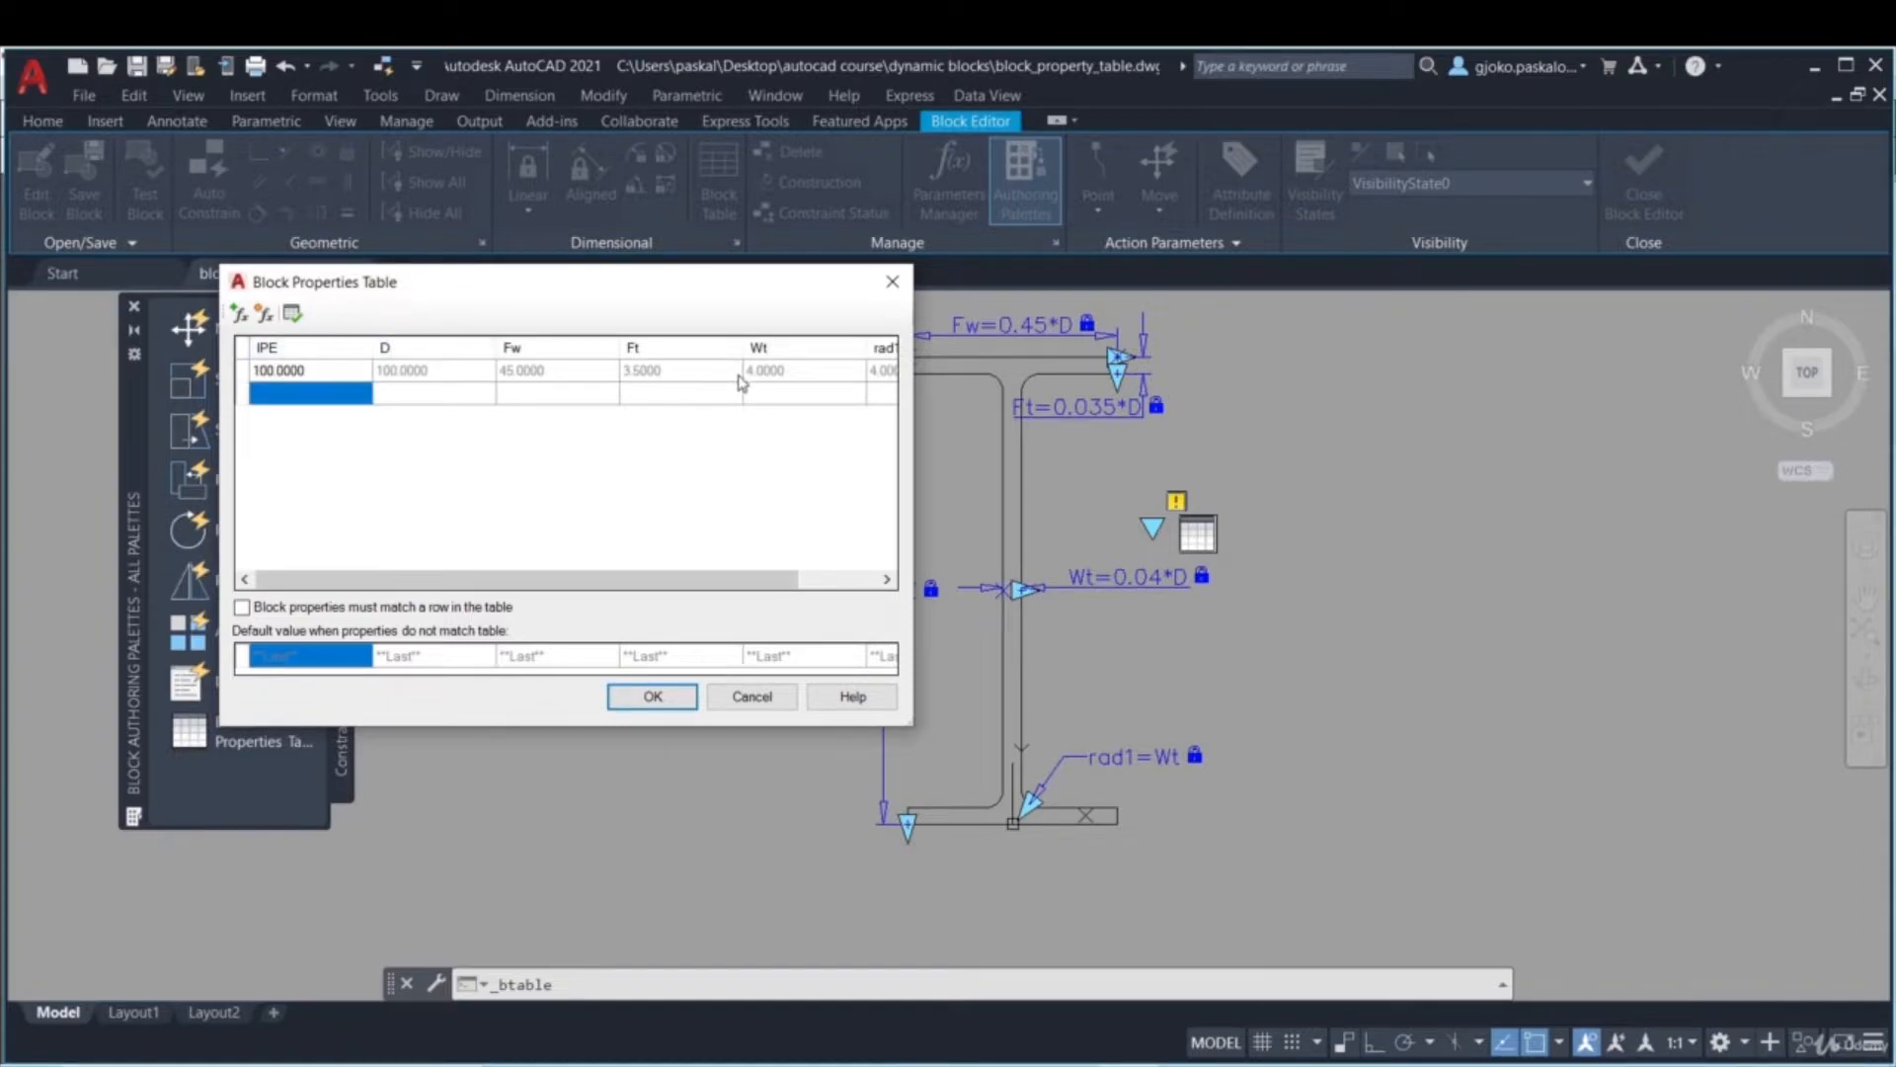
- Add two more rows to the block properties table with the IPE values 200 and 300
{"action": "mouse_move", "coordinate": [674, 580]}
{"action": "left_mouse_down"}
{"action": "mouse_move", "coordinate": [753, 584]}
{"action": "mouse_move", "coordinate": [682, 583]}
{"action": "left_mouse_up"}
{"action": "left_click", "coordinate": [278, 391]}
{"action": "type", "text": "20"}
{"action": "key", "text": "Return"}
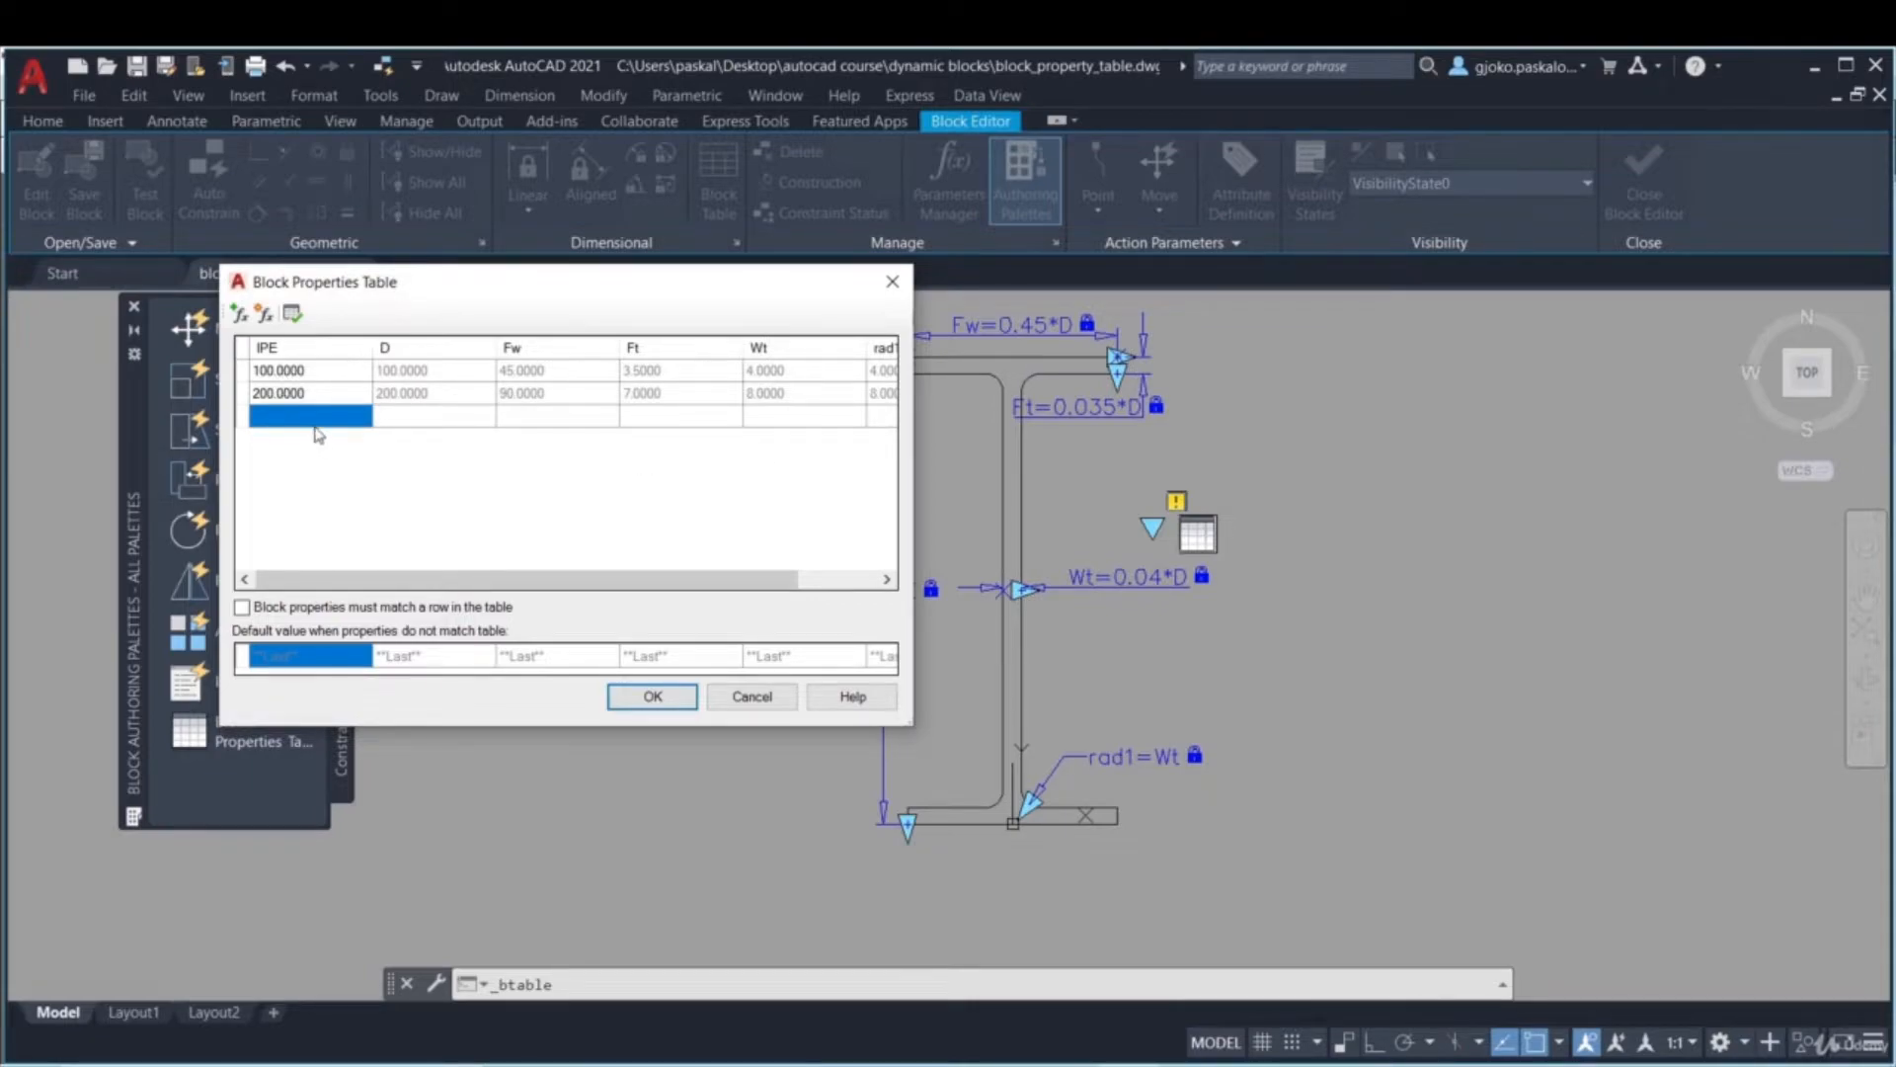
{"action": "left_click", "coordinate": [351, 415]}
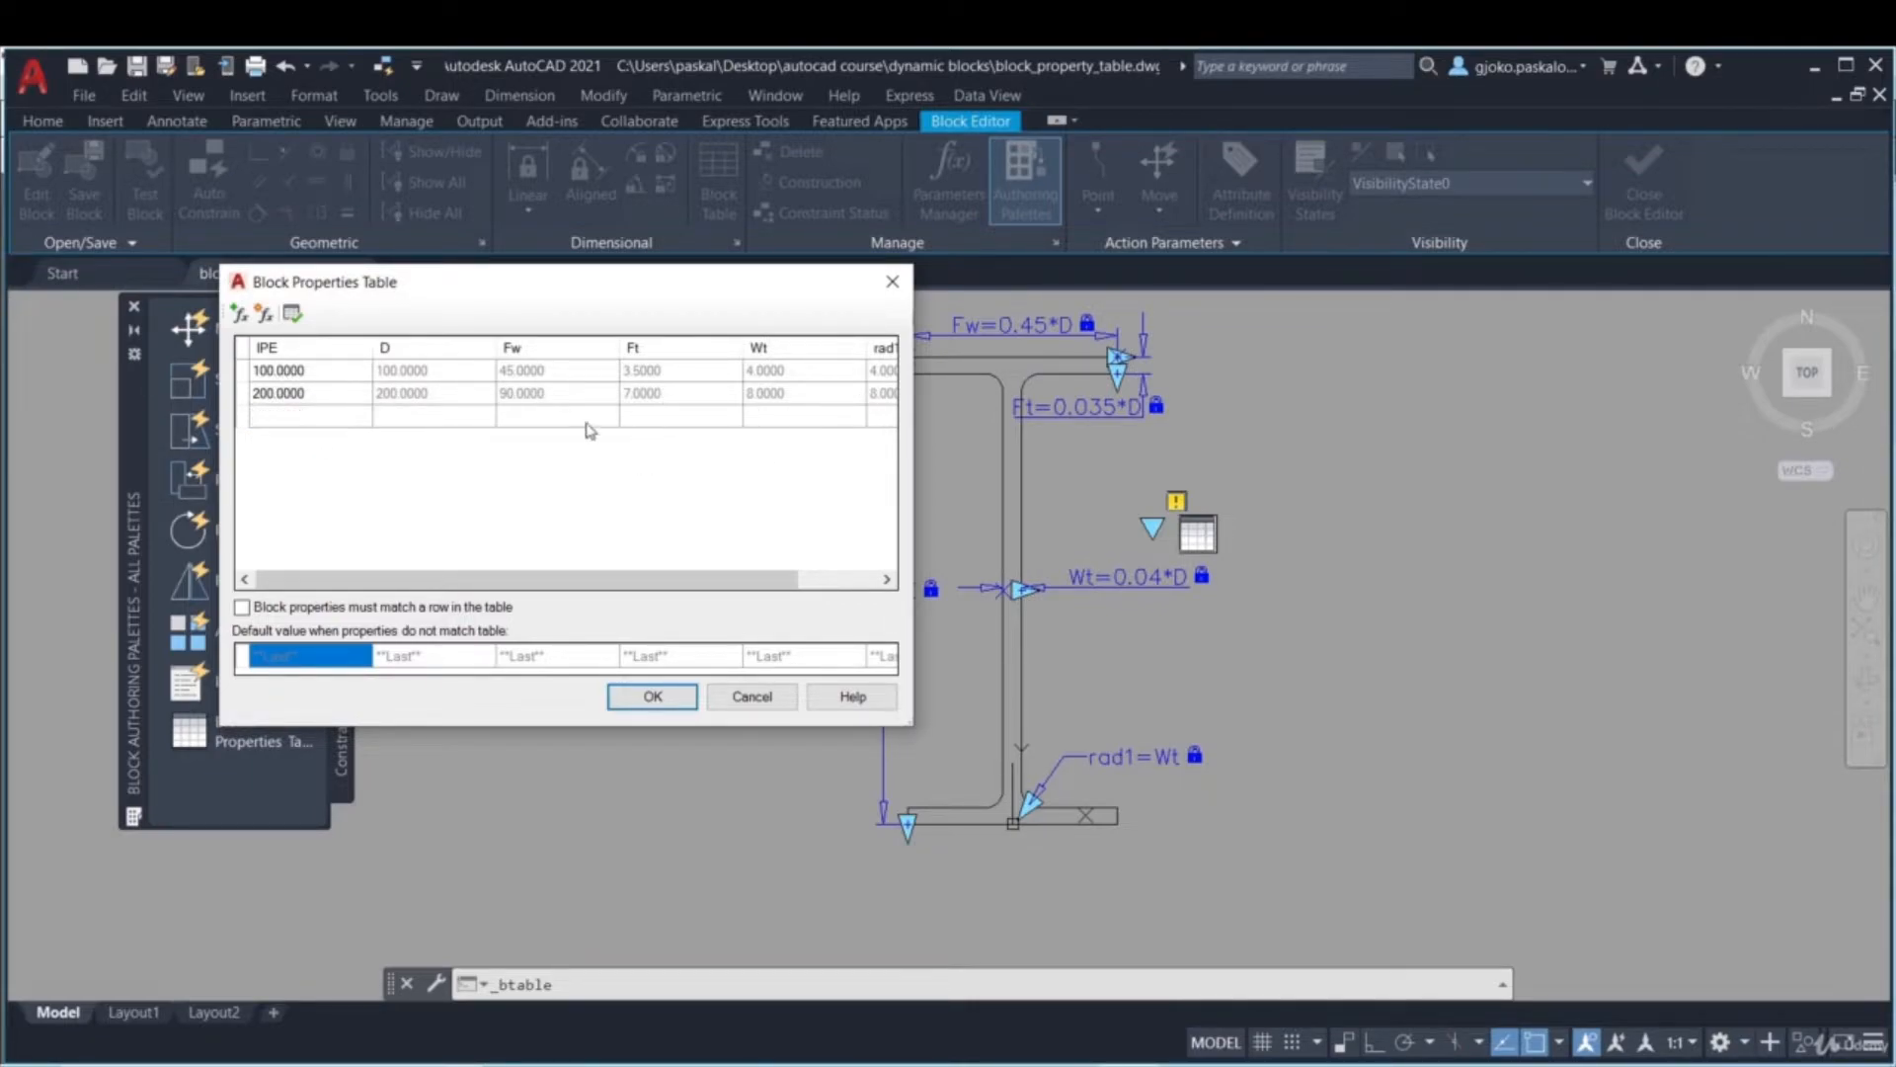
{"action": "type", "text": "300"}
{"action": "key", "text": "Return"}
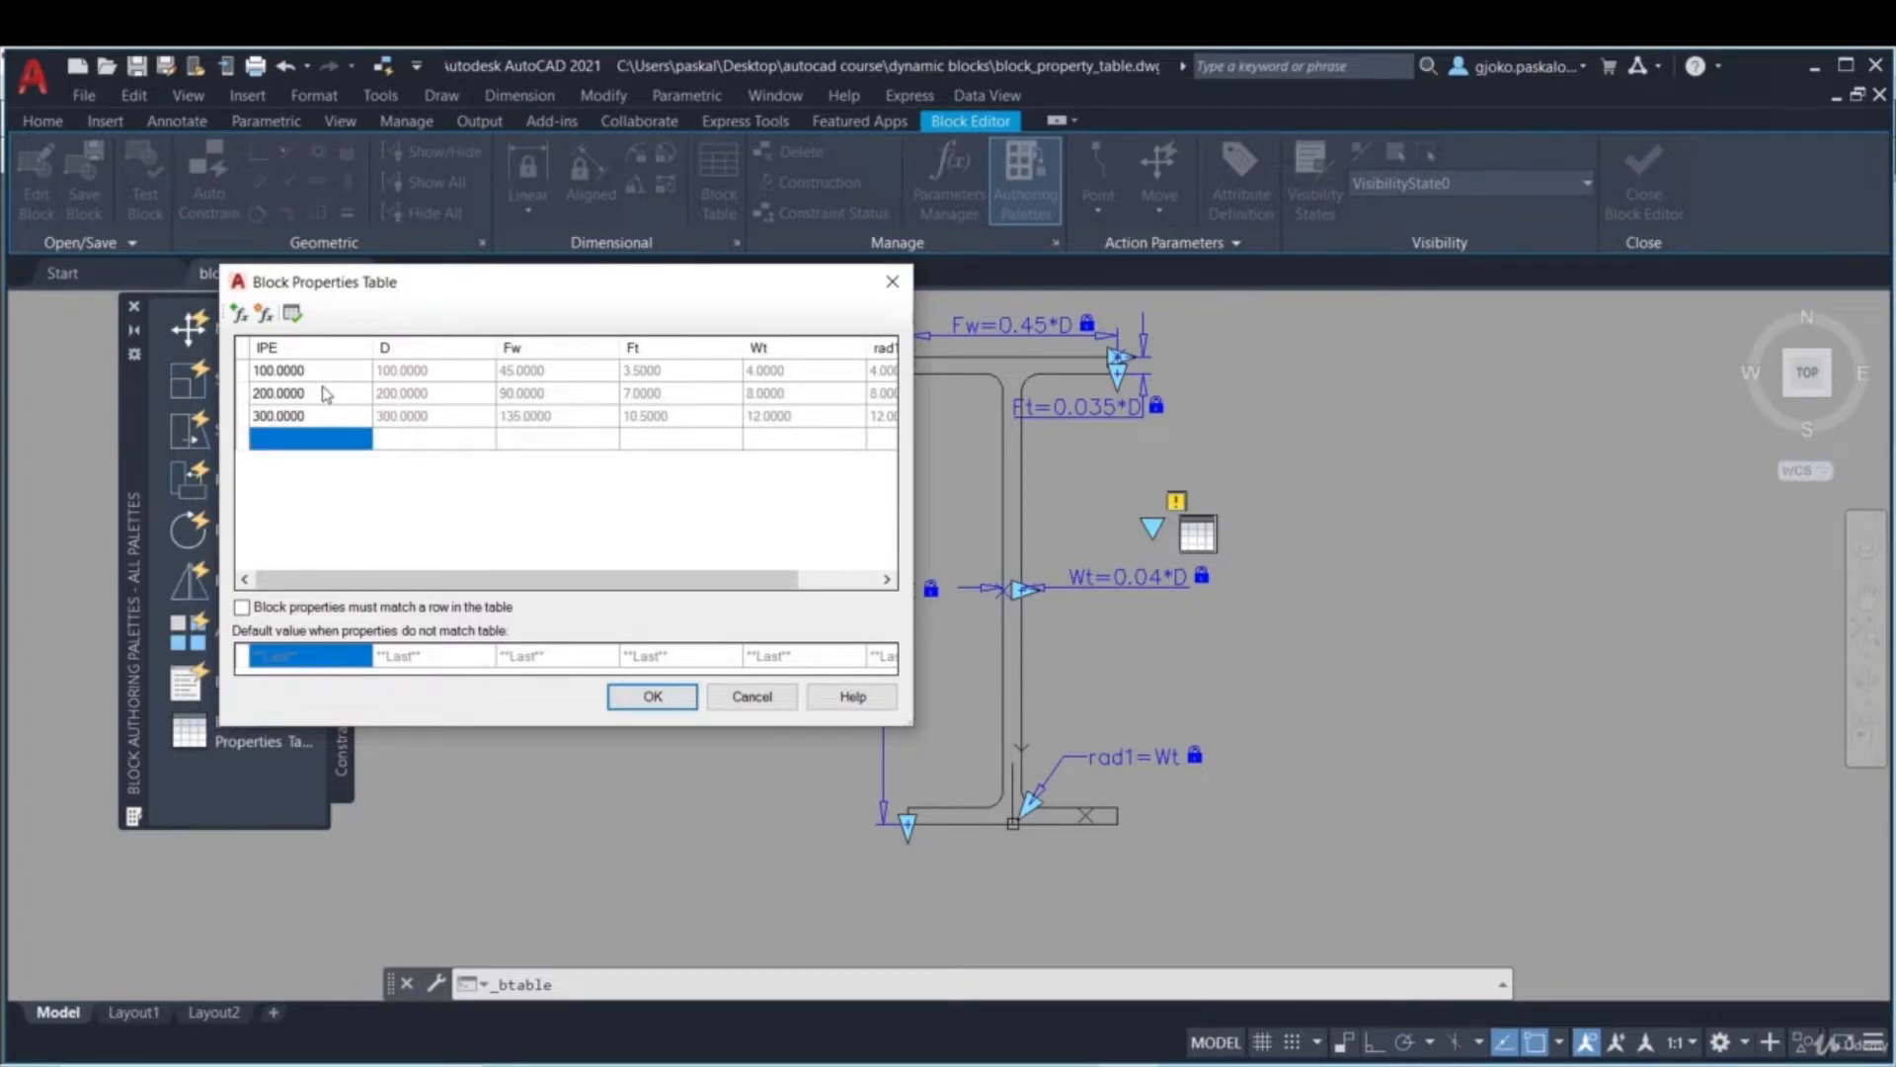
- Add rows with IPE values 400 and 500 to the block properties table and require block properties to match a row in the table
{"action": "type", "text": "400"}
{"action": "key", "text": "Return"}
{"action": "type", "text": "500"}
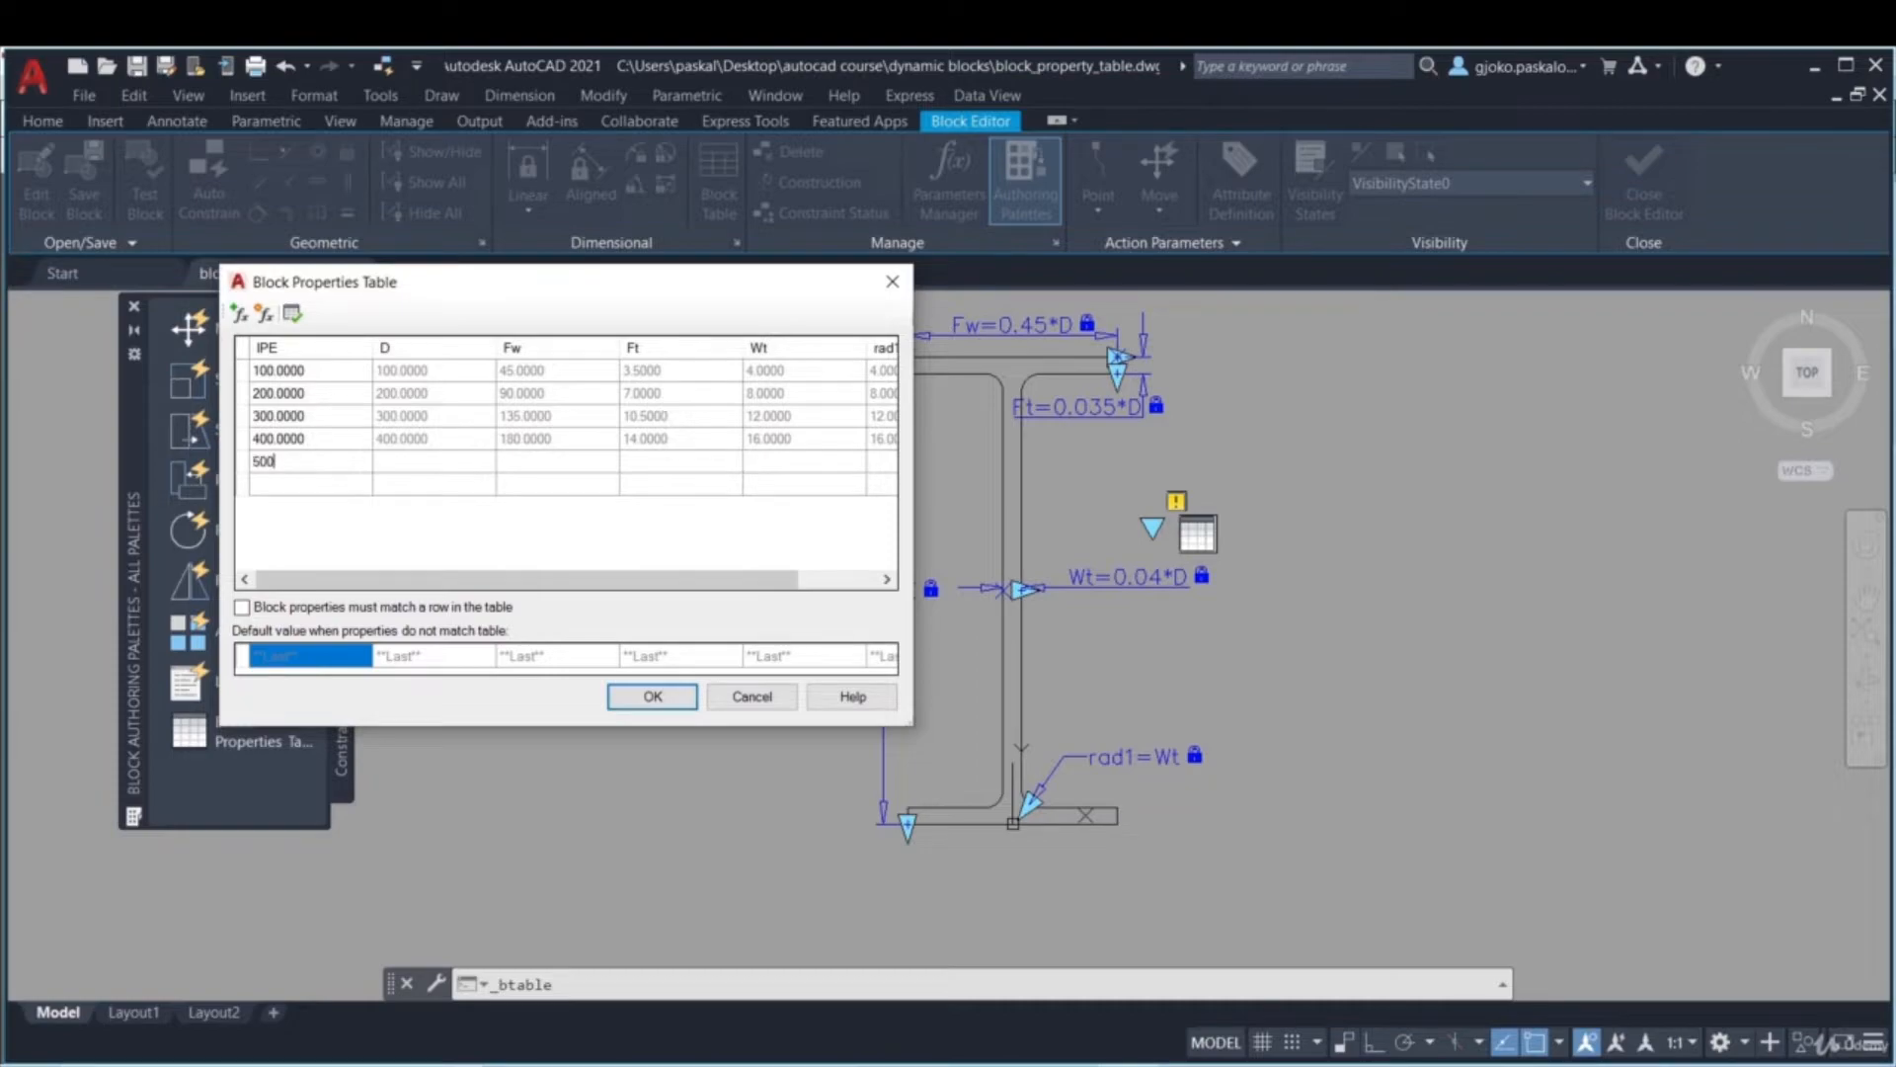
{"action": "key", "text": "Return"}
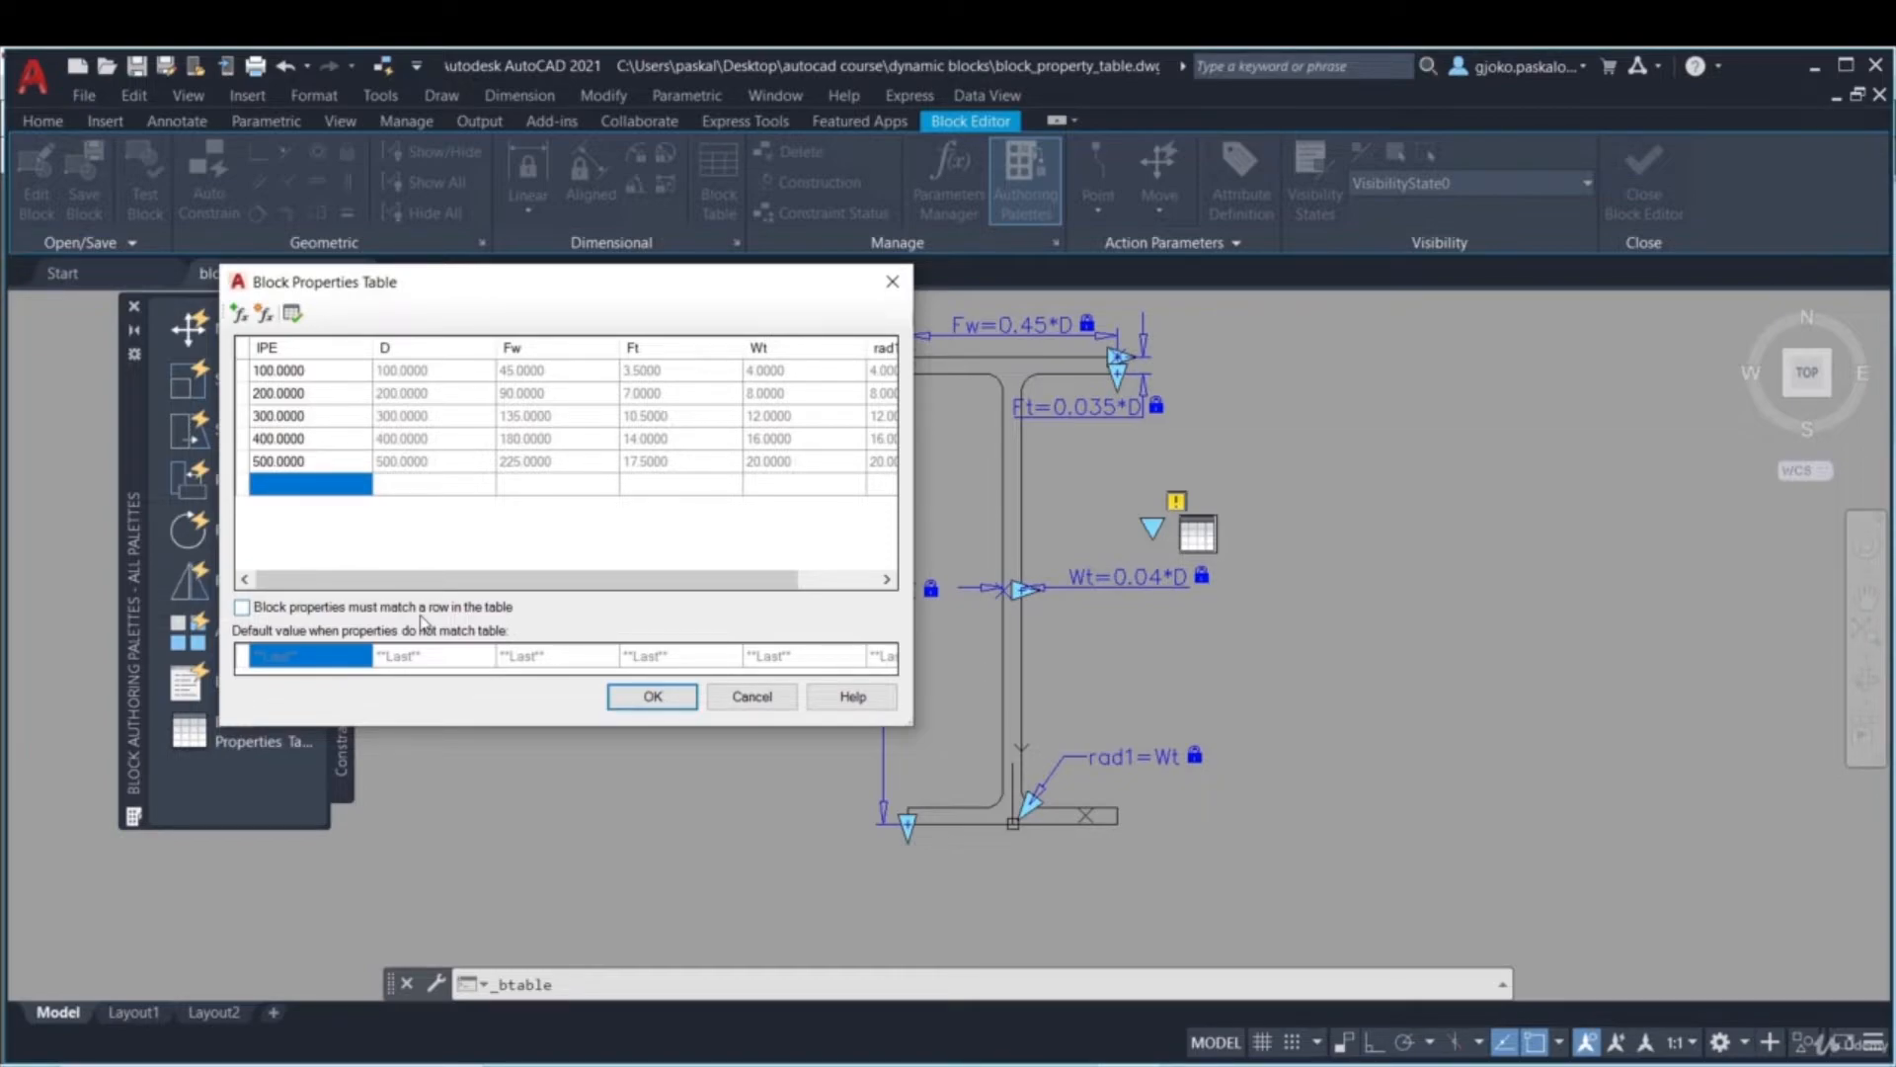
{"action": "left_click", "coordinate": [243, 607]}
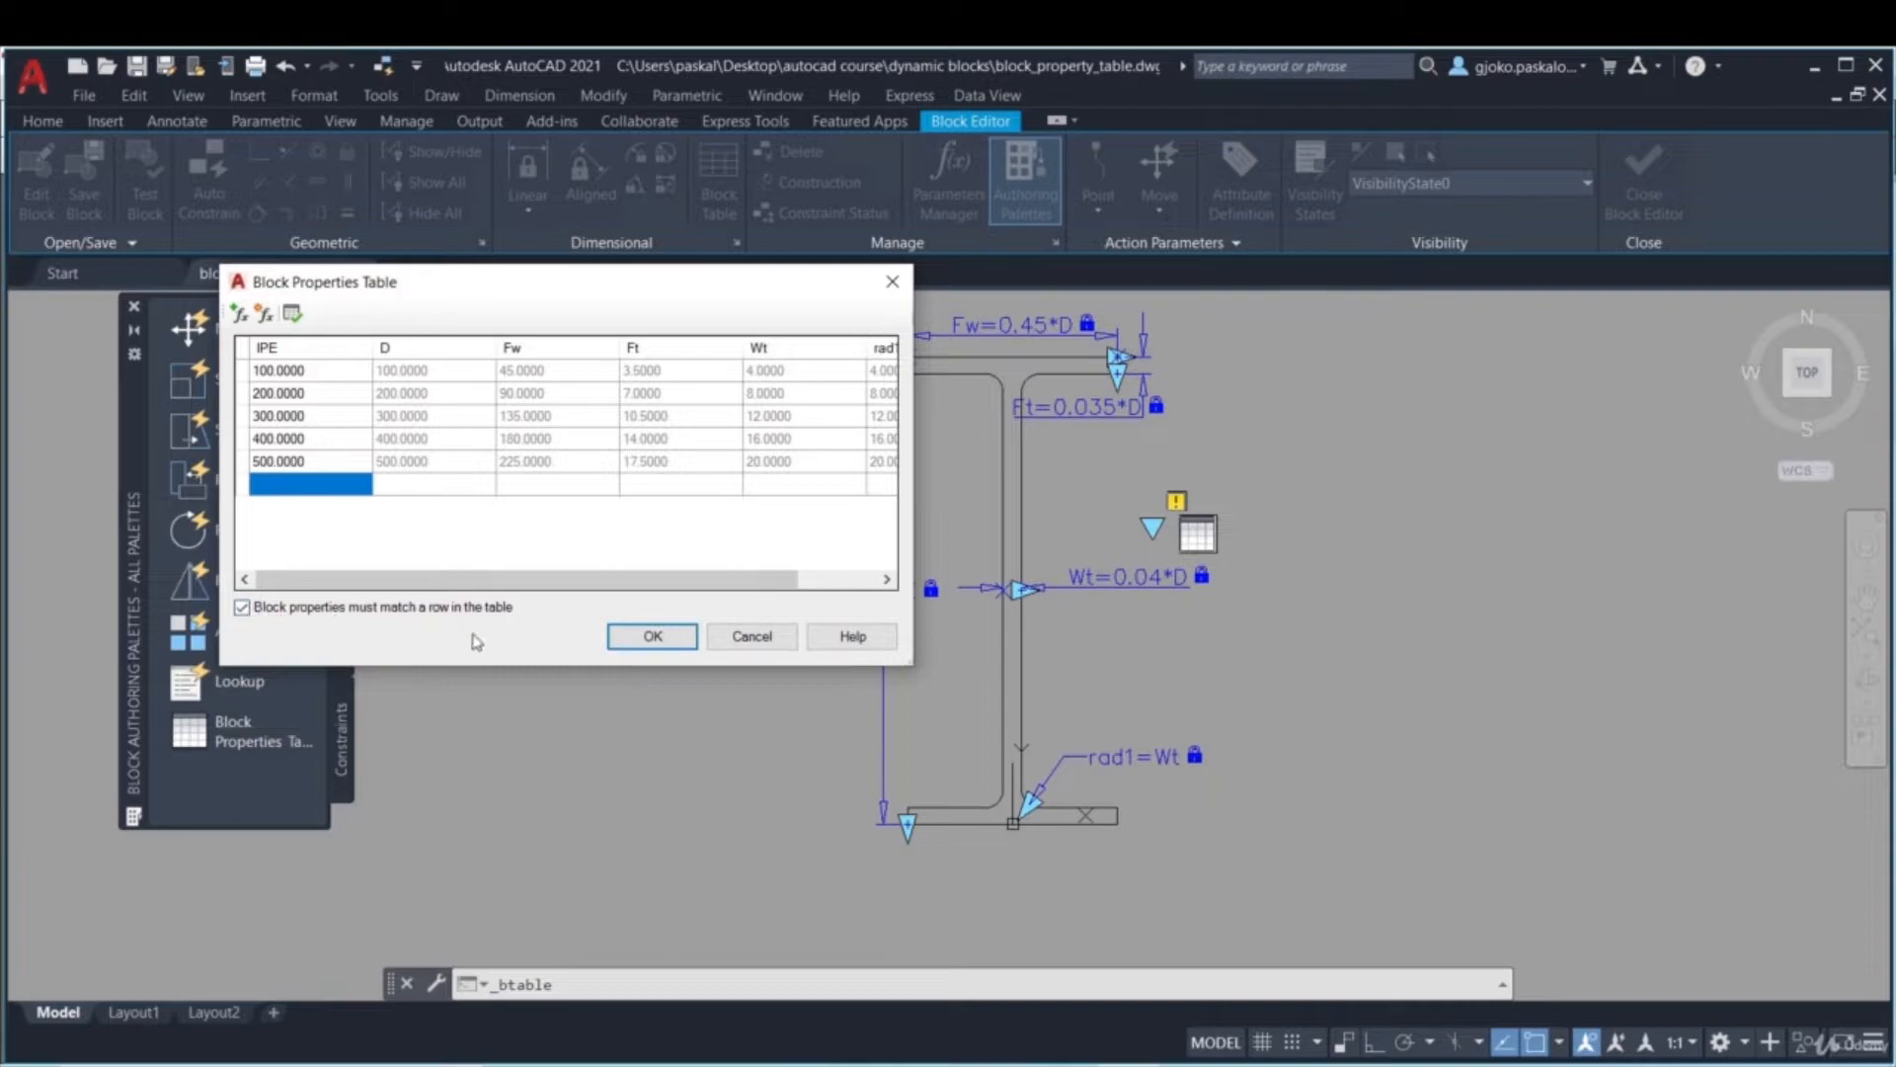
{"action": "left_click", "coordinate": [653, 636]}
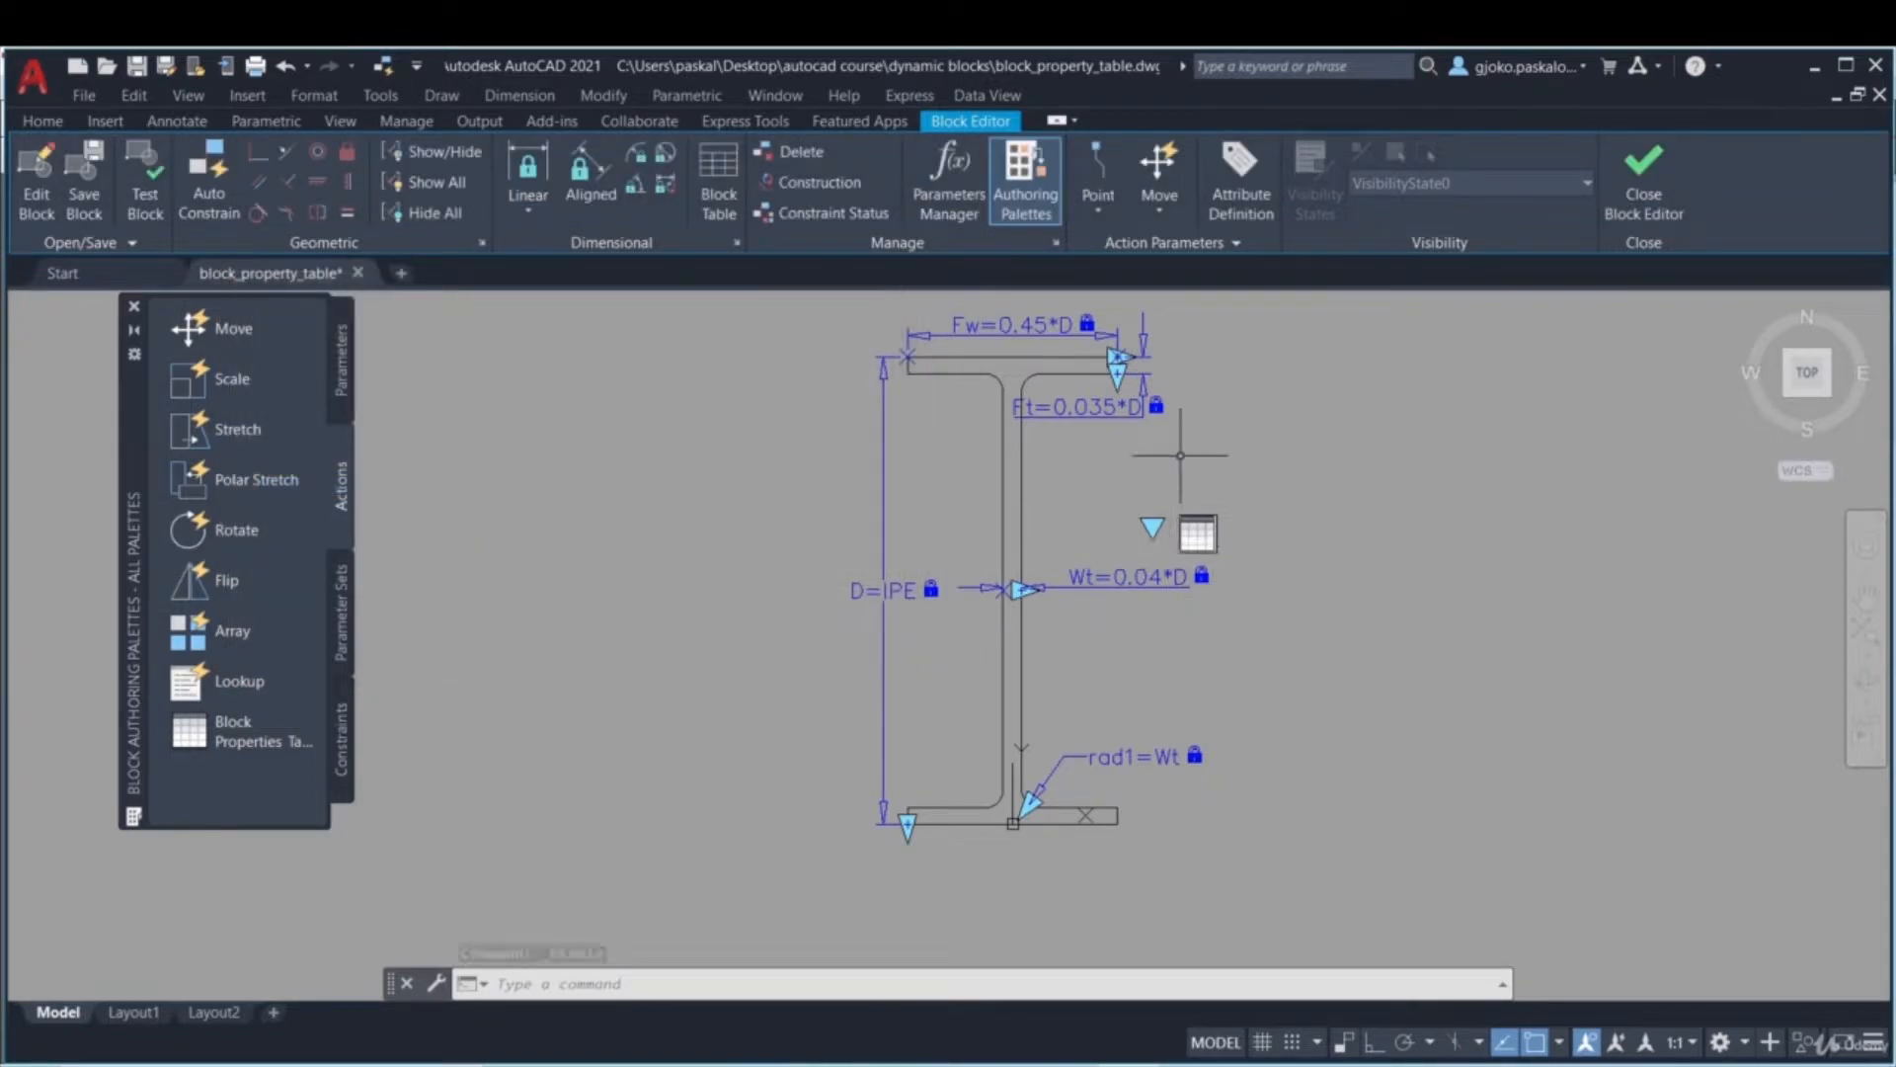
- Close the block editor, saving the changes to the IPE beam block despite its geometry not being fully constrained
{"action": "scroll", "coordinate": [1170, 440], "scroll_direction": "down", "scroll_amount": 2}
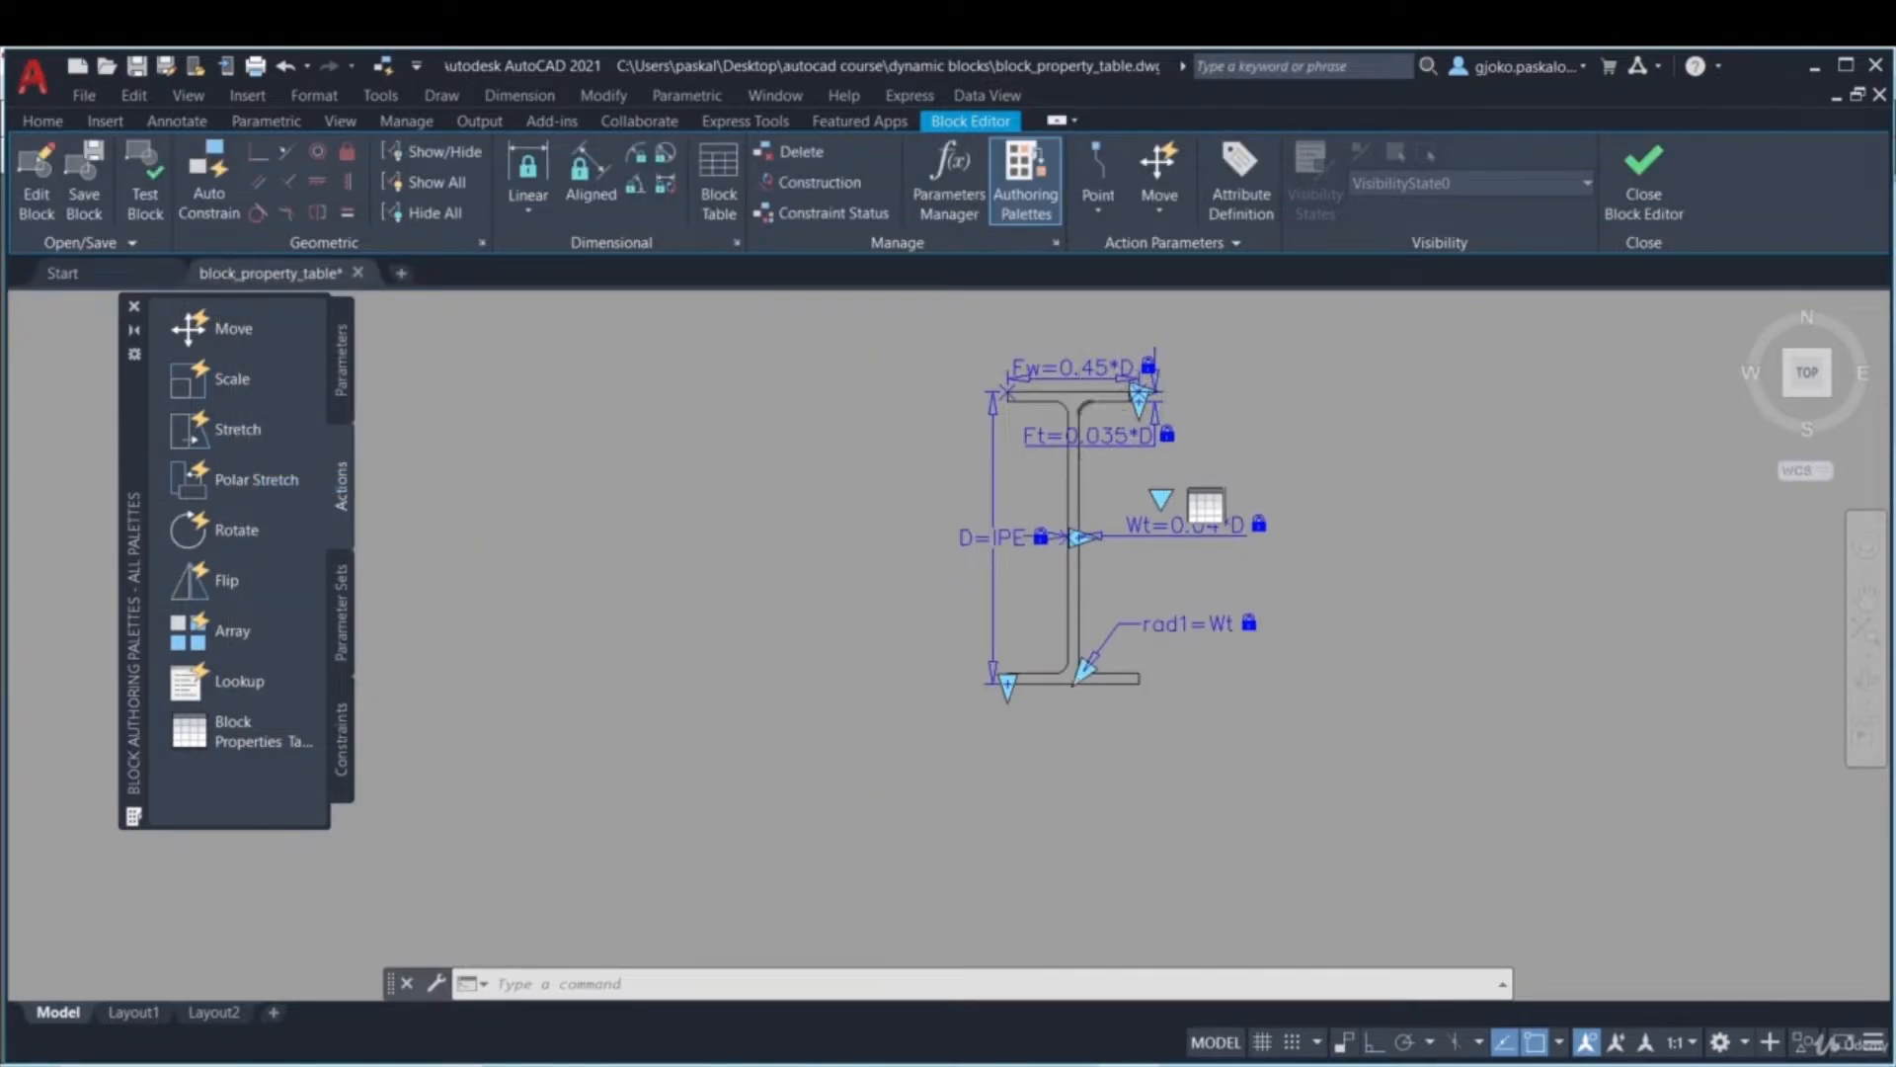
{"action": "scroll", "coordinate": [1093, 414], "scroll_direction": "up", "scroll_amount": 2}
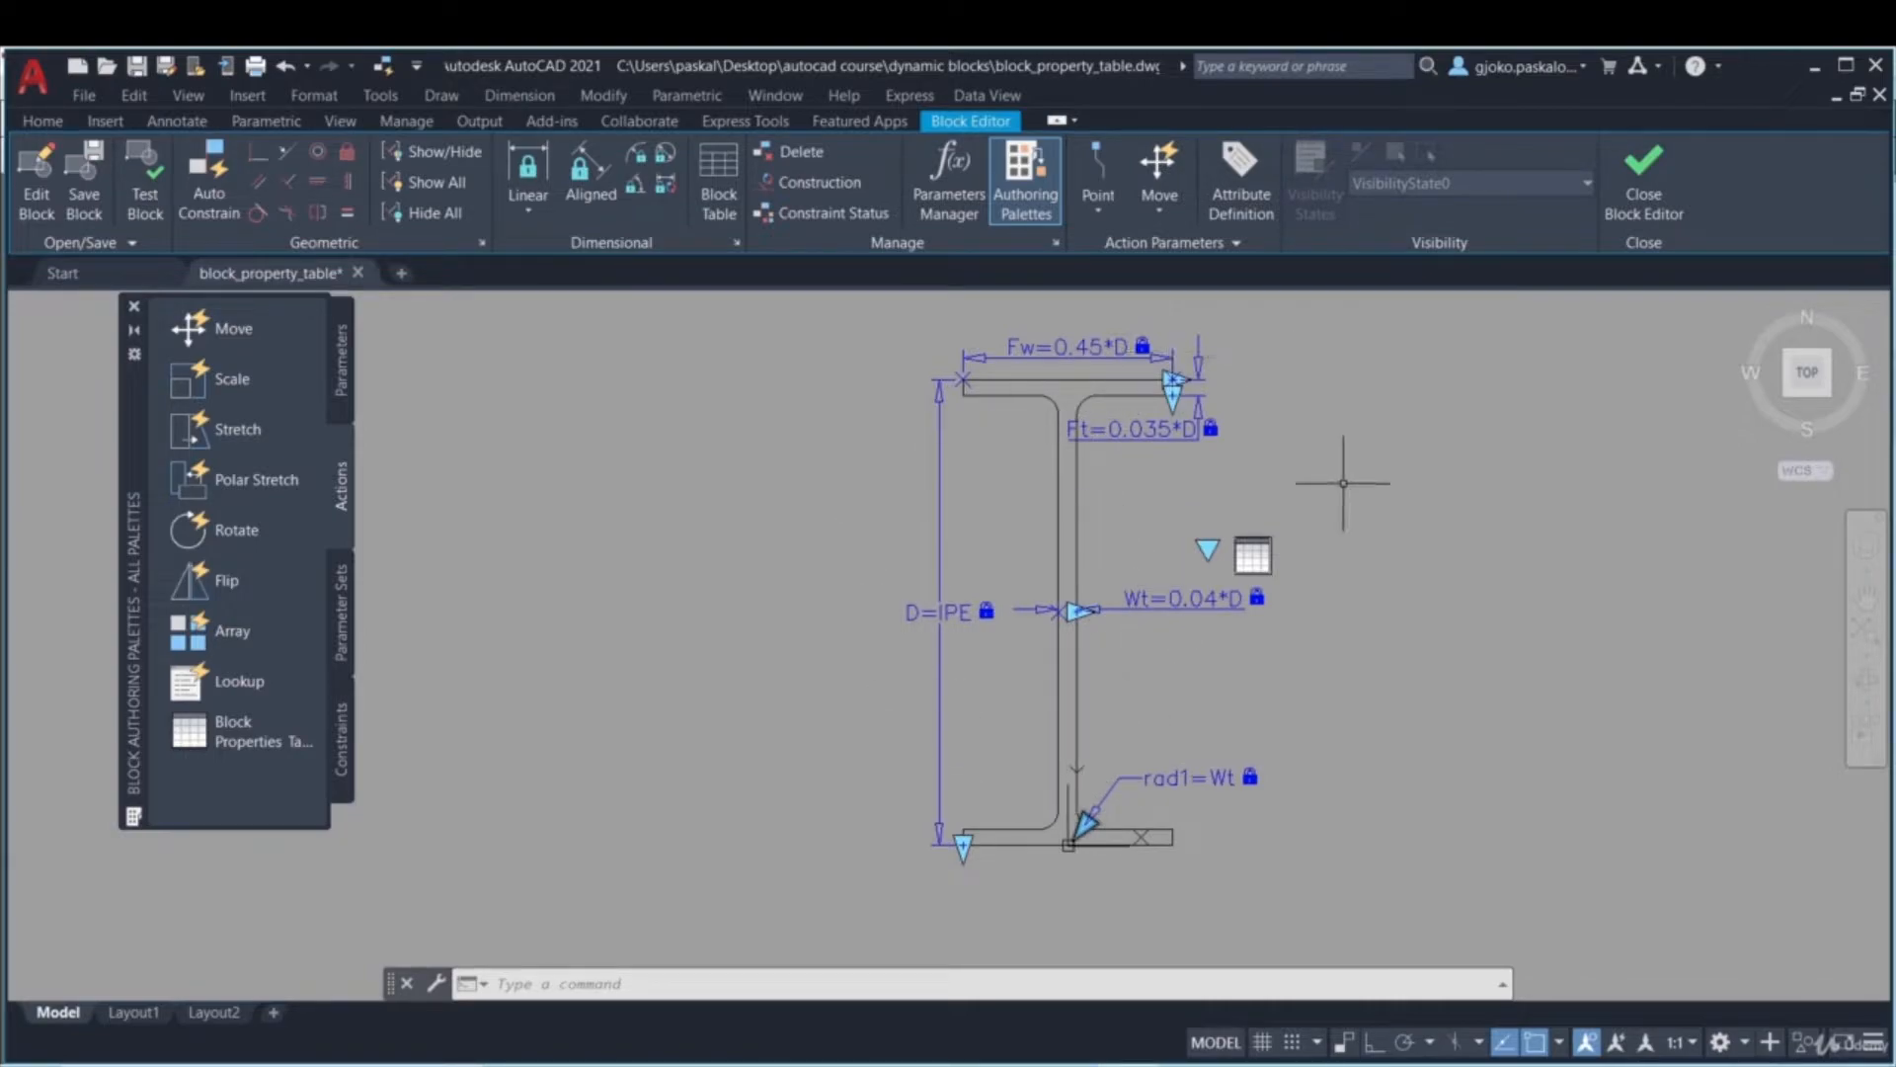
{"action": "left_click", "coordinate": [1644, 182]}
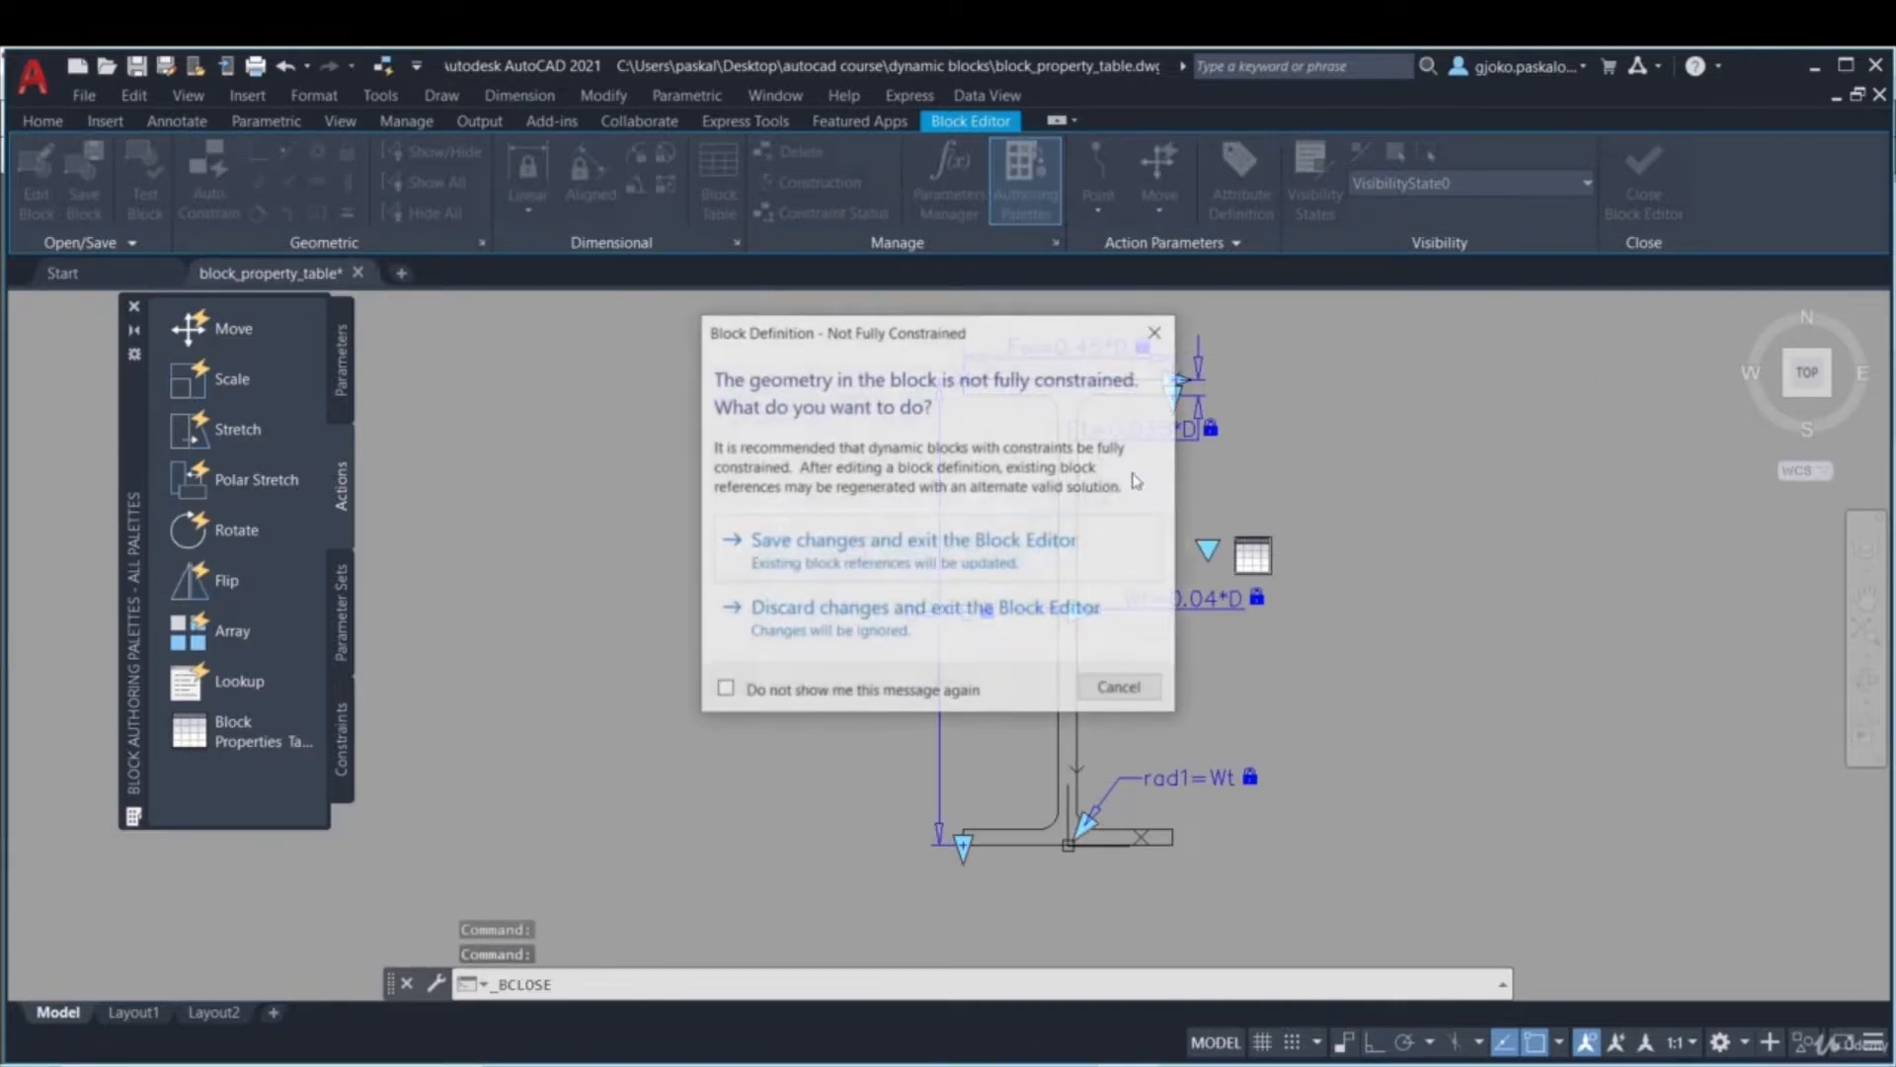
{"action": "left_click", "coordinate": [831, 559]}
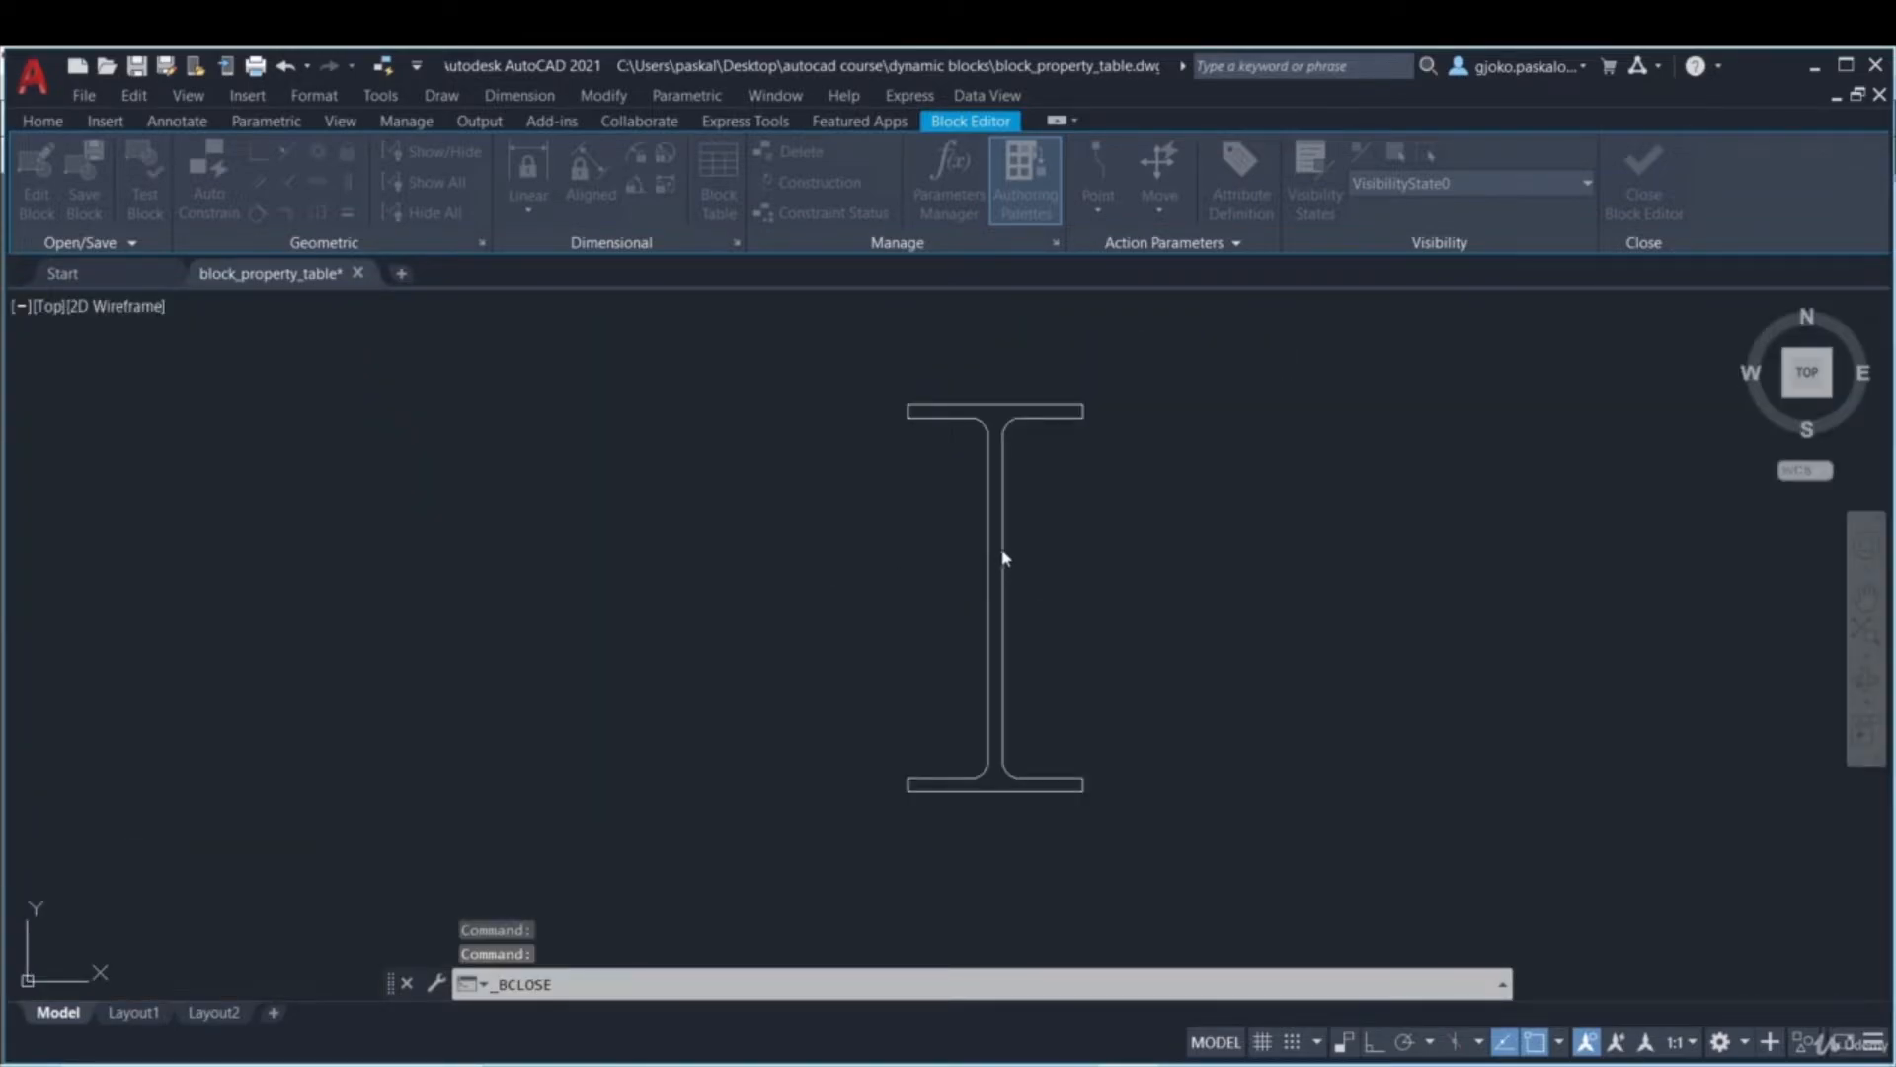
- Try the IPE sizes 200 and 300 in turn on the inserted beam block
{"action": "left_click", "coordinate": [1001, 558]}
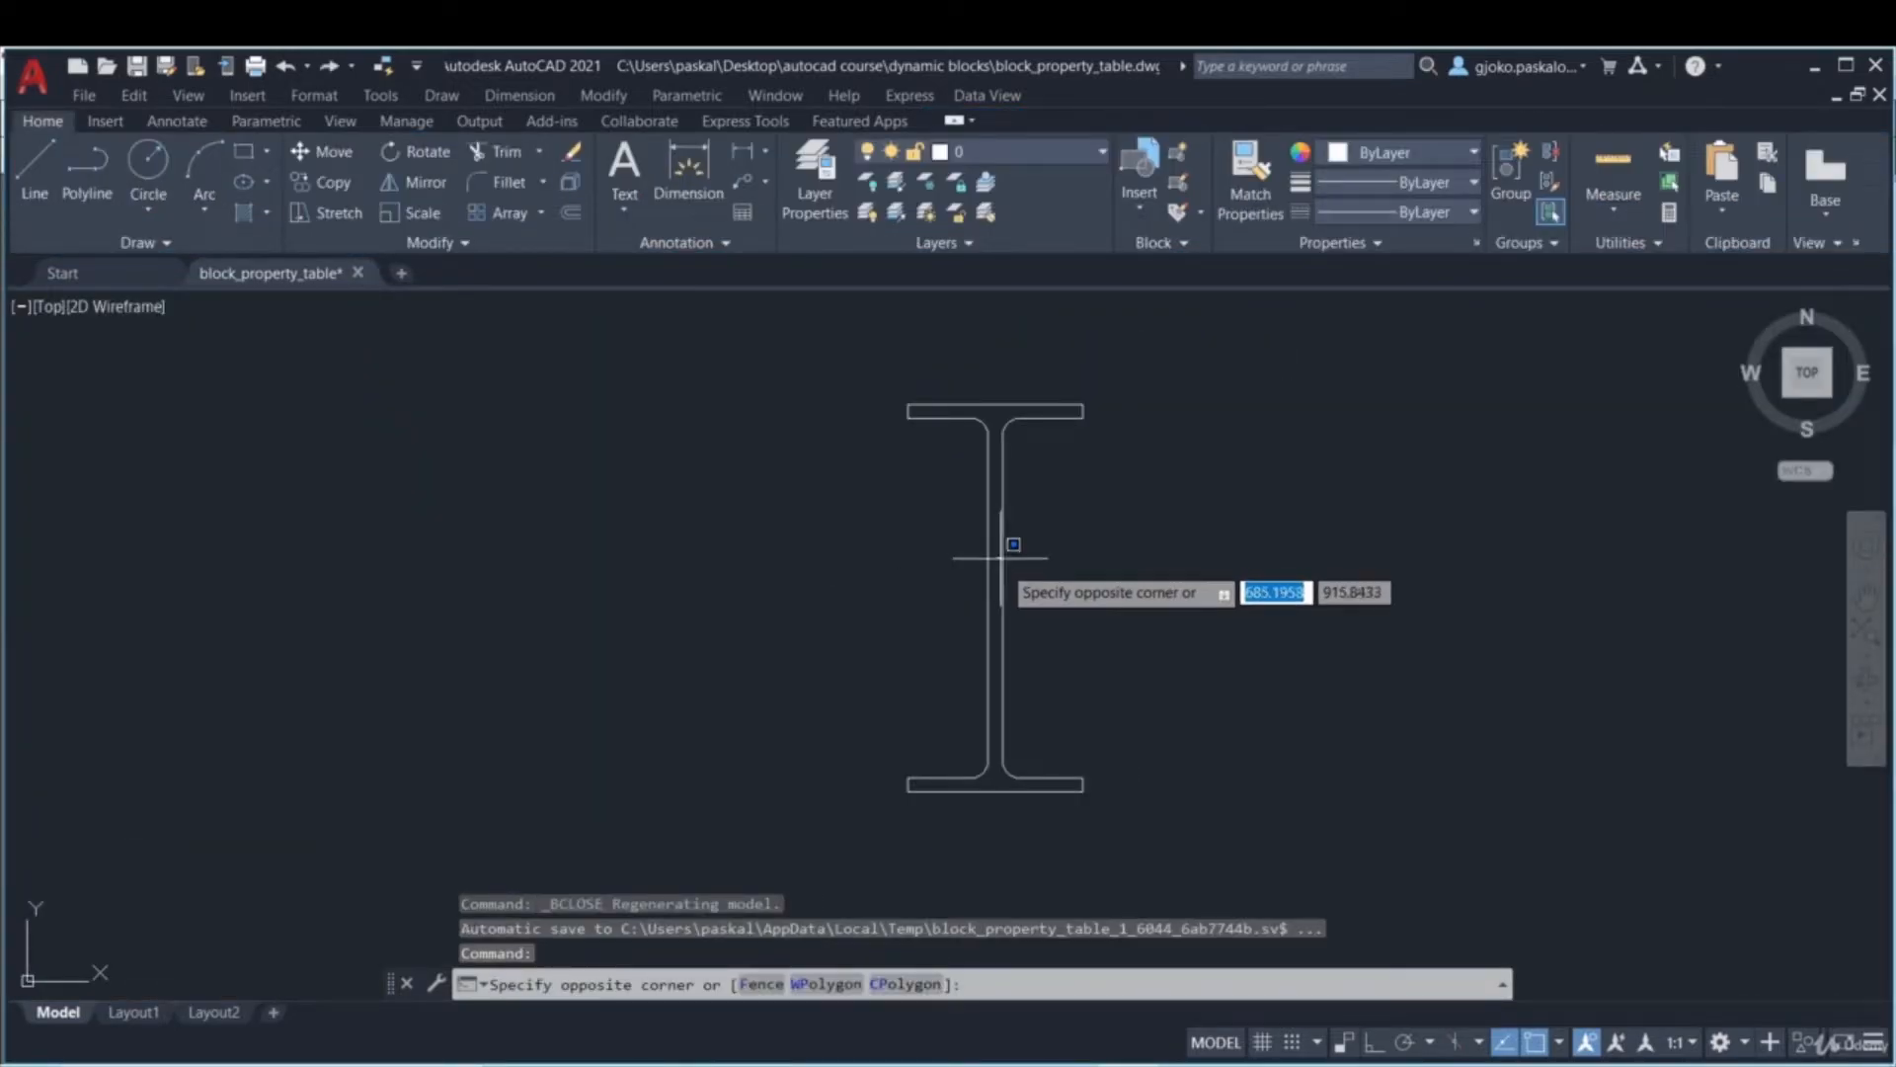
{"action": "left_click", "coordinate": [993, 571]}
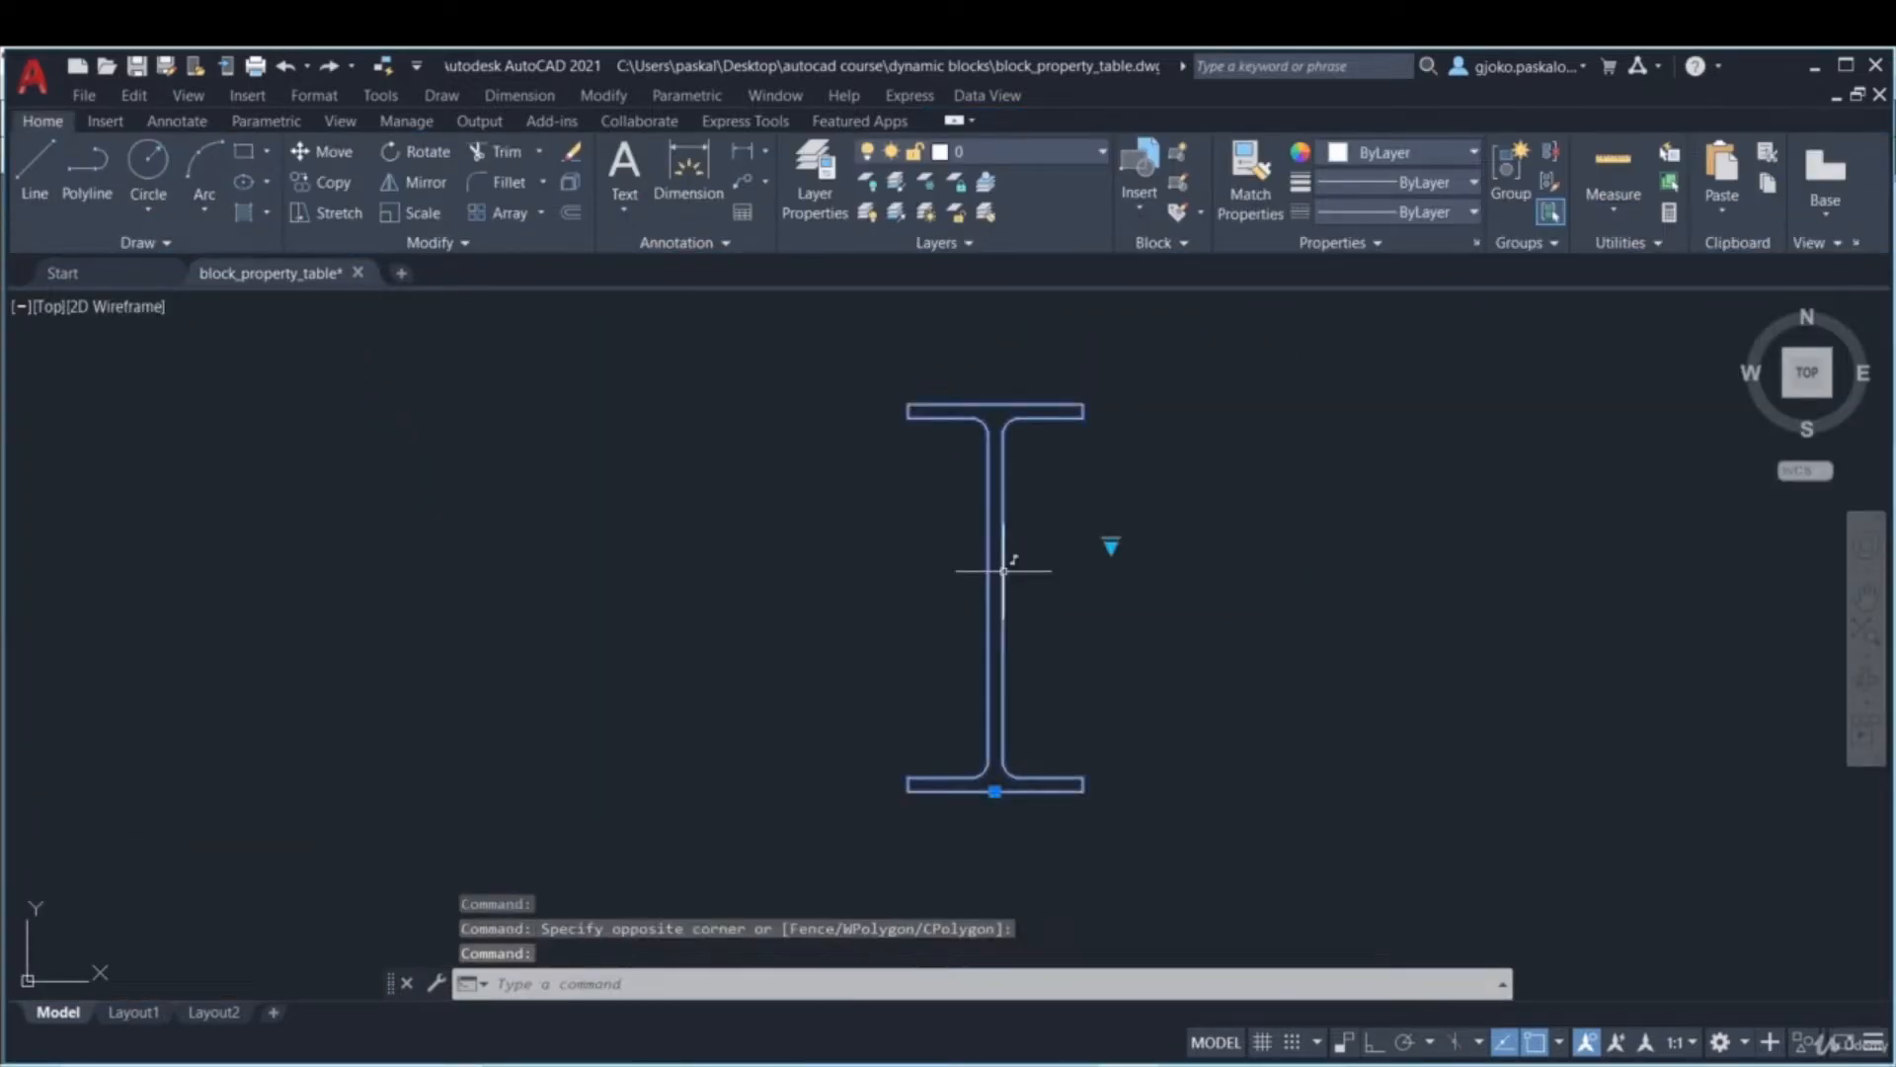
{"action": "left_click", "coordinate": [1111, 543]}
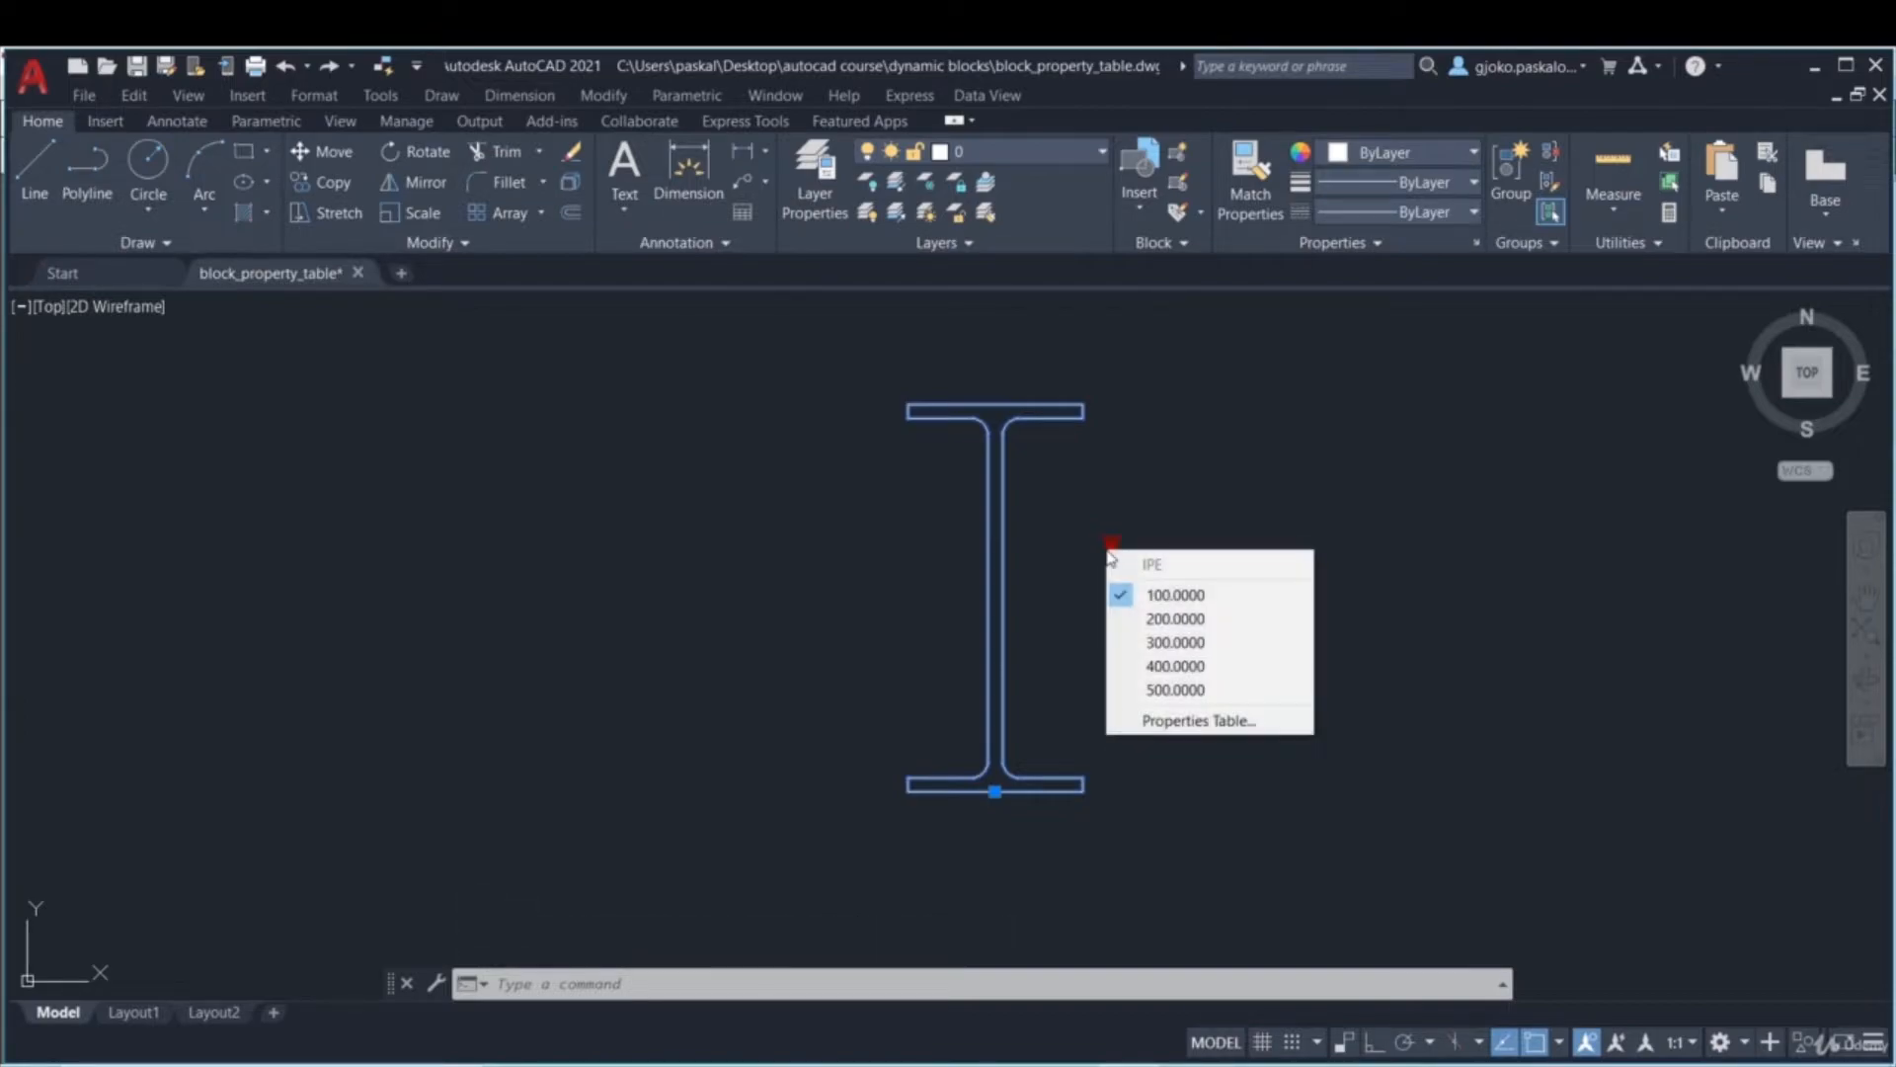
{"action": "left_click", "coordinate": [1152, 620]}
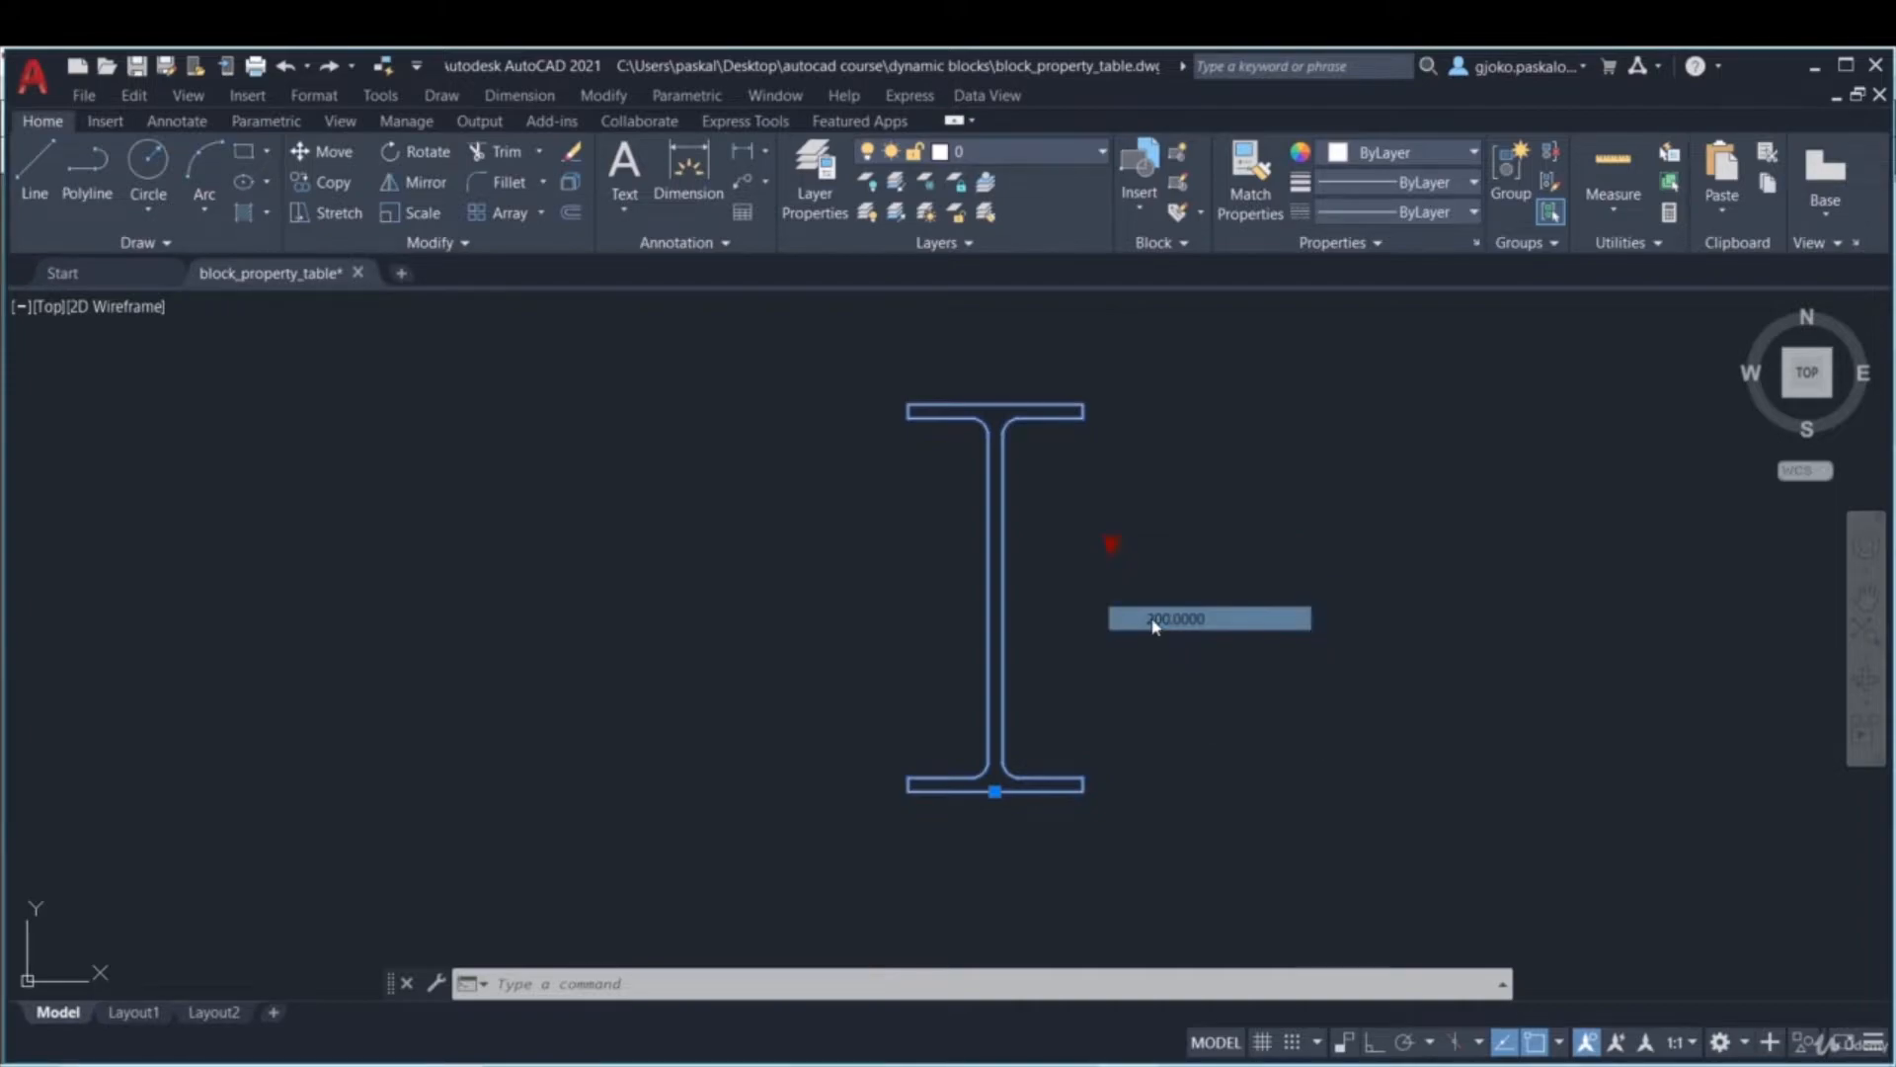
{"action": "scroll", "coordinate": [1153, 605], "scroll_direction": "down", "scroll_amount": 4}
{"action": "left_click", "coordinate": [1133, 562]}
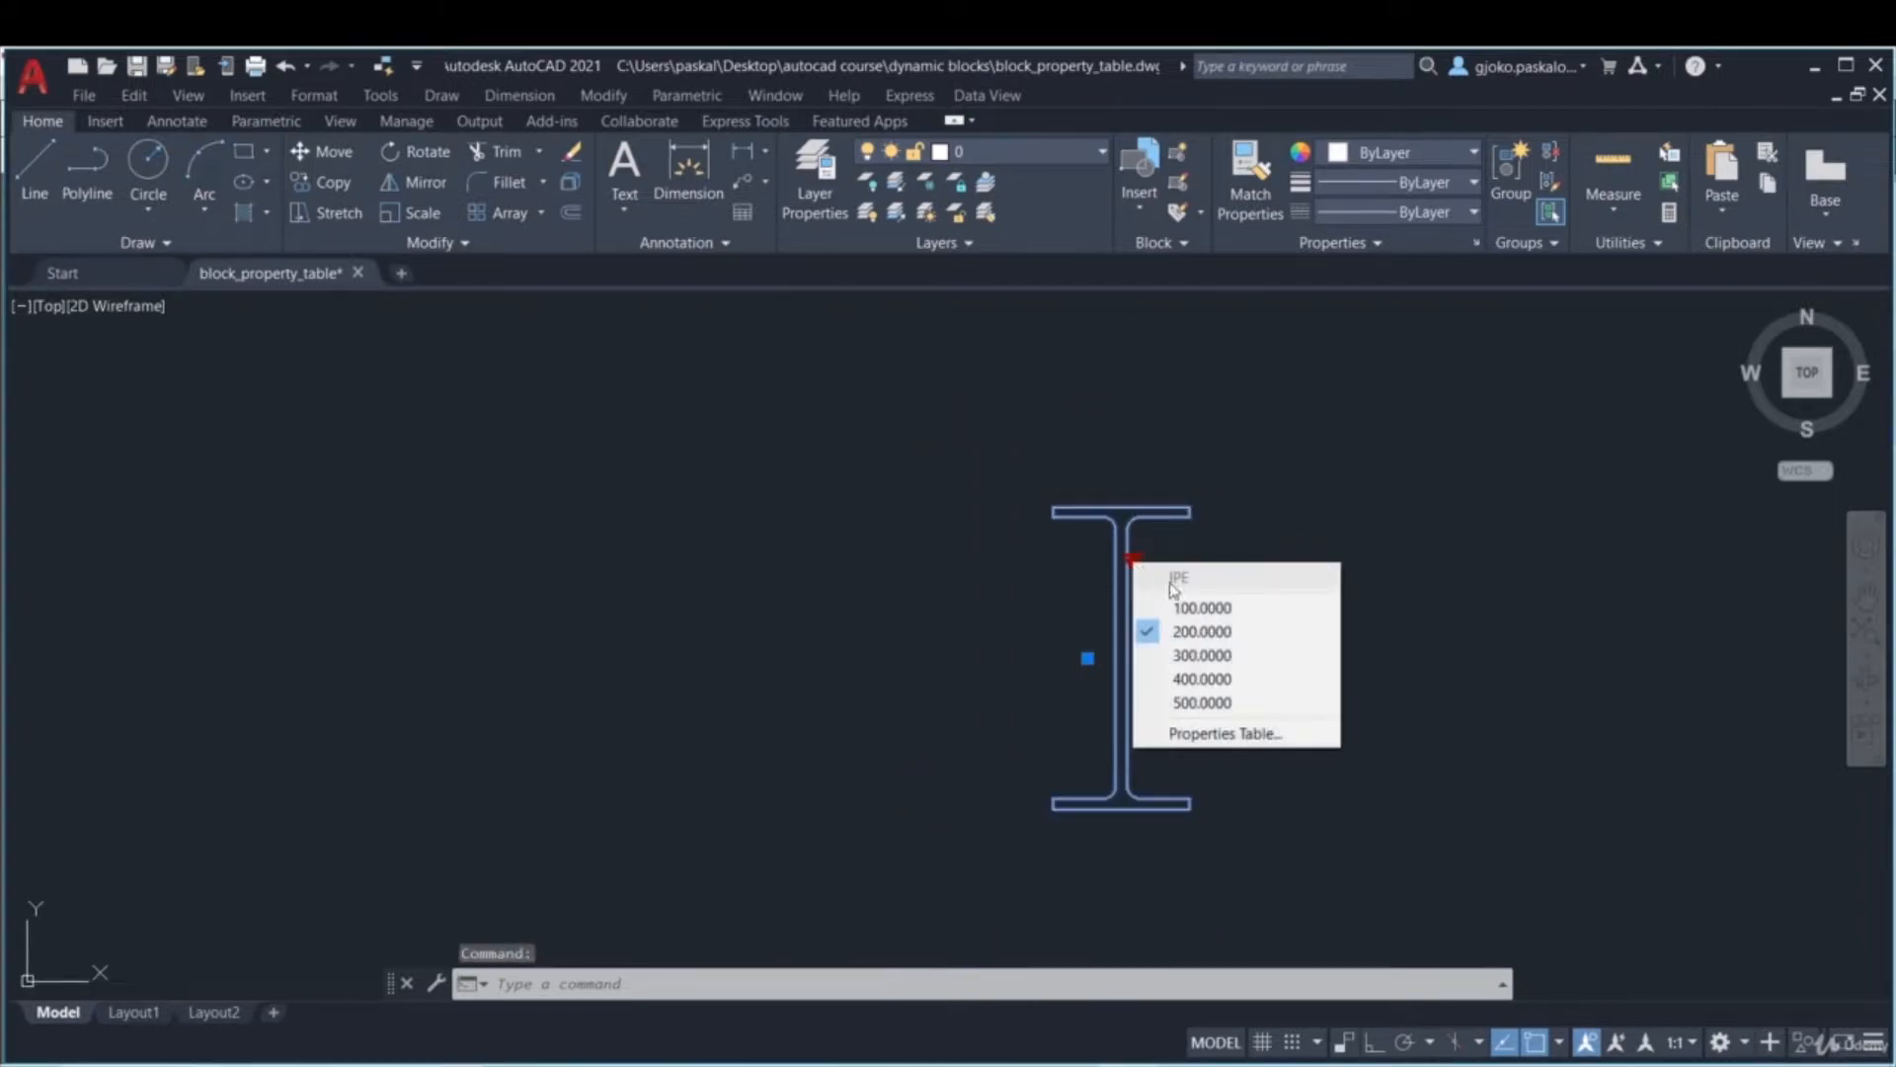
{"action": "left_click", "coordinate": [1195, 655]}
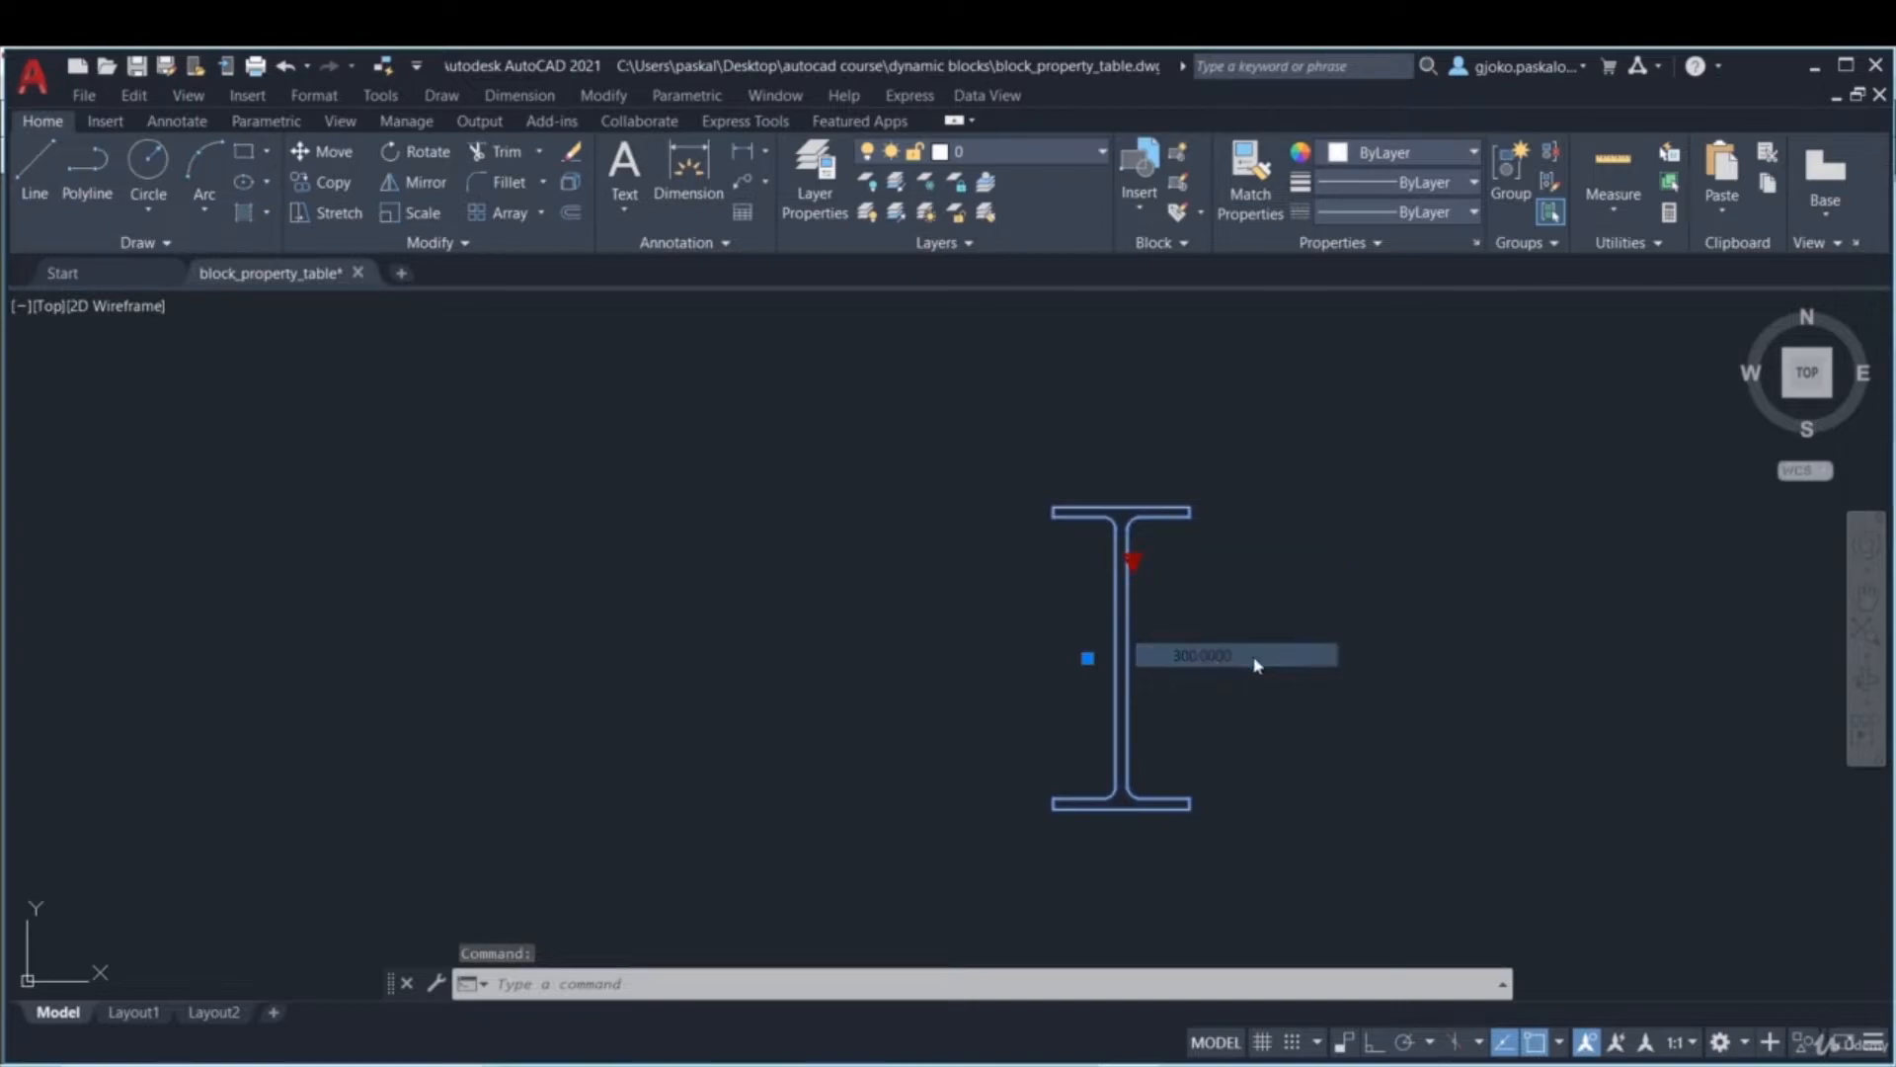
- Switch the beam block to IPE size 400 and finally to 500
{"action": "left_click", "coordinate": [1055, 446]}
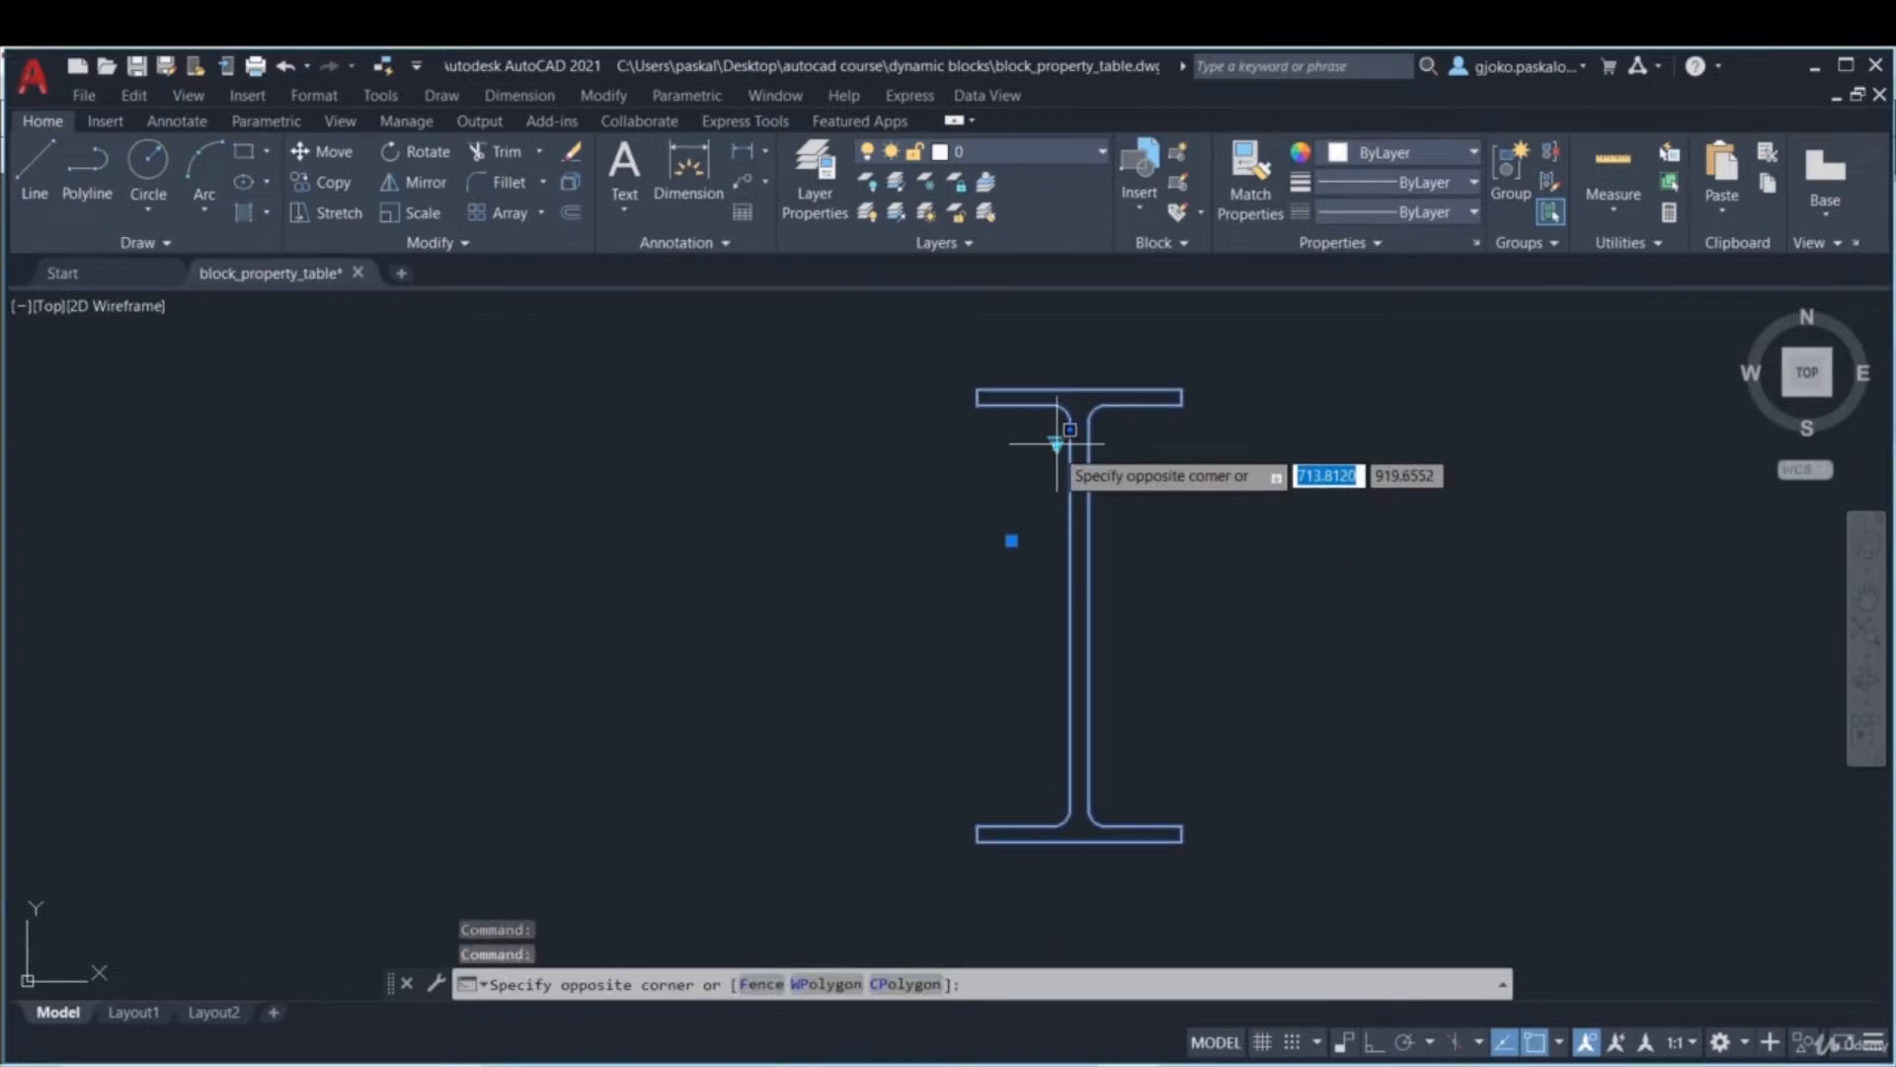
{"action": "left_click", "coordinate": [1055, 445]}
{"action": "left_click", "coordinate": [1057, 441]}
{"action": "left_click", "coordinate": [1121, 565]}
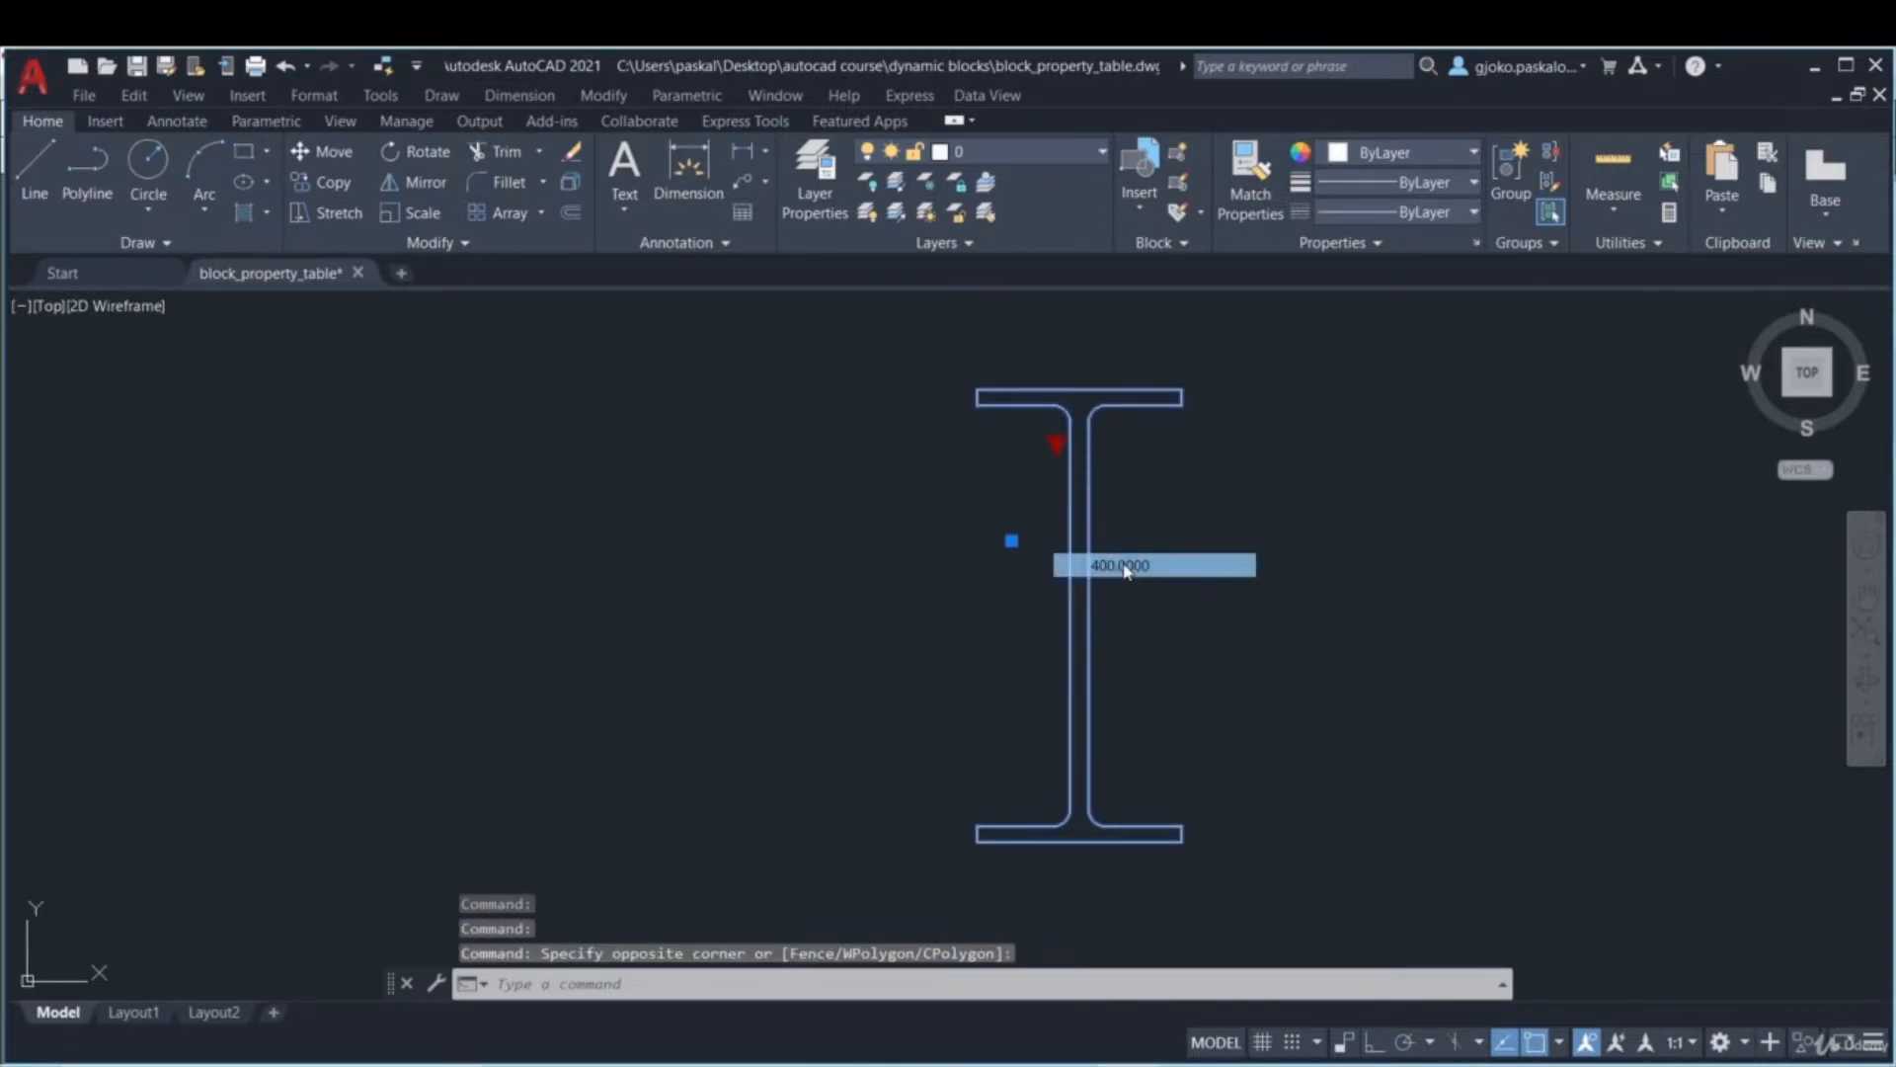
{"action": "left_click", "coordinate": [1084, 475]}
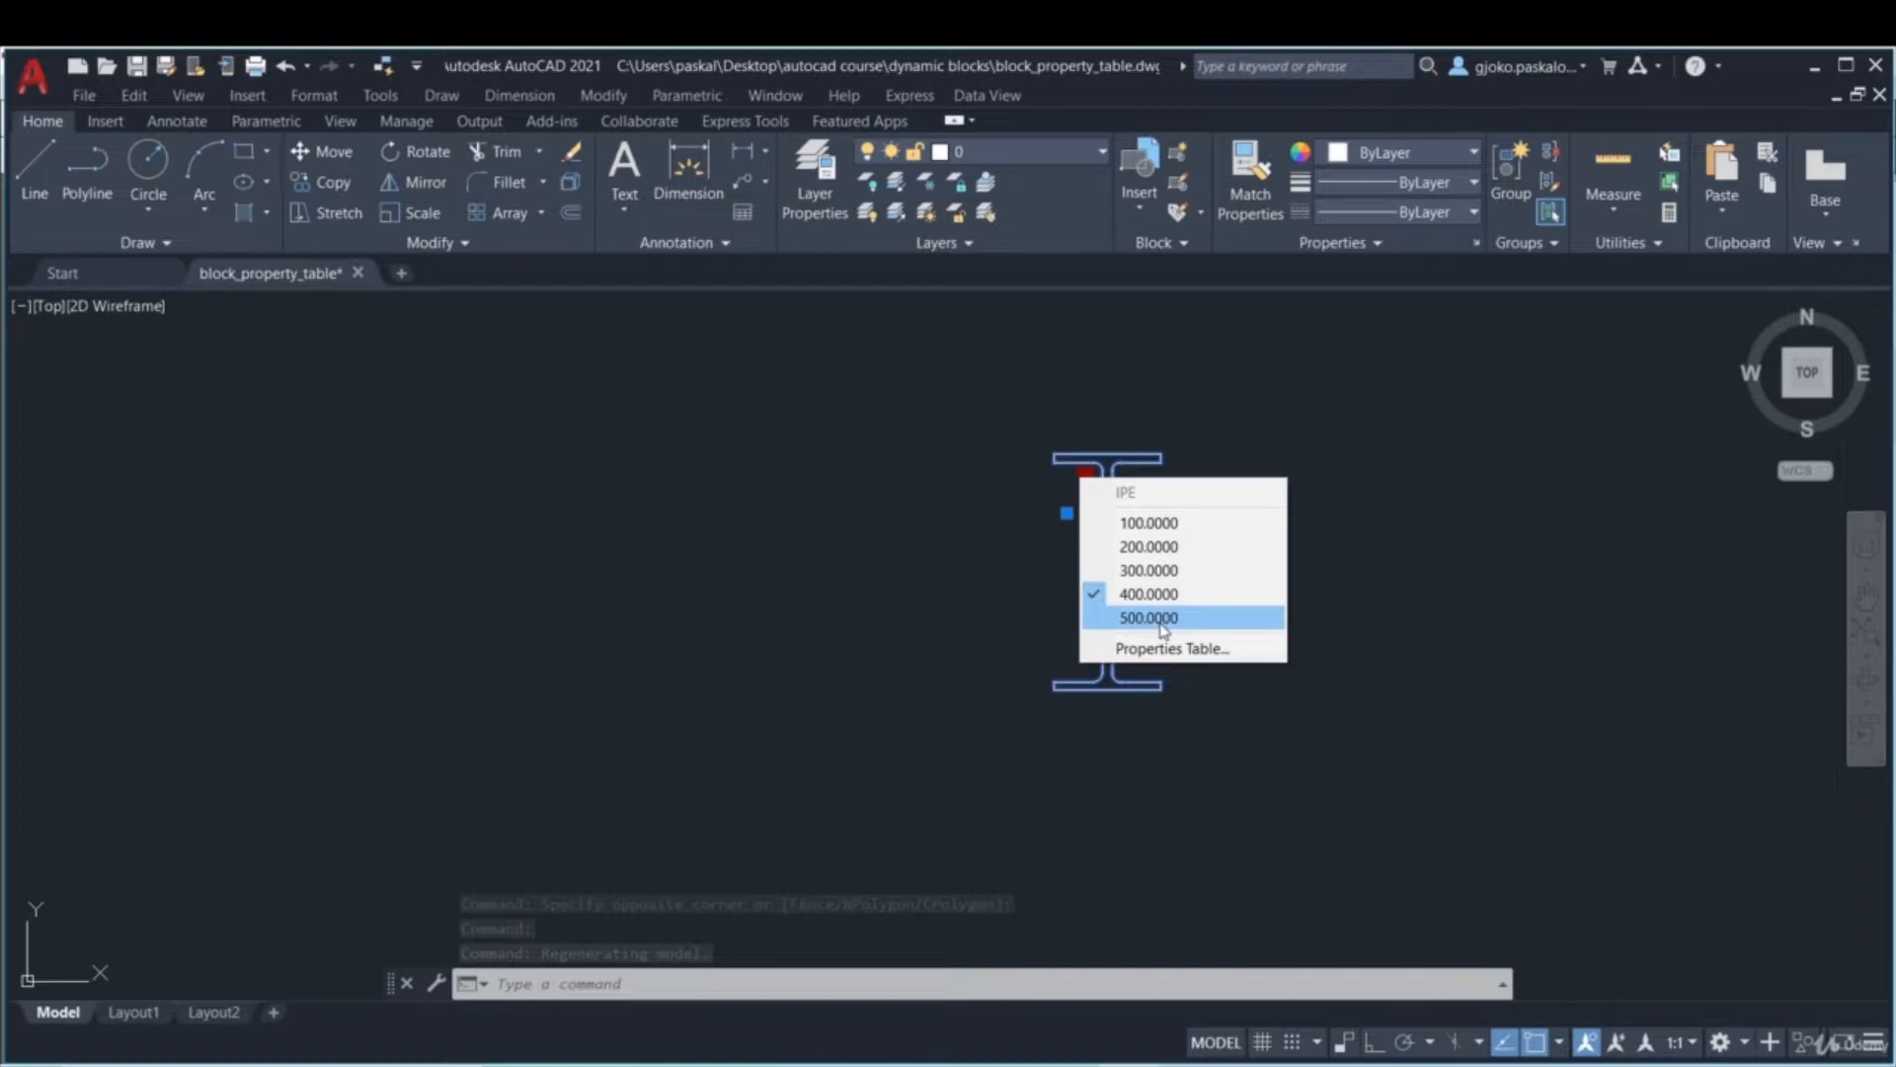
{"action": "left_click", "coordinate": [1162, 623]}
- Open the beam block's properties table and examine the IPE, D, Fw, Ft, Wt and rad1 values of each size
{"action": "left_click", "coordinate": [1085, 475]}
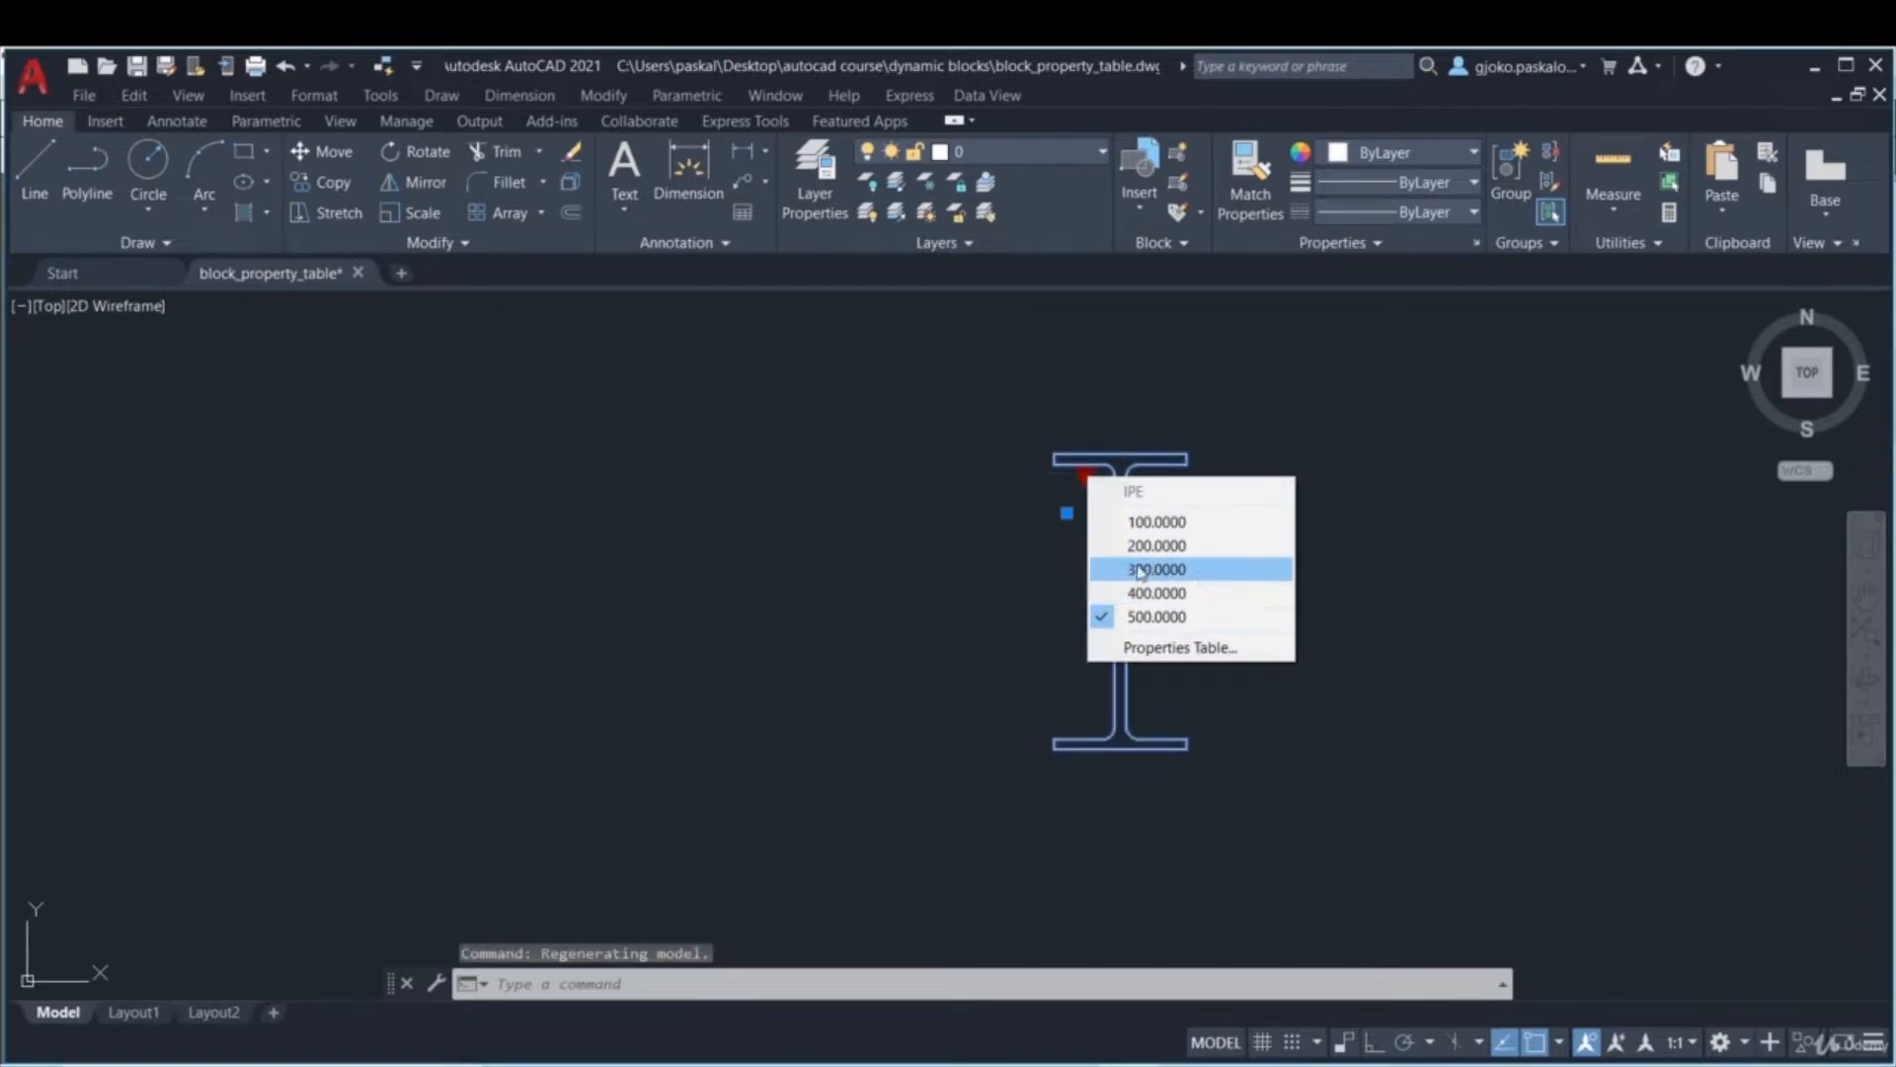
{"action": "left_click", "coordinate": [1171, 649]}
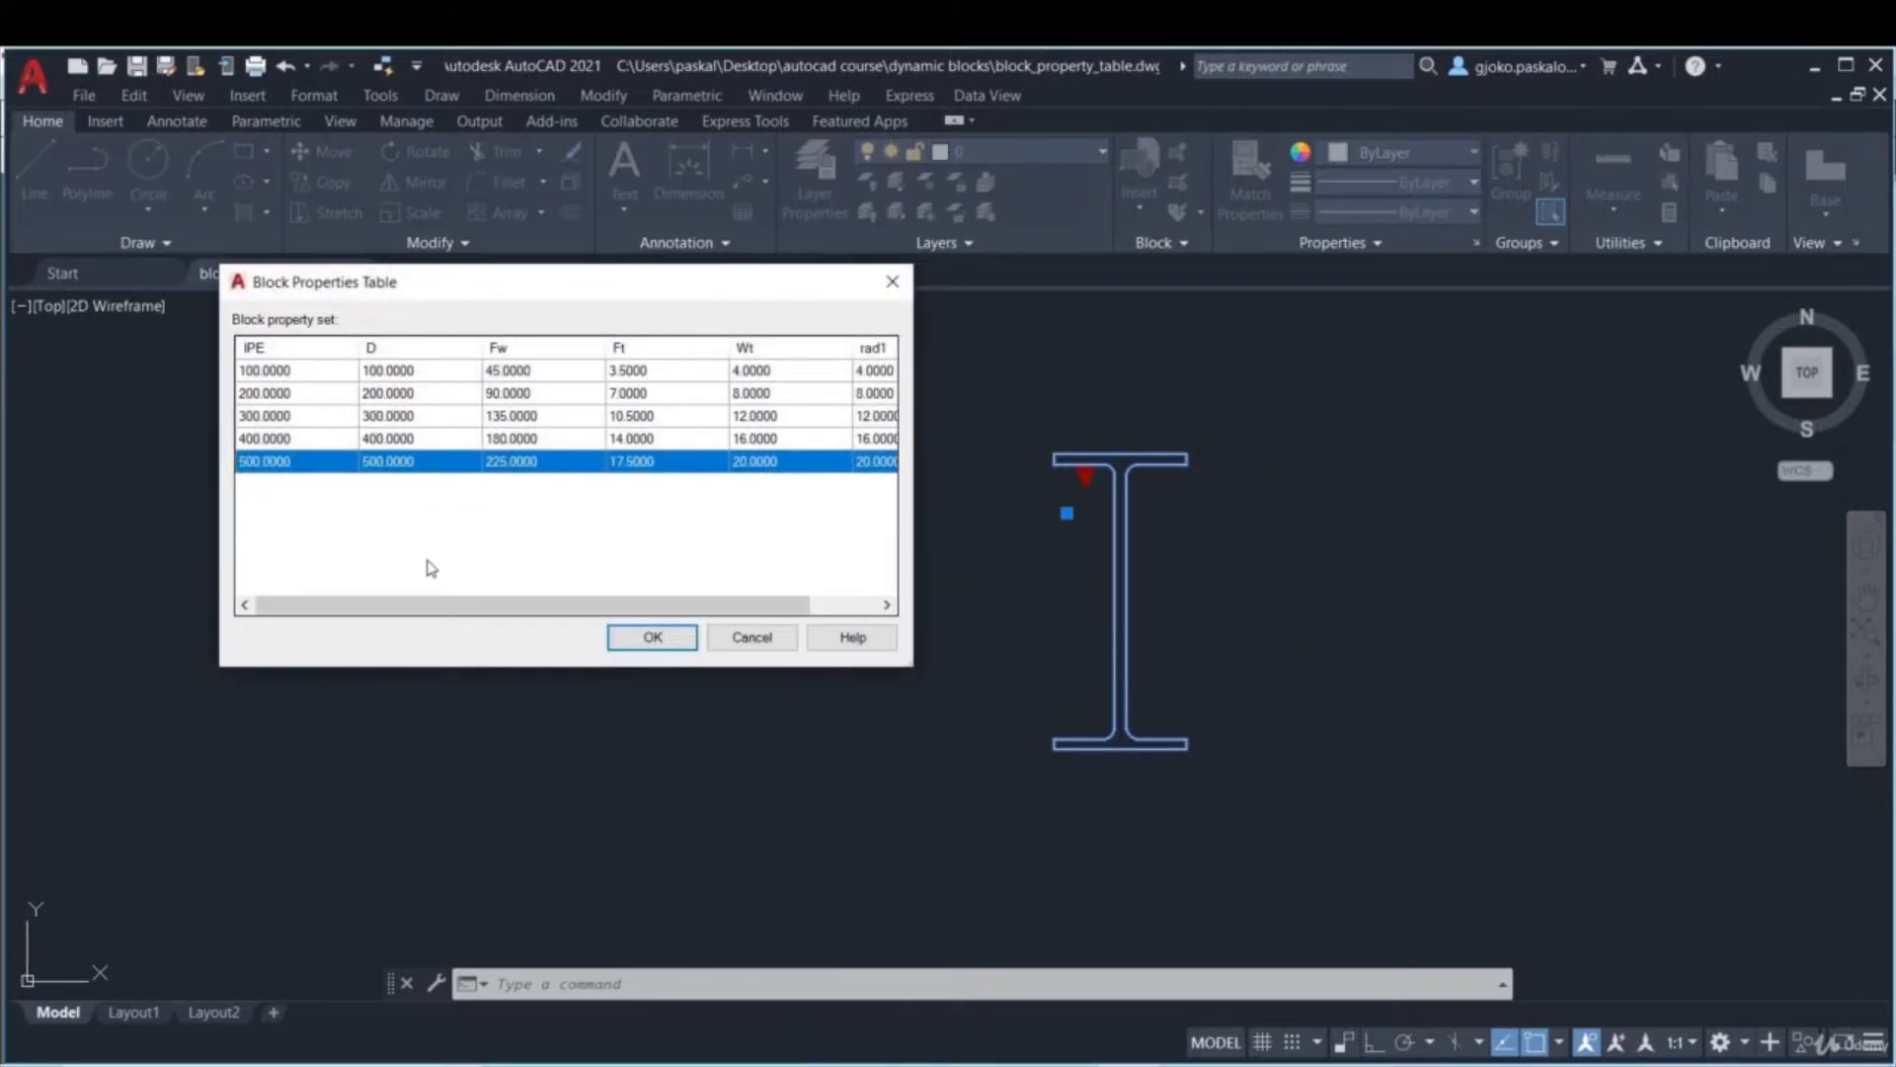
{"action": "left_click_drag", "start_coordinate": [723, 605], "coordinate": [790, 618]}
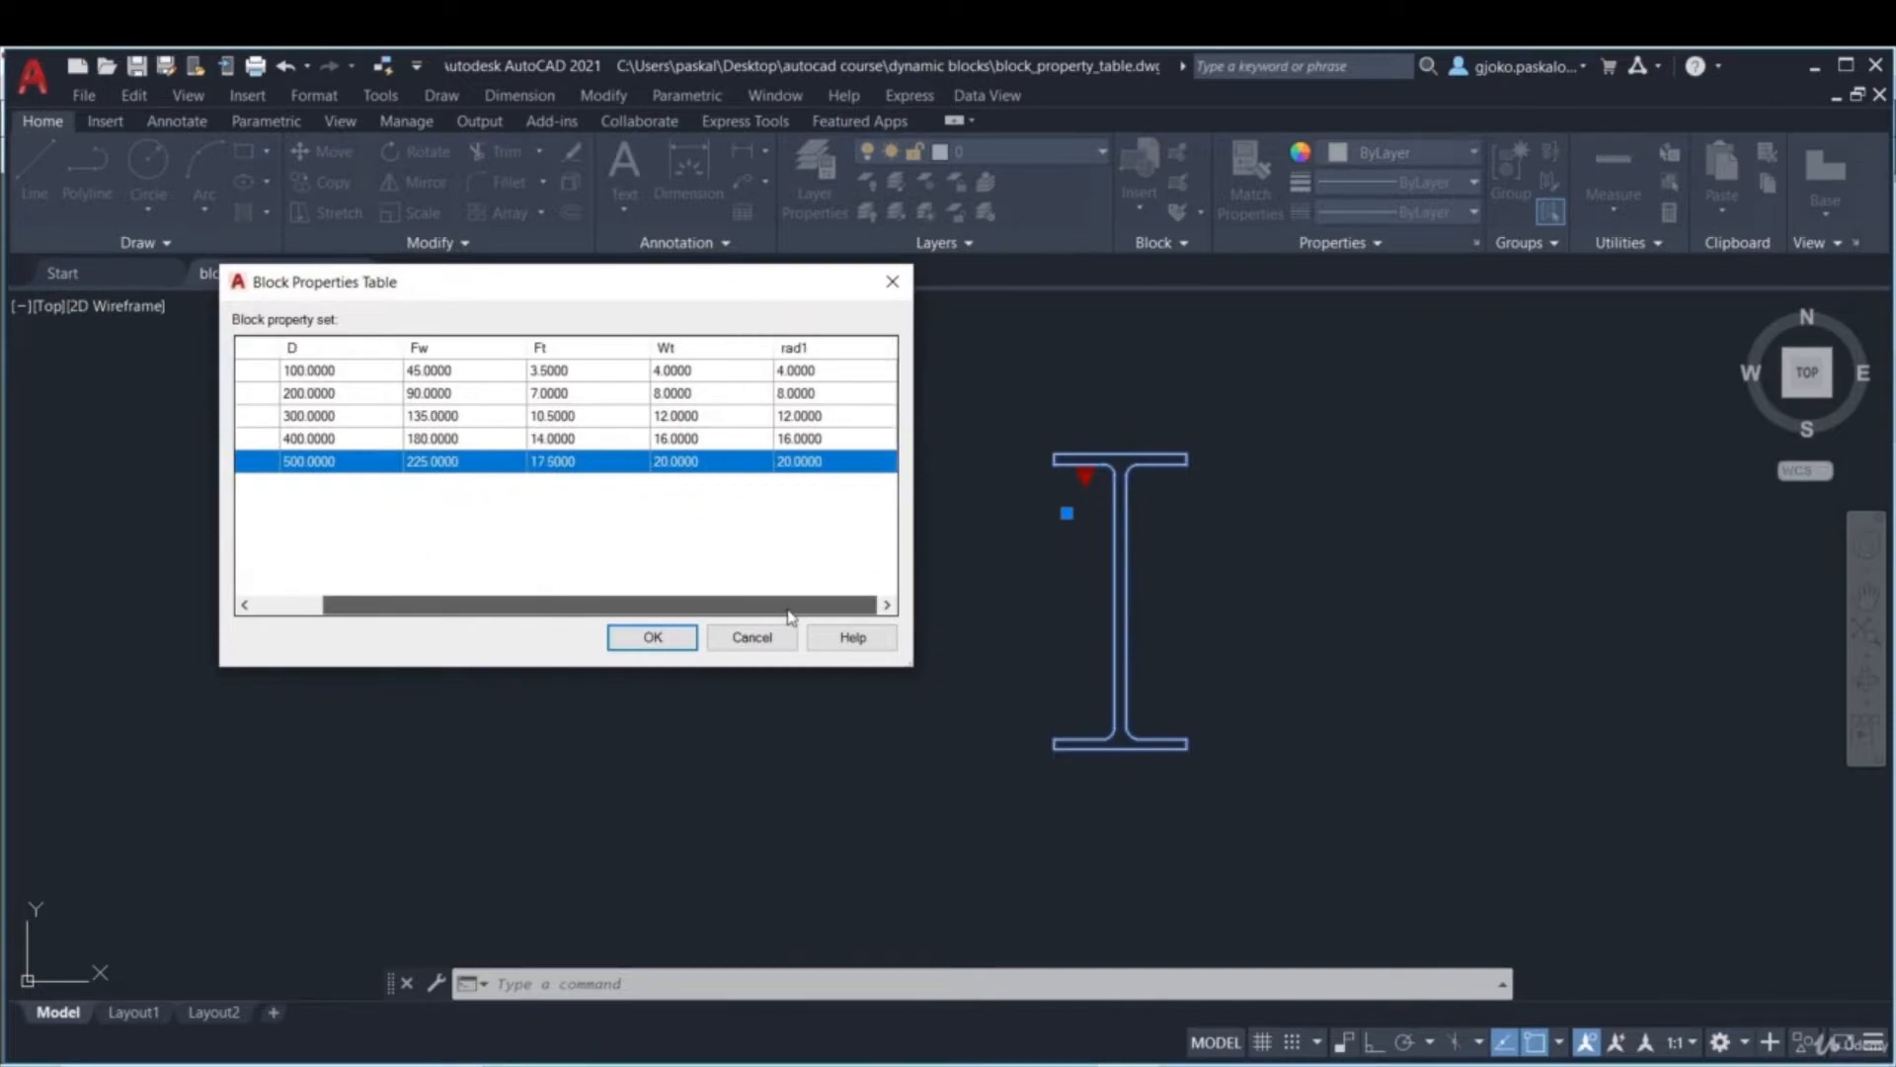
{"action": "left_click_drag", "start_coordinate": [676, 608], "coordinate": [406, 576]}
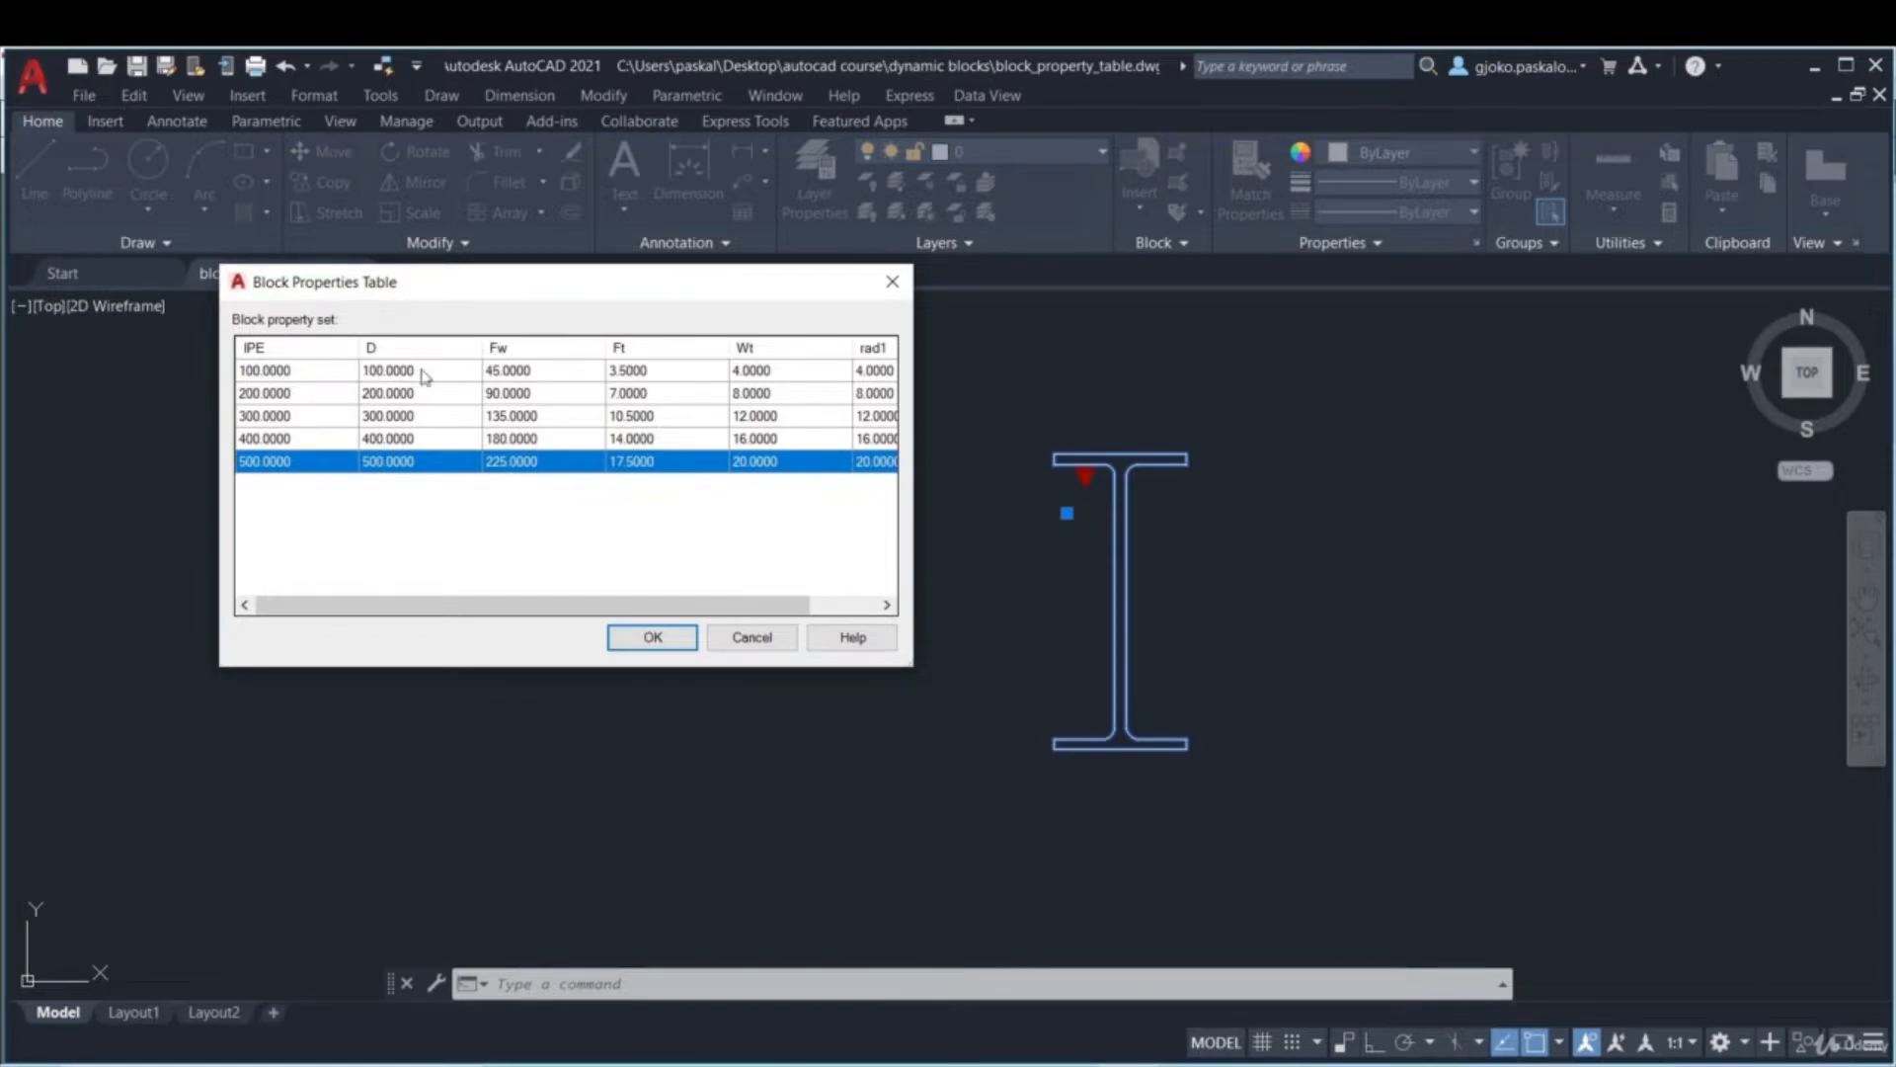
{"action": "left_click_drag", "start_coordinate": [573, 606], "coordinate": [508, 610]}
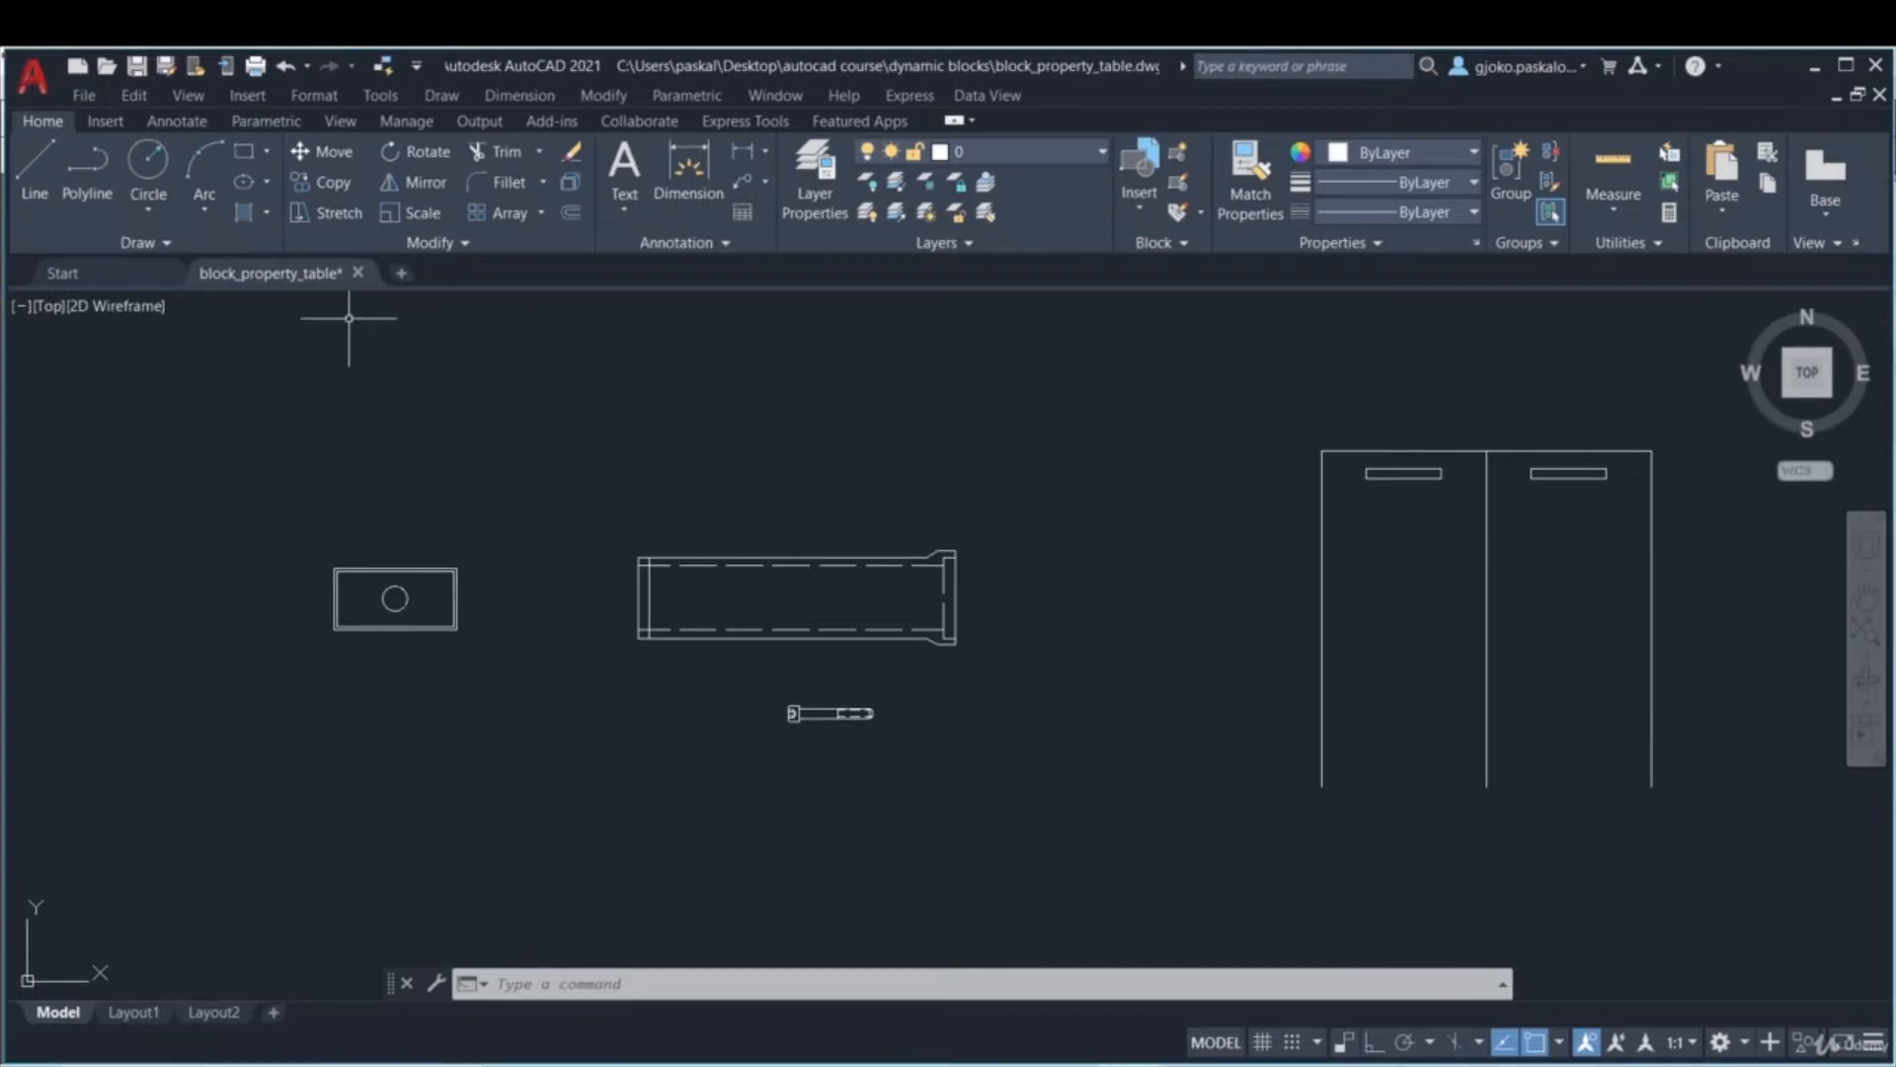
- Open the tool palettes and show the architectural sample blocks, with the rectangular recessed light block in view
{"action": "left_click", "coordinate": [340, 121]}
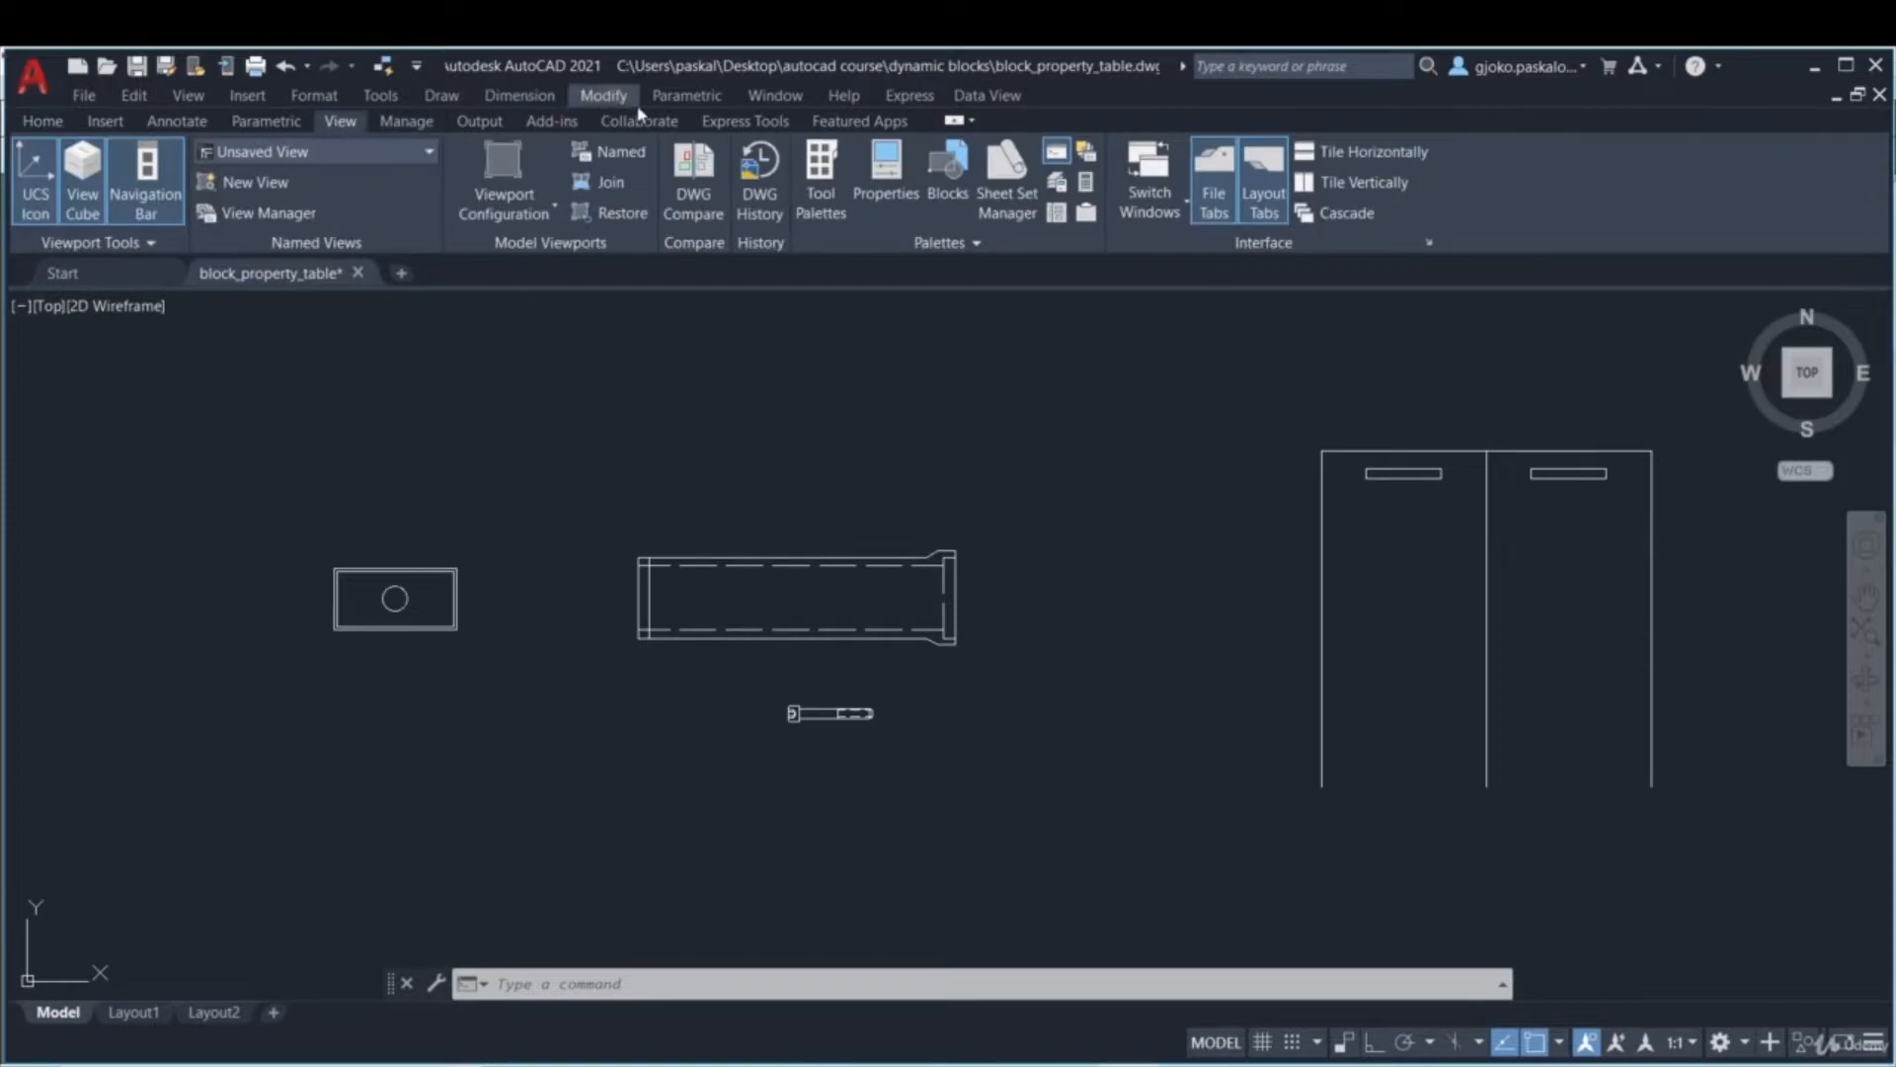
{"action": "left_click", "coordinate": [808, 217]}
{"action": "scroll", "coordinate": [357, 598], "scroll_direction": "up", "scroll_amount": 5}
{"action": "middle_click_drag", "start_coordinate": [360, 592], "coordinate": [554, 592]}
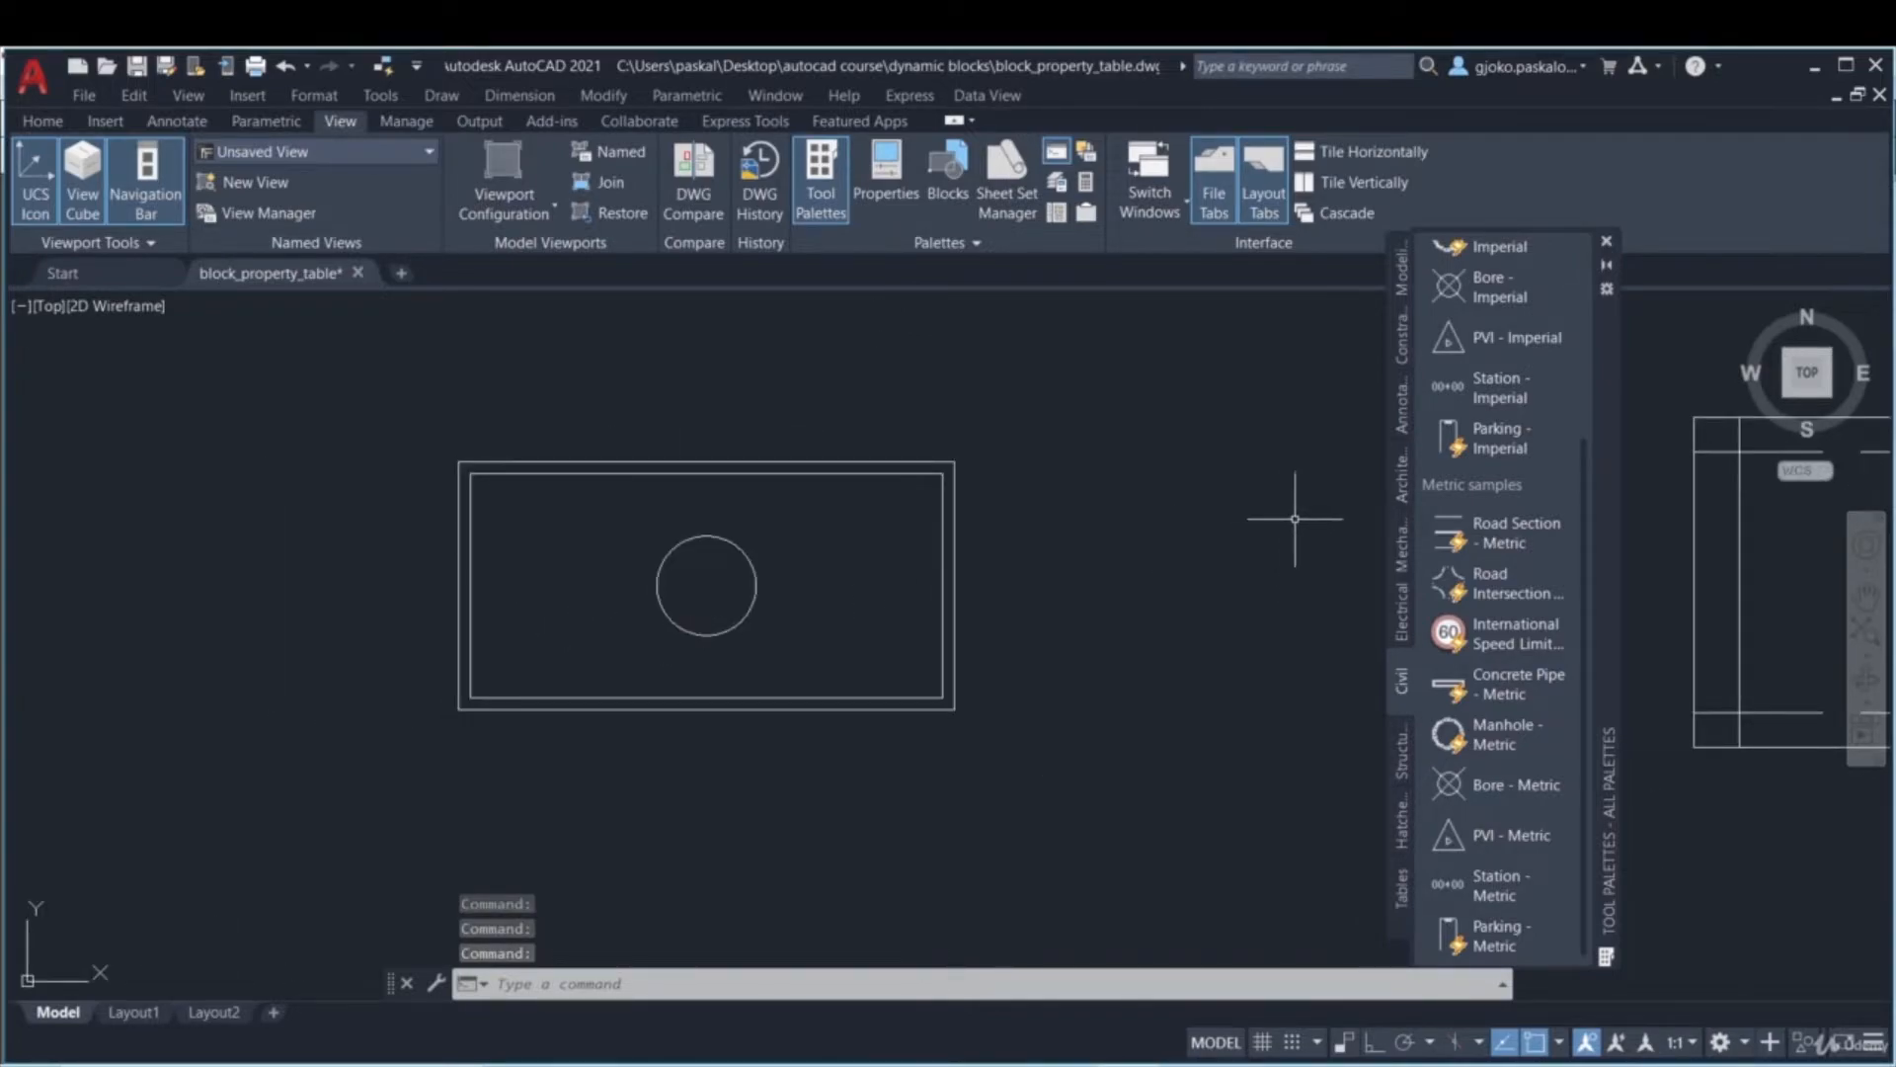
{"action": "left_click", "coordinate": [1404, 484]}
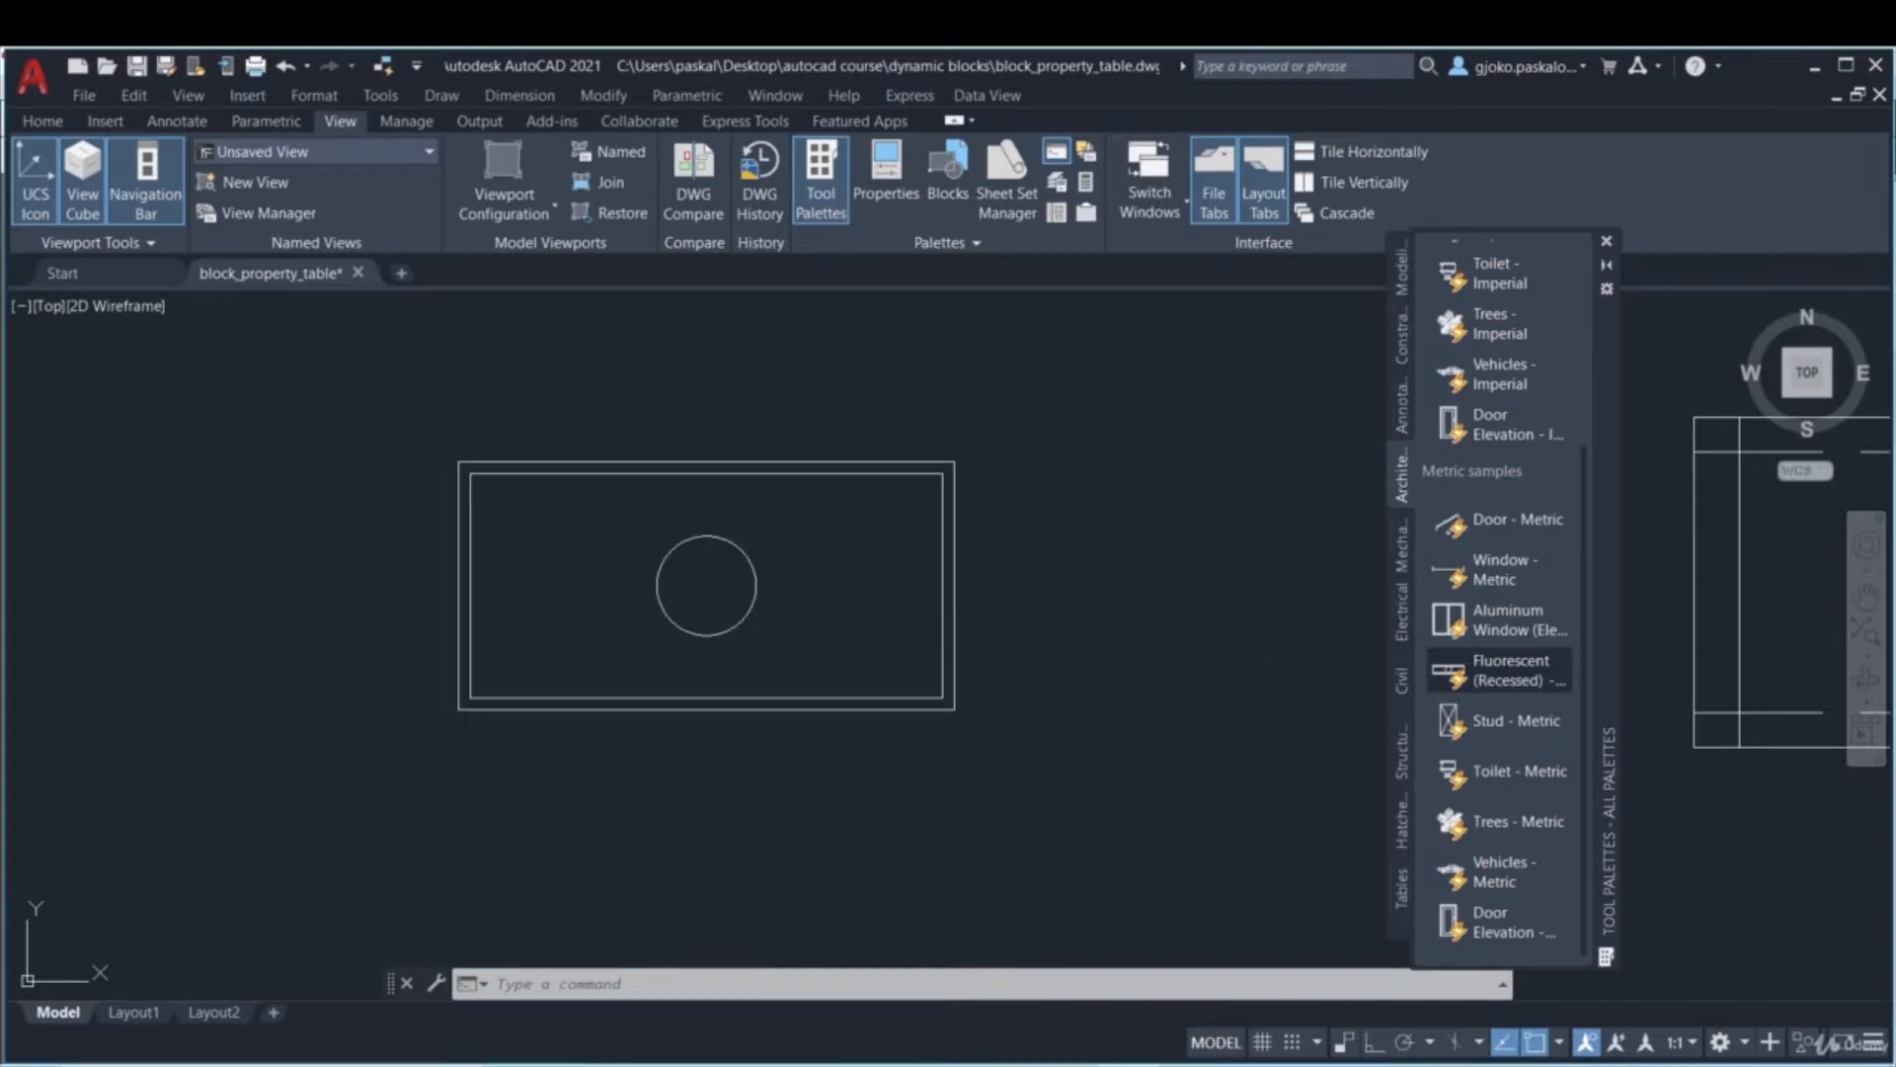
- Set the rectangular block with the central circle to width 1000 and height 1000 using its table grip
{"action": "left_click", "coordinate": [1249, 631]}
{"action": "left_click", "coordinate": [864, 547]}
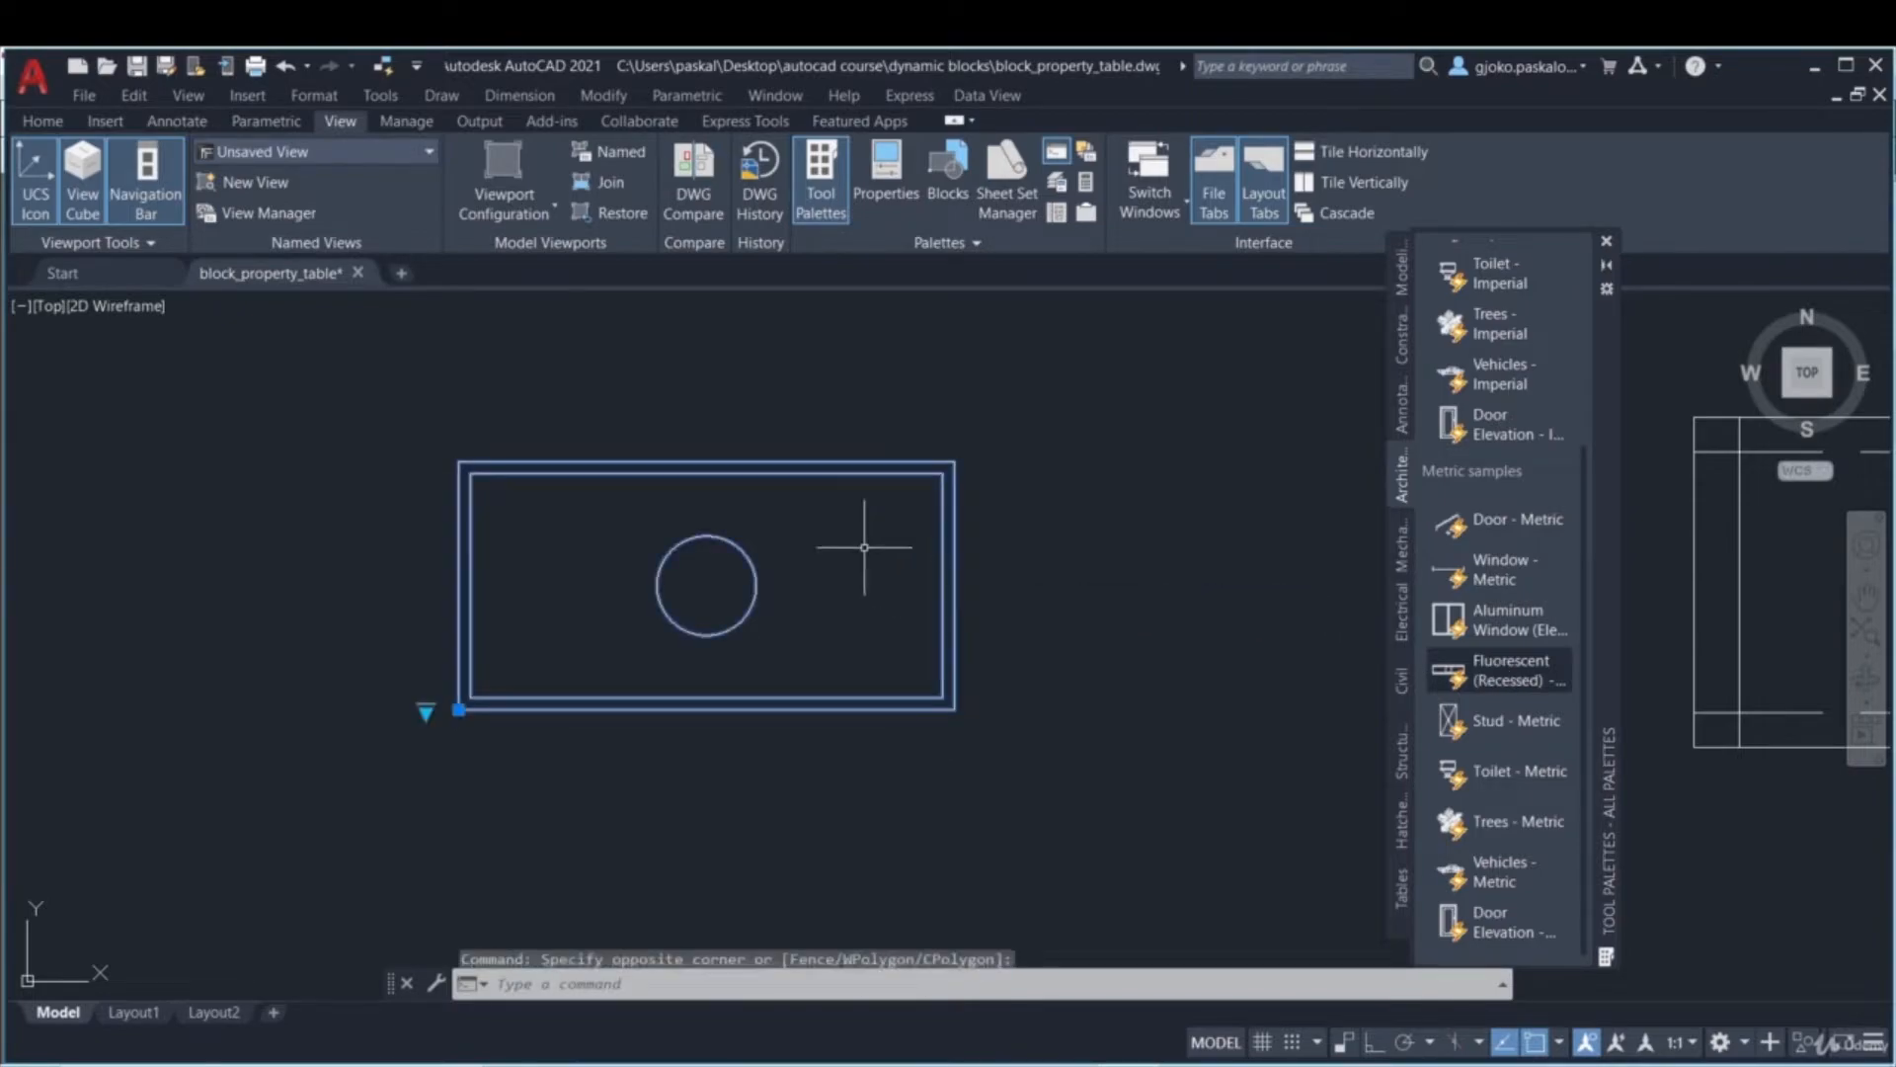
{"action": "left_click", "coordinate": [426, 709]}
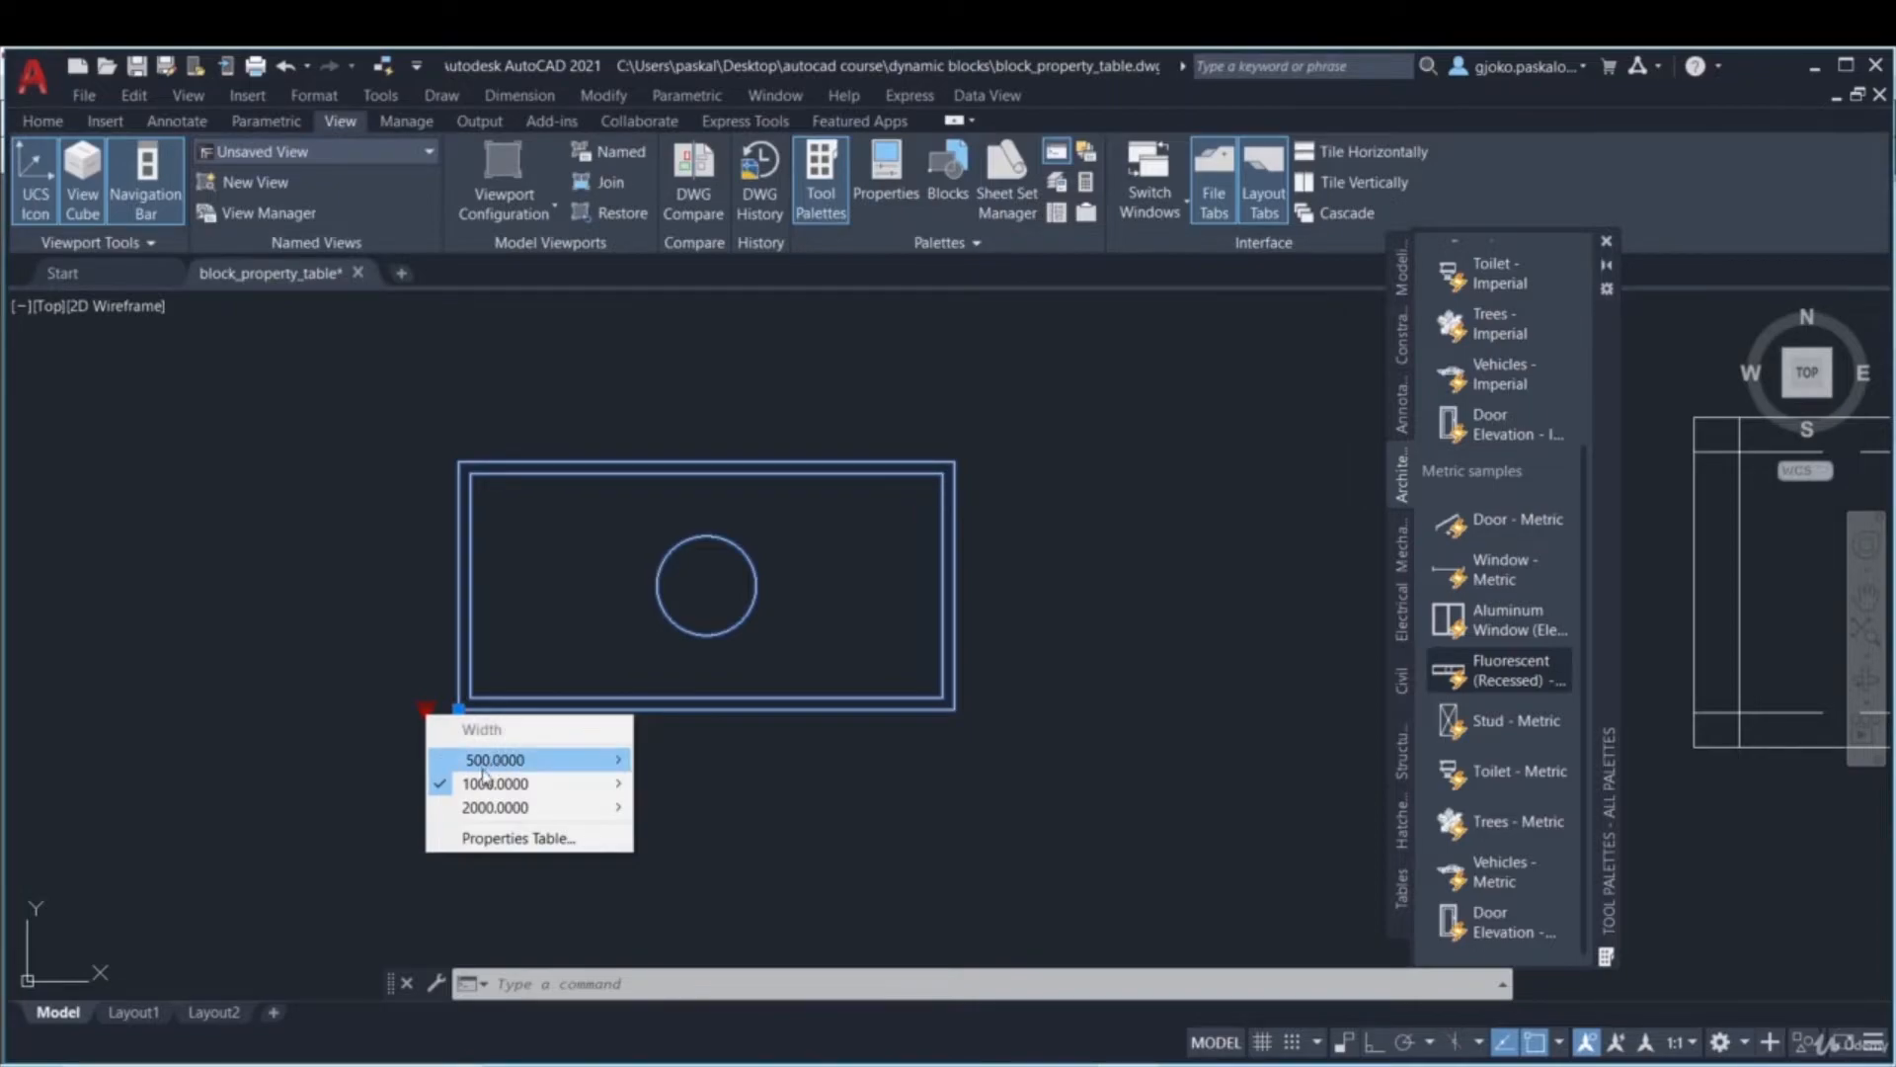
{"action": "mouse_move", "coordinate": [488, 787]}
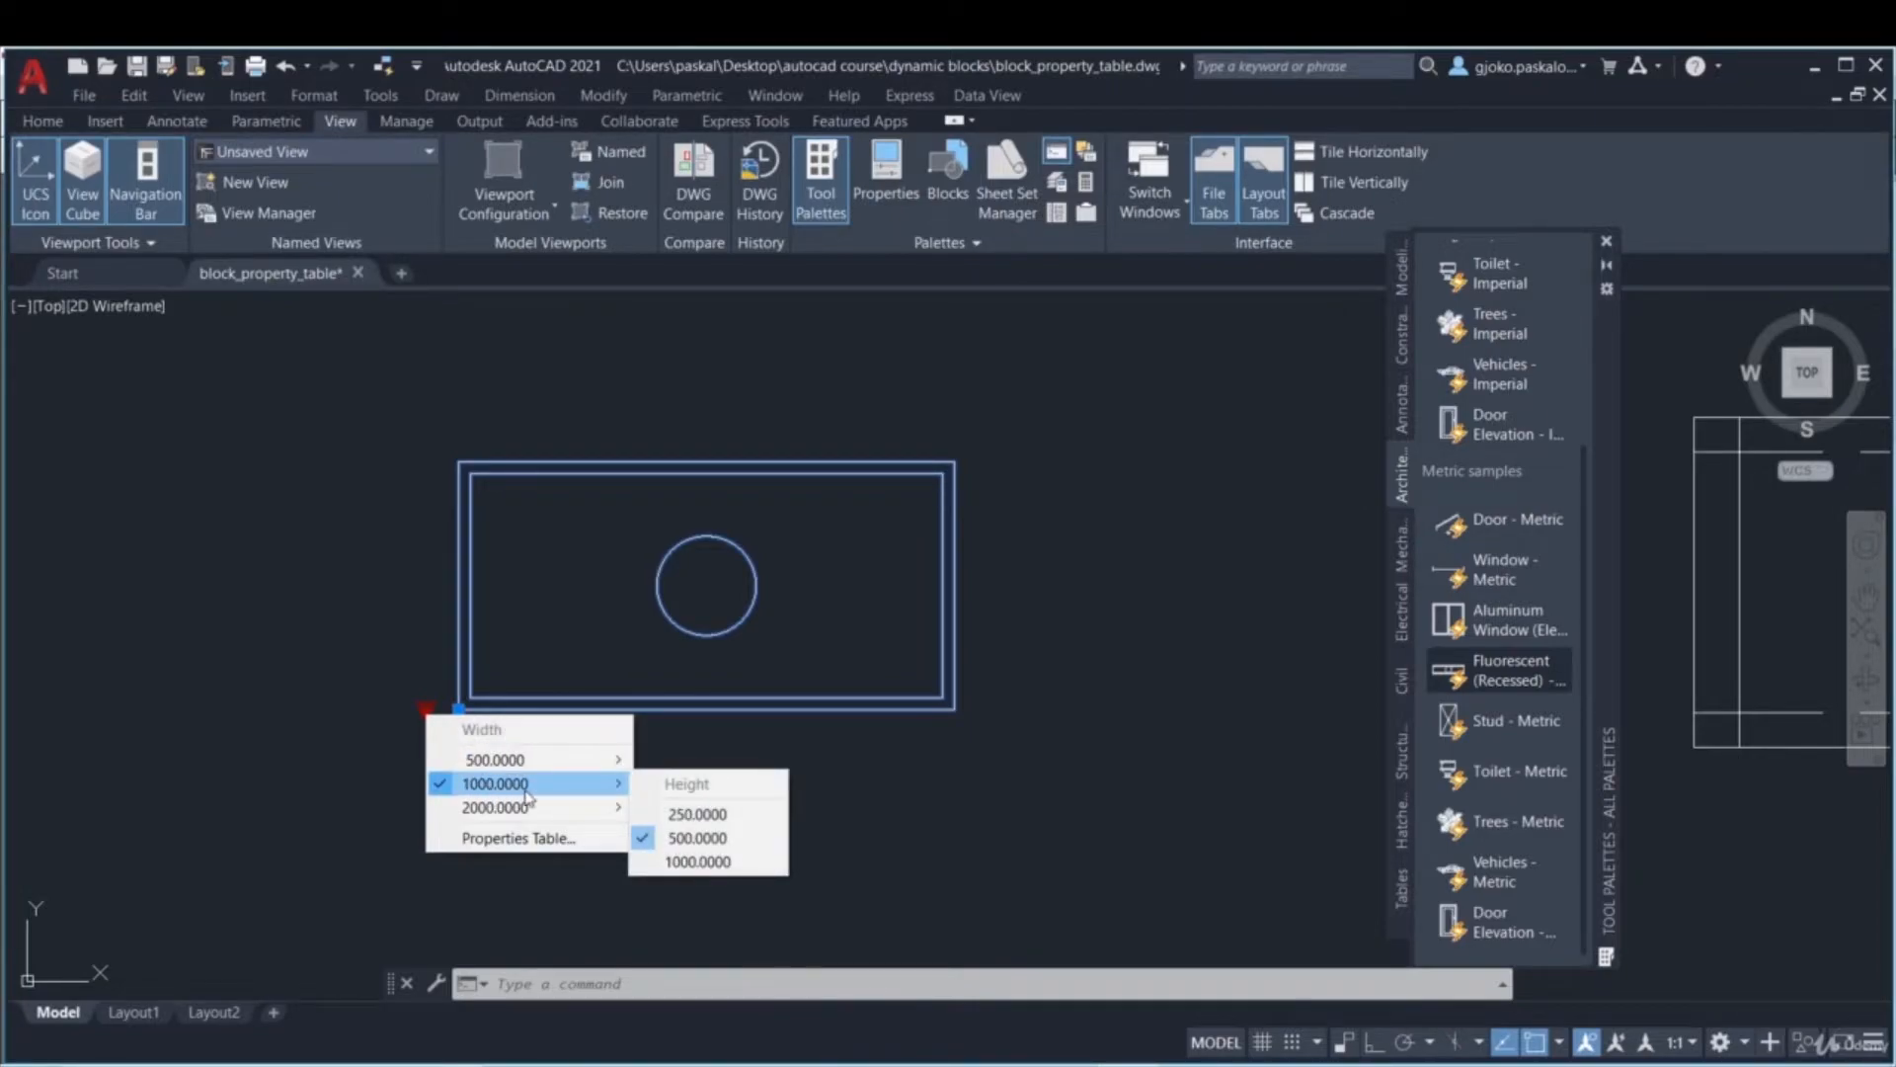
{"action": "left_click", "coordinate": [694, 861]}
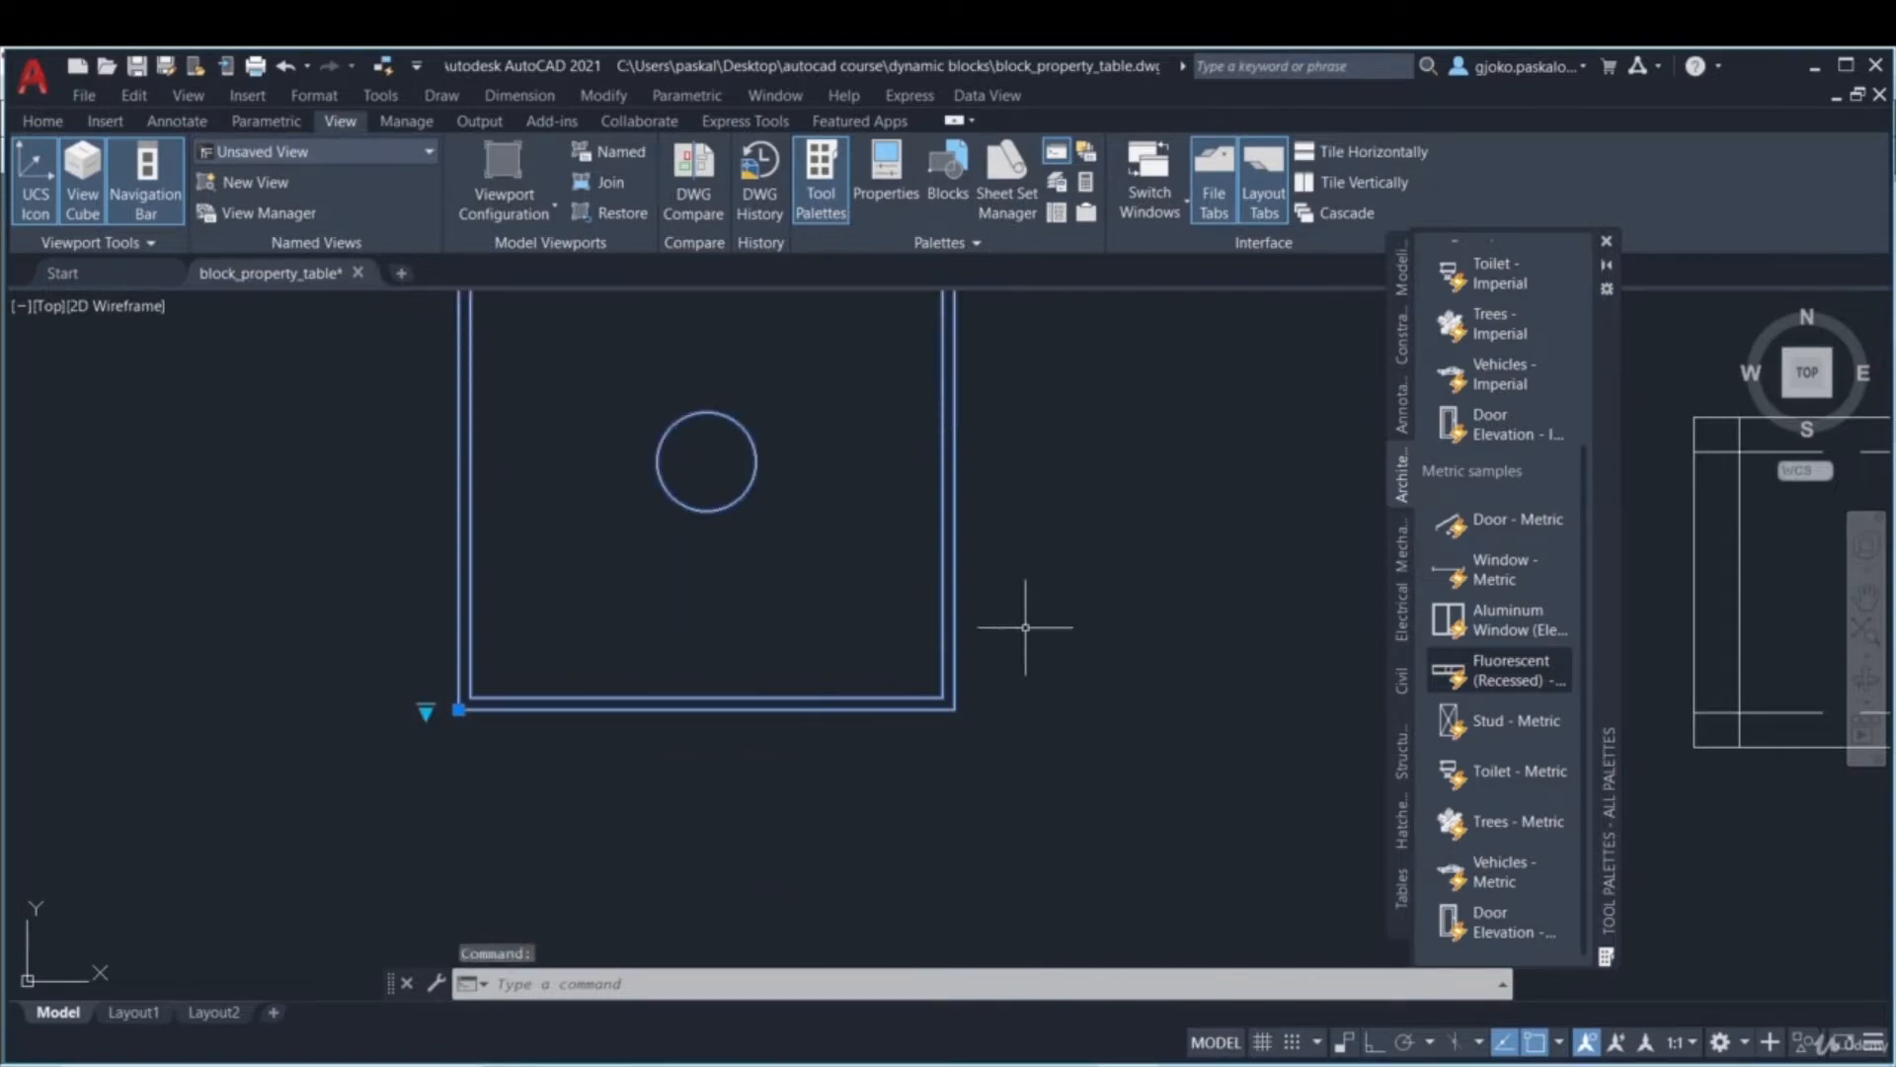
- Change the rectangular block to the width 2000 and height 1000 combination
{"action": "scroll", "coordinate": [1029, 627], "scroll_direction": "down", "scroll_amount": 2}
{"action": "left_click", "coordinate": [648, 679]}
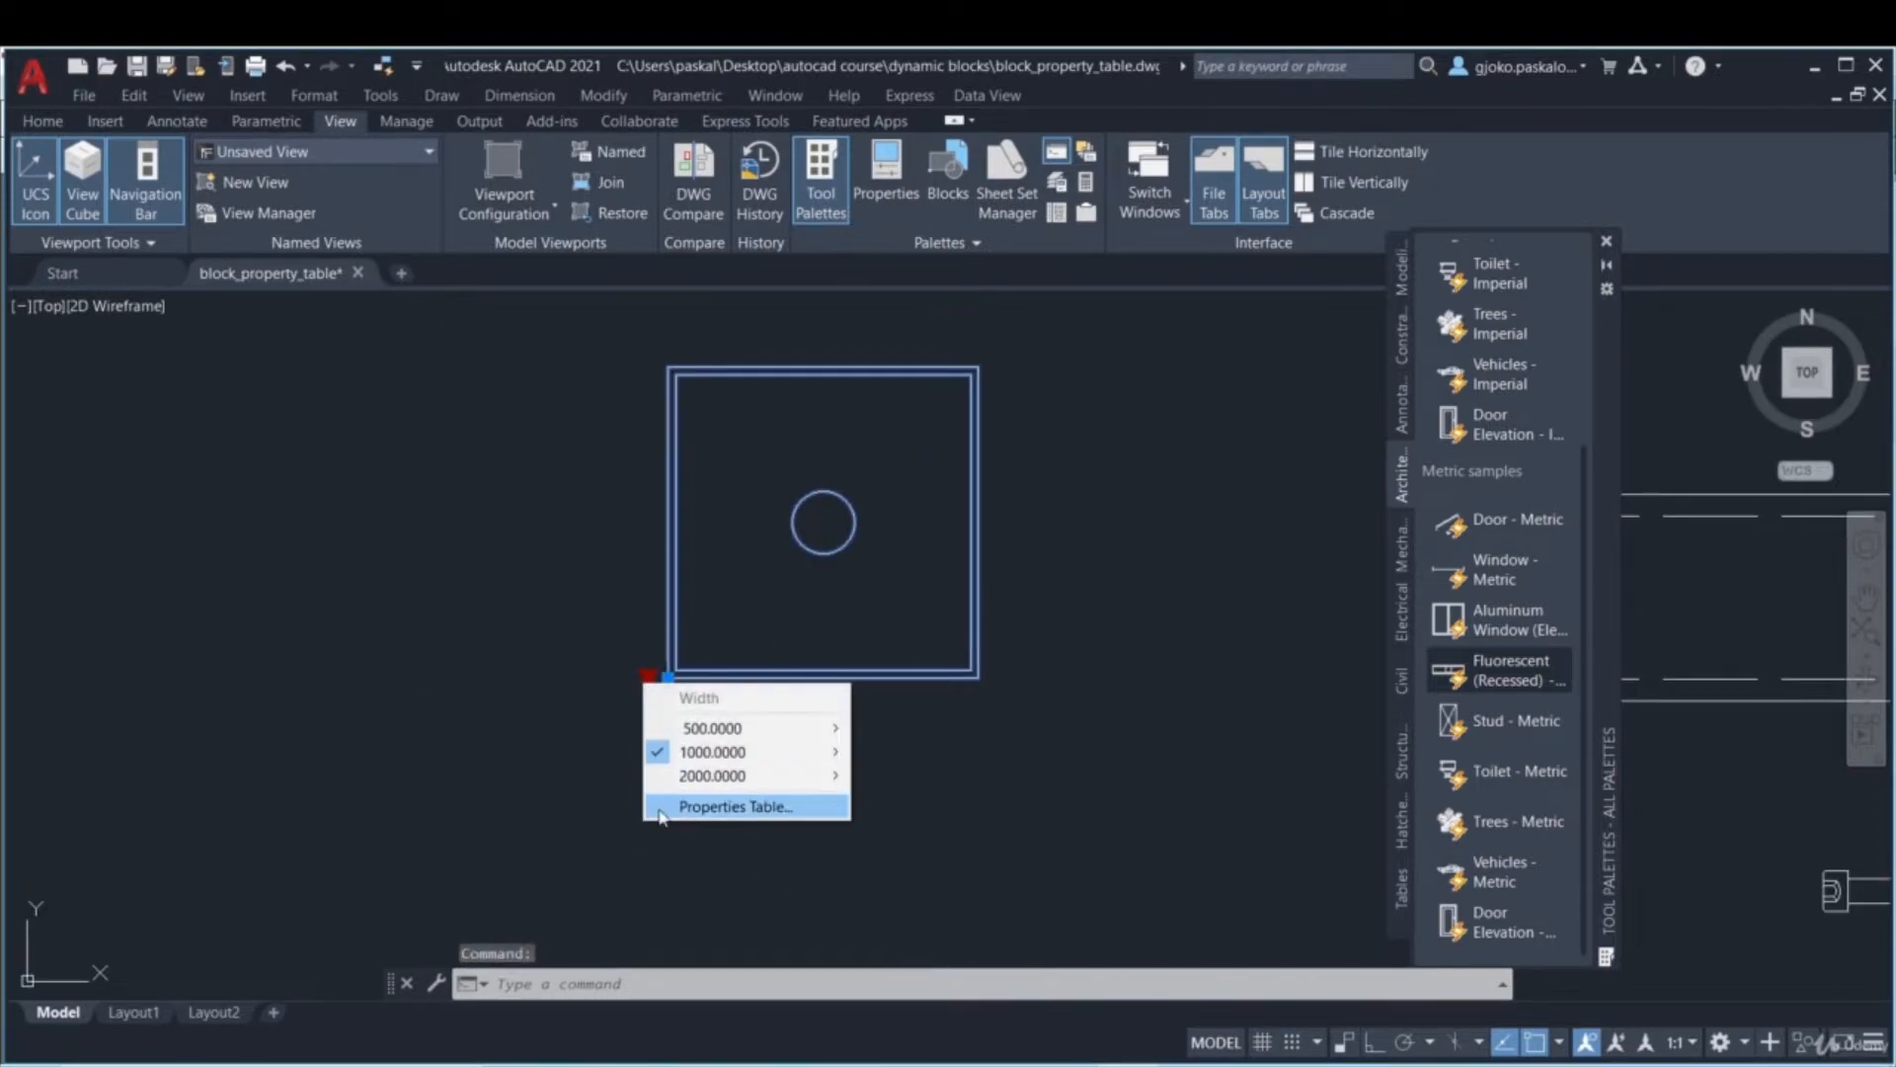
{"action": "mouse_move", "coordinate": [688, 780]}
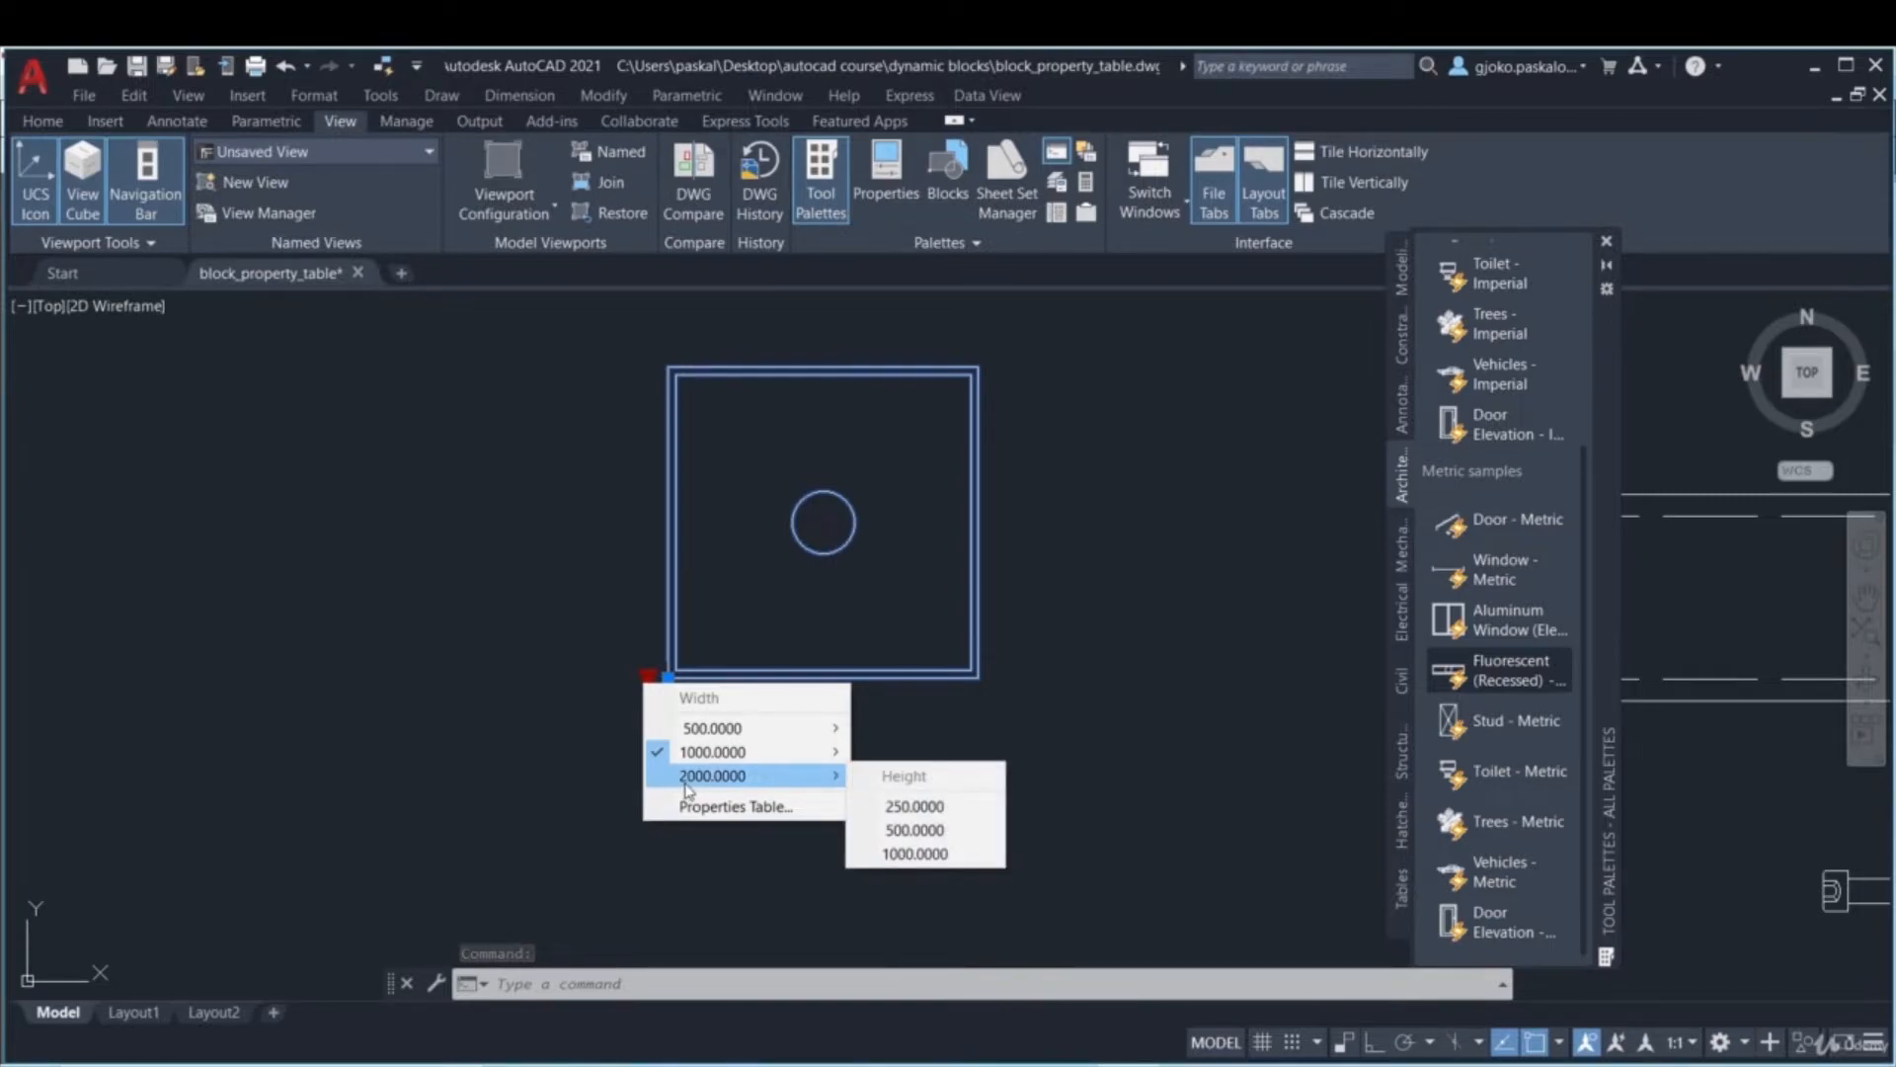
{"action": "left_click", "coordinate": [914, 854]}
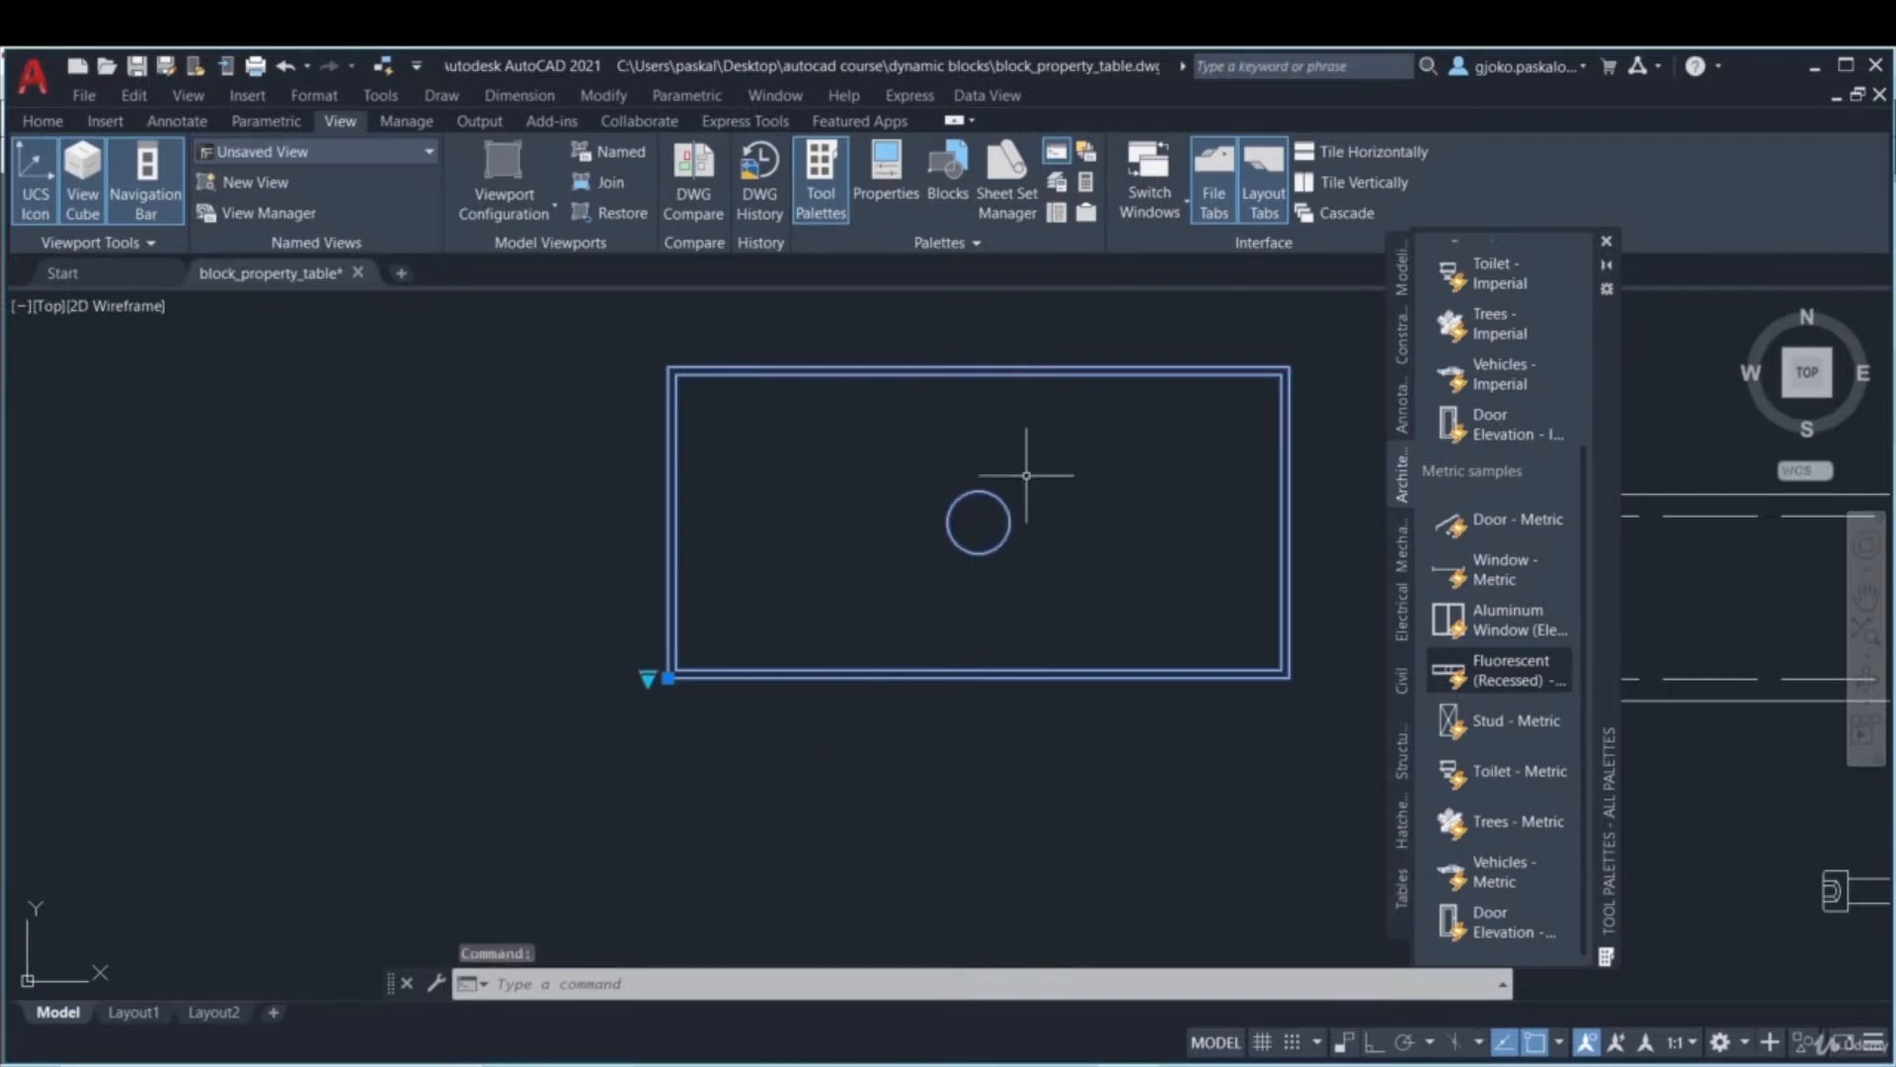
- Open the rectangular block's properties table from its grip, examine the Width and Height combinations, and close it
{"action": "middle_click_drag", "start_coordinate": [1107, 552], "coordinate": [982, 649]}
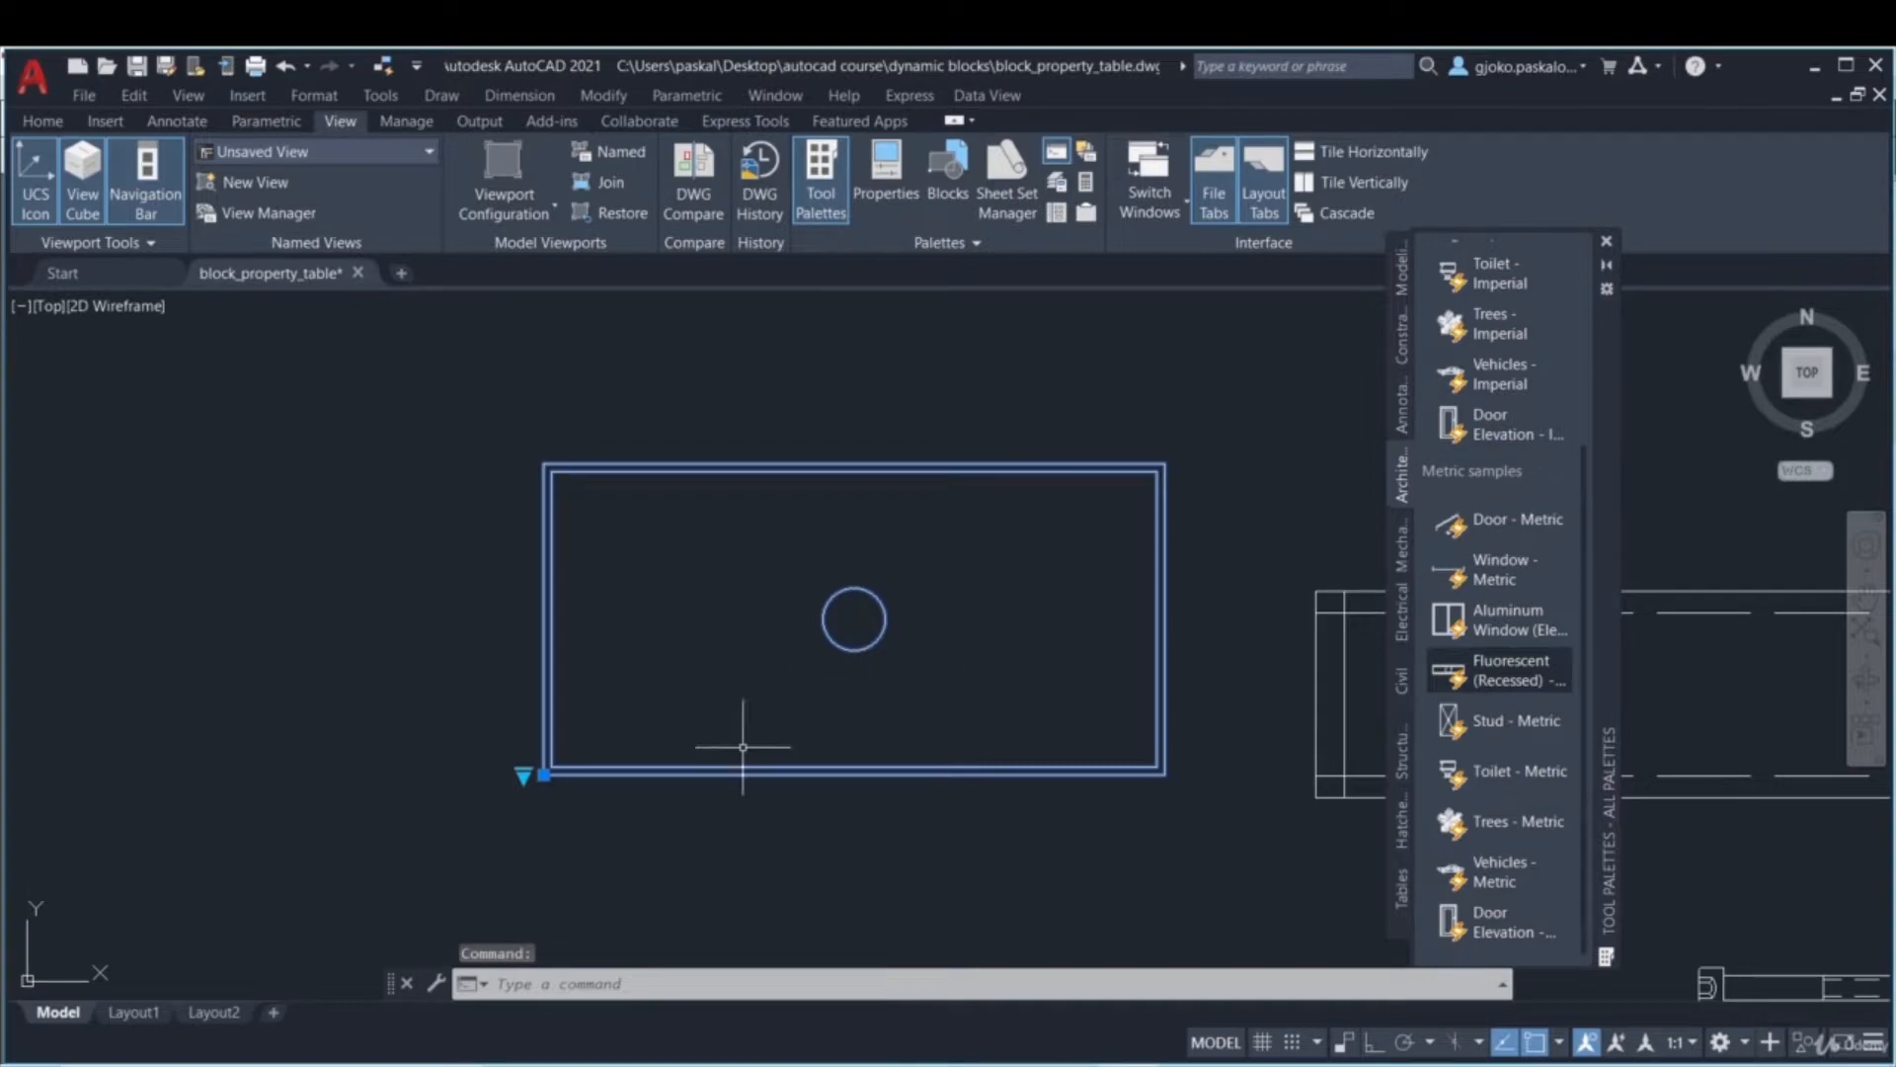
{"action": "left_click", "coordinate": [521, 775]}
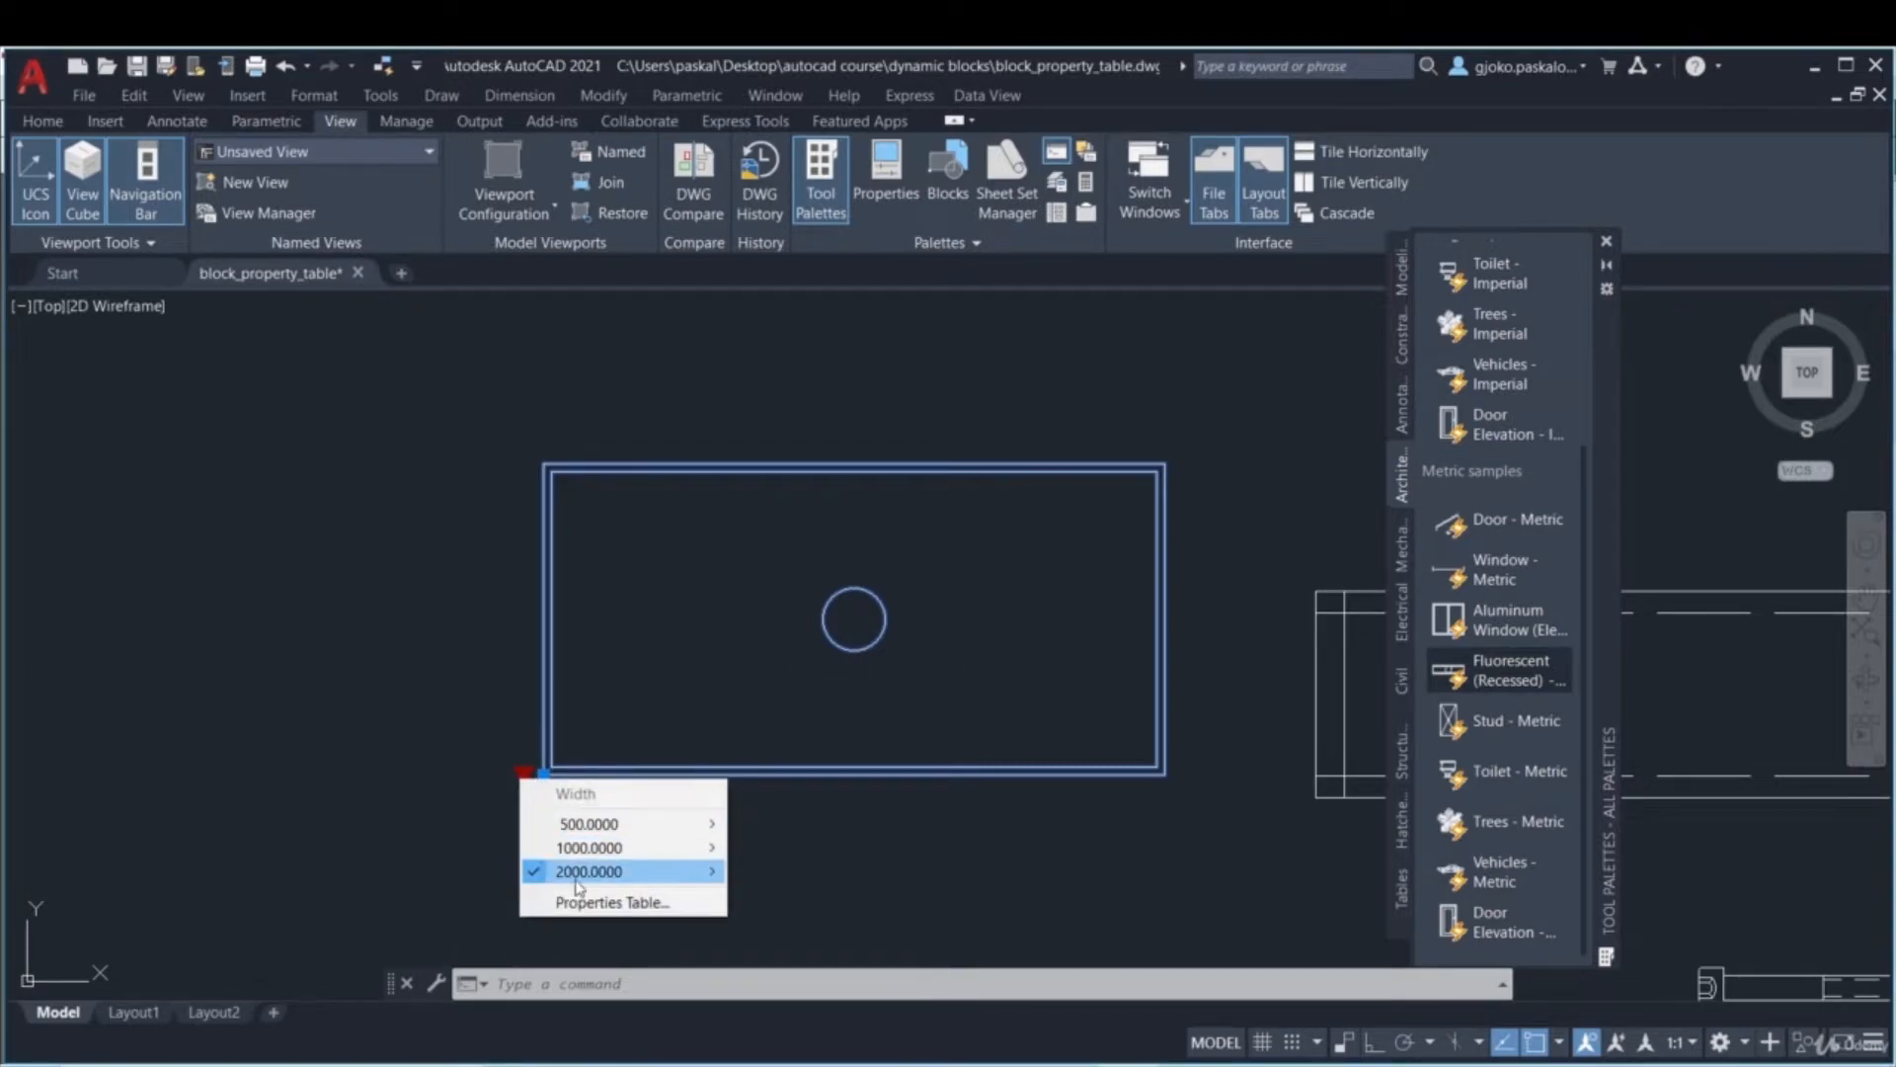
{"action": "left_click", "coordinate": [611, 901]}
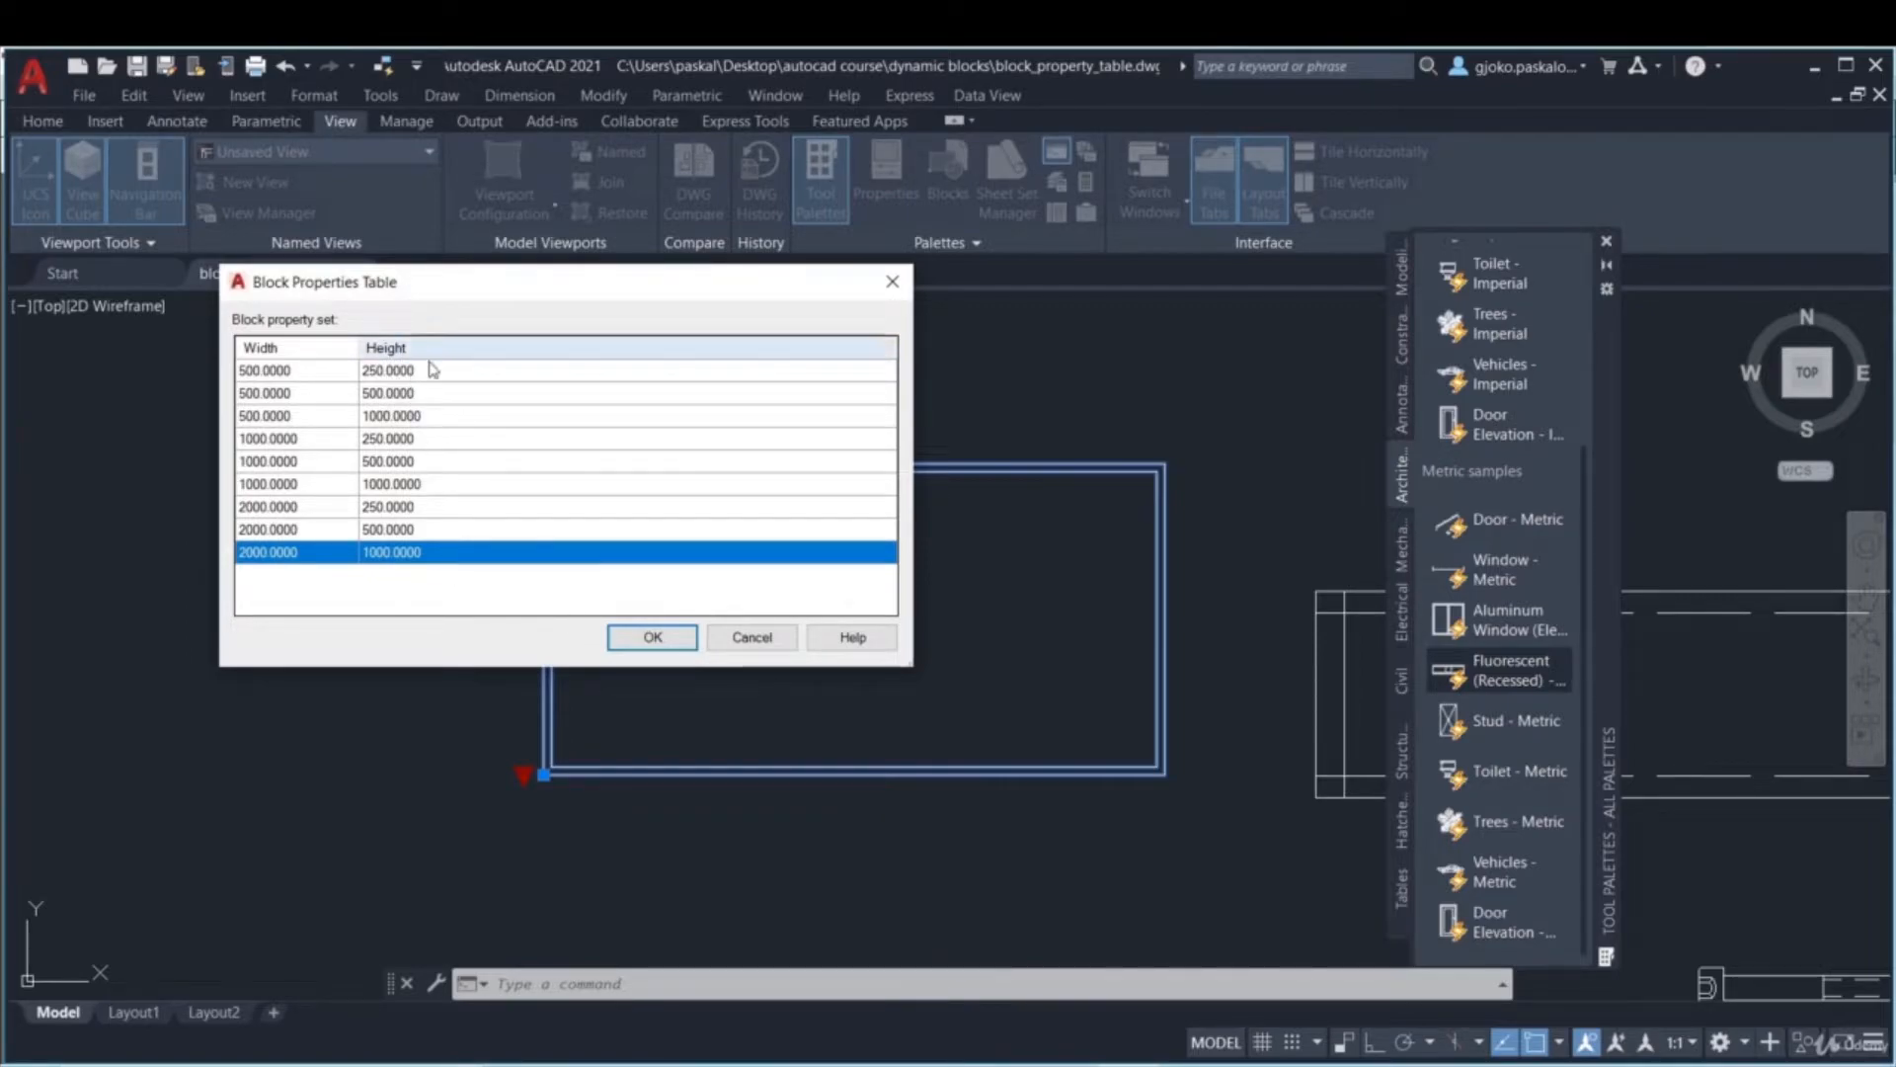
{"action": "key", "text": "Escape"}
- Open the rectangular block in the Block Editor and examine its dimensional constraints and their expressions in the Parameters Manager
{"action": "left_click", "coordinate": [940, 491]}
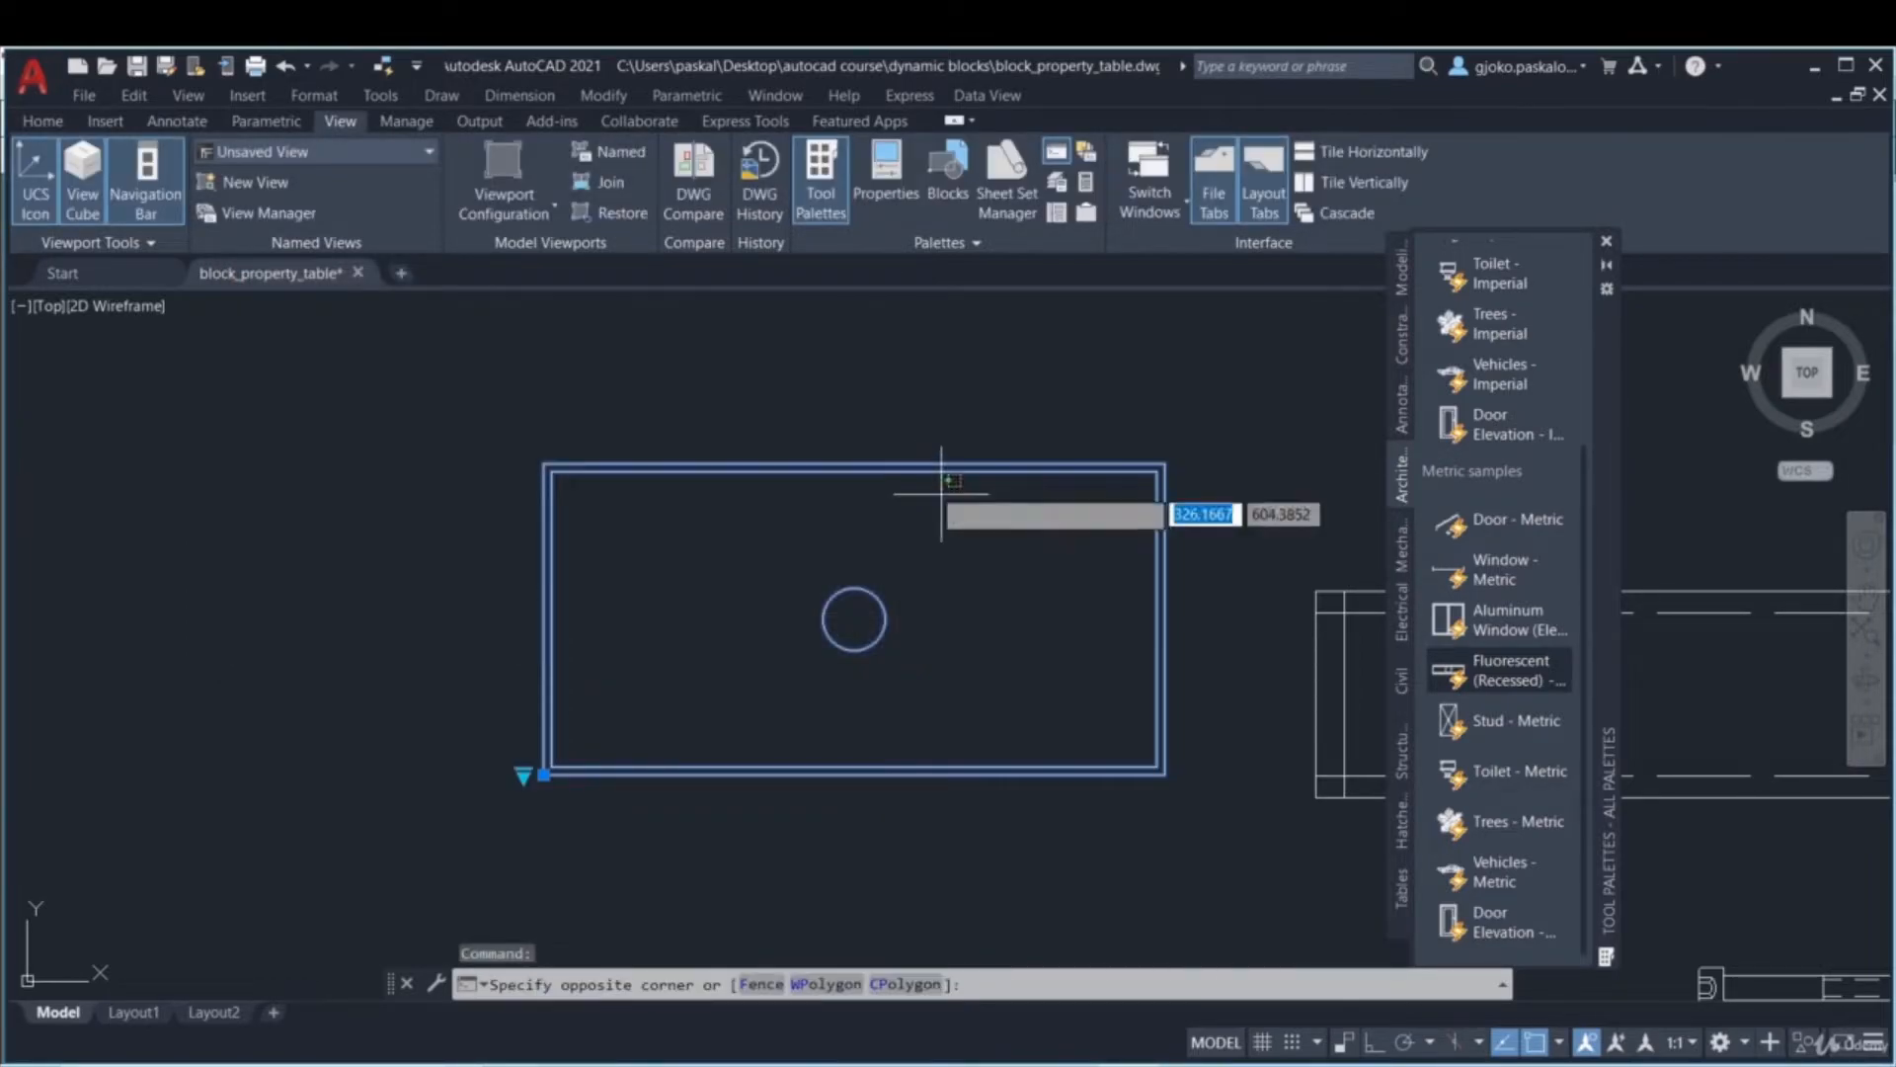
{"action": "left_click", "coordinate": [898, 459]}
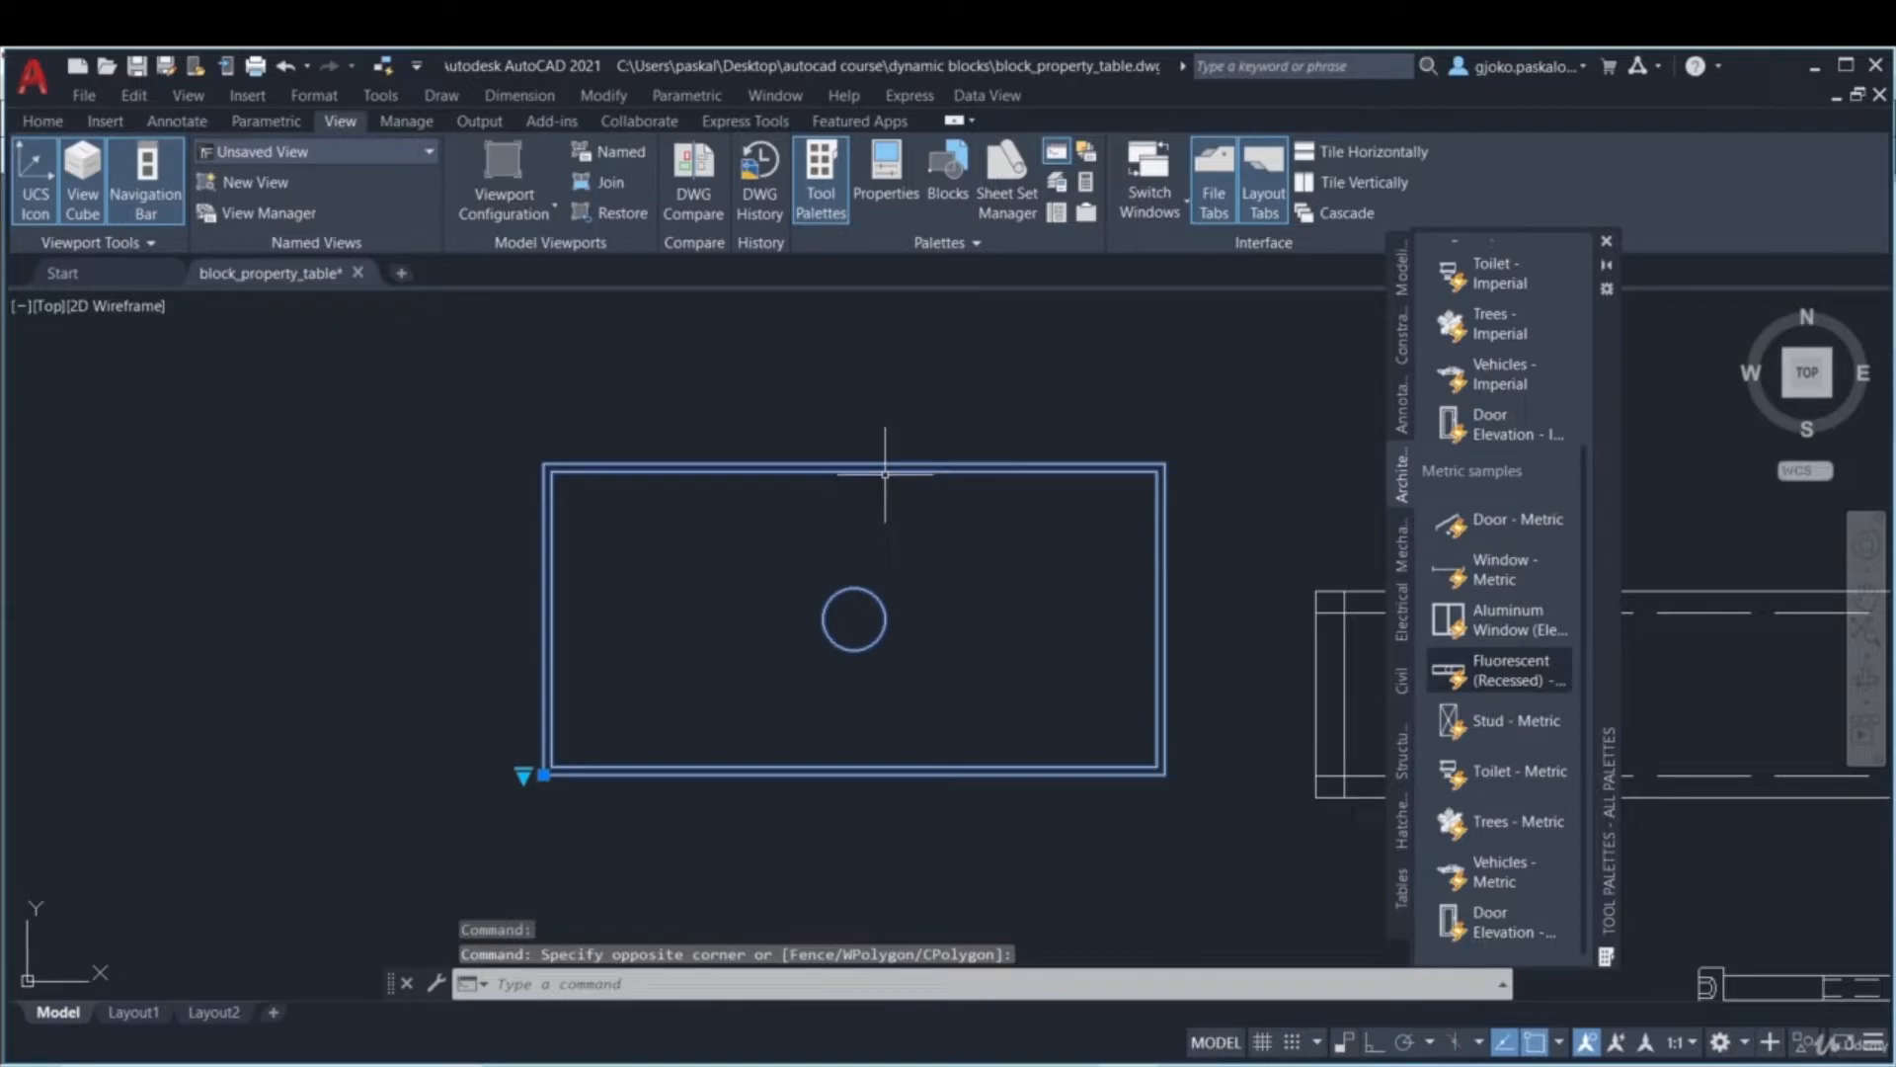
{"action": "right_click", "coordinate": [886, 462]}
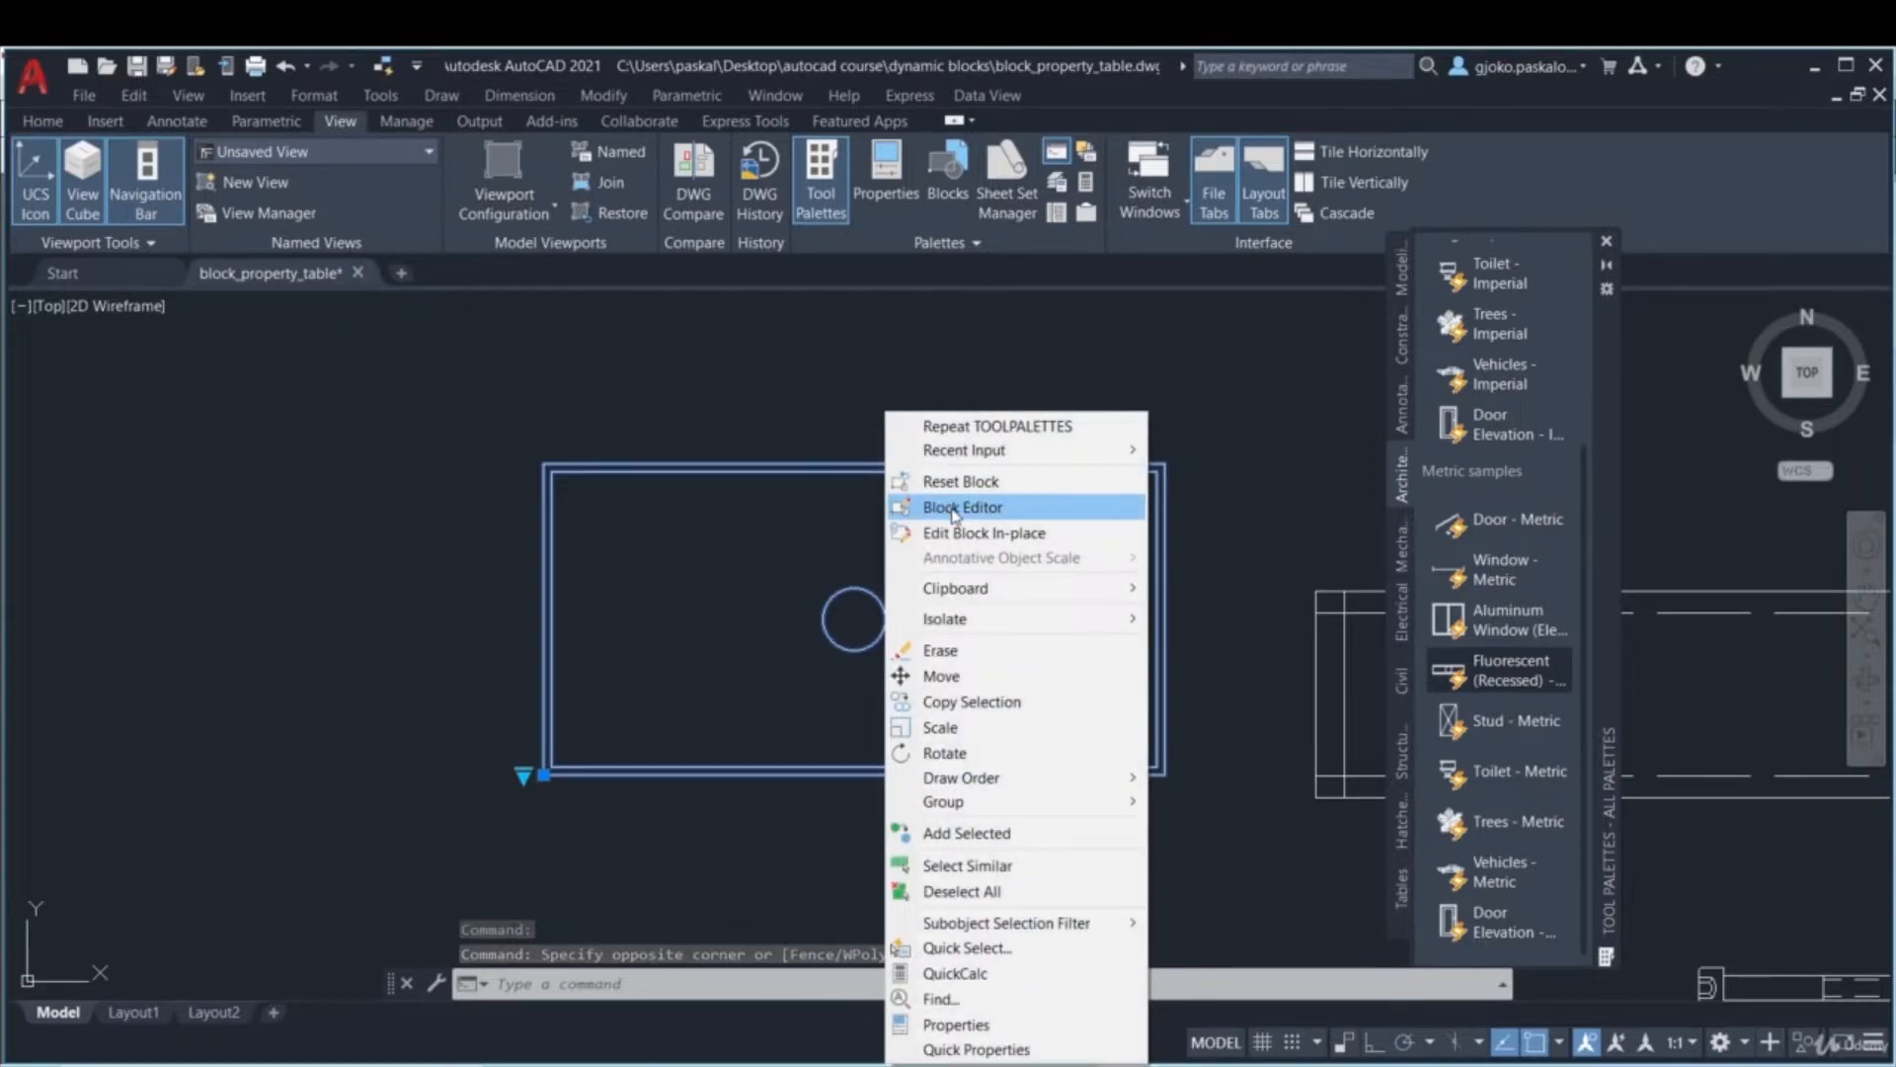
{"action": "left_click", "coordinate": [955, 509]}
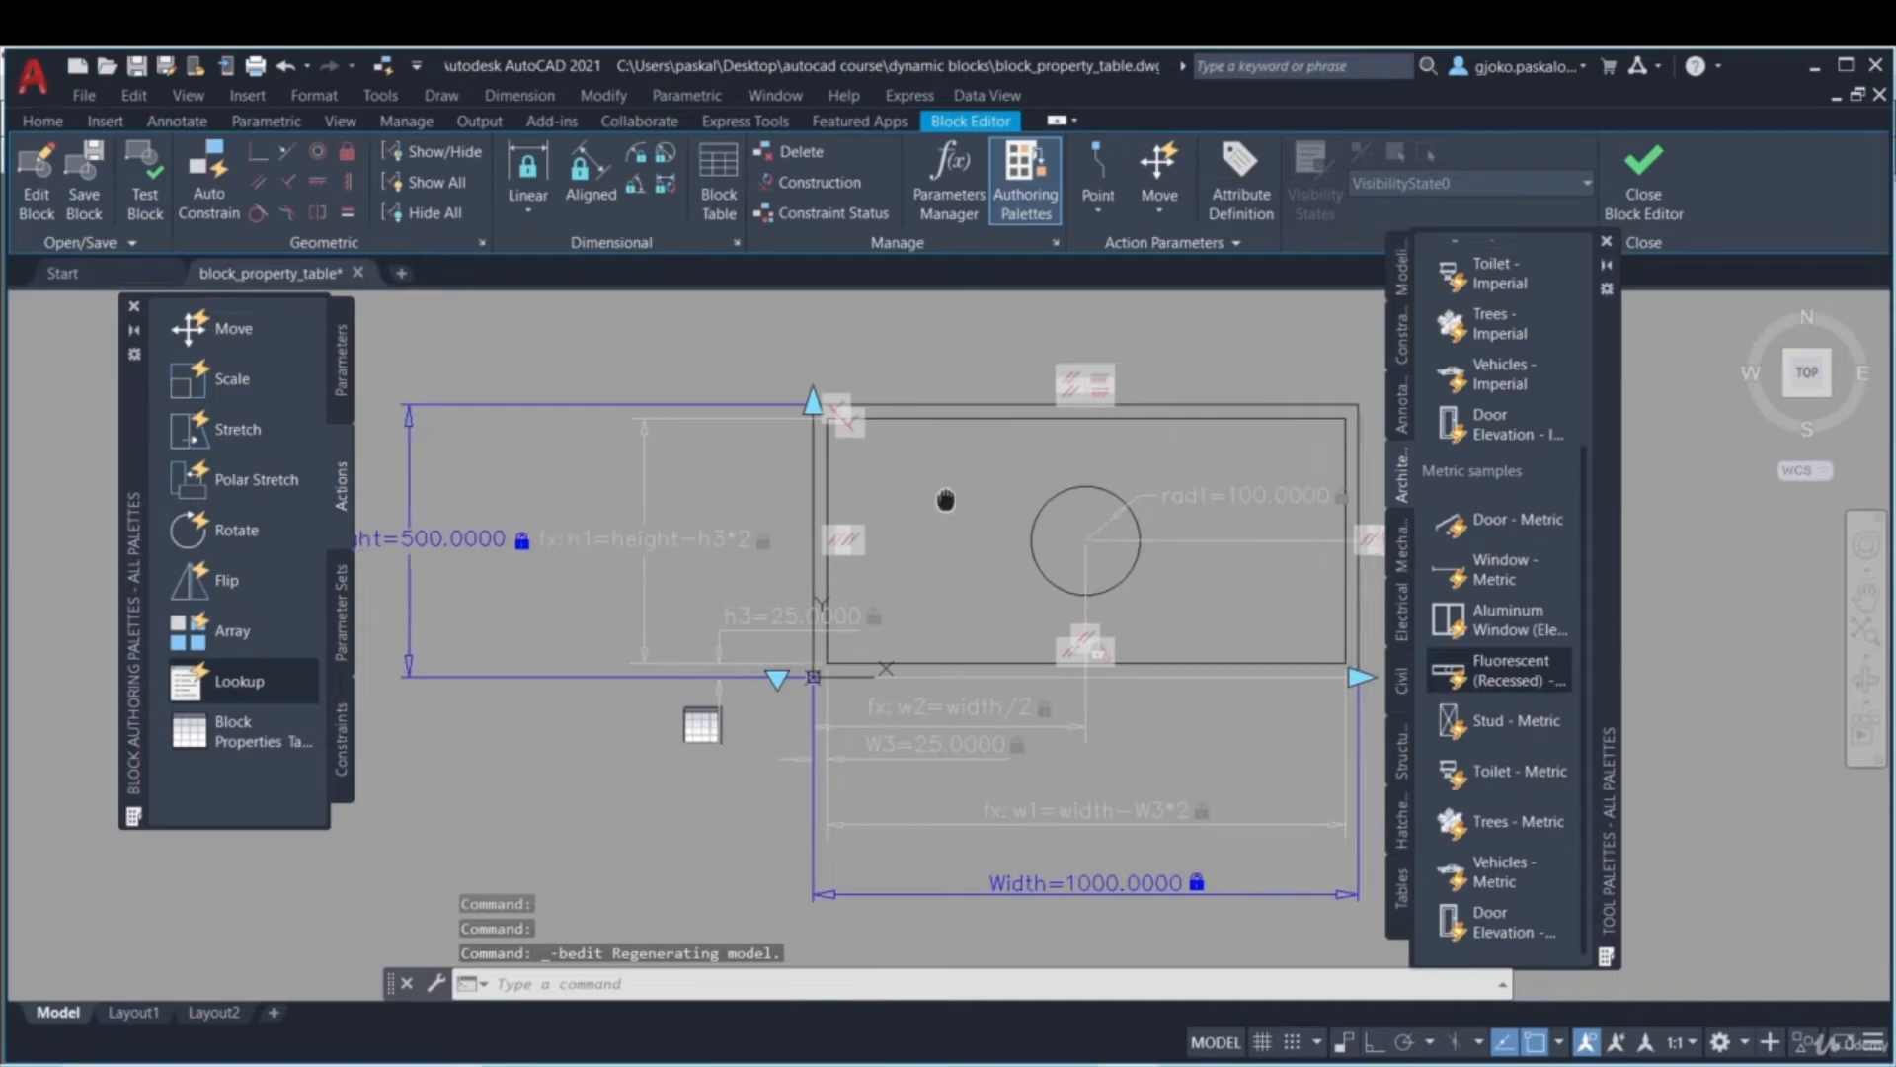
{"action": "middle_click_drag", "start_coordinate": [947, 500], "coordinate": [817, 500]}
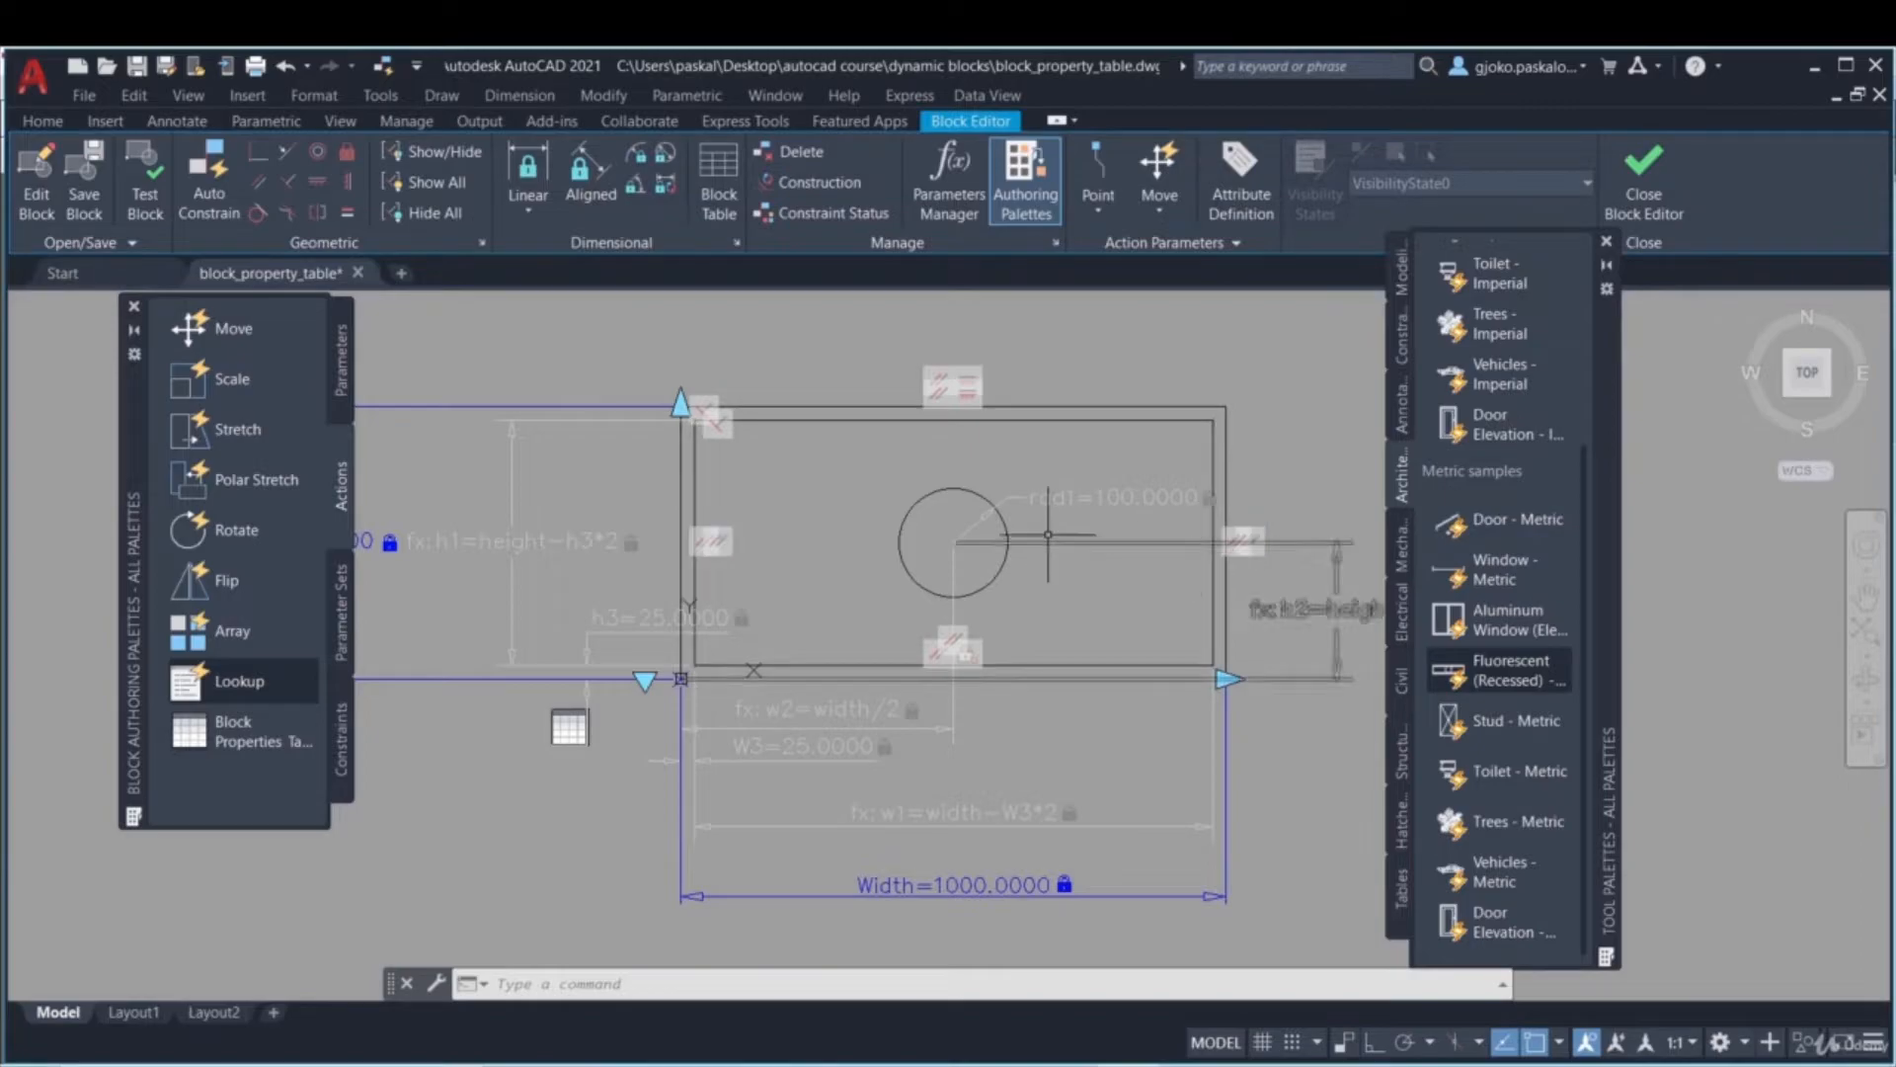
{"action": "scroll", "coordinate": [993, 500], "scroll_direction": "down", "scroll_amount": 2}
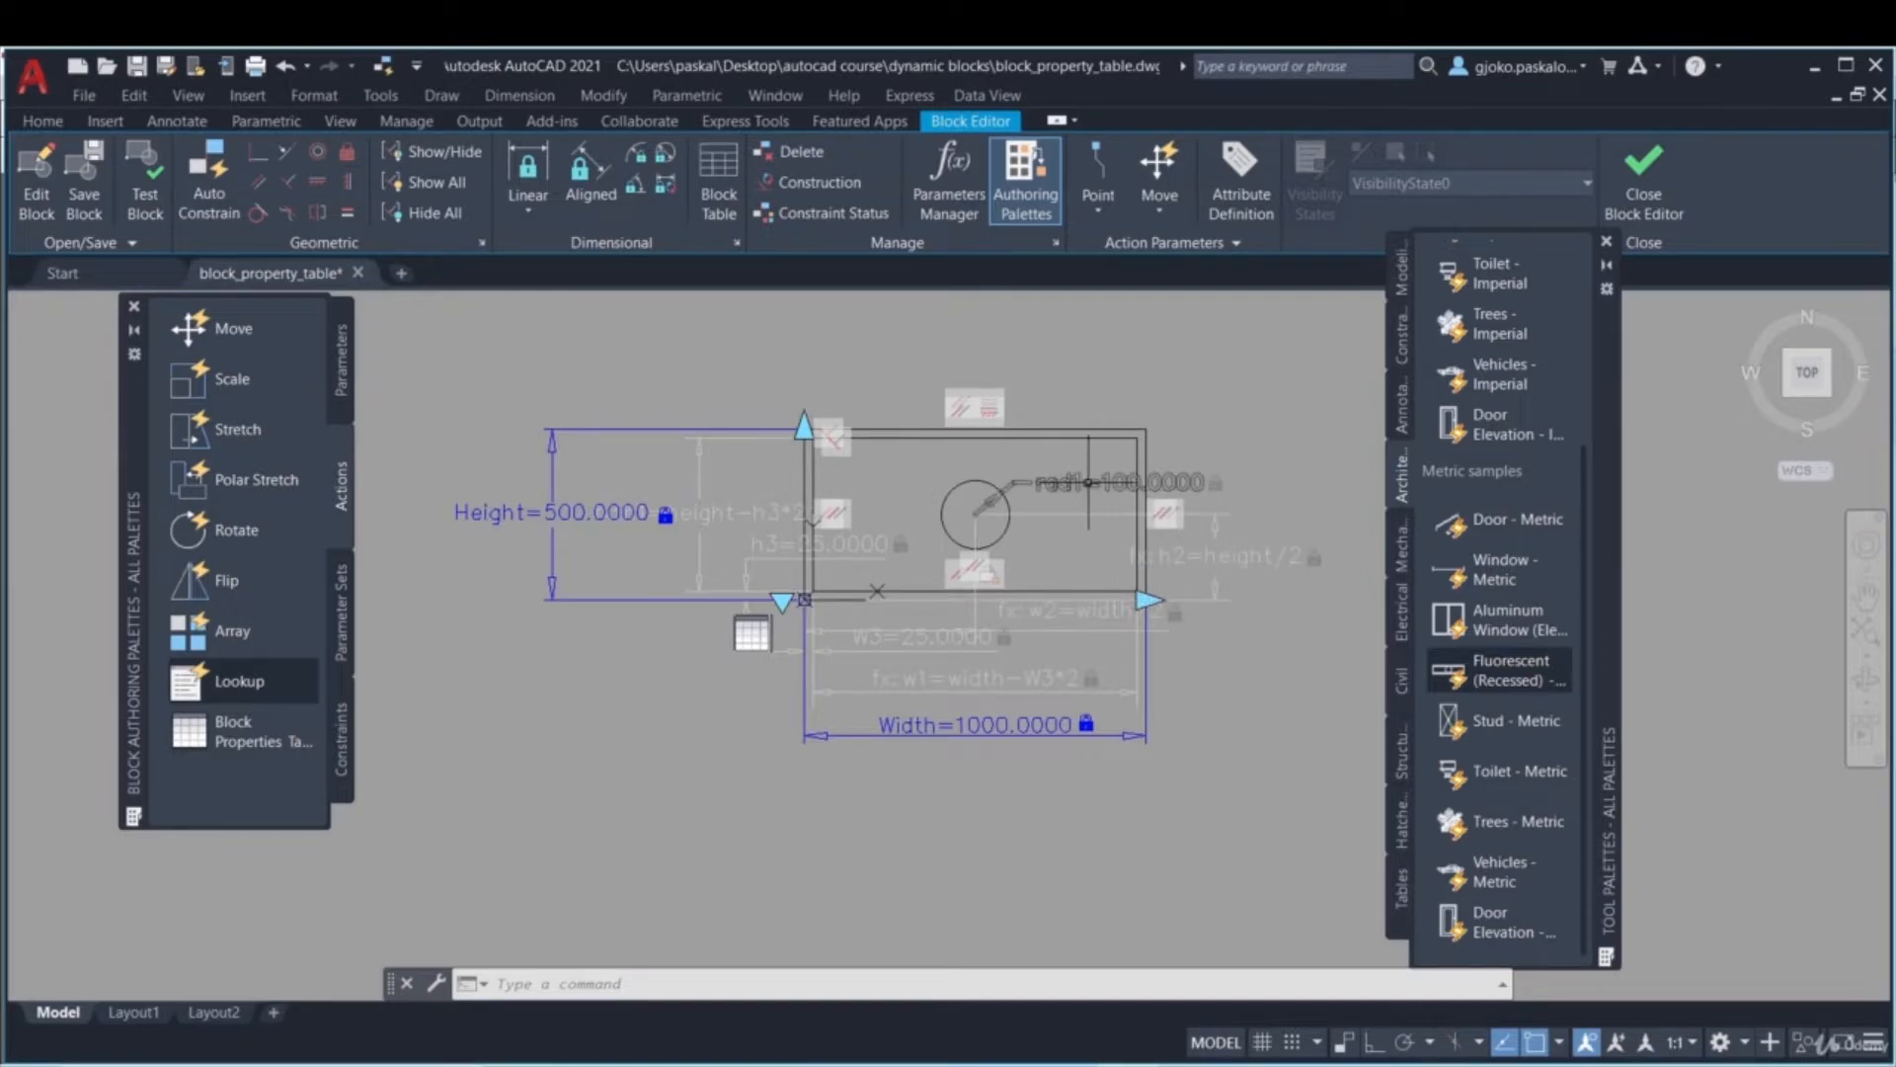
{"action": "left_click", "coordinate": [950, 183]}
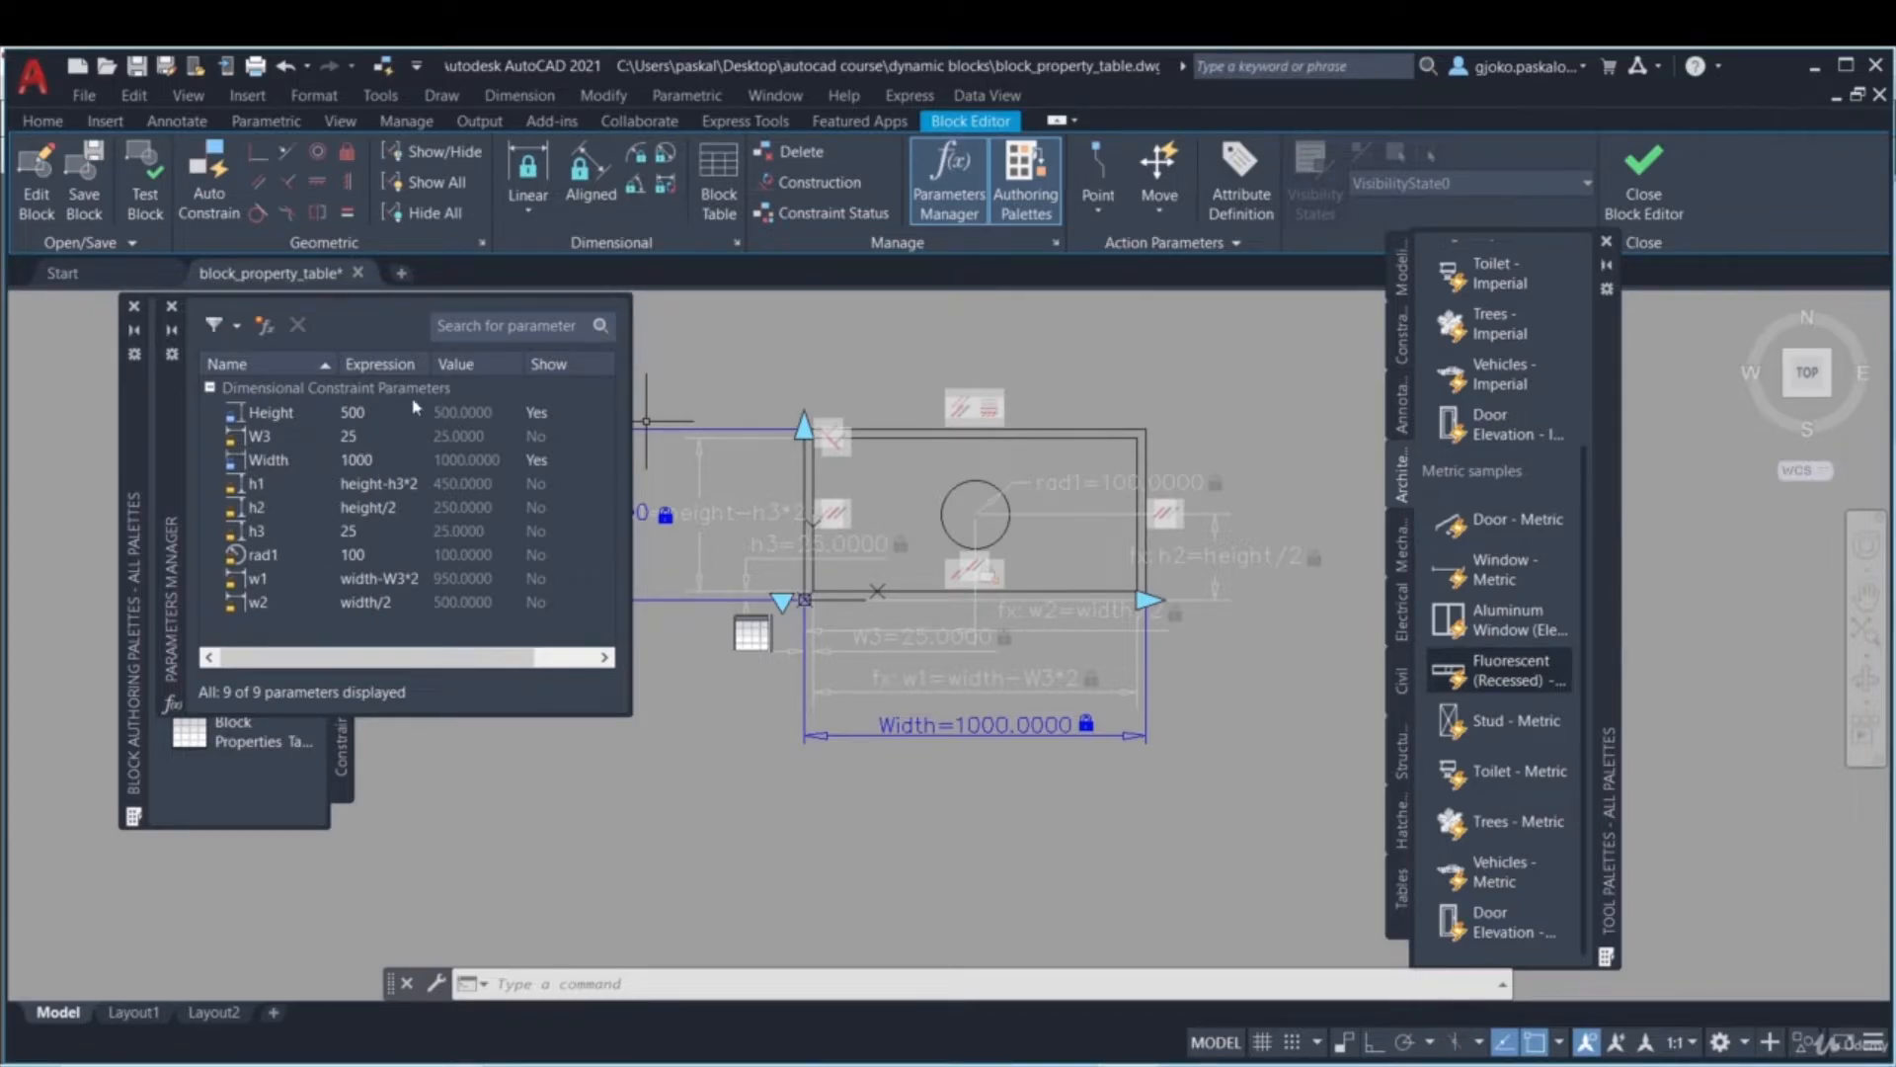
{"action": "left_click", "coordinate": [173, 308]}
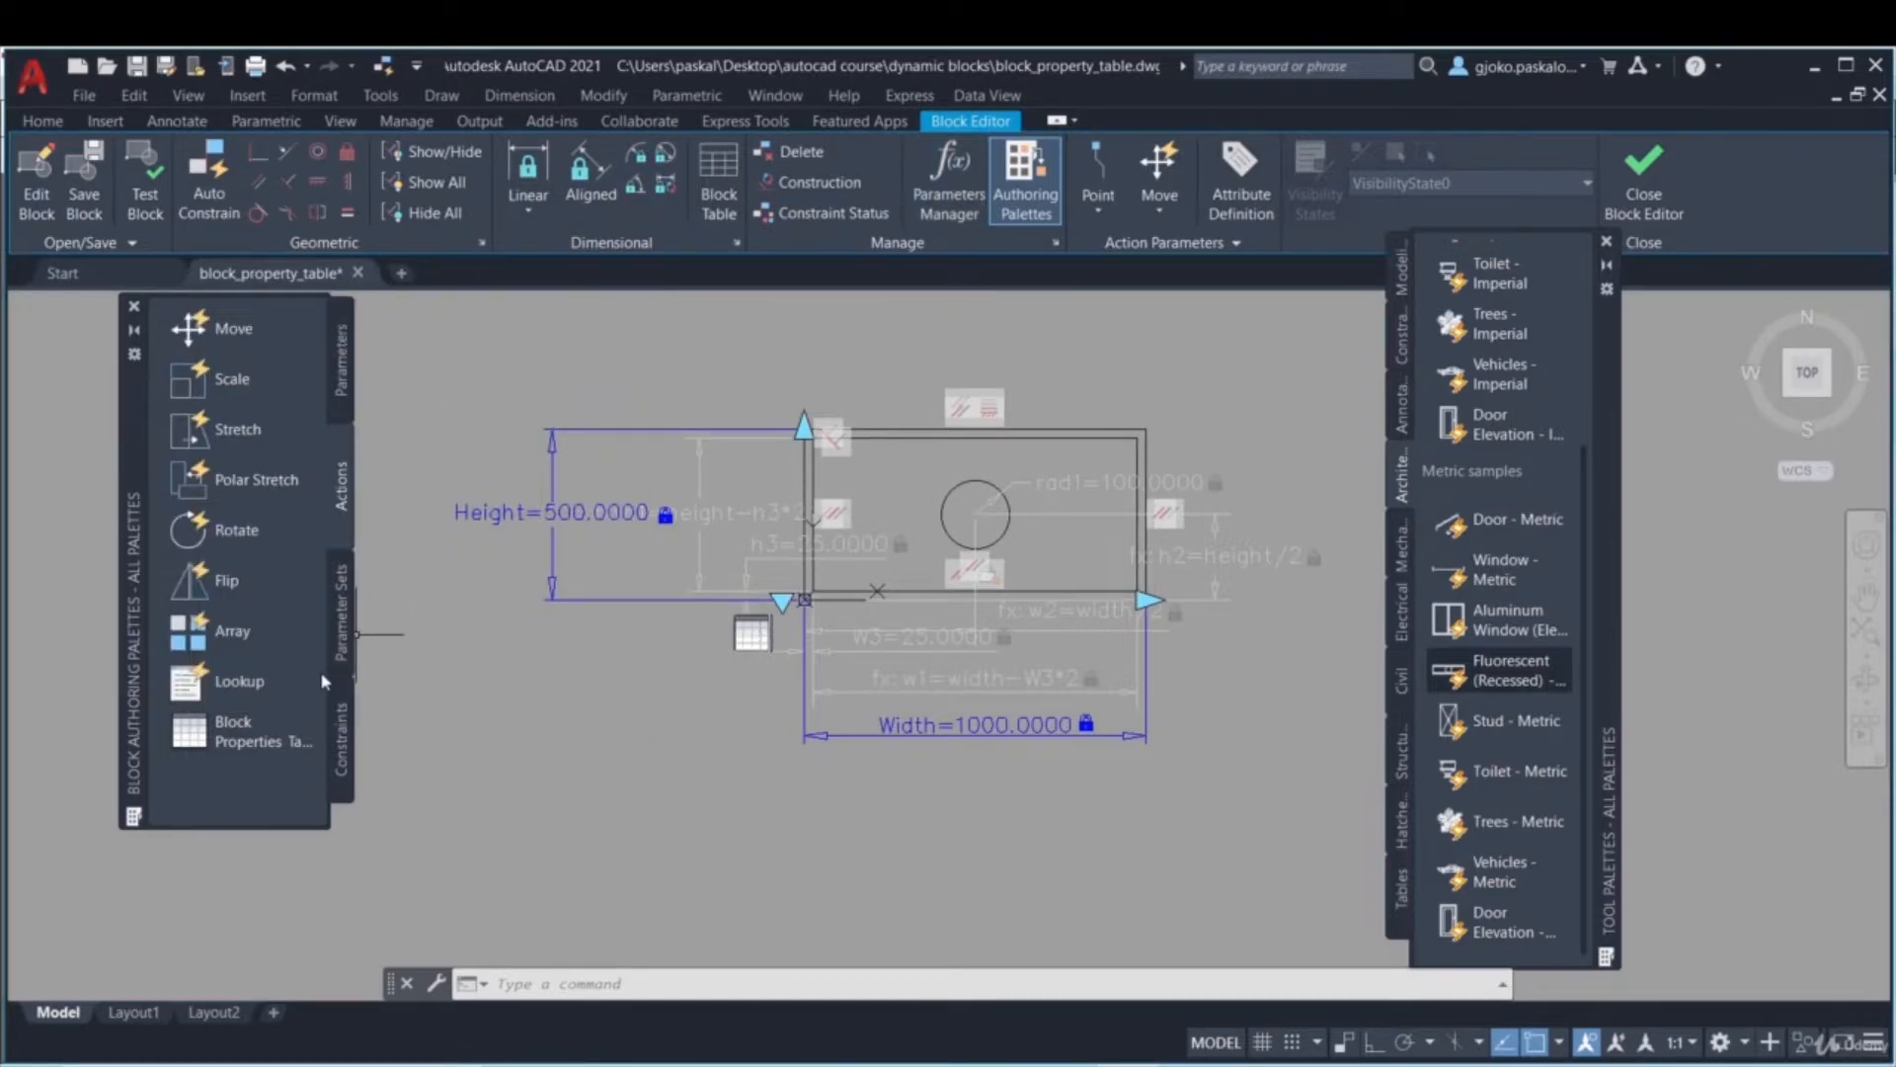
- Examine the Width and Height rows of the rectangular block's properties table, and close the Block Editor
{"action": "left_click", "coordinate": [279, 733]}
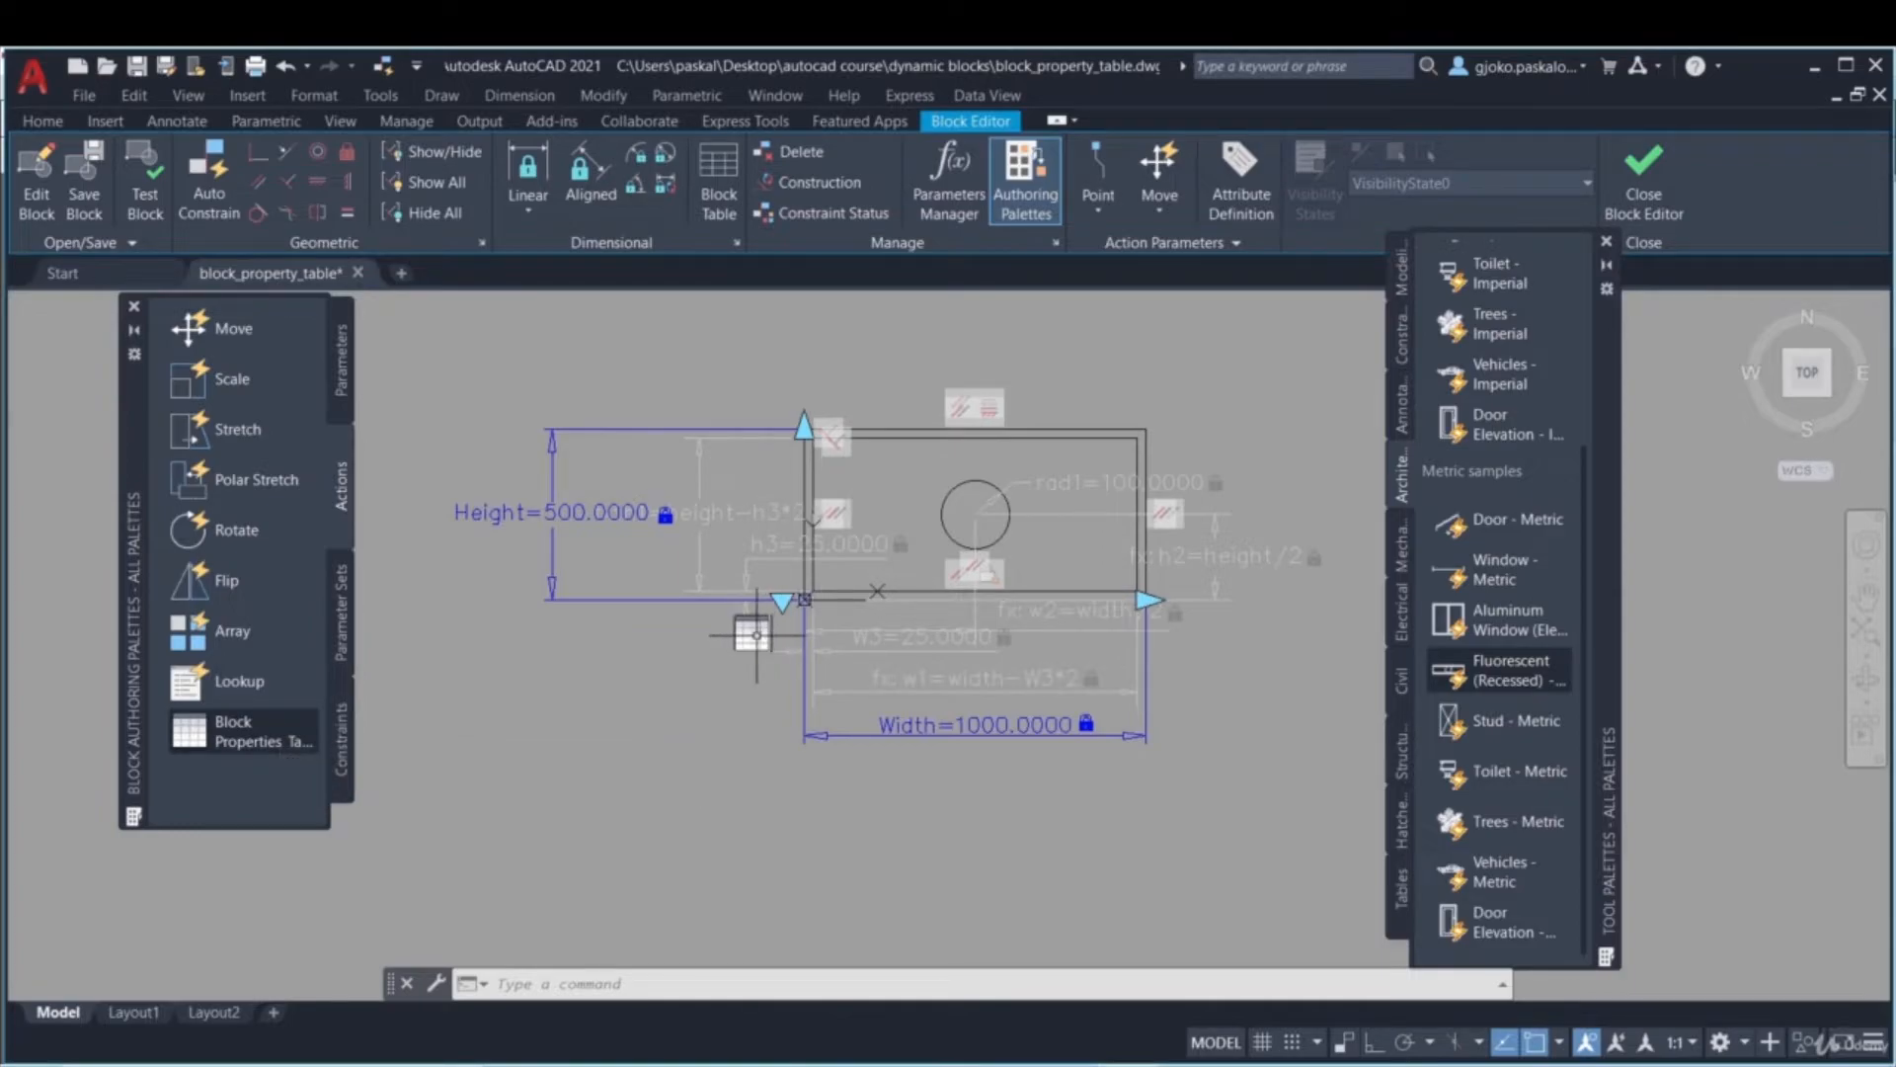
{"action": "left_click", "coordinate": [718, 188]}
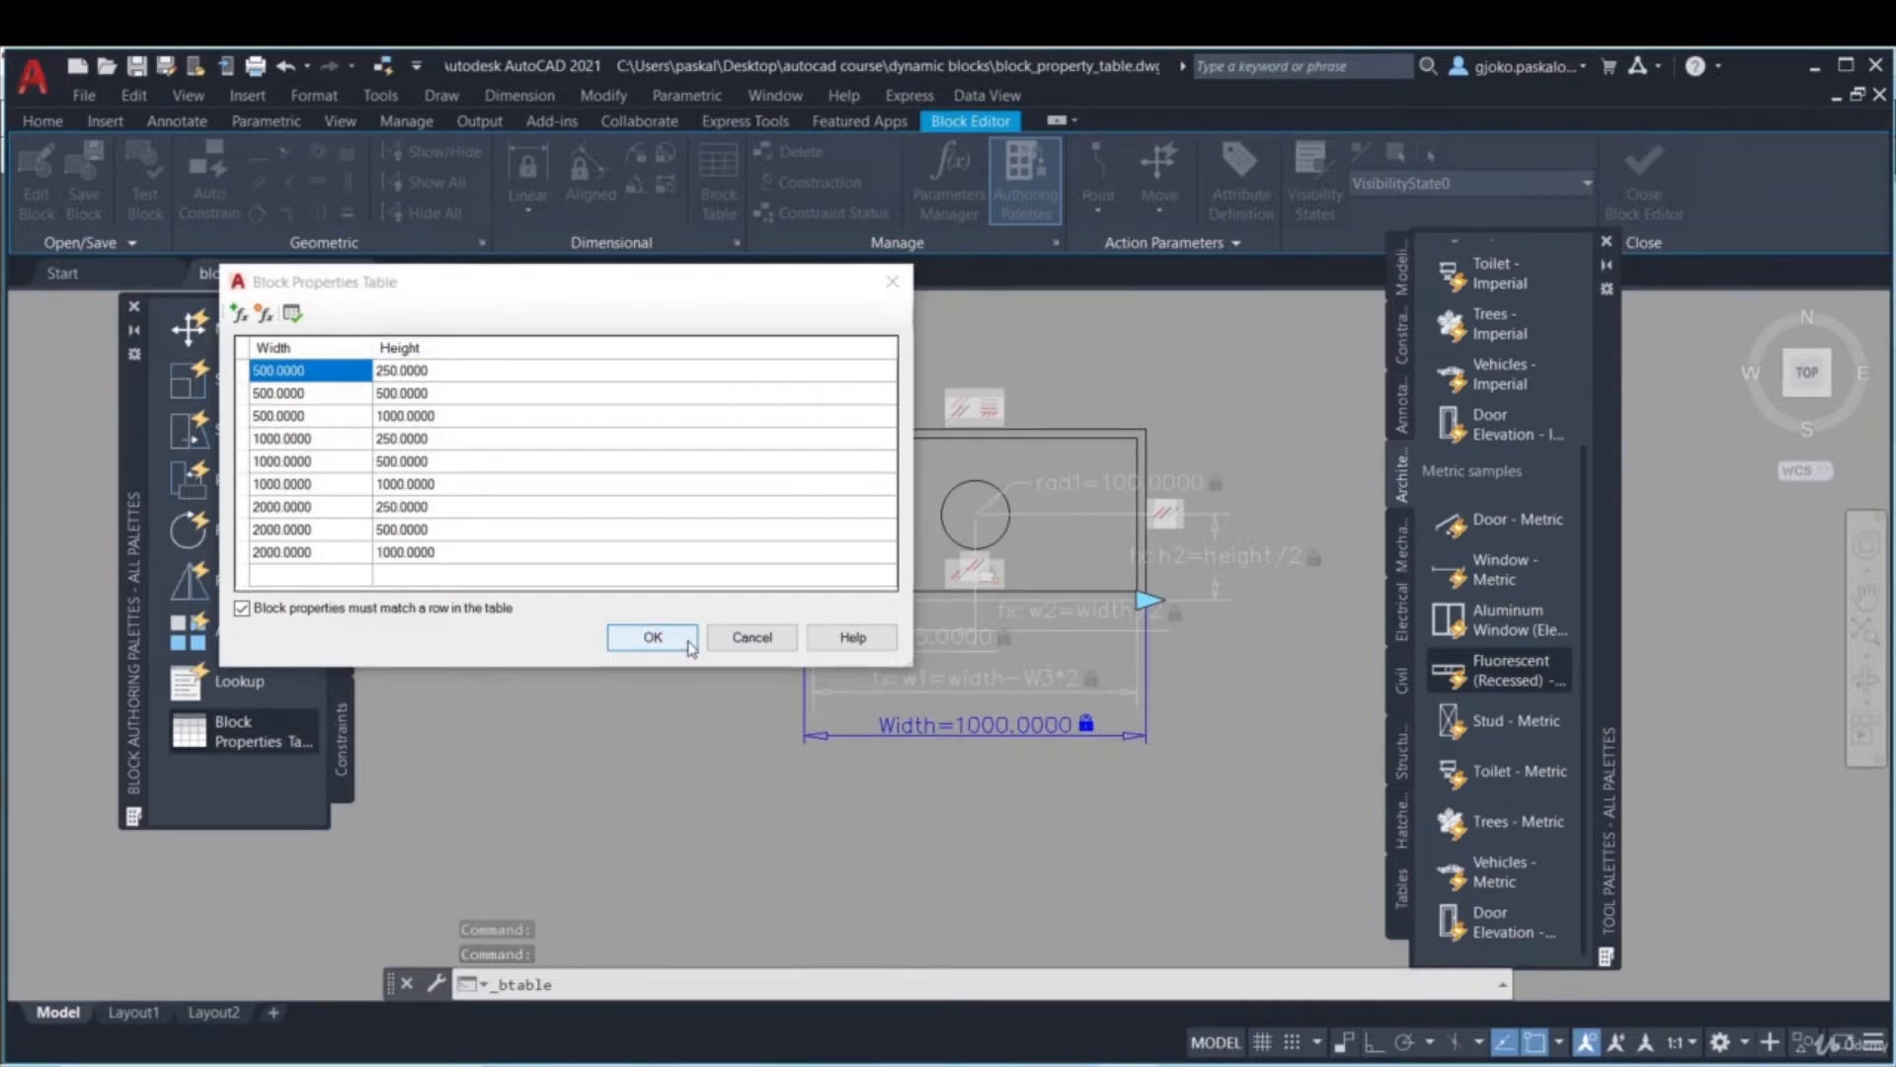
{"action": "left_click", "coordinate": [652, 638]}
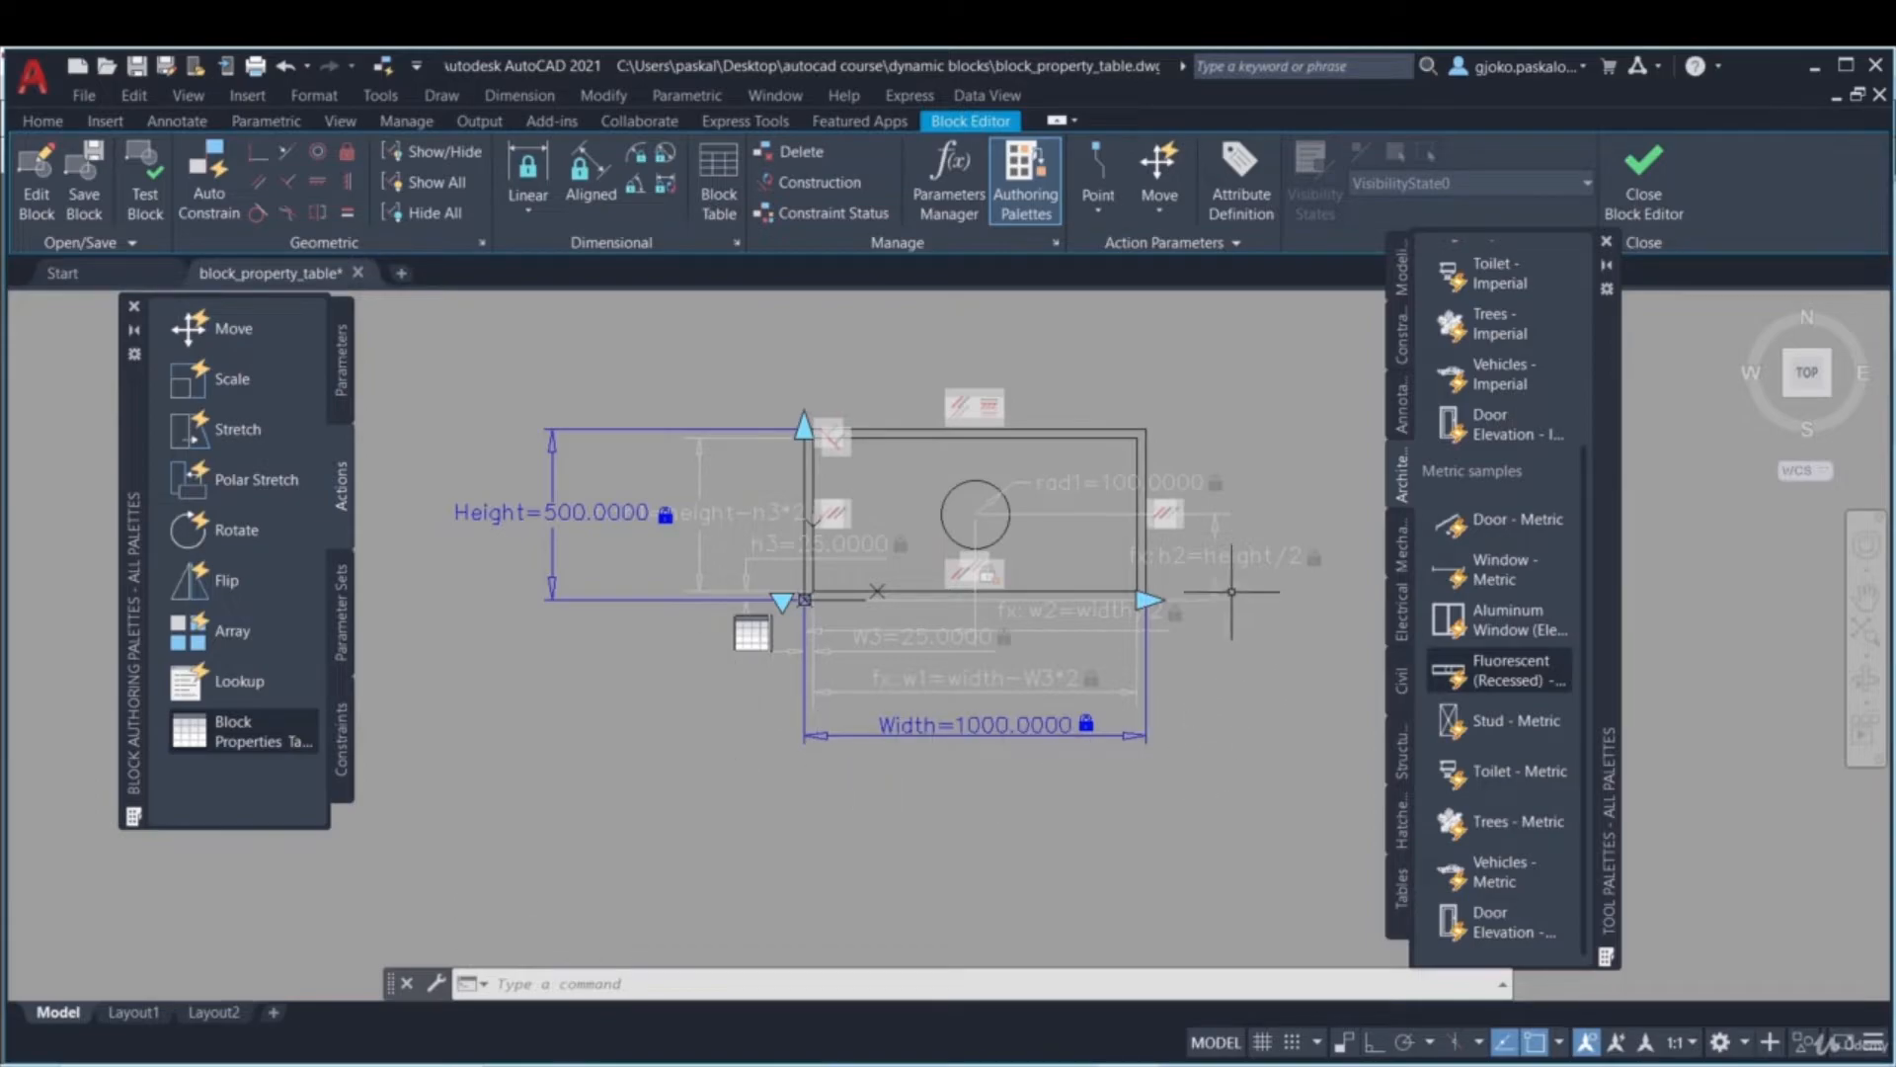
{"action": "left_click", "coordinate": [1643, 173]}
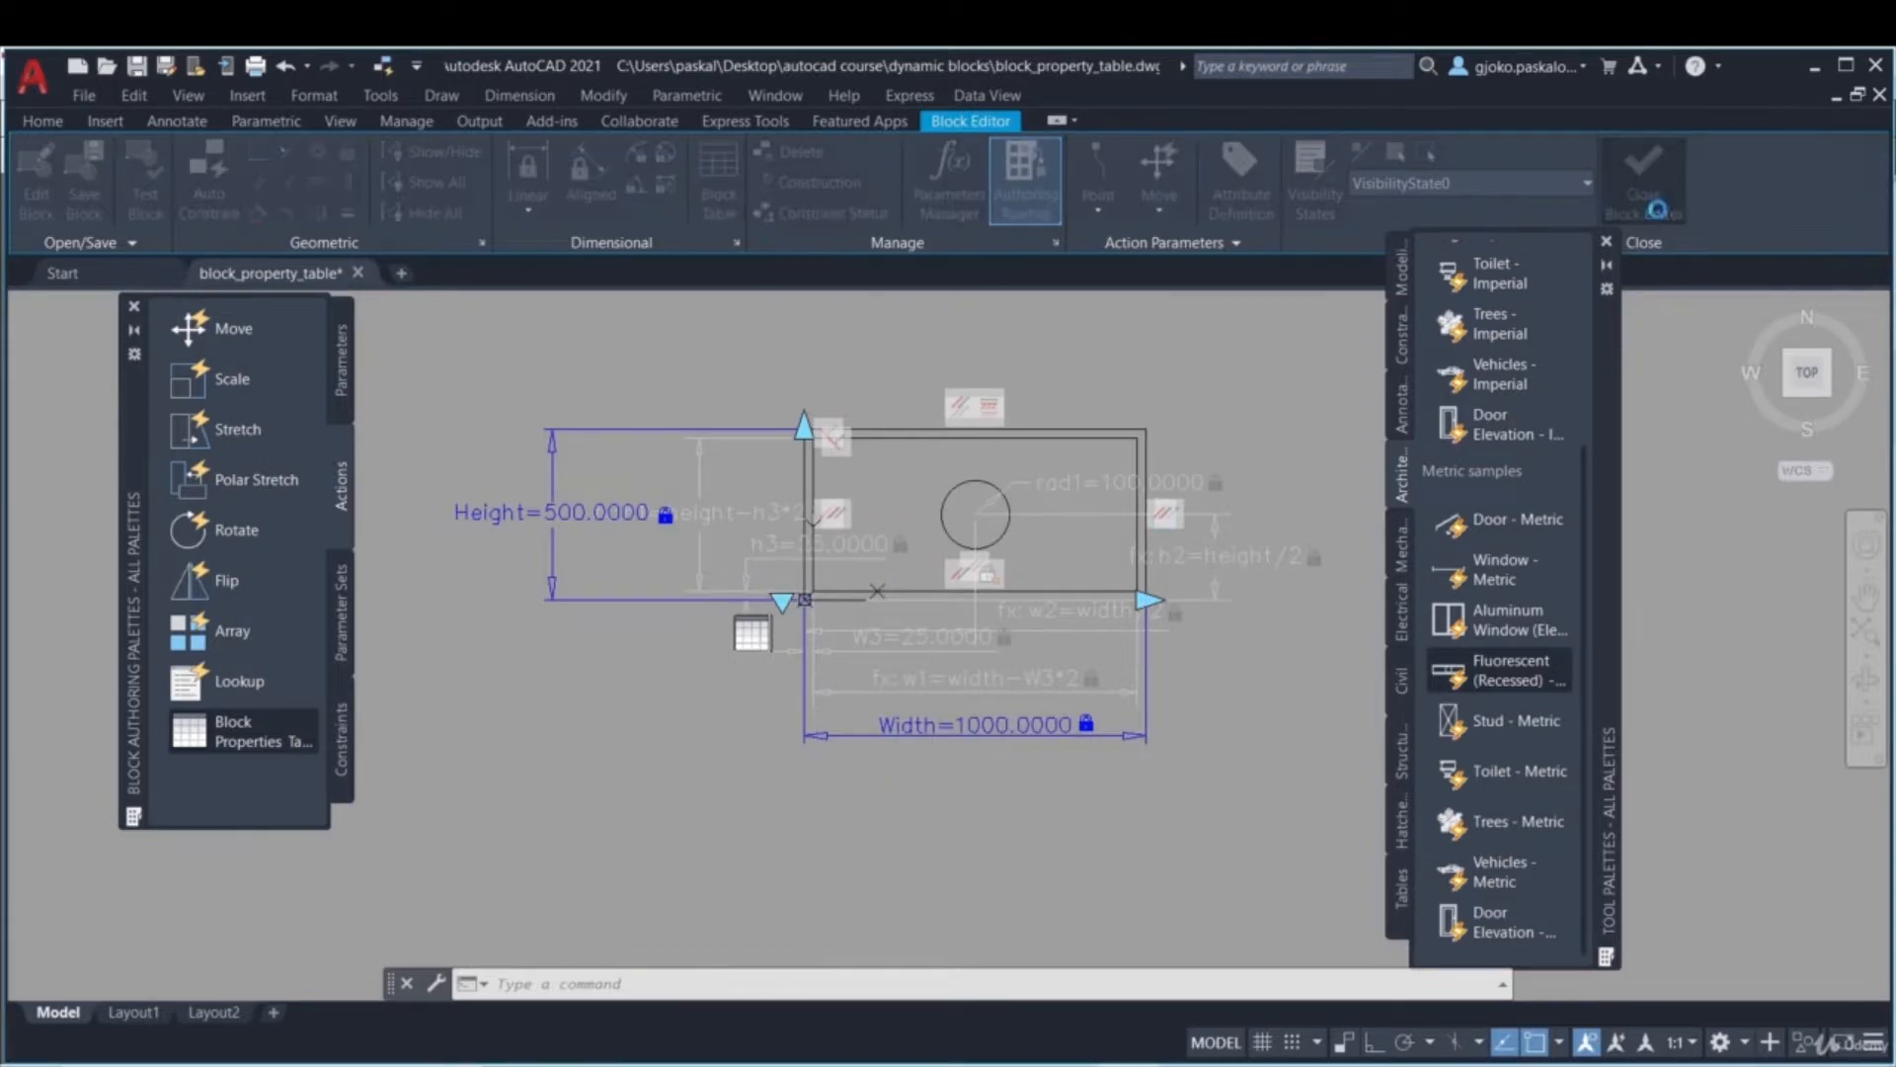
{"action": "left_click", "coordinate": [894, 624]}
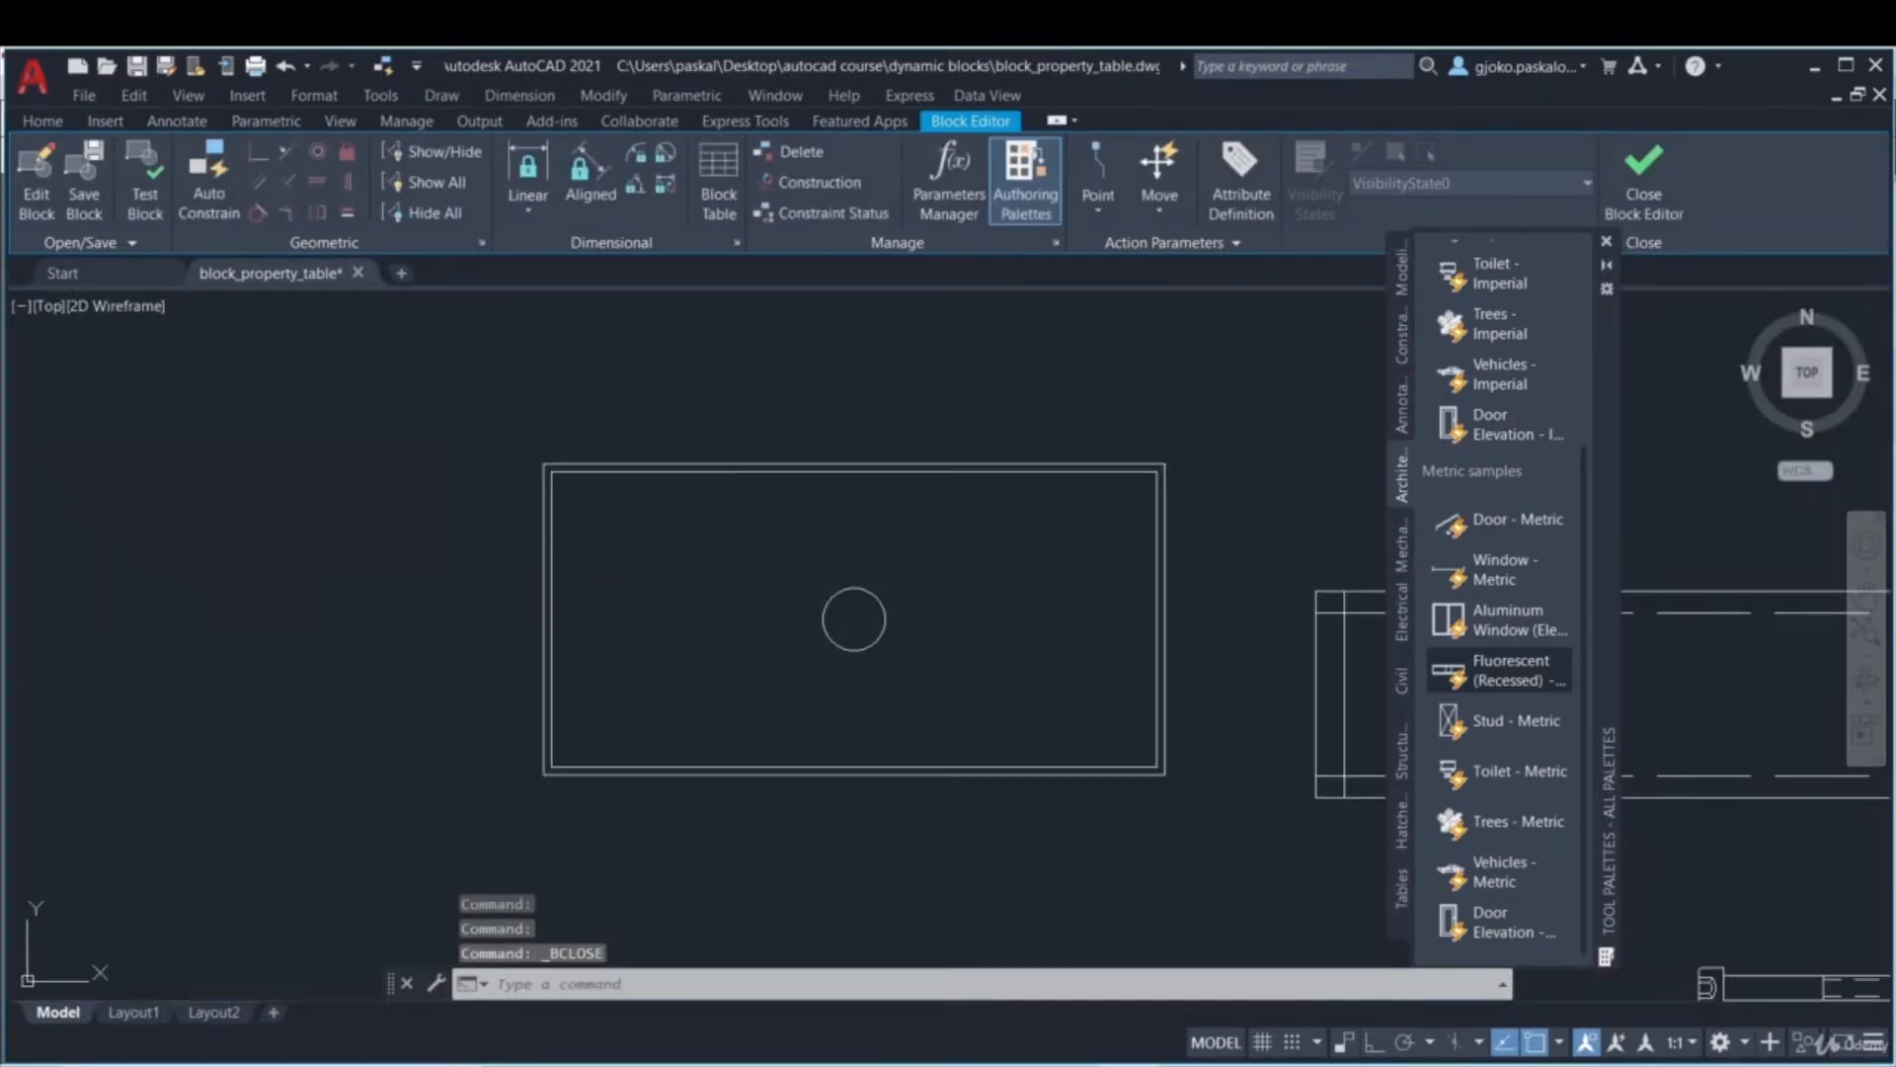
- Select the concrete pipe block beside the rectangle and show the civil sample blocks in the tool palettes
{"action": "middle_click_drag", "start_coordinate": [978, 594], "coordinate": [729, 564]}
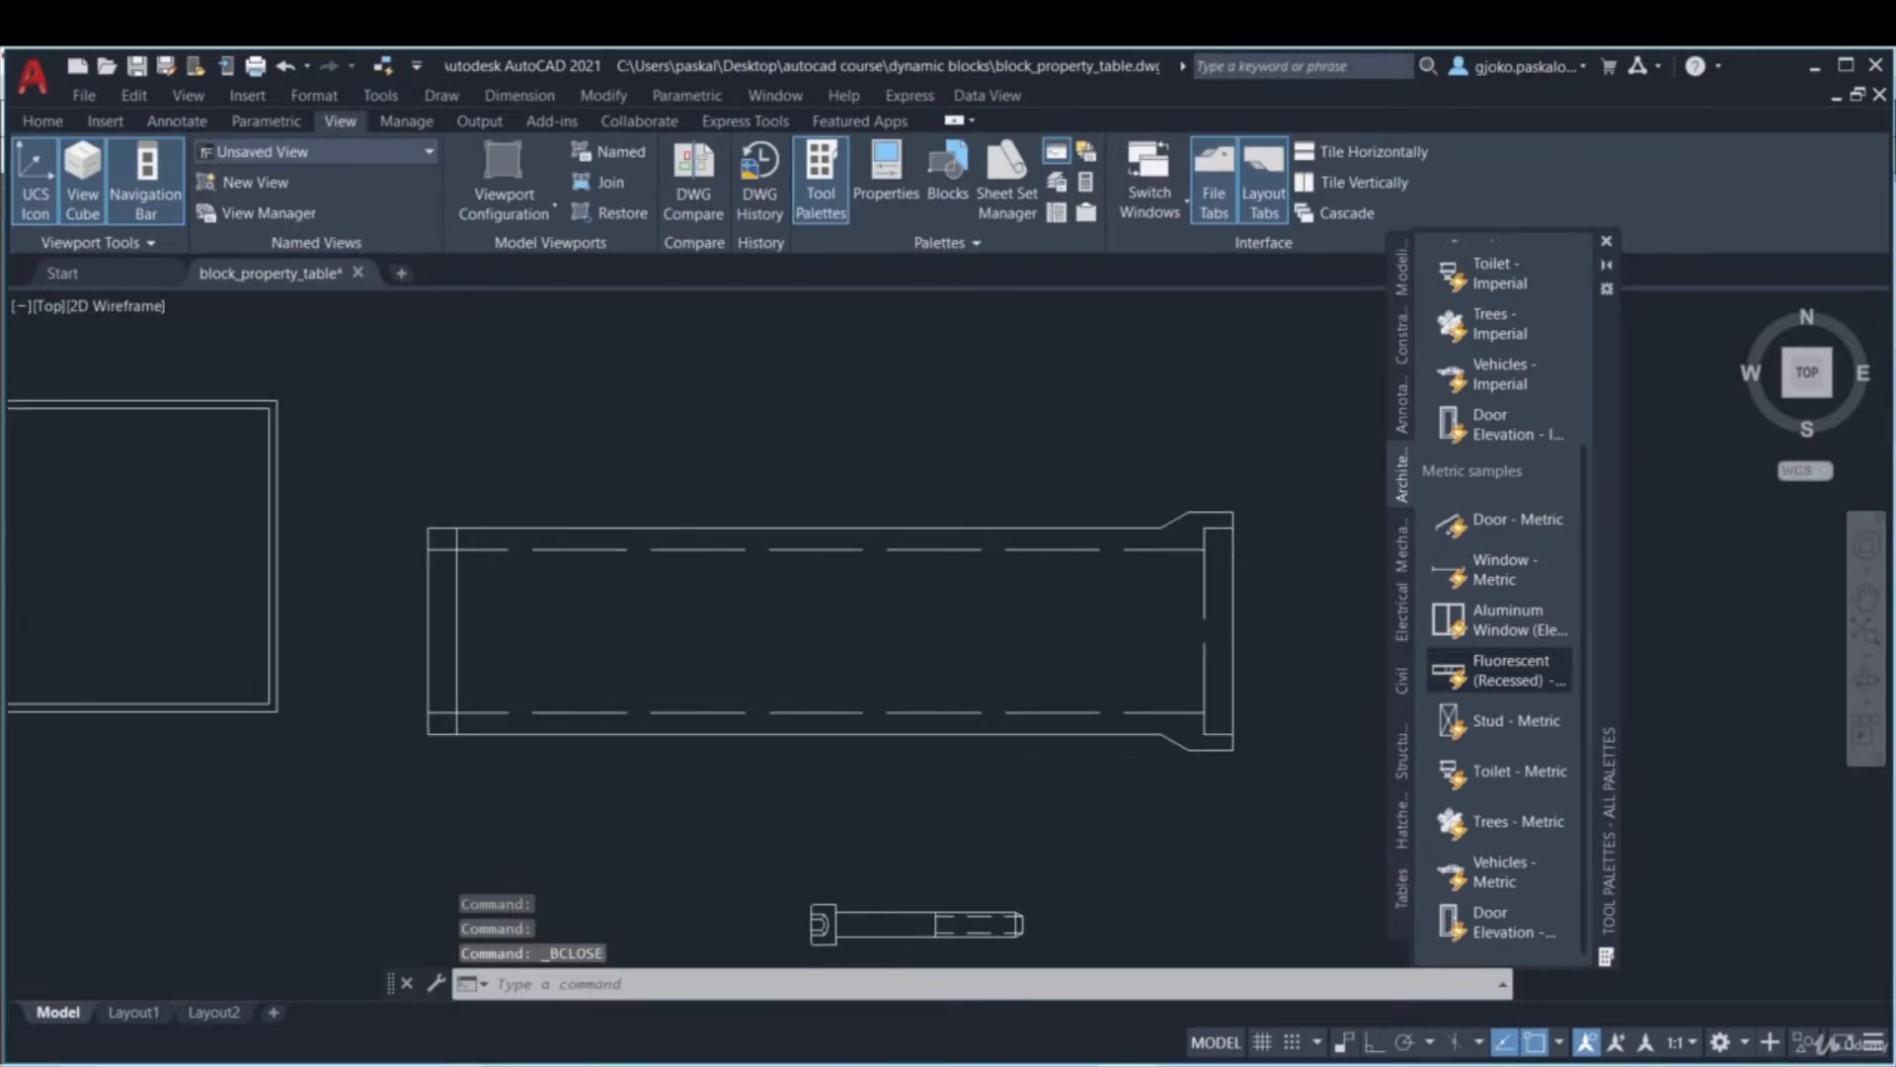
{"action": "left_click", "coordinate": [802, 580]}
{"action": "left_click", "coordinate": [745, 495]}
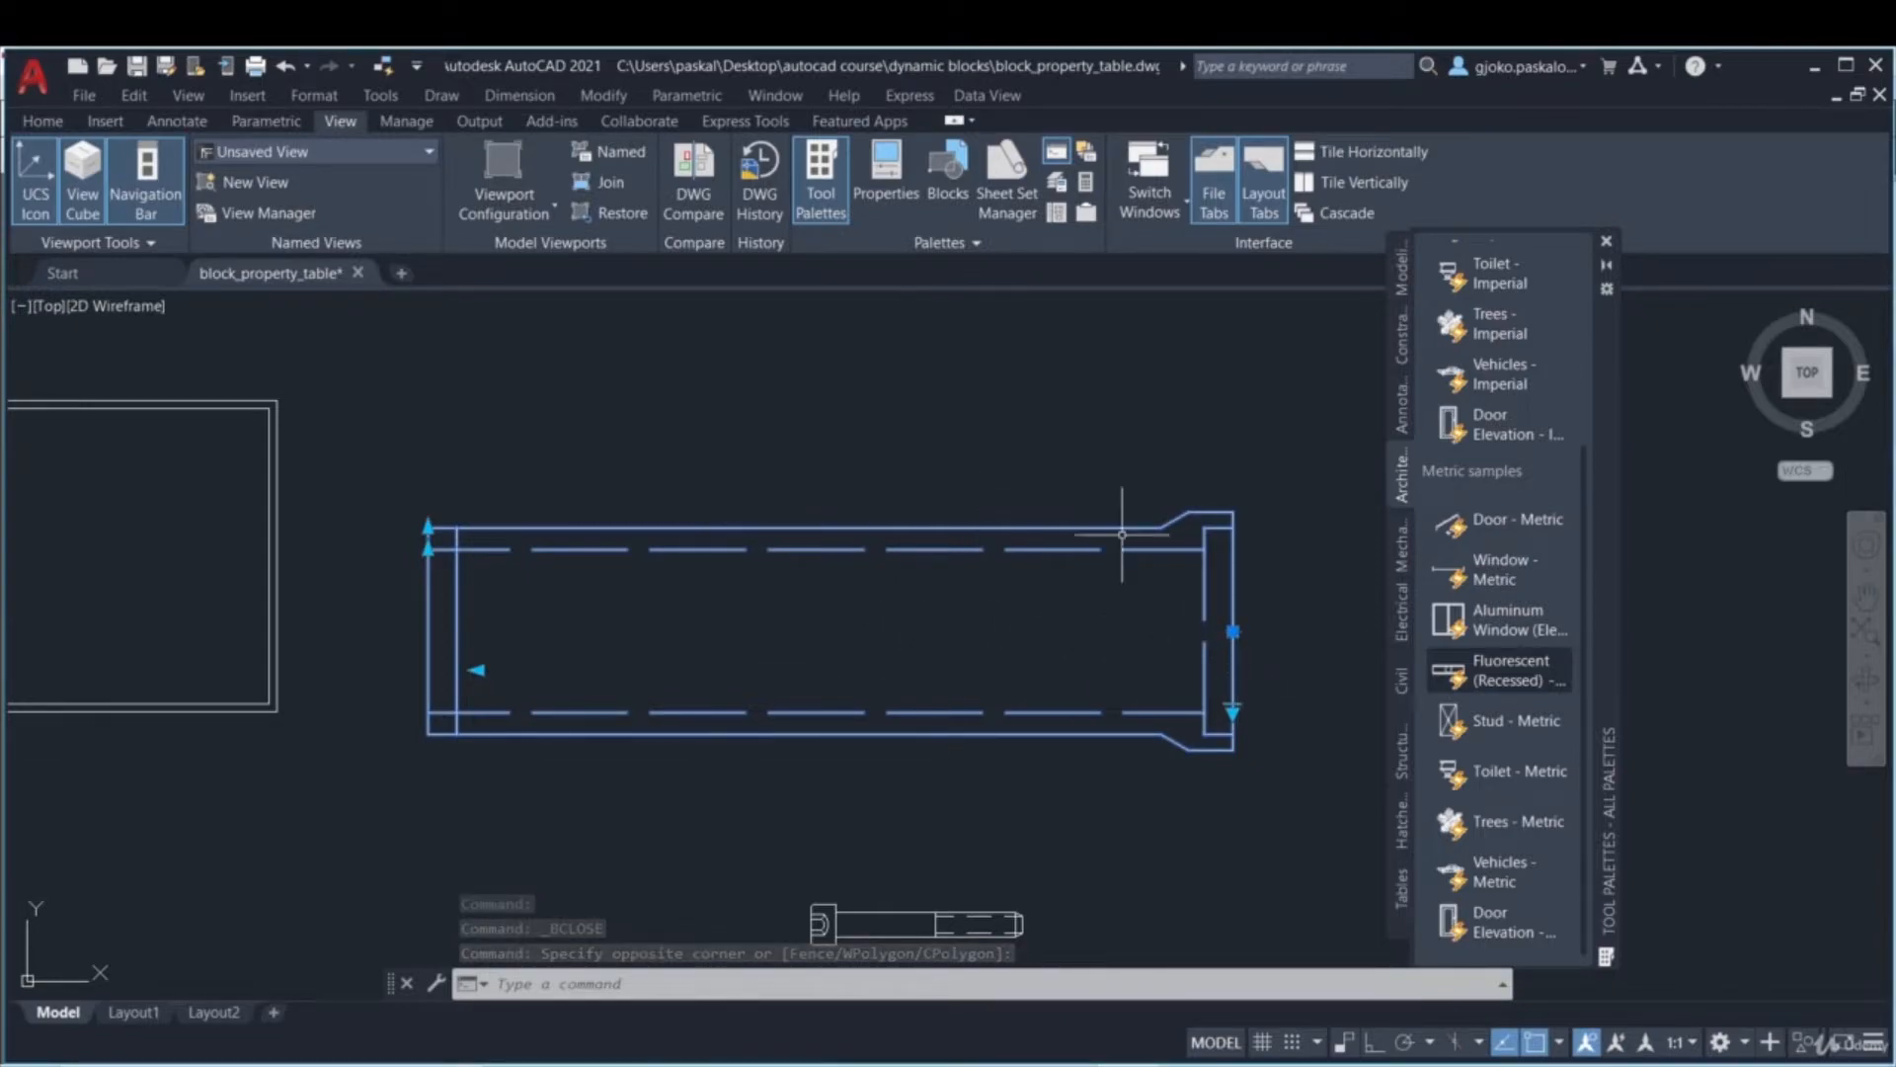
{"action": "left_click", "coordinate": [1403, 691]}
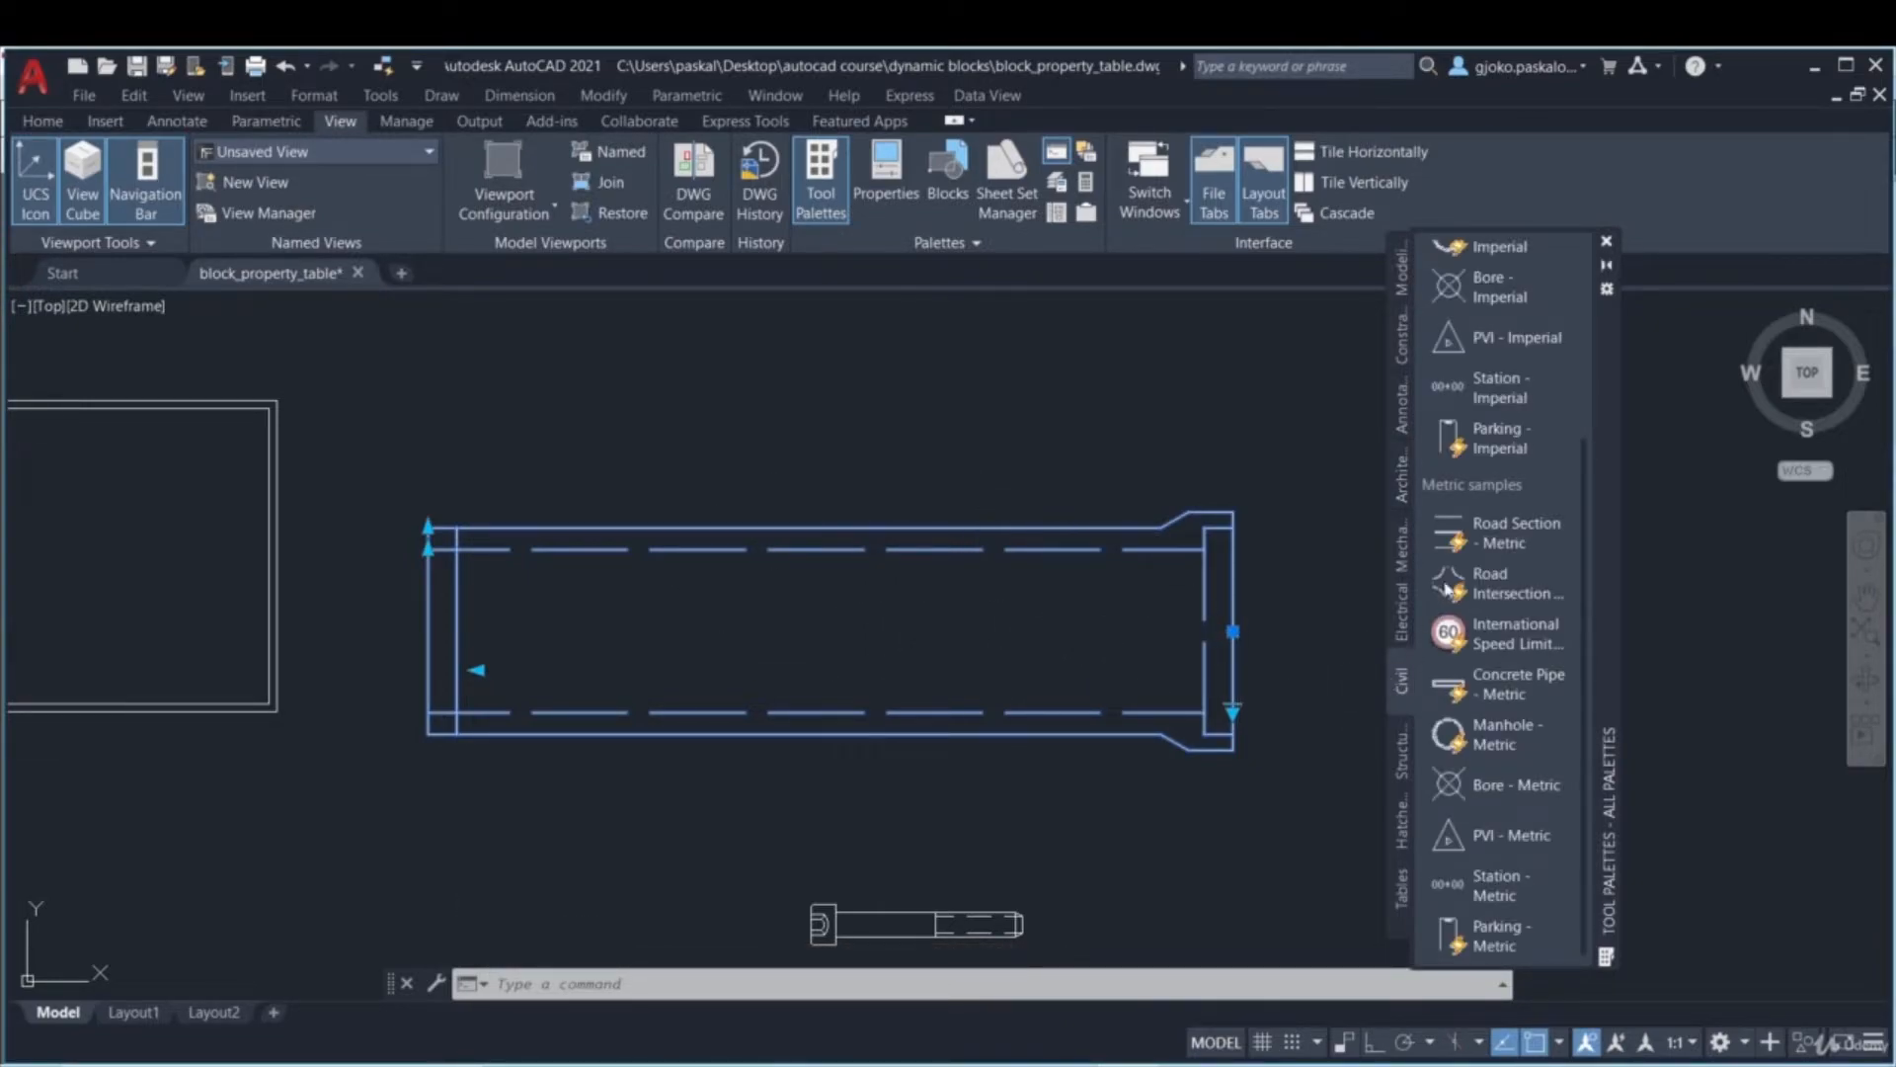
{"action": "scroll", "coordinate": [1520, 505], "scroll_direction": "up", "scroll_amount": 3}
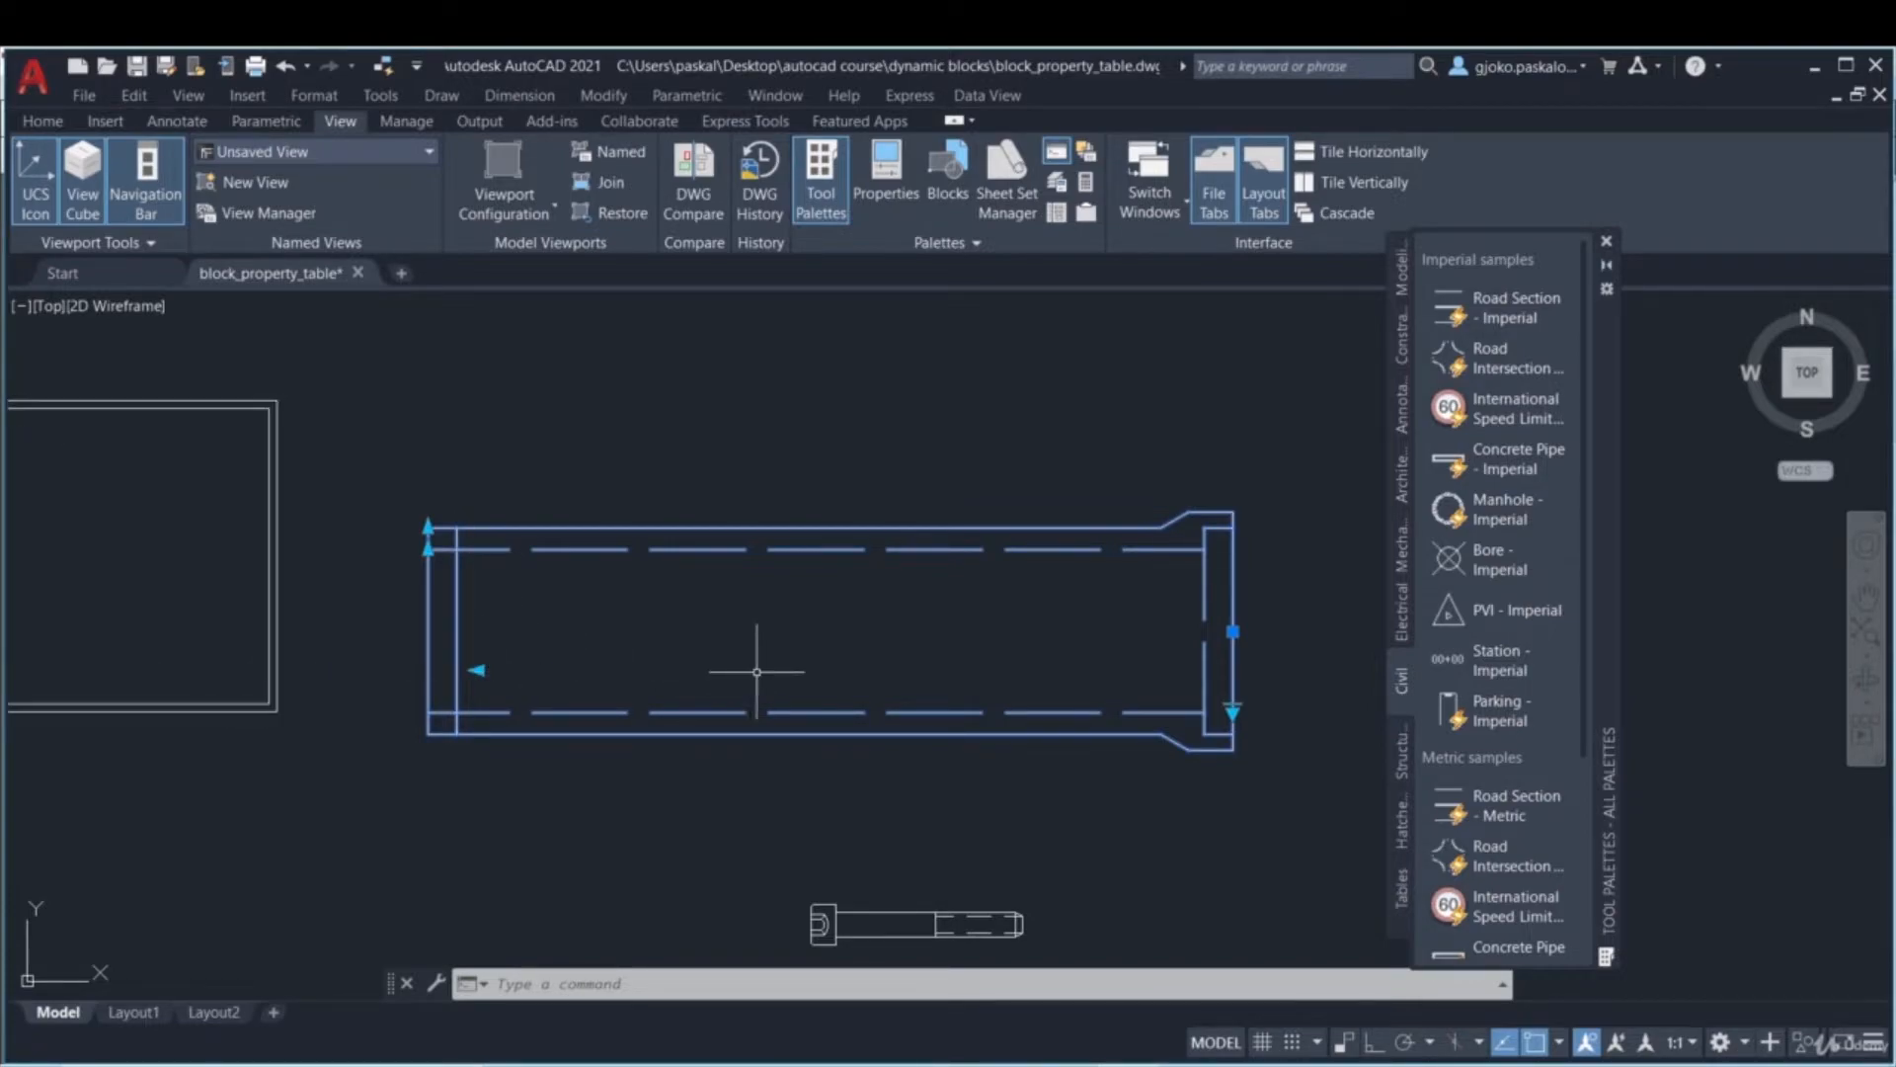
- Set the concrete pipe block's size to 600 mm using its table grip
{"action": "middle_click_drag", "start_coordinate": [732, 641], "coordinate": [701, 611]}
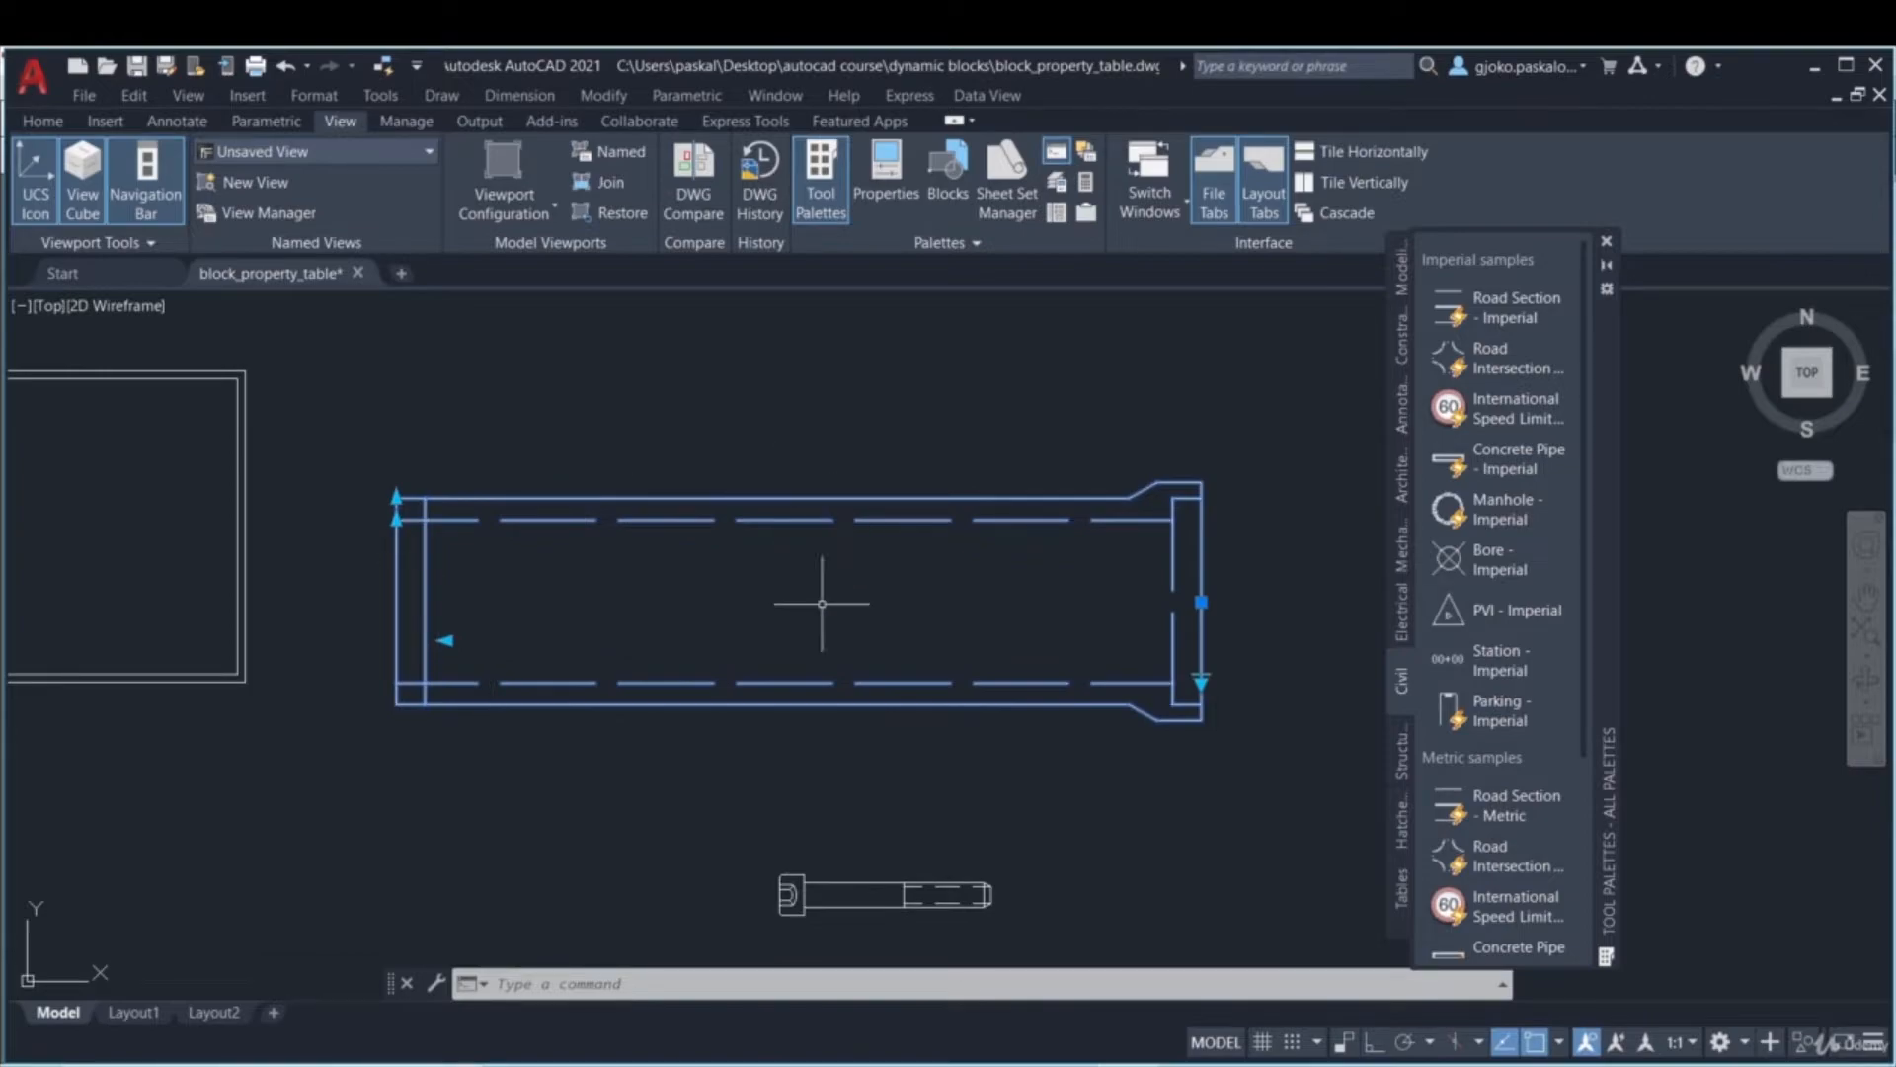
{"action": "middle_click_drag", "start_coordinate": [1033, 464], "coordinate": [954, 392]}
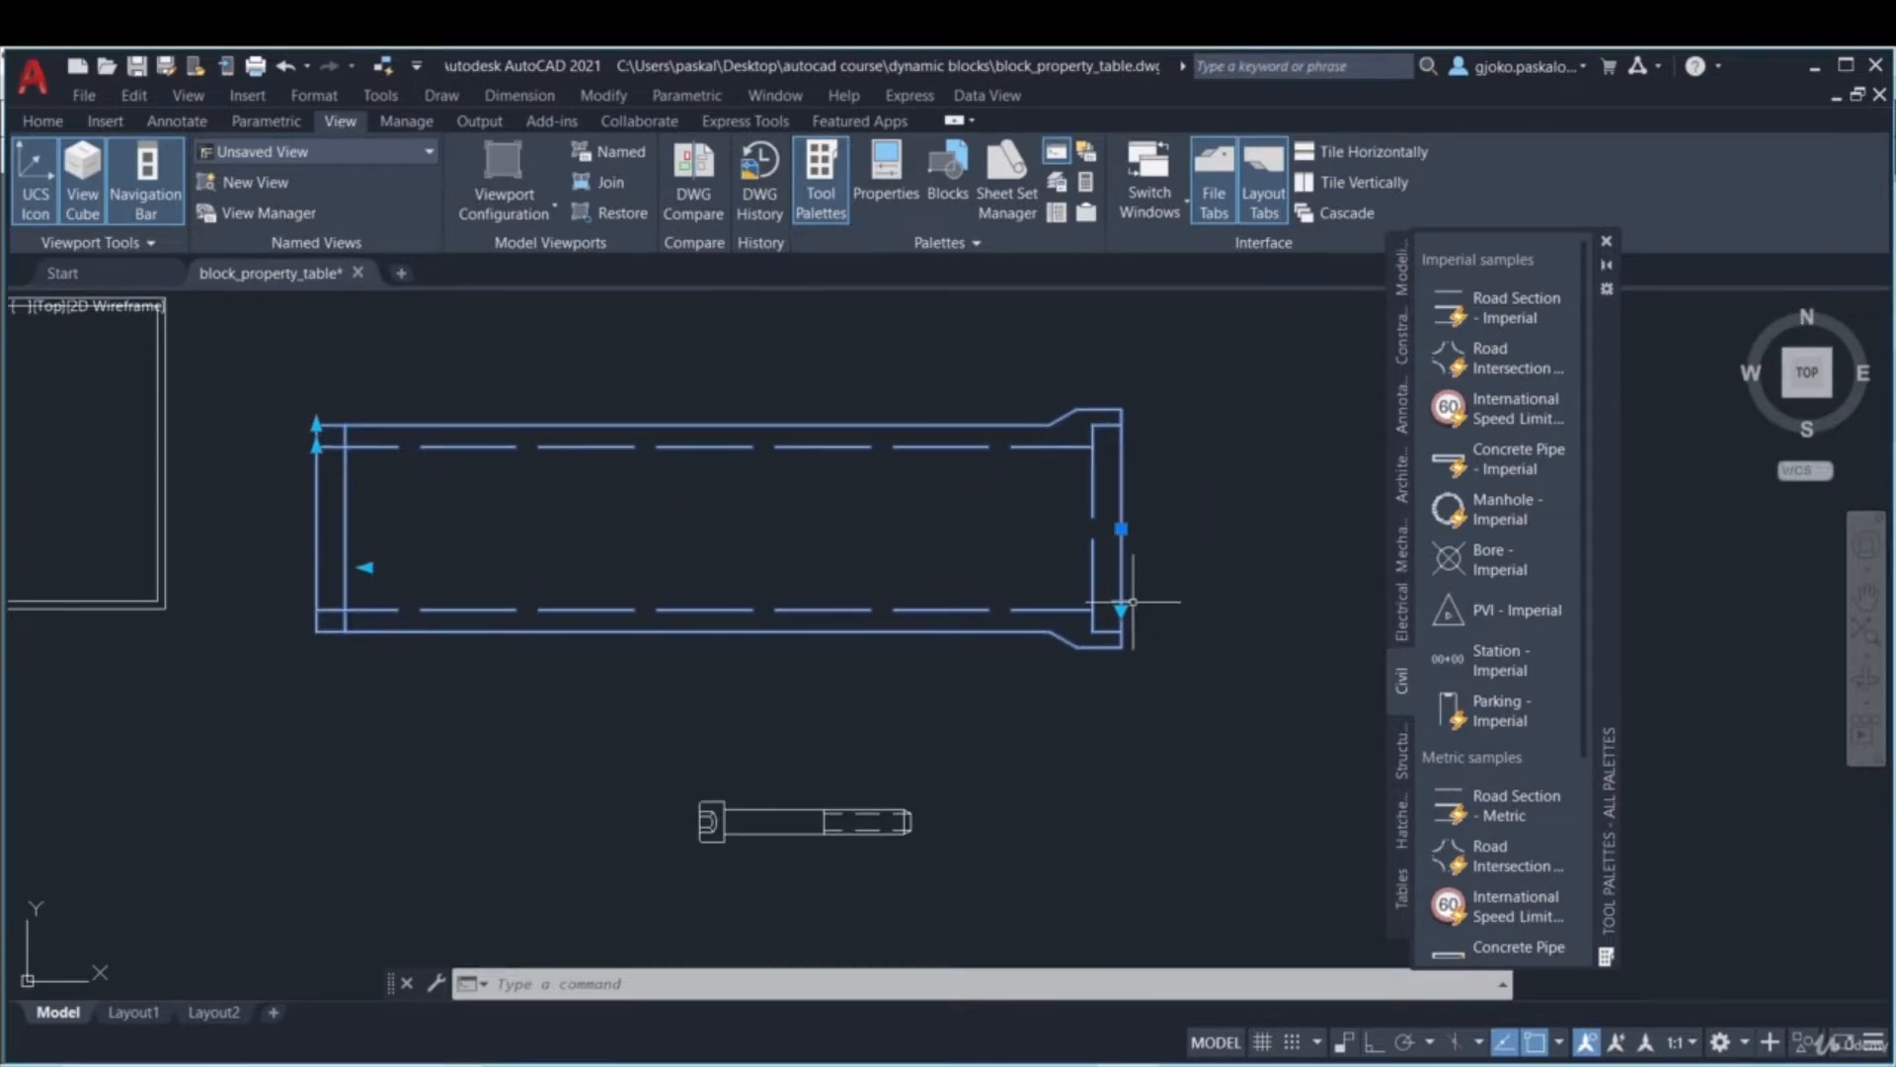
{"action": "left_click", "coordinate": [1121, 606]}
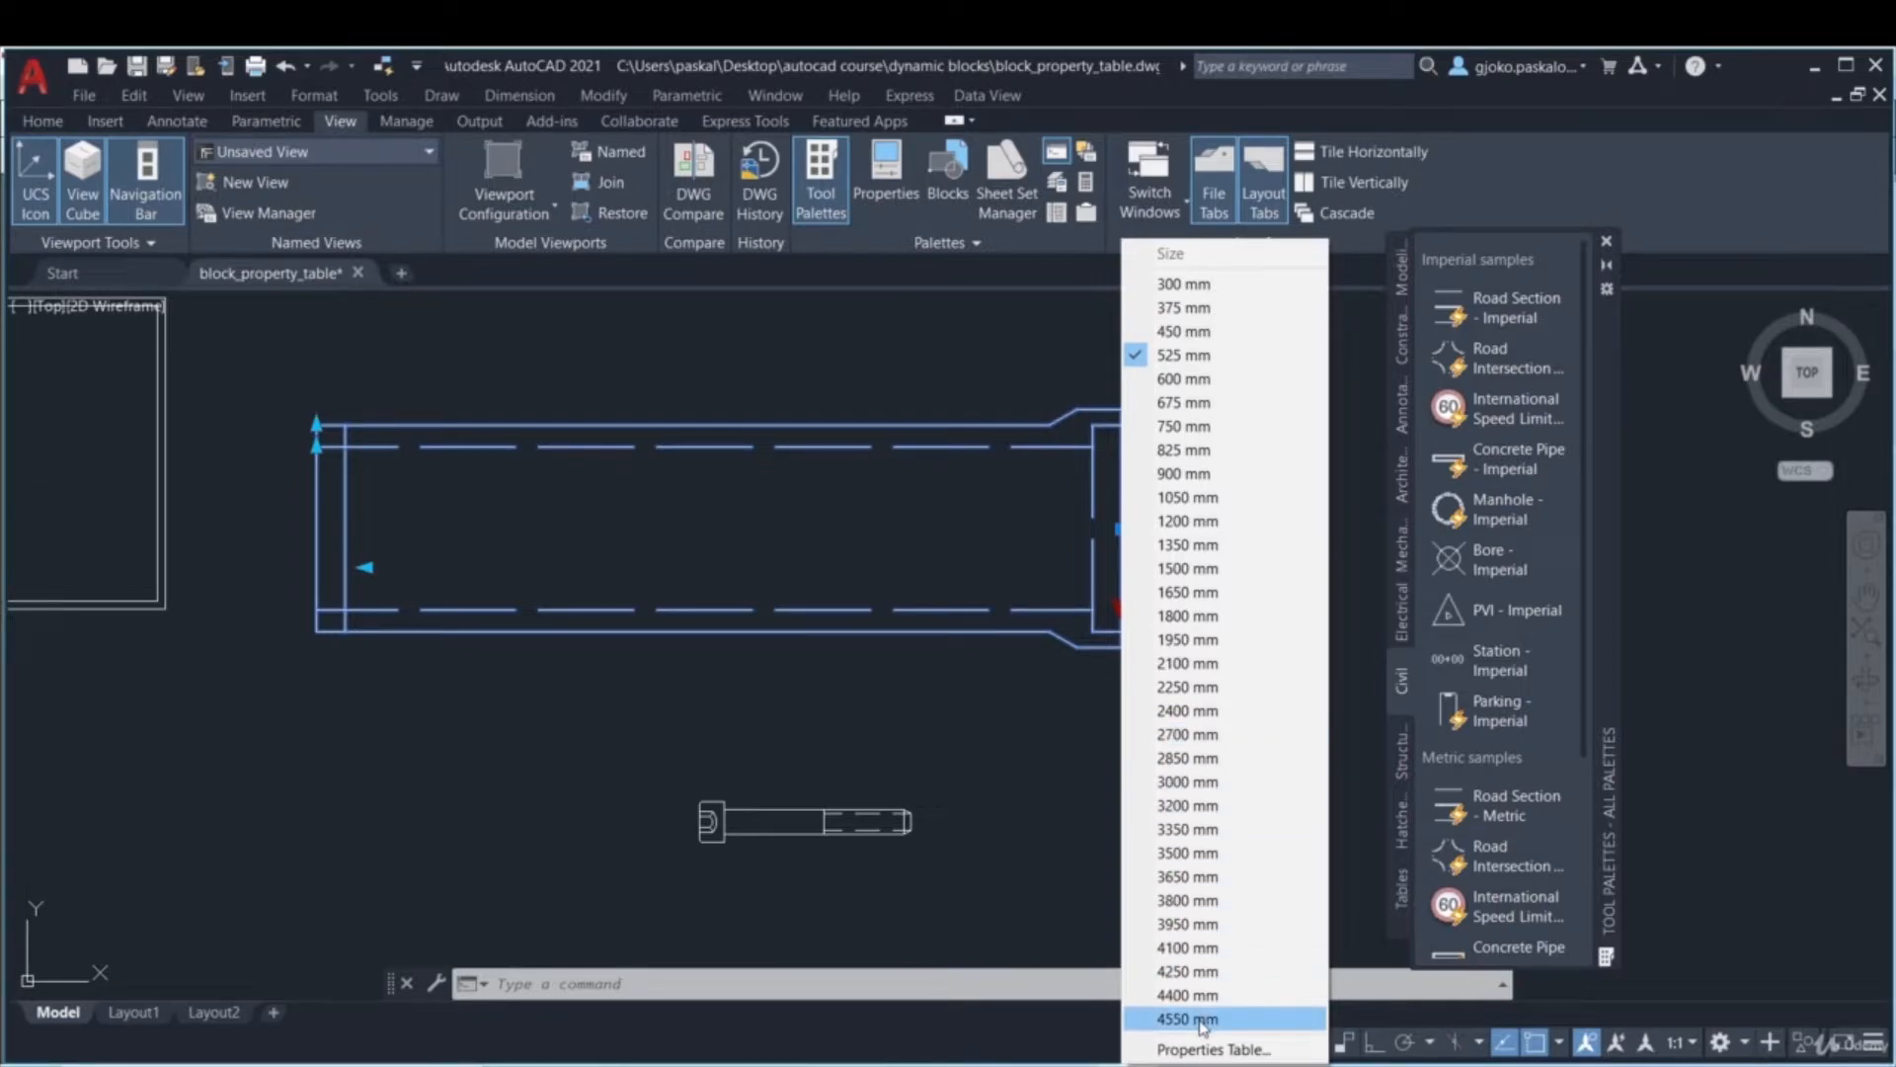
{"action": "left_click", "coordinate": [1193, 380]}
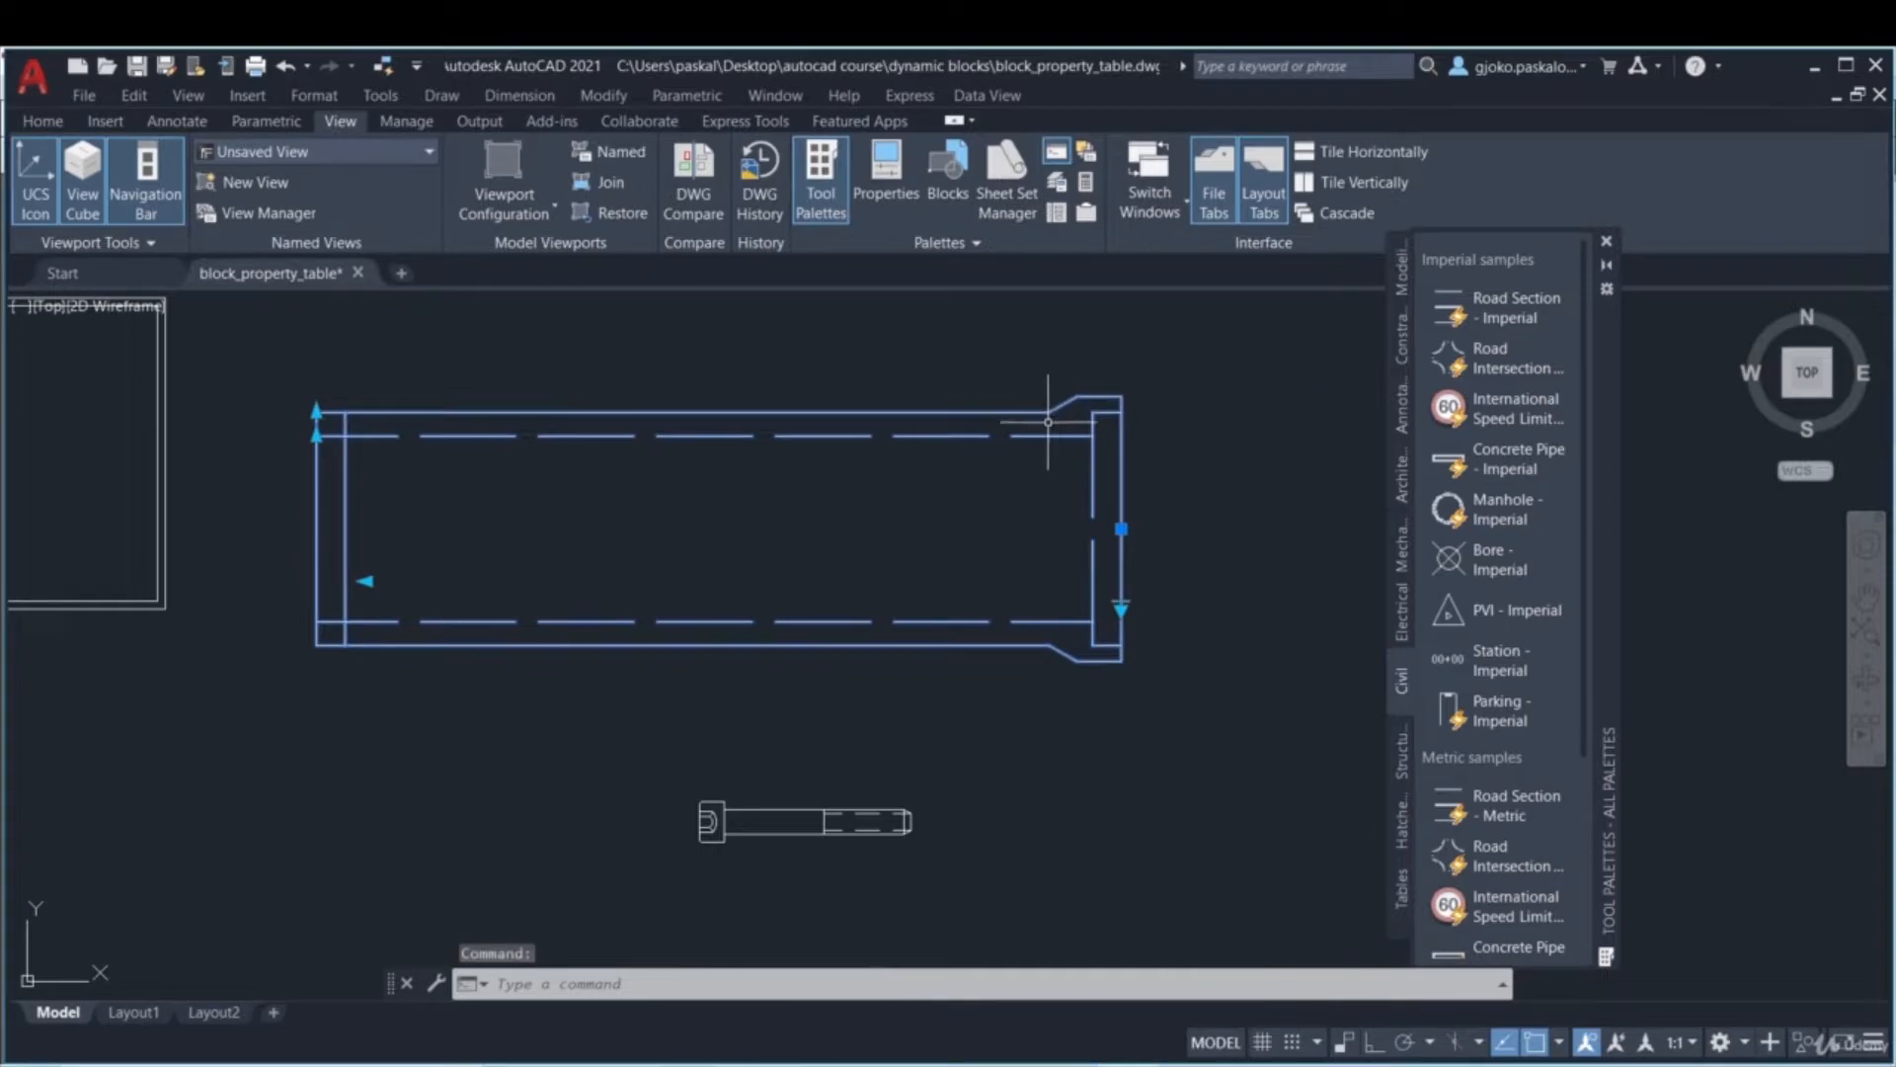
- Open the concrete pipe block in the Block Editor and examine its constraints at both ends, including Wall and ID
{"action": "middle_click_drag", "start_coordinate": [711, 422], "coordinate": [769, 443]}
{"action": "right_click", "coordinate": [768, 444]}
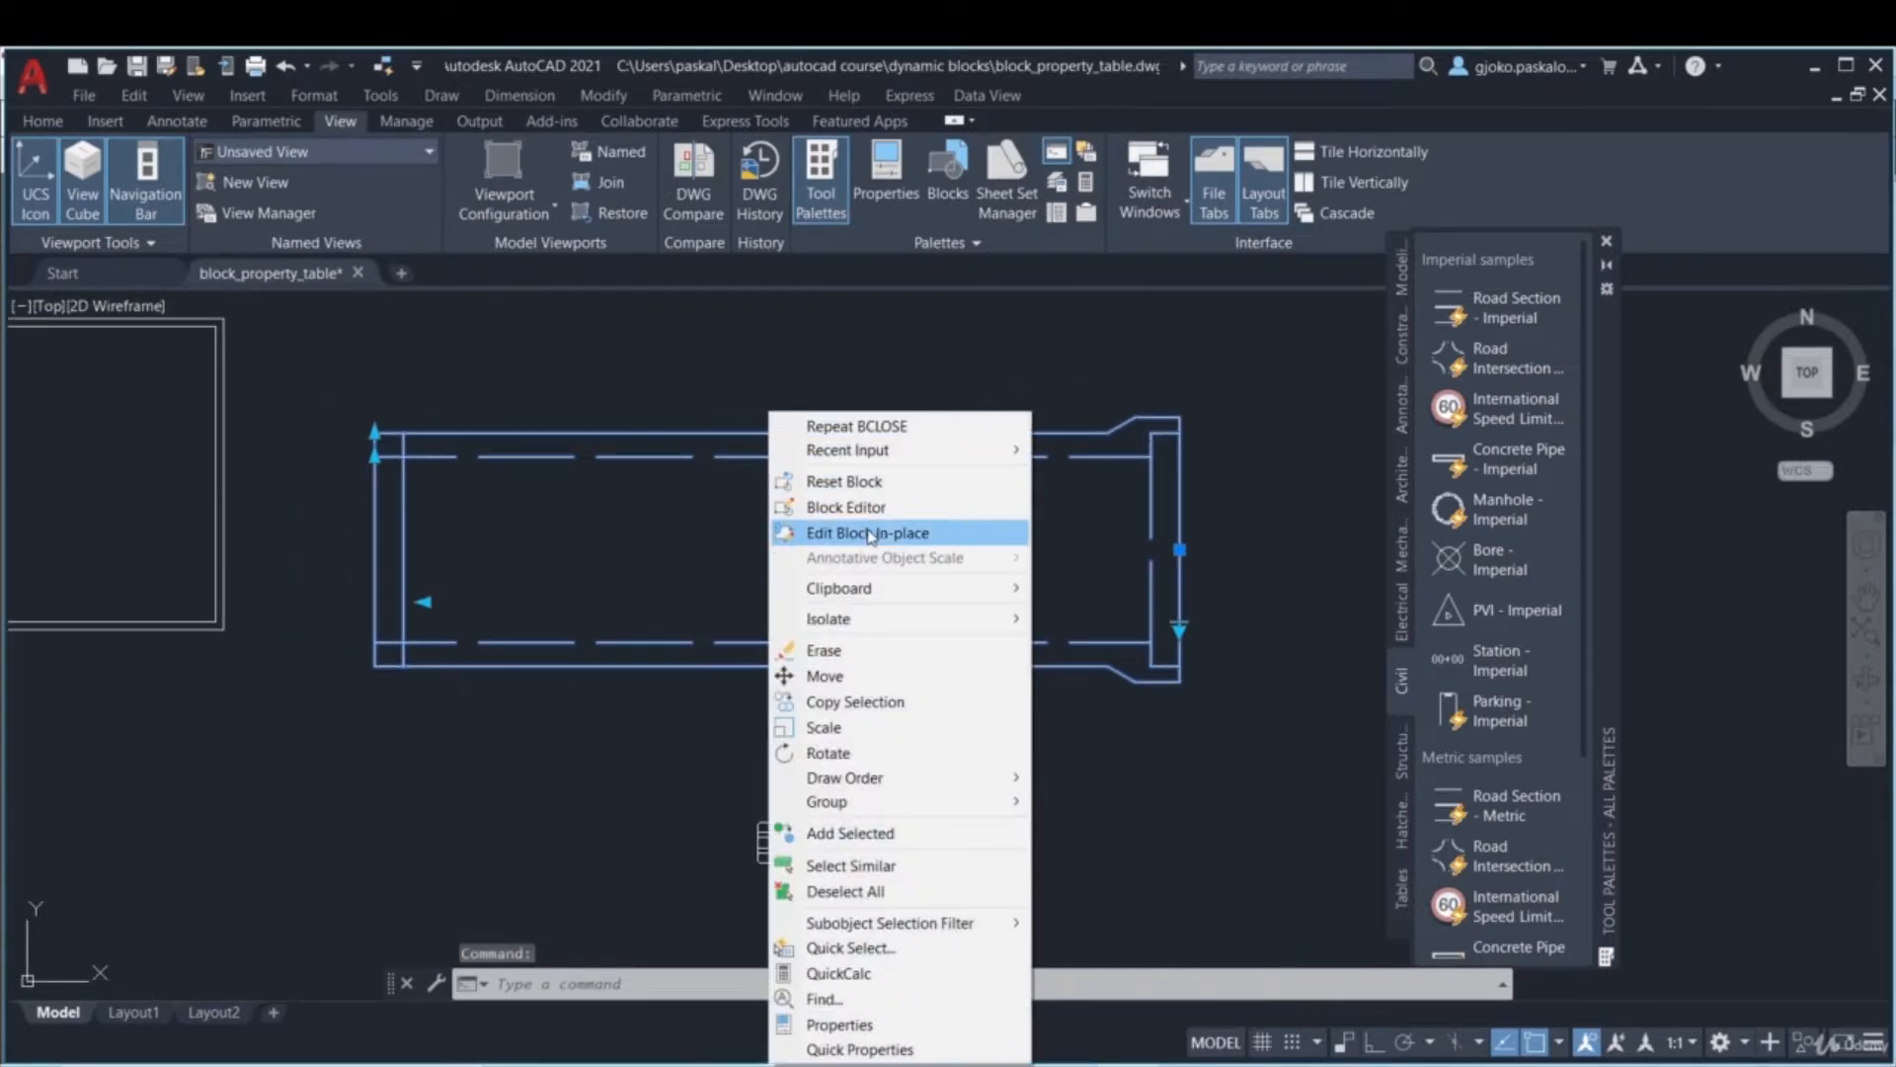
{"action": "left_click", "coordinate": [837, 500]}
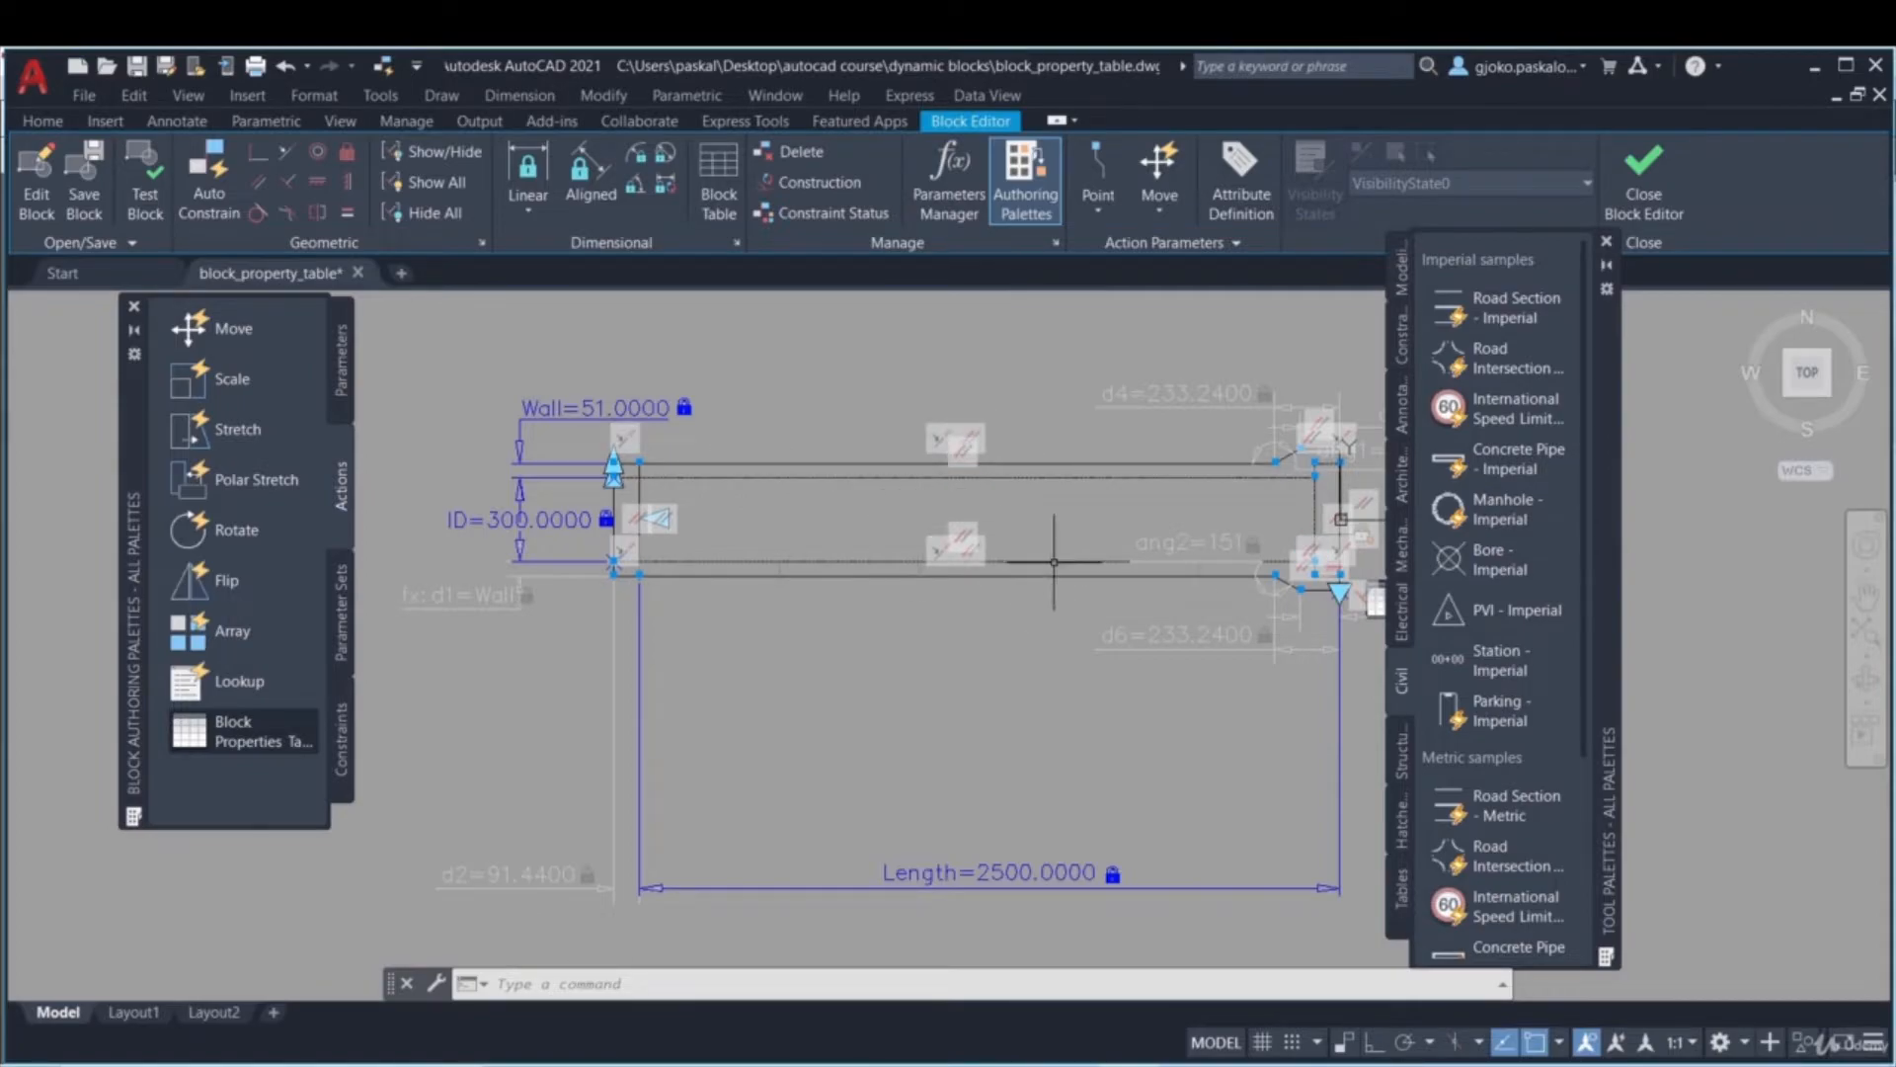
{"action": "scroll", "coordinate": [992, 439], "scroll_direction": "up", "scroll_amount": 5}
{"action": "scroll", "coordinate": [992, 439], "scroll_direction": "down", "scroll_amount": 4}
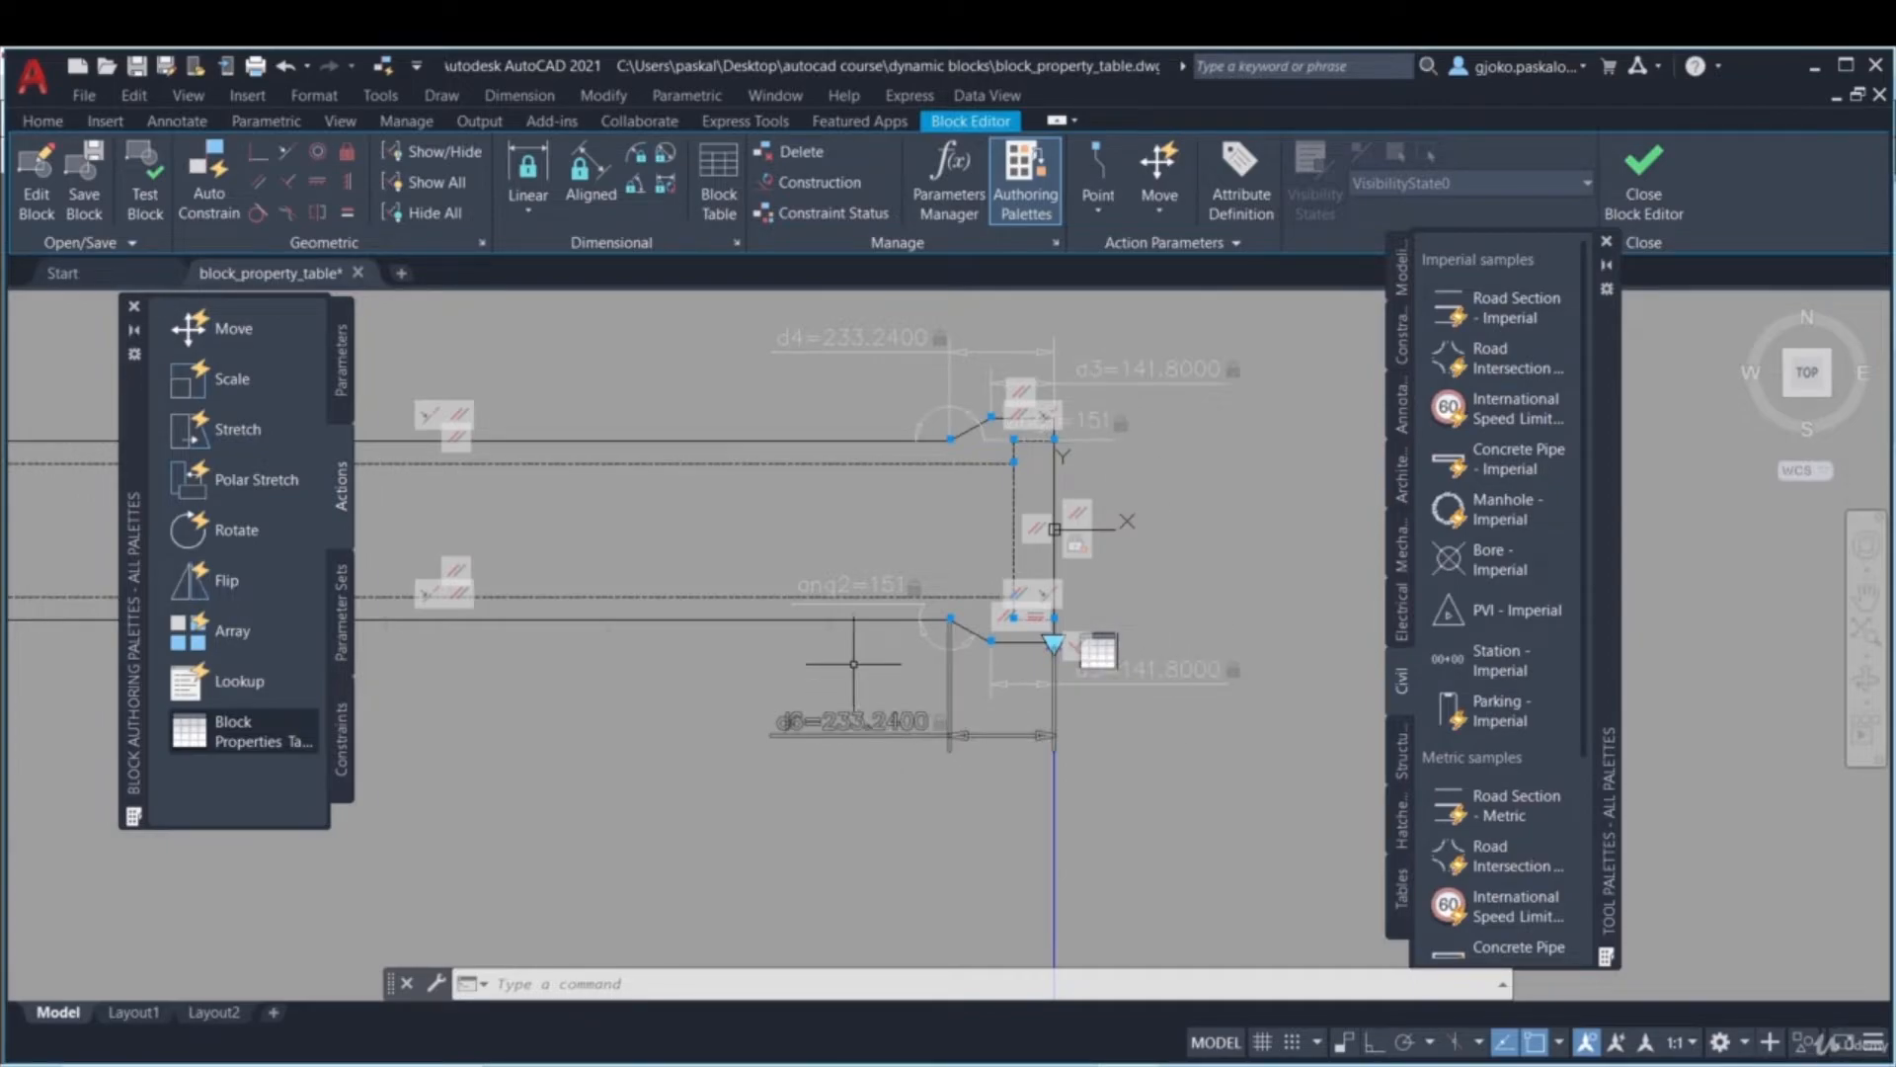
{"action": "middle_click_drag", "start_coordinate": [609, 626], "coordinate": [1341, 683]}
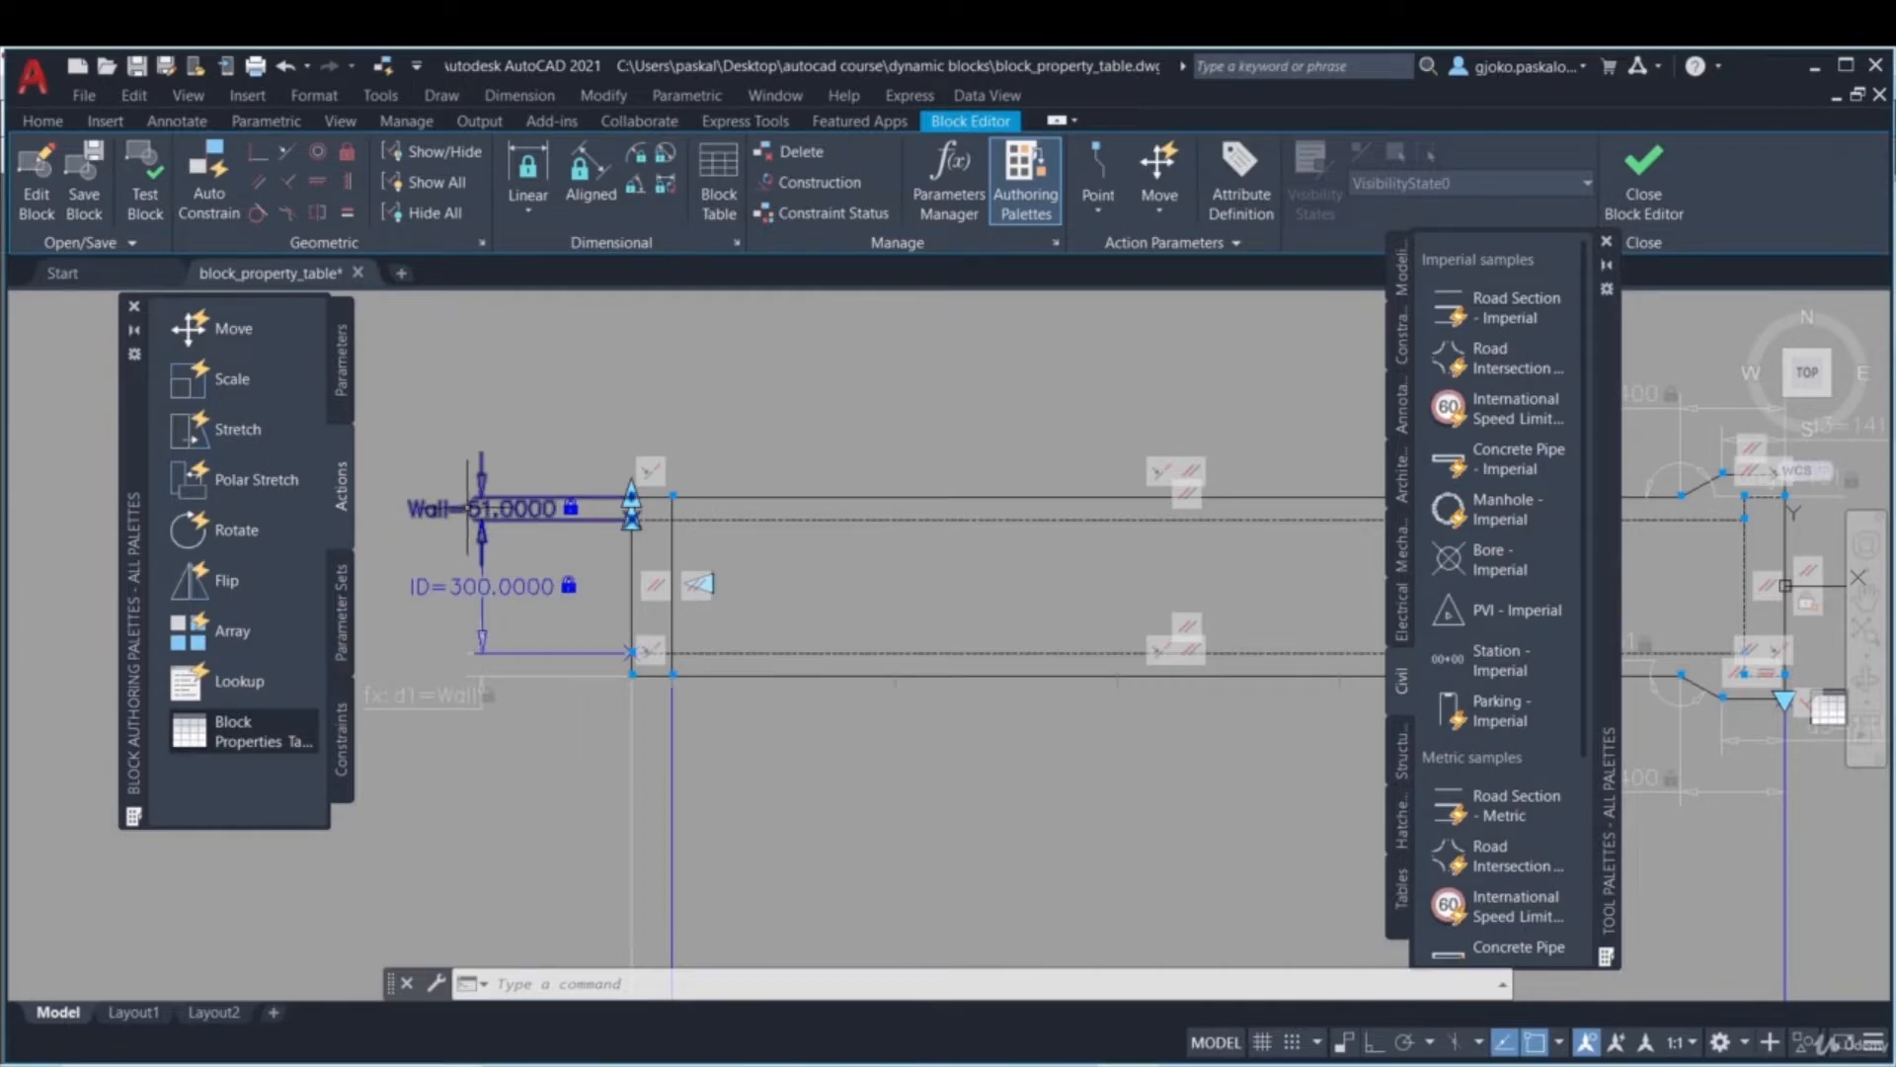
{"action": "middle_click_drag", "start_coordinate": [804, 626], "coordinate": [619, 580]}
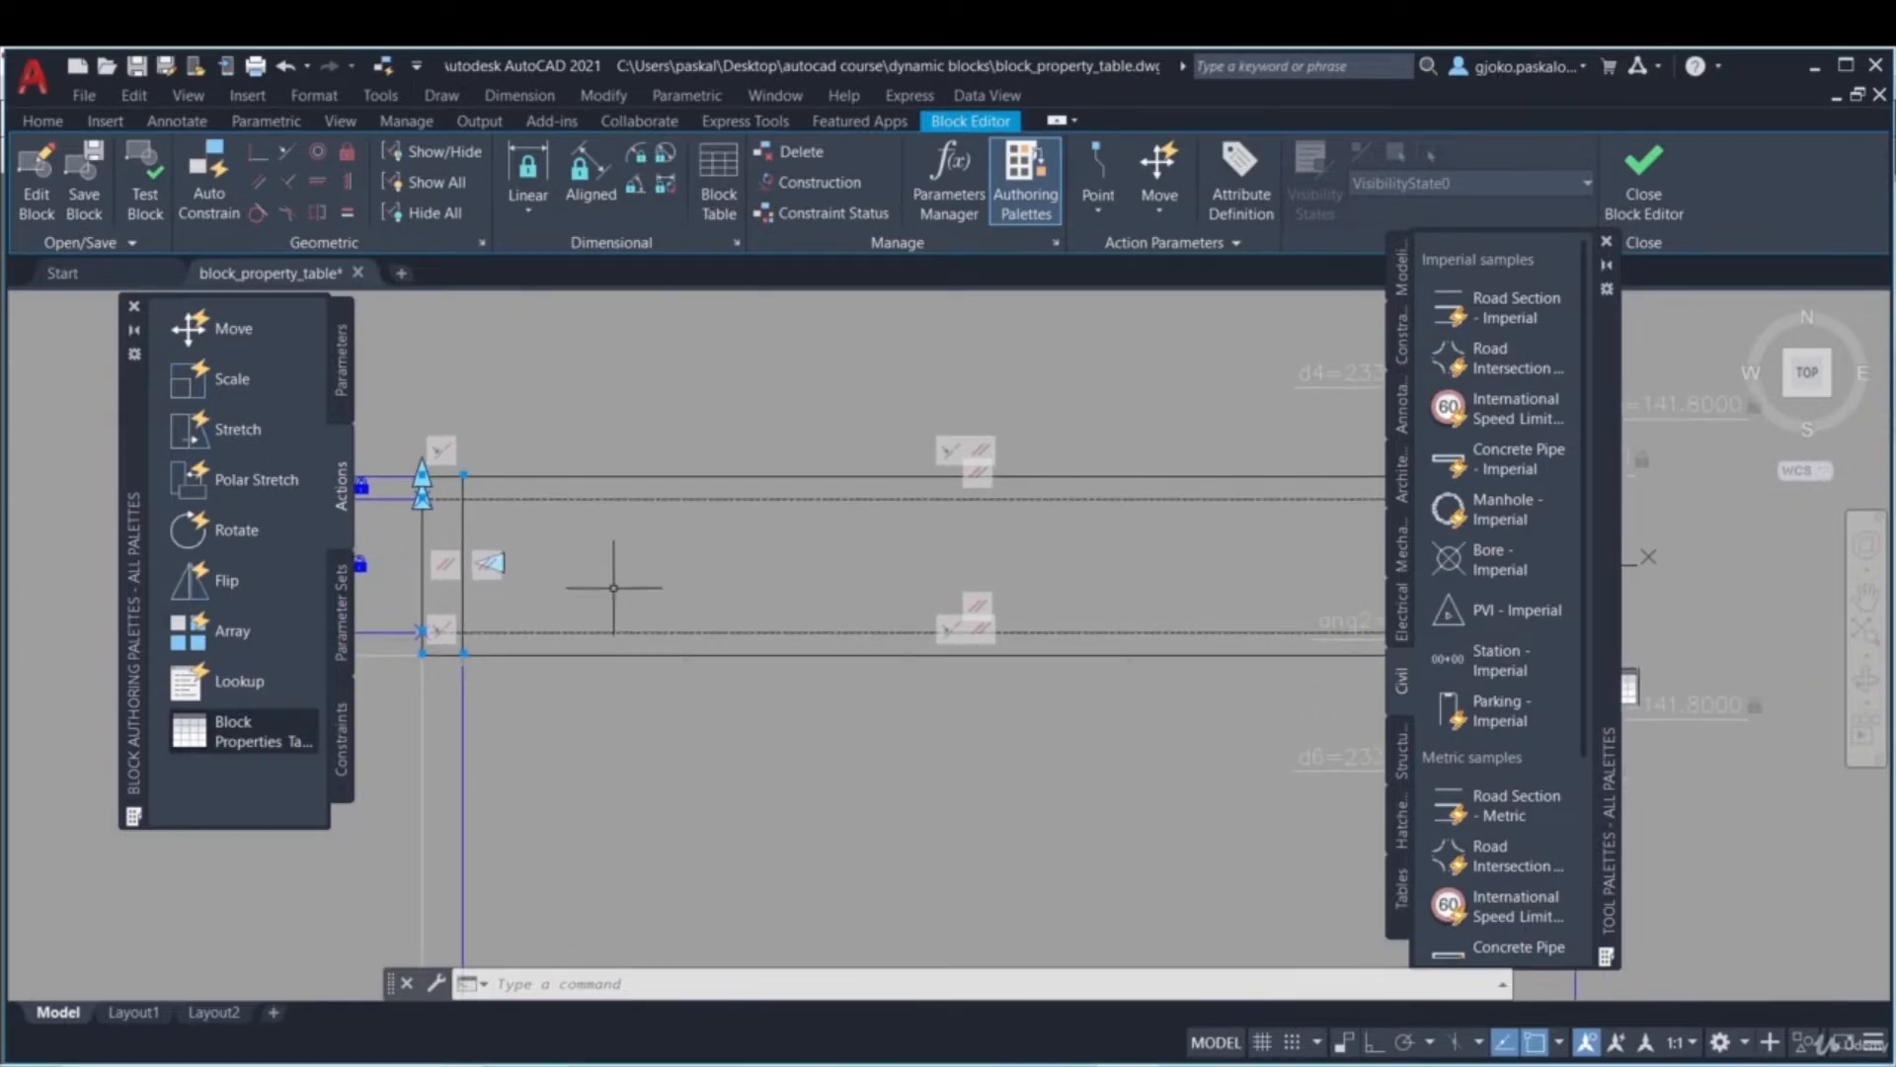
- Examine the Size, Wall and ID rows of the pipe's block properties table down to the end, and close it
{"action": "left_click", "coordinate": [719, 186]}
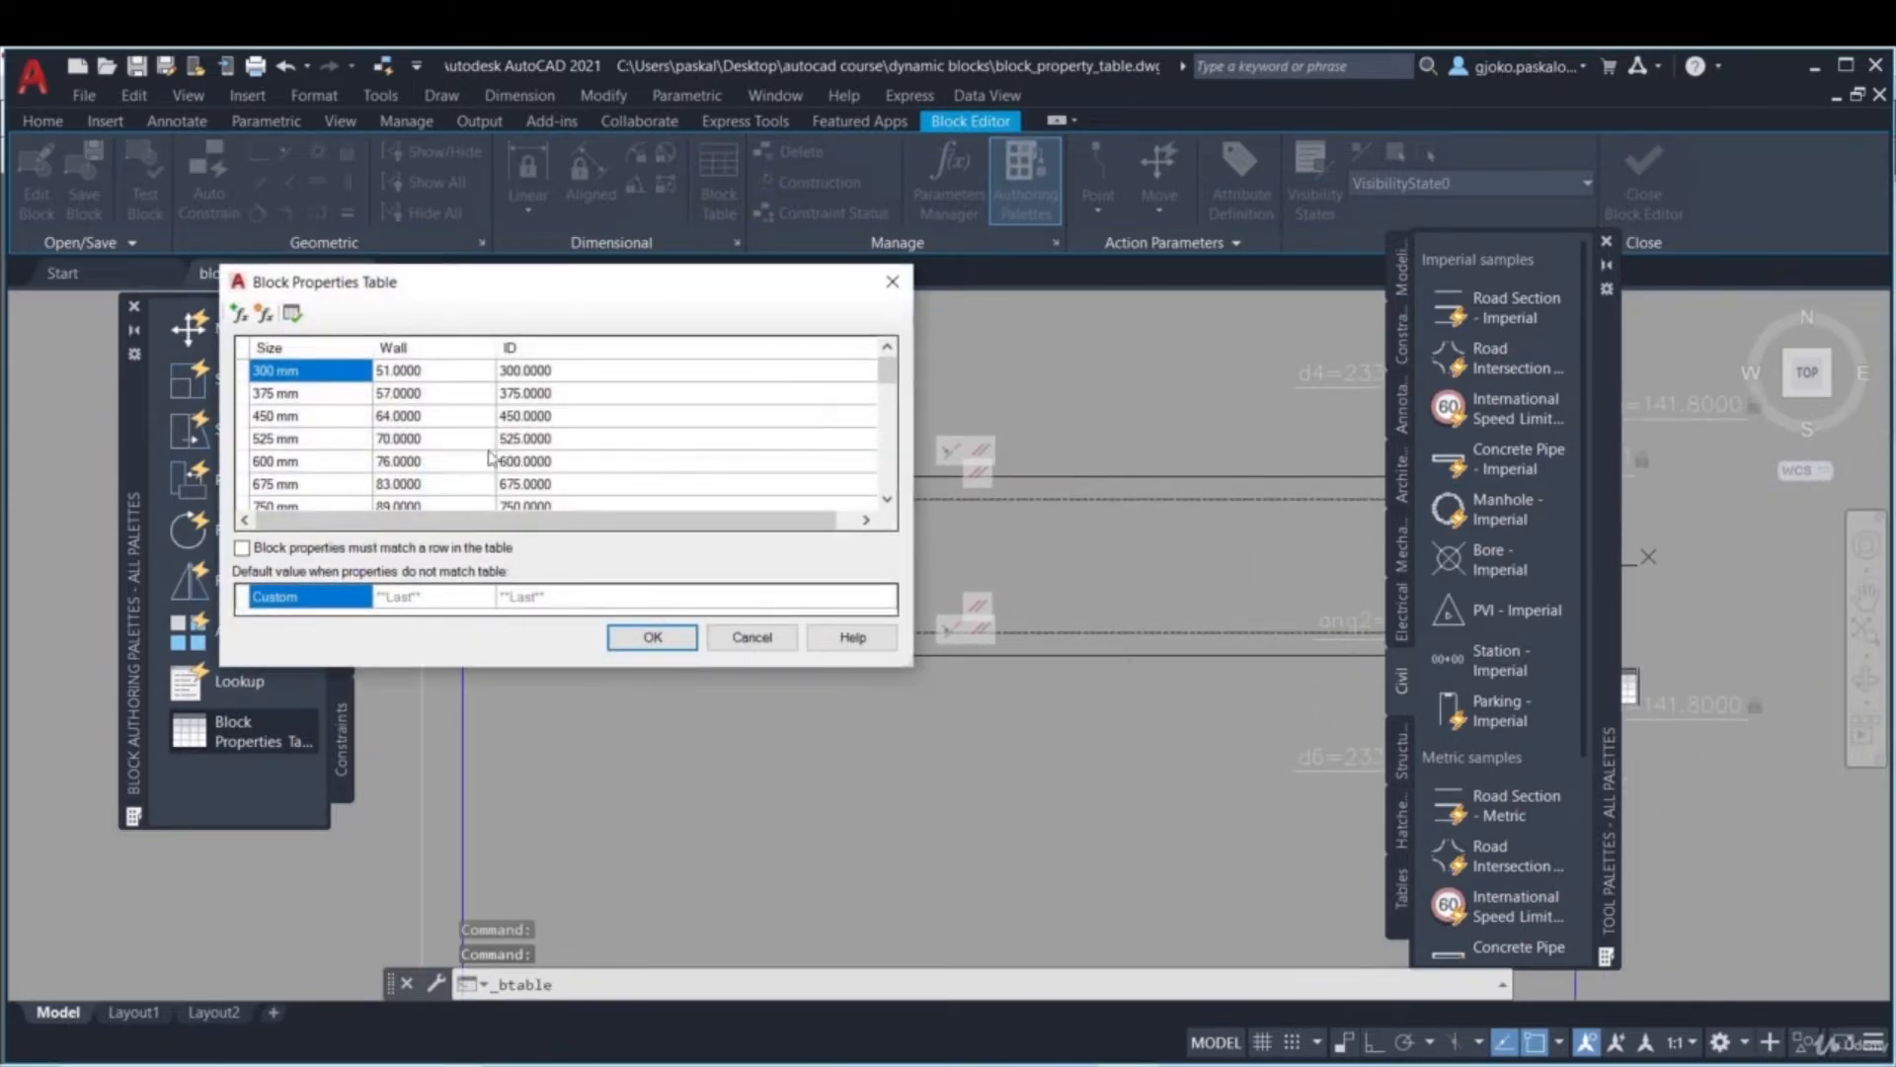
{"action": "scroll", "coordinate": [409, 400], "scroll_direction": "down", "scroll_amount": 15}
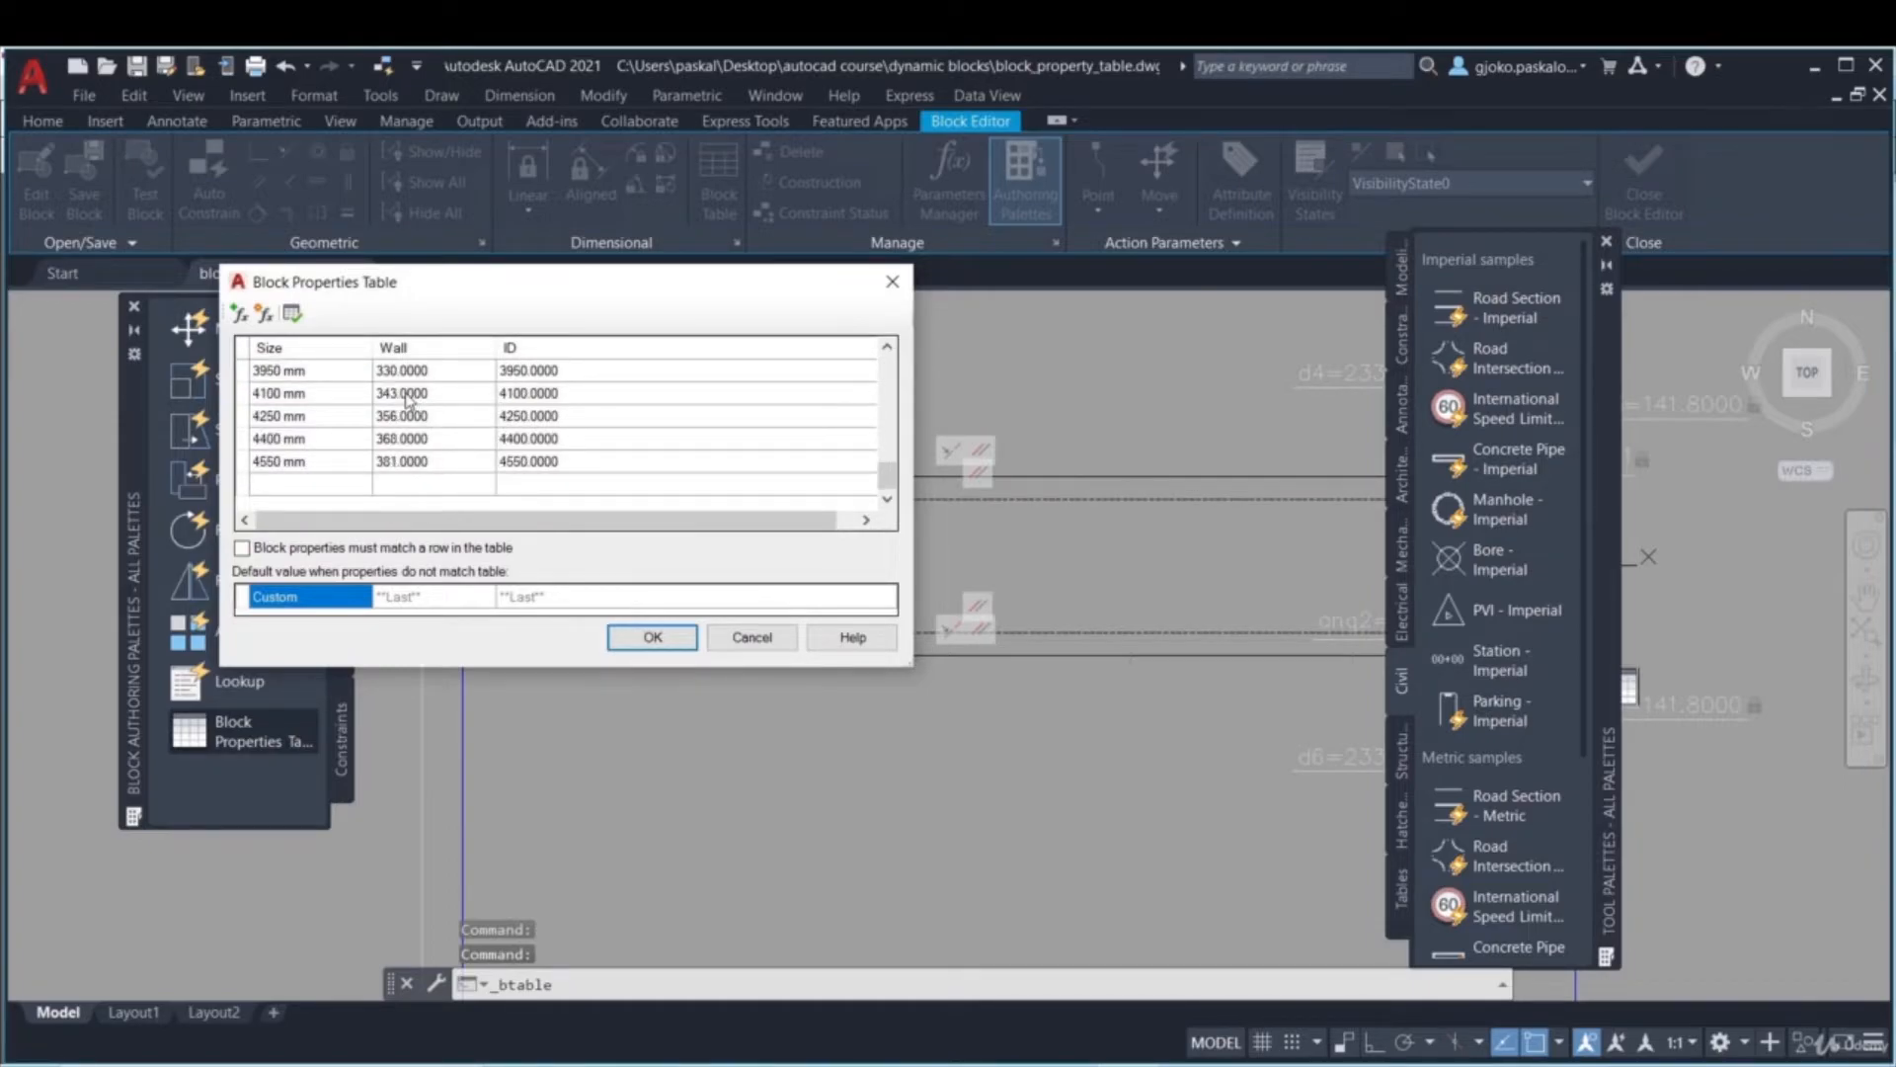
{"action": "left_click", "coordinate": [892, 282]}
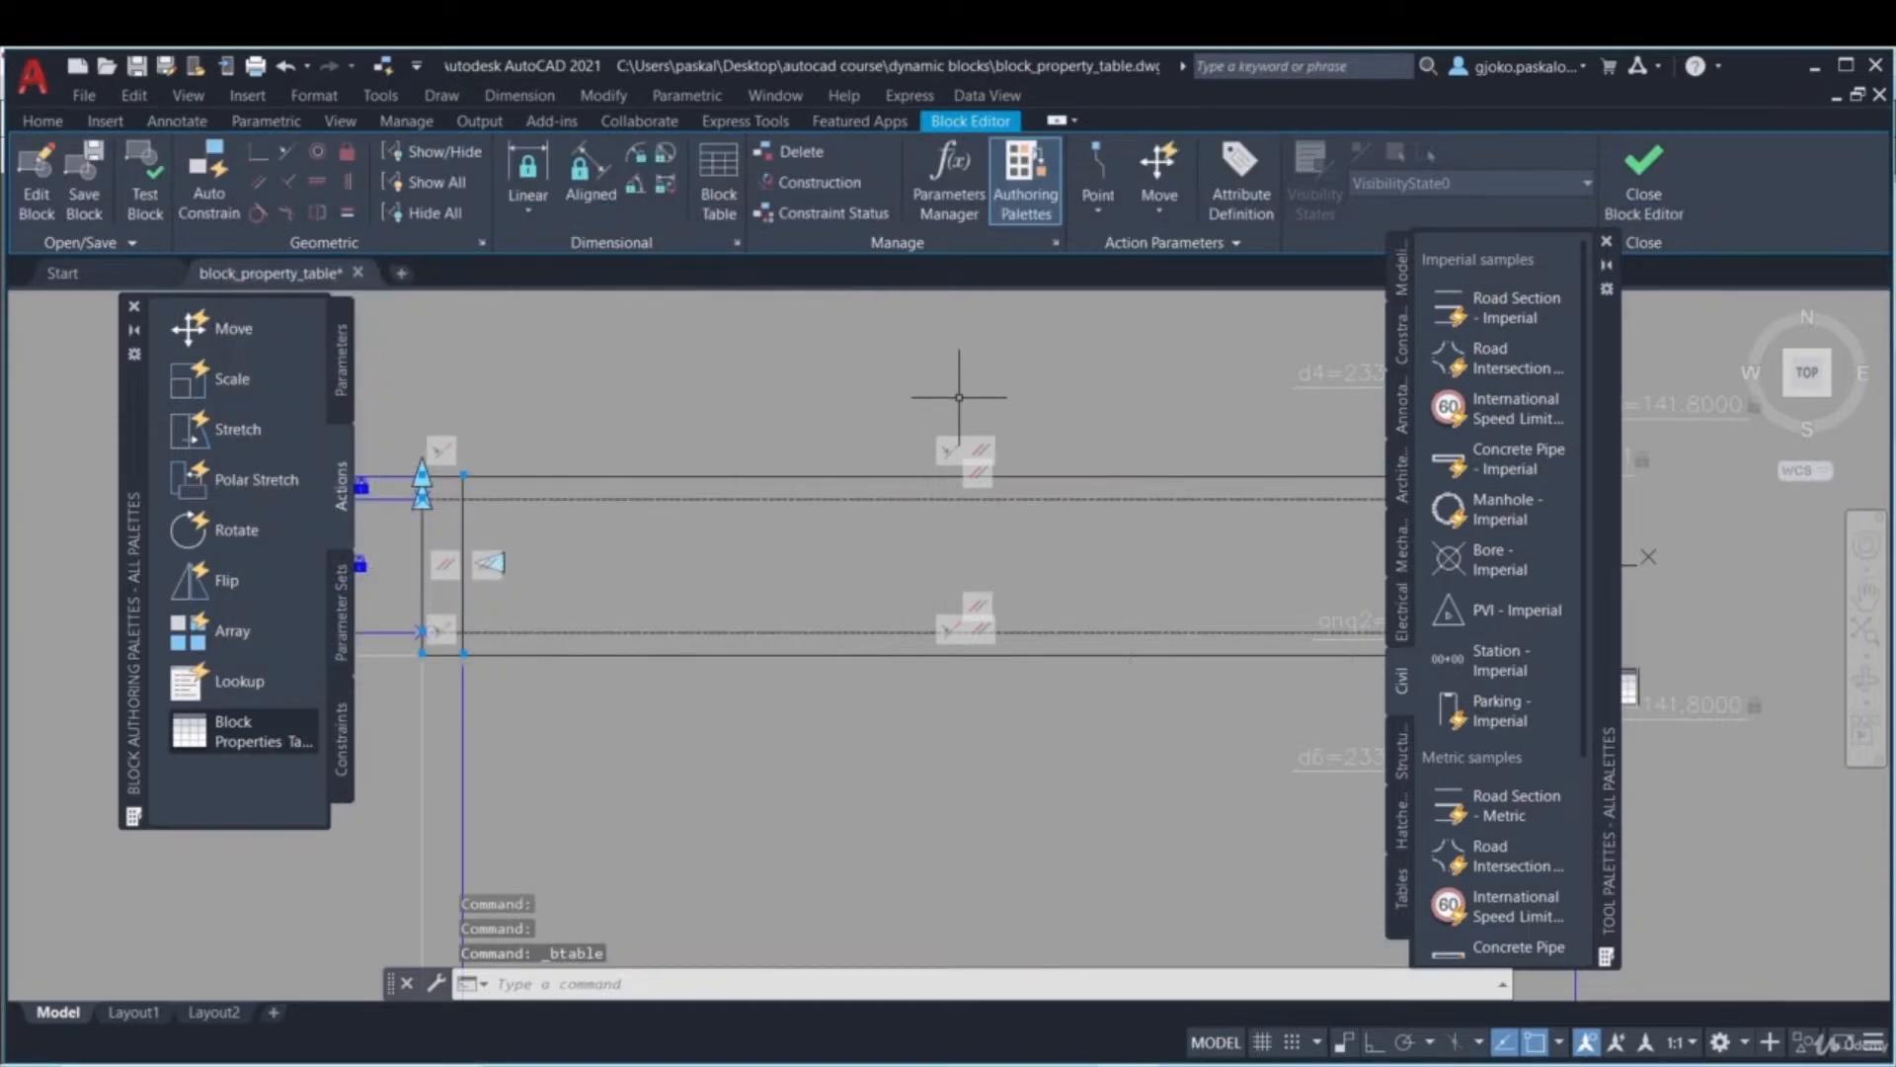
- Move the tool palettes clear of the pipe block's constraints and bring the pipe into closer view
{"action": "middle_click_drag", "start_coordinate": [956, 399], "coordinate": [791, 428]}
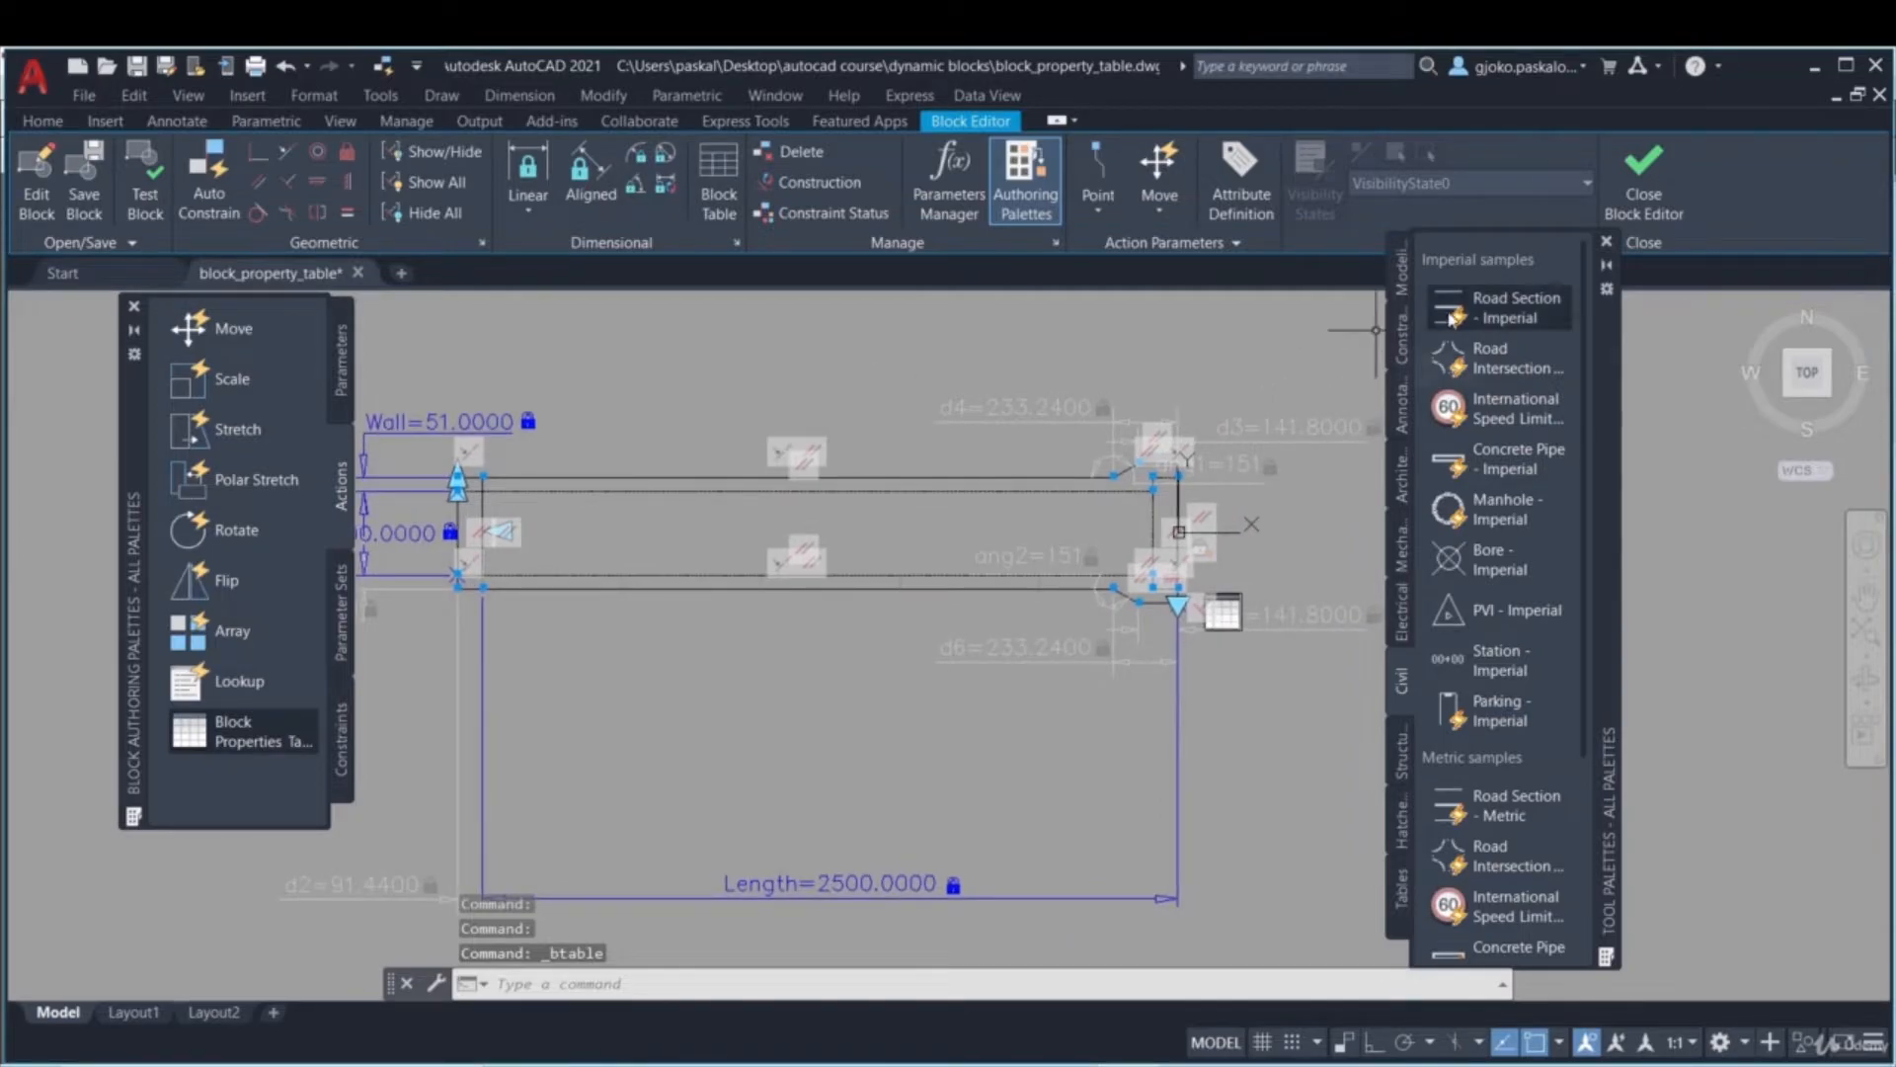
{"action": "left_click_drag", "start_coordinate": [1609, 378], "coordinate": [1716, 406]}
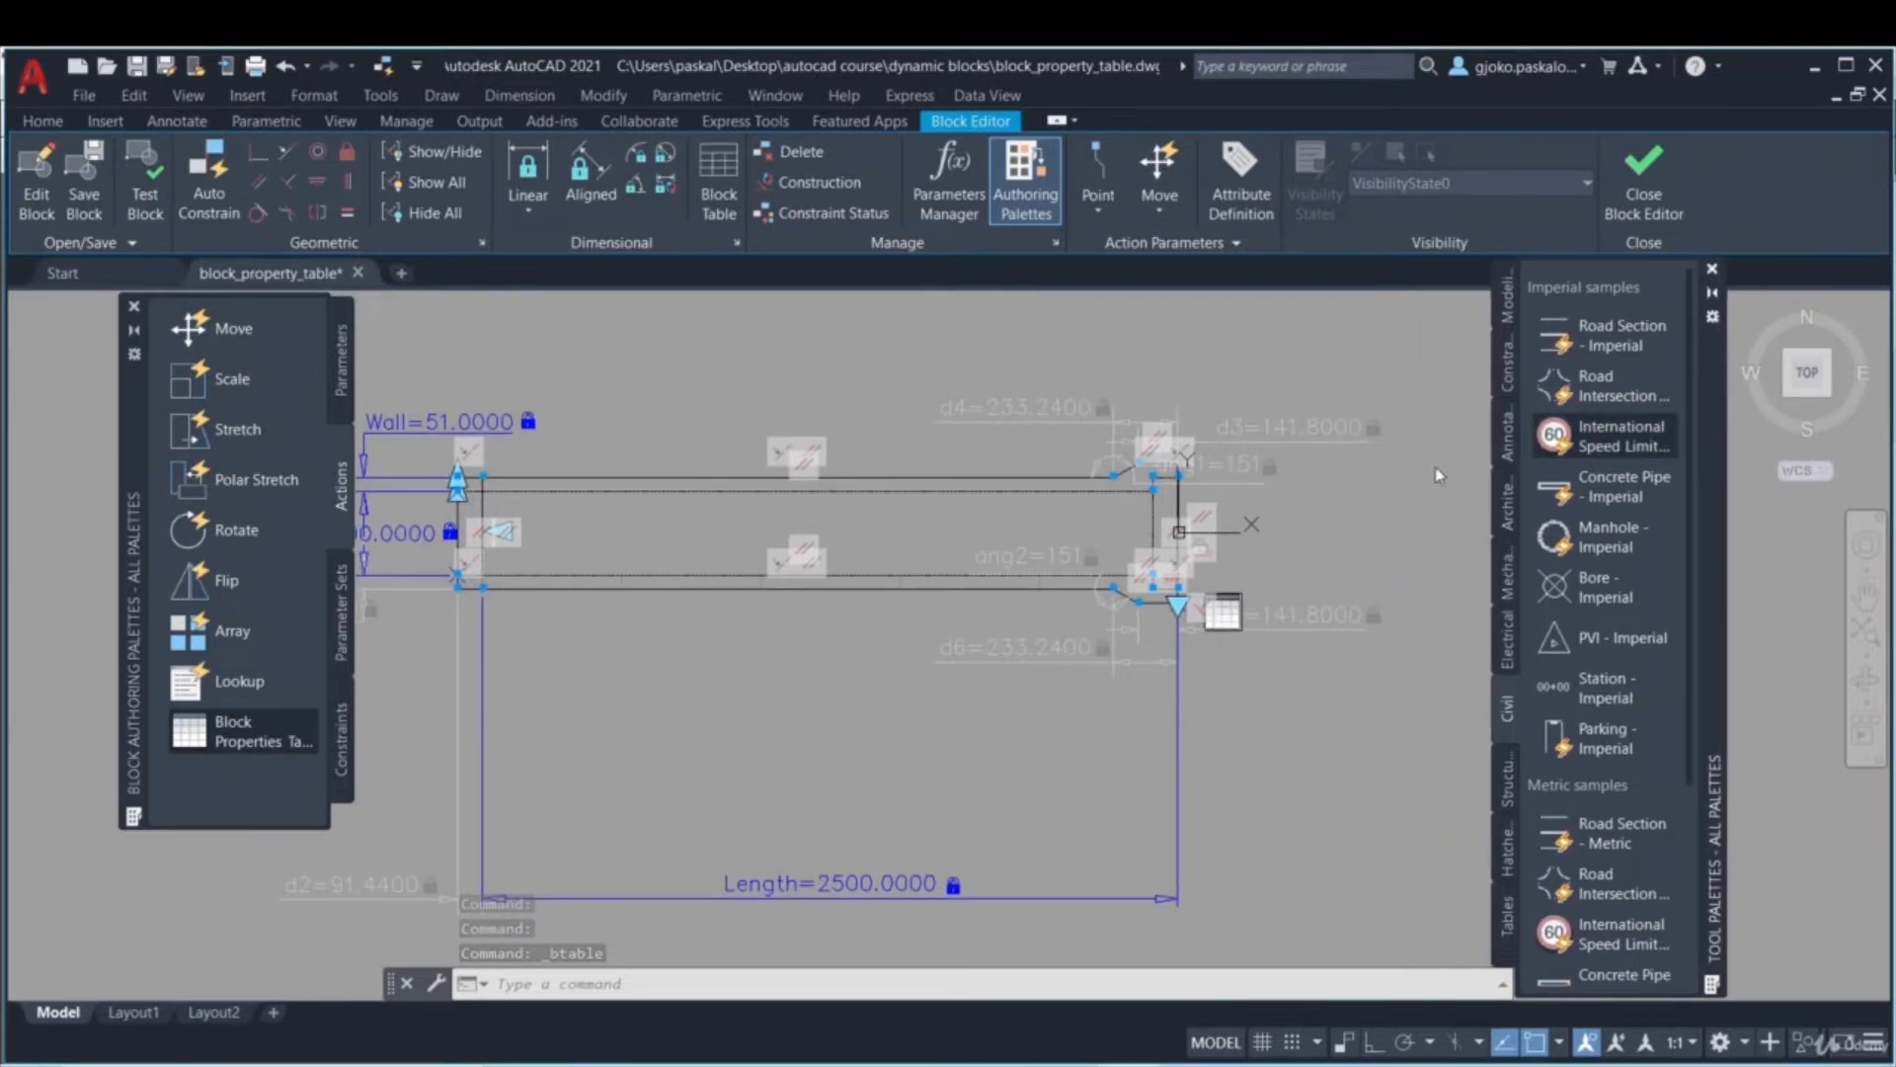
{"action": "scroll", "coordinate": [677, 523], "scroll_direction": "up", "scroll_amount": 2}
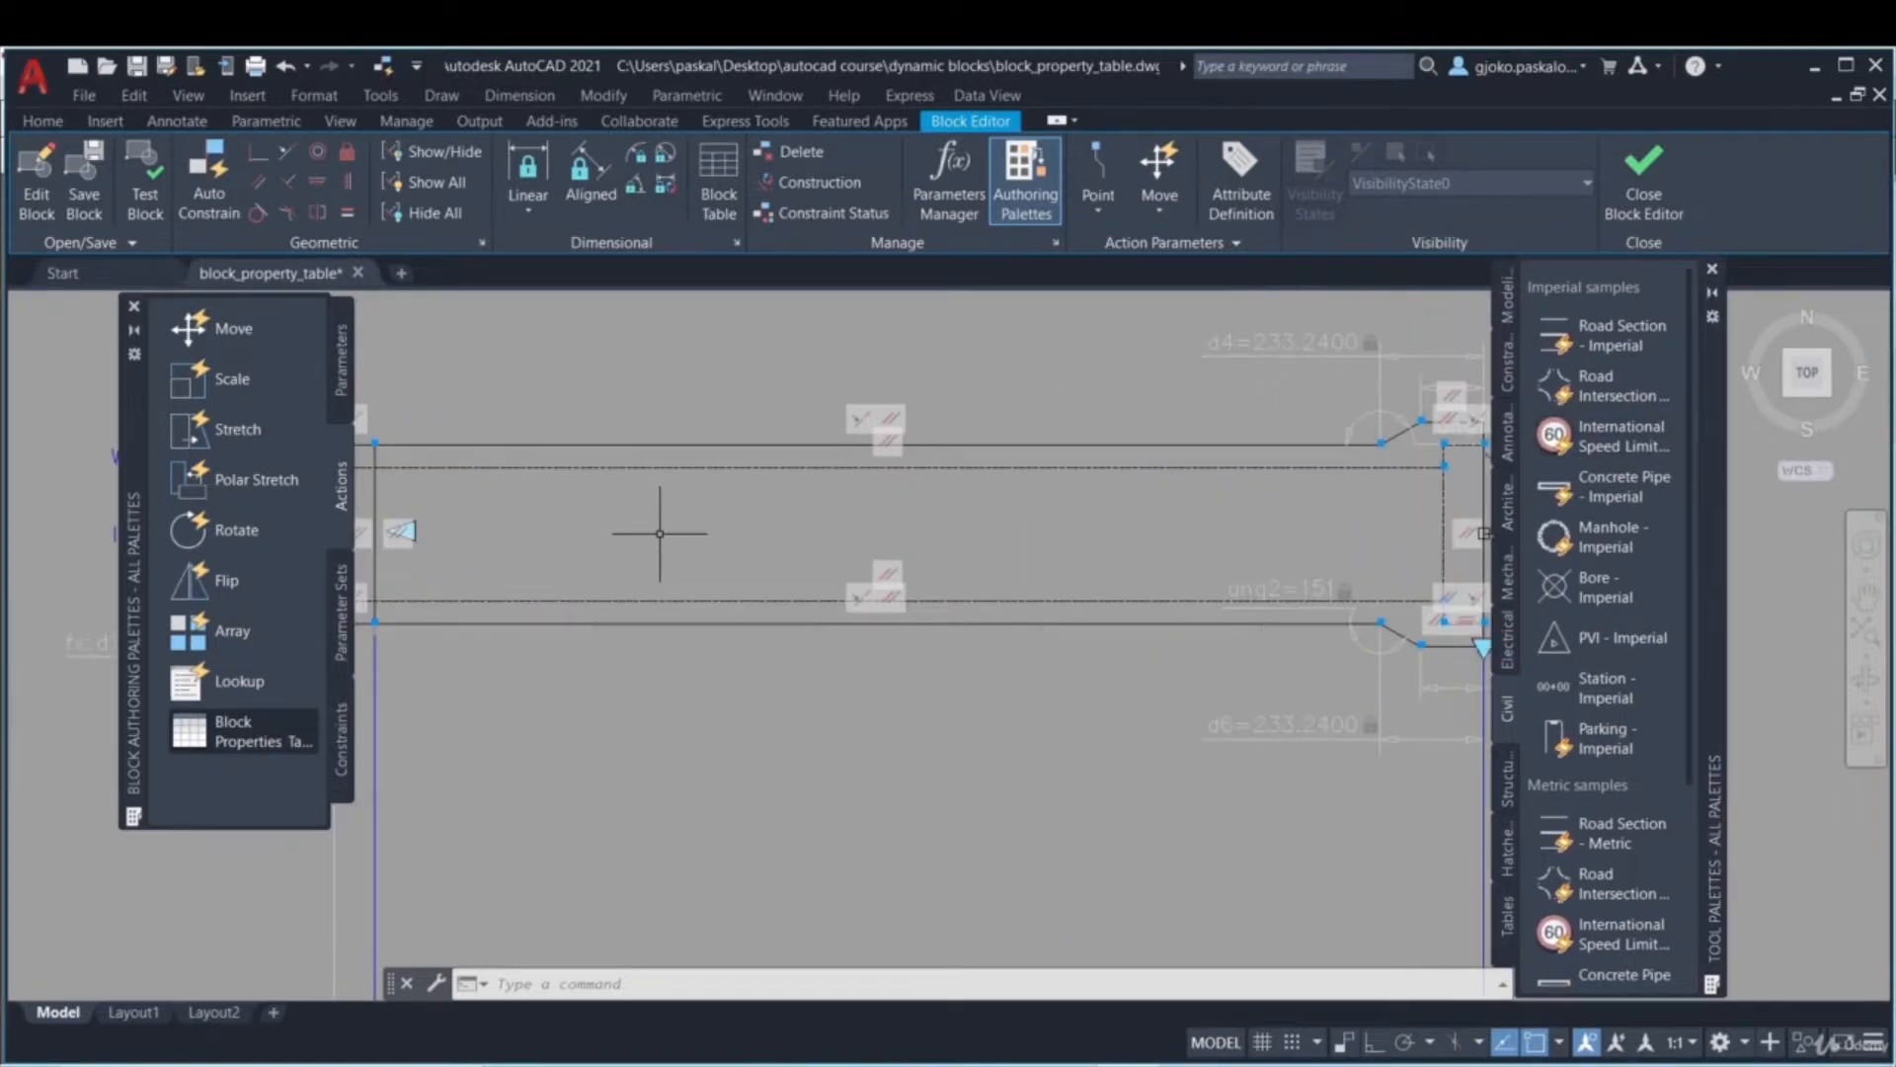
- Examine the concrete pipe block's dimensional and user parameters, from ID down to Size, in the Parameters Manager, and close it
{"action": "left_click", "coordinate": [949, 203]}
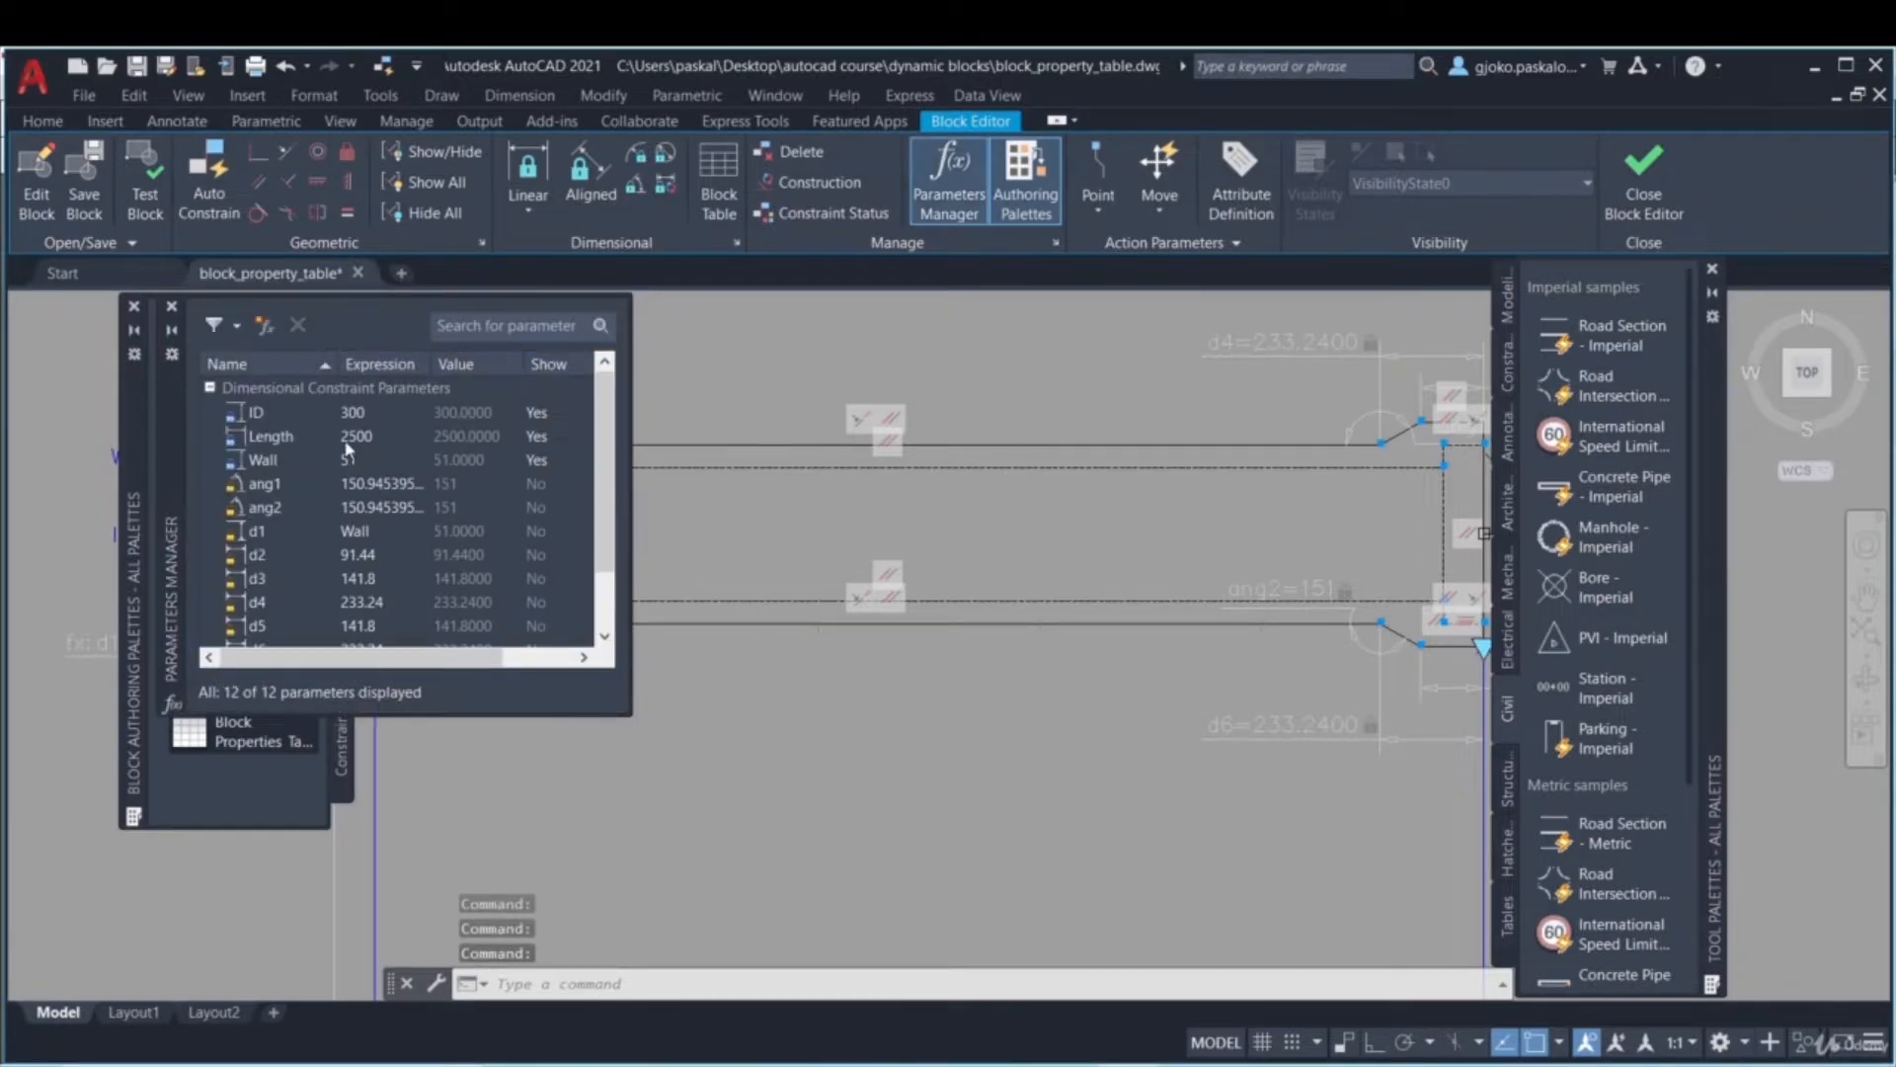
{"action": "scroll", "coordinate": [348, 449], "scroll_direction": "down", "scroll_amount": 1}
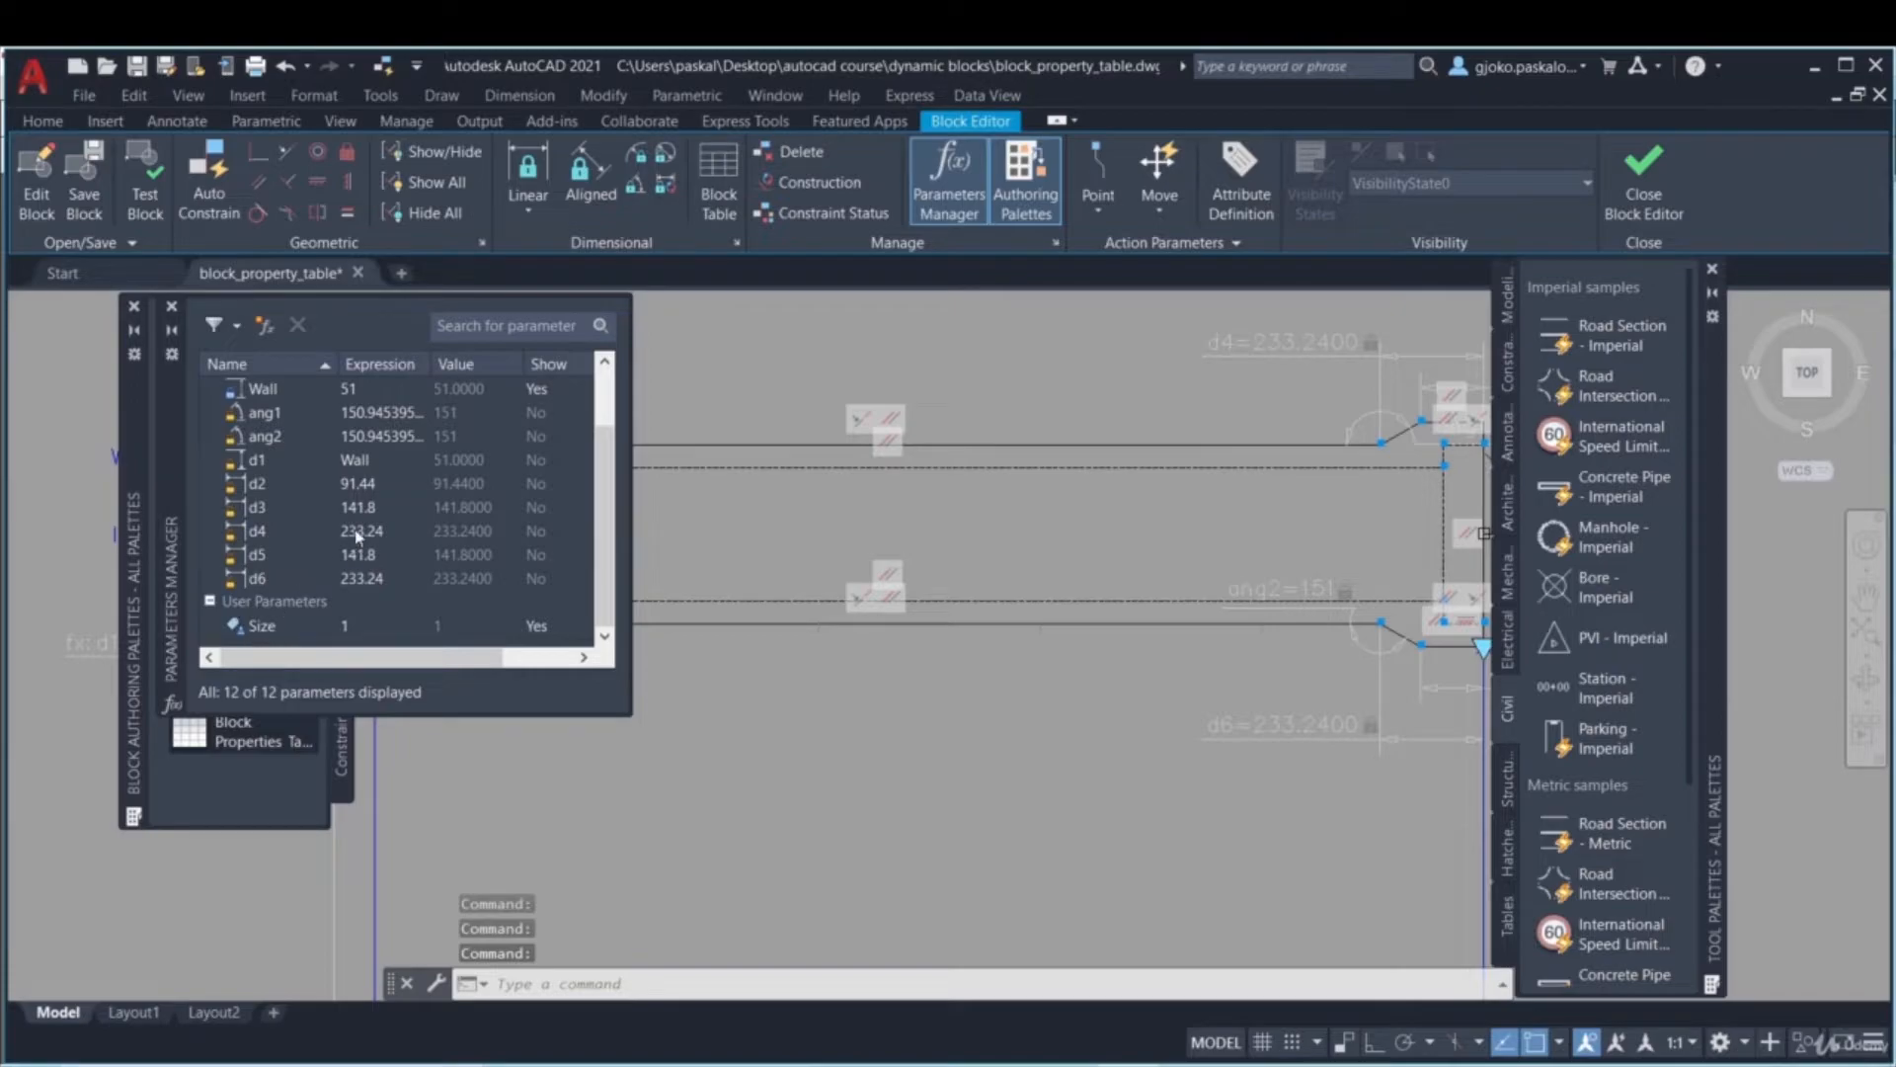
{"action": "scroll", "coordinate": [357, 536], "scroll_direction": "up", "scroll_amount": 1}
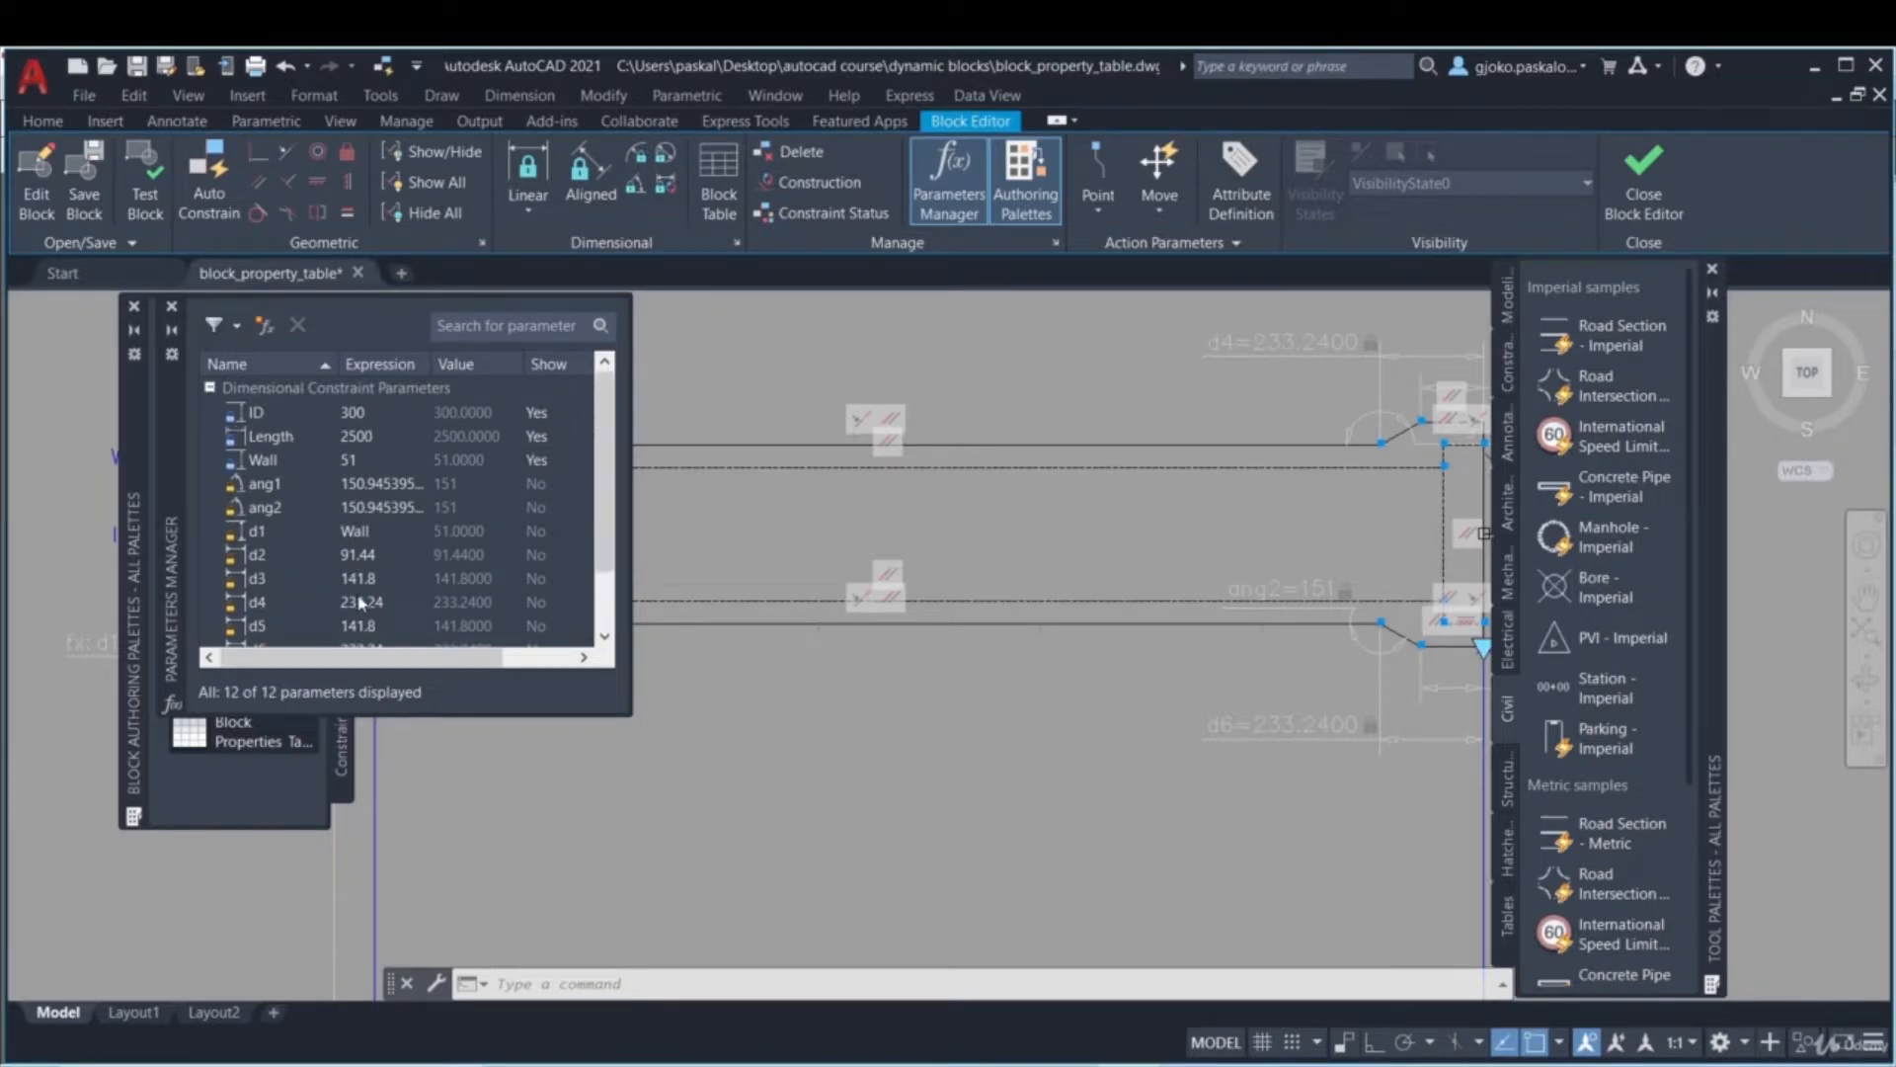
{"action": "scroll", "coordinate": [360, 602], "scroll_direction": "down", "scroll_amount": 1}
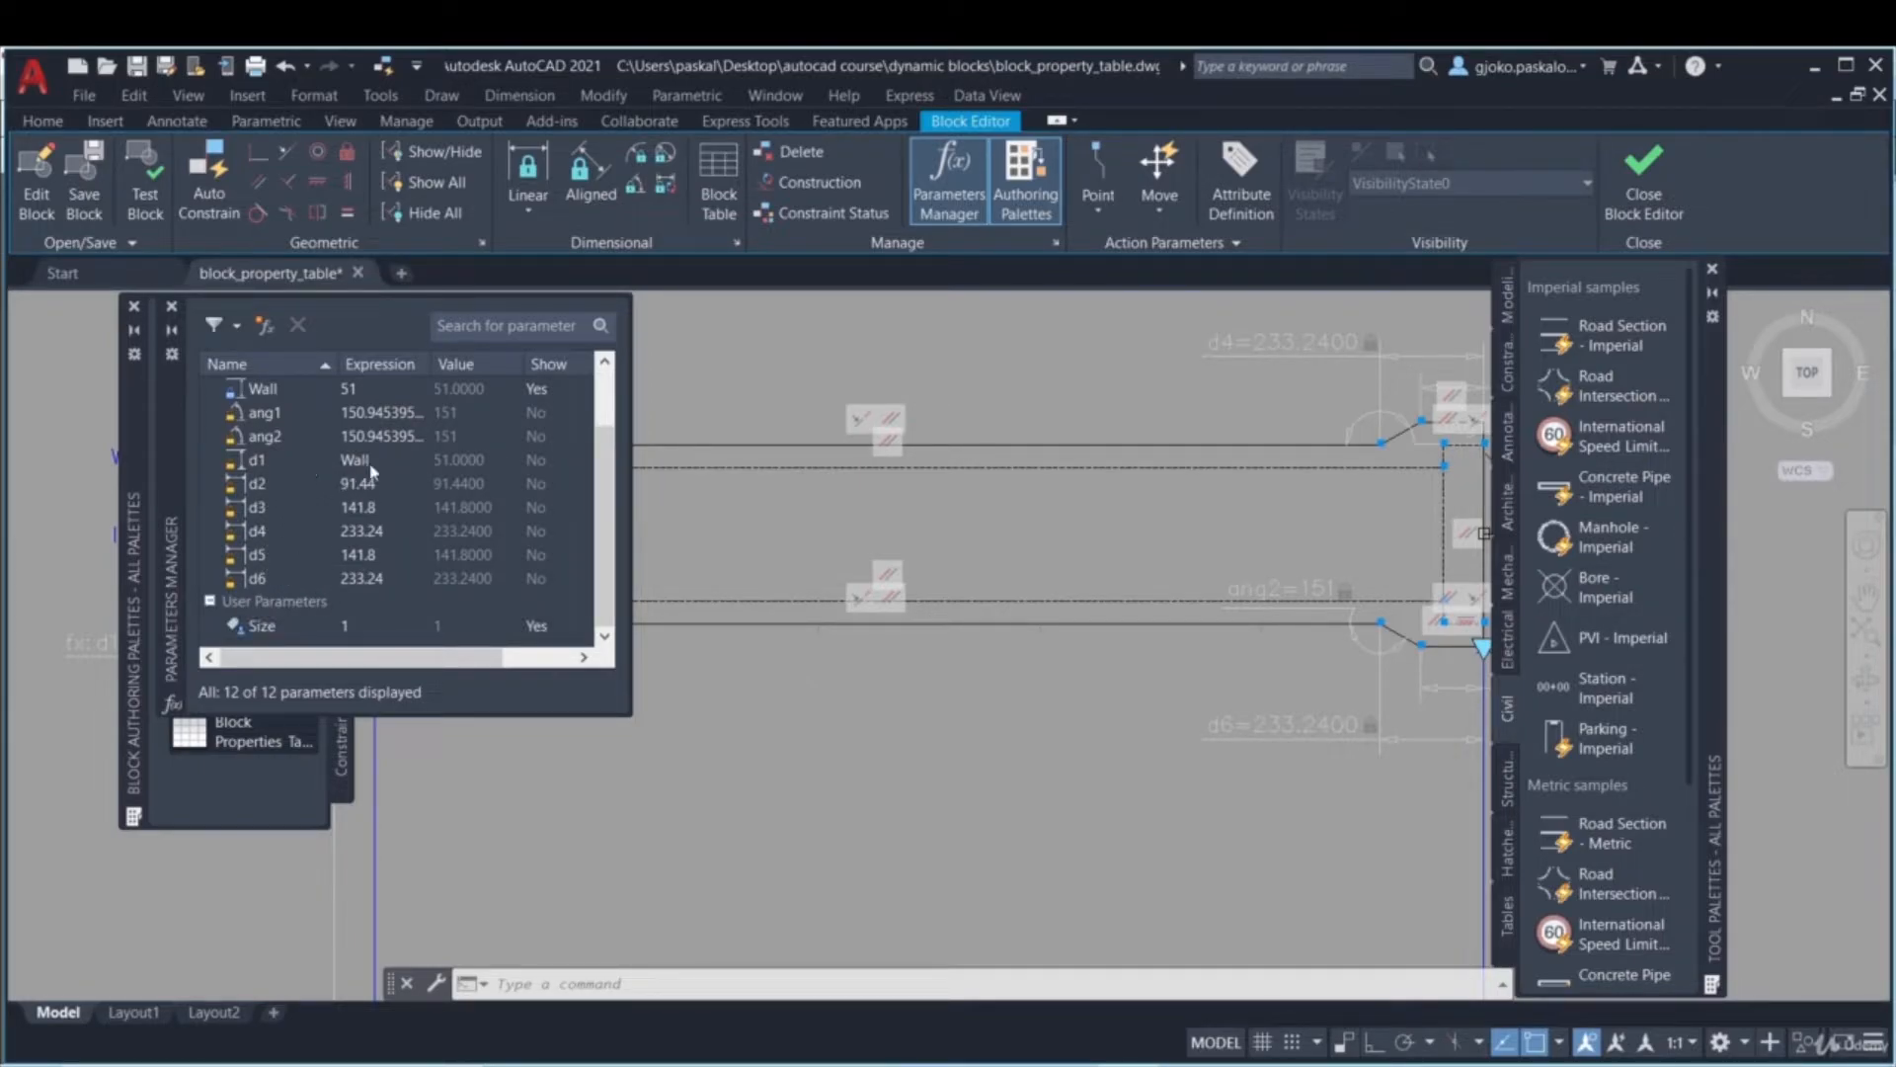
{"action": "scroll", "coordinate": [384, 473], "scroll_direction": "up", "scroll_amount": 1}
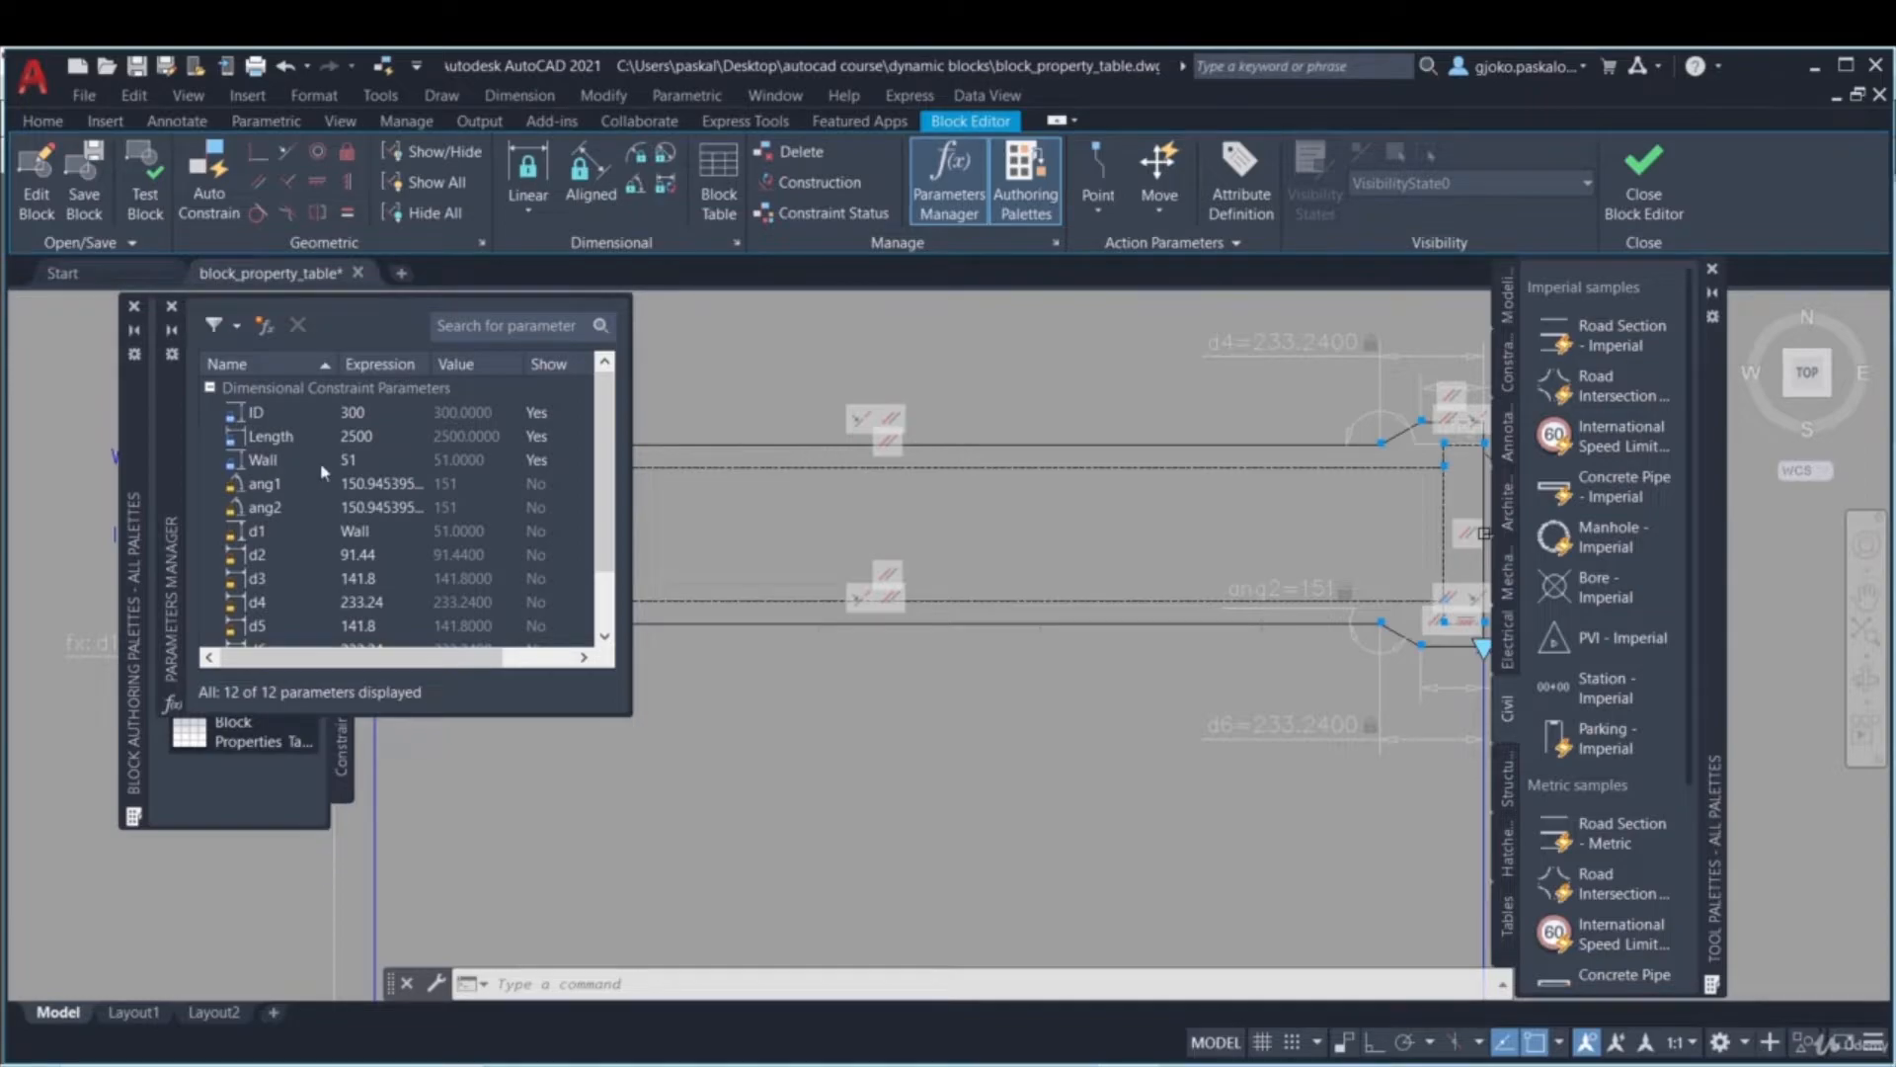
{"action": "scroll", "coordinate": [367, 544], "scroll_direction": "down", "scroll_amount": 1}
{"action": "scroll", "coordinate": [360, 558], "scroll_direction": "up", "scroll_amount": 1}
{"action": "scroll", "coordinate": [350, 583], "scroll_direction": "down", "scroll_amount": 1}
{"action": "scroll", "coordinate": [1126, 499], "scroll_direction": "down", "scroll_amount": 2}
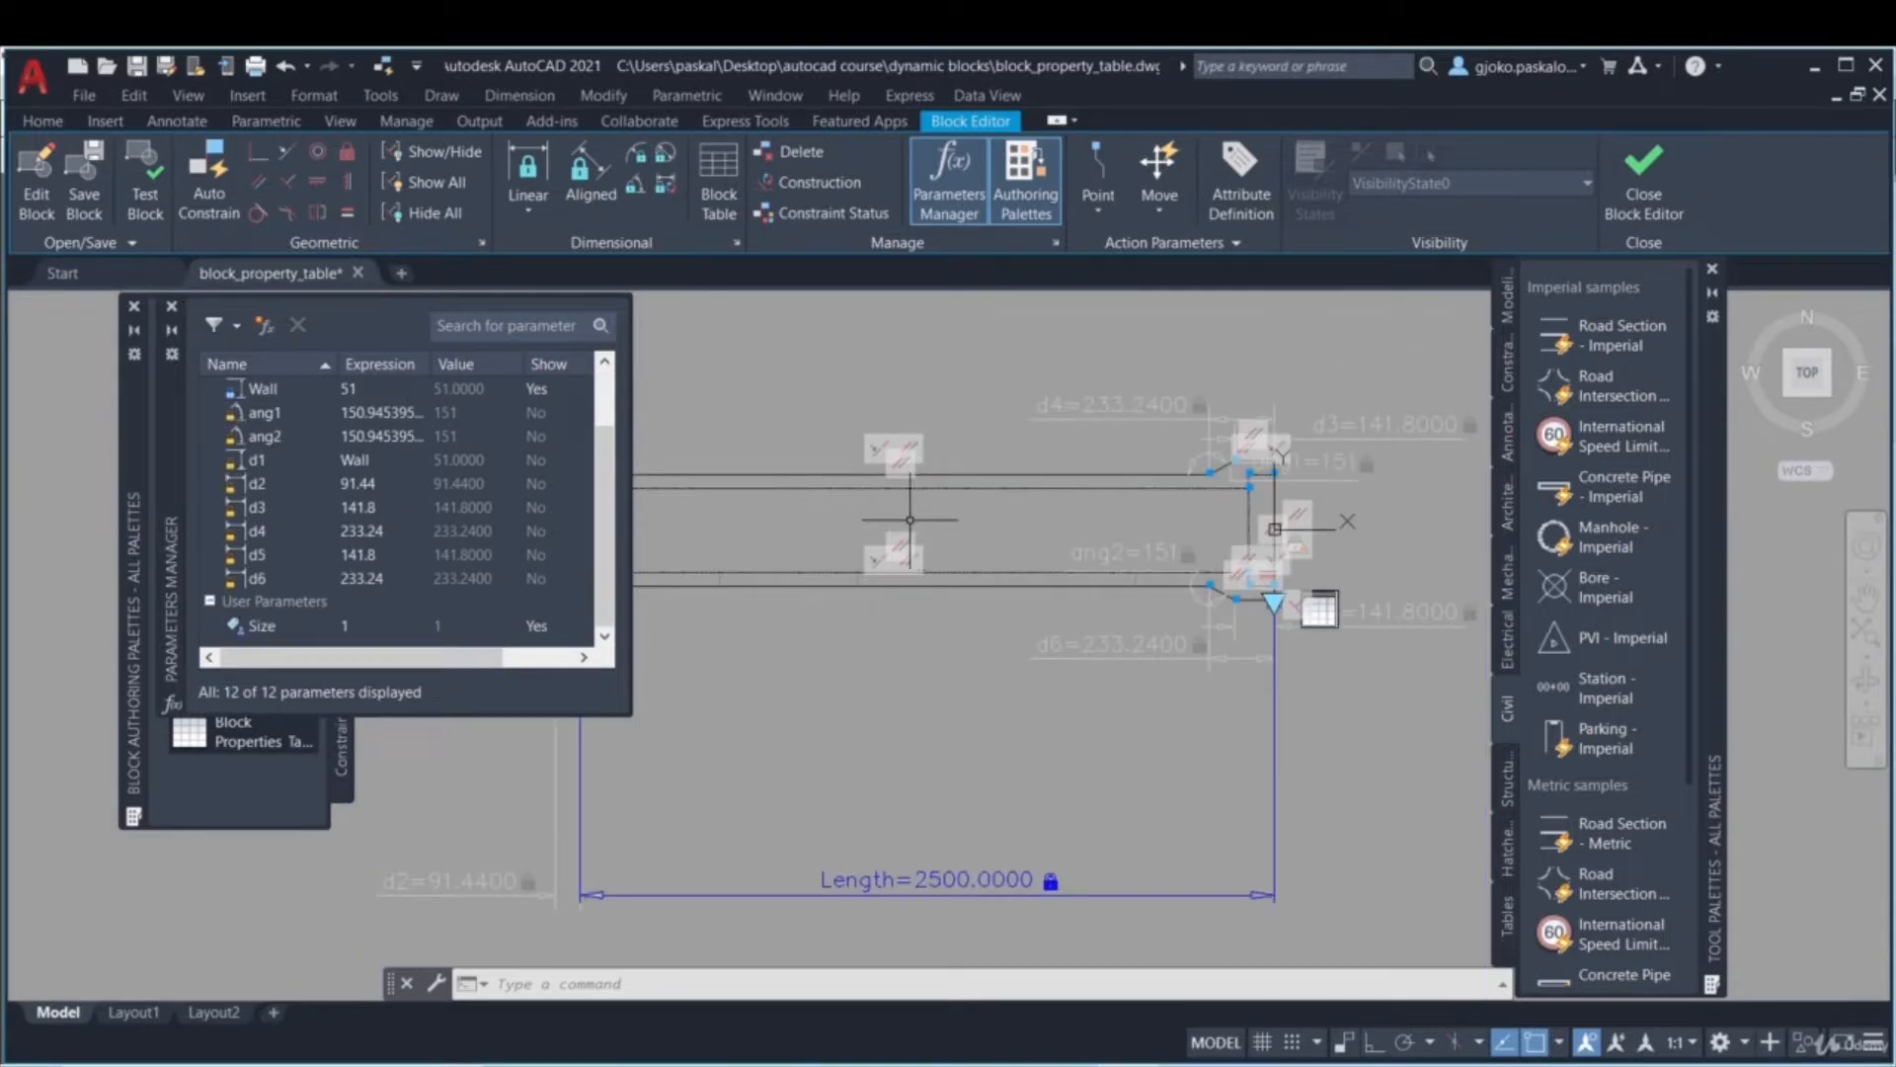
{"action": "left_click", "coordinate": [170, 309]}
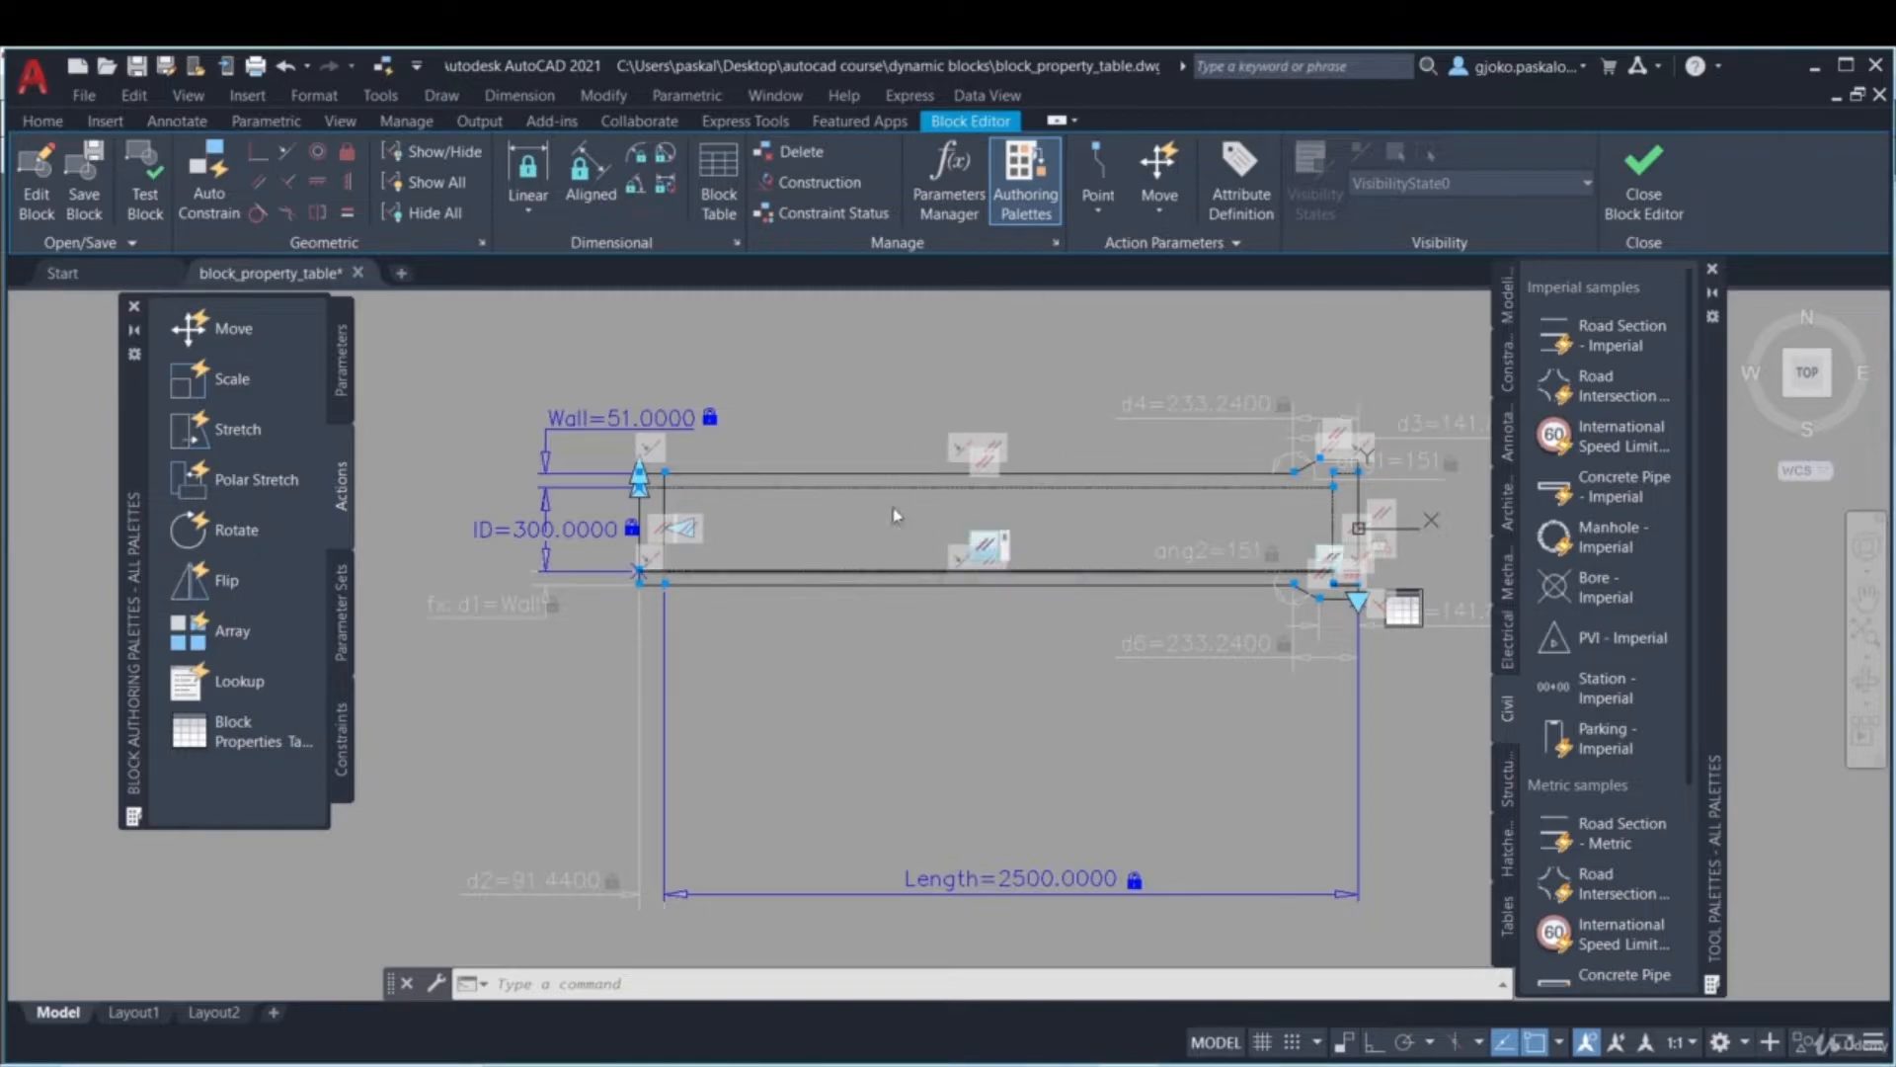
- Inspect the pipe's constraints once more and leave the Block Editor, discarding the changes to the block
{"action": "scroll", "coordinate": [988, 434], "scroll_direction": "up", "scroll_amount": 2}
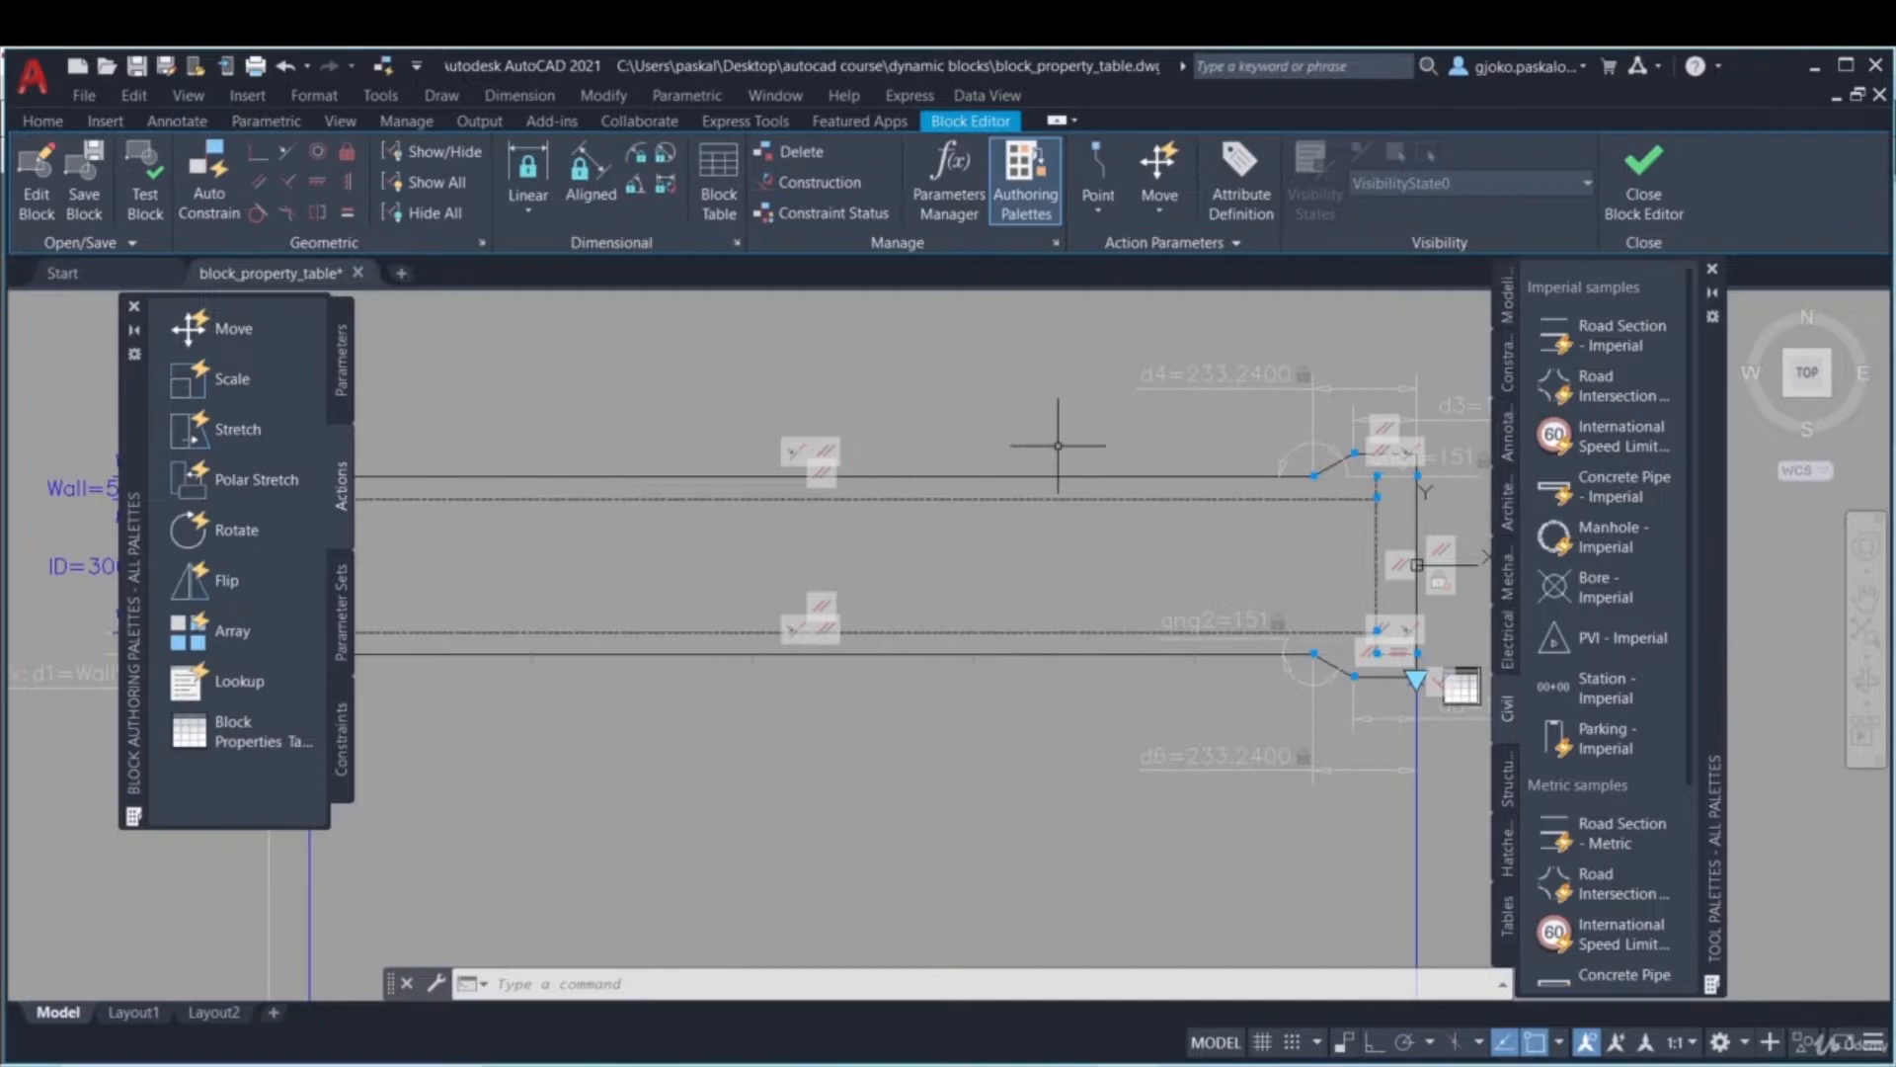
{"action": "scroll", "coordinate": [1058, 445], "scroll_direction": "down", "scroll_amount": 3}
{"action": "scroll", "coordinate": [1042, 437], "scroll_direction": "up", "scroll_amount": 1}
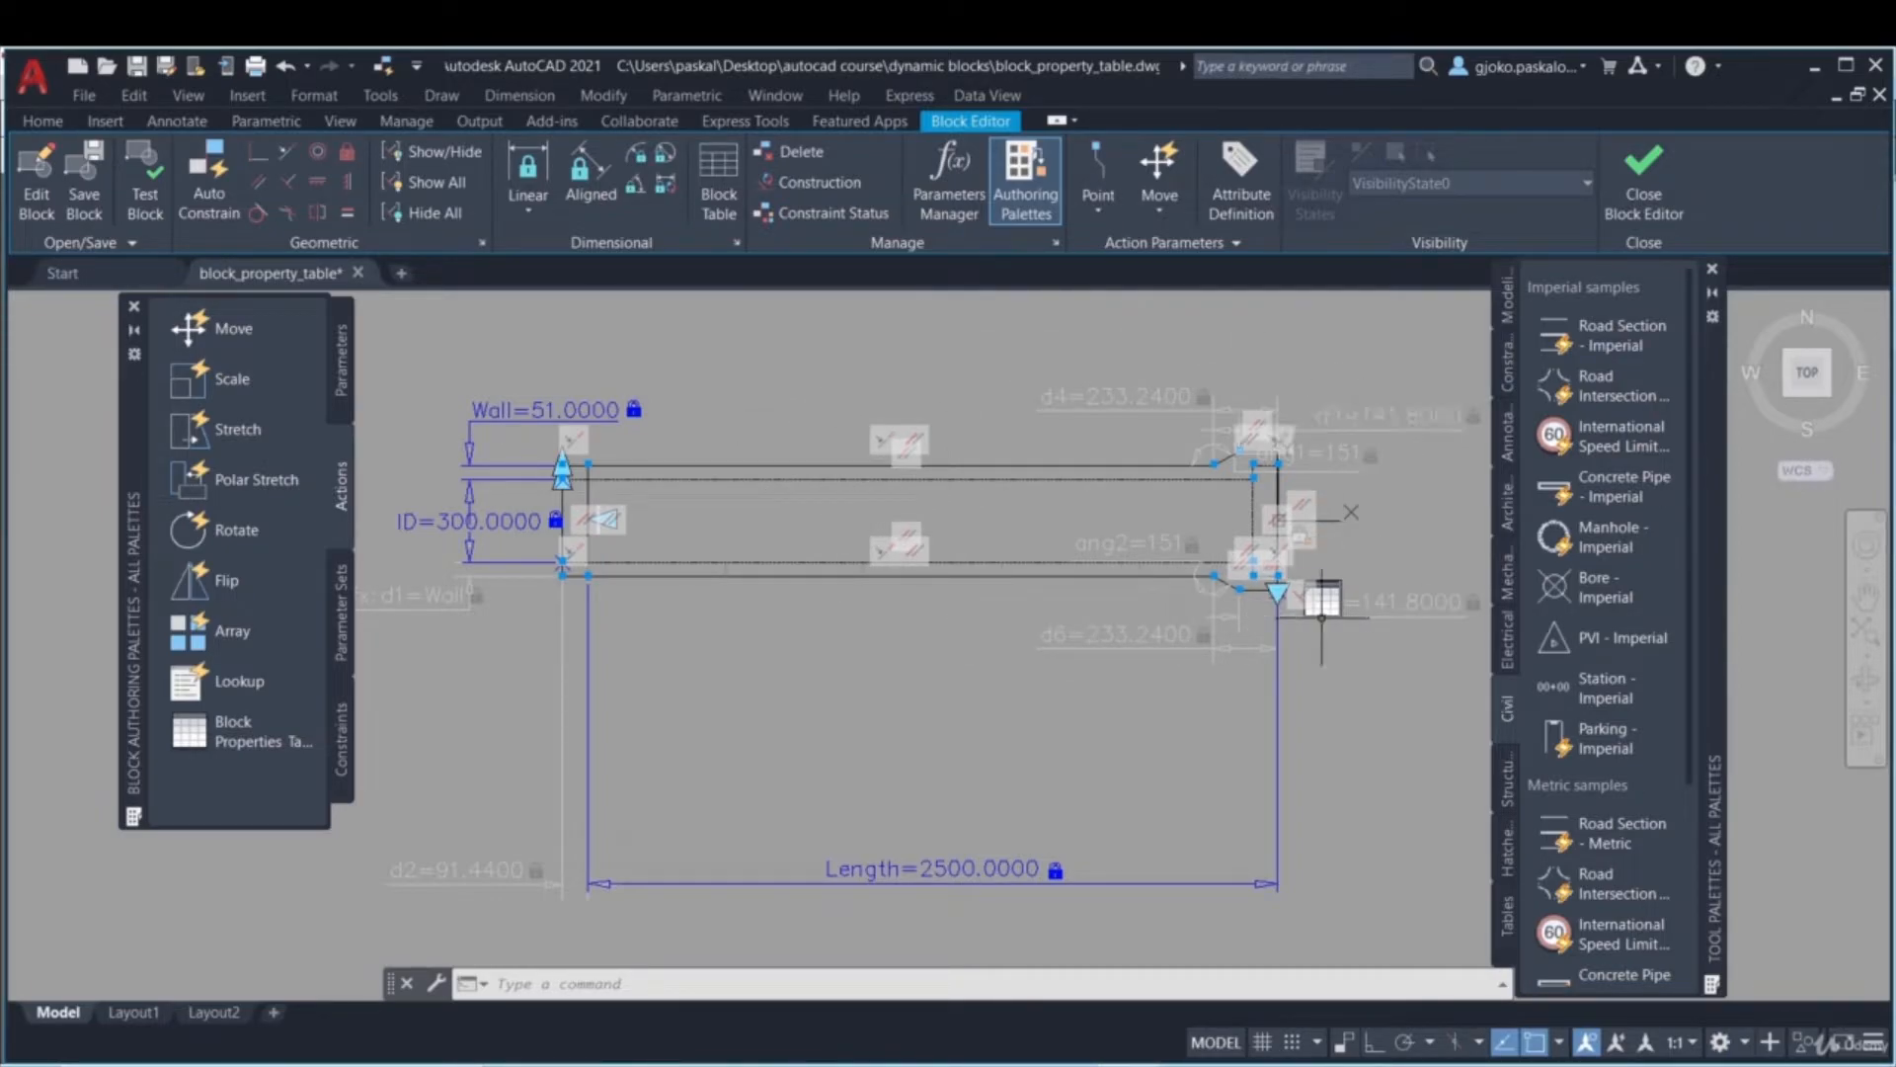
{"action": "left_click", "coordinate": [1644, 208]}
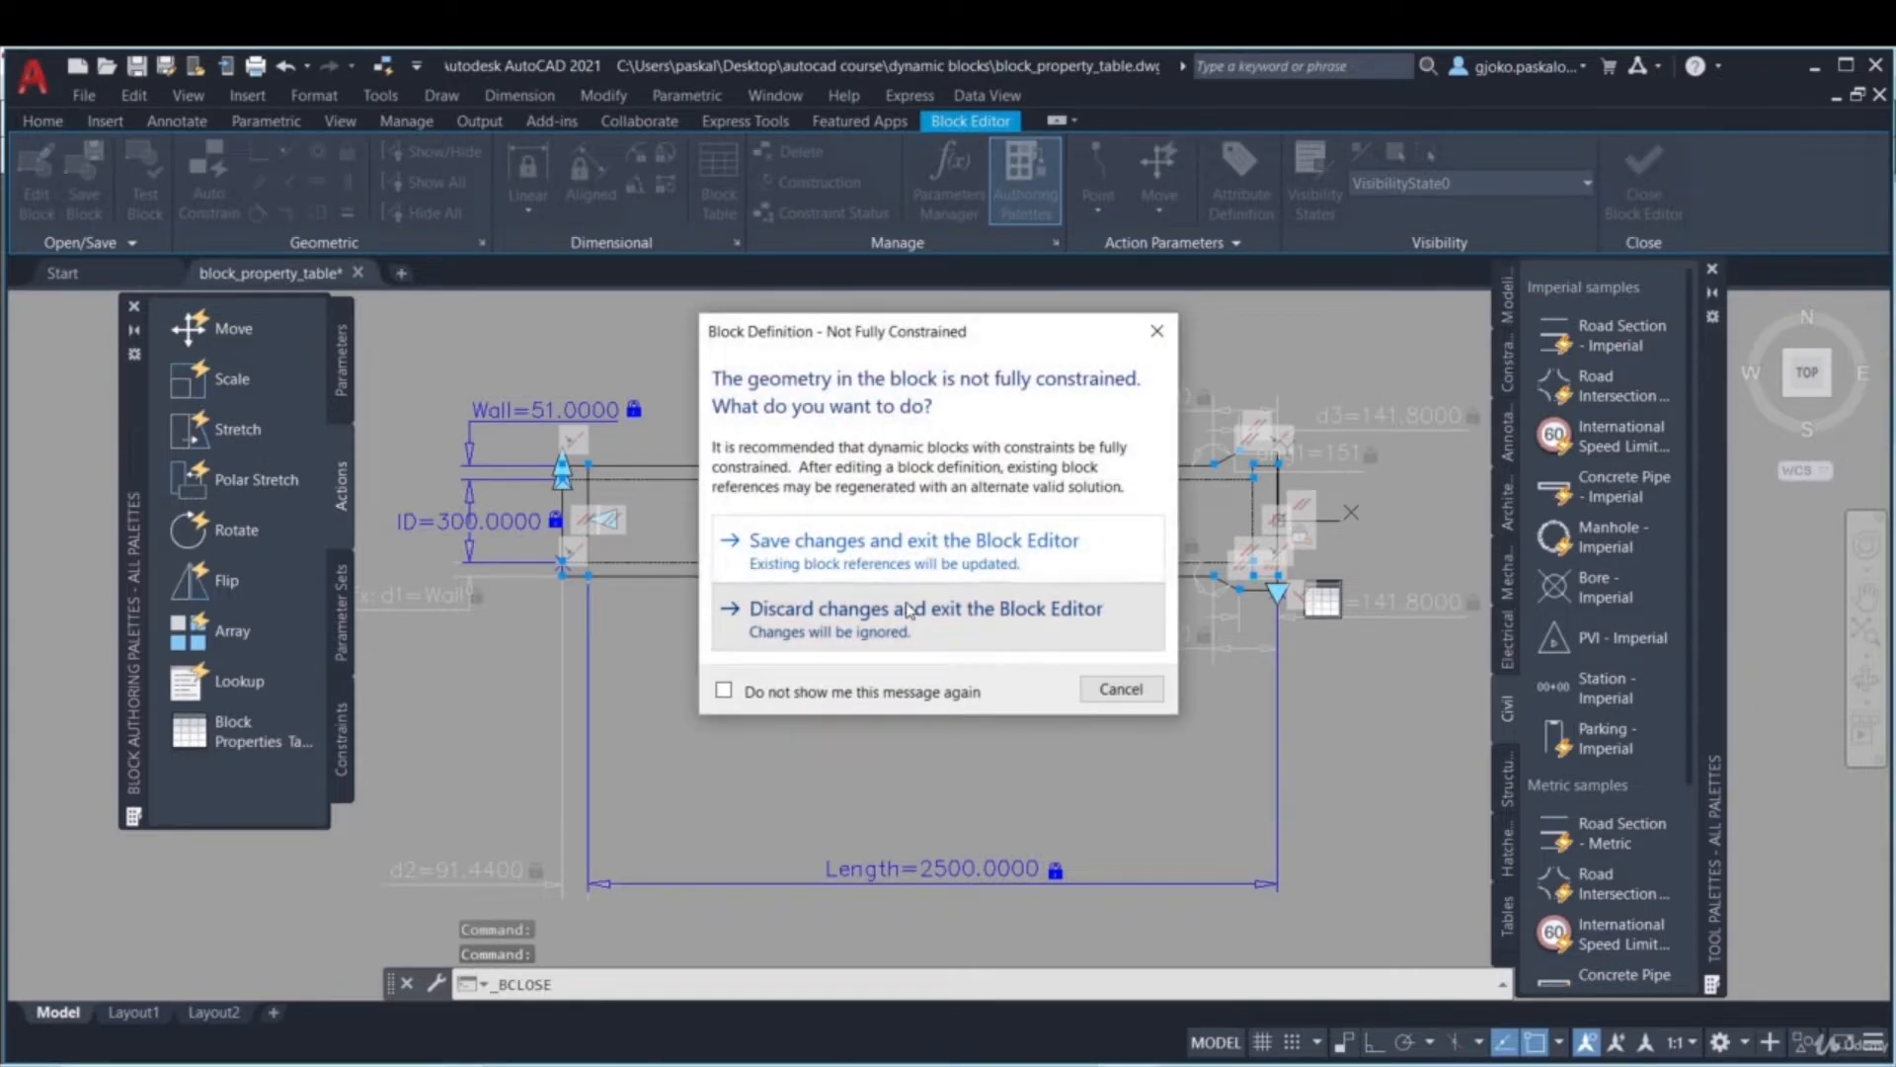
{"action": "left_click", "coordinate": [908, 609]}
- Bring up the Mechanical sample blocks and set the hex socket bolt below the concrete pipe to M10
{"action": "middle_click_drag", "start_coordinate": [913, 608], "coordinate": [923, 497]}
{"action": "scroll", "coordinate": [923, 497], "scroll_direction": "up", "scroll_amount": 1}
{"action": "middle_click_drag", "start_coordinate": [799, 770], "coordinate": [817, 604]}
{"action": "scroll", "coordinate": [818, 602], "scroll_direction": "down", "scroll_amount": 1}
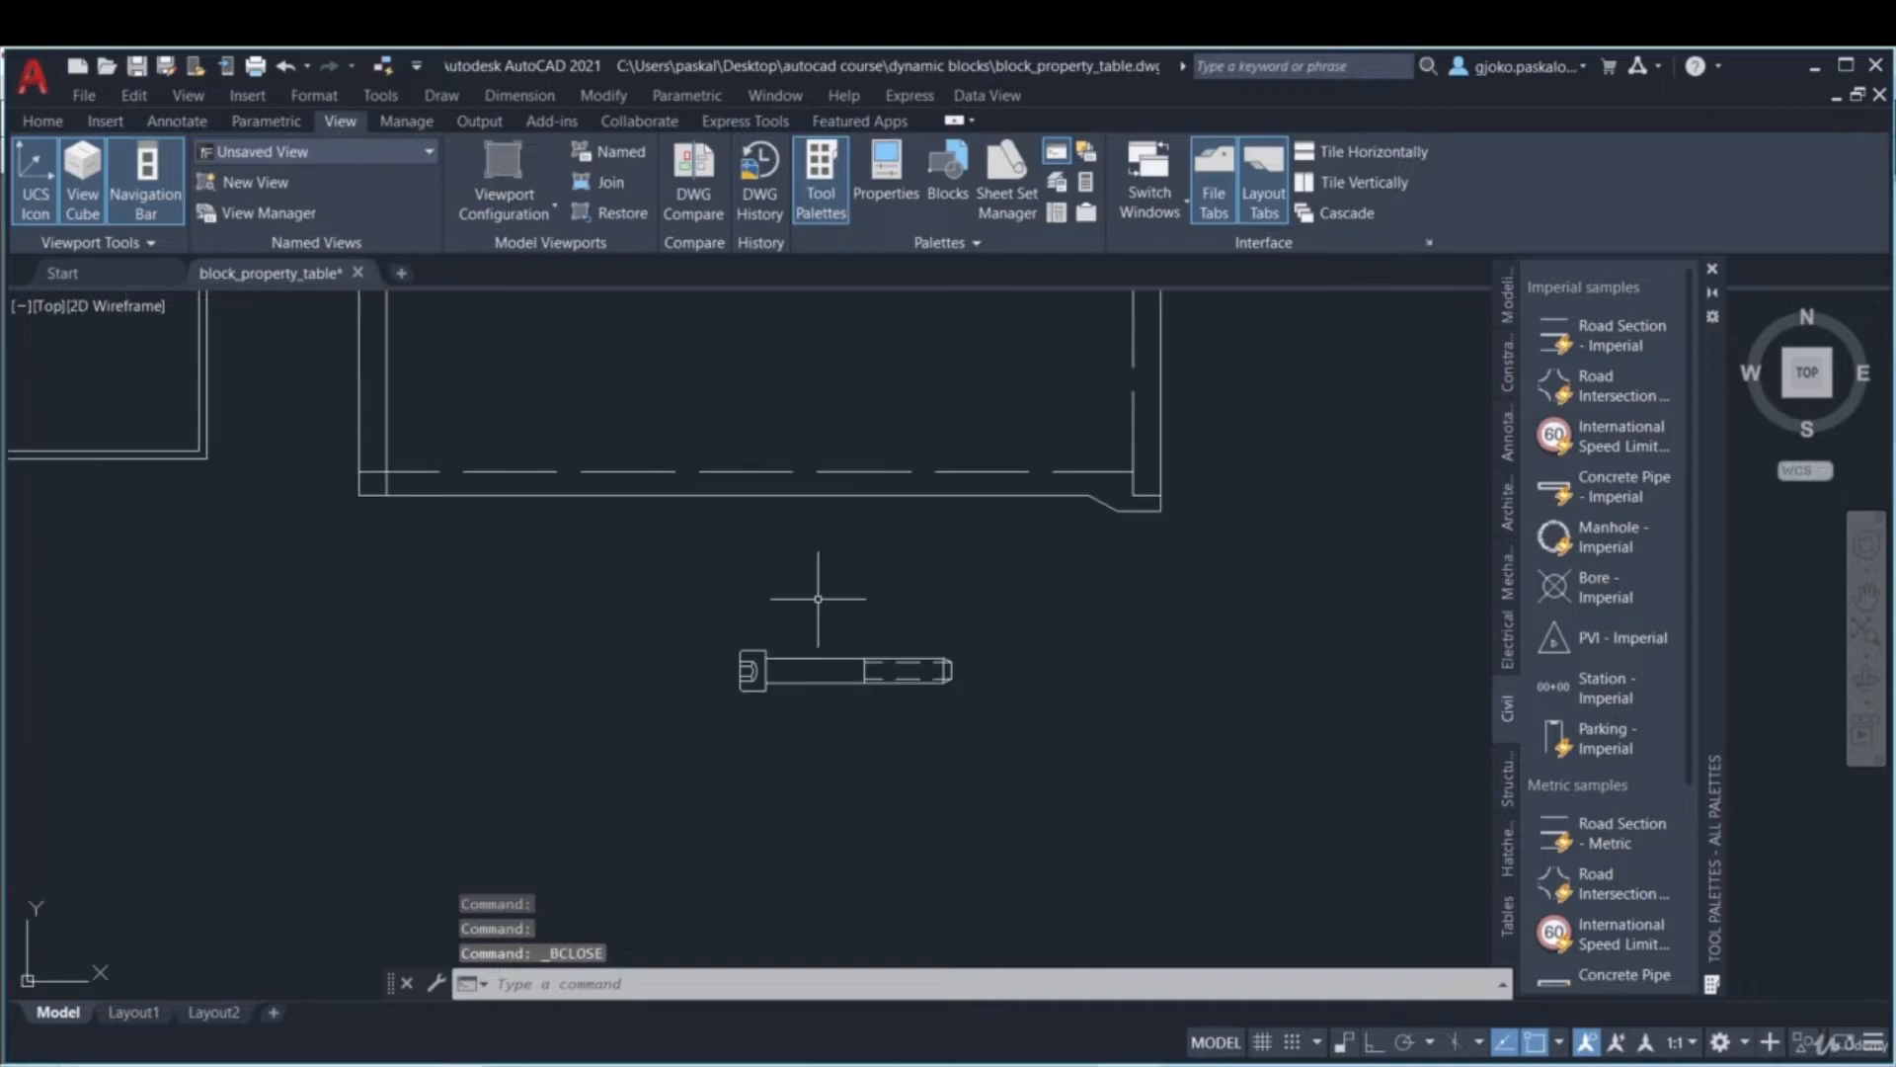
{"action": "left_click", "coordinate": [790, 668]}
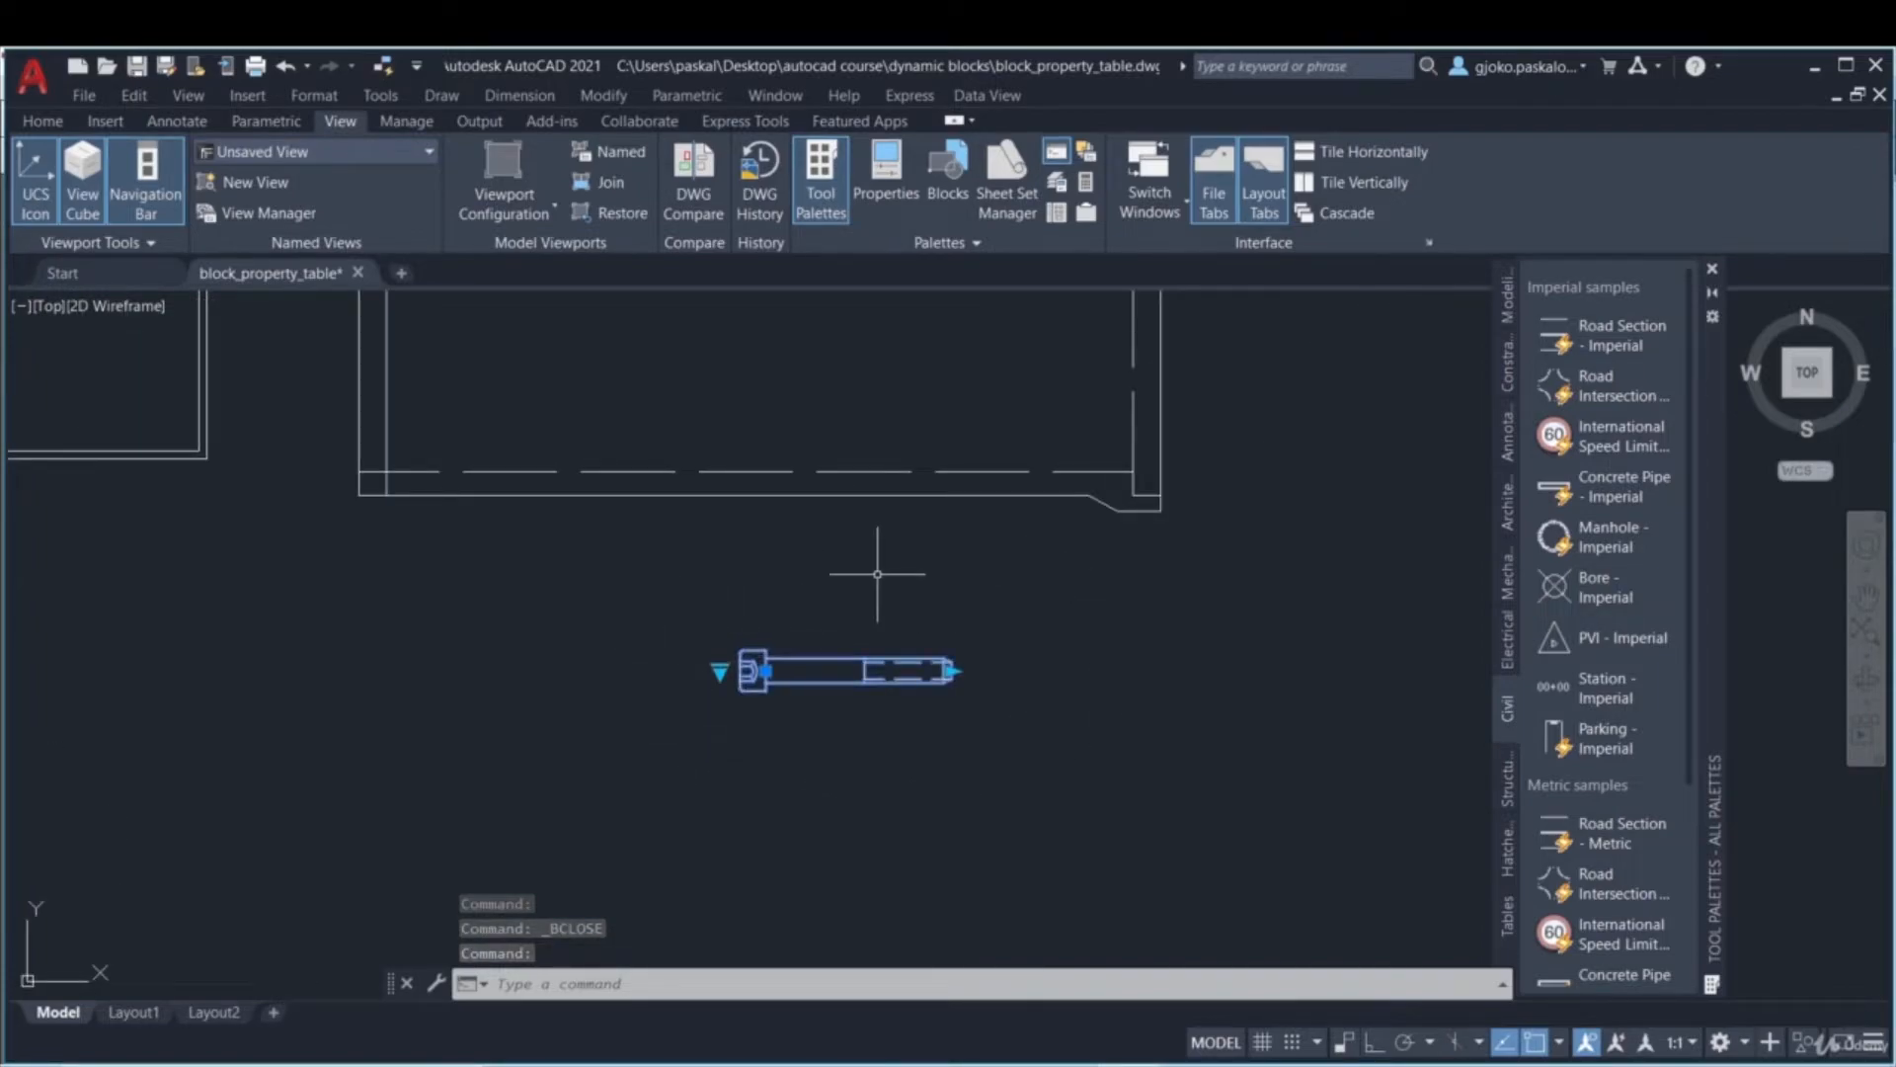
{"action": "left_click", "coordinate": [1507, 595]}
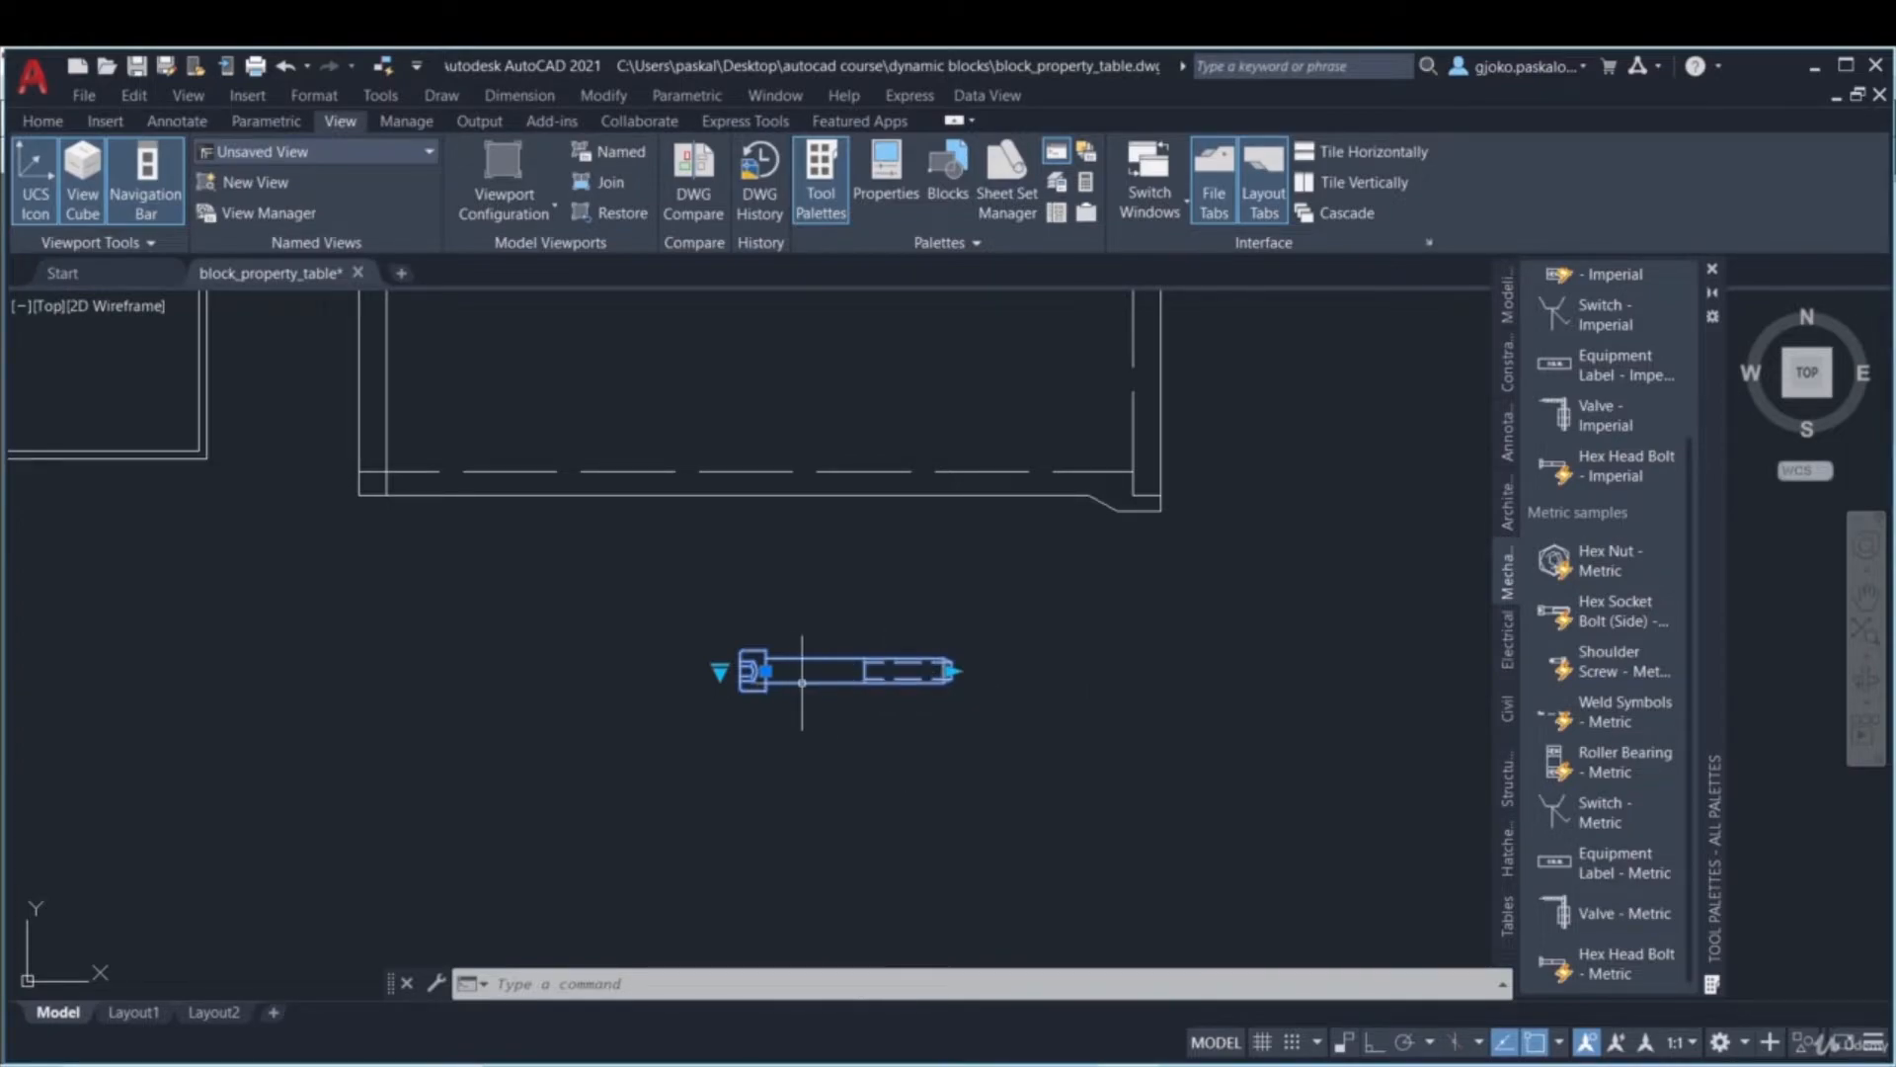
{"action": "left_click", "coordinate": [720, 672]}
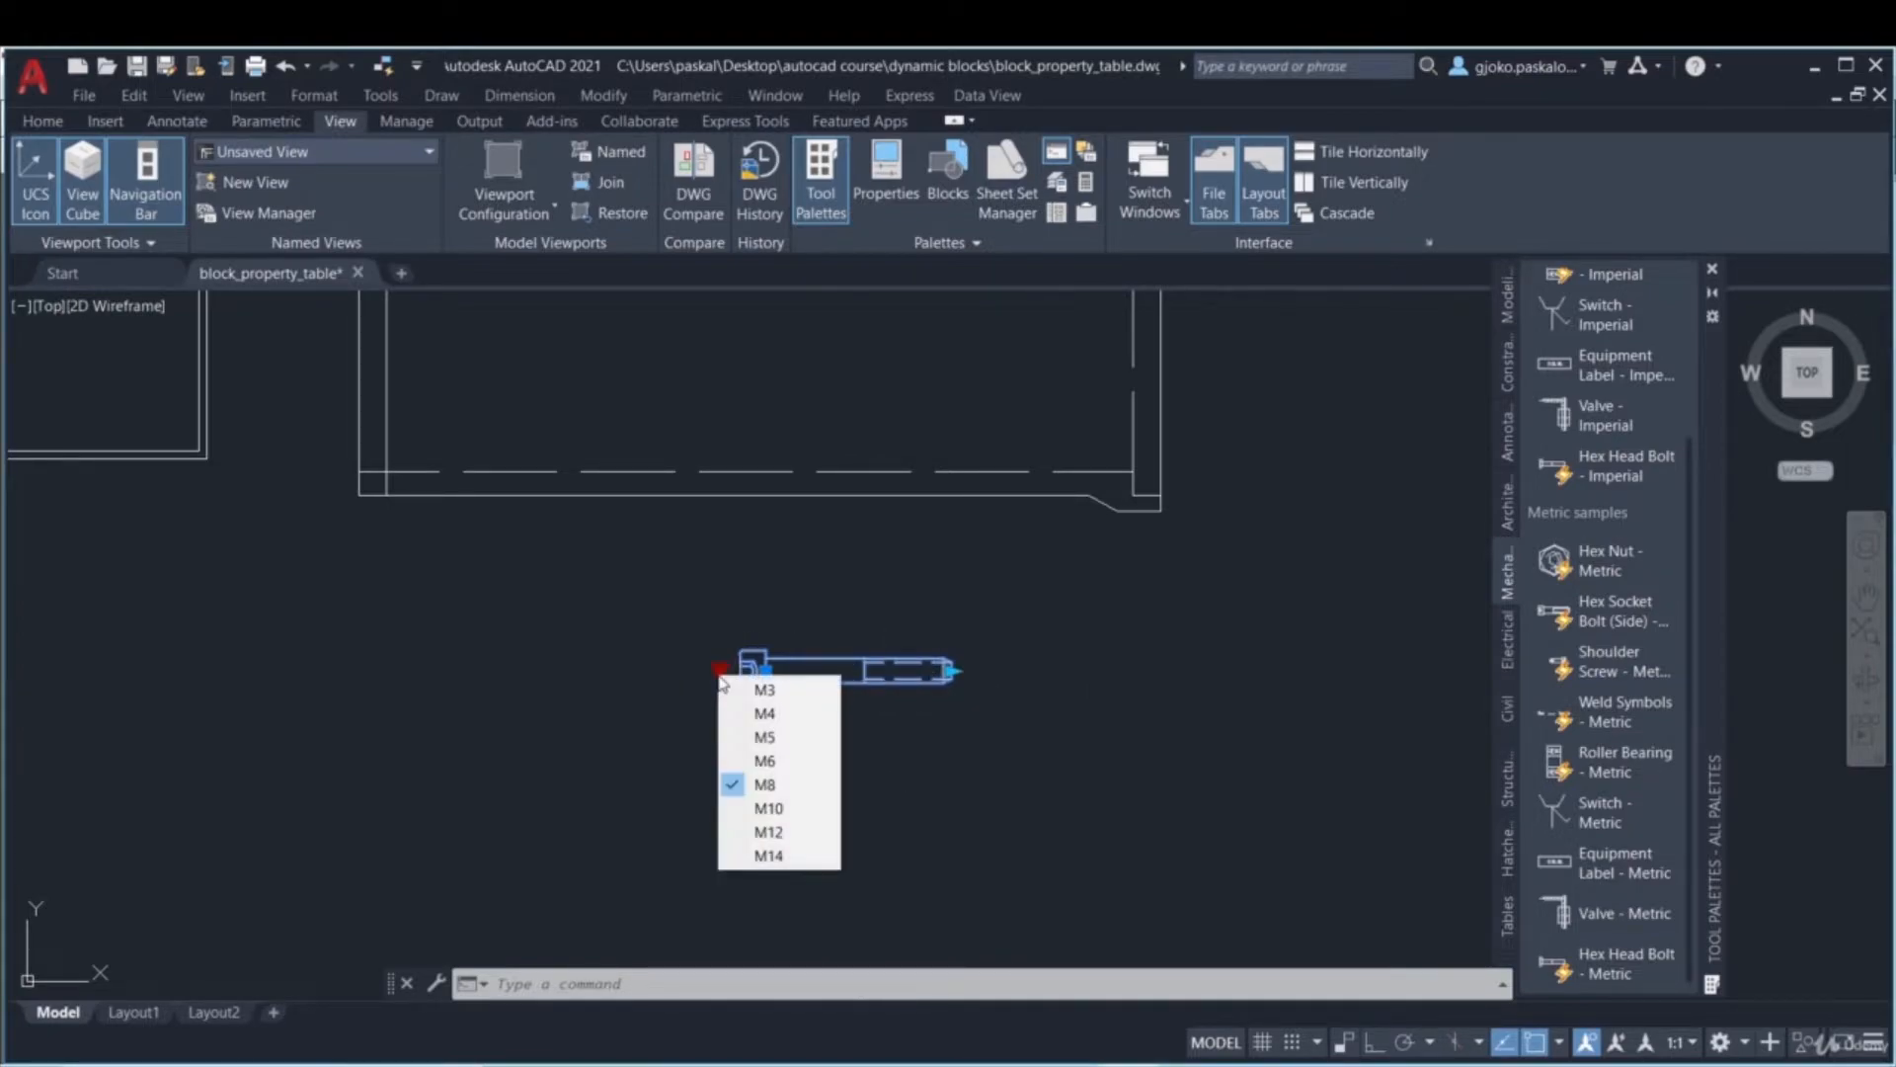
{"action": "left_click", "coordinate": [775, 808]}
- Set the hex socket bolt's size to M12 with its lookup grip
{"action": "left_click", "coordinate": [715, 674]}
{"action": "left_click", "coordinate": [709, 673]}
{"action": "left_click", "coordinate": [709, 670]}
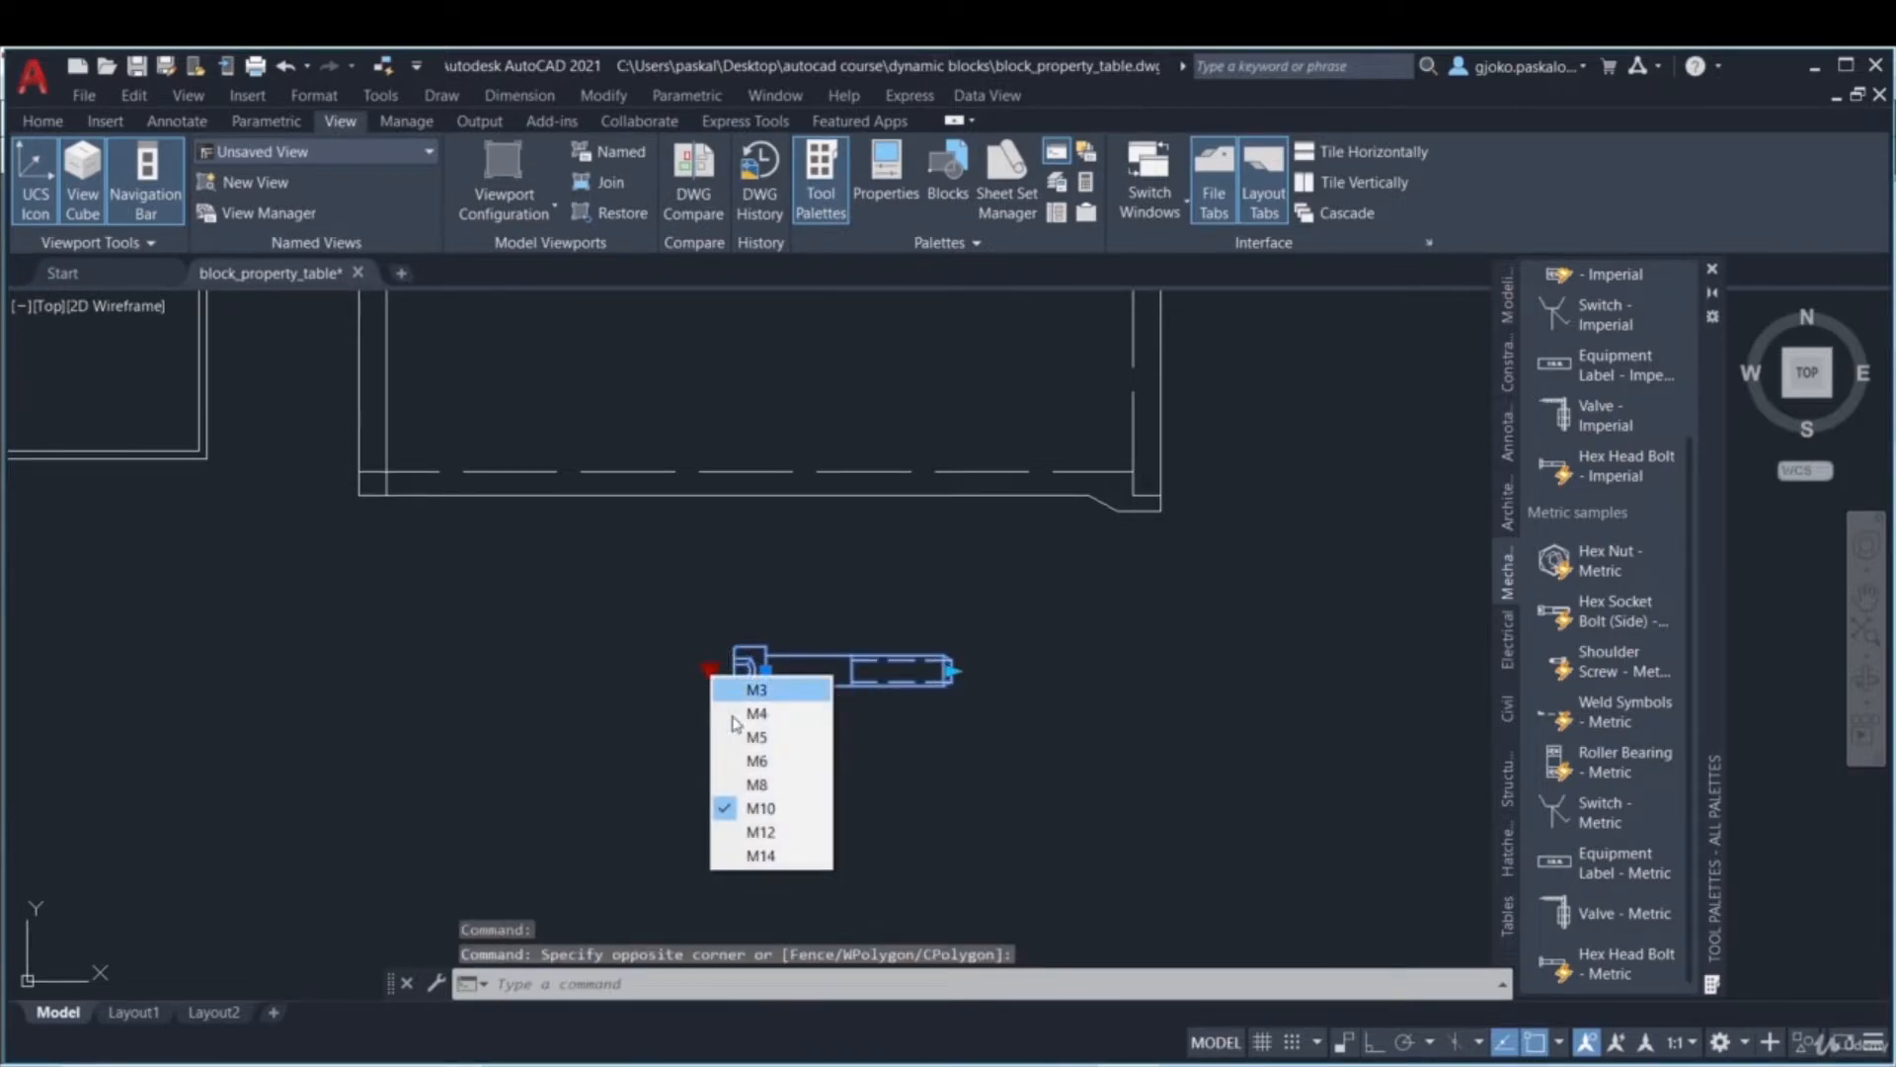
{"action": "left_click", "coordinate": [760, 831]}
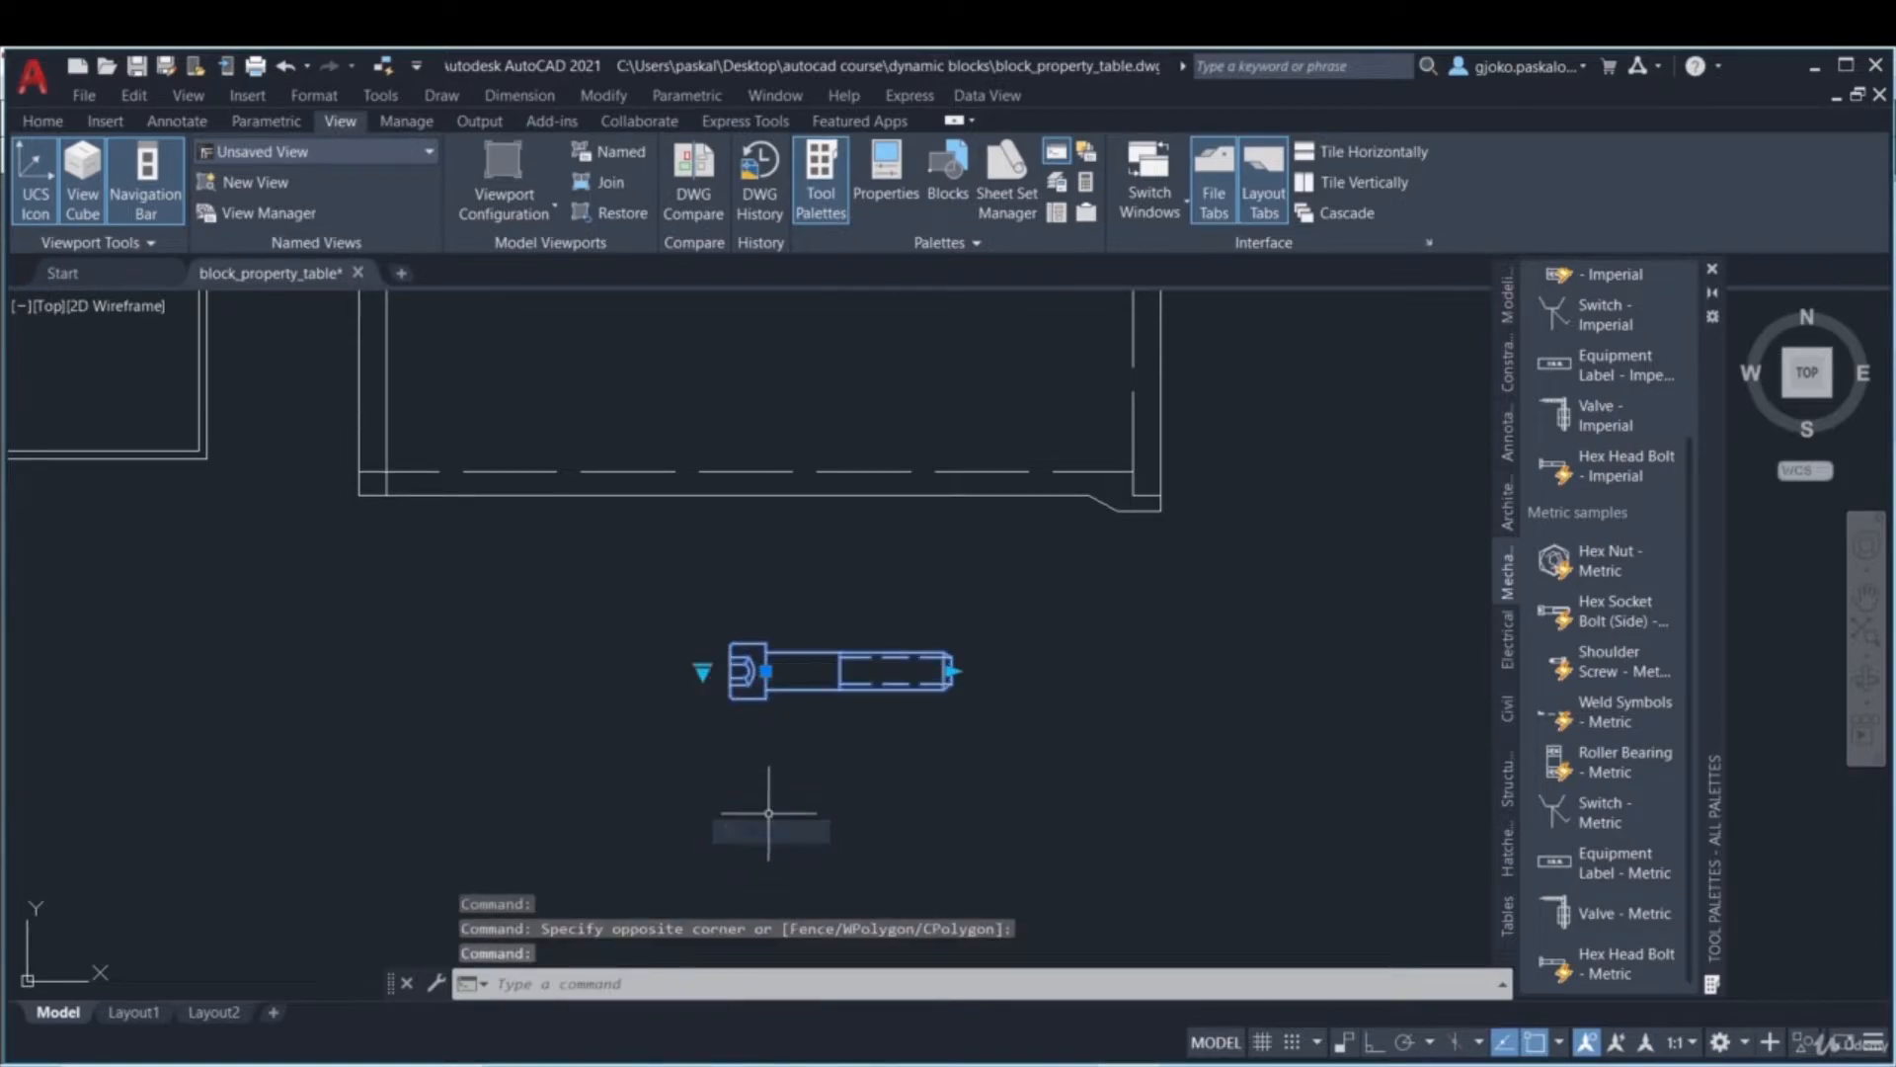
- Open the bolt block in the Block Editor, examine its parameters and actions, and leave it discarding the changes
{"action": "right_click", "coordinate": [866, 671]}
{"action": "left_click", "coordinate": [929, 508]}
{"action": "mouse_move", "coordinate": [900, 534]}
{"action": "middle_mouse_down"}
{"action": "mouse_move", "coordinate": [761, 644]}
{"action": "mouse_move", "coordinate": [779, 667]}
{"action": "middle_mouse_up"}
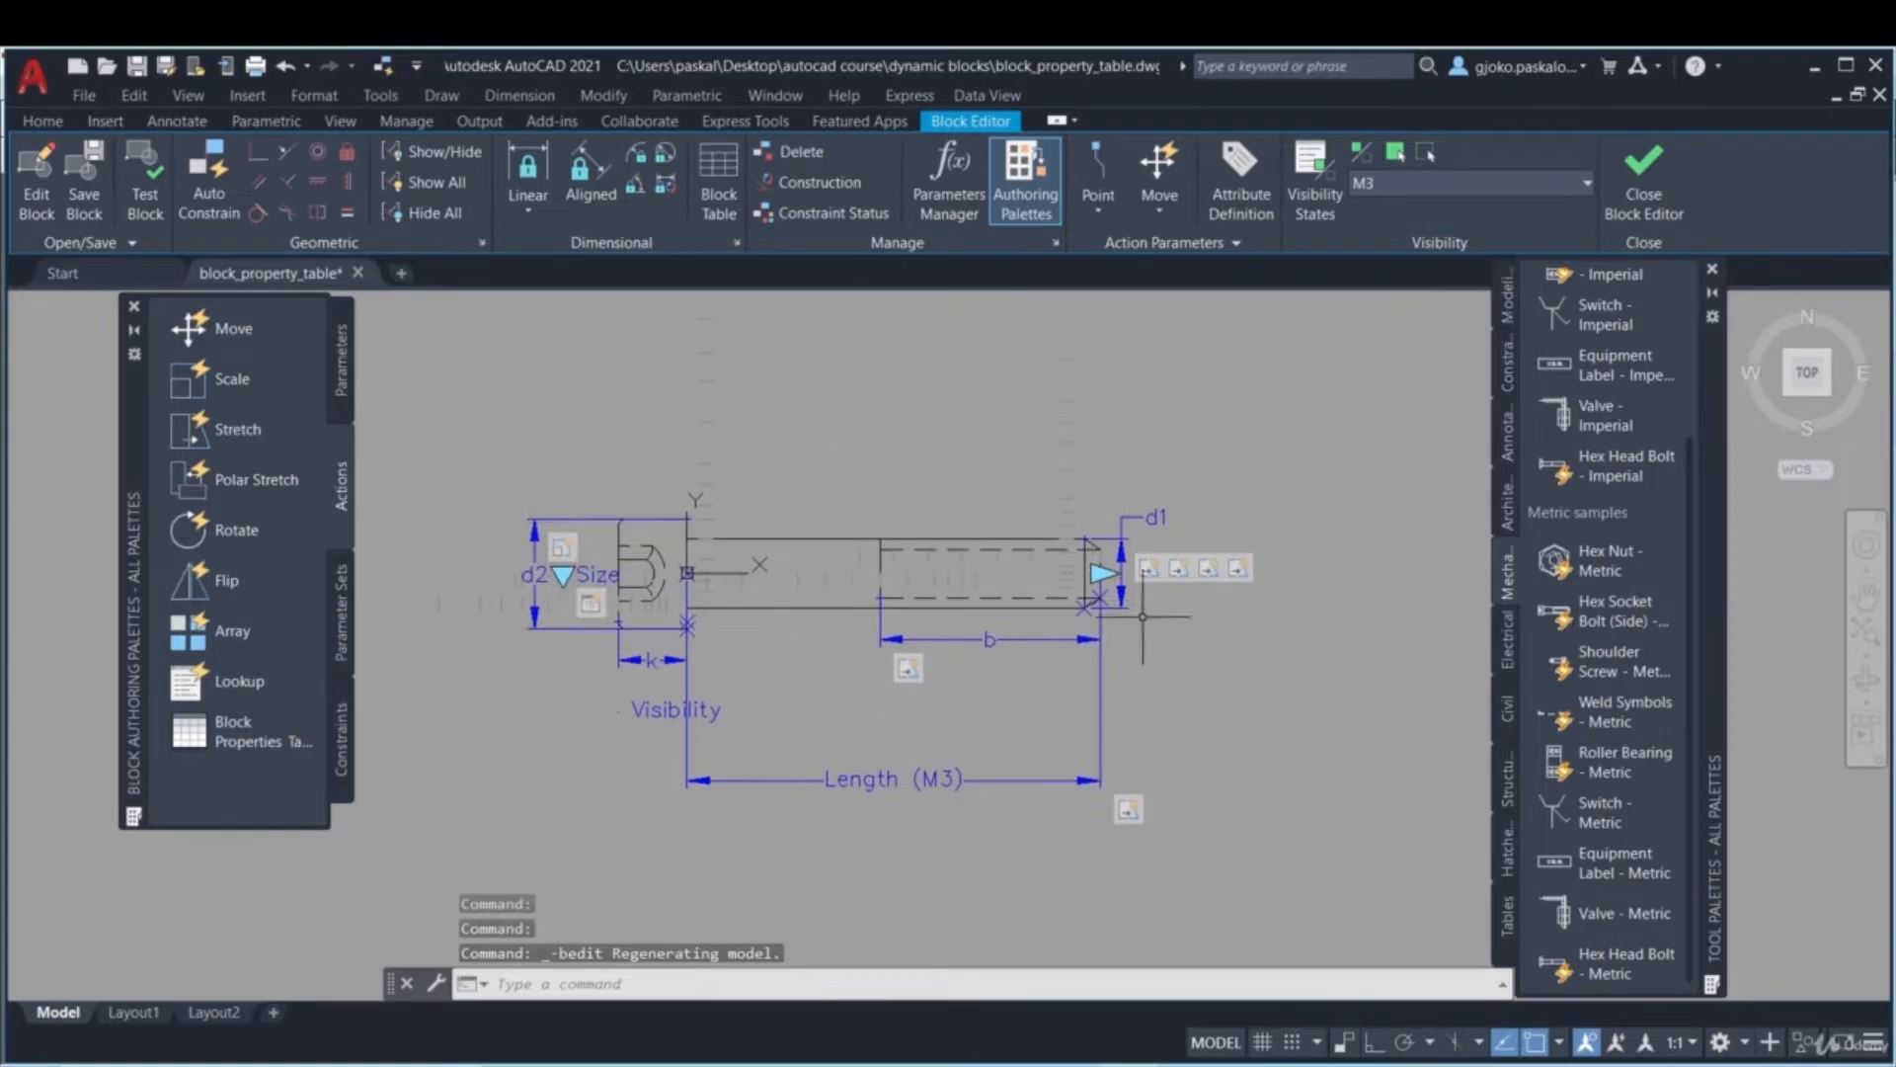
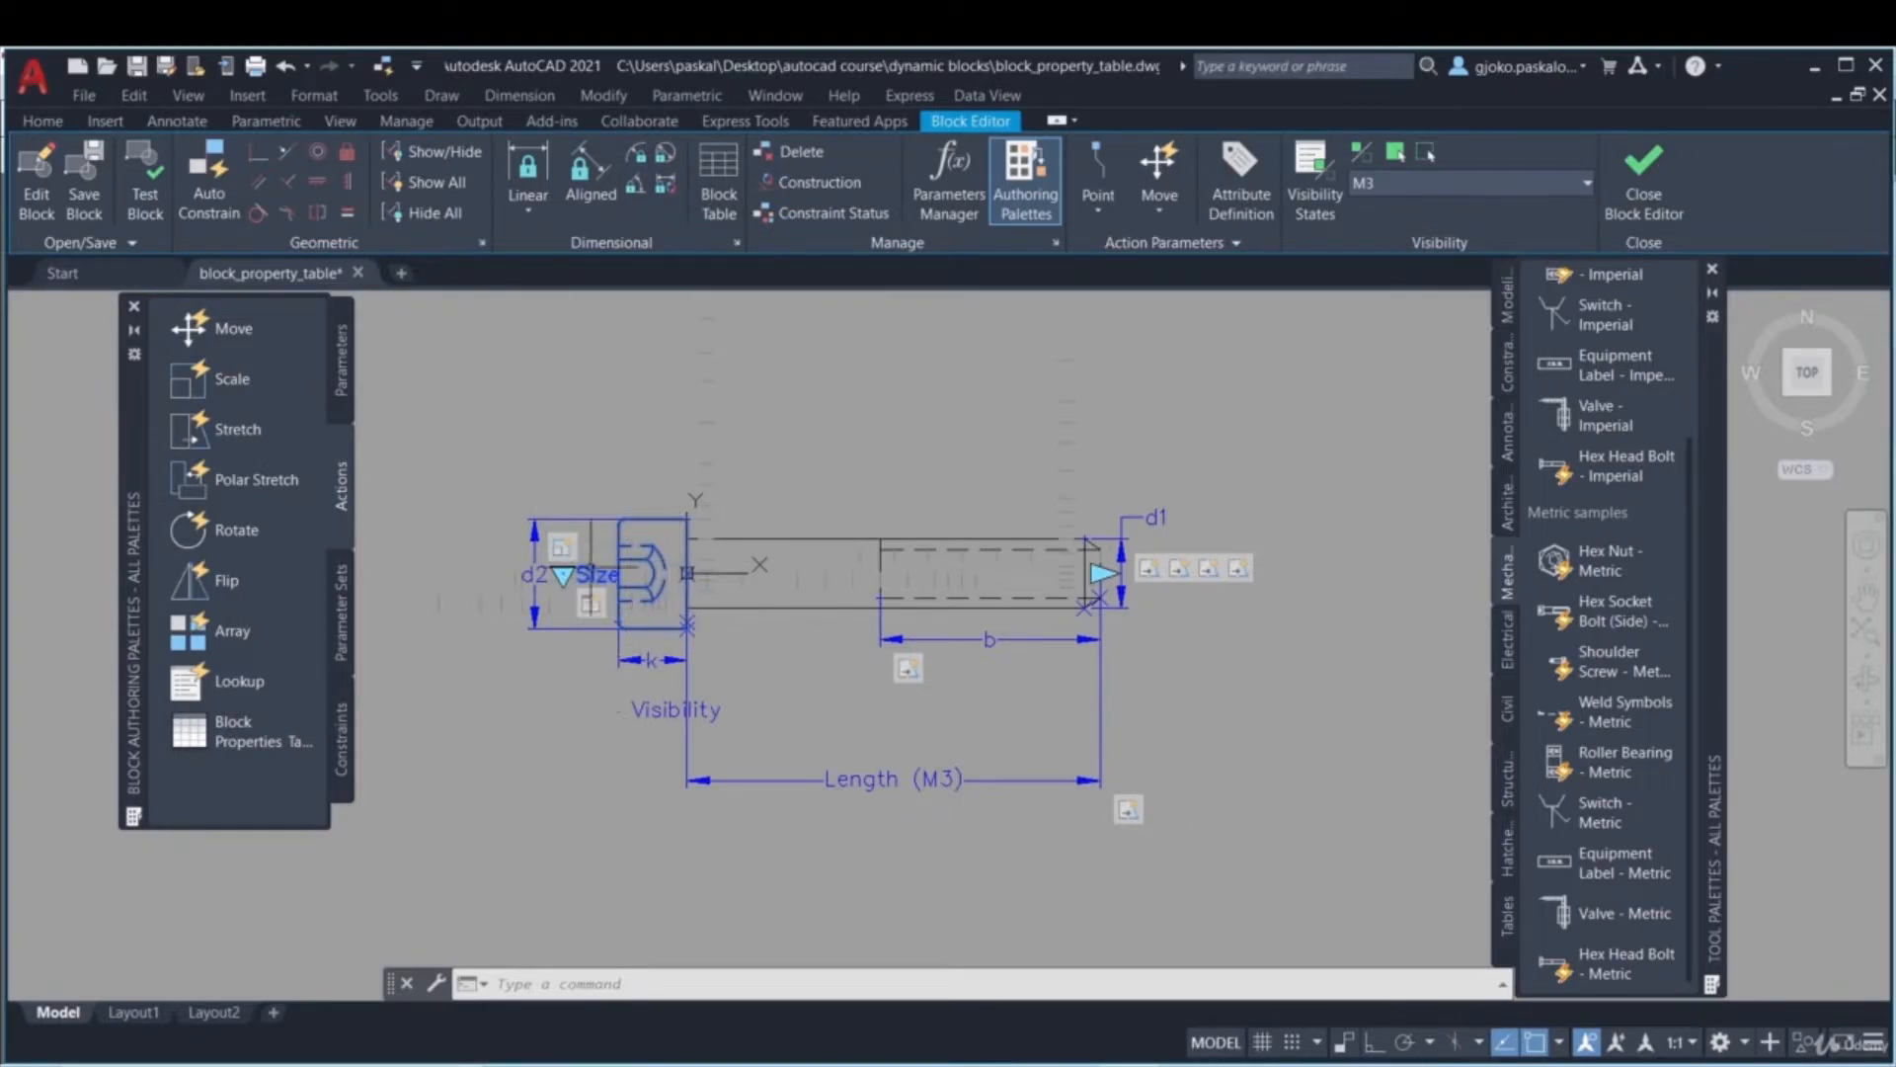
{"action": "middle_click_drag", "start_coordinate": [781, 487], "coordinate": [811, 537]}
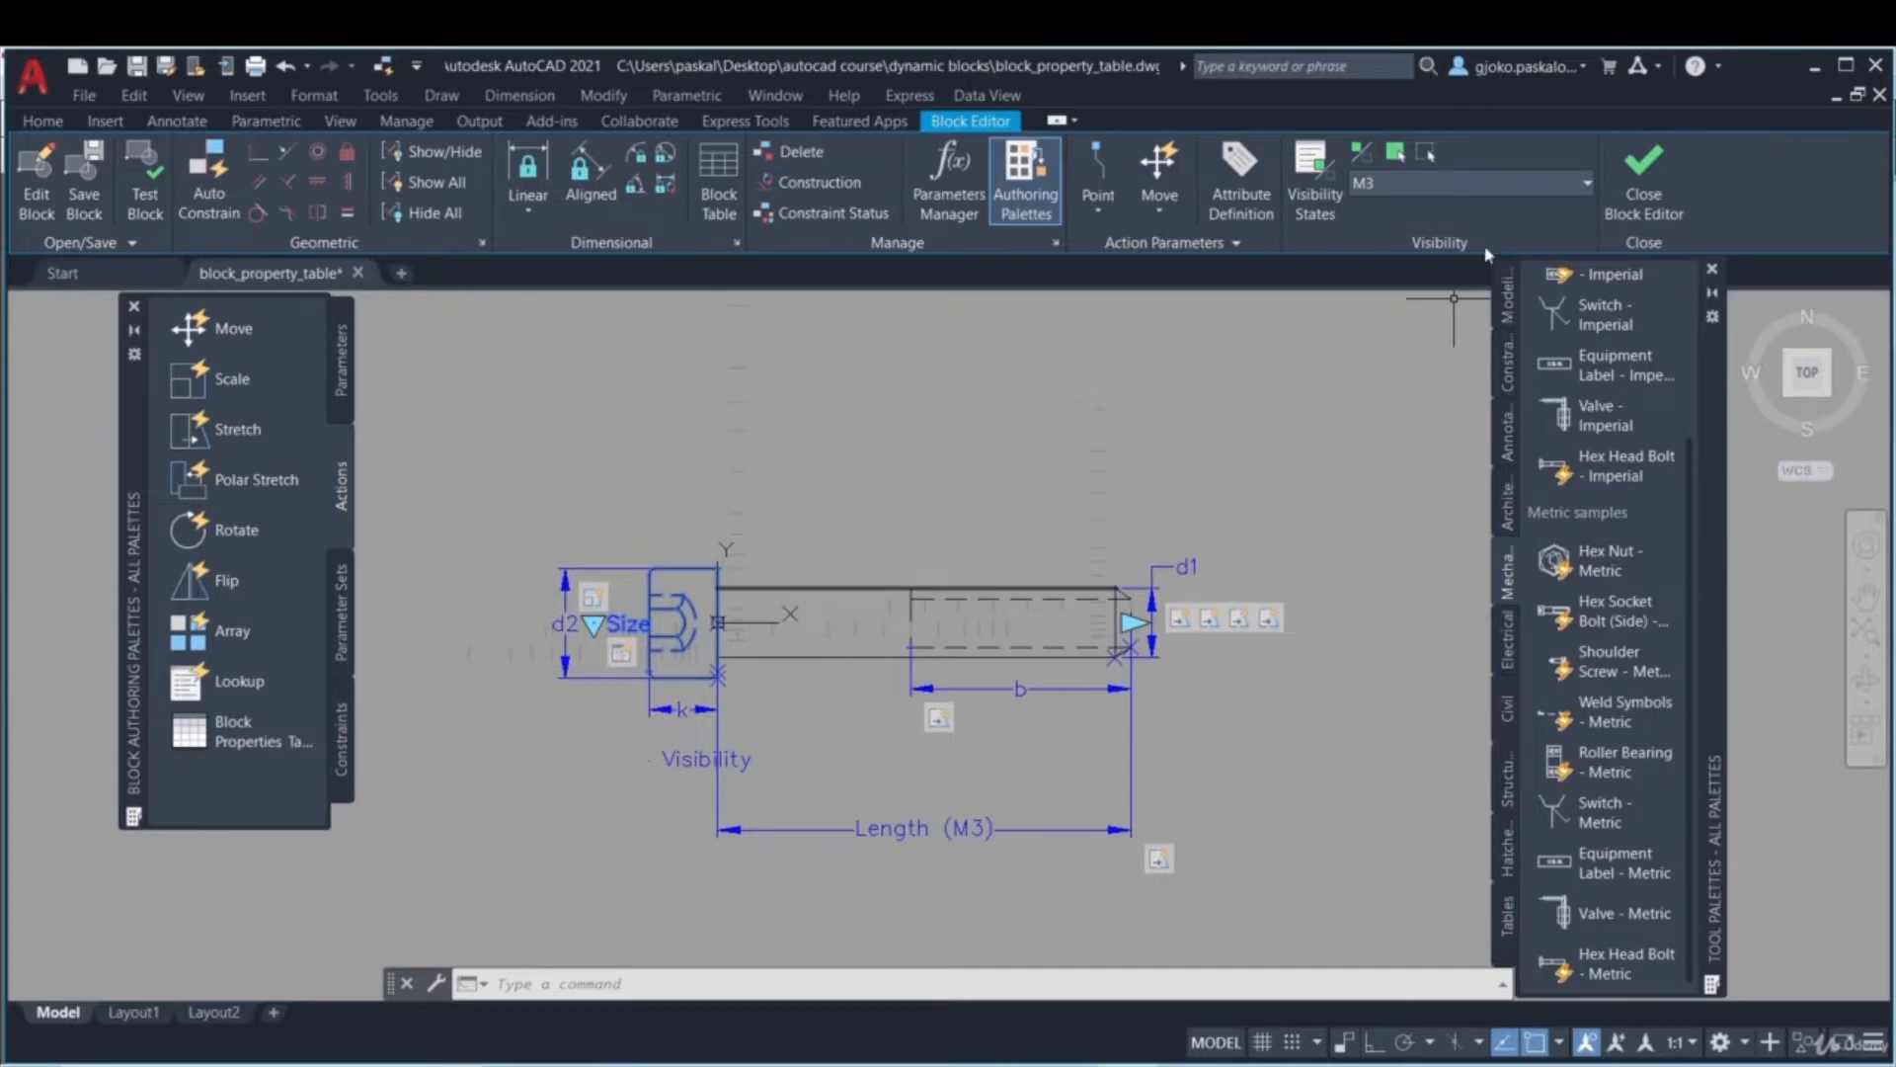
{"action": "left_click", "coordinate": [1644, 178]}
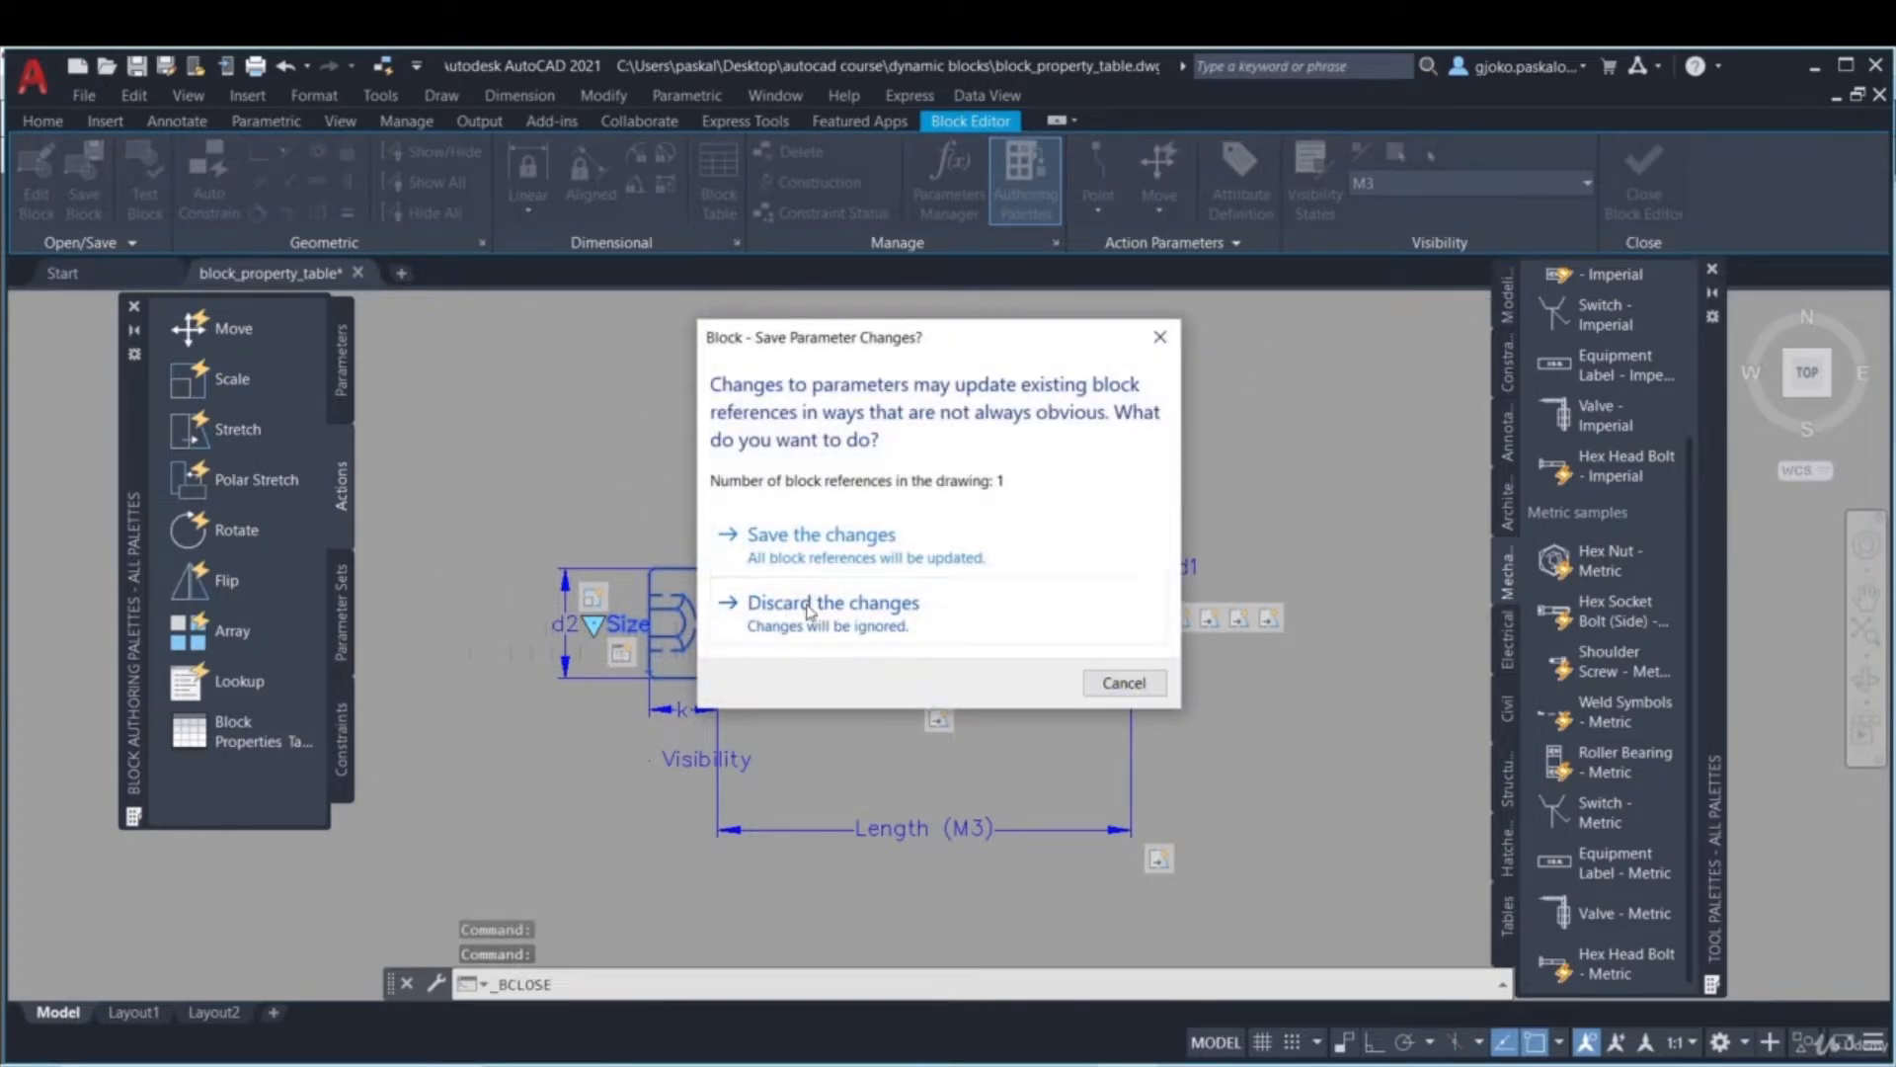
{"action": "left_click", "coordinate": [816, 612]}
- Set the hex socket bolt's size to M14 with its lookup grip
{"action": "left_click", "coordinate": [761, 675]}
{"action": "left_click", "coordinate": [701, 662]}
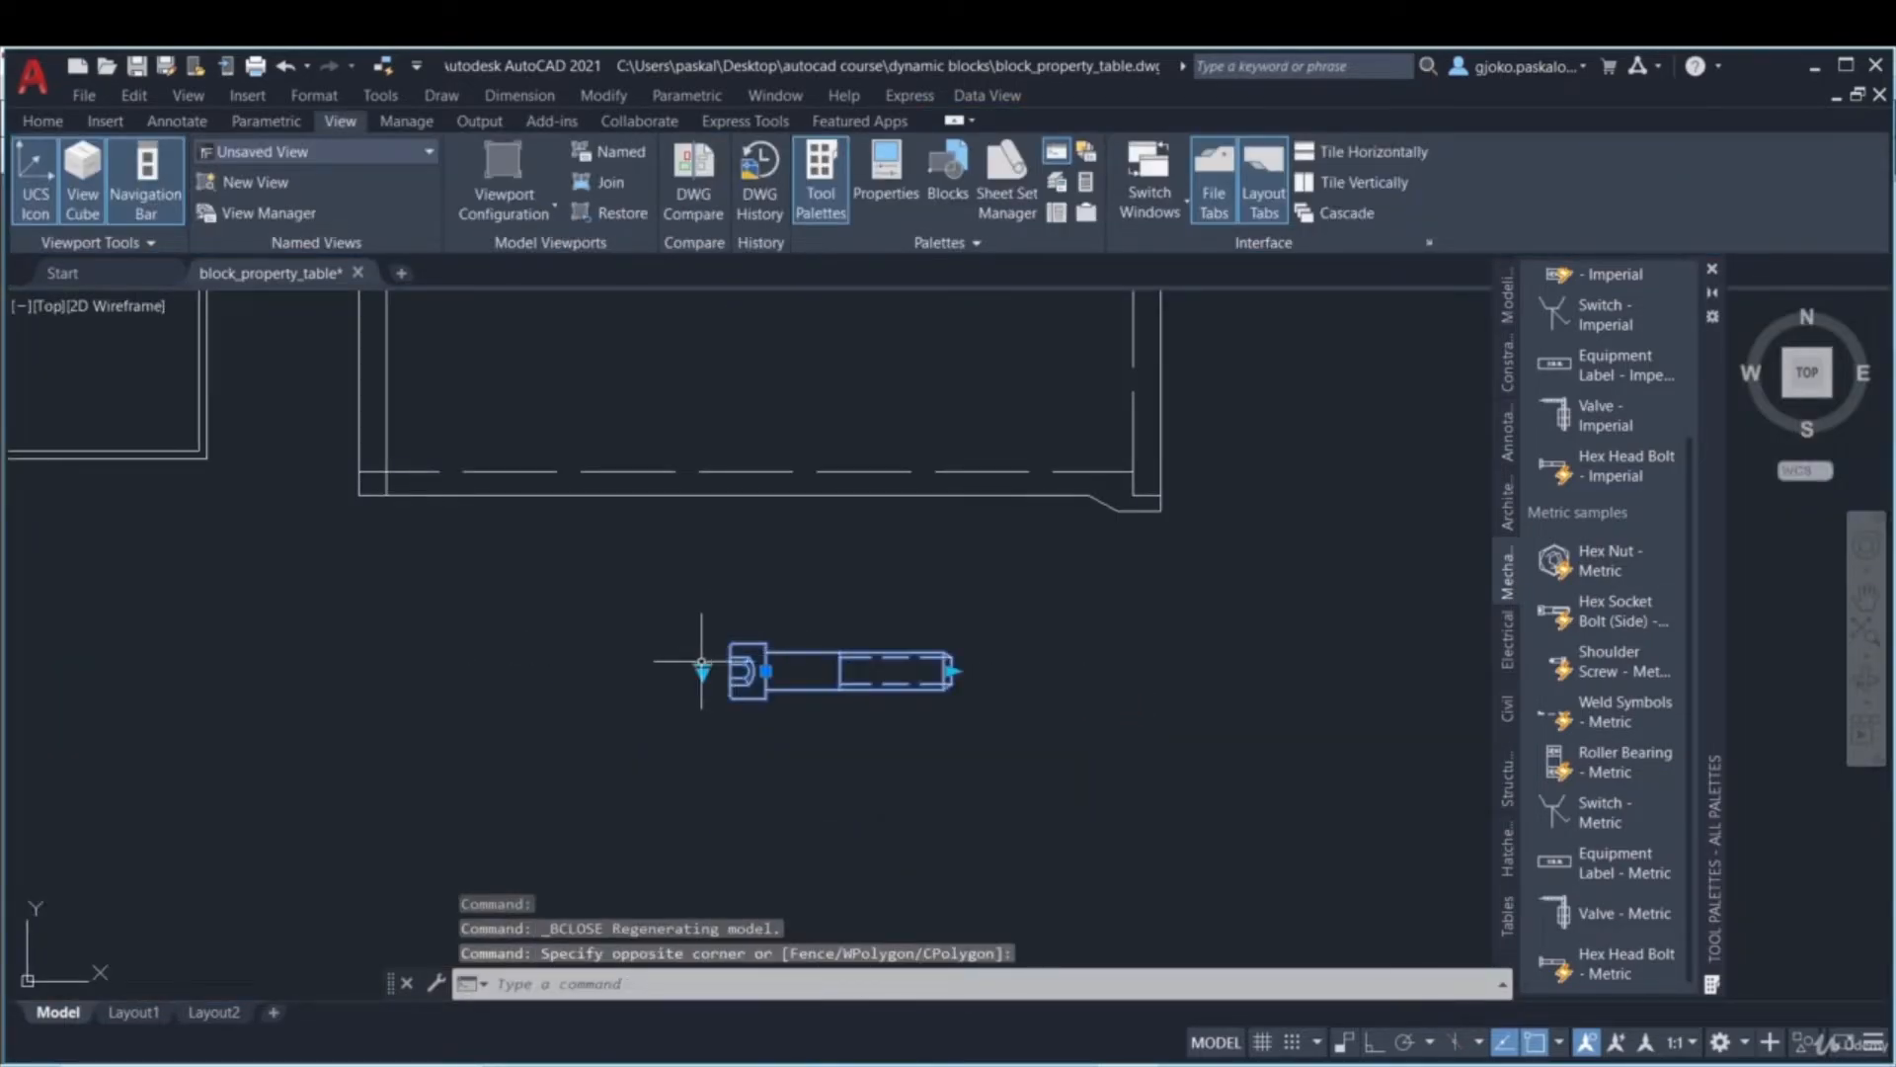
{"action": "left_click", "coordinate": [702, 670]}
{"action": "left_click", "coordinate": [761, 861]}
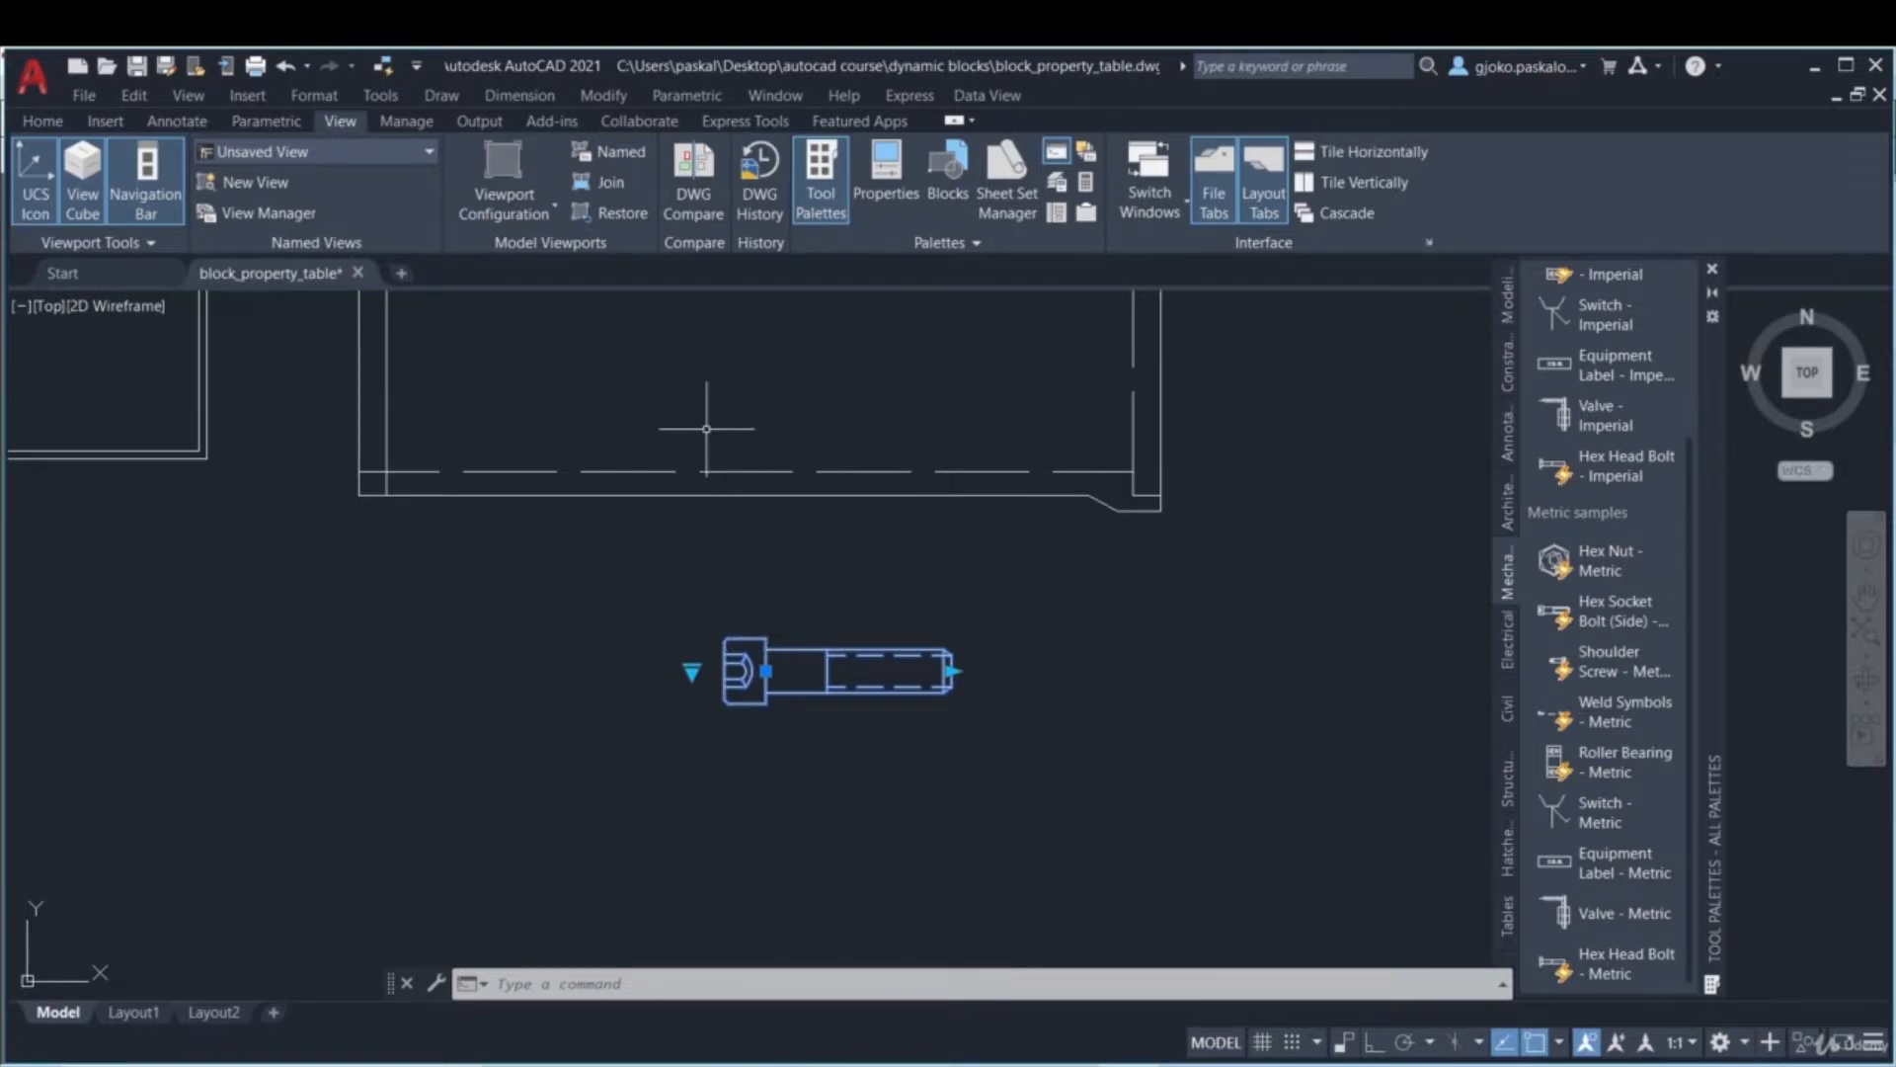
- Bring up the Civil sample blocks and set the parking block to 4 Spaces using its table grip
{"action": "scroll", "coordinate": [886, 573], "scroll_direction": "down", "scroll_amount": 5}
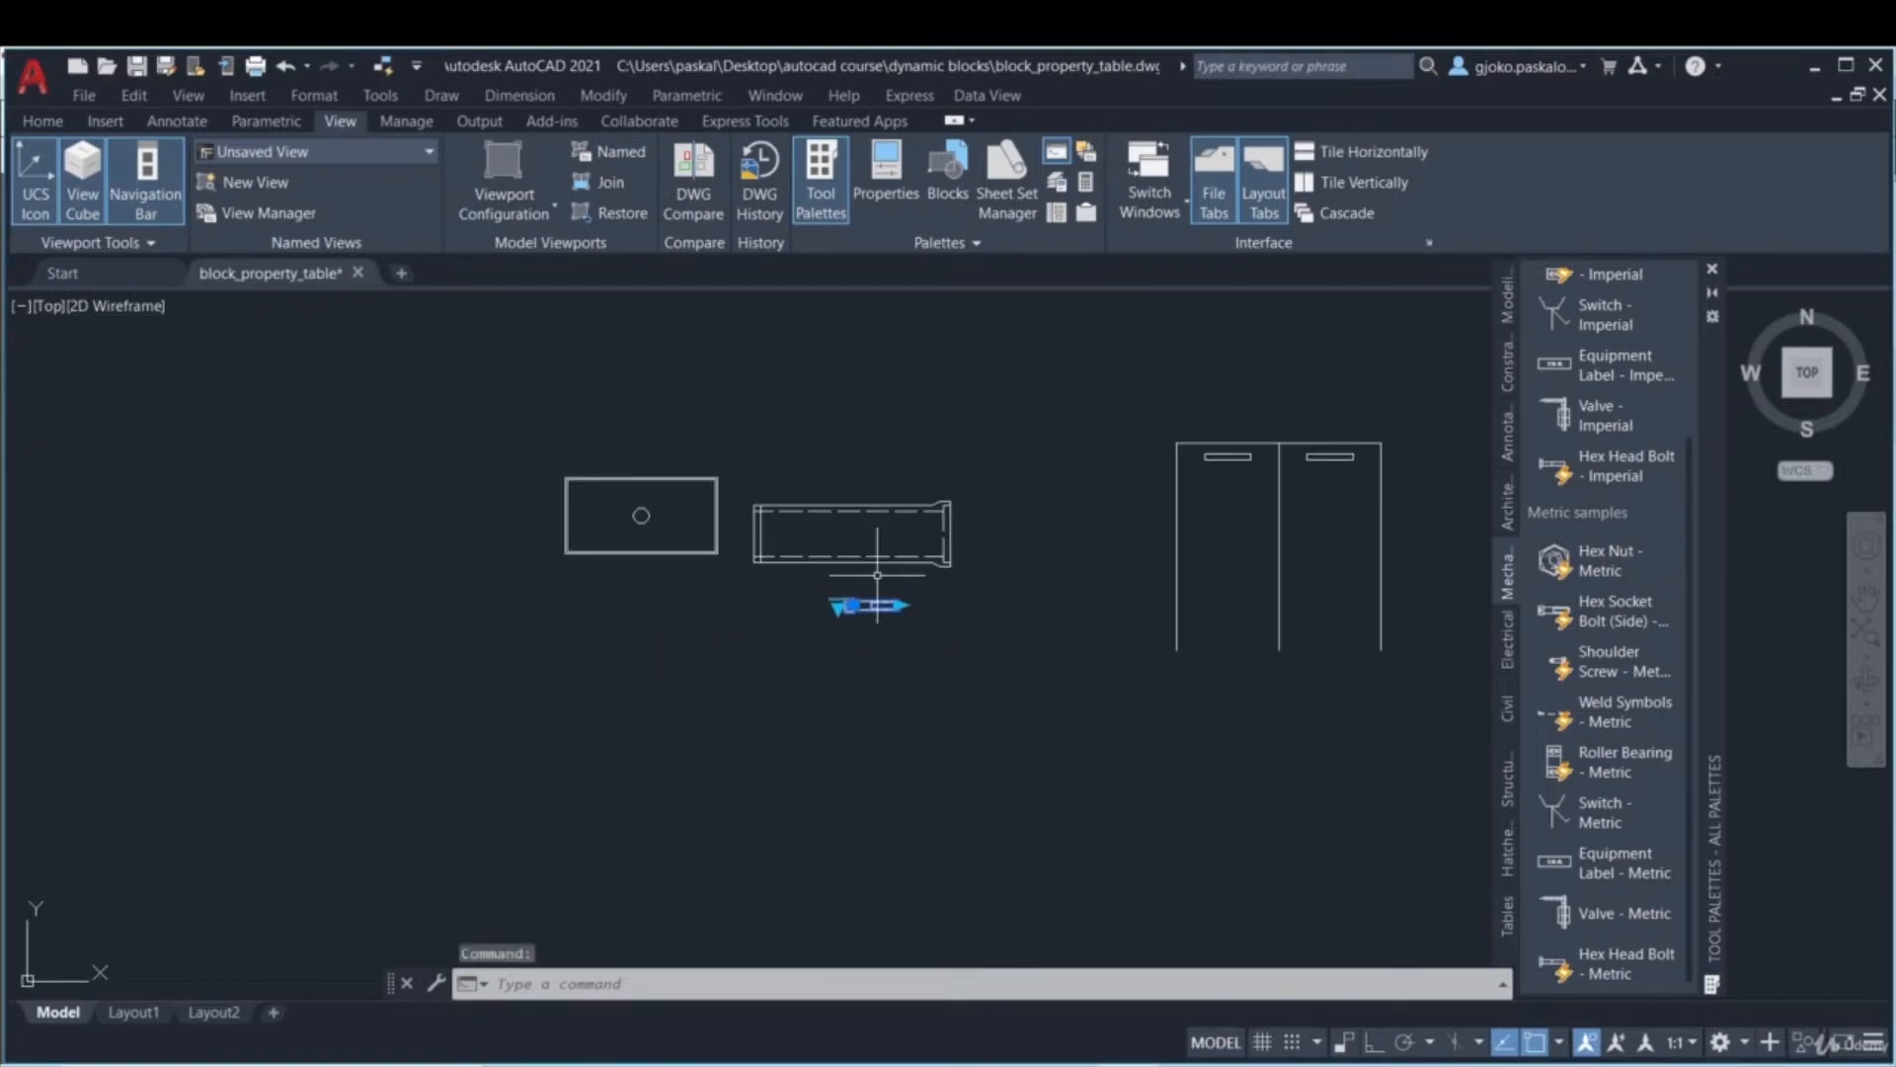
{"action": "middle_click_drag", "start_coordinate": [886, 573], "coordinate": [489, 568]}
{"action": "scroll", "coordinate": [820, 420], "scroll_direction": "up", "scroll_amount": 4}
{"action": "middle_click_drag", "start_coordinate": [868, 482], "coordinate": [823, 476]}
{"action": "middle_click_drag", "start_coordinate": [1171, 533], "coordinate": [1113, 467]}
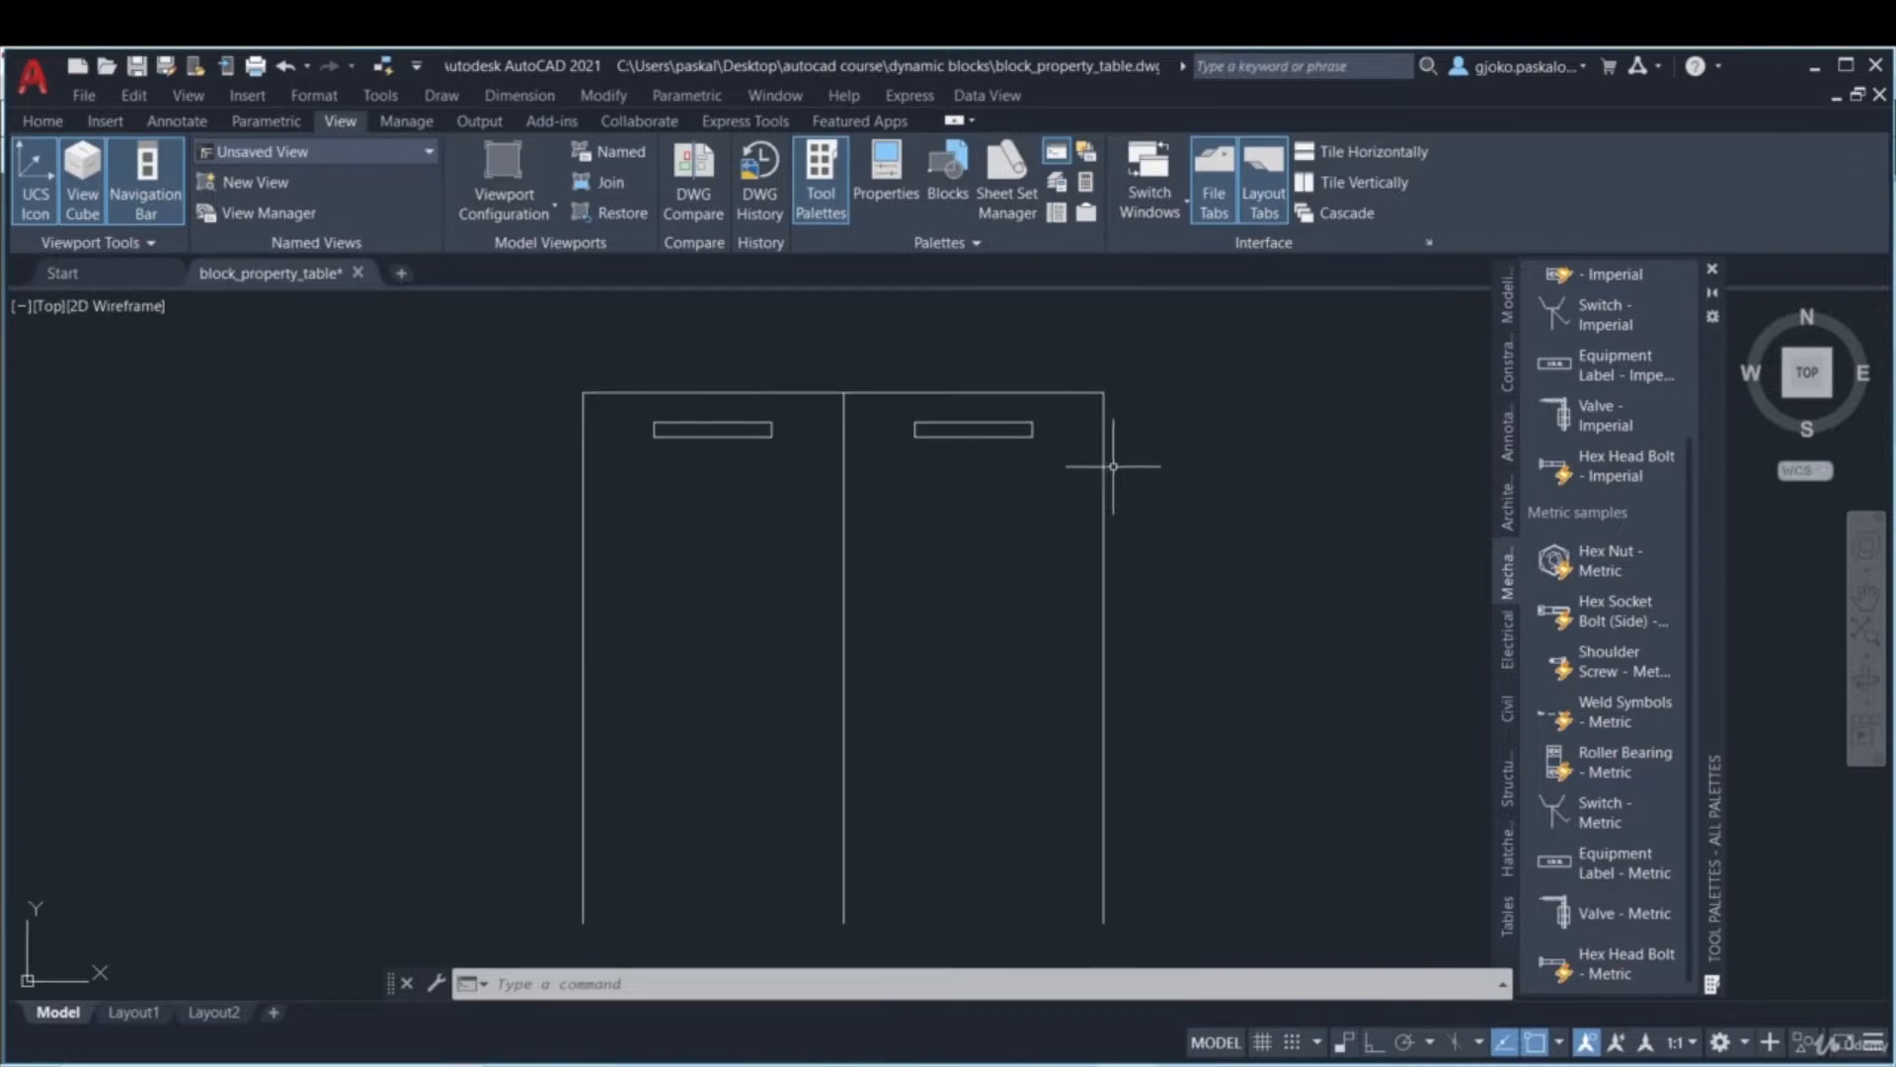
{"action": "left_click", "coordinate": [1055, 422]}
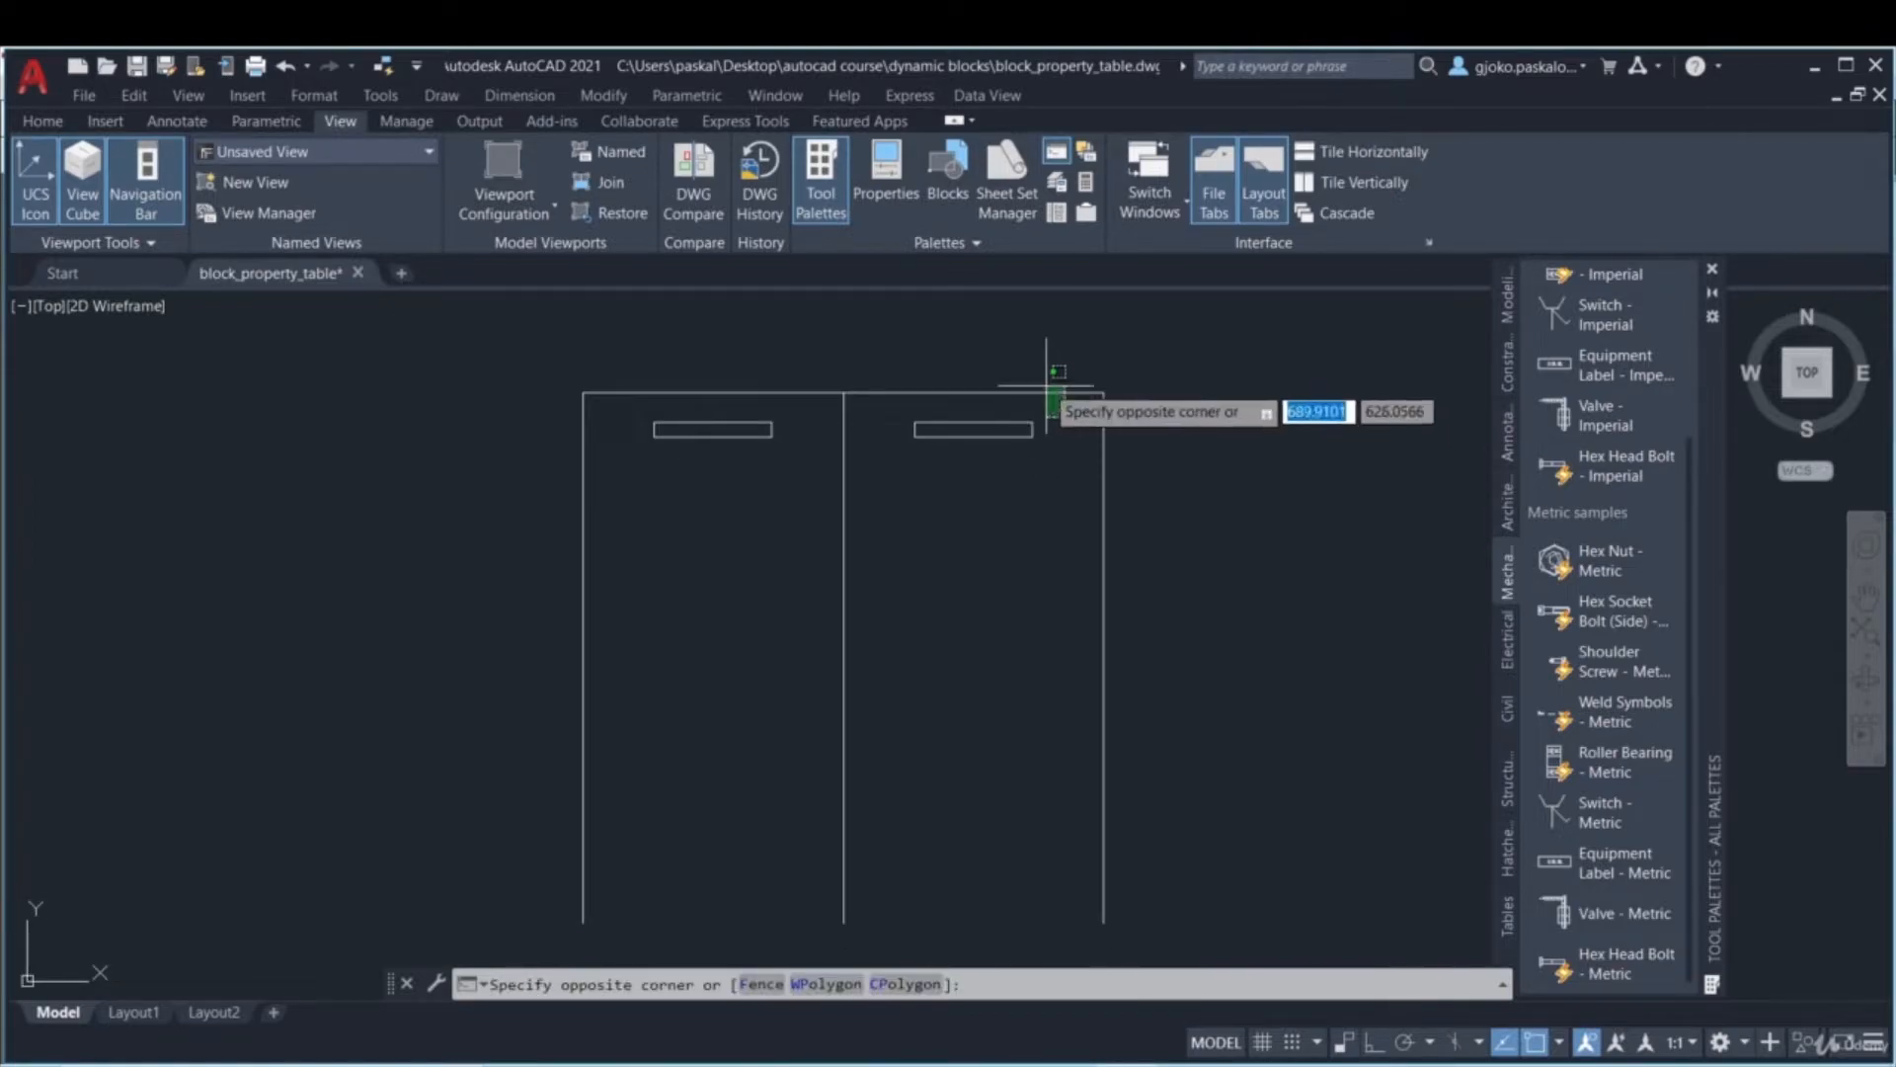
{"action": "left_click", "coordinate": [1028, 395]}
{"action": "left_click", "coordinate": [1509, 711]}
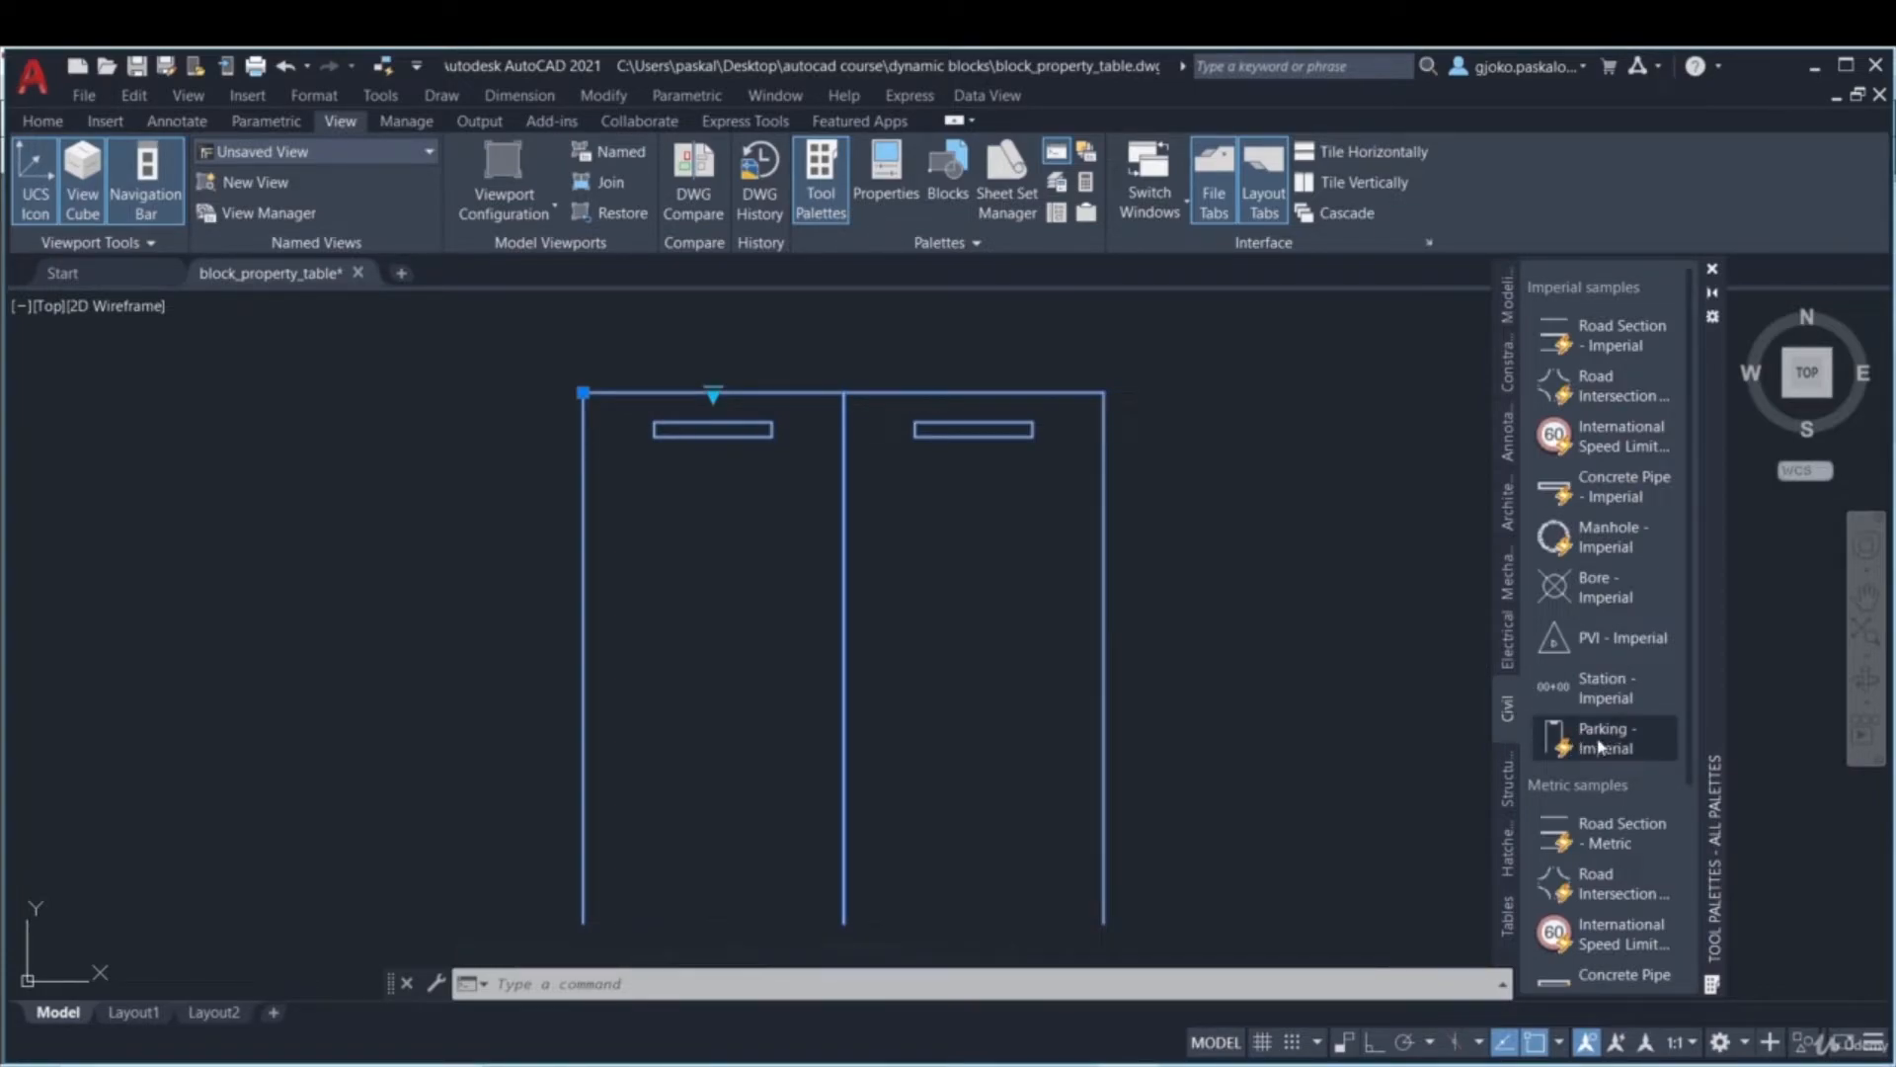
{"action": "left_click", "coordinate": [714, 398]}
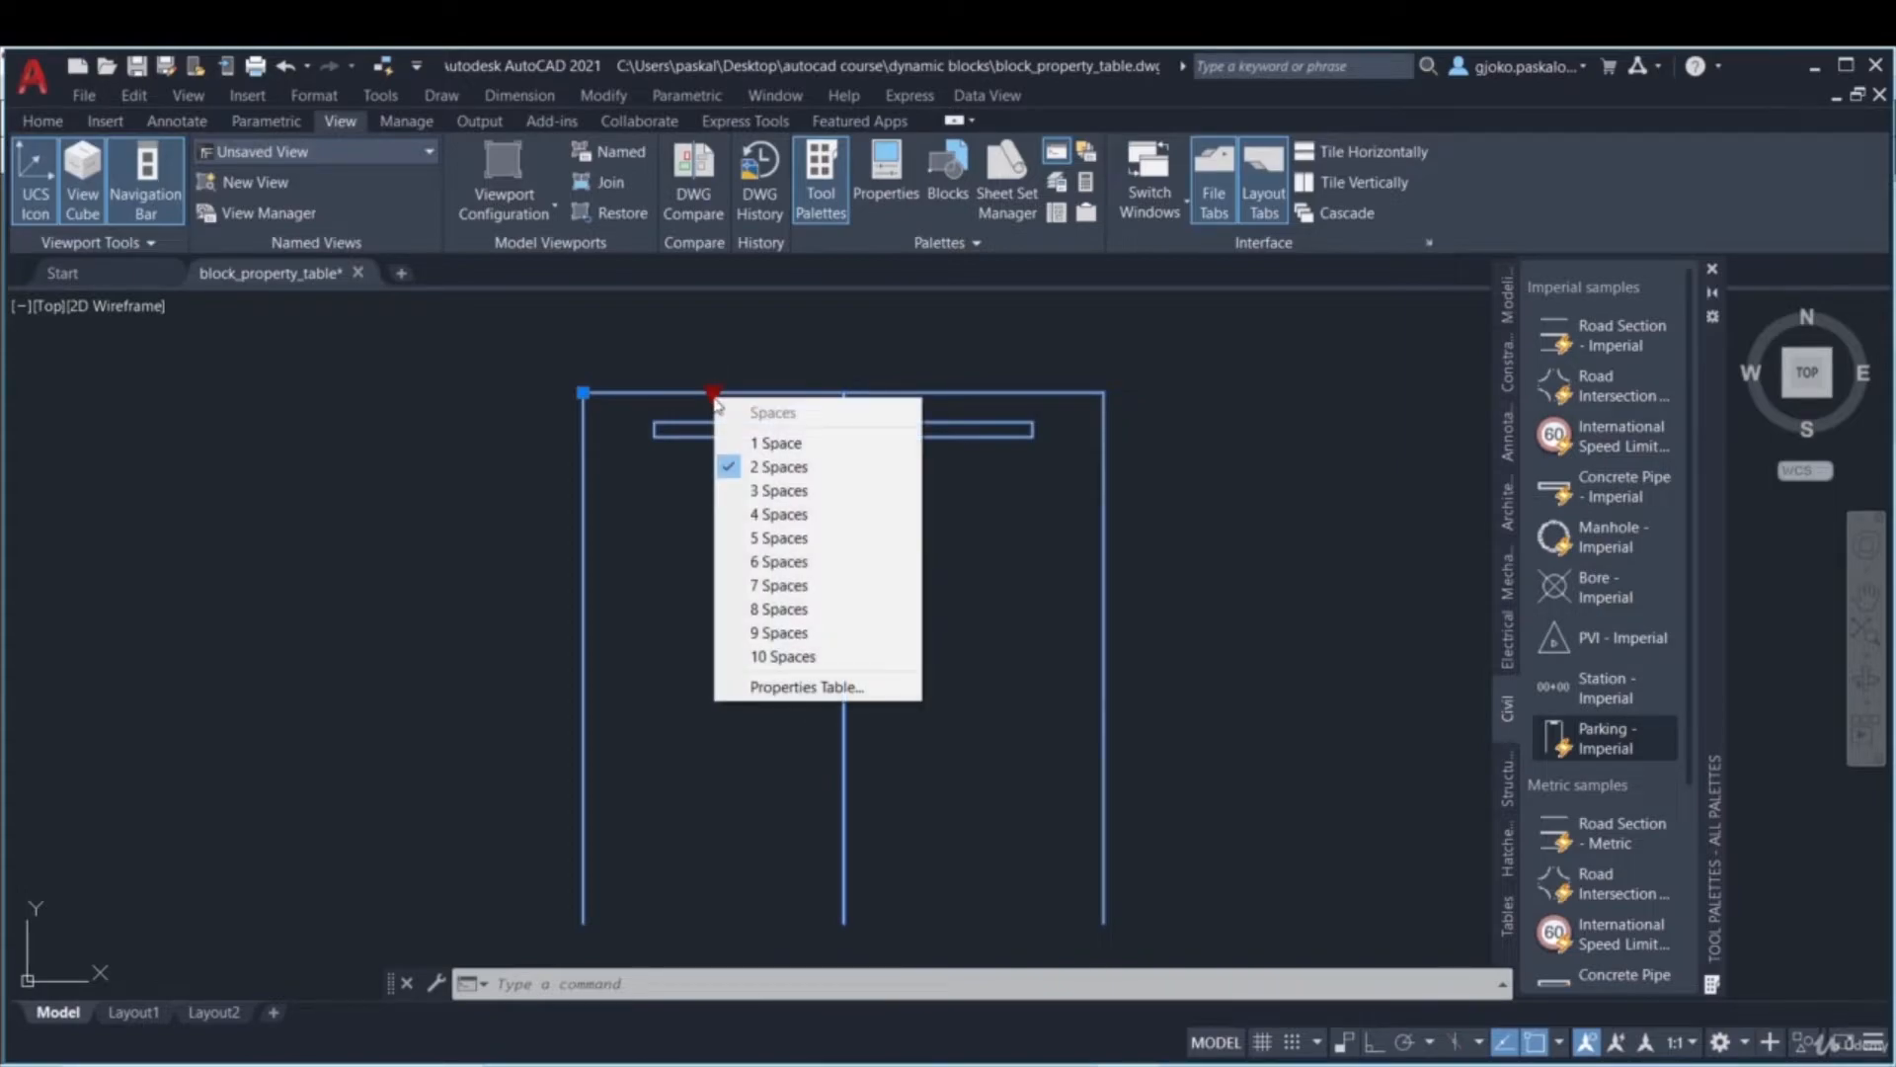
{"action": "left_click", "coordinate": [766, 514]}
- Set the parking block to 8 Spaces and bring the whole row of spaces into view
{"action": "scroll", "coordinate": [886, 451], "scroll_direction": "down", "scroll_amount": 2}
{"action": "middle_click_drag", "start_coordinate": [819, 474], "coordinate": [720, 491]}
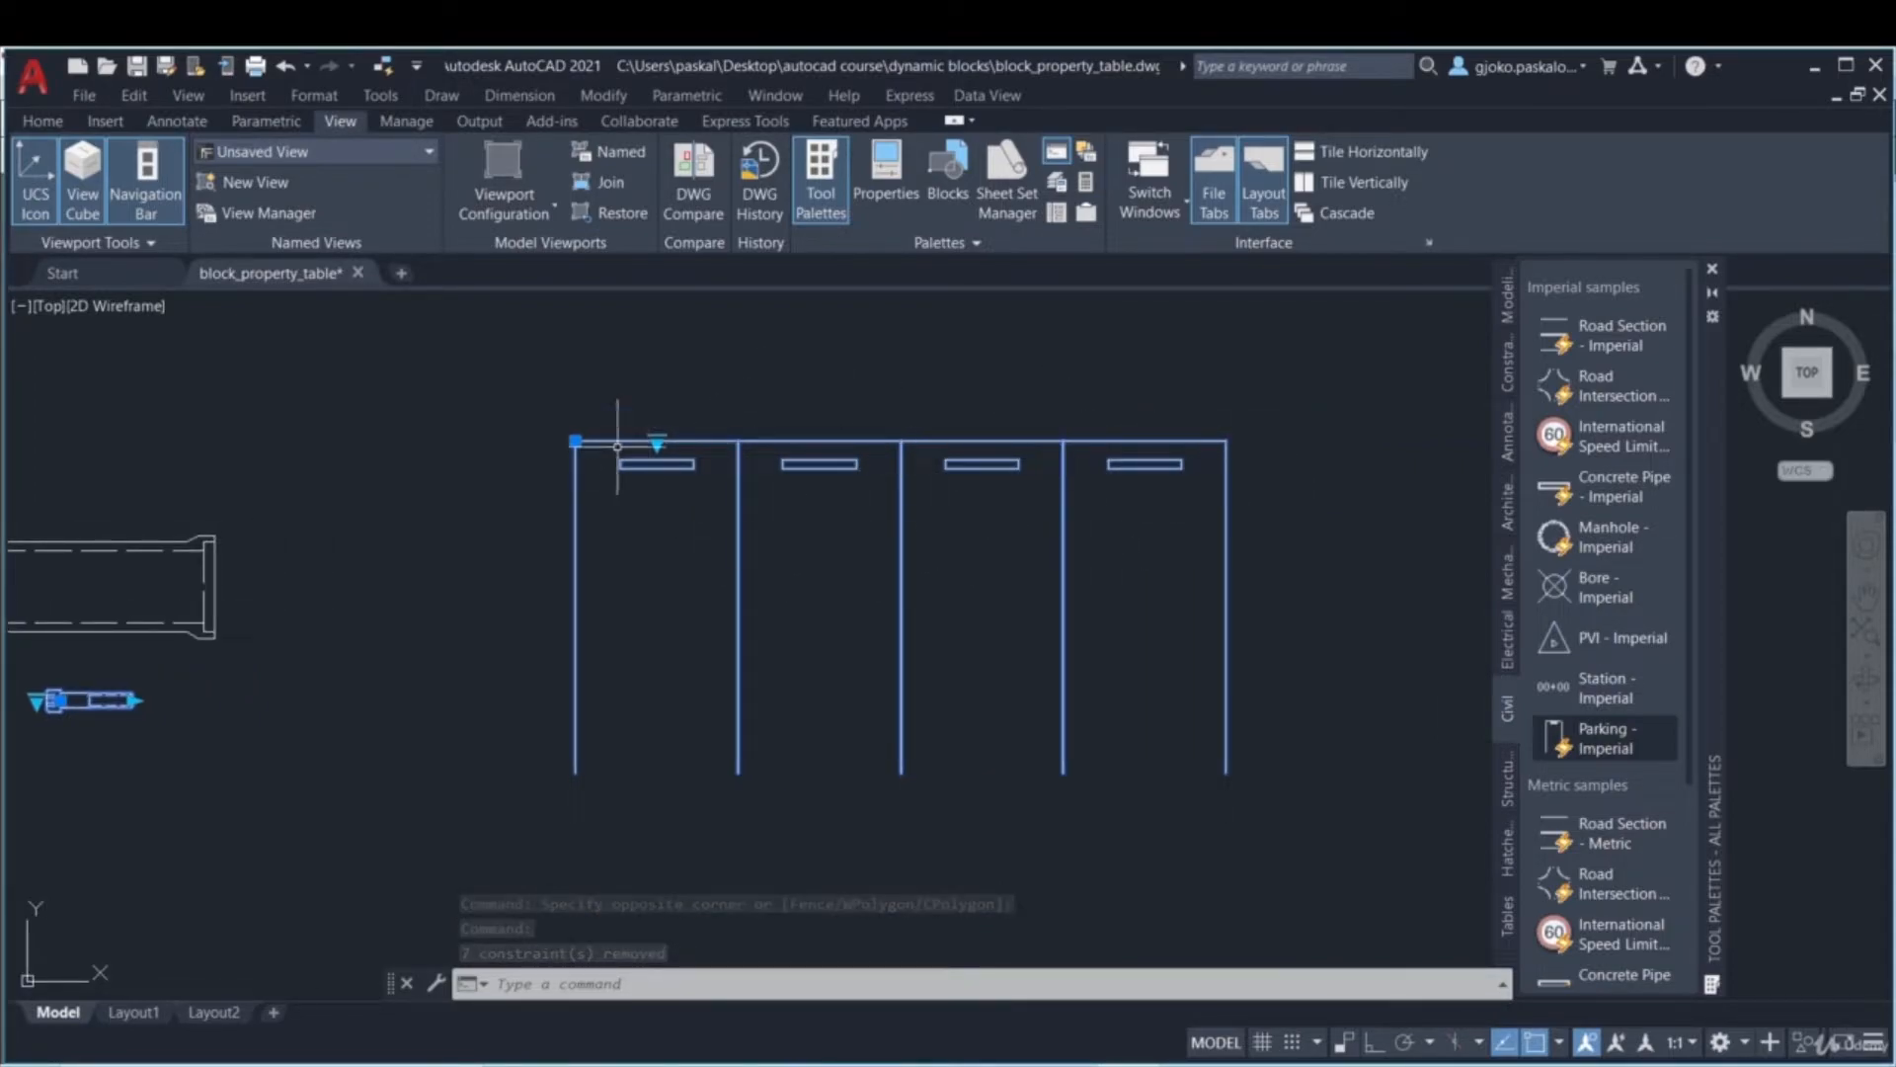
{"action": "left_click", "coordinate": [656, 443]}
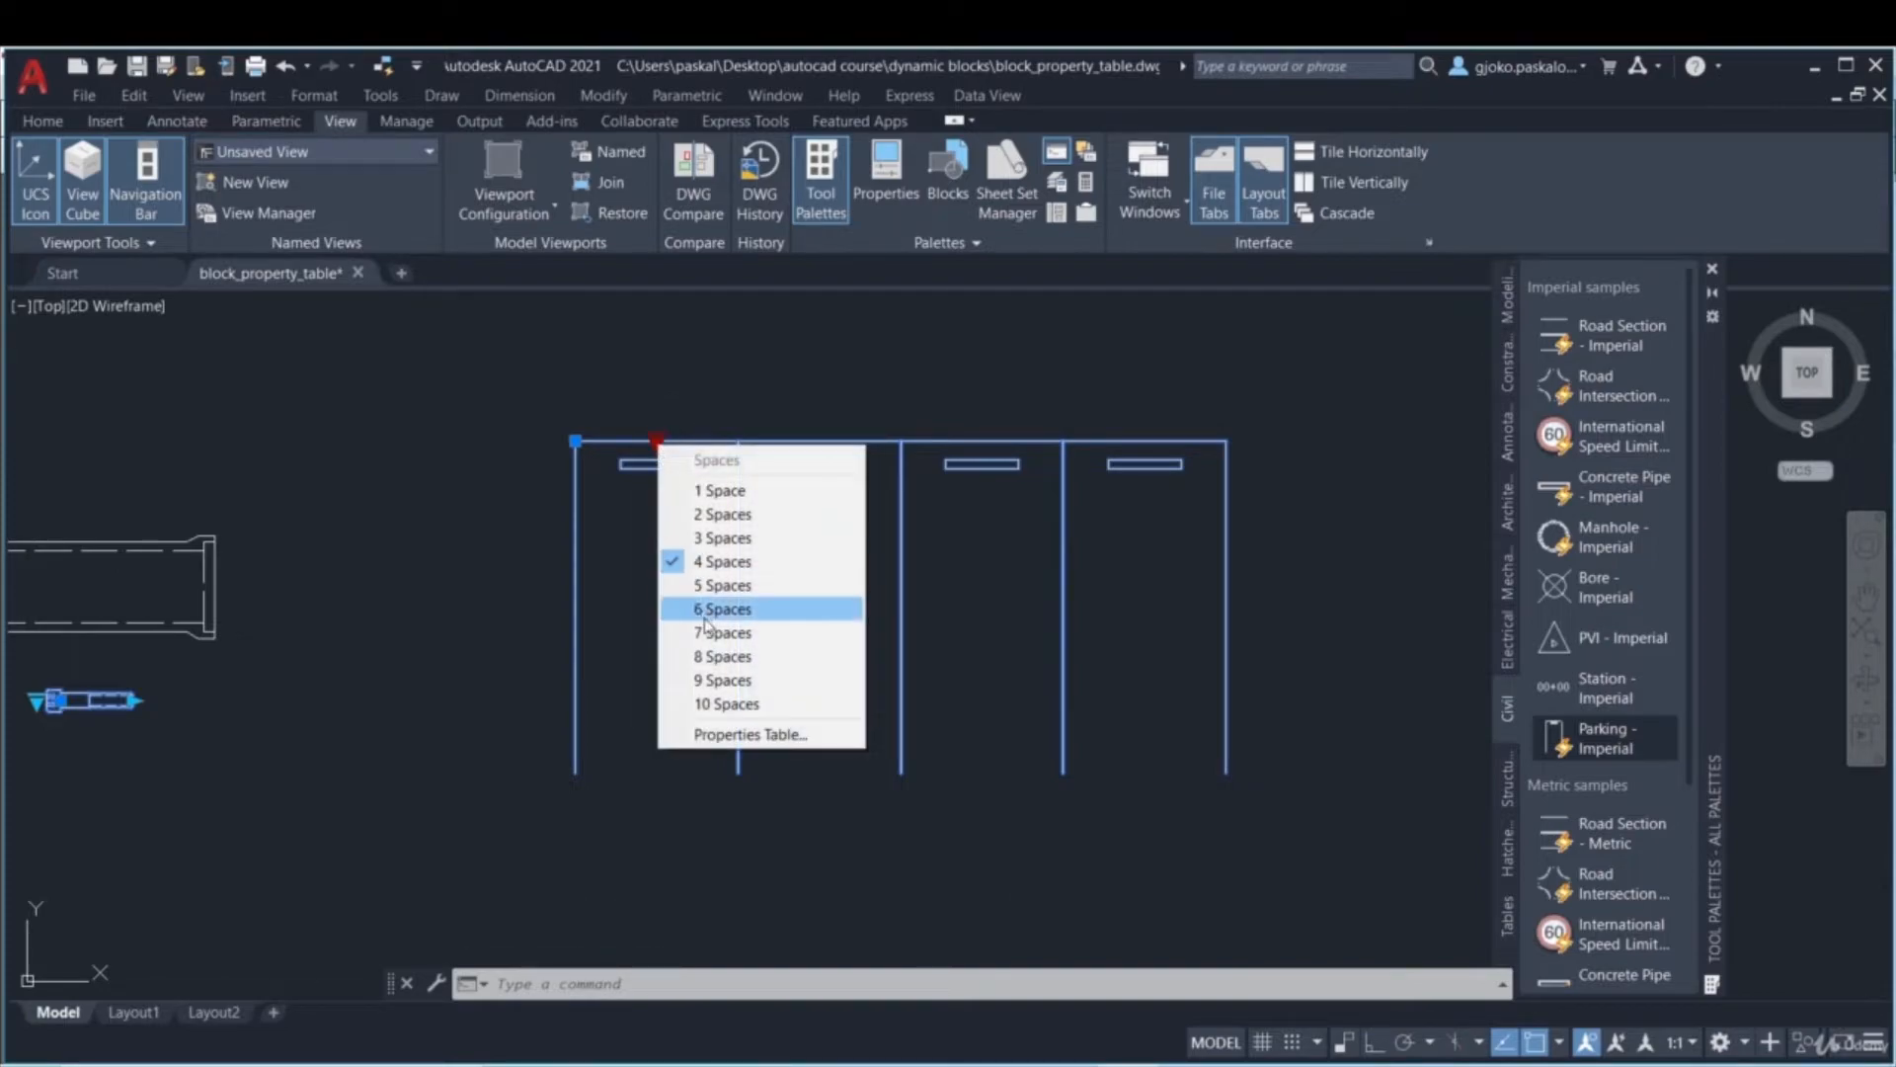
{"action": "left_click", "coordinate": [721, 657]}
{"action": "scroll", "coordinate": [841, 491], "scroll_direction": "down", "scroll_amount": 2}
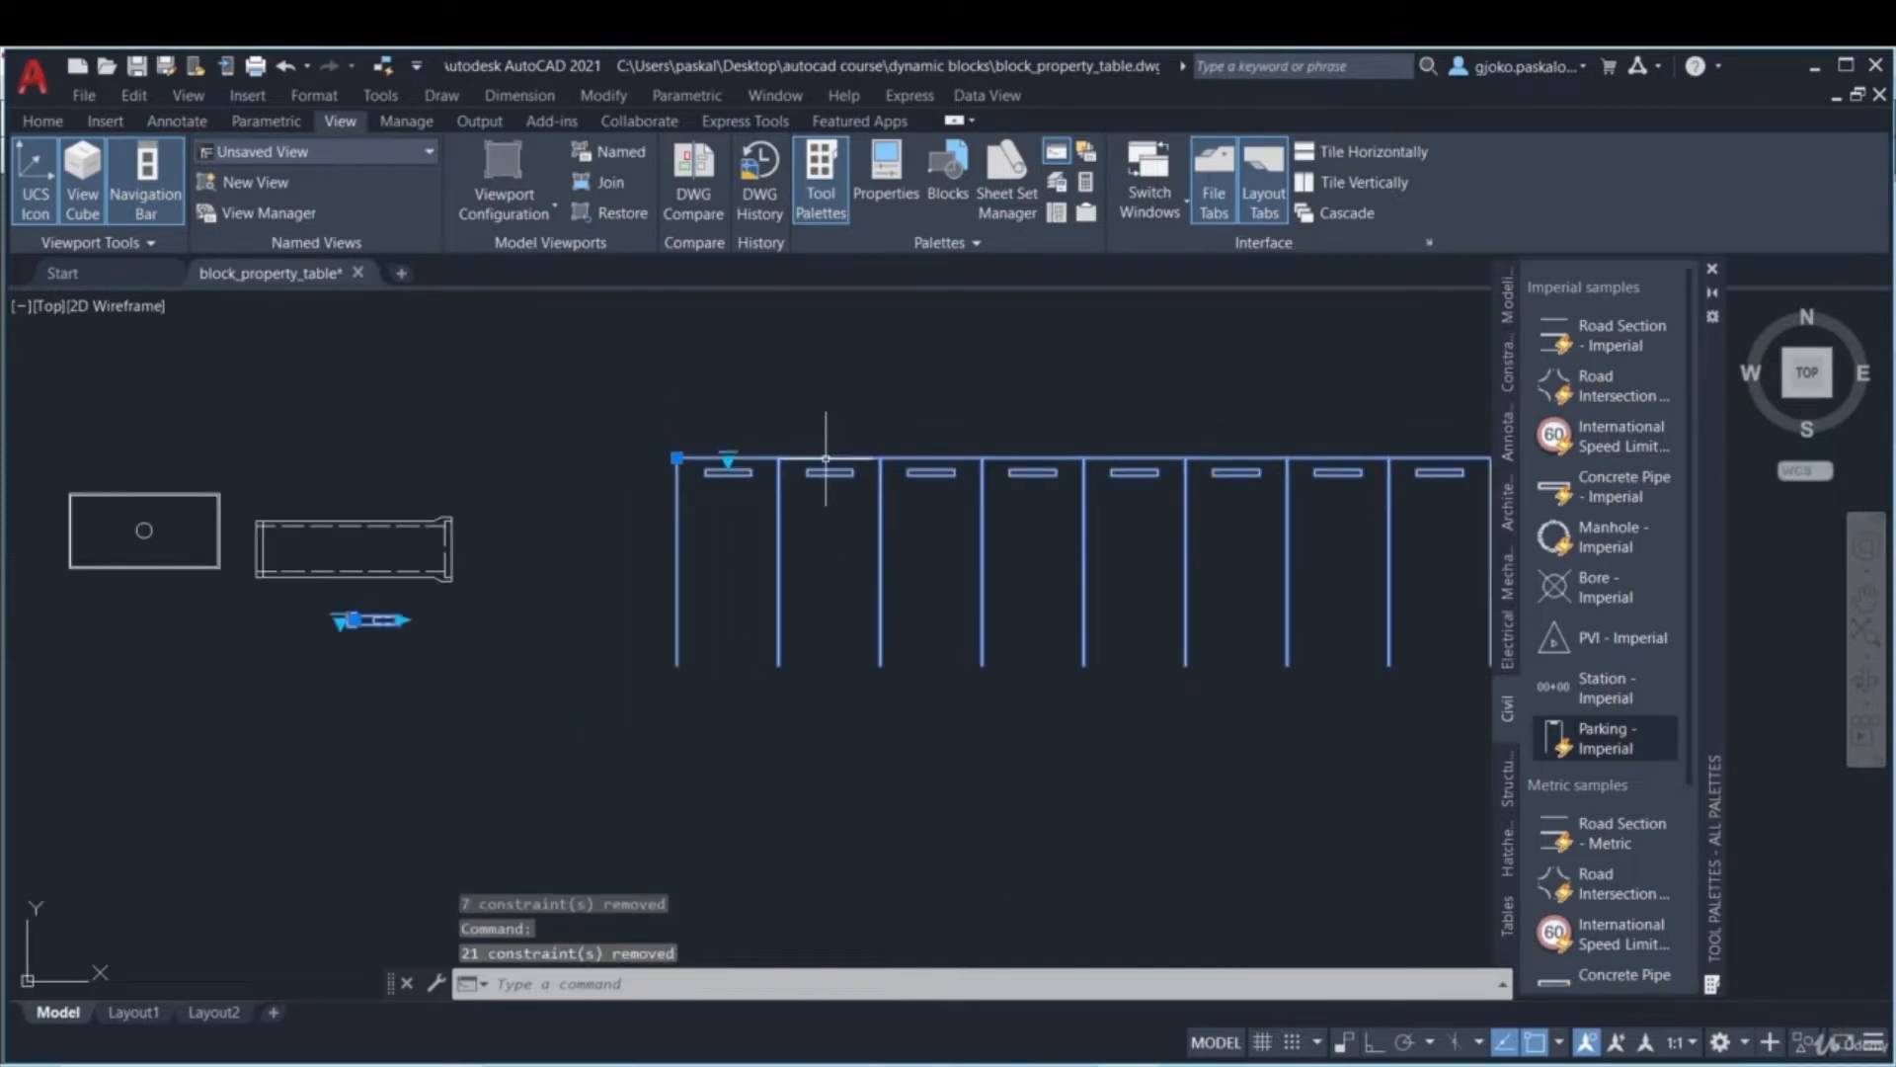
{"action": "right_click", "coordinate": [741, 461]}
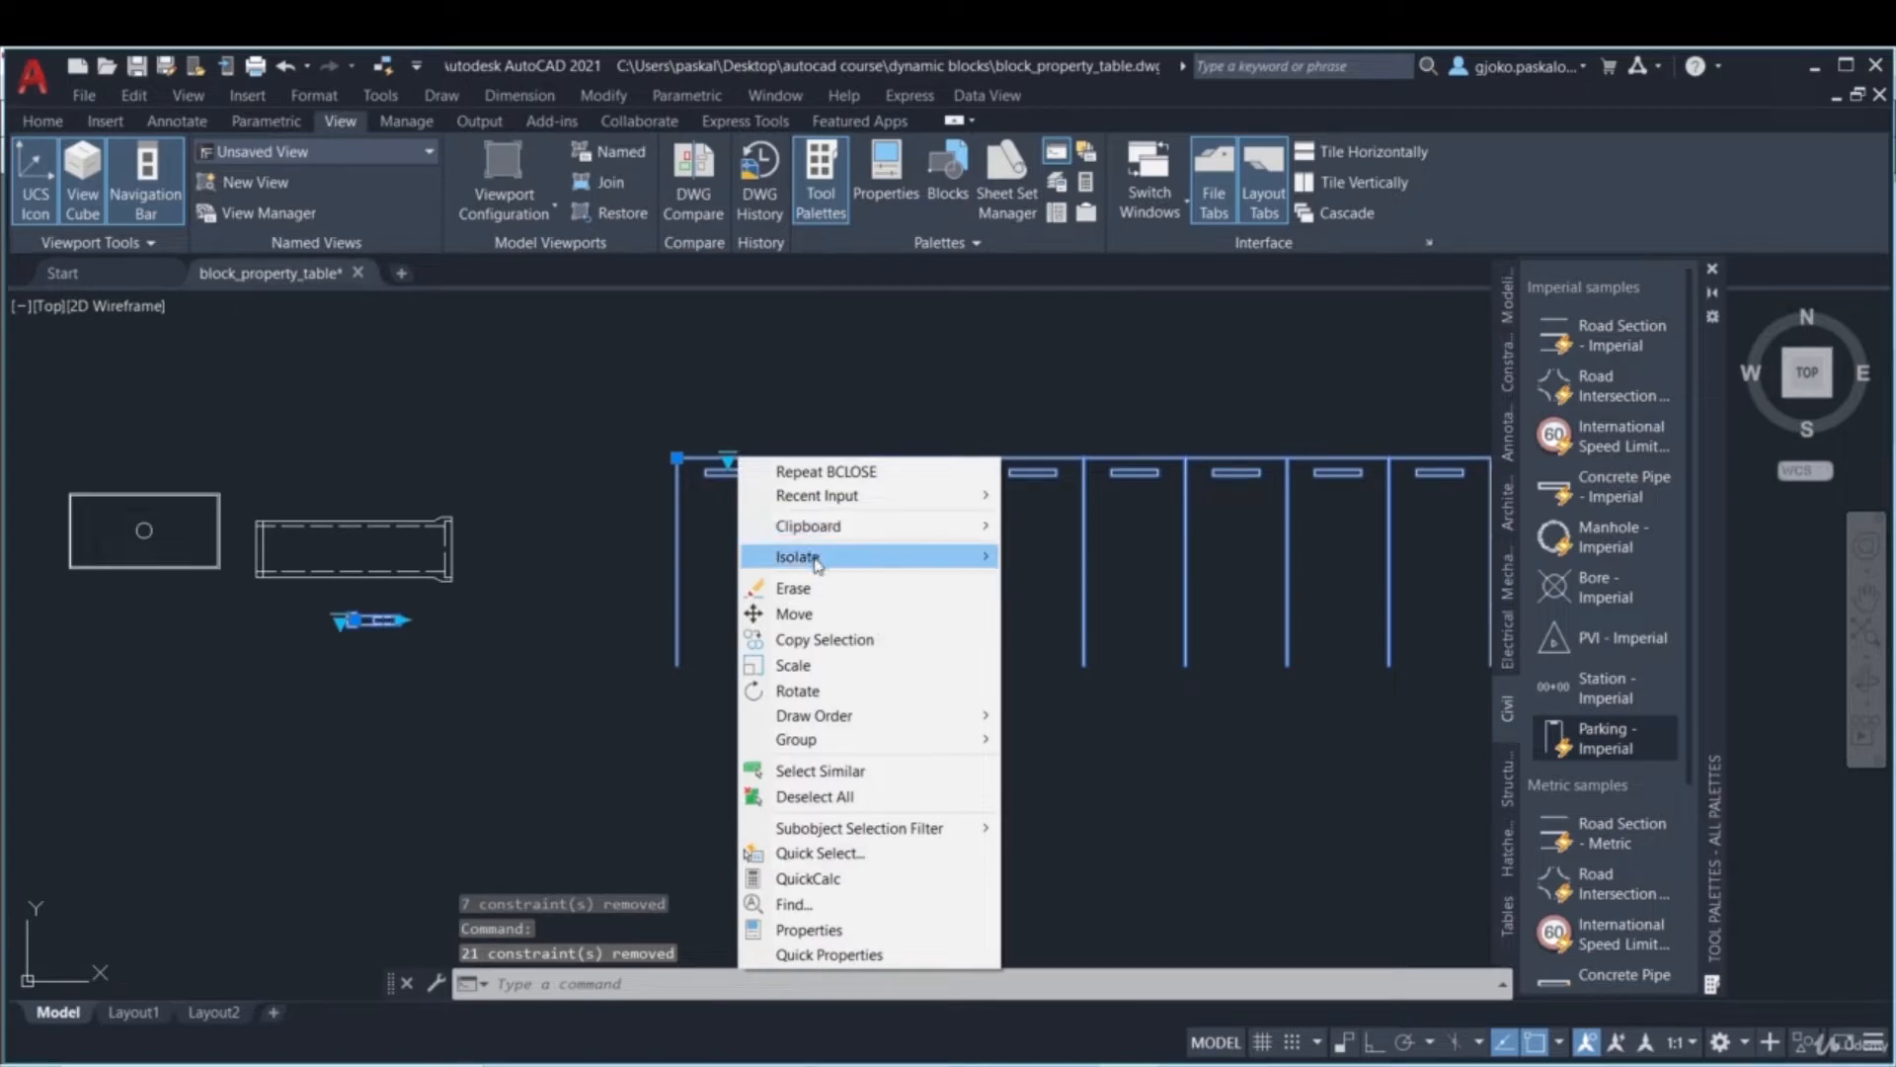
{"action": "left_click", "coordinate": [1086, 496]}
{"action": "left_click", "coordinate": [1028, 445]}
{"action": "left_click", "coordinate": [984, 485]}
{"action": "right_click", "coordinate": [956, 469]}
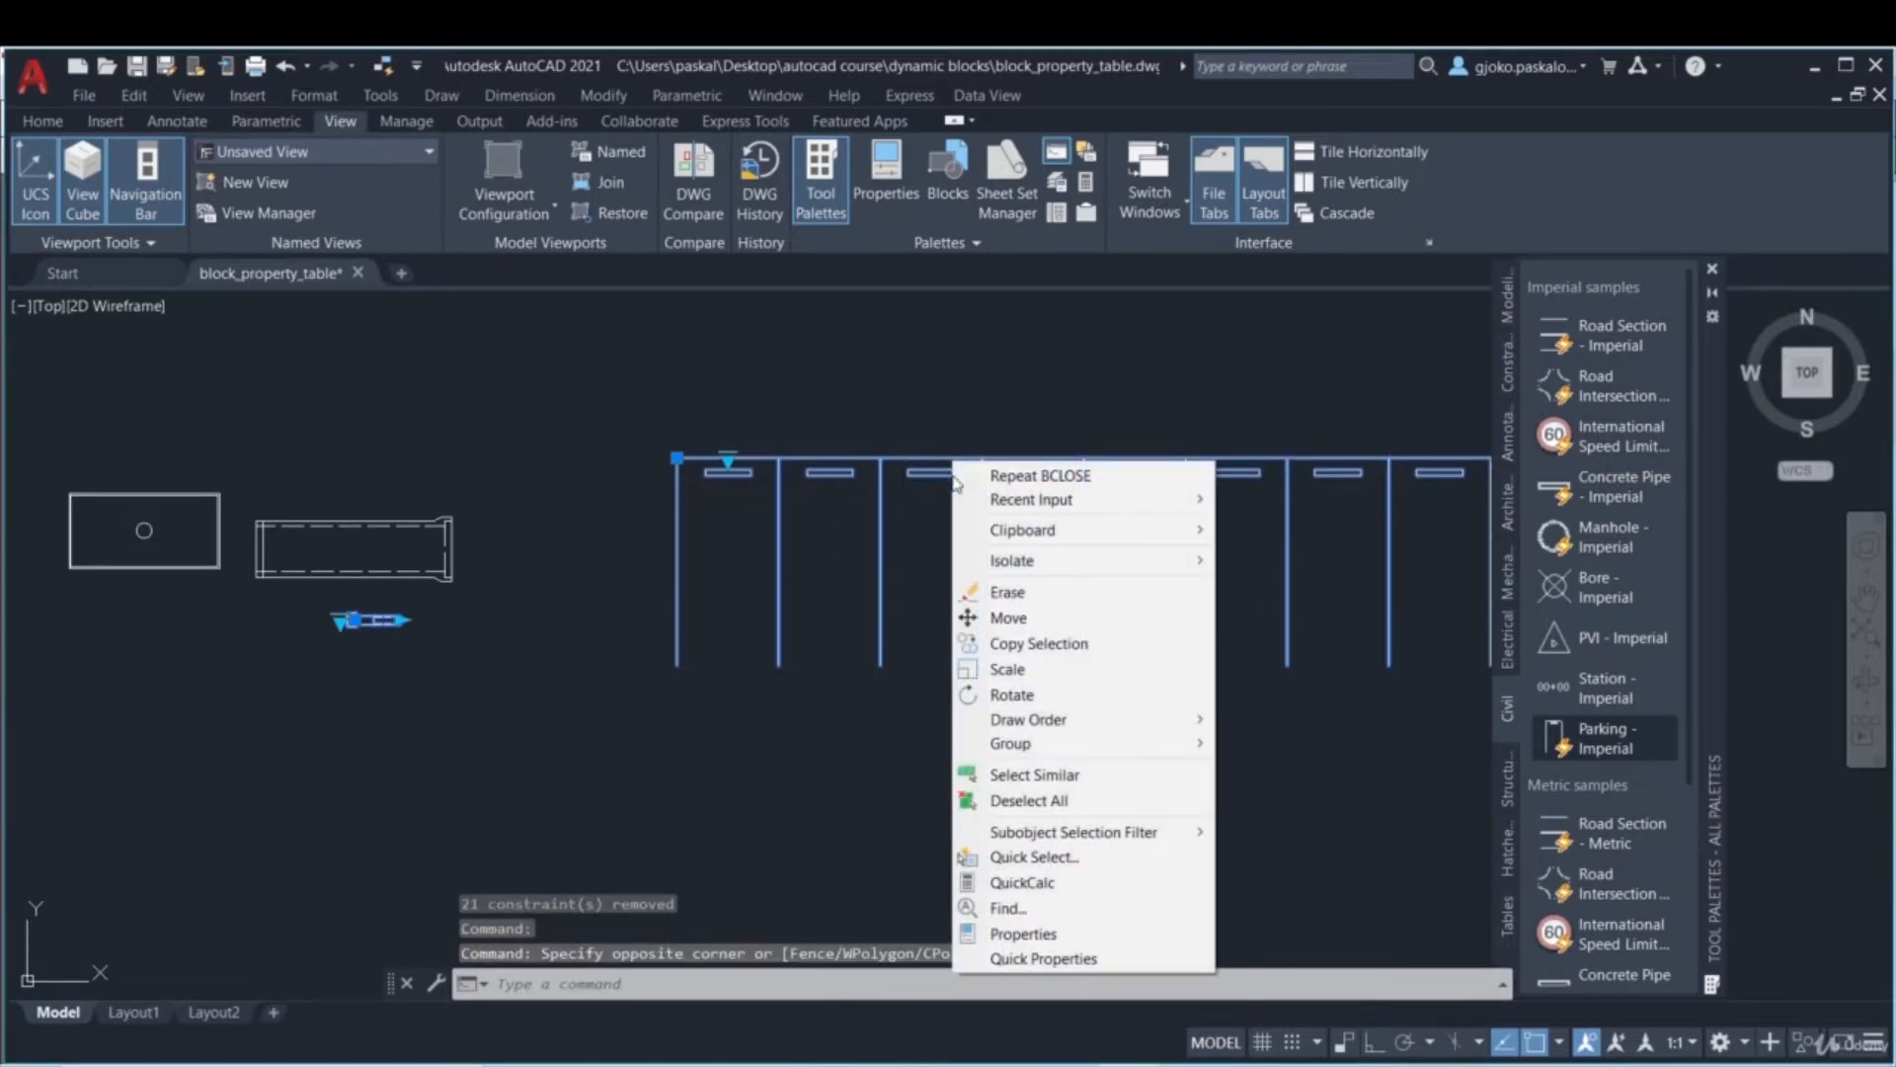
{"action": "left_click", "coordinate": [892, 481]}
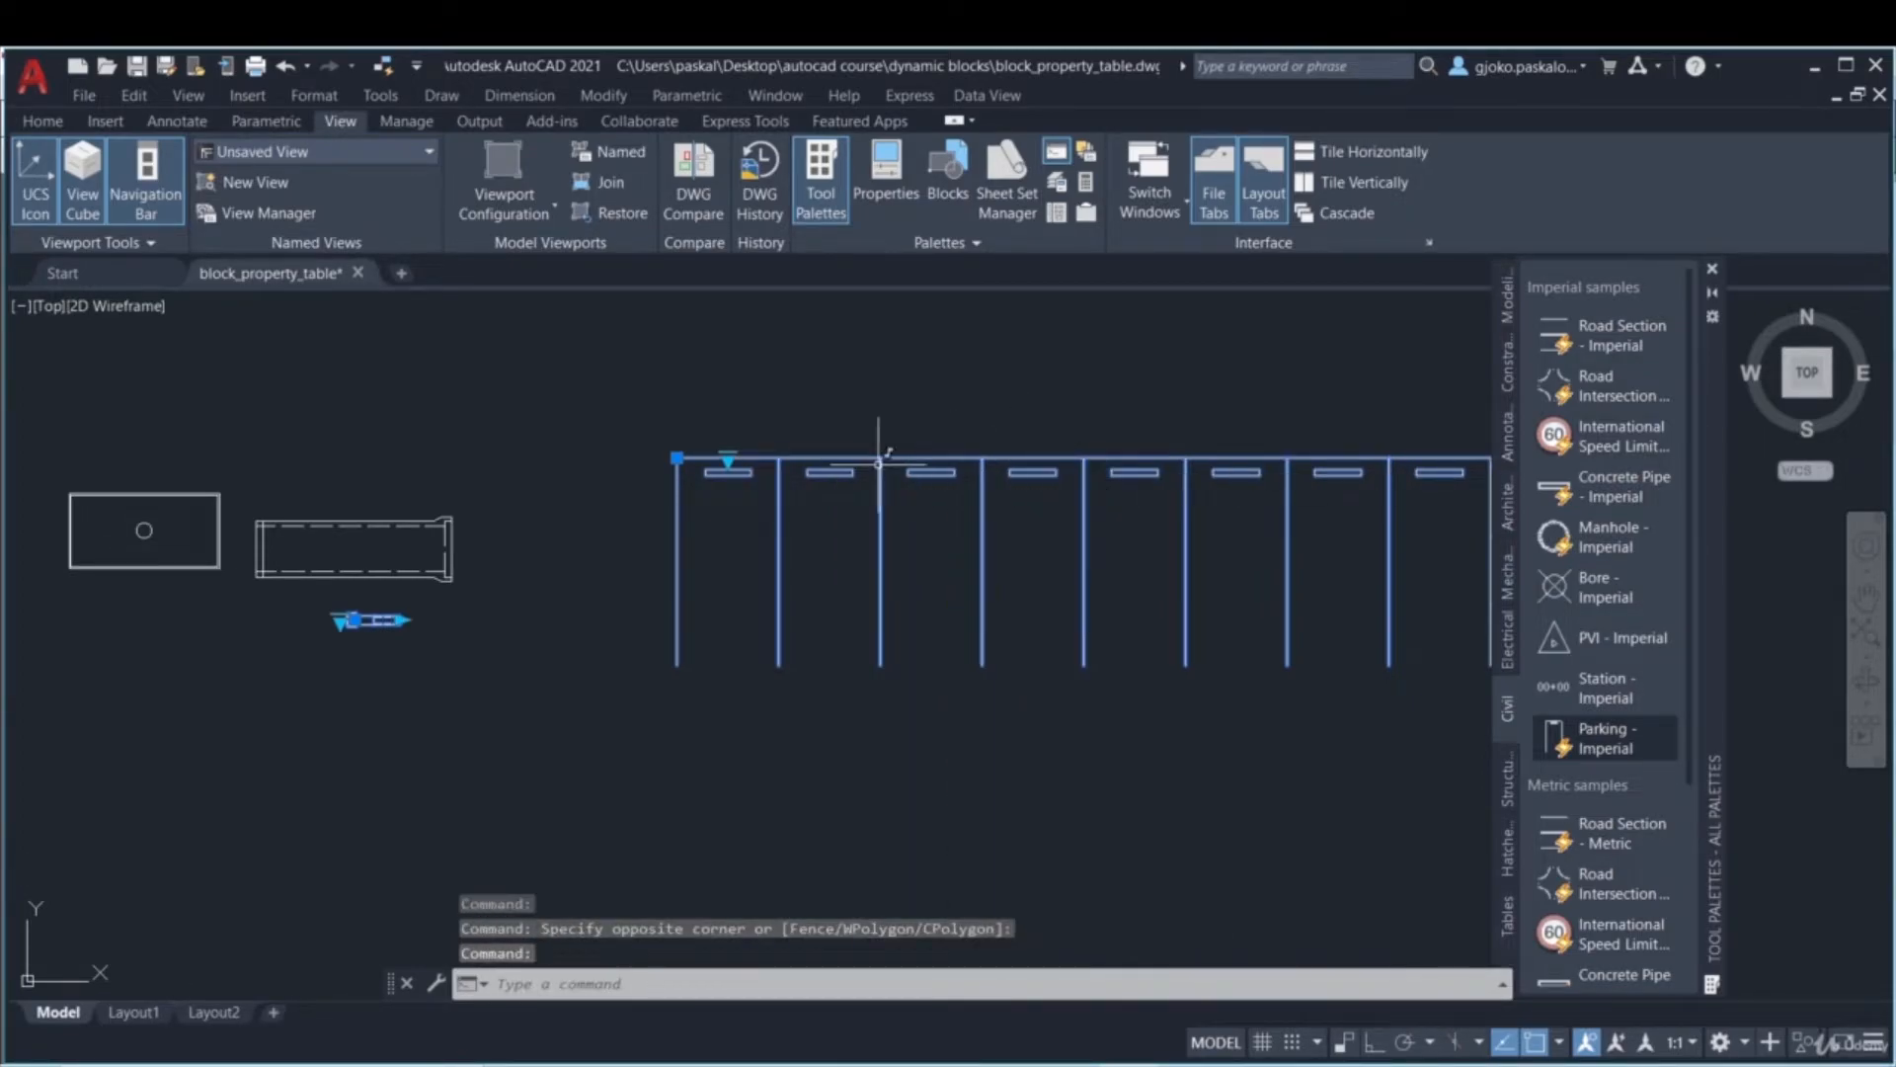
{"action": "right_click", "coordinate": [881, 472]}
{"action": "left_click", "coordinate": [837, 461]}
- Clear the selection, select only the parking block and open it in the Block Editor near its Width parameter
{"action": "key", "text": "Escape"}
{"action": "left_click", "coordinate": [779, 466]}
{"action": "right_click", "coordinate": [779, 478]}
{"action": "left_click", "coordinate": [858, 506]}
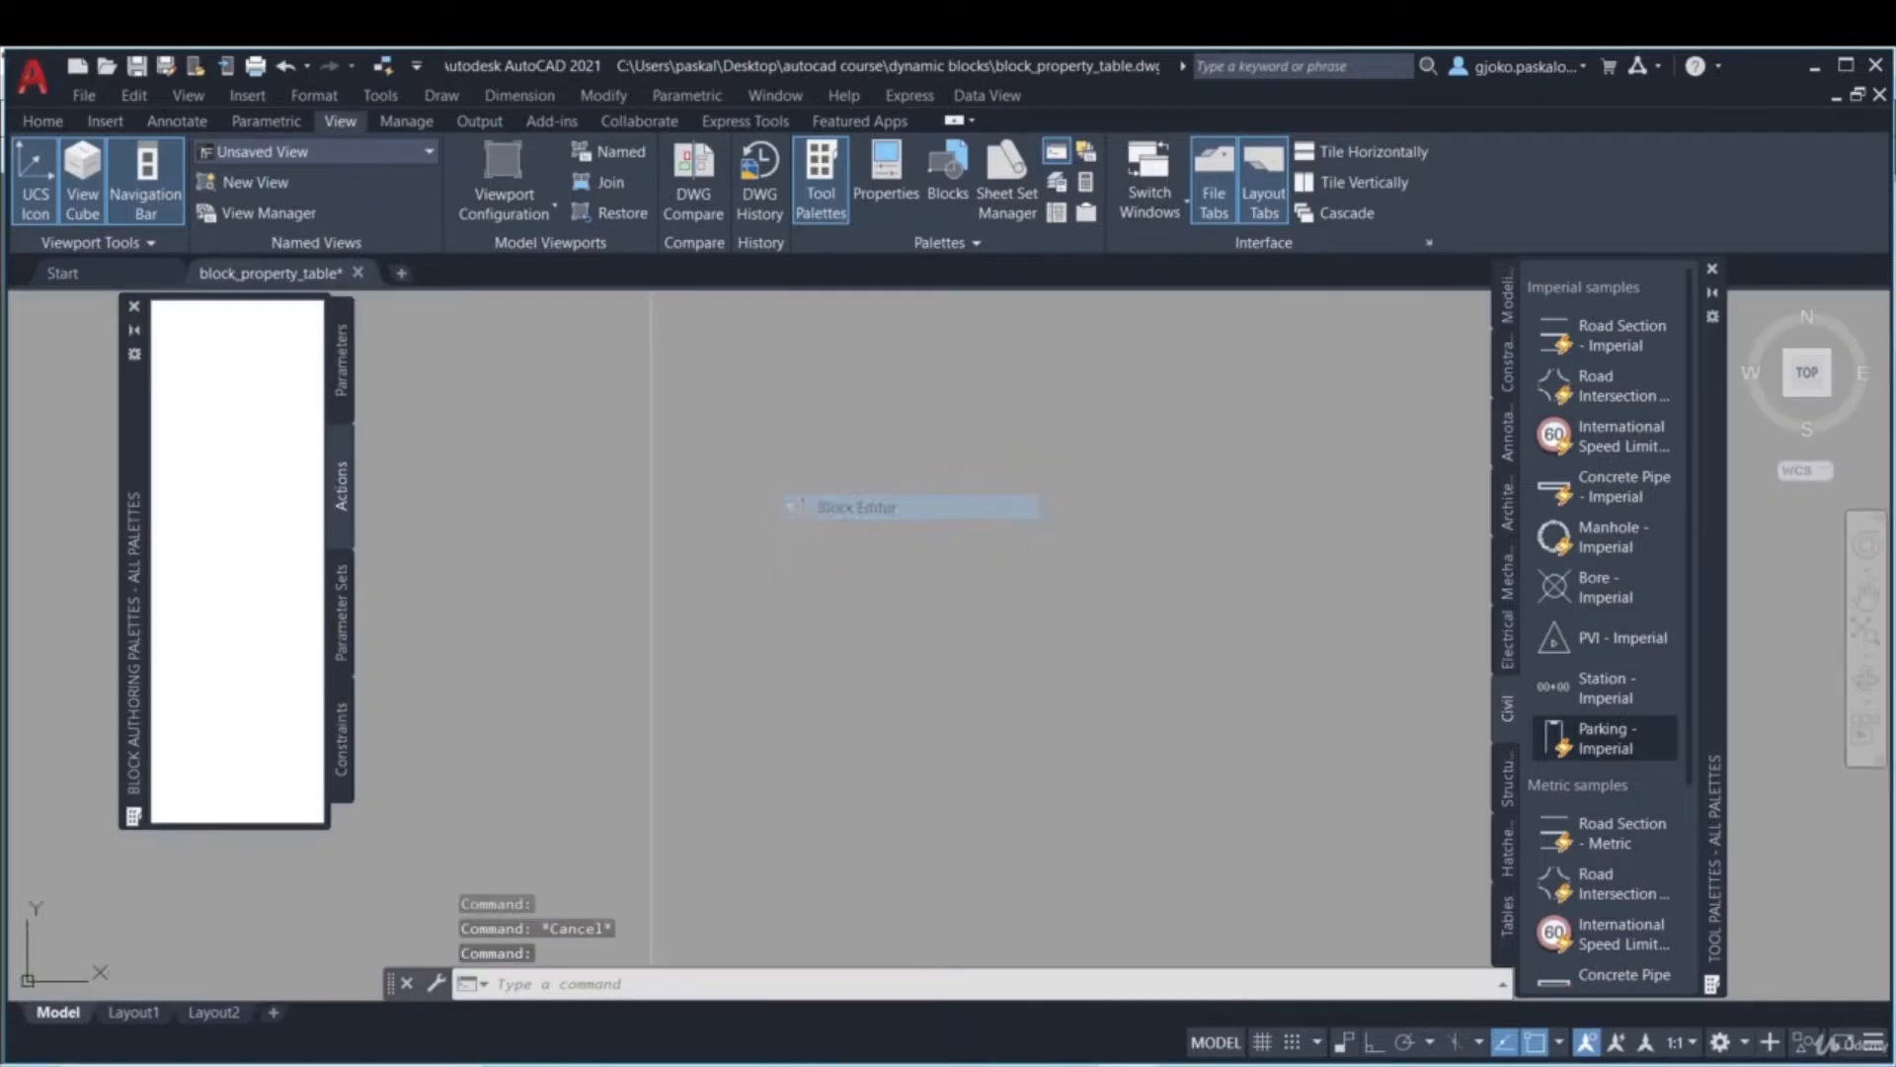
{"action": "scroll", "coordinate": [983, 590], "scroll_direction": "up", "scroll_amount": 1}
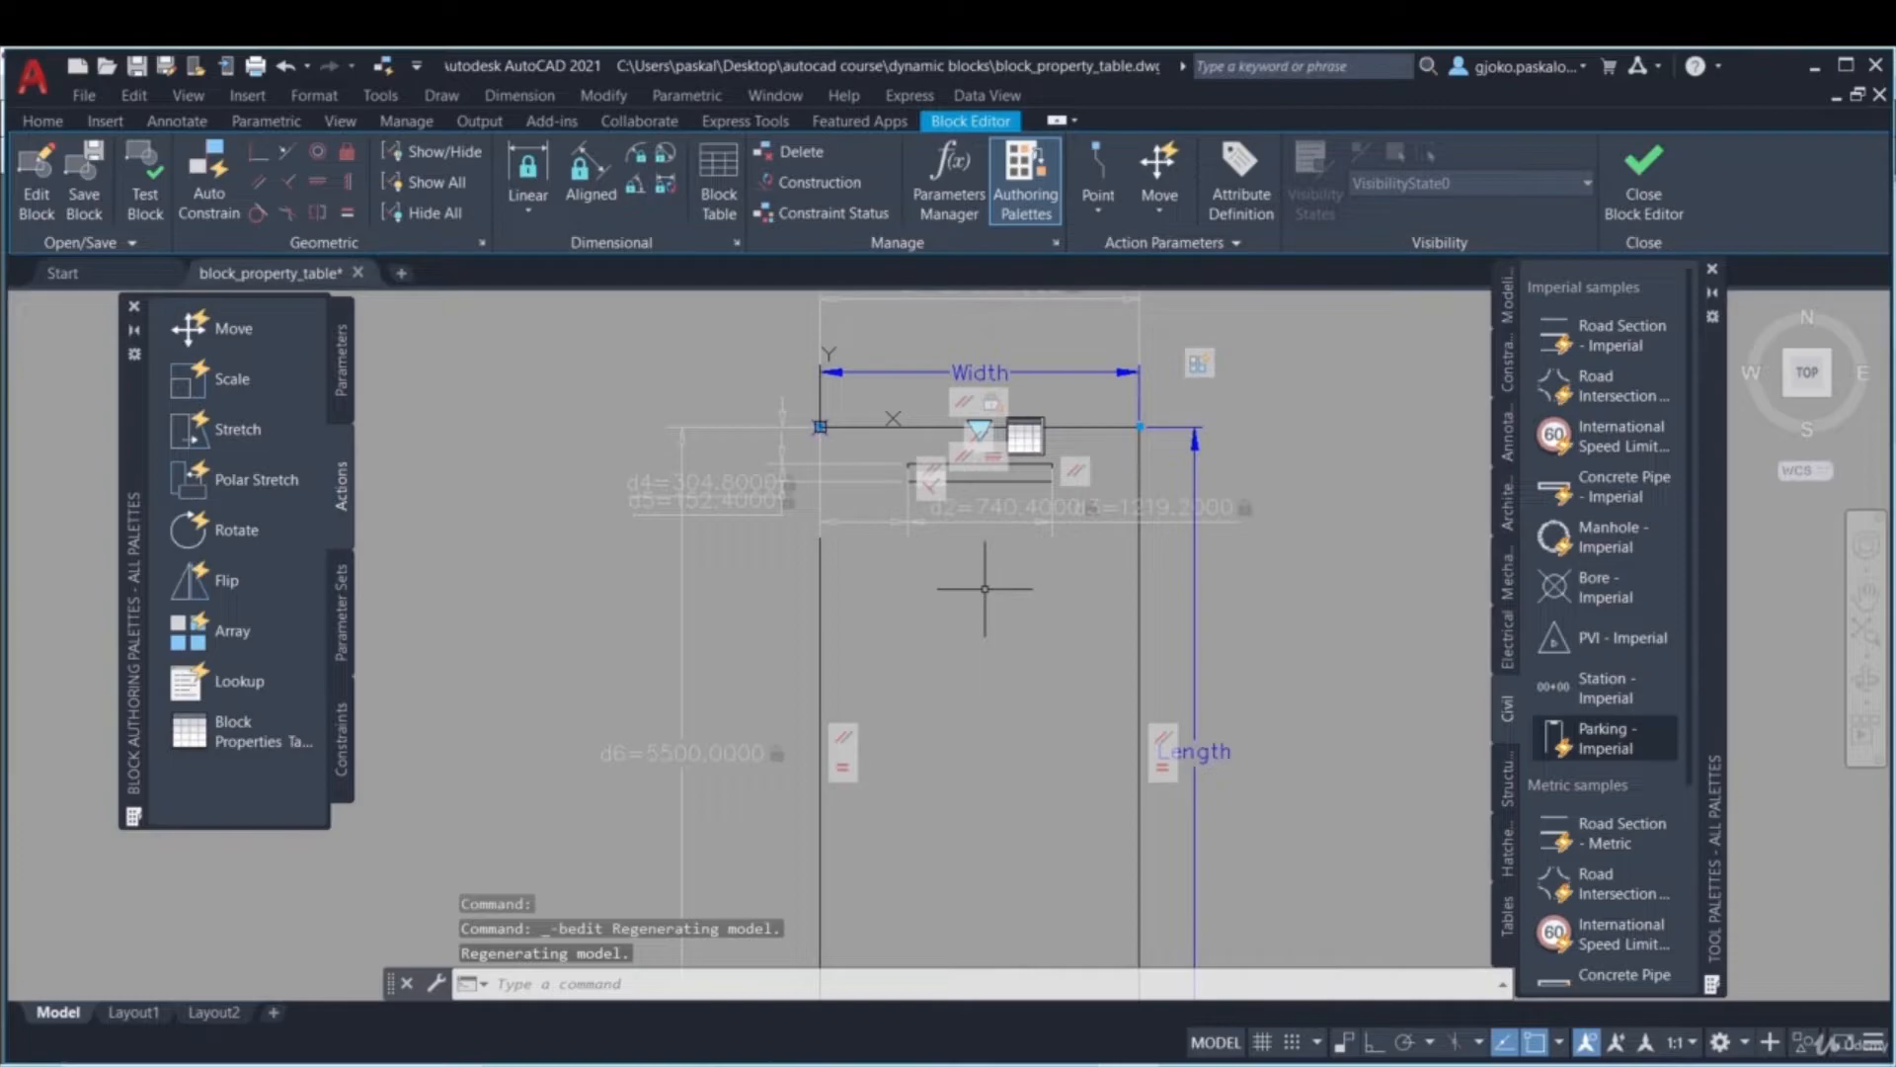
- Examine the parking block's geometry, Width and Length parameters, dimensional constraints and array action in the Block Editor
{"action": "middle_click_drag", "start_coordinate": [983, 589], "coordinate": [846, 564]}
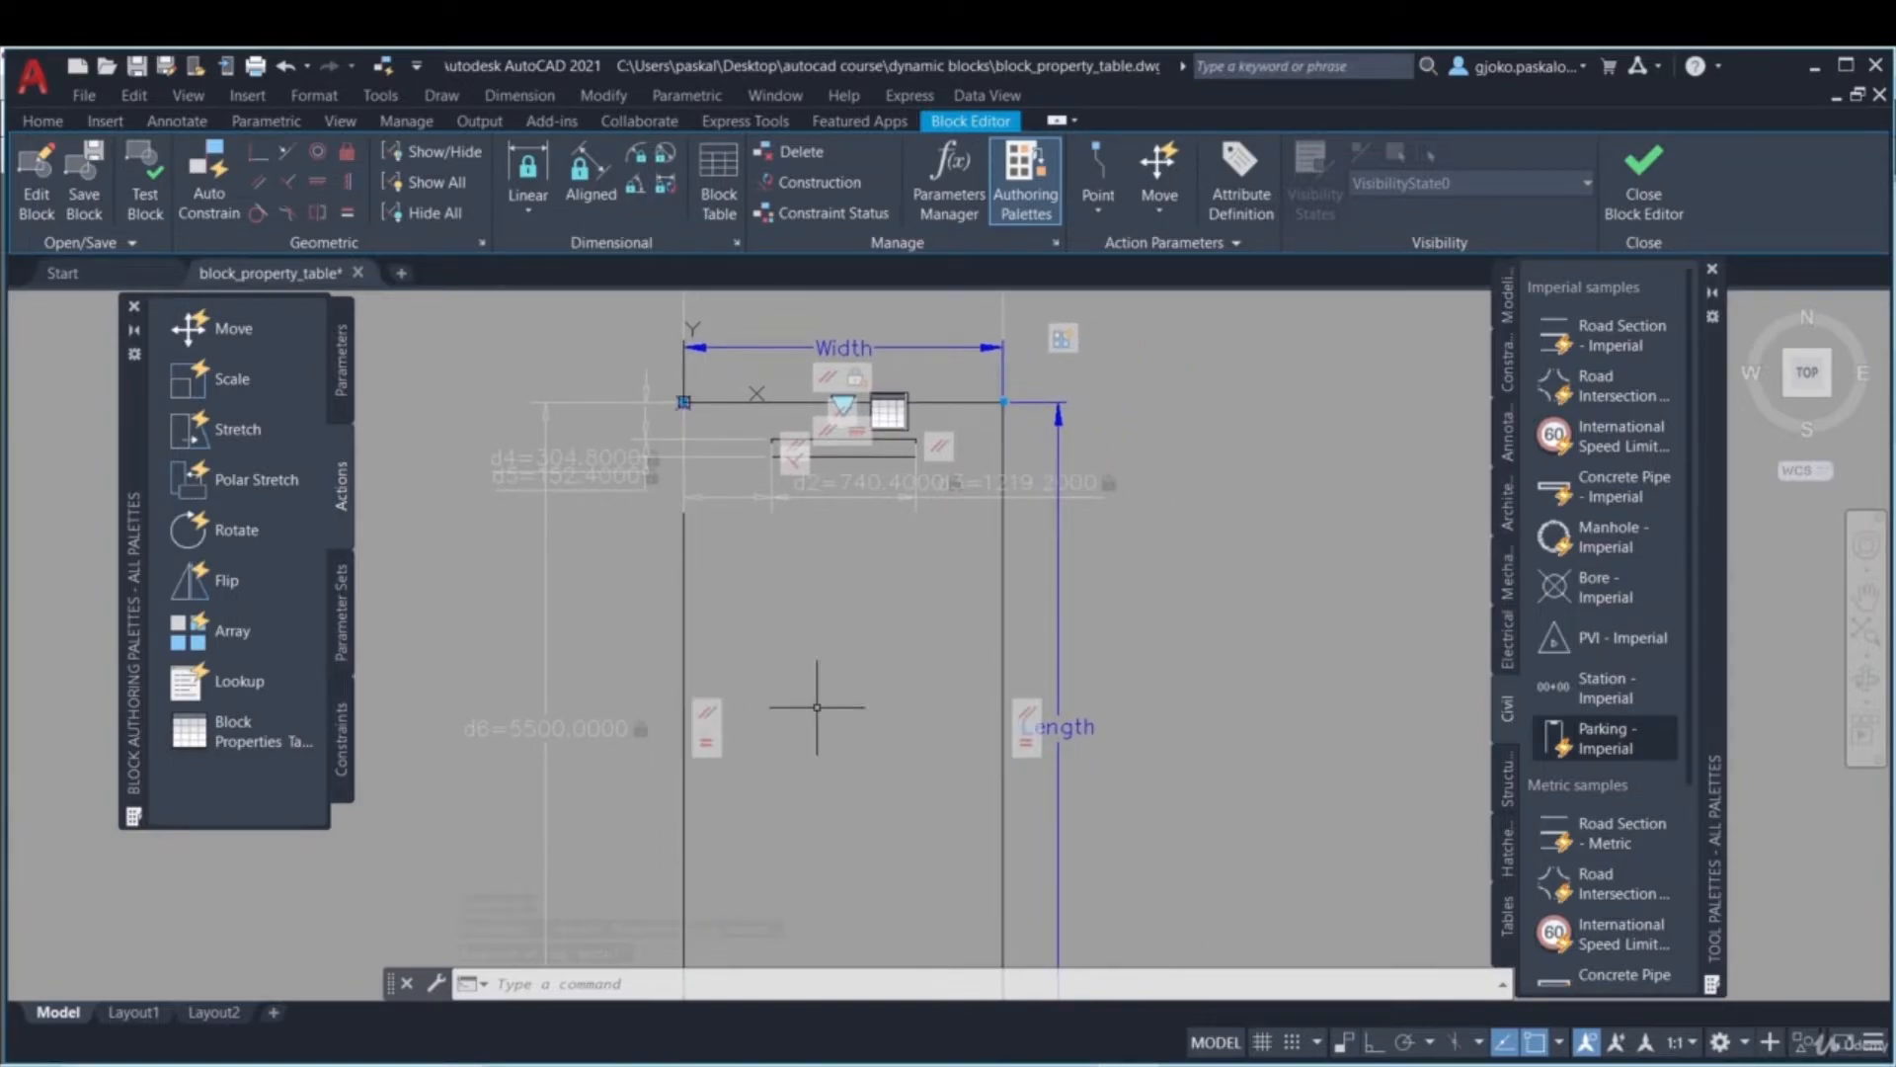
{"action": "mouse_move", "coordinate": [965, 728]}
{"action": "middle_mouse_down"}
{"action": "mouse_move", "coordinate": [923, 589]}
{"action": "mouse_move", "coordinate": [801, 619]}
{"action": "mouse_move", "coordinate": [801, 658]}
{"action": "middle_mouse_up"}
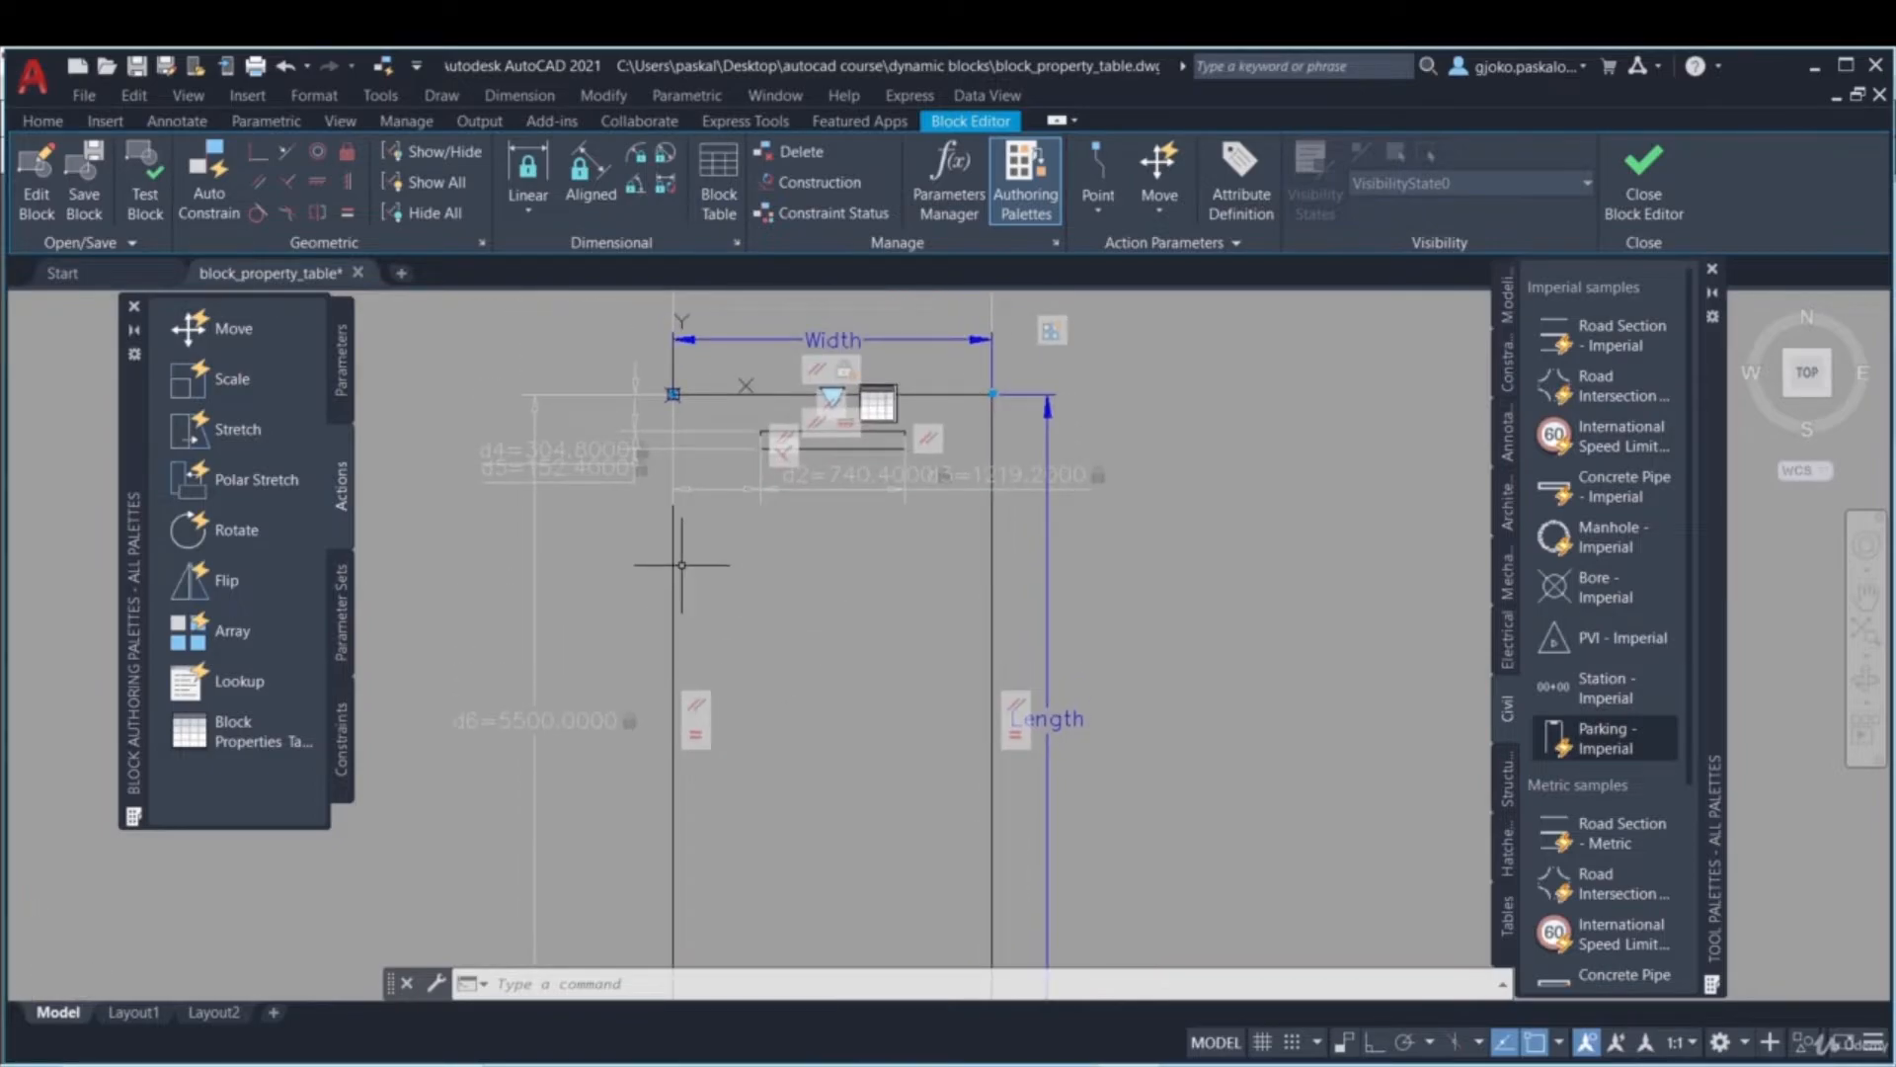
{"action": "scroll", "coordinate": [893, 358], "scroll_direction": "up", "scroll_amount": 4}
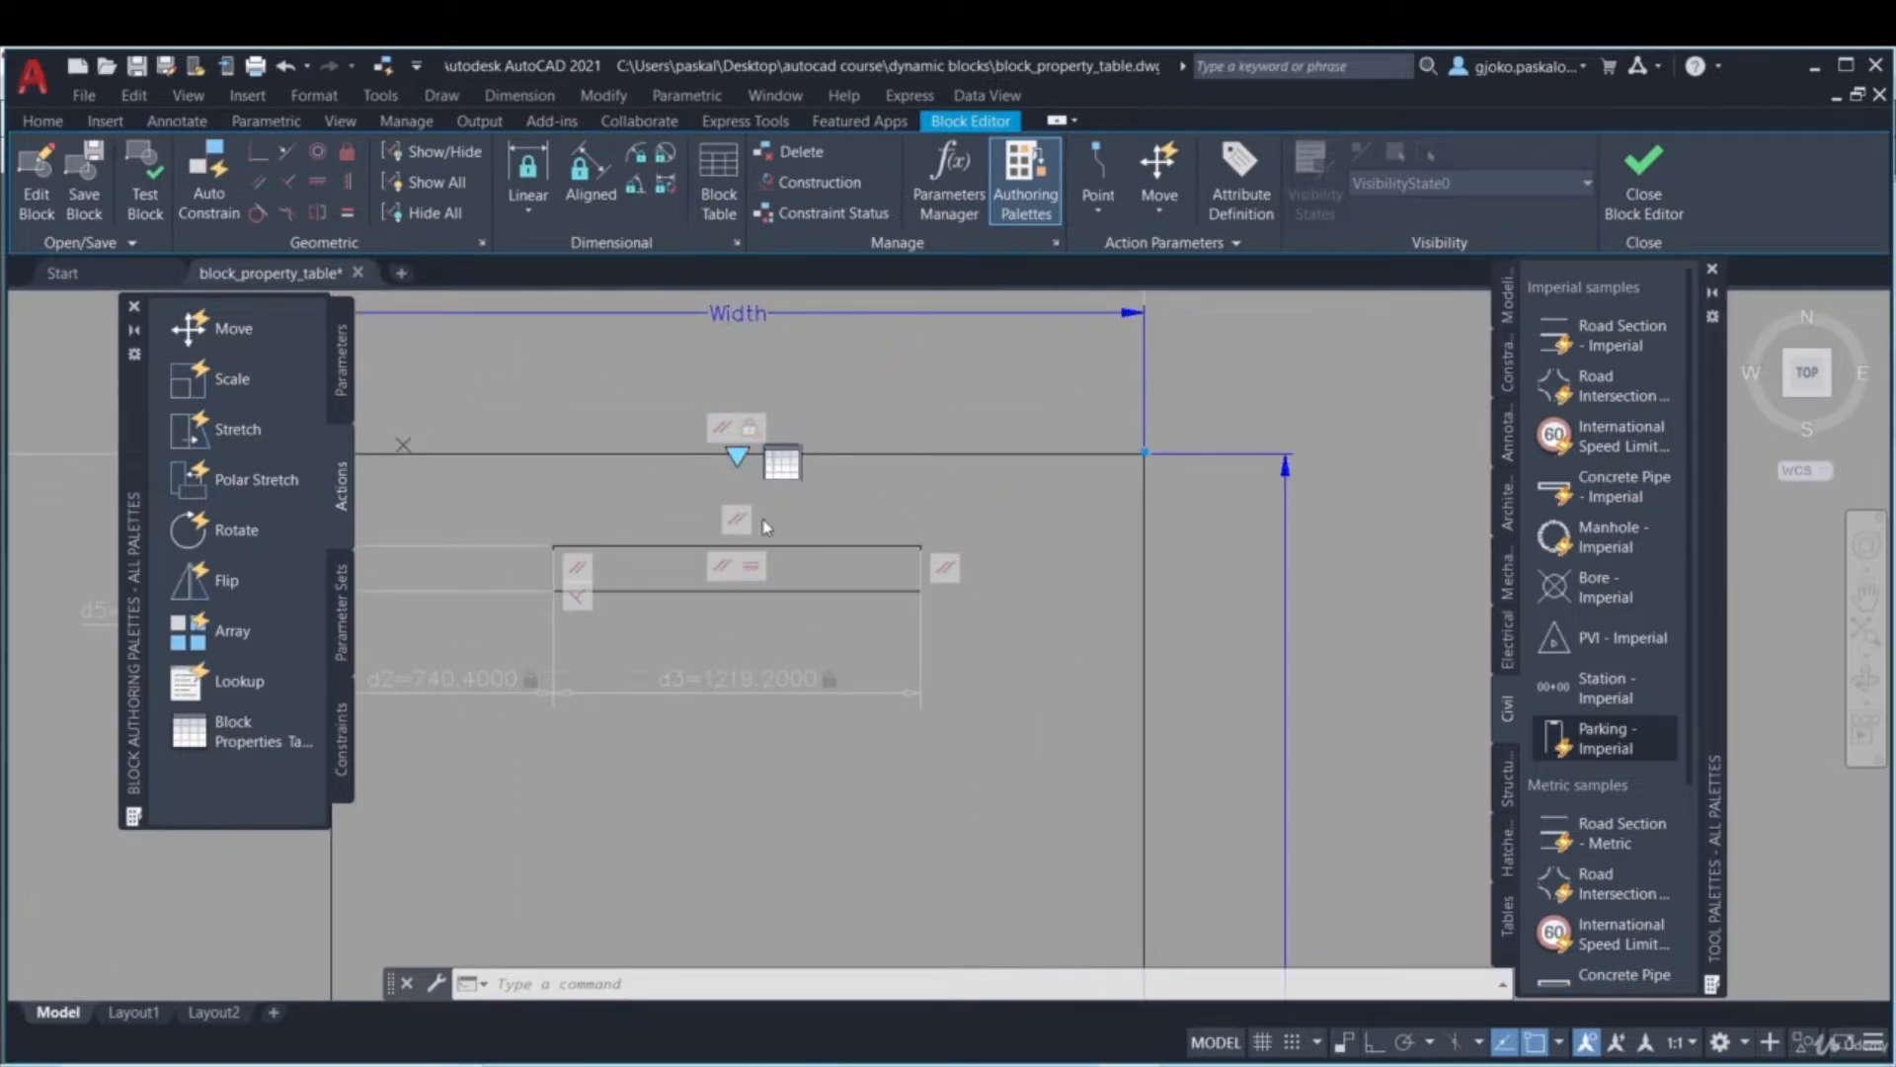
{"action": "scroll", "coordinate": [689, 558], "scroll_direction": "down", "scroll_amount": 4}
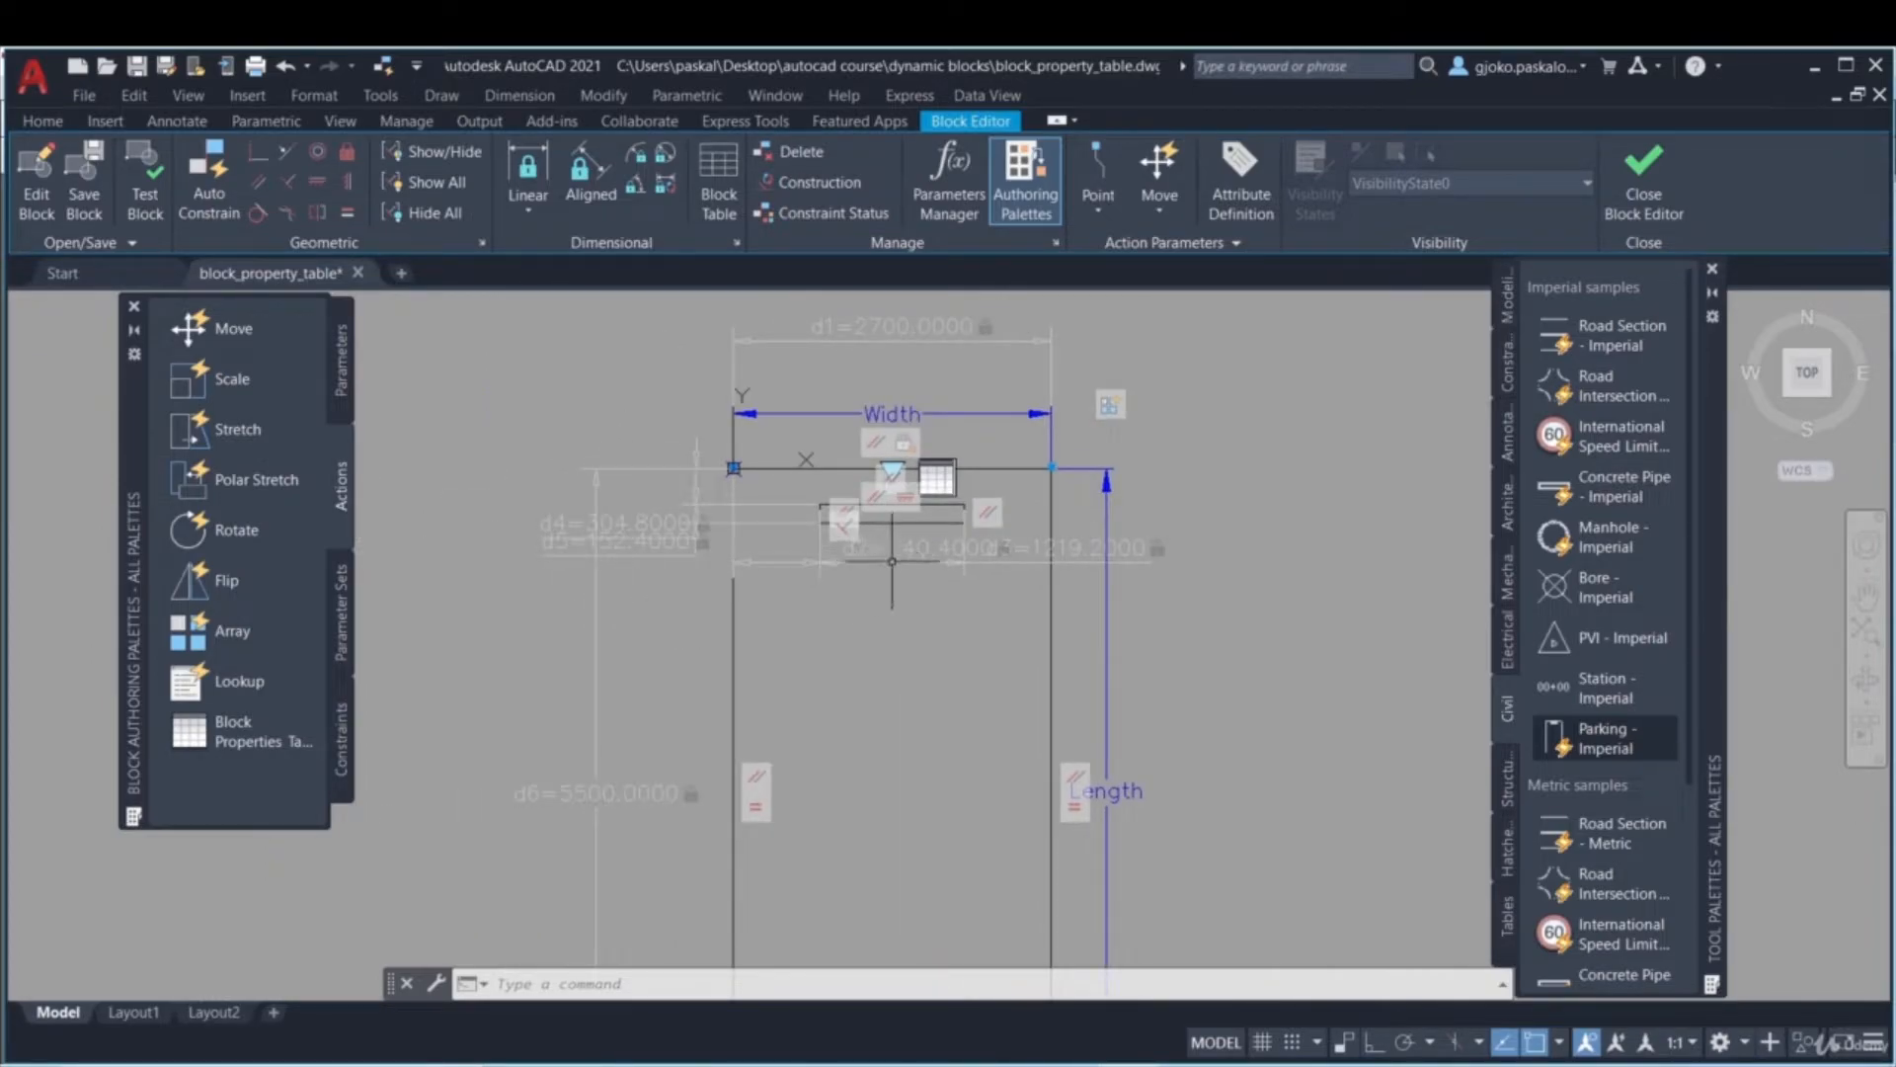
{"action": "scroll", "coordinate": [721, 525], "scroll_direction": "up", "scroll_amount": 4}
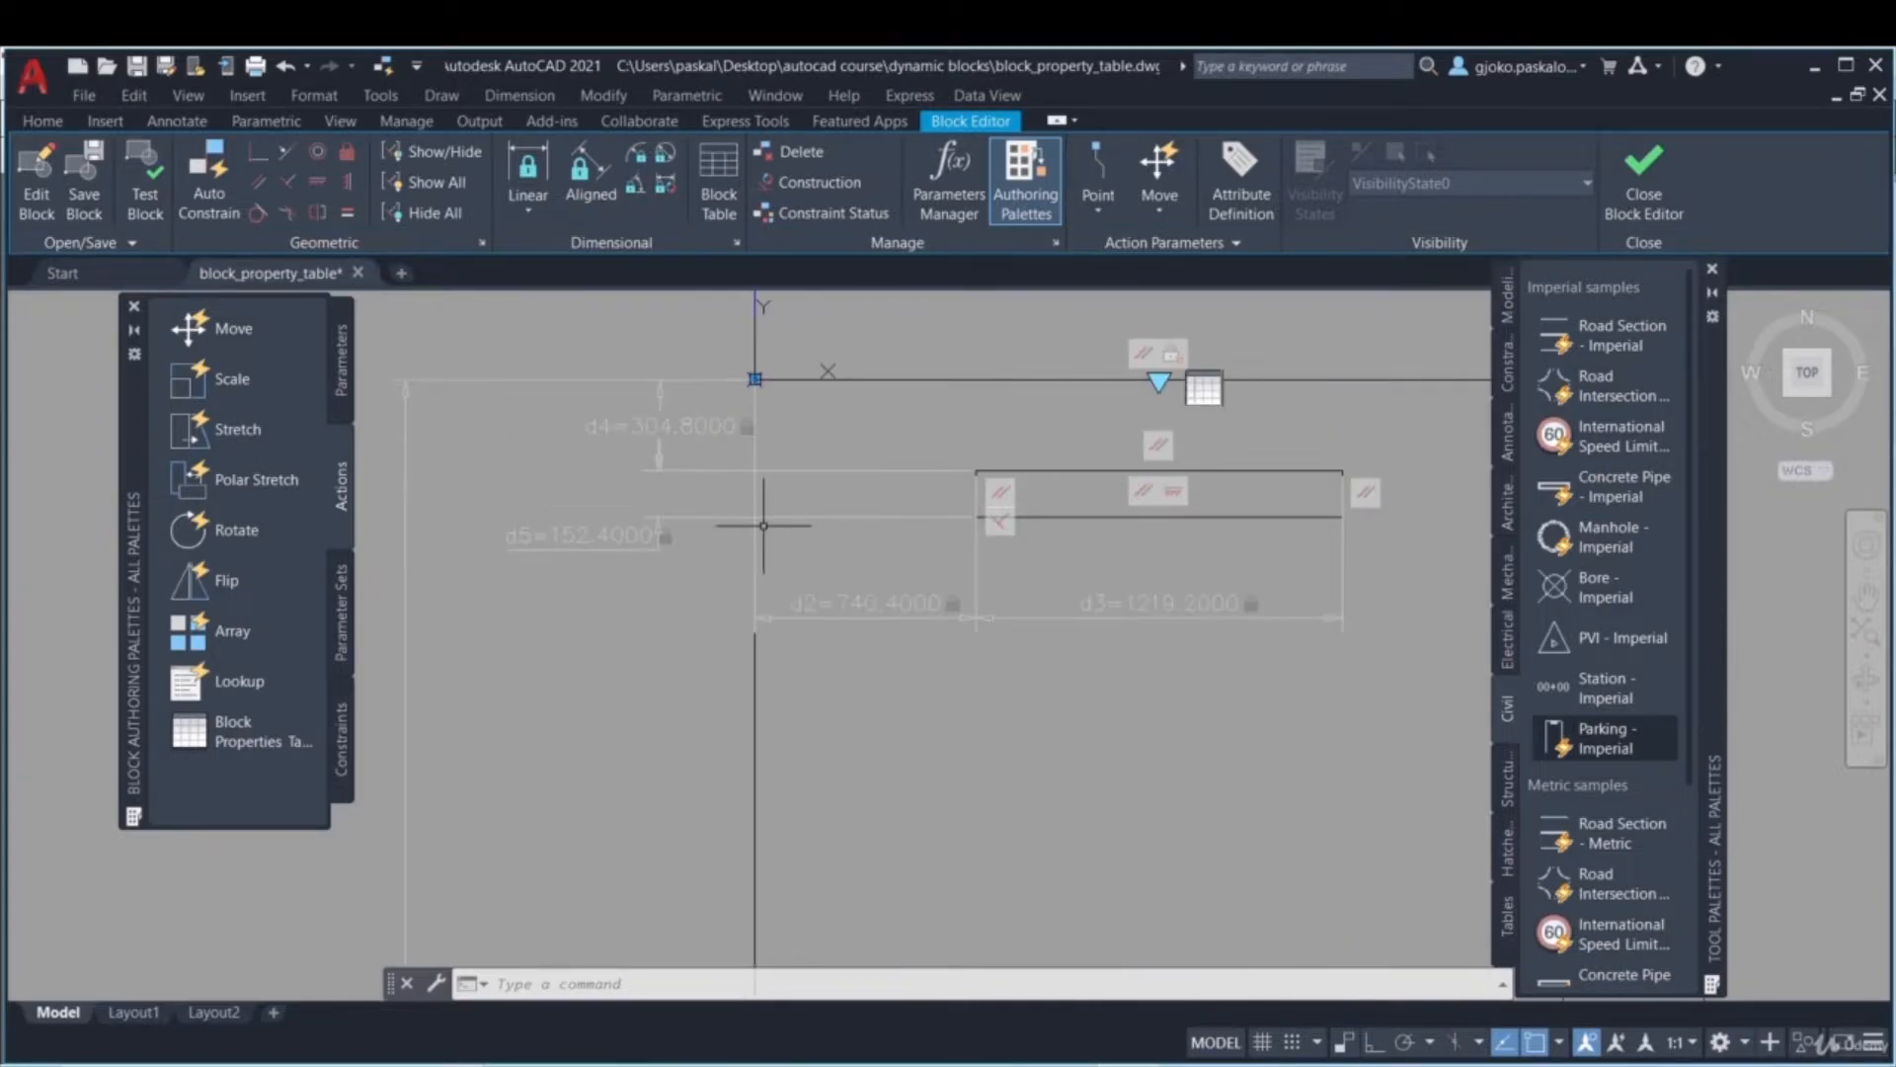
{"action": "scroll", "coordinate": [970, 598], "scroll_direction": "down", "scroll_amount": 4}
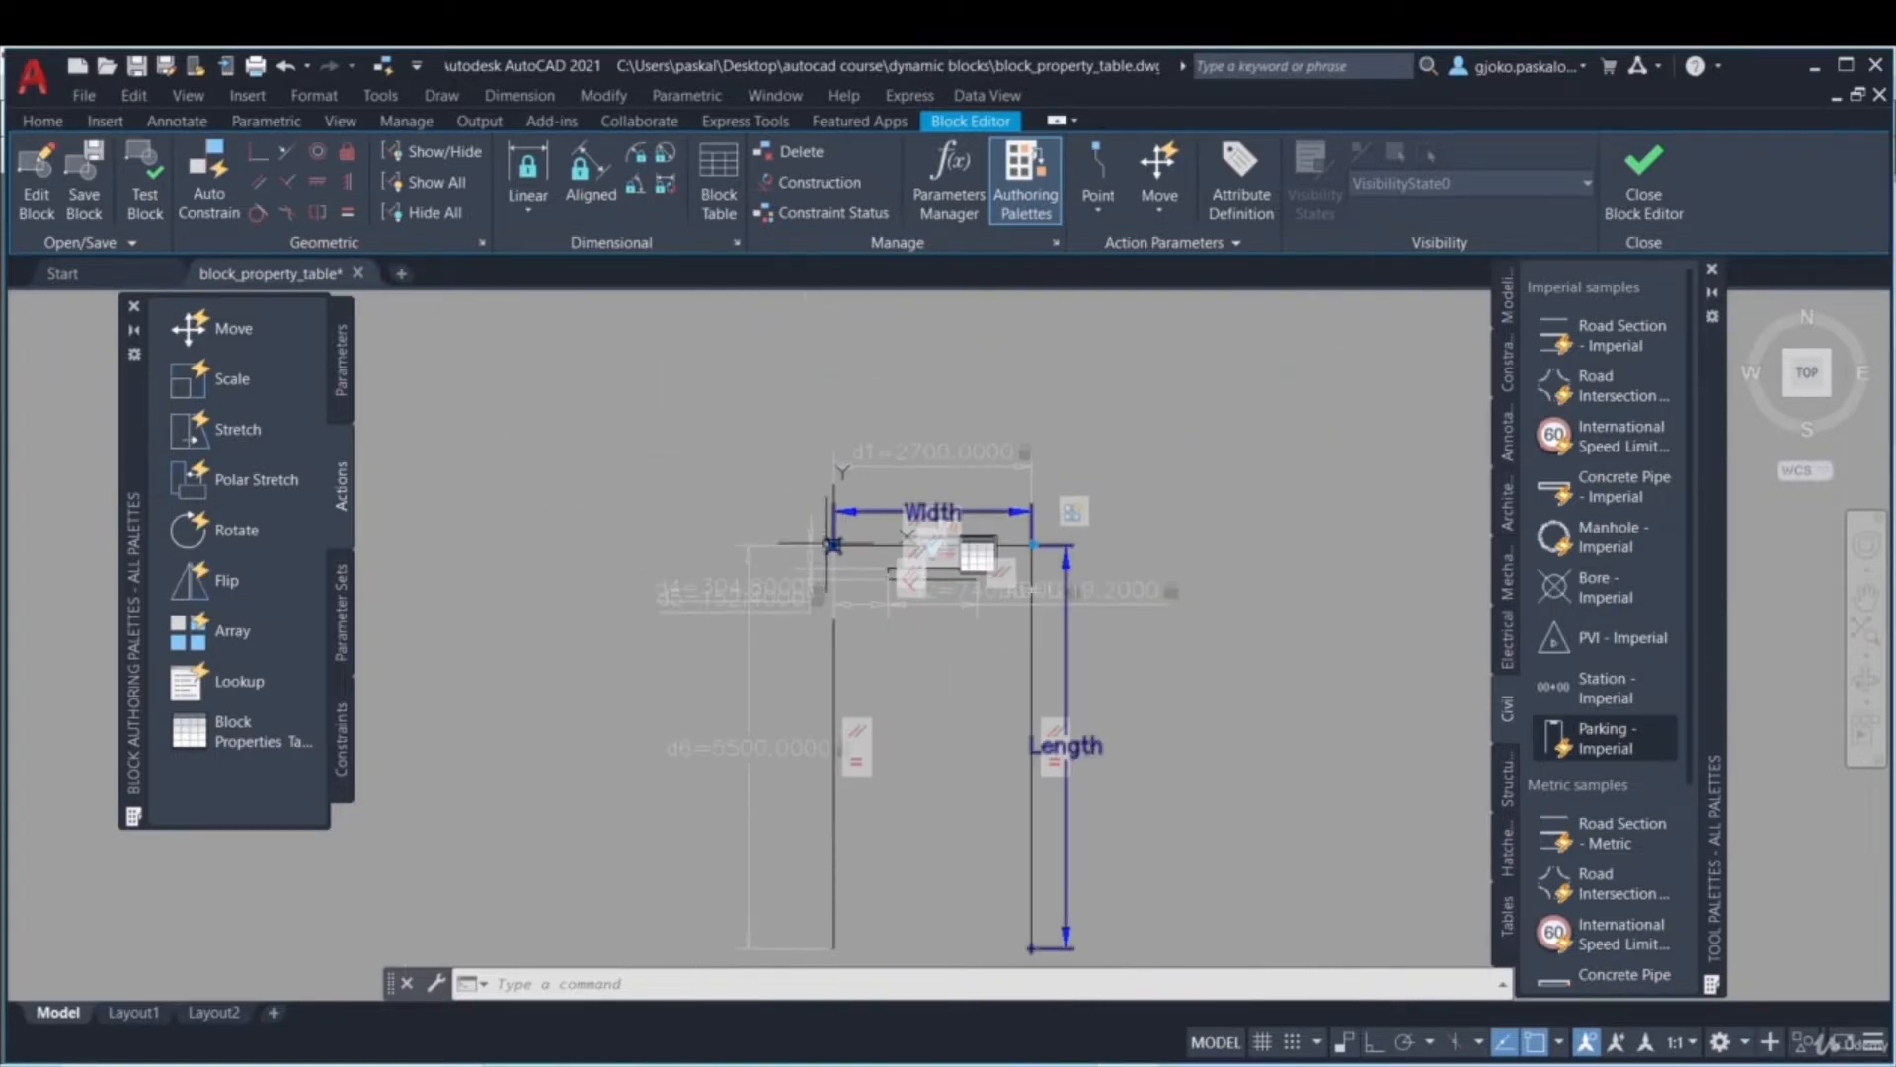
{"action": "left_click", "coordinate": [685, 516]}
{"action": "scroll", "coordinate": [1110, 793], "scroll_direction": "up", "scroll_amount": 1}
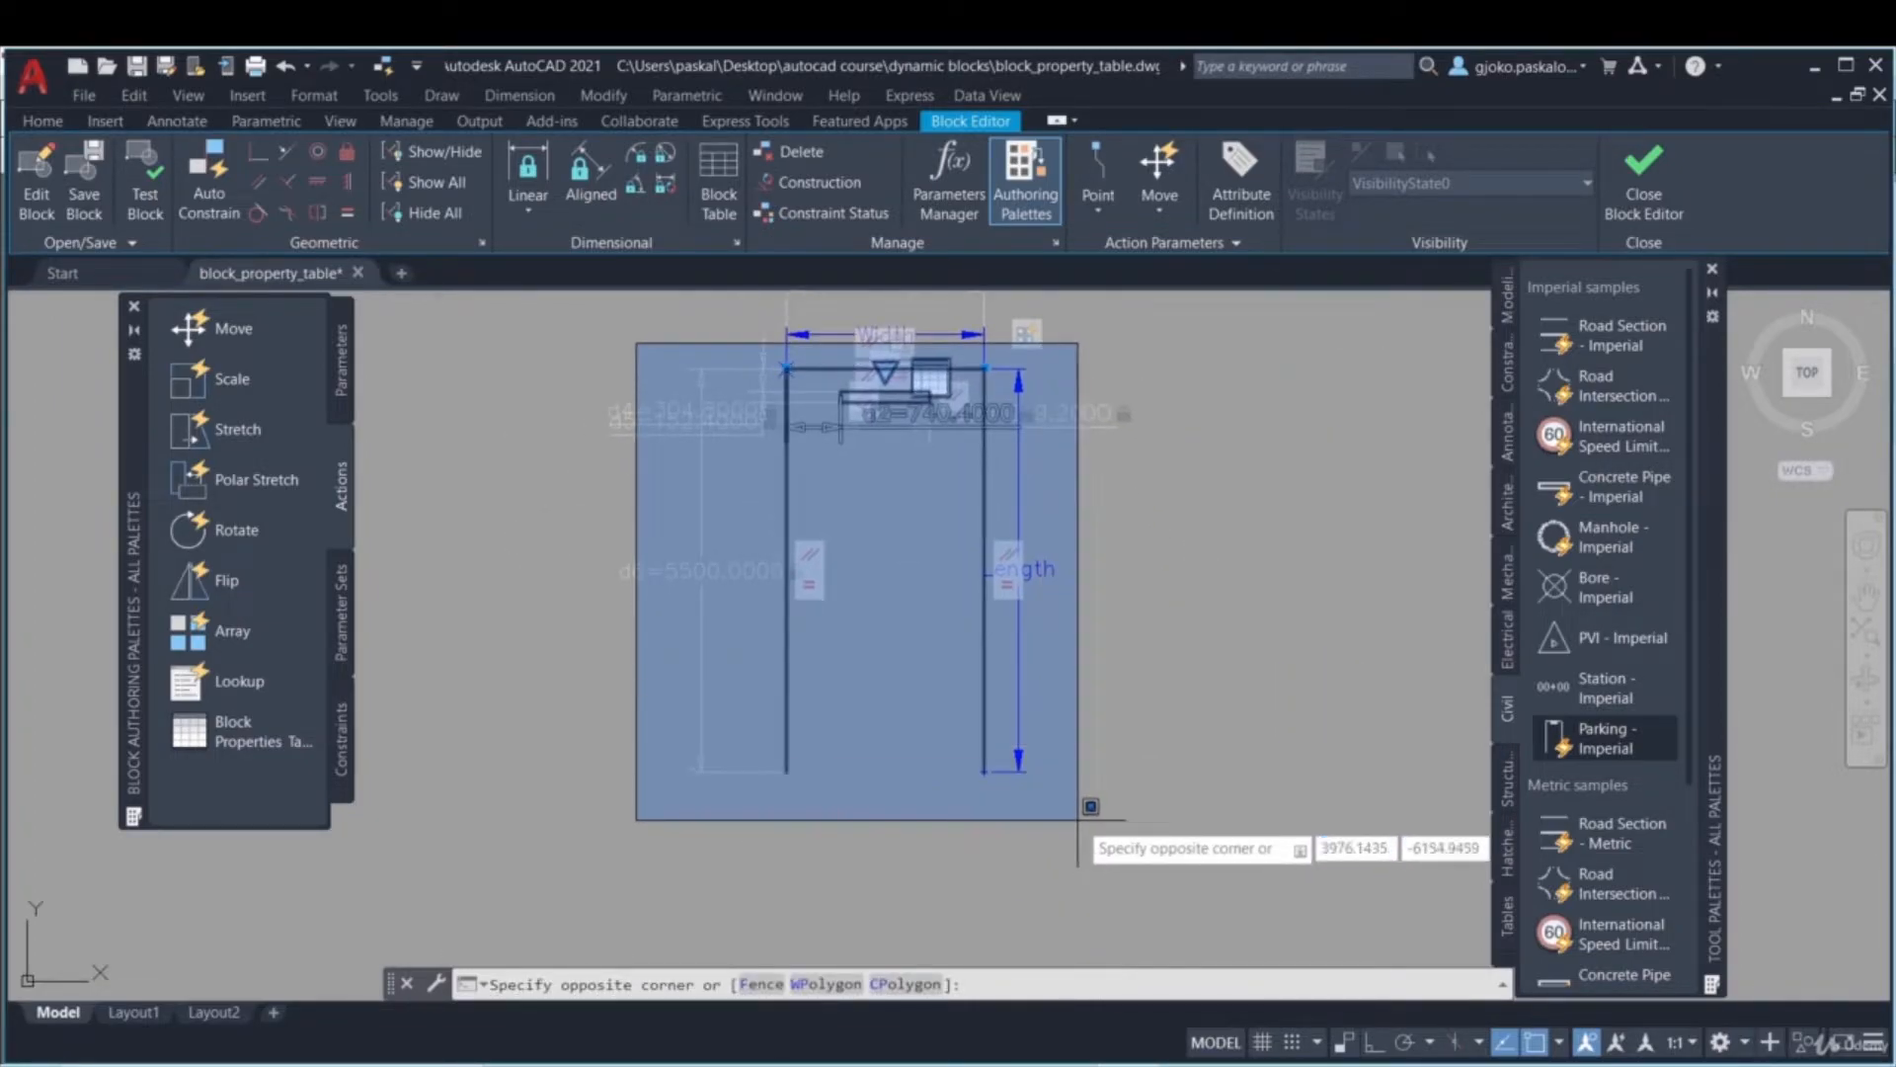
{"action": "key", "text": "Escape"}
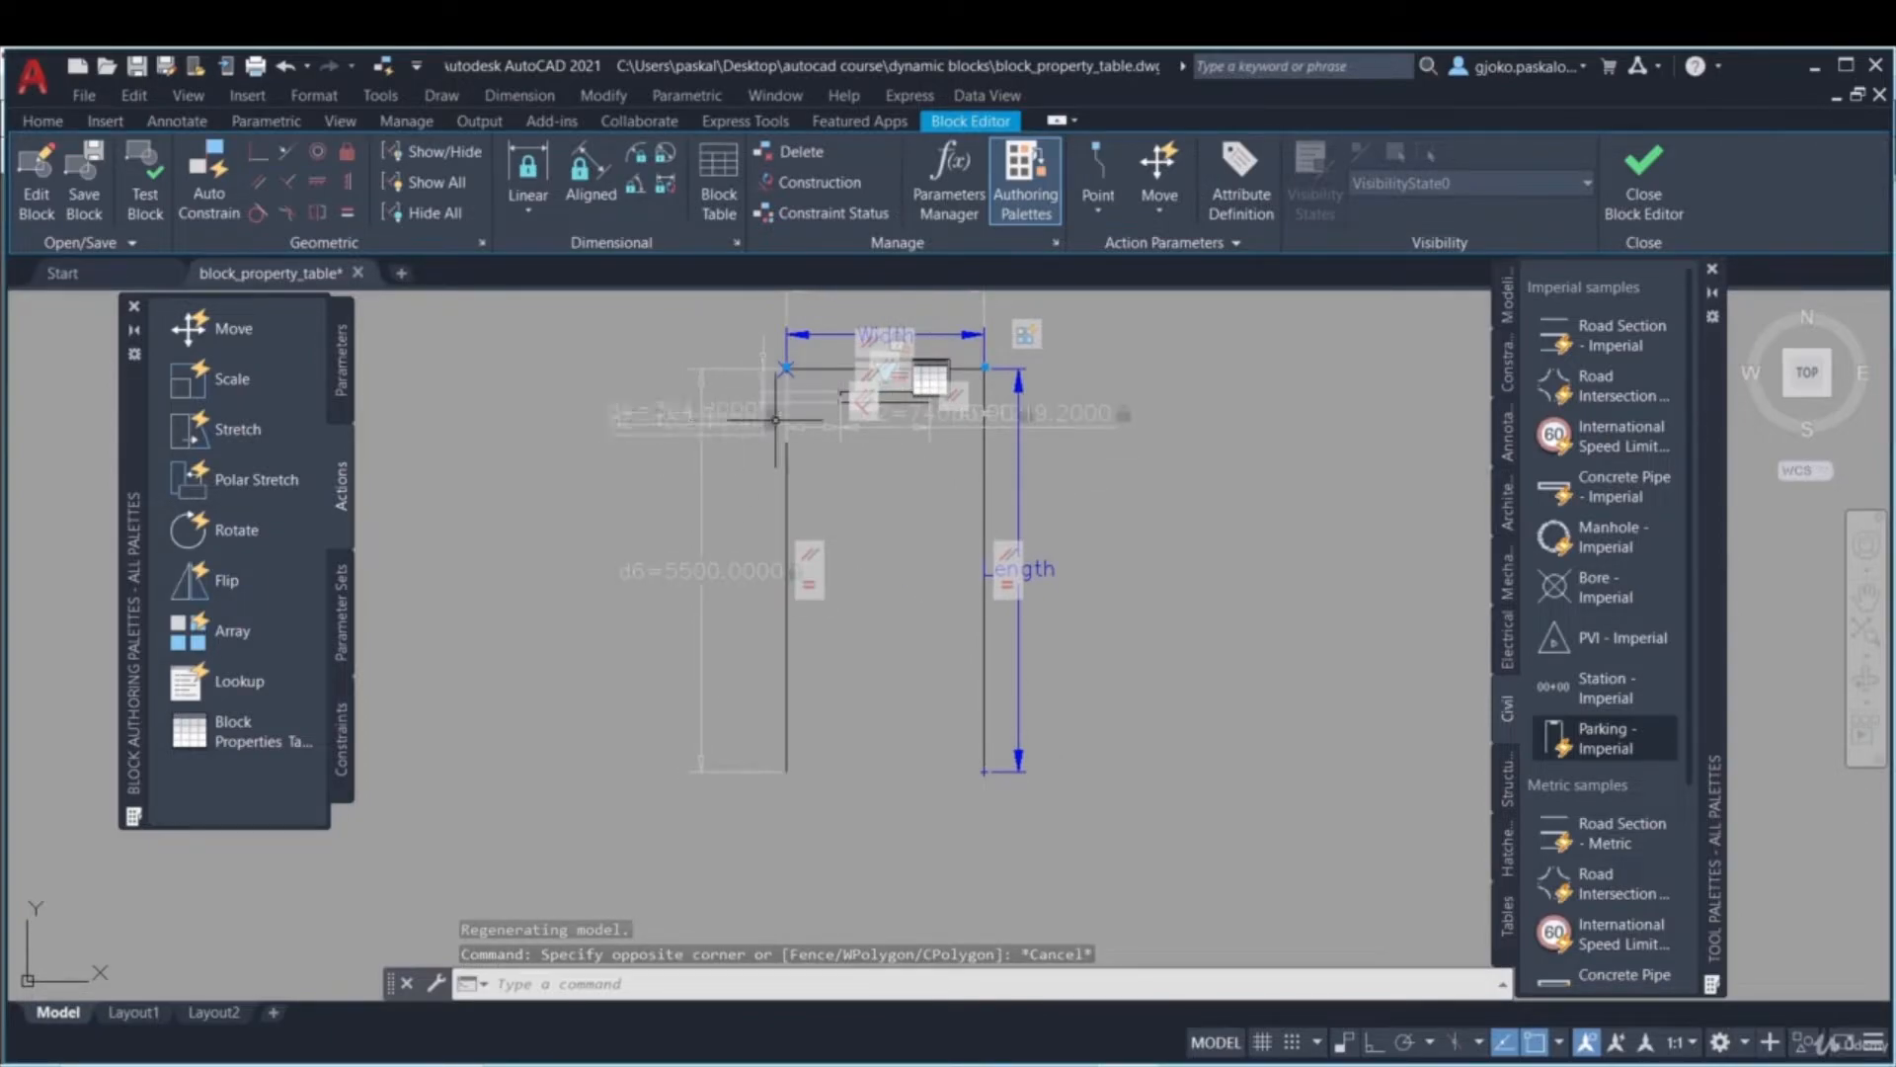
{"action": "middle_click_drag", "start_coordinate": [777, 482], "coordinate": [737, 559]}
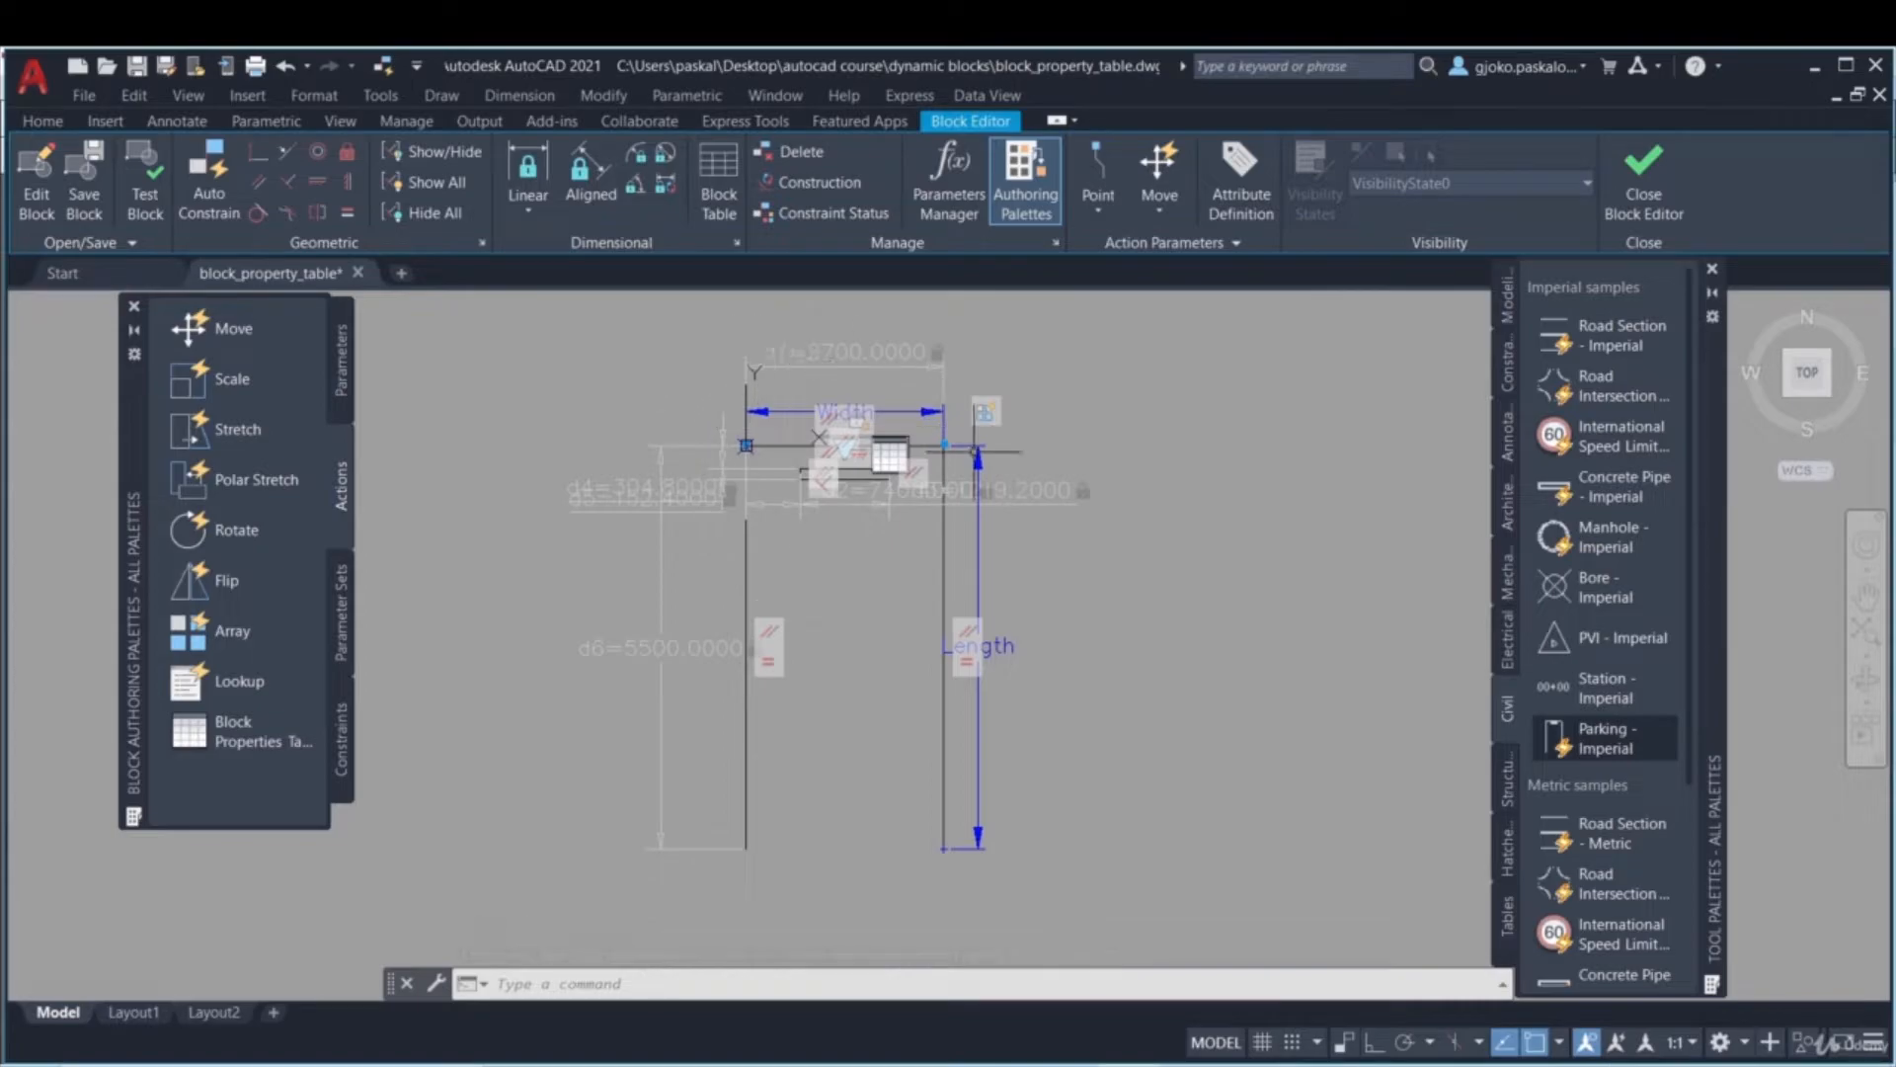
{"action": "scroll", "coordinate": [944, 396], "scroll_direction": "up", "scroll_amount": 2}
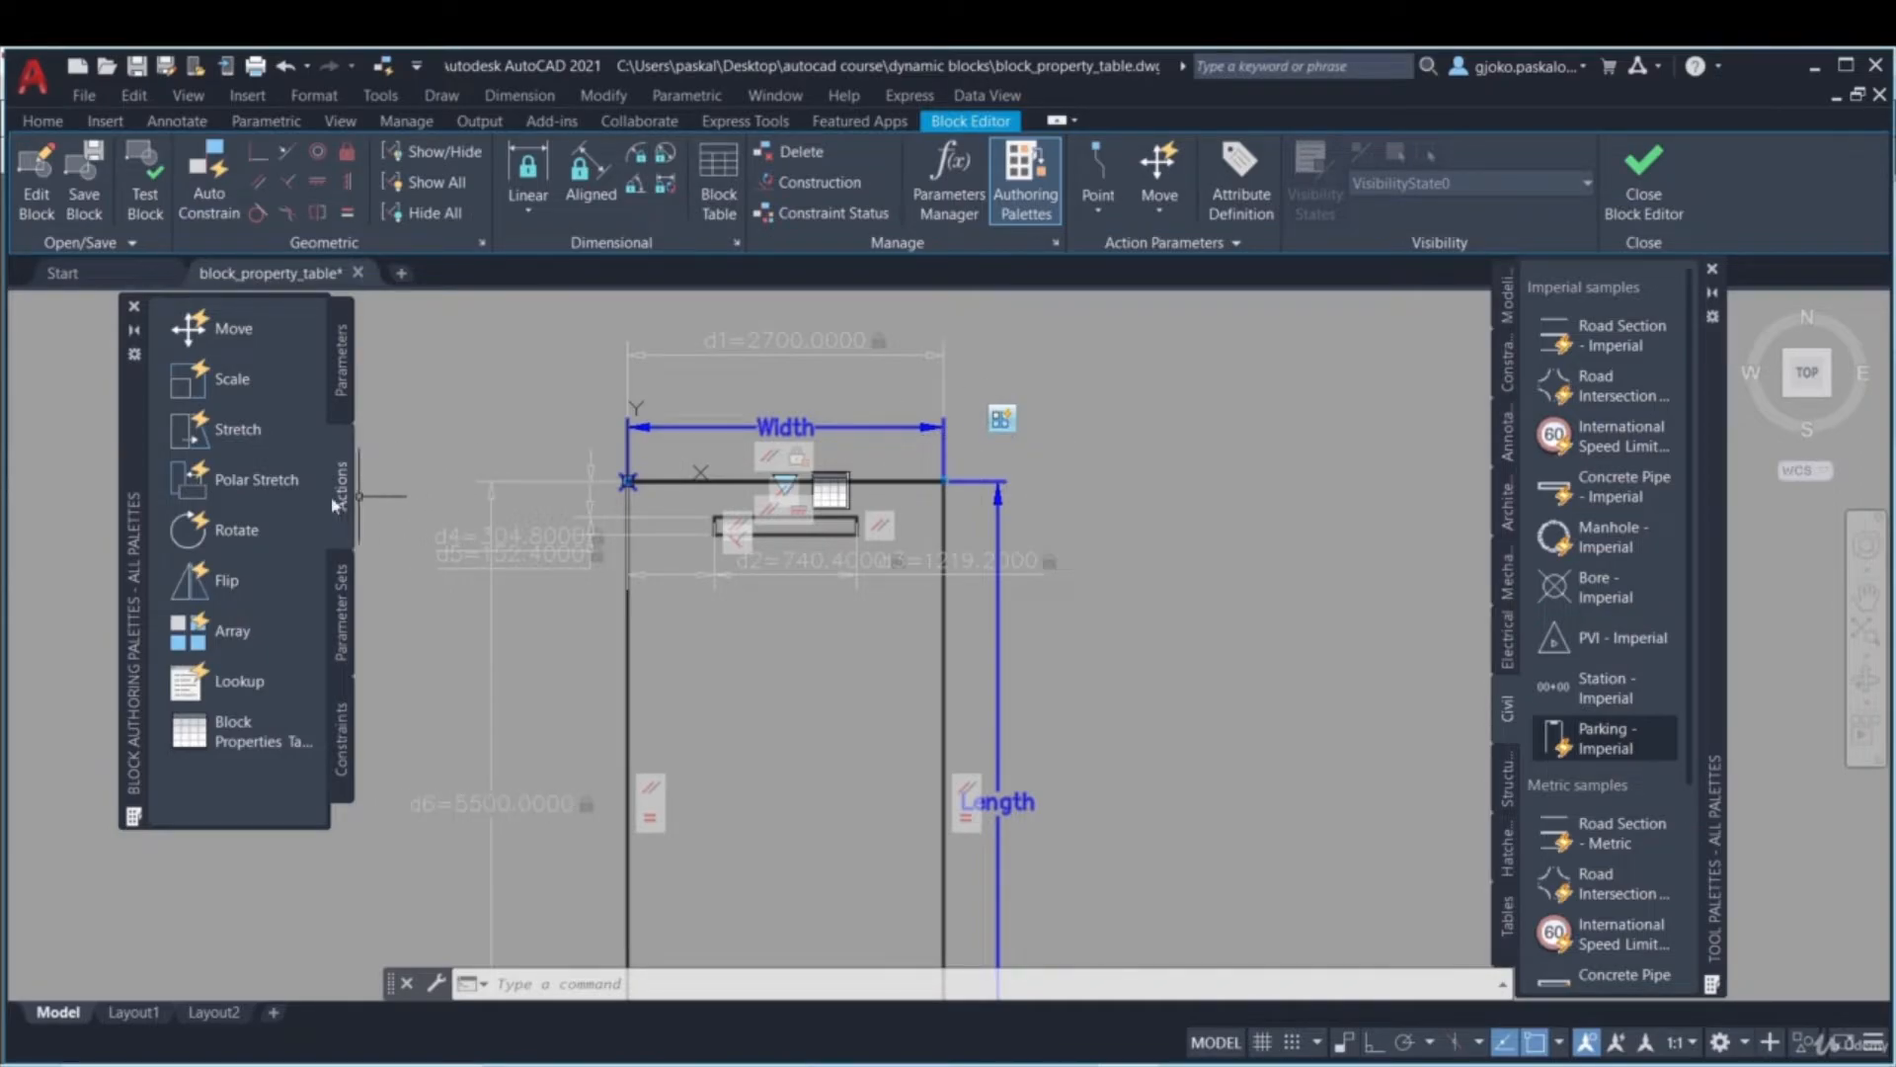
{"action": "middle_click_drag", "start_coordinate": [919, 590], "coordinate": [876, 444]}
{"action": "scroll", "coordinate": [869, 449], "scroll_direction": "down", "scroll_amount": 1}
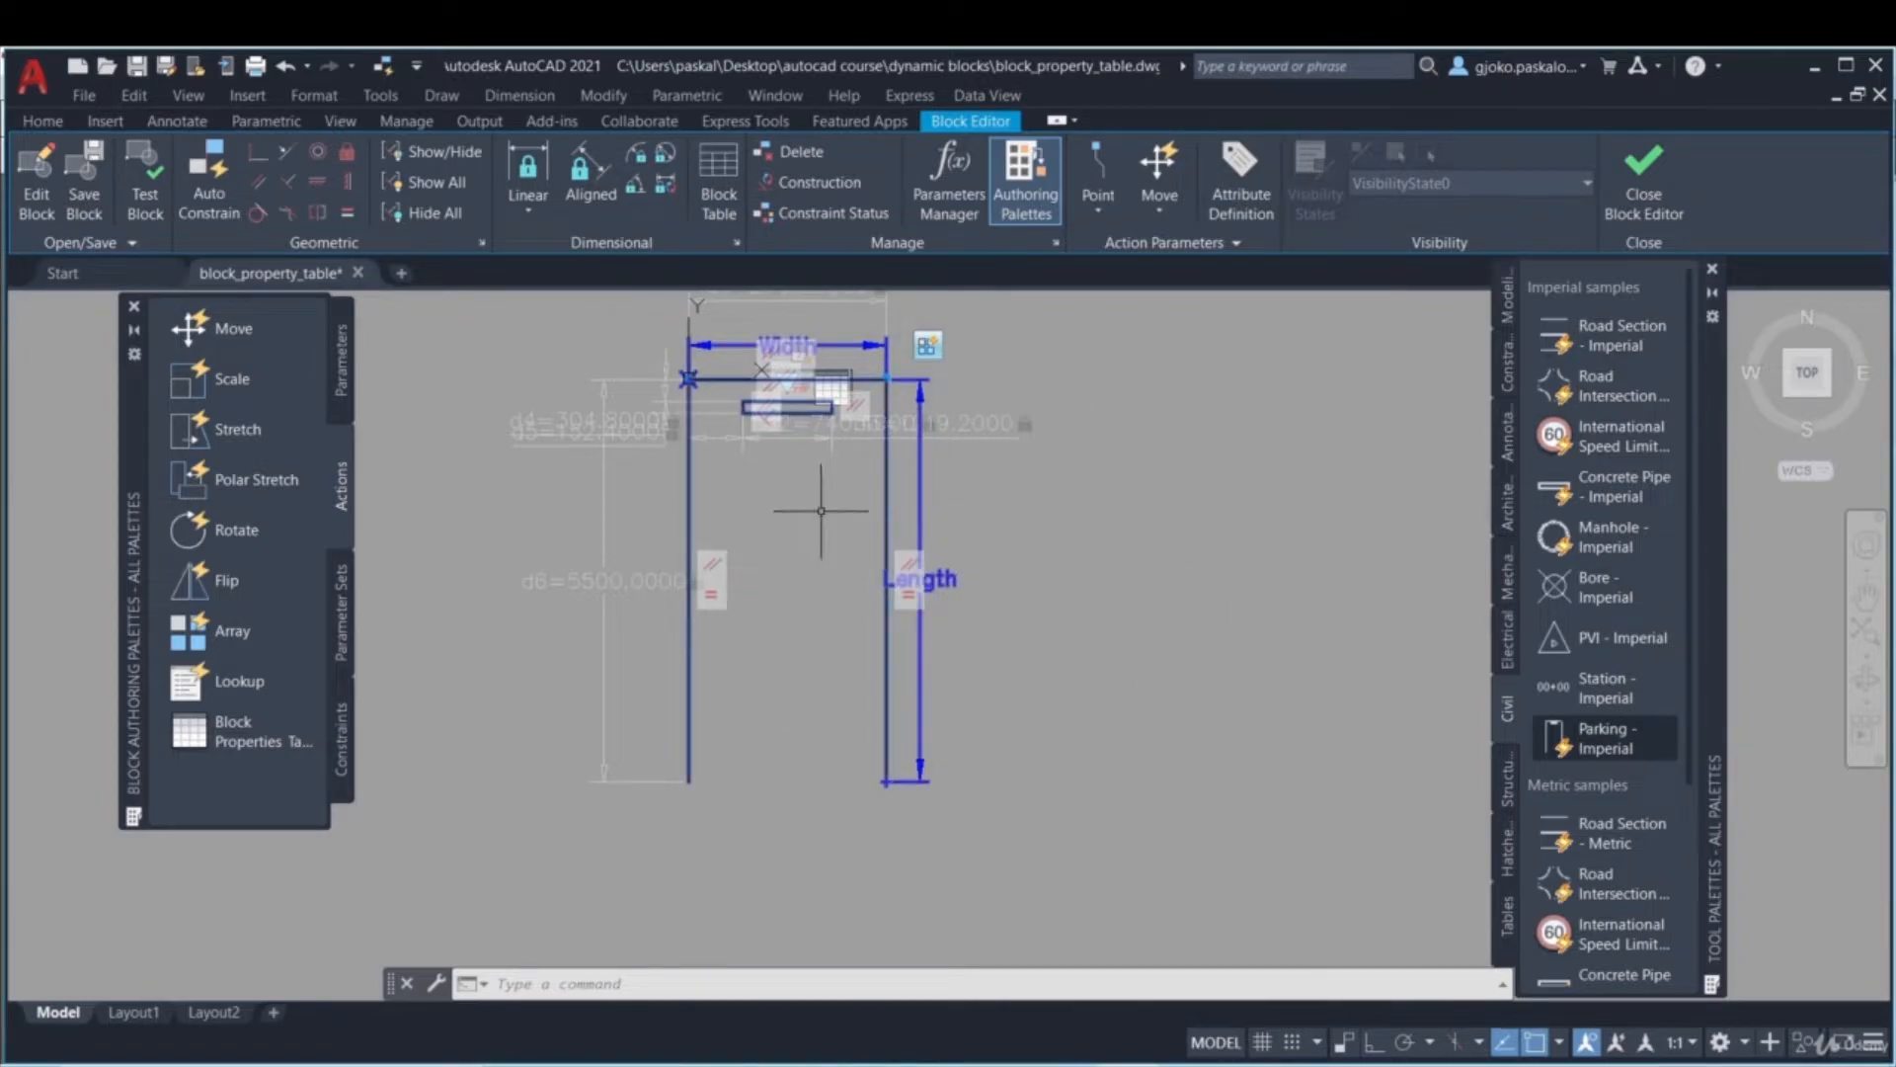
{"action": "middle_click_drag", "start_coordinate": [887, 449], "coordinate": [821, 524]}
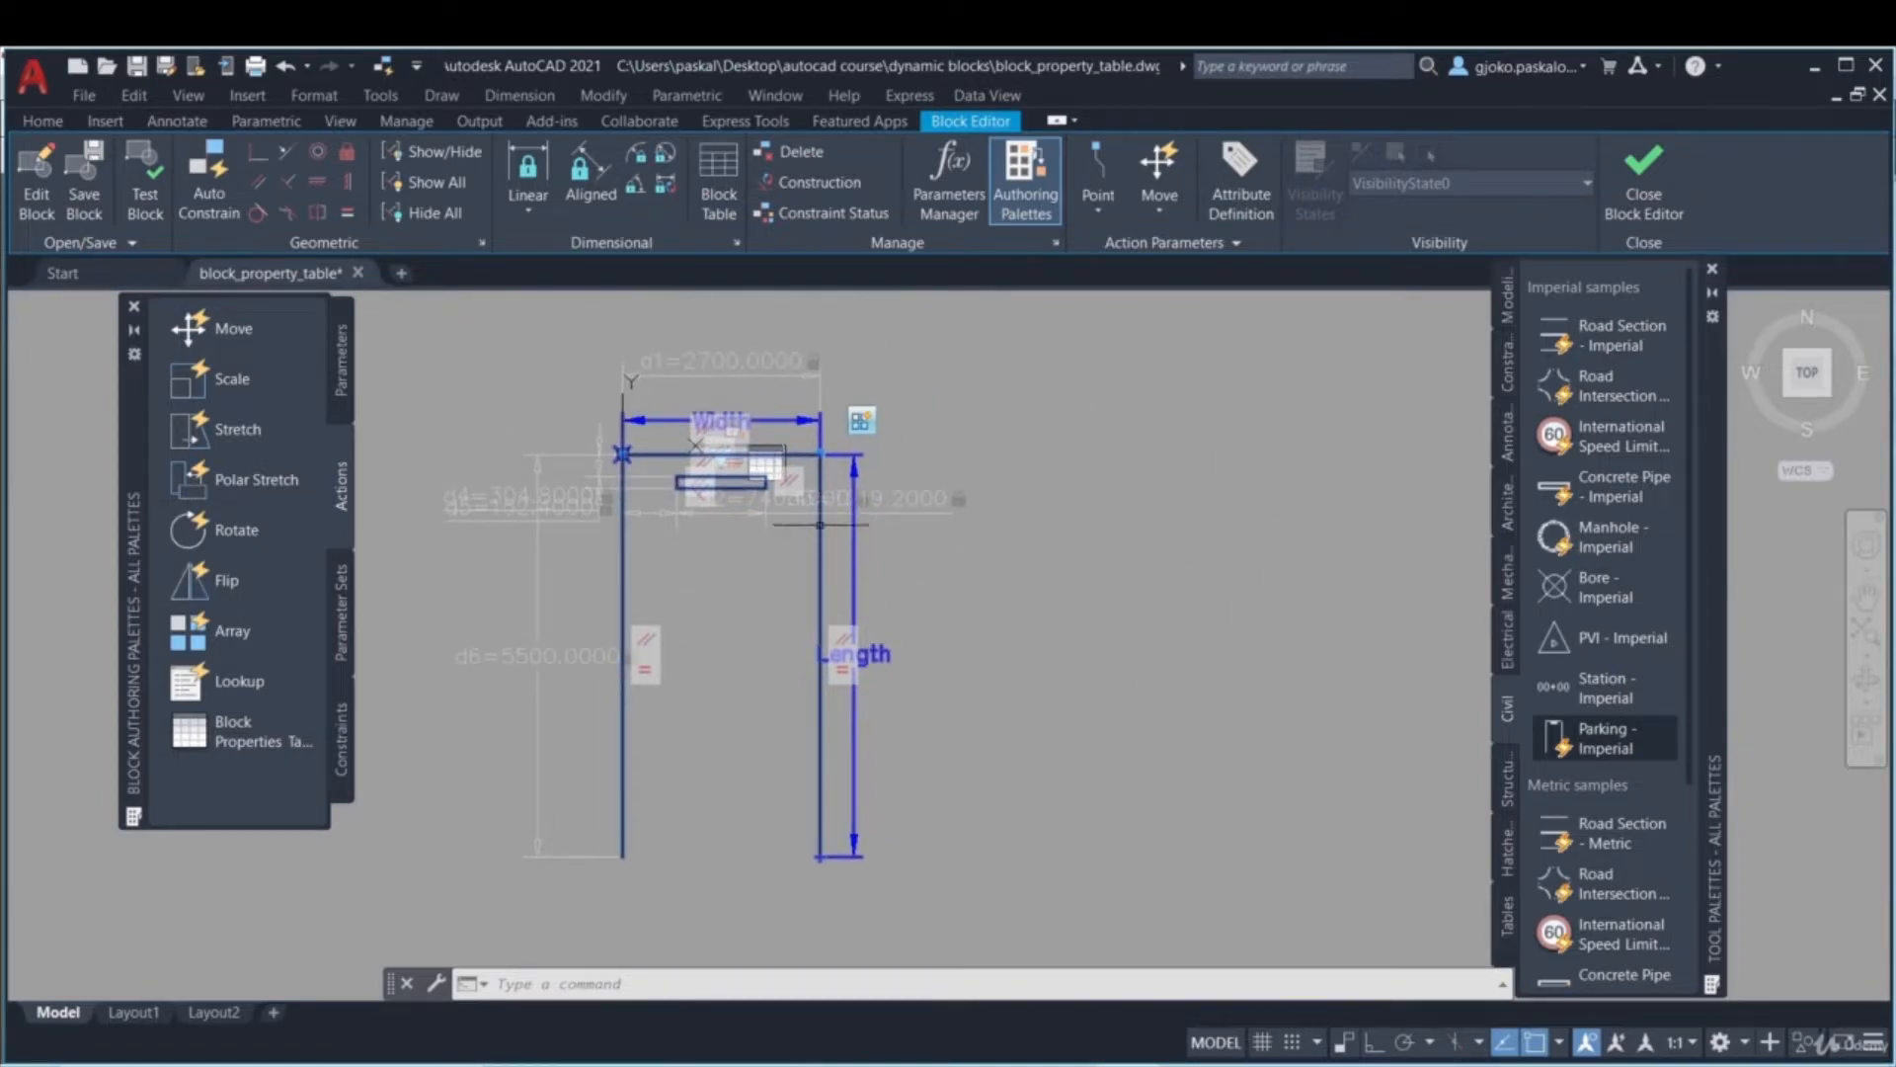
- Open the parking block's Block Properties Table, review its Spaces and Width rows, and close it
{"action": "scroll", "coordinate": [820, 395], "scroll_direction": "up", "scroll_amount": 4}
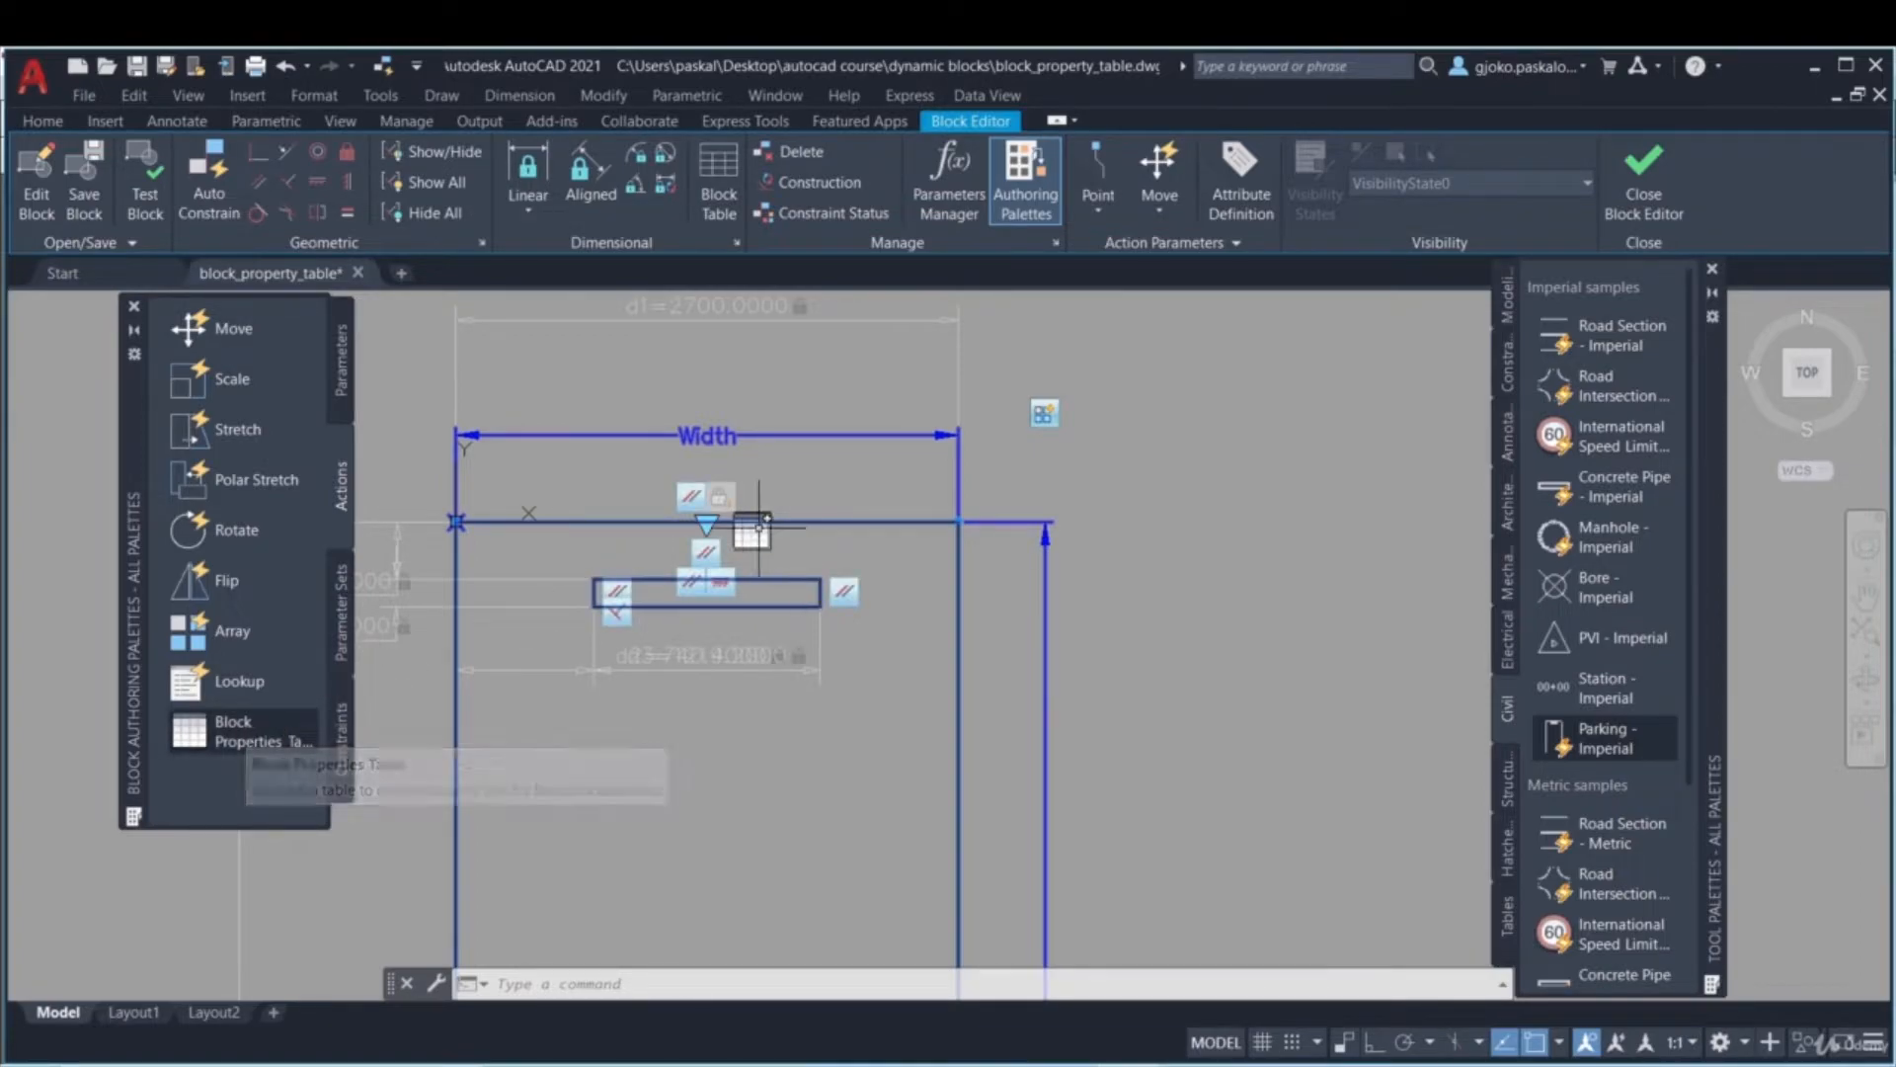
{"action": "left_click", "coordinate": [719, 183]}
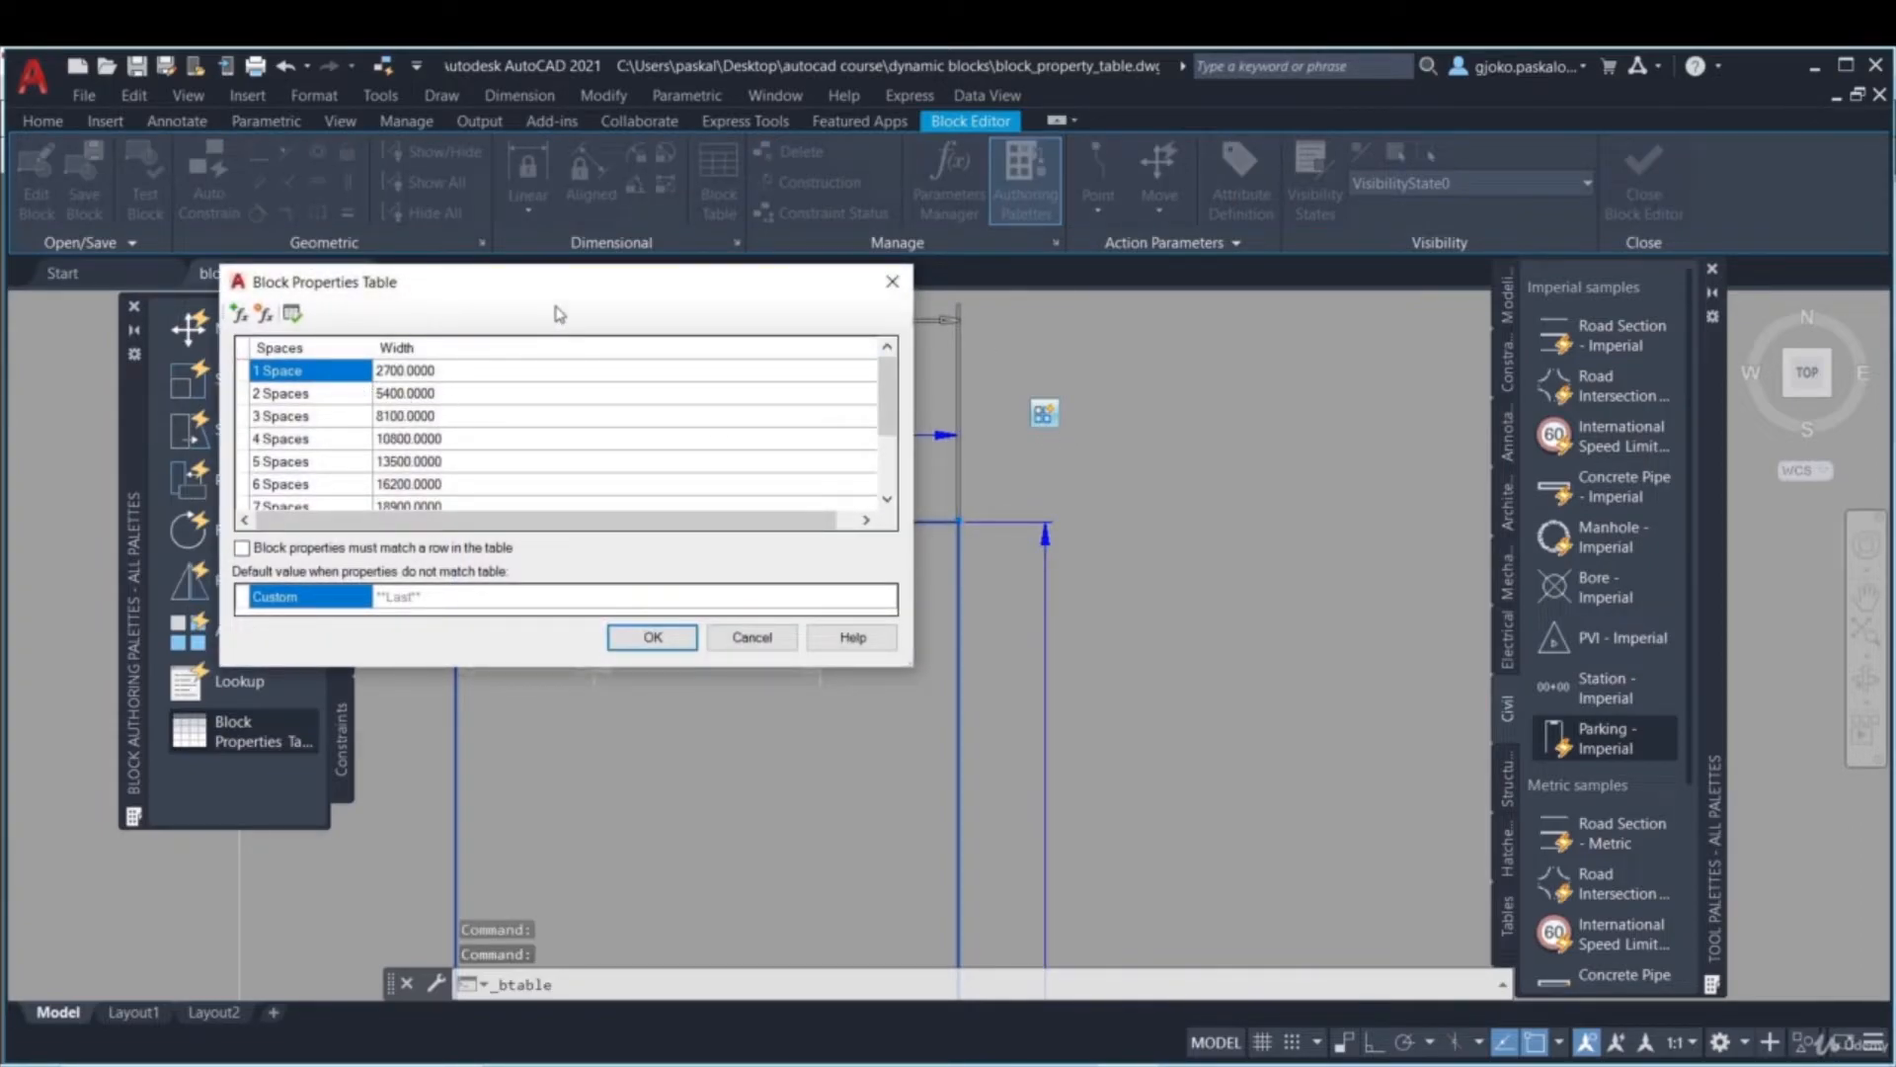
{"action": "left_click_drag", "start_coordinate": [395, 299], "coordinate": [182, 285]}
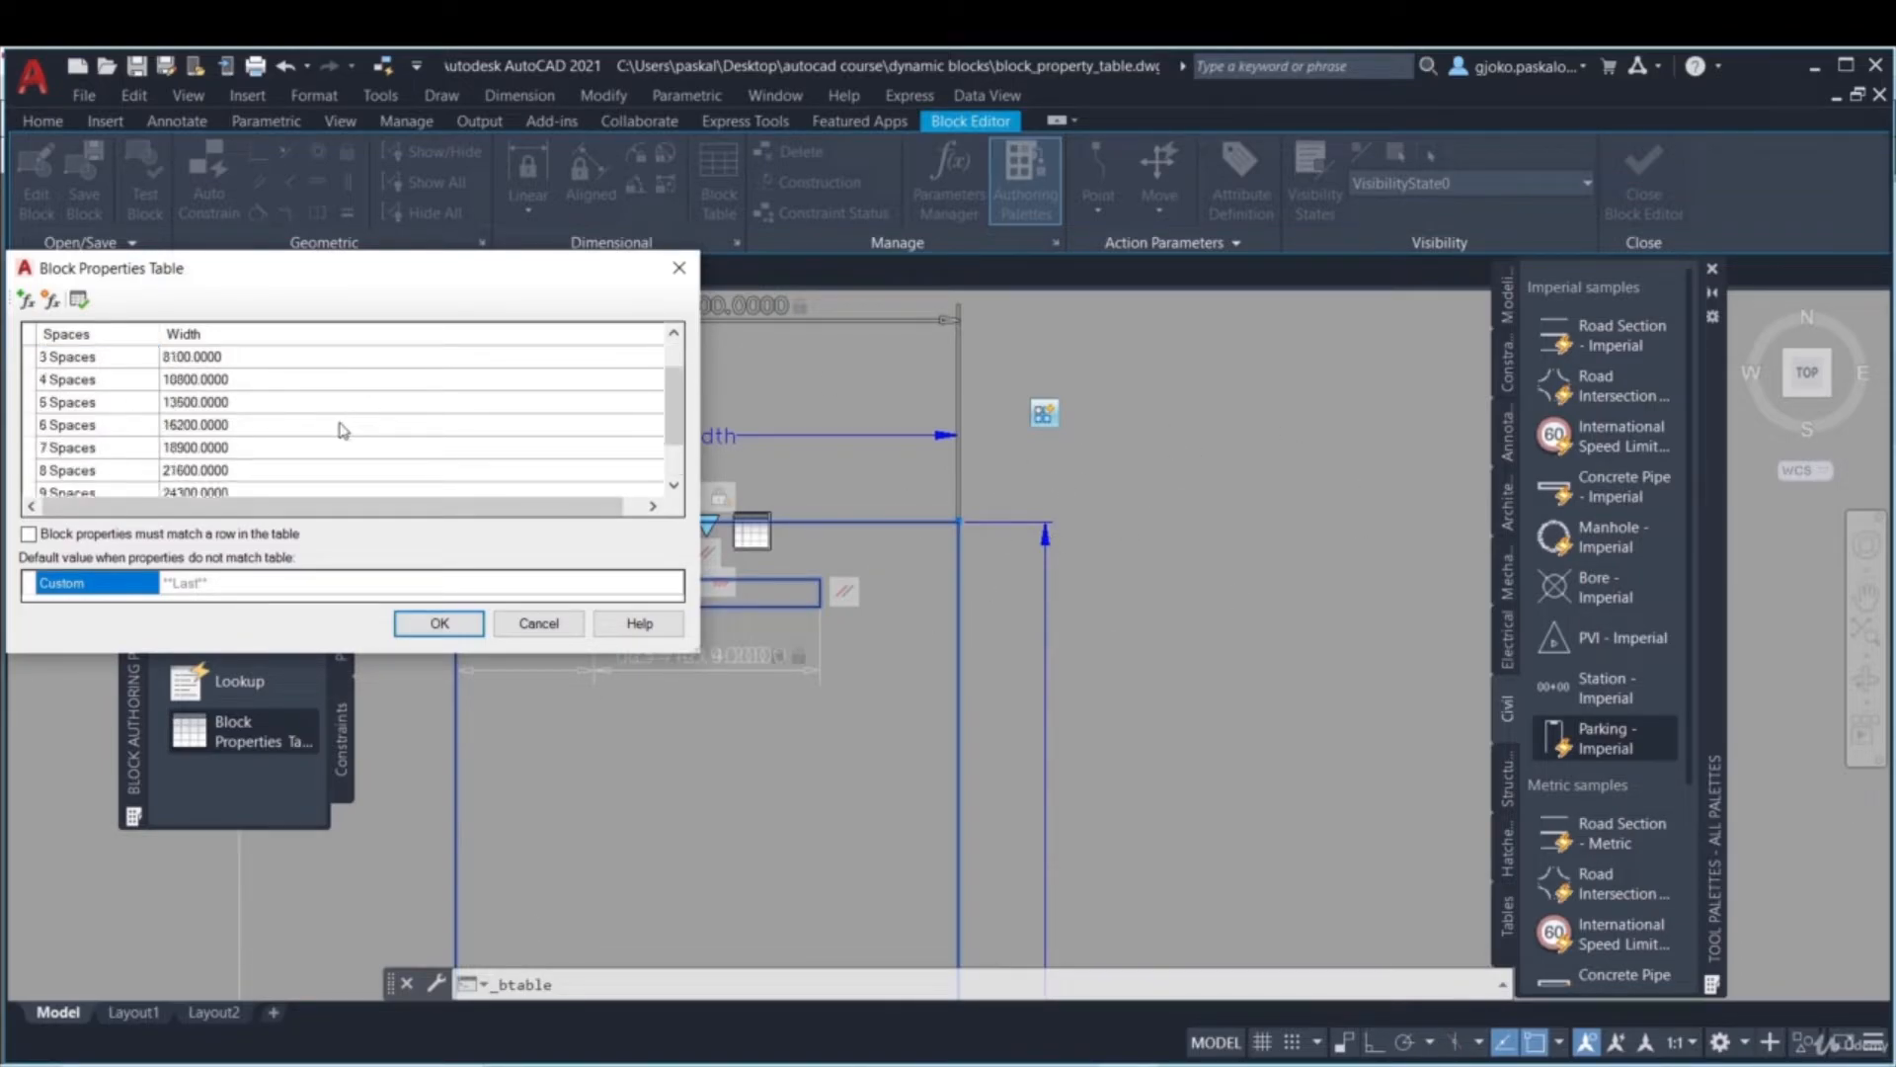
{"action": "scroll", "coordinate": [339, 436], "scroll_direction": "down", "scroll_amount": 1}
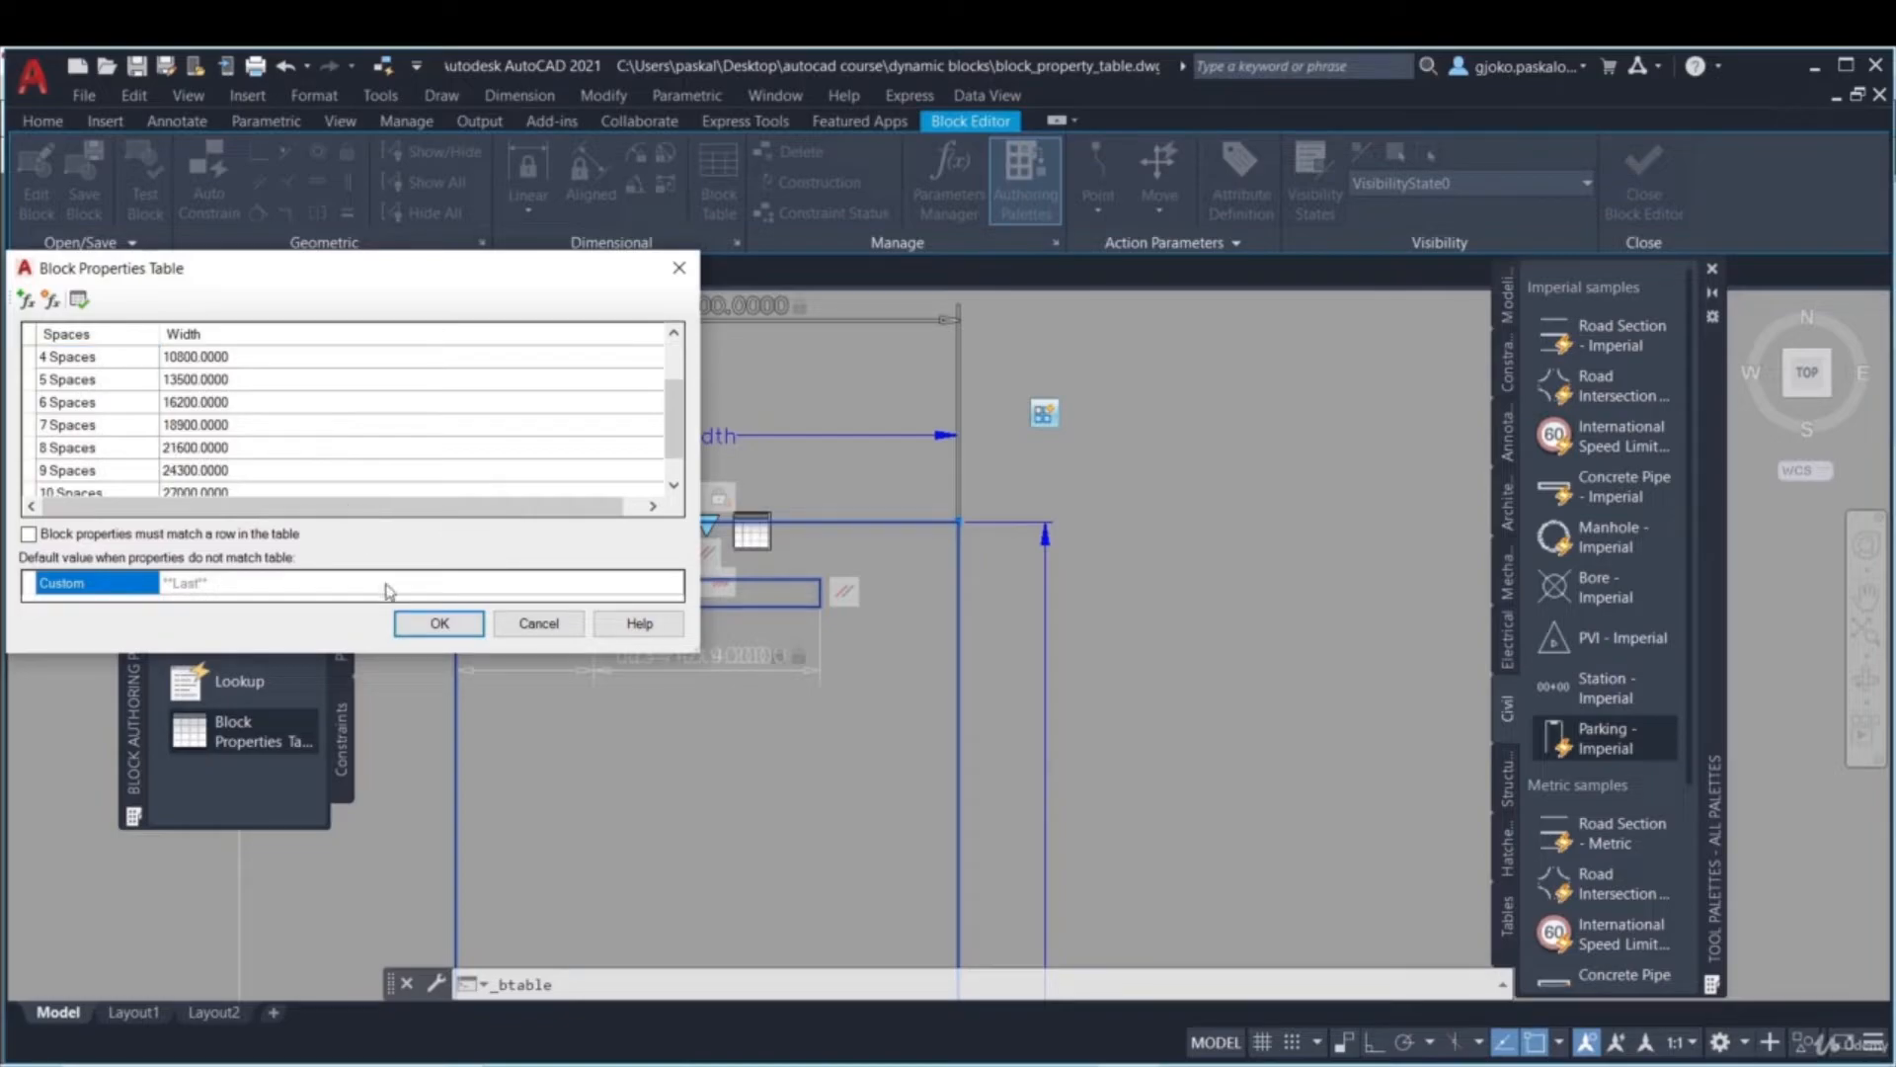
{"action": "left_click", "coordinate": [440, 623]}
- Close the Block Editor for the parking block and discard the changes
{"action": "scroll", "coordinate": [708, 563], "scroll_direction": "down", "scroll_amount": 3}
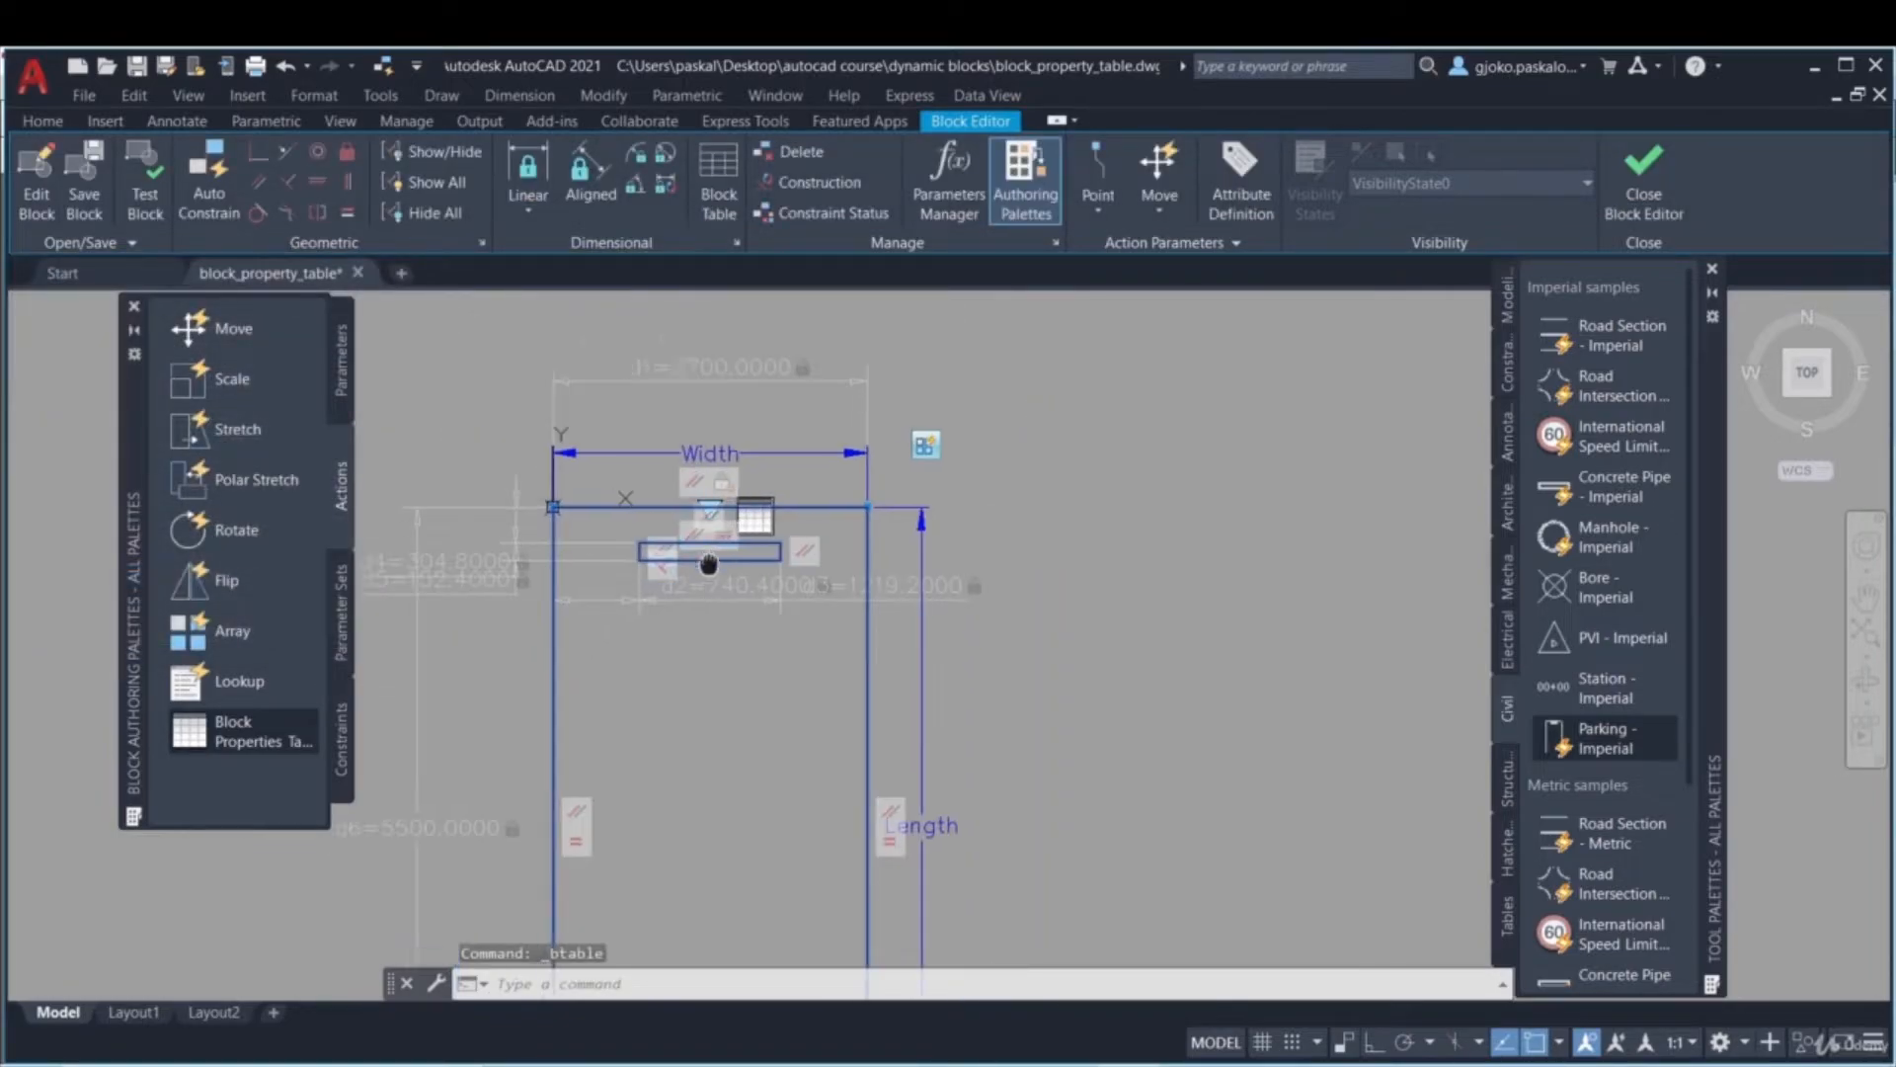
{"action": "middle_click_drag", "start_coordinate": [708, 563], "coordinate": [757, 516]}
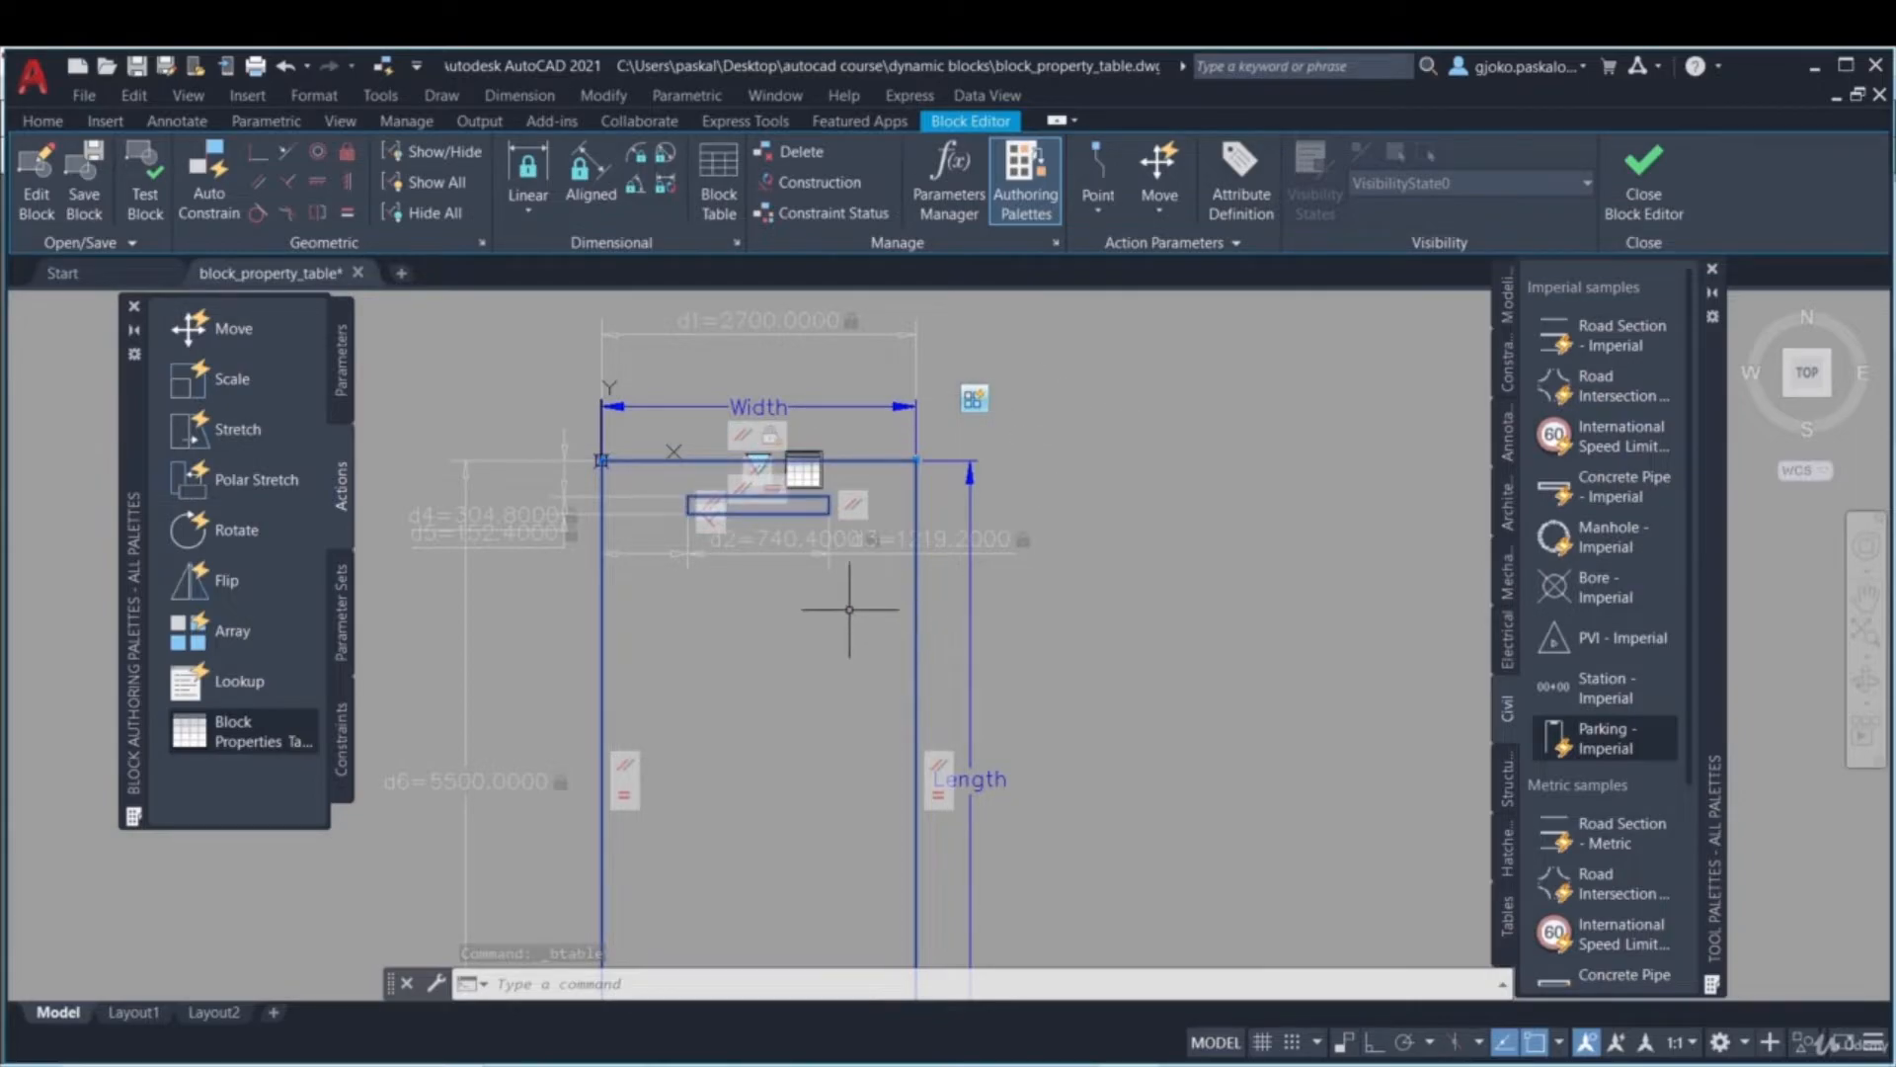
{"action": "middle_click_drag", "start_coordinate": [849, 610], "coordinate": [992, 581]}
{"action": "left_click", "coordinate": [1644, 178]}
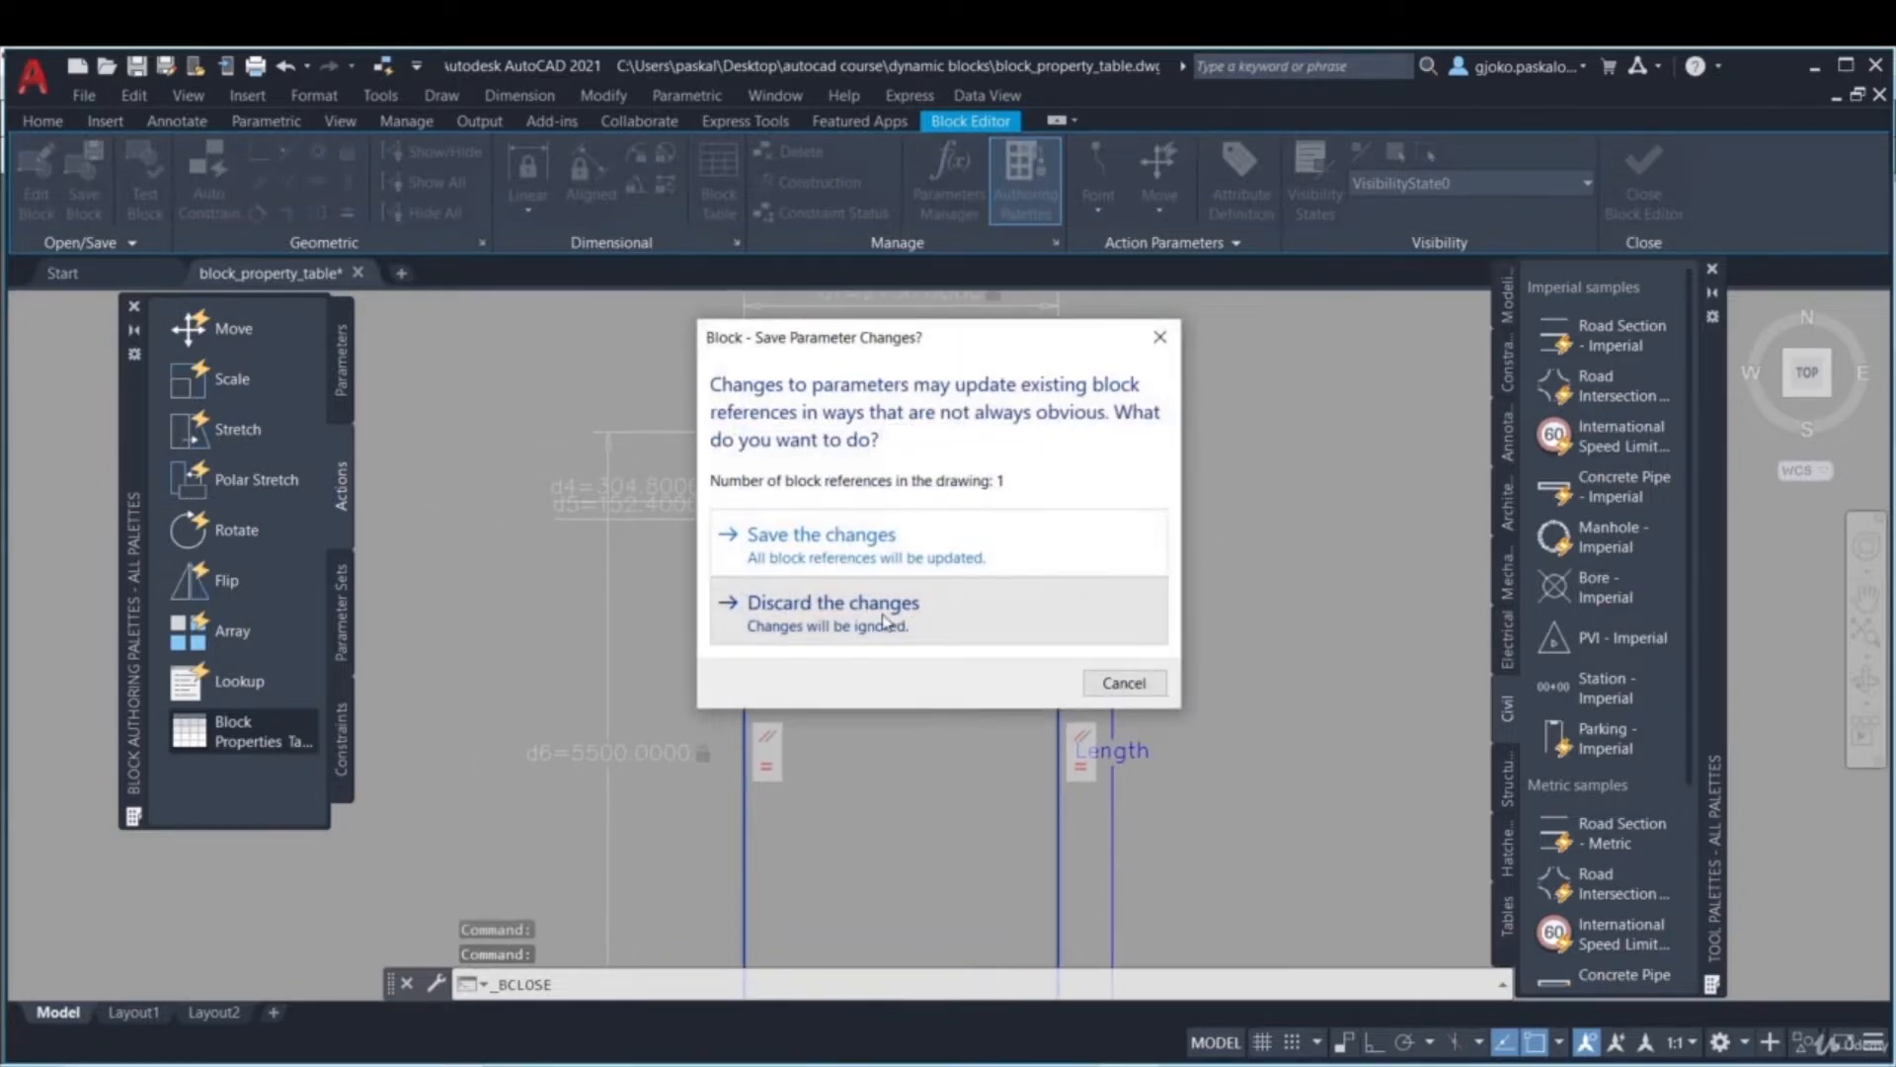
{"action": "left_click", "coordinate": [884, 620]}
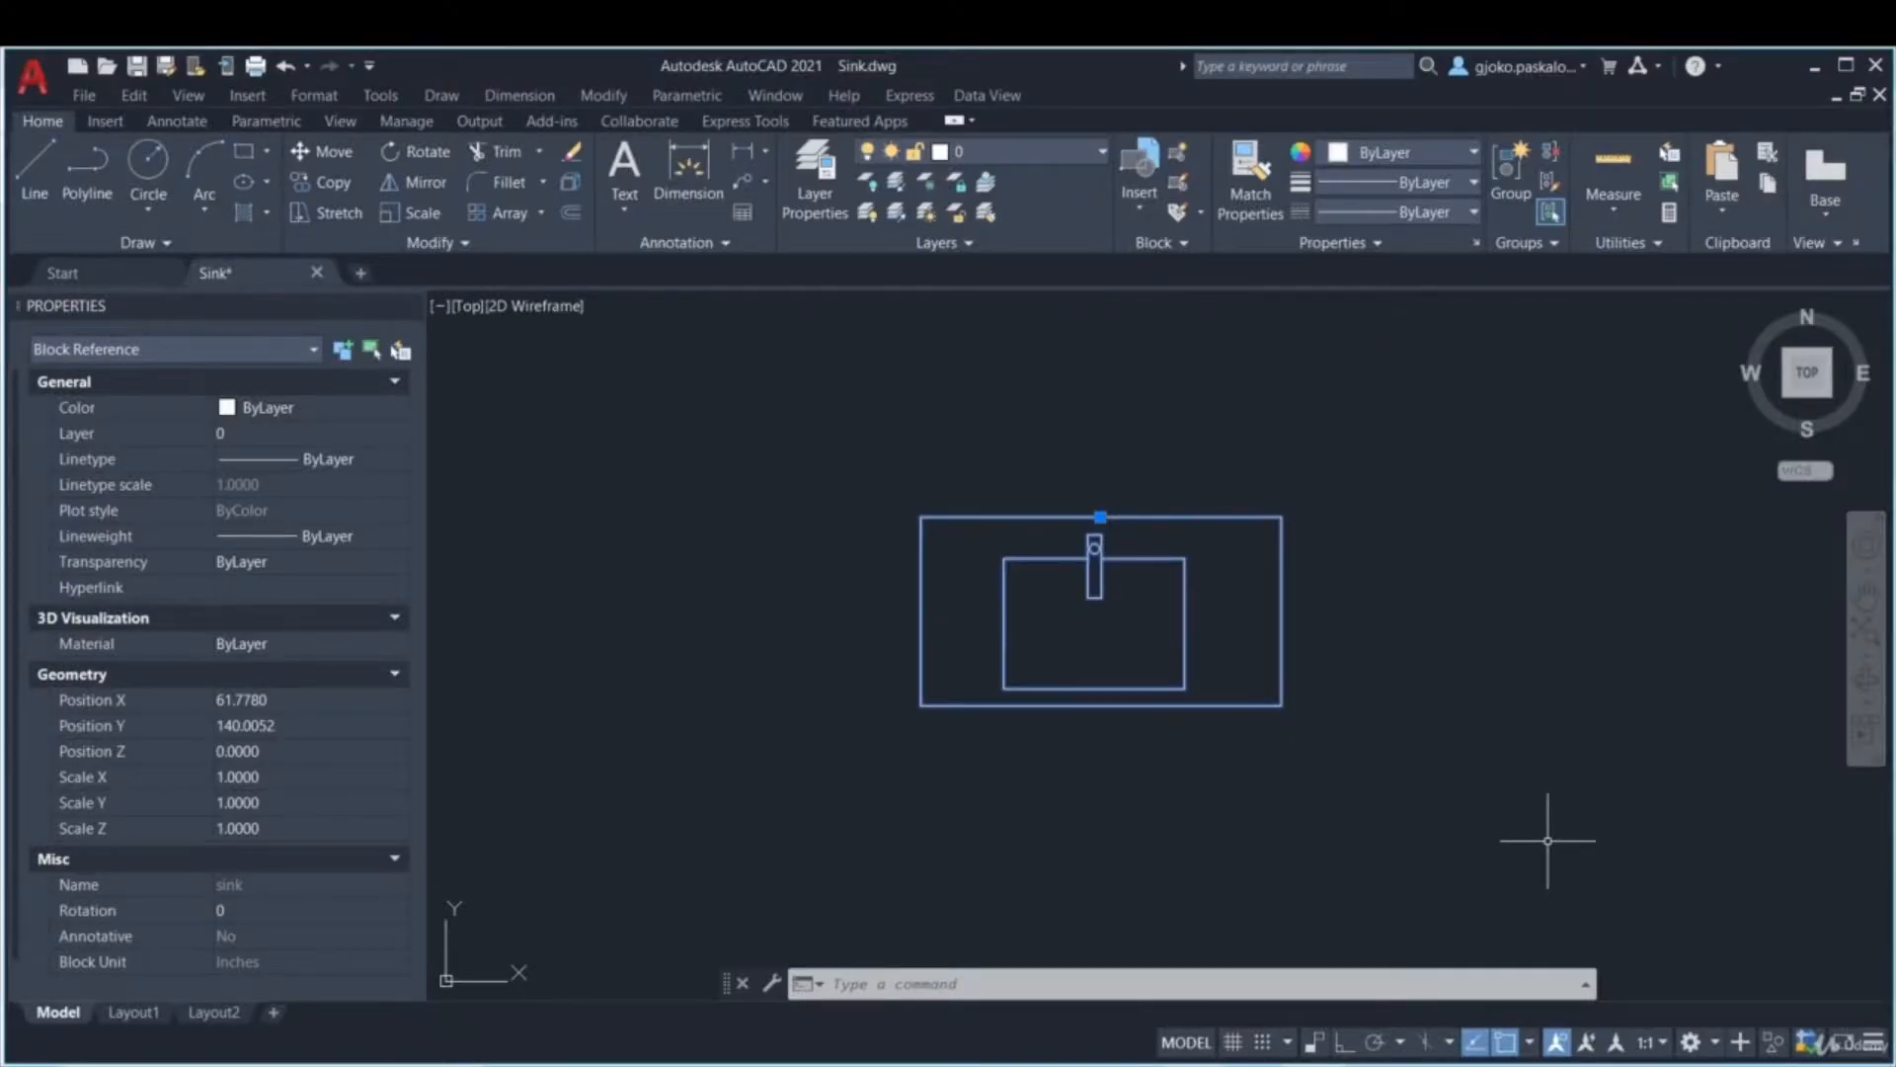
- Open the selected sink block in the Block Editor and close the Properties palette to free the drawing area
{"action": "right_click", "coordinate": [1249, 530]}
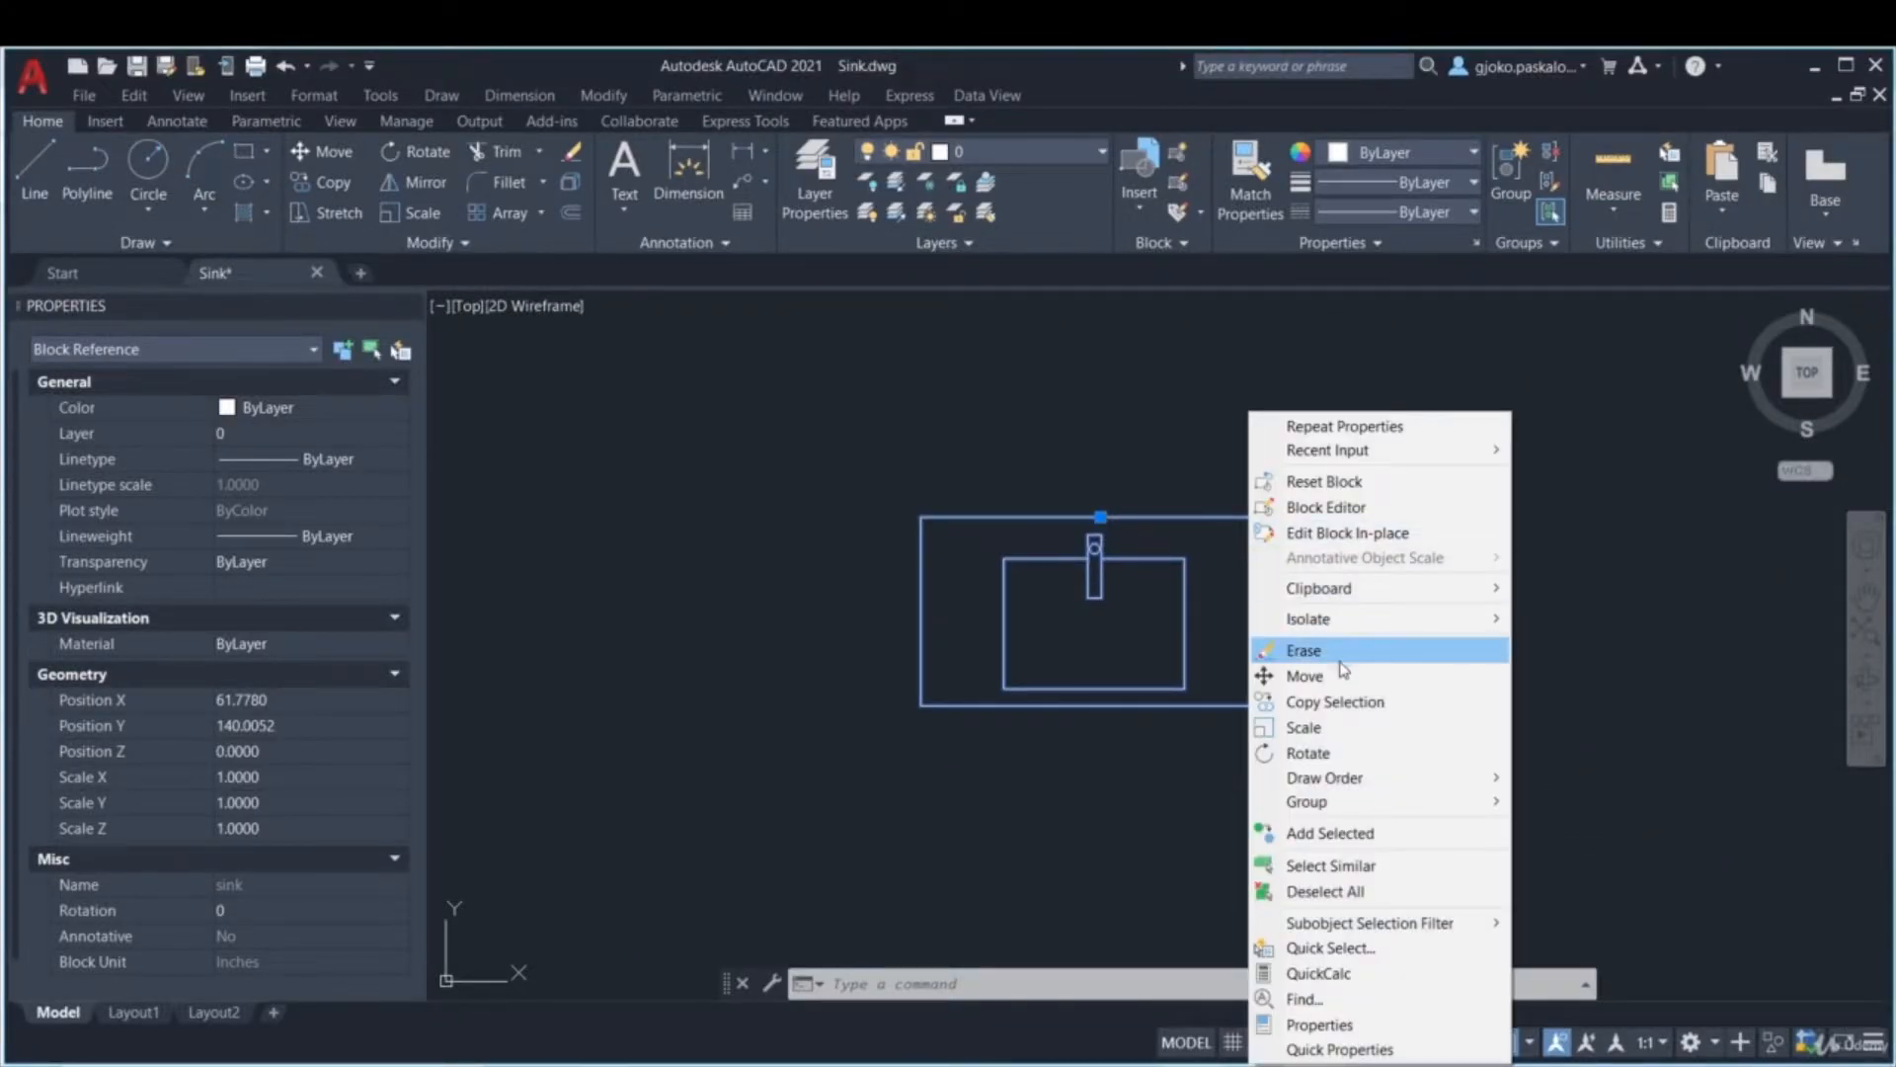
{"action": "left_click", "coordinate": [1326, 507]}
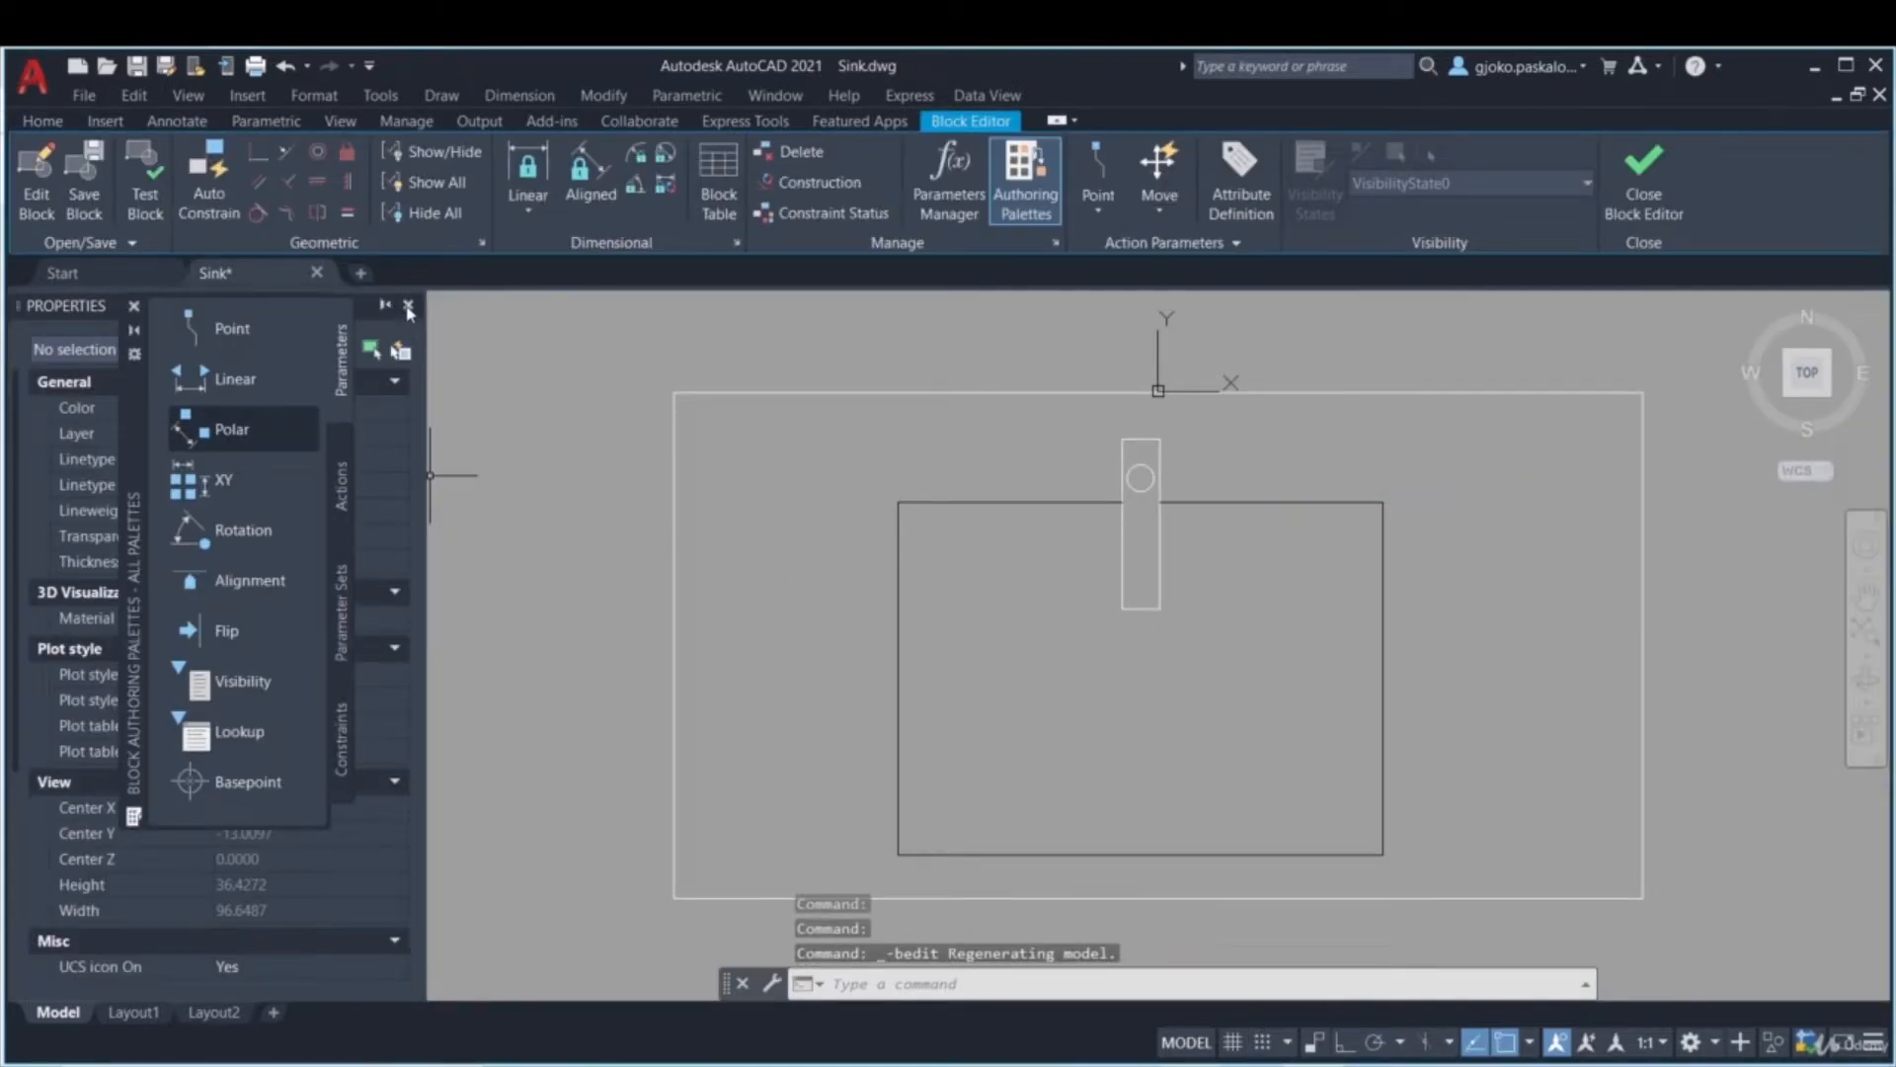
{"action": "left_click", "coordinate": [408, 306]}
{"action": "middle_click_drag", "start_coordinate": [583, 494], "coordinate": [655, 436]}
{"action": "scroll", "coordinate": [656, 440], "scroll_direction": "down", "scroll_amount": 2}
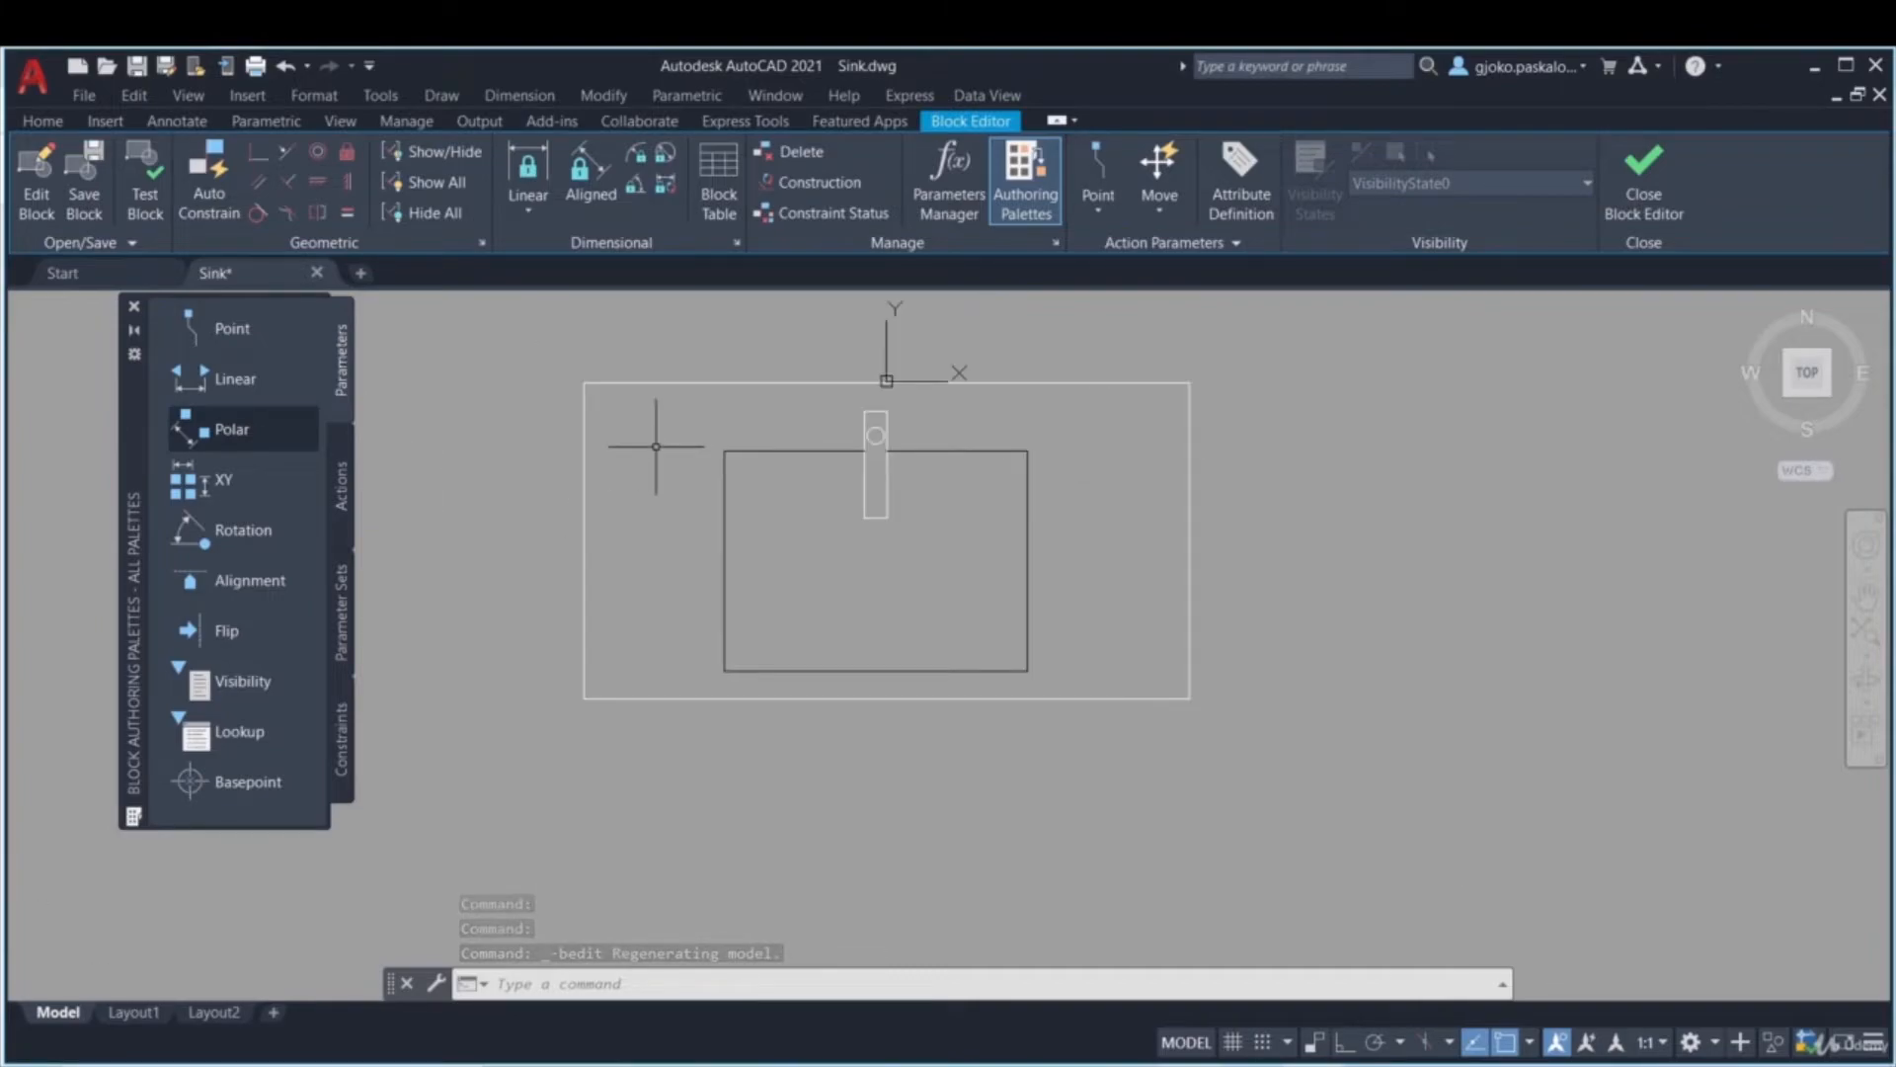
- Review the block authoring parameters, actions and the parameter sets that combine them
{"action": "left_click", "coordinate": [342, 623]}
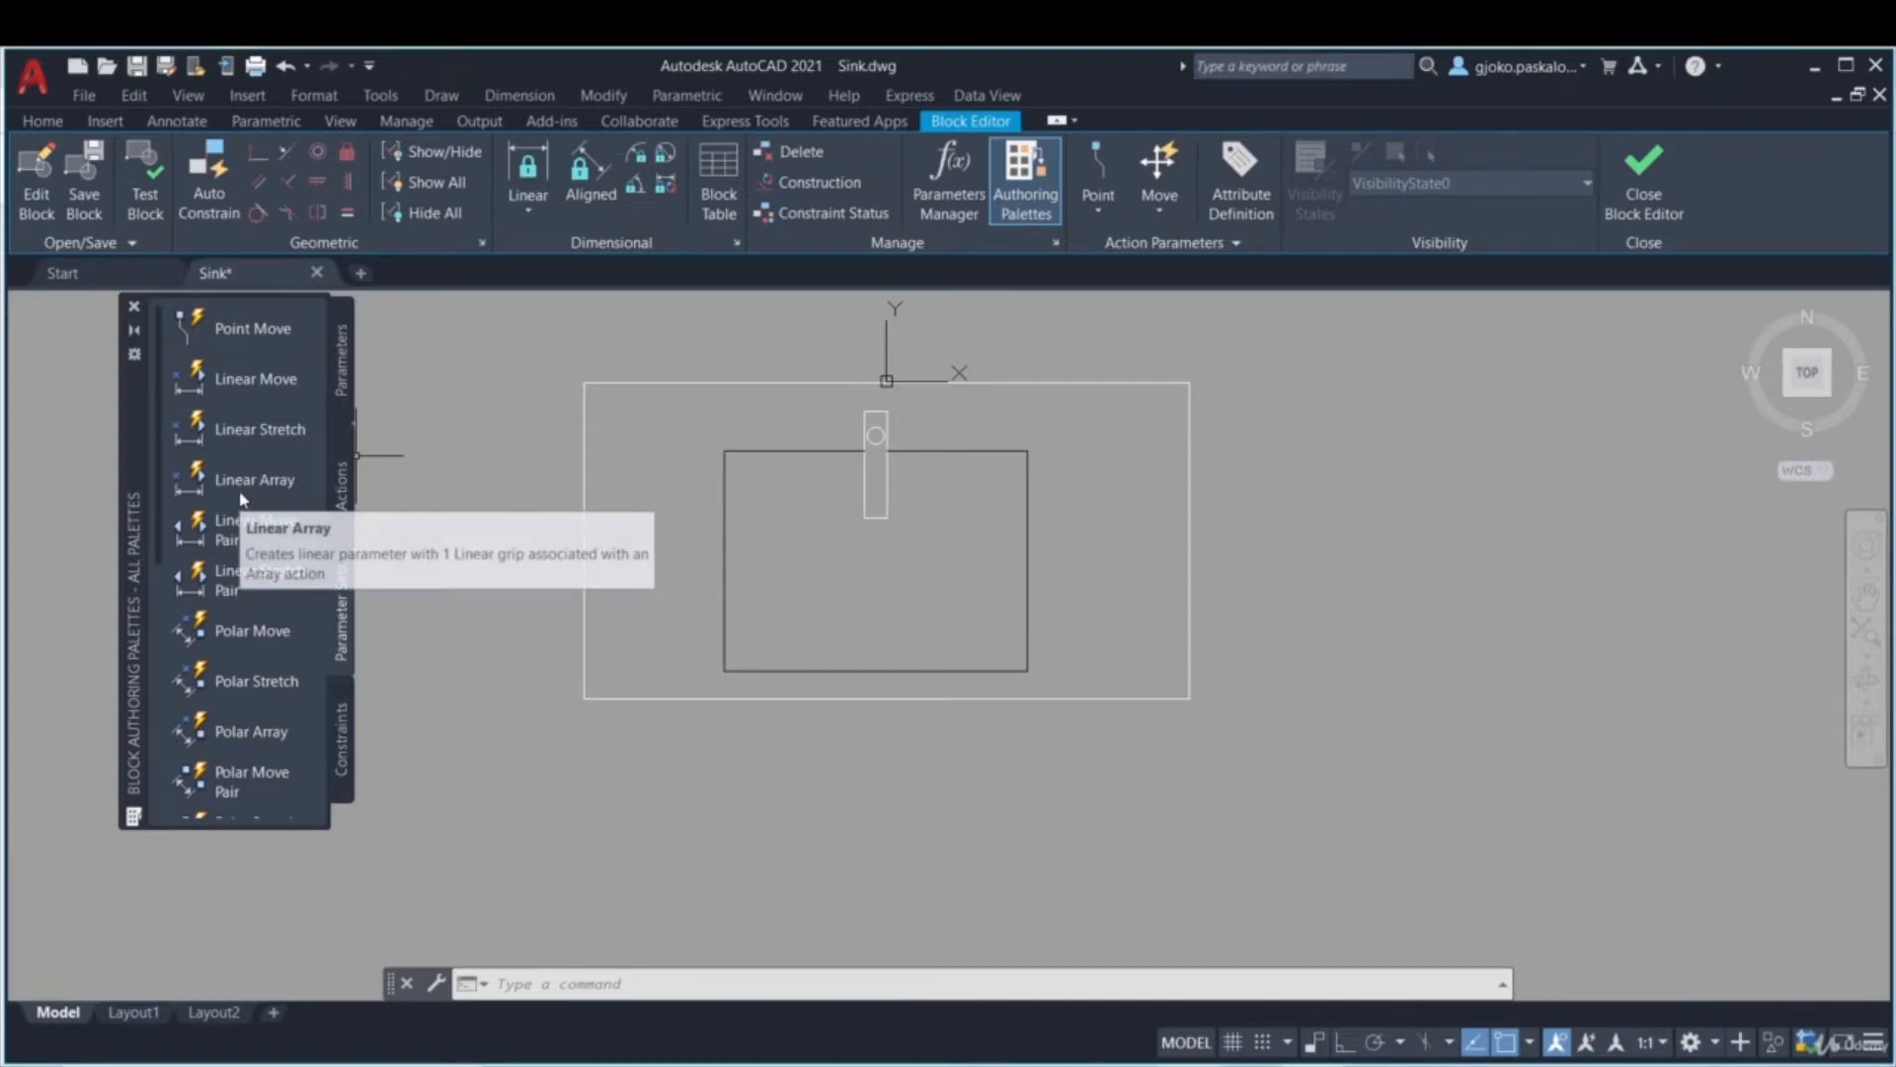
{"action": "left_click", "coordinate": [346, 394]}
{"action": "left_click", "coordinate": [343, 464]}
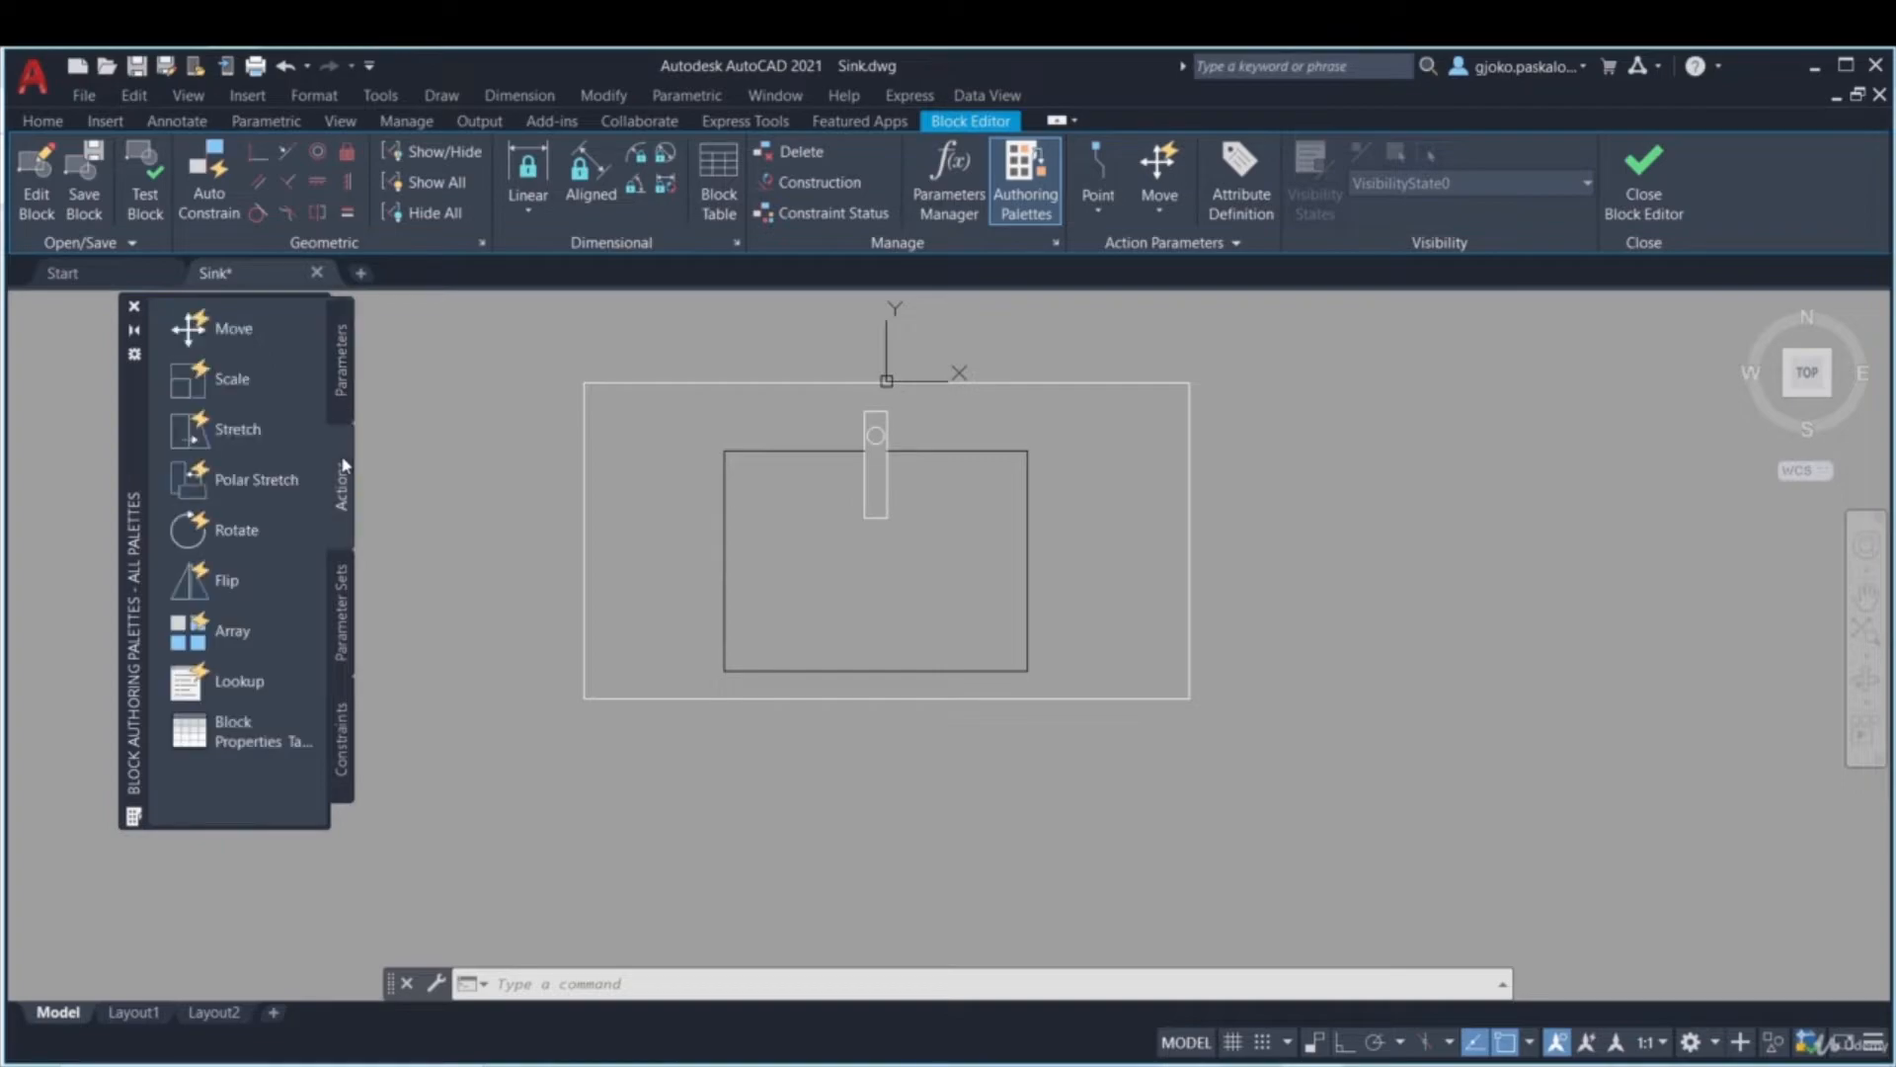
{"action": "left_click", "coordinate": [337, 402]}
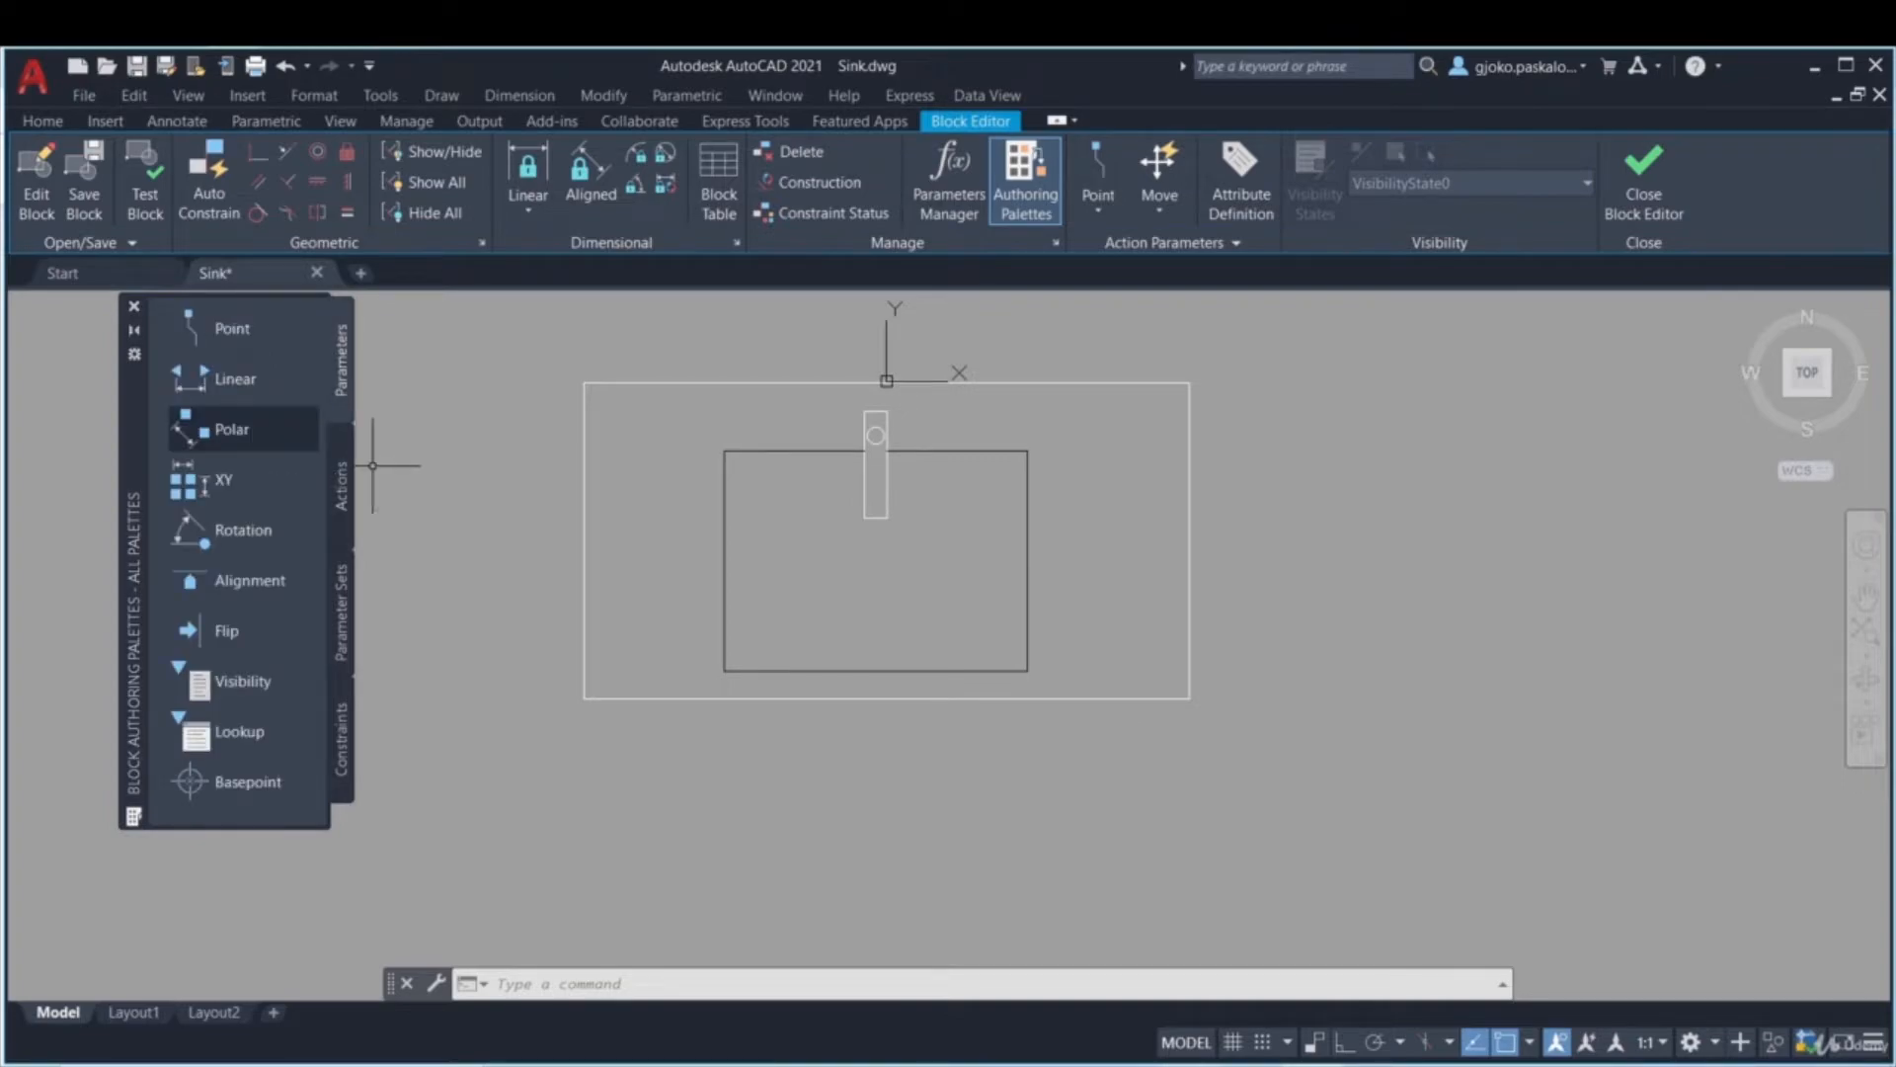
{"action": "left_click", "coordinate": [342, 607]}
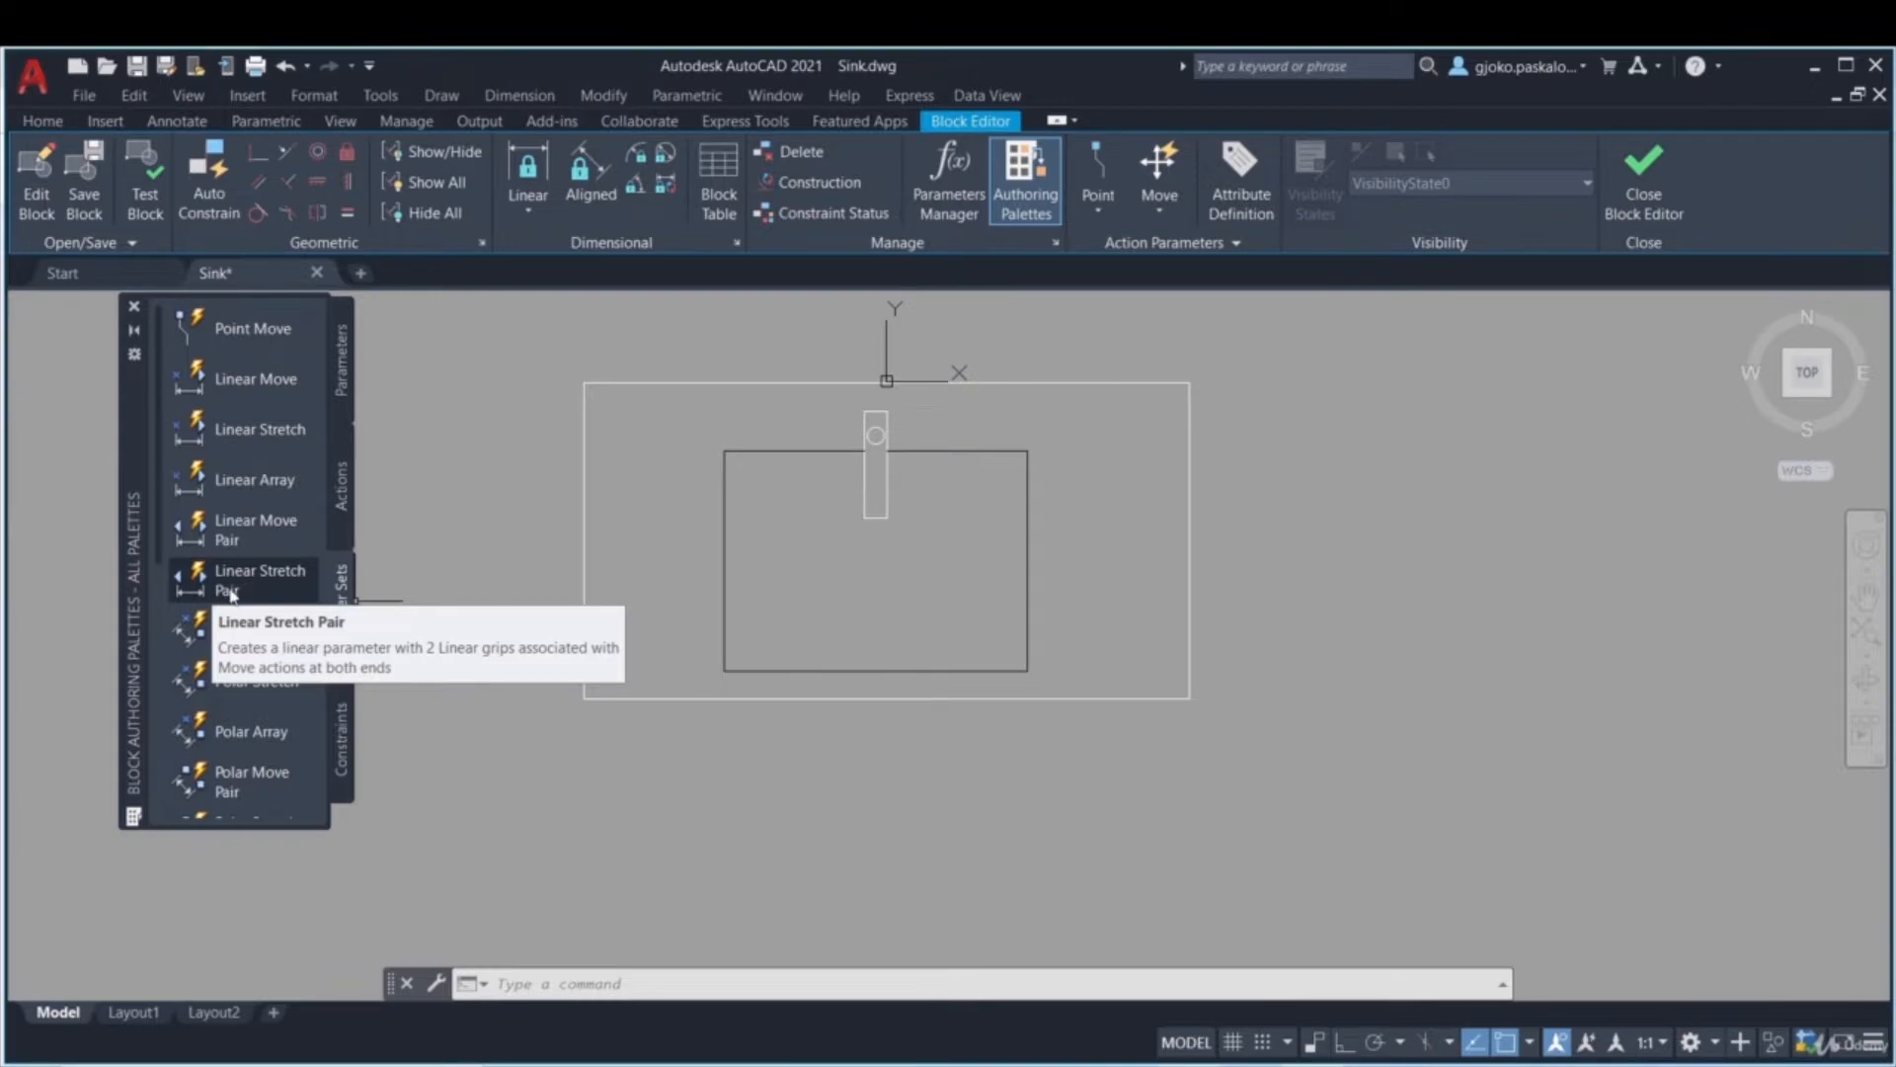
{"action": "scroll", "coordinate": [230, 592], "scroll_direction": "down", "scroll_amount": 3}
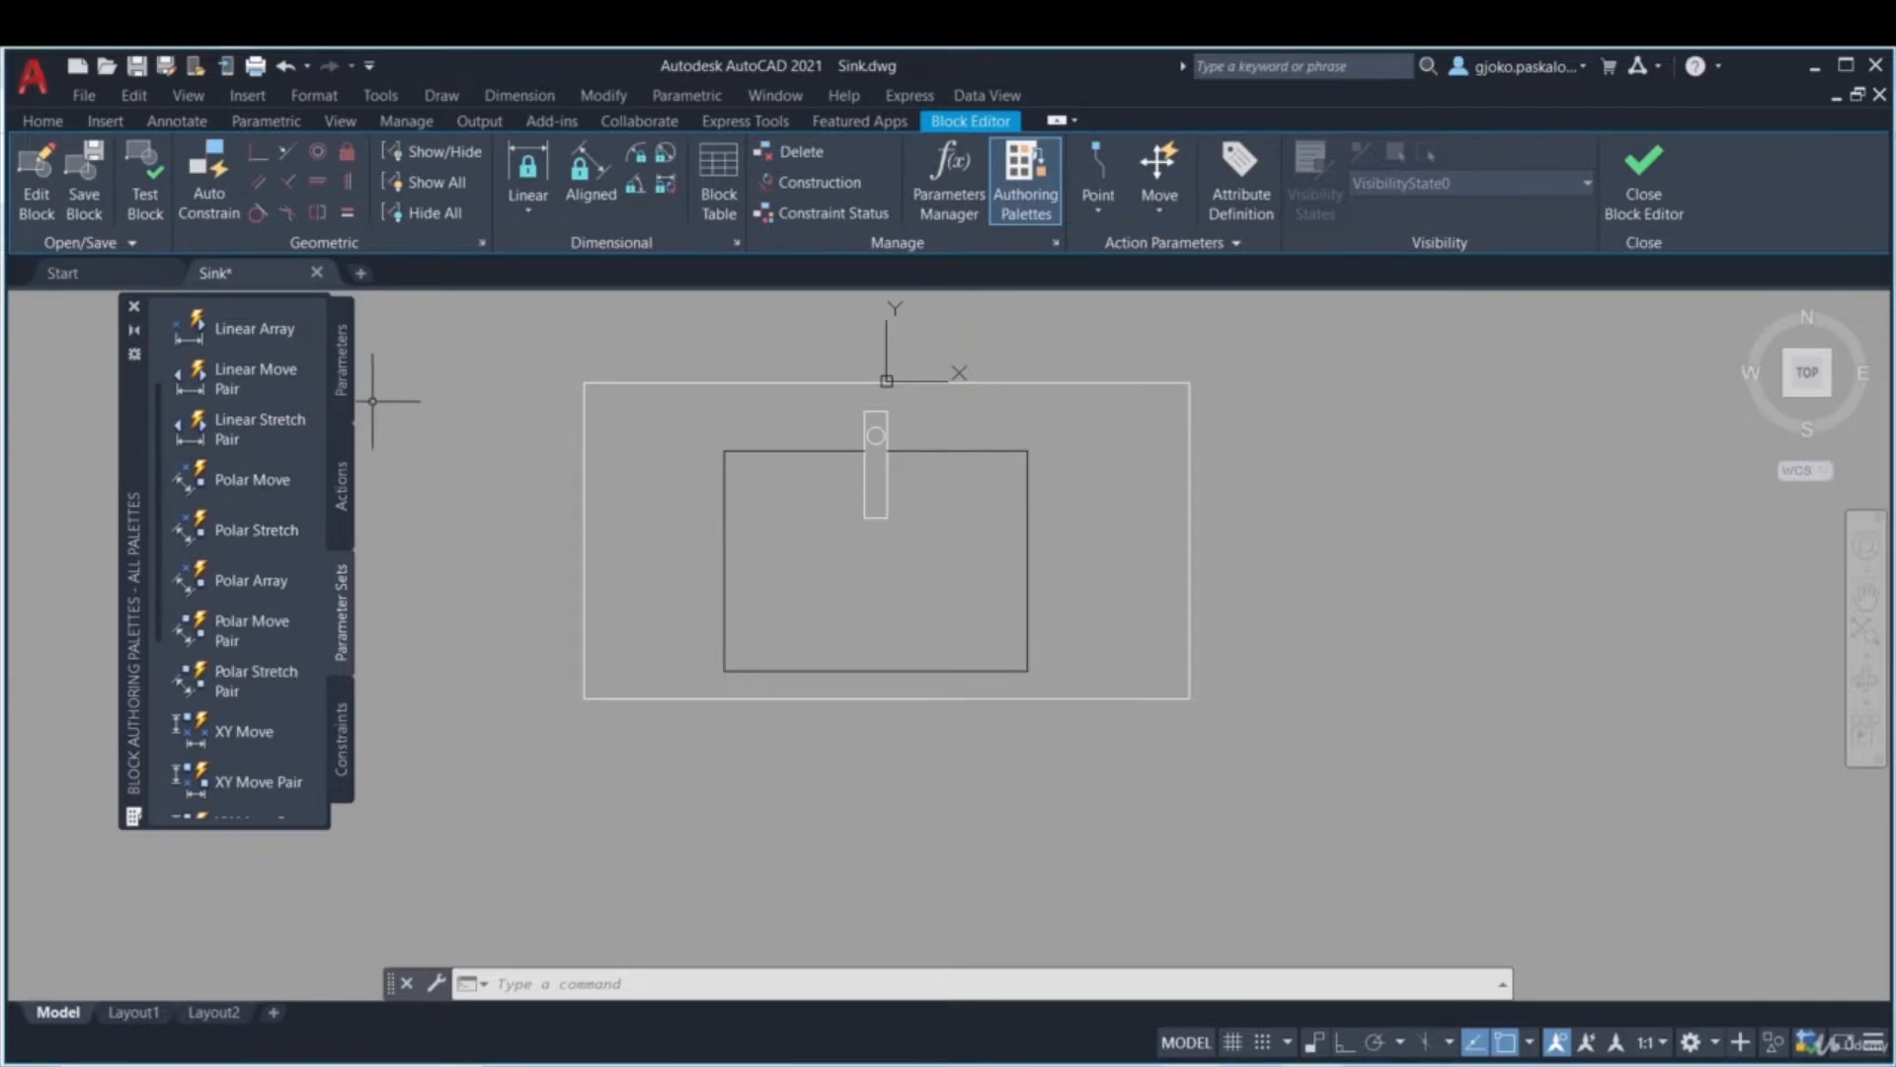
{"action": "scroll", "coordinate": [230, 467], "scroll_direction": "up", "scroll_amount": 3}
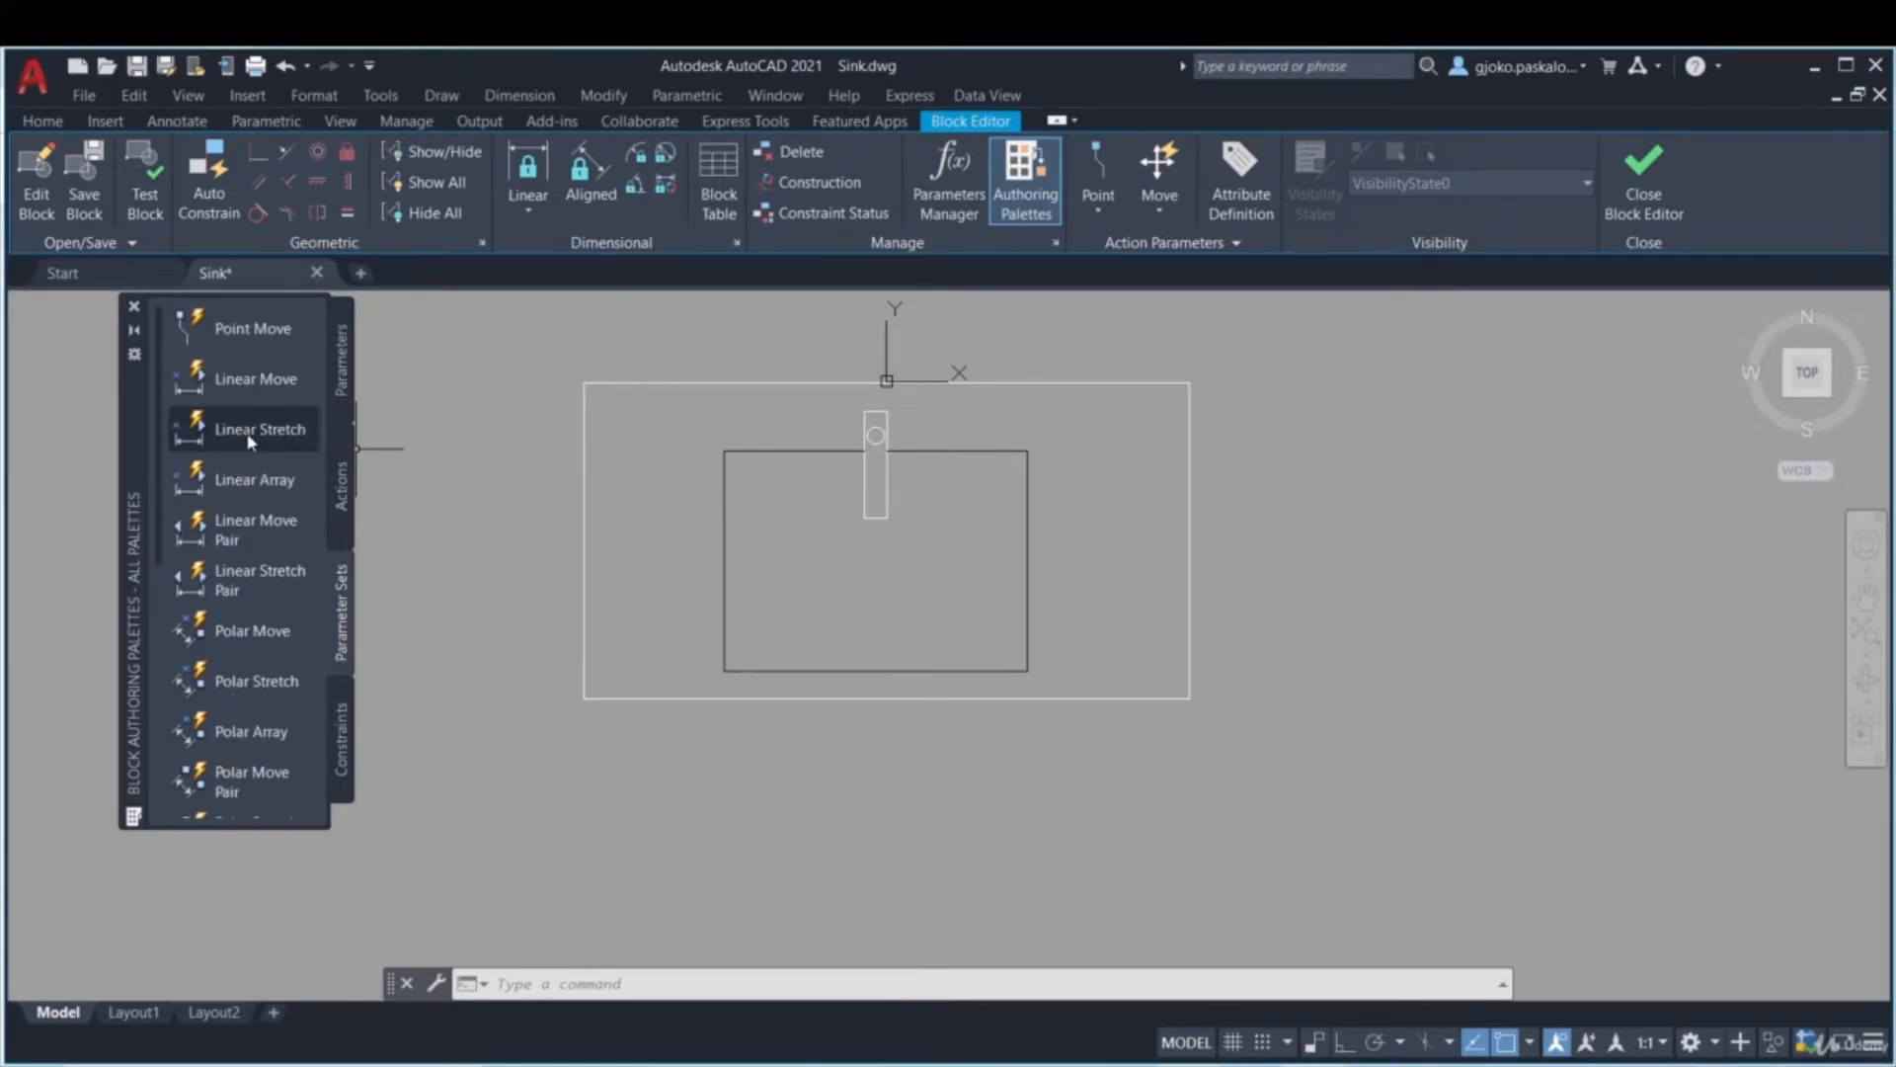
- Add a Linear Stretch parameter set along the sink's full bottom edge, from left to right corner, with its label below
{"action": "left_click", "coordinate": [249, 442]}
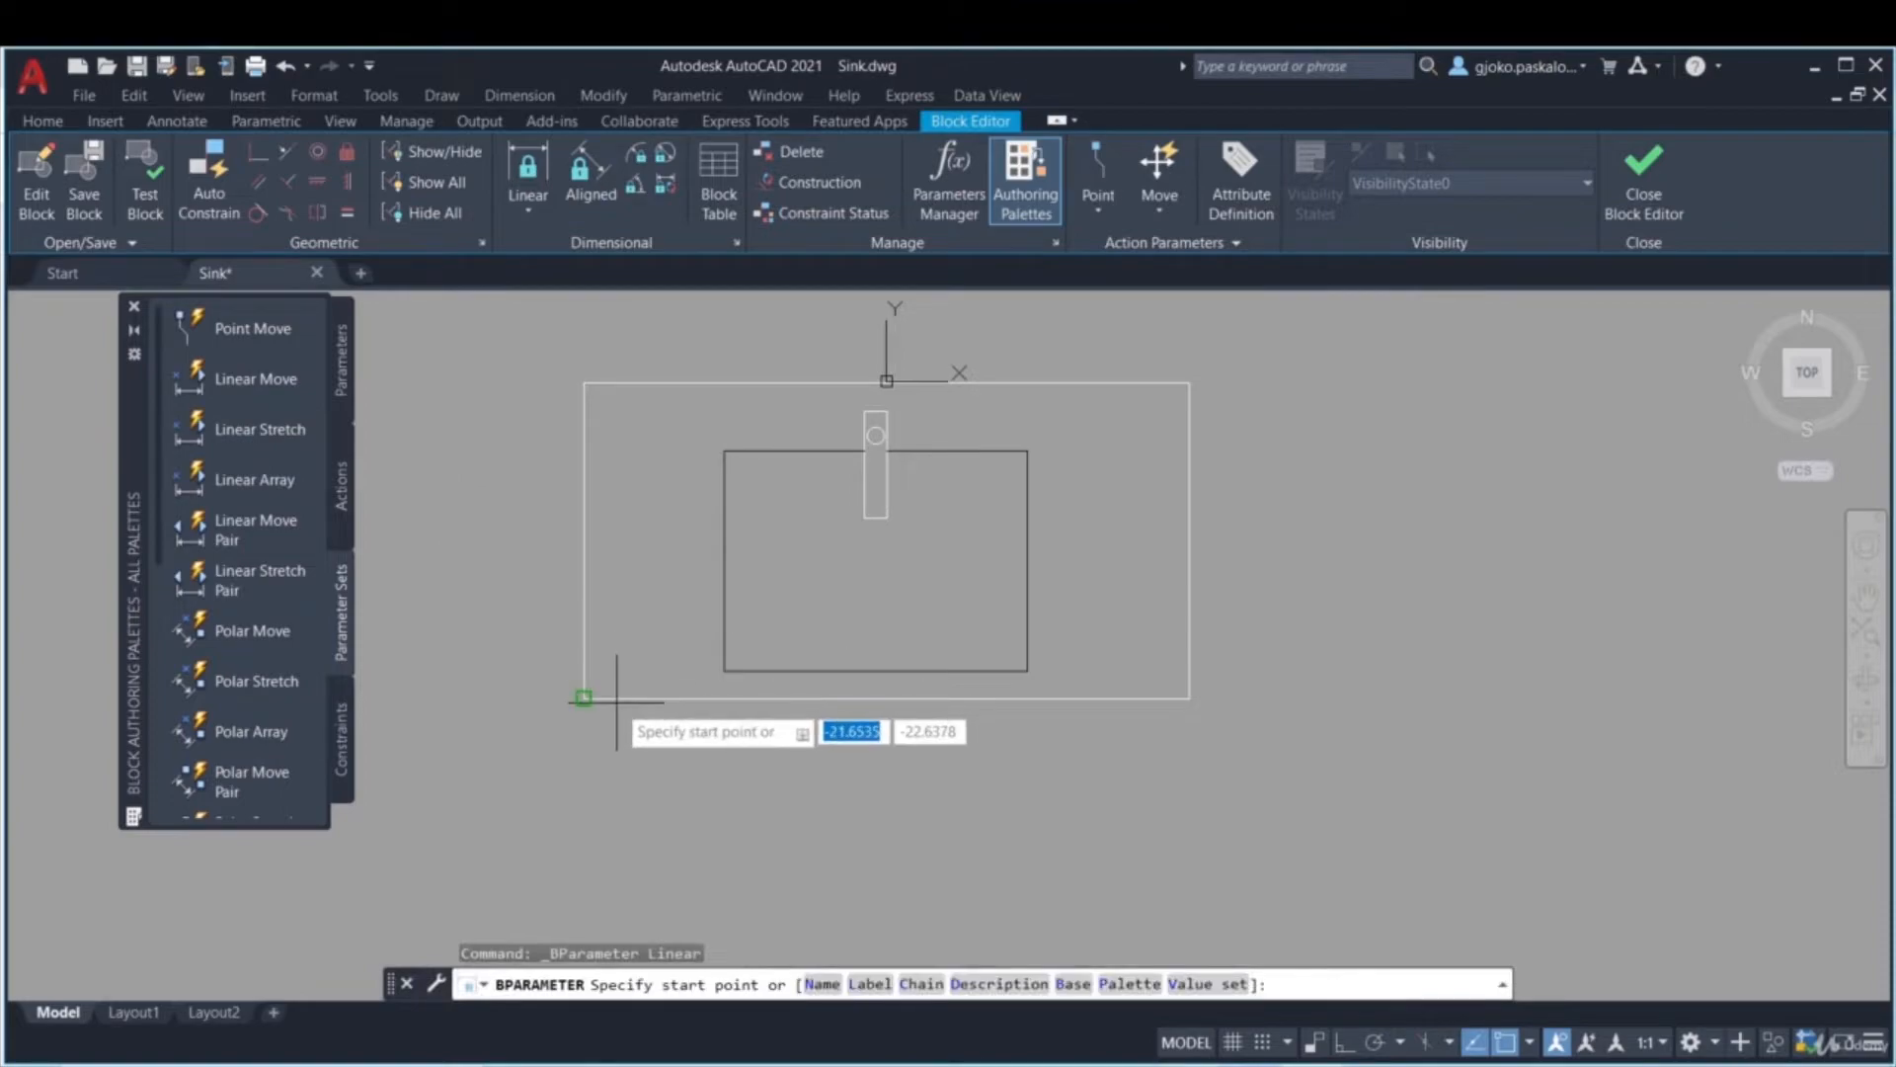
{"action": "left_click", "coordinate": [584, 698]}
{"action": "left_click", "coordinate": [1189, 698]}
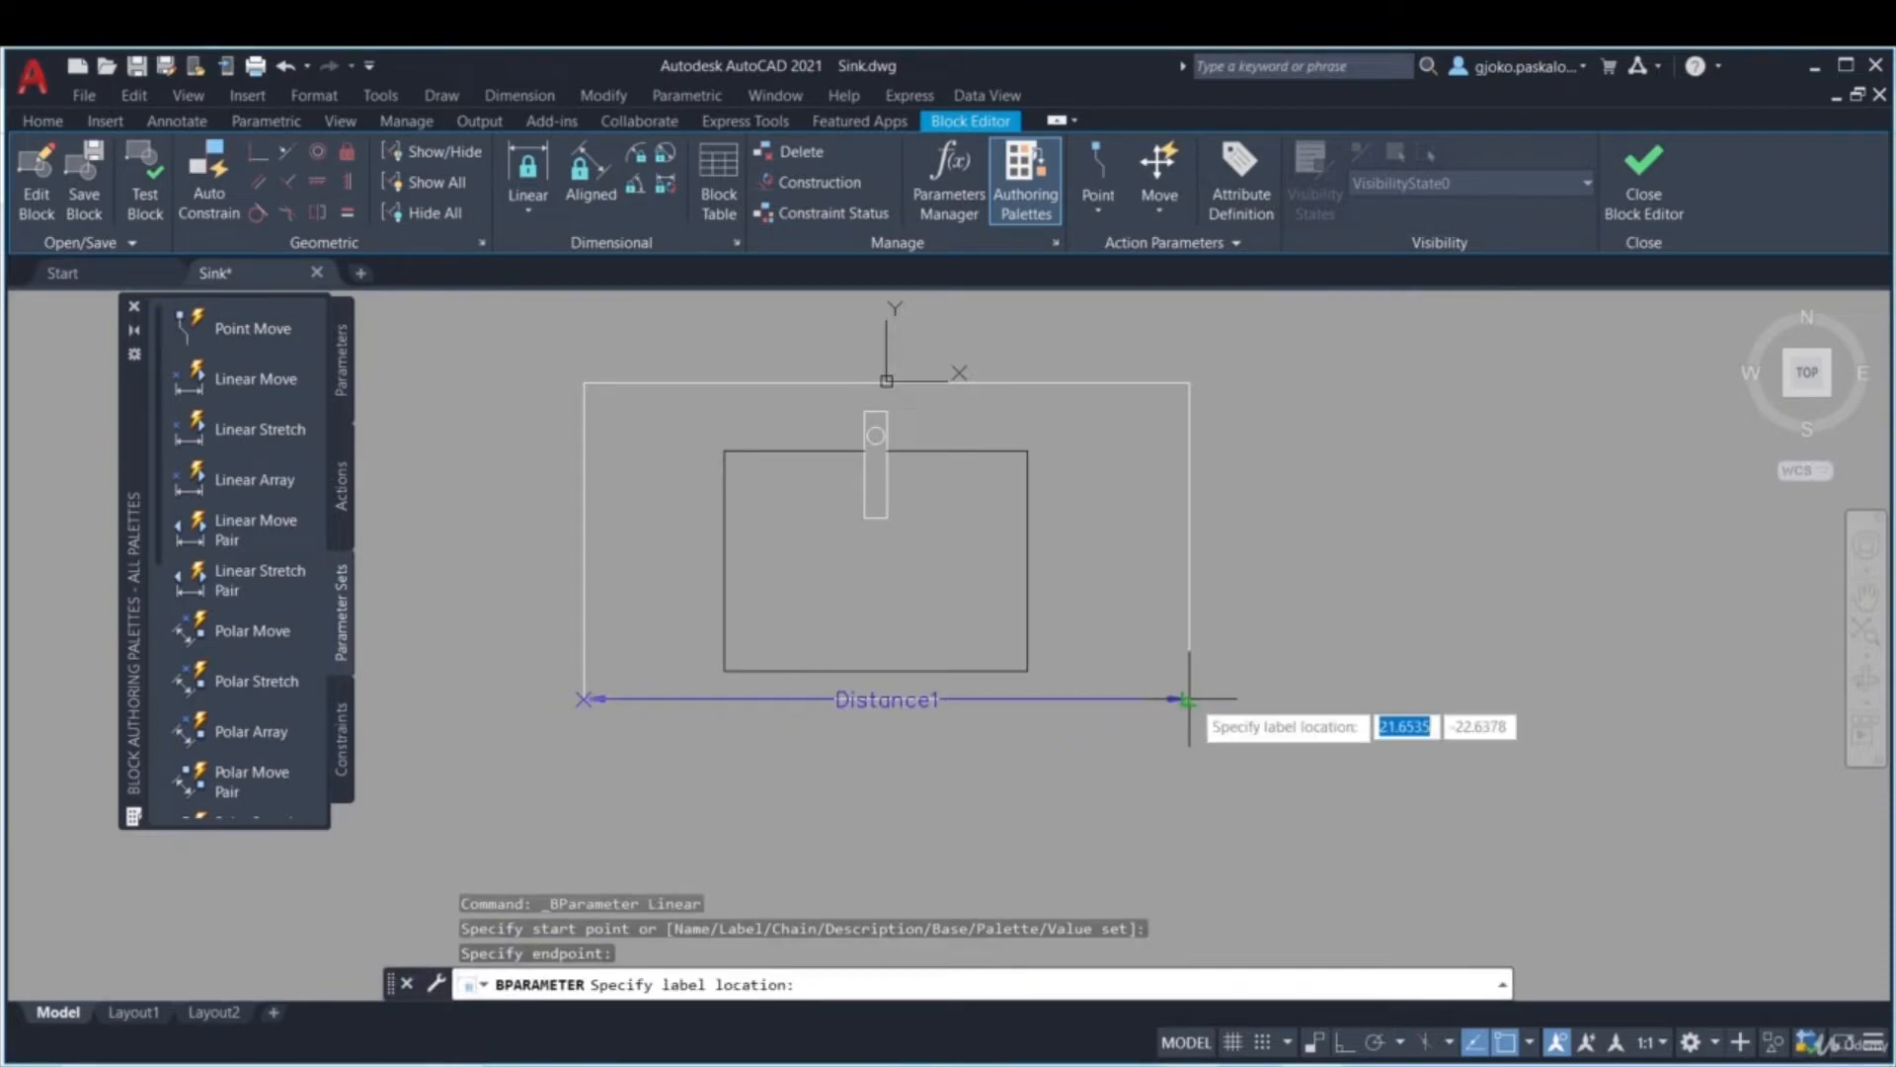
{"action": "left_click", "coordinate": [1153, 768]}
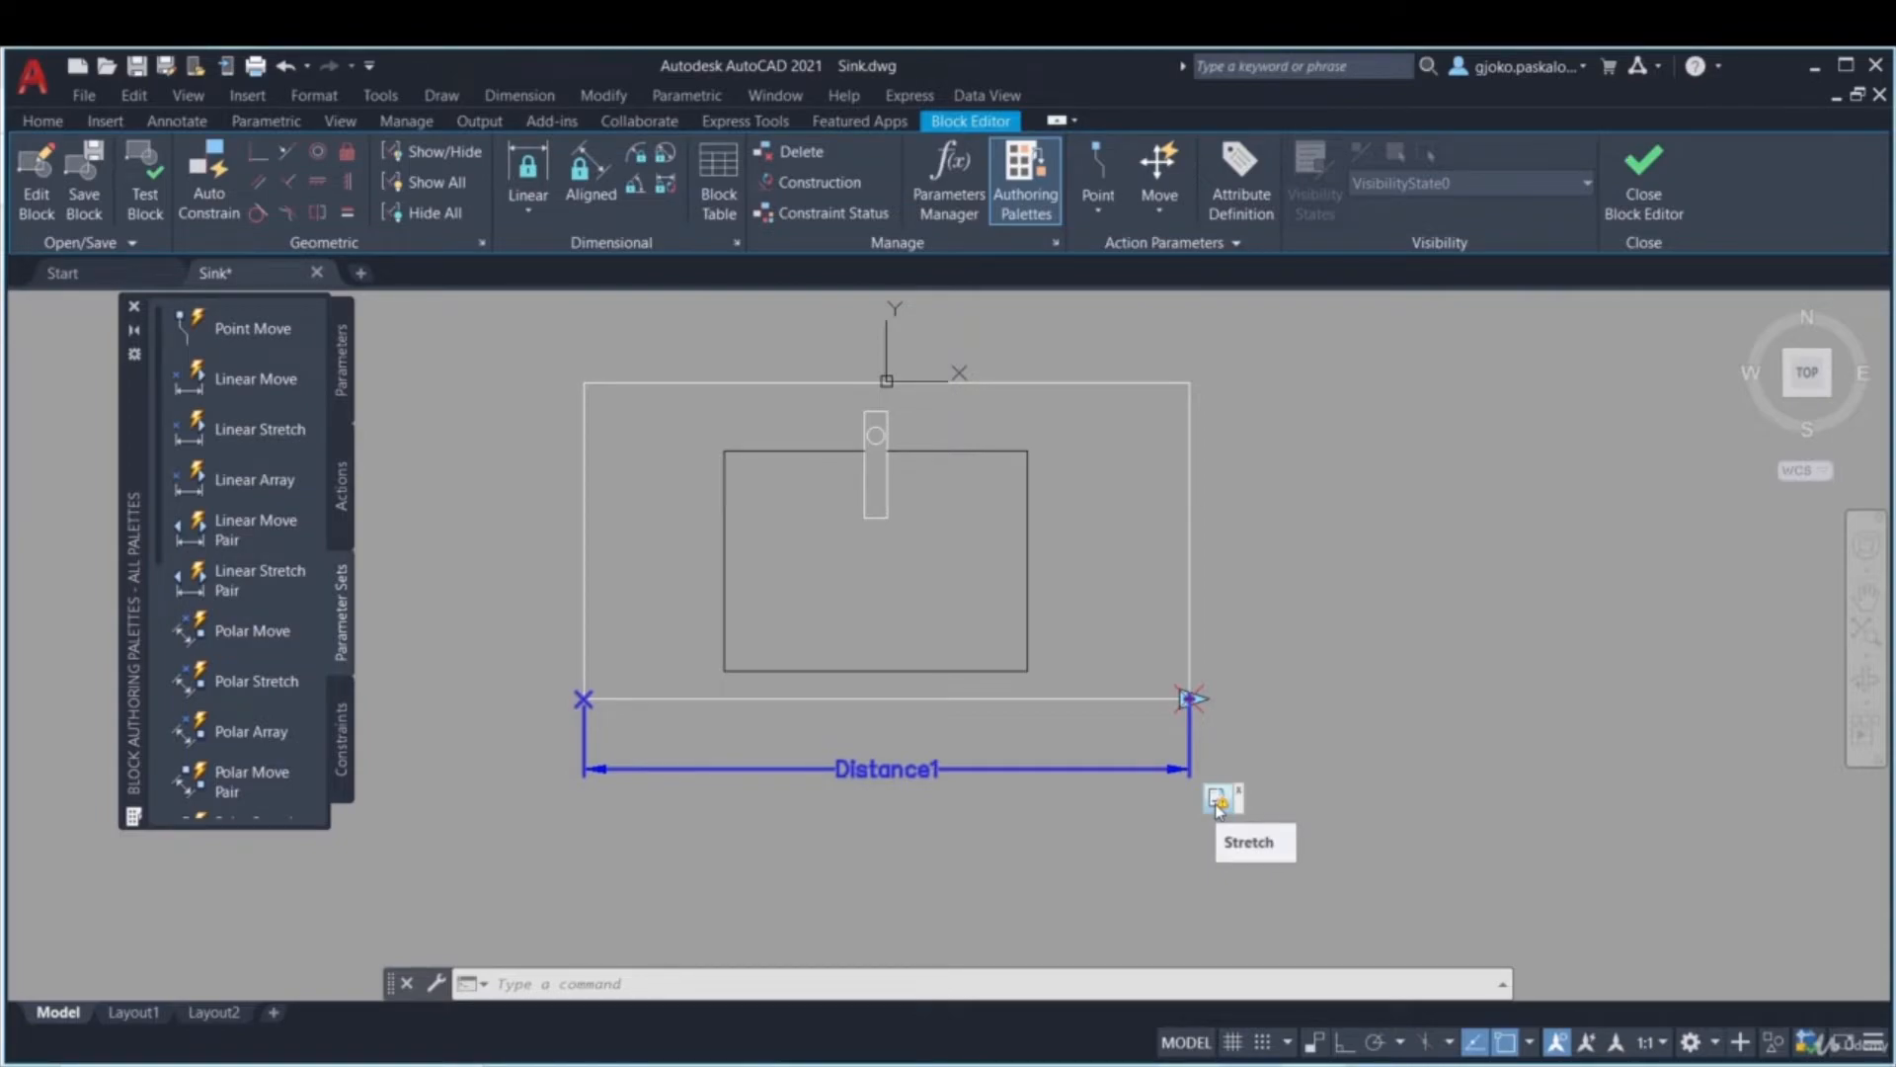
- Define a new selection set for the sink's stretch action, with a stretch frame around its right part and every object crossing it included
{"action": "right_click", "coordinate": [1222, 807]}
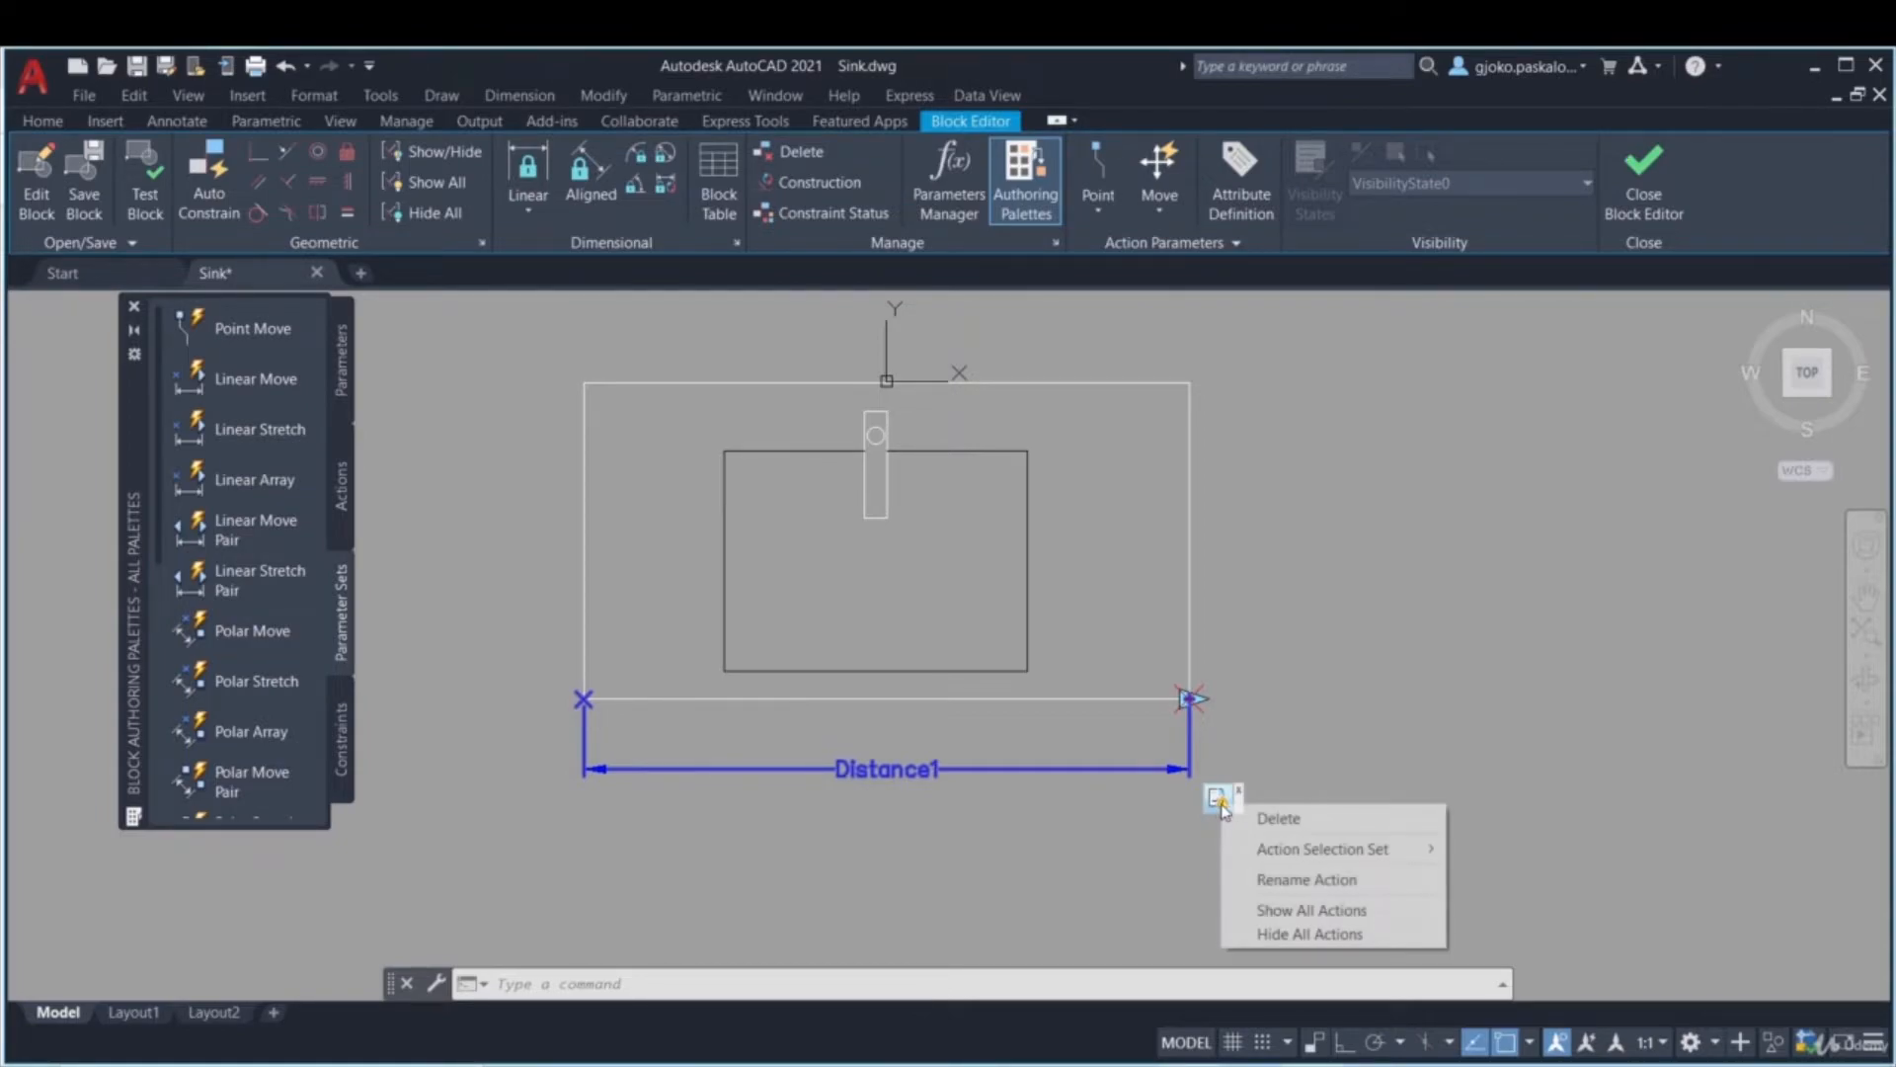
{"action": "mouse_move", "coordinate": [1255, 840]}
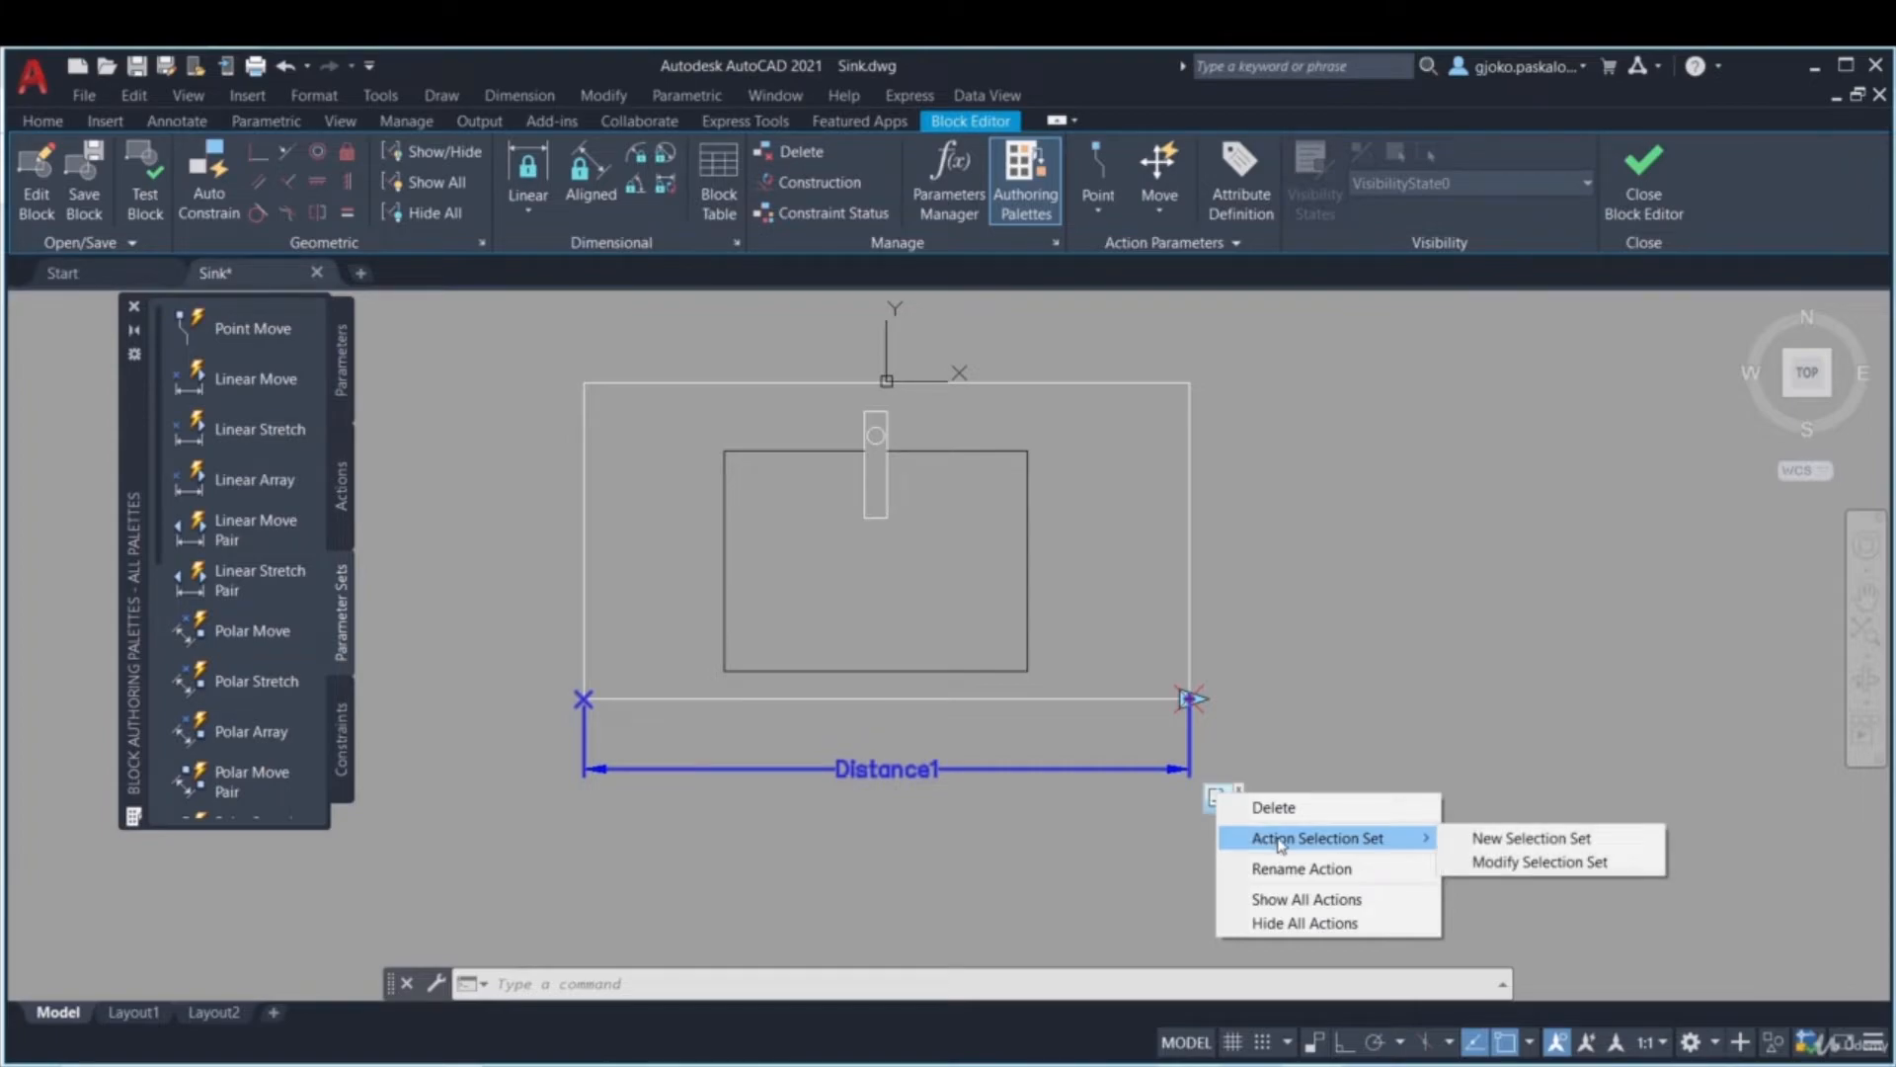
{"action": "left_click", "coordinate": [1529, 840]}
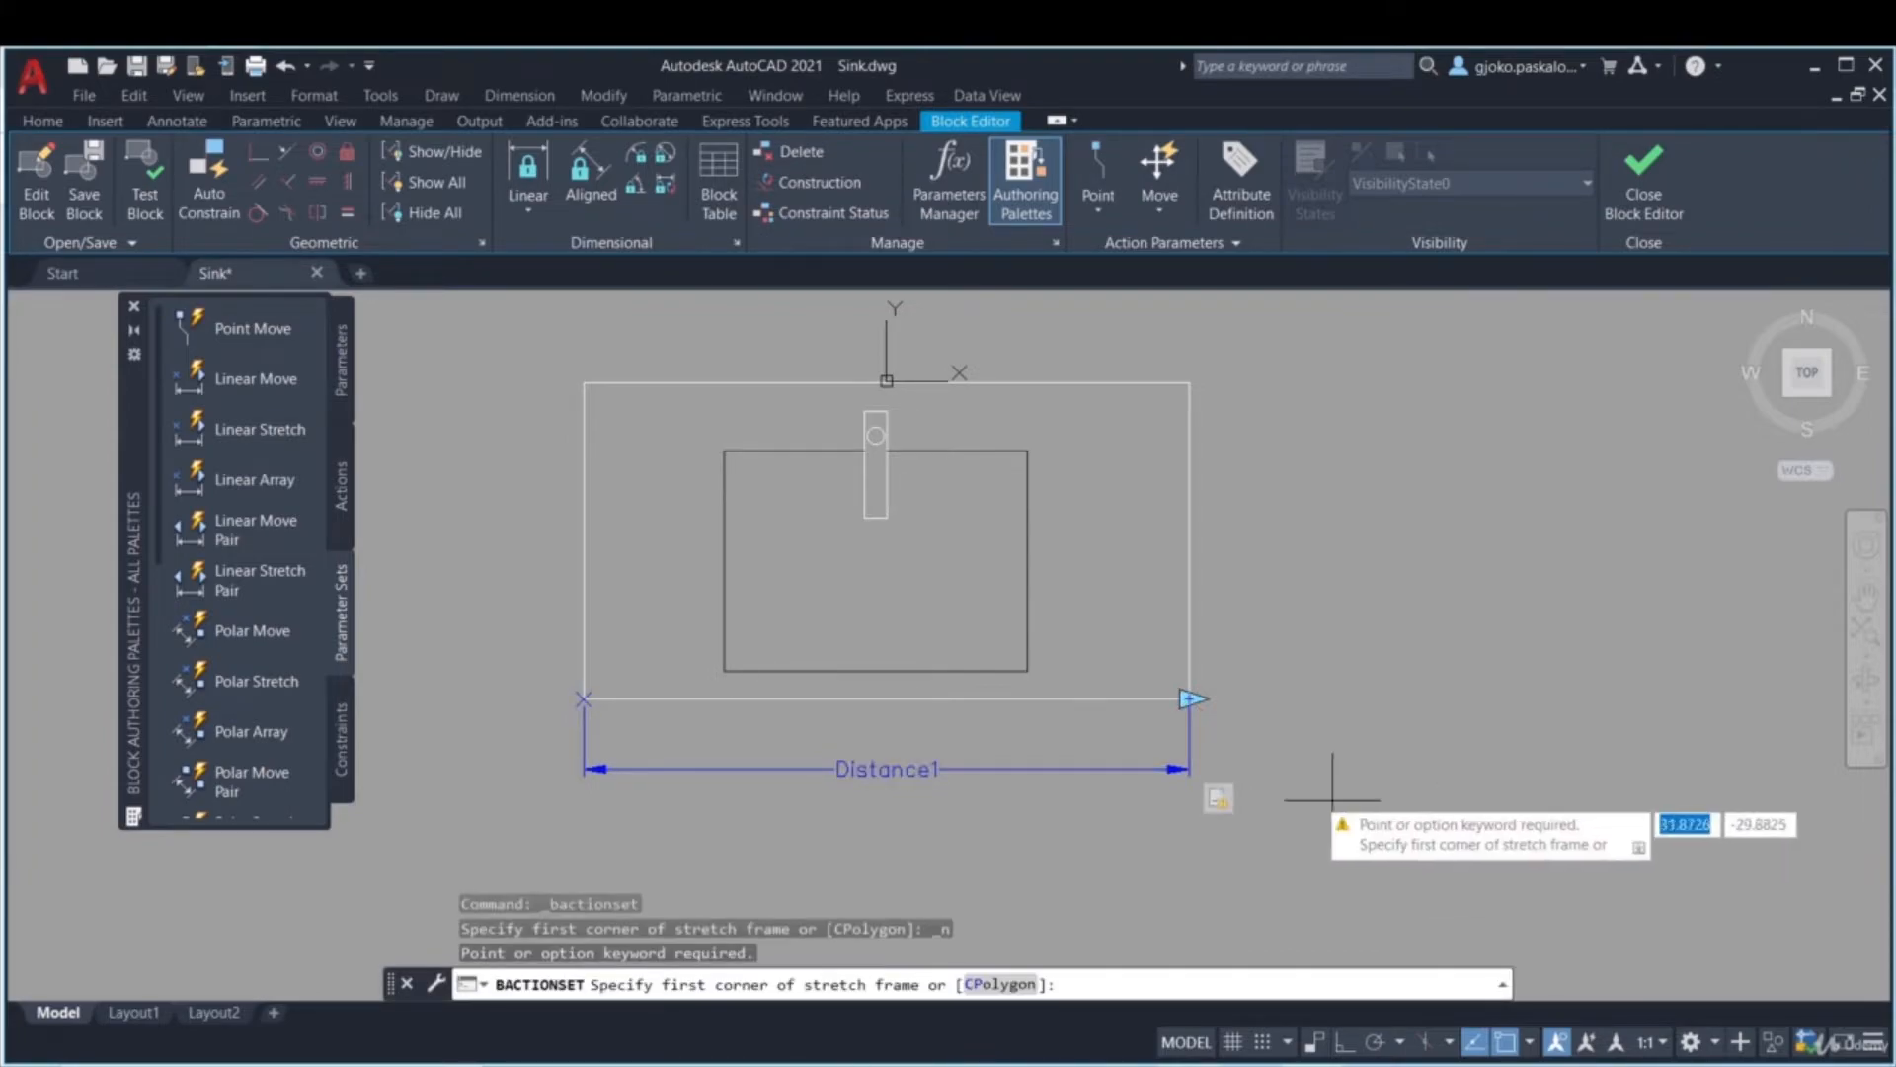
{"action": "left_click", "coordinate": [1252, 746]}
{"action": "left_click", "coordinate": [993, 327]}
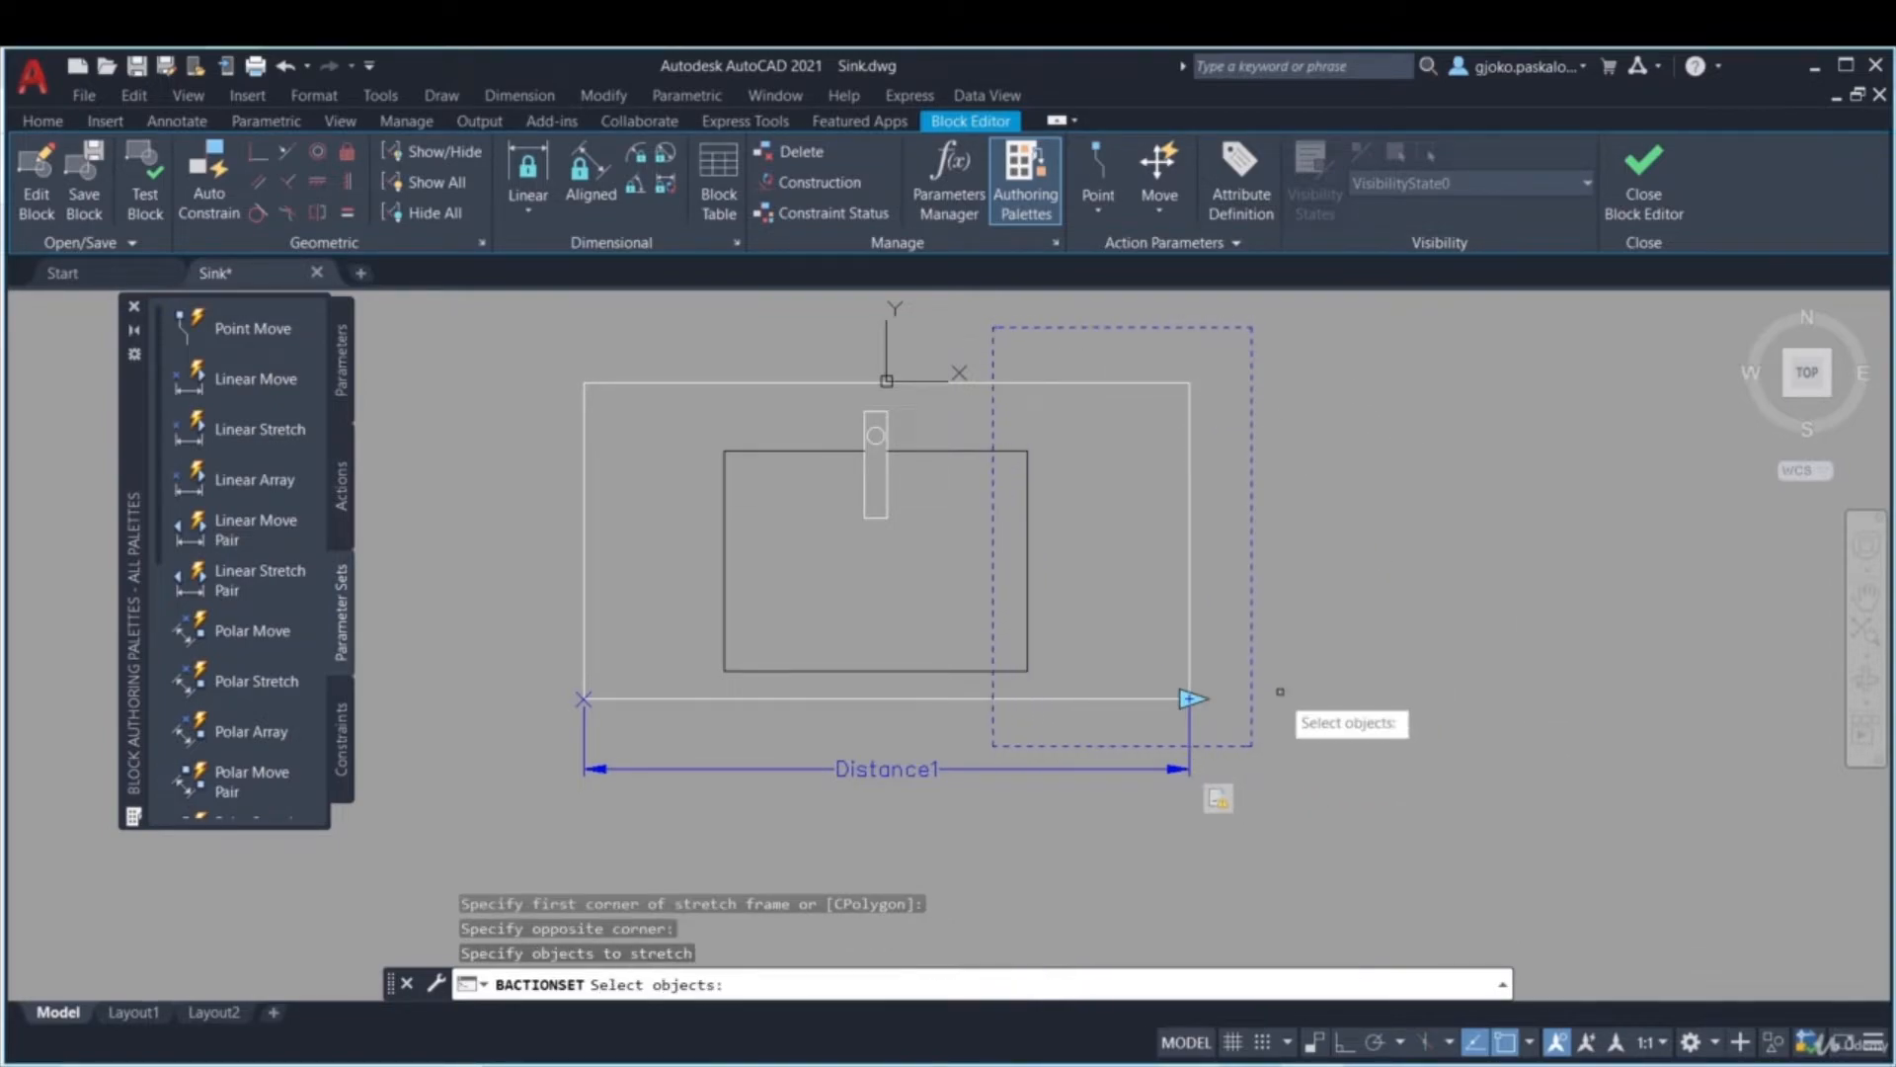
{"action": "left_click", "coordinate": [1250, 820]}
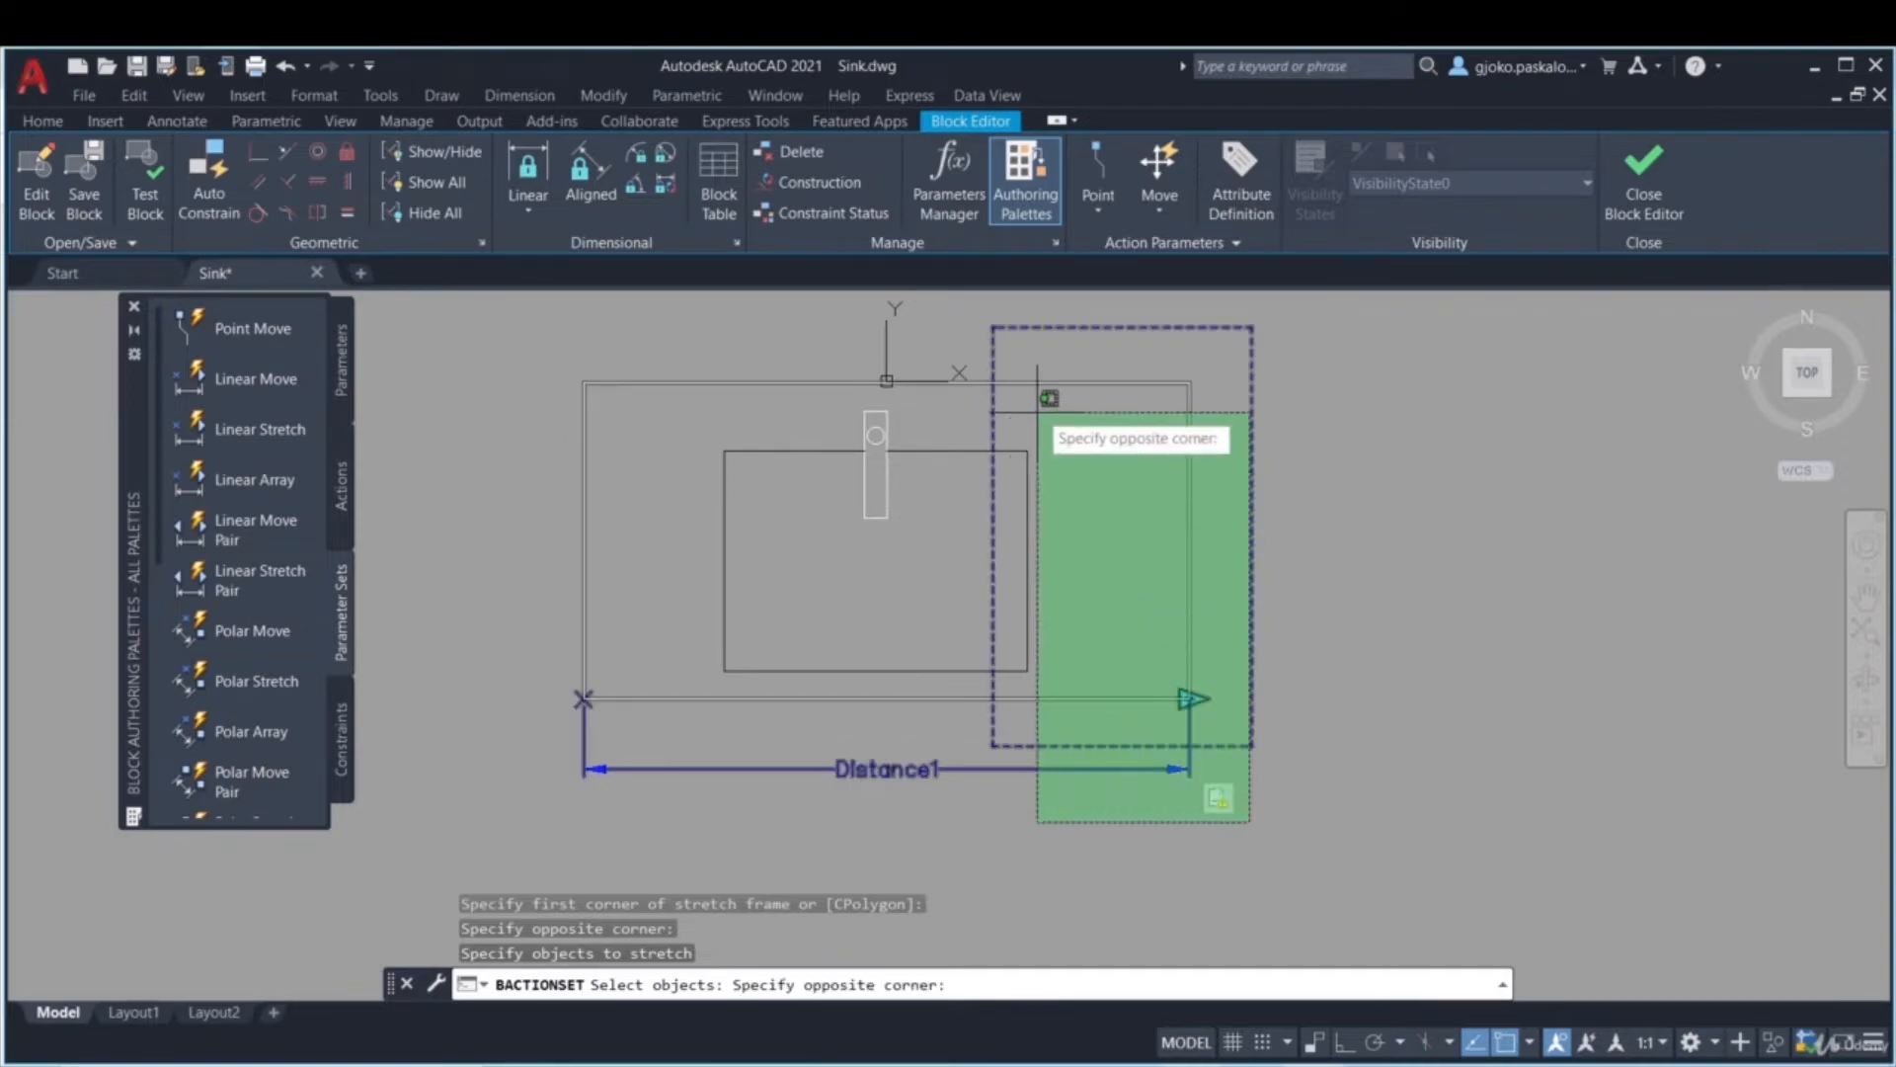
{"action": "left_click", "coordinate": [1007, 336]}
{"action": "key", "text": "Return"}
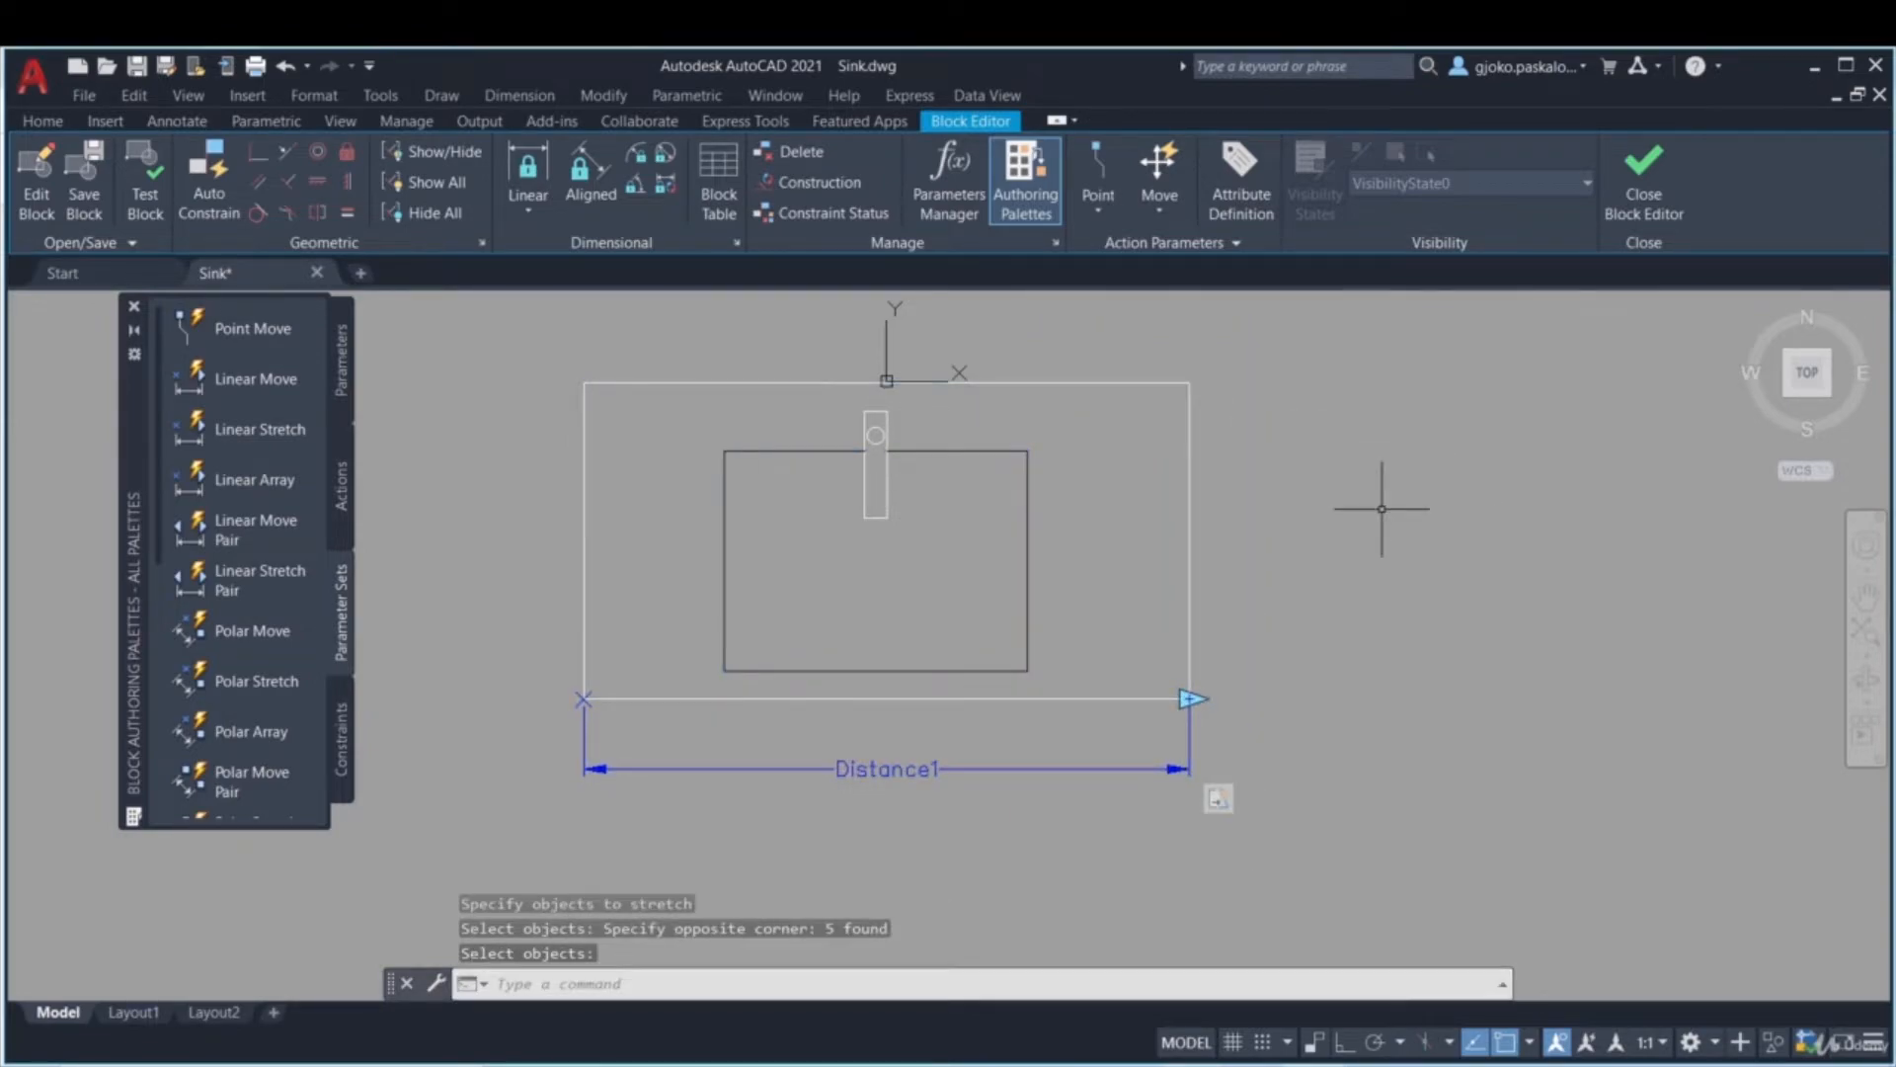
- Close the Block Editor and save the changes to the sink block
{"action": "left_click", "coordinate": [1644, 189]}
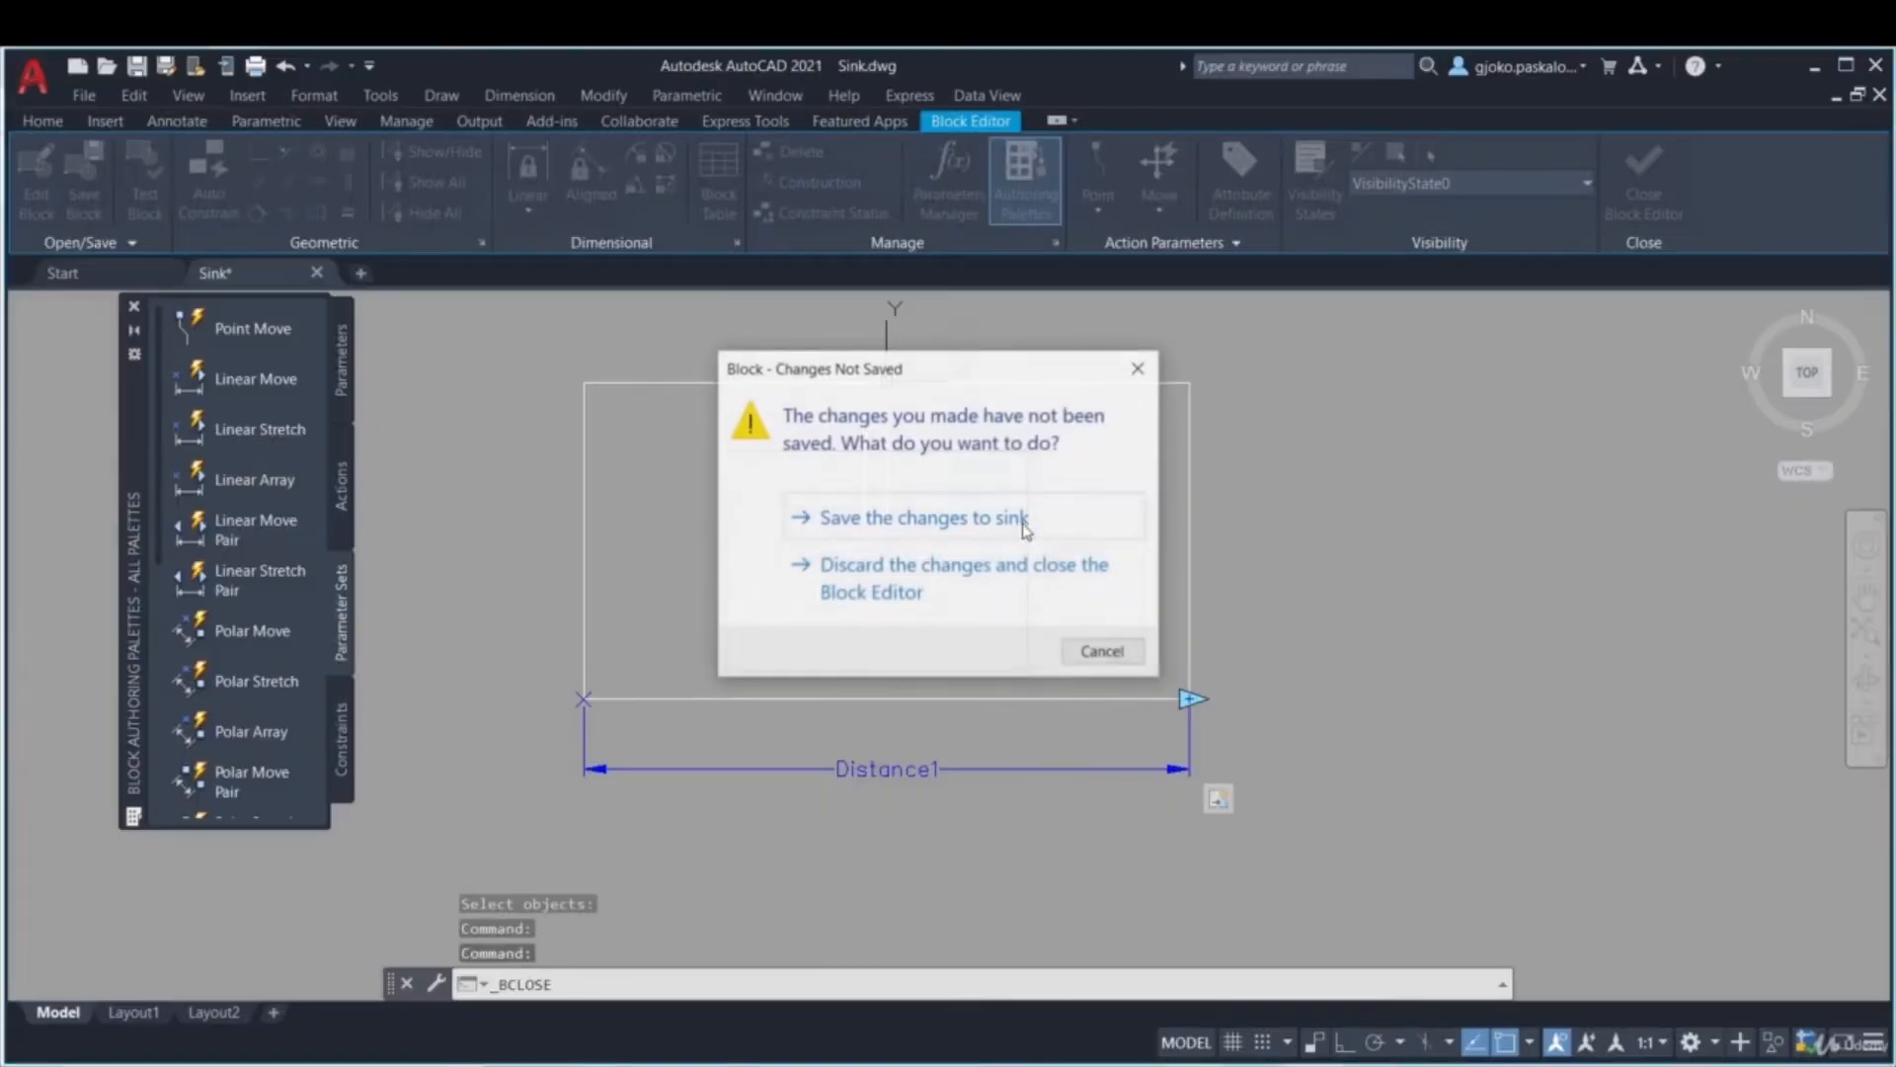
{"action": "left_click", "coordinate": [984, 518]}
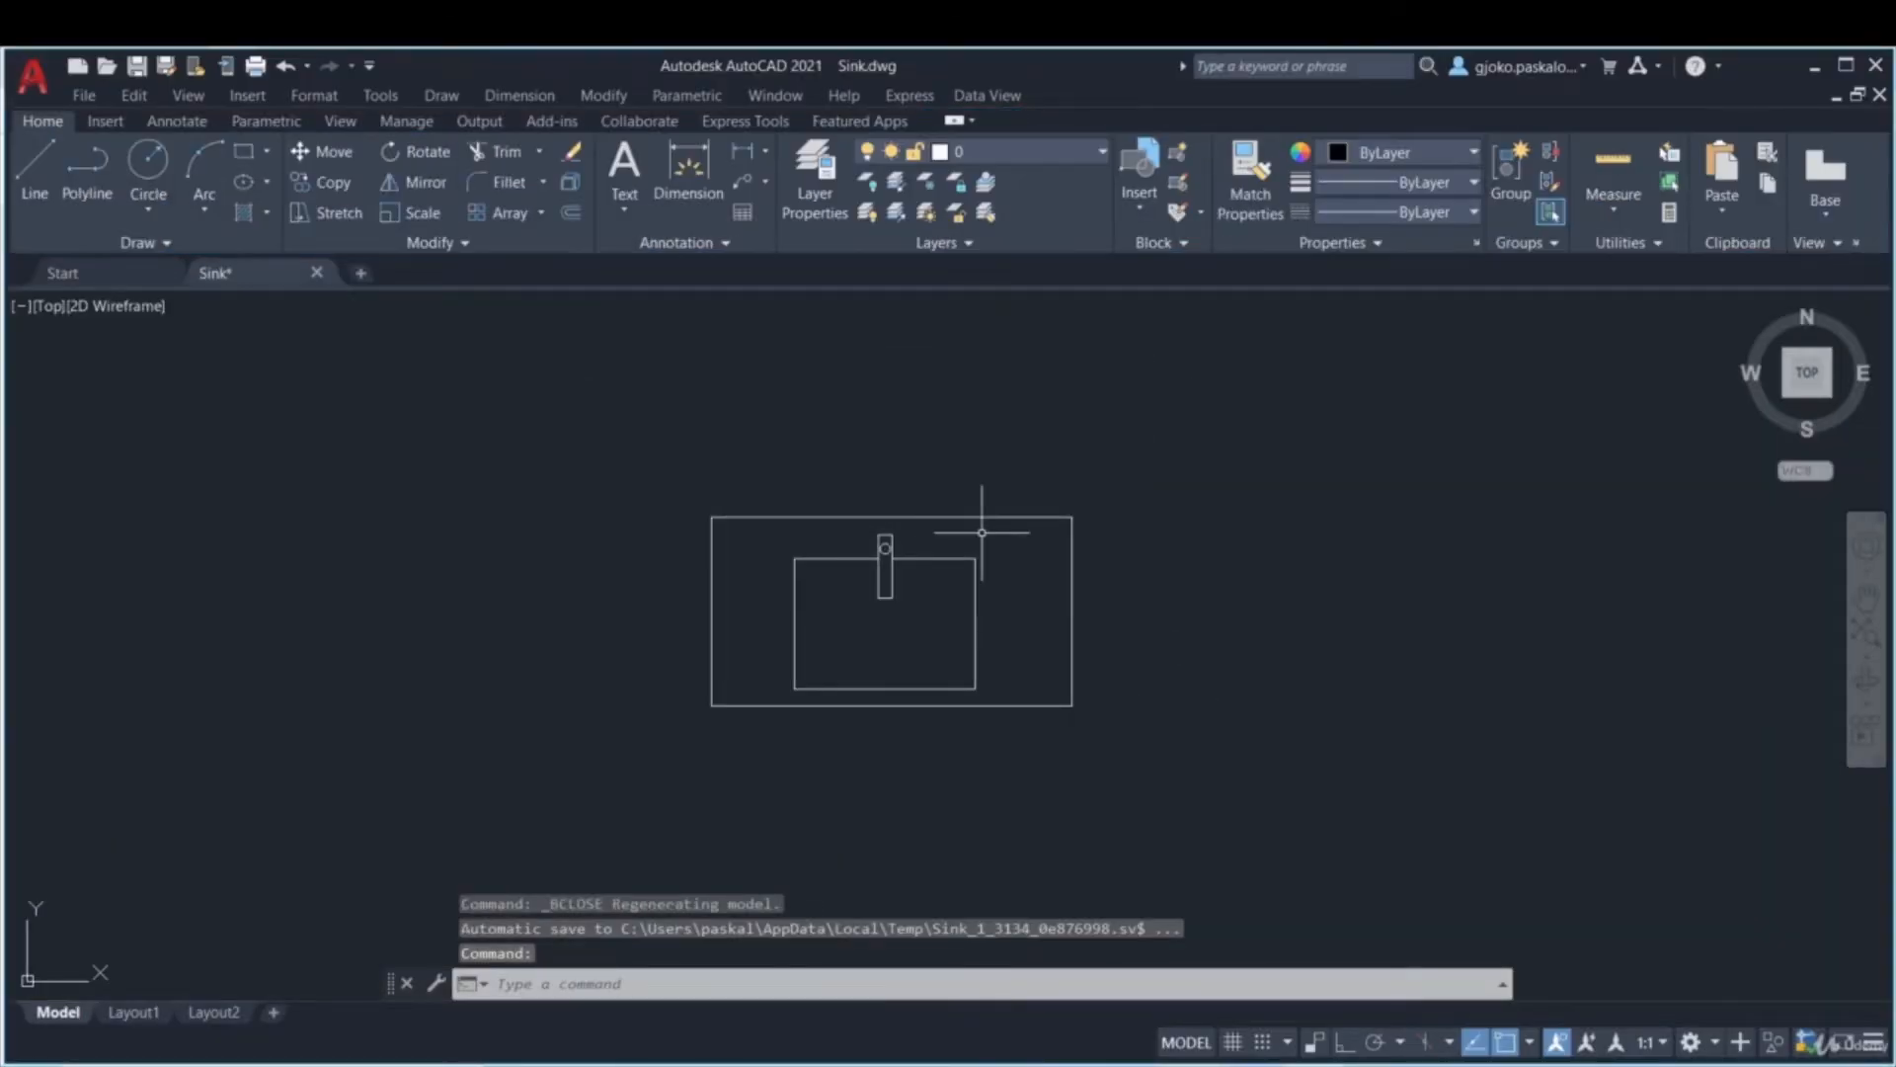
- Test the sink block's stretch grip by lengthening it to the right and adjusting the end point several times
{"action": "left_click", "coordinate": [1151, 580]}
{"action": "left_click", "coordinate": [990, 492]}
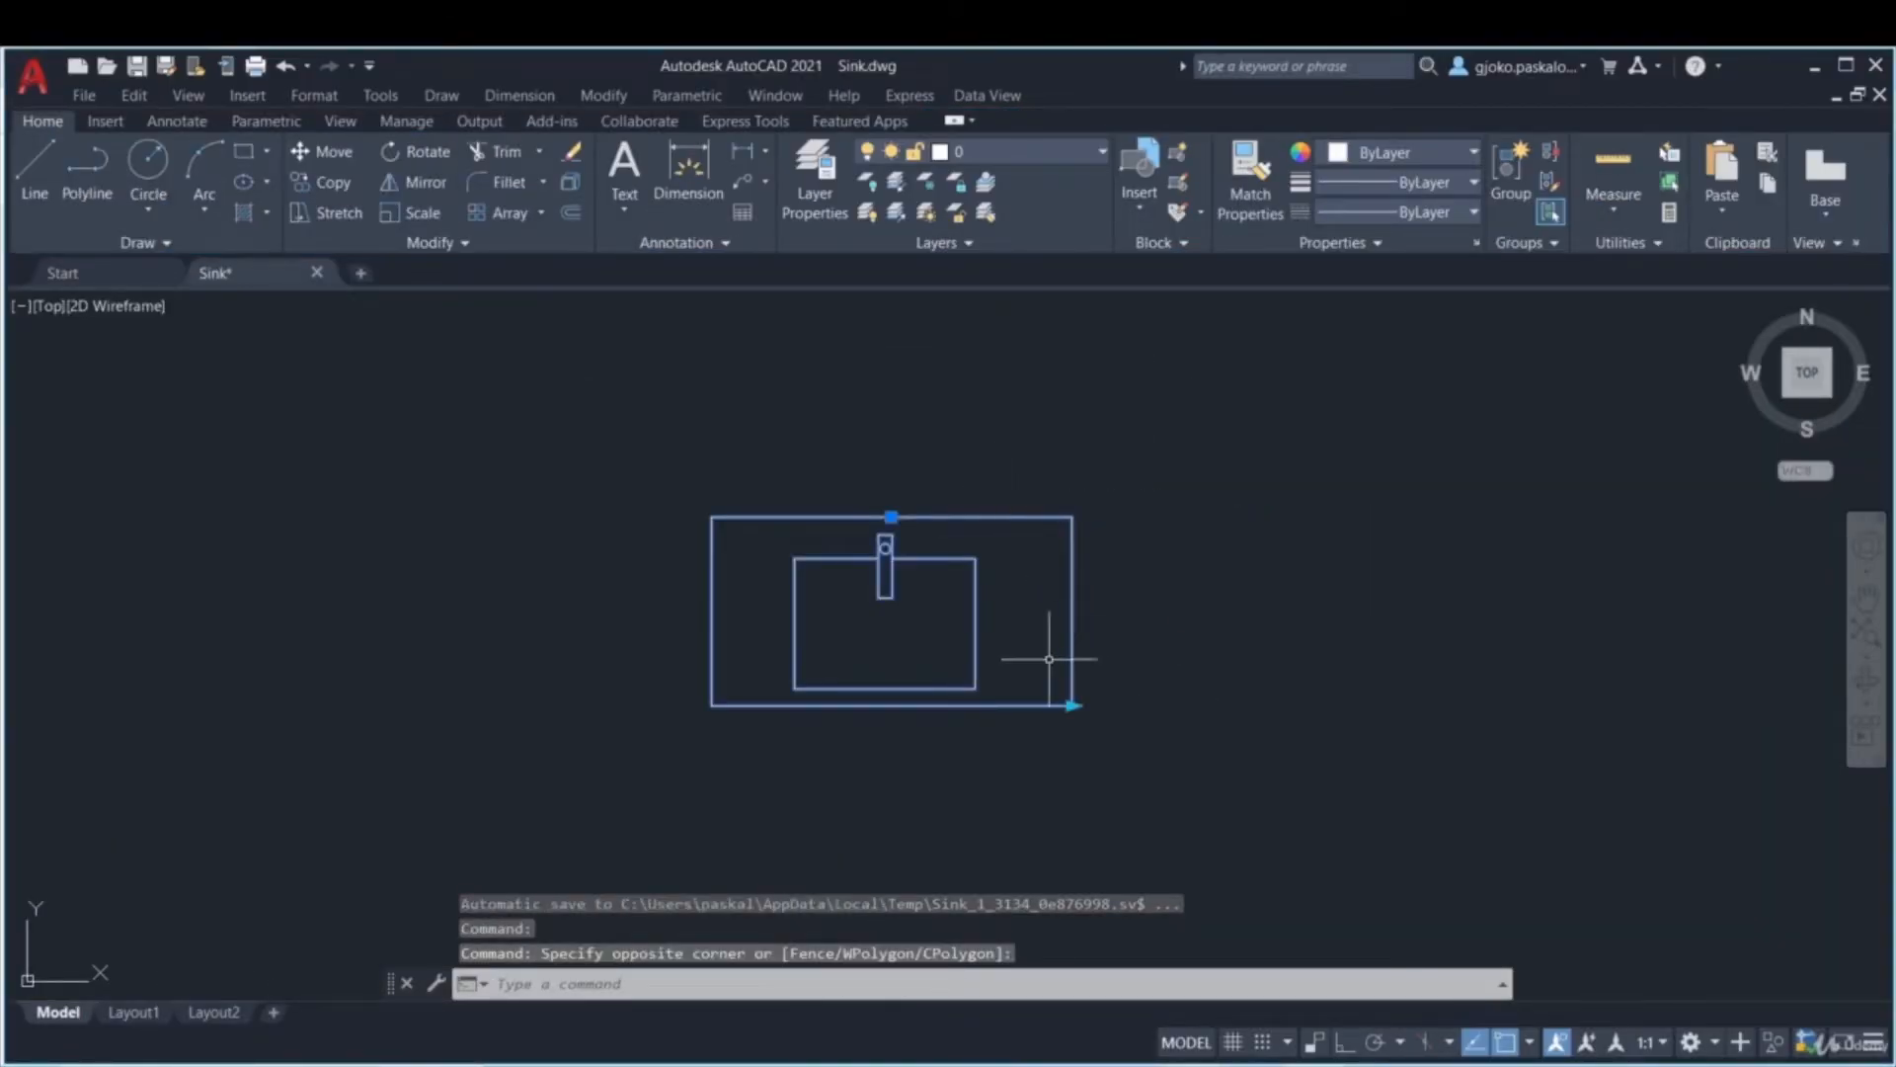
{"action": "left_click", "coordinate": [1071, 705]}
{"action": "left_click", "coordinate": [1251, 705]}
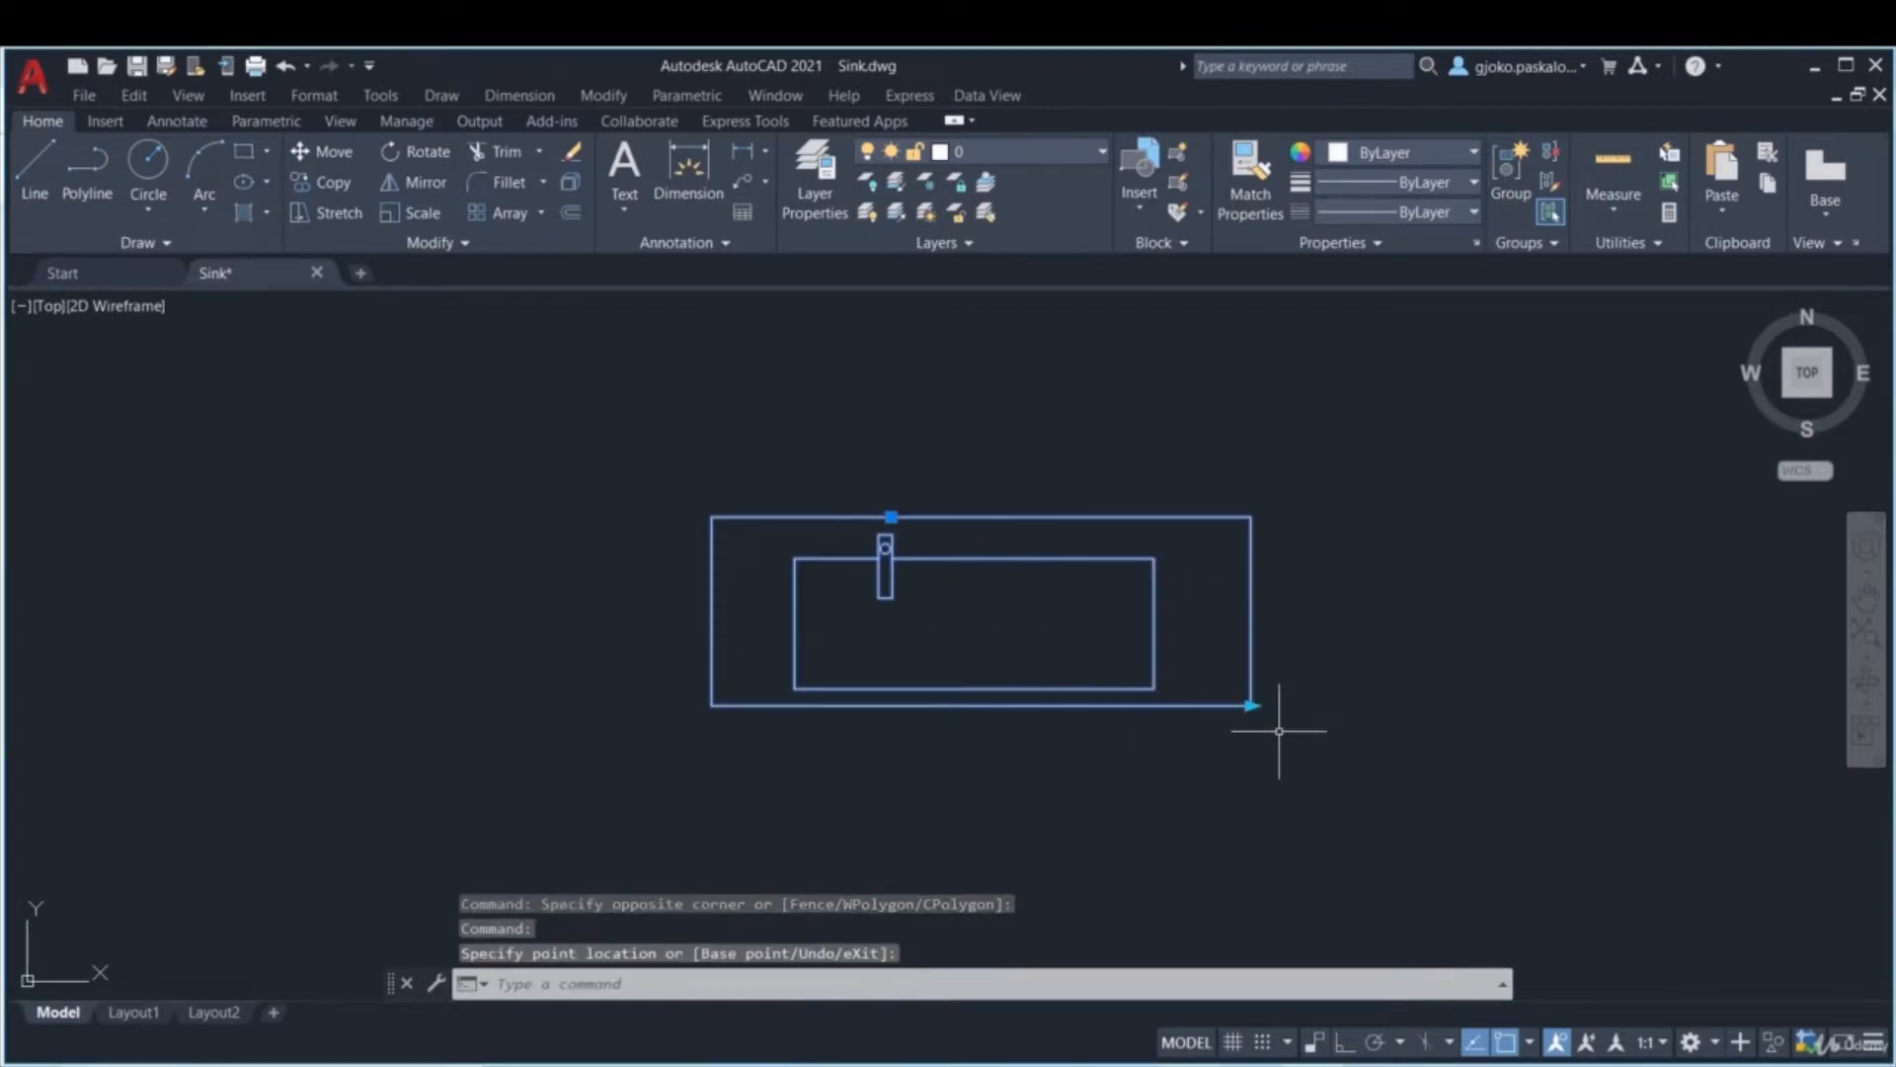
{"action": "left_click", "coordinate": [1250, 705]}
{"action": "left_click", "coordinate": [1334, 707]}
{"action": "left_click", "coordinate": [1340, 708]}
{"action": "left_click", "coordinate": [1337, 728]}
{"action": "left_click", "coordinate": [1334, 706]}
{"action": "left_click", "coordinate": [1193, 705]}
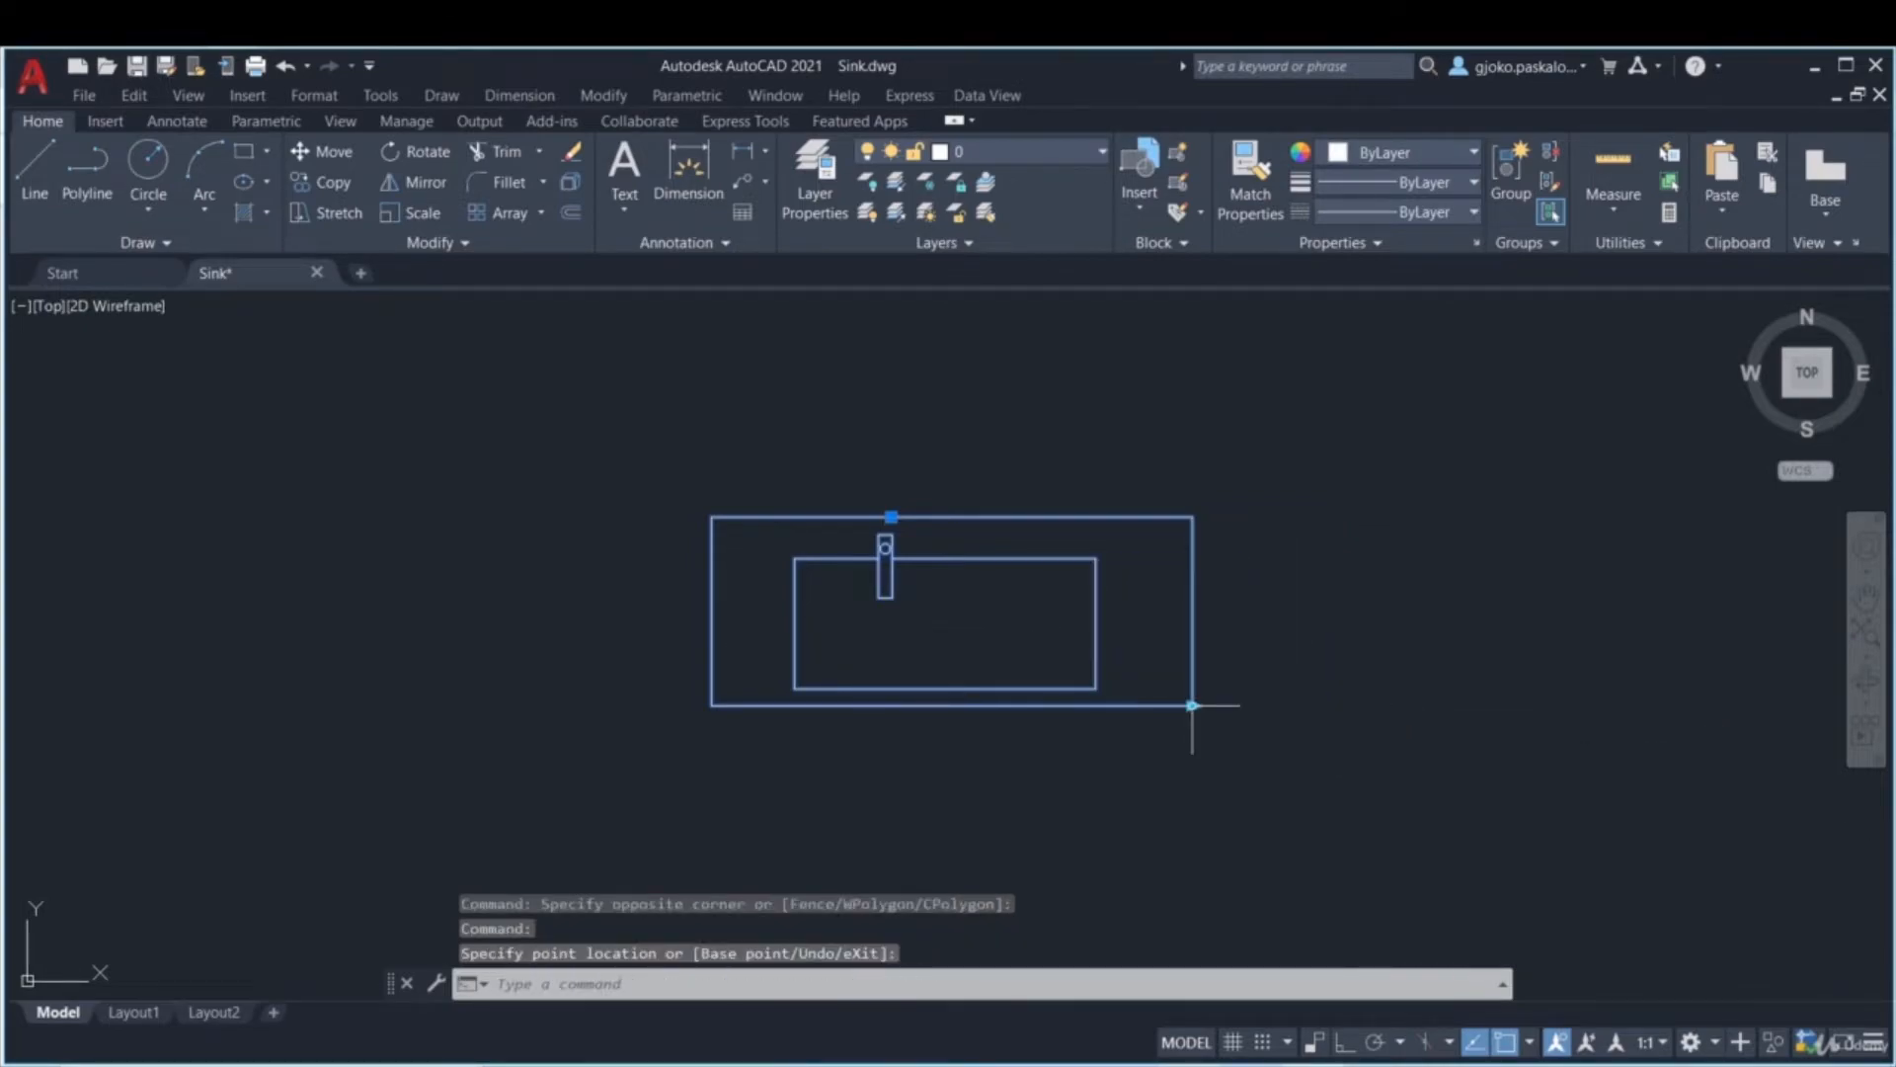
- Undo the test grip edits so the sink block is back to its unstretched form
{"action": "key", "text": "ctrl+z"}
{"action": "key", "text": "ctrl+z"}
{"action": "key", "text": "ctrl+z"}
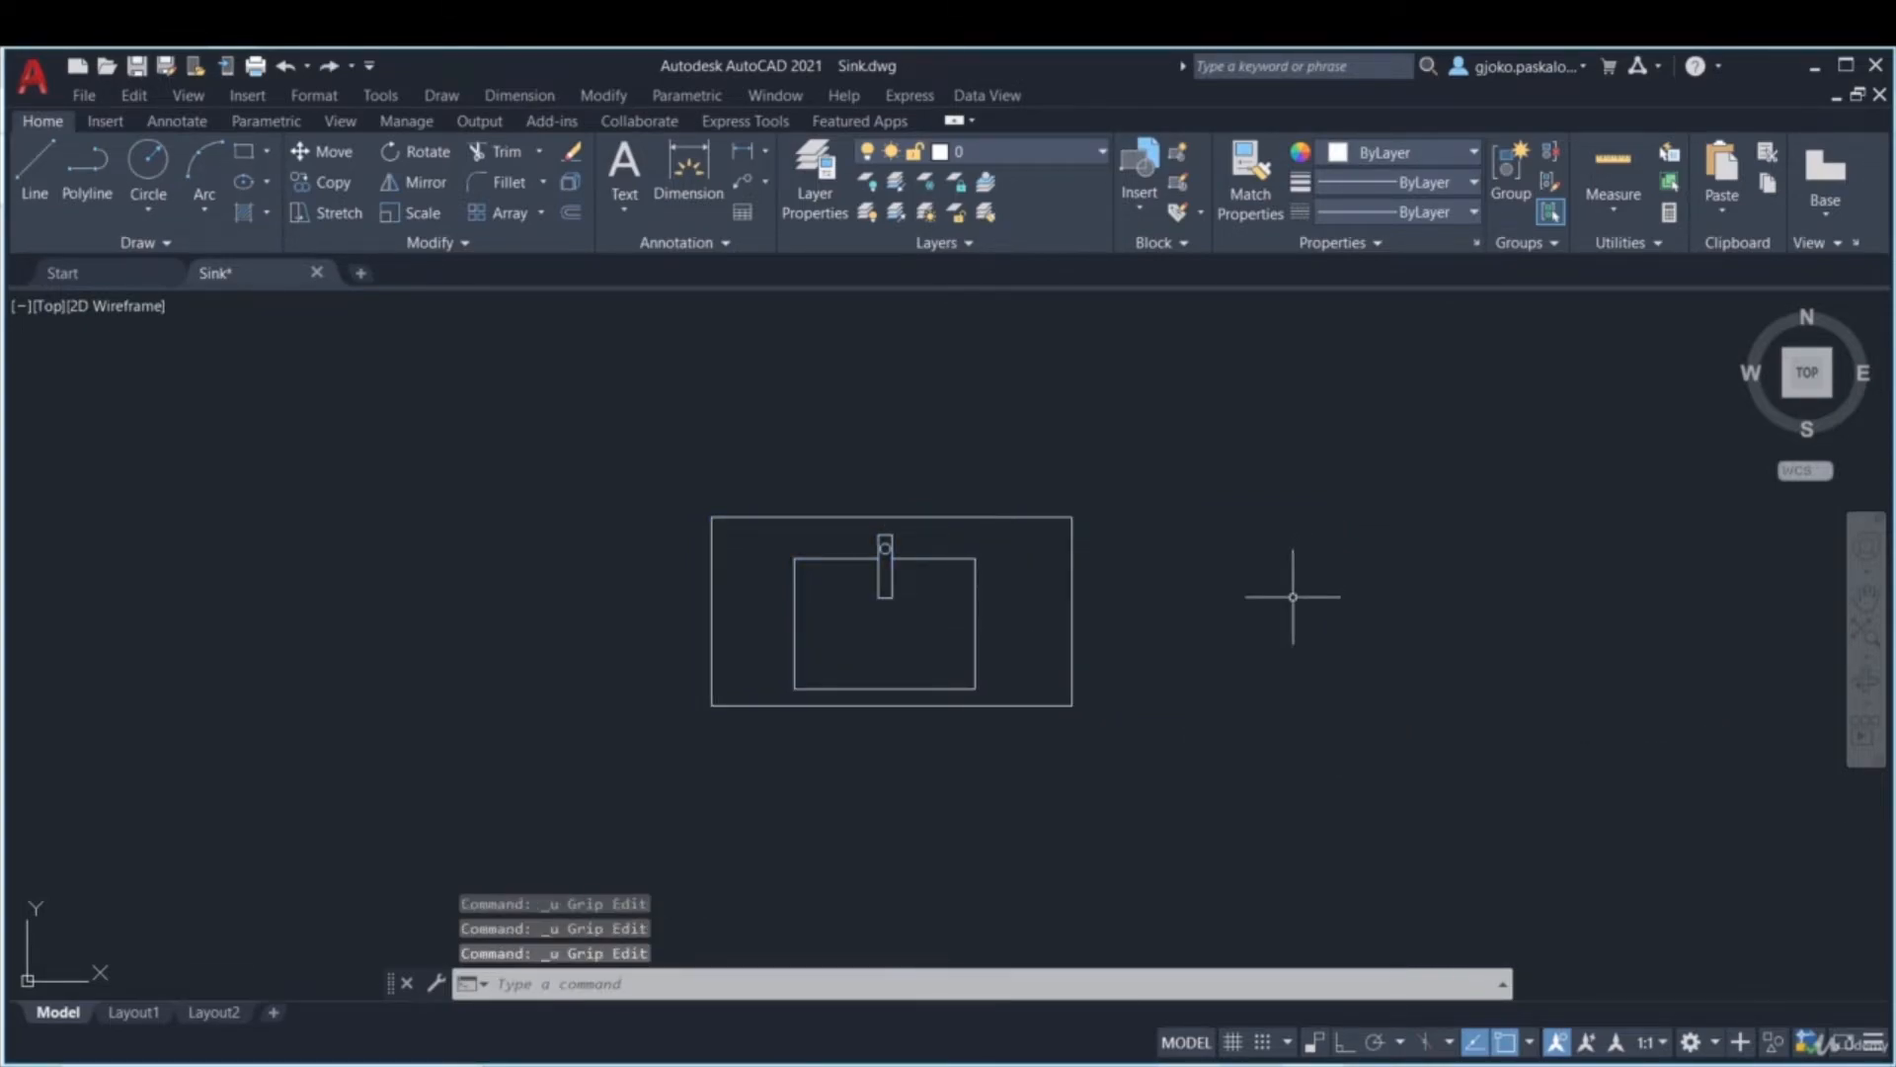
- Select the sink block and reopen it in the Block Editor
{"action": "left_click", "coordinate": [1108, 545]}
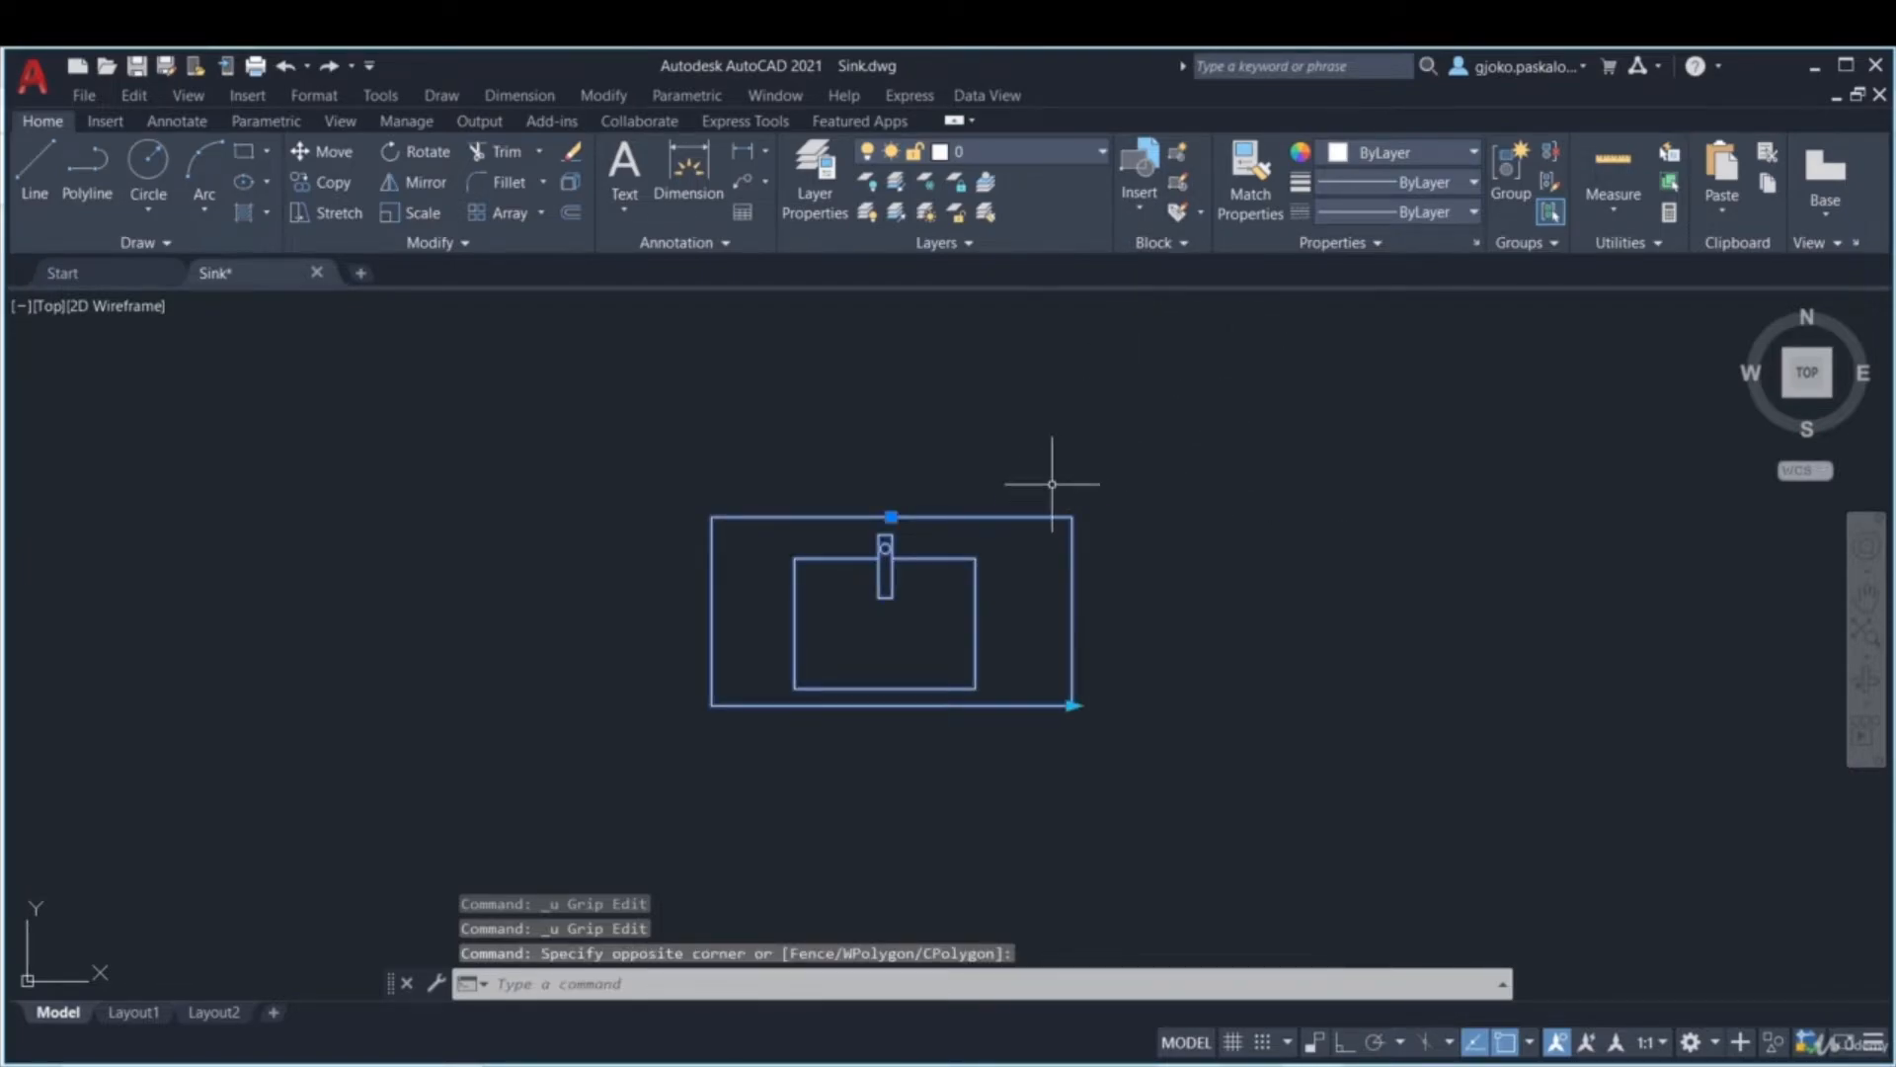
{"action": "right_click", "coordinate": [1053, 484]}
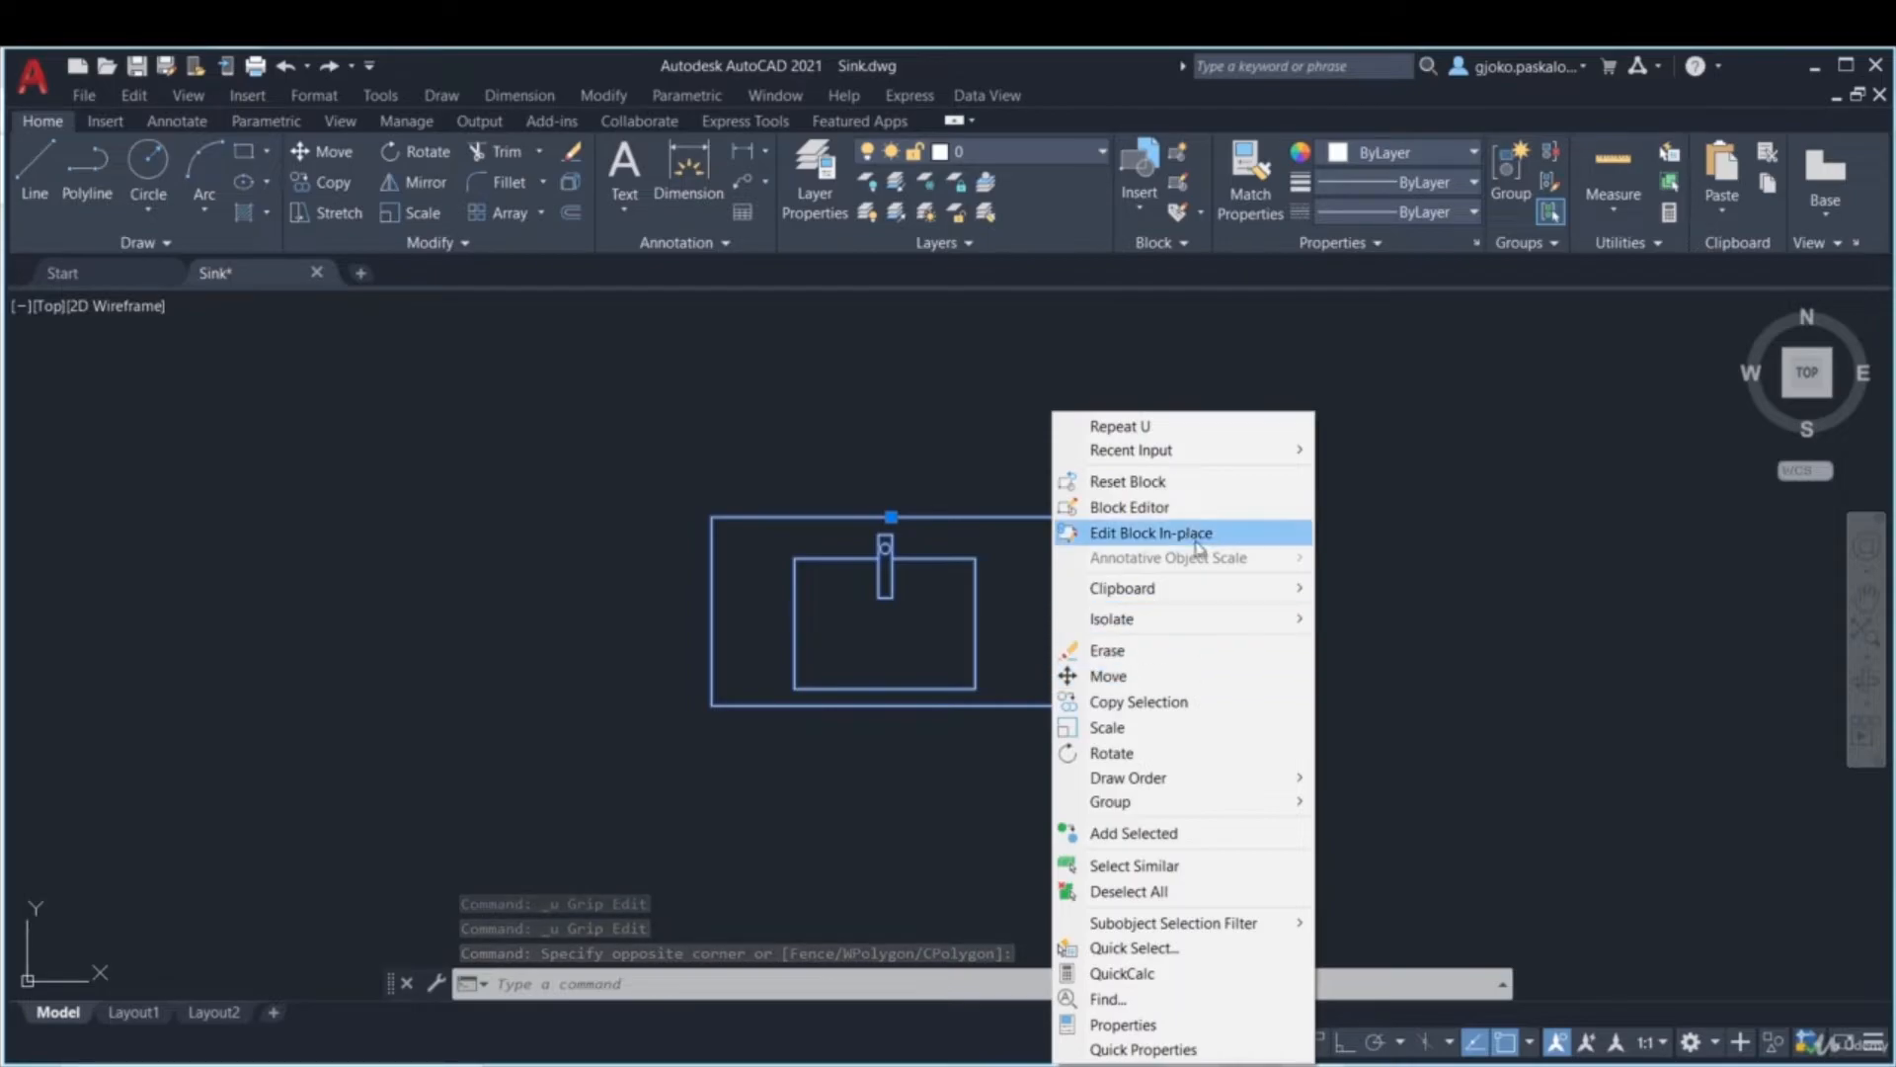
{"action": "left_click", "coordinate": [1149, 508]}
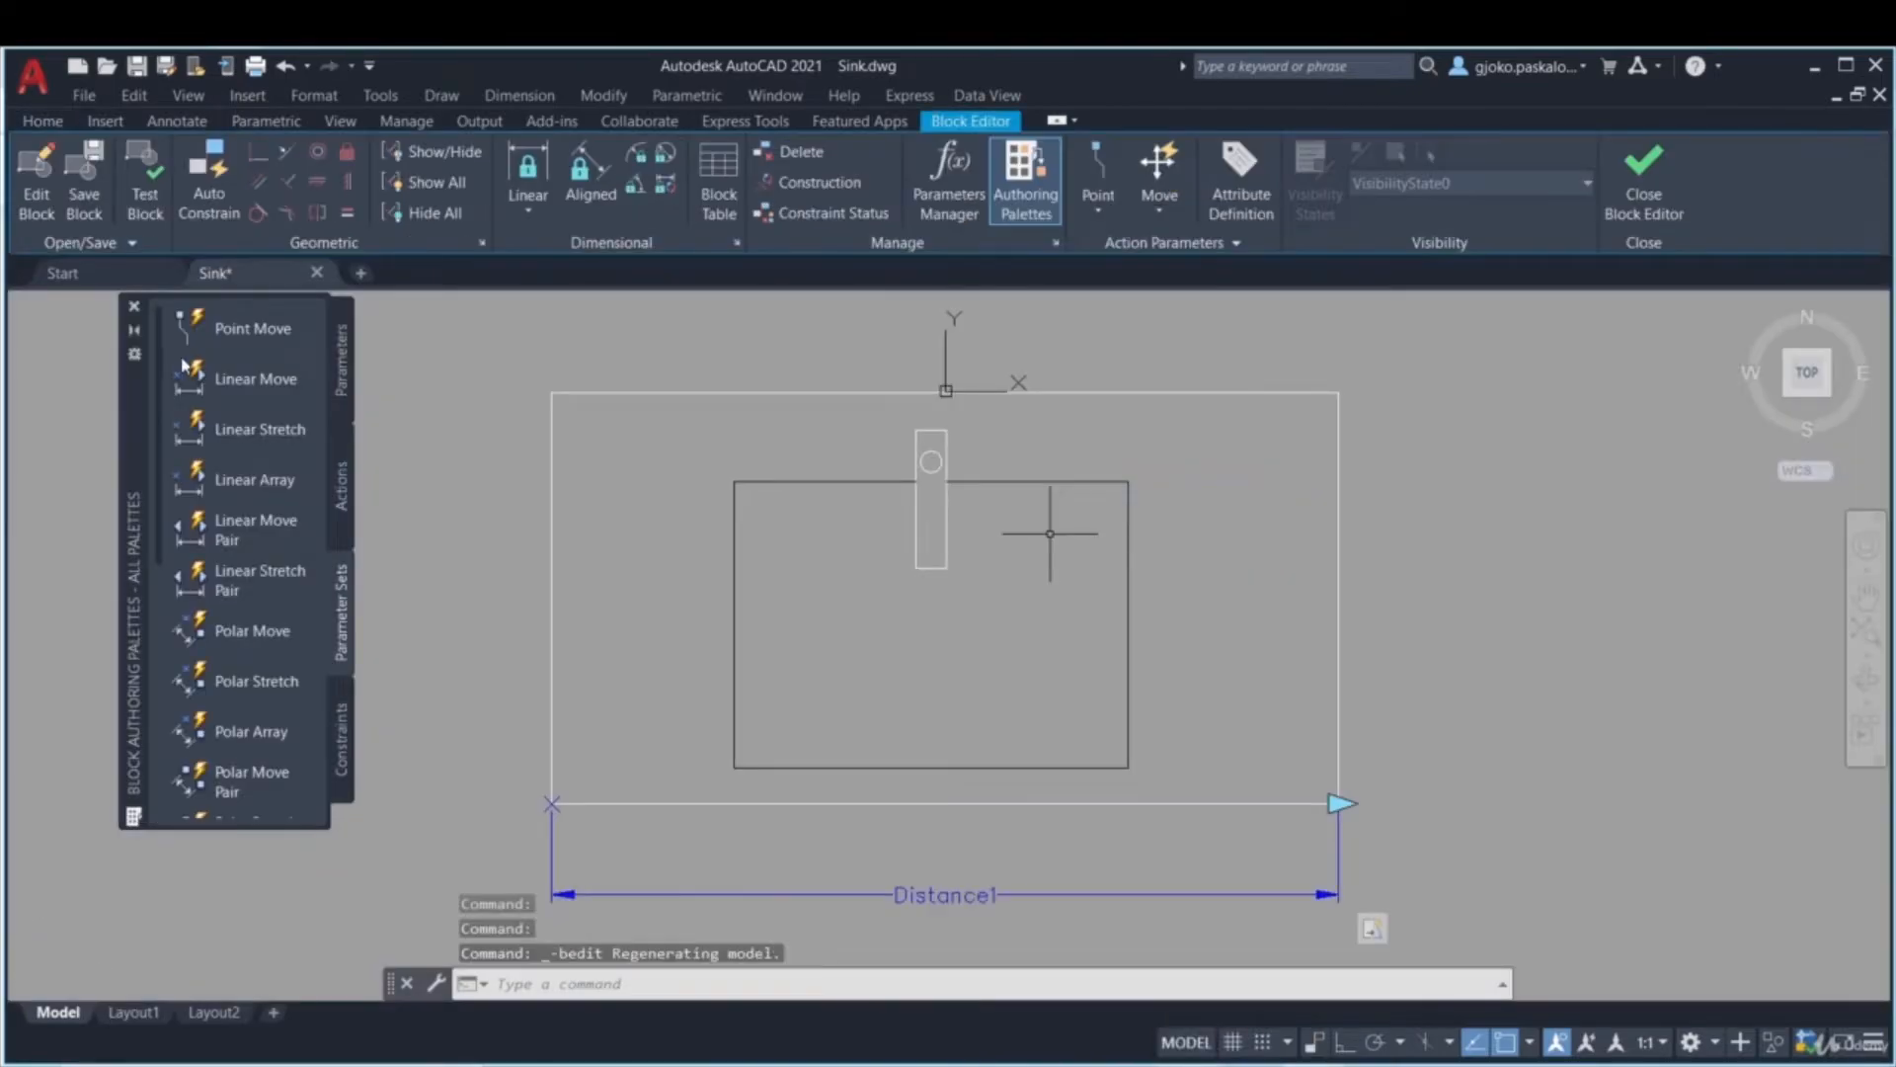
- Look through the authoring actions, parameters and parameter sets, and delete the linear parameter below the sink
{"action": "left_click", "coordinate": [341, 477]}
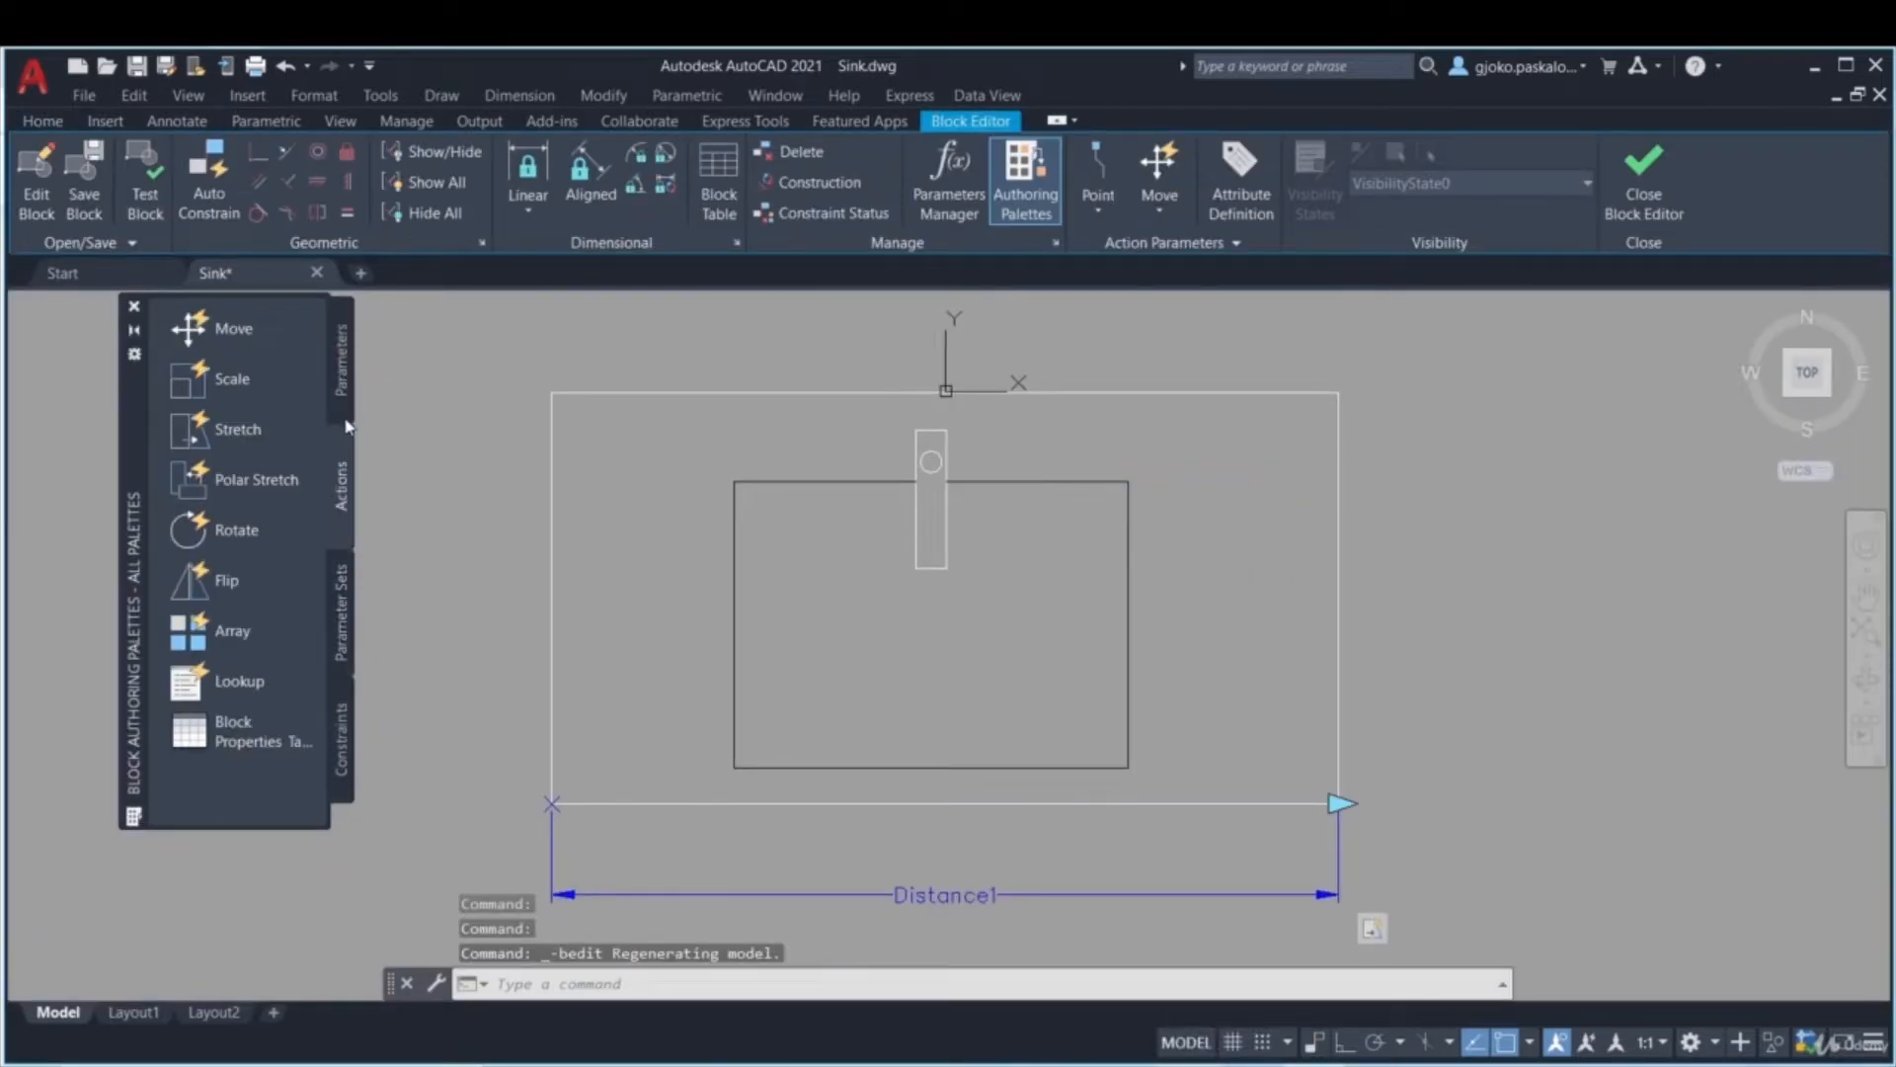
{"action": "left_click", "coordinate": [340, 400]}
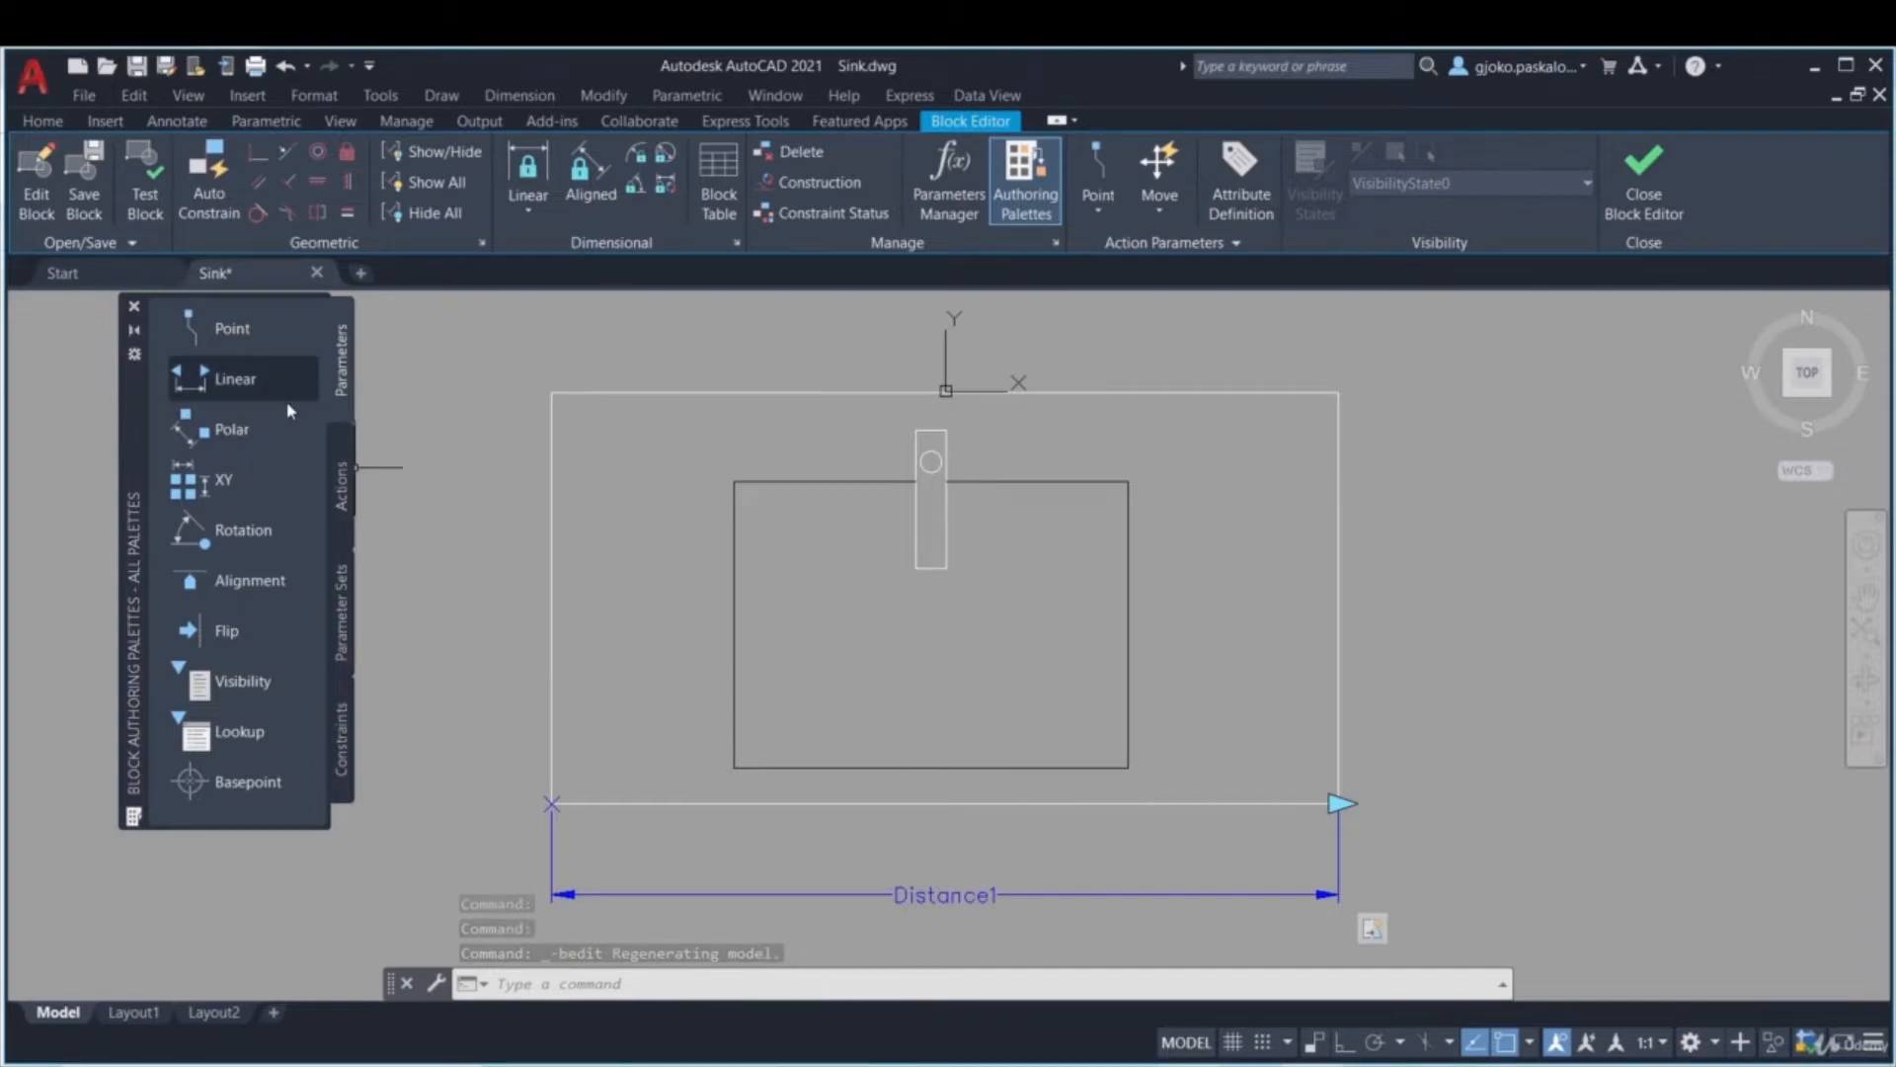
{"action": "left_click", "coordinate": [345, 596]}
{"action": "middle_click_drag", "start_coordinate": [535, 641], "coordinate": [553, 559]}
{"action": "scroll", "coordinate": [455, 553], "scroll_direction": "down", "scroll_amount": 2}
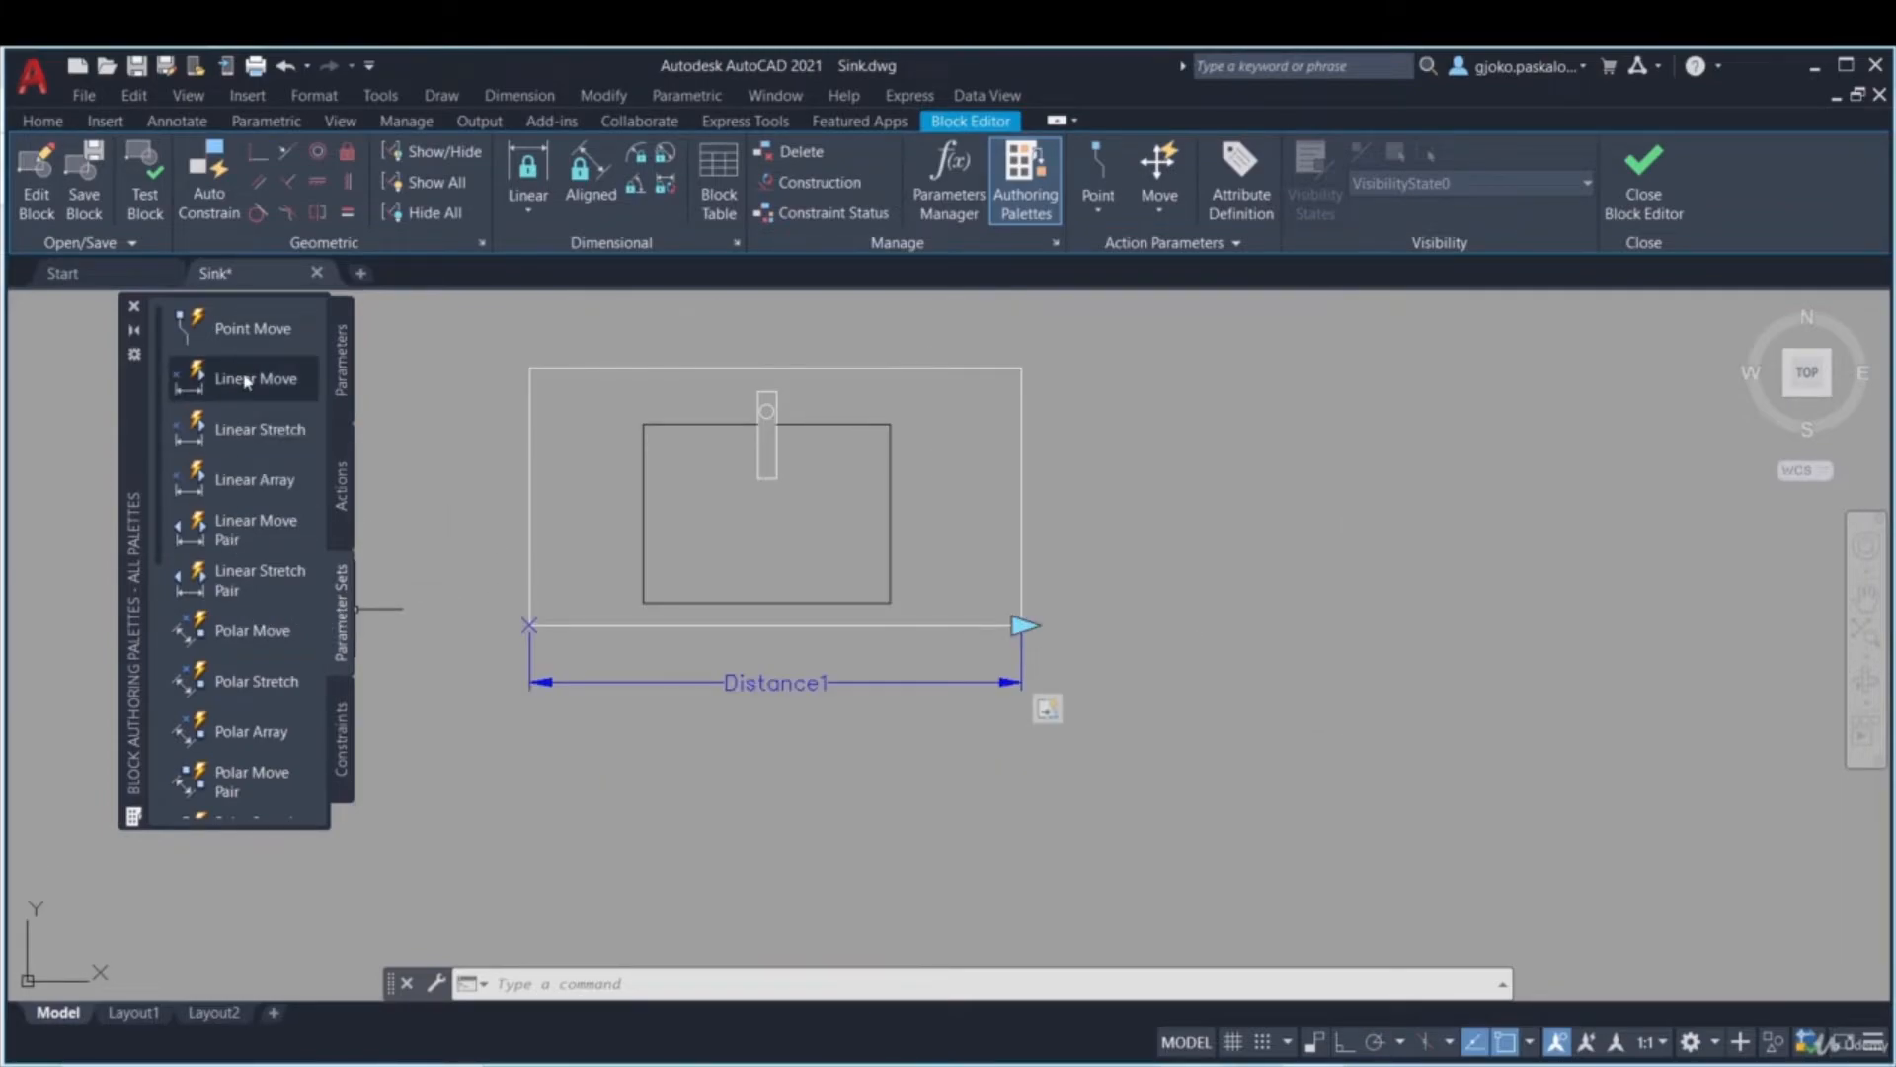
{"action": "left_click", "coordinate": [786, 748]}
{"action": "left_click", "coordinate": [740, 681]}
{"action": "key", "text": "Delete"}
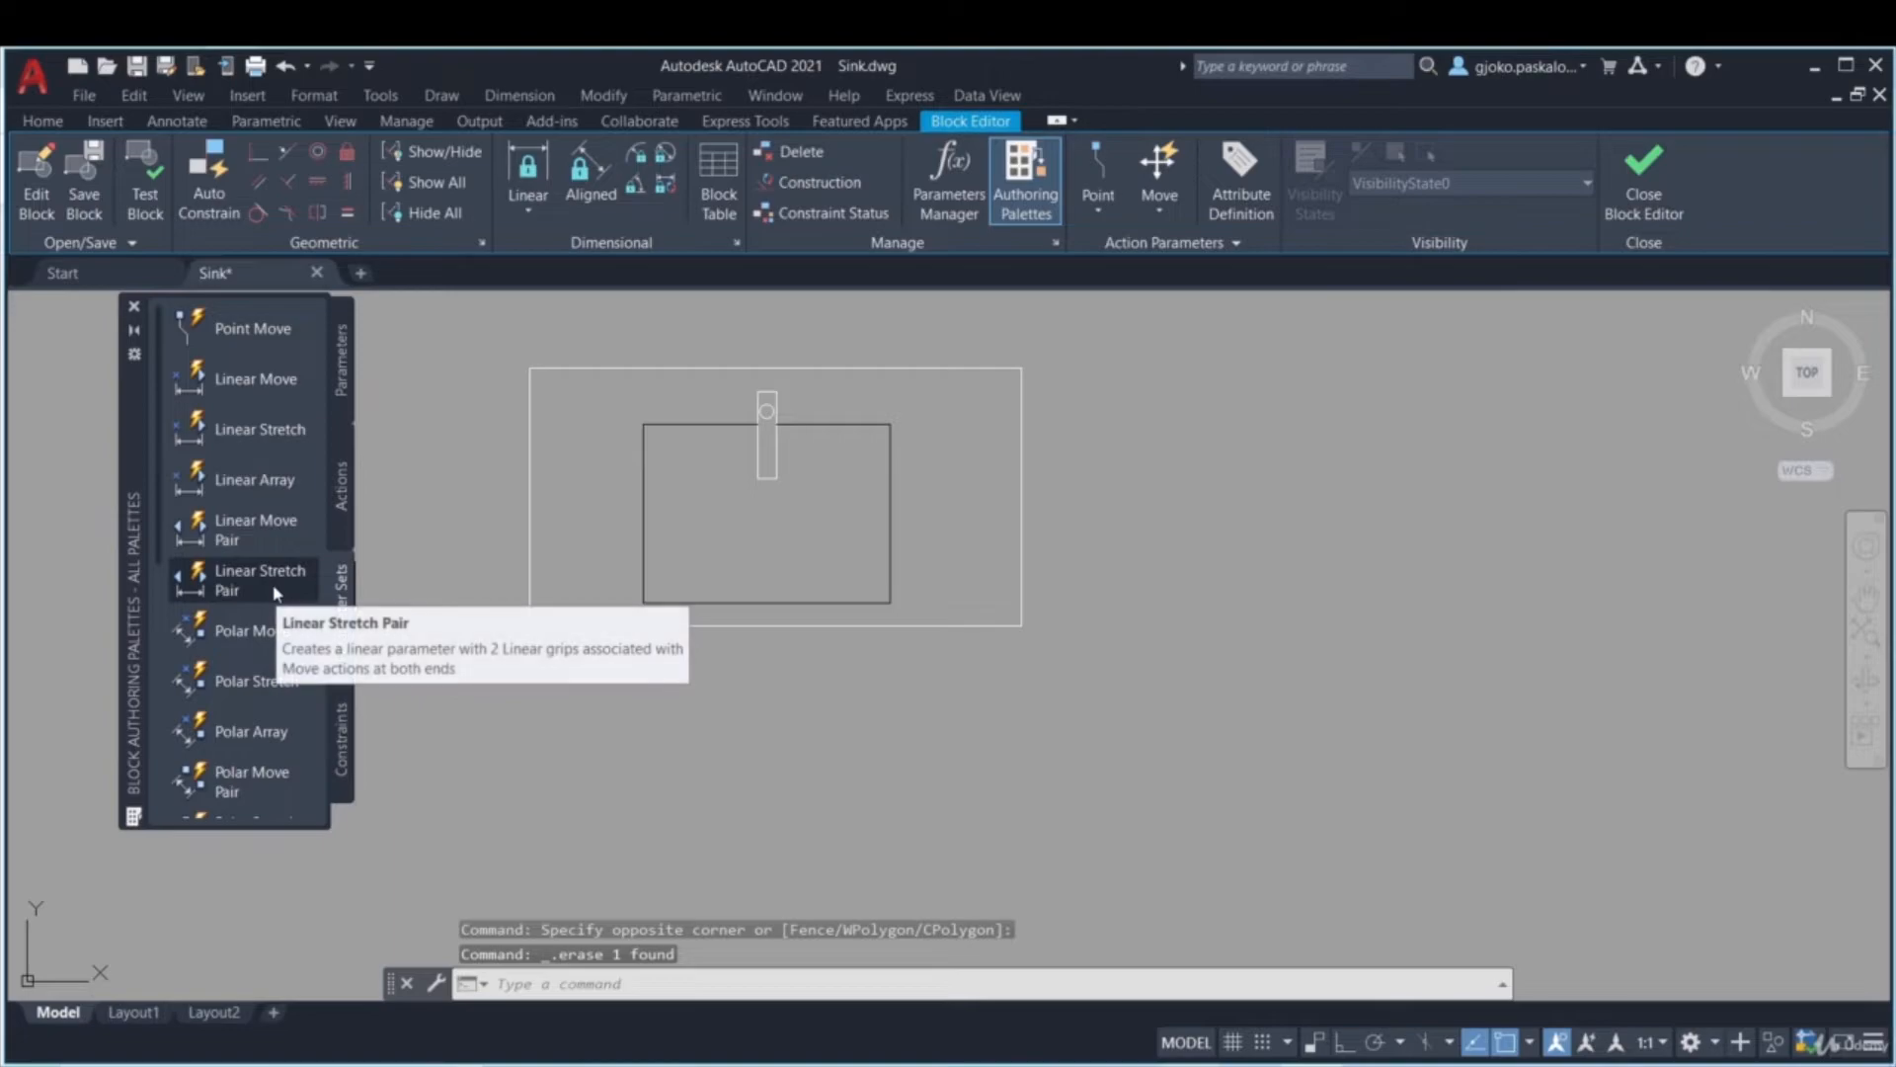
- Add a Linear Stretch Pair parameter set along the sink's bottom edge from left to right corner, with its label below
{"action": "left_click", "coordinate": [275, 593]}
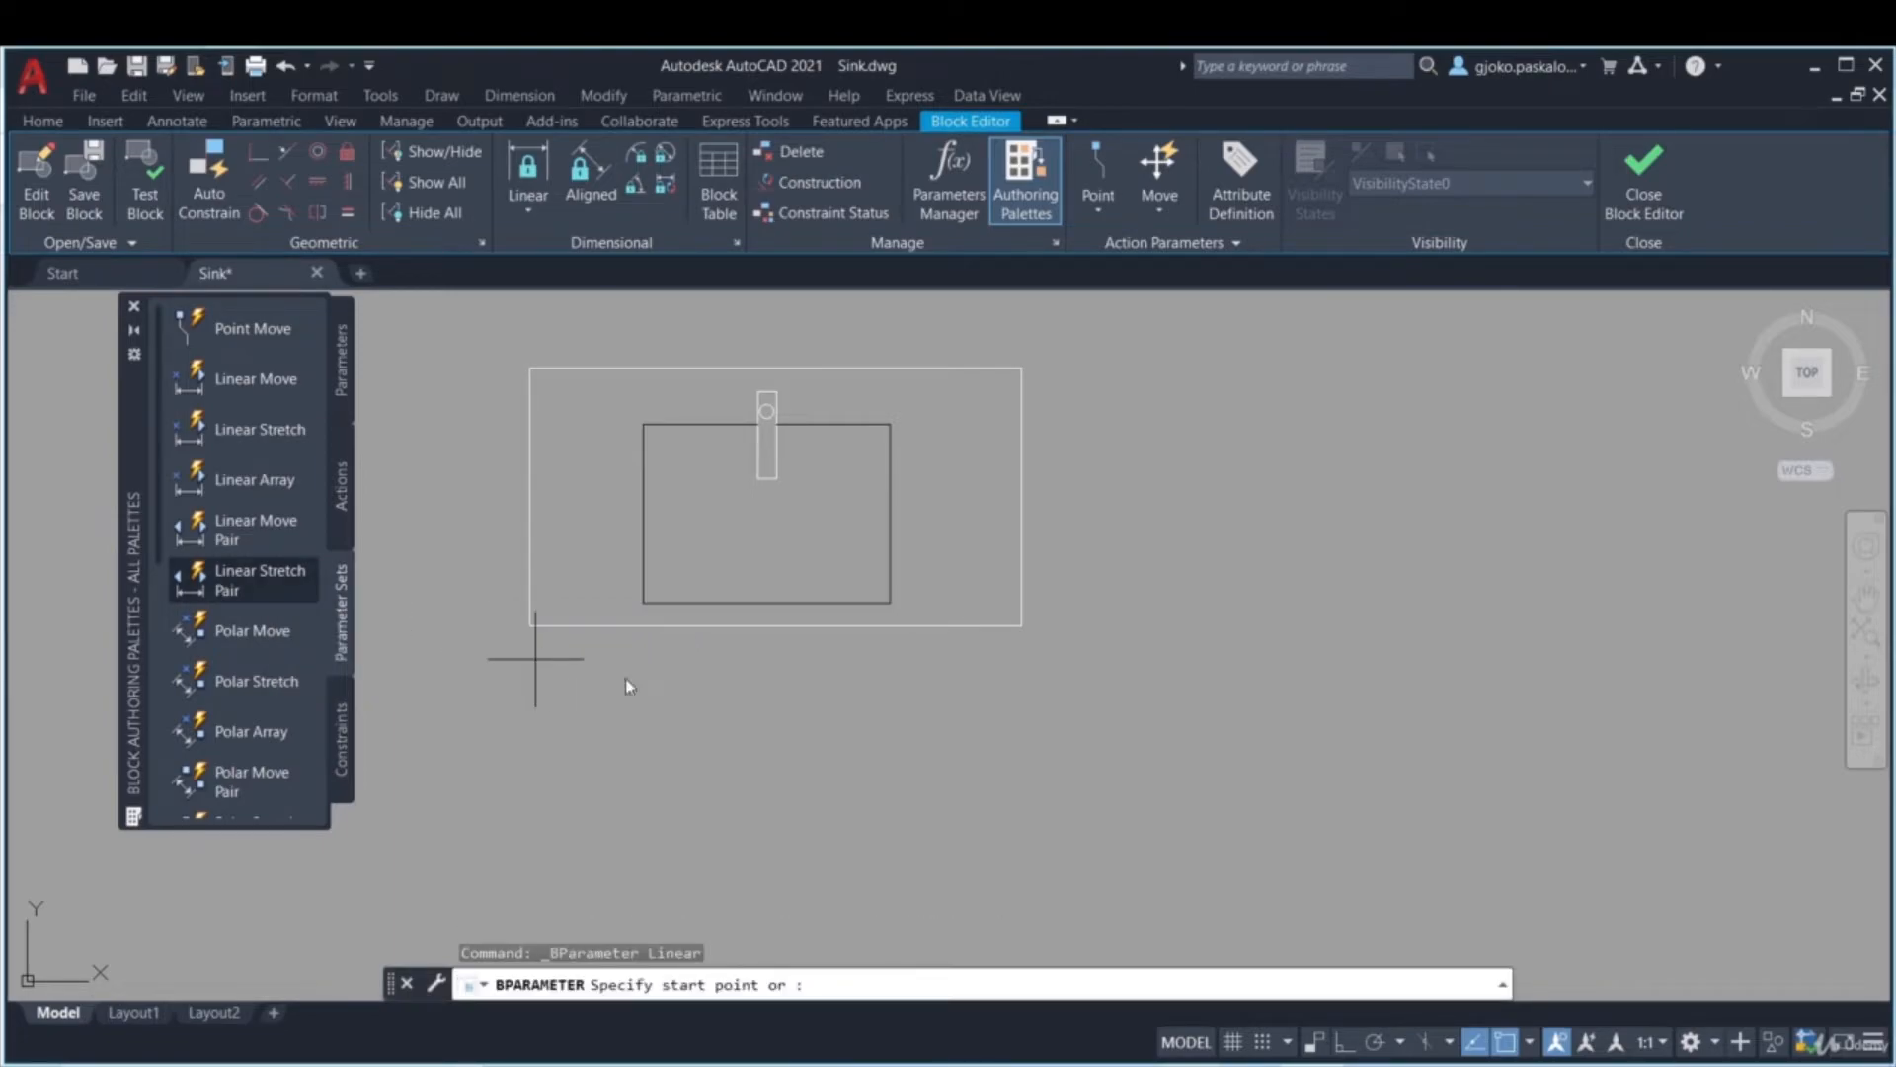
{"action": "left_click", "coordinate": [529, 625]}
{"action": "left_click", "coordinate": [1020, 626]}
{"action": "left_click", "coordinate": [1016, 678]}
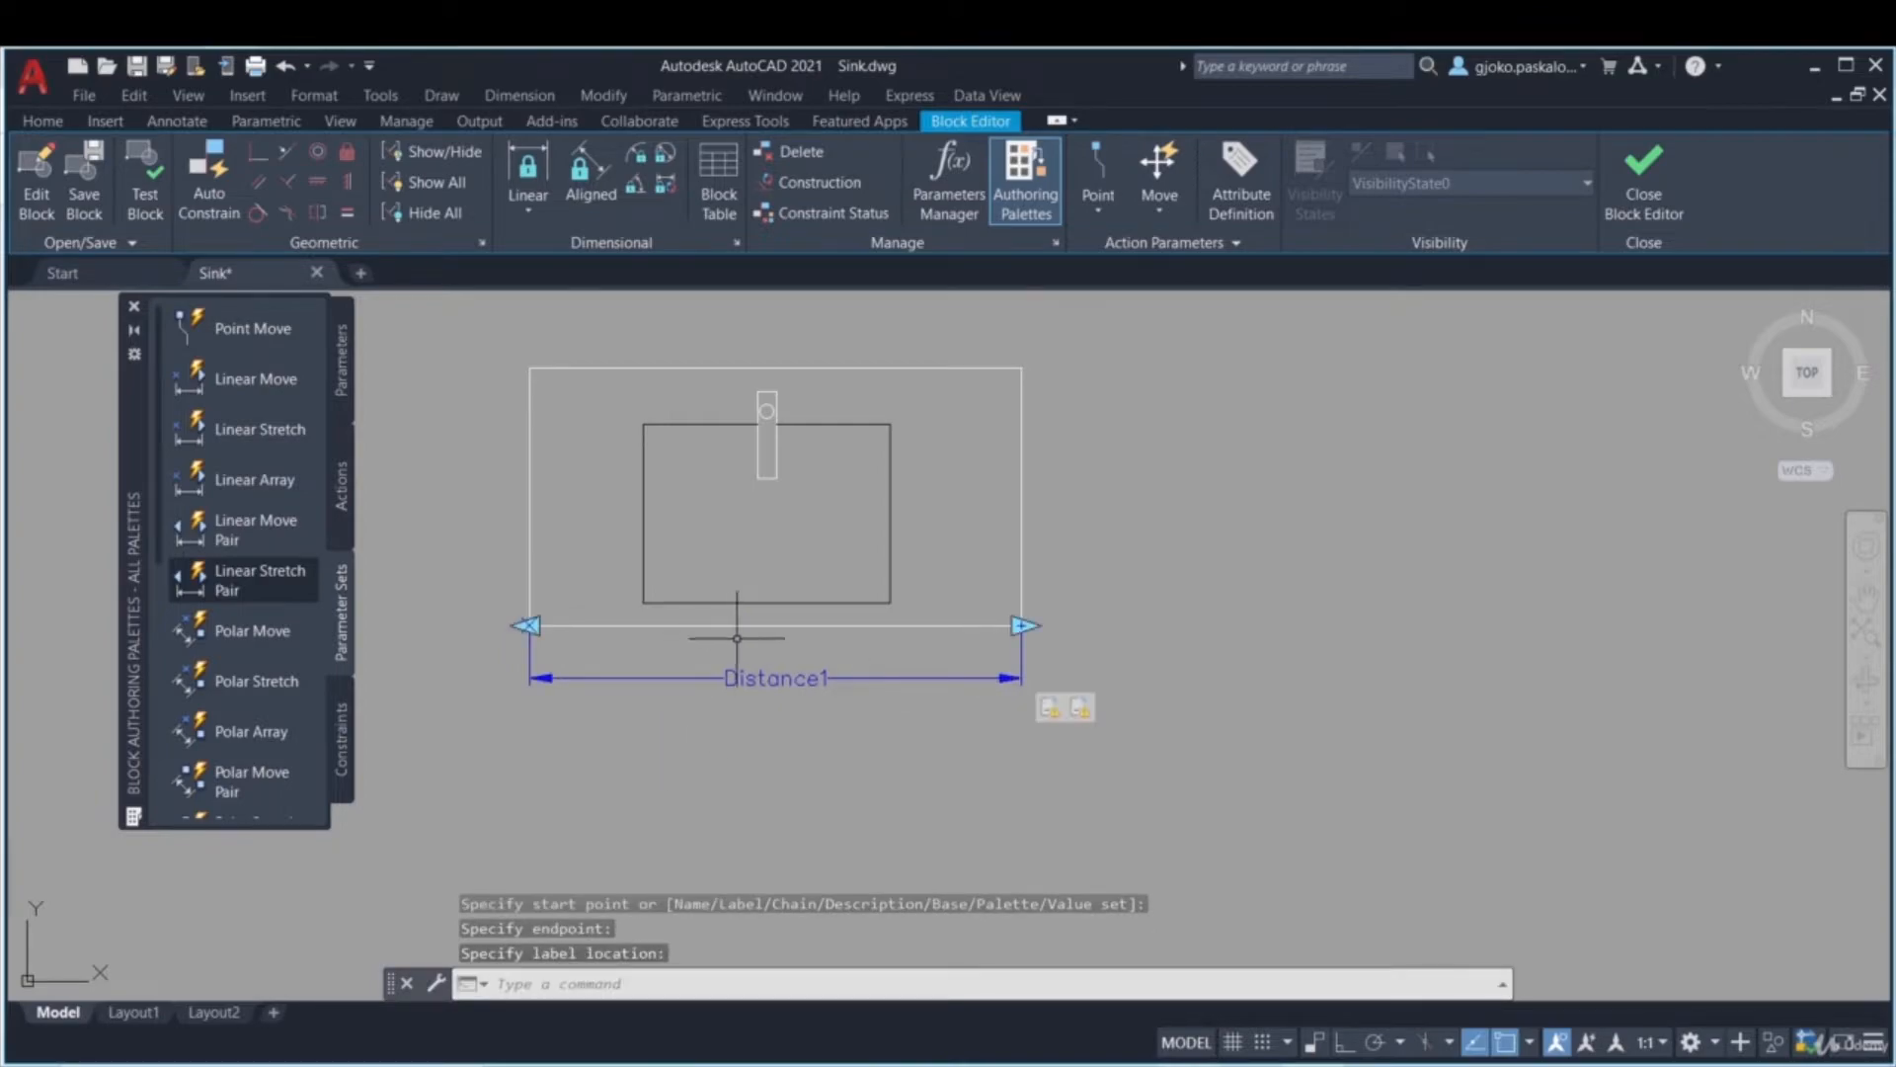
- Define a new selection set for the left stretch action, framing the sink's left part and selecting the objects that cross it
{"action": "left_click", "coordinate": [807, 704]}
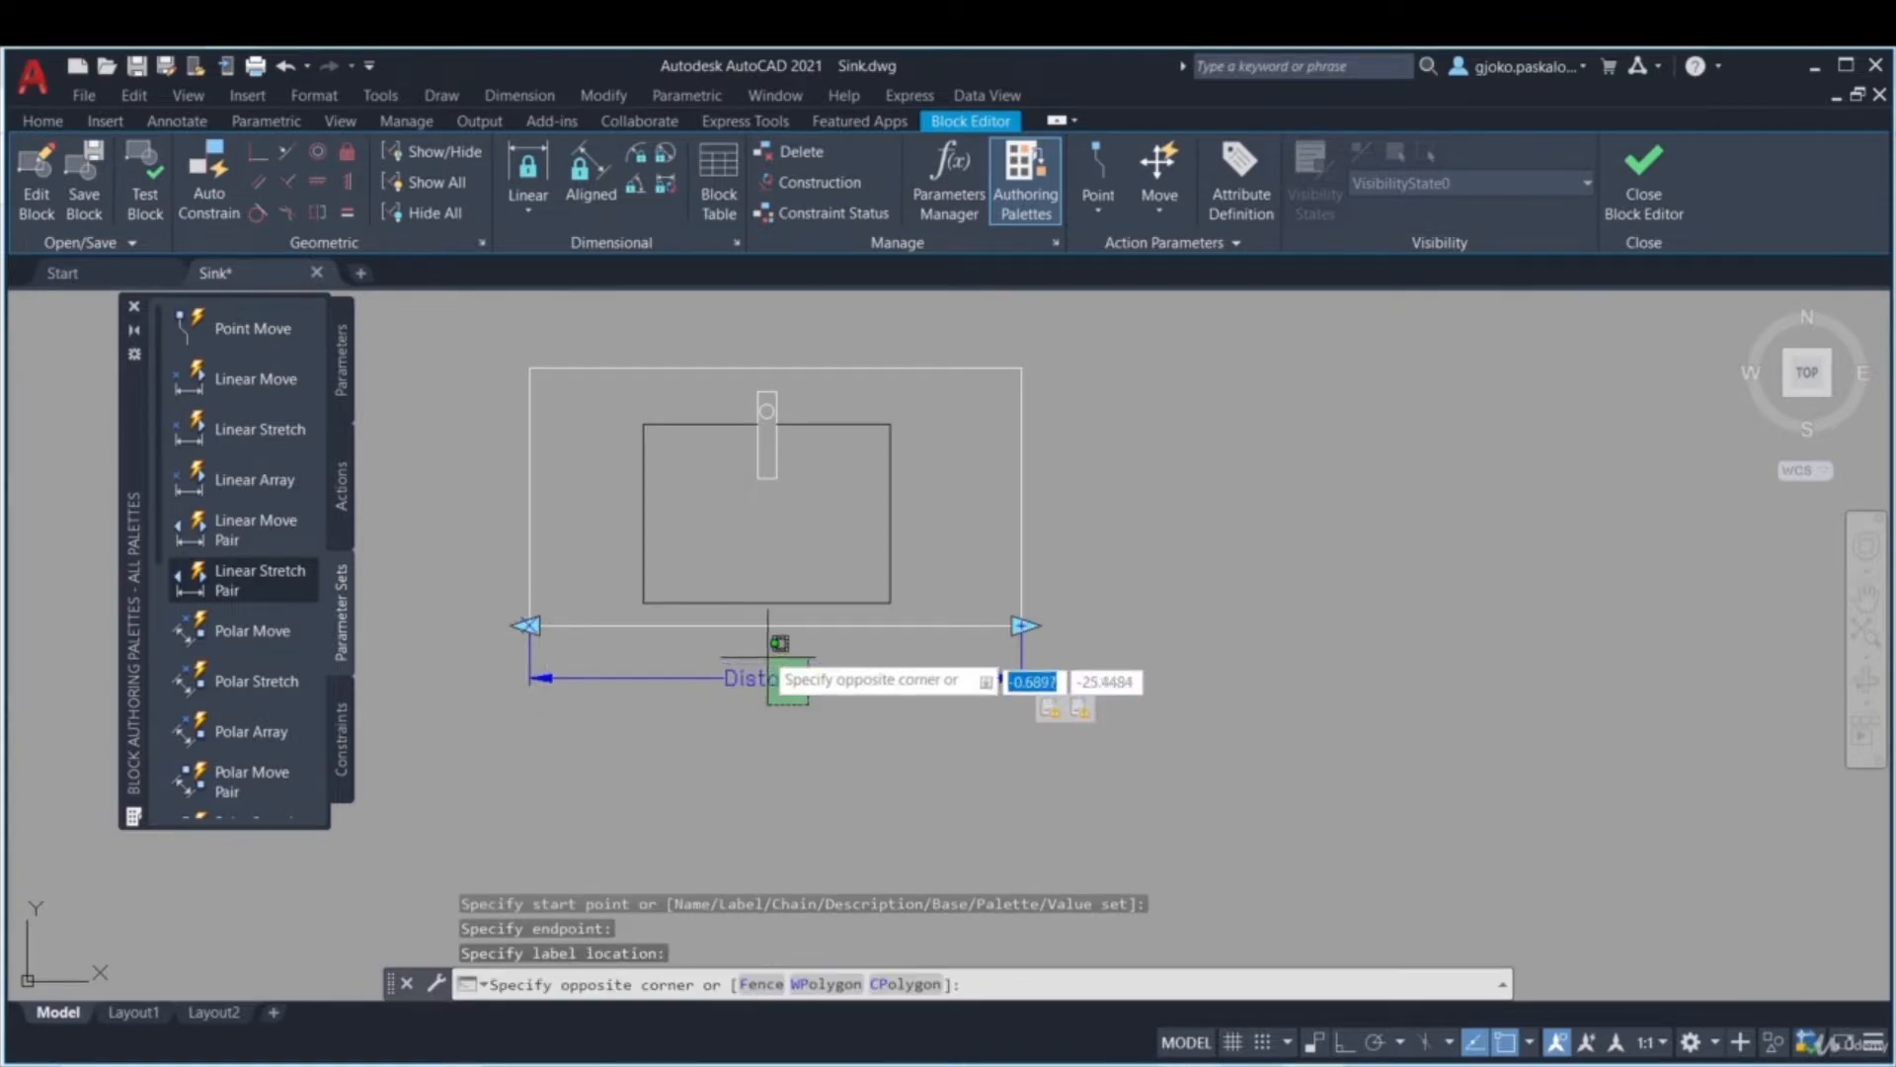
{"action": "left_click", "coordinate": [769, 644]}
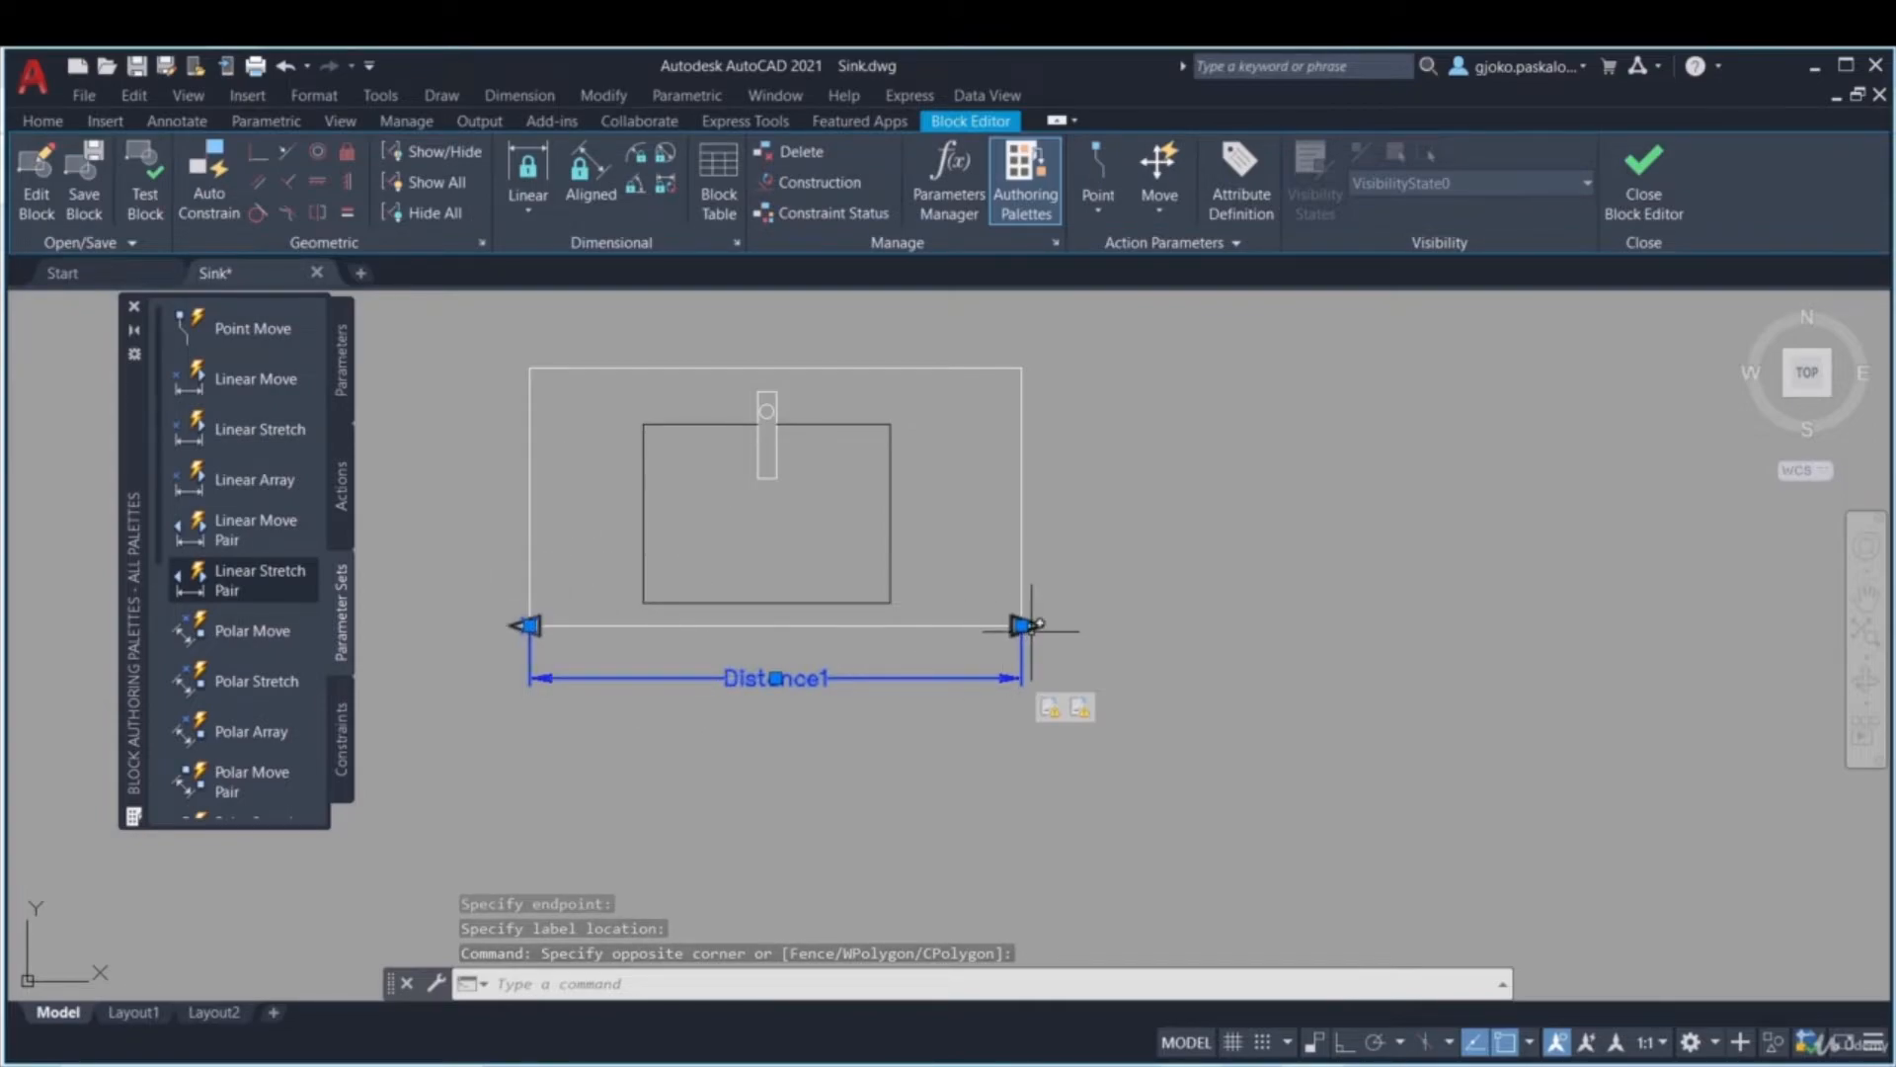
{"action": "right_click", "coordinate": [1050, 718]}
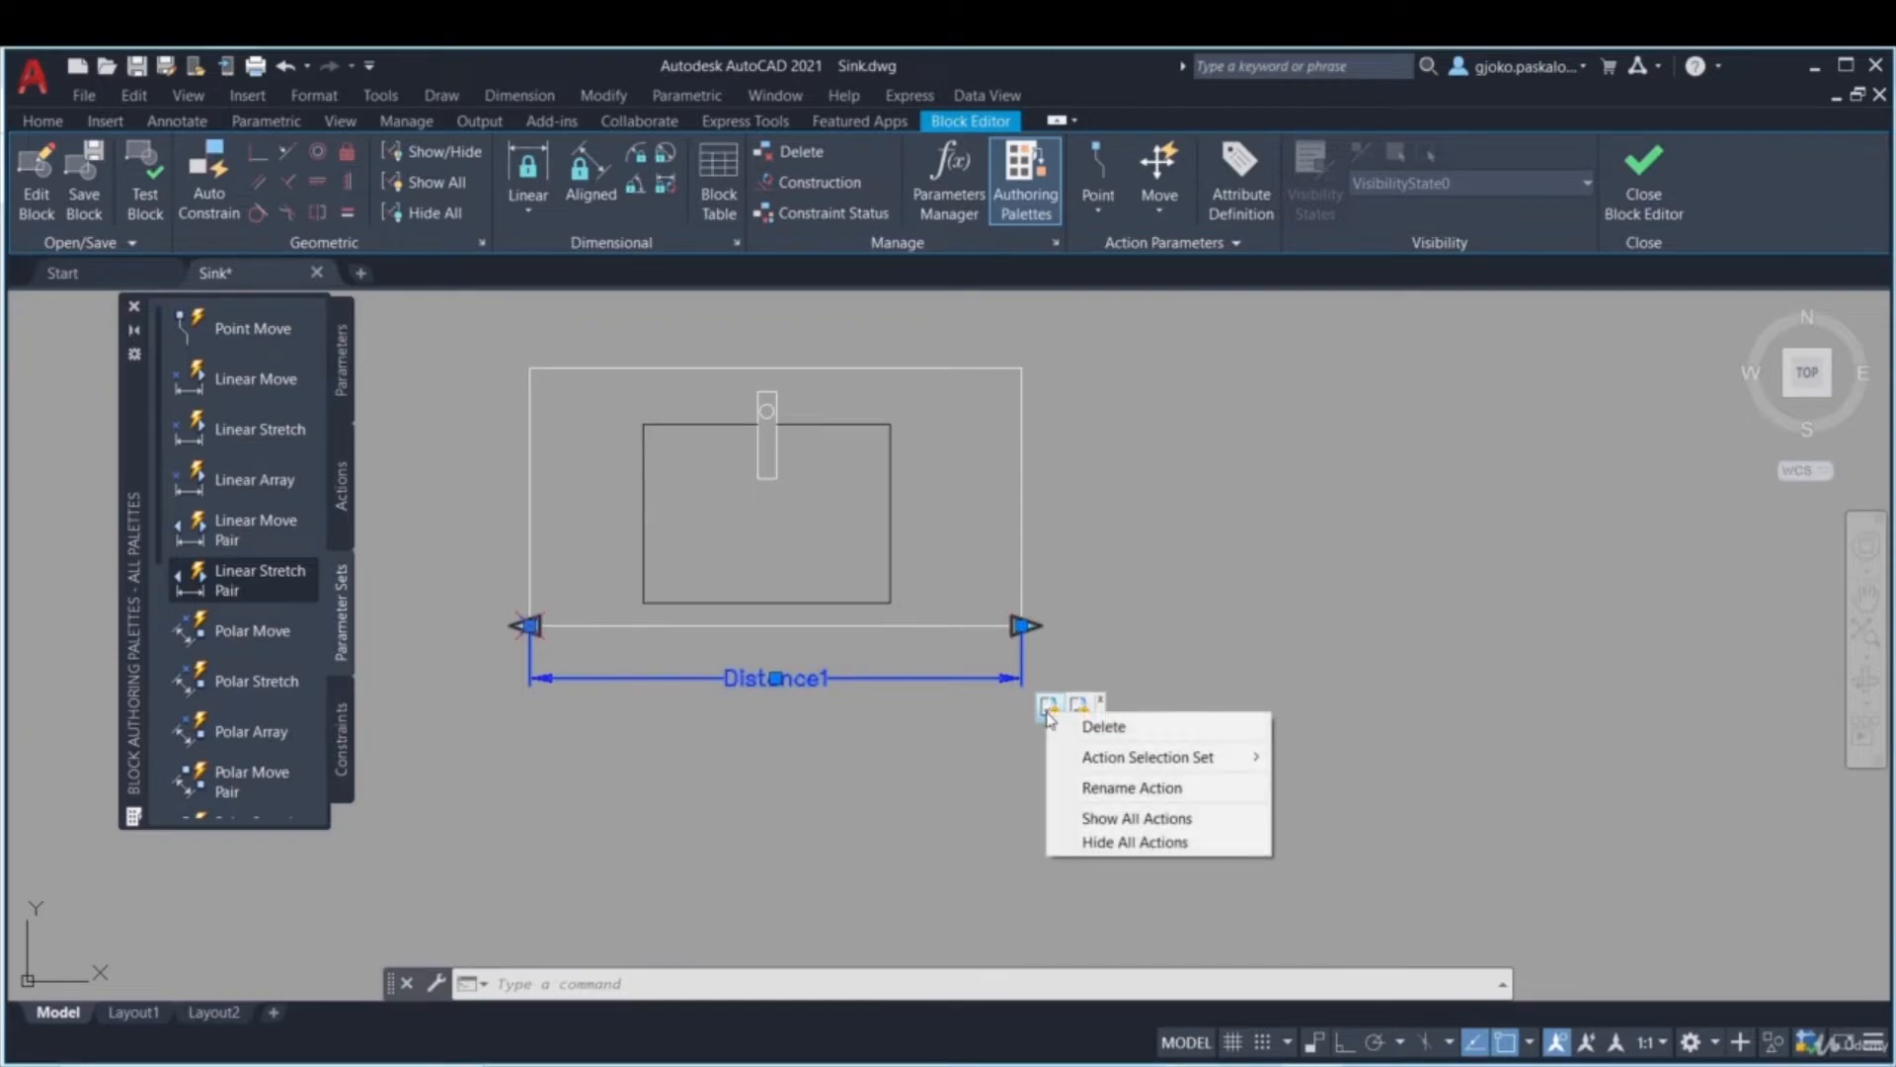
{"action": "left_click", "coordinate": [1009, 749]}
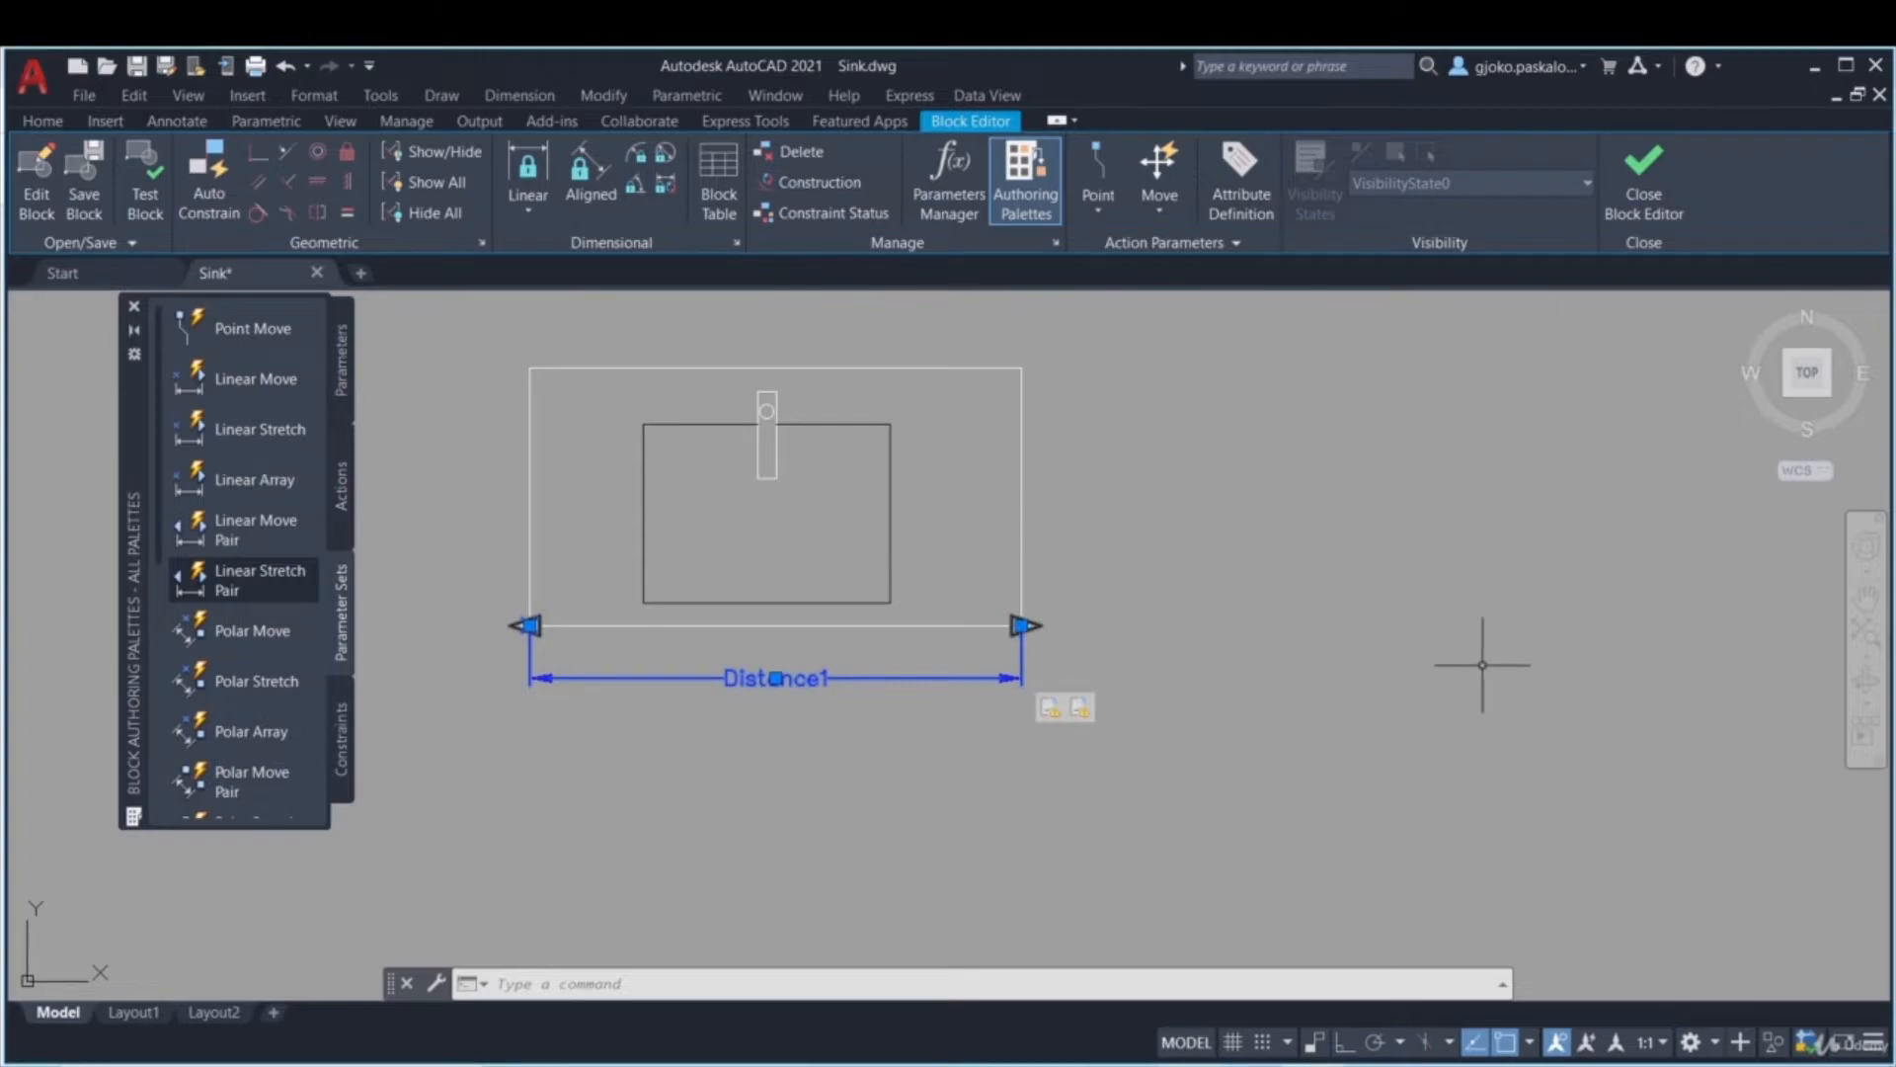
{"action": "right_click", "coordinate": [1048, 708]}
{"action": "mouse_move", "coordinate": [1106, 748]}
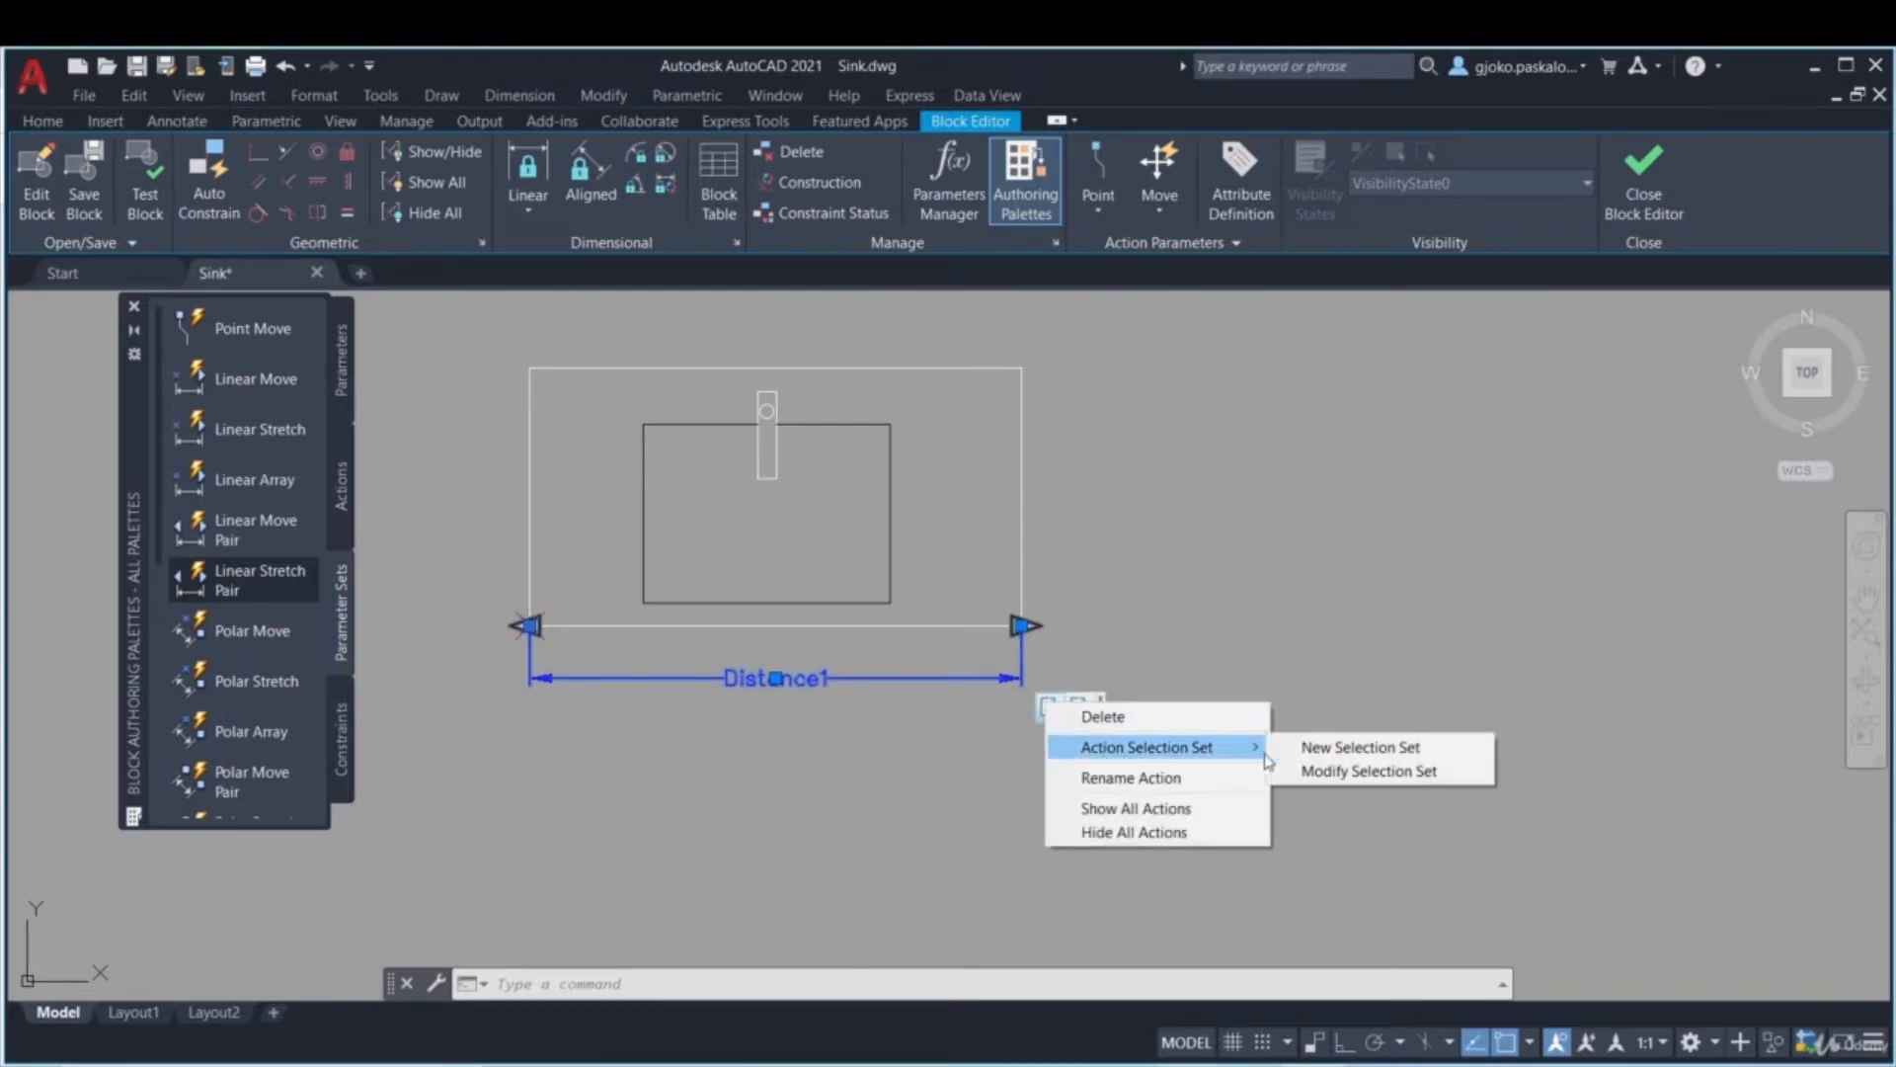
{"action": "left_click", "coordinate": [1234, 742]}
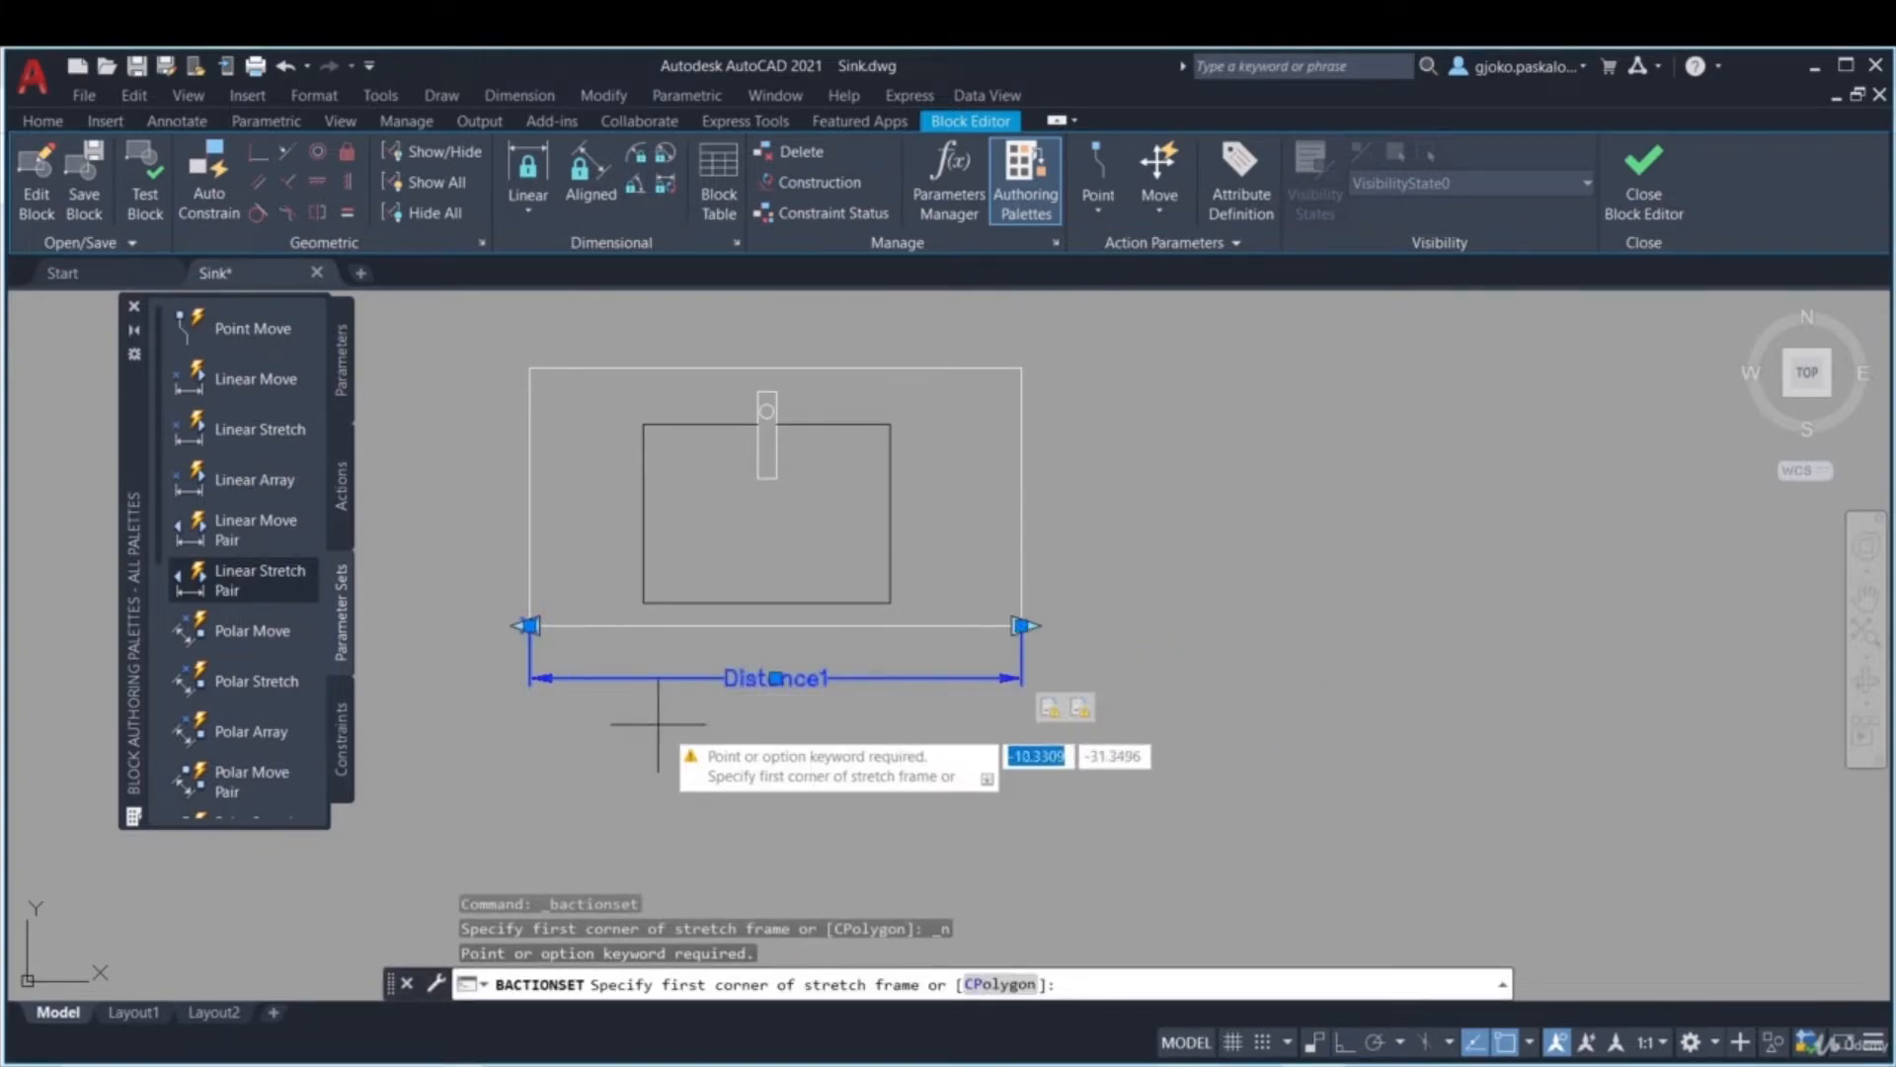
{"action": "left_click", "coordinate": [698, 736]}
{"action": "left_click", "coordinate": [489, 326]}
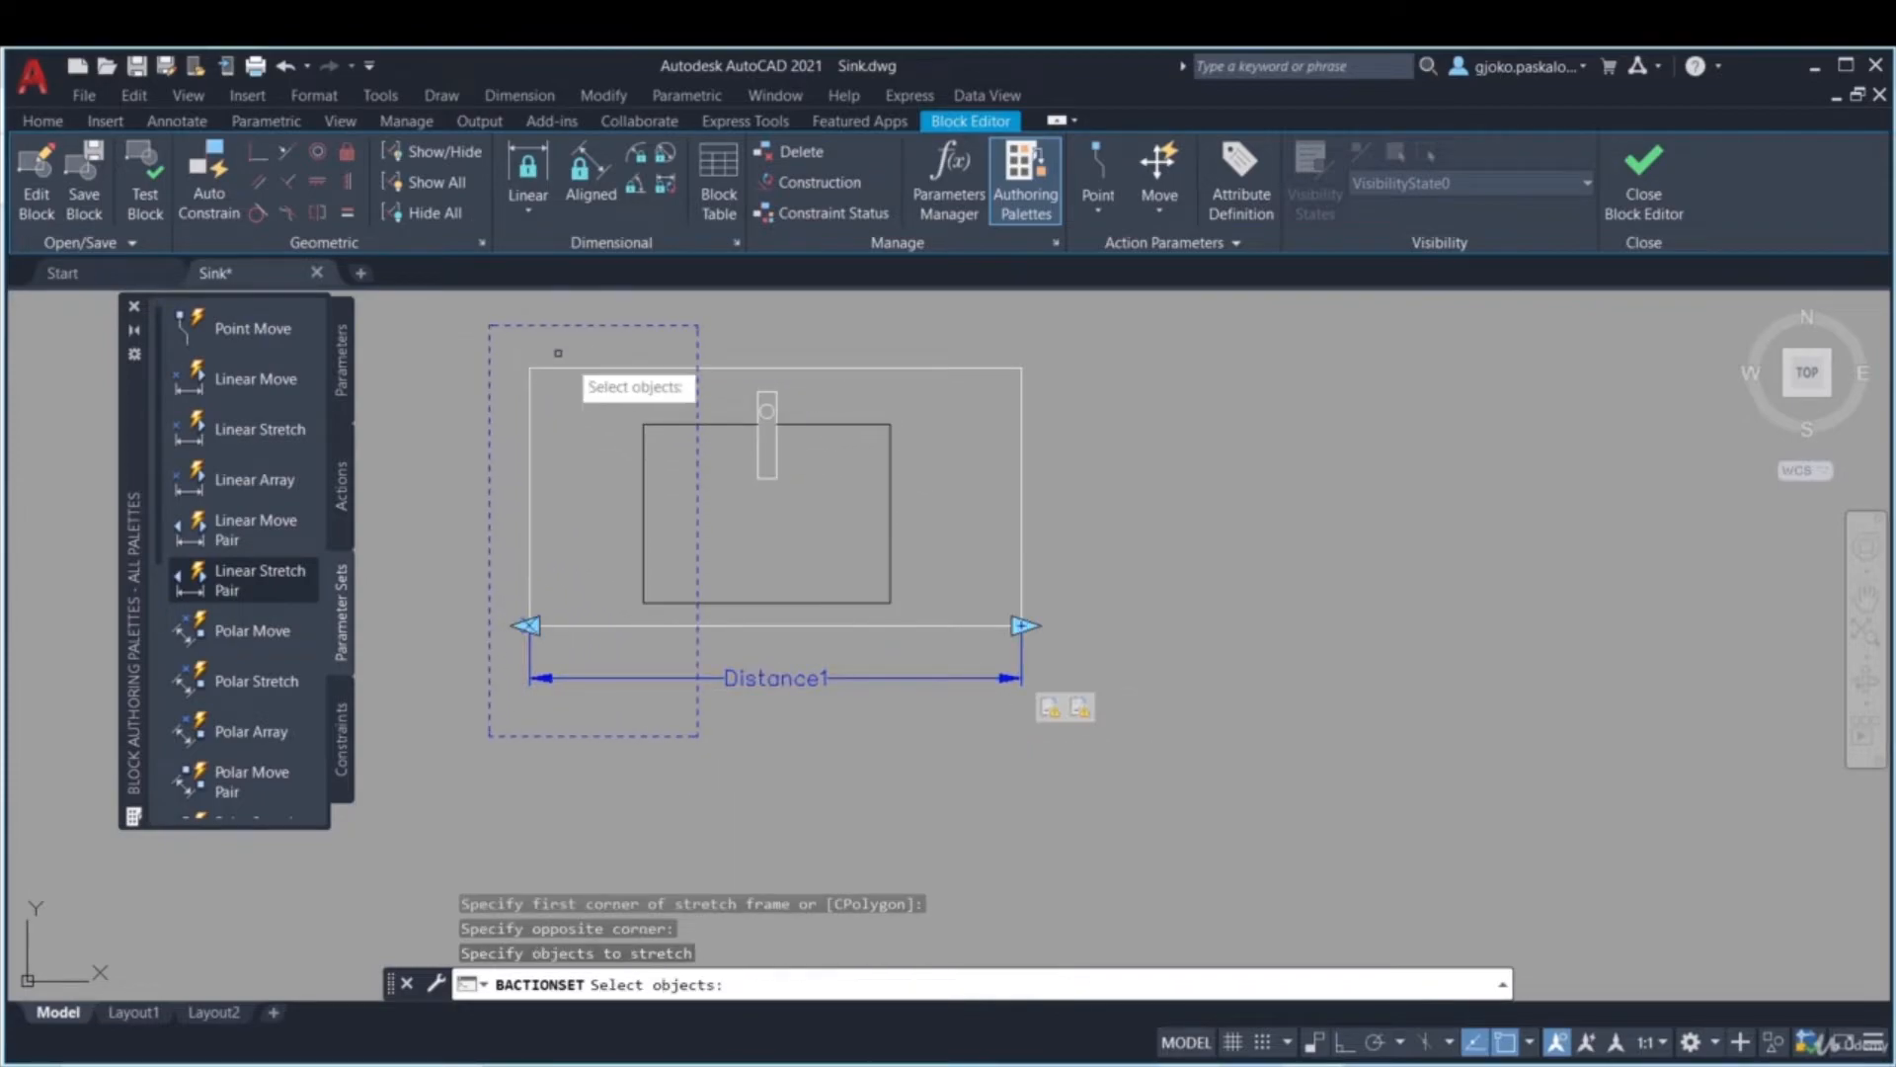
{"action": "left_click", "coordinate": [686, 707]}
{"action": "left_click", "coordinate": [509, 319]}
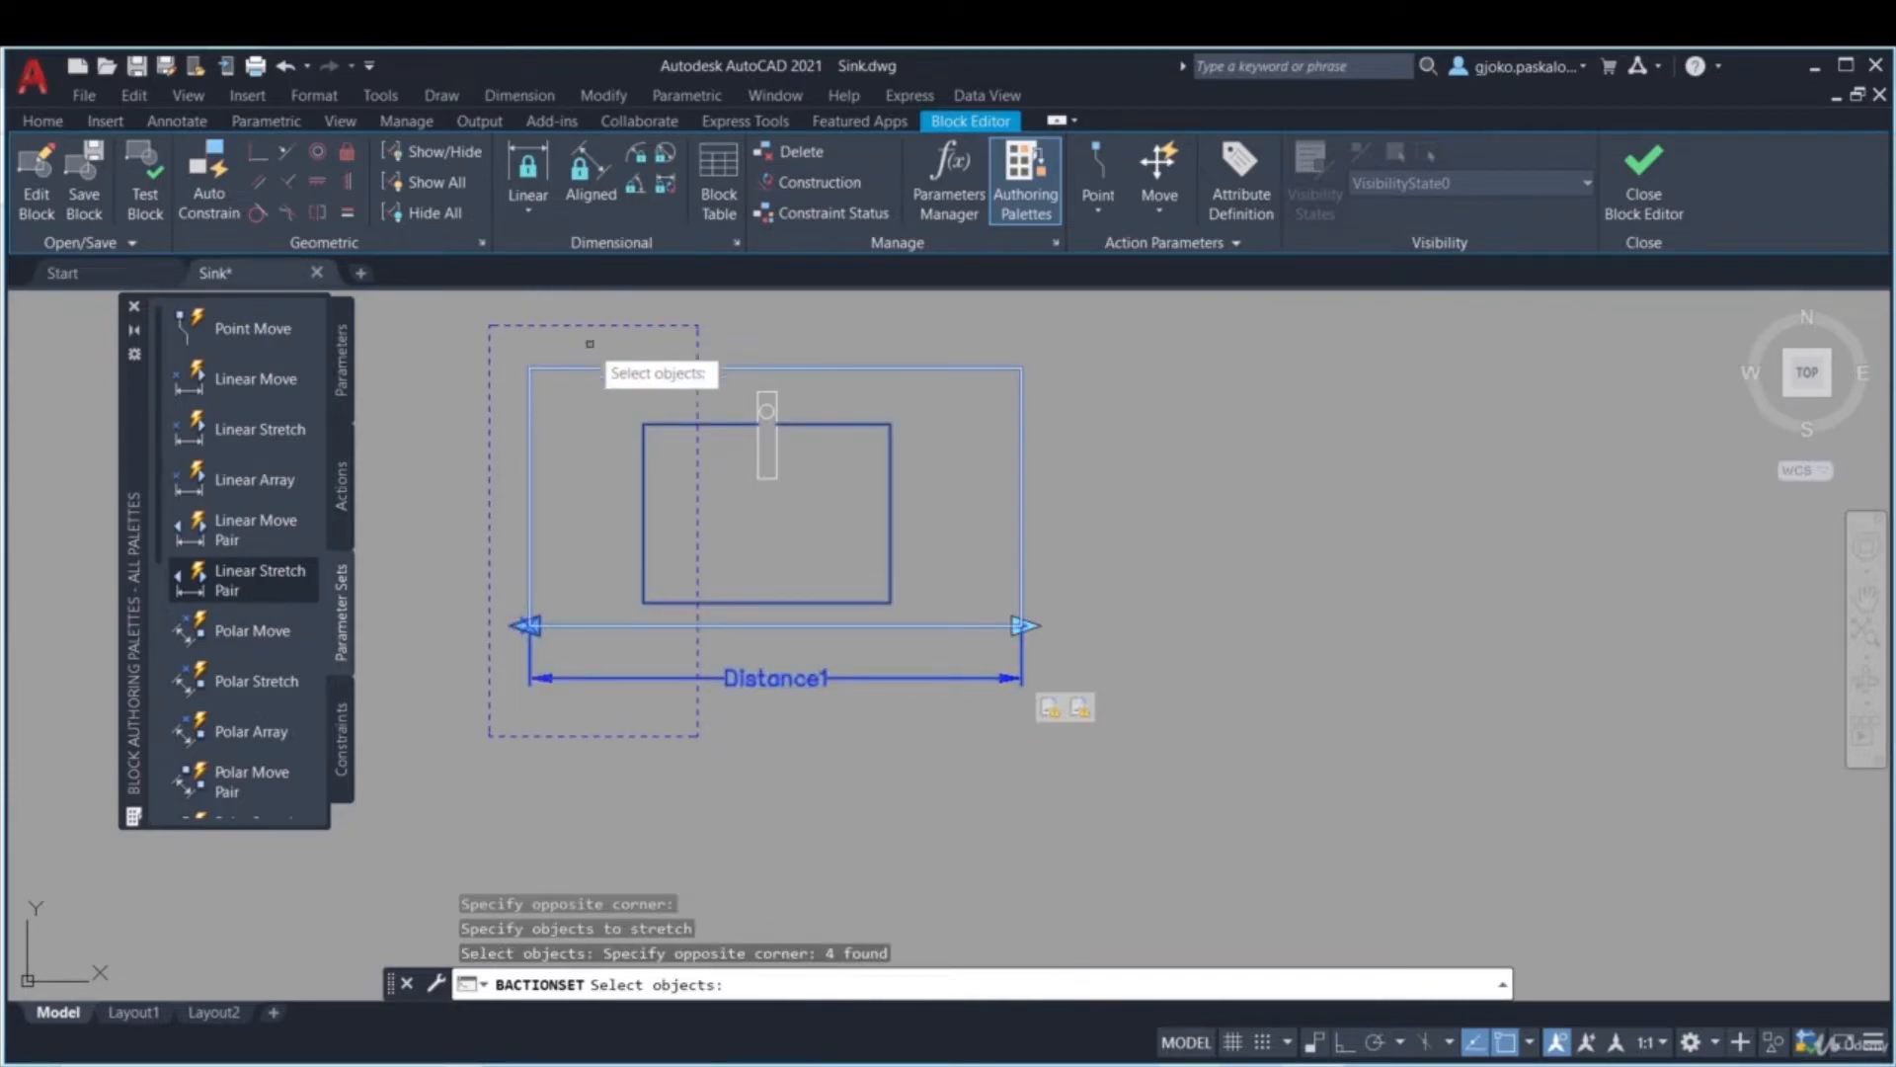
{"action": "key", "text": "Return"}
- Define a new selection set for the right stretch action, framing the sink's right part and selecting the objects that cross it
{"action": "right_click", "coordinate": [1085, 711]}
{"action": "mouse_move", "coordinate": [1185, 750]}
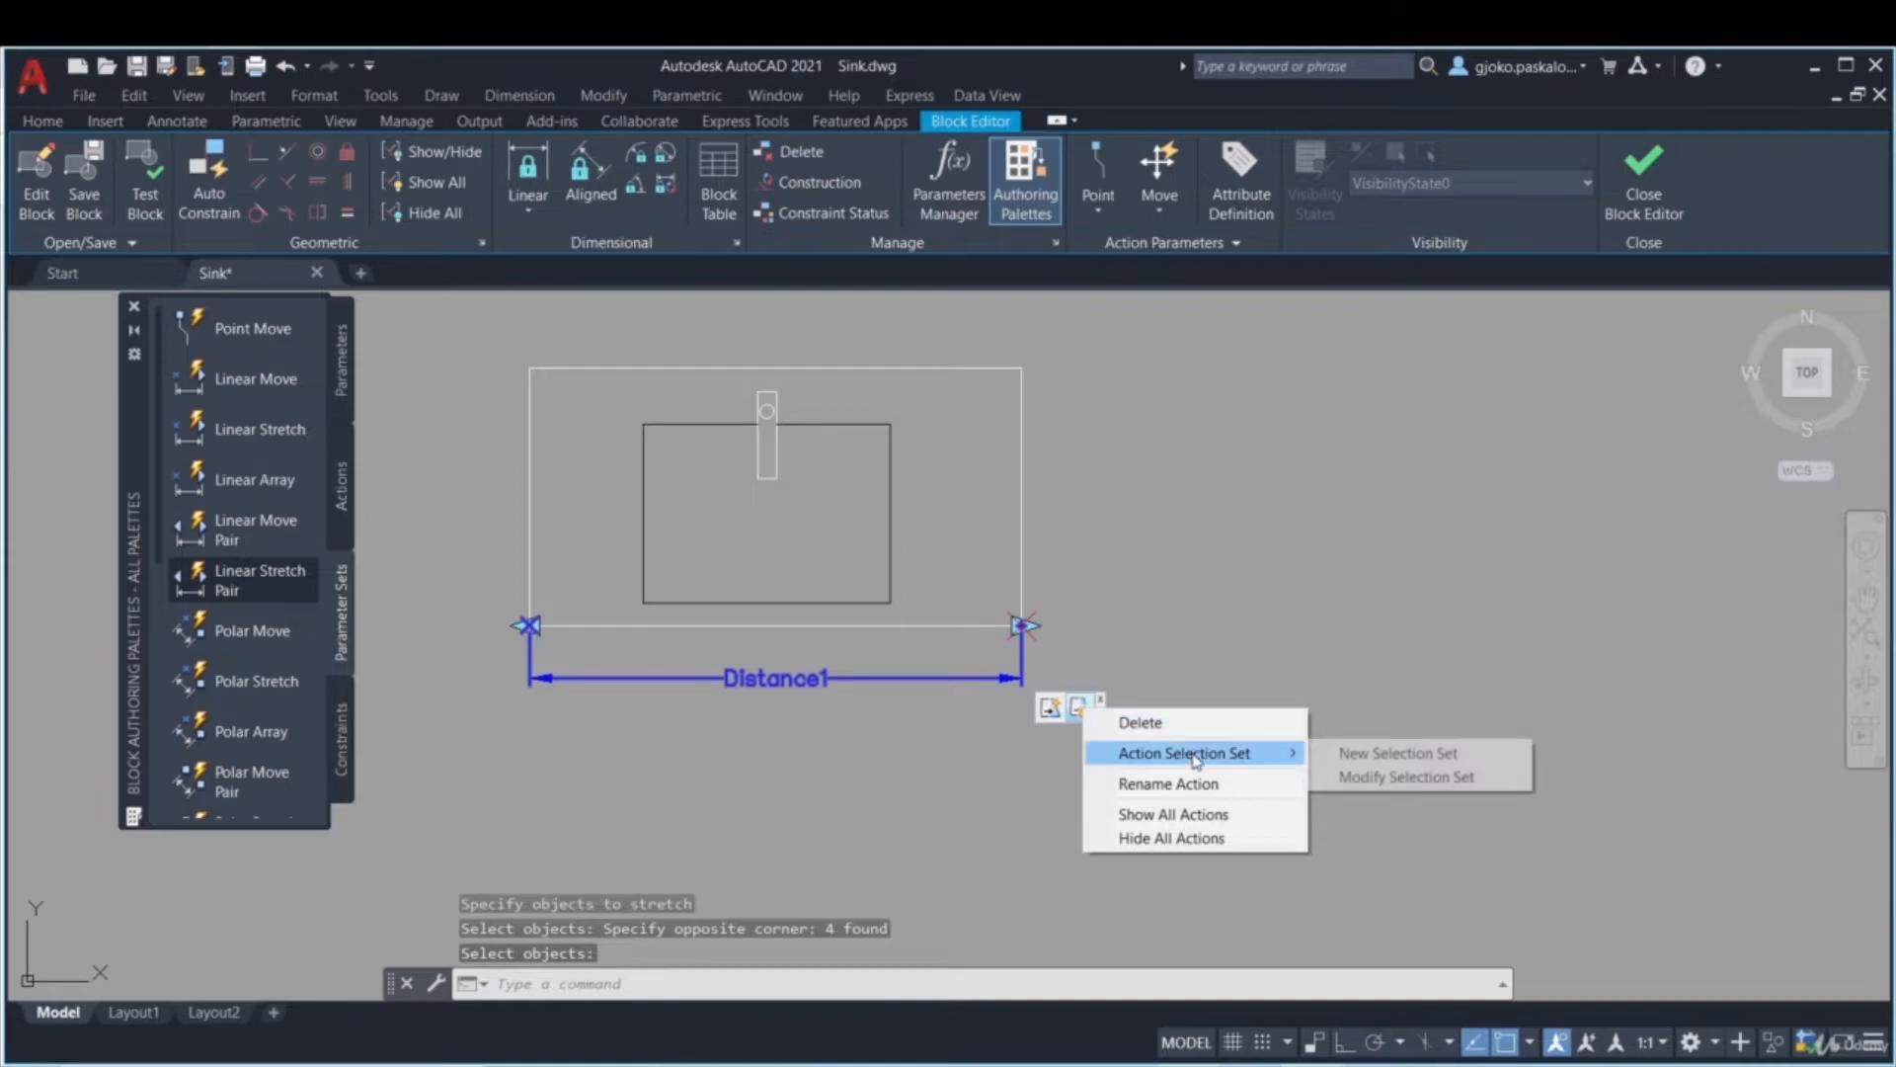
{"action": "left_click", "coordinate": [1398, 752]}
{"action": "left_click", "coordinate": [1092, 753]}
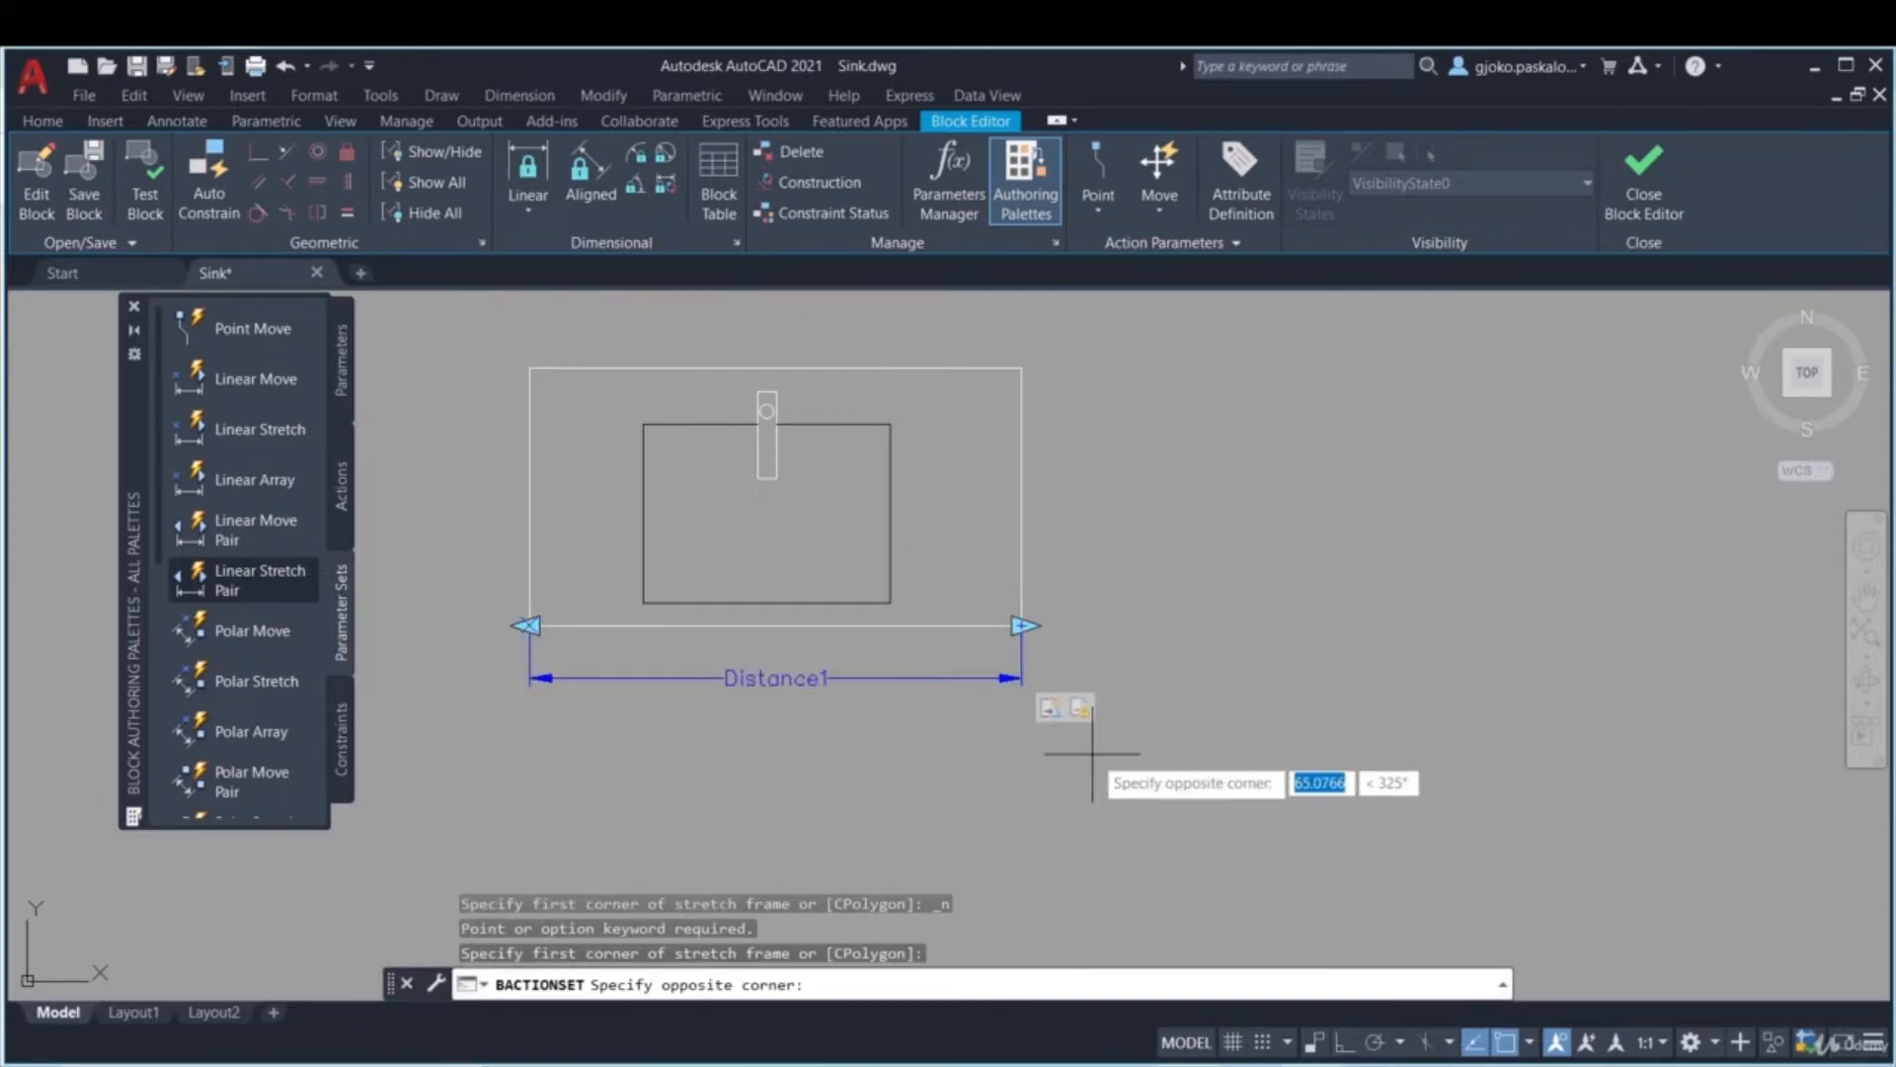
{"action": "left_click", "coordinate": [865, 319]}
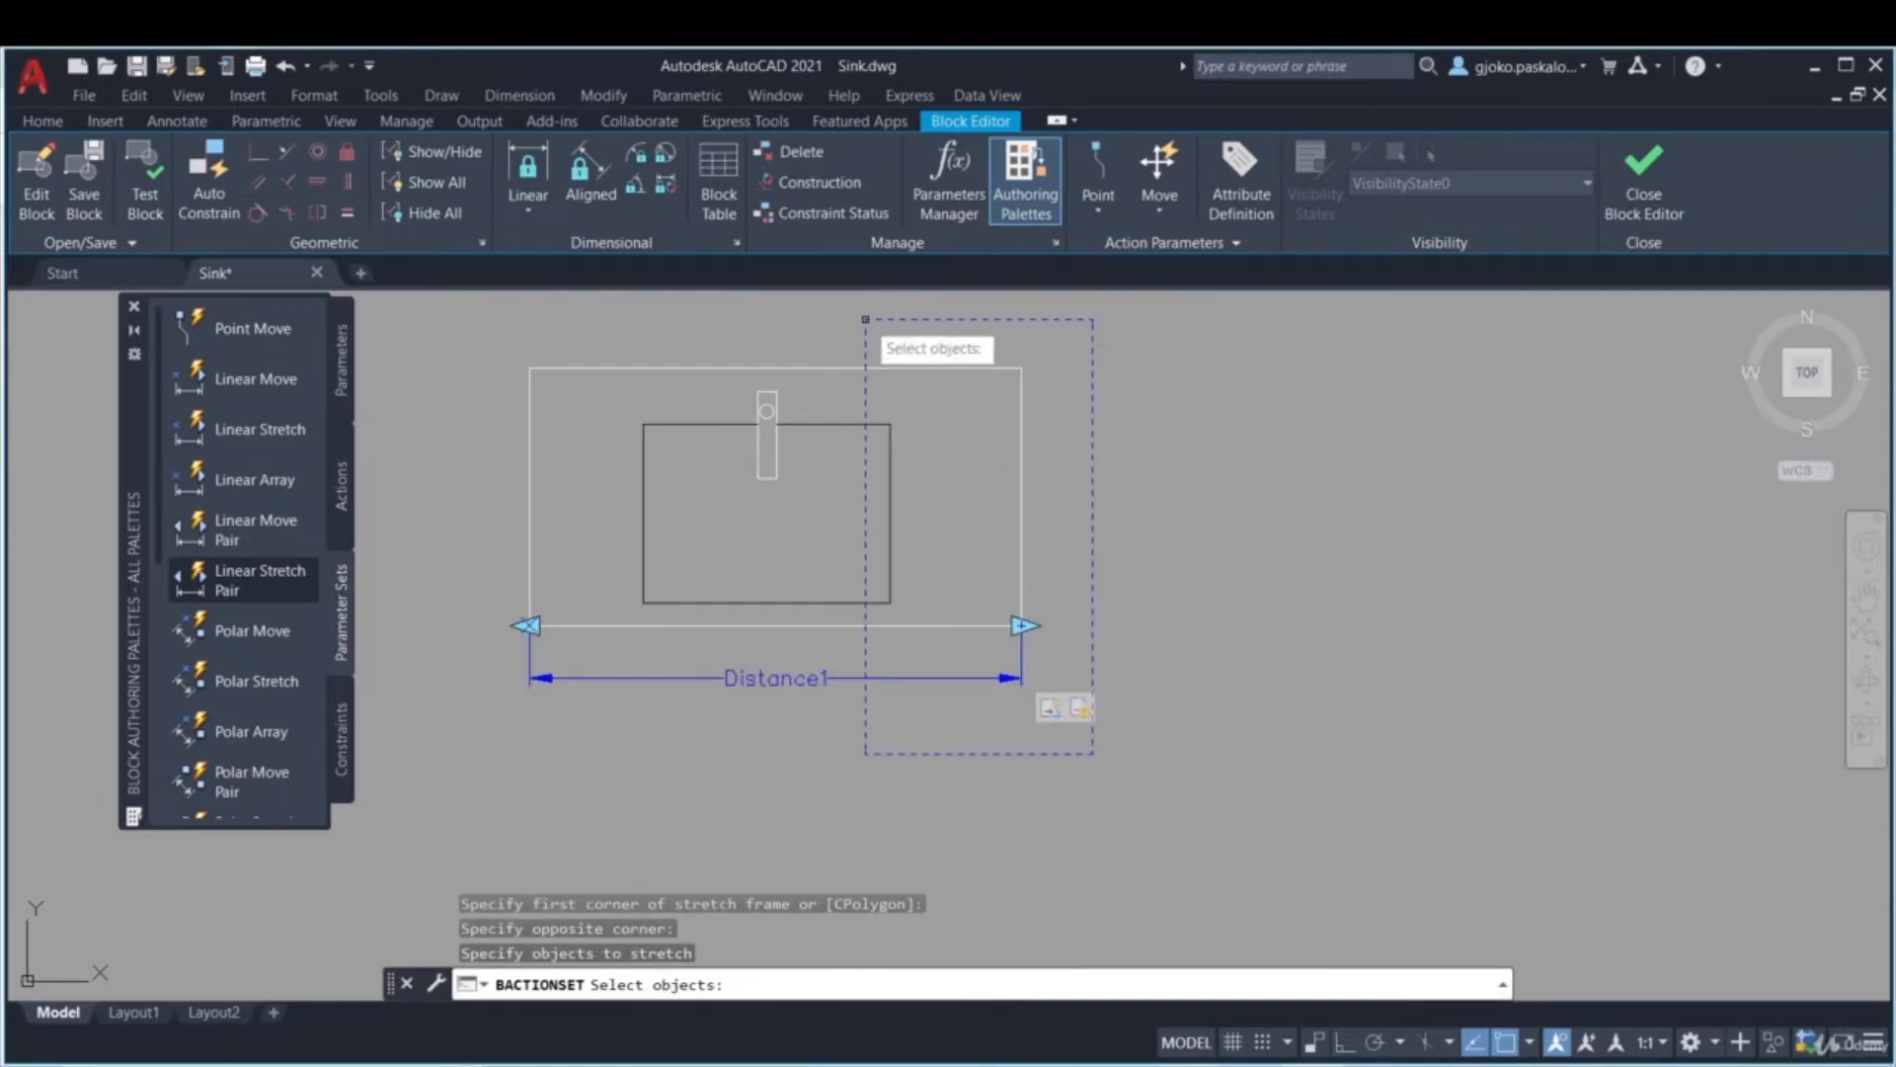
{"action": "left_click", "coordinate": [1161, 665]}
{"action": "left_click", "coordinate": [879, 358]}
{"action": "key", "text": "Return"}
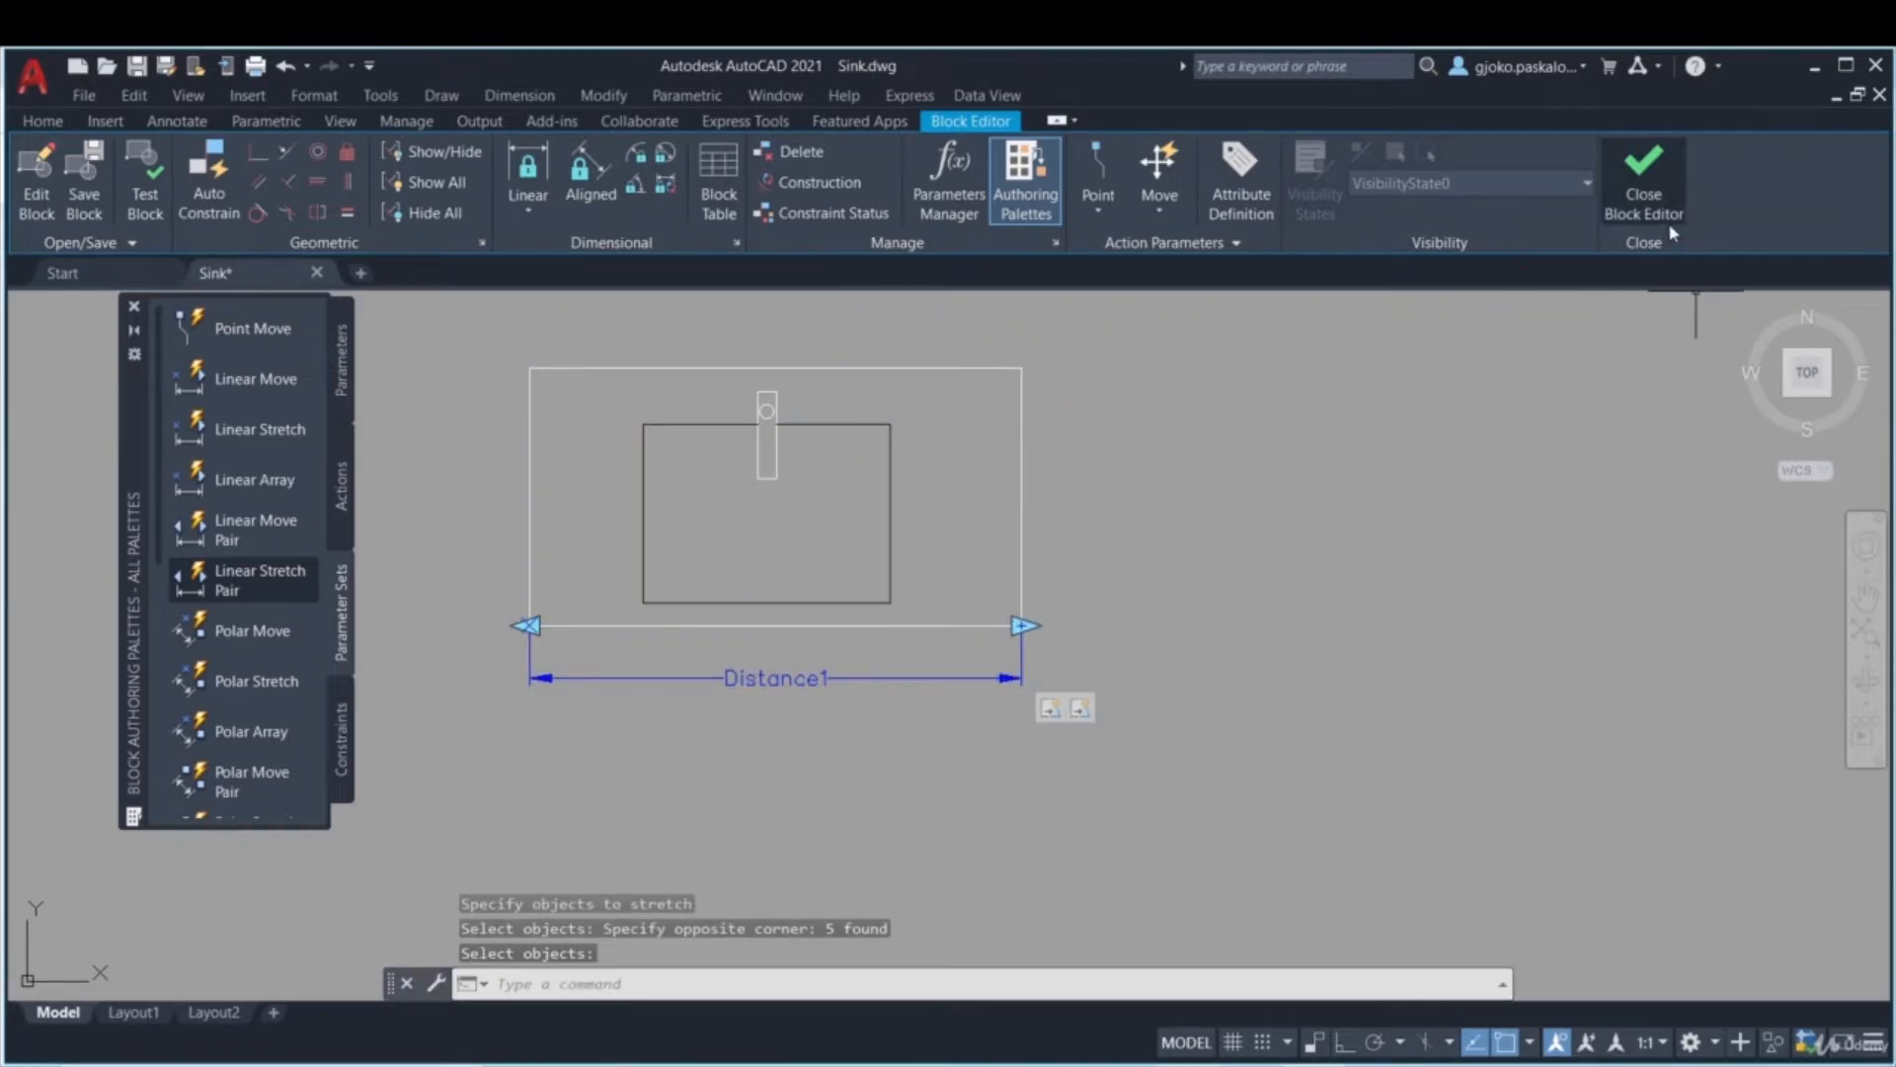
- Save the sink block while closing the Block Editor, and test stretching it outward from its left grip
{"action": "left_click", "coordinate": [1644, 178]}
{"action": "left_click", "coordinate": [919, 534]}
{"action": "left_click", "coordinate": [1096, 593]}
{"action": "left_click", "coordinate": [866, 688]}
{"action": "left_click", "coordinate": [710, 705]}
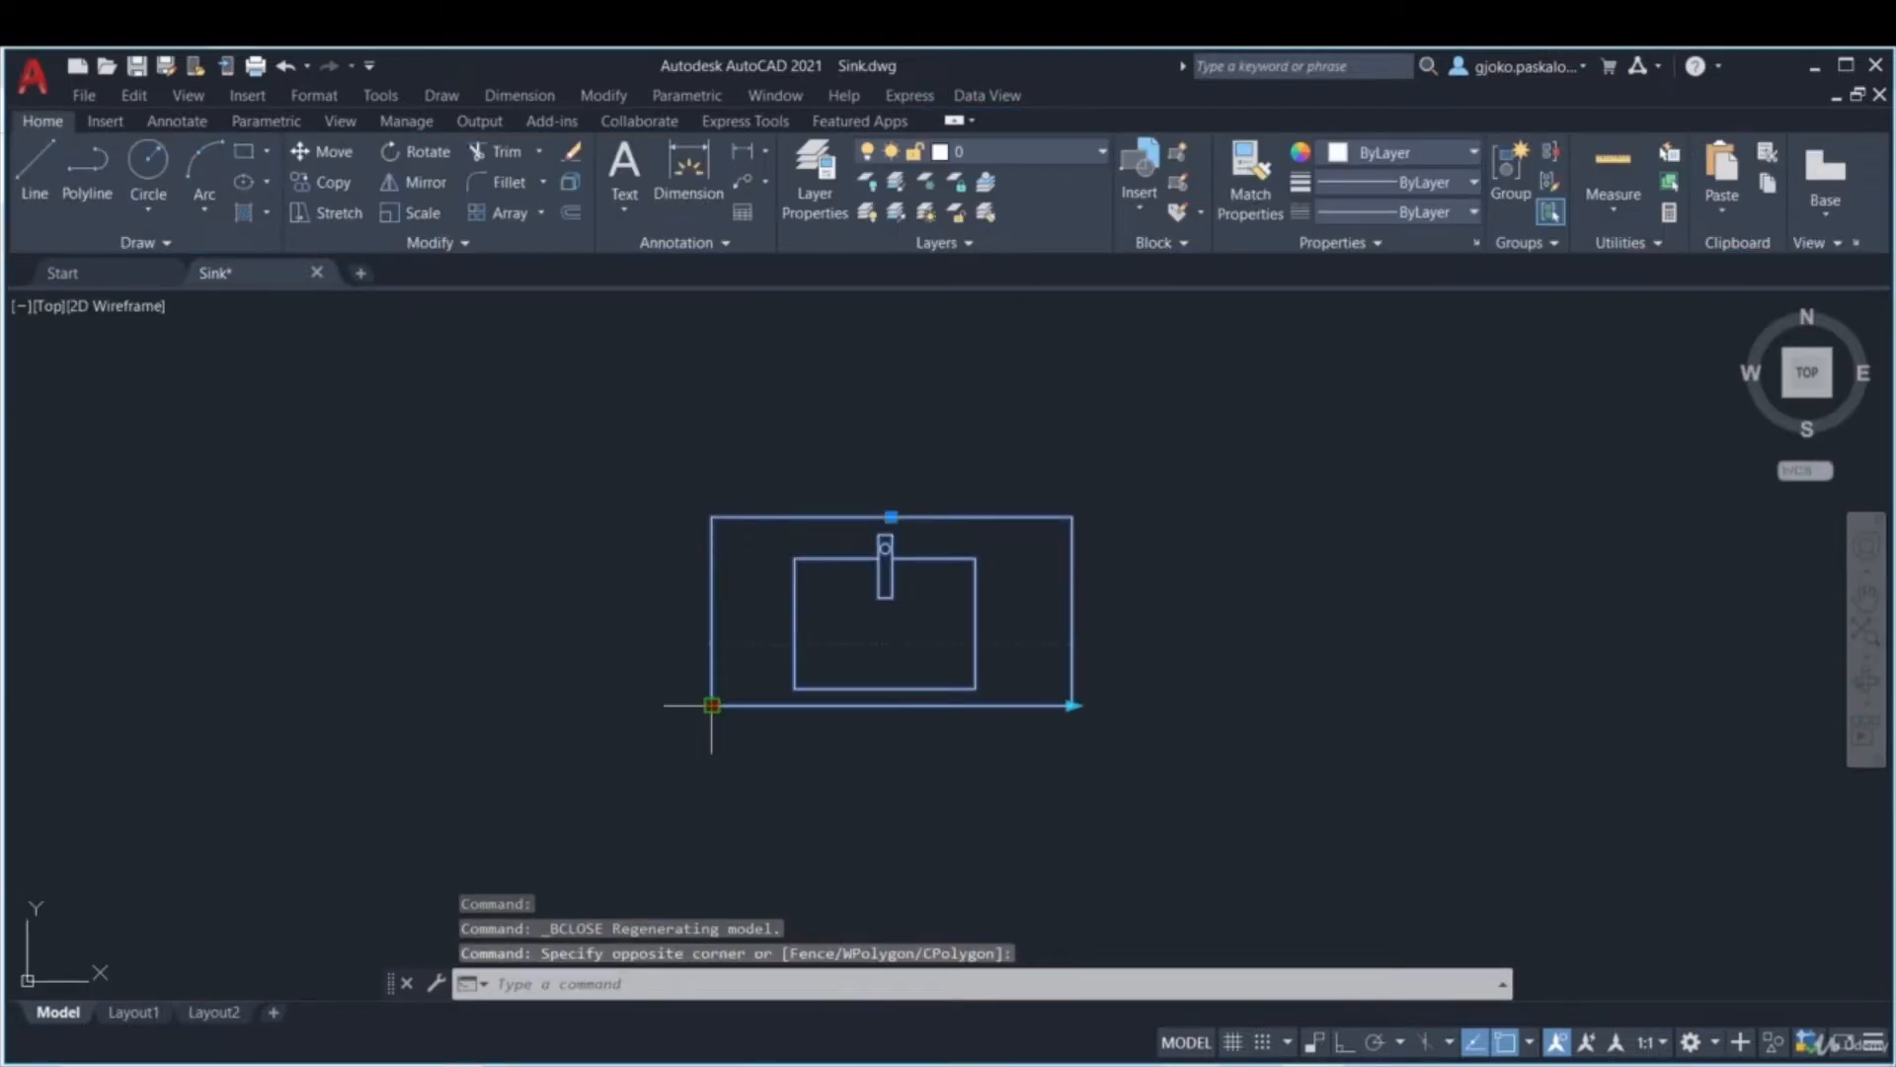
{"action": "left_click", "coordinate": [527, 704]}
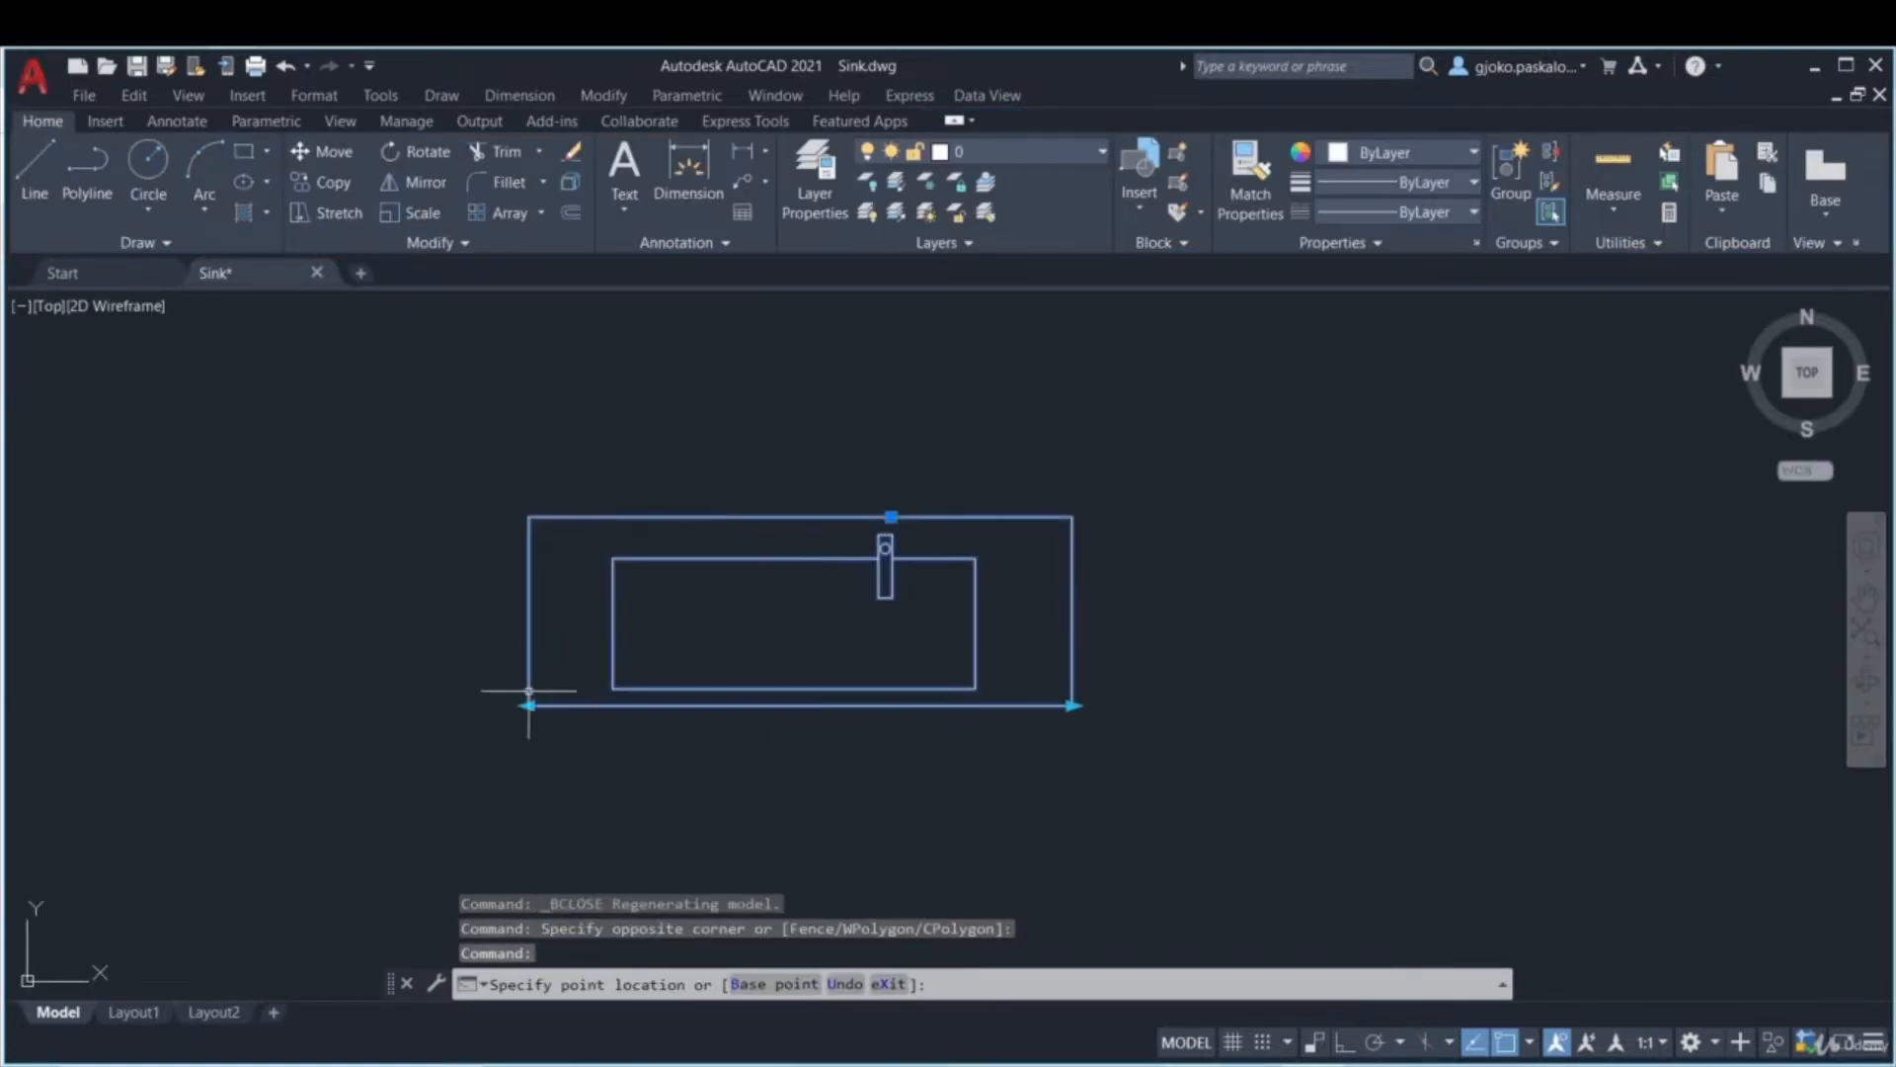
- Test stretching the sink block outward from its right grip
{"action": "left_click", "coordinate": [1072, 705]}
{"action": "left_click", "coordinate": [1394, 706]}
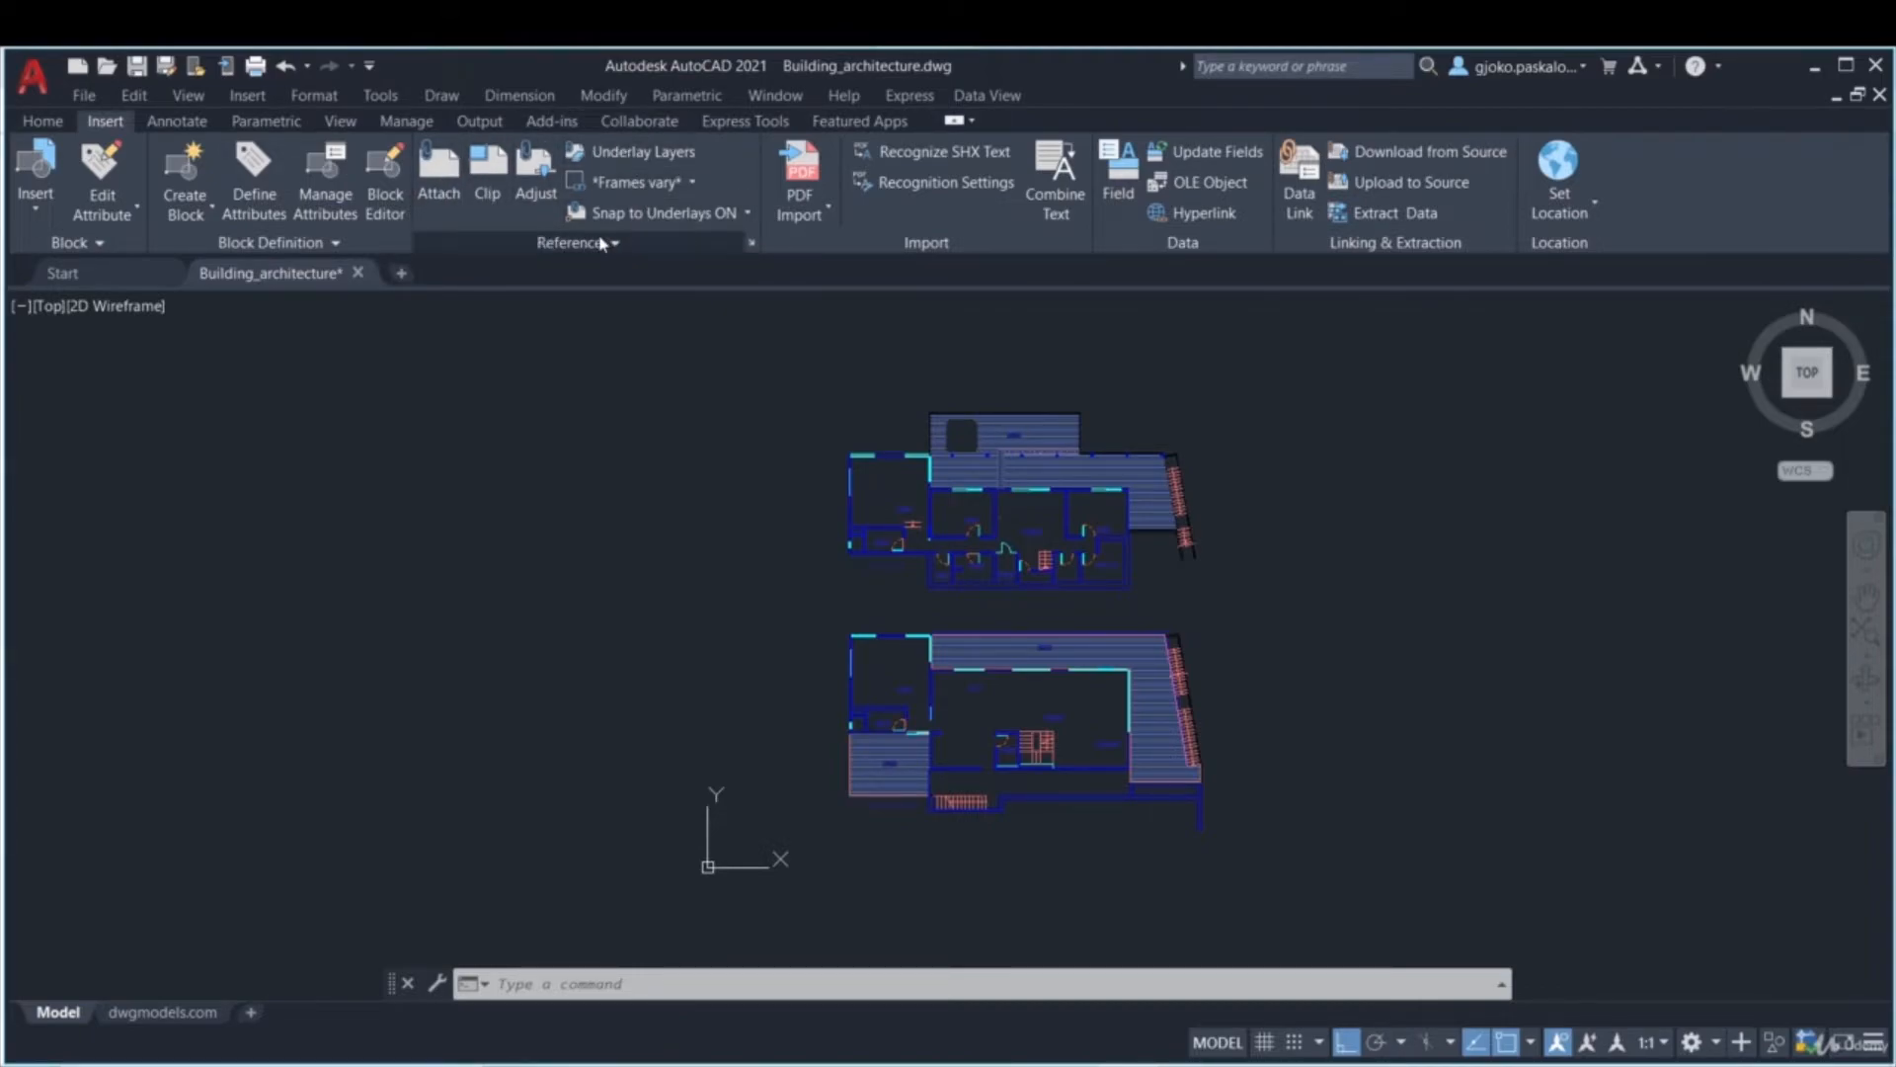
{"action": "left_click", "coordinate": [438, 184]}
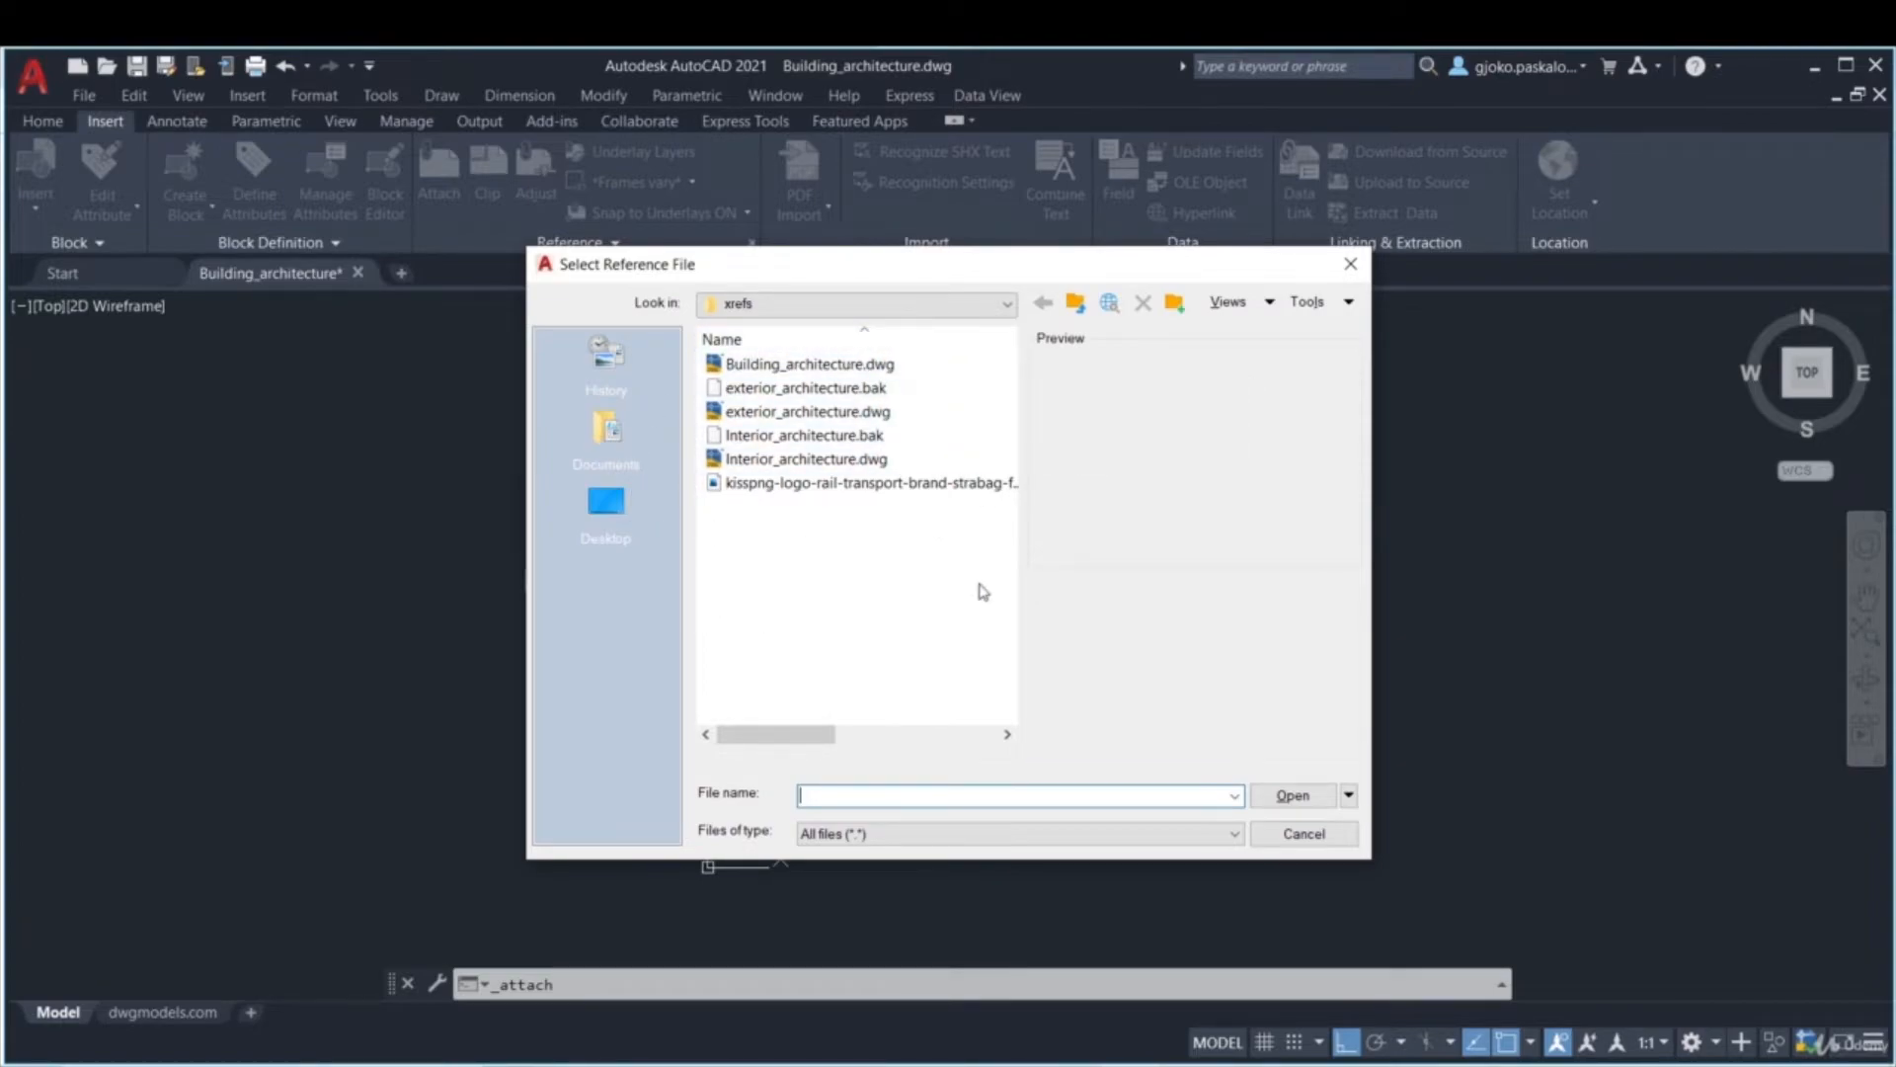
{"action": "double_click", "coordinate": [765, 460]}
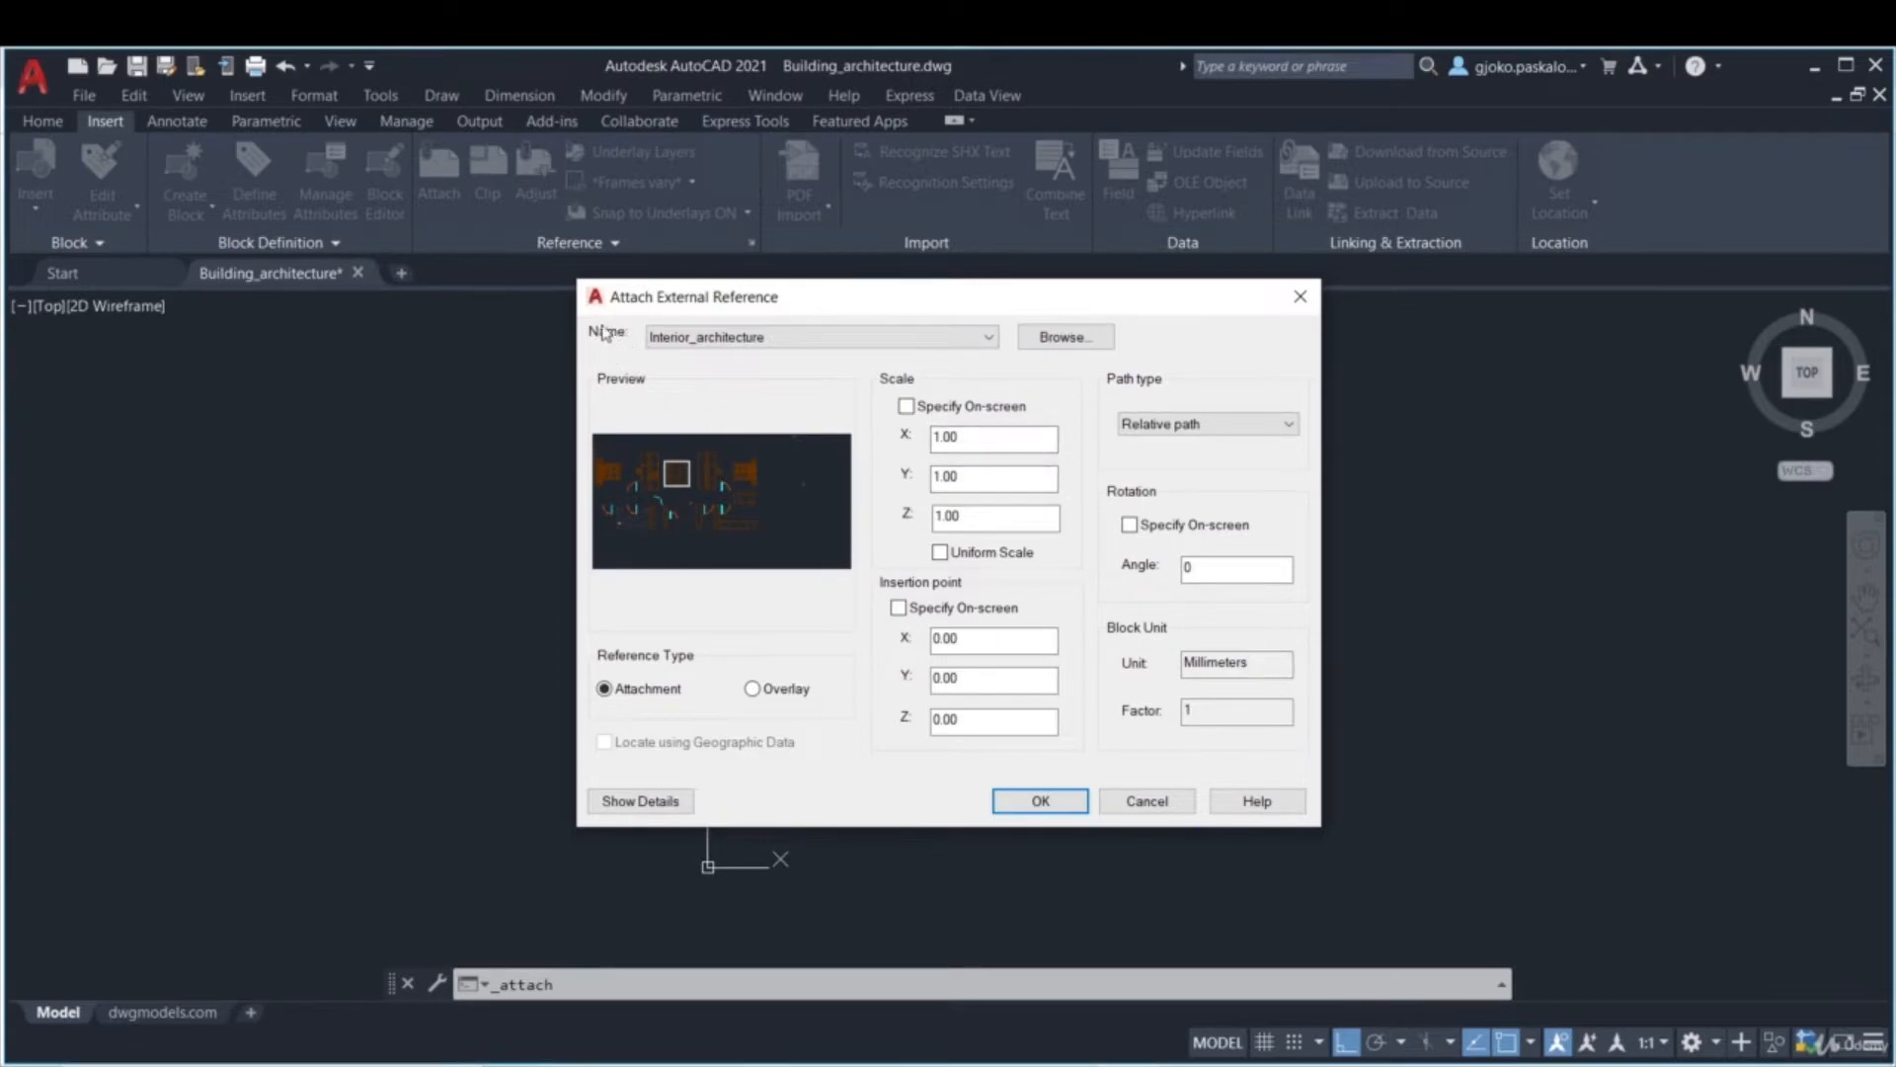
{"action": "left_click", "coordinate": [718, 339]}
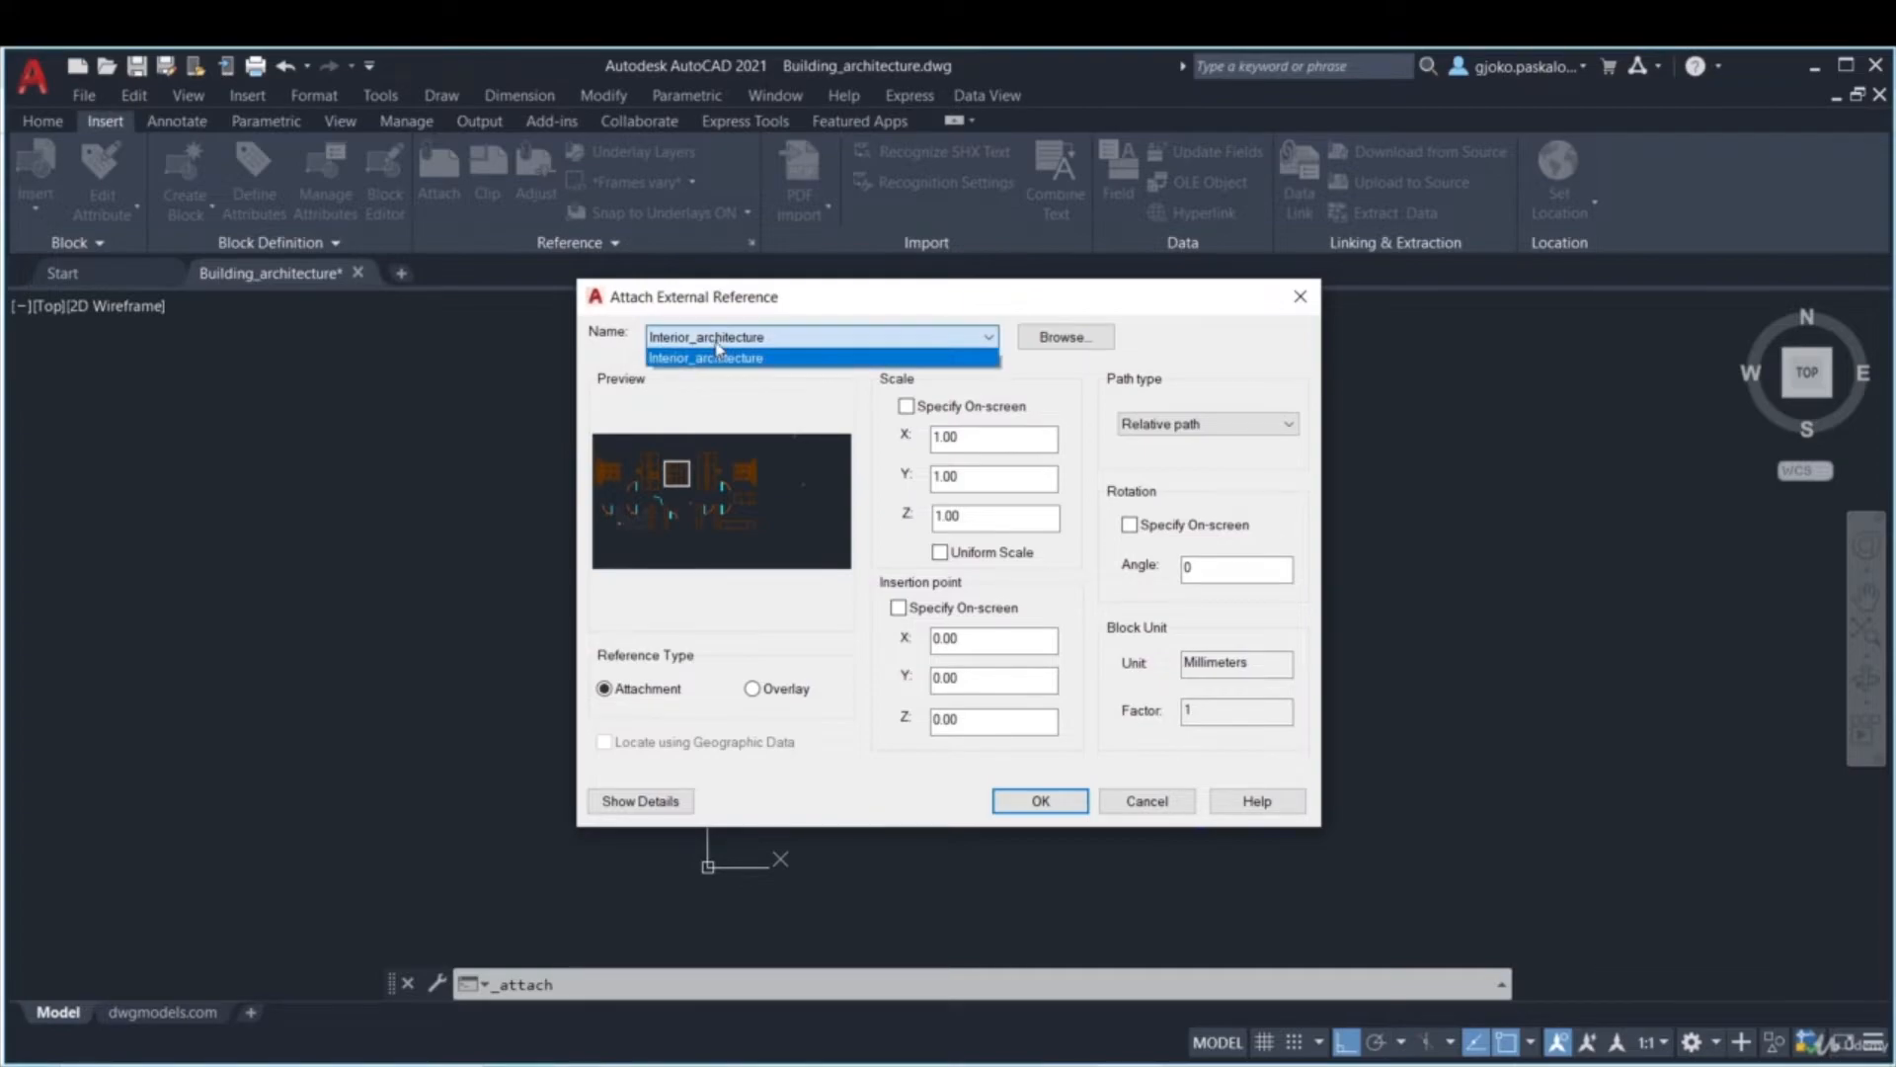
{"action": "left_click", "coordinate": [718, 345]}
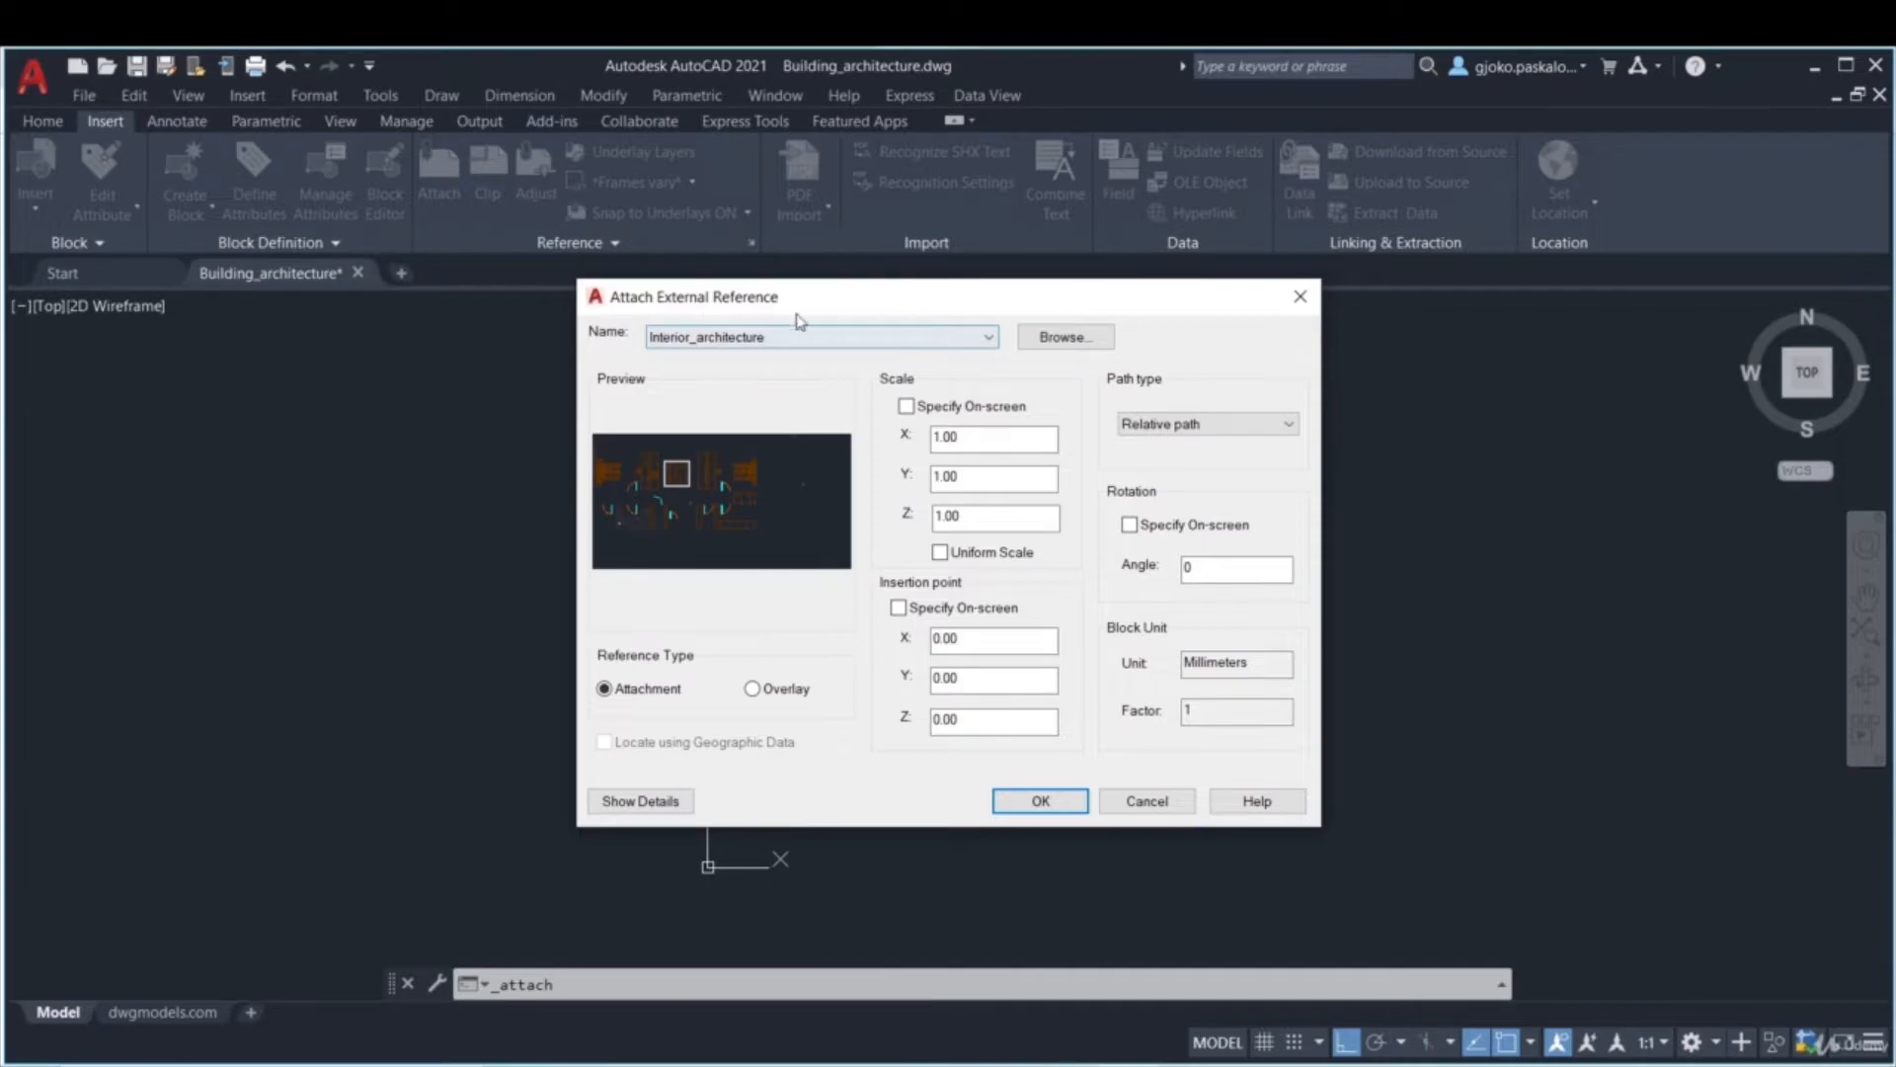
{"action": "left_click", "coordinate": [1050, 347]}
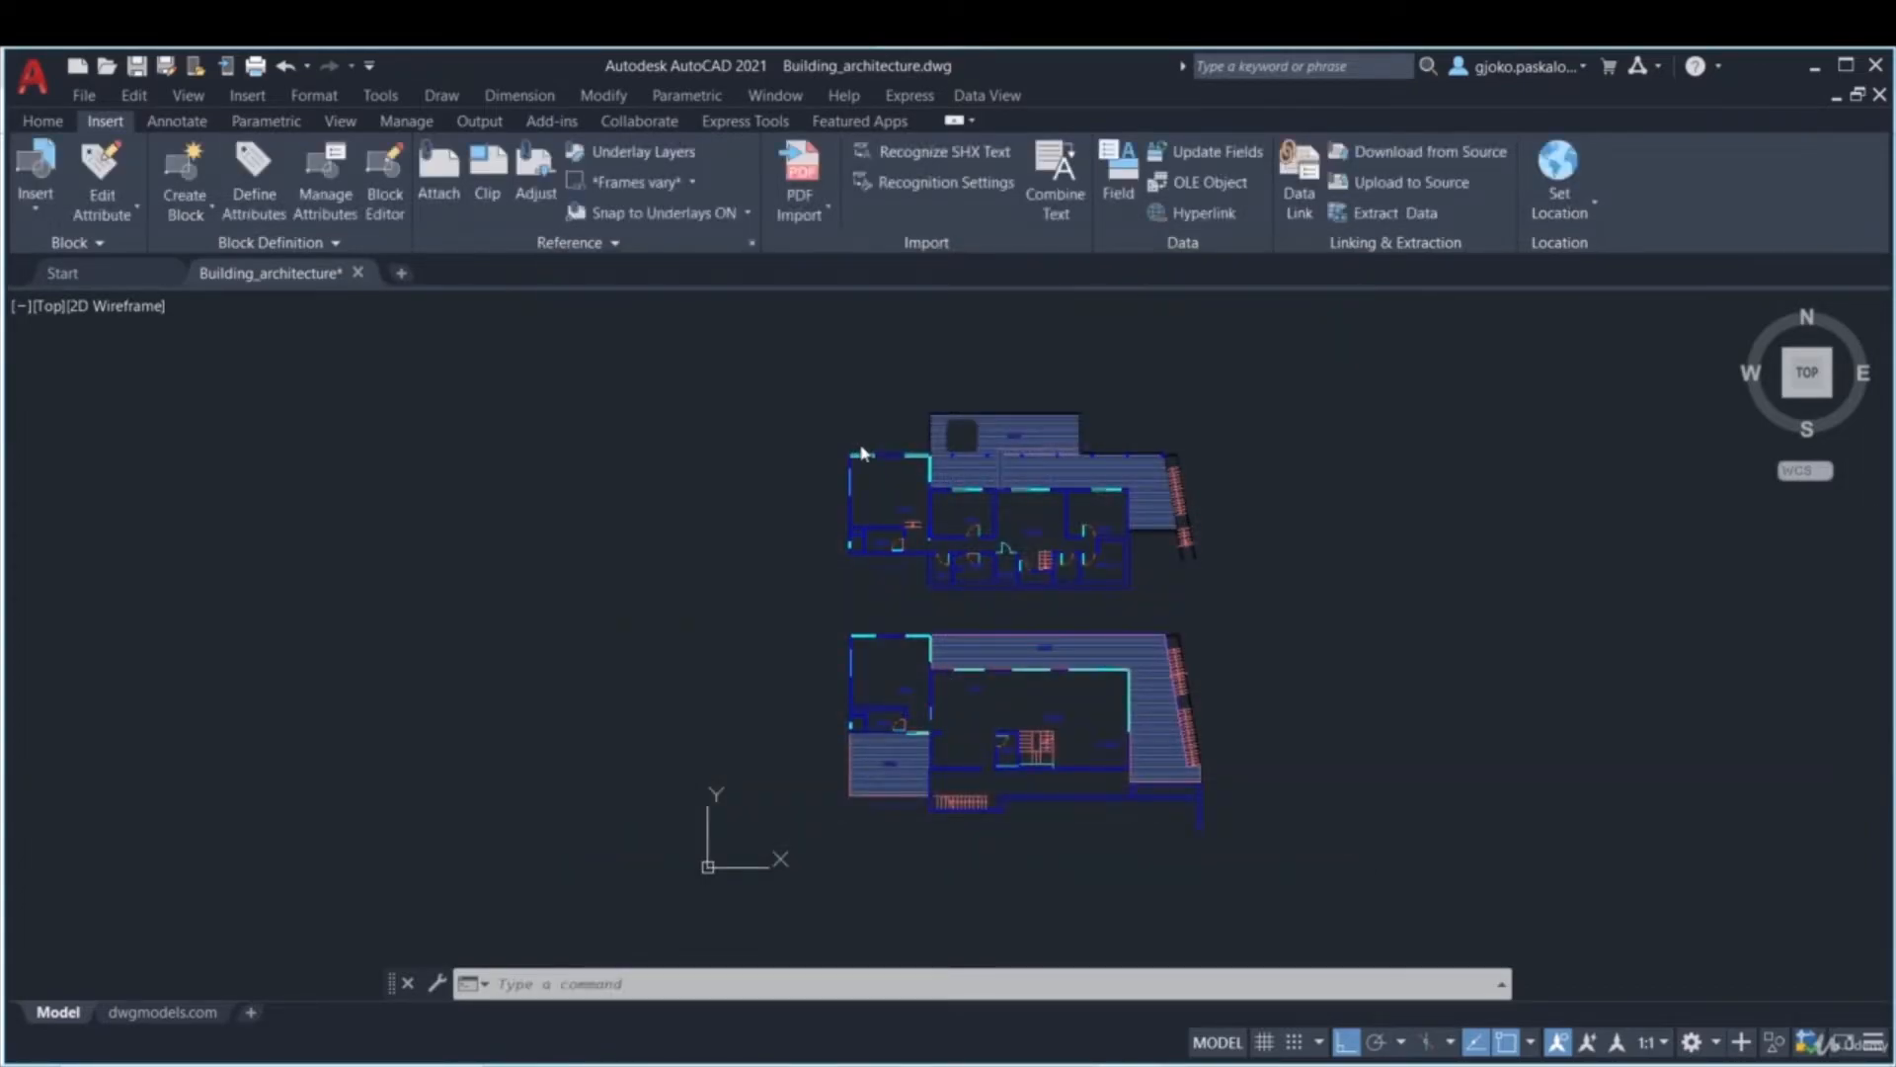
- Choose Interior_architecture.dwg as the reference file to attach, keeping its insertion point fixed at X 0, Y 0, Z 0
{"action": "left_click", "coordinate": [439, 173]}
{"action": "double_click", "coordinate": [826, 458]}
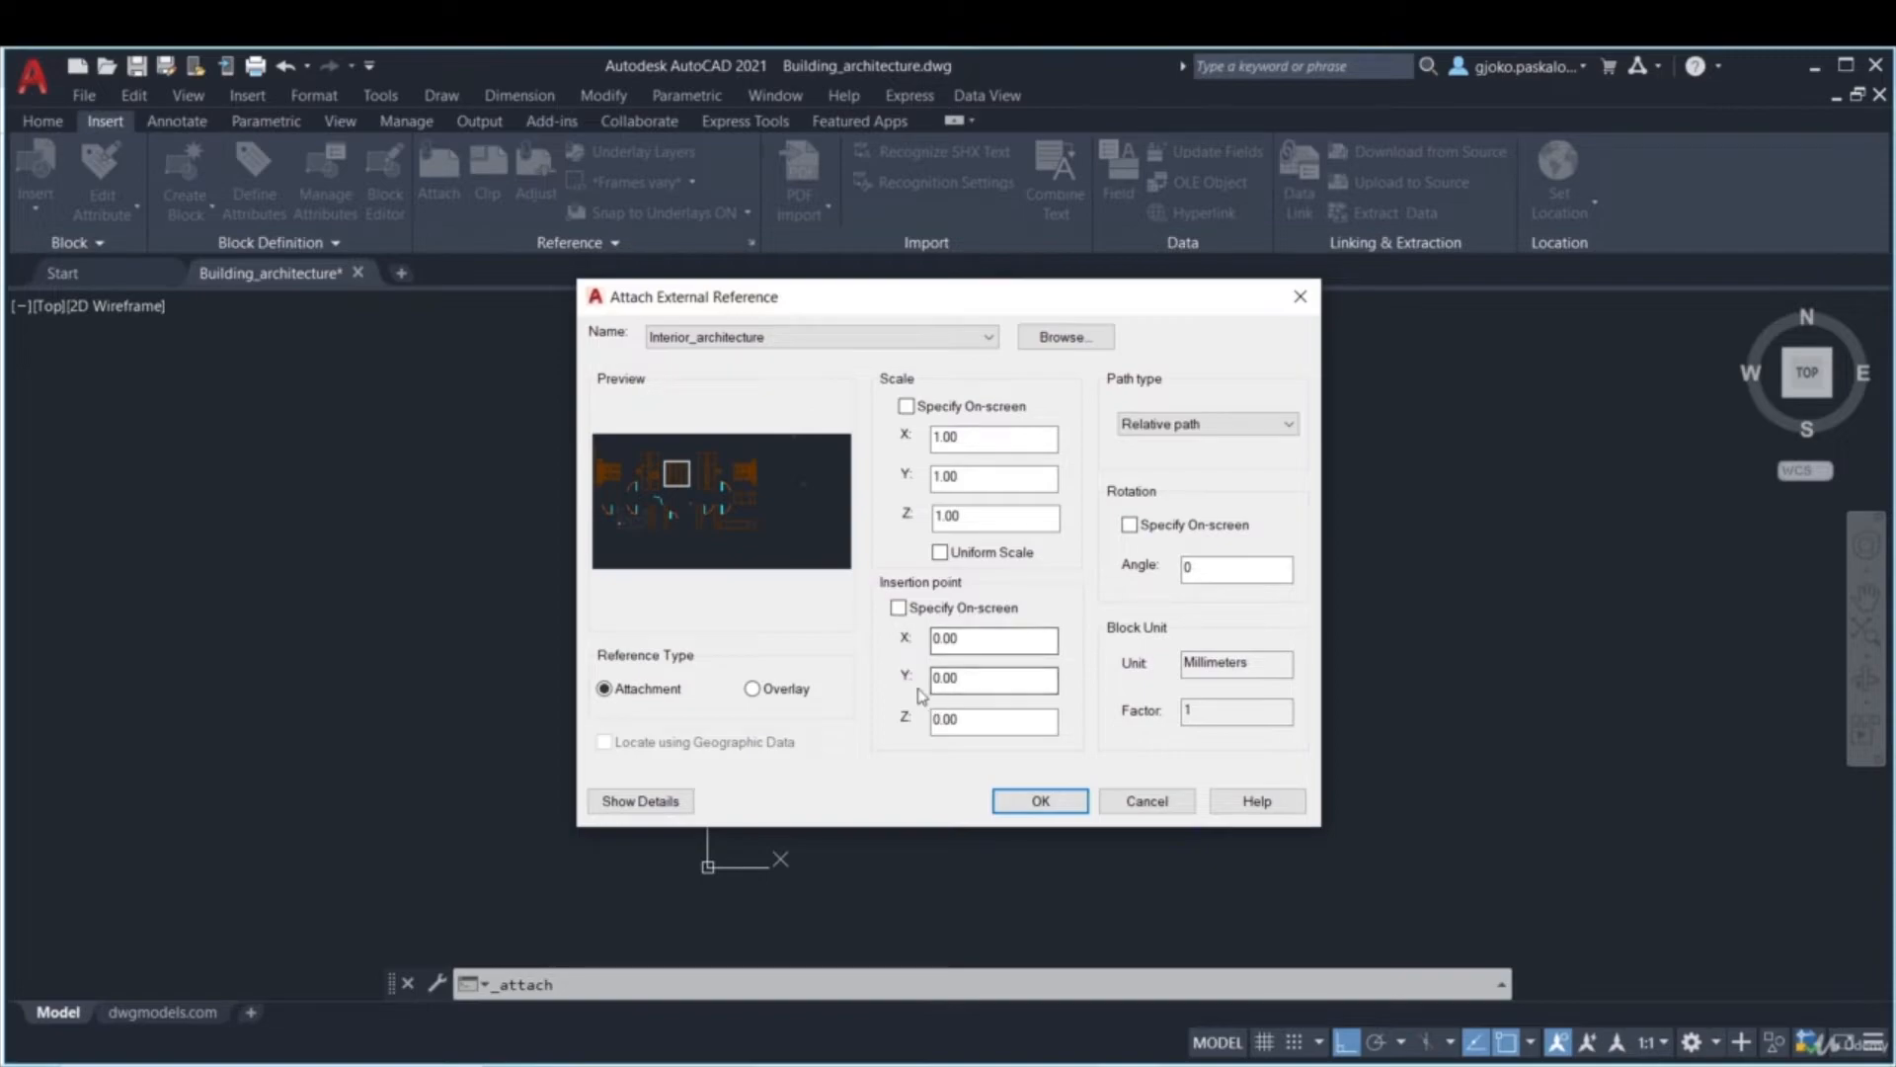
{"action": "left_click", "coordinate": [899, 608]}
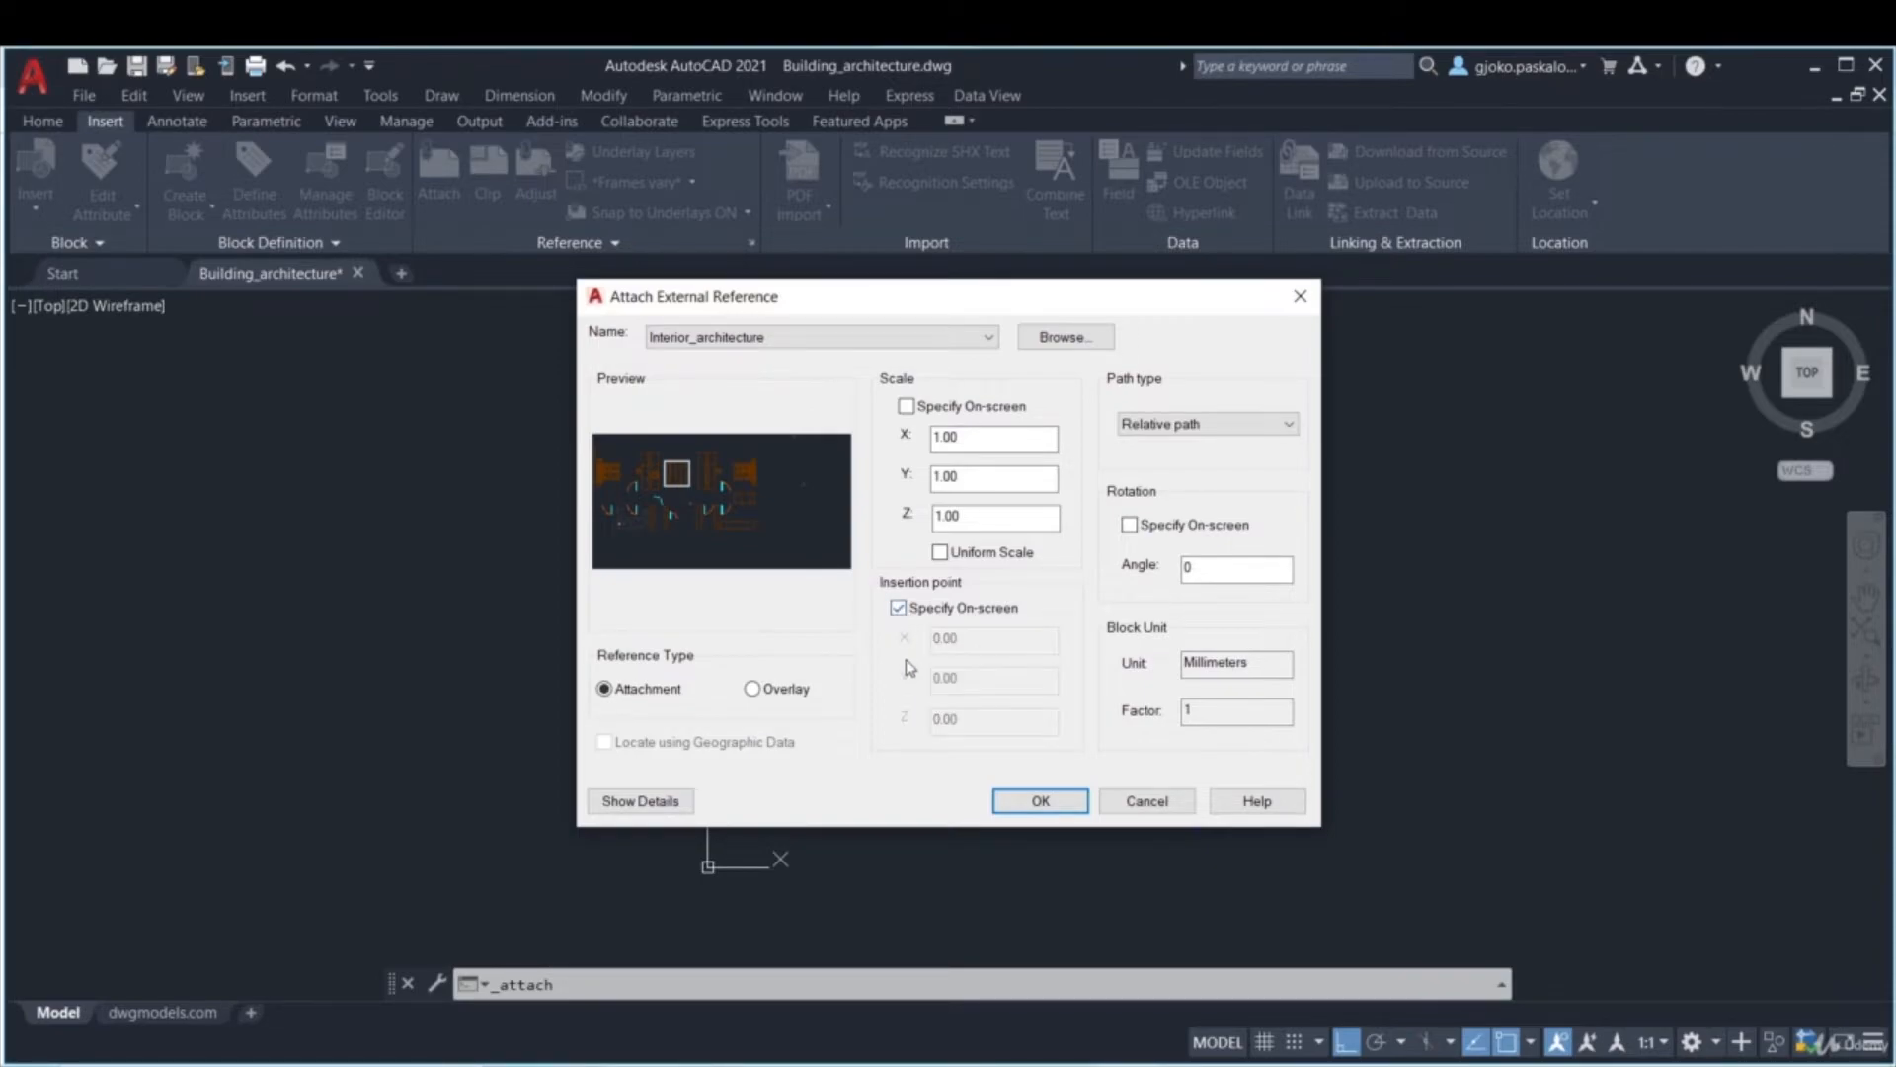
{"action": "left_click", "coordinate": [899, 607]}
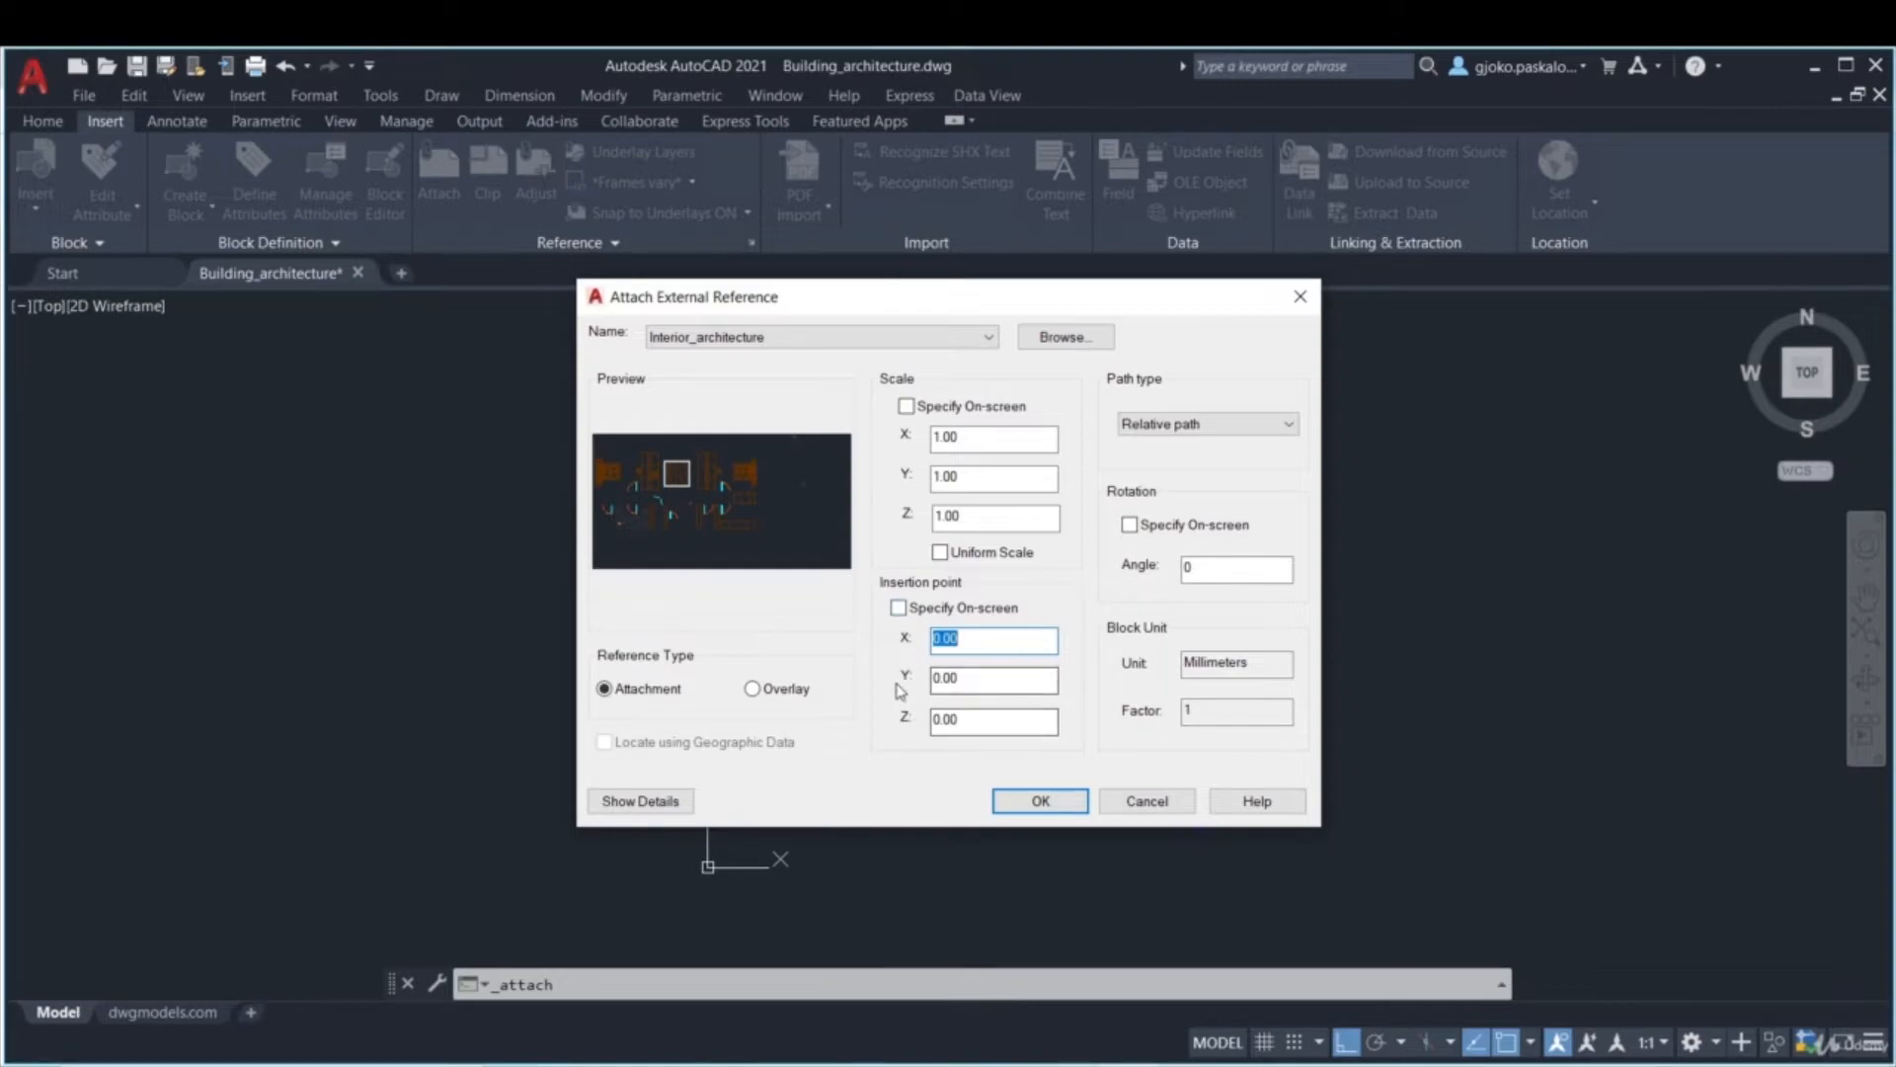
{"action": "left_click", "coordinate": [992, 672]}
{"action": "left_click", "coordinate": [990, 713]}
{"action": "left_click", "coordinate": [993, 646]}
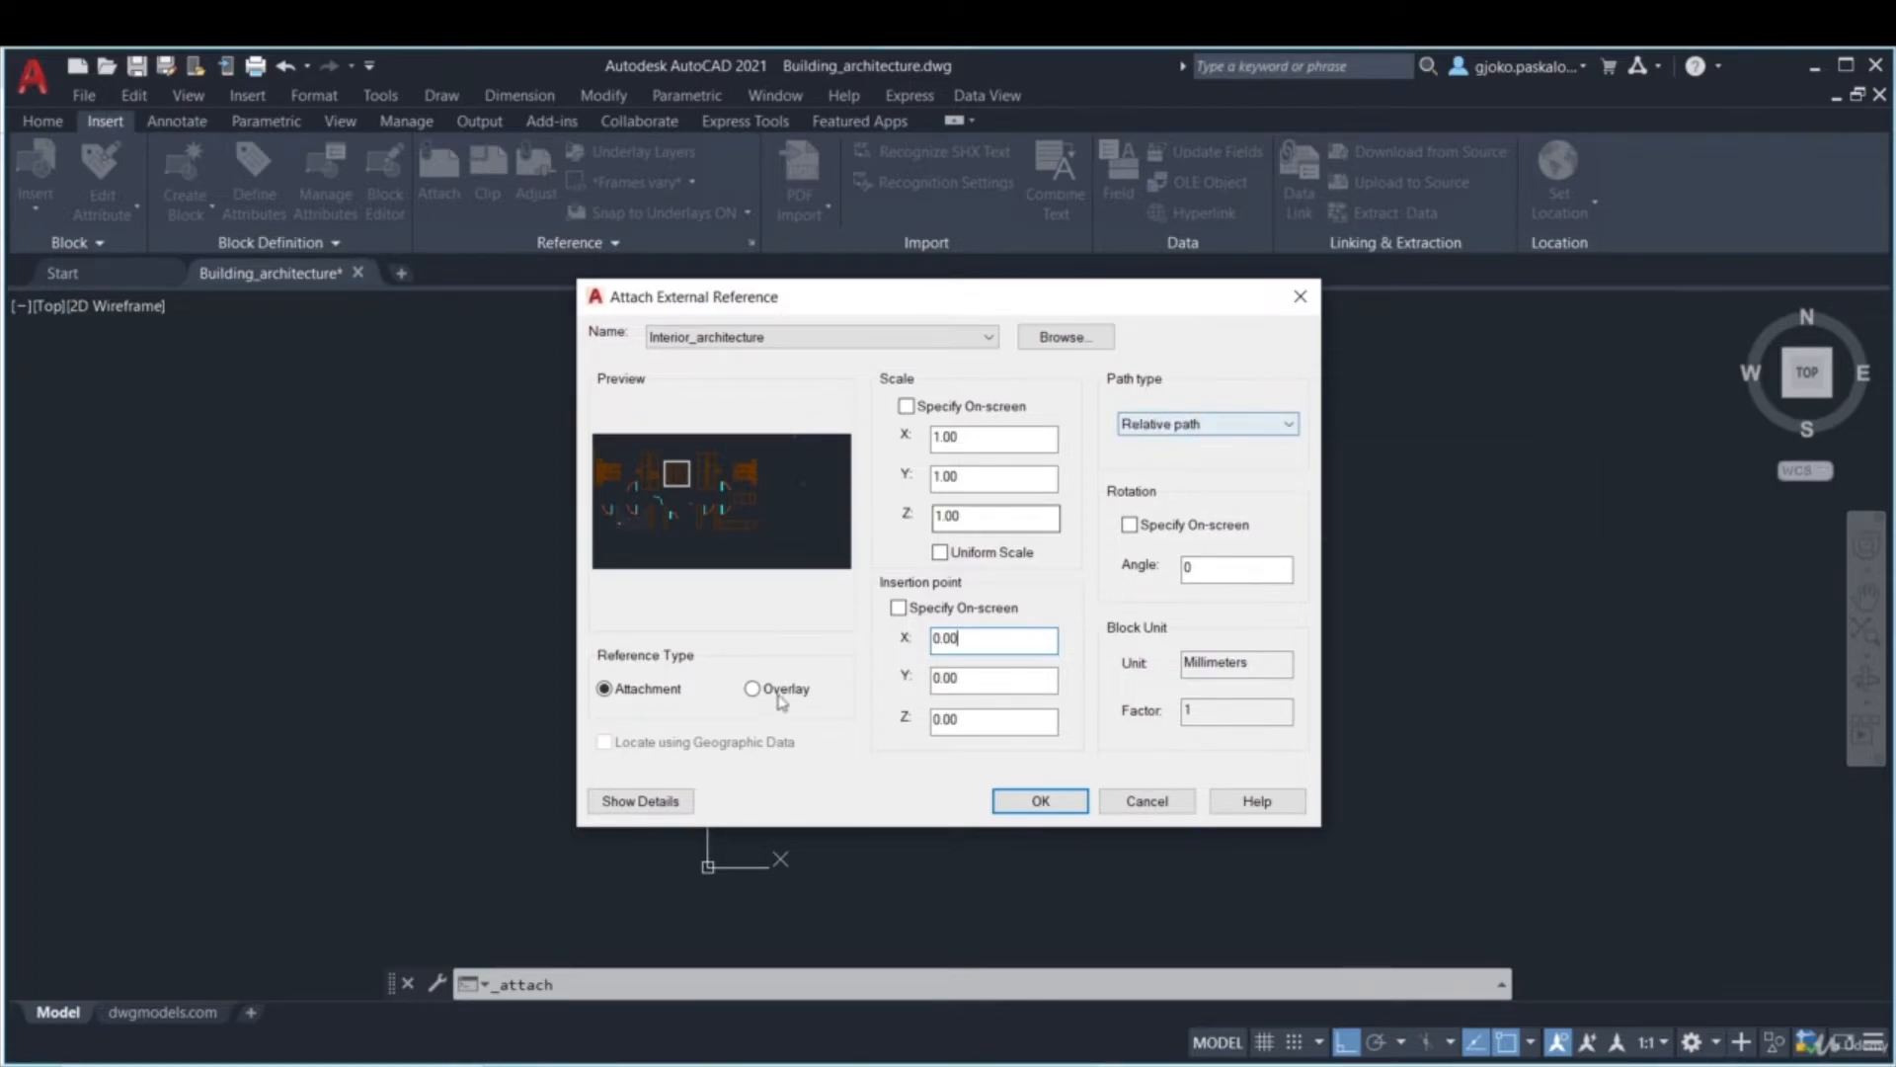
- Show the reference's path details and compare the saved paths for the Relative path, Full path and No path types
{"action": "left_click", "coordinate": [640, 800]}
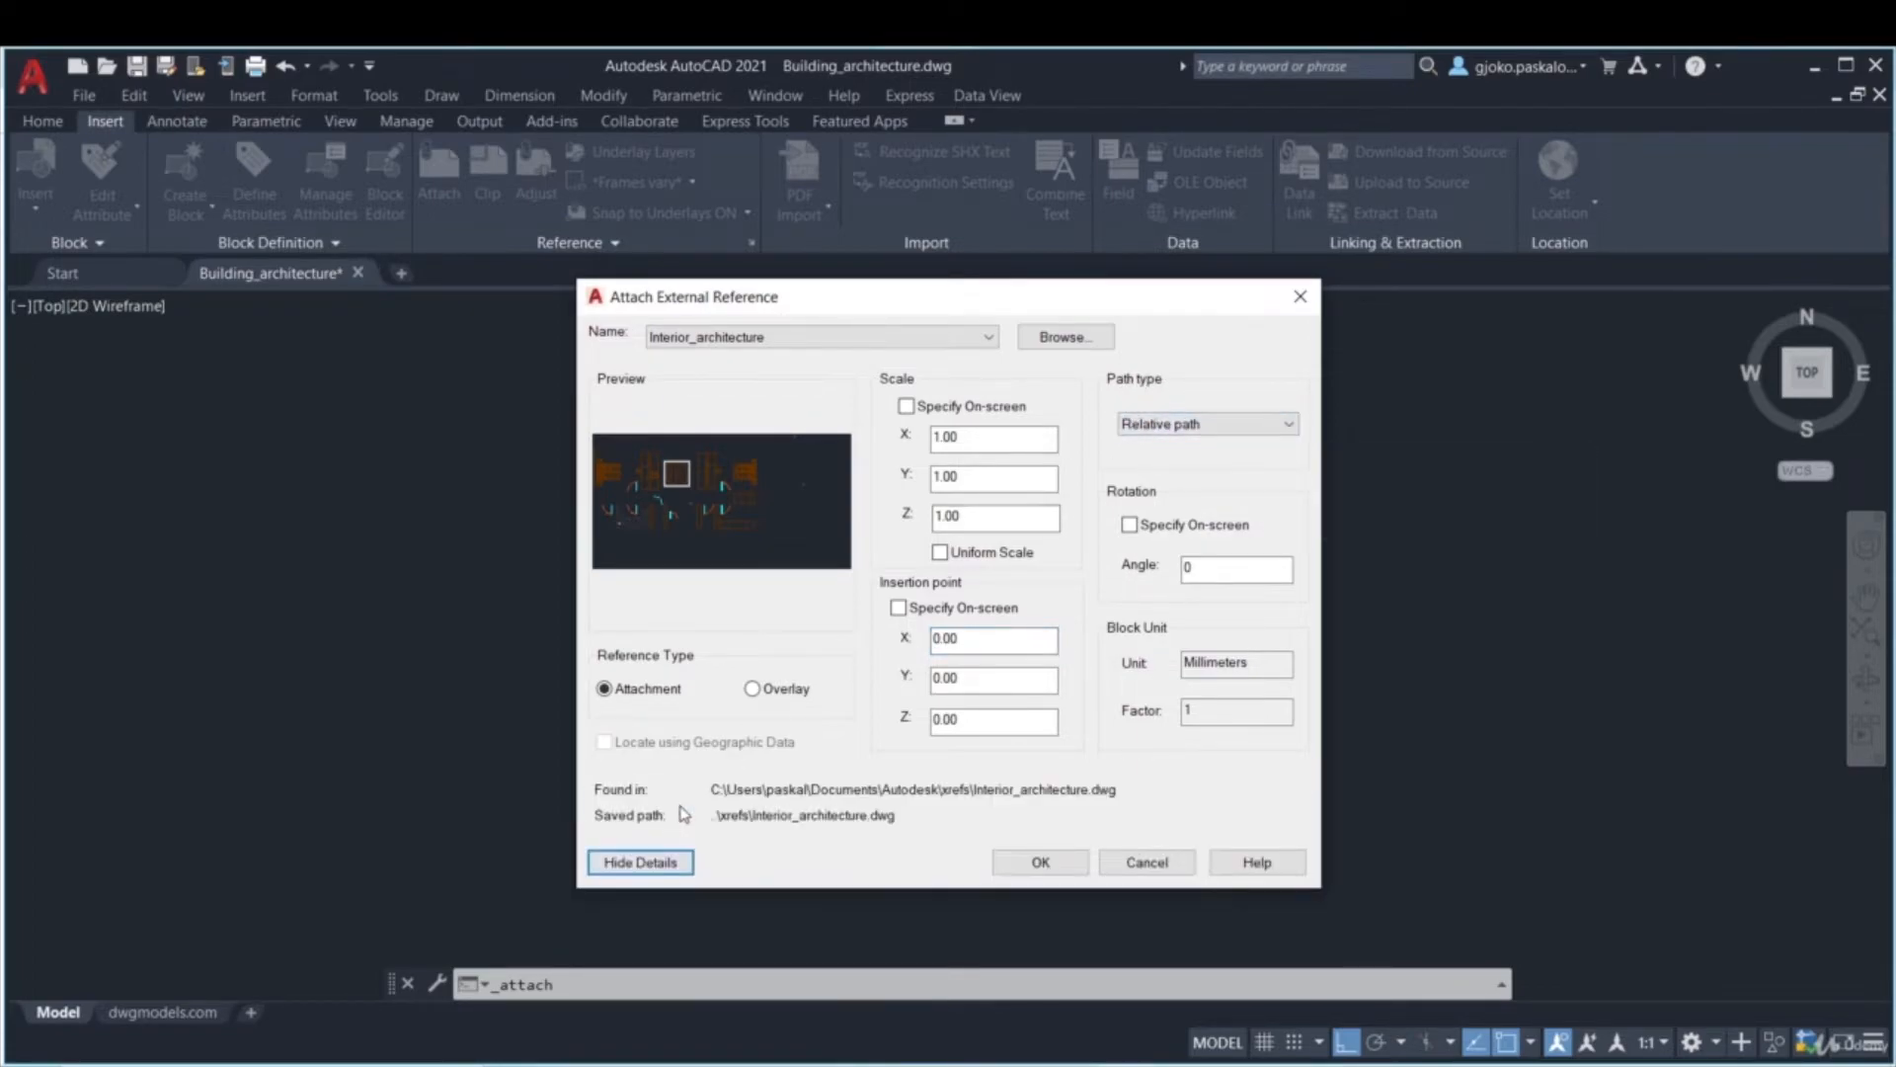
{"action": "left_click", "coordinate": [1202, 425]}
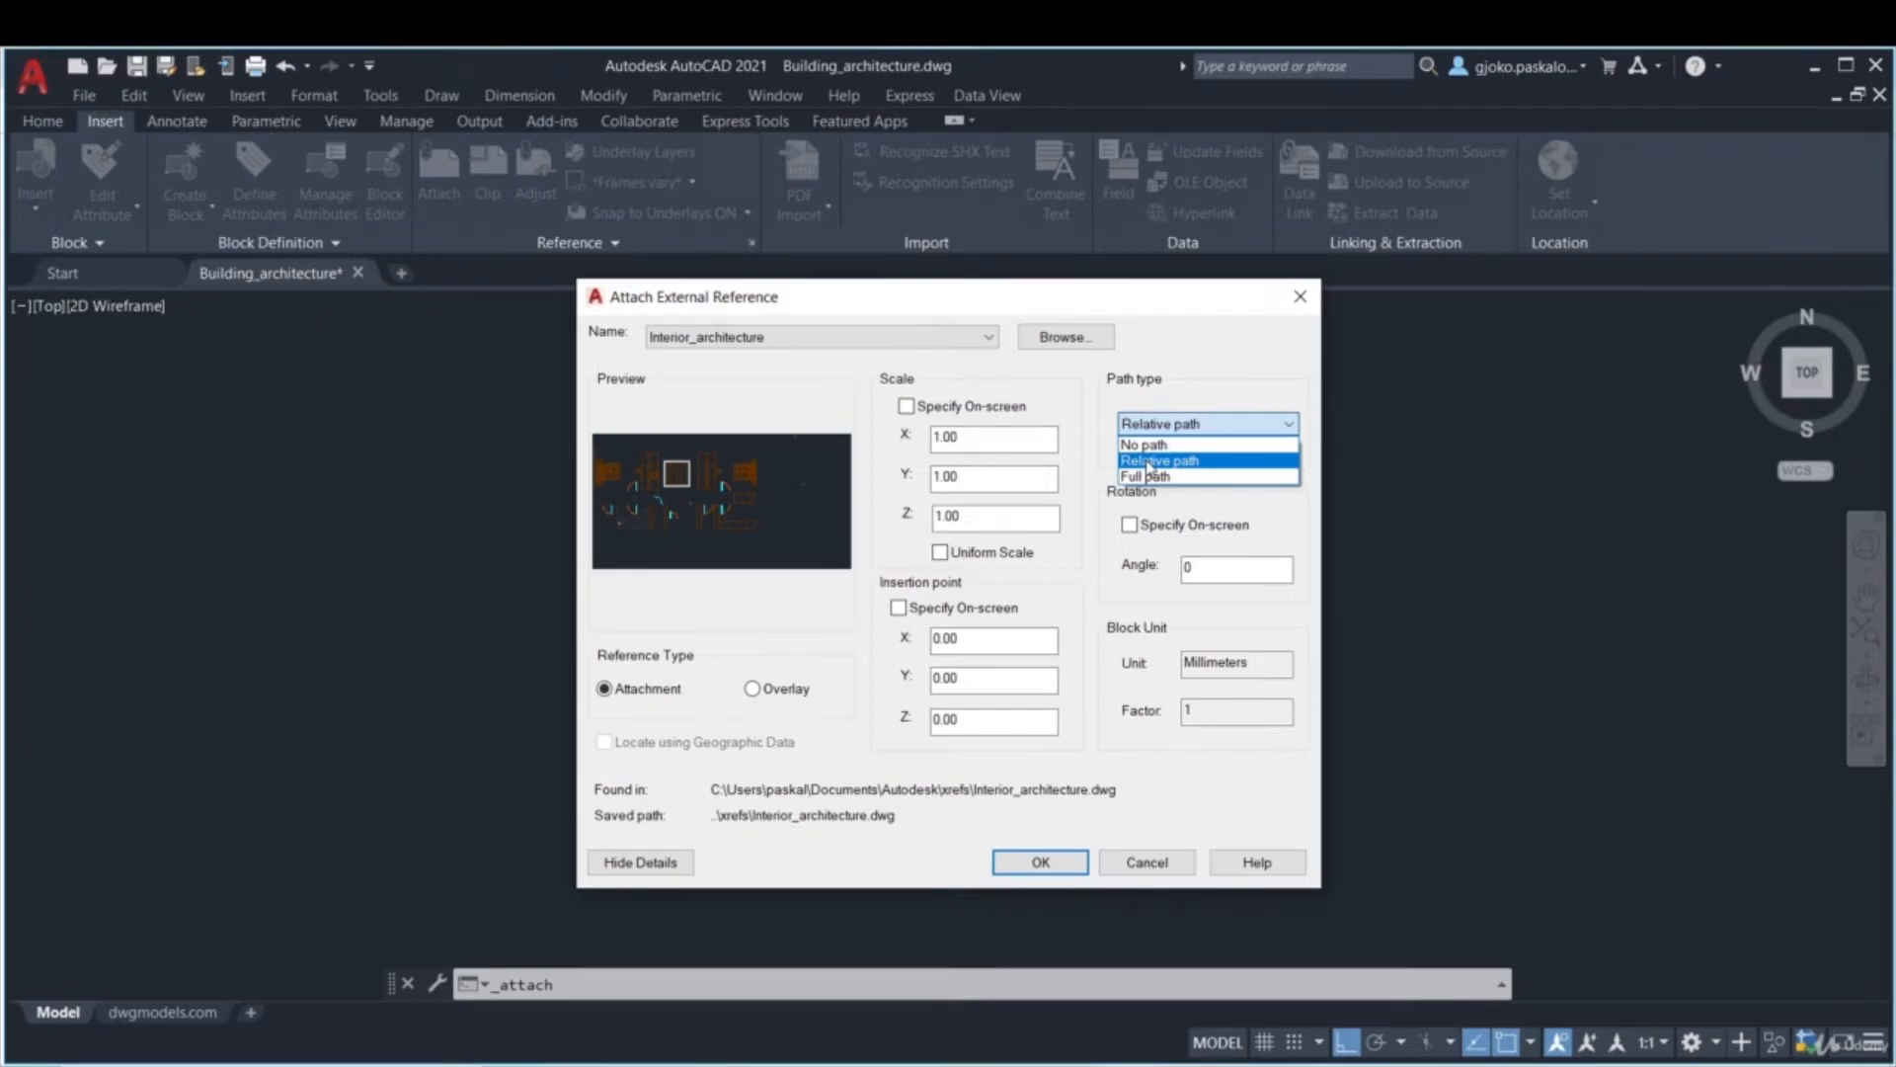
{"action": "left_click", "coordinate": [1149, 463]}
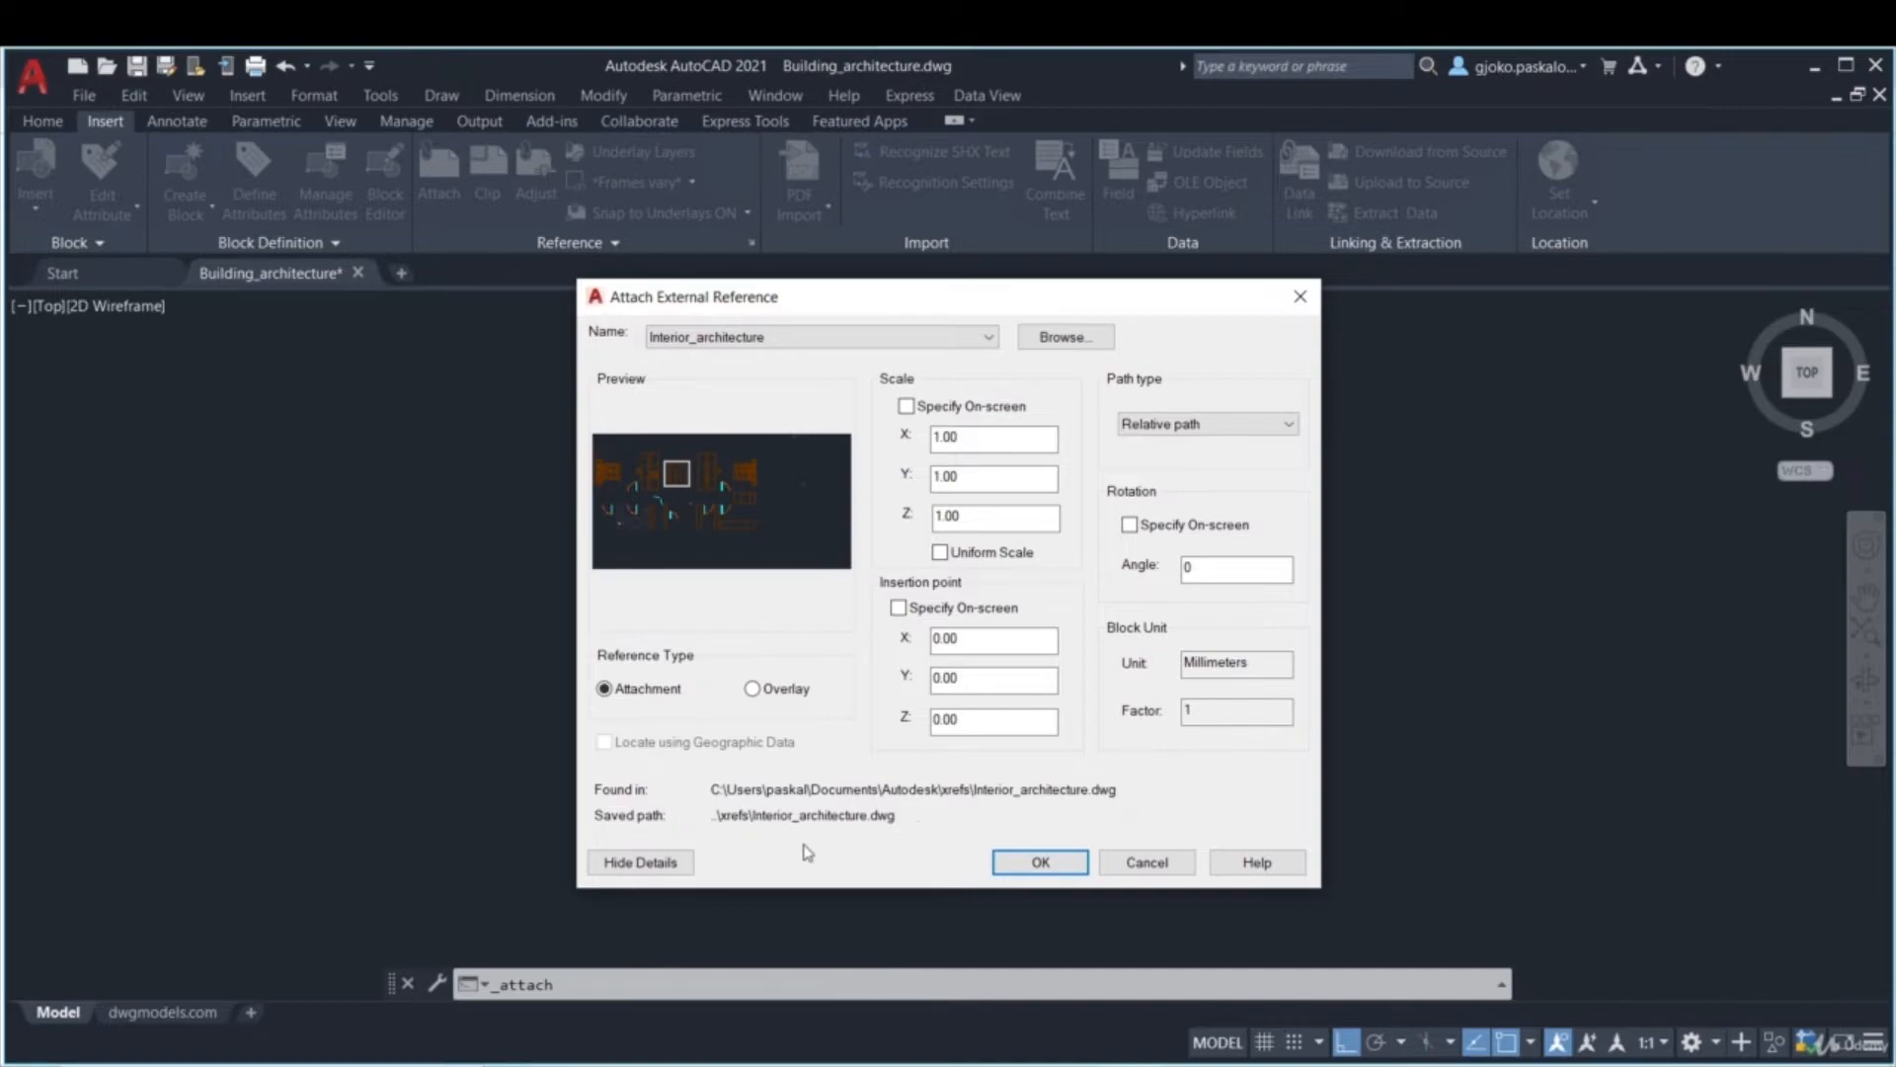
{"action": "left_click", "coordinate": [1280, 424]}
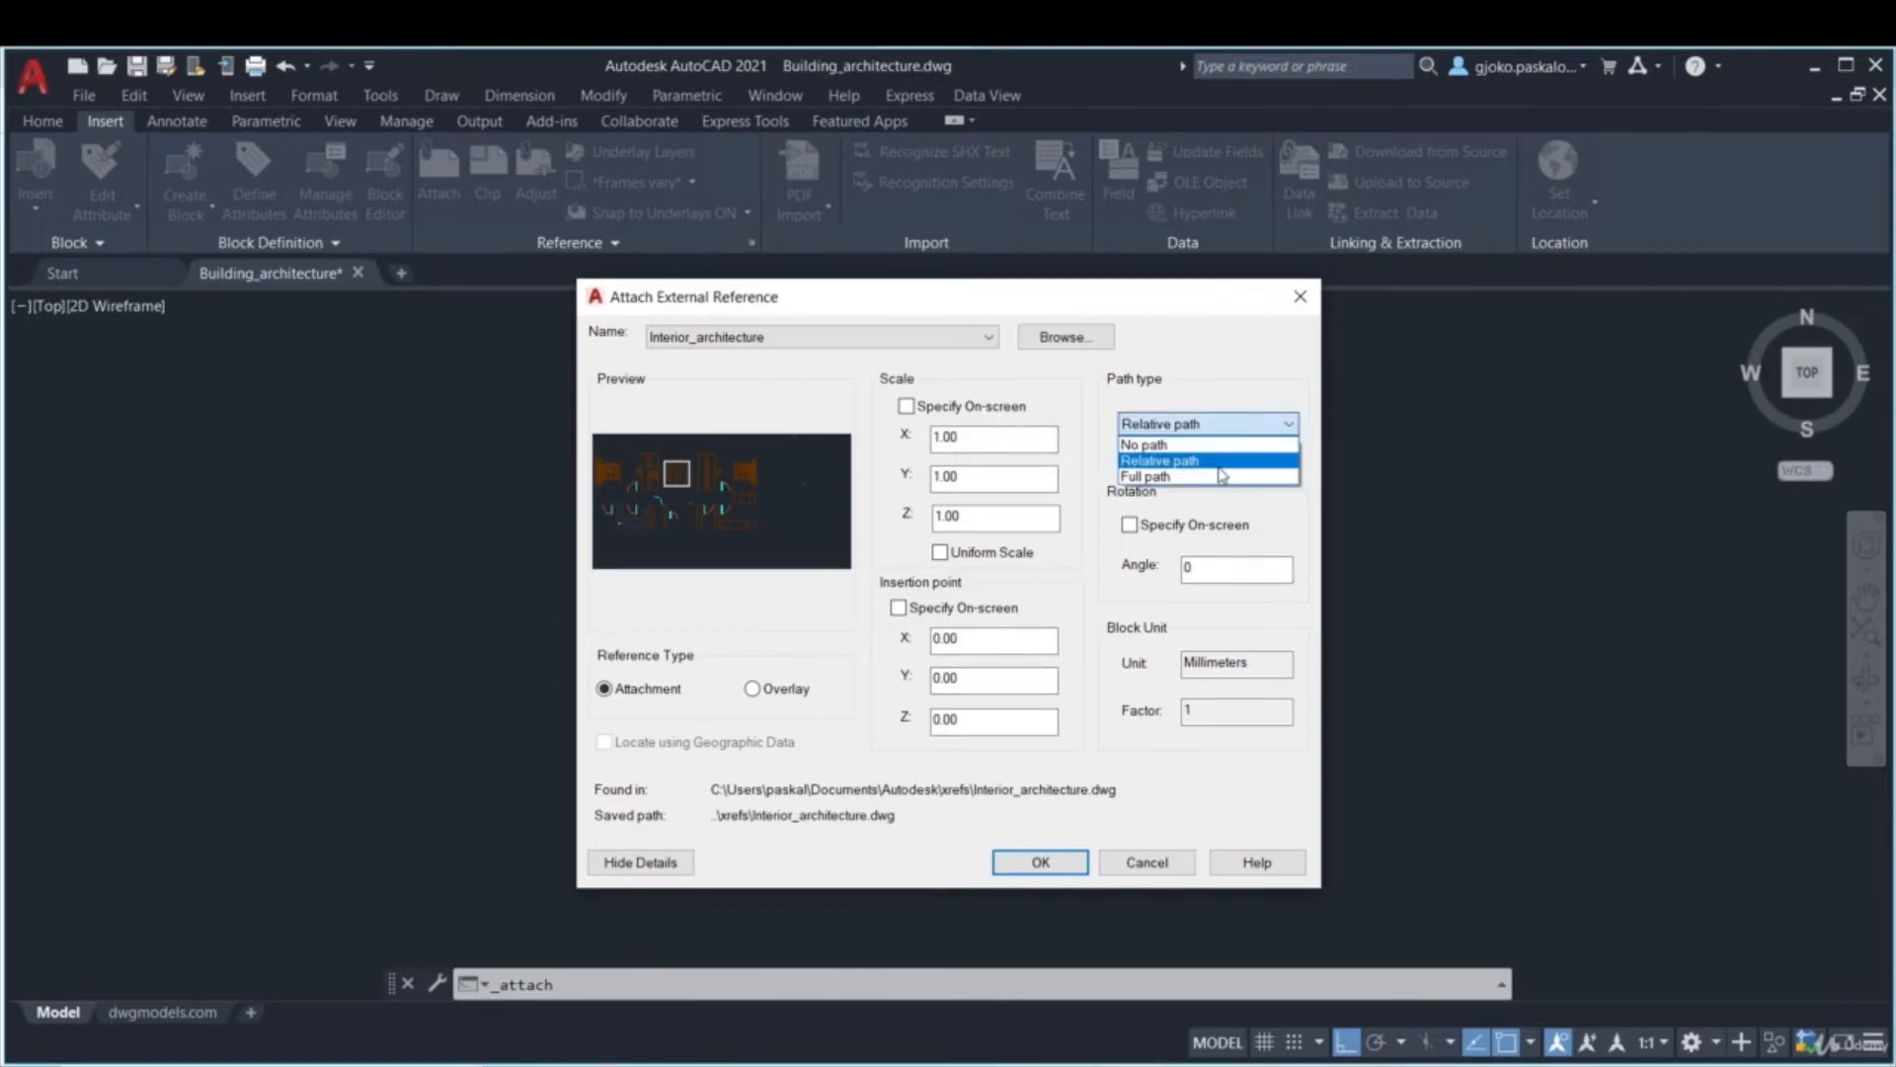
{"action": "left_click", "coordinate": [1214, 478]}
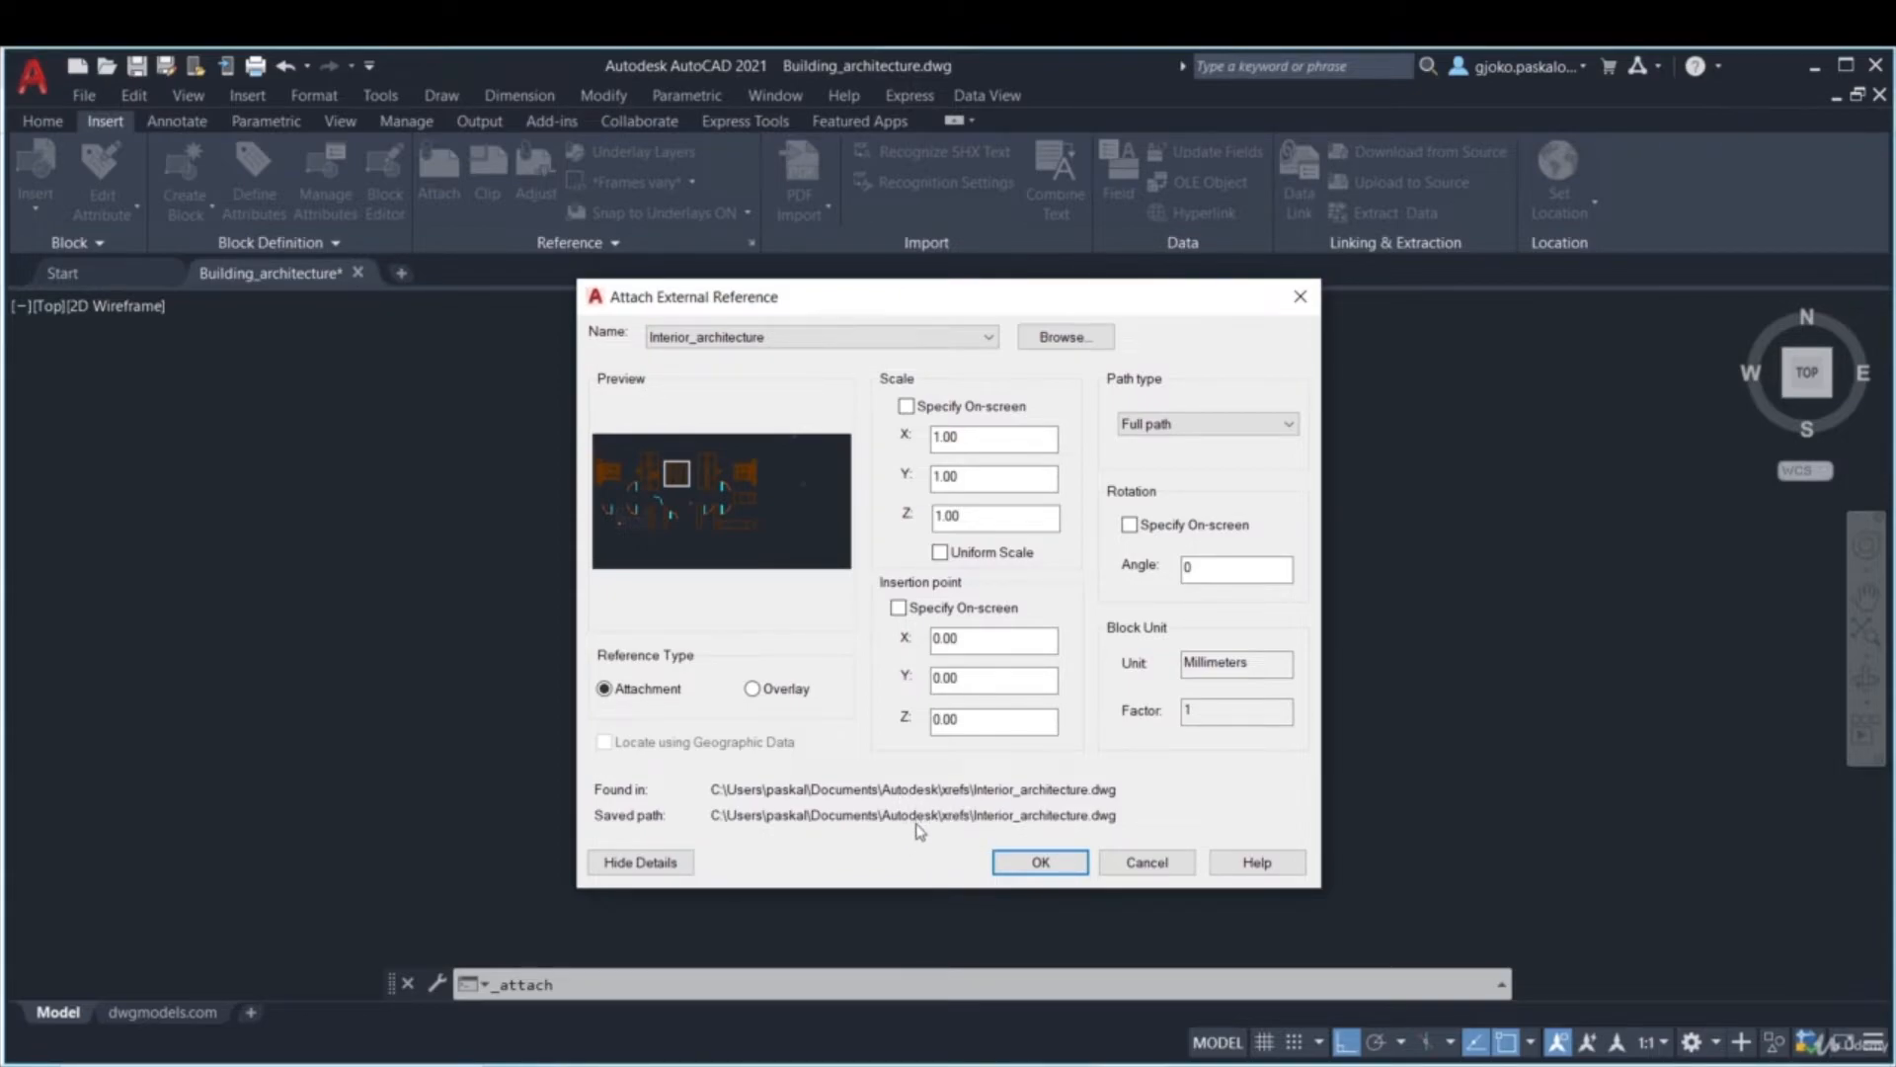
{"action": "left_click", "coordinate": [1151, 430]}
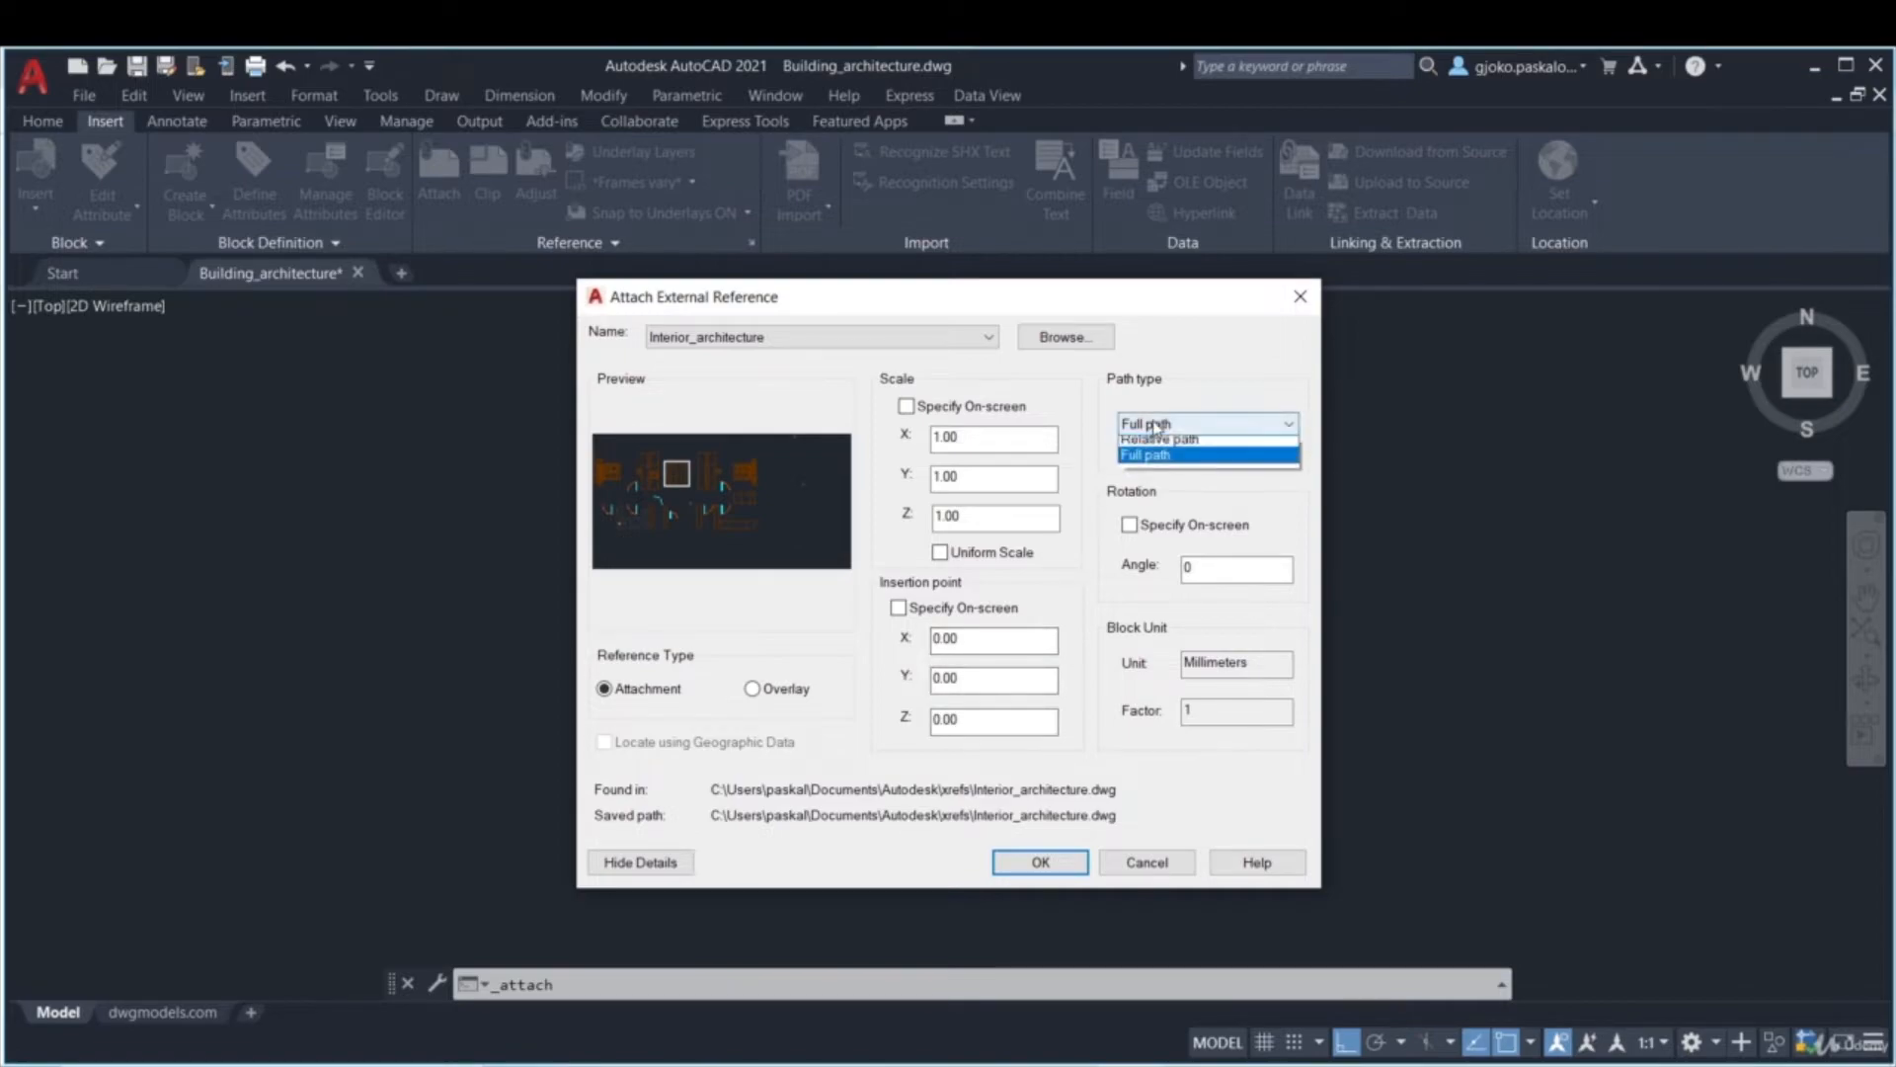
{"action": "left_click", "coordinate": [1152, 456]}
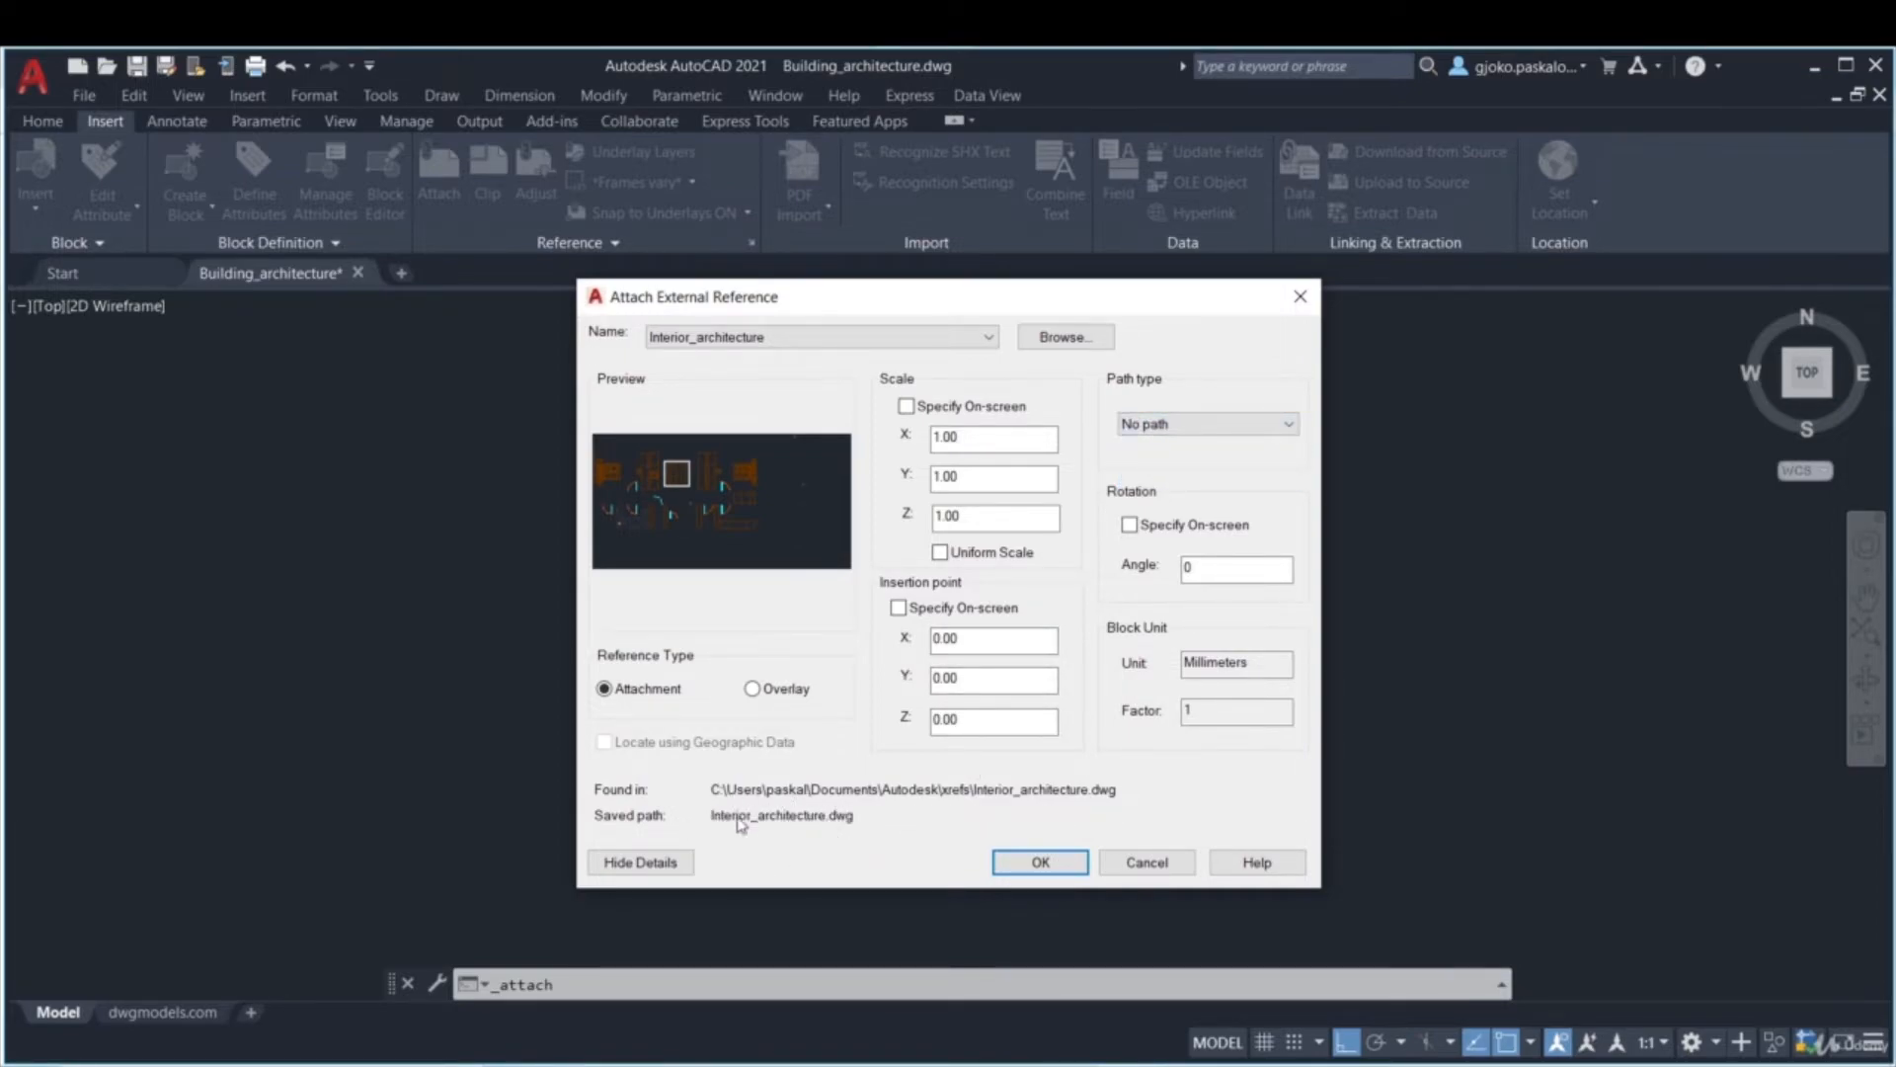
- Attach Interior_architecture as an external reference using the Relative path type
{"action": "left_click", "coordinate": [1170, 432]}
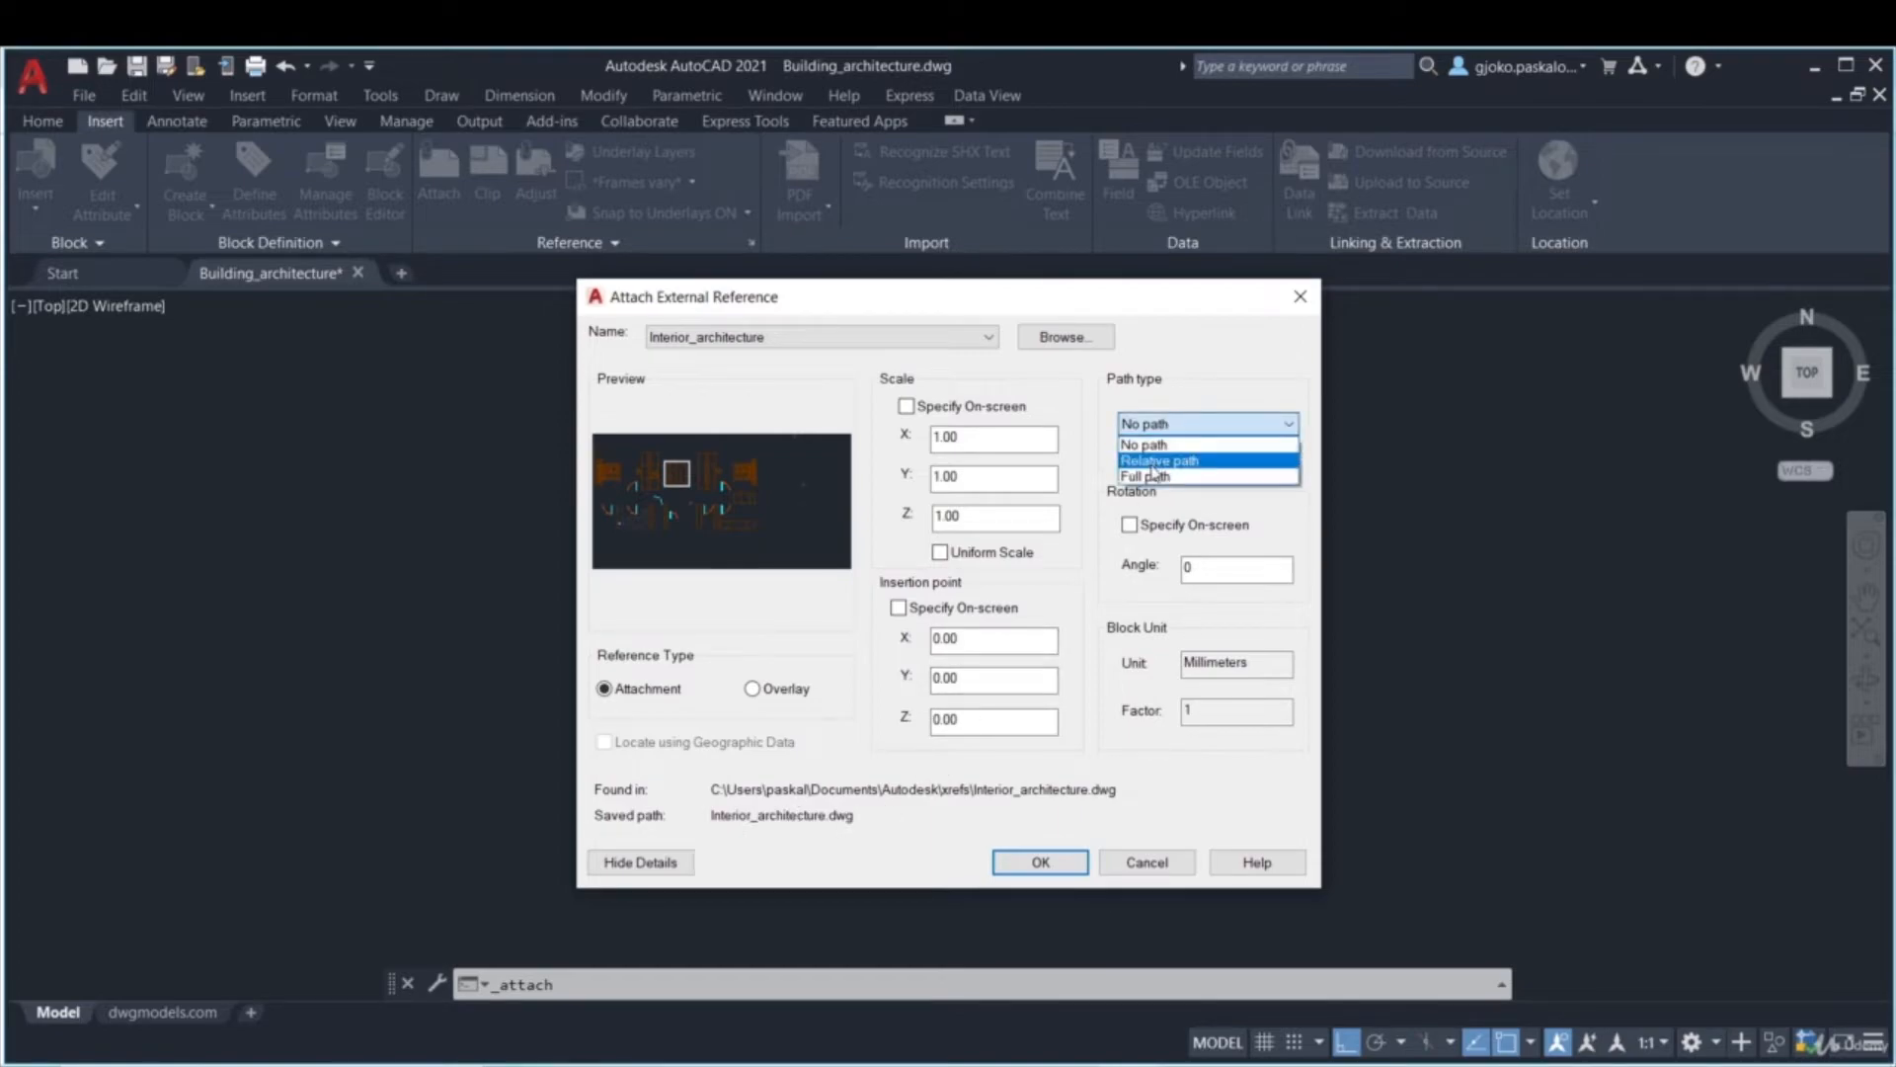
{"action": "left_click", "coordinate": [1152, 462]}
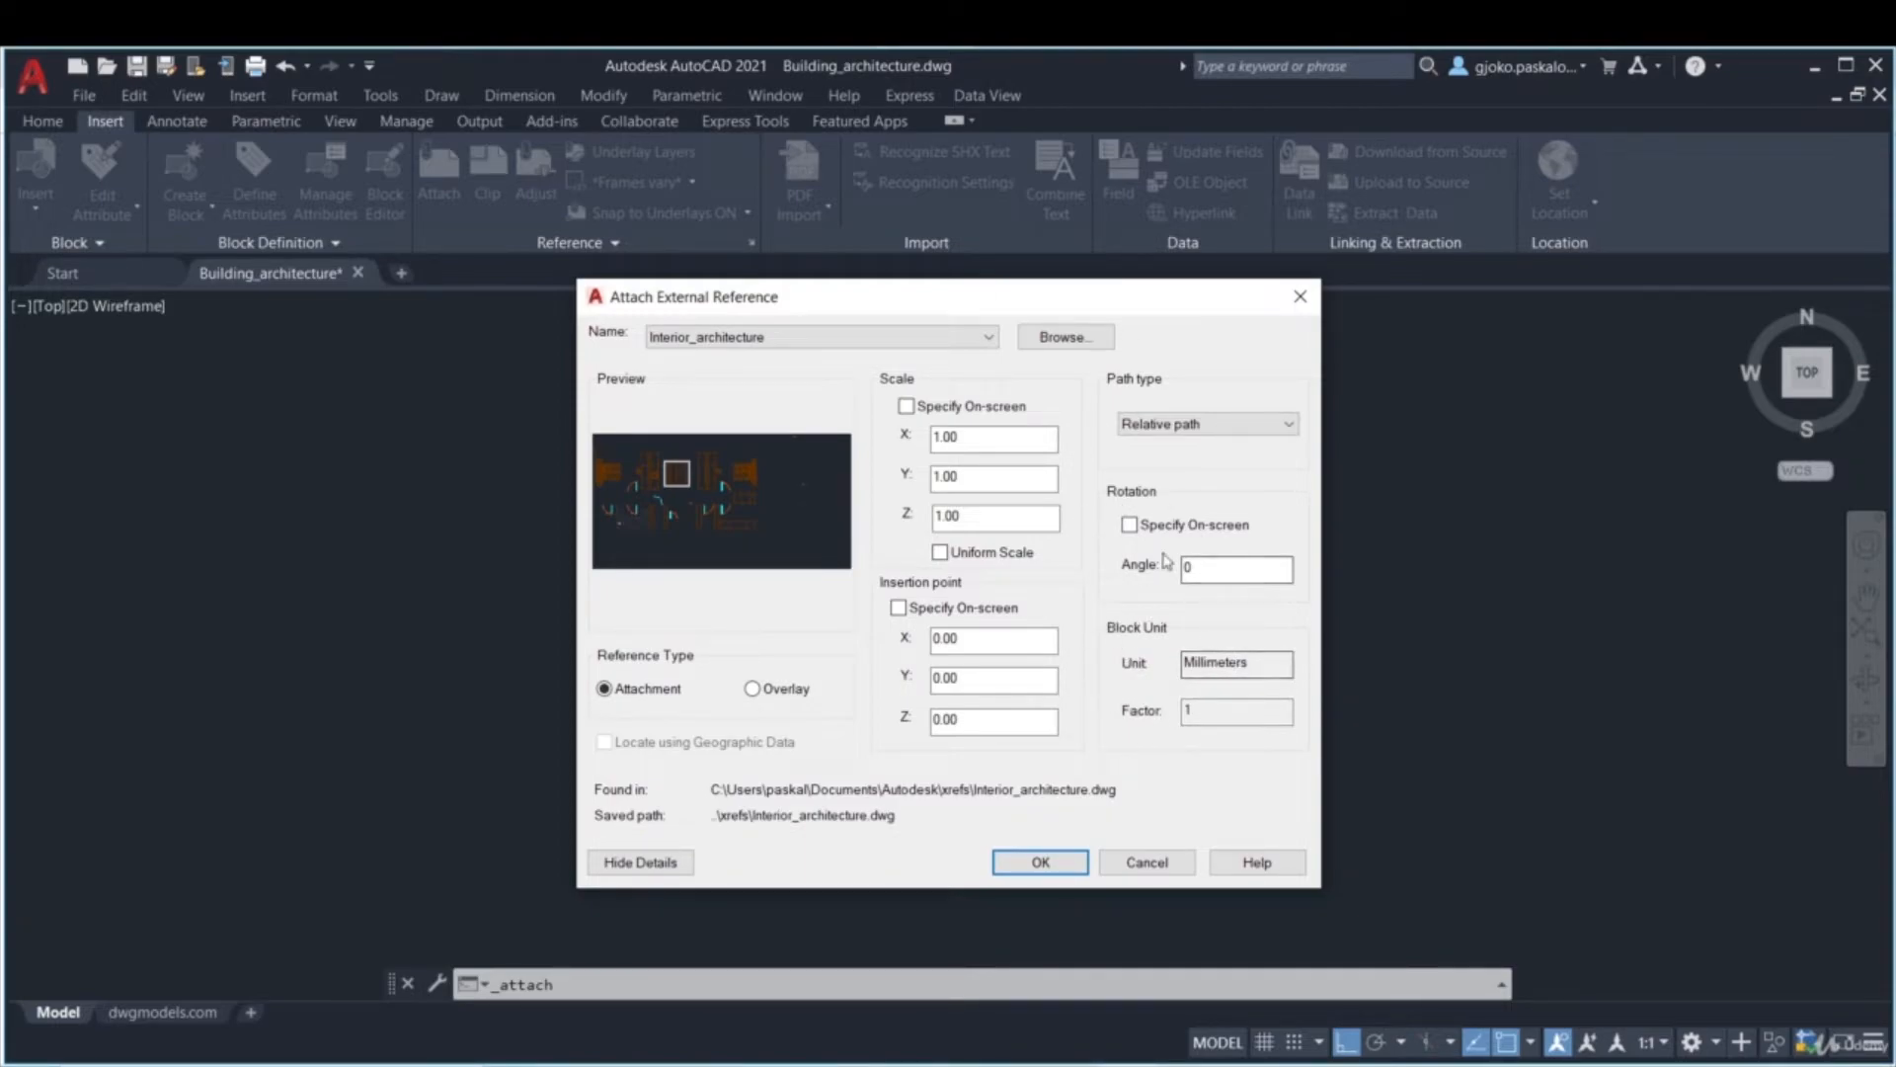
{"action": "left_click", "coordinate": [1049, 868]}
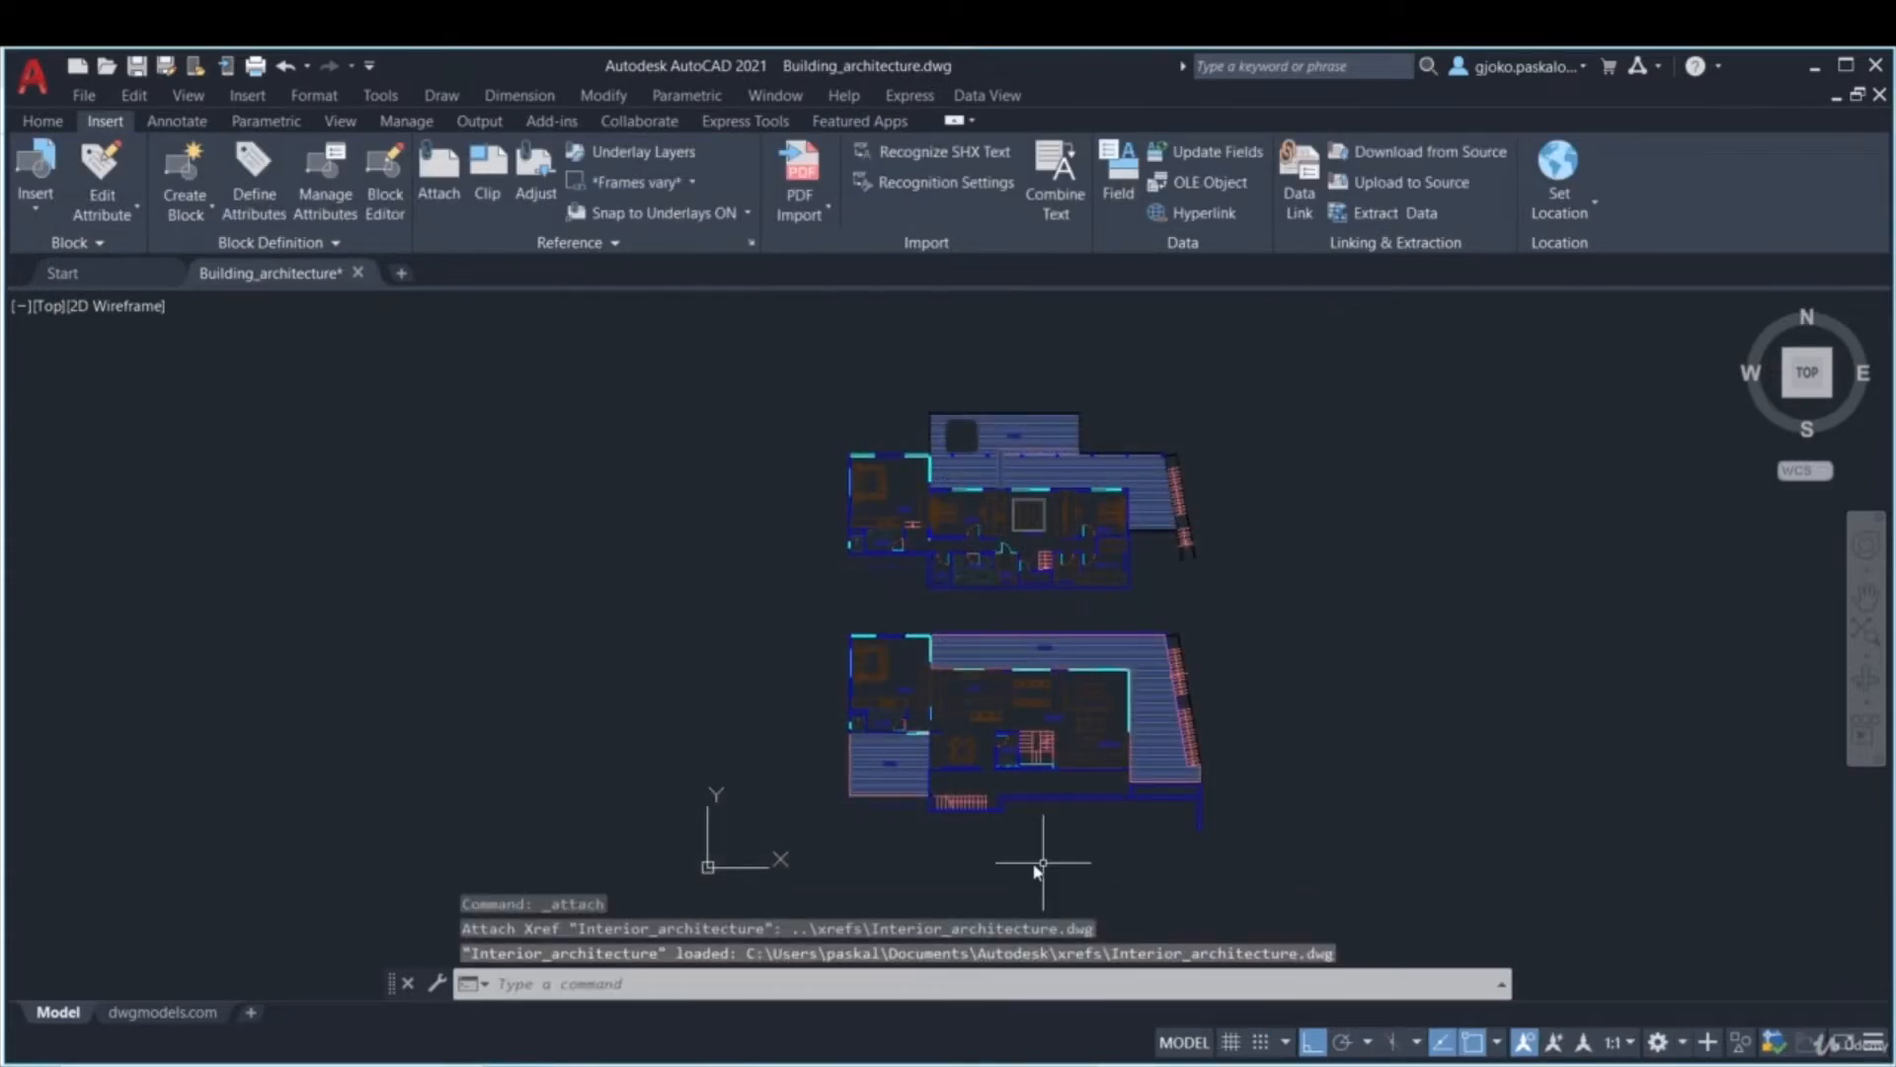
- Select the attached interior reference in the upper floor plan to view its external reference options, and clear the selection
{"action": "scroll", "coordinate": [894, 486], "scroll_direction": "up", "scroll_amount": 4}
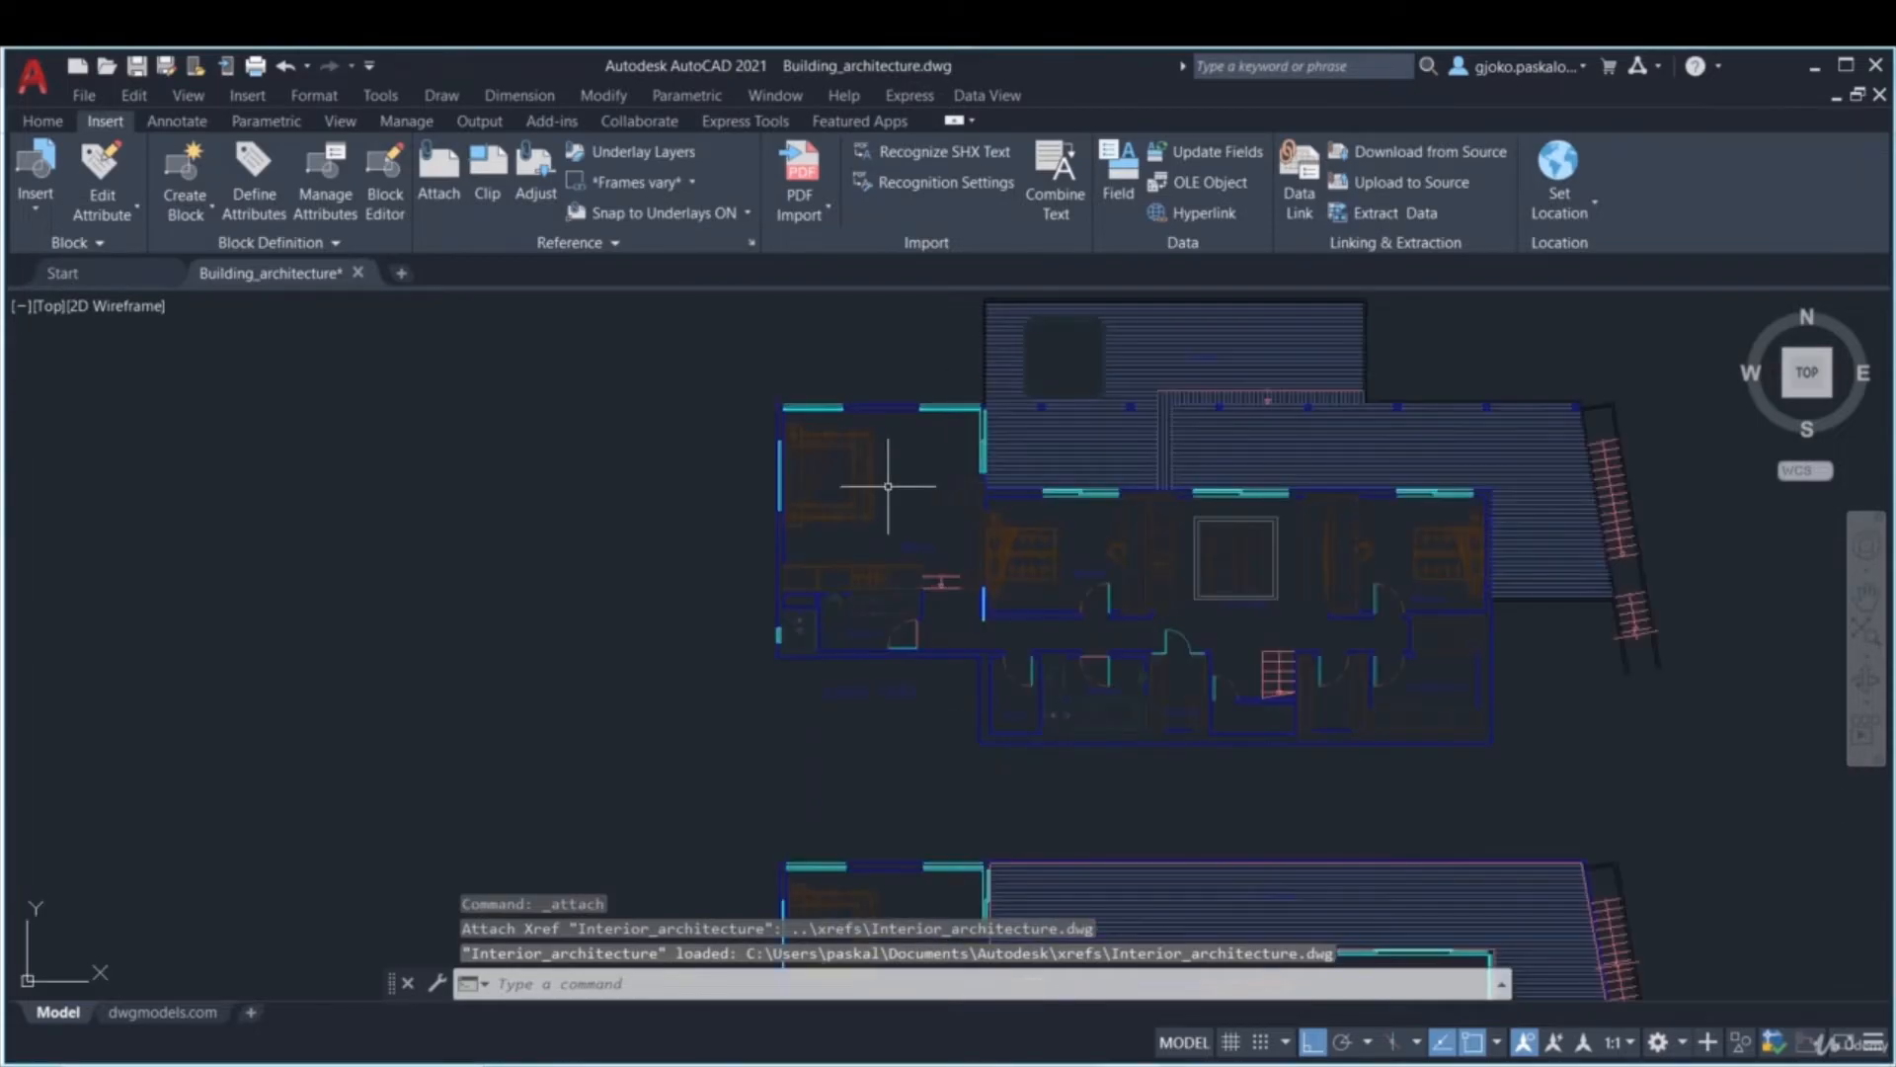
{"action": "left_click", "coordinate": [814, 447]}
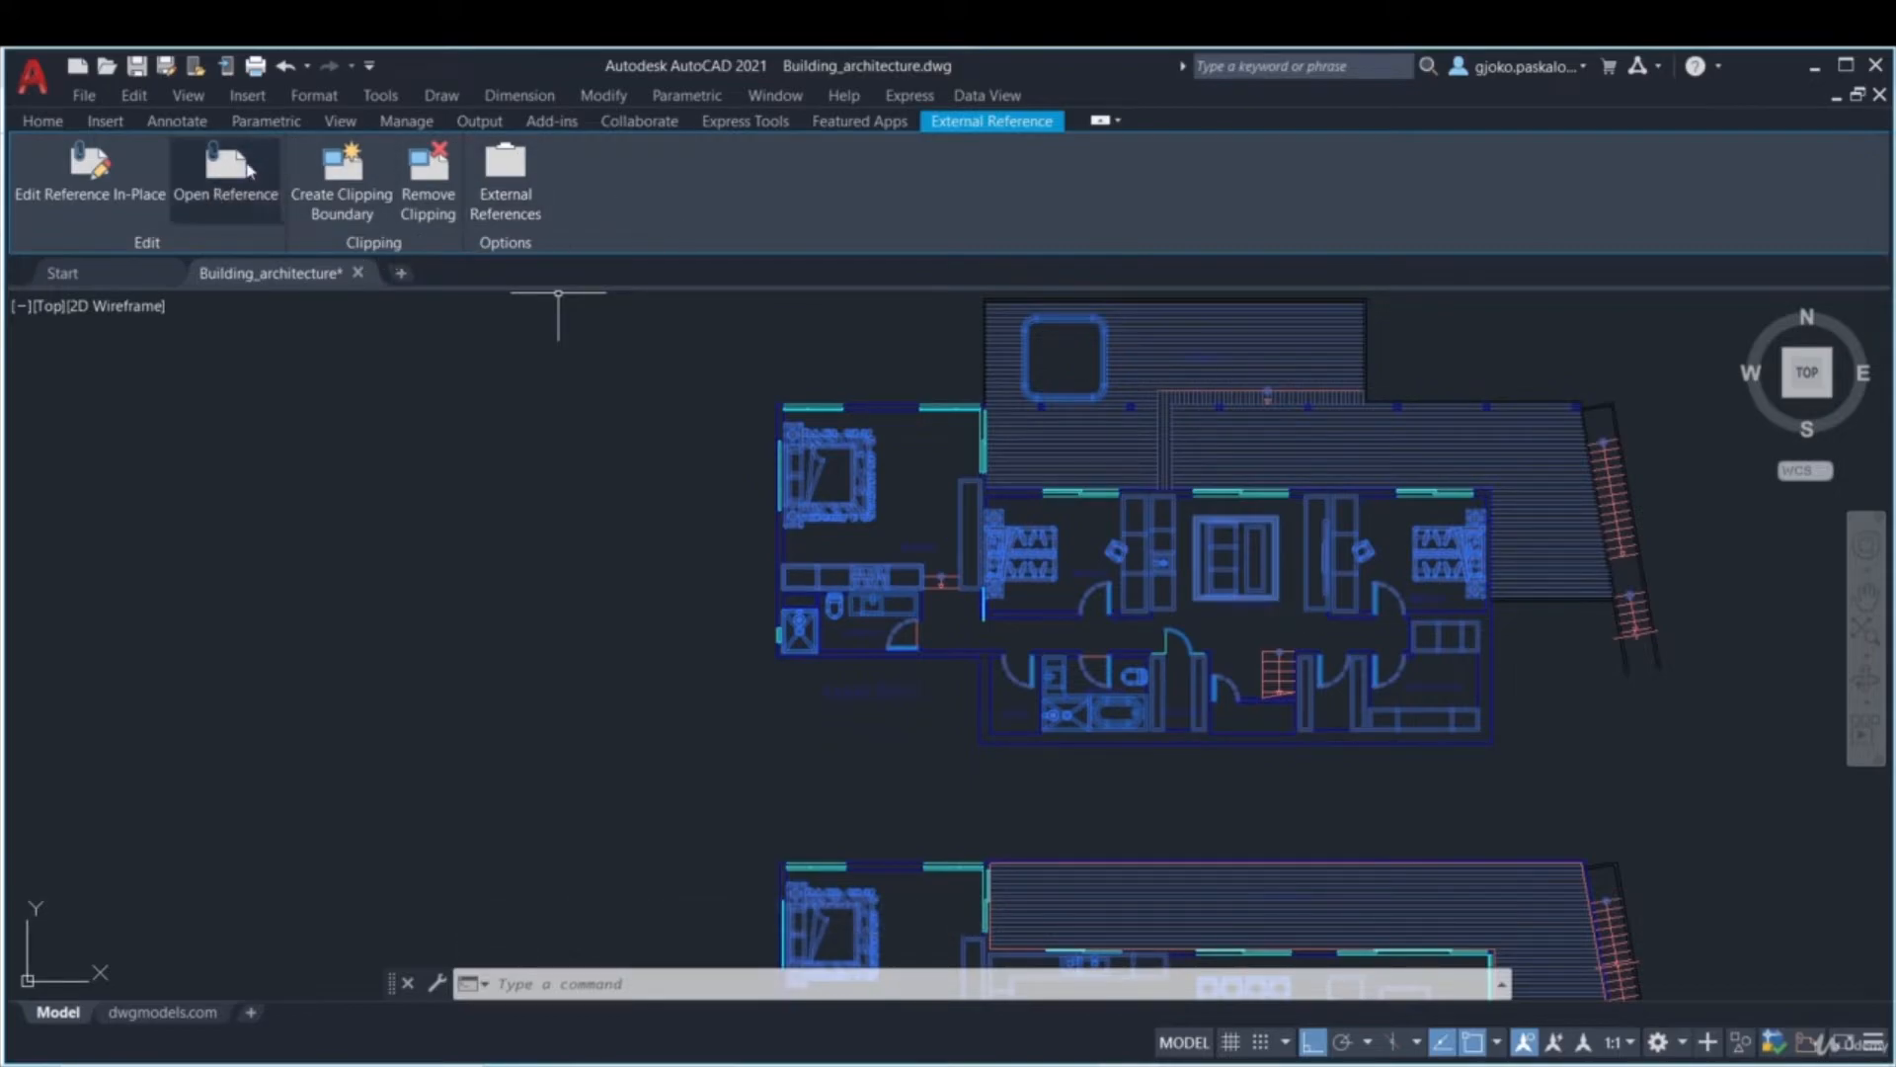
{"action": "key", "text": "Escape"}
{"action": "key", "text": "Escape"}
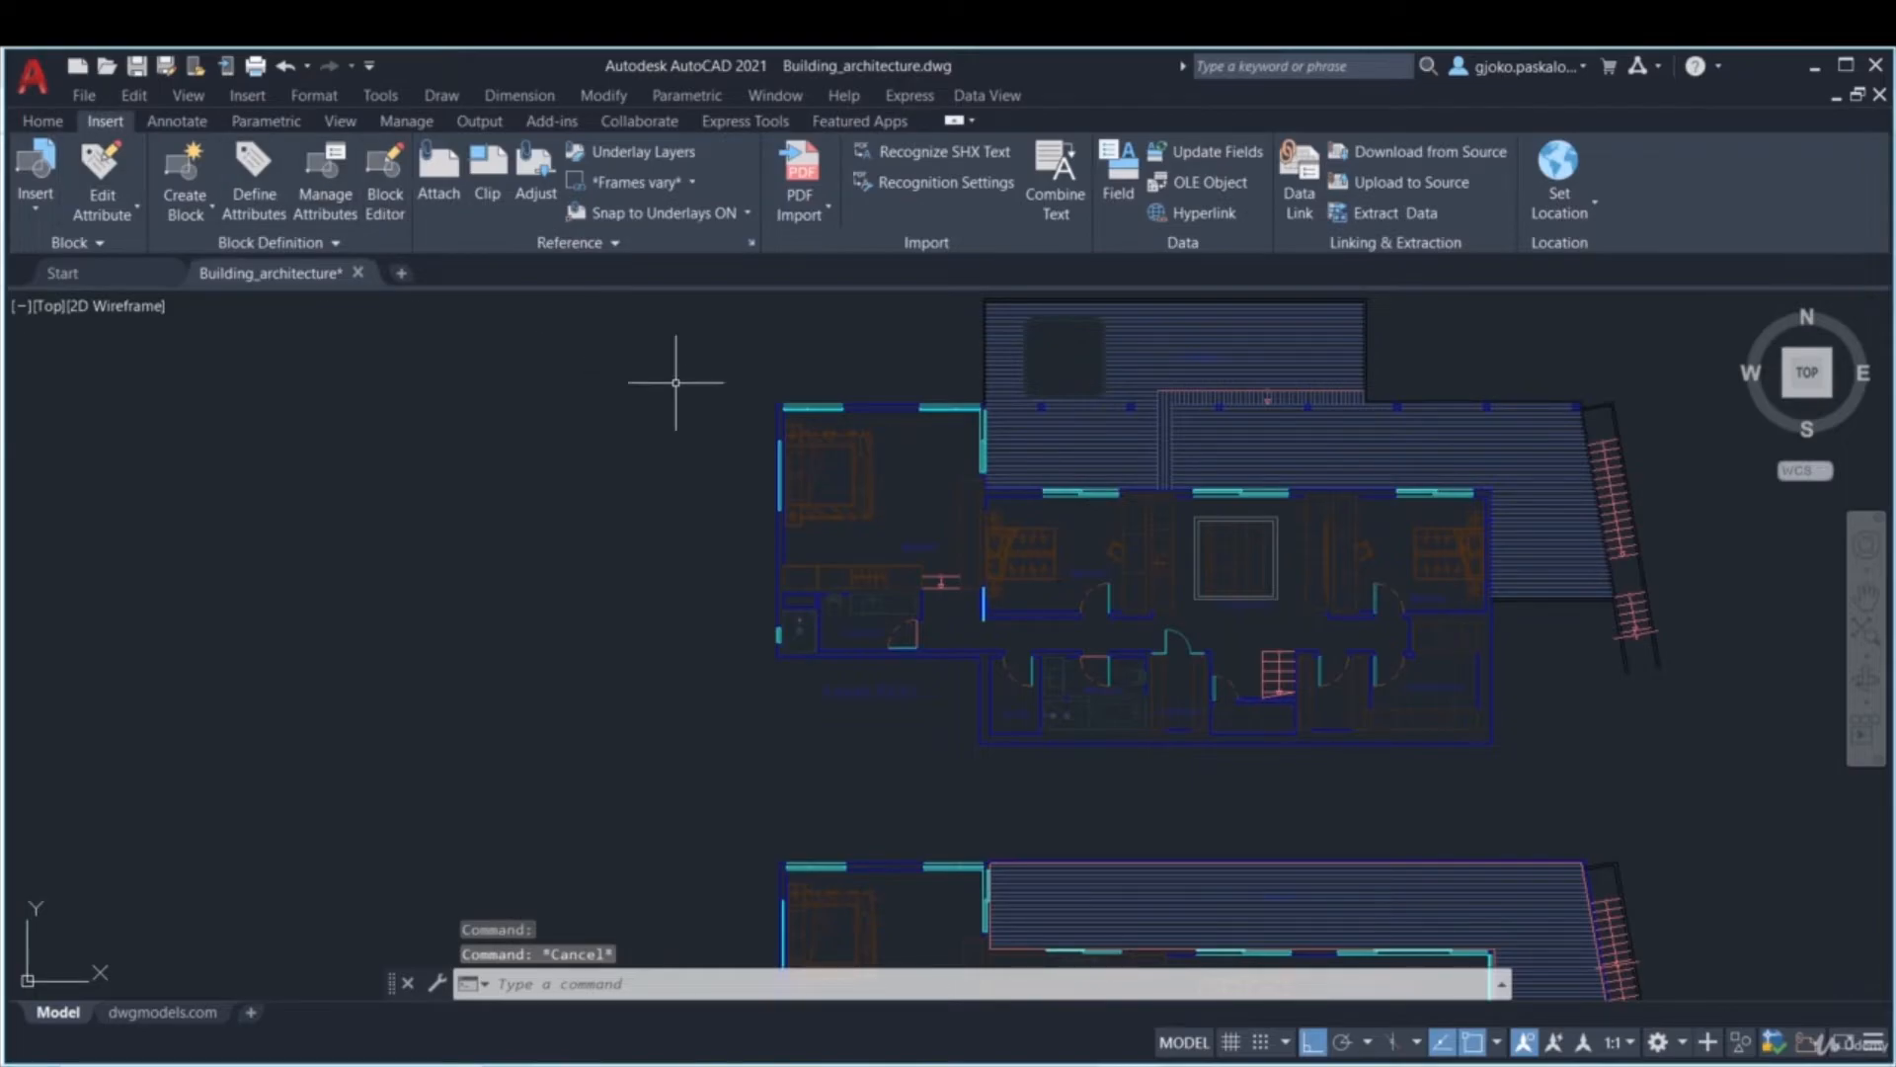
- Raise the Xref fading to about 84 so the attached interior drawing is strongly dimmed
{"action": "scroll", "coordinate": [903, 445], "scroll_direction": "up", "scroll_amount": 5}
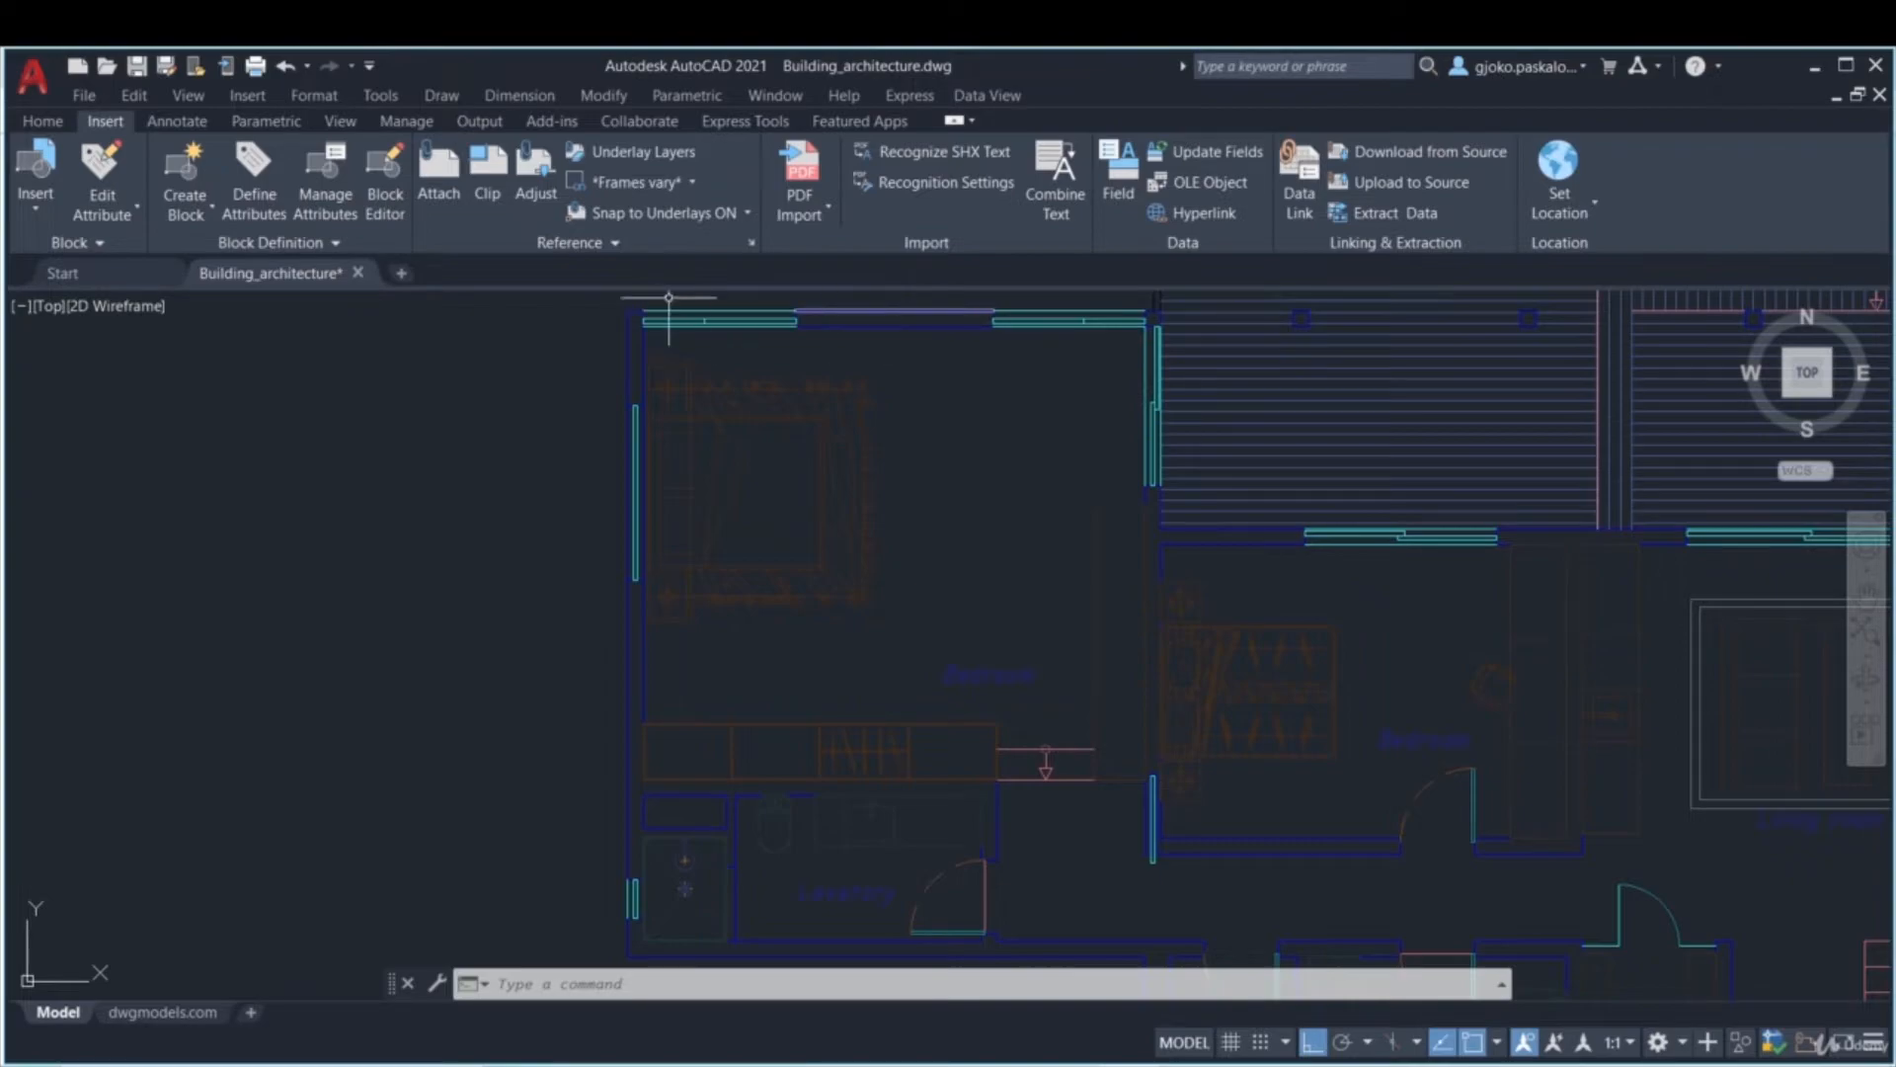
{"action": "left_click", "coordinate": [633, 249]}
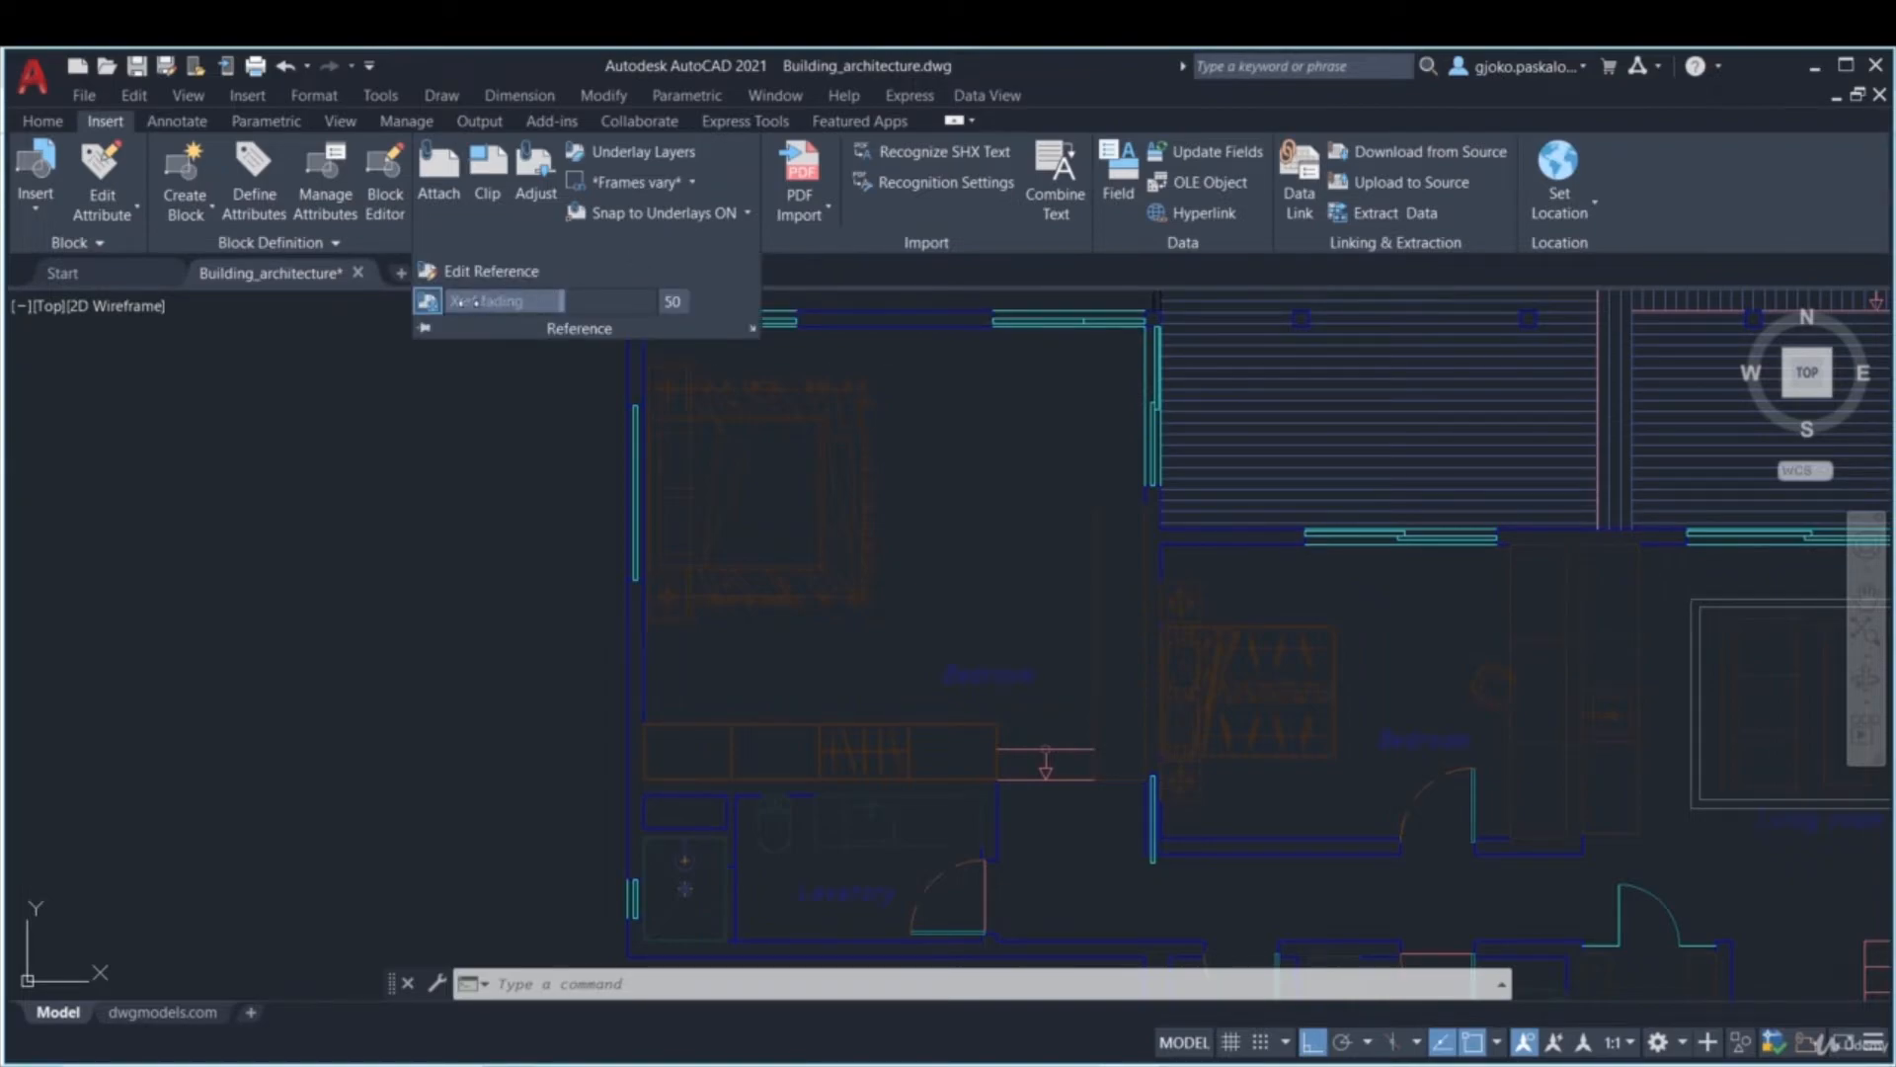
{"action": "left_click_drag", "start_coordinate": [477, 300], "coordinate": [733, 306]}
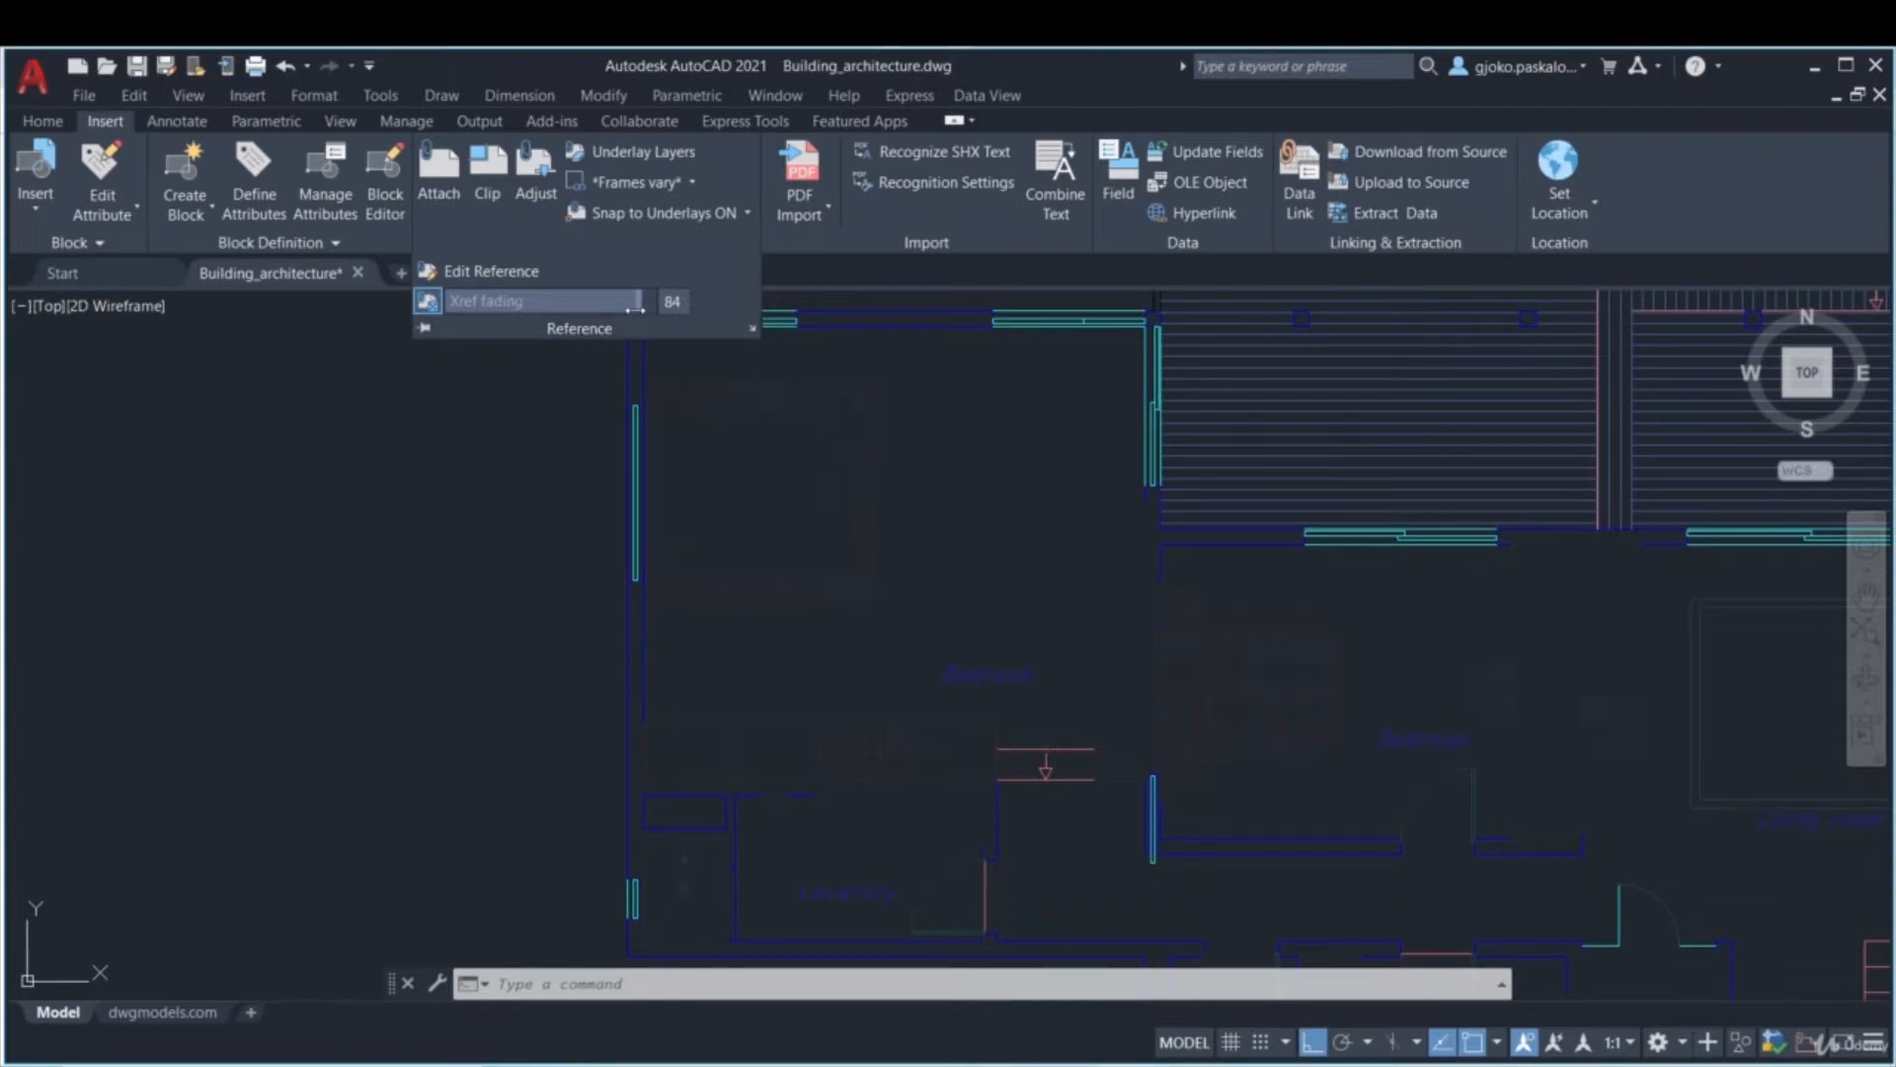
{"action": "scroll", "coordinate": [993, 533], "scroll_direction": "down", "scroll_amount": 2}
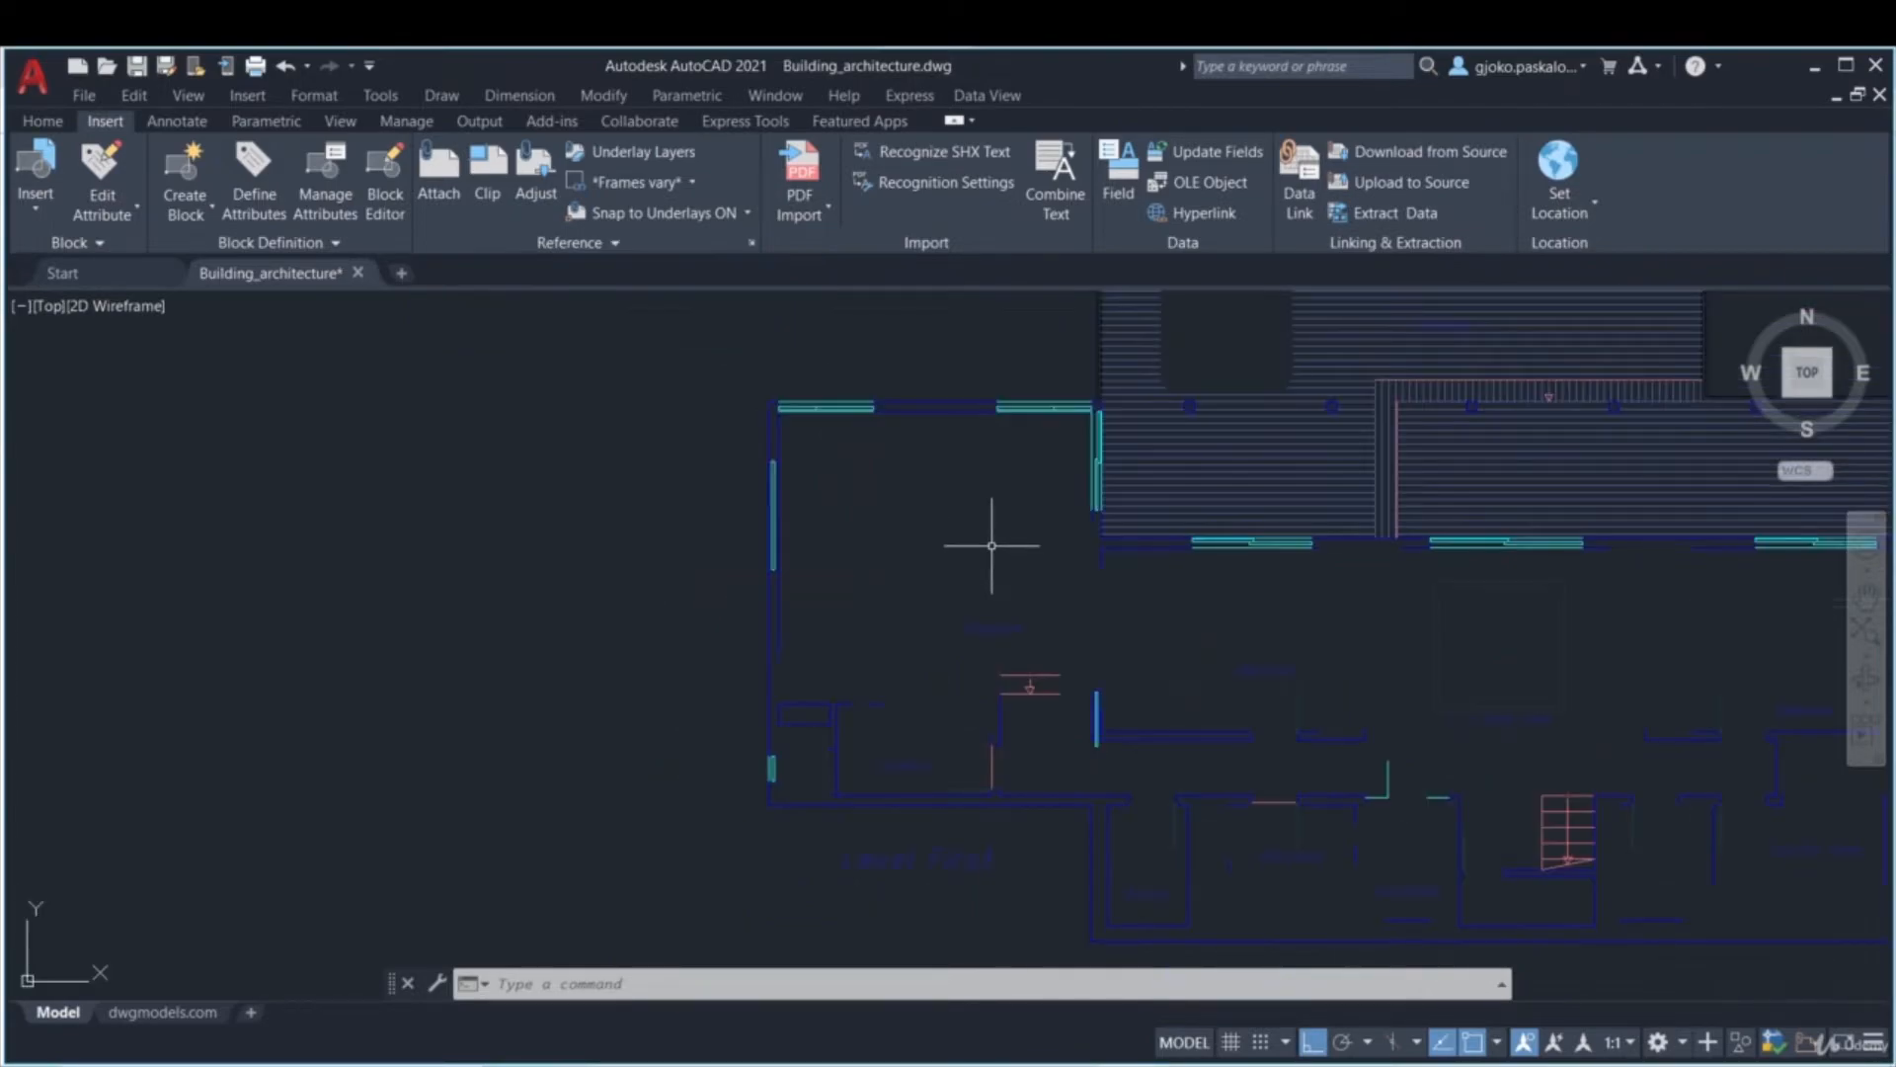
- Set the Xref fading to 0 so the attached interior drawing shows in full colour
{"action": "left_click", "coordinate": [621, 239]}
{"action": "left_click", "coordinate": [637, 245]}
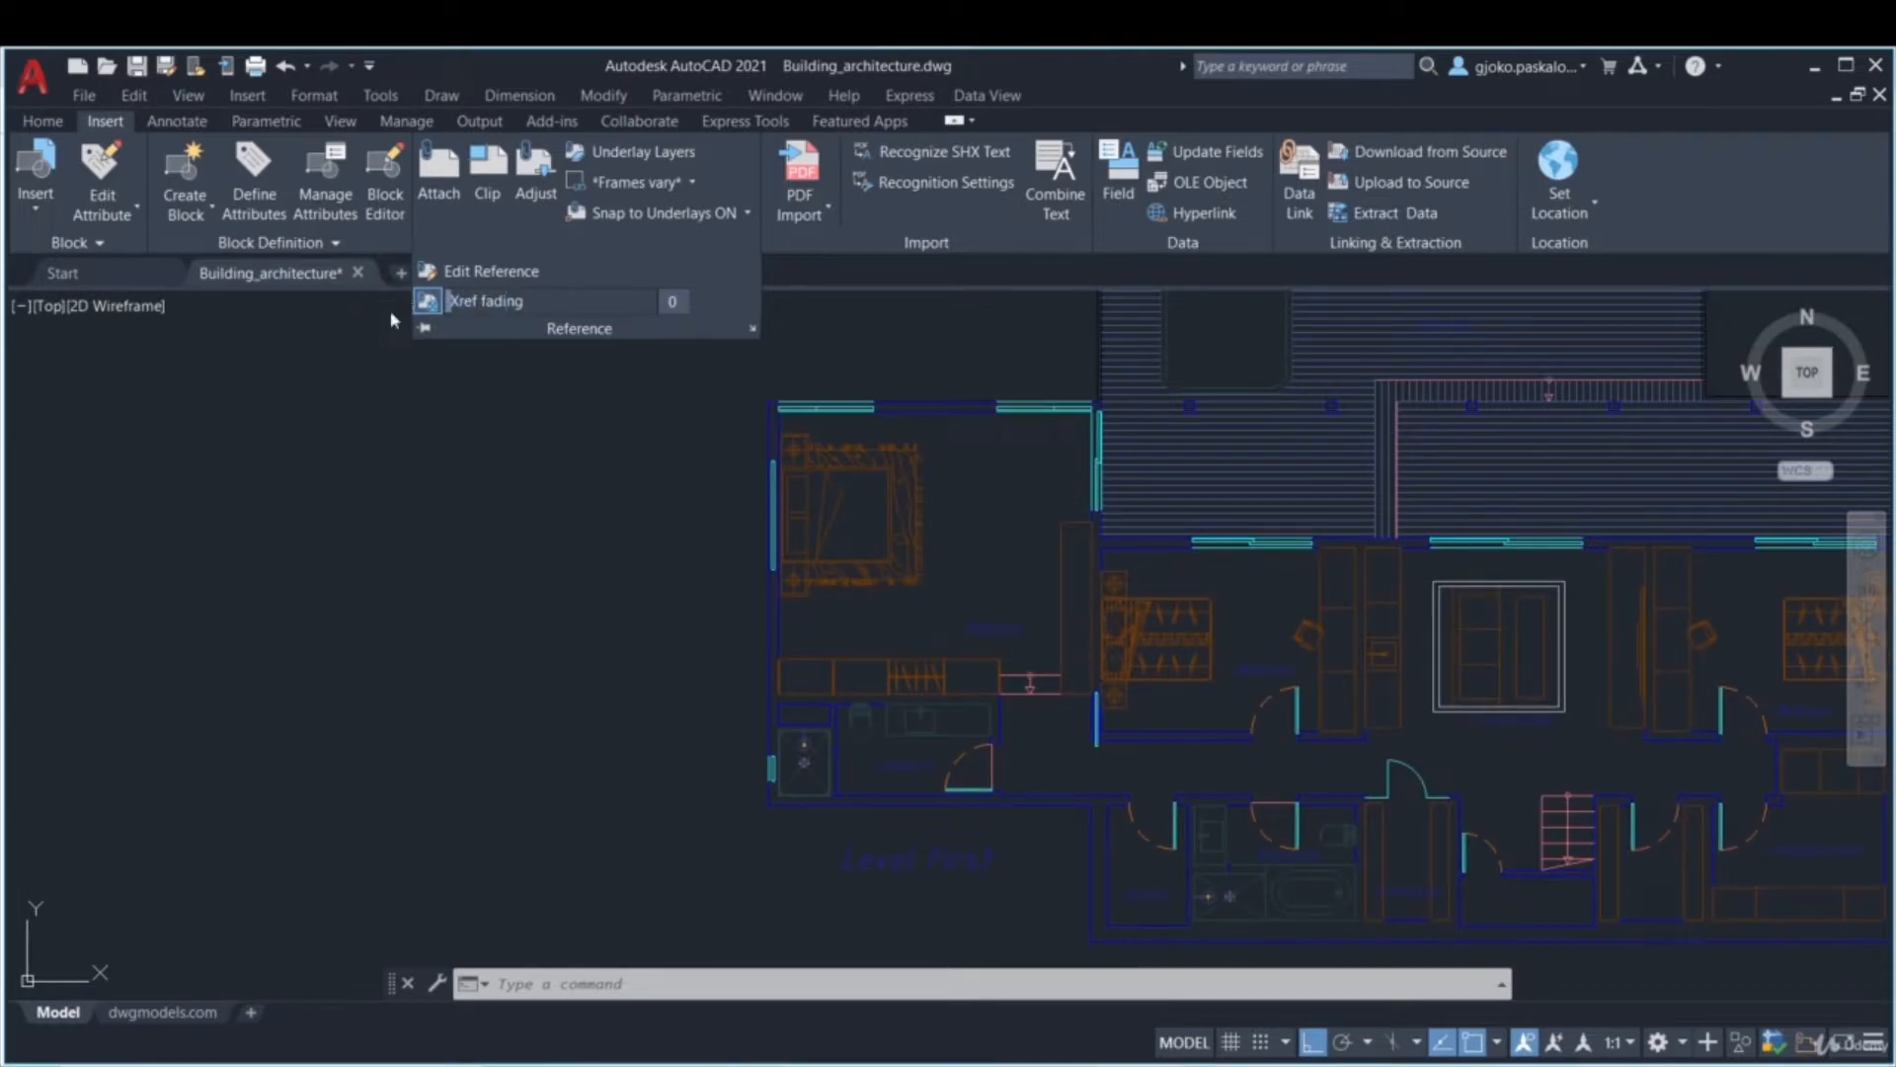
{"action": "scroll", "coordinate": [896, 447], "scroll_direction": "down", "scroll_amount": 1}
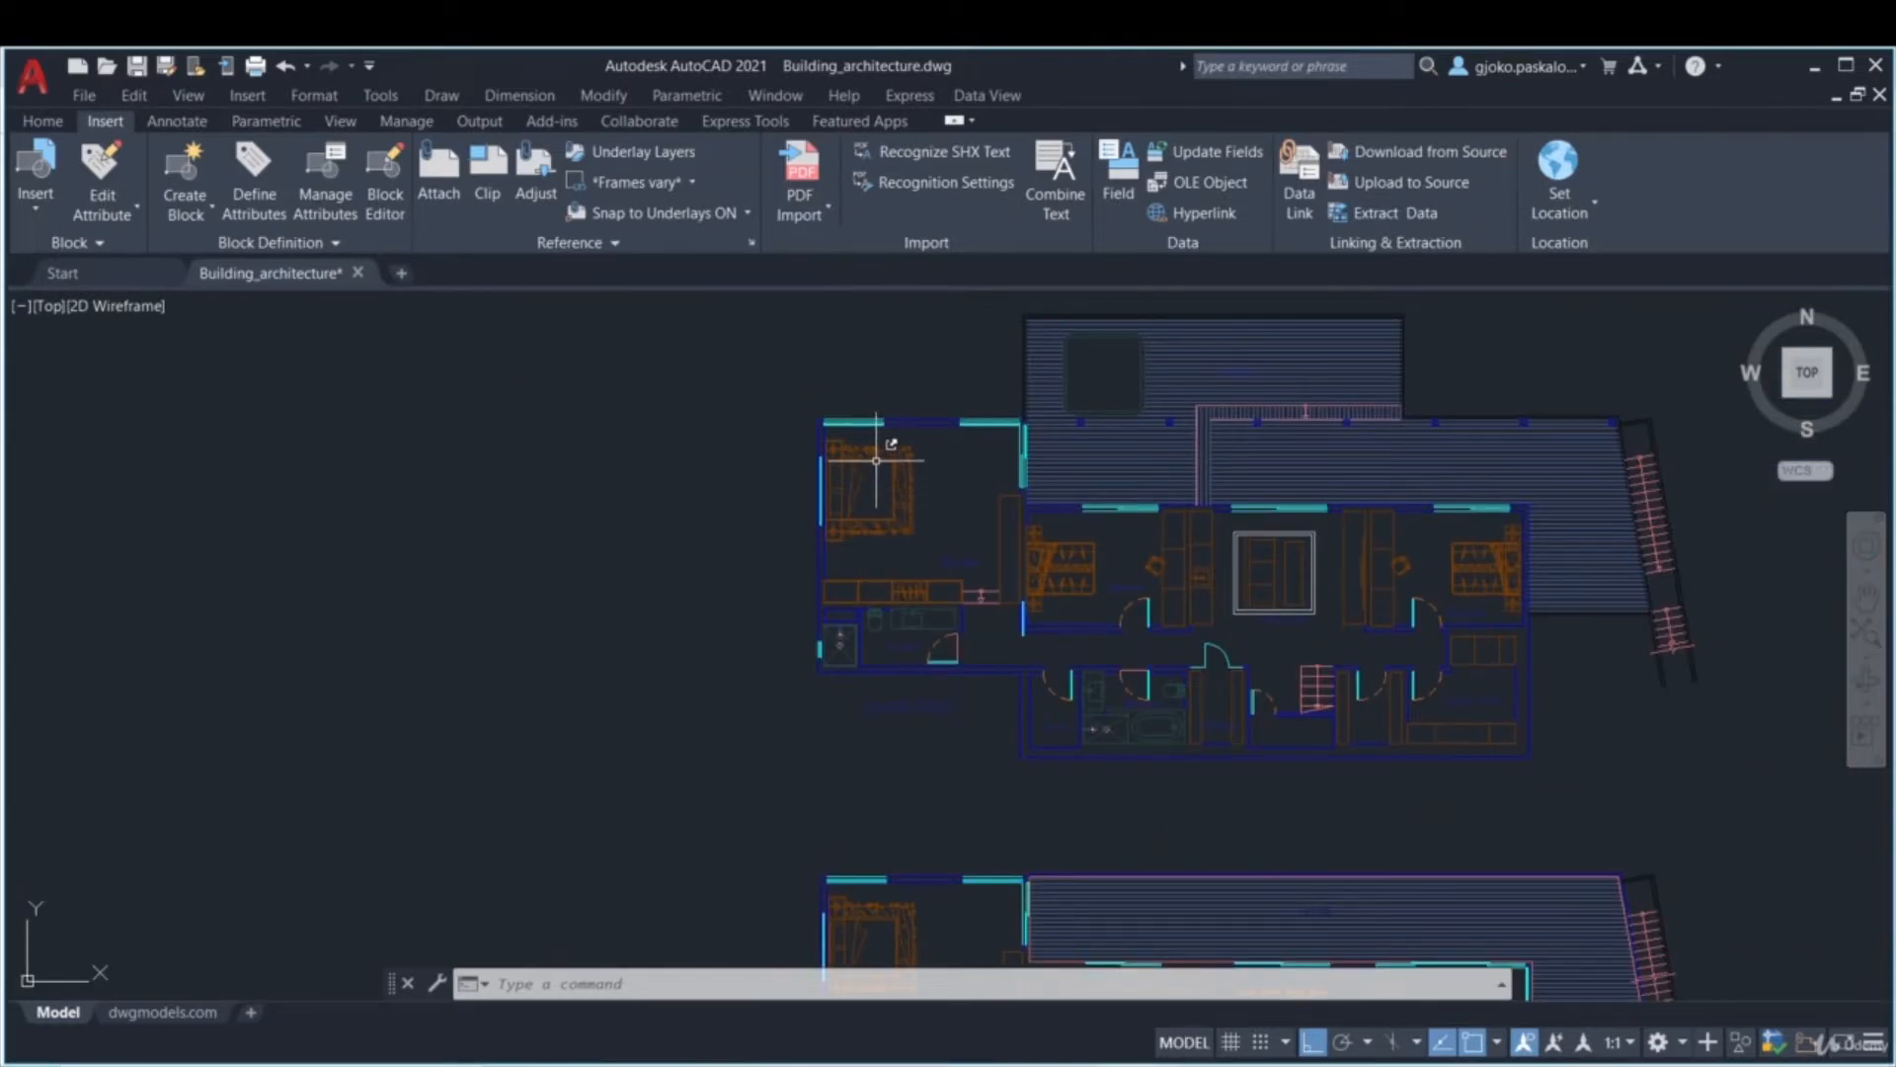
- Set the Xref fading to 50
{"action": "scroll", "coordinate": [874, 461], "scroll_direction": "up", "scroll_amount": 6}
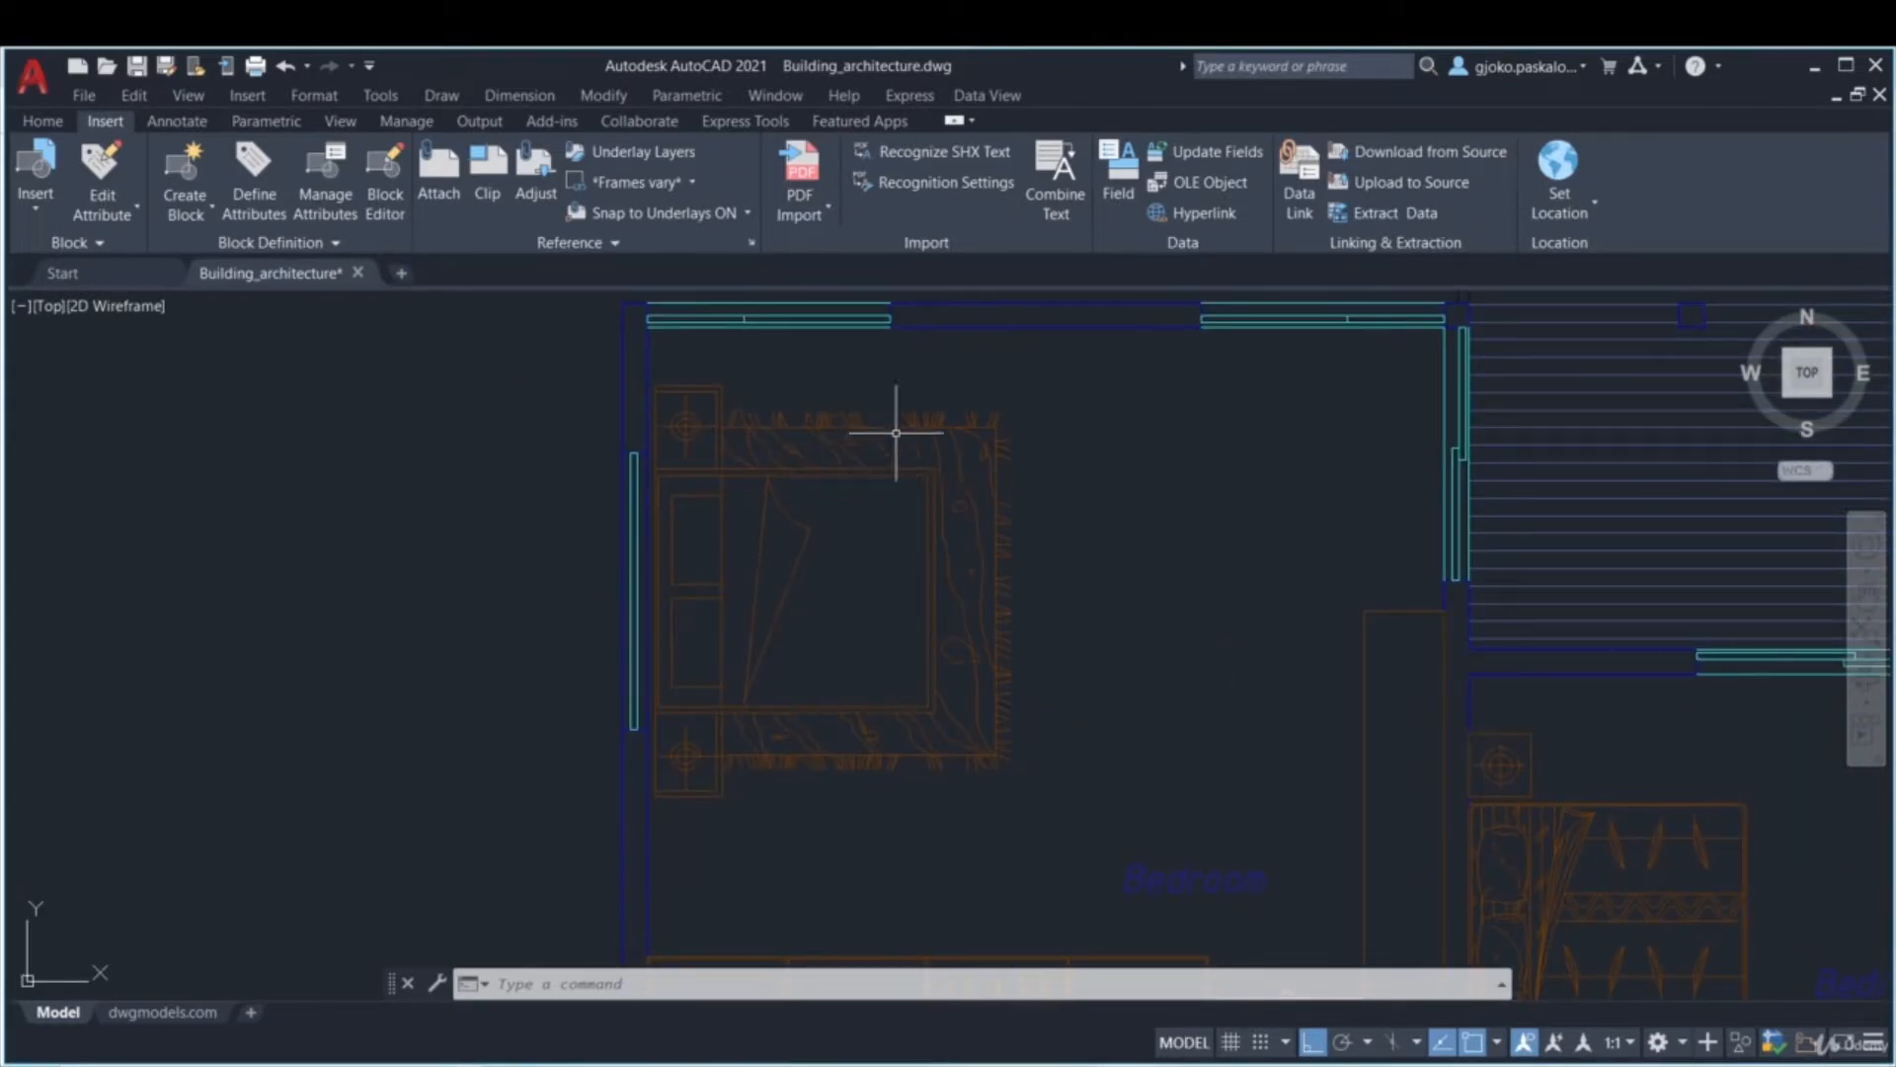
{"action": "left_click", "coordinate": [647, 244]}
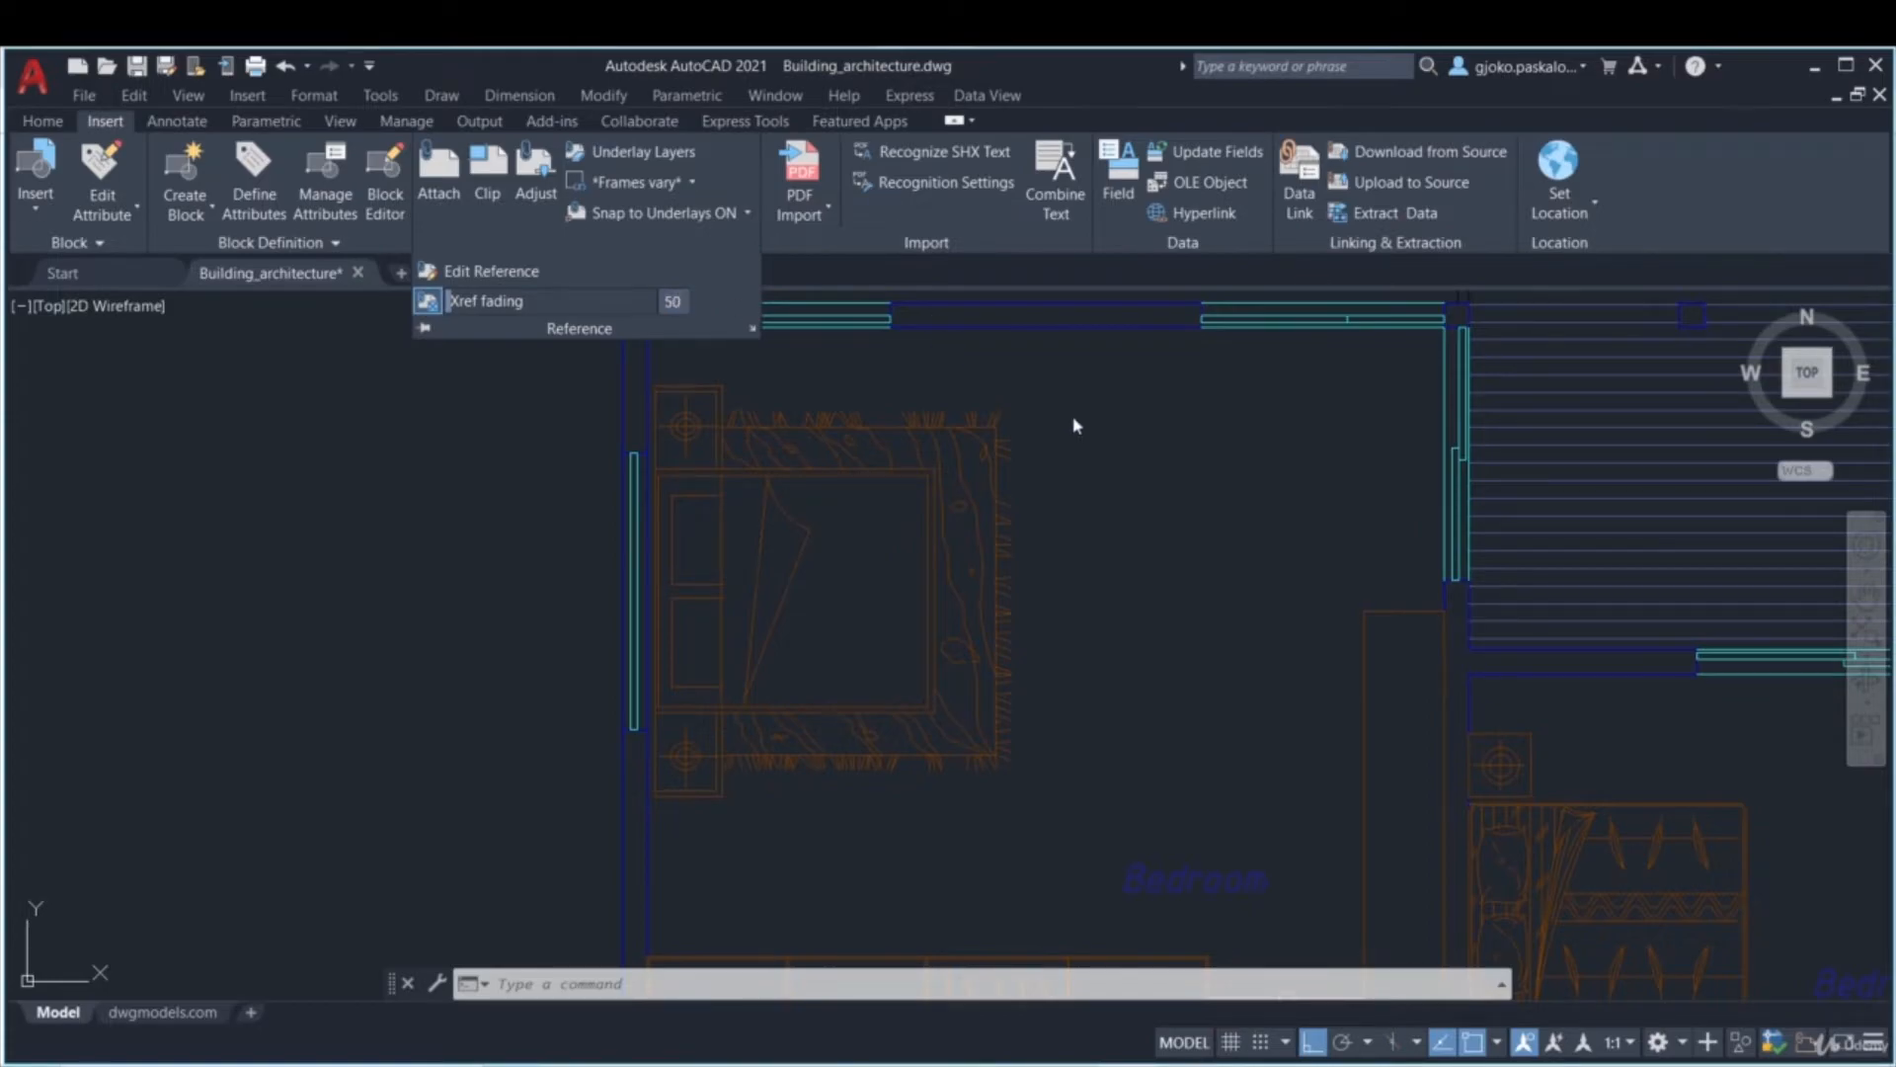
- Attach exterior_architecture.dwg as an external reference with a relative path, Attachment type, scale 1 and insertion point 0,0,0
{"action": "scroll", "coordinate": [1082, 415], "scroll_direction": "down", "scroll_amount": 5}
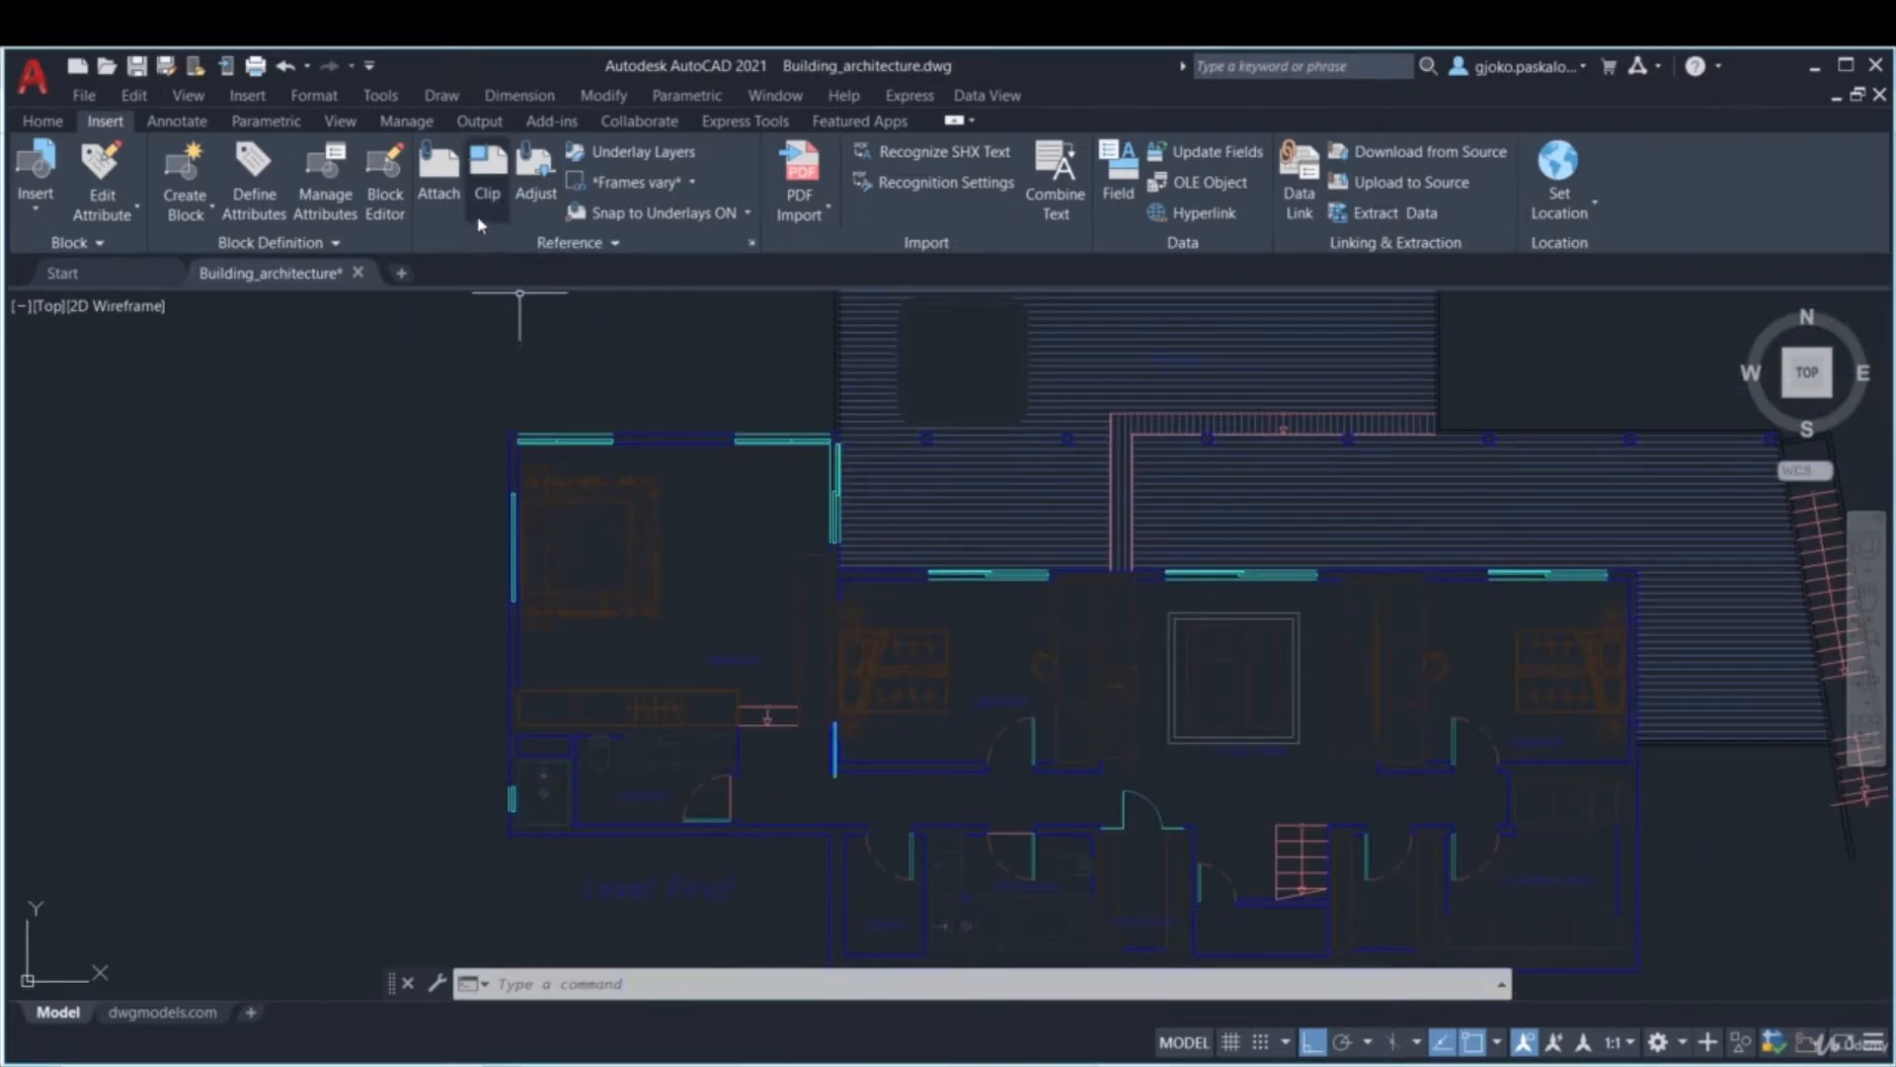
{"action": "scroll", "coordinate": [757, 599], "scroll_direction": "down", "scroll_amount": 1}
{"action": "middle_click_drag", "start_coordinate": [757, 599], "coordinate": [764, 460]}
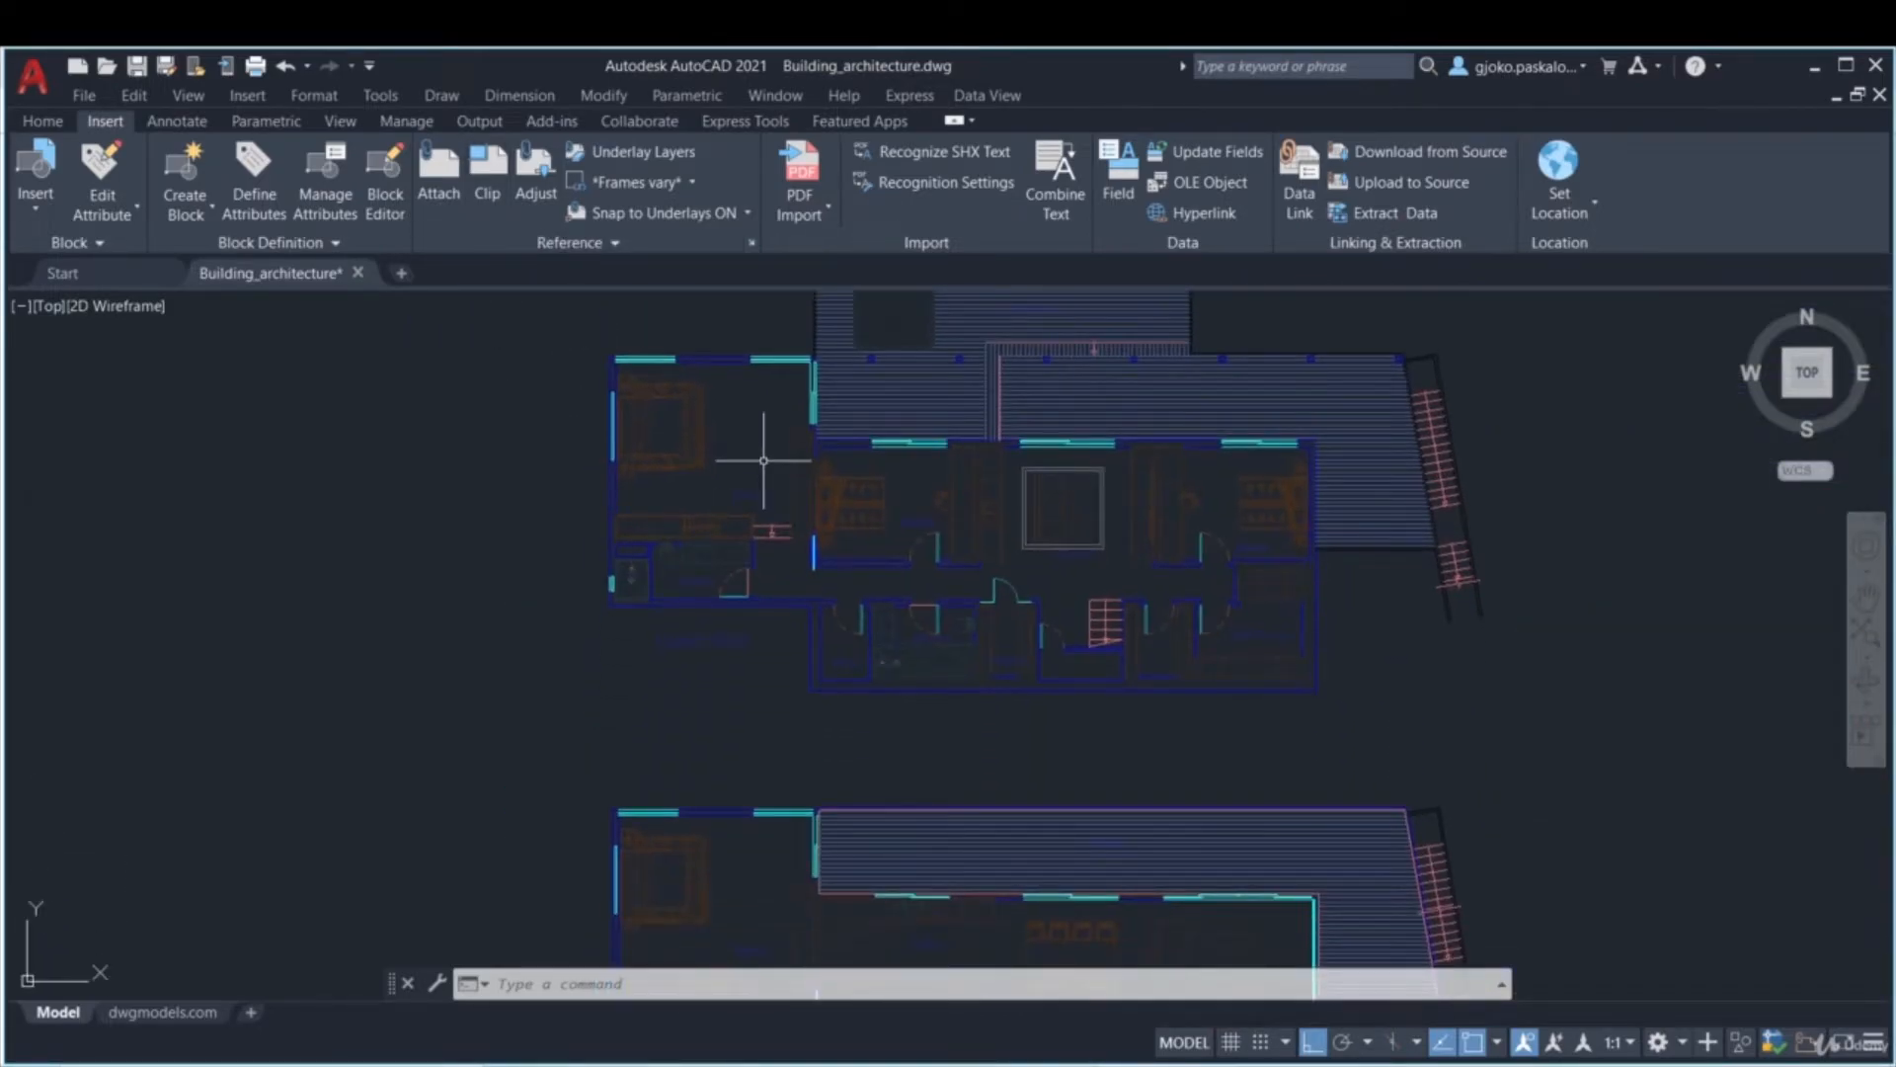
{"action": "scroll", "coordinate": [763, 460], "scroll_direction": "down", "scroll_amount": 2}
{"action": "middle_click_drag", "start_coordinate": [745, 592], "coordinate": [761, 542]}
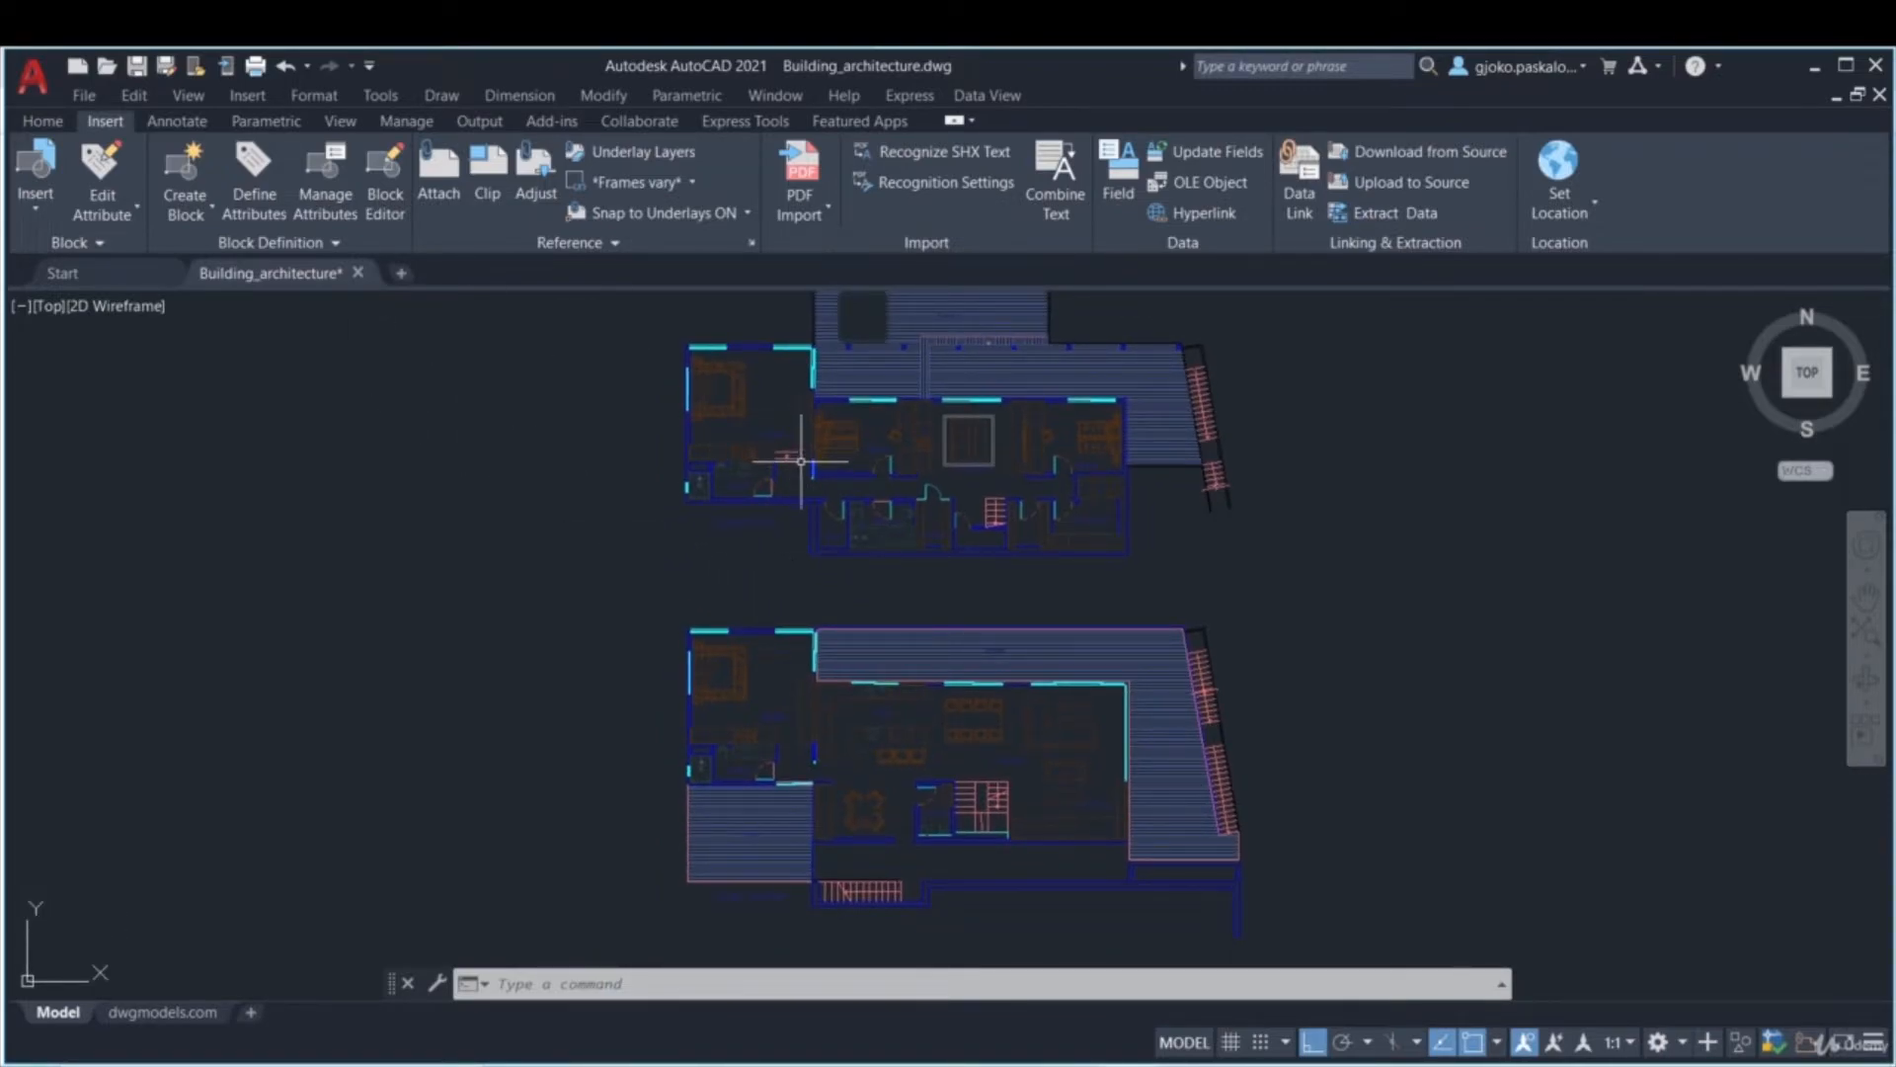
{"action": "left_click", "coordinate": [445, 203]}
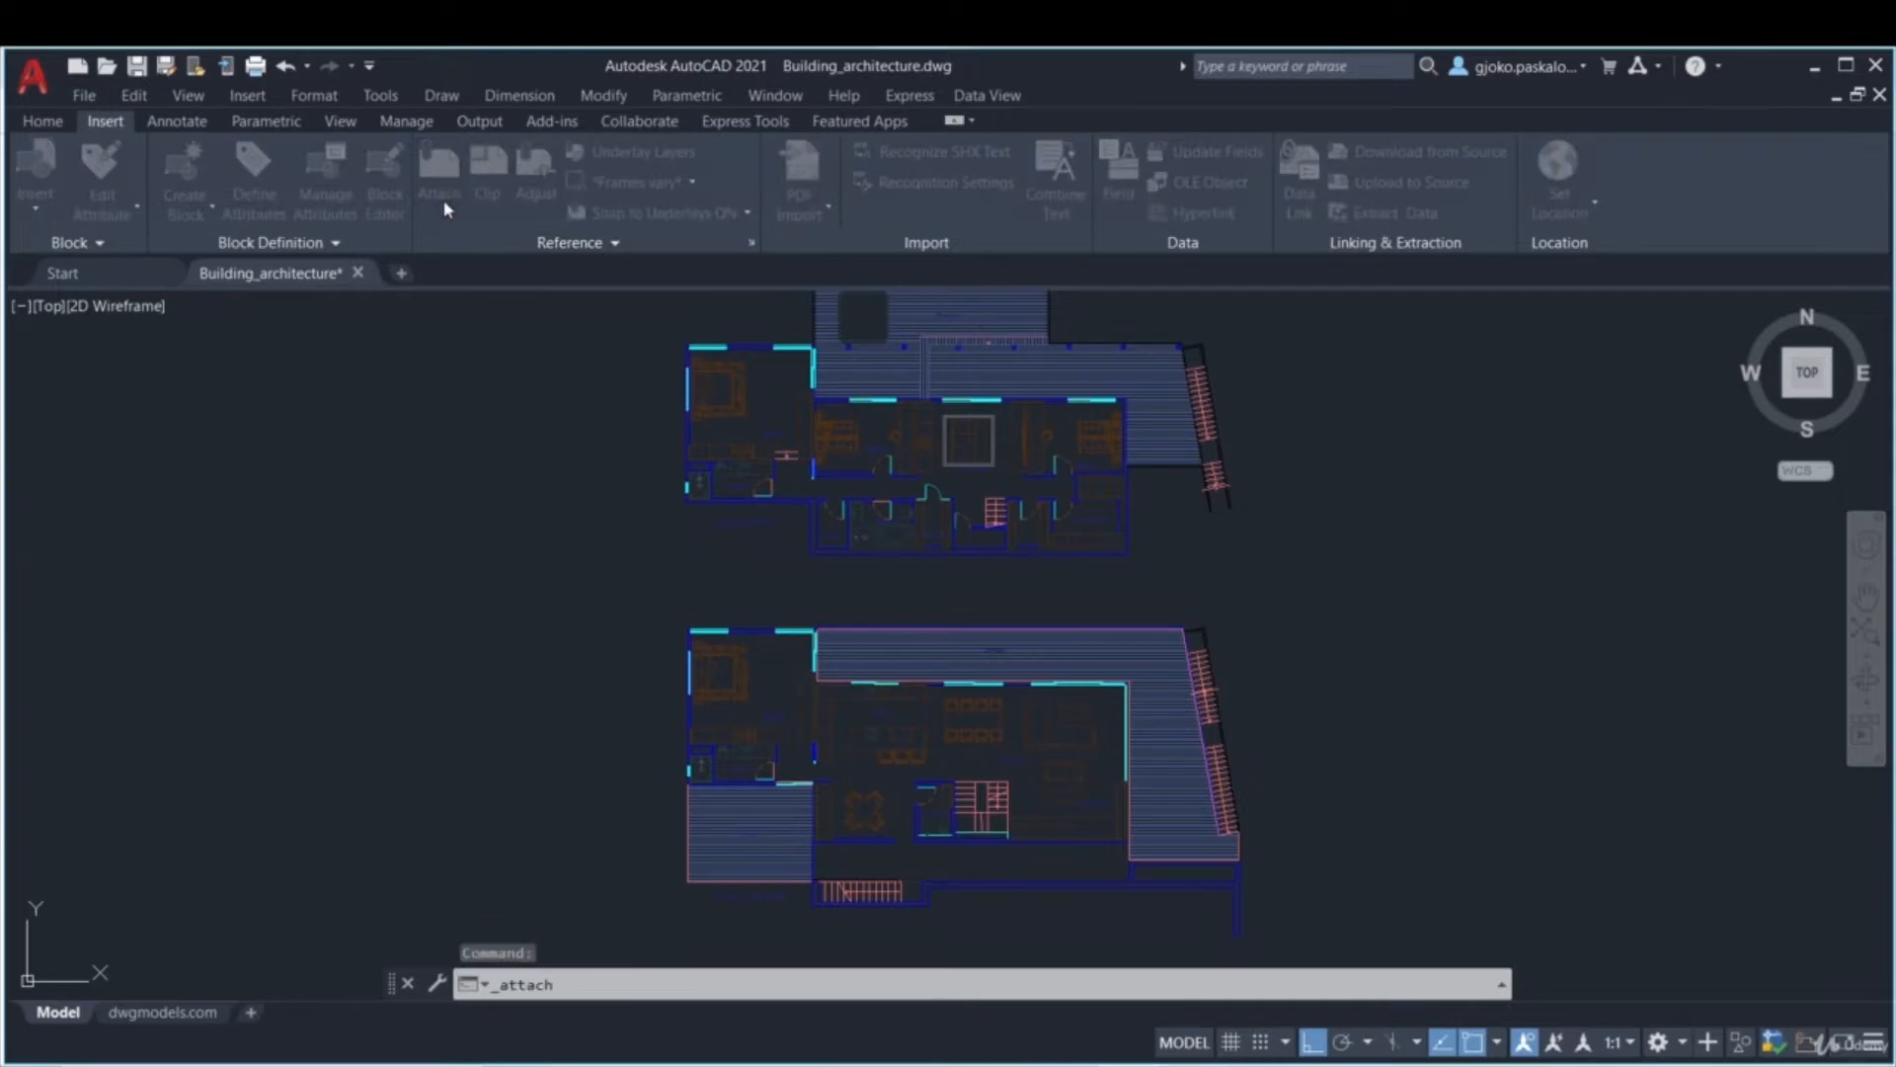
{"action": "left_click", "coordinate": [777, 414]}
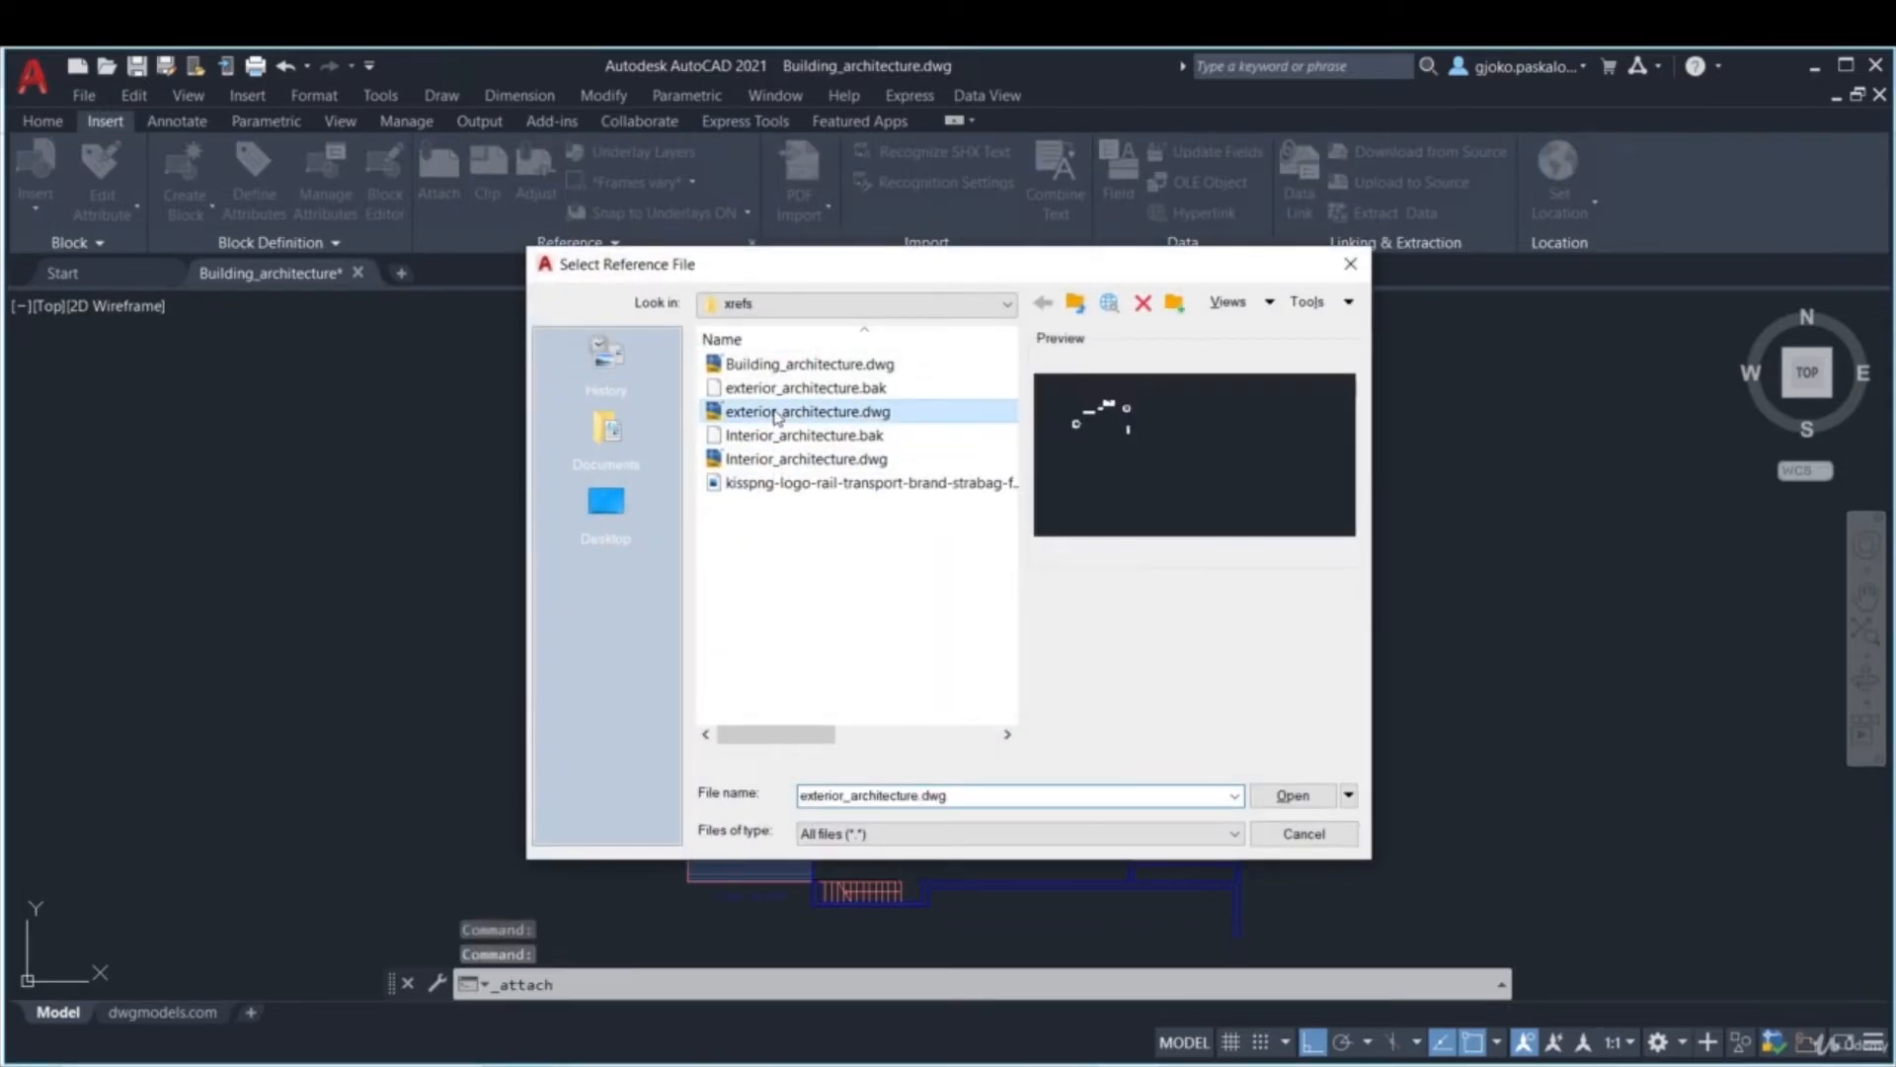
{"action": "left_click", "coordinate": [1293, 795]}
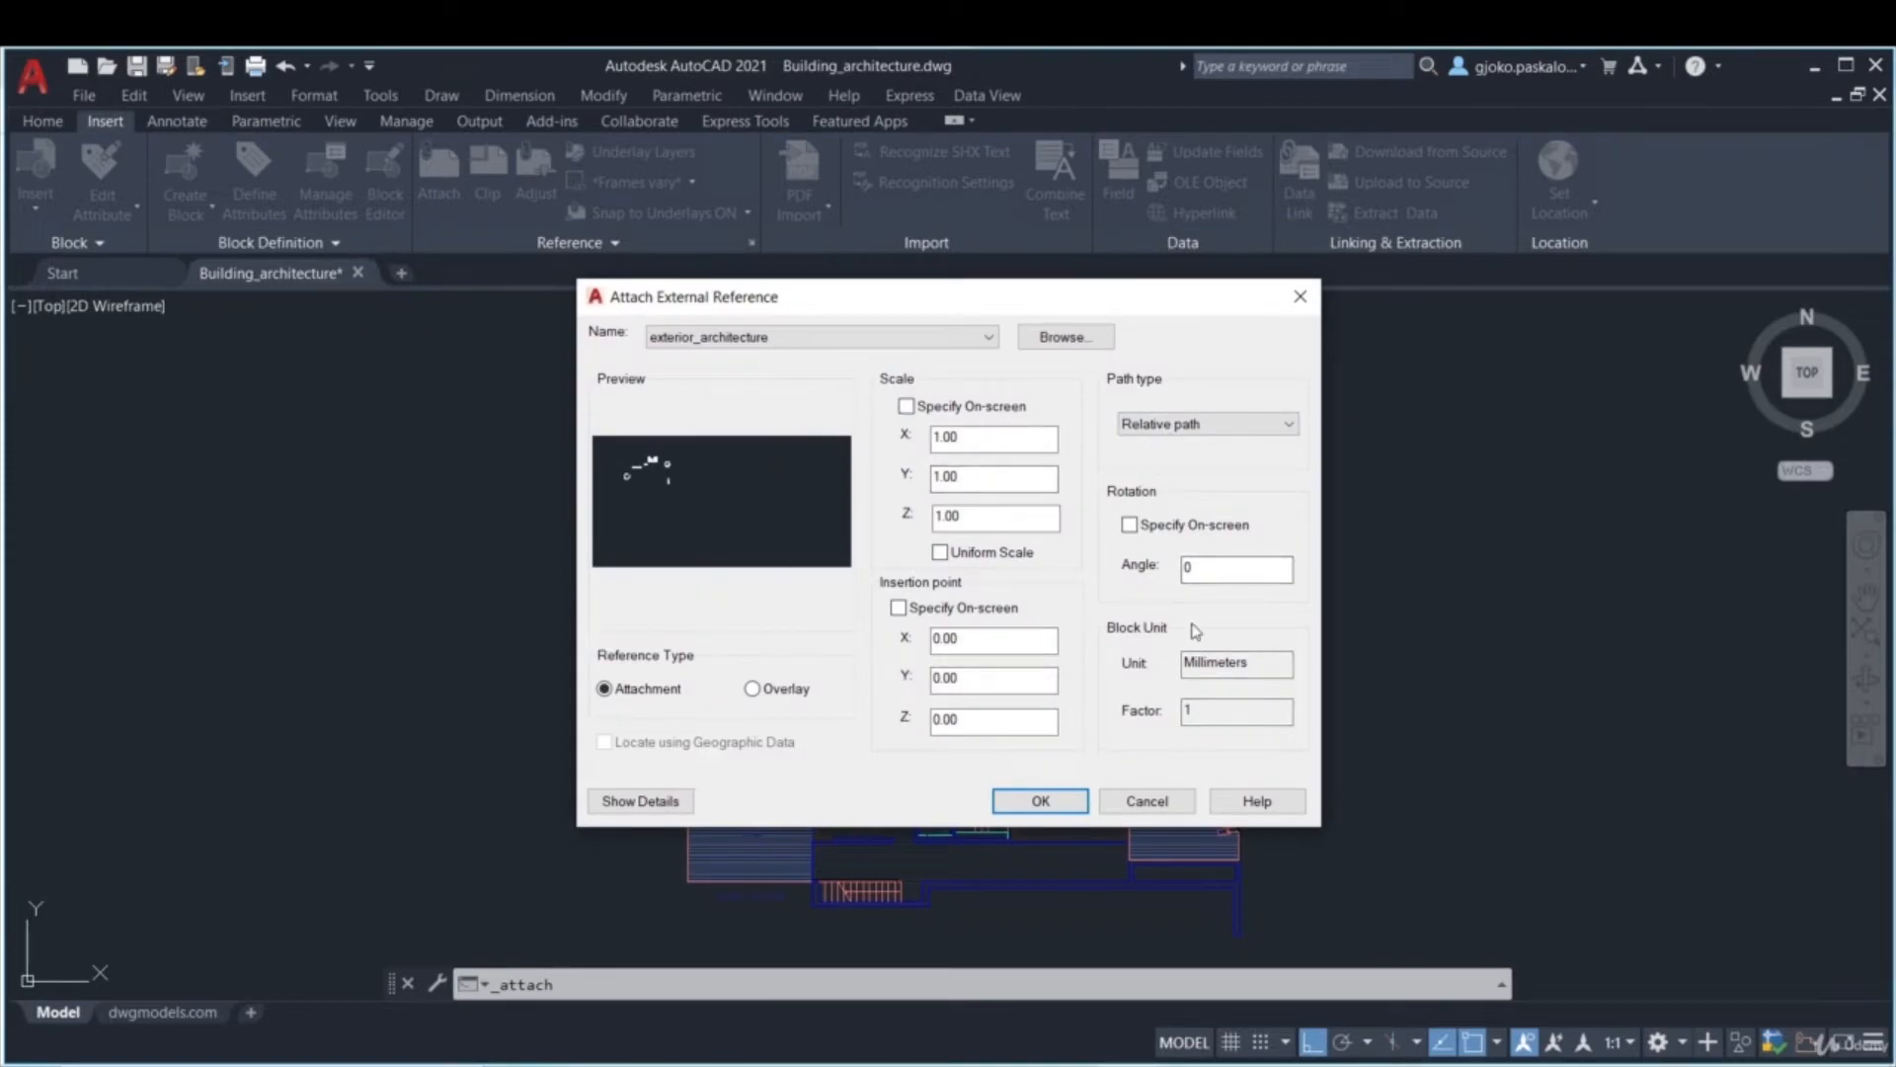
{"action": "left_click", "coordinate": [1041, 802]}
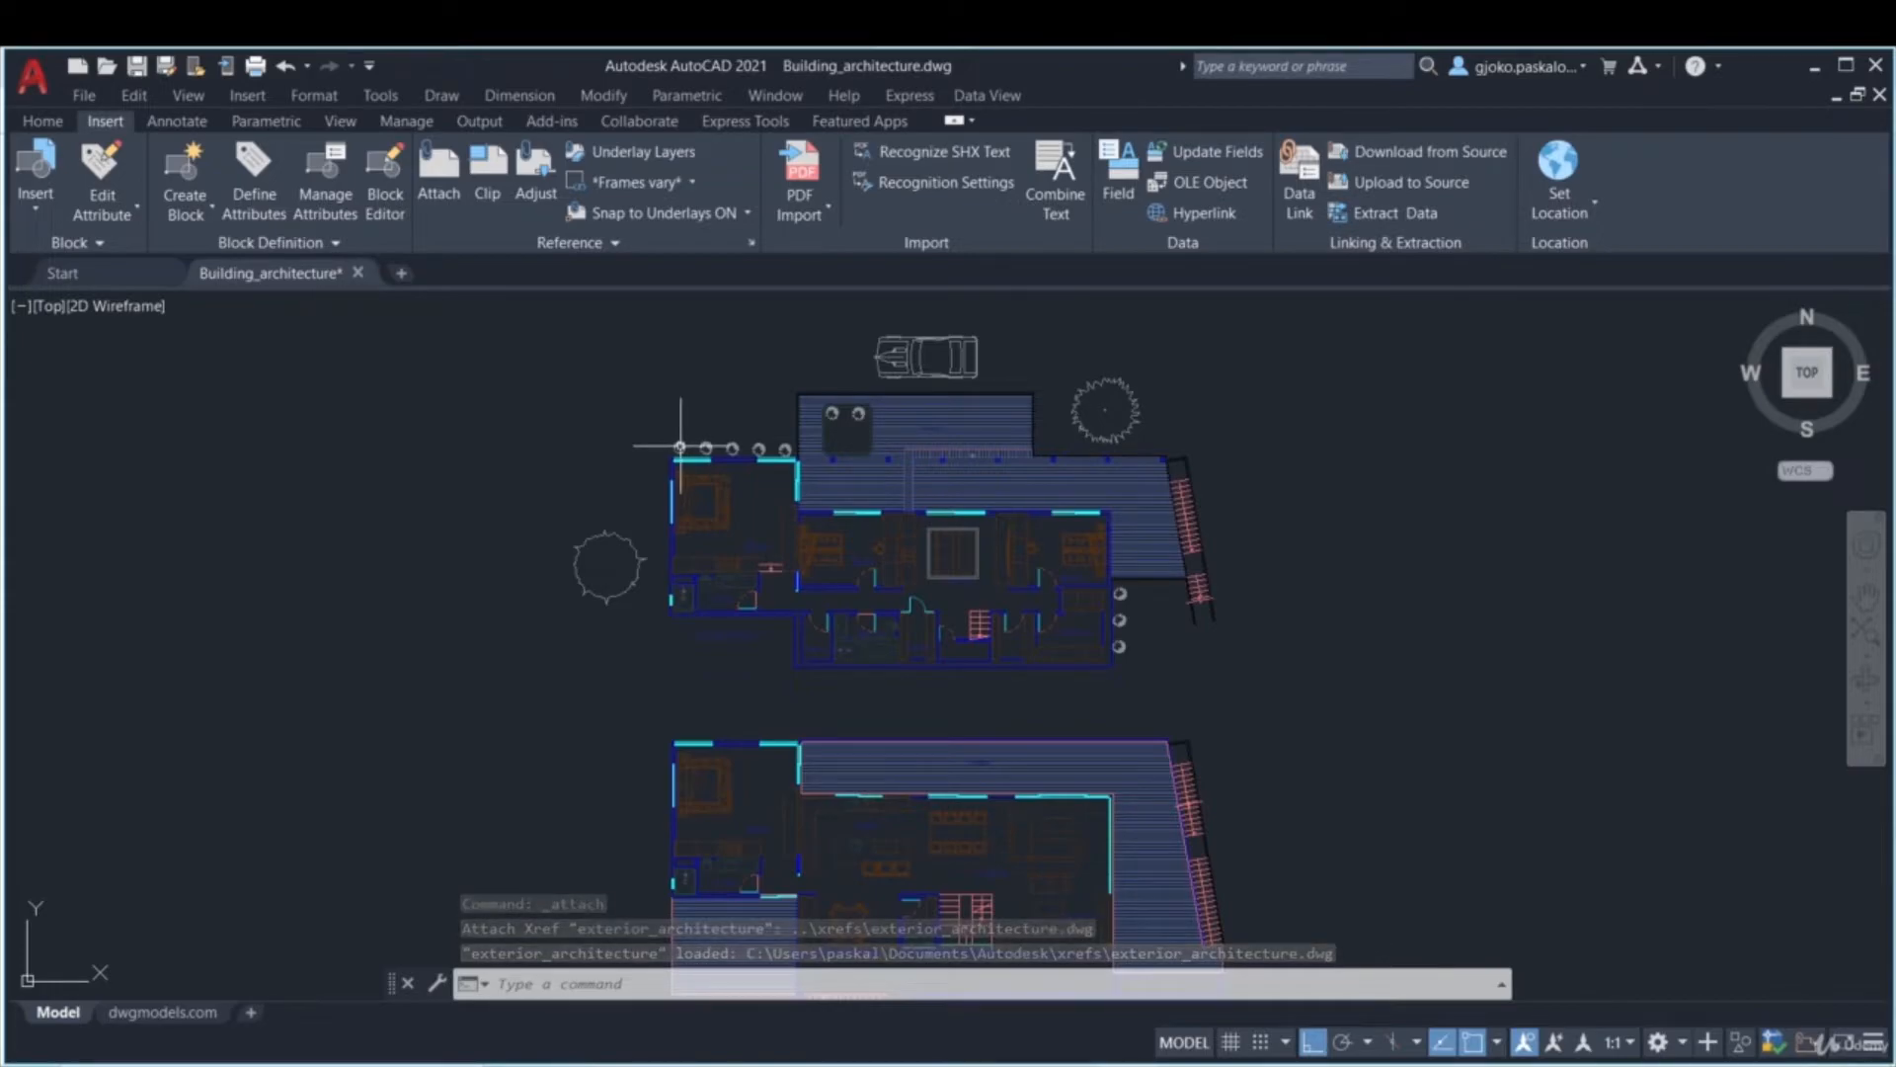
{"action": "left_click", "coordinate": [682, 445]}
{"action": "key", "text": "Escape"}
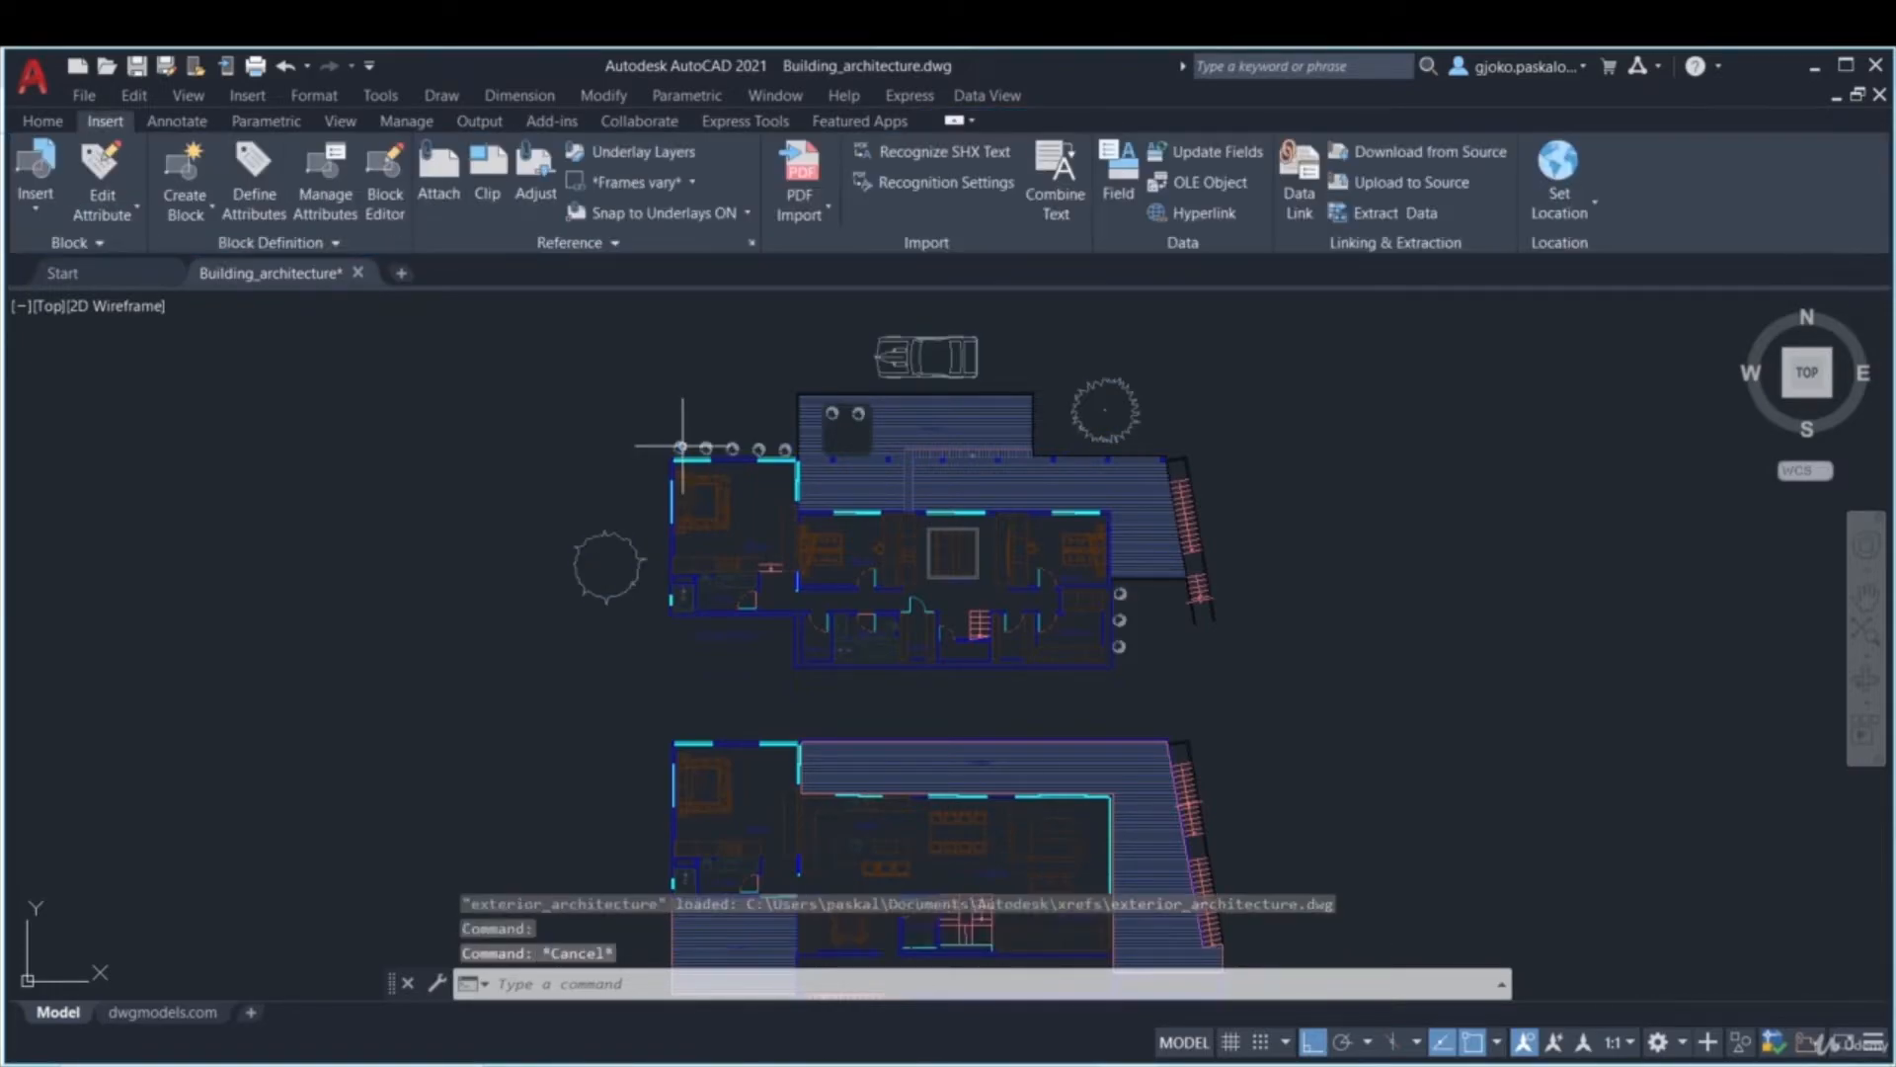
- Start in-place editing of the Interior_architecture reference, automatically selecting all nested objects
{"action": "left_click", "coordinate": [703, 521]}
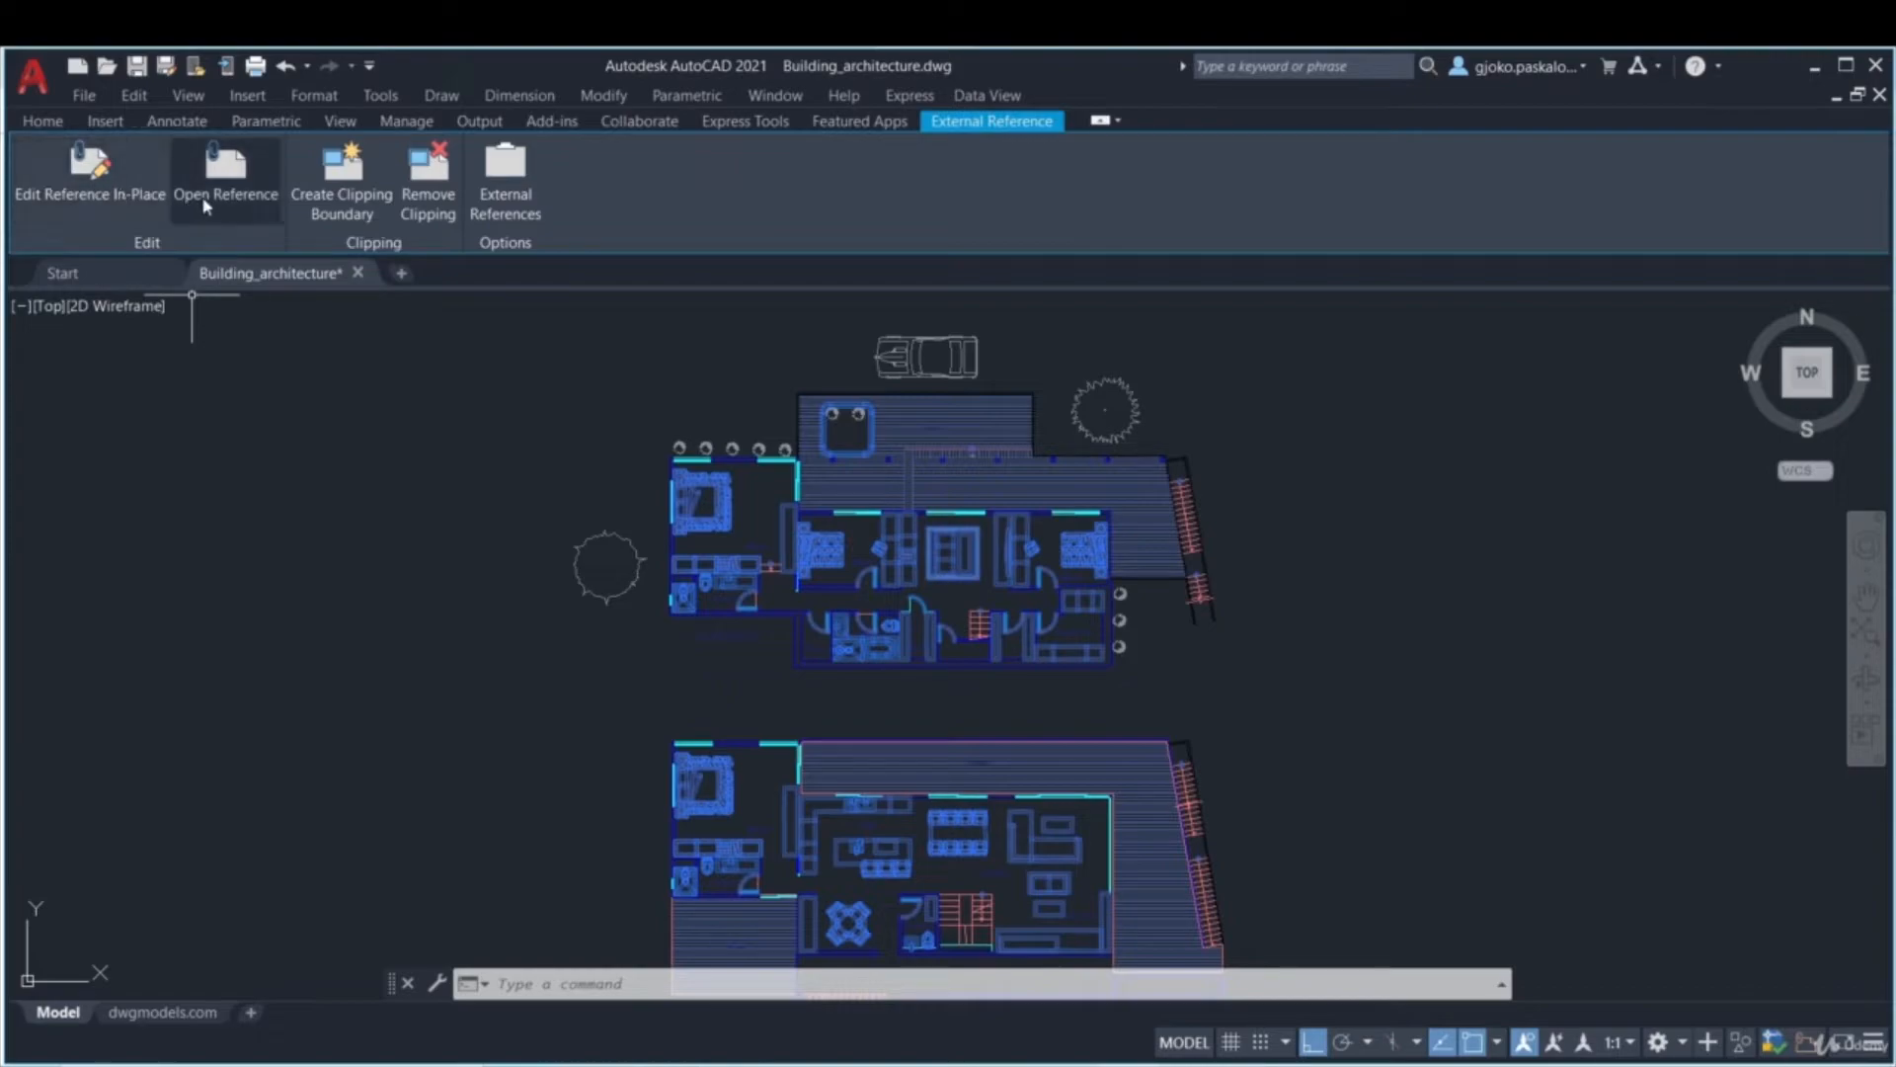
{"action": "left_click", "coordinate": [94, 182]}
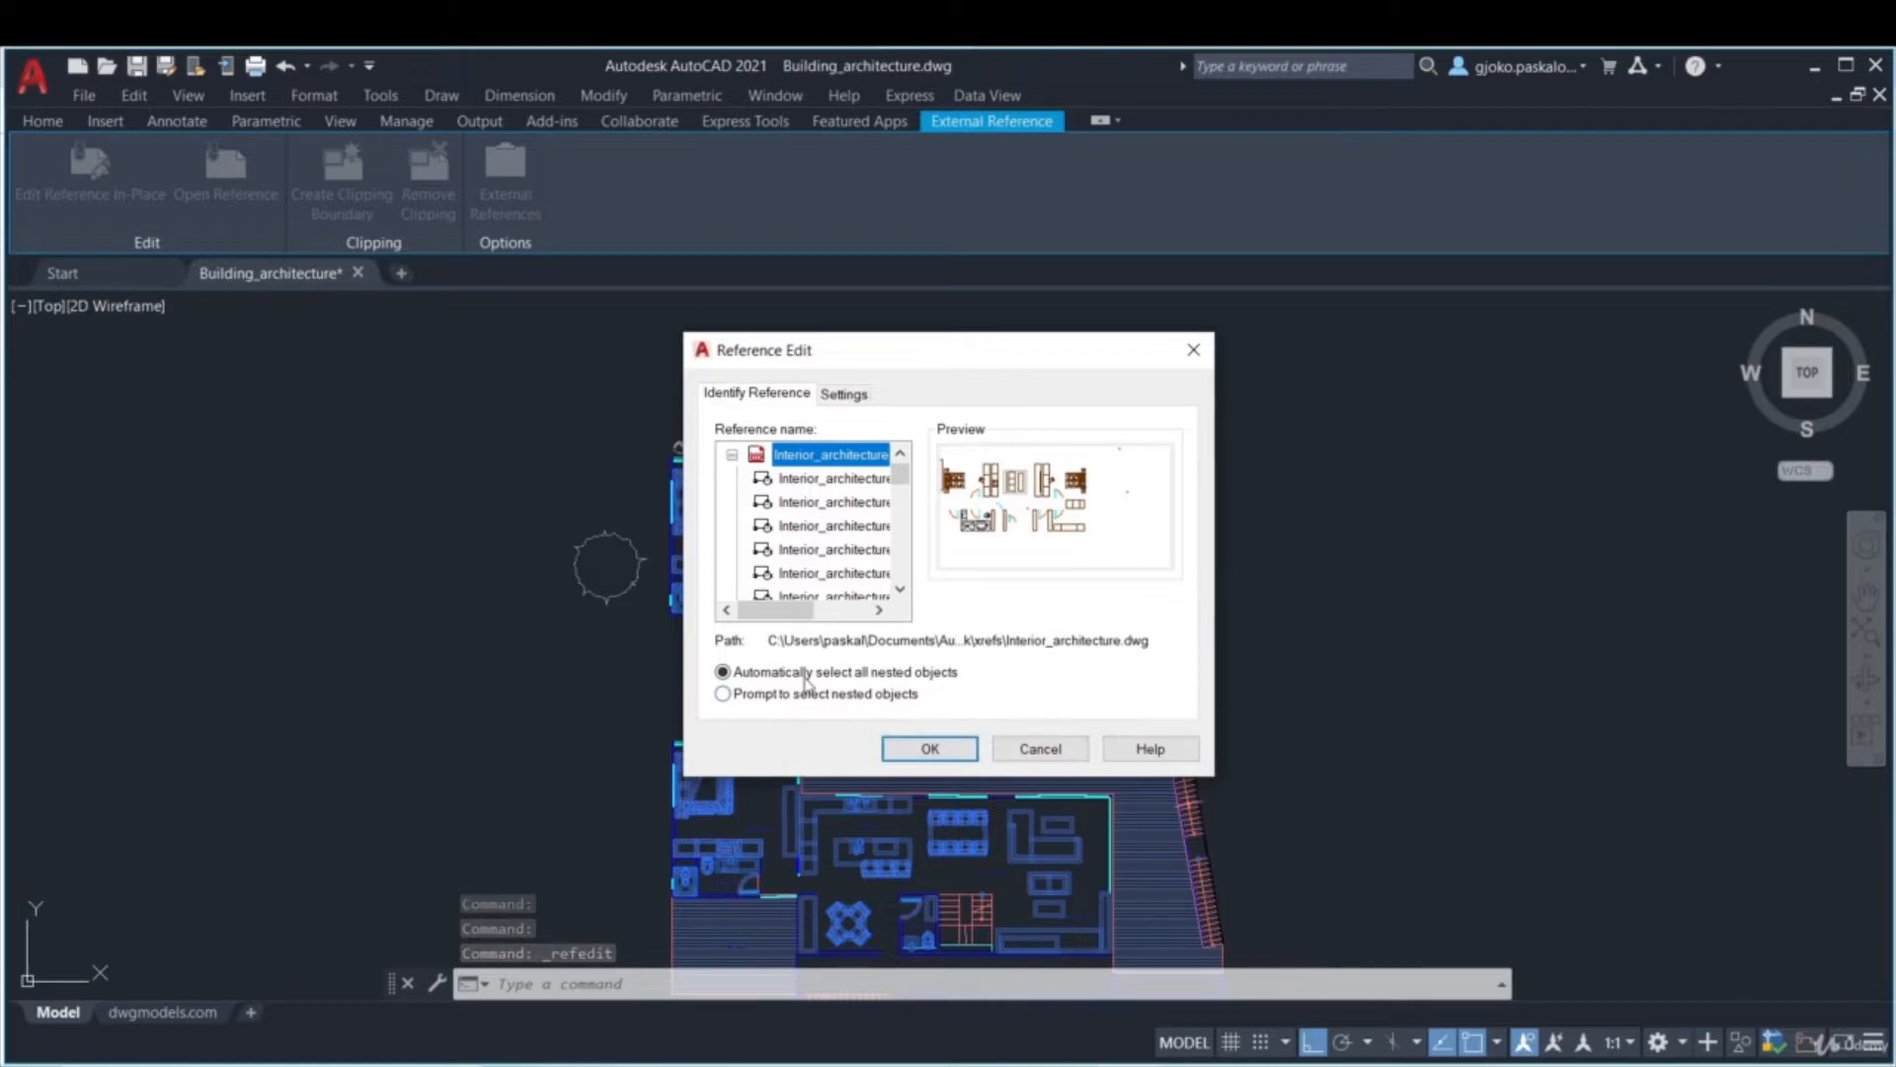
{"action": "left_click", "coordinate": [929, 747]}
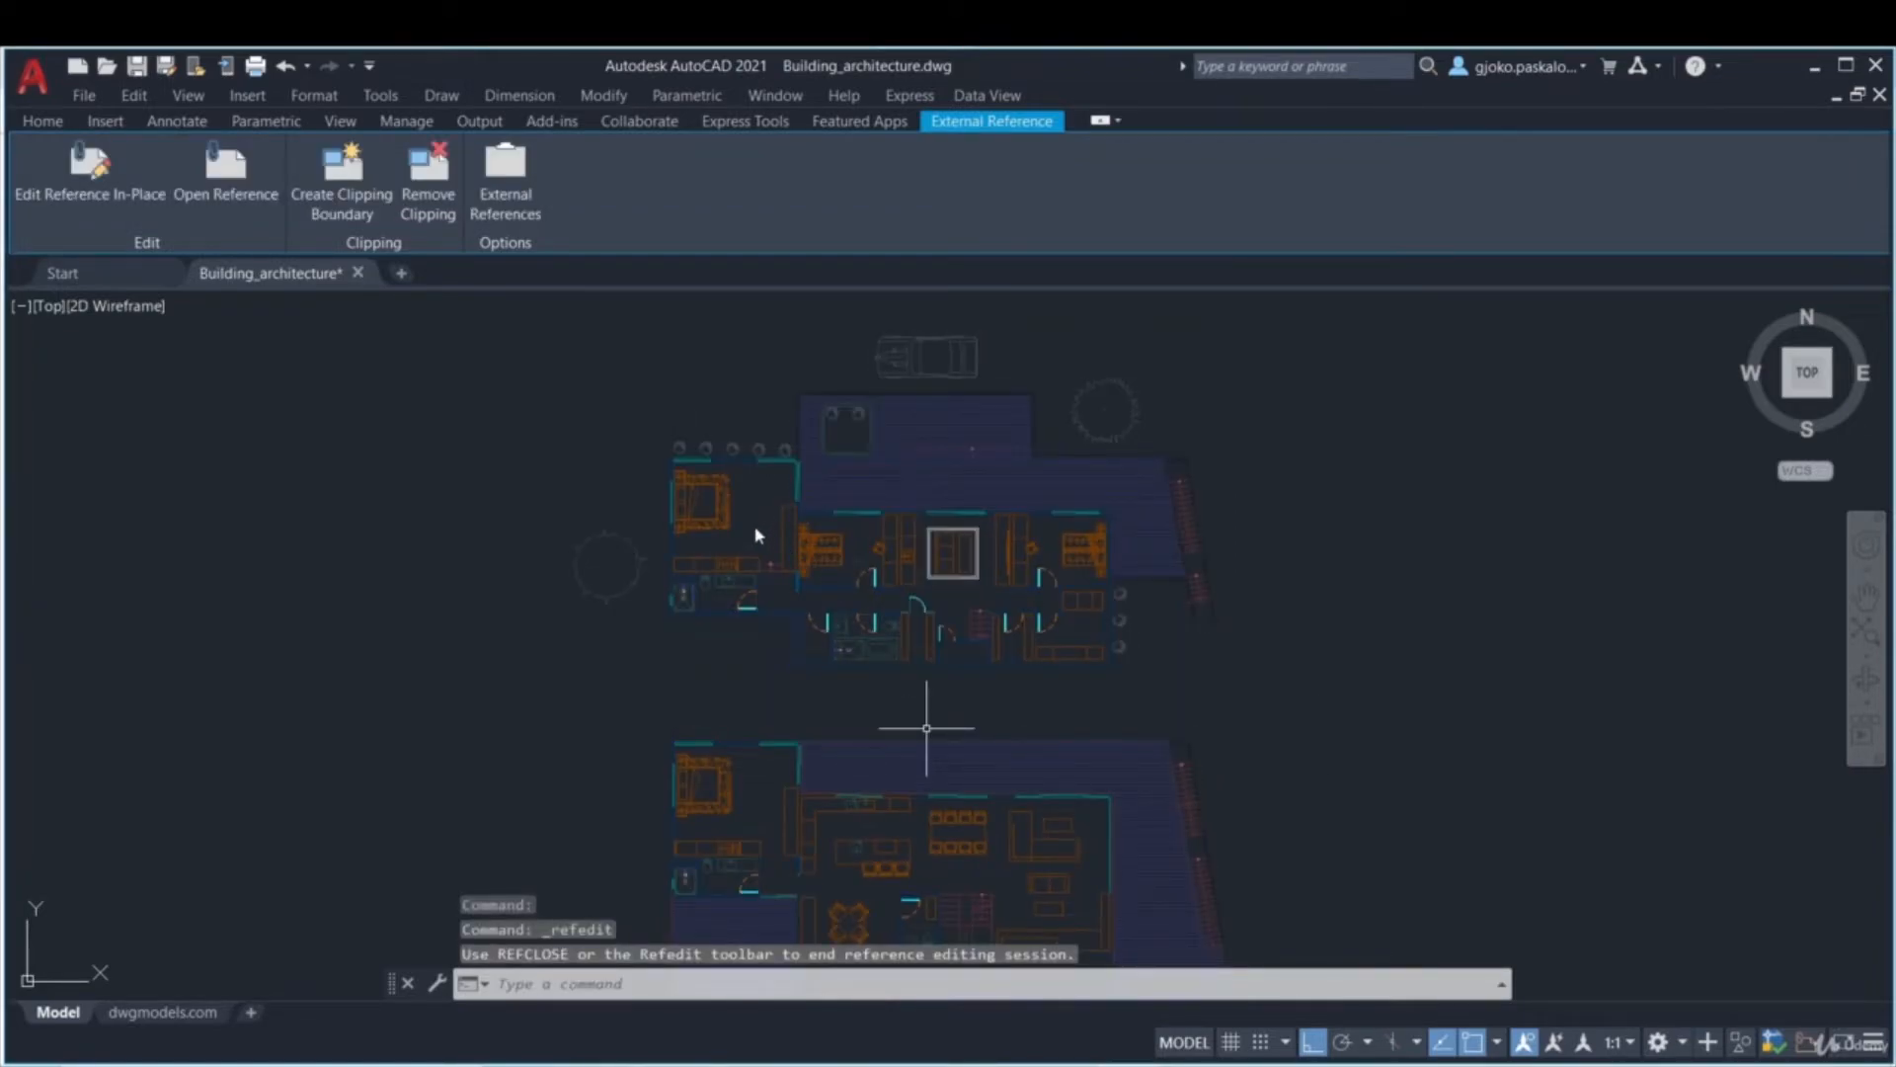
- Draw two crossing diagonal lines between the corners of the middle cabinet compartment beside the desk chair in the west bedroom next to the central room
{"action": "scroll", "coordinate": [756, 536], "scroll_direction": "up", "scroll_amount": 2}
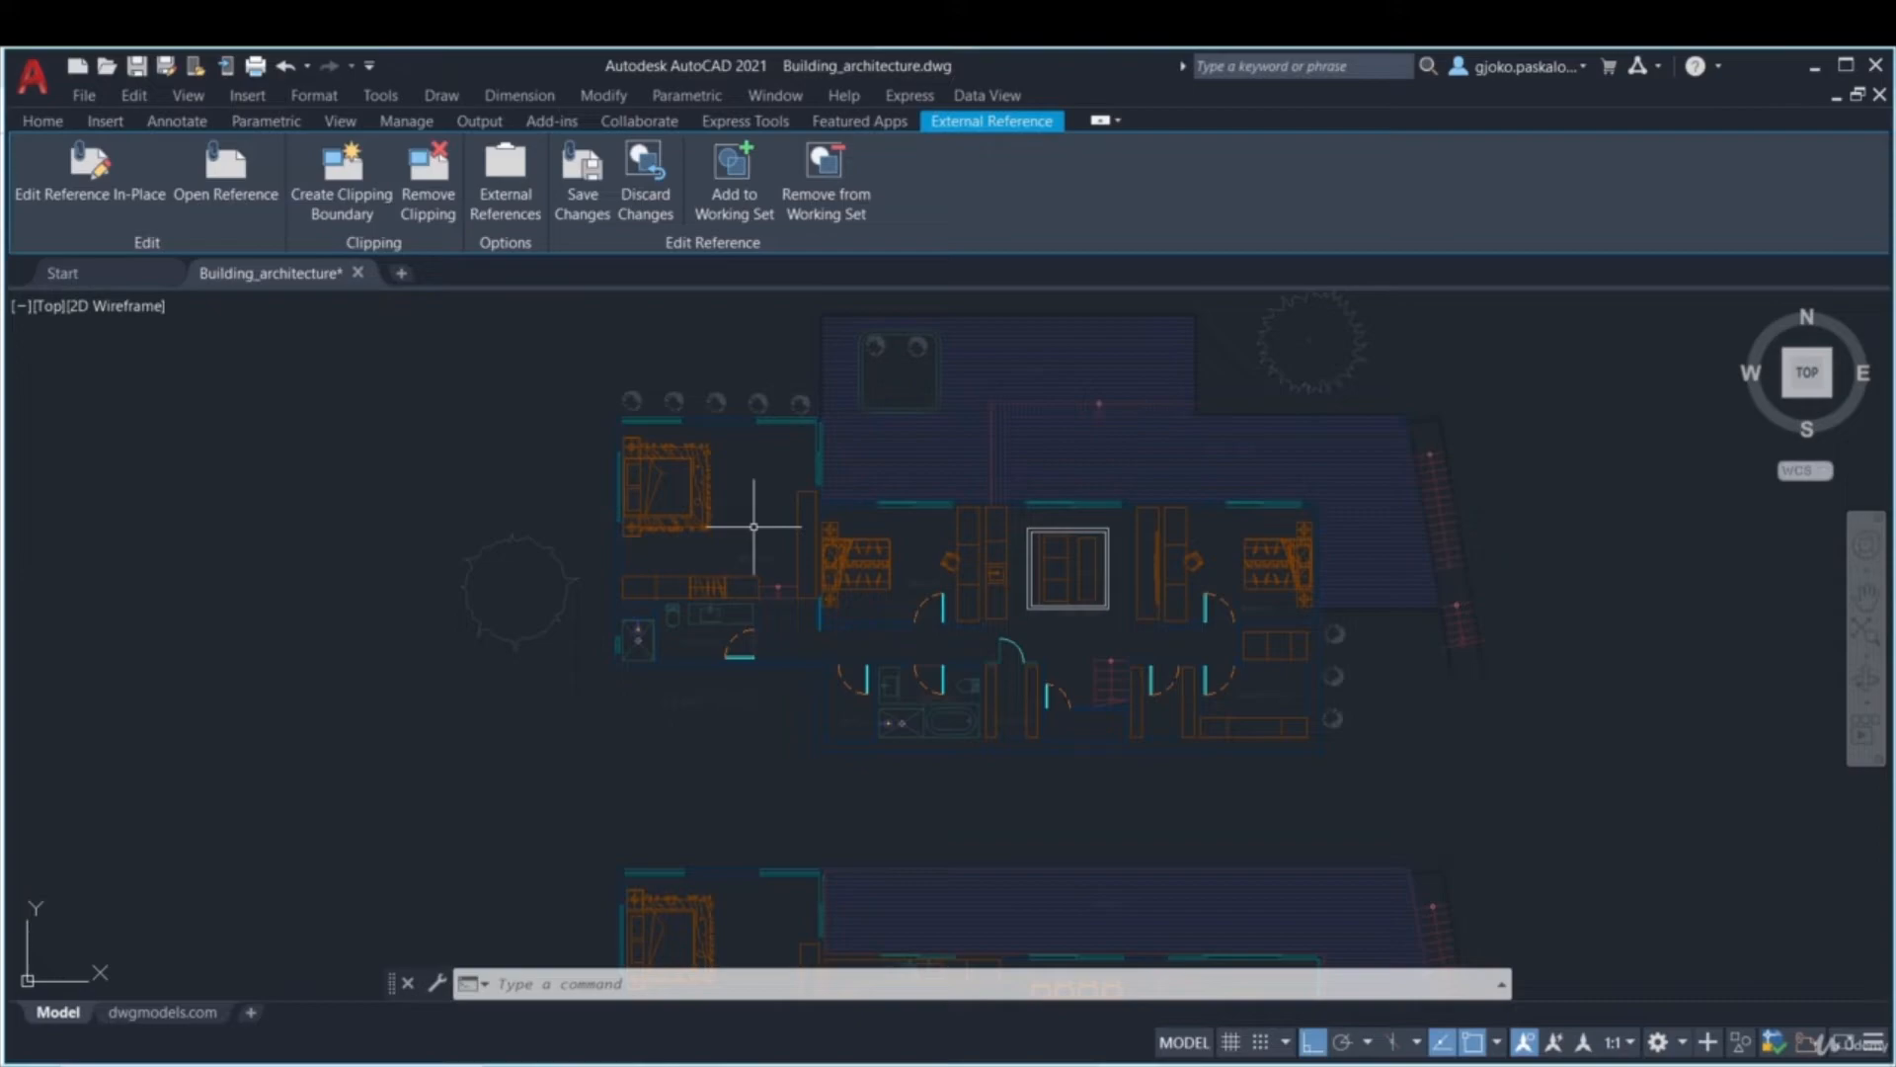
{"action": "mouse_move", "coordinate": [1053, 692]}
{"action": "middle_mouse_down"}
{"action": "mouse_move", "coordinate": [1056, 441]}
{"action": "mouse_move", "coordinate": [1024, 554]}
{"action": "mouse_move", "coordinate": [1033, 688]}
{"action": "middle_mouse_up"}
{"action": "scroll", "coordinate": [712, 511], "scroll_direction": "up", "scroll_amount": 4}
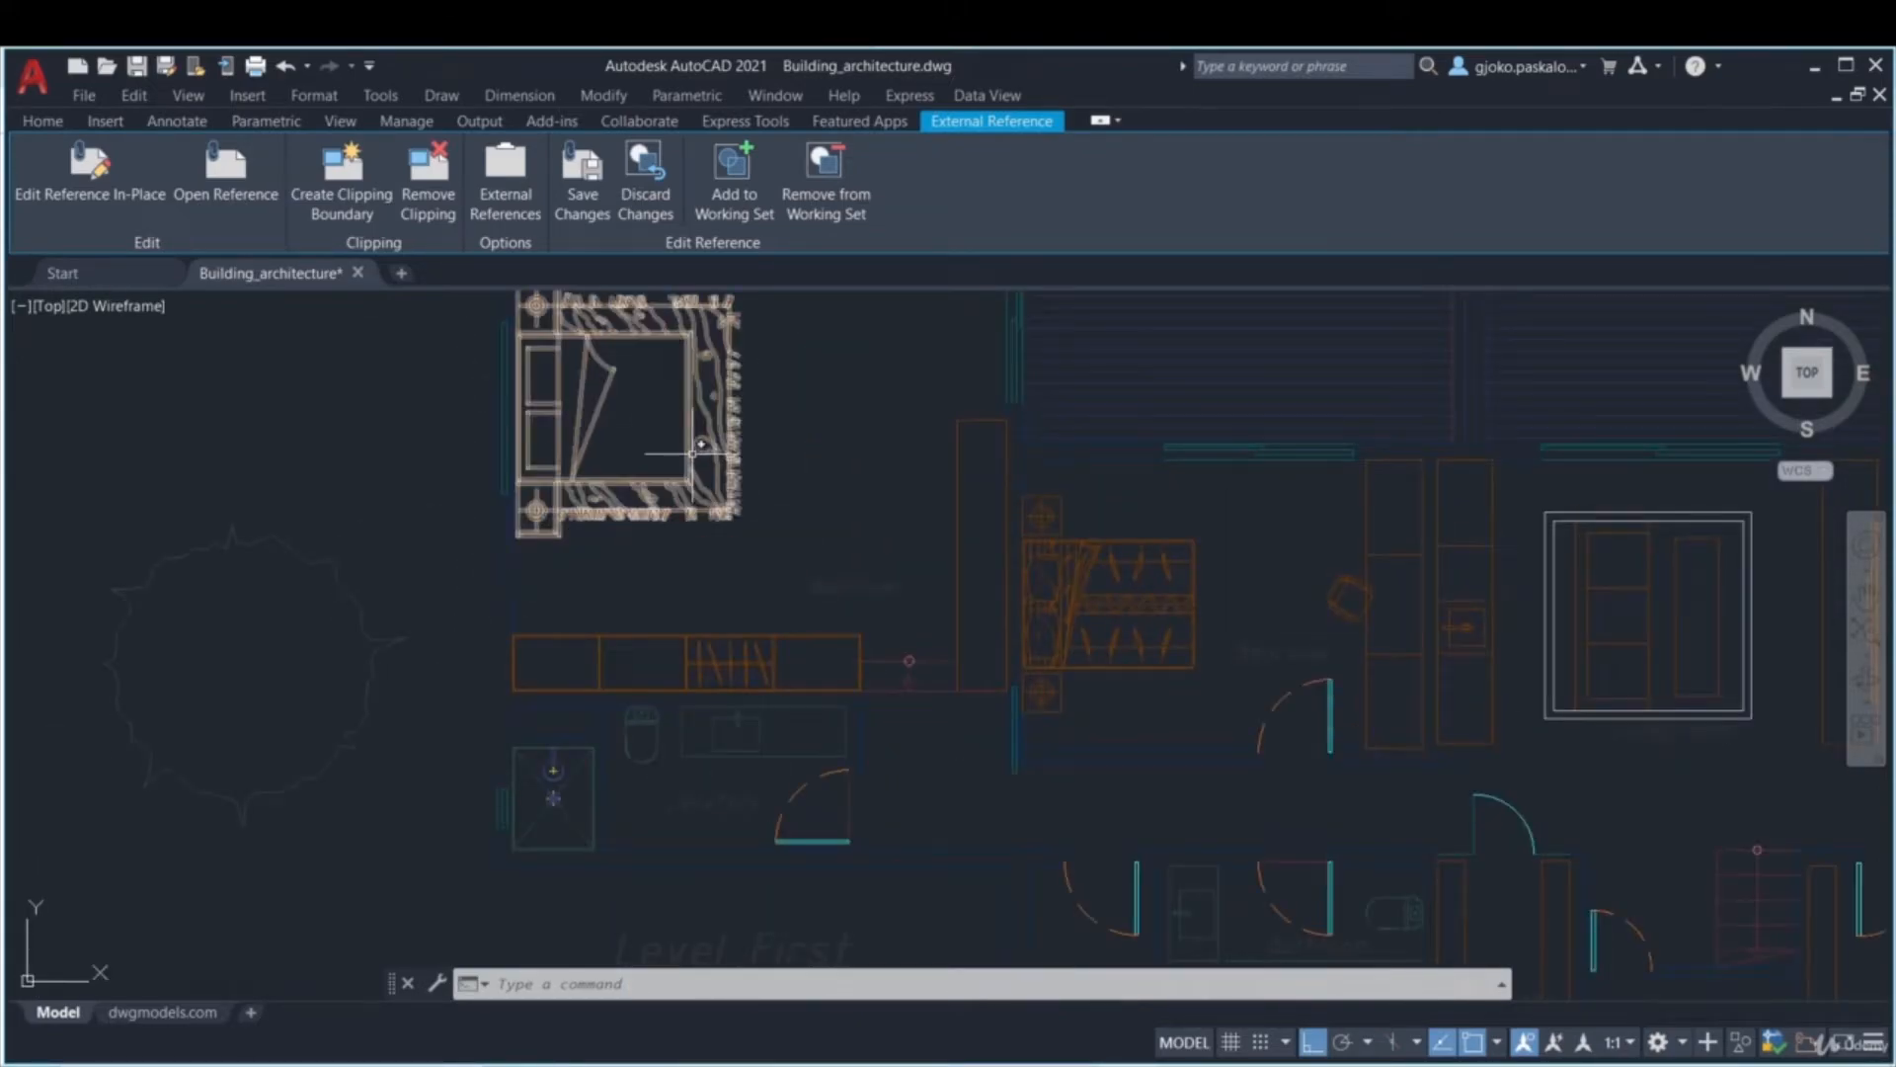
{"action": "left_click", "coordinate": [35, 122]}
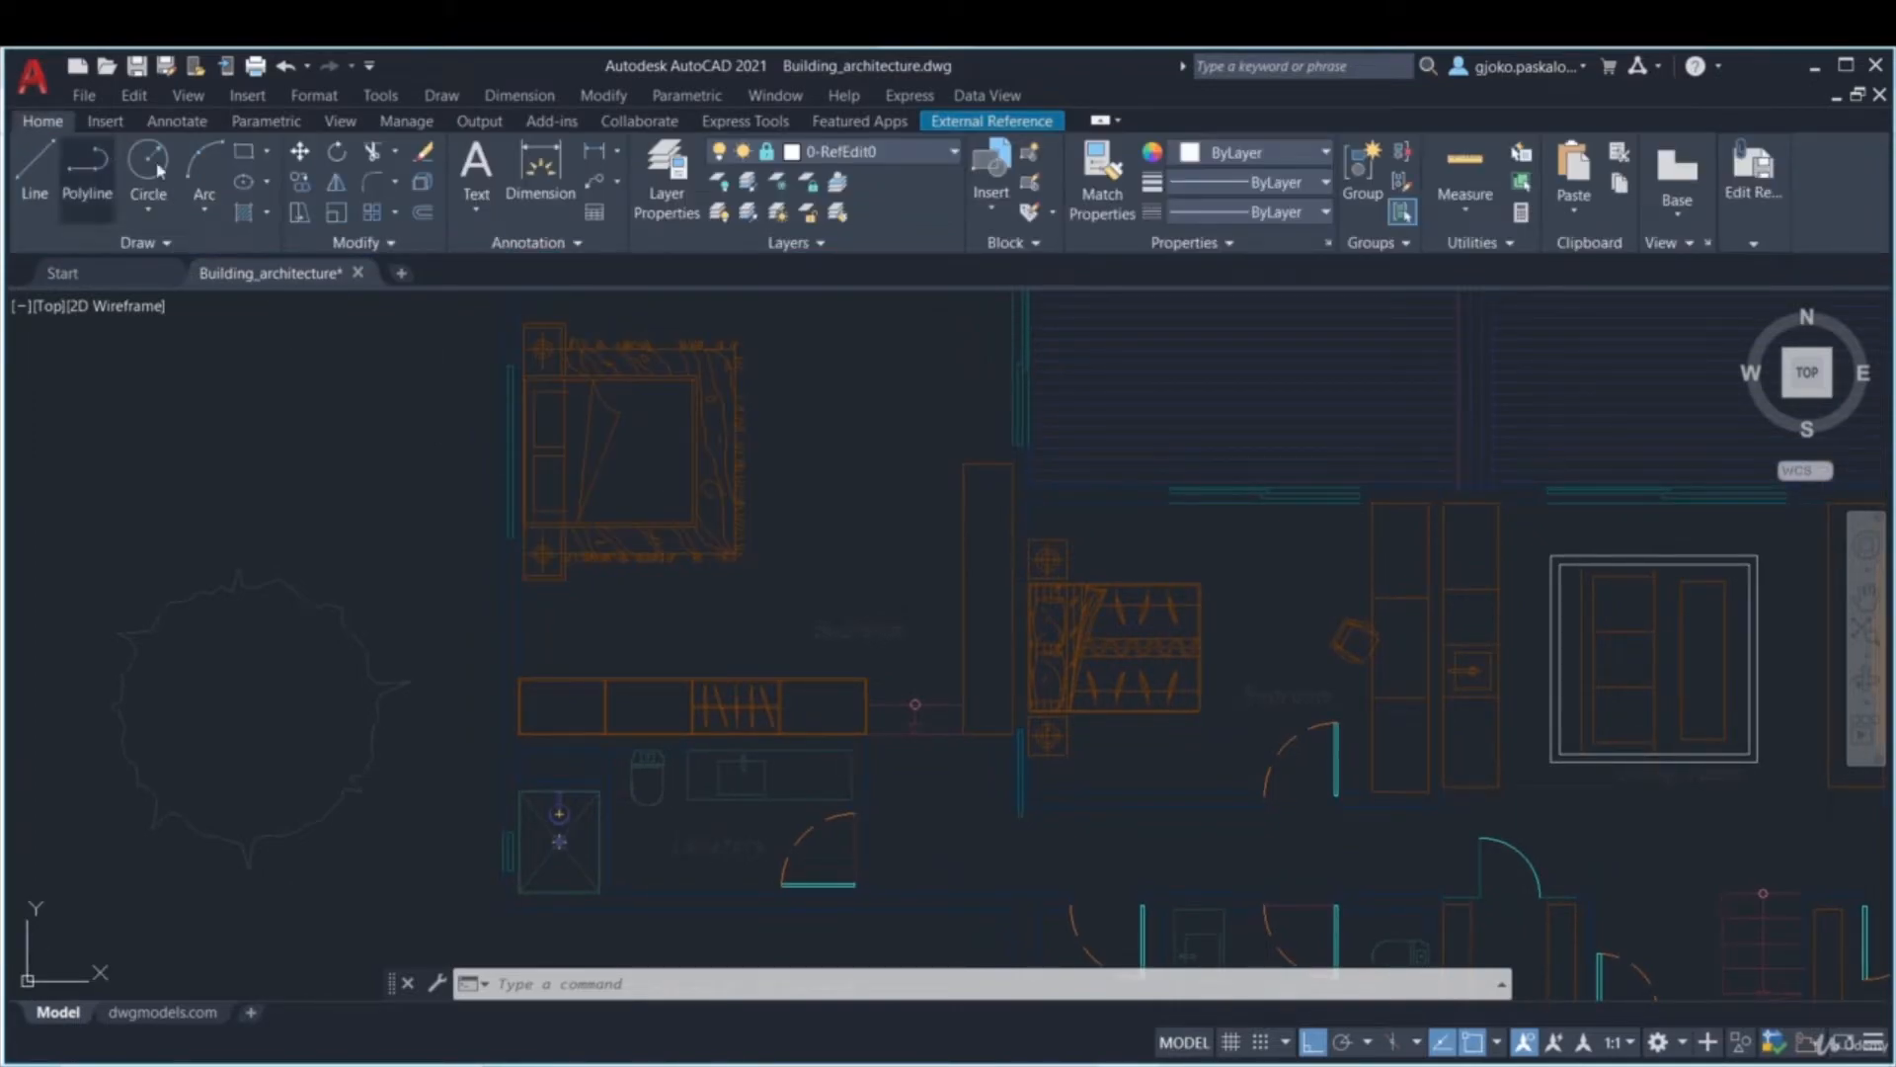
{"action": "left_click", "coordinate": [32, 182]}
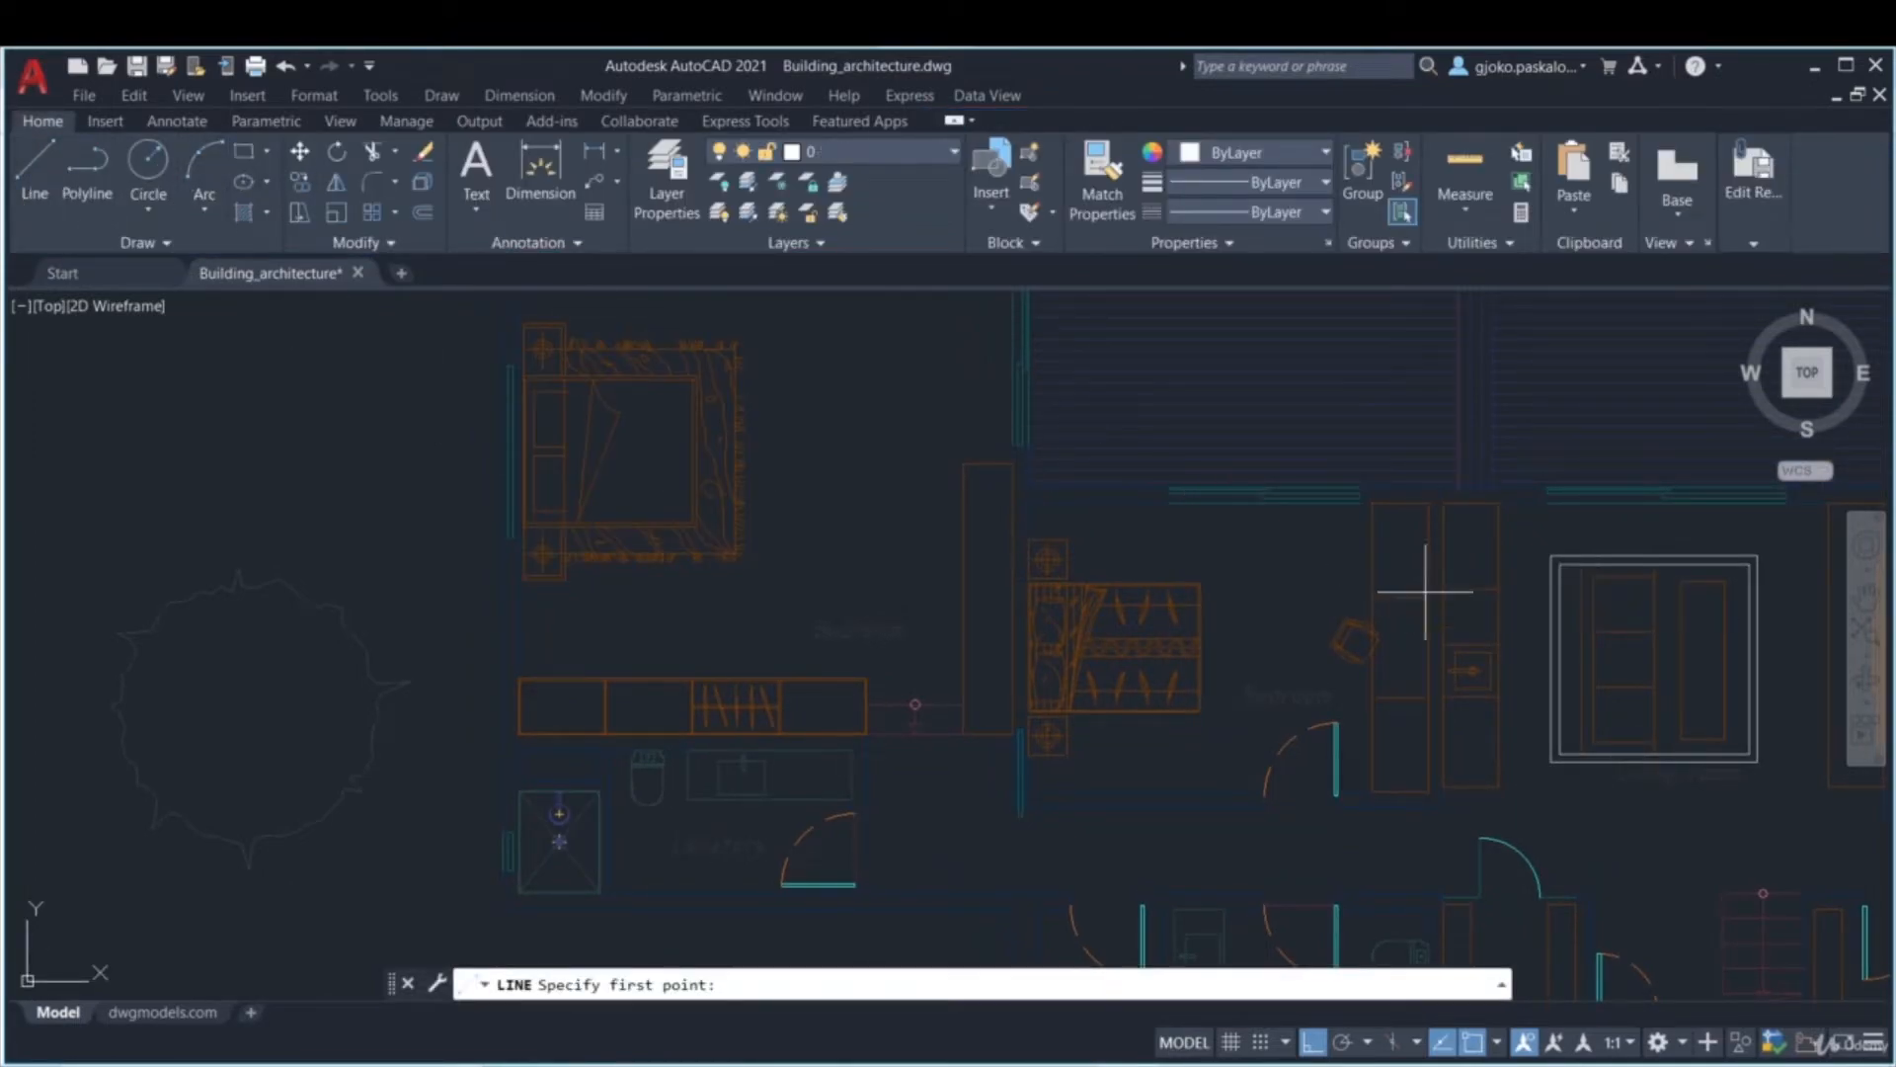
{"action": "left_click", "coordinate": [1383, 602]}
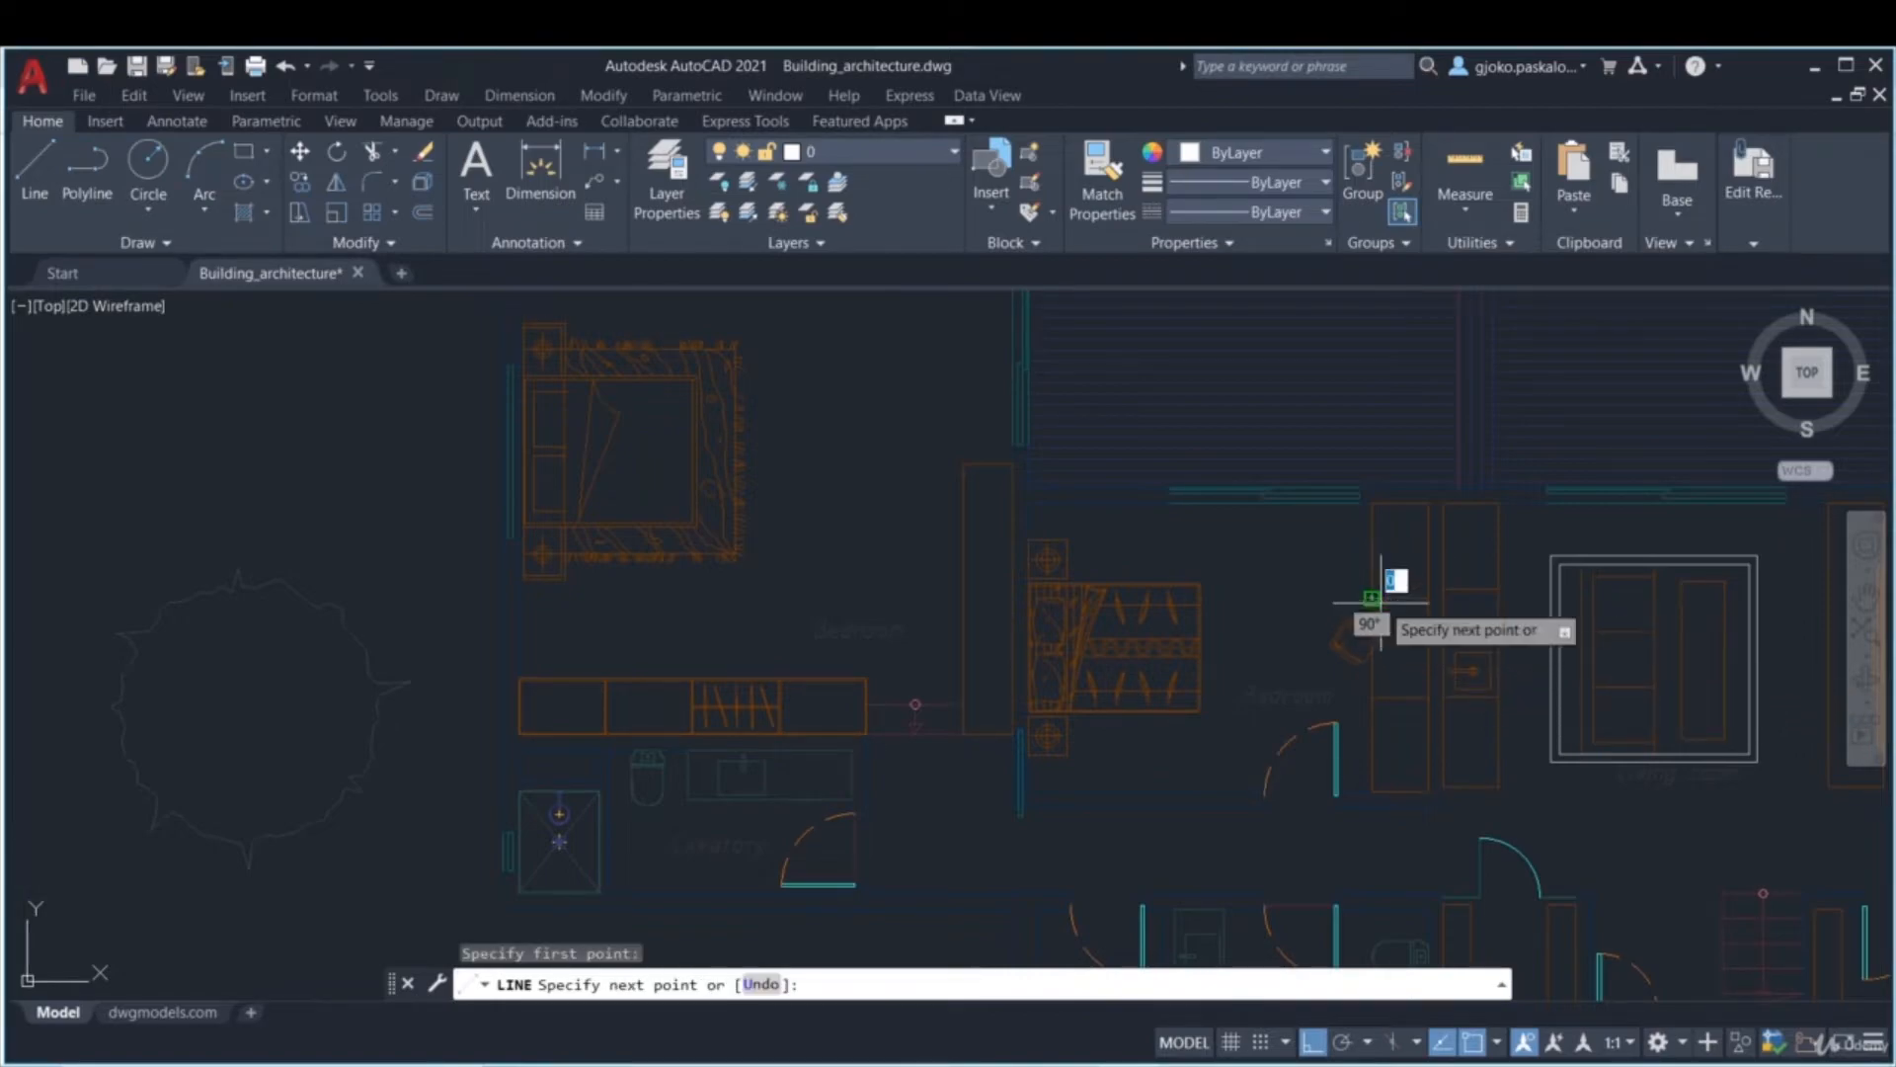
{"action": "left_click", "coordinate": [1405, 651]}
{"action": "key", "text": "Escape"}
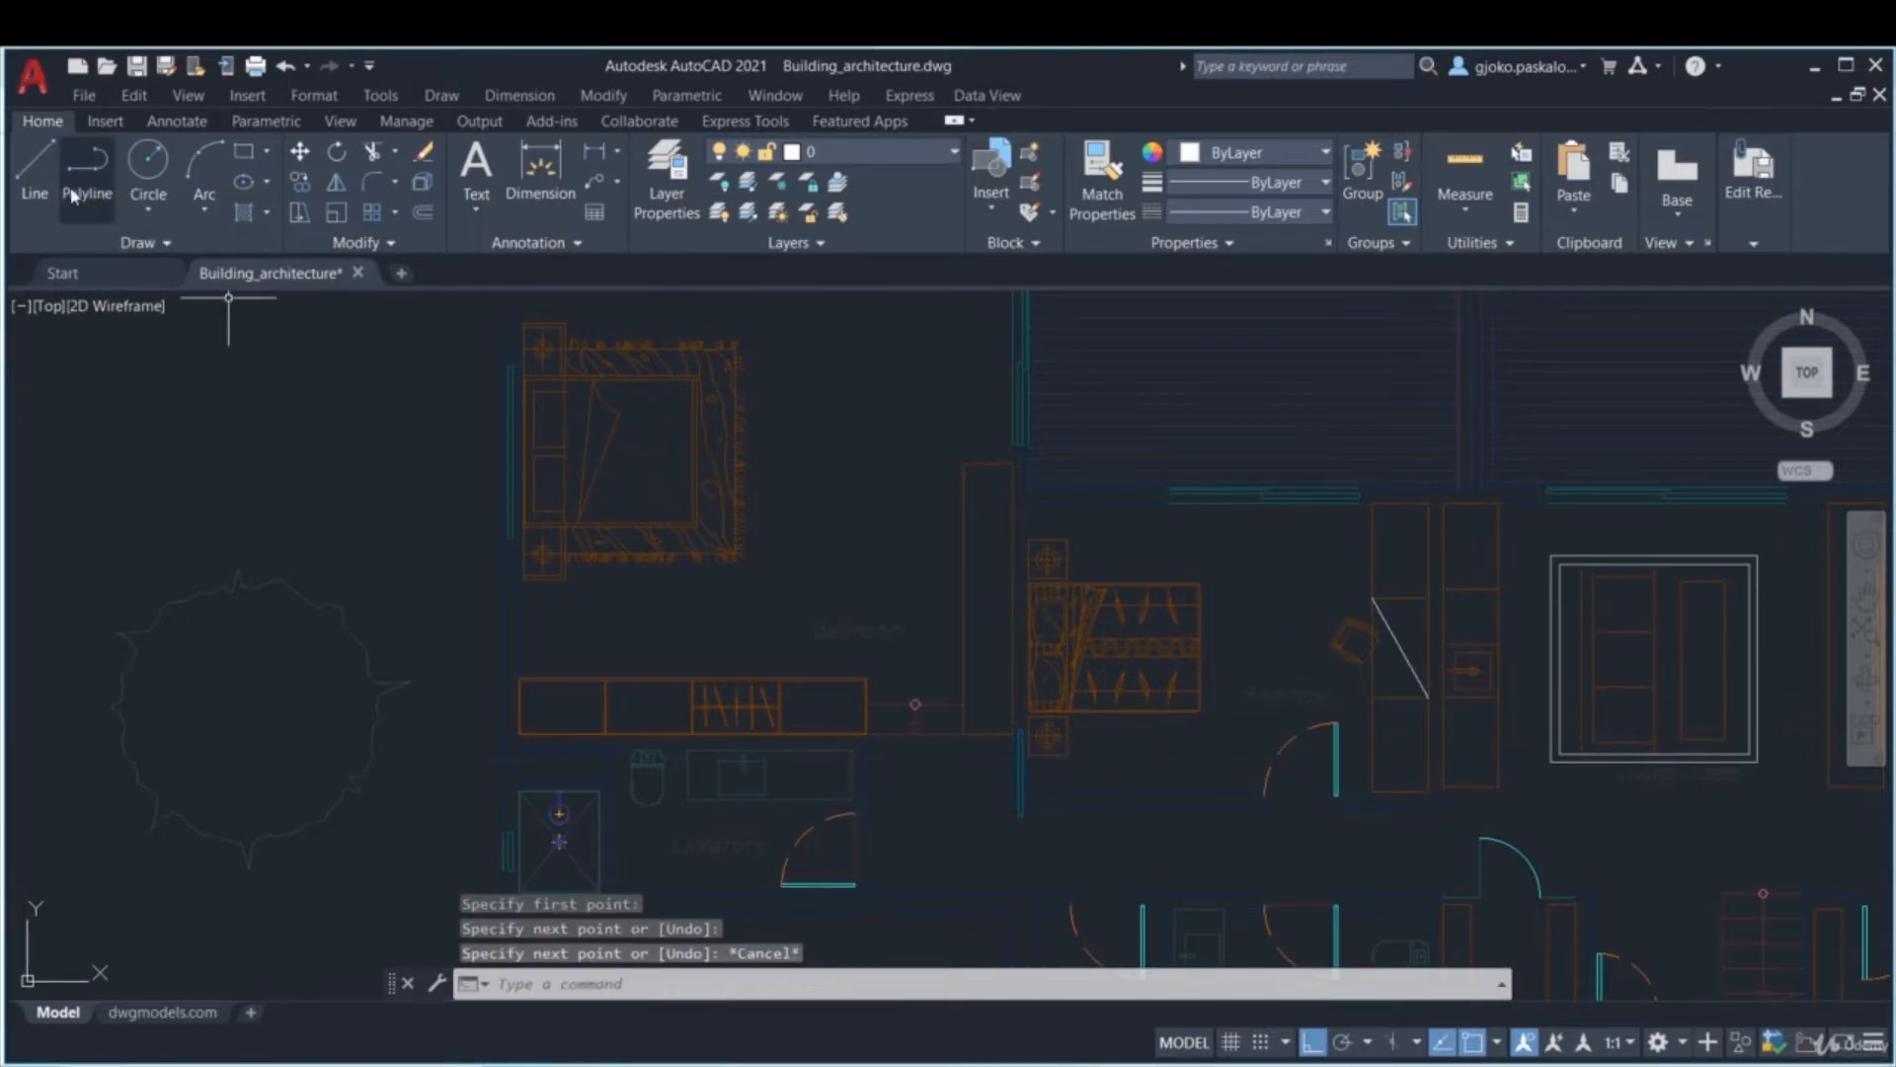
{"action": "left_click", "coordinate": [34, 172]}
{"action": "left_click", "coordinate": [1372, 697]}
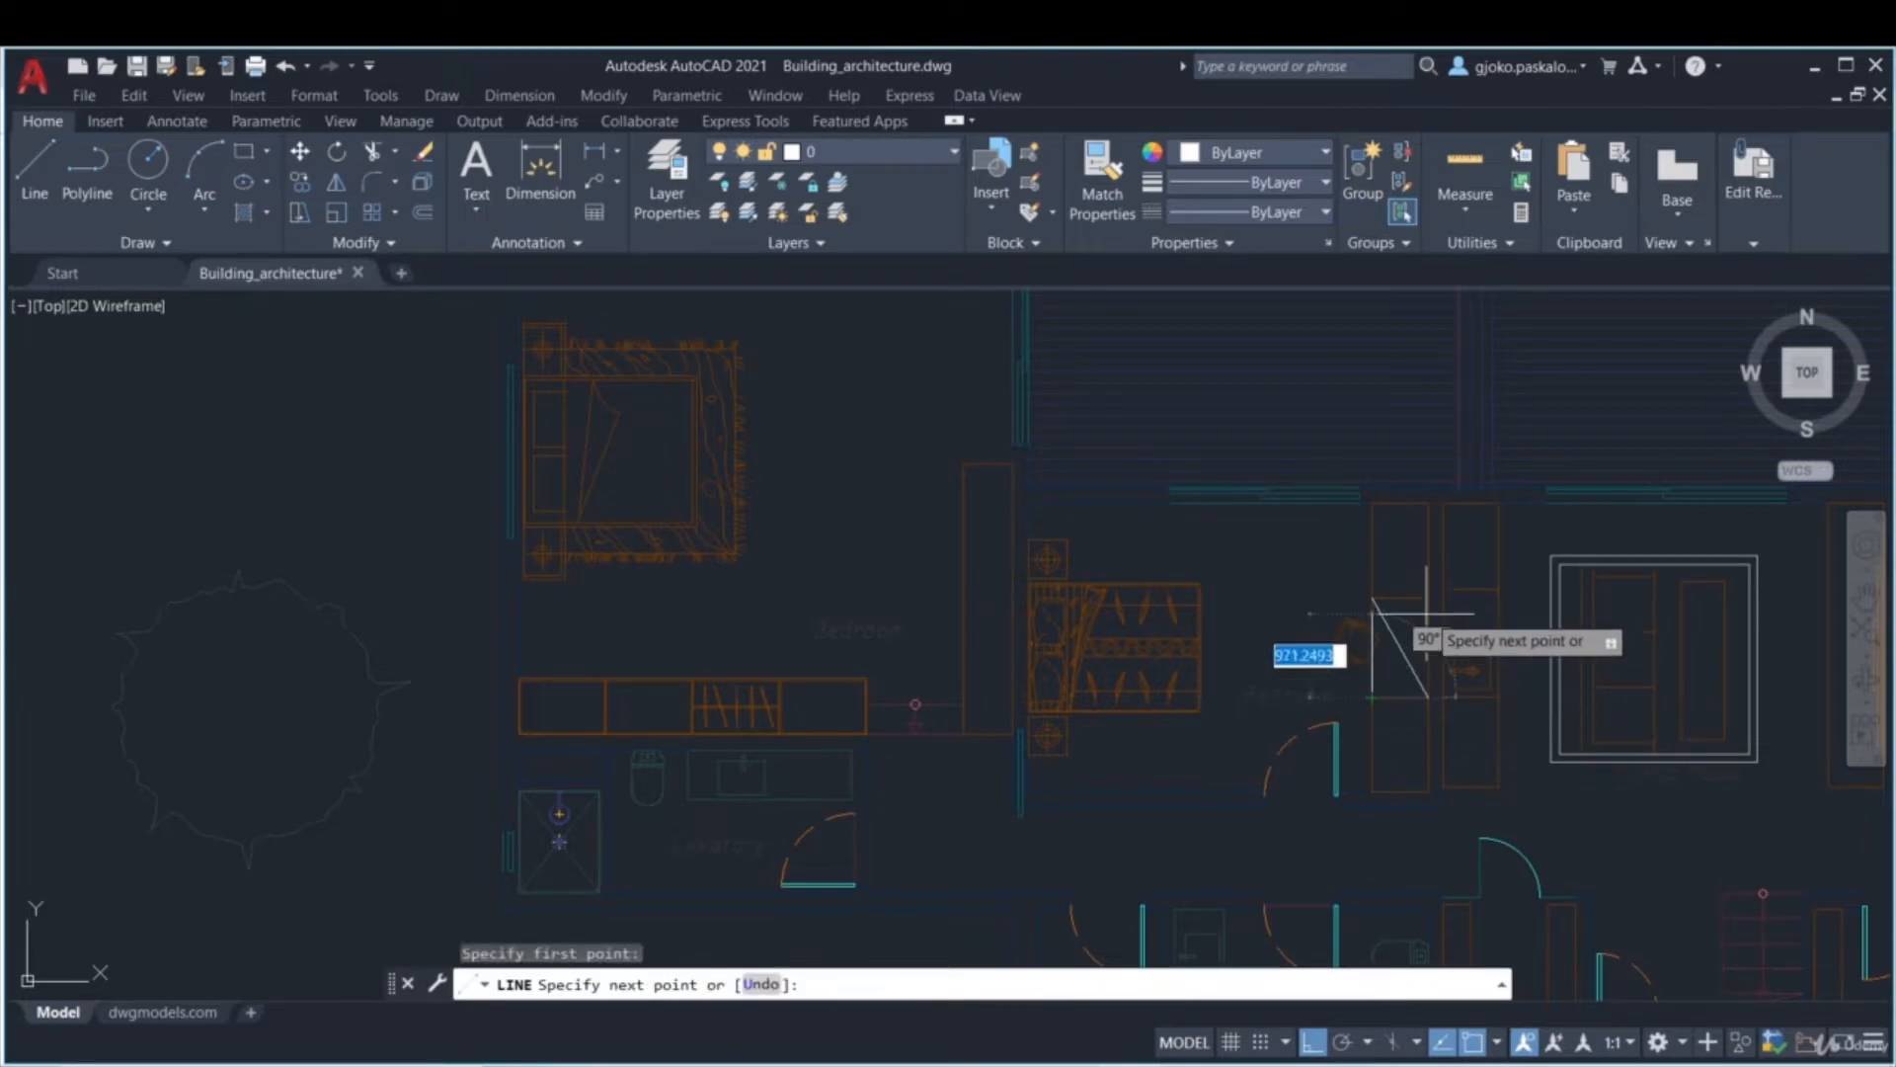
{"action": "left_click", "coordinate": [1427, 599]}
{"action": "key", "text": "Escape"}
- Save the in-place edits back to the Interior_architecture reference and end the reference editing session
{"action": "scroll", "coordinate": [1205, 657], "scroll_direction": "down", "scroll_amount": 2}
{"action": "middle_click_drag", "start_coordinate": [1195, 674], "coordinate": [1002, 689]}
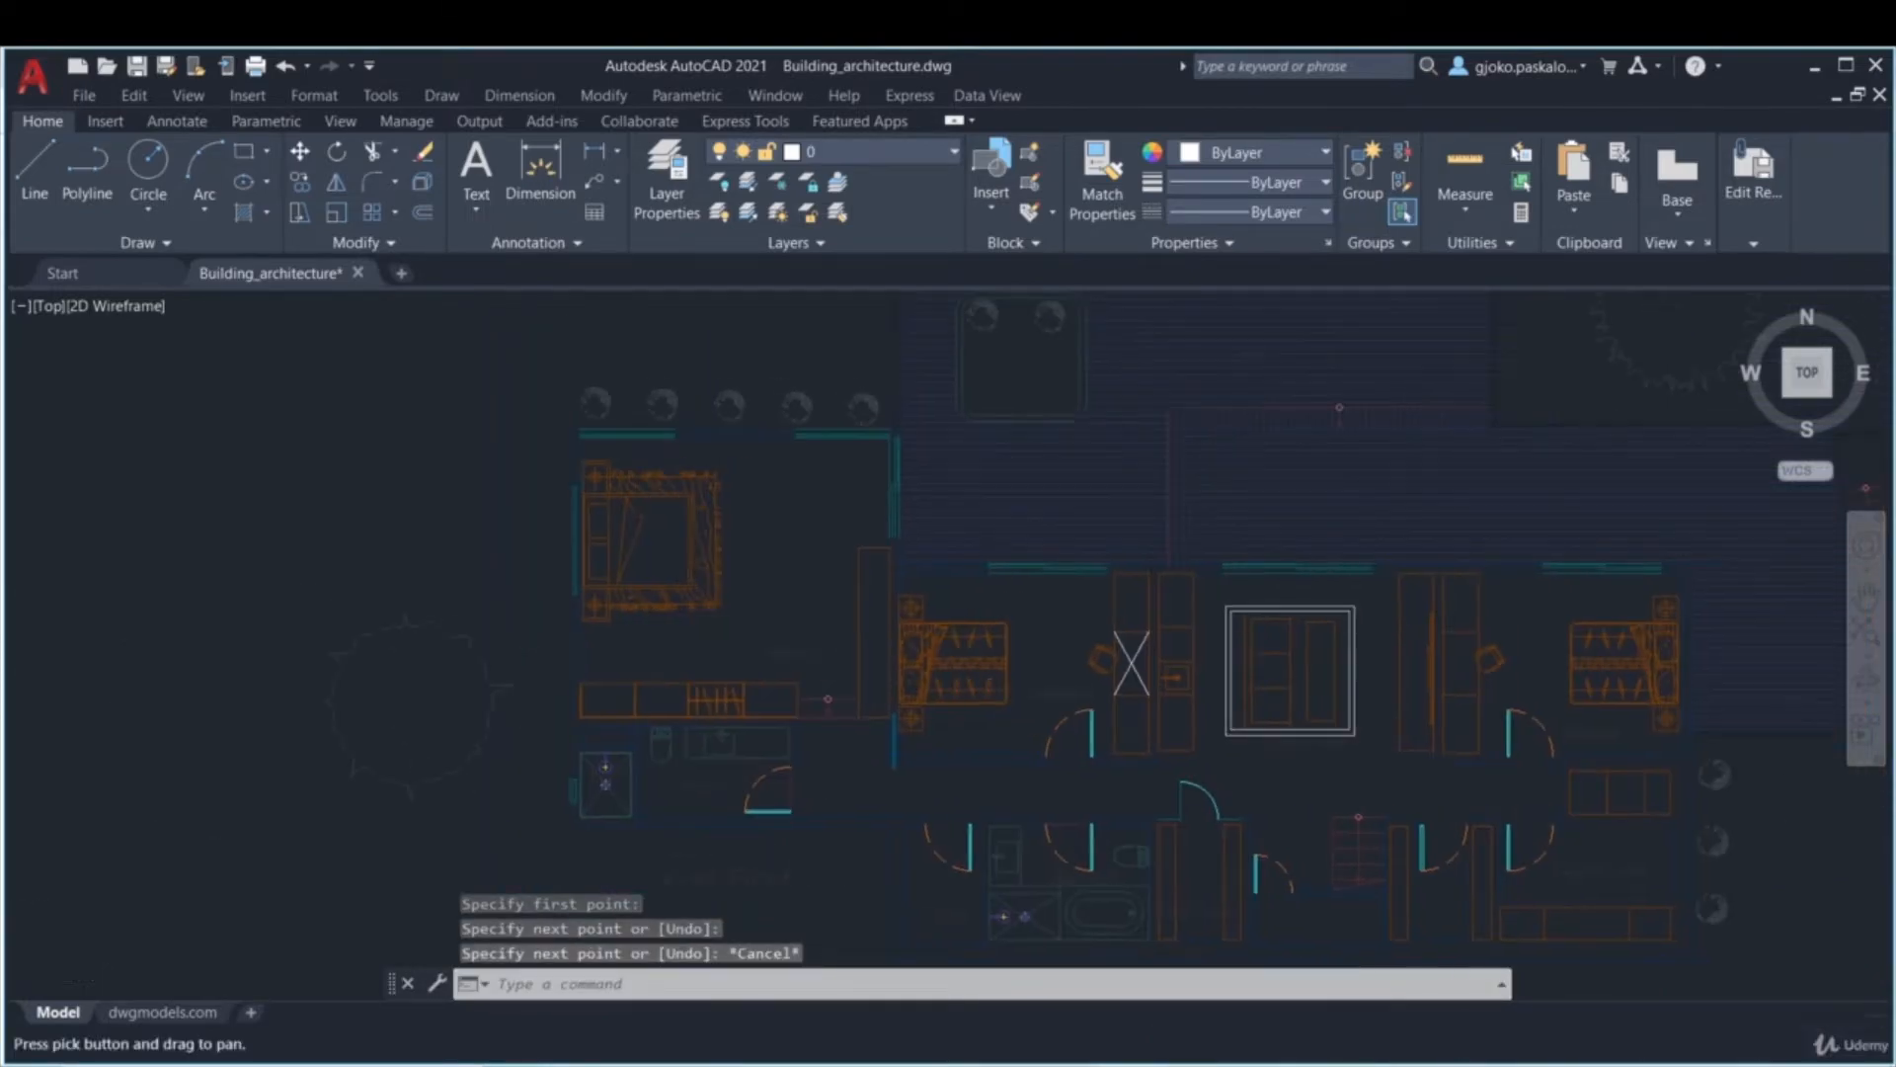
{"action": "middle_click_drag", "start_coordinate": [1063, 774], "coordinate": [1036, 690]}
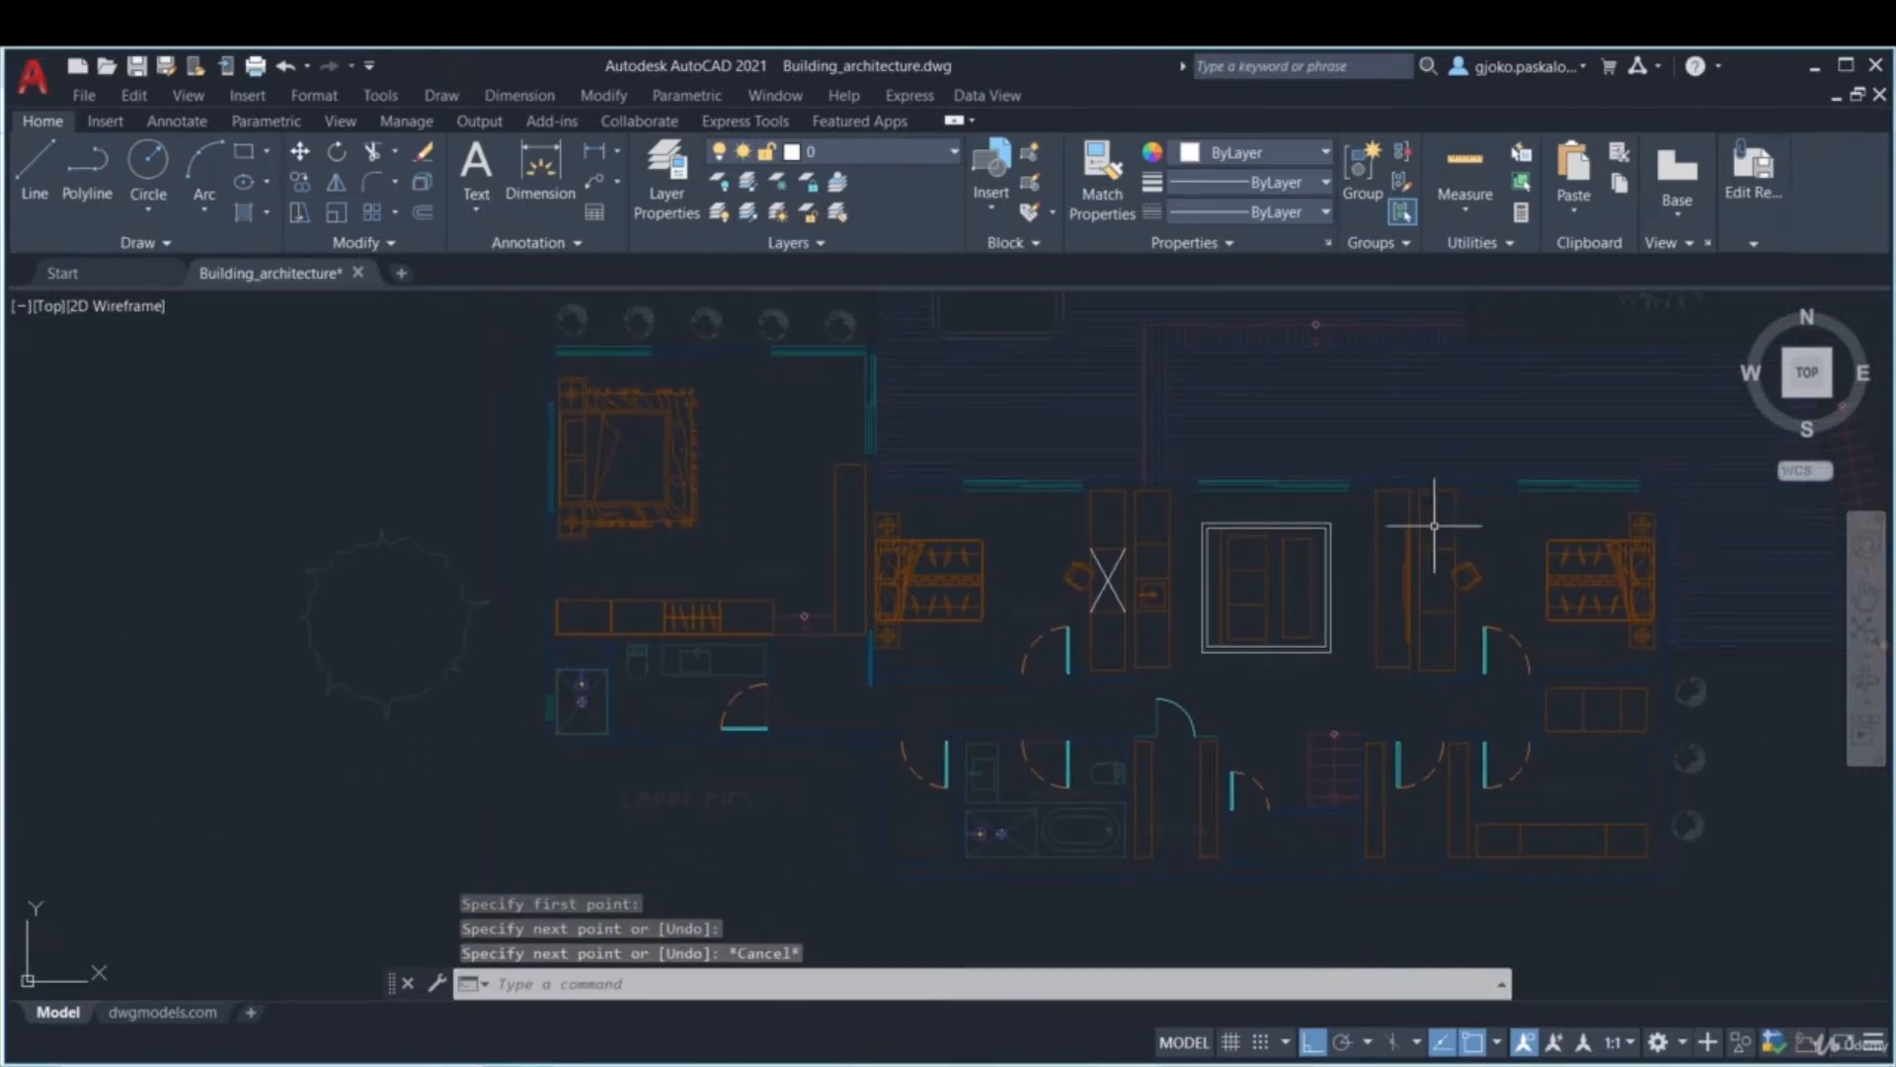
{"action": "mouse_move", "coordinate": [1766, 201]}
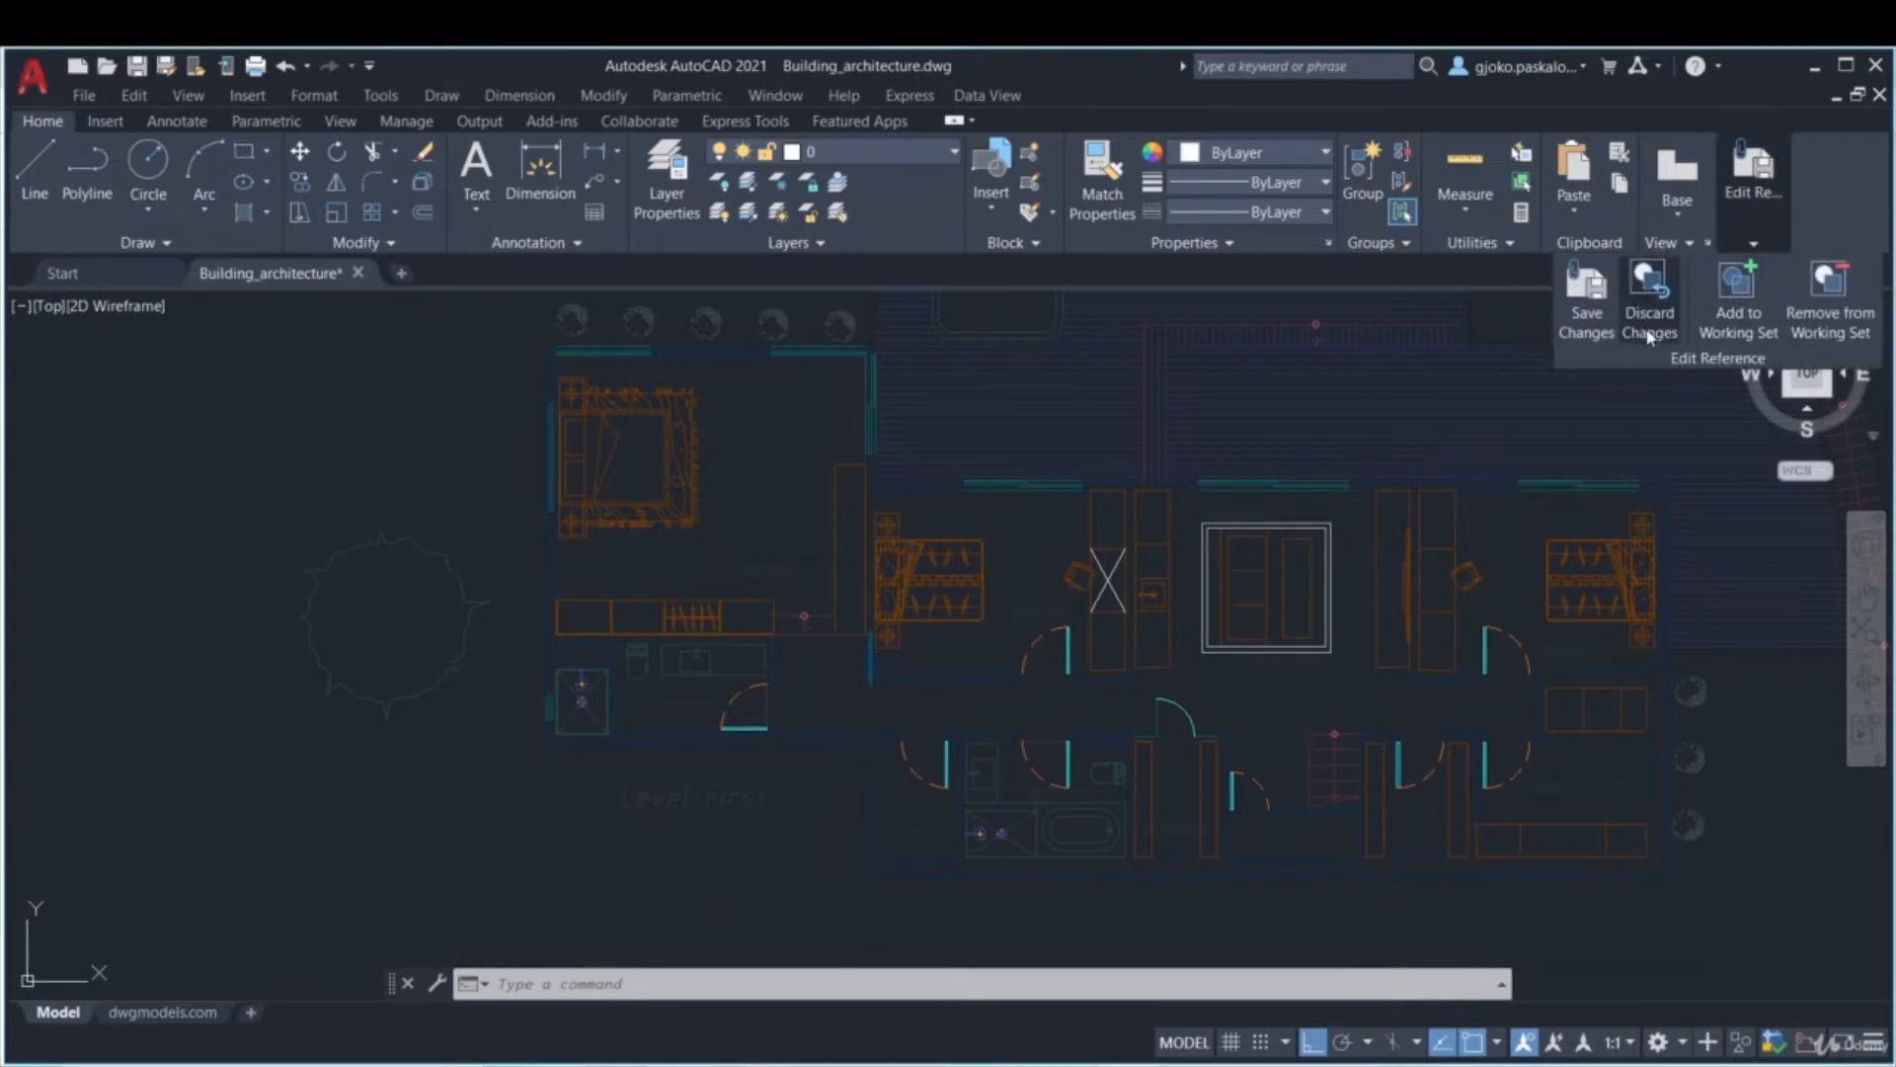
{"action": "left_click", "coordinate": [1576, 336]}
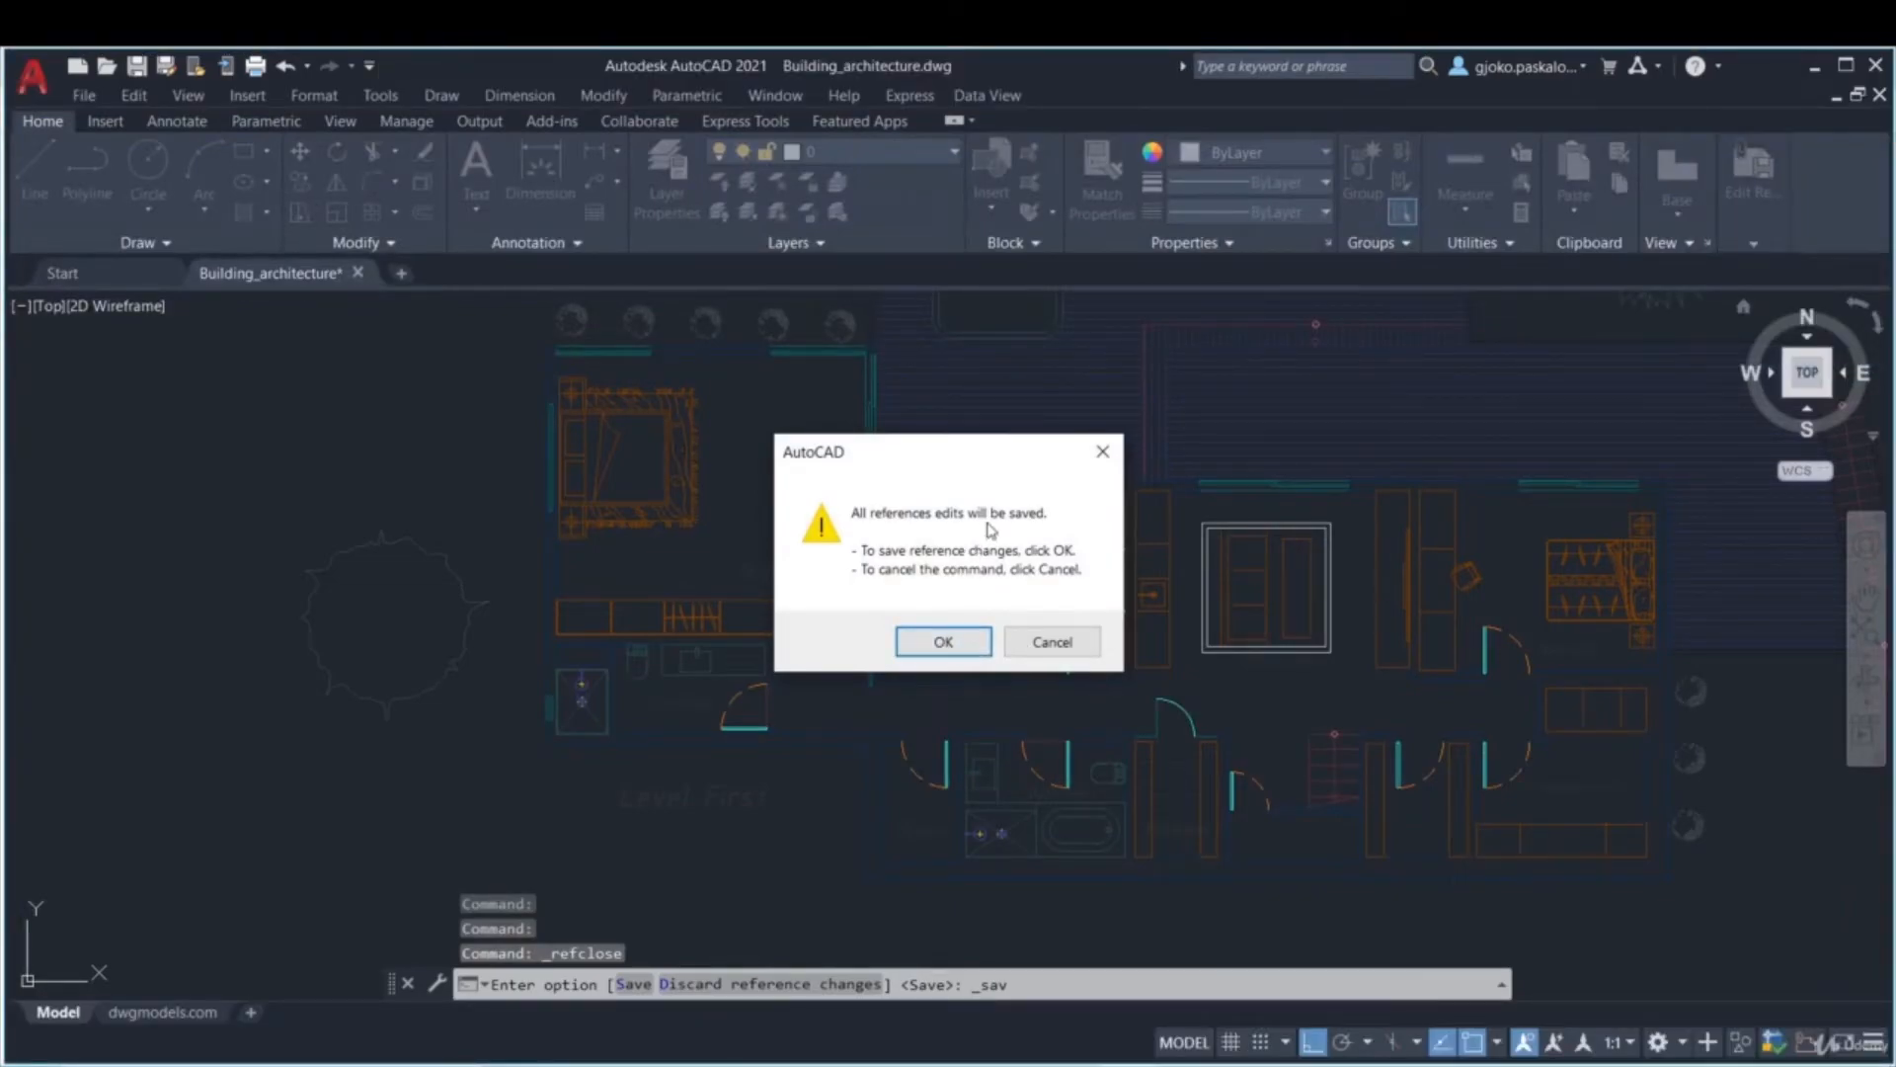
{"action": "left_click", "coordinate": [950, 643]}
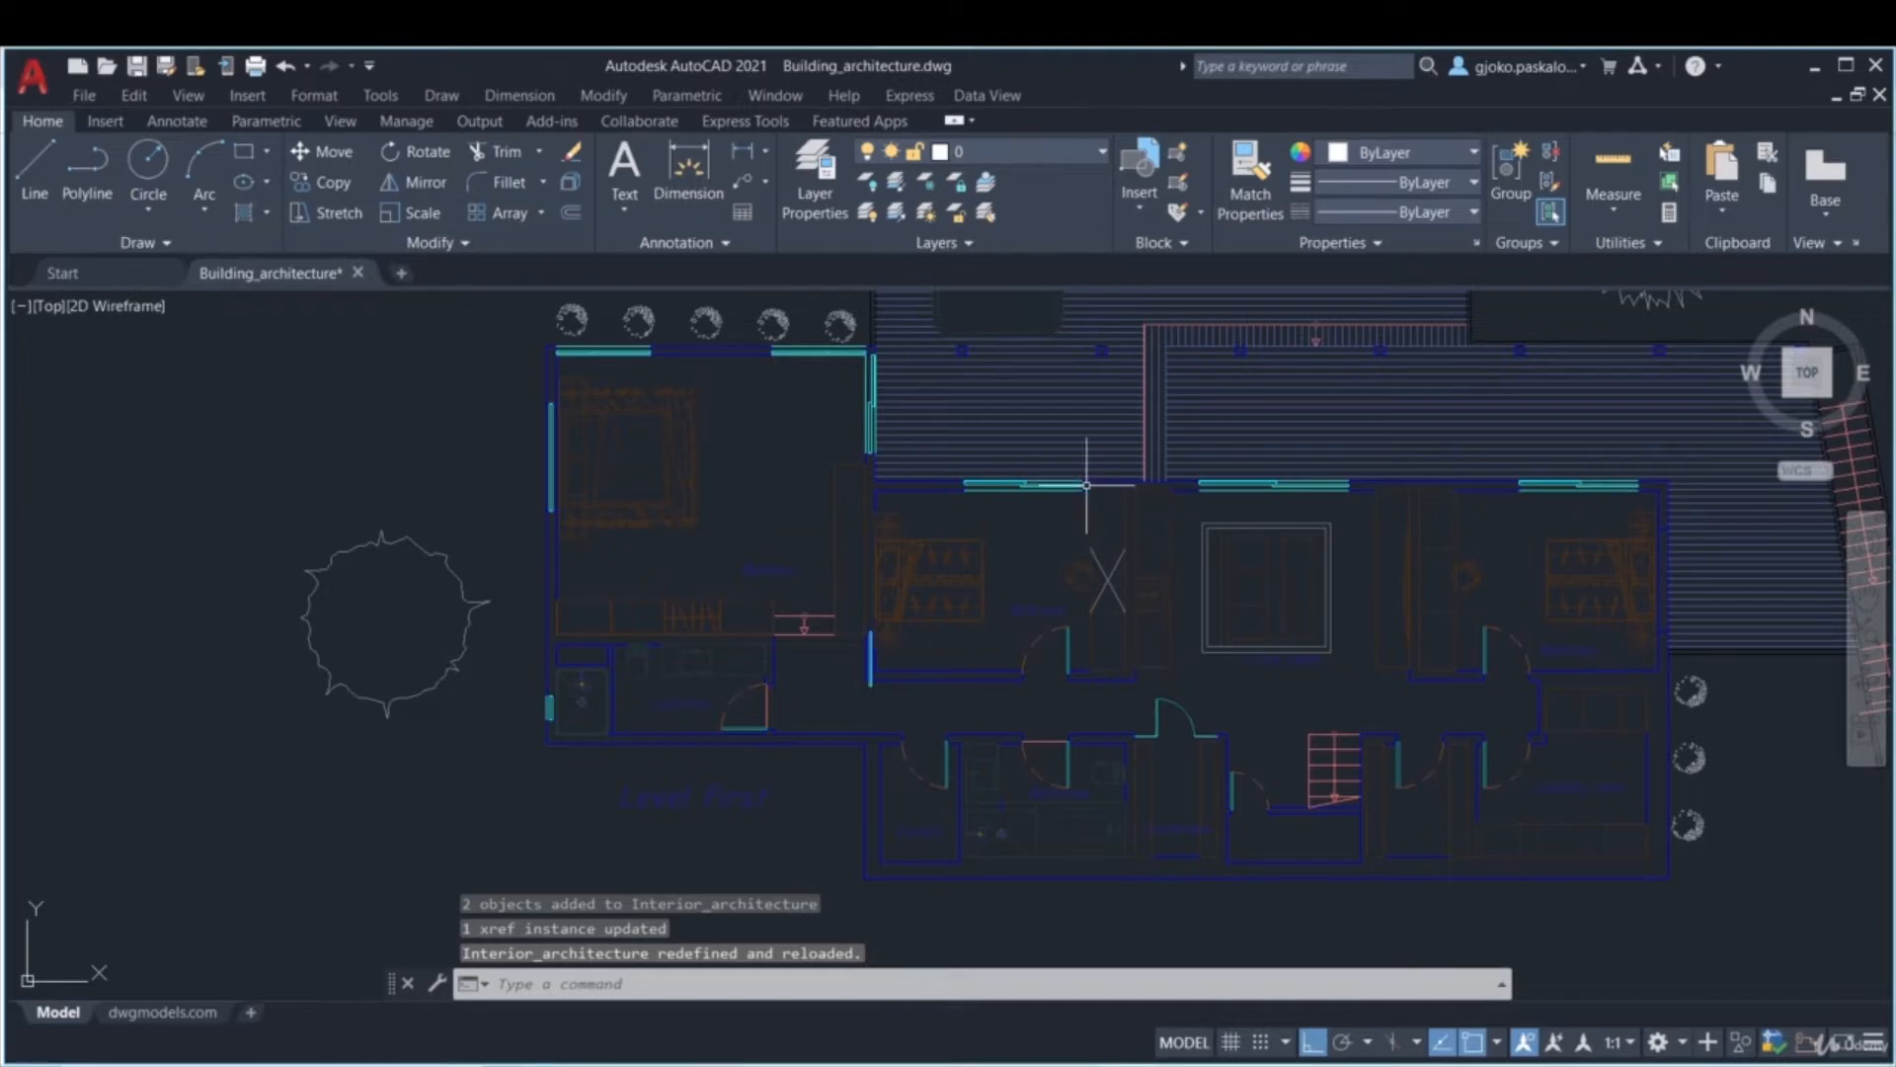
- Select the interior furniture reference and open its source file Interior_architecture.dwg in a separate drawing
{"action": "left_click", "coordinate": [1107, 585]}
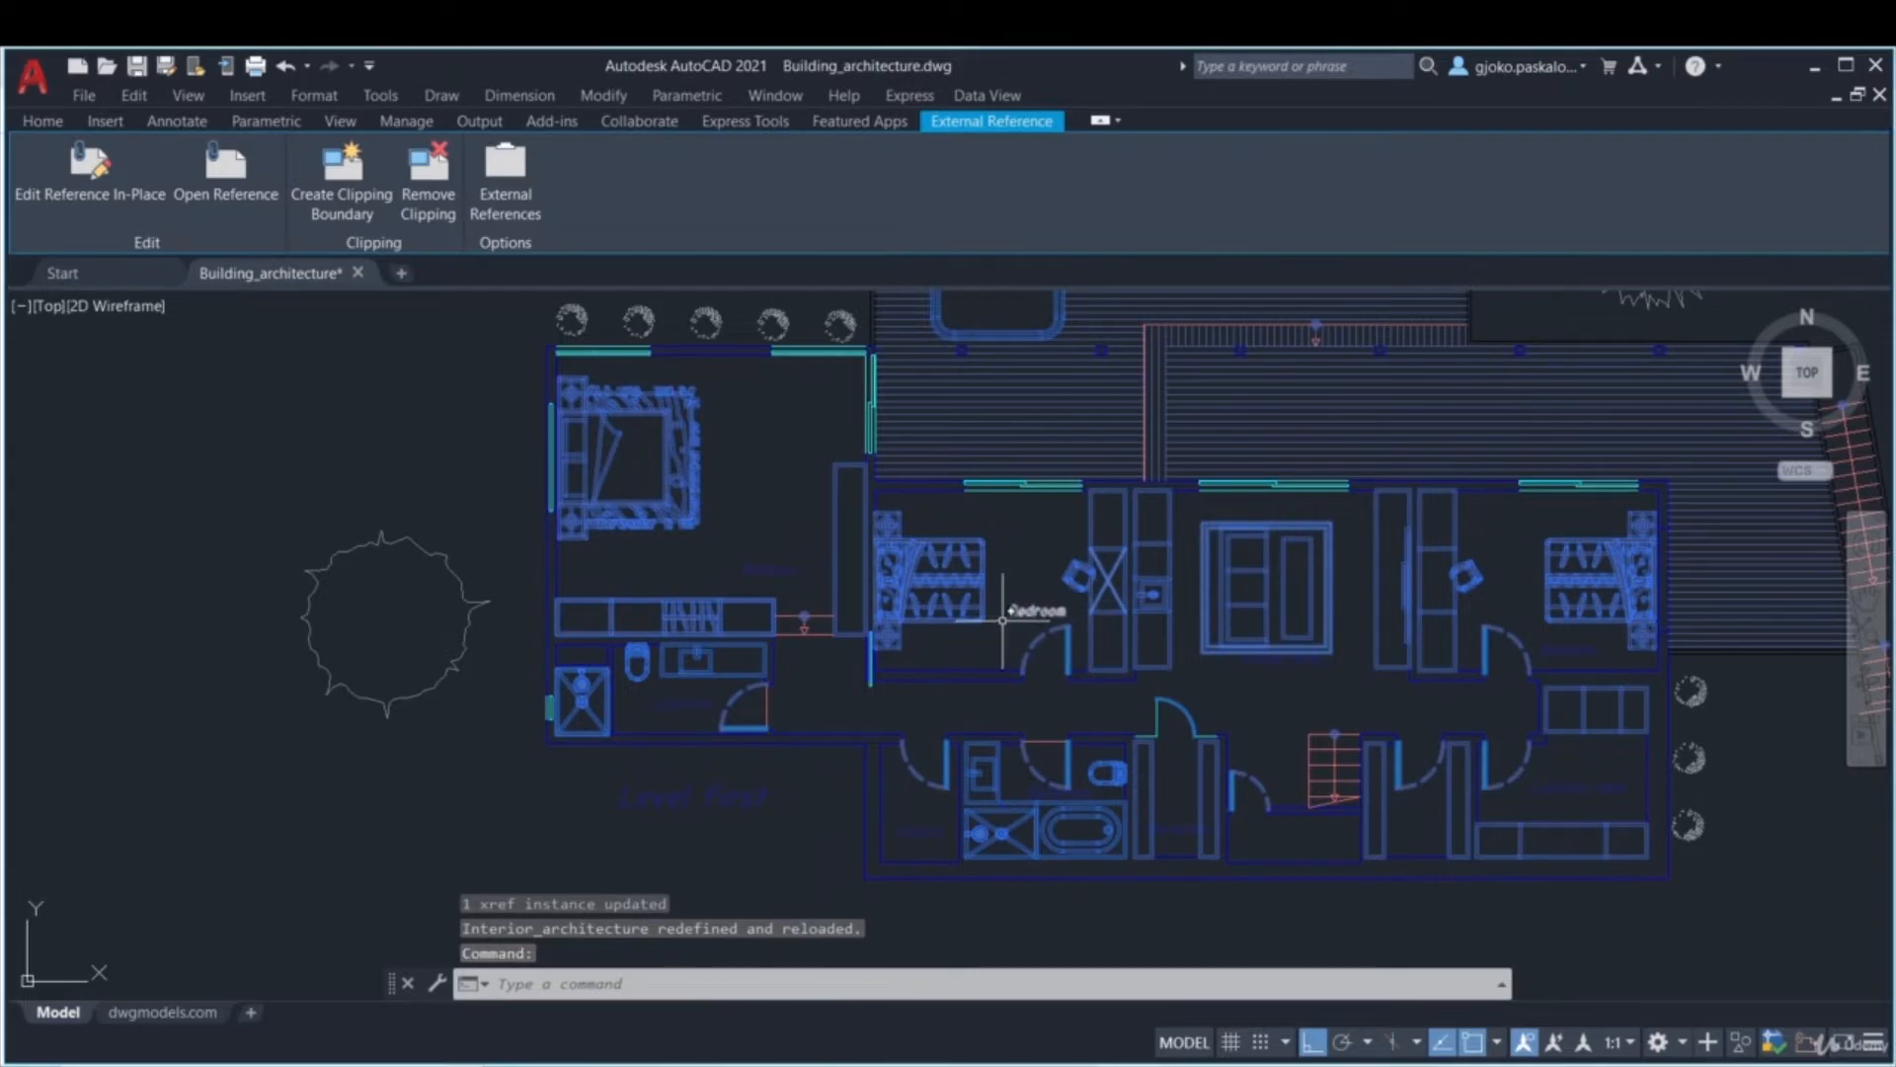
{"action": "key", "text": "Escape"}
{"action": "left_click", "coordinate": [994, 554]}
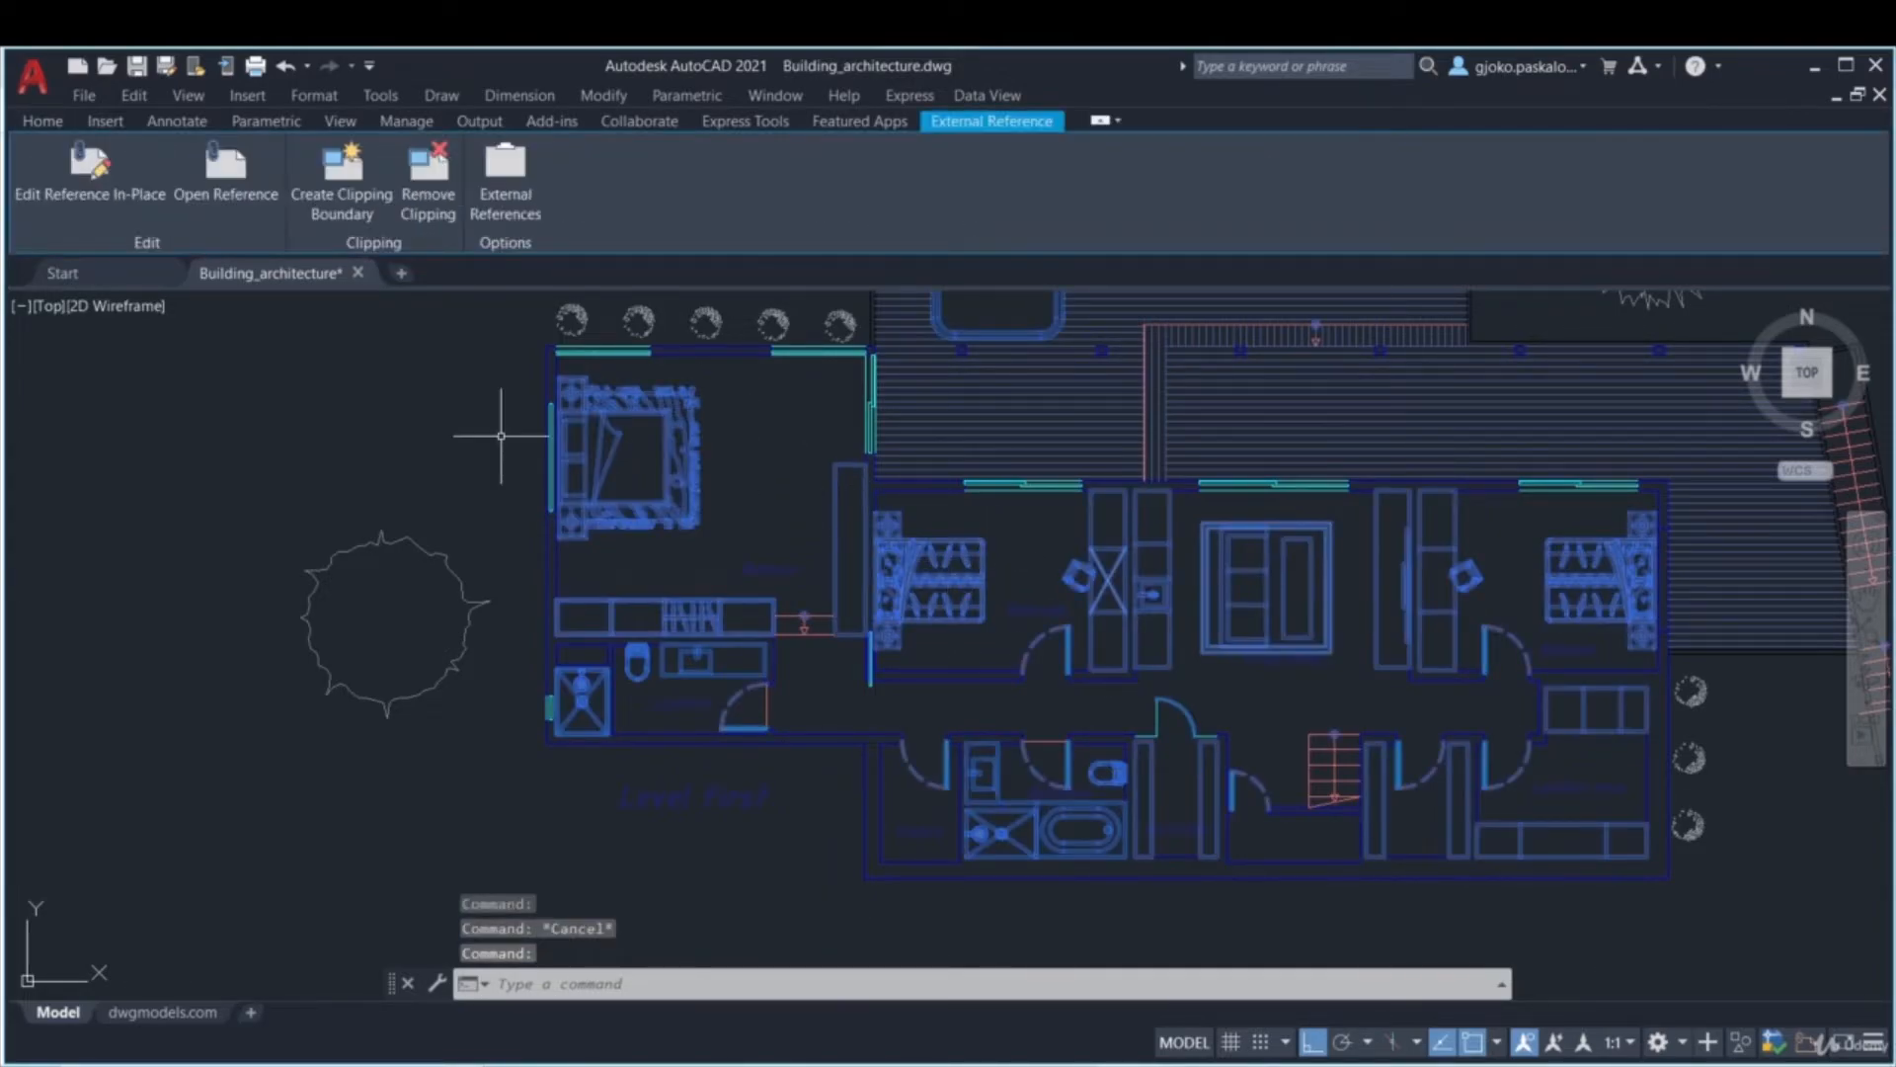
{"action": "left_click", "coordinate": [247, 178]}
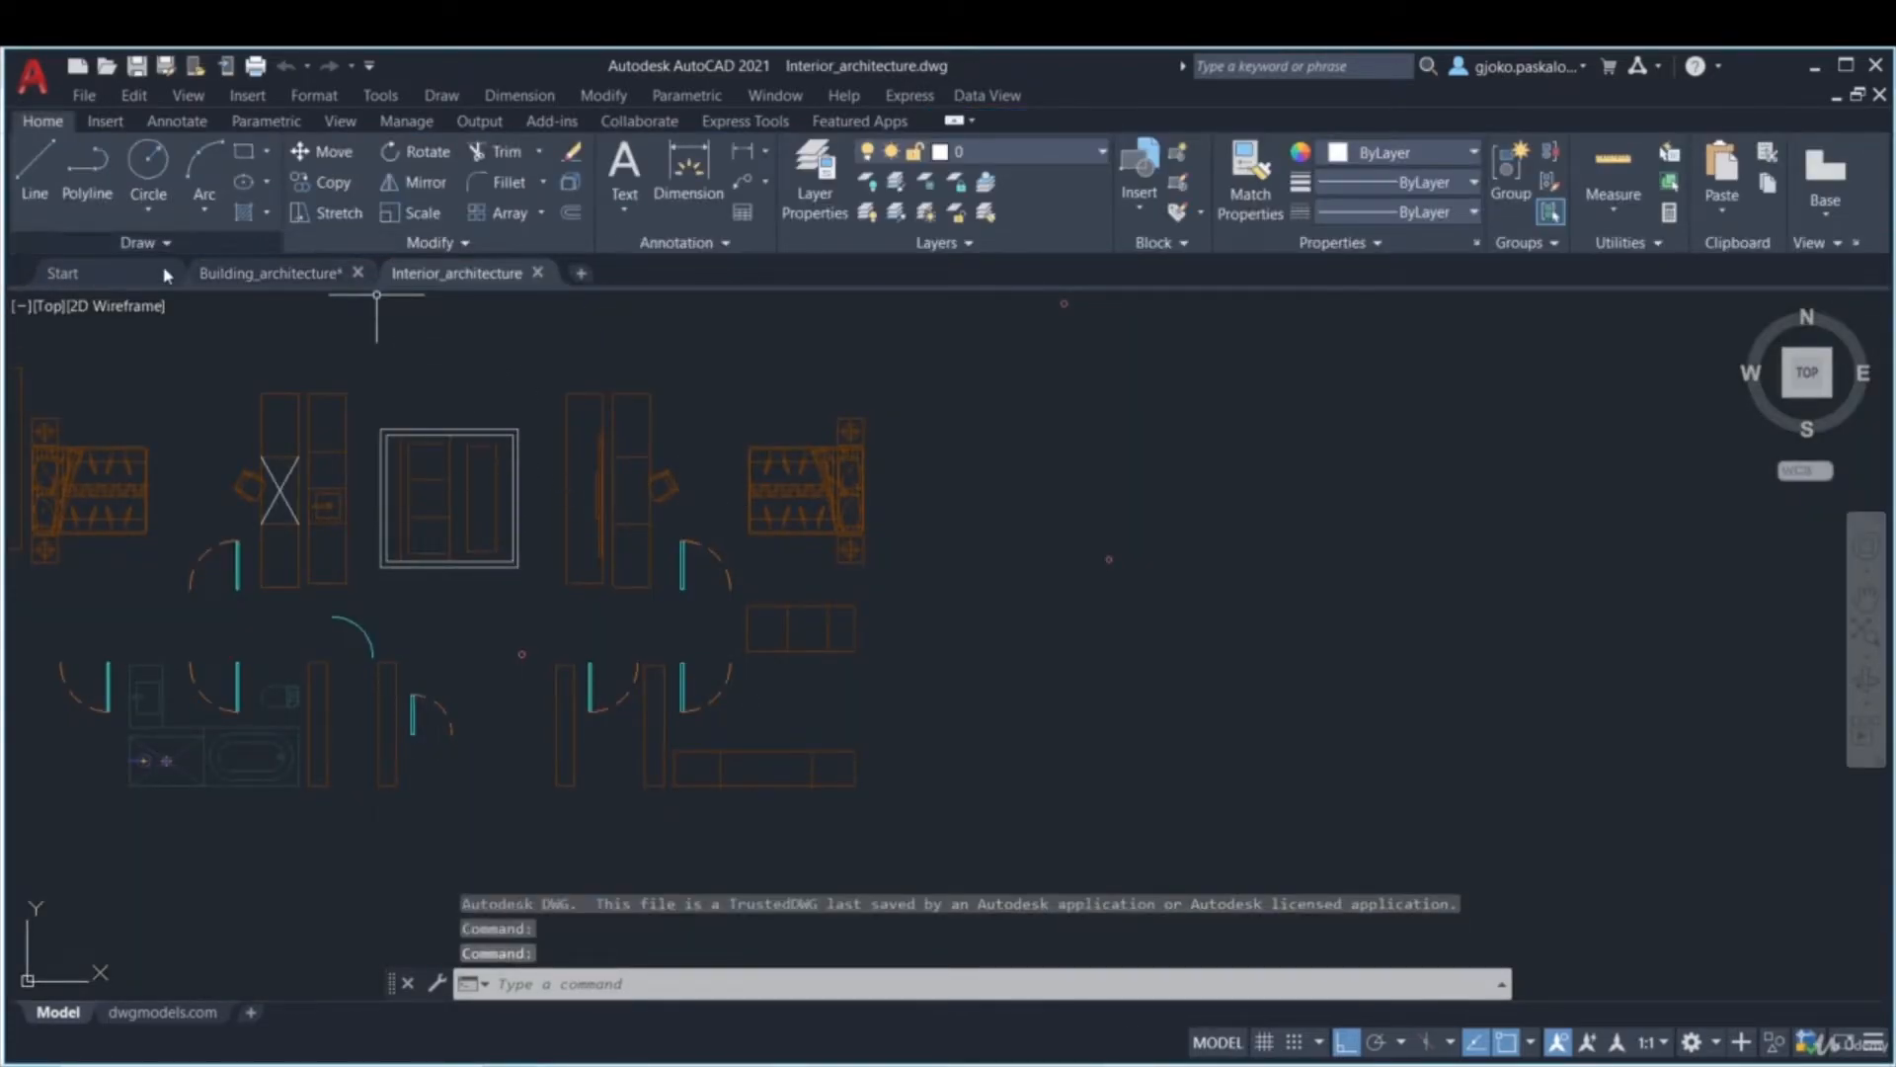
- Draw a diagonal line from the upper-left to the lower-right corner of the full-height cabinet beside the east bedroom's desk chair
{"action": "middle_click_drag", "start_coordinate": [329, 425], "coordinate": [487, 445]}
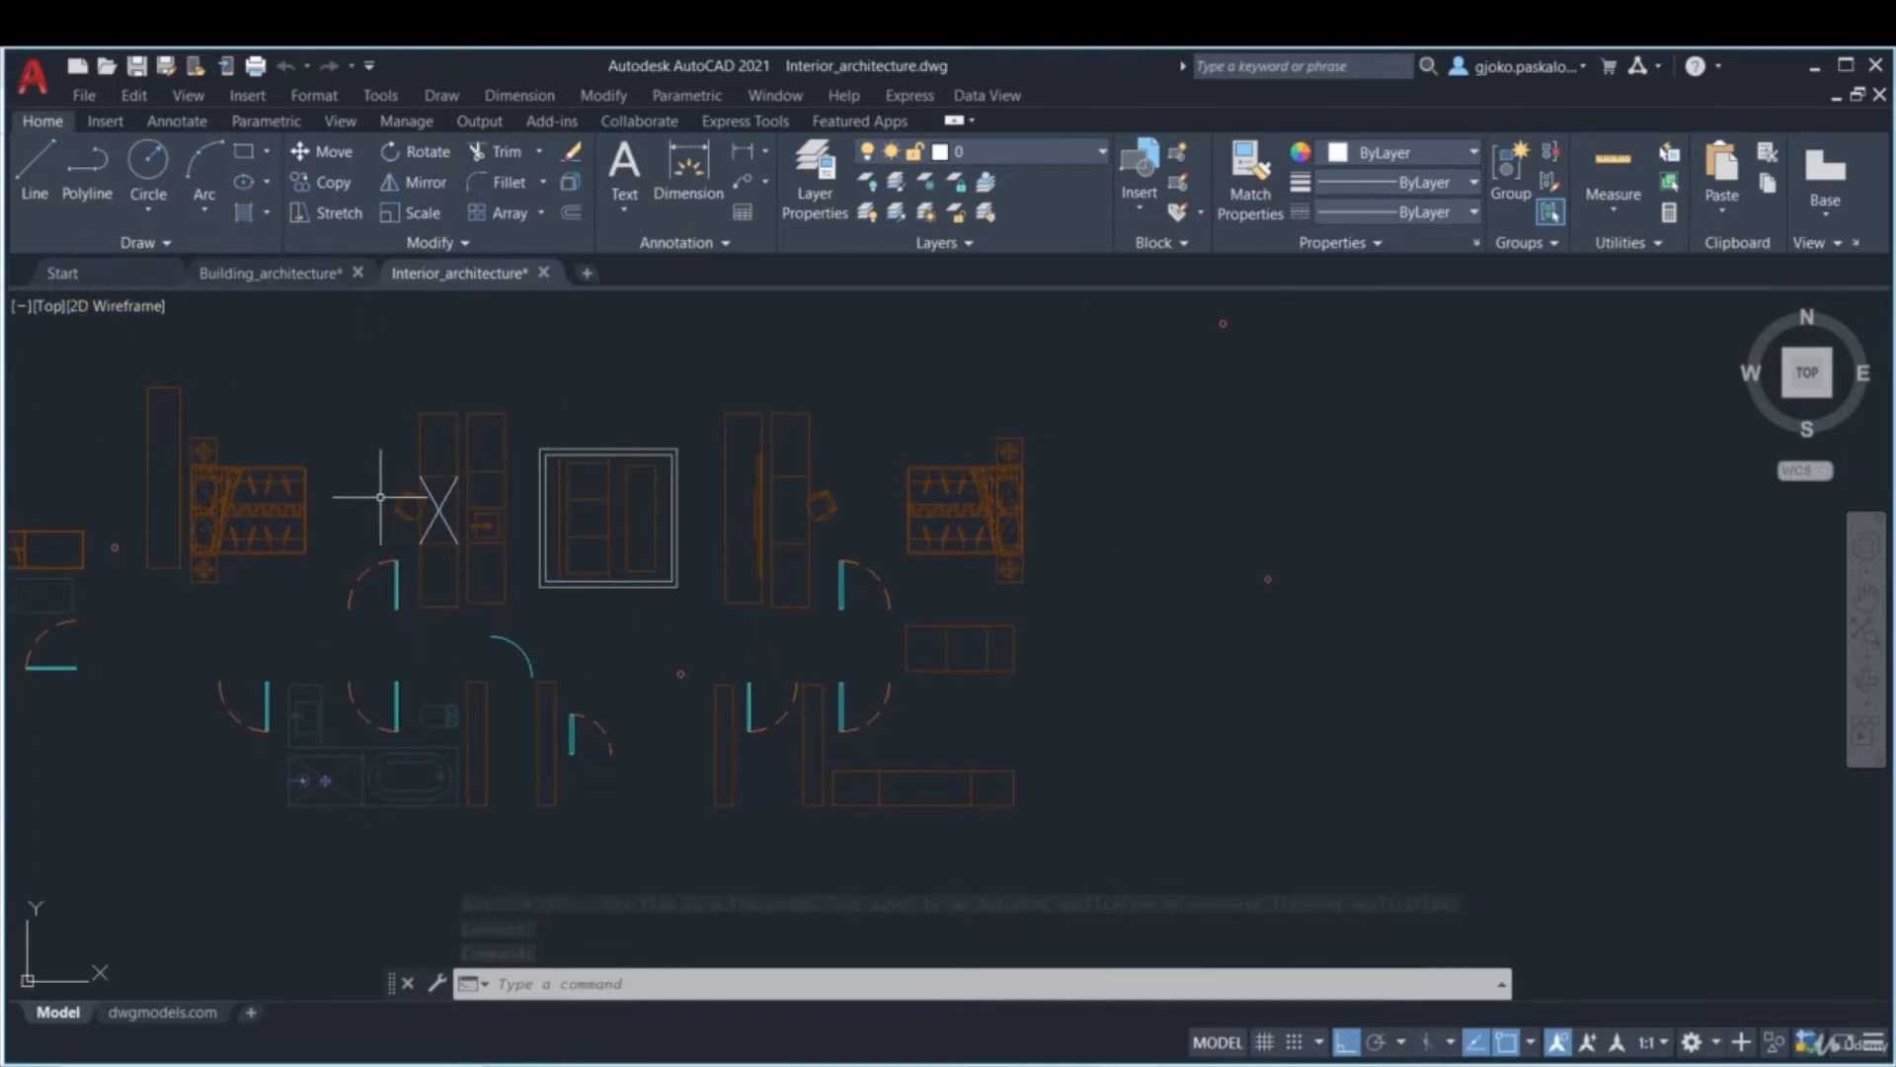
{"action": "mouse_move", "coordinate": [405, 286]}
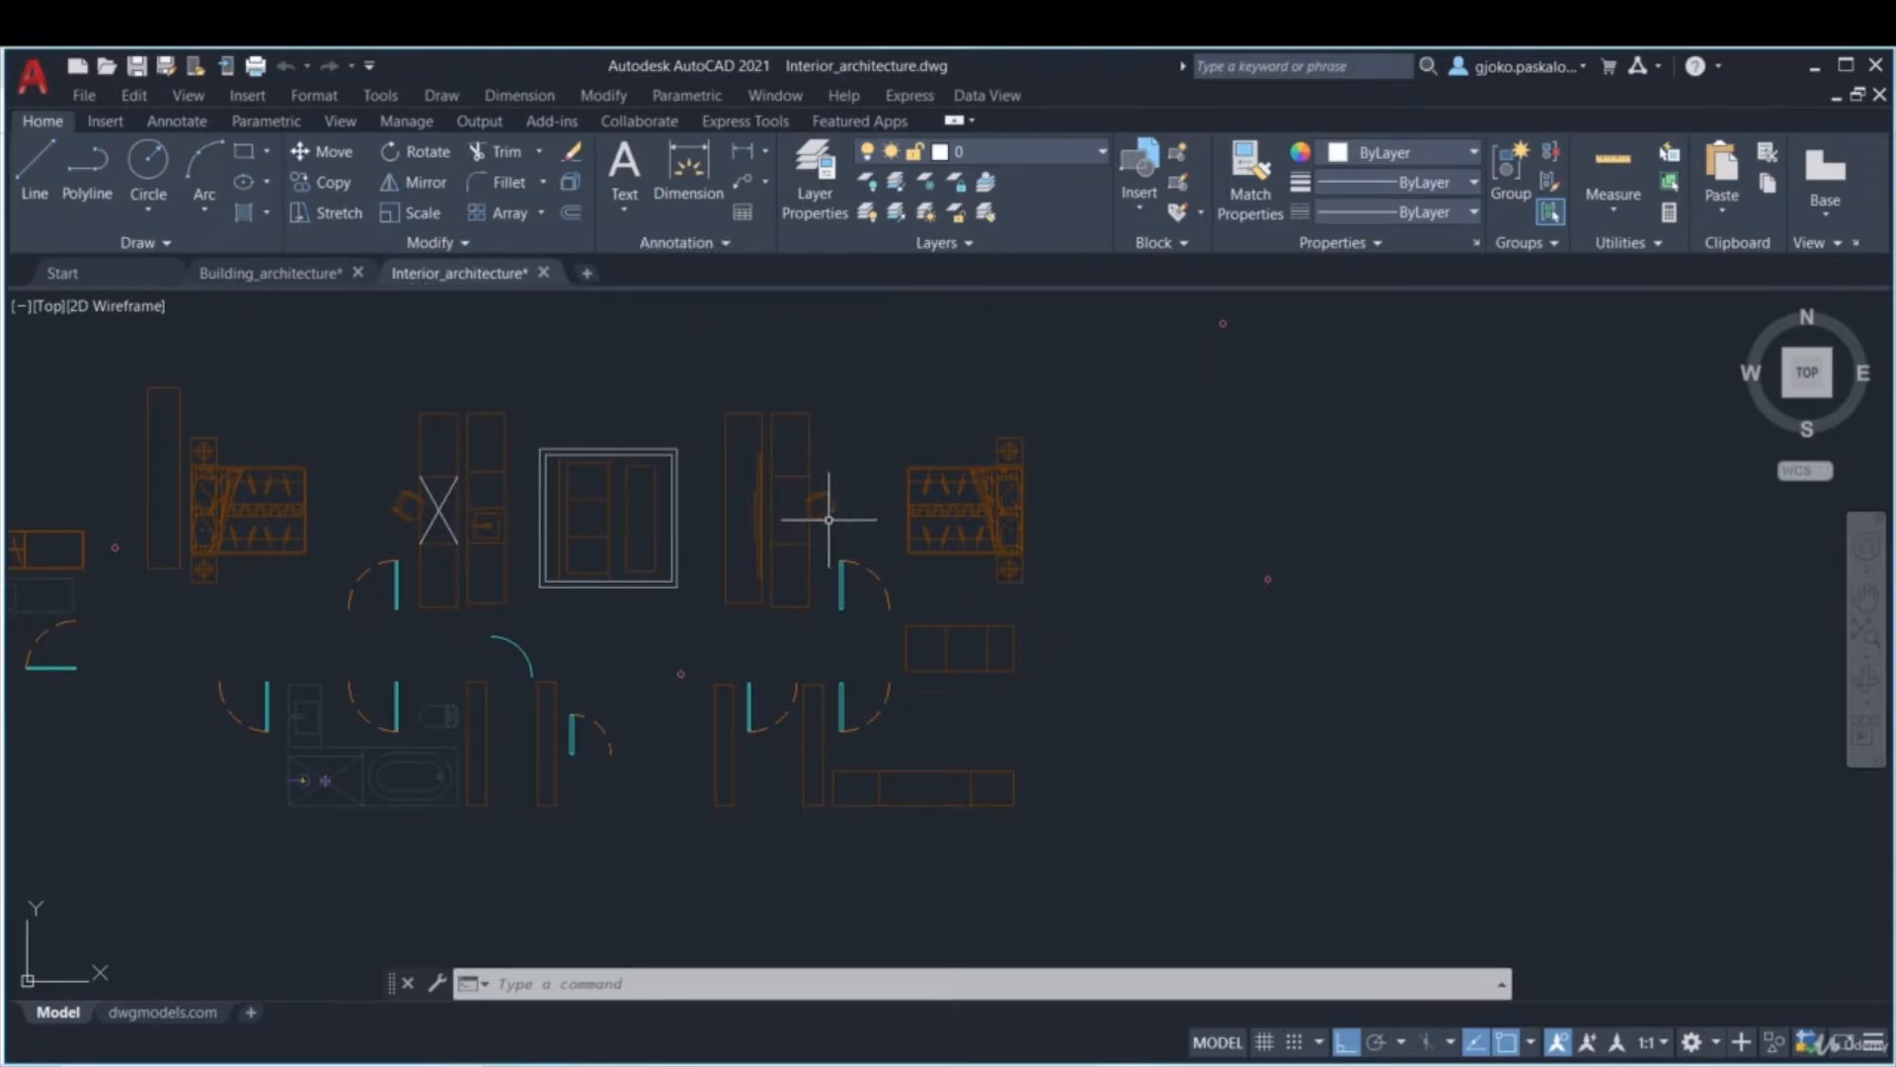
{"action": "scroll", "coordinate": [669, 500], "scroll_direction": "down", "scroll_amount": 3}
{"action": "scroll", "coordinate": [656, 500], "scroll_direction": "up", "scroll_amount": 2}
{"action": "scroll", "coordinate": [629, 506], "scroll_direction": "up", "scroll_amount": 3}
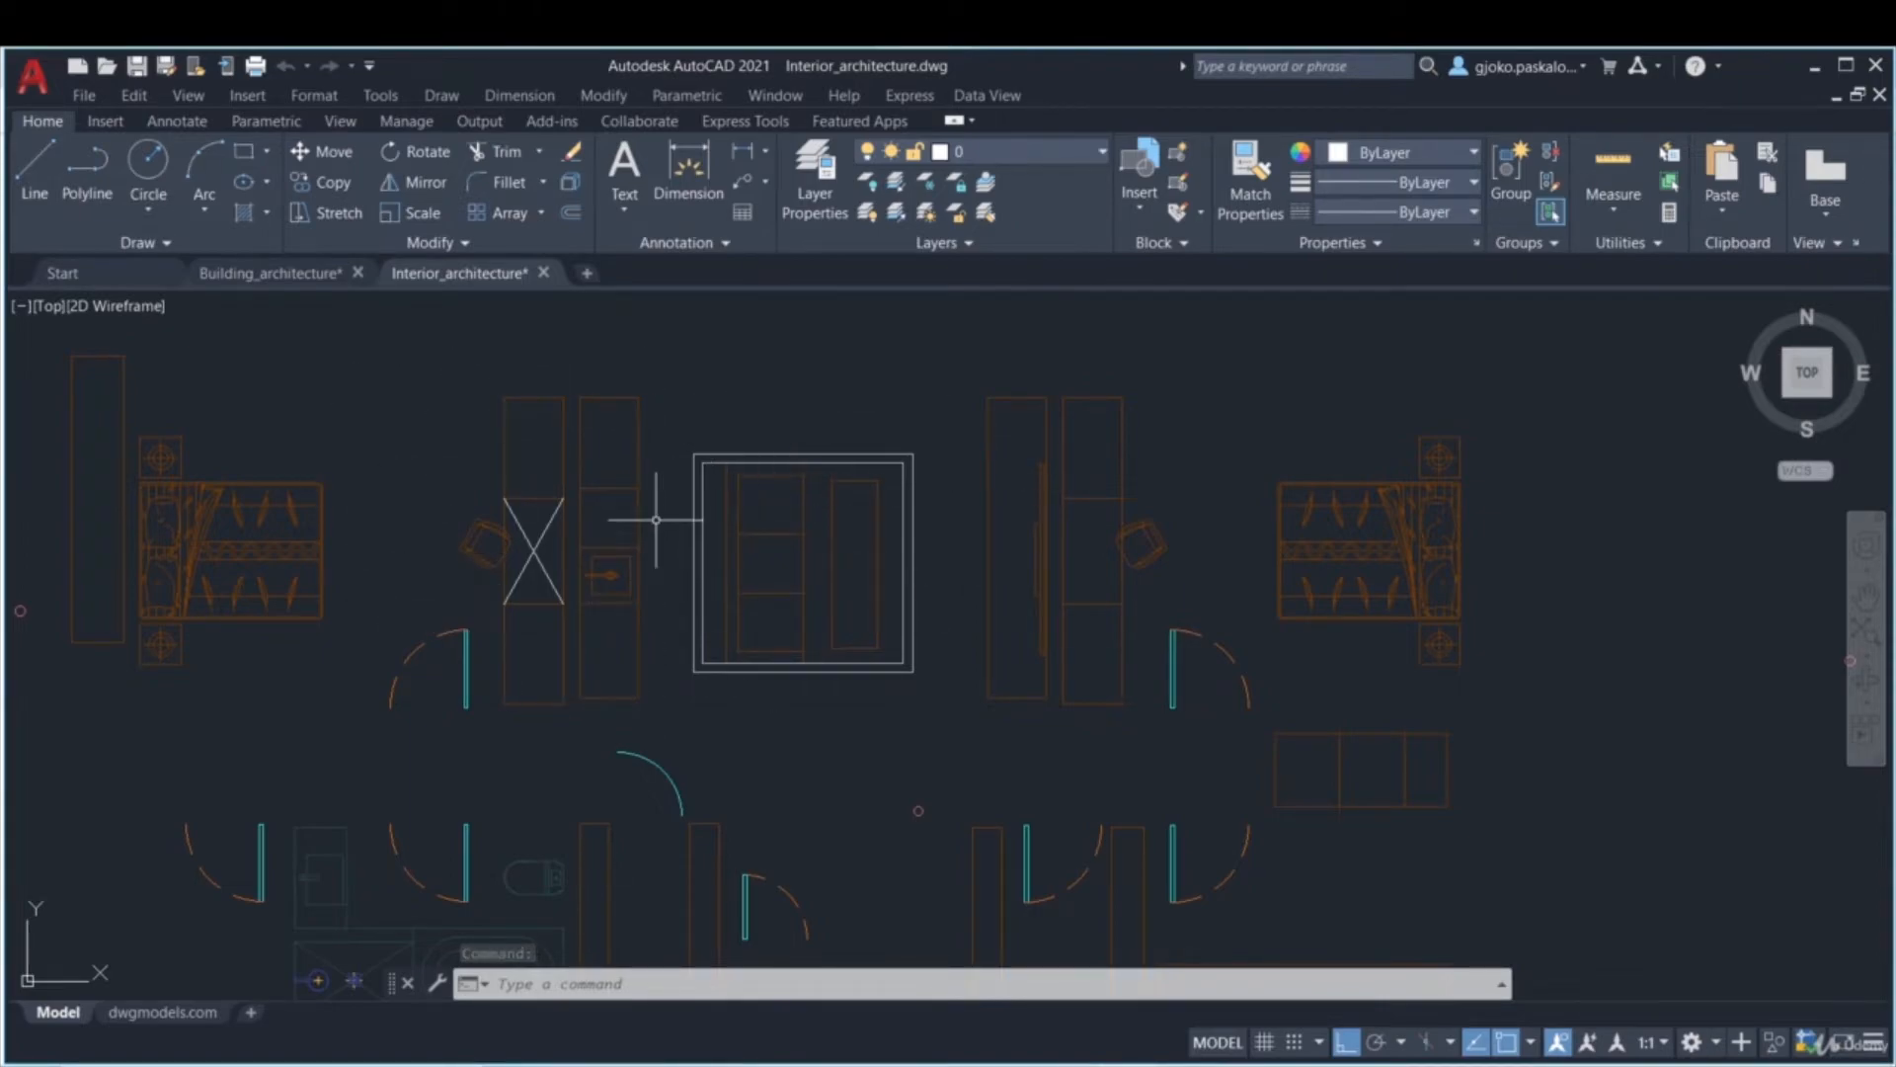
{"action": "middle_click_drag", "start_coordinate": [629, 513], "coordinate": [563, 537]}
{"action": "left_click", "coordinate": [29, 173]}
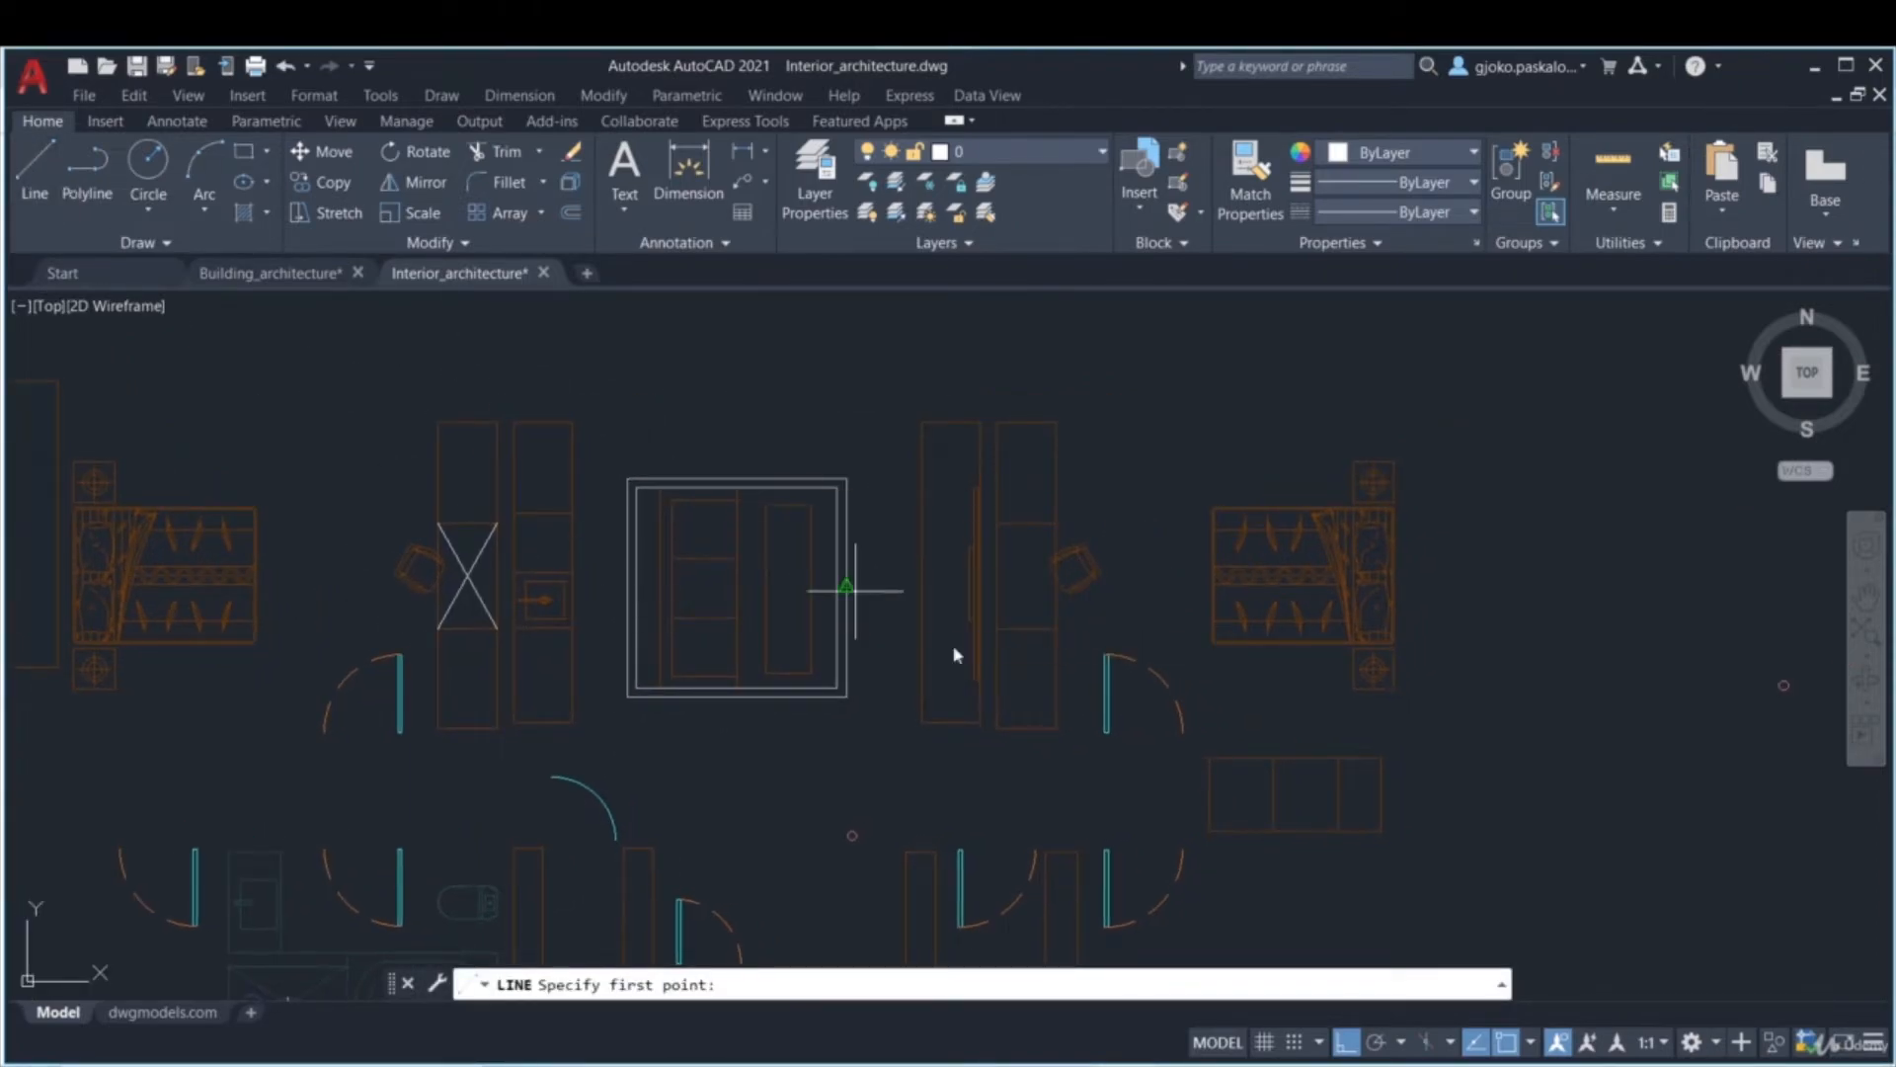
{"action": "left_click", "coordinate": [996, 423]}
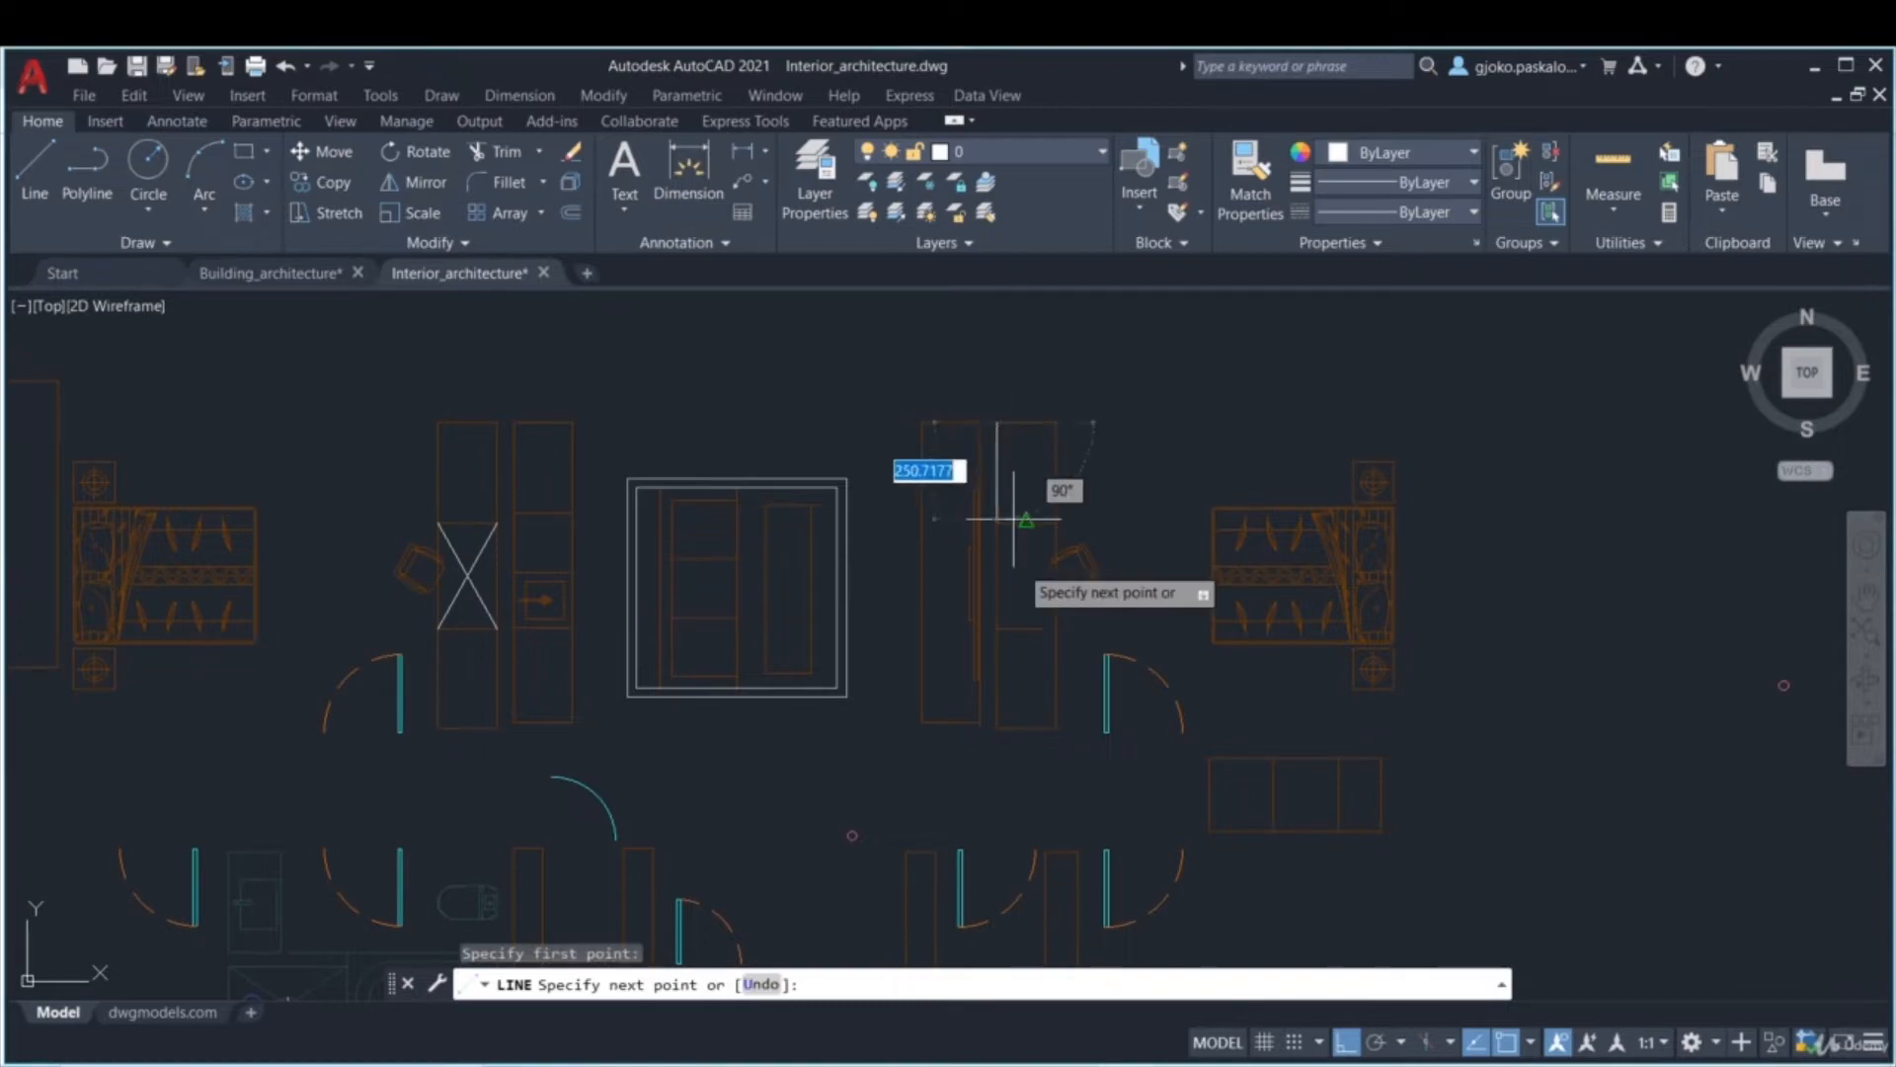
{"action": "left_click", "coordinate": [1056, 728]}
{"action": "key", "text": "Escape"}
- Draw the opposite diagonal across the same full-height cabinet and save the Interior_architecture drawing
{"action": "left_click", "coordinate": [35, 168]}
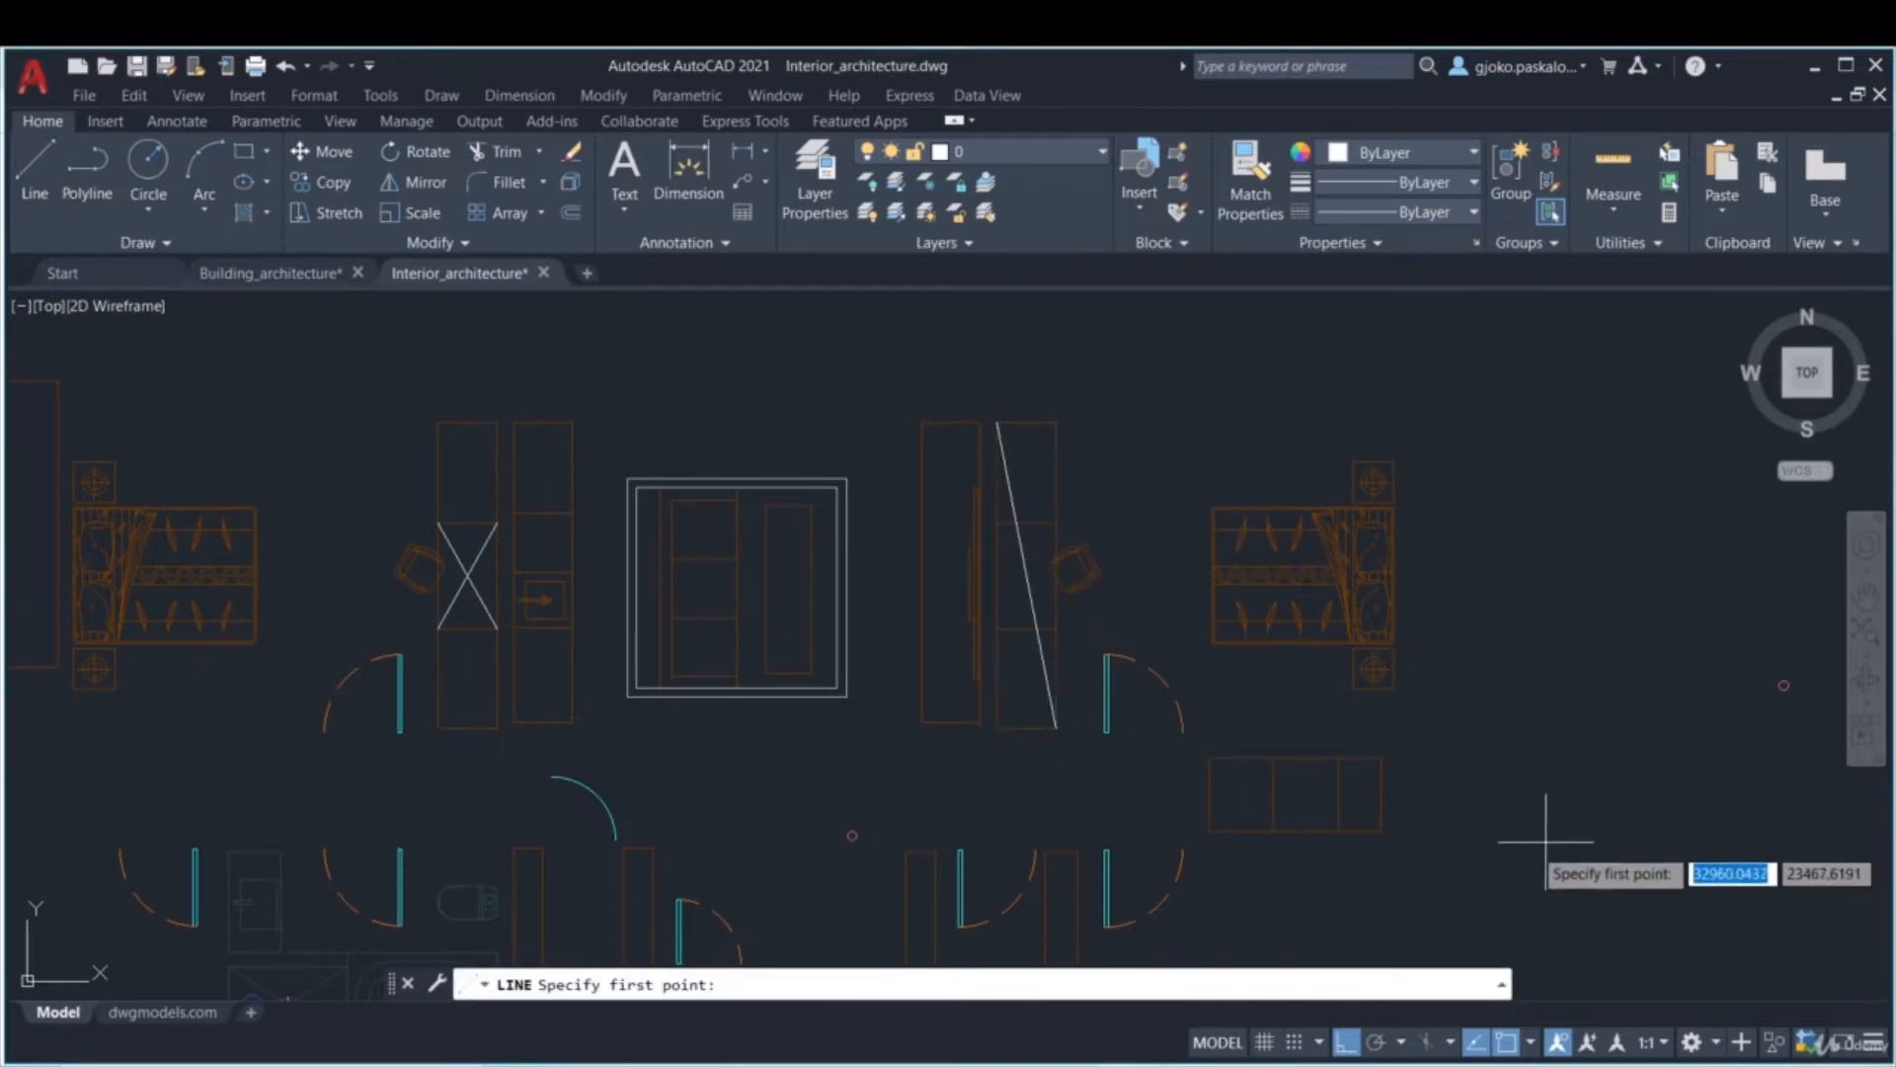
{"action": "left_click", "coordinate": [998, 728]}
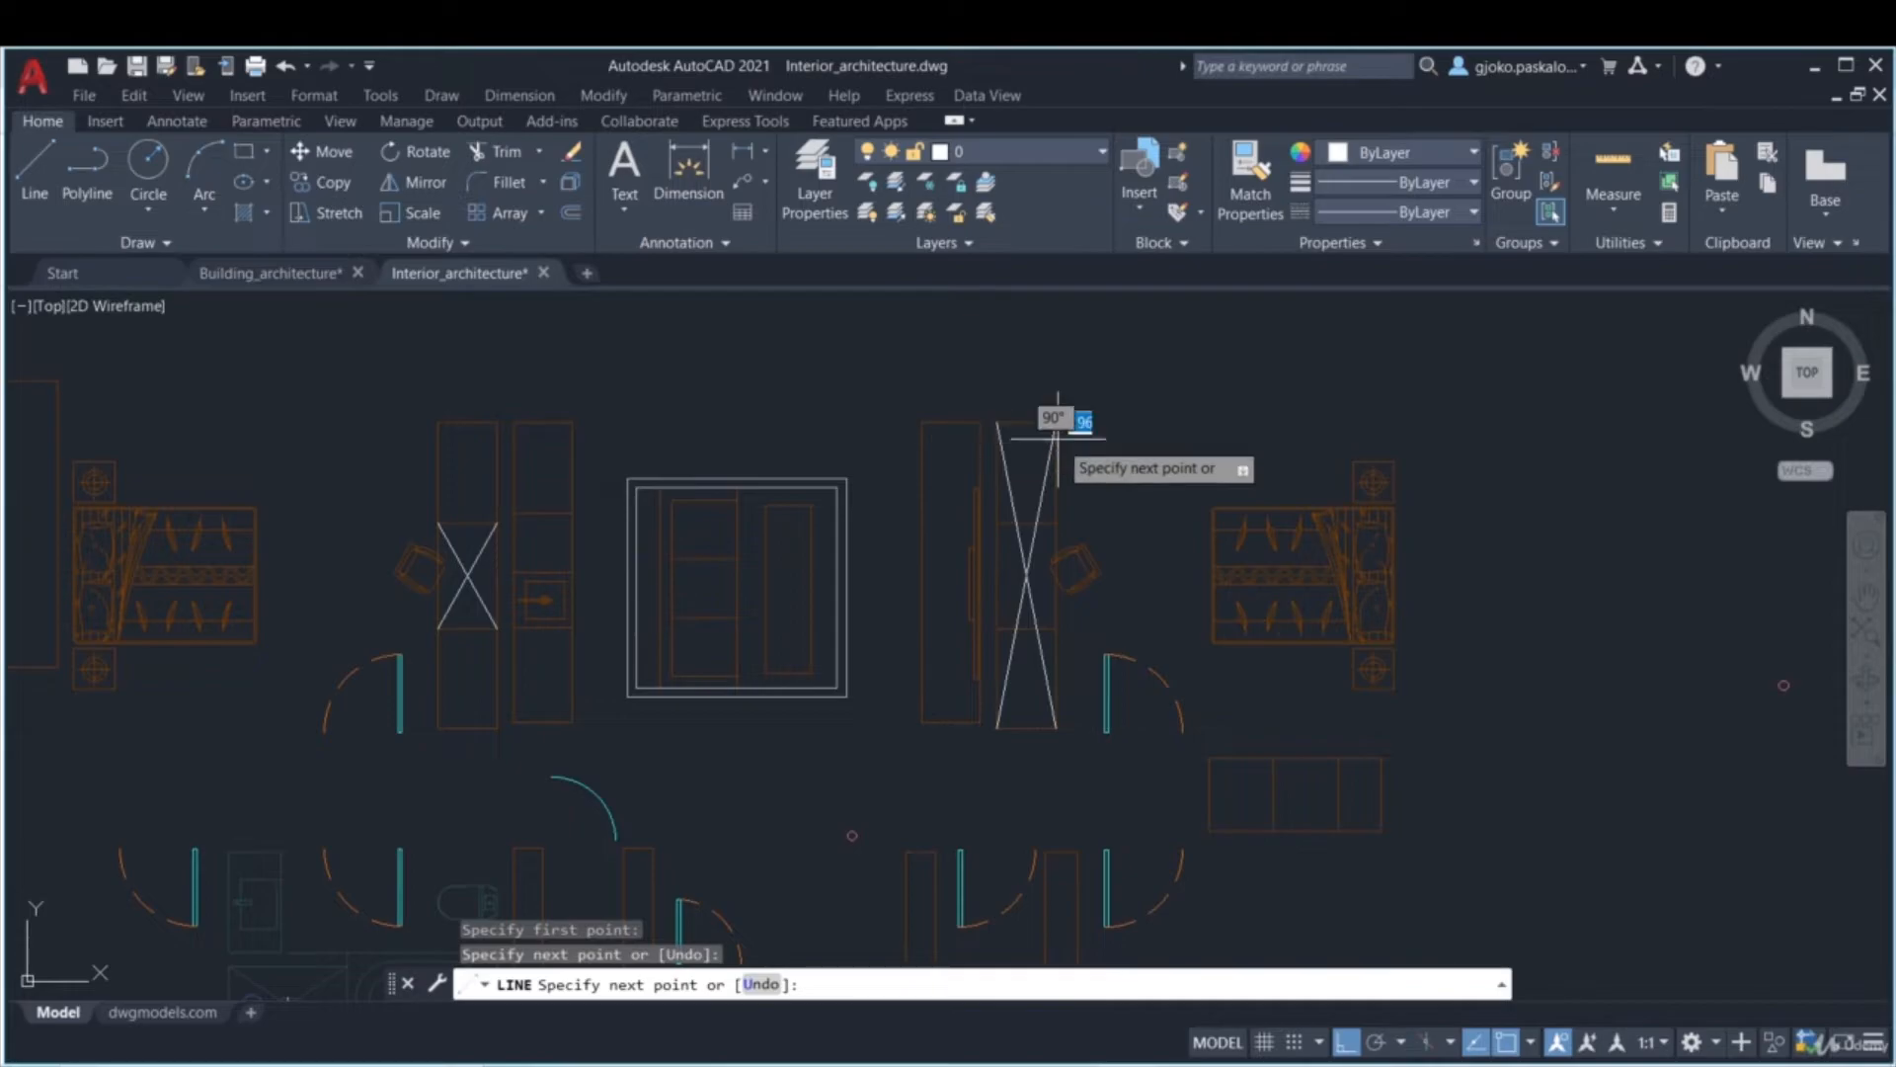
{"action": "left_click", "coordinate": [1056, 424]}
{"action": "key", "text": "Escape"}
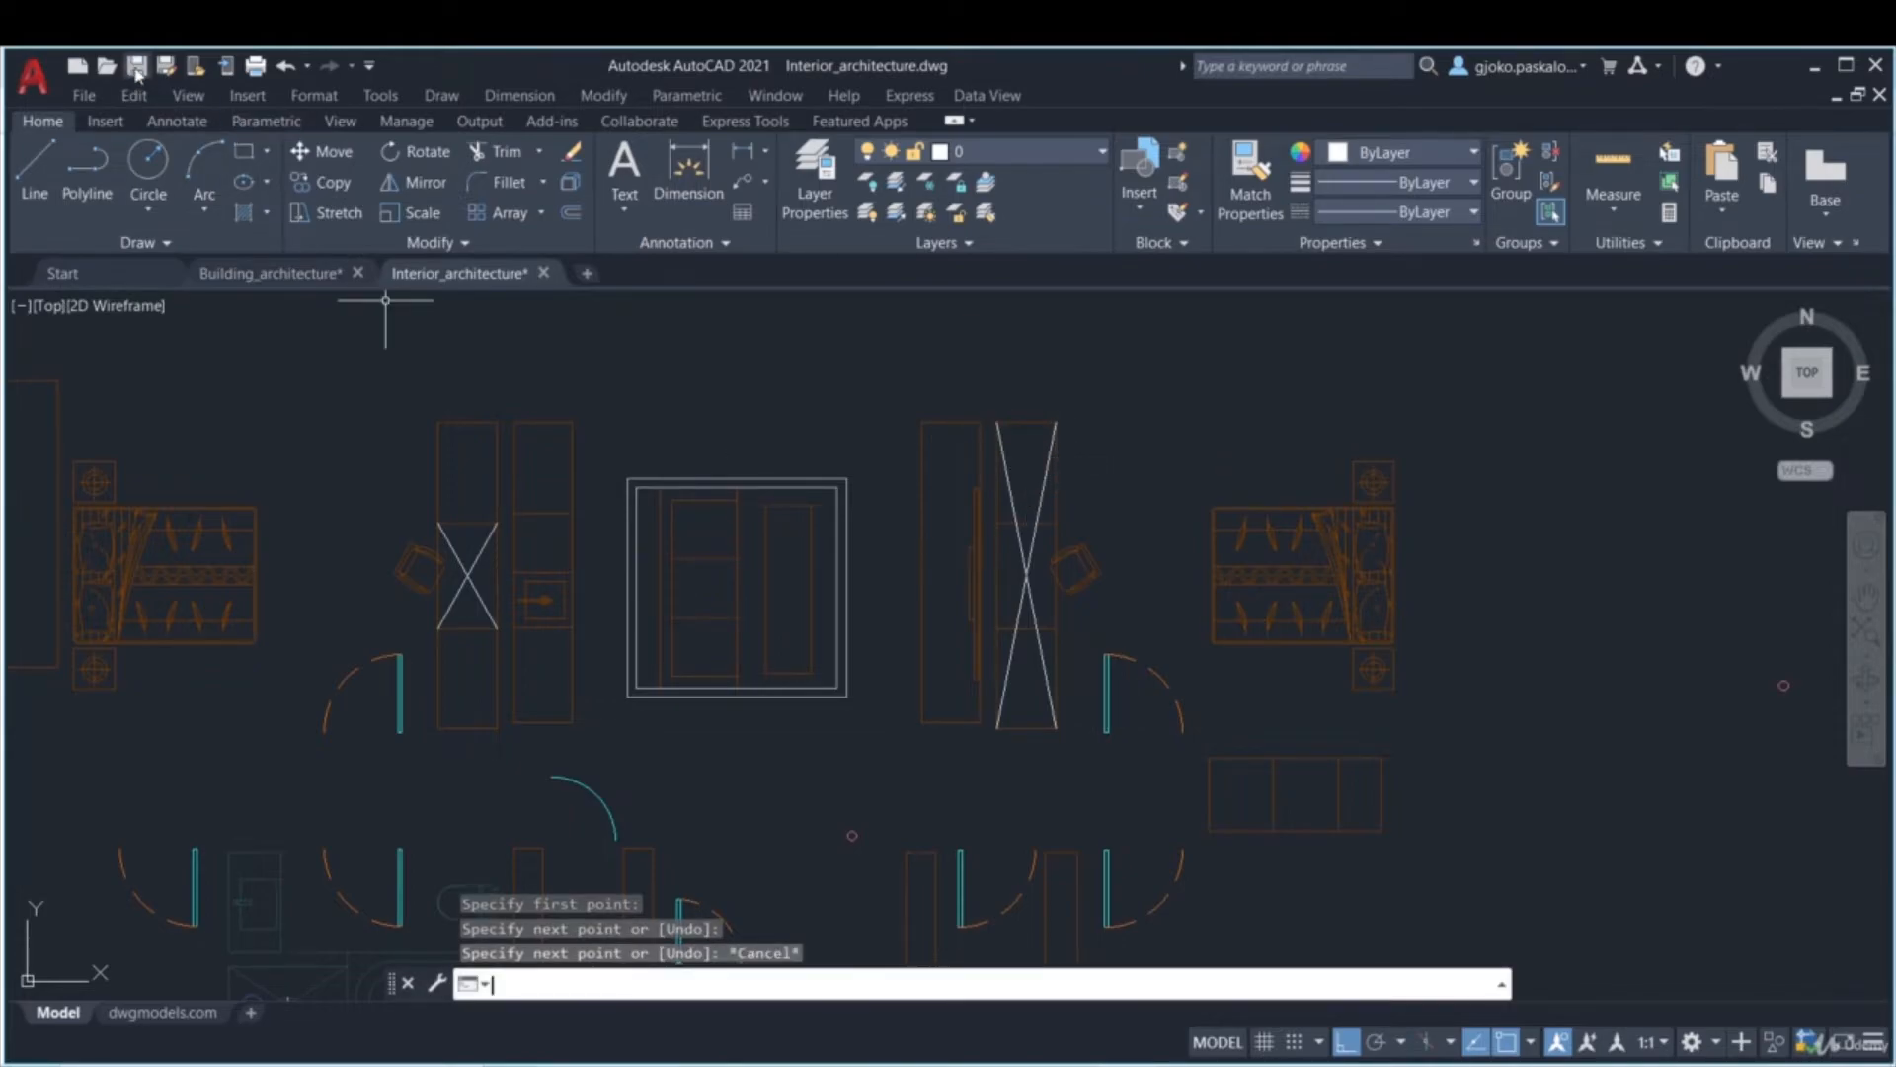
{"action": "left_click", "coordinate": [136, 66]}
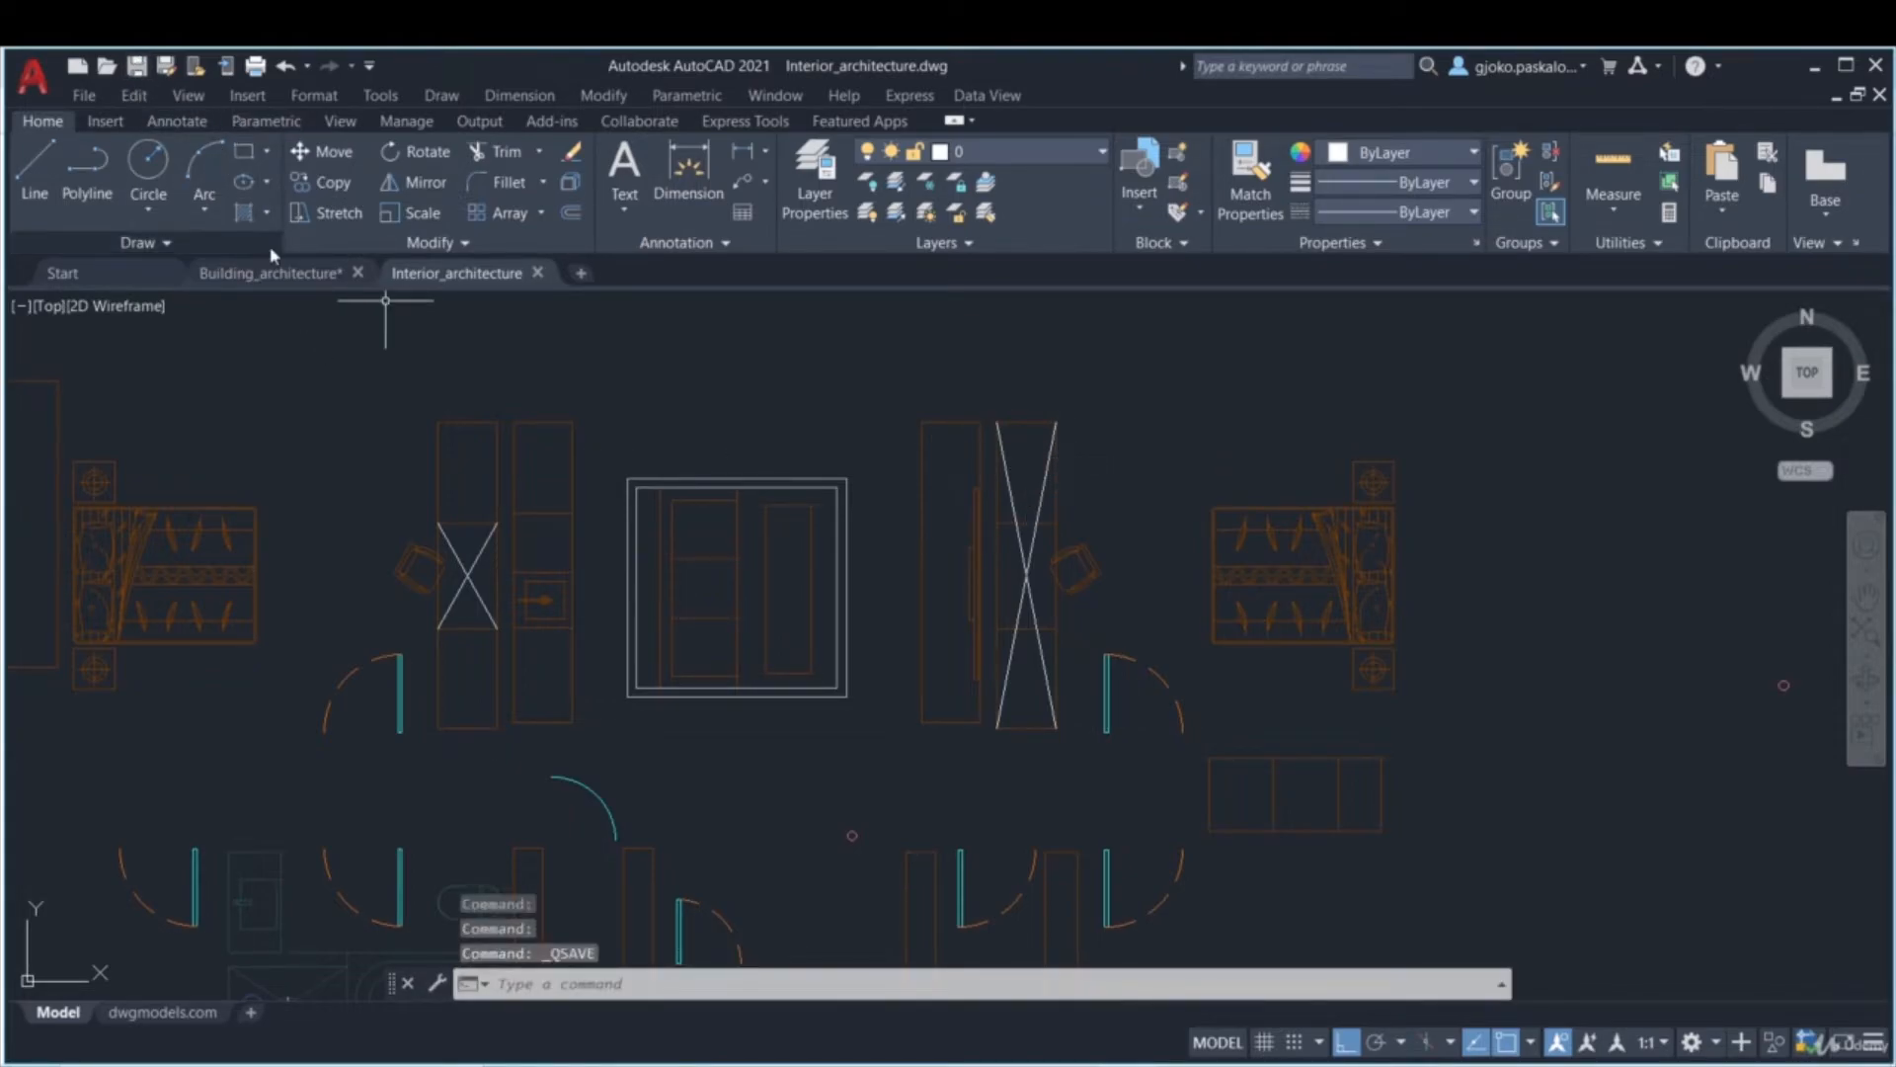
- Return to model space of the Building_architecture drawing and open the External References manager with the XREF command
{"action": "left_click", "coordinate": [280, 274]}
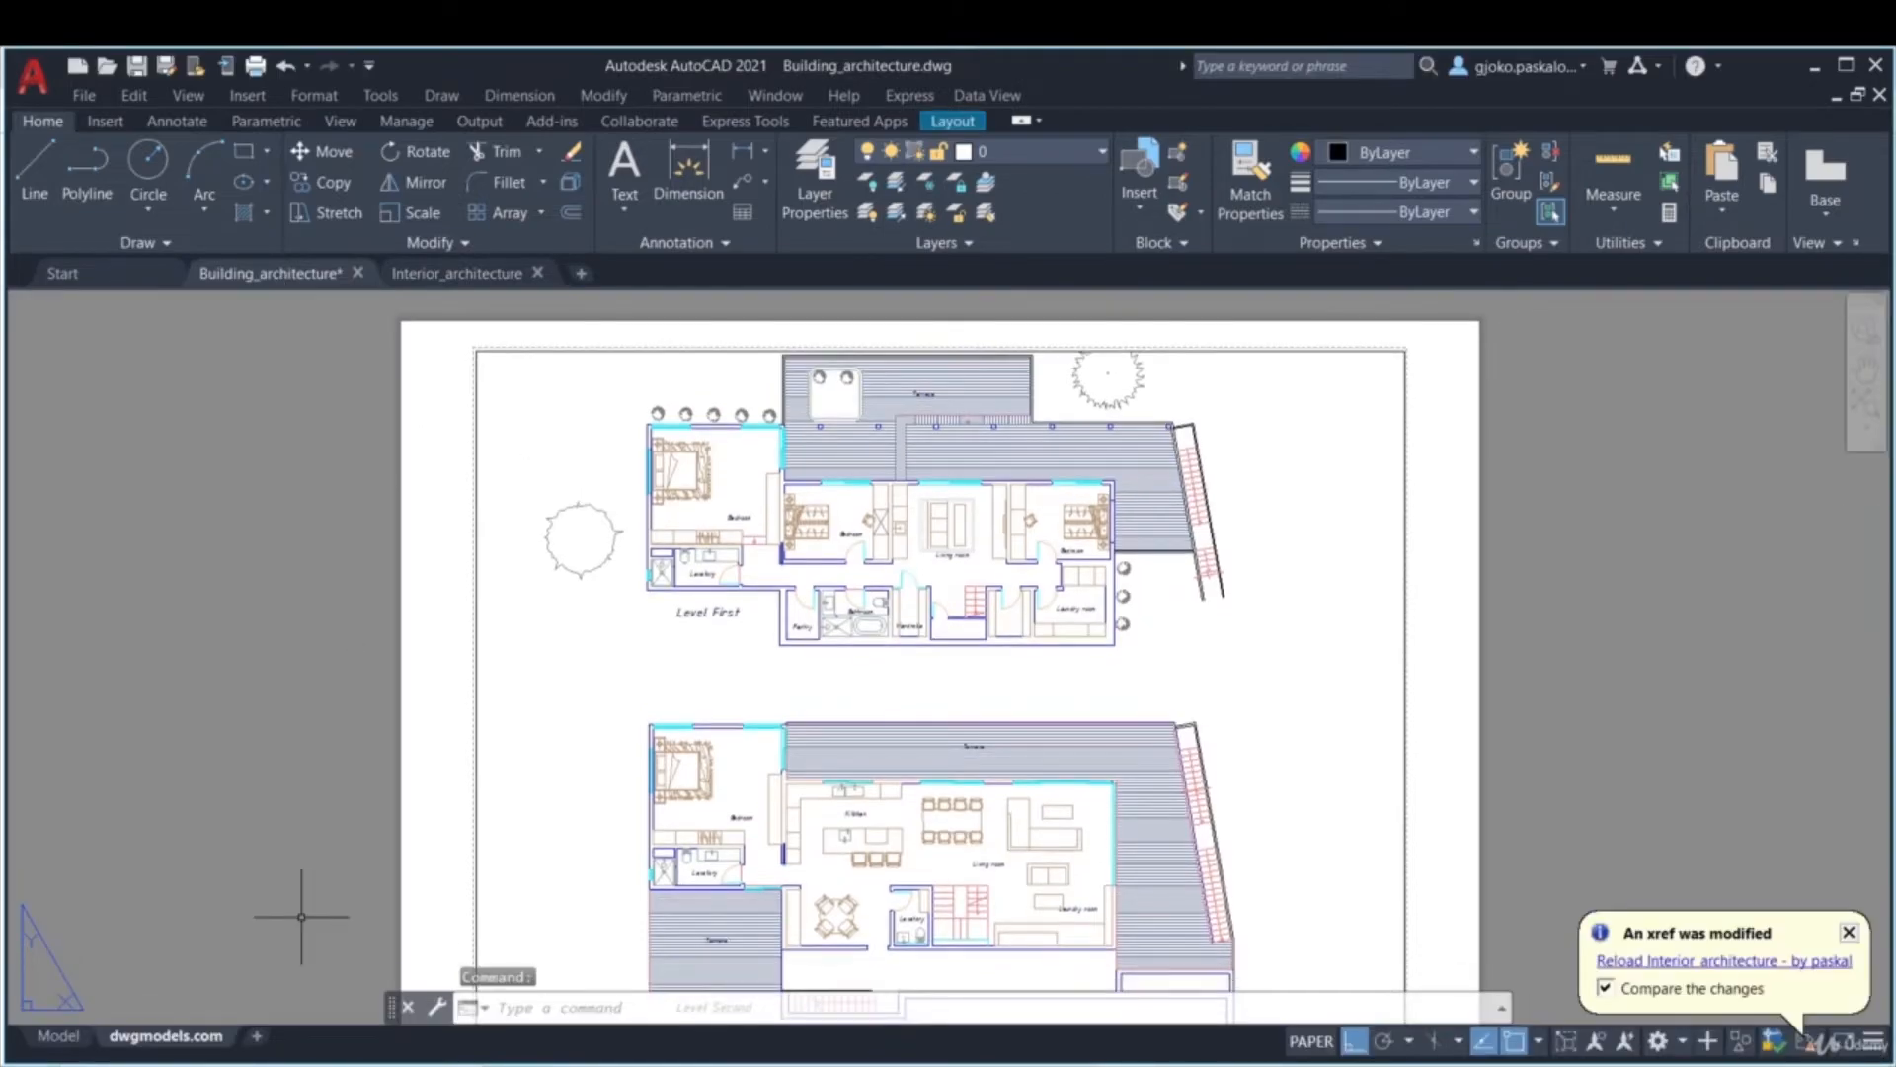
{"action": "left_click", "coordinate": [58, 1035]}
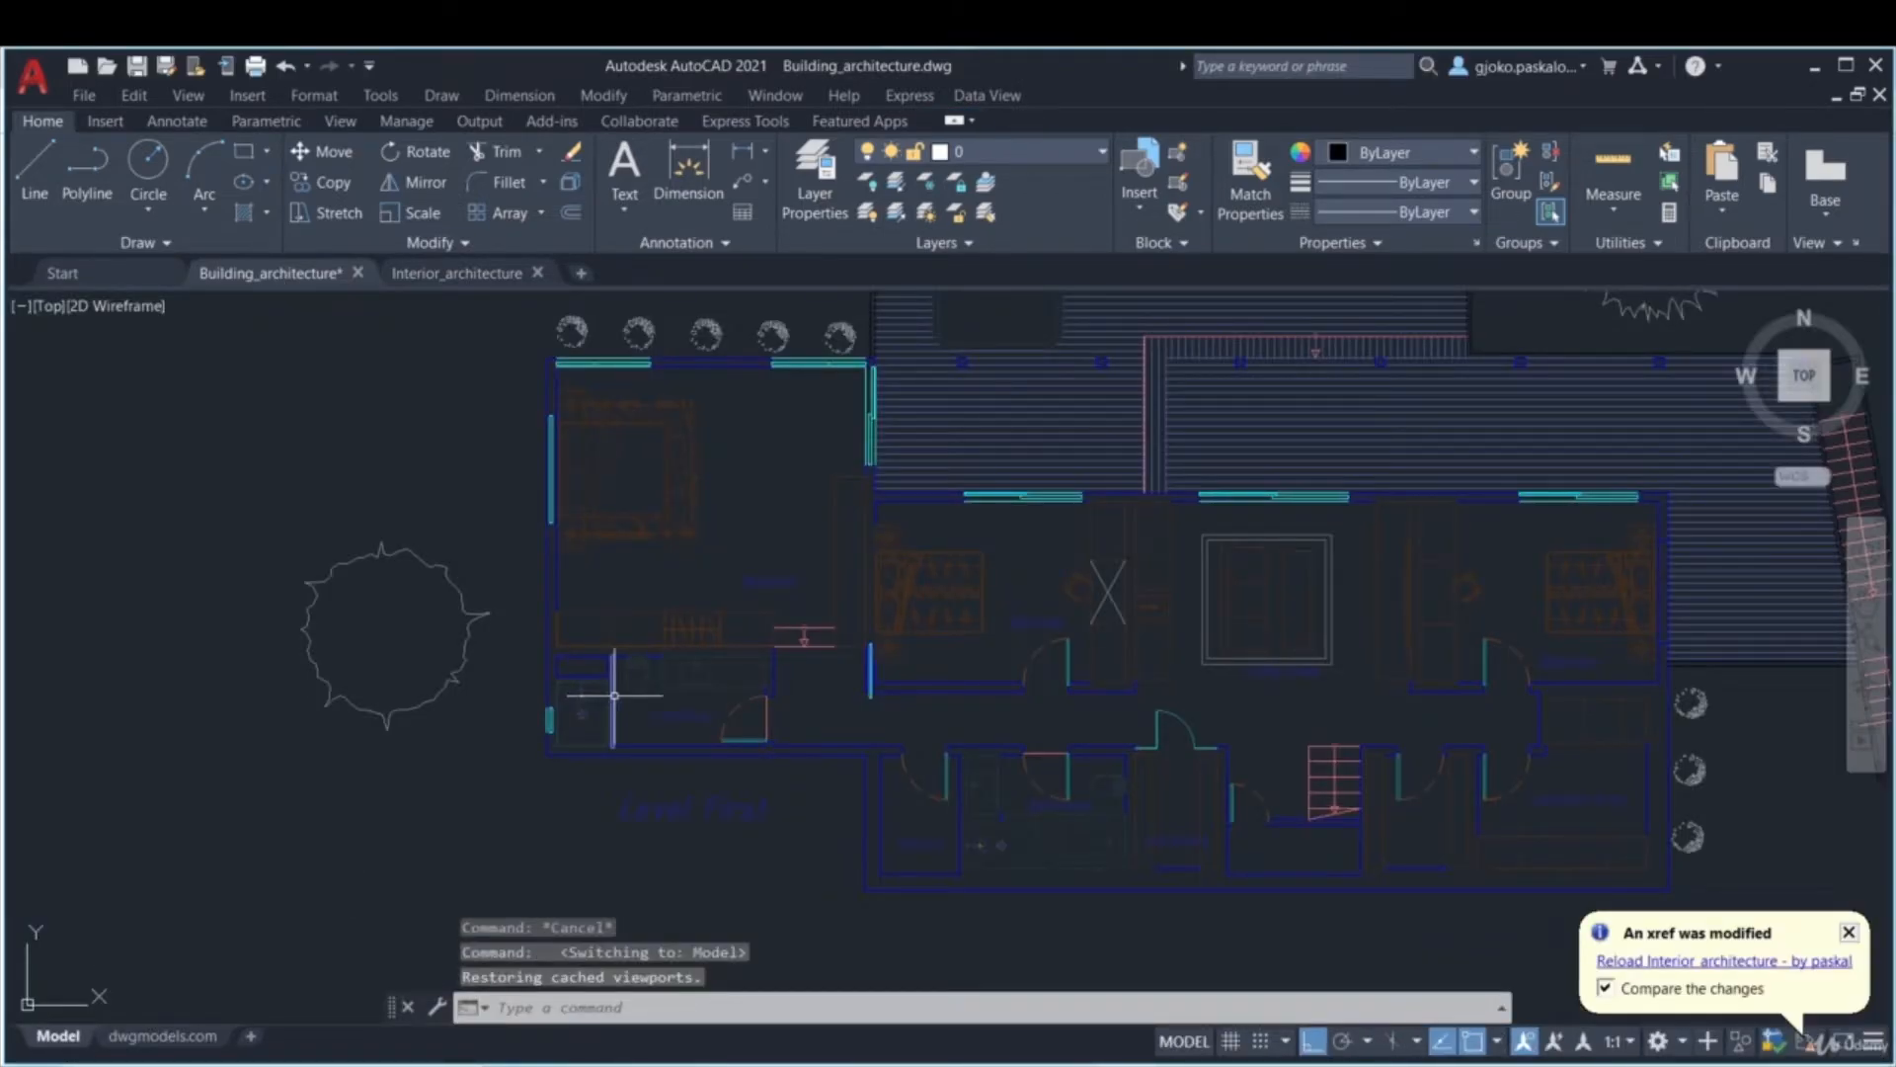
{"action": "left_click", "coordinate": [684, 504]}
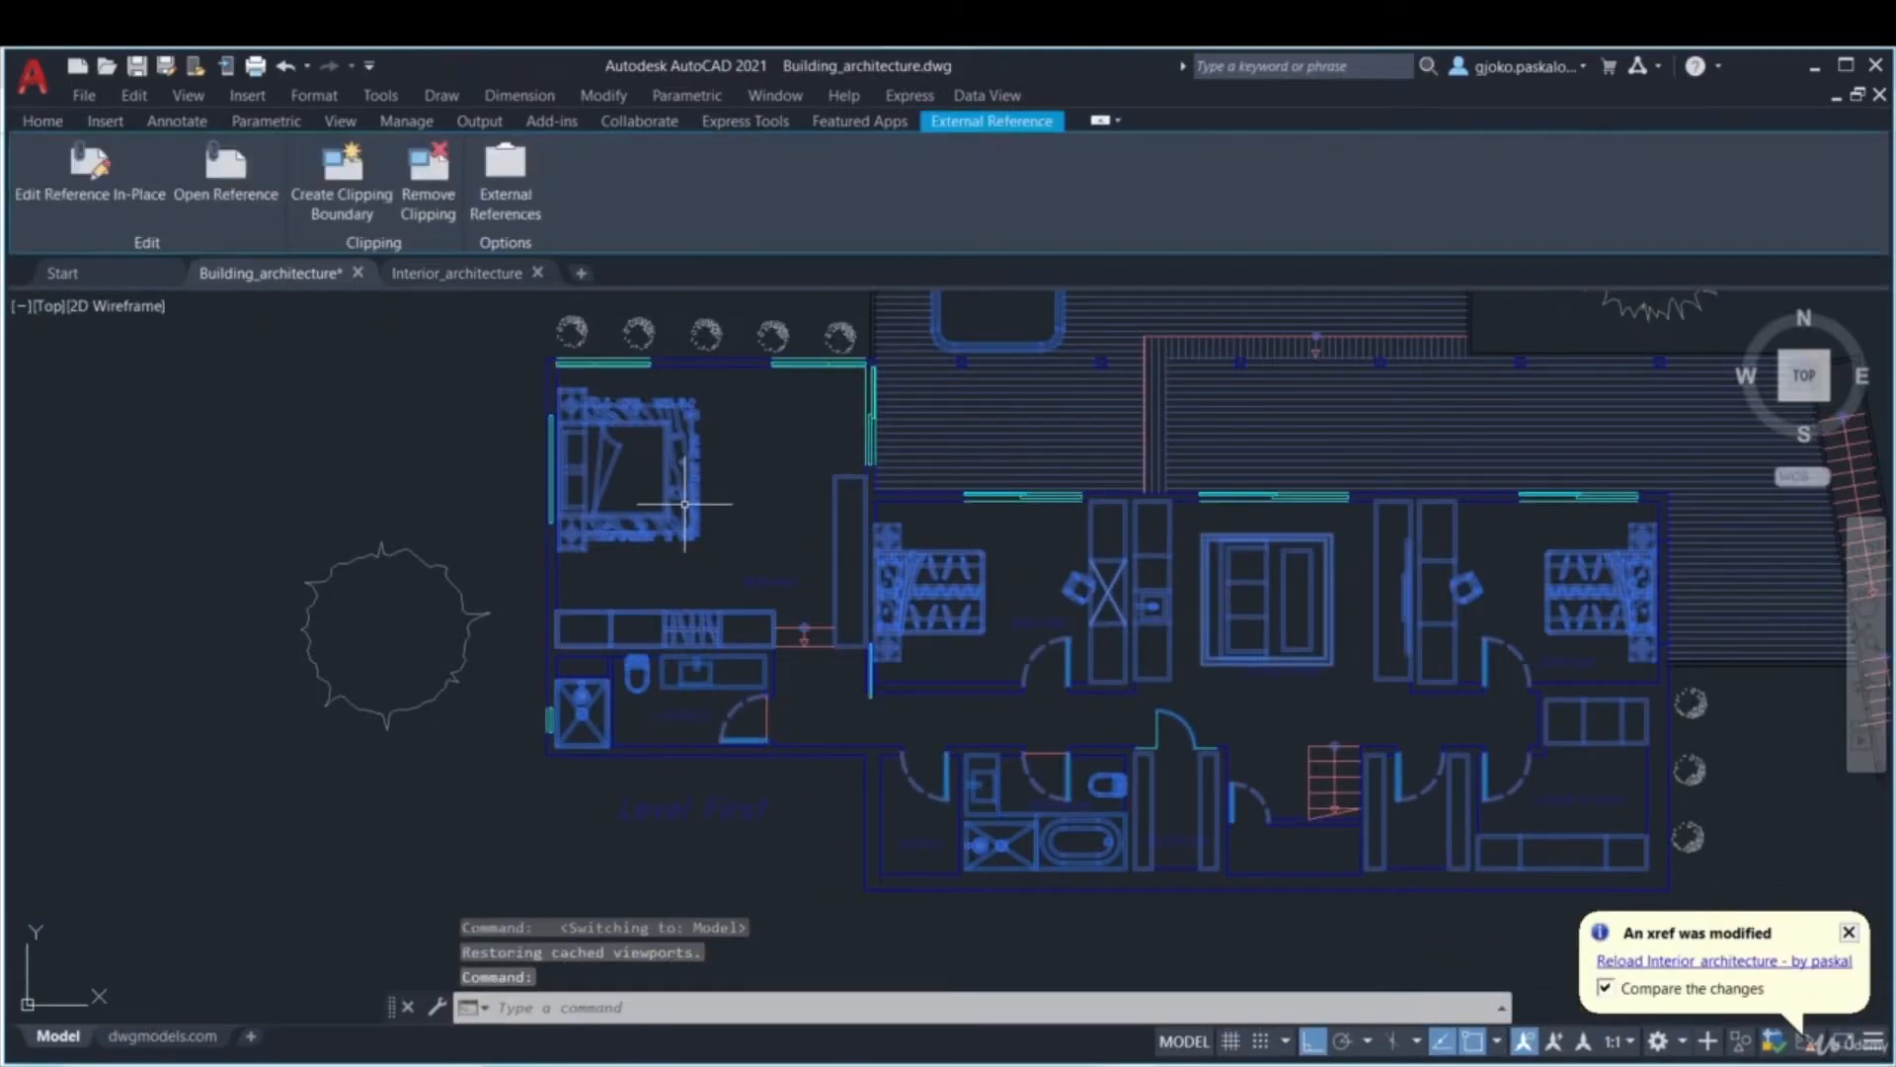
{"action": "middle_click_drag", "start_coordinate": [692, 505], "coordinate": [618, 520]}
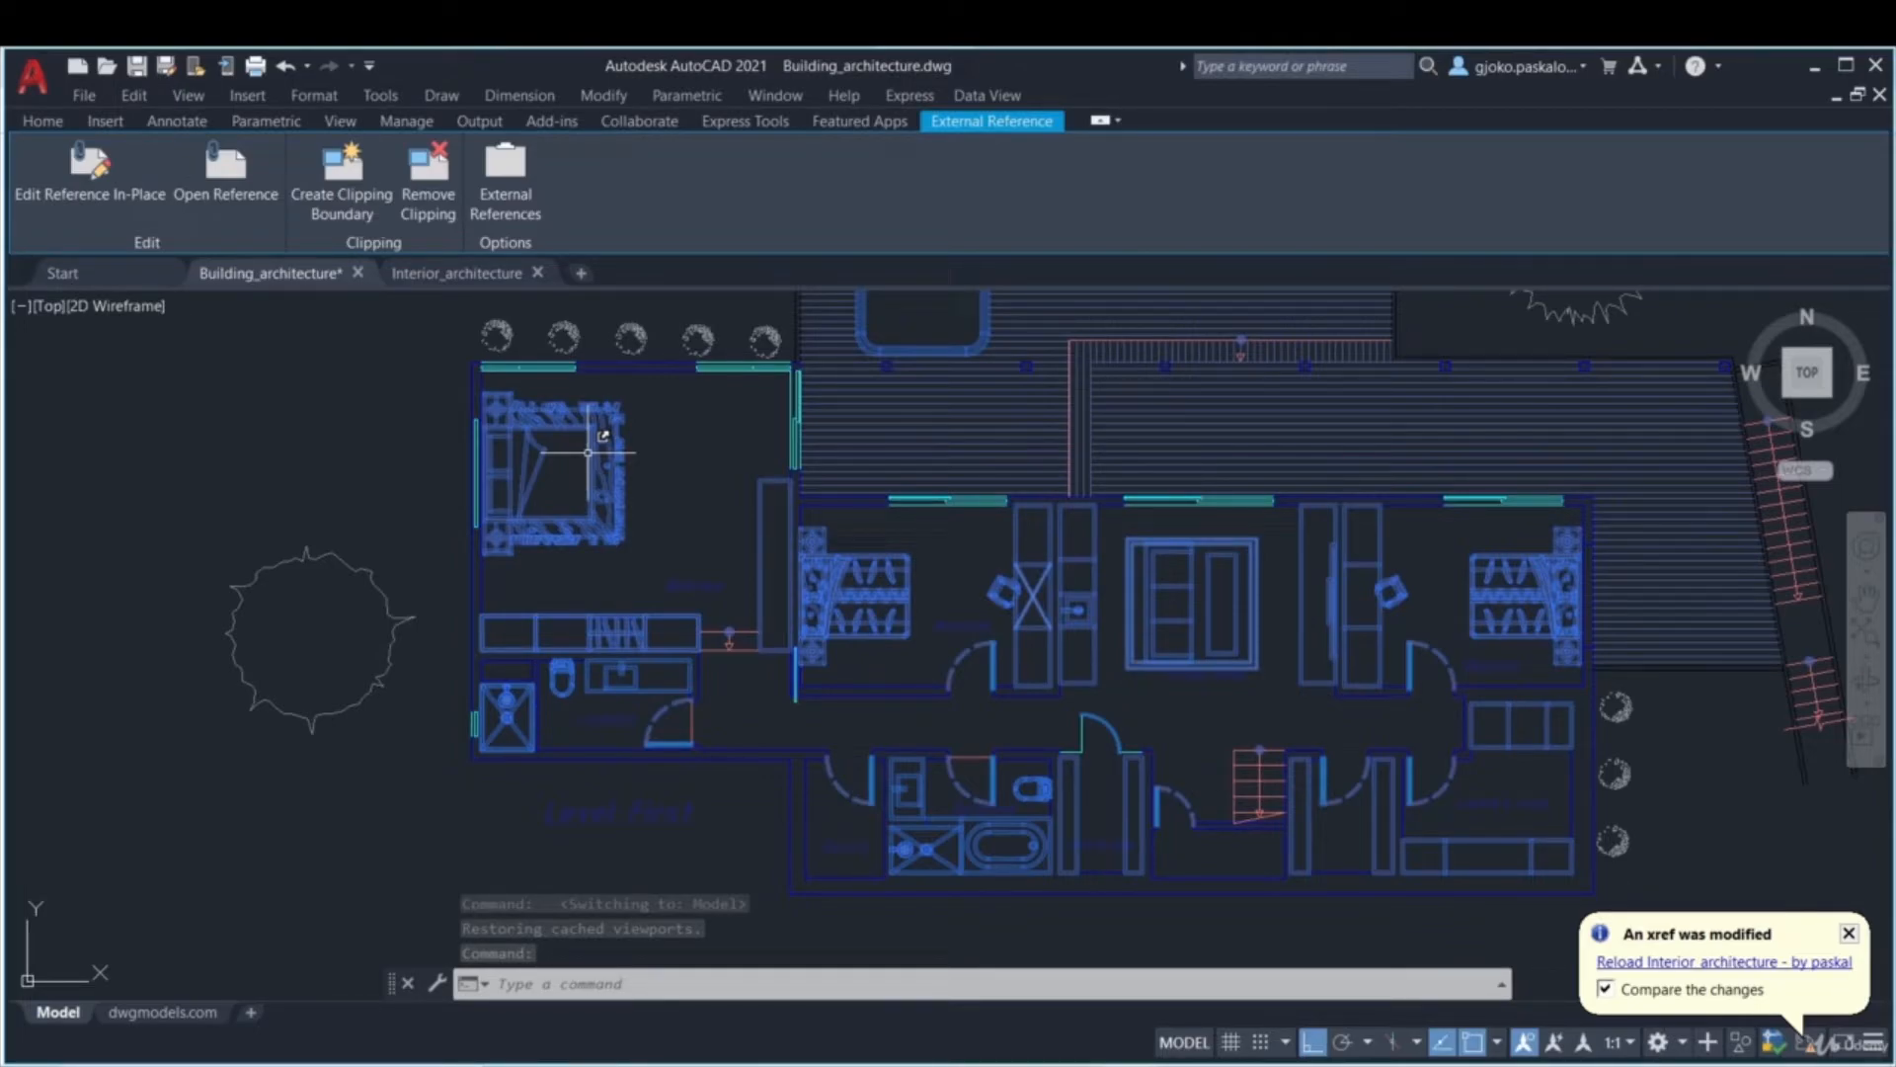
{"action": "right_click", "coordinate": [589, 453]}
{"action": "key", "text": "Escape"}
{"action": "type", "text": "XR"}
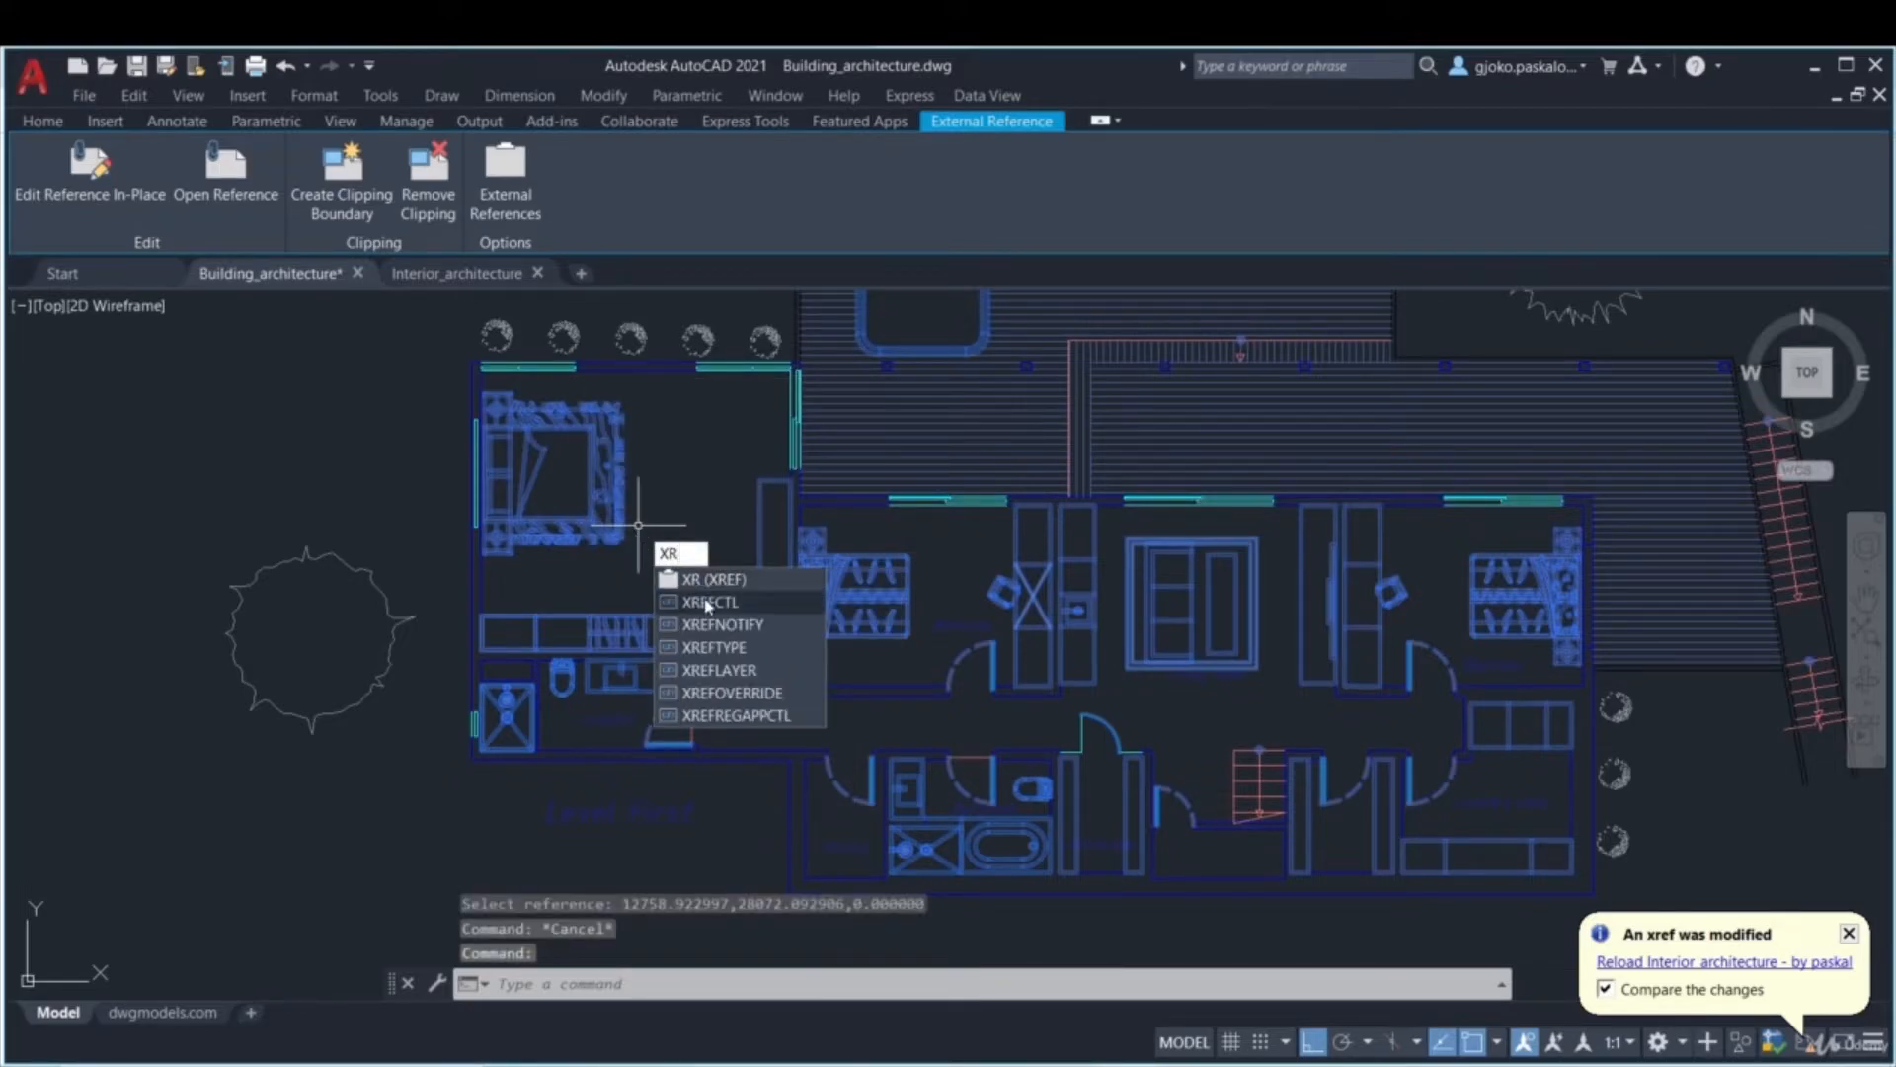
{"action": "key", "text": "Return"}
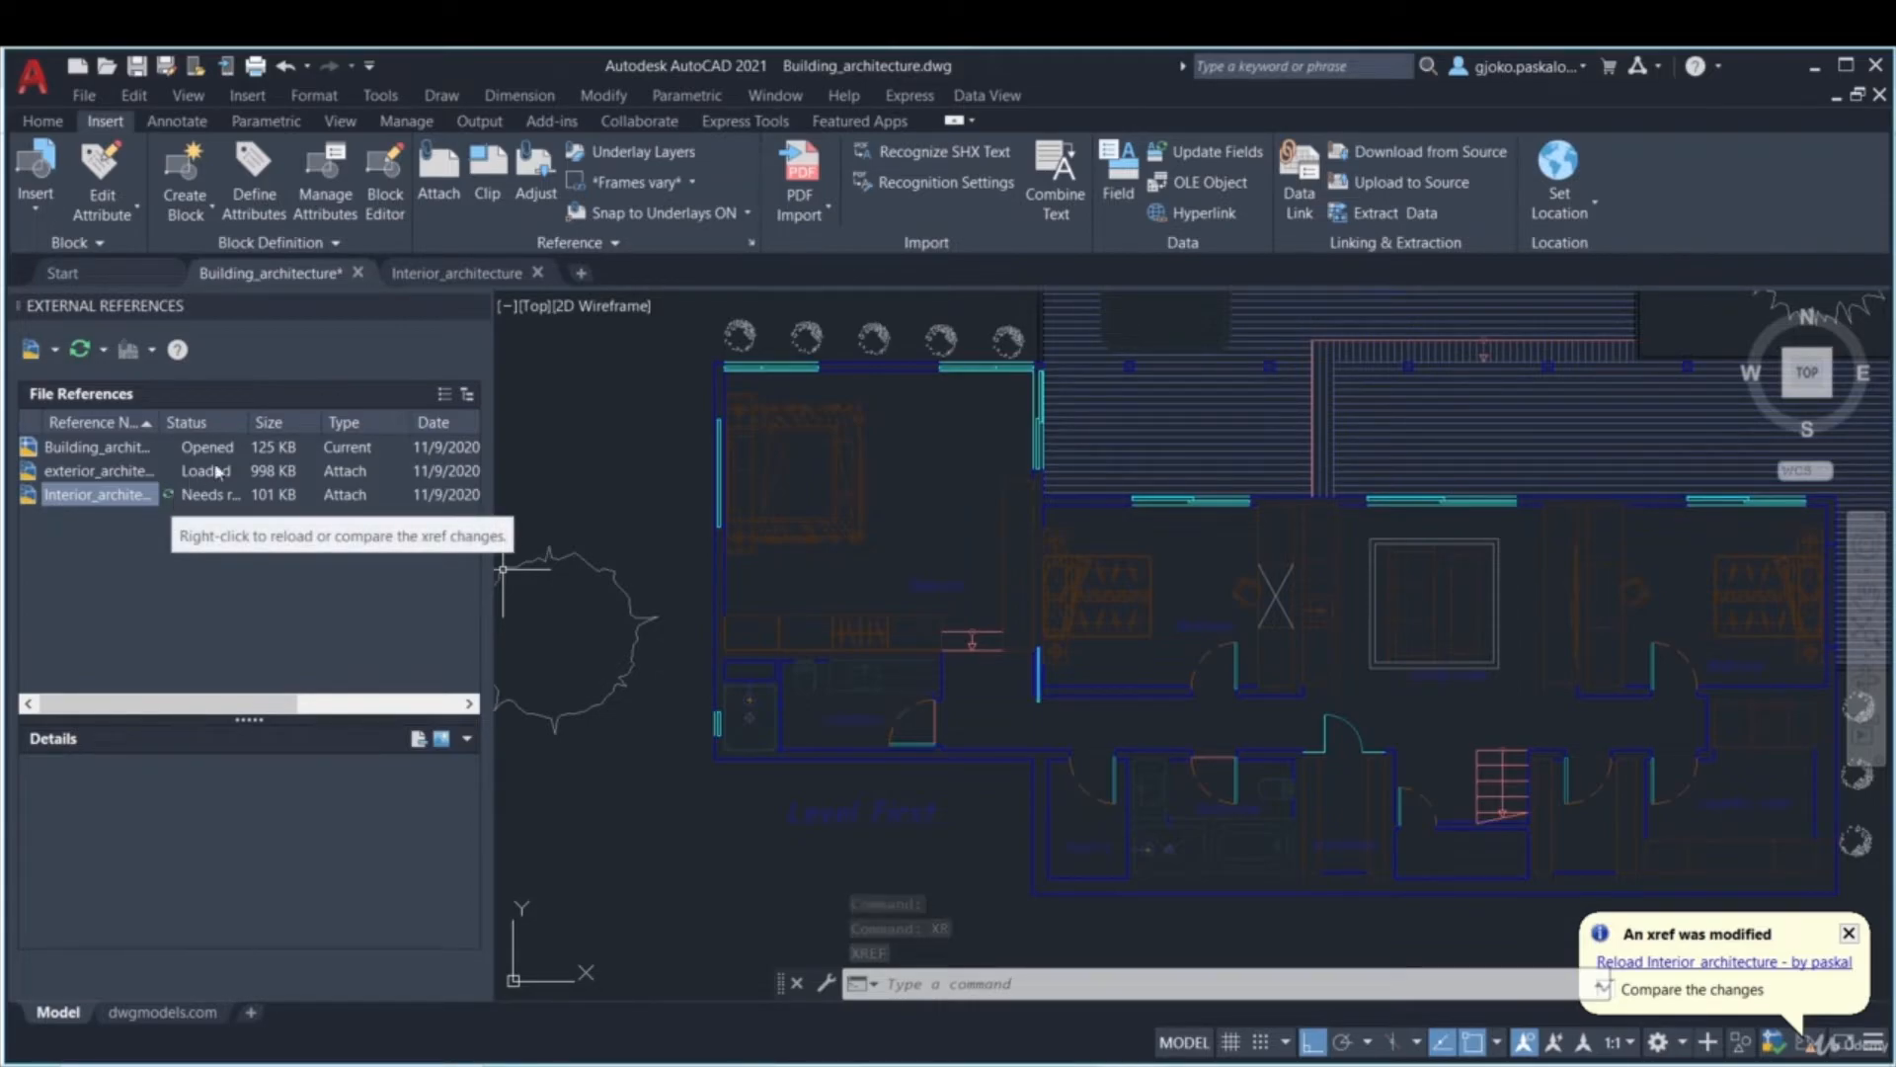
- Reload the Interior_architecture reference and compare its changes with the previous version
{"action": "right_click", "coordinate": [150, 500]}
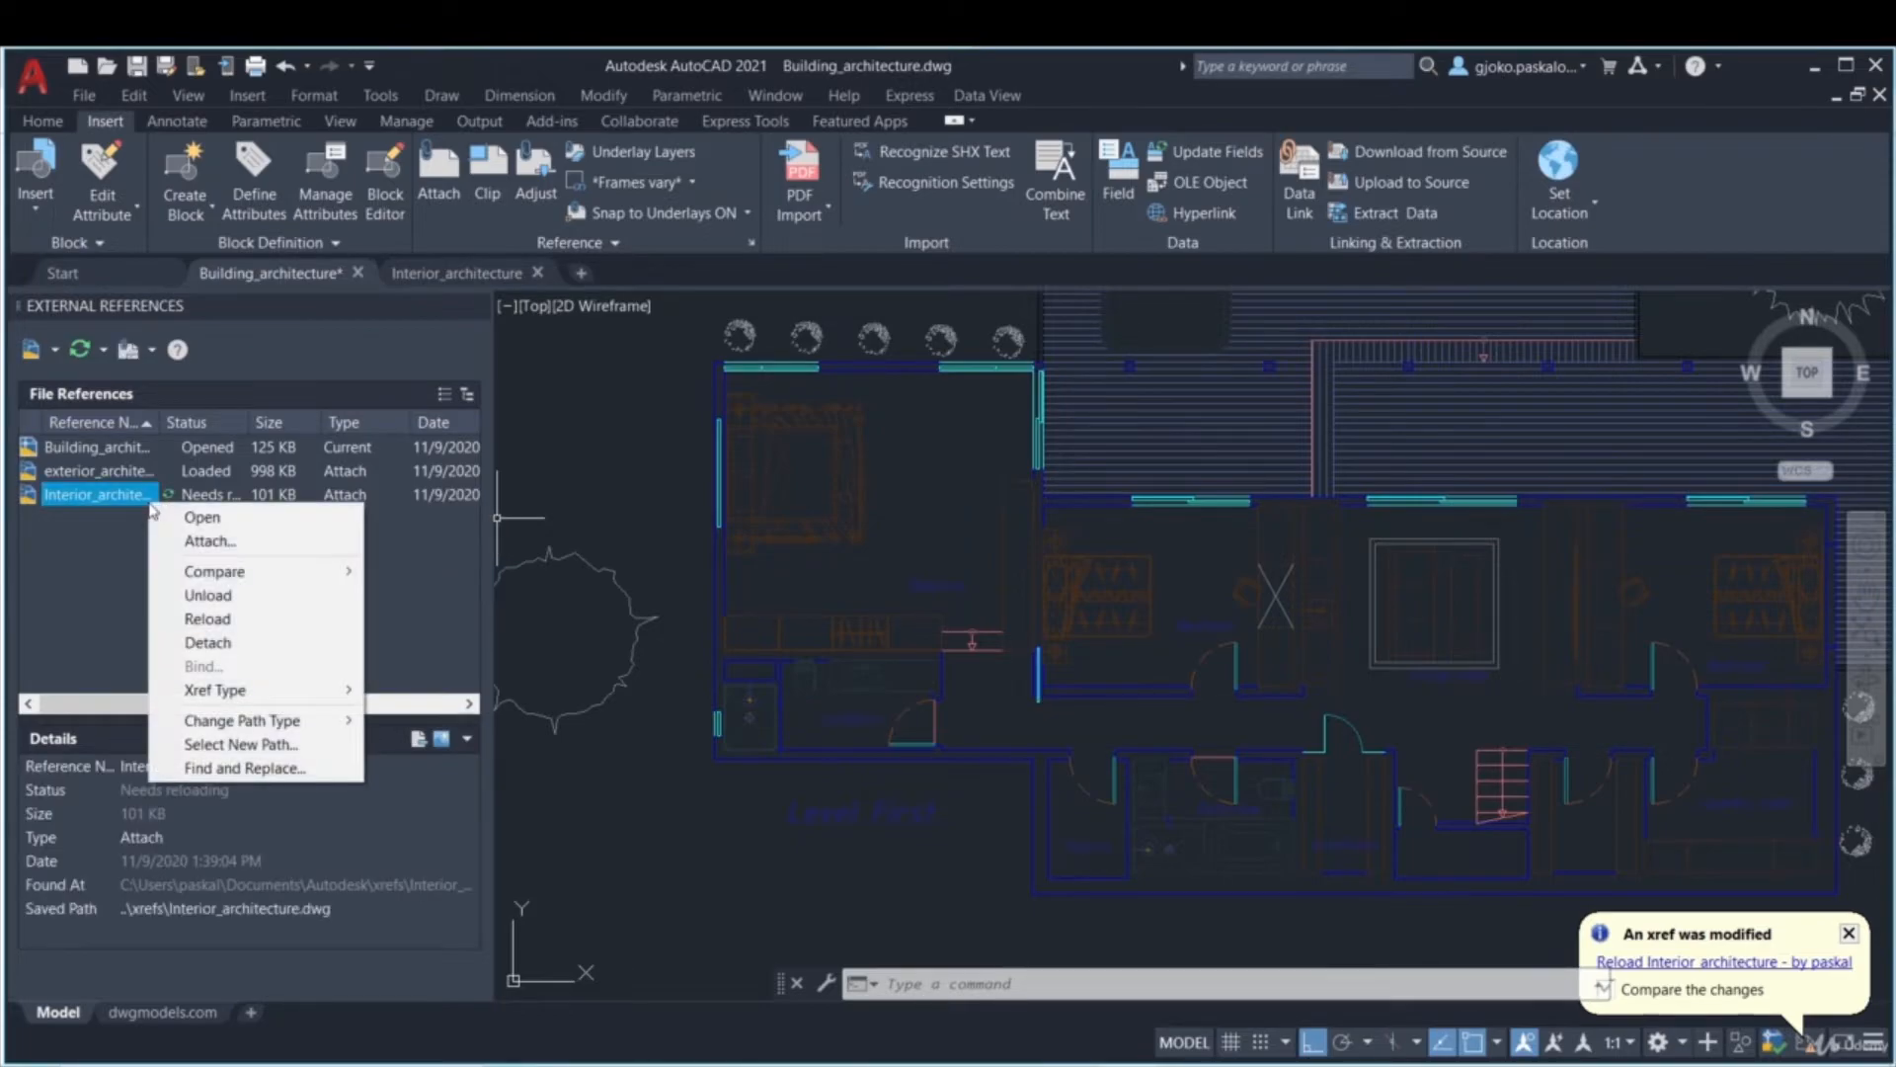
{"action": "left_click", "coordinate": [194, 620]}
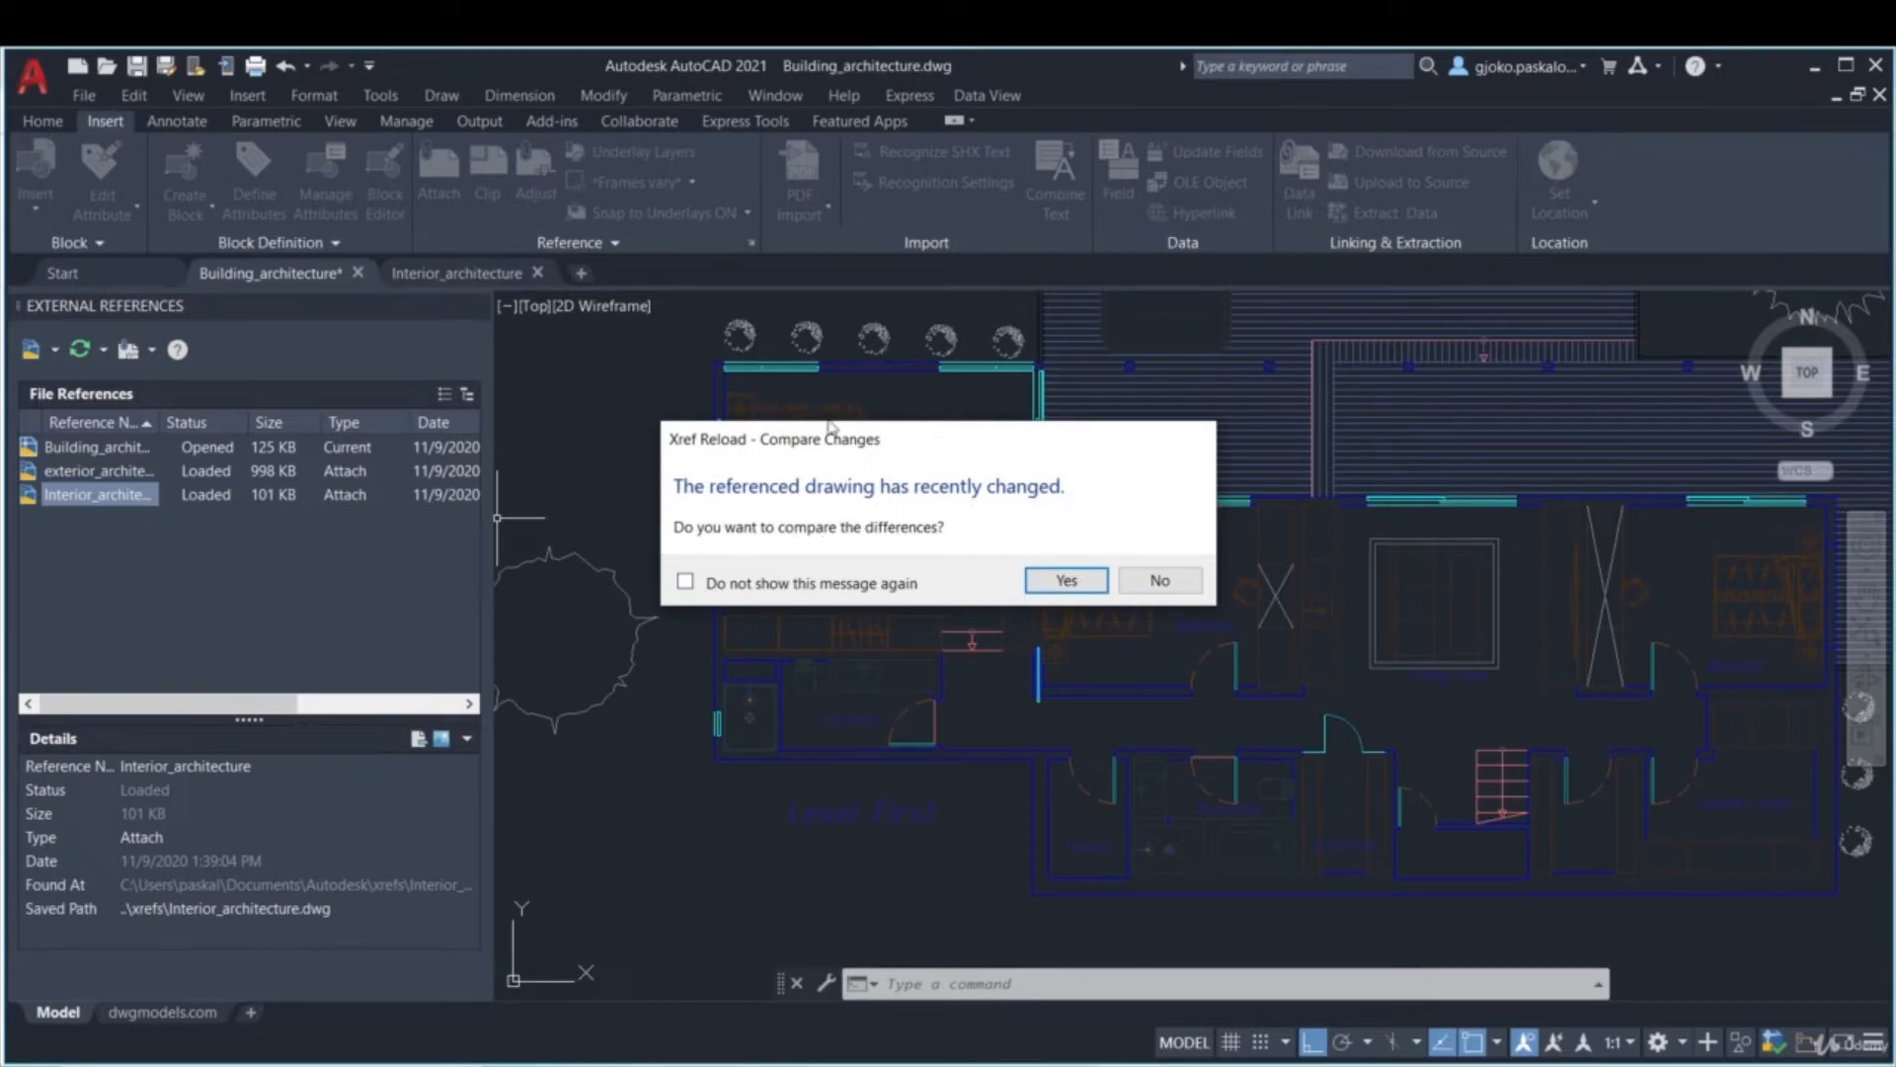
{"action": "left_click", "coordinate": [1035, 585]}
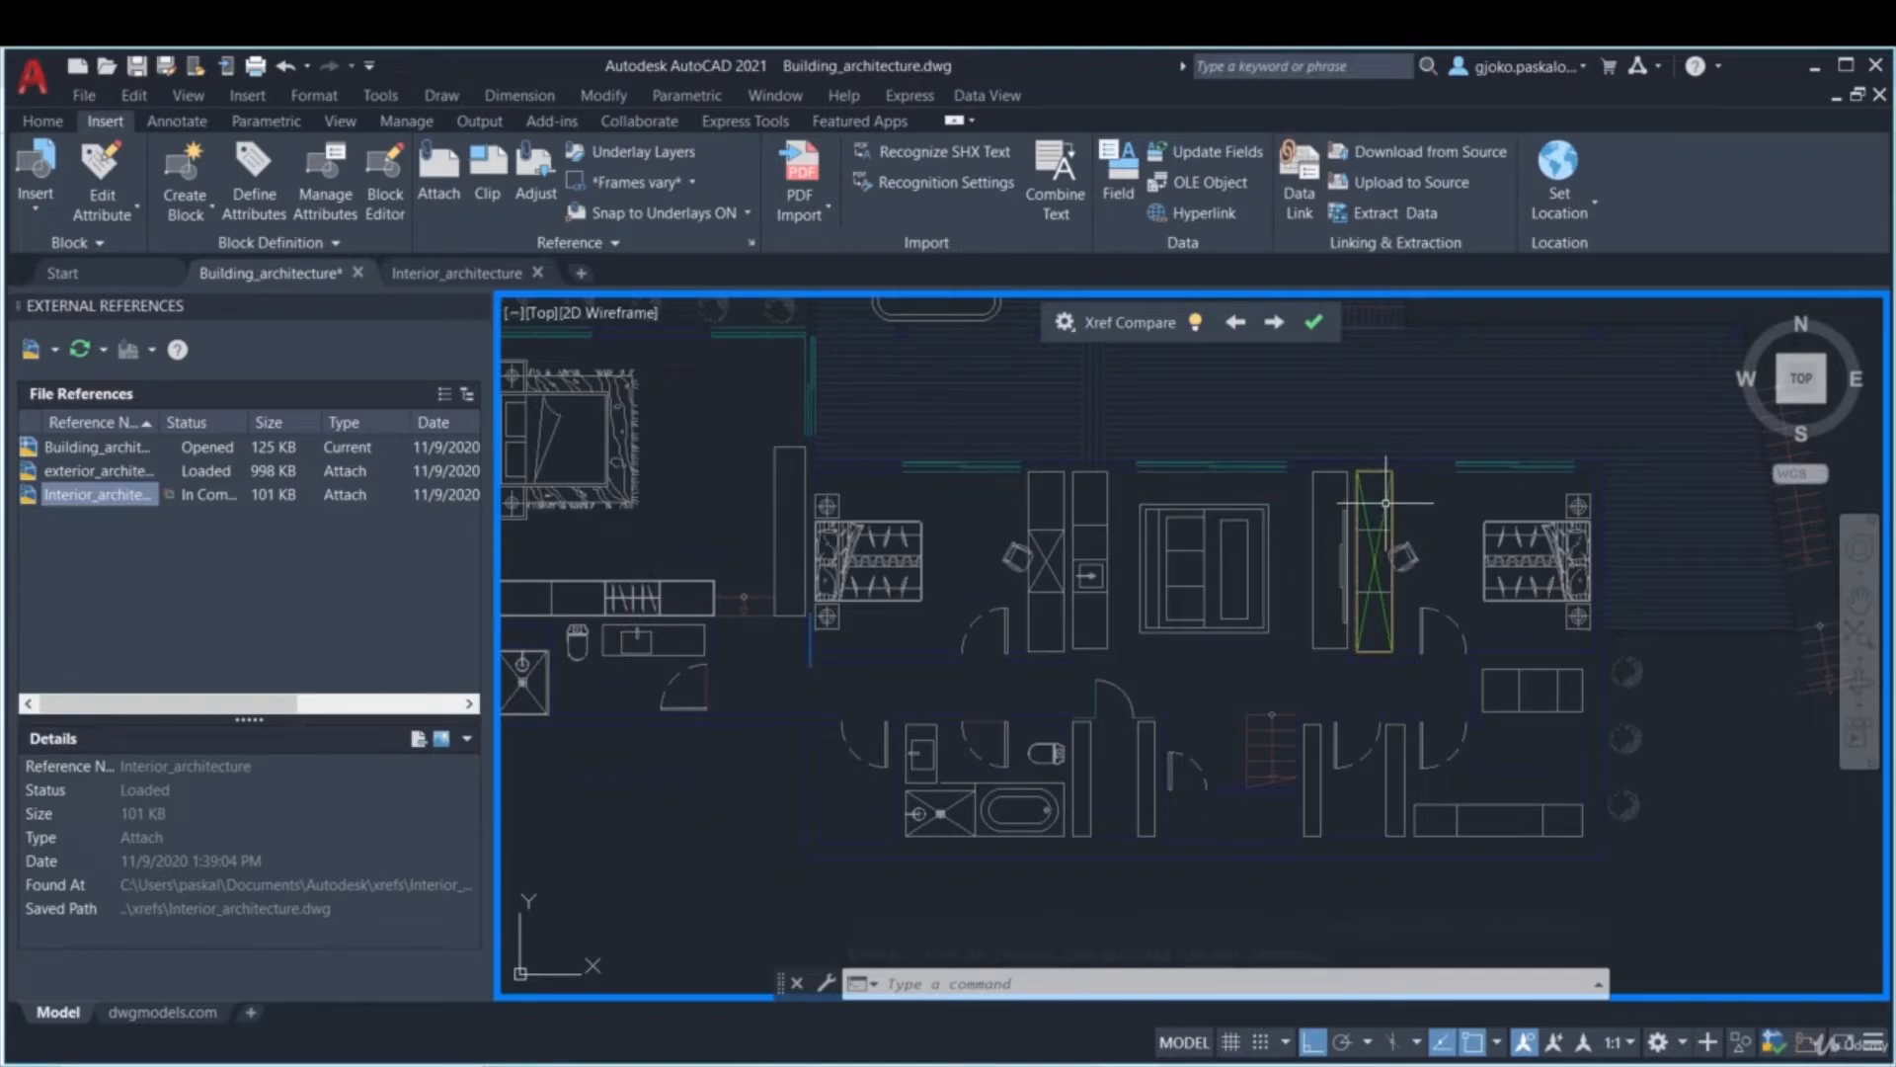
- End the xref comparison and close the External References manager
{"action": "scroll", "coordinate": [1294, 593], "scroll_direction": "down", "scroll_amount": 2}
{"action": "middle_click_drag", "start_coordinate": [1002, 684], "coordinate": [870, 632]}
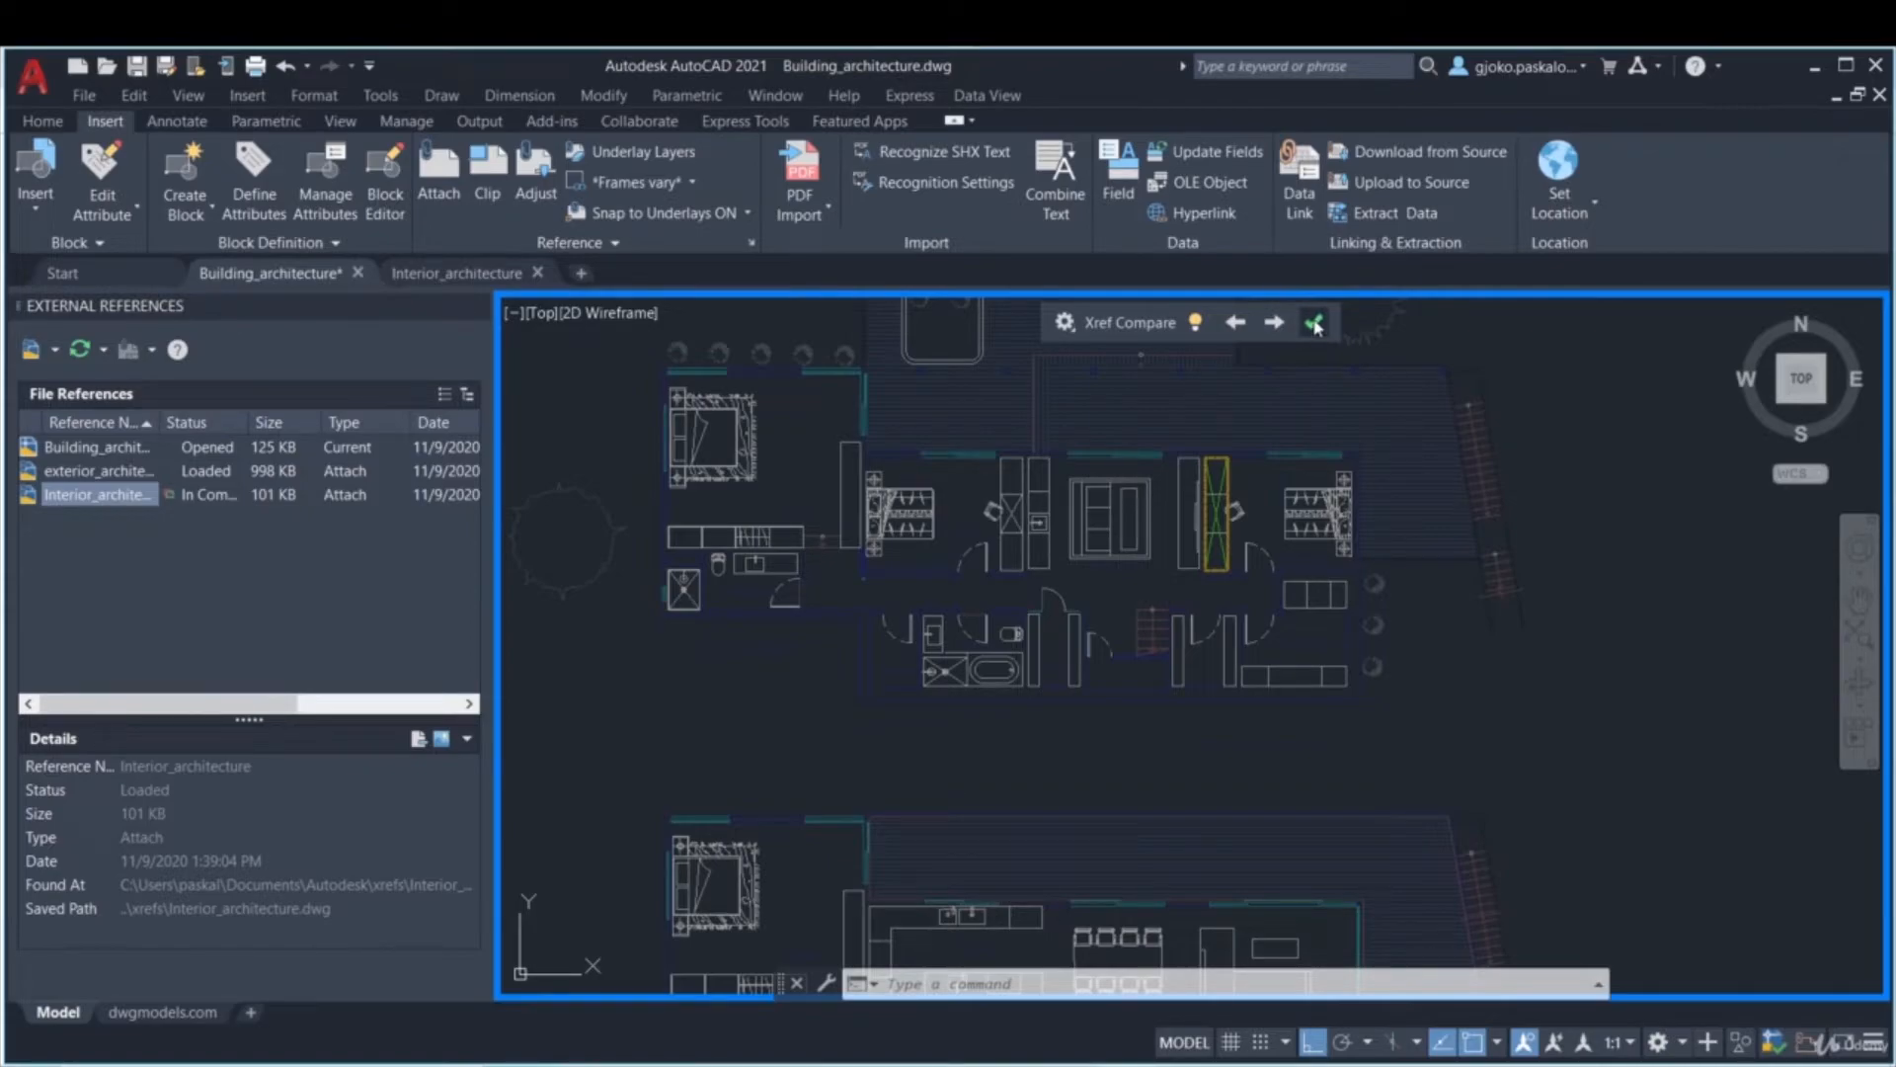
{"action": "left_click", "coordinate": [1315, 324]}
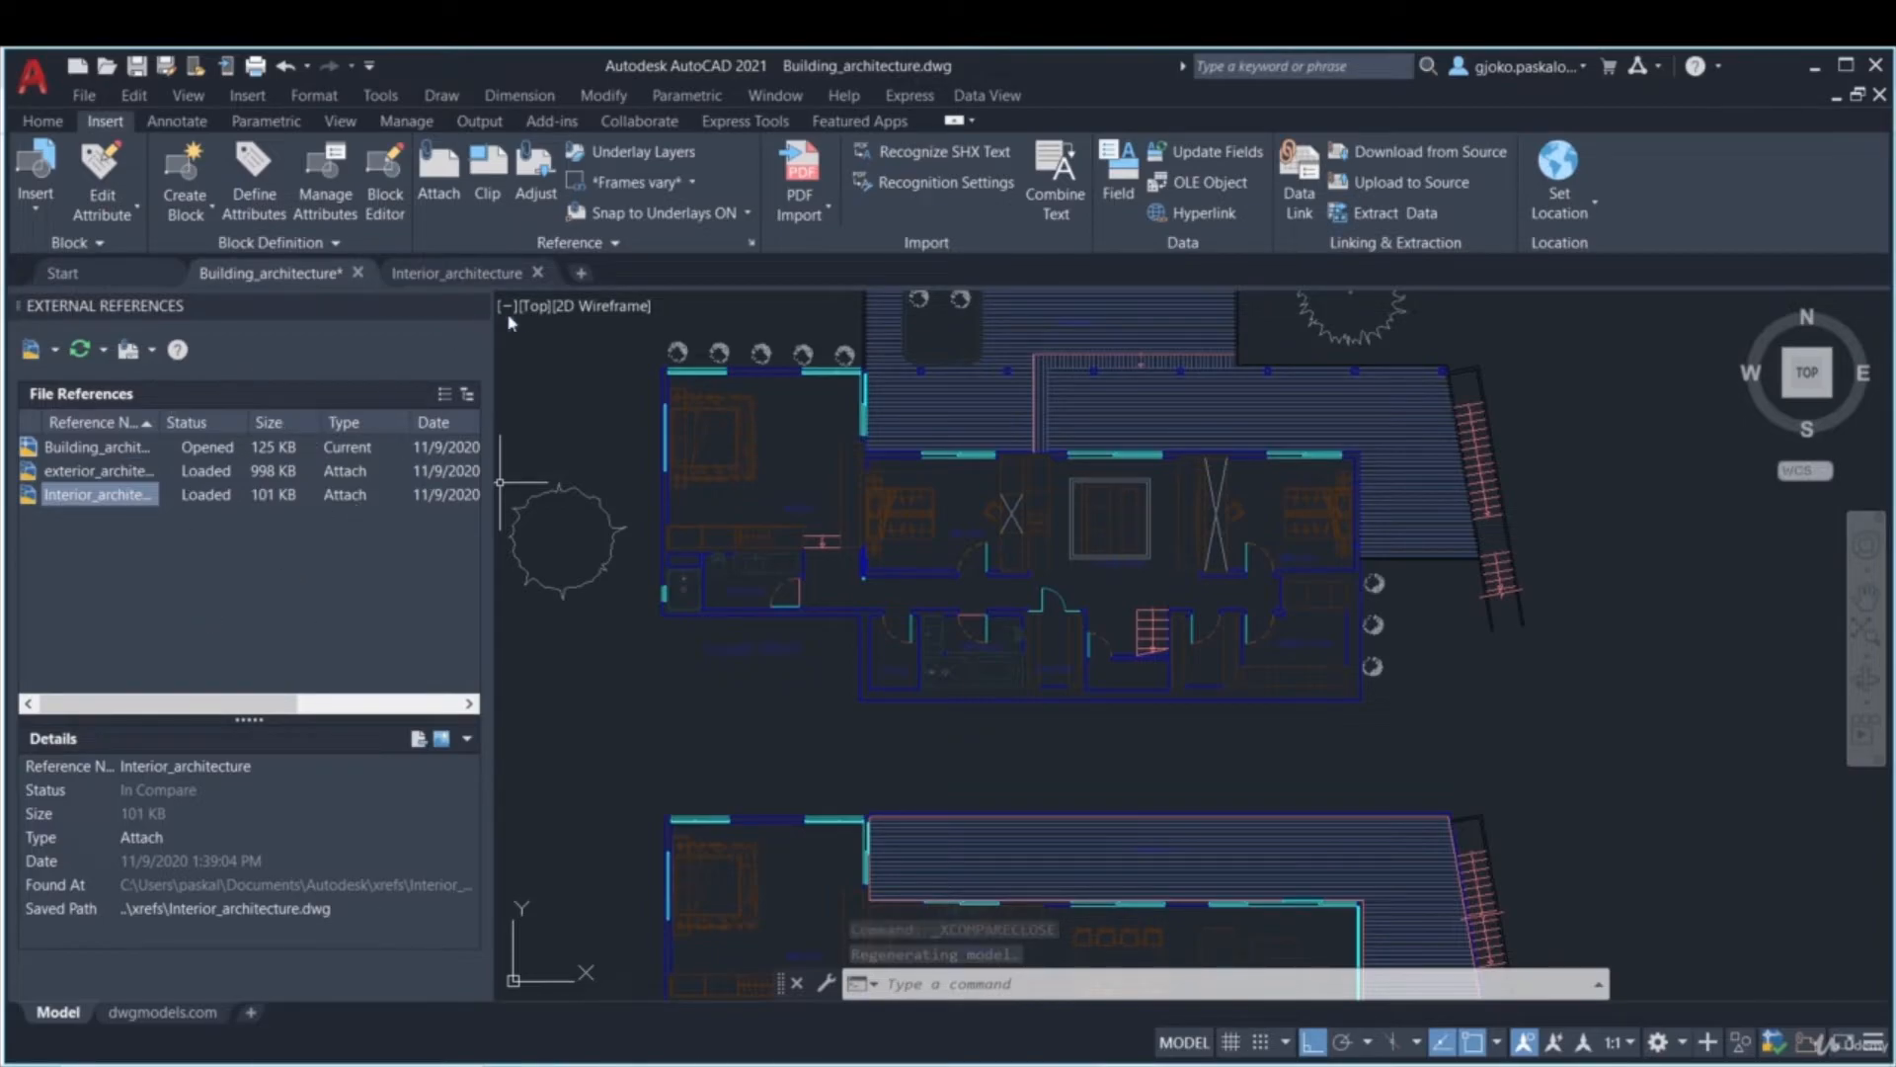
{"action": "left_click", "coordinate": [478, 305]}
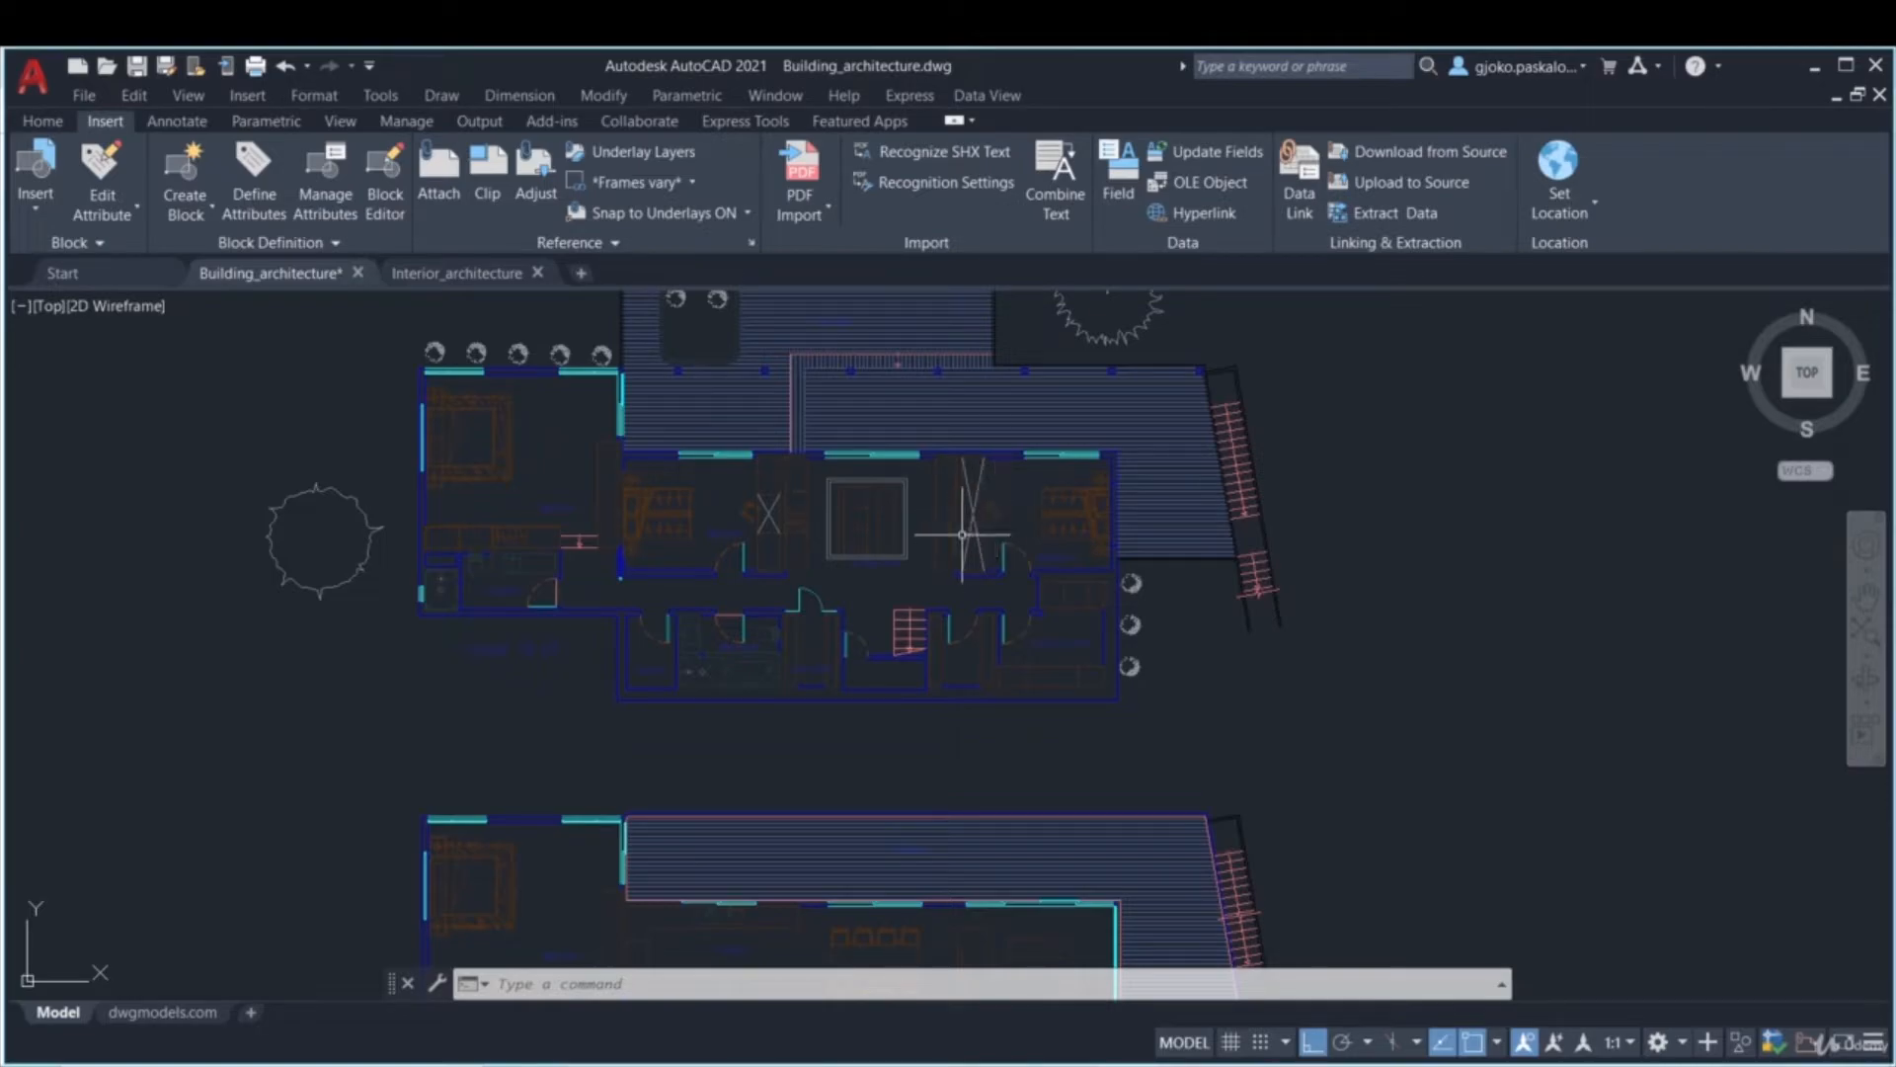
{"action": "mouse_move", "coordinate": [916, 511]}
{"action": "middle_mouse_down"}
{"action": "mouse_move", "coordinate": [903, 600]}
{"action": "mouse_move", "coordinate": [904, 529]}
{"action": "middle_mouse_up"}
{"action": "scroll", "coordinate": [903, 600], "scroll_direction": "down", "scroll_amount": 2}
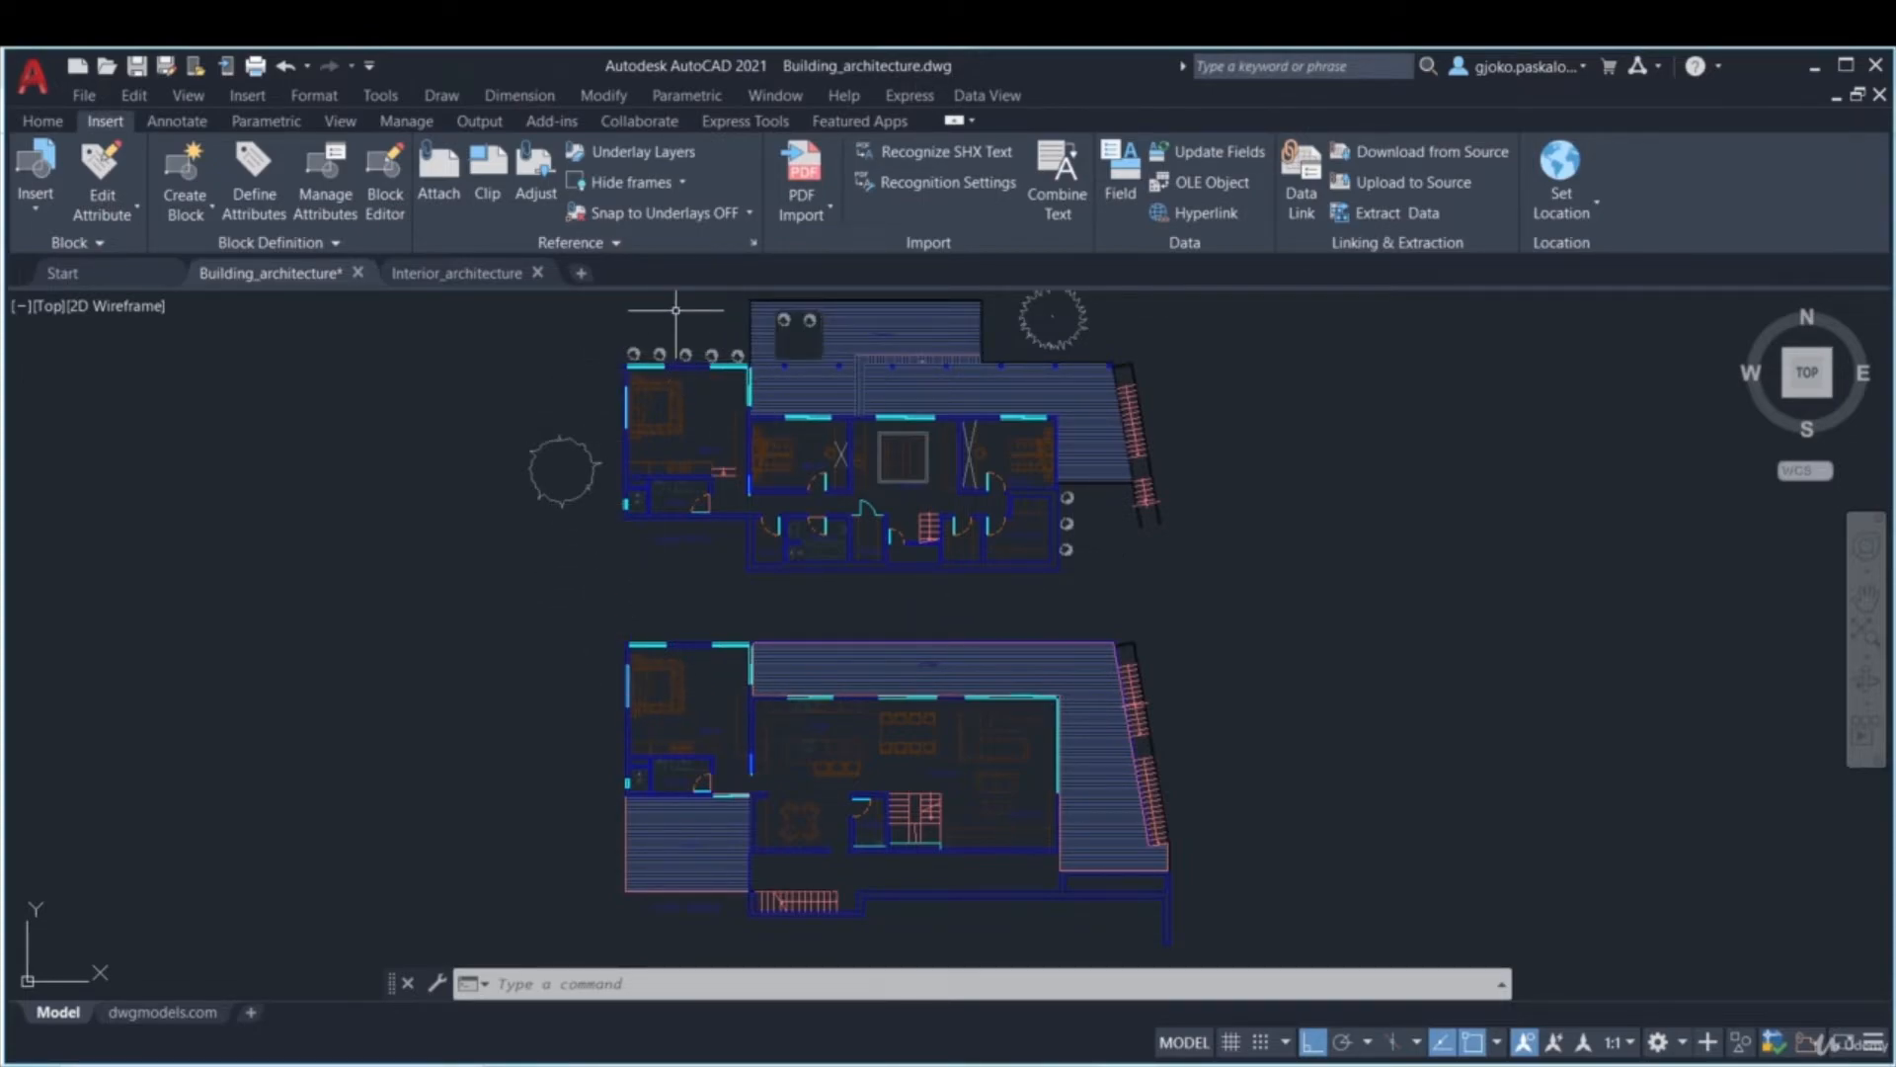
- Open the External References manager, close it, and reopen it with the XREF command
{"action": "left_click", "coordinate": [754, 244]}
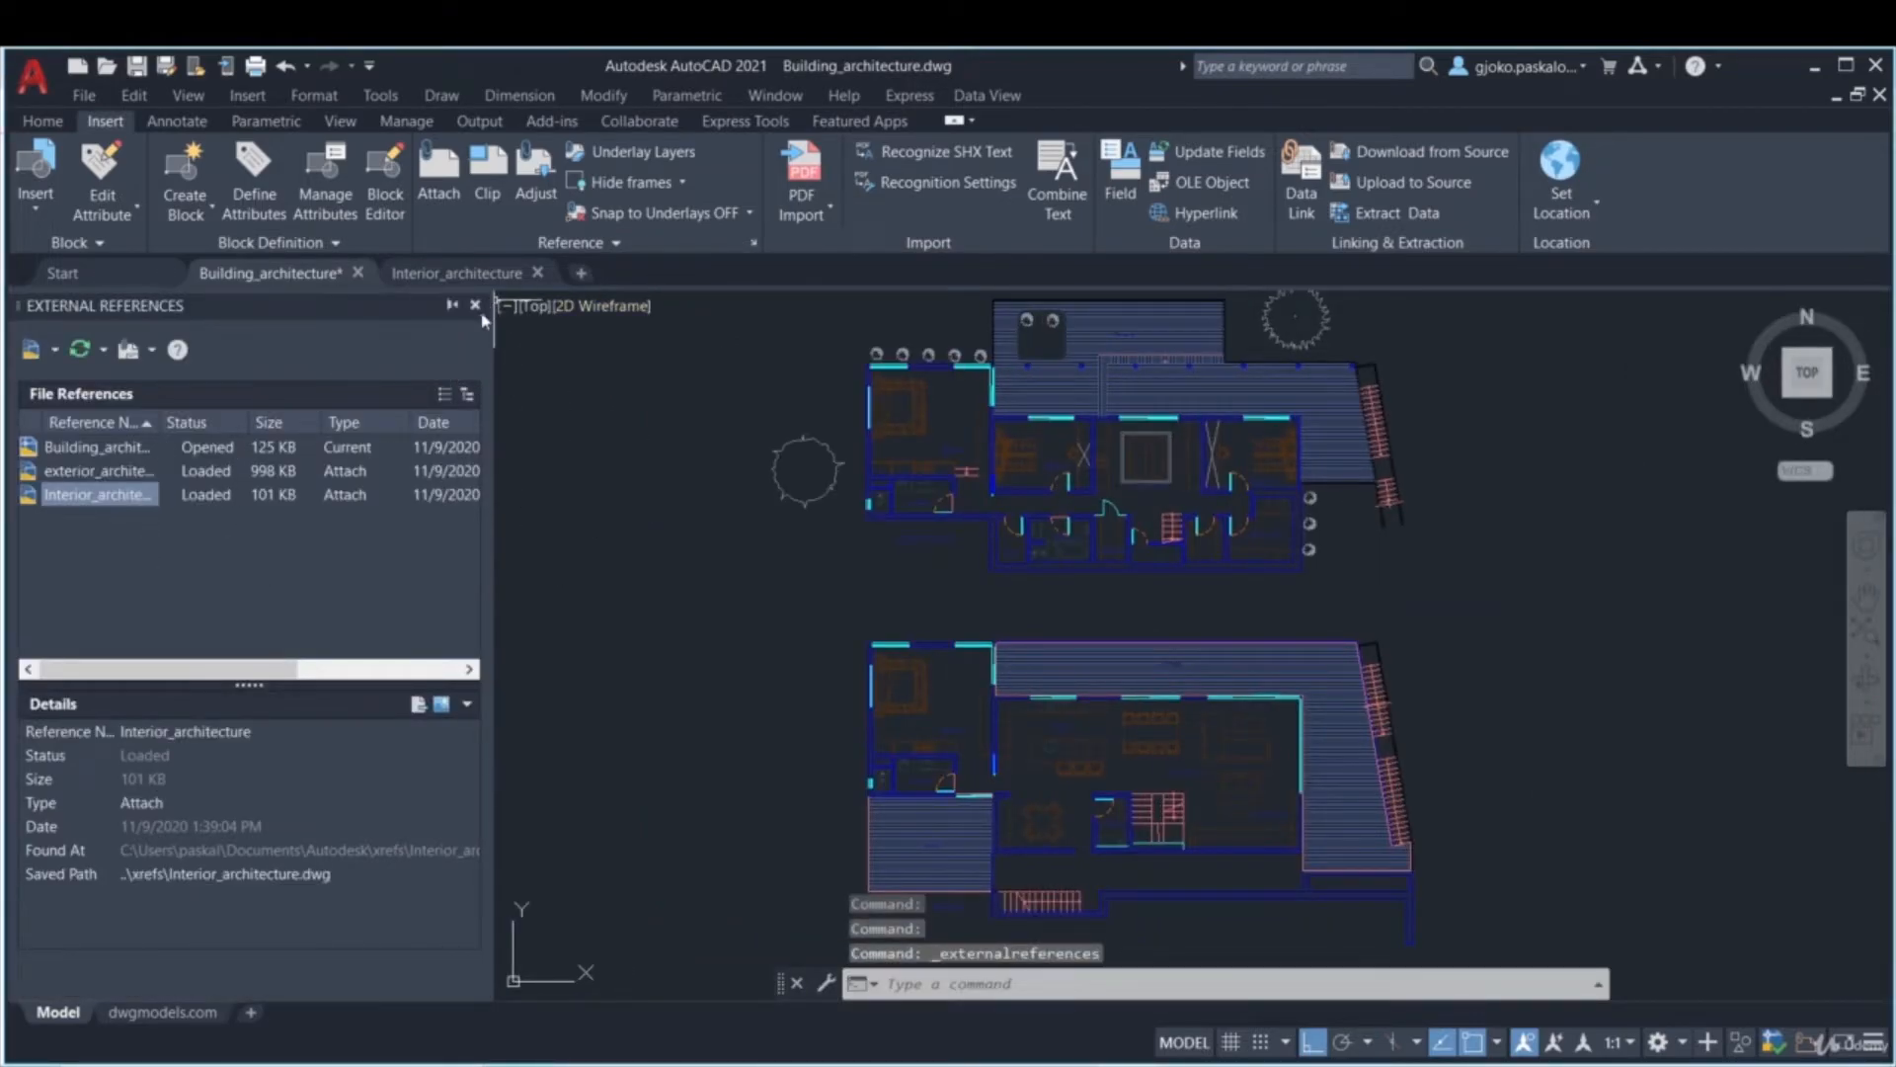
{"action": "left_click", "coordinate": [475, 307]}
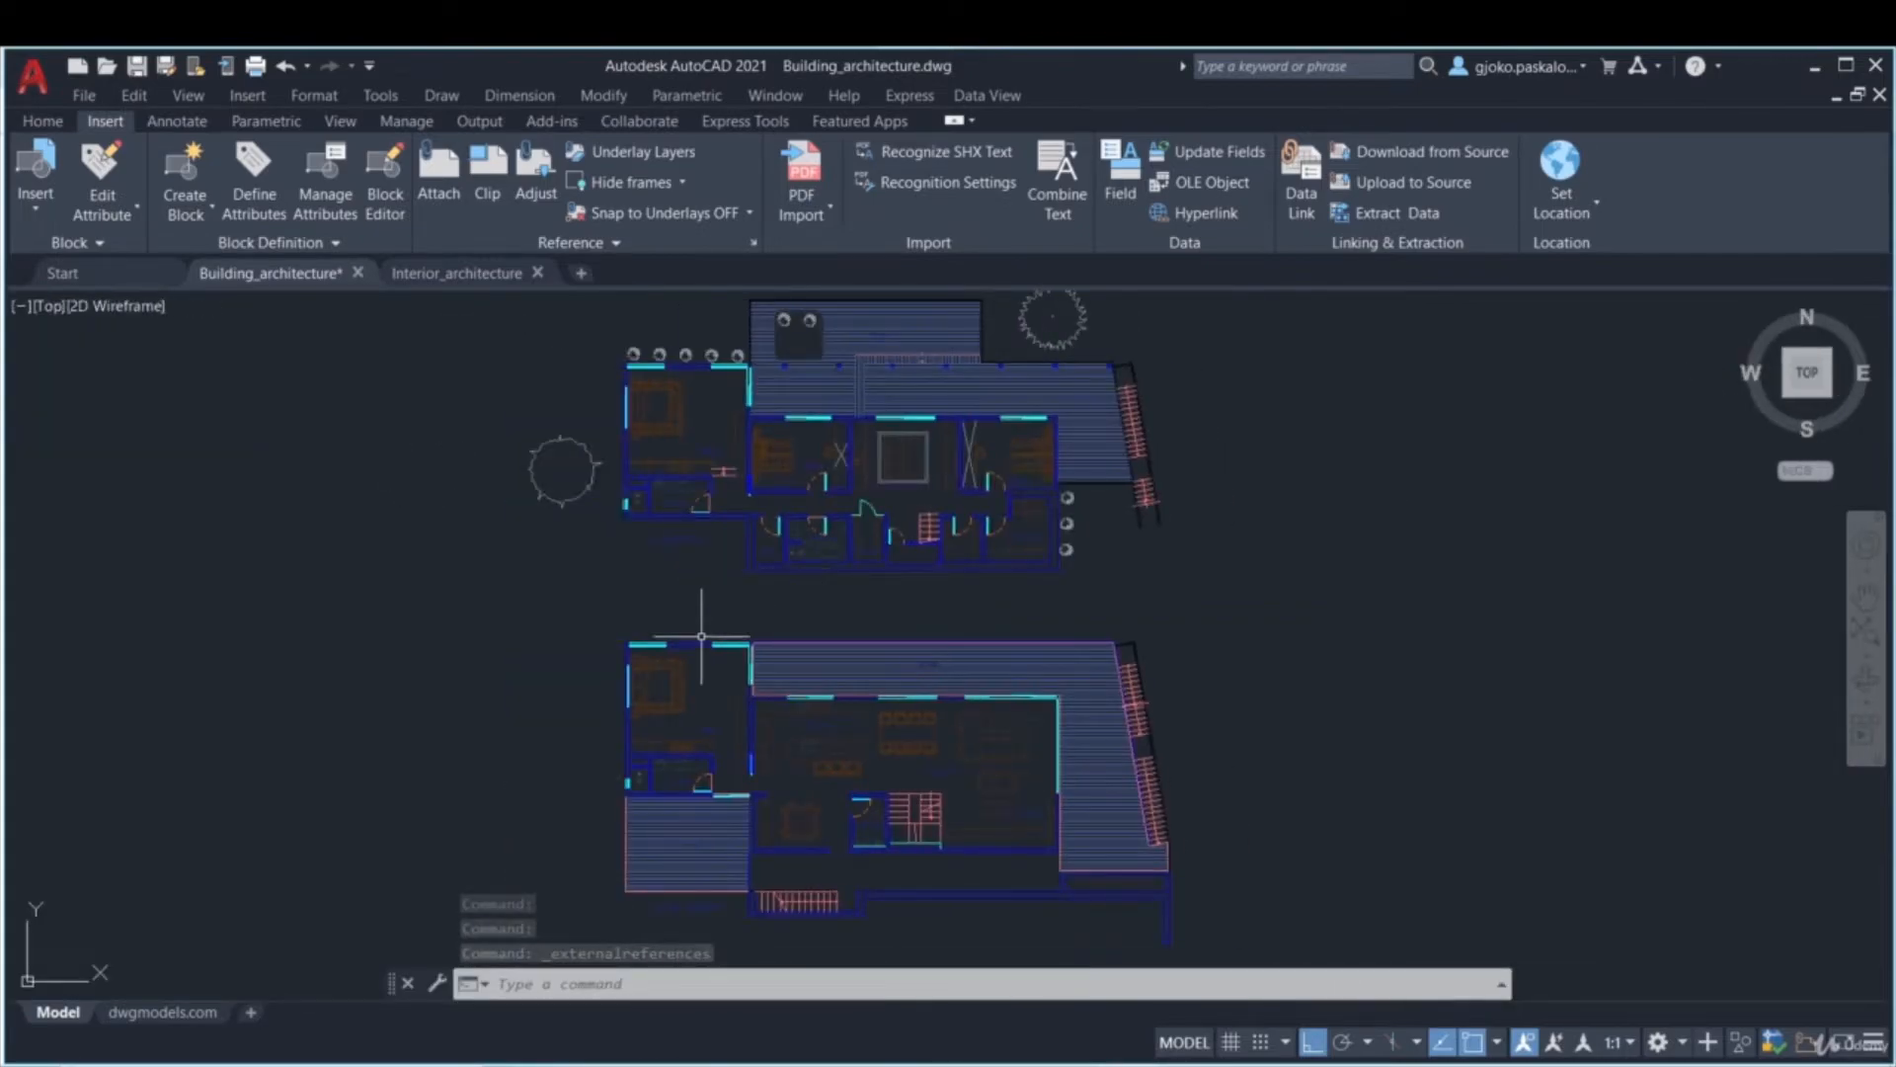
{"action": "type", "text": "XREF"}
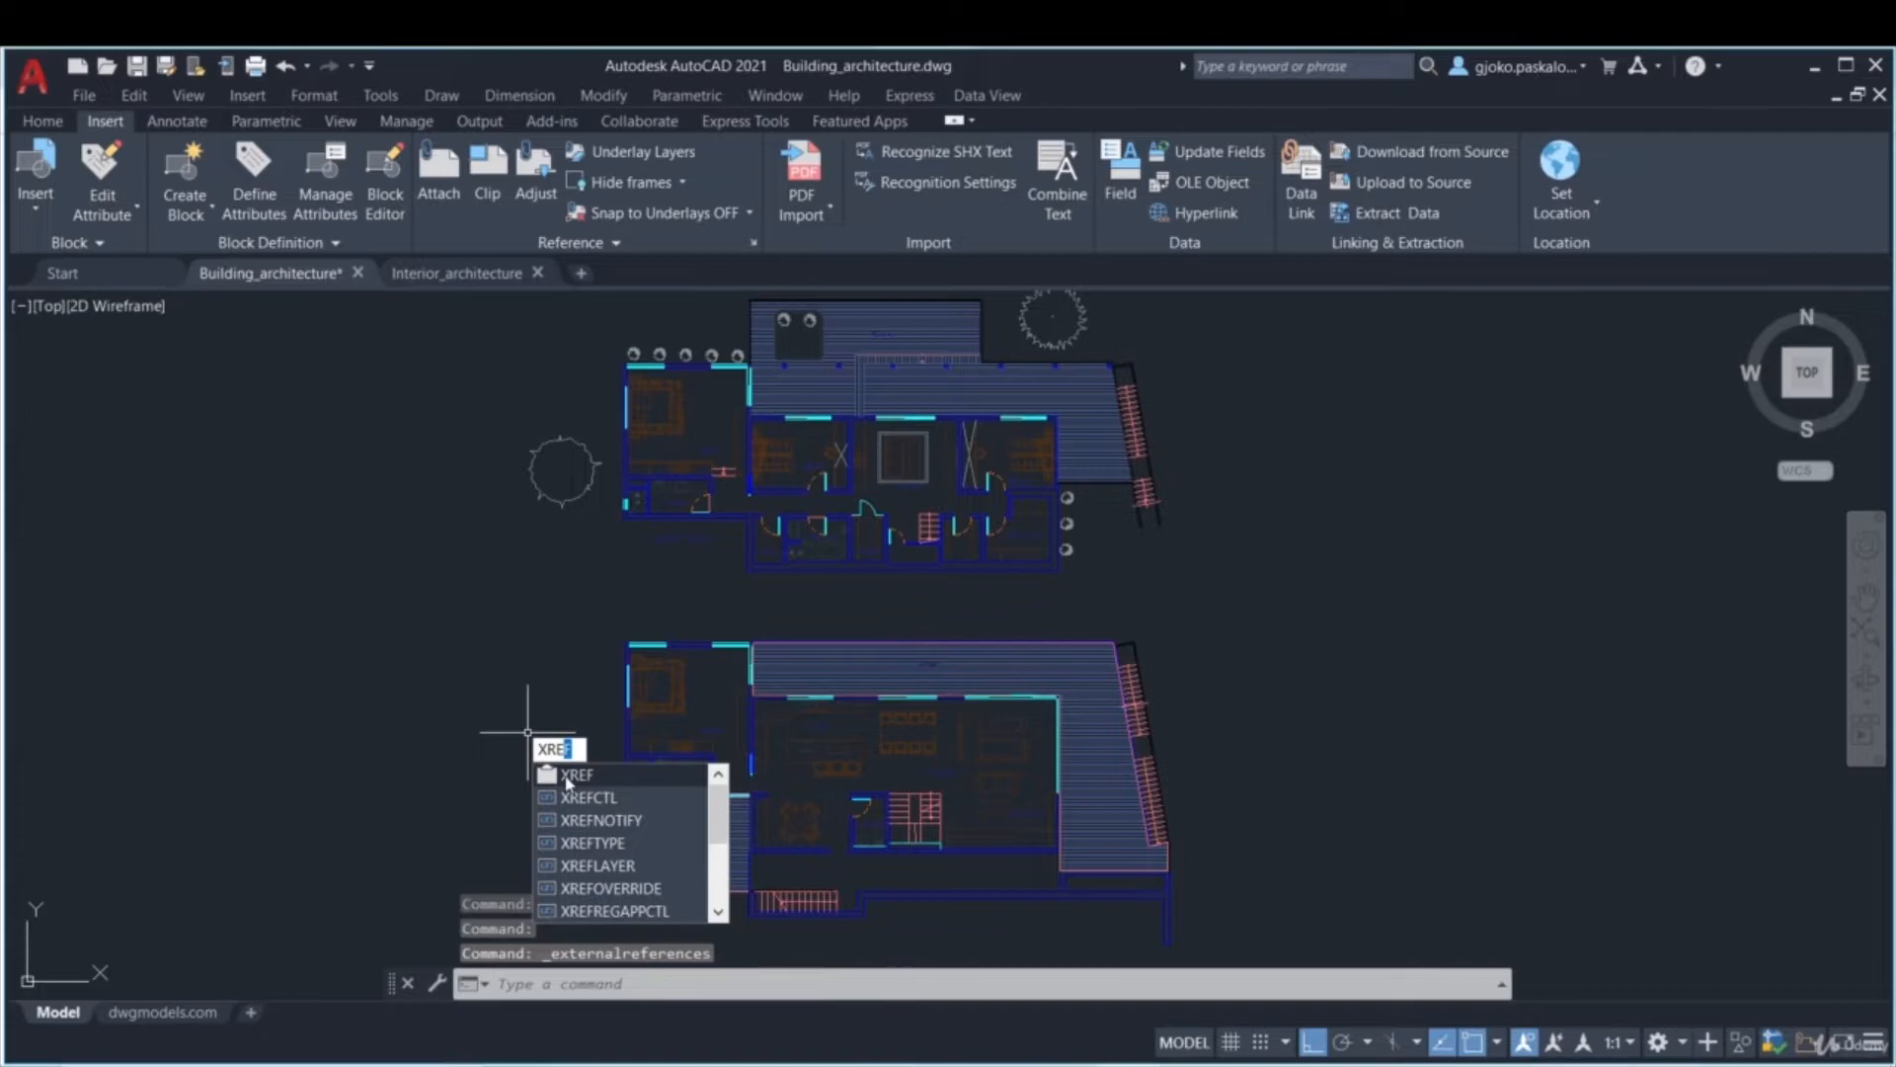
{"action": "left_click", "coordinate": [573, 776]}
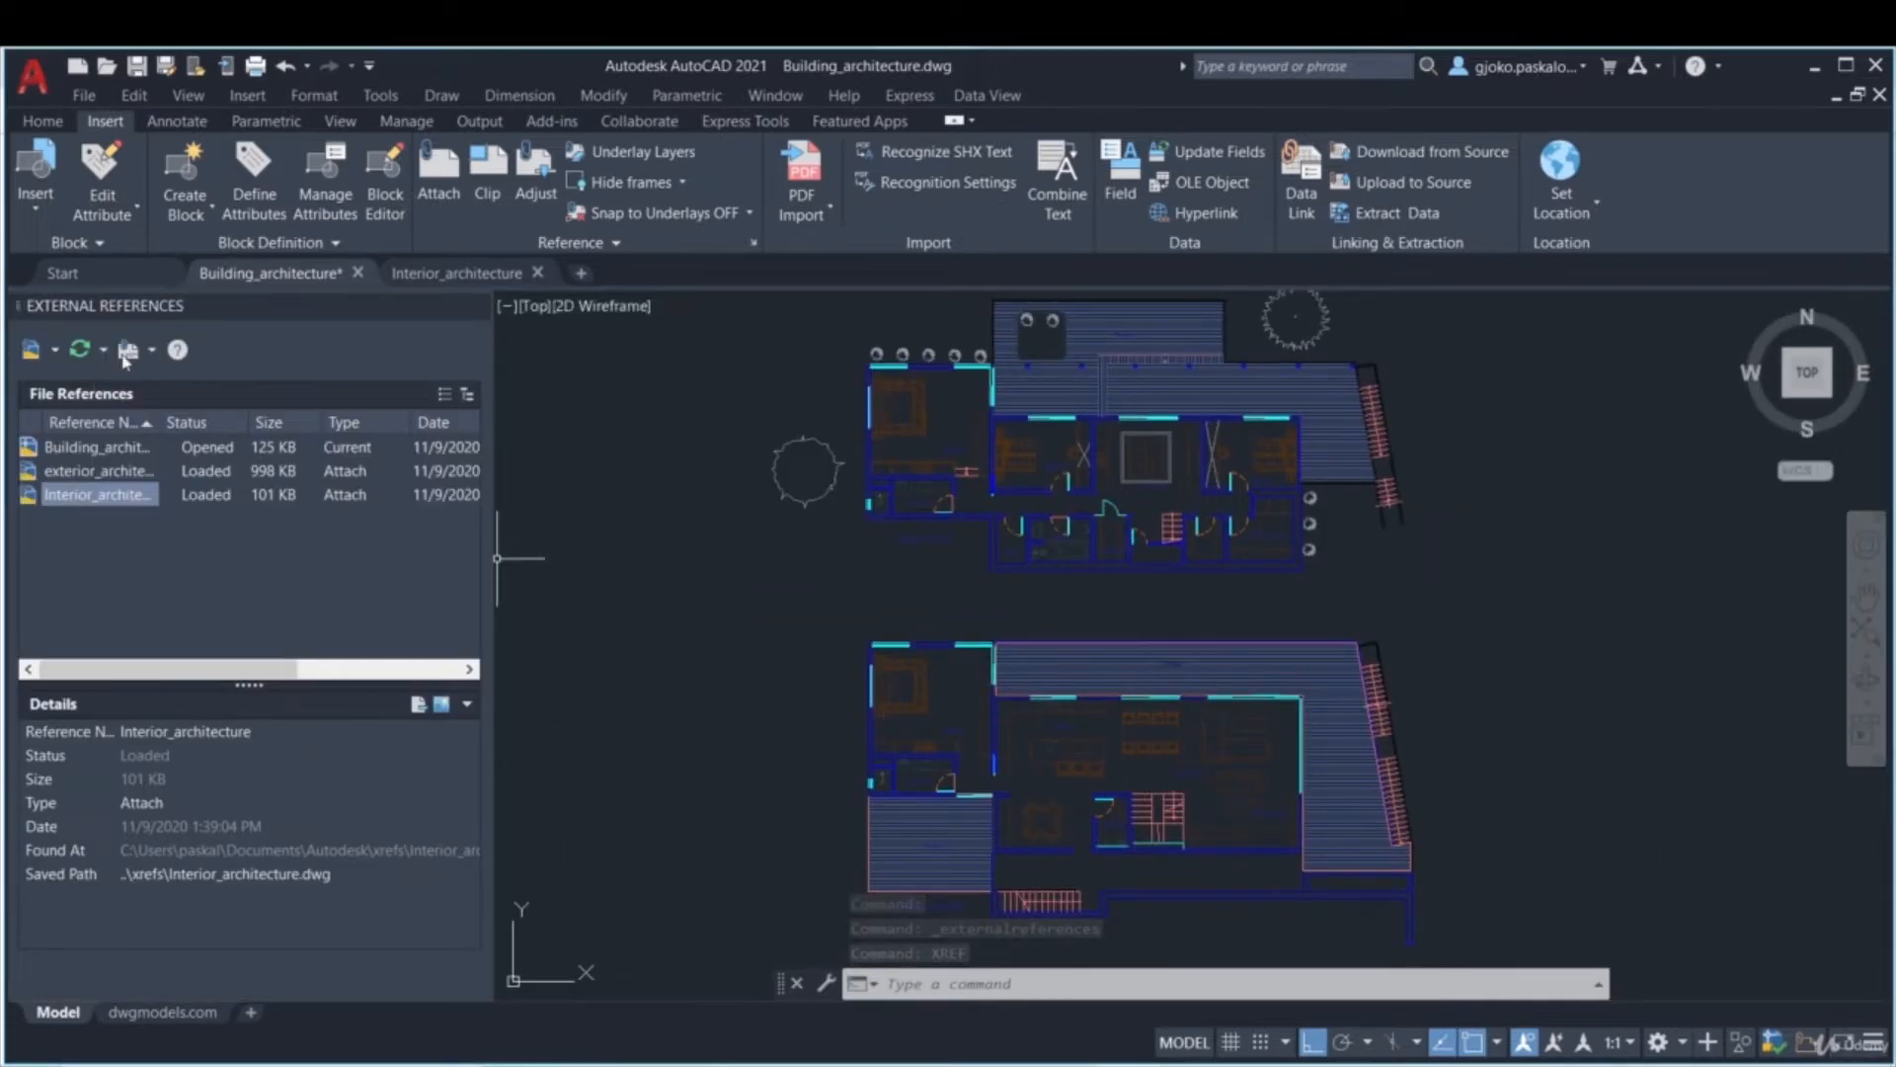
{"action": "middle_click_drag", "start_coordinate": [1027, 466], "coordinate": [967, 472]}
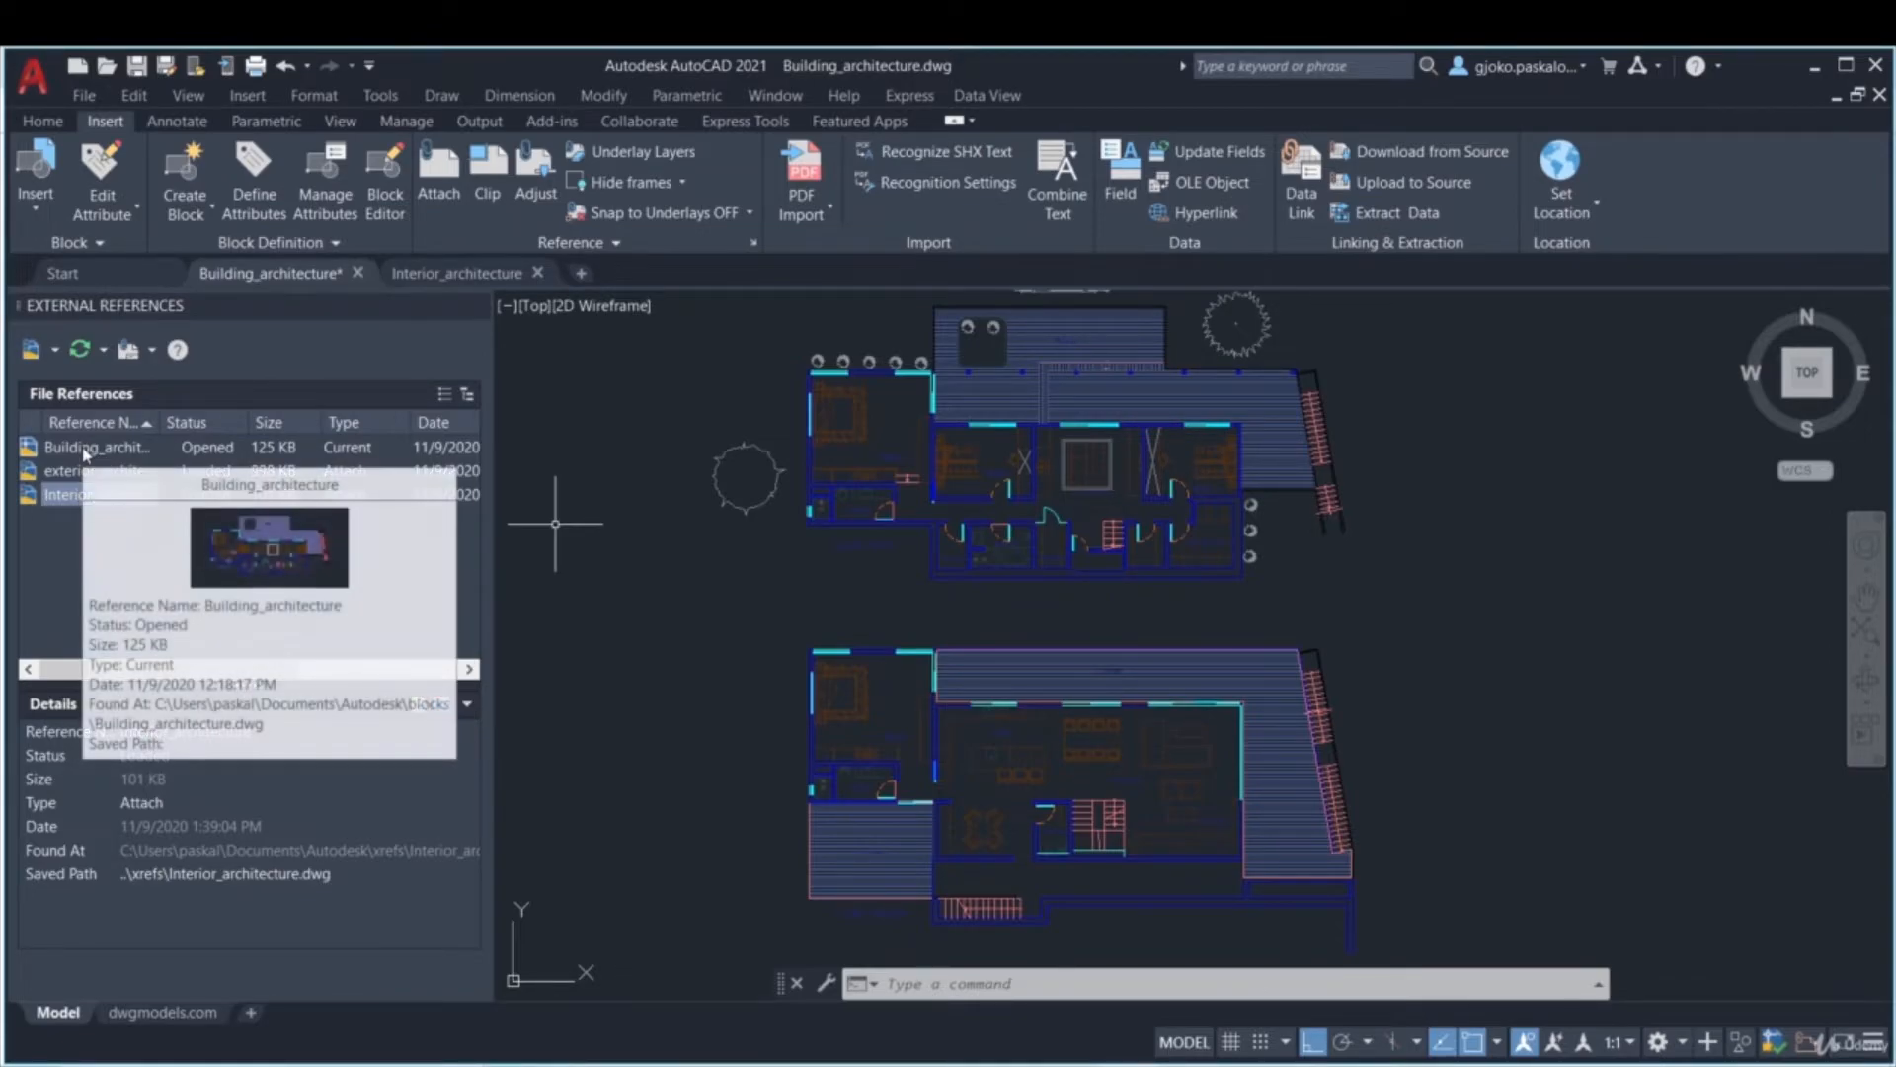
- Select the Building_architecture entry and widen the External References manager to show the Saved Path column
{"action": "left_click", "coordinate": [202, 451]}
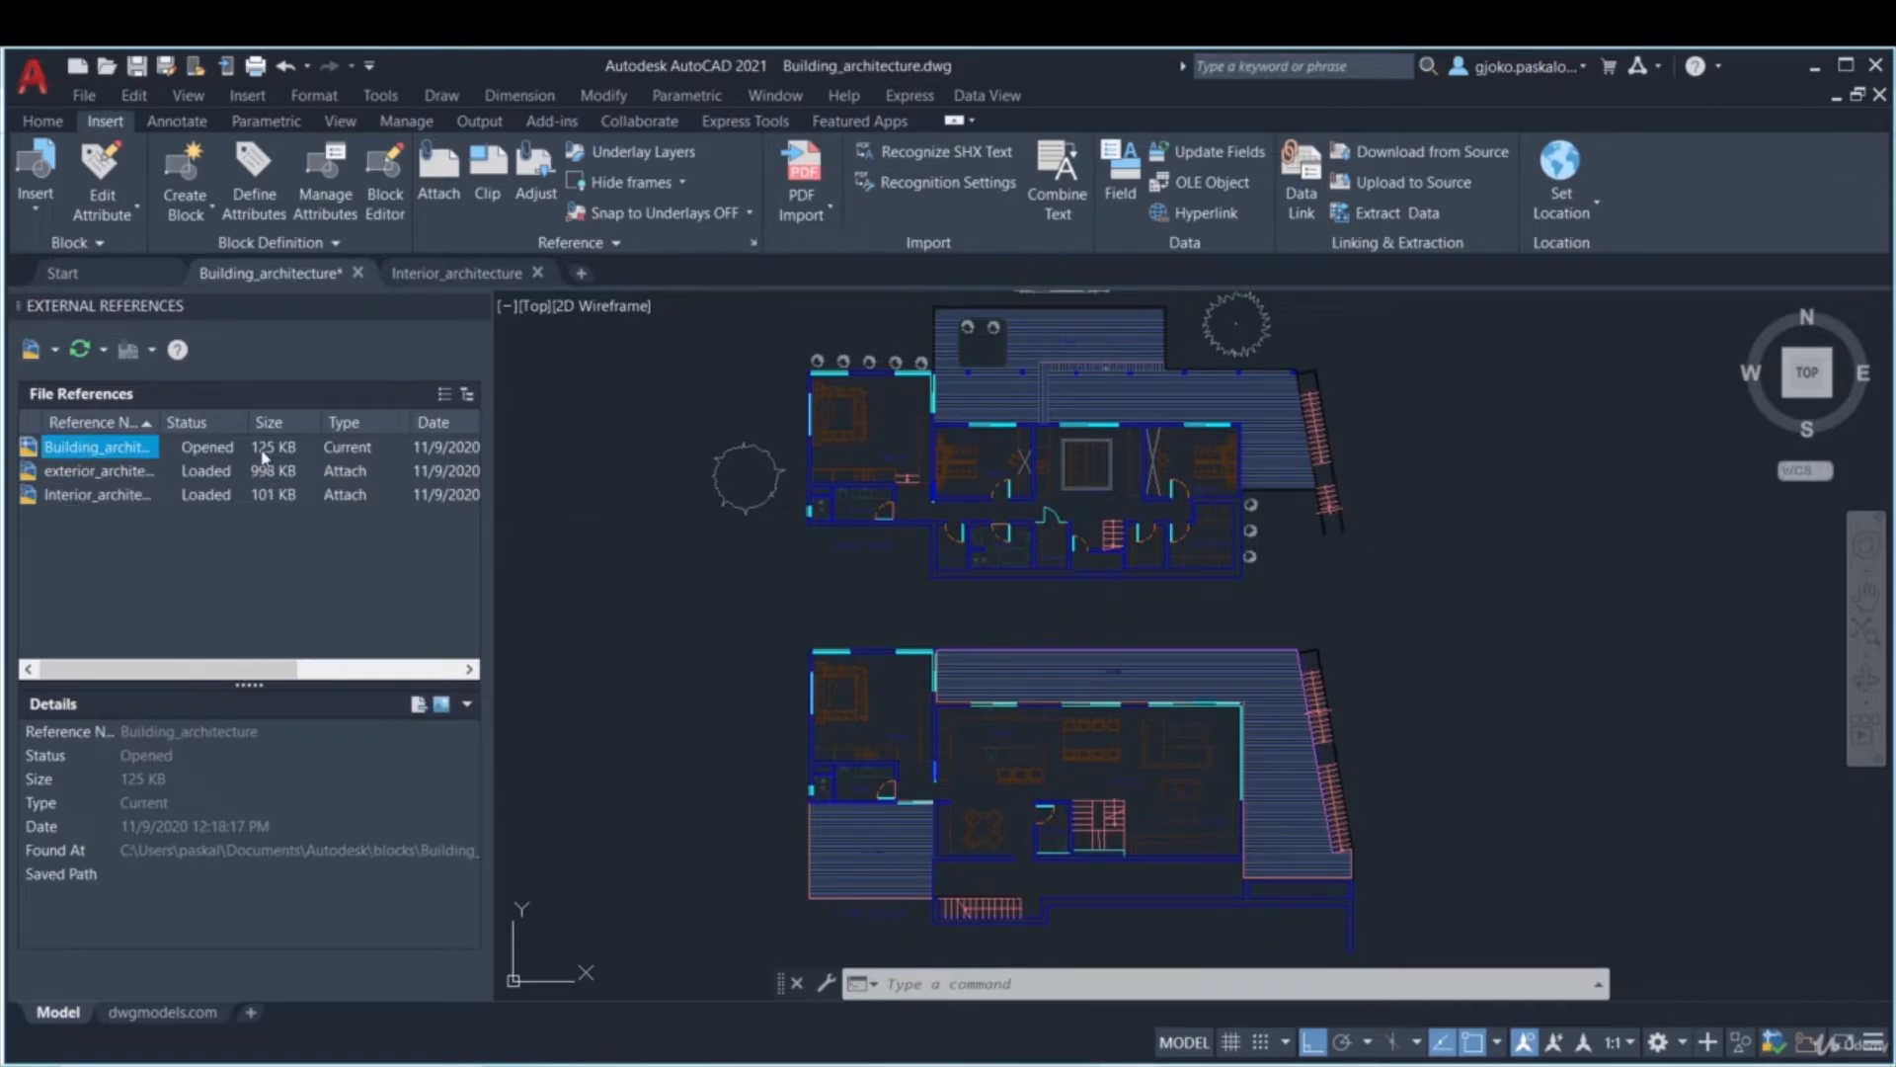
{"action": "left_click", "coordinate": [496, 499]}
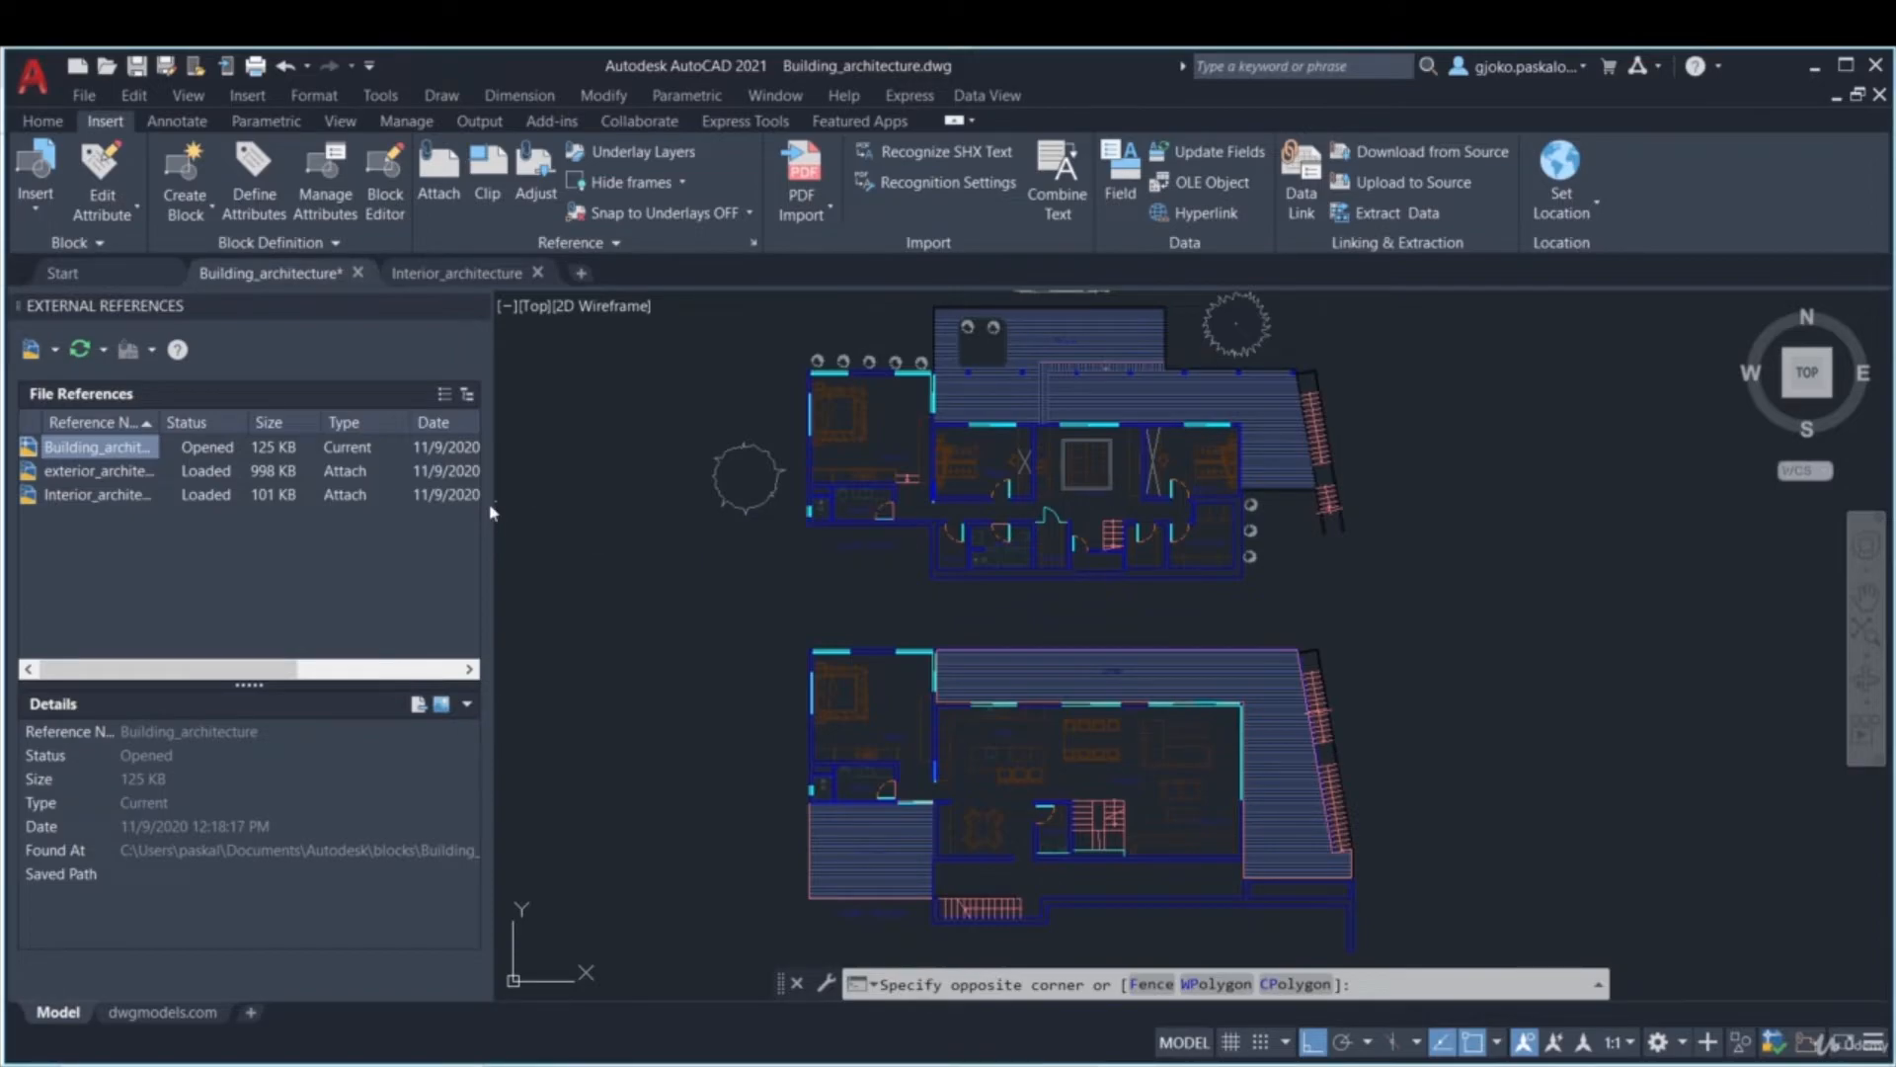
{"action": "left_click_drag", "start_coordinate": [490, 504], "coordinate": [714, 504]}
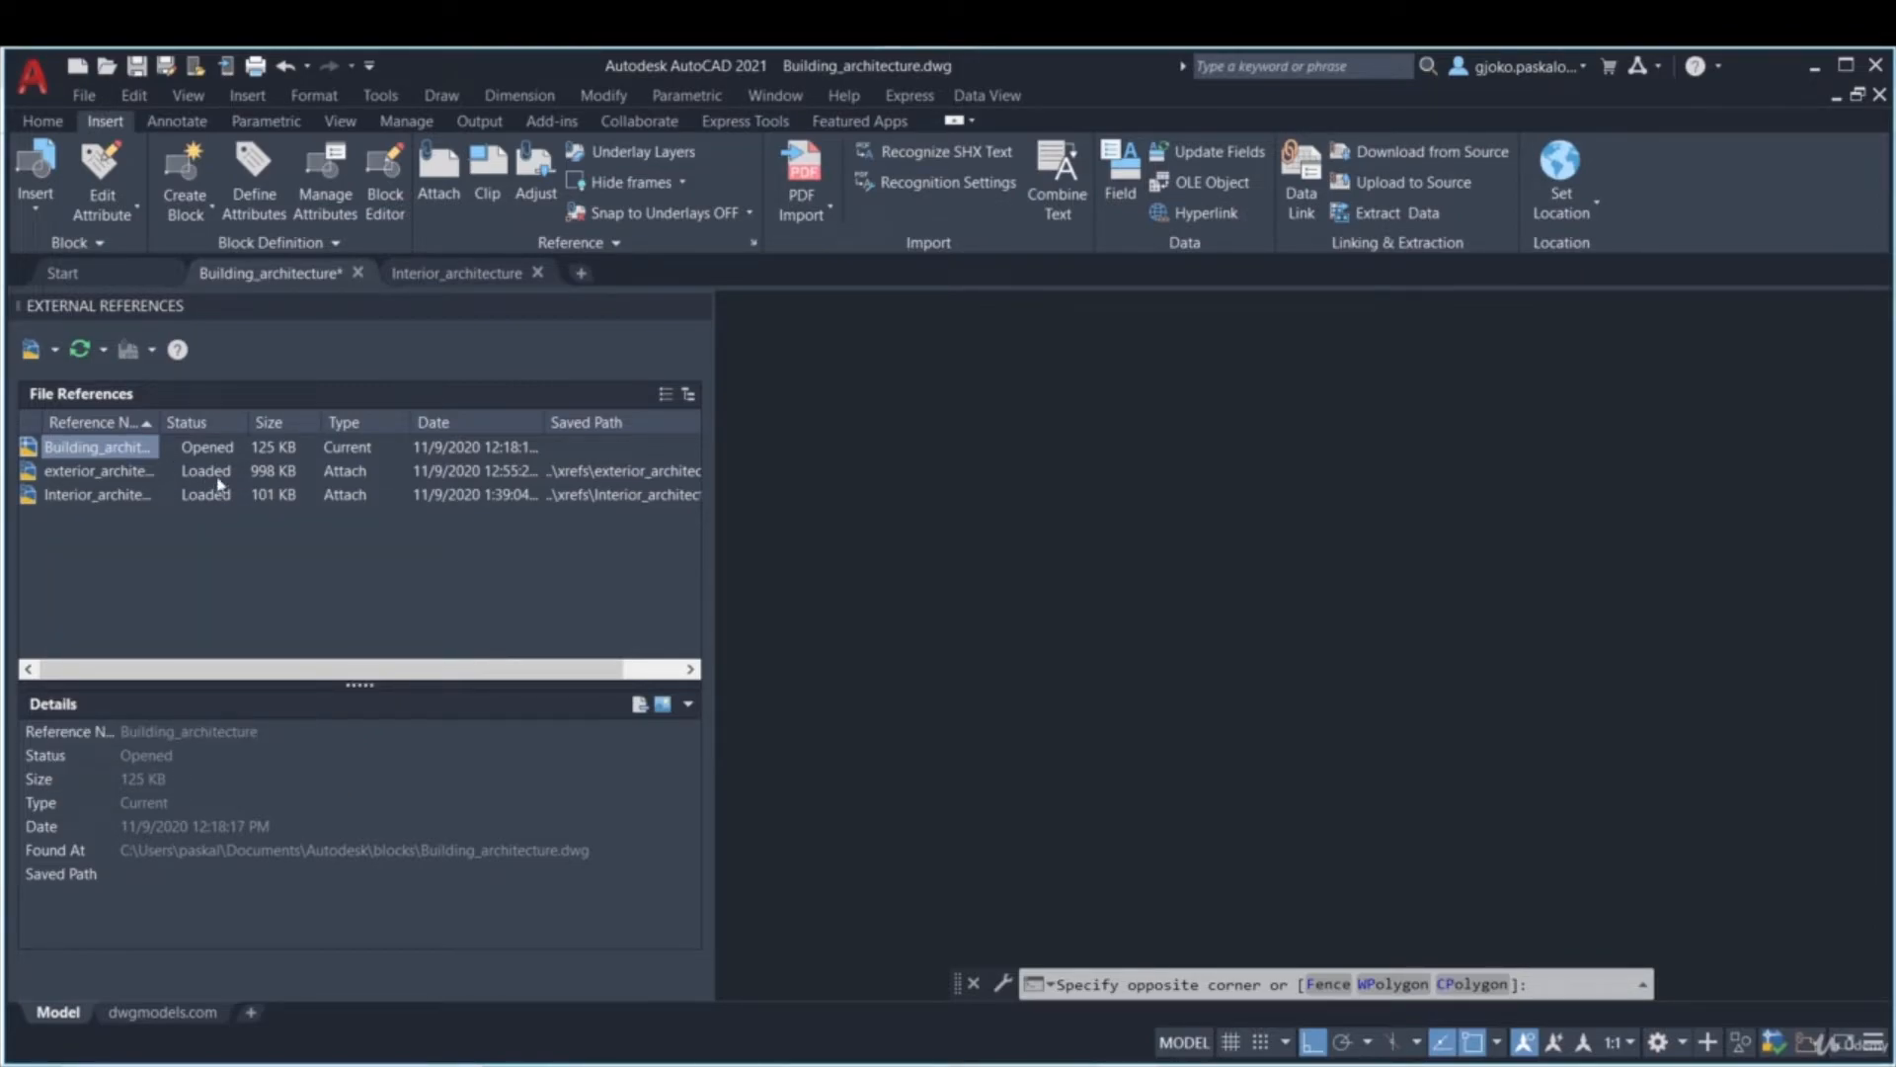
- Examine the exterior_architecture reference's details and preview image, and return to the details view
{"action": "left_click", "coordinate": [96, 474]}
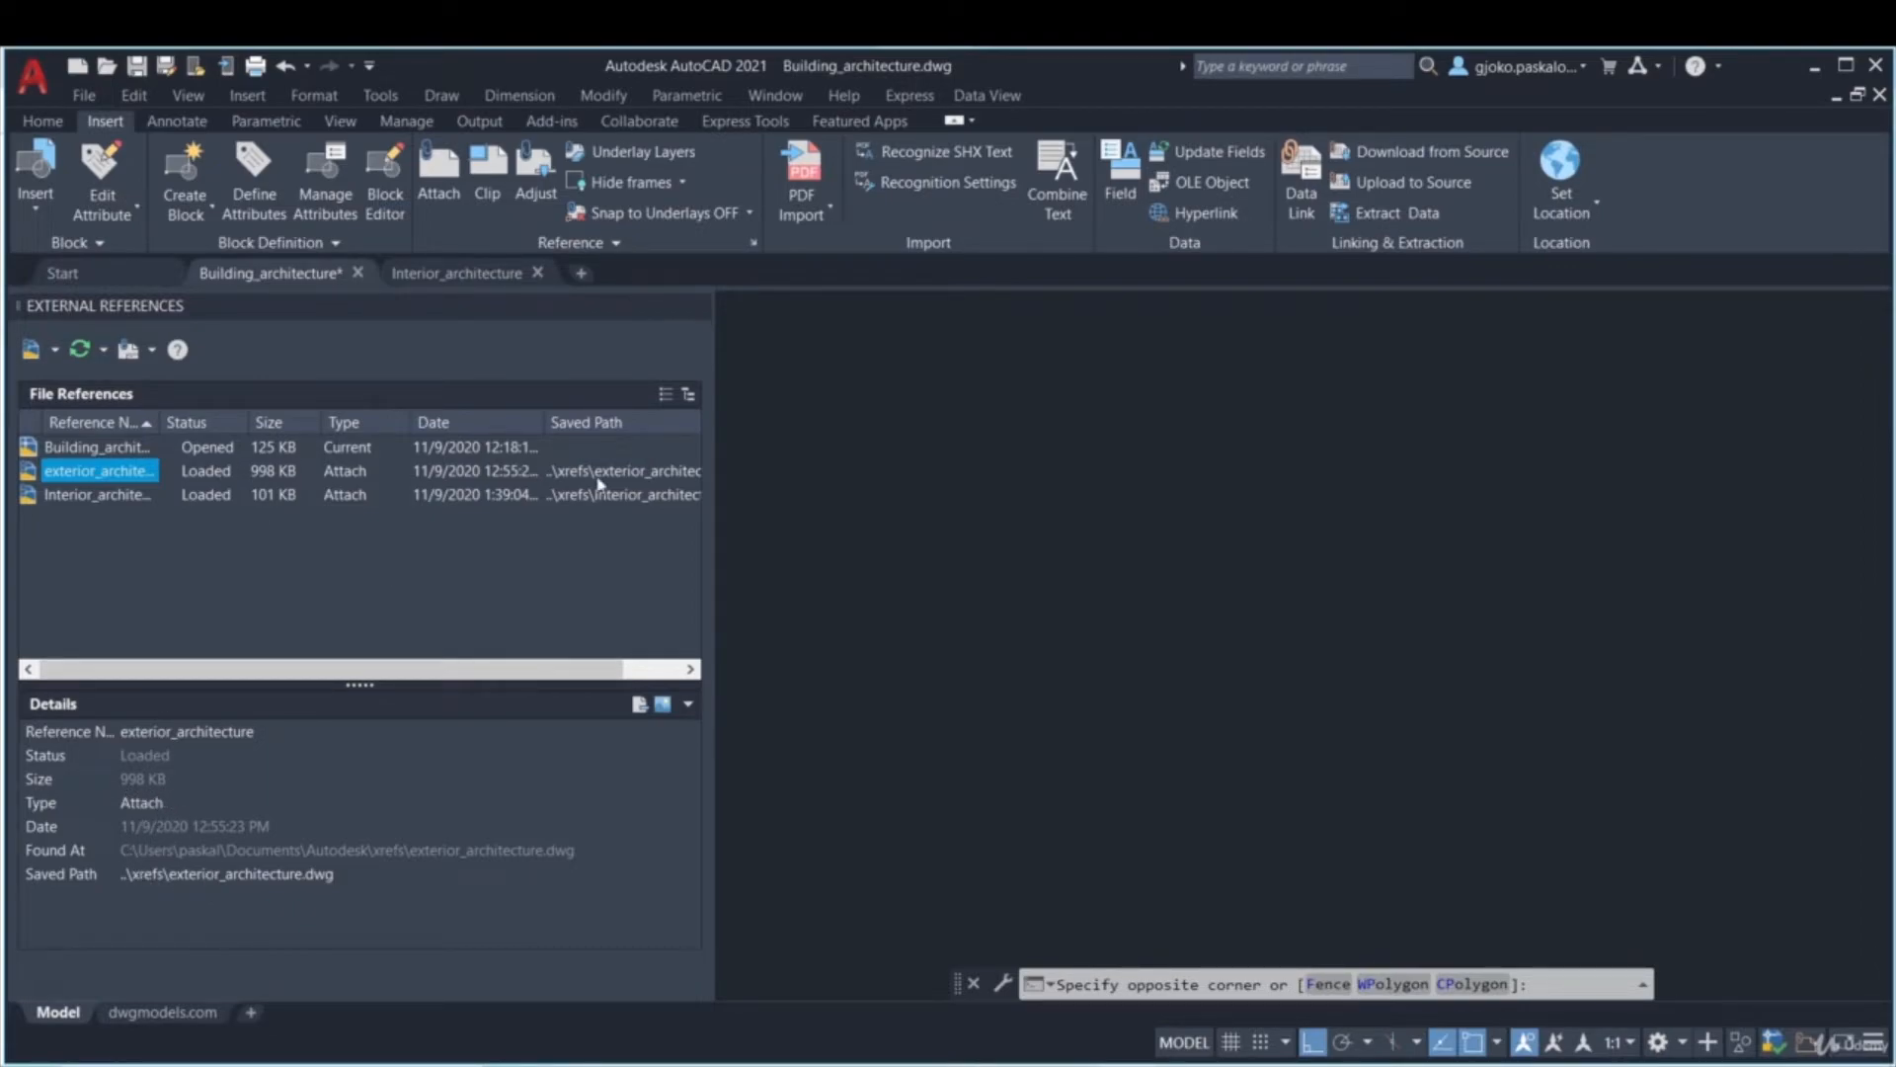
{"action": "left_click", "coordinate": [662, 705]}
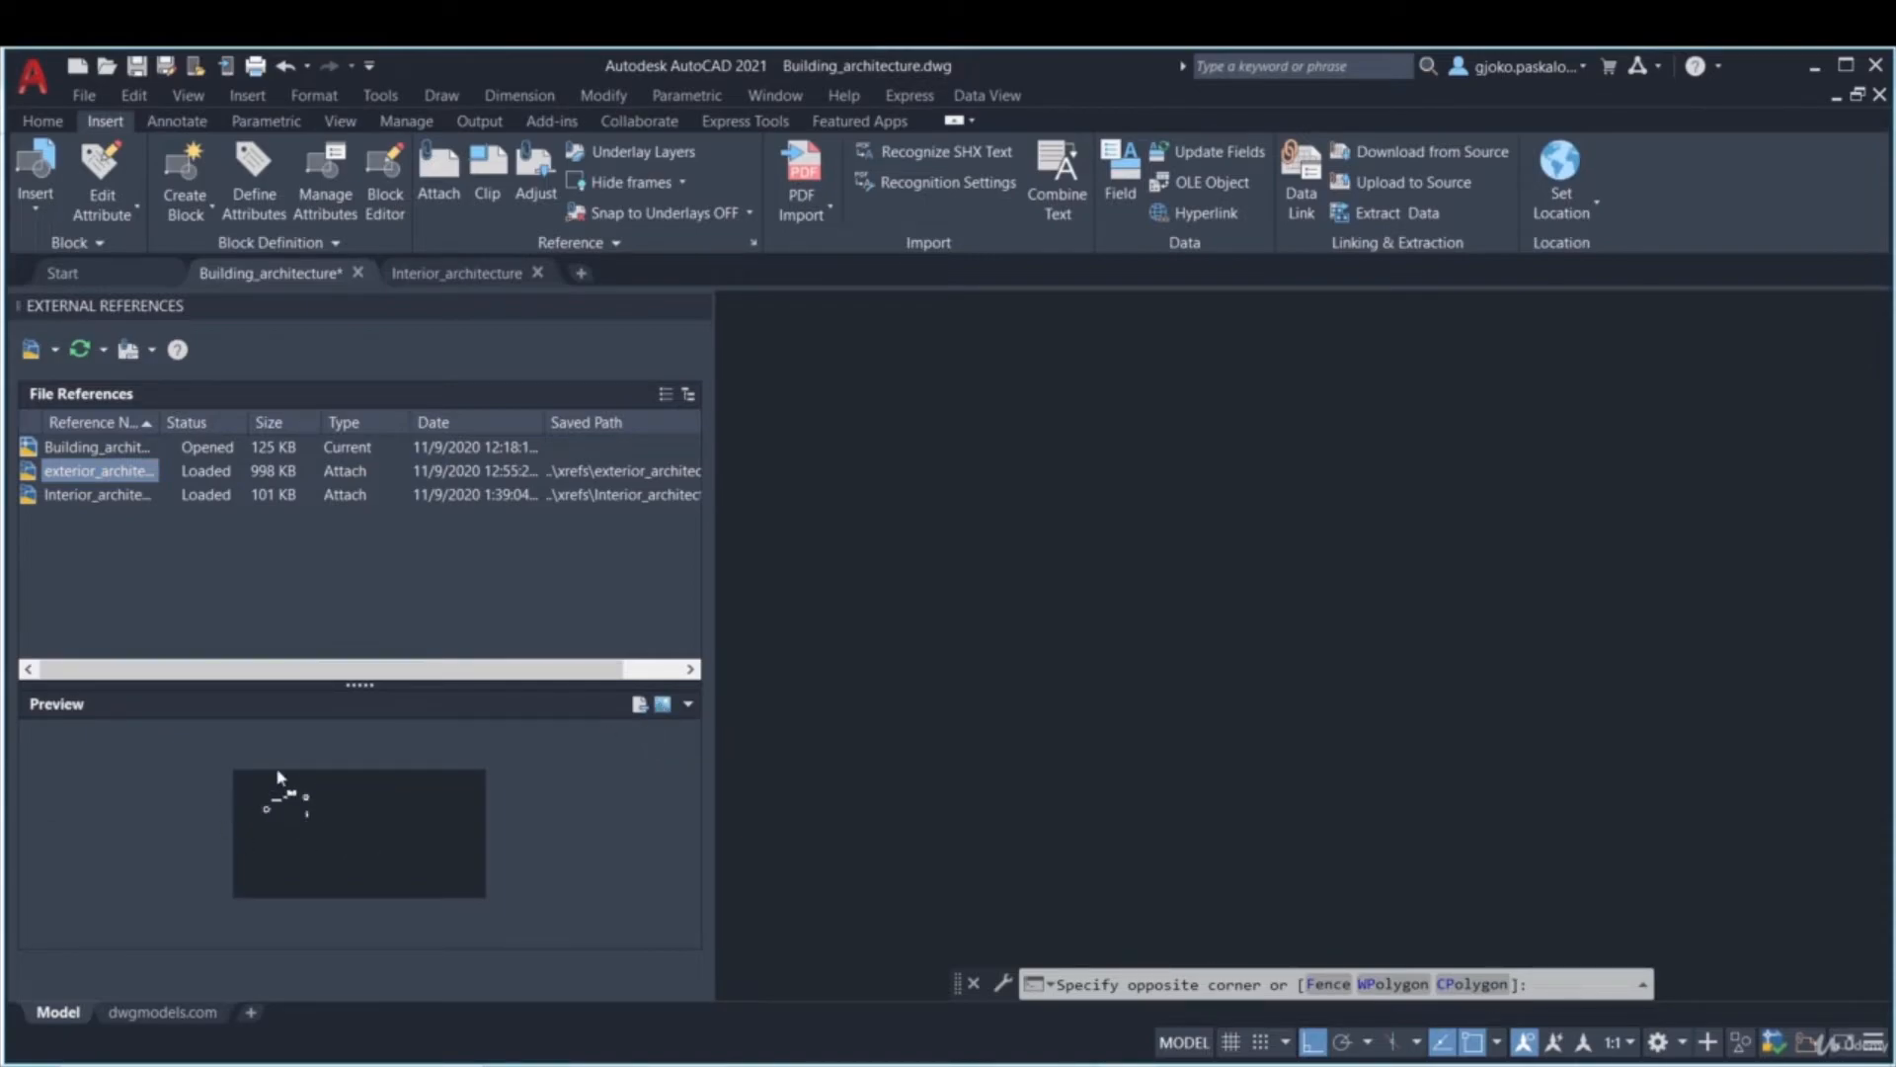
{"action": "left_click", "coordinate": [640, 705]}
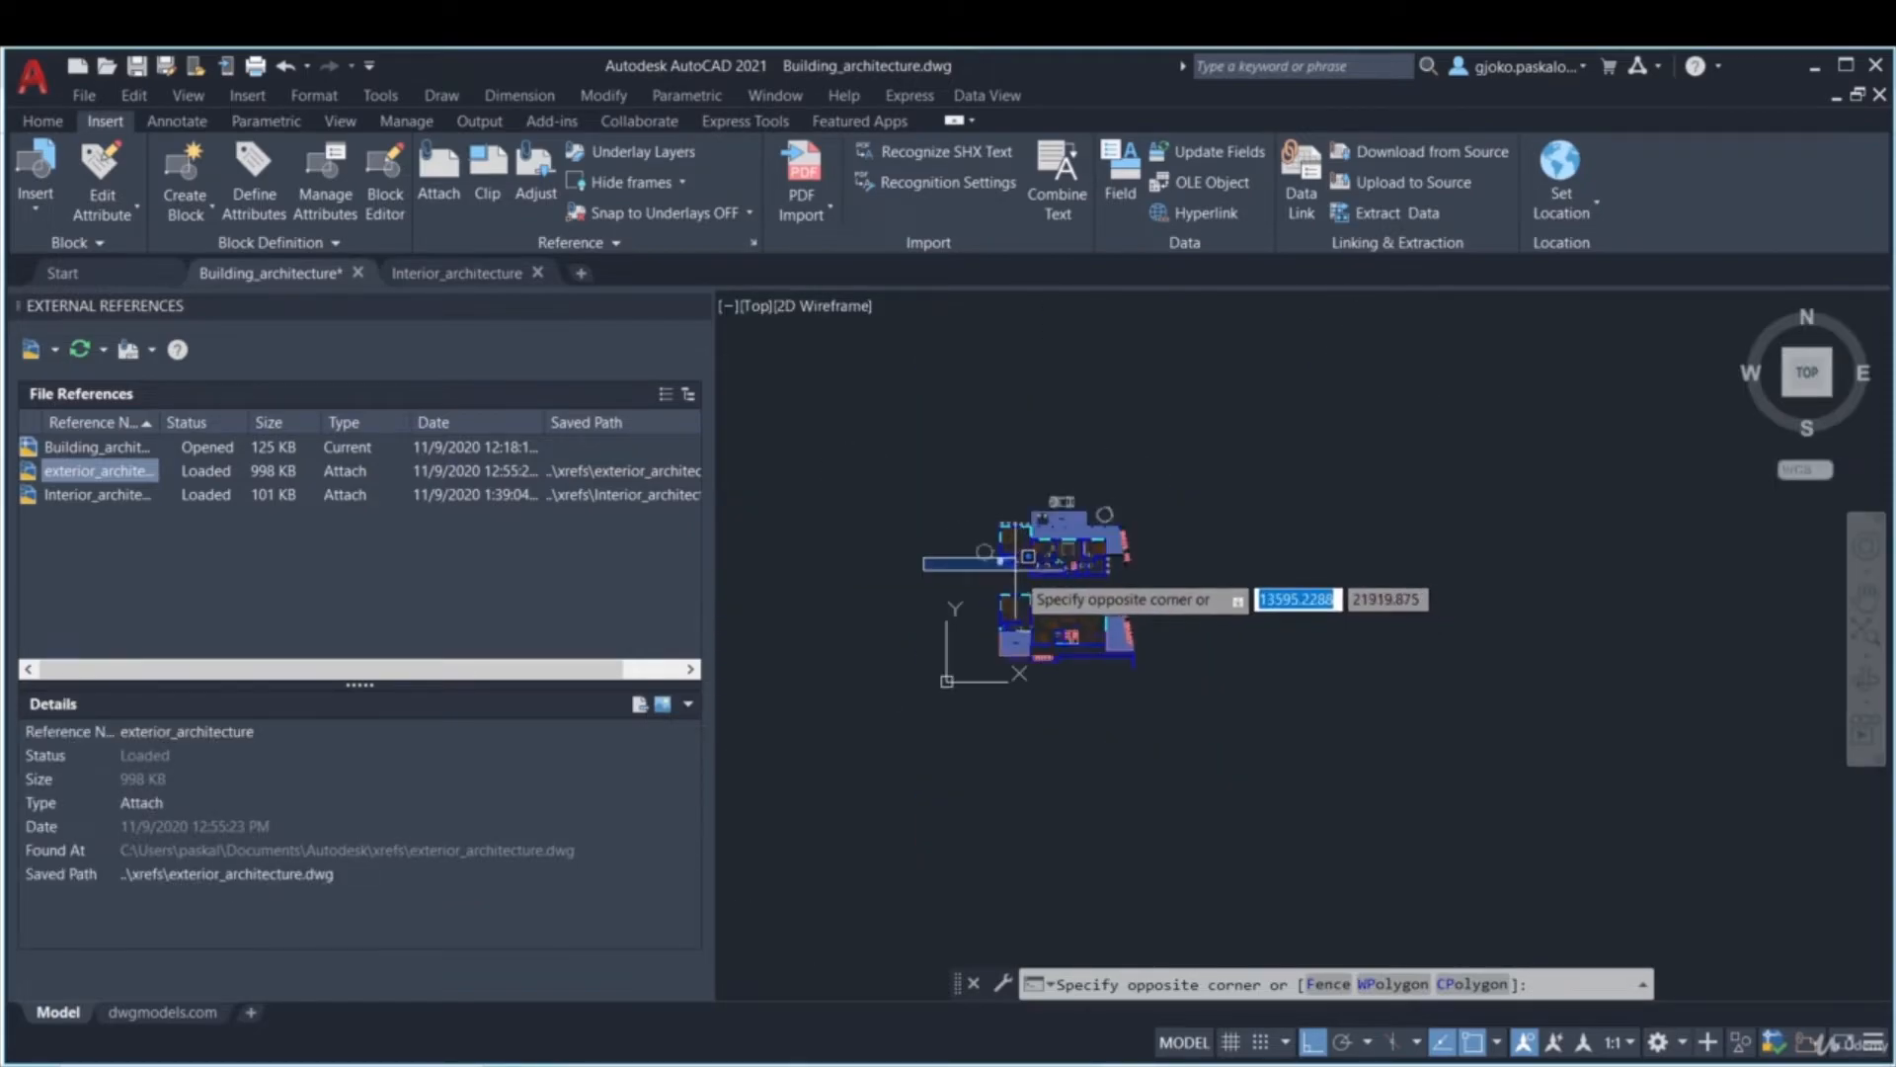
{"action": "left_click", "coordinate": [1017, 598]}
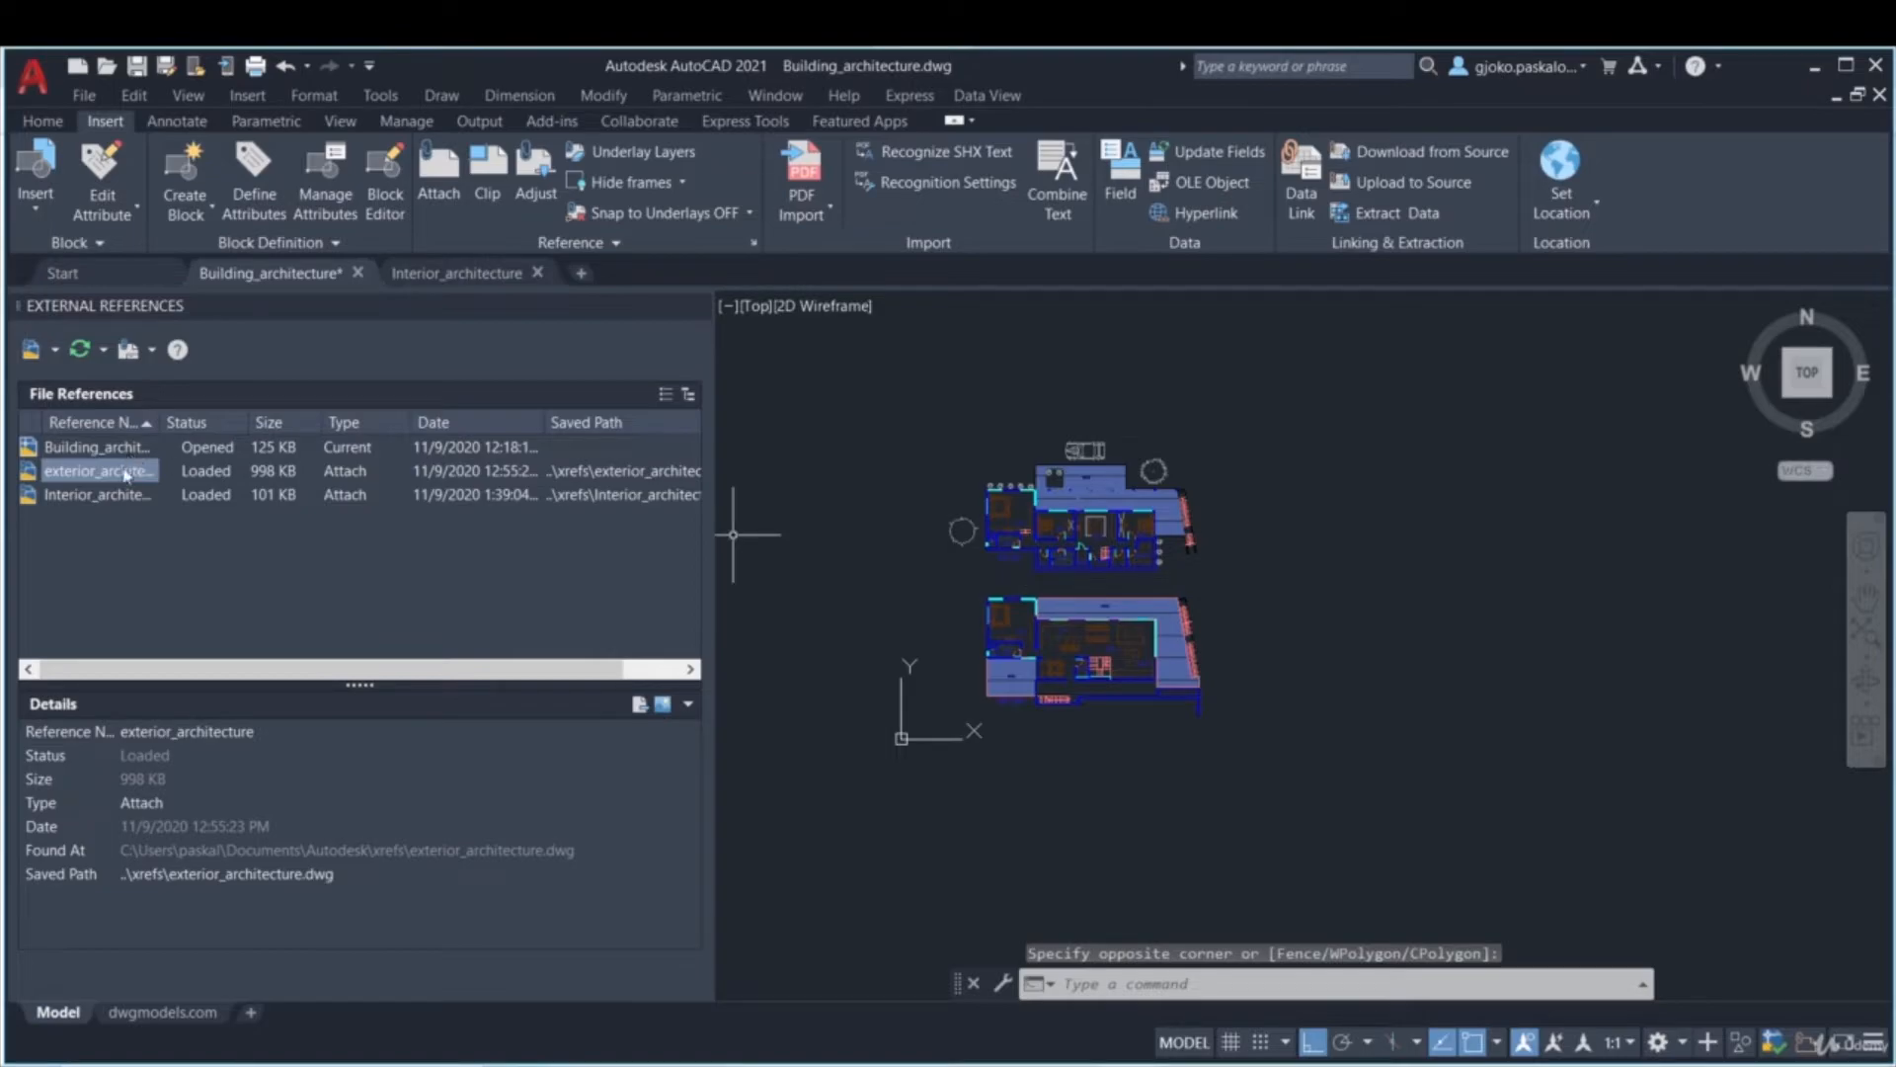
{"action": "left_click", "coordinate": [40, 354]}
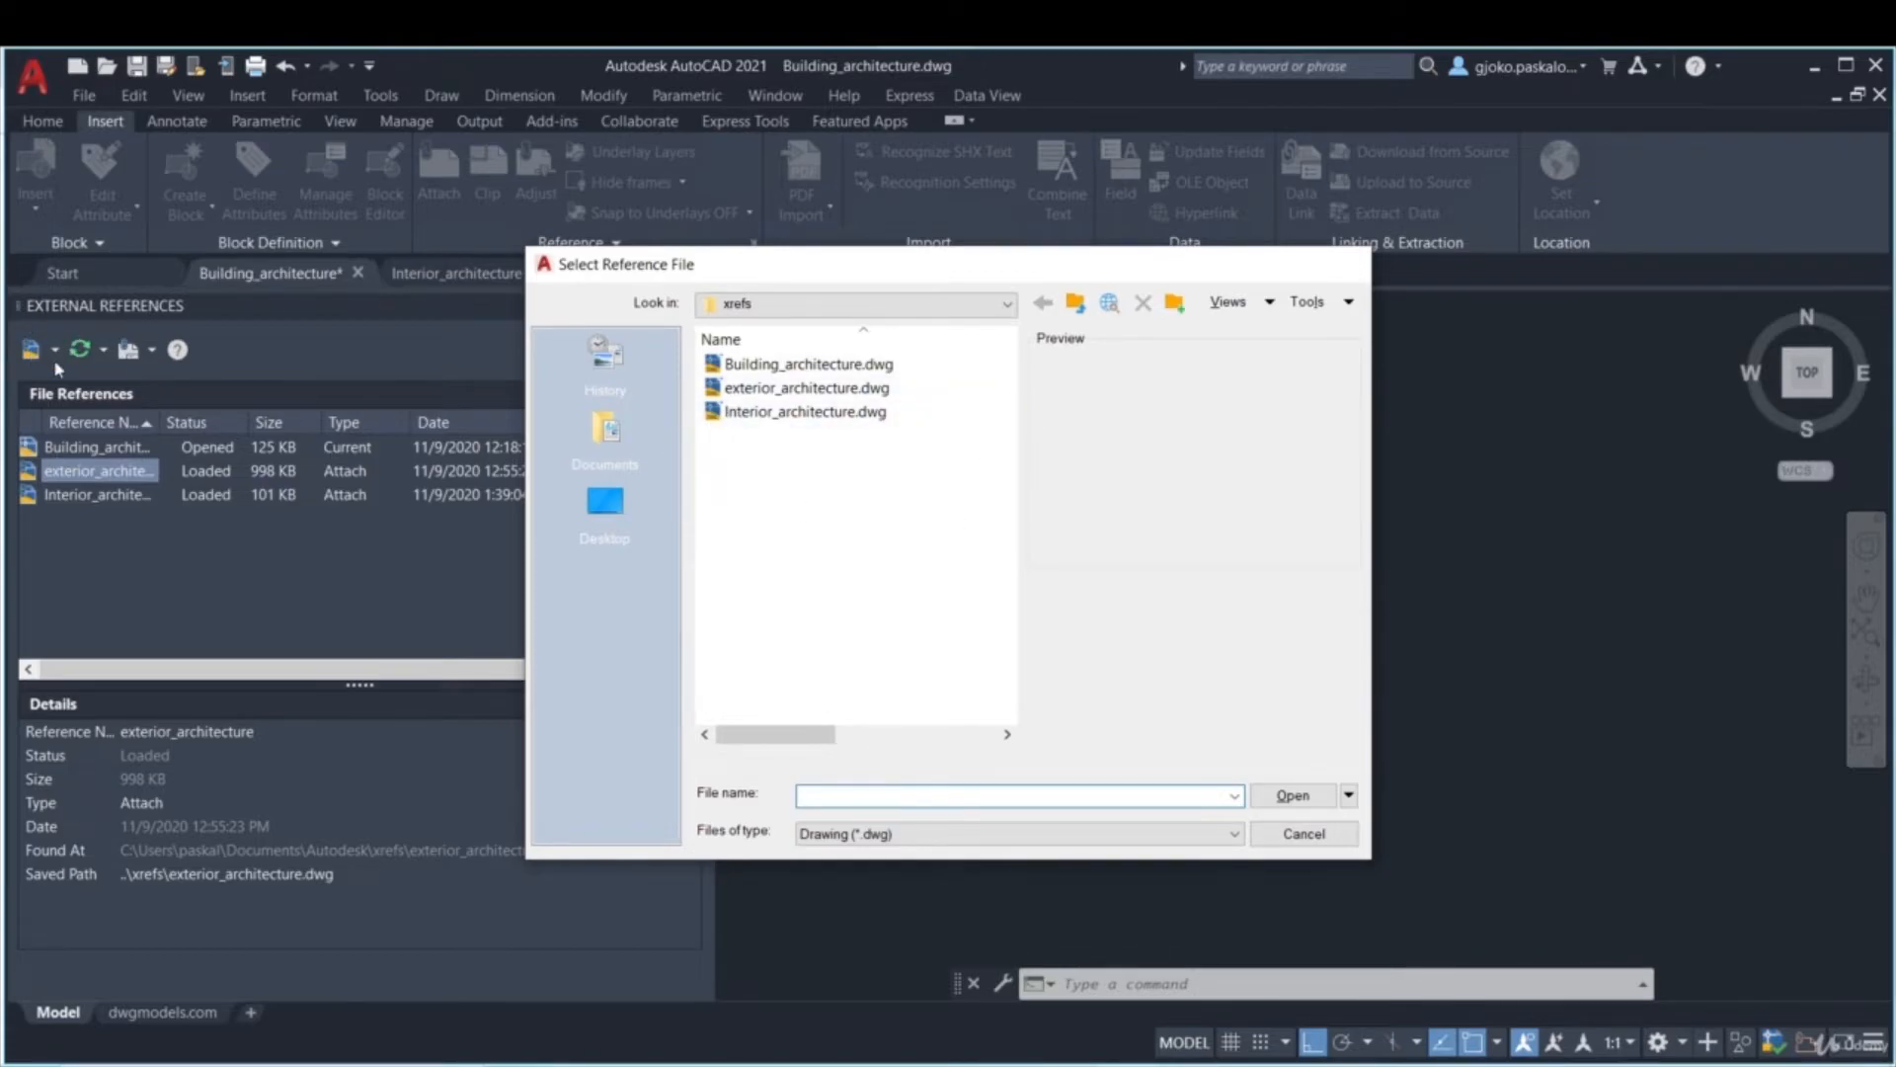
{"action": "key", "text": "Escape"}
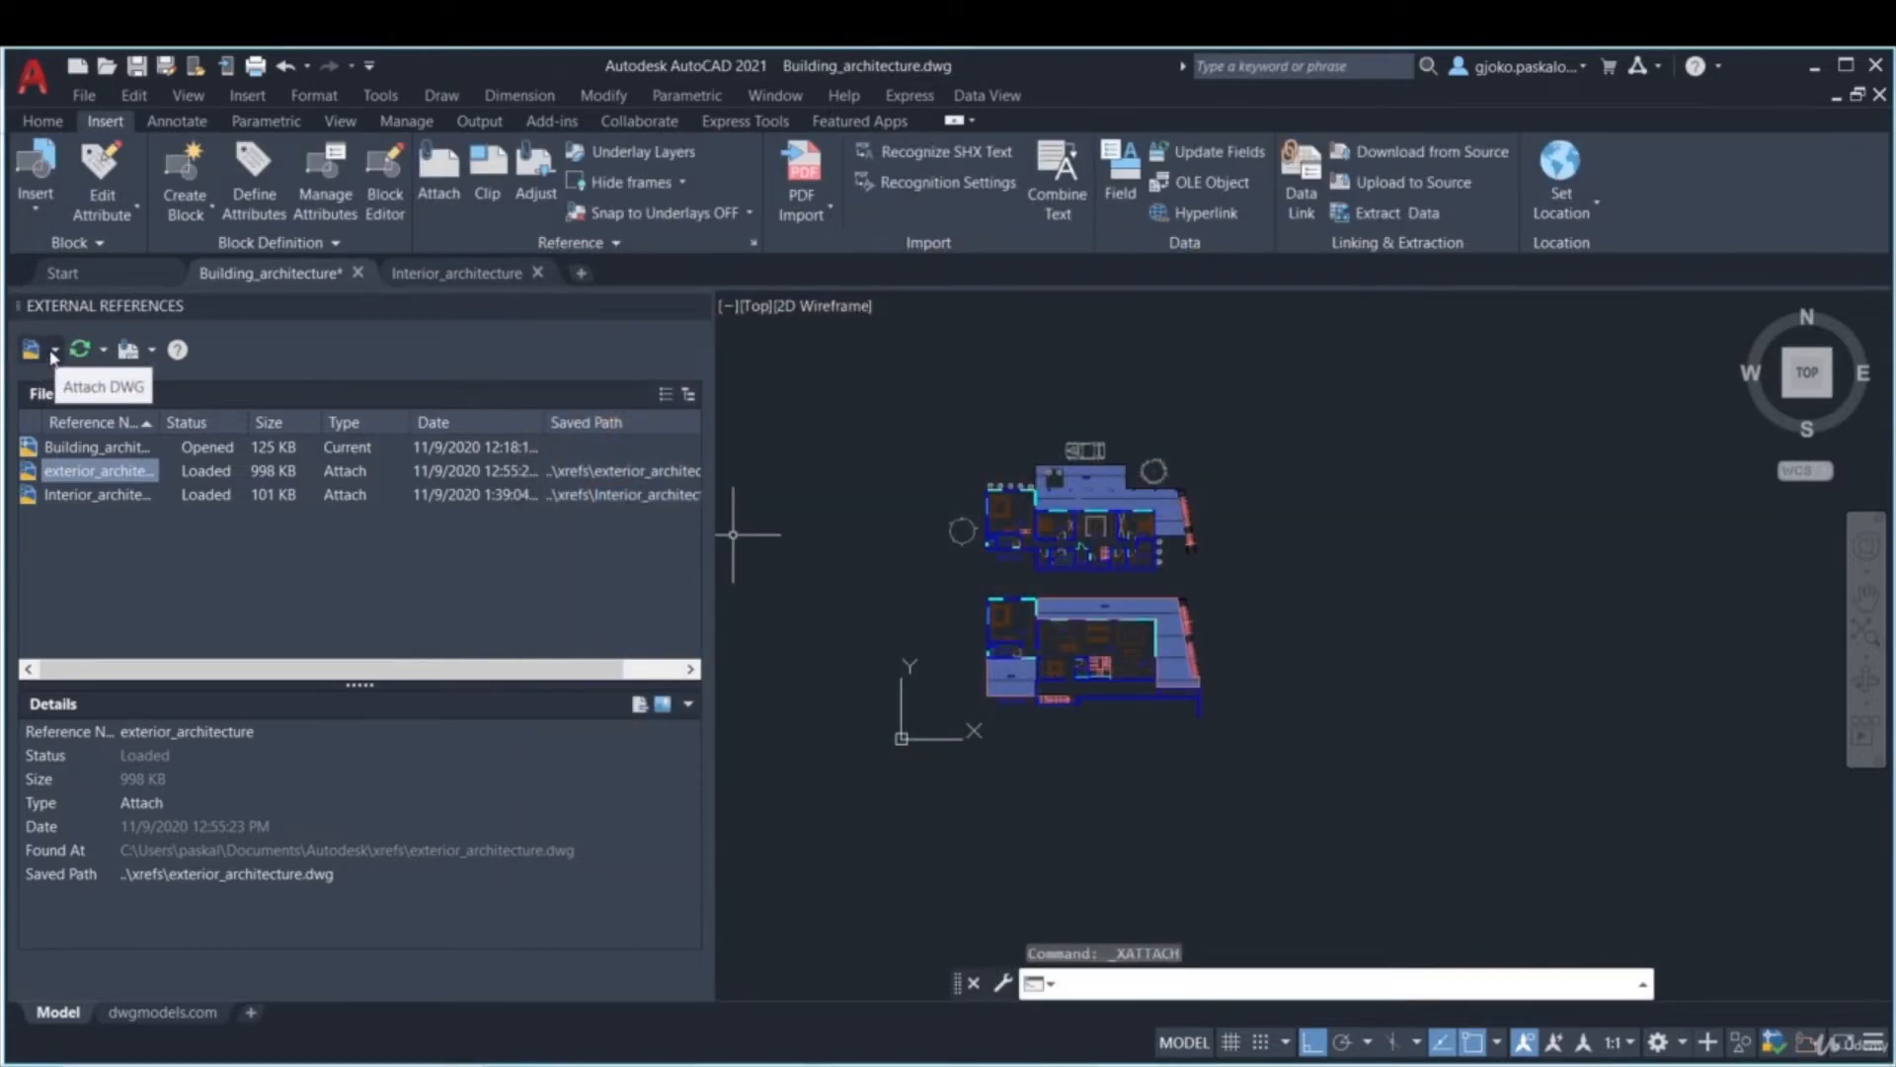
{"action": "right_click", "coordinate": [96, 580]}
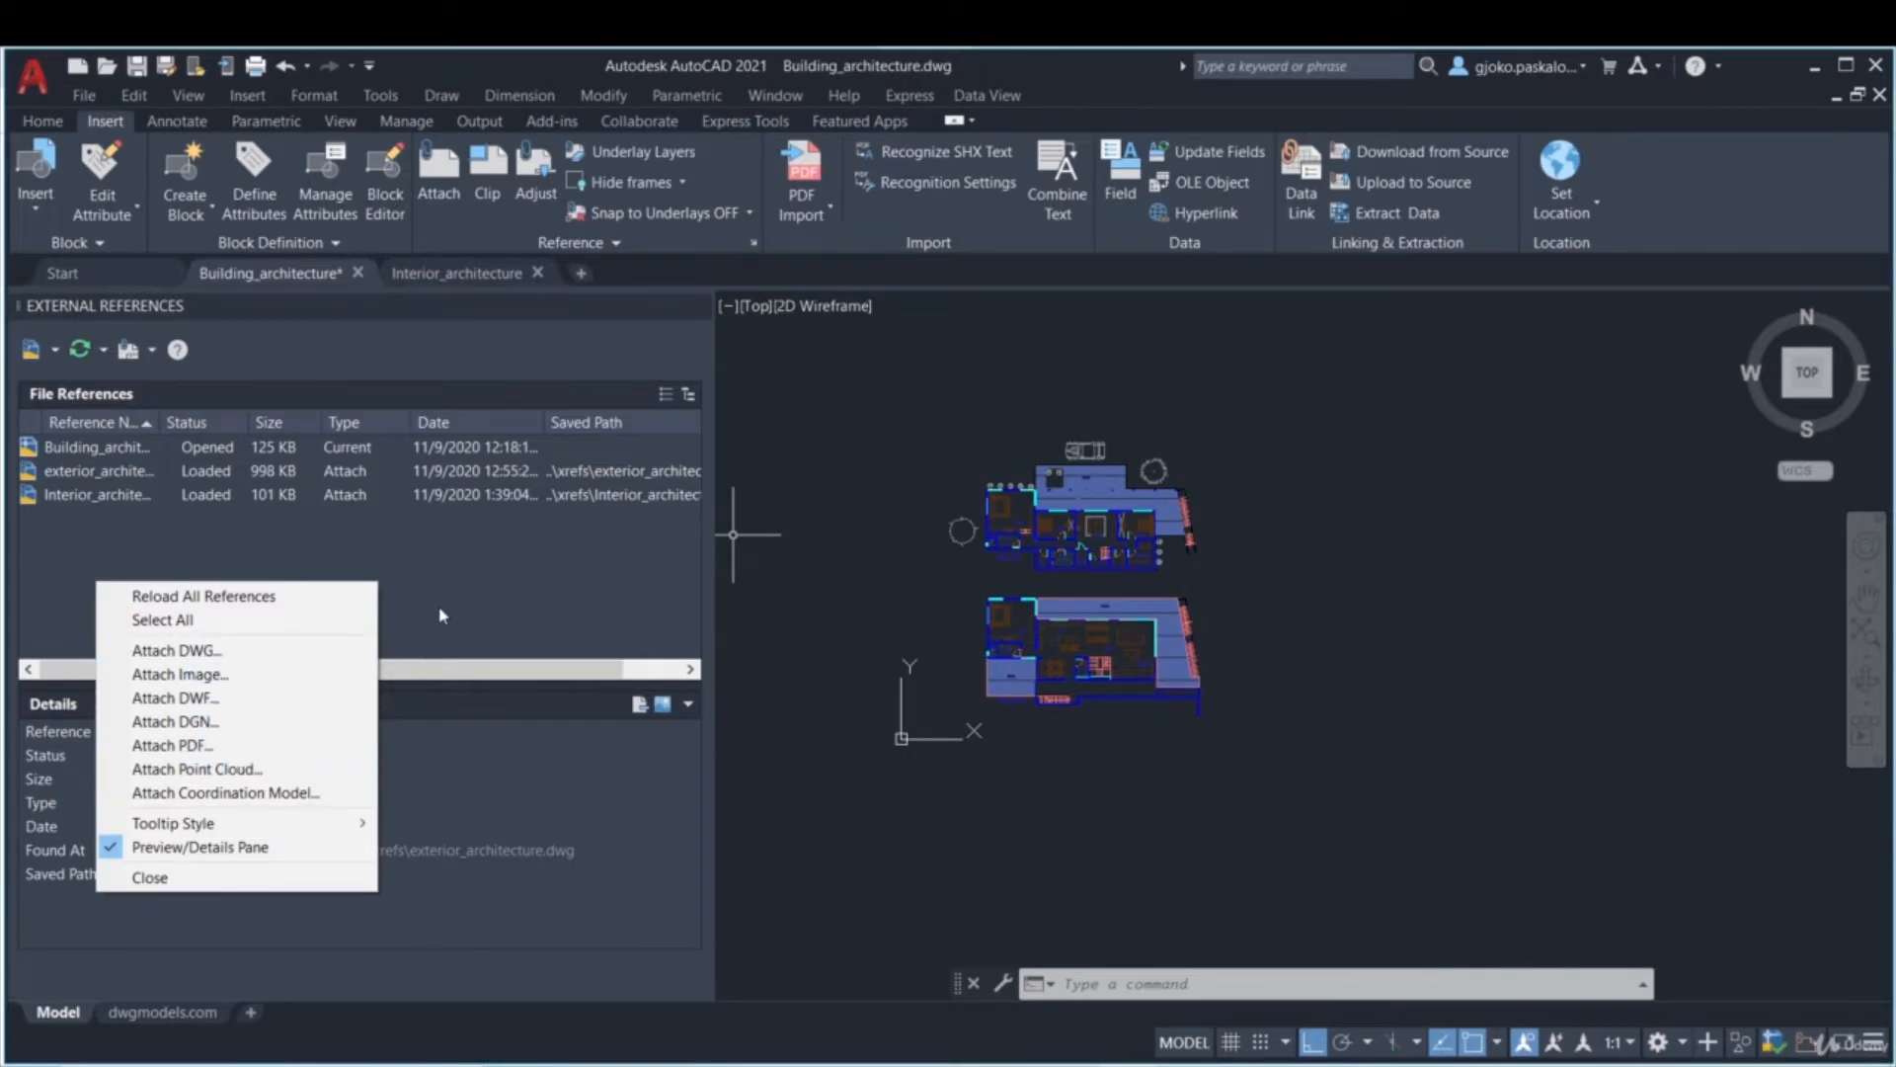
{"action": "left_click", "coordinate": [197, 675]}
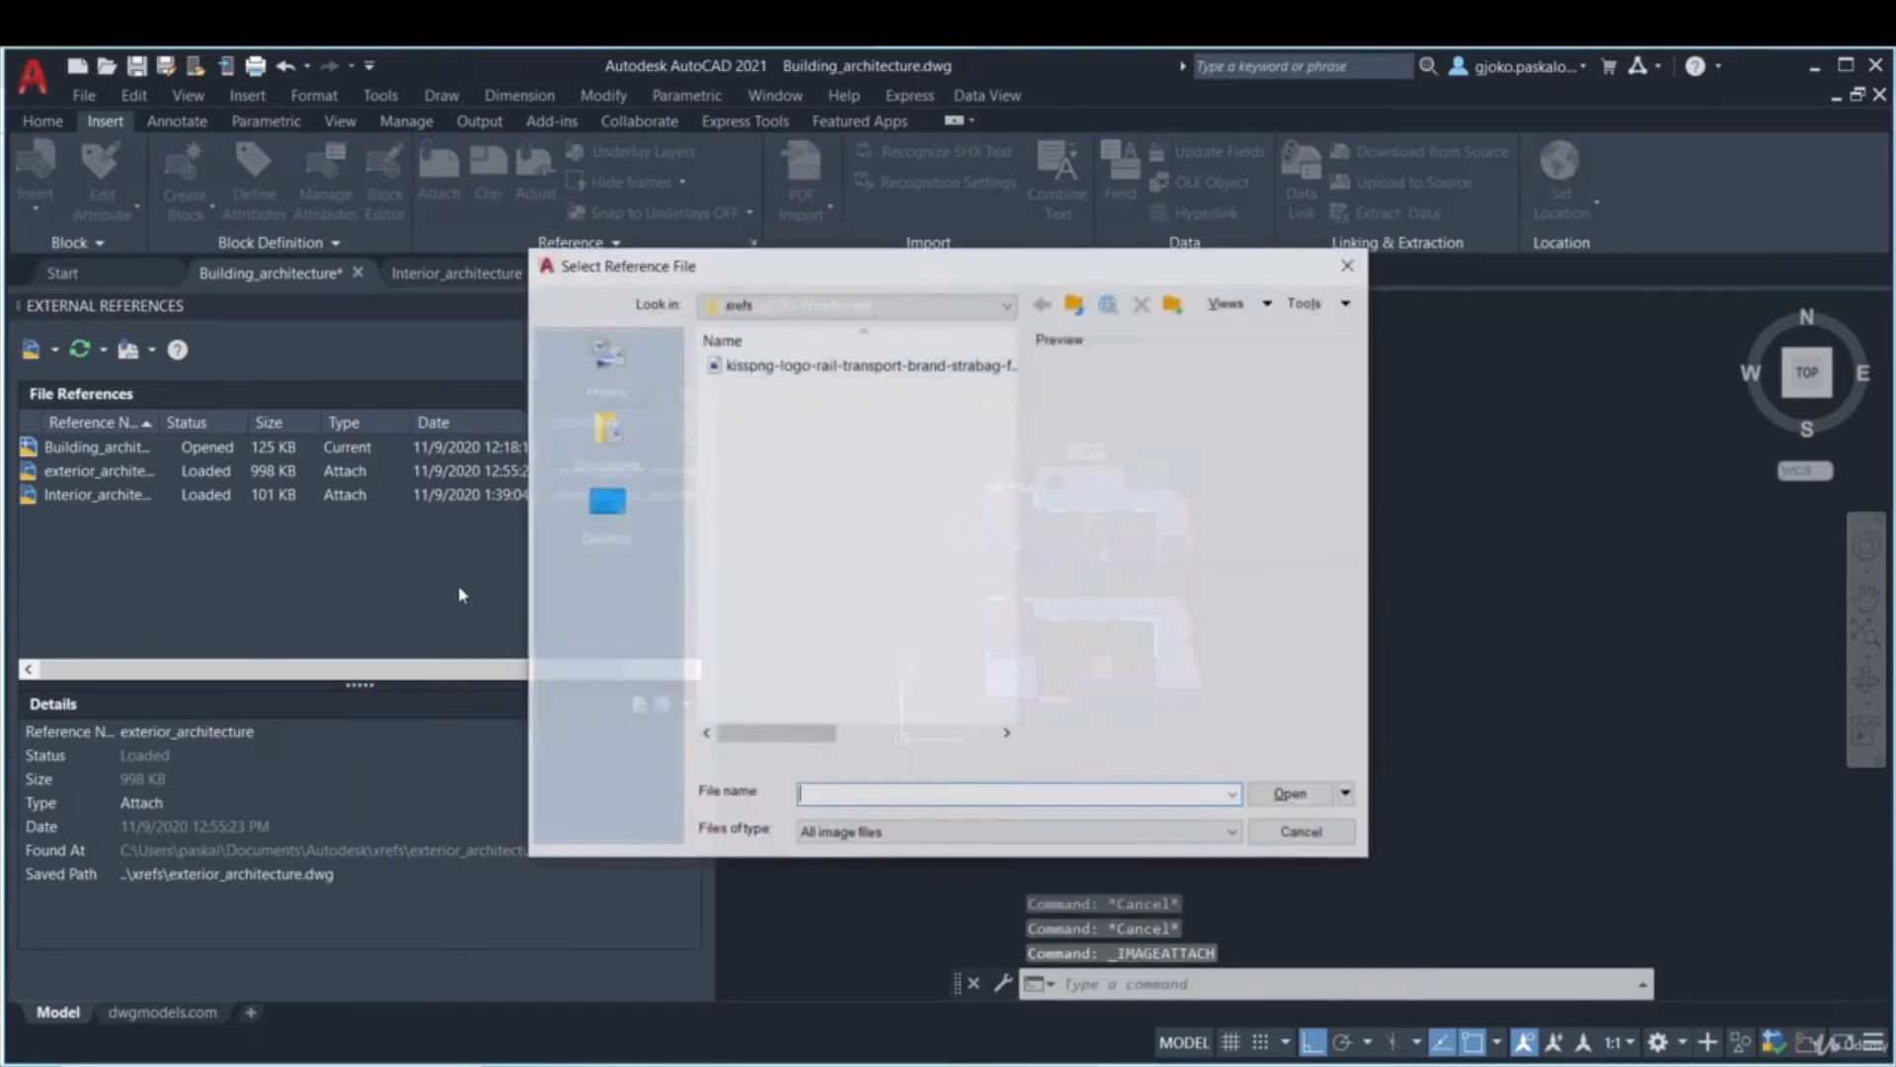
{"action": "left_click", "coordinate": [805, 365]}
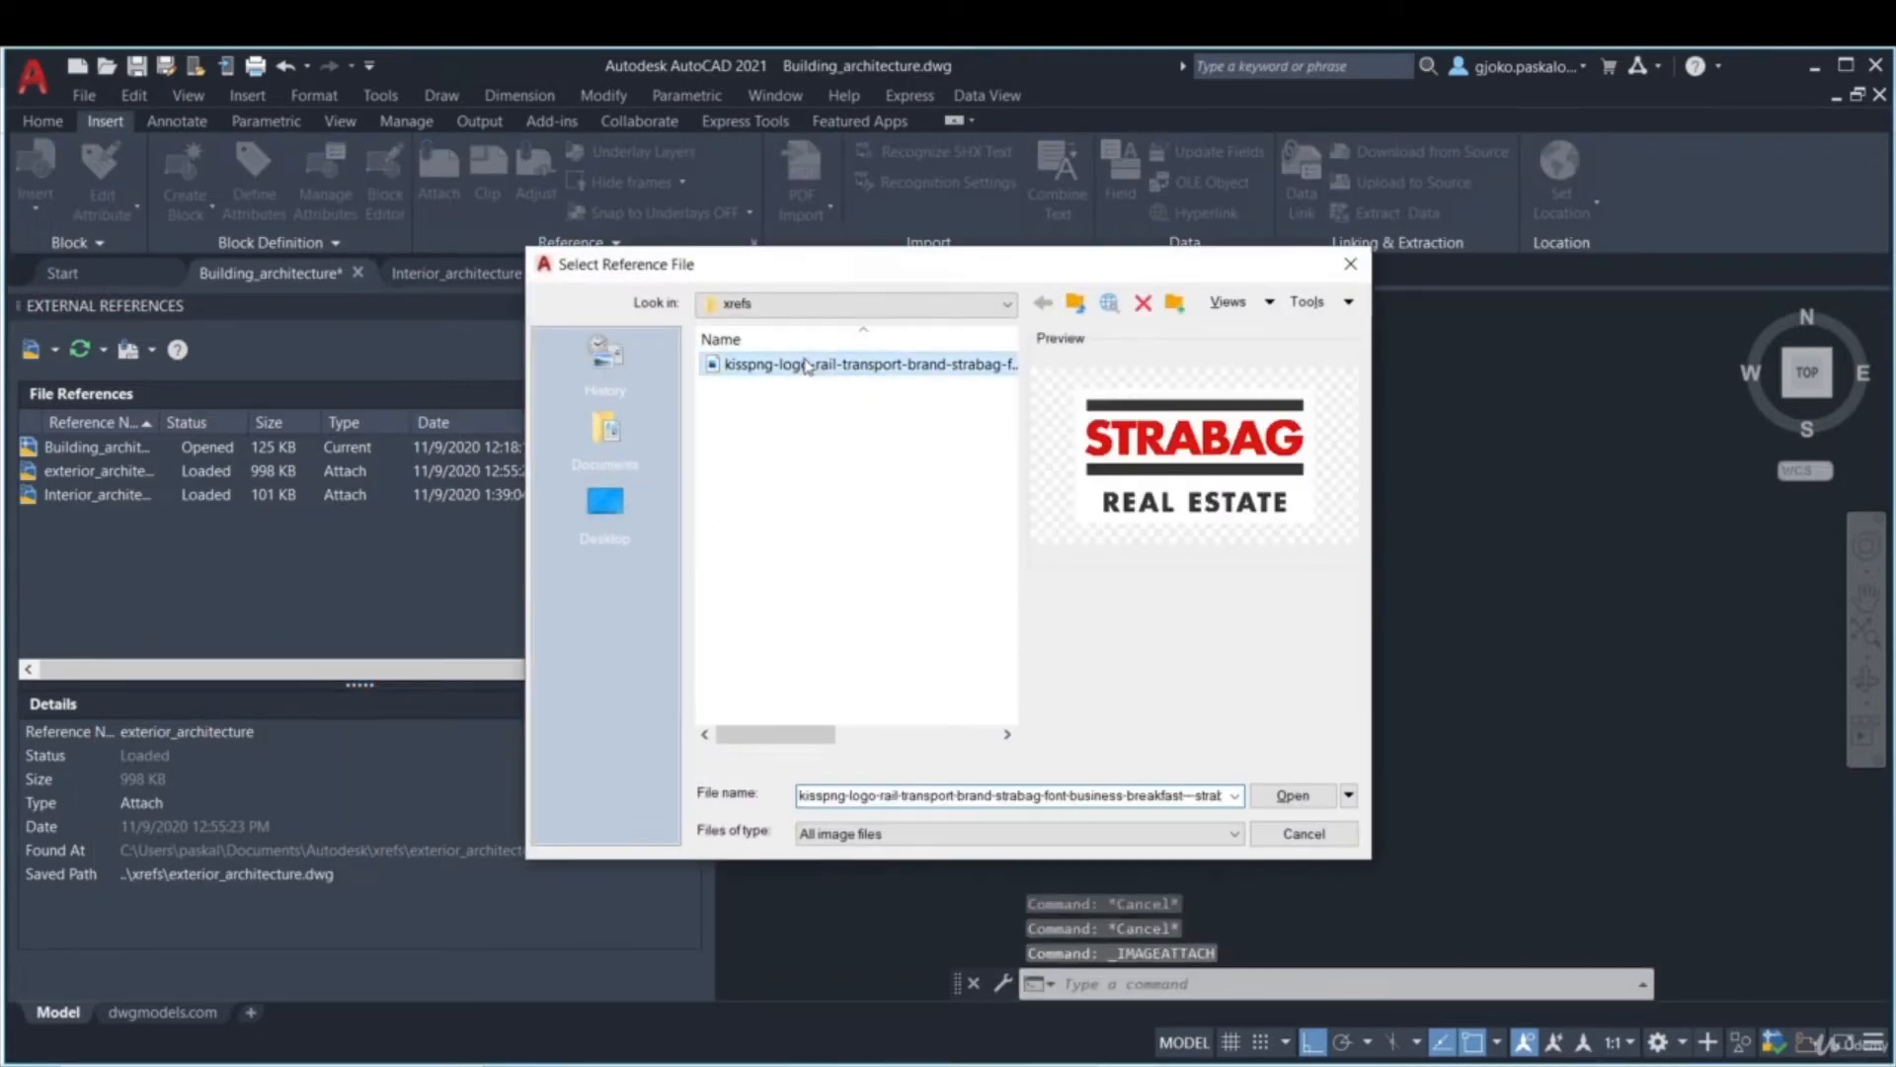
{"action": "left_click", "coordinate": [1293, 795]}
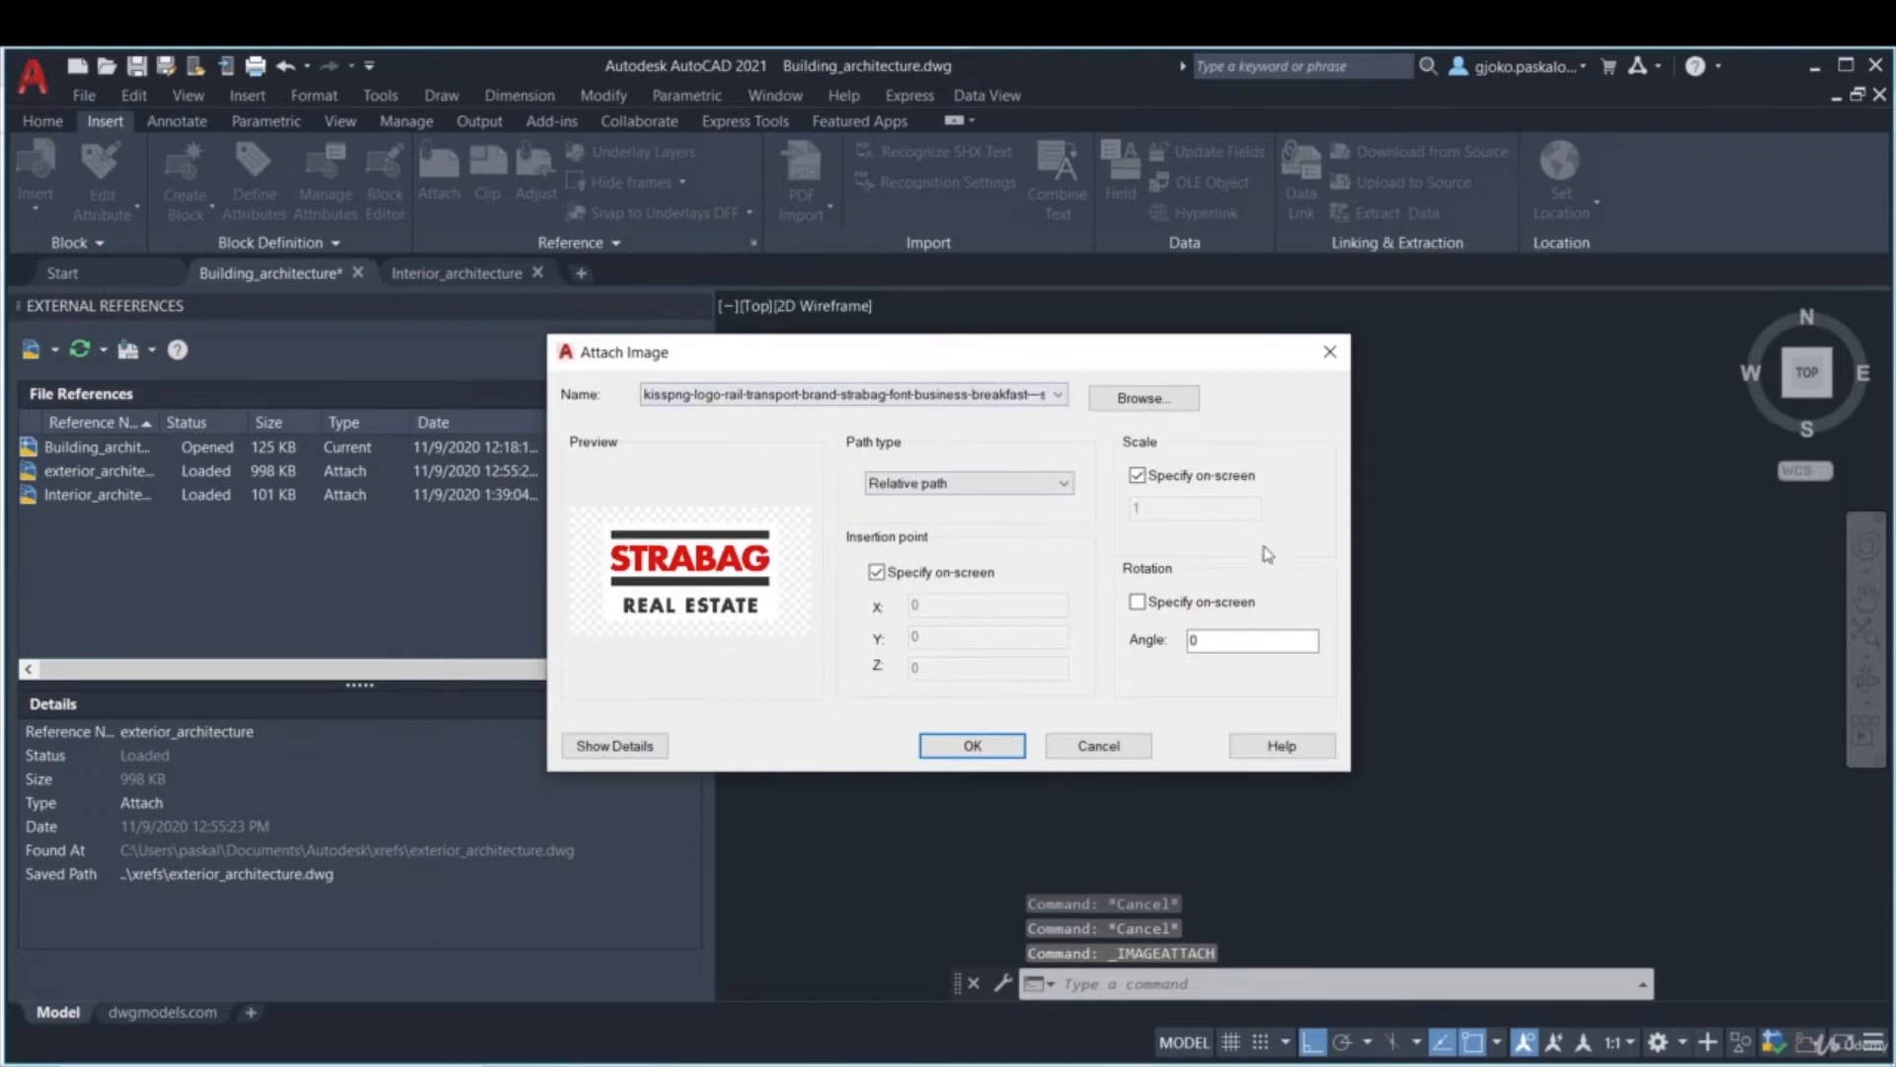
{"action": "left_click", "coordinate": [1341, 360]}
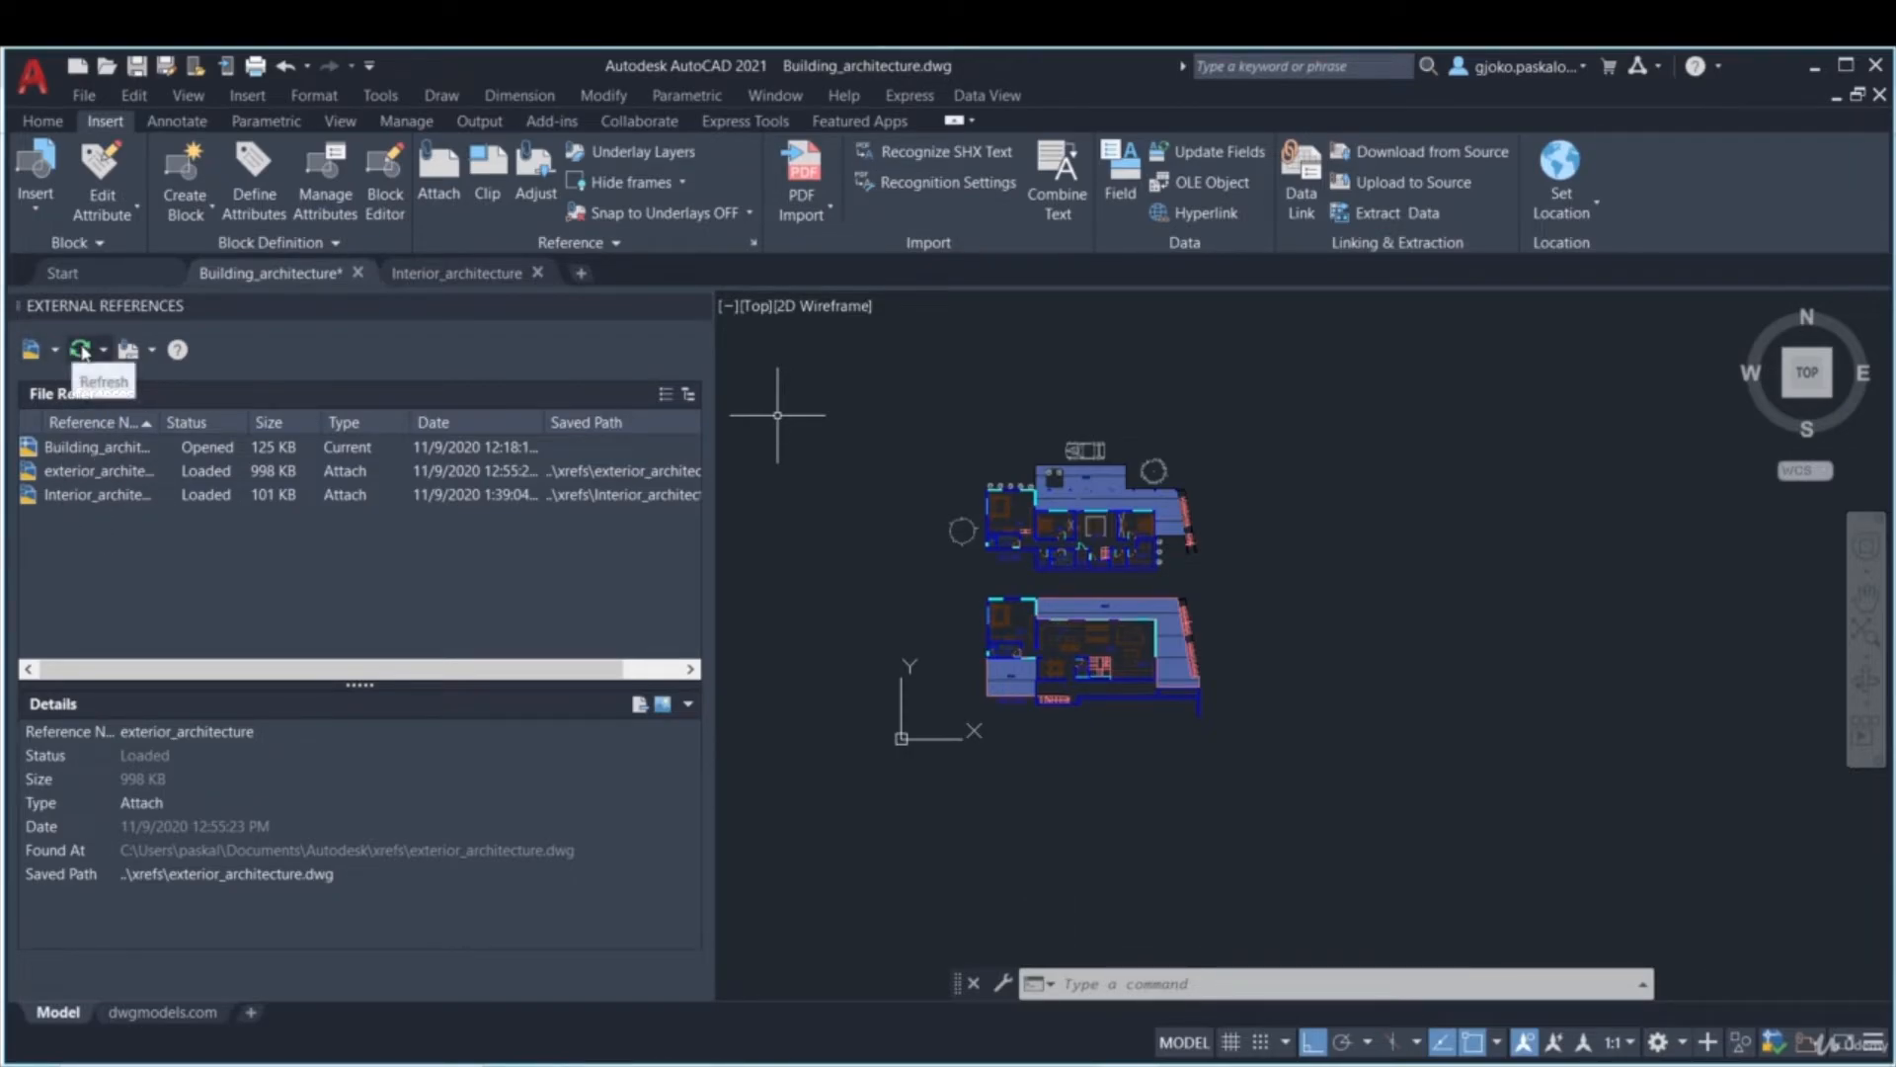
- Reload the exterior_architecture reference and check its path-changing options
{"action": "right_click", "coordinate": [95, 473]}
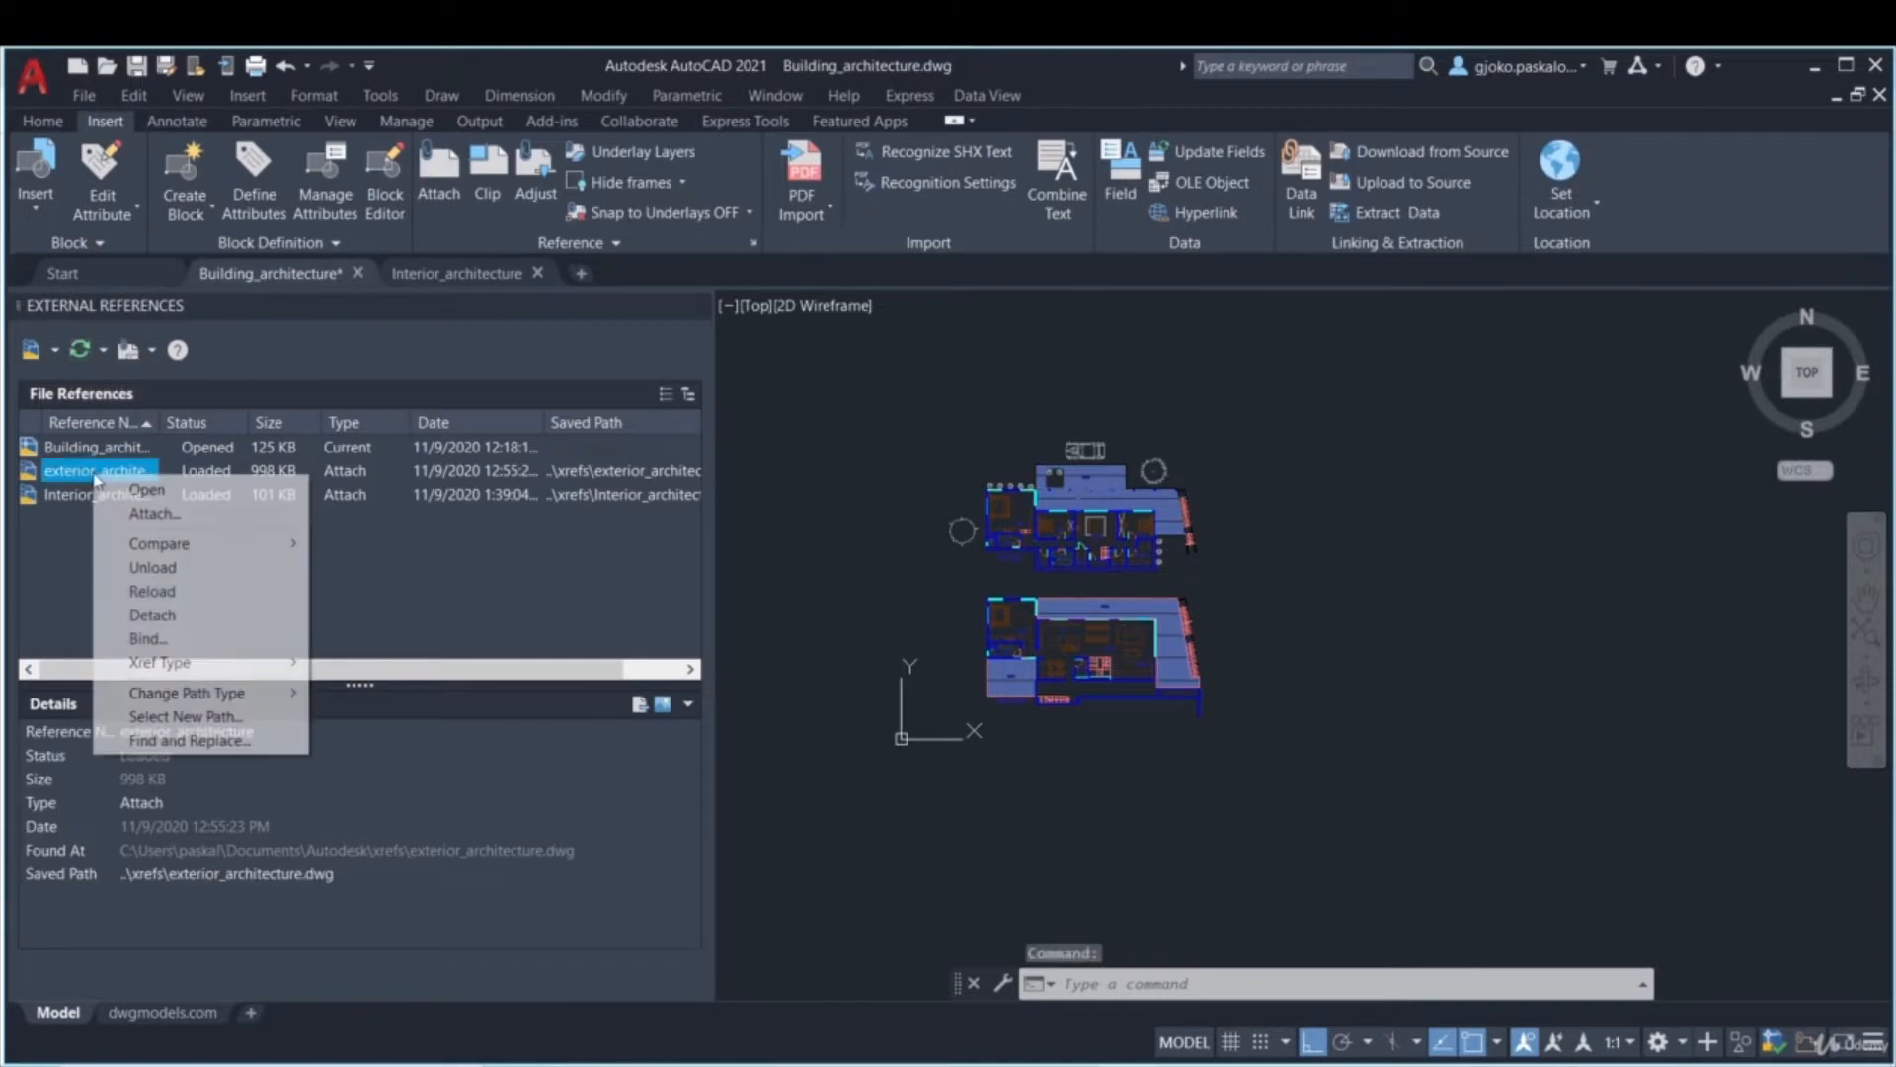
{"action": "left_click", "coordinate": [183, 597]}
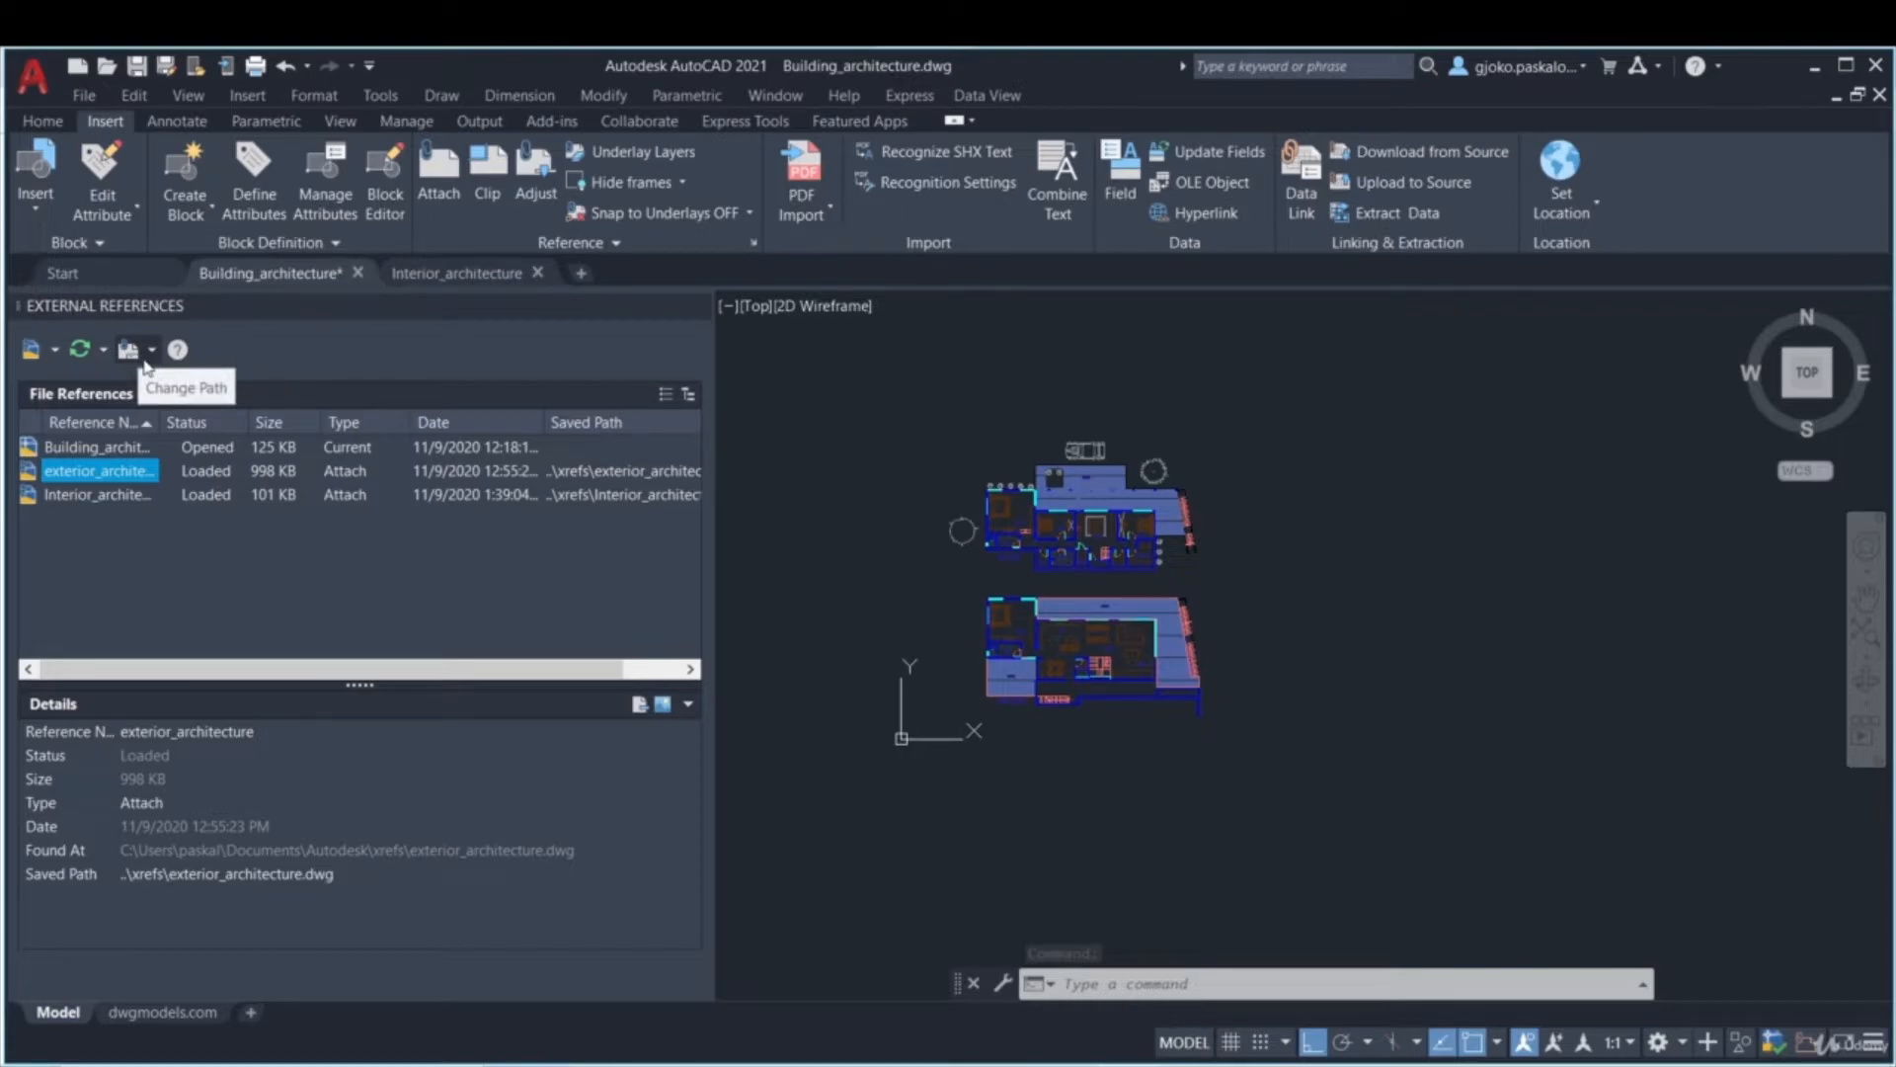
{"action": "left_click", "coordinate": [130, 350]}
{"action": "left_click", "coordinate": [148, 358]}
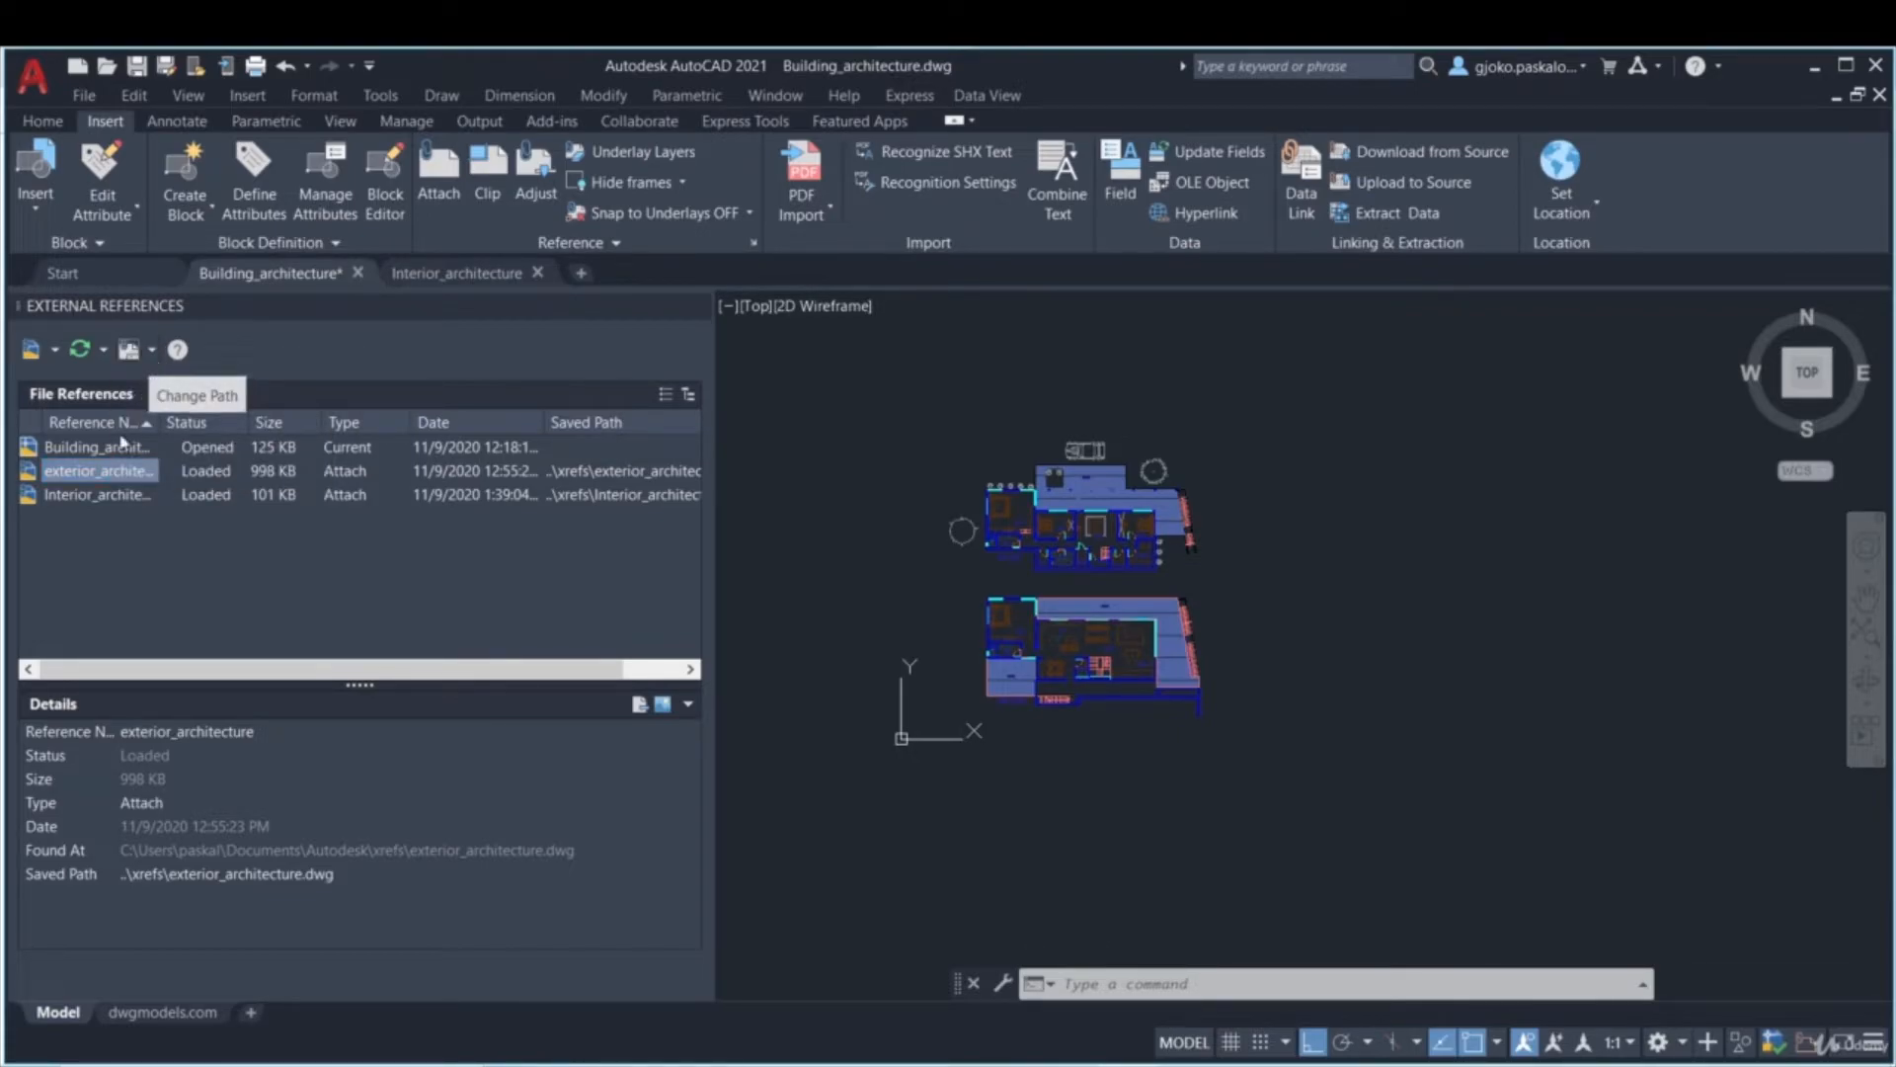
- Open the exterior_architecture drawing from its reference entry, close it, and return to the Building_architecture drawing
{"action": "right_click", "coordinate": [103, 475]}
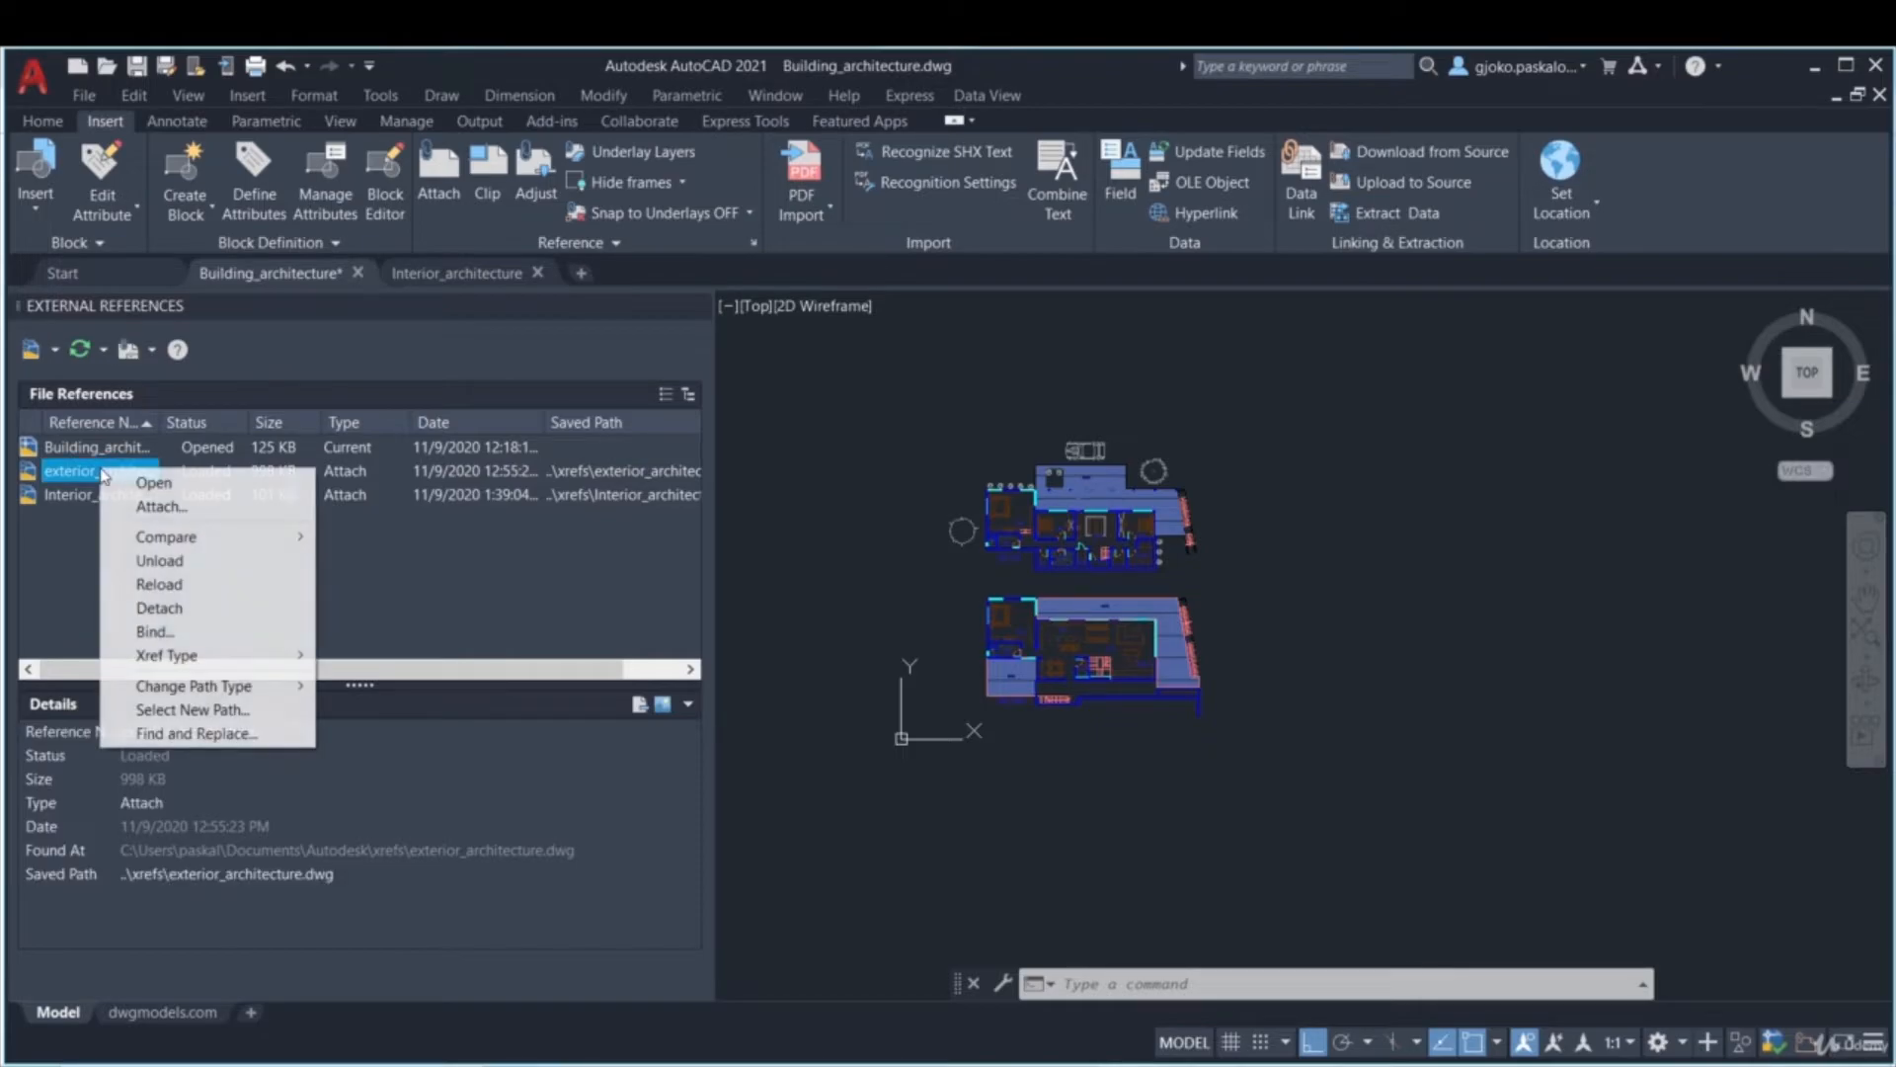
{"action": "left_click", "coordinate": [156, 483]}
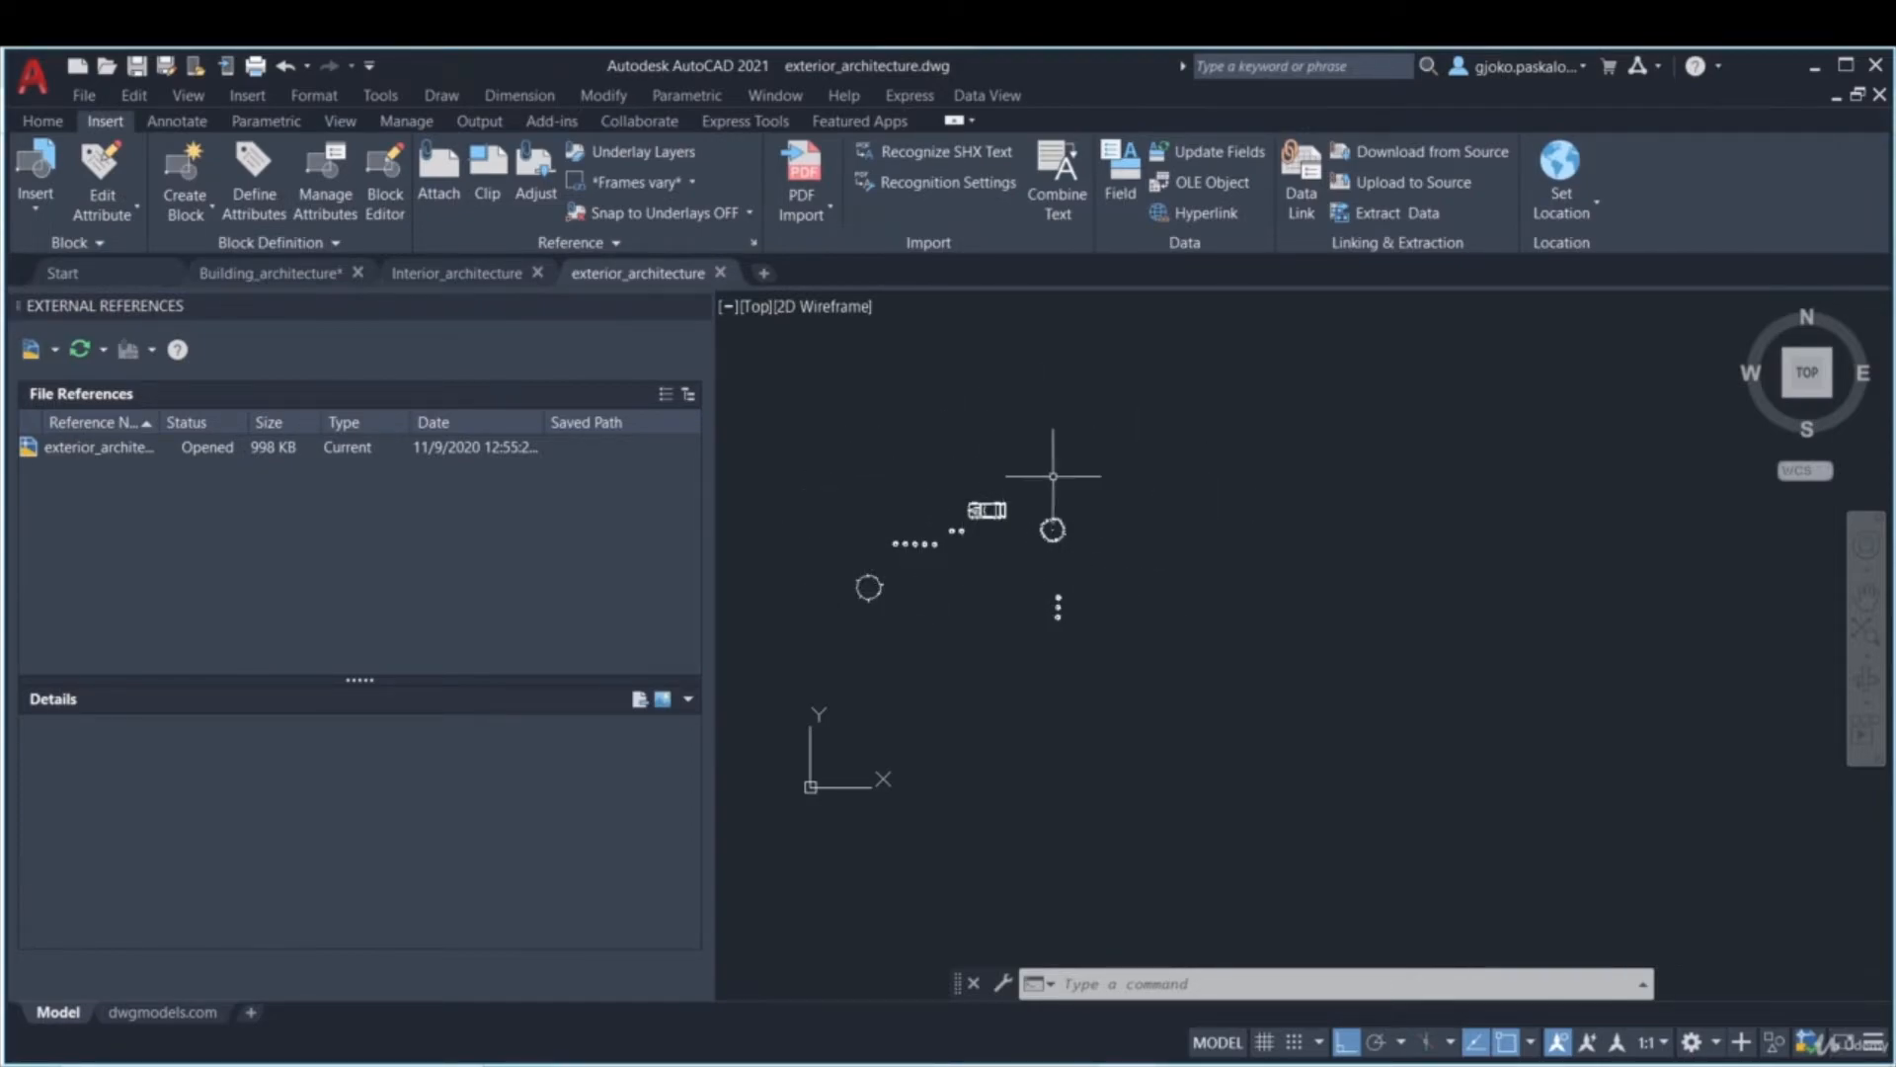
{"action": "left_click", "coordinate": [721, 273]}
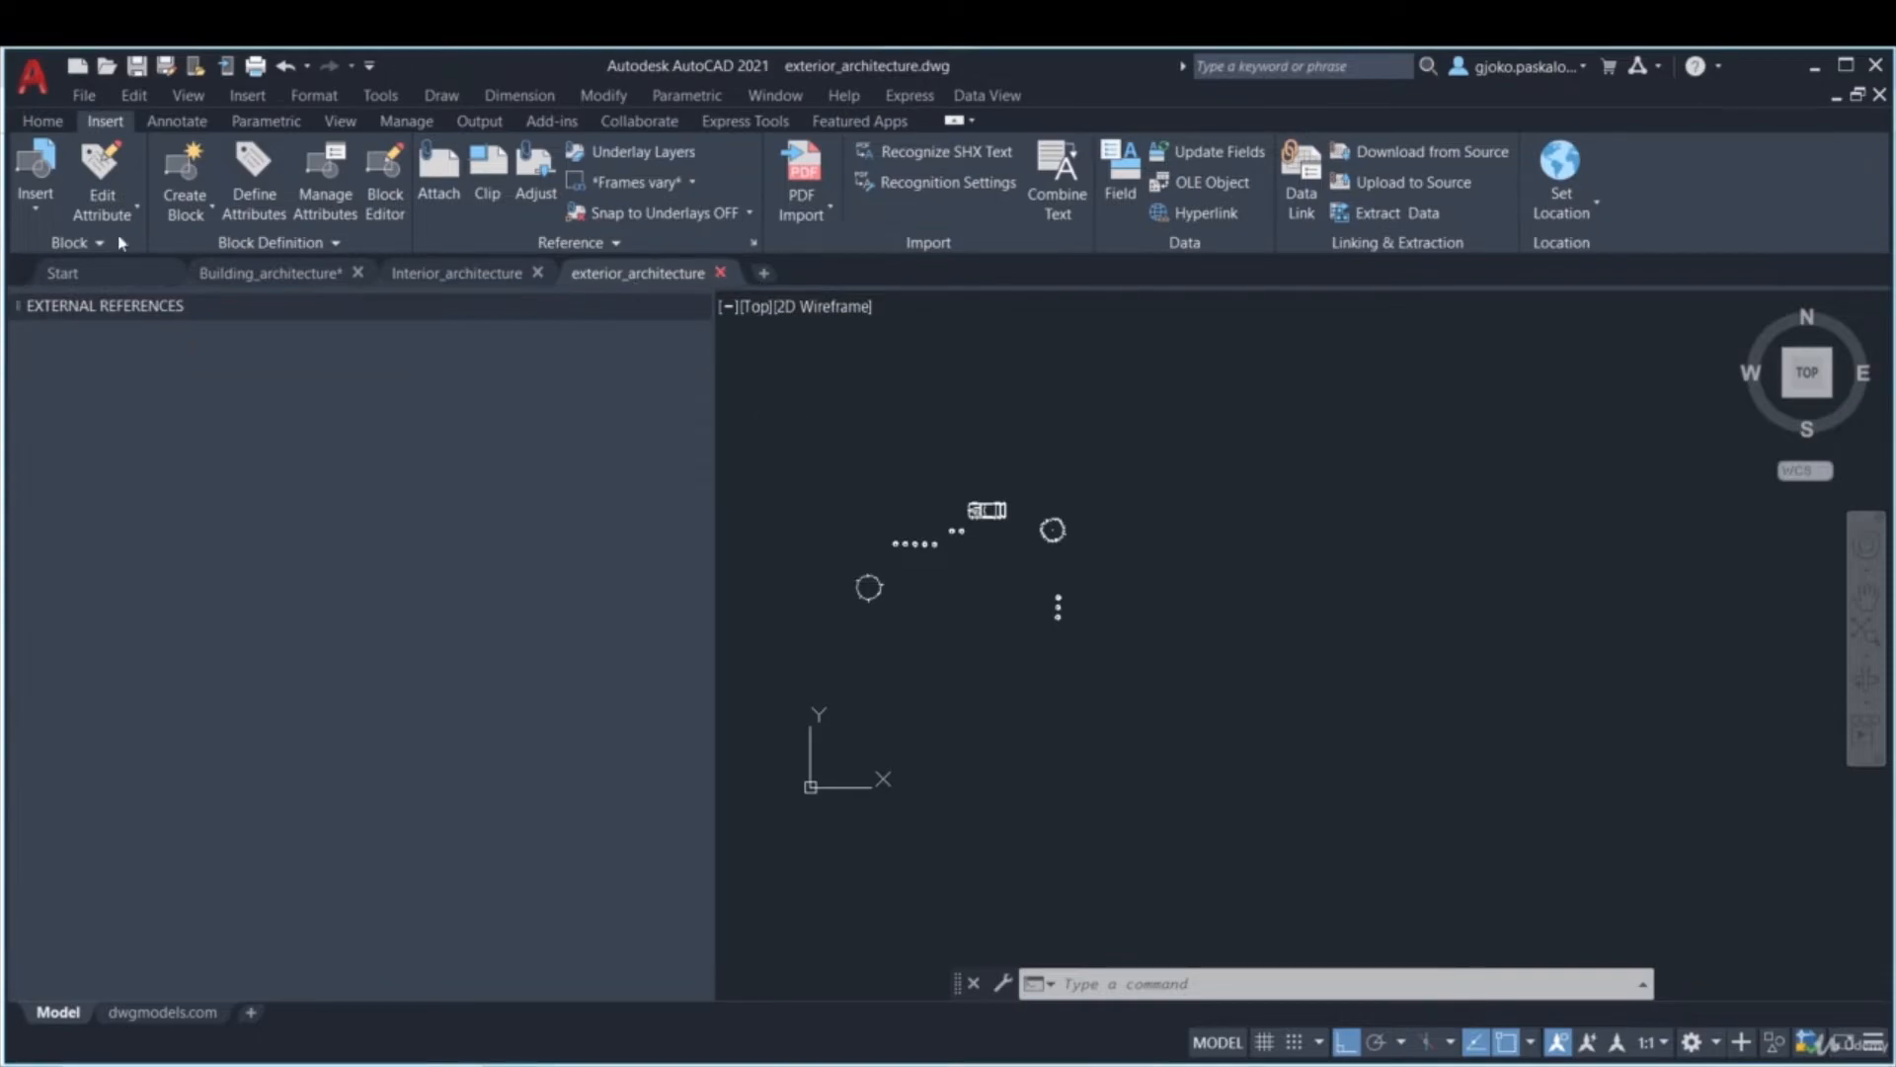
{"action": "left_click", "coordinate": [252, 275]}
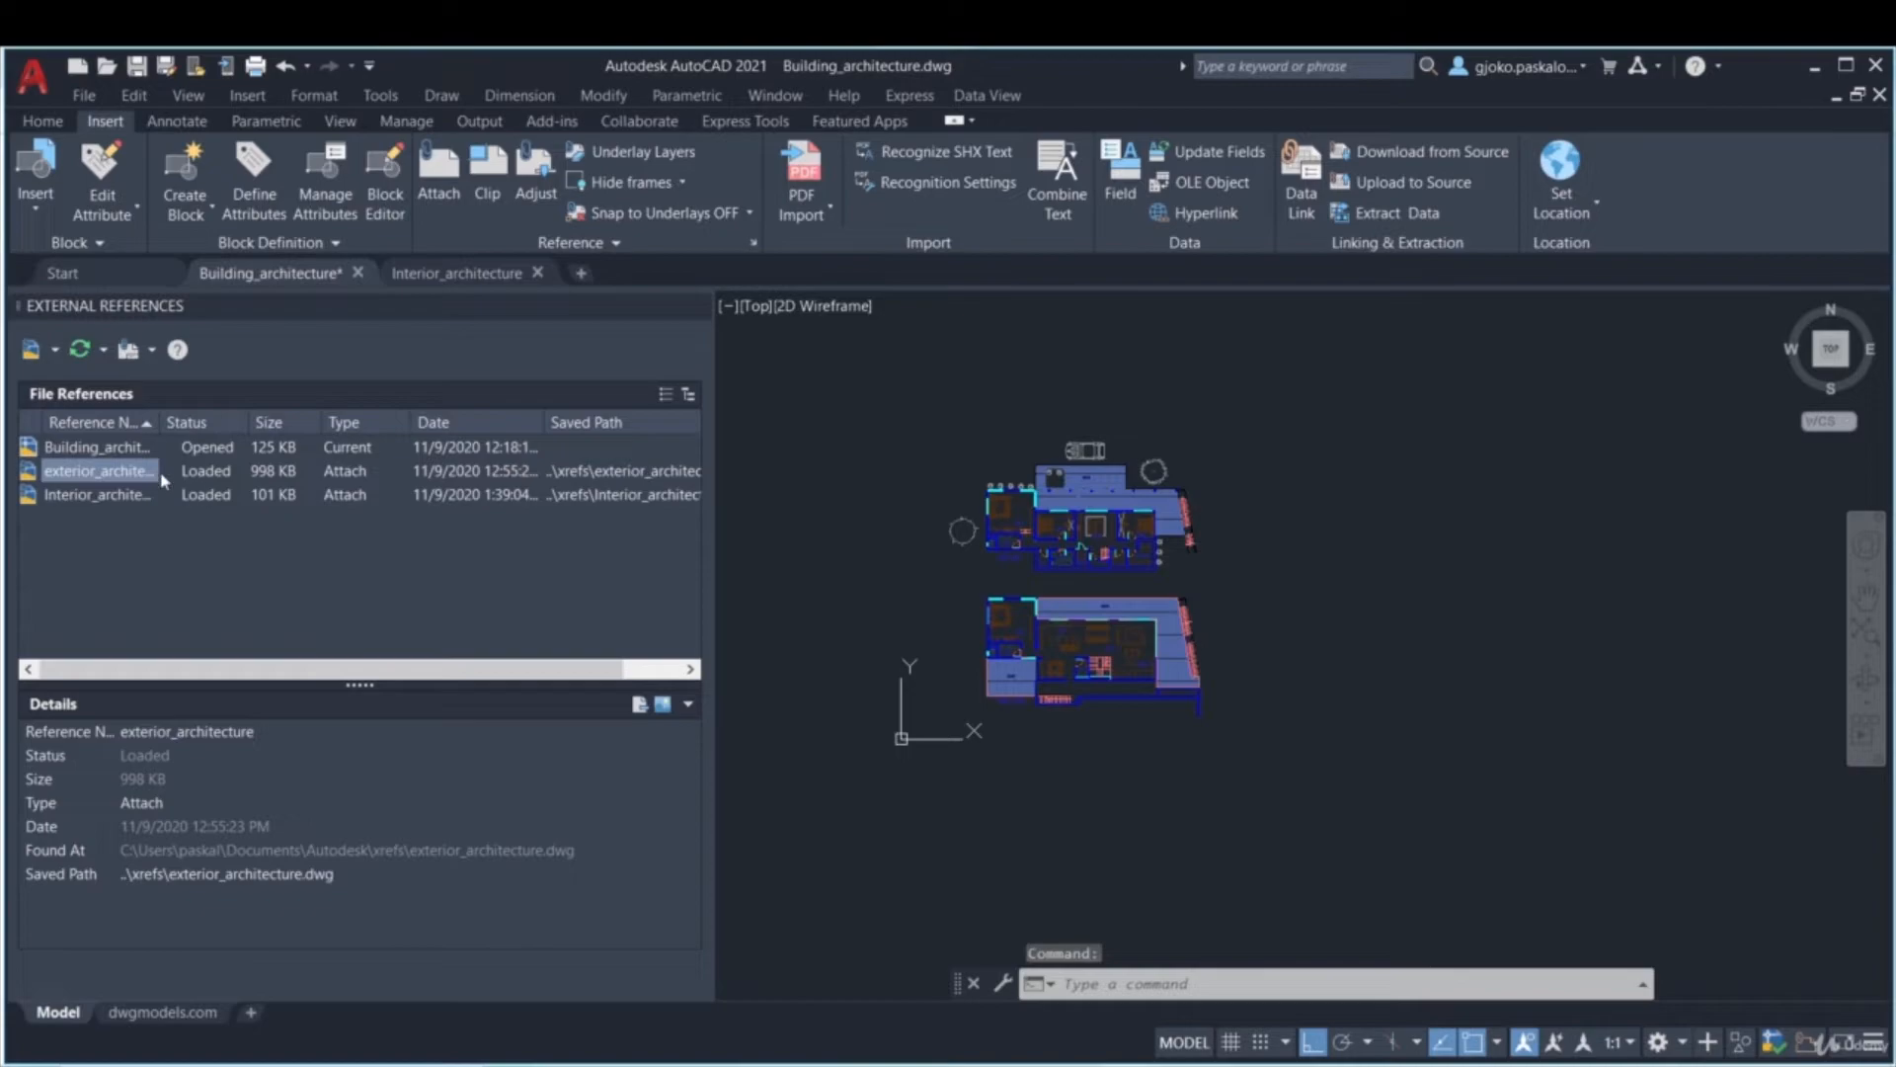
- Compare the exterior_architecture reference with the Interior_architecture.dwg file, inspect the differences, and end the comparison
{"action": "right_click", "coordinate": [137, 475]}
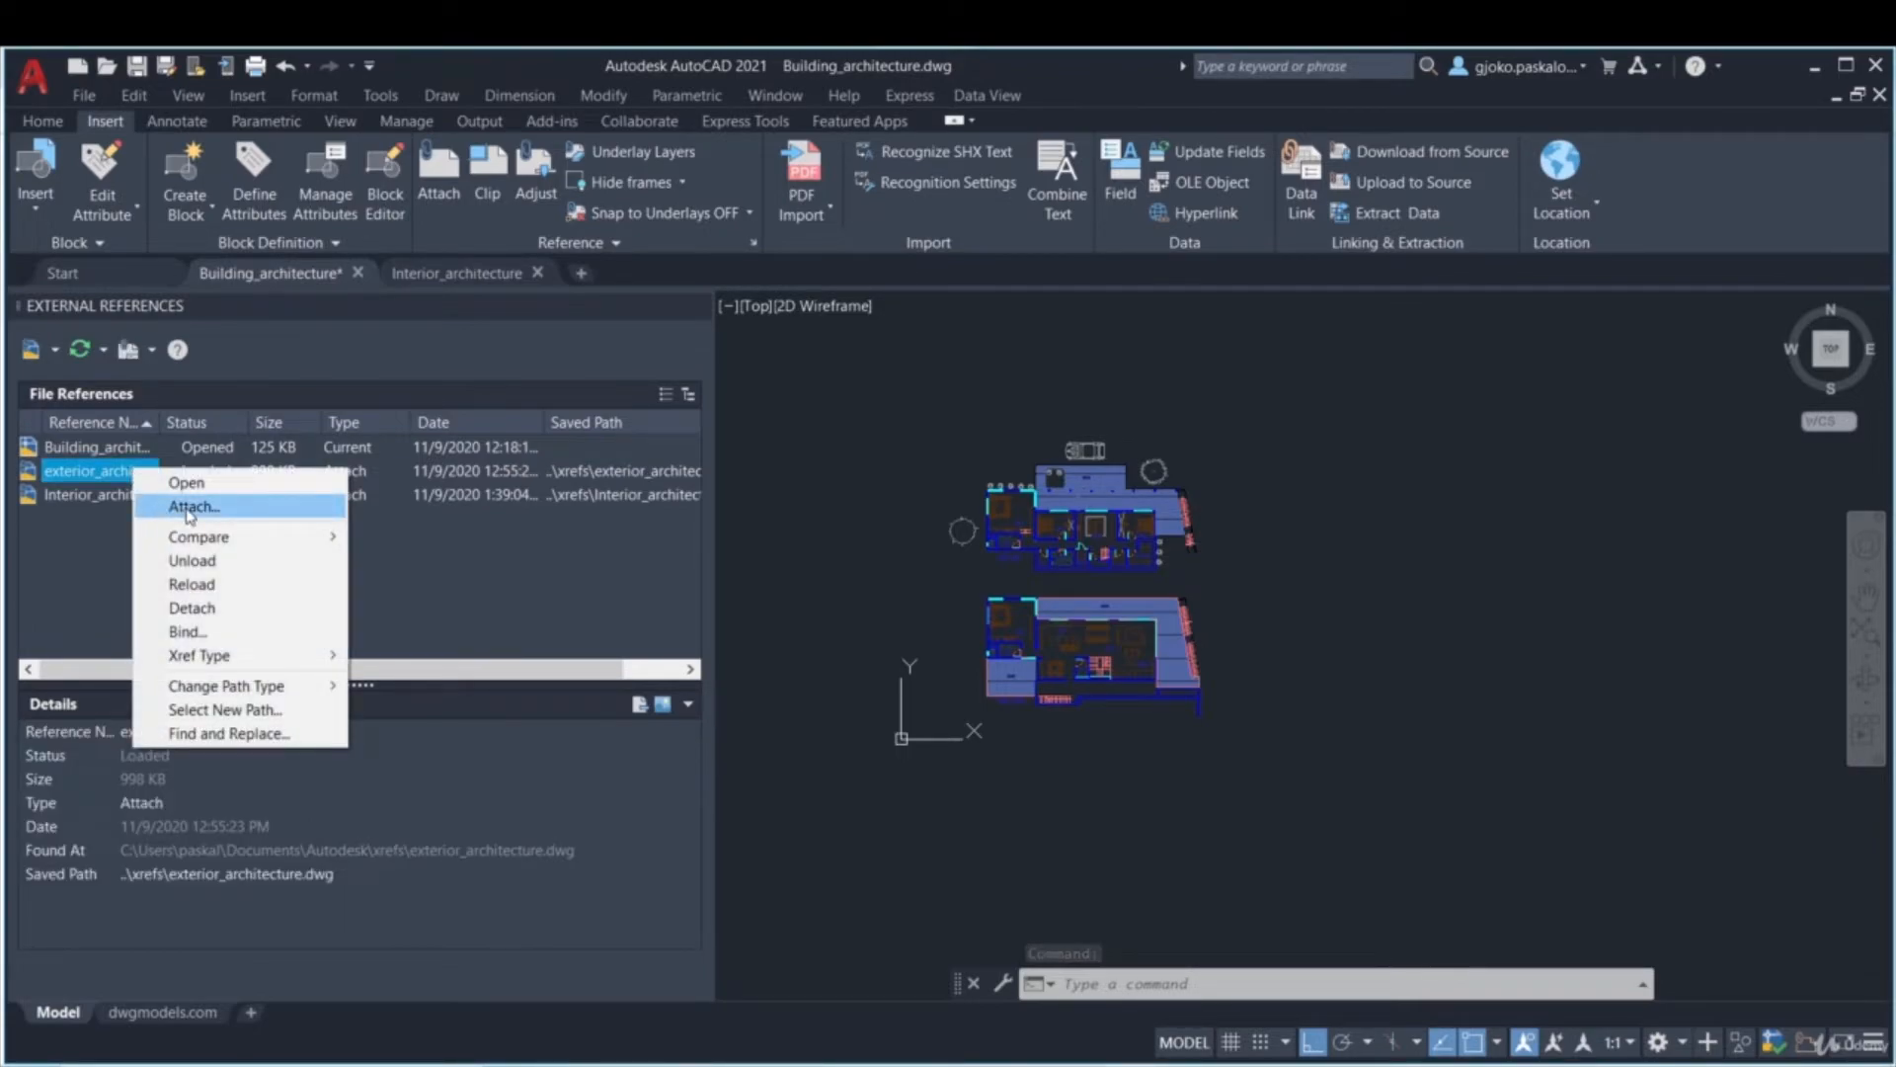
{"action": "mouse_move", "coordinate": [197, 543]}
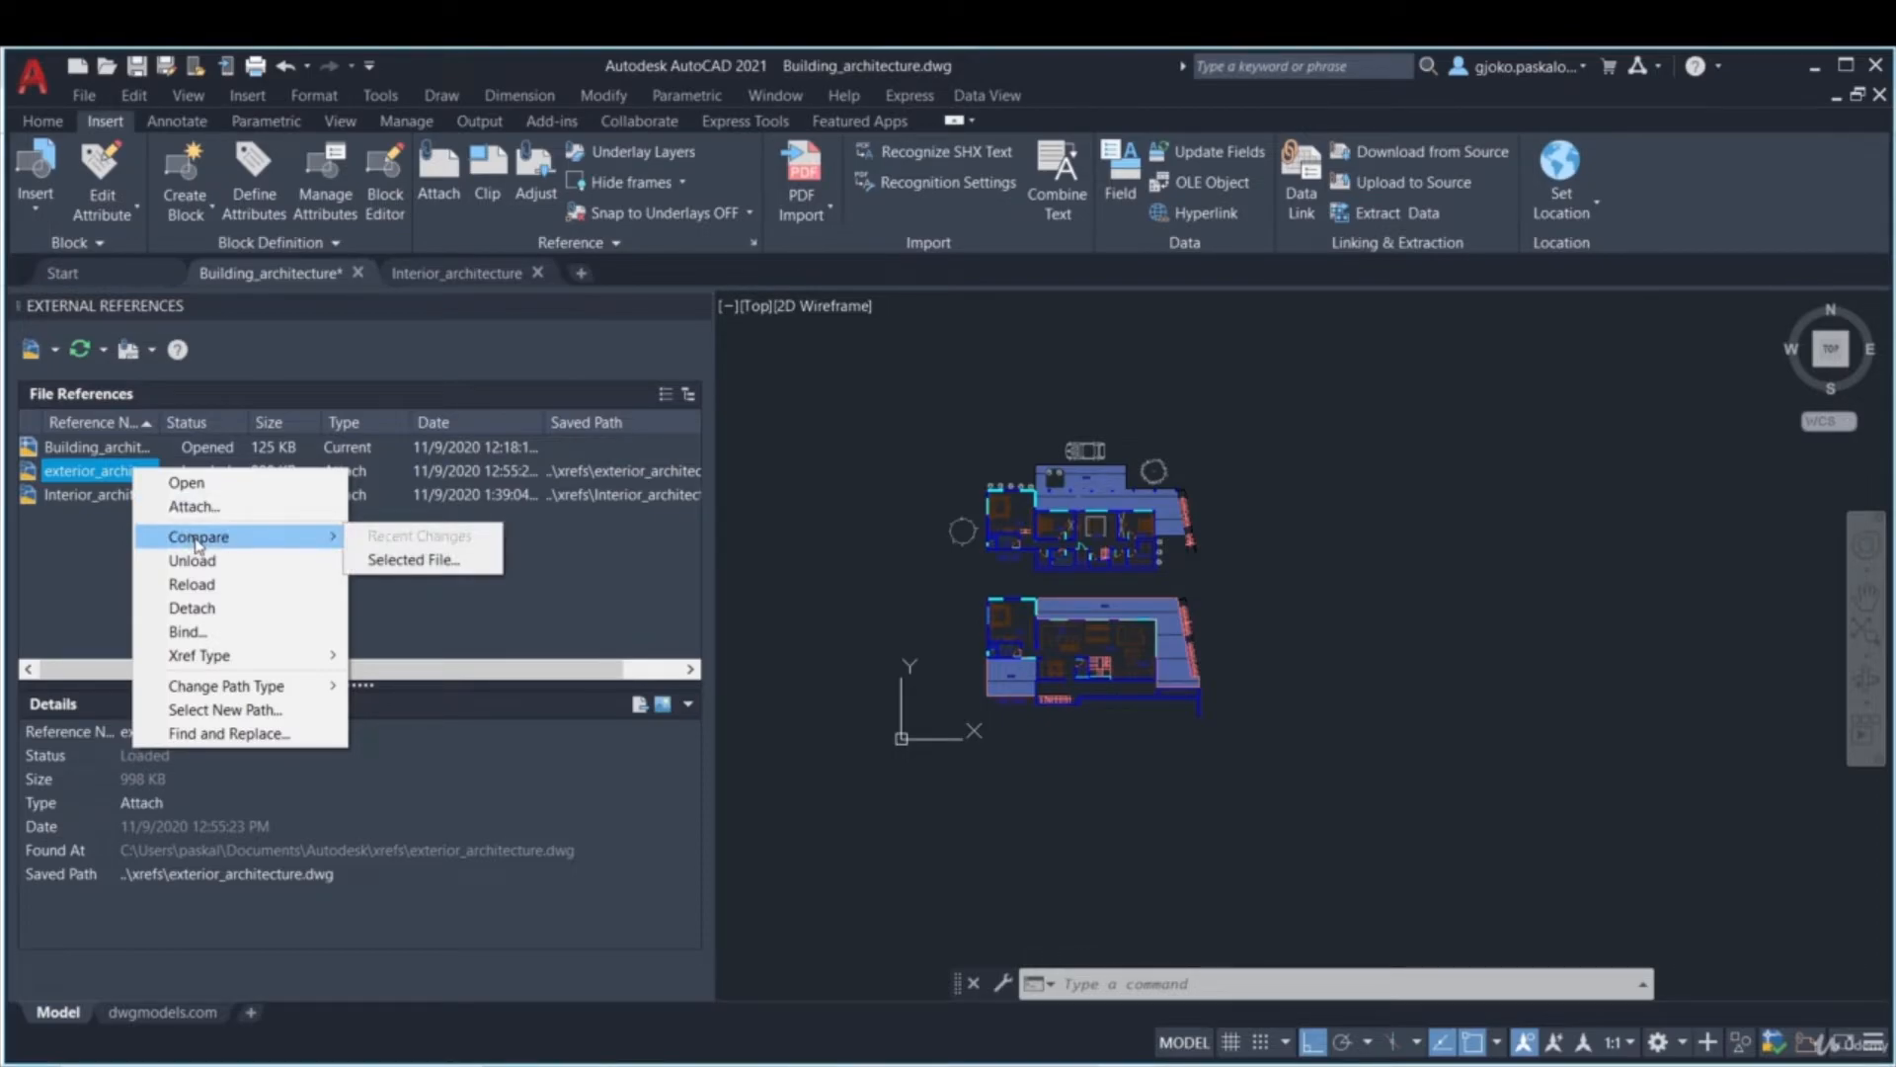
{"action": "left_click", "coordinate": [470, 575]}
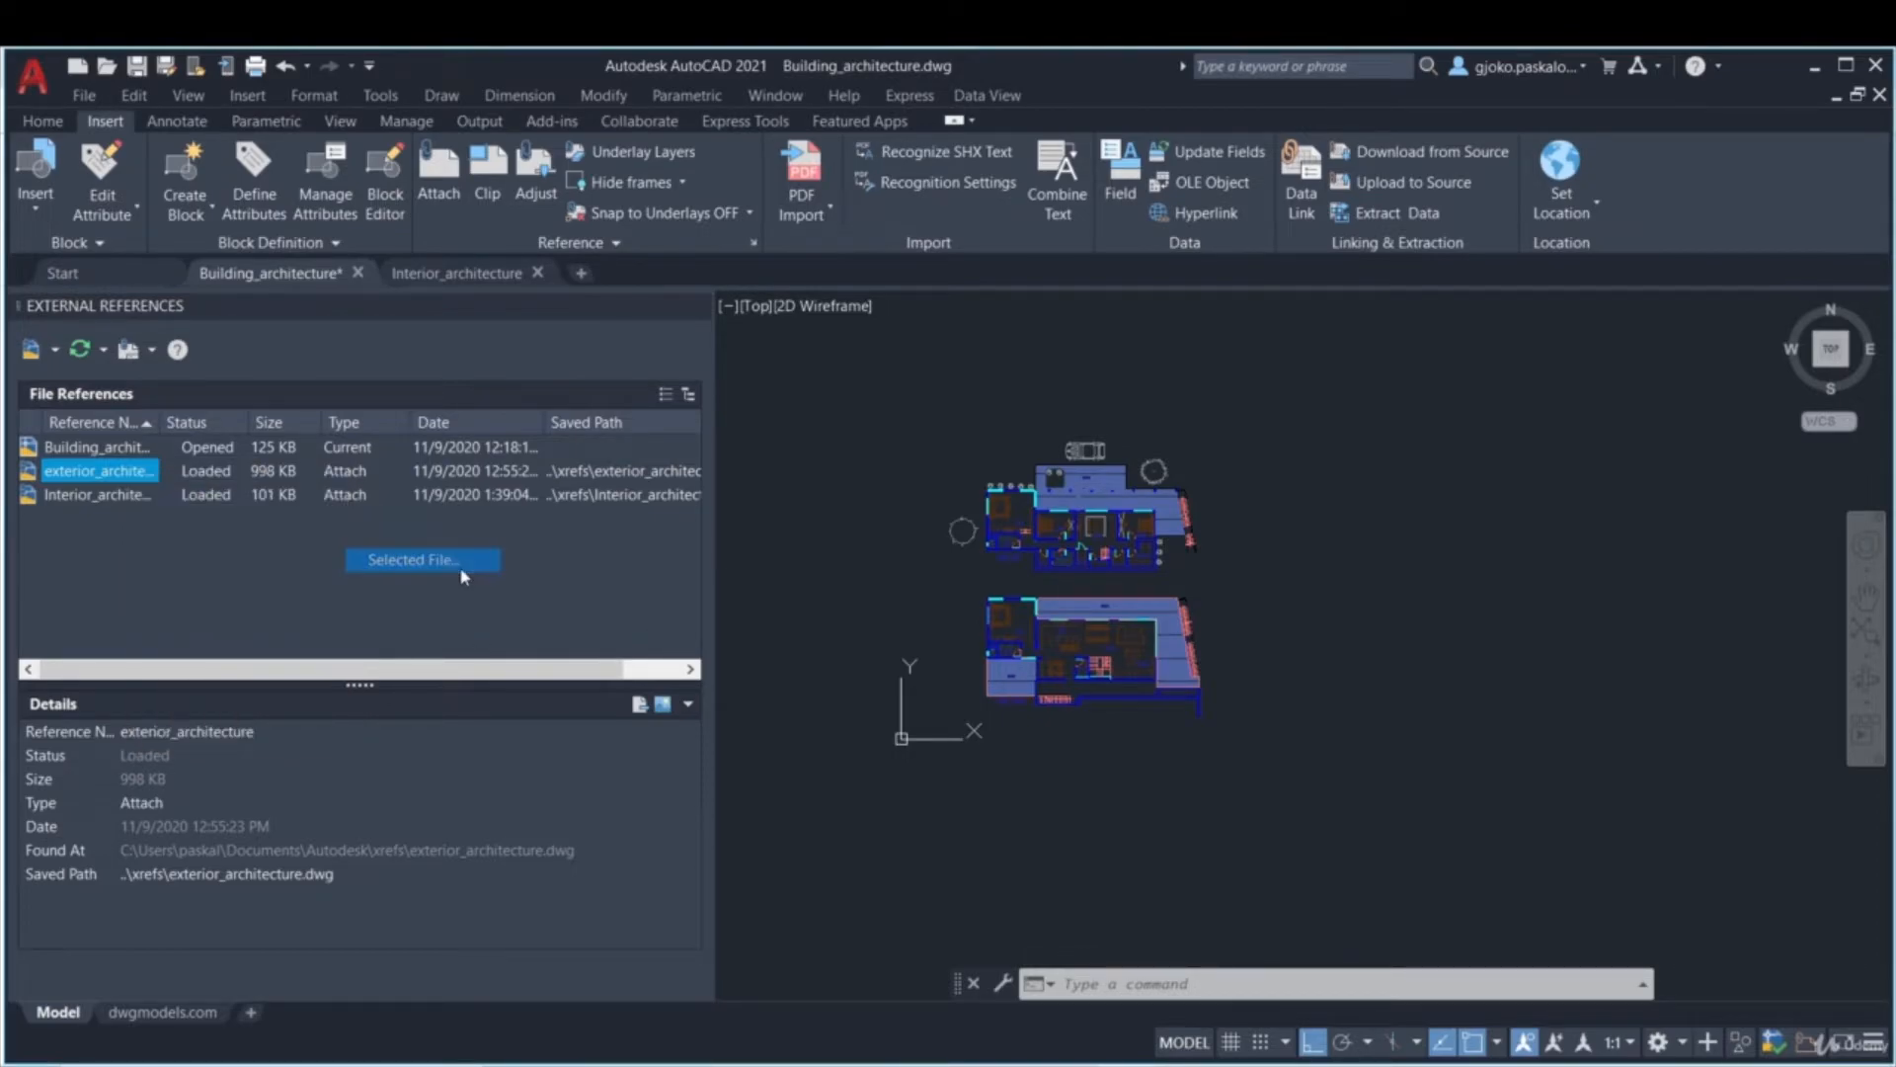
{"action": "left_click", "coordinate": [786, 412]}
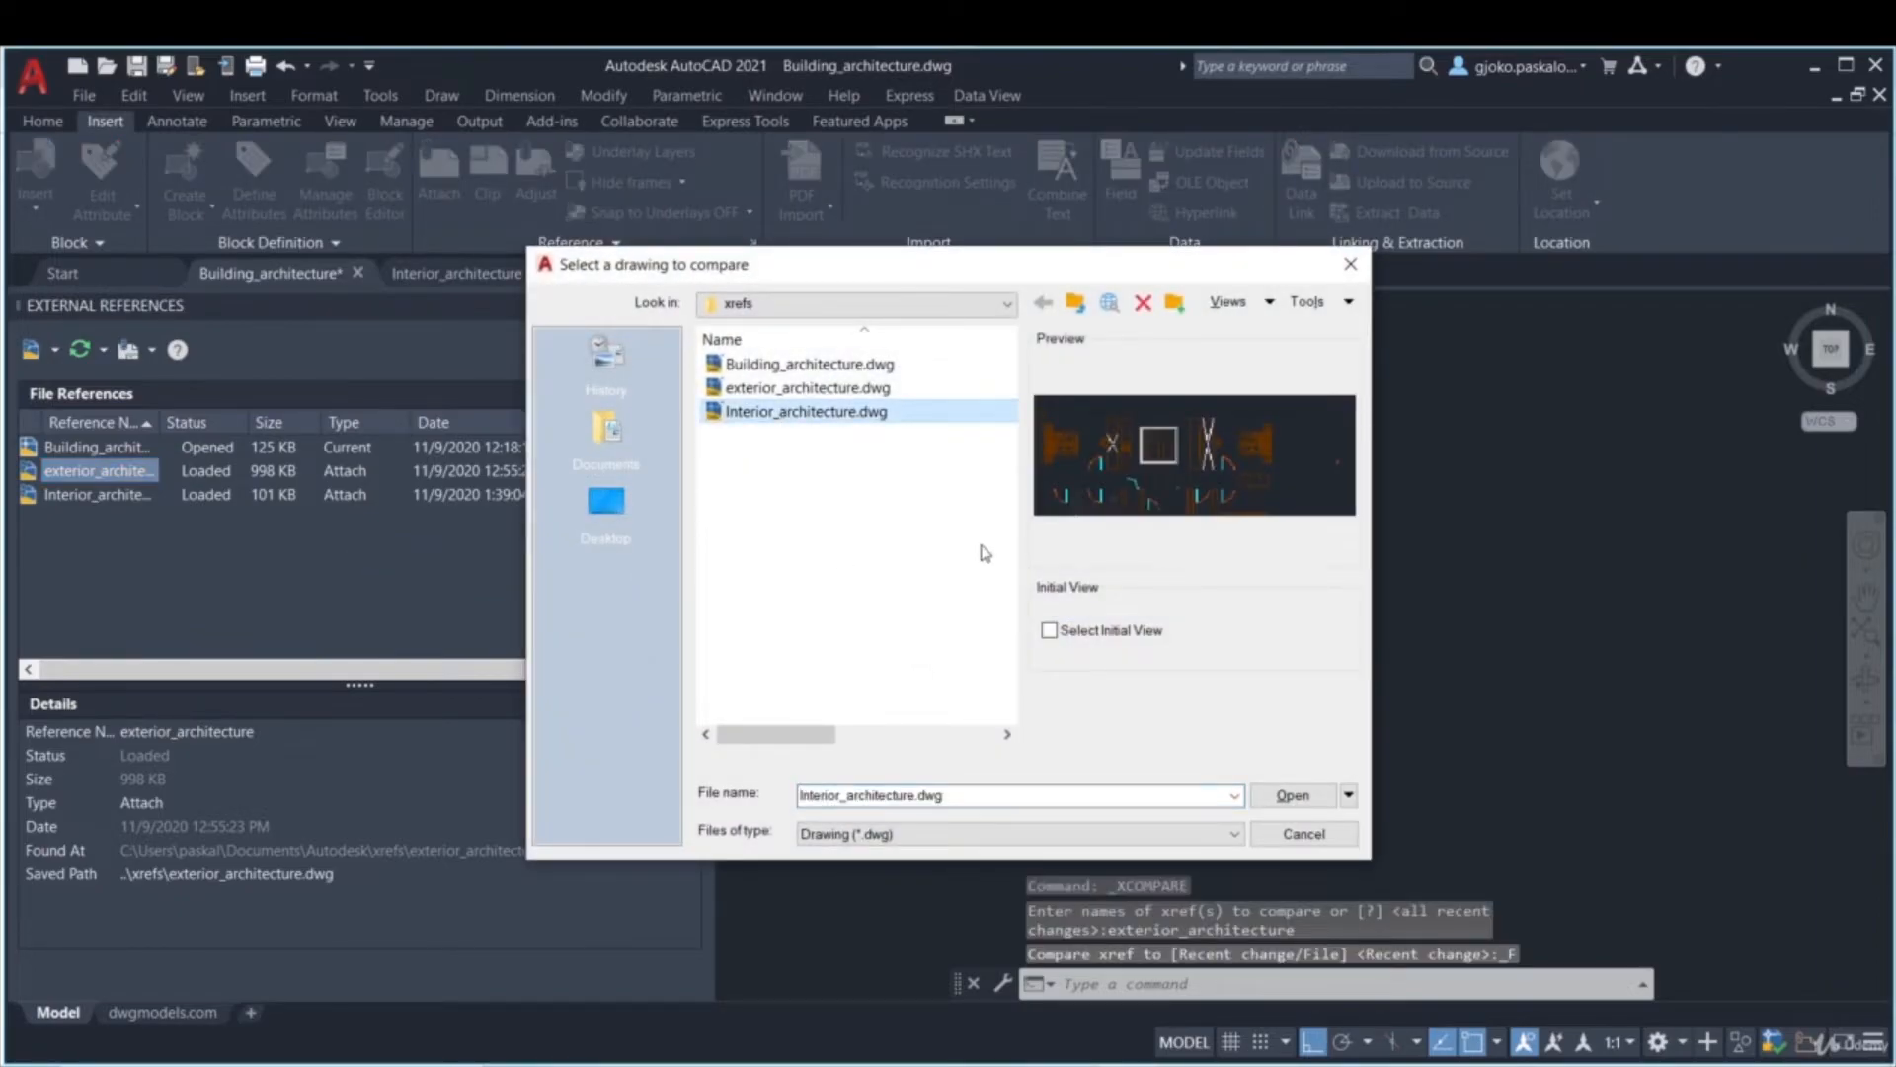
{"action": "left_click", "coordinate": [1293, 795]}
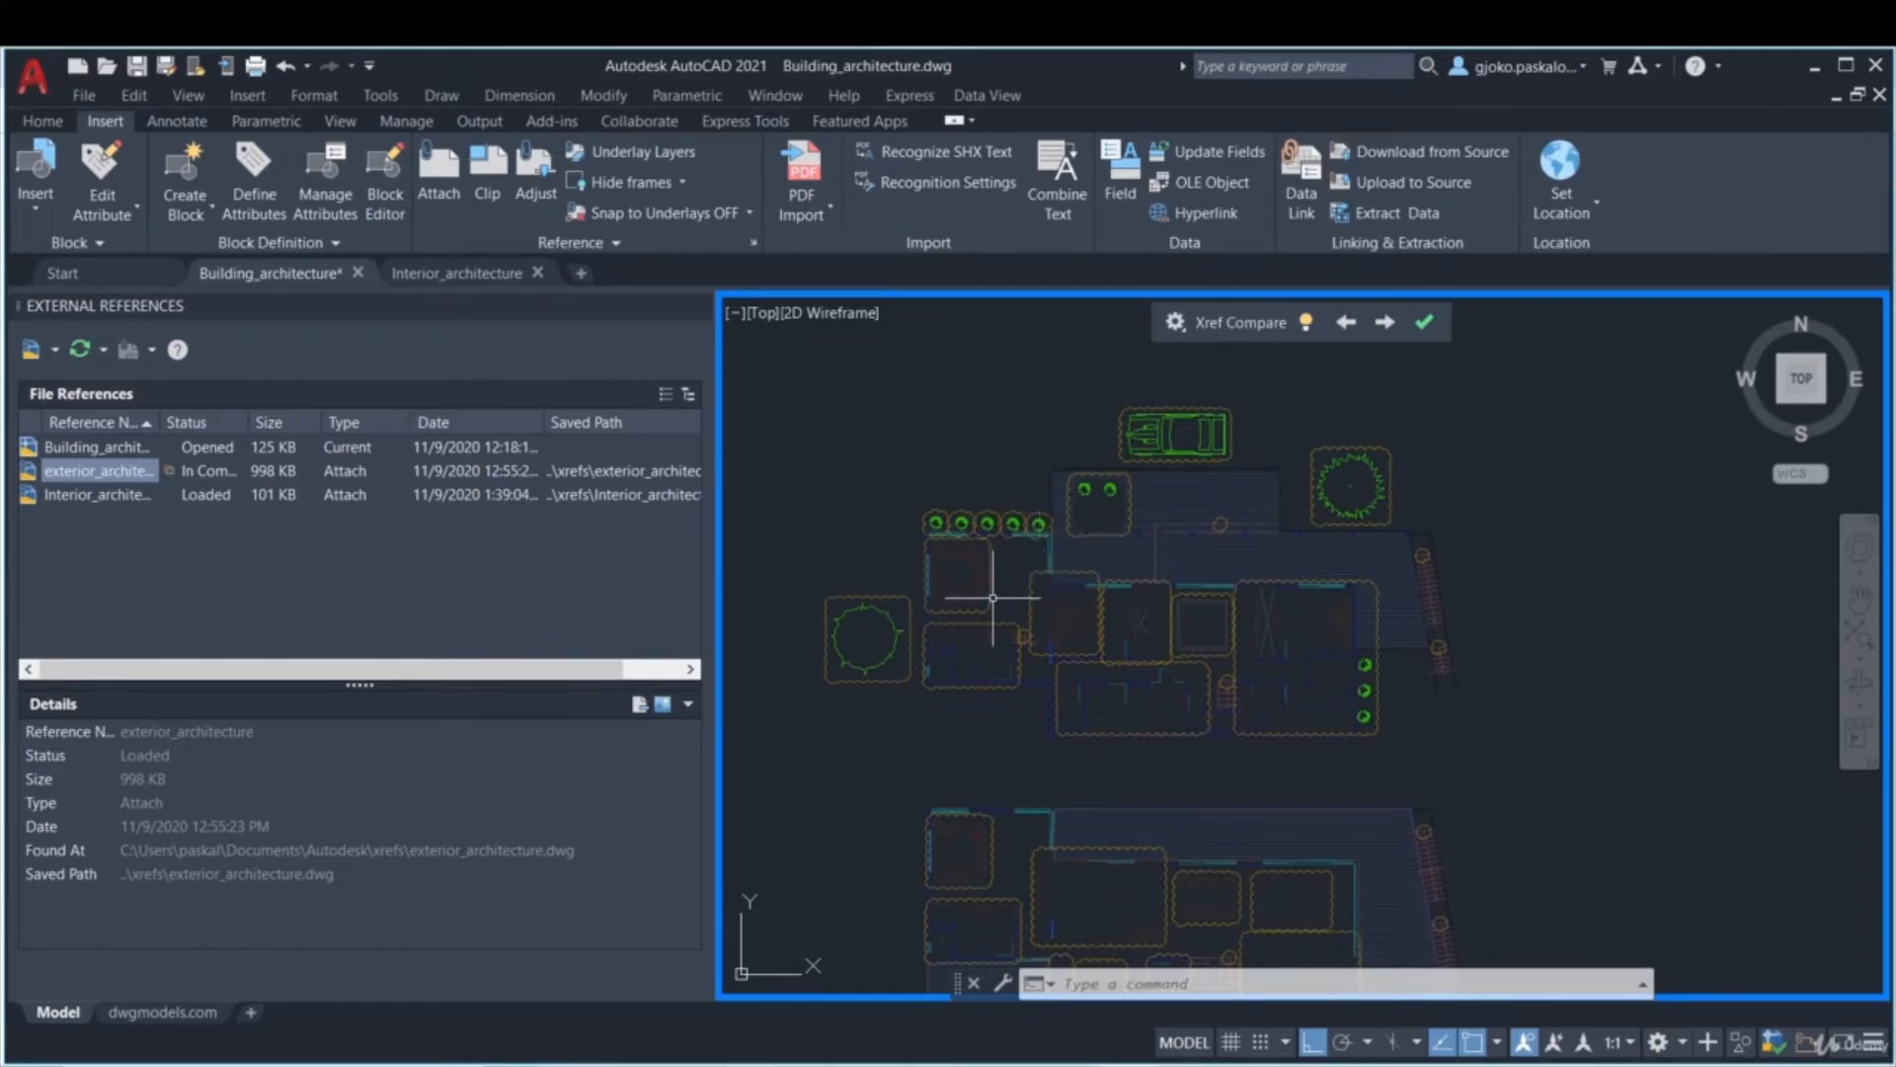
{"action": "scroll", "coordinate": [982, 593], "scroll_direction": "up", "scroll_amount": 2}
{"action": "scroll", "coordinate": [850, 578], "scroll_direction": "down", "scroll_amount": 2}
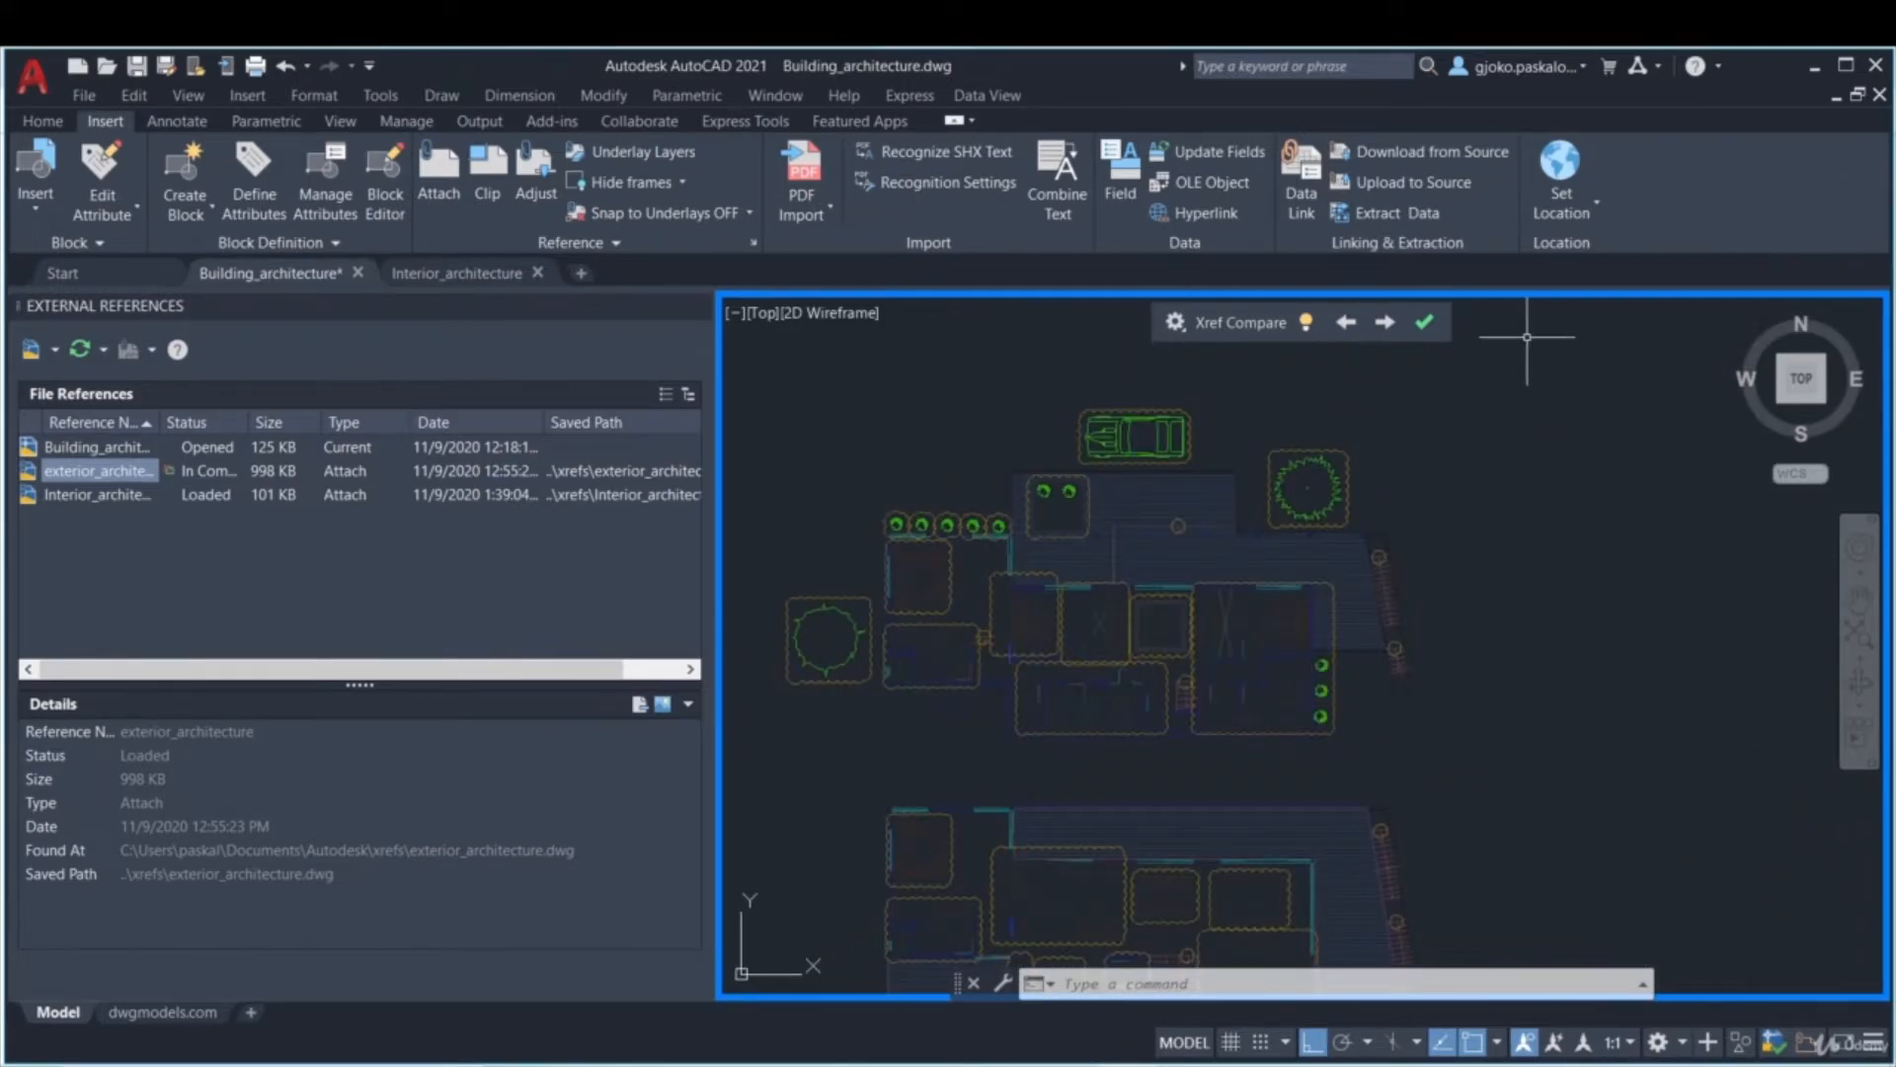
{"action": "left_click", "coordinate": [1425, 323]}
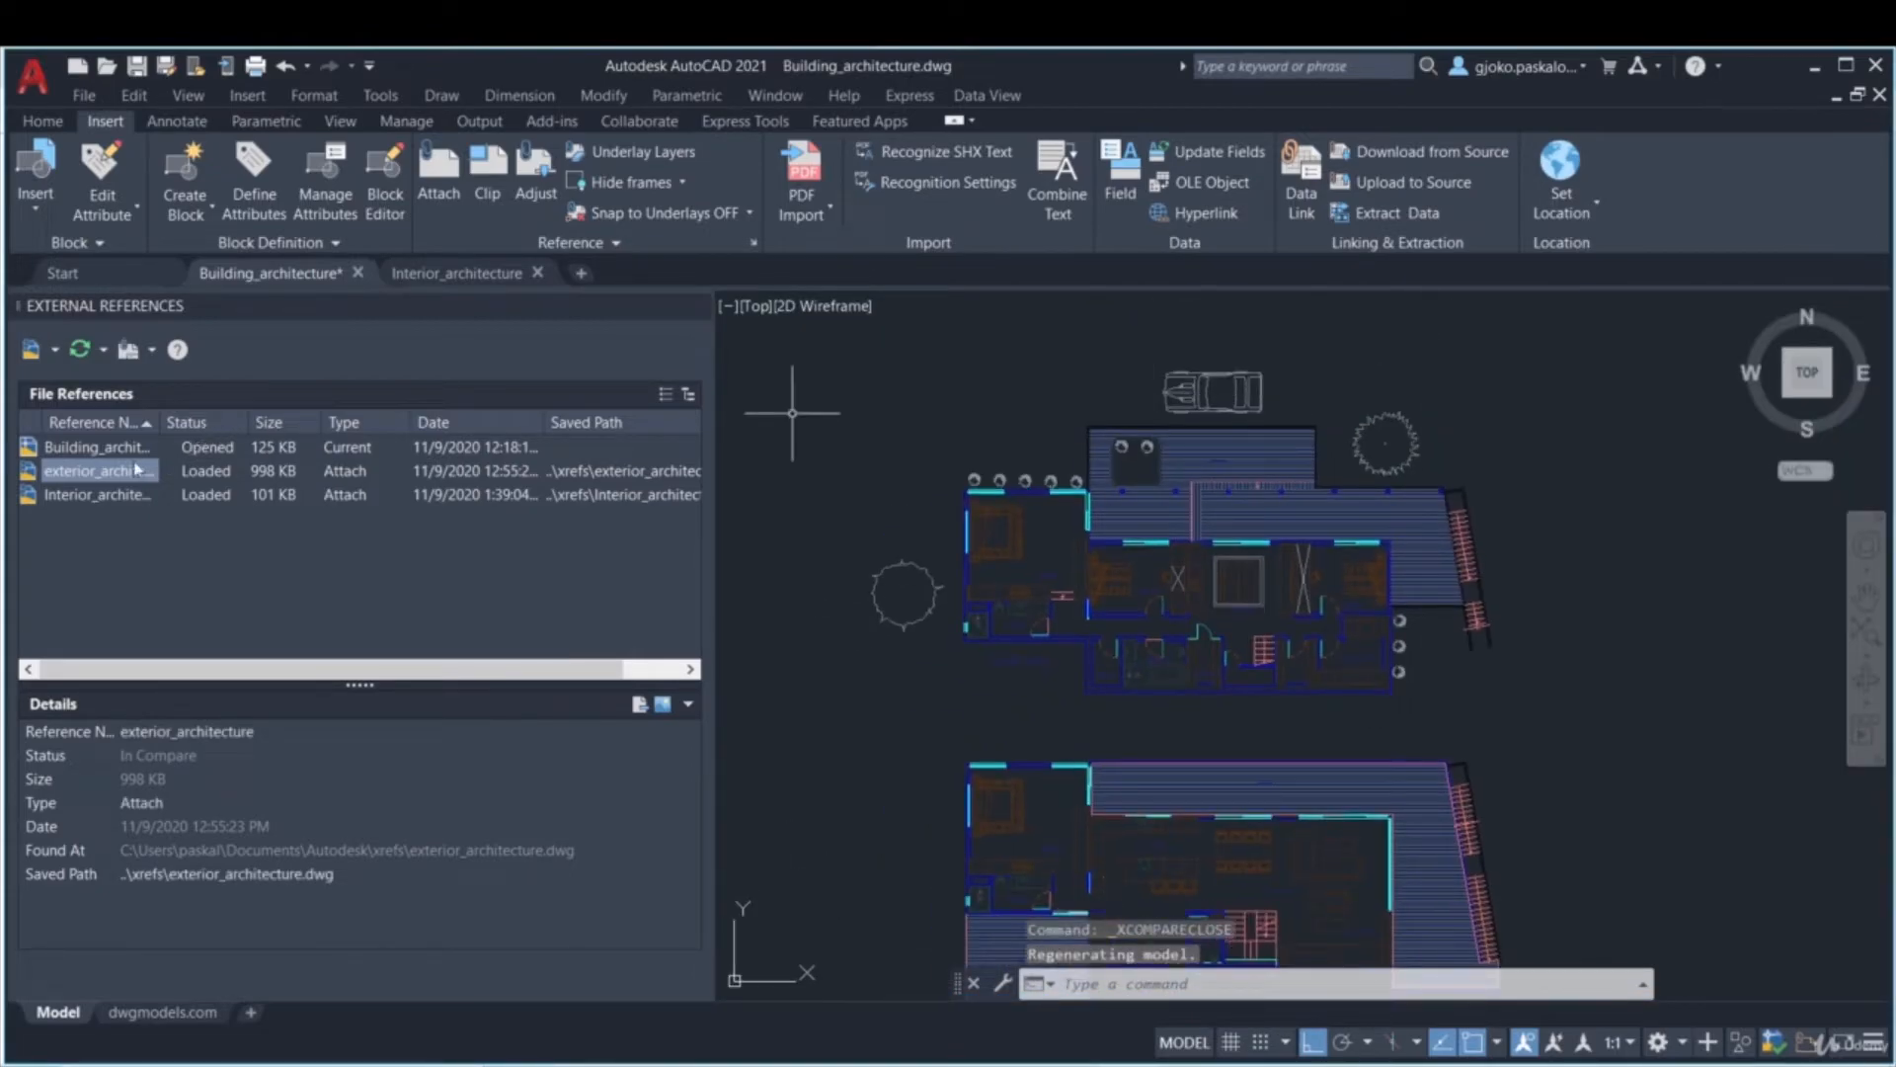
- Unload the exterior_architecture reference from the drawing and reload it
{"action": "right_click", "coordinate": [137, 470]}
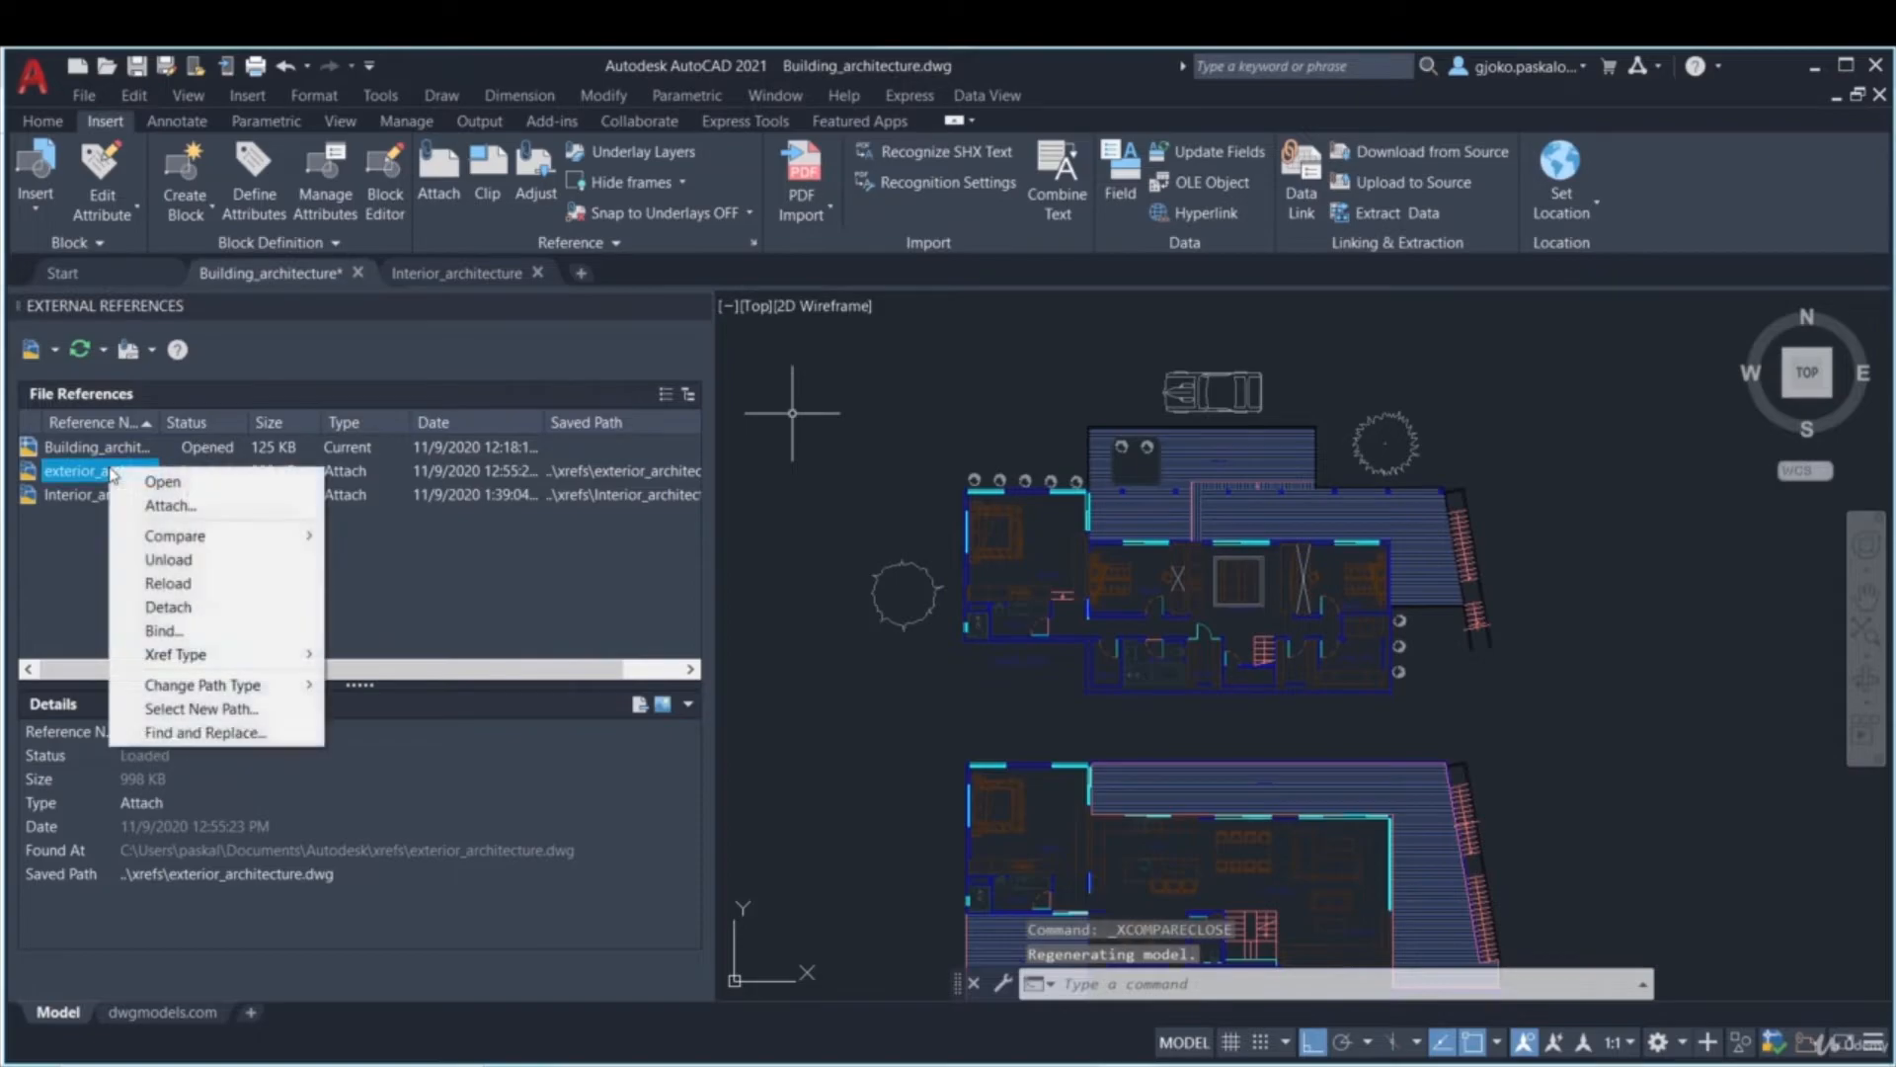
{"action": "left_click", "coordinate": [170, 559]}
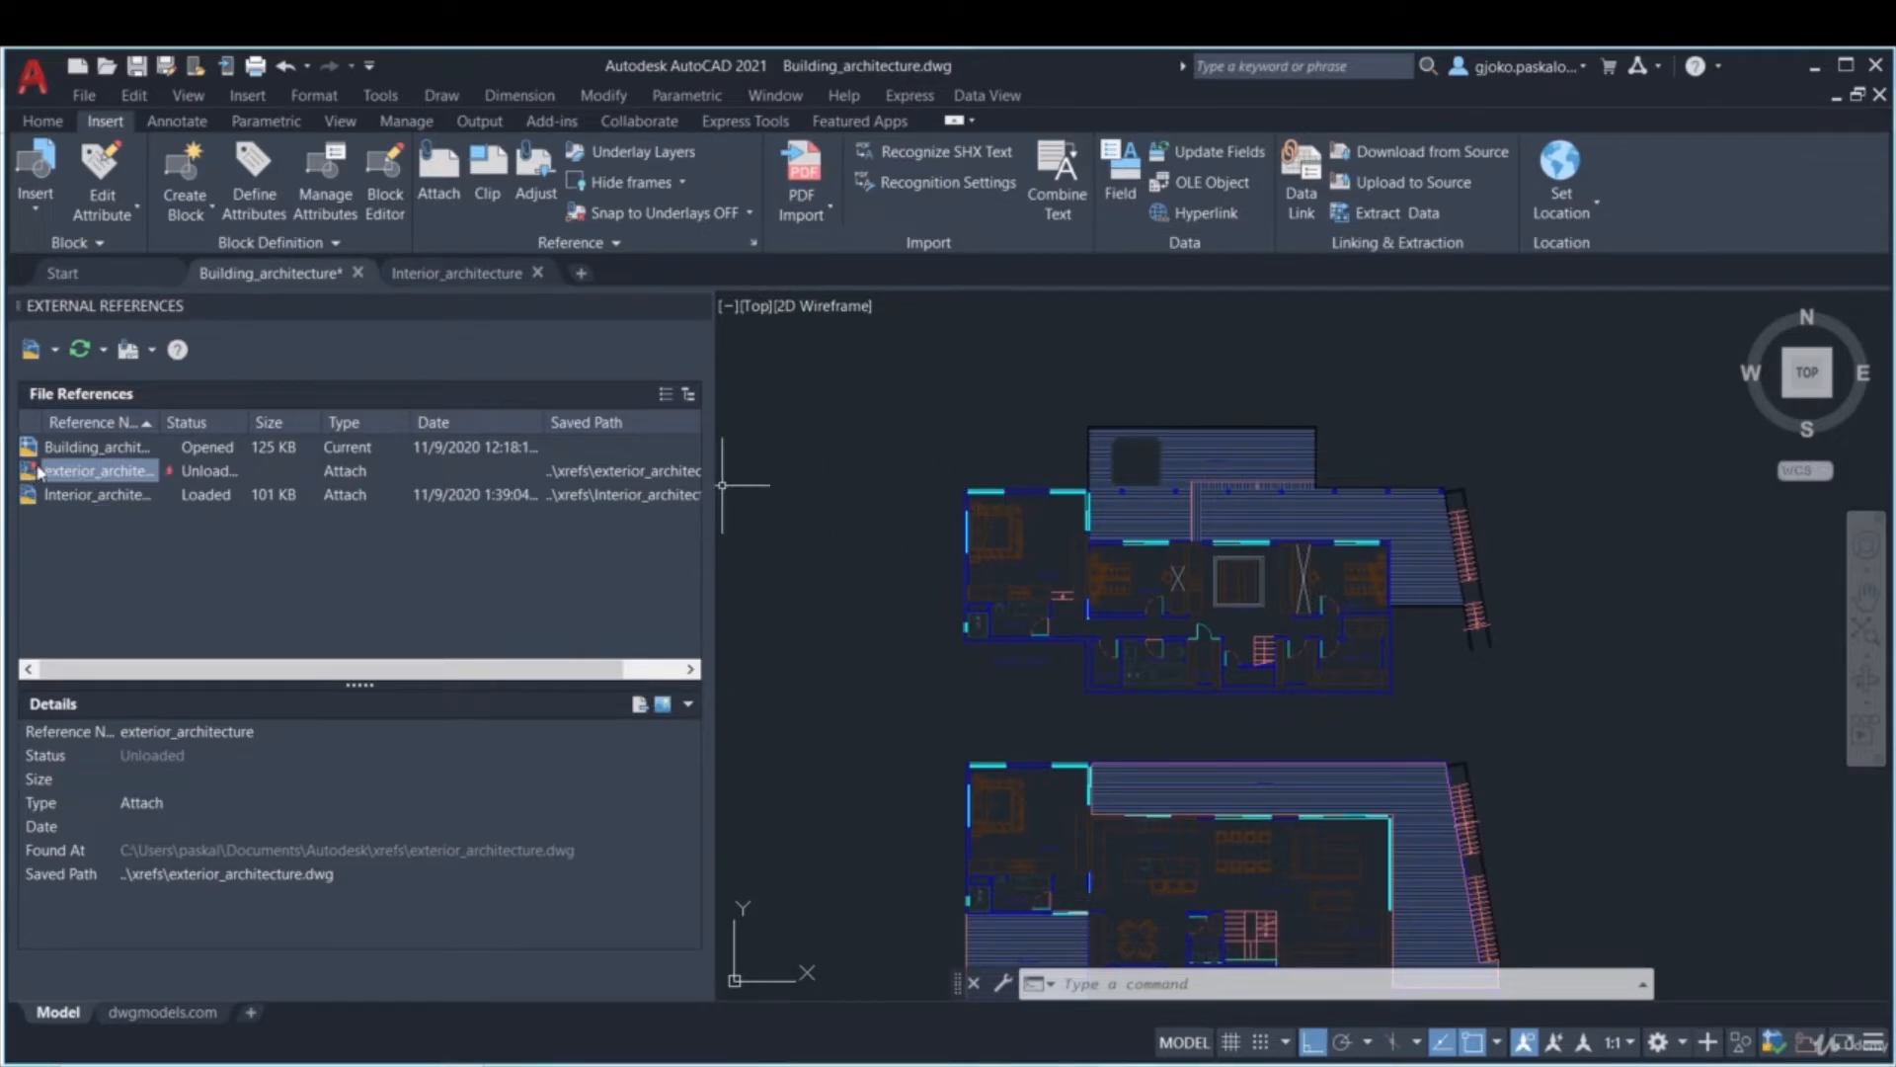
{"action": "mouse_move", "coordinate": [170, 480]}
{"action": "right_click", "coordinate": [147, 478]}
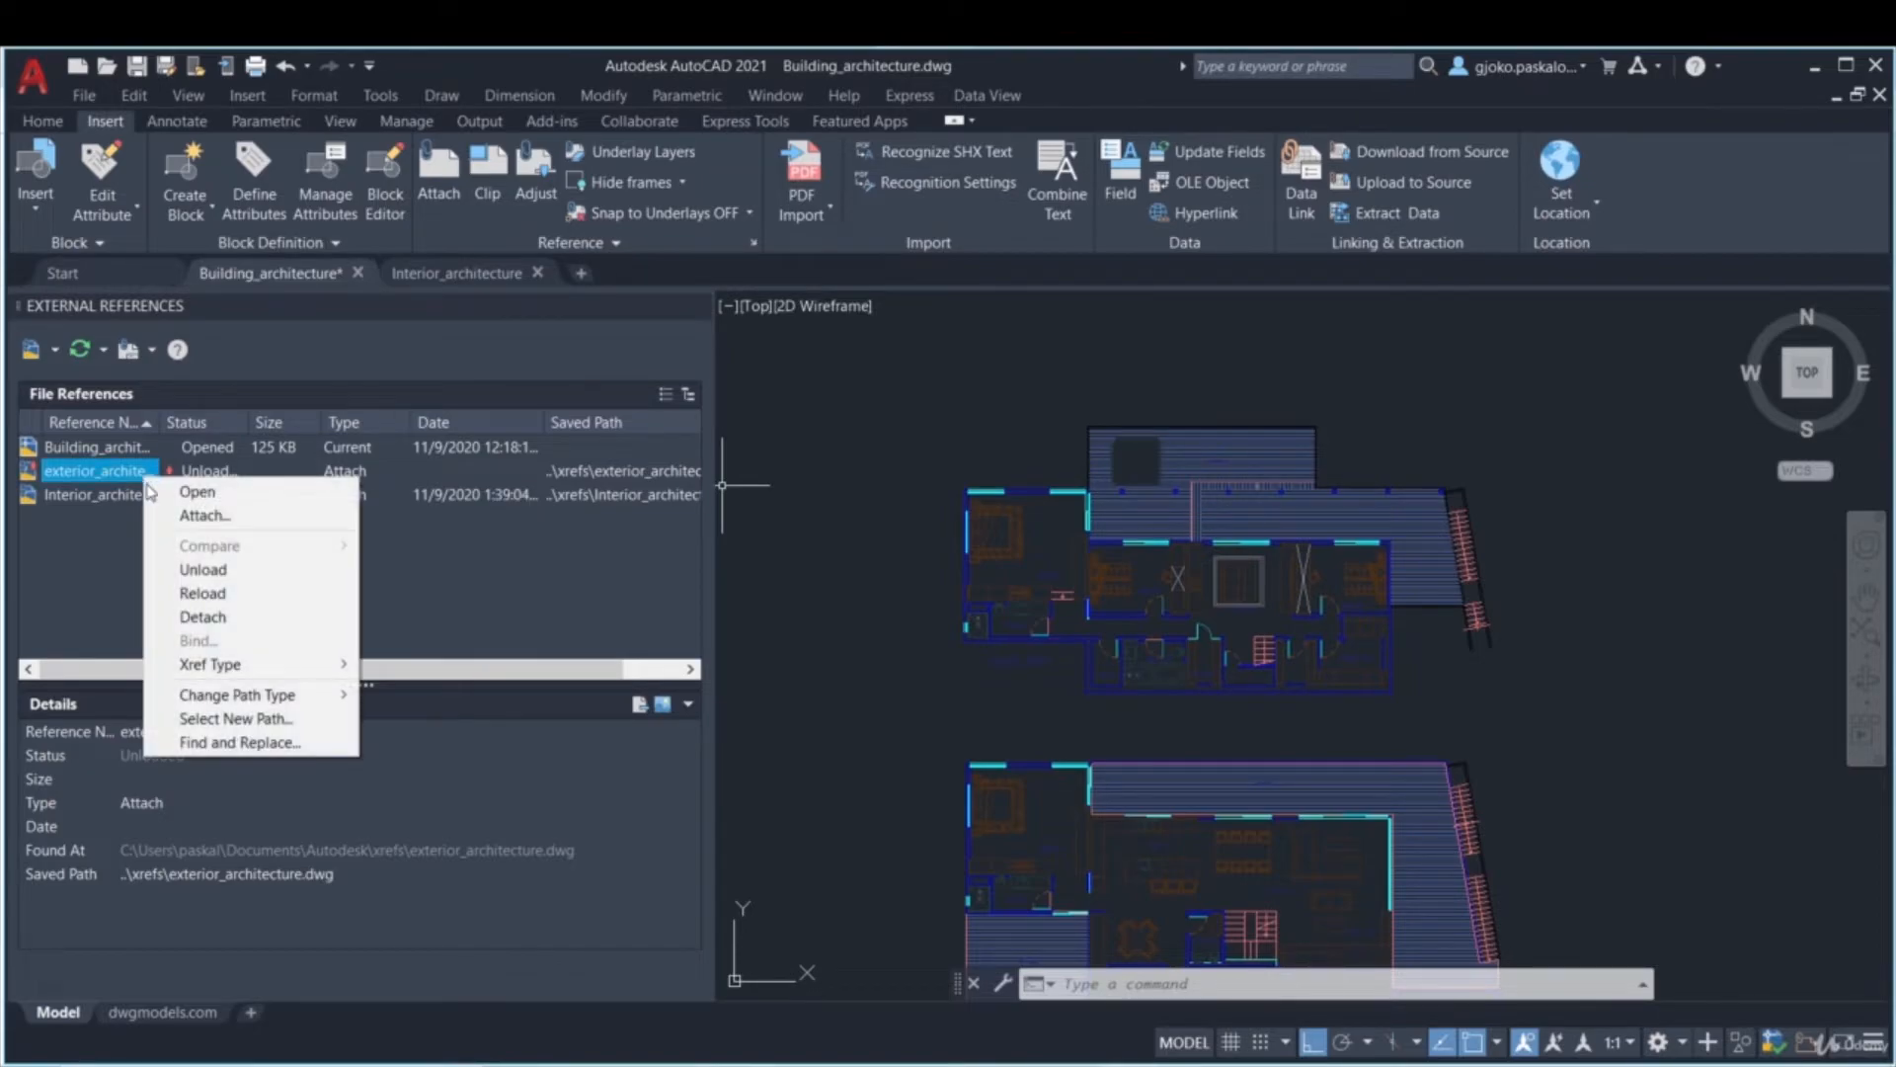
{"action": "left_click", "coordinate": [204, 594]}
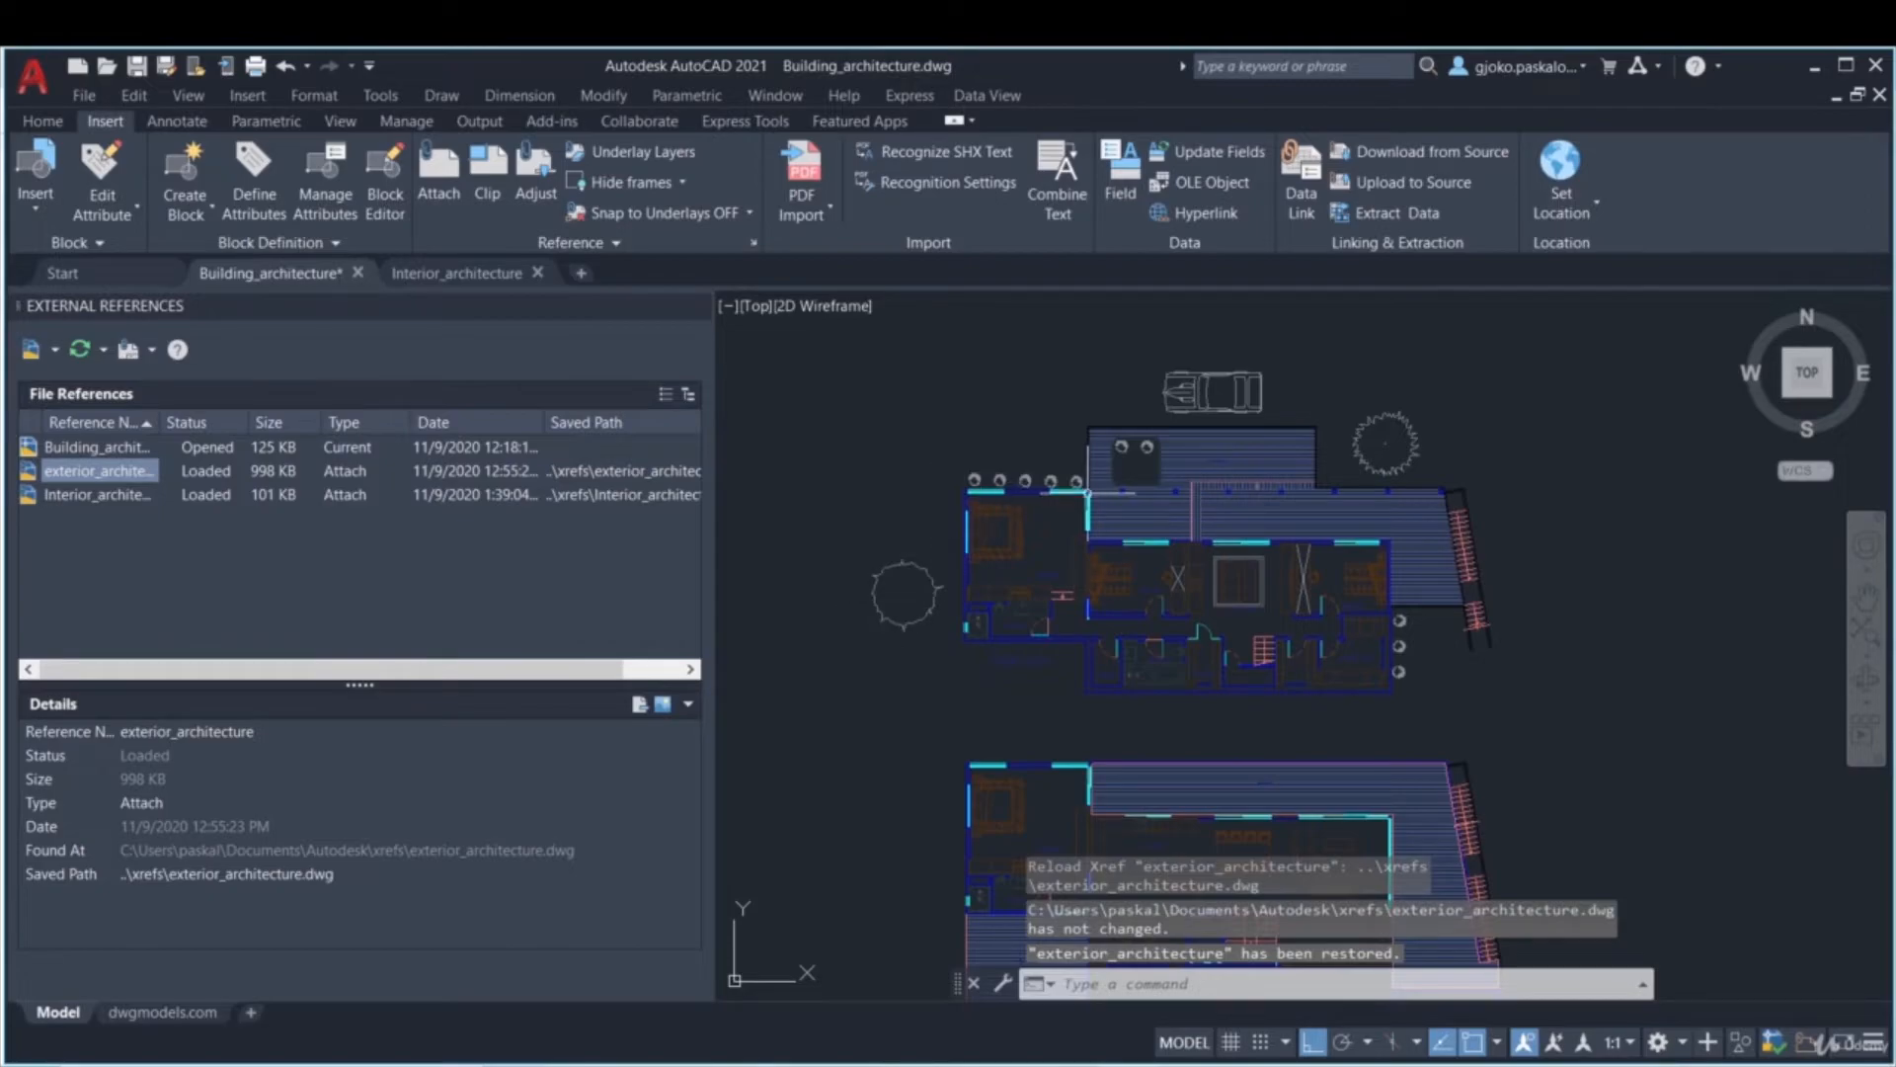
- Detach the exterior_architecture reference and reattach exterior_architecture.dwg as an Attachment with a relative path at 0,0,0 and scale 1
{"action": "right_click", "coordinate": [145, 478]}
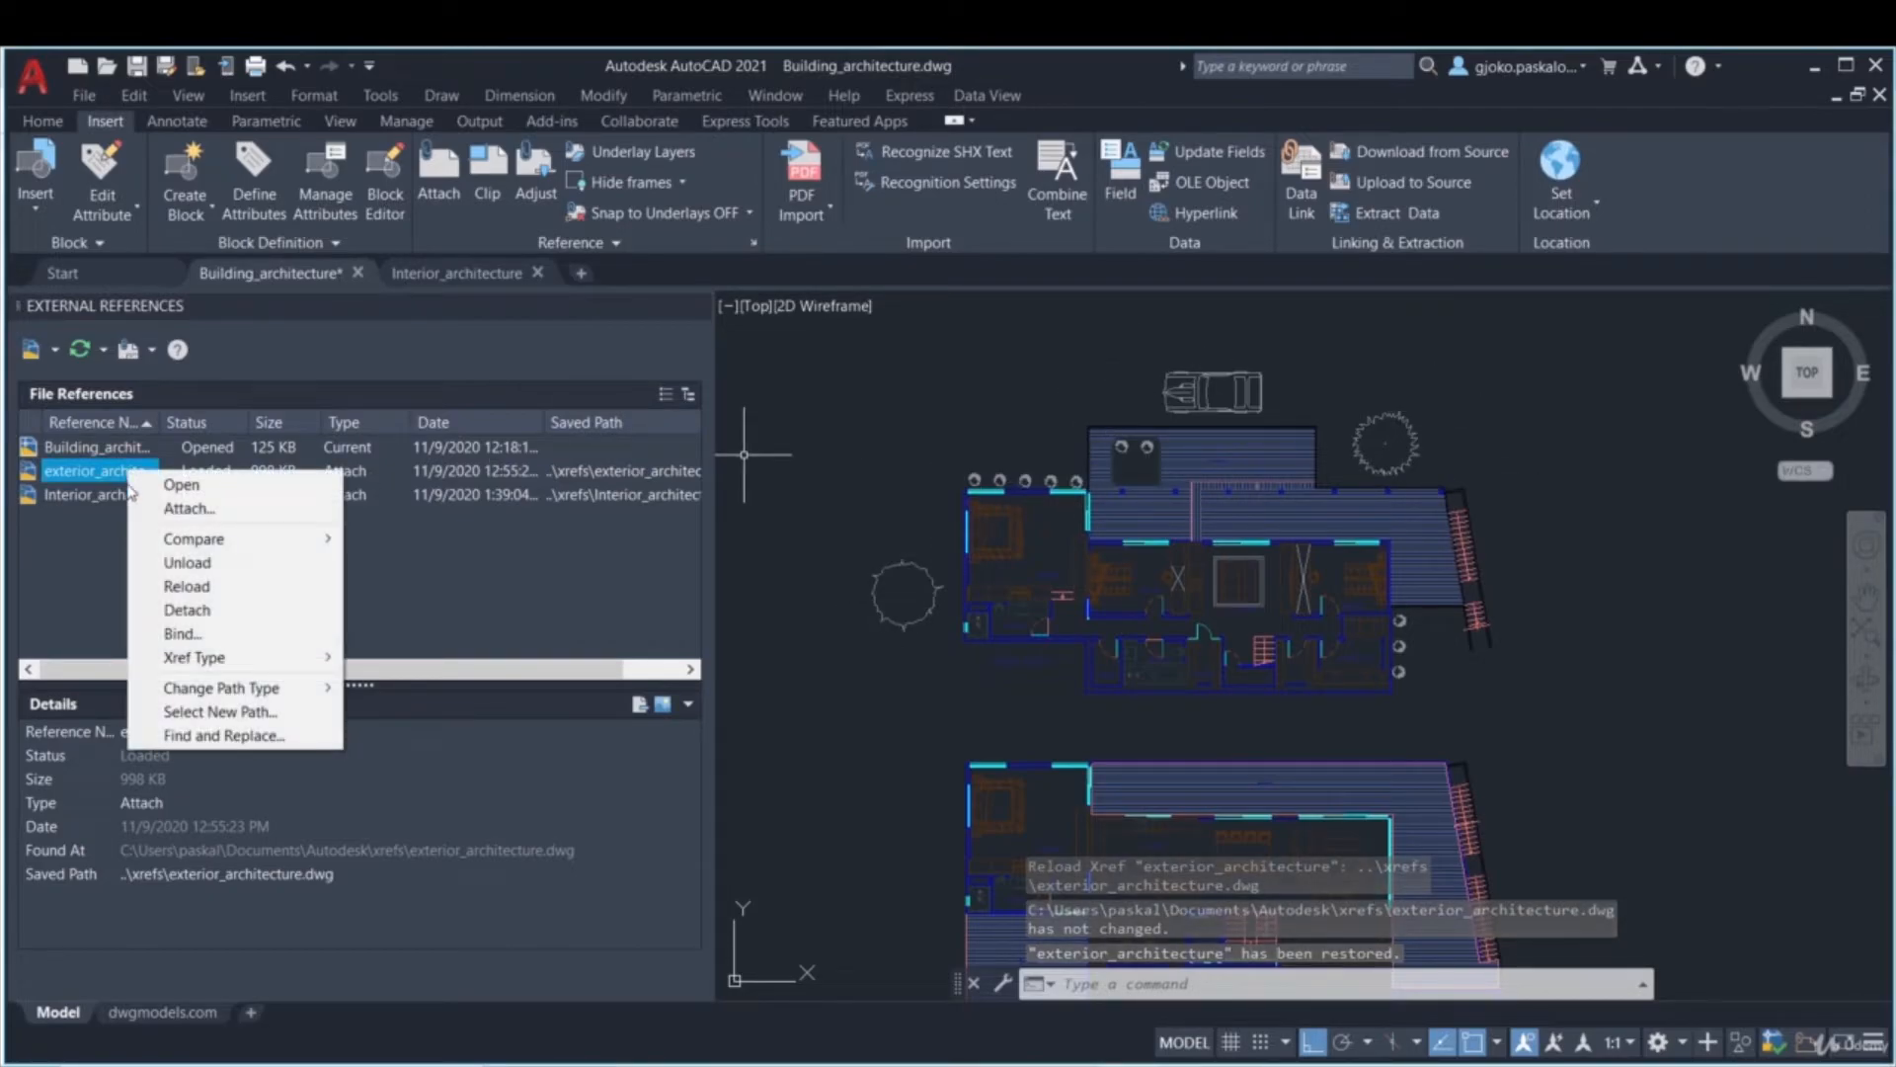
{"action": "left_click", "coordinate": [201, 611]}
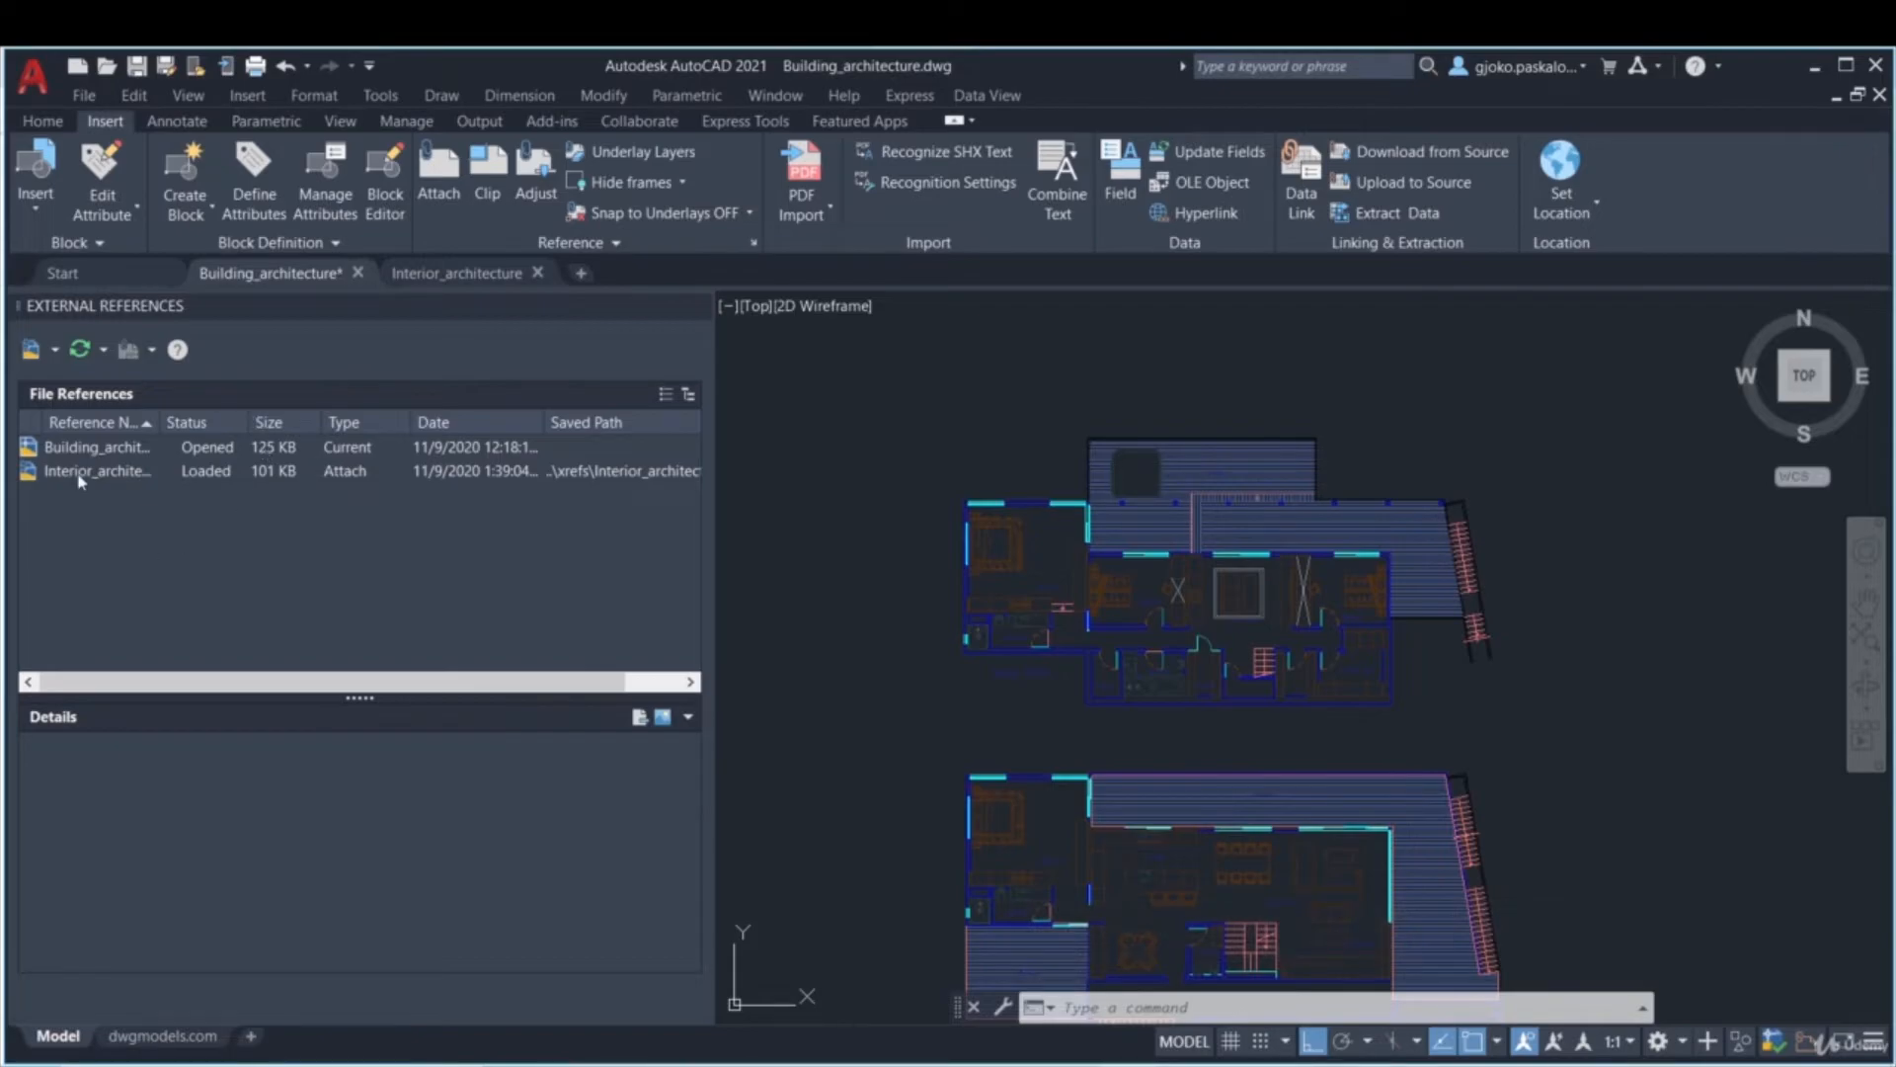
{"action": "right_click", "coordinate": [132, 530]}
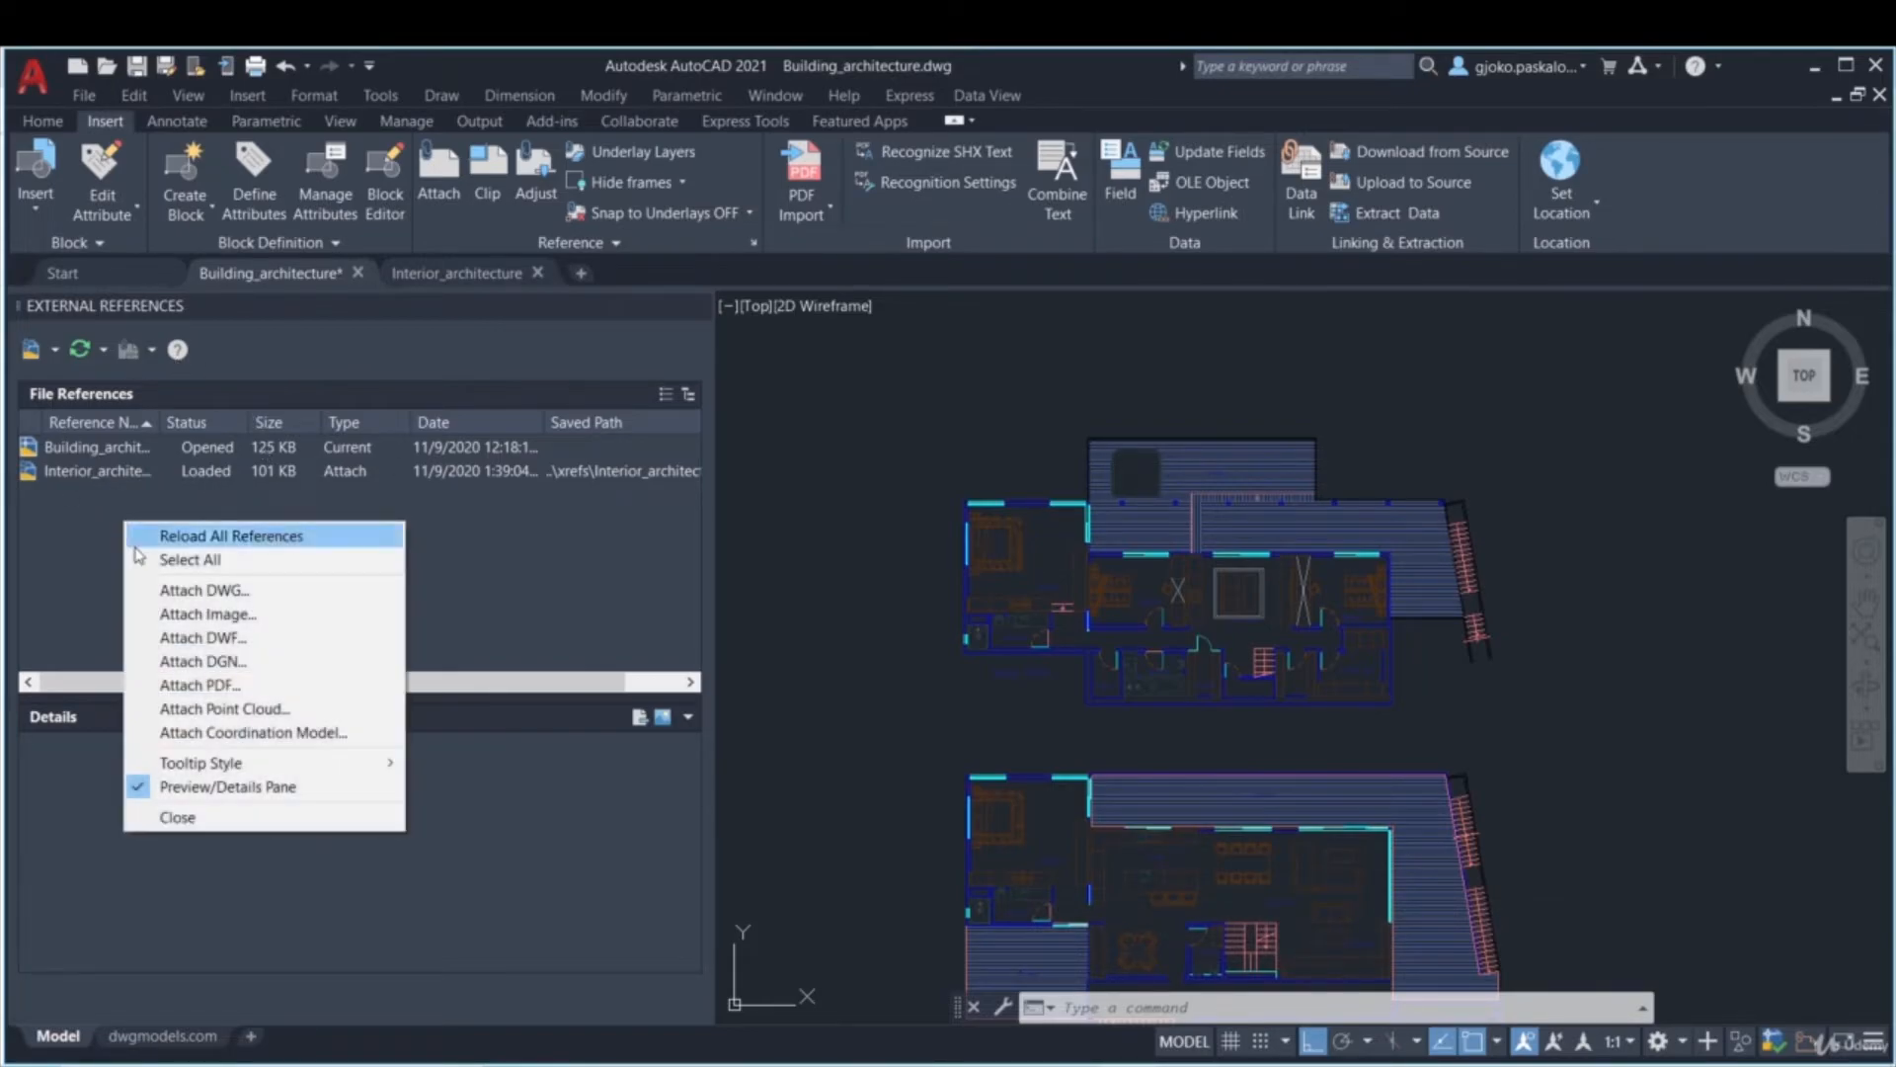
{"action": "left_click", "coordinate": [197, 591]}
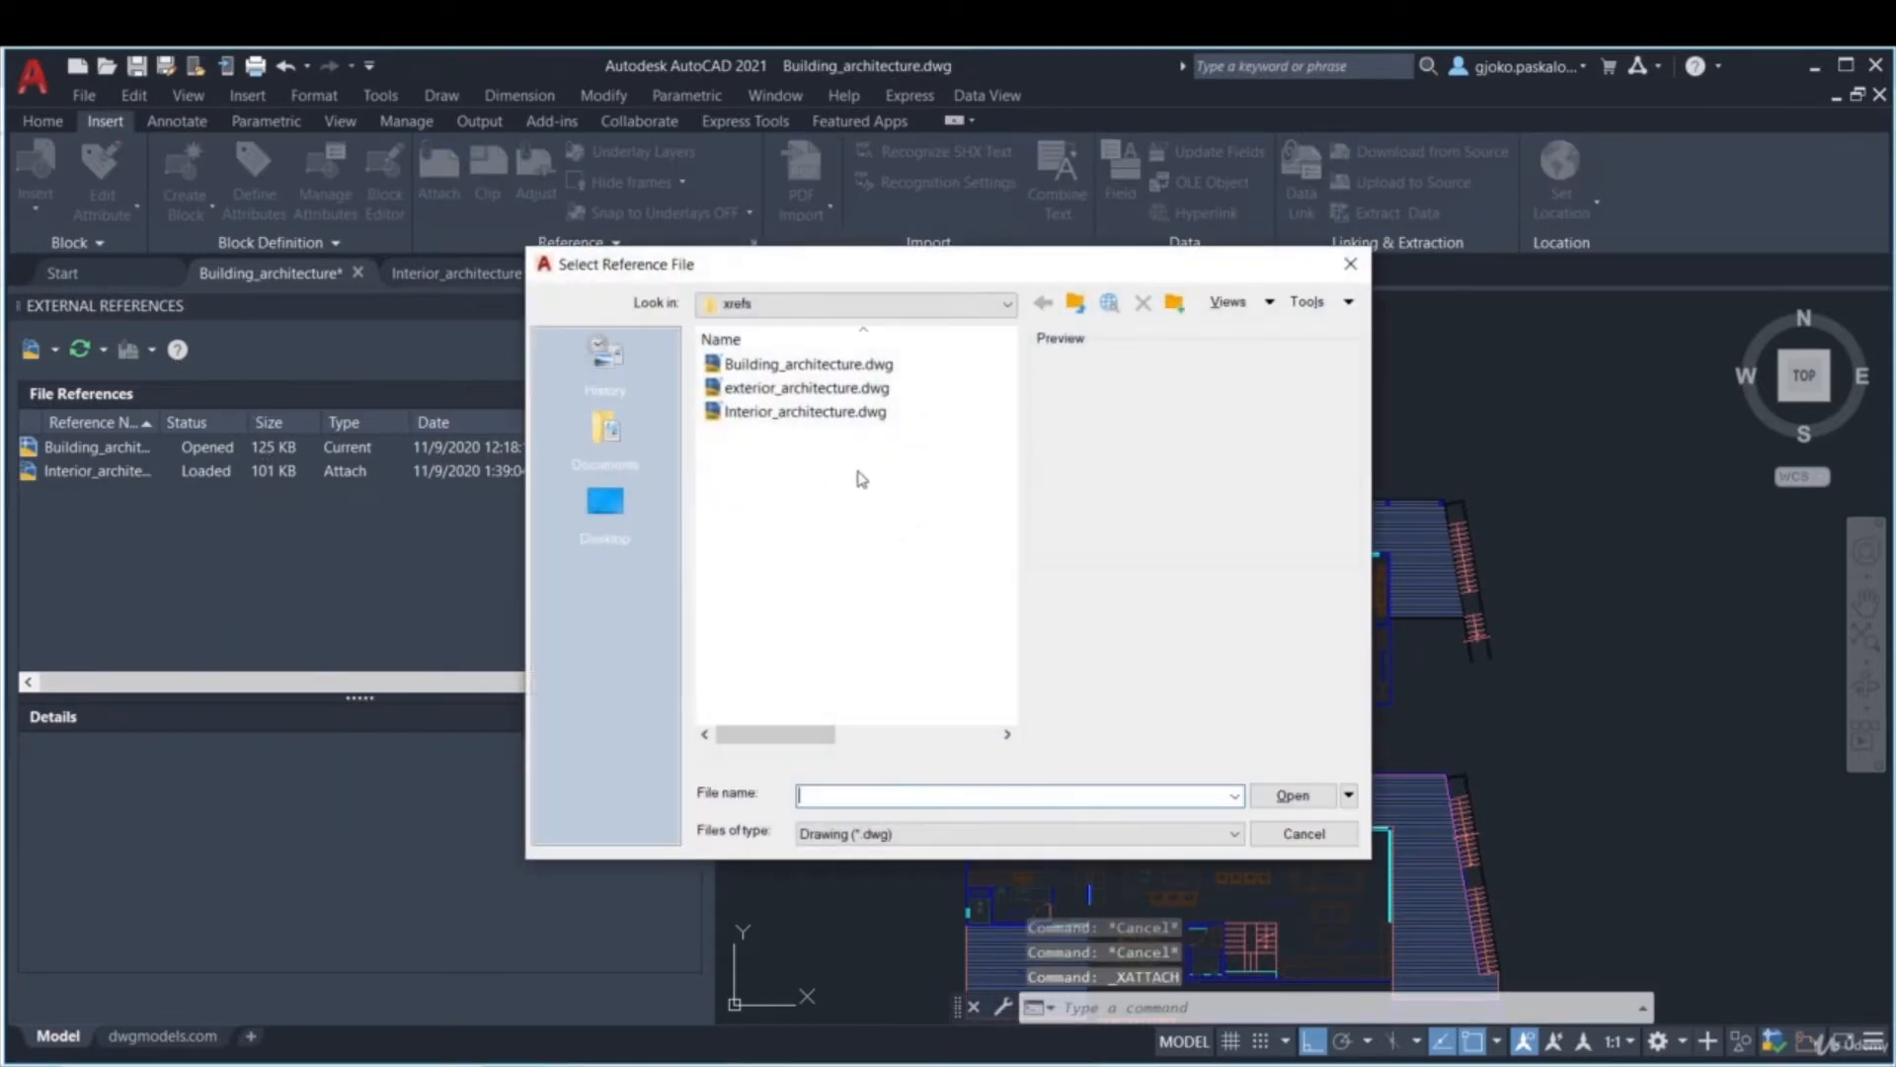
{"action": "left_click", "coordinate": [782, 391]}
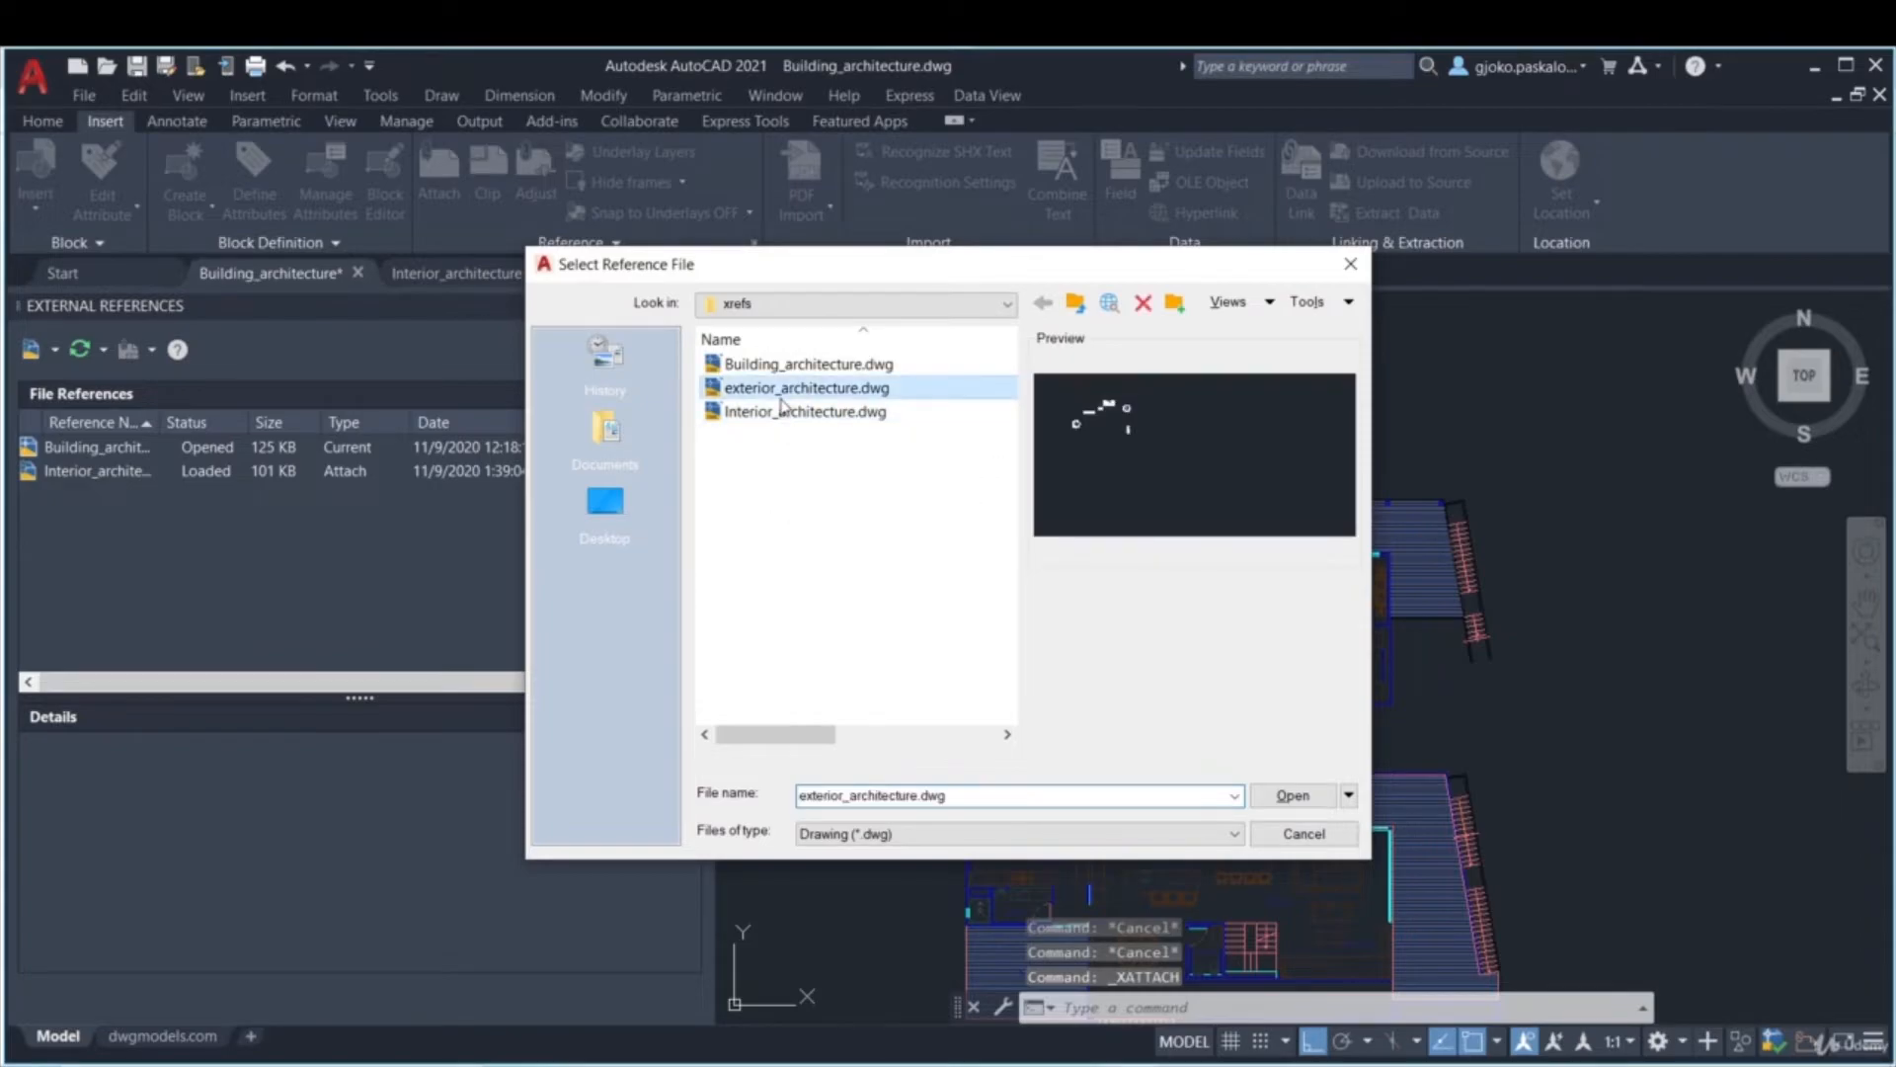
{"action": "left_click", "coordinate": [1289, 794]}
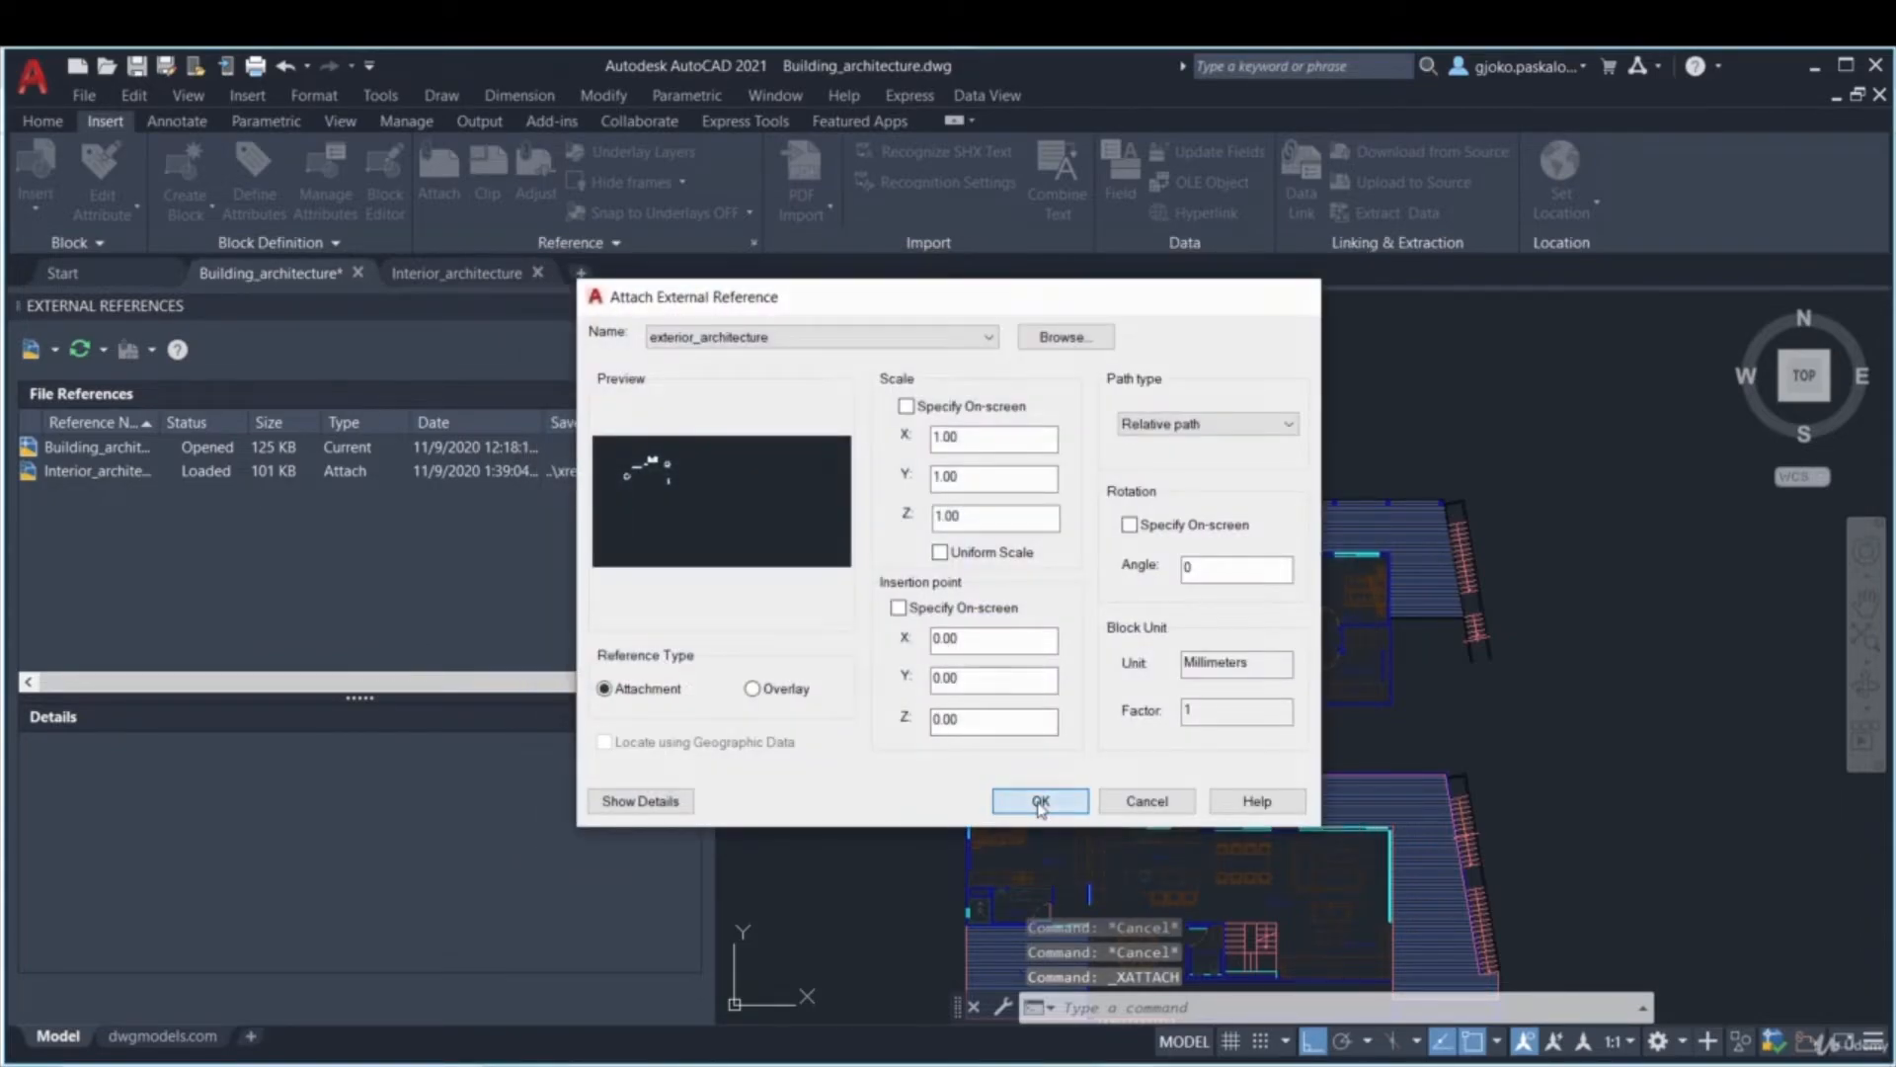
{"action": "left_click", "coordinate": [1041, 802]}
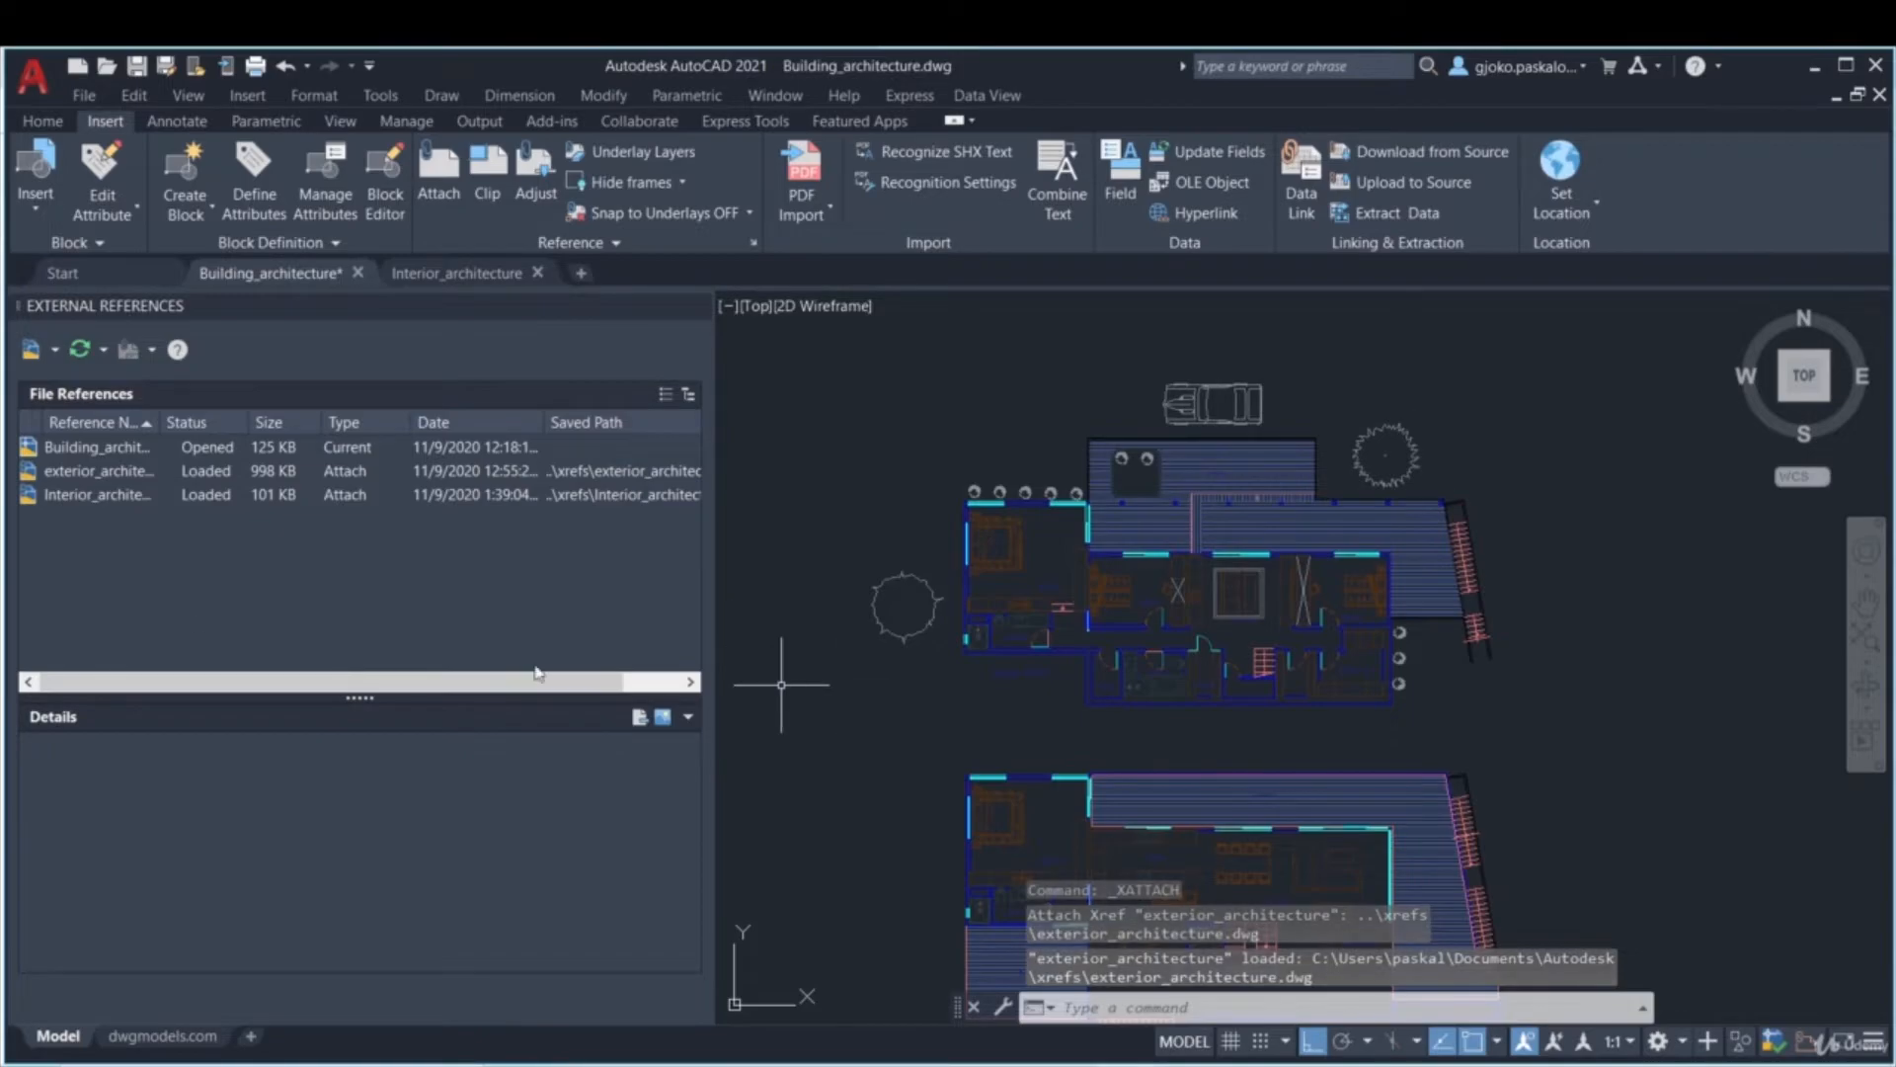
- Bind the exterior_architecture reference into the drawing with the Bind type, inspect the bound objects, and undo the binding
{"action": "left_click", "coordinate": [96, 478]}
{"action": "right_click", "coordinate": [96, 482]}
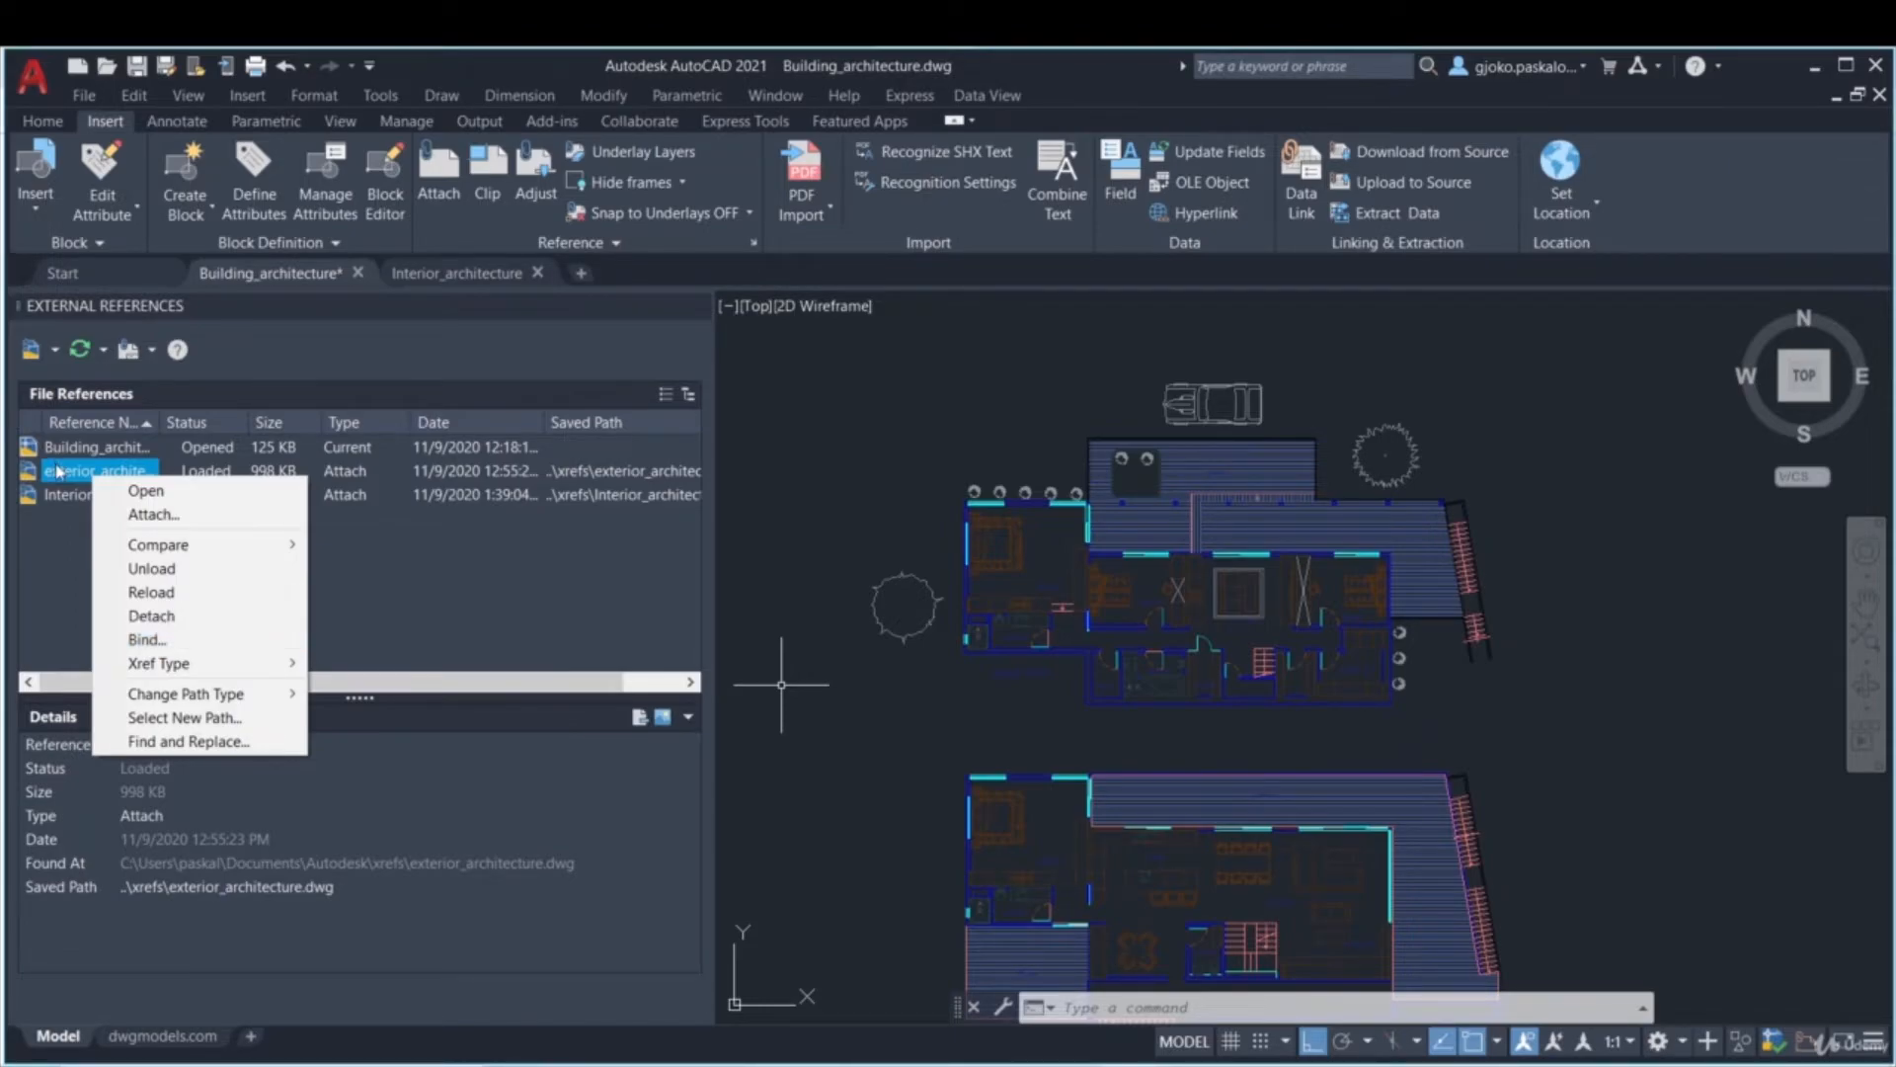
{"action": "left_click", "coordinate": [146, 639]}
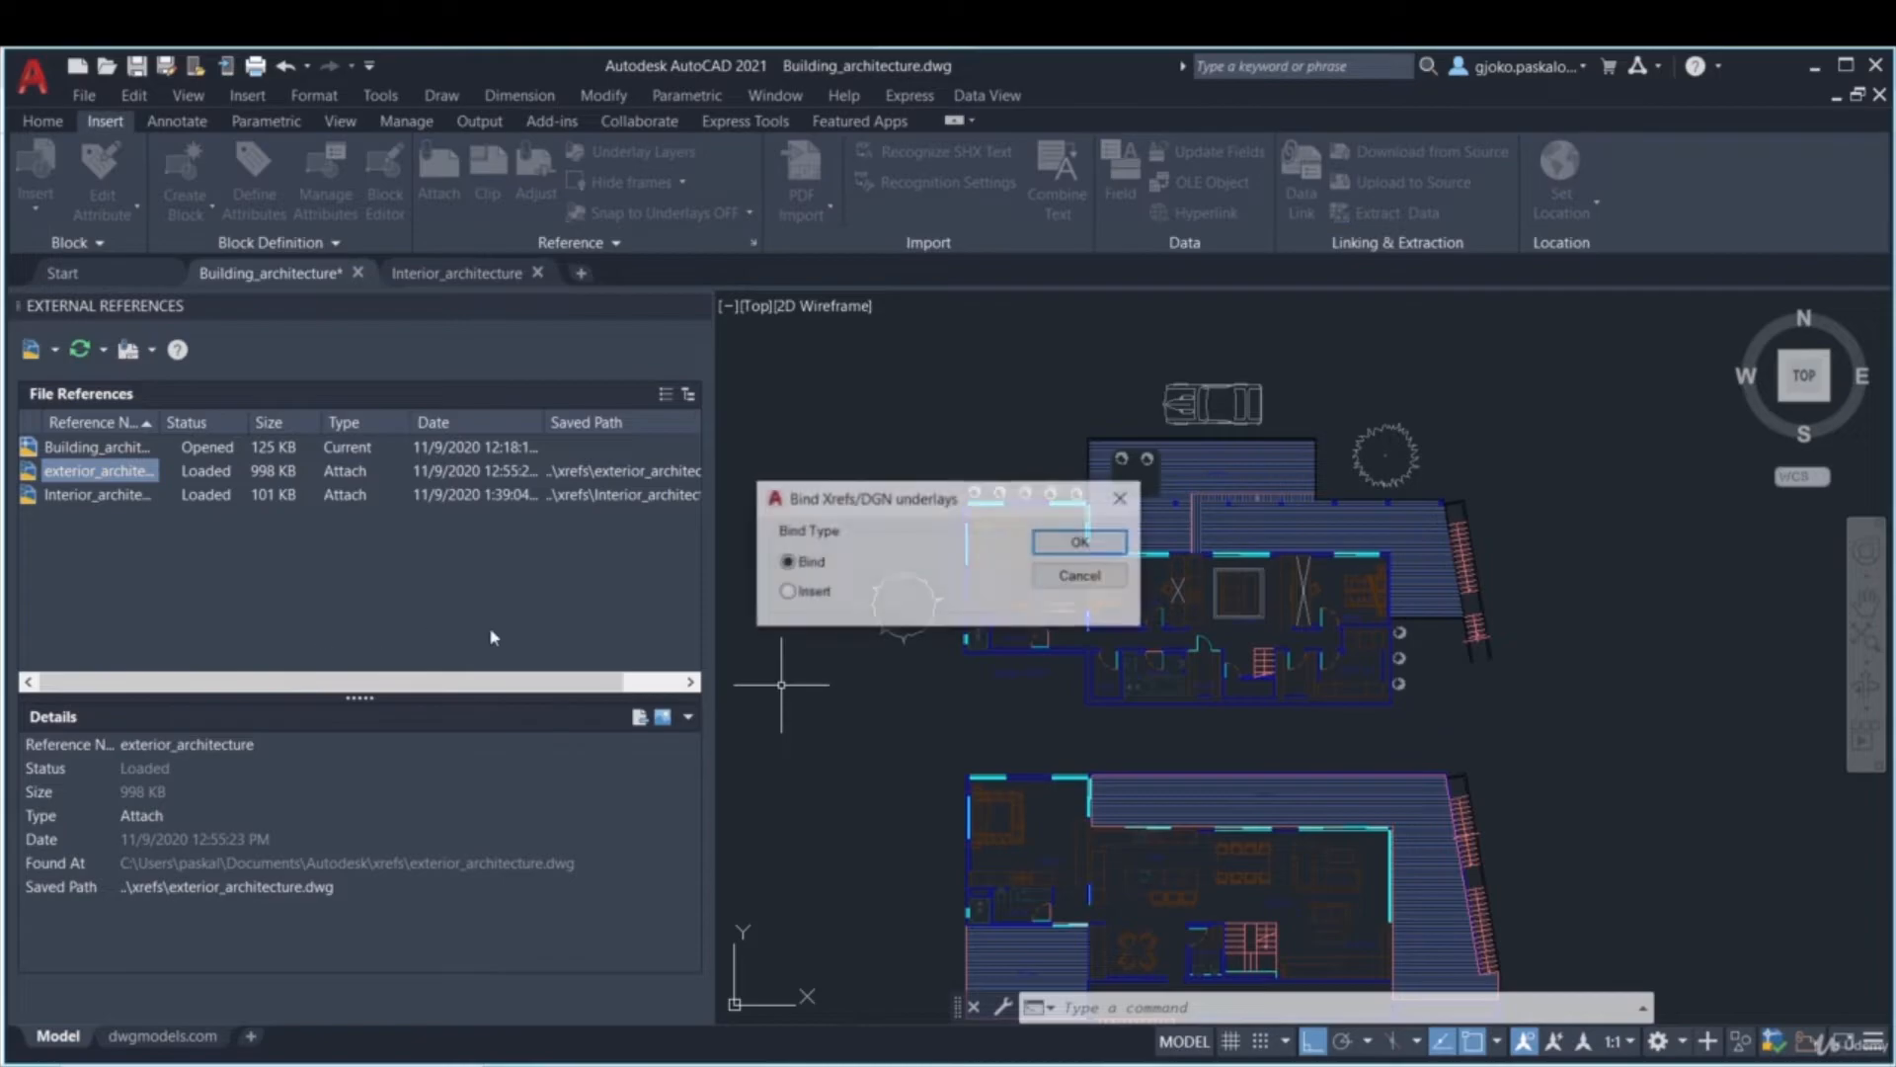
{"action": "left_click", "coordinate": [1051, 549]}
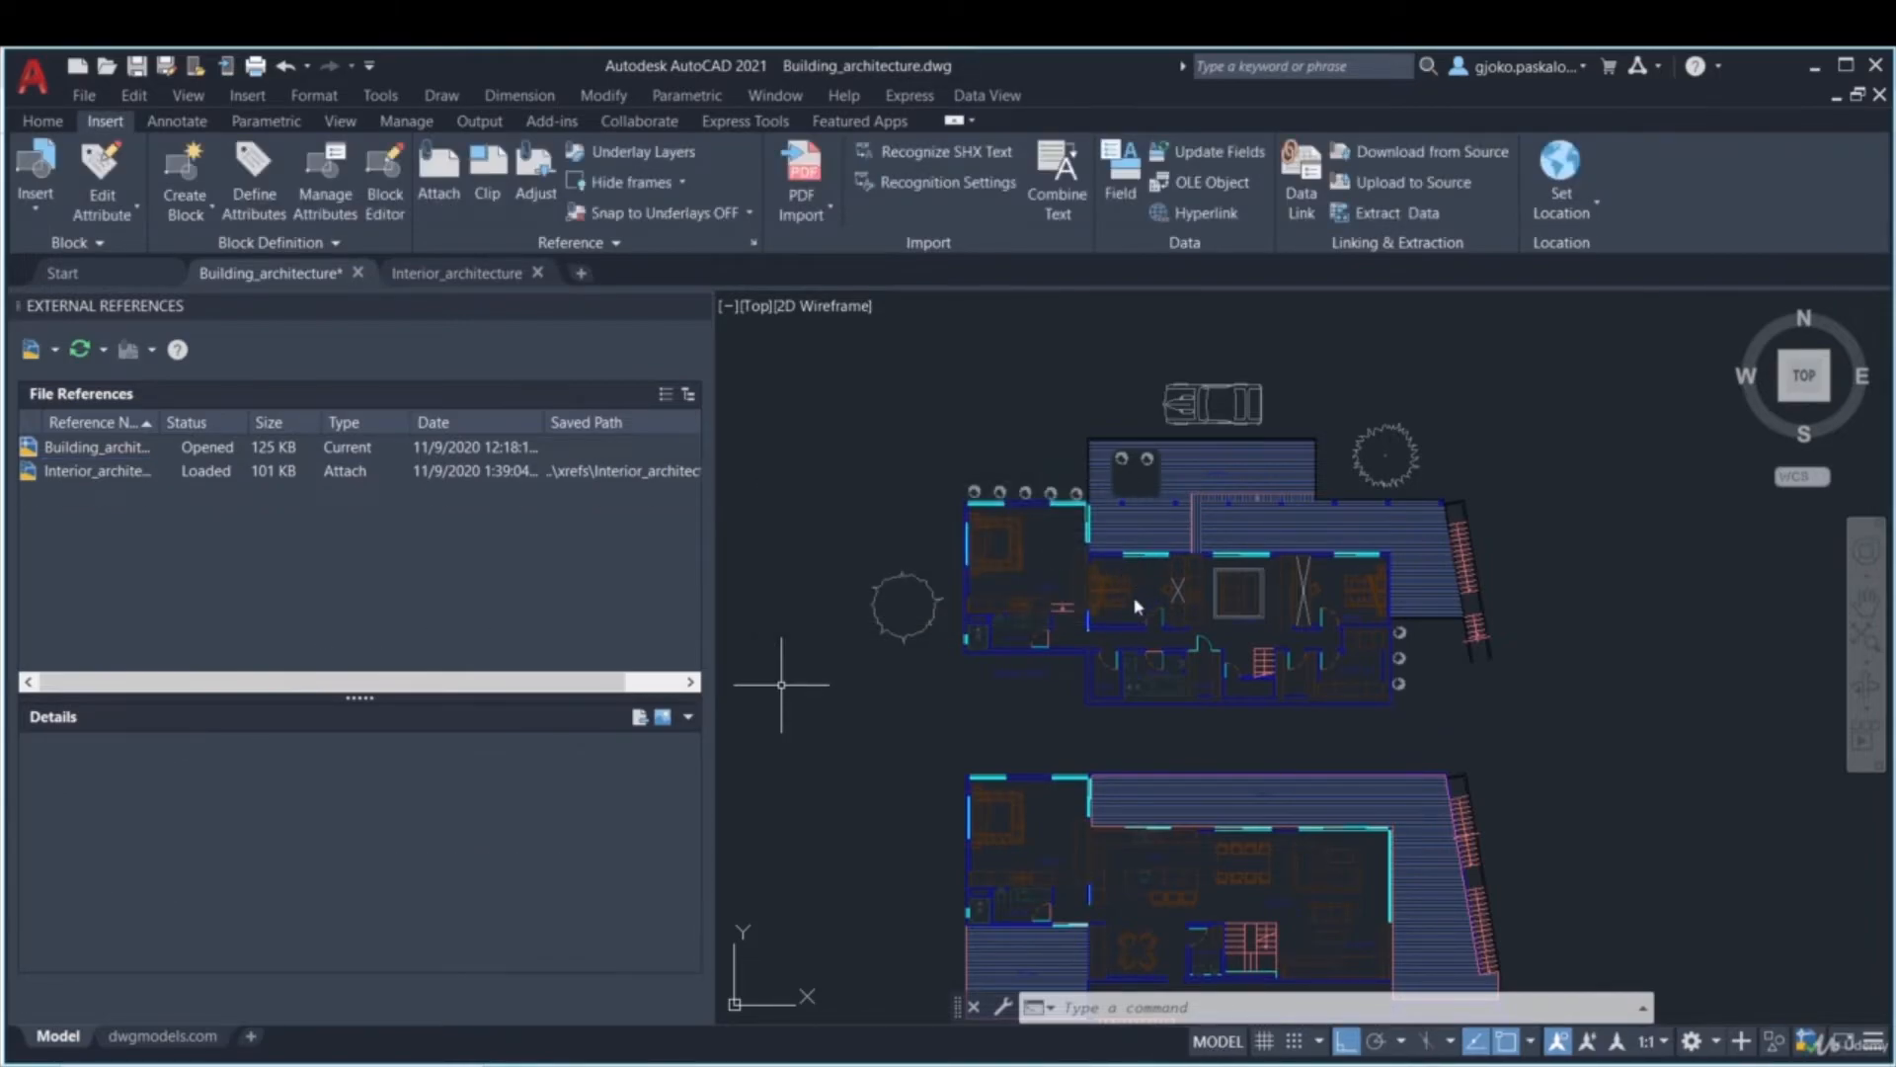
{"action": "scroll", "coordinate": [1097, 491], "scroll_direction": "up", "scroll_amount": 2}
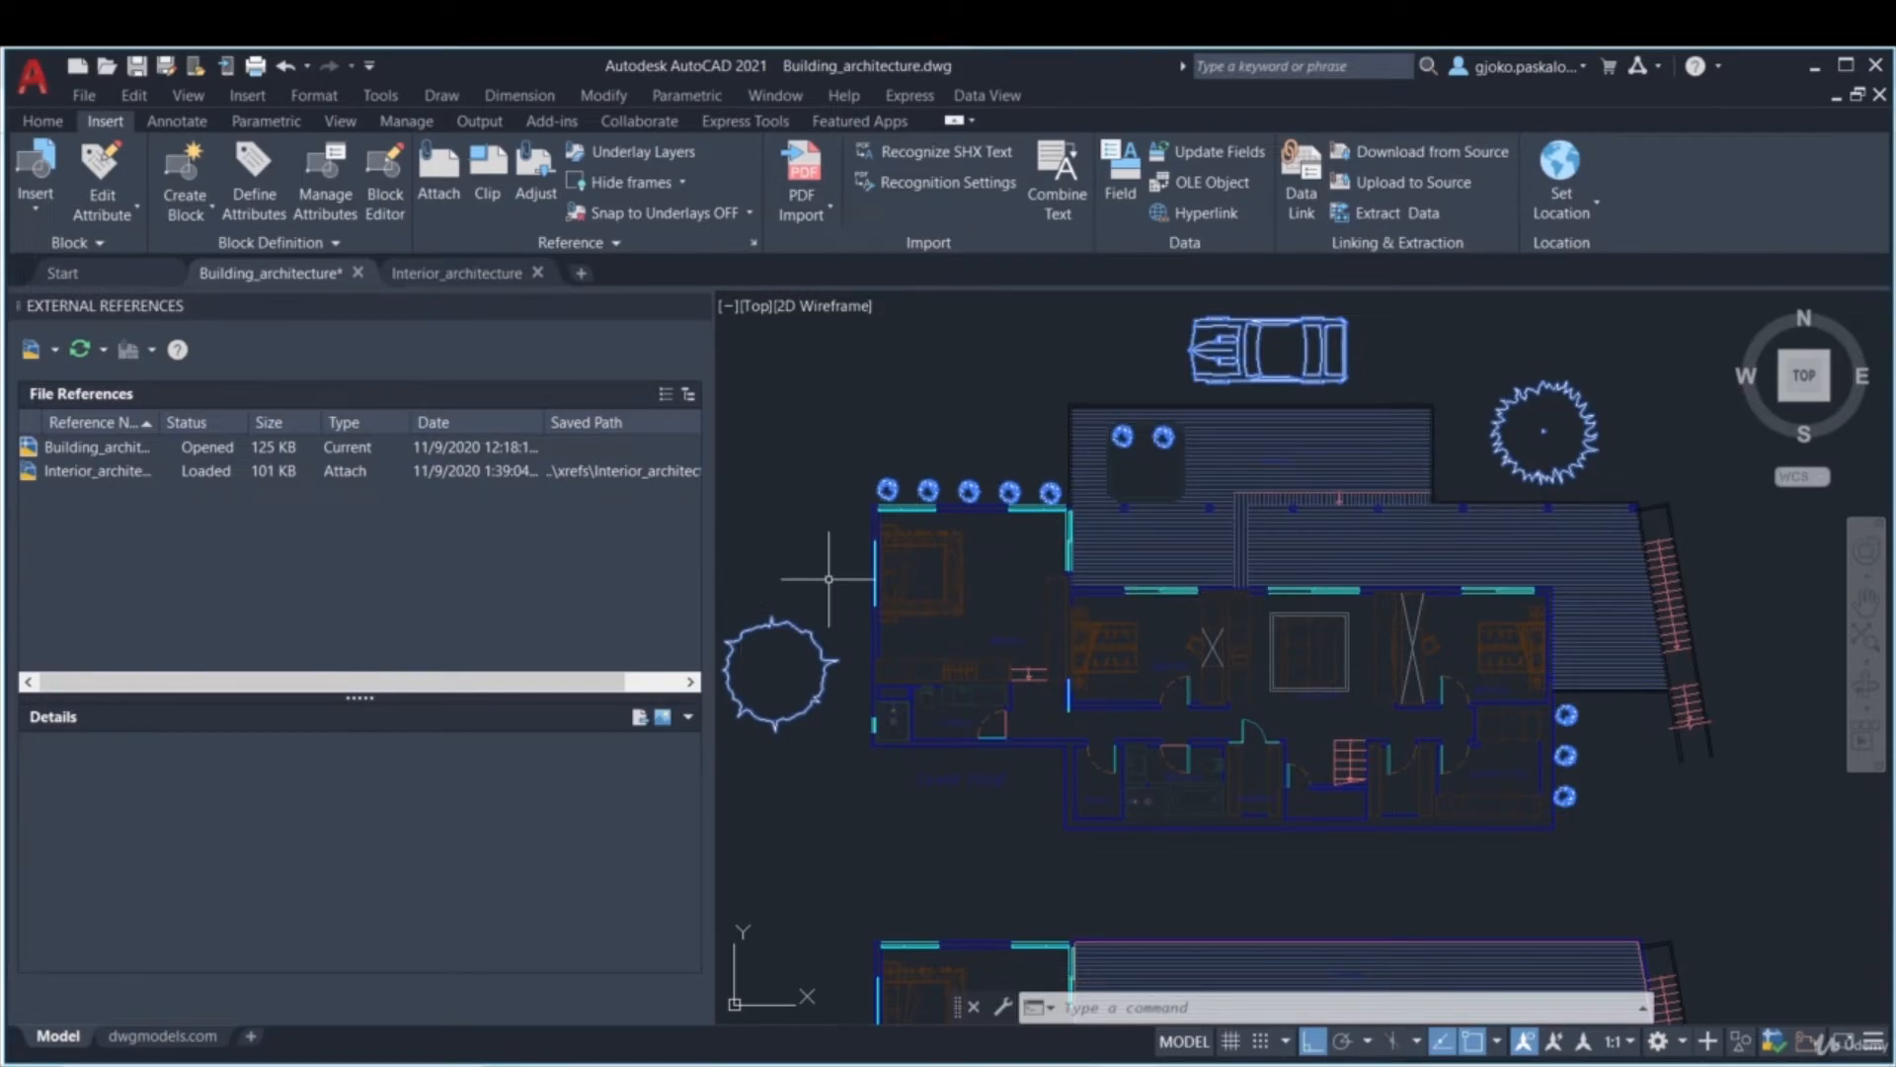
{"action": "key", "text": "ctrl+z"}
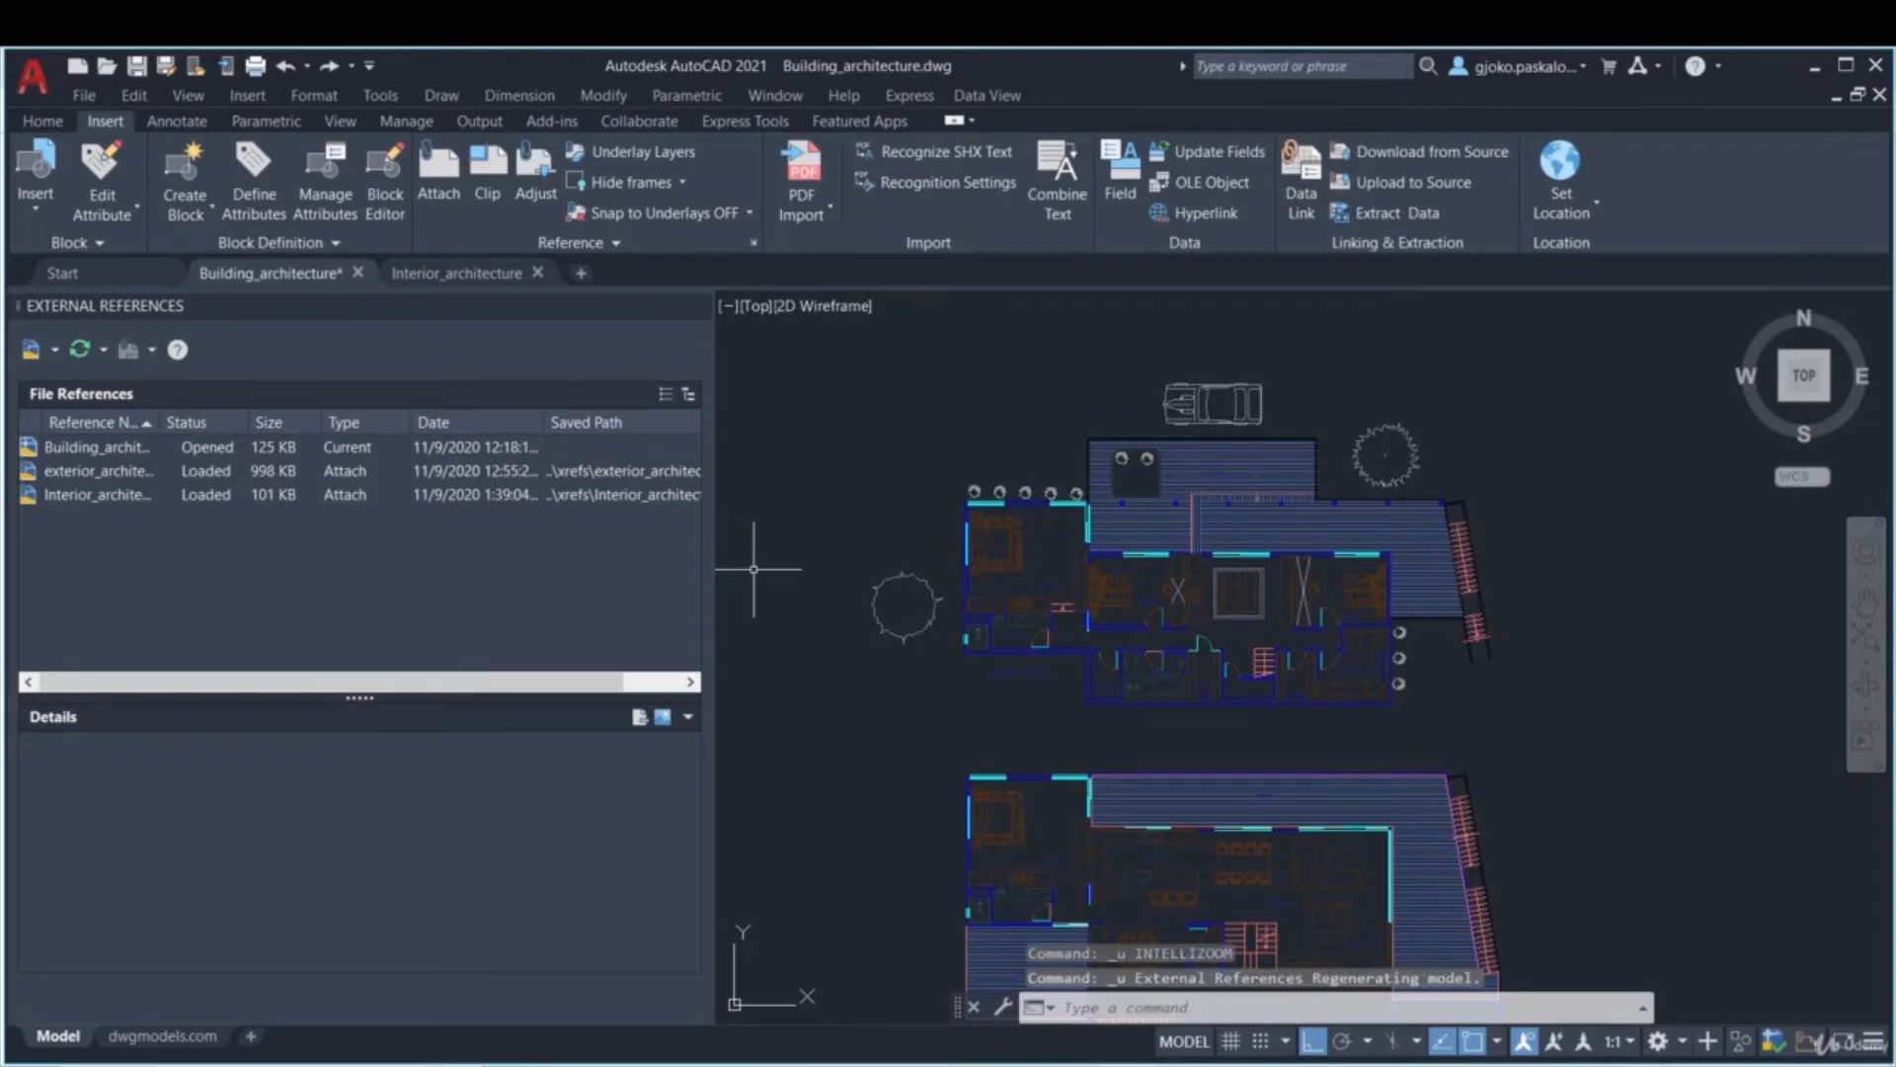
{"action": "key", "text": "Escape"}
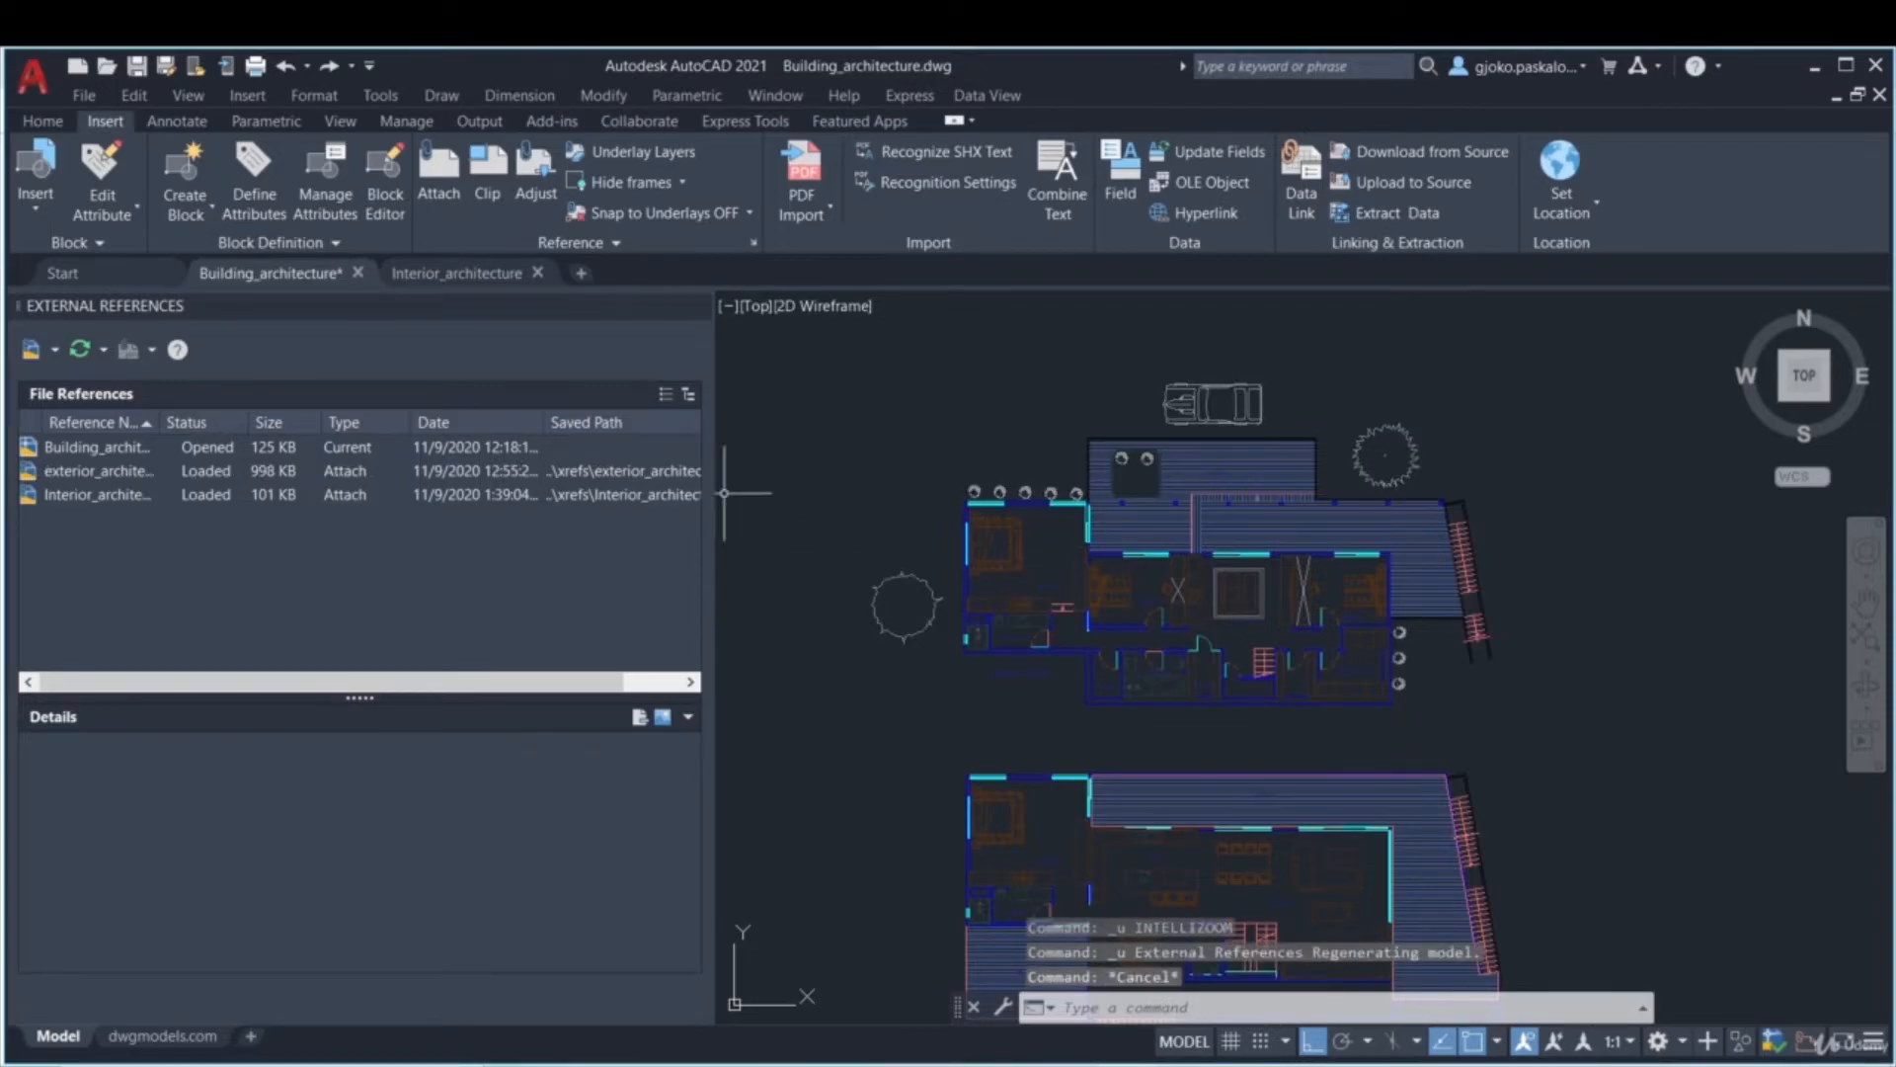
- Check the Xref Type and Change Path Type options of the exterior_architecture reference without changing them
{"action": "right_click", "coordinate": [117, 479]}
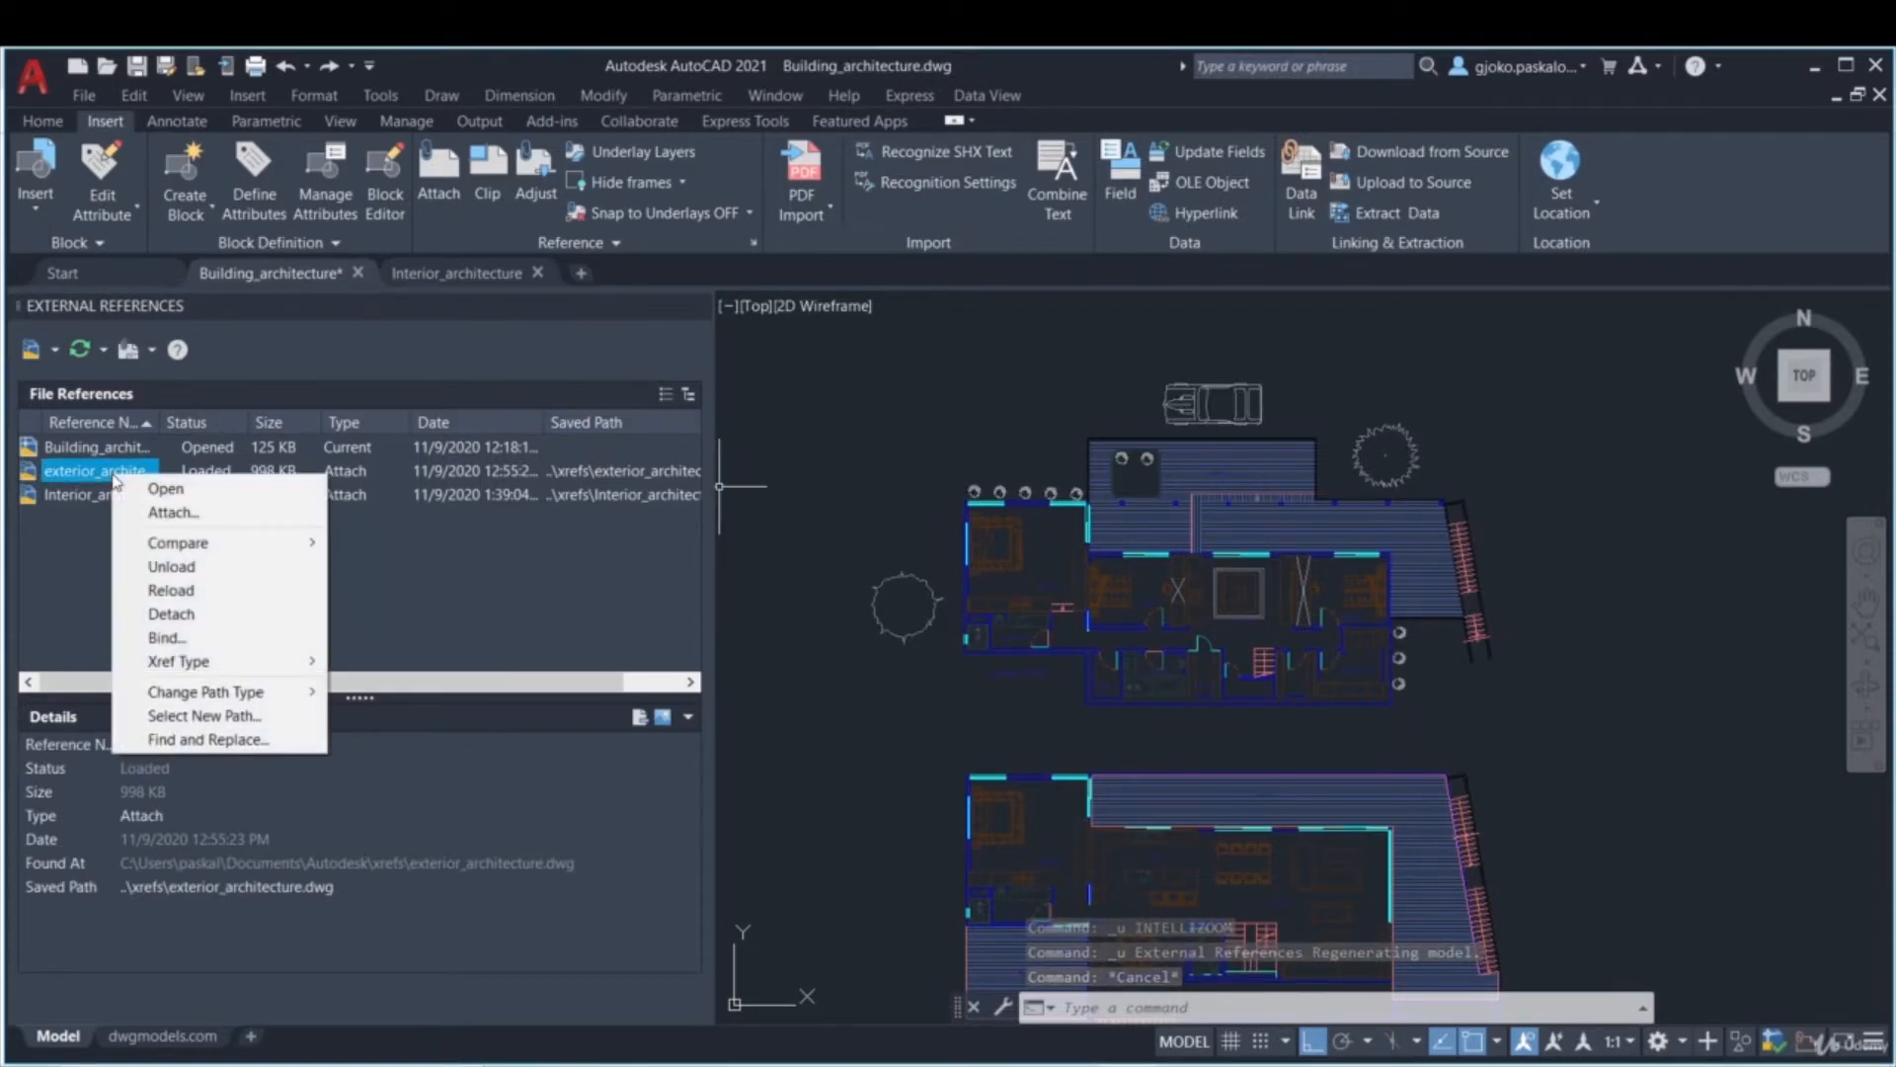
{"action": "mouse_move", "coordinate": [217, 666]}
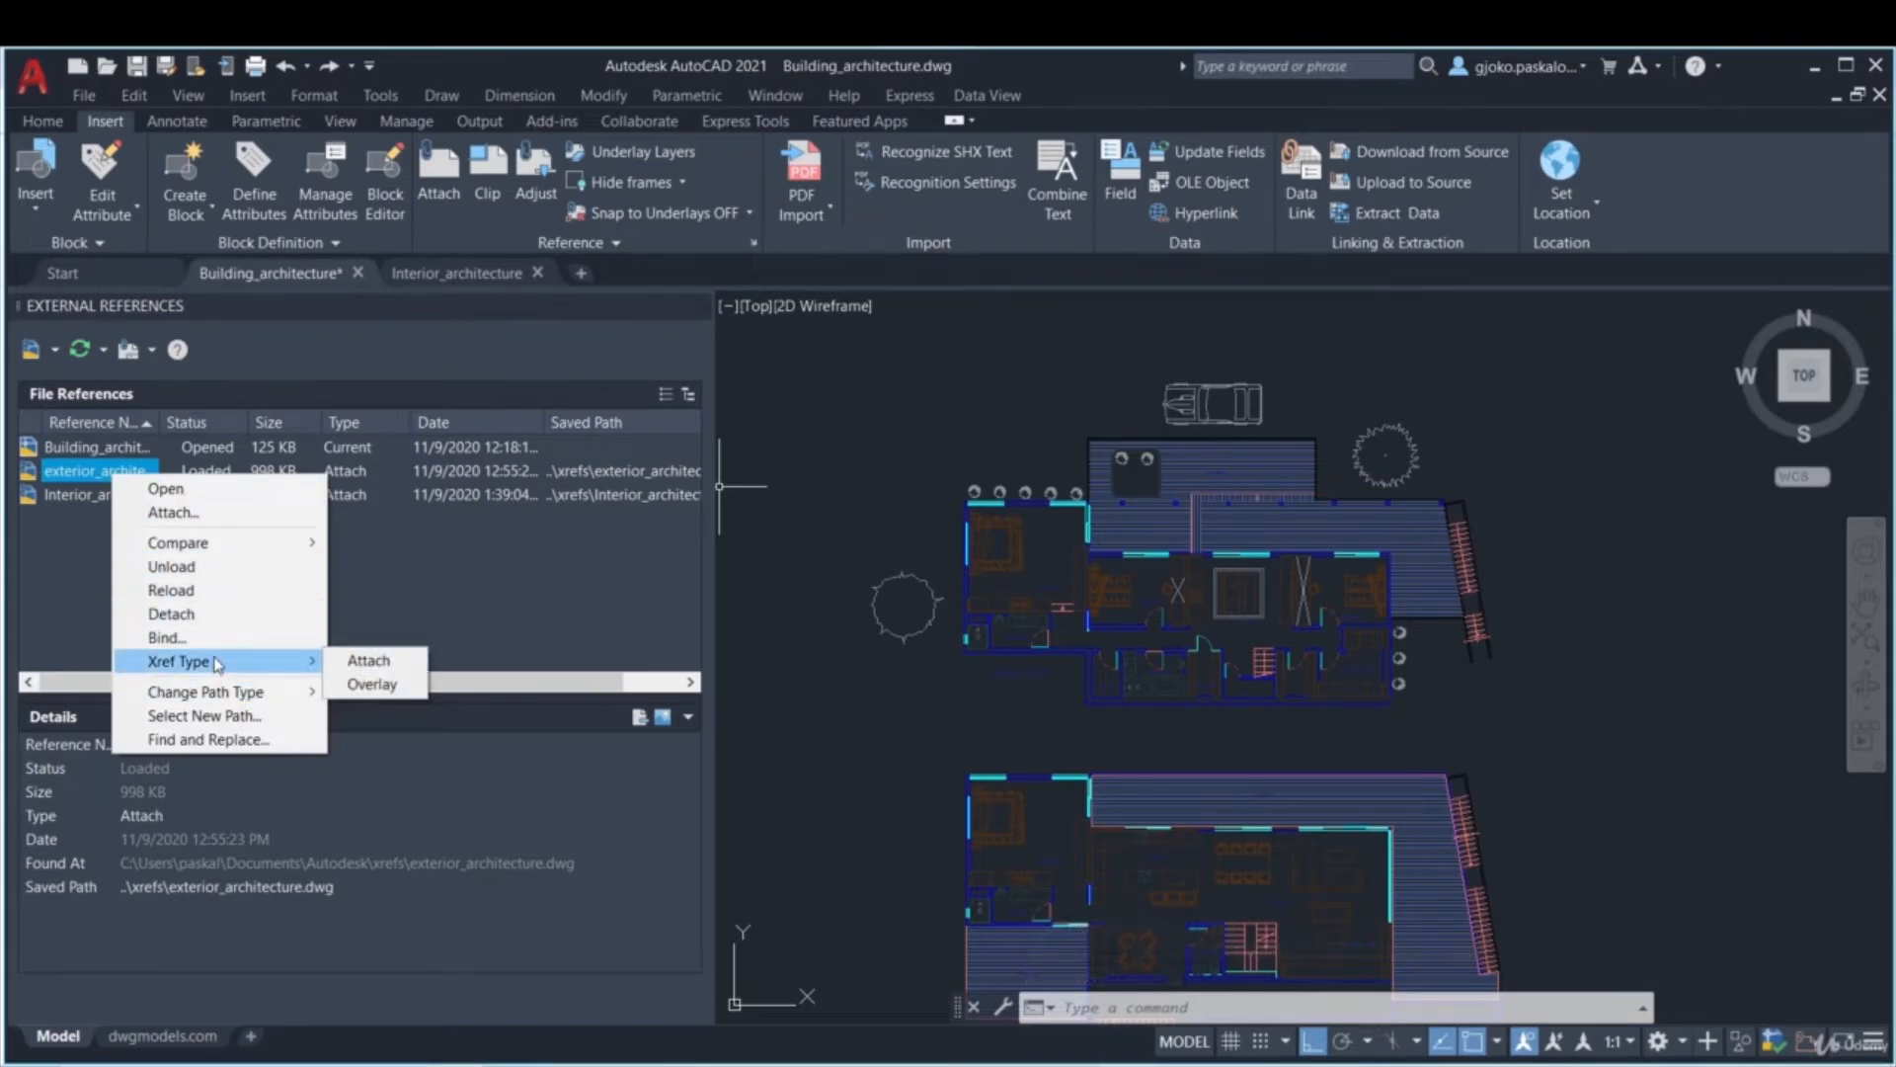
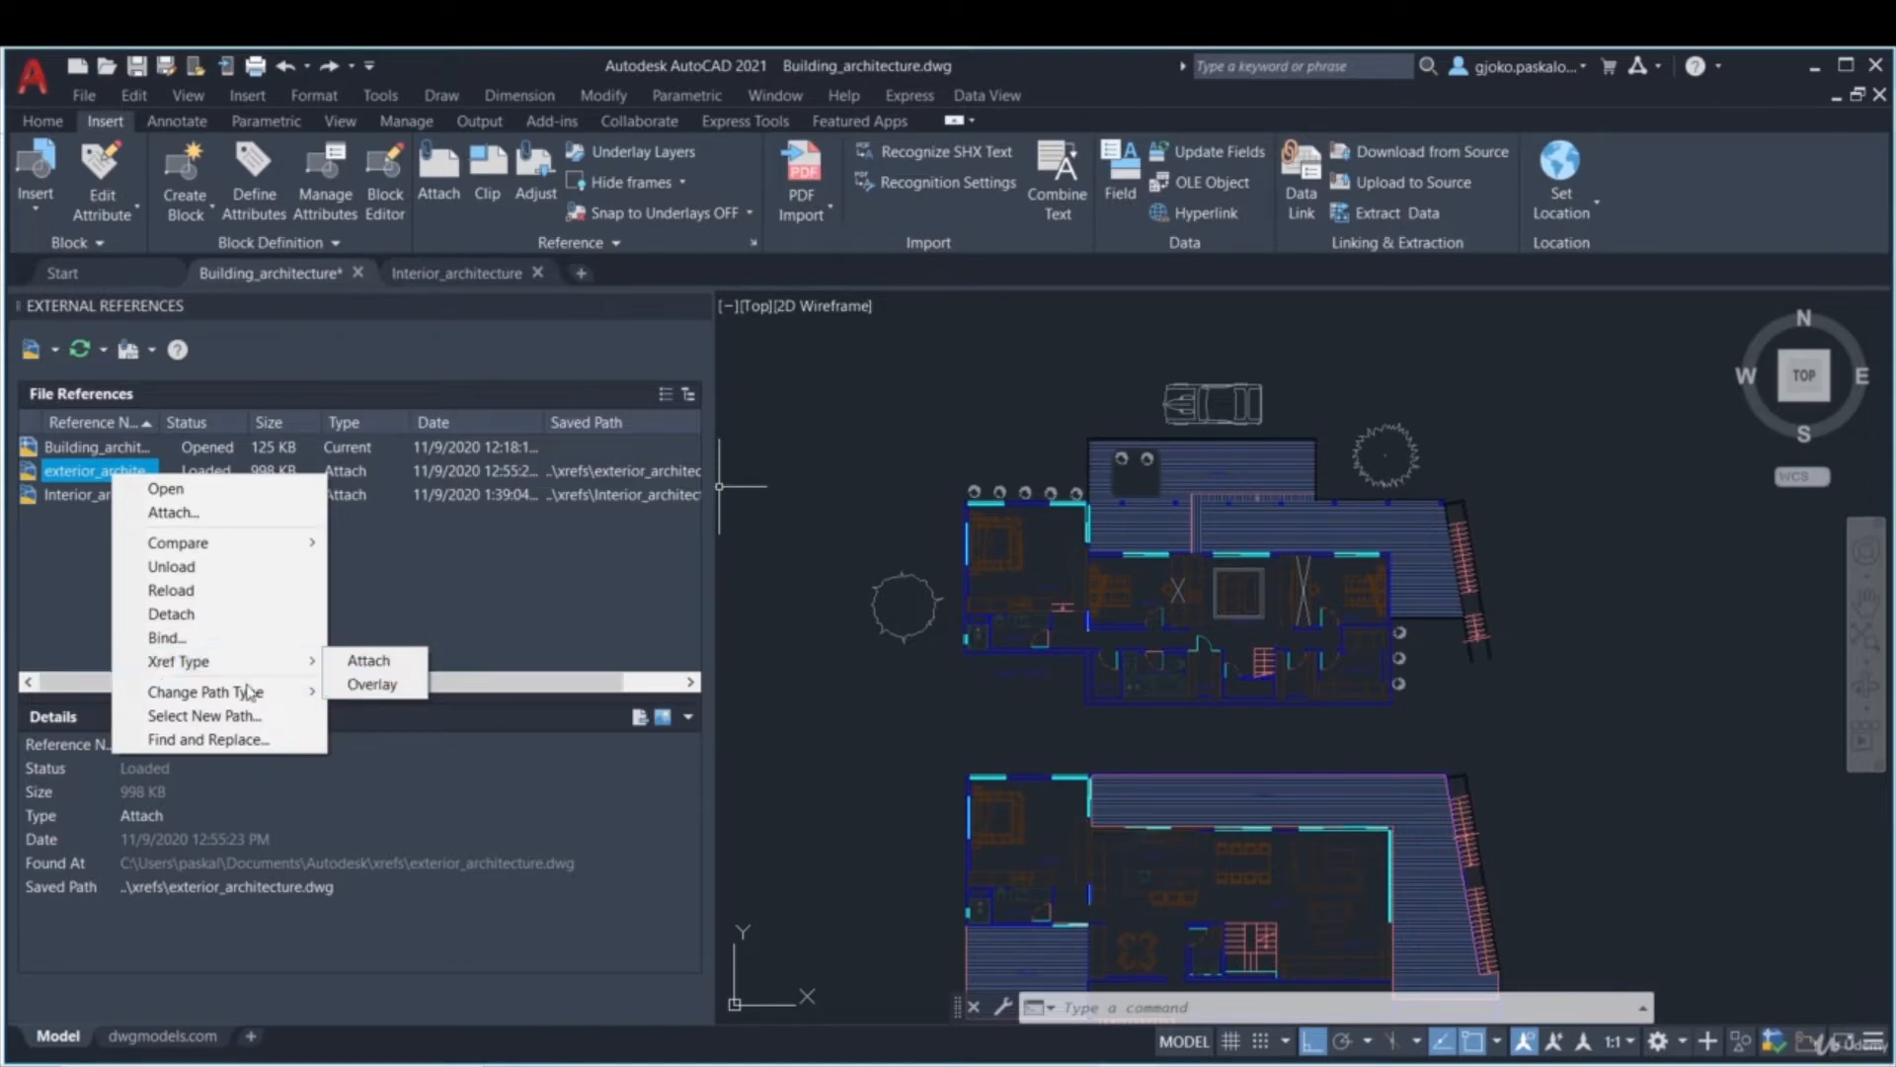
{"action": "mouse_move", "coordinate": [249, 693]}
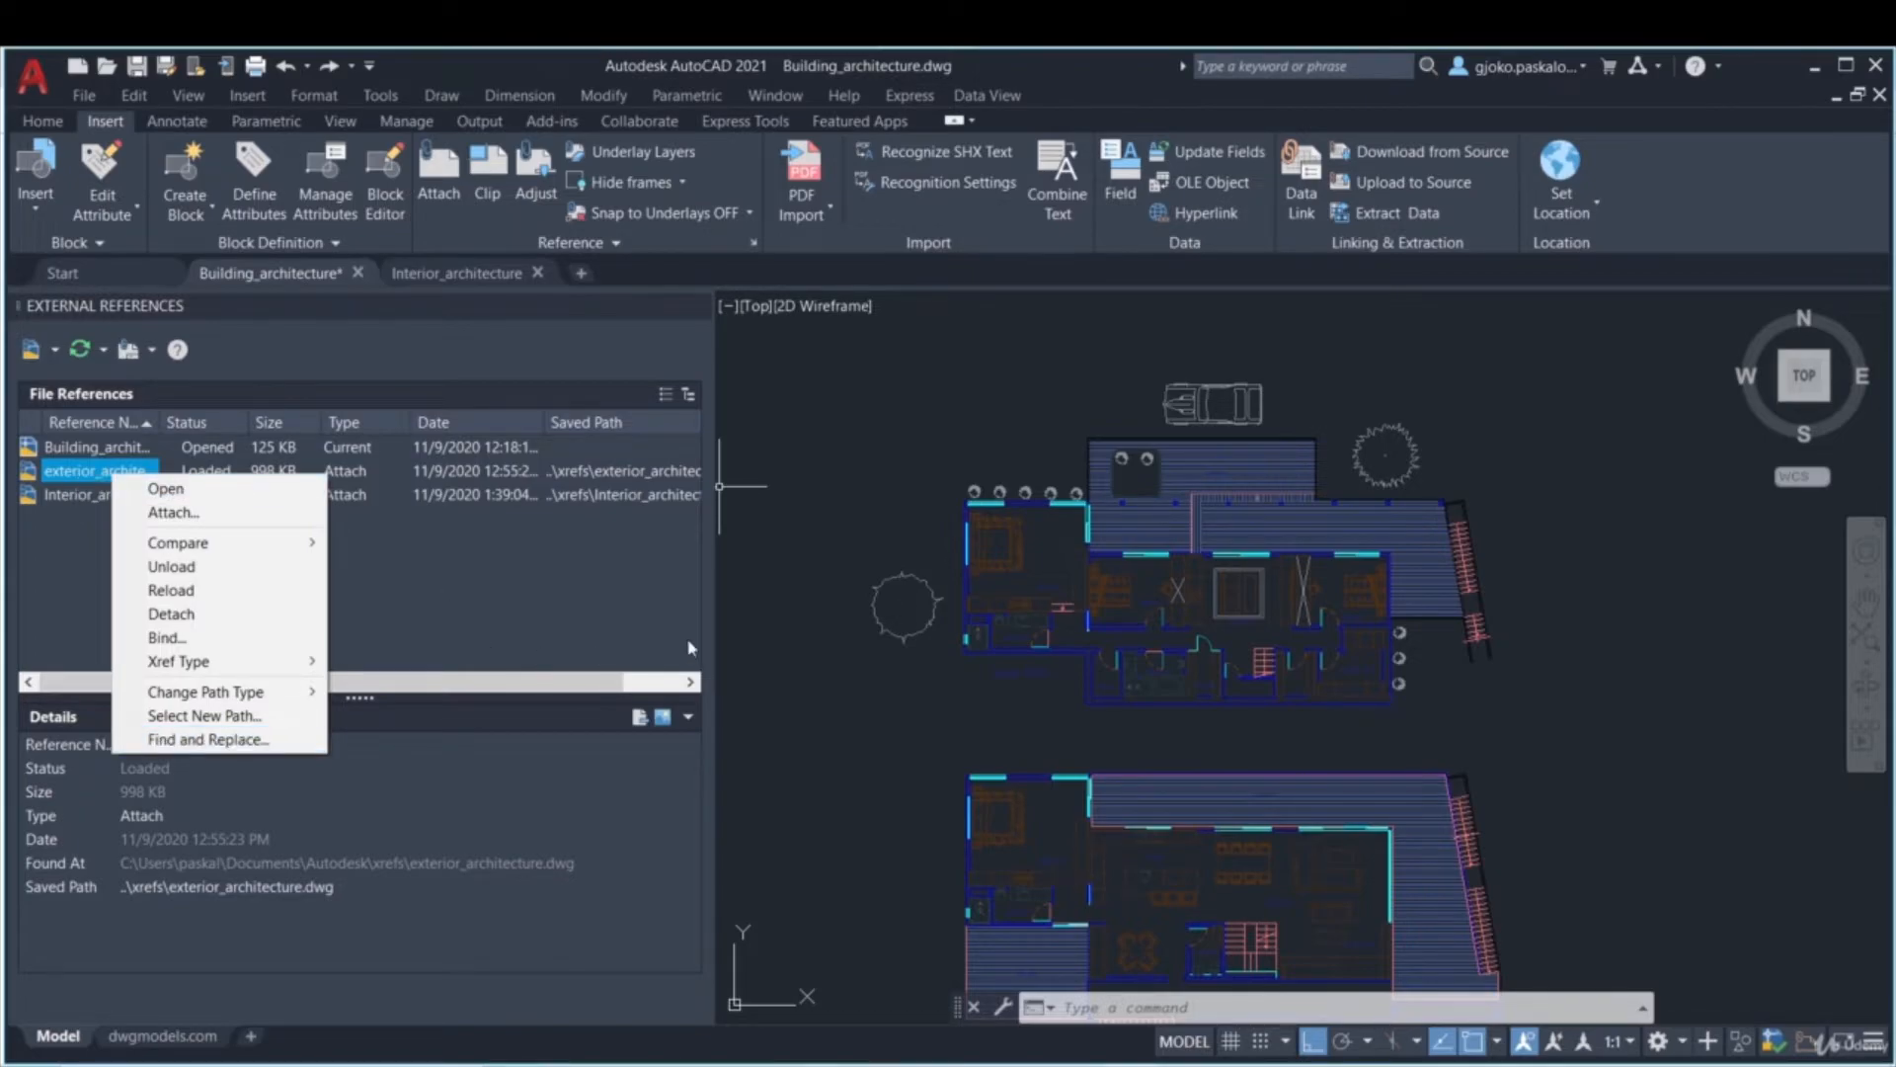
{"action": "key", "text": "Escape"}
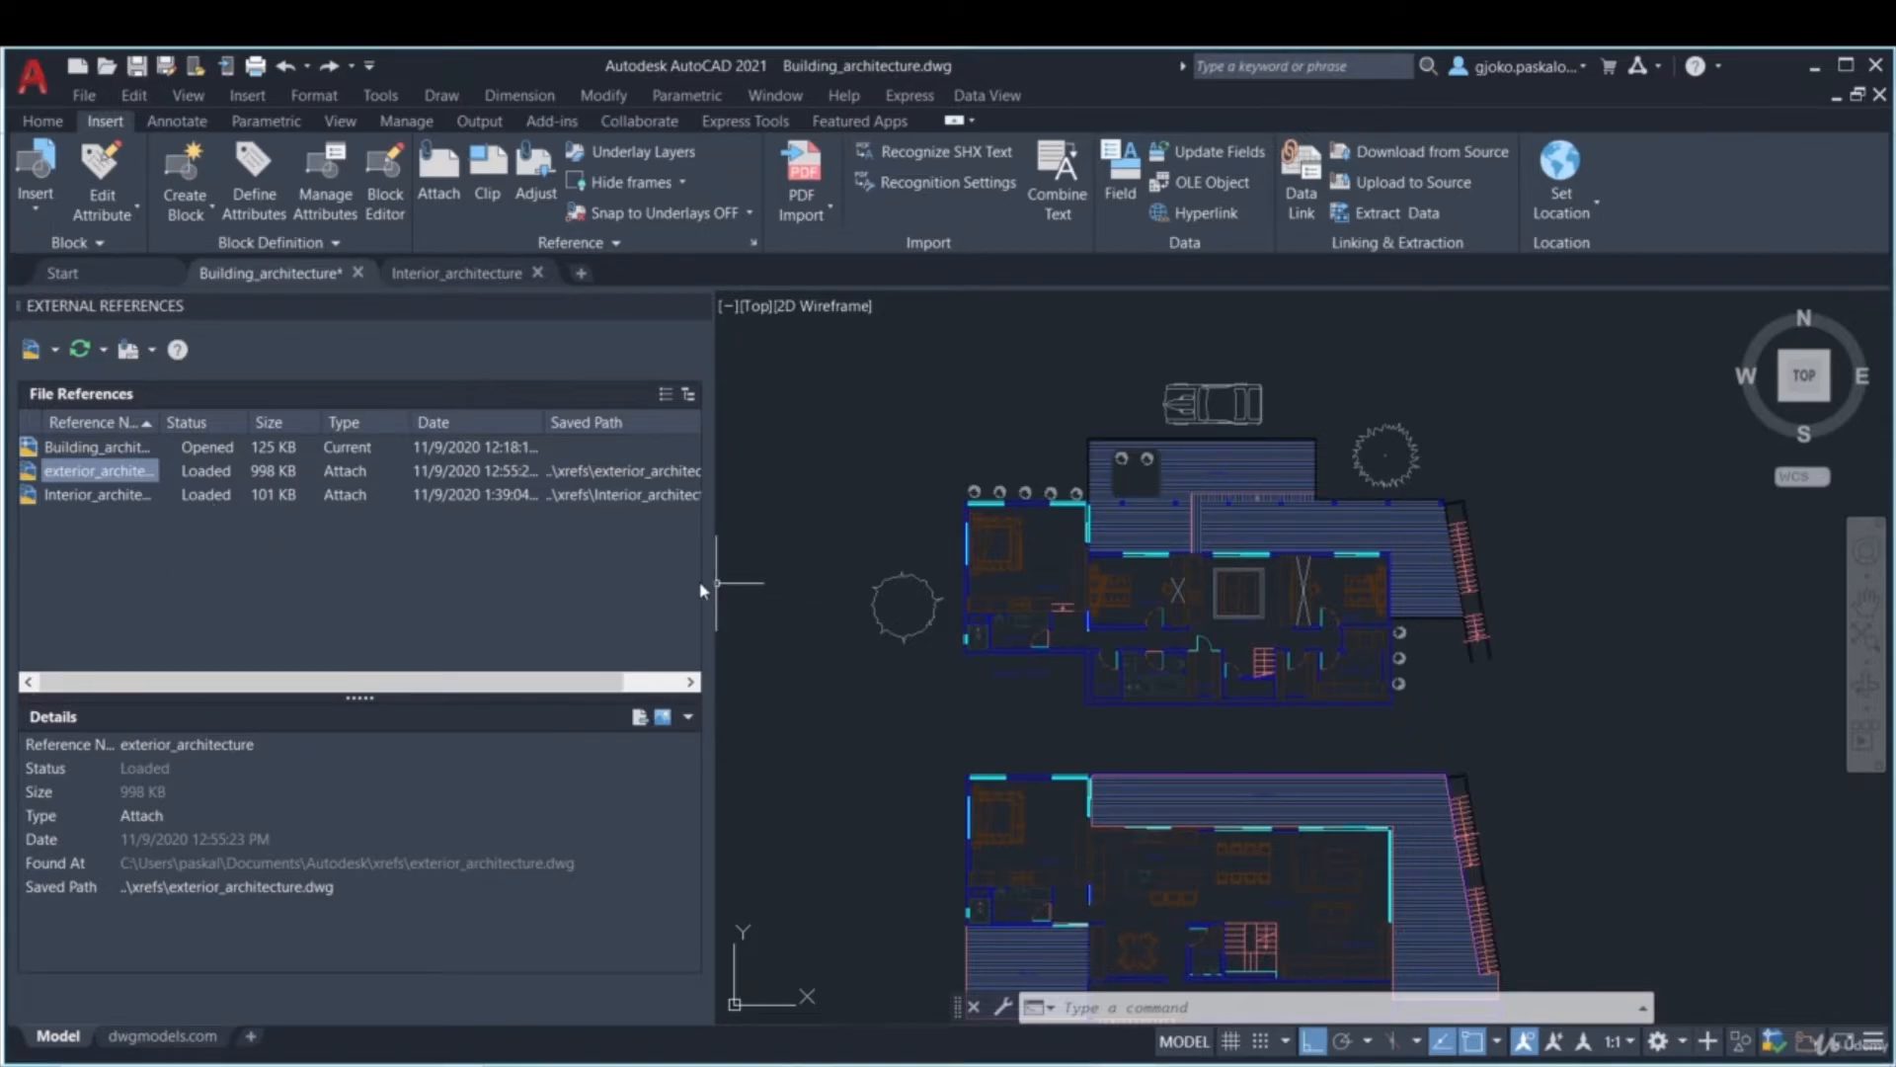
- Clip the Interior_architecture reference with a new rectangular boundary around the western and central rooms of the upper floor plan
{"action": "left_click_drag", "start_coordinate": [714, 587], "coordinate": [396, 587]}
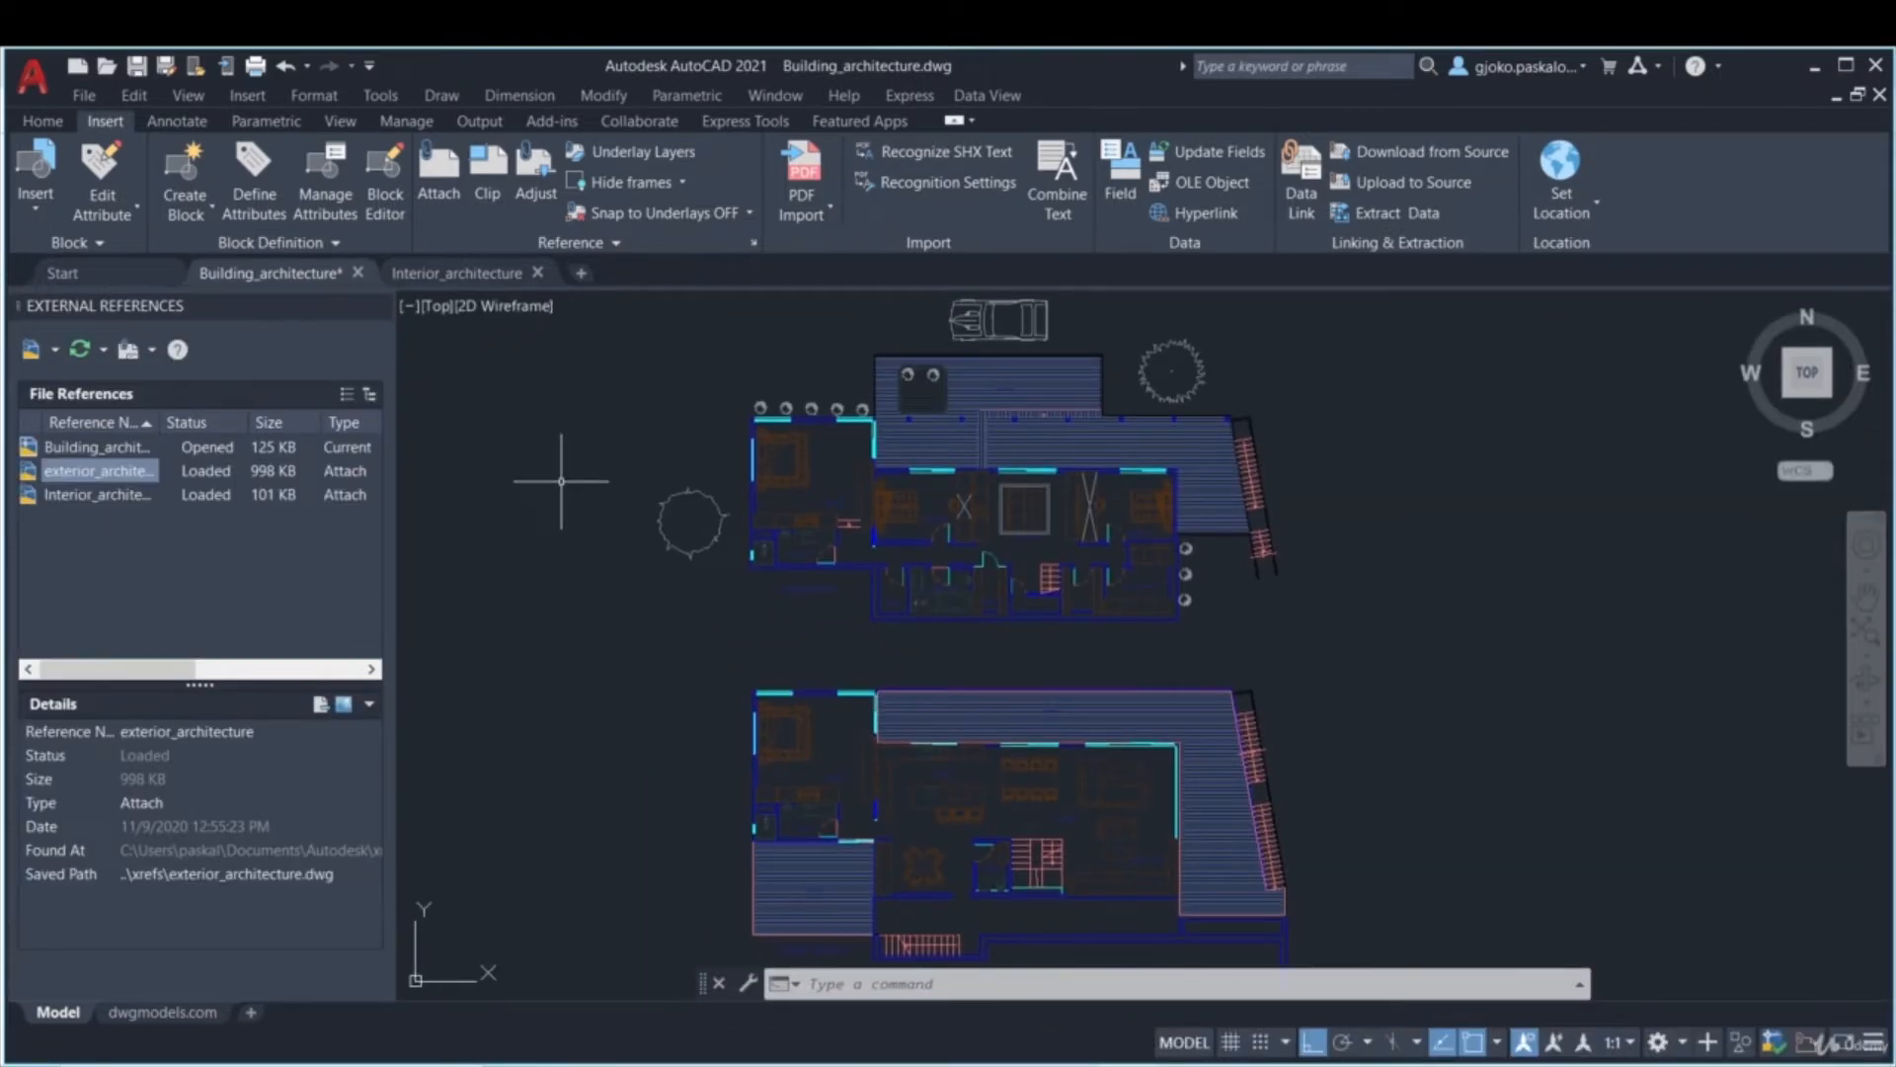
{"action": "left_click", "coordinate": [486, 198]}
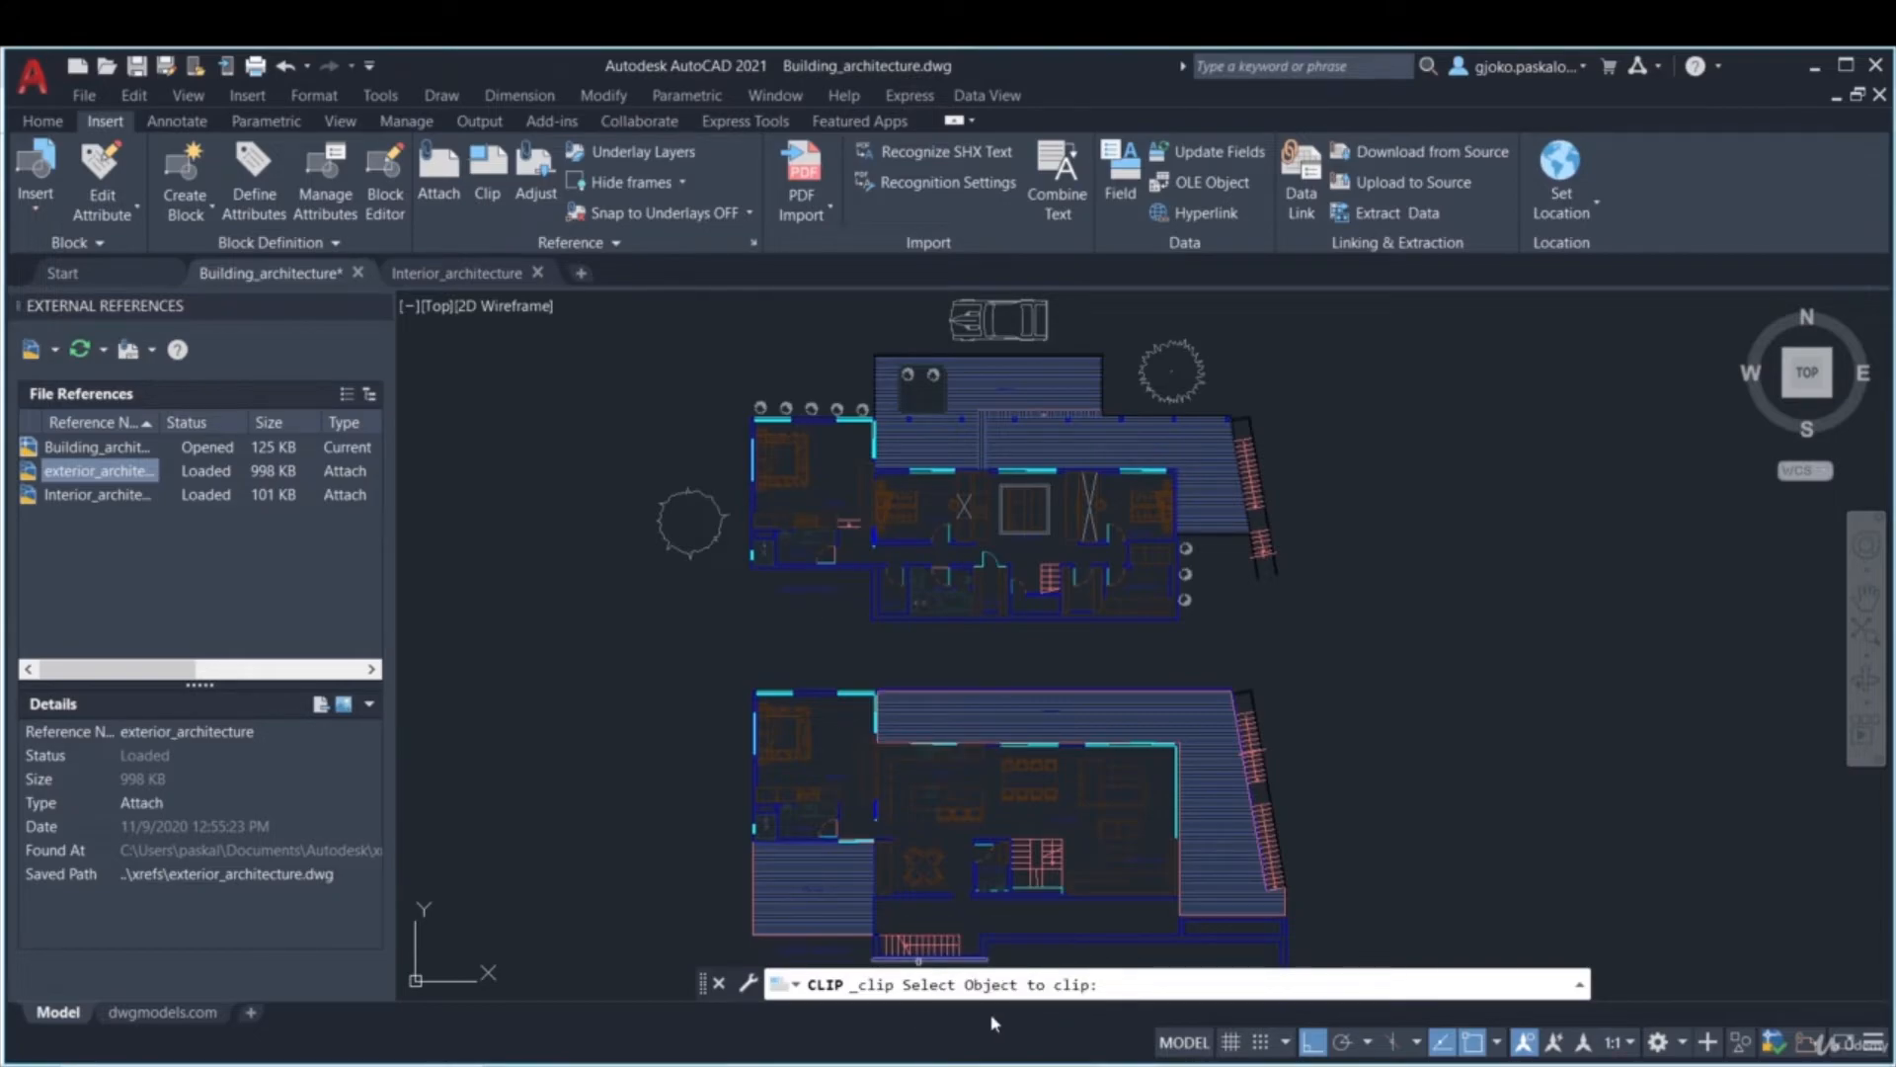
{"action": "left_click", "coordinate": [785, 484]}
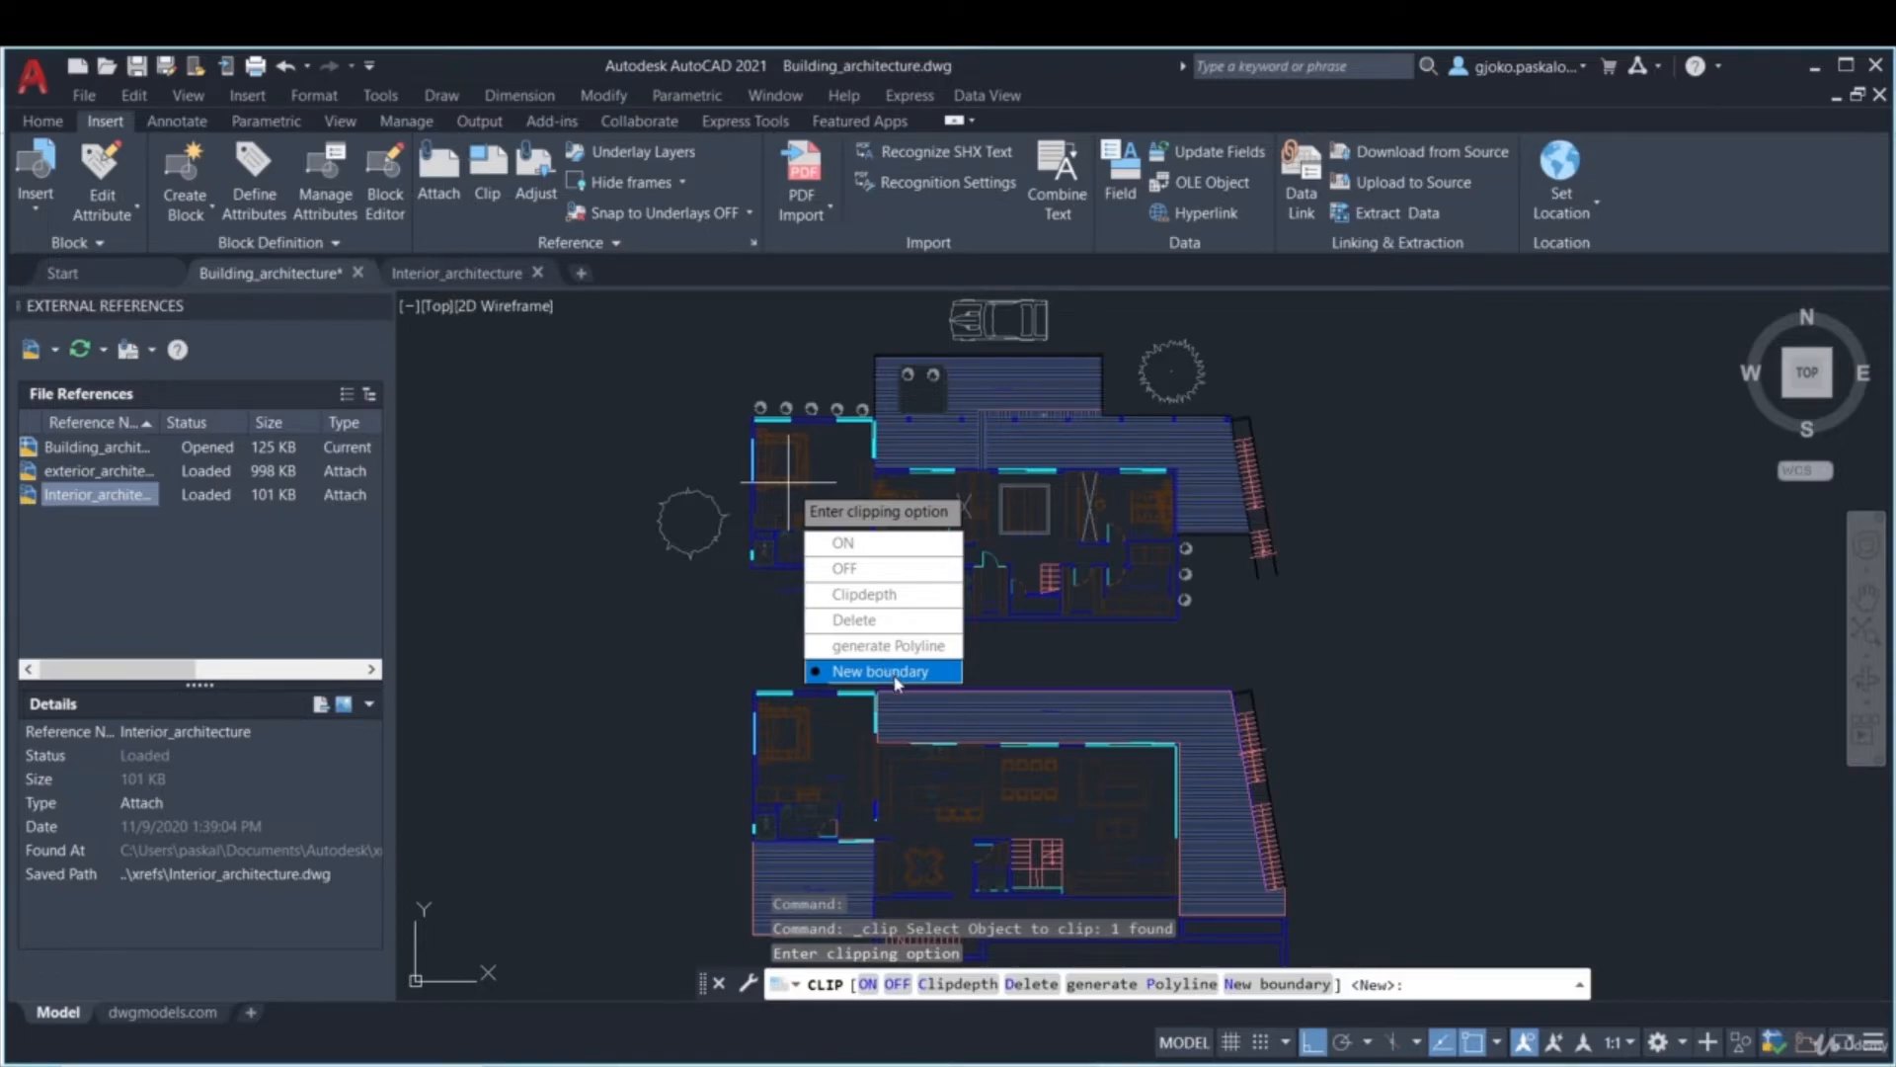
{"action": "left_click", "coordinate": [896, 681]}
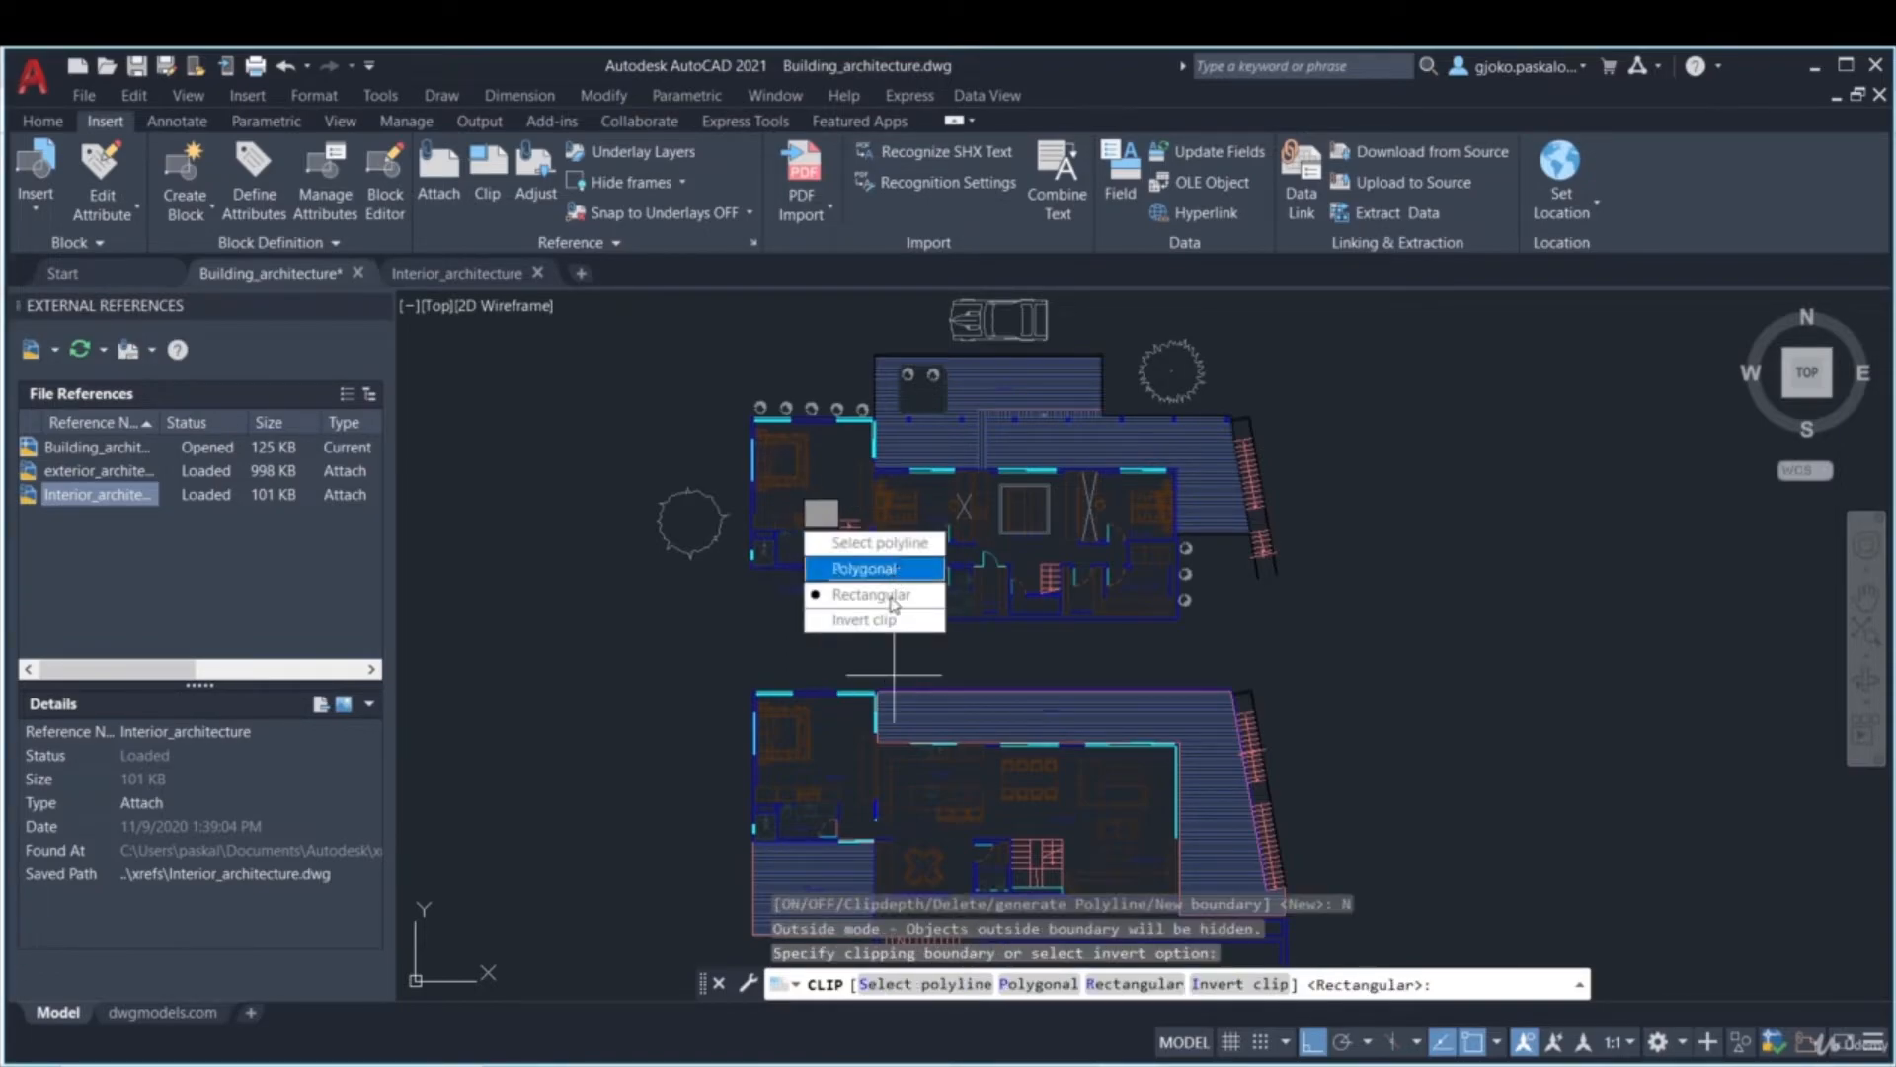
{"action": "left_click", "coordinate": [887, 602]}
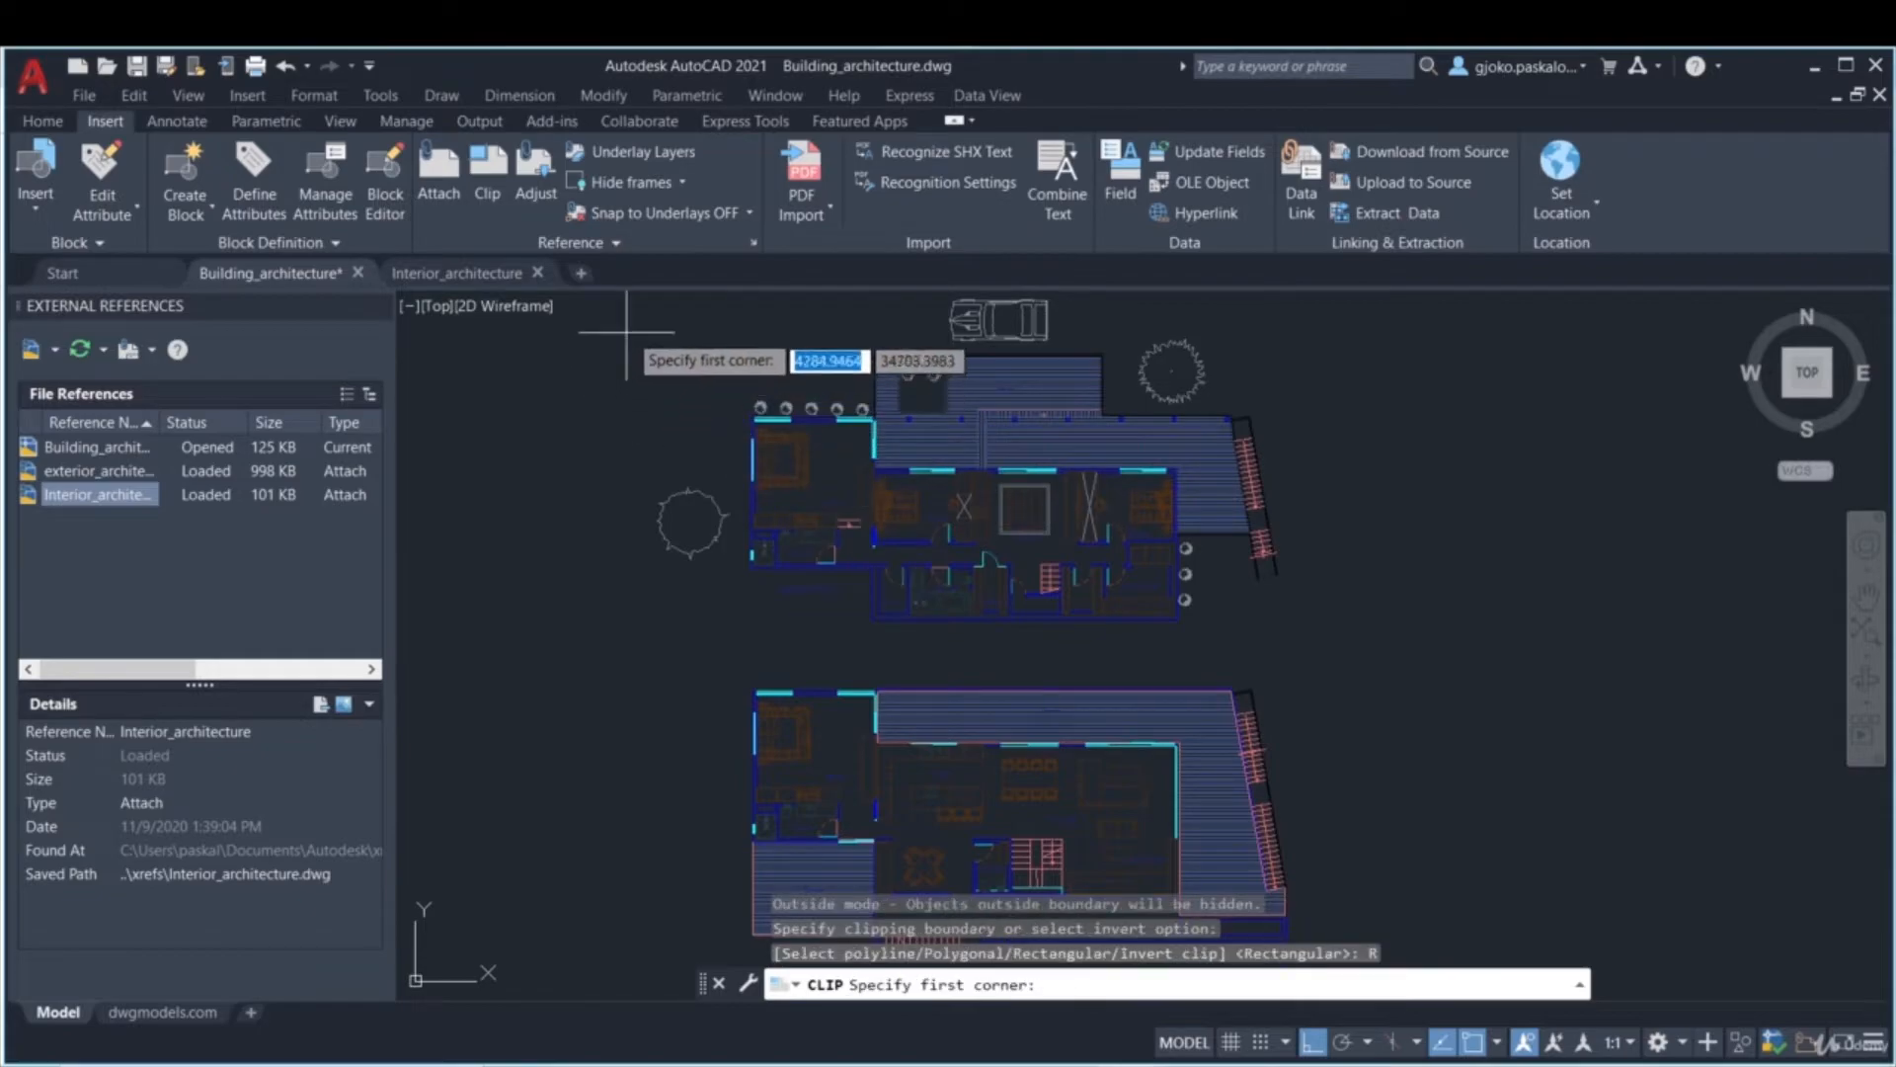
{"action": "left_click", "coordinate": [658, 318]}
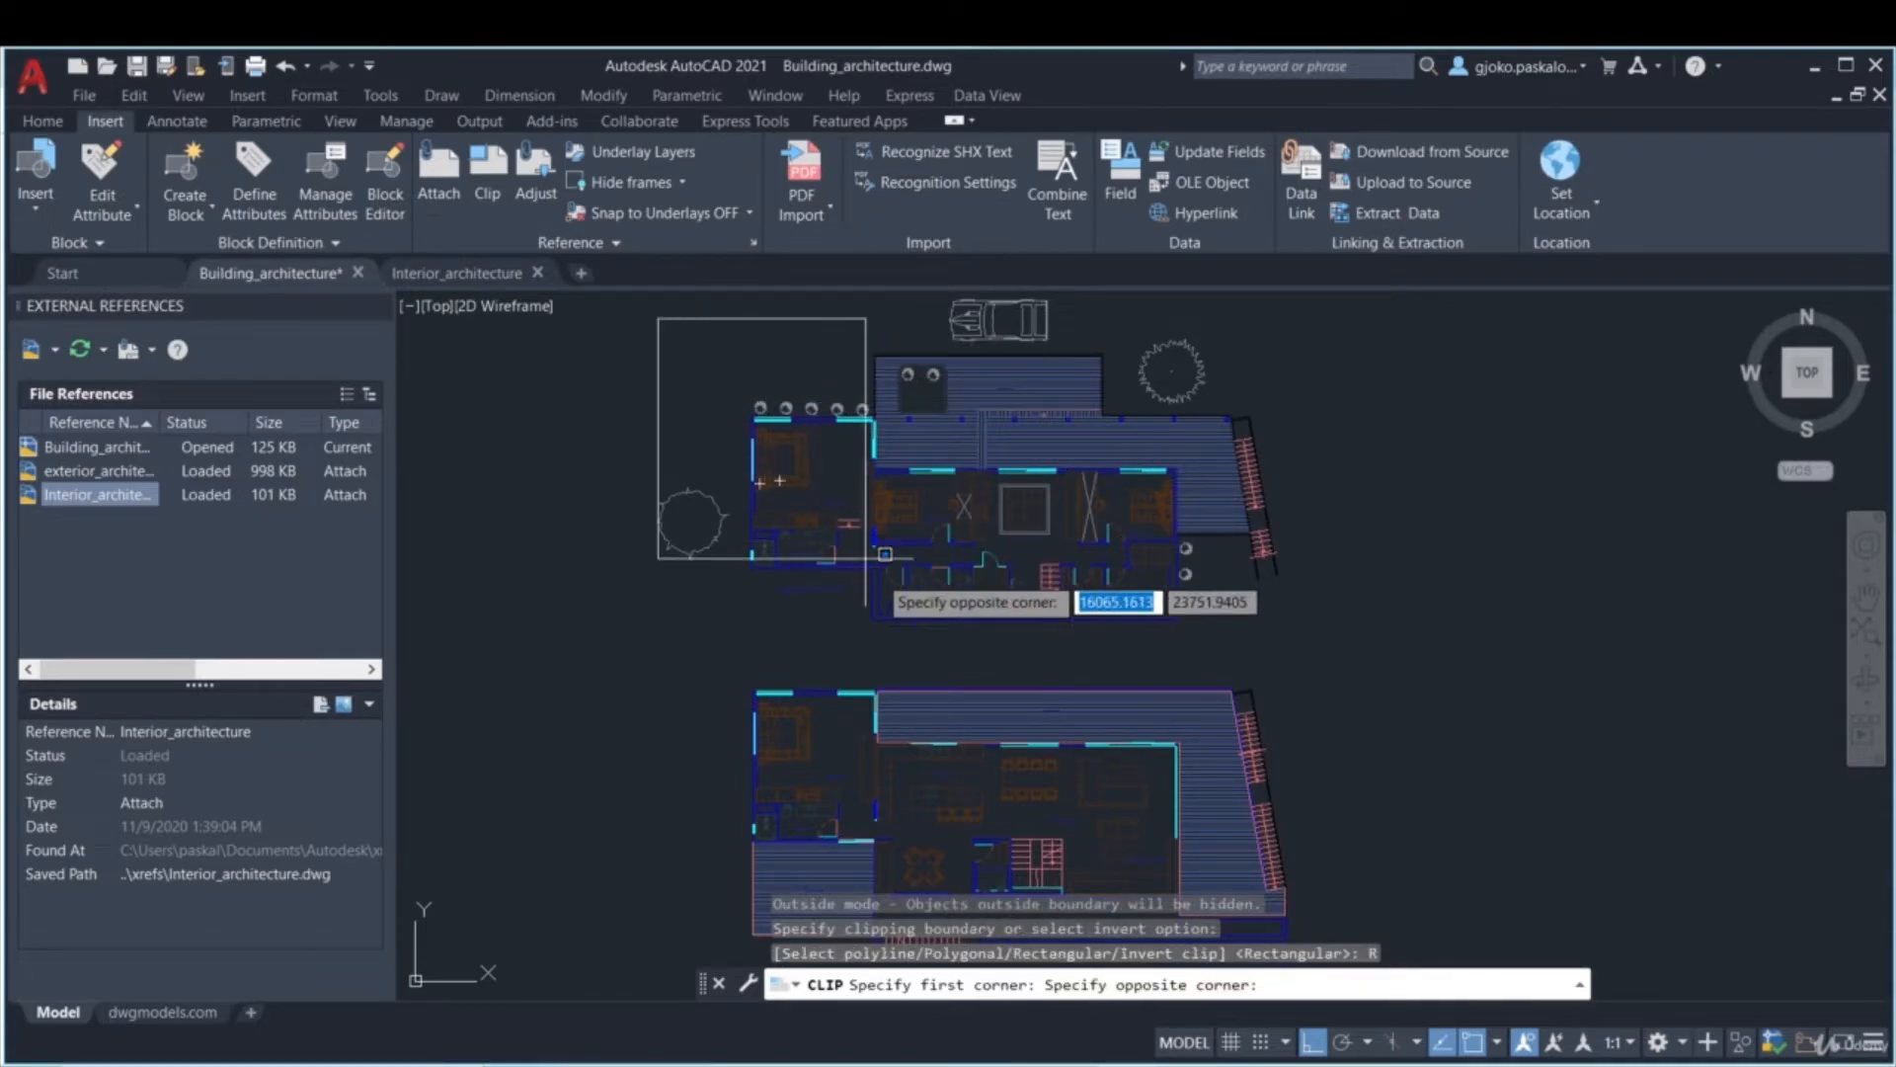
{"action": "left_click", "coordinate": [1052, 658]}
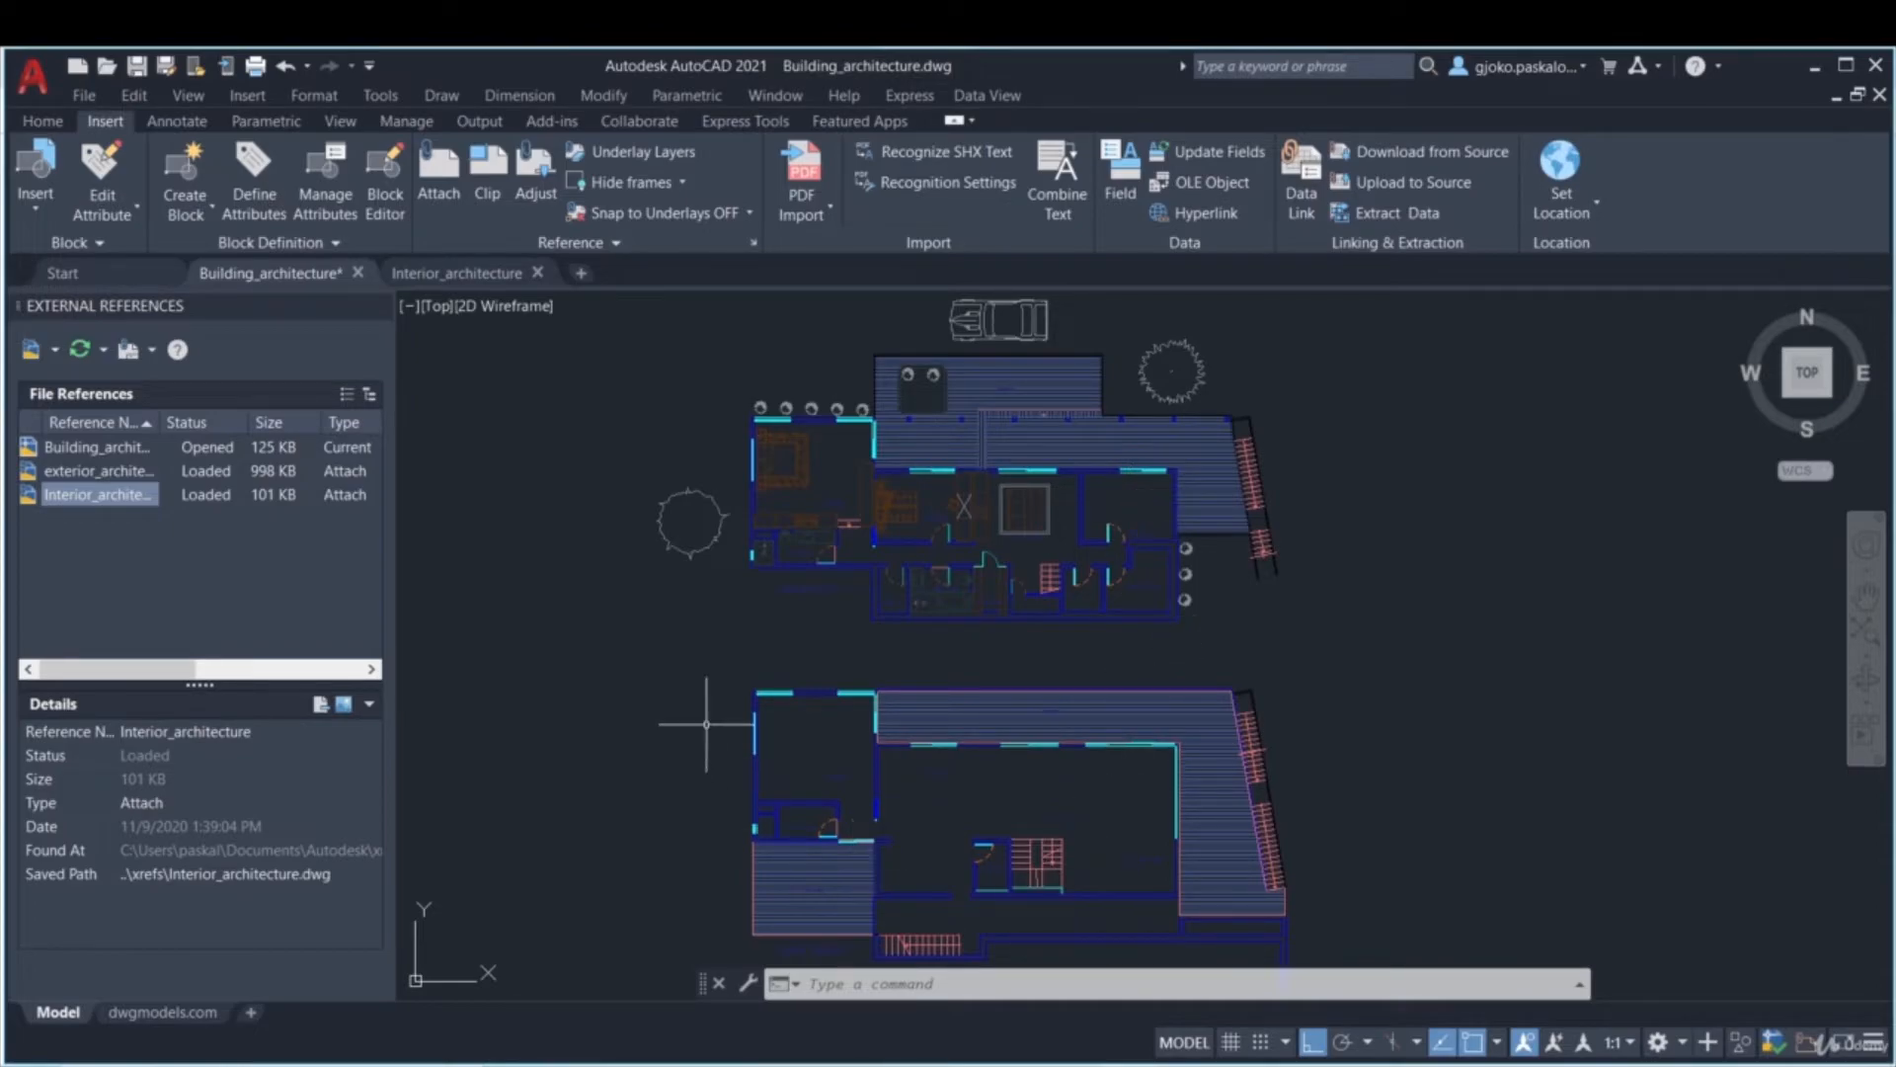
- Select the clipped Interior_architecture reference, invert its clip to the outside of the boundary, and flip it back to the inside
{"action": "left_click", "coordinate": [805, 455]}
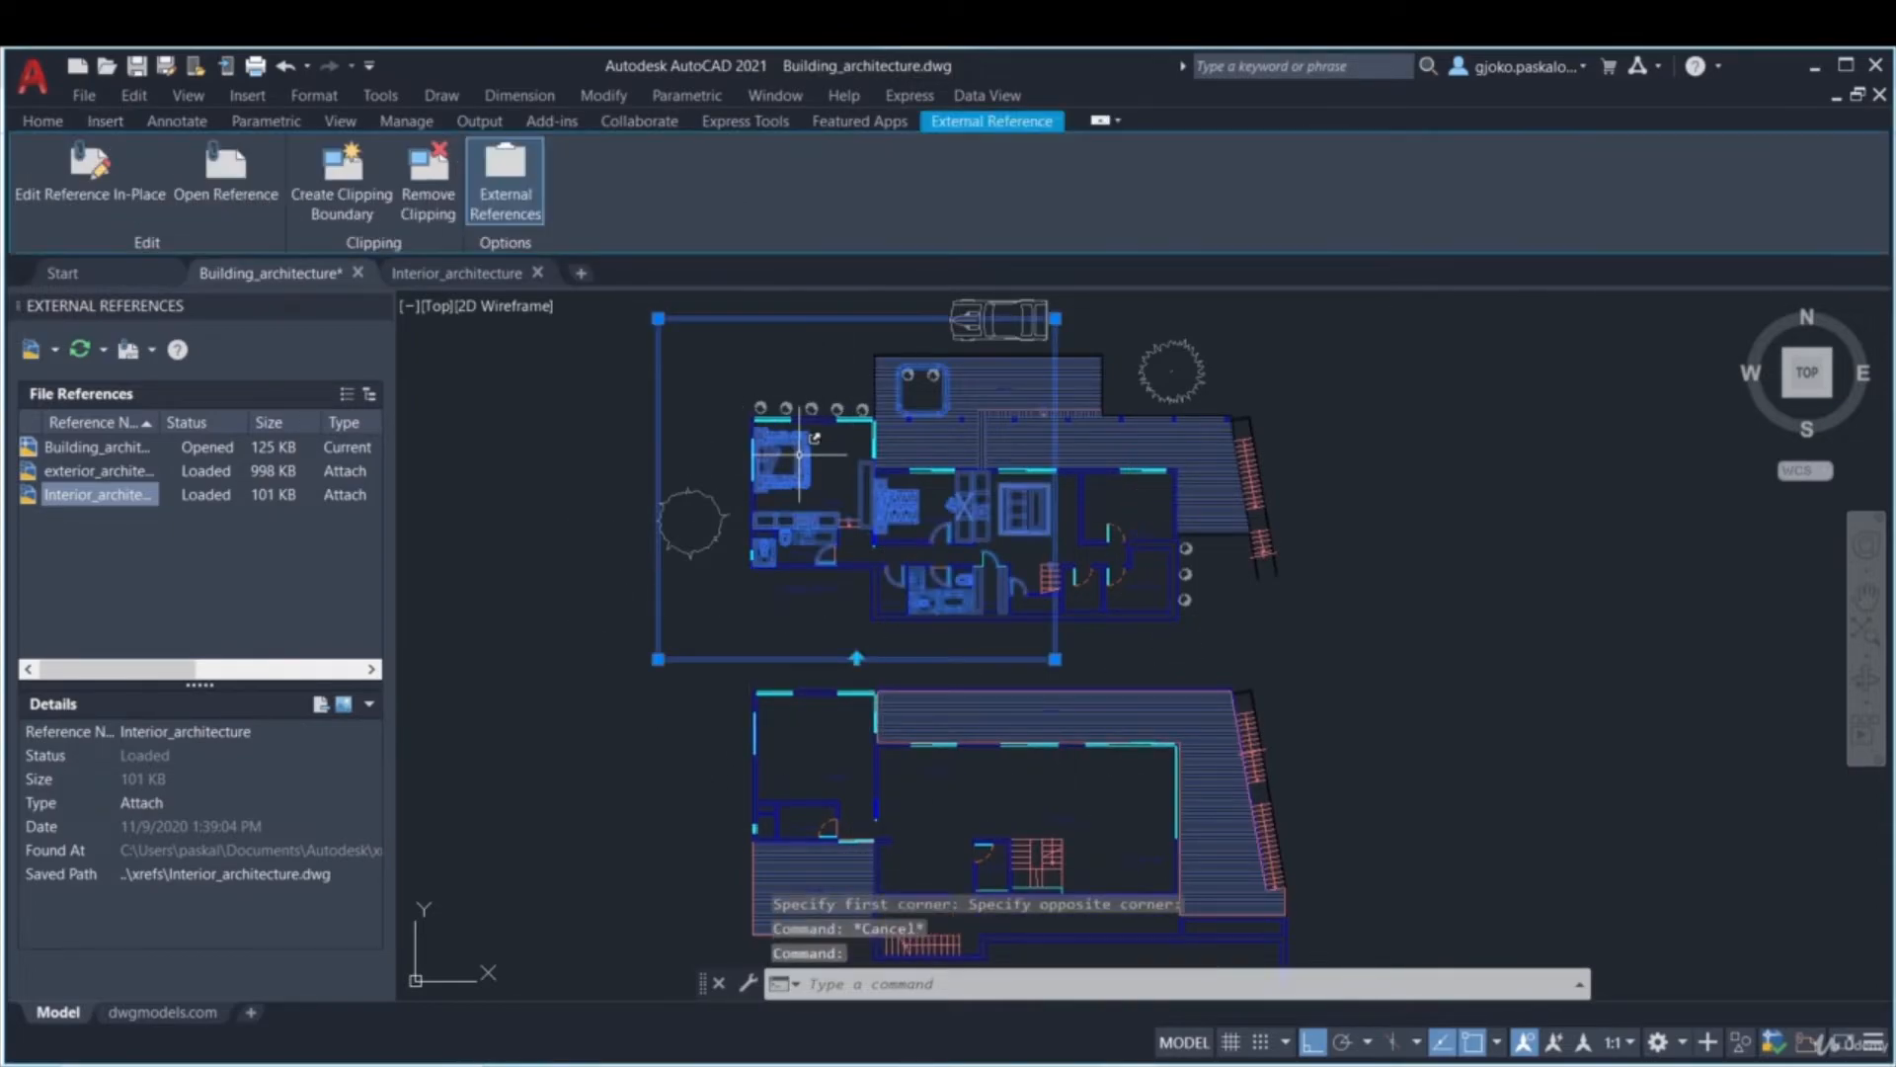
{"action": "left_click", "coordinate": [856, 658]}
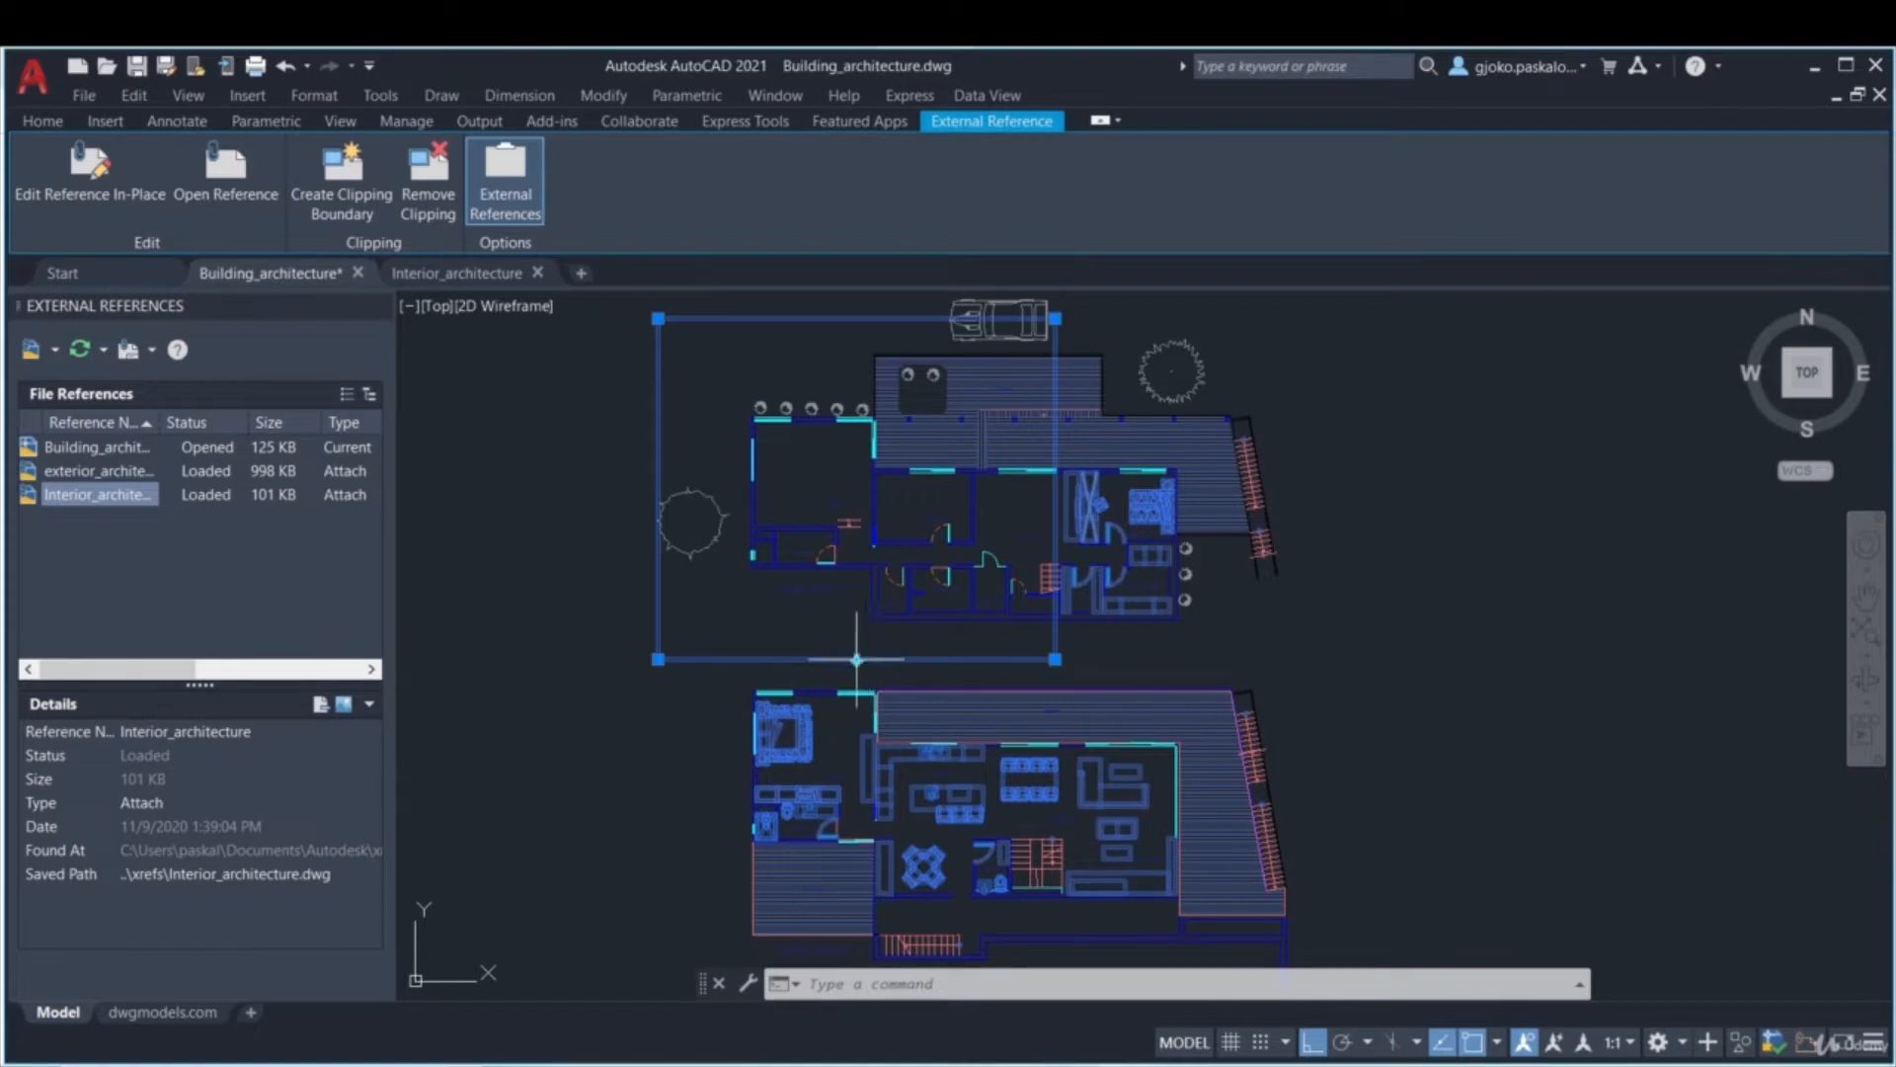
{"action": "left_click", "coordinate": [856, 657]}
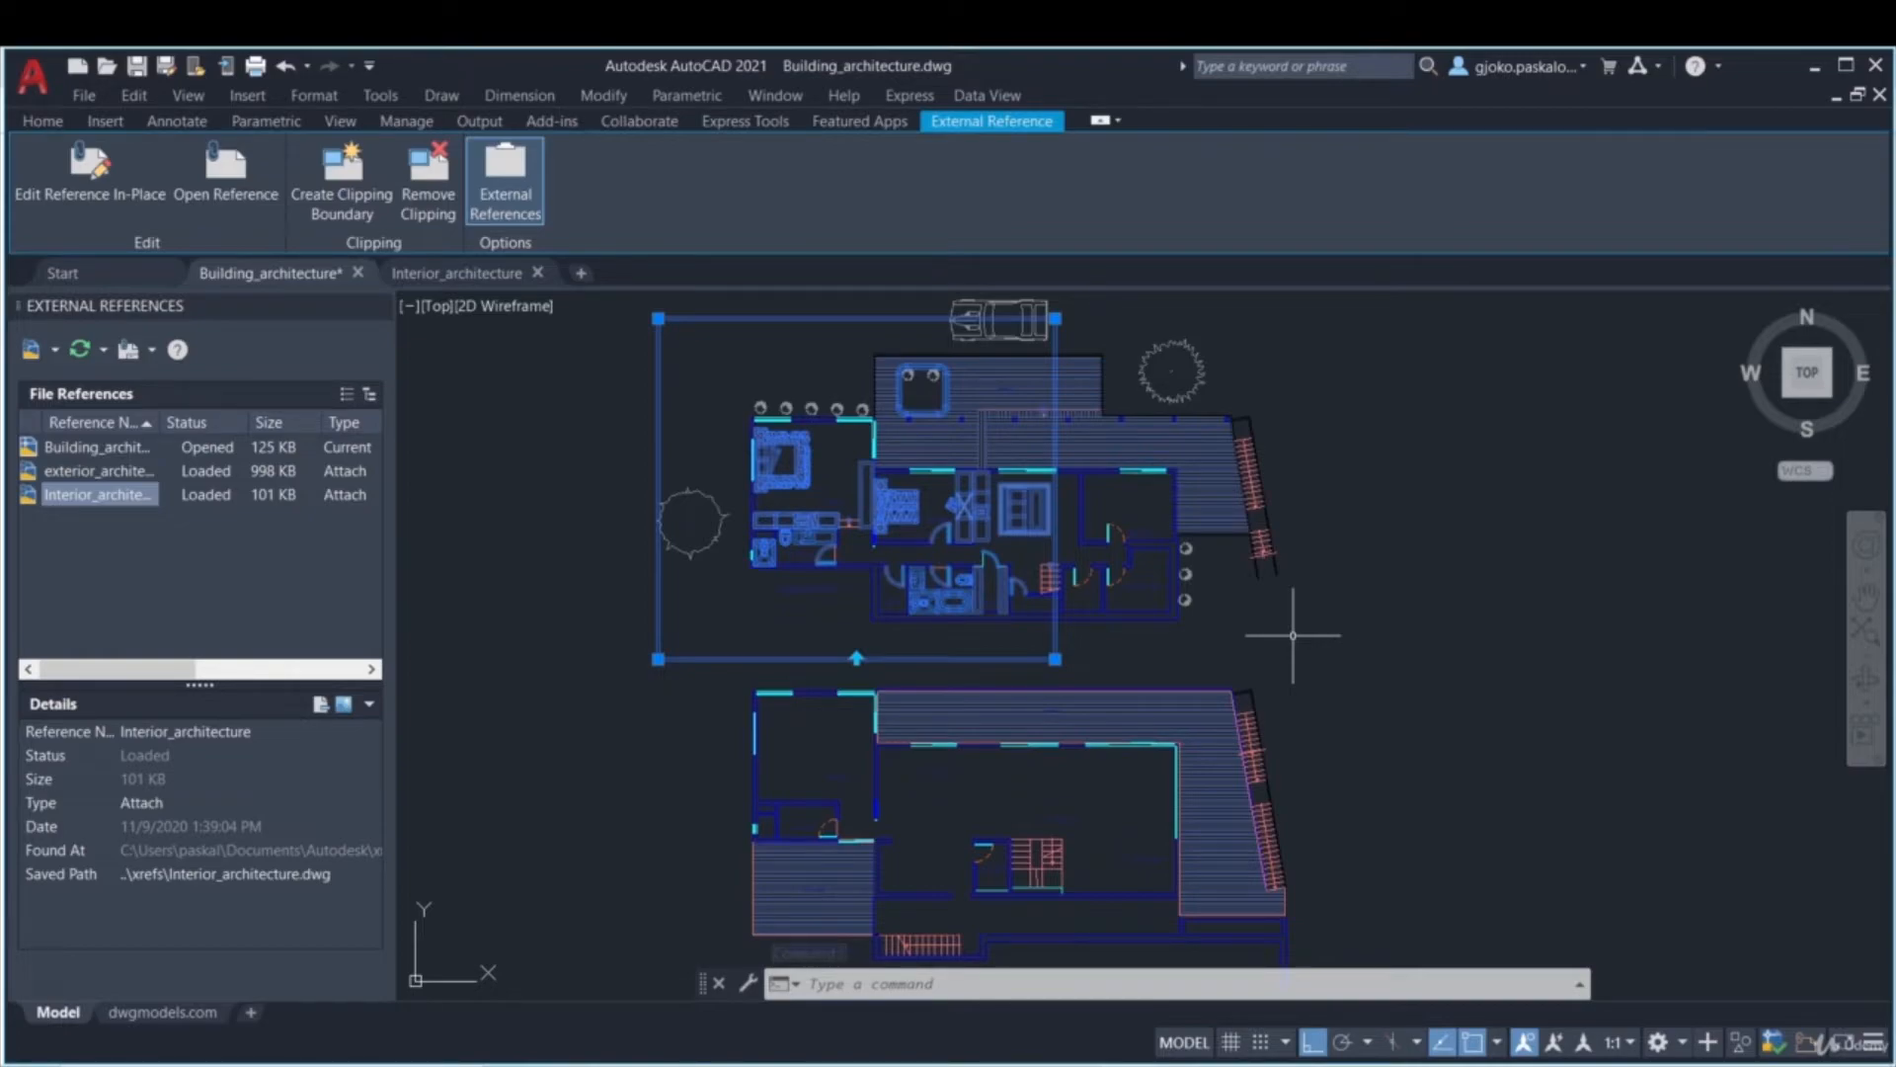
- Stretch the clipping boundary's southeast corner eastward and then south until it extends below the lower floor plan
{"action": "left_click", "coordinate": [1054, 659]}
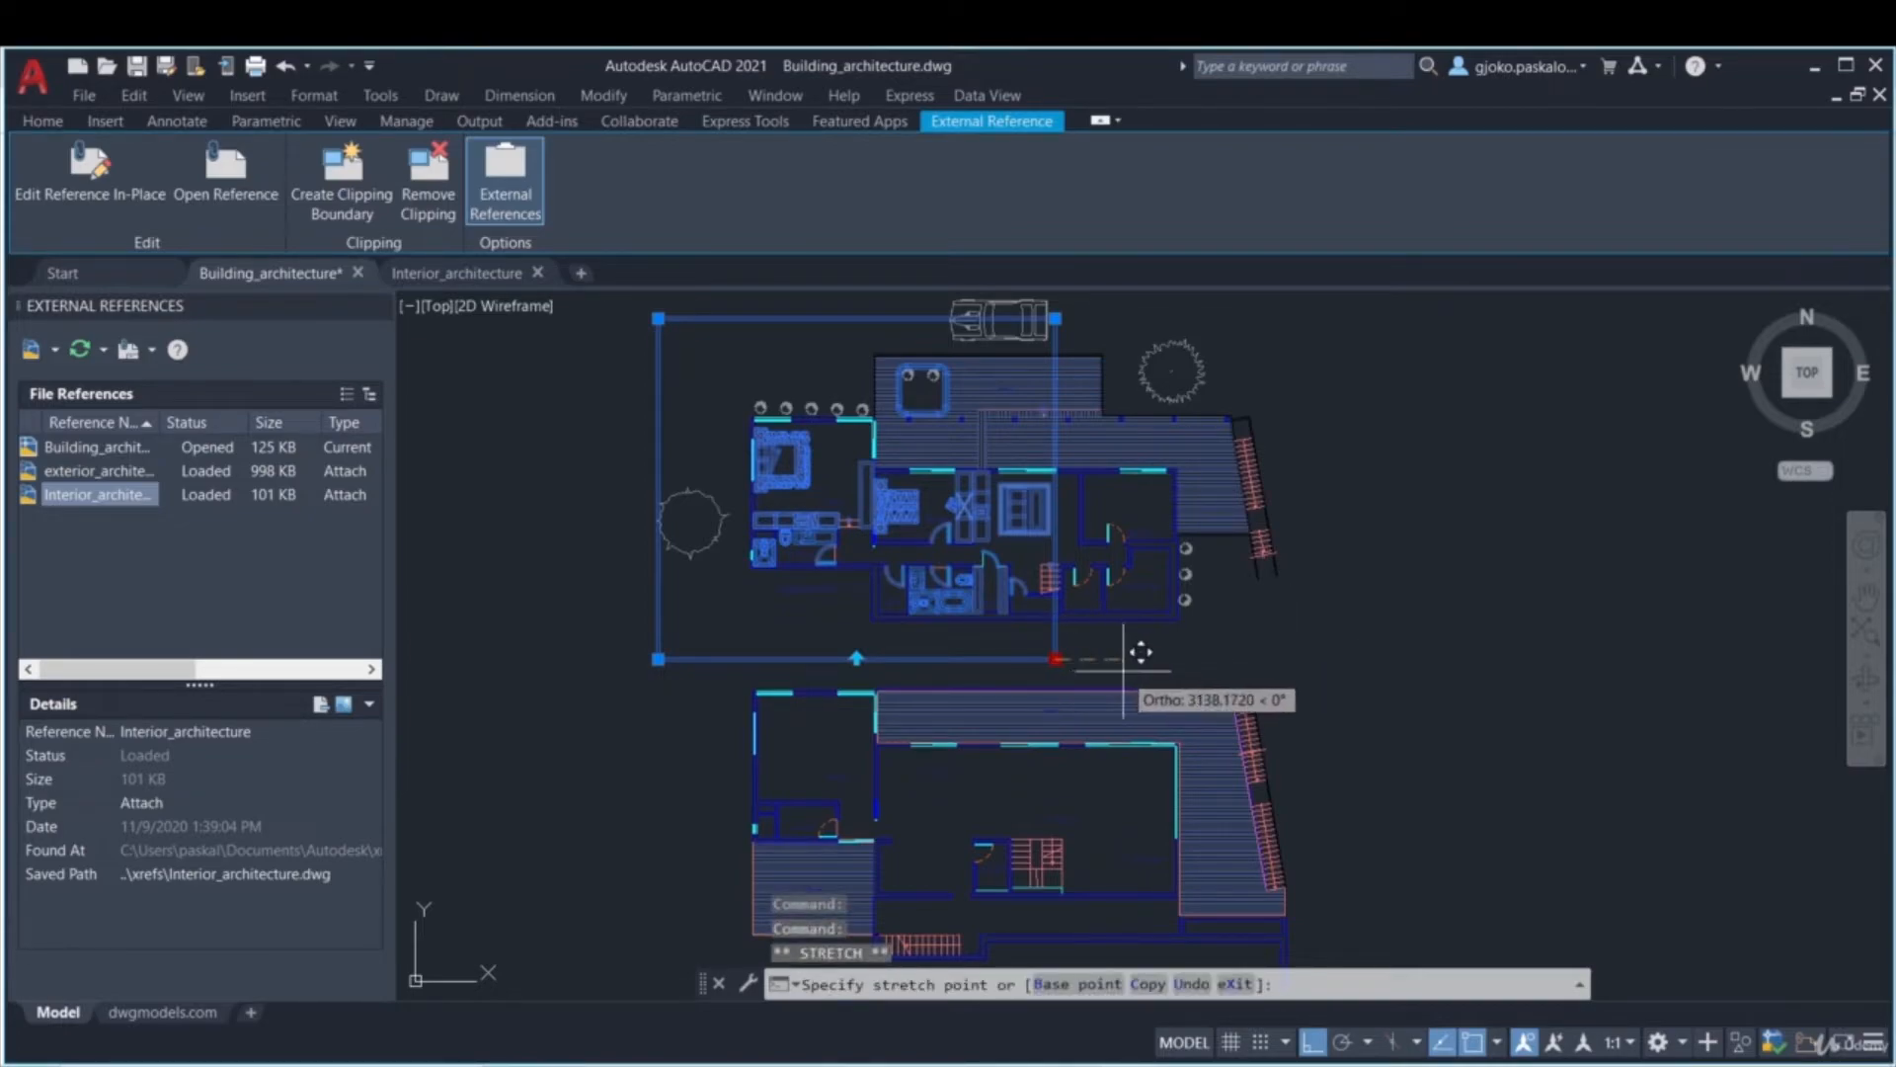
{"action": "left_click", "coordinate": [1107, 659]}
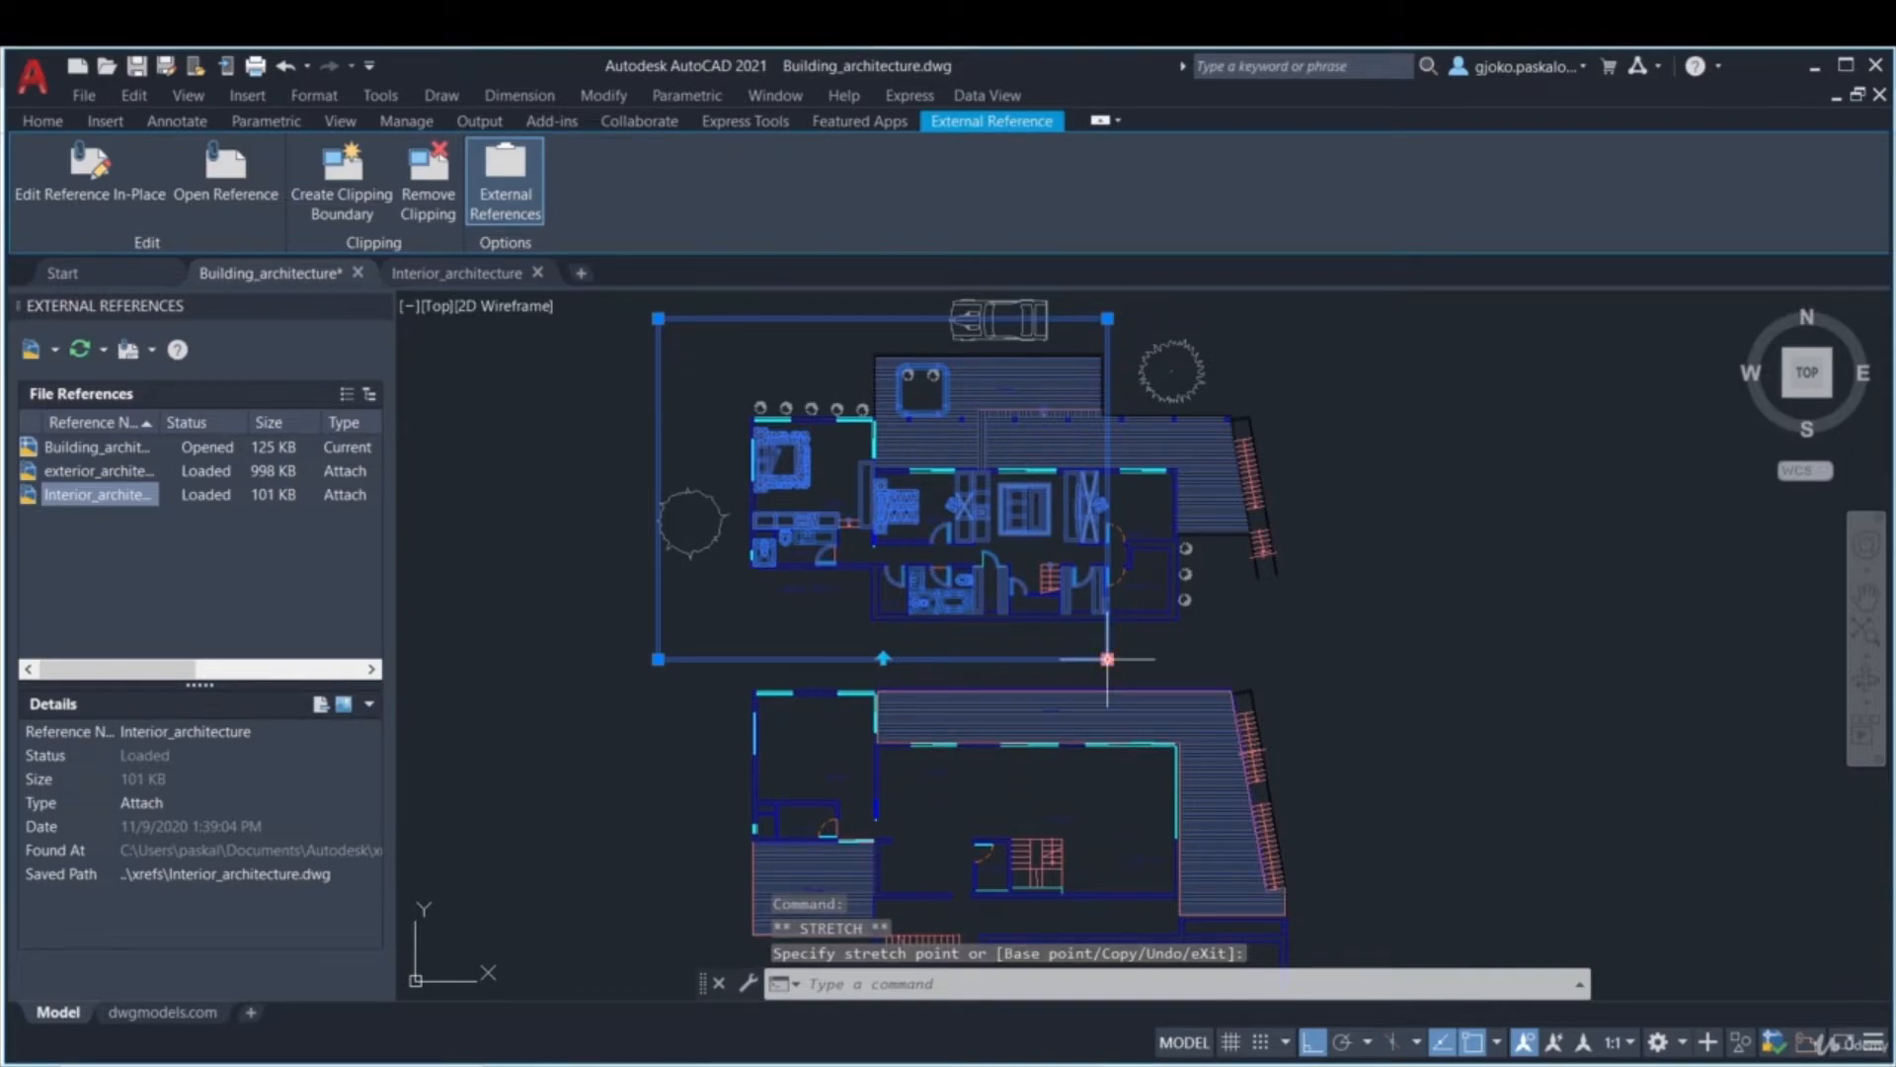
{"action": "left_click", "coordinate": [1108, 658]}
{"action": "left_click", "coordinate": [1107, 818]}
{"action": "middle_click_drag", "start_coordinate": [1107, 818], "coordinate": [1095, 730]}
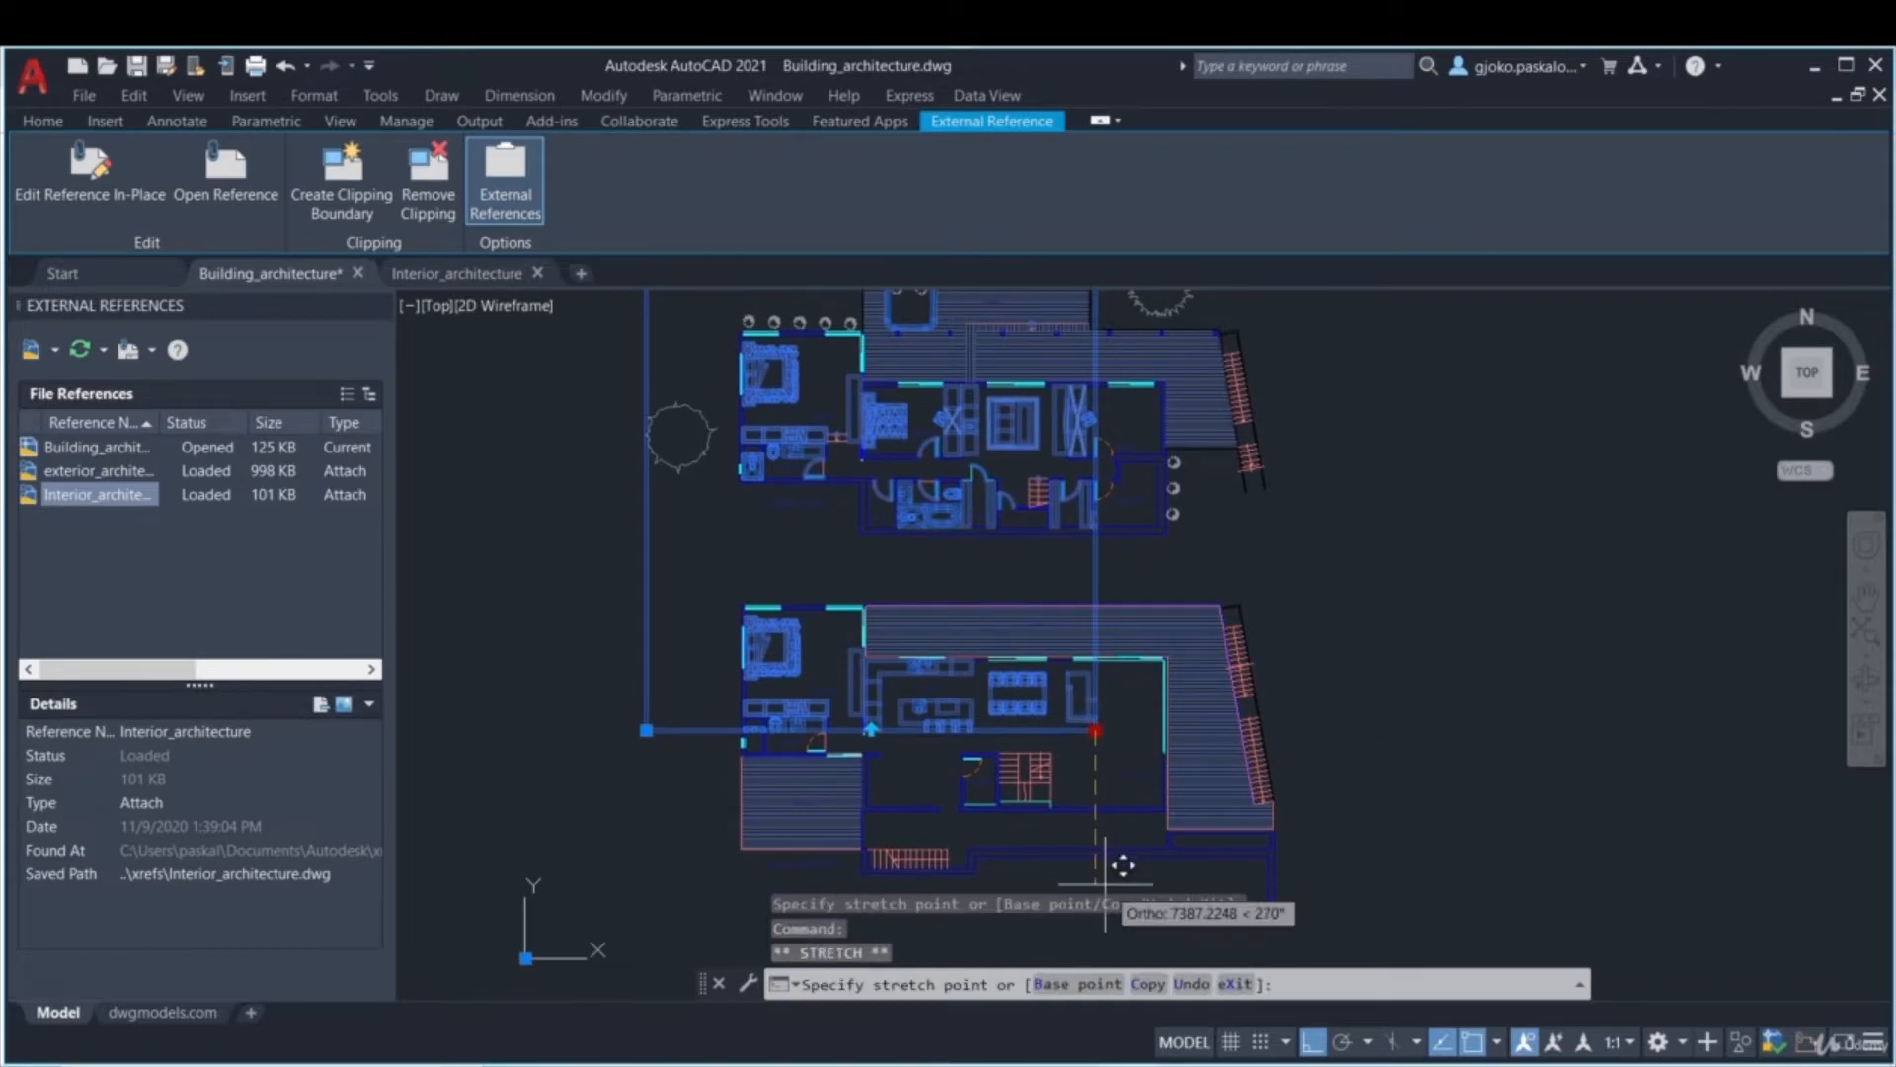
{"action": "left_click", "coordinate": [1111, 884]}
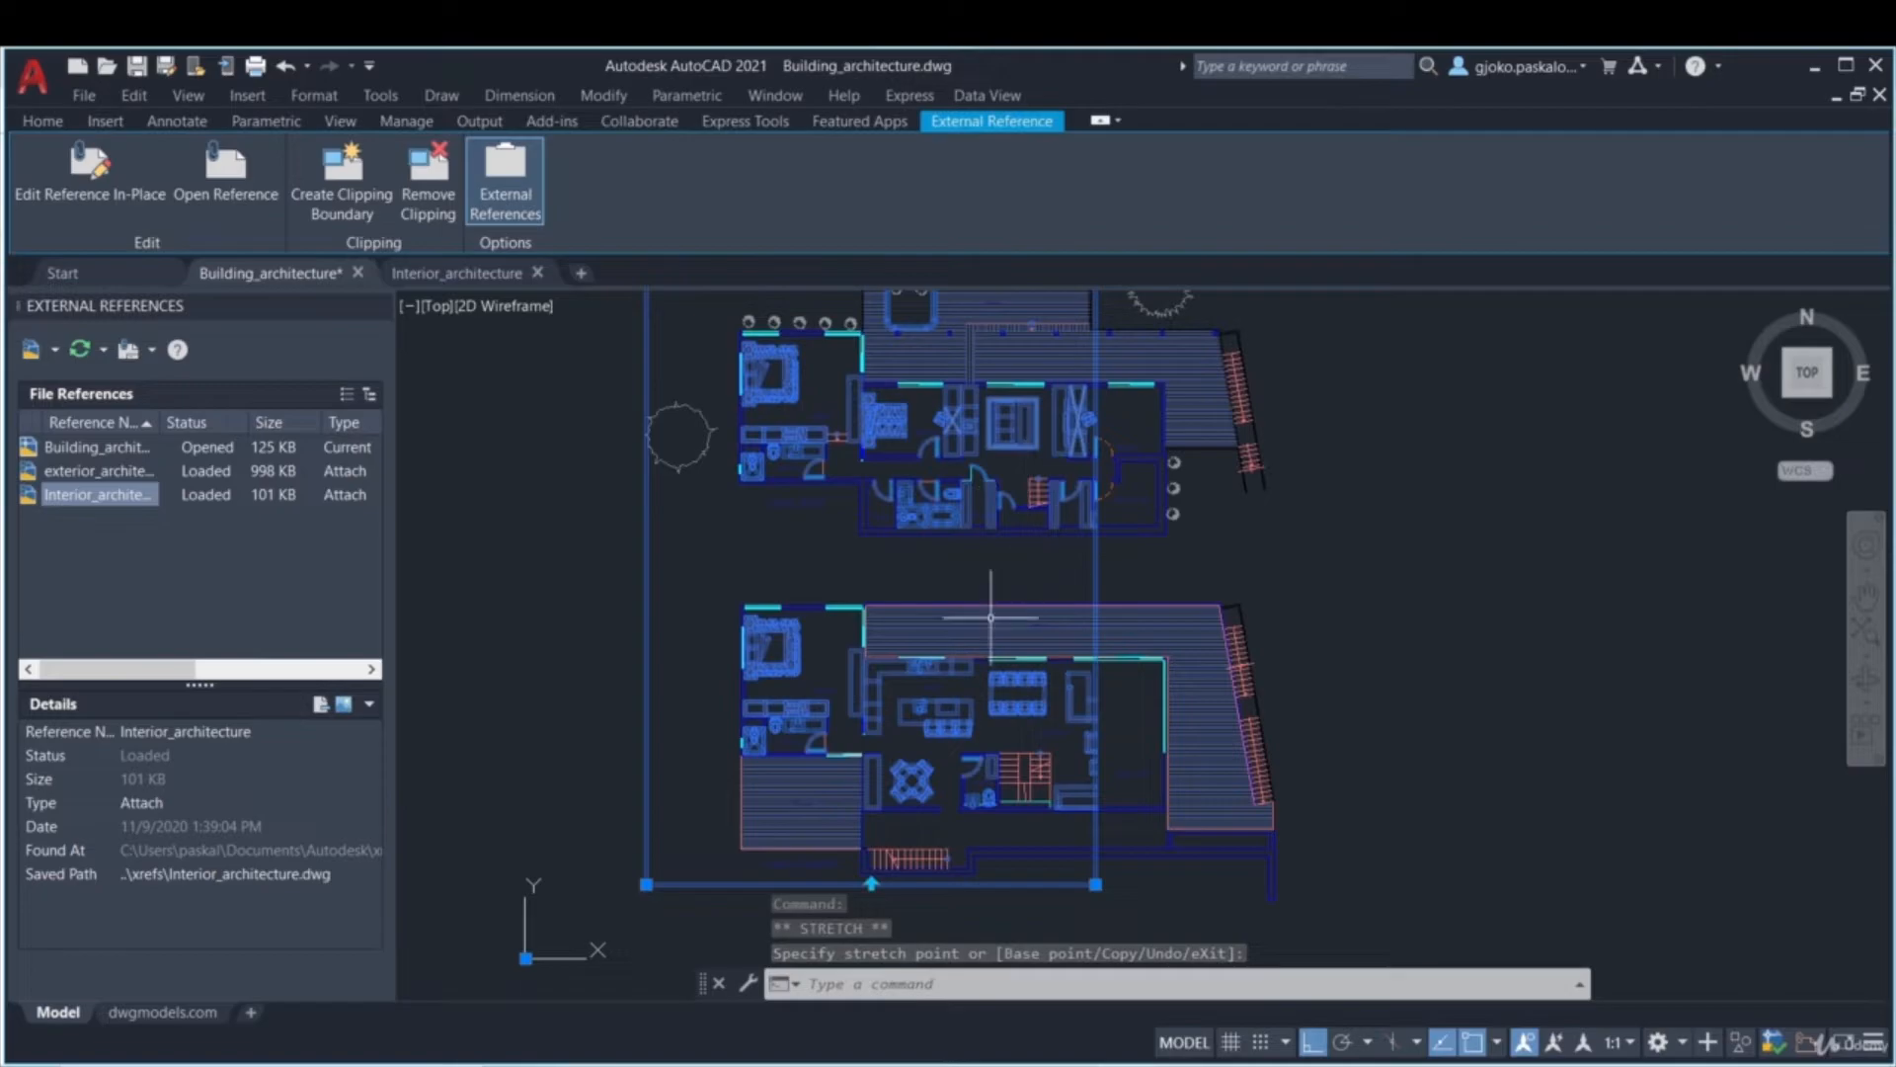
{"action": "scroll", "coordinate": [870, 533], "scroll_direction": "down", "scroll_amount": 2}
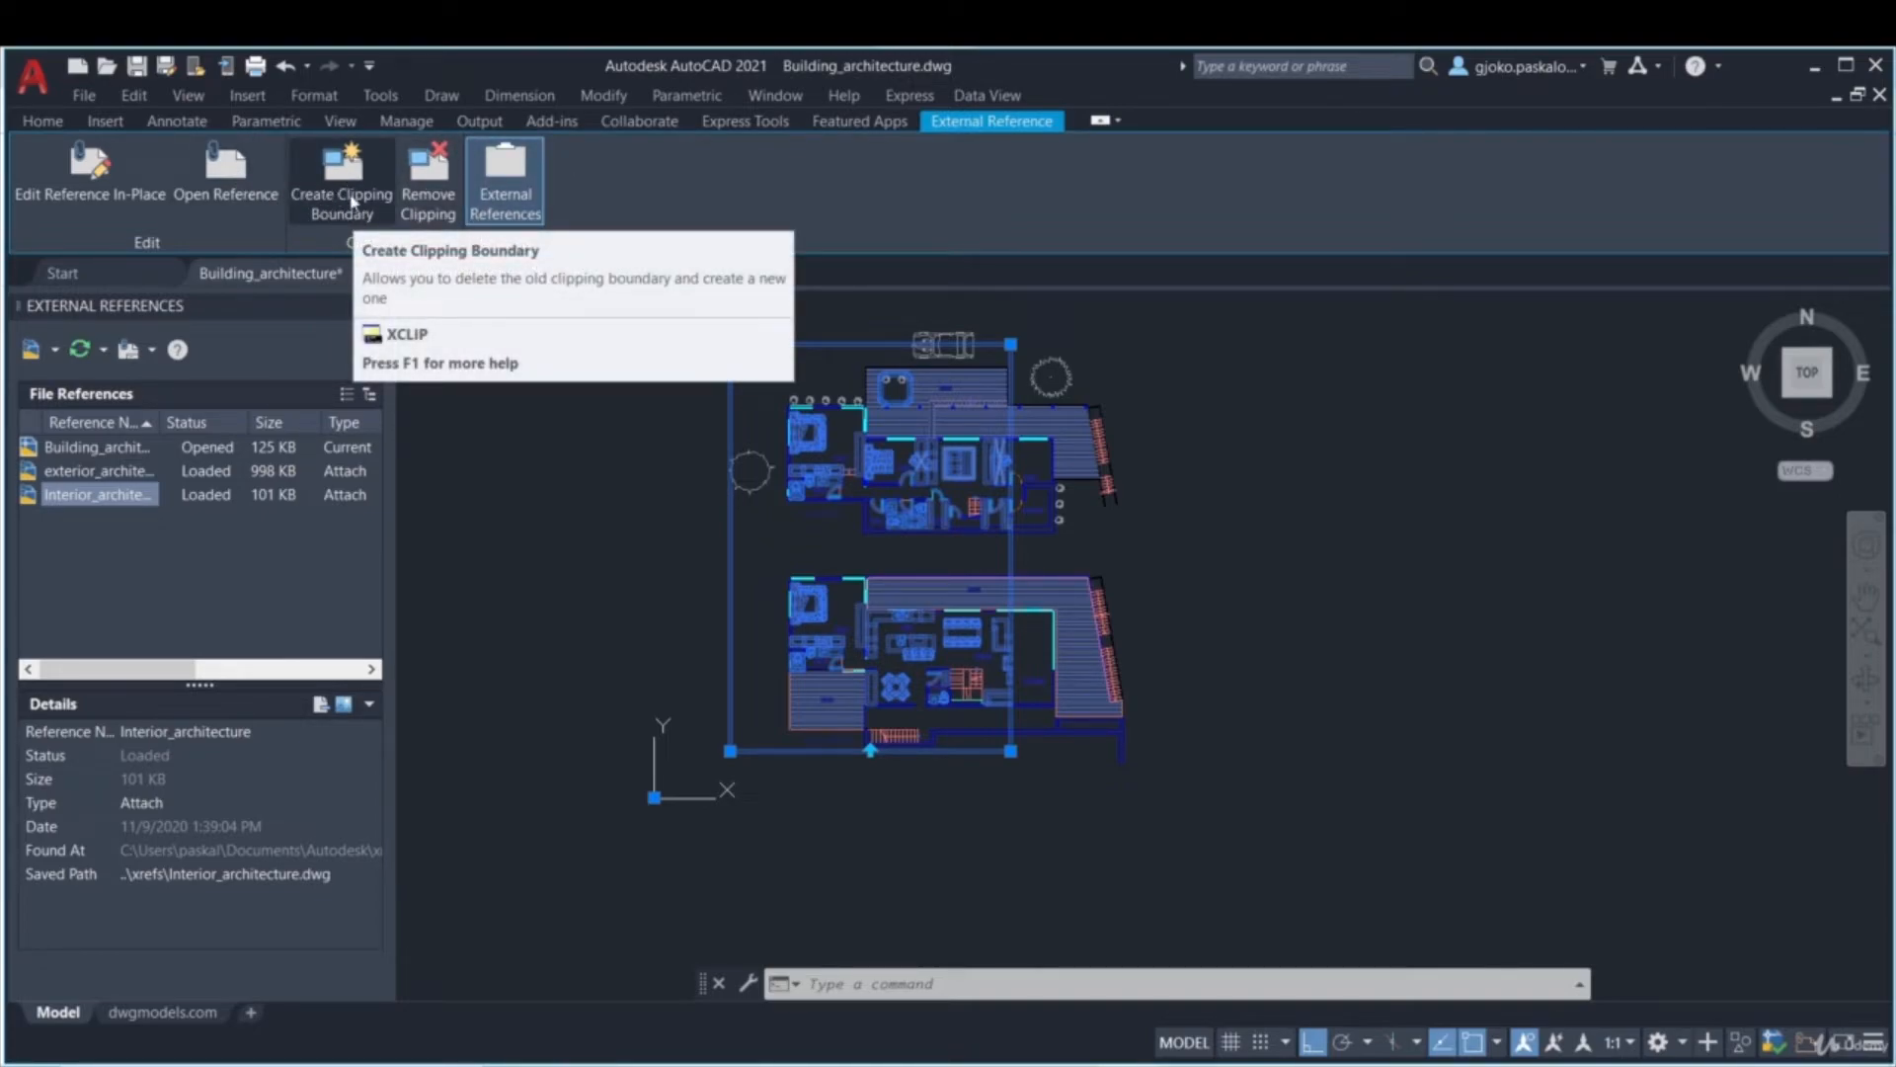
- Remove the clipping from the Interior_architecture reference, hide and redisplay the External References palette, and deselect the reference
{"action": "left_click", "coordinate": [430, 176]}
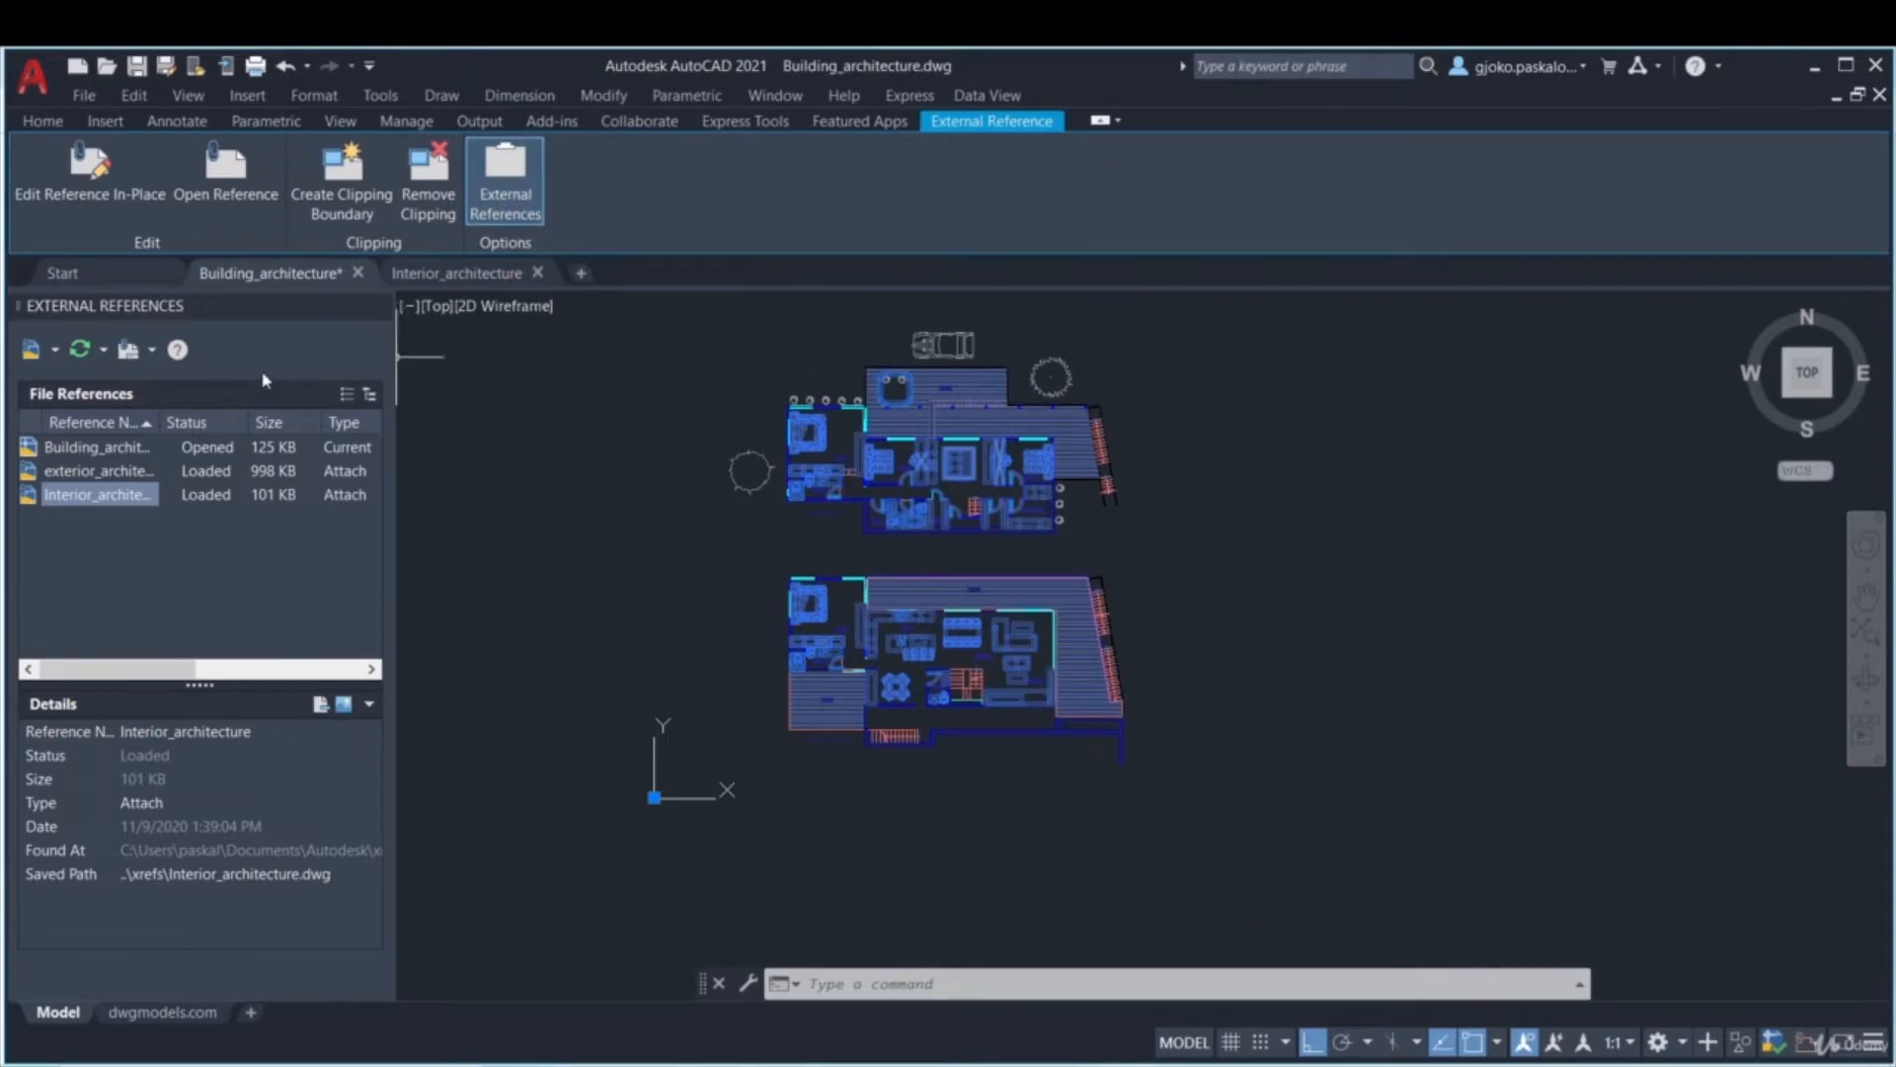
{"action": "left_click", "coordinate": [531, 206]}
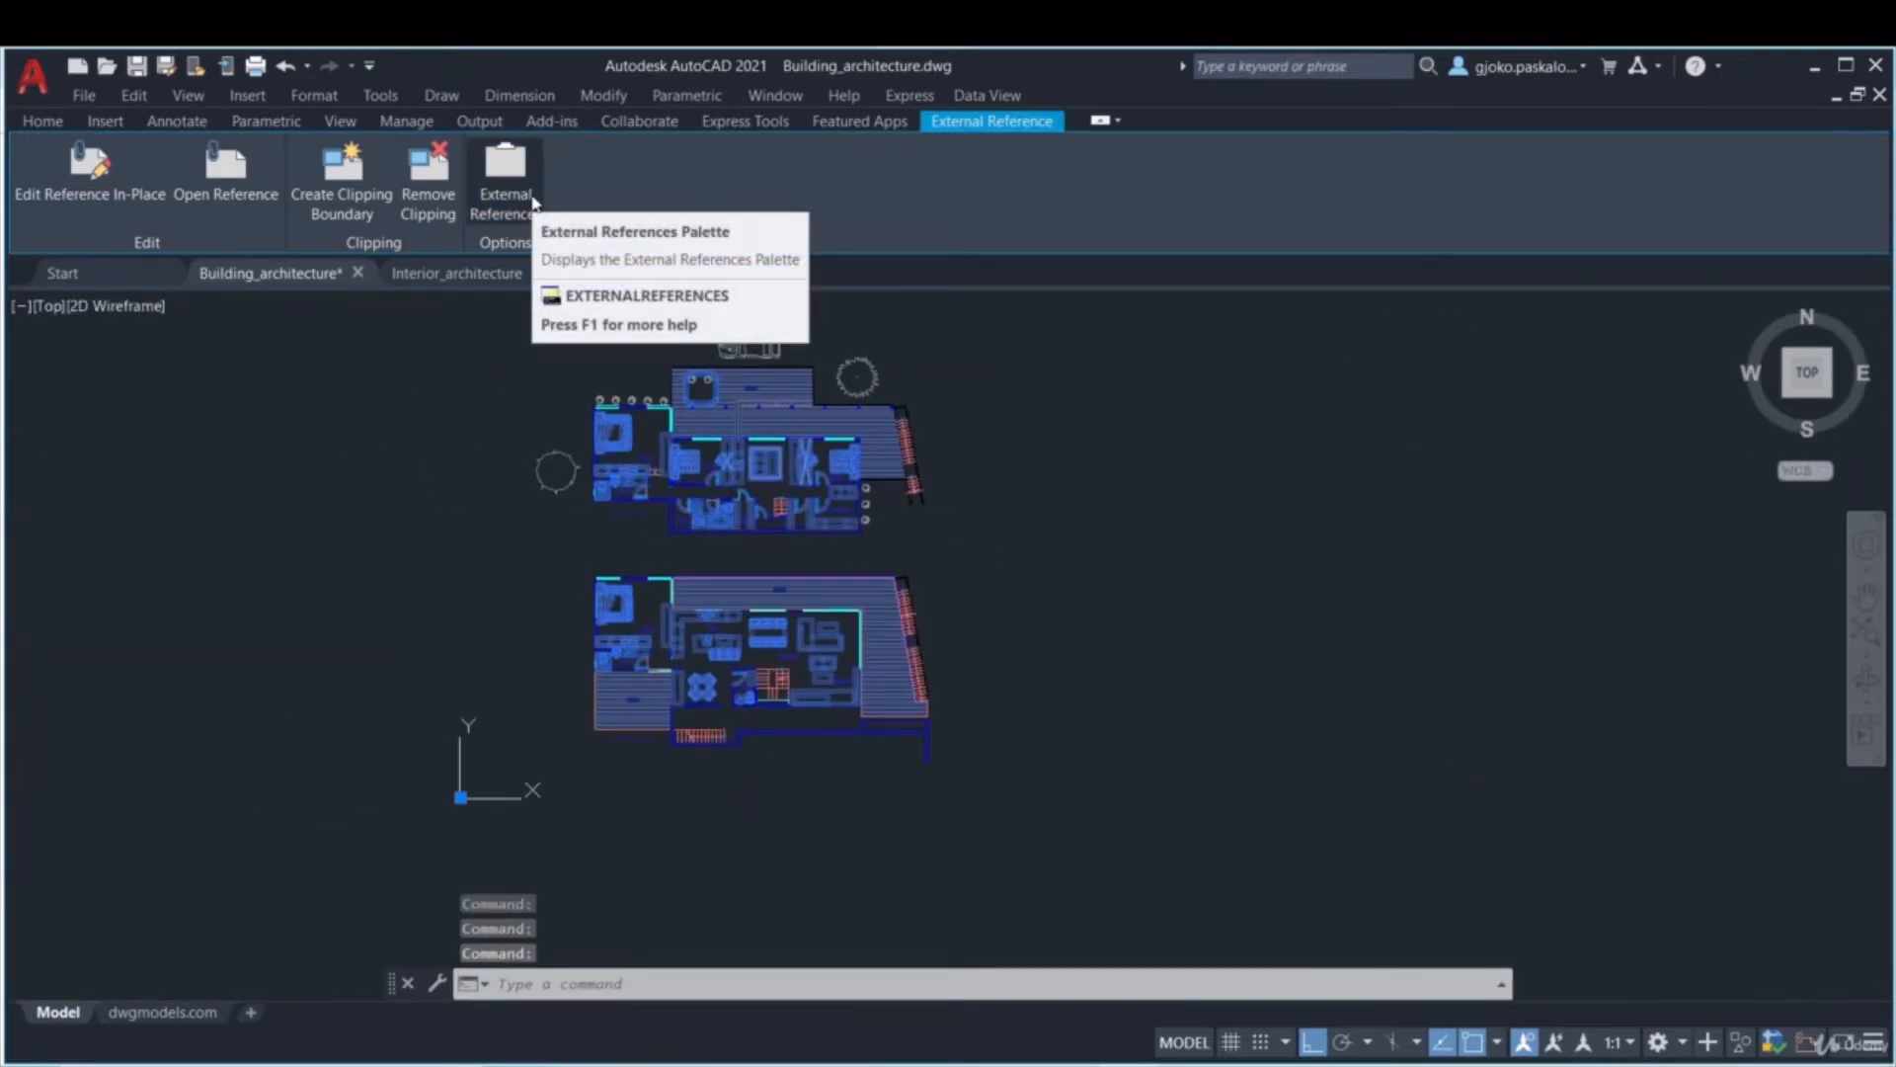
{"action": "left_click", "coordinate": [522, 203]}
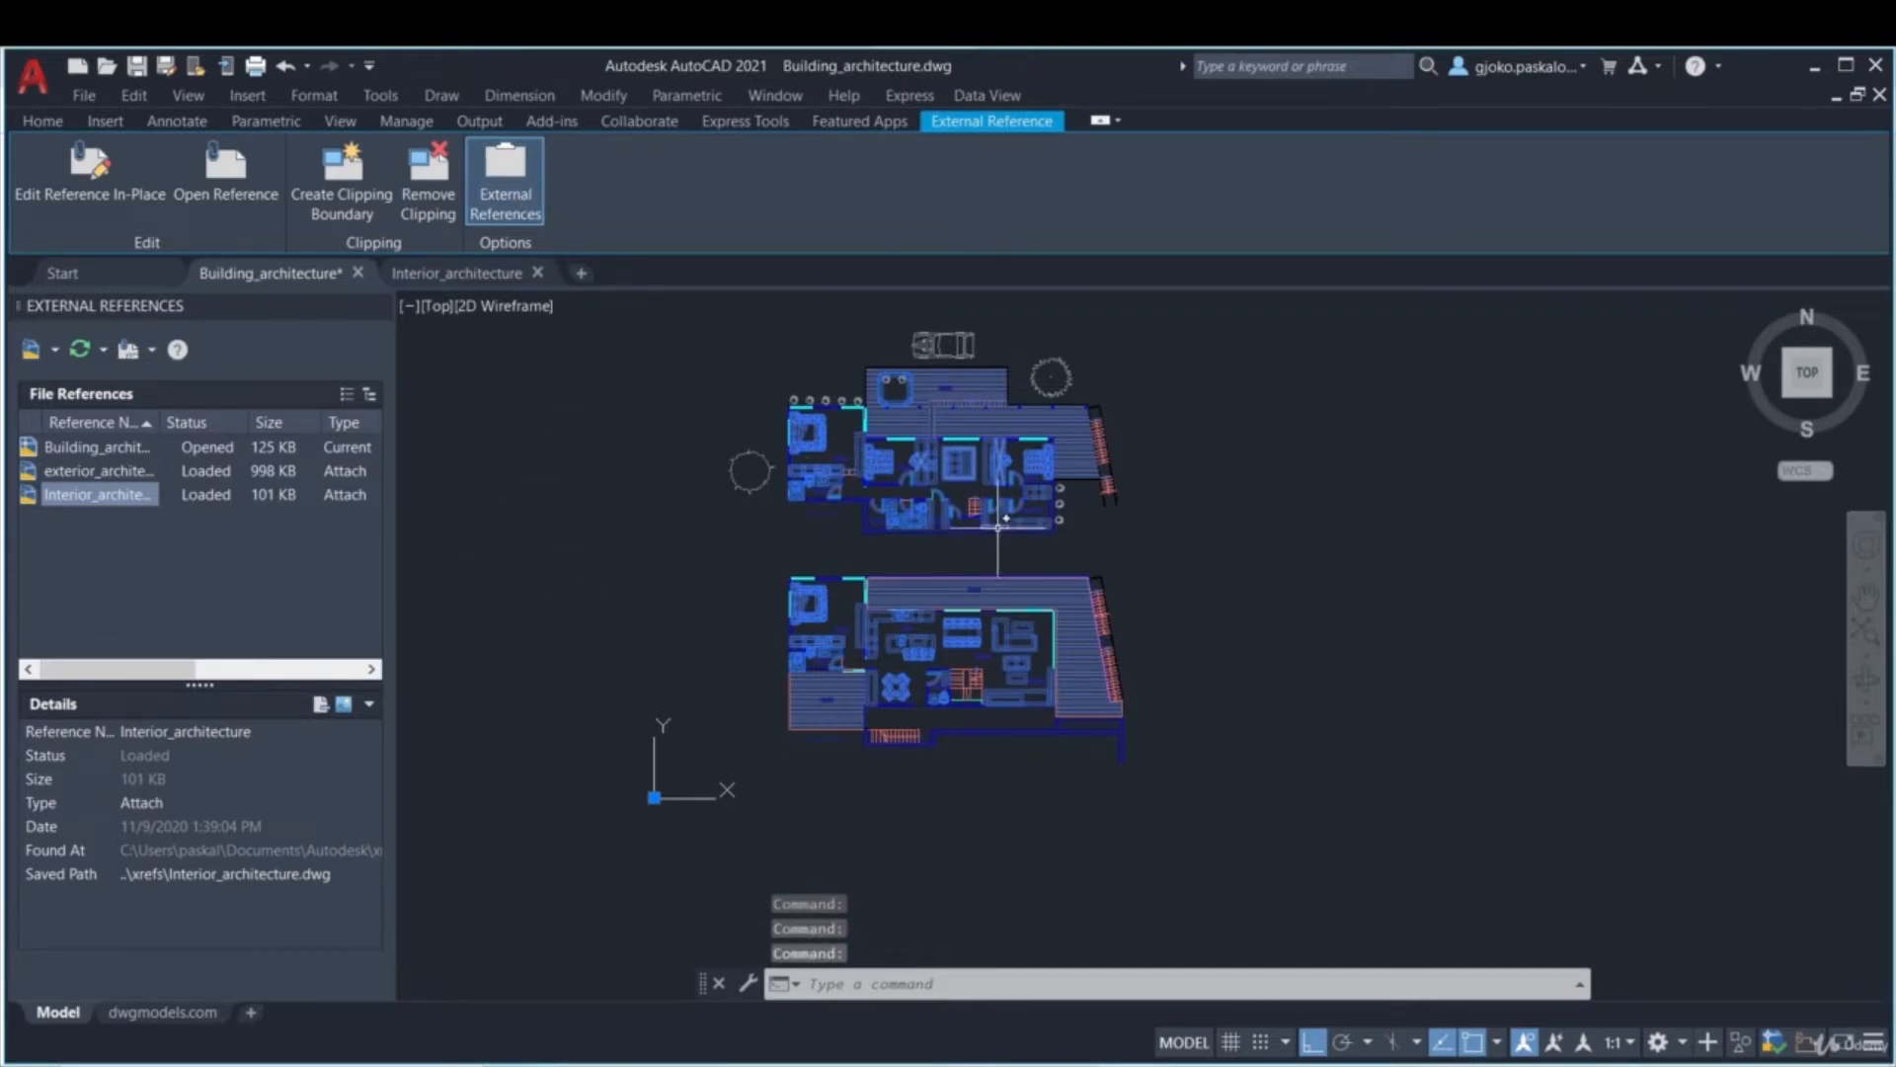
{"action": "key", "text": "Escape"}
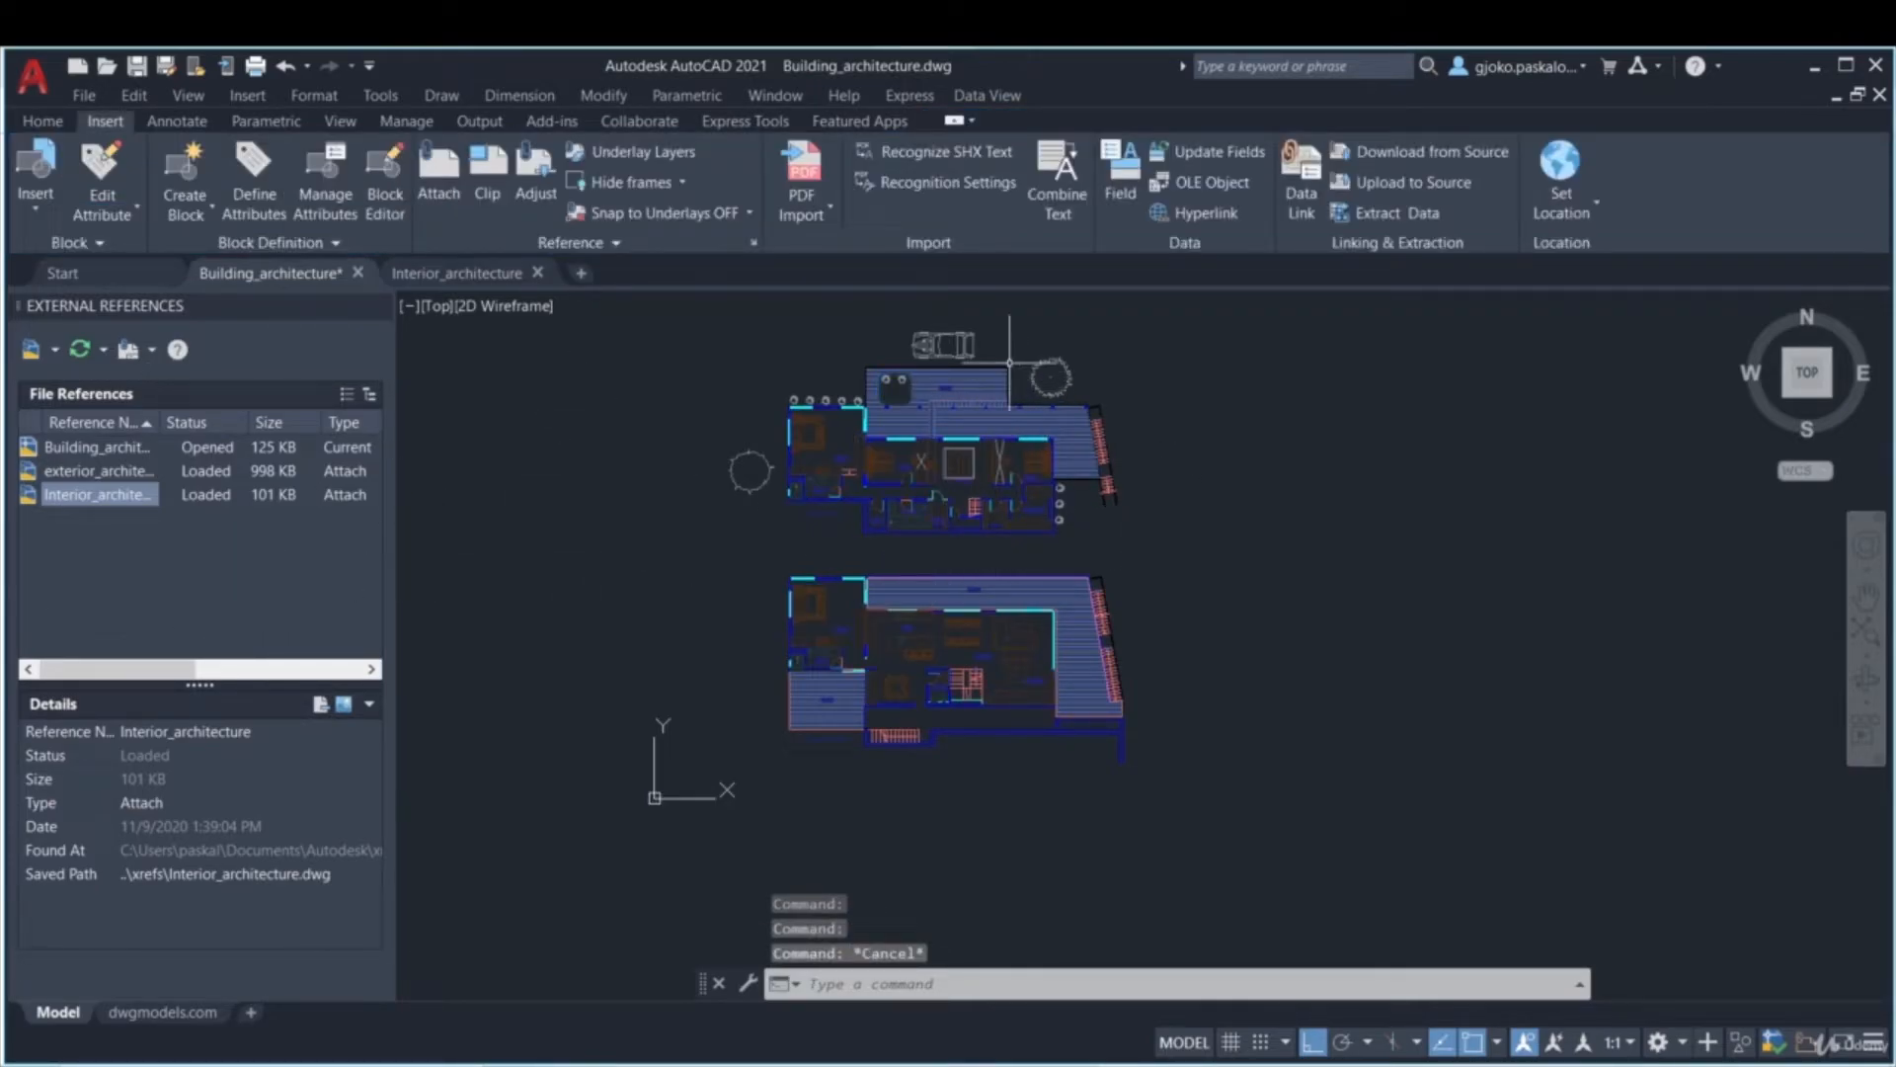
- Check the Underlay Layers dialog for underlay layers in the drawing and close it without changes
{"action": "scroll", "coordinate": [1005, 355], "scroll_direction": "up", "scroll_amount": 2}
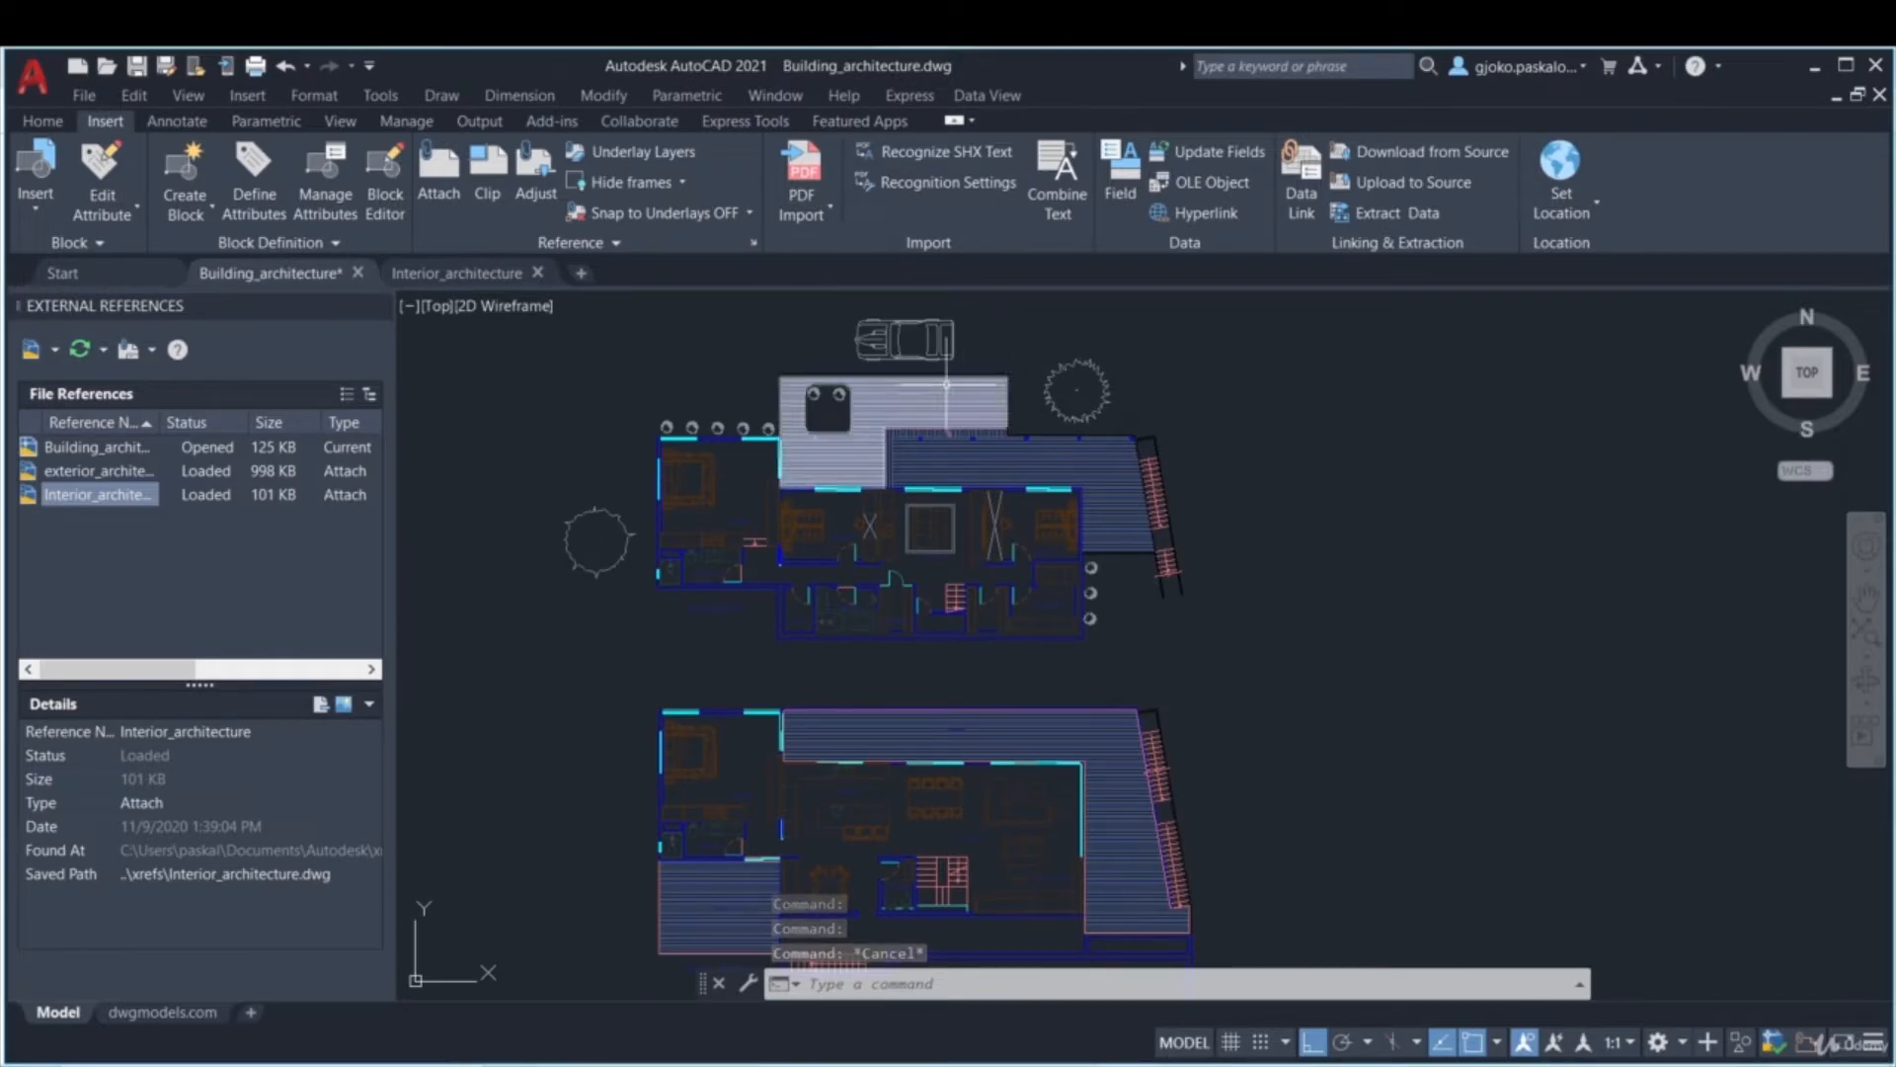
{"action": "middle_click_drag", "start_coordinate": [1272, 463], "coordinate": [1269, 437]}
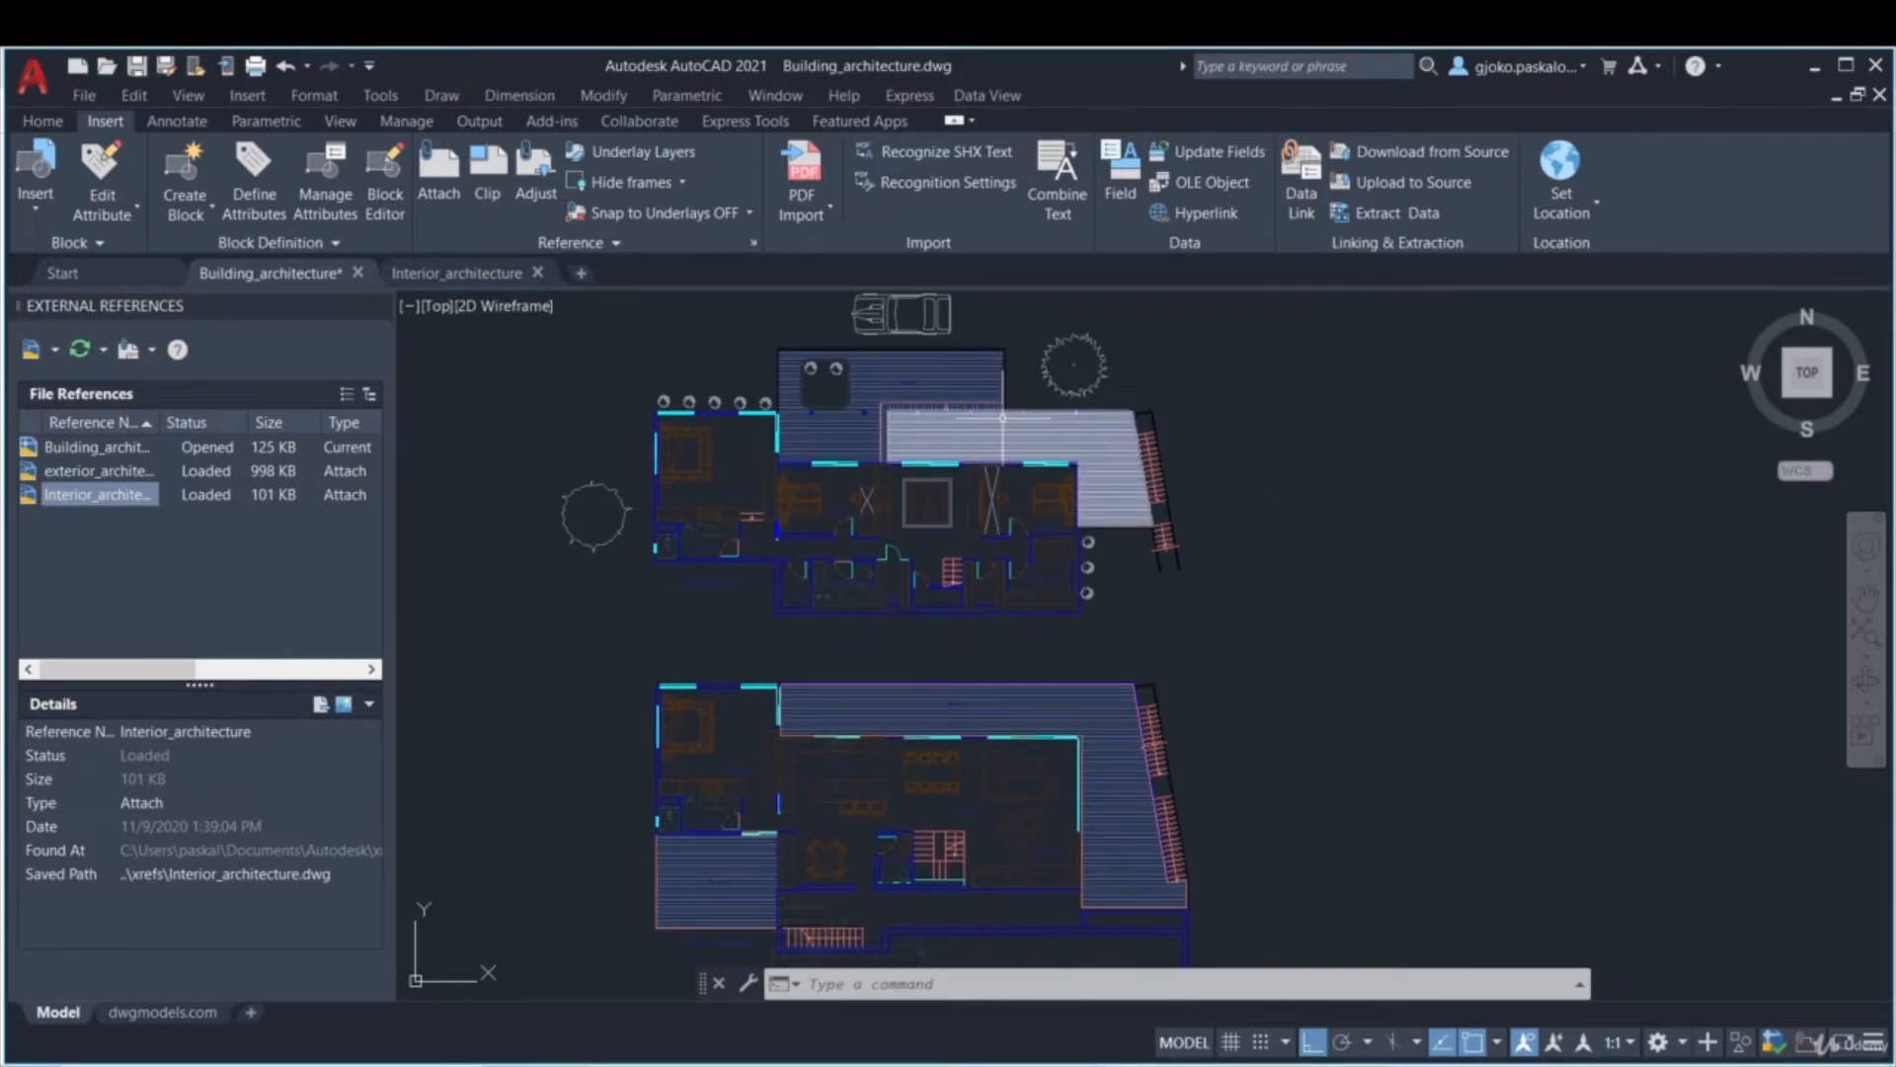
{"action": "left_click", "coordinate": [680, 161]}
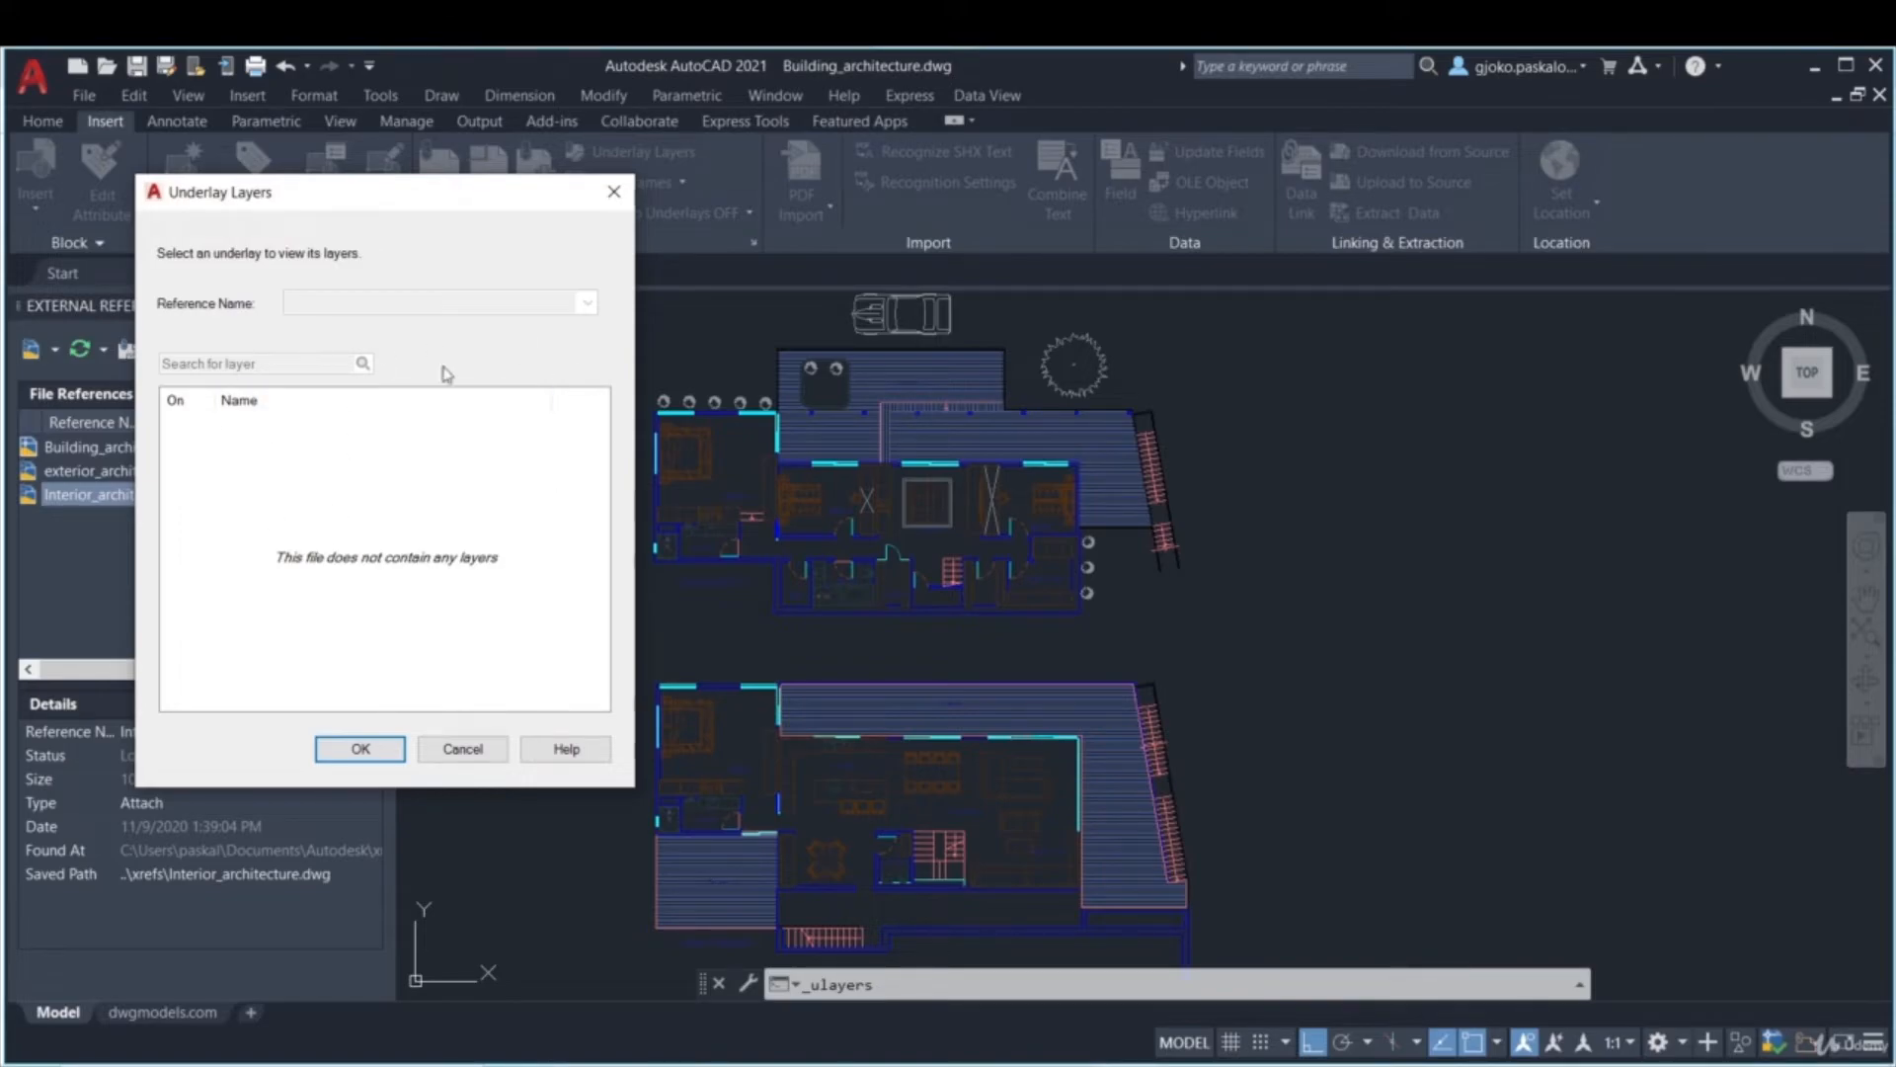
{"action": "left_click", "coordinate": [613, 191]}
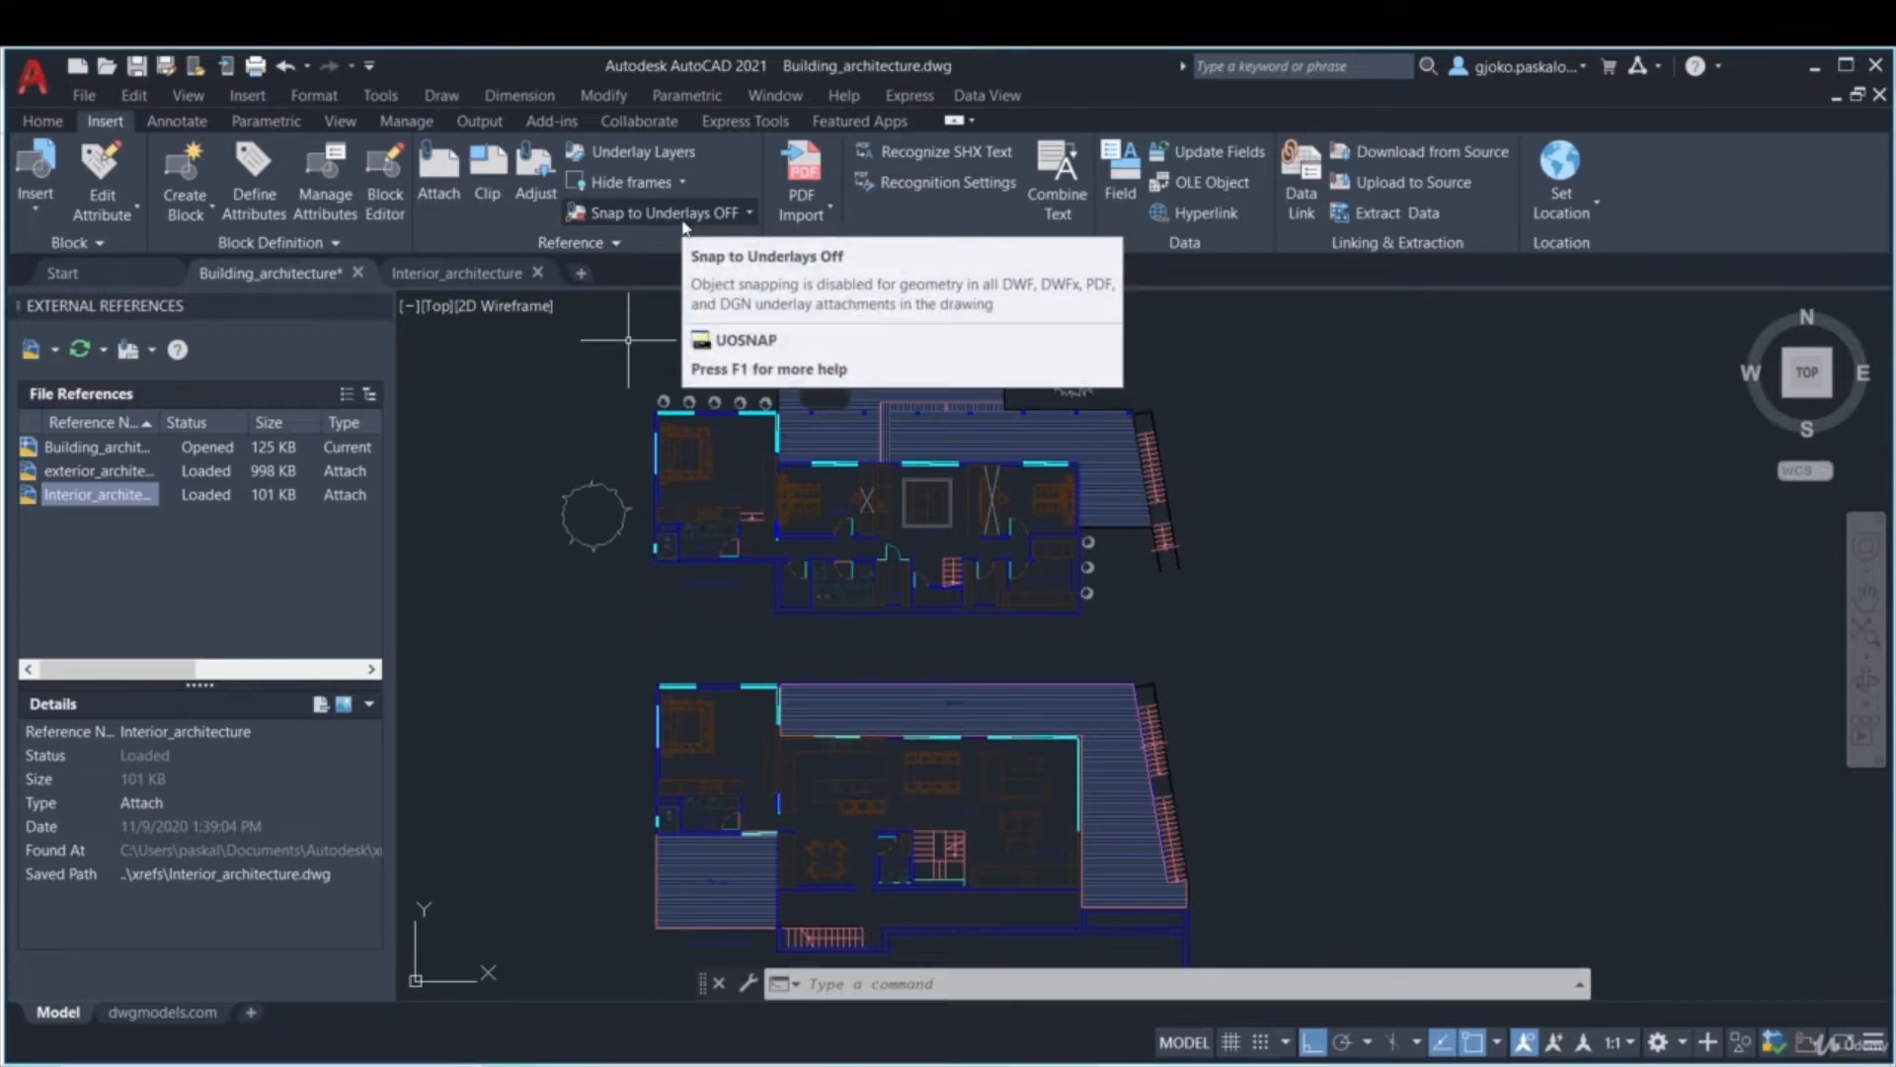
- Review the Snap to Underlays options, keeping them OFF, and look at the additional Edit Reference and Xref fading tools
{"action": "left_click", "coordinate": [684, 219]}
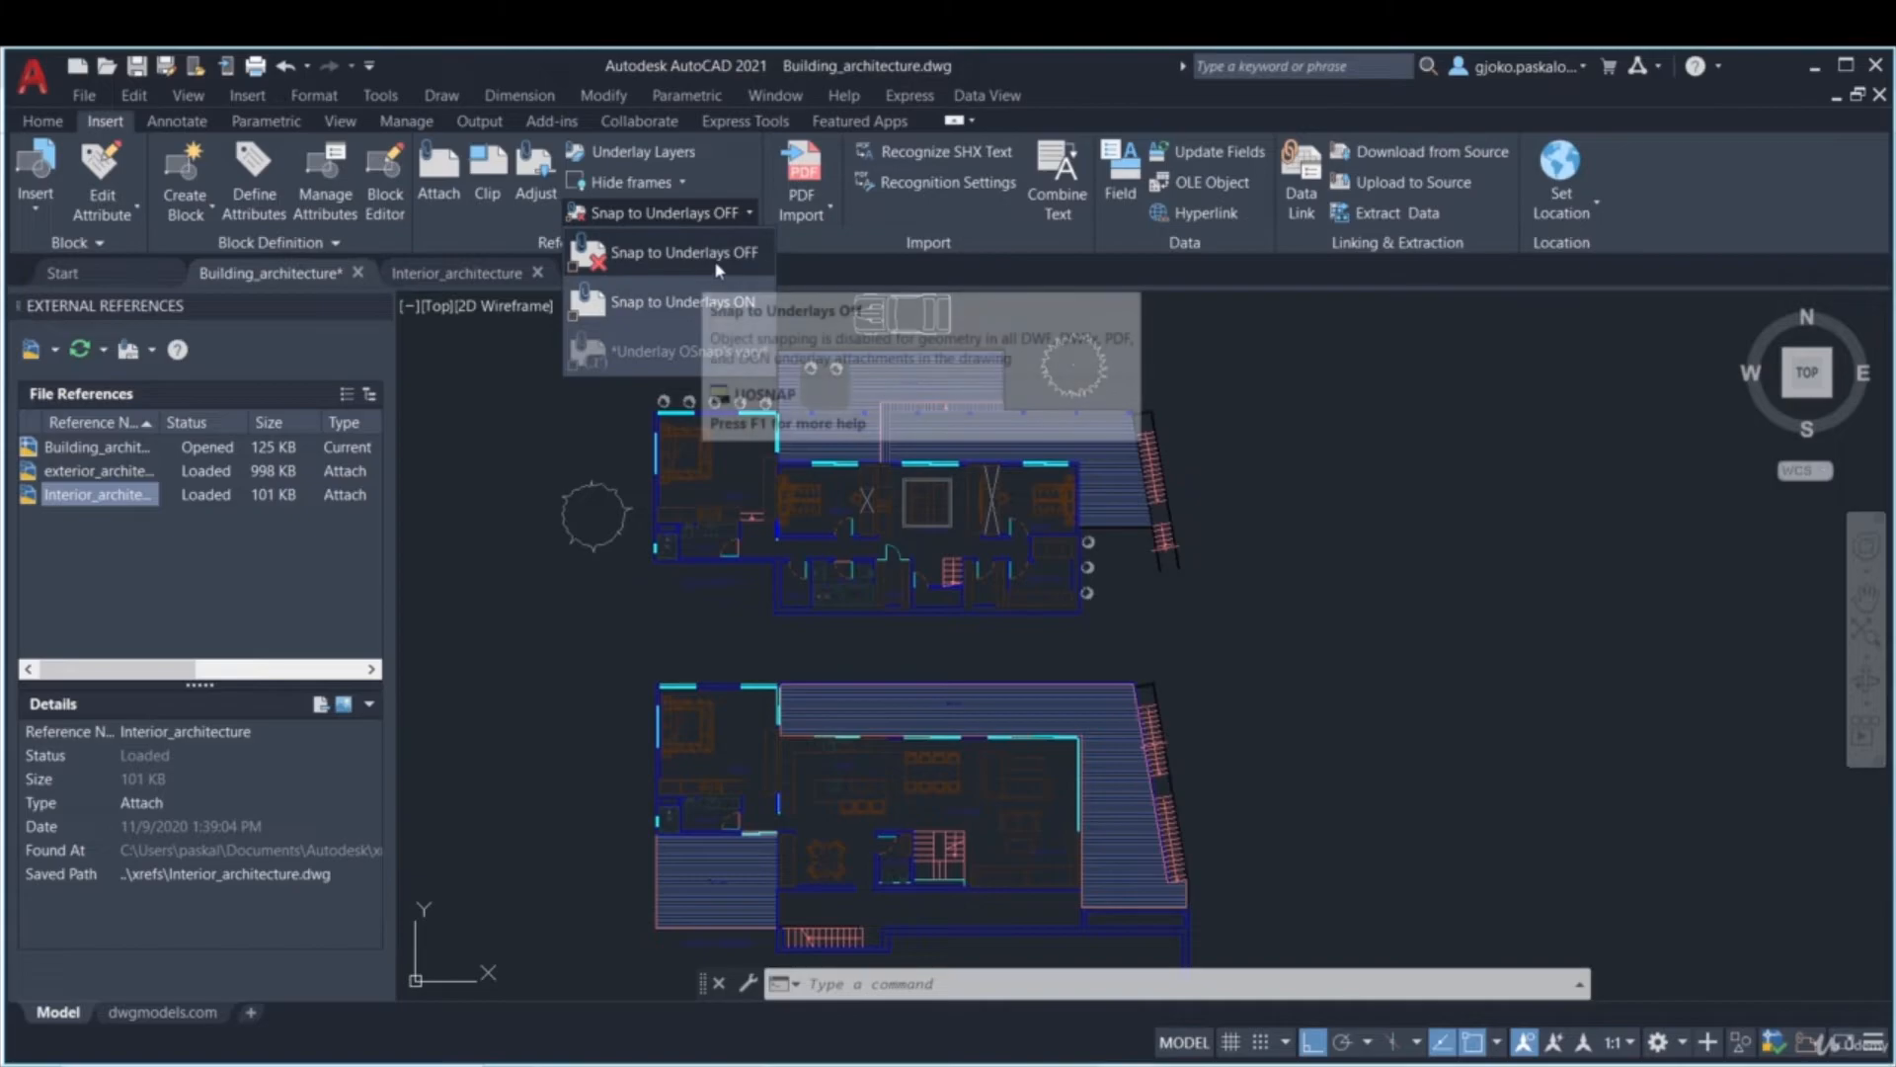
{"action": "left_click", "coordinate": [771, 255]}
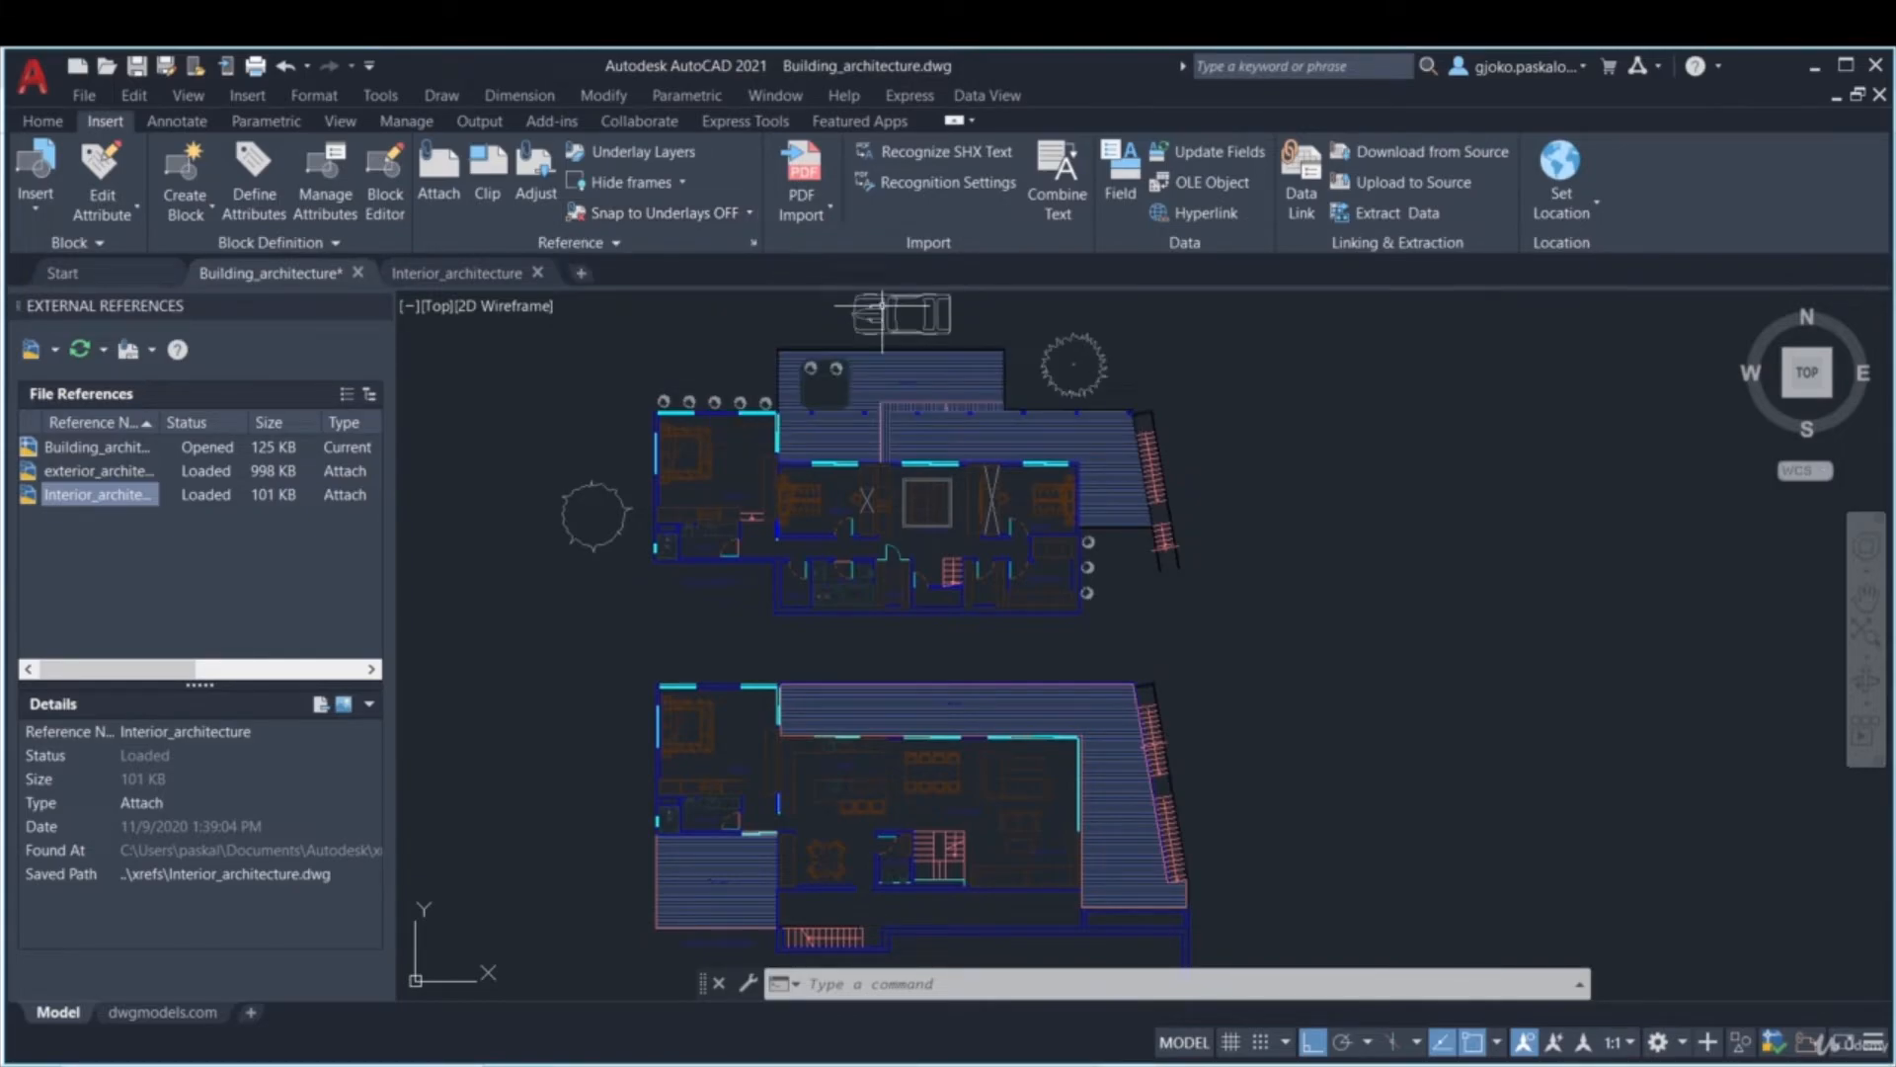
{"action": "left_click", "coordinate": [634, 247]}
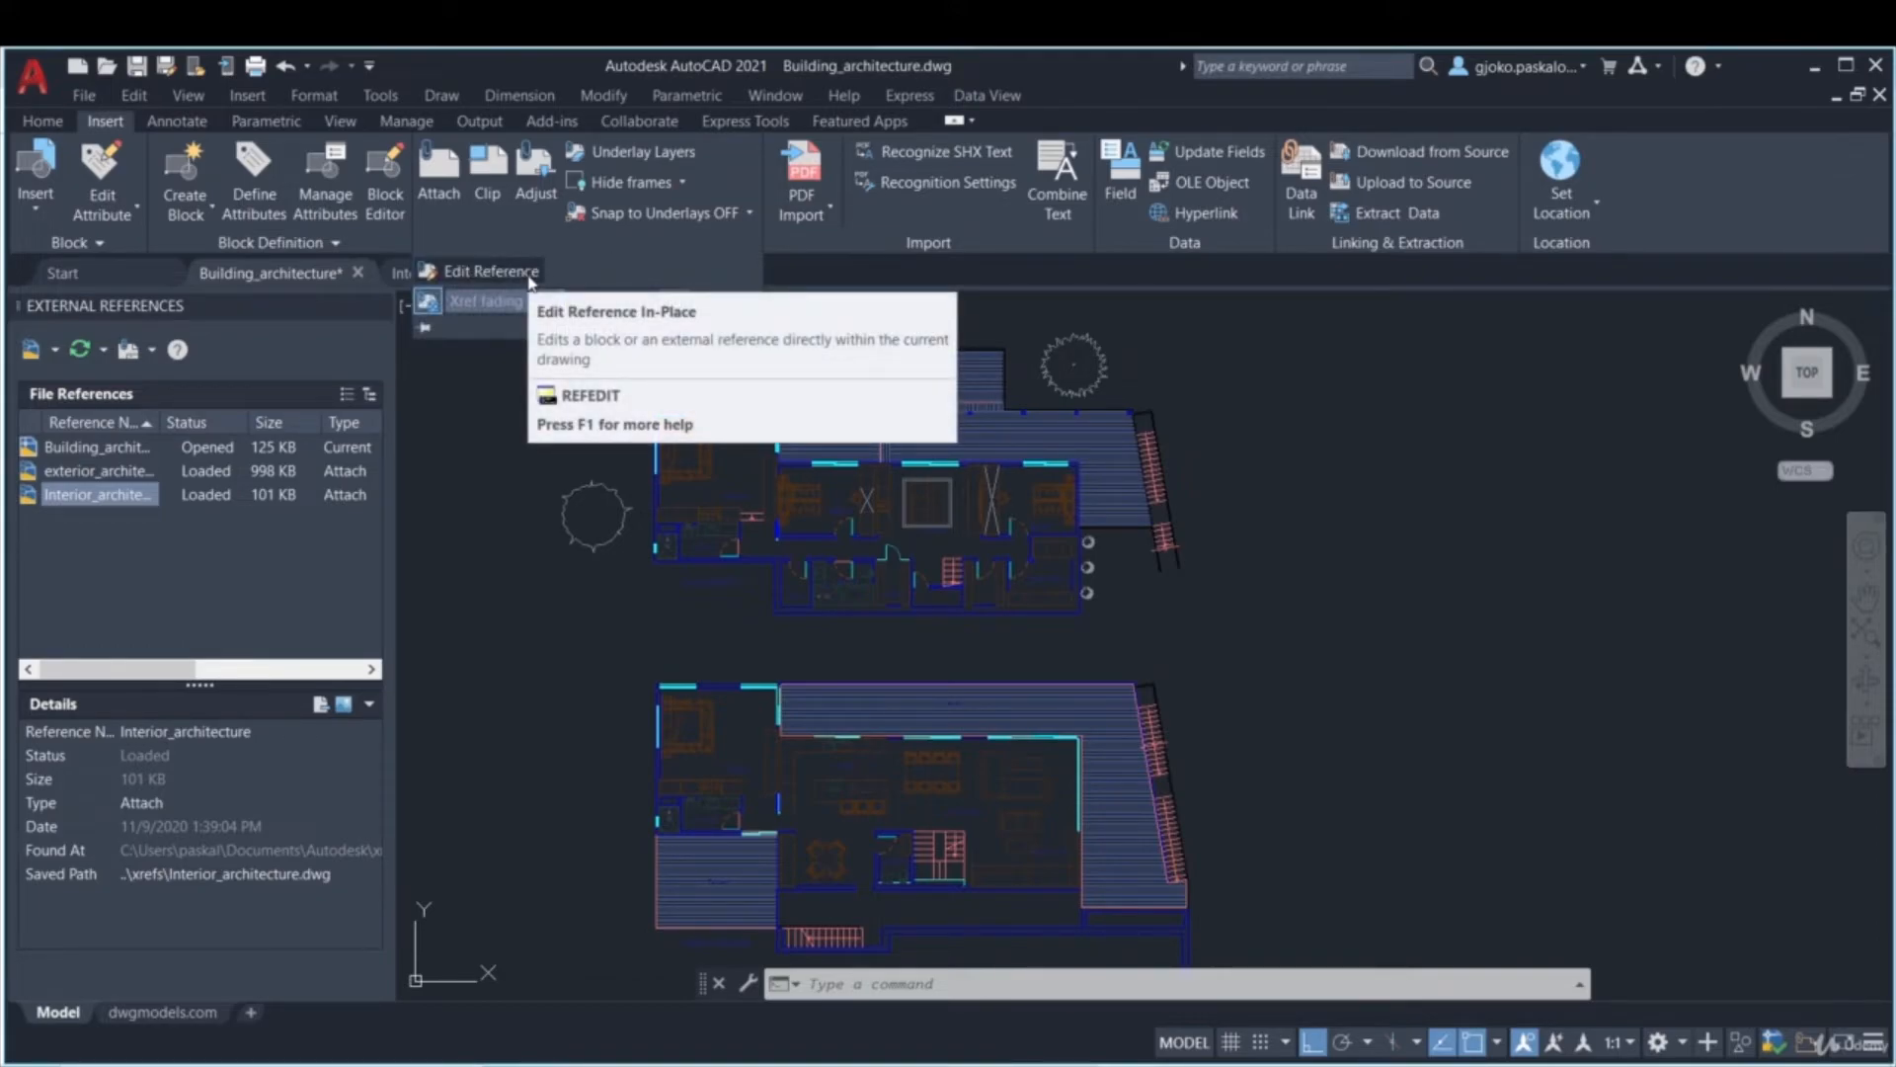
{"action": "key", "text": "Escape"}
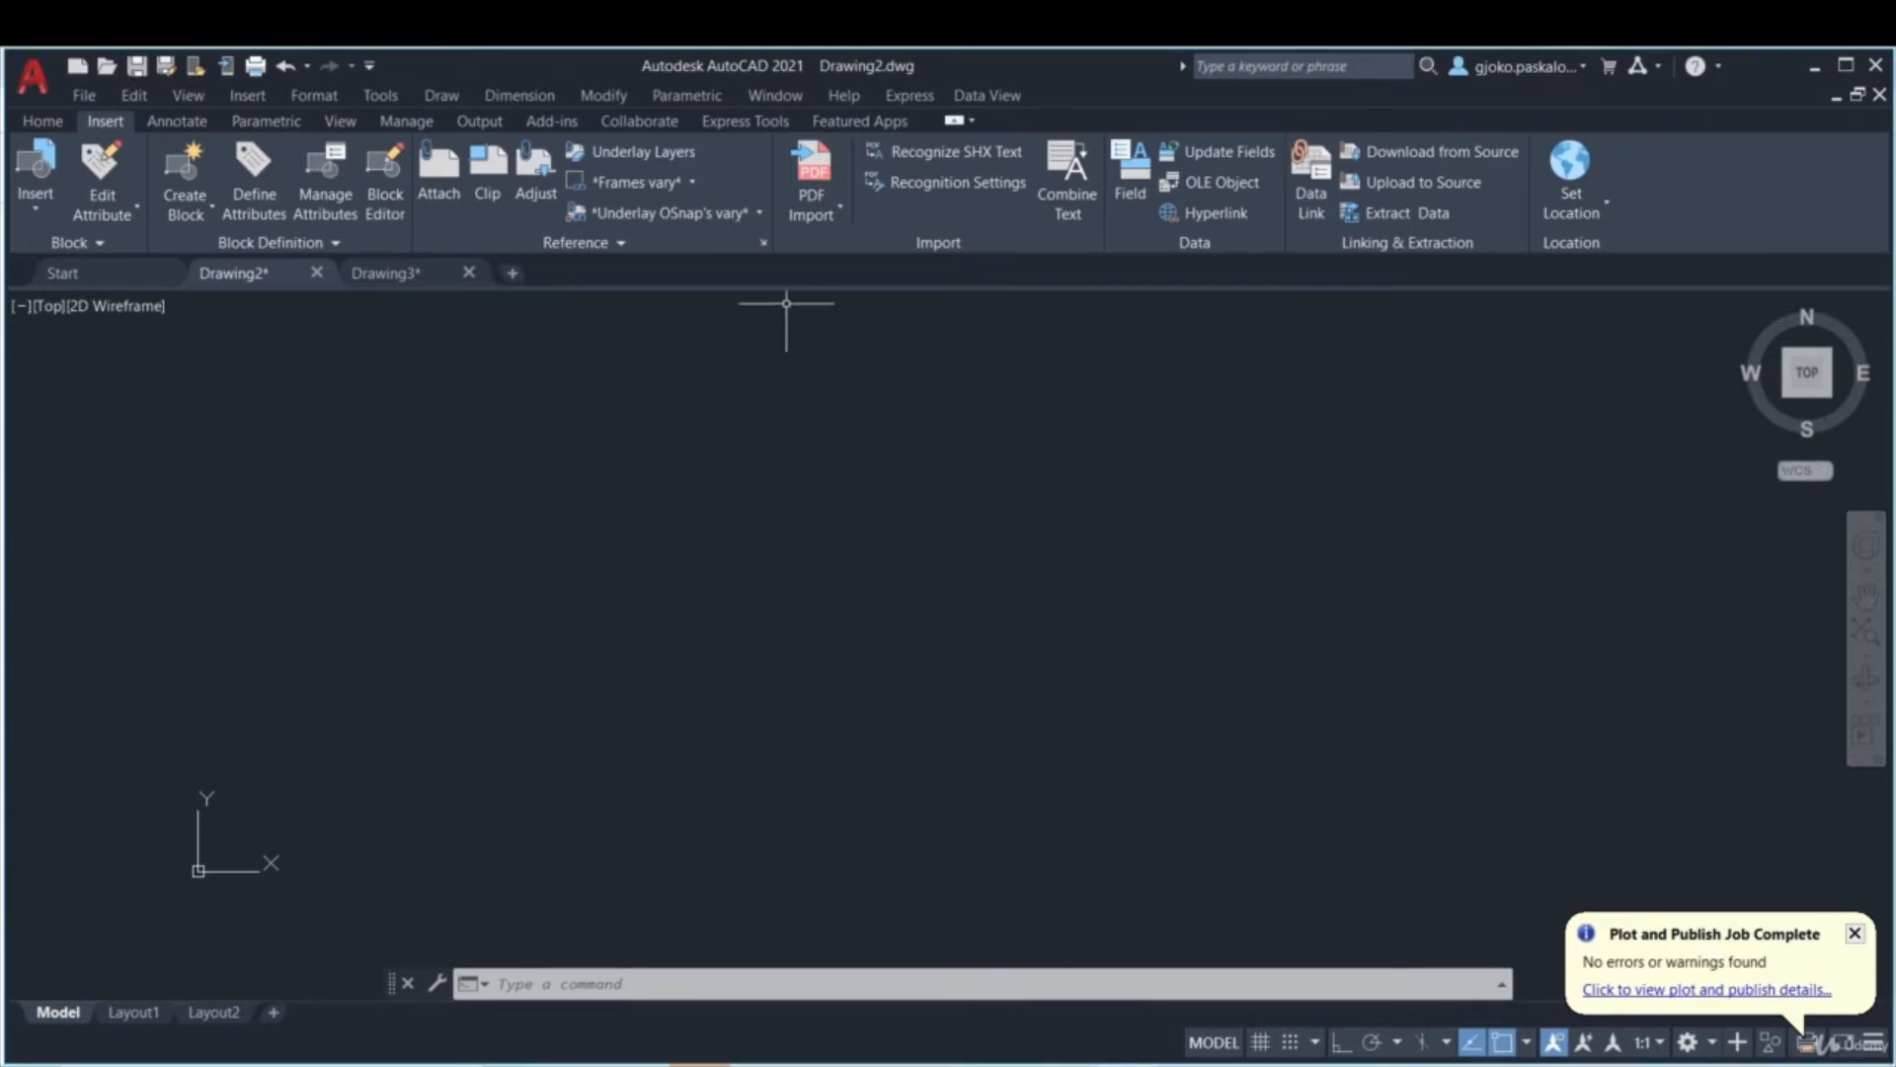
- Open the External References manager in Drawing2 with the XREF command
{"action": "type", "text": "Xref"}
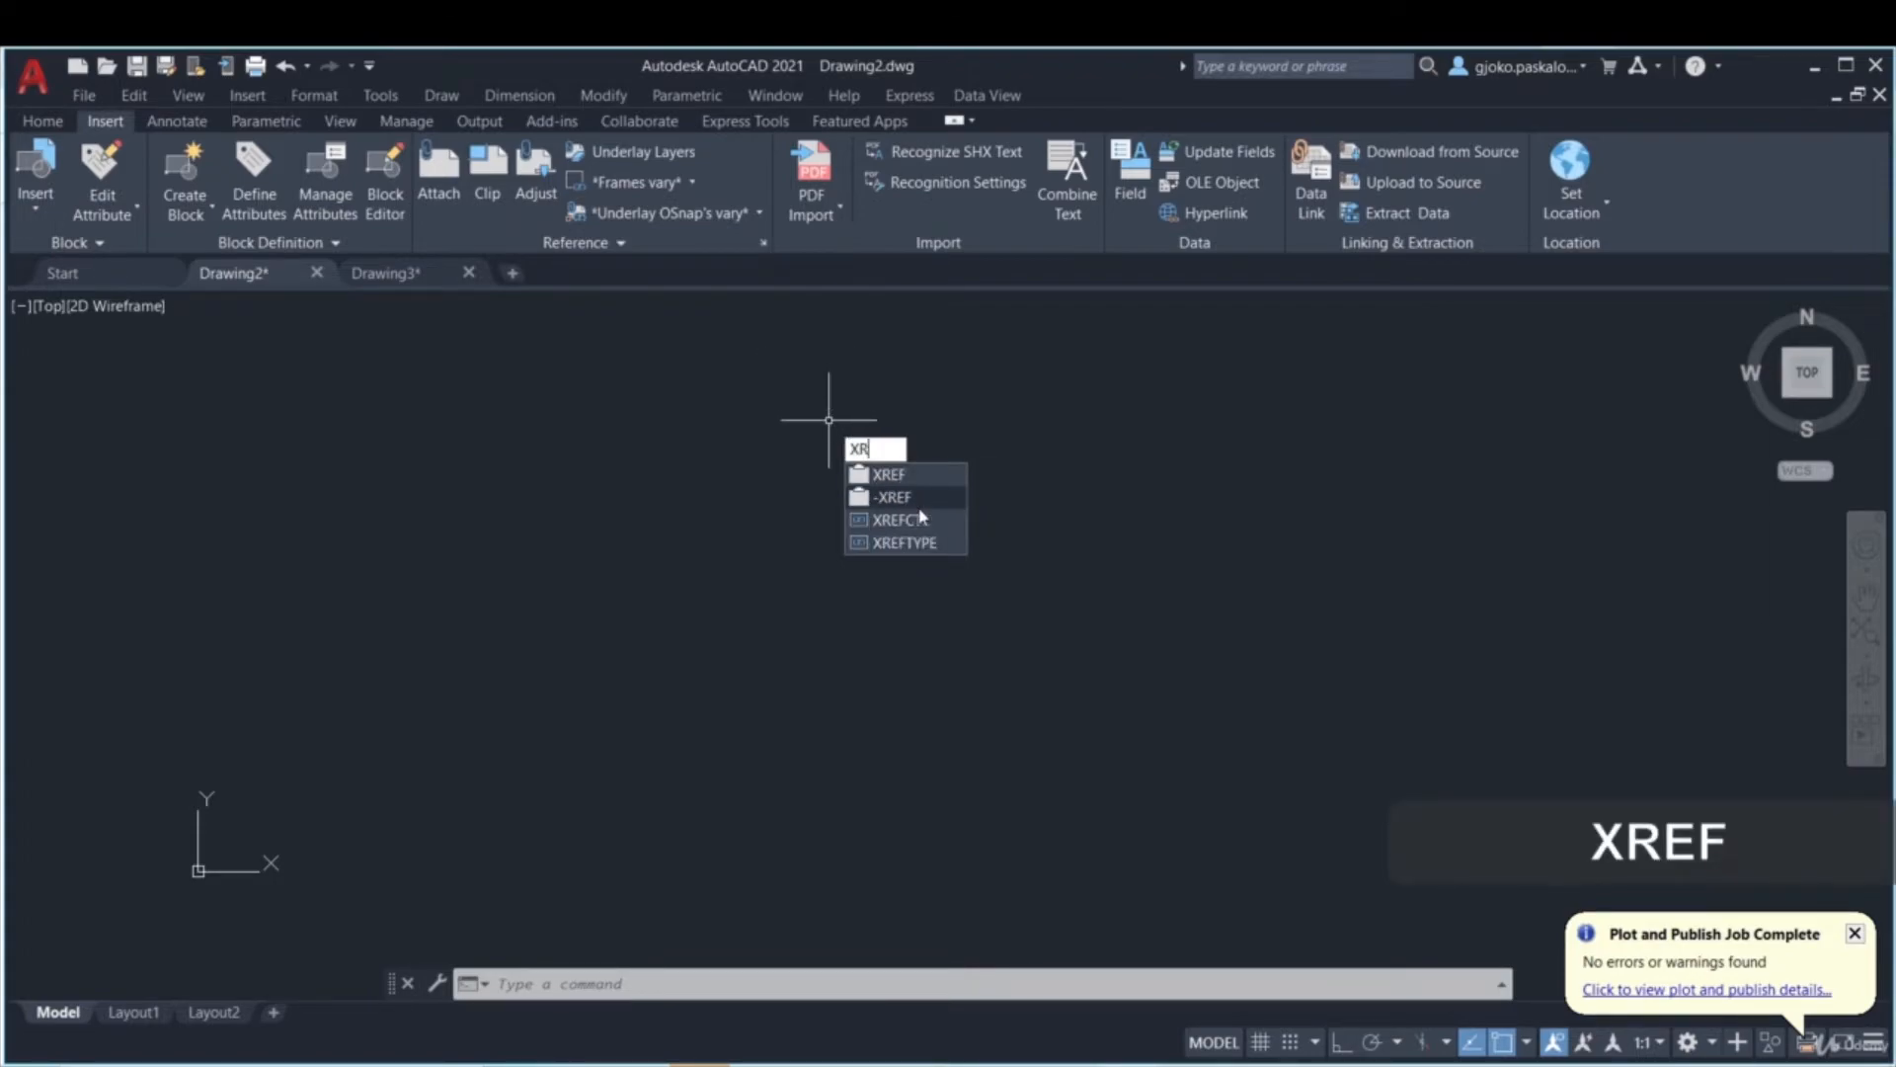
{"action": "type", "text": "ef"}
{"action": "key", "text": "Return"}
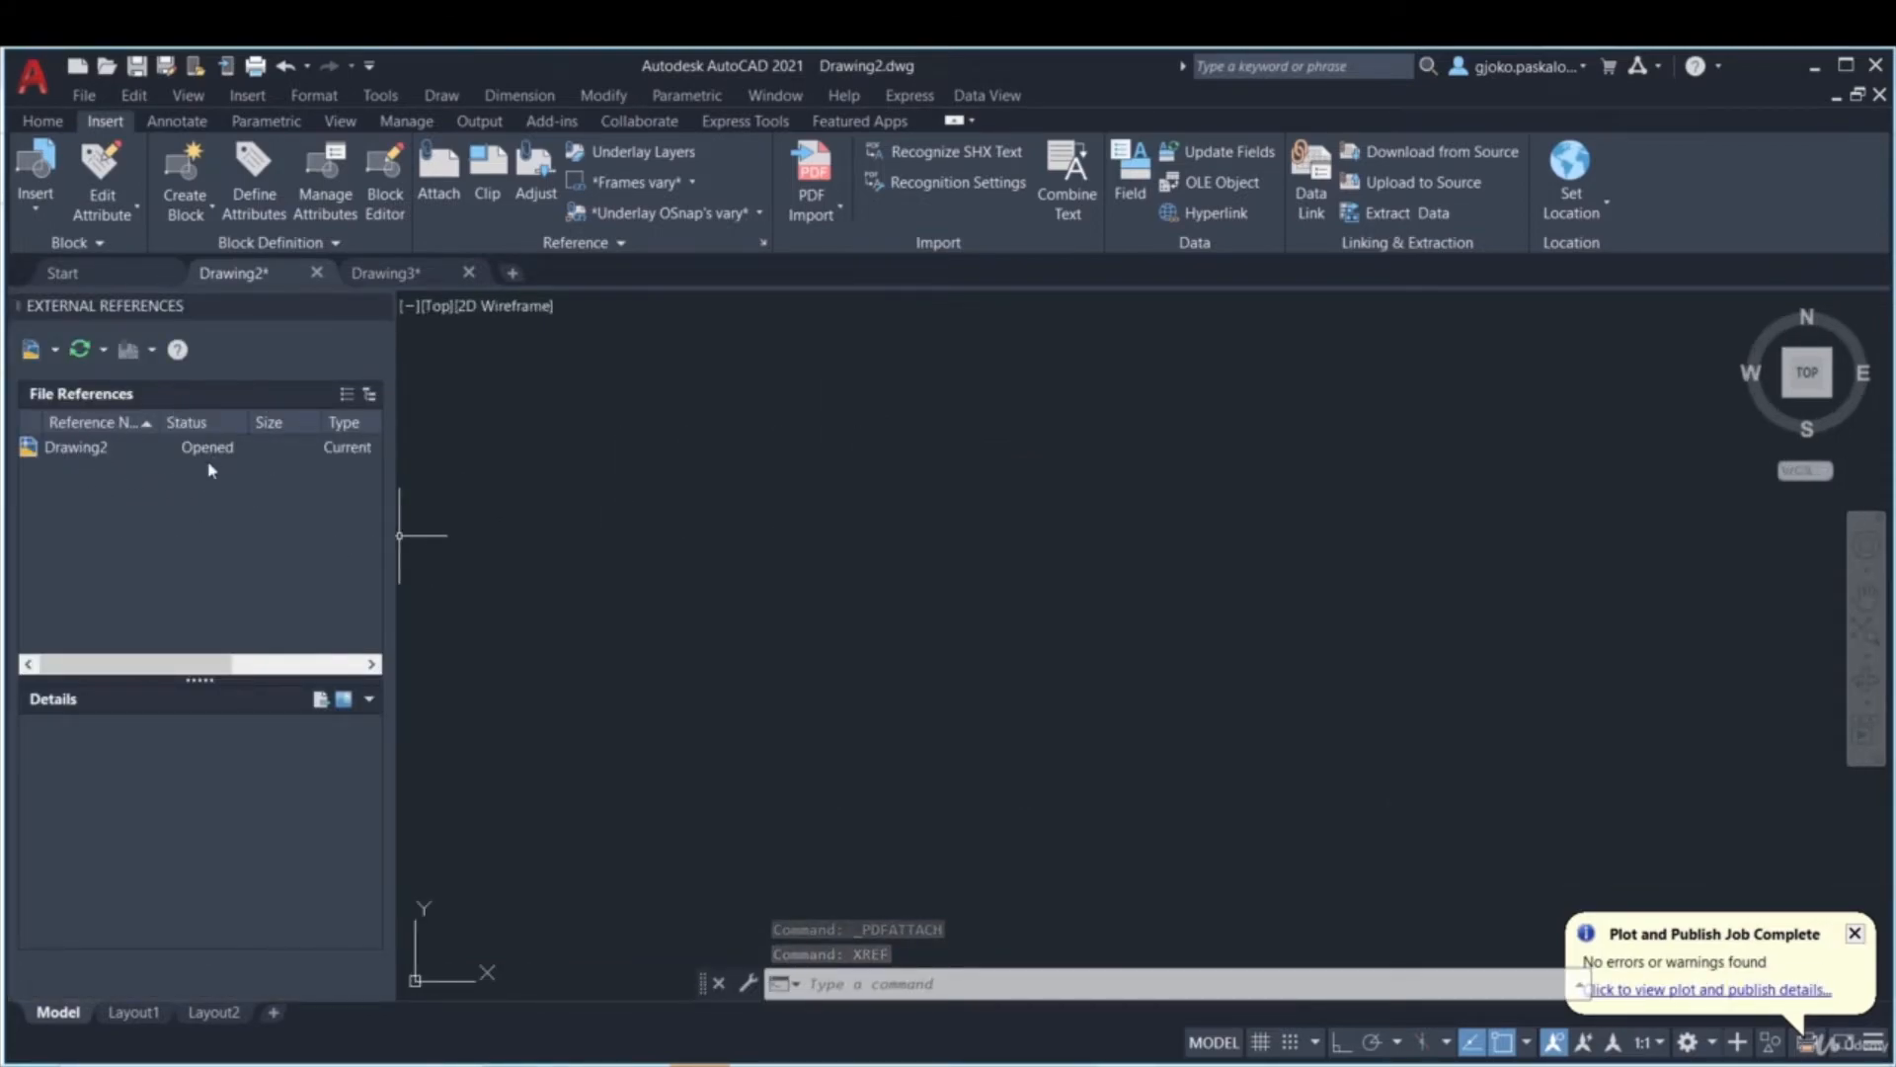
- Choose Building_architecture-Model.pdf from the xrefs folder as the PDF to attach through the External References manager
{"action": "right_click", "coordinate": [91, 494]}
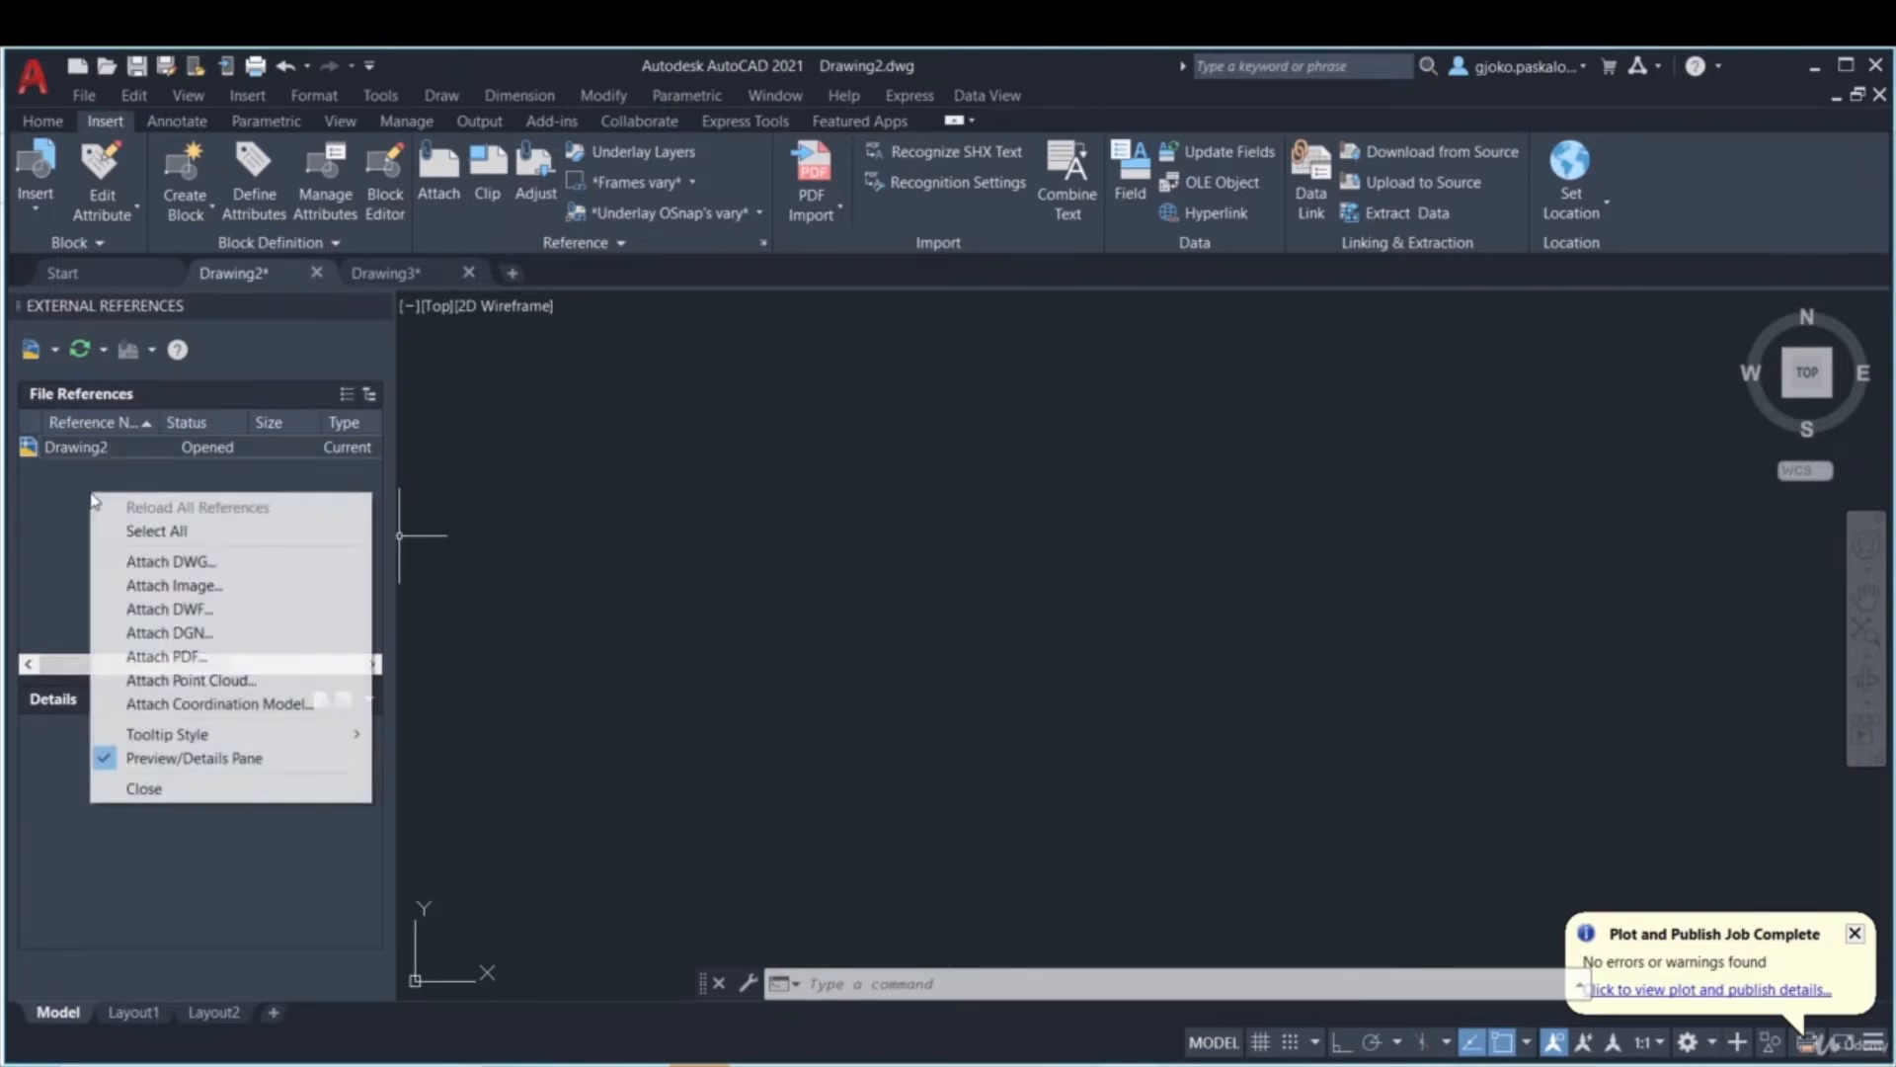
{"action": "left_click", "coordinate": [158, 656]}
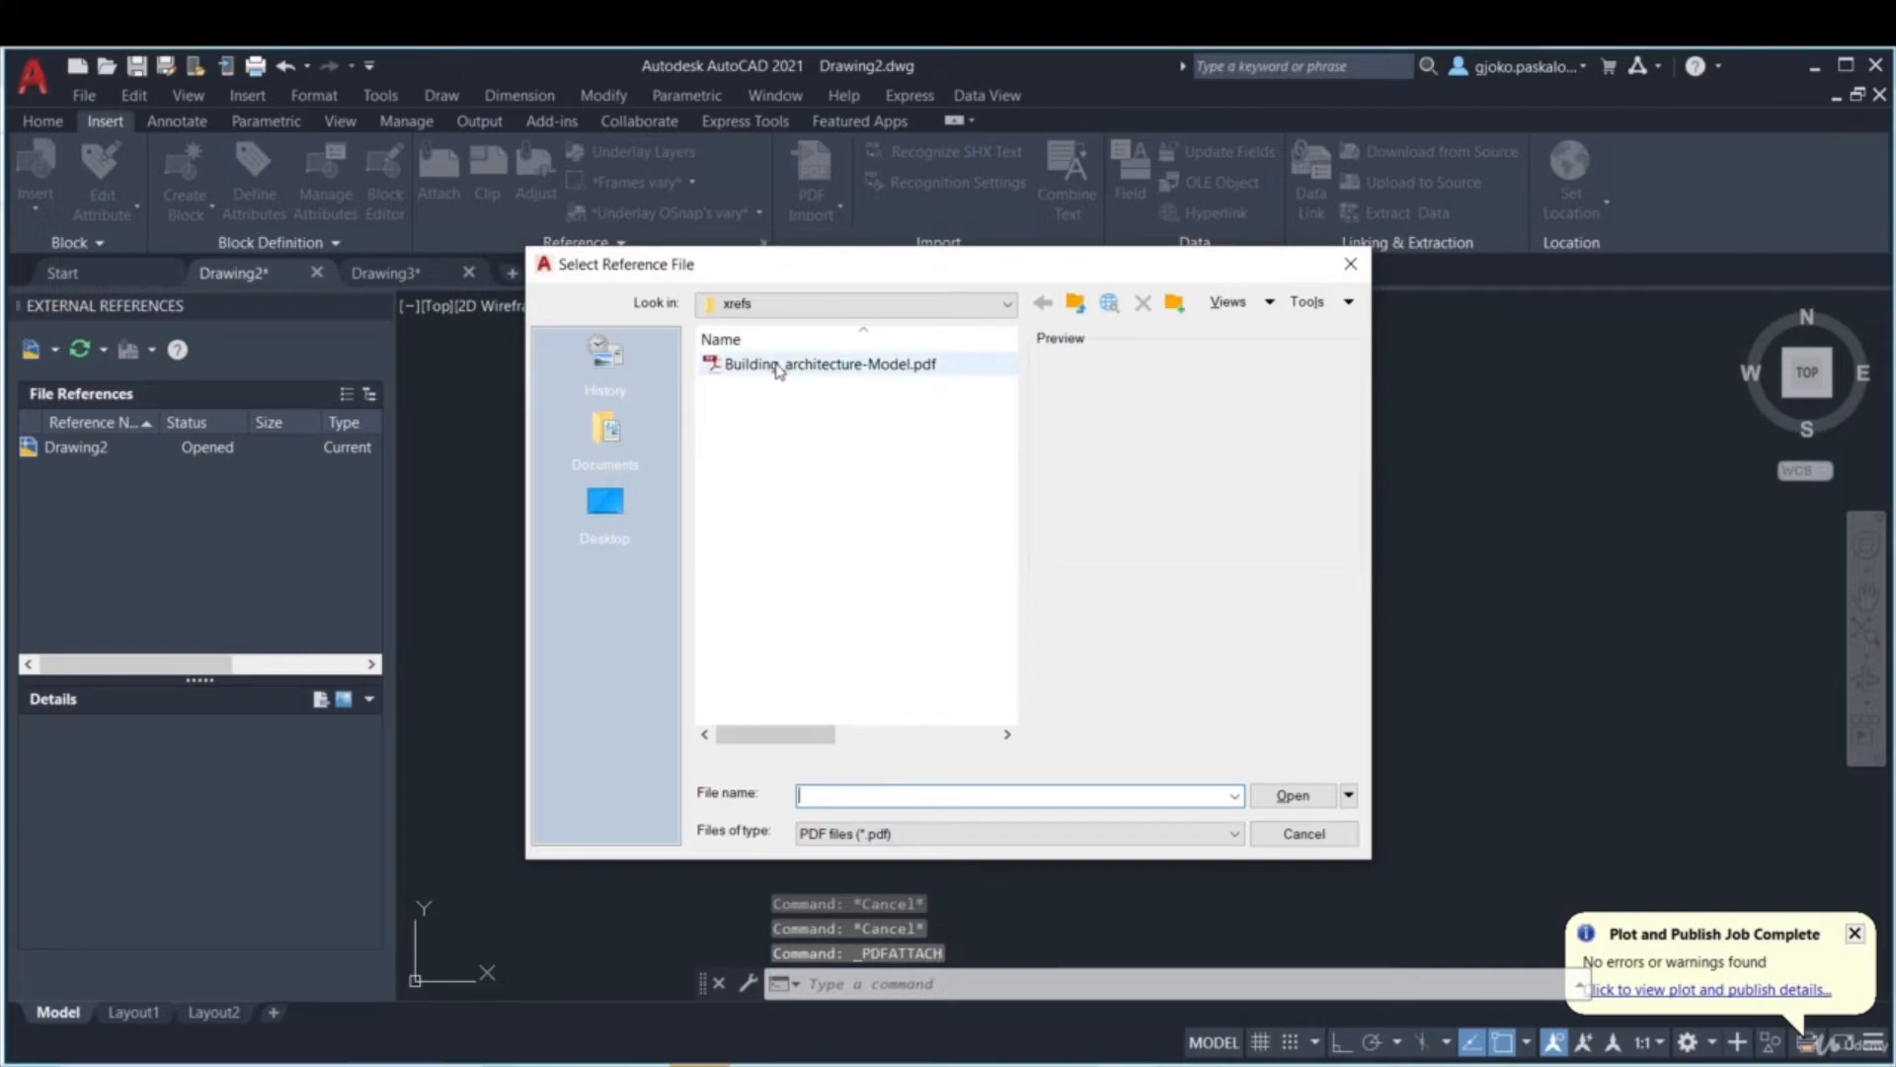
{"action": "left_click", "coordinate": [778, 368]}
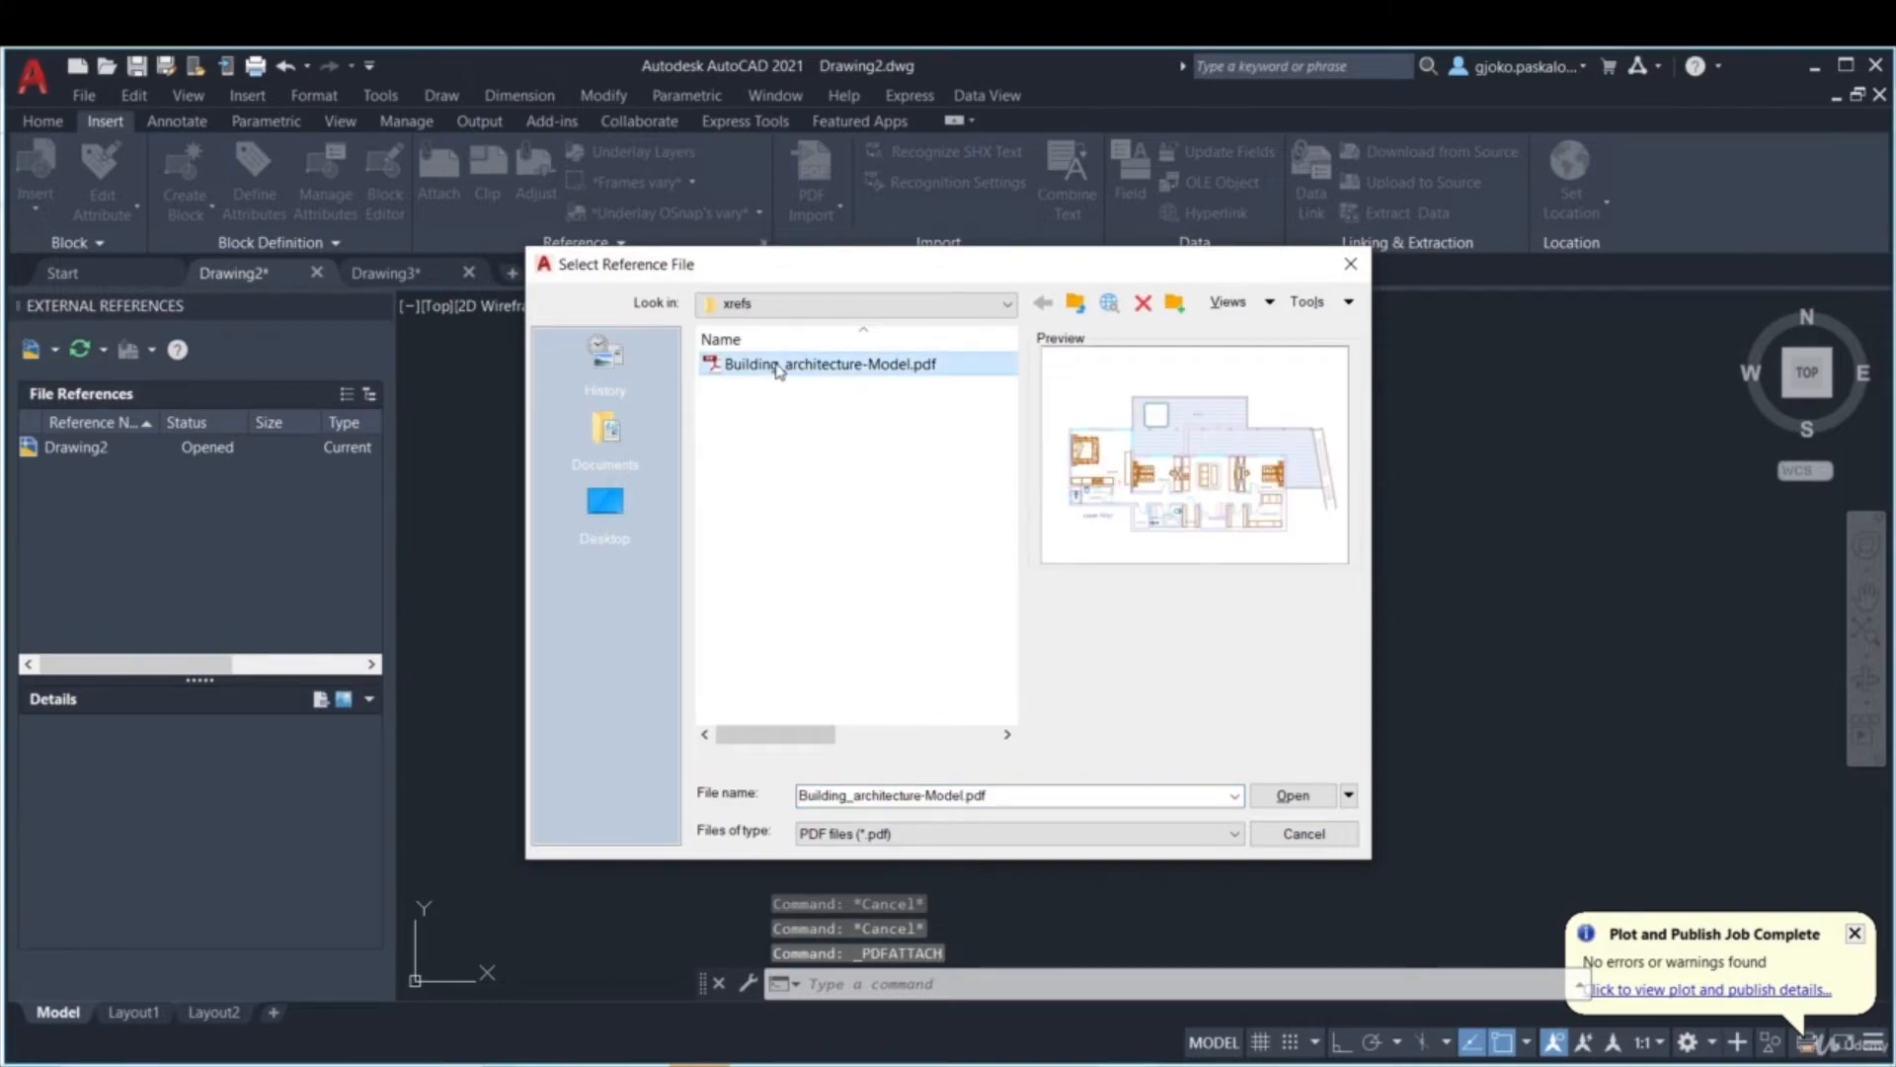
{"action": "left_click", "coordinate": [1294, 794]}
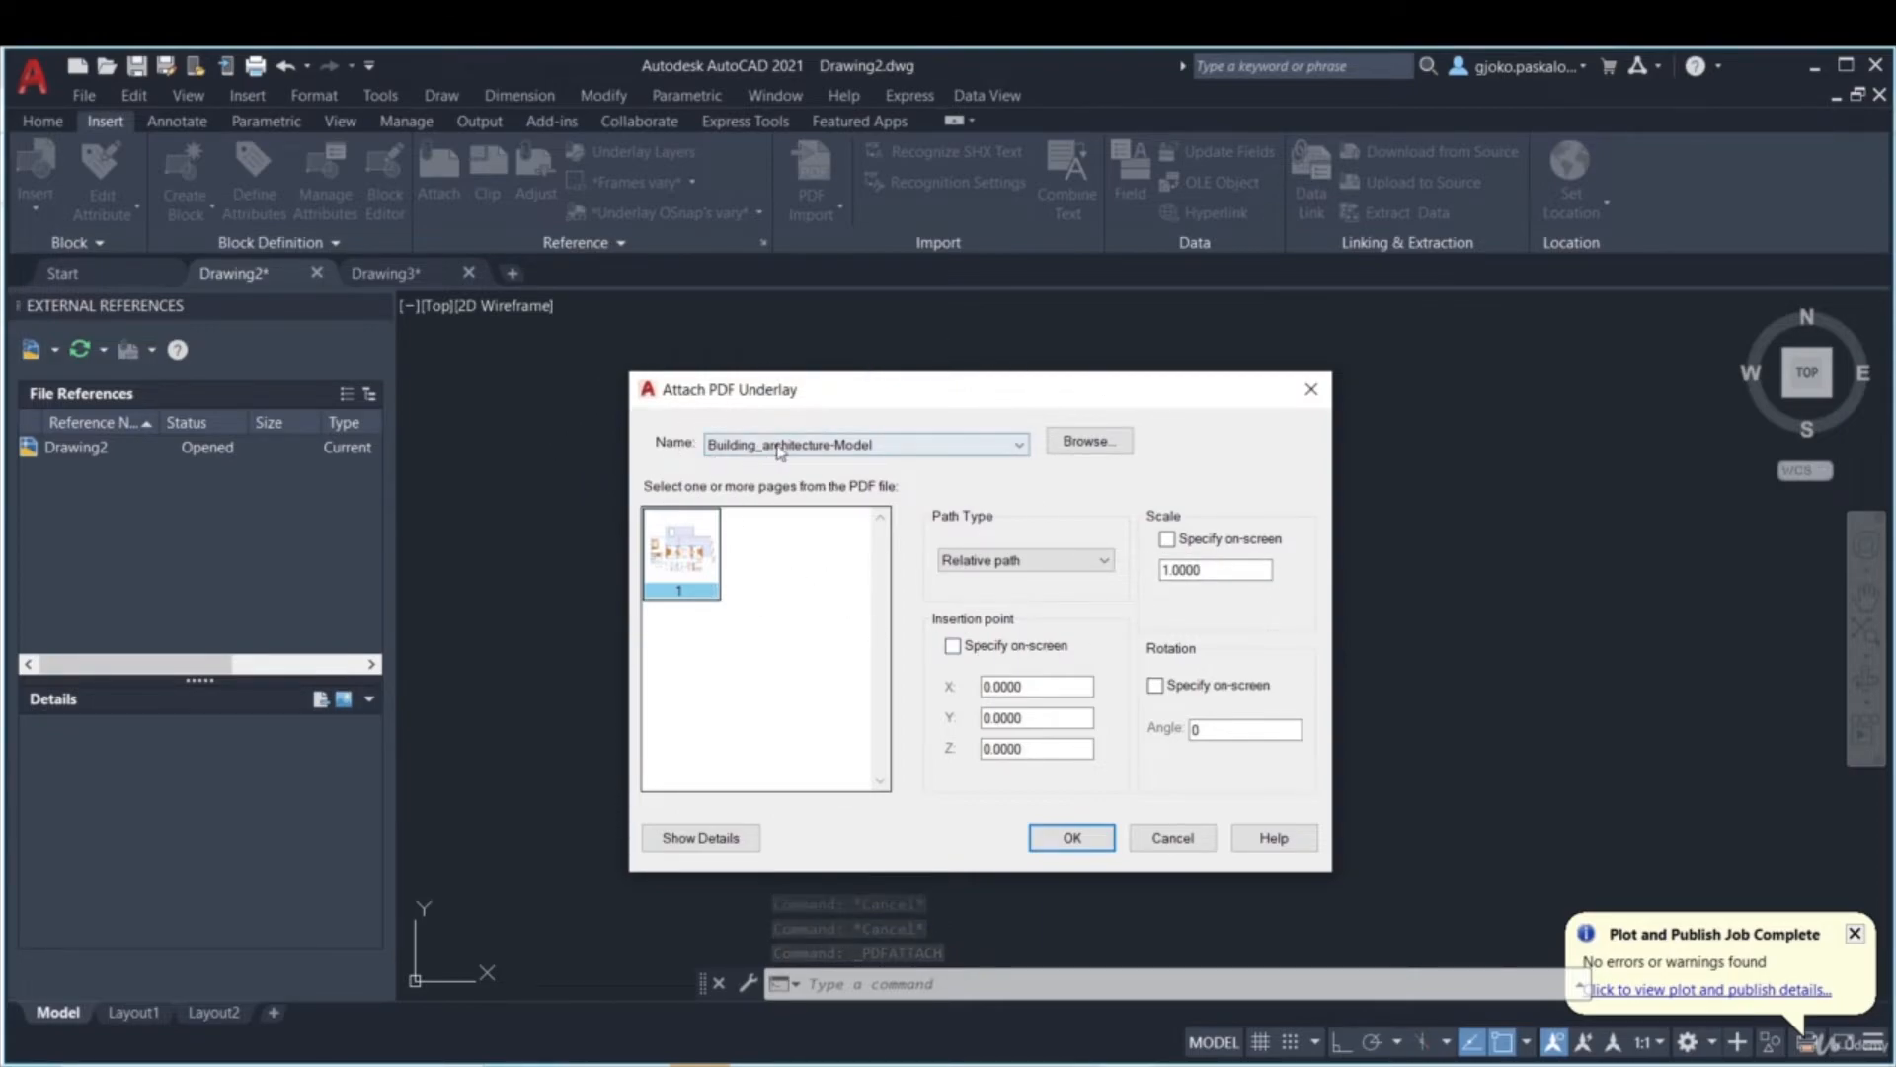
- Review the underlay's name list, file browsing and path type options, keeping Relative path as the path type
{"action": "left_click", "coordinate": [816, 446]}
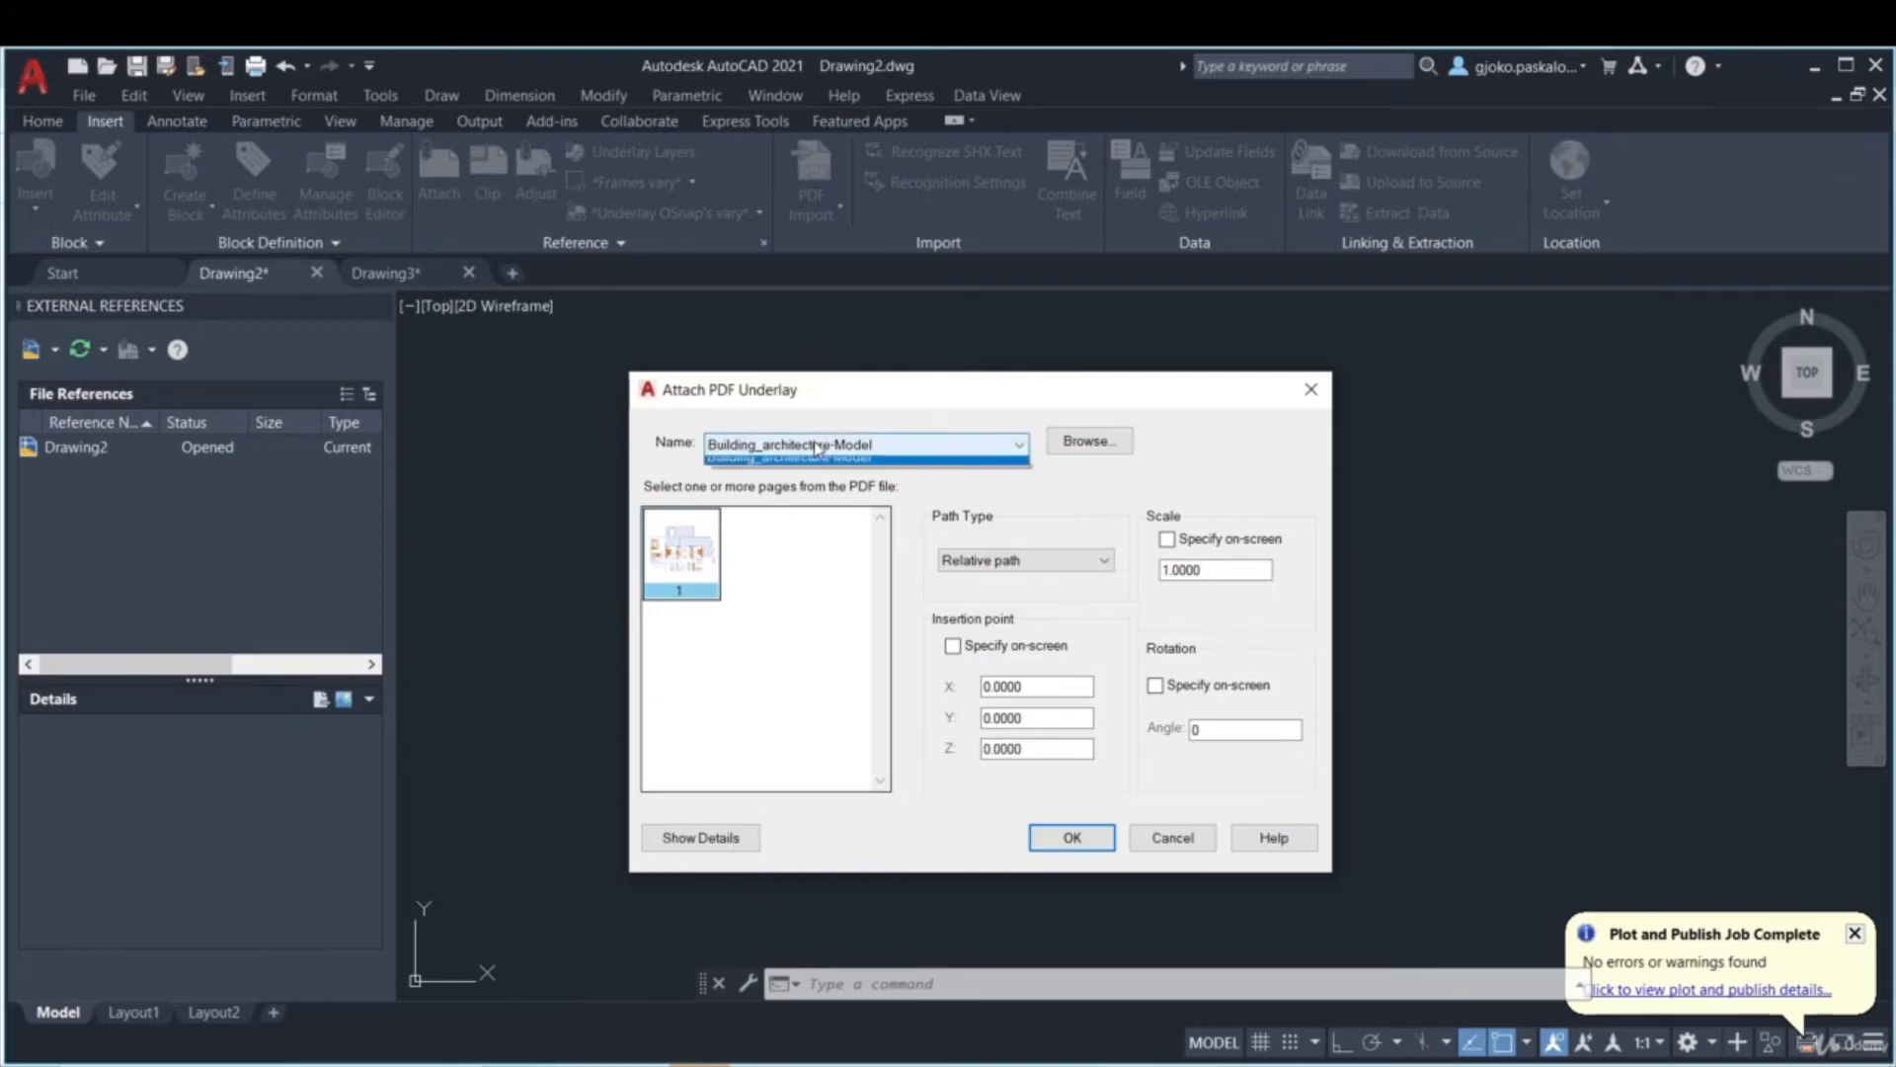
{"action": "left_click", "coordinate": [816, 446]}
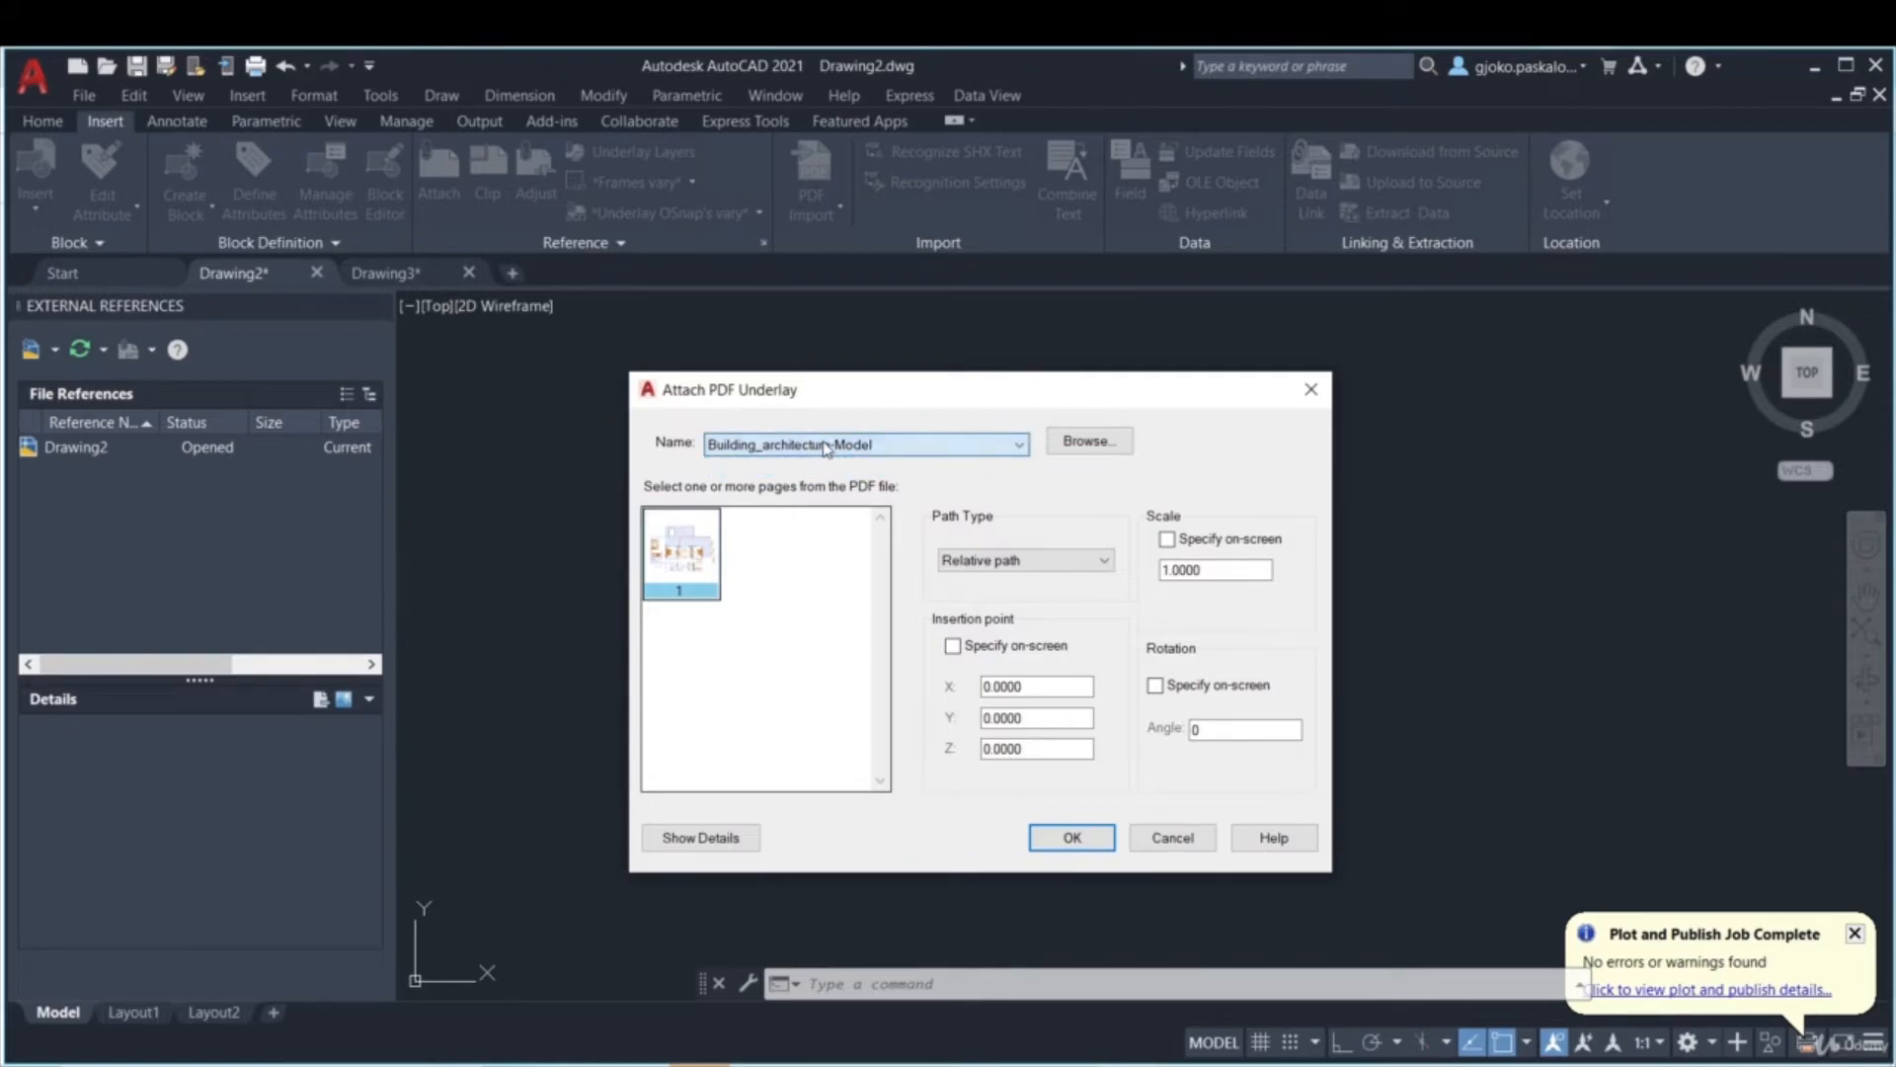
{"action": "left_click", "coordinate": [1090, 440]}
{"action": "key", "text": "Escape"}
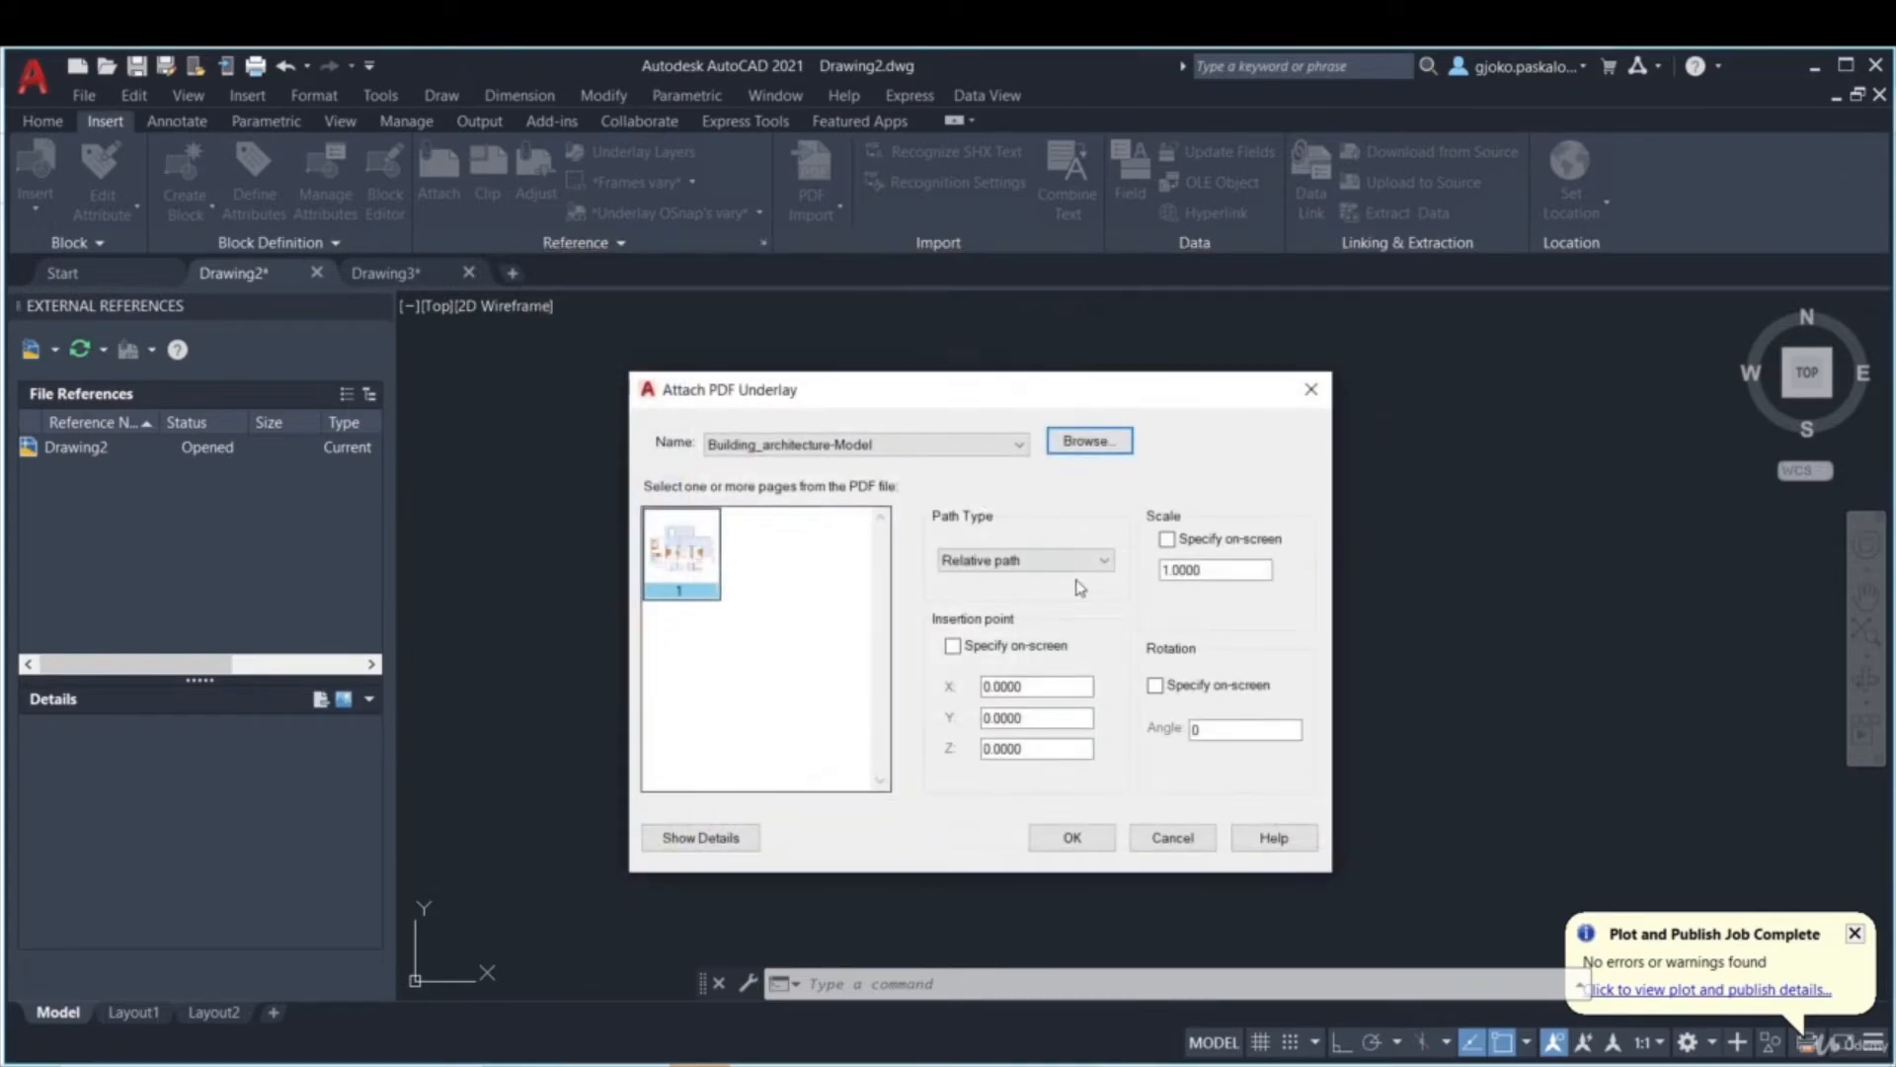
{"action": "left_click", "coordinate": [1004, 568]}
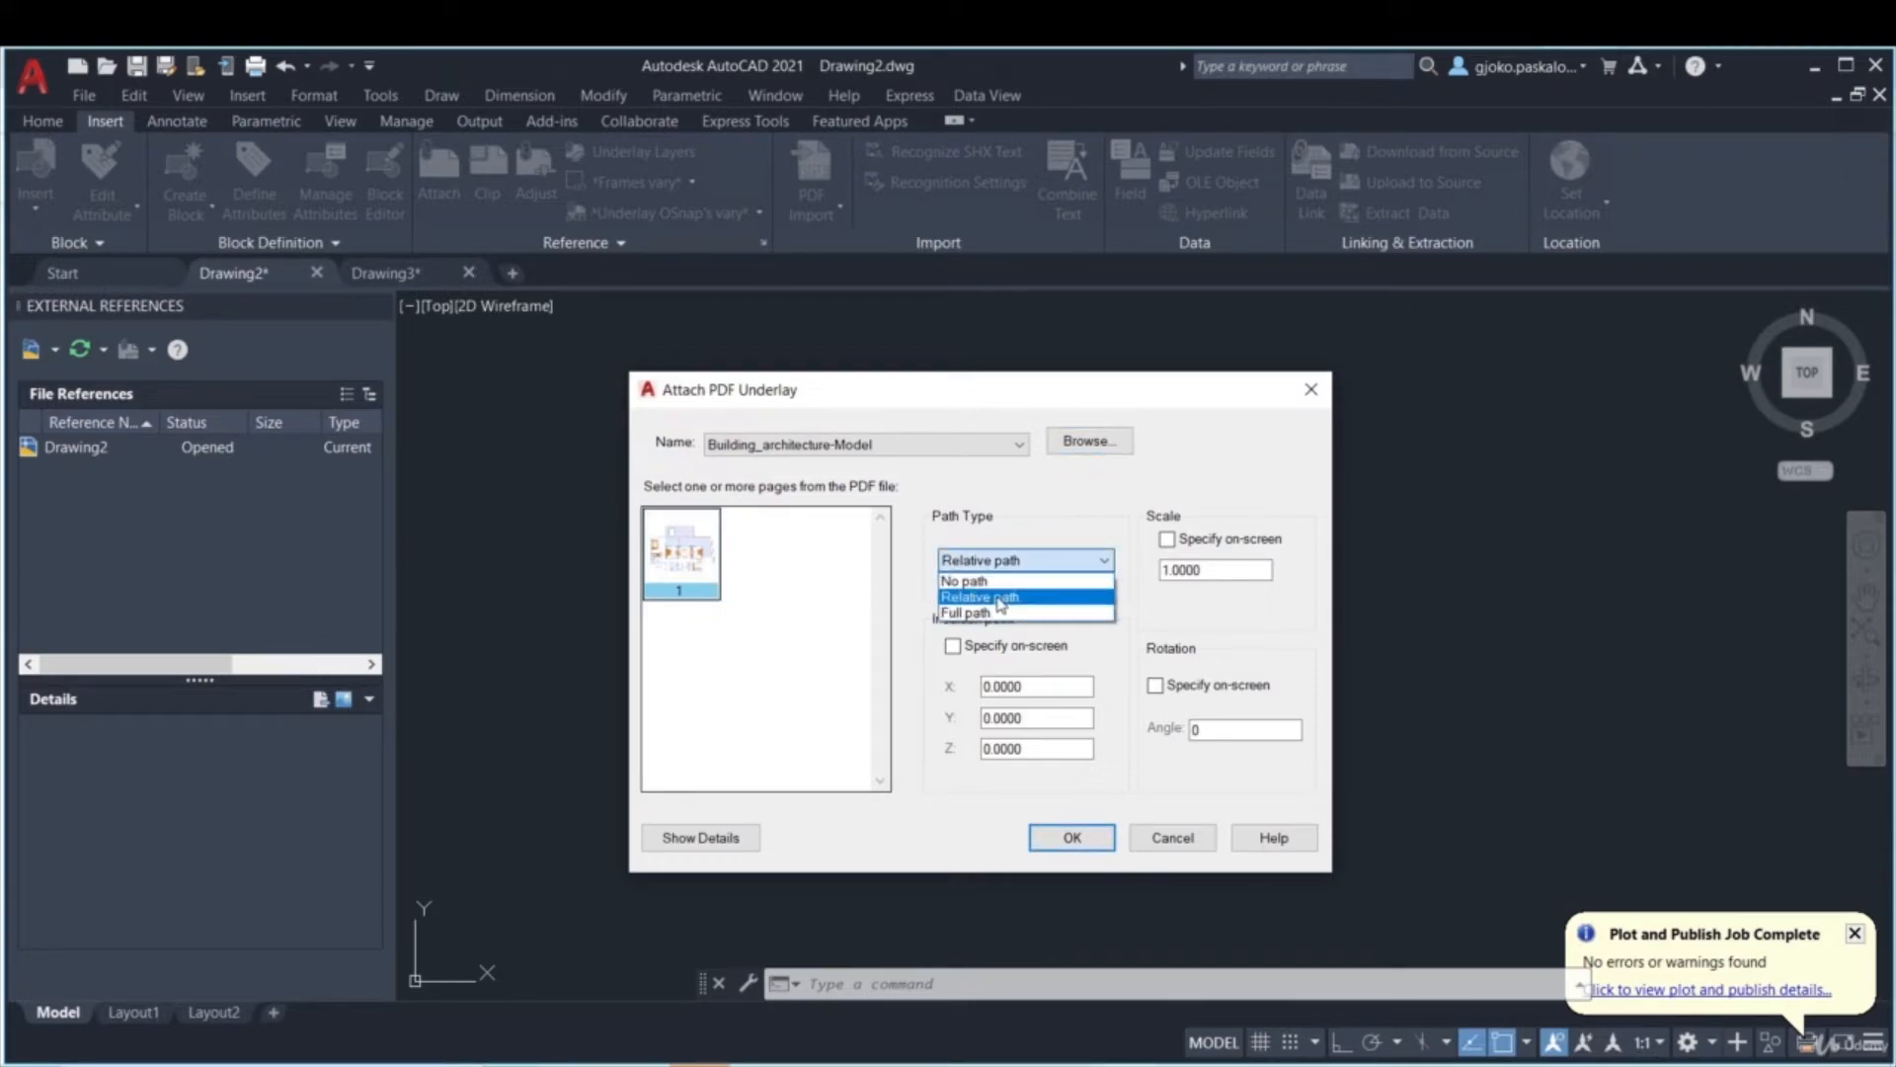
{"action": "left_click", "coordinate": [998, 598]}
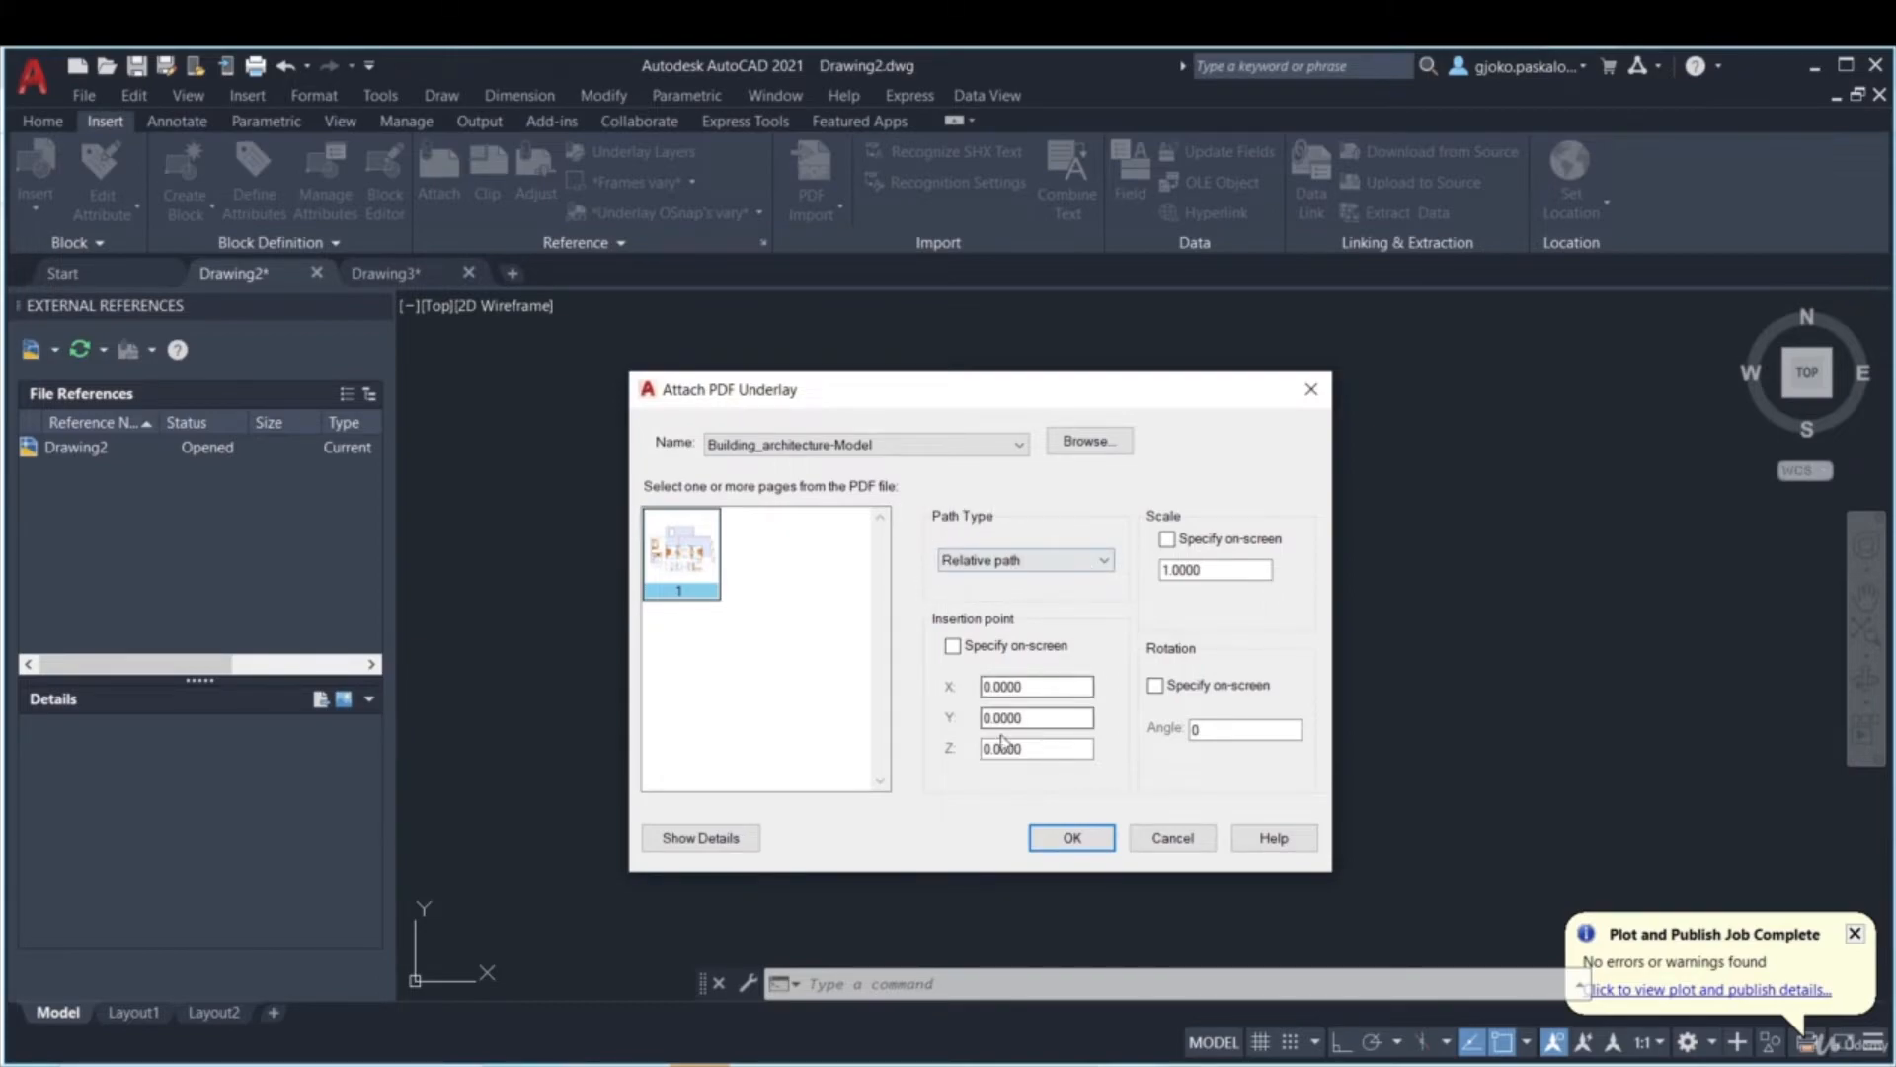
- Attach the PDF underlay with its insertion point specified on-screen, placing its lower-left corner above and to the right of the origin
{"action": "left_click", "coordinate": [953, 646]}
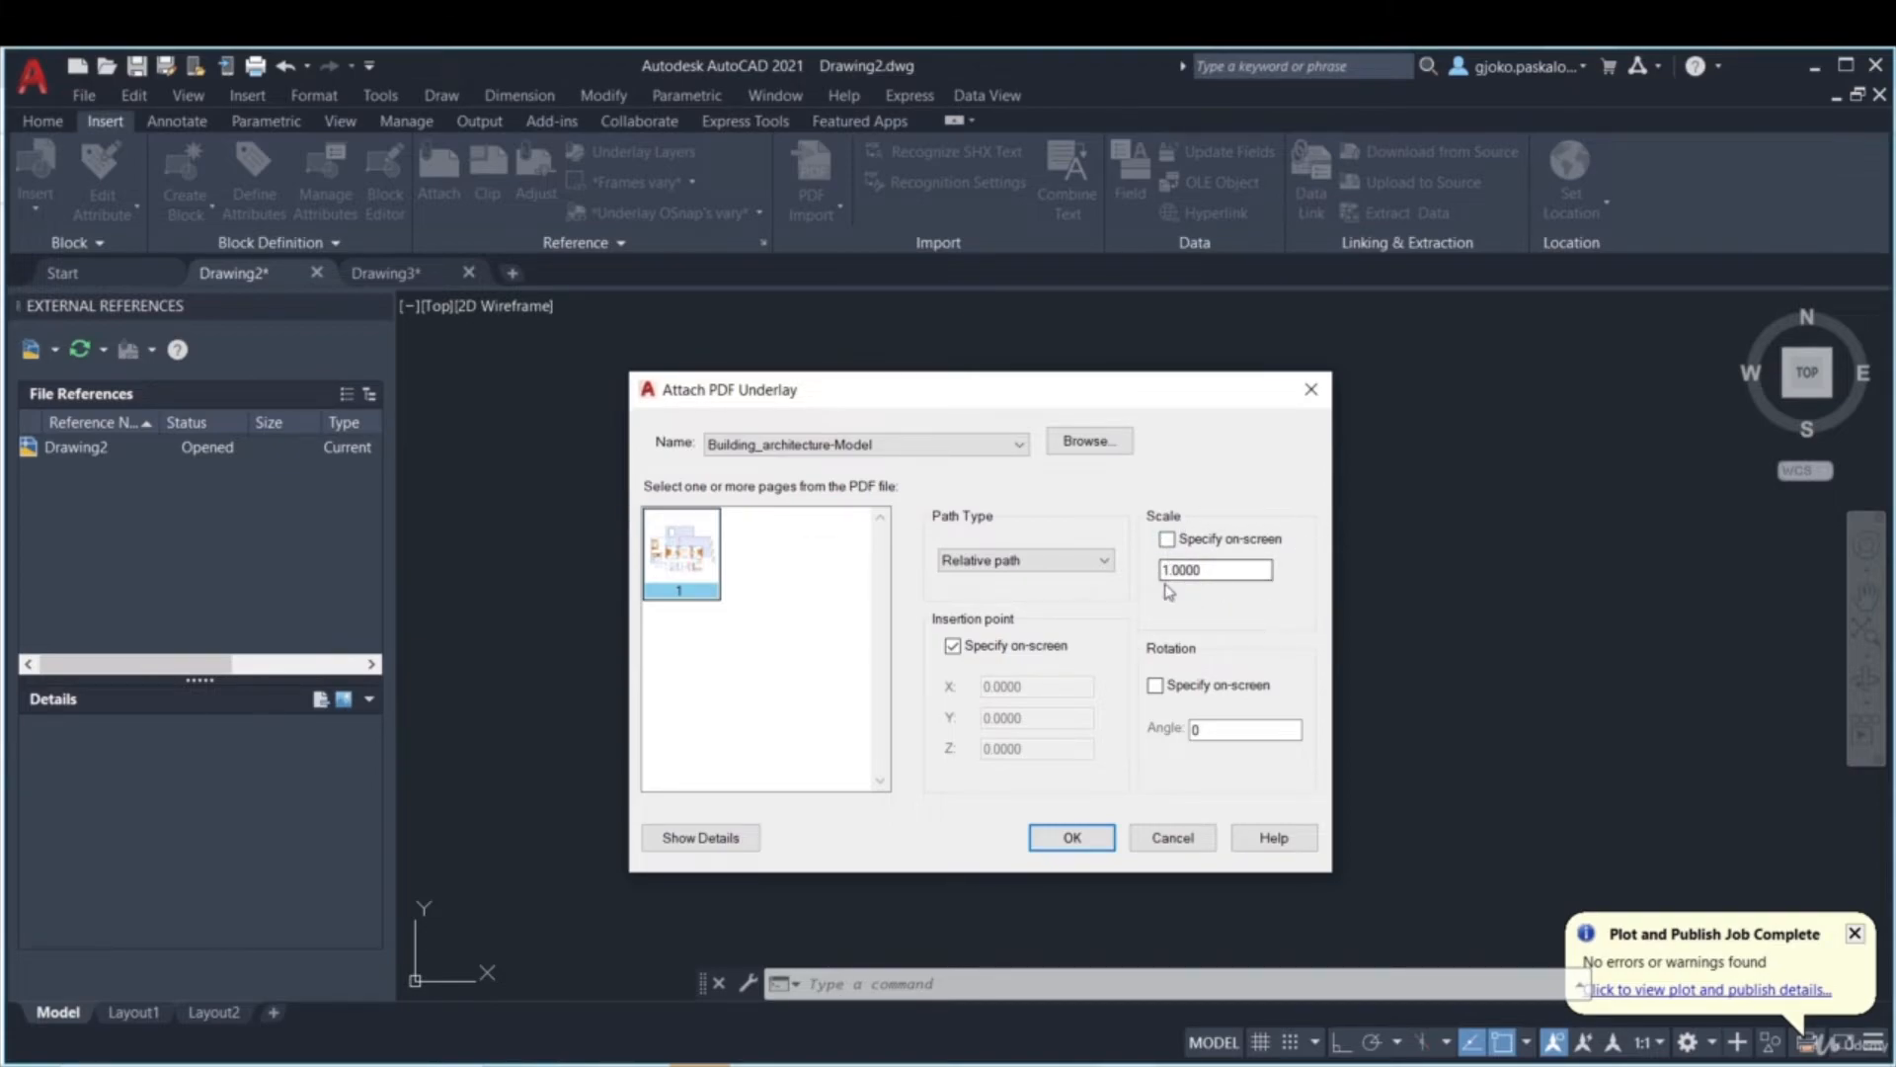
{"action": "left_click", "coordinate": [1072, 836]}
{"action": "scroll", "coordinate": [868, 632], "scroll_direction": "down", "scroll_amount": 4}
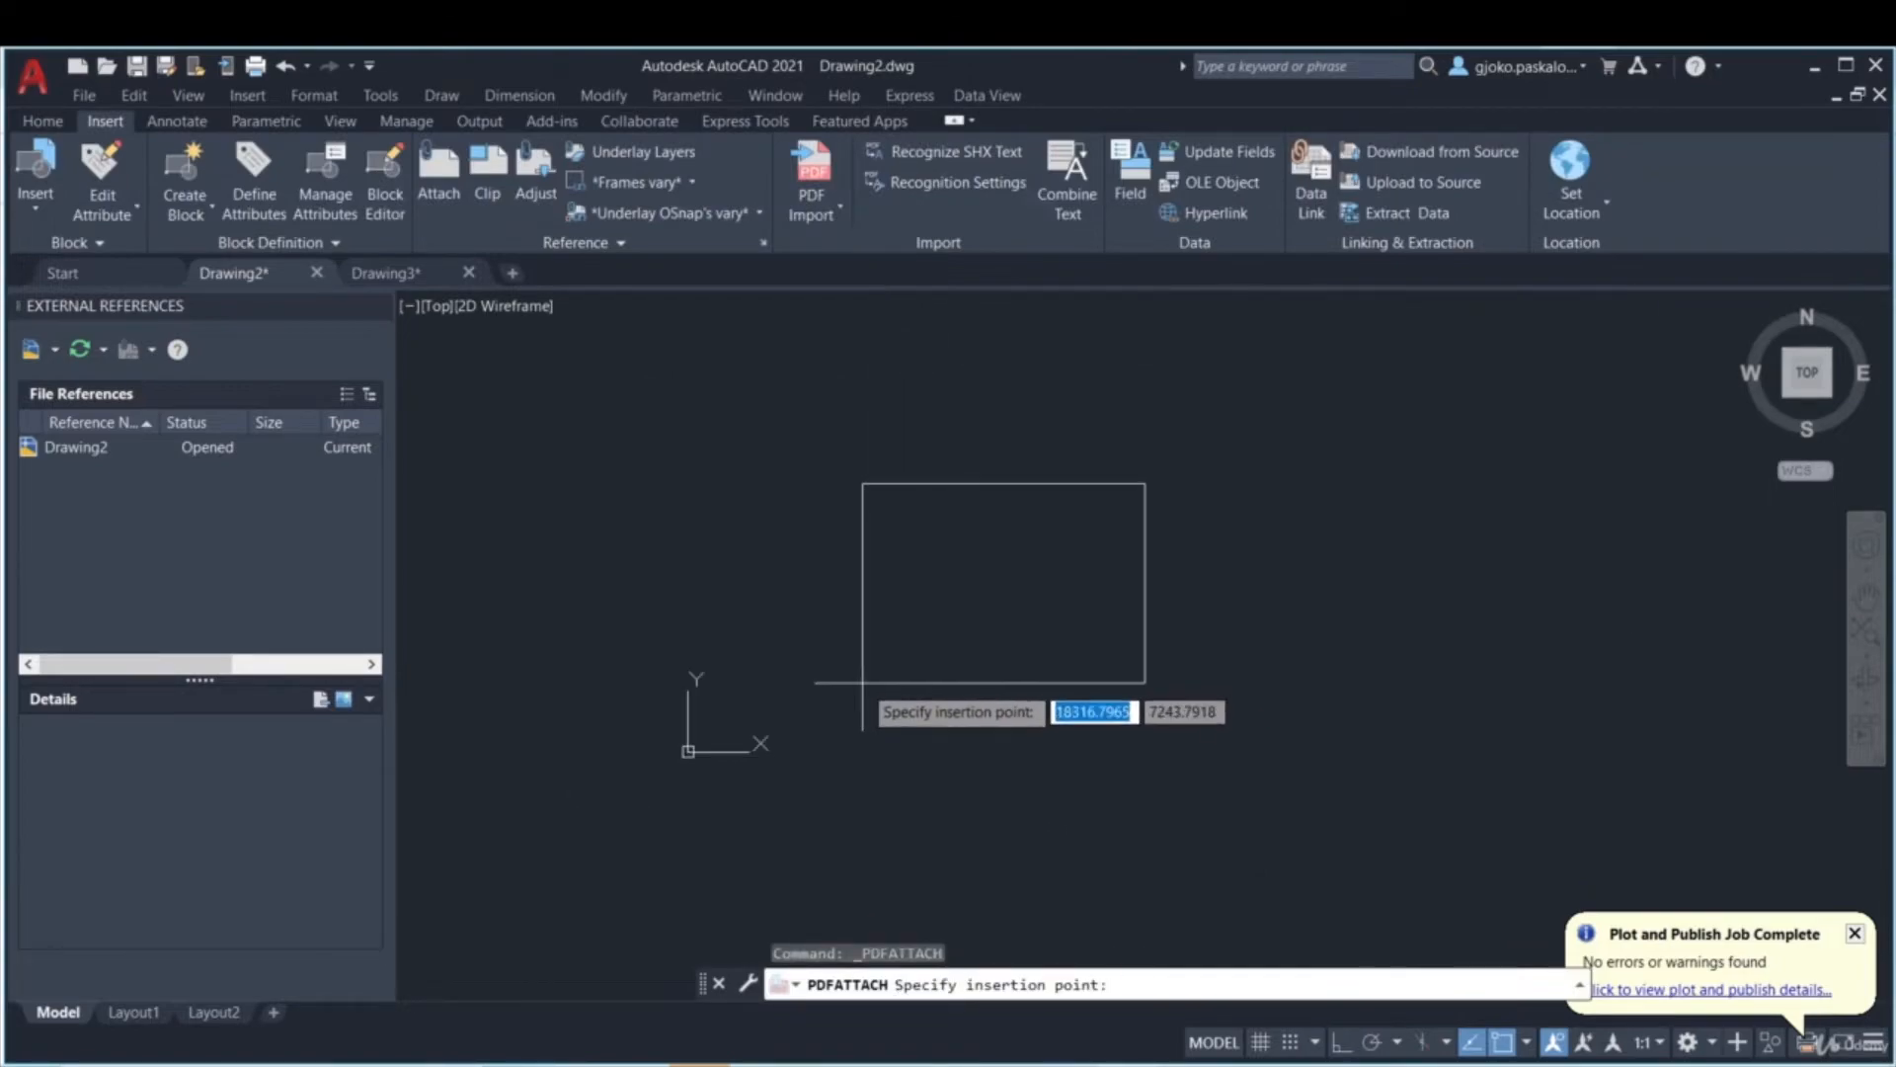
{"action": "left_click", "coordinate": [827, 697]}
{"action": "left_click", "coordinate": [827, 697]}
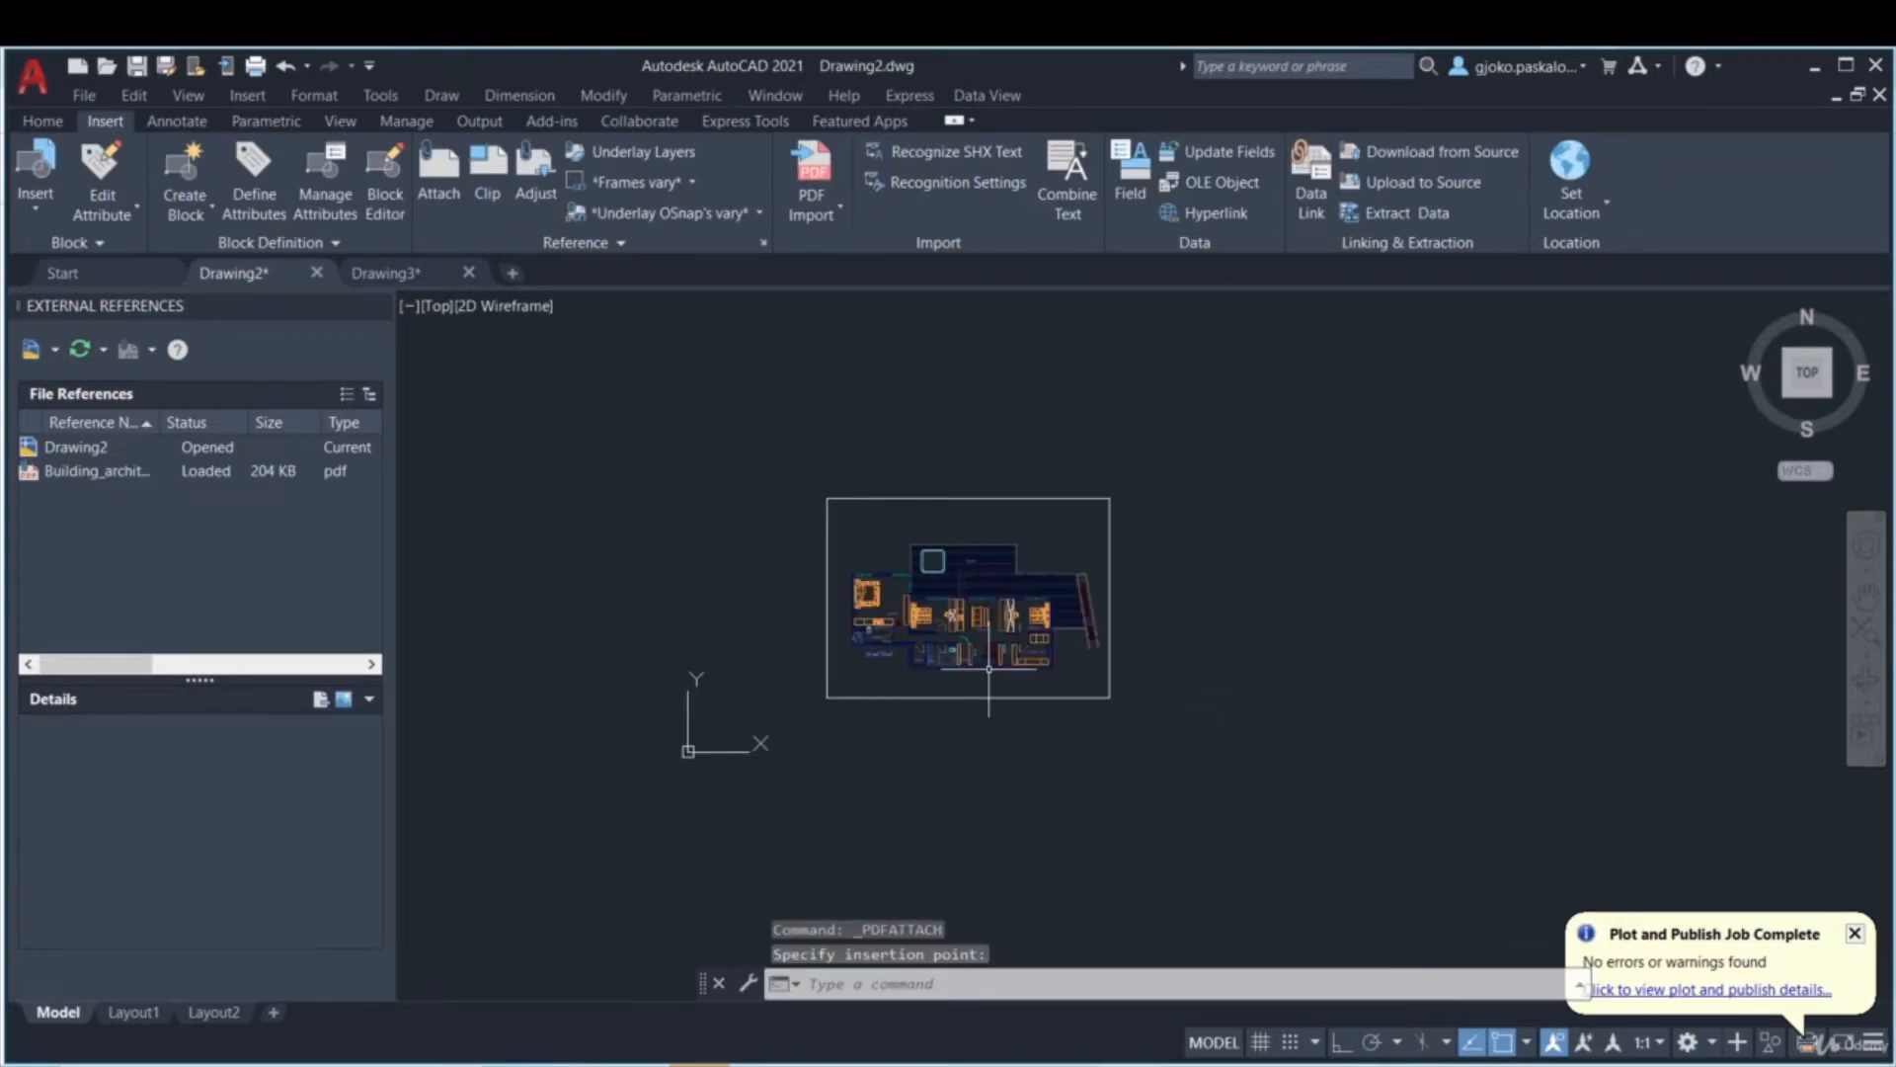
{"action": "scroll", "coordinate": [960, 584], "scroll_direction": "up", "scroll_amount": 4}
{"action": "middle_click_drag", "start_coordinate": [1279, 761], "coordinate": [1296, 713]}
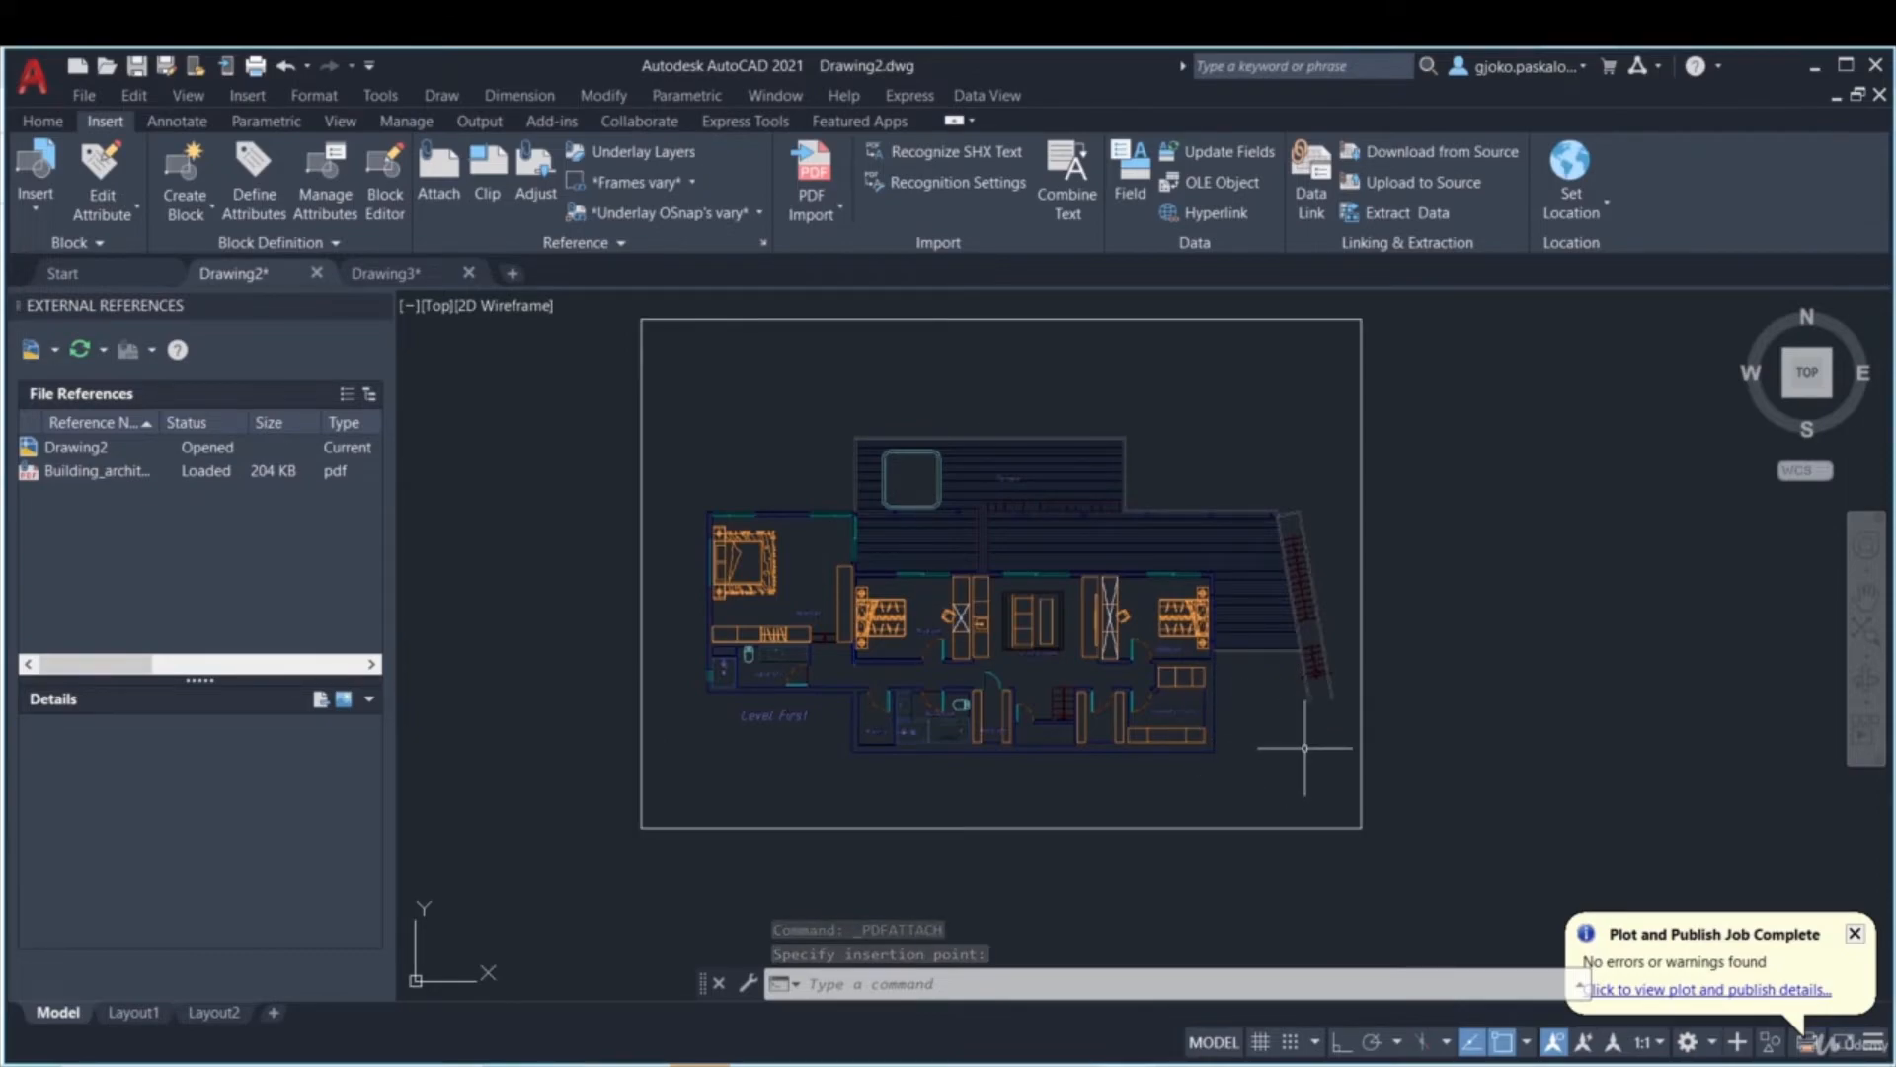
- Examine the details of the attached Building_architecture-Model reference without renaming it
{"action": "left_click", "coordinate": [141, 474]}
{"action": "left_click", "coordinate": [141, 474]}
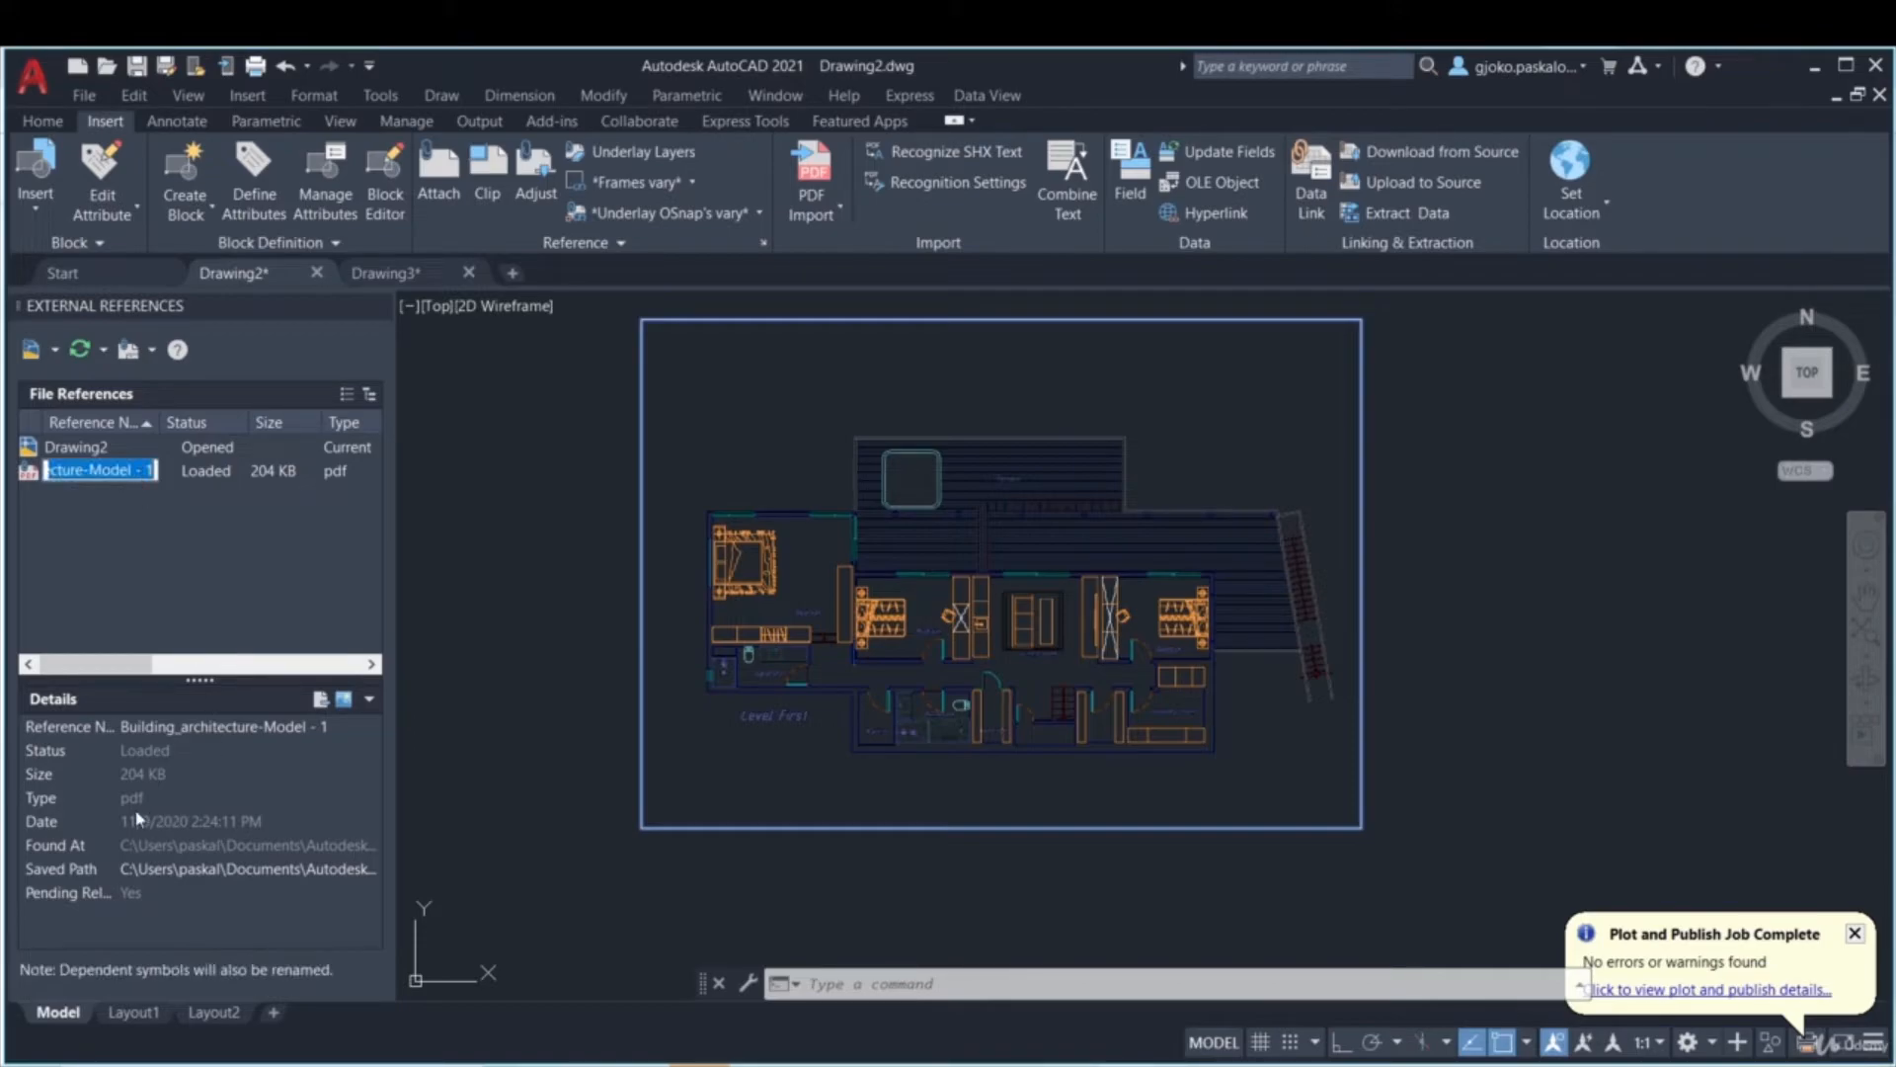
{"action": "key", "text": "Escape"}
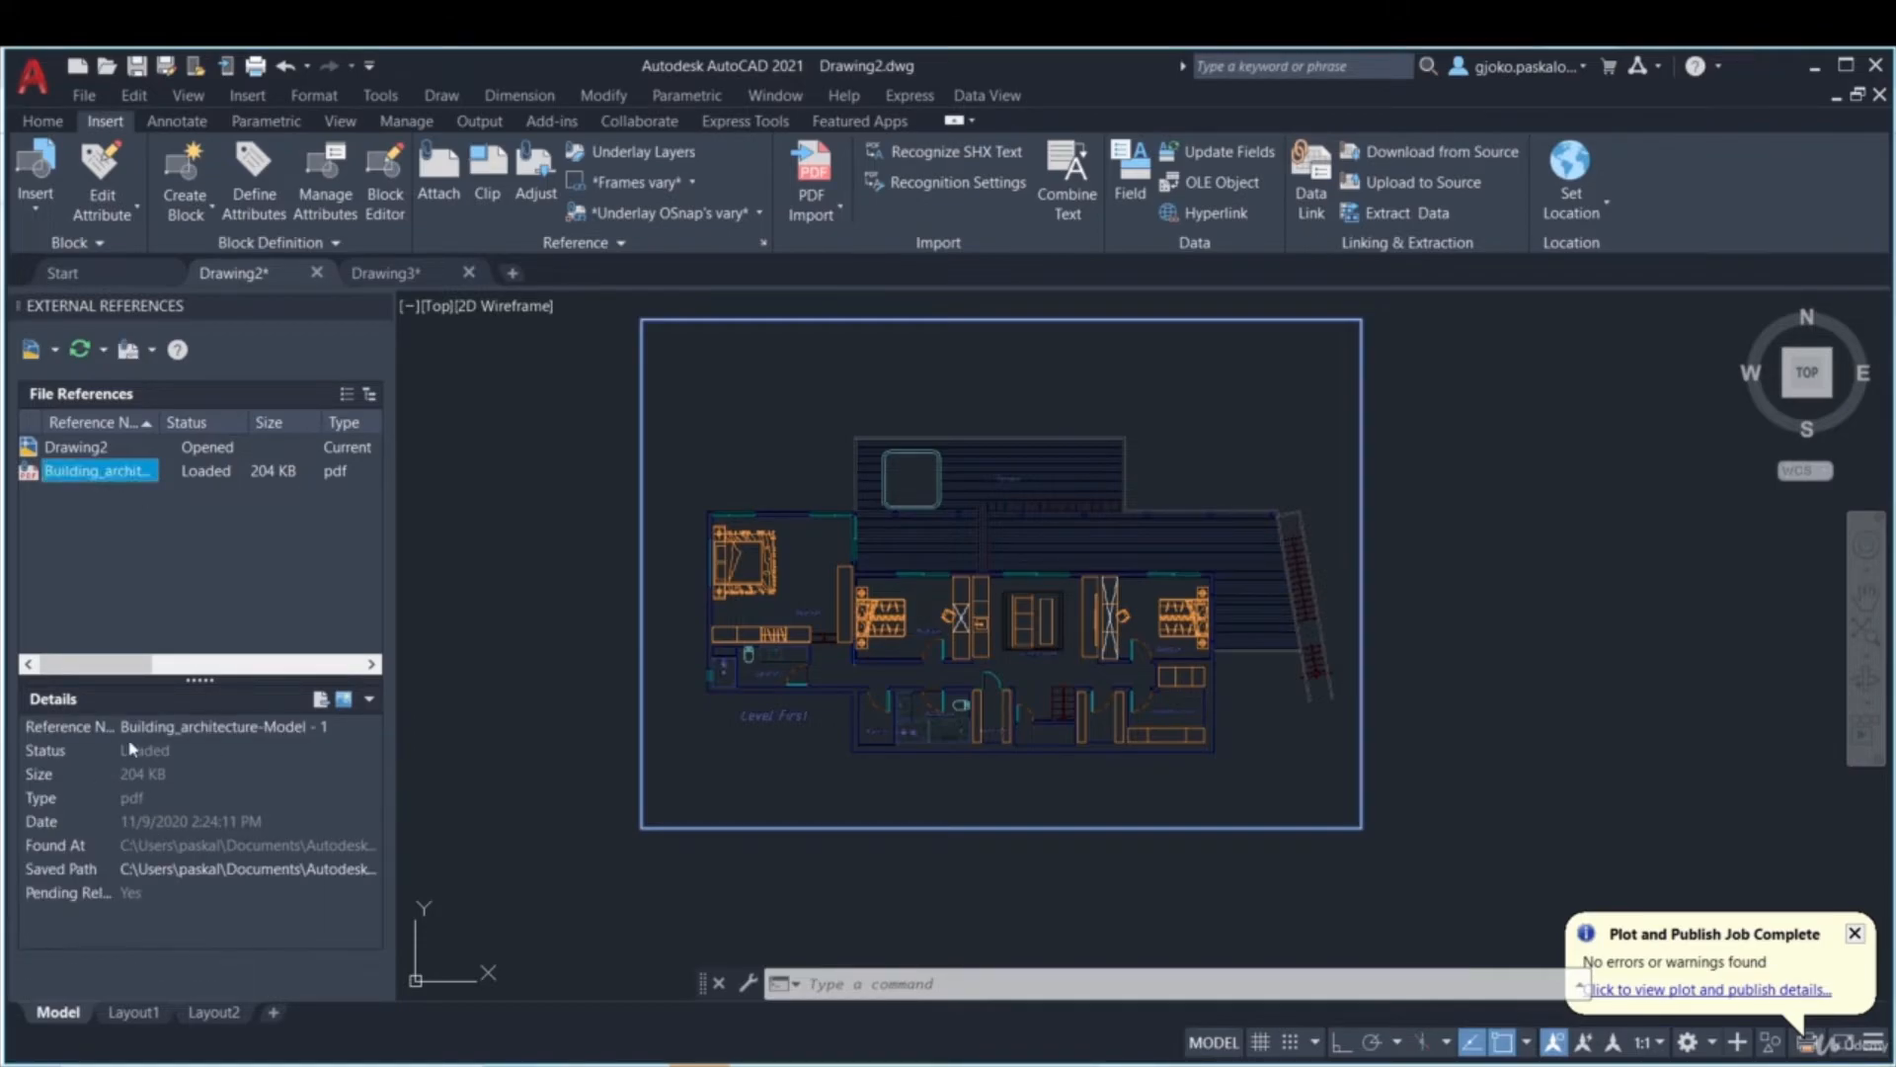
- Select the PDF underlay in the drawing and lower its contrast to 49, keeping its fade at 0
{"action": "left_click", "coordinate": [1515, 554]}
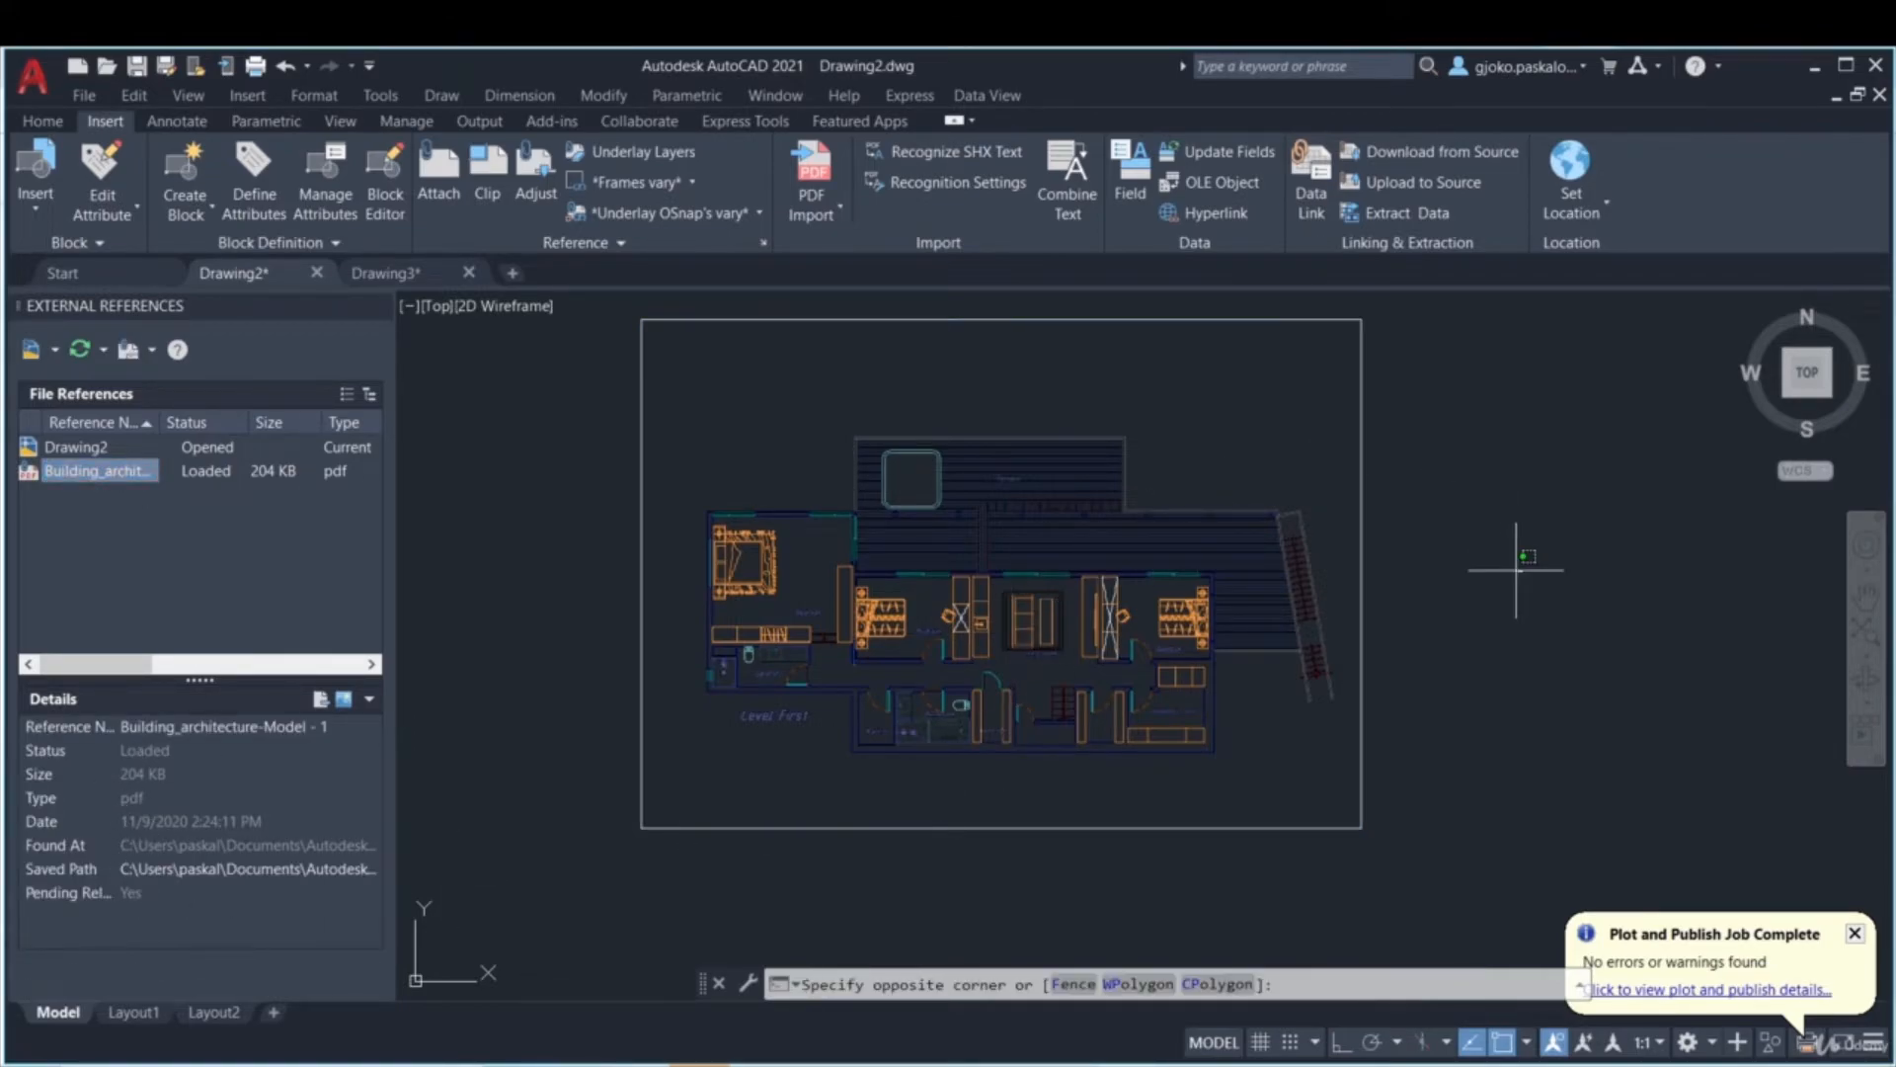
{"action": "left_click", "coordinate": [1146, 462]}
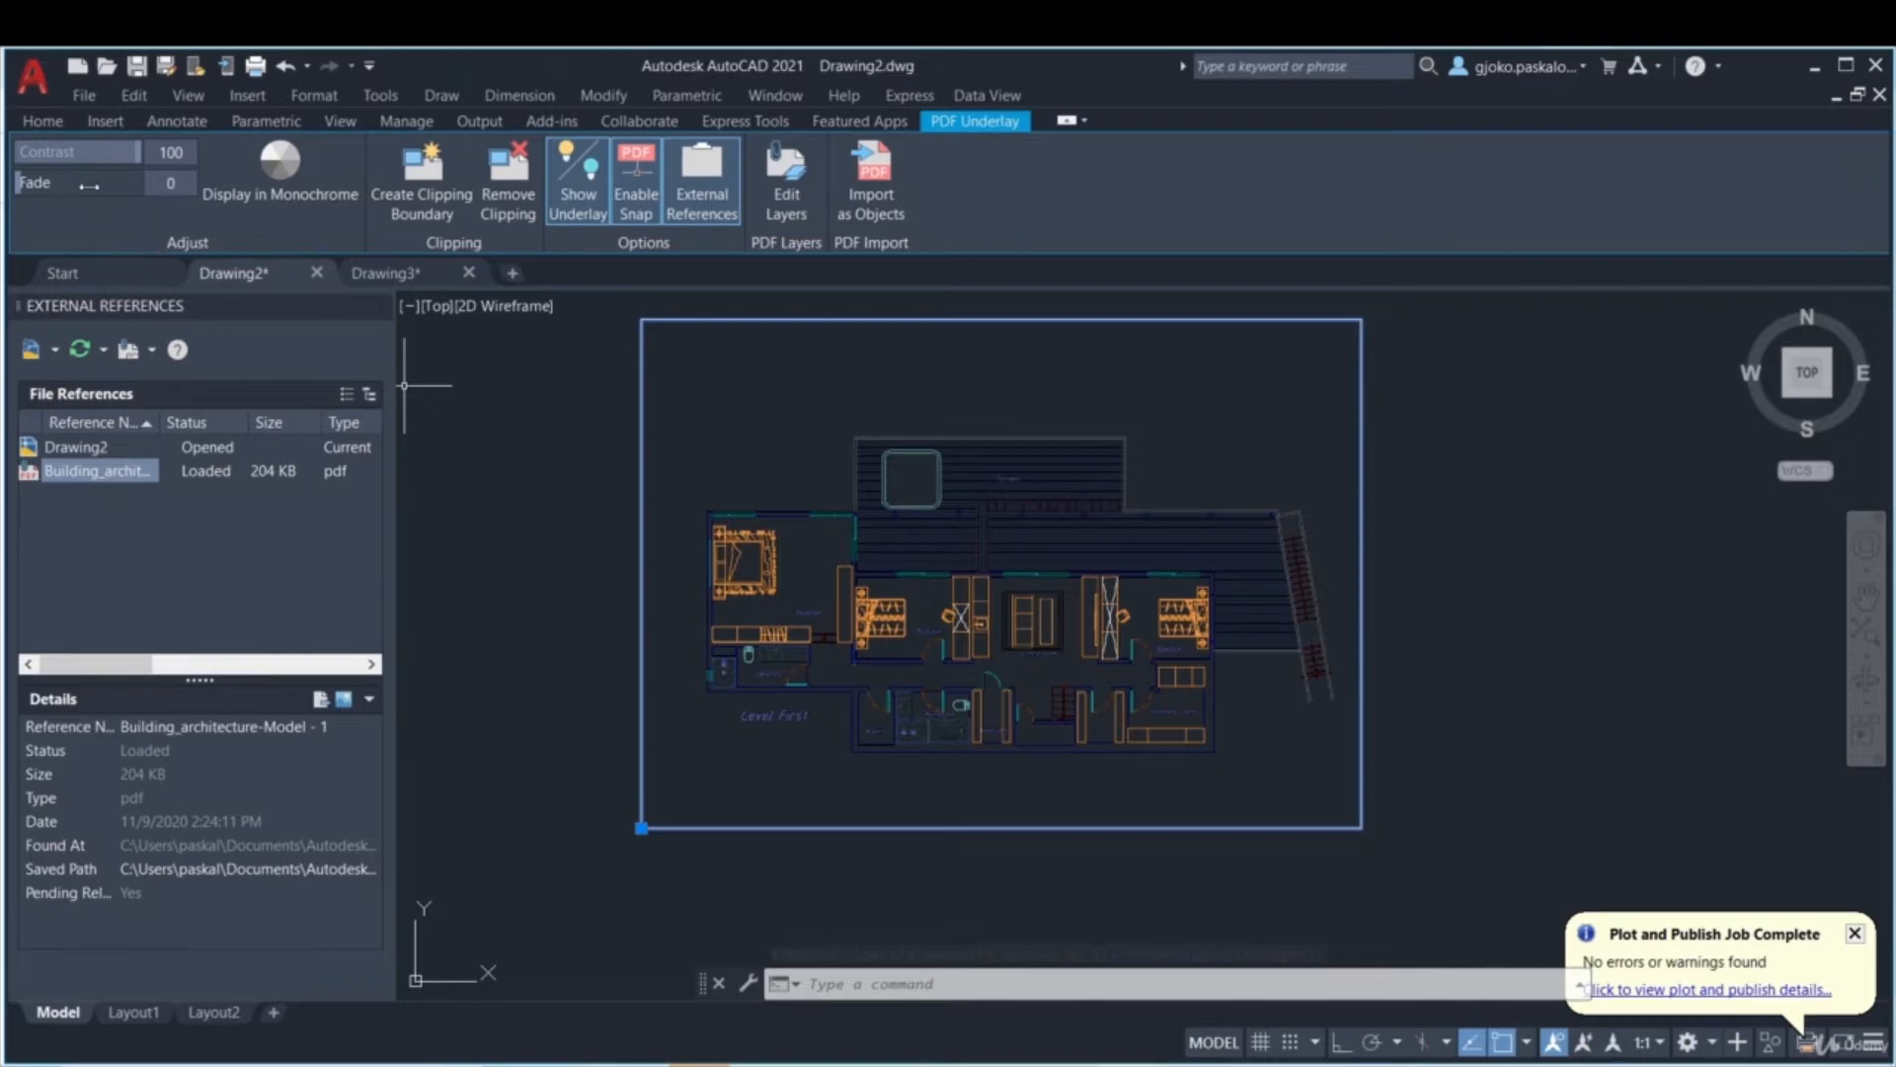
{"action": "left_click_drag", "start_coordinate": [139, 151], "coordinate": [109, 153]}
{"action": "left_click_drag", "start_coordinate": [61, 153], "coordinate": [146, 163]}
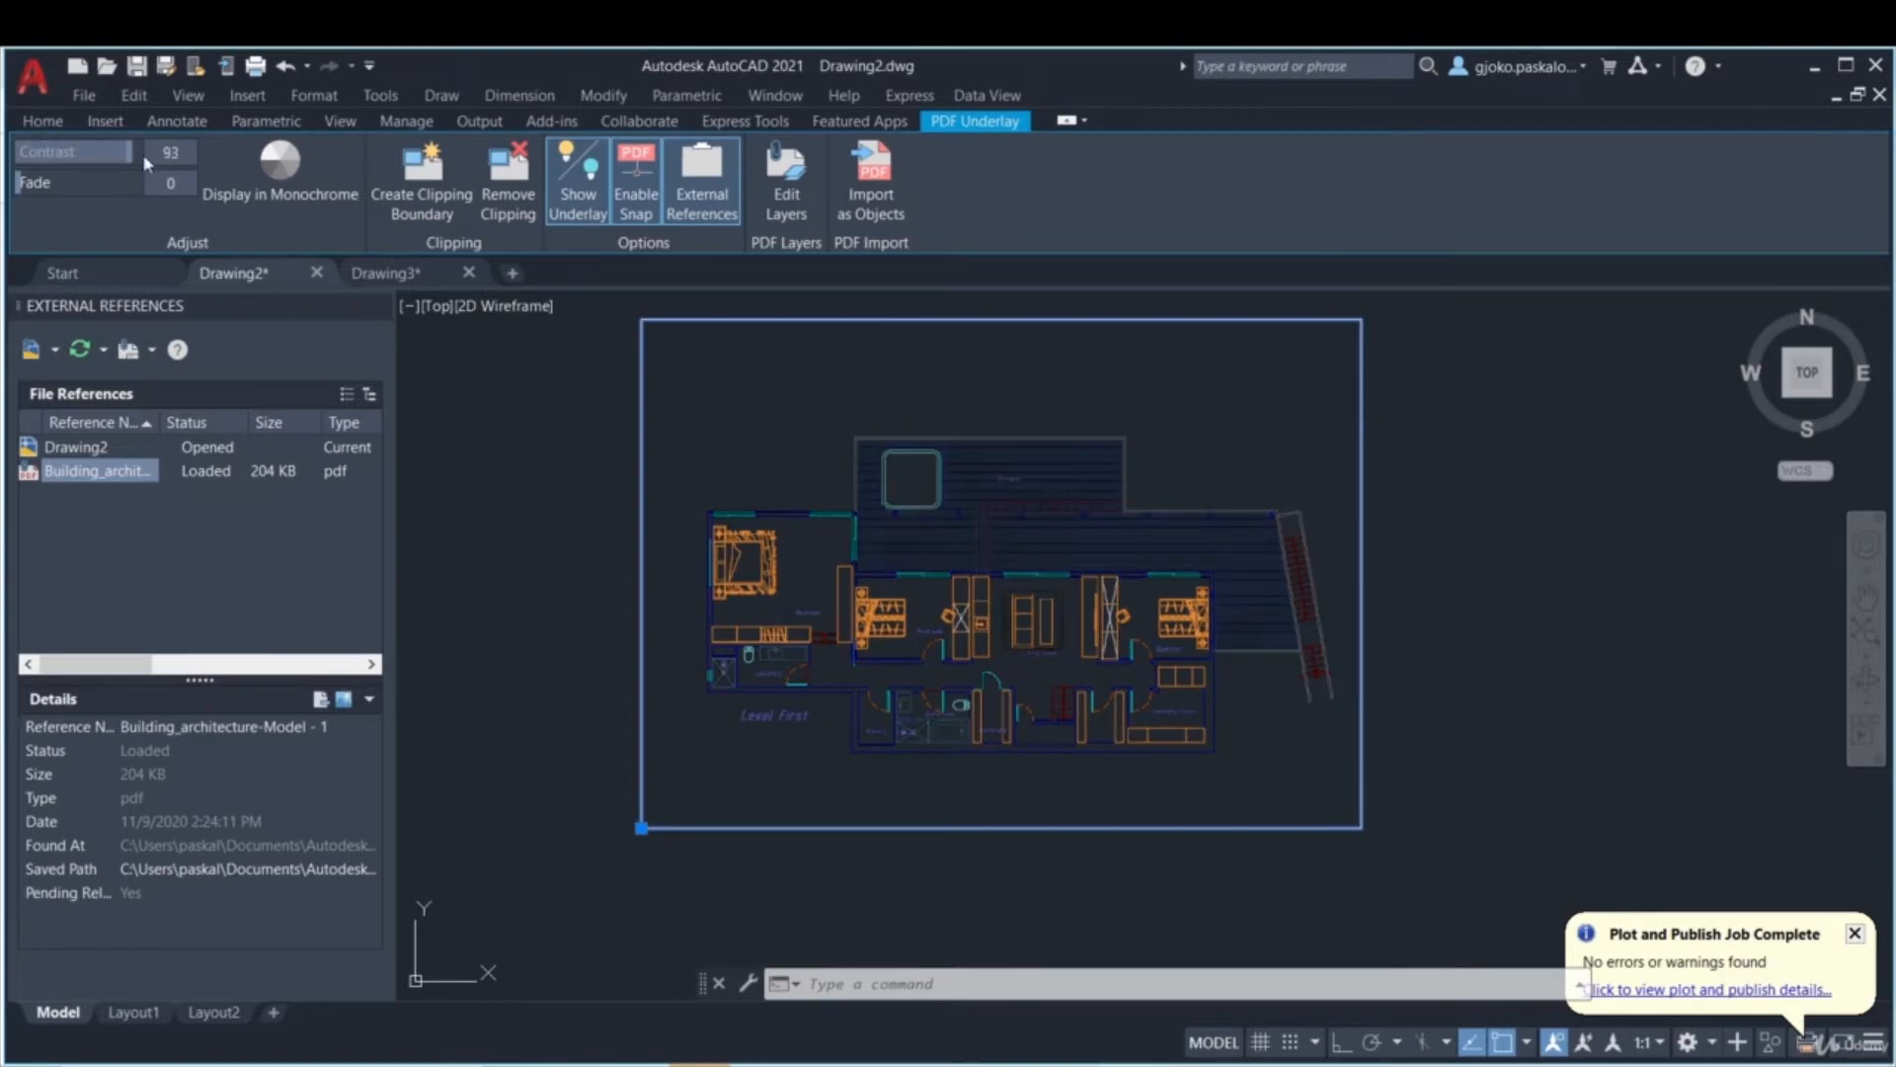
{"action": "mouse_move", "coordinate": [27, 183]}
{"action": "left_mouse_down"}
{"action": "mouse_move", "coordinate": [127, 186]}
{"action": "mouse_move", "coordinate": [14, 183]}
{"action": "left_mouse_up"}
{"action": "left_click_drag", "start_coordinate": [119, 152], "coordinate": [55, 154]}
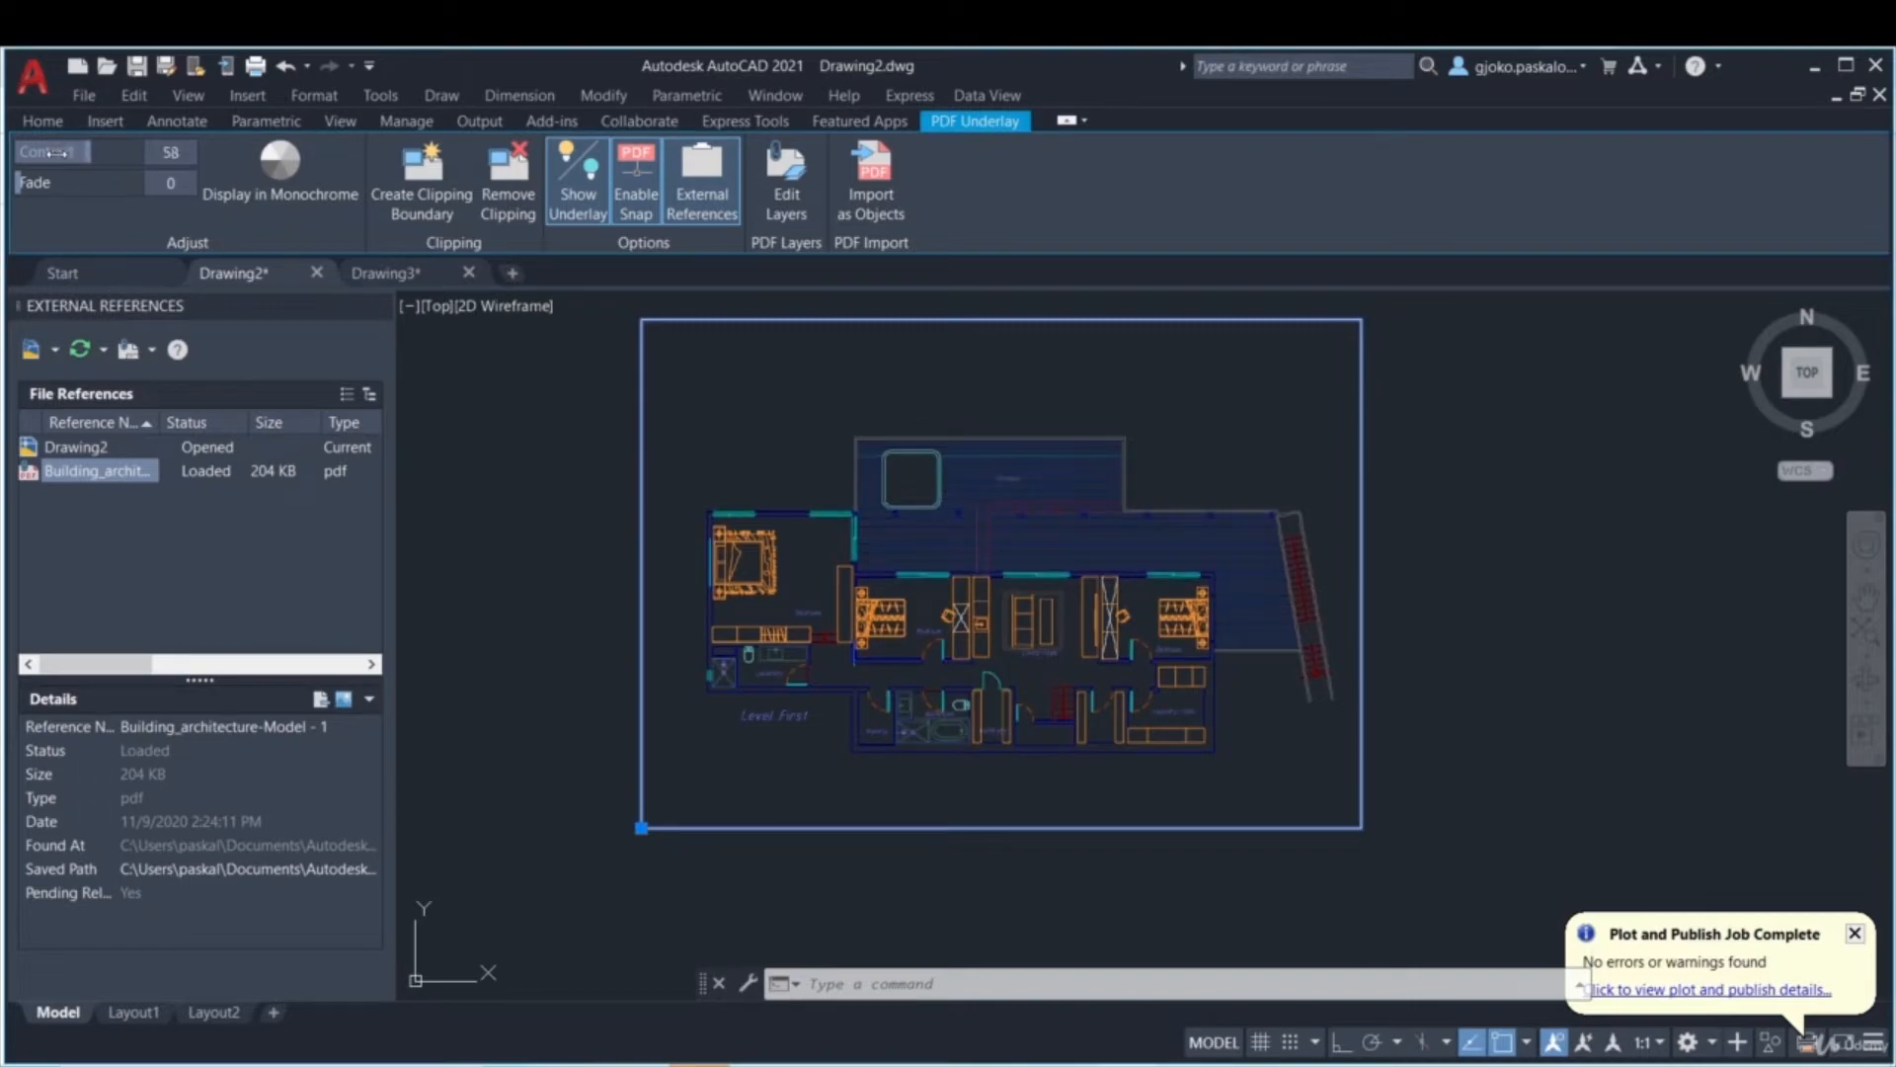
- Try the monochrome display on the PDF underlay and restore its colours
{"action": "left_click", "coordinate": [304, 178]}
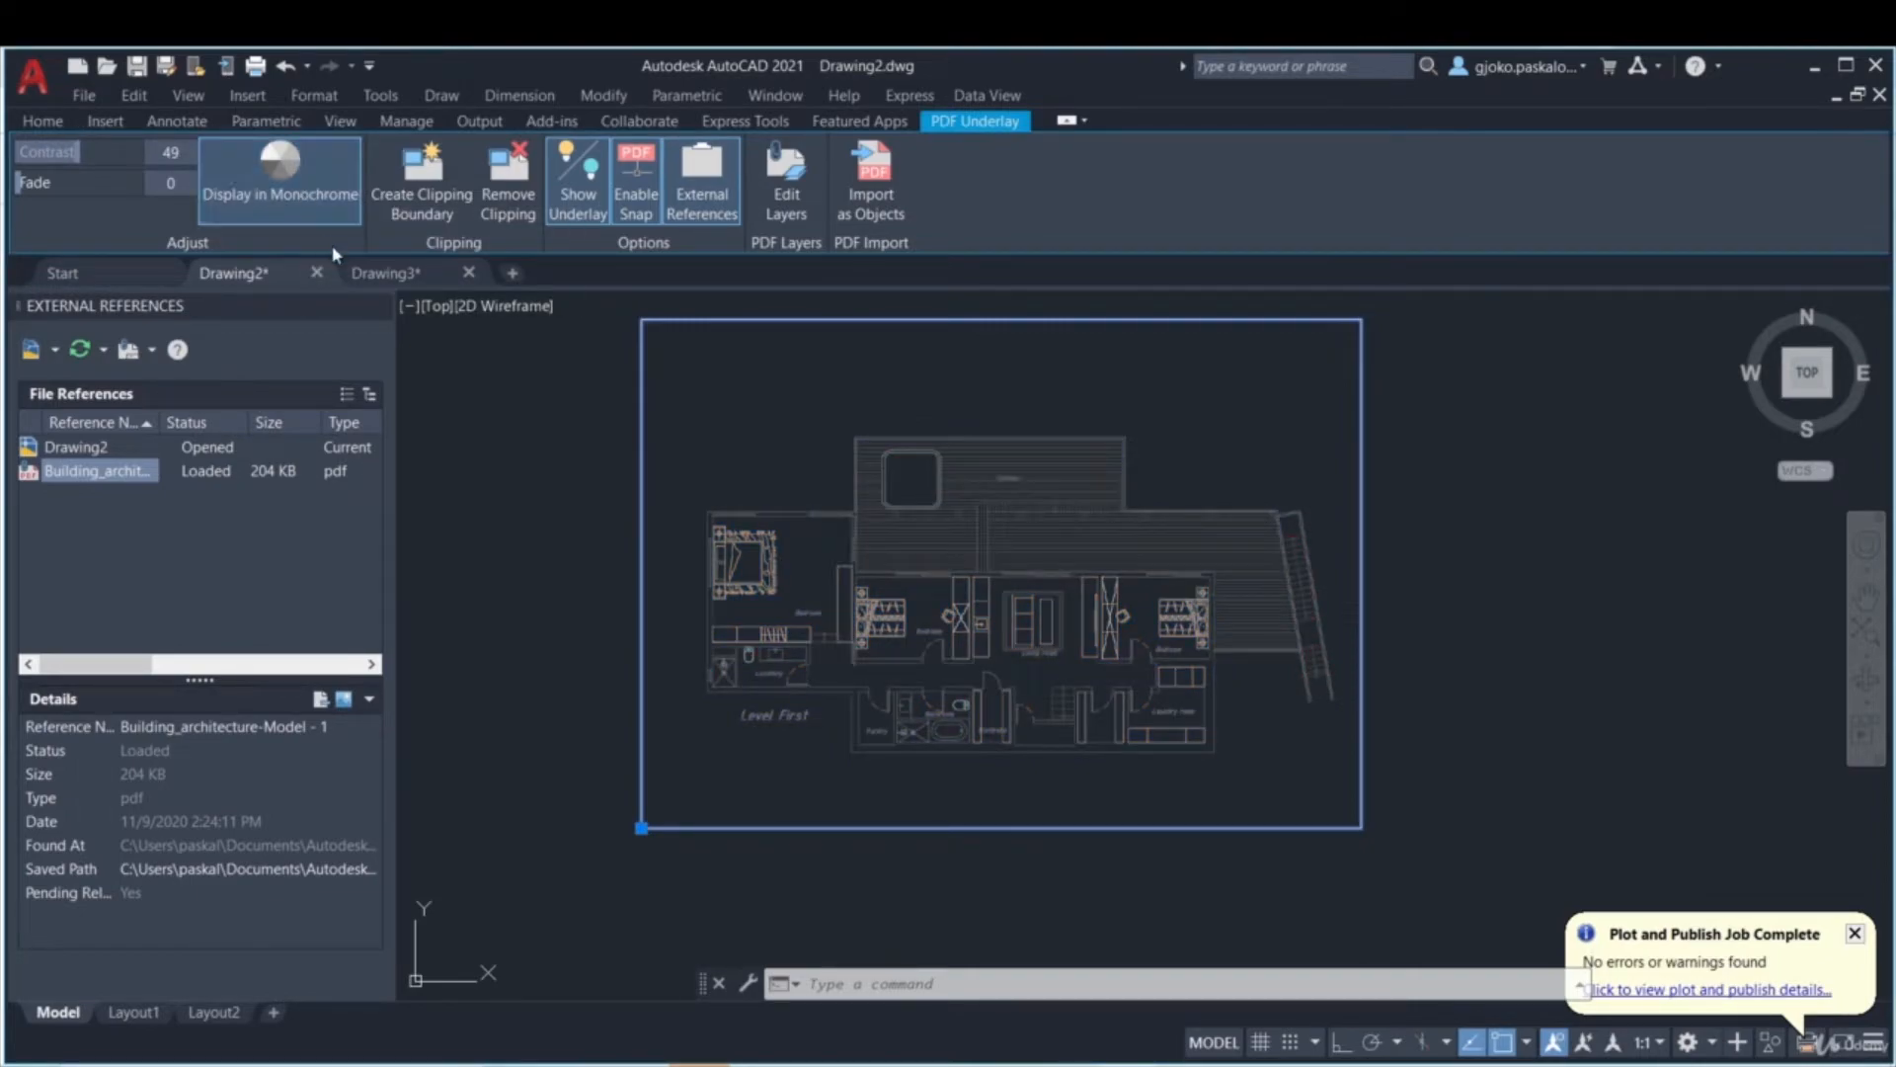
{"action": "left_click", "coordinate": [297, 196]}
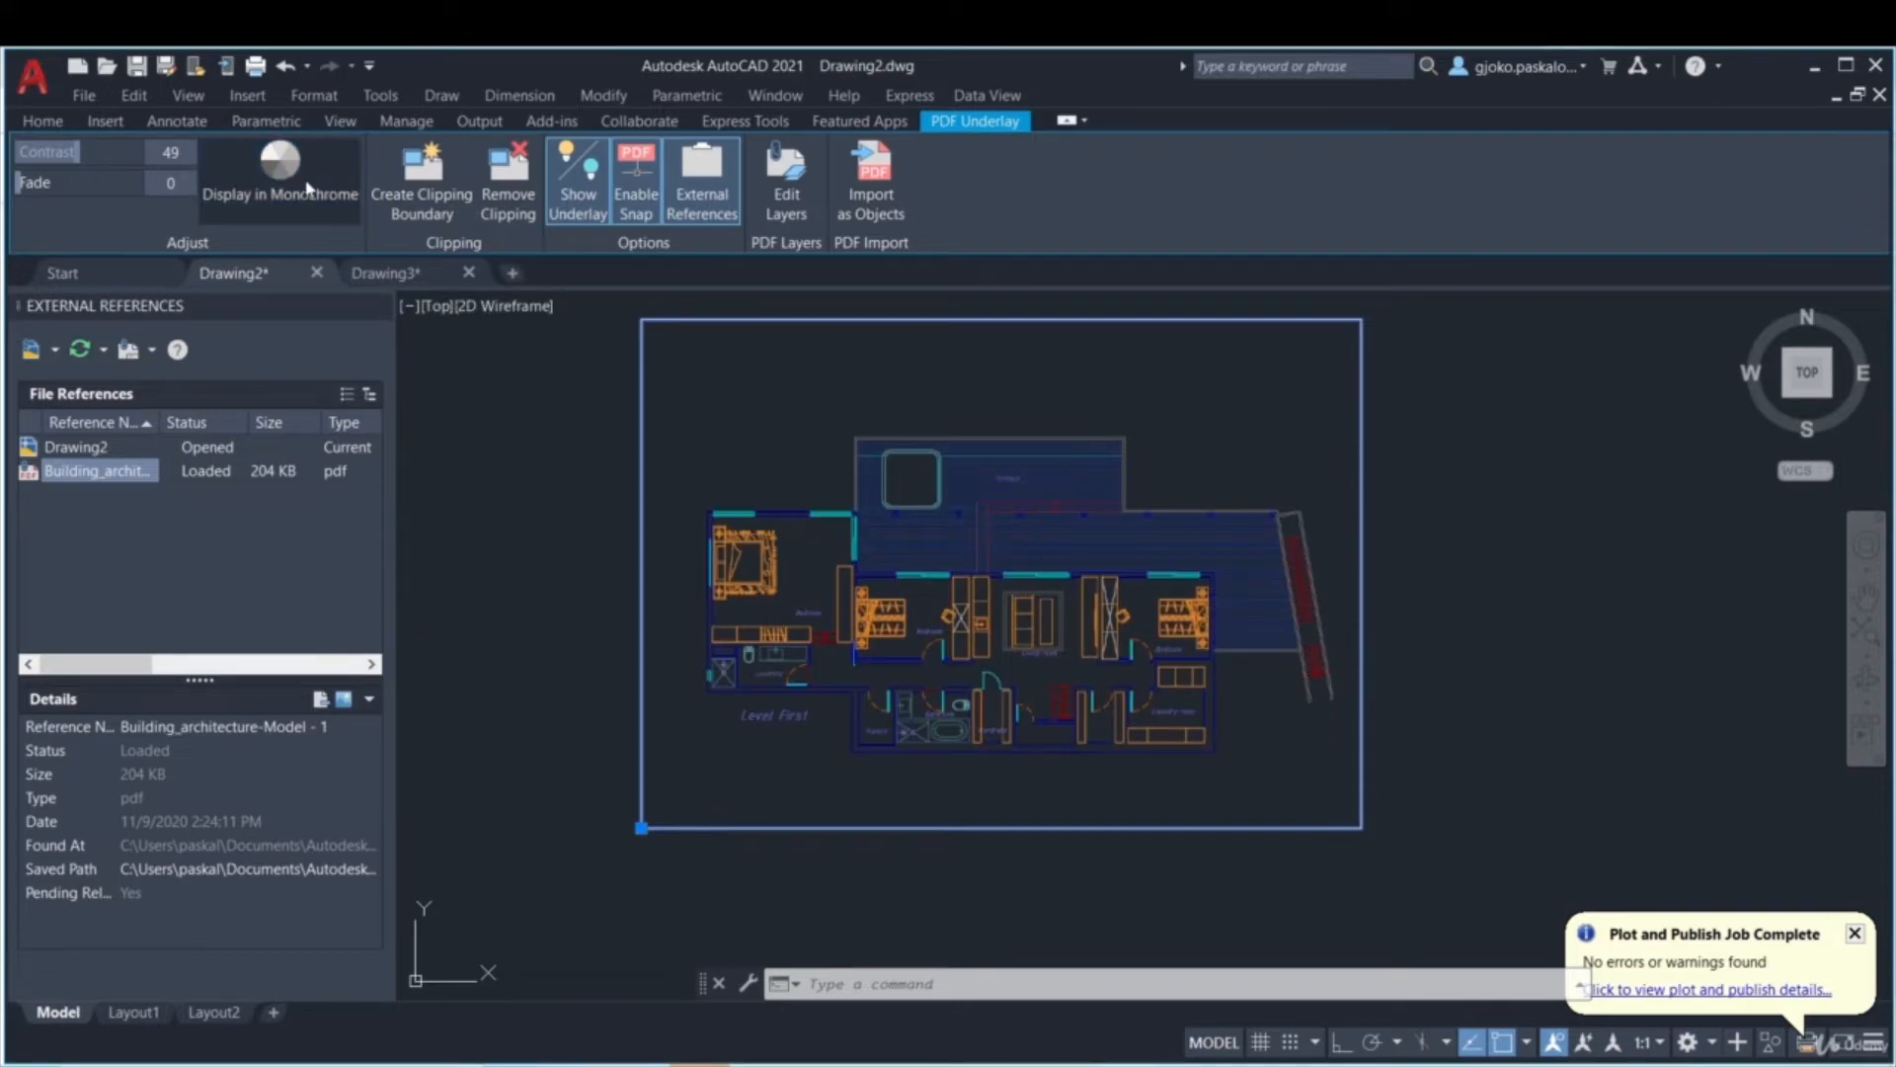
- Try a rectangular clipping boundary over the underlay's left part, showing both its outside and inside, and remove the clipping
{"action": "left_click", "coordinate": [414, 202]}
{"action": "left_click", "coordinate": [640, 319]}
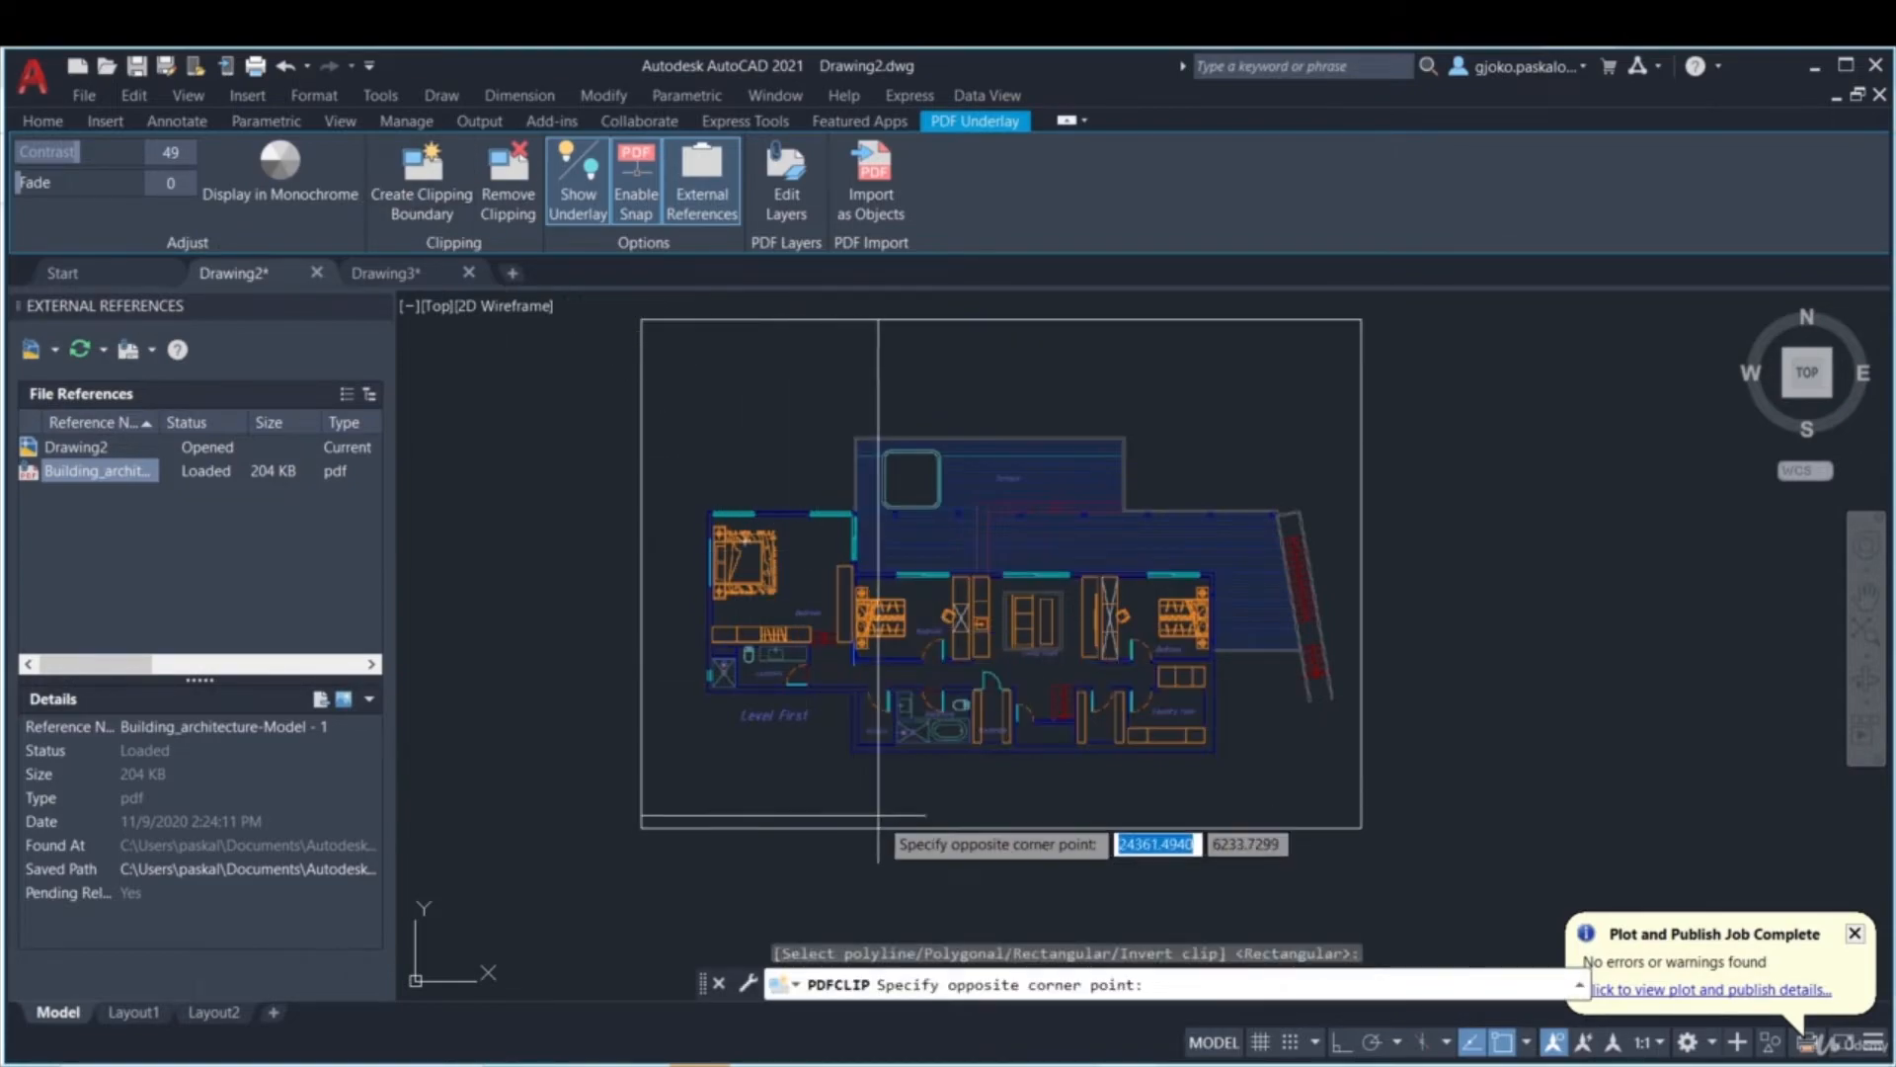
{"action": "left_click", "coordinate": [804, 320]}
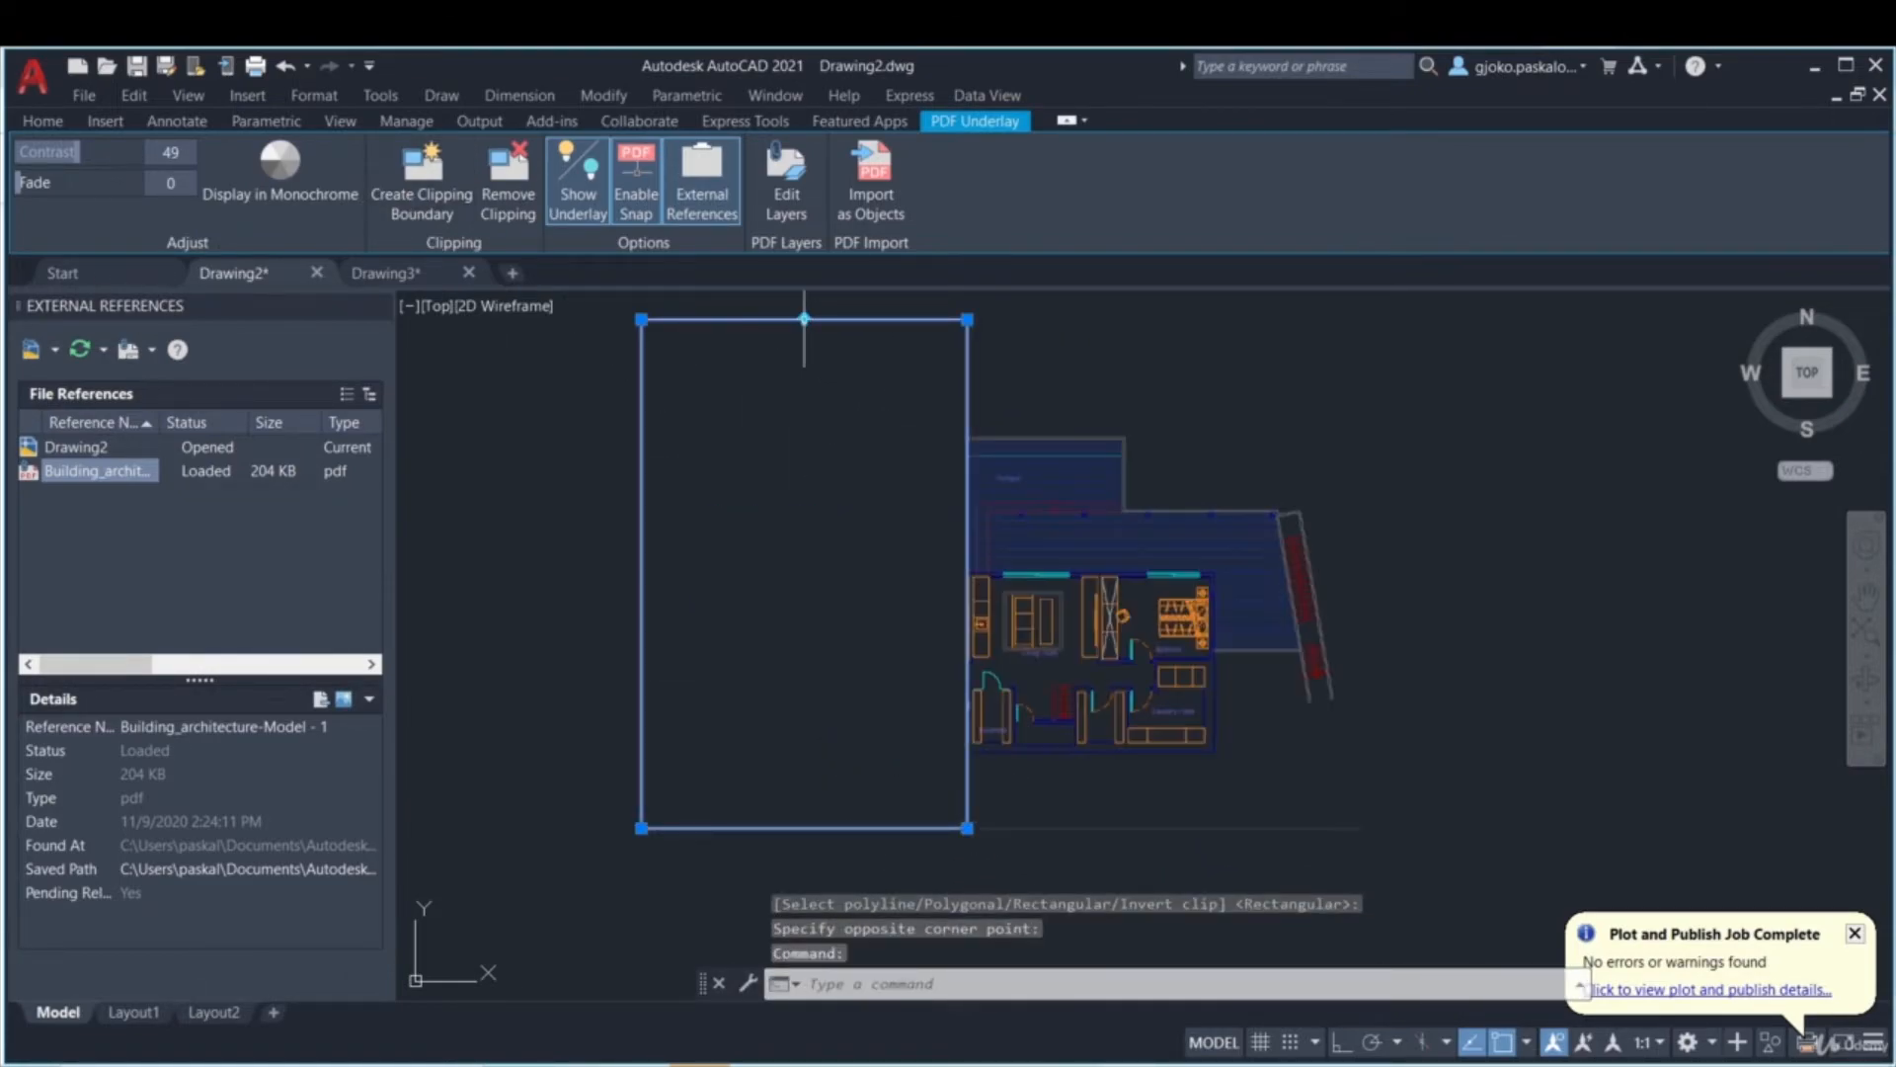
{"action": "left_click", "coordinate": [806, 321]}
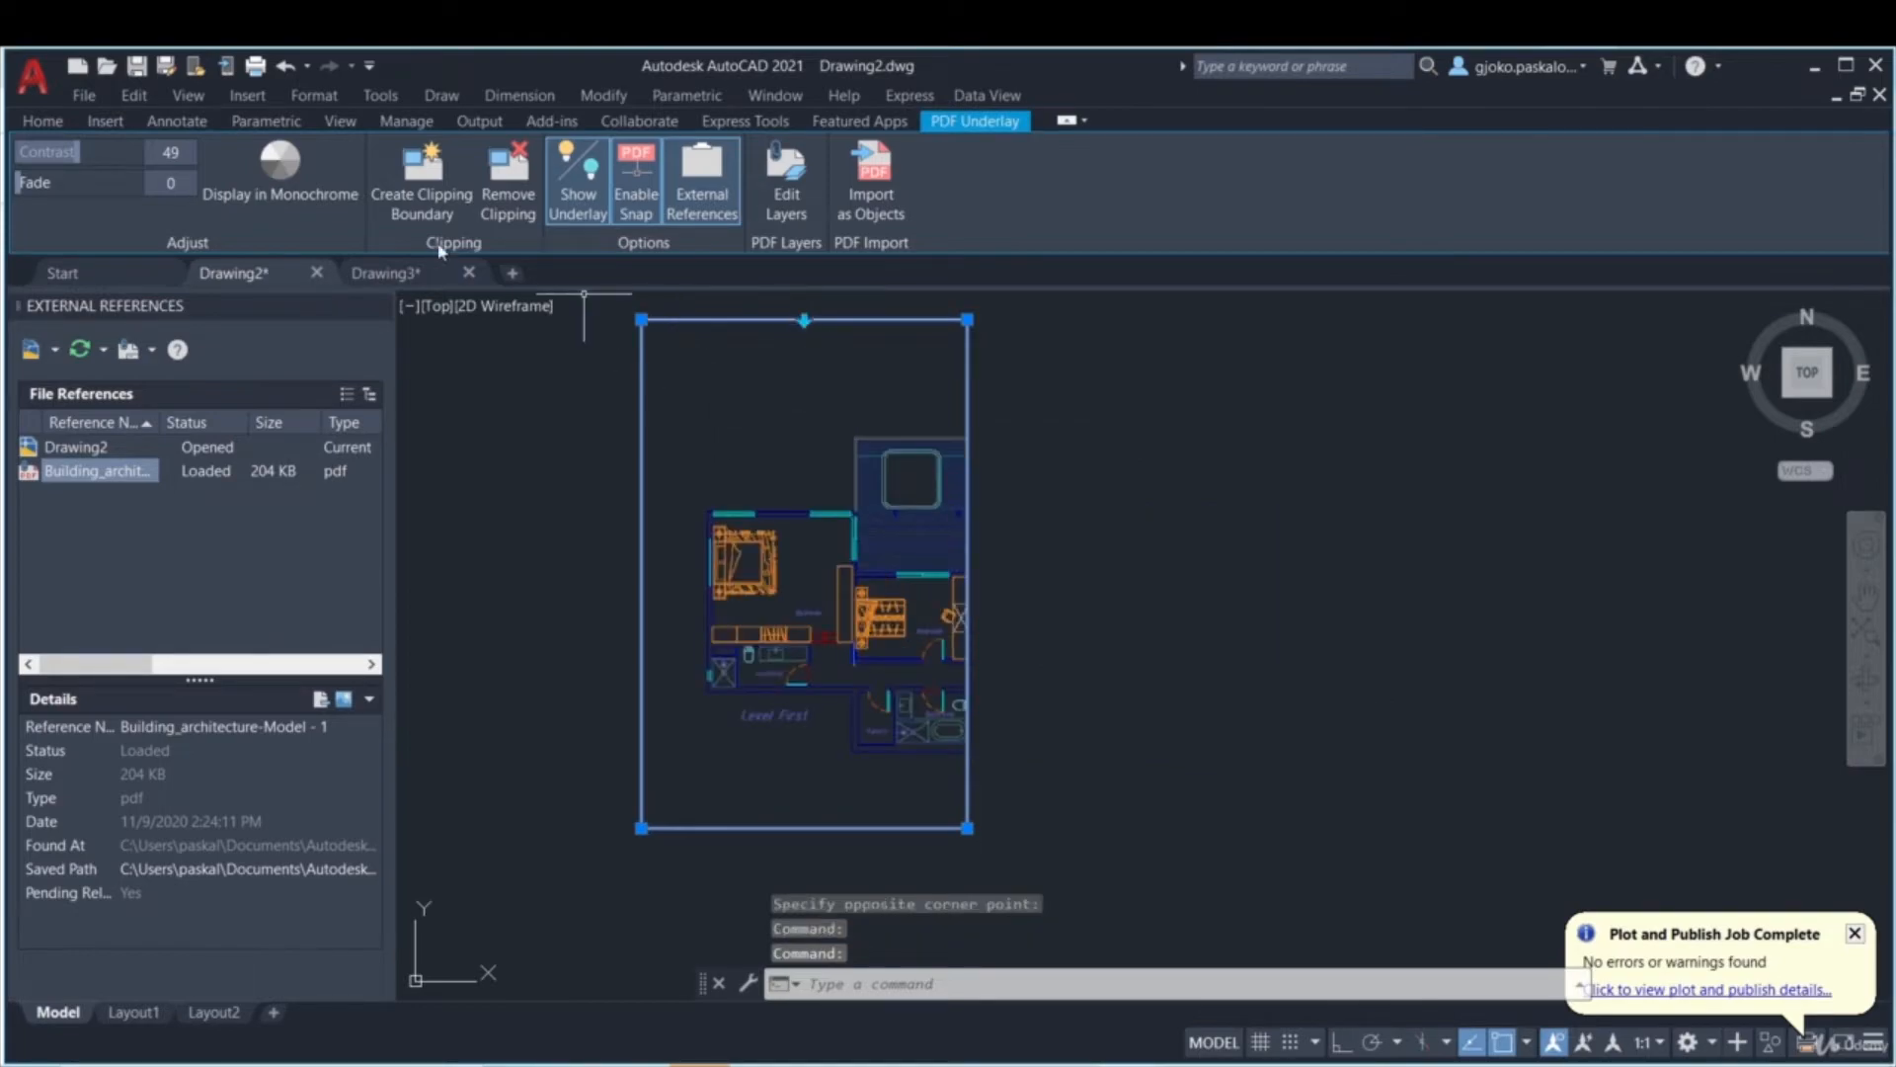
{"action": "left_click", "coordinate": [522, 210]}
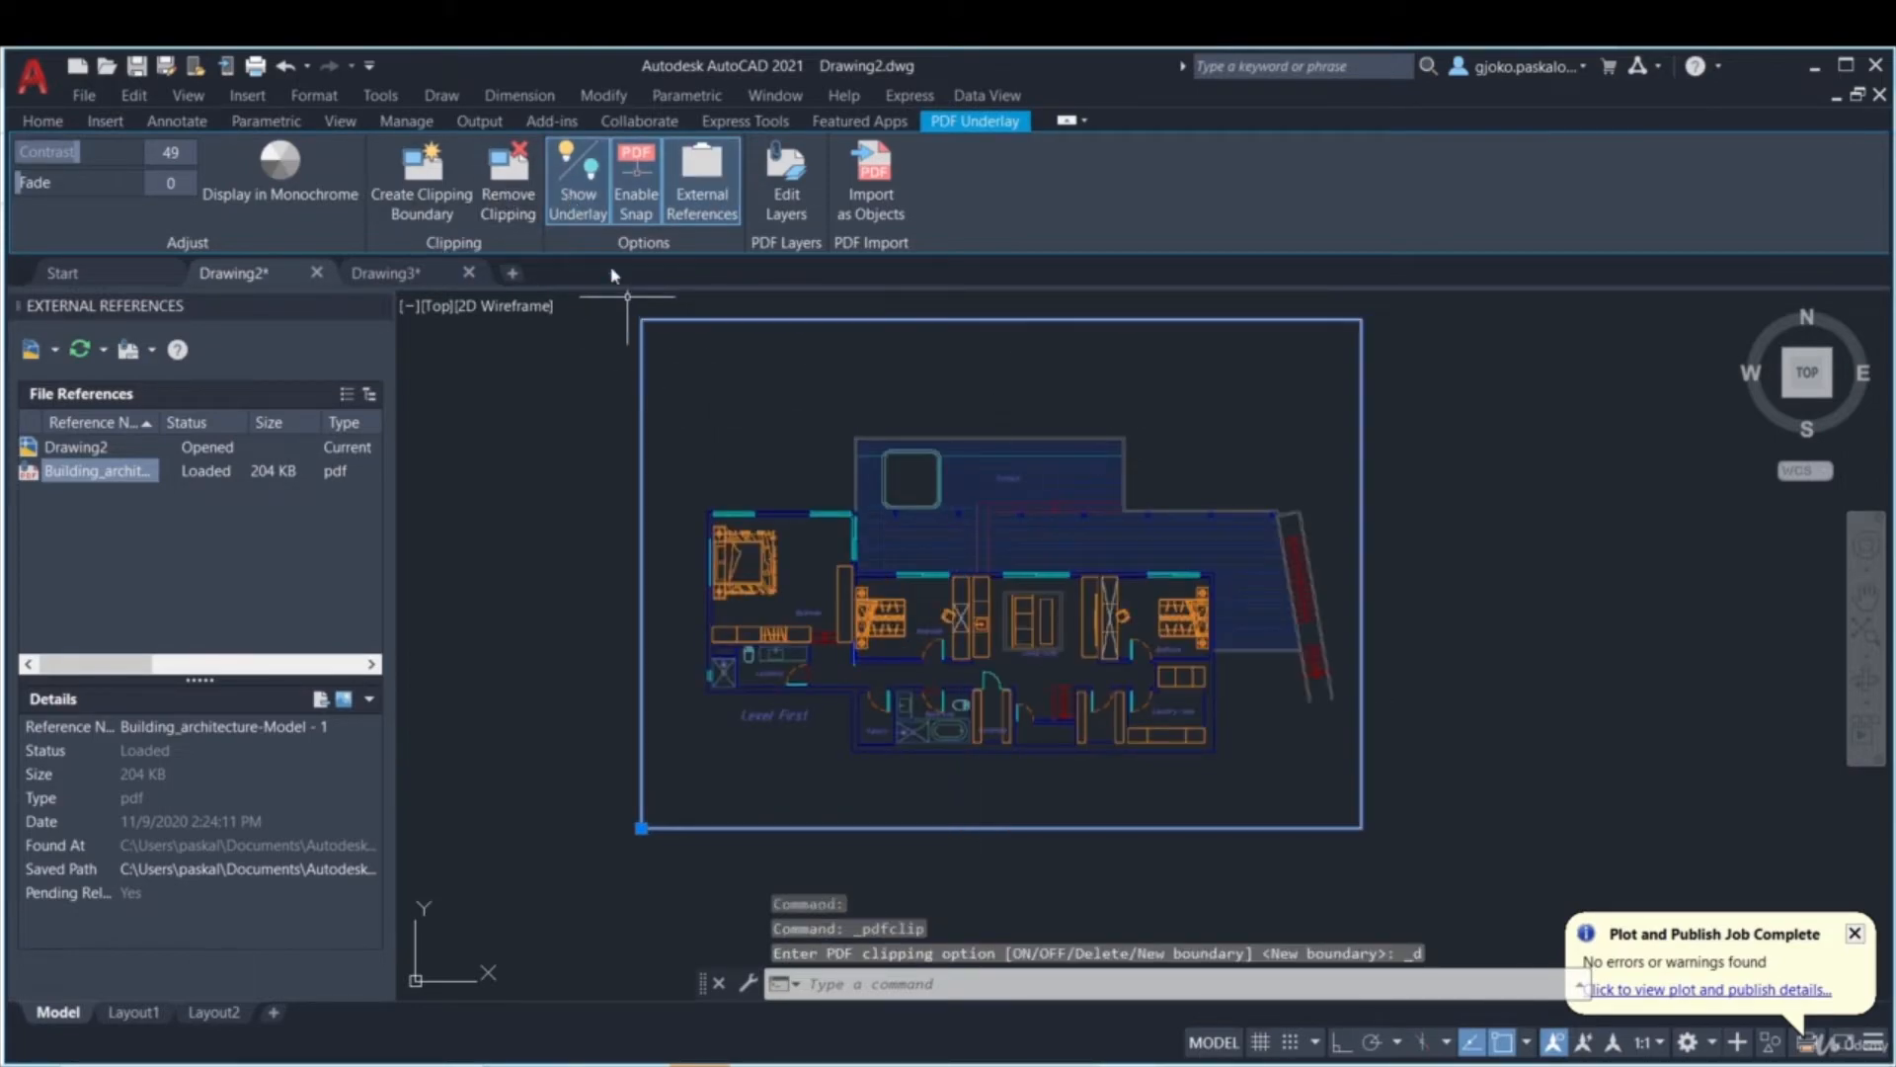
- Hide the PDF underlay's content and show it again
{"action": "left_click", "coordinate": [577, 178]}
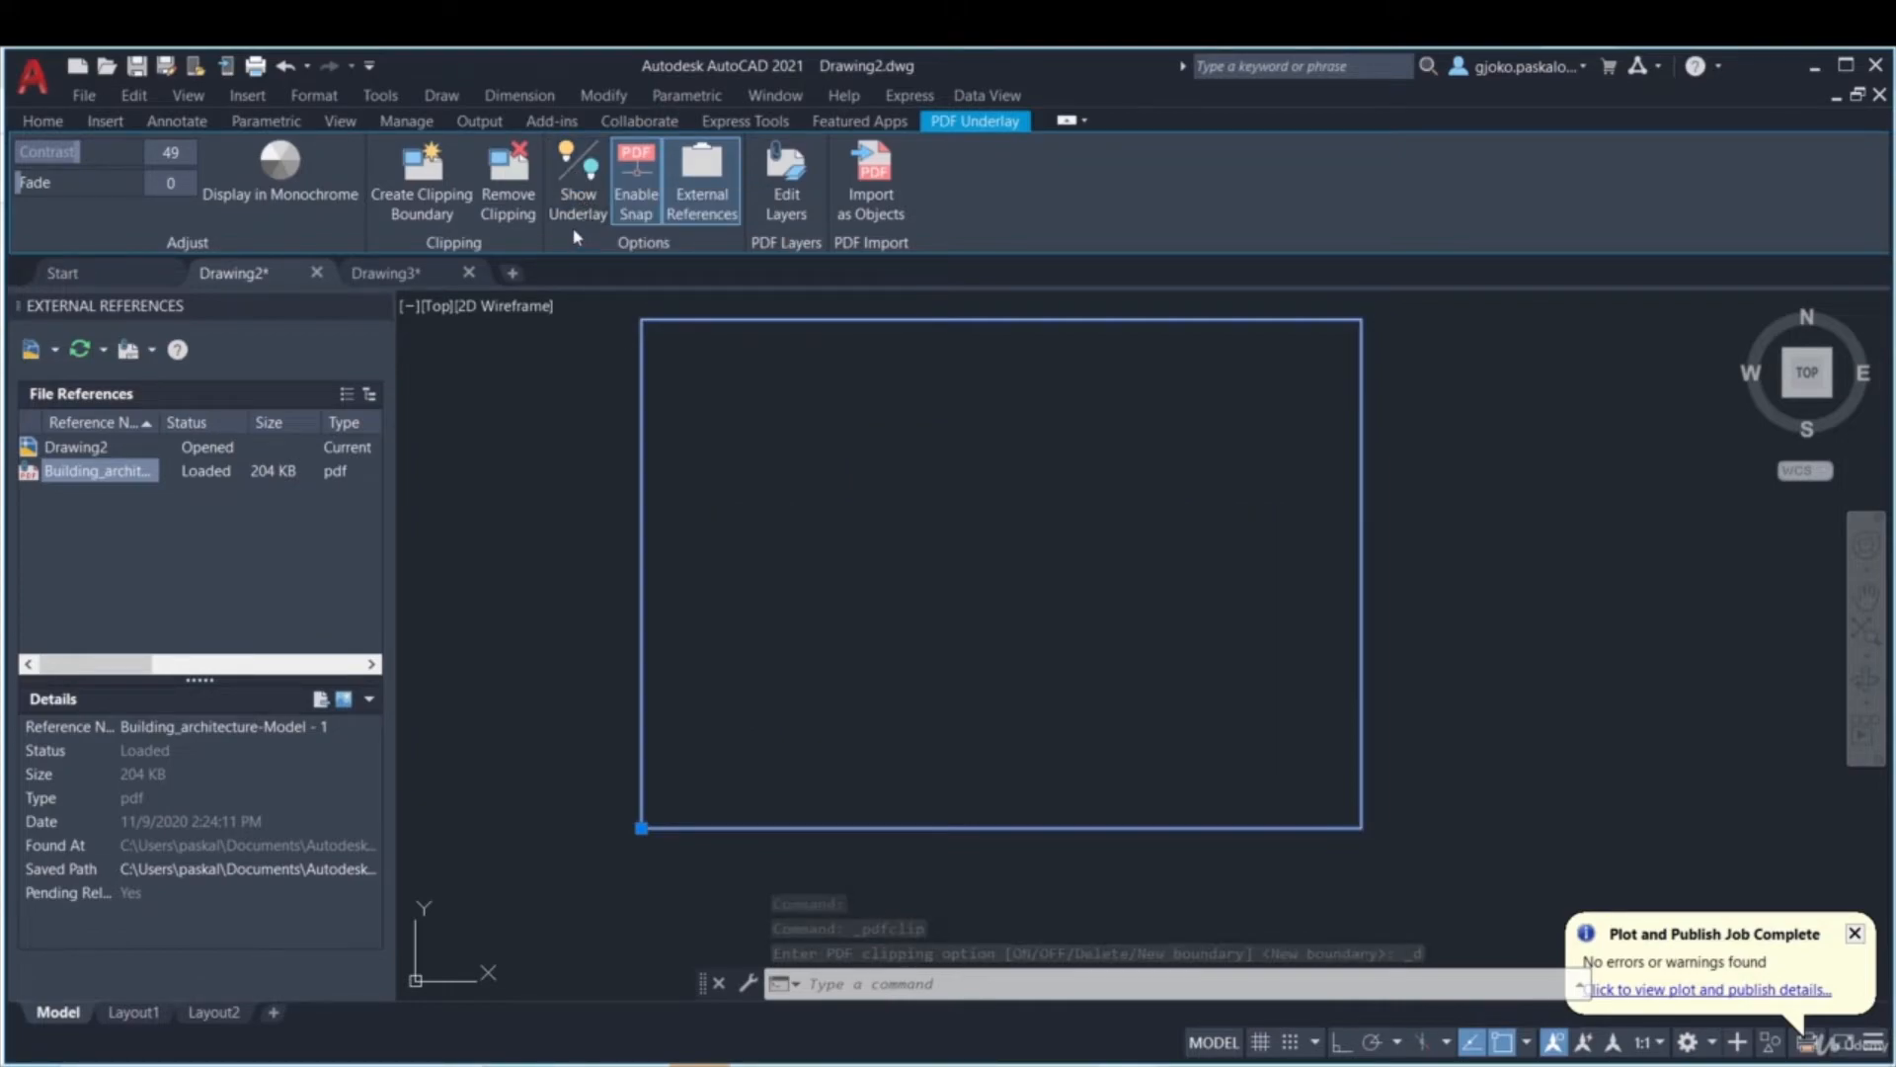
{"action": "left_click", "coordinate": [580, 203]}
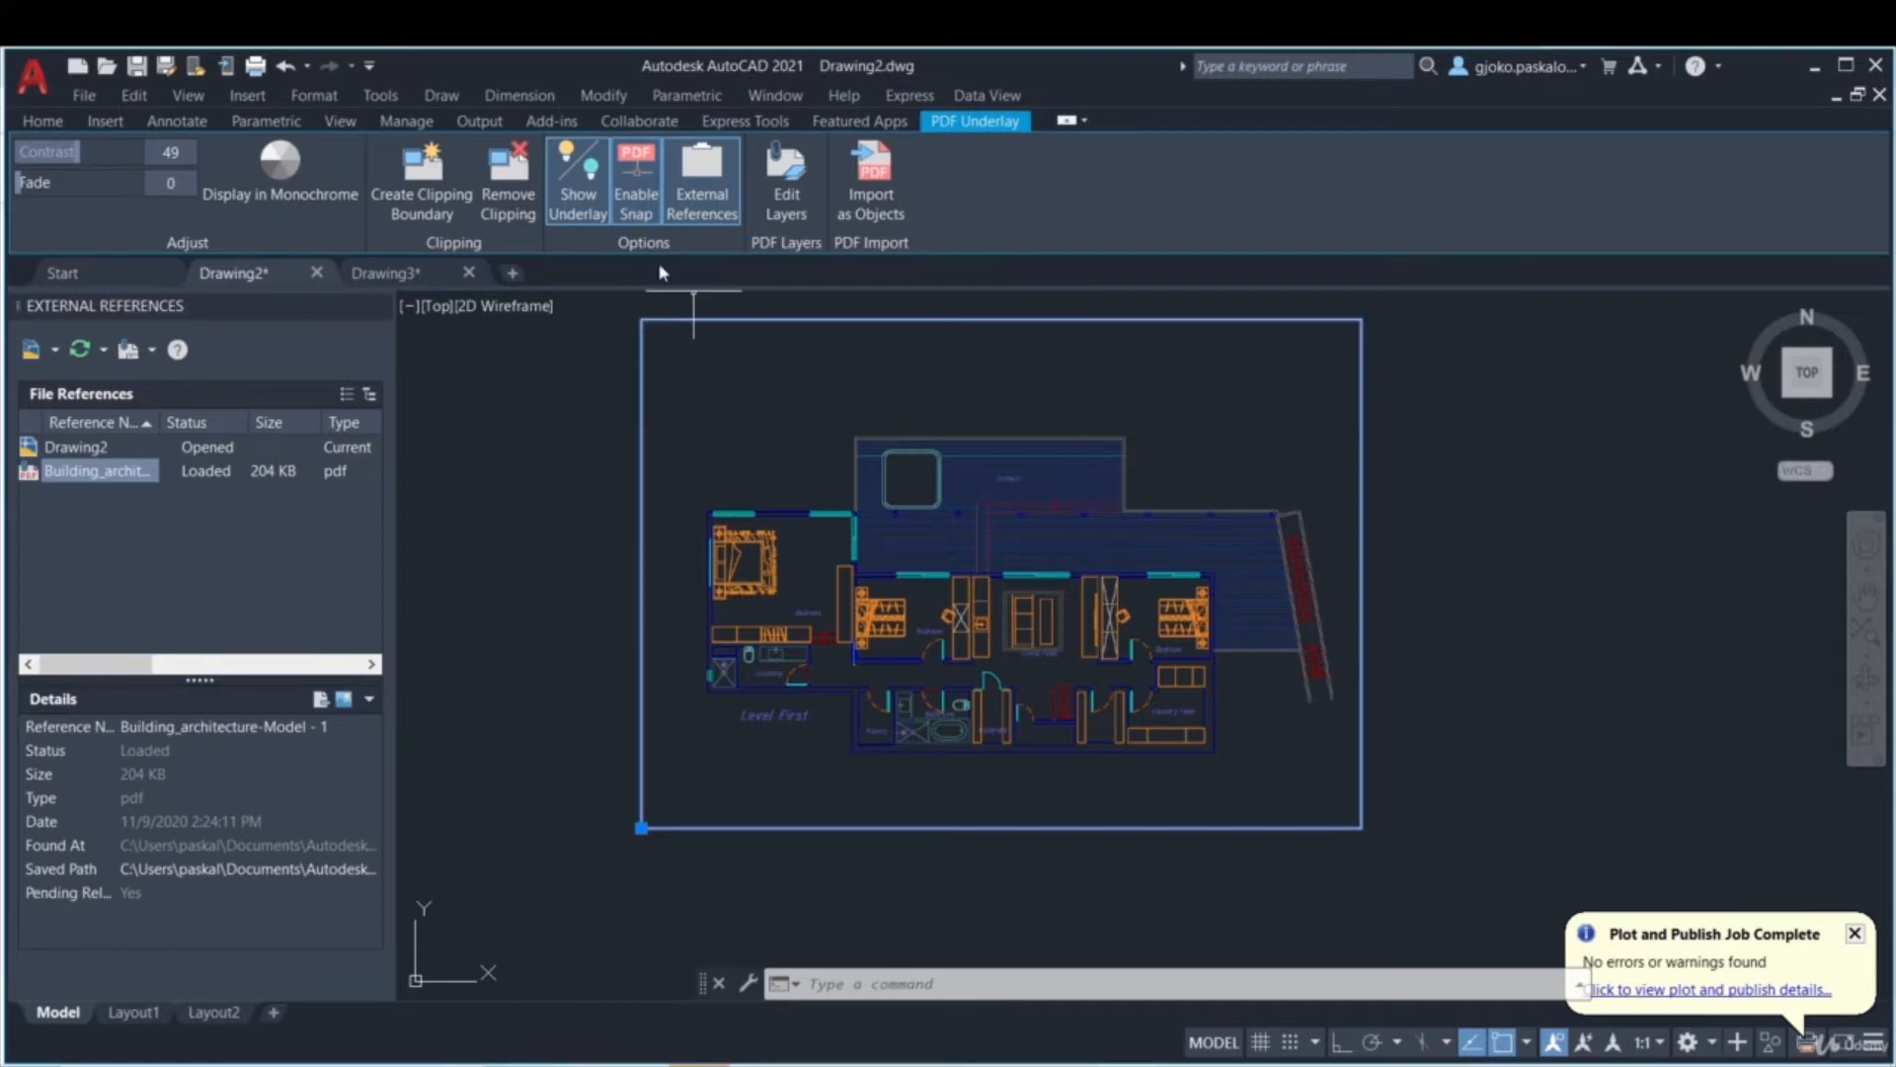
- Disable snapping to the PDF underlay and test it over the floor plan with the Line command, without drawing anything
{"action": "left_click", "coordinate": [647, 217]}
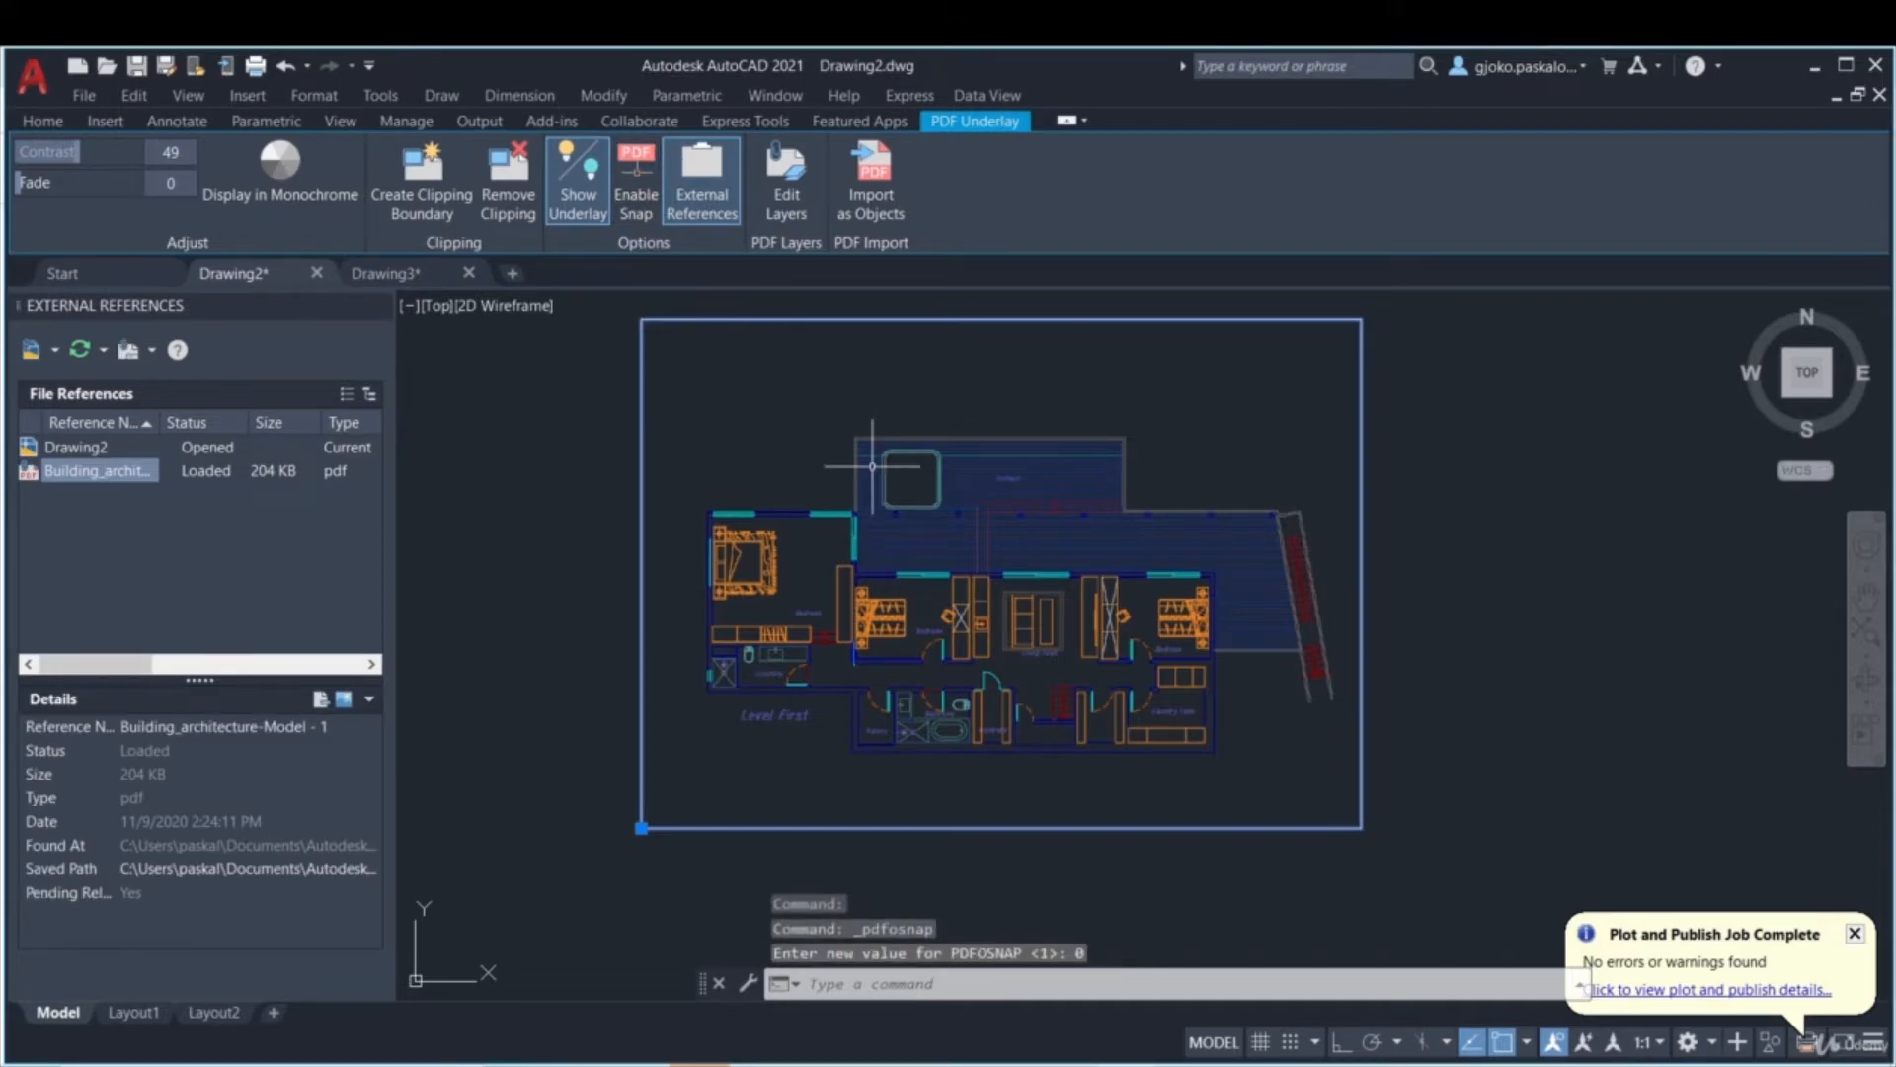
{"action": "left_click", "coordinate": [38, 121]}
{"action": "left_click", "coordinate": [35, 168]}
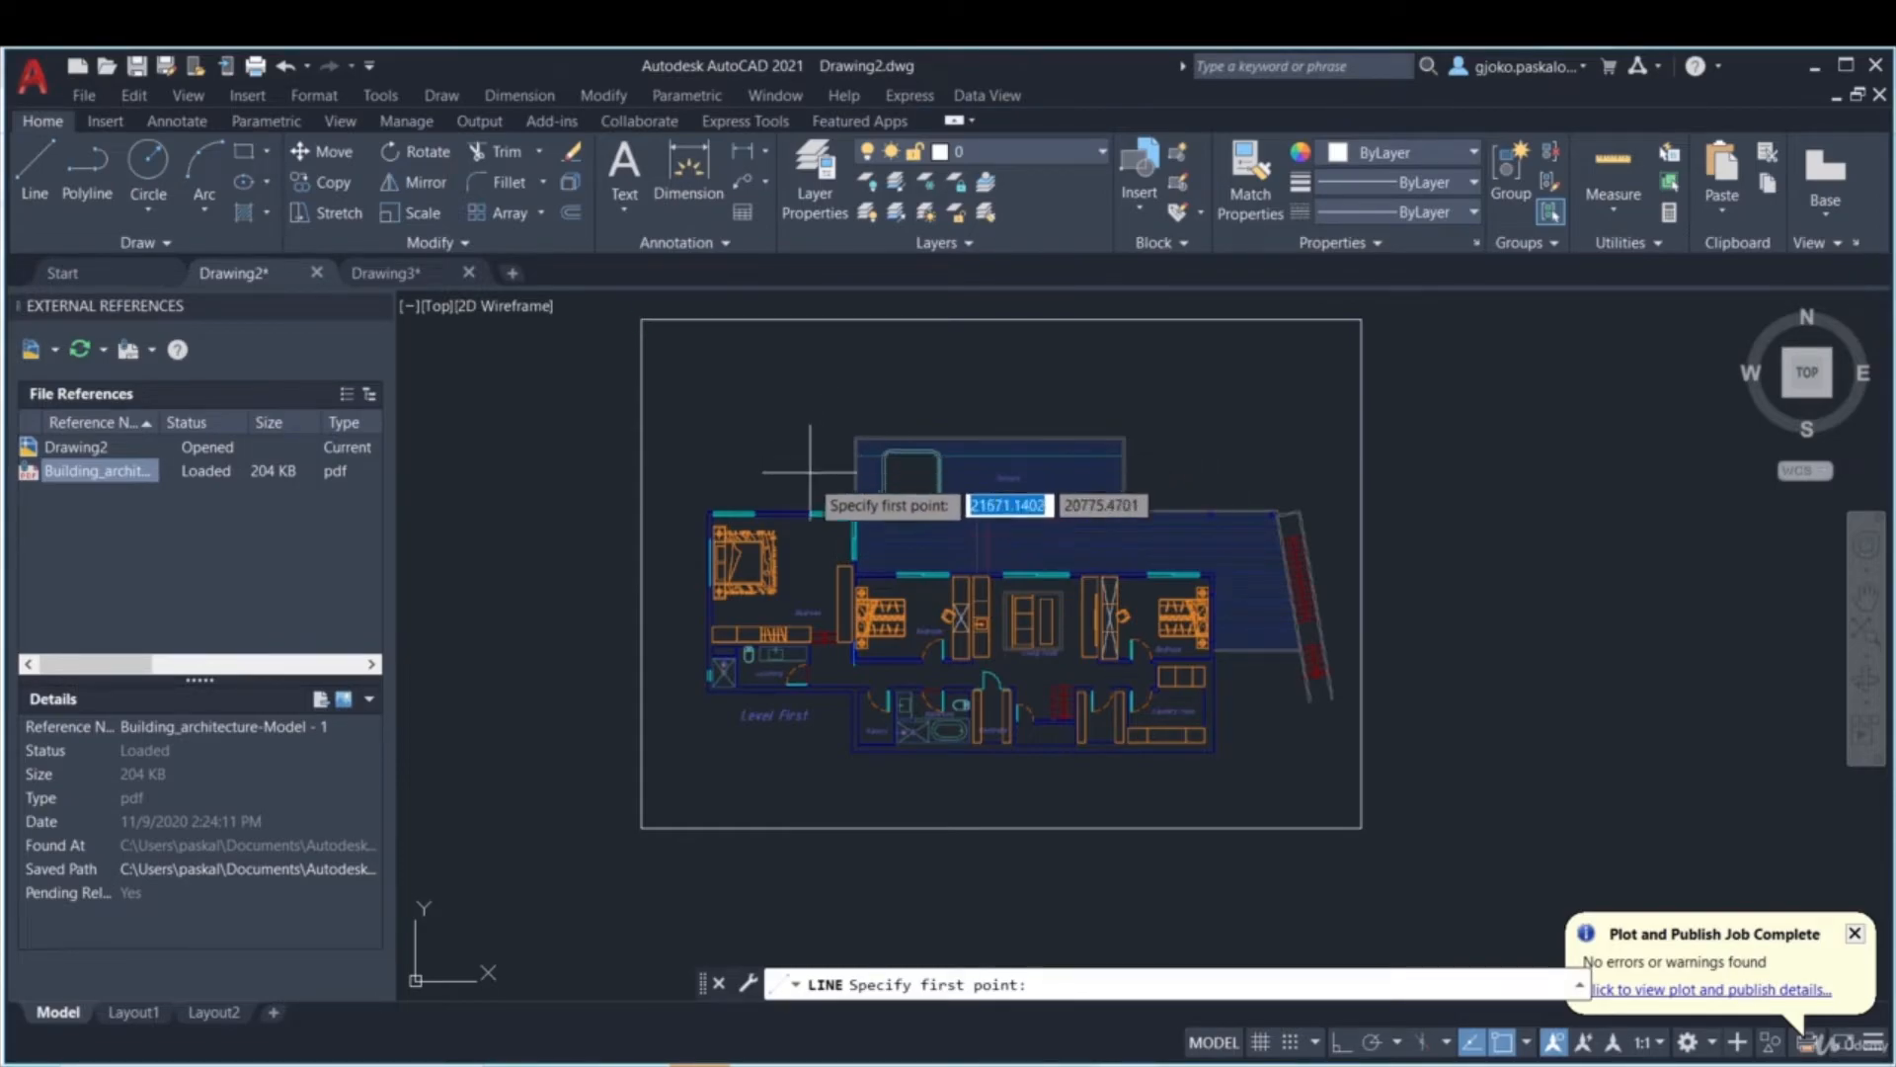
{"action": "key", "text": "Escape"}
- Re-enable snapping for the PDF underlay and test it at the terrace corner with the Line command, cancelling the line
{"action": "left_click", "coordinate": [644, 381]}
{"action": "left_click", "coordinate": [591, 277]}
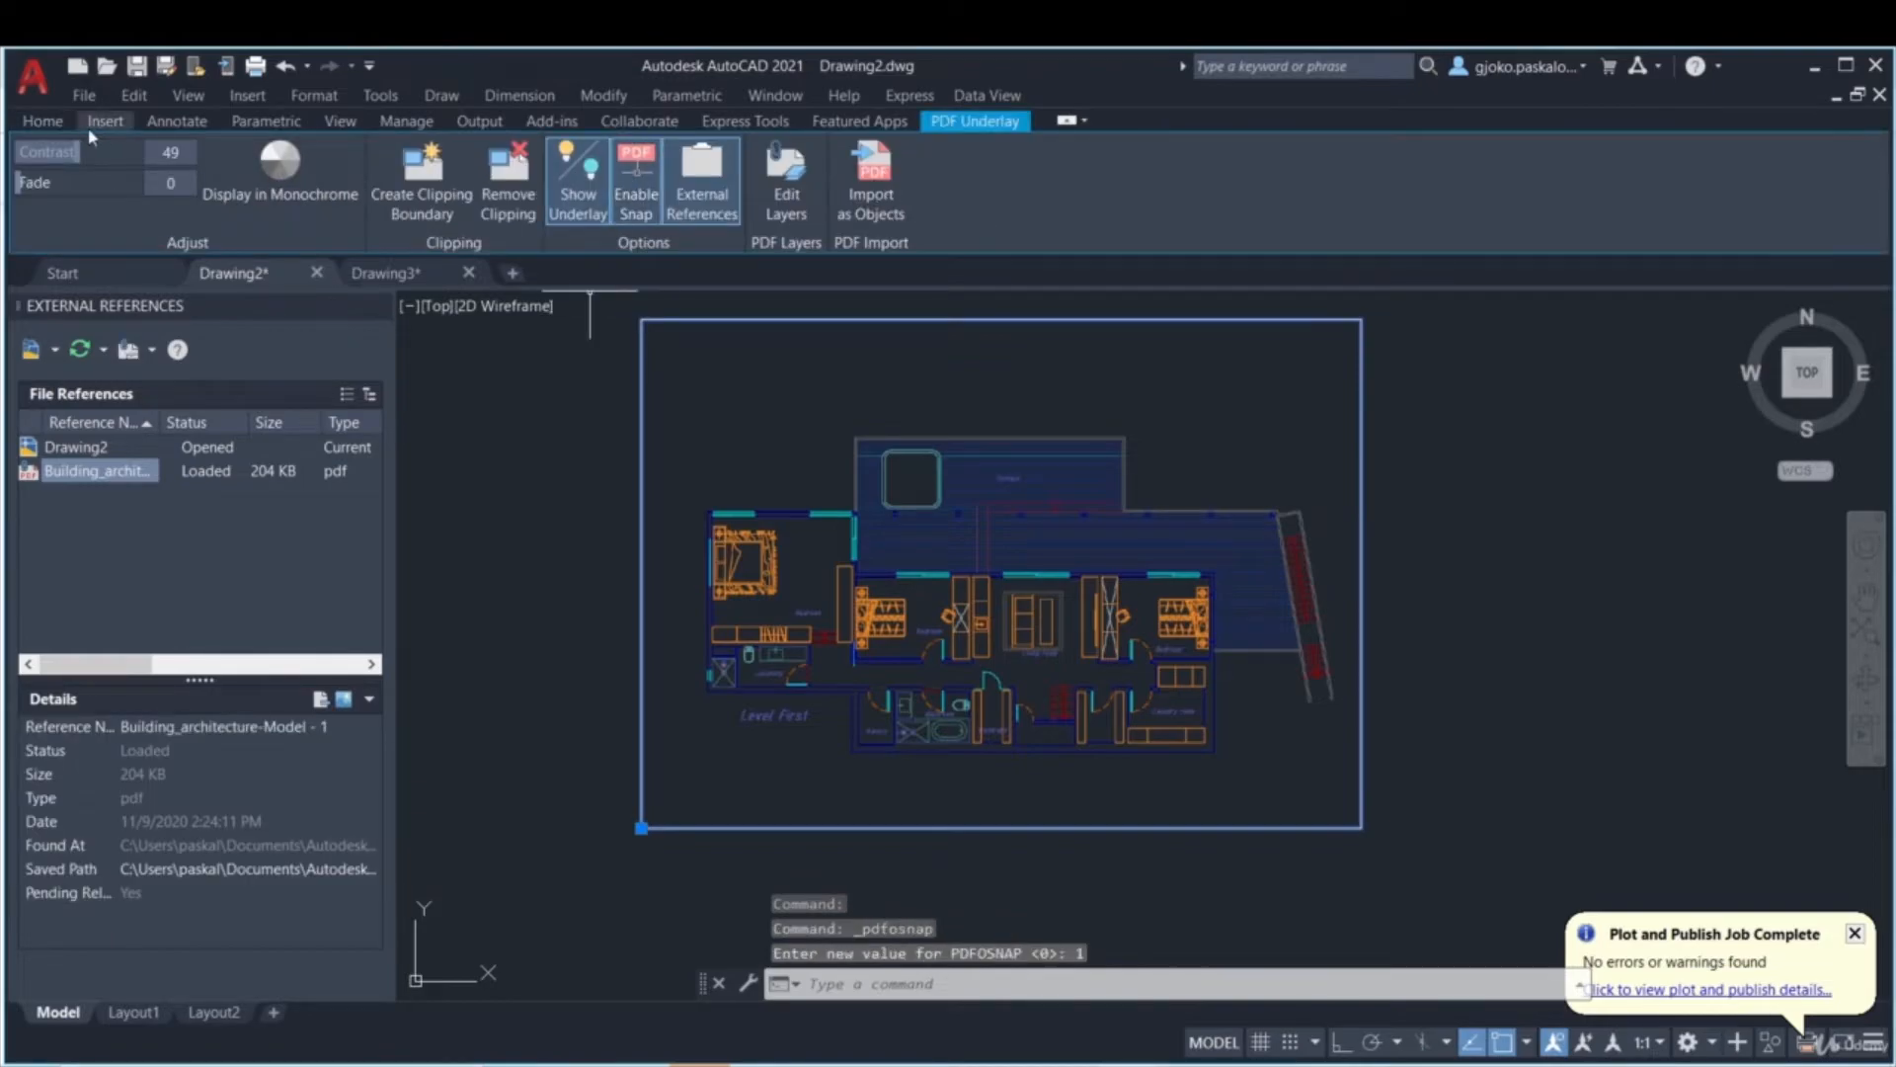
{"action": "left_click", "coordinate": [43, 120]}
{"action": "left_click", "coordinate": [34, 167]}
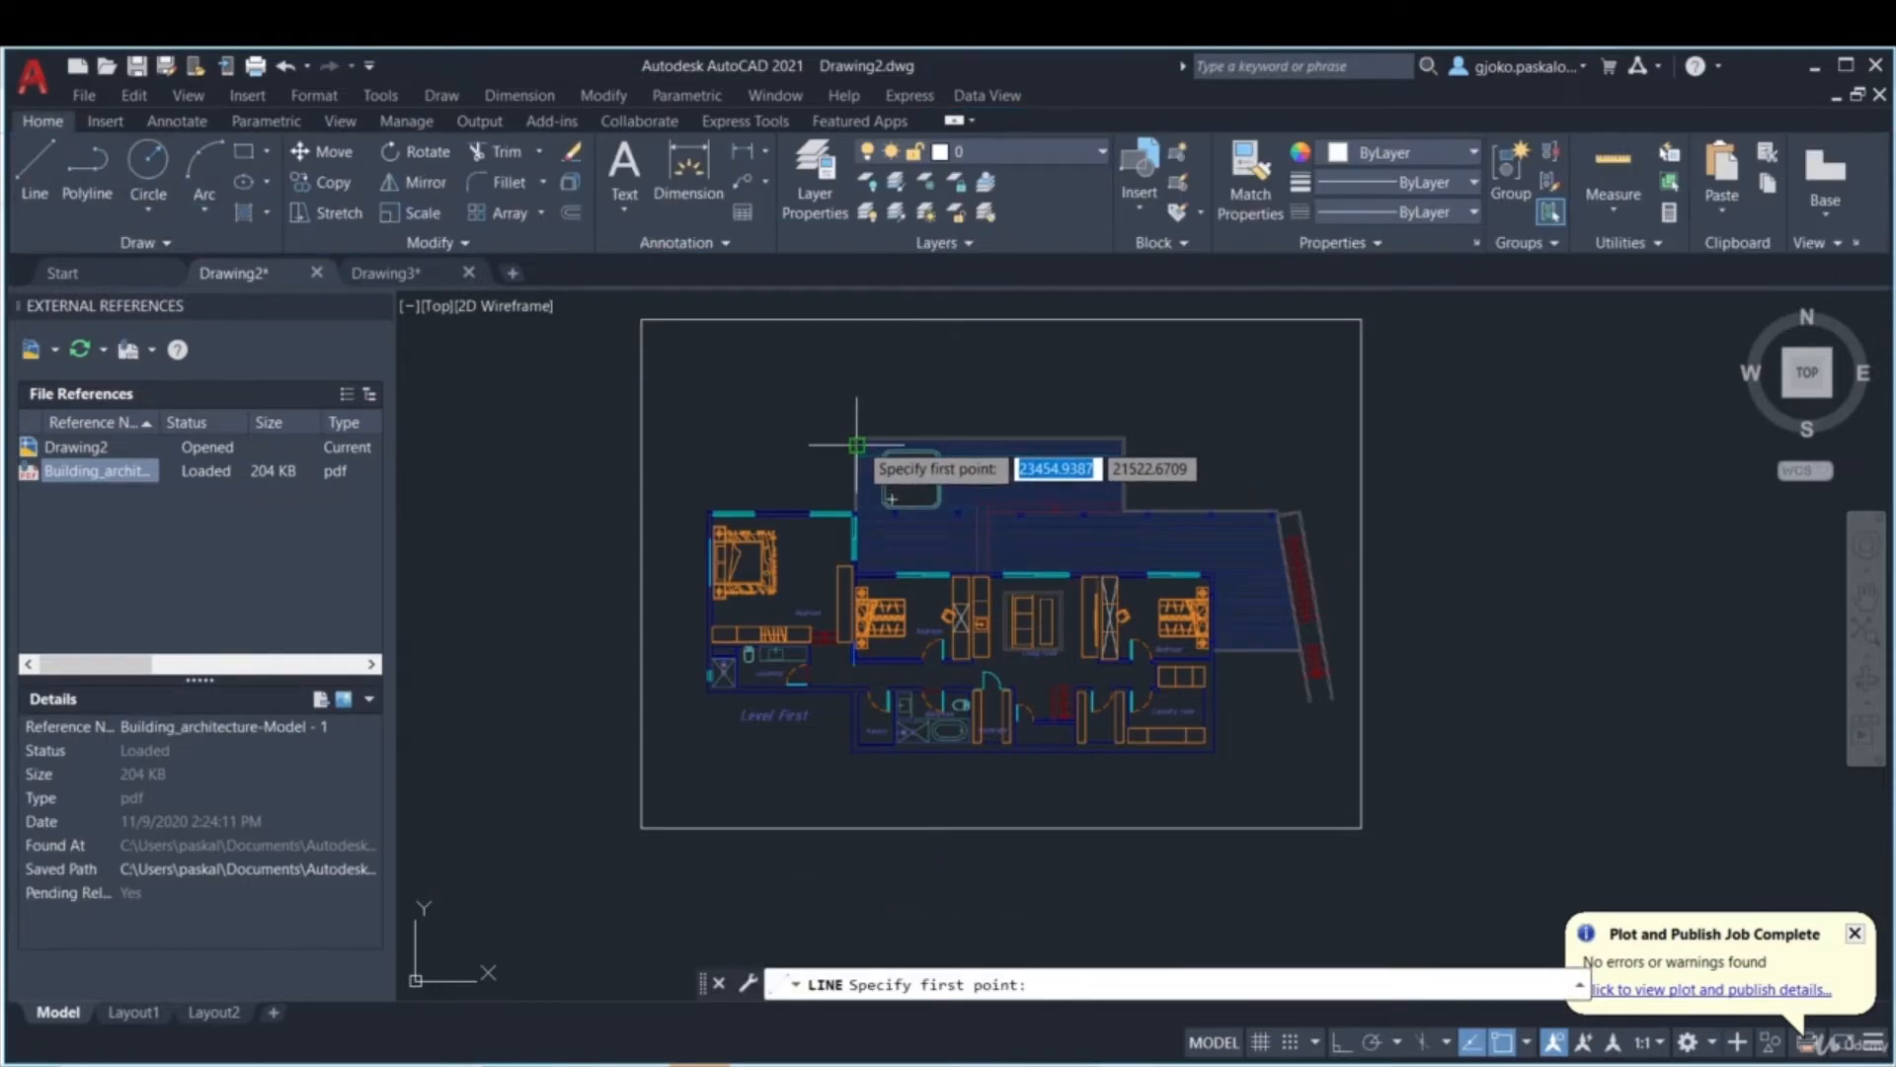
{"action": "key", "text": "Escape"}
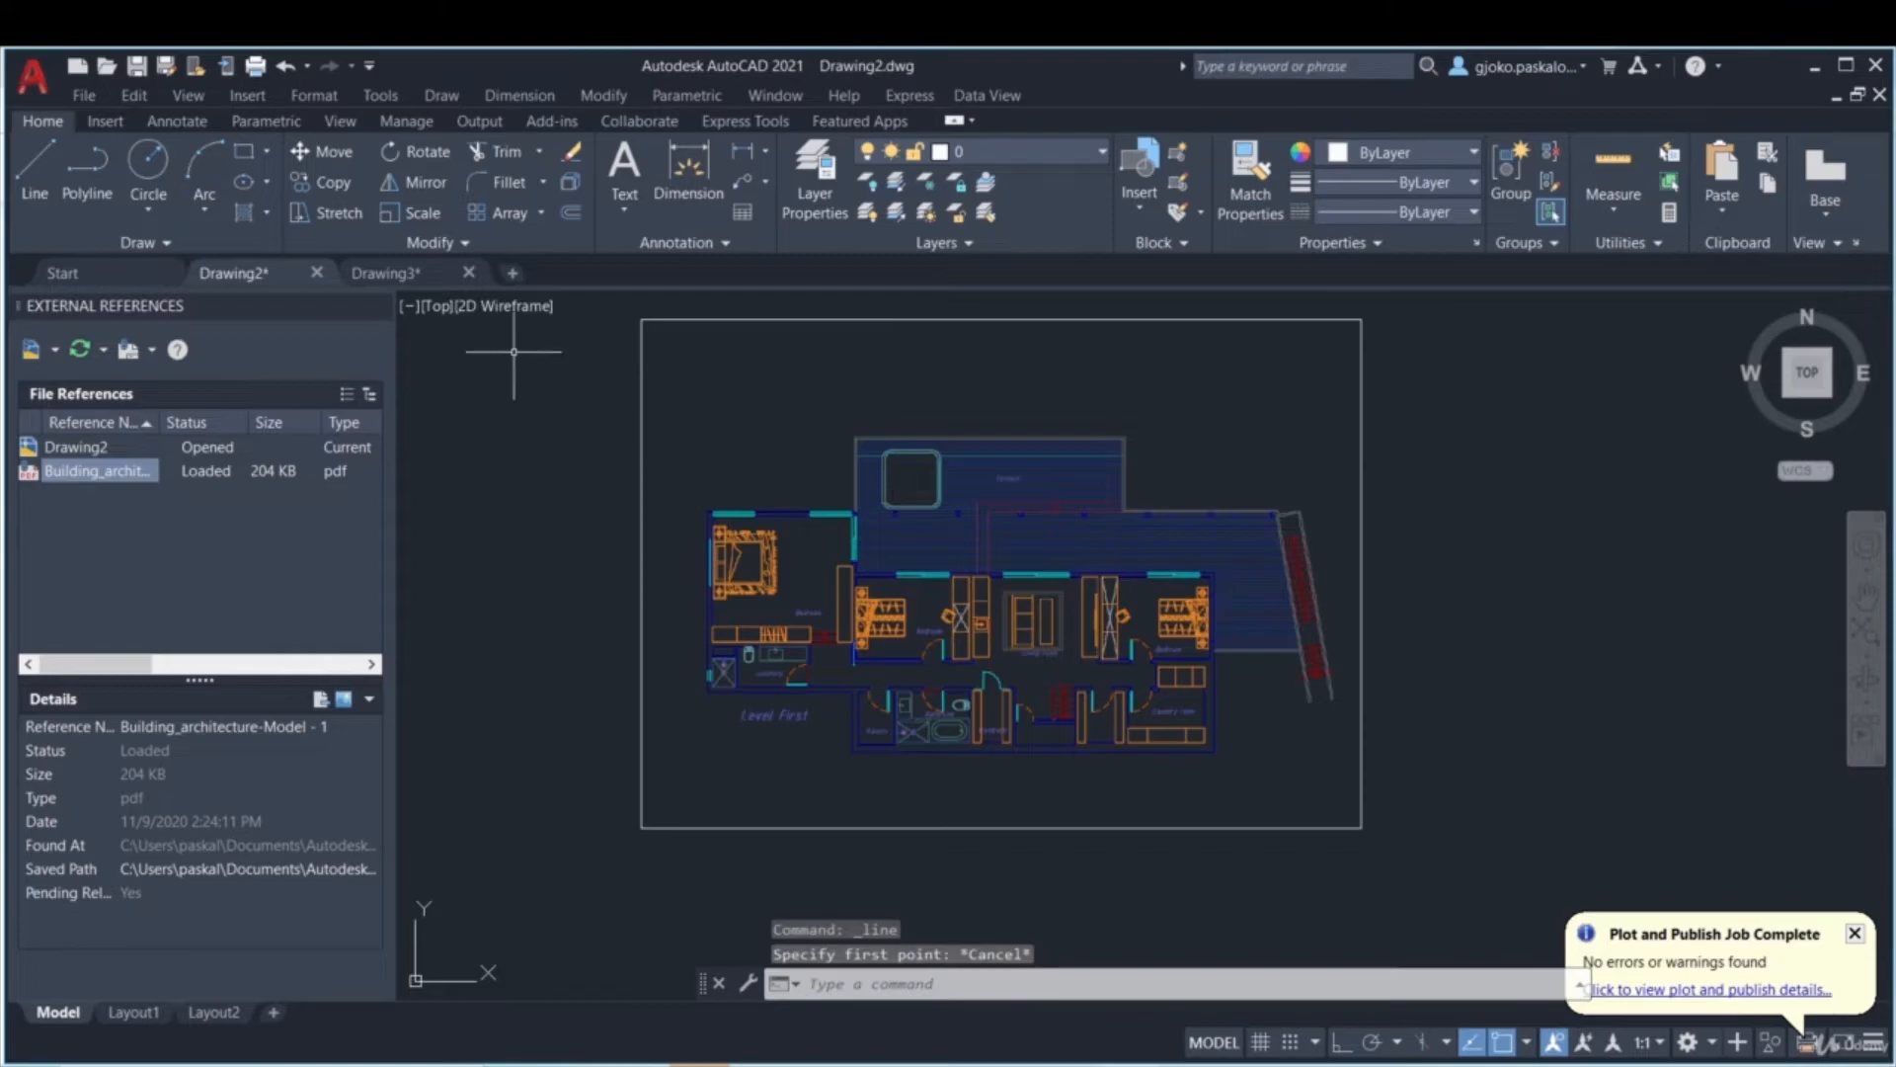
- Select the PDF underlay again and turn off snapping to its geometry
{"action": "left_click", "coordinate": [897, 477]}
{"action": "left_click", "coordinate": [817, 413]}
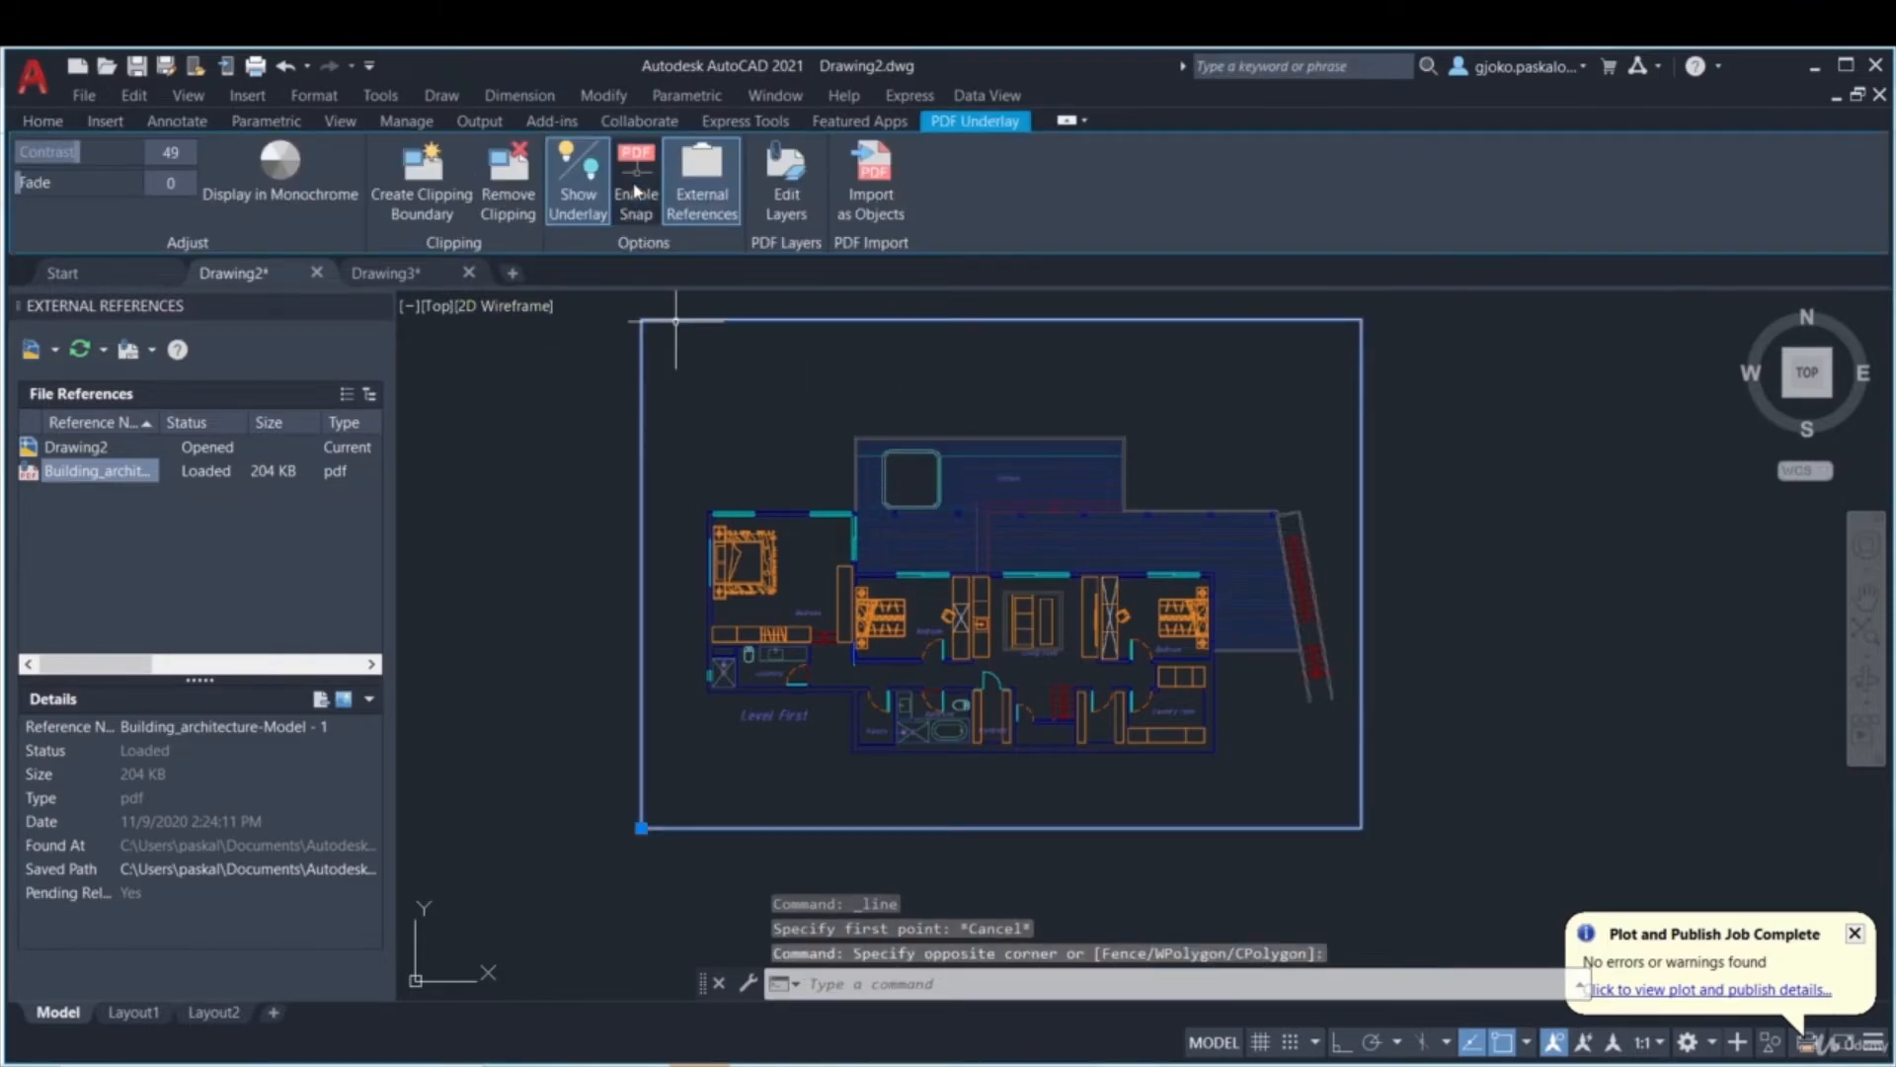
{"action": "left_click", "coordinate": [636, 187]}
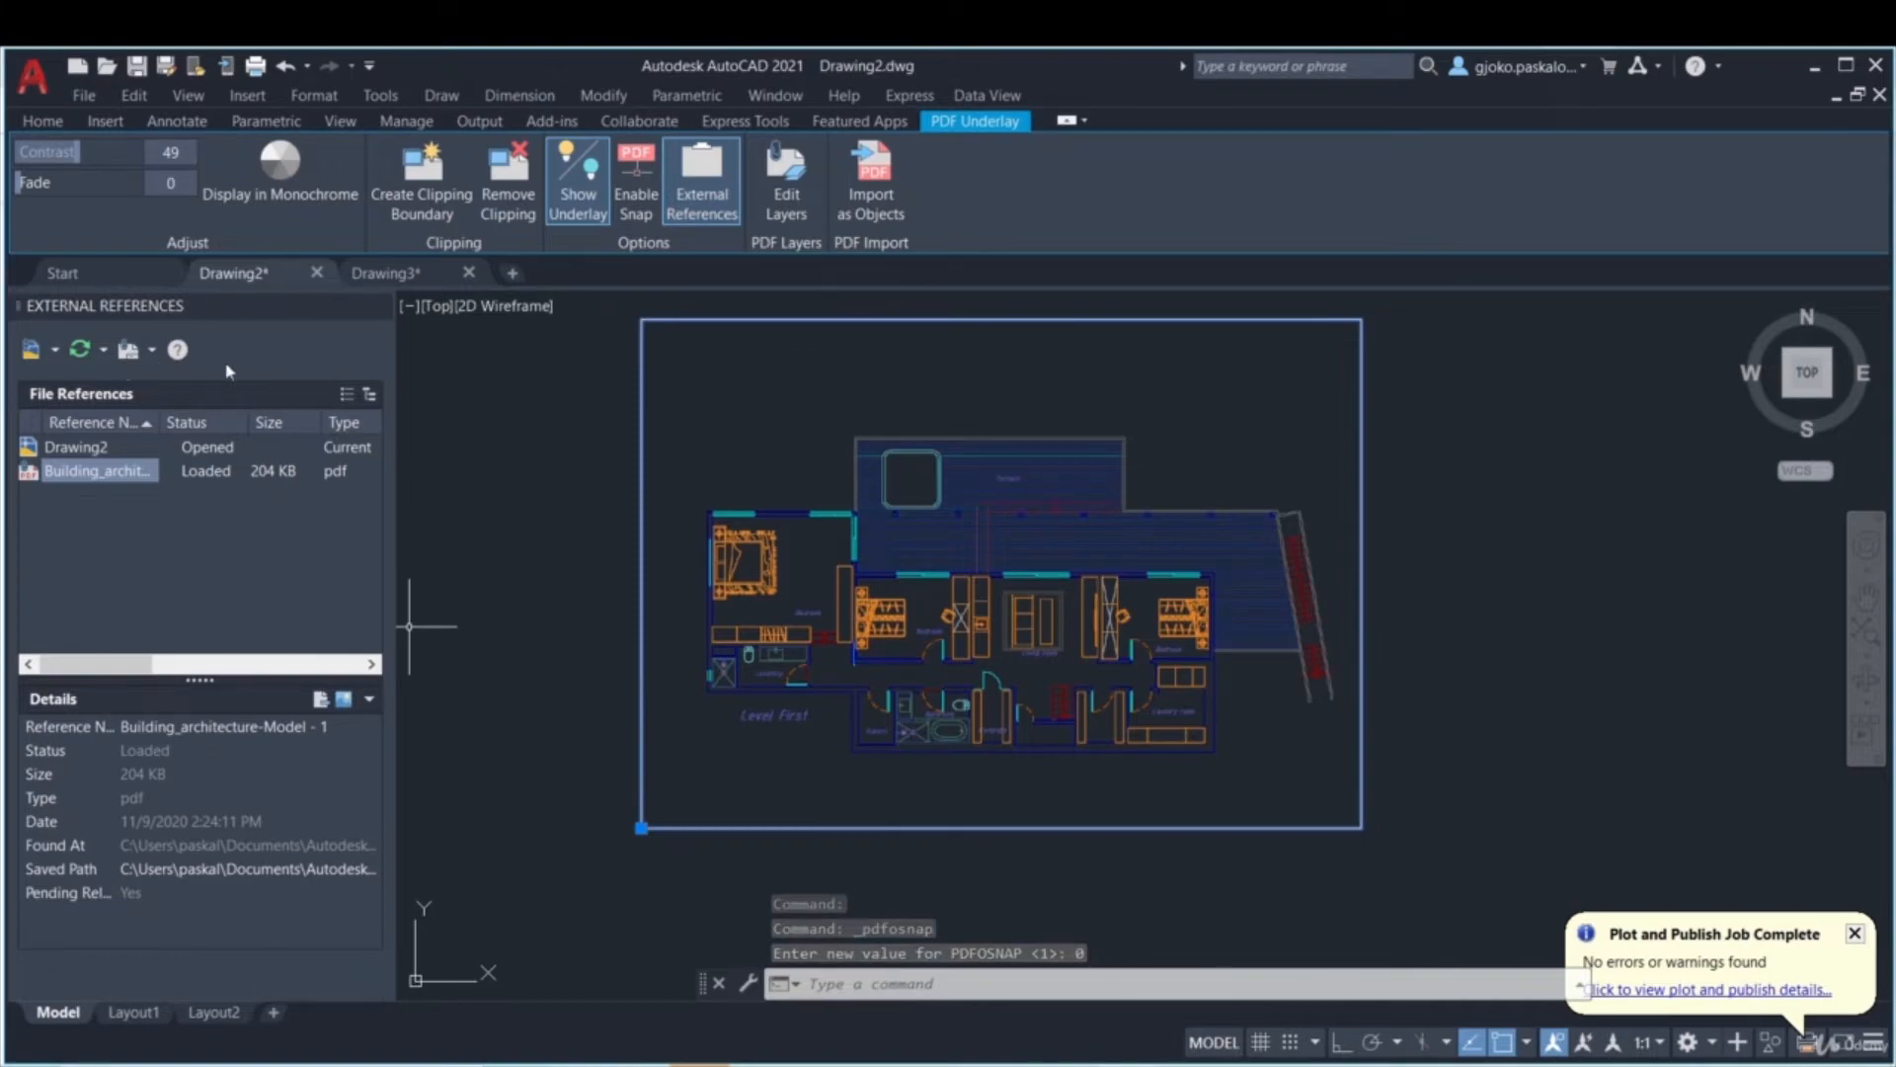
- Turn the PDF underlay's wall, txt and sanitary layers off and back on, and accept the layer settings
{"action": "left_click", "coordinate": [790, 213]}
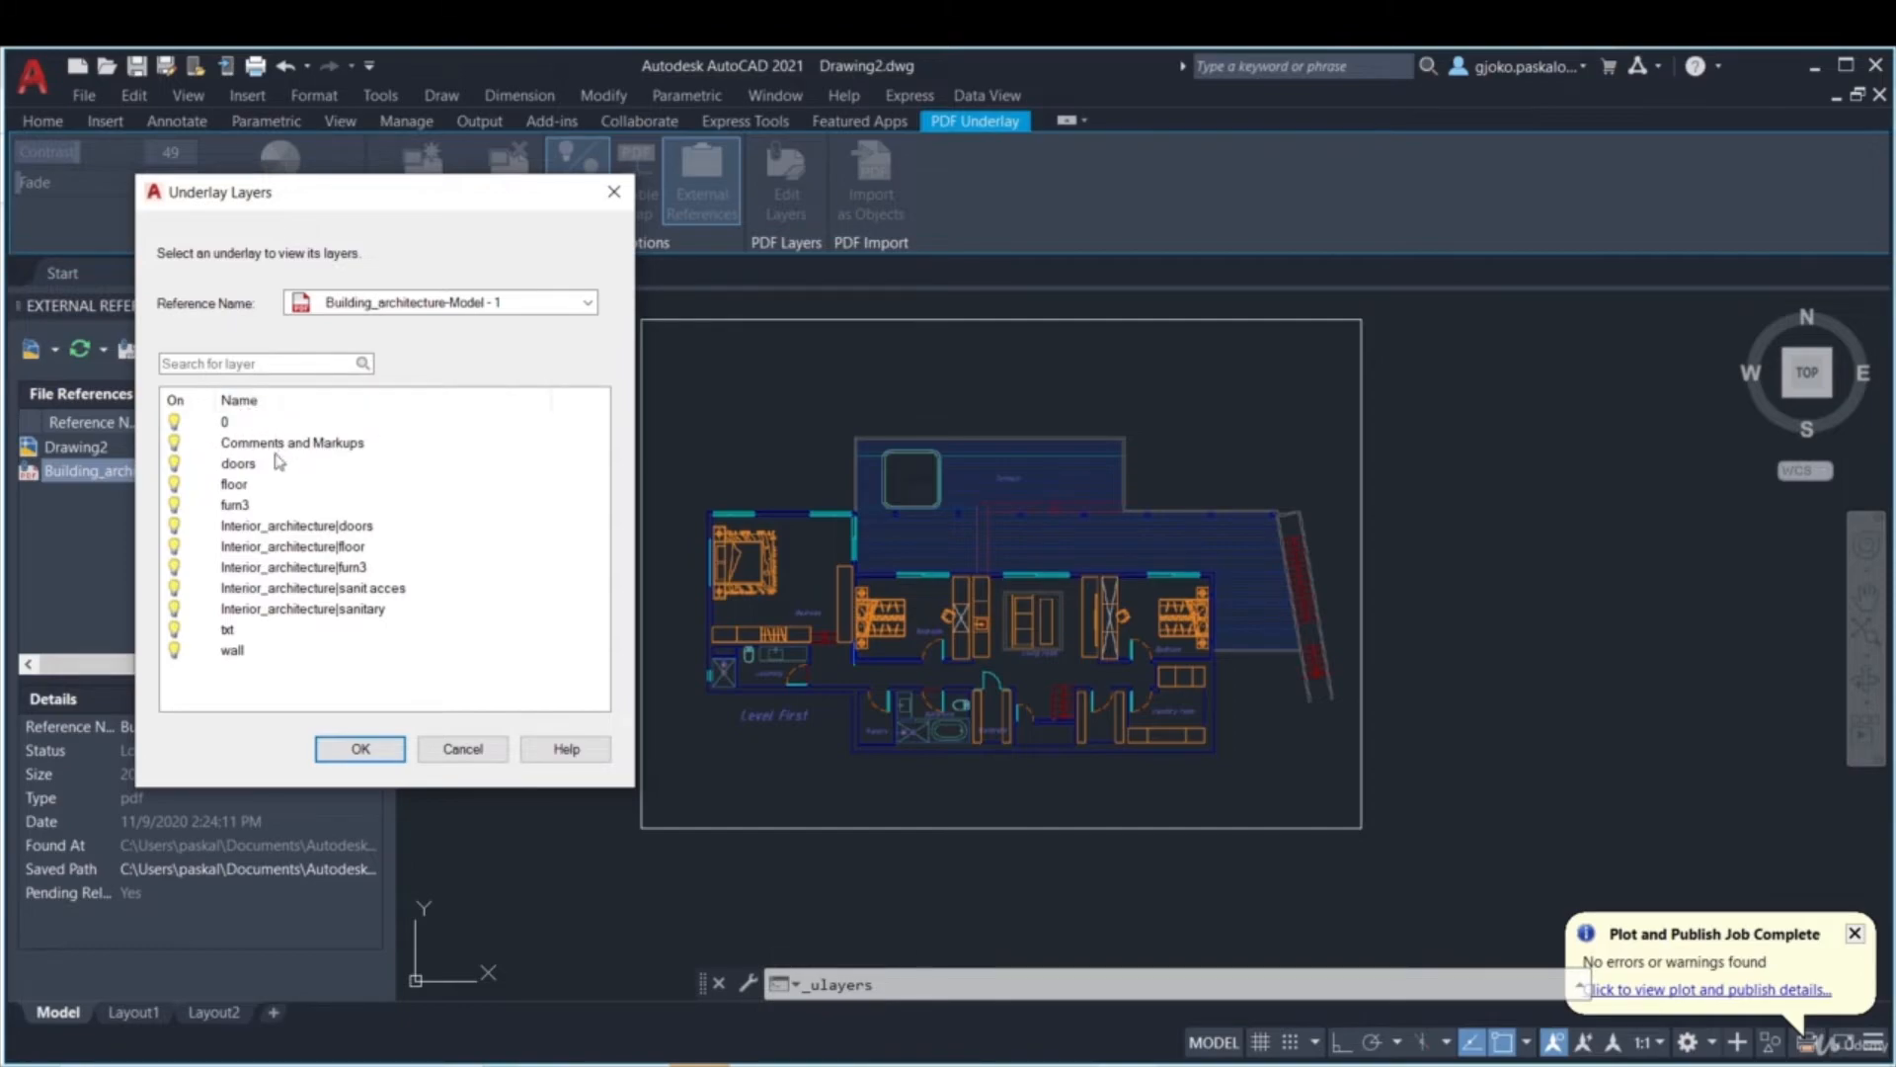
{"action": "left_click", "coordinate": [174, 650]}
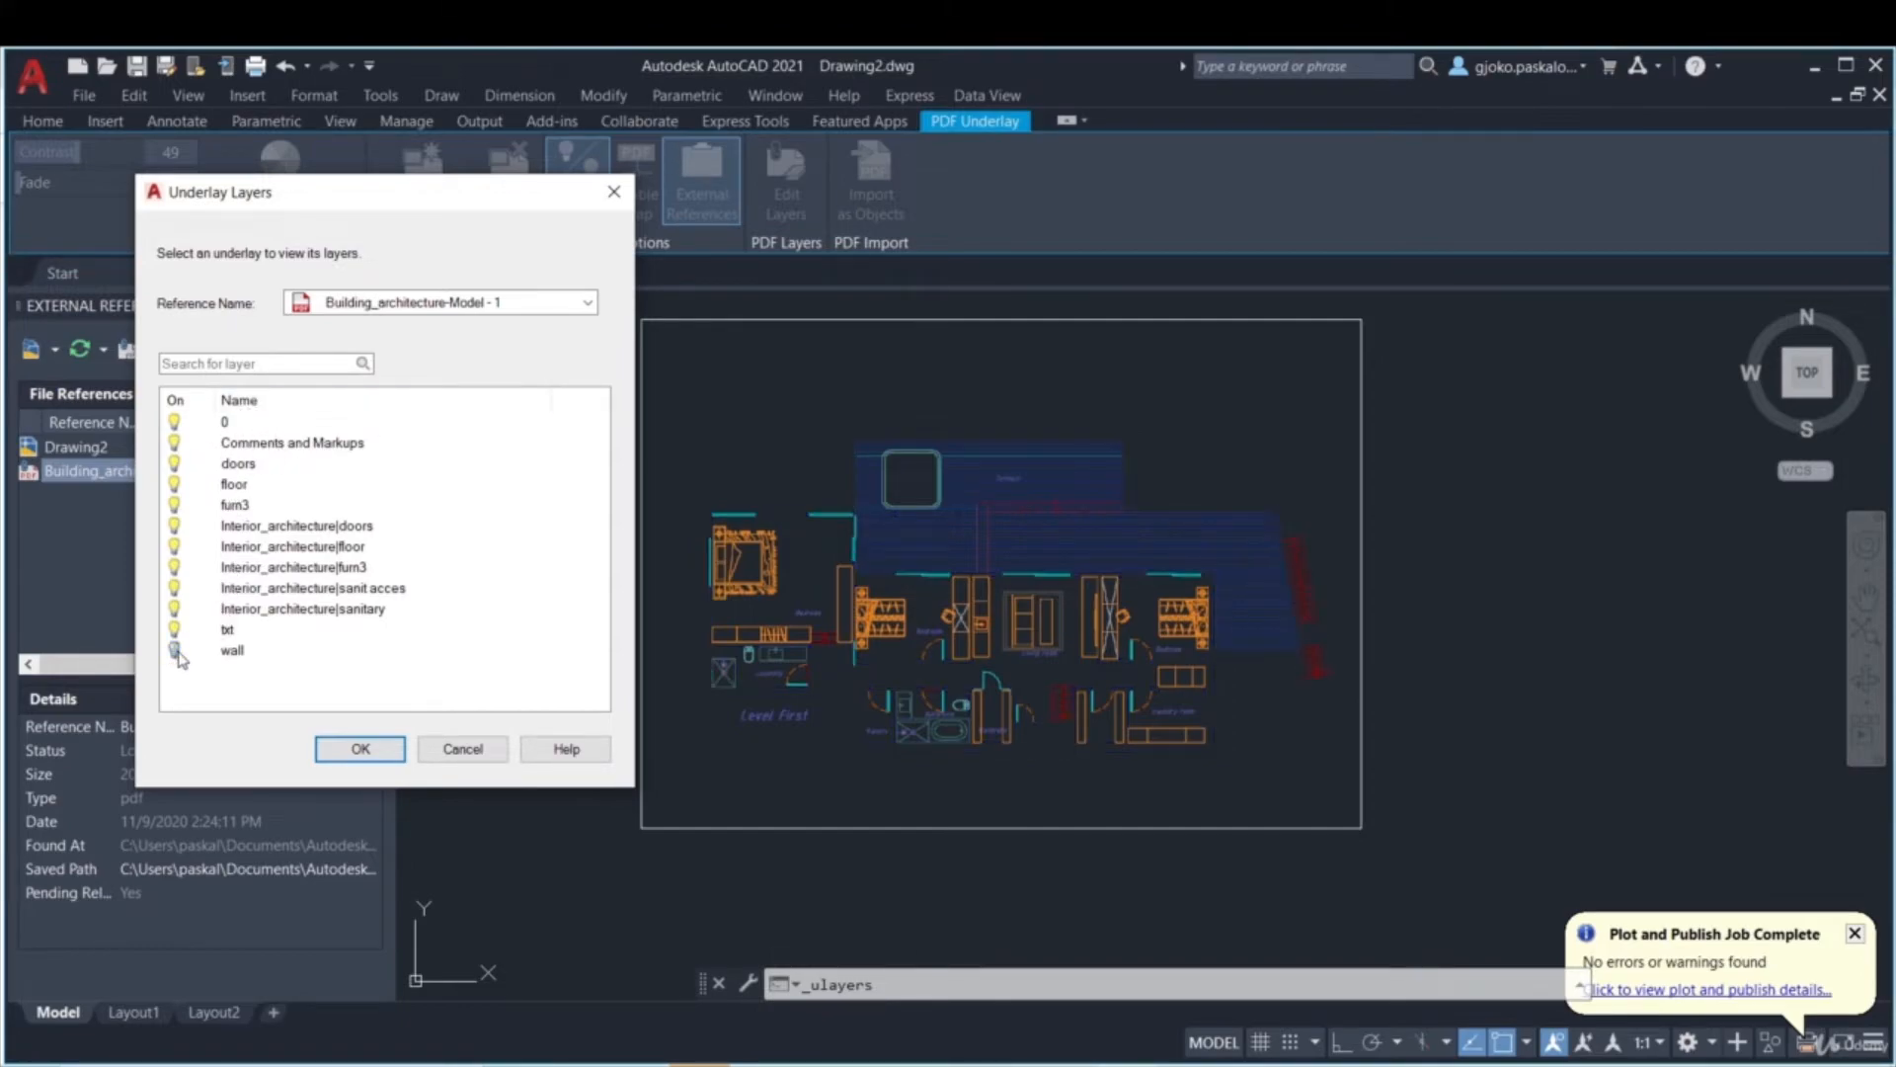
{"action": "left_click", "coordinate": [174, 630]}
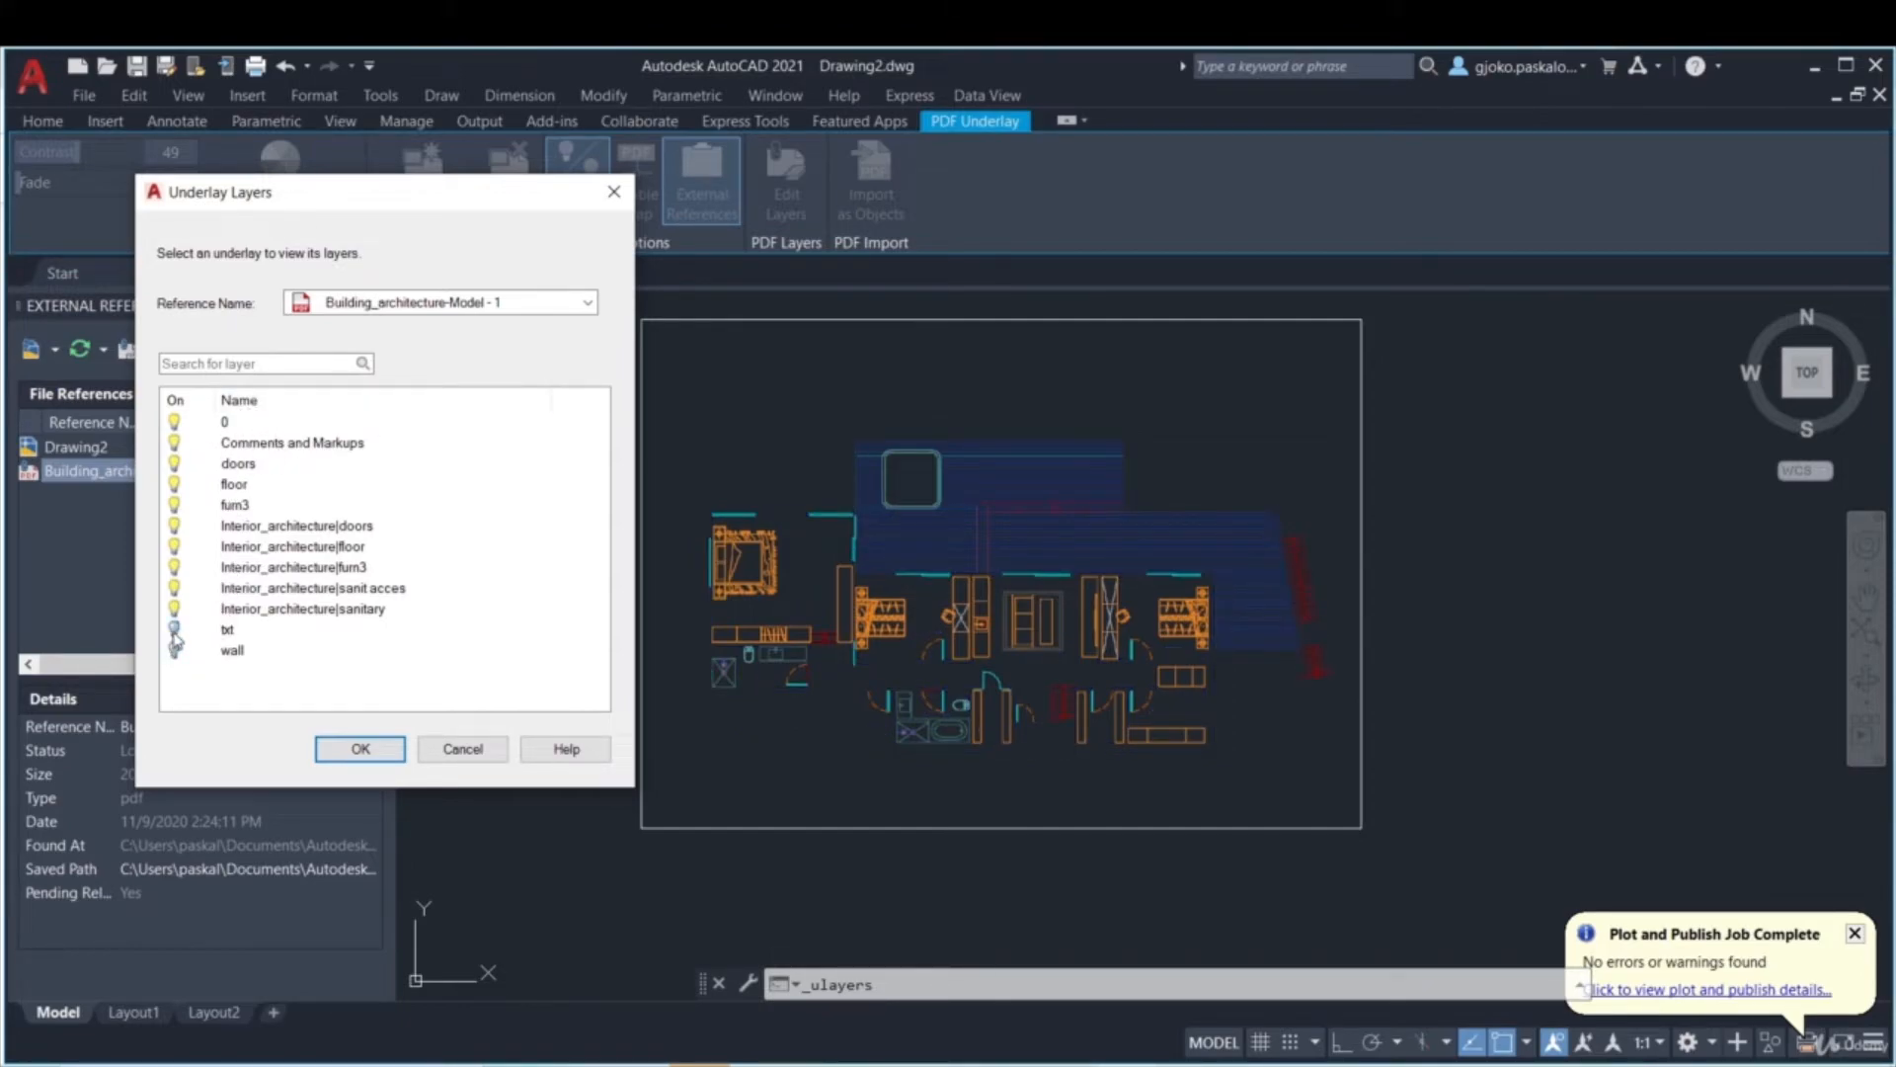
{"action": "left_click", "coordinate": [174, 609]}
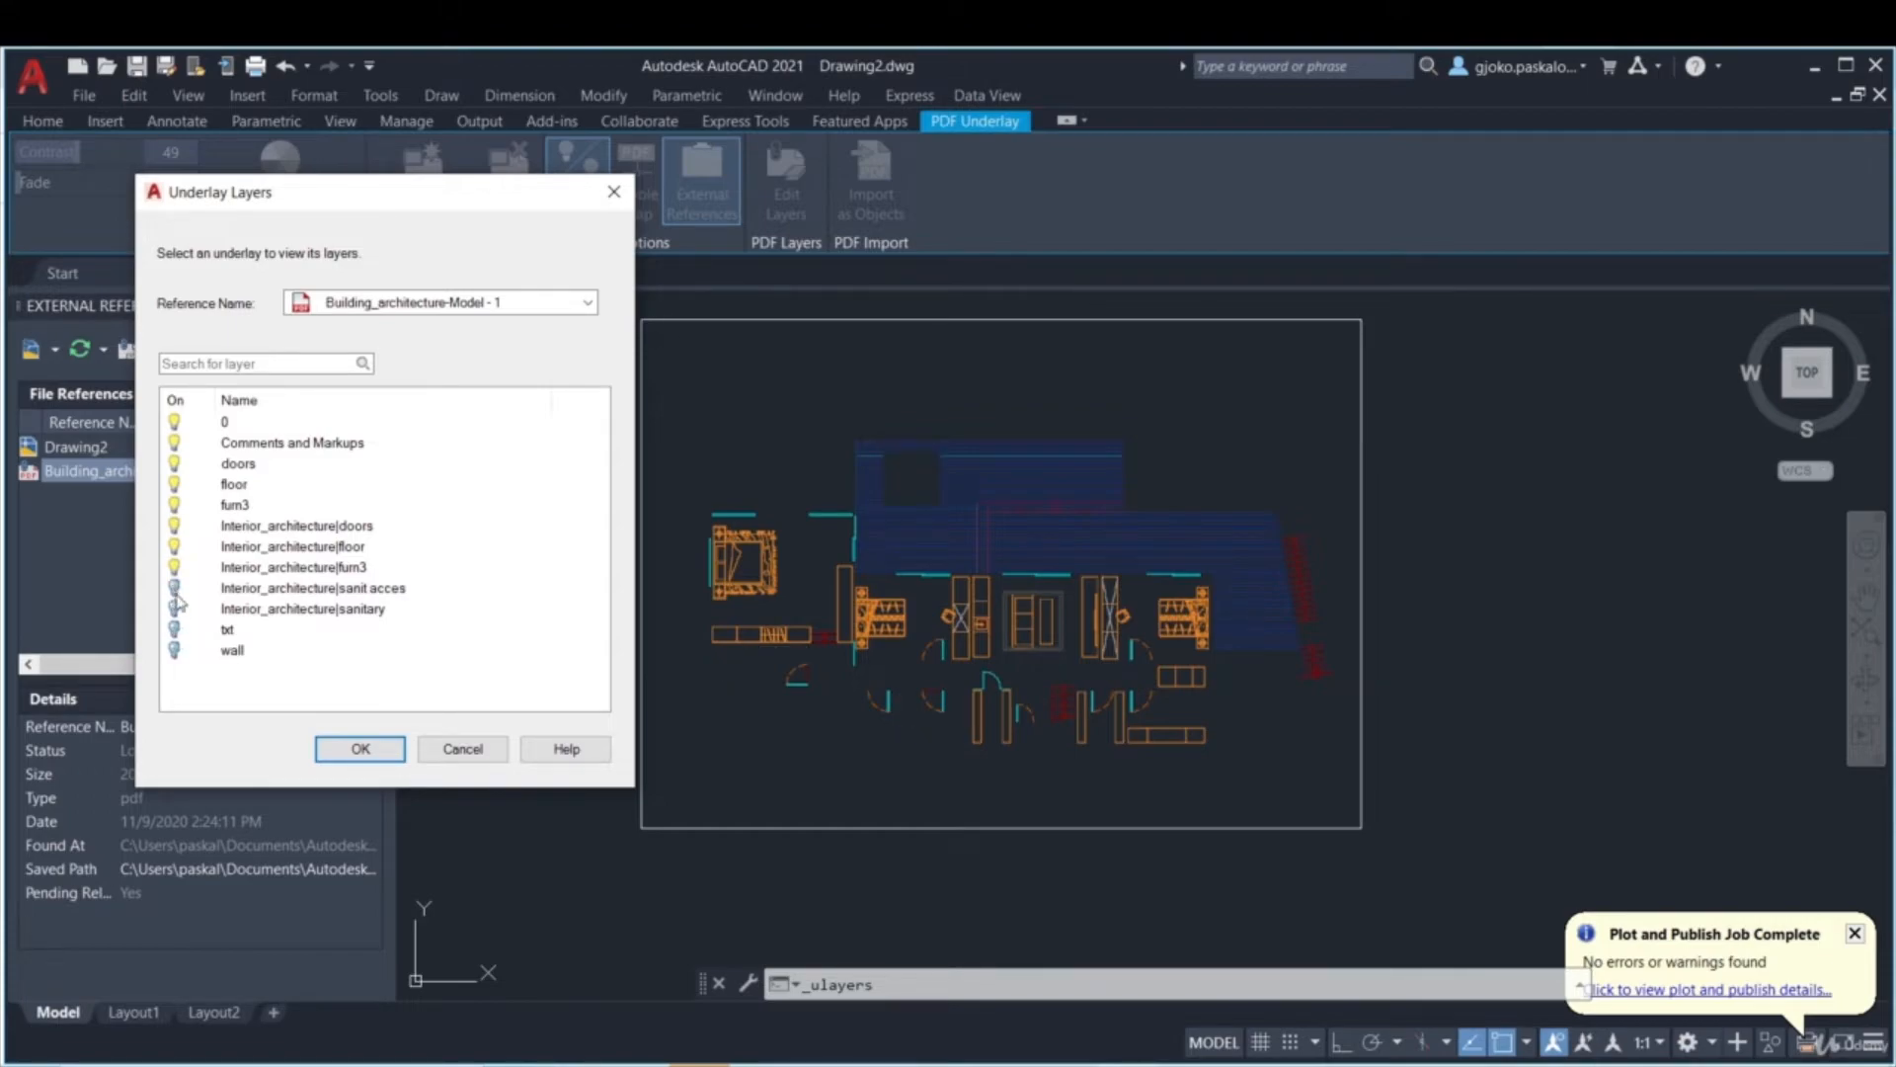
{"action": "left_click", "coordinate": [175, 609]}
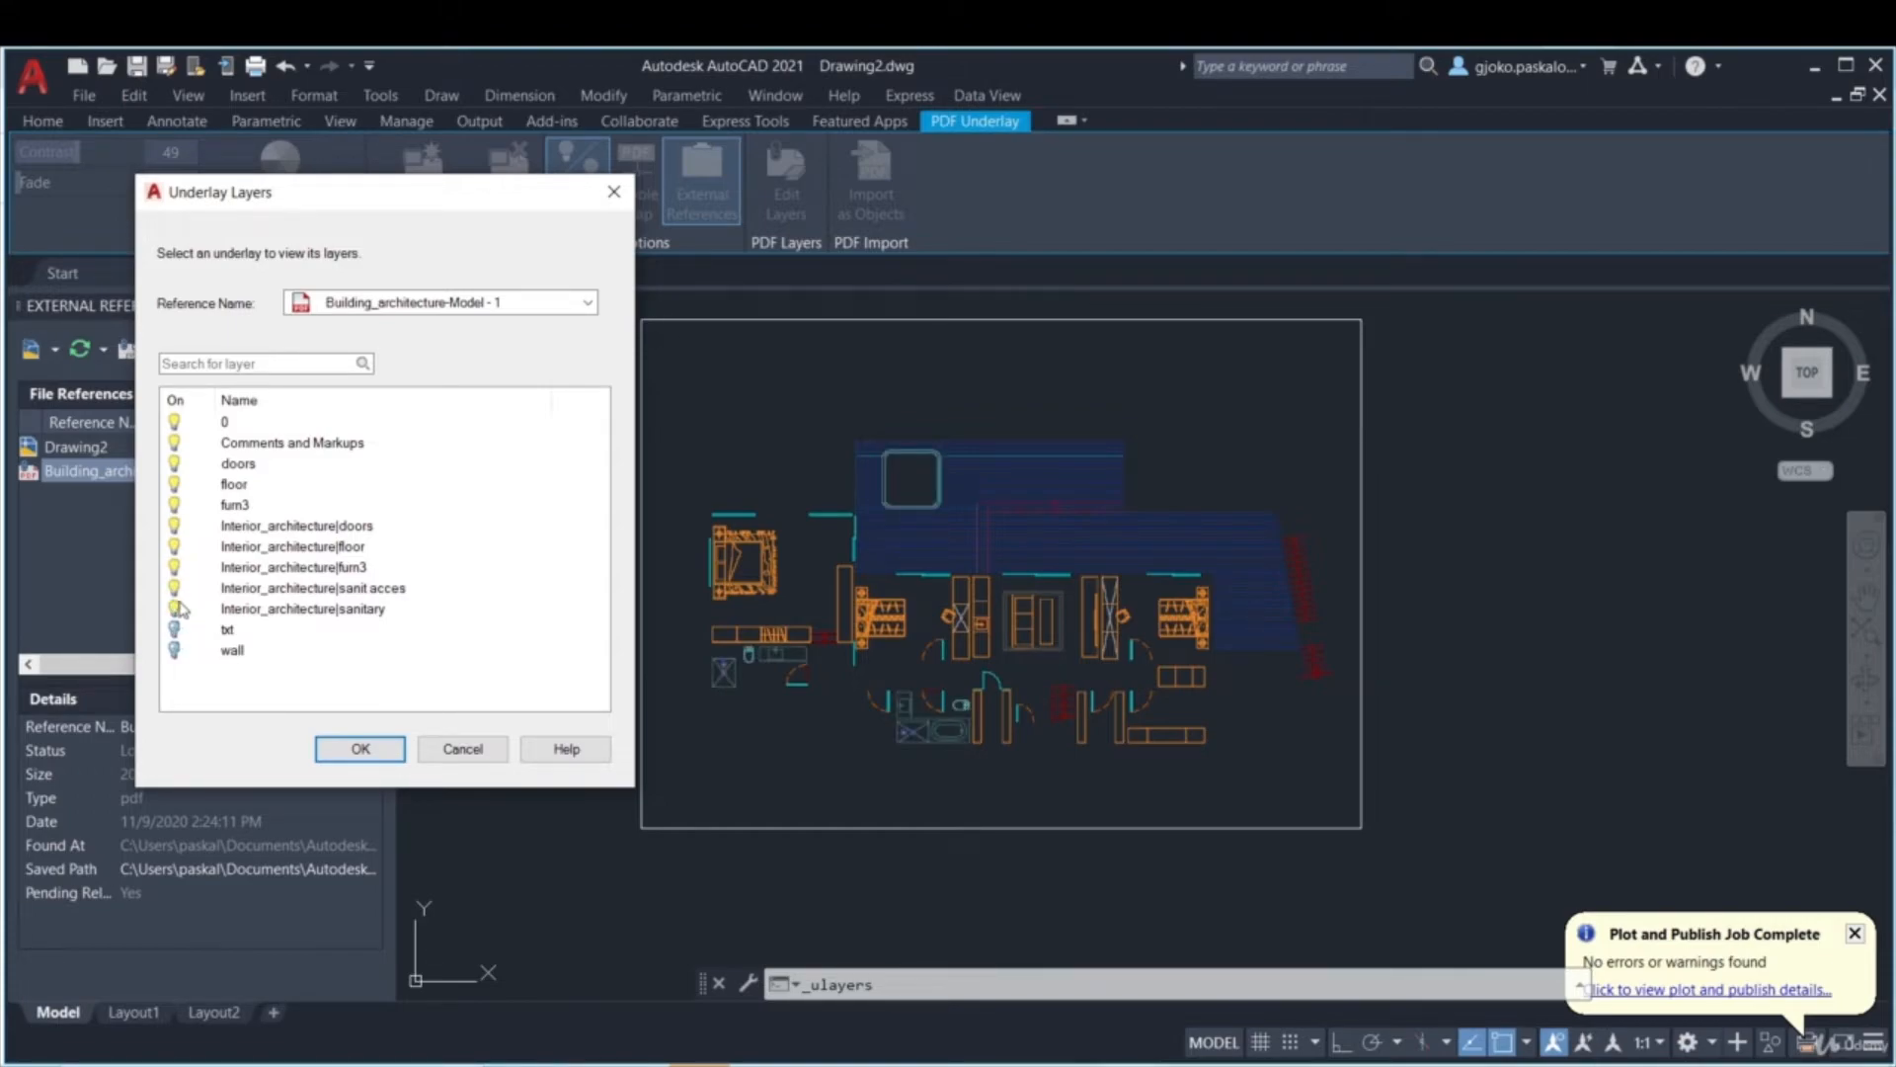
{"action": "left_click", "coordinate": [174, 630]}
{"action": "left_click", "coordinate": [173, 651]}
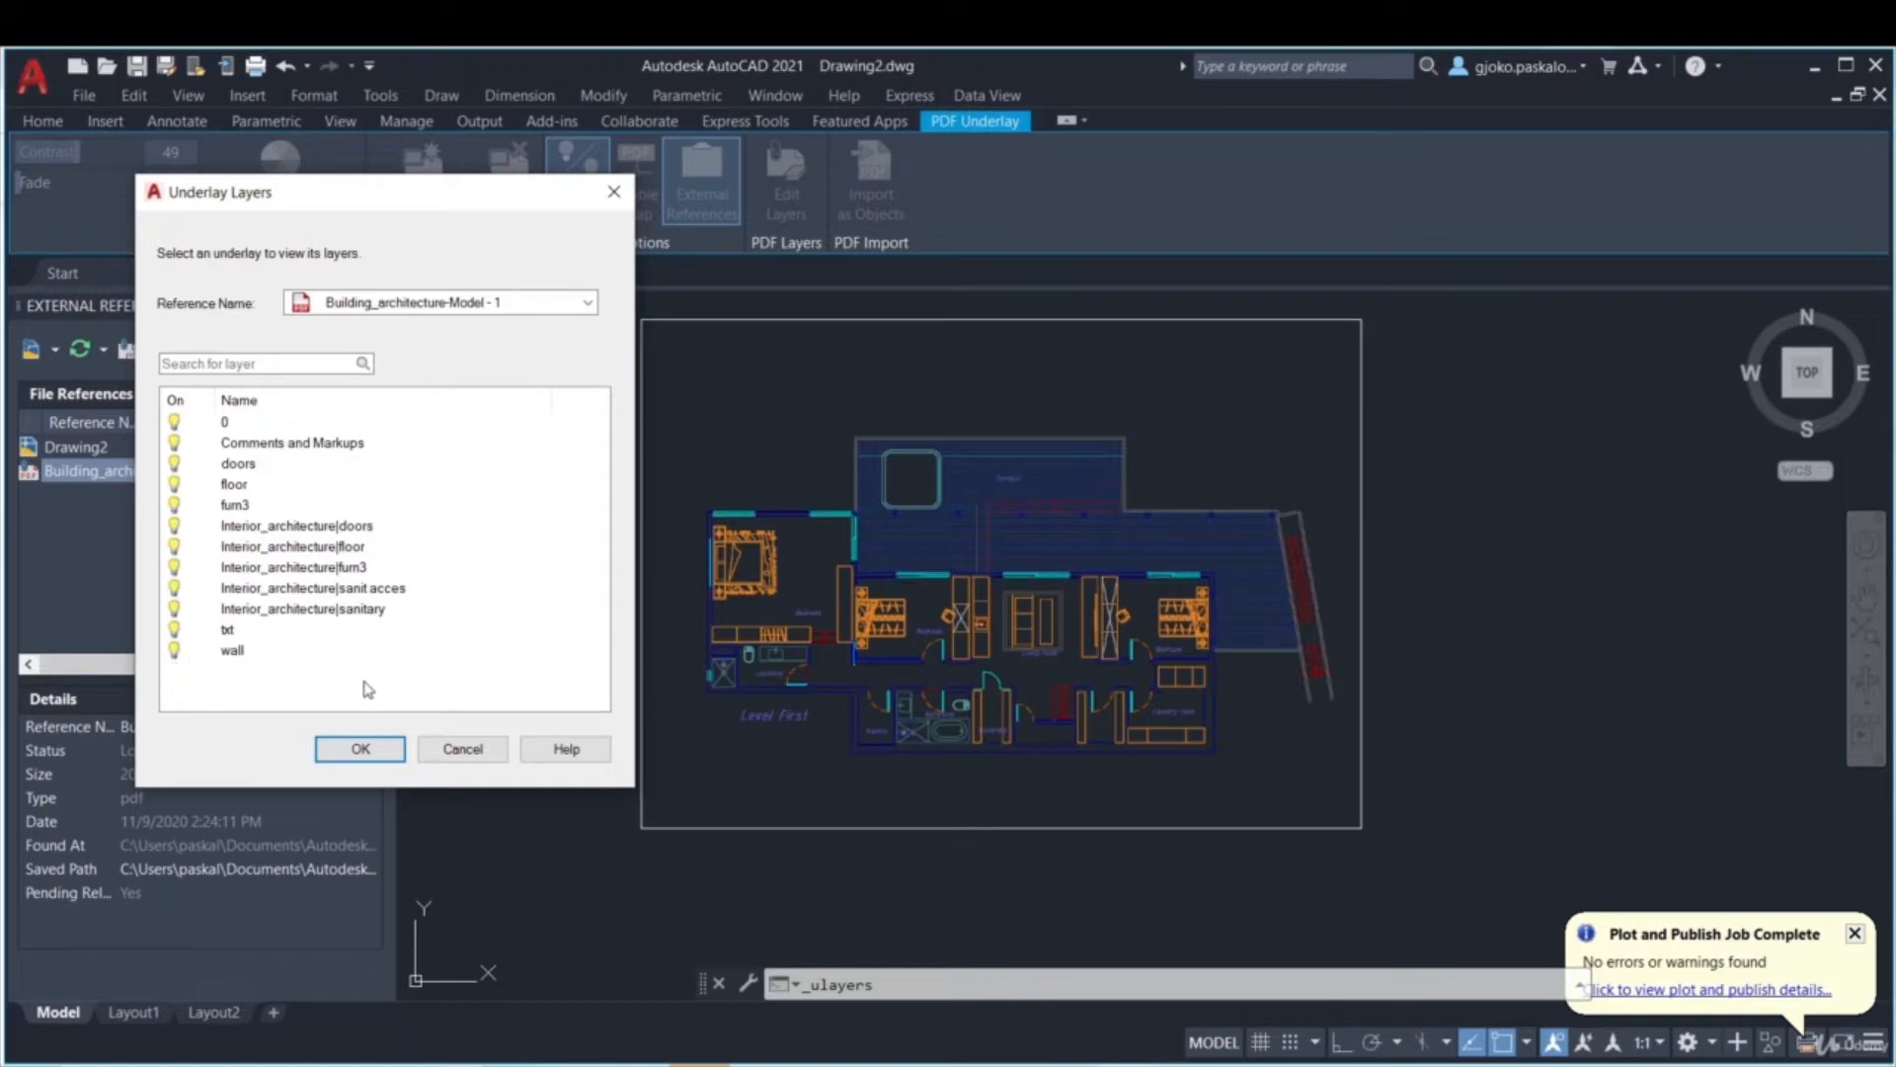
{"action": "left_click", "coordinate": [360, 750]}
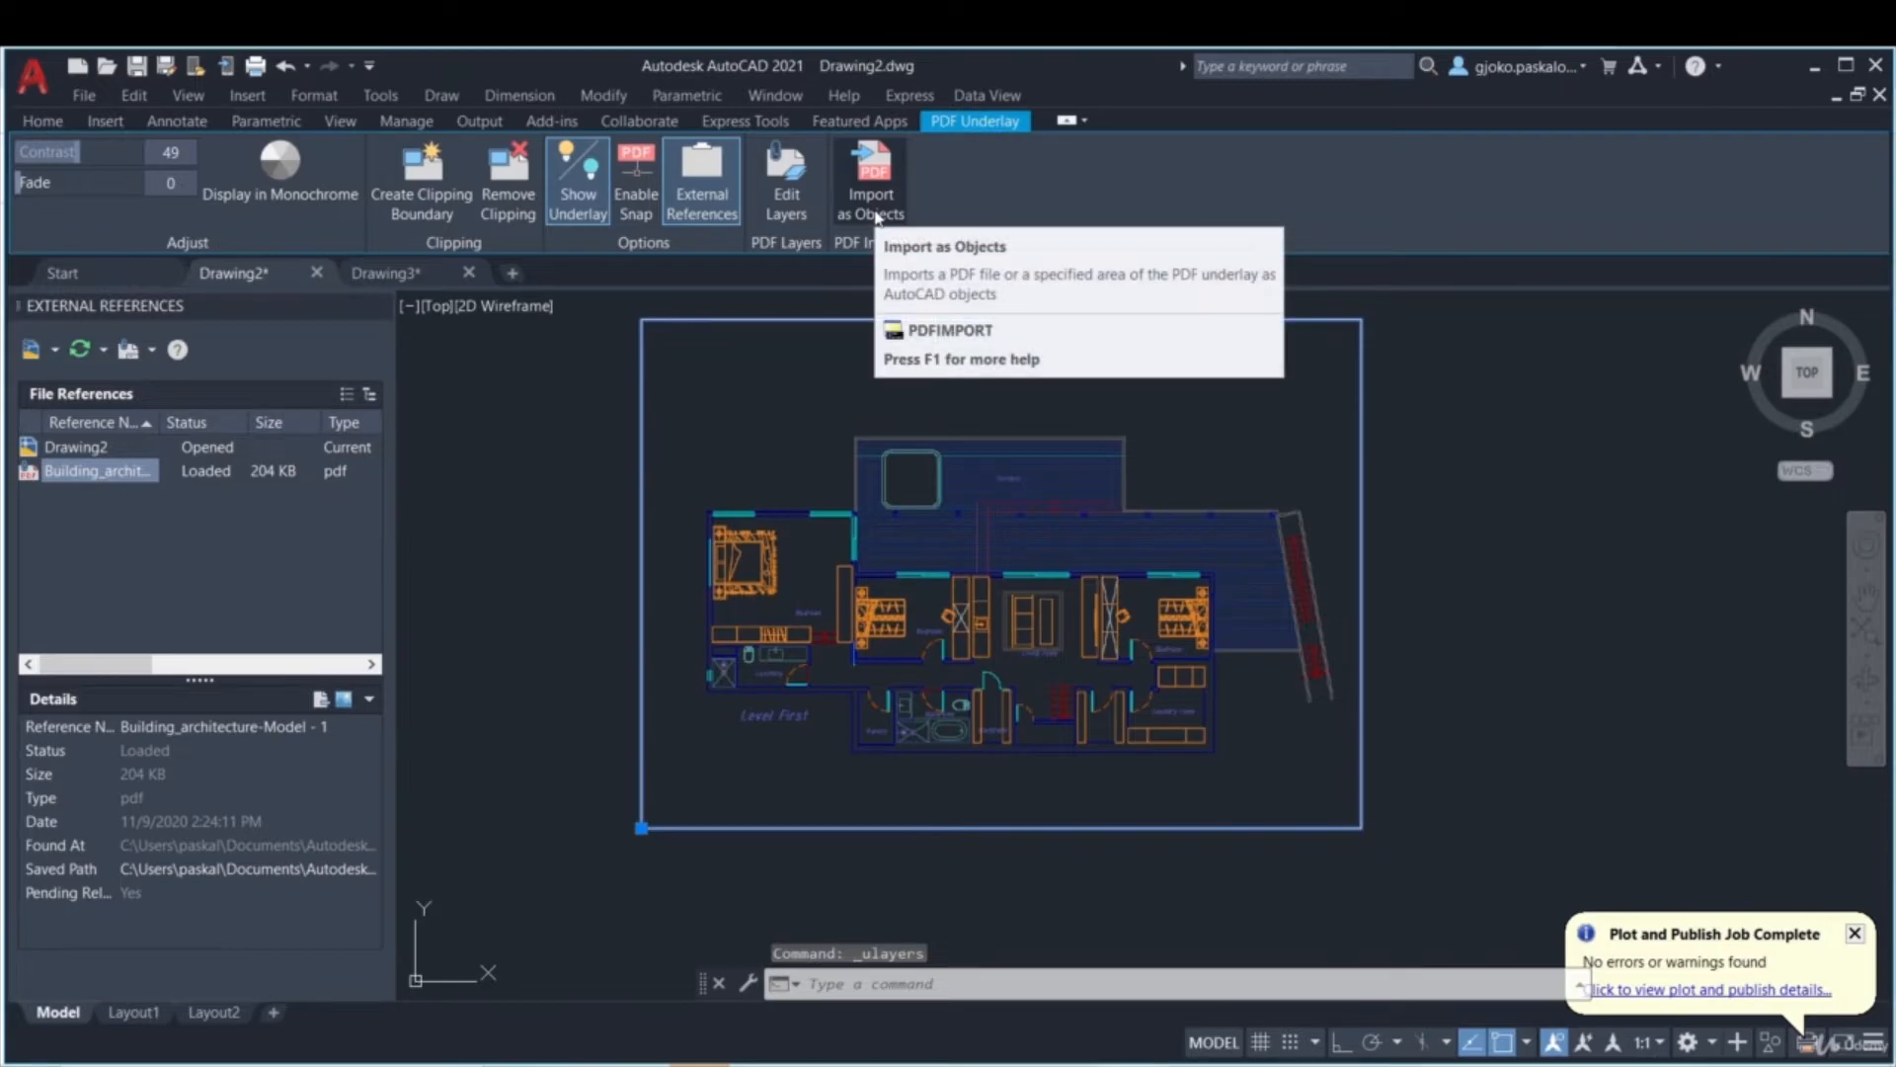
- Import the PDF underlay as AutoCAD objects, windowing its entire frame as the area and choosing to unload the underlay
{"action": "scroll", "coordinate": [974, 411], "scroll_direction": "up", "scroll_amount": 2}
{"action": "scroll", "coordinate": [966, 435], "scroll_direction": "down", "scroll_amount": 2}
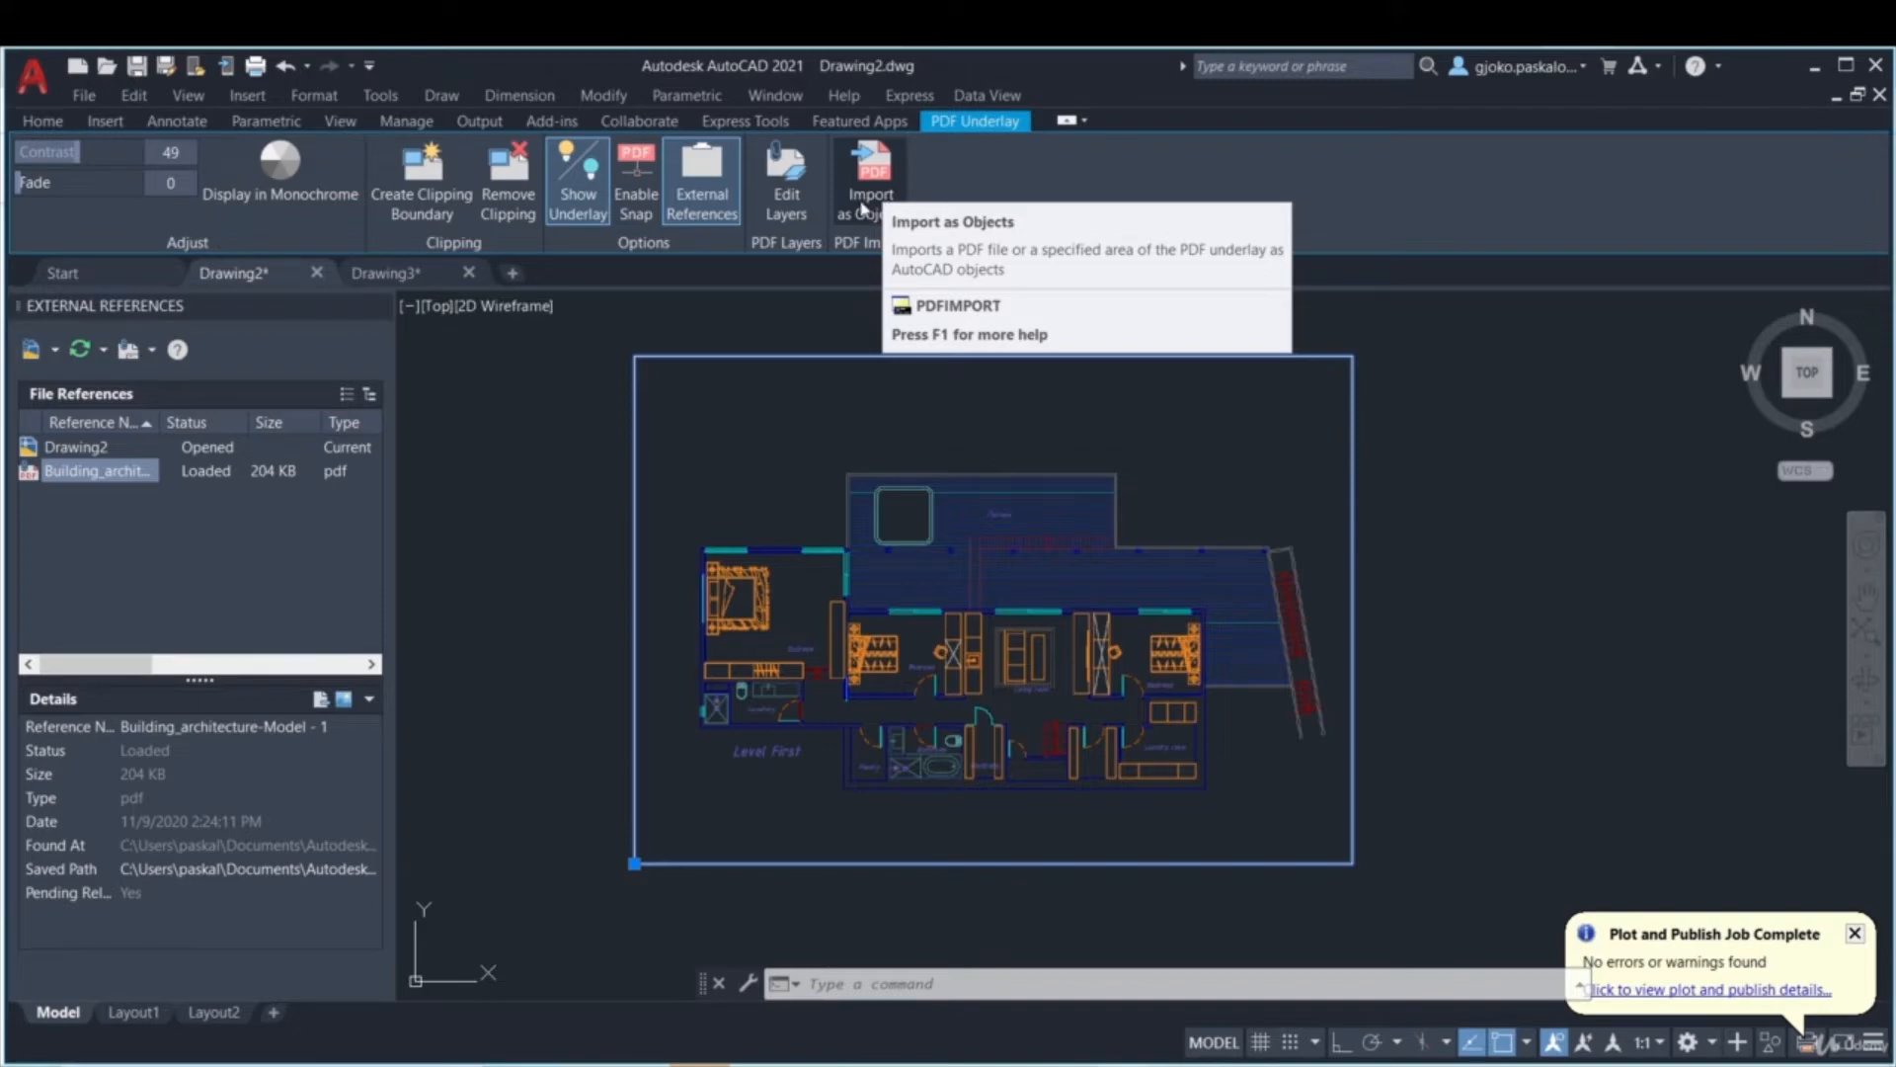
{"action": "left_click", "coordinate": [863, 210]}
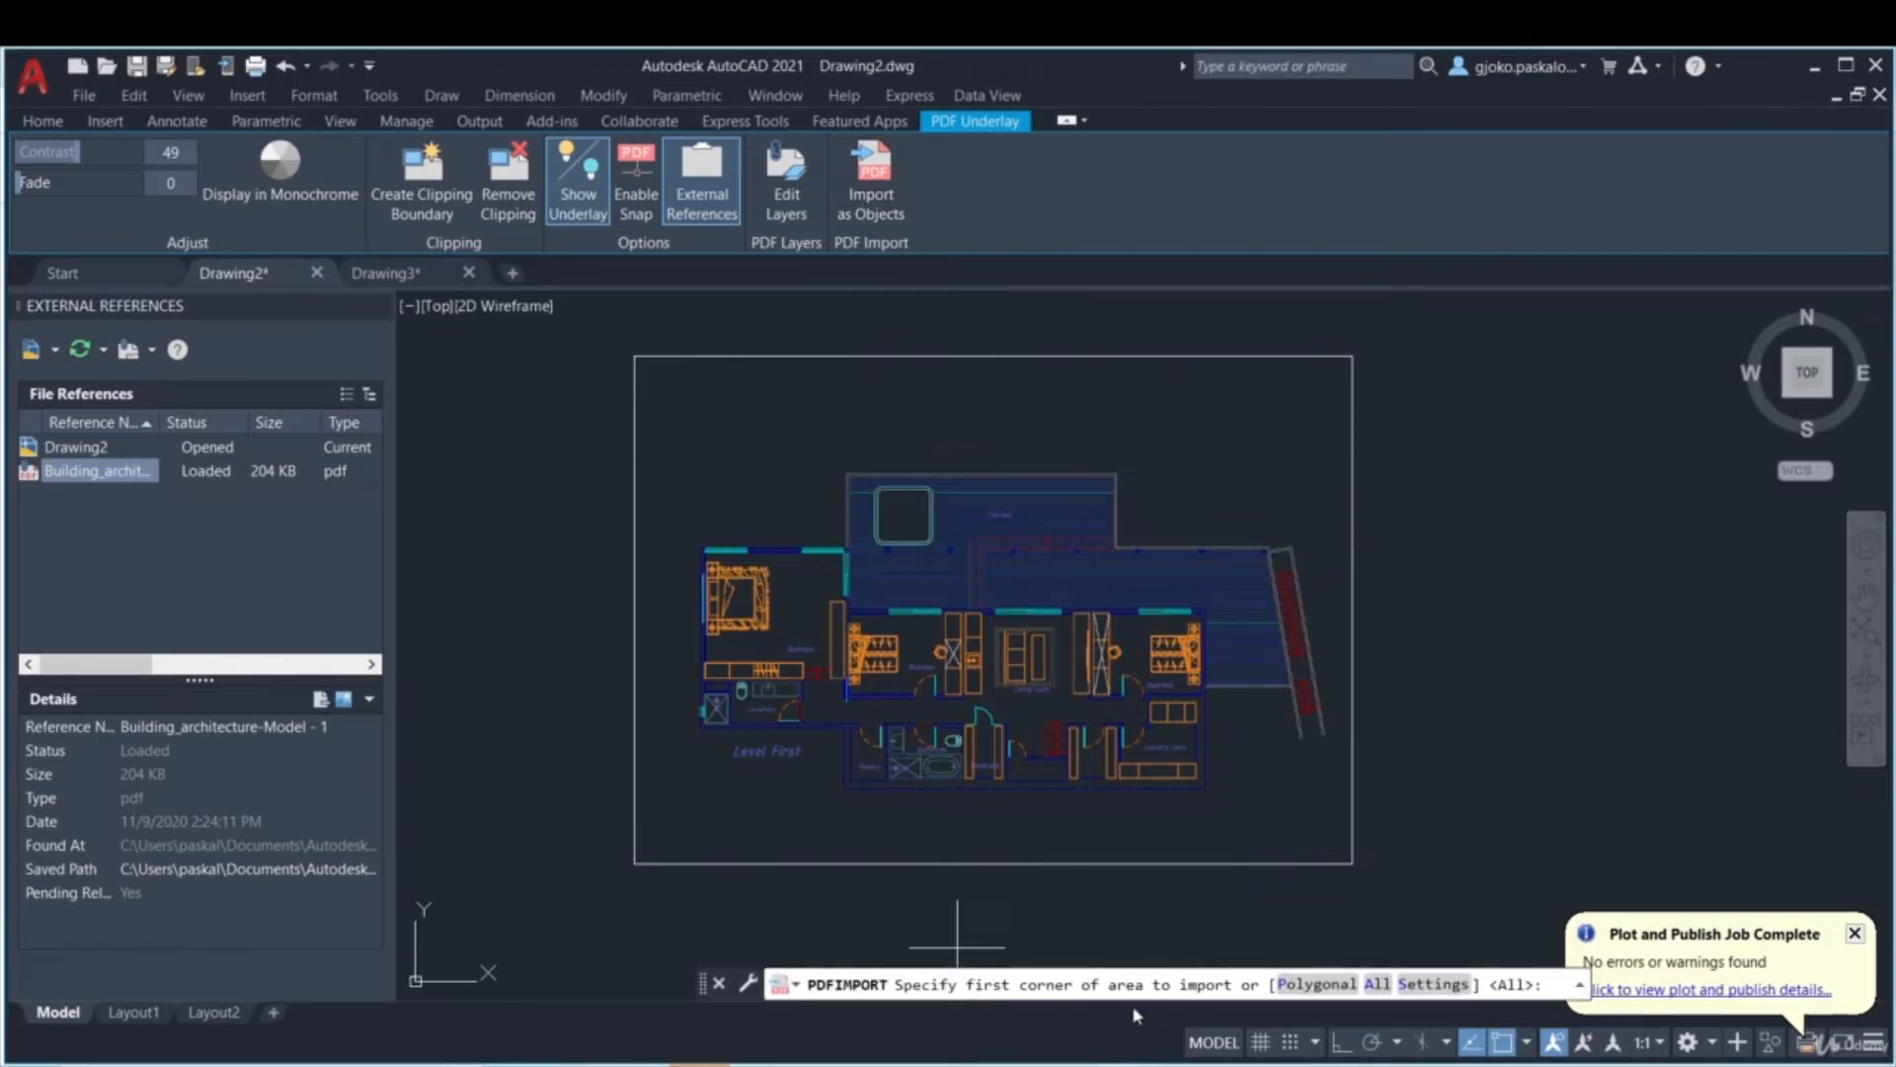
{"action": "left_click", "coordinate": [636, 356]}
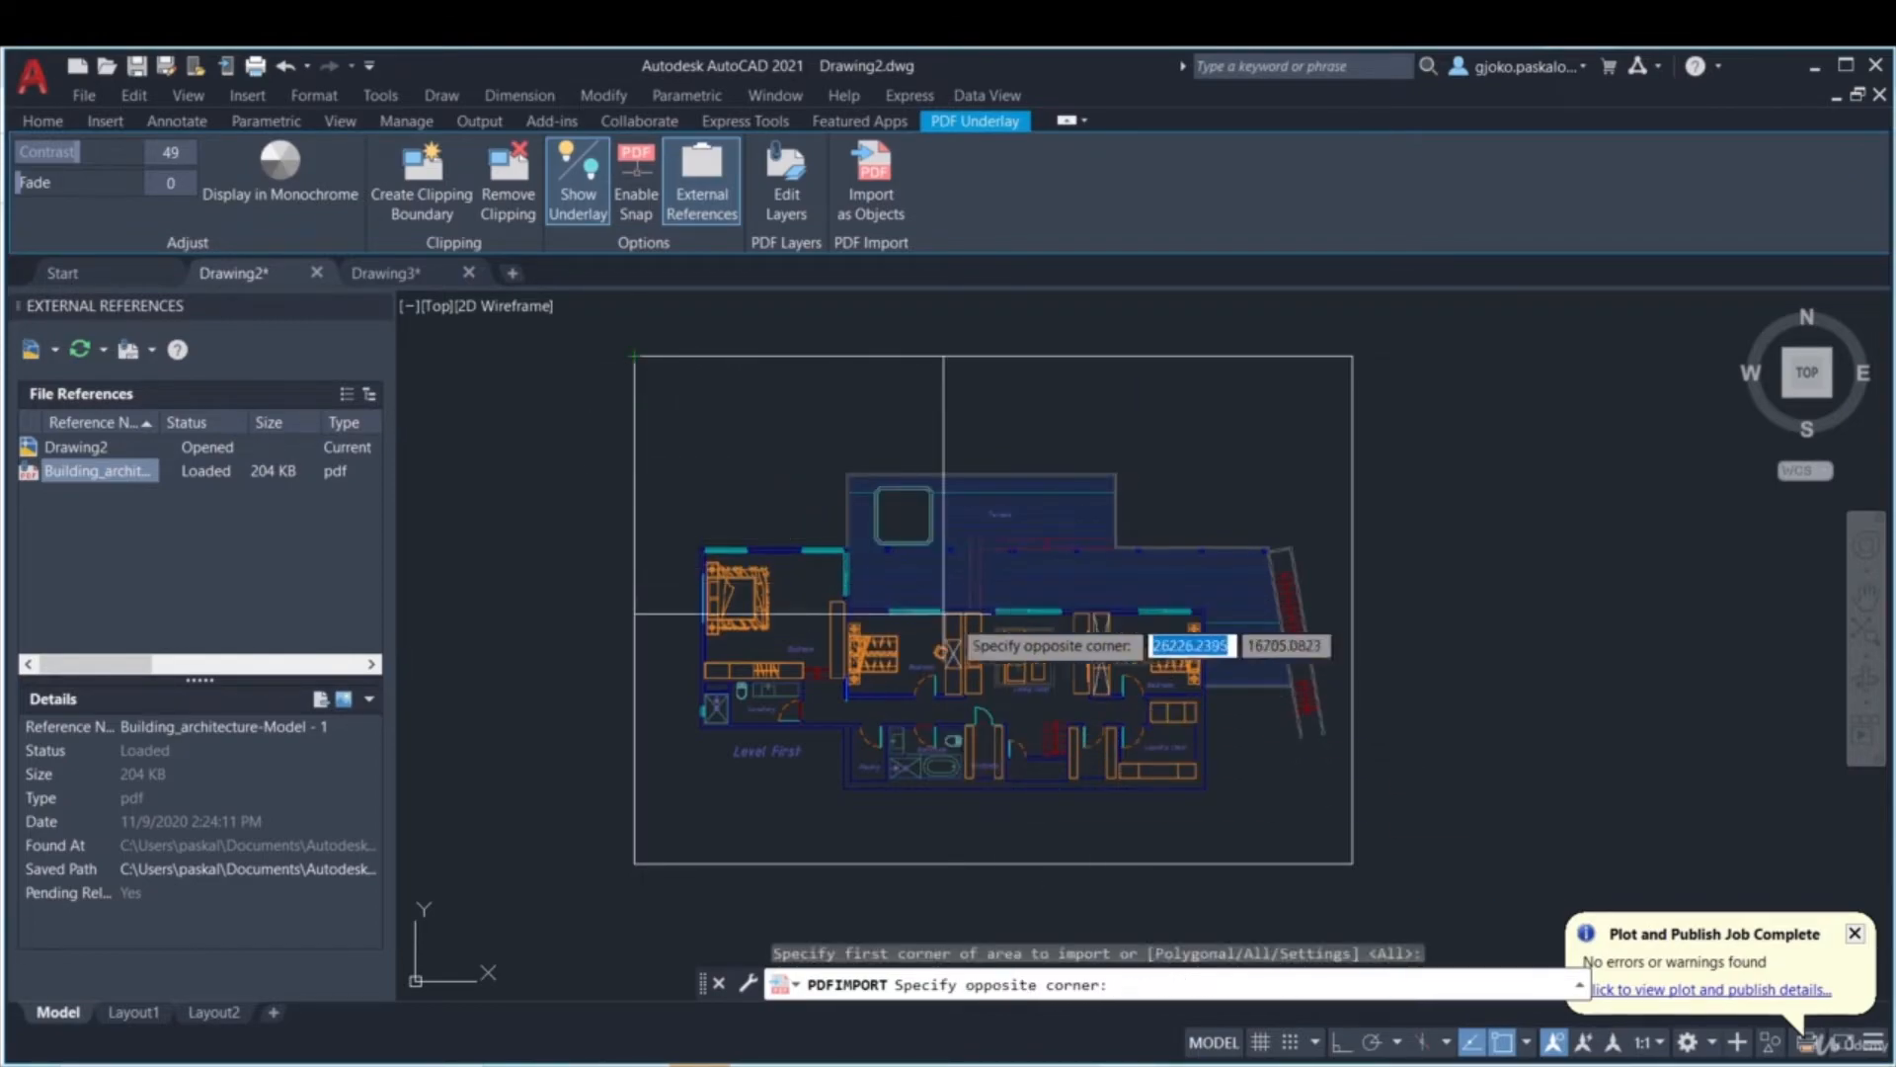
{"action": "left_click", "coordinate": [1352, 864]}
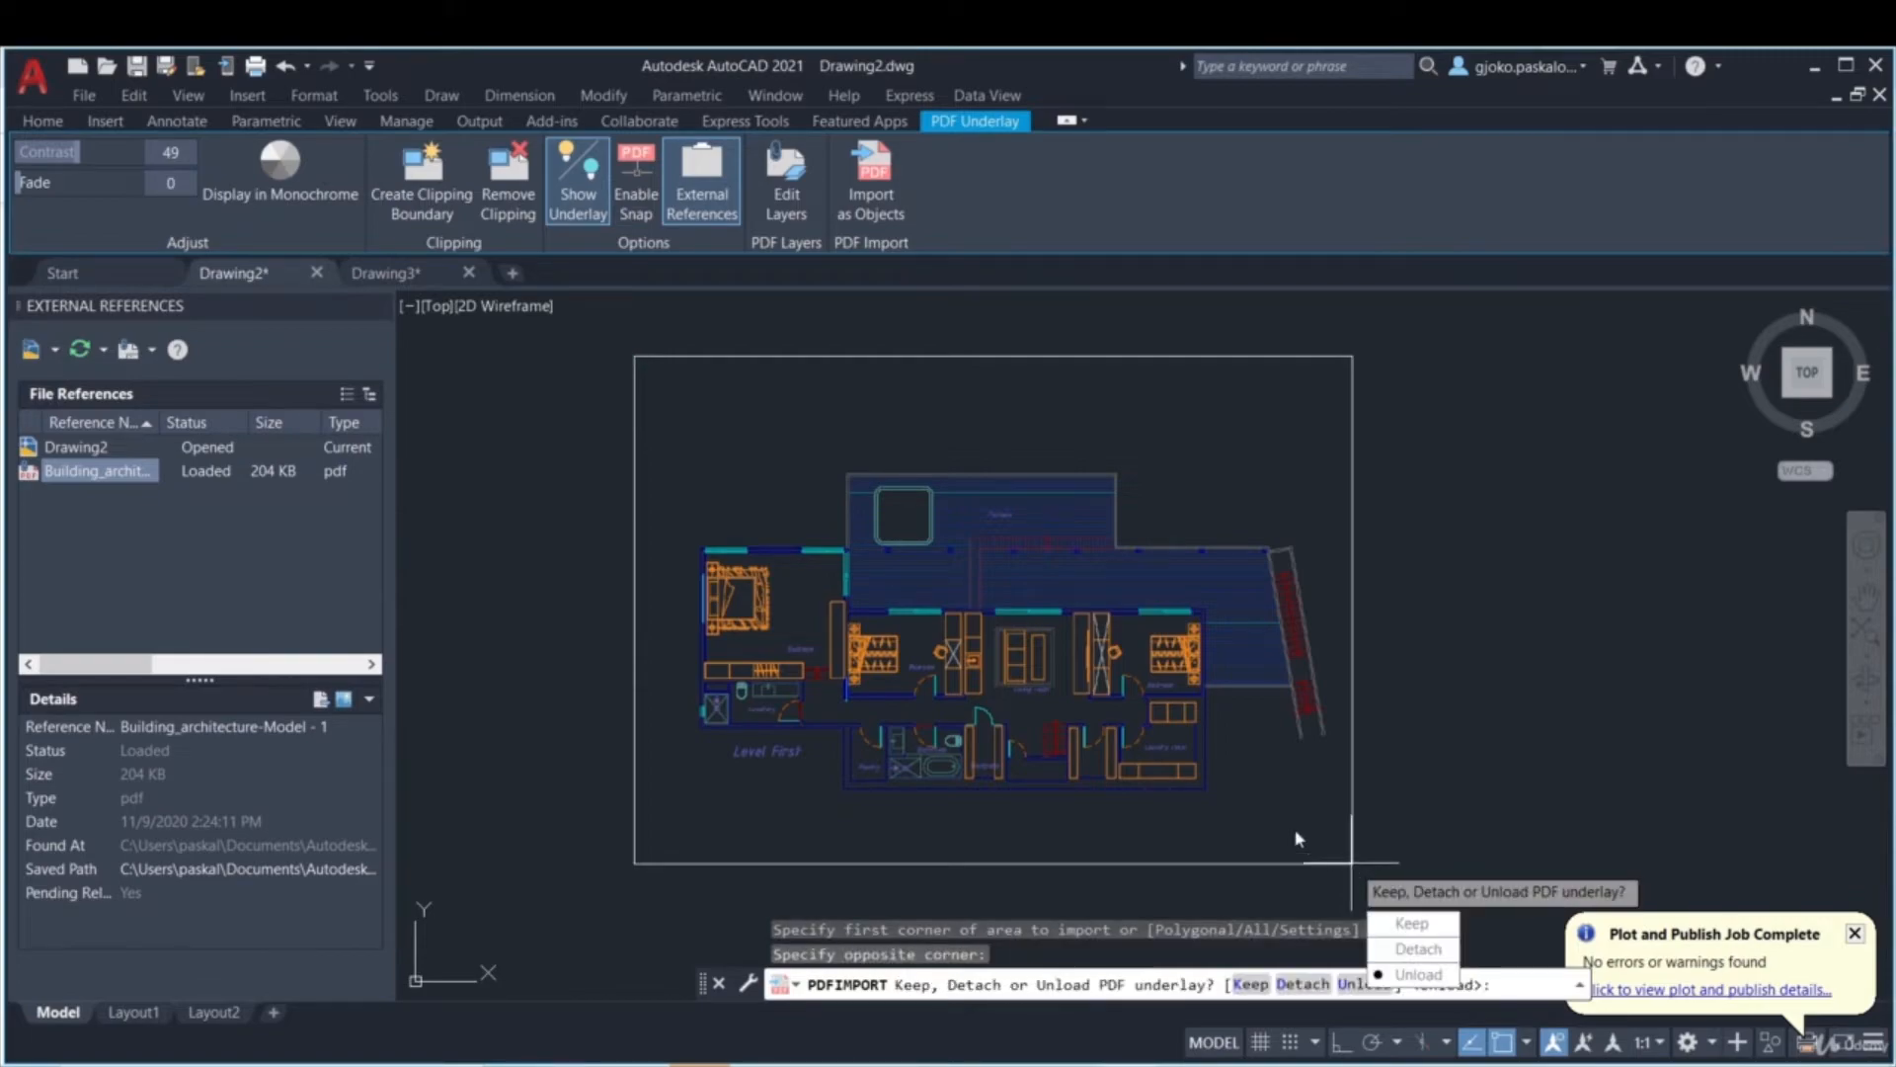
{"action": "left_click", "coordinate": [1422, 975]}
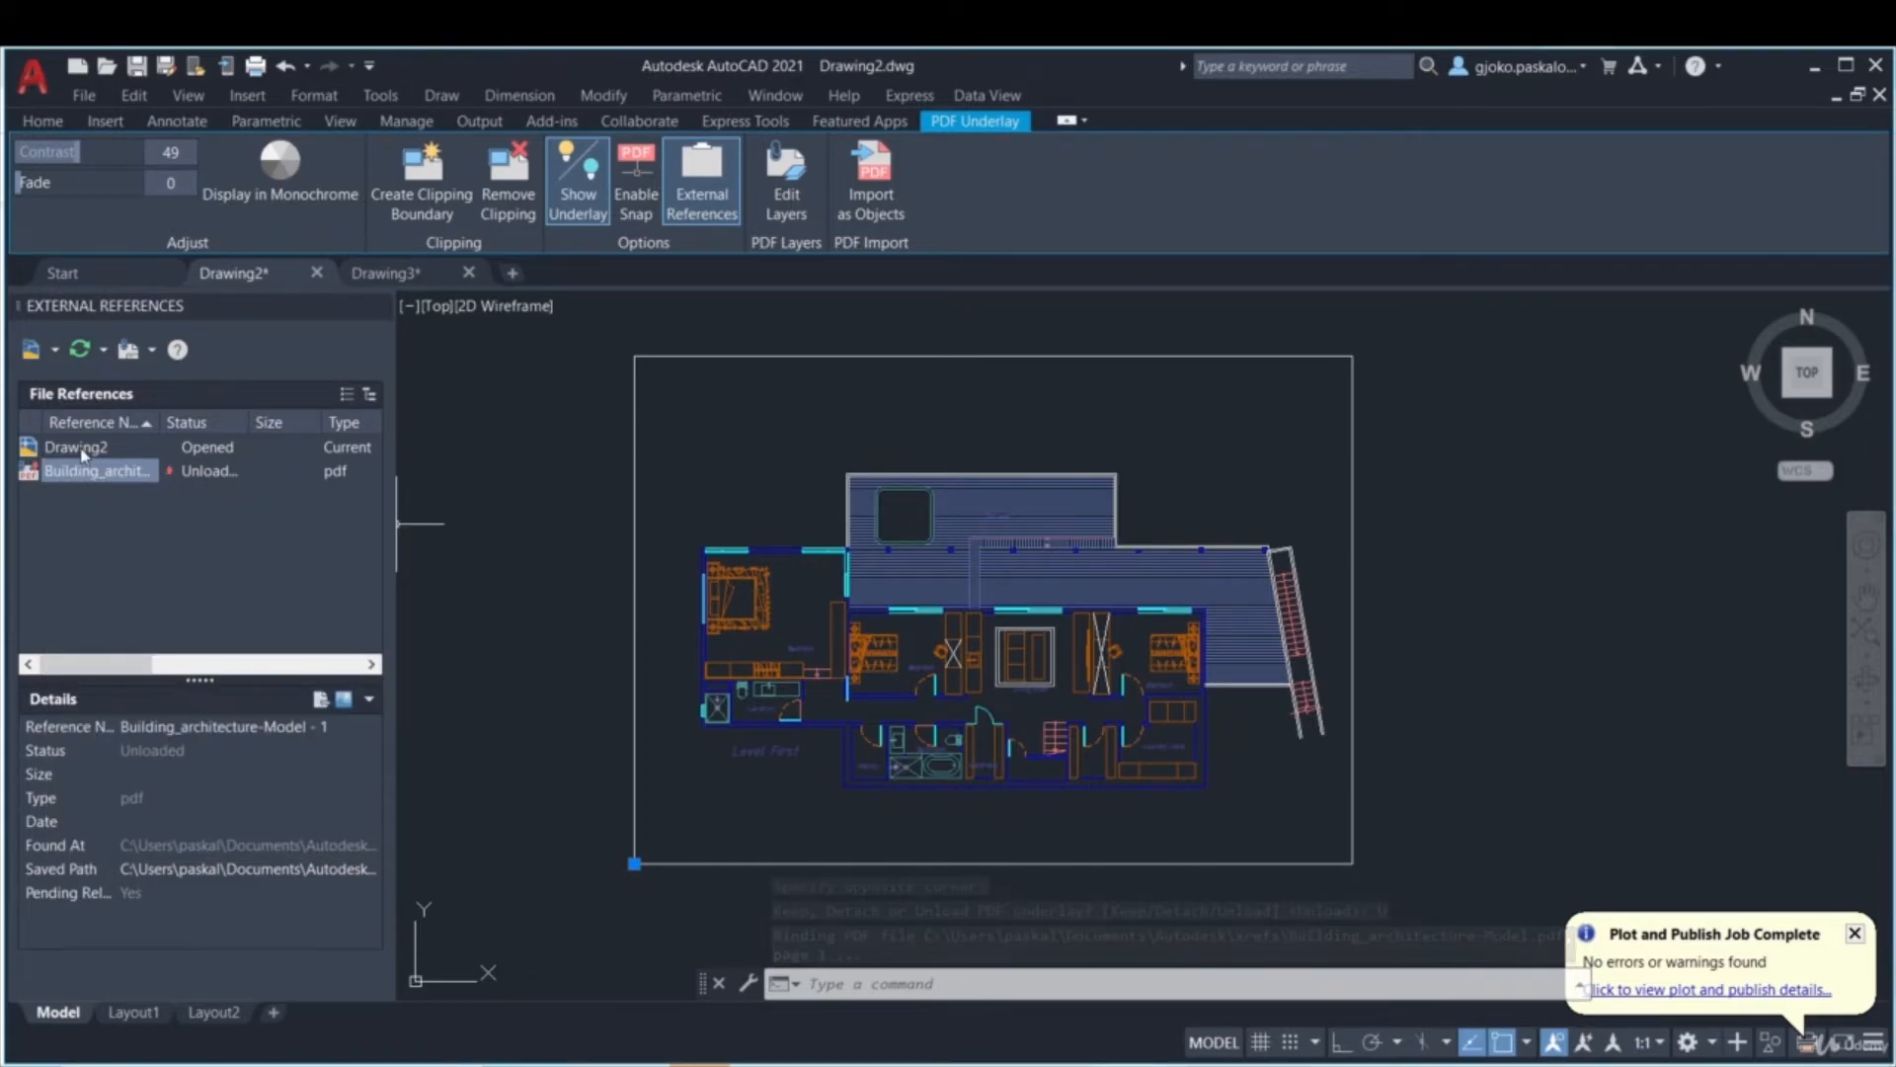
- Check the imported floor plan's geometry by selecting objects such as the exterior stair outline, and clear the selection
{"action": "left_click", "coordinate": [1252, 538]}
{"action": "key", "text": "Escape"}
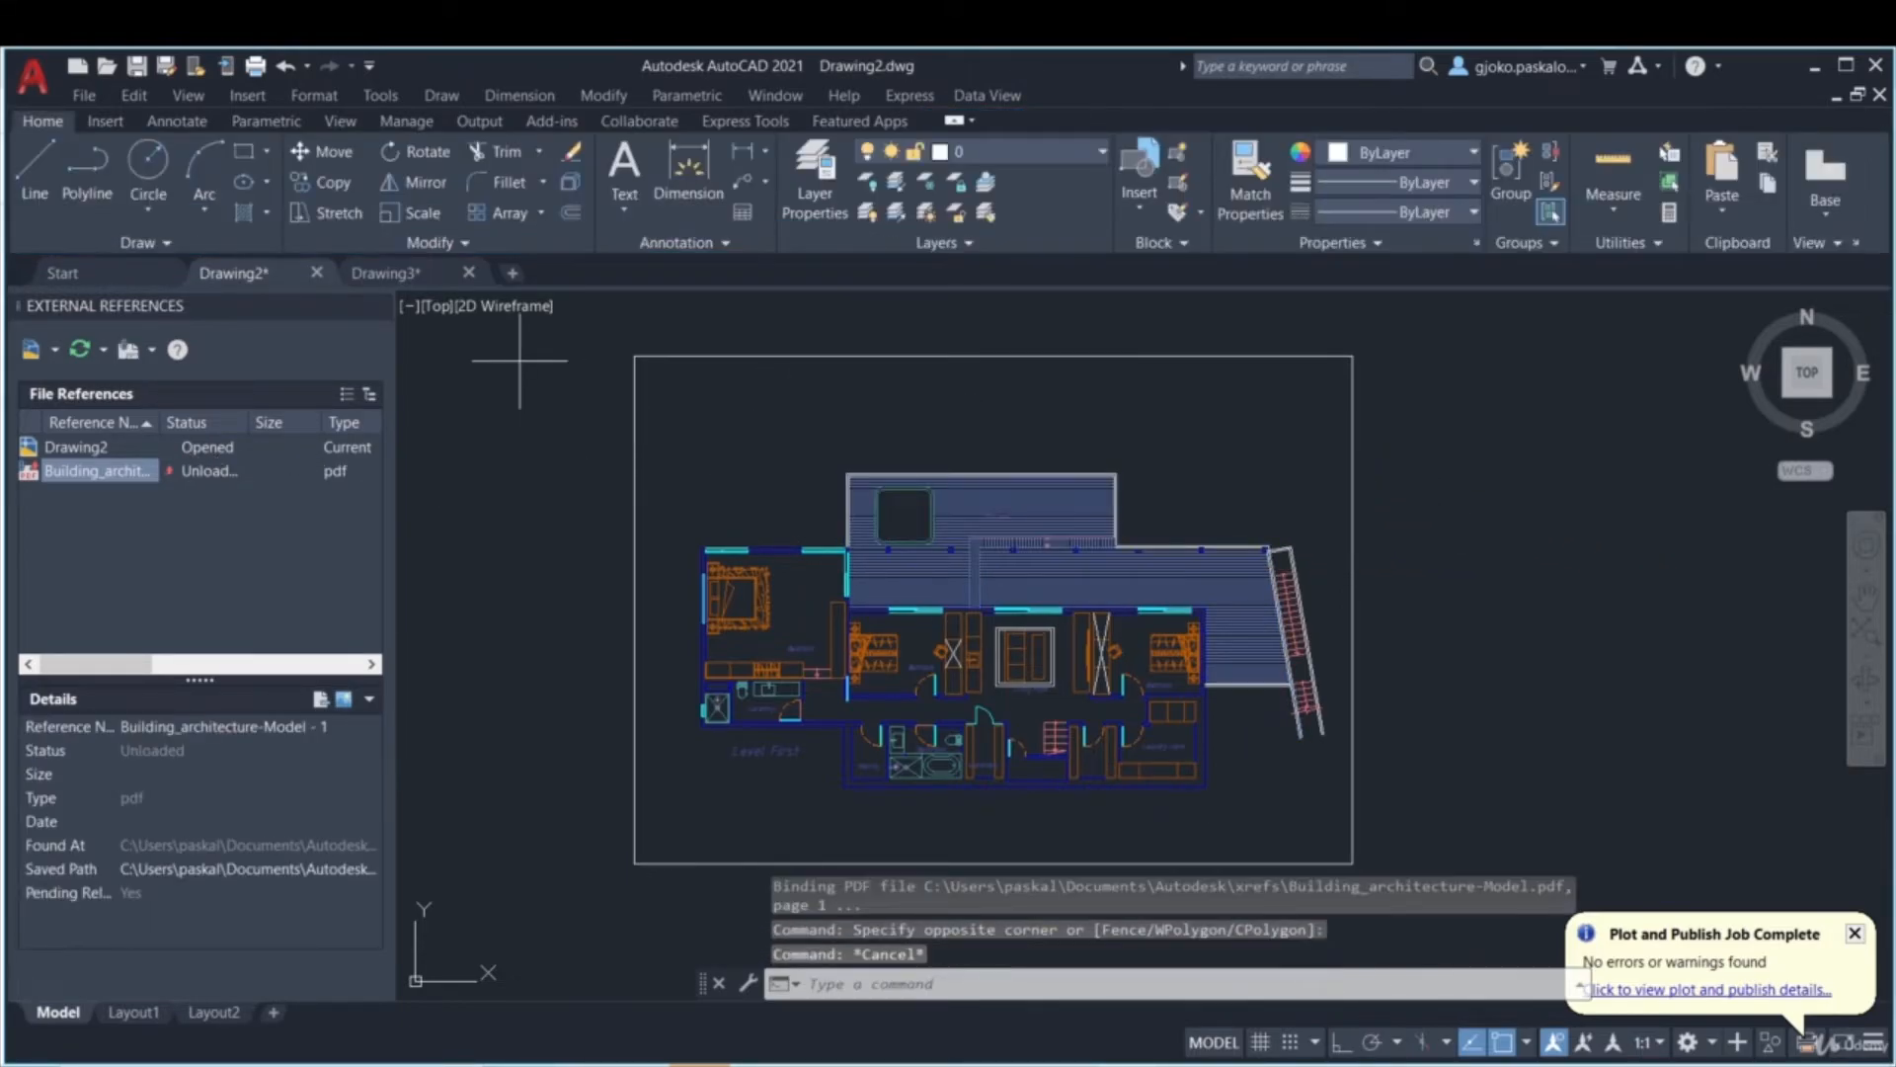
{"action": "left_click", "coordinate": [520, 362]}
{"action": "key", "text": "Escape"}
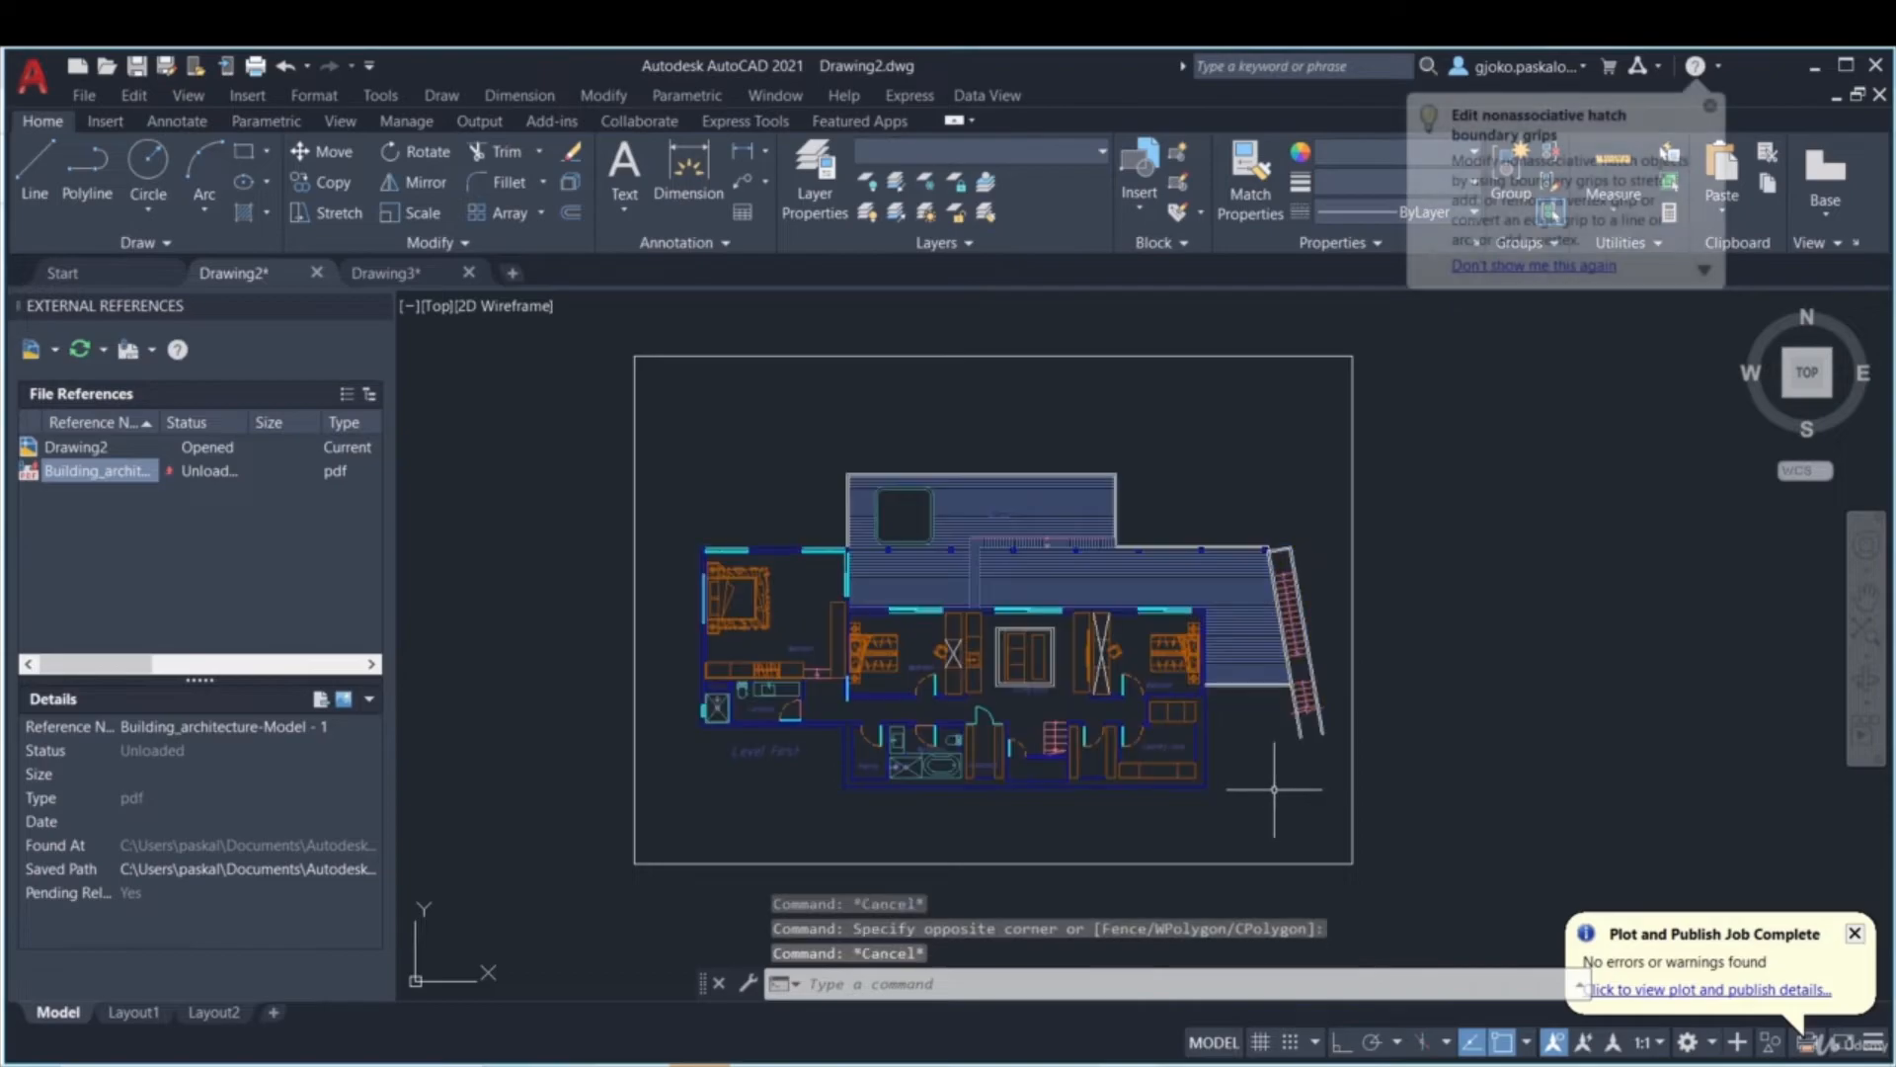
{"action": "left_click", "coordinate": [1291, 806]}
{"action": "key", "text": "Escape"}
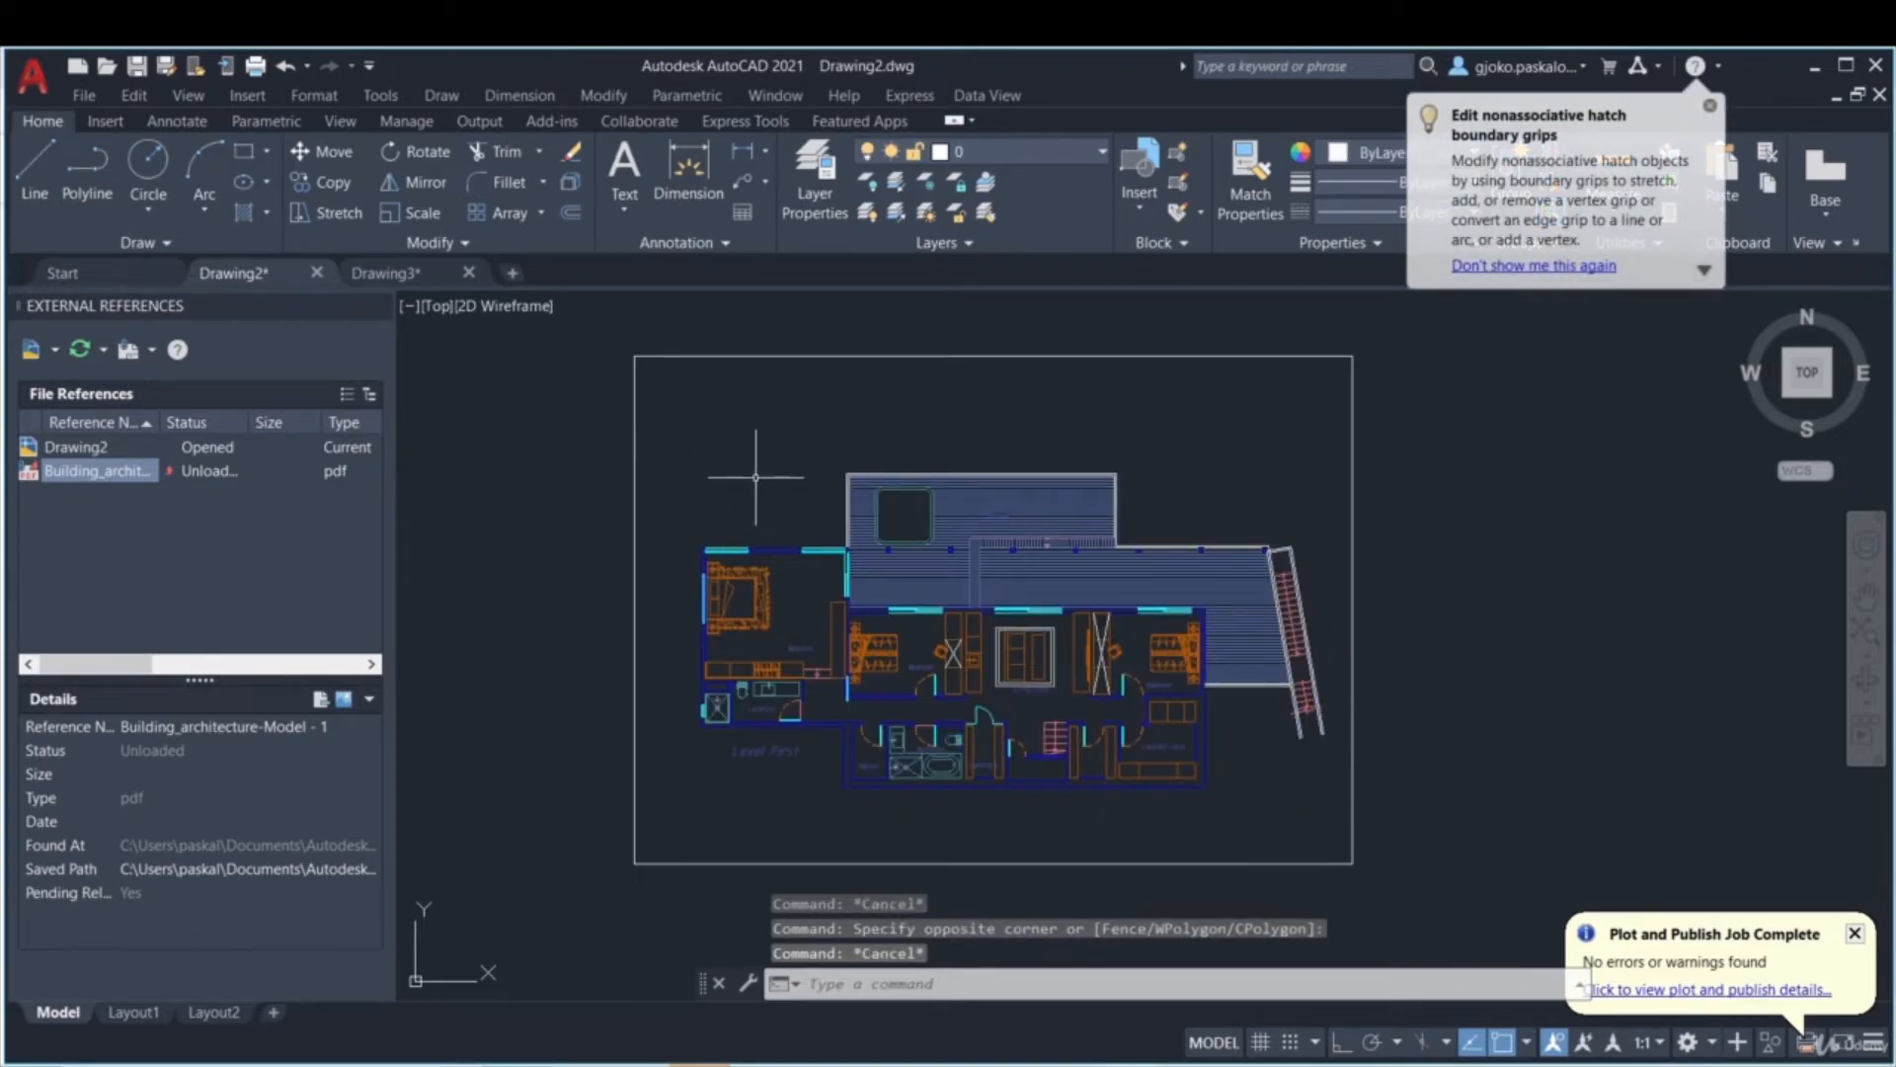
{"action": "scroll", "coordinate": [954, 671], "scroll_direction": "up", "scroll_amount": 2}
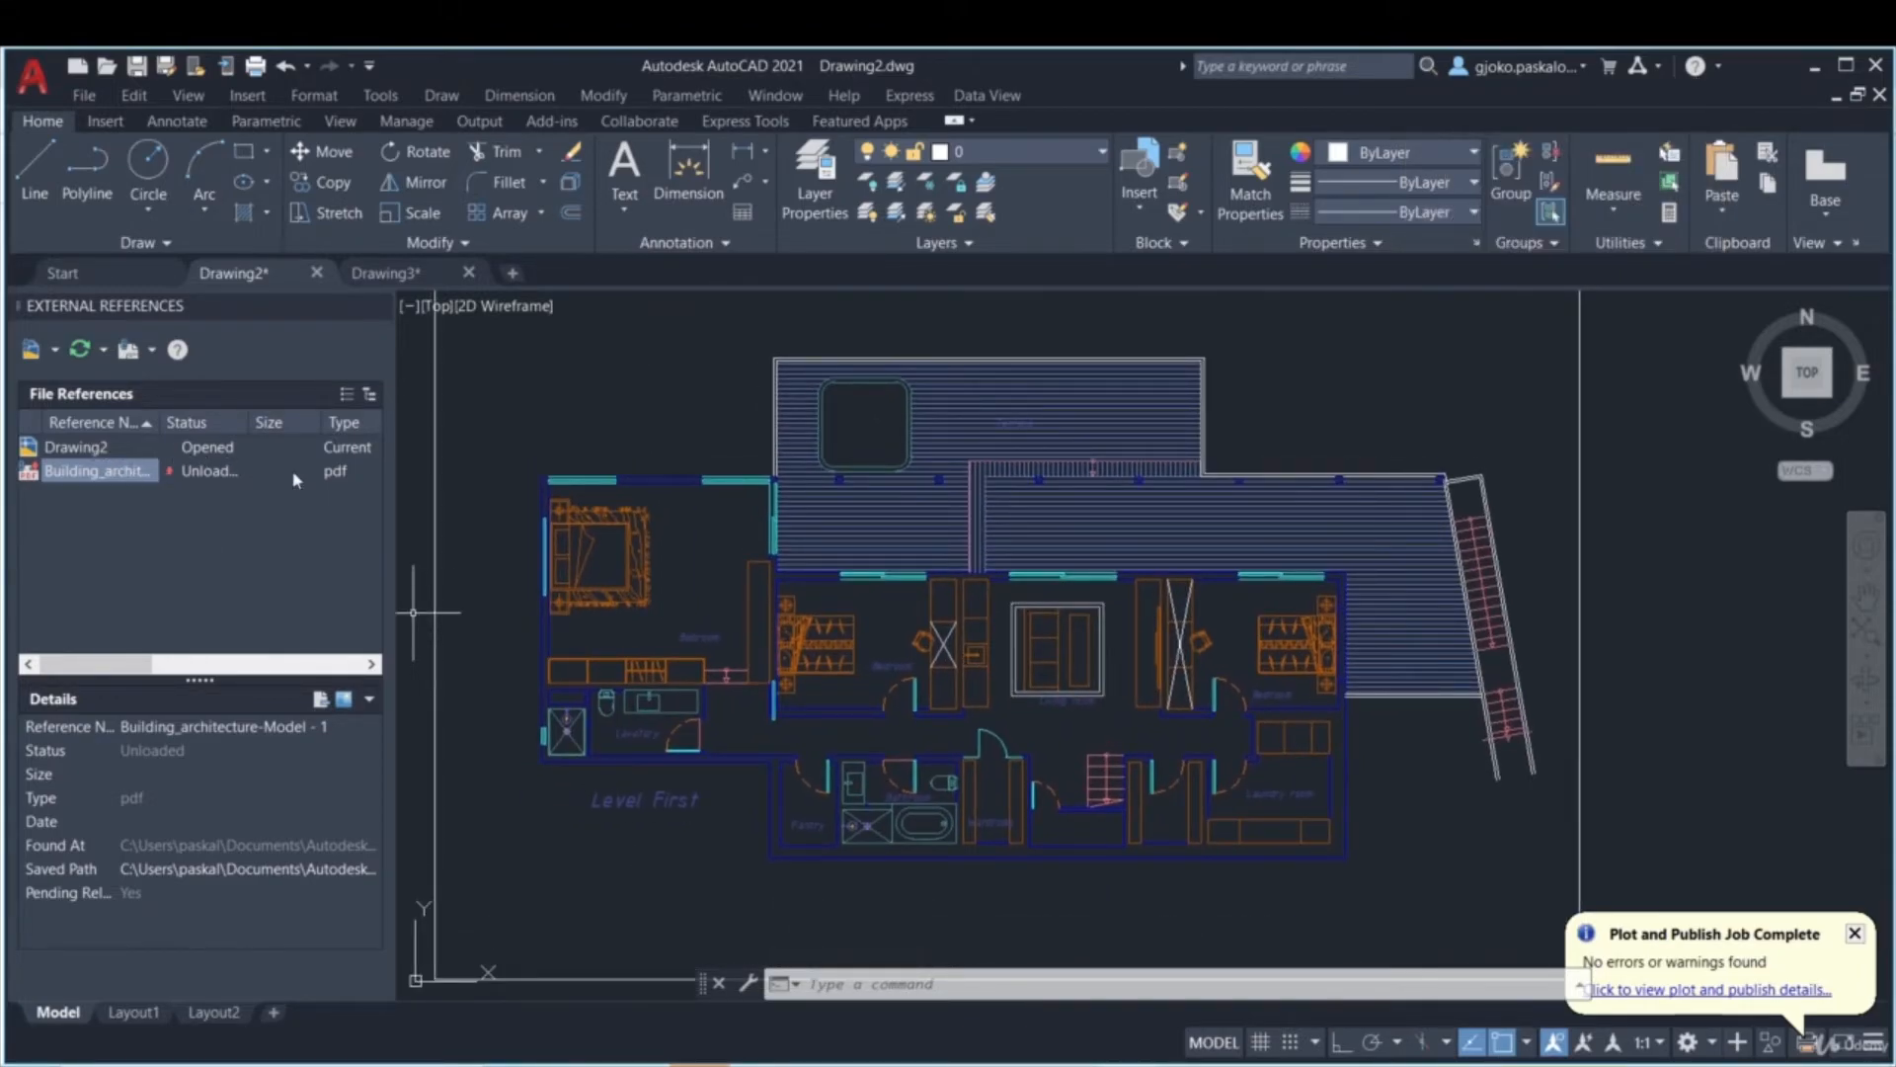
{"action": "left_click", "coordinate": [1503, 592]}
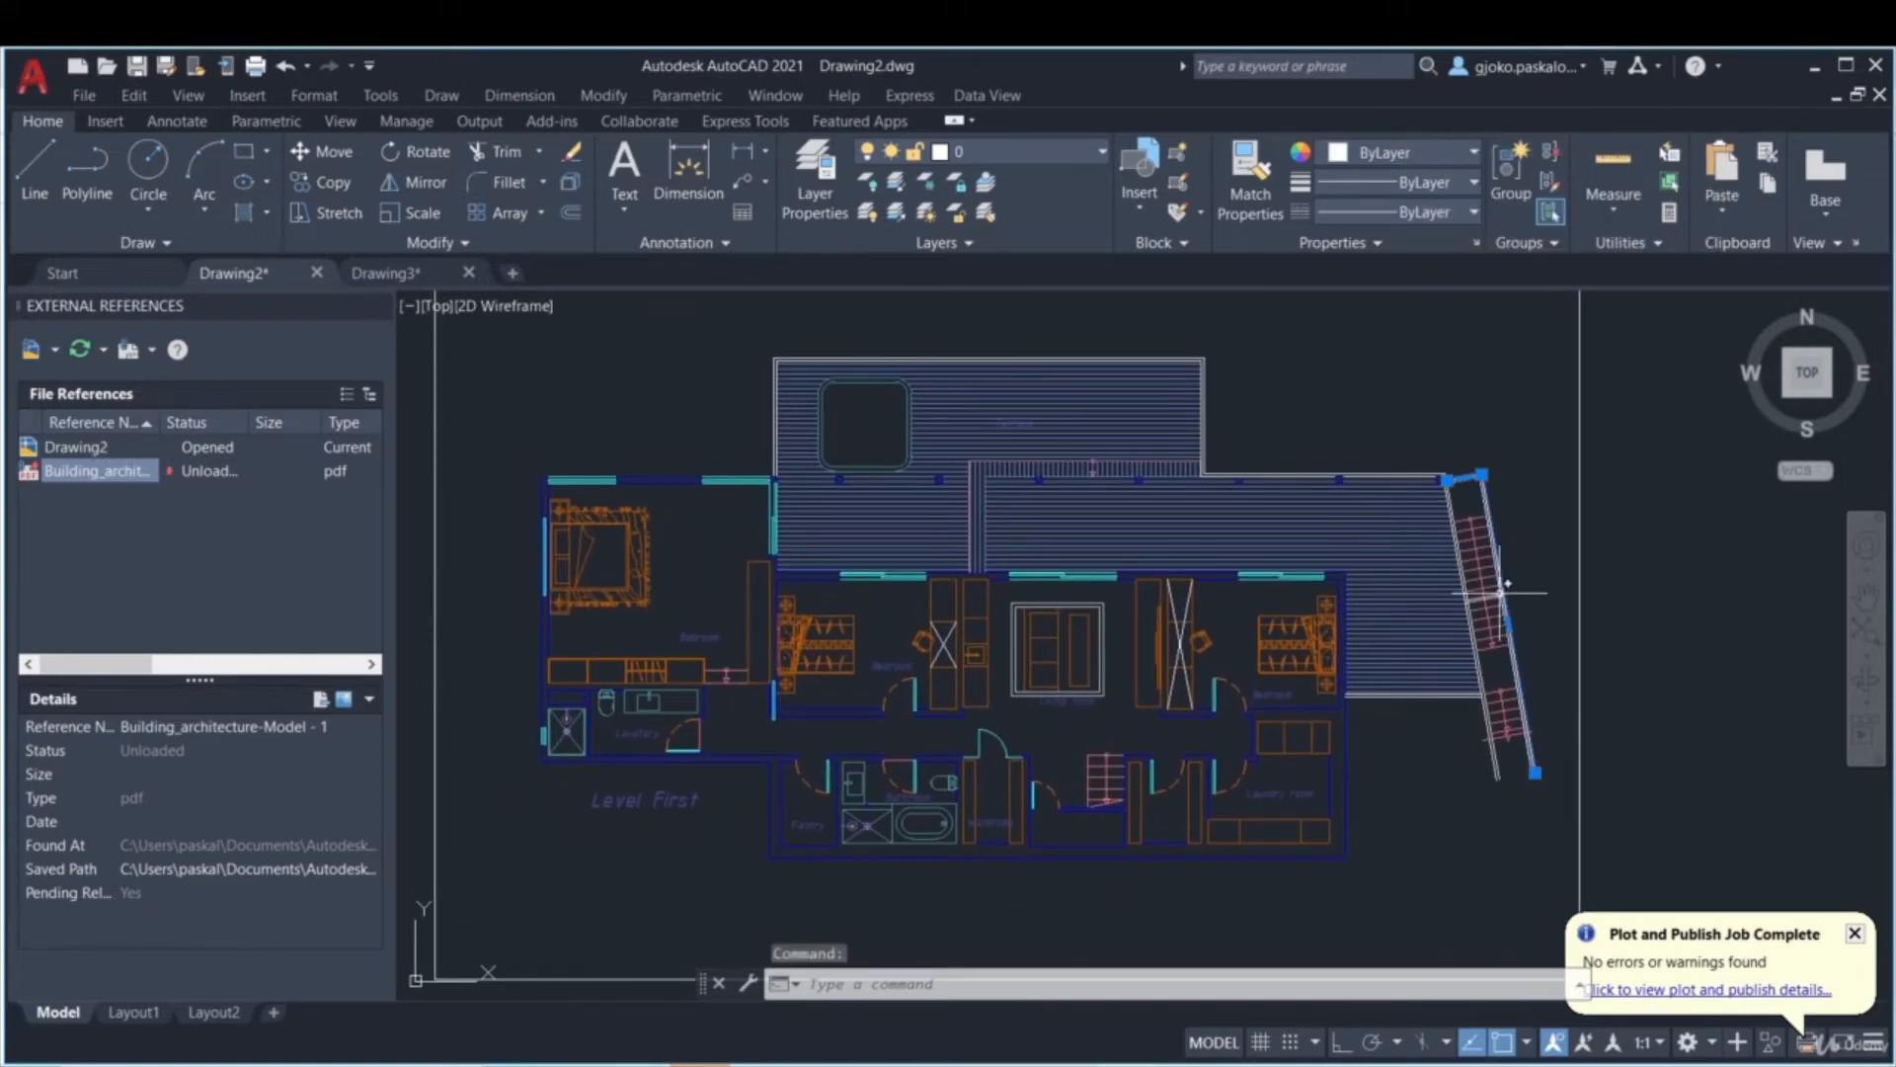
{"action": "left_click", "coordinate": [653, 481]}
{"action": "key", "text": "Escape"}
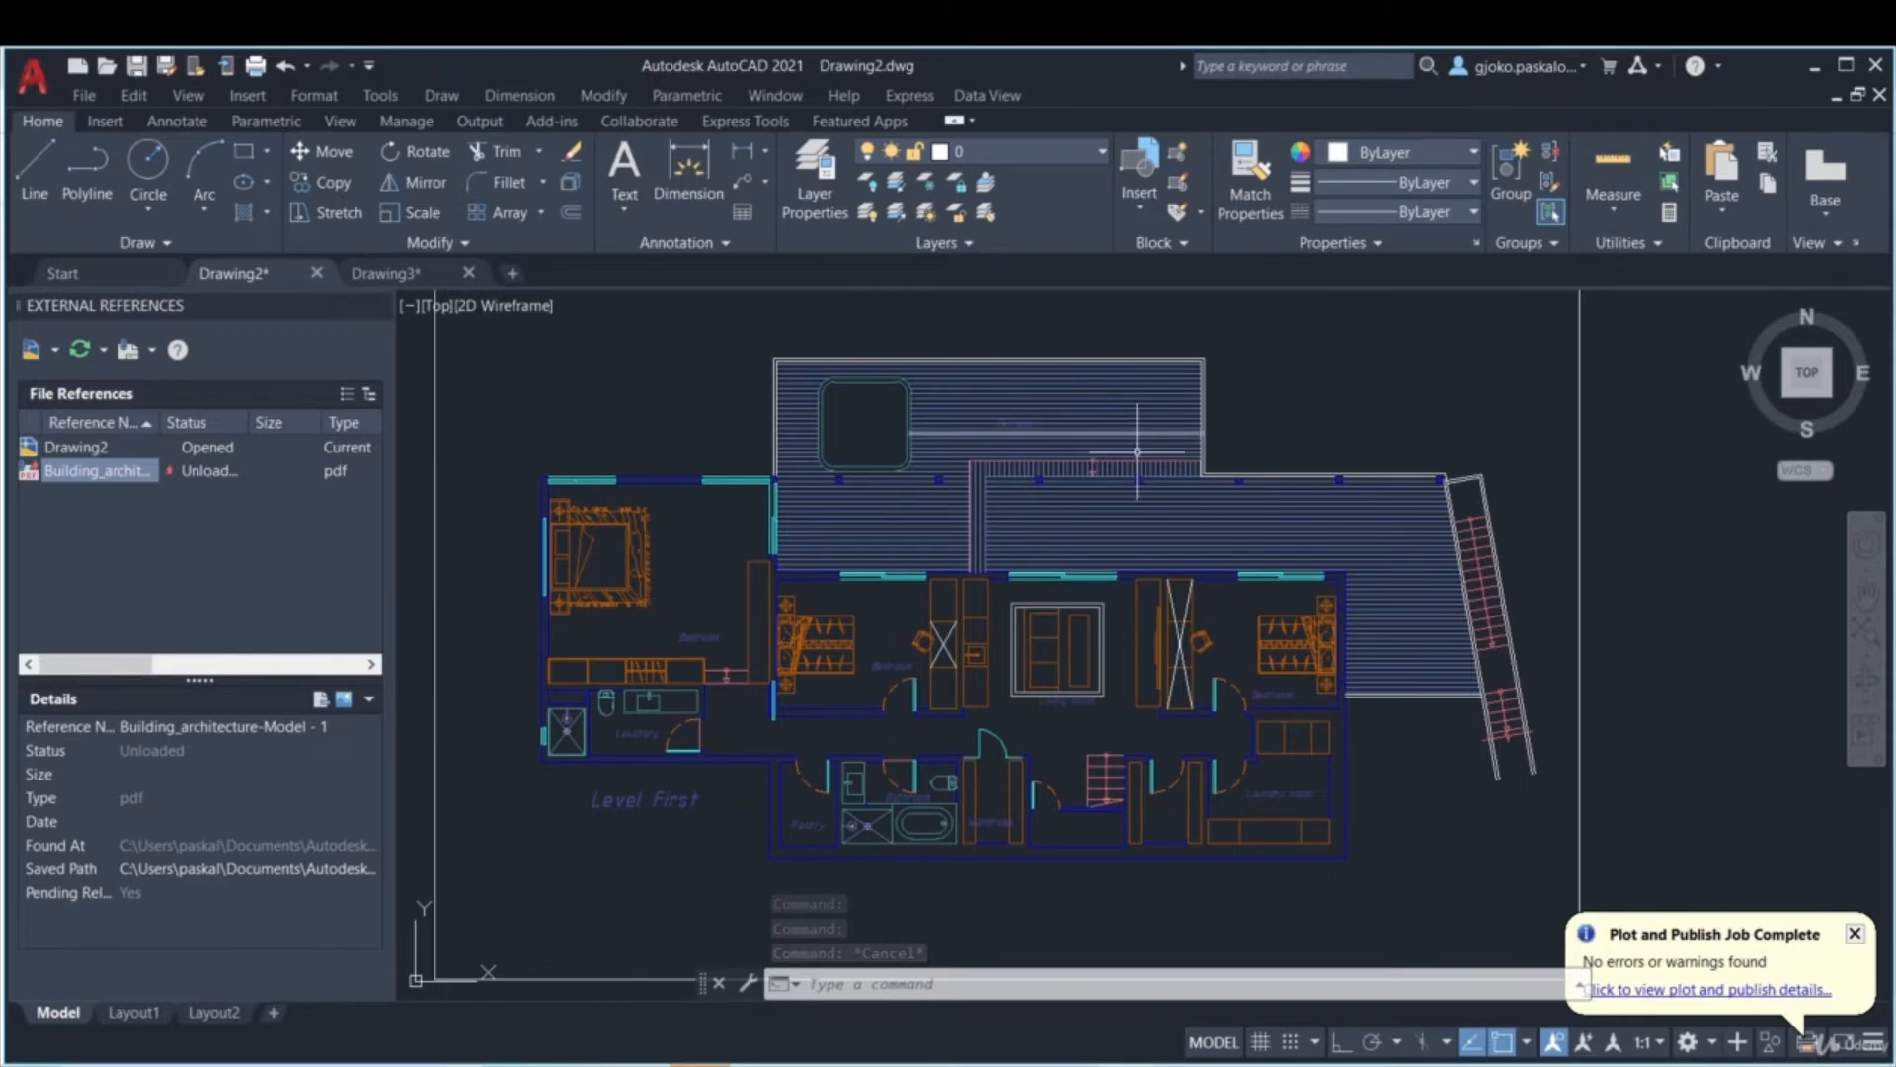
{"action": "scroll", "coordinate": [889, 425], "scroll_direction": "down", "scroll_amount": 3}
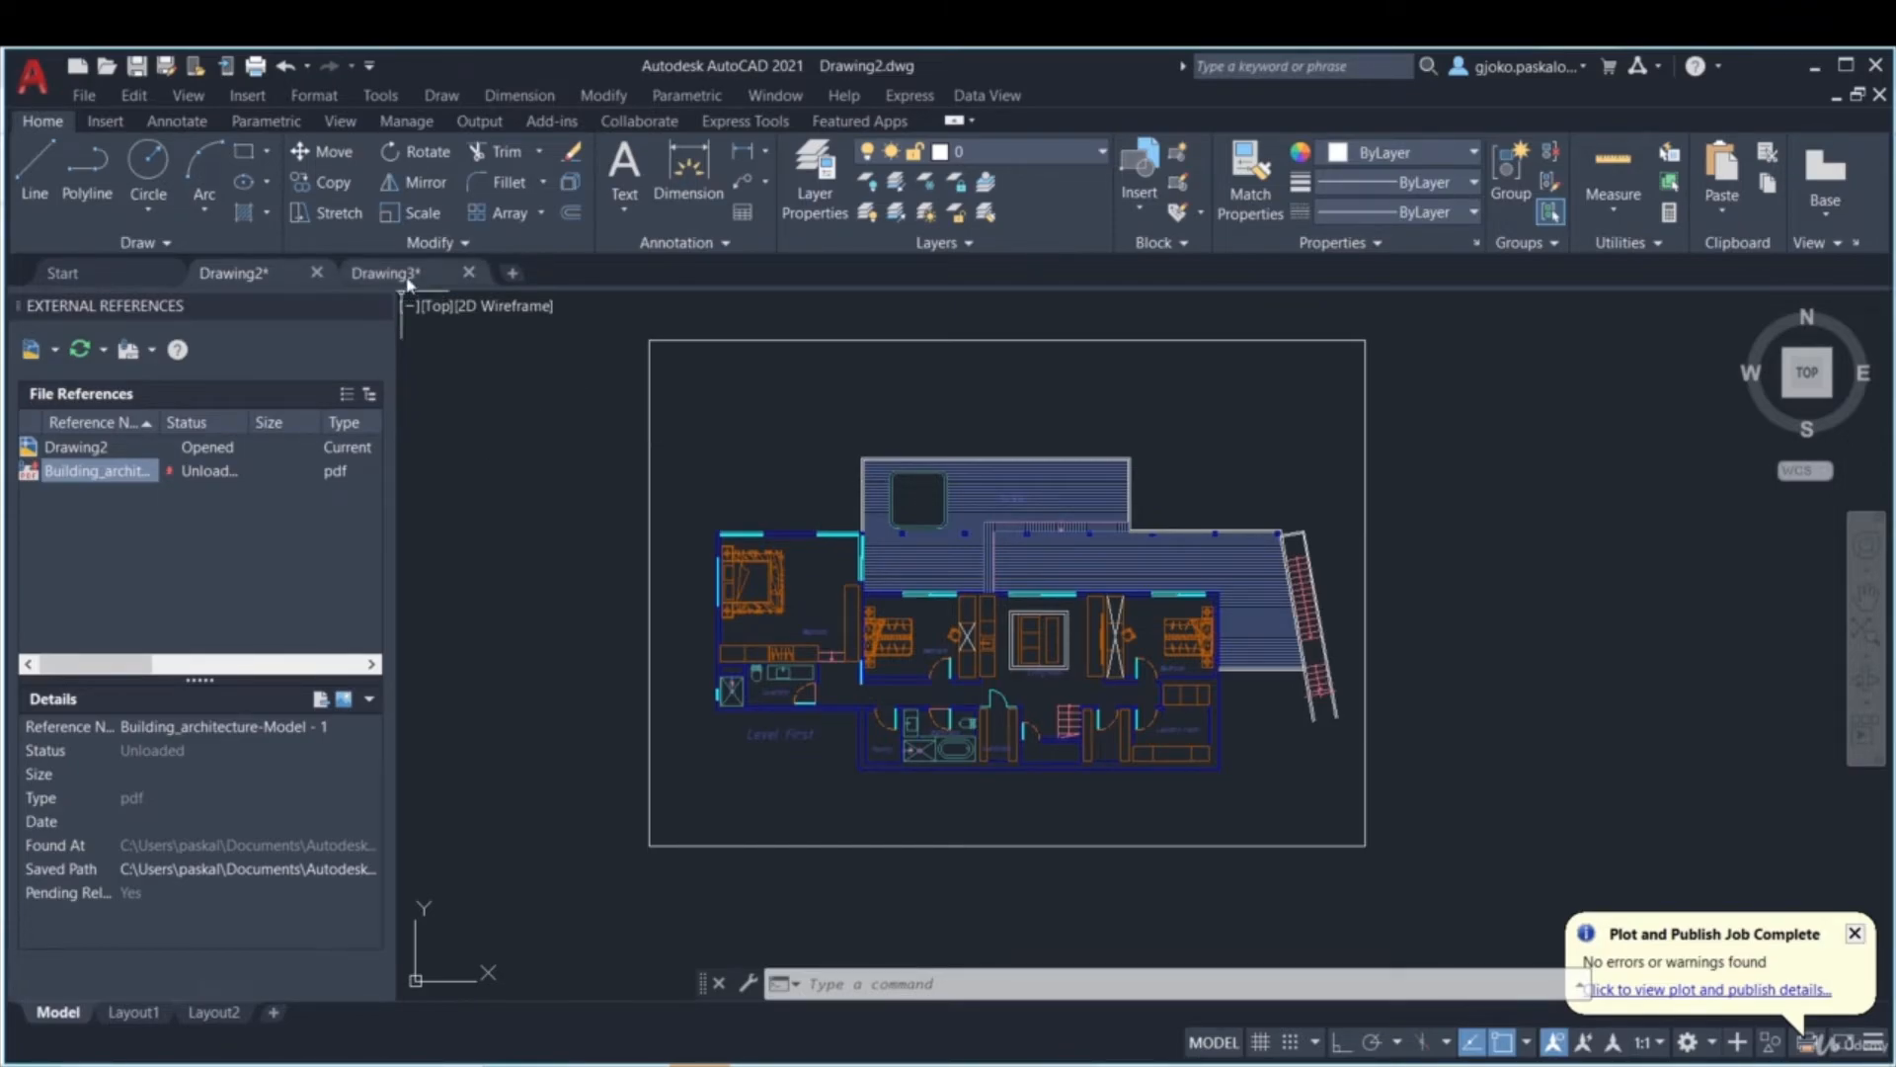
- Switch to Drawing3 and choose autocad.png as the image reference to attach
{"action": "mouse_move", "coordinate": [408, 284]}
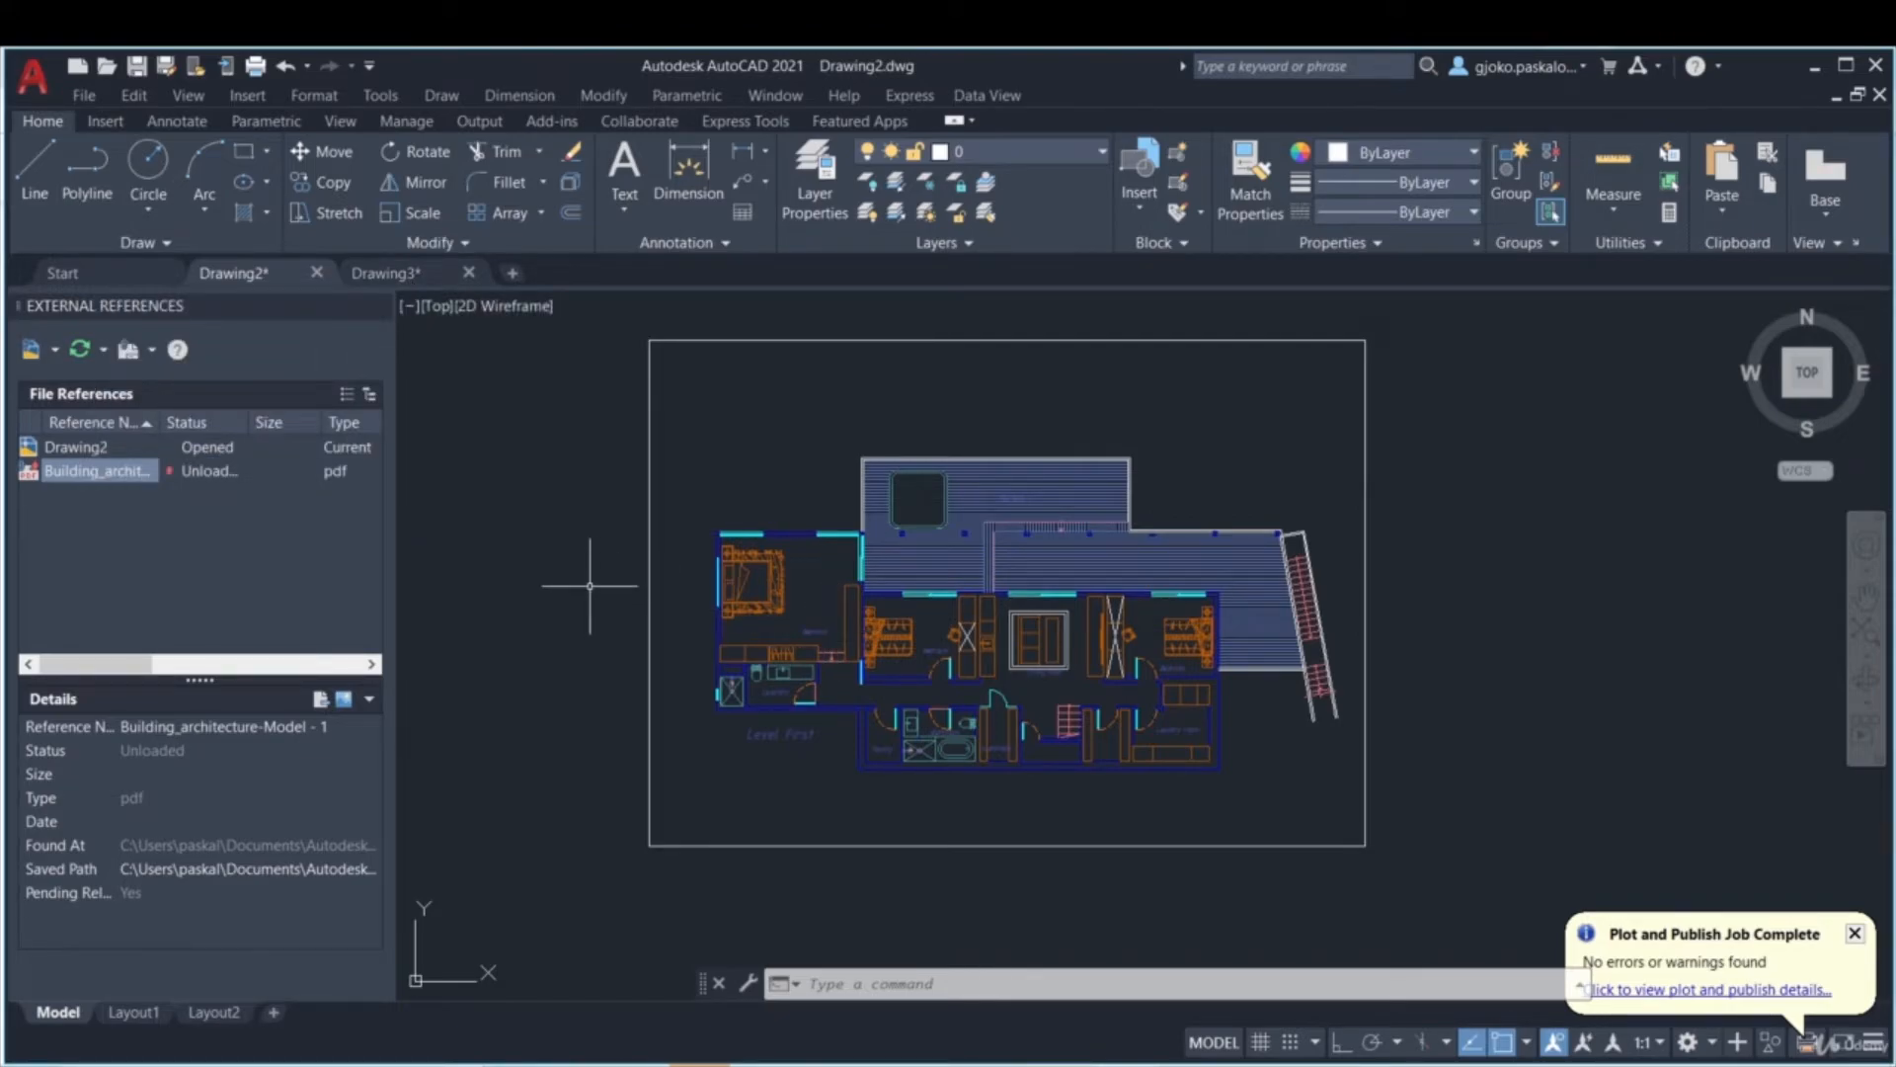
{"action": "left_click", "coordinate": [390, 274]}
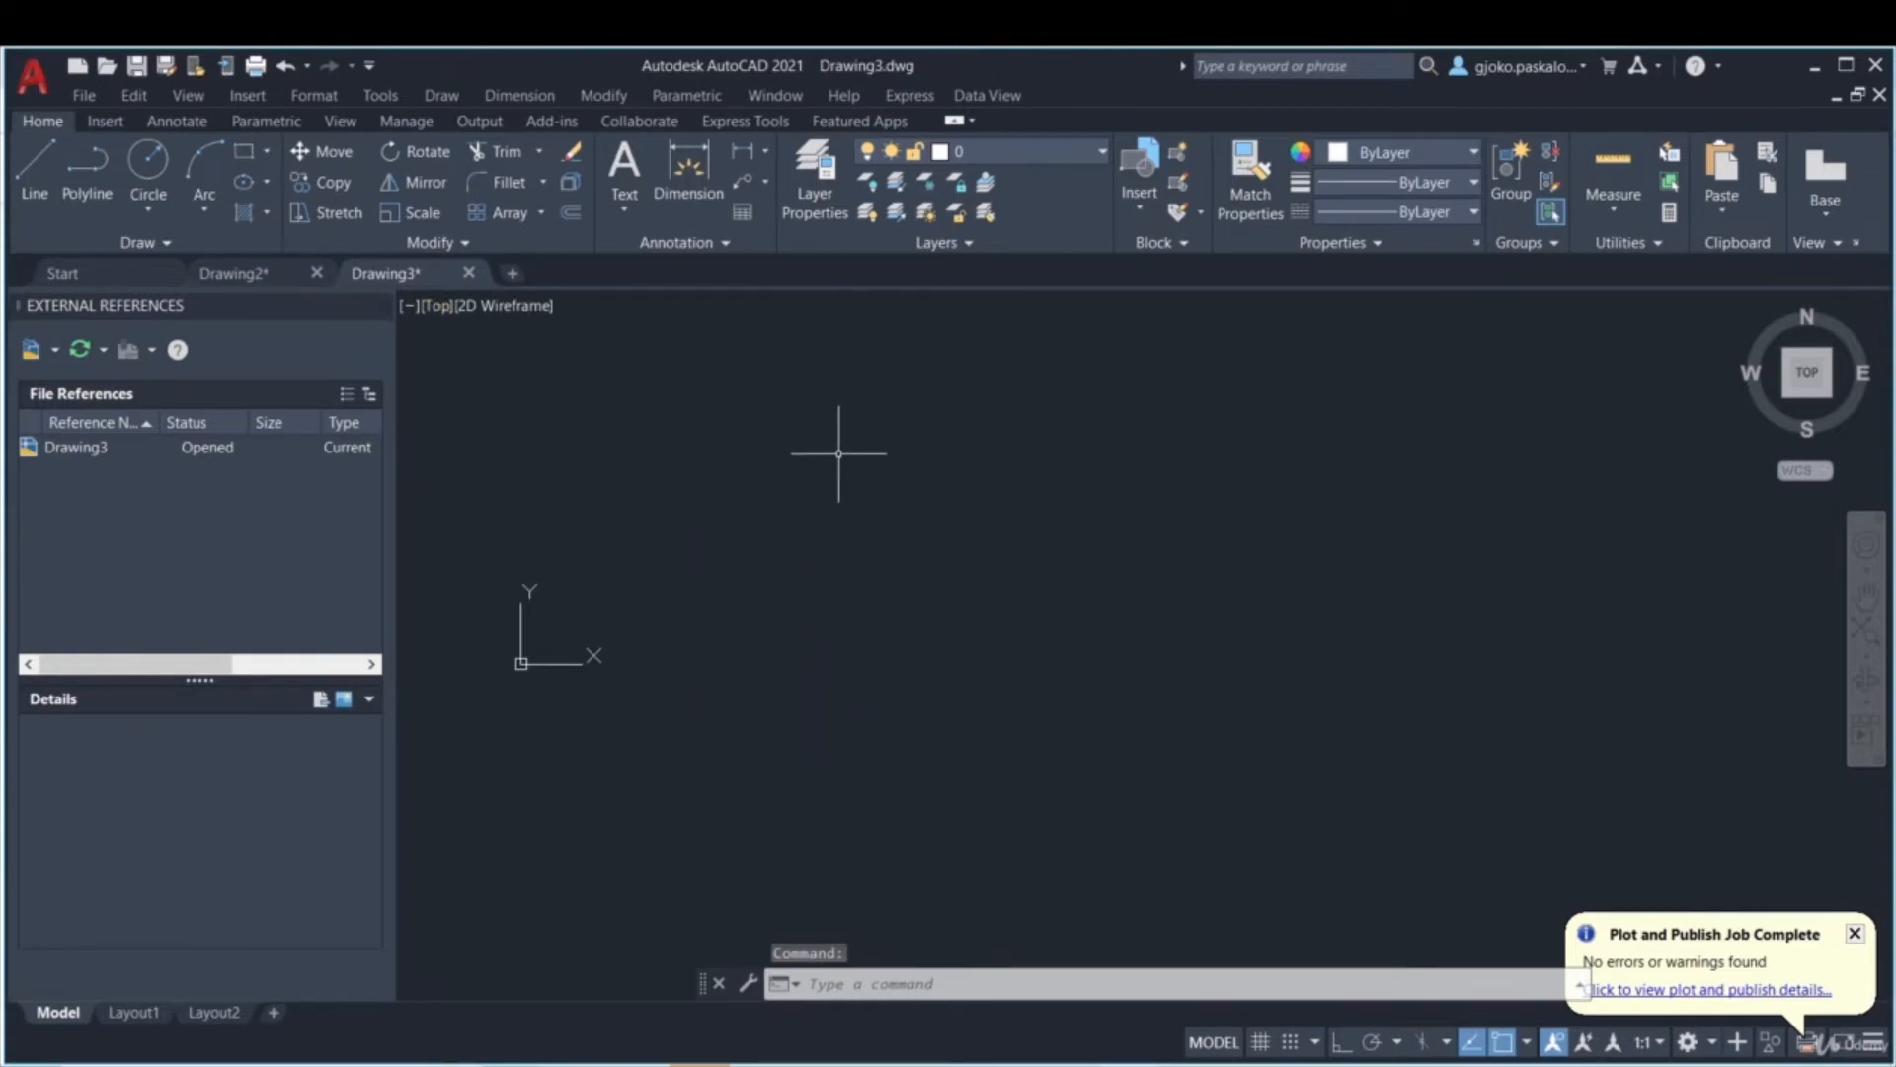
{"action": "right_click", "coordinate": [210, 494]}
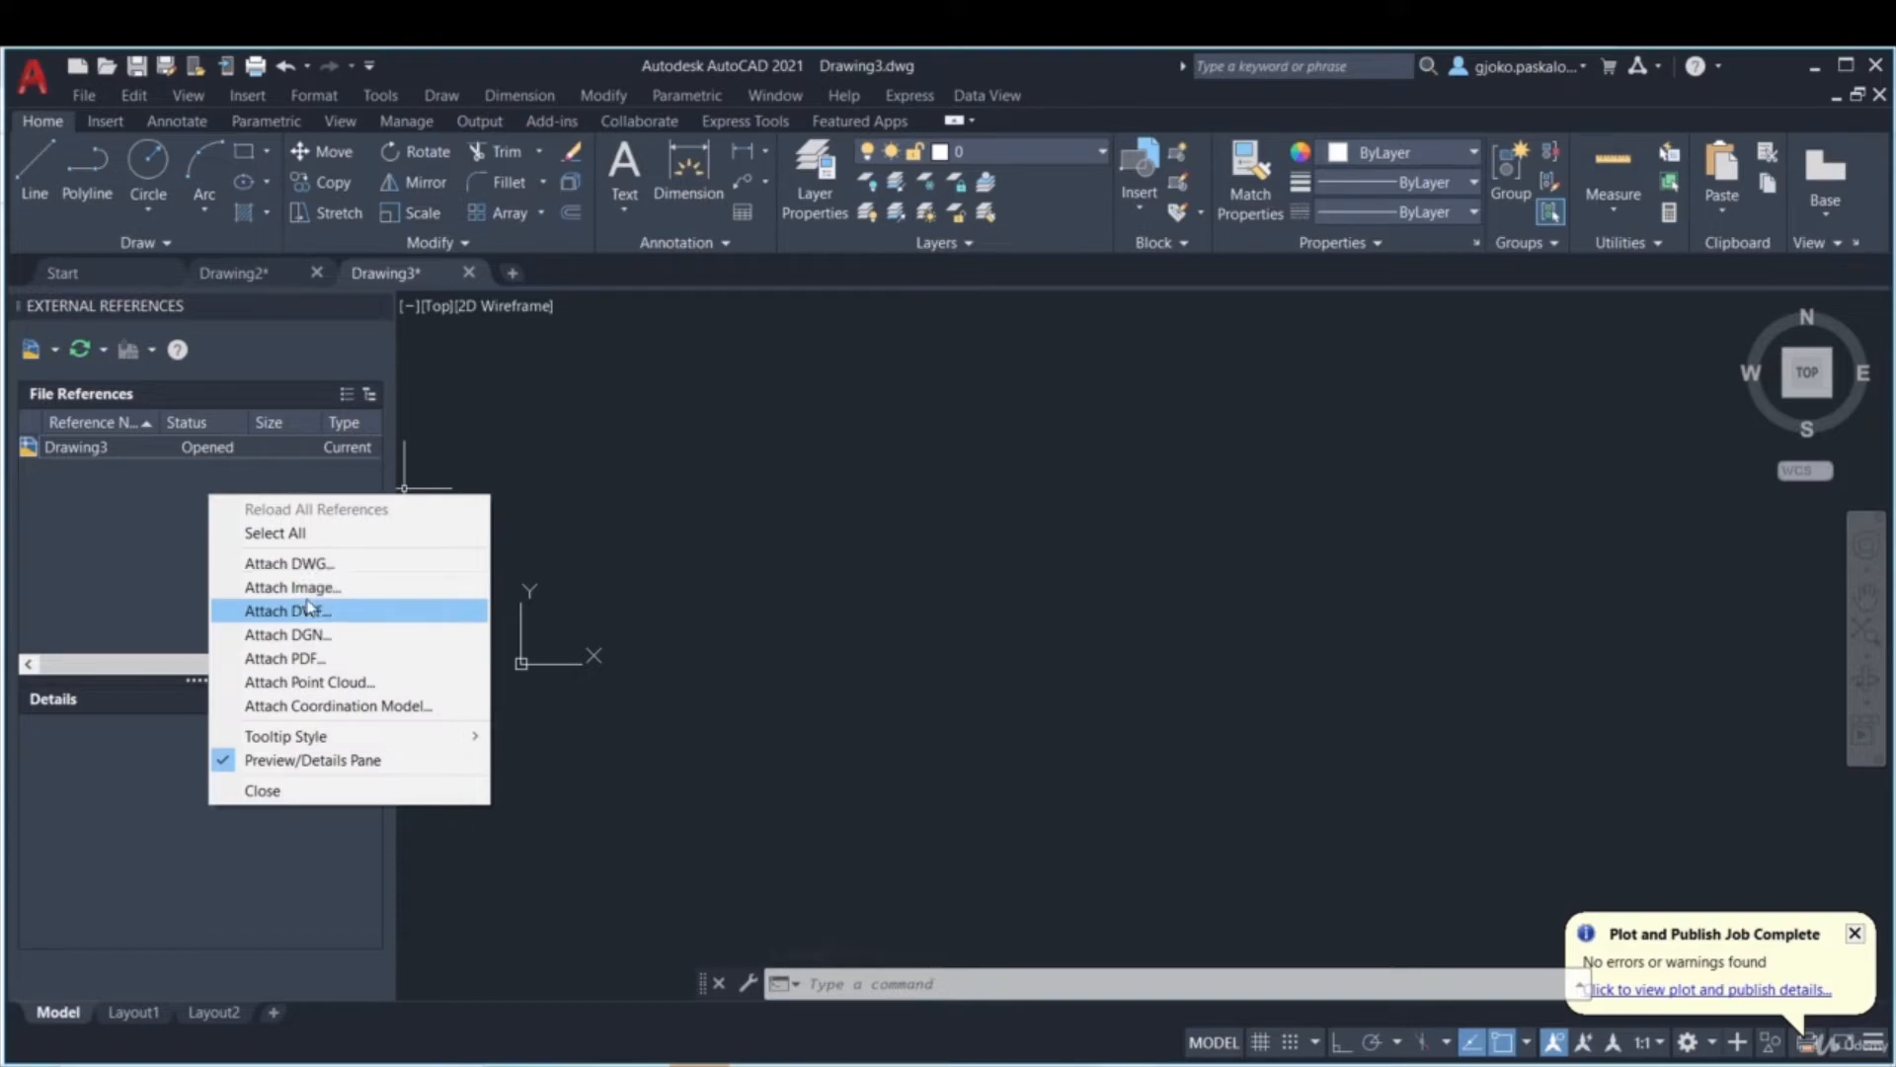
{"action": "left_click", "coordinate": [305, 589]}
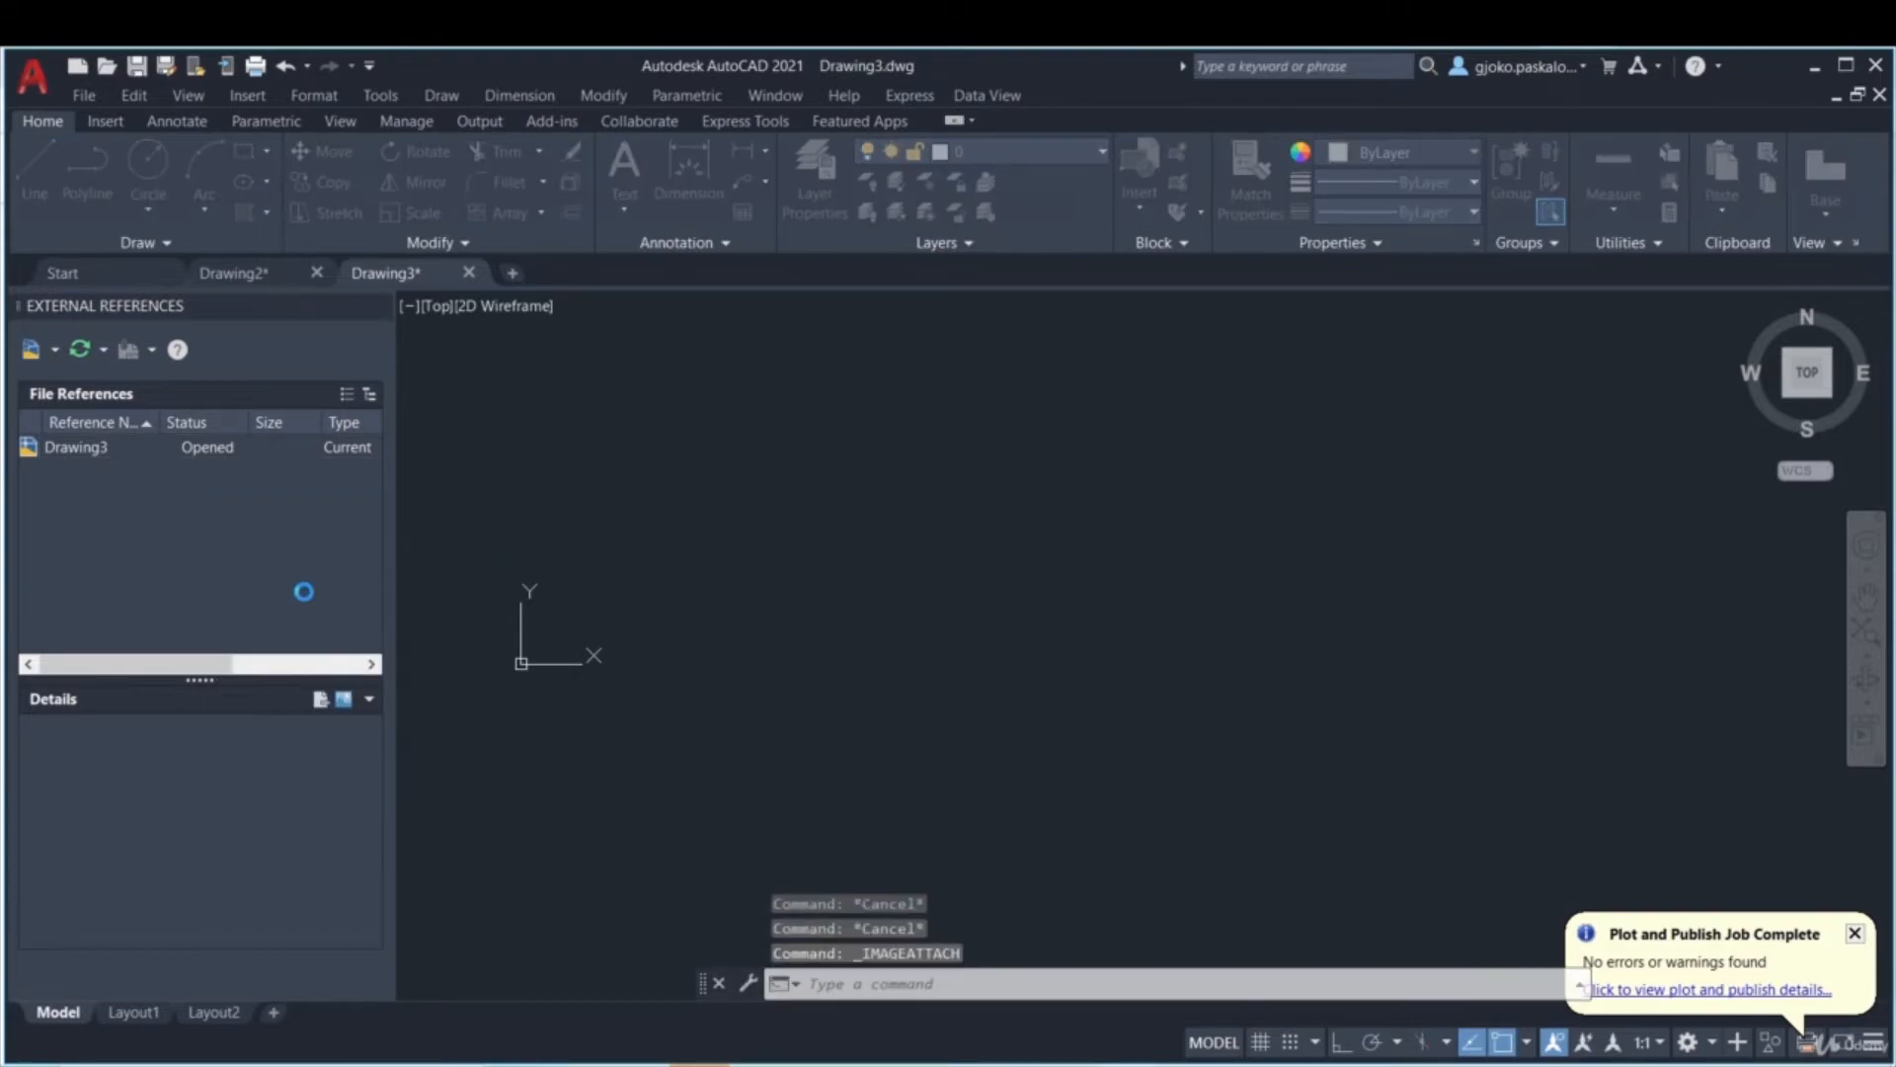
{"action": "left_click", "coordinate": [756, 365]}
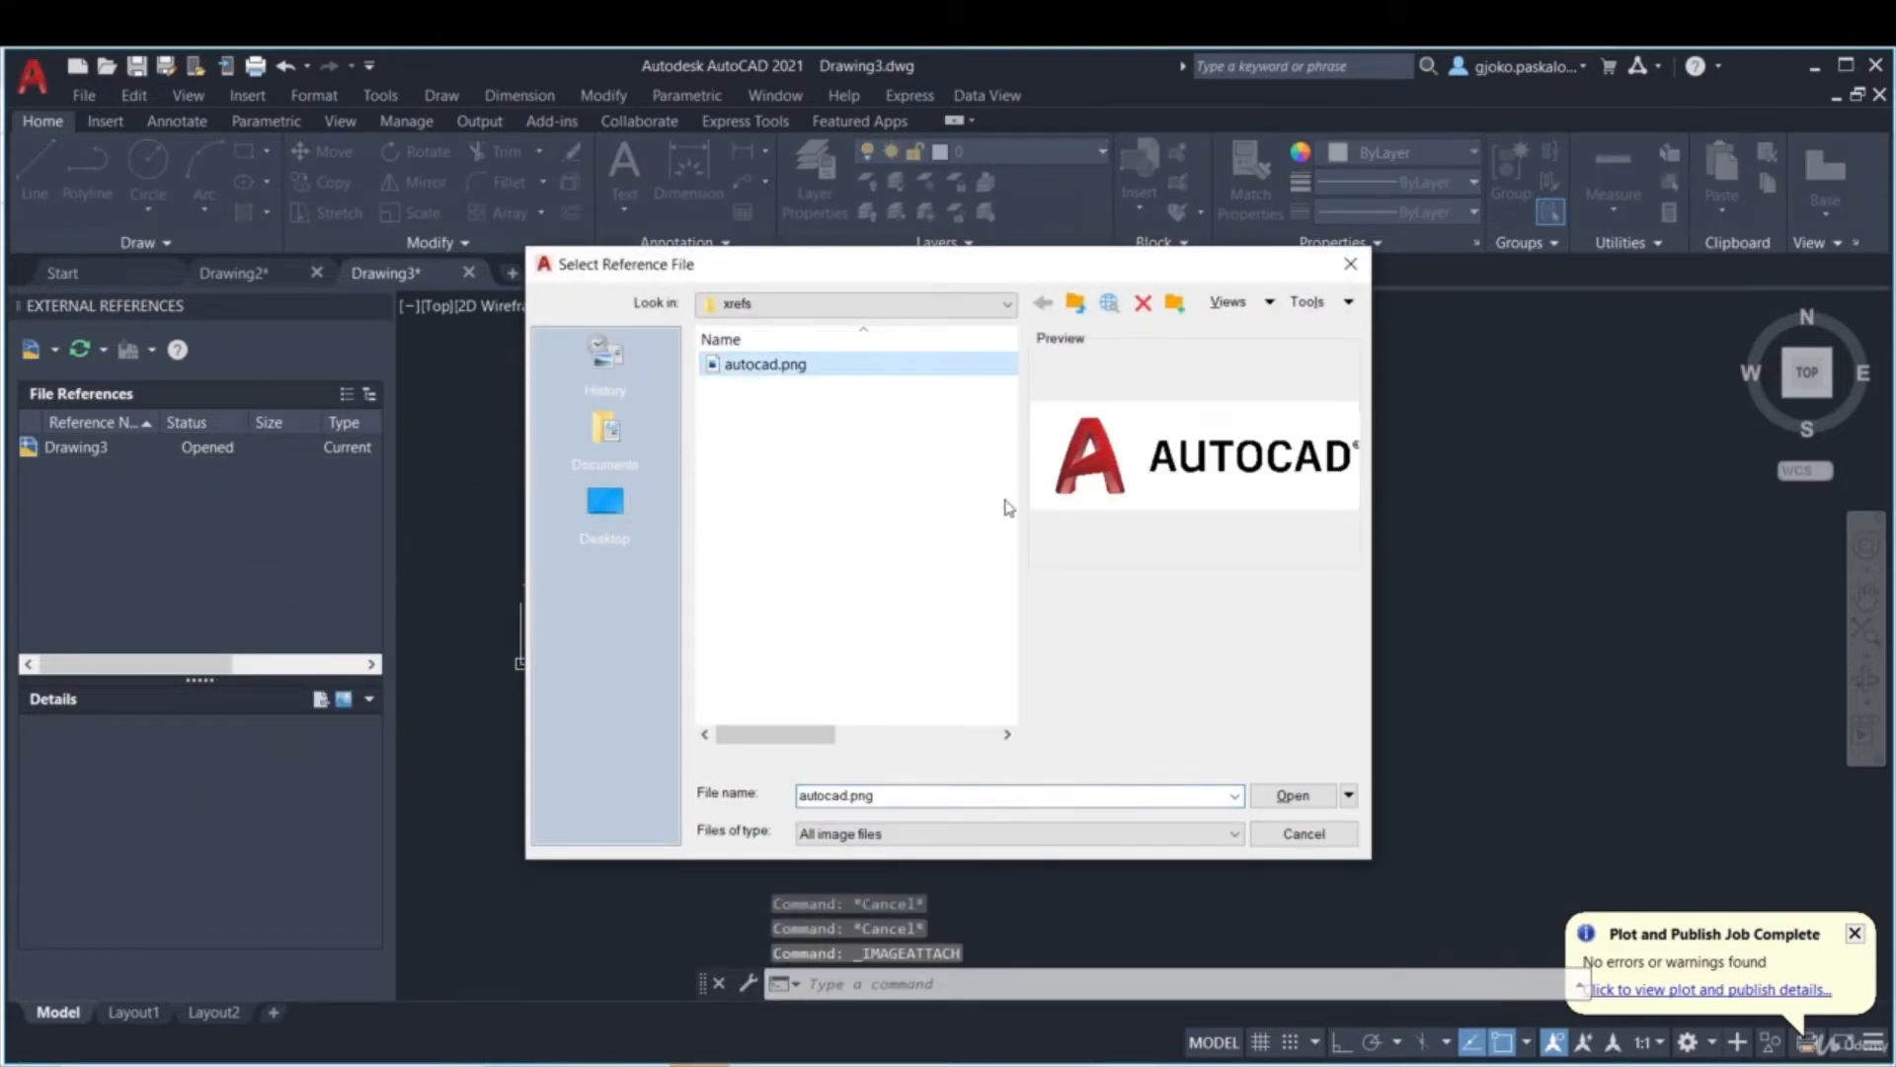
{"action": "left_click", "coordinate": [1293, 795]}
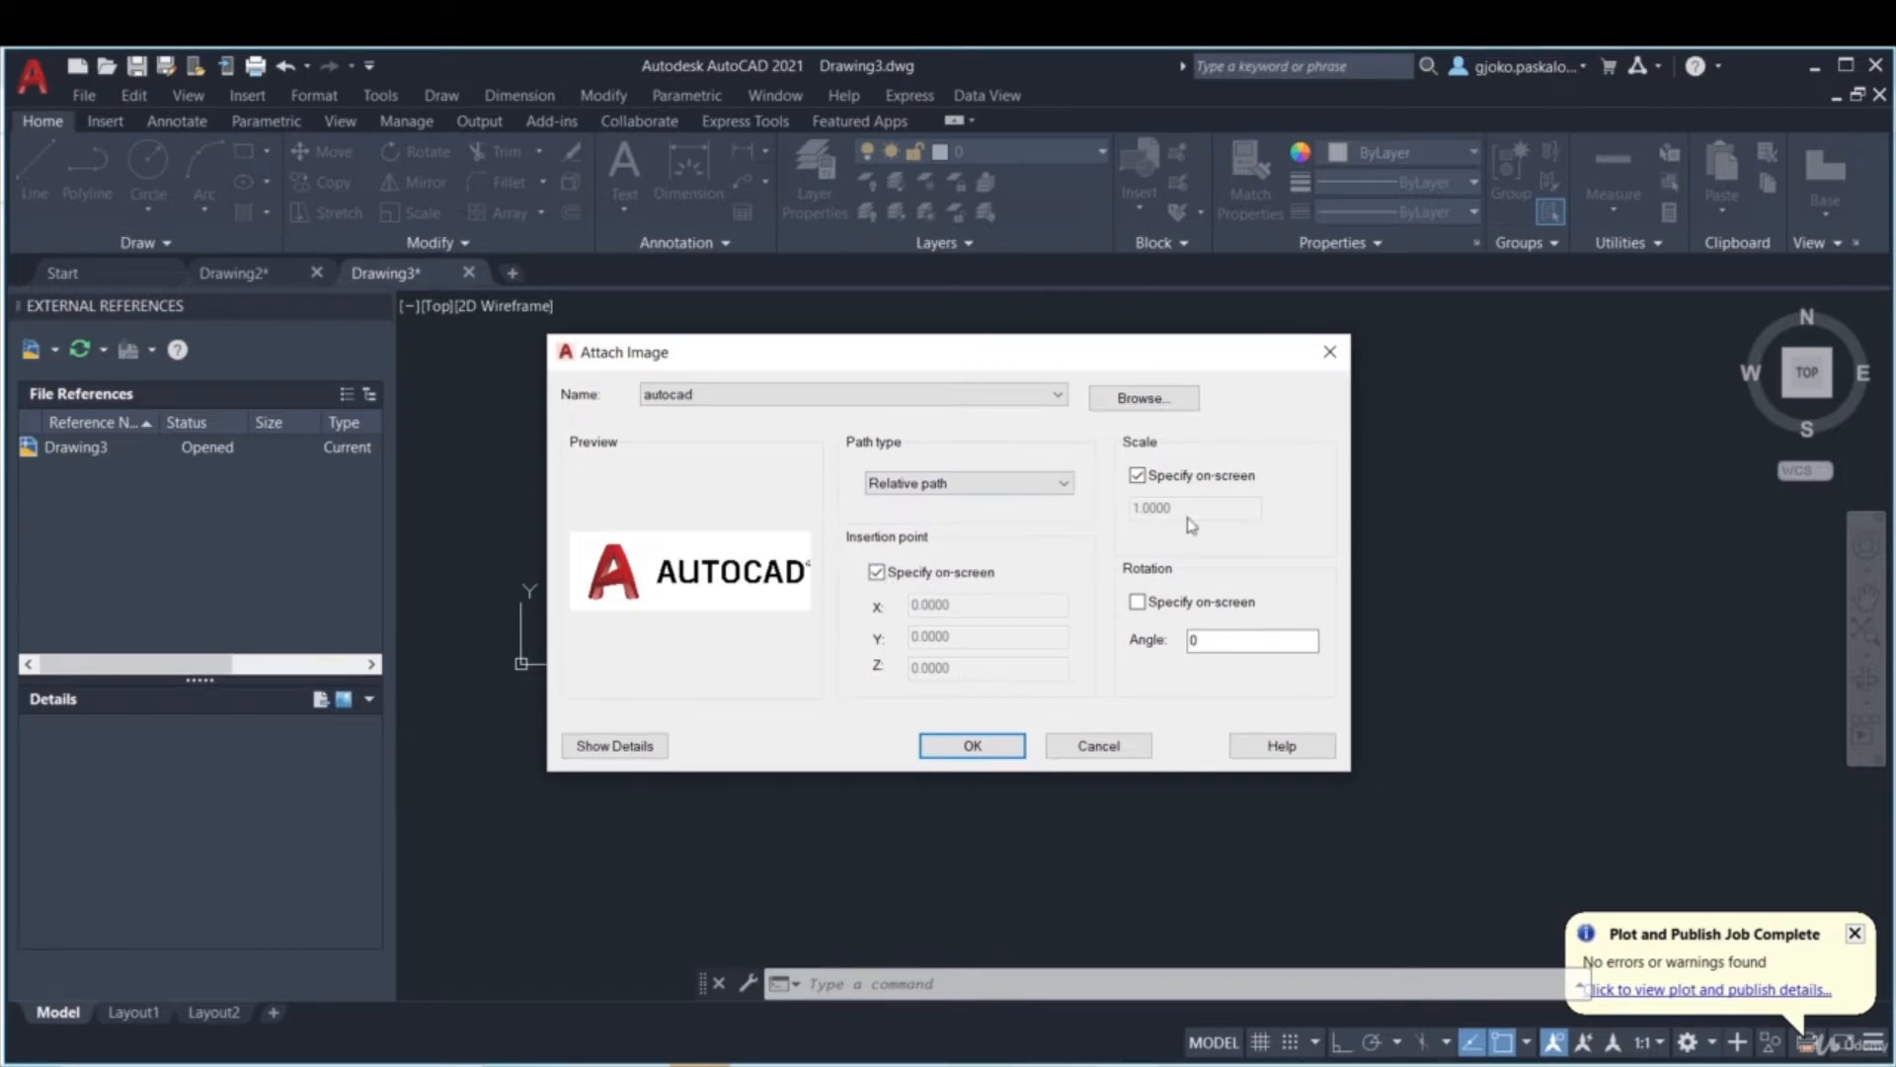
- Use a fixed scale of 1 for the image instead of specifying it on-screen, and insert it at about 160, 74
{"action": "left_click", "coordinate": [1137, 476]}
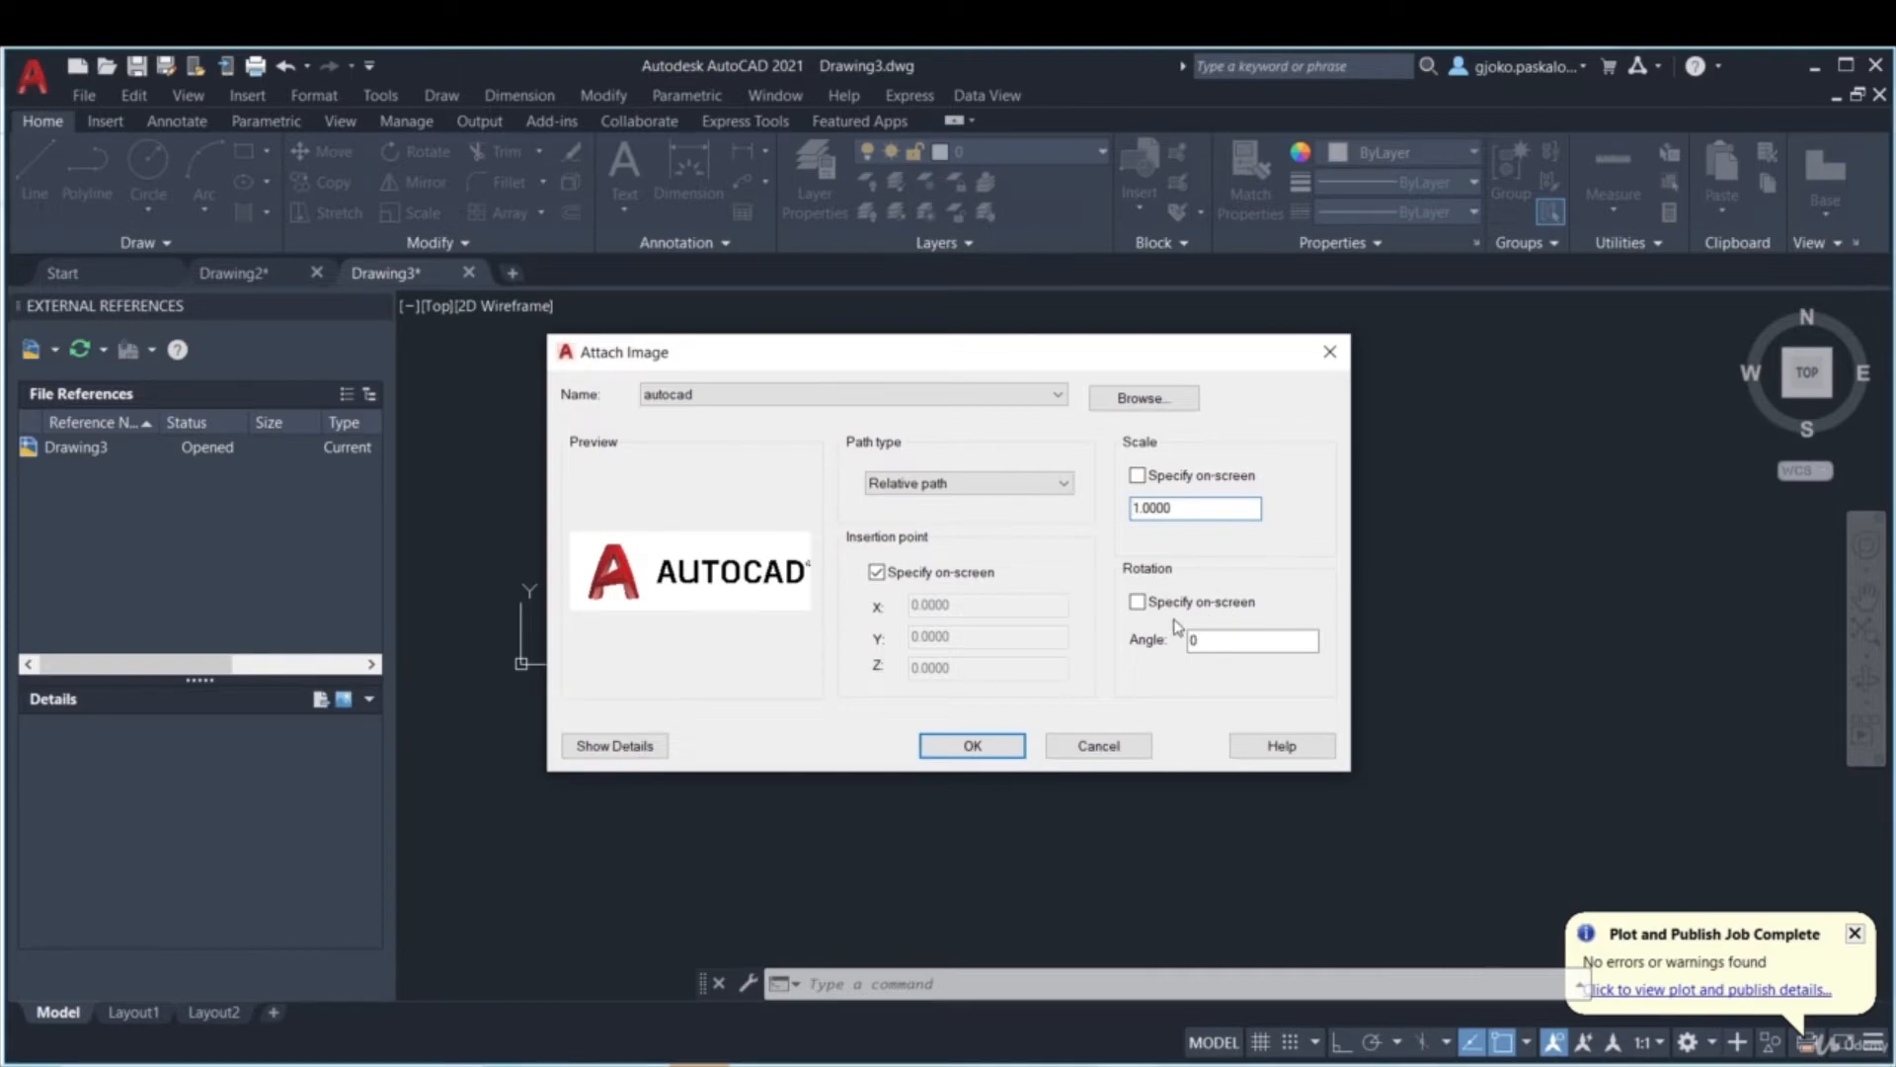
{"action": "left_click", "coordinate": [1010, 751]}
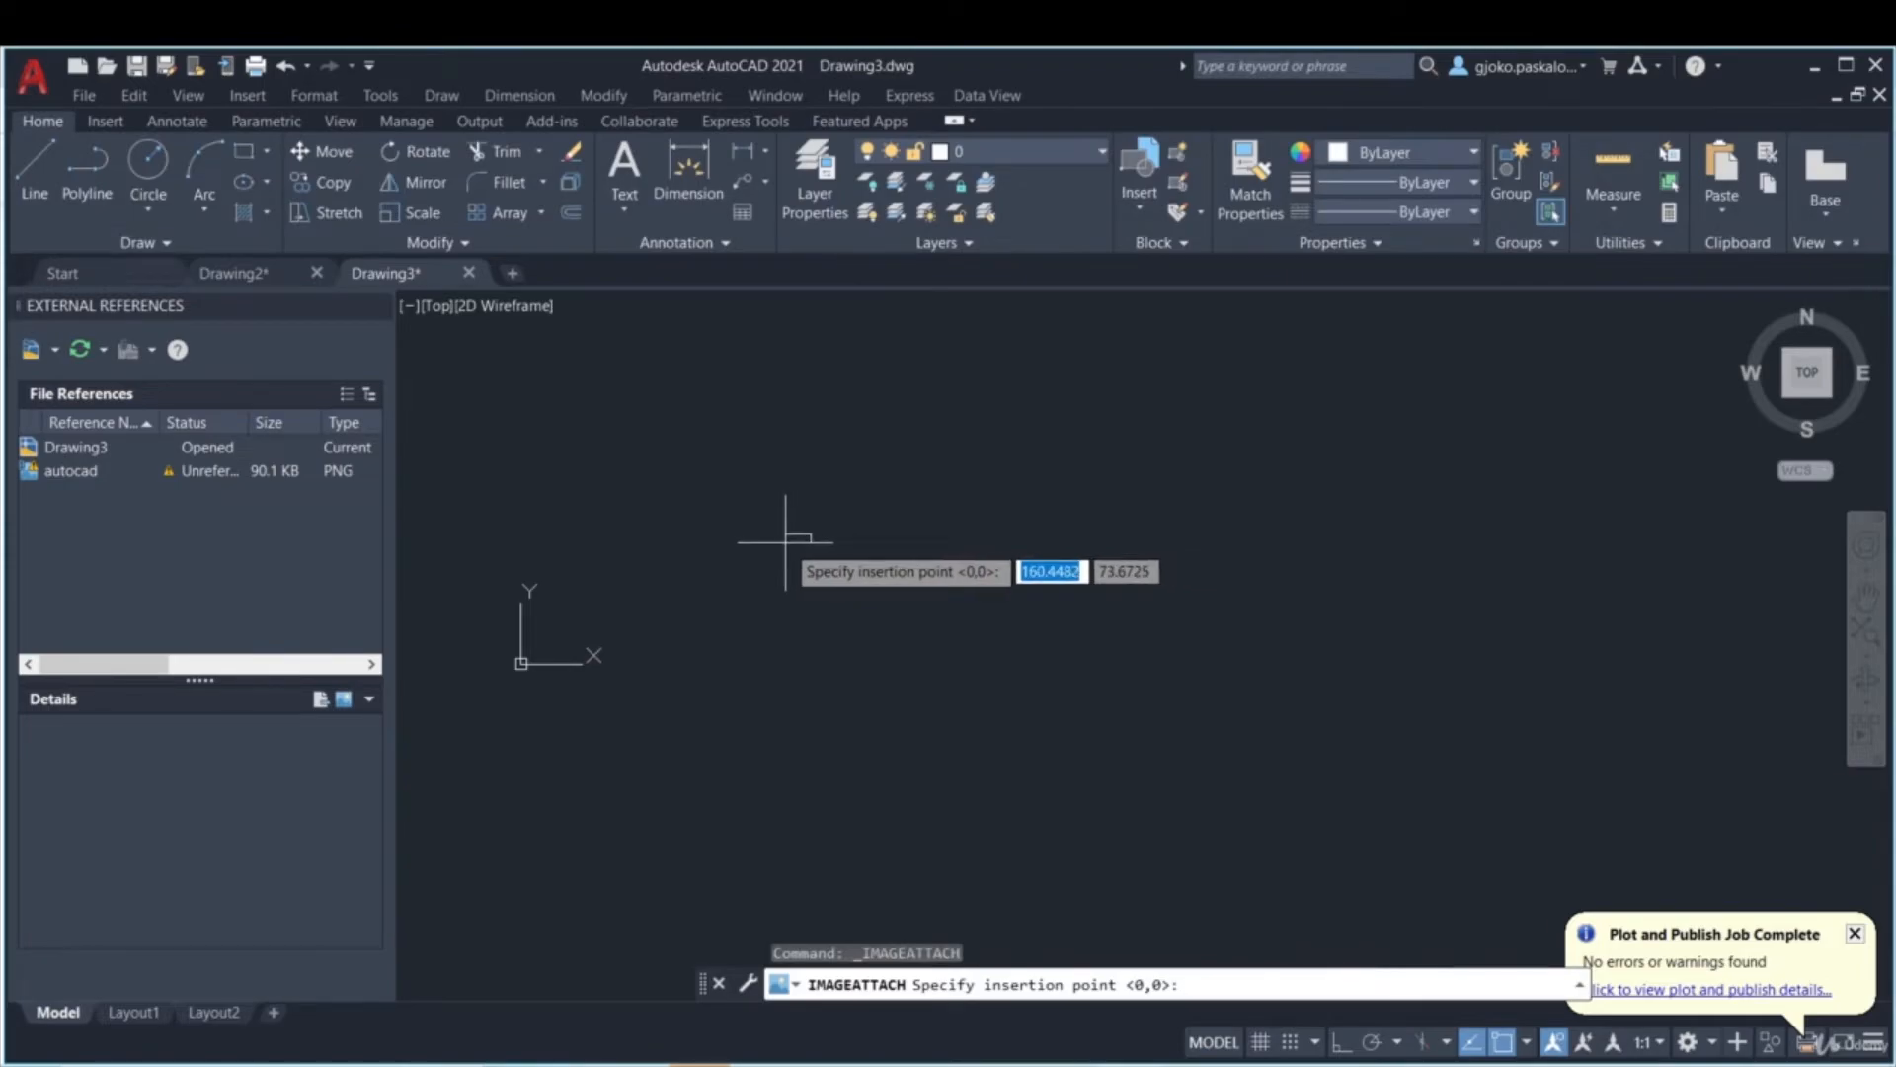
{"action": "left_click", "coordinate": [785, 543]}
- Scale the attached image by a factor of 10 from its lower-left corner
{"action": "scroll", "coordinate": [817, 548], "scroll_direction": "up", "scroll_amount": 2}
{"action": "left_click", "coordinate": [821, 571]}
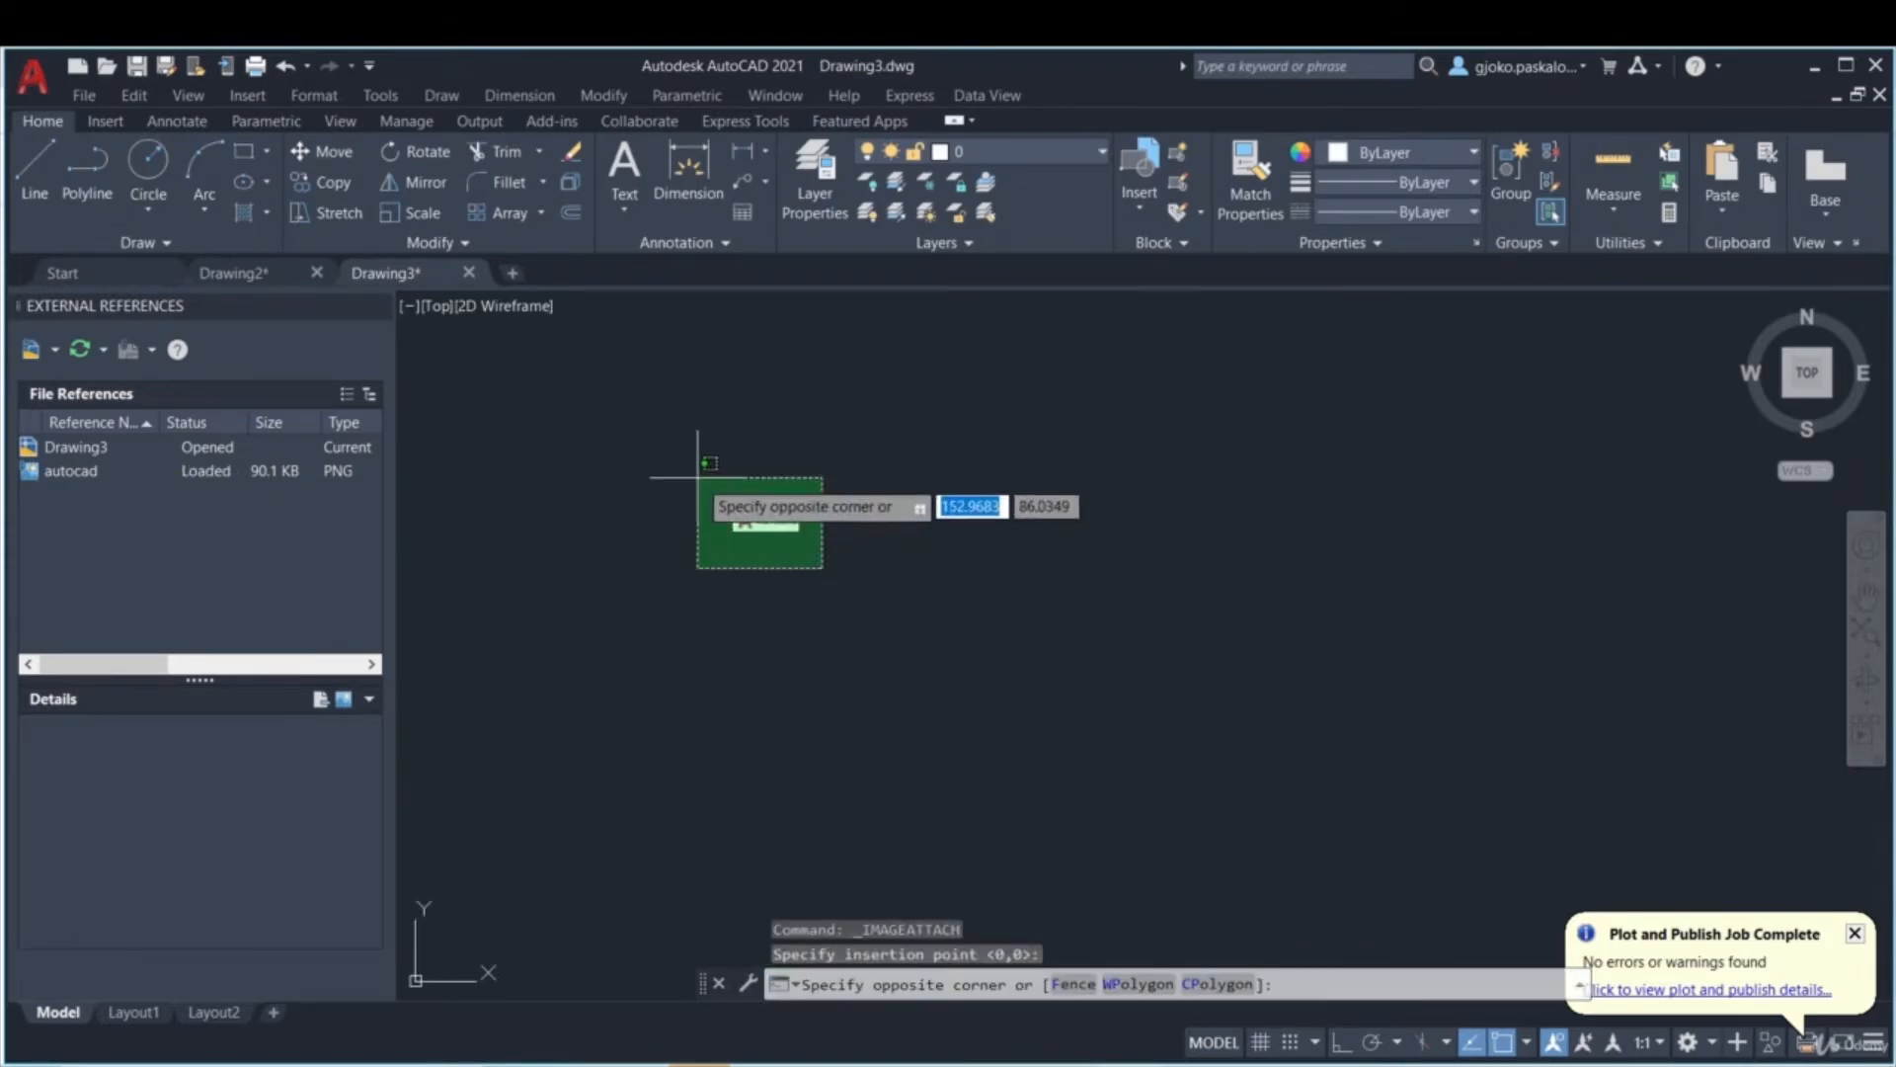
{"action": "left_click", "coordinate": [697, 476]}
{"action": "right_click", "coordinate": [700, 475]}
{"action": "left_click", "coordinate": [755, 673]}
{"action": "left_click", "coordinate": [743, 525]}
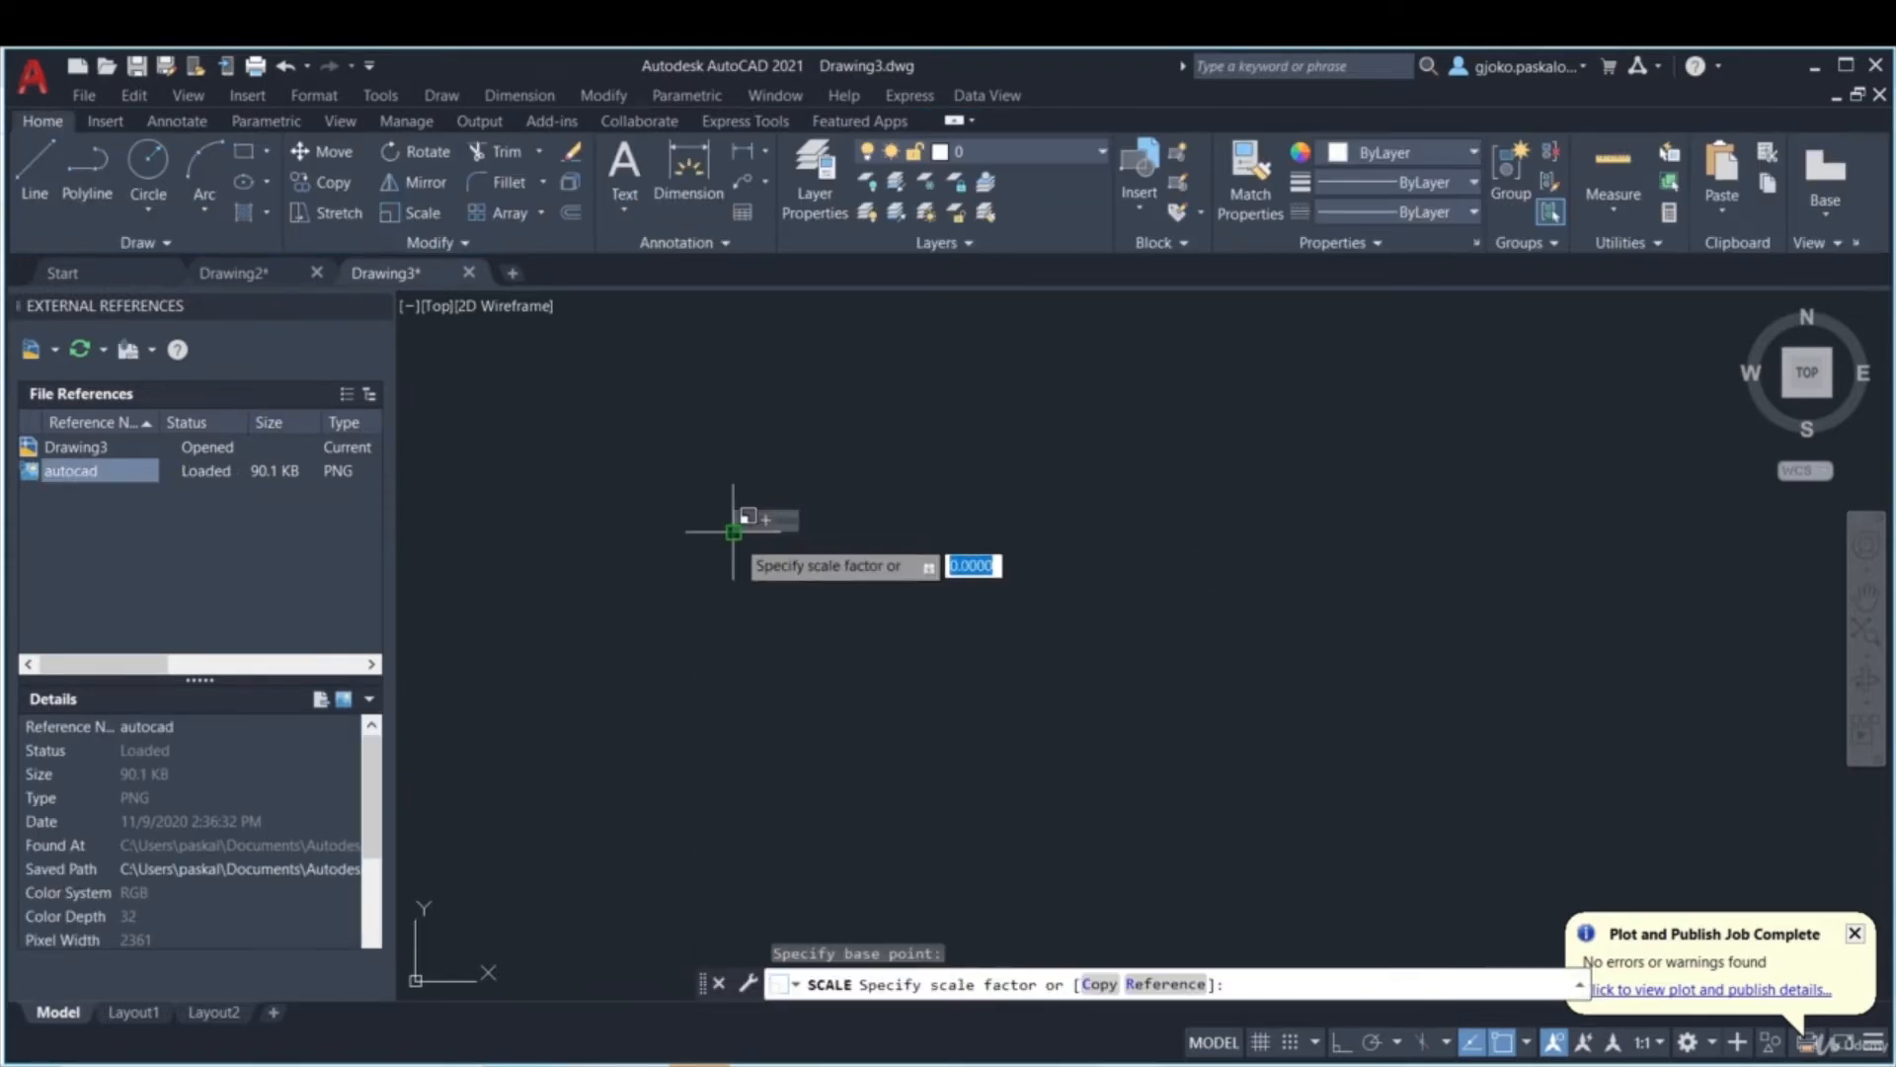
{"action": "type", "text": "10"}
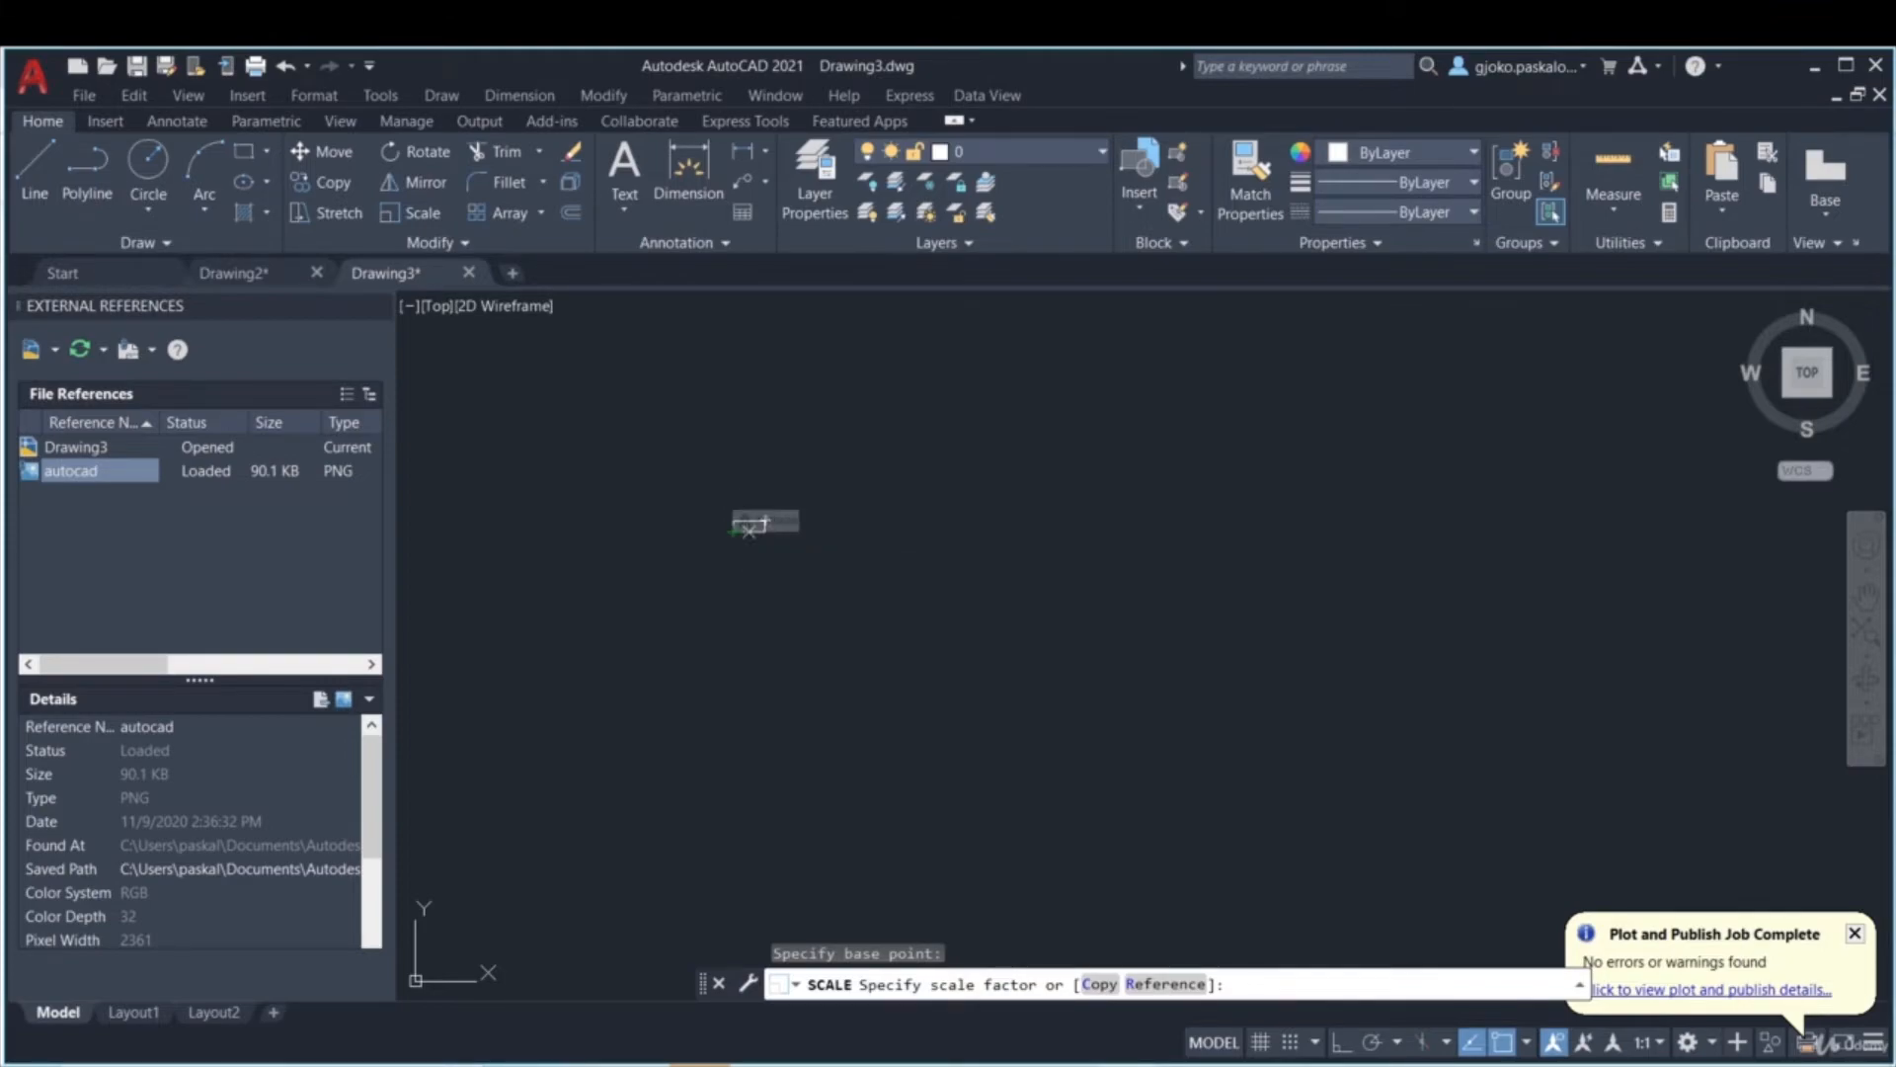
{"action": "key", "text": "Return"}
{"action": "middle_click_drag", "start_coordinate": [1104, 559], "coordinate": [930, 694]}
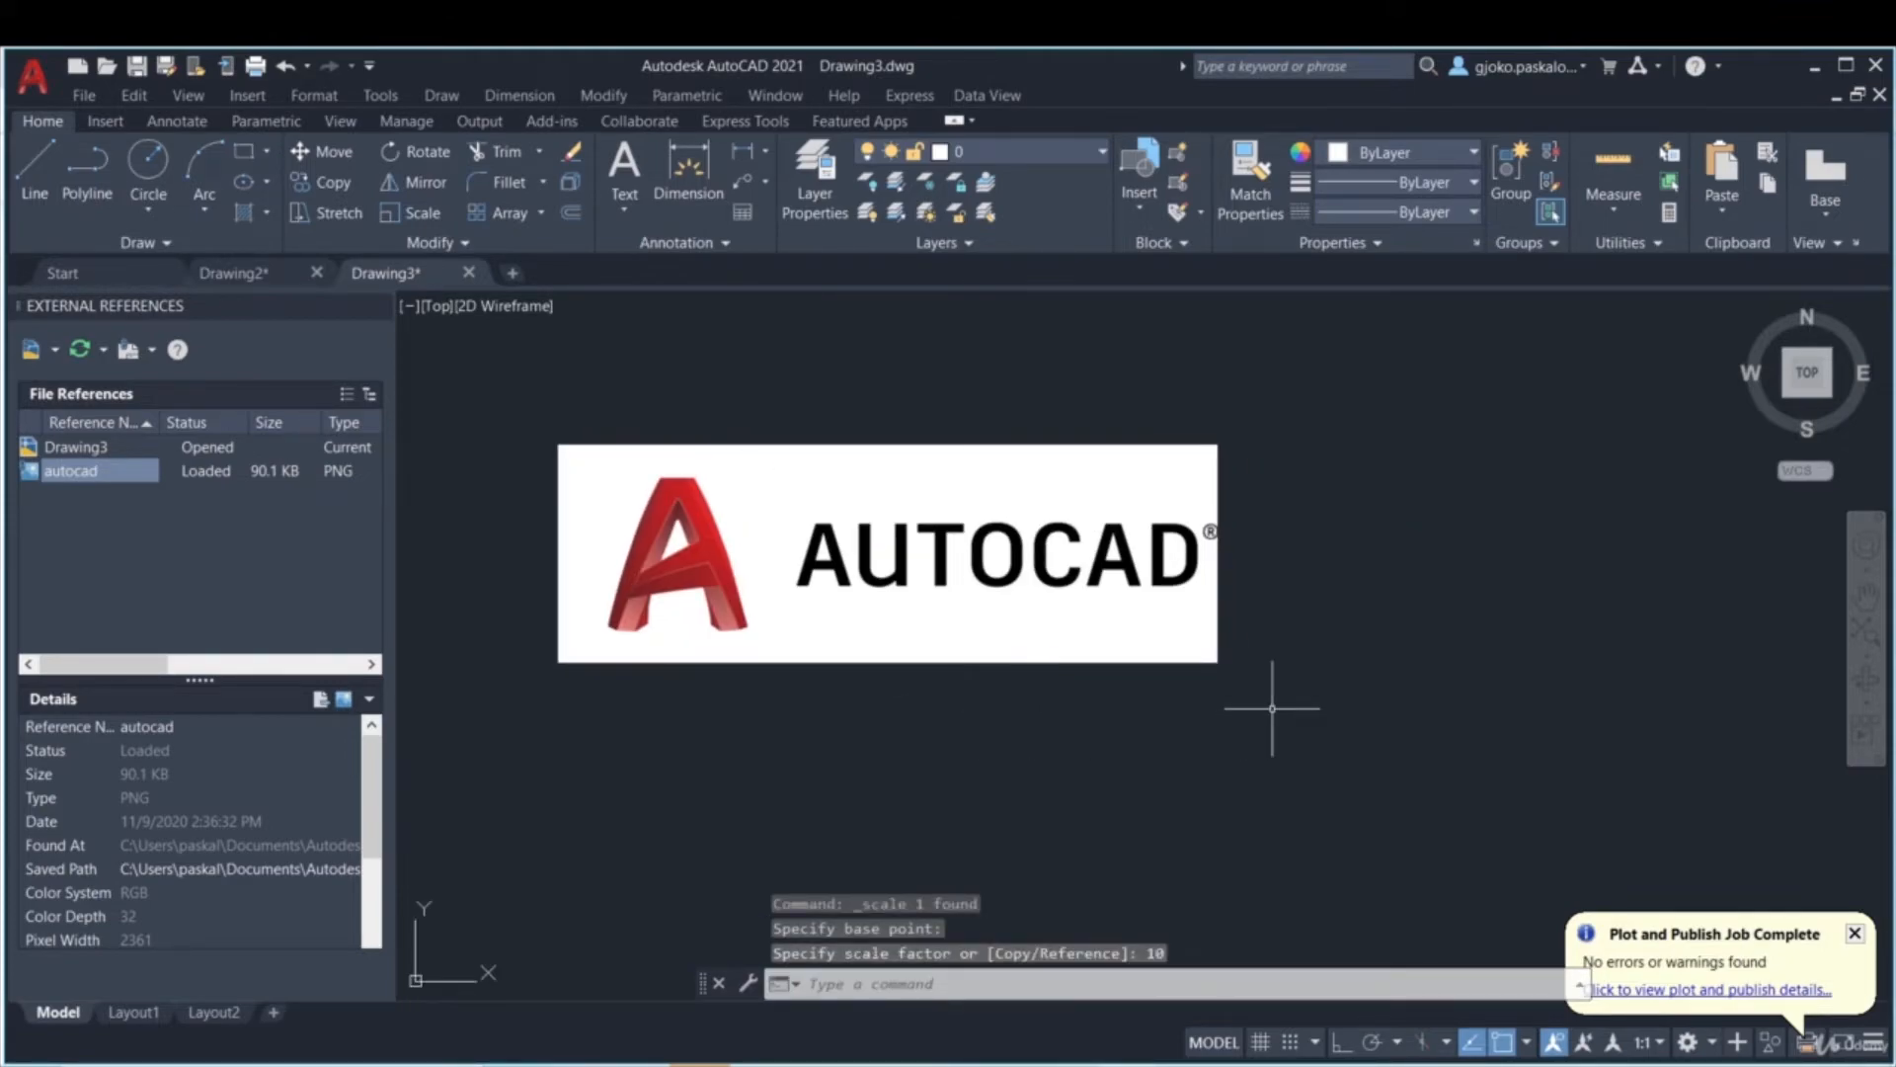
- Set the attached image's brightness to 44, and hide the image and show it again
{"action": "left_click", "coordinate": [1270, 707]}
{"action": "left_click", "coordinate": [1136, 603]}
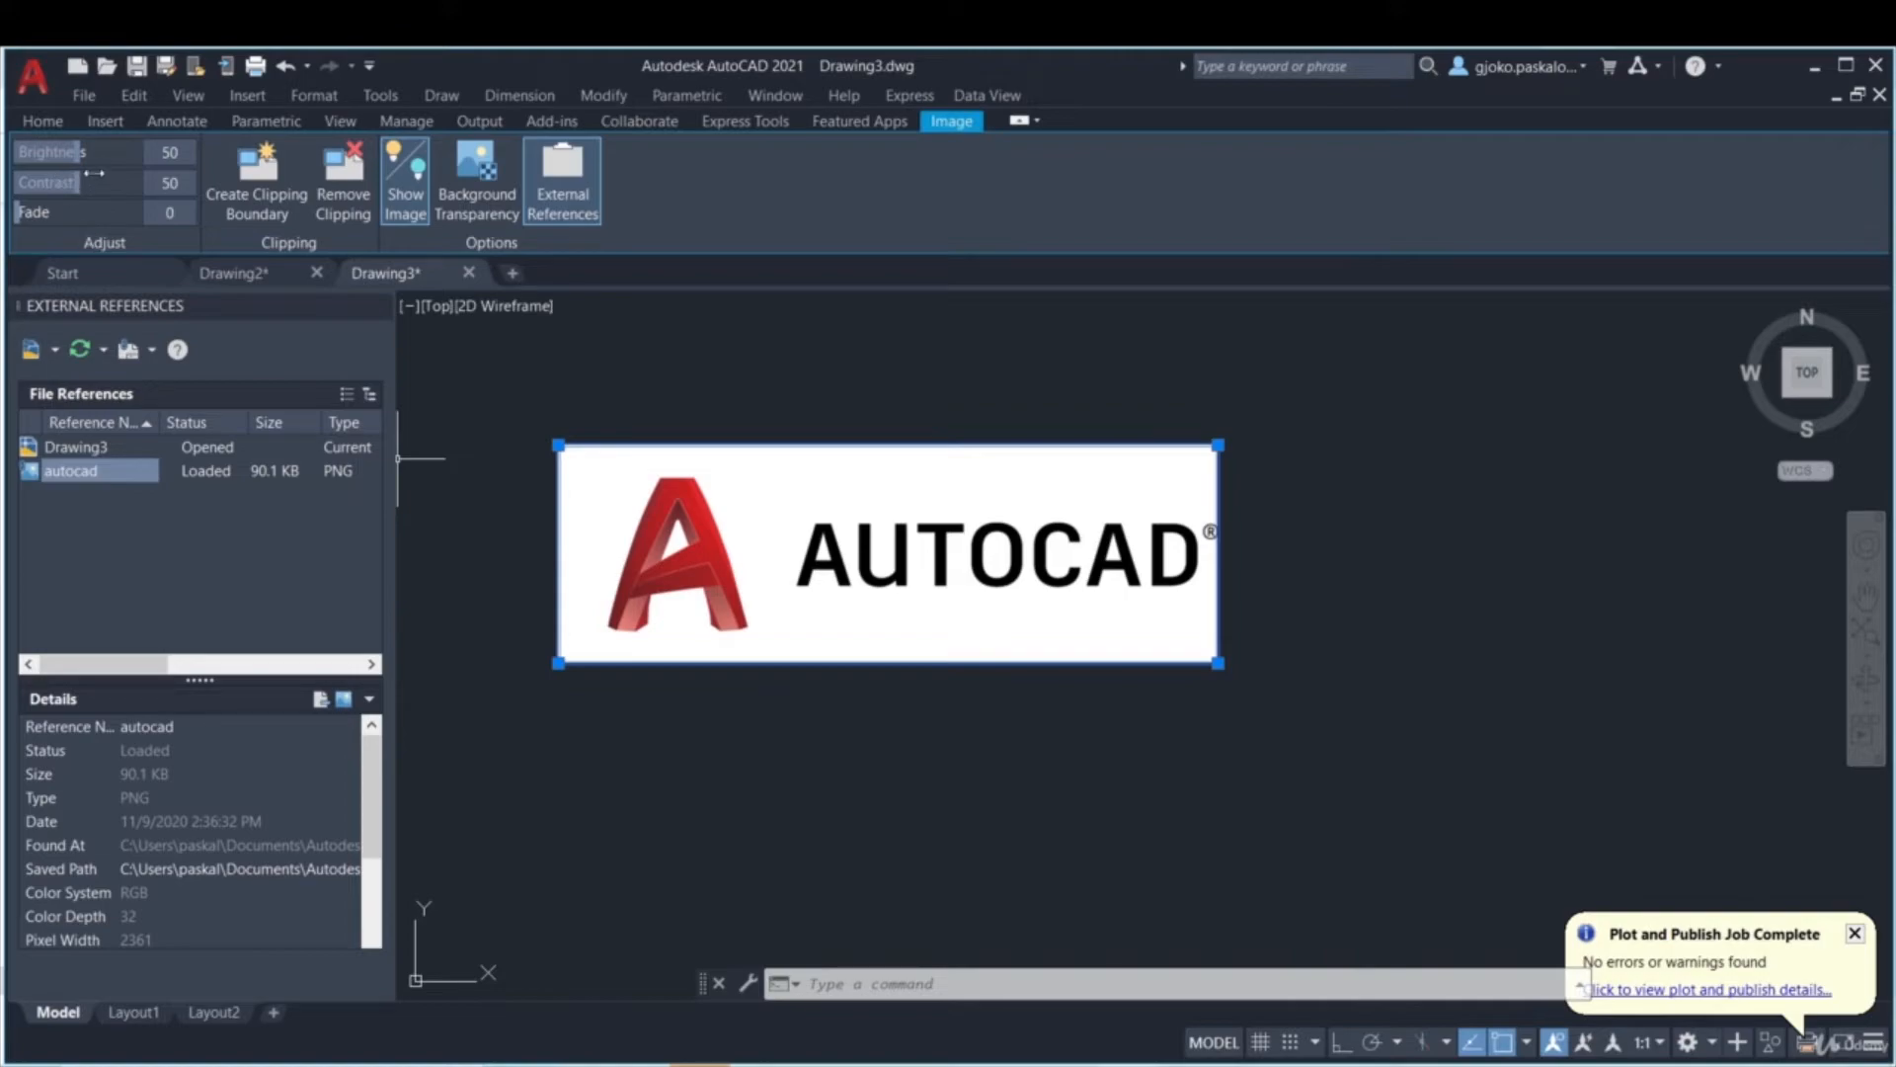
{"action": "left_click_drag", "start_coordinate": [79, 156], "coordinate": [15, 212]}
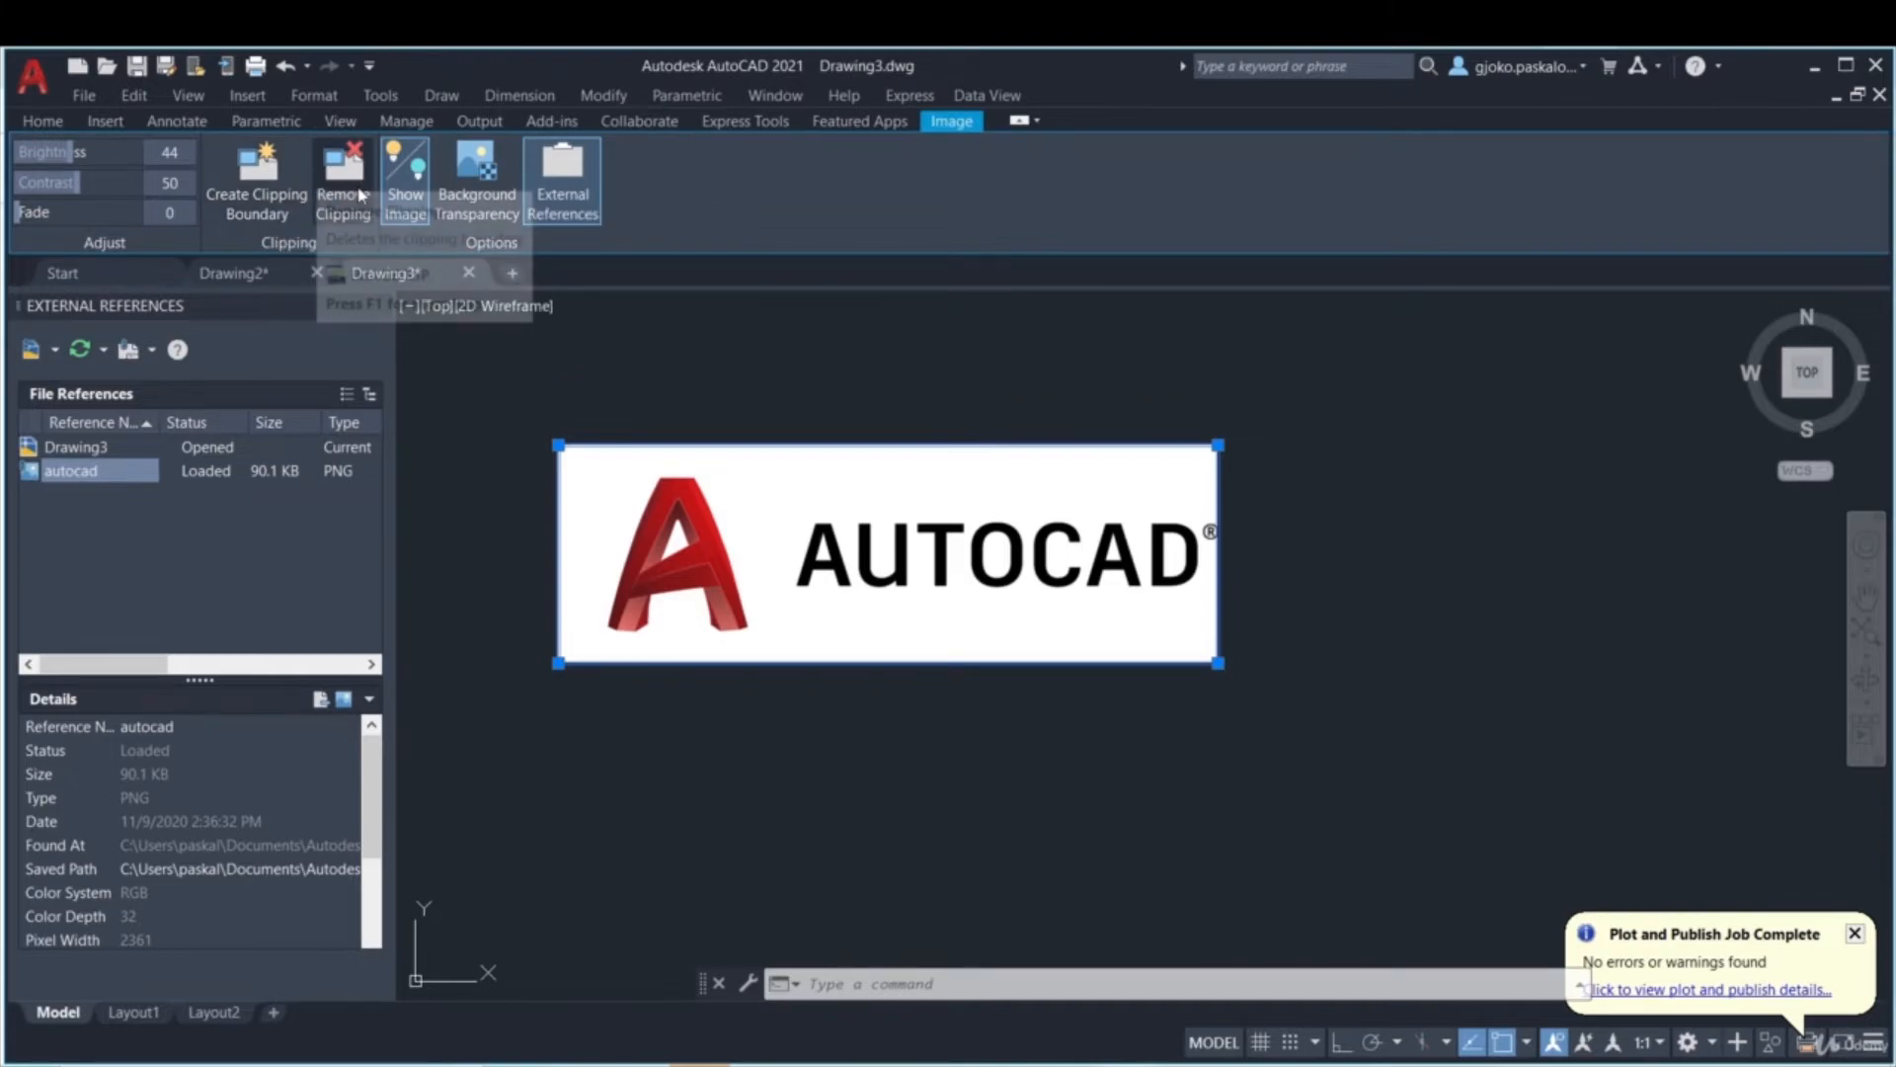
{"action": "left_click", "coordinate": [425, 217]}
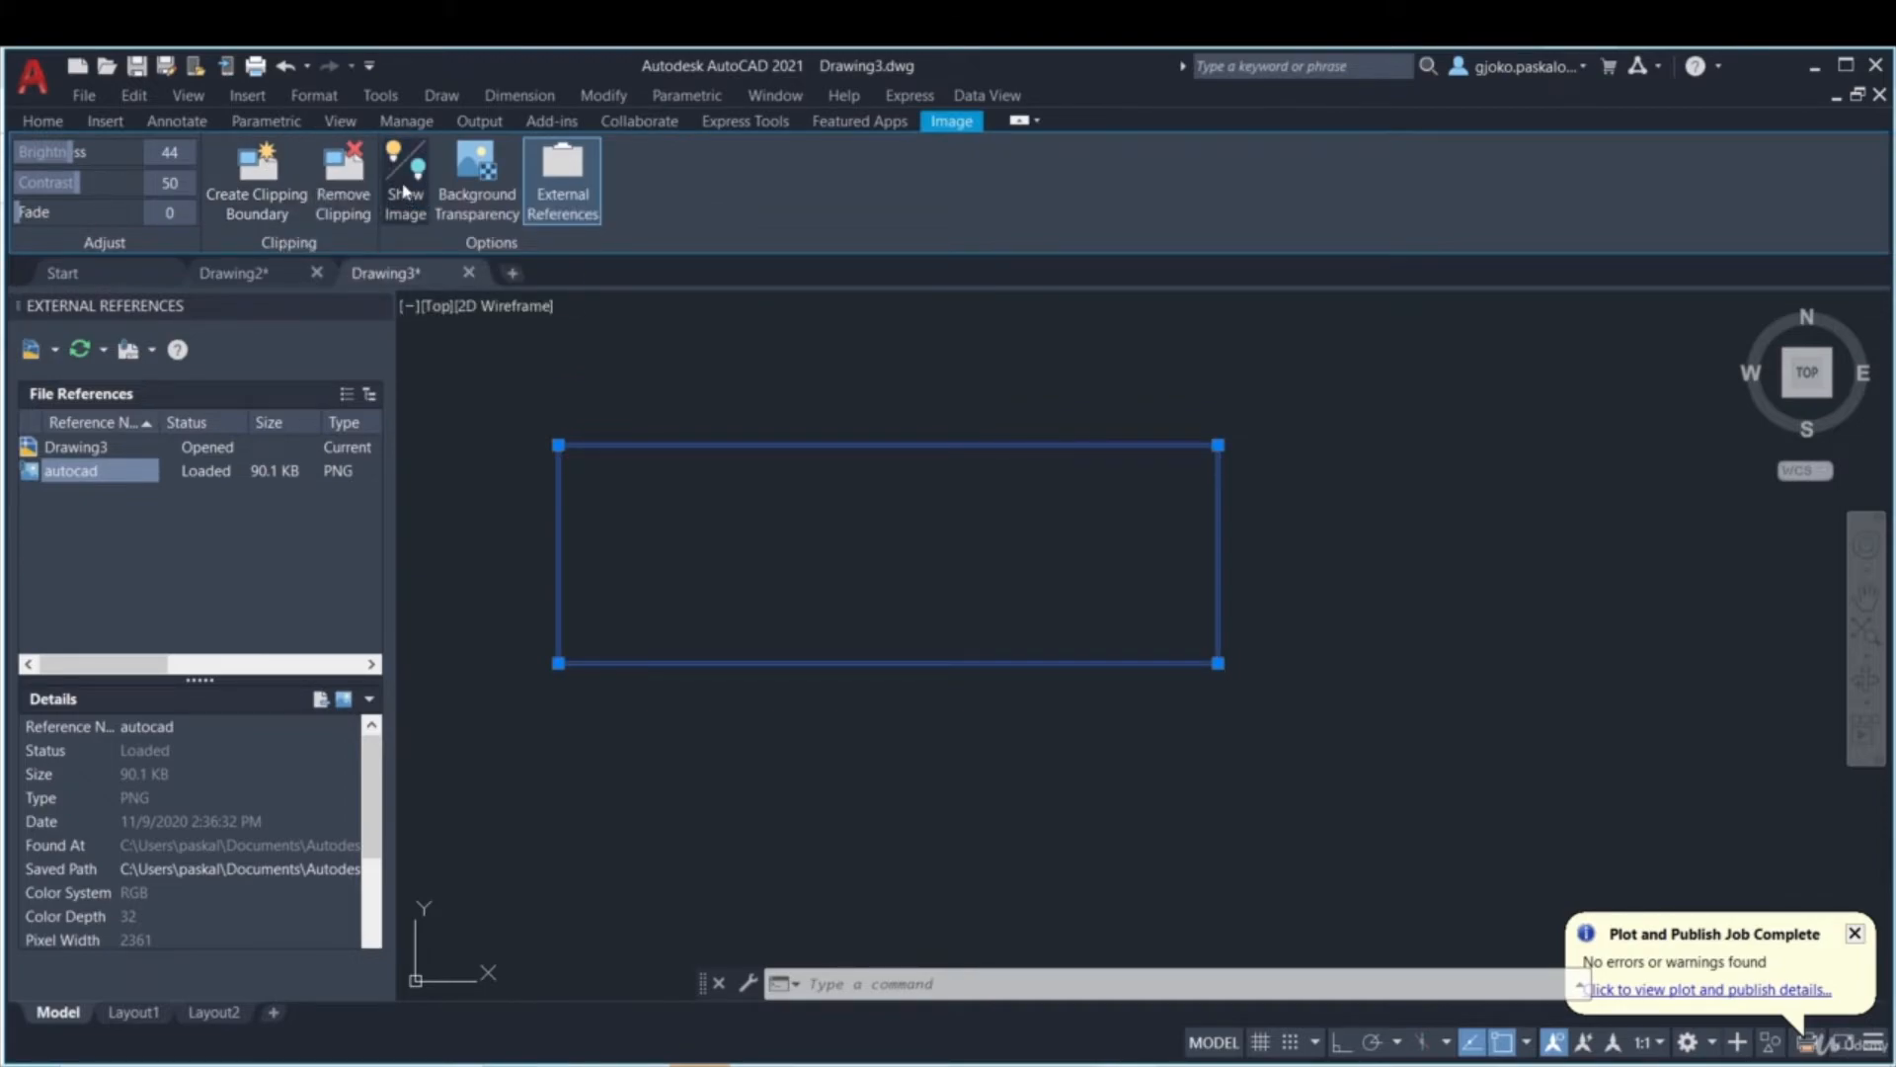
{"action": "left_click", "coordinate": [401, 187]}
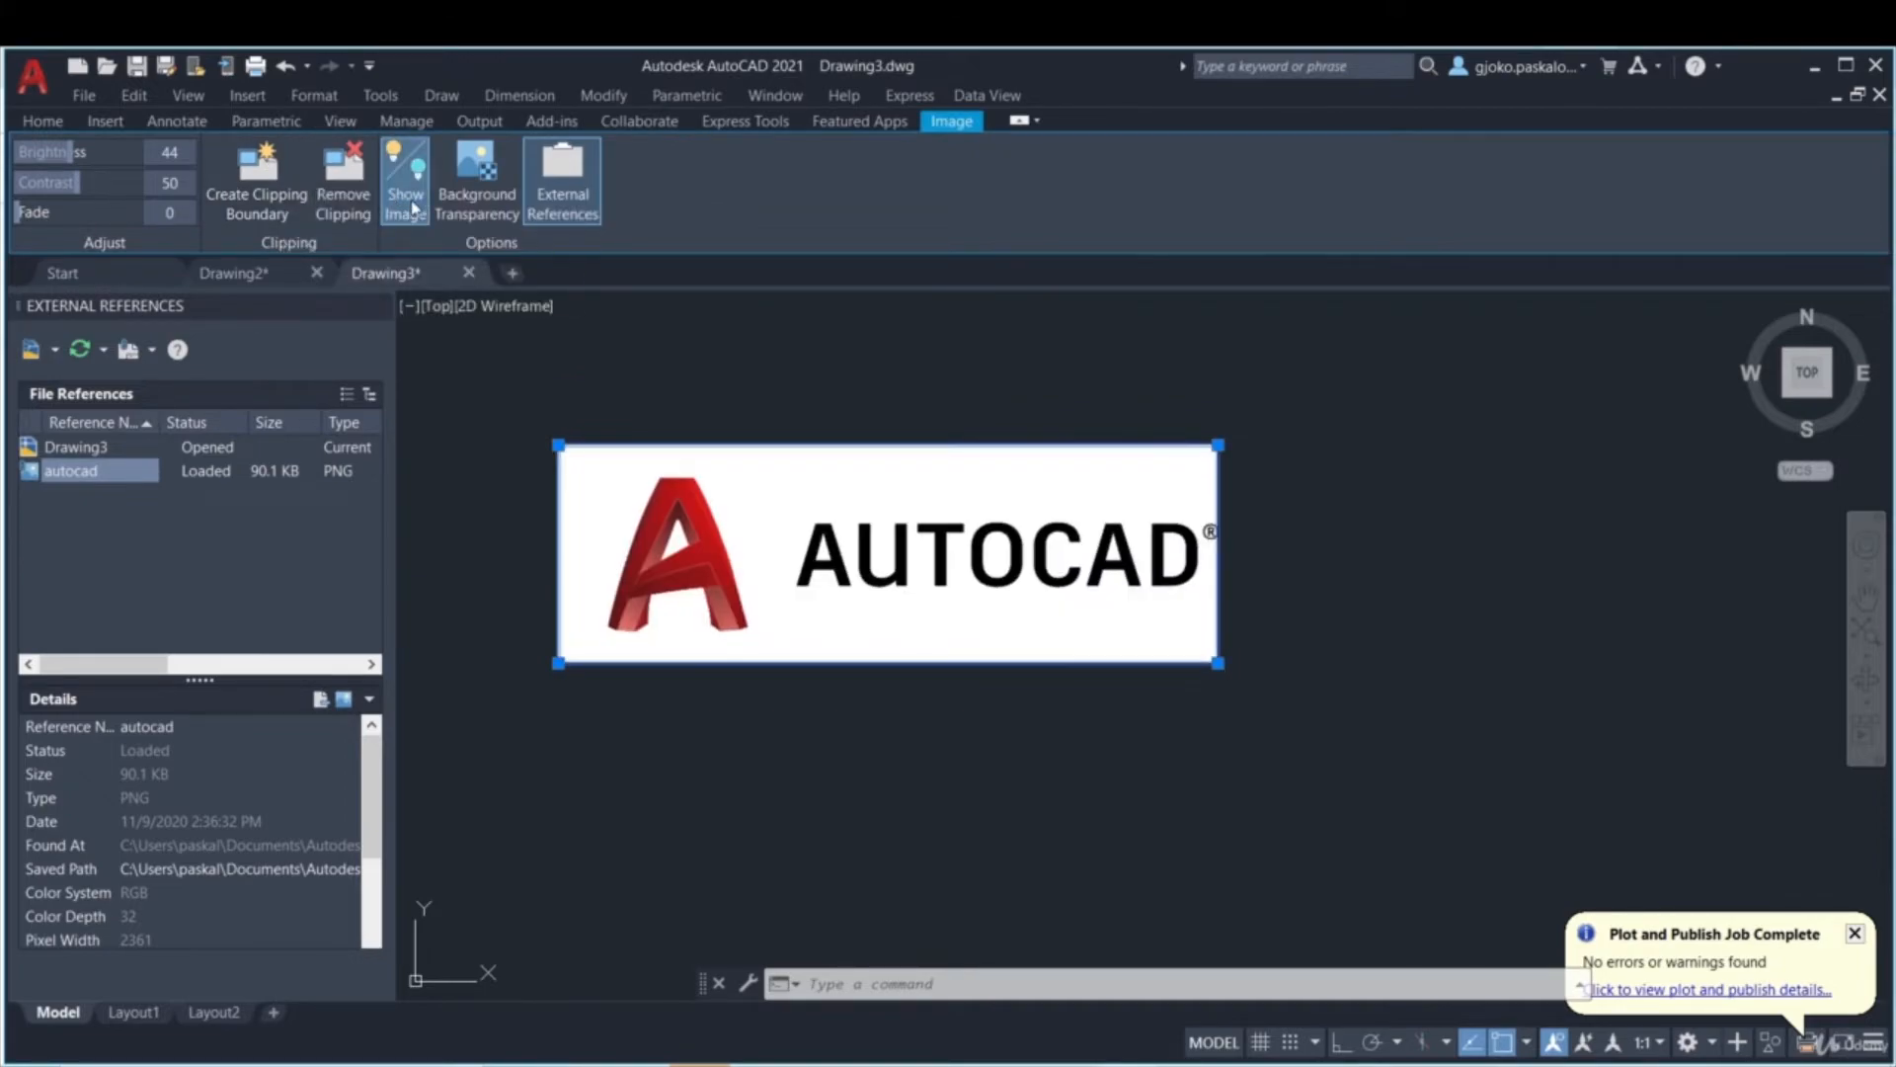
- Turn on background transparency for the attached AutoCAD logo image in Drawing3, clear the selection, and select the image again
{"action": "left_click", "coordinate": [478, 197]}
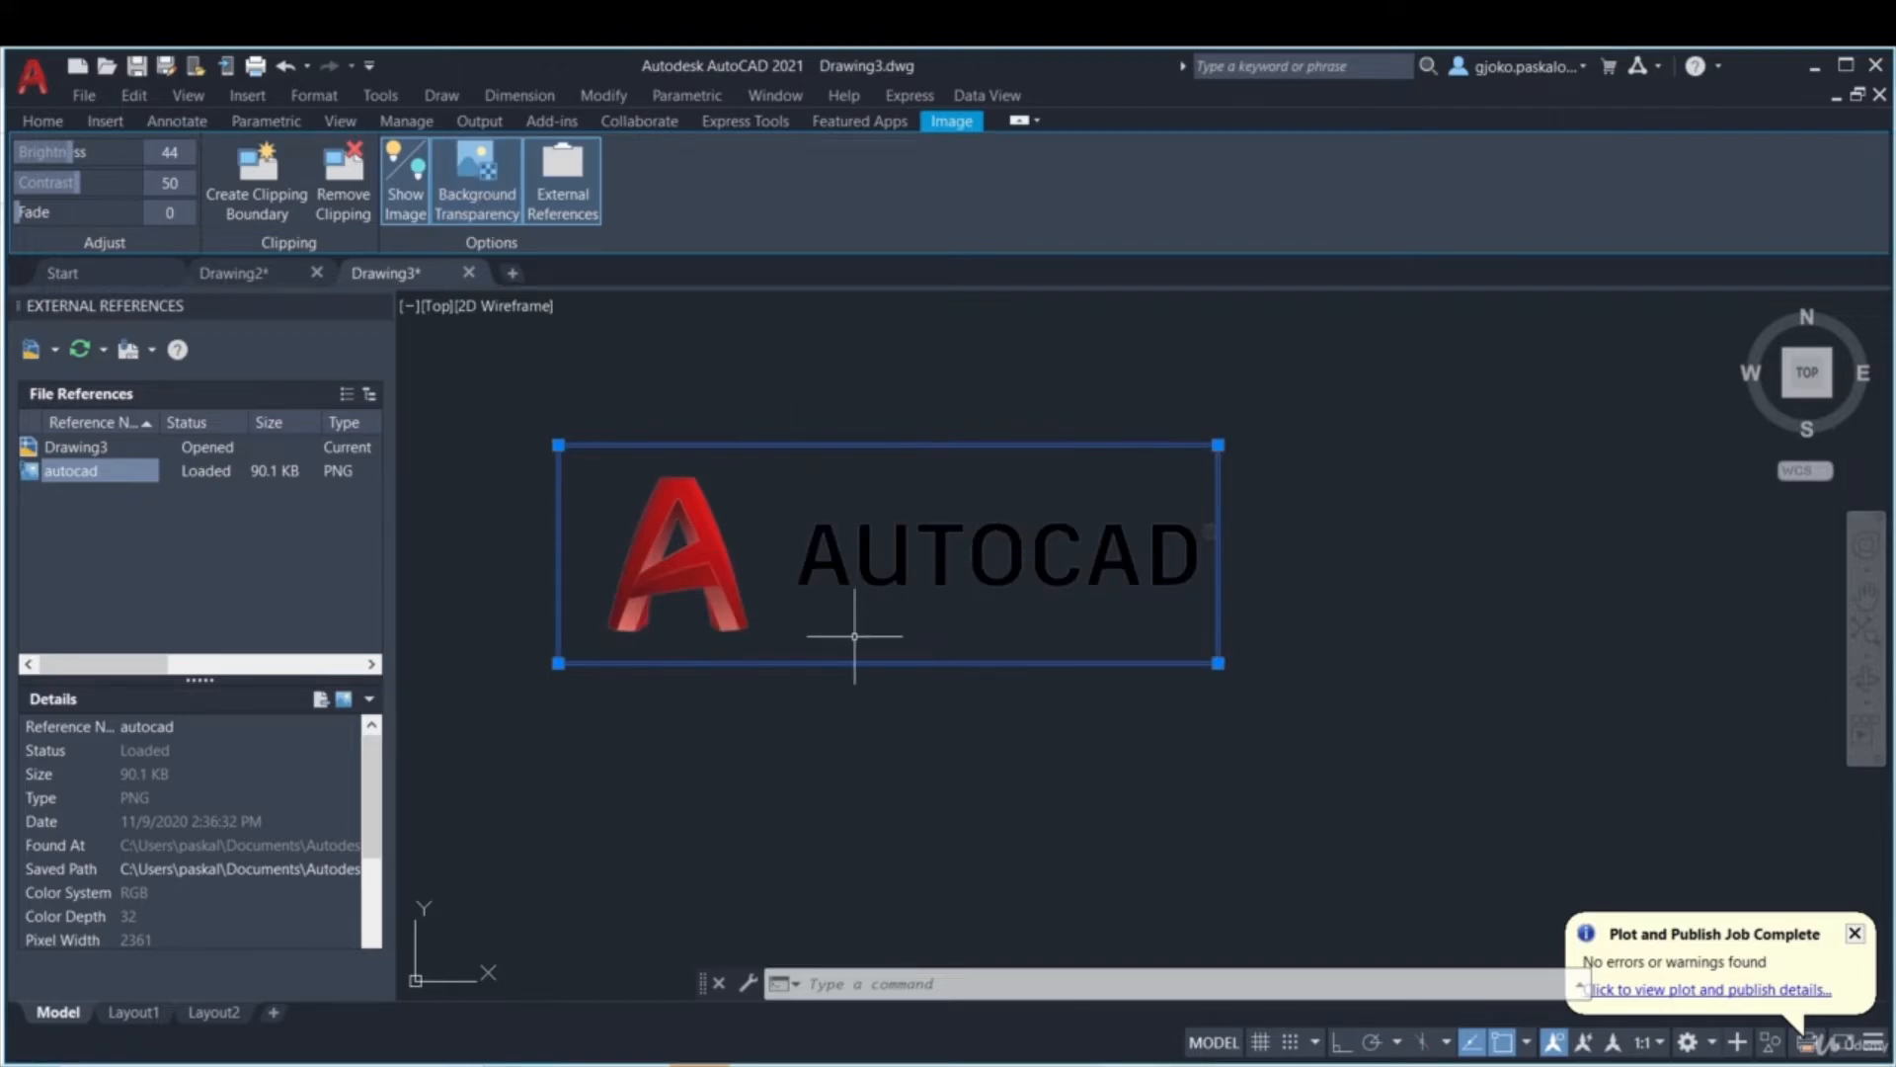
{"action": "key", "text": "Escape"}
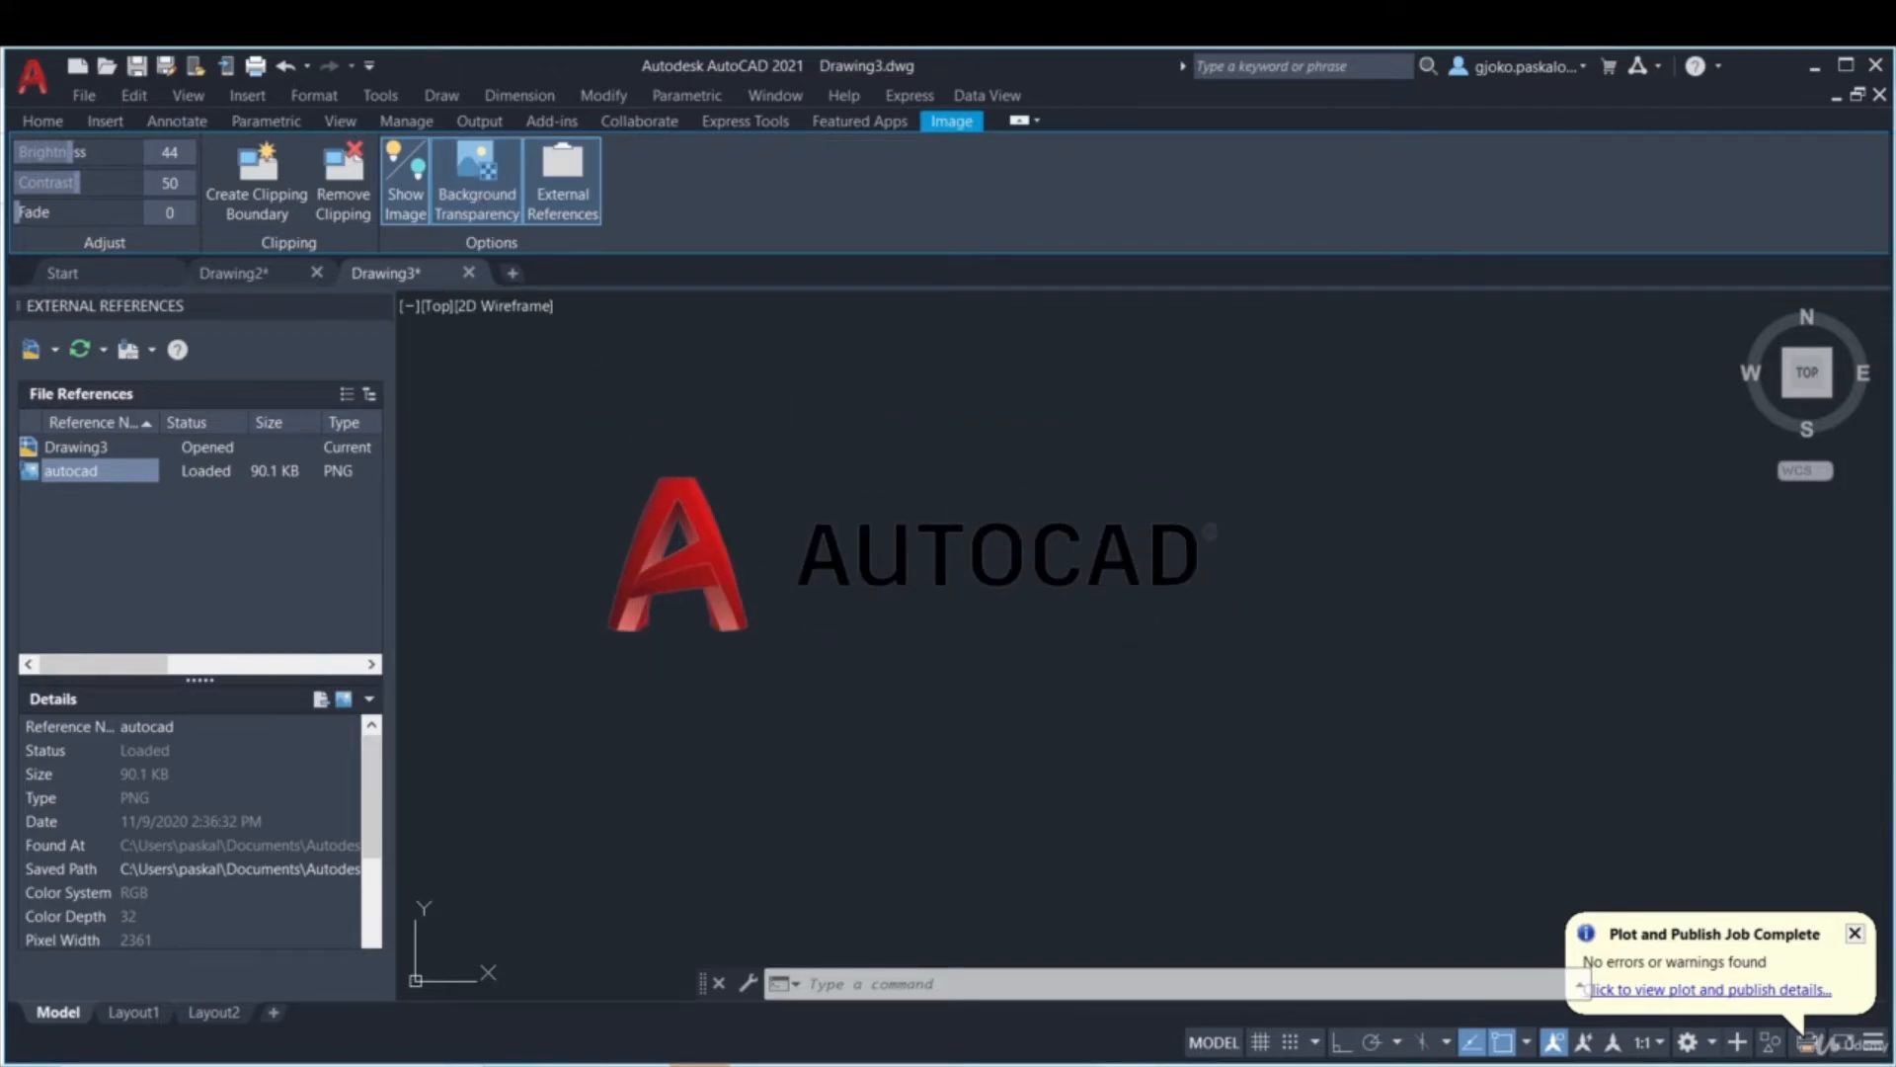
{"action": "left_click", "coordinate": [953, 739]}
{"action": "left_click", "coordinate": [820, 580]}
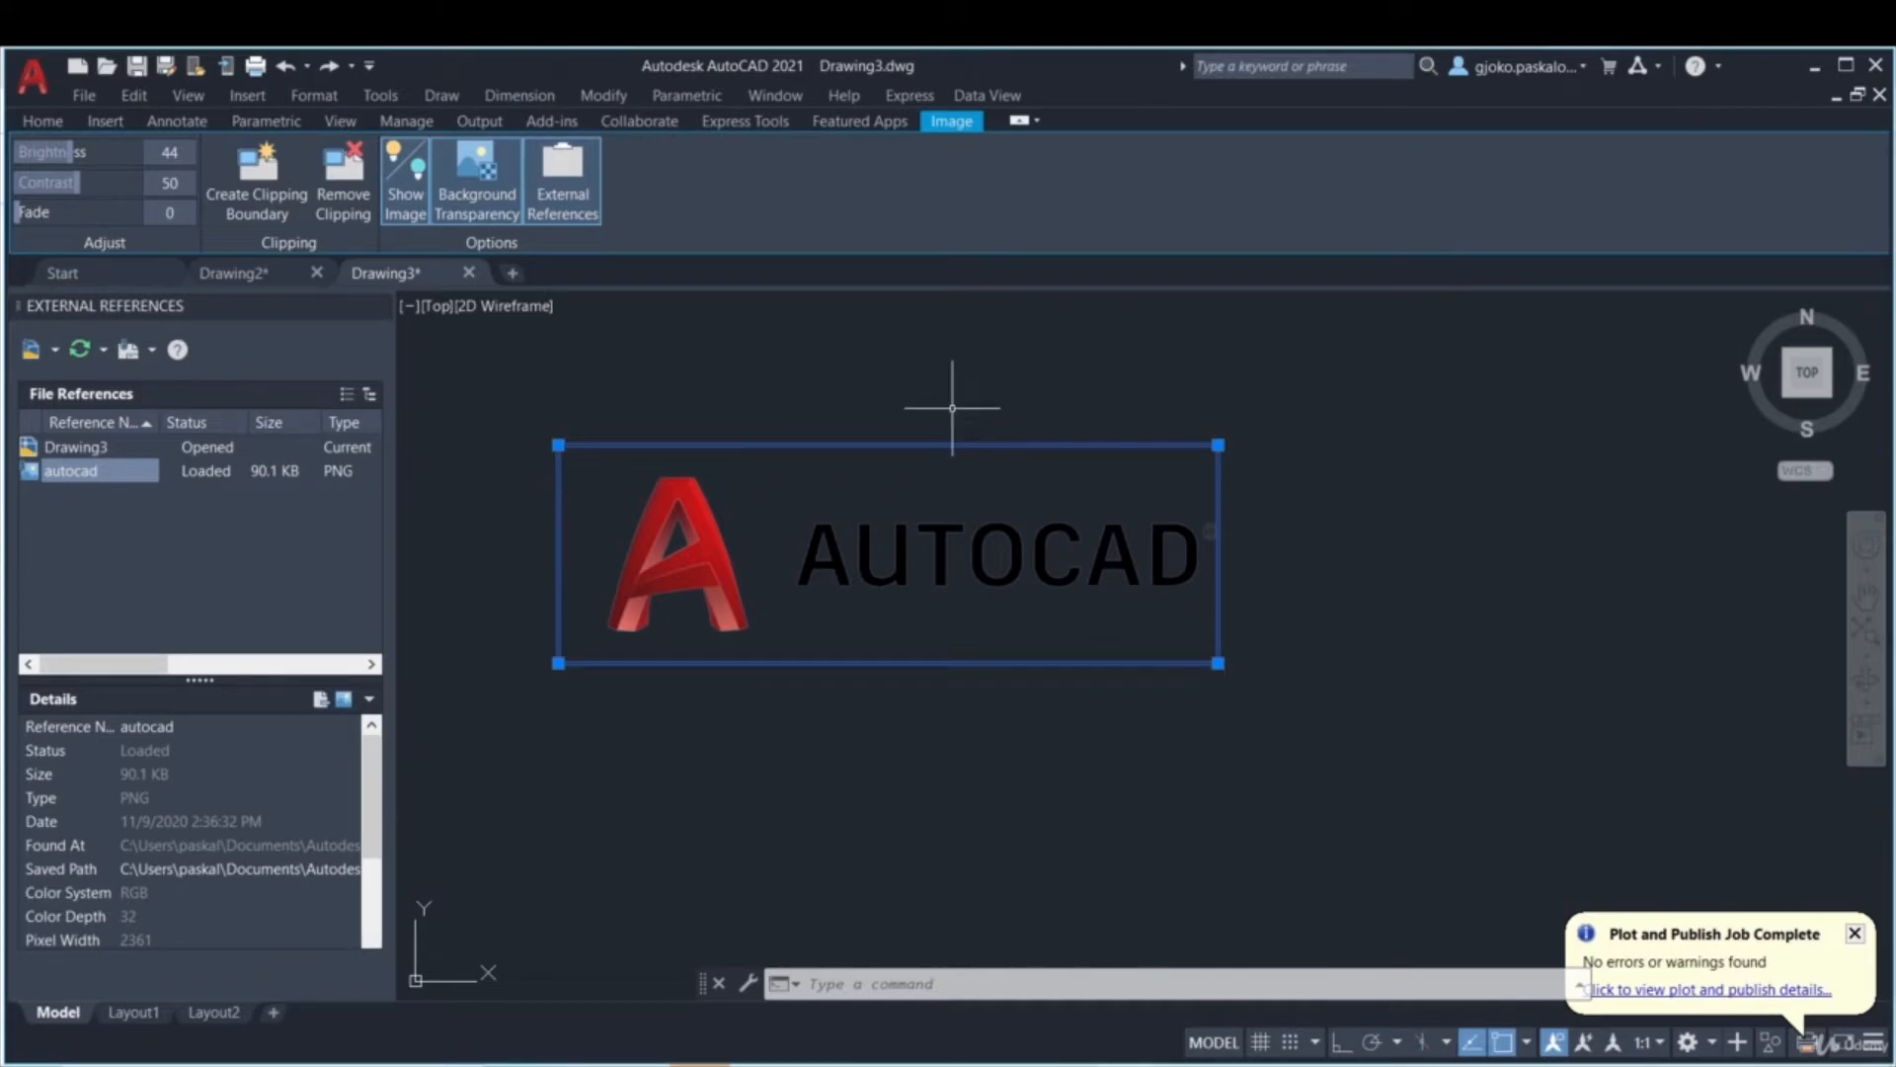
{"action": "scroll", "coordinate": [952, 408], "scroll_direction": "down", "scroll_amount": 5}
- Switch to Drawing2 and choose autocad.png as the image reference to attach there
{"action": "left_click", "coordinate": [234, 273]}
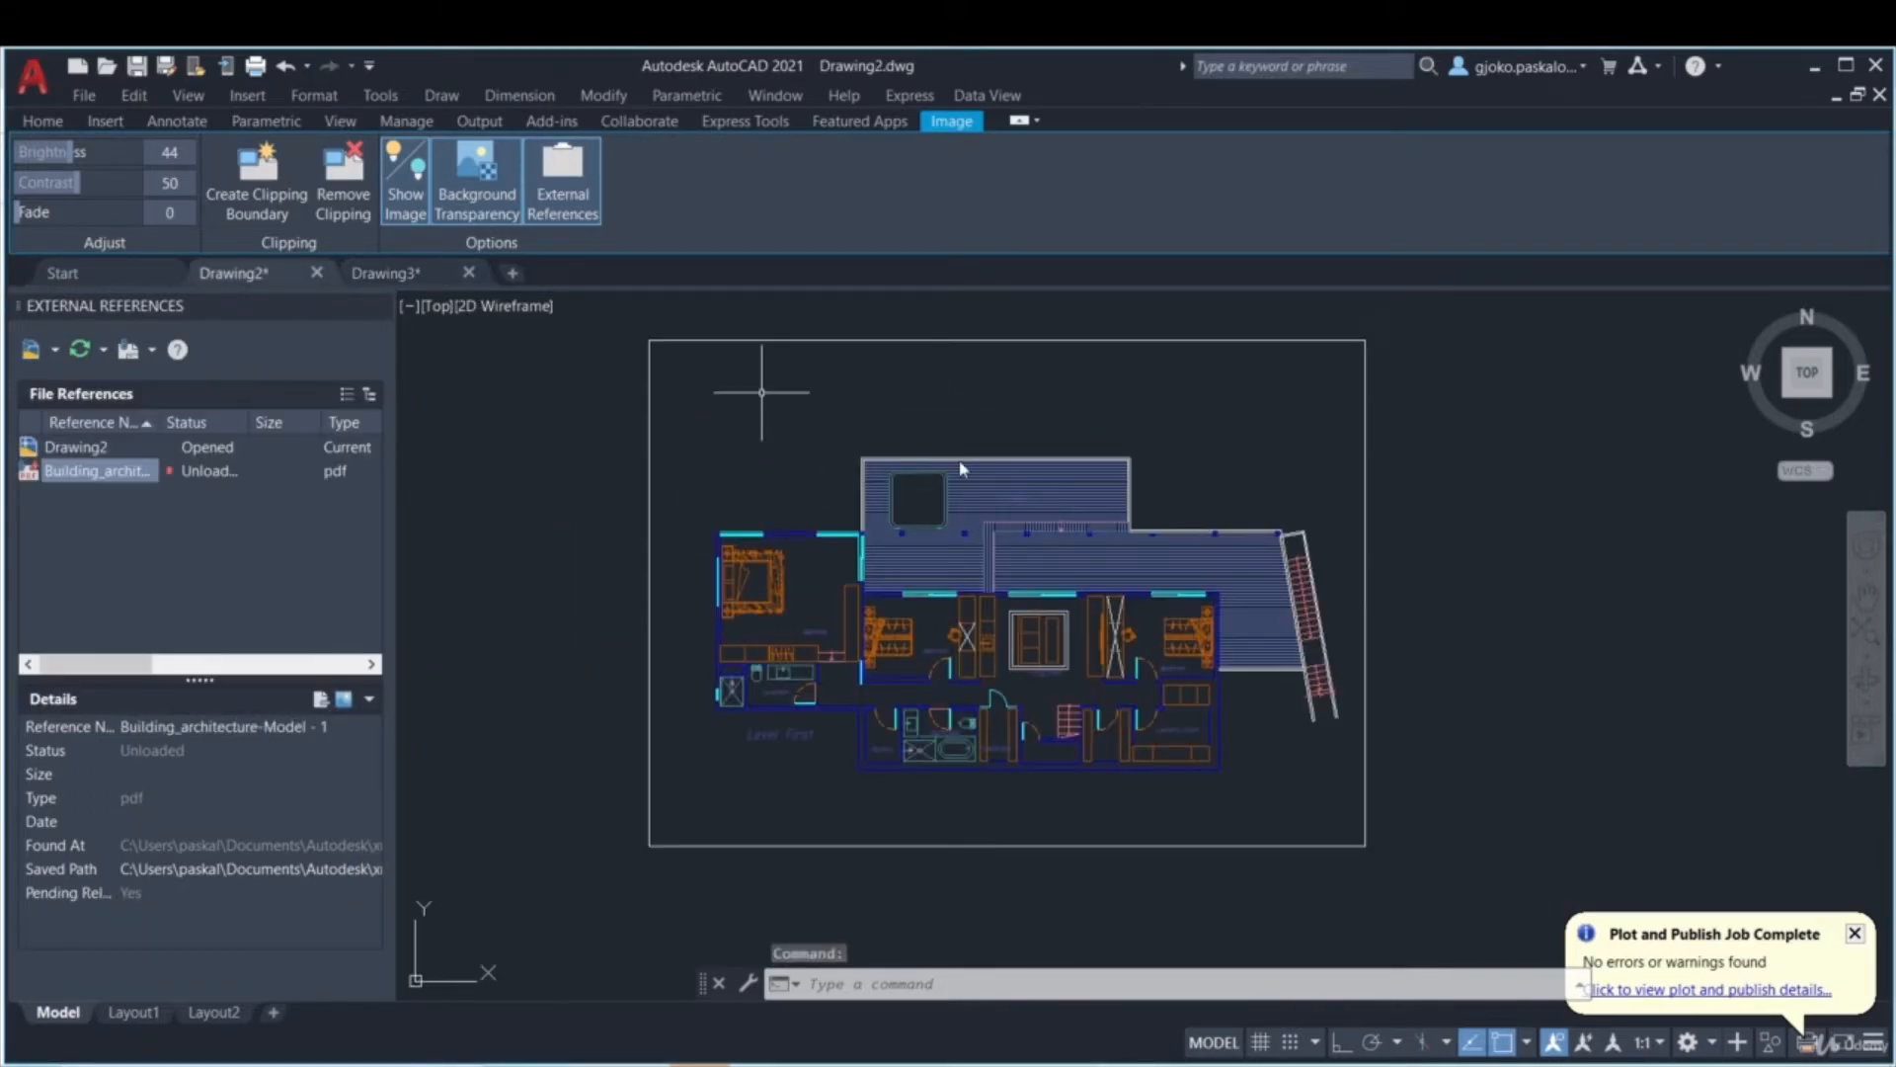
{"action": "right_click", "coordinate": [322, 522]}
{"action": "left_click", "coordinate": [395, 605]}
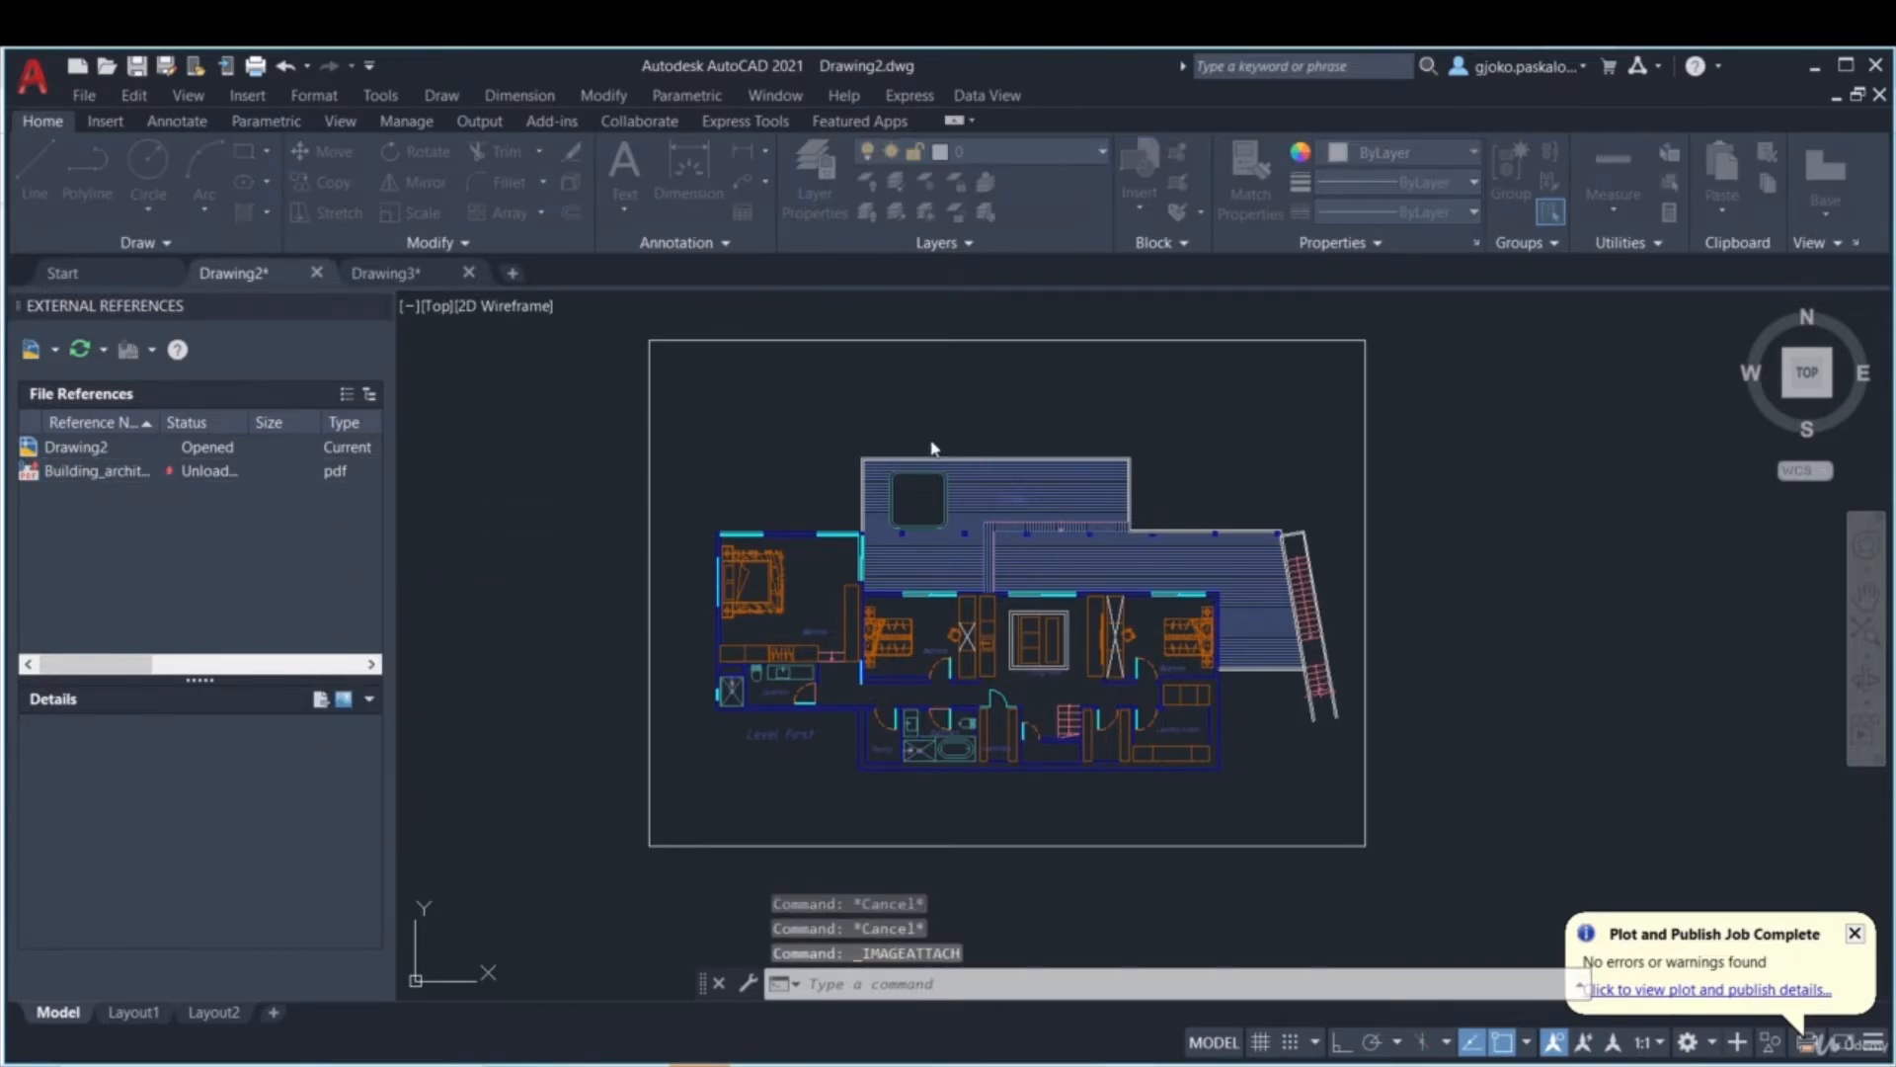
{"action": "left_click", "coordinate": [768, 364]}
{"action": "left_click", "coordinate": [1289, 791]}
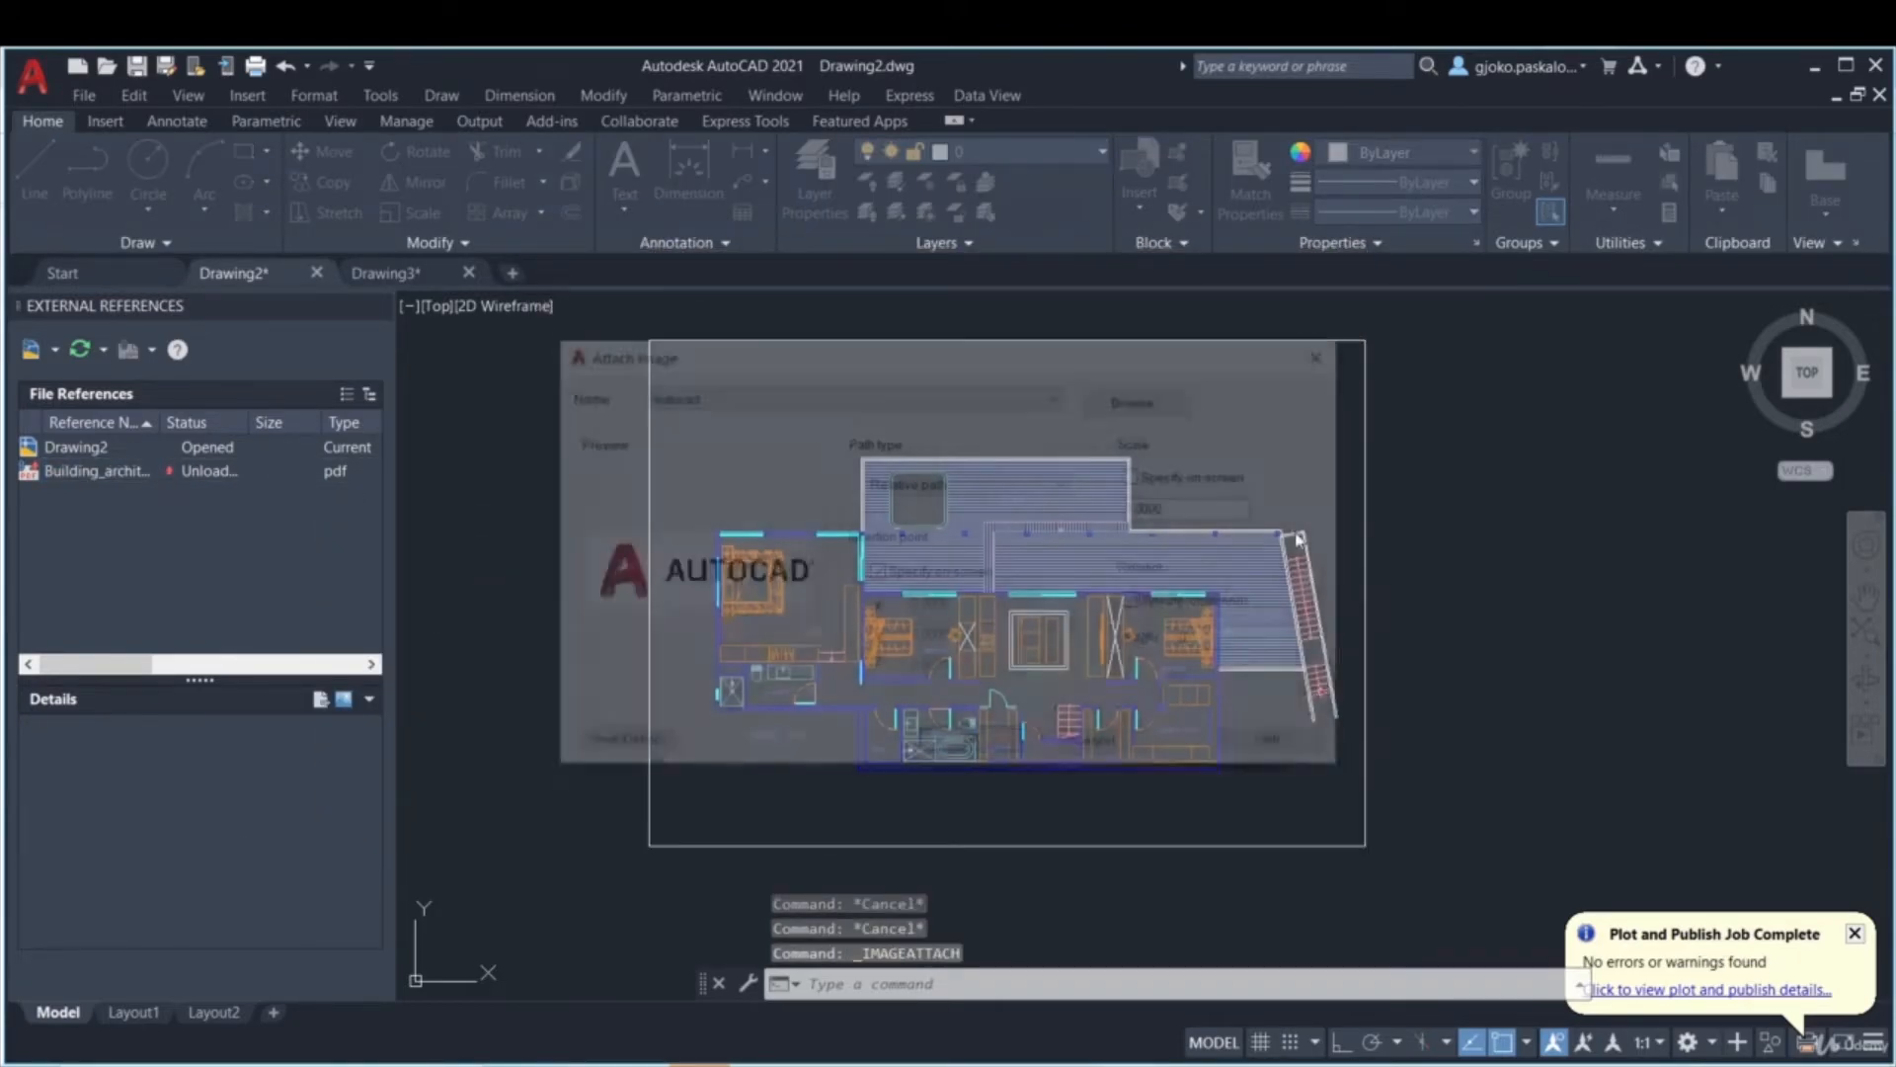
- Set the image scale to be specified on-screen, and insert the logo small inside the frame, above the upper-left bedroom
{"action": "left_click", "coordinate": [1136, 477]}
{"action": "left_click", "coordinate": [974, 741]}
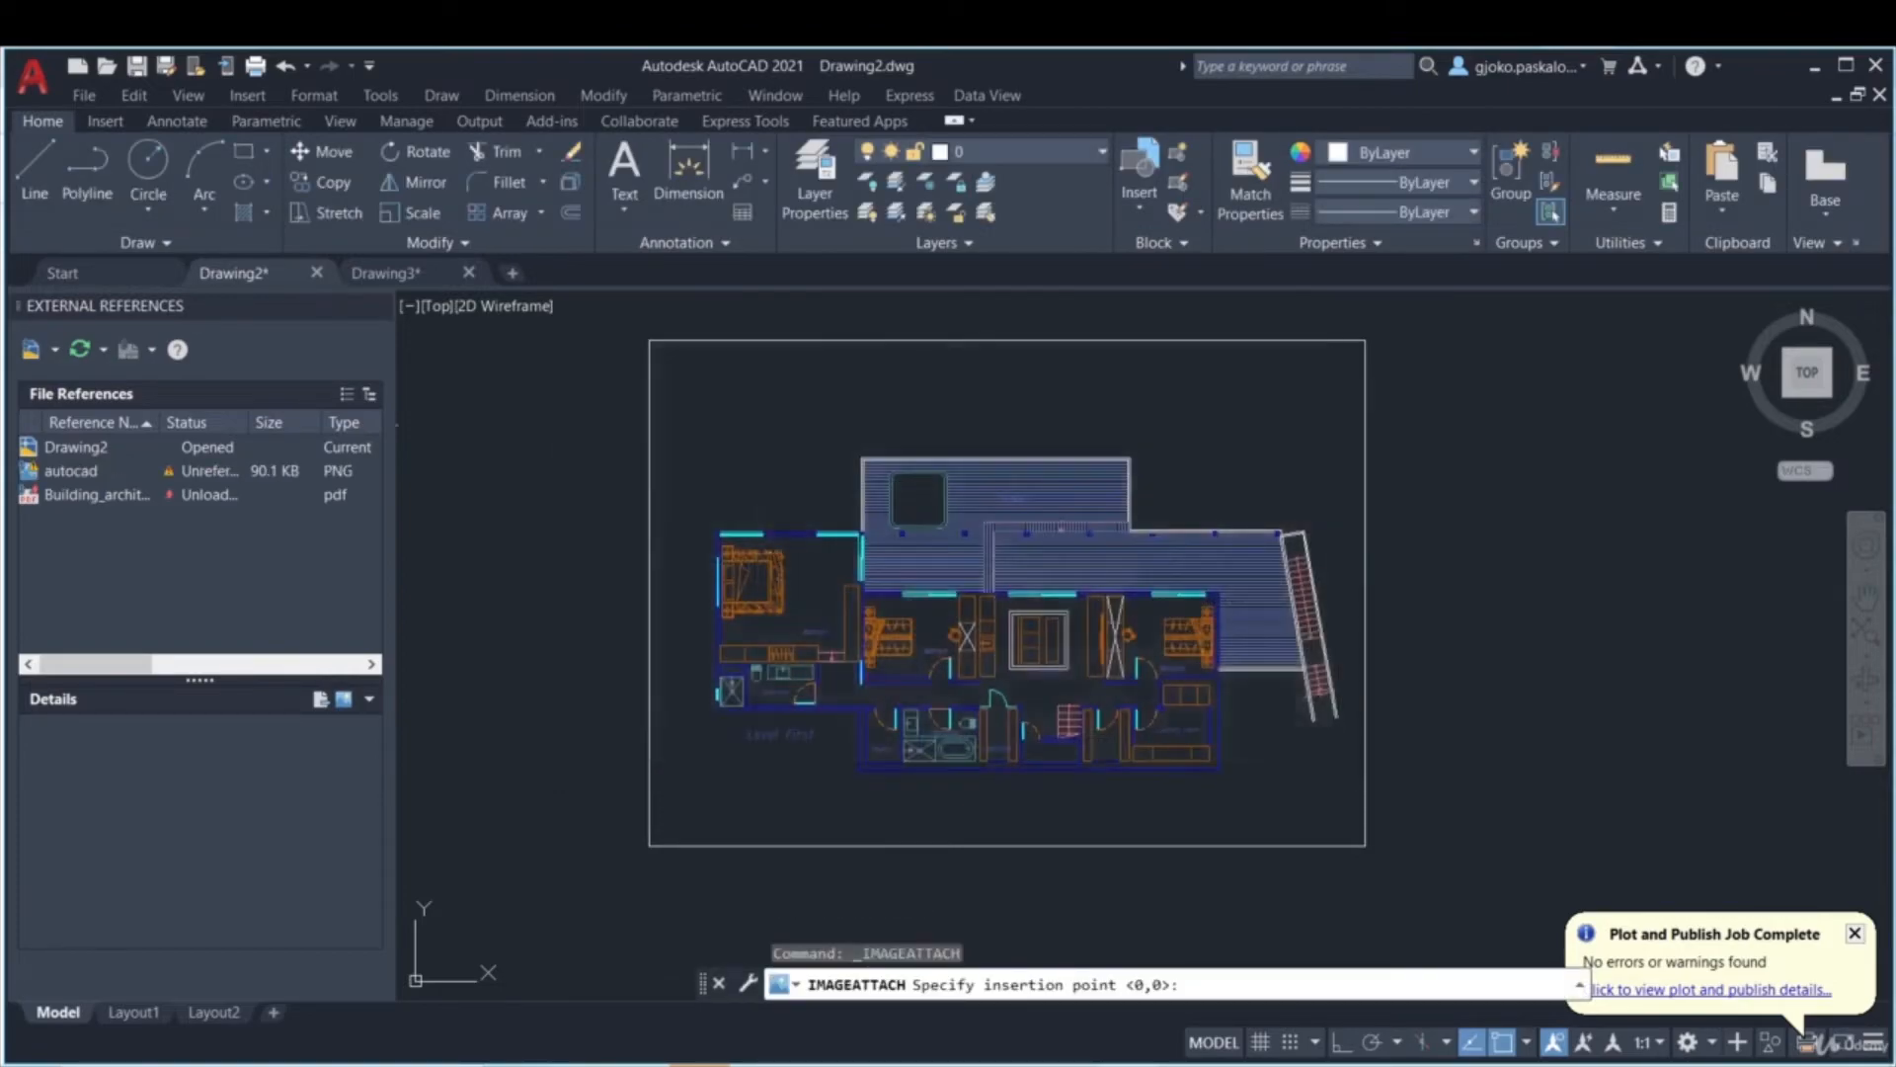
{"action": "left_click", "coordinate": [704, 447]}
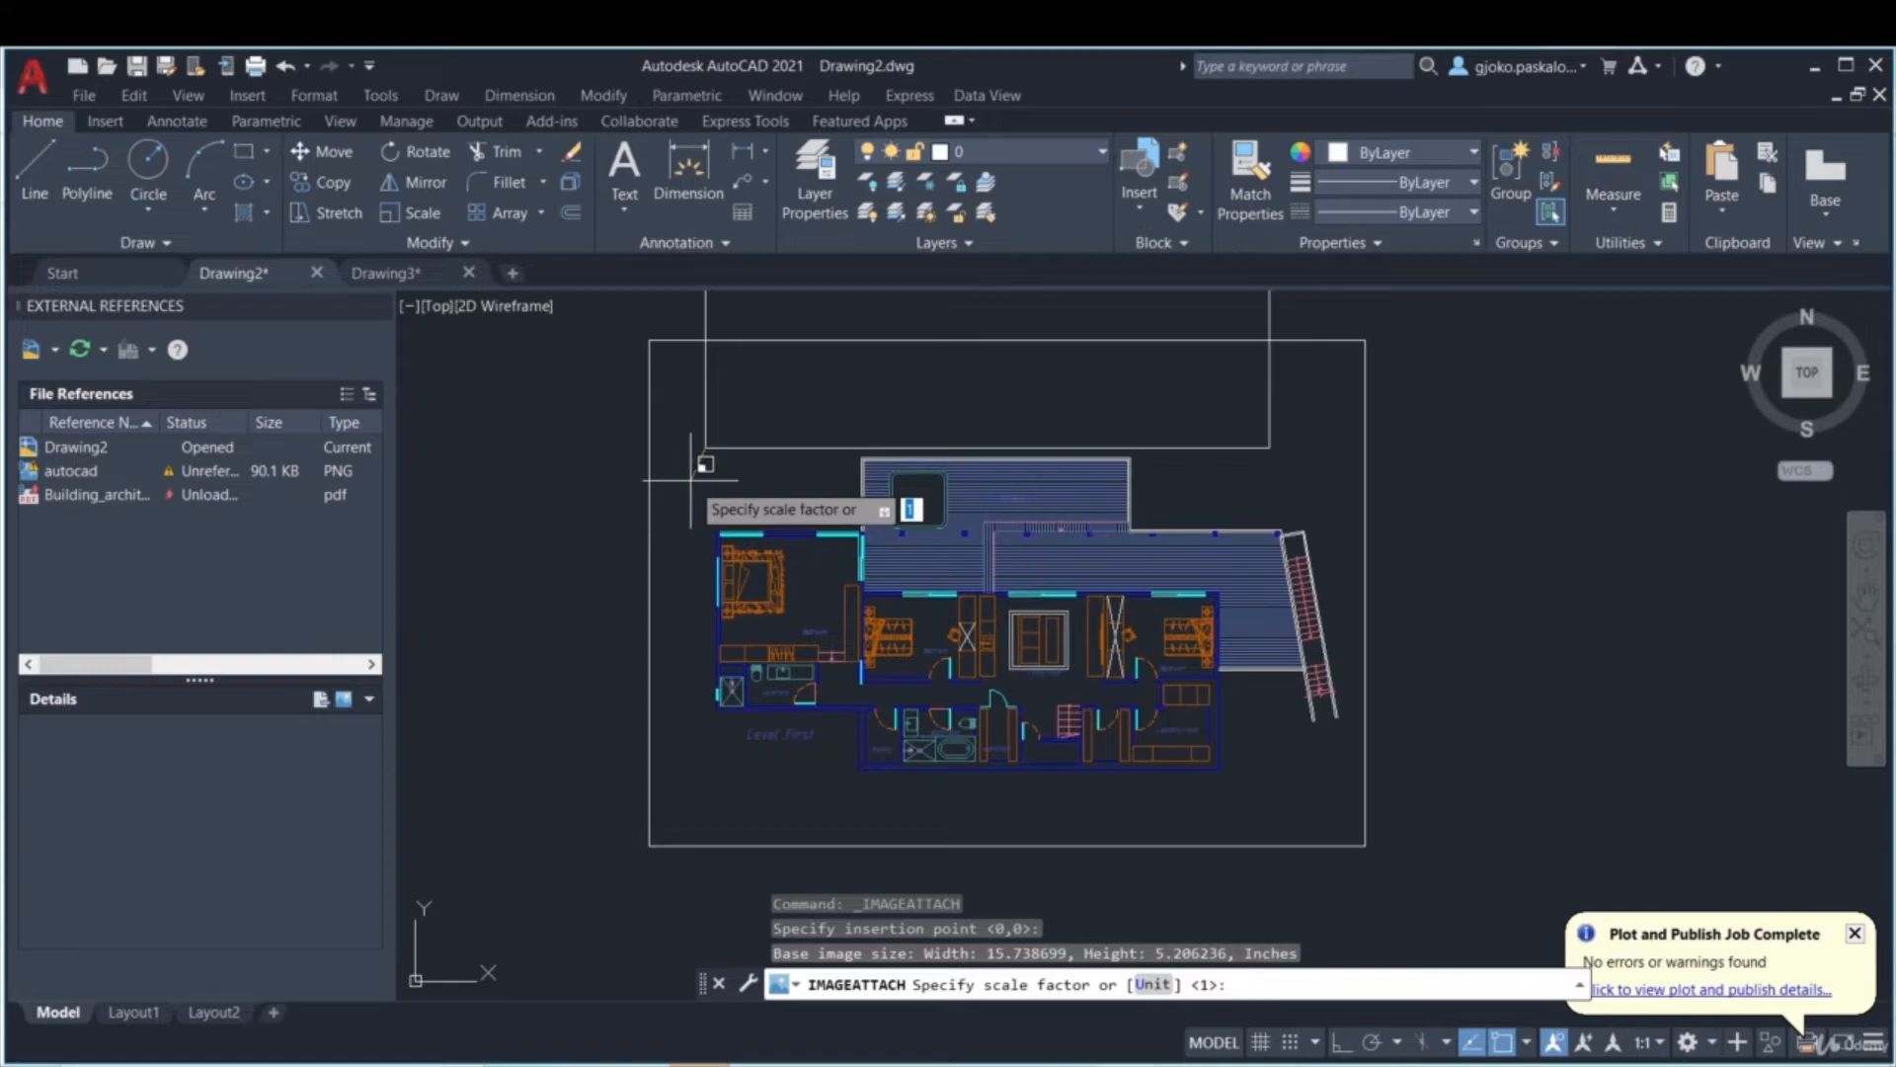
{"action": "left_click", "coordinate": [869, 395]}
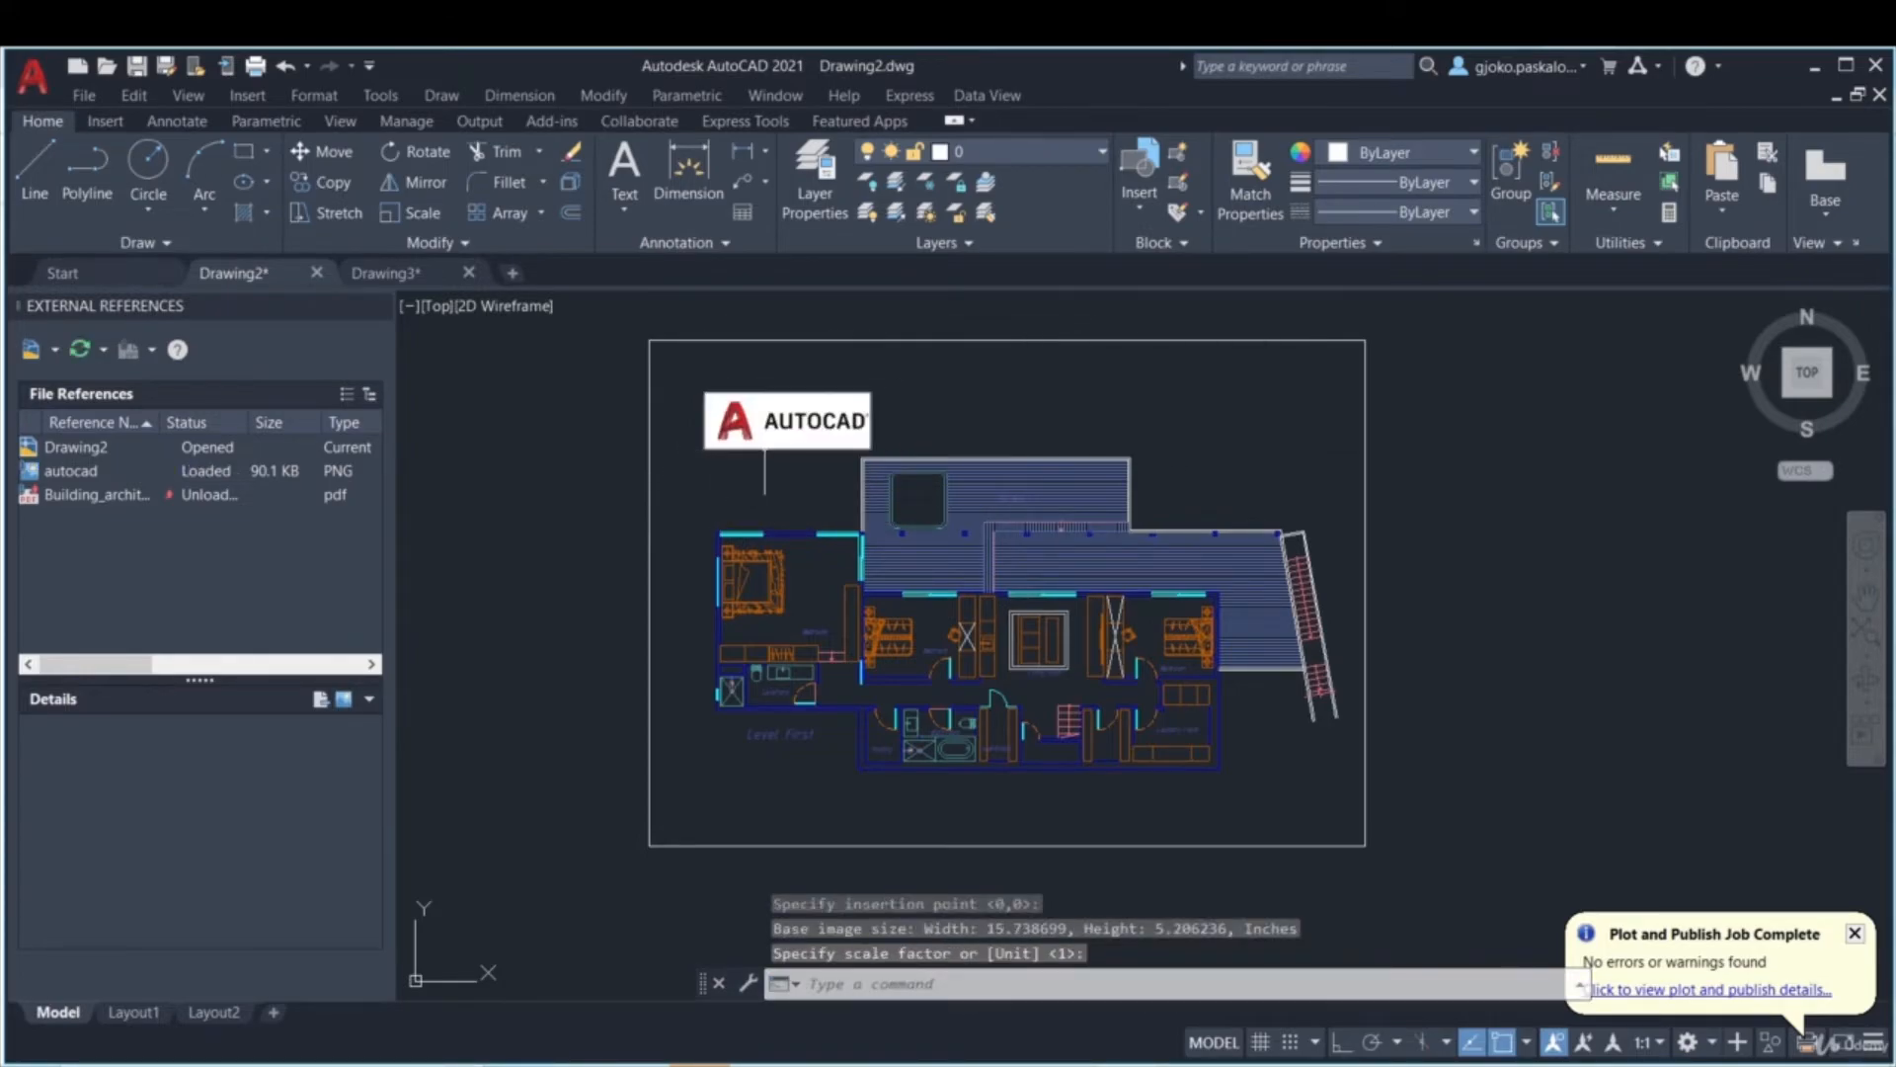
- Select the logo image inserted in Drawing2 and turn on its background transparency
{"action": "scroll", "coordinate": [869, 395], "scroll_direction": "up", "scroll_amount": 3}
{"action": "left_click", "coordinate": [1085, 344]}
{"action": "left_click", "coordinate": [613, 488]}
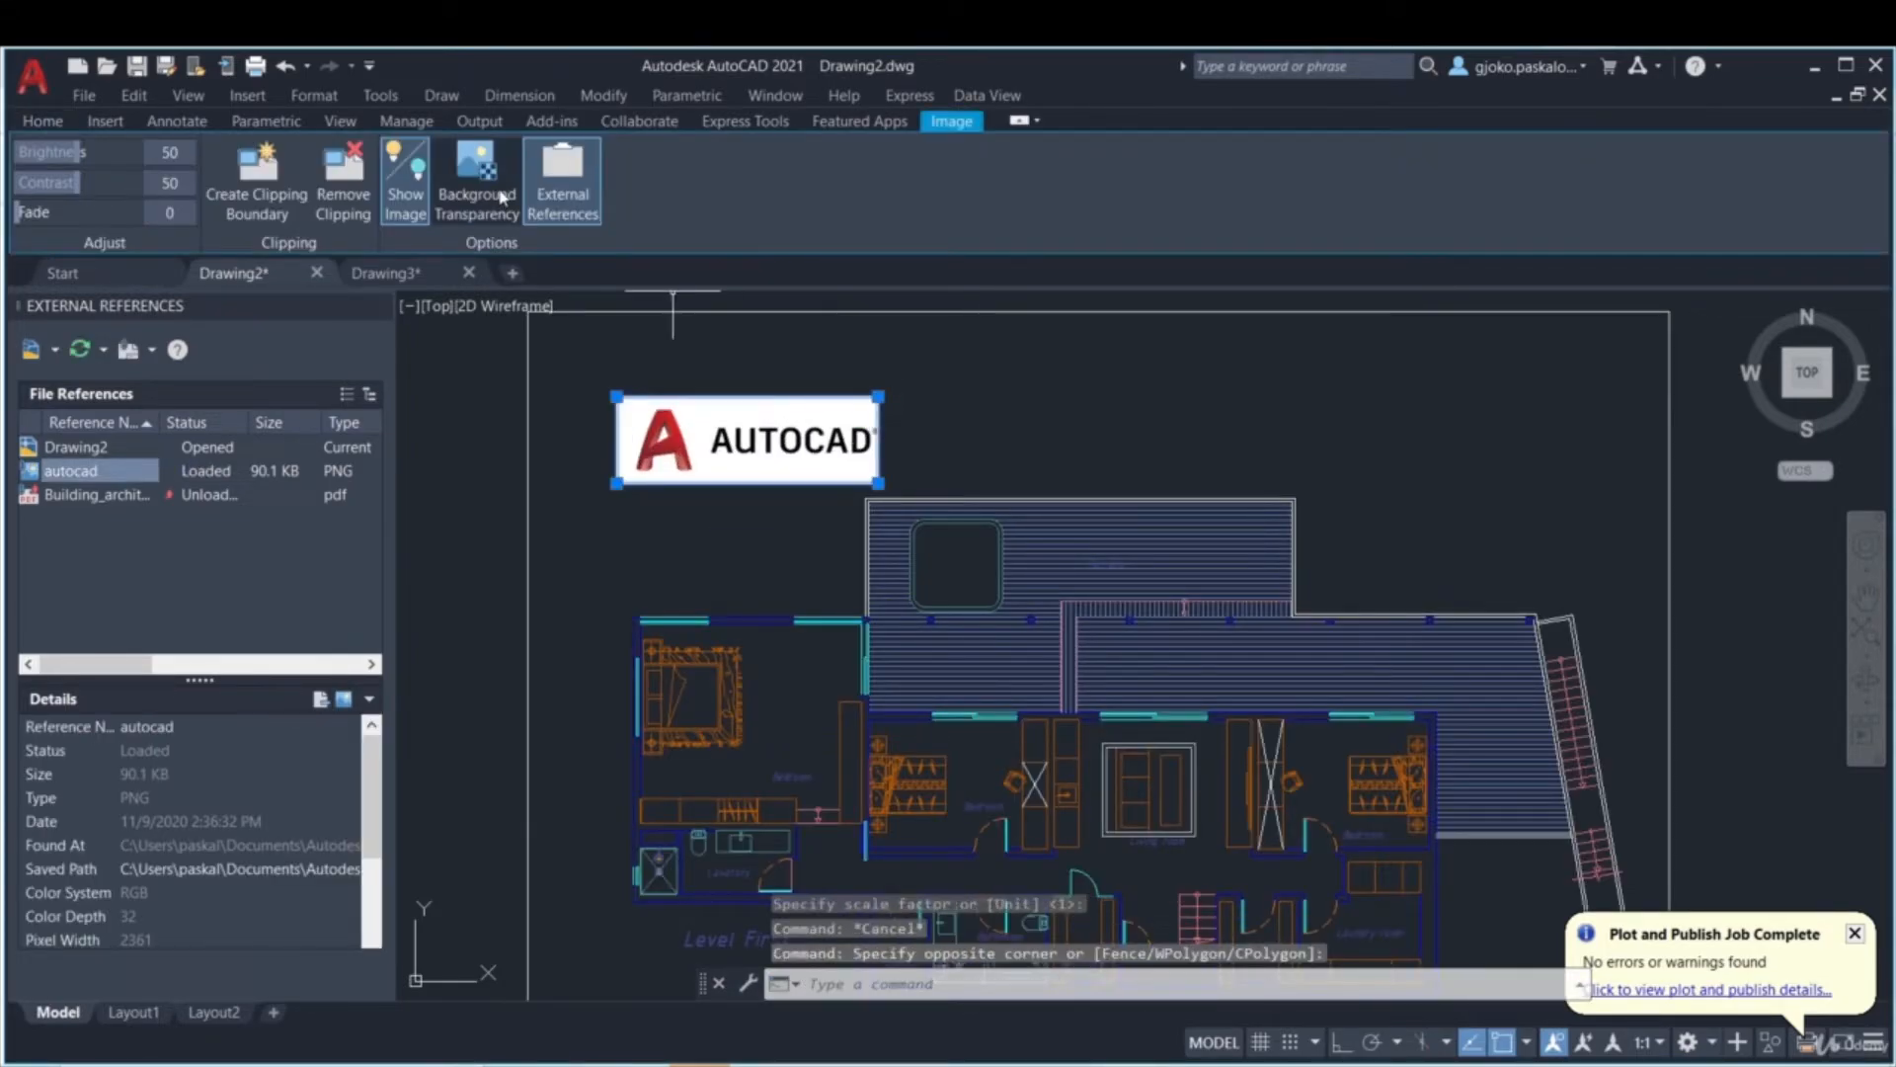
- Move the logo image closer to the upper-left corner of the drawing frame and clear the selection
{"action": "right_click", "coordinate": [847, 346]}
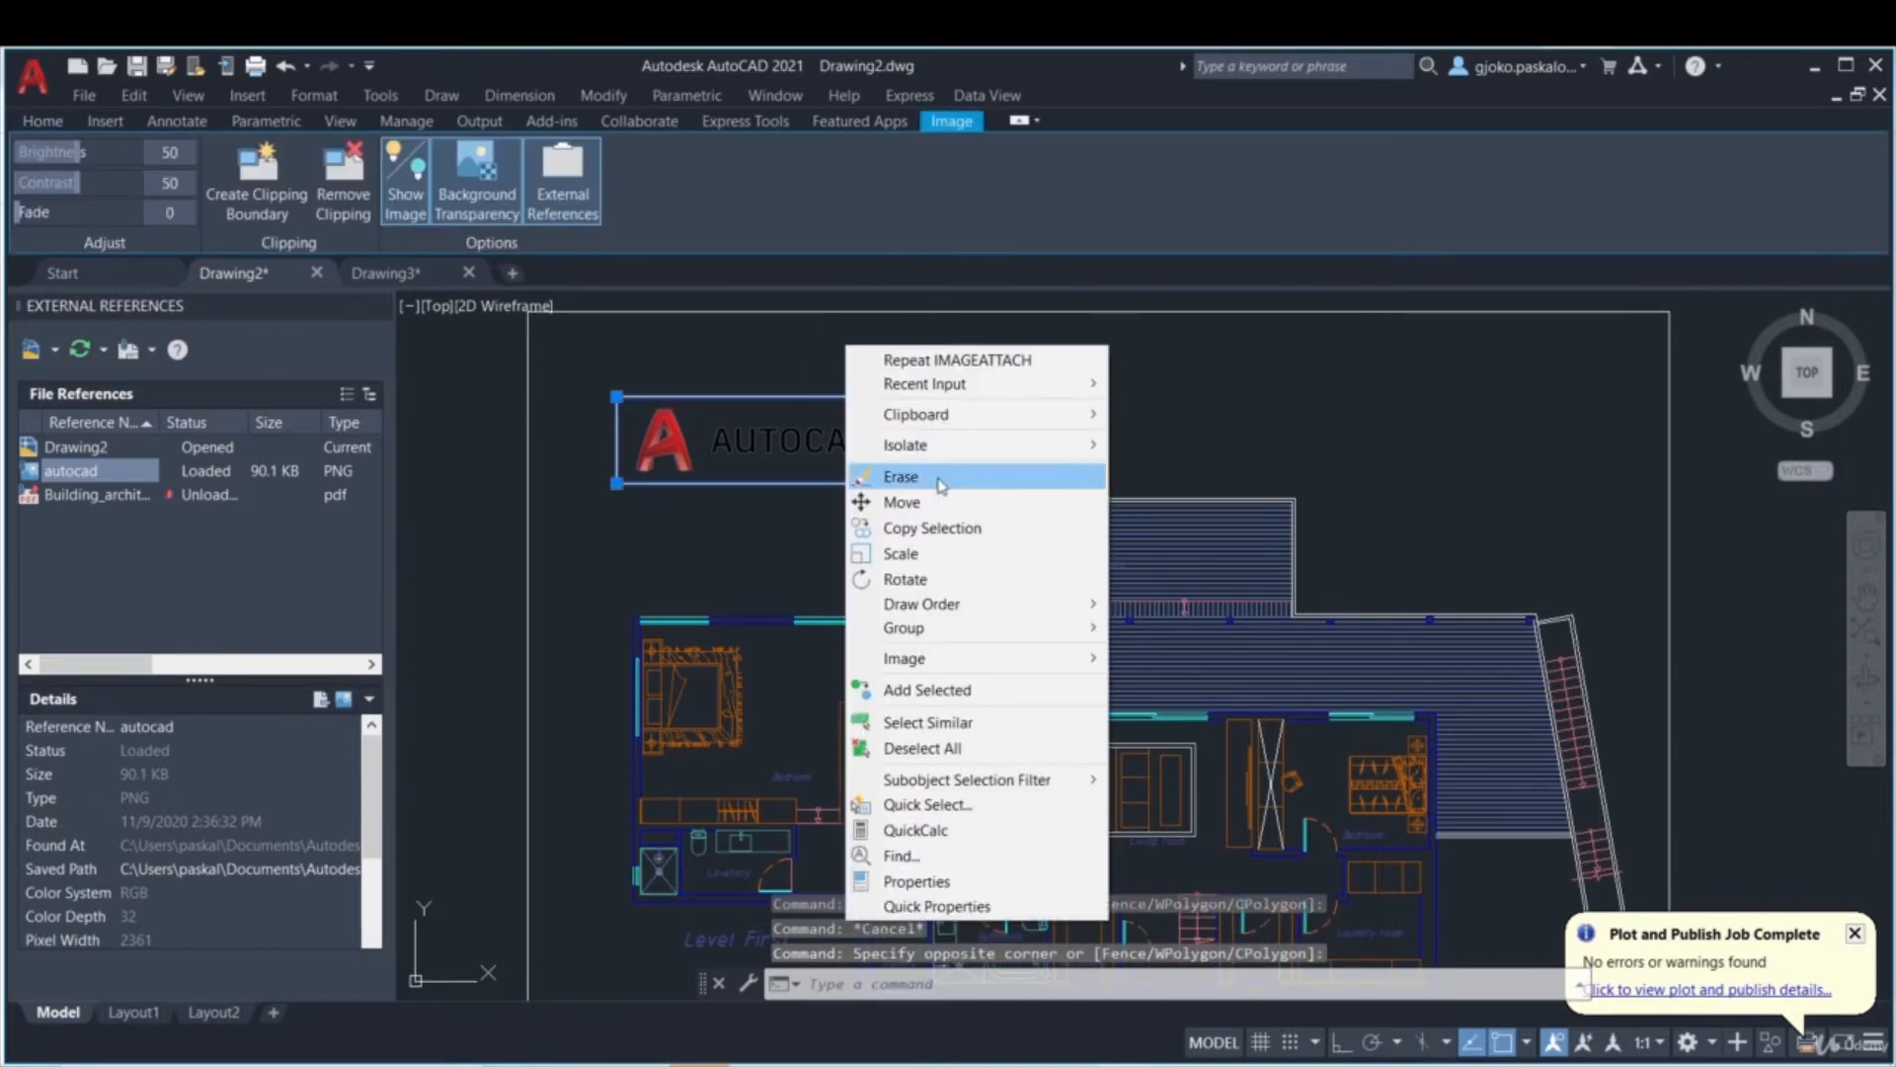
{"action": "left_click", "coordinate": [901, 502]}
{"action": "left_click", "coordinate": [939, 406]}
{"action": "left_click", "coordinate": [902, 359]}
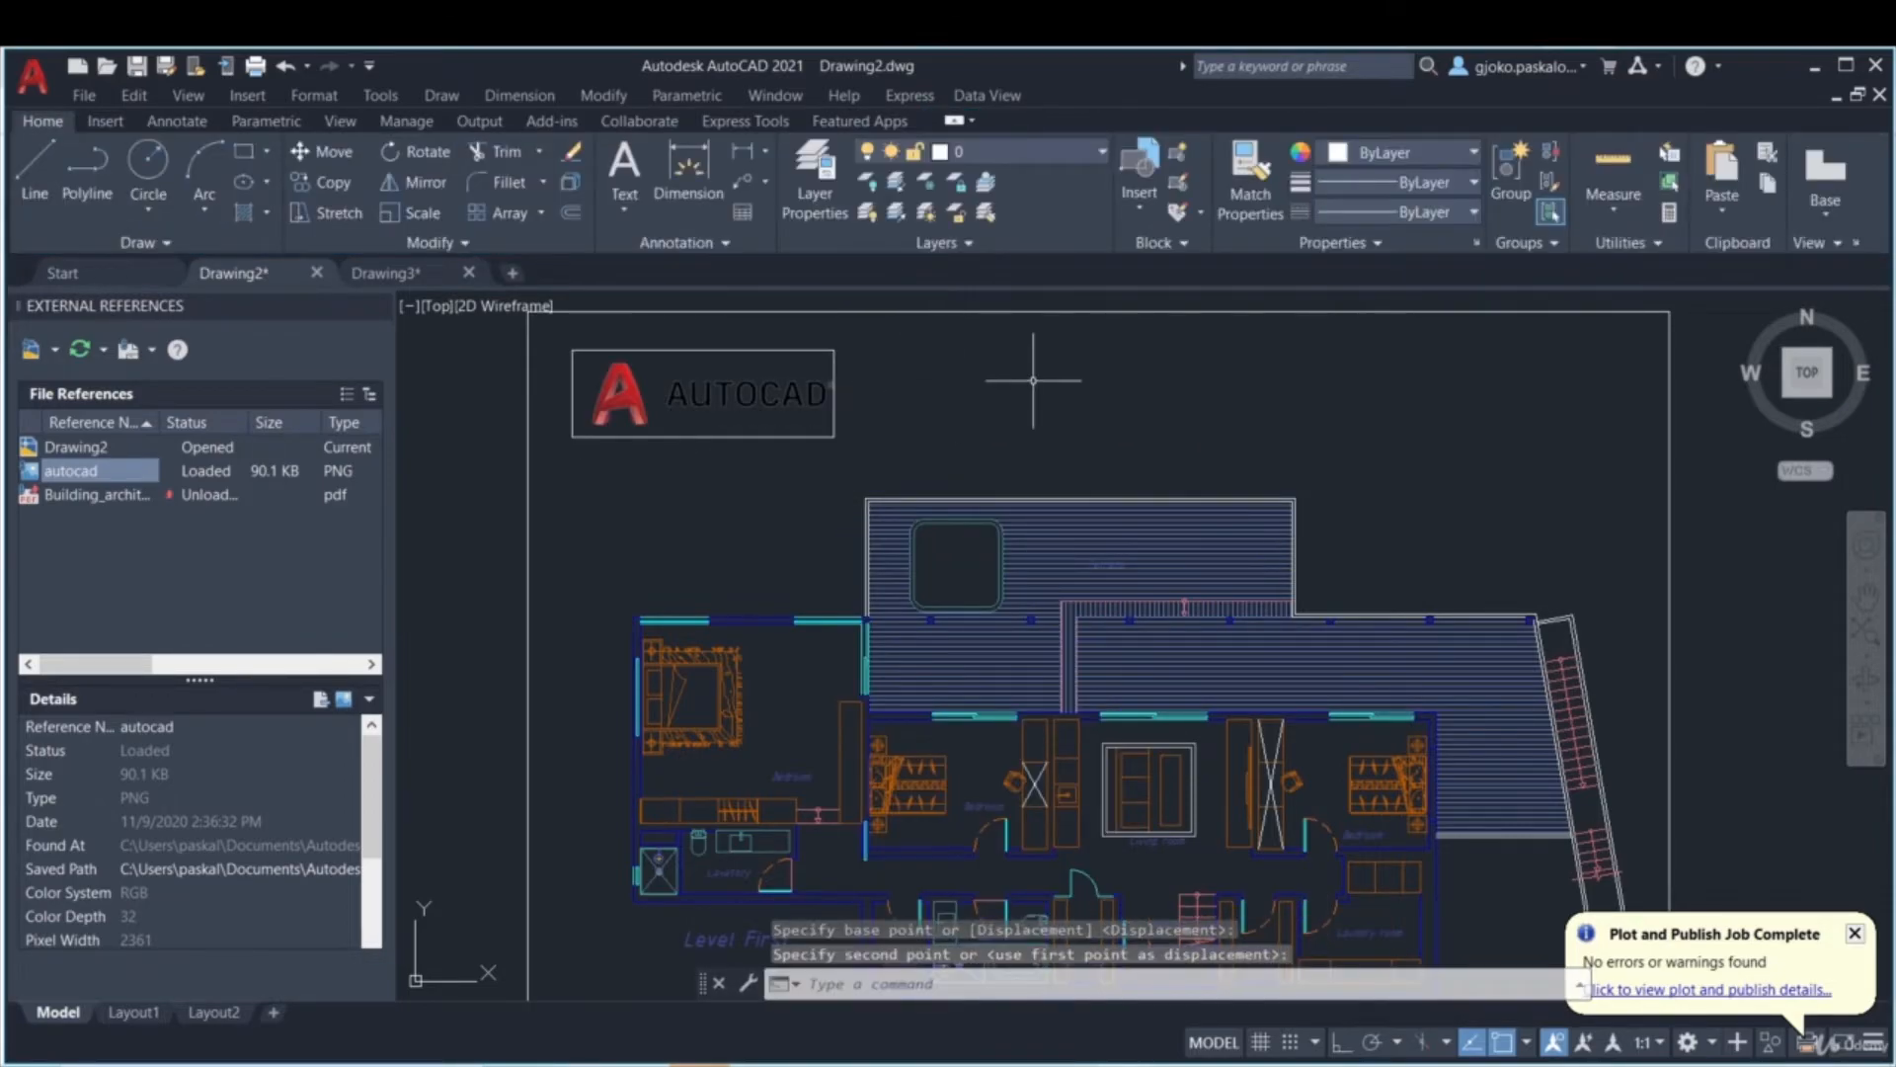
{"action": "scroll", "coordinate": [1033, 380], "scroll_direction": "down", "scroll_amount": 2}
{"action": "key", "text": "Escape"}
{"action": "key", "text": "Escape"}
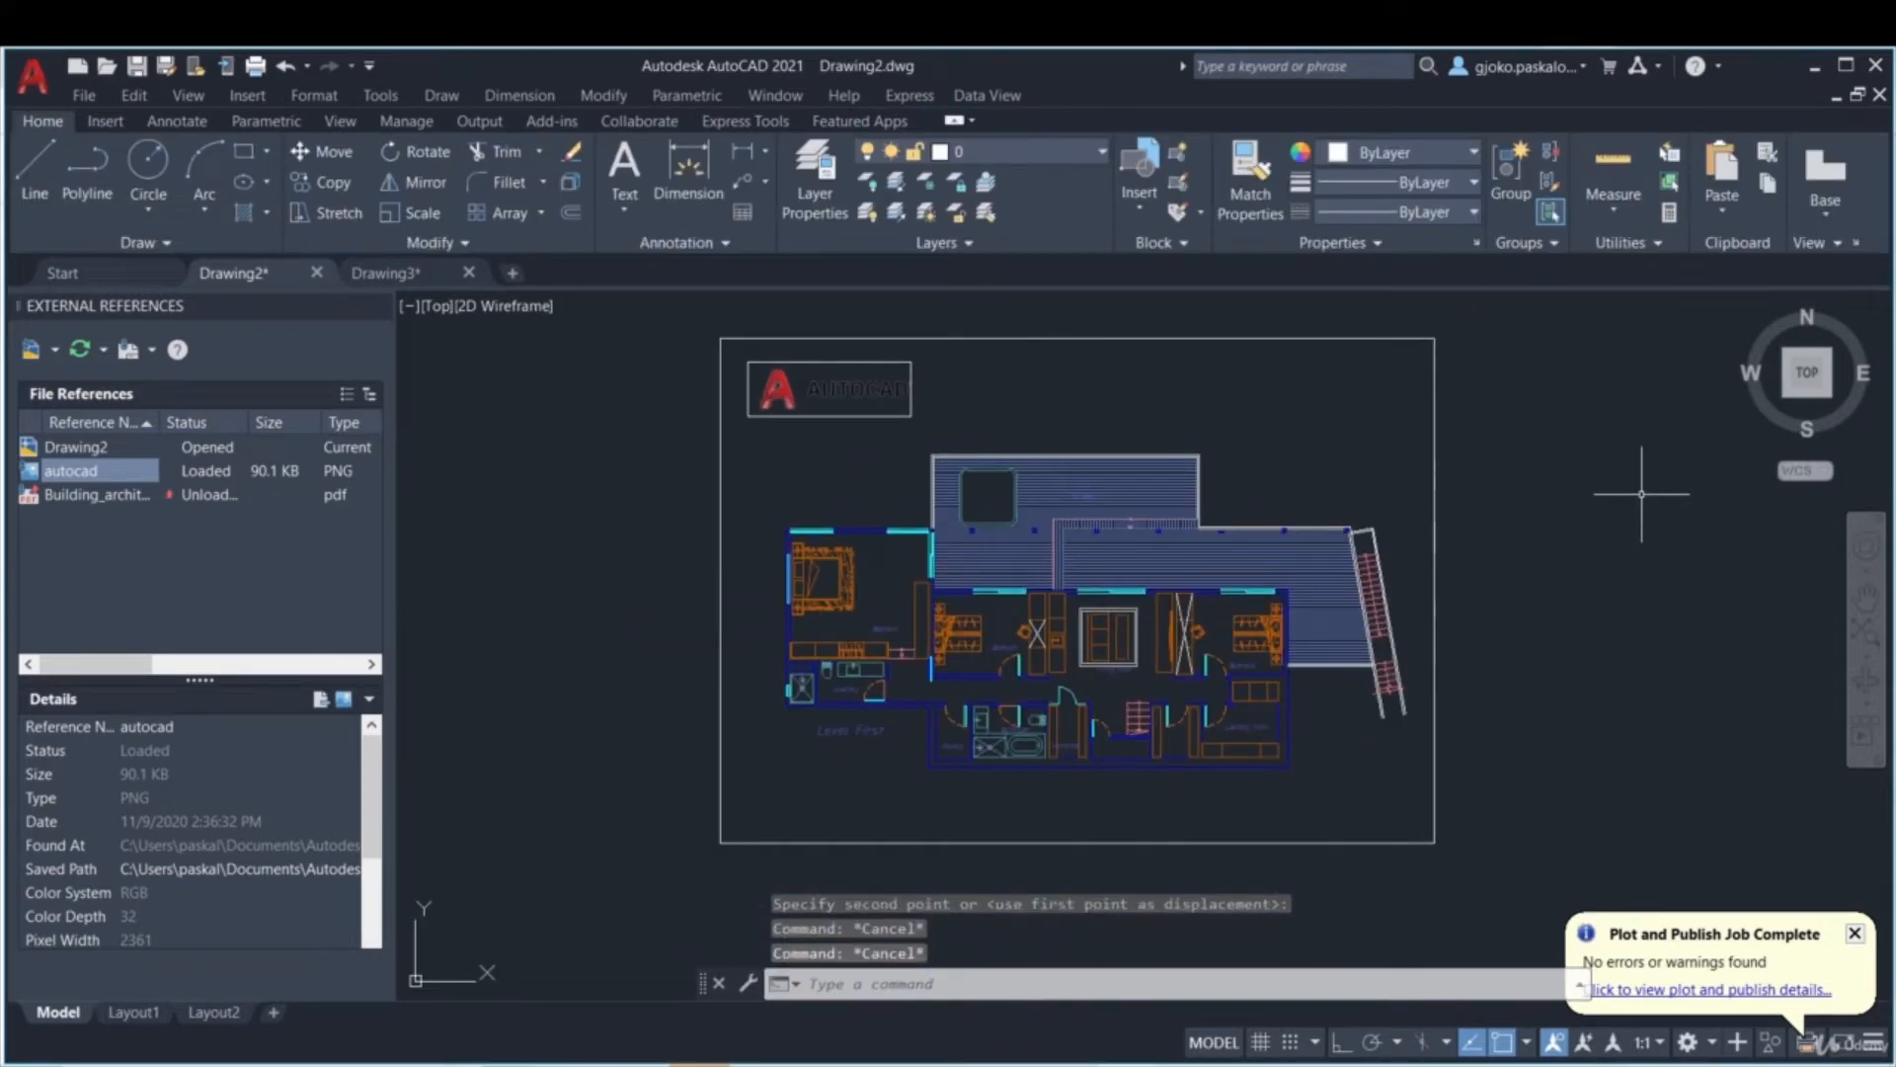
- Set the reference frames to Hide frames so that the logo image in Drawing2 has no border, reapplying the option if needed
{"action": "left_click", "coordinate": [917, 394]}
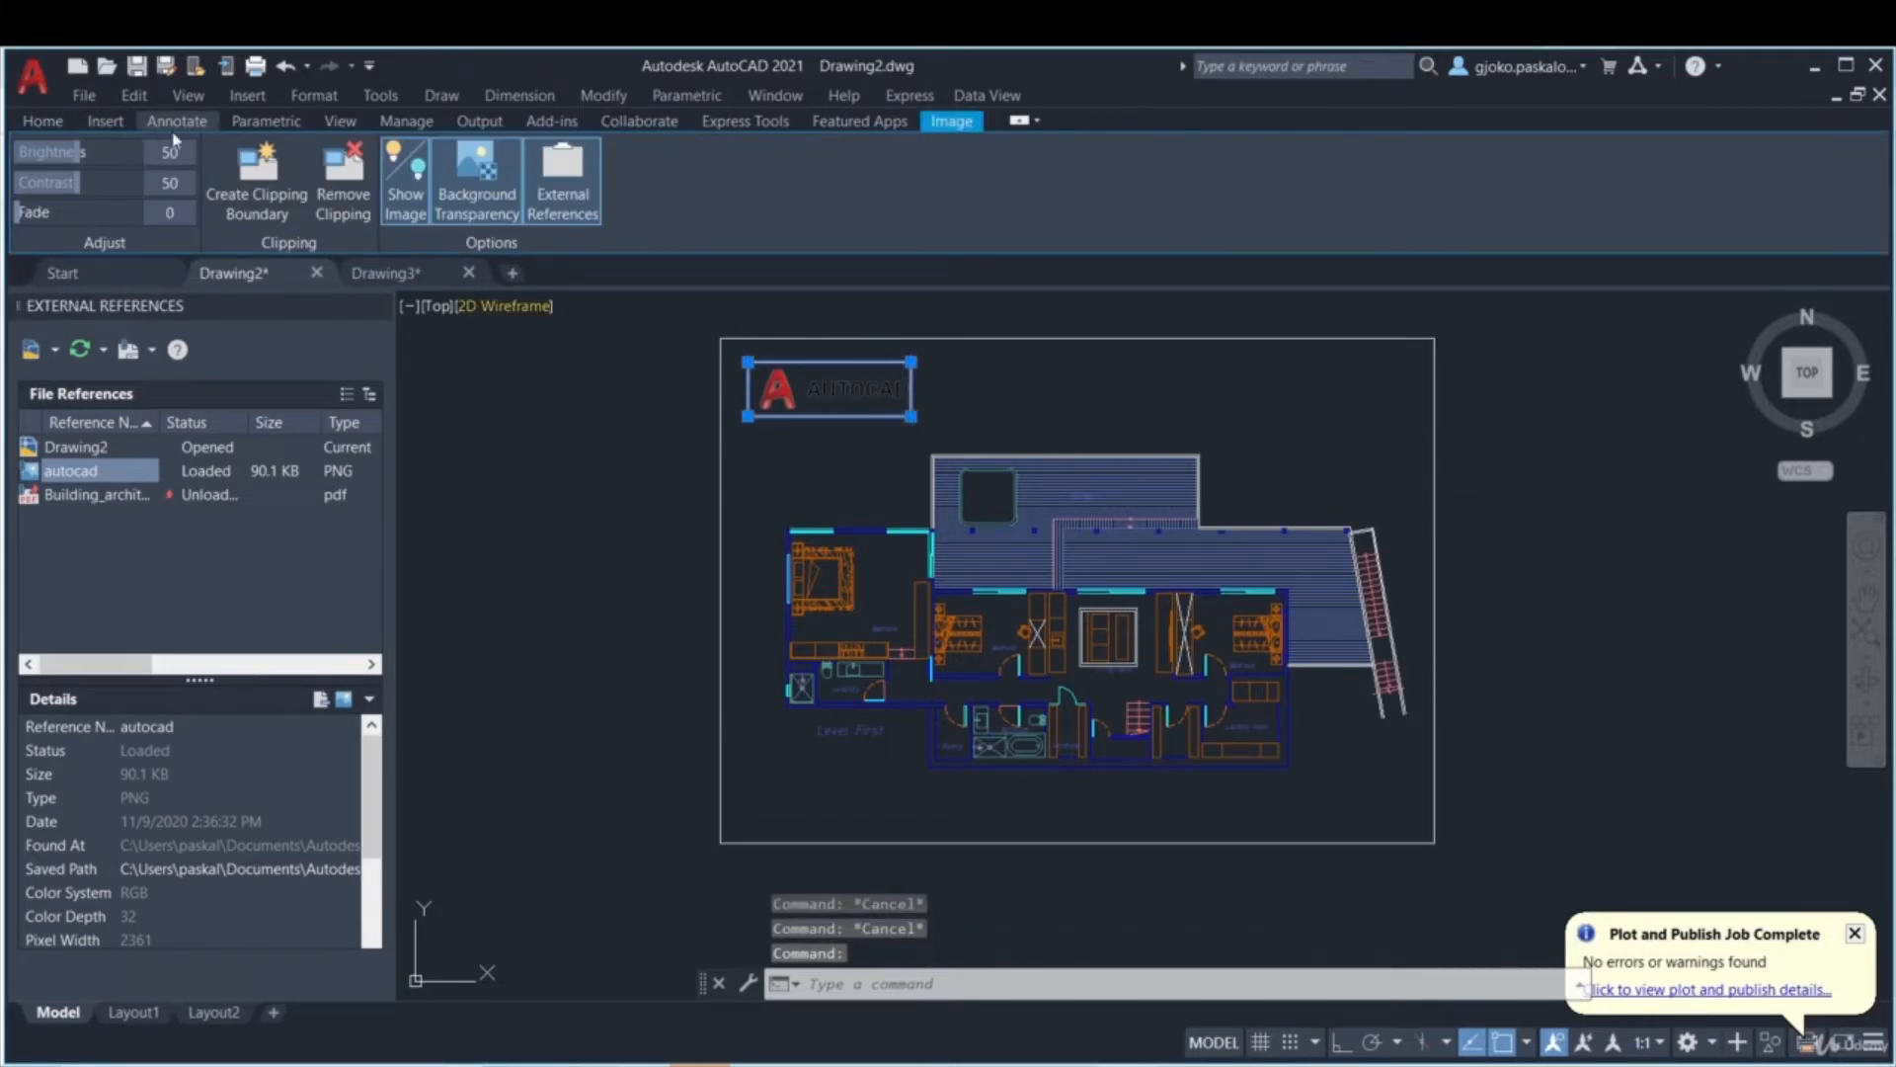
{"action": "left_click", "coordinate": [105, 121]}
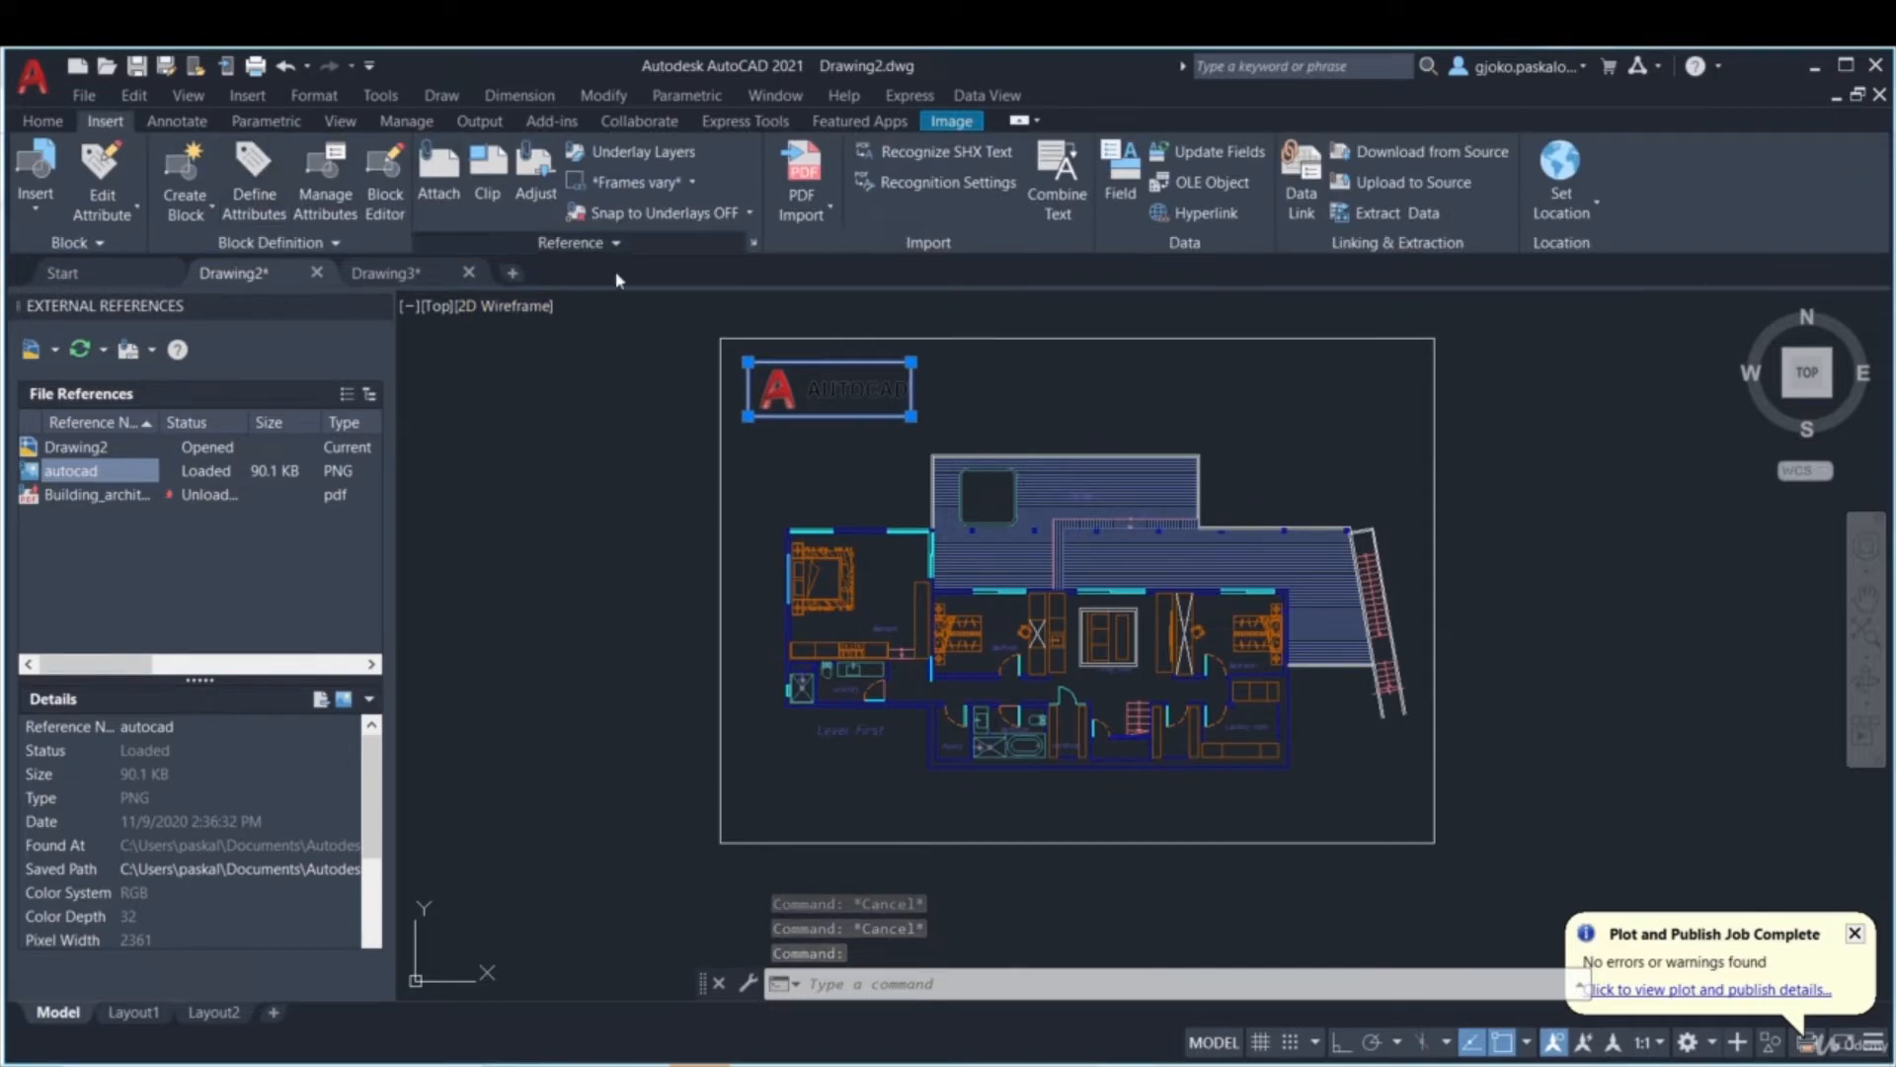
{"action": "left_click", "coordinate": [680, 183]}
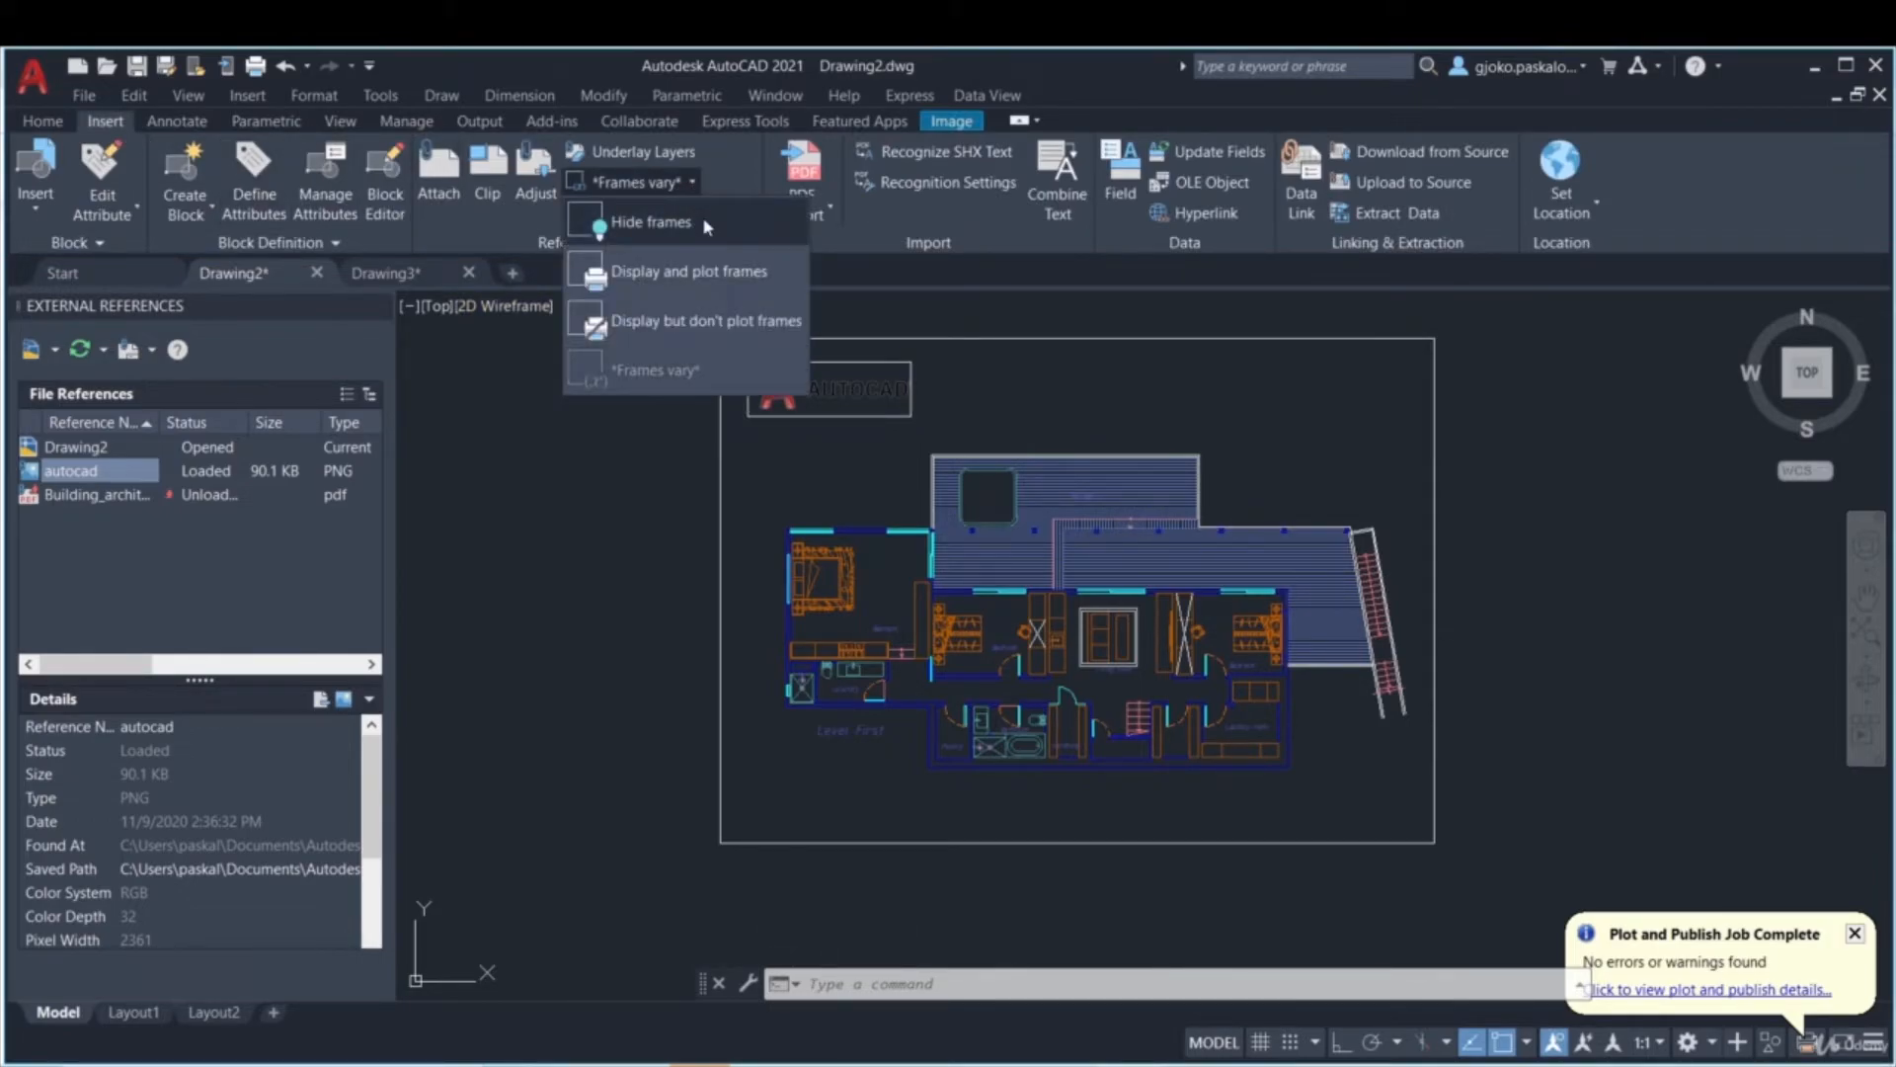
{"action": "left_click", "coordinate": [651, 221]}
{"action": "scroll", "coordinate": [912, 390], "scroll_direction": "up", "scroll_amount": 2}
{"action": "left_click", "coordinate": [950, 371]}
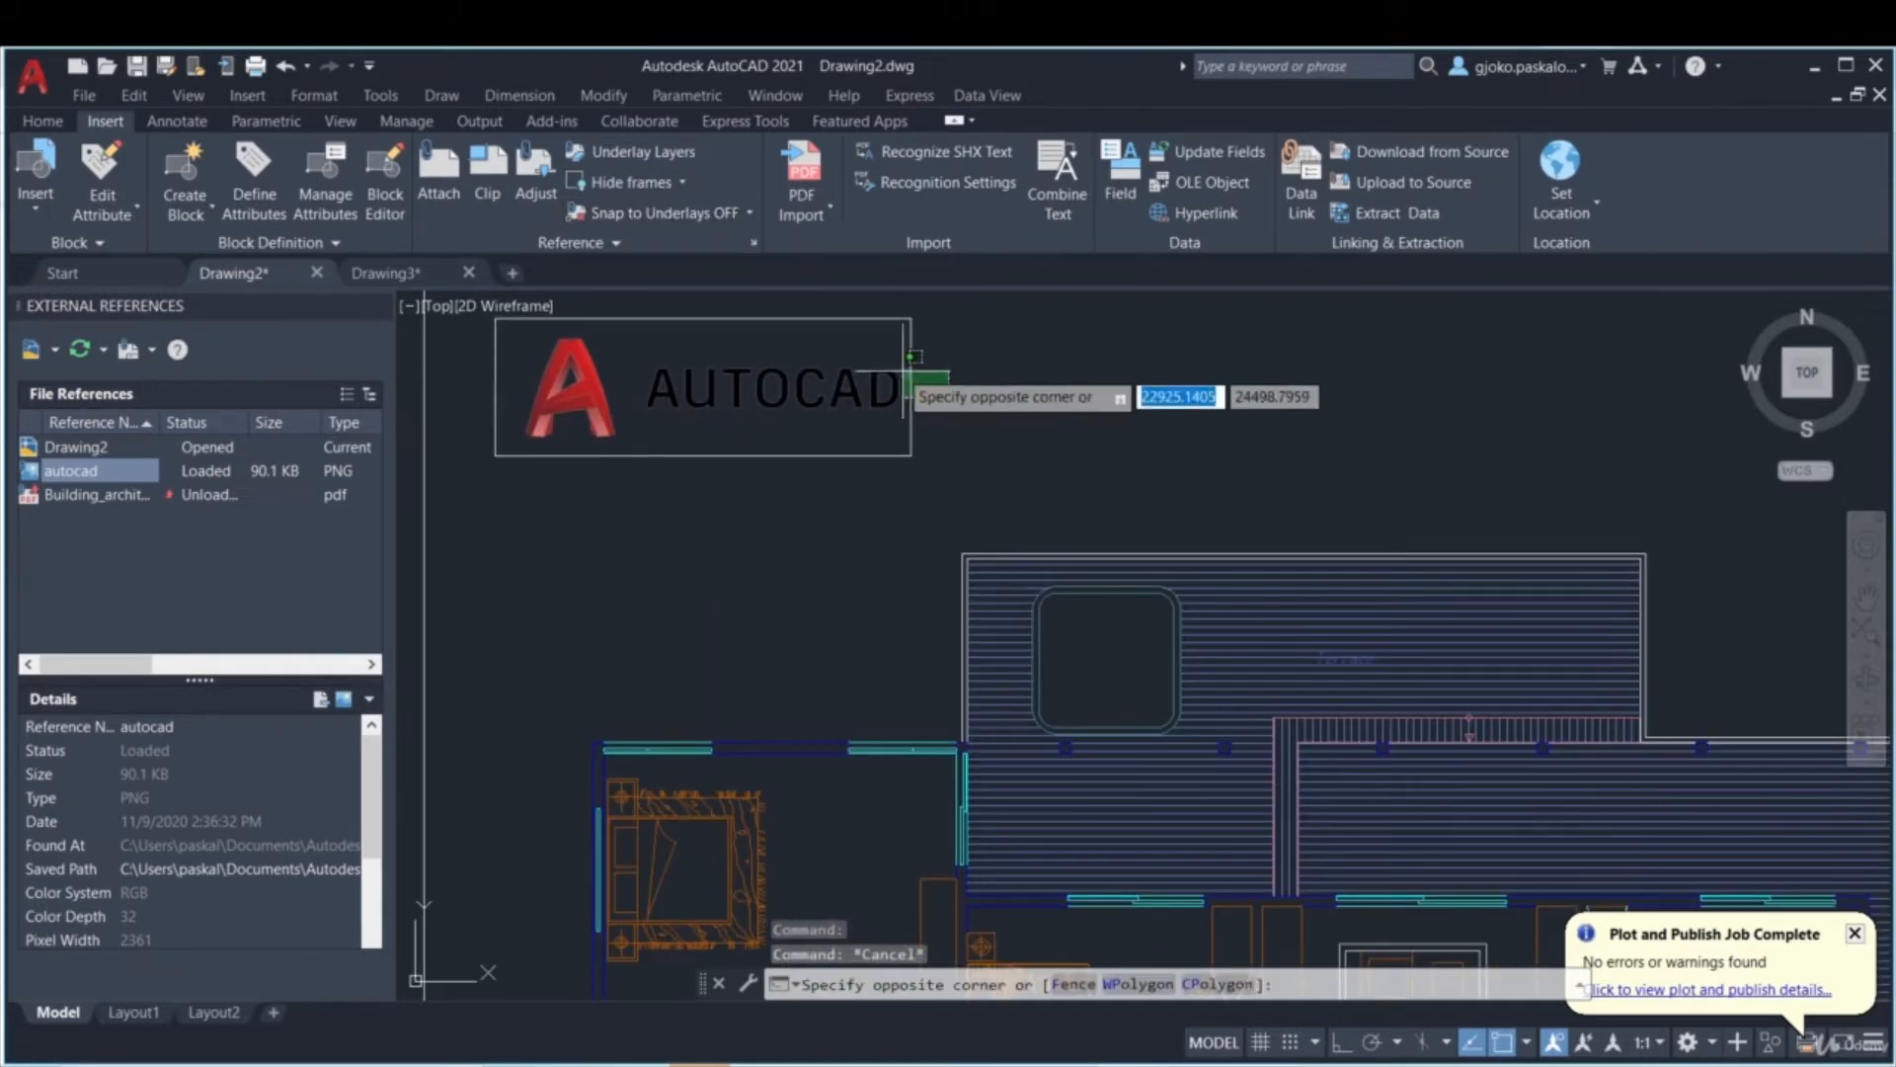
{"action": "left_click", "coordinate": [889, 363]}
{"action": "left_click", "coordinate": [105, 120]}
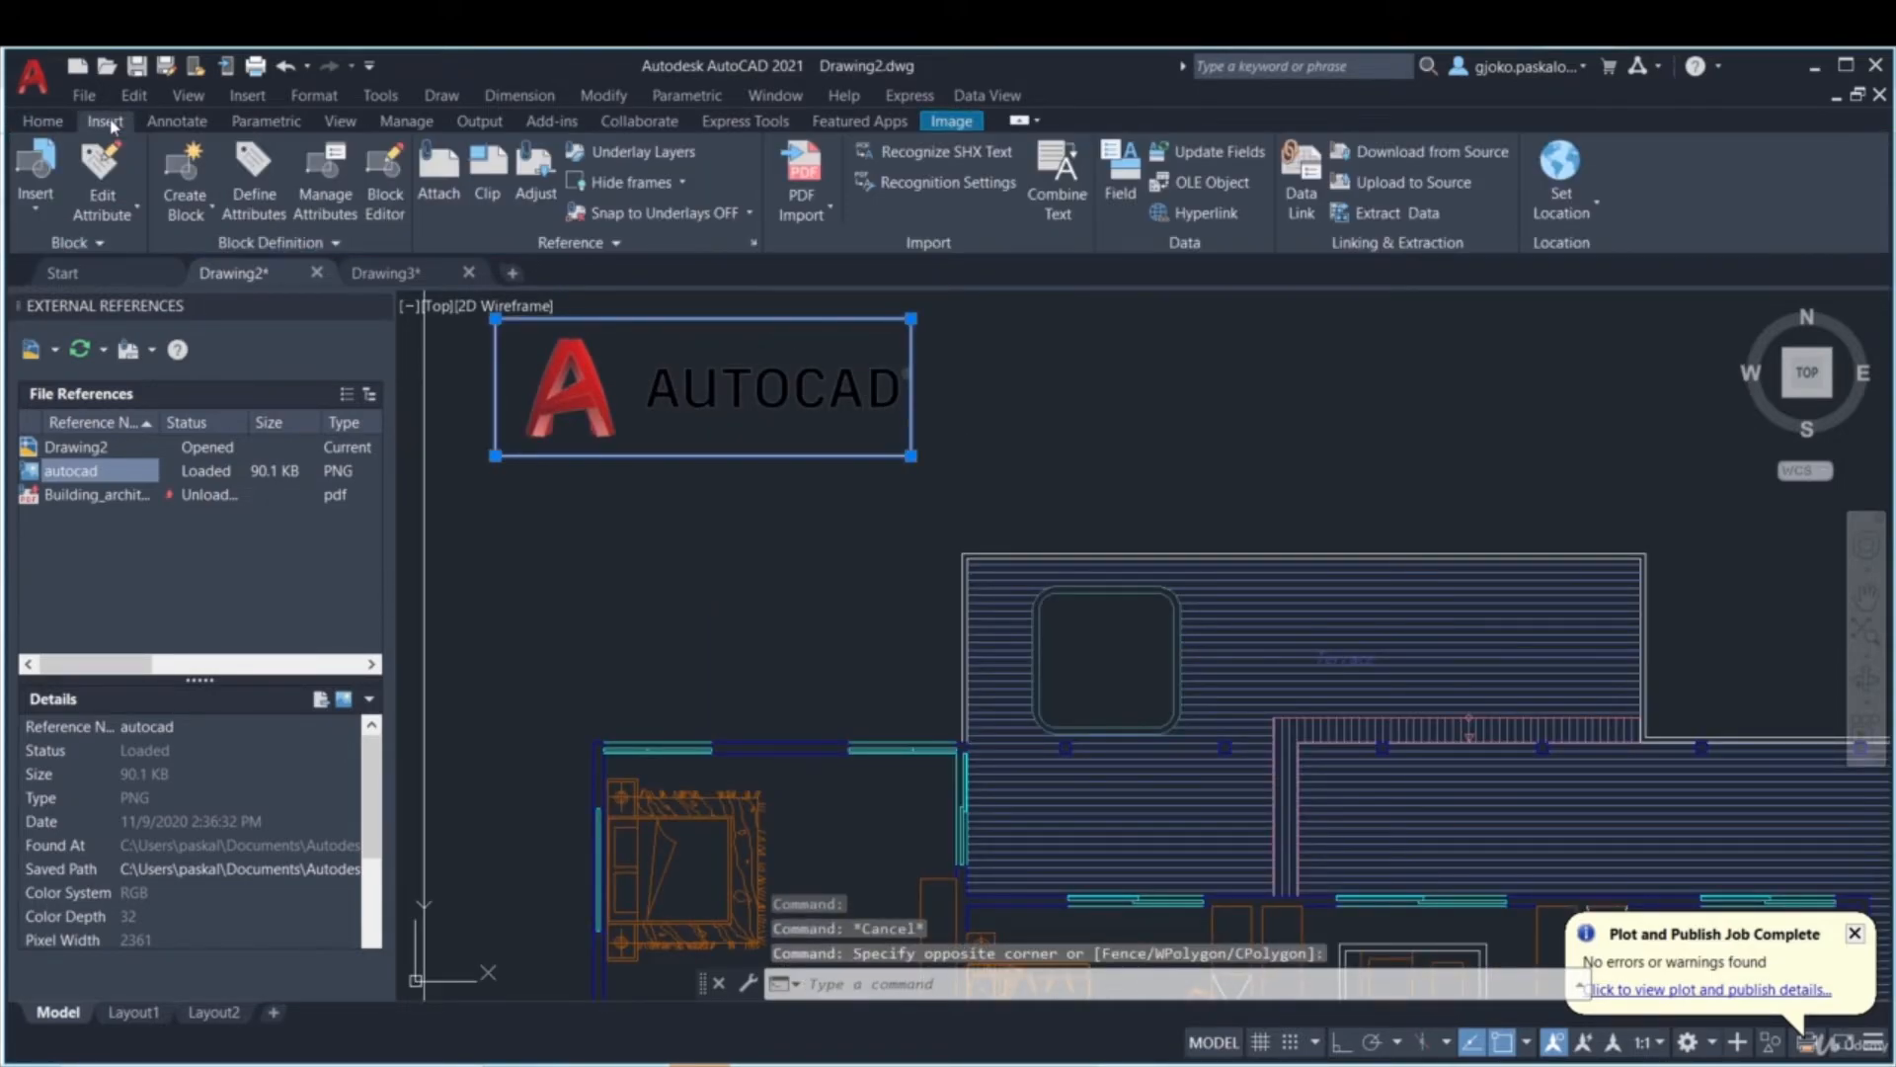
{"action": "left_click", "coordinate": [680, 184]}
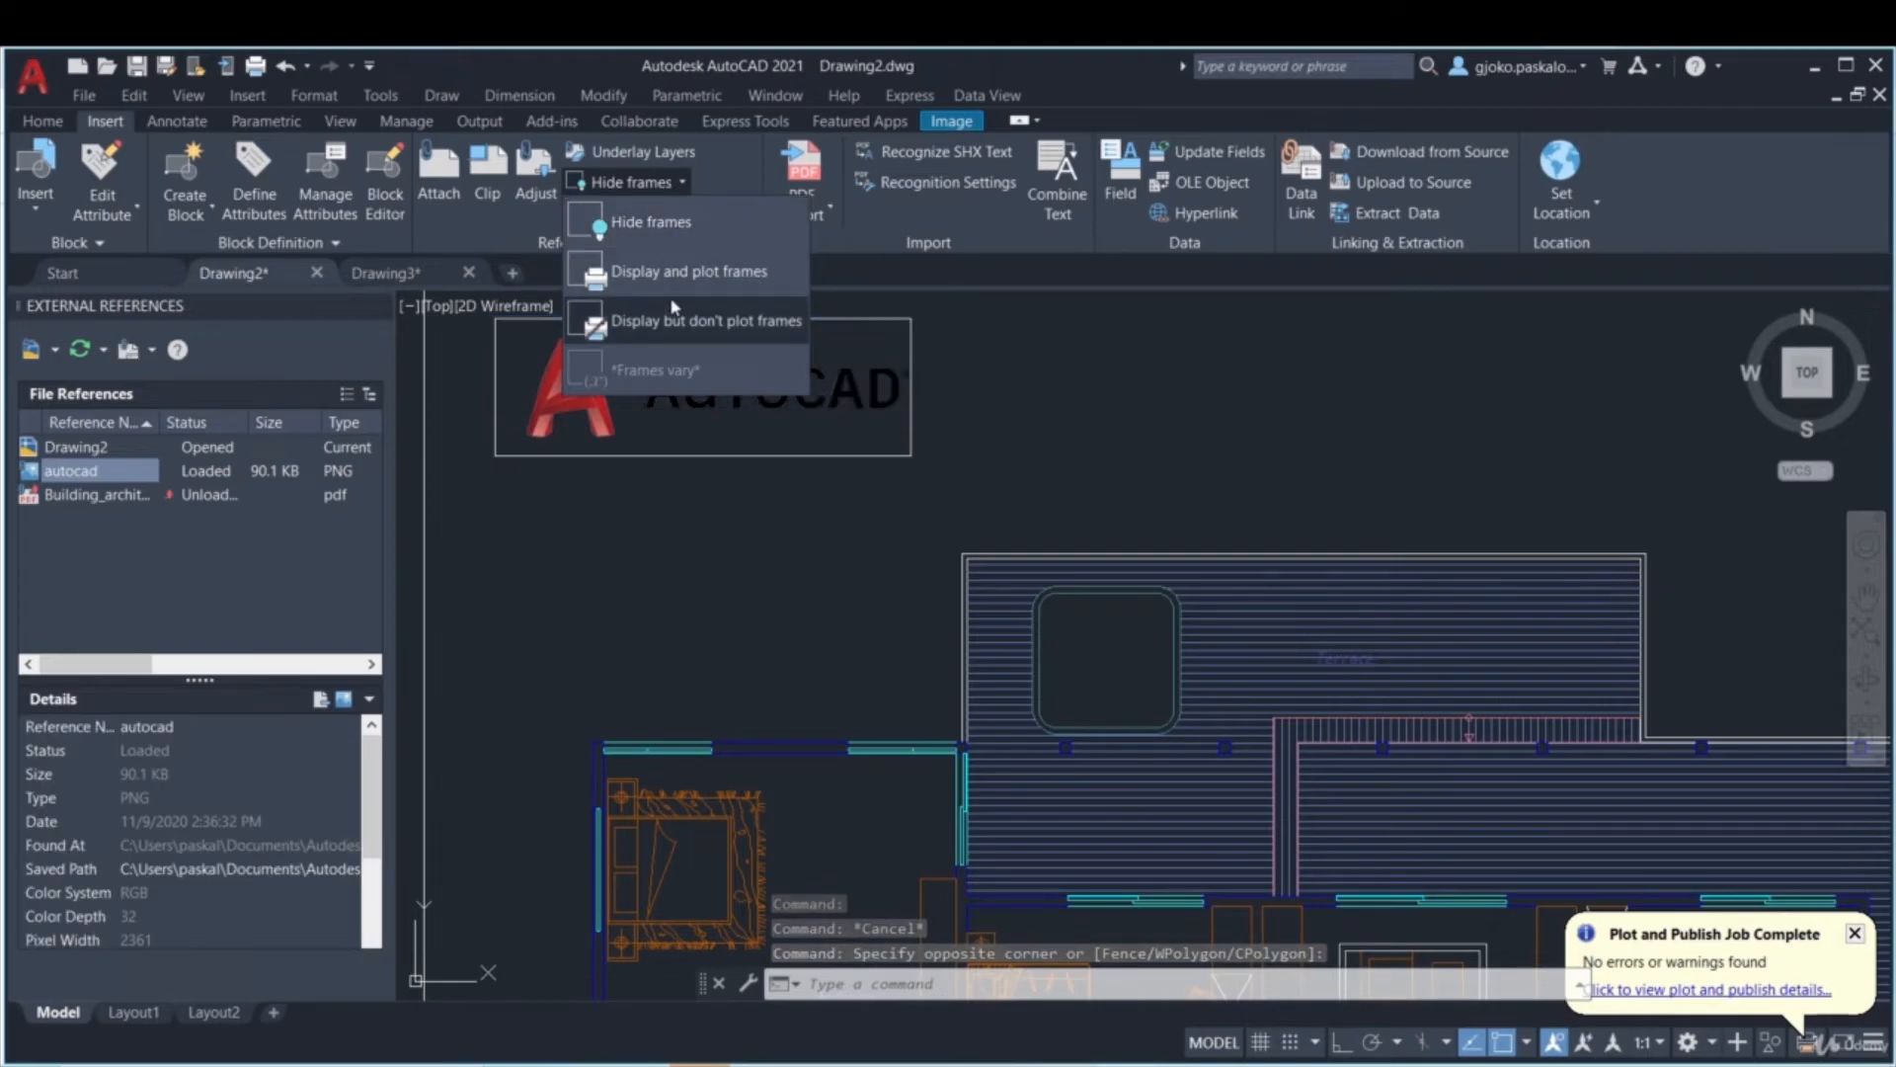
{"action": "left_click", "coordinate": [647, 221]}
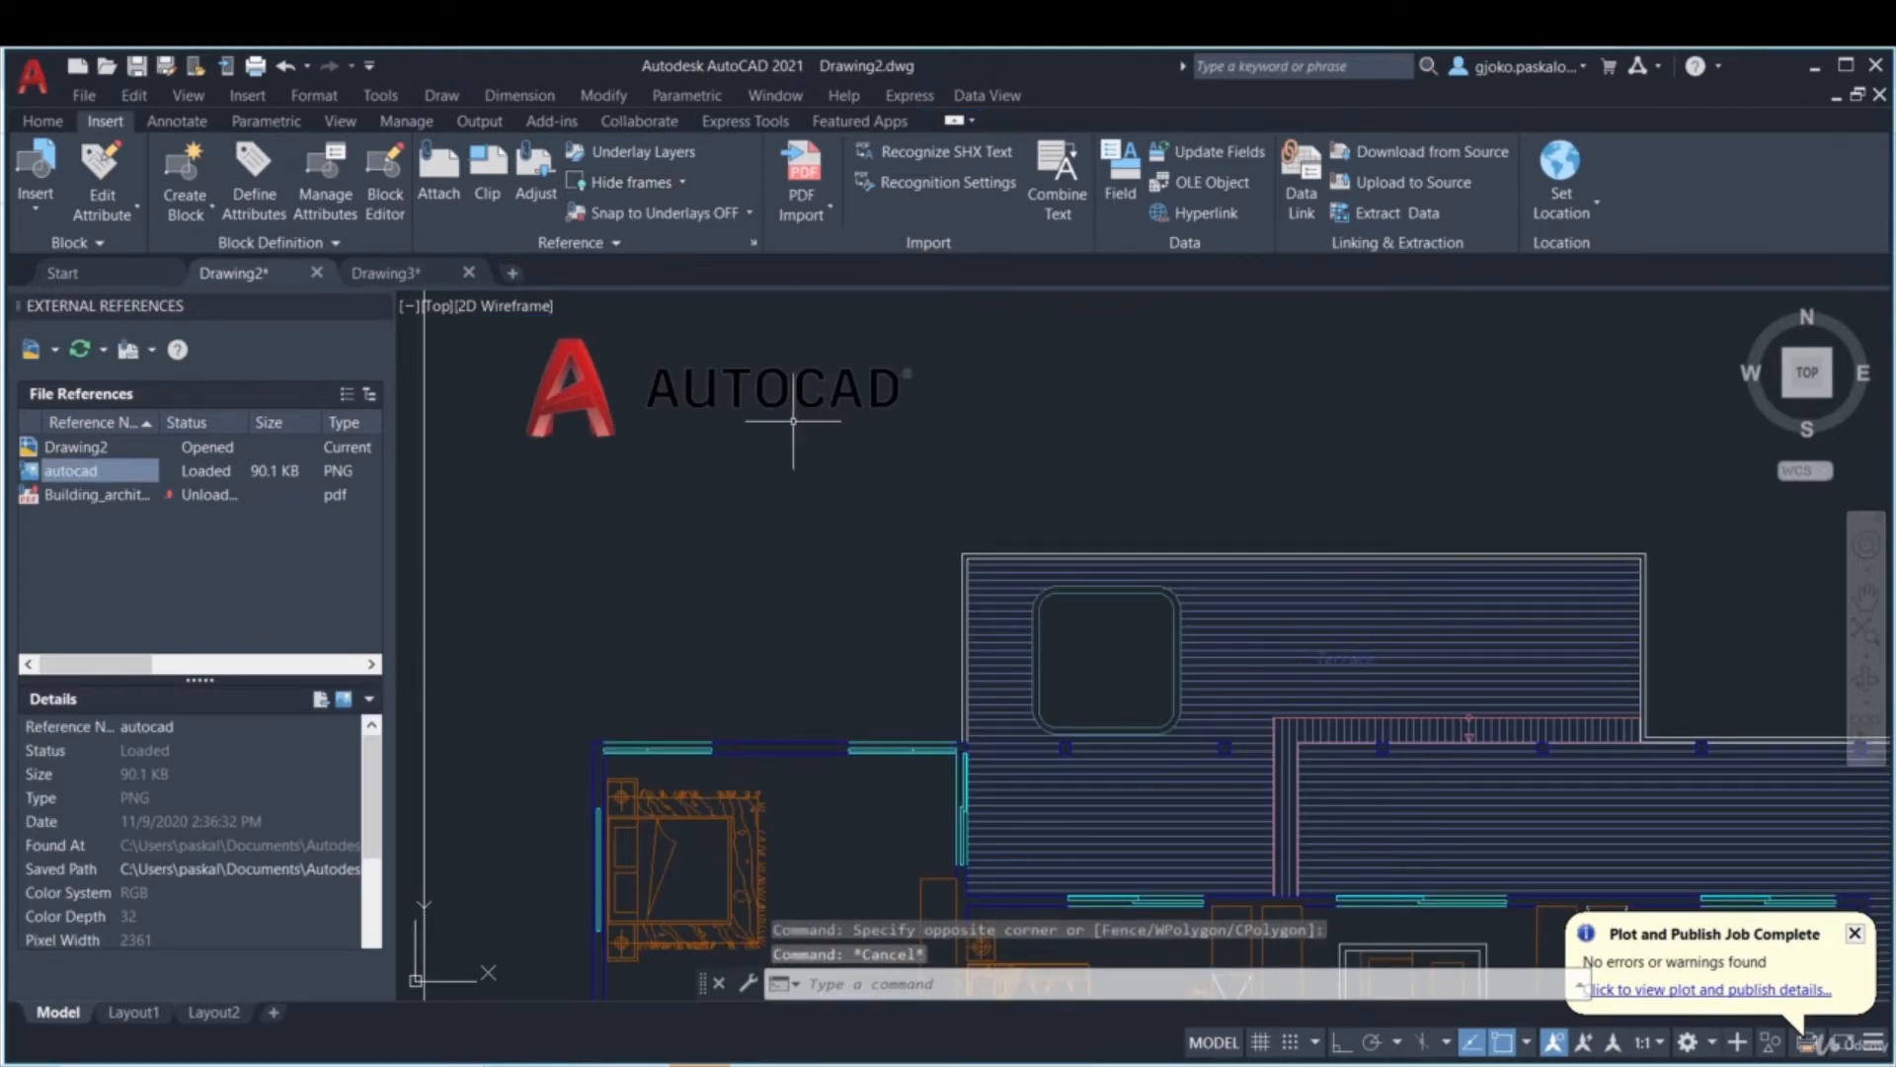
{"action": "scroll", "coordinate": [731, 460], "scroll_direction": "down", "scroll_amount": 2}
{"action": "scroll", "coordinate": [1104, 425], "scroll_direction": "down", "scroll_amount": 2}
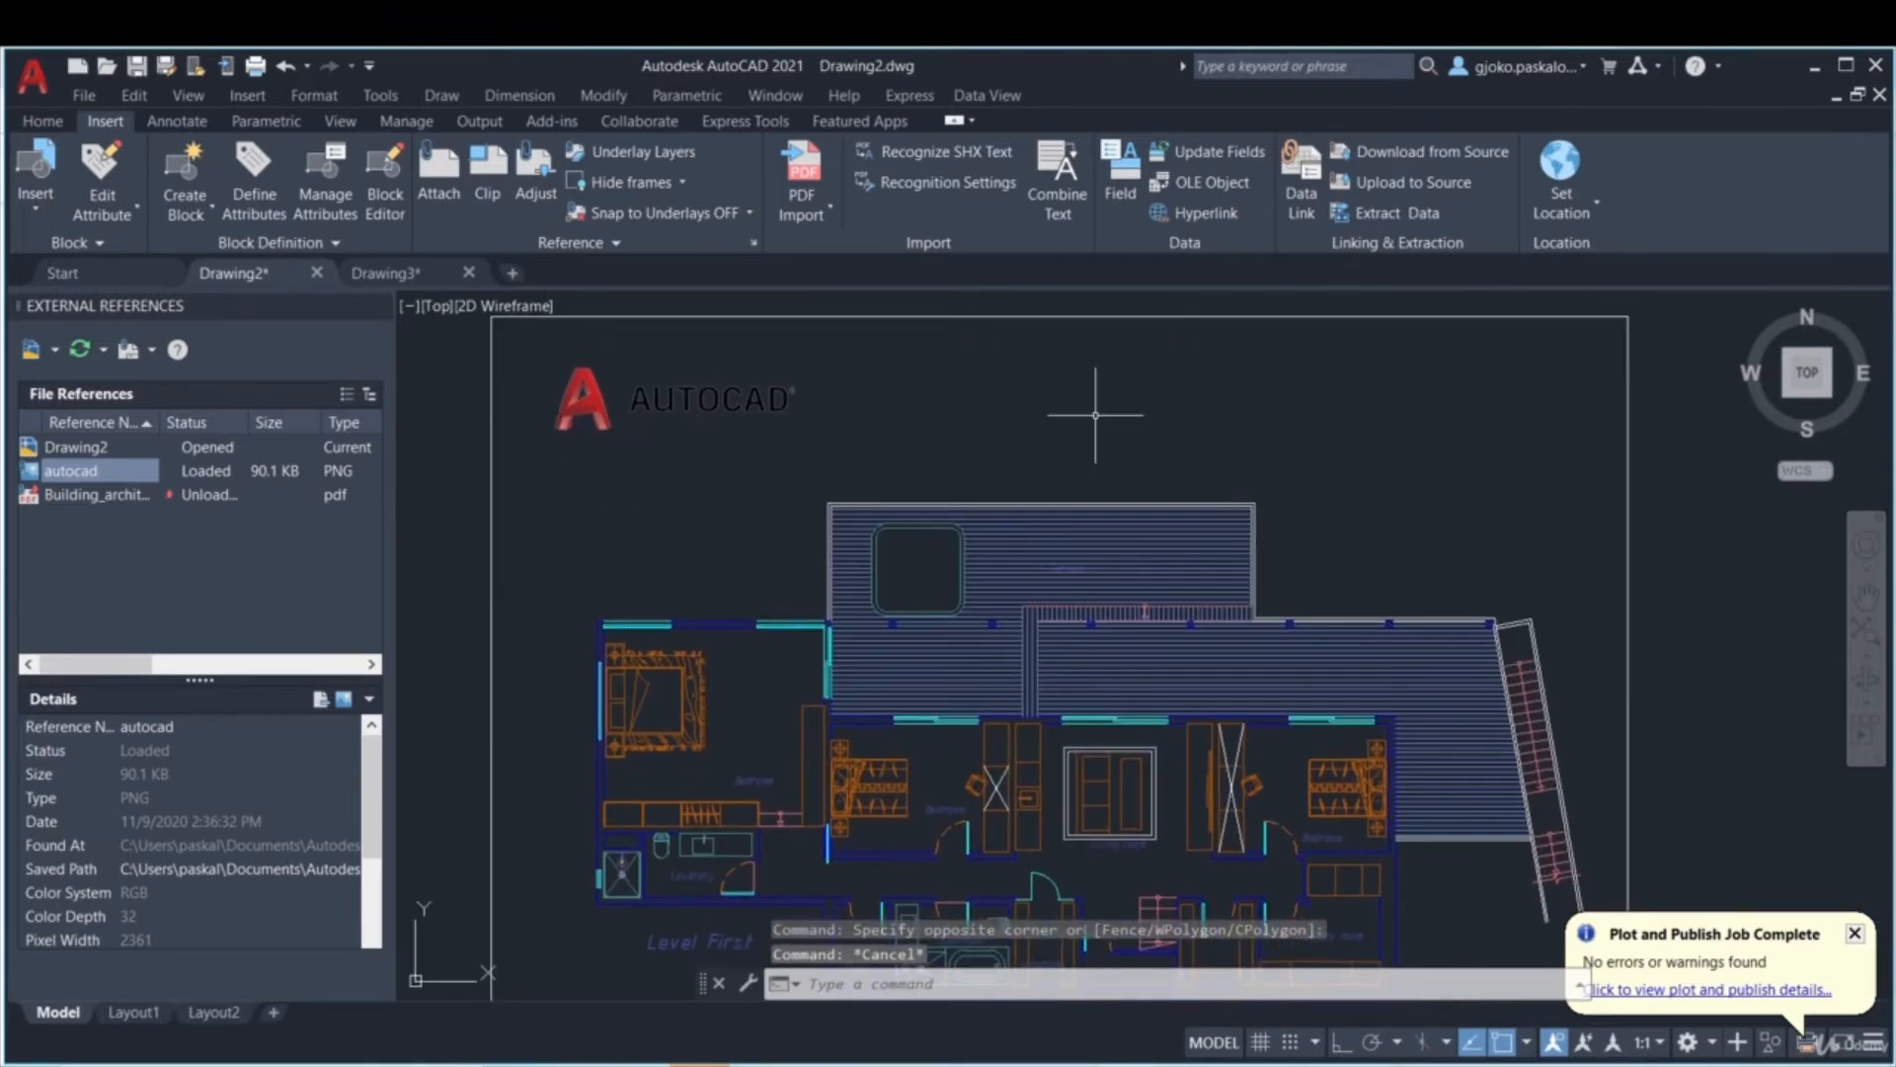
{"action": "scroll", "coordinate": [993, 381], "scroll_direction": "down", "scroll_amount": 1}
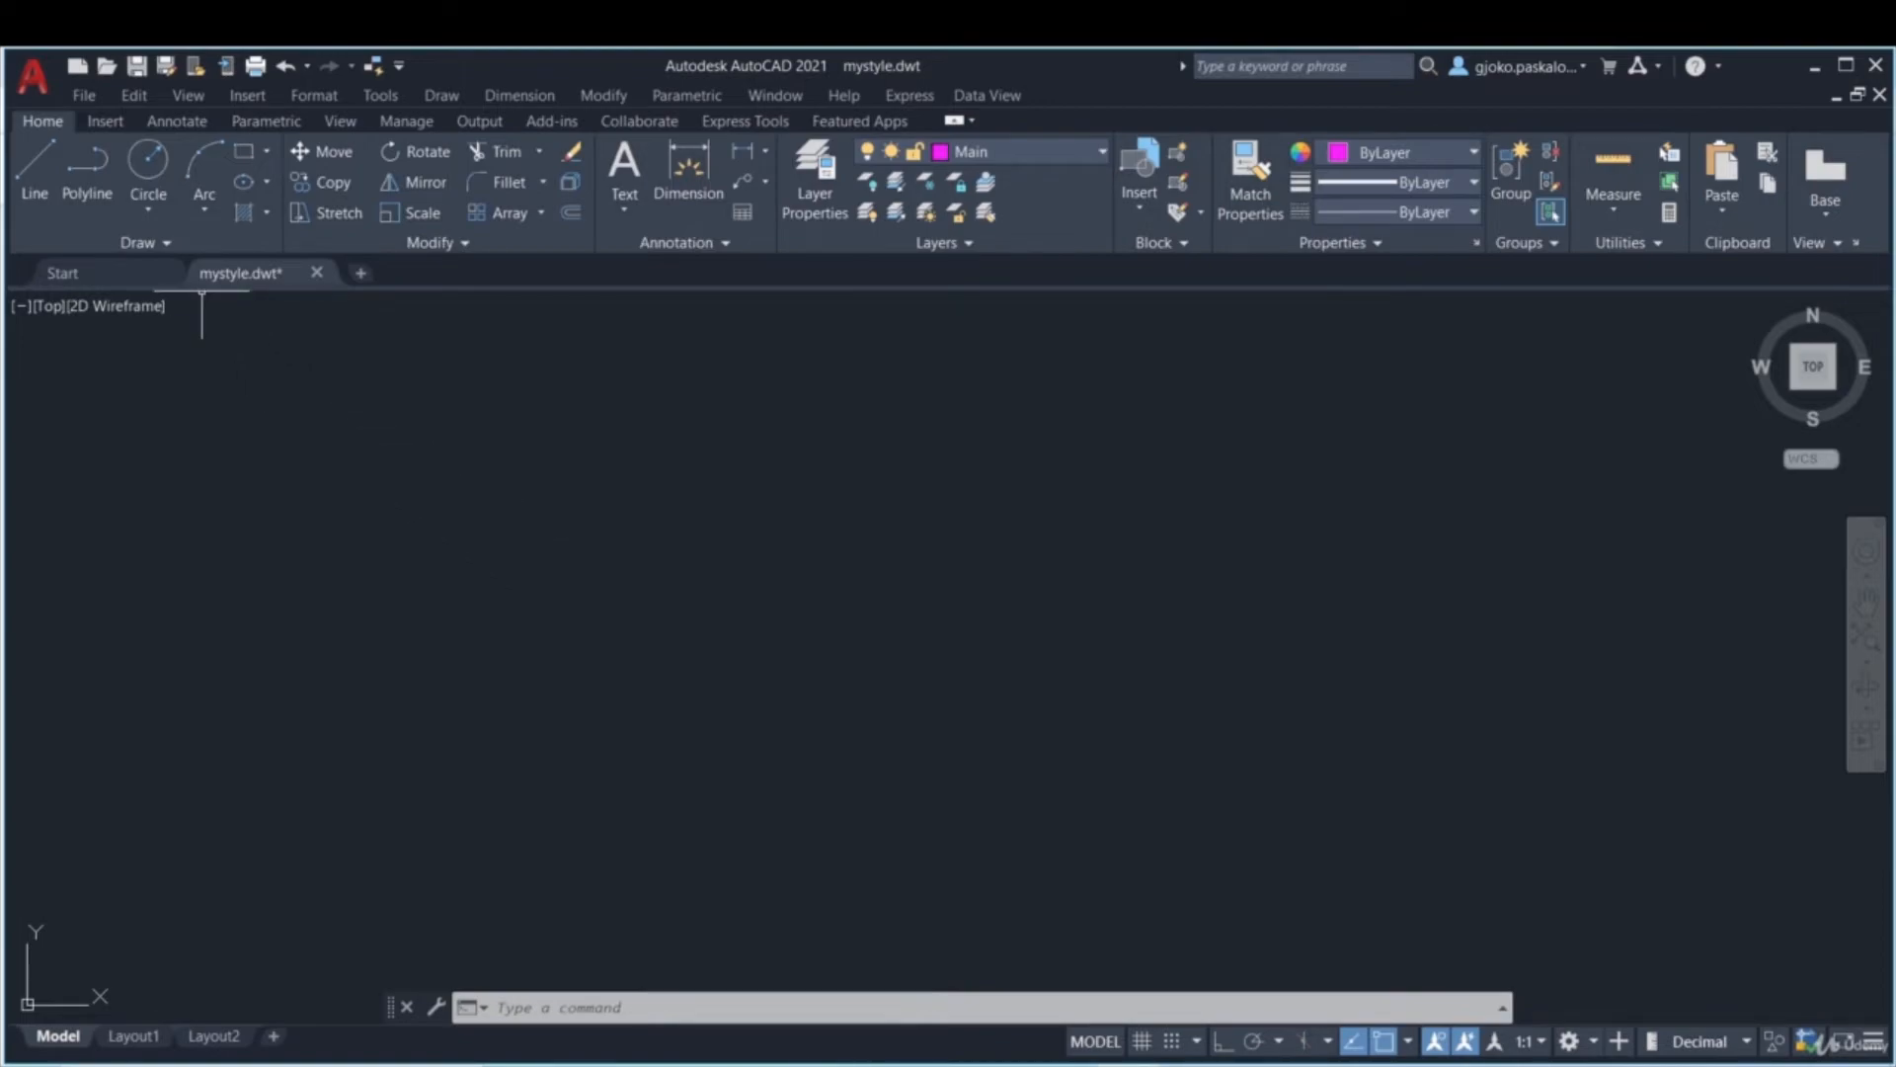
- Open the program's Options for mystyle.dwt and expand Template Settings among the file locations
{"action": "mouse_move", "coordinate": [209, 289]}
{"action": "right_click", "coordinate": [692, 476]}
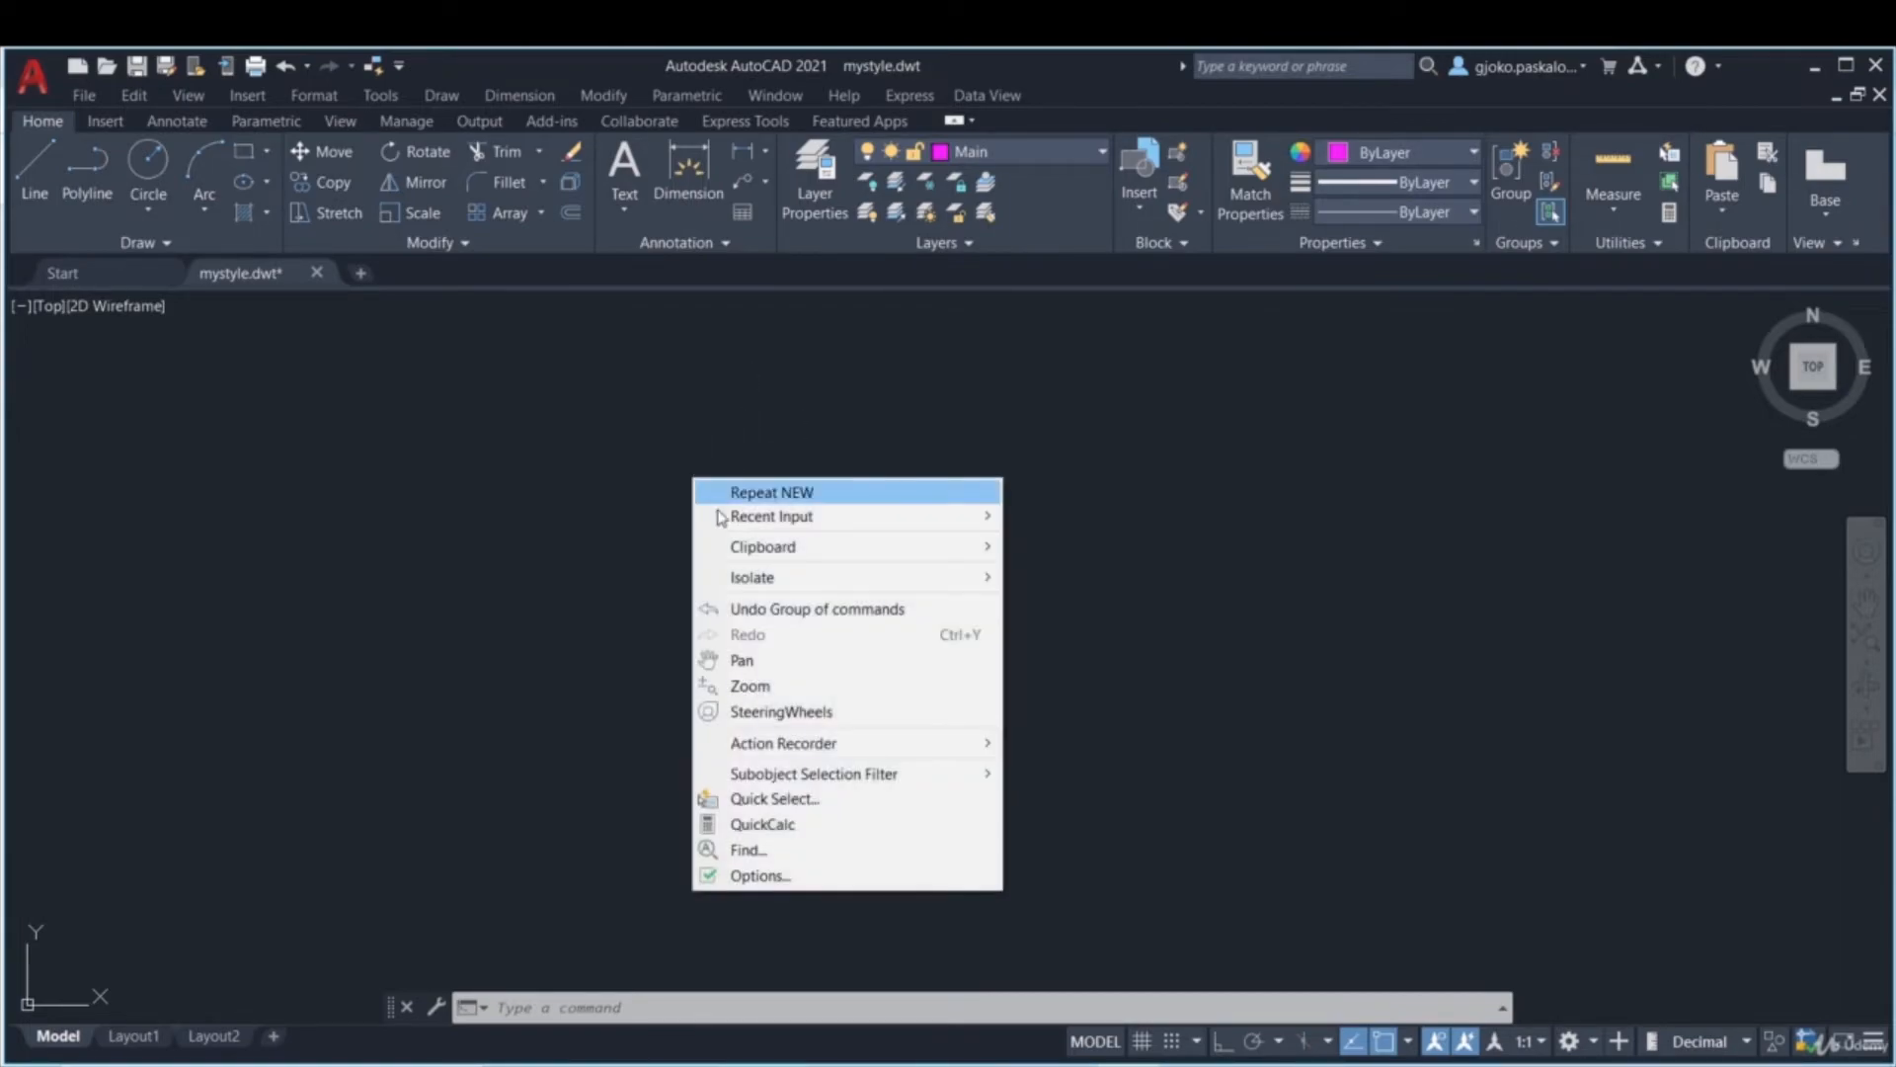
{"action": "left_click", "coordinate": [779, 877]}
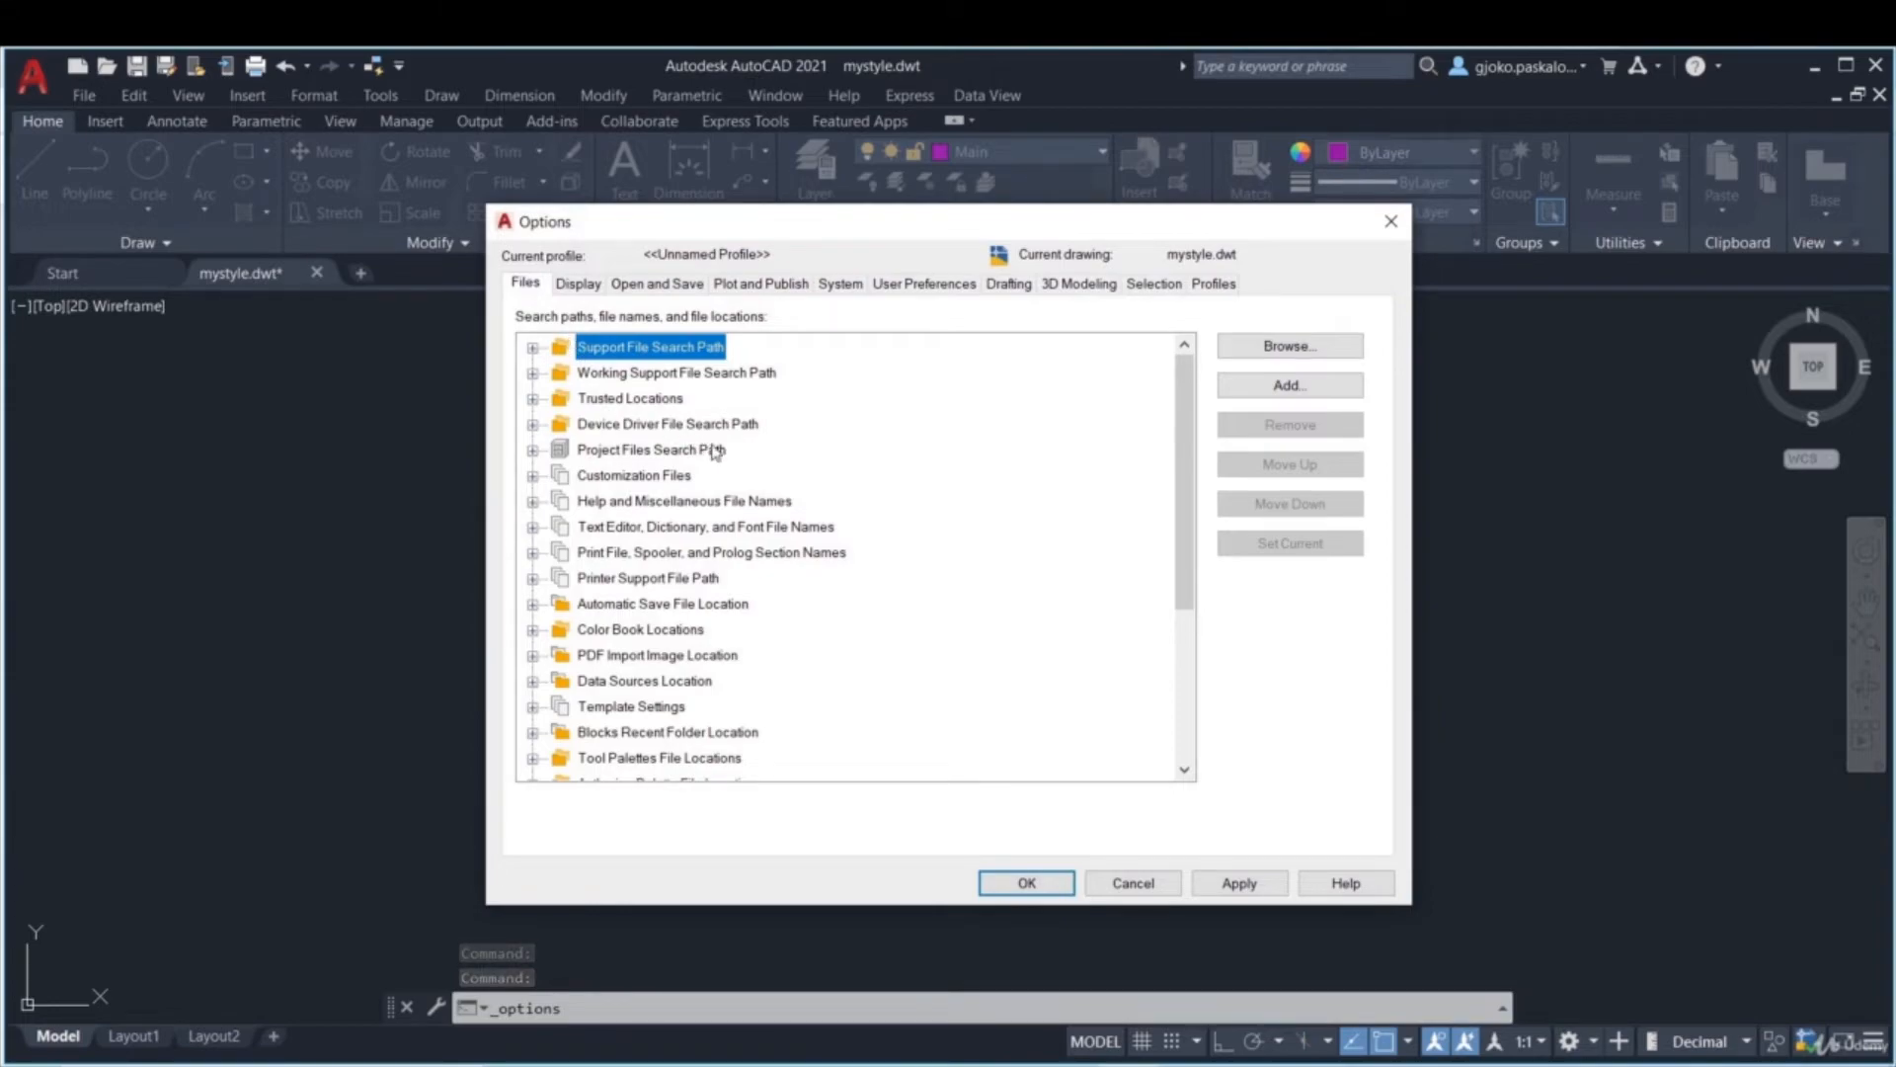
{"action": "scroll", "coordinate": [715, 452], "scroll_direction": "down", "scroll_amount": 3}
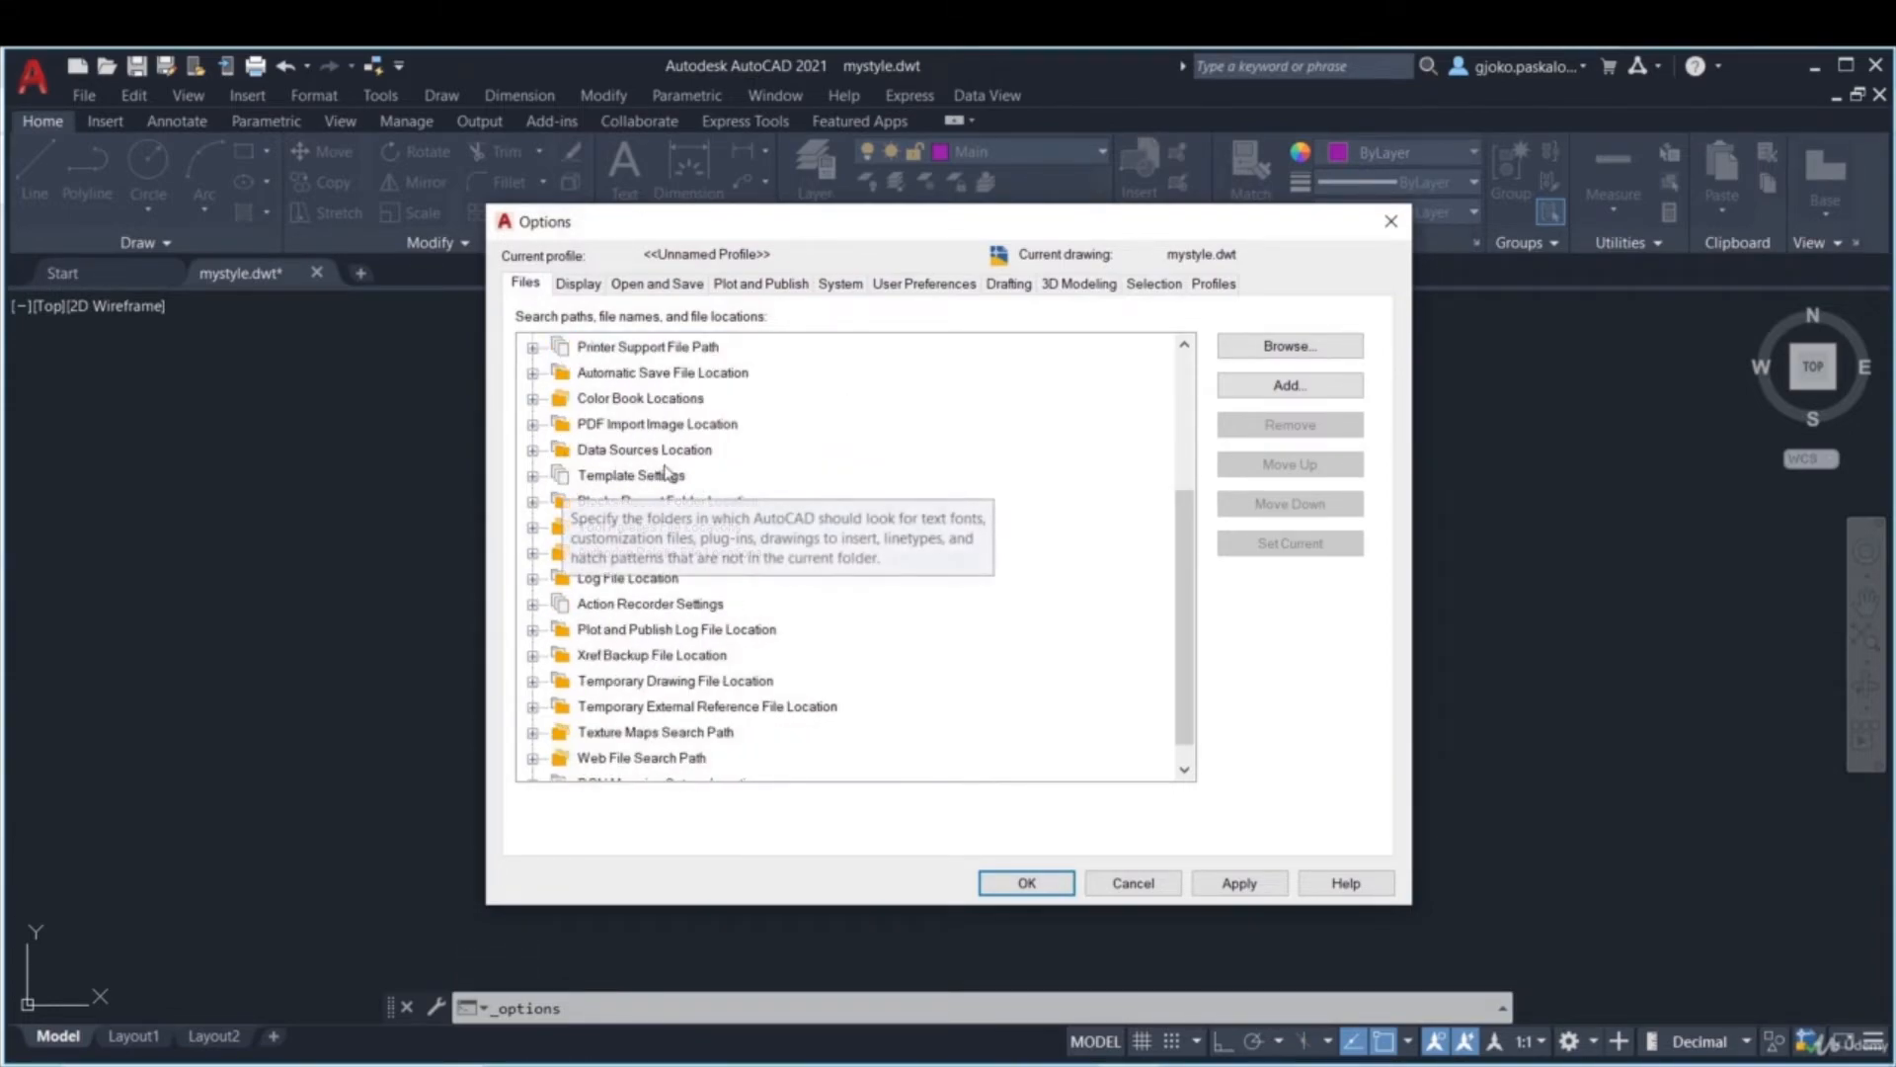
{"action": "left_click", "coordinate": [532, 476]}
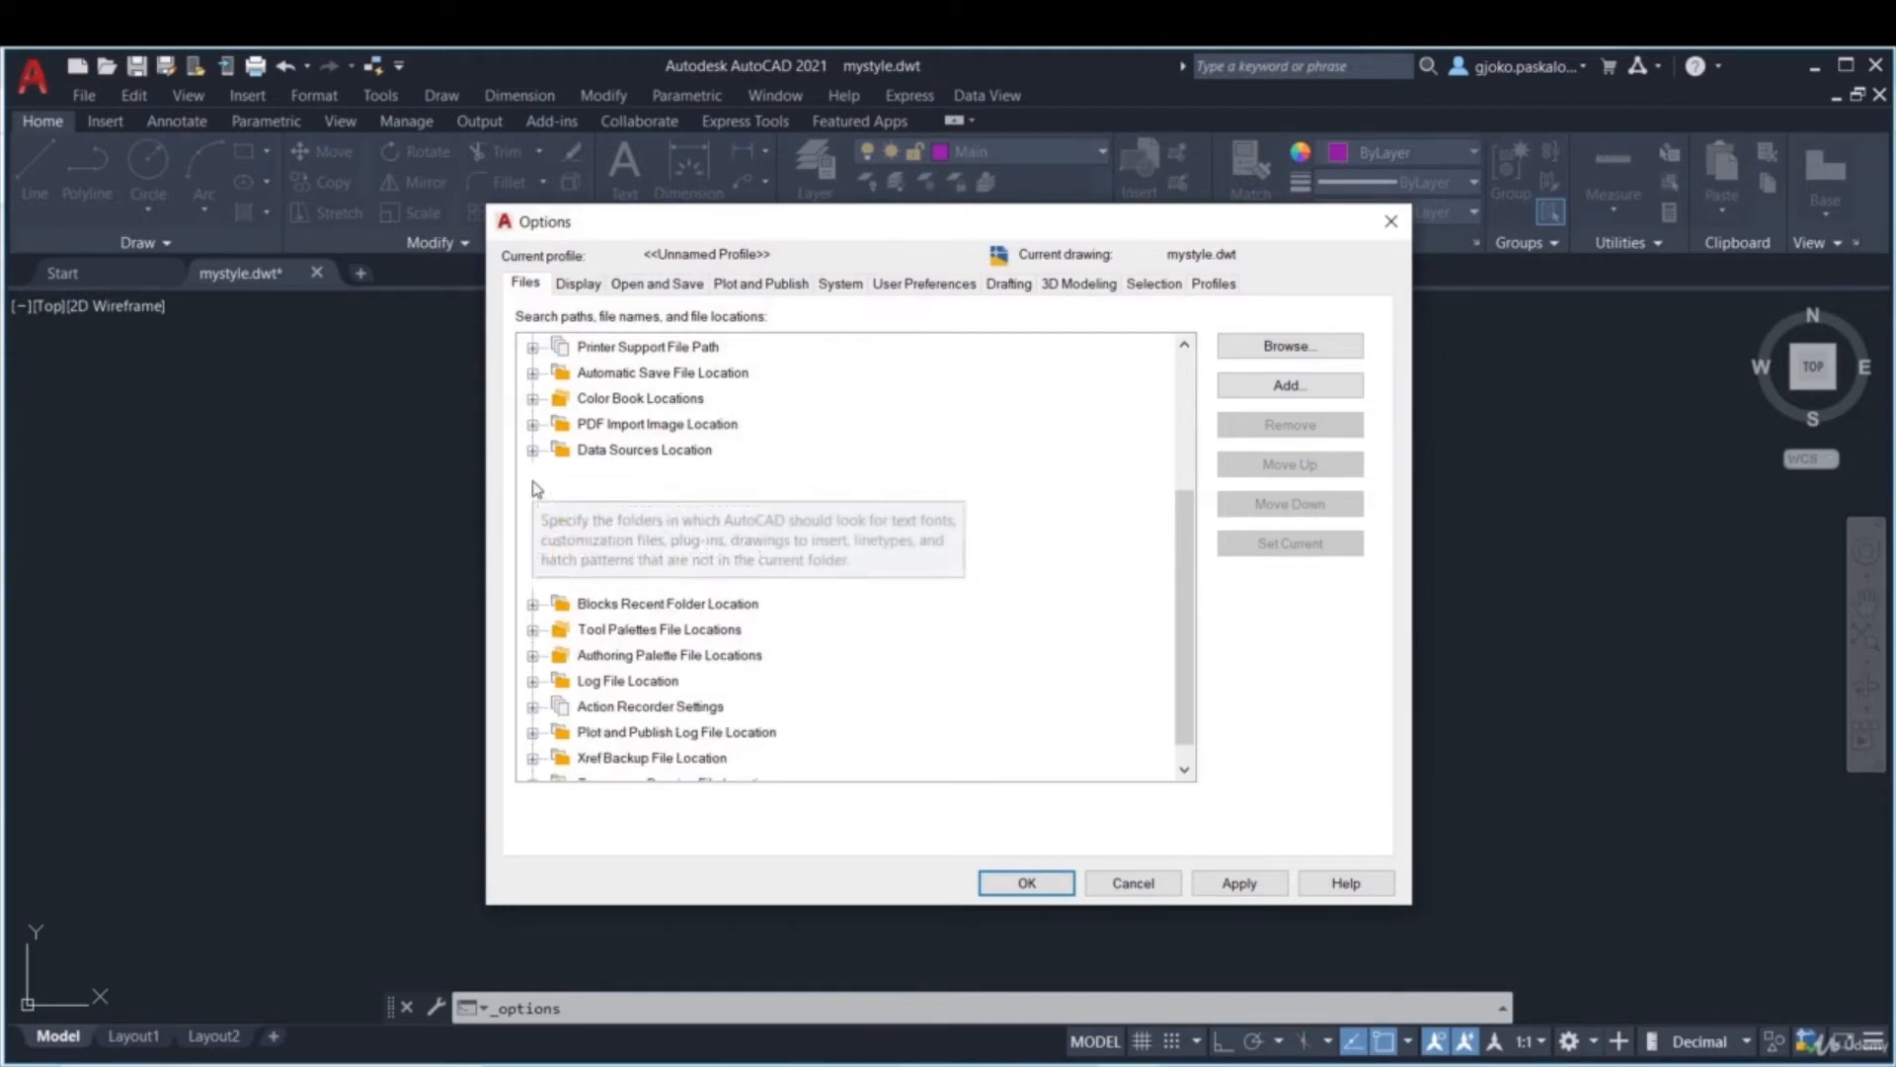
{"action": "left_click", "coordinate": [577, 478]}
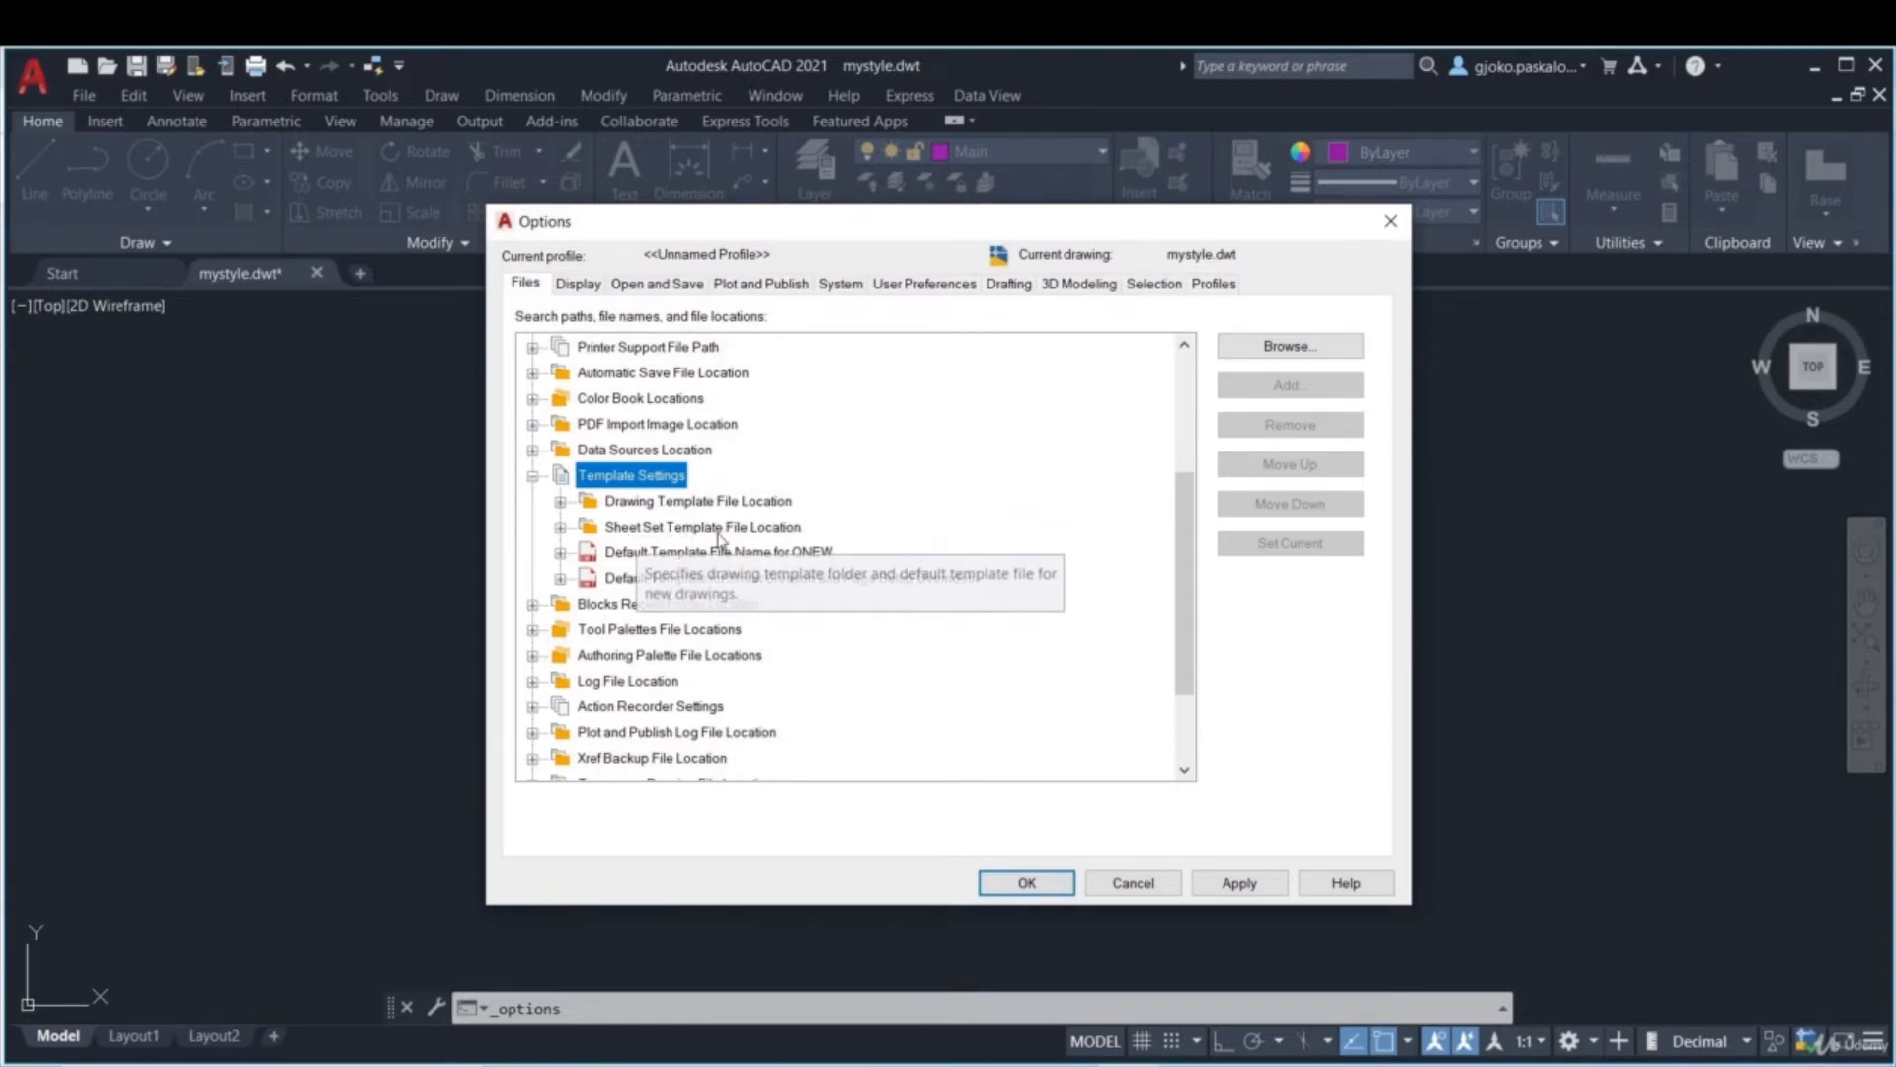
- Examine the drawing template and sheet set template file locations, opening the folder browser for the former and closing it without choosing a folder
{"action": "left_click", "coordinate": [560, 503]}
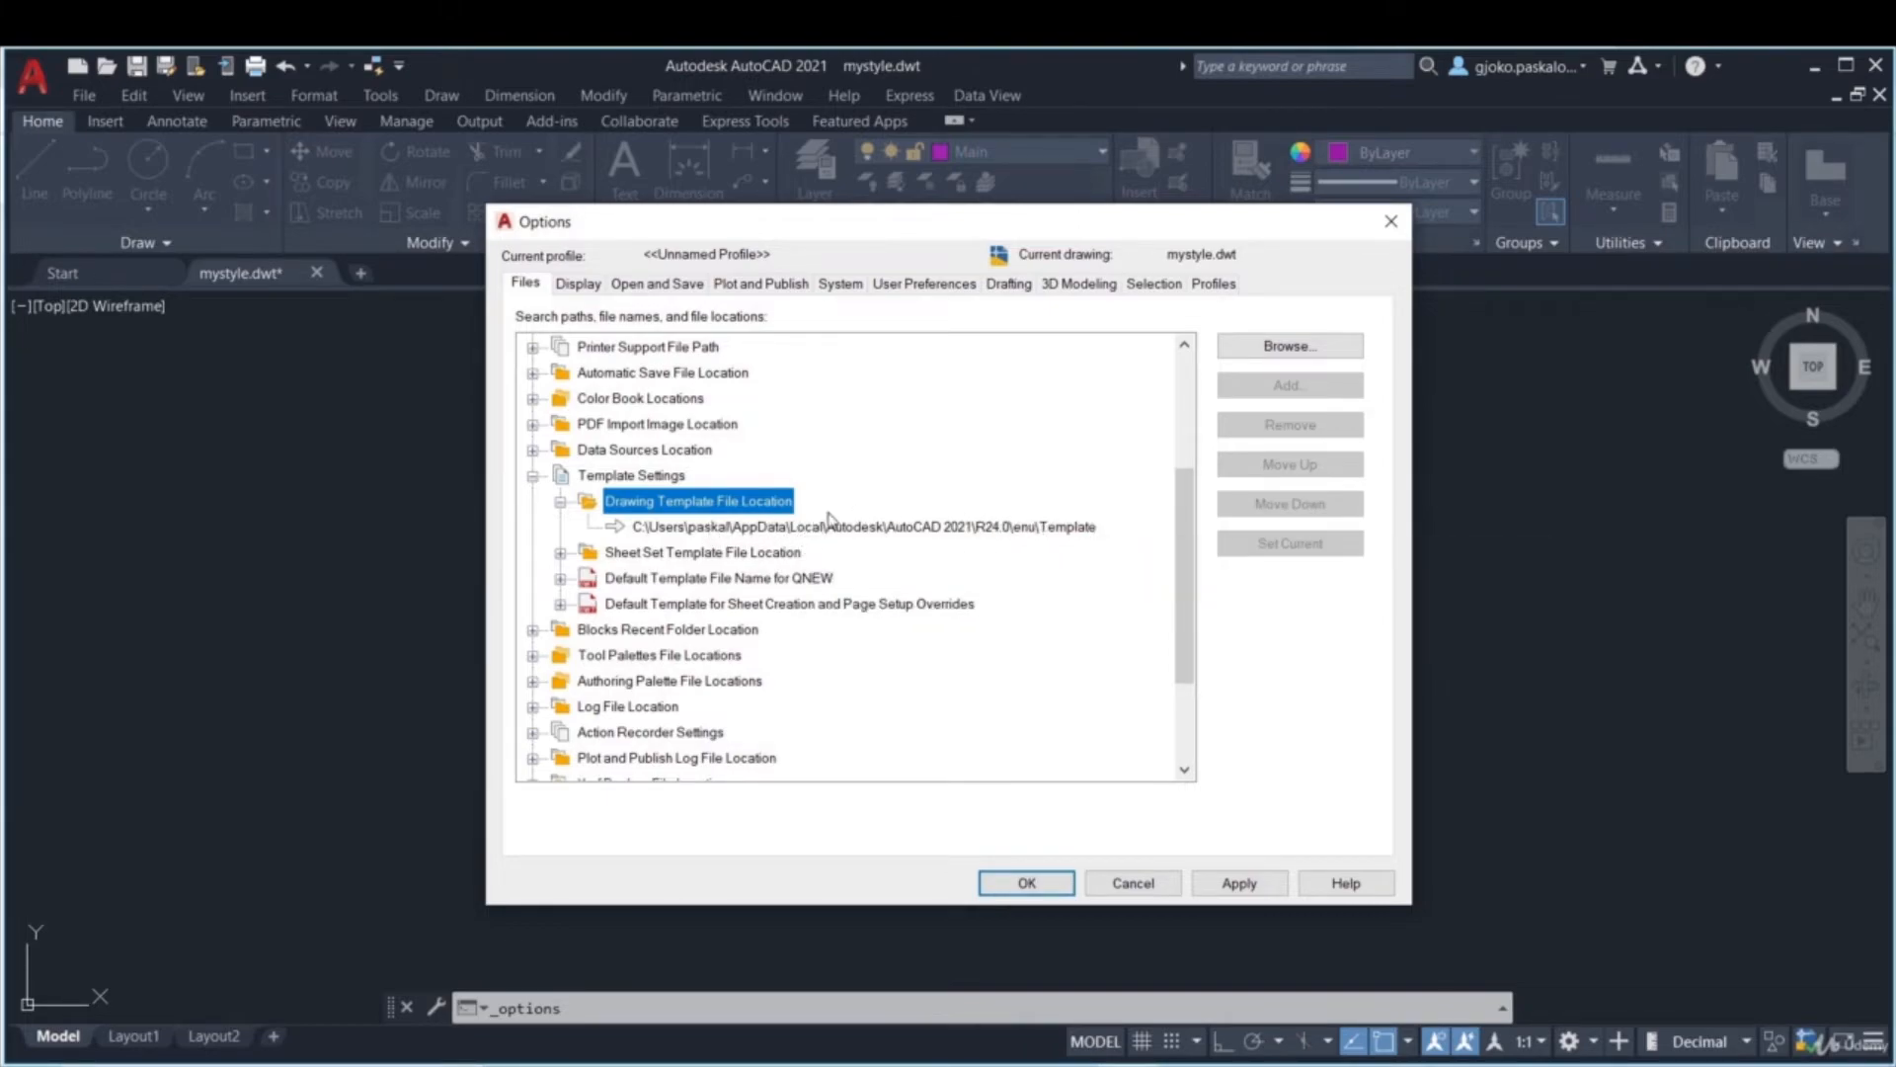
{"action": "left_click", "coordinate": [1044, 528]}
{"action": "left_click", "coordinate": [1290, 345]}
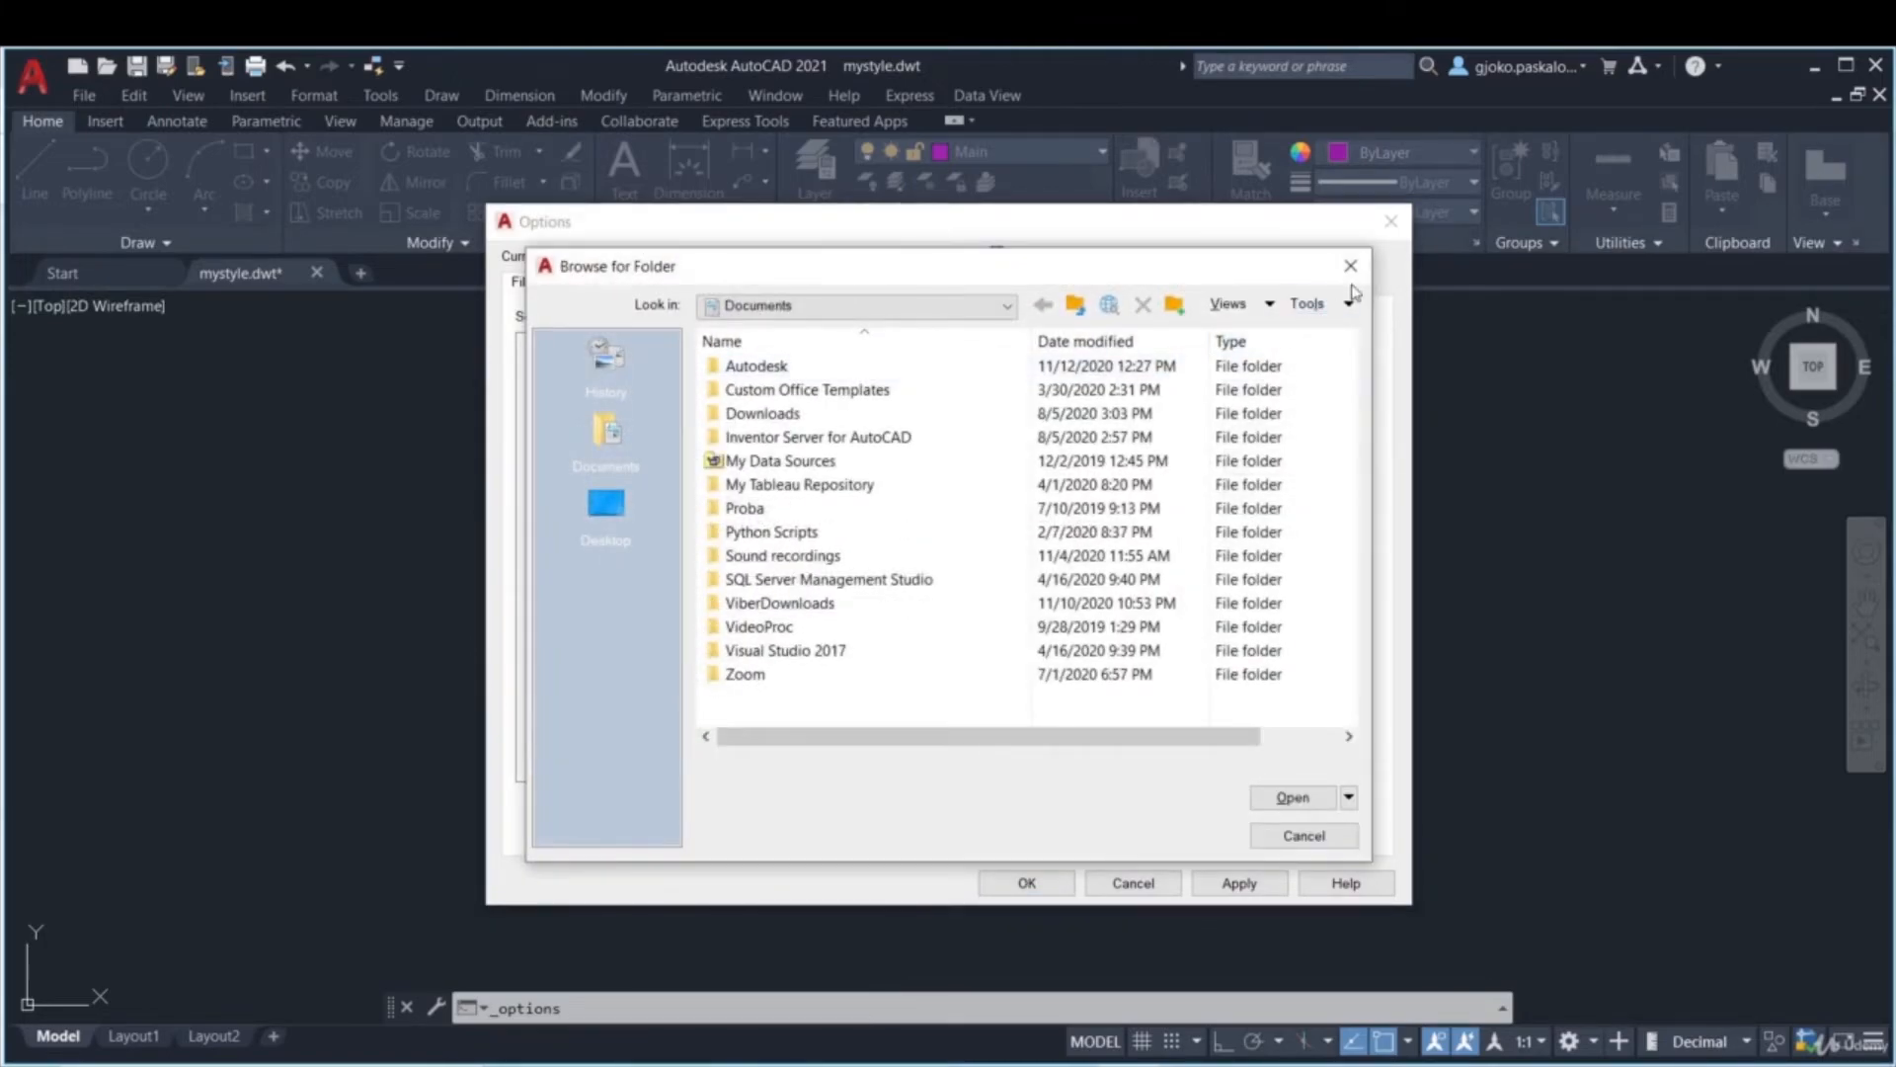
{"action": "left_click", "coordinate": [1351, 266]}
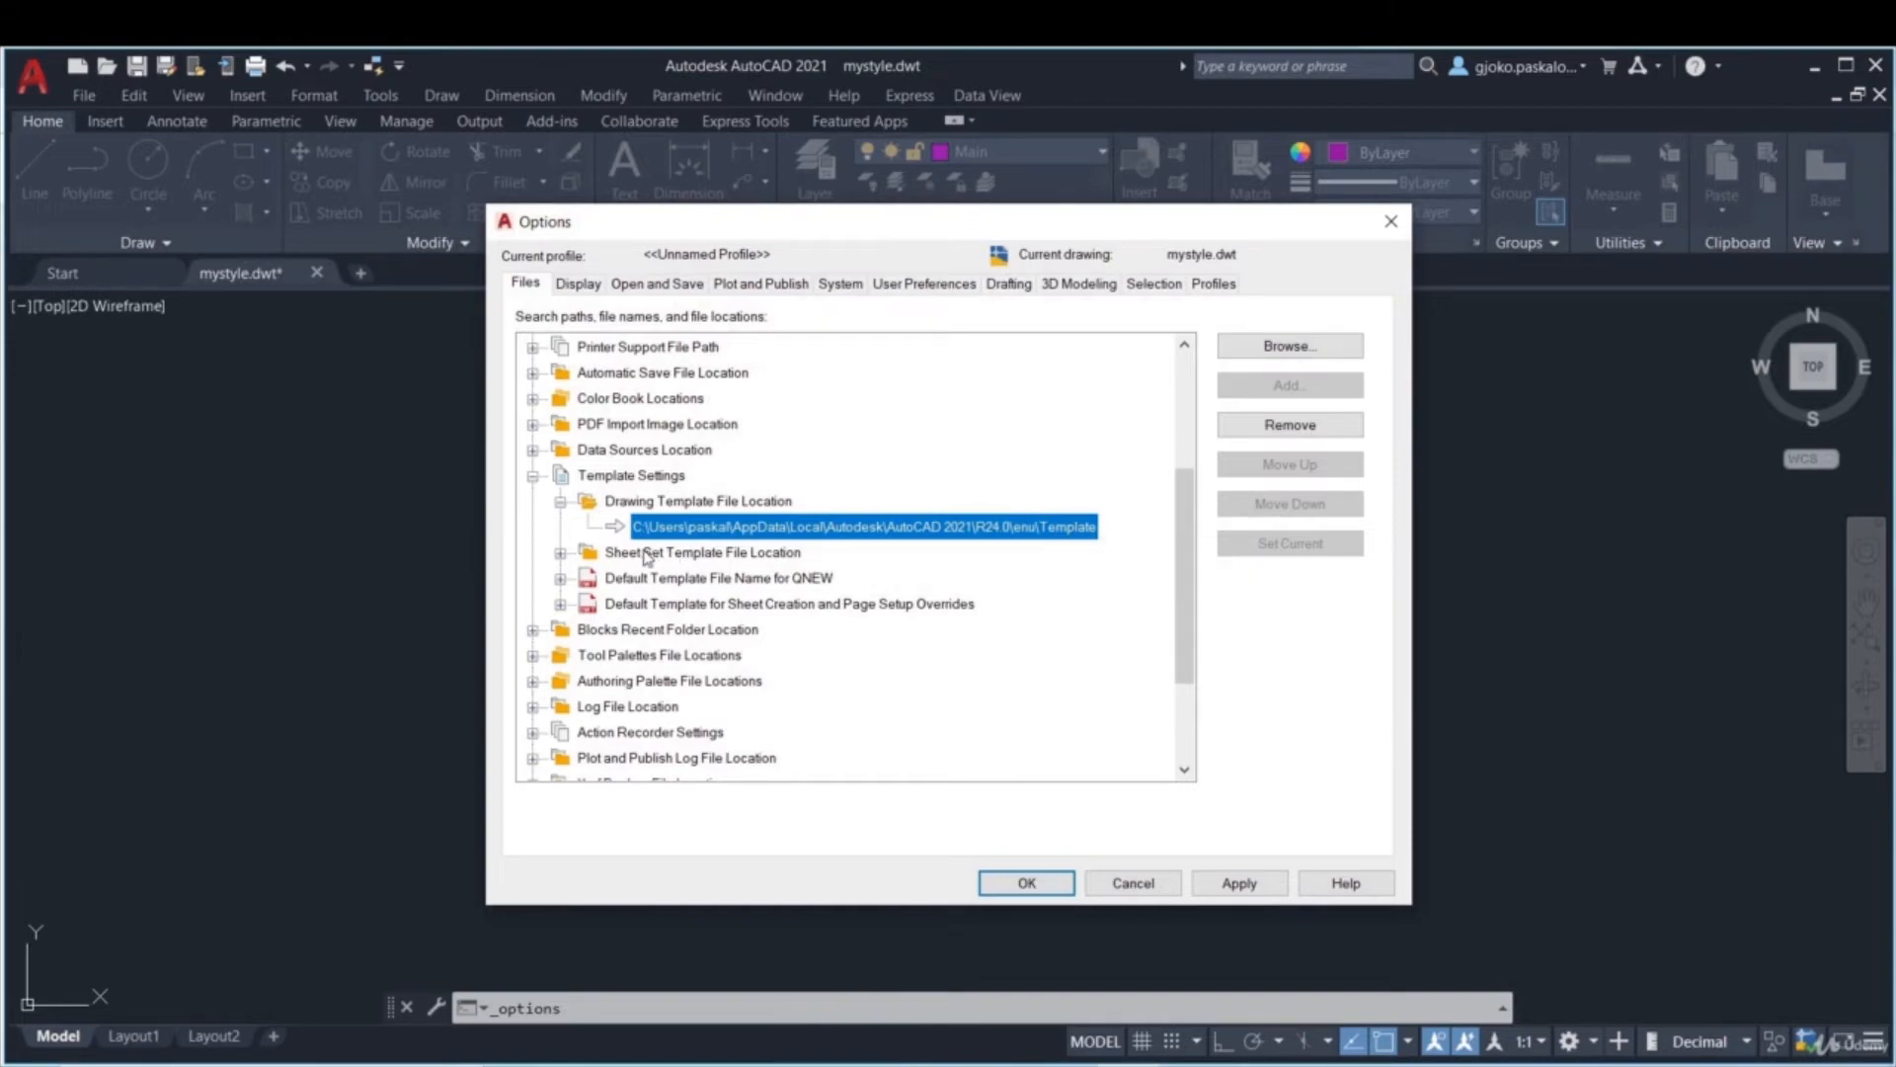
{"action": "left_click", "coordinate": [561, 555]}
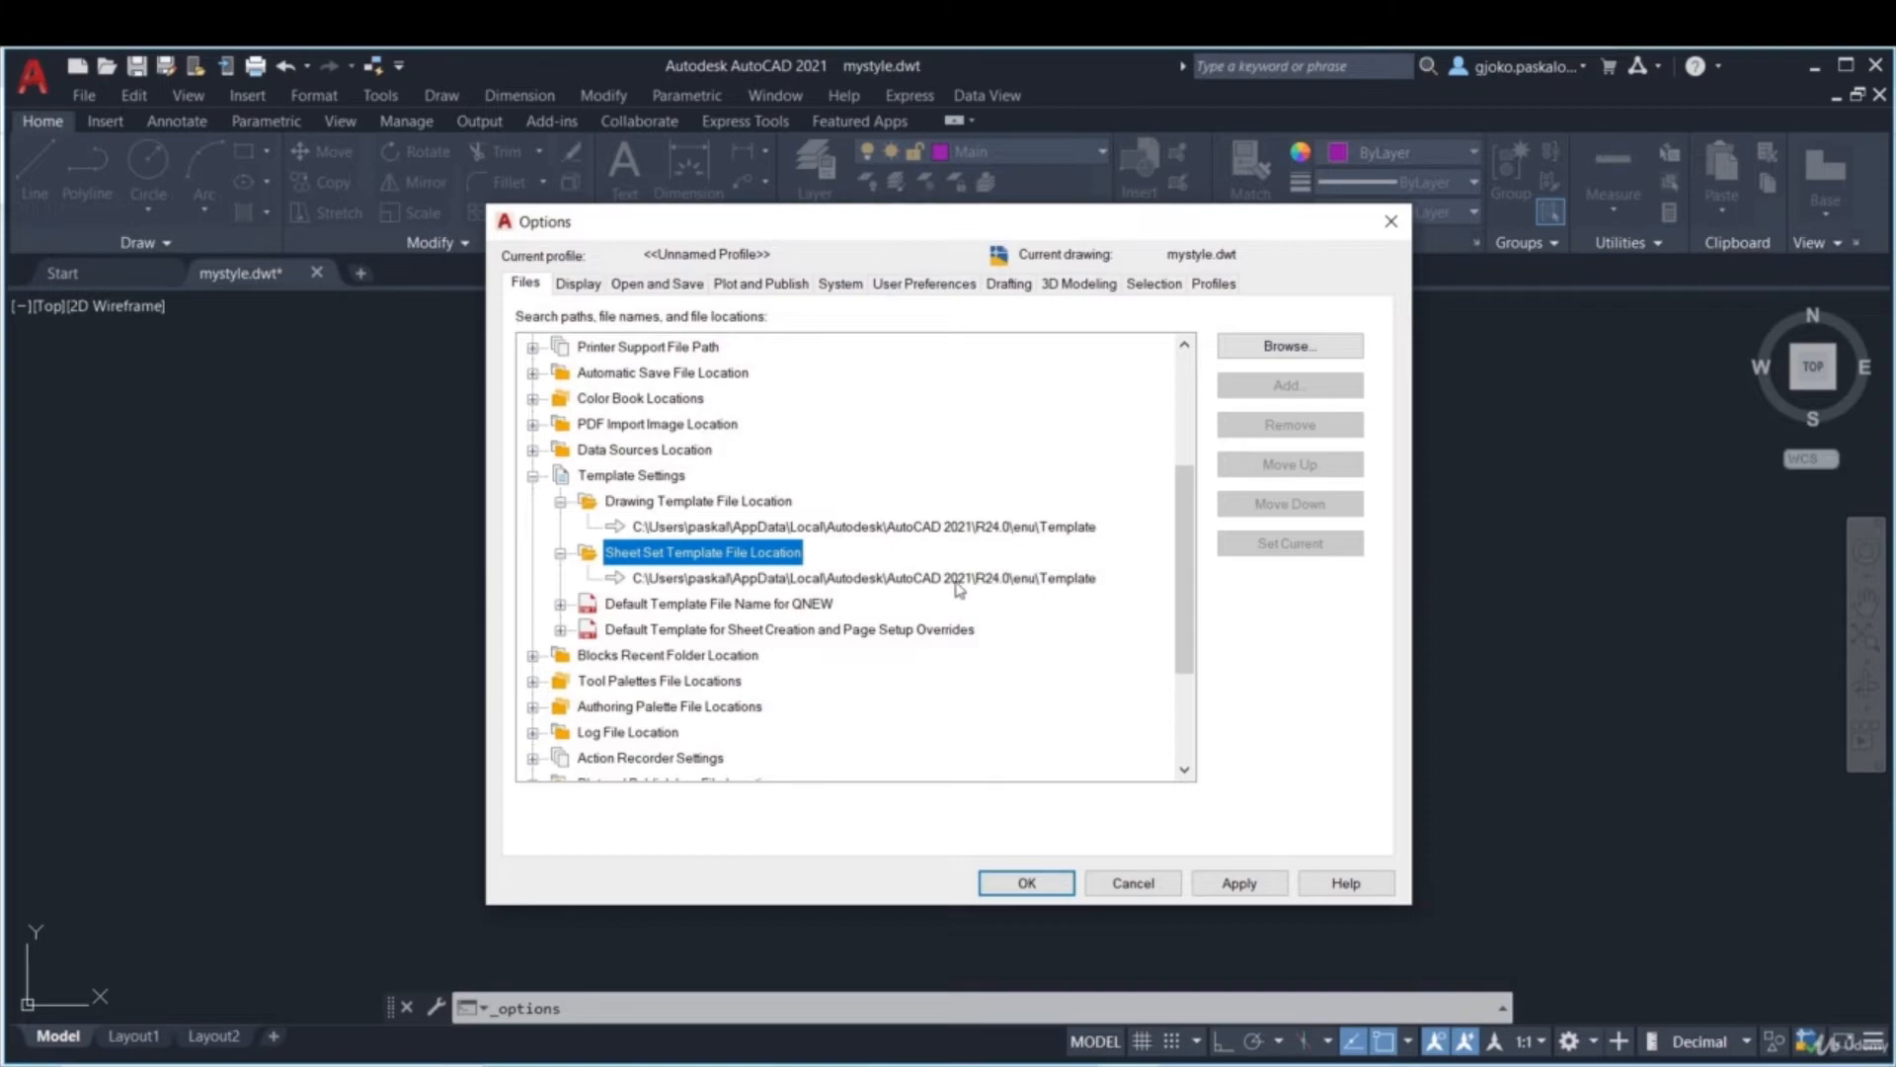
- Review the default template file for QNEW, browse the available template files without choosing another, and close Options
{"action": "left_click", "coordinate": [561, 606]}
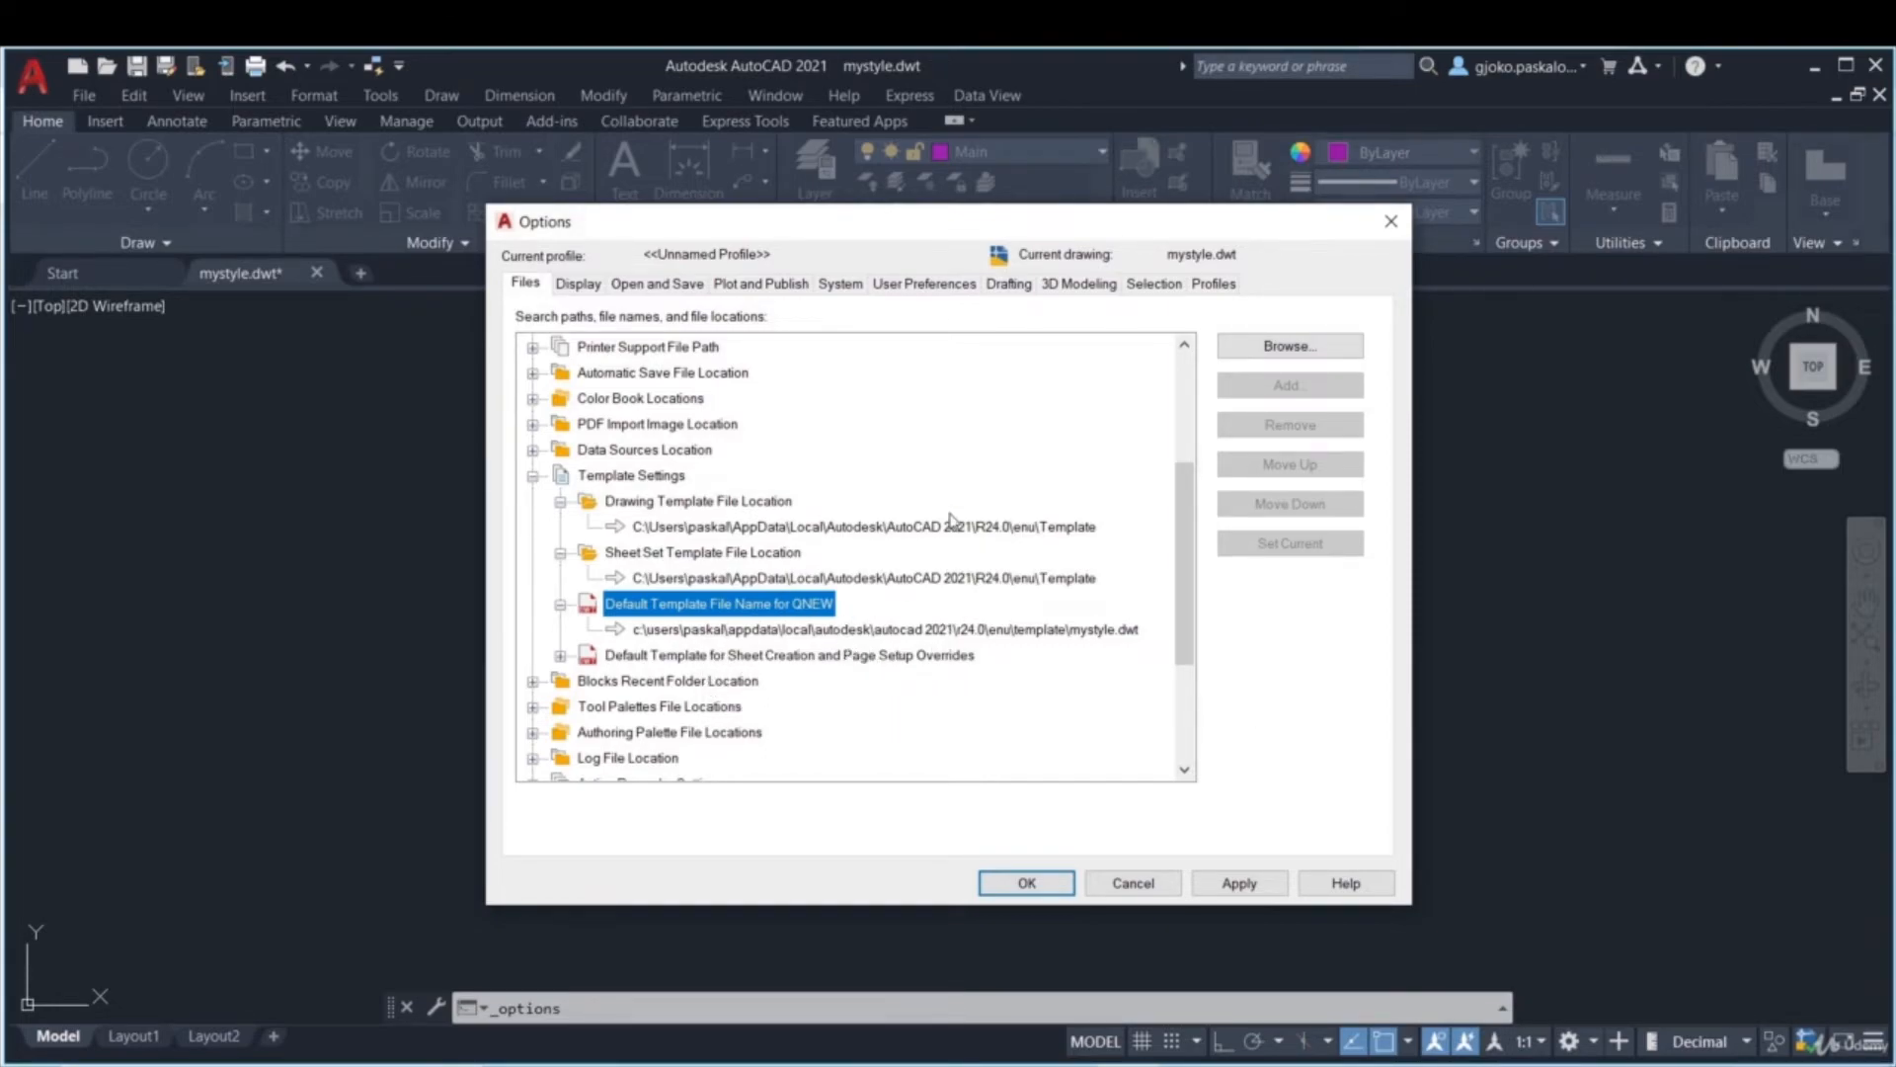
{"action": "scroll", "coordinate": [953, 523], "scroll_direction": "down", "scroll_amount": 1}
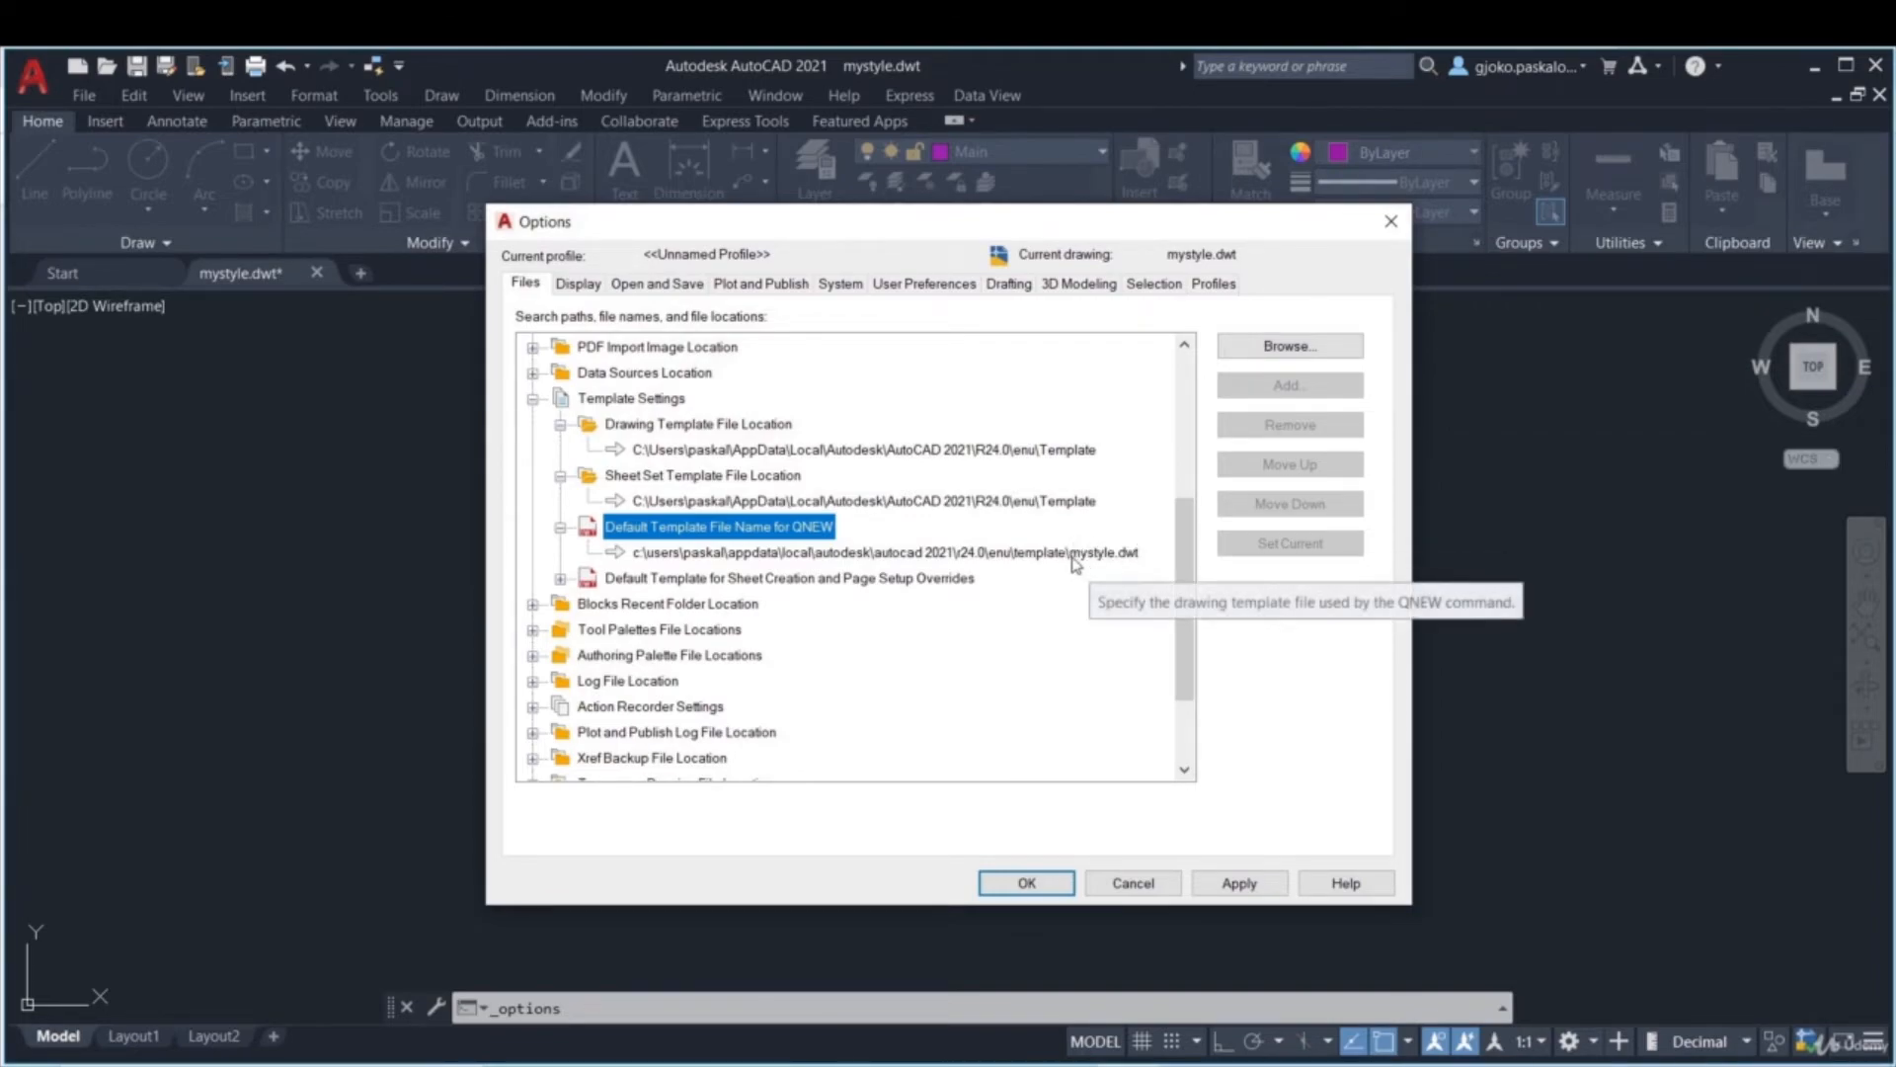
{"action": "left_click", "coordinate": [1135, 554]}
{"action": "left_click", "coordinate": [1275, 351]}
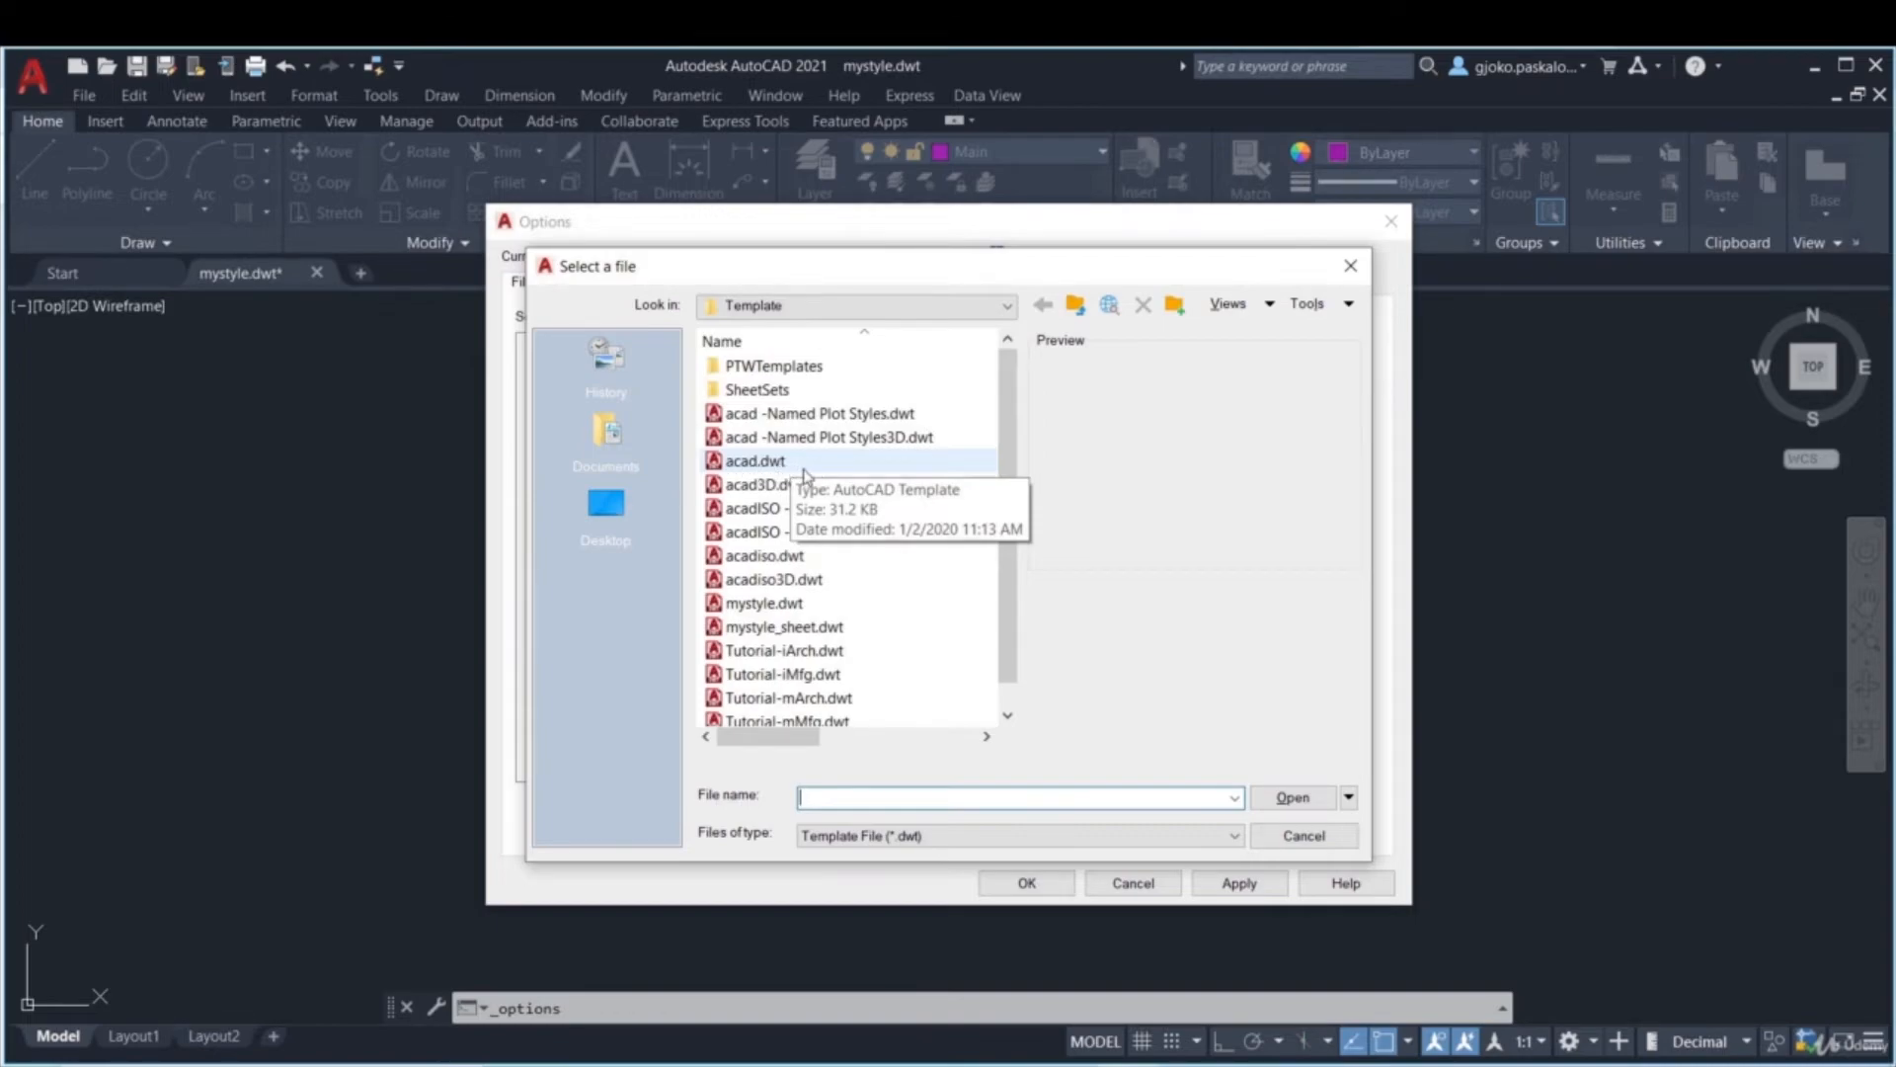
{"action": "left_click", "coordinate": [751, 462]}
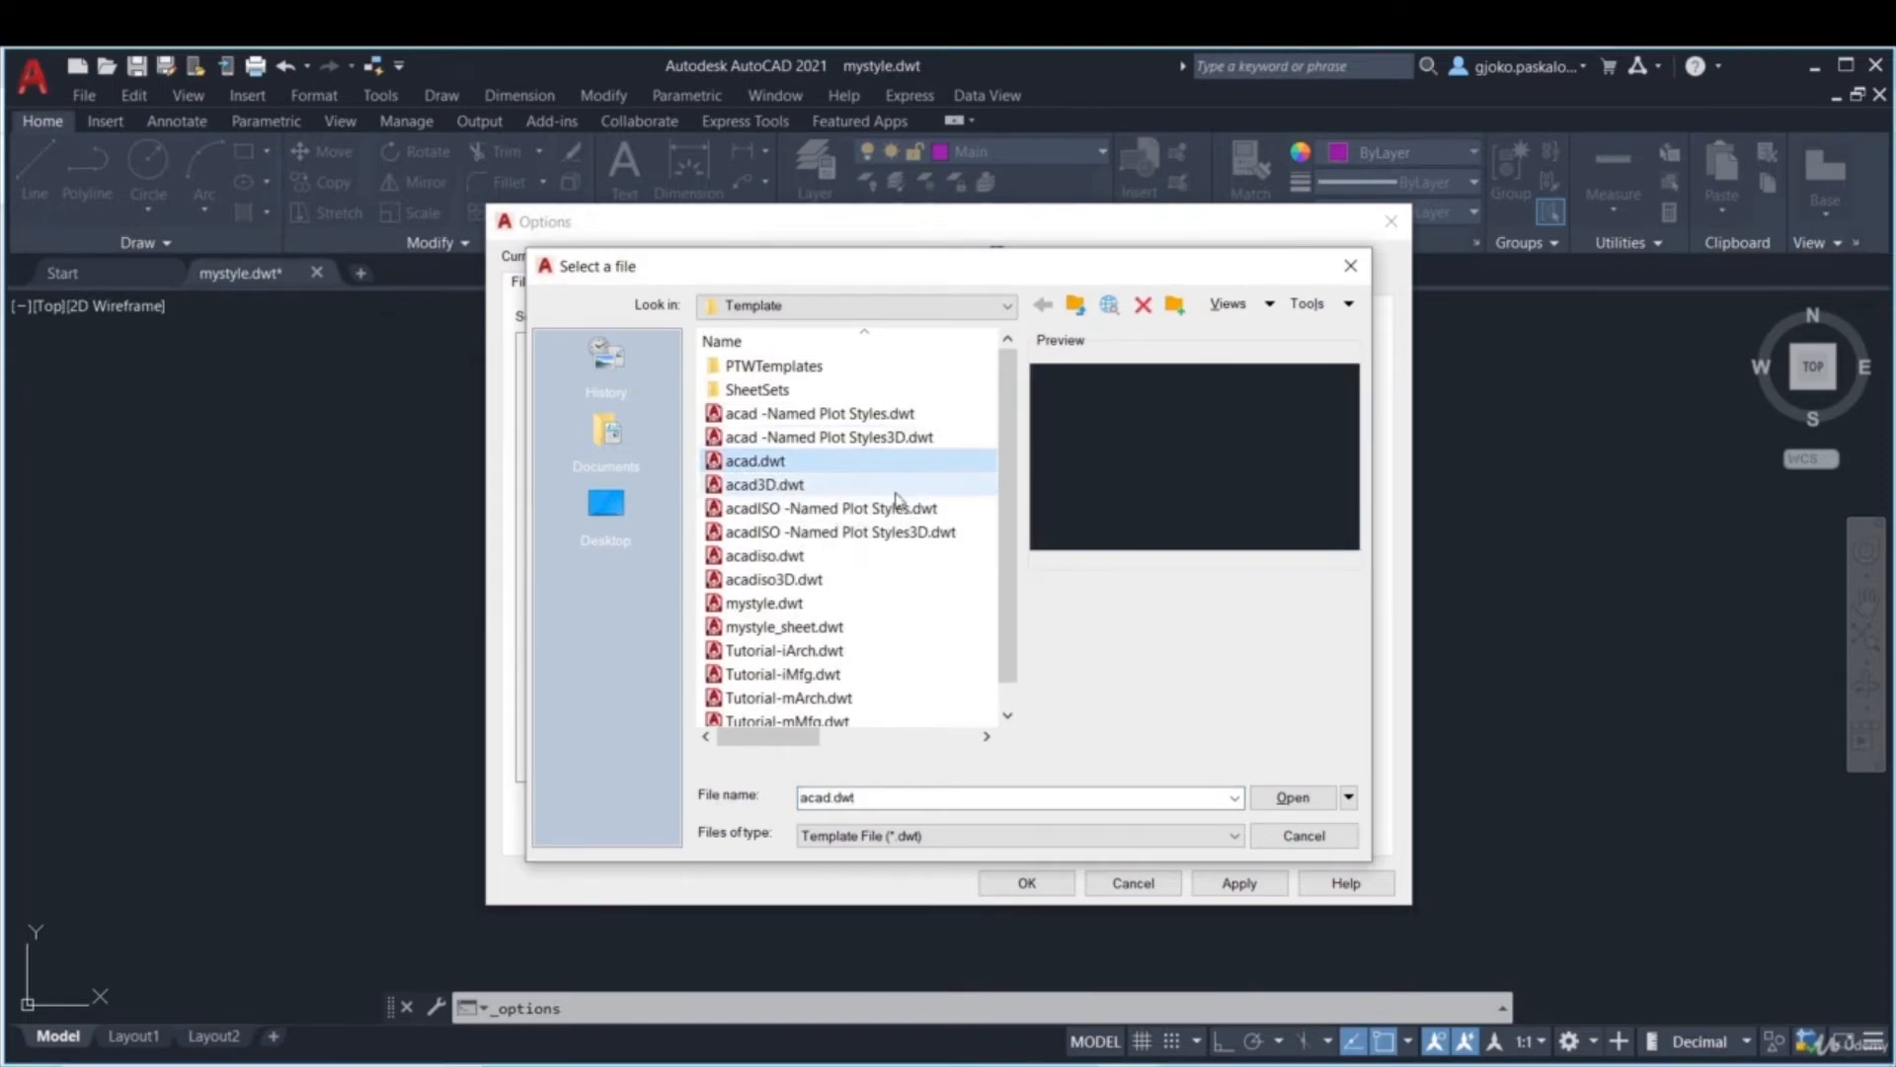
{"action": "left_click", "coordinate": [818, 607]}
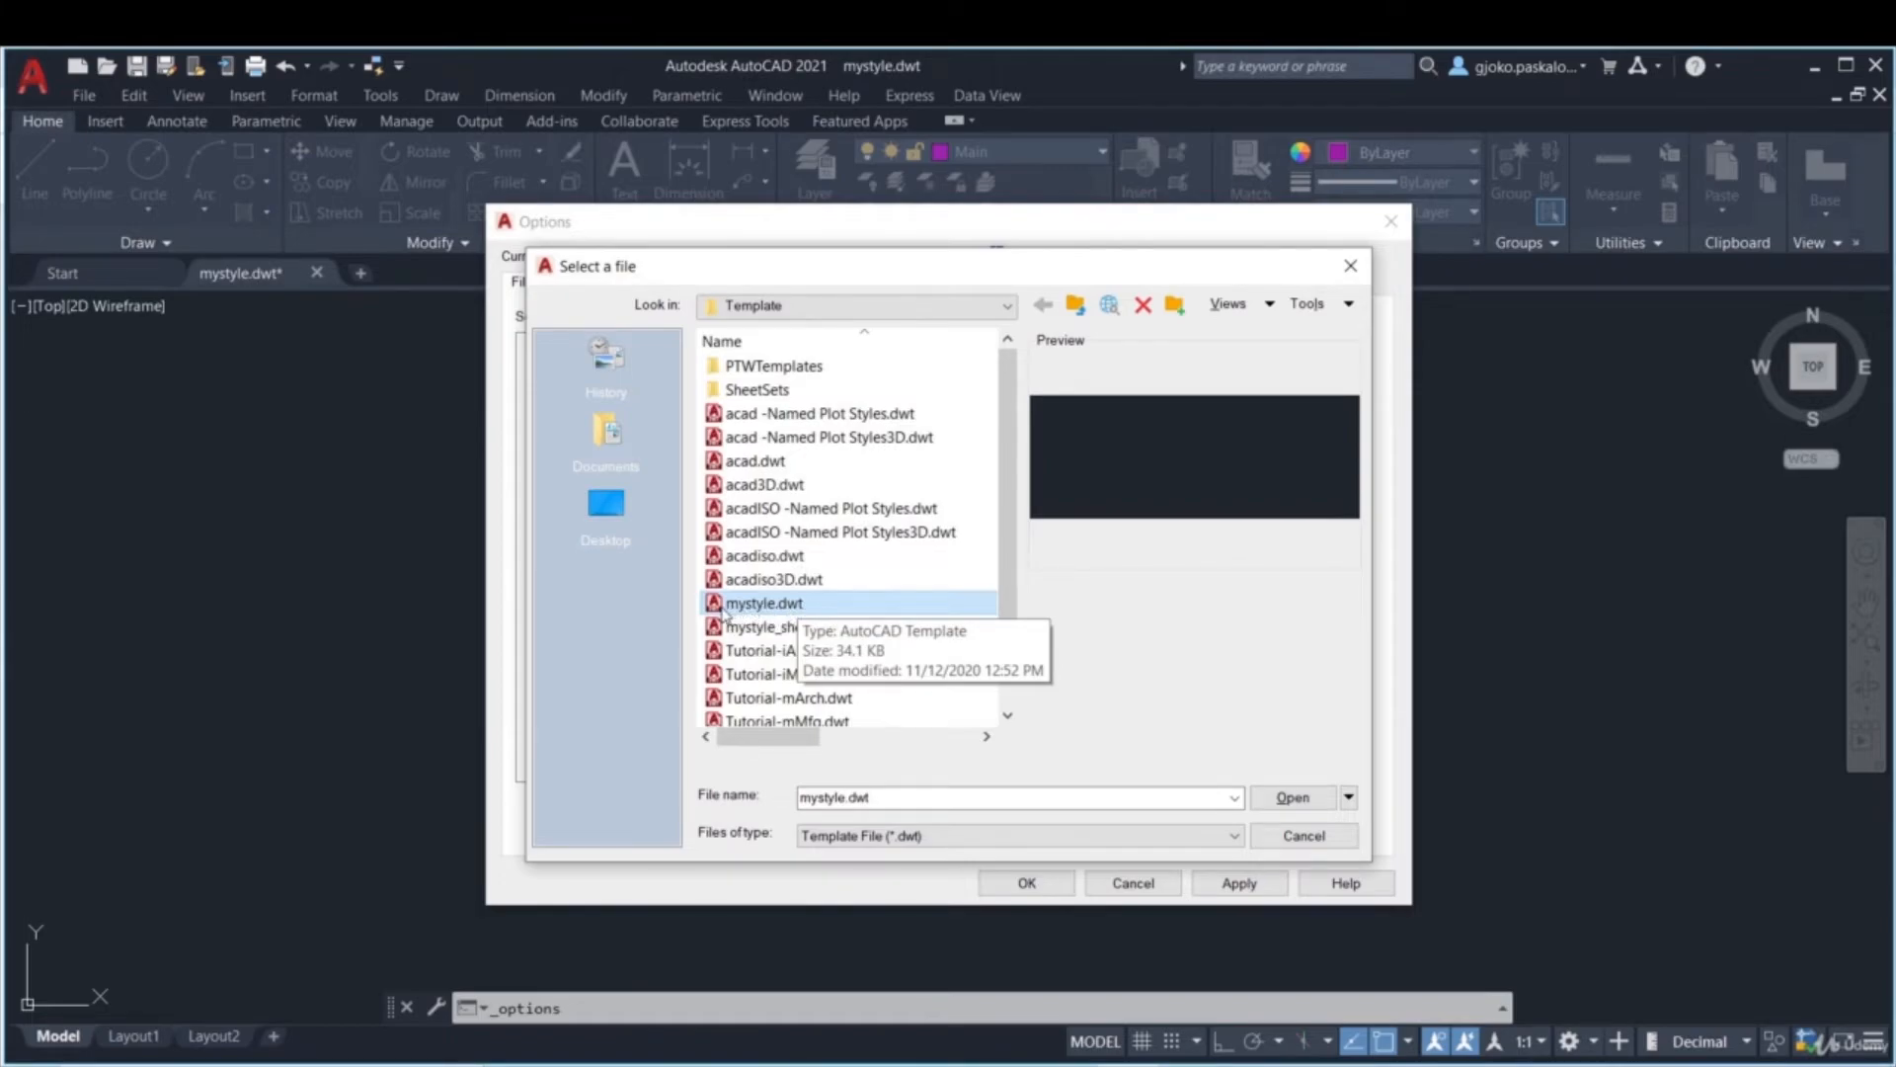
{"action": "left_click", "coordinate": [1284, 838]}
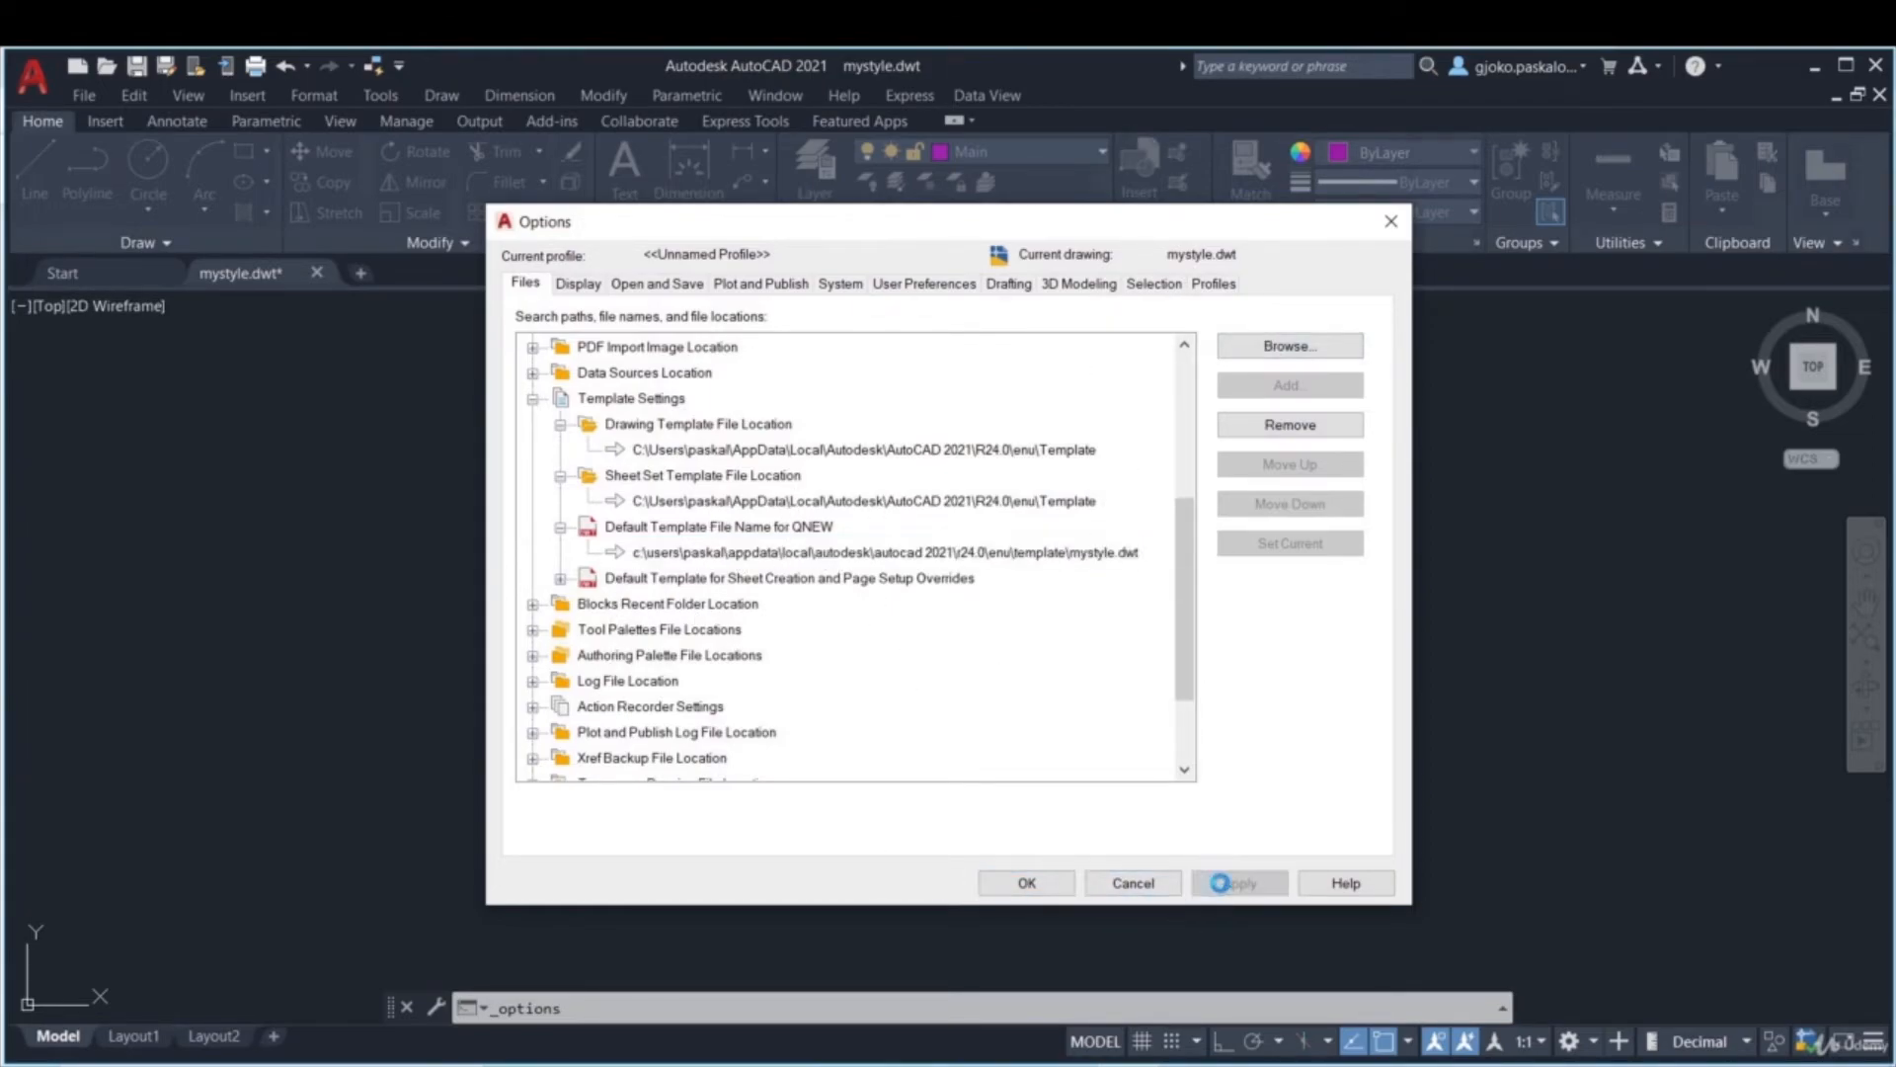
{"action": "left_click", "coordinate": [1027, 882]}
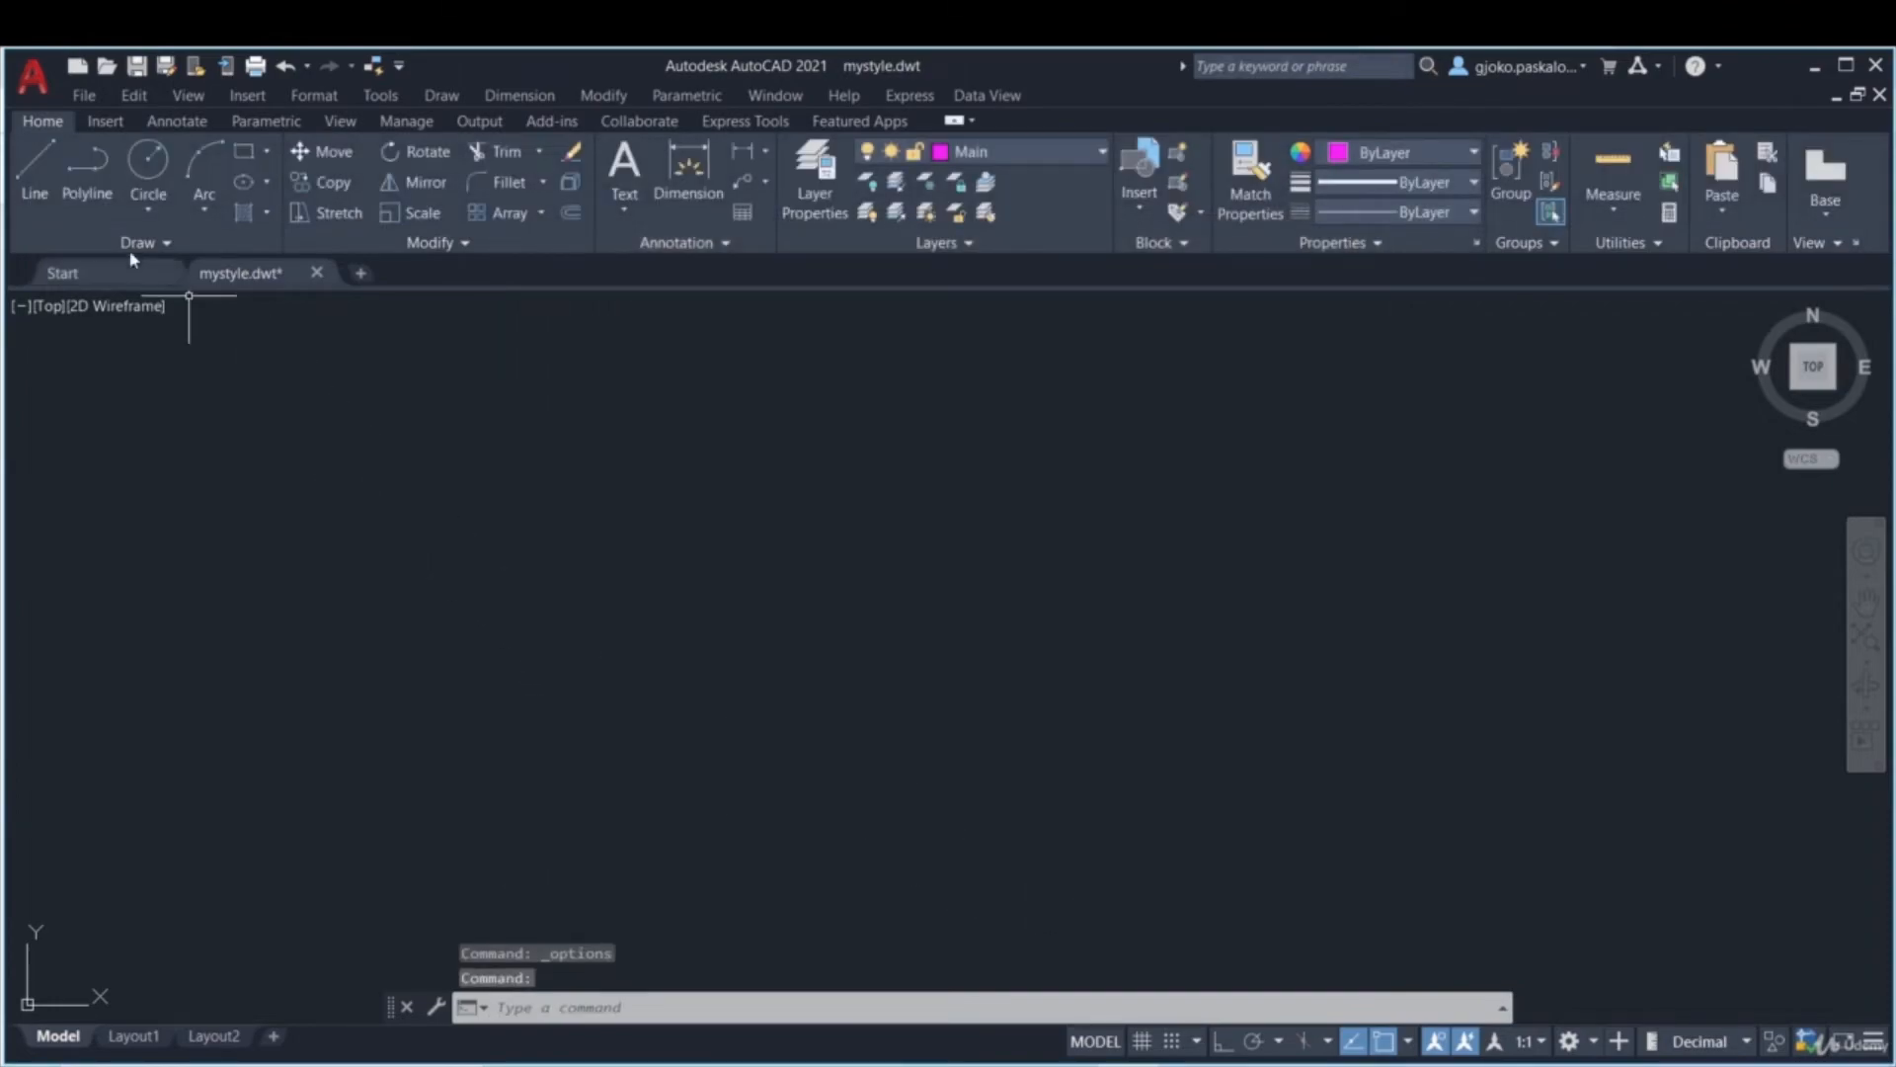
- Create a new drawing from the acad.dwt template
{"action": "left_click", "coordinate": [33, 83]}
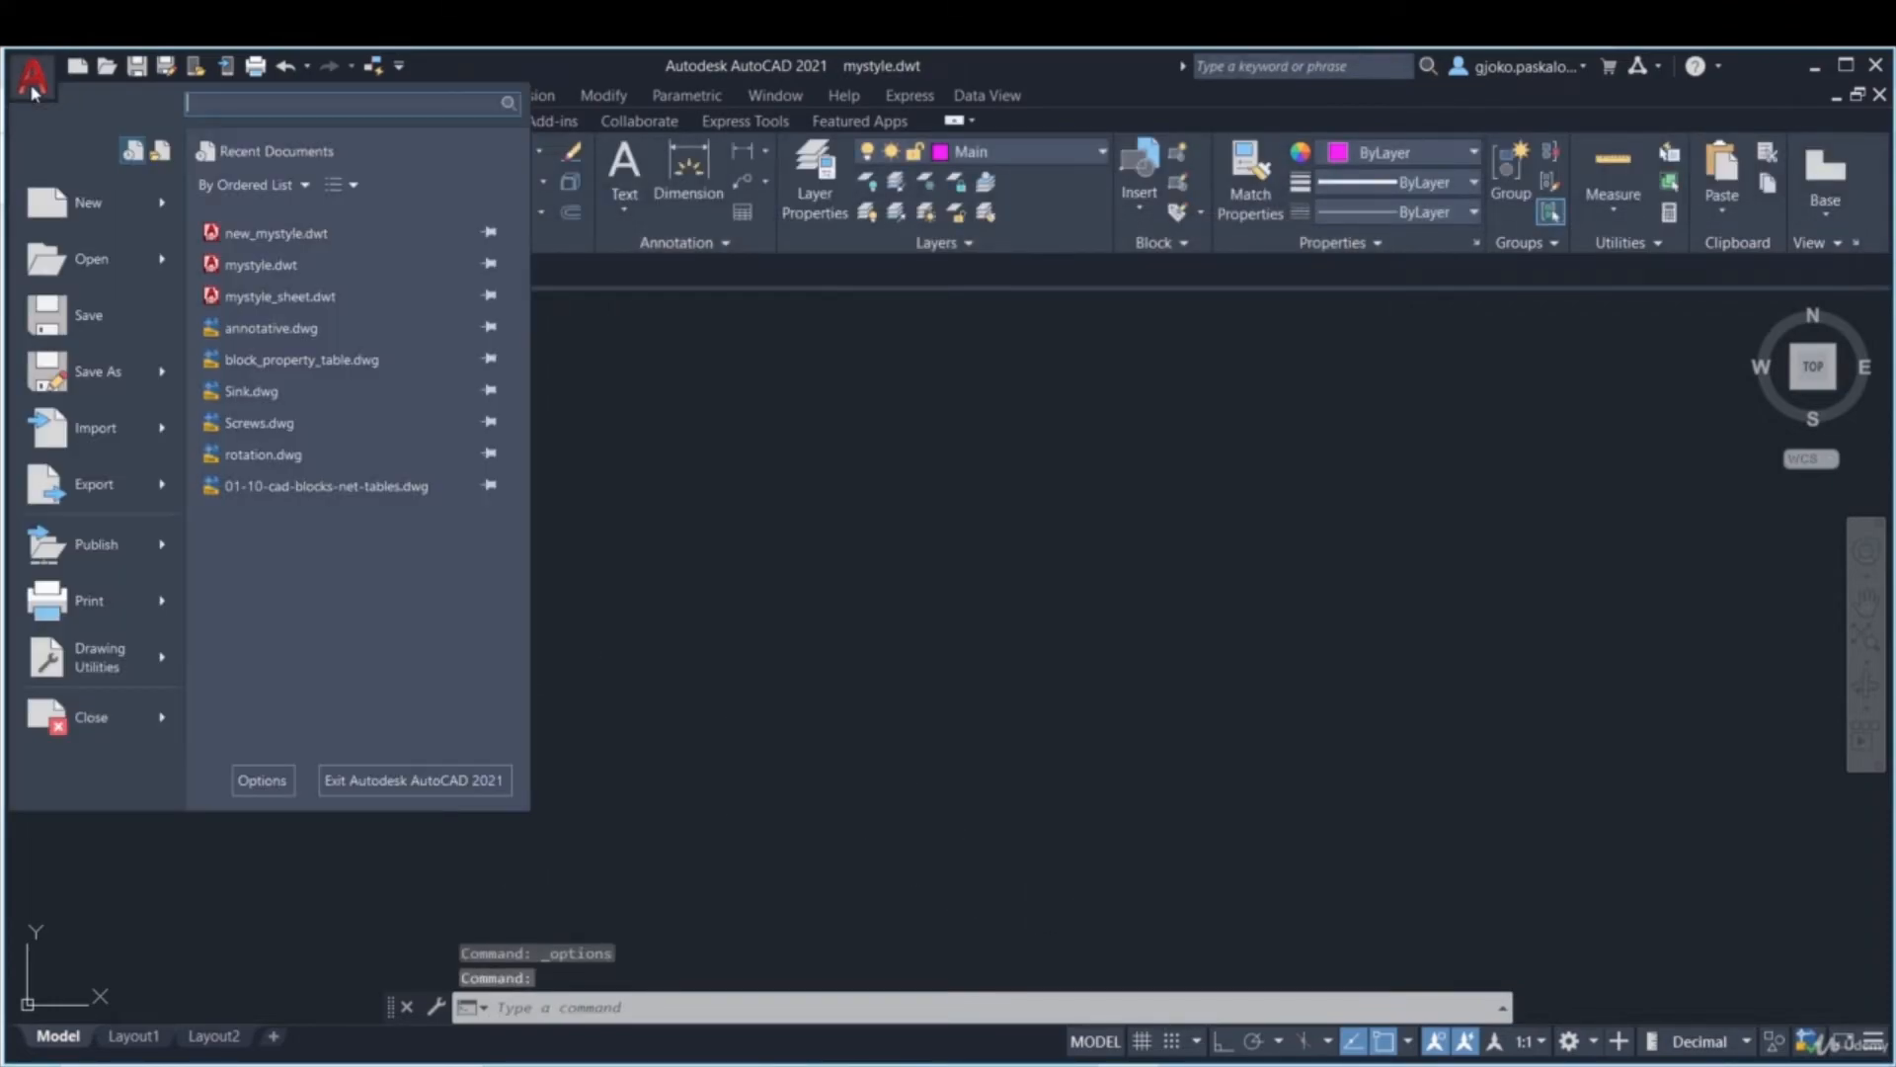
{"action": "left_click", "coordinate": [102, 205]}
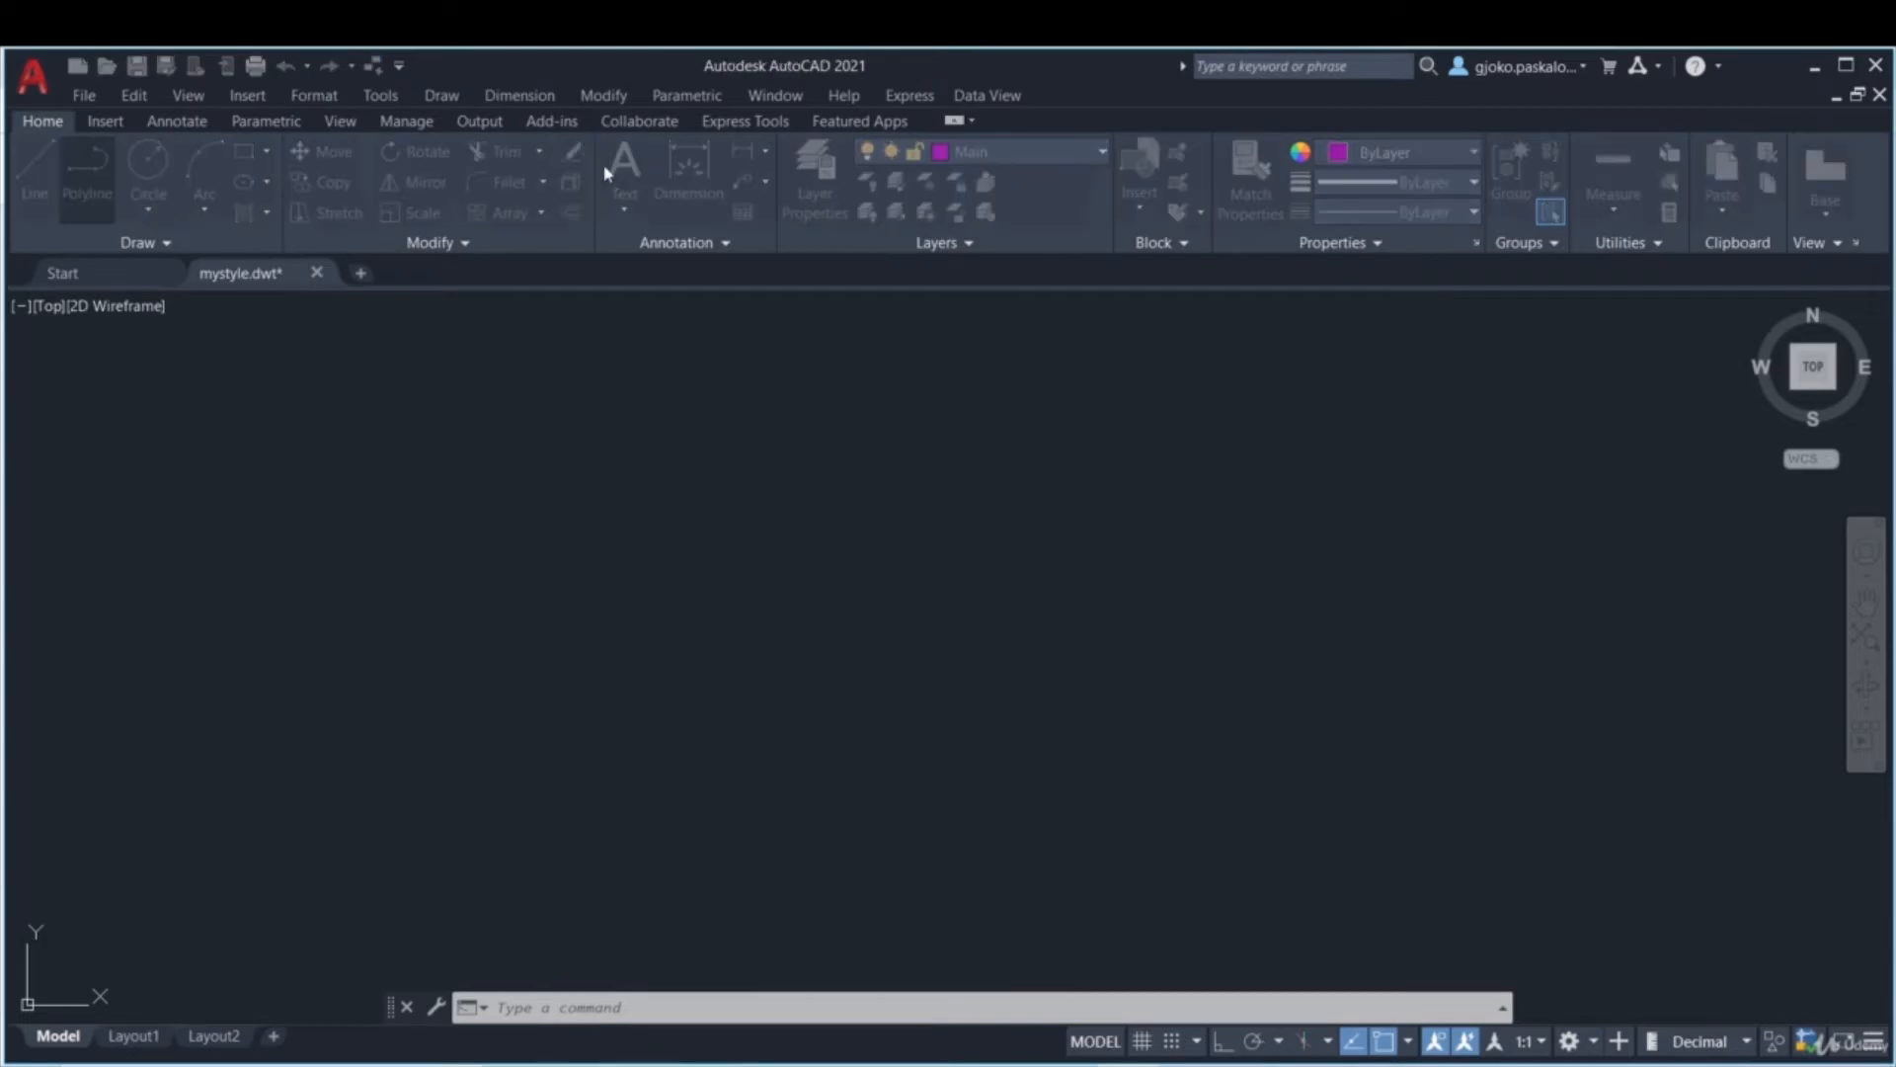
{"action": "left_click", "coordinate": [762, 466]}
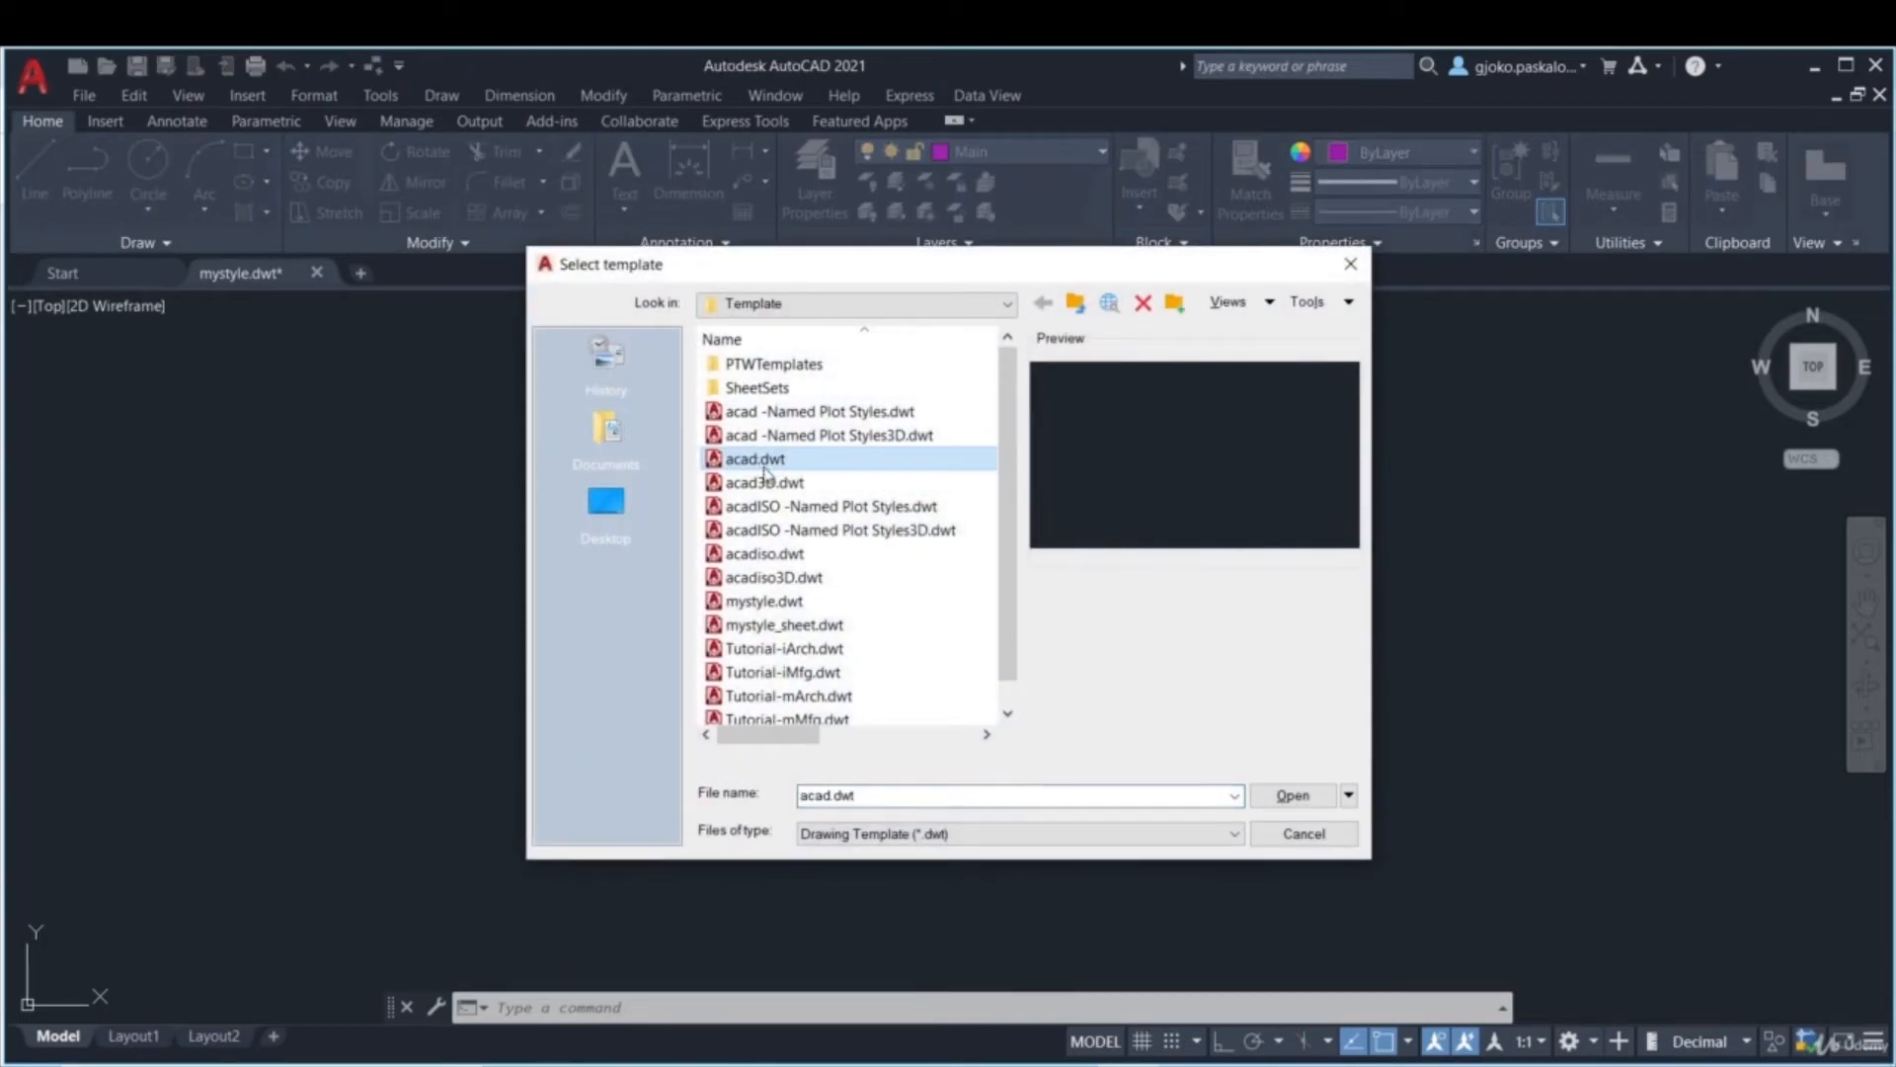
{"action": "left_click", "coordinate": [1293, 796]}
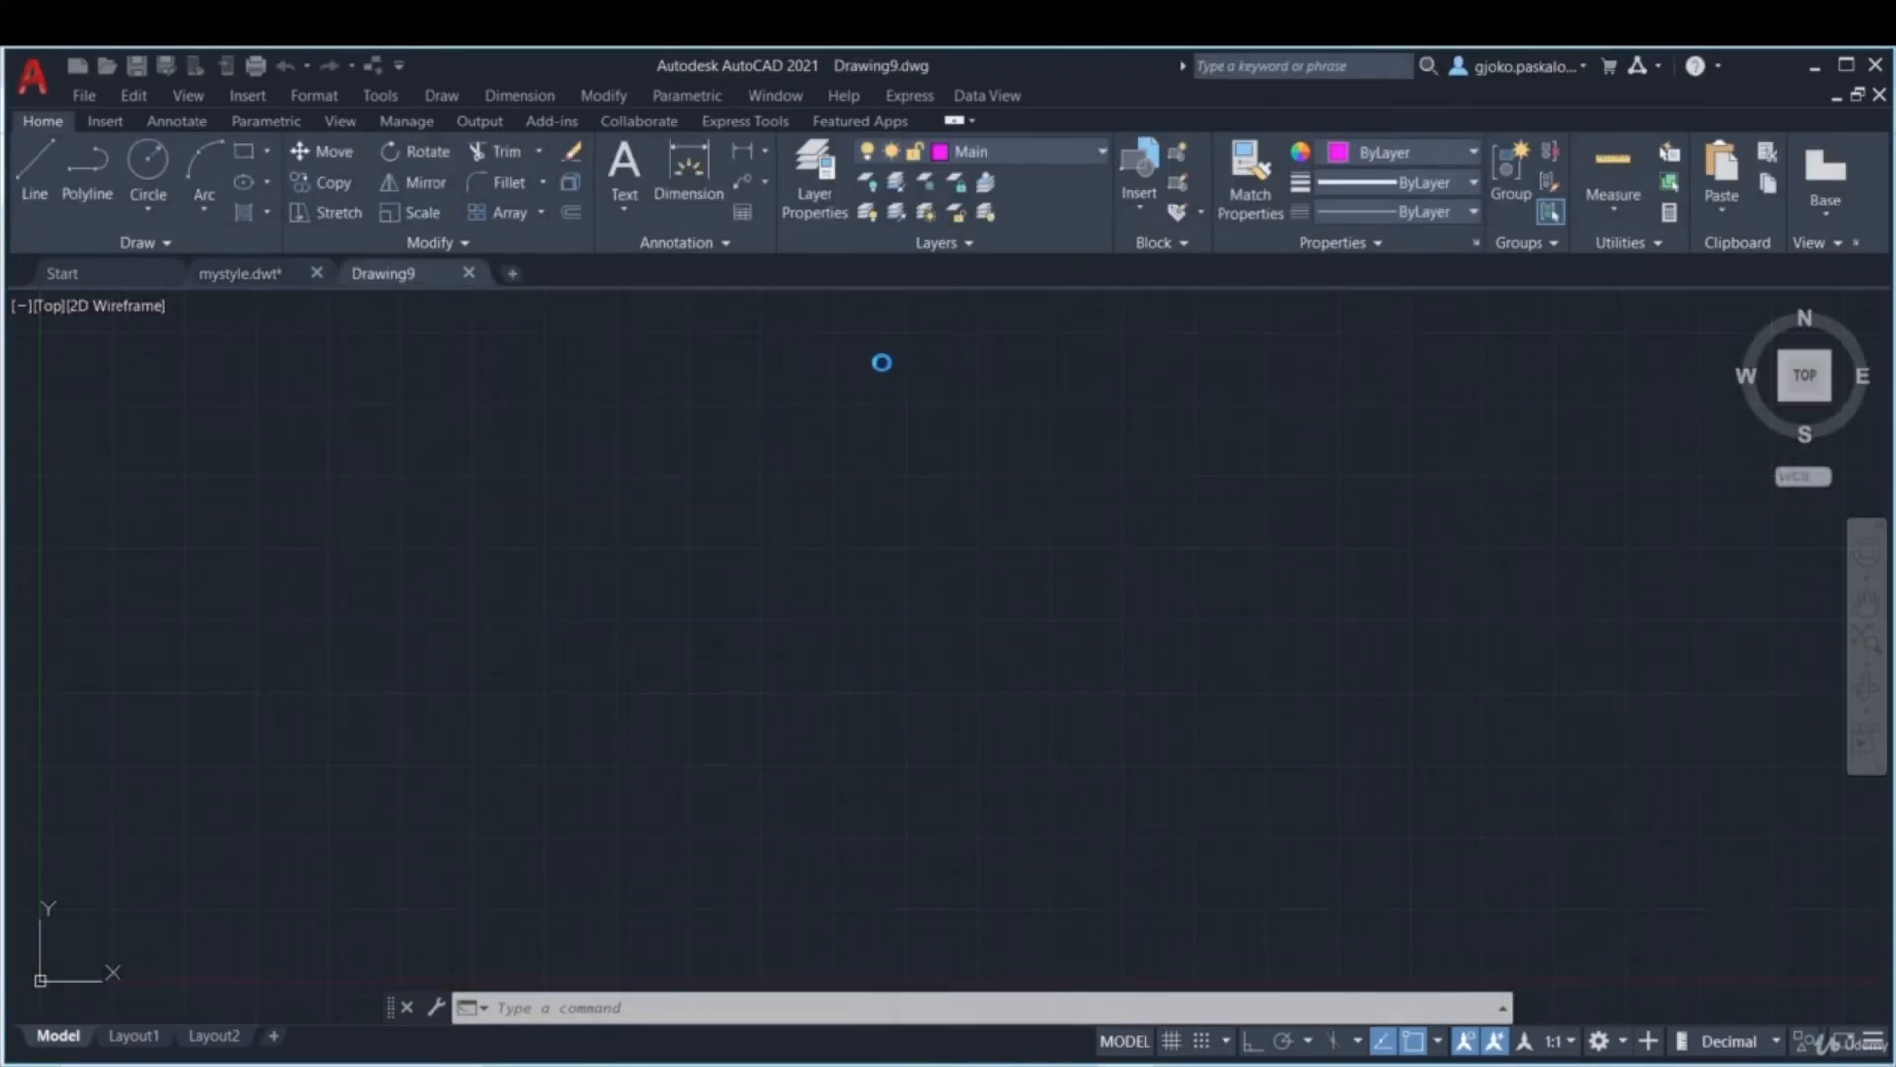
- Create another new drawing based on the mystyle.dwt template
{"action": "left_click", "coordinate": [33, 74]}
{"action": "left_click", "coordinate": [103, 213]}
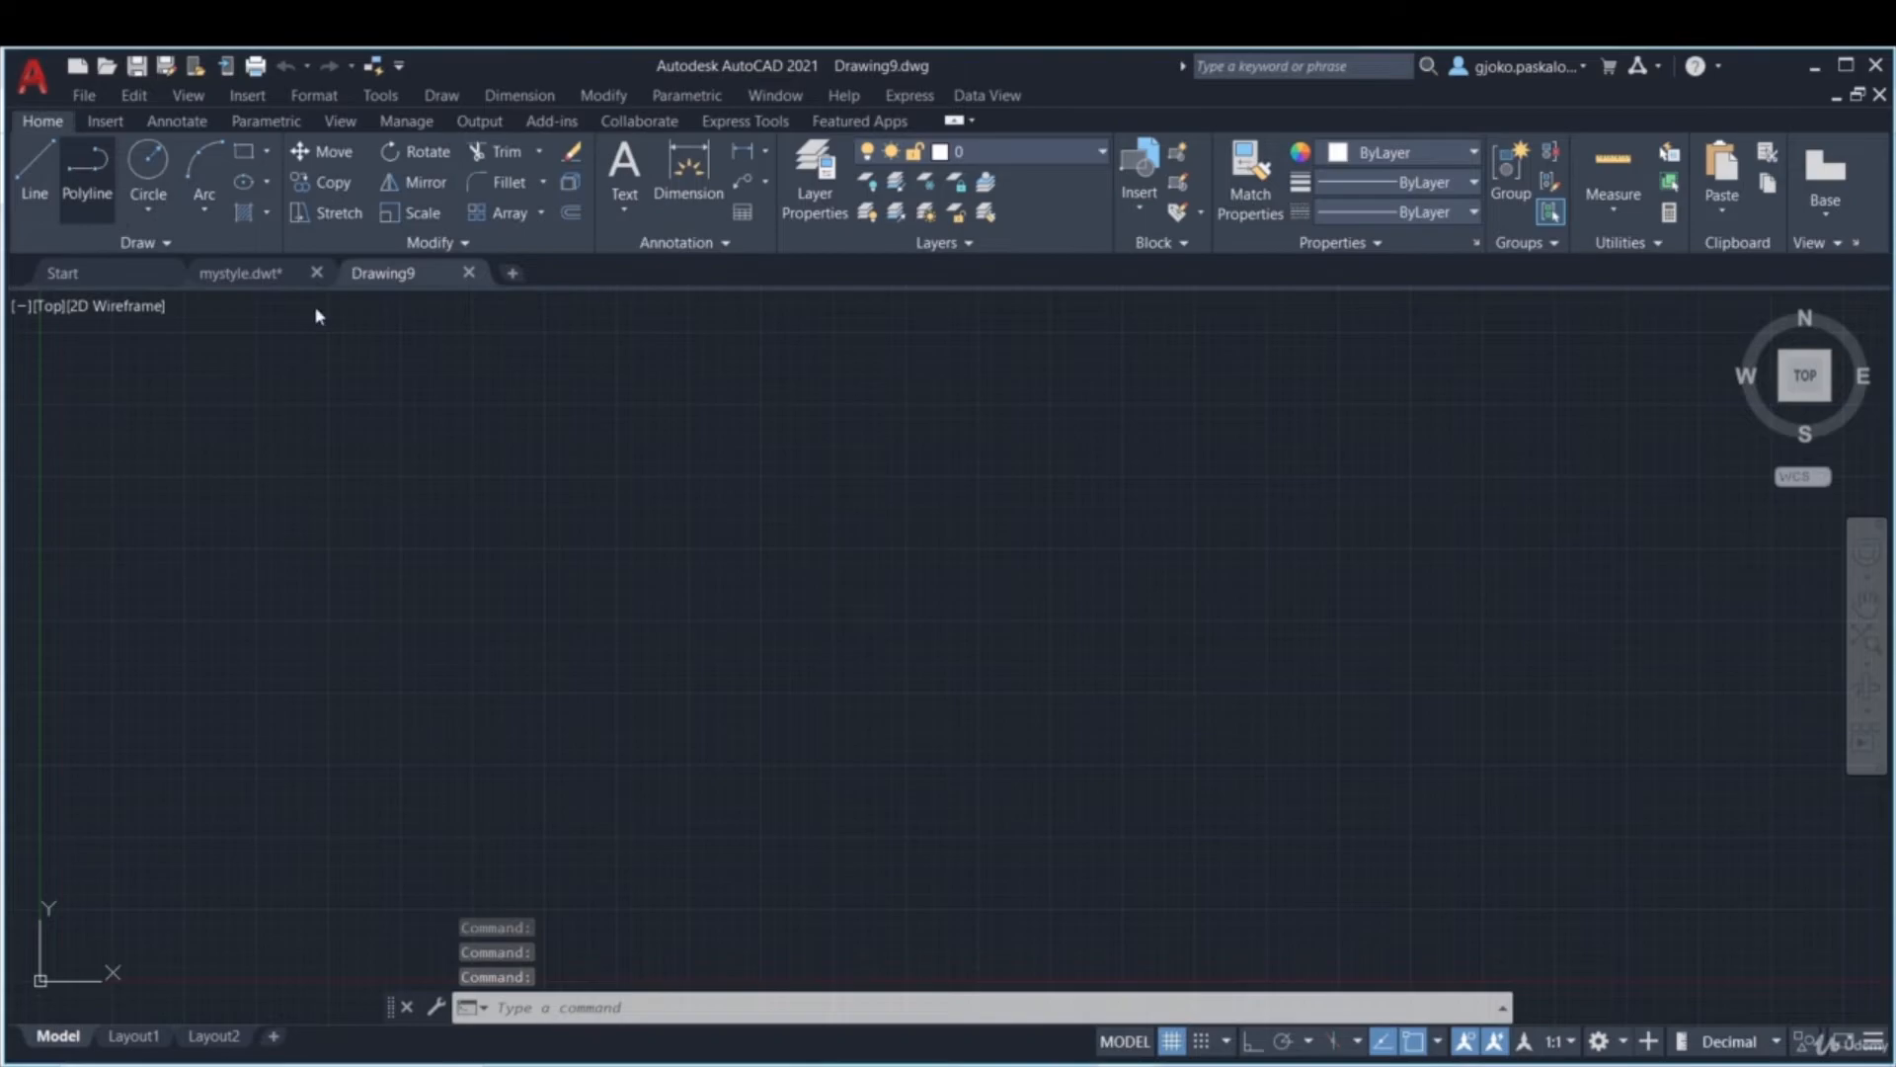
{"action": "left_click", "coordinate": [764, 600]}
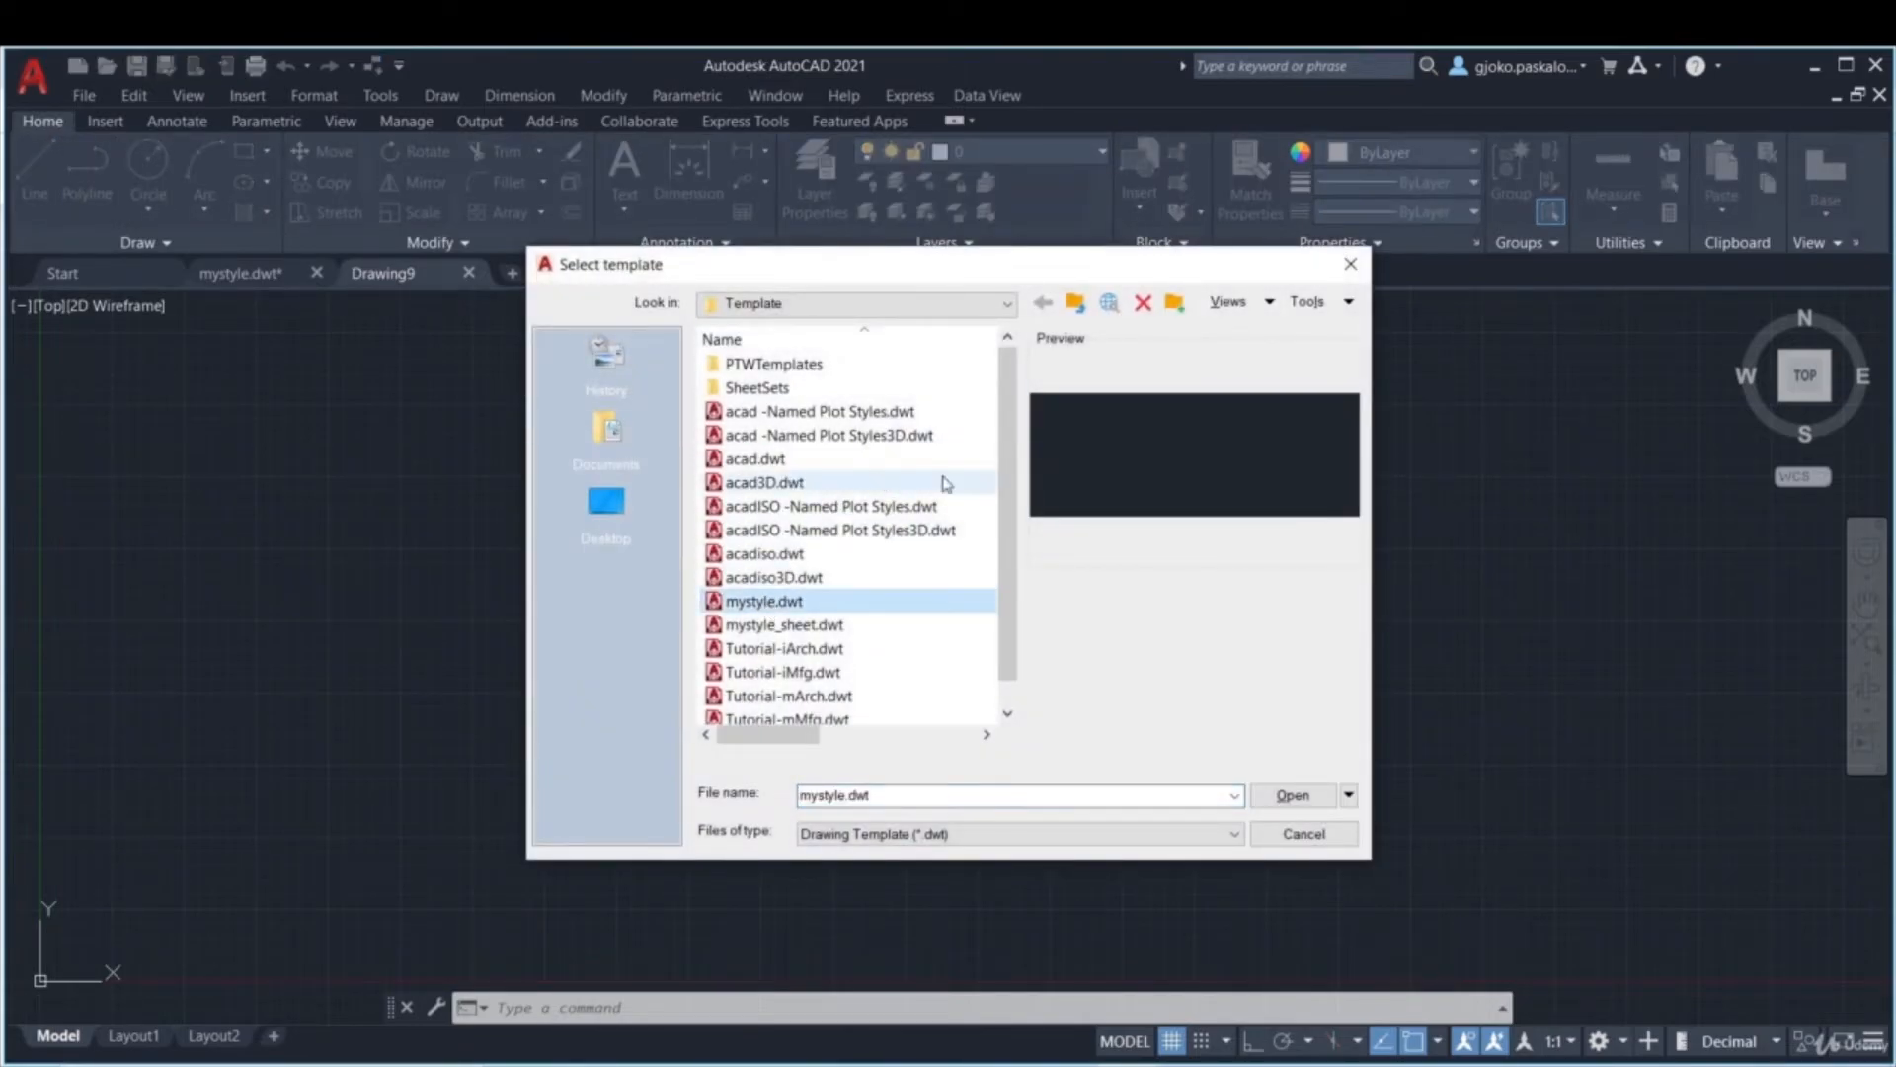
{"action": "left_click", "coordinate": [1274, 796]}
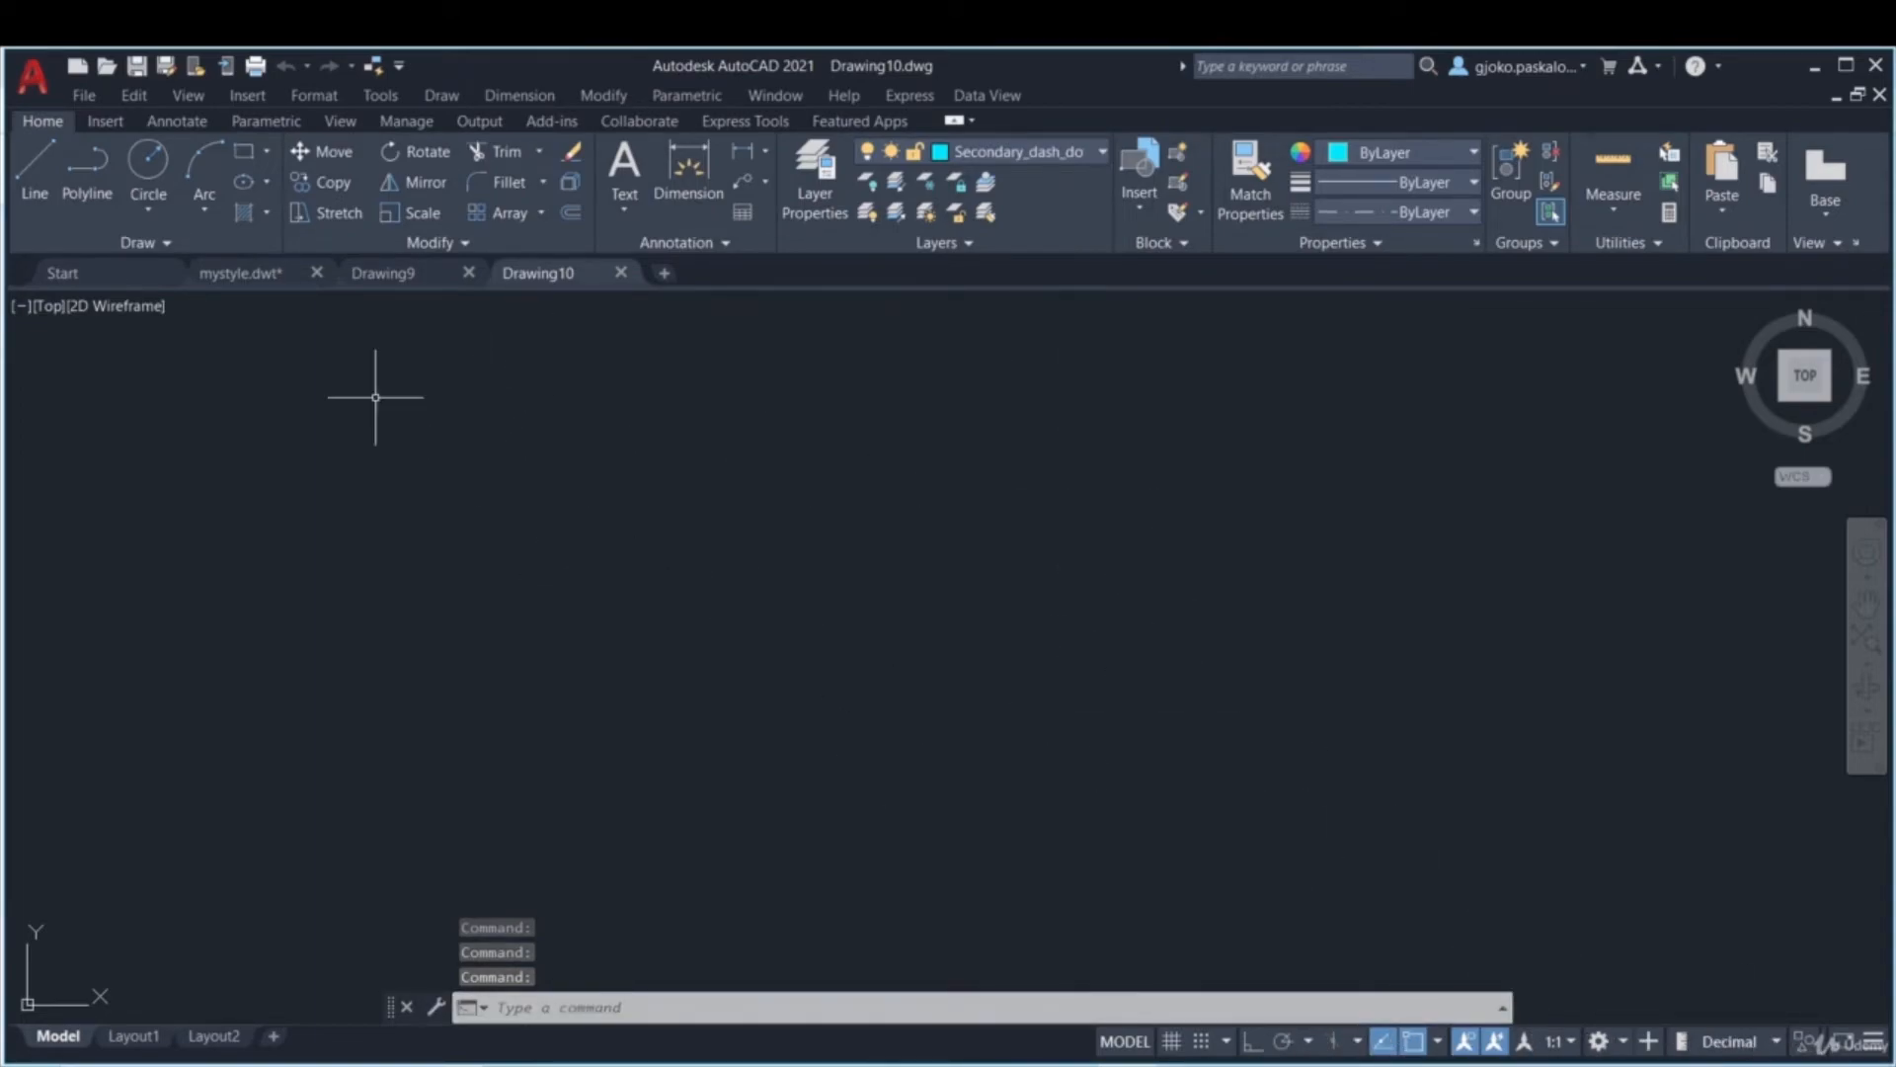
- Examine the layers, text styles and dimension styles that Drawing10 takes from its template
{"action": "left_click", "coordinate": [991, 153]}
{"action": "left_click", "coordinate": [950, 153]}
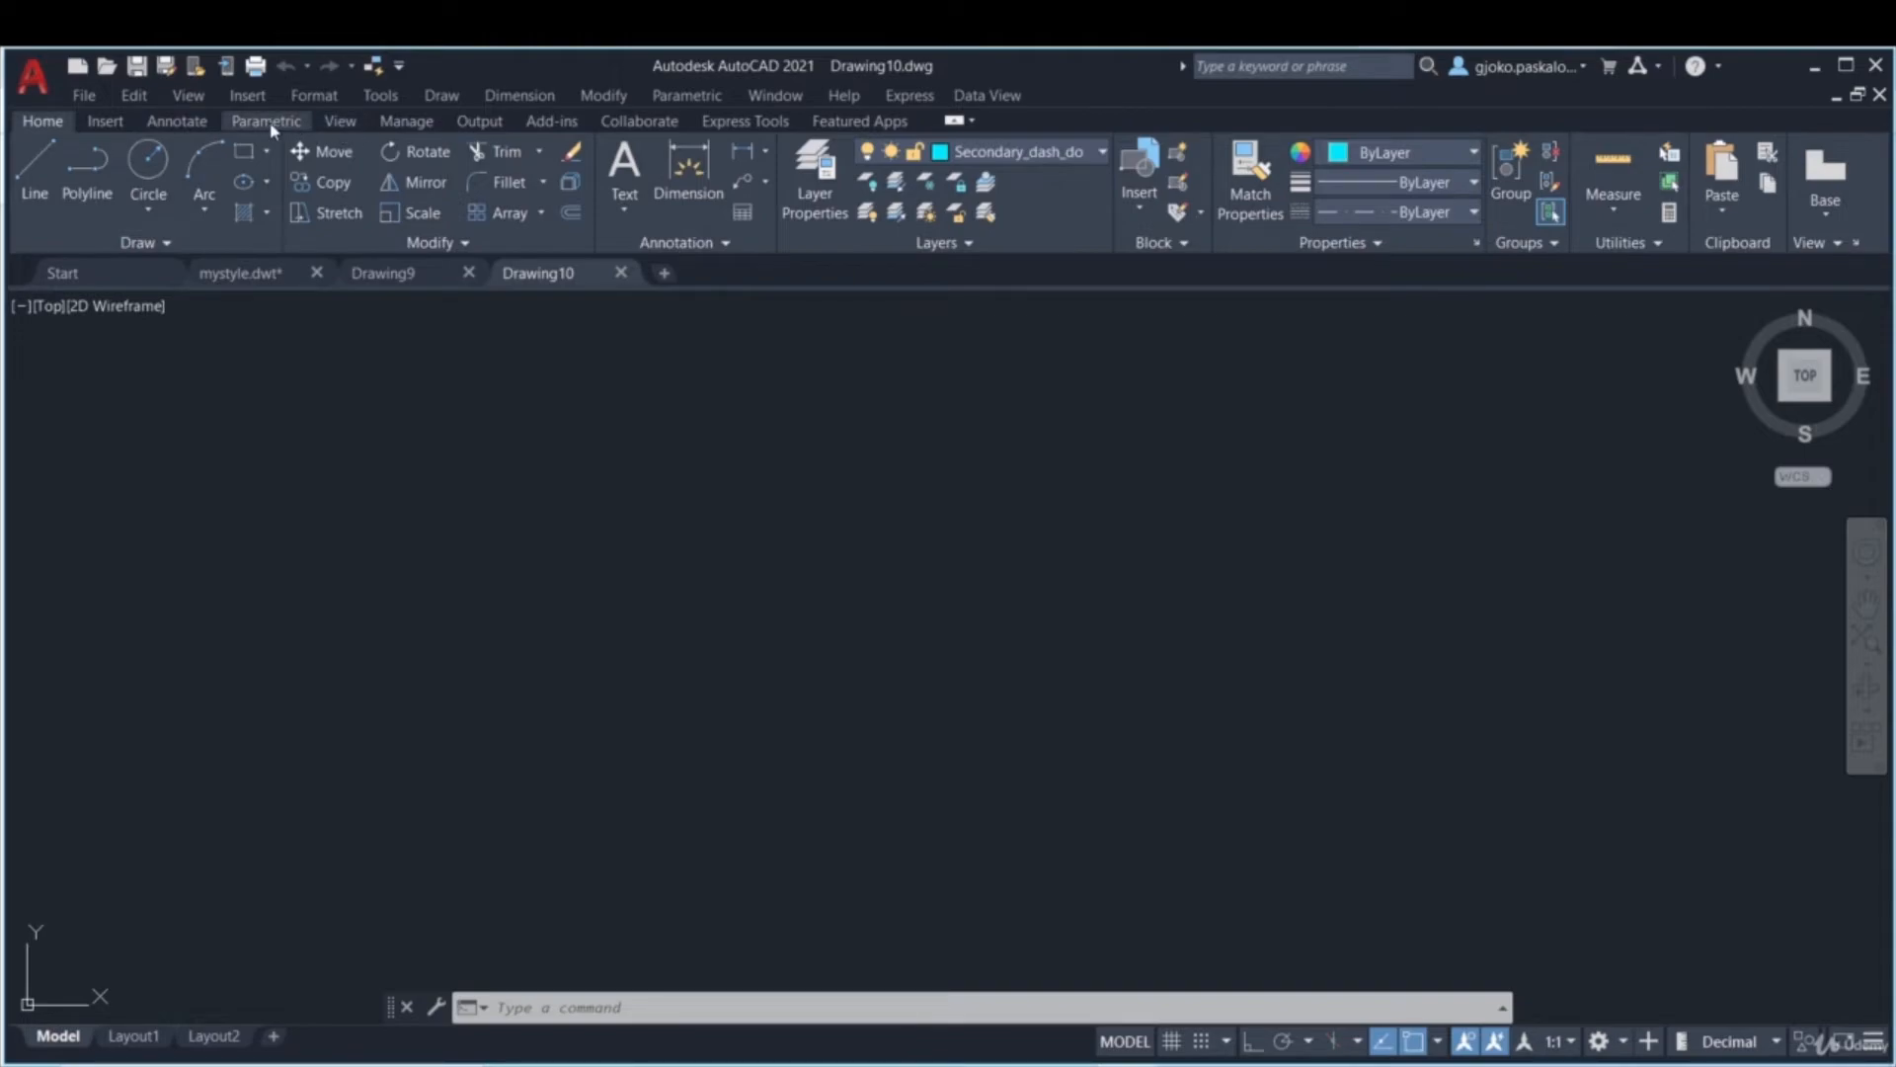
{"action": "left_click", "coordinate": [178, 121]}
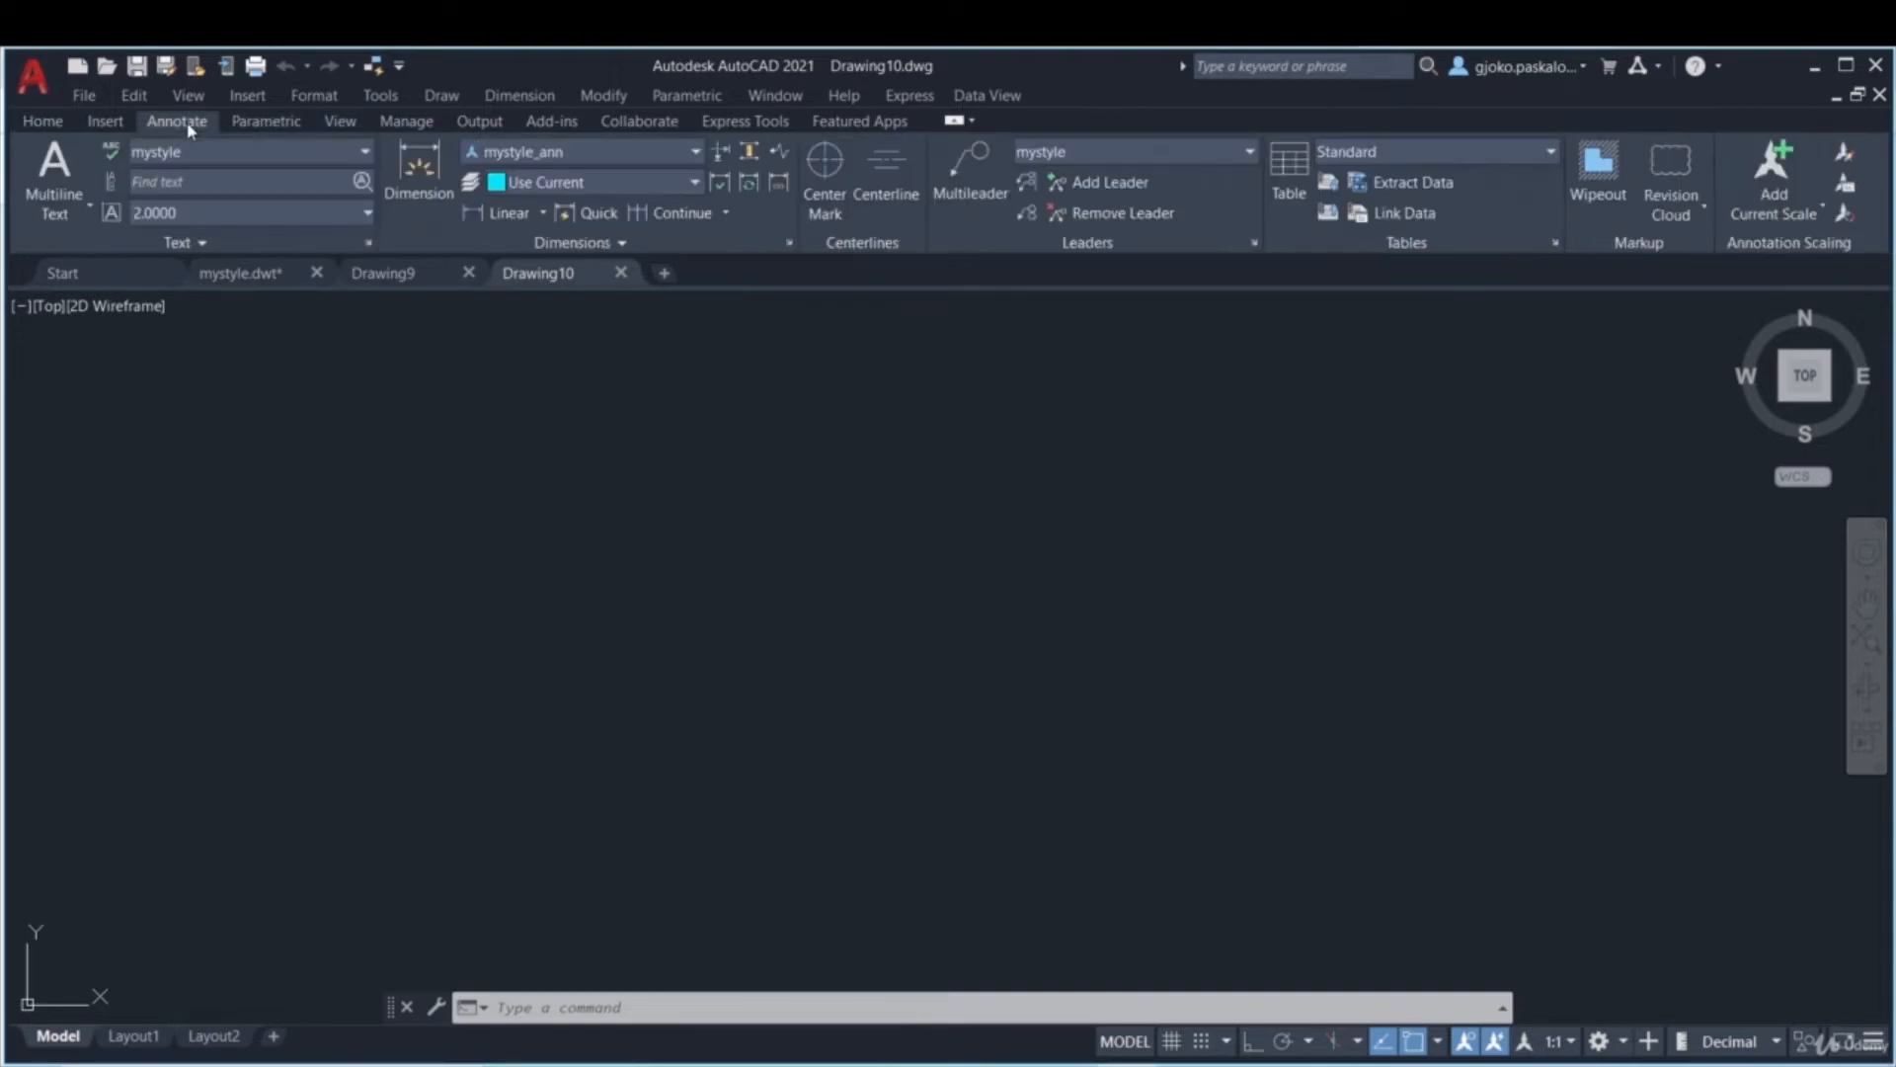
{"action": "left_click", "coordinate": [339, 158]}
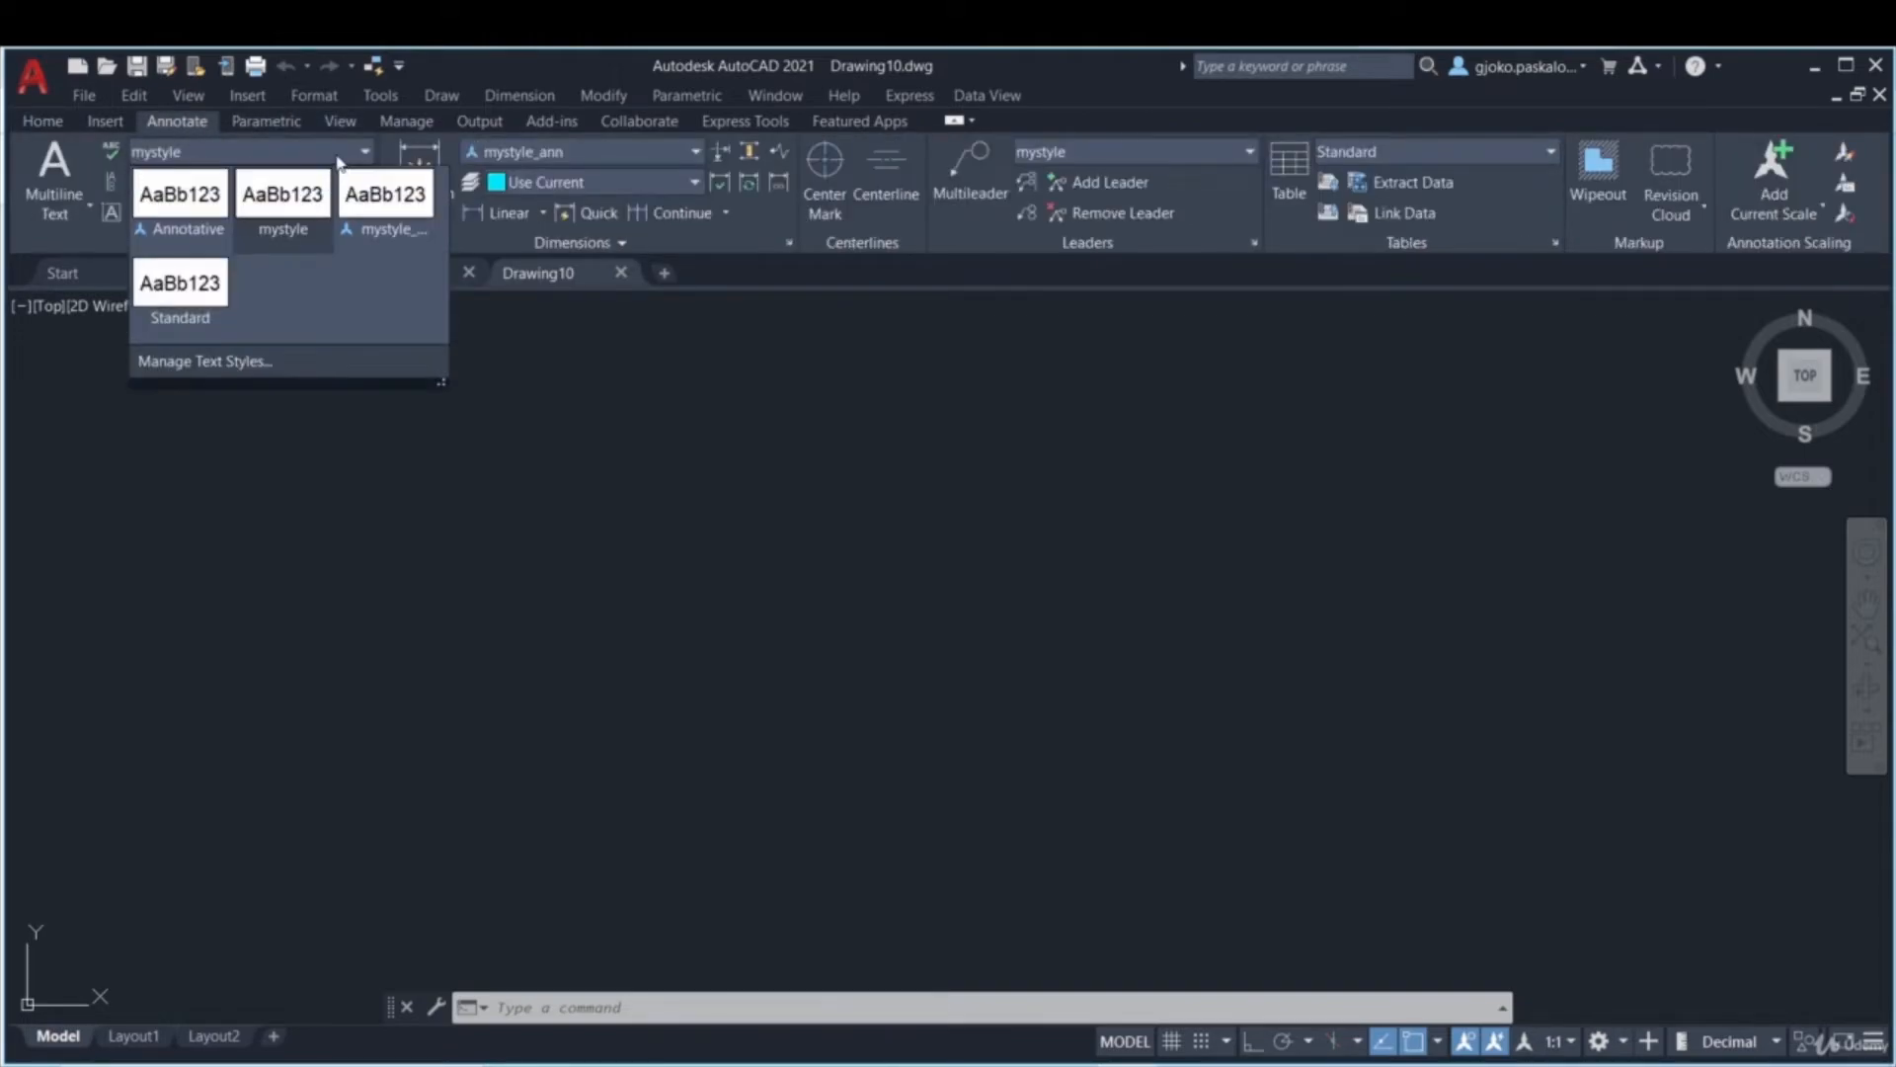
{"action": "left_click", "coordinate": [166, 391]}
{"action": "left_click", "coordinate": [685, 158]}
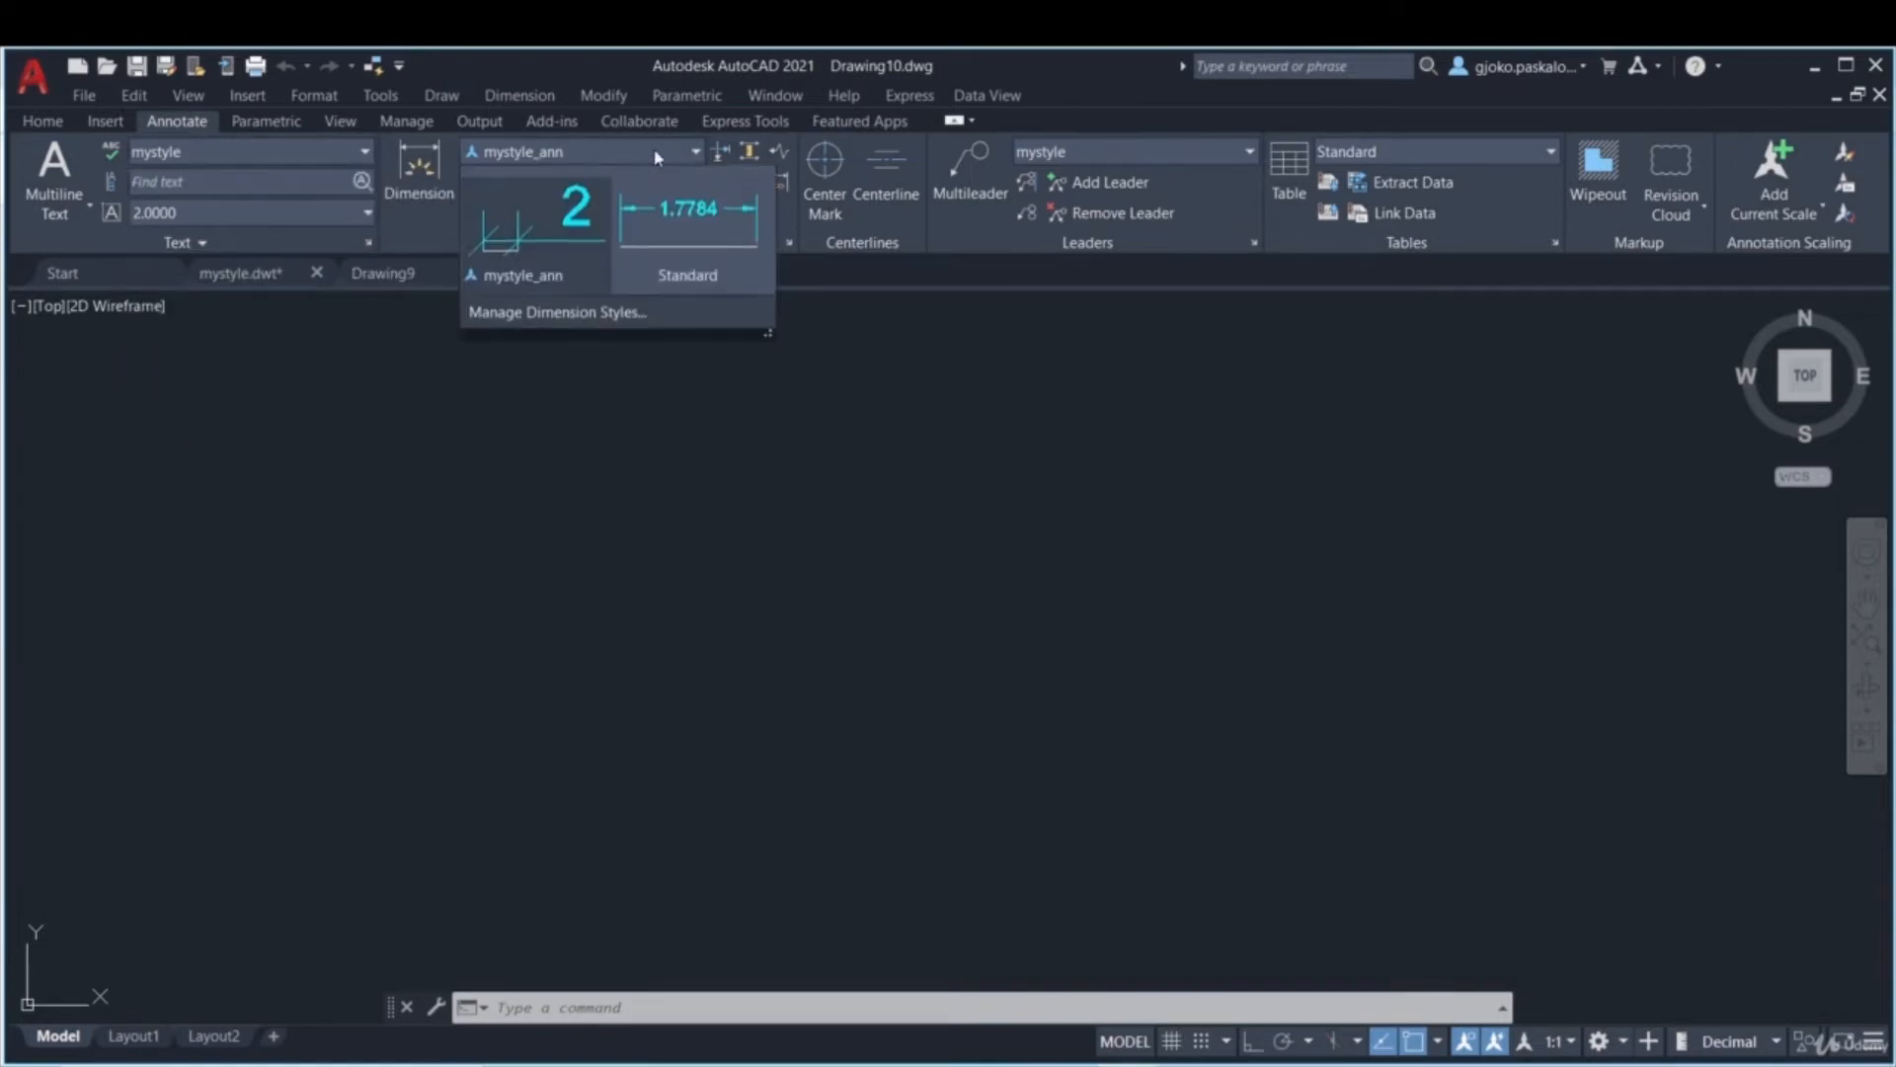
{"action": "left_click", "coordinate": [880, 507]}
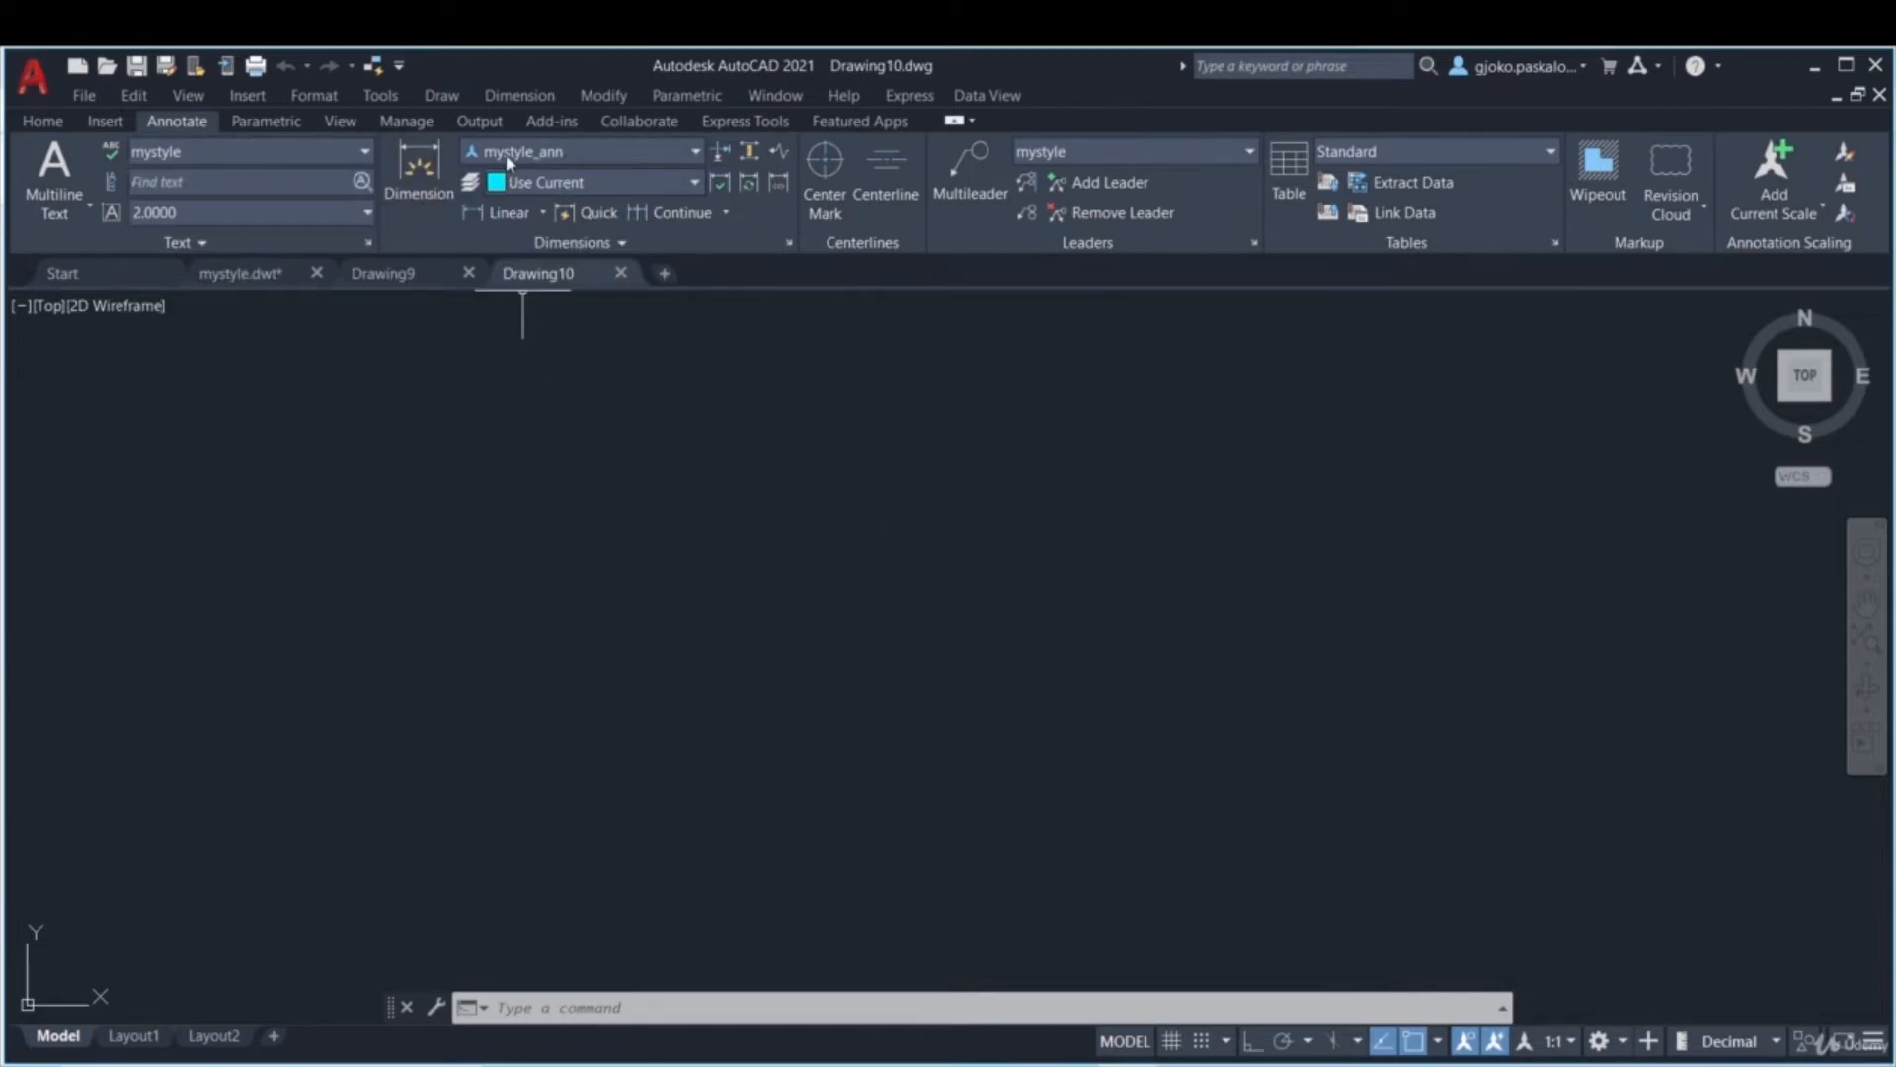
{"action": "left_click", "coordinate": [43, 120]}
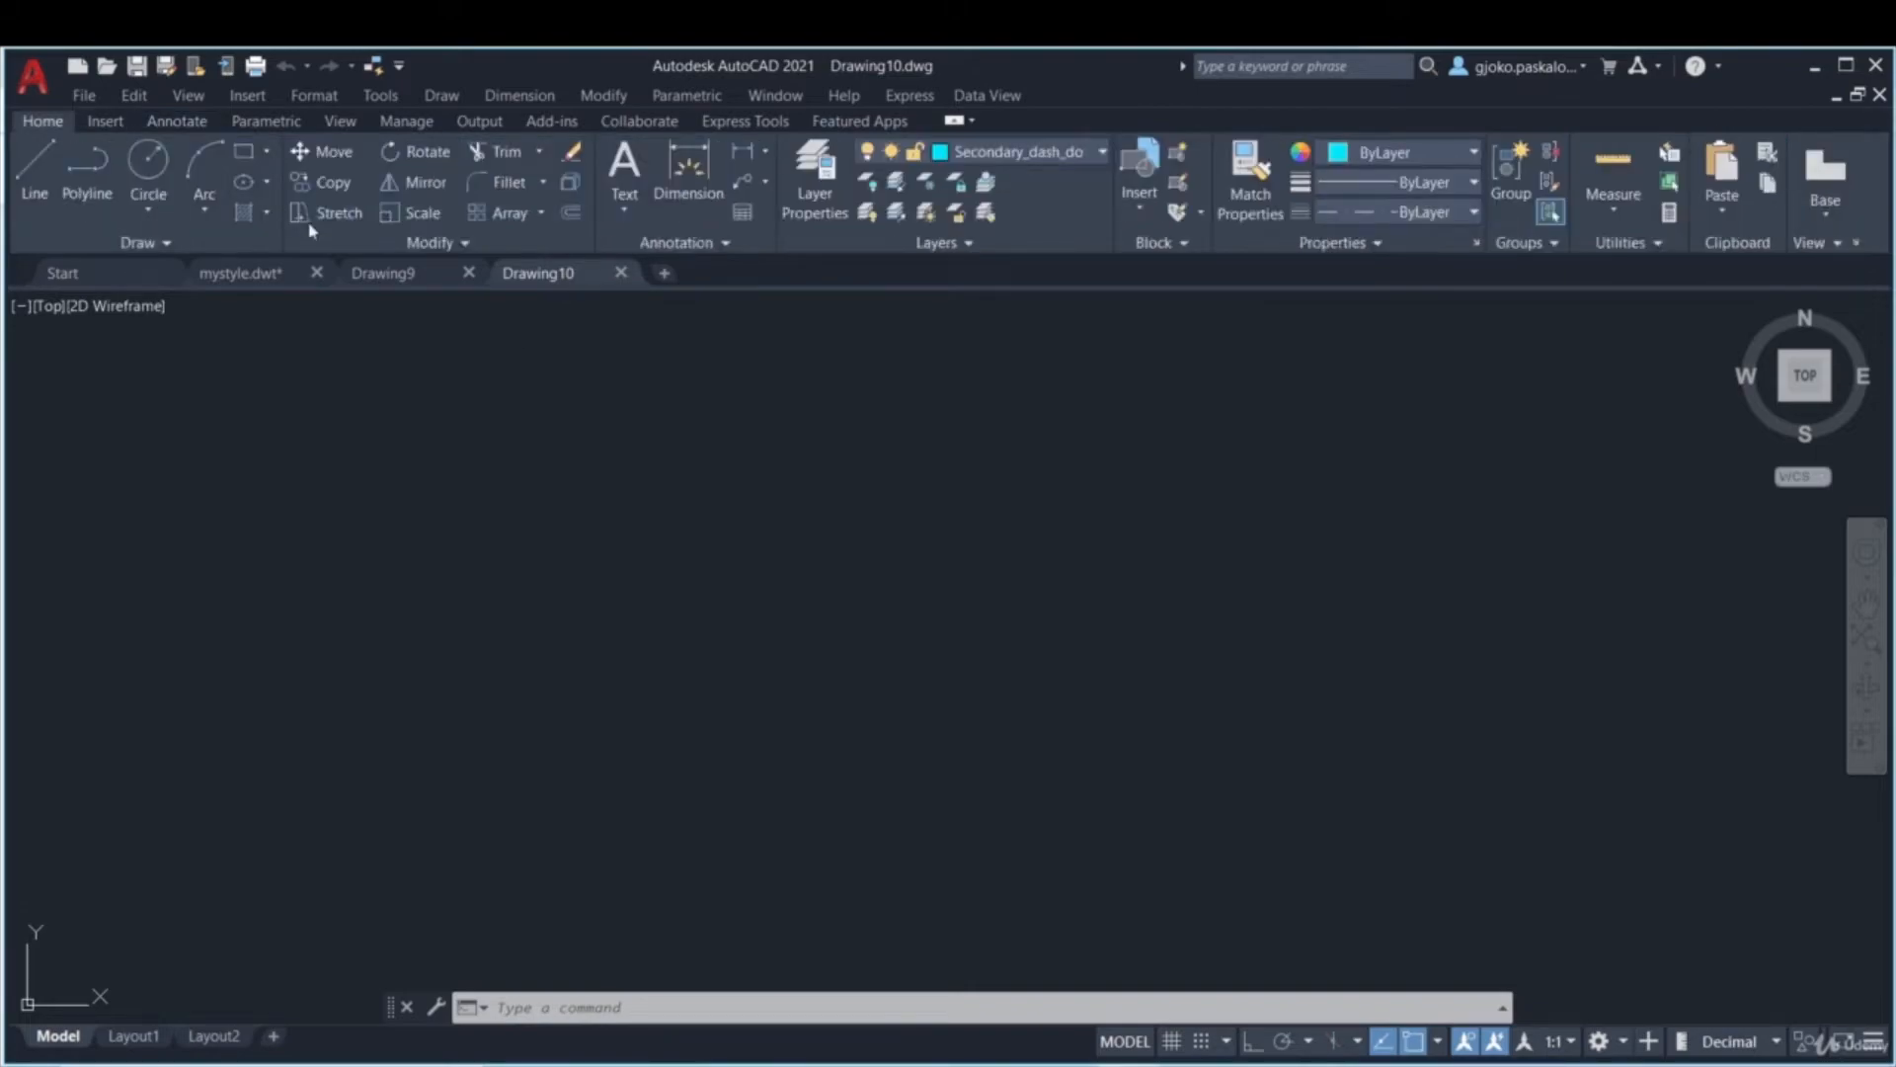
- Switch to Drawing9, reorder the drawings so it follows Drawing10, and turn off its grid
{"action": "left_click", "coordinate": [382, 280]}
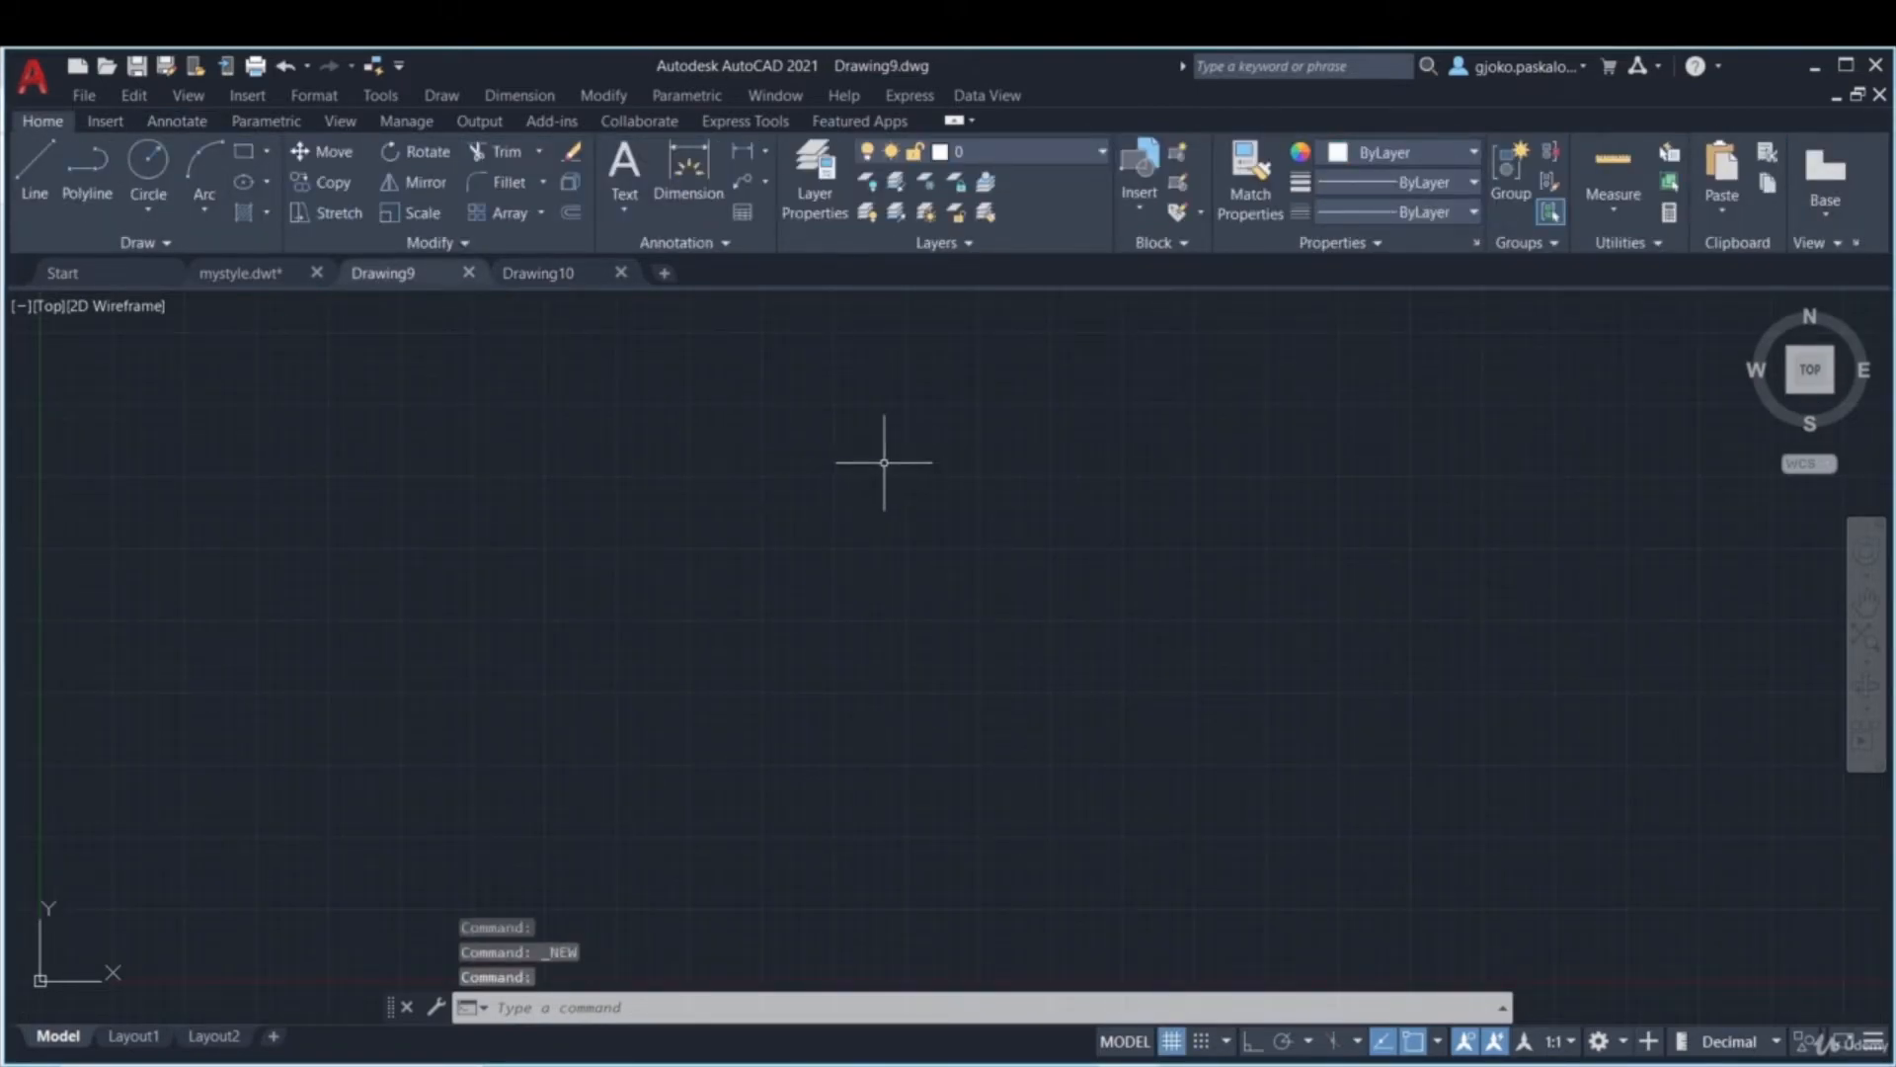
{"action": "left_click_drag", "start_coordinate": [427, 278], "coordinate": [541, 277]}
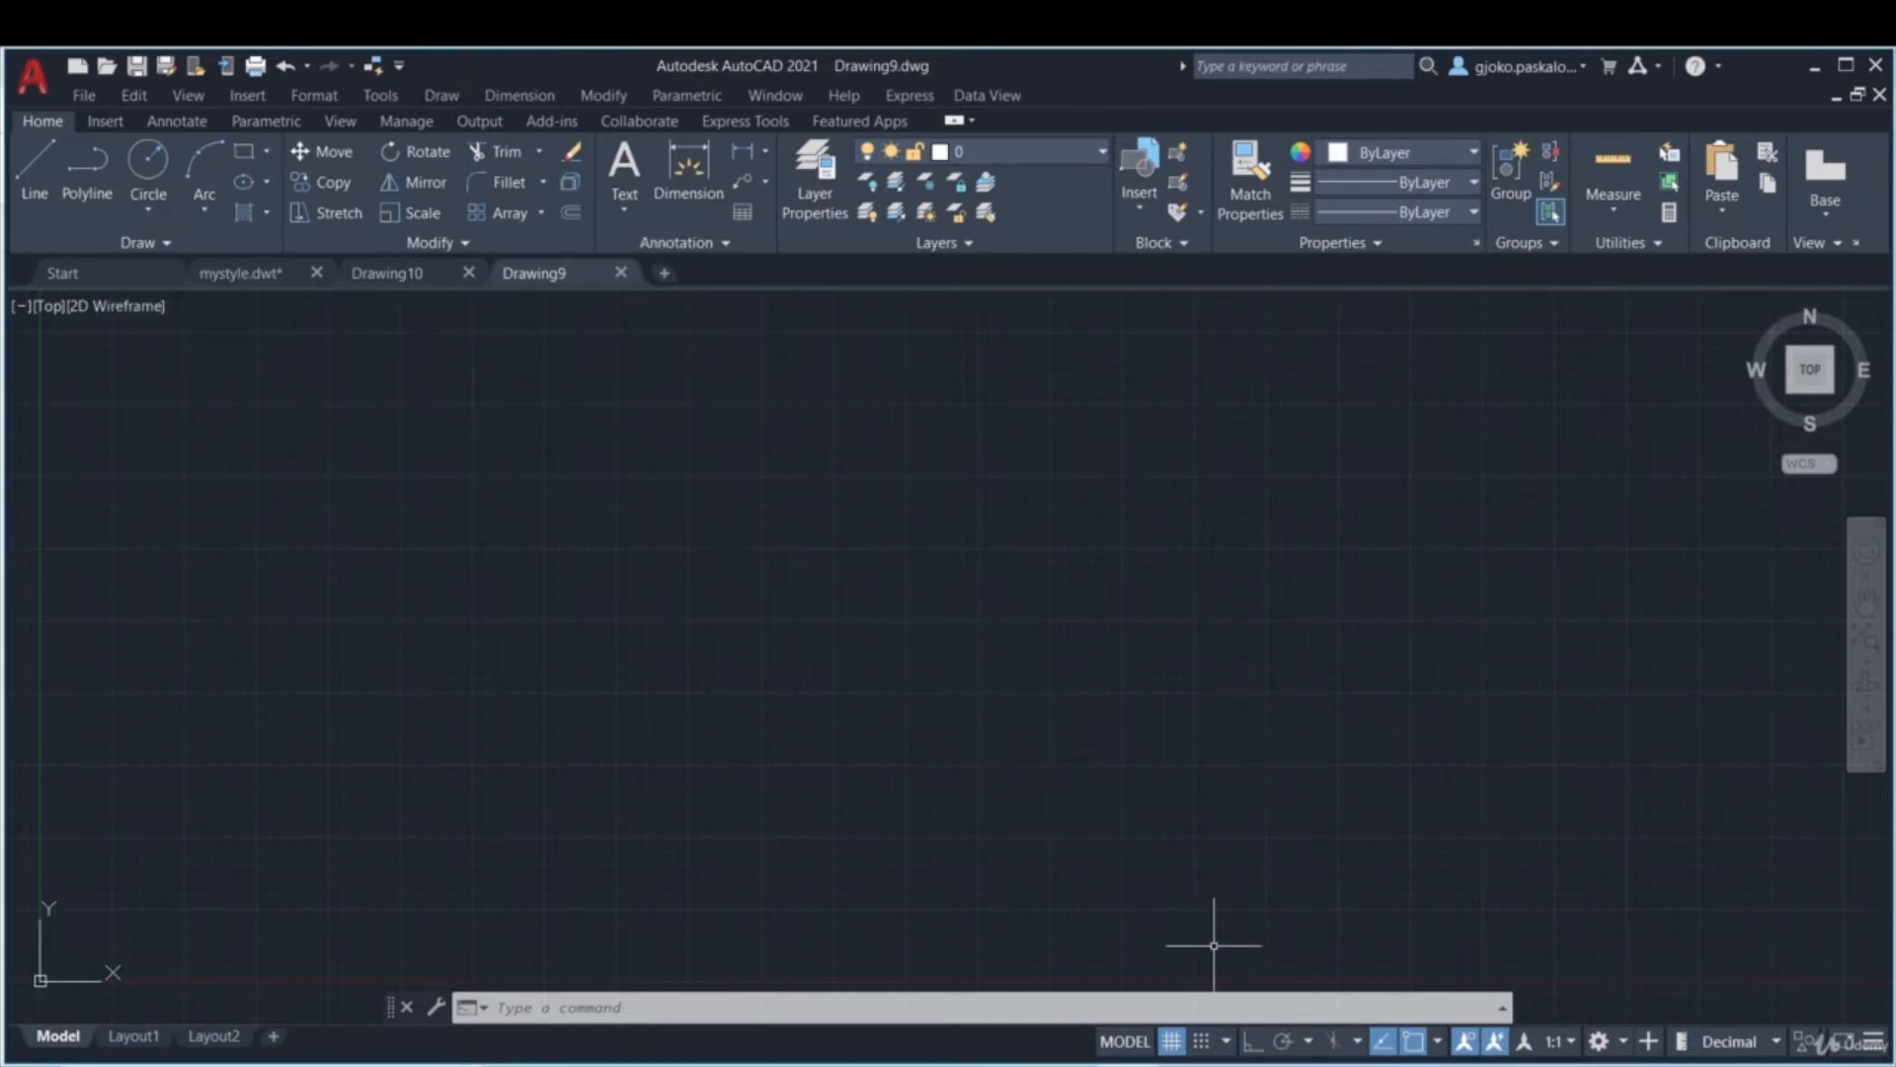
{"action": "left_click", "coordinate": [1172, 1041]}
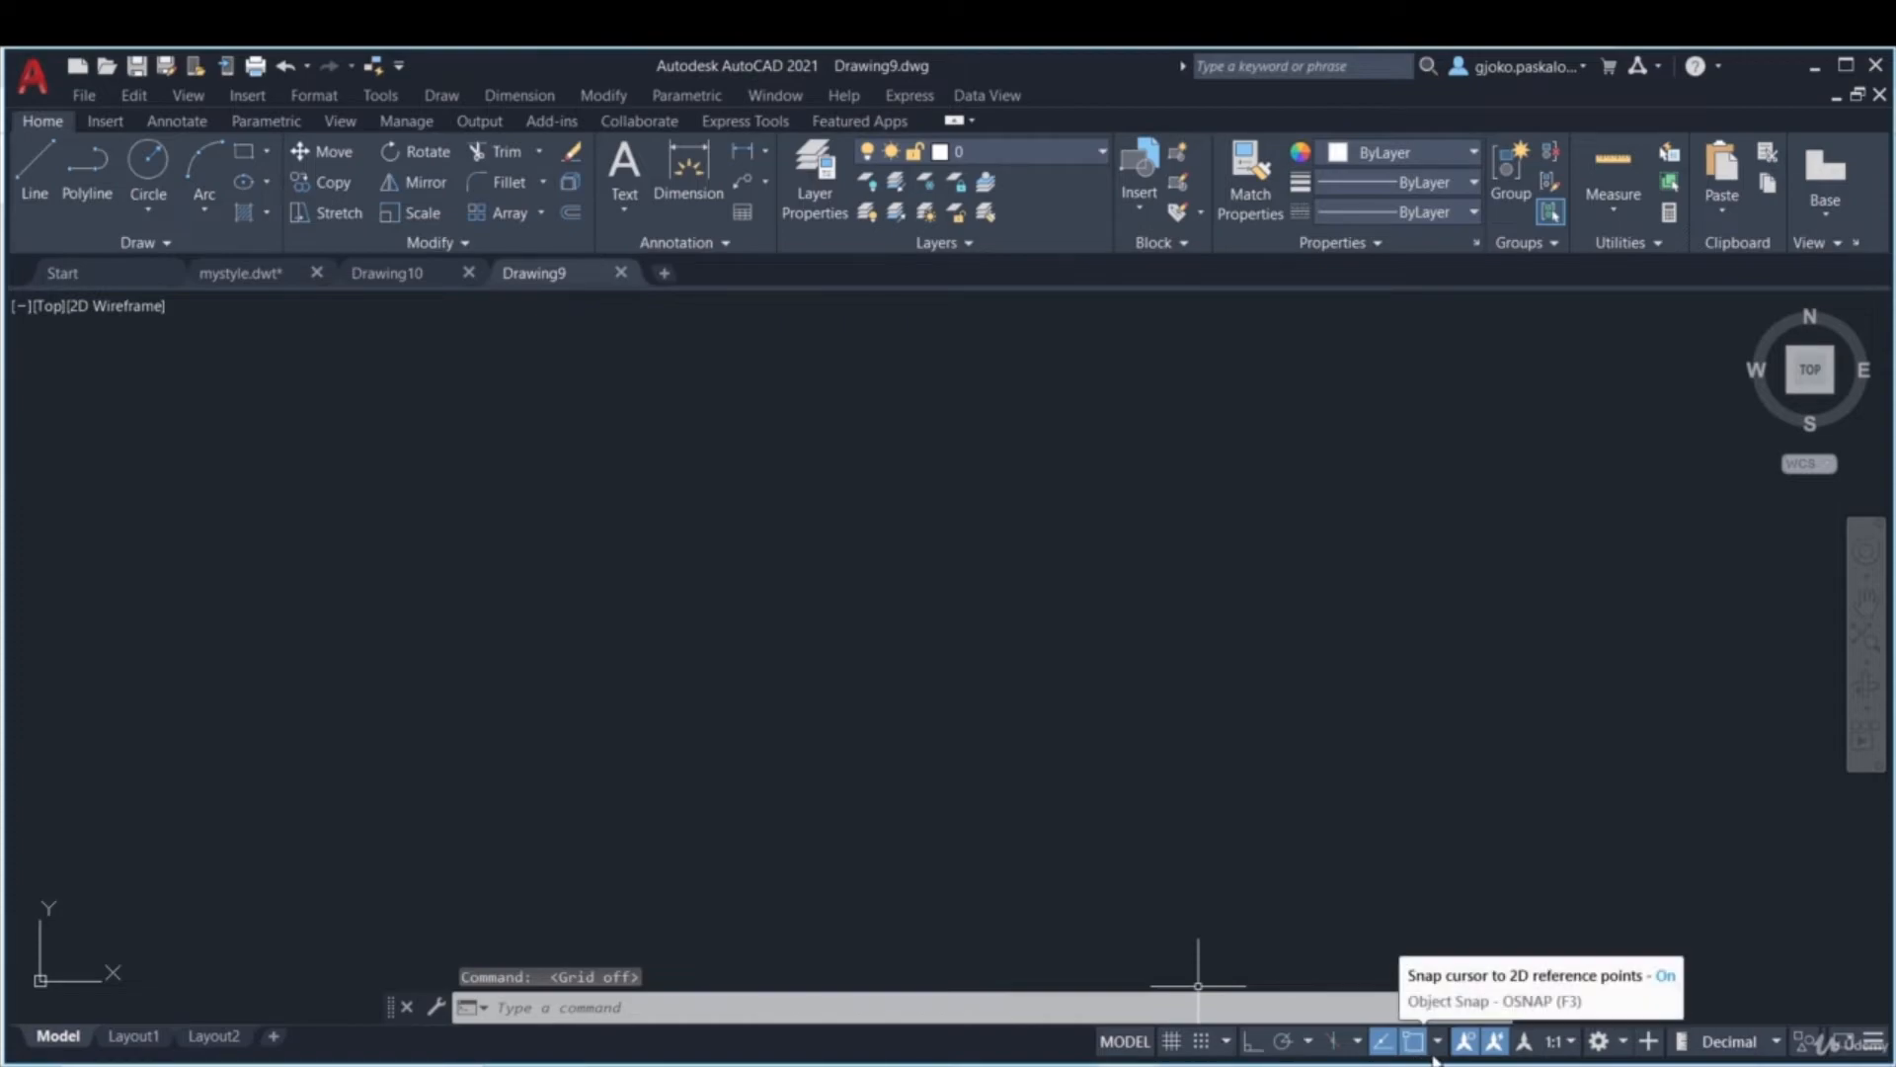
- Toggle Ortho mode on and back off, and set the annotation scale of Drawing9 to 1/128" = 1'-0"
{"action": "left_click", "coordinate": [1250, 1047]}
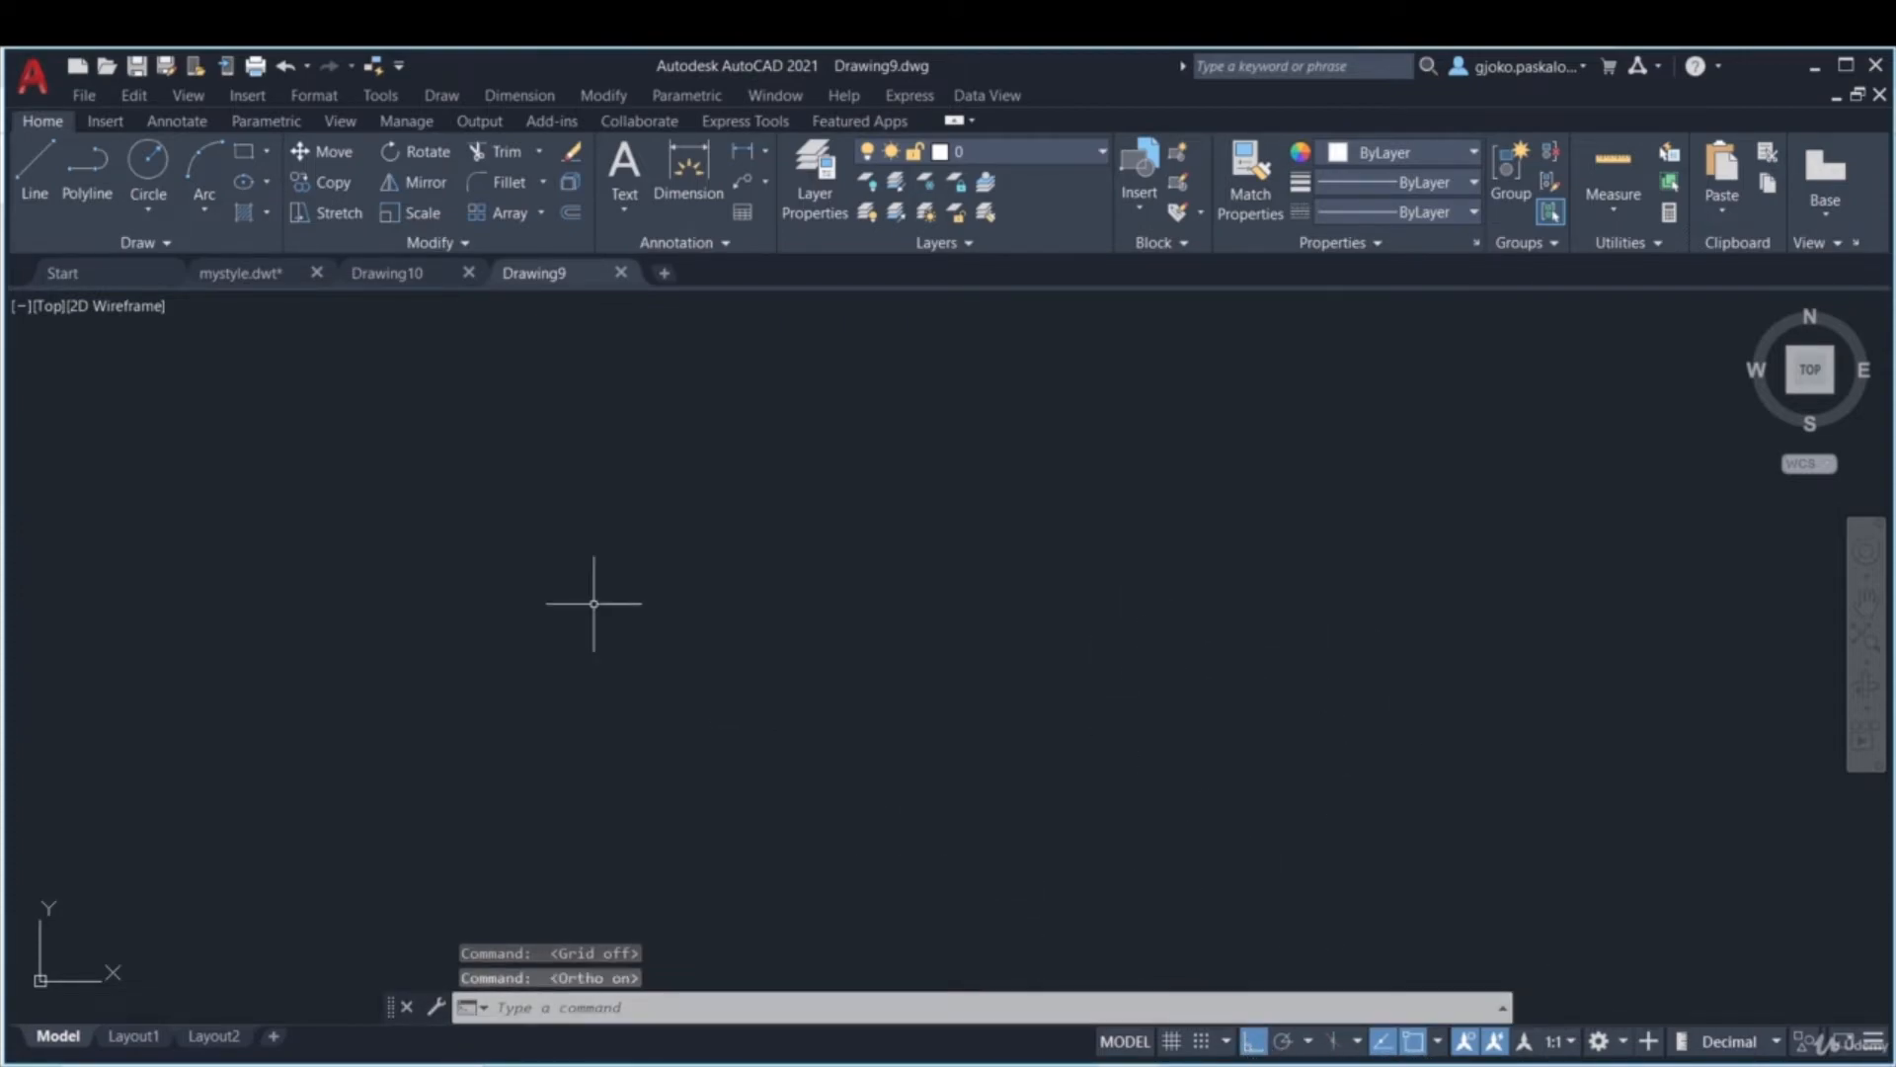
{"action": "left_click", "coordinate": [1250, 1047]}
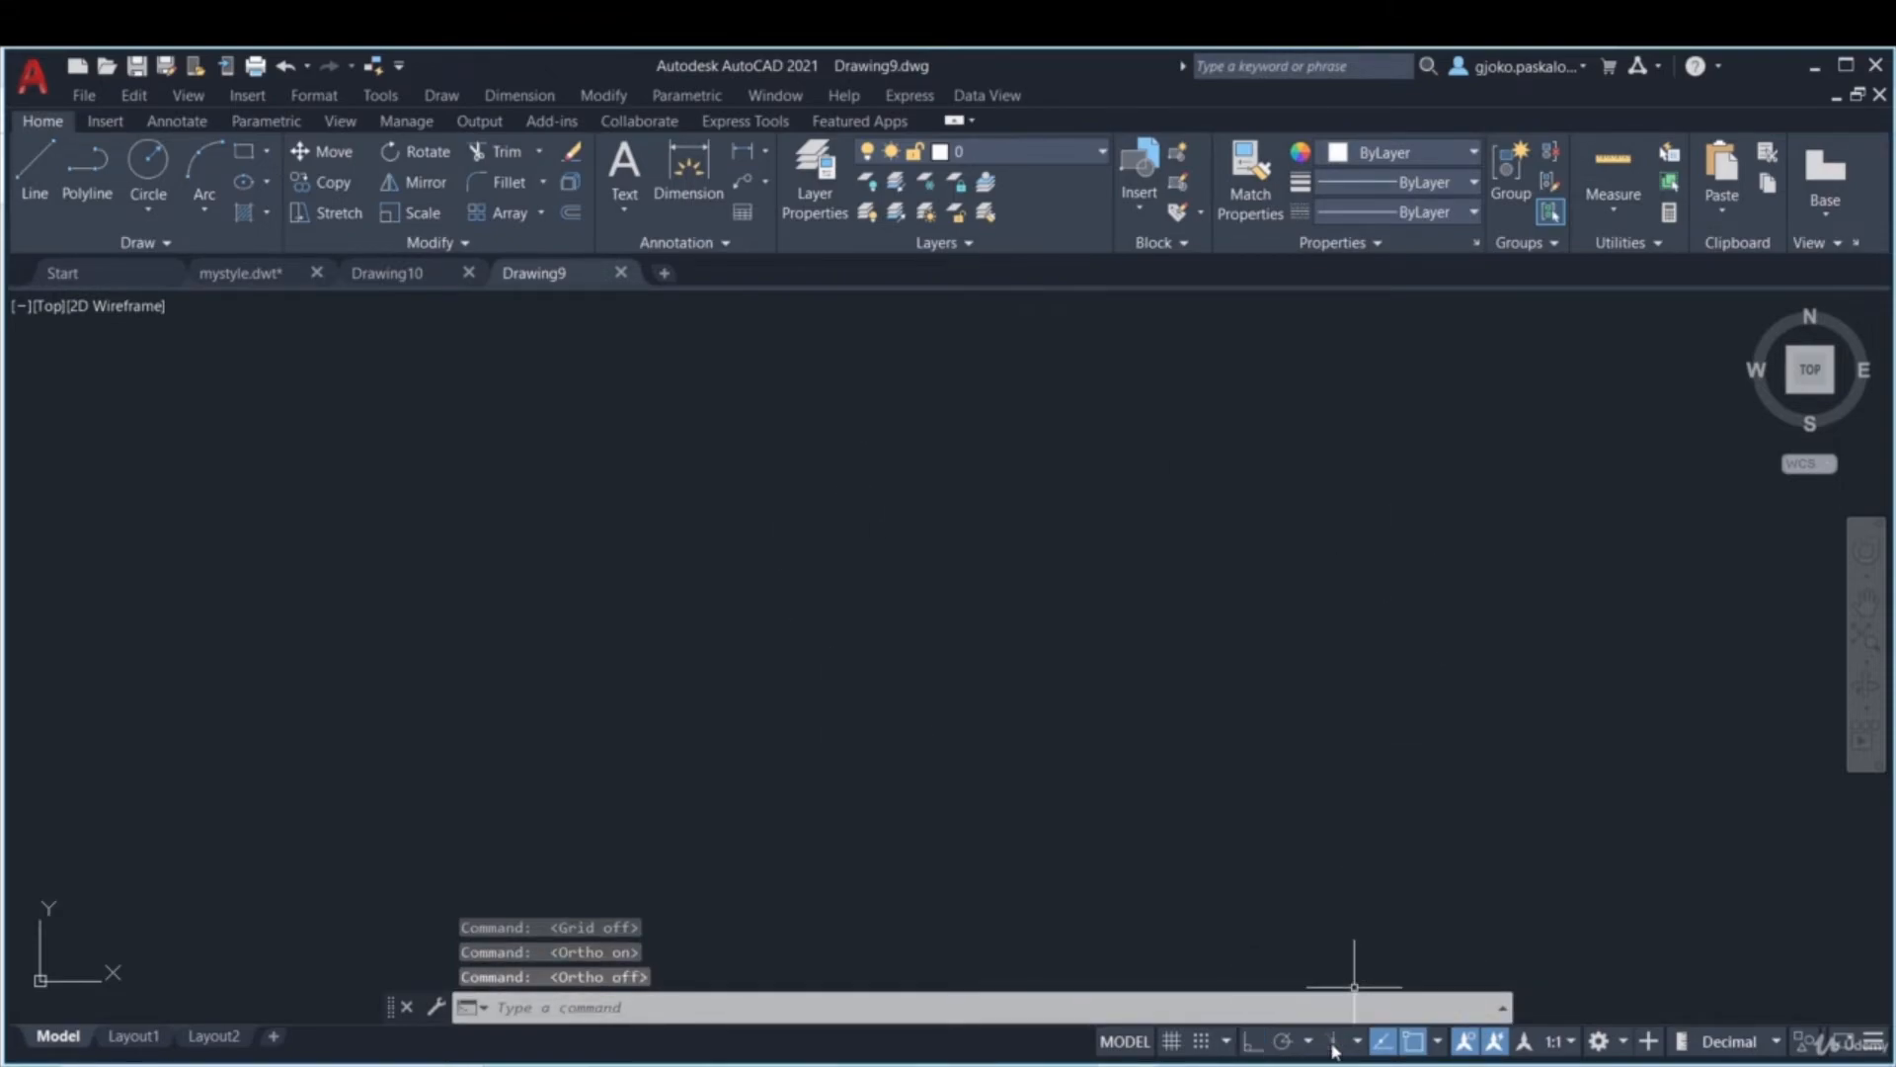
{"action": "left_click", "coordinate": [1559, 1043]}
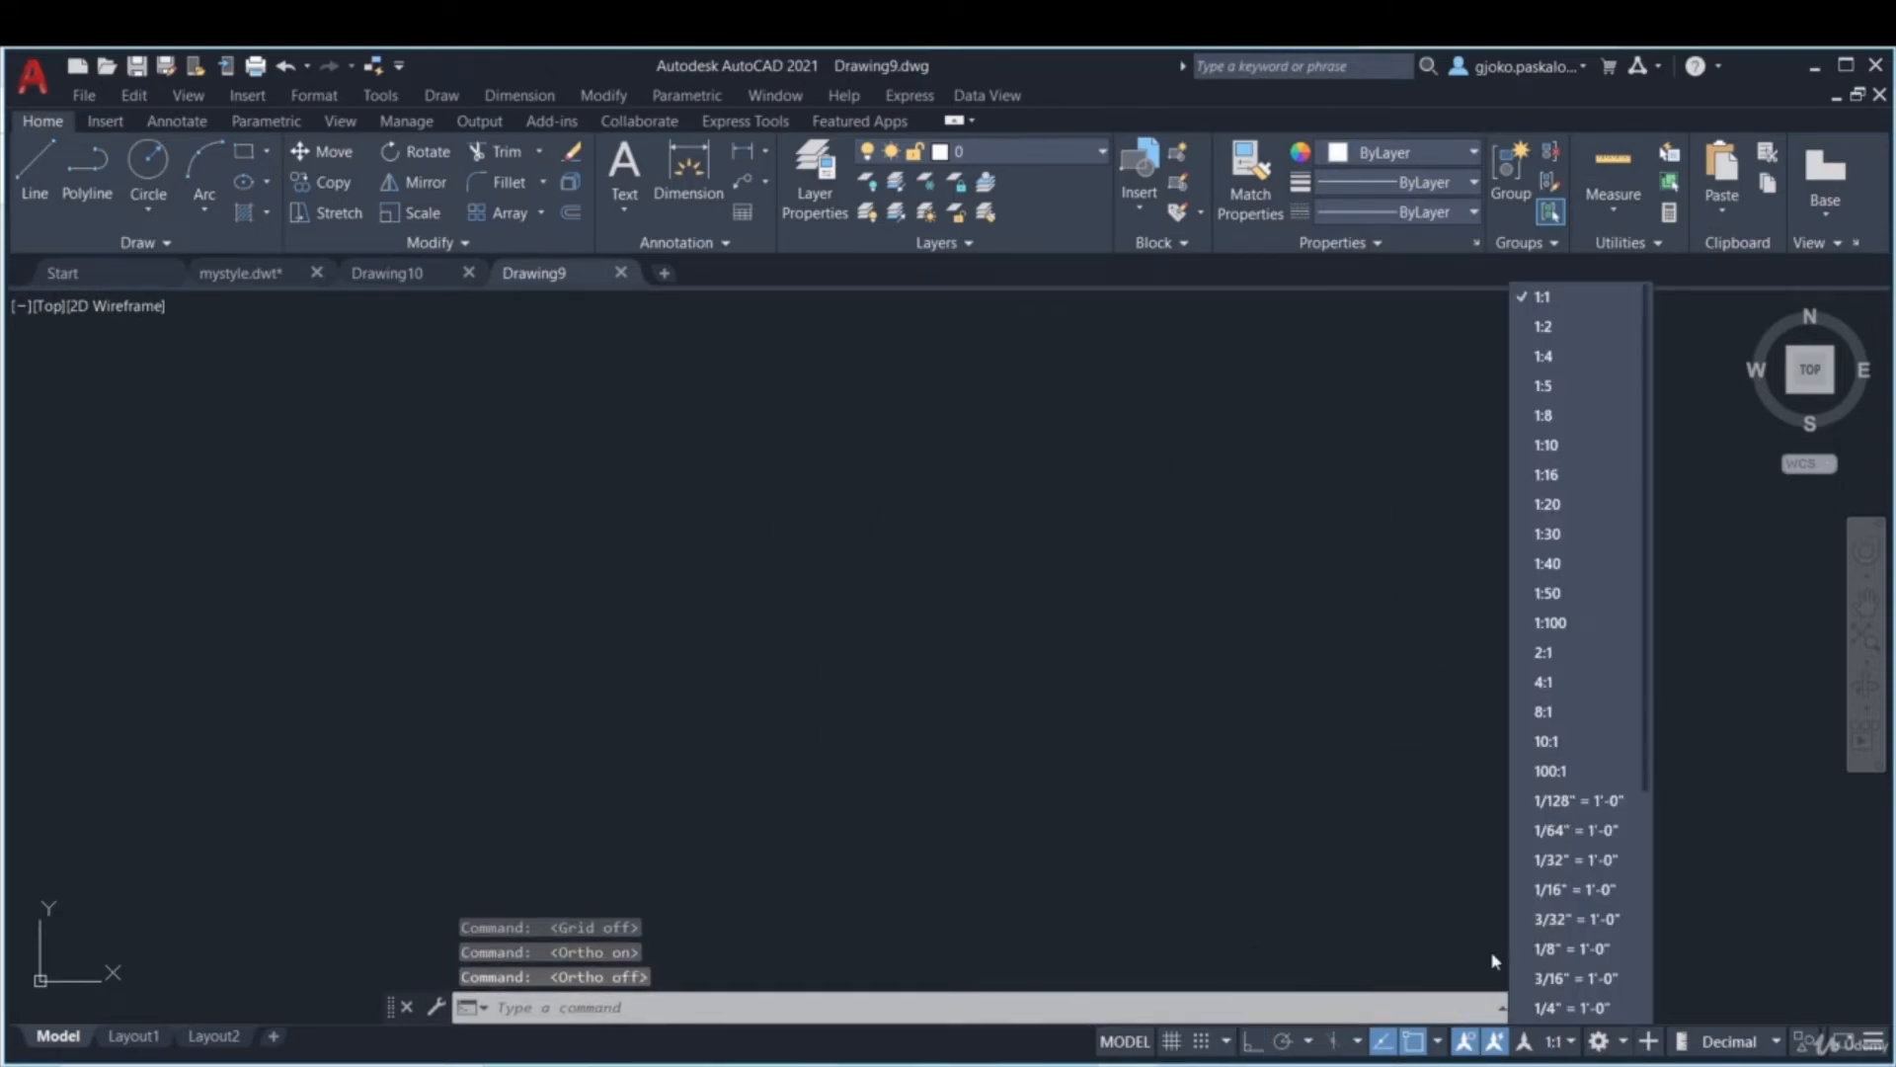
{"action": "left_click", "coordinate": [1610, 802]}
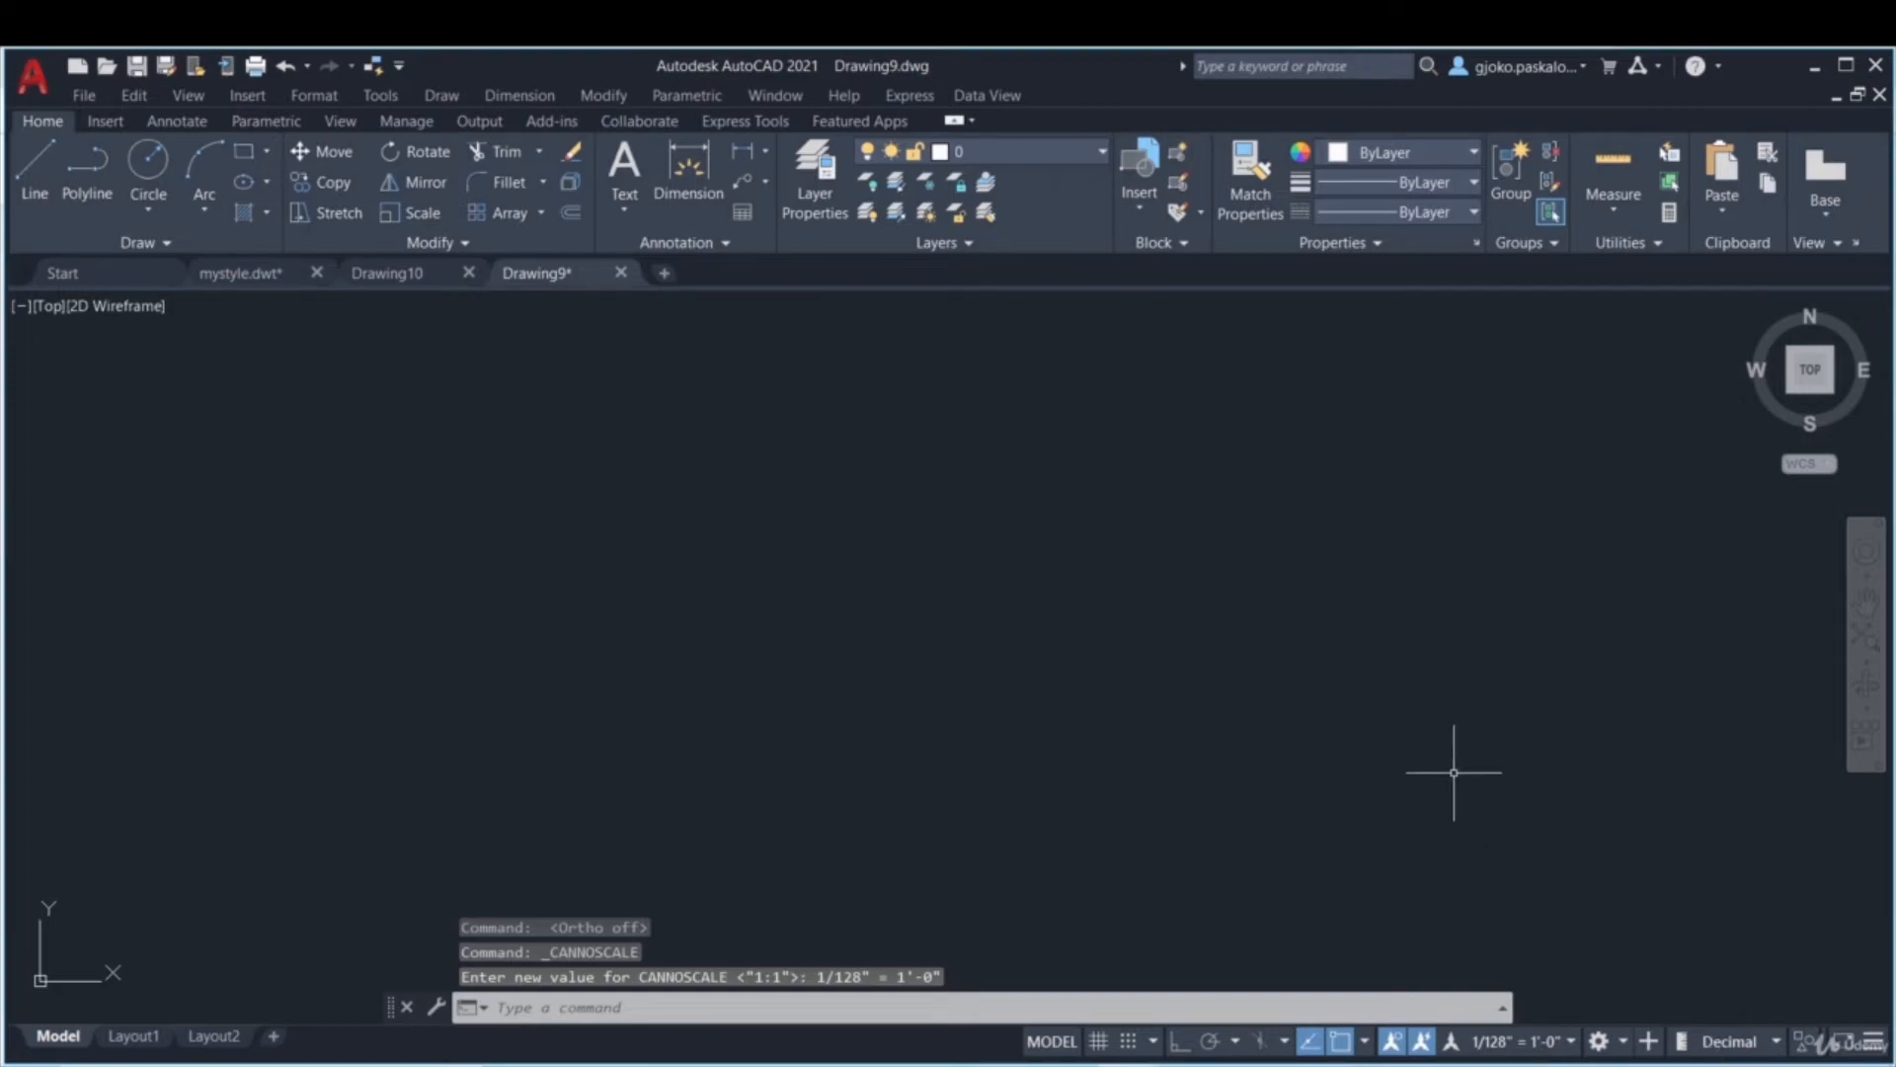
- Open the Drawing Units settings for Drawing9 and set the insertion scale to Centimeters
{"action": "left_click", "coordinate": [1776, 1044]}
{"action": "key", "text": "Escape"}
{"action": "key", "text": "Escape"}
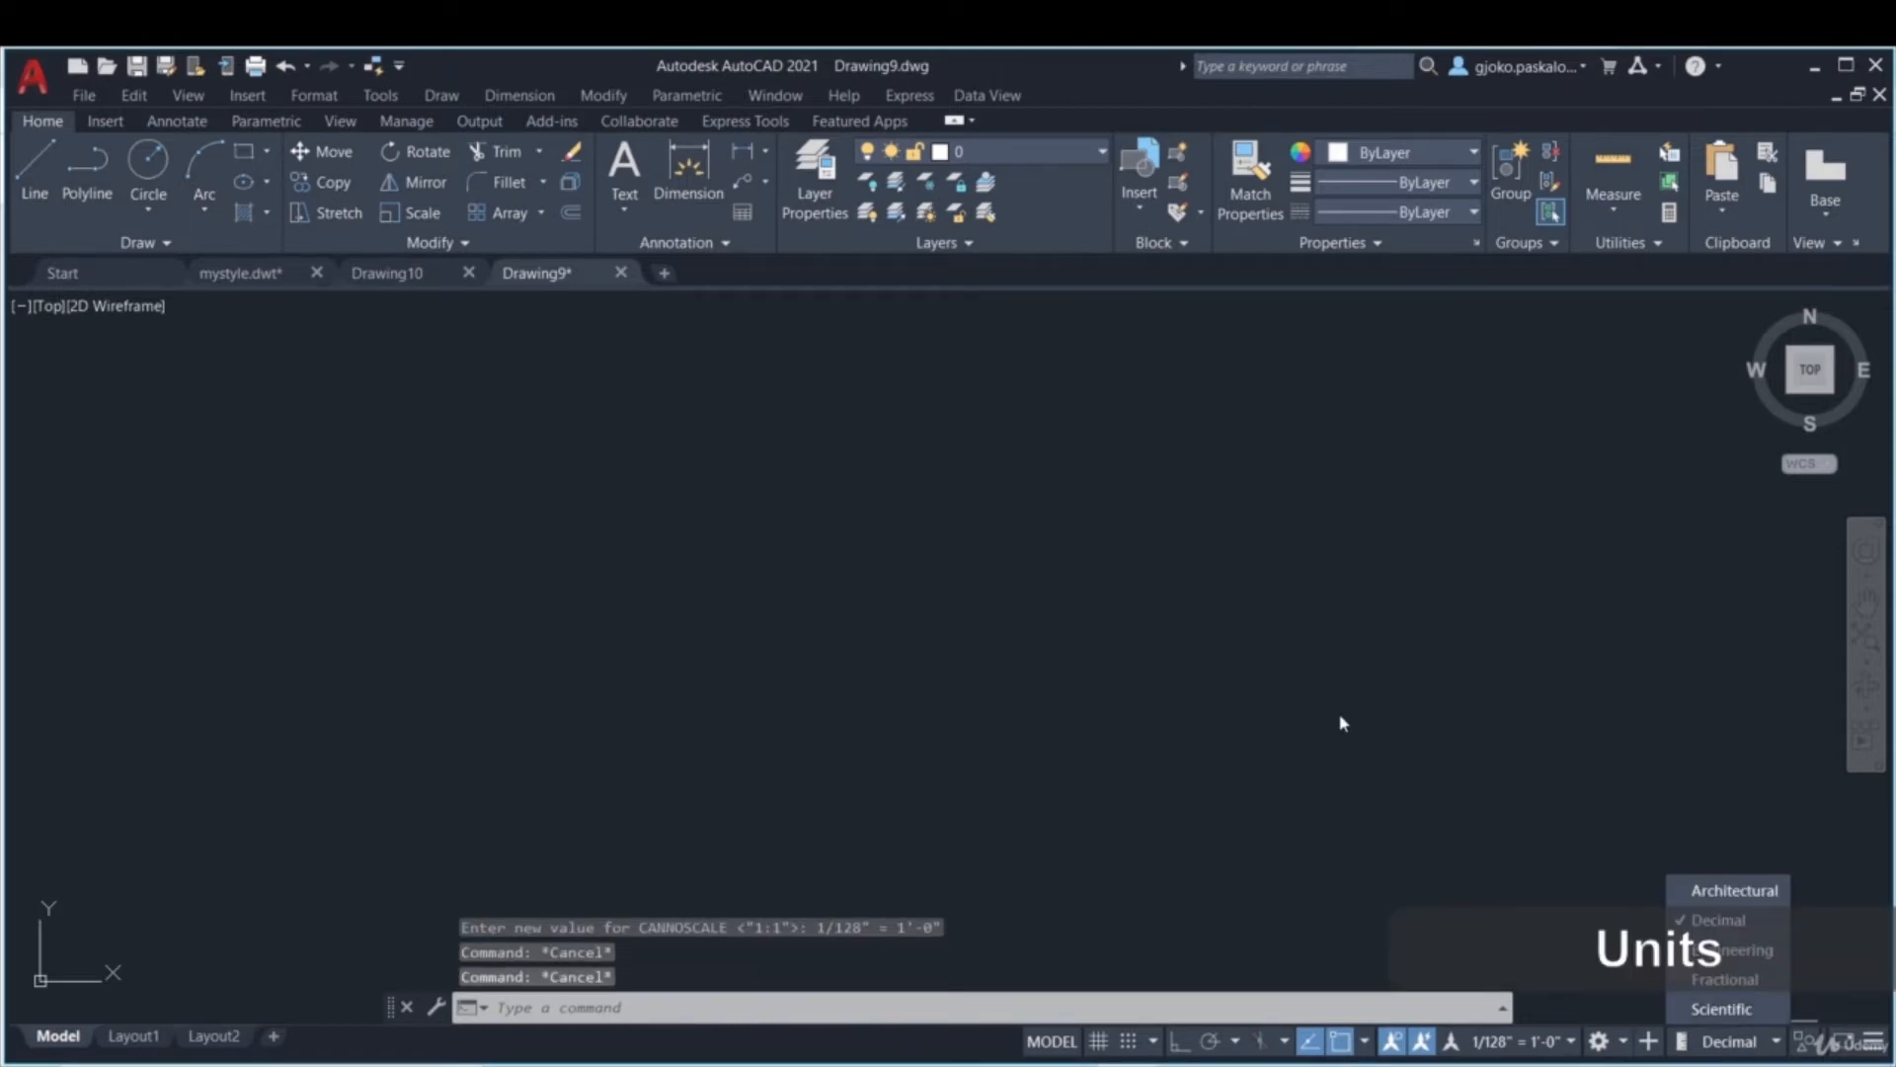
{"action": "type", "text": "unit"}
{"action": "key", "text": "Return"}
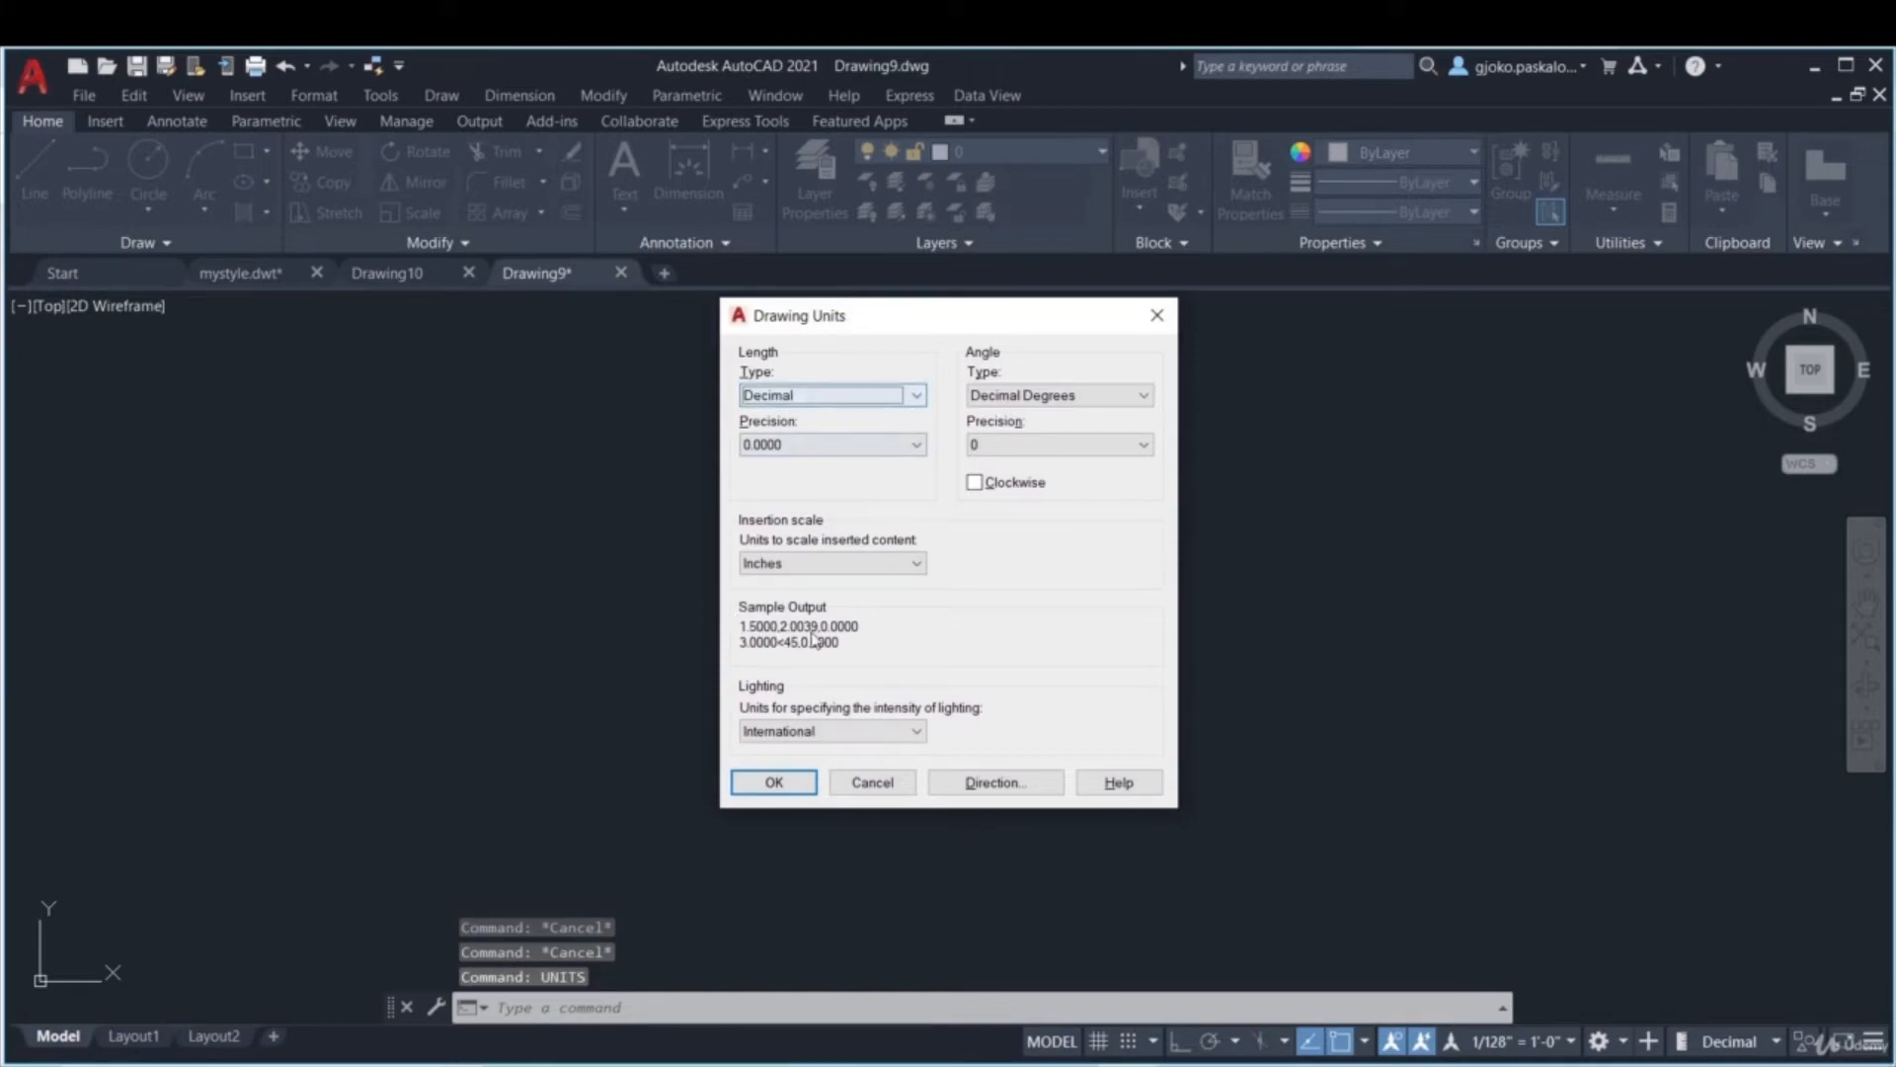
{"action": "left_click", "coordinate": [833, 564]}
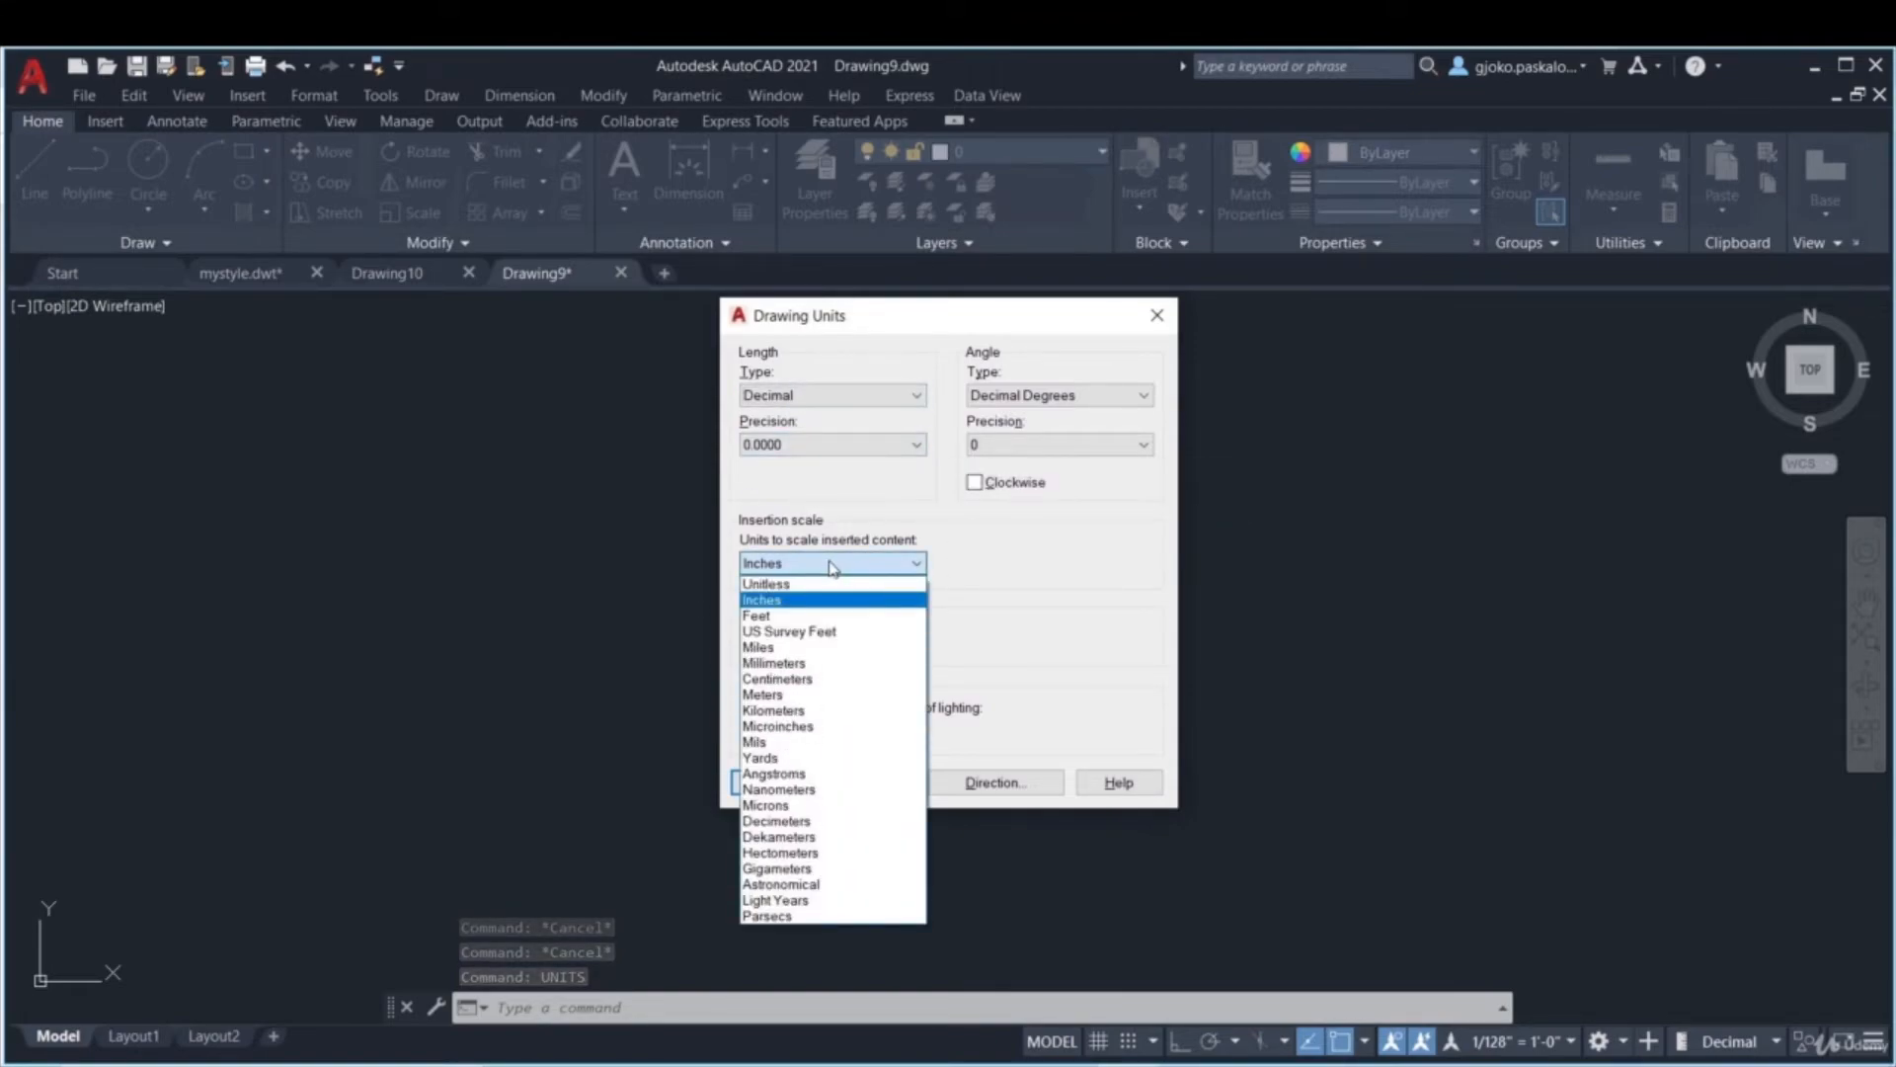
{"action": "left_click", "coordinate": [820, 680]}
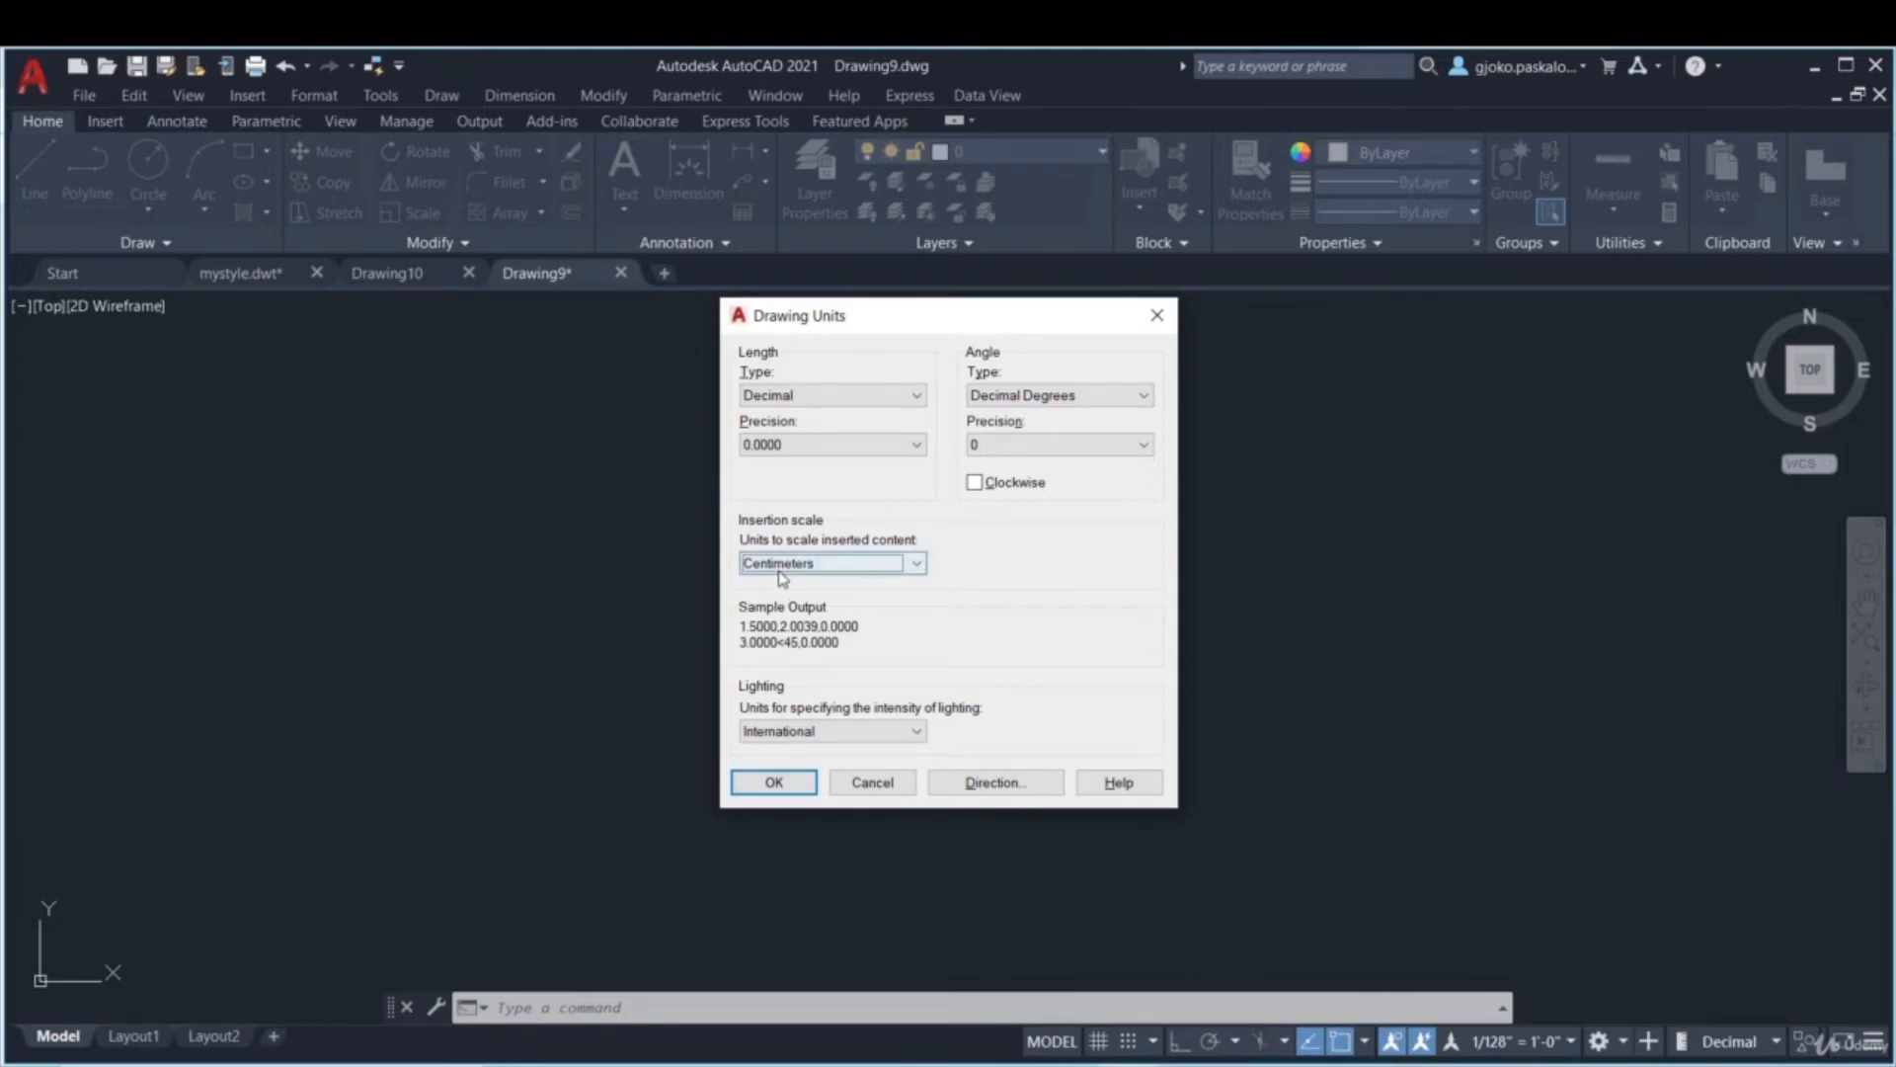
- Set the length precision of Drawing9's units to 0.00
{"action": "left_click", "coordinate": [805, 445]}
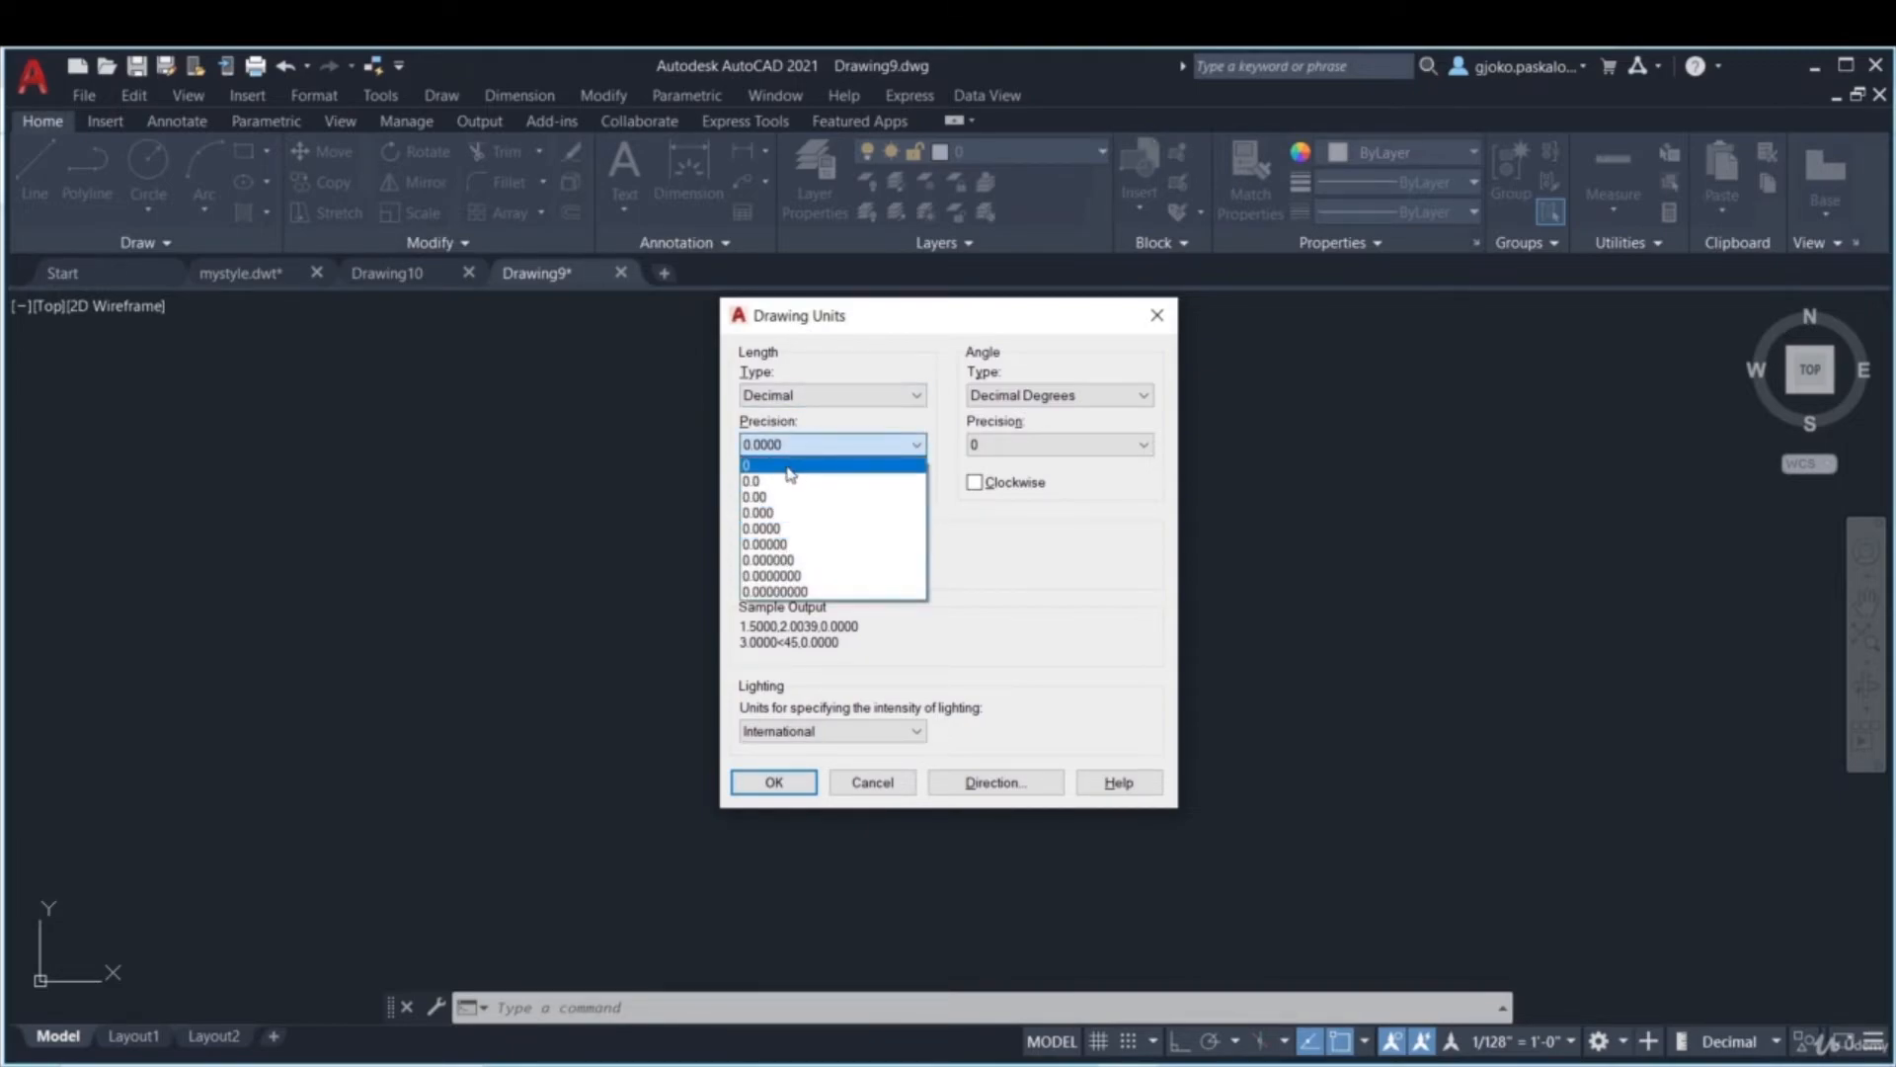
{"action": "left_click", "coordinate": [780, 499]}
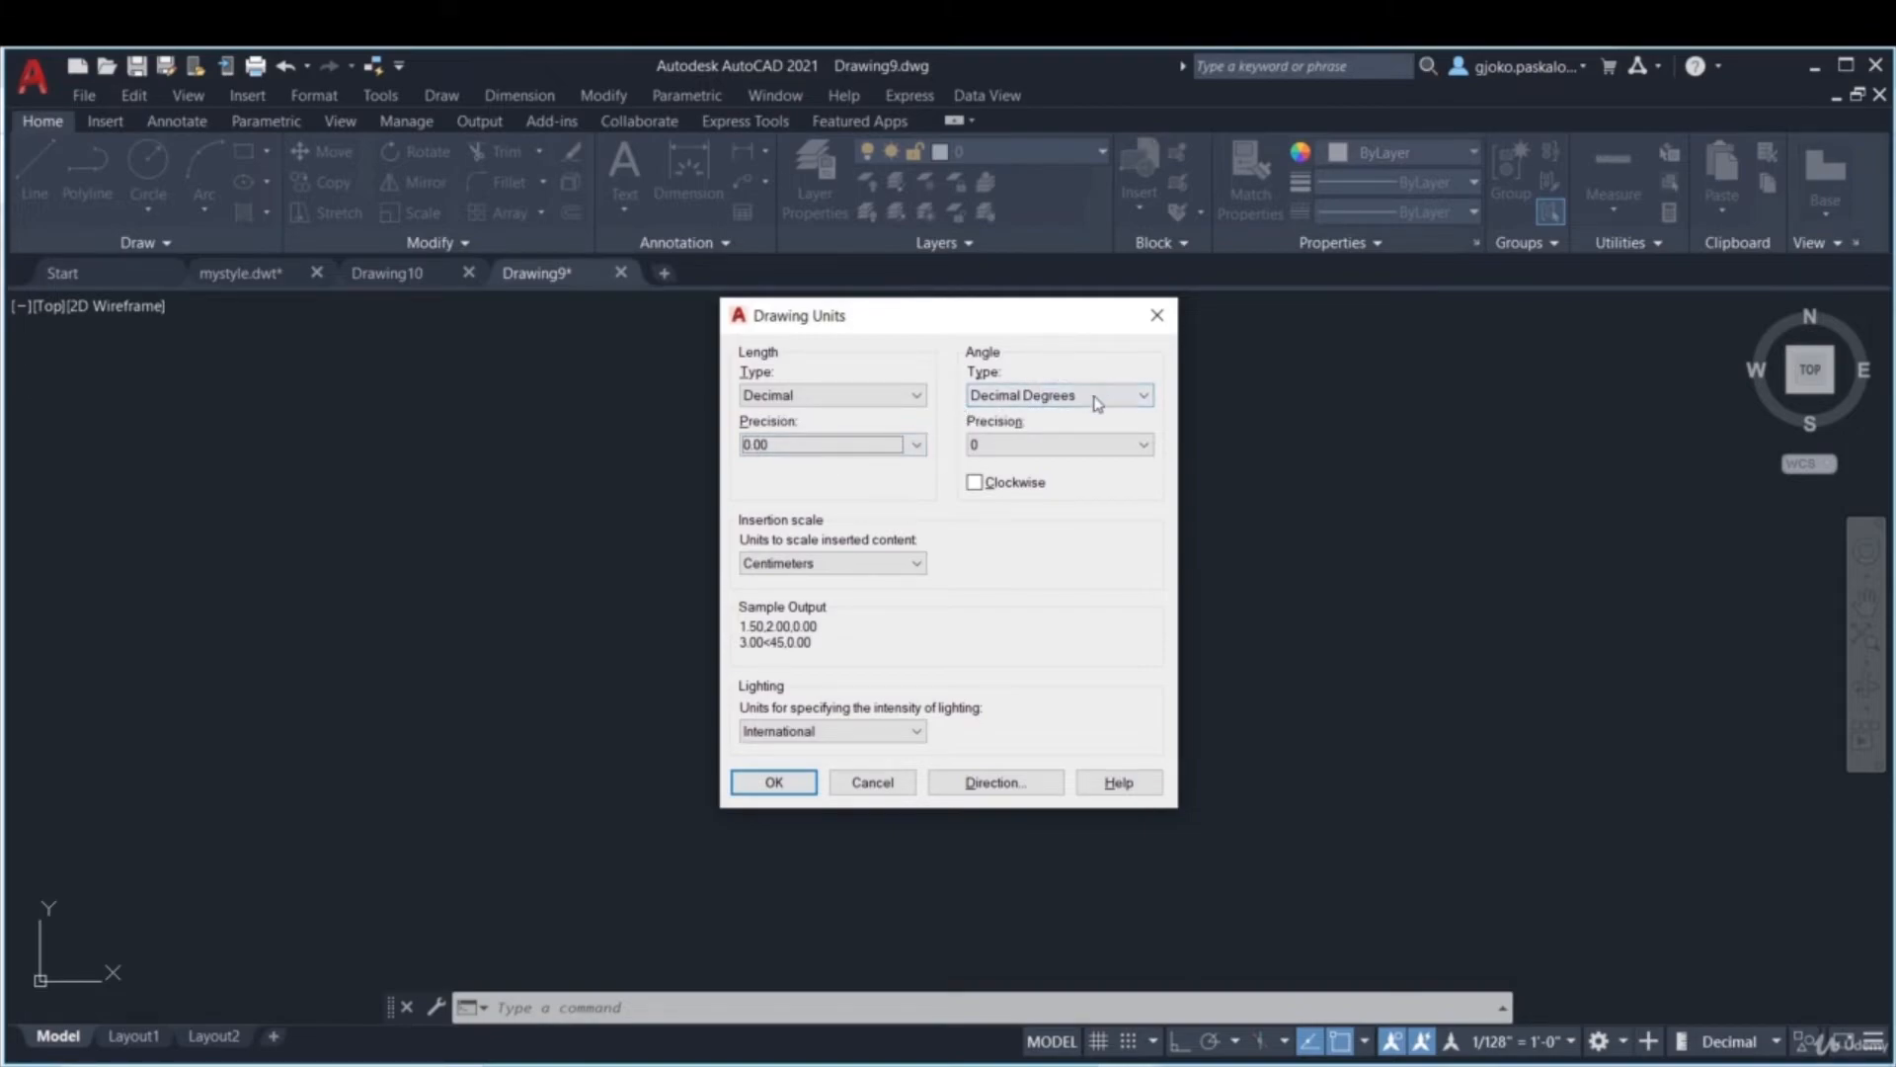
- Try Radians and Grads as the angle type and switch back to Decimal Degrees
{"action": "left_click", "coordinate": [1037, 396]}
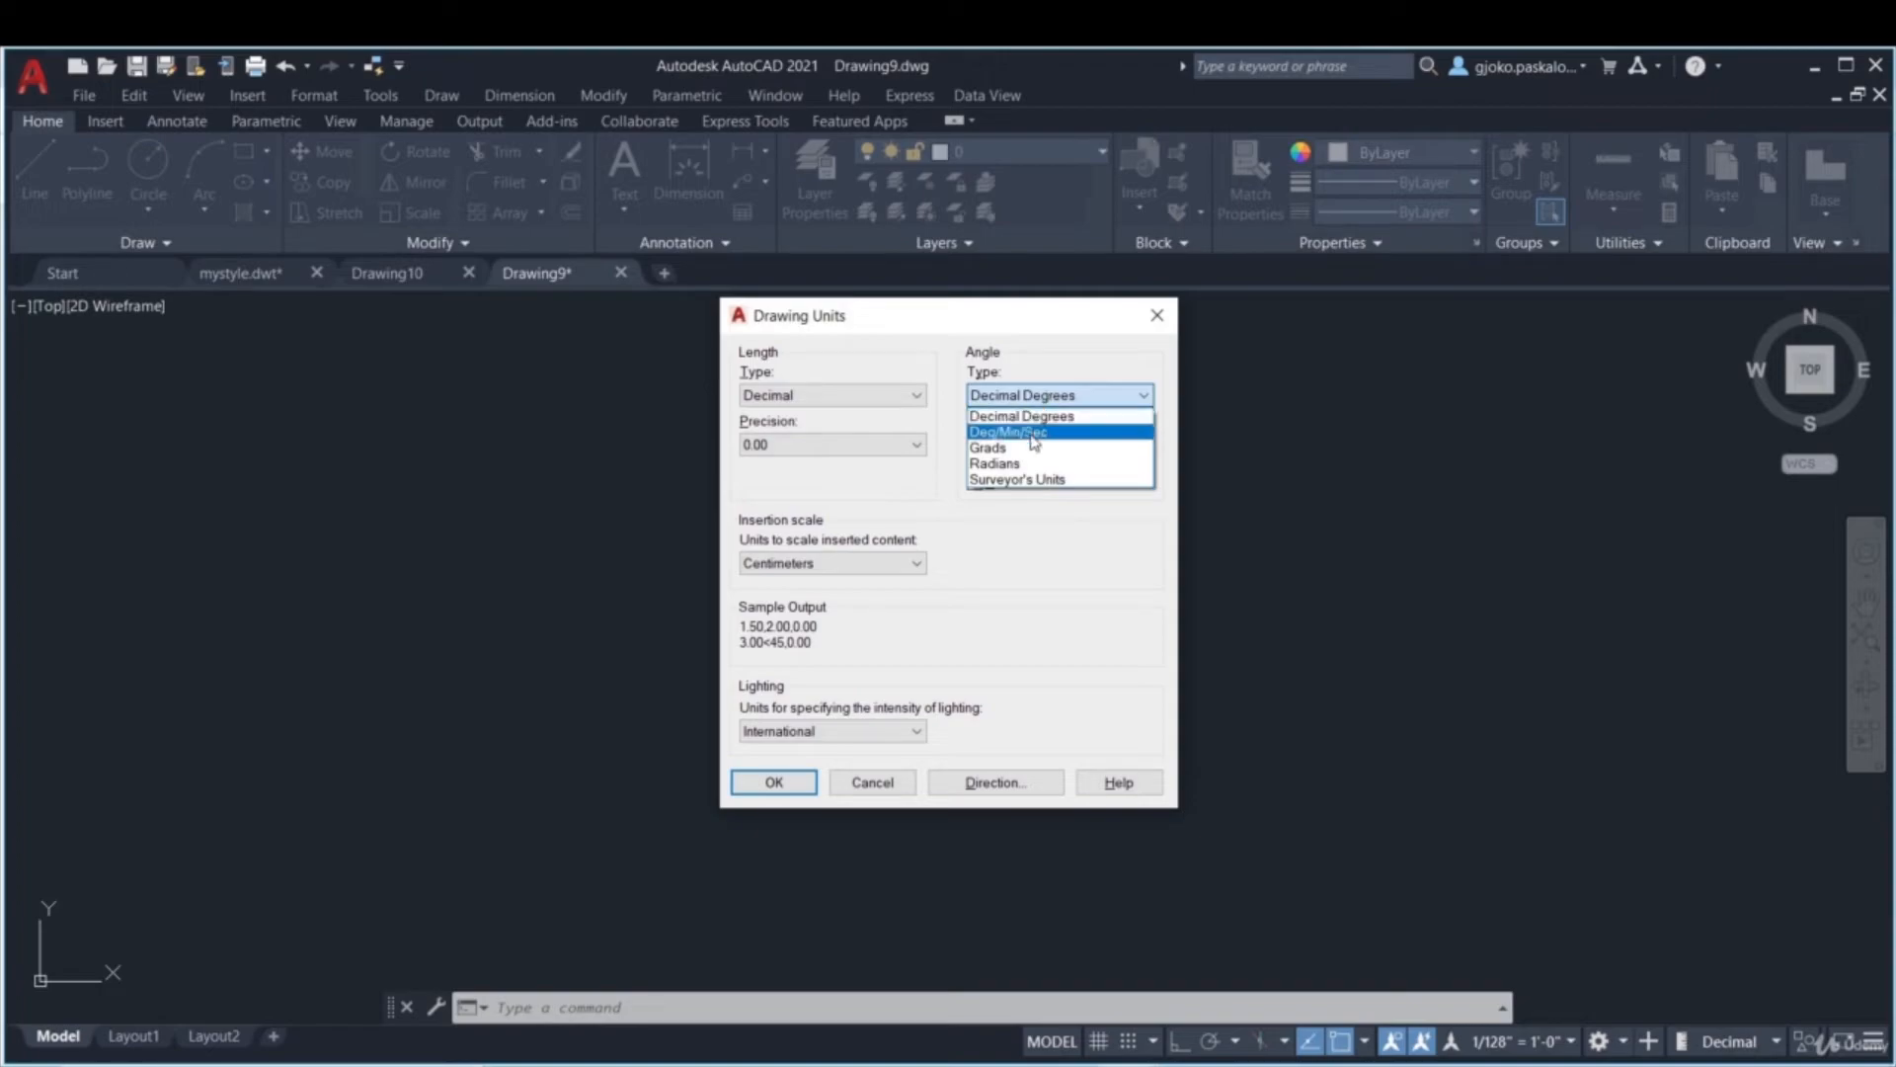
{"action": "left_click", "coordinate": [998, 463]}
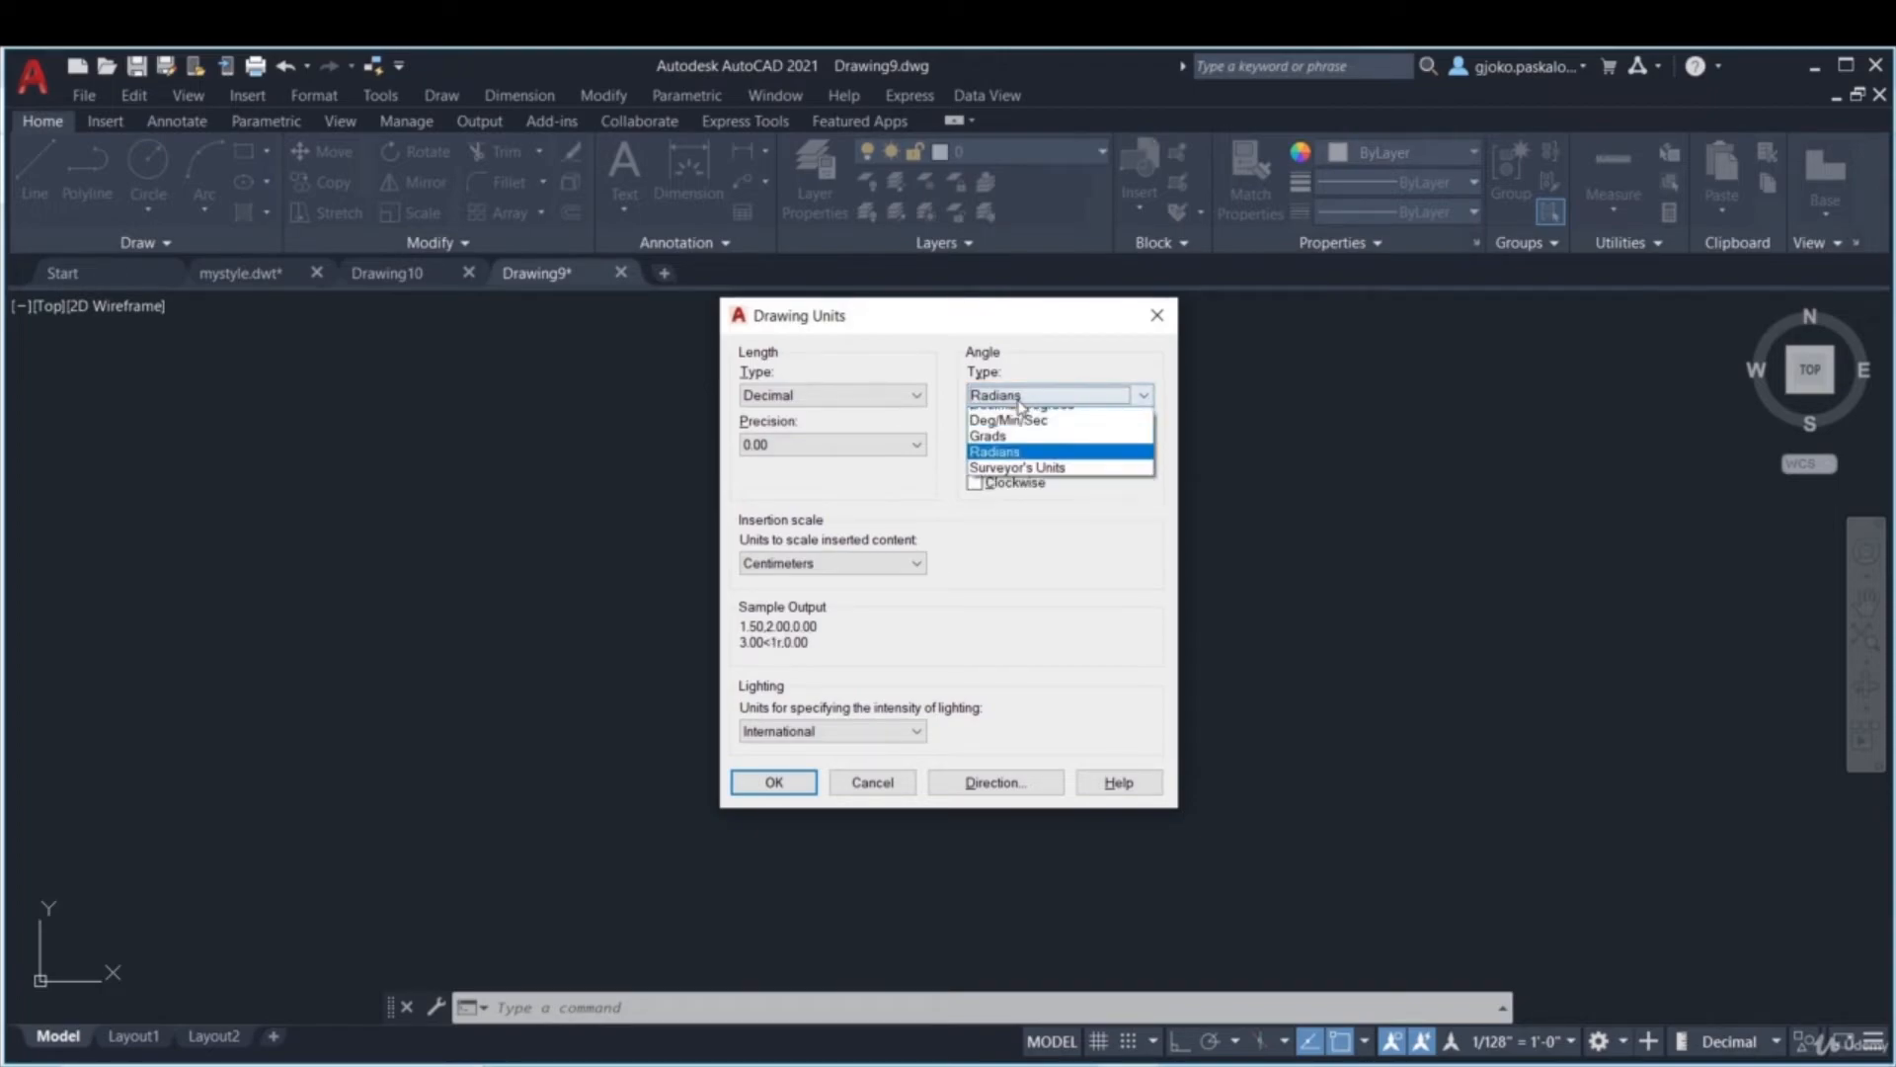
{"action": "left_click", "coordinate": [1011, 449]}
{"action": "left_click", "coordinate": [1032, 395]}
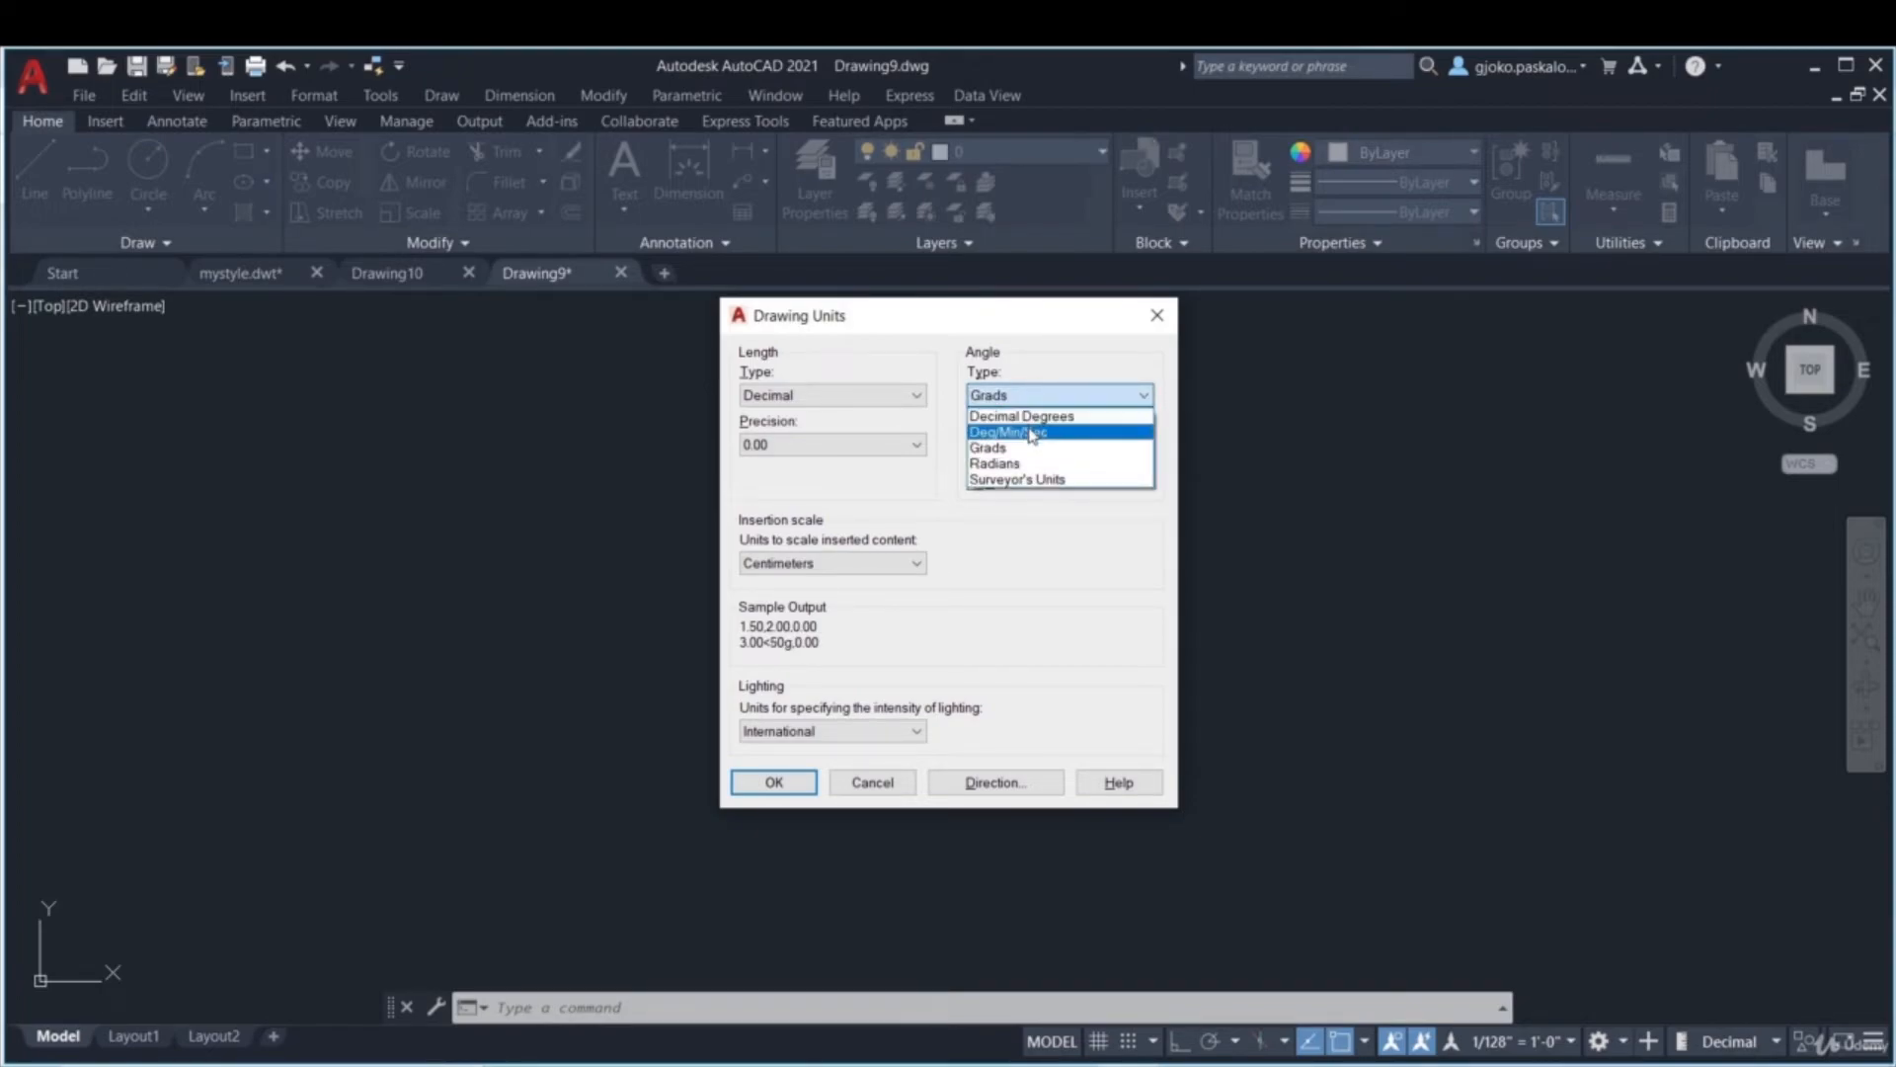
{"action": "left_click", "coordinate": [1030, 417]}
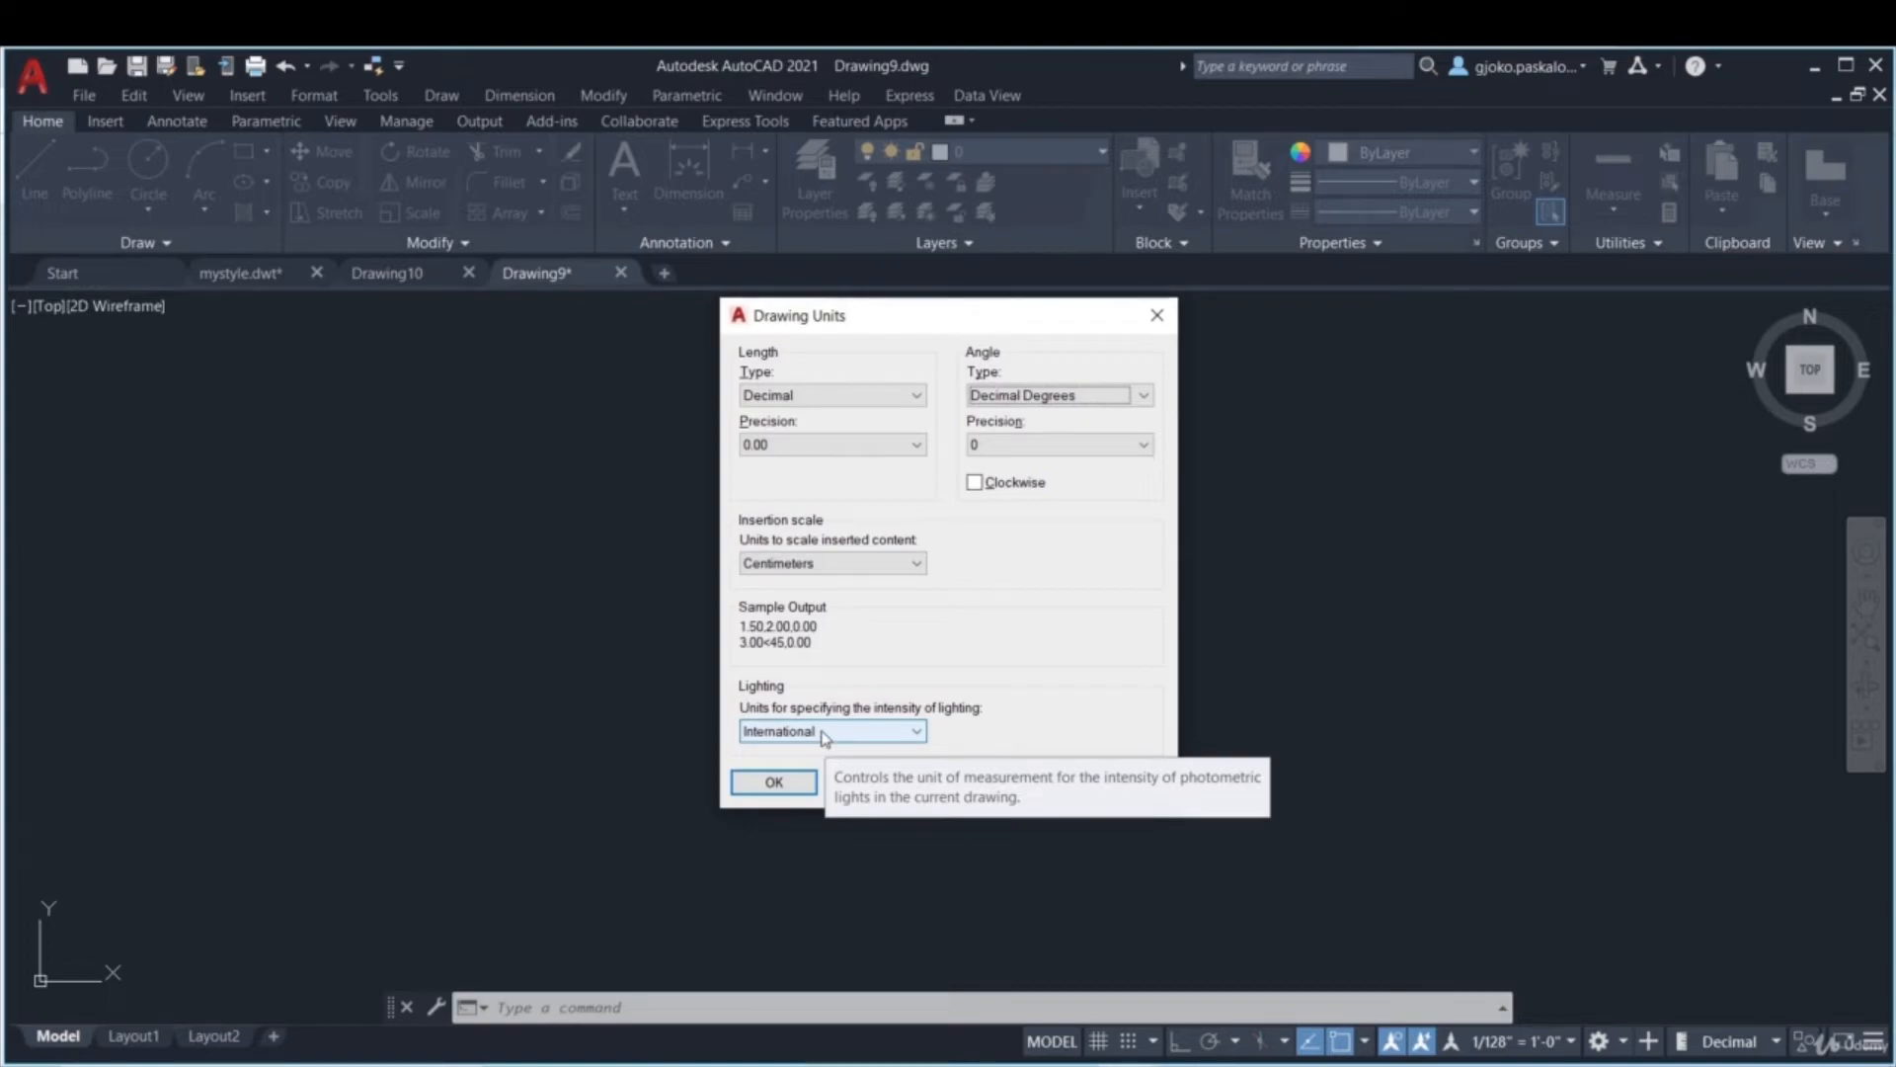
- Keep the lighting intensity units on International and apply the drawing units settings
{"action": "left_click", "coordinate": [898, 733]}
{"action": "left_click", "coordinate": [781, 756]}
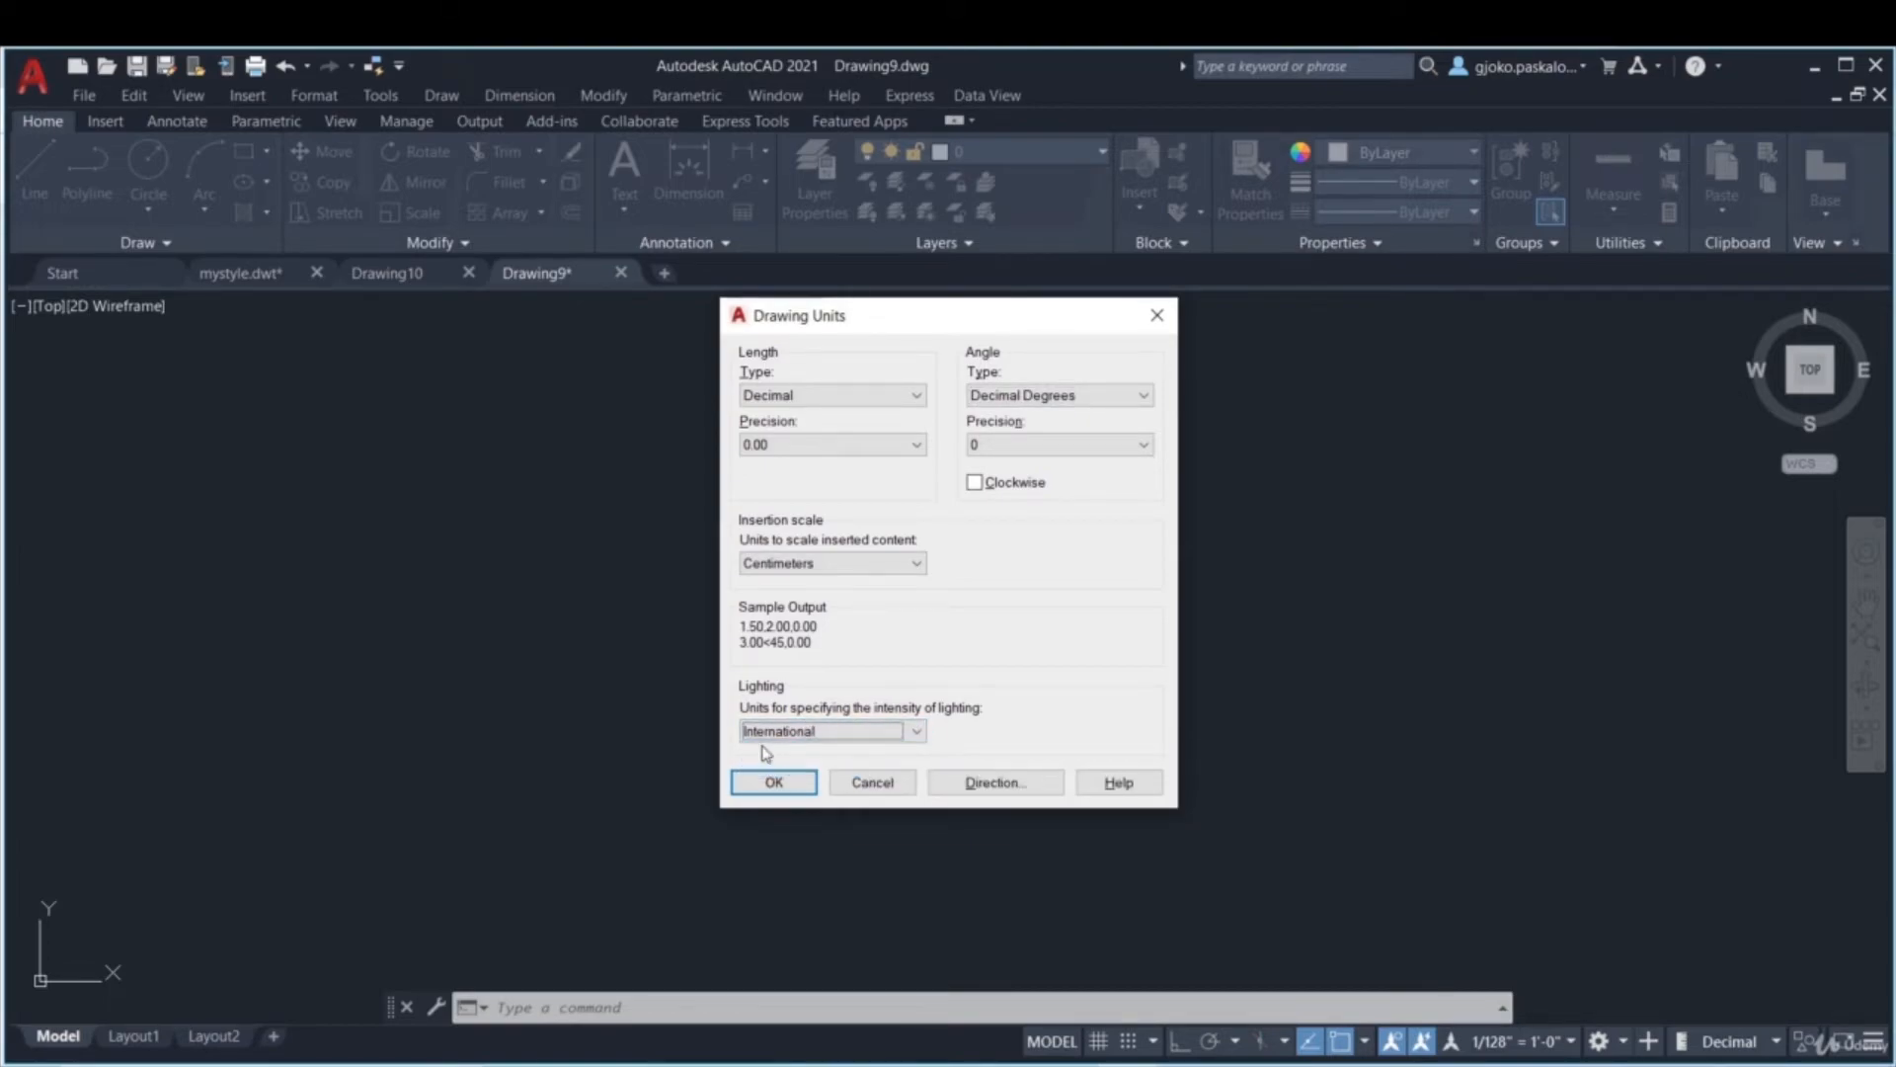
{"action": "left_click", "coordinate": [776, 783]}
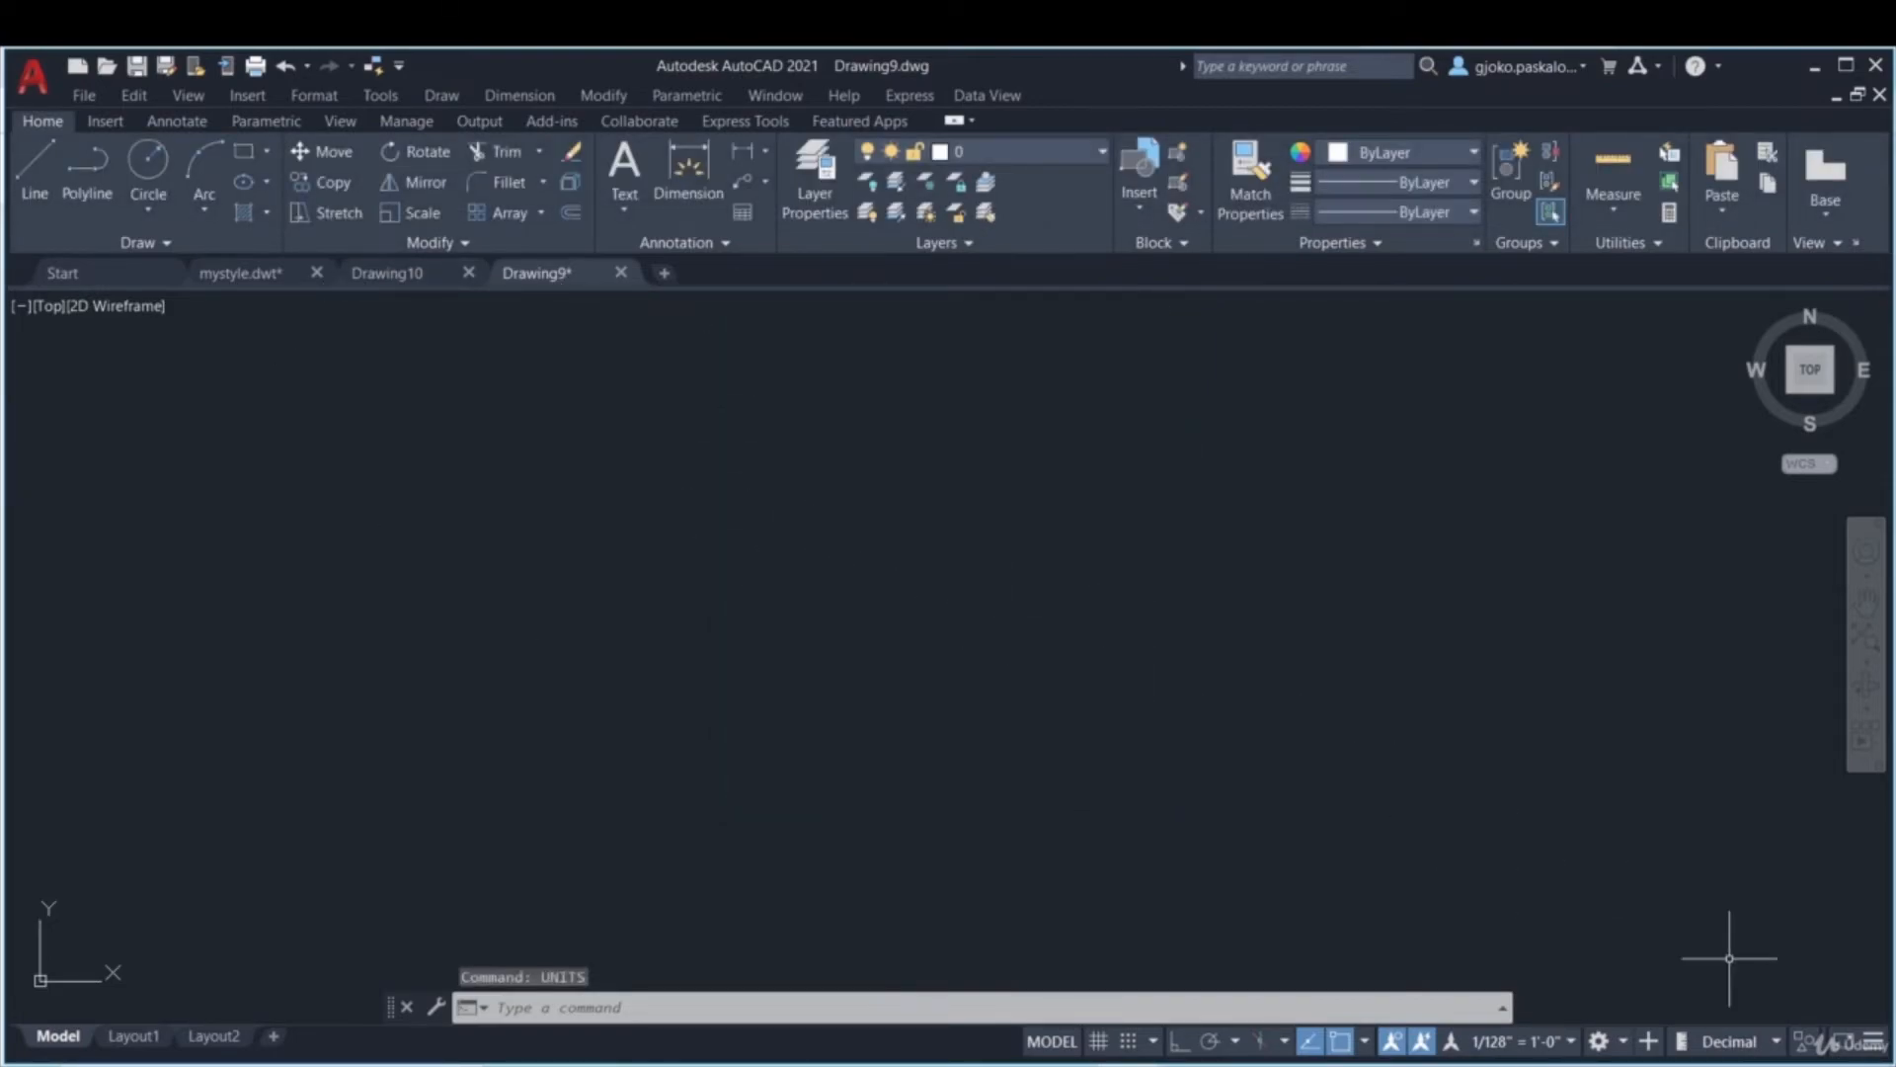
- Try adding Infer Constraints and 3D Object Snap to the status bar tools, removing each one again
{"action": "left_click", "coordinate": [1875, 1043]}
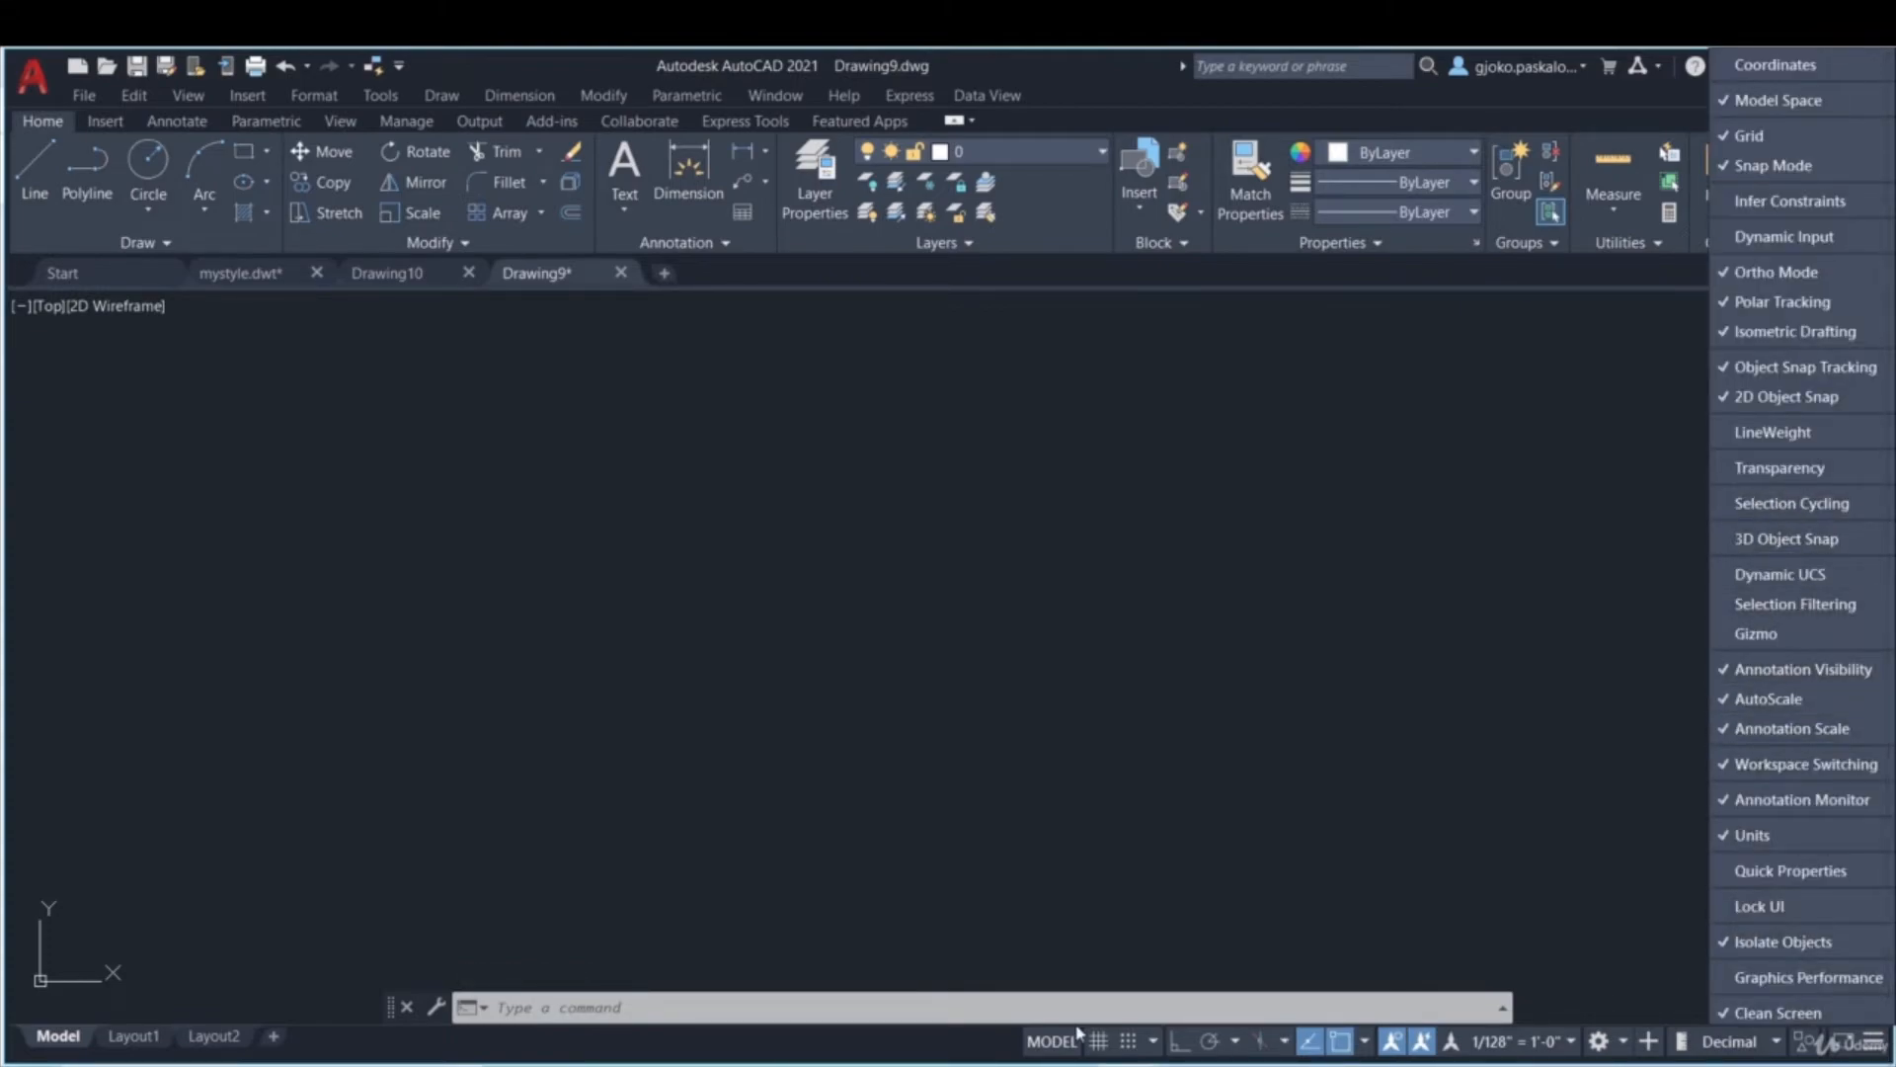
{"action": "left_click", "coordinate": [1763, 200]}
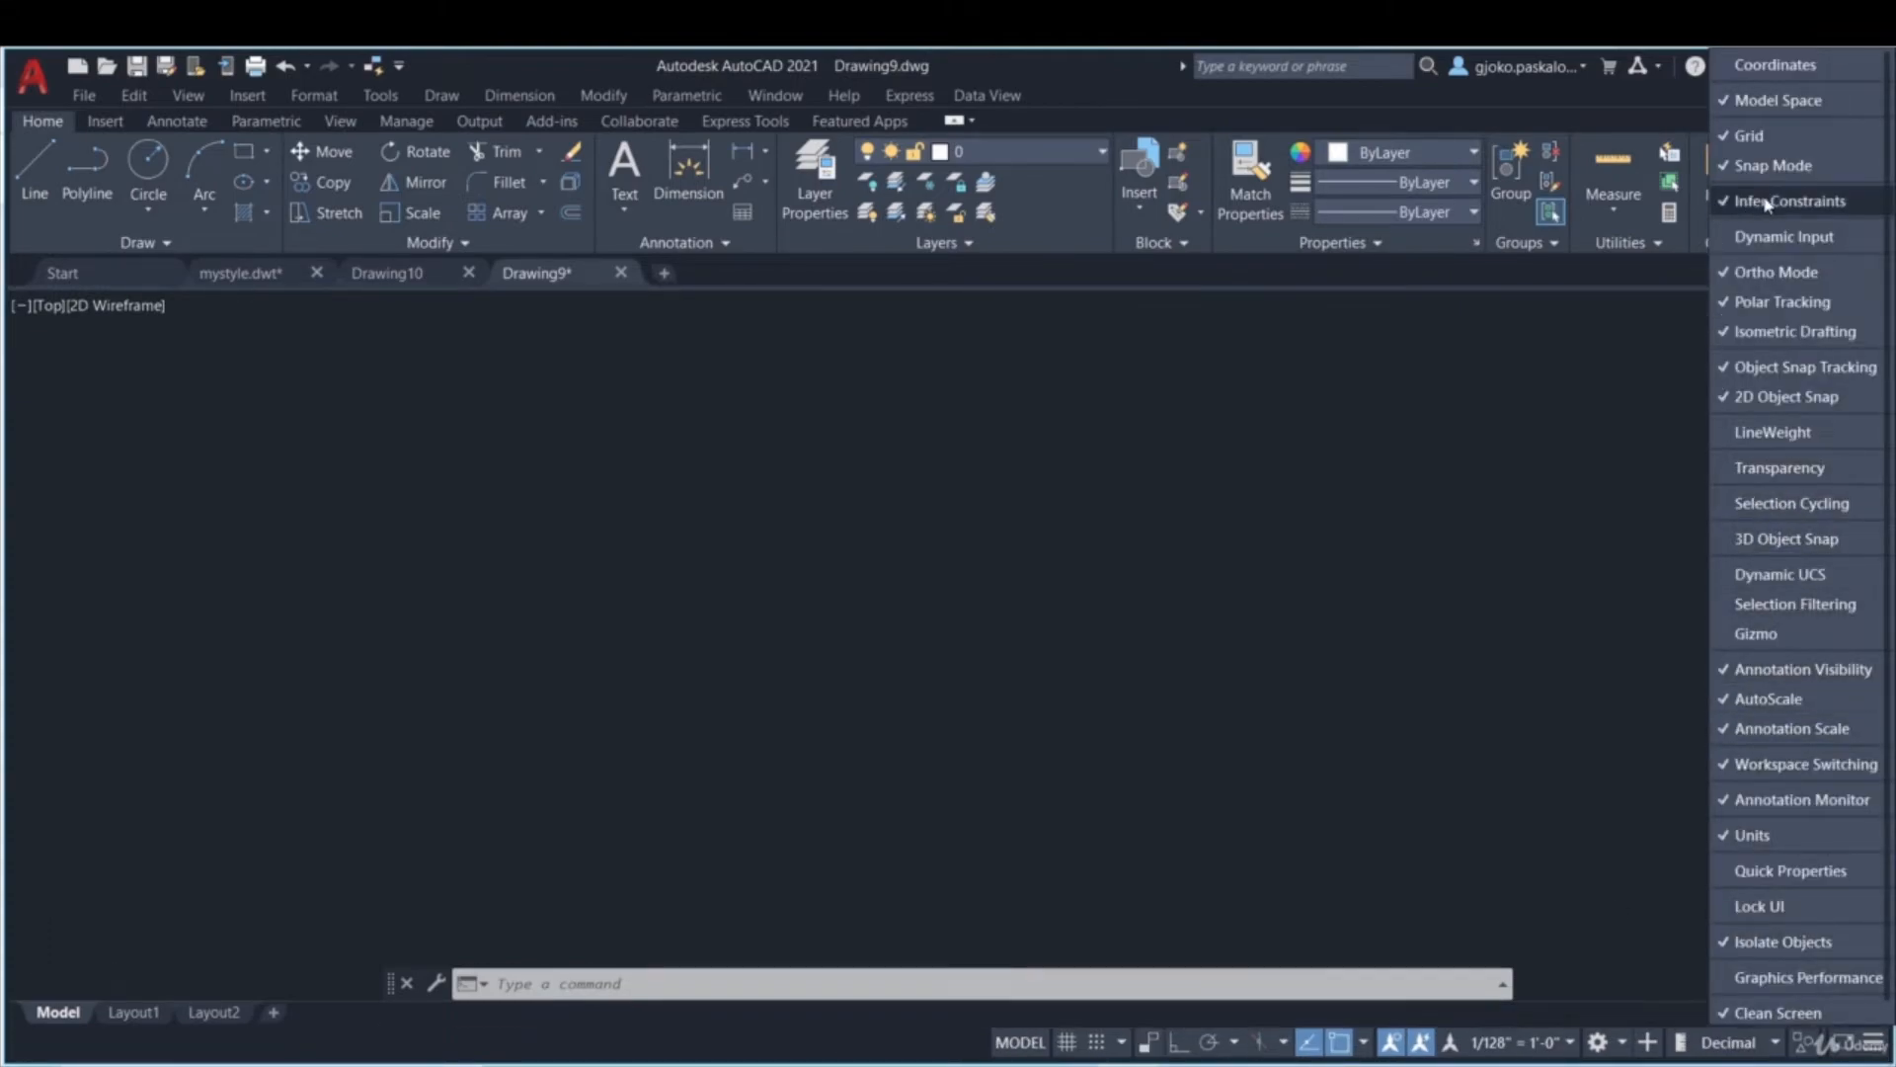
{"action": "left_click", "coordinate": [1785, 202]}
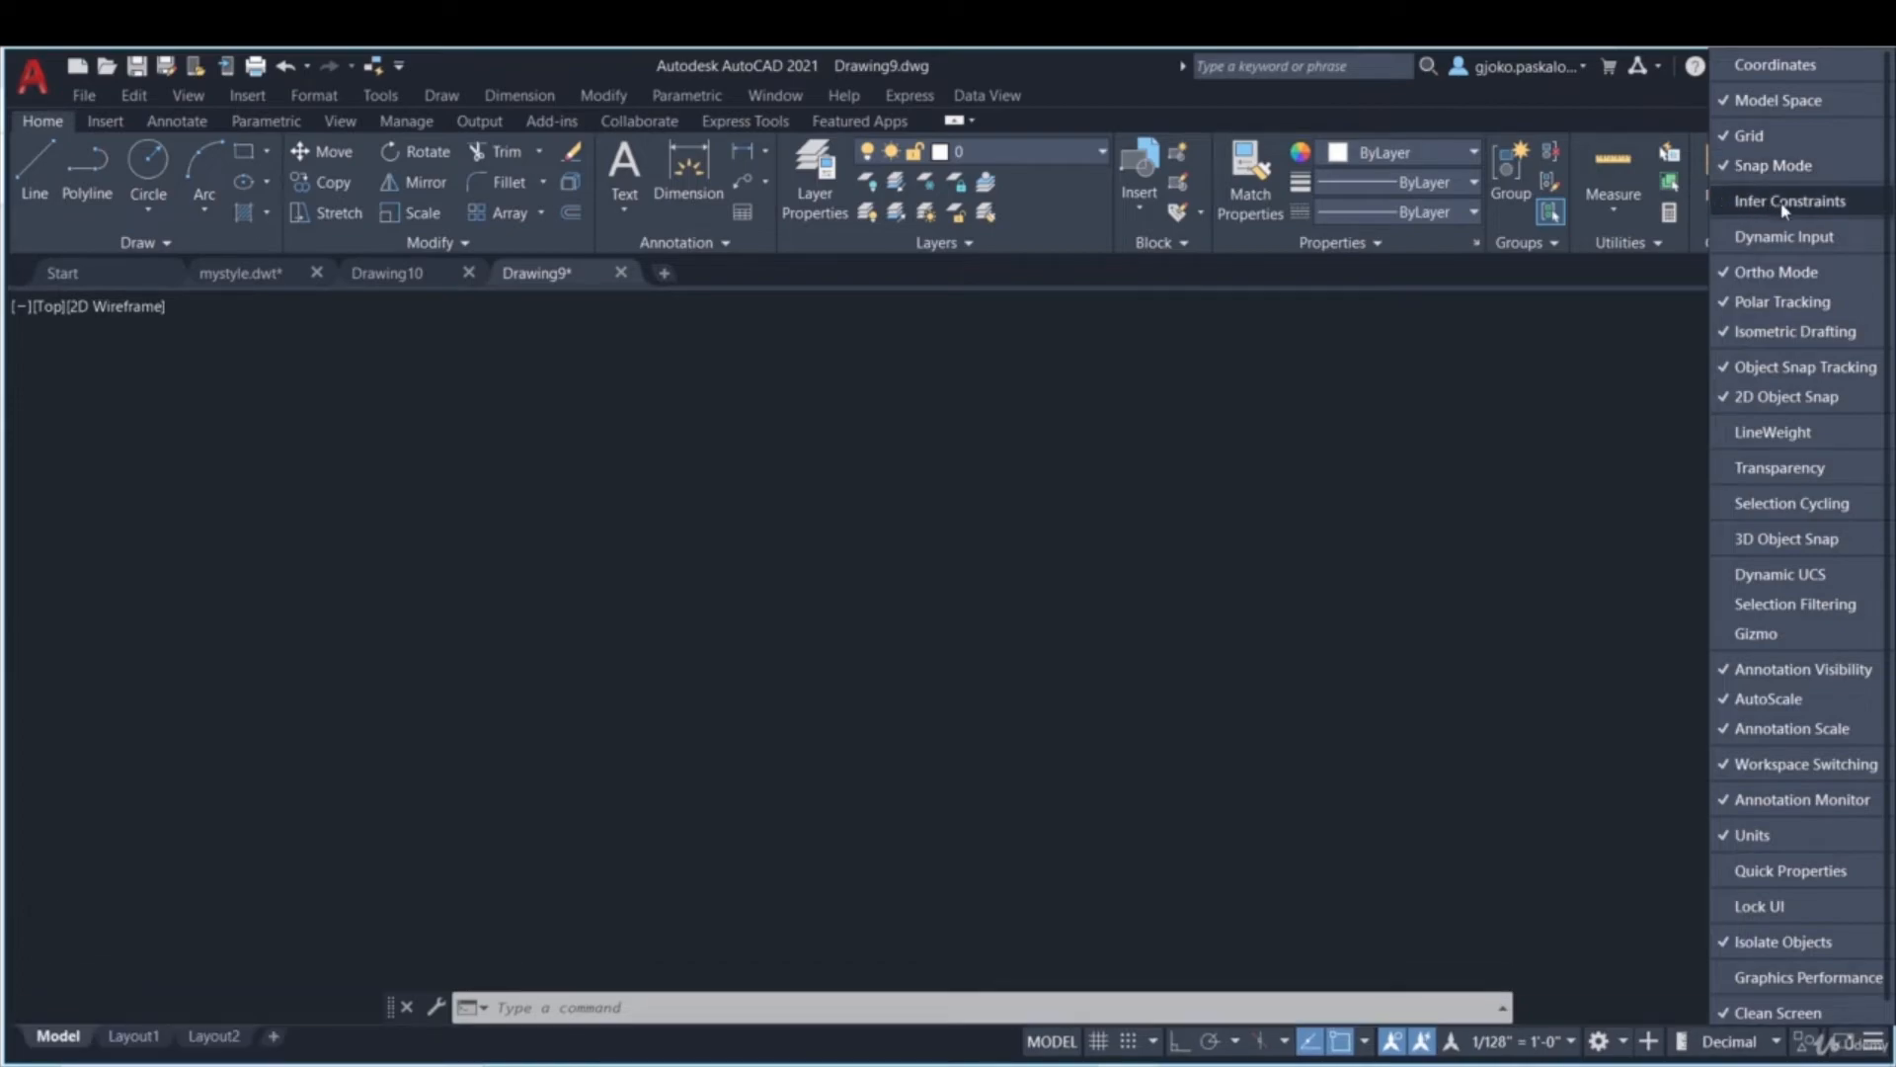
{"action": "left_click", "coordinate": [1804, 556]}
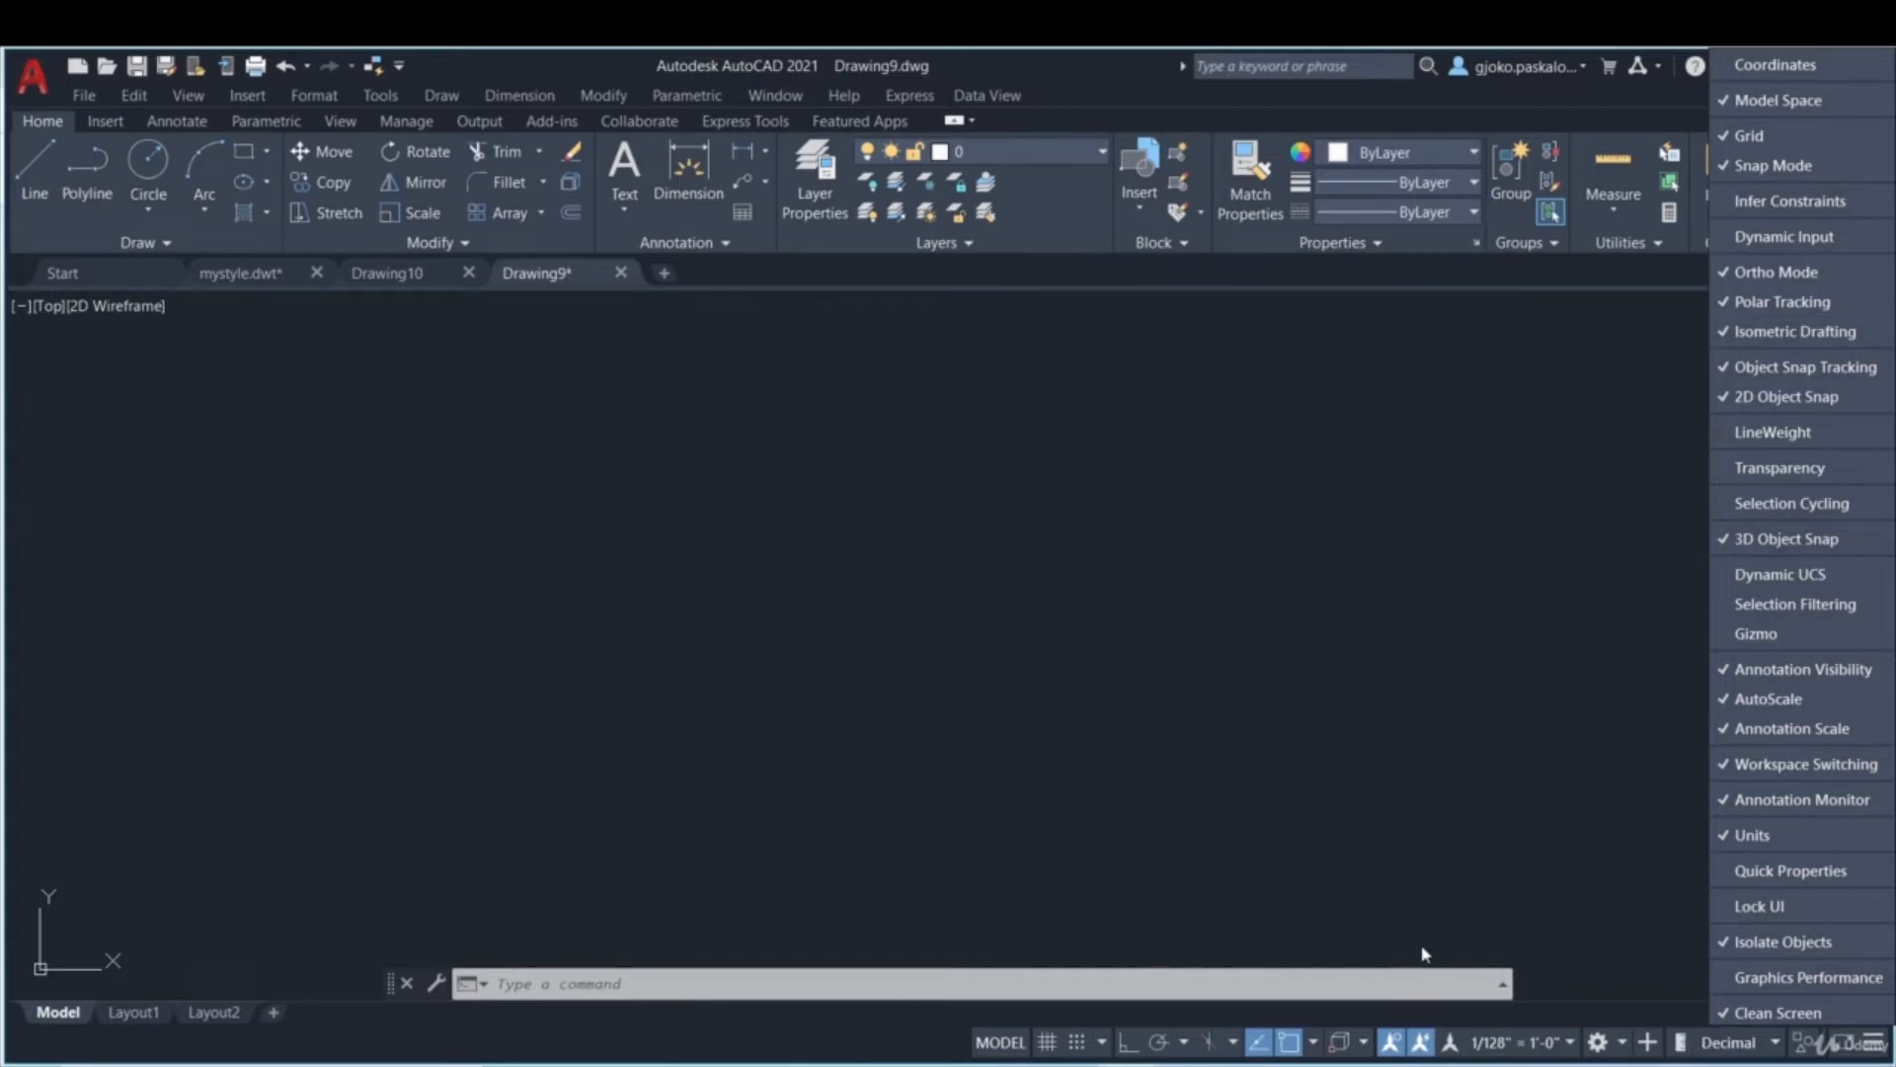
{"action": "left_click", "coordinate": [1783, 540]}
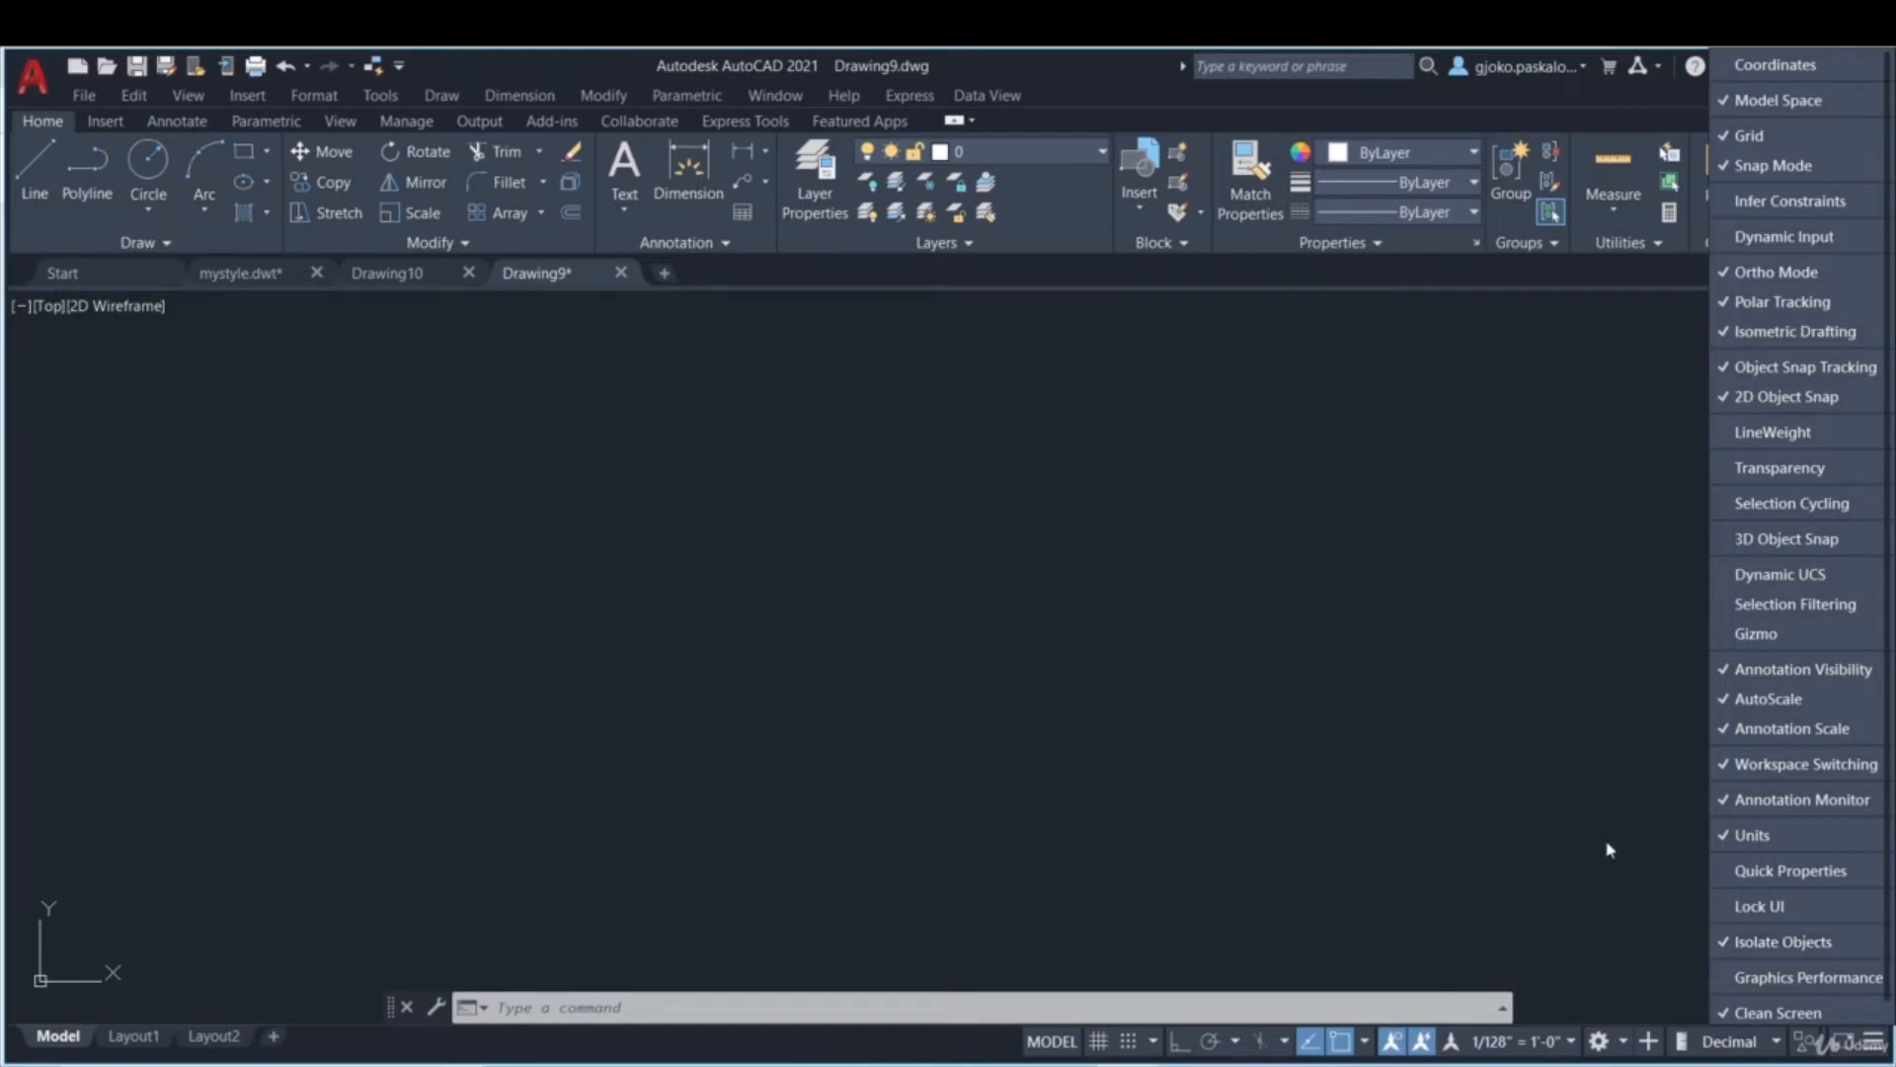
{"action": "left_click", "coordinate": [1249, 627]}
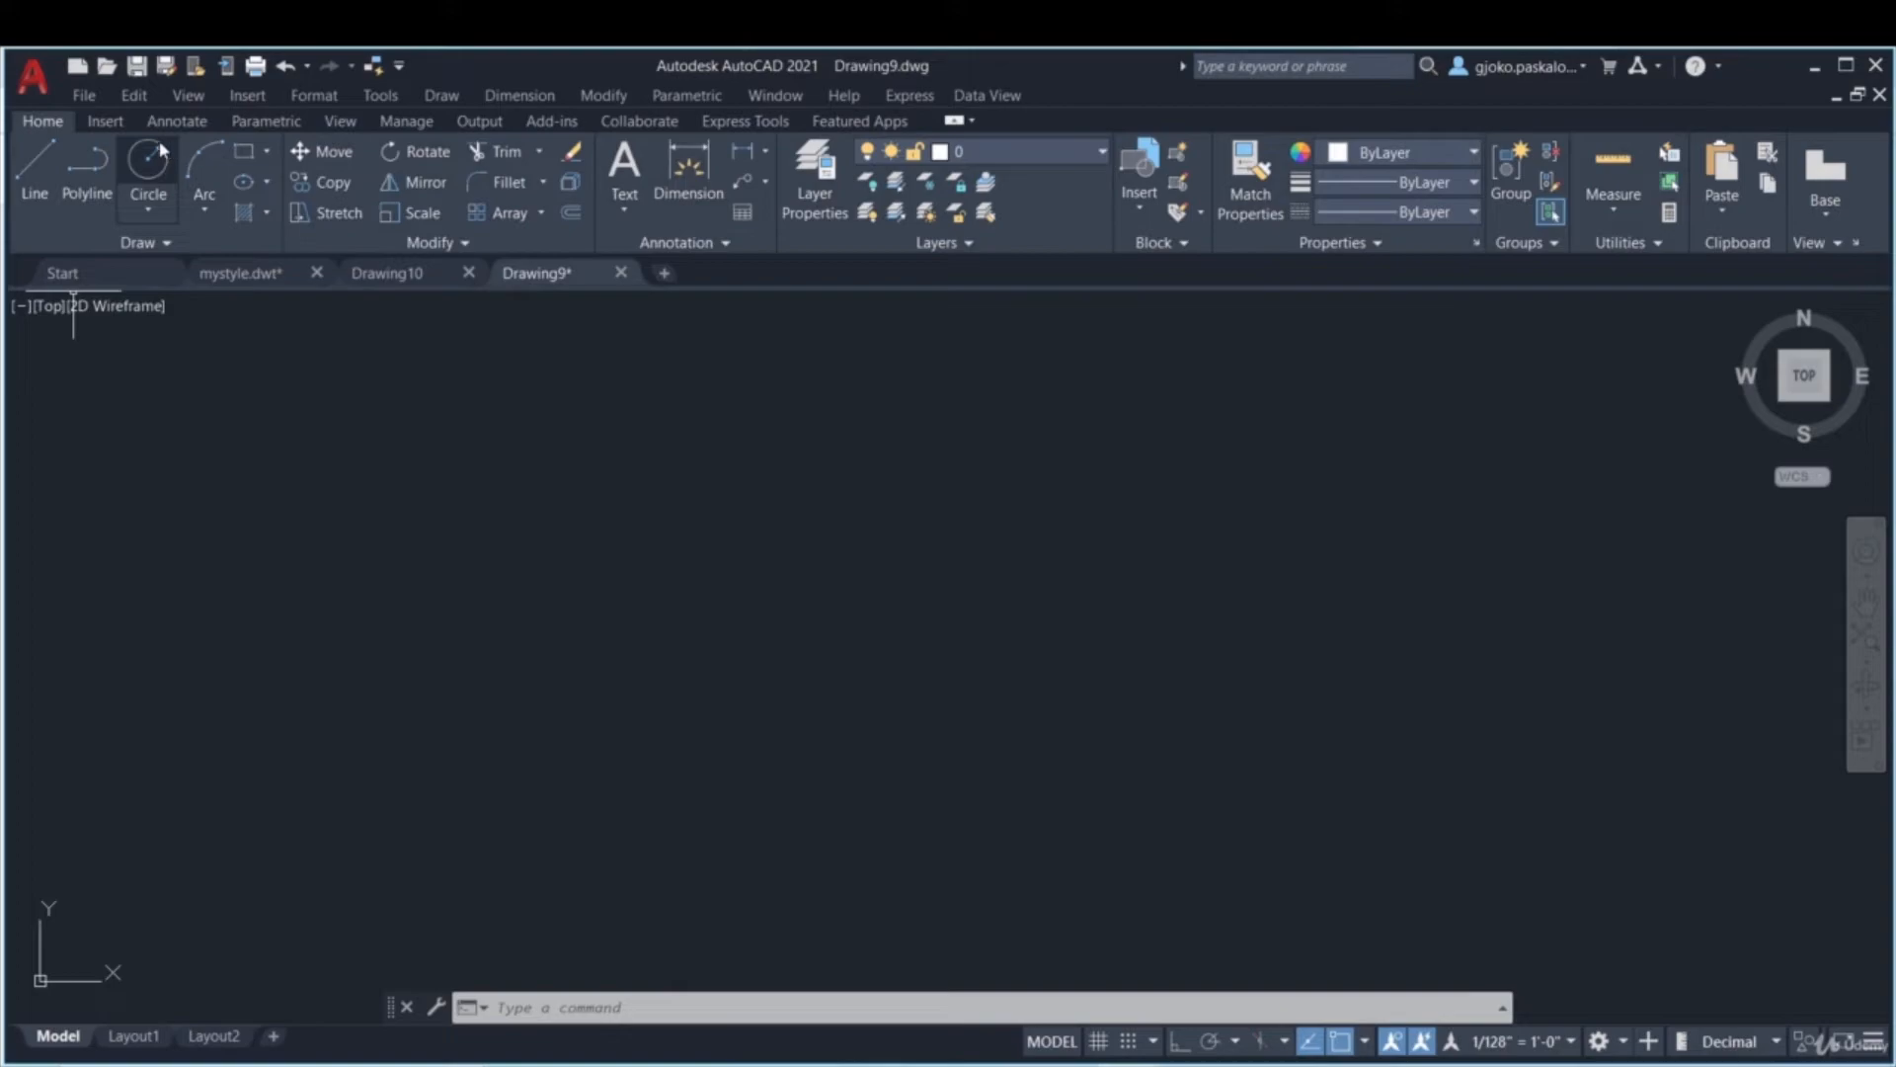
- Open the text style settings of Drawing9 and compare the Annotative and Standard styles
{"action": "left_click", "coordinate": [180, 122]}
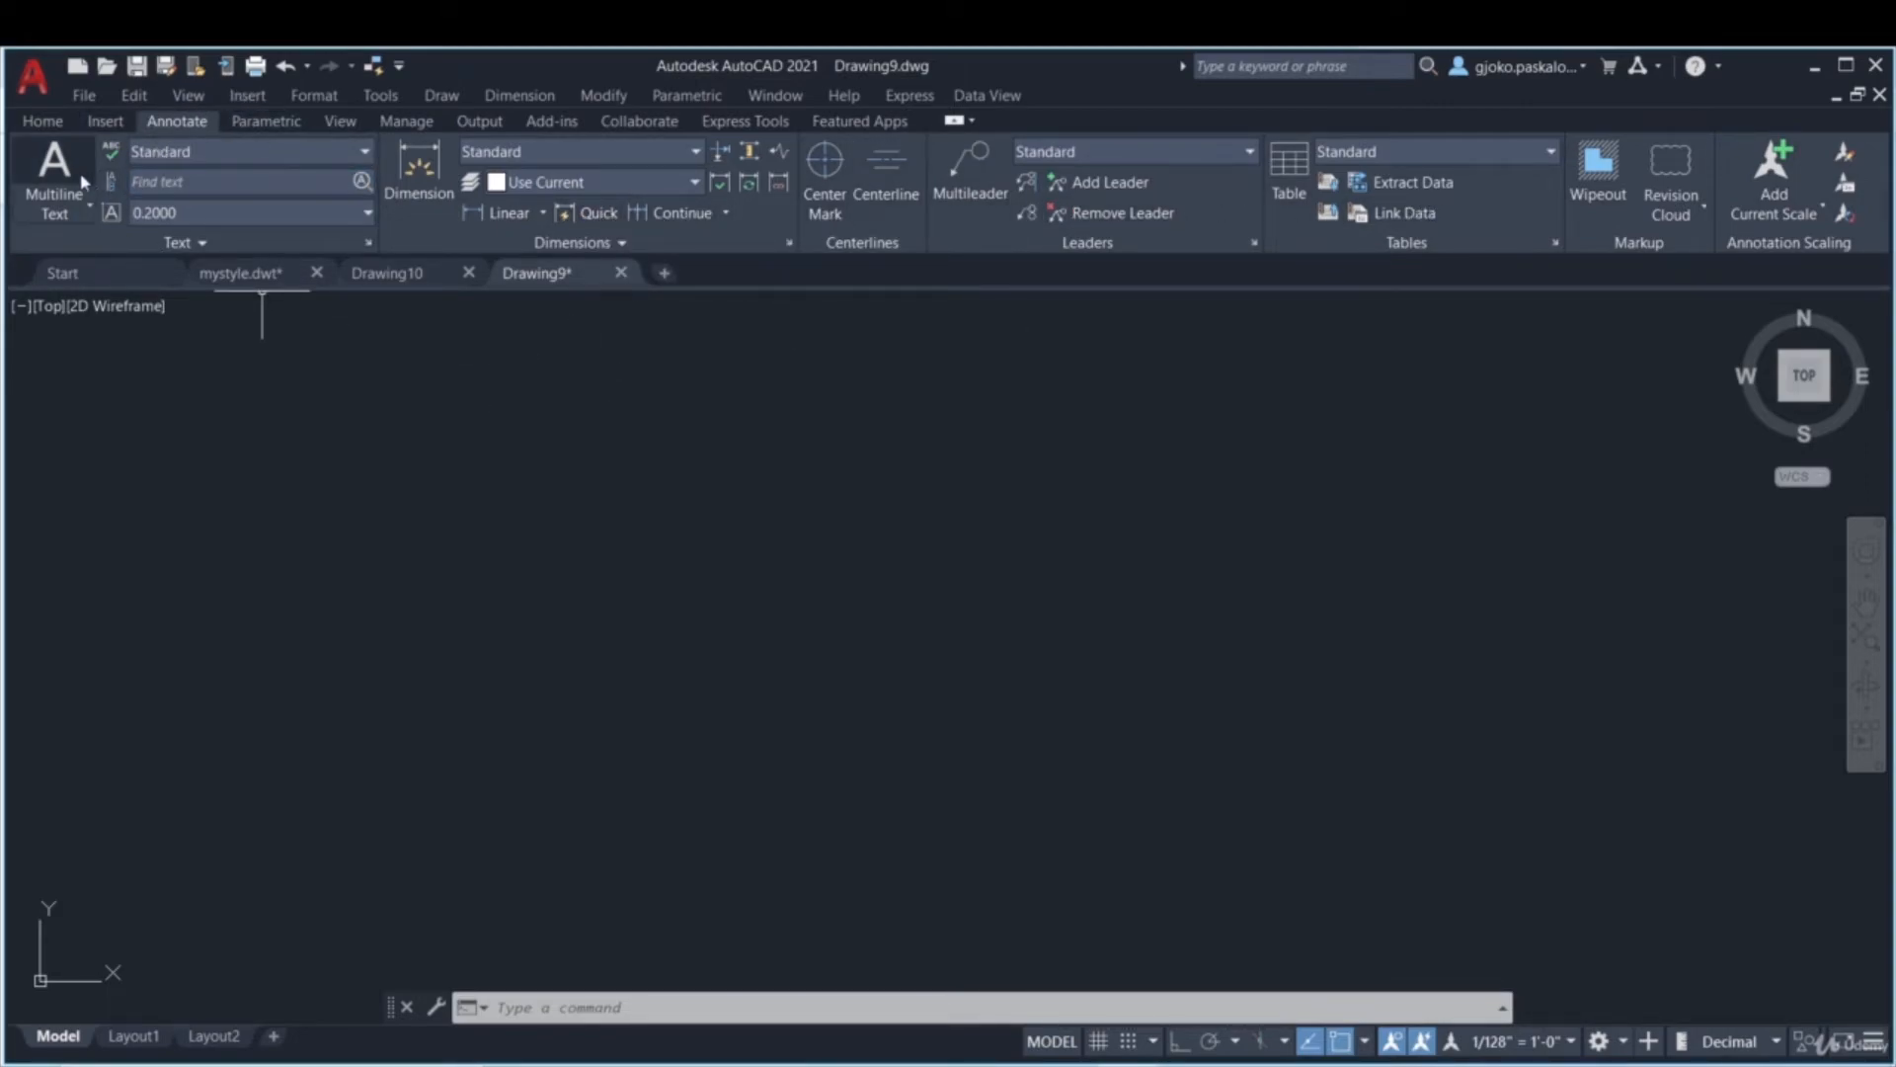
{"action": "left_click", "coordinate": [368, 242]}
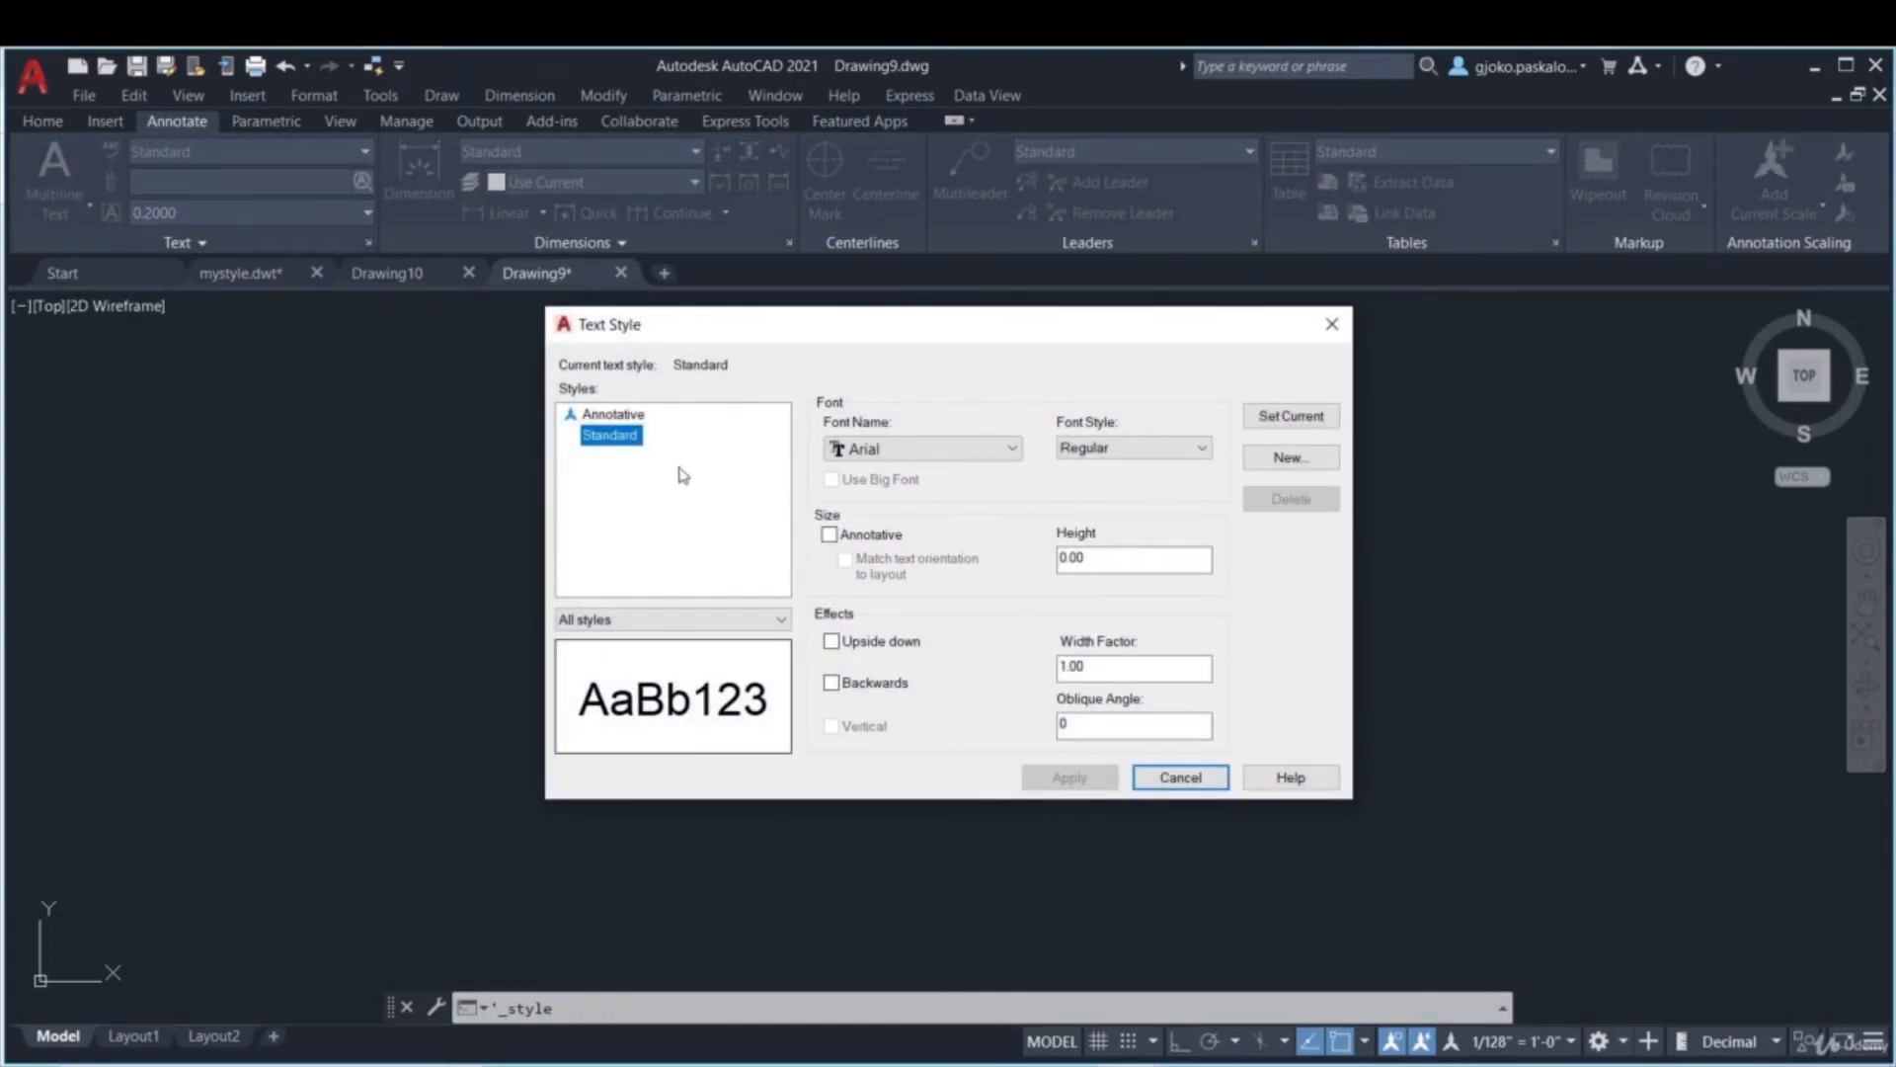
{"action": "left_click", "coordinate": [596, 416]}
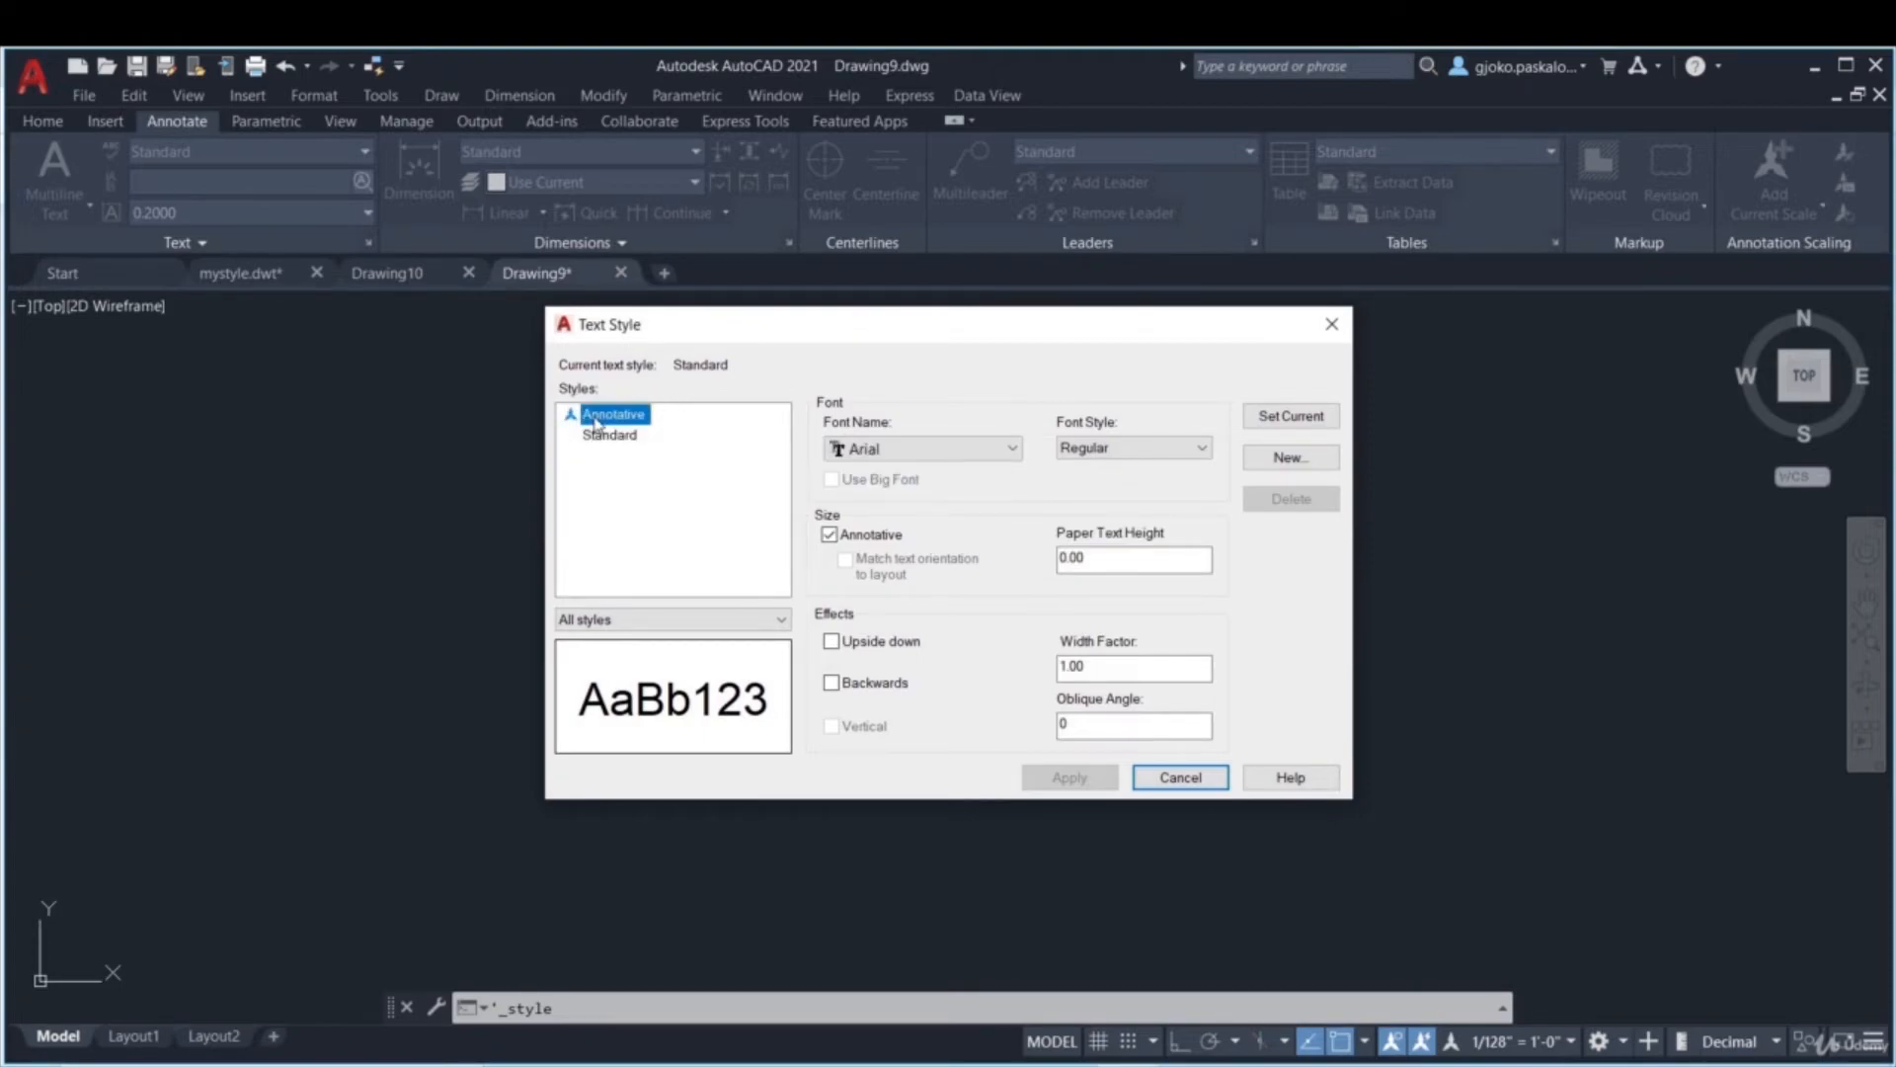
{"action": "left_click", "coordinate": [605, 434]}
{"action": "left_click", "coordinate": [612, 418]}
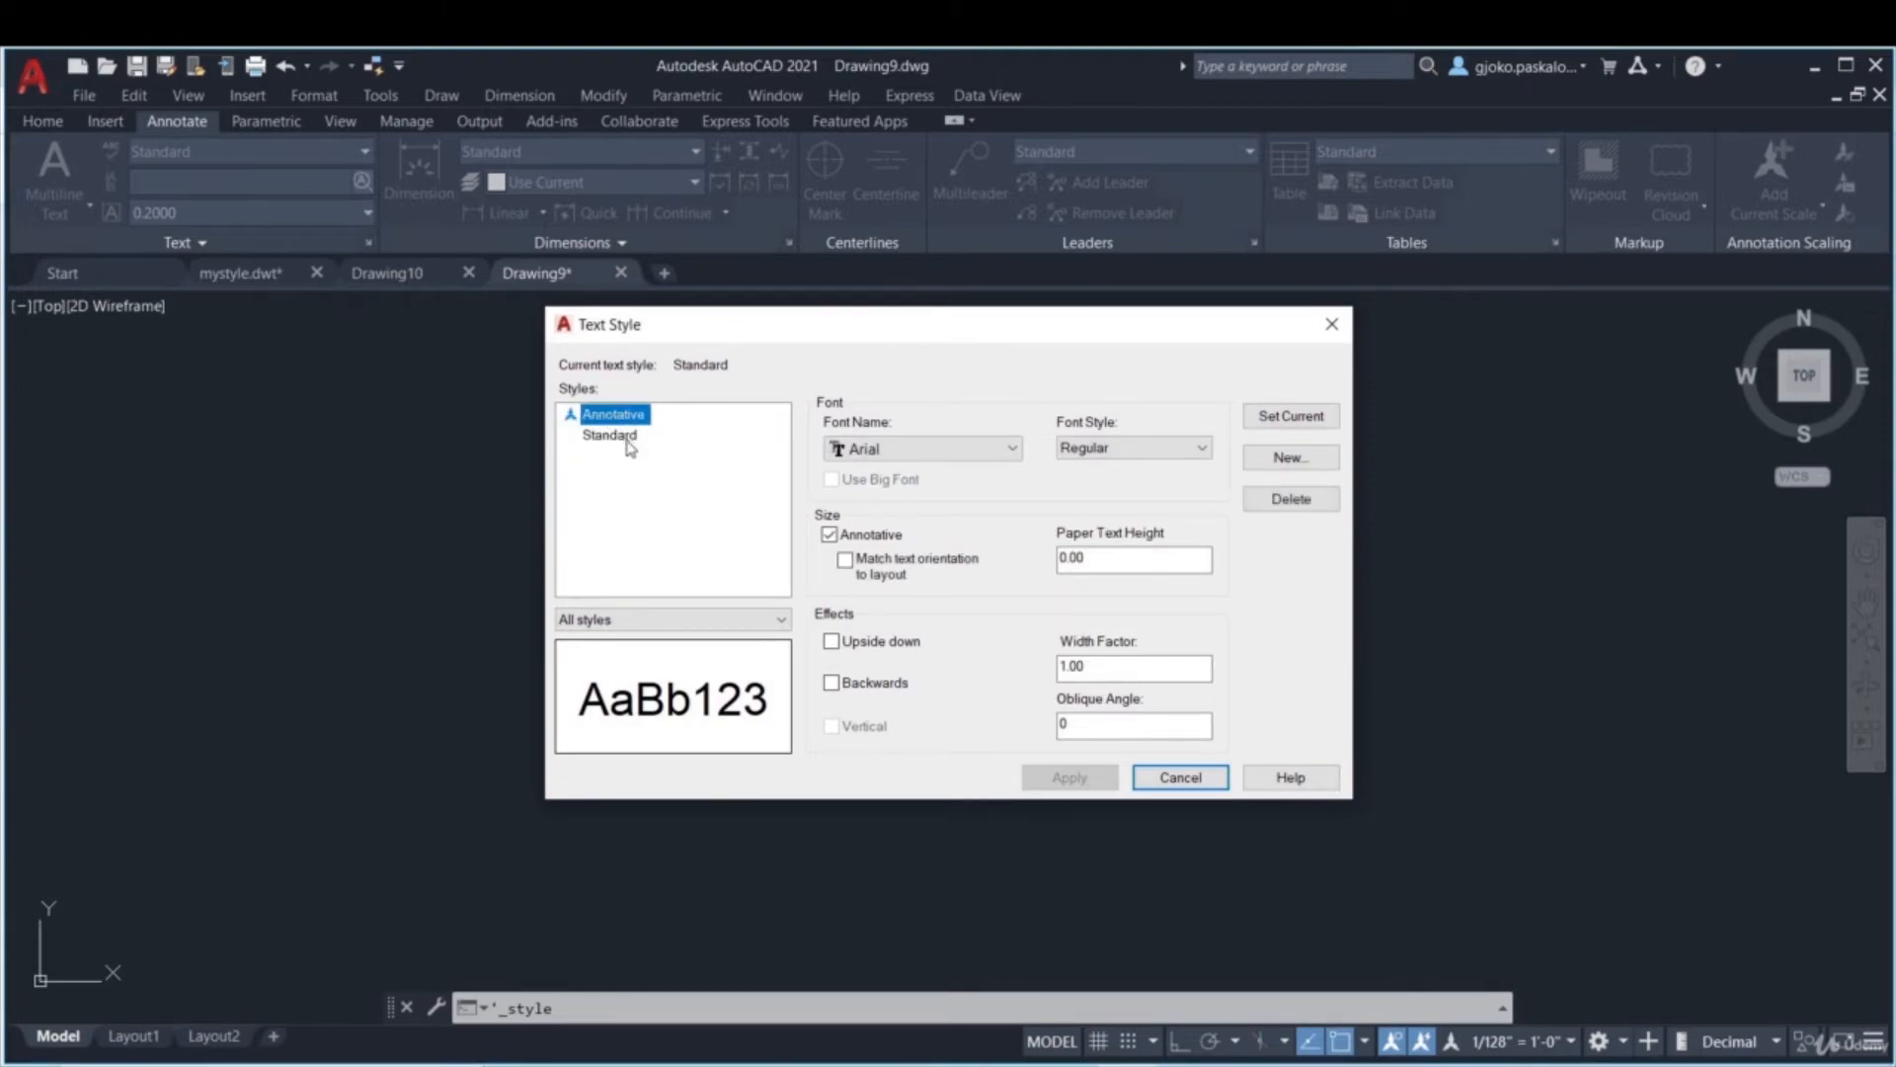
{"action": "left_click", "coordinate": [612, 437]}
{"action": "left_click", "coordinate": [604, 416]}
{"action": "left_click", "coordinate": [609, 435]}
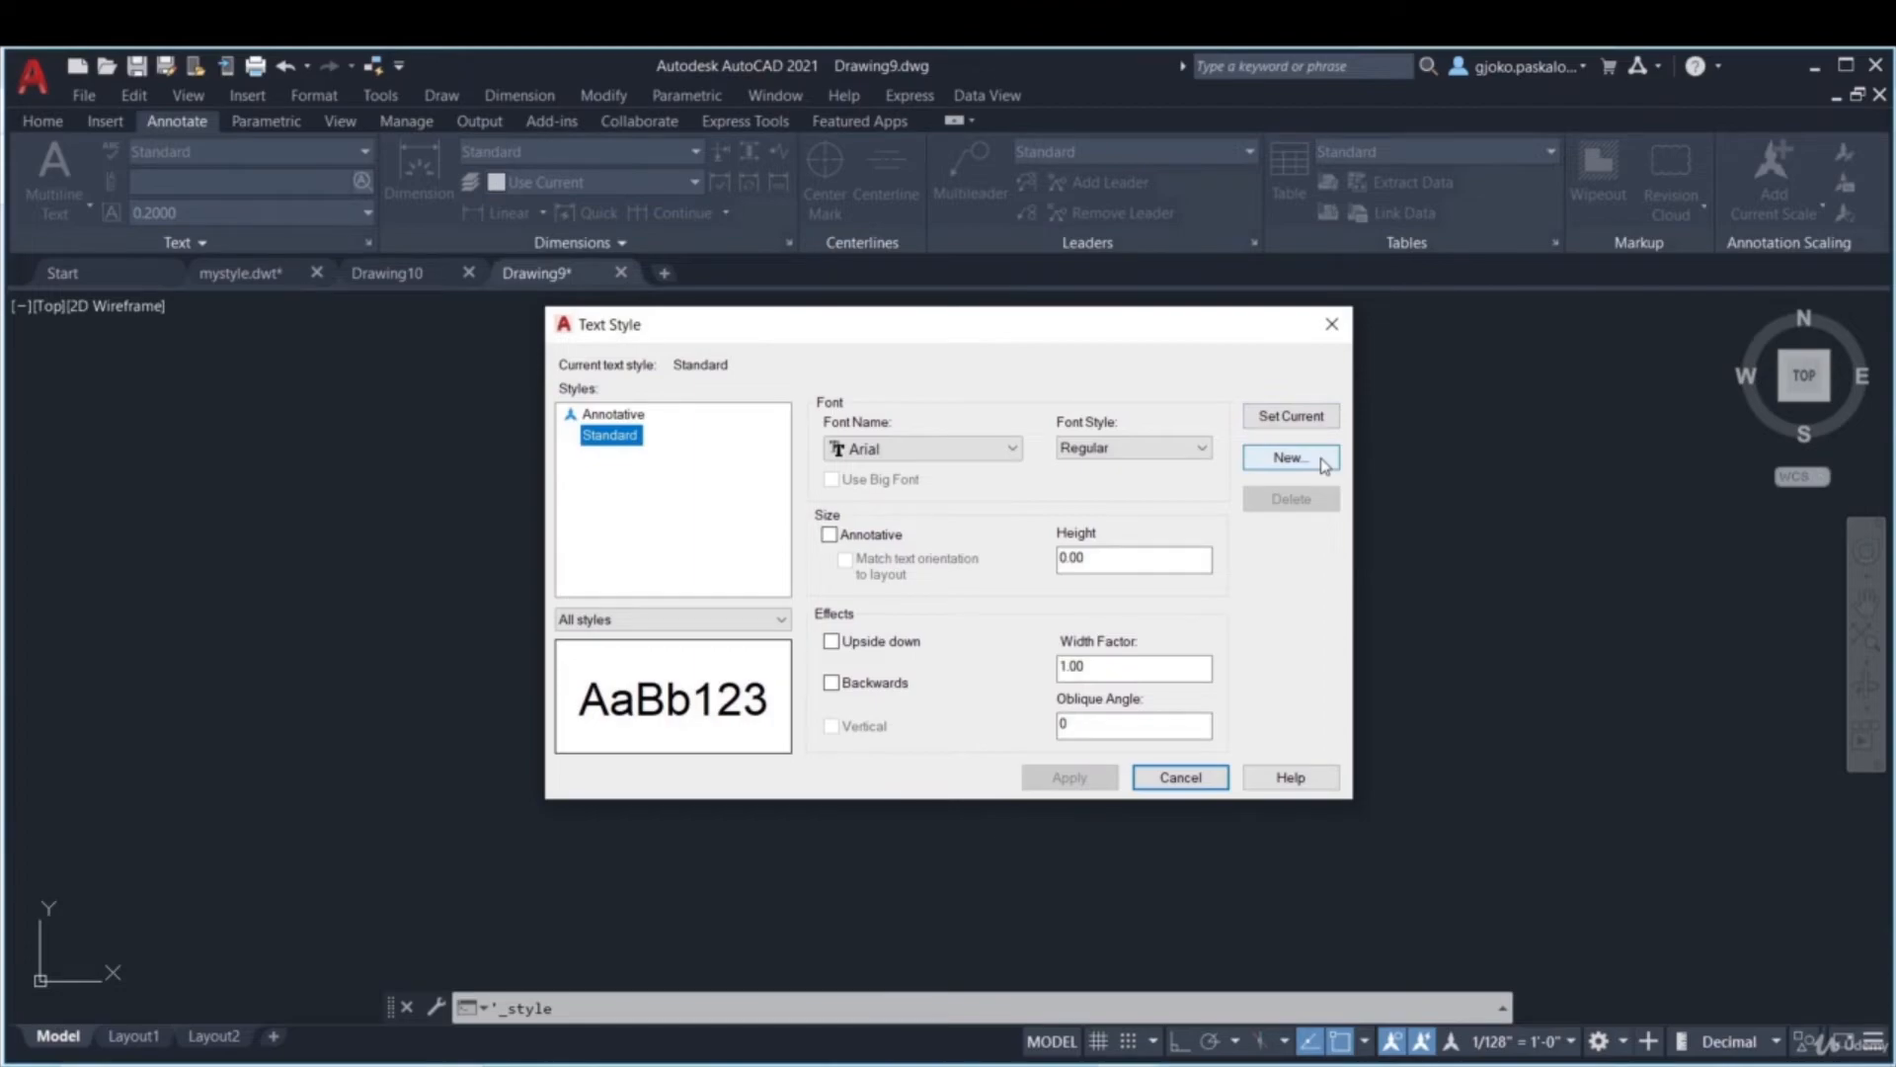
- Create a new text style named mystyle based on Standard
{"action": "left_click", "coordinate": [1290, 458]}
{"action": "type", "text": "mystyle"}
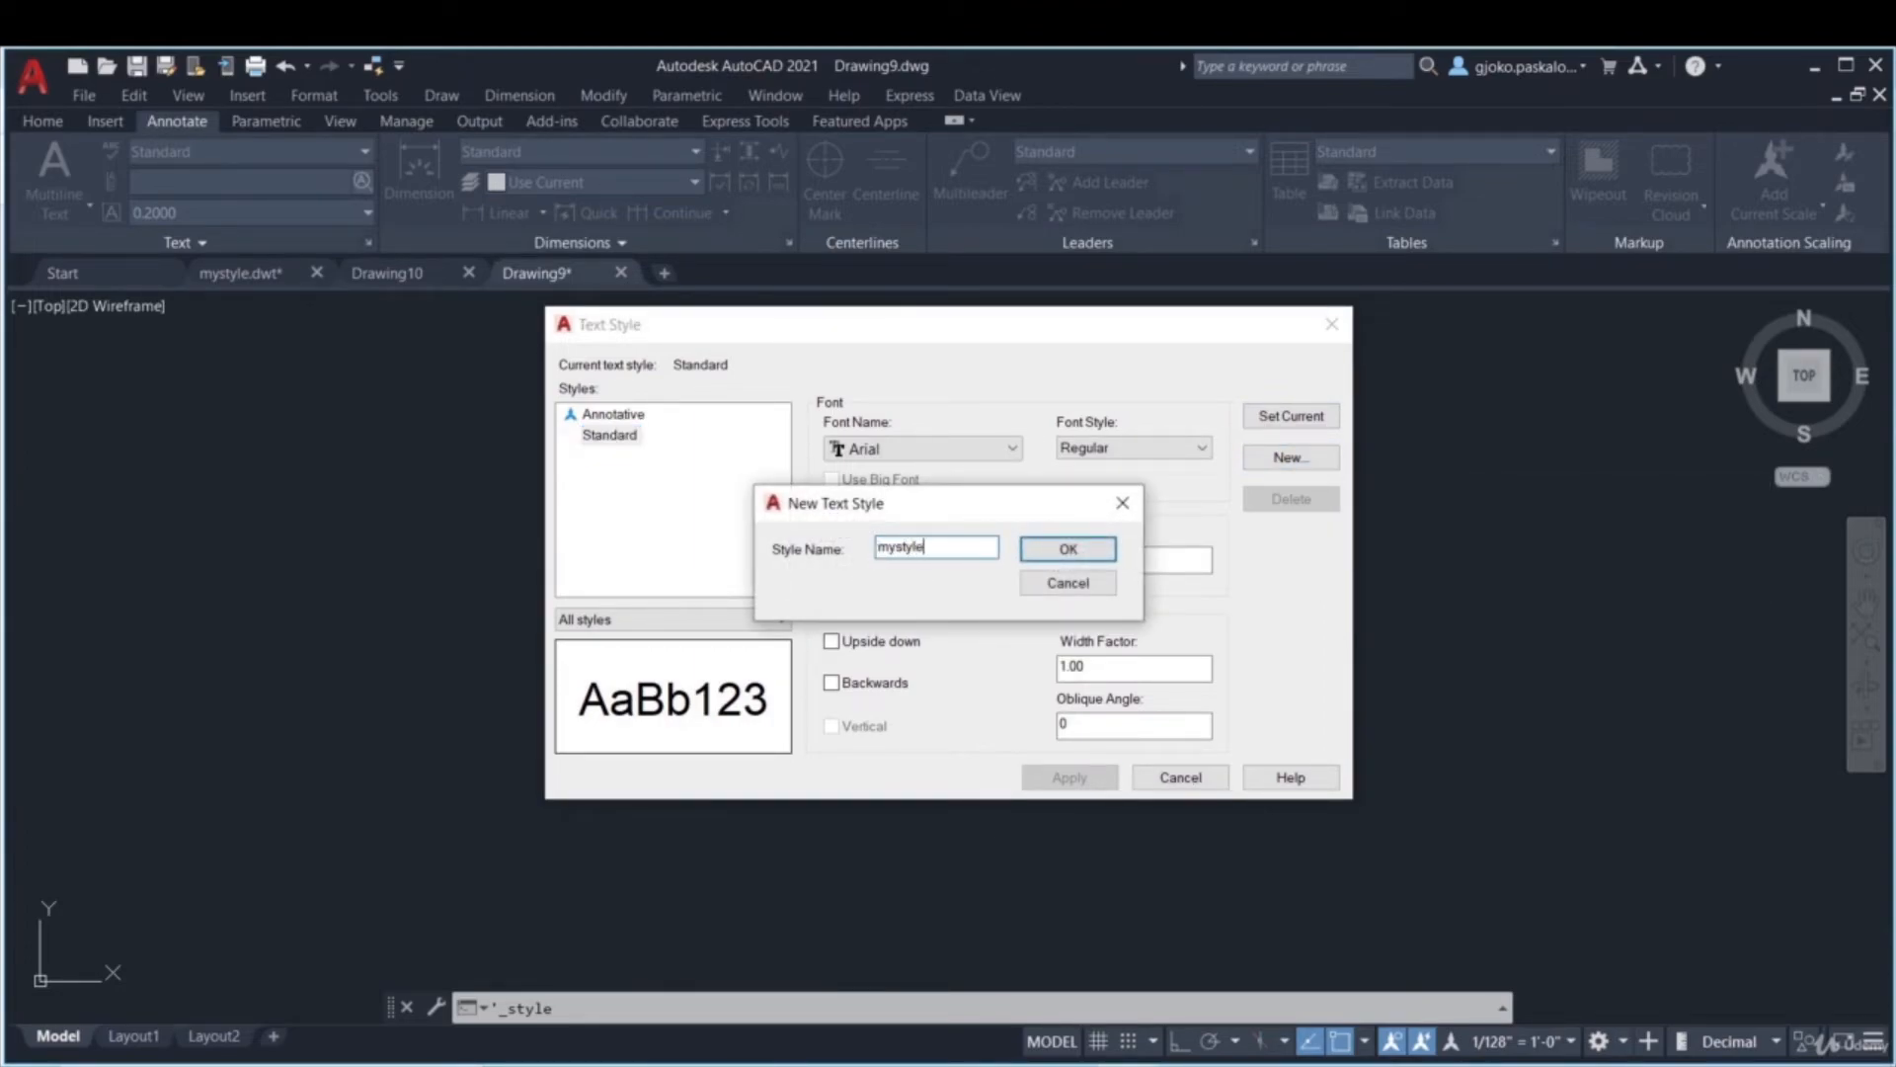
{"action": "left_click", "coordinate": [1061, 549]}
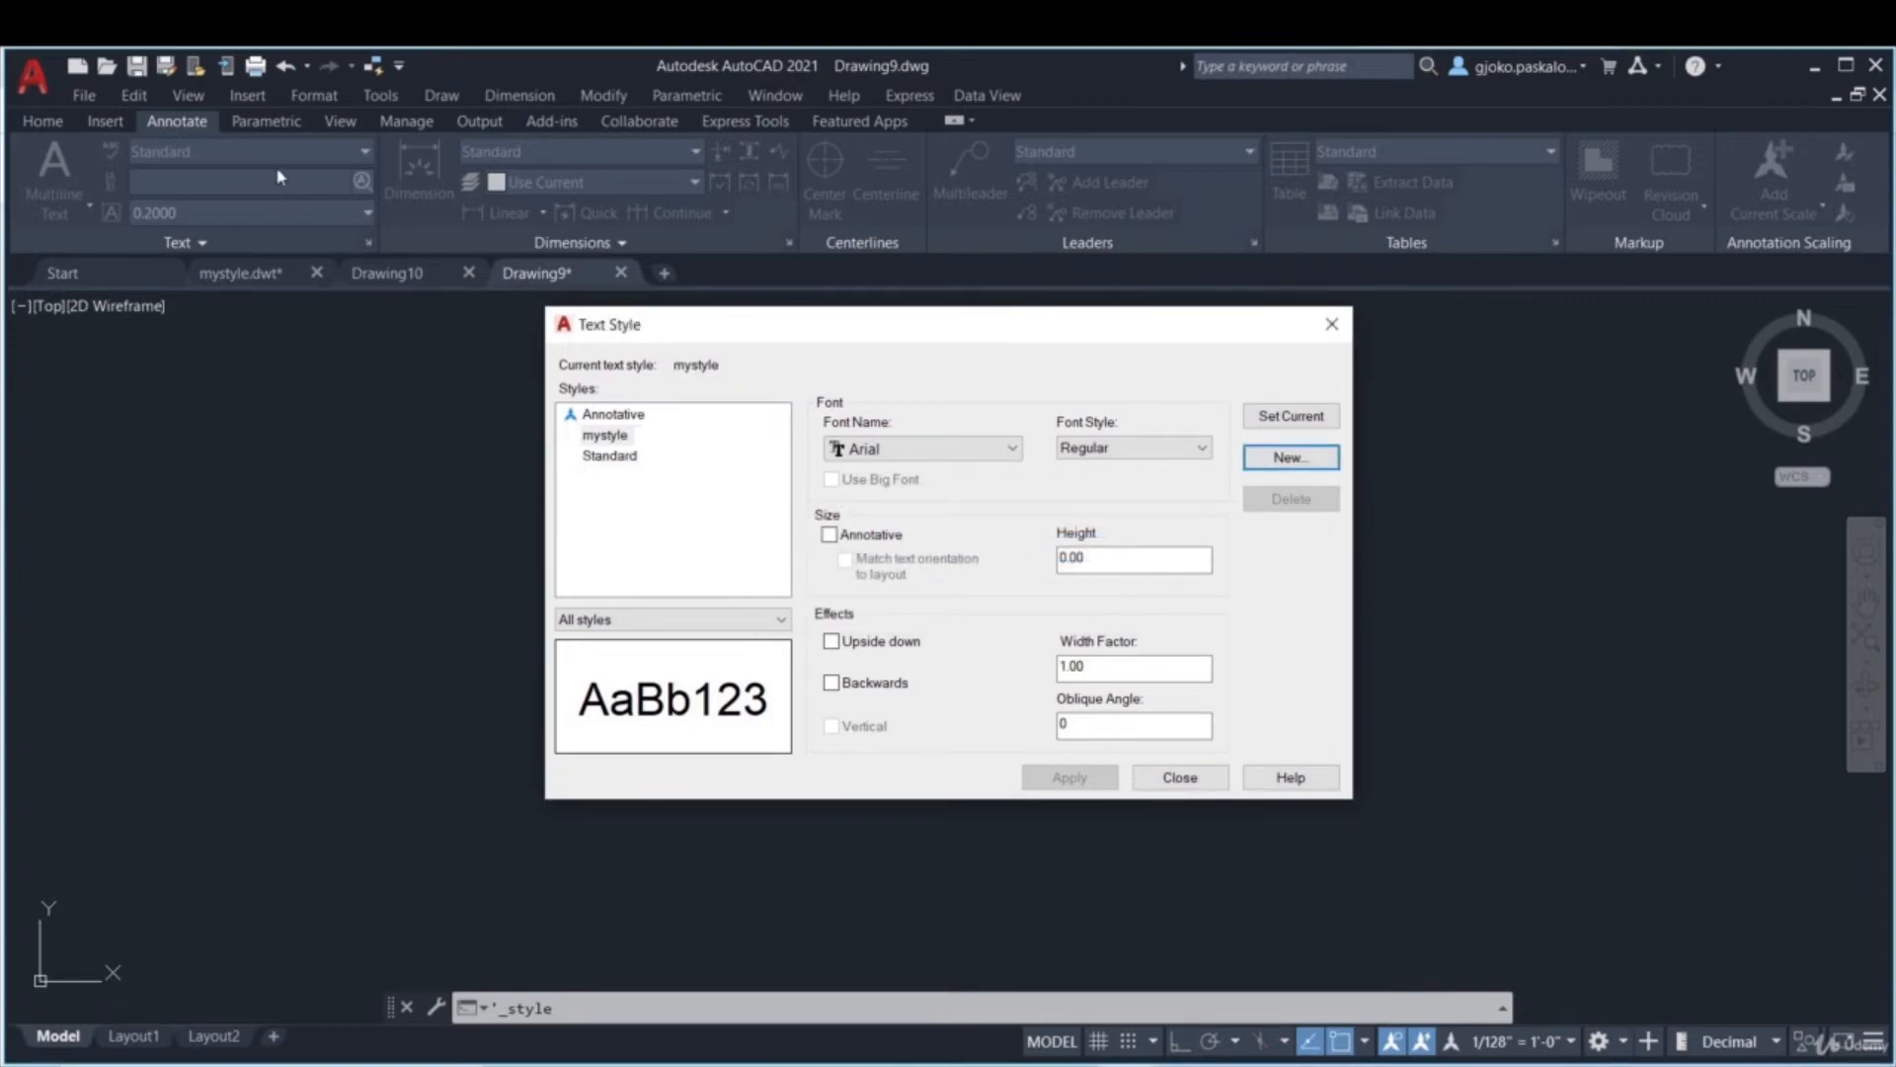
- Set the font of the mystyle text style to Calibri, make it annotative and apply the changes
{"action": "left_click", "coordinate": [875, 451]}
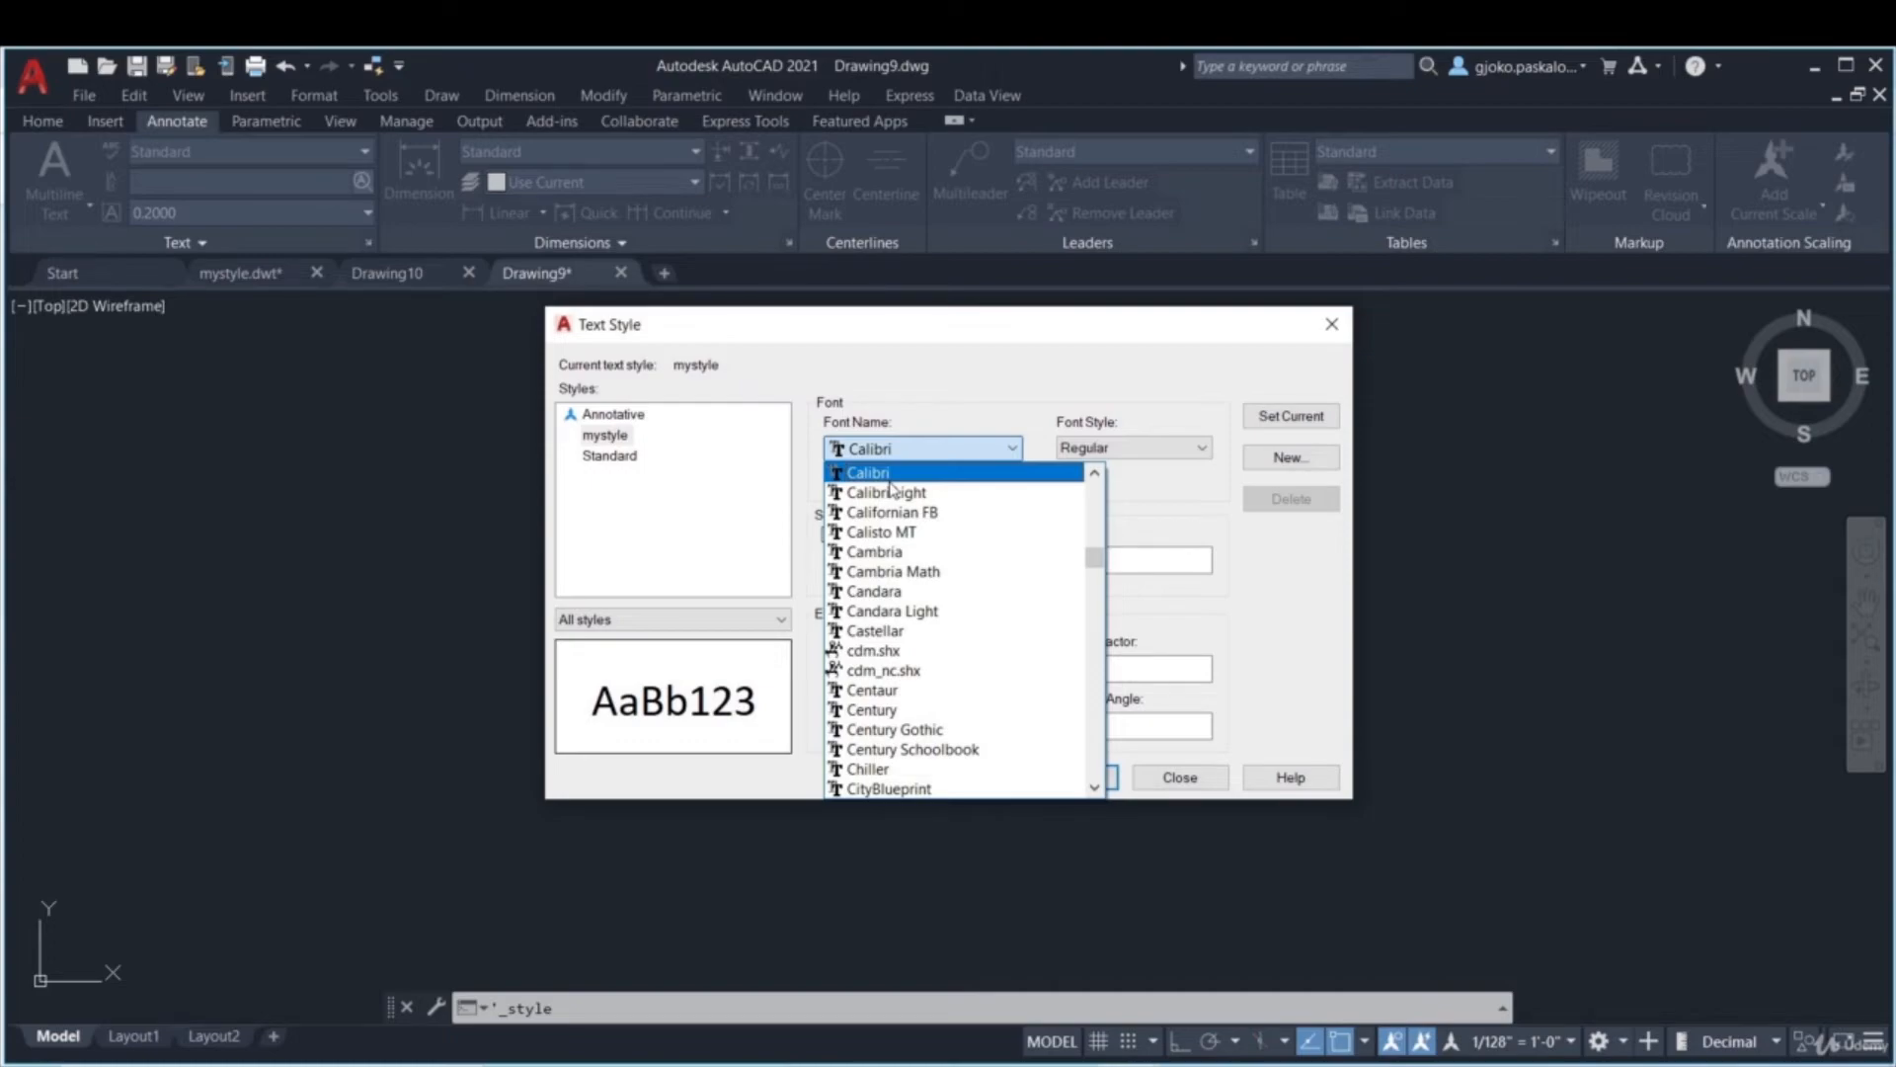
{"action": "left_click", "coordinate": [890, 481]}
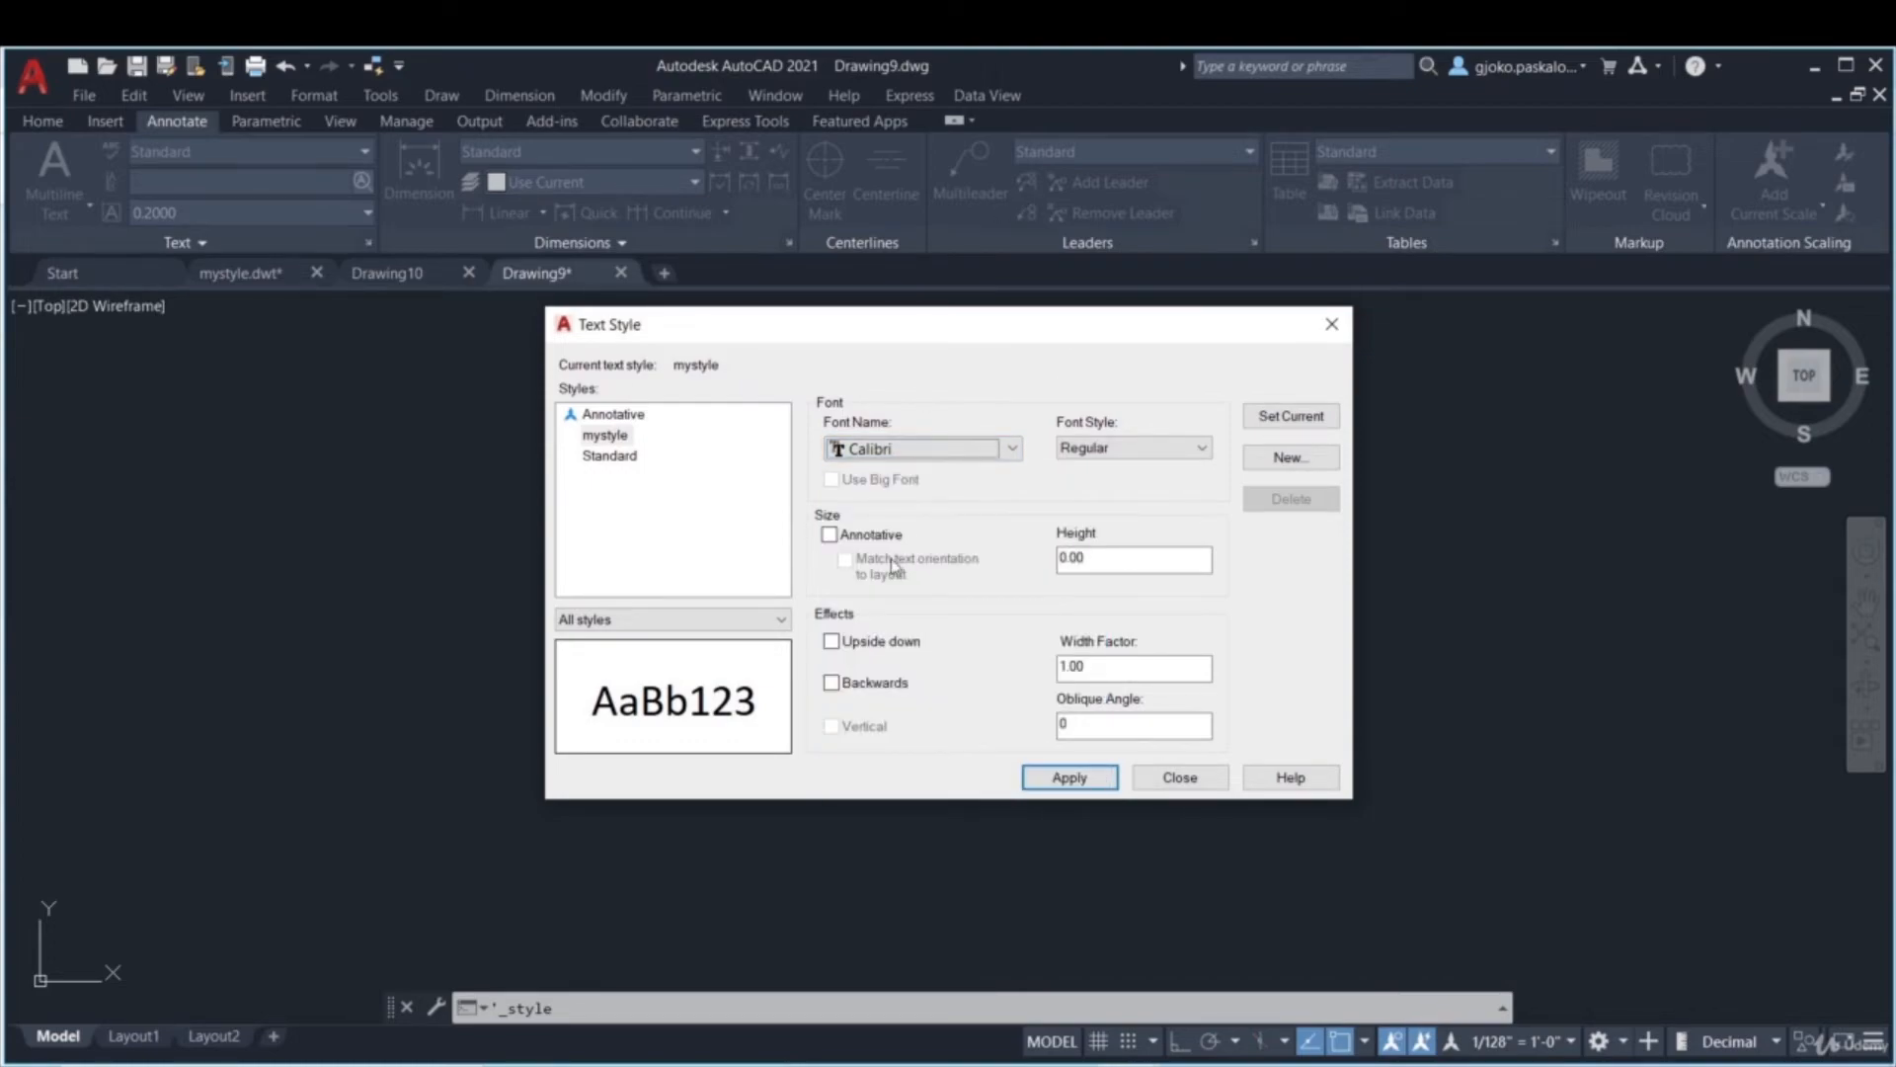
{"action": "left_click", "coordinate": [830, 534]}
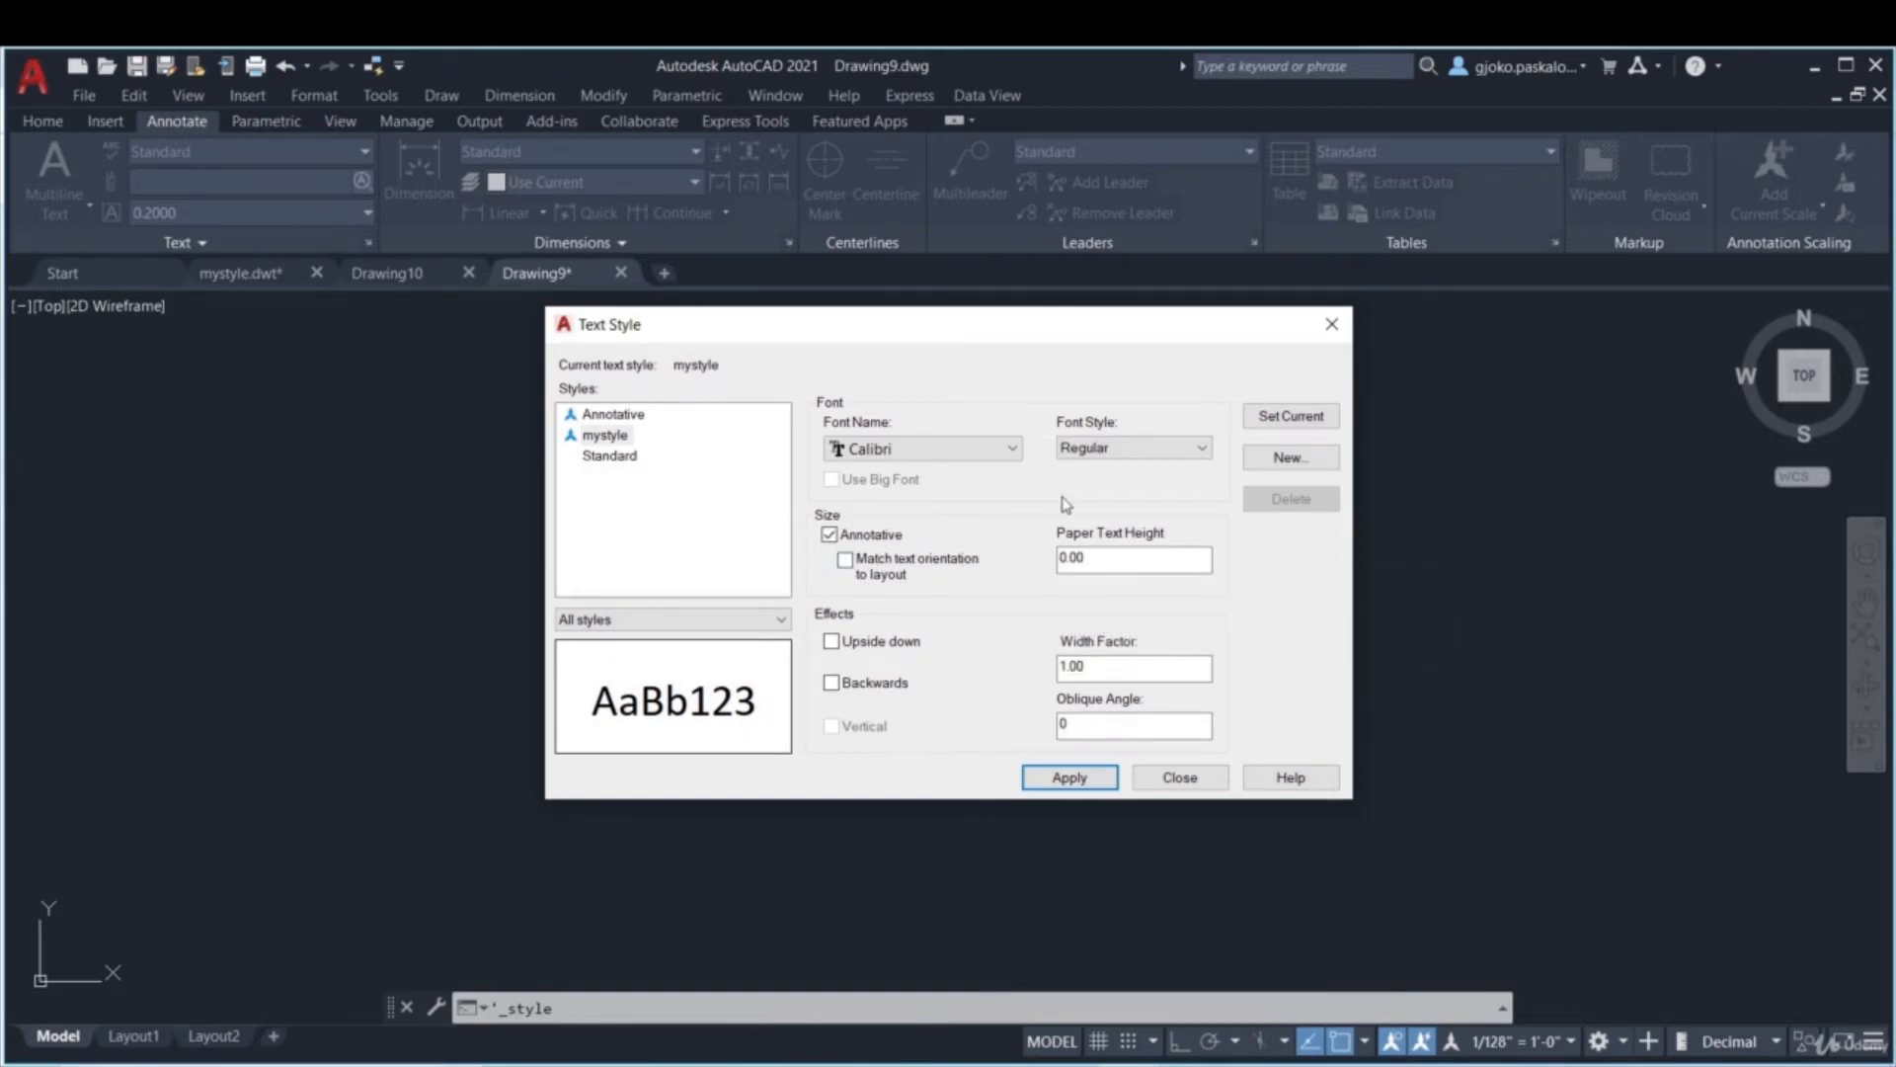
{"action": "left_click", "coordinate": [1172, 565]}
{"action": "left_click", "coordinate": [1070, 778]}
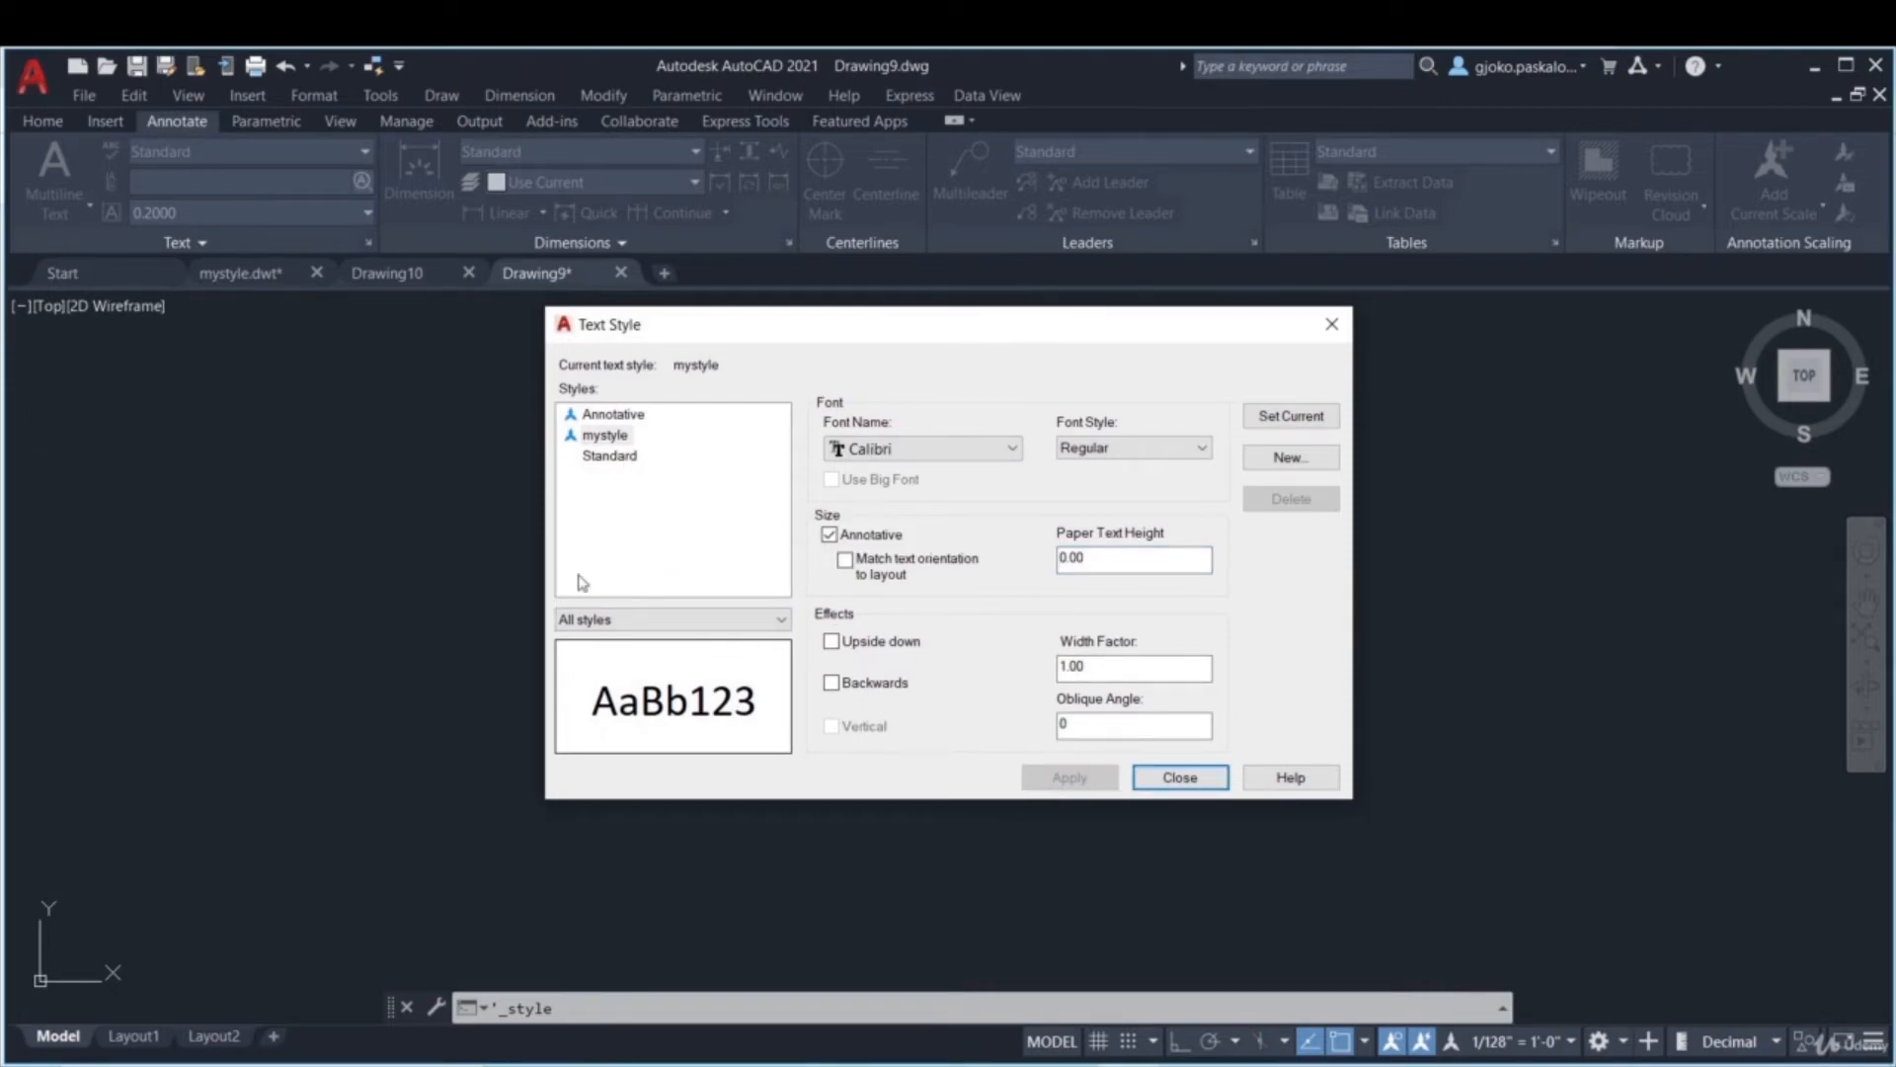
{"action": "left_click", "coordinate": [1180, 777]}
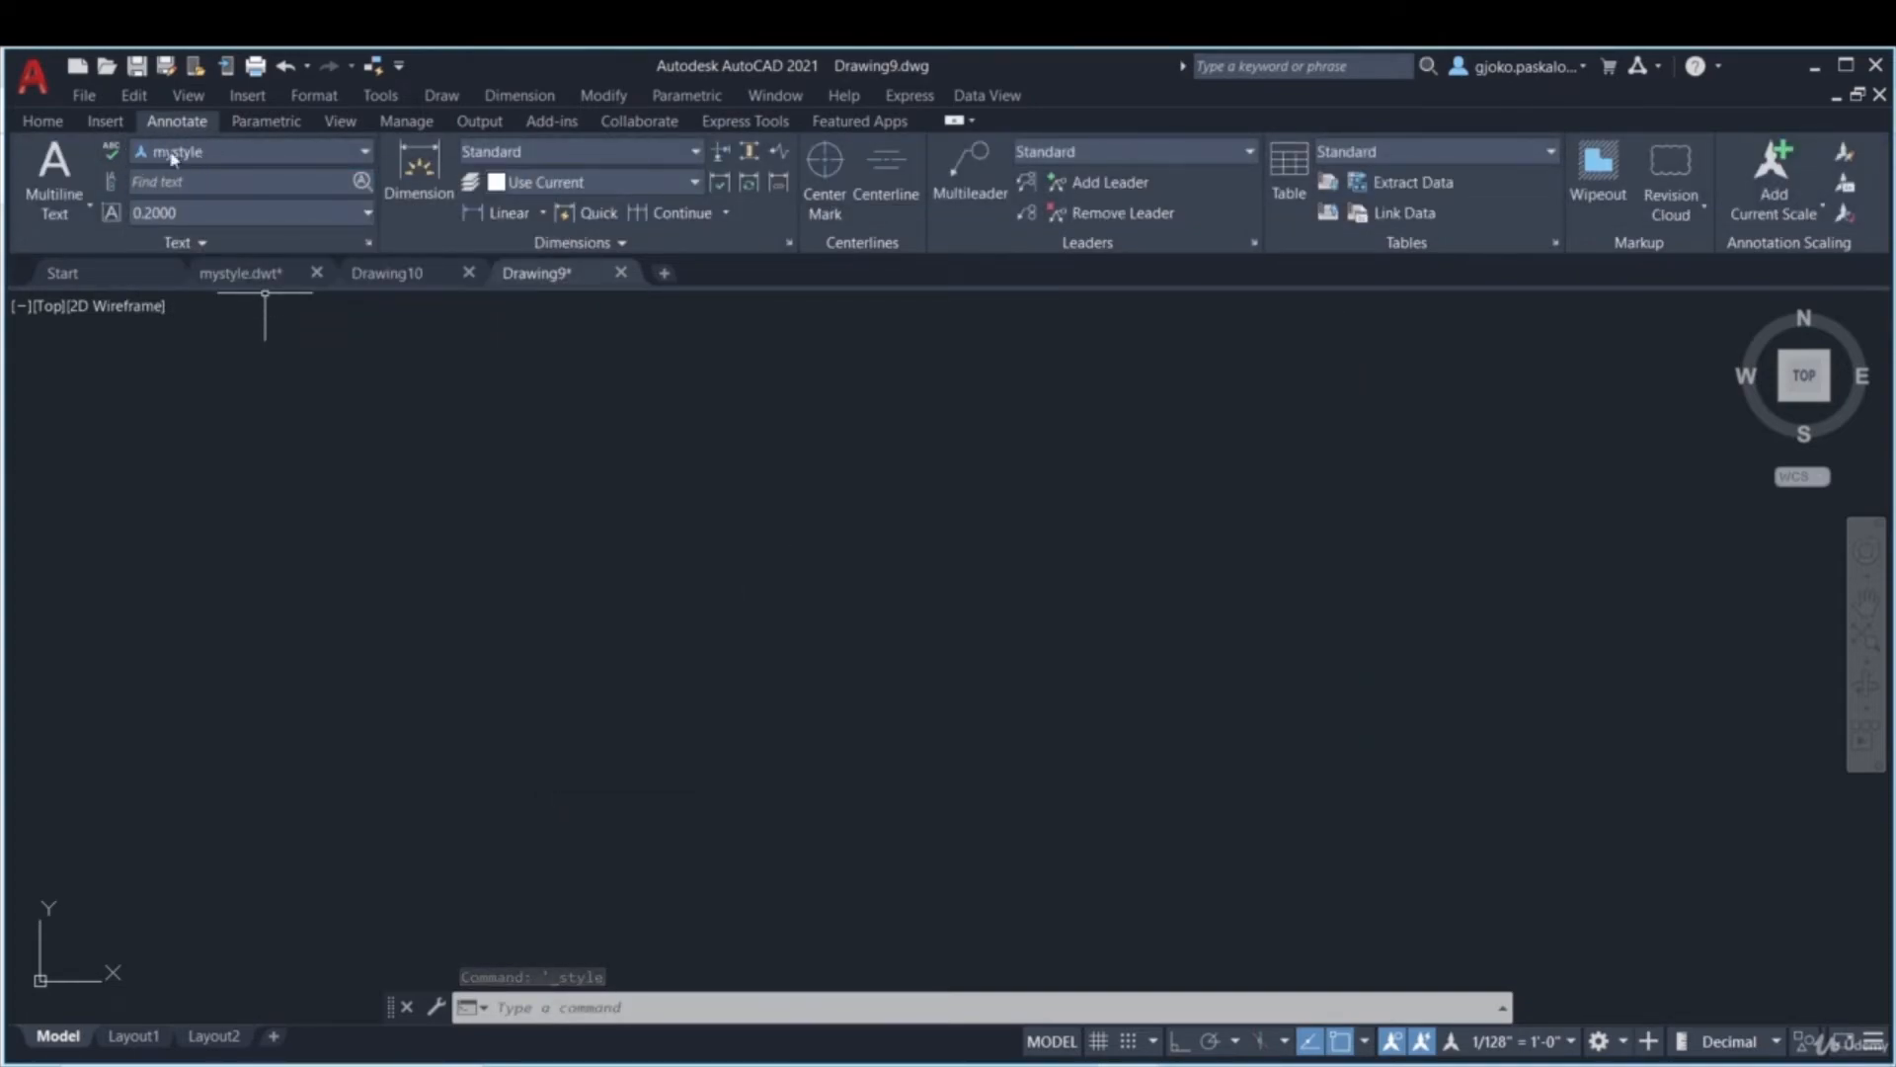
- Reopen the text style settings and set mystyle as the current text style
{"action": "left_click", "coordinate": [202, 156]}
{"action": "left_click", "coordinate": [206, 272]}
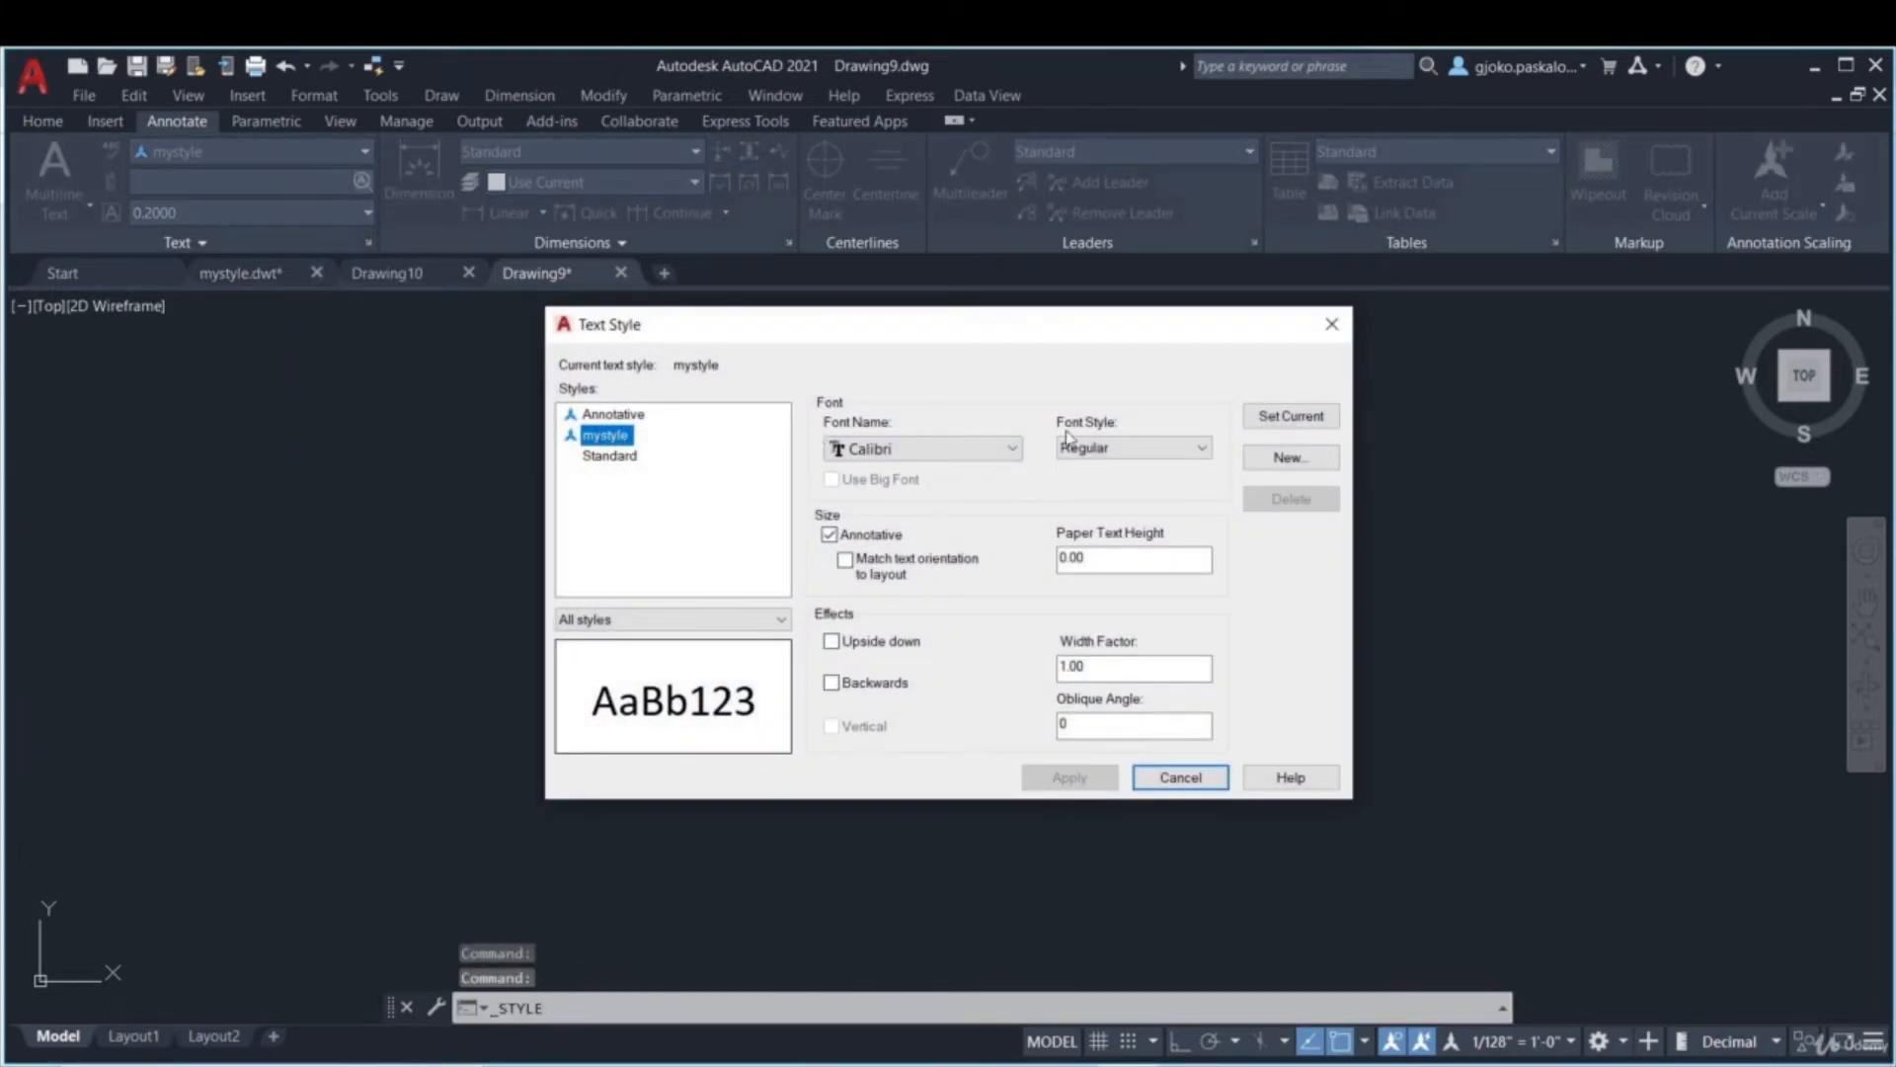
{"action": "left_click", "coordinate": [1291, 416]}
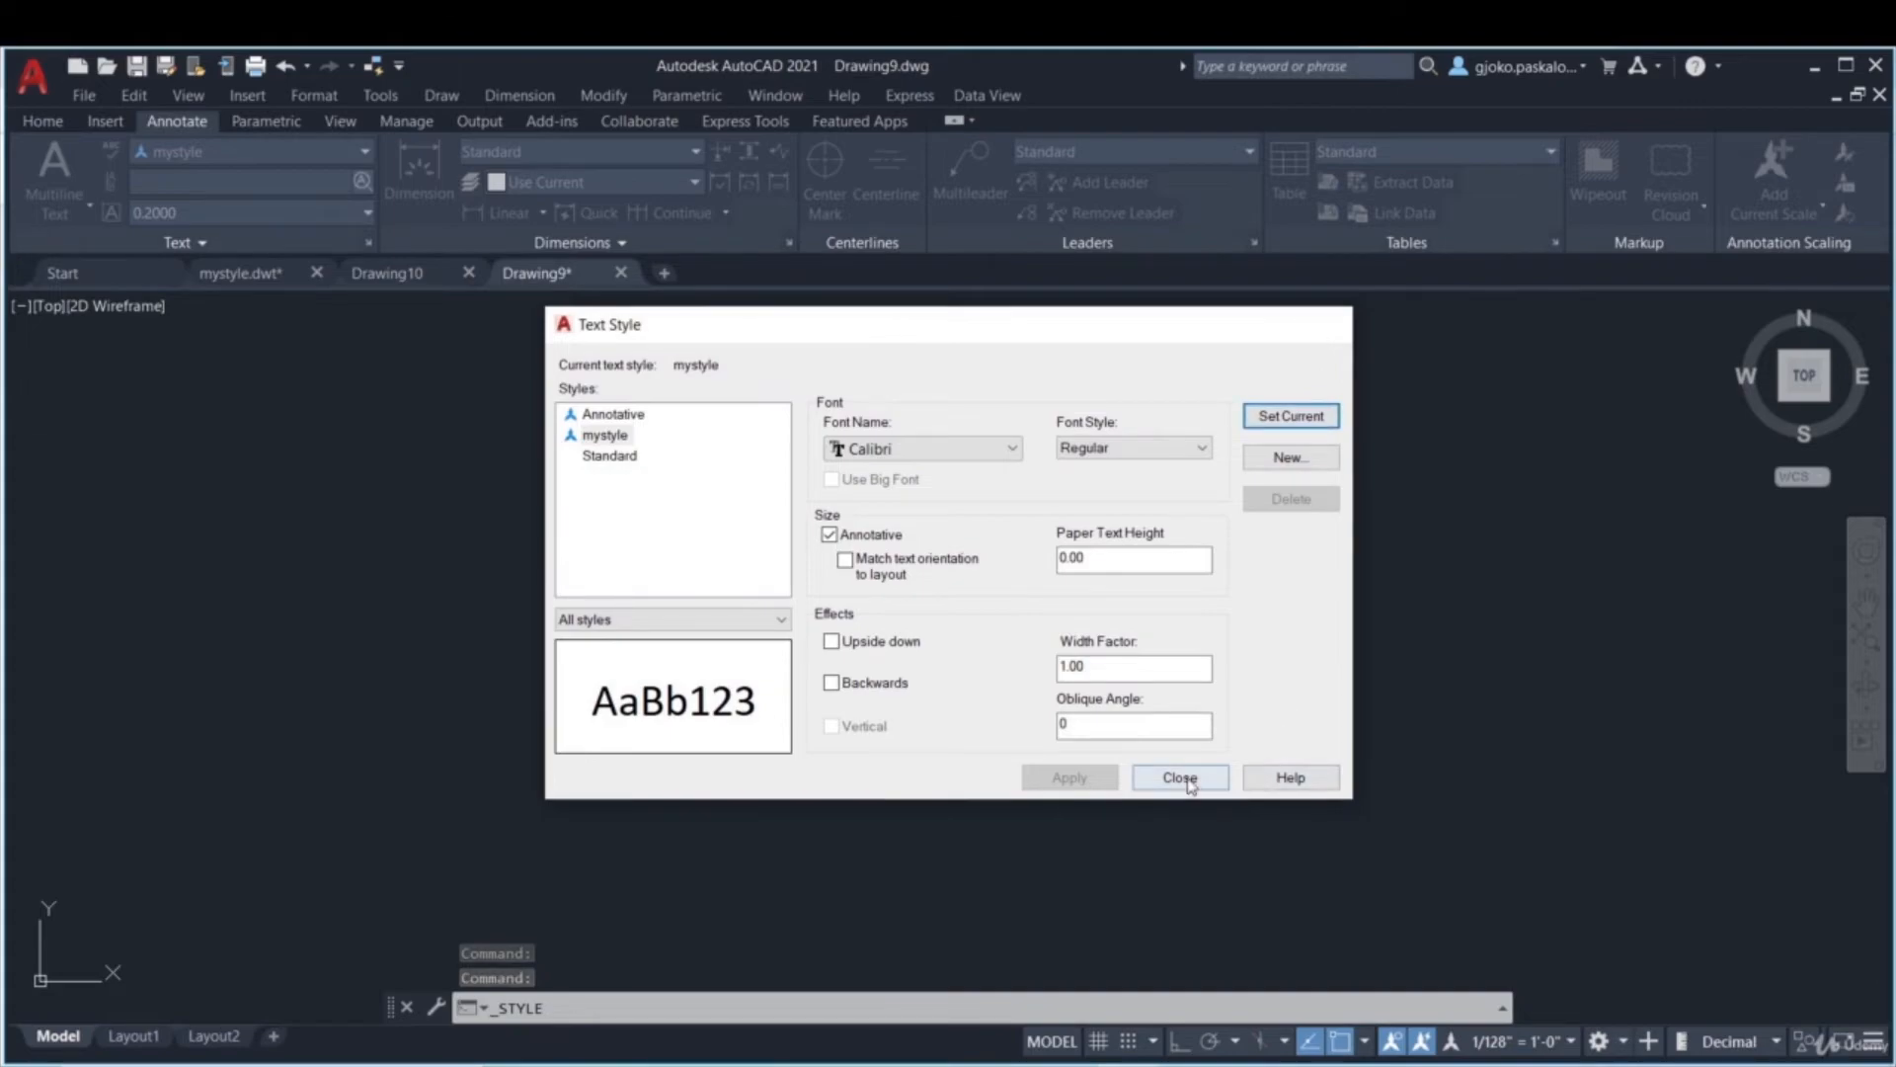
{"action": "left_click", "coordinate": [1180, 778]}
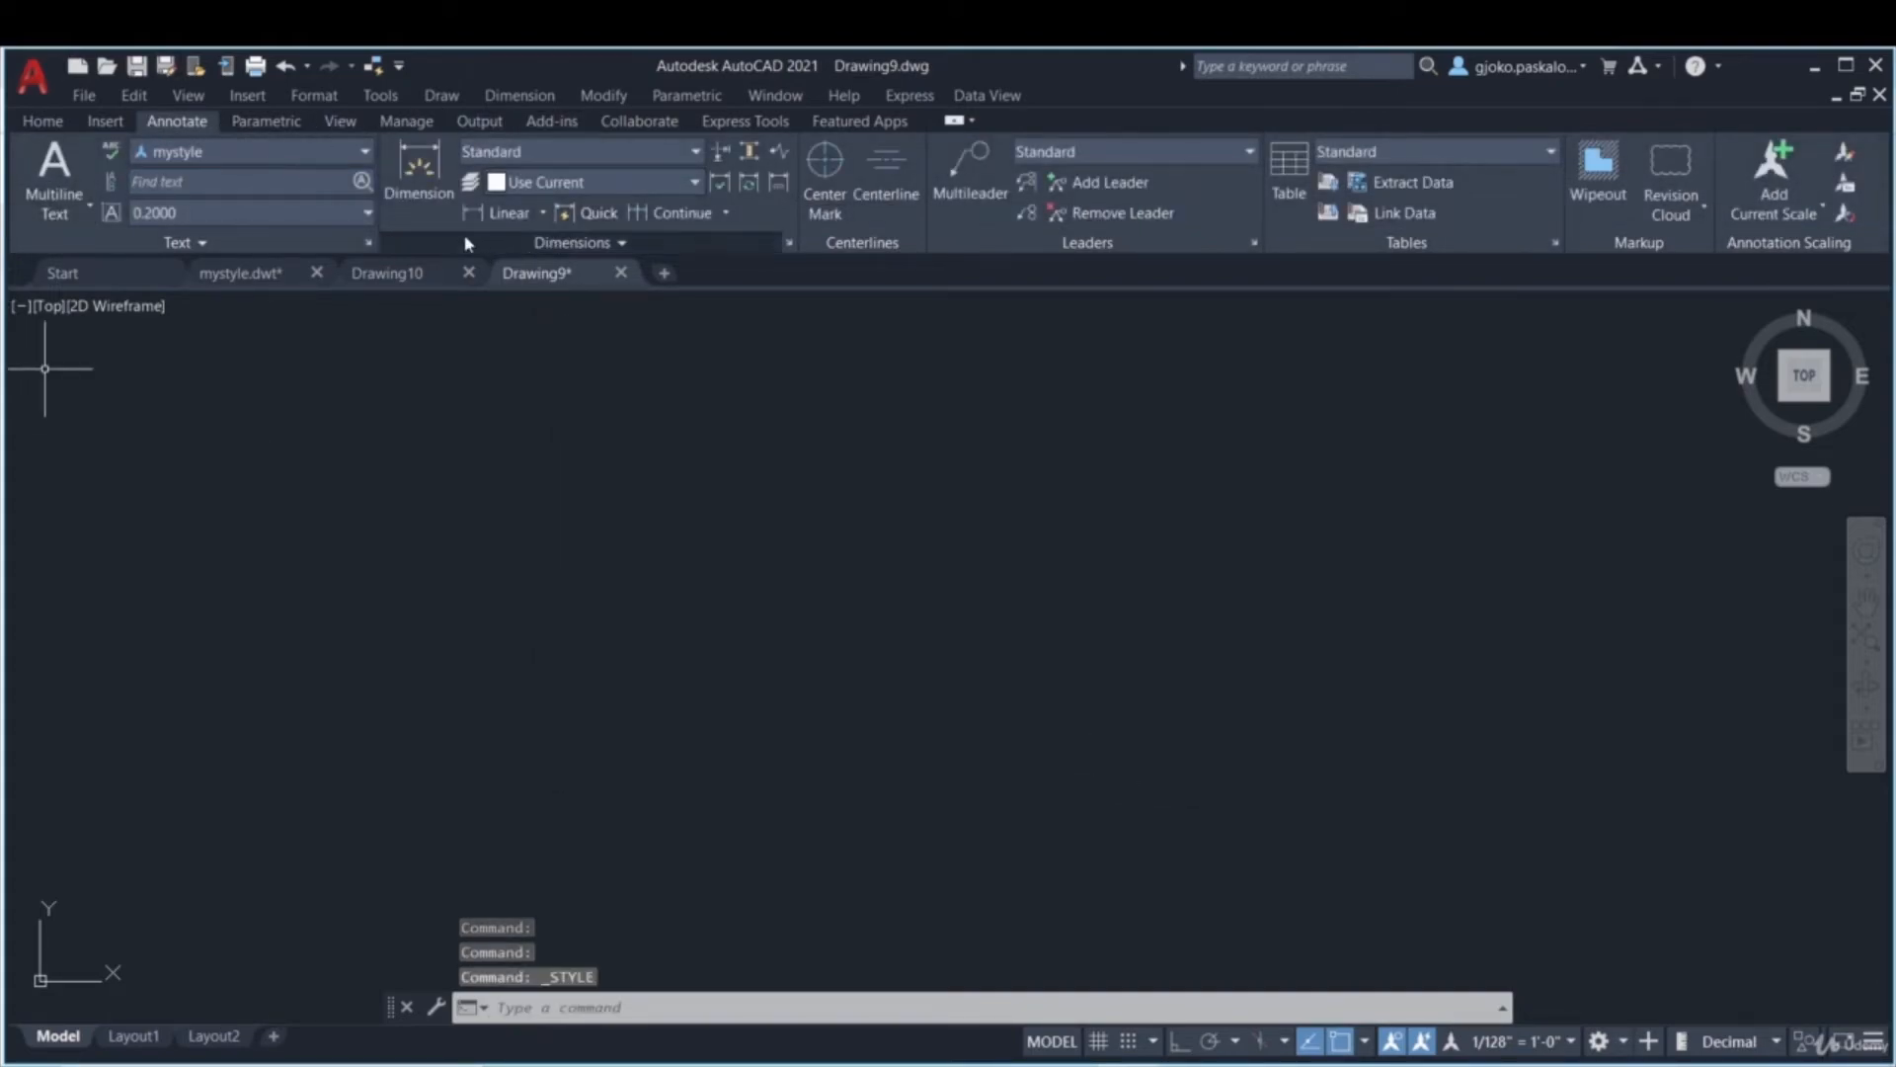
- Create a new annotative dimension style named mystyle, starting from the Annotative style and used for all dimensions
{"action": "left_click", "coordinate": [788, 243]}
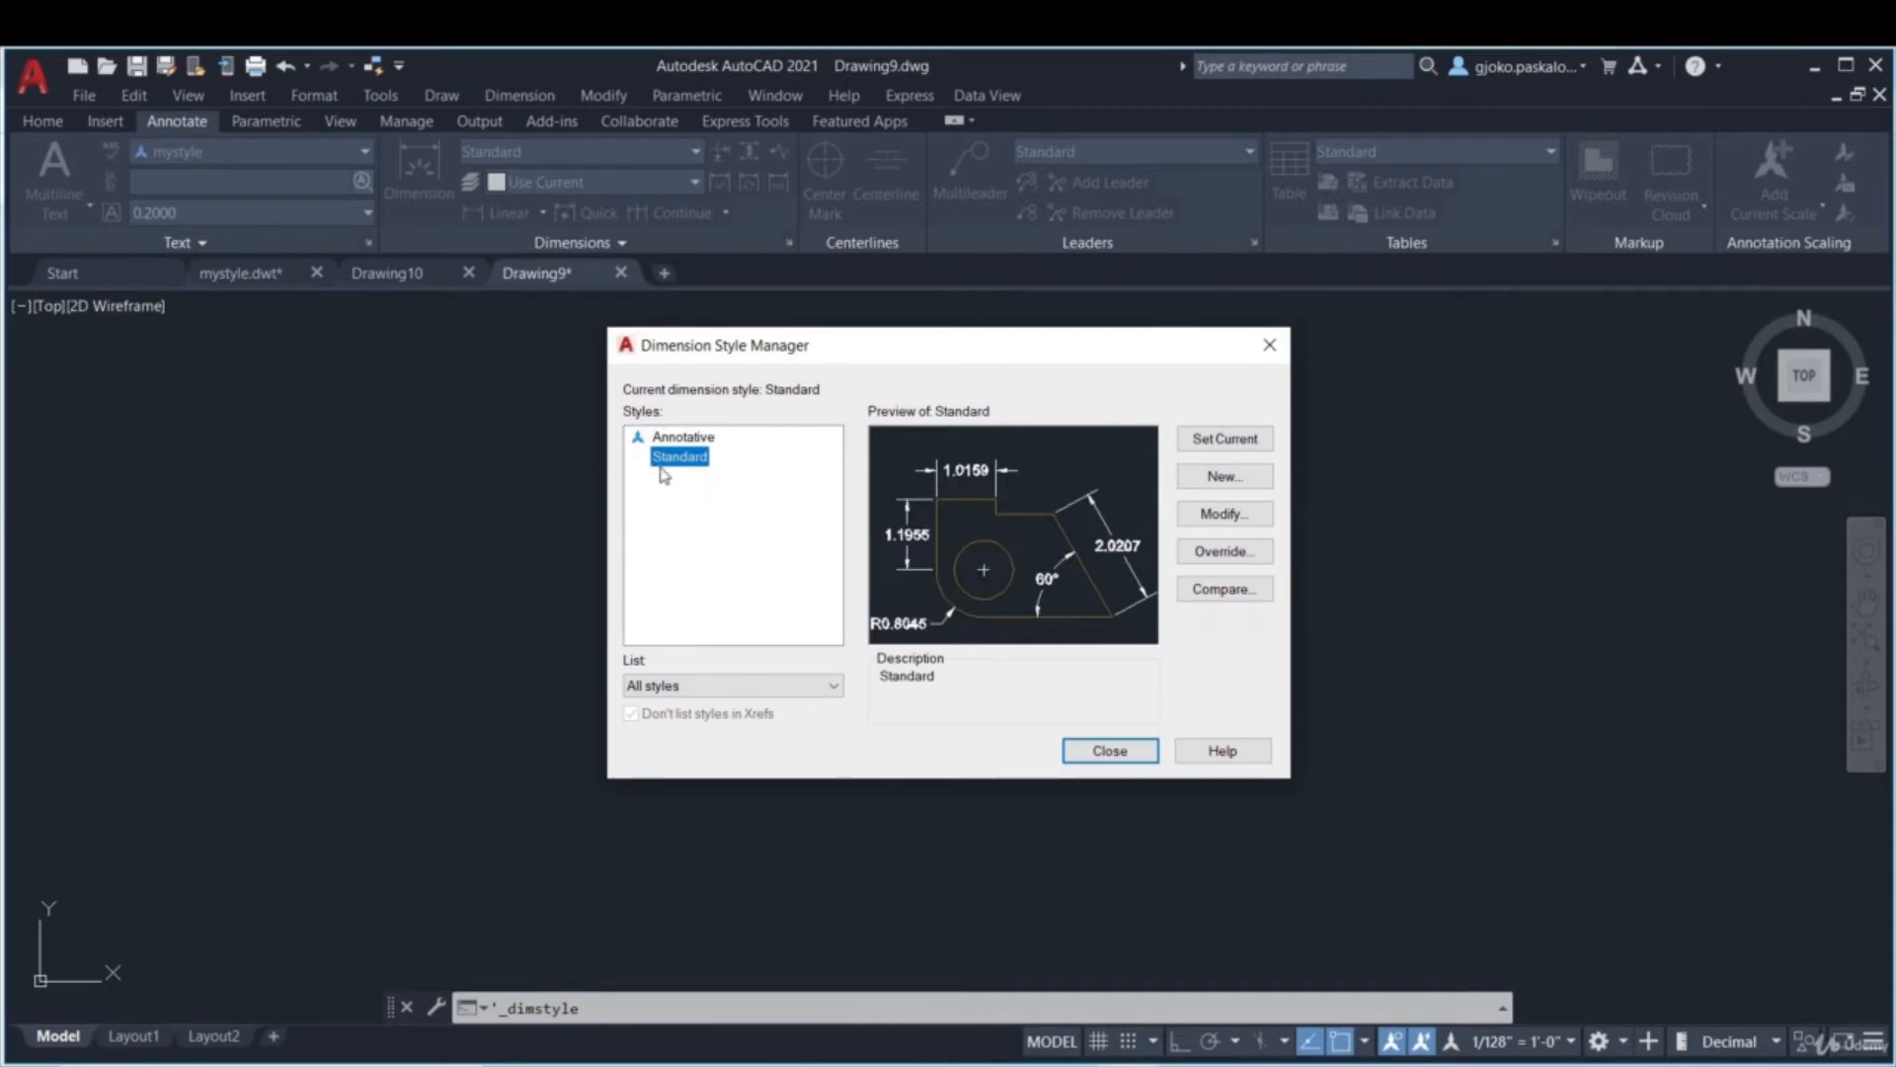
{"action": "left_click", "coordinate": [703, 438]}
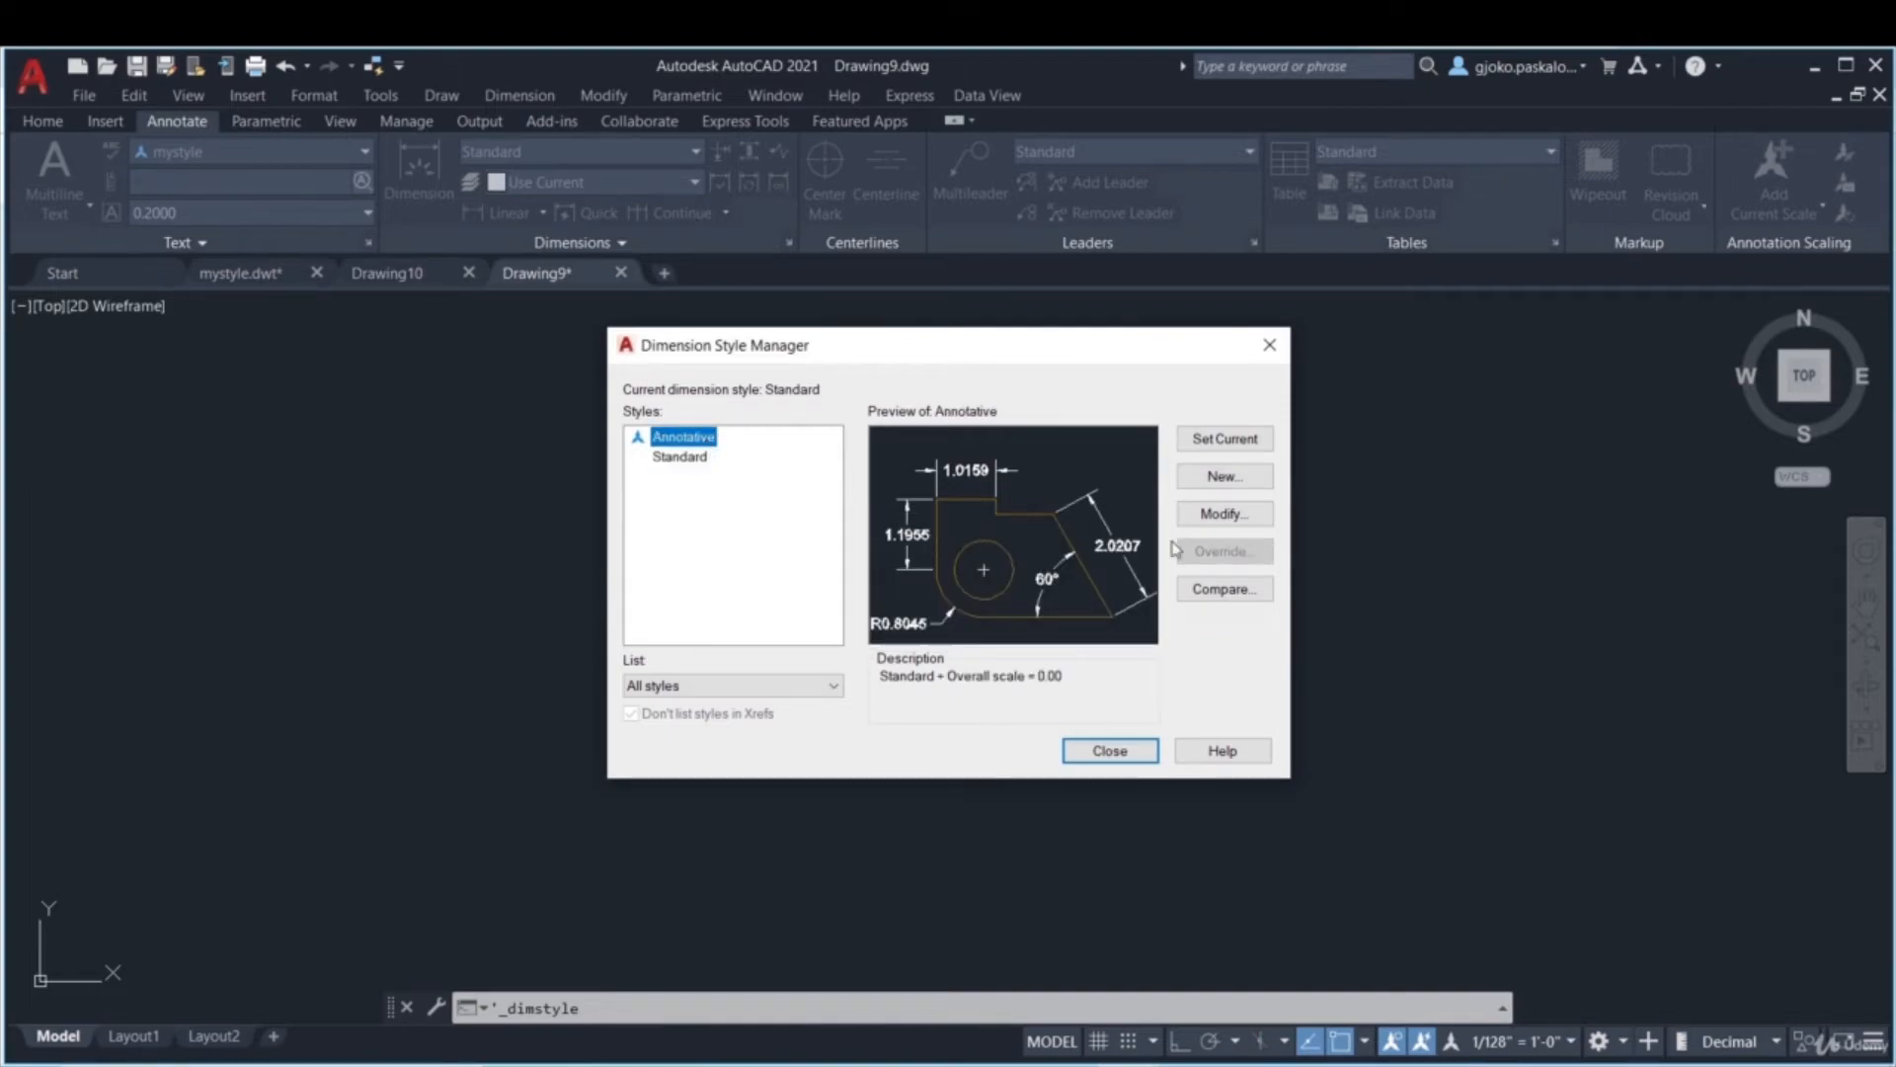
{"action": "left_click", "coordinate": [1225, 478]}
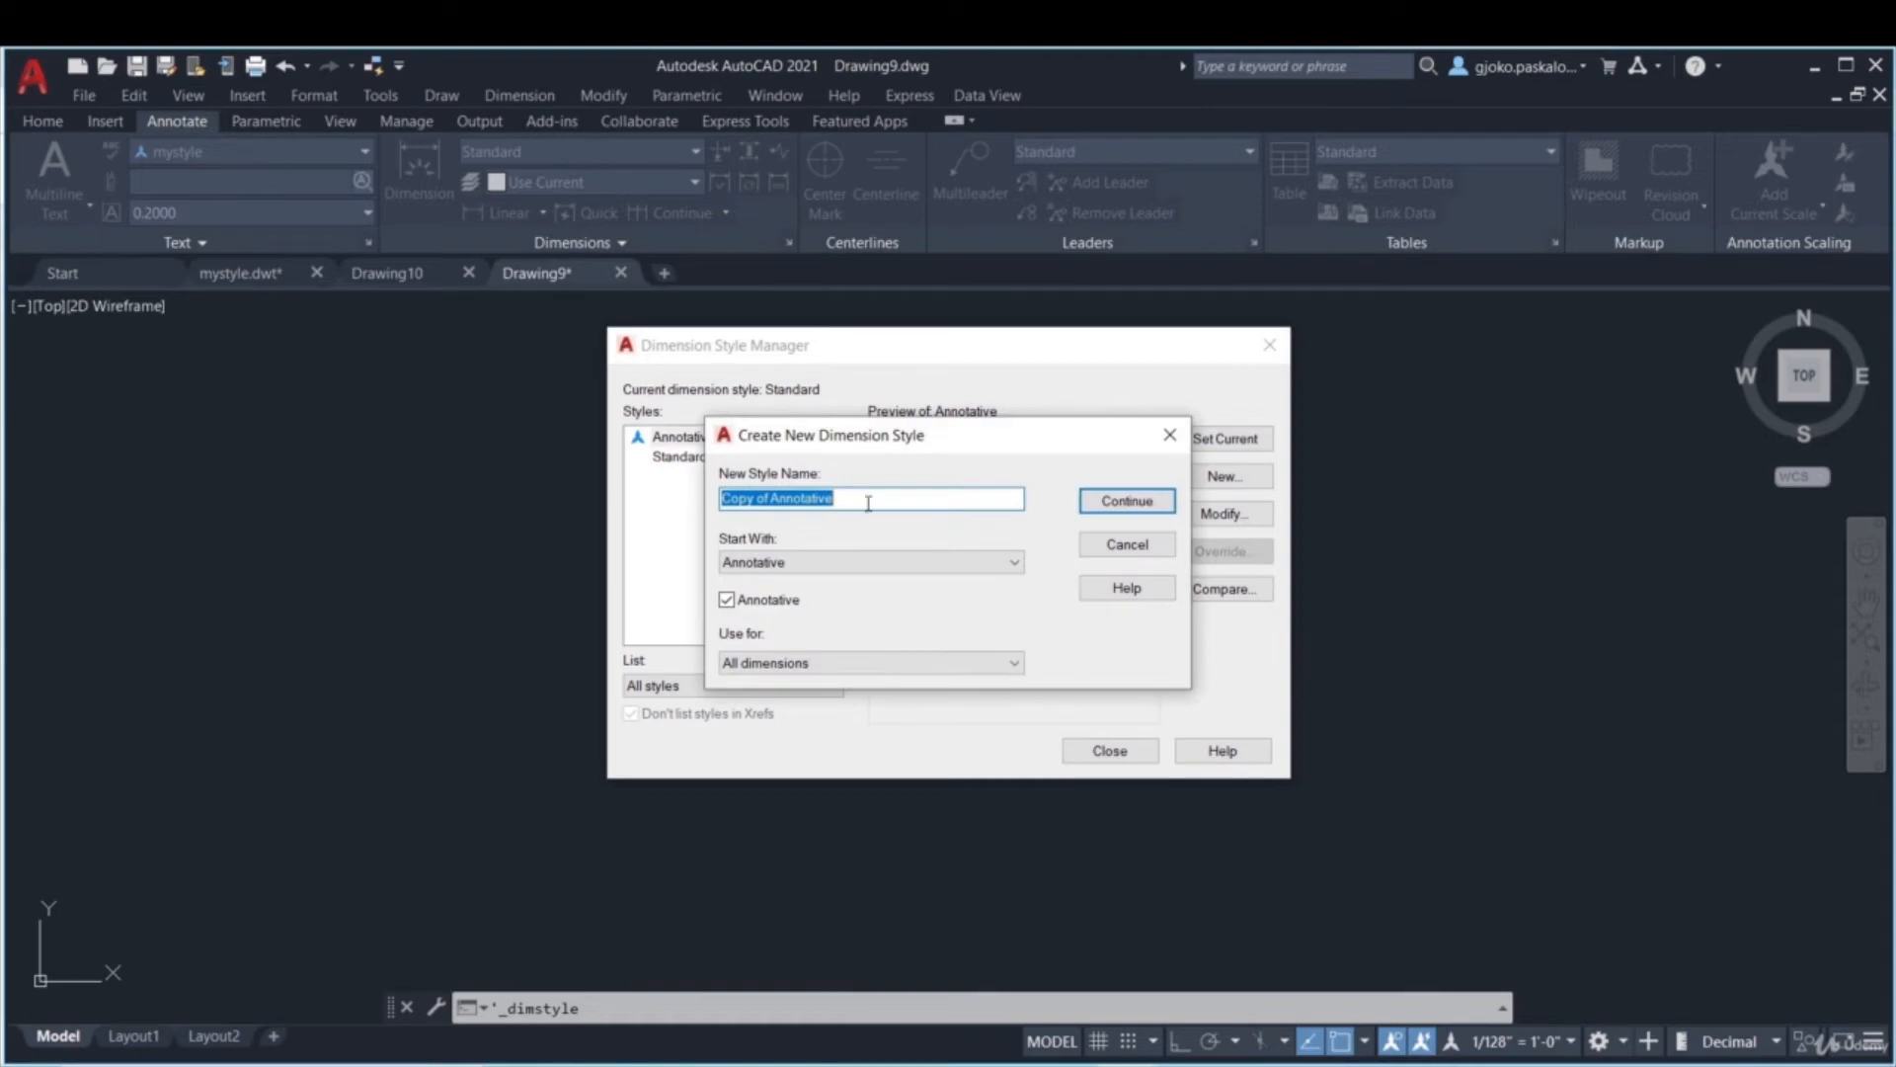
{"action": "type", "text": "mystyle"}
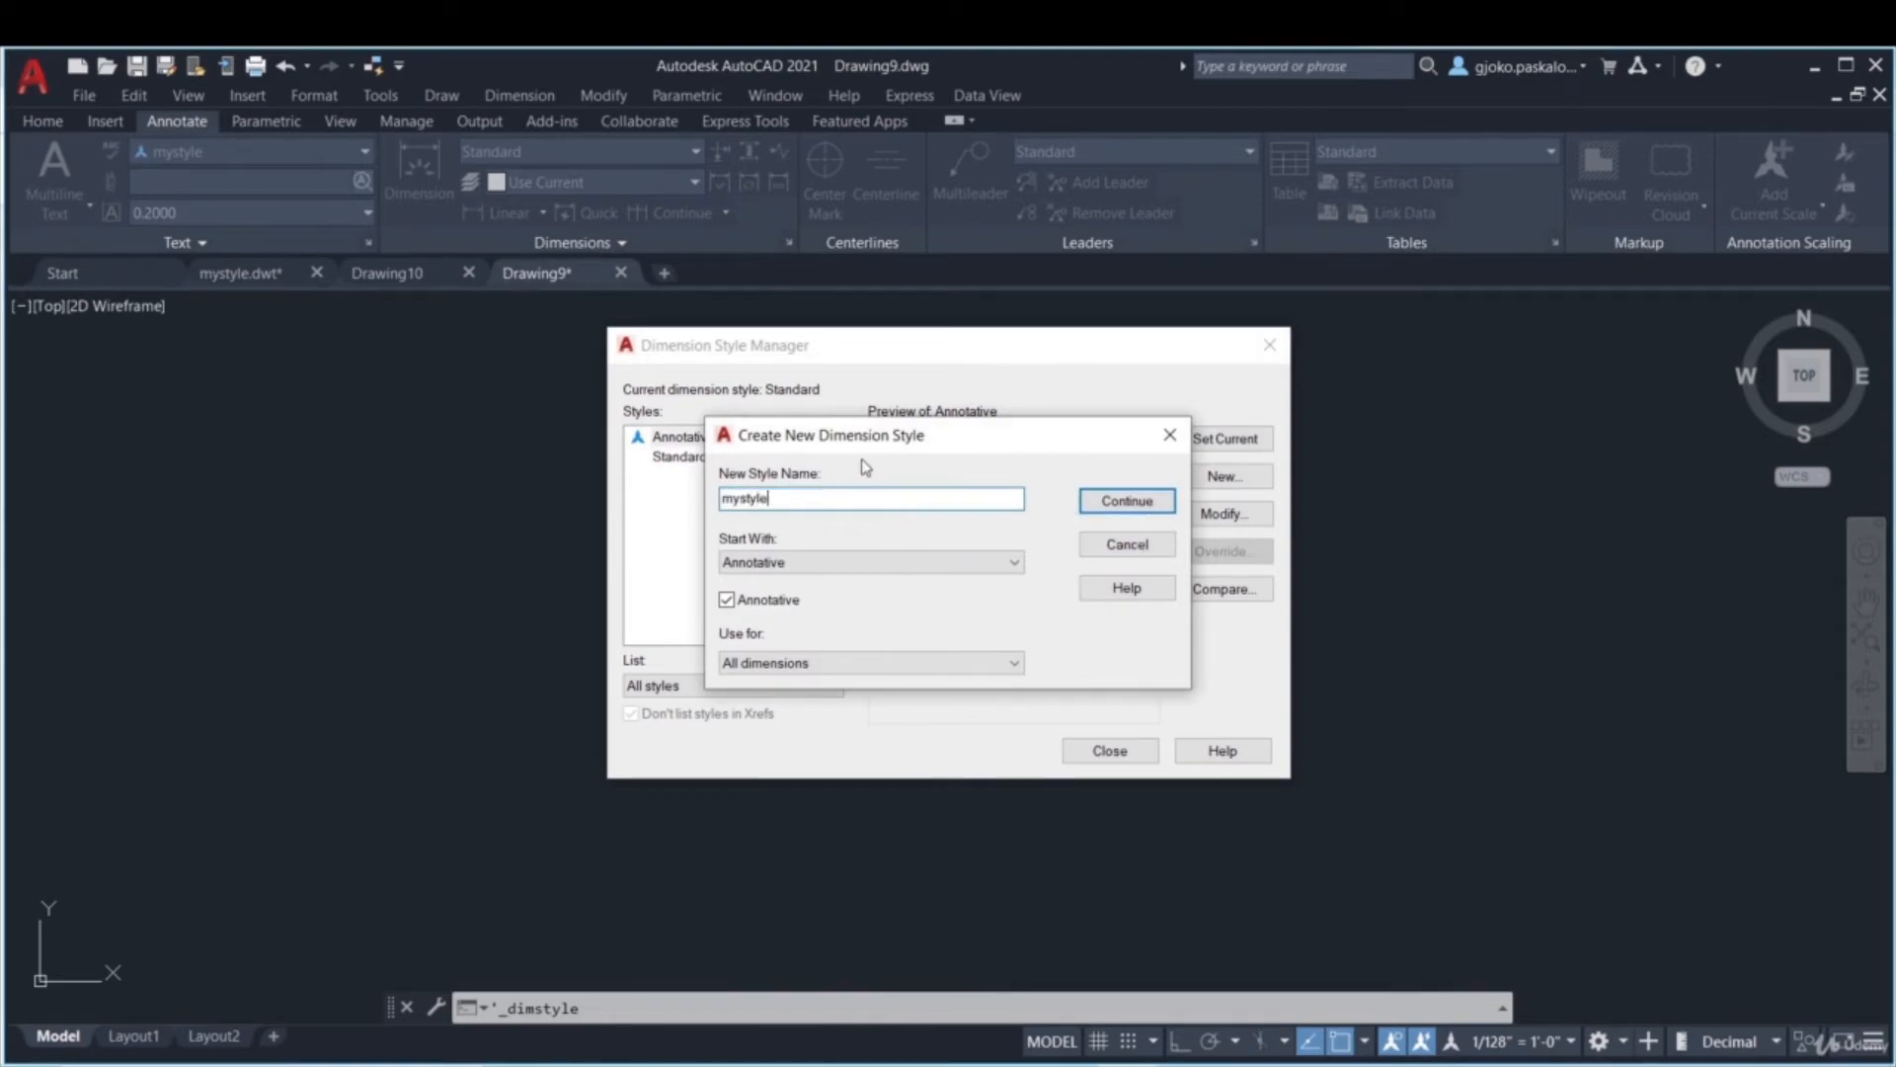
{"action": "left_click", "coordinate": [1124, 504]}
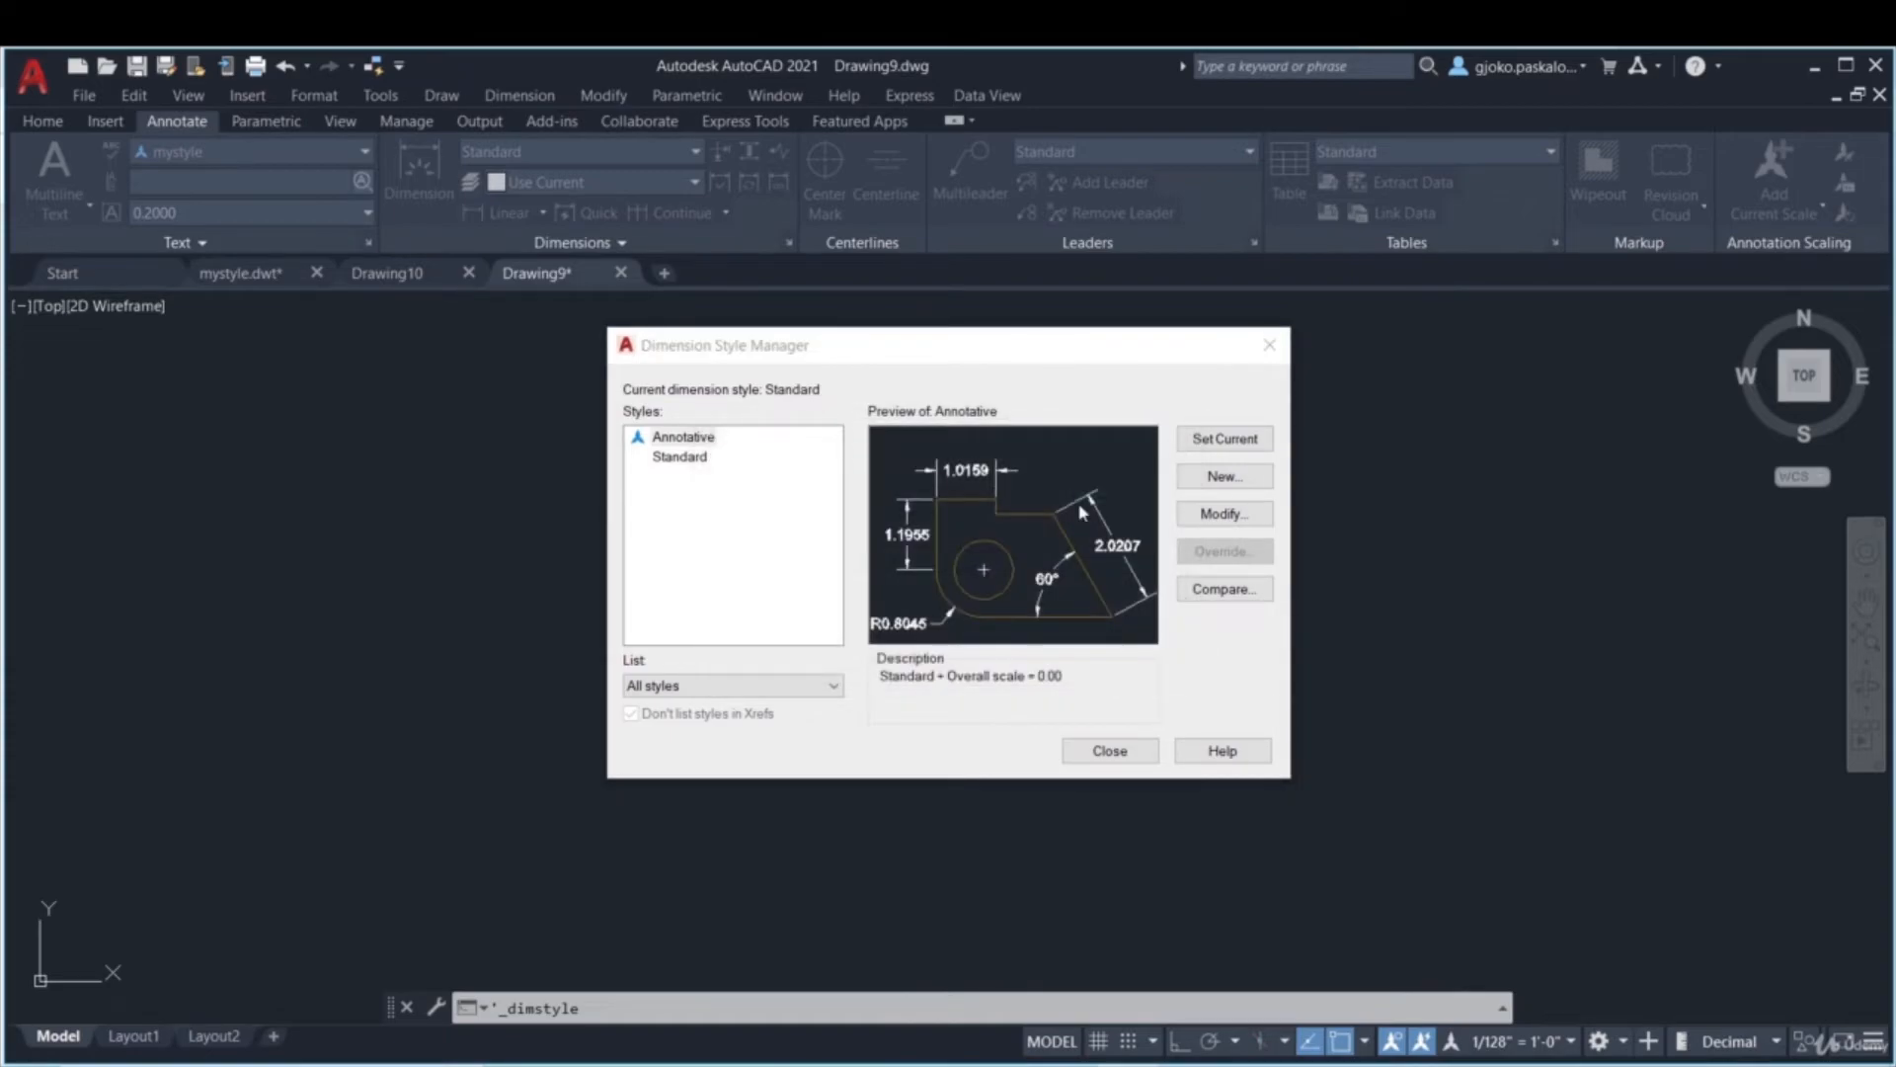
- Set the first and second arrowheads of the mystyle dimension style to Oblique
{"action": "left_click", "coordinate": [612, 300]}
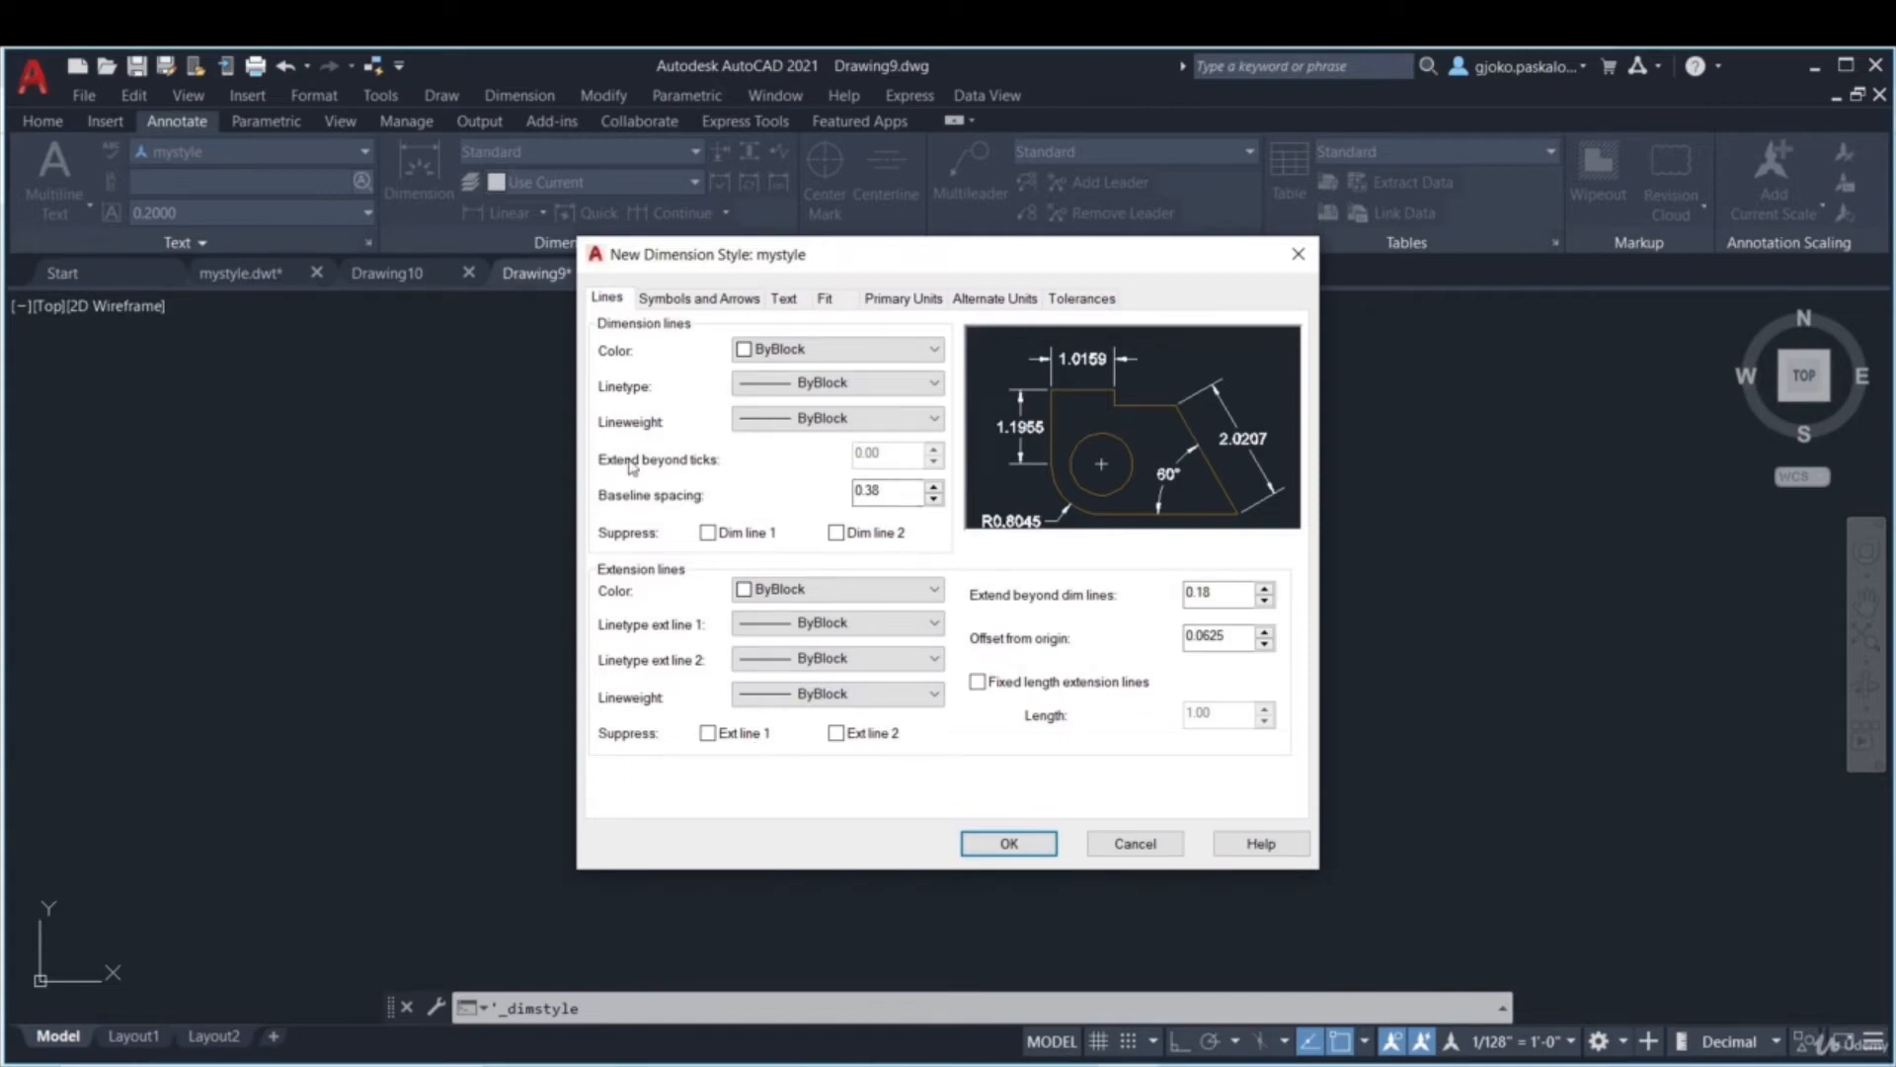
{"action": "left_click", "coordinate": [695, 300]}
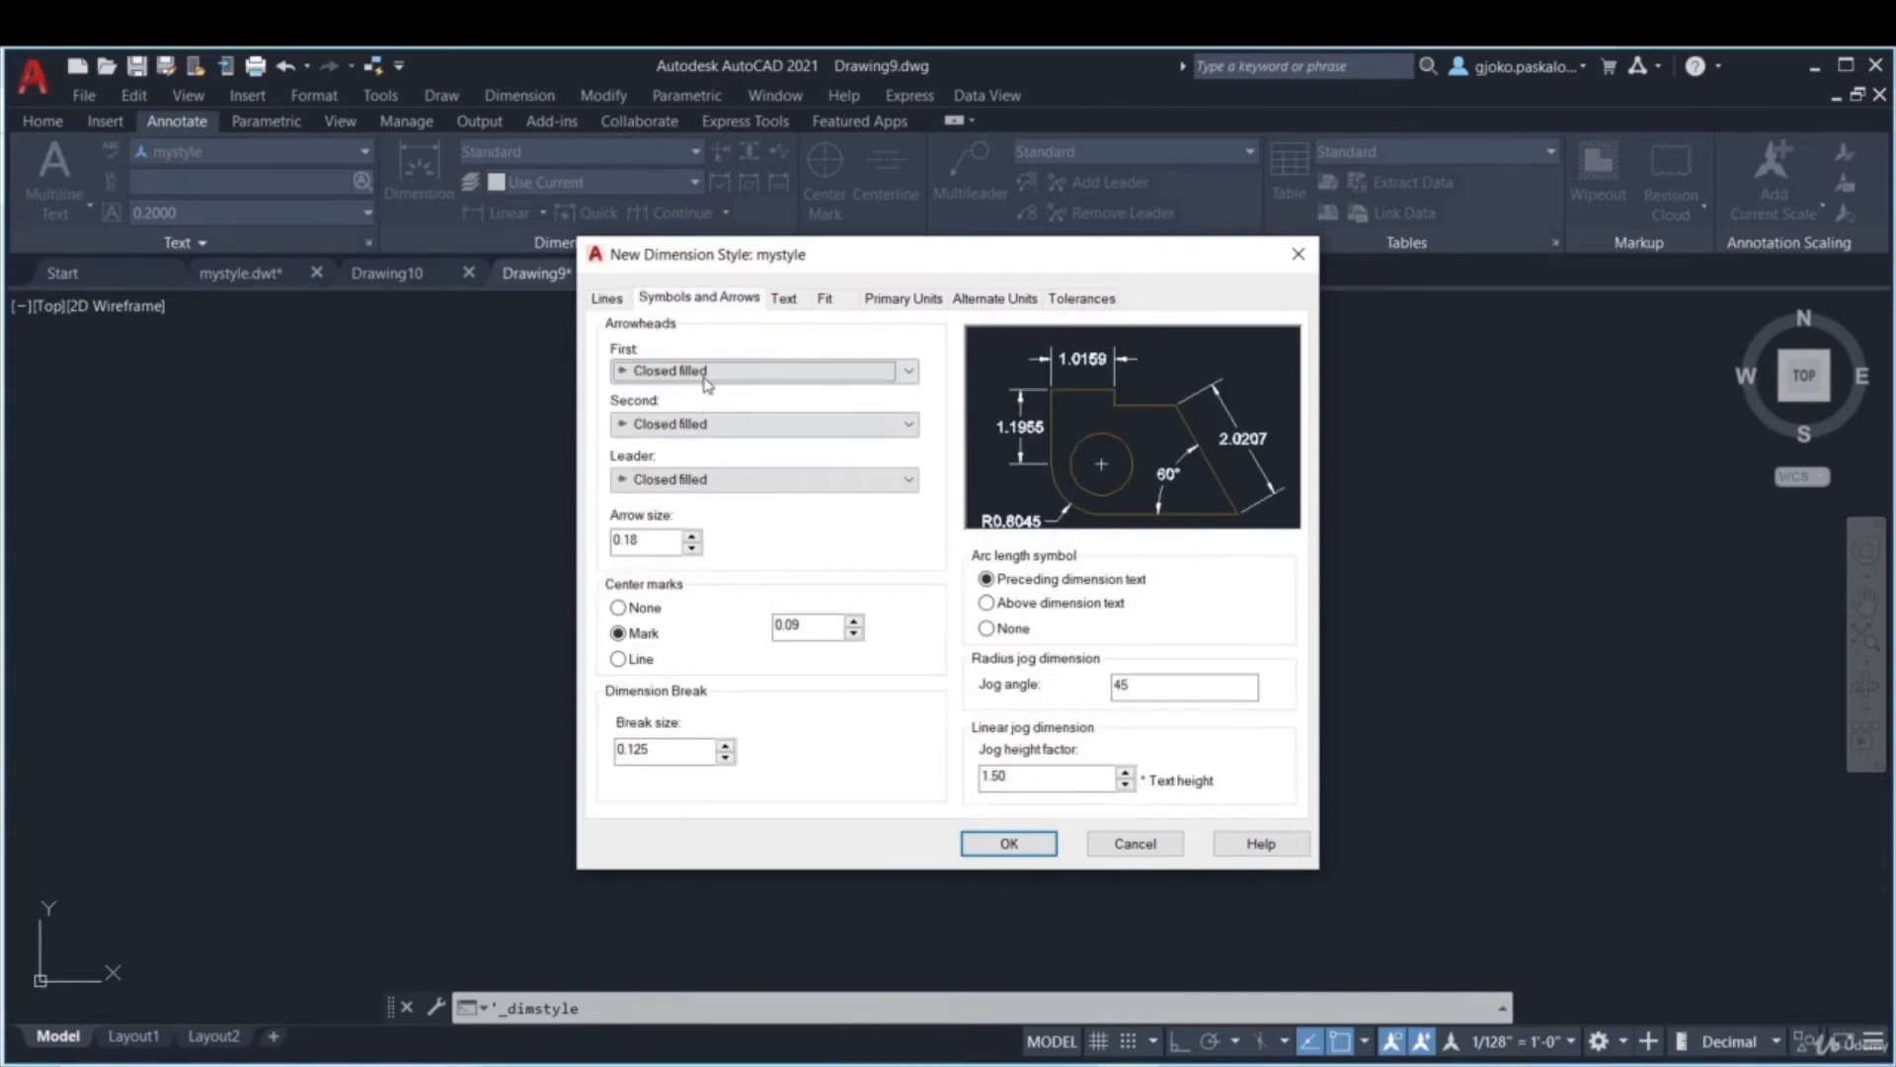
{"action": "left_click", "coordinate": [751, 370]}
{"action": "left_click", "coordinate": [664, 494]}
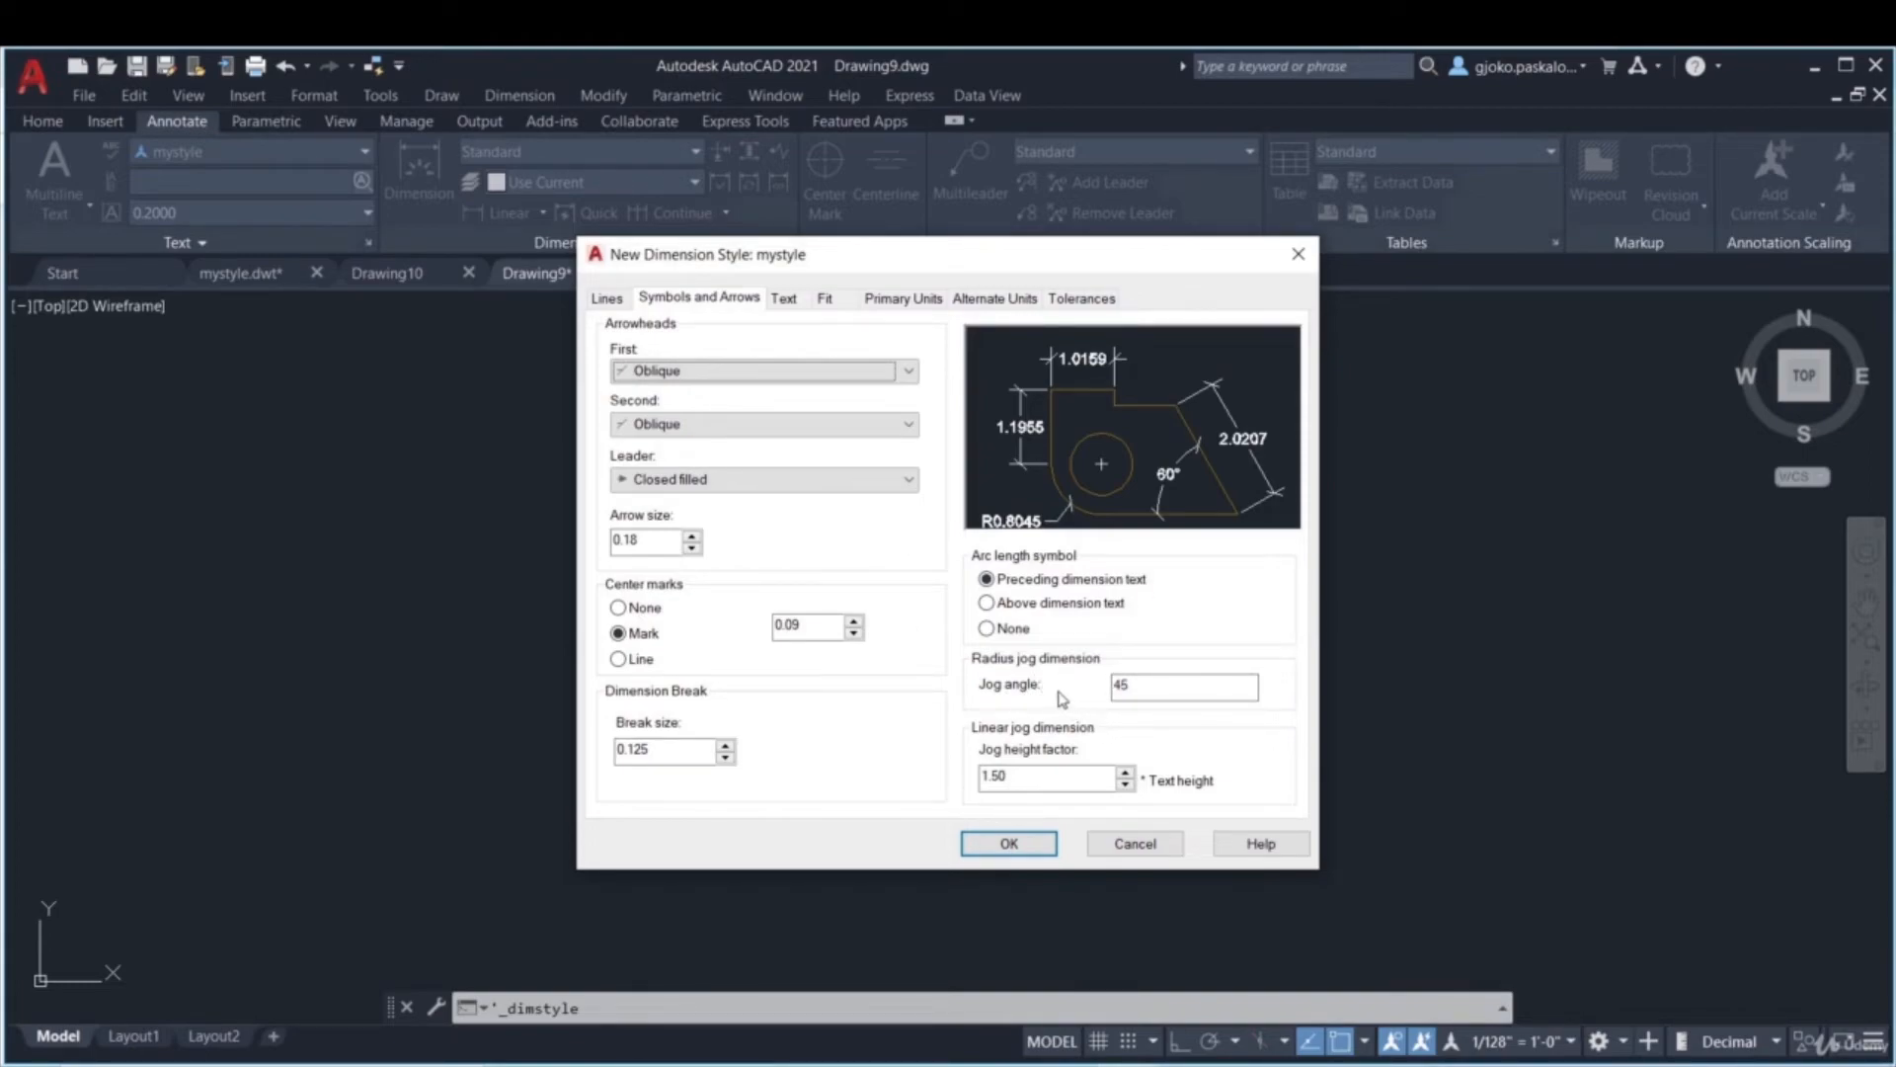
- Set the dimension text to the mystyle text style, with vertical placement Above and ISO standard alignment
{"action": "left_click", "coordinate": [785, 301]}
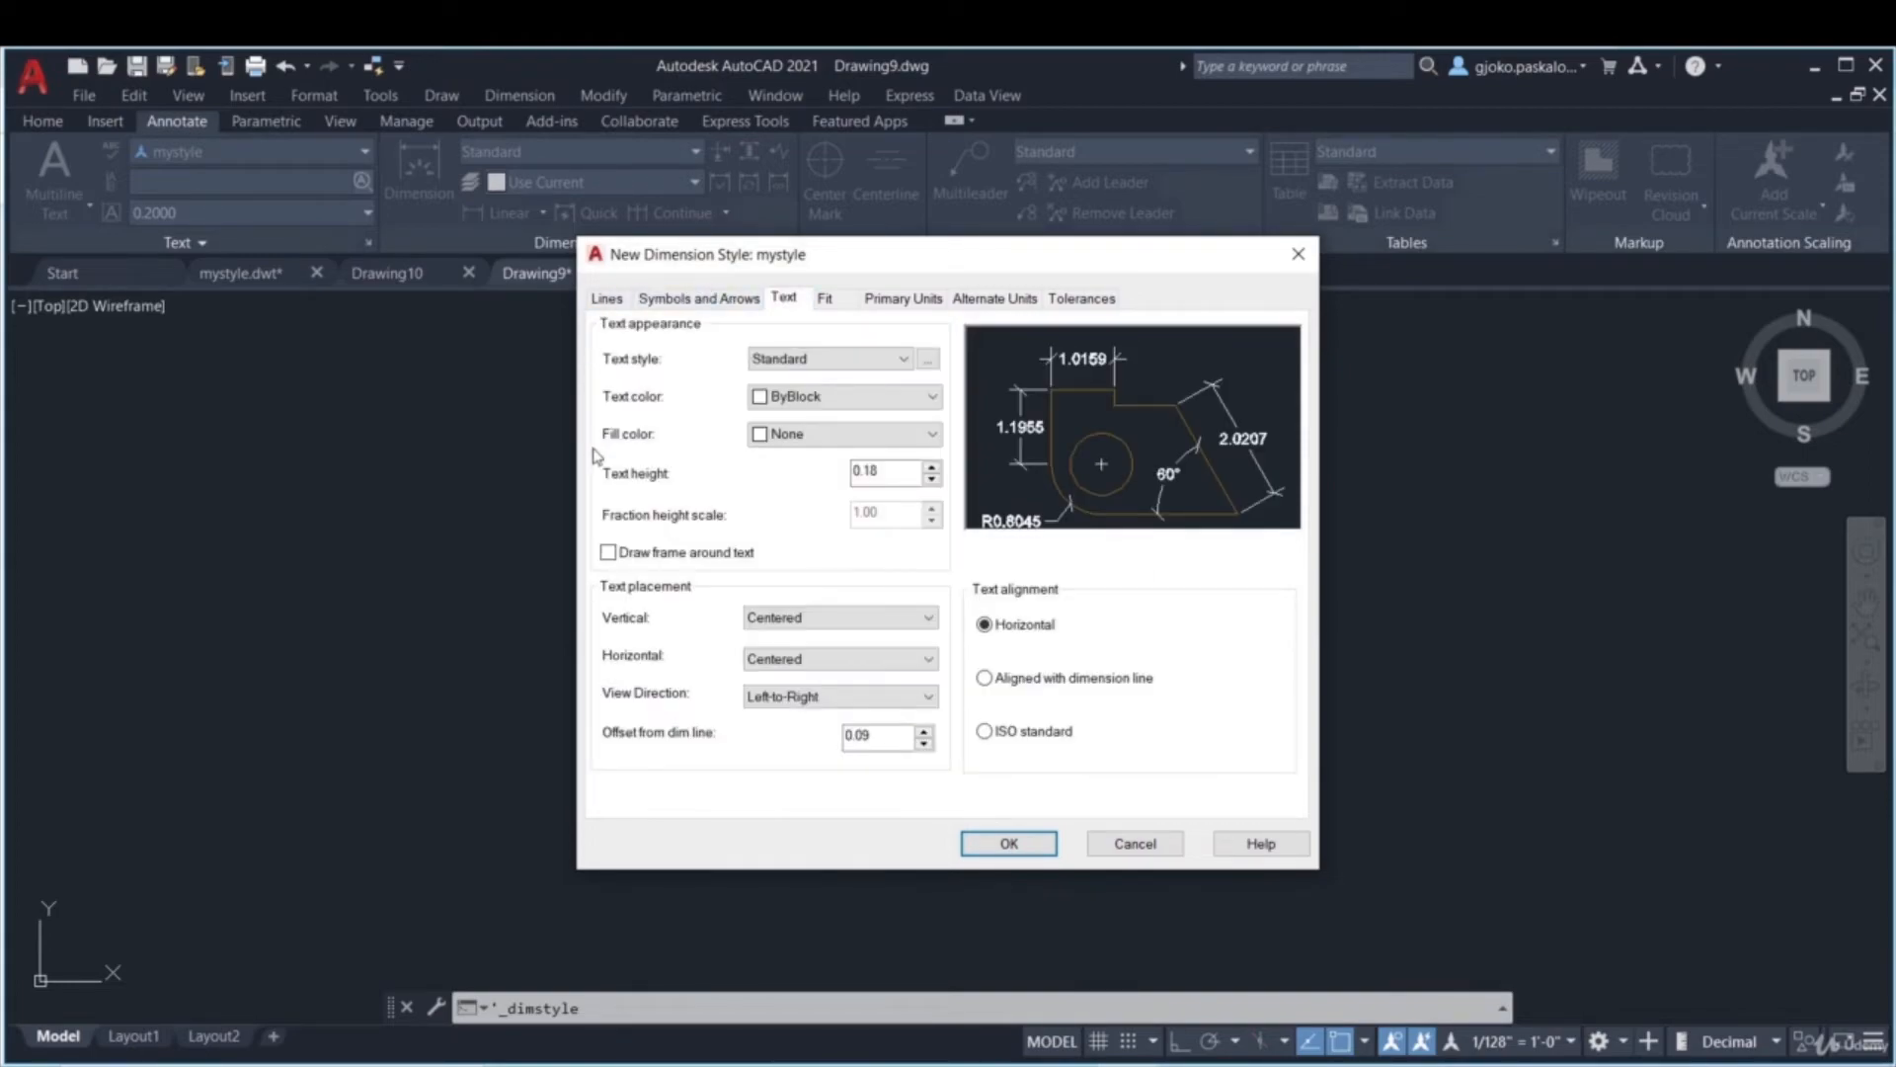
{"action": "left_click", "coordinate": [781, 360]}
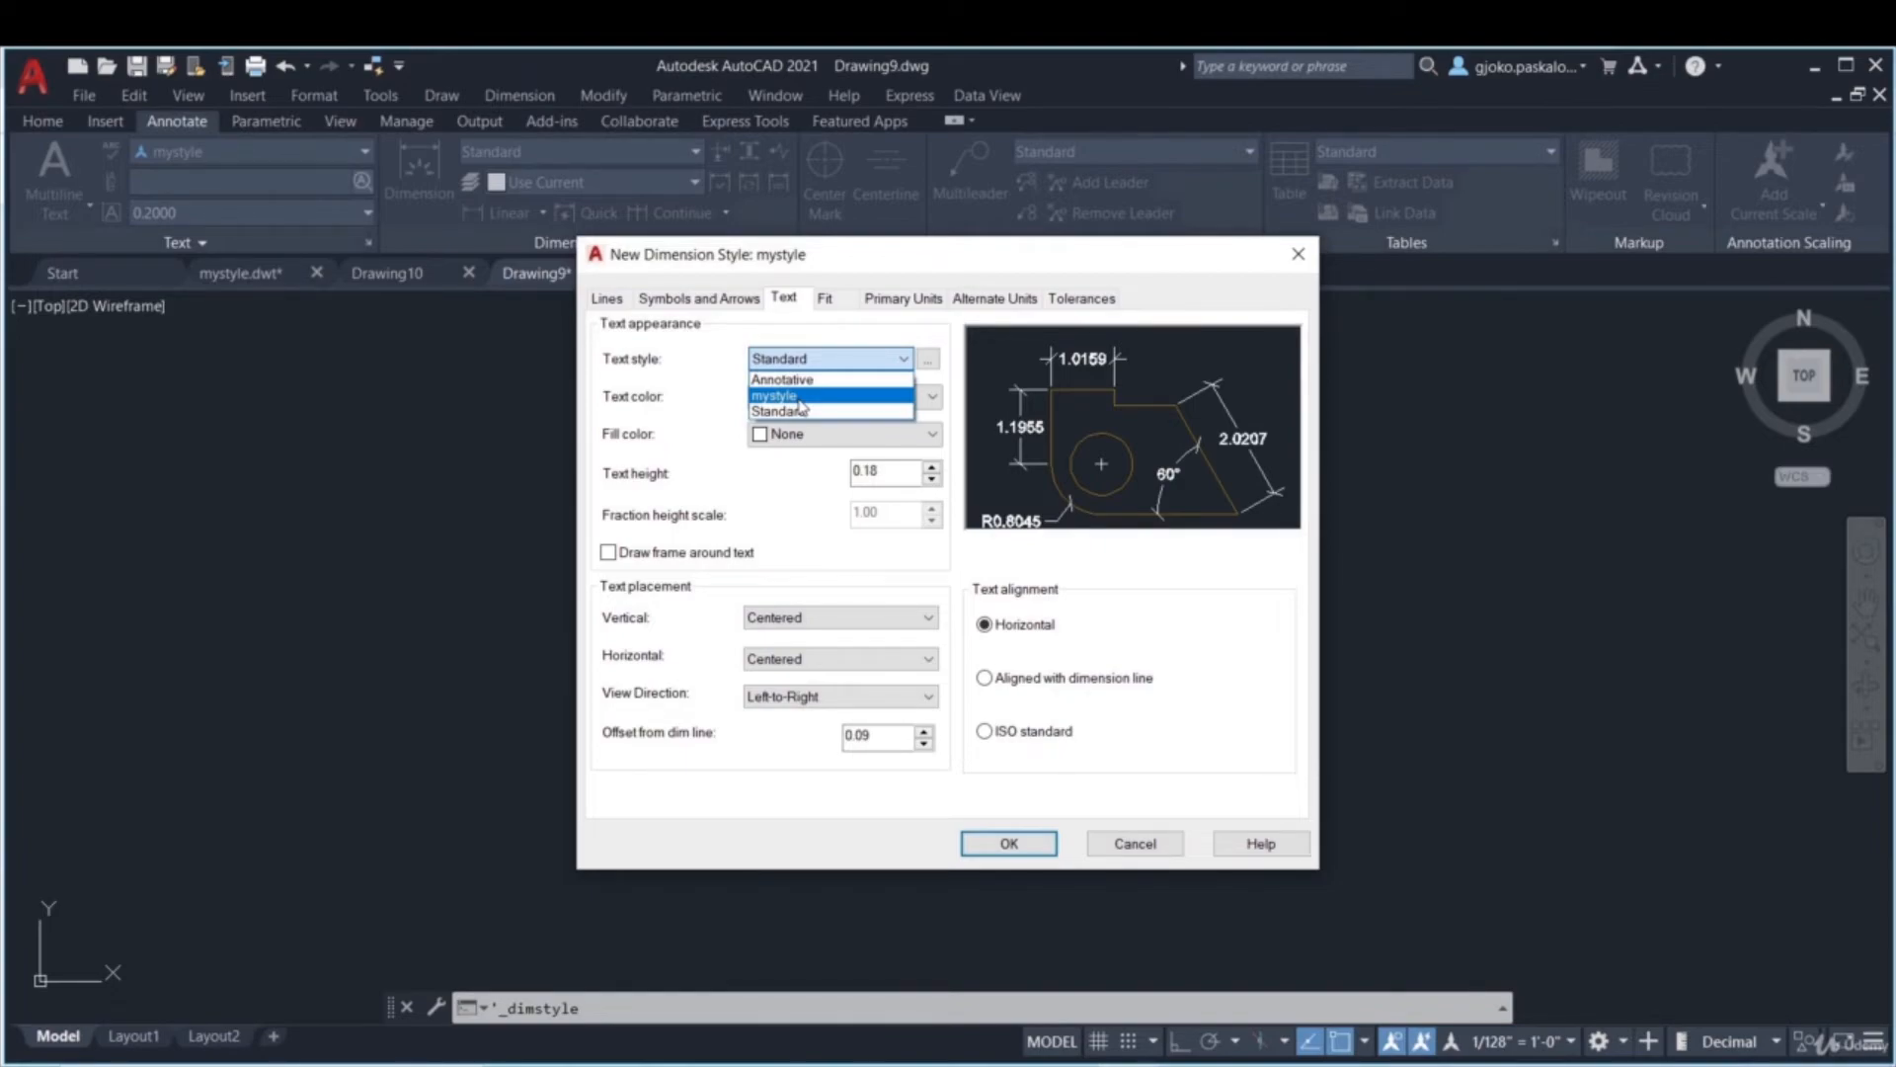
{"action": "left_click", "coordinate": [800, 398]}
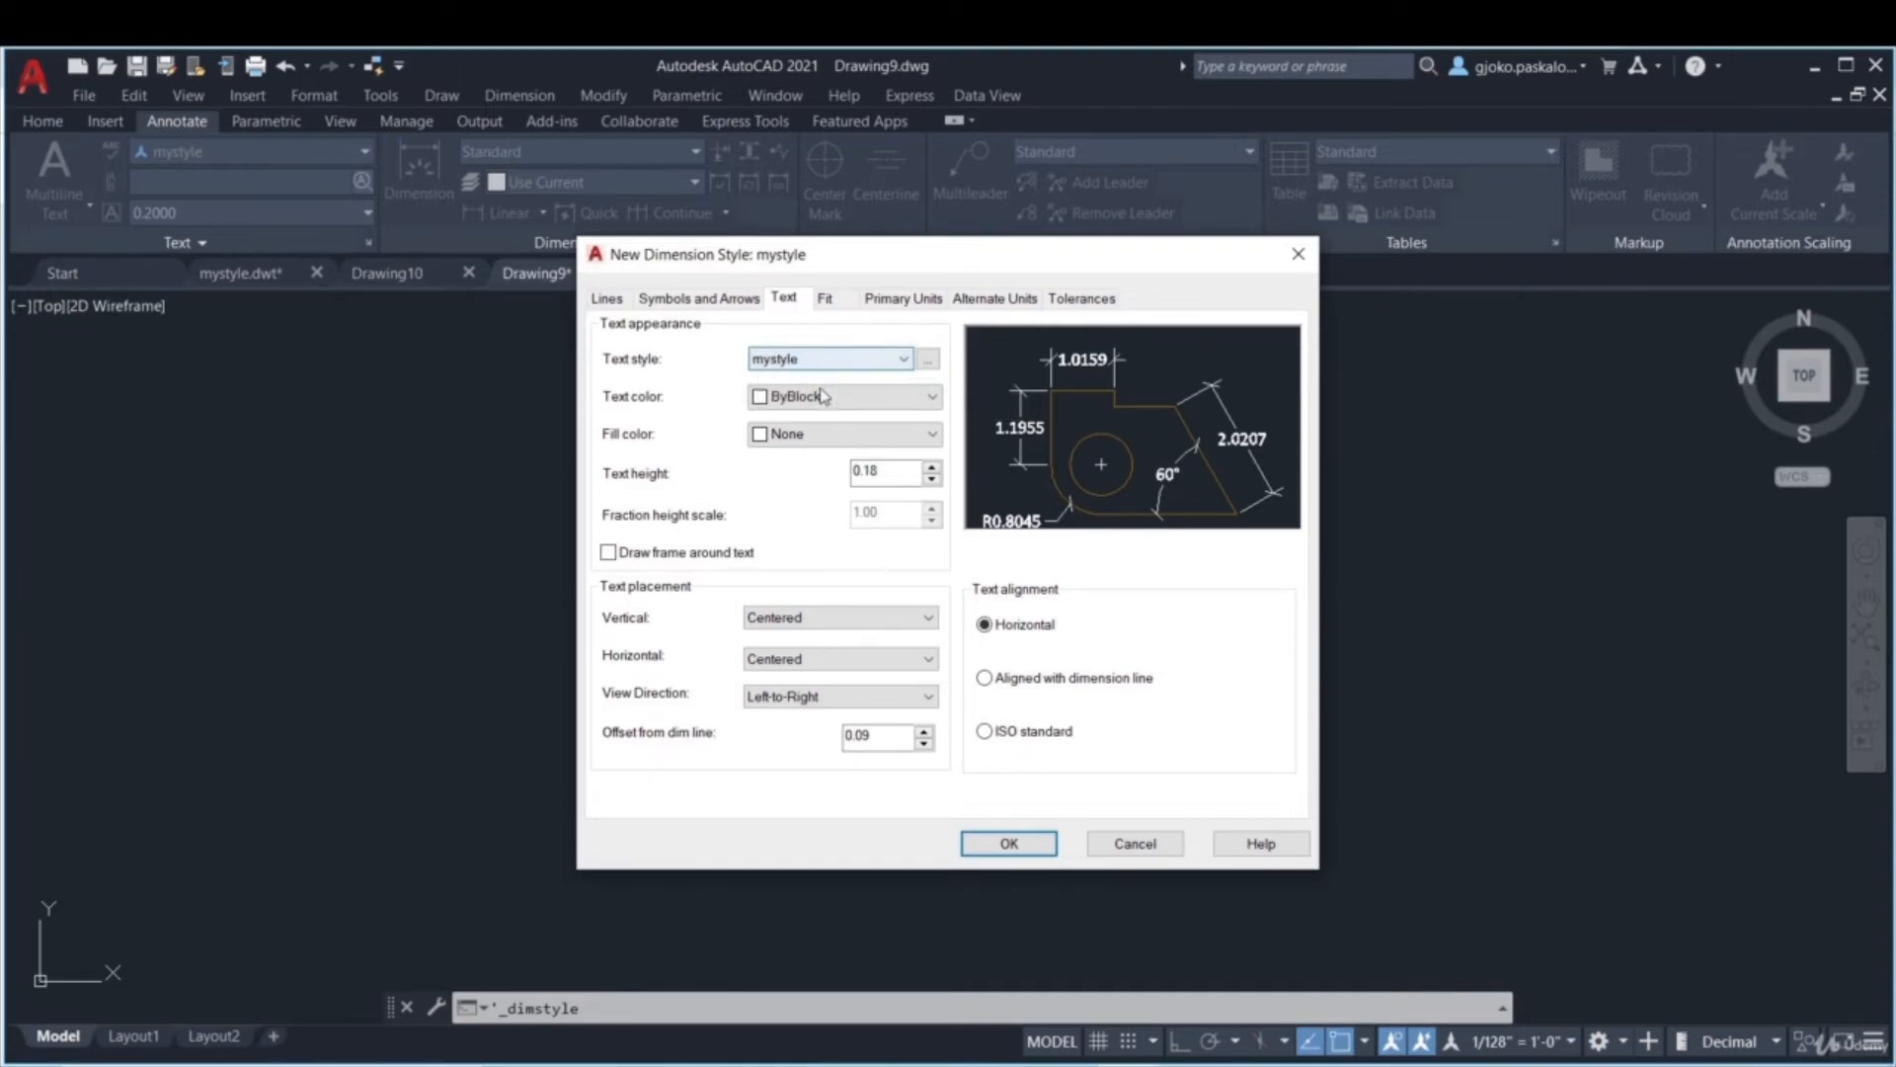
{"action": "left_click", "coordinate": [802, 618]}
{"action": "left_click", "coordinate": [798, 653]}
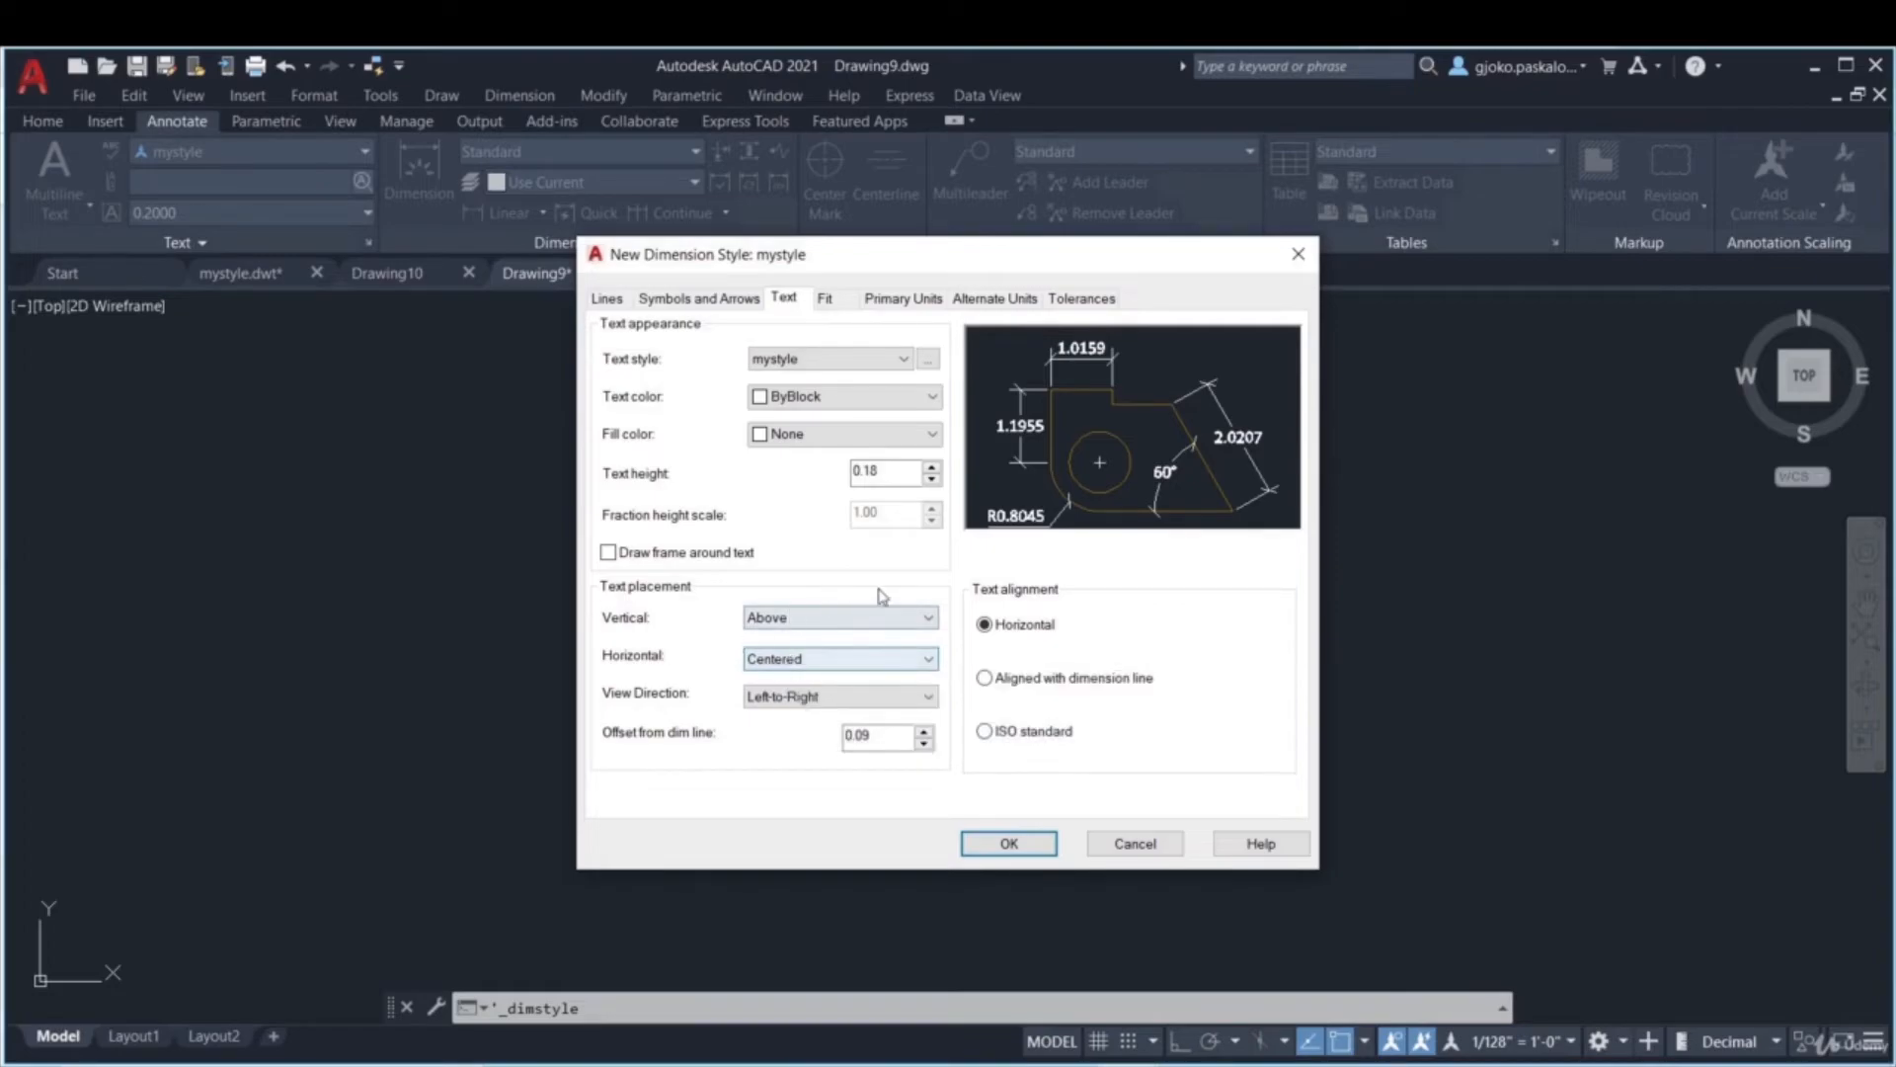
{"action": "left_click", "coordinate": [985, 732]}
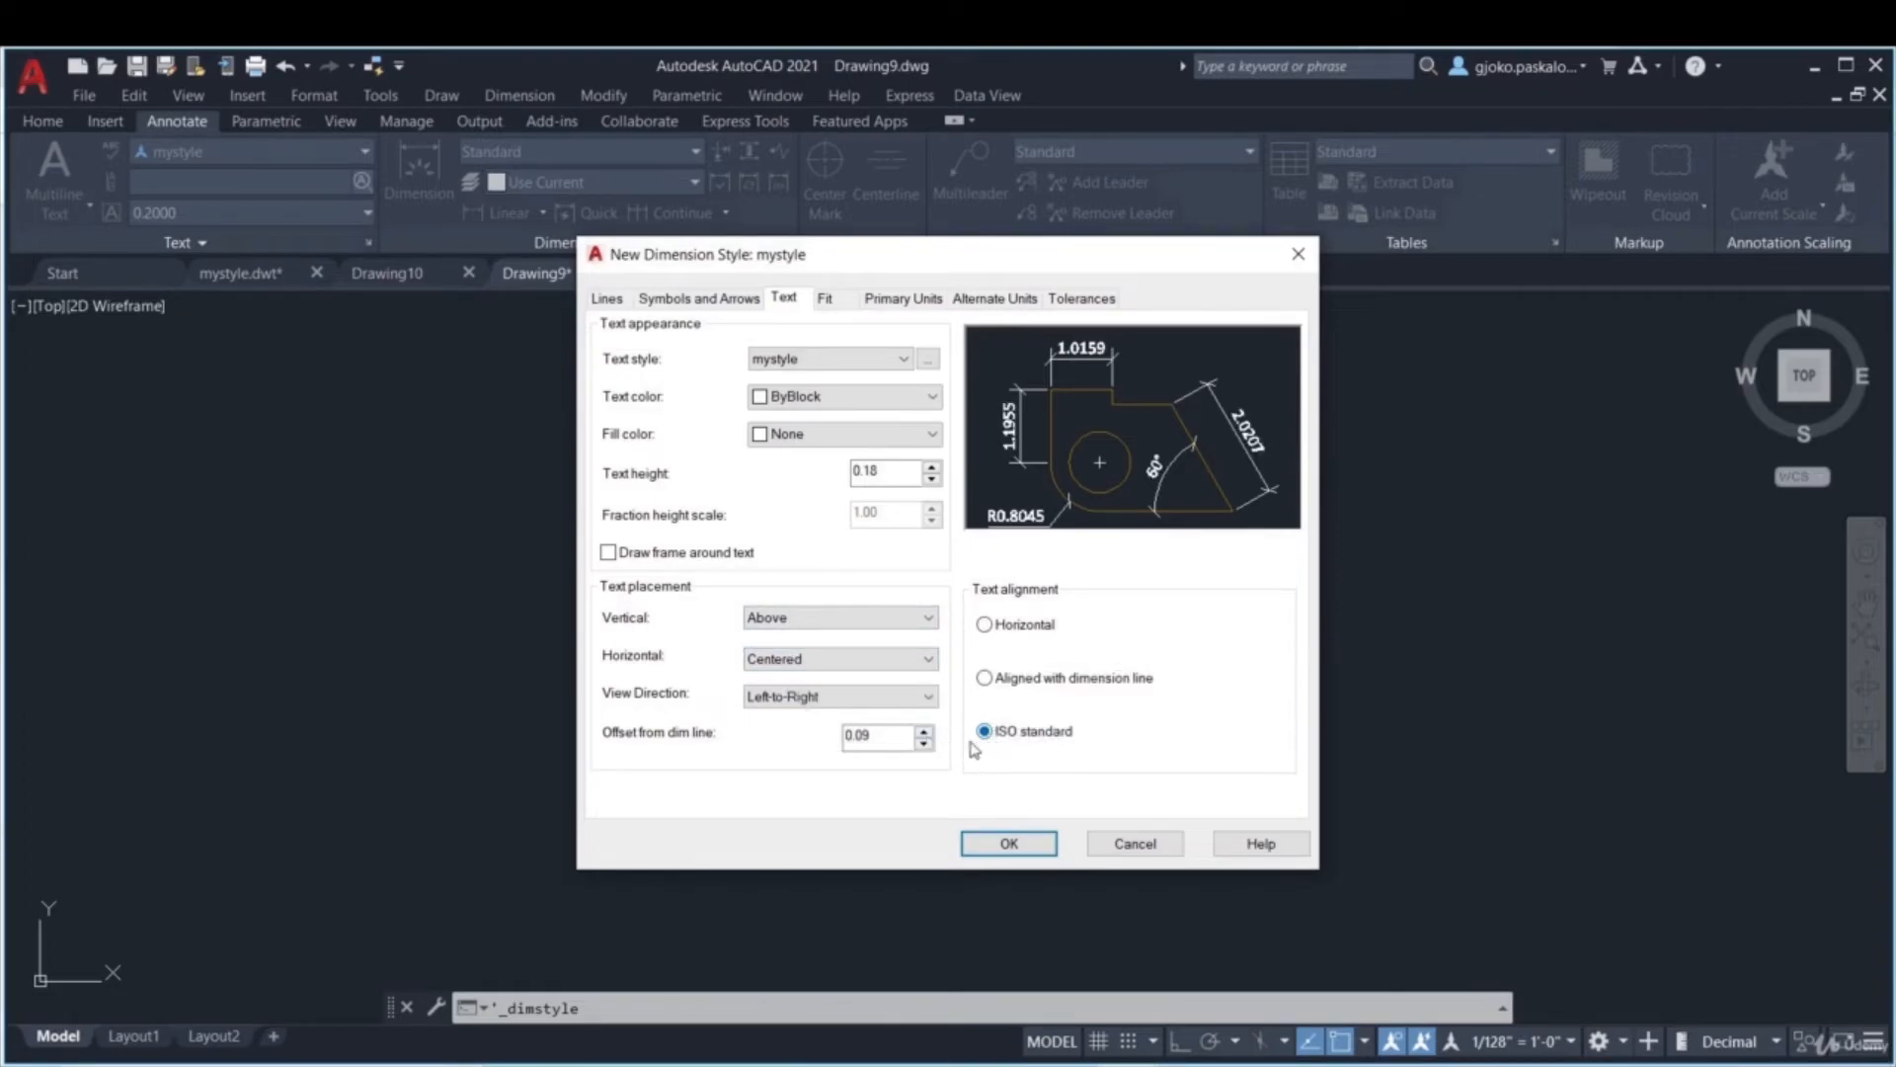
- Check the annotative scaling in the fit options and set the linear dimension precision of mystyle to 0.00
{"action": "left_click", "coordinate": [827, 301]}
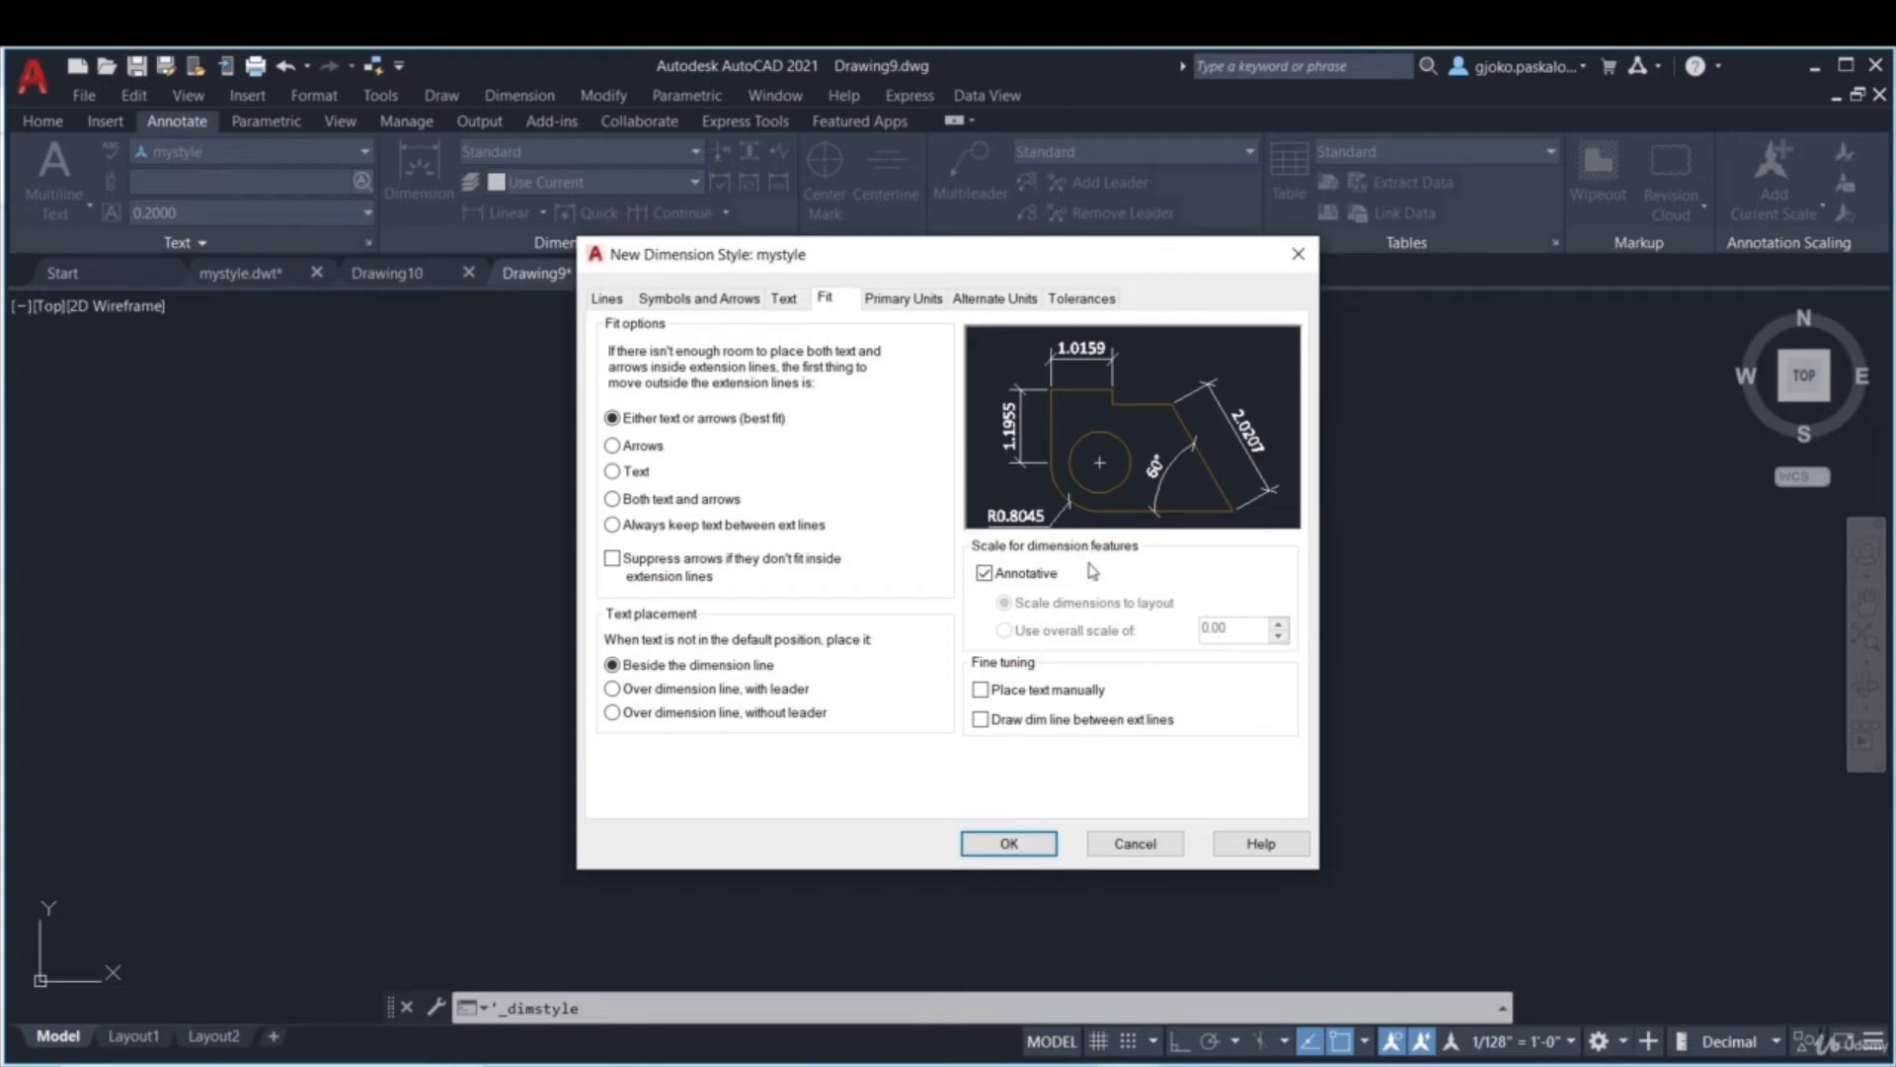
{"action": "left_click", "coordinate": [985, 573]}
{"action": "left_click", "coordinate": [898, 298]}
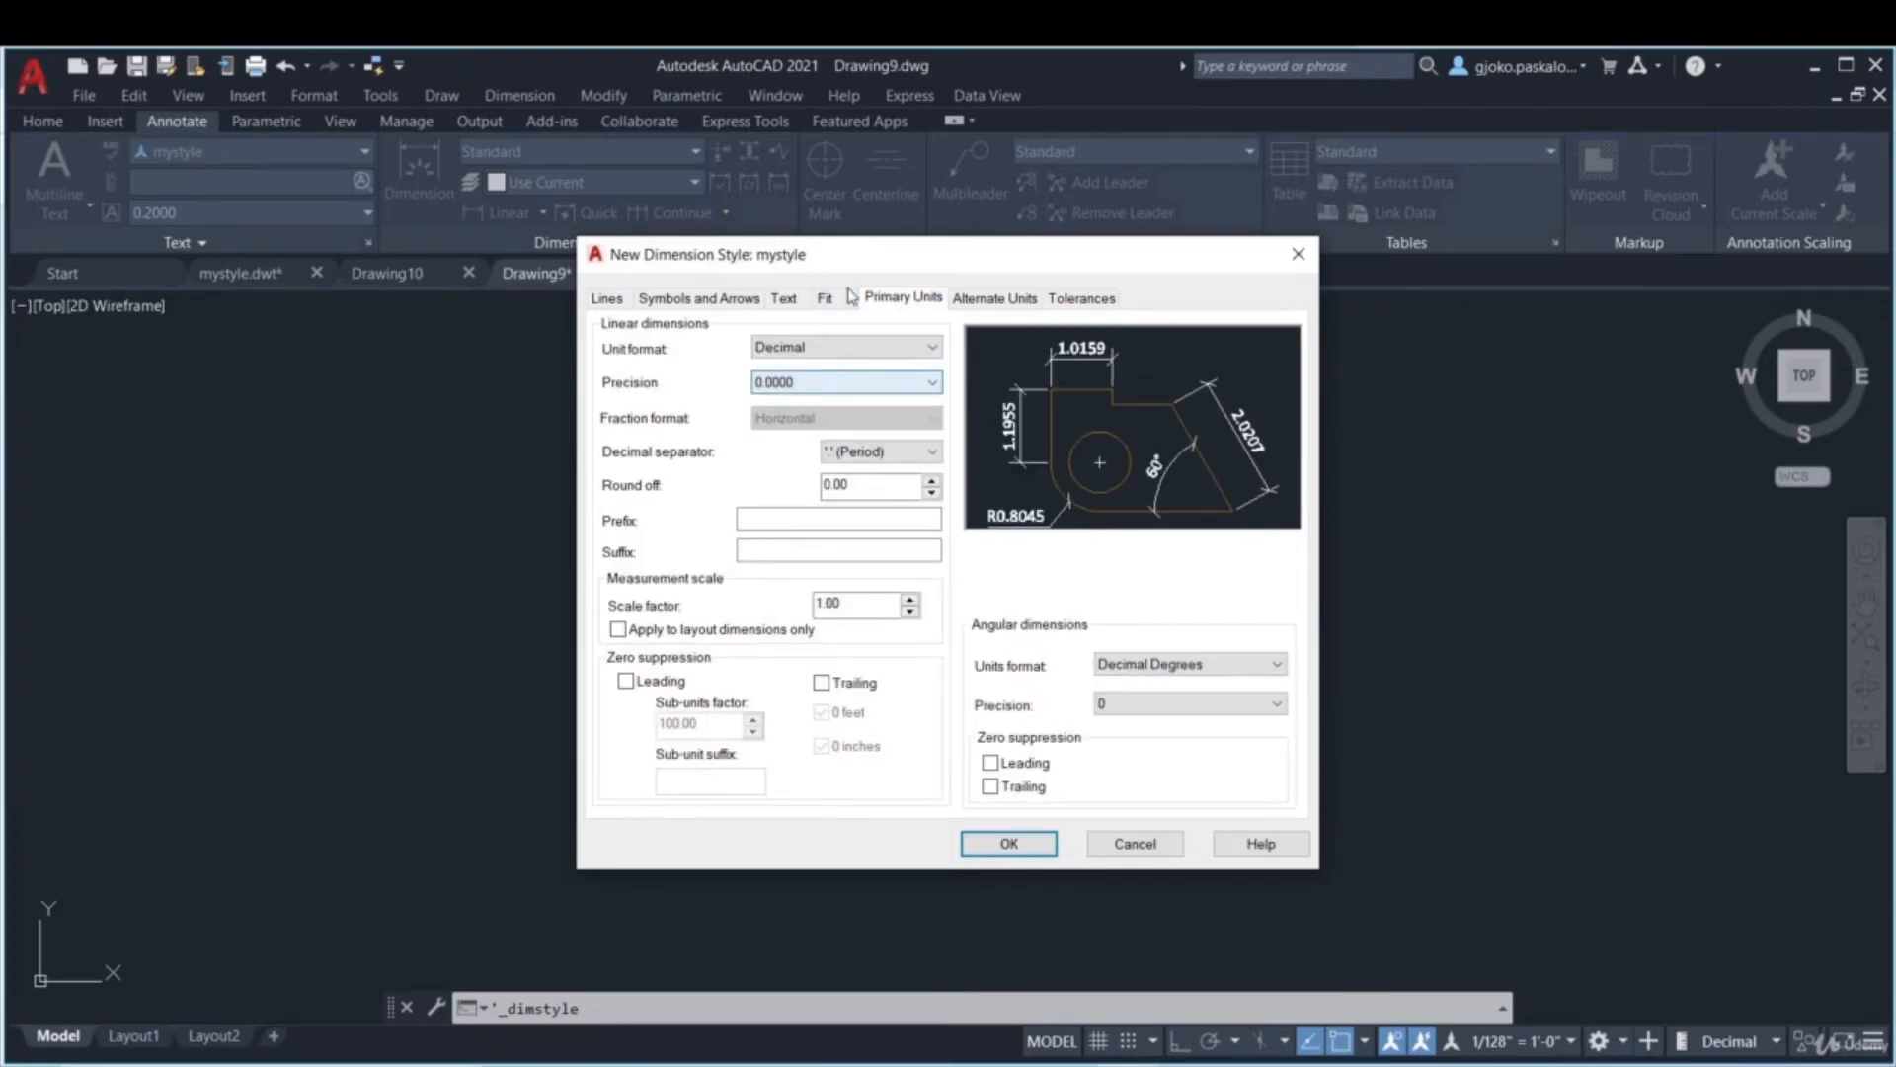
{"action": "left_click", "coordinate": [785, 383]}
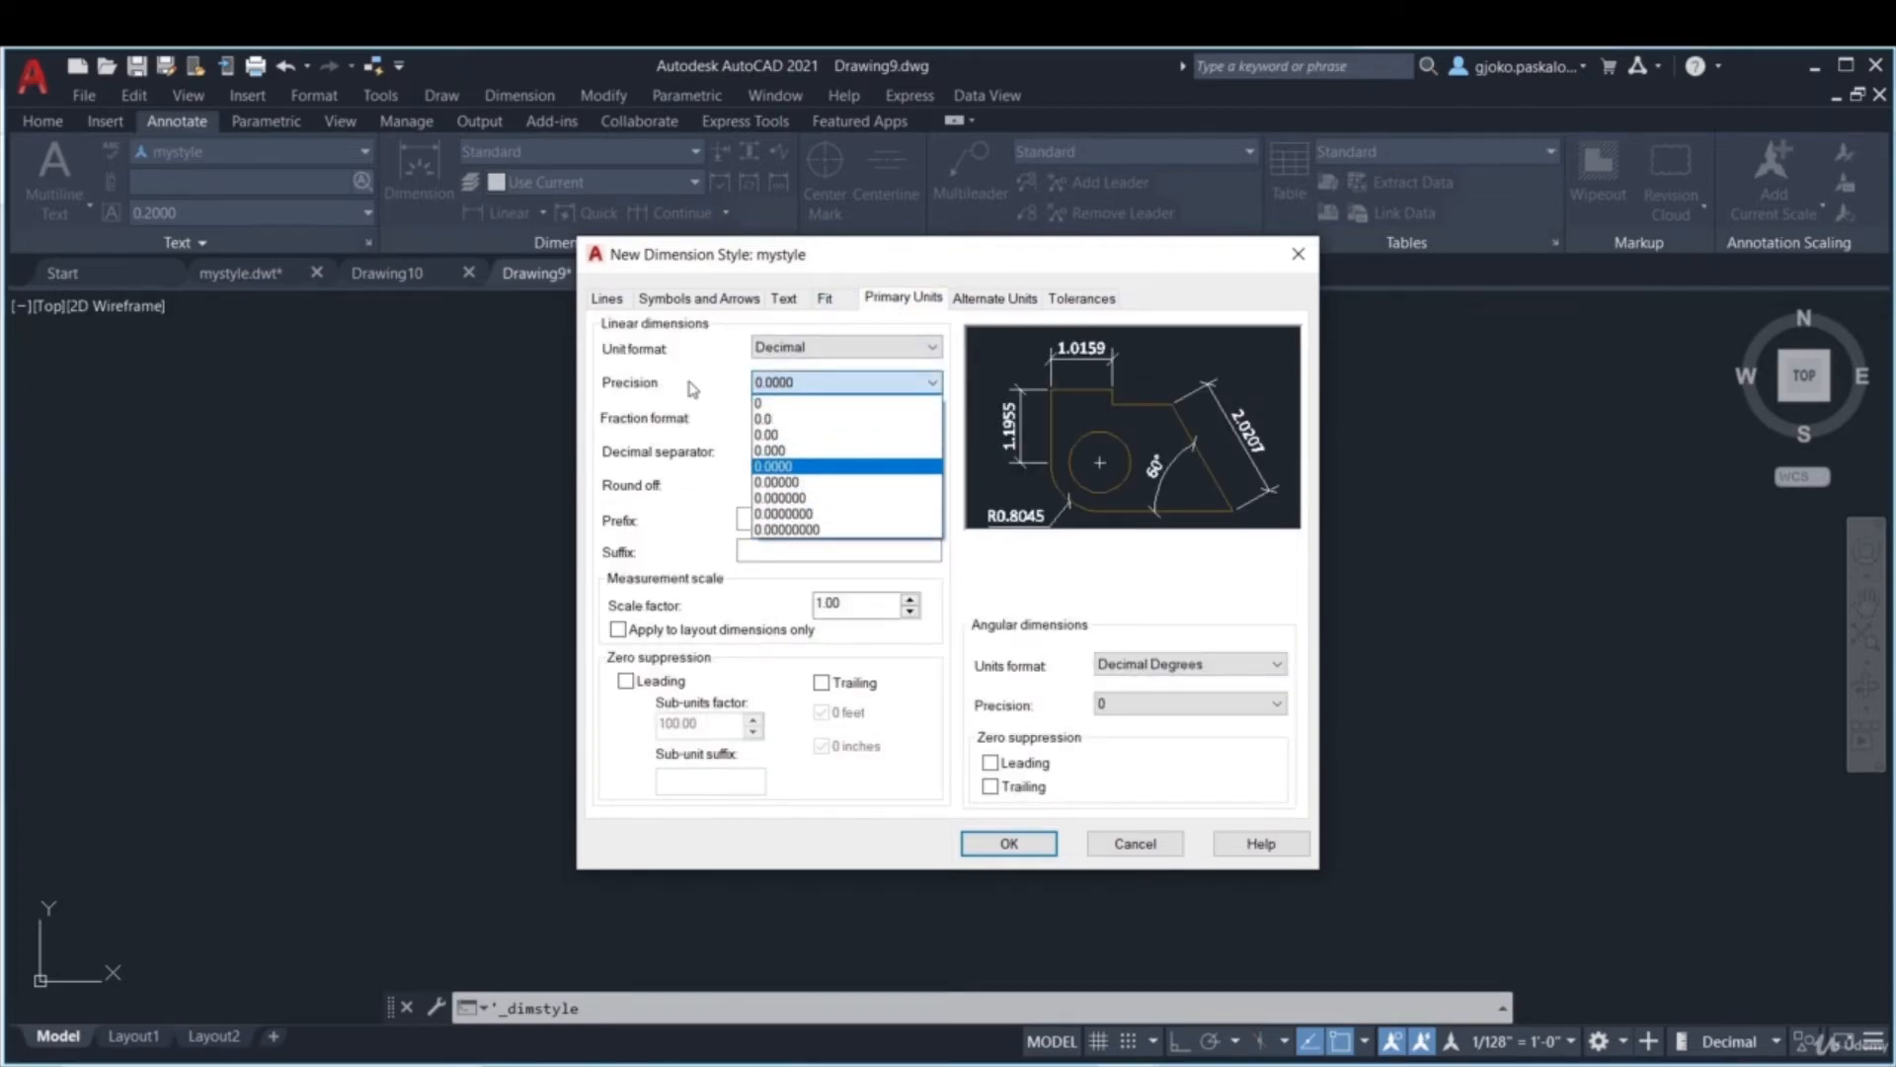
{"action": "left_click", "coordinate": [892, 312]}
{"action": "left_click", "coordinate": [809, 348]}
{"action": "left_click", "coordinate": [809, 352]}
{"action": "left_click", "coordinate": [810, 383]}
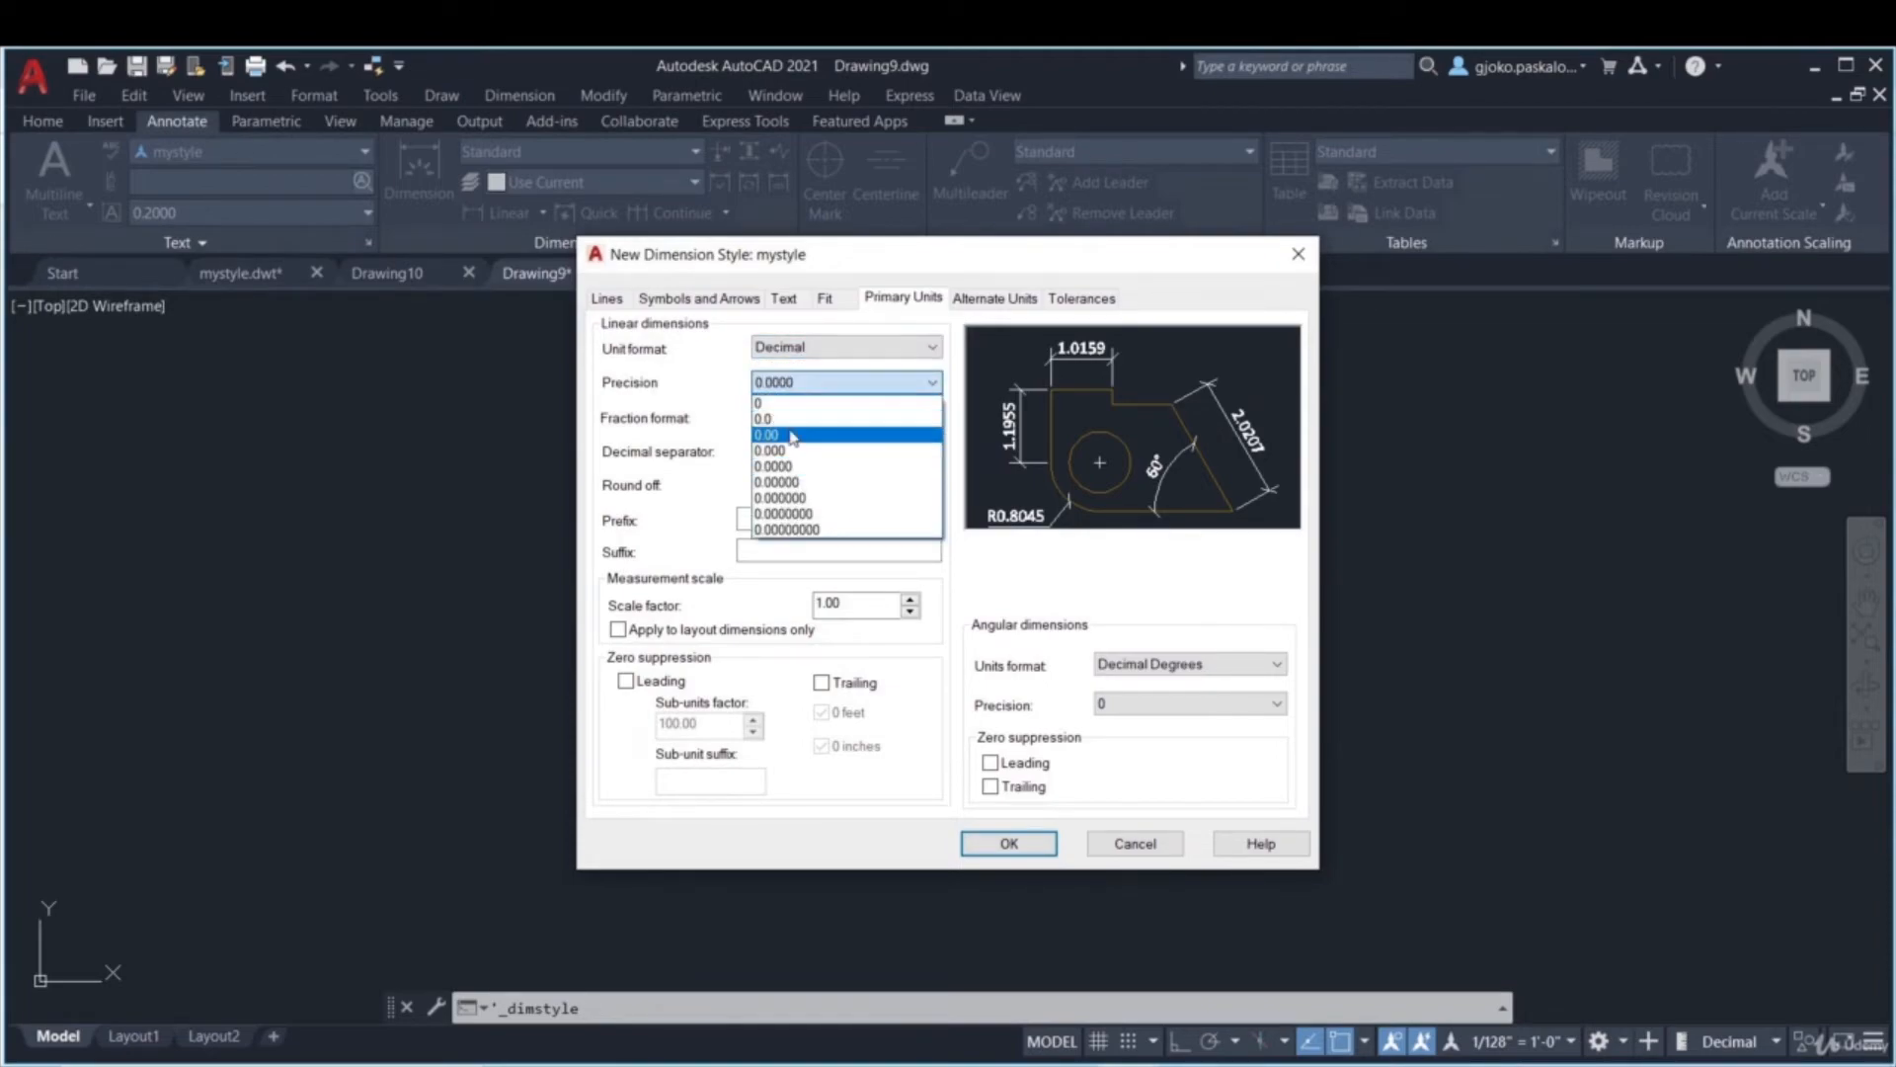
{"action": "left_click", "coordinate": [793, 435]}
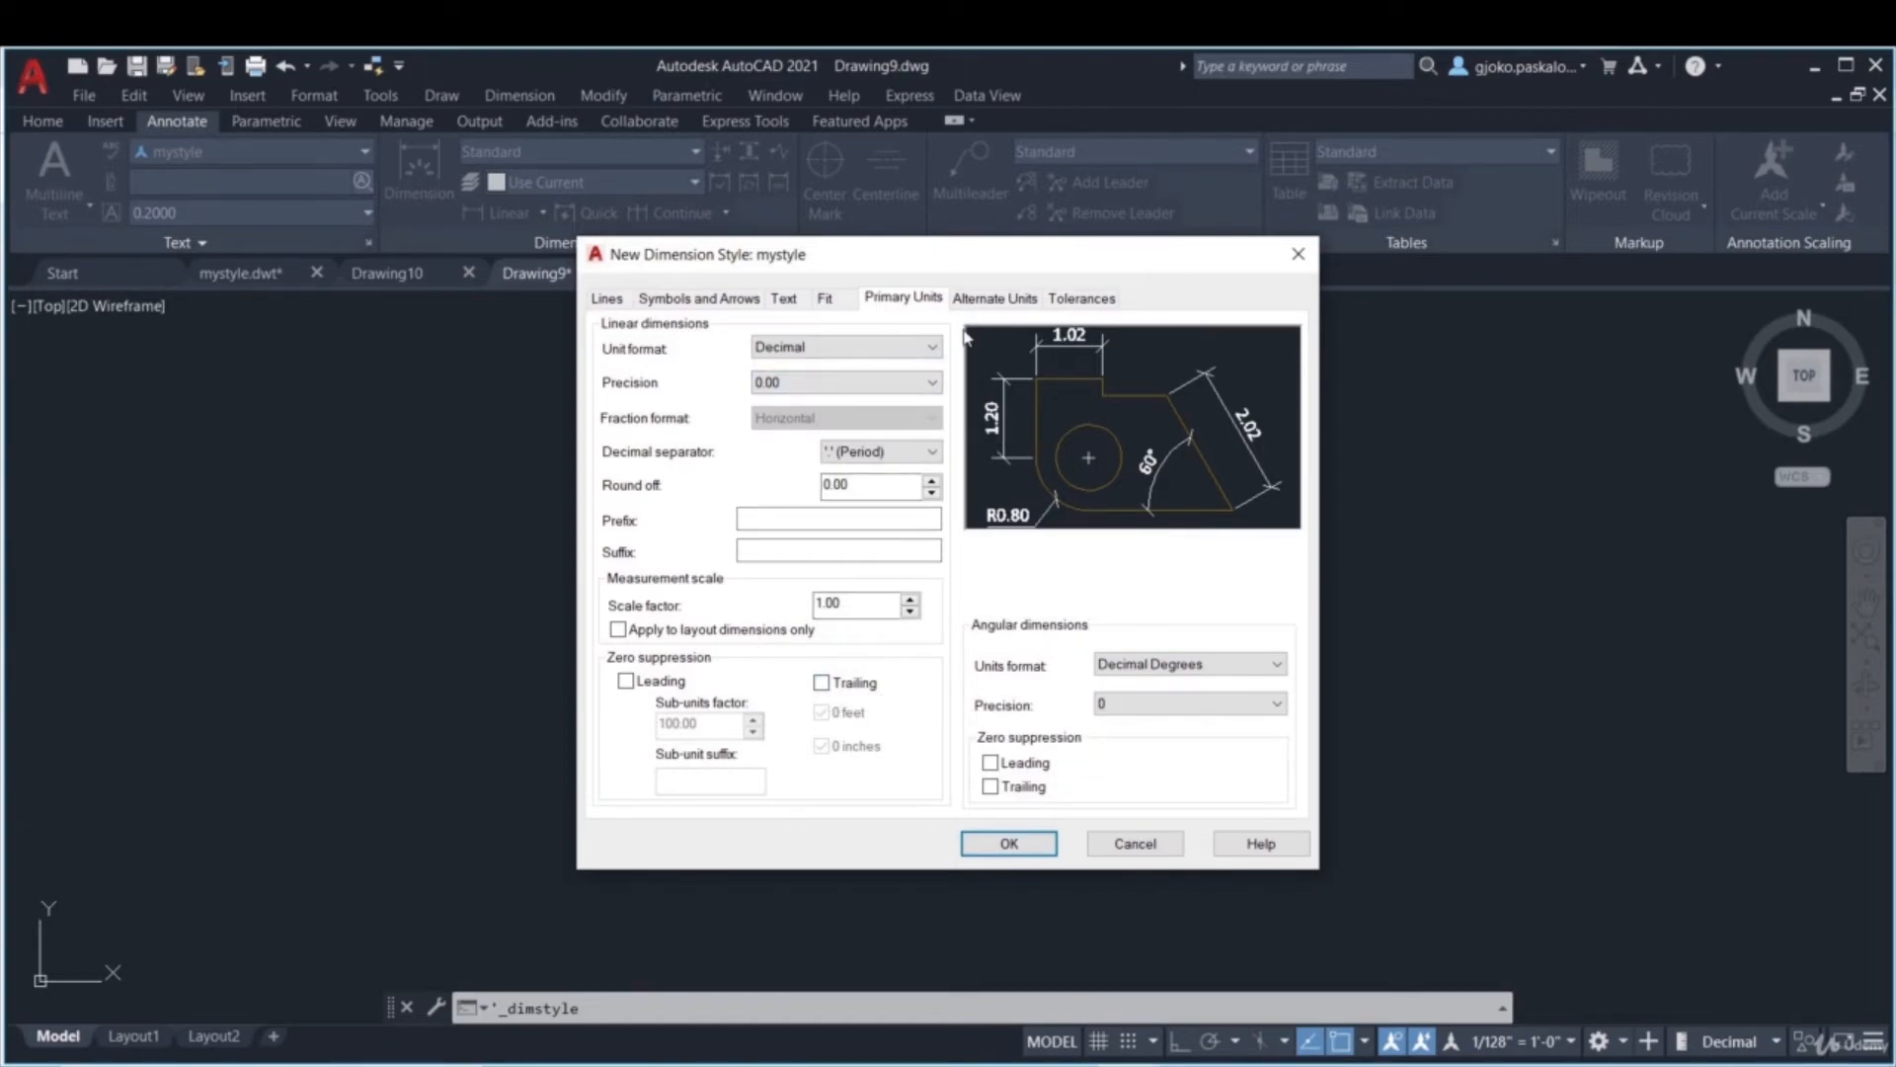
- Review the alternate units and tolerance settings and save the mystyle dimension style
{"action": "left_click", "coordinate": [1014, 298]}
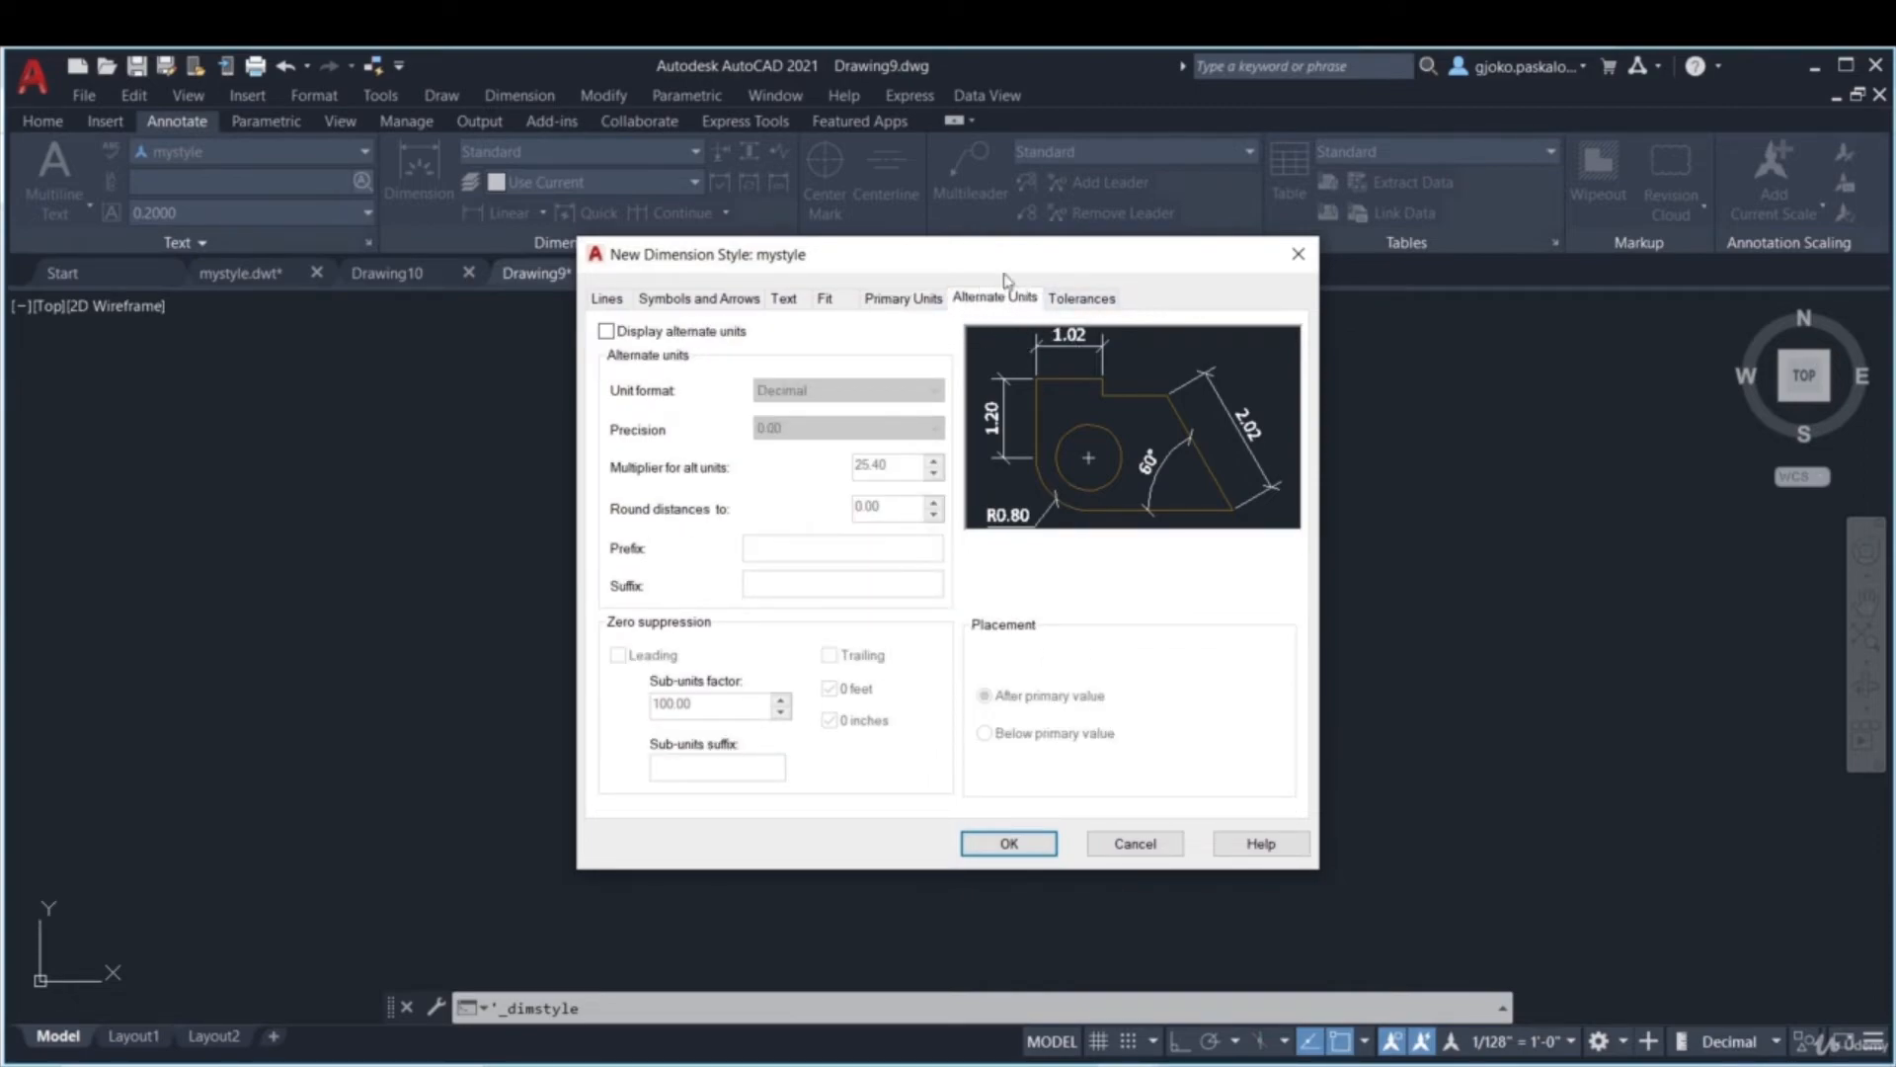
{"action": "left_click", "coordinate": [1080, 308]}
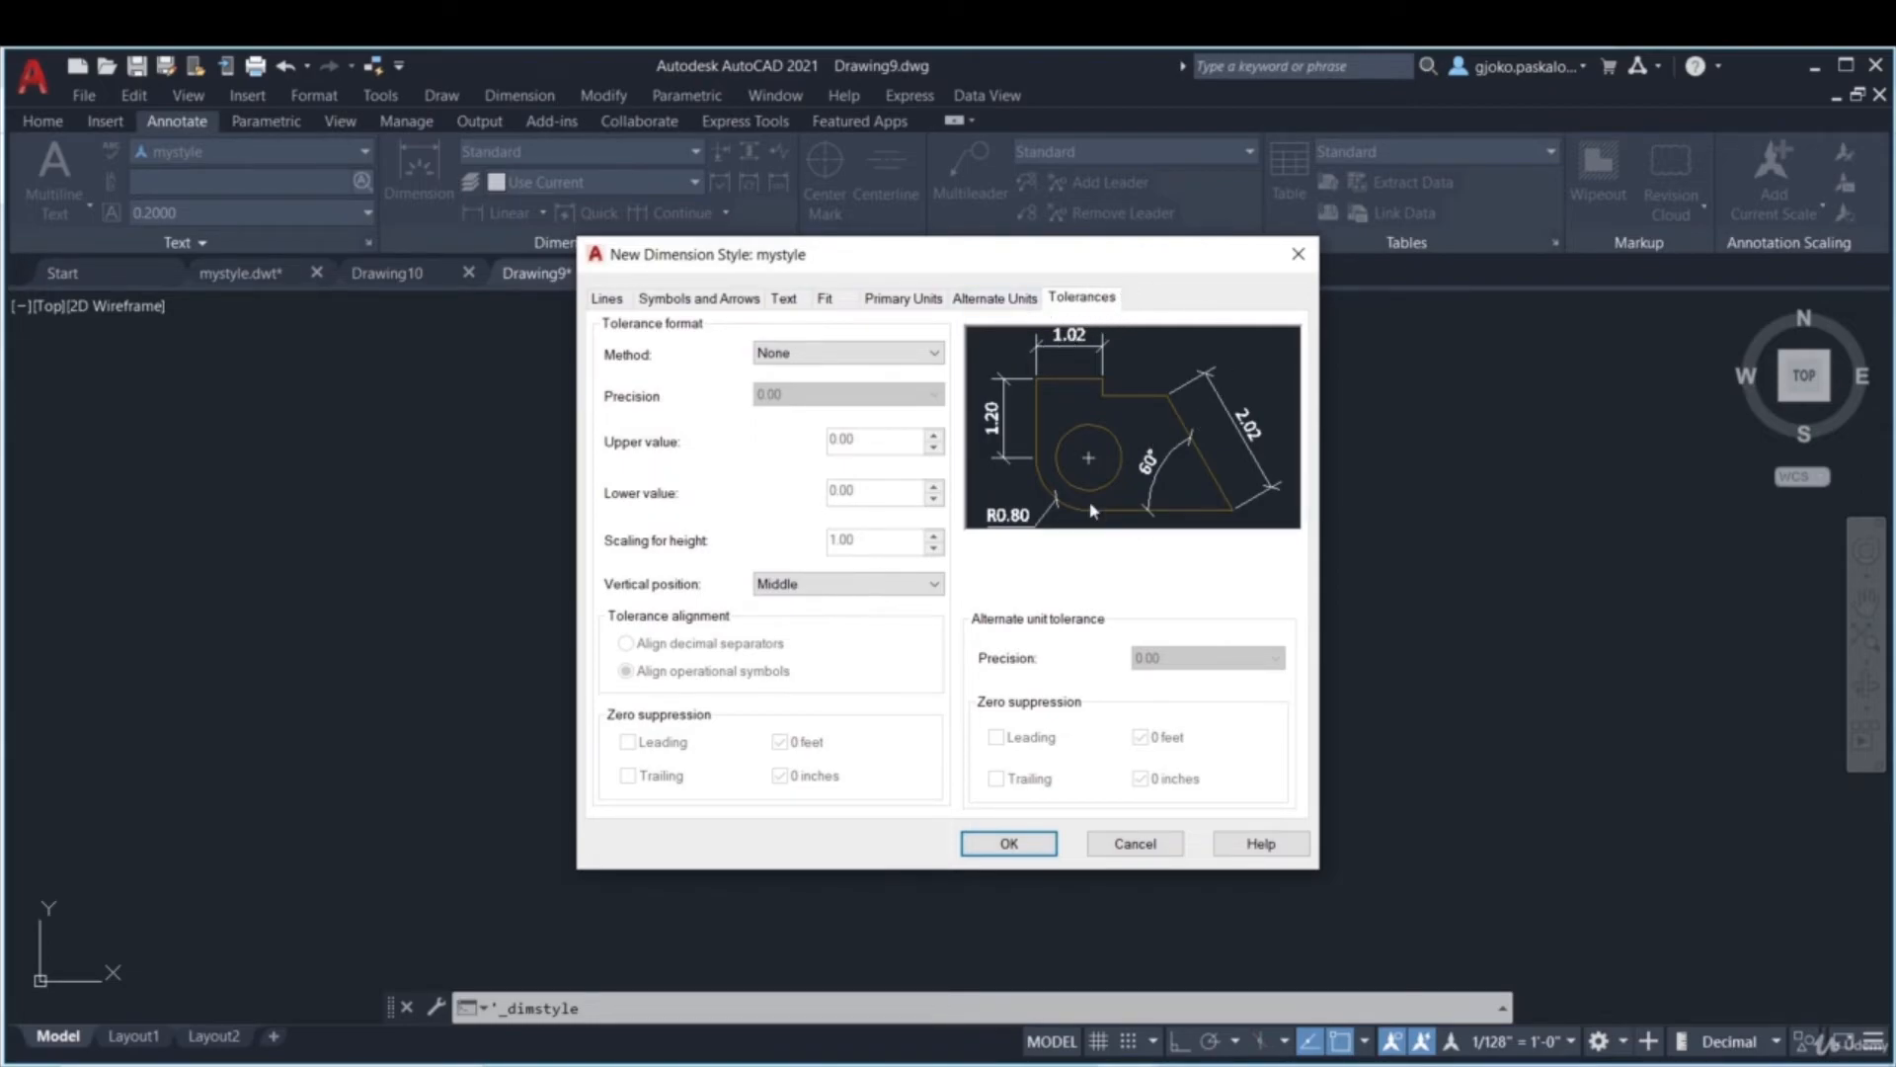
{"action": "left_click", "coordinate": [1007, 845]}
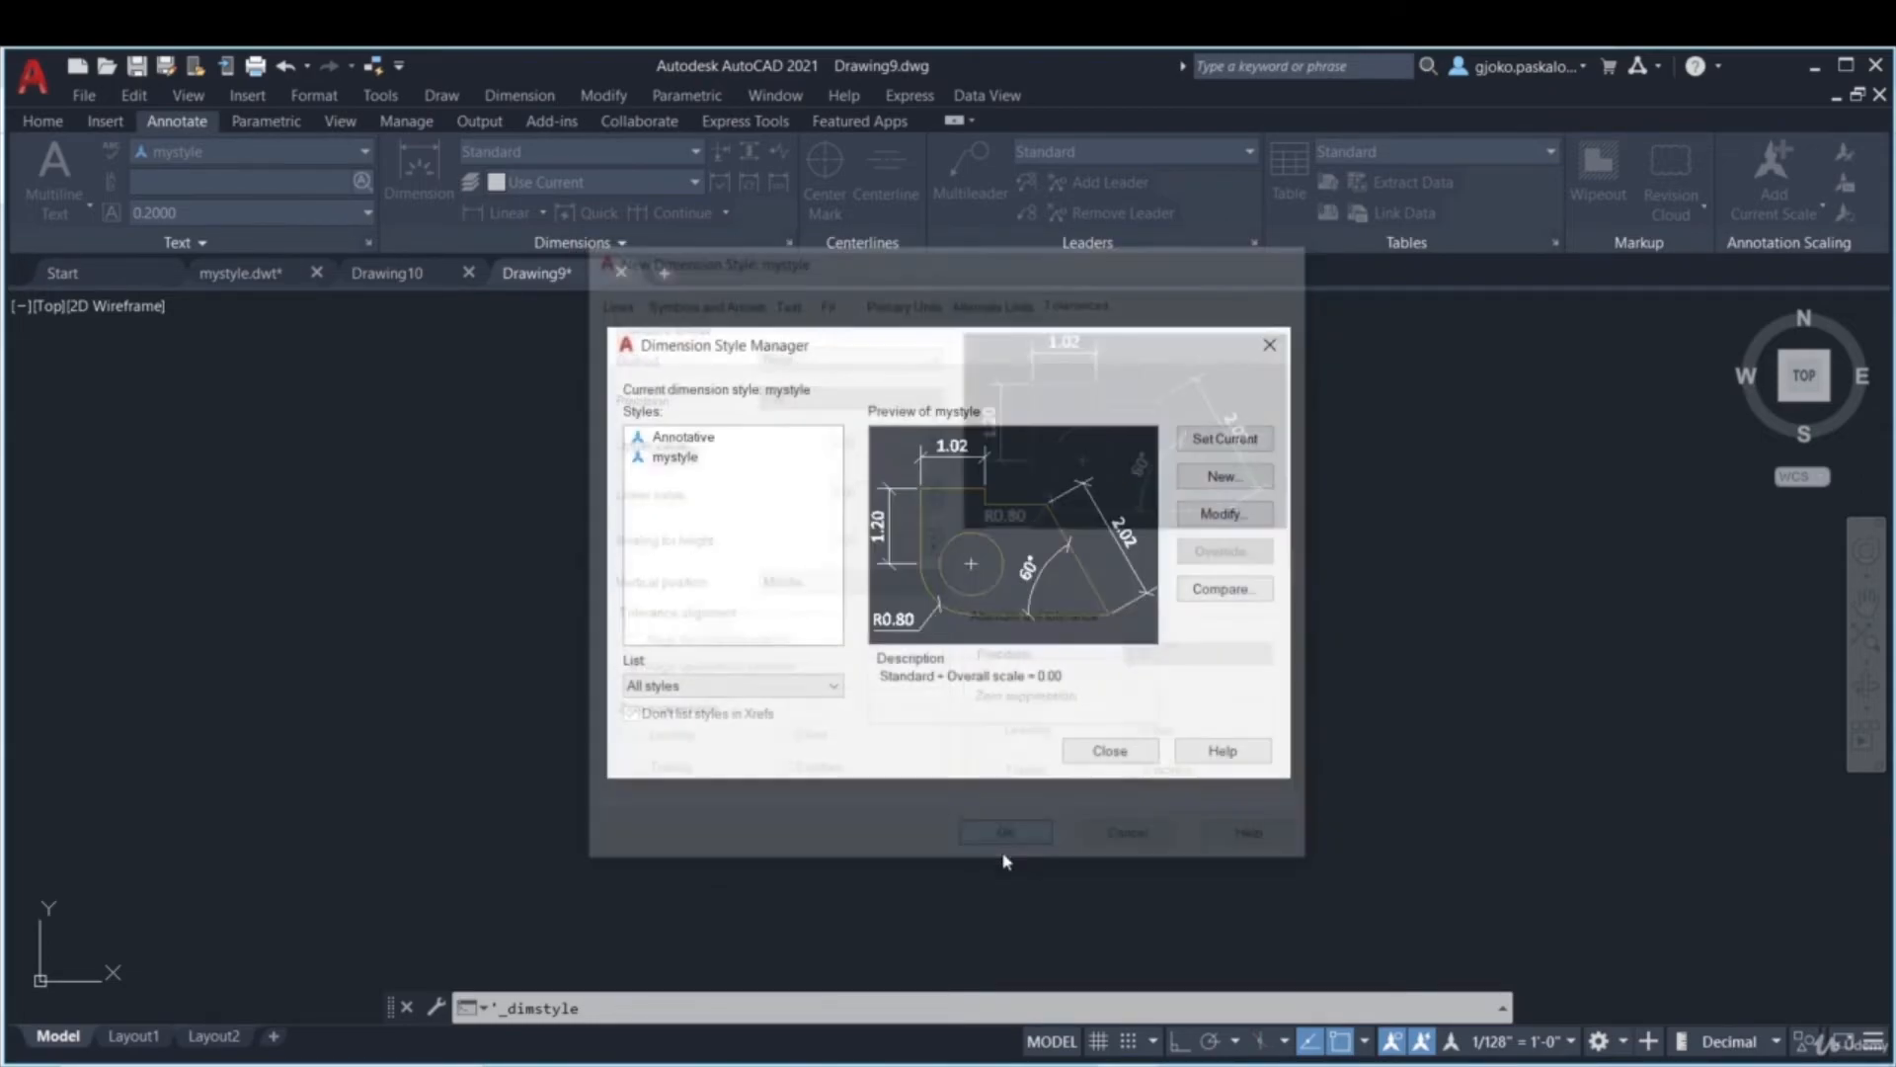
- Create a sub-style based on the mystyle dimension style that applies only to radius dimensions
{"action": "left_click", "coordinate": [680, 457]}
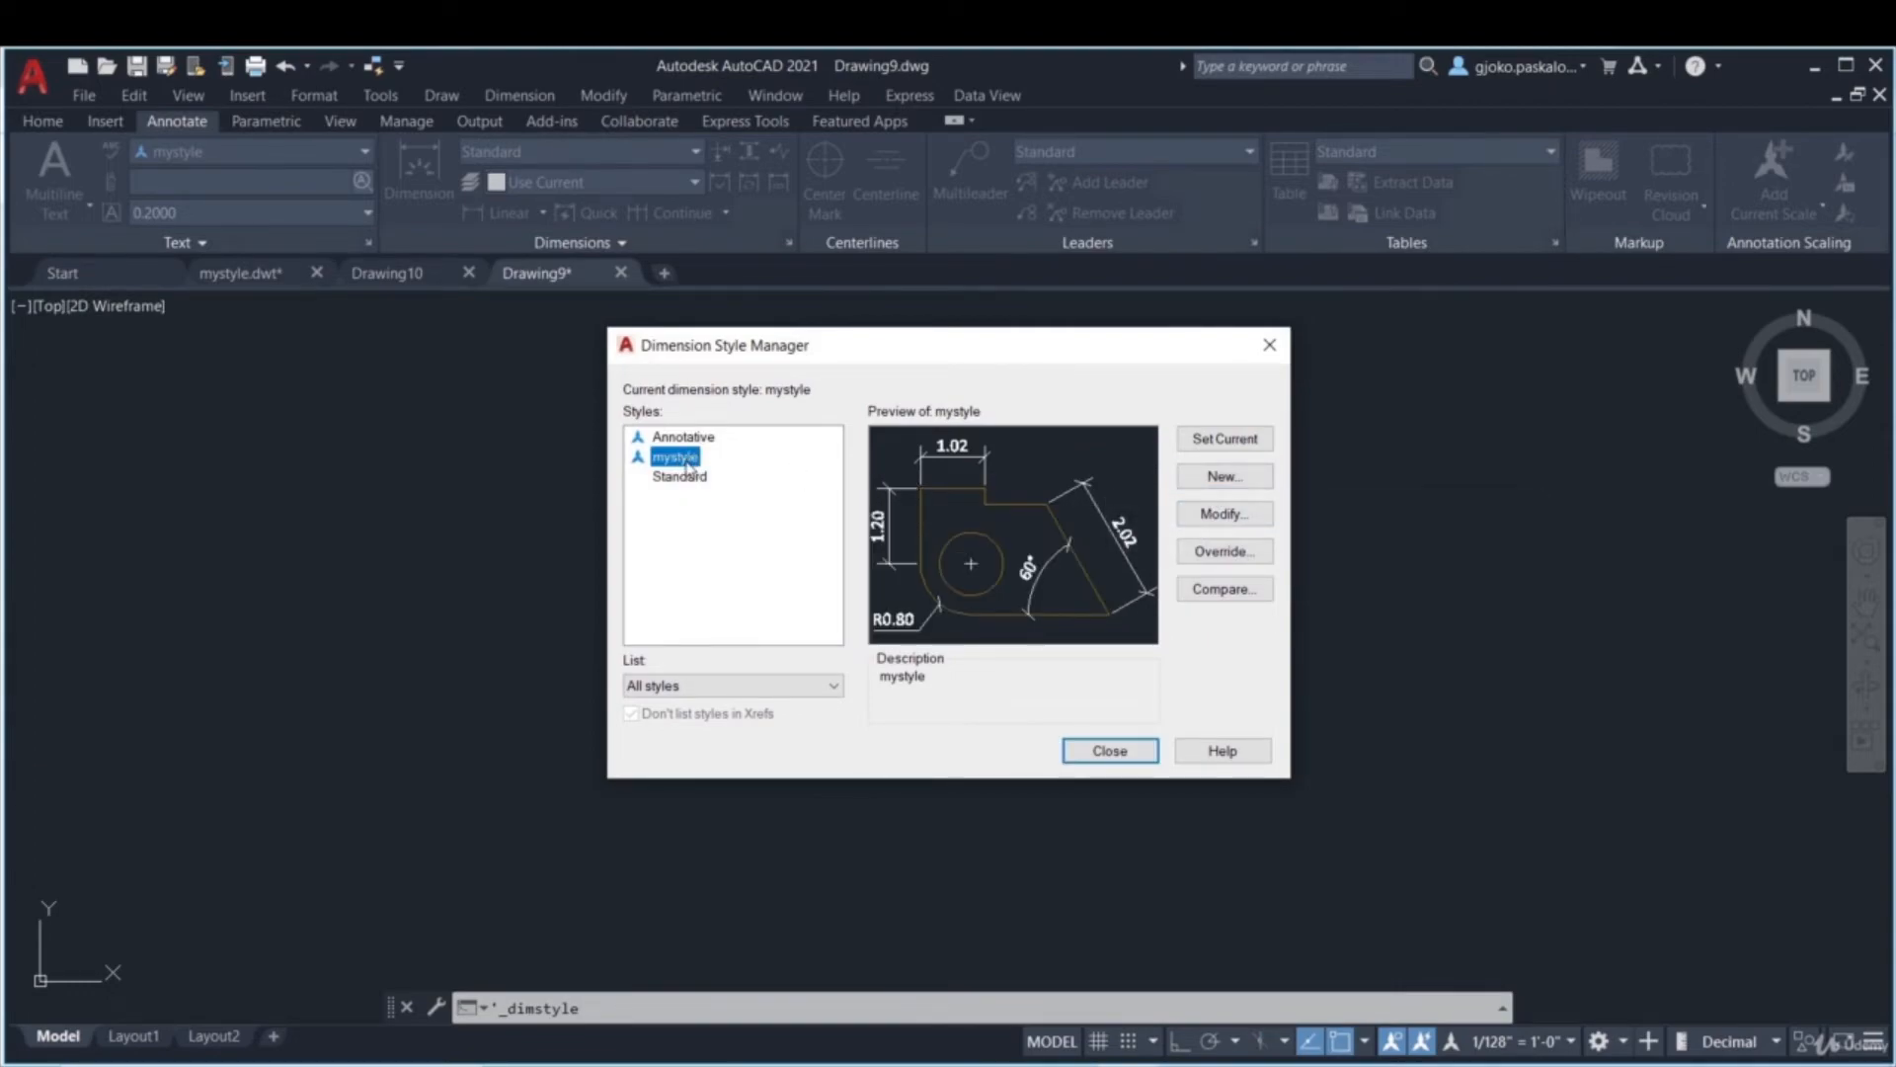
{"action": "left_click", "coordinate": [1225, 477]}
{"action": "left_click_drag", "start_coordinate": [776, 498], "coordinate": [656, 502]}
{"action": "key", "text": "BackSpace"}
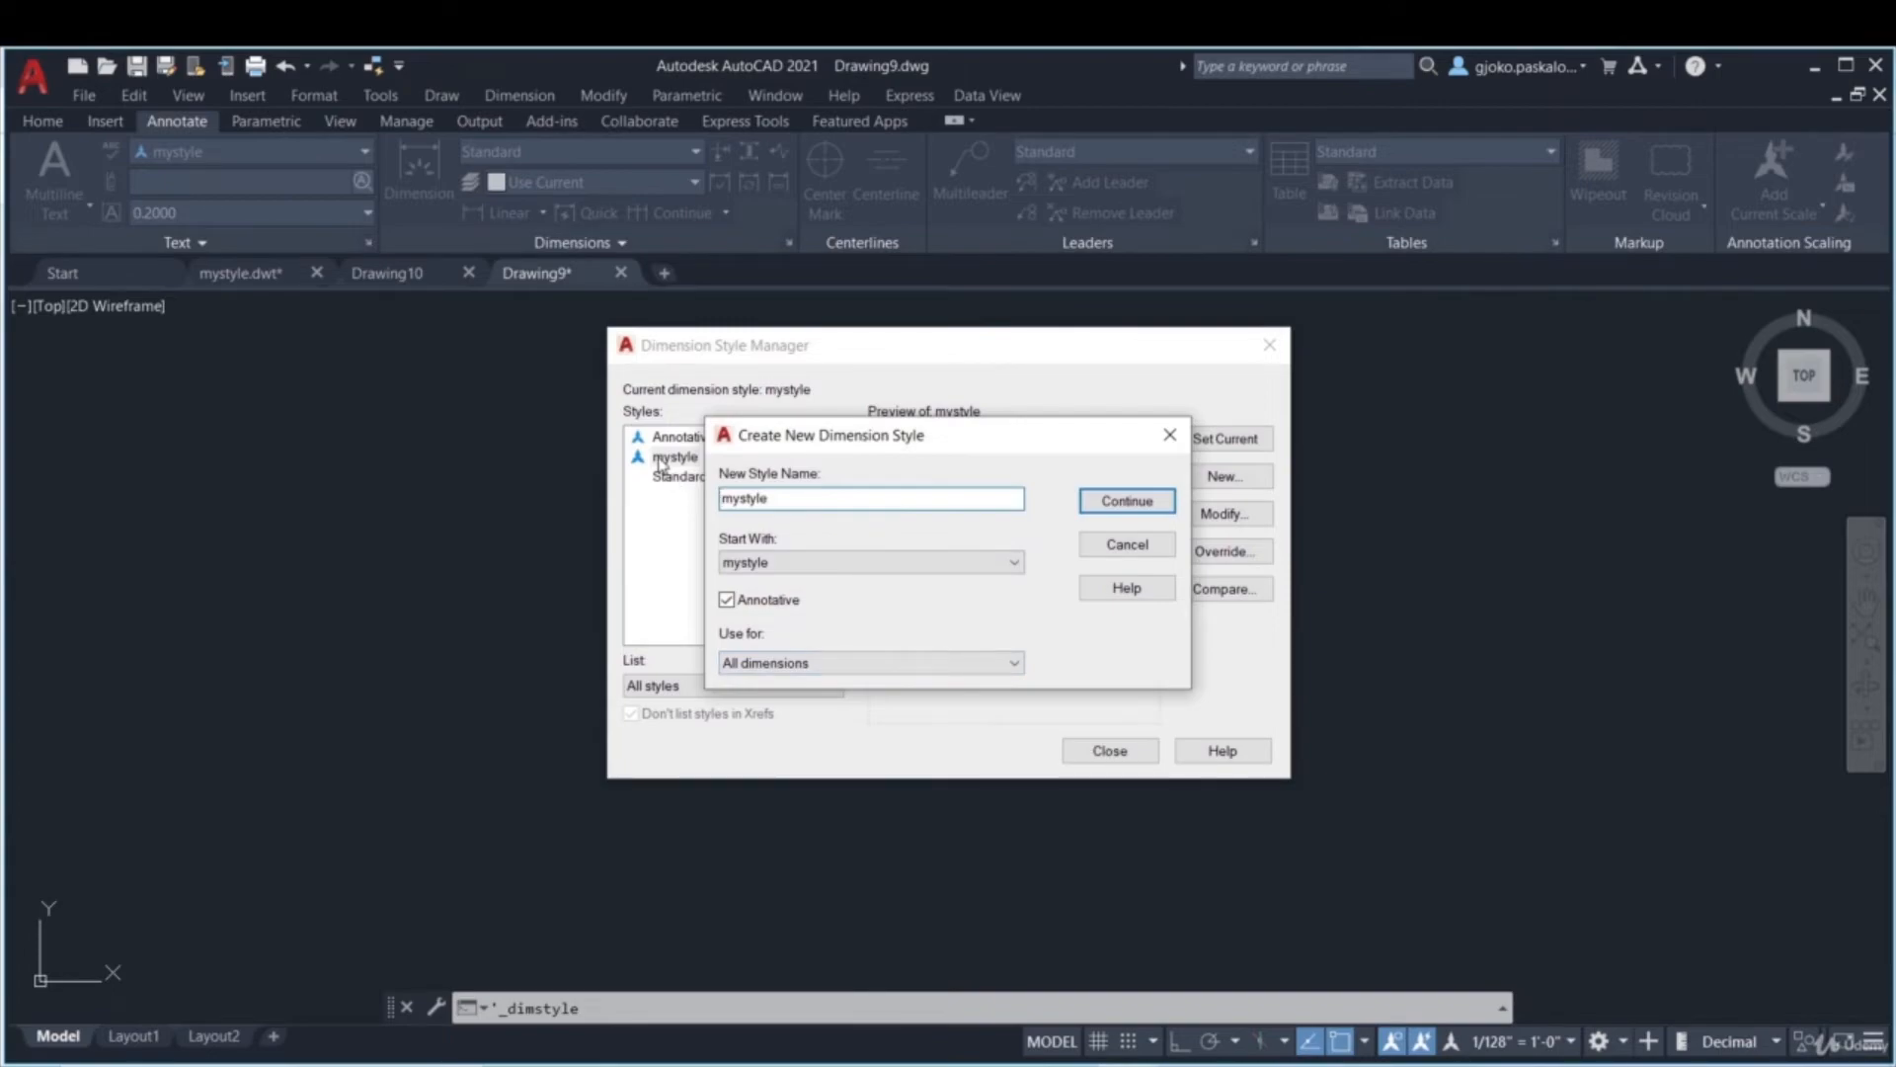
{"action": "left_click", "coordinate": [787, 663]}
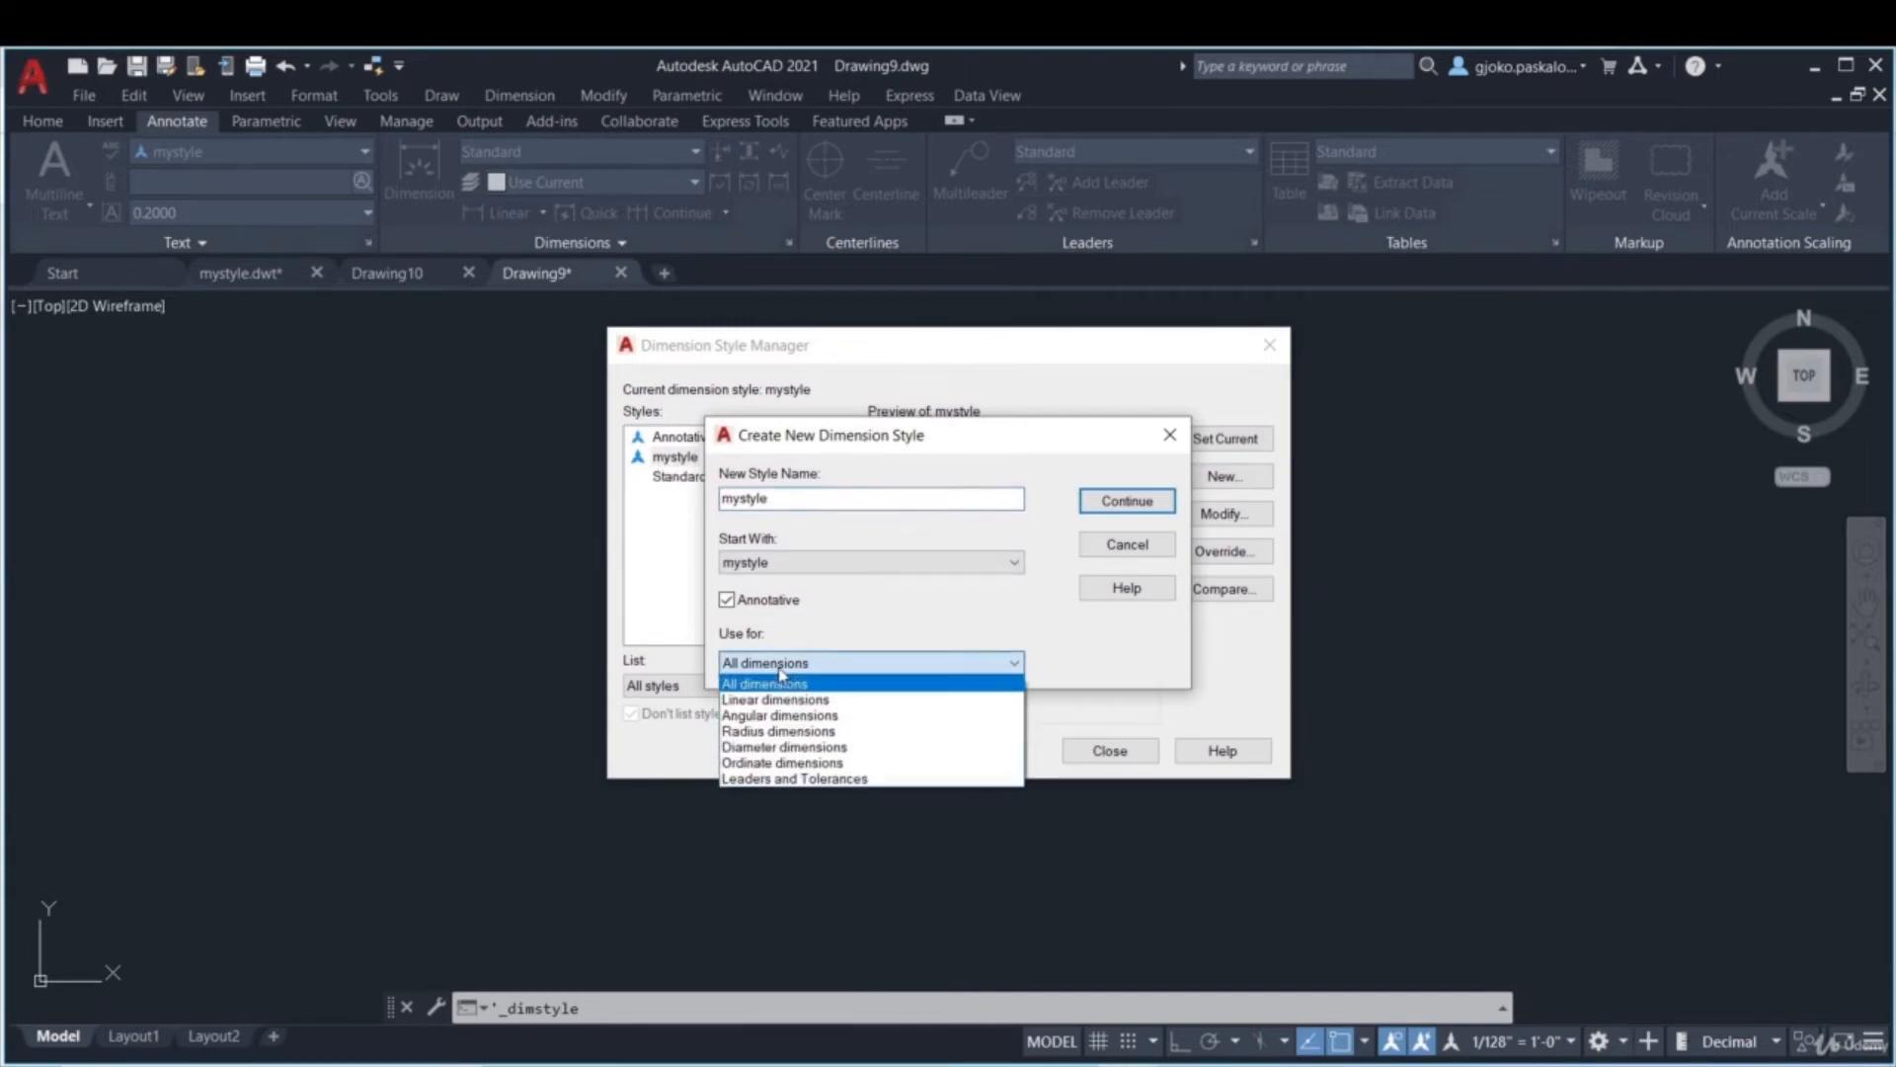
{"action": "left_click", "coordinate": [787, 734]}
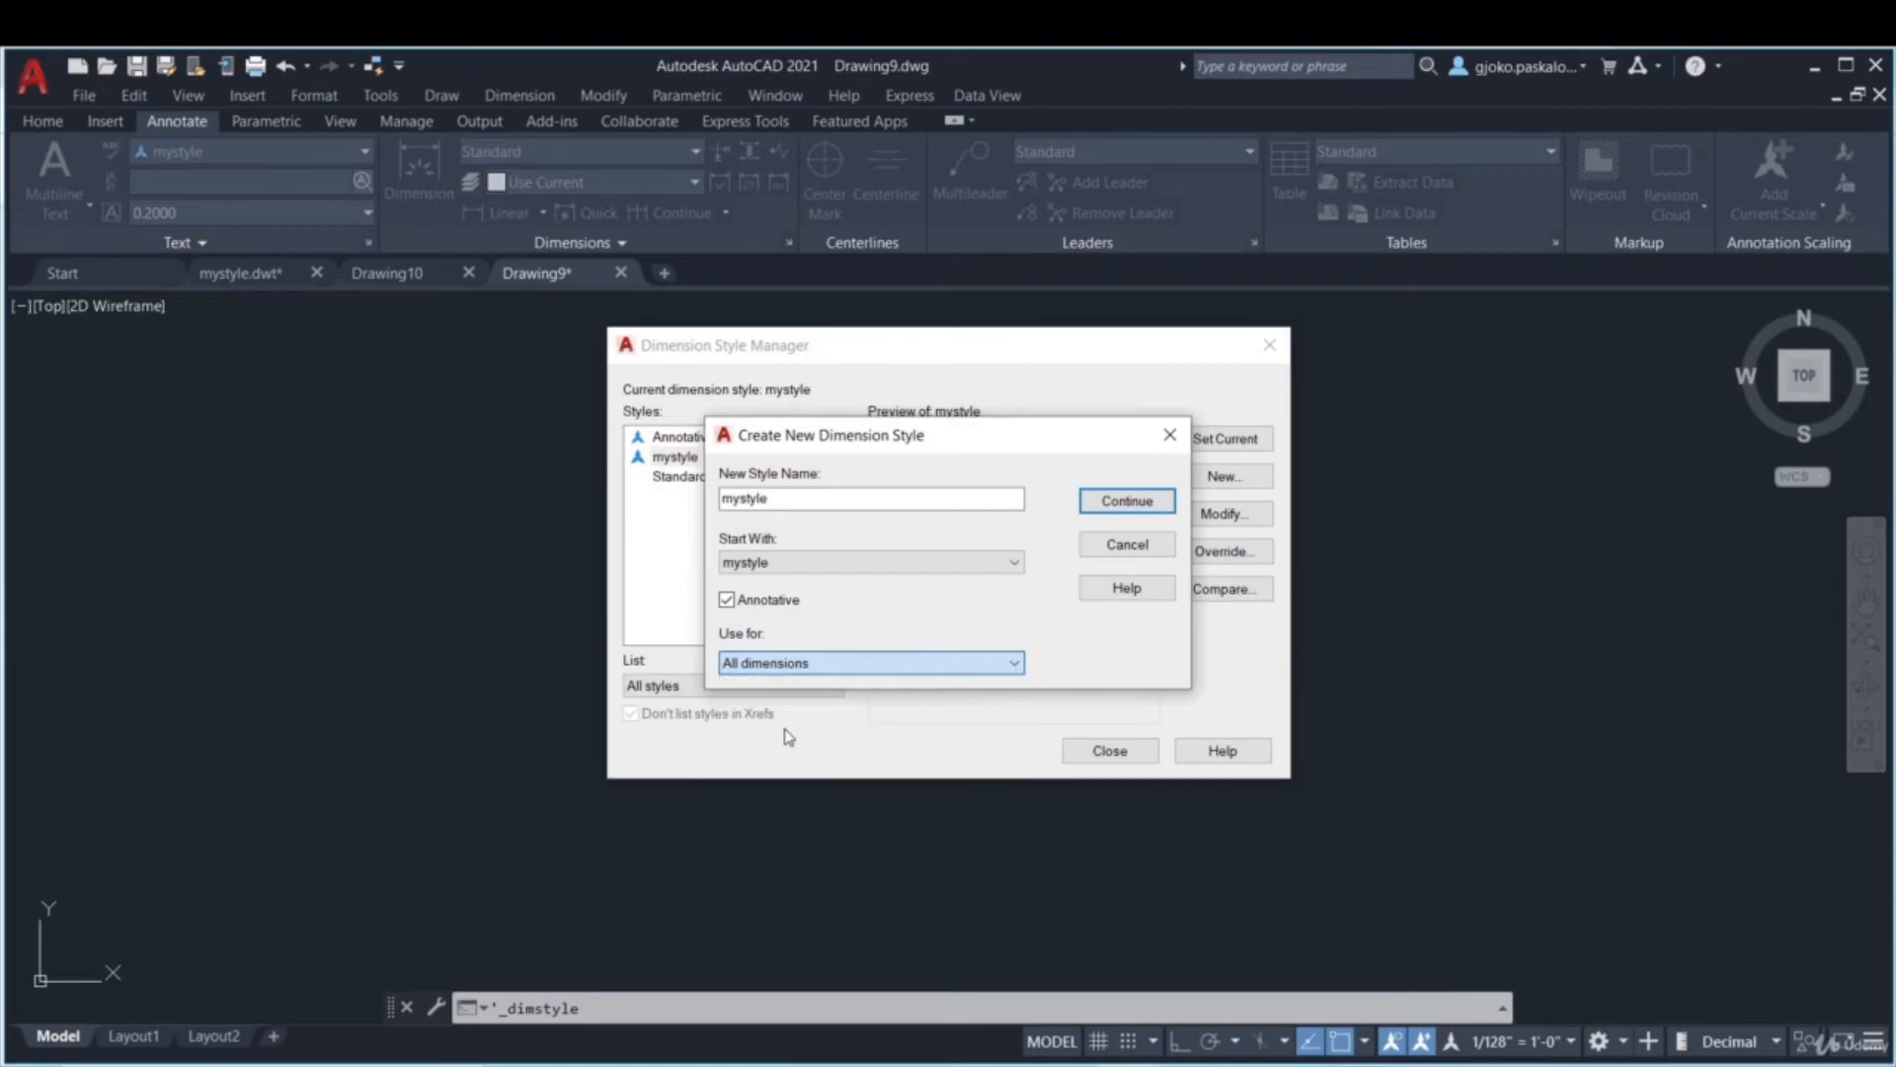
{"action": "left_click", "coordinate": [1122, 509]}
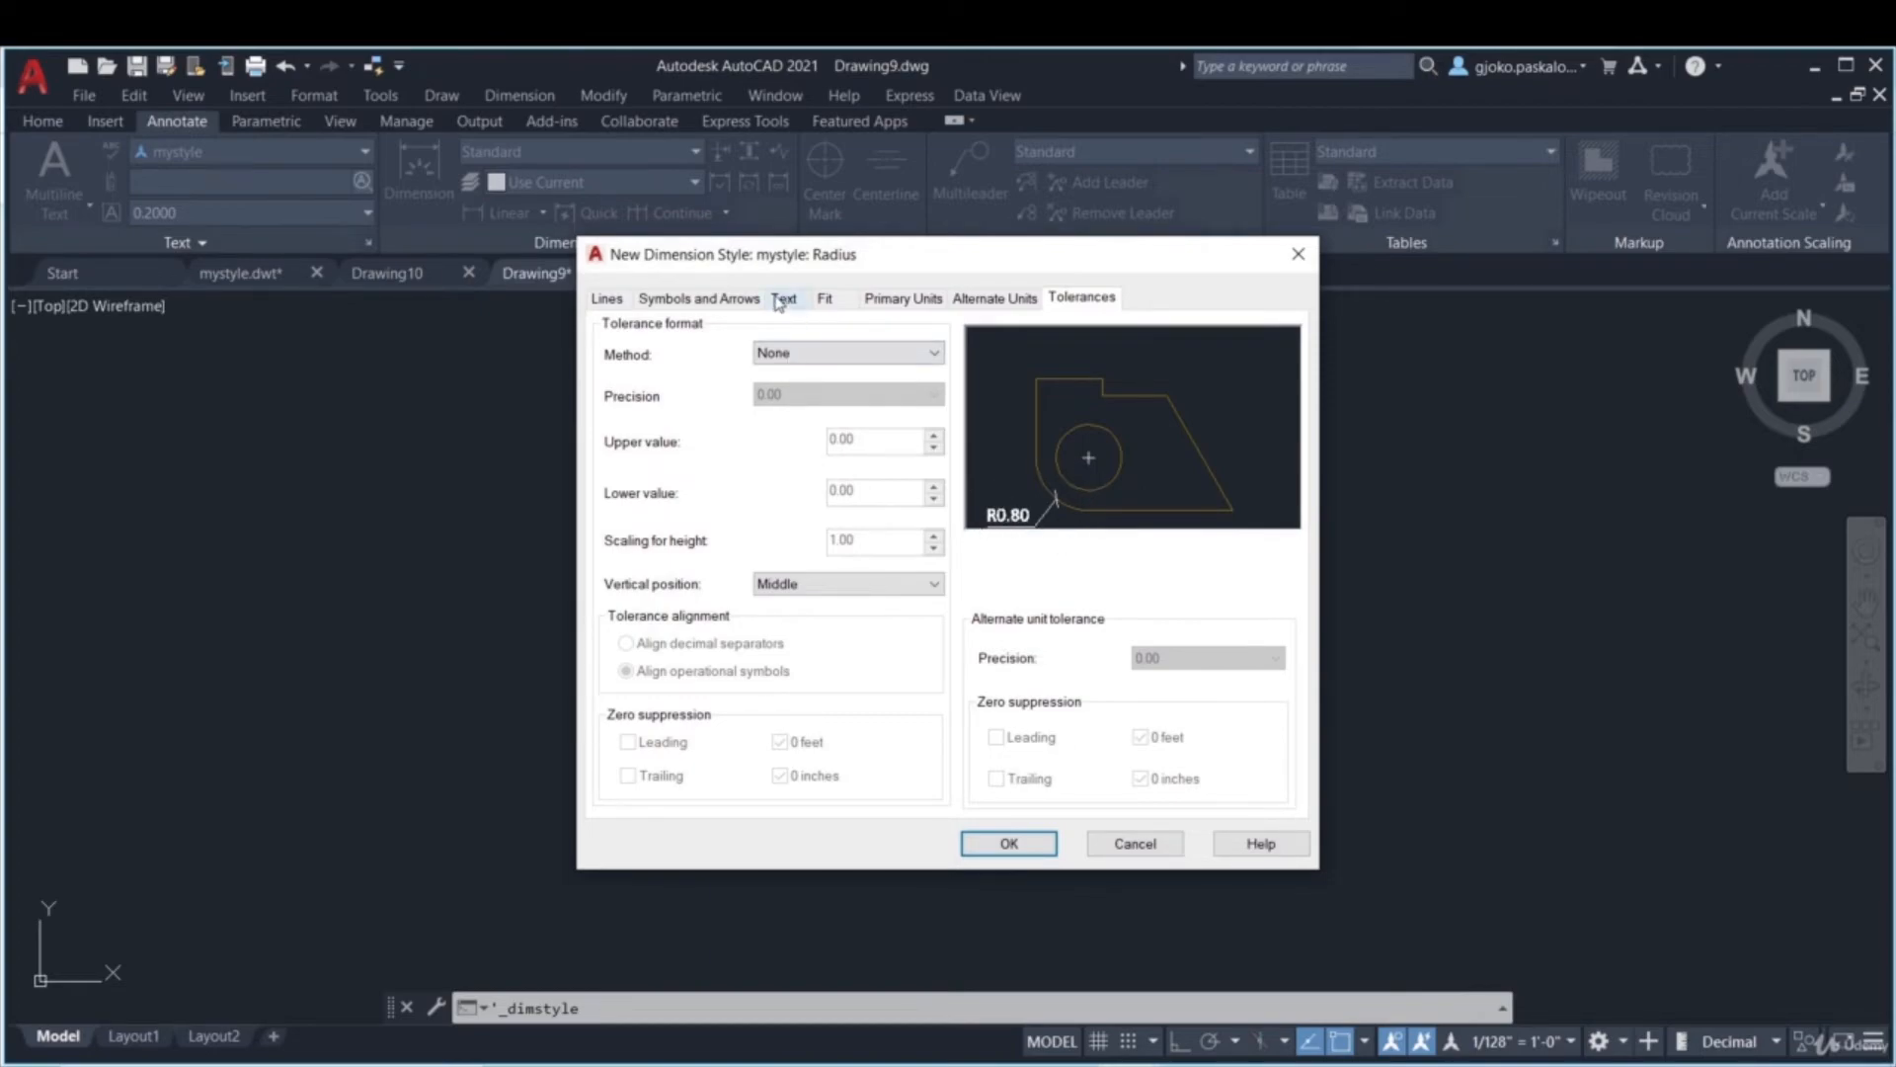
- Set the vertical text placement of the Radius sub-style to Centered and save it
{"action": "left_click", "coordinate": [739, 300]}
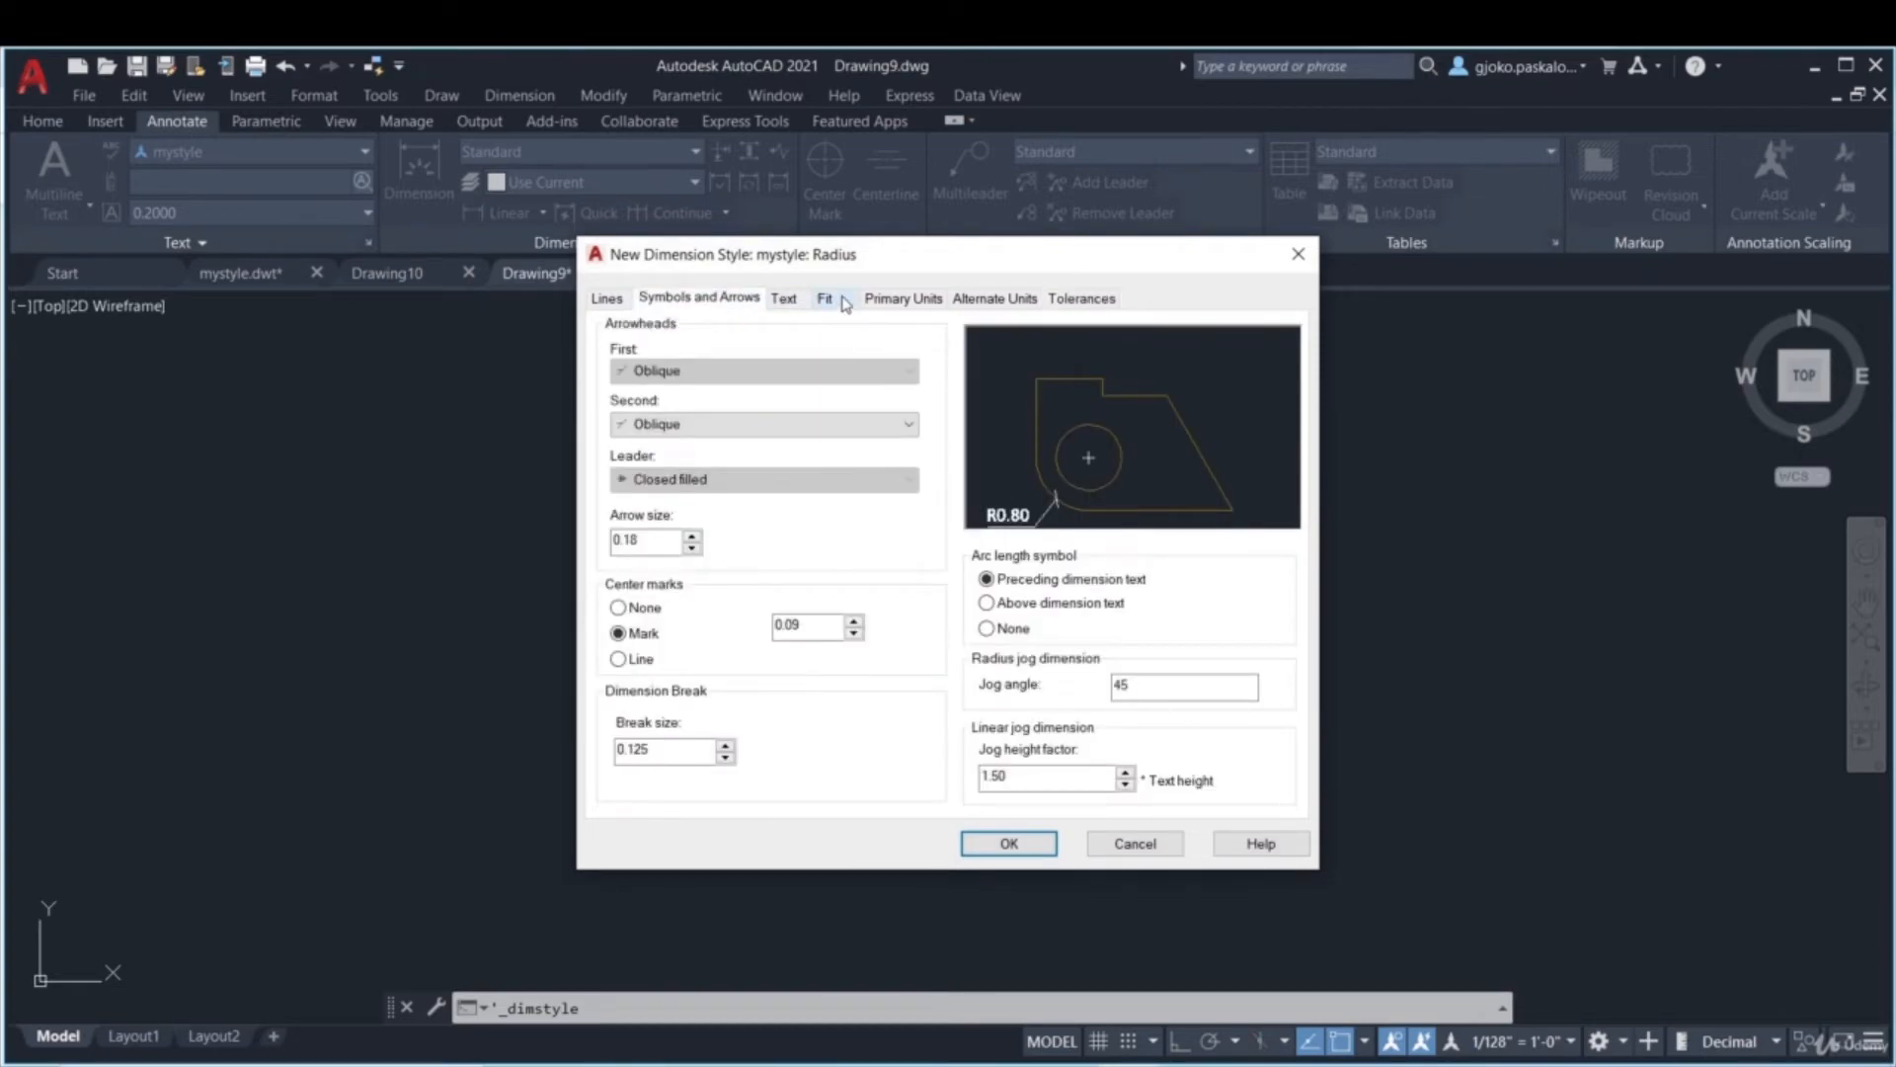
{"action": "left_click", "coordinate": [789, 301]}
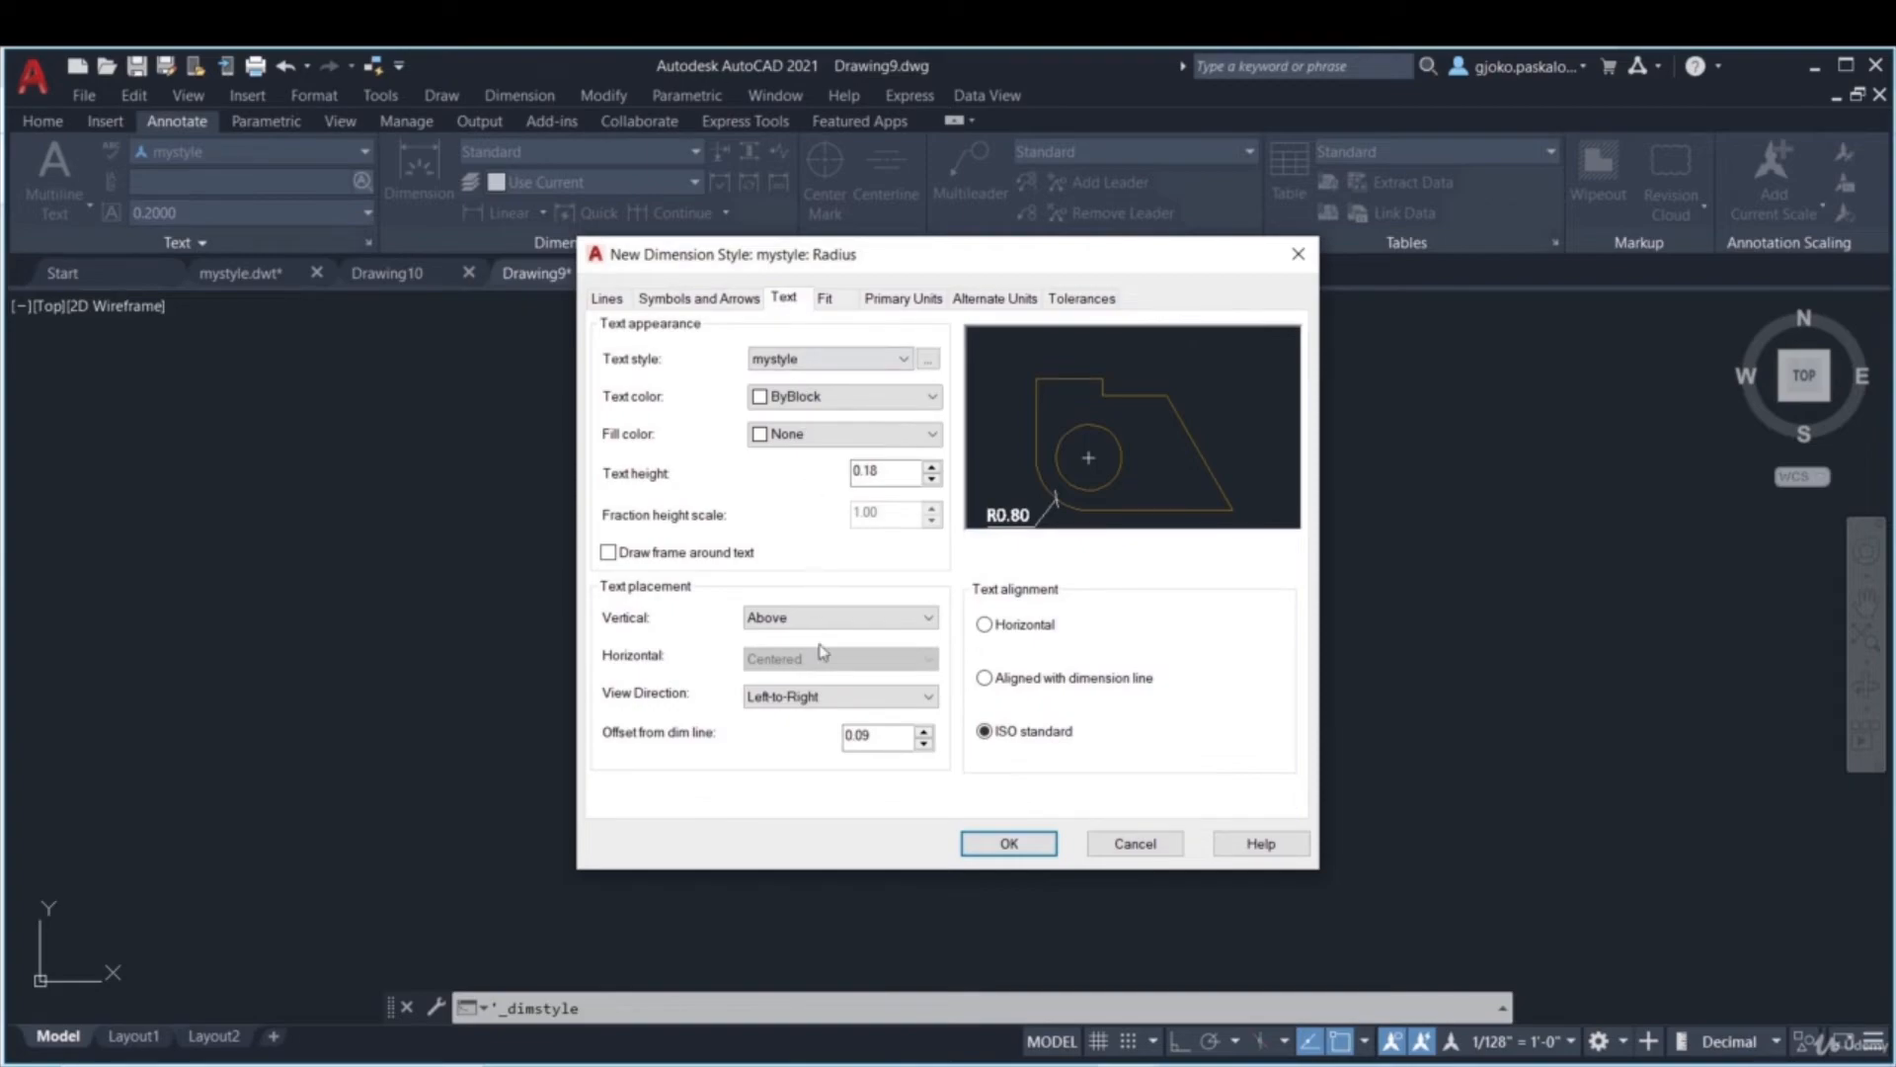
{"action": "left_click", "coordinate": [792, 618]}
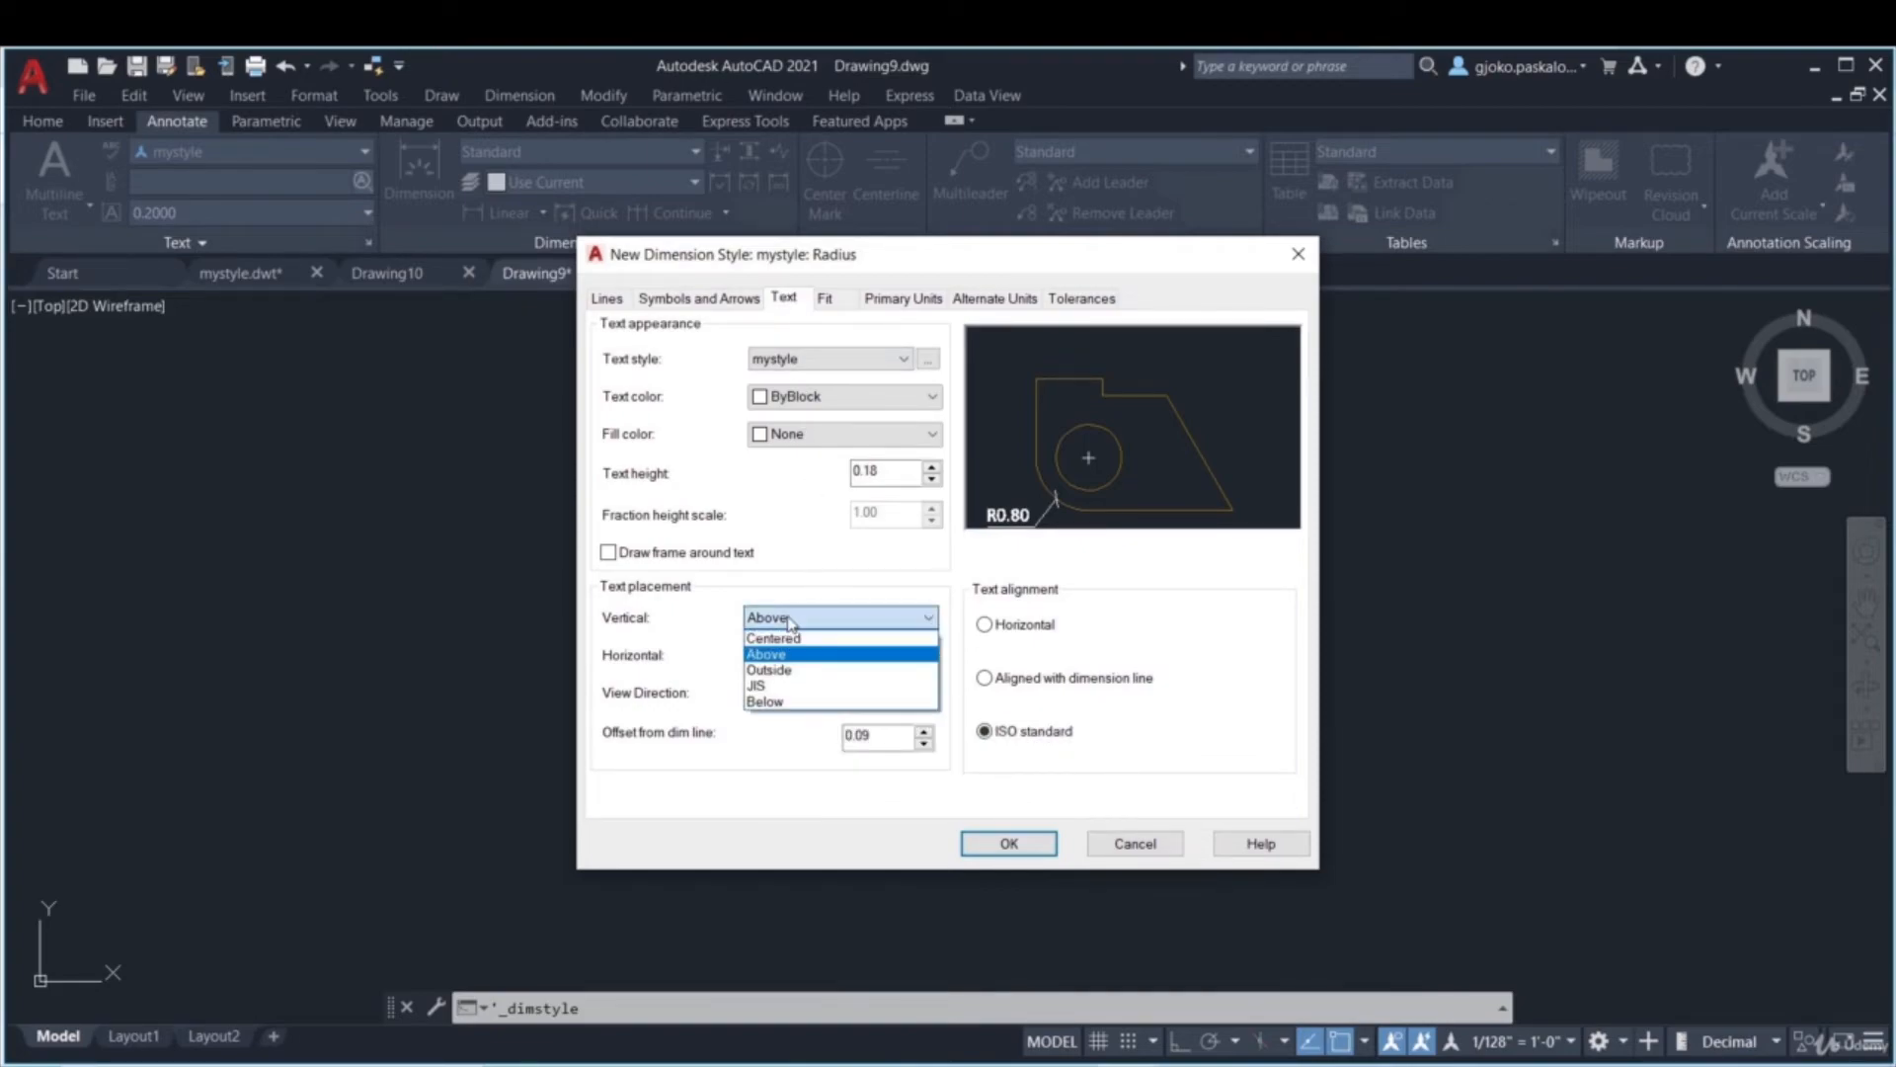
{"action": "left_click", "coordinate": [776, 638]}
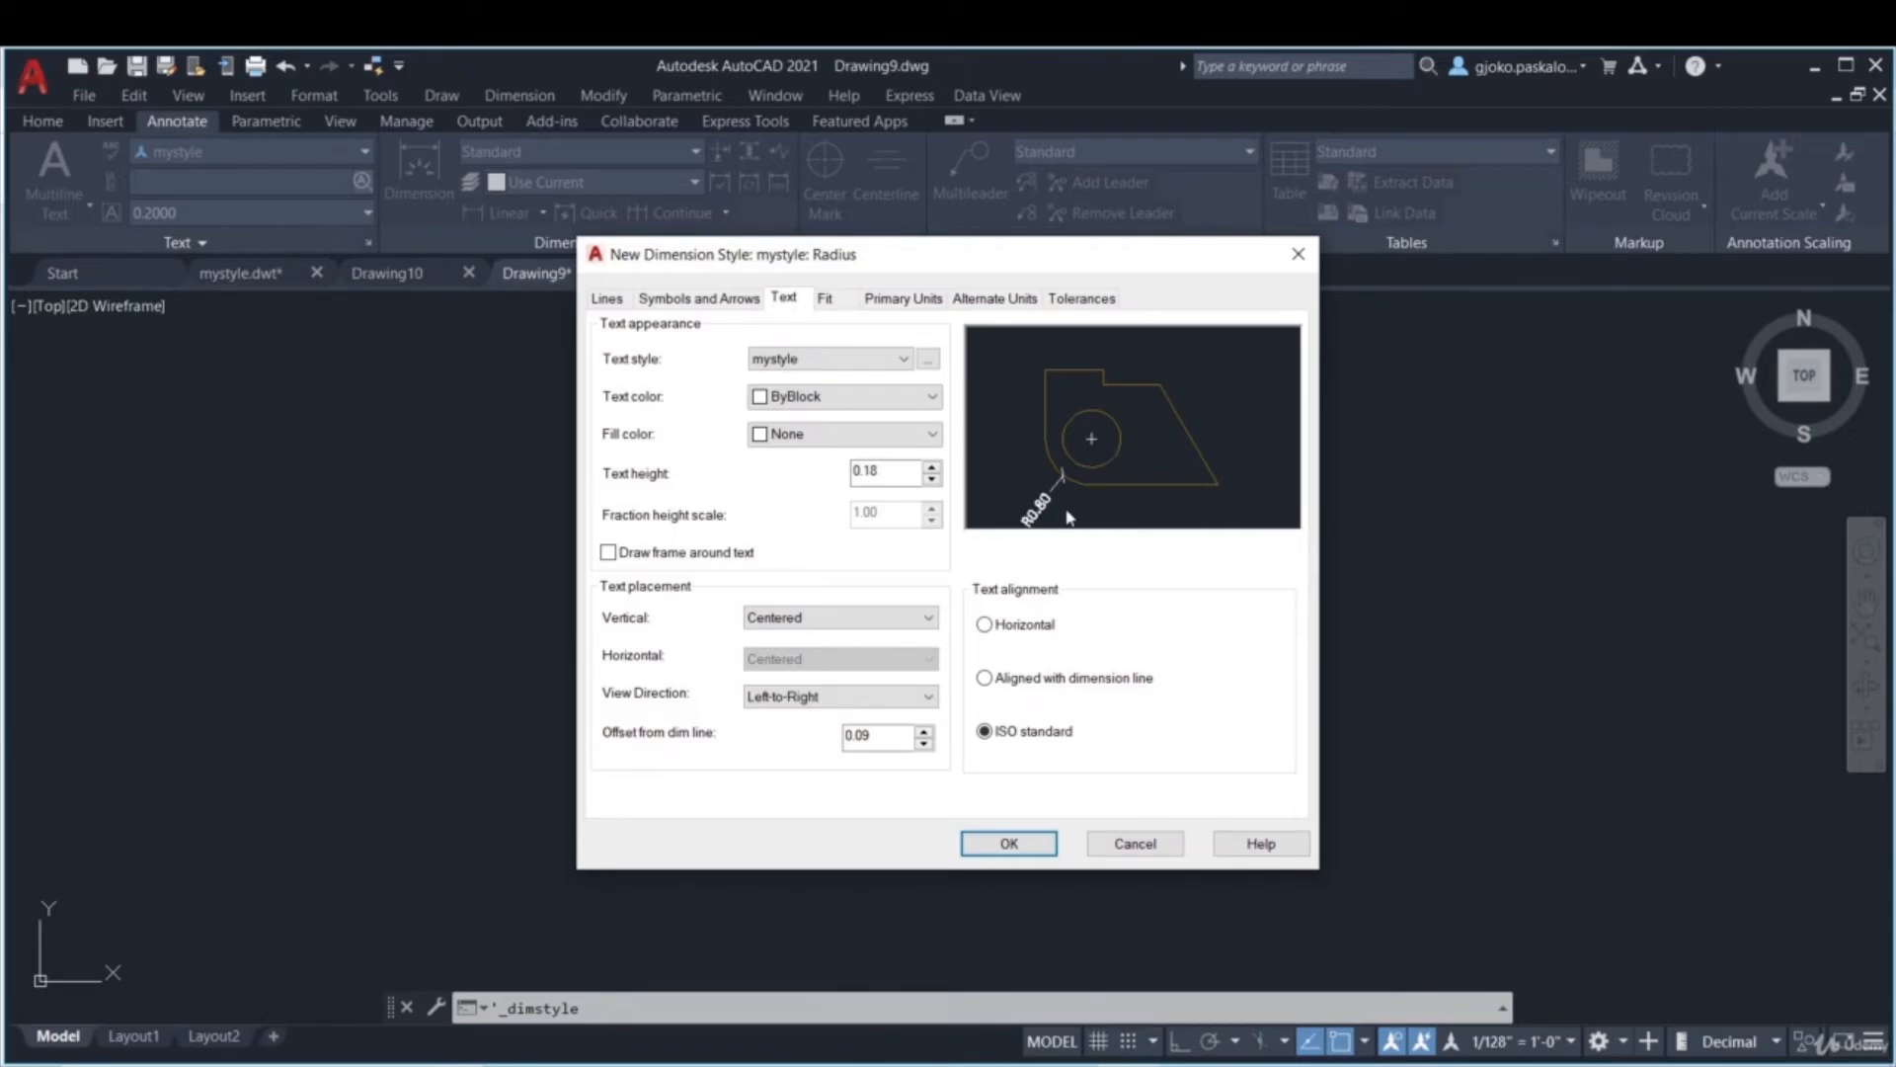
{"action": "left_click", "coordinate": [1009, 843]}
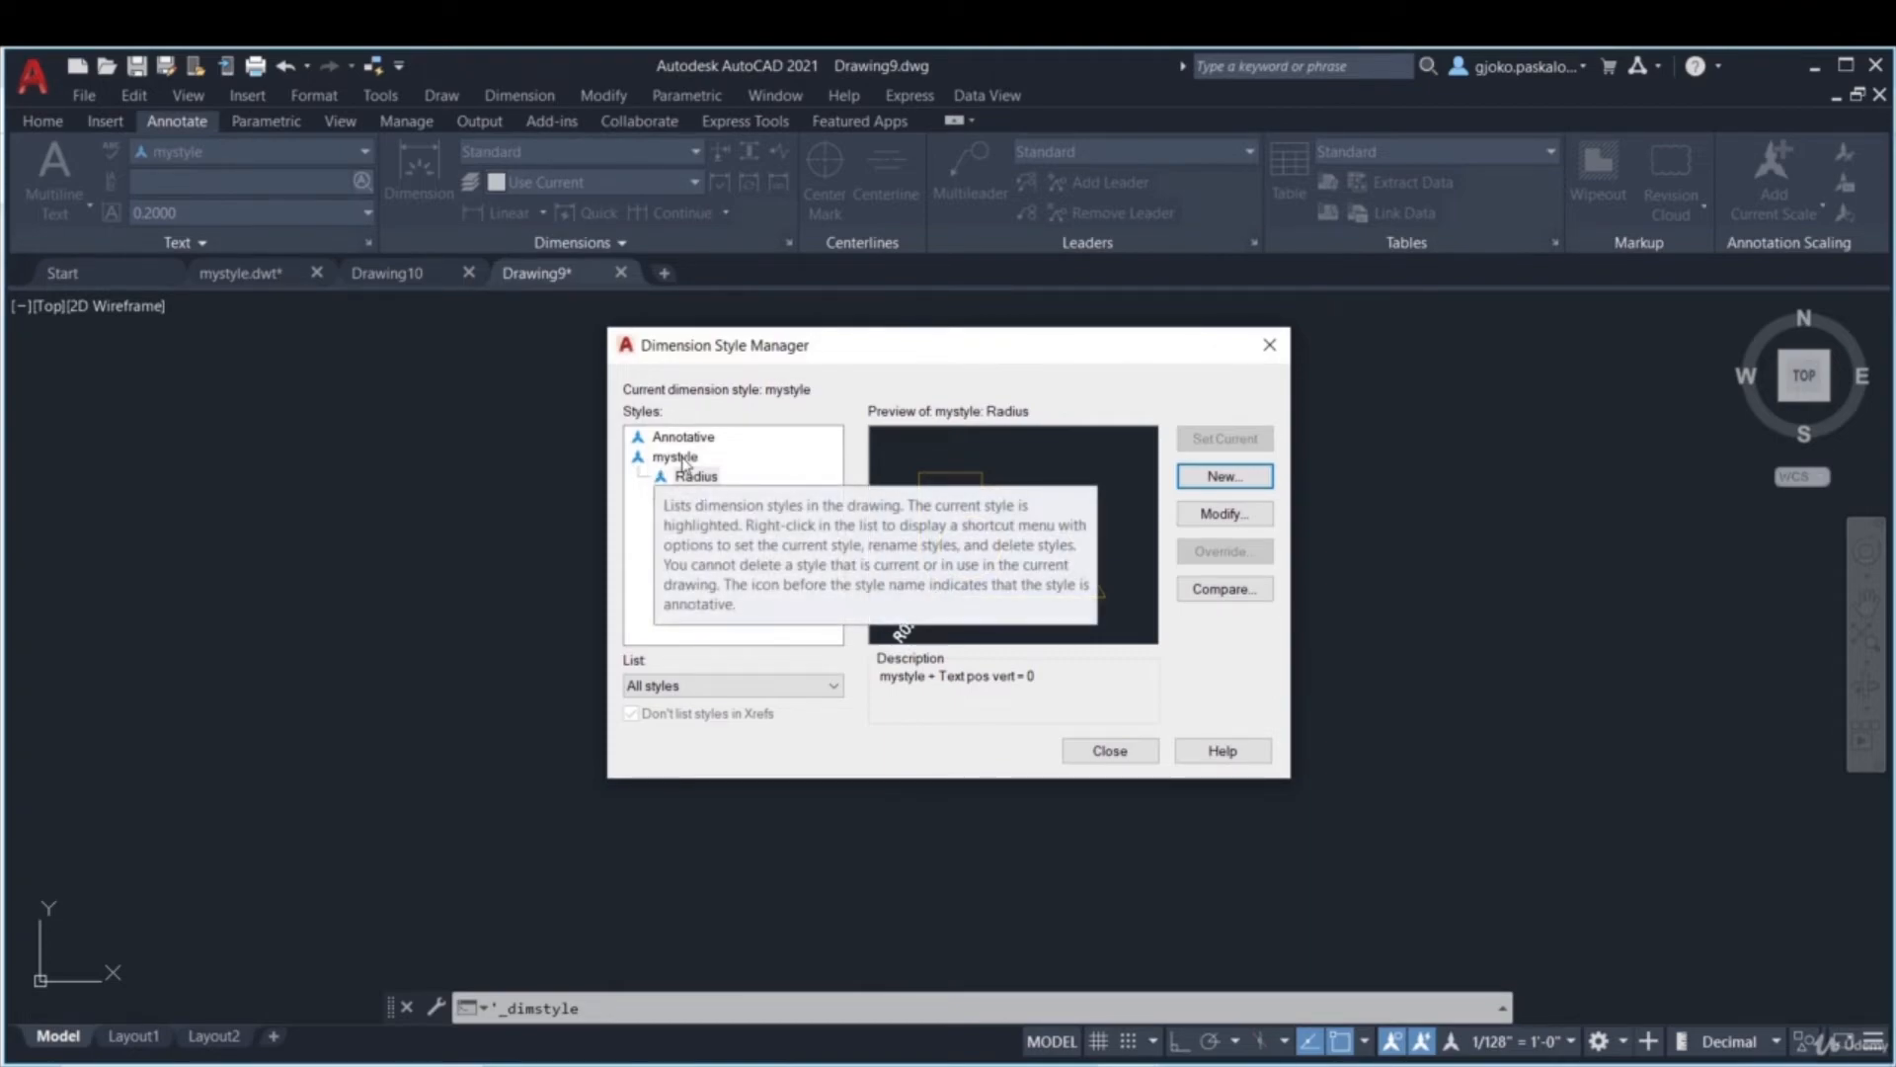
- Compare the previews of the mystyle dimension style and its Radius sub-style
{"action": "left_click", "coordinate": [675, 457]}
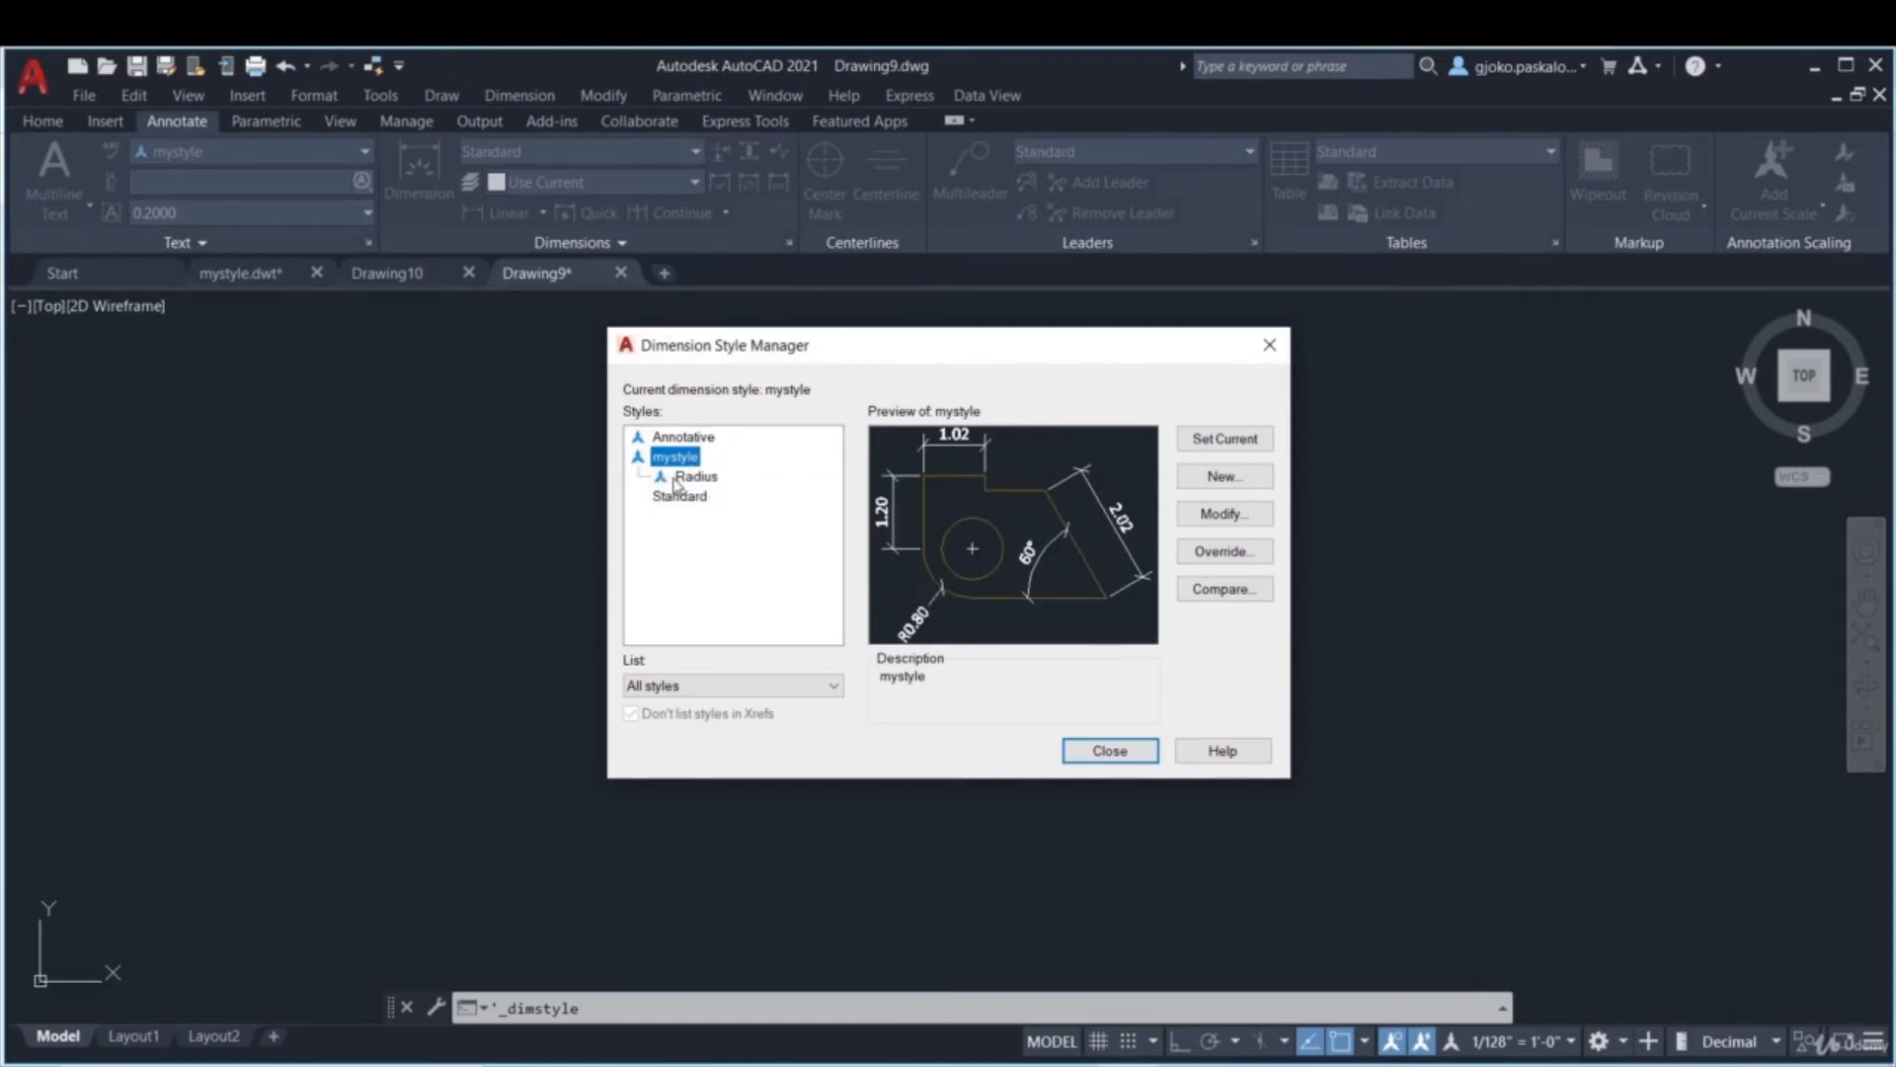
{"action": "left_click", "coordinate": [677, 480]}
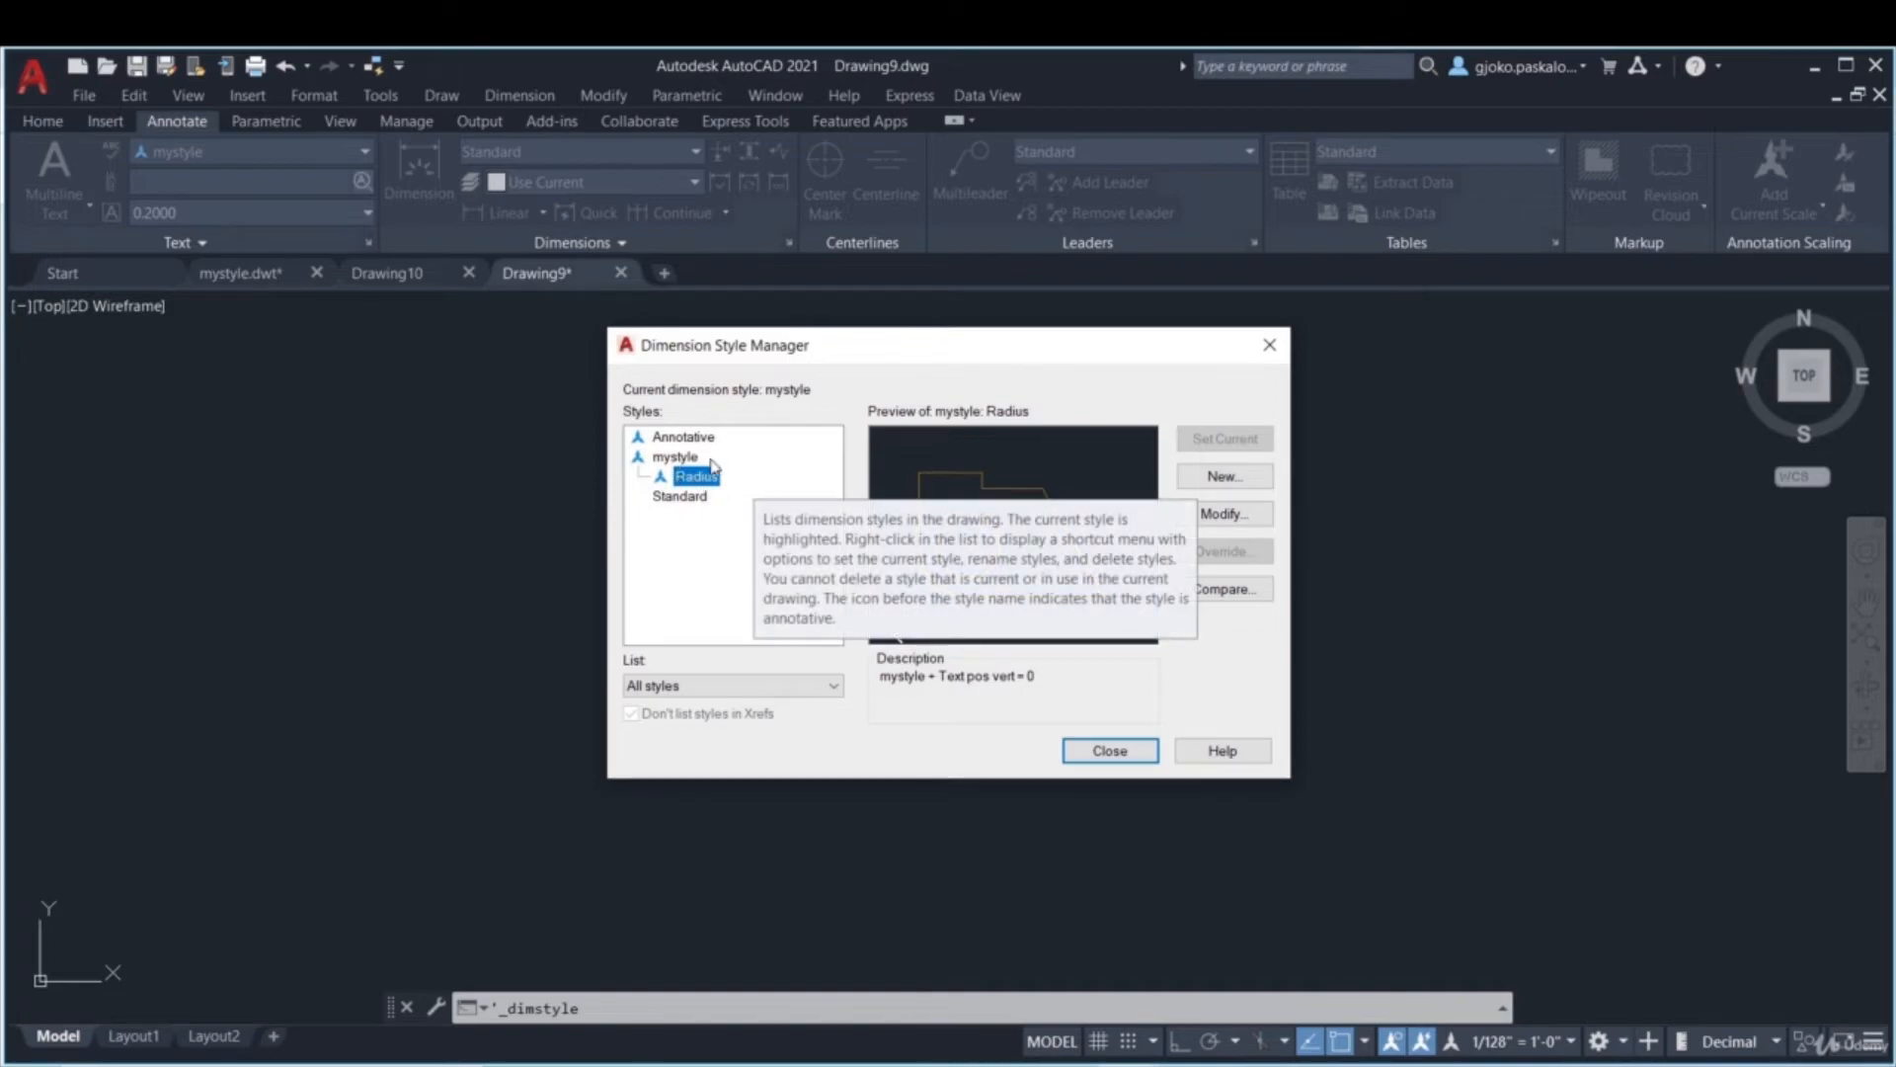
{"action": "left_click", "coordinate": [675, 459]}
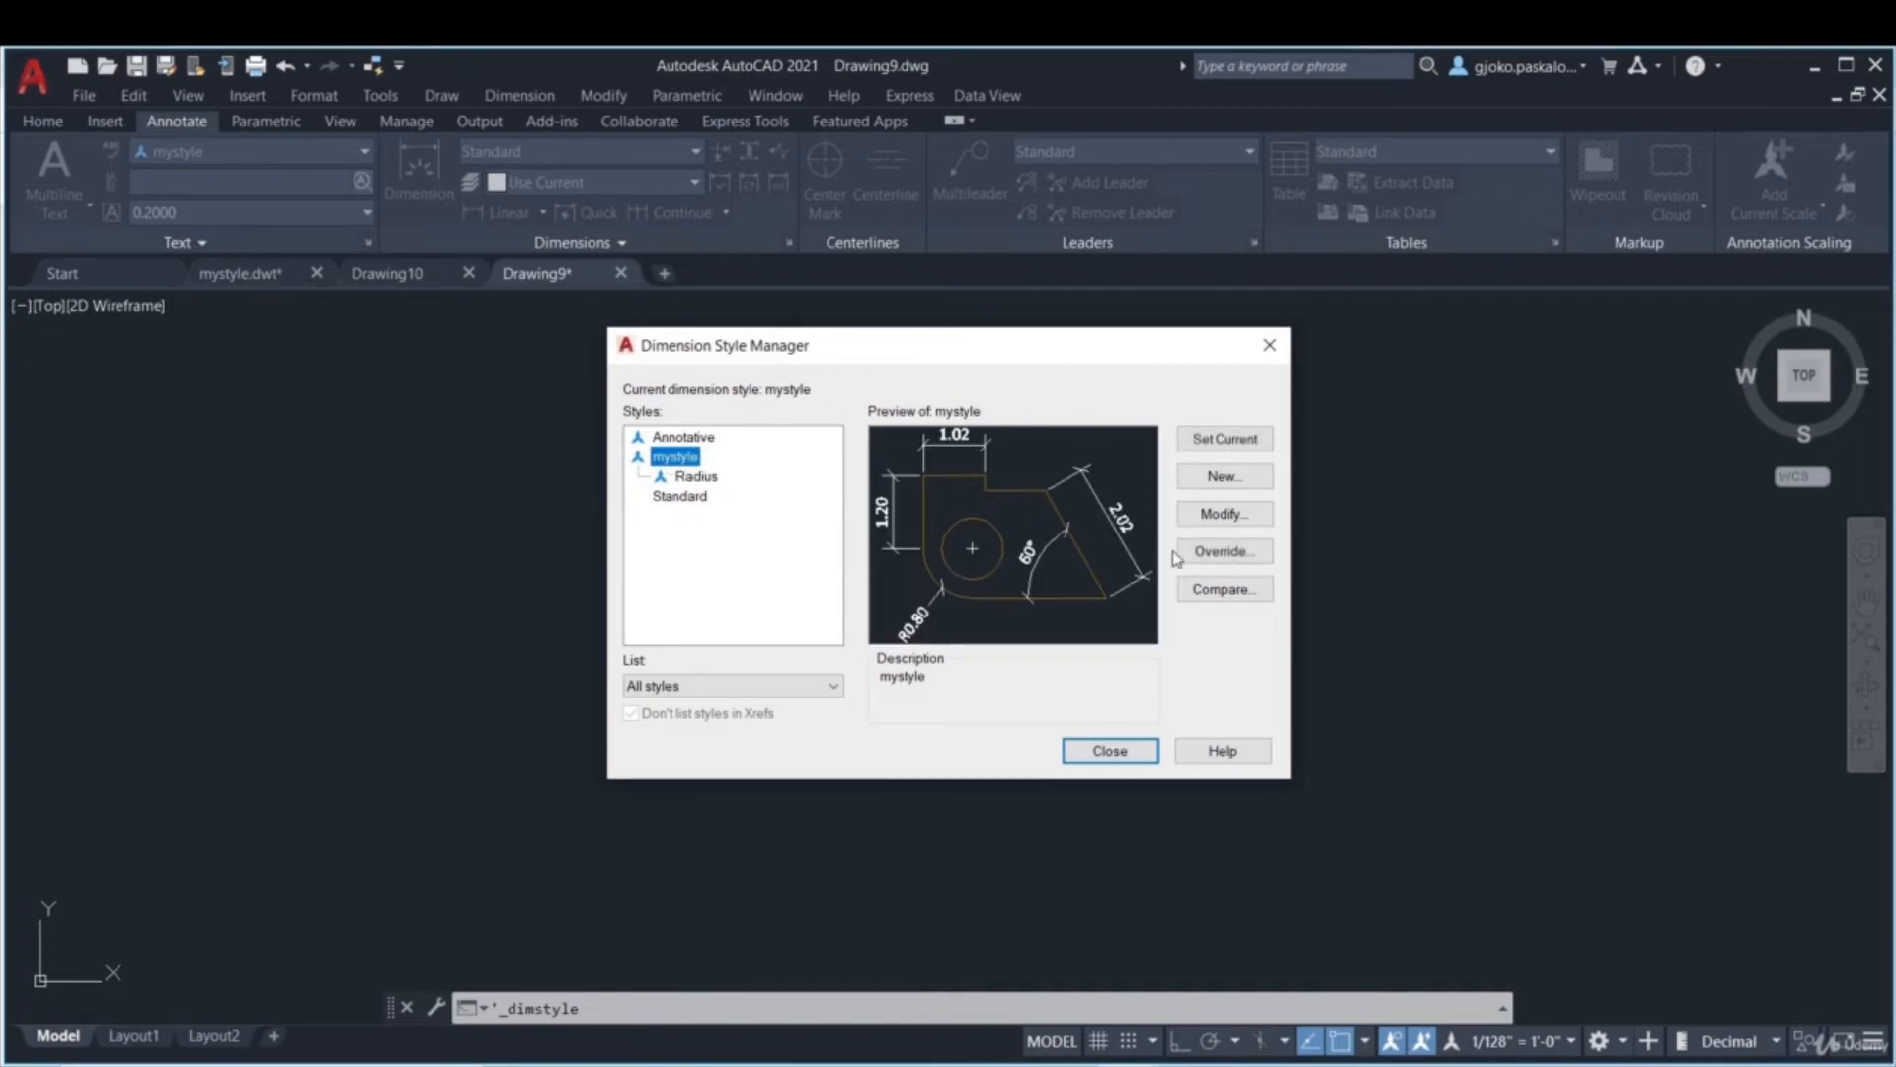
{"action": "left_click", "coordinate": [1225, 476]}
{"action": "left_click", "coordinate": [820, 663]}
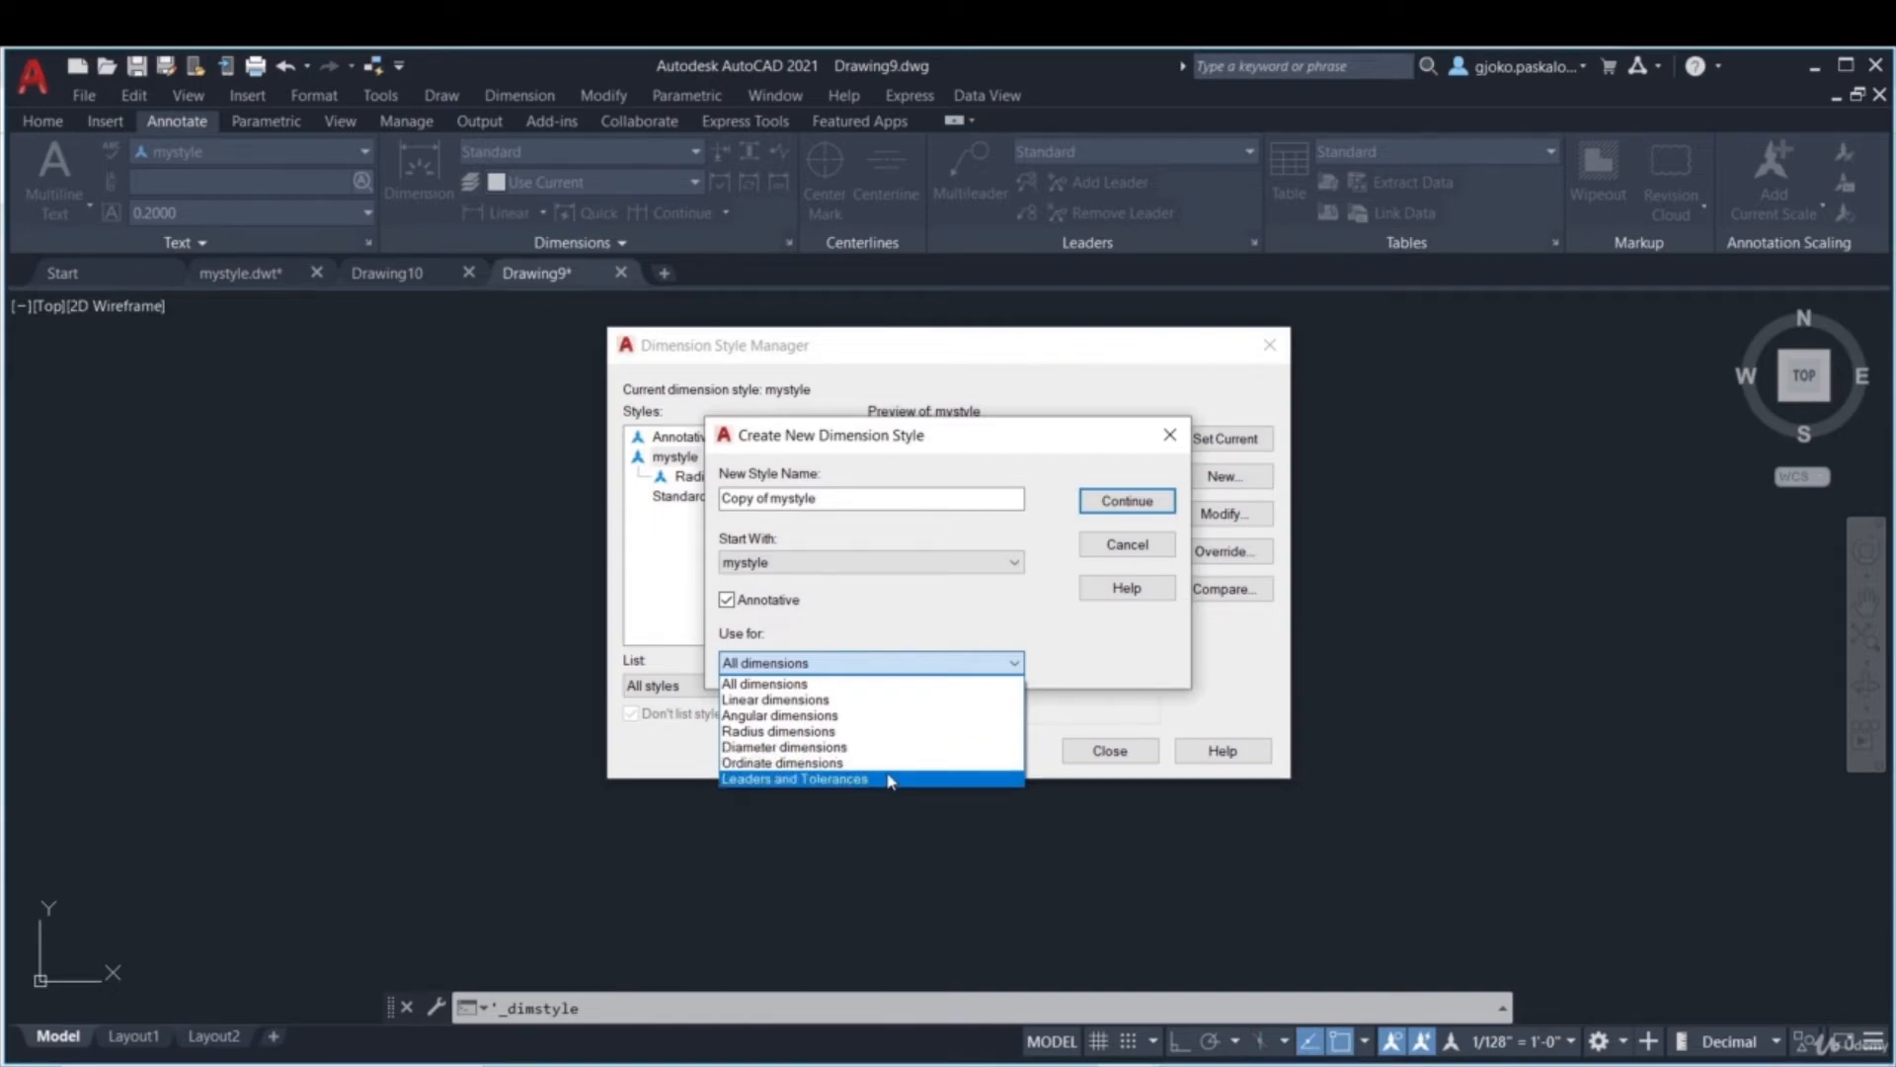
{"action": "left_click", "coordinate": [771, 683]}
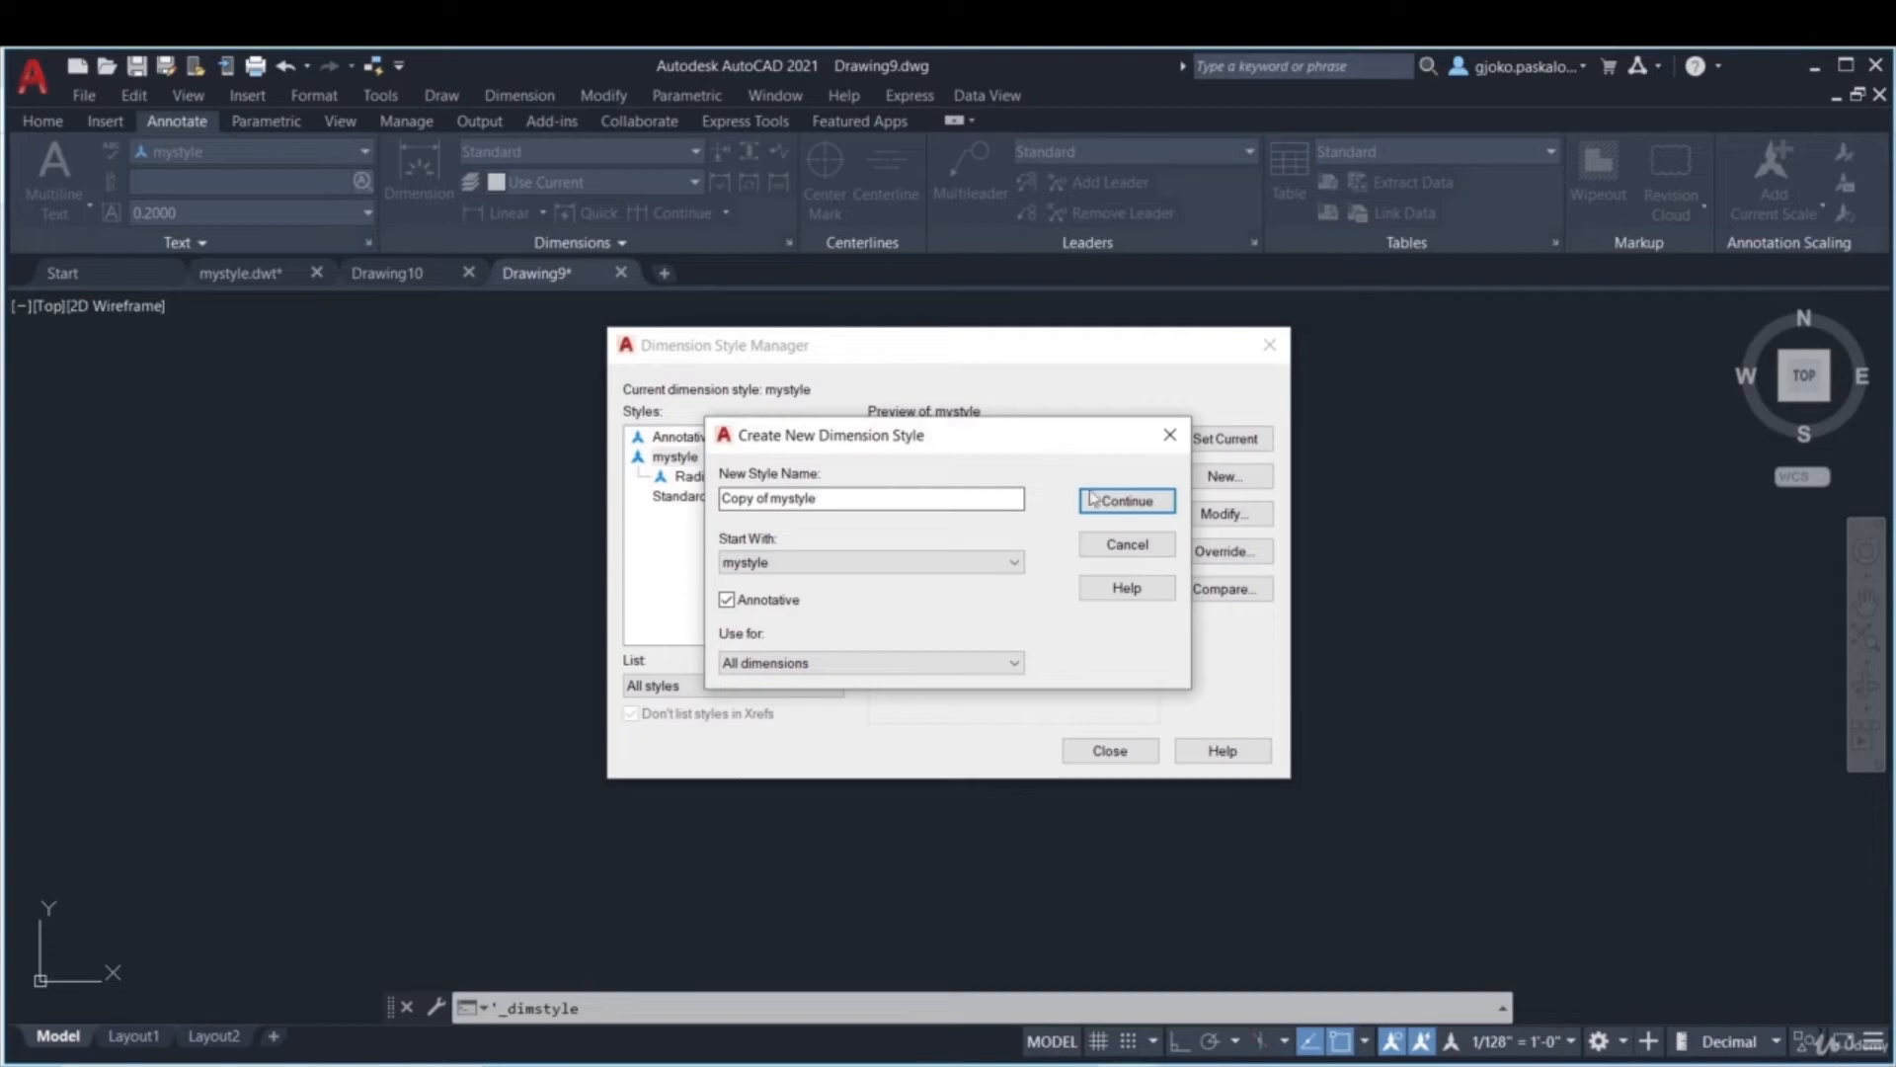
{"action": "left_click", "coordinate": [1168, 438]}
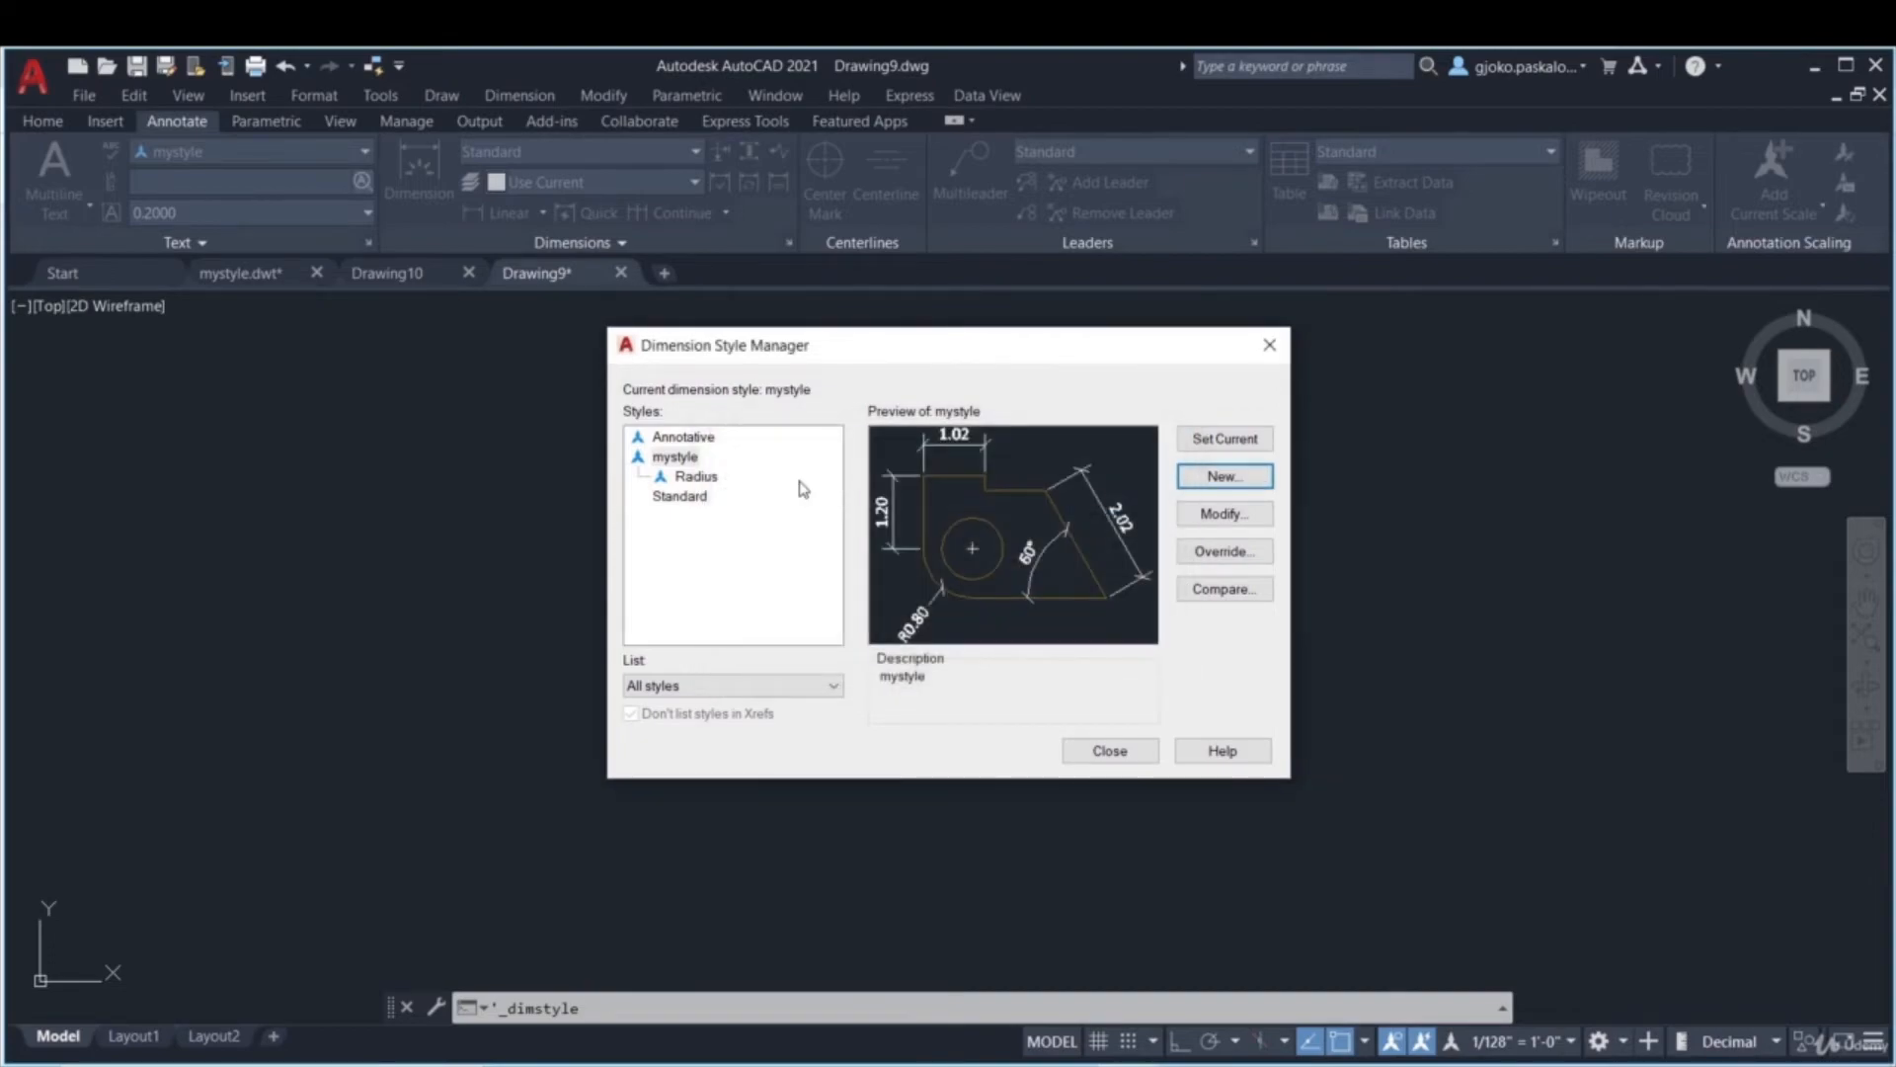
- Check the previews of mystyle and its Radius sub-style once more and close the Dimension Style Manager
{"action": "left_click", "coordinate": [699, 478]}
{"action": "left_click", "coordinate": [684, 460]}
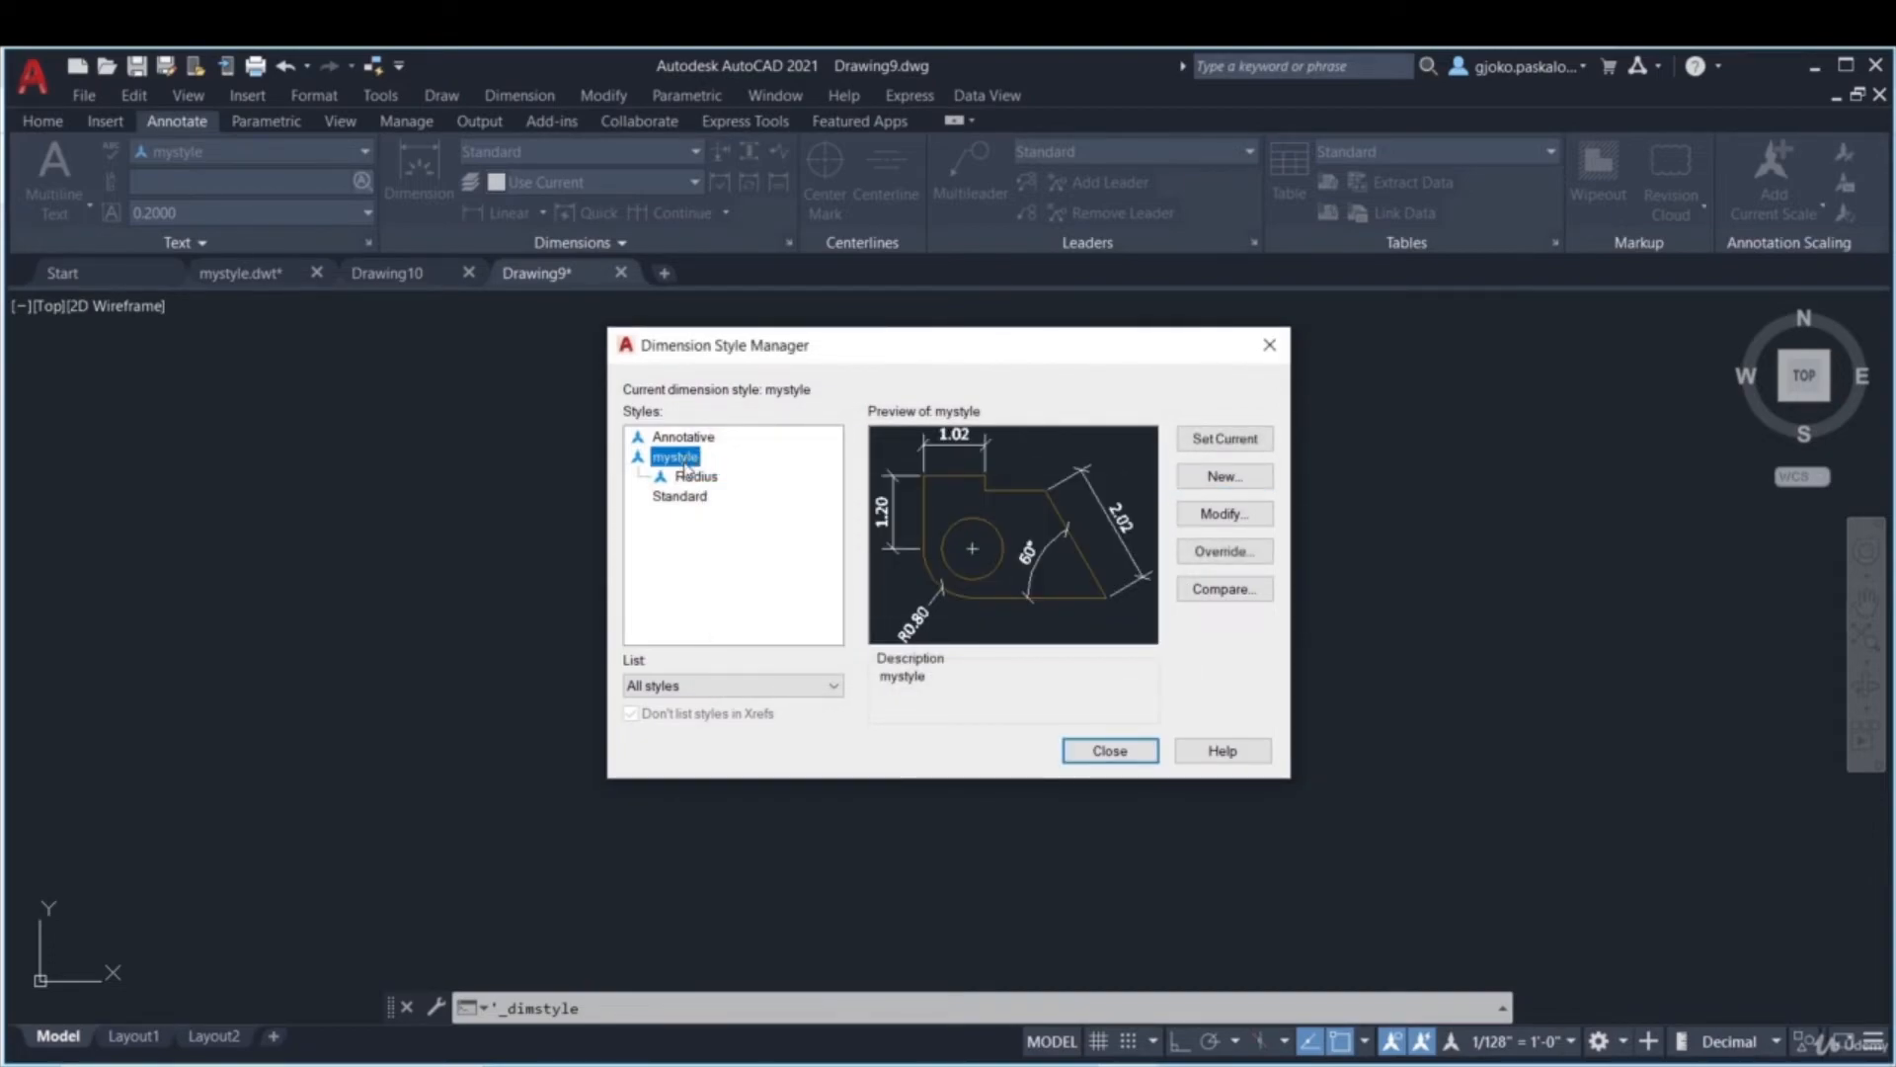
{"action": "left_click", "coordinate": [689, 478]}
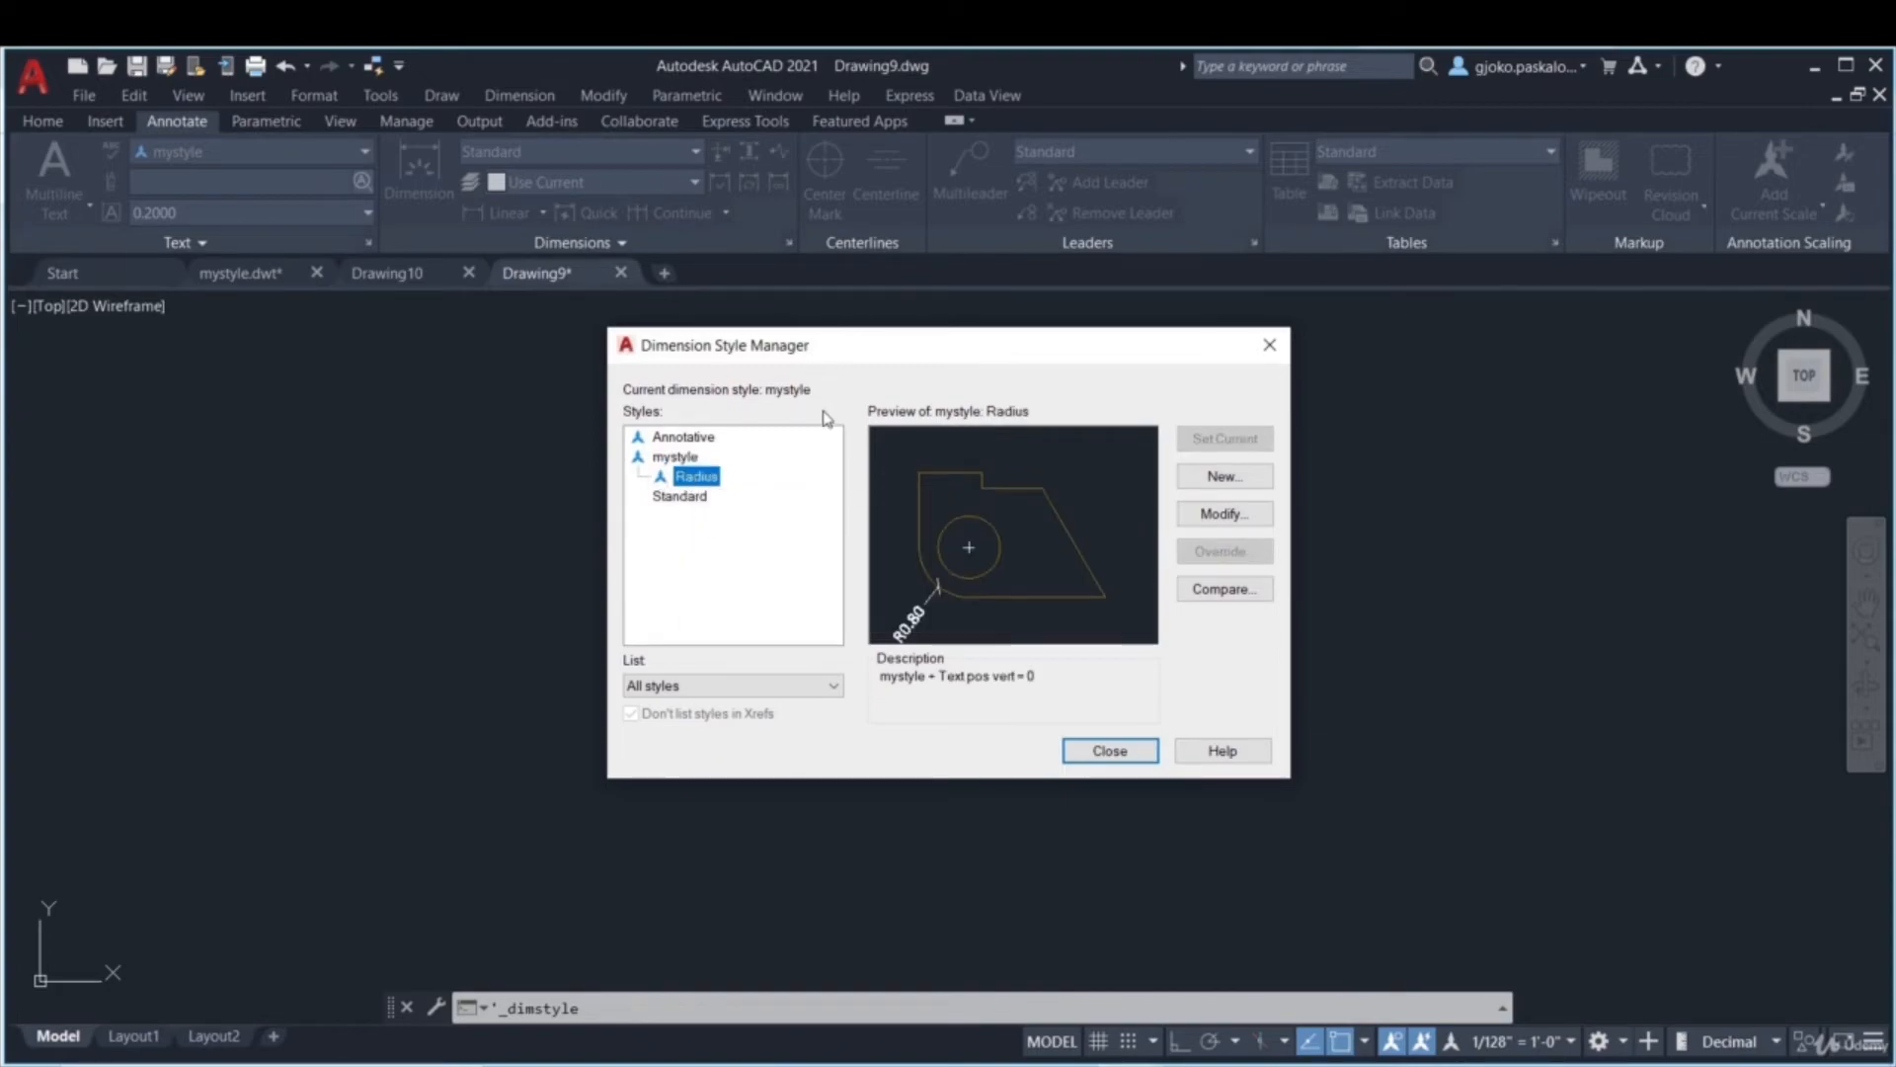
{"action": "left_click", "coordinate": [1109, 751]}
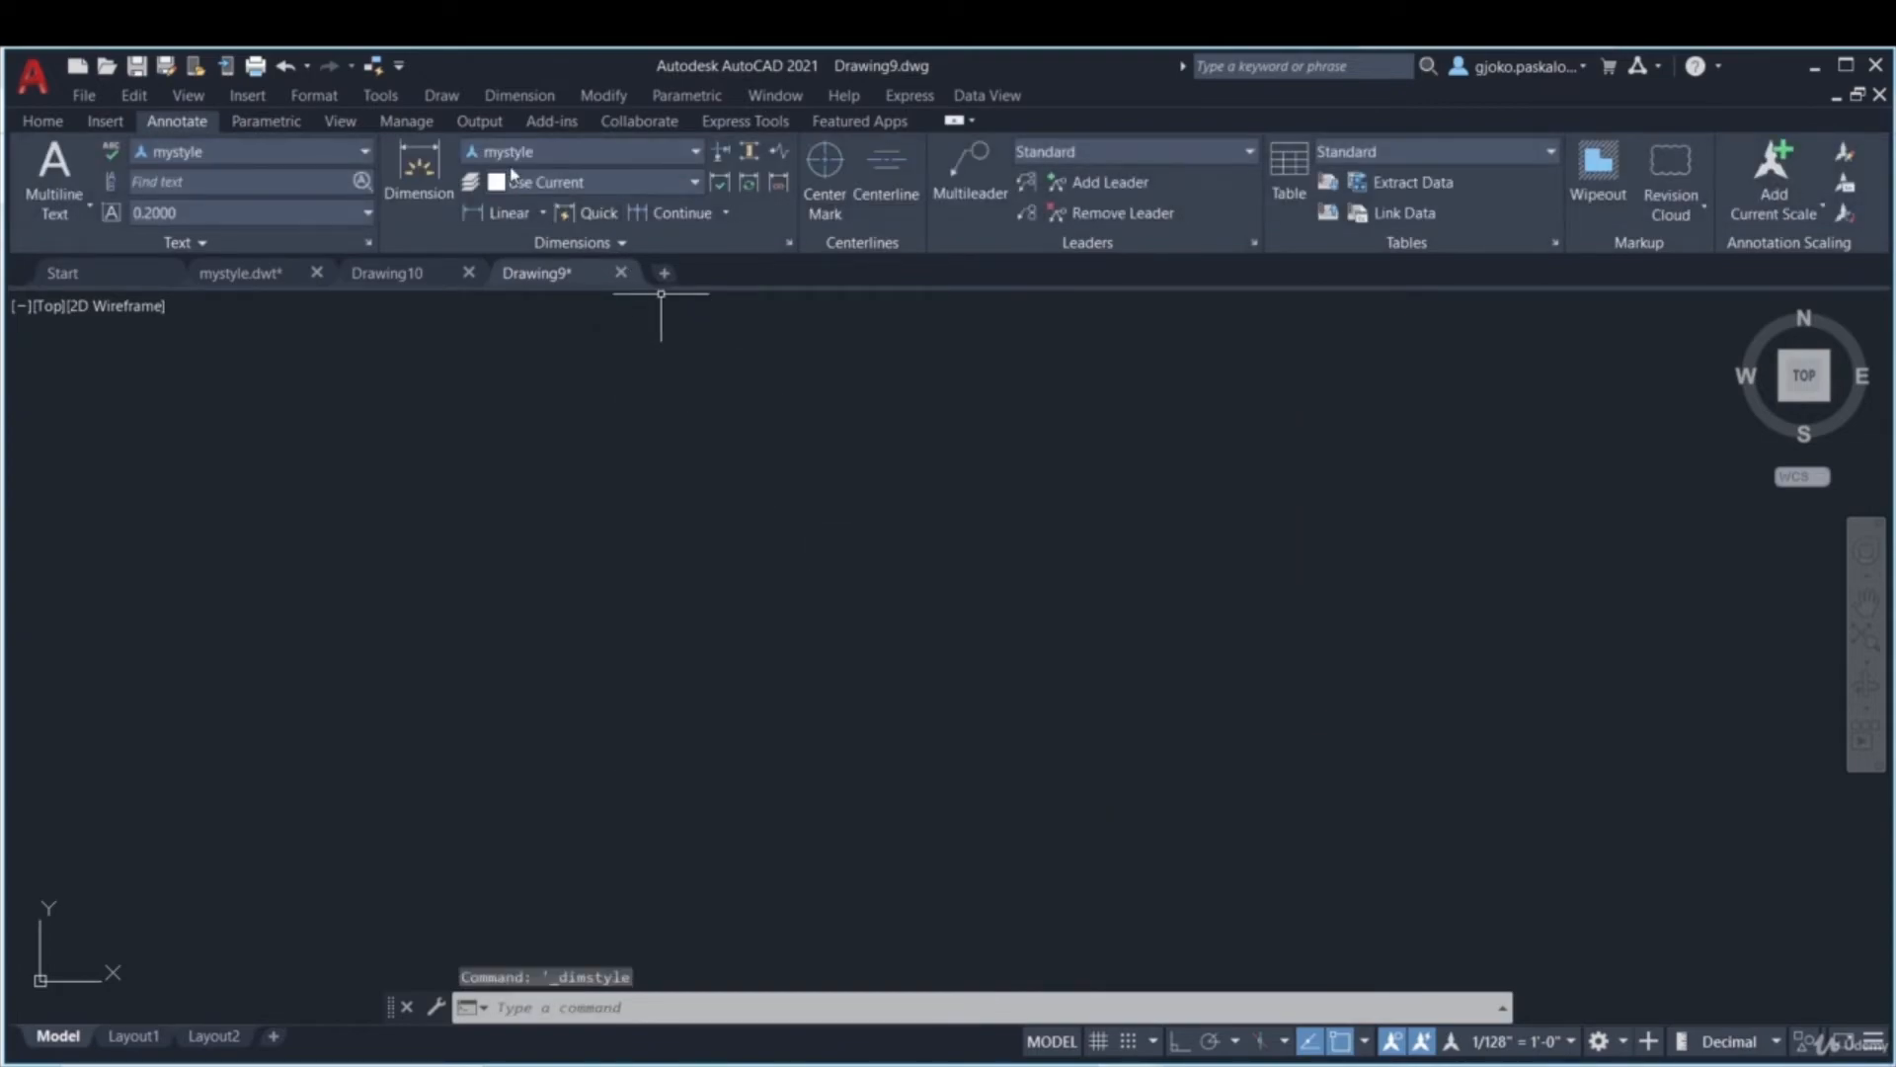
- Create a new multileader style named mystyle based on the Standard style
{"action": "left_click", "coordinate": [1254, 242]}
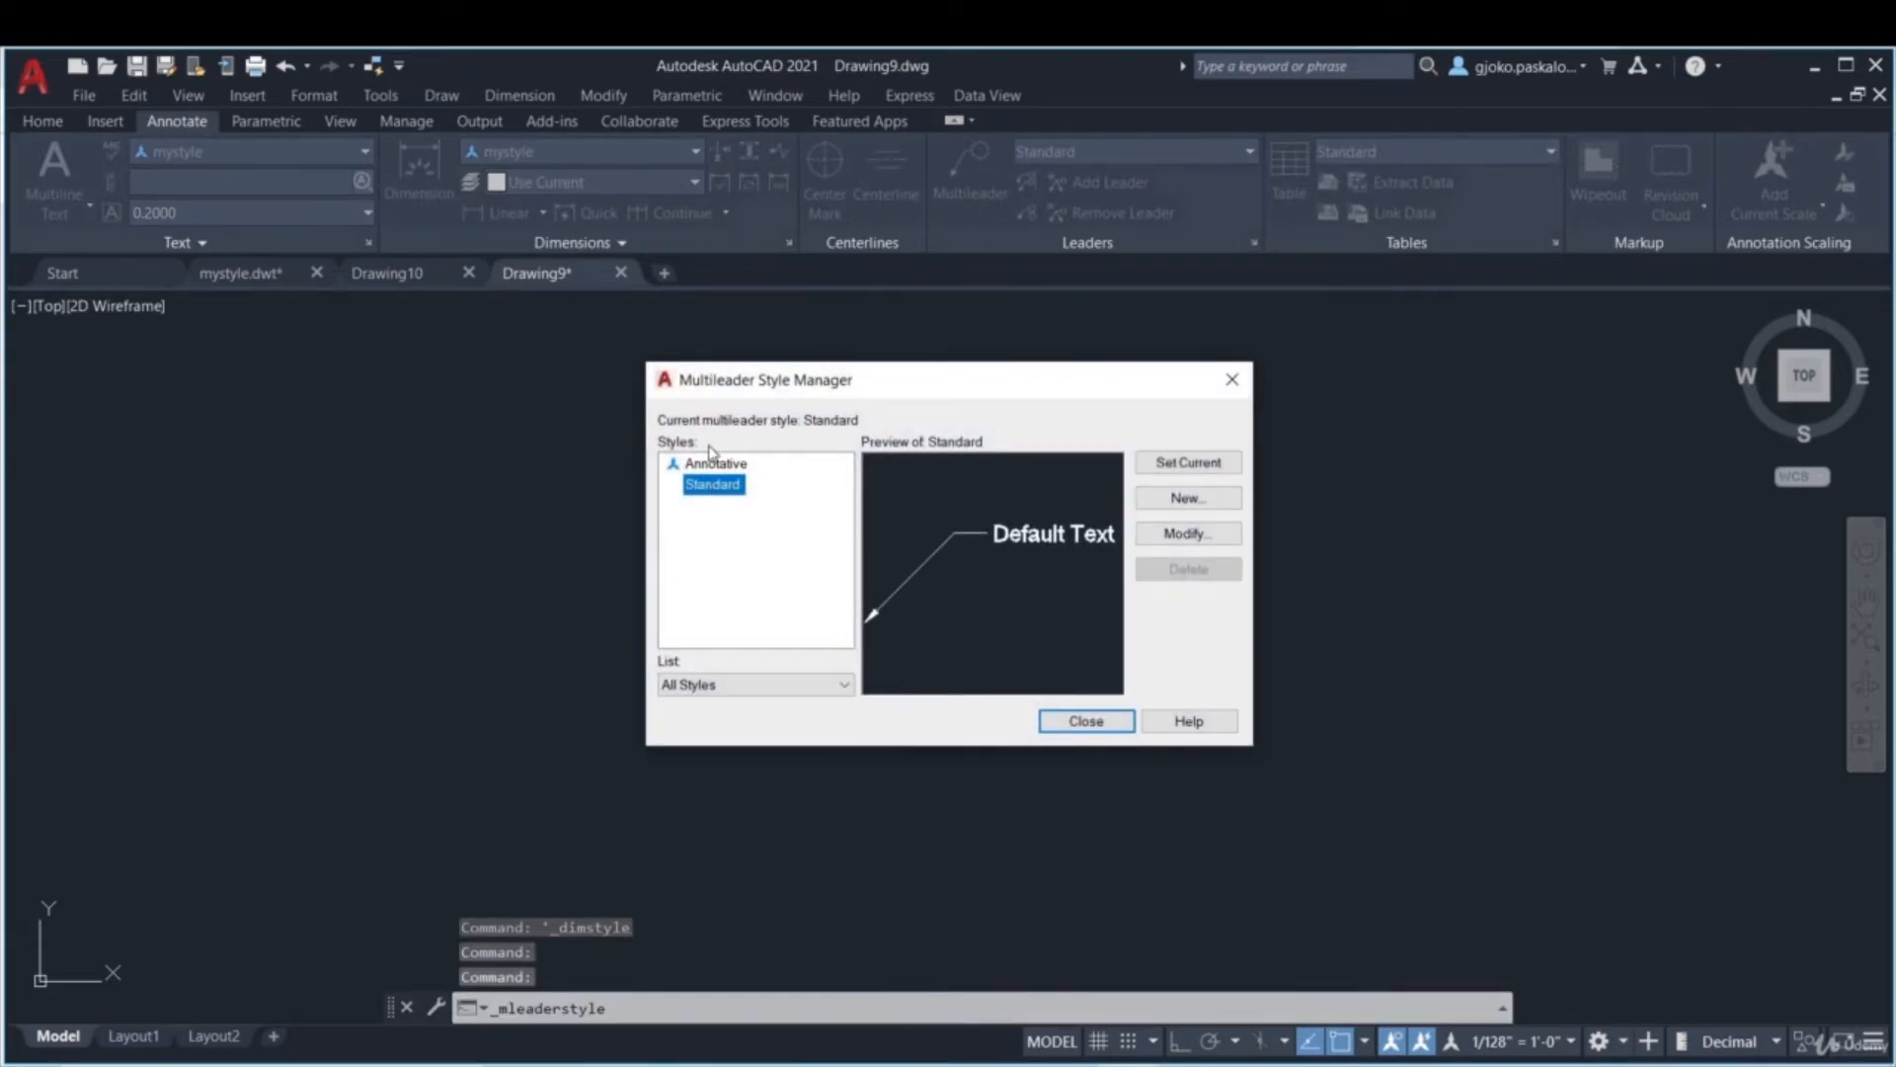
{"action": "left_click", "coordinate": [1190, 498]}
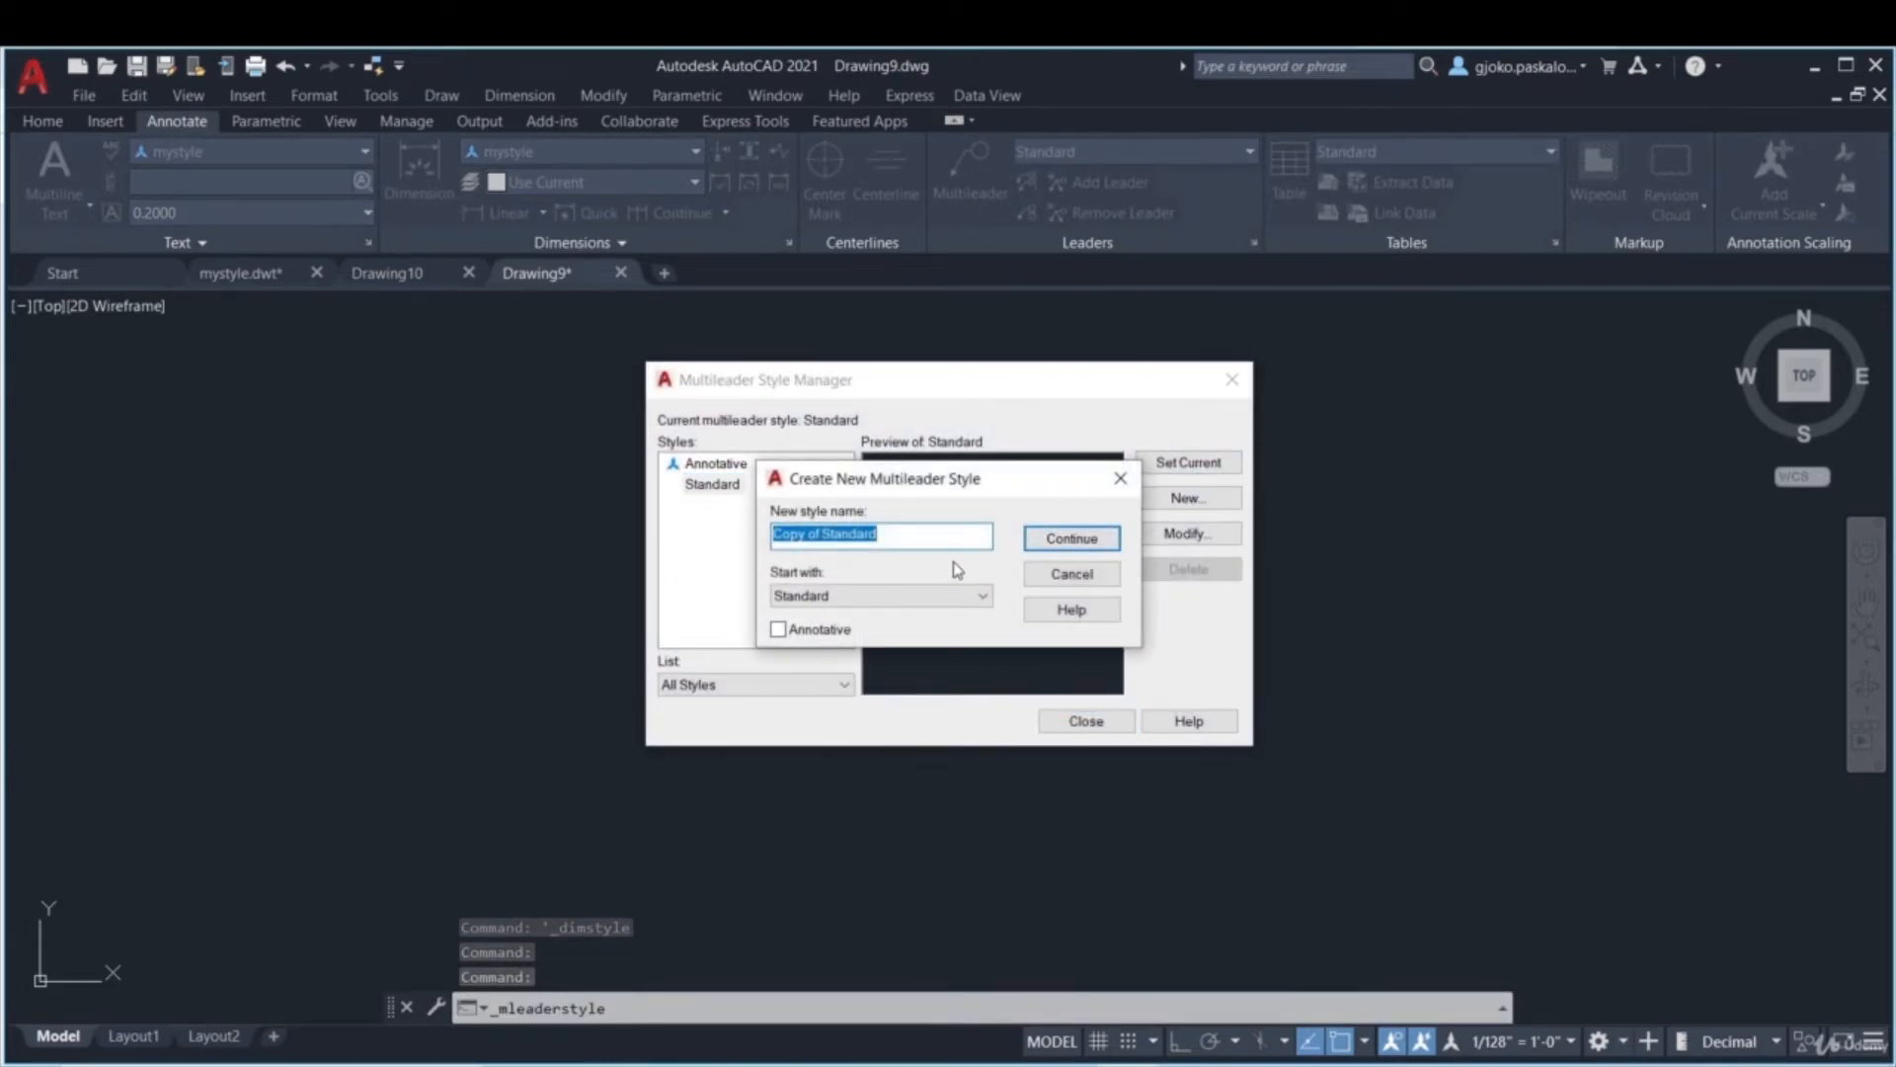
{"action": "type", "text": "myst"}
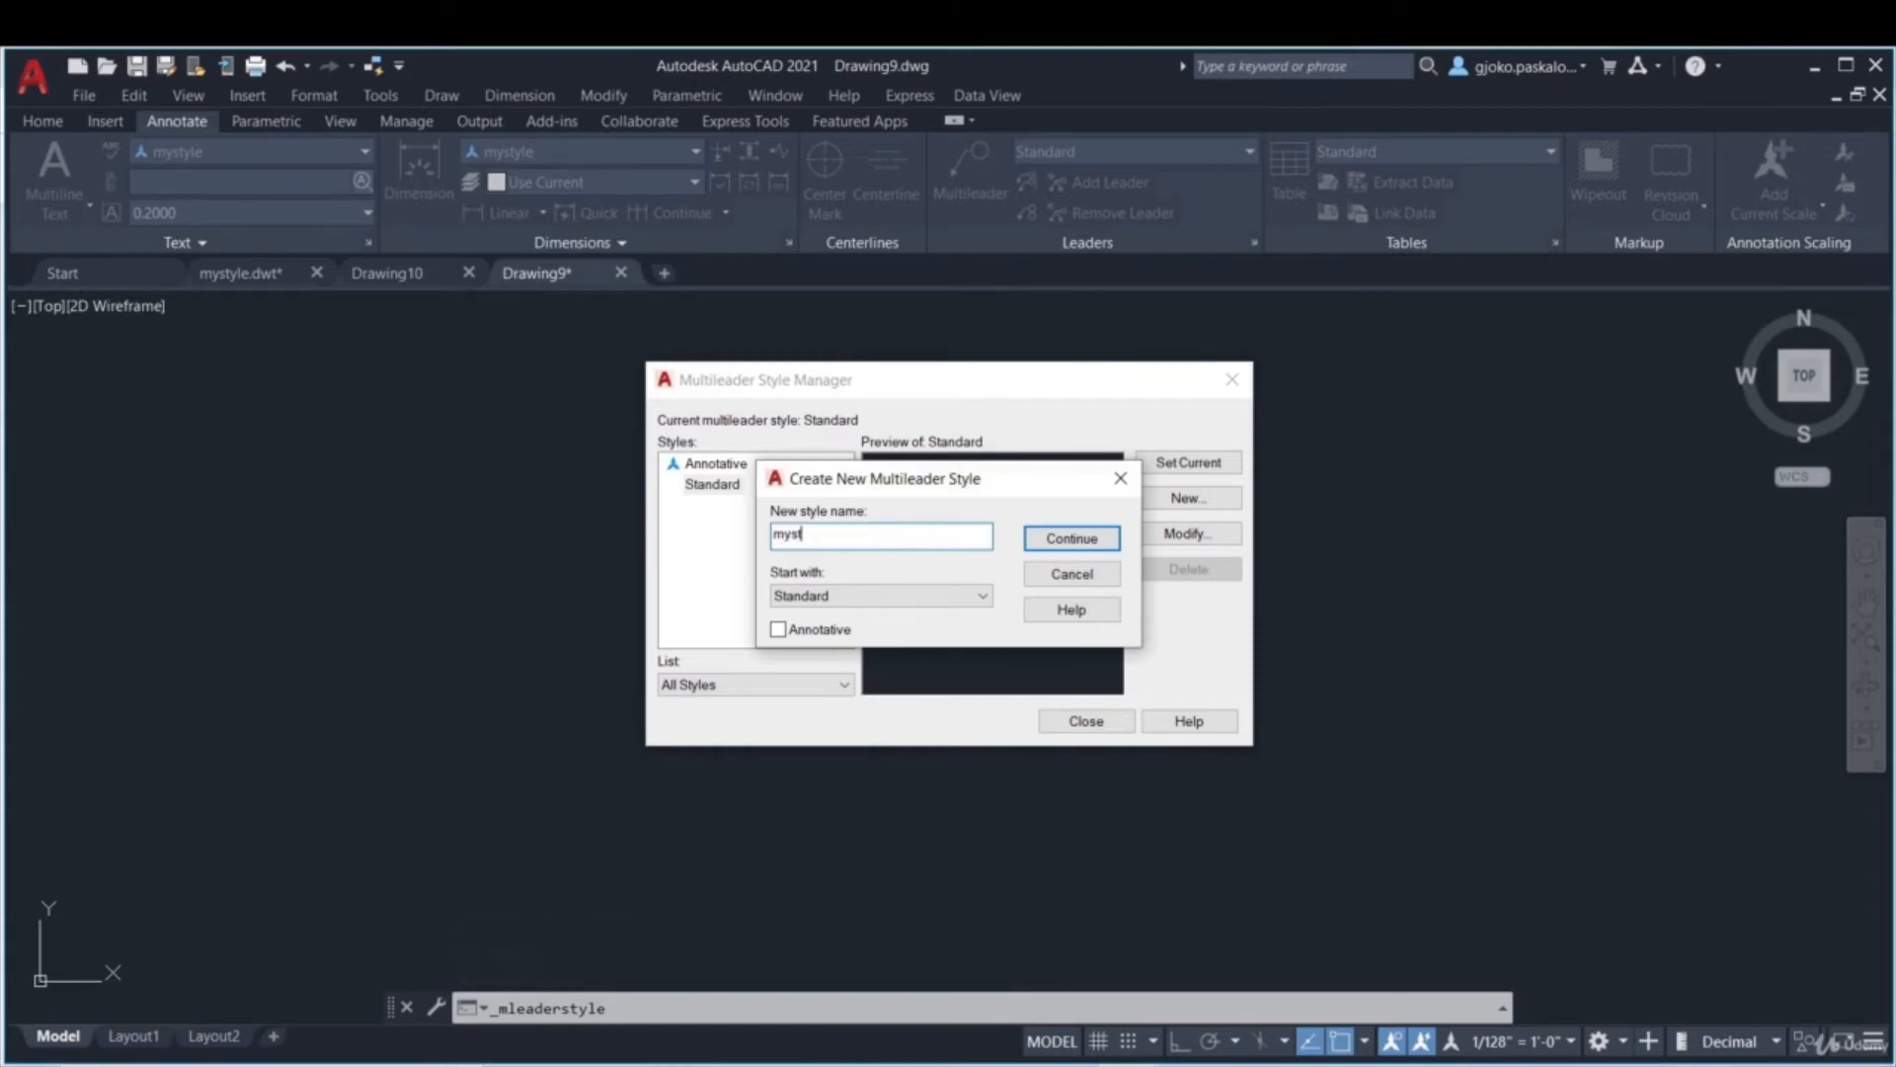
{"action": "key", "text": "Return"}
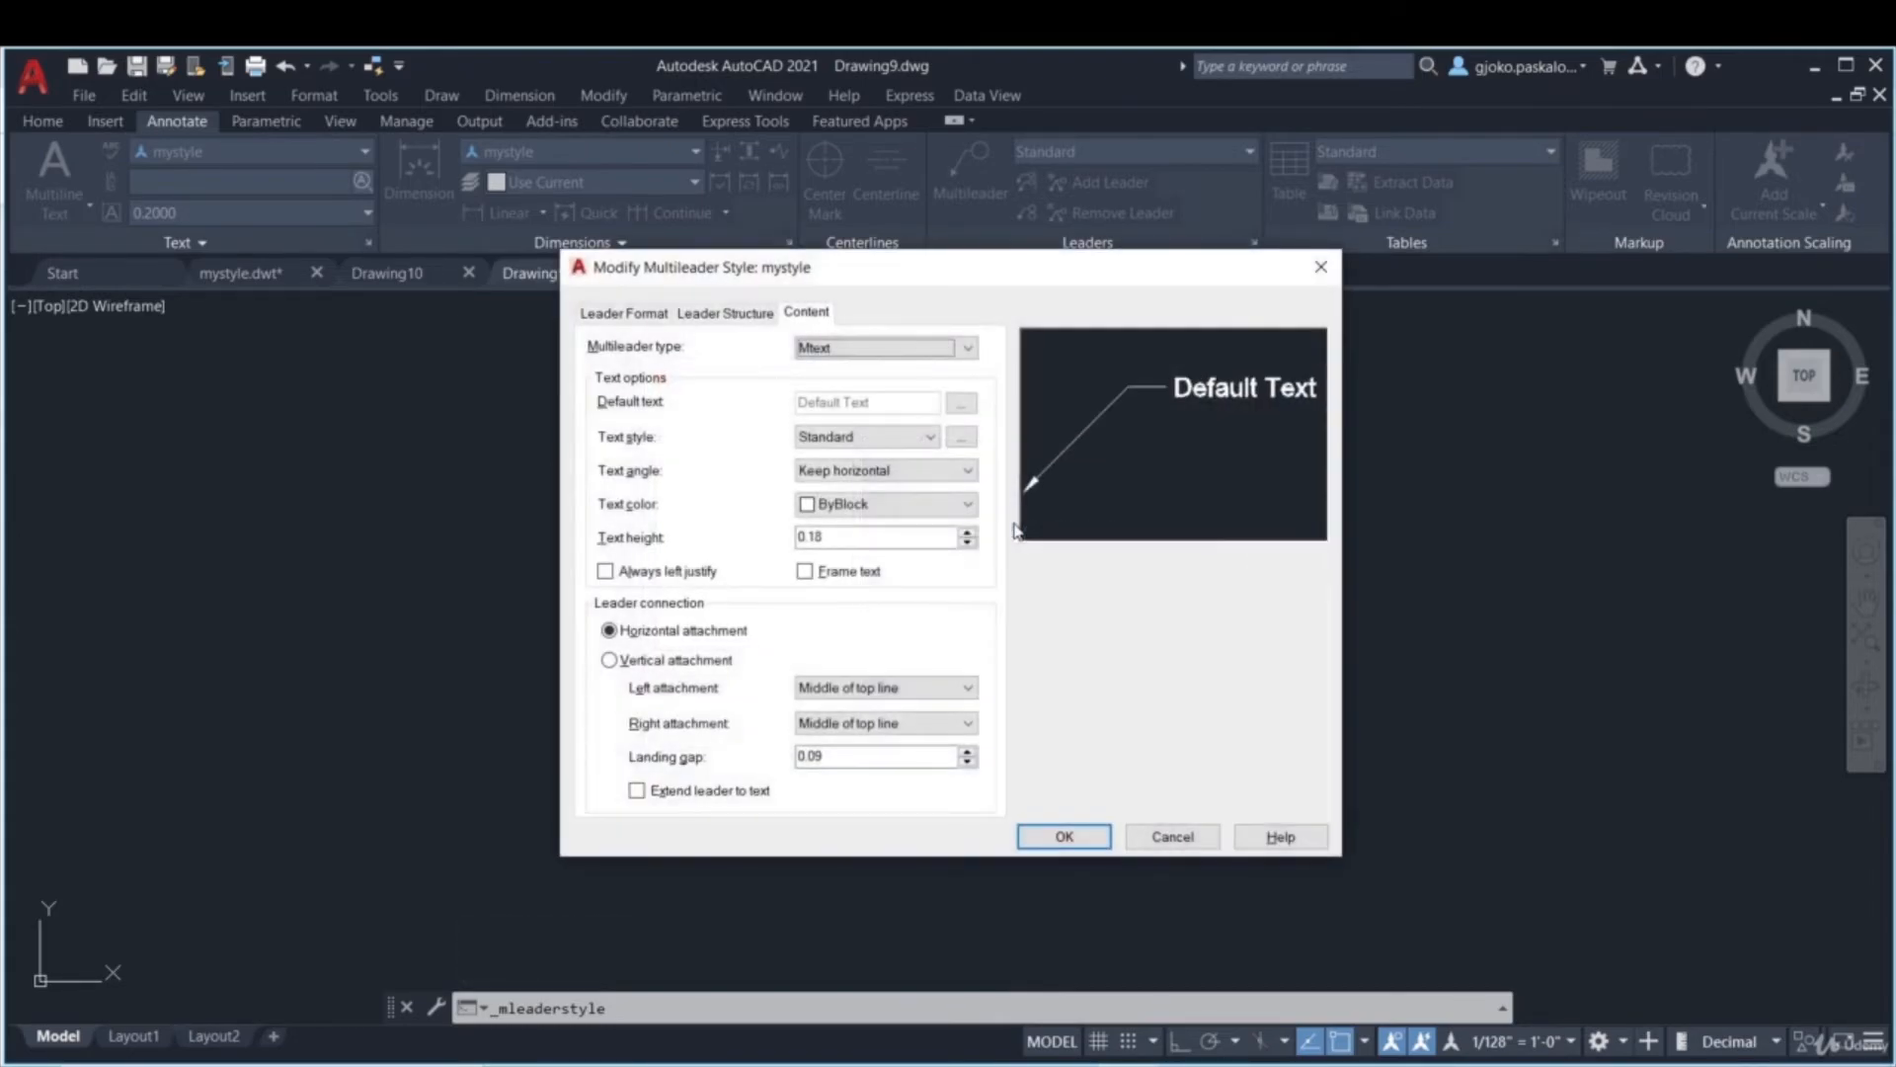
- Set the arrowhead symbol of the mystyle multileader style to Box and make its scale annotative
{"action": "left_click", "coordinate": [640, 314]}
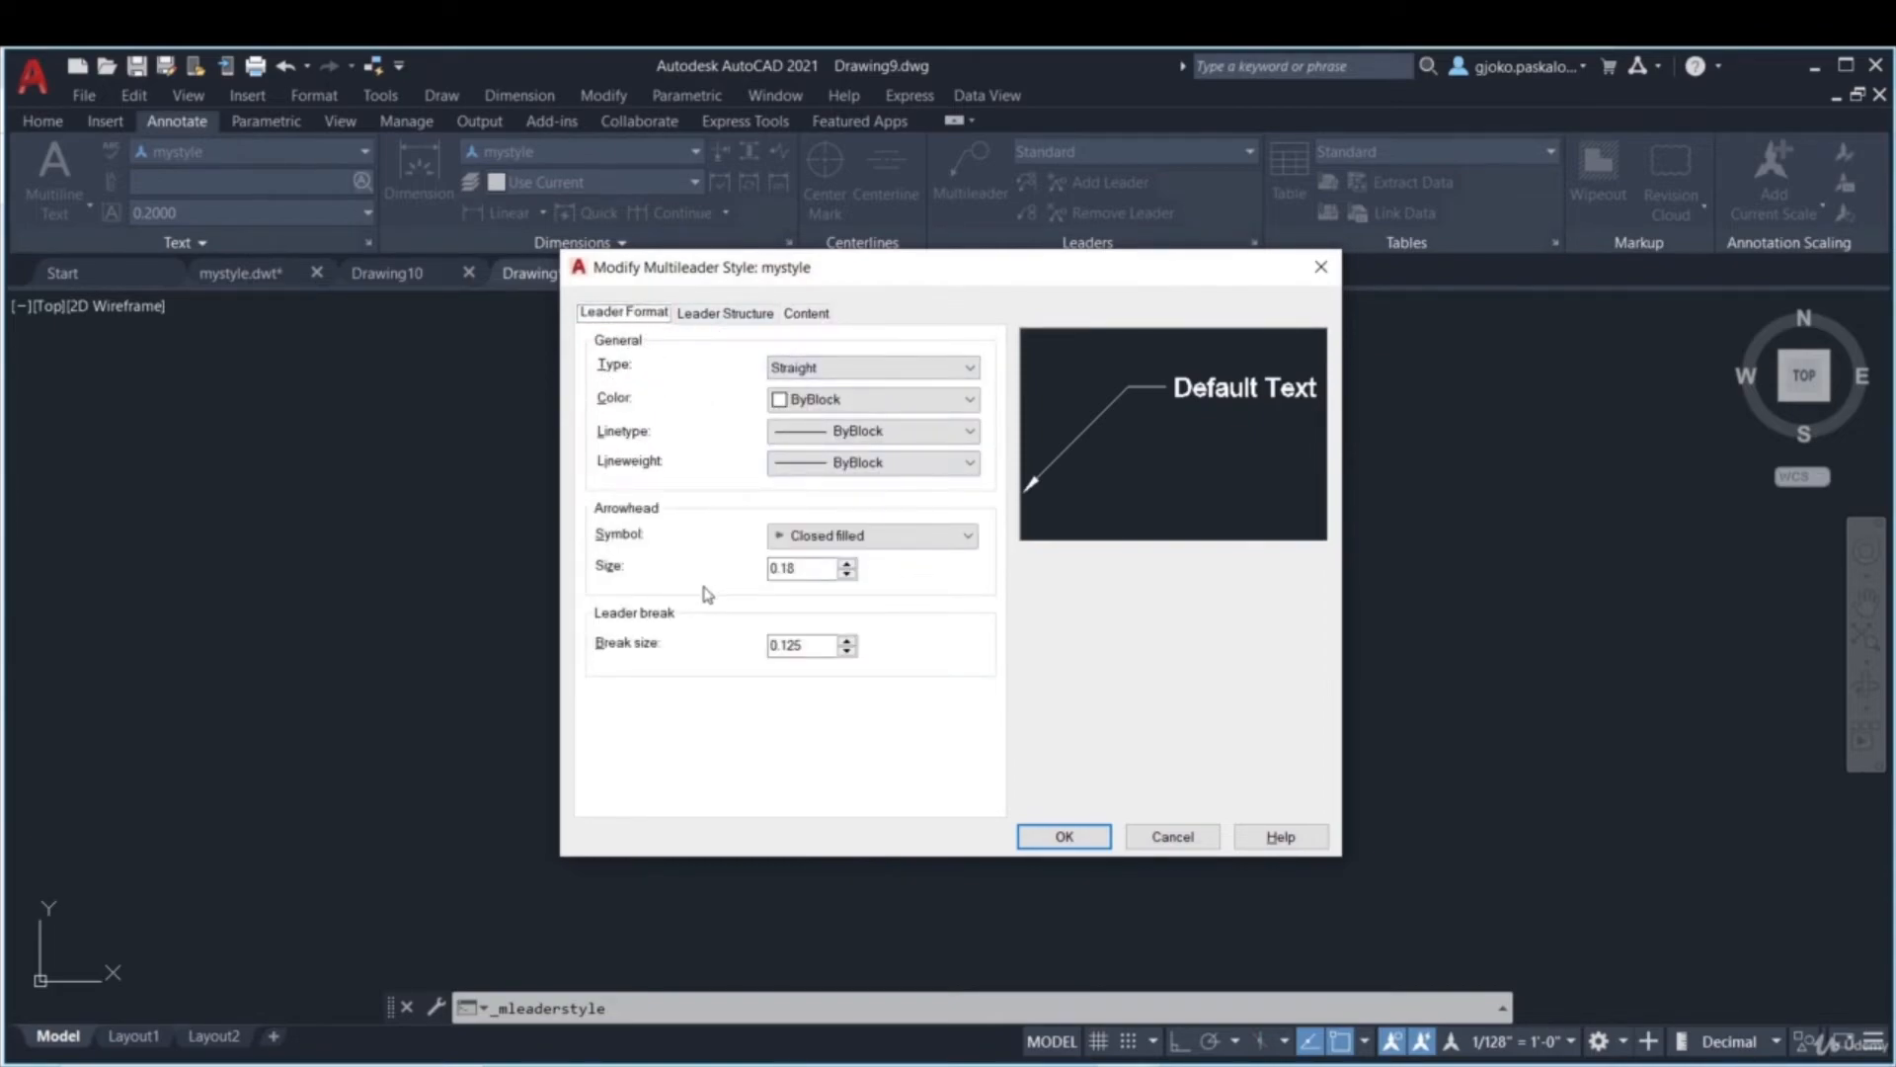
{"action": "left_click", "coordinate": [839, 537]}
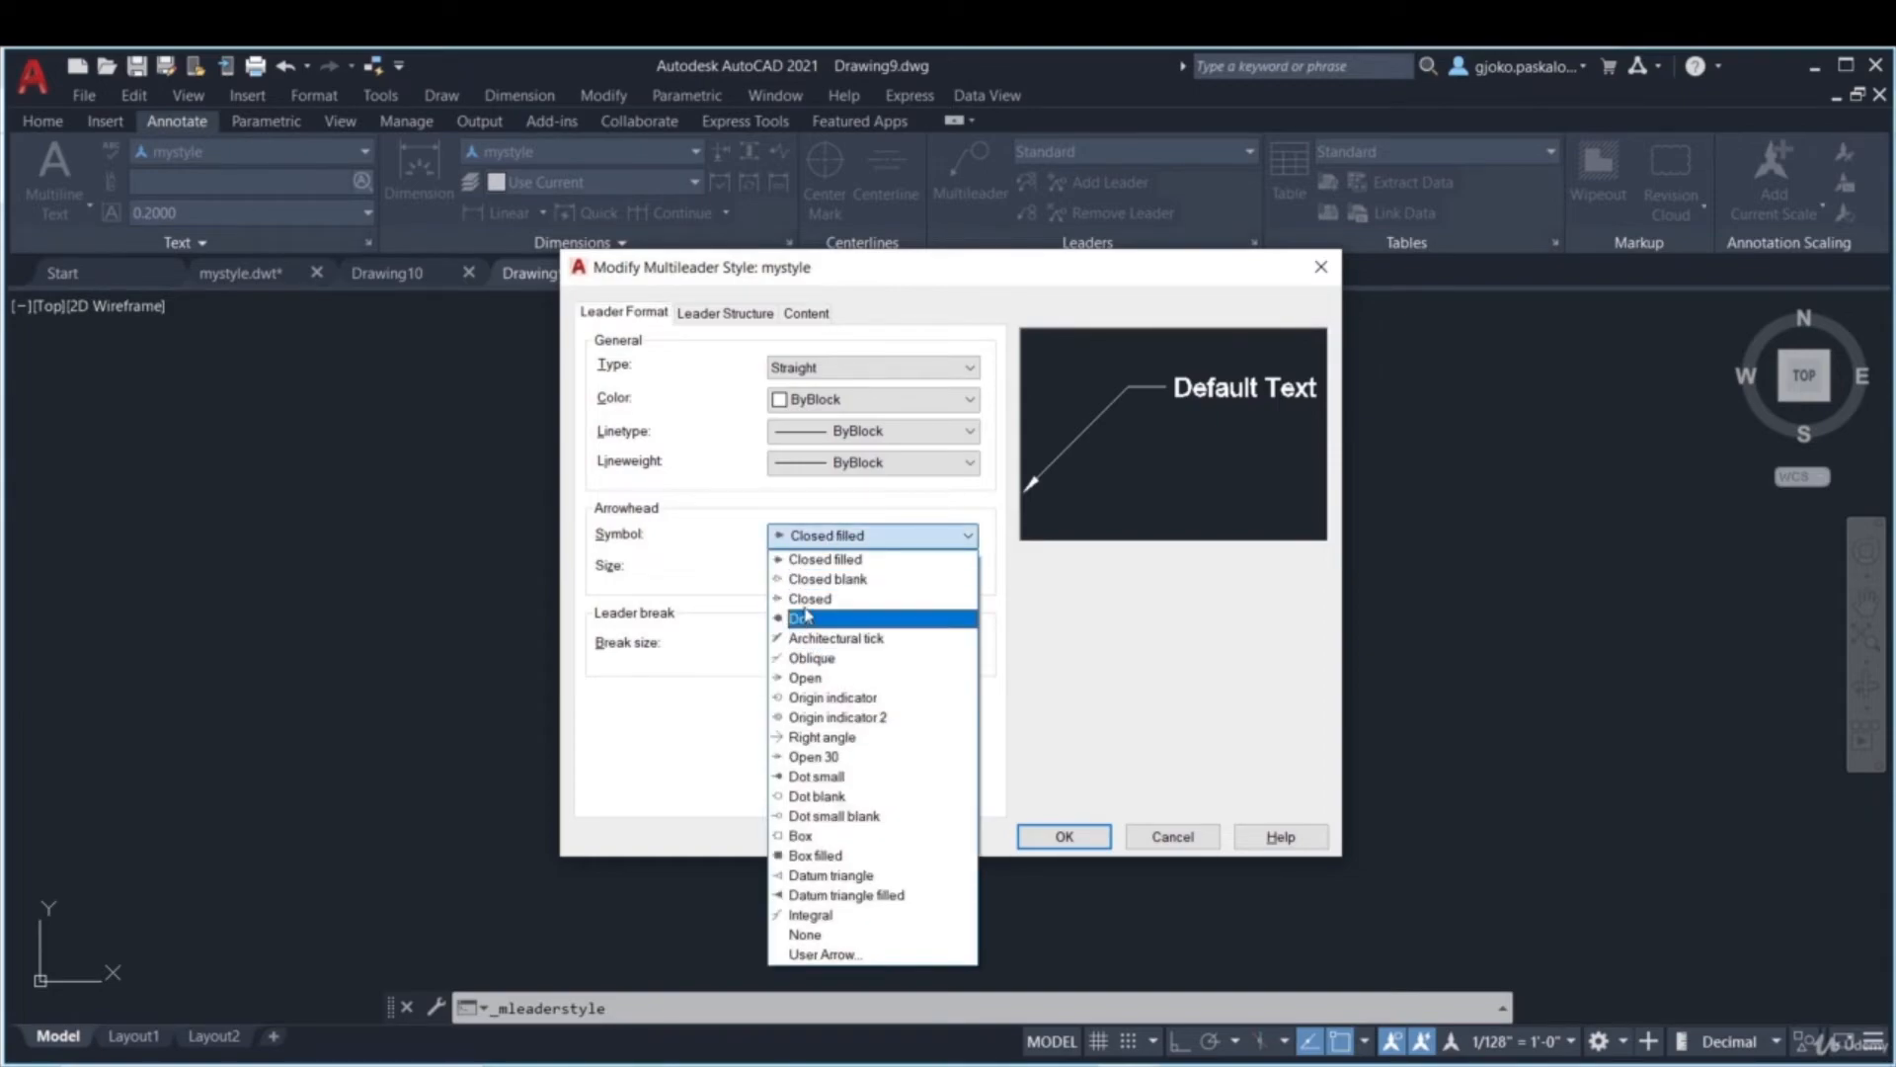
{"action": "left_click", "coordinate": [796, 836]}
{"action": "left_click", "coordinate": [725, 313]}
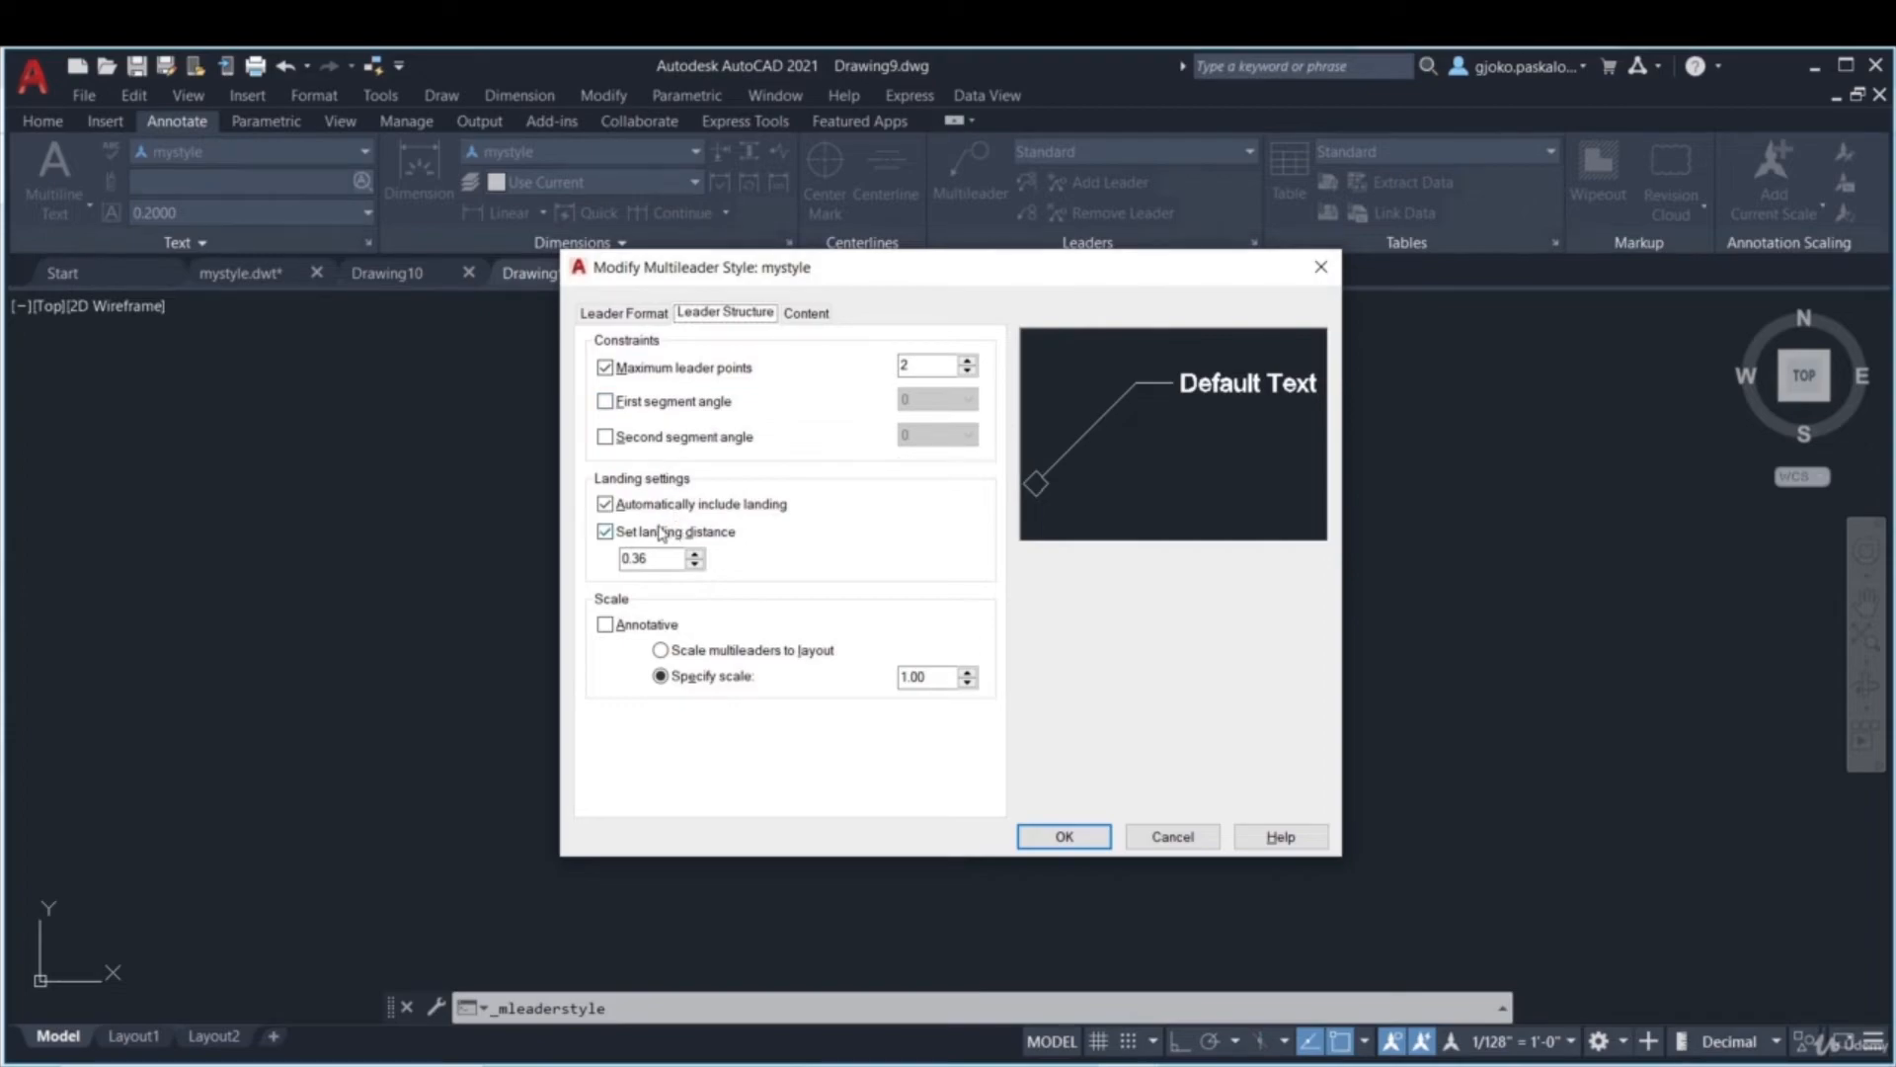
{"action": "left_click", "coordinate": [606, 624]}
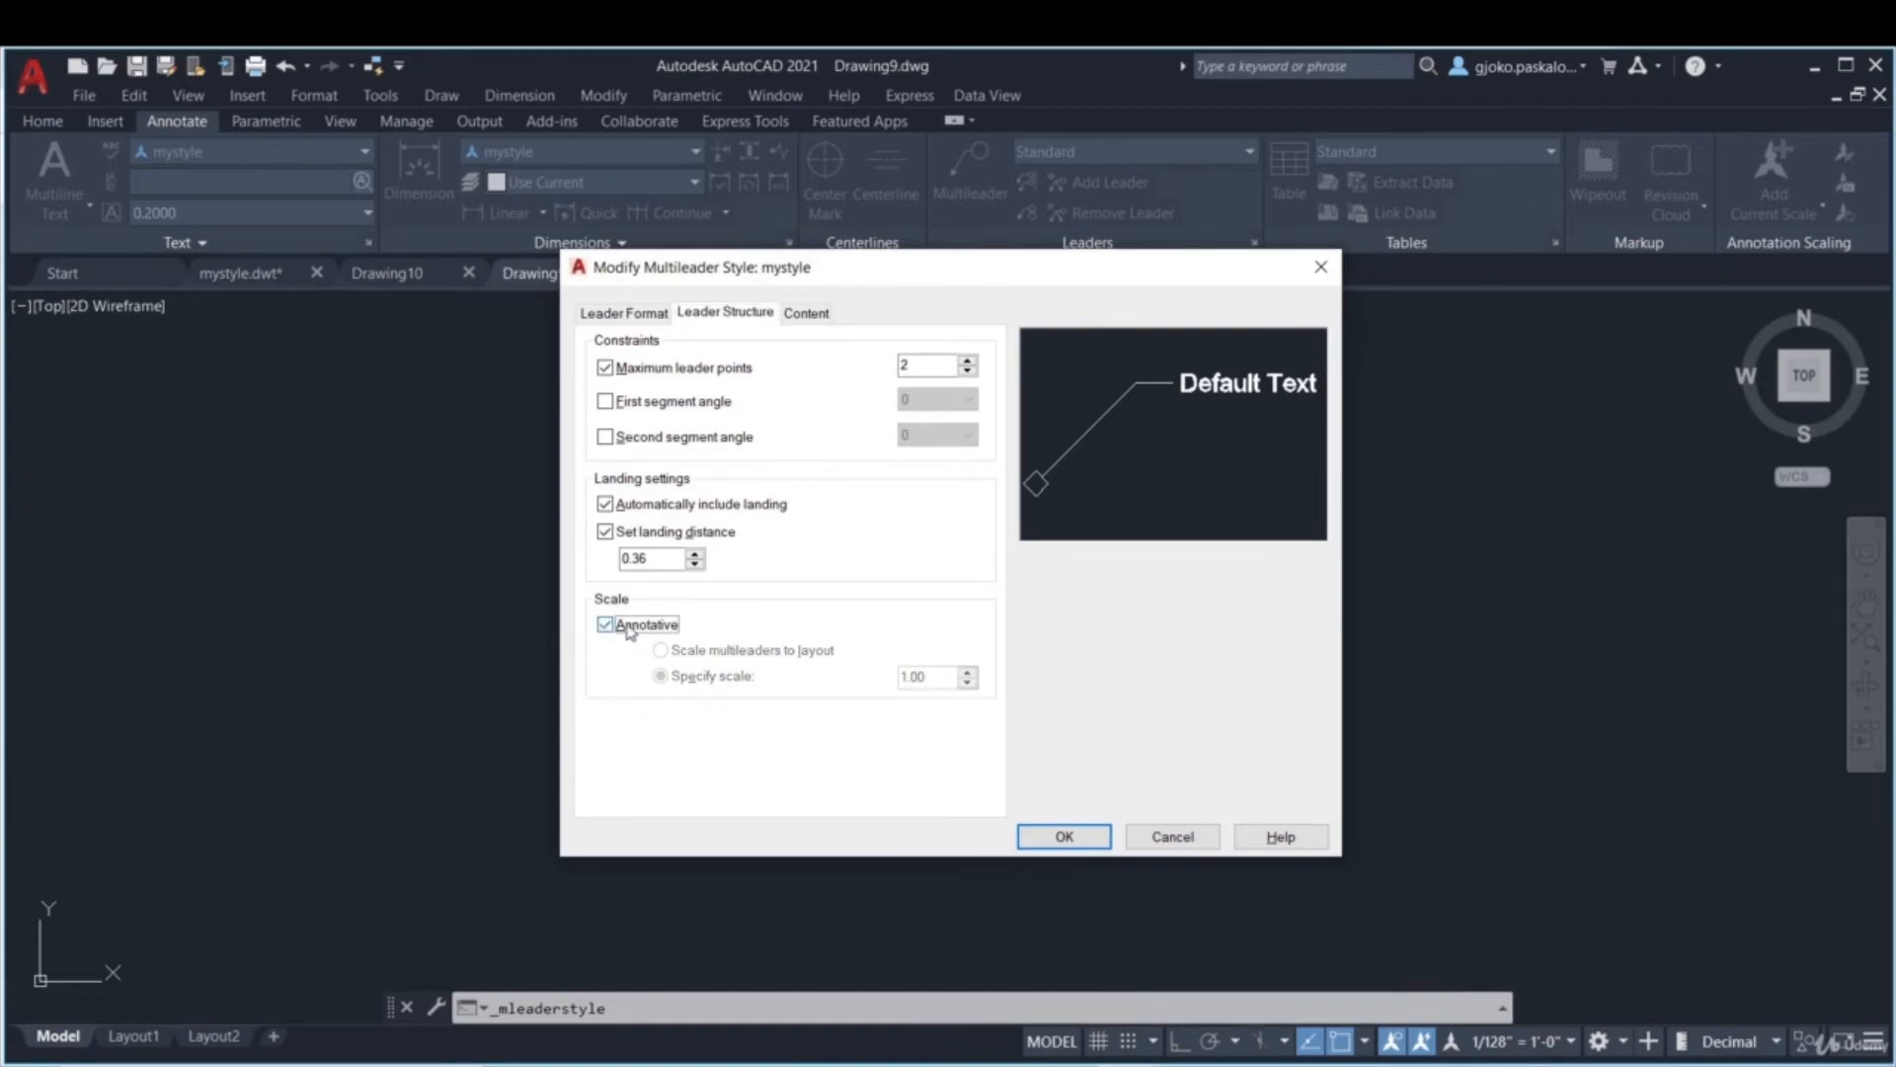
- Try the Block multileader type for mystyle, with the Circle source block and Insertion point attachment
{"action": "left_click", "coordinate": [805, 313]}
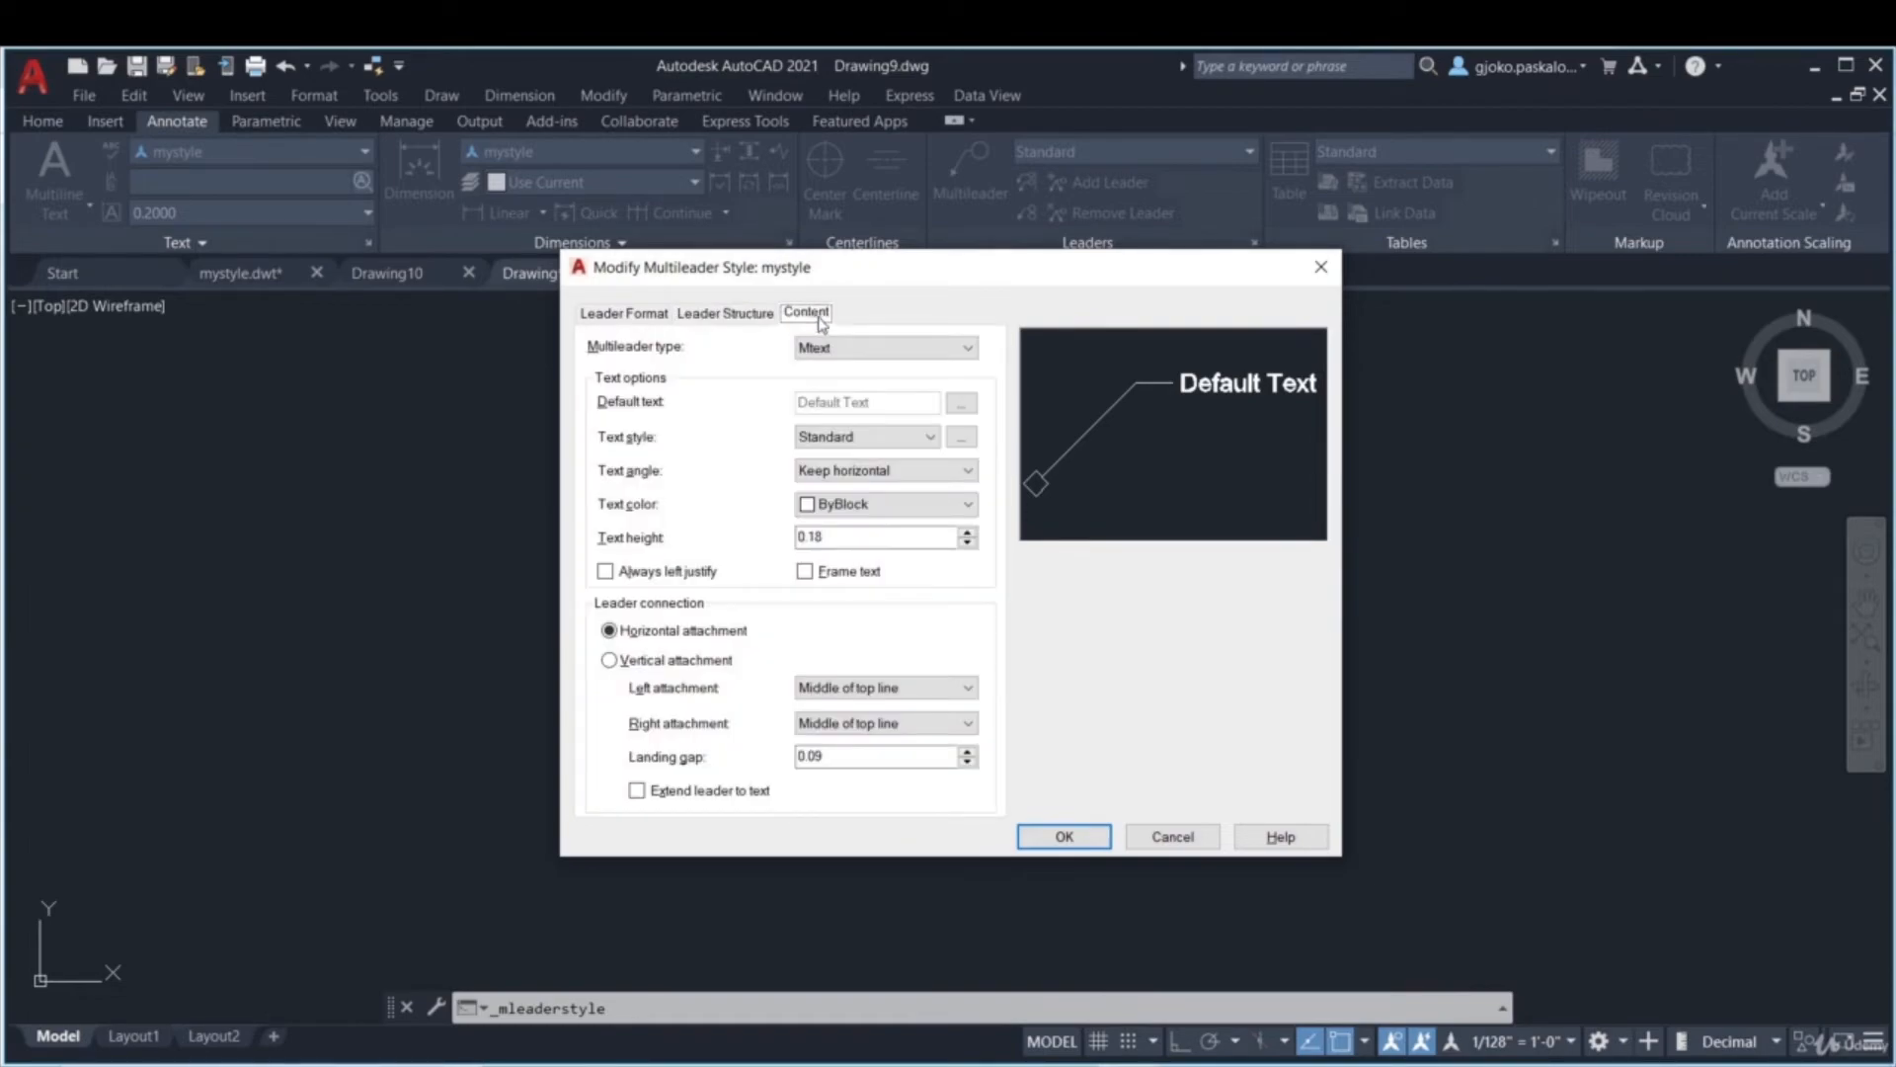
{"action": "left_click", "coordinate": [832, 348]}
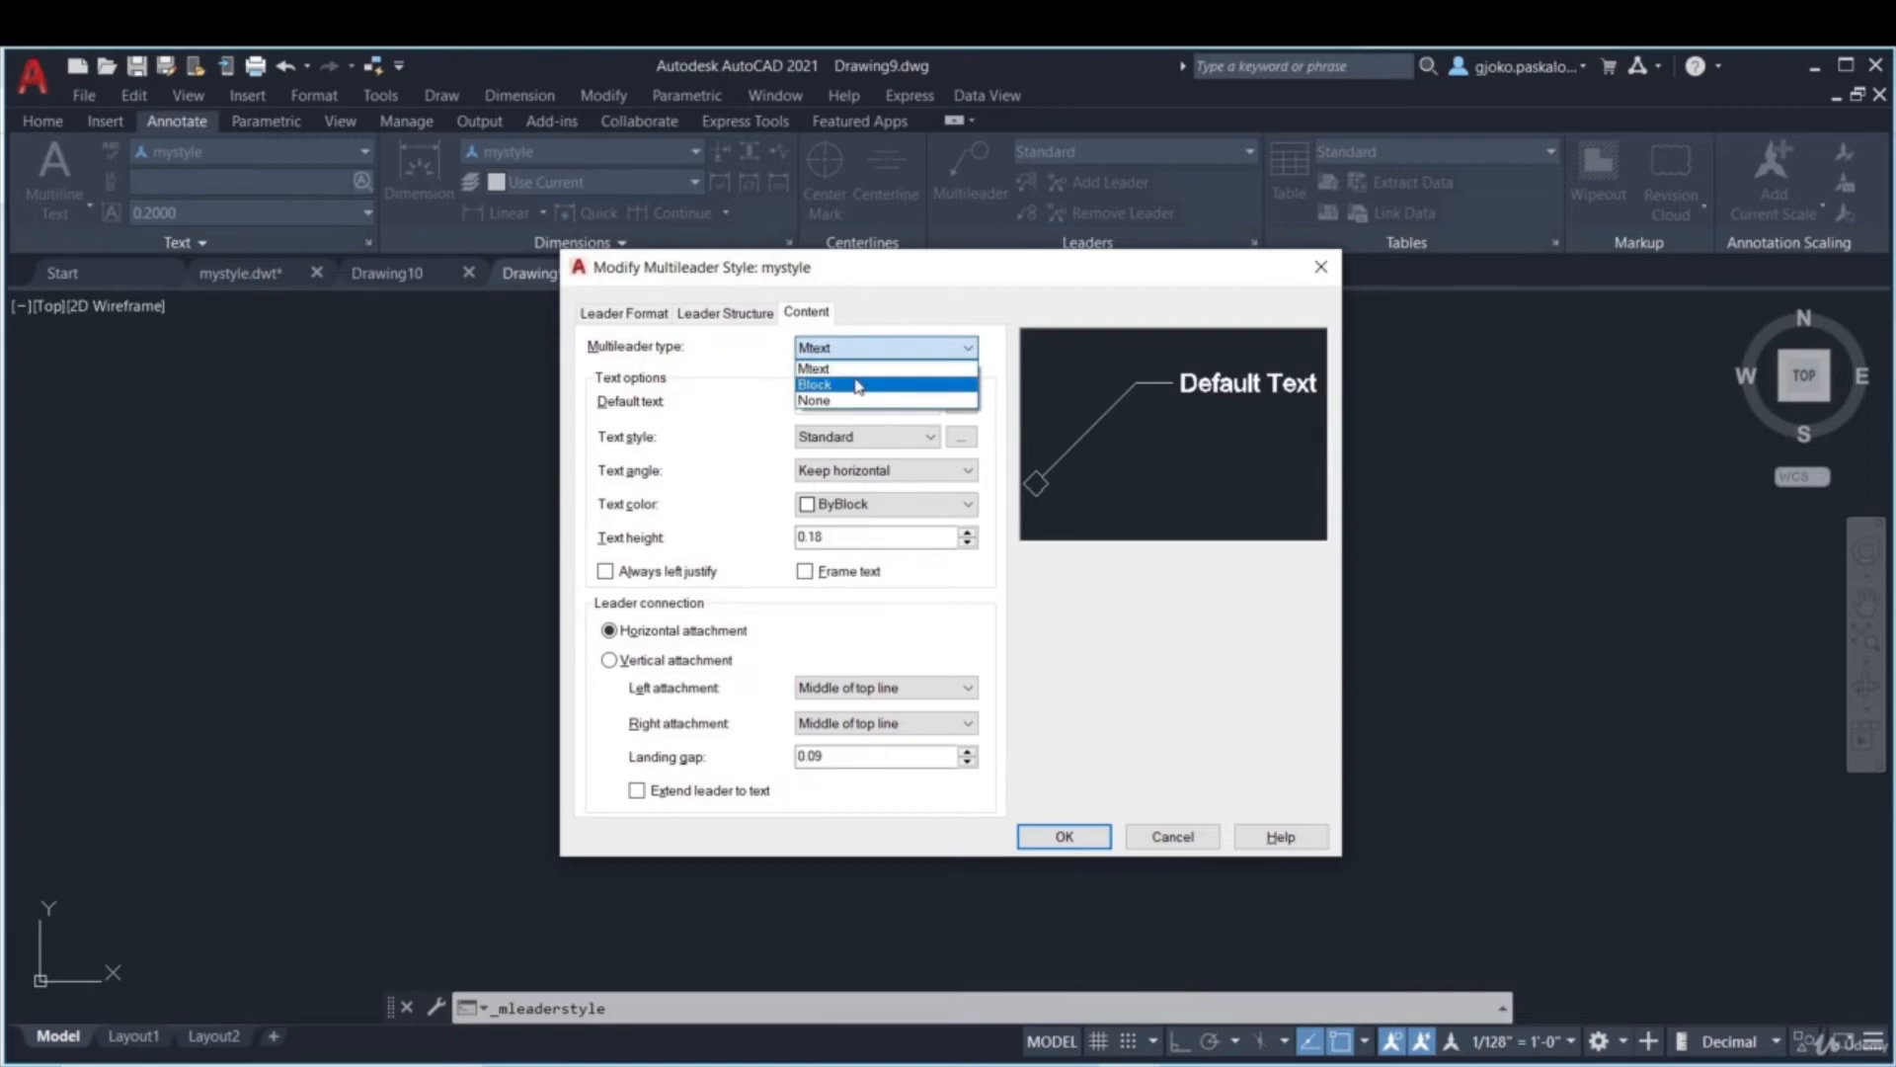
{"action": "left_click", "coordinate": [857, 385]}
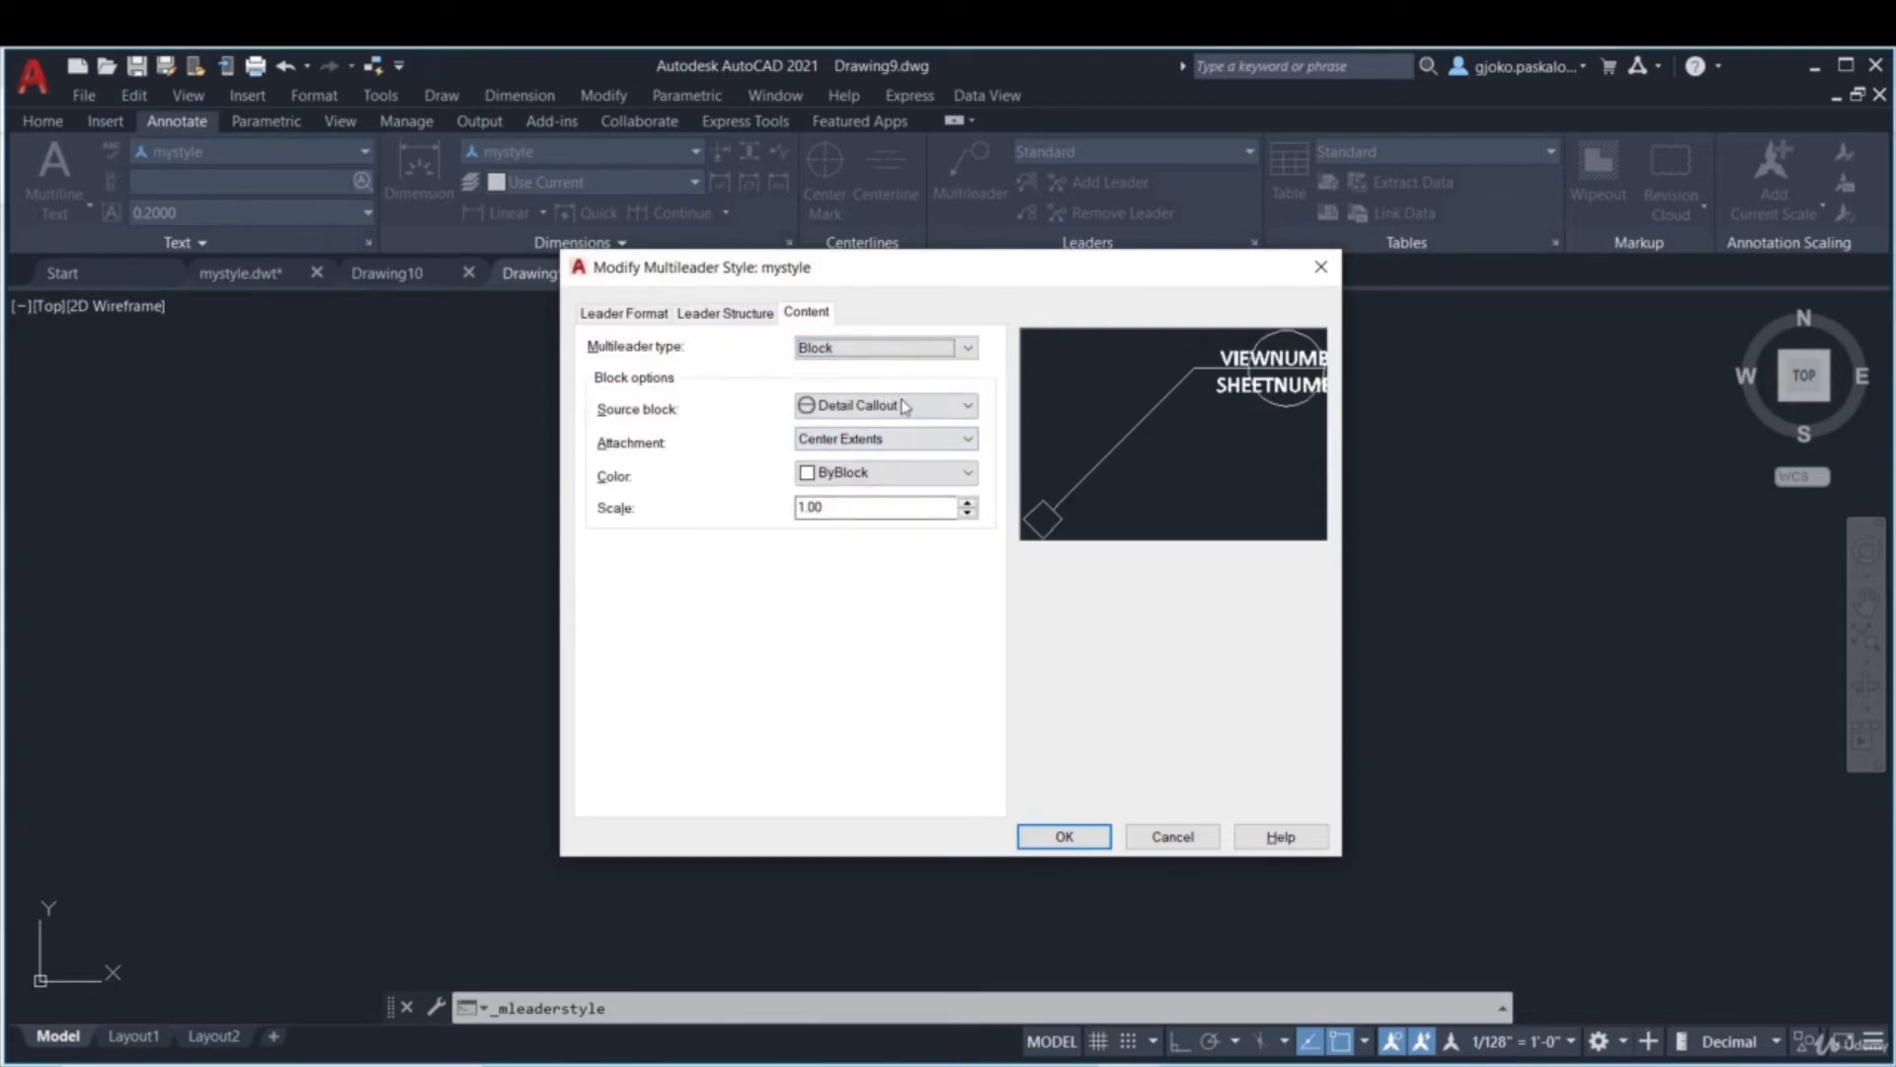
{"action": "left_click", "coordinate": [905, 405]}
{"action": "left_click", "coordinate": [840, 466]}
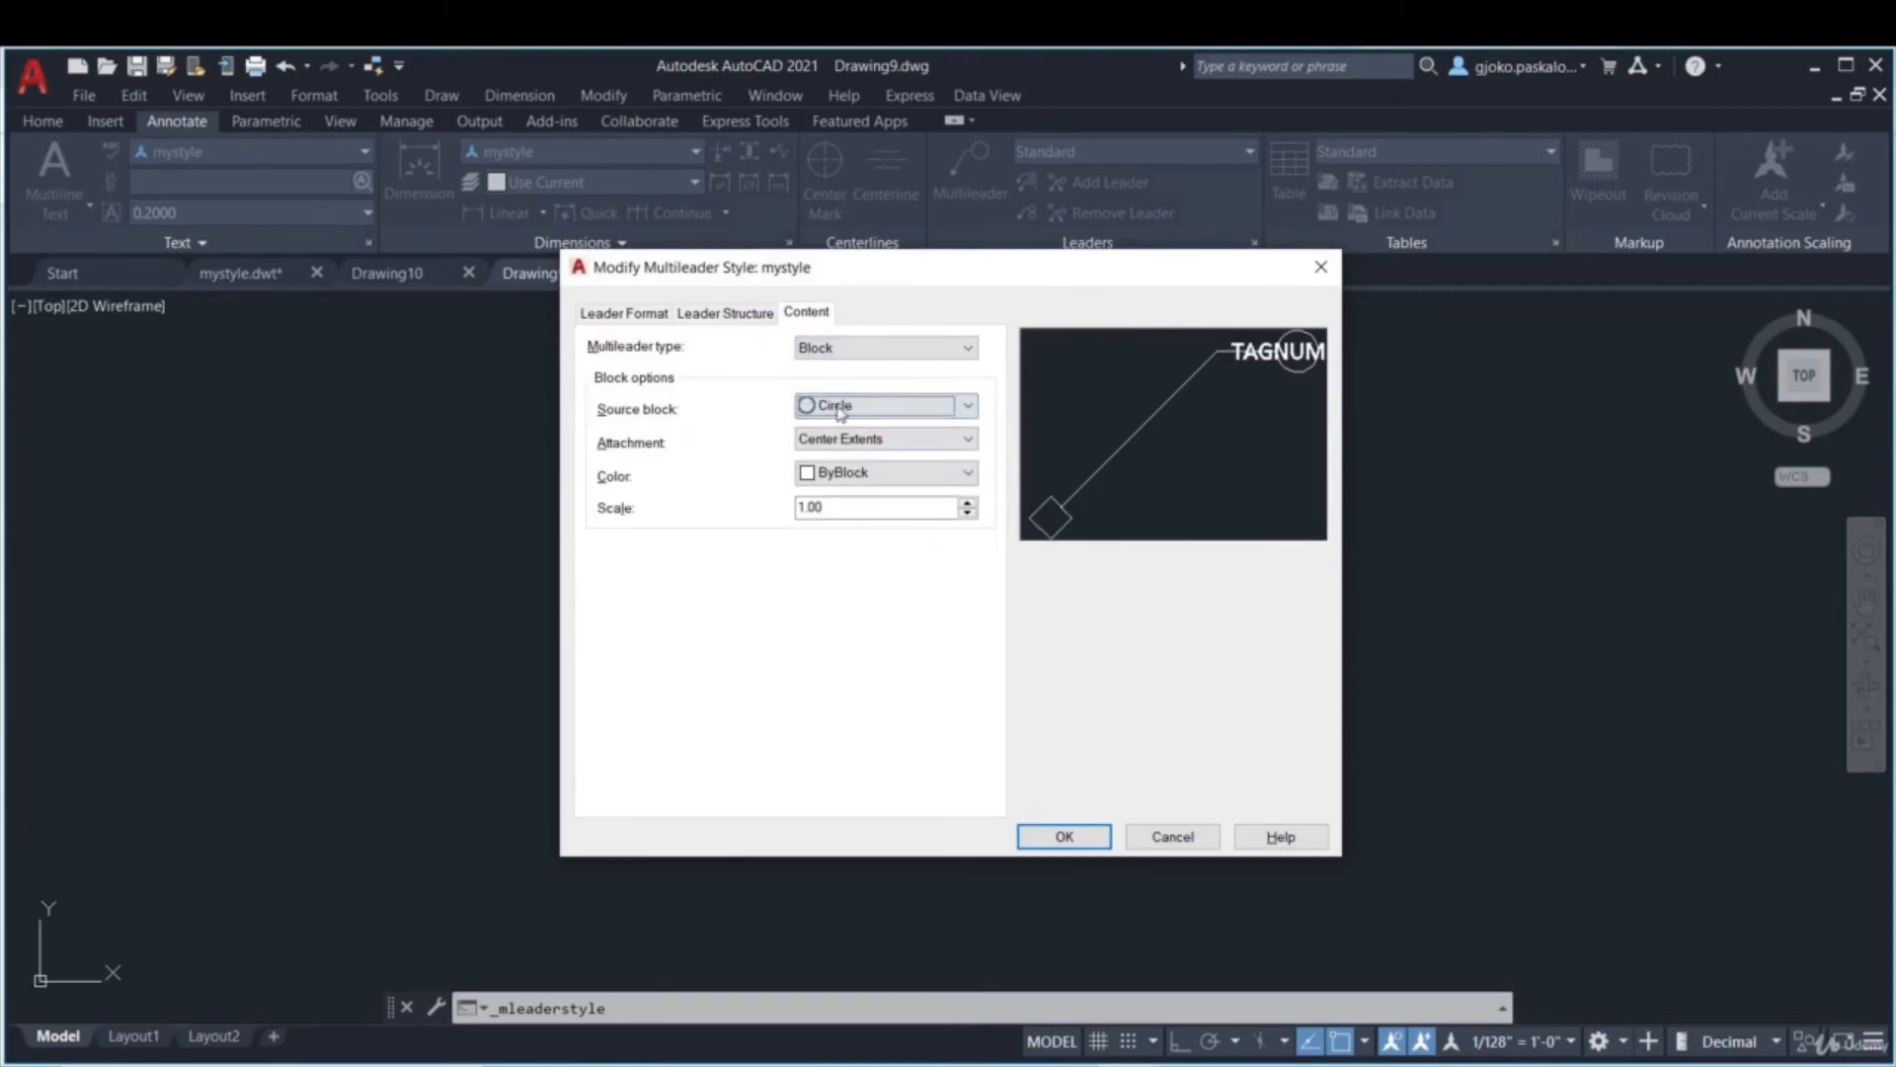
{"action": "left_click", "coordinate": [874, 440]}
{"action": "left_click", "coordinate": [858, 475]}
{"action": "left_click", "coordinate": [834, 440]}
{"action": "left_click", "coordinate": [839, 477]}
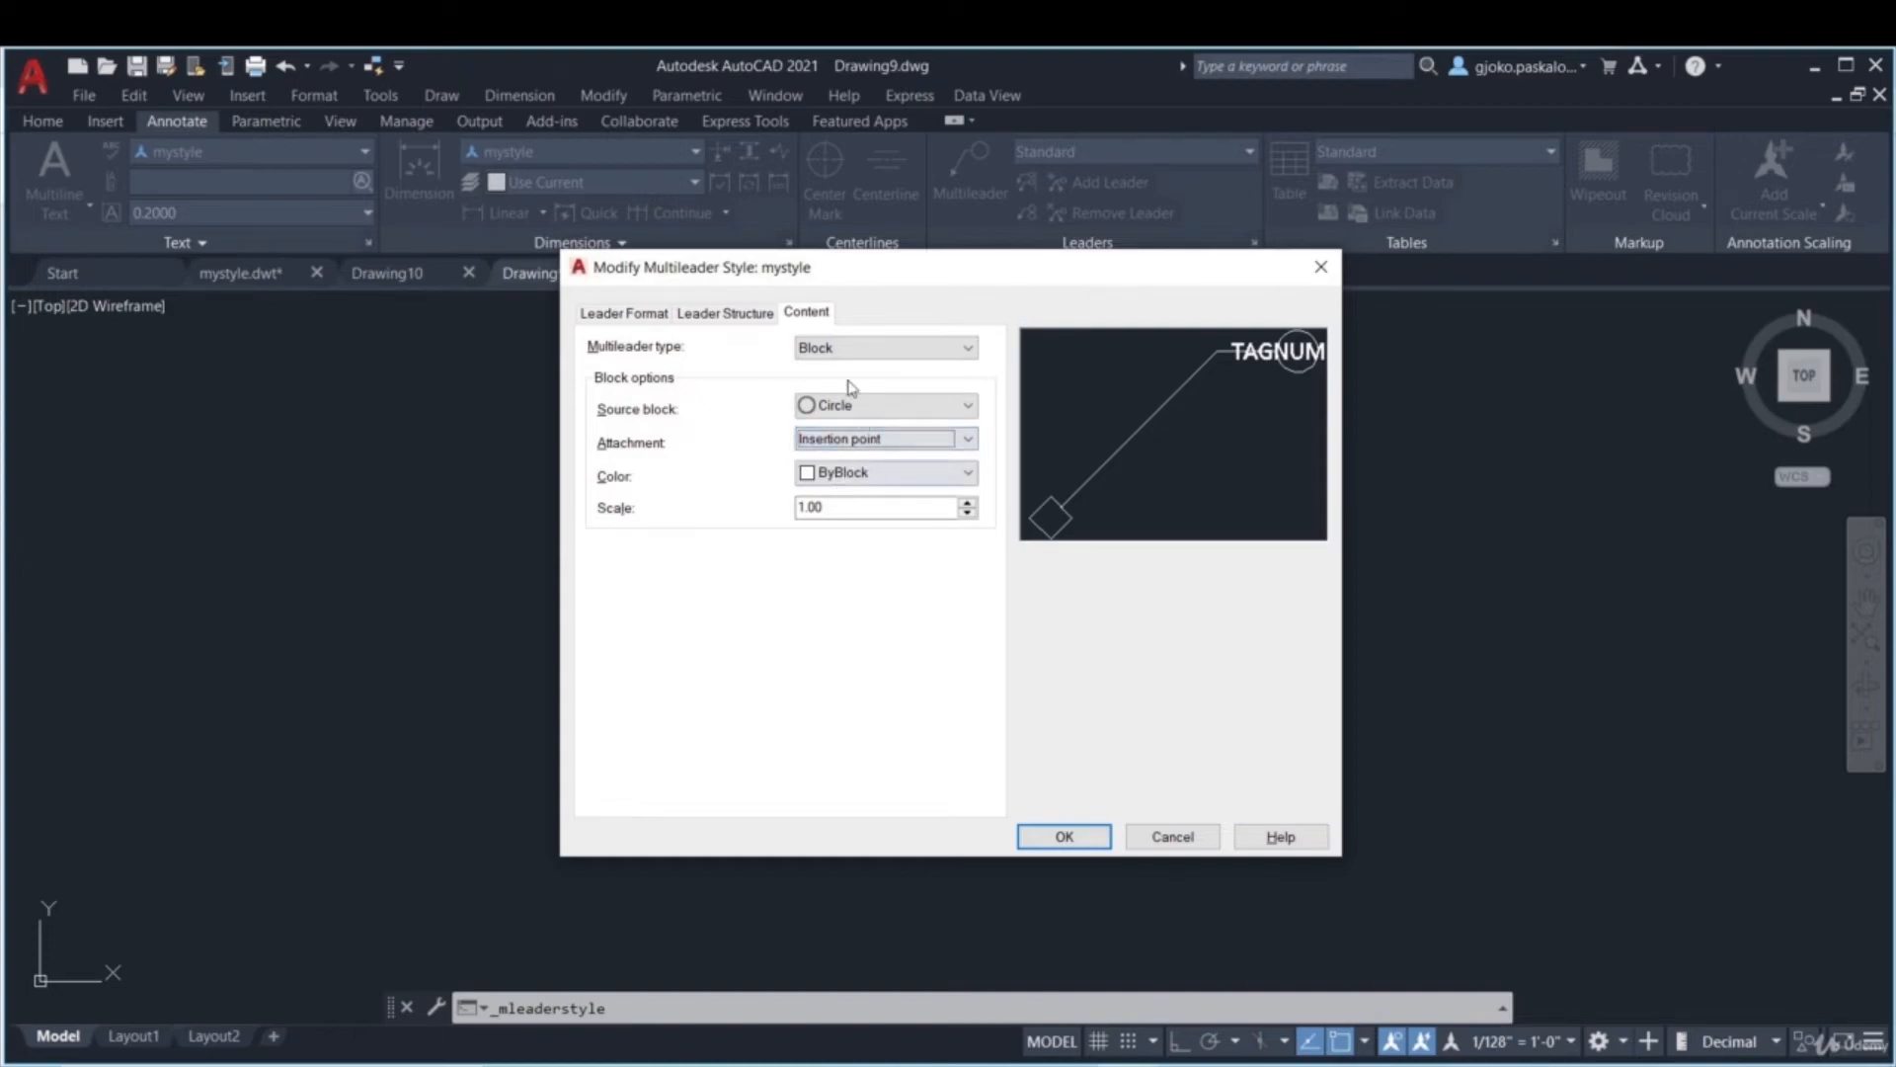
- Set the mystyle multileader type to Mtext, accept the style changes and close the style manager
{"action": "left_click", "coordinate": [840, 352]}
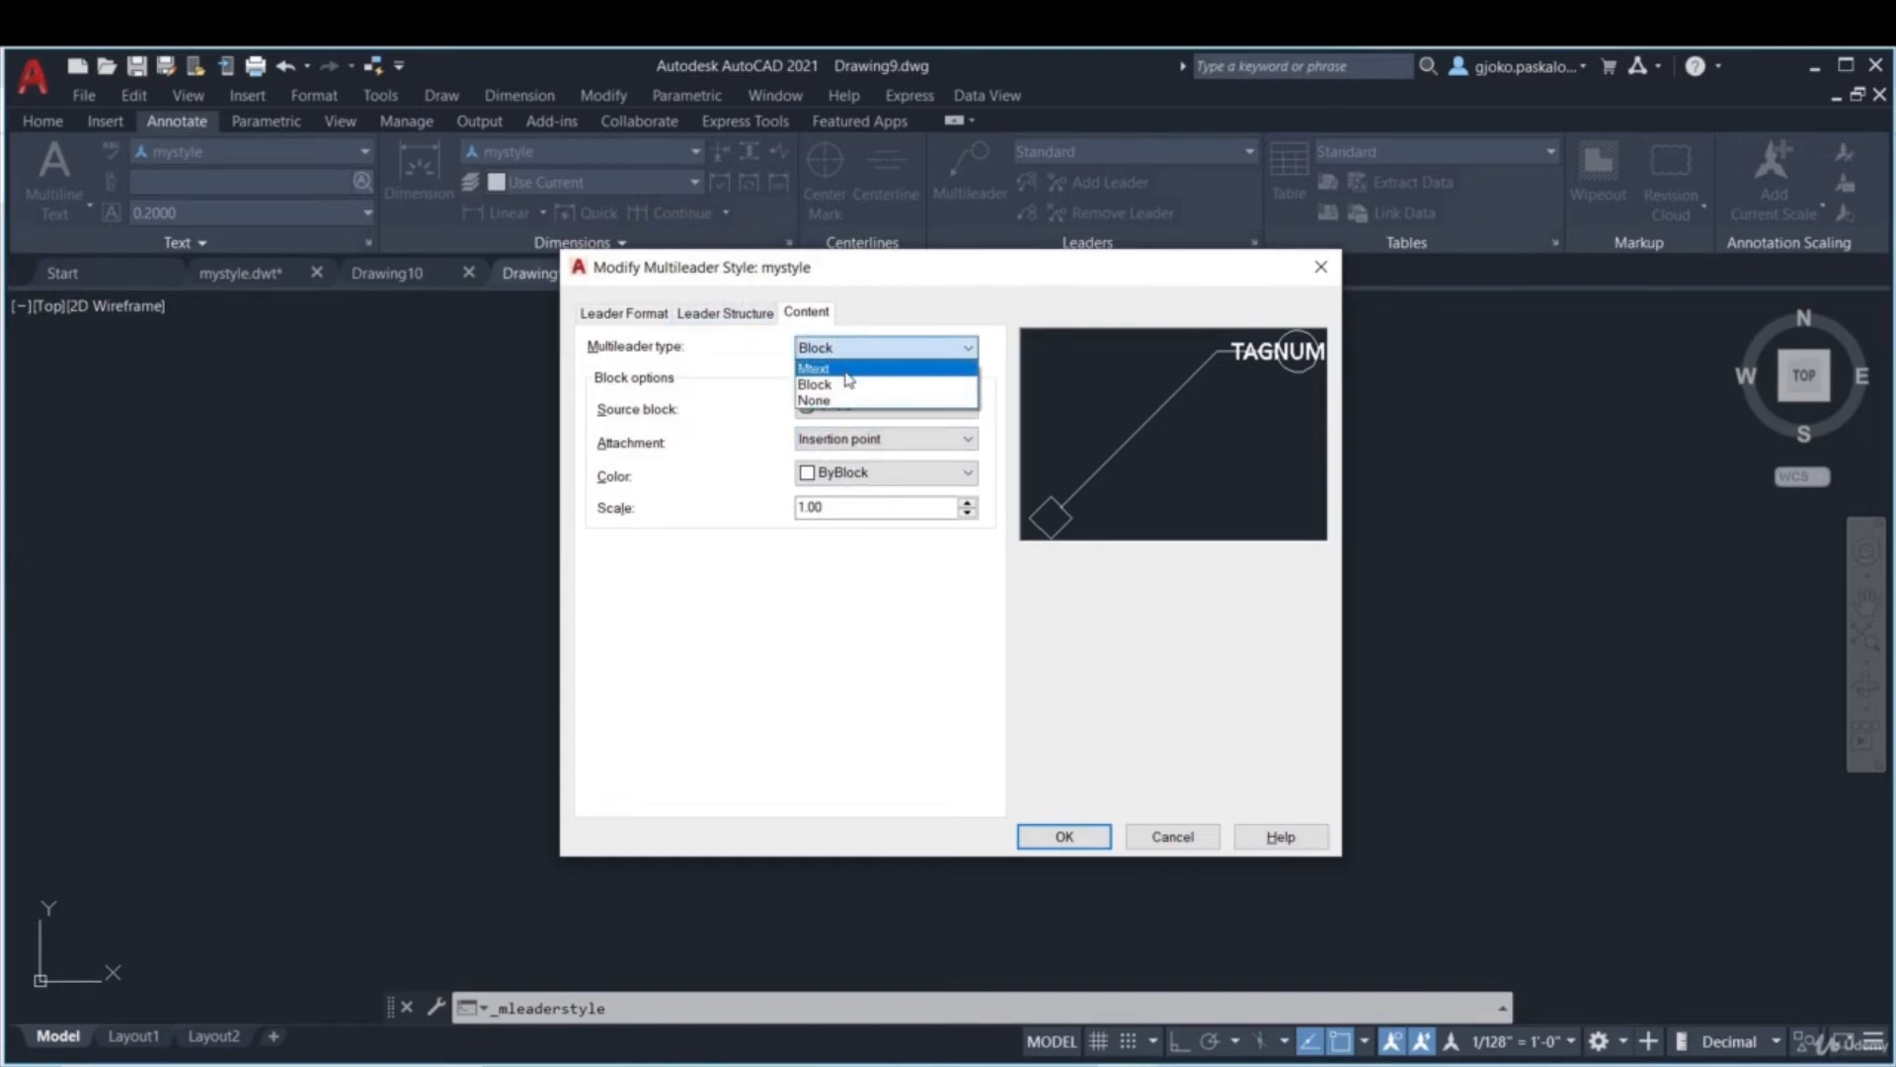
{"action": "left_click", "coordinate": [830, 383]}
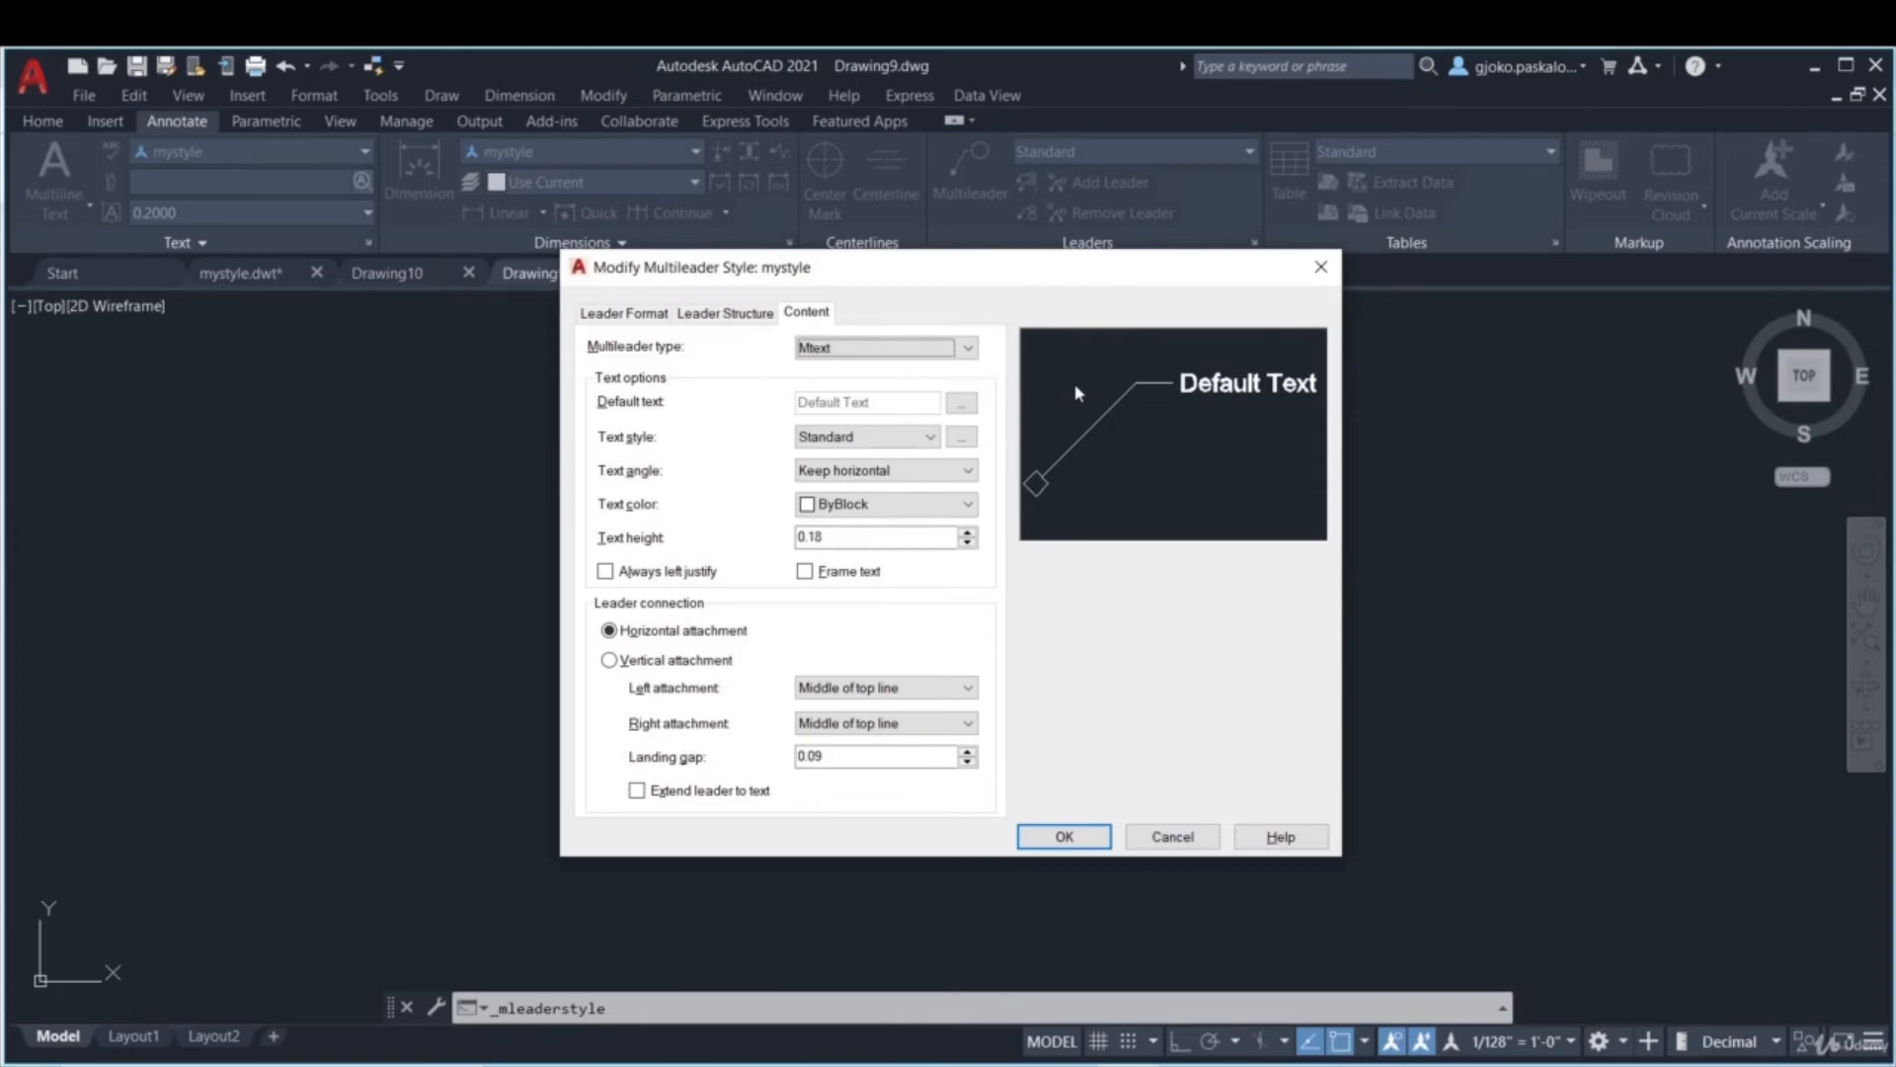
{"action": "left_click", "coordinate": [1065, 836]}
{"action": "left_click", "coordinate": [1108, 727]}
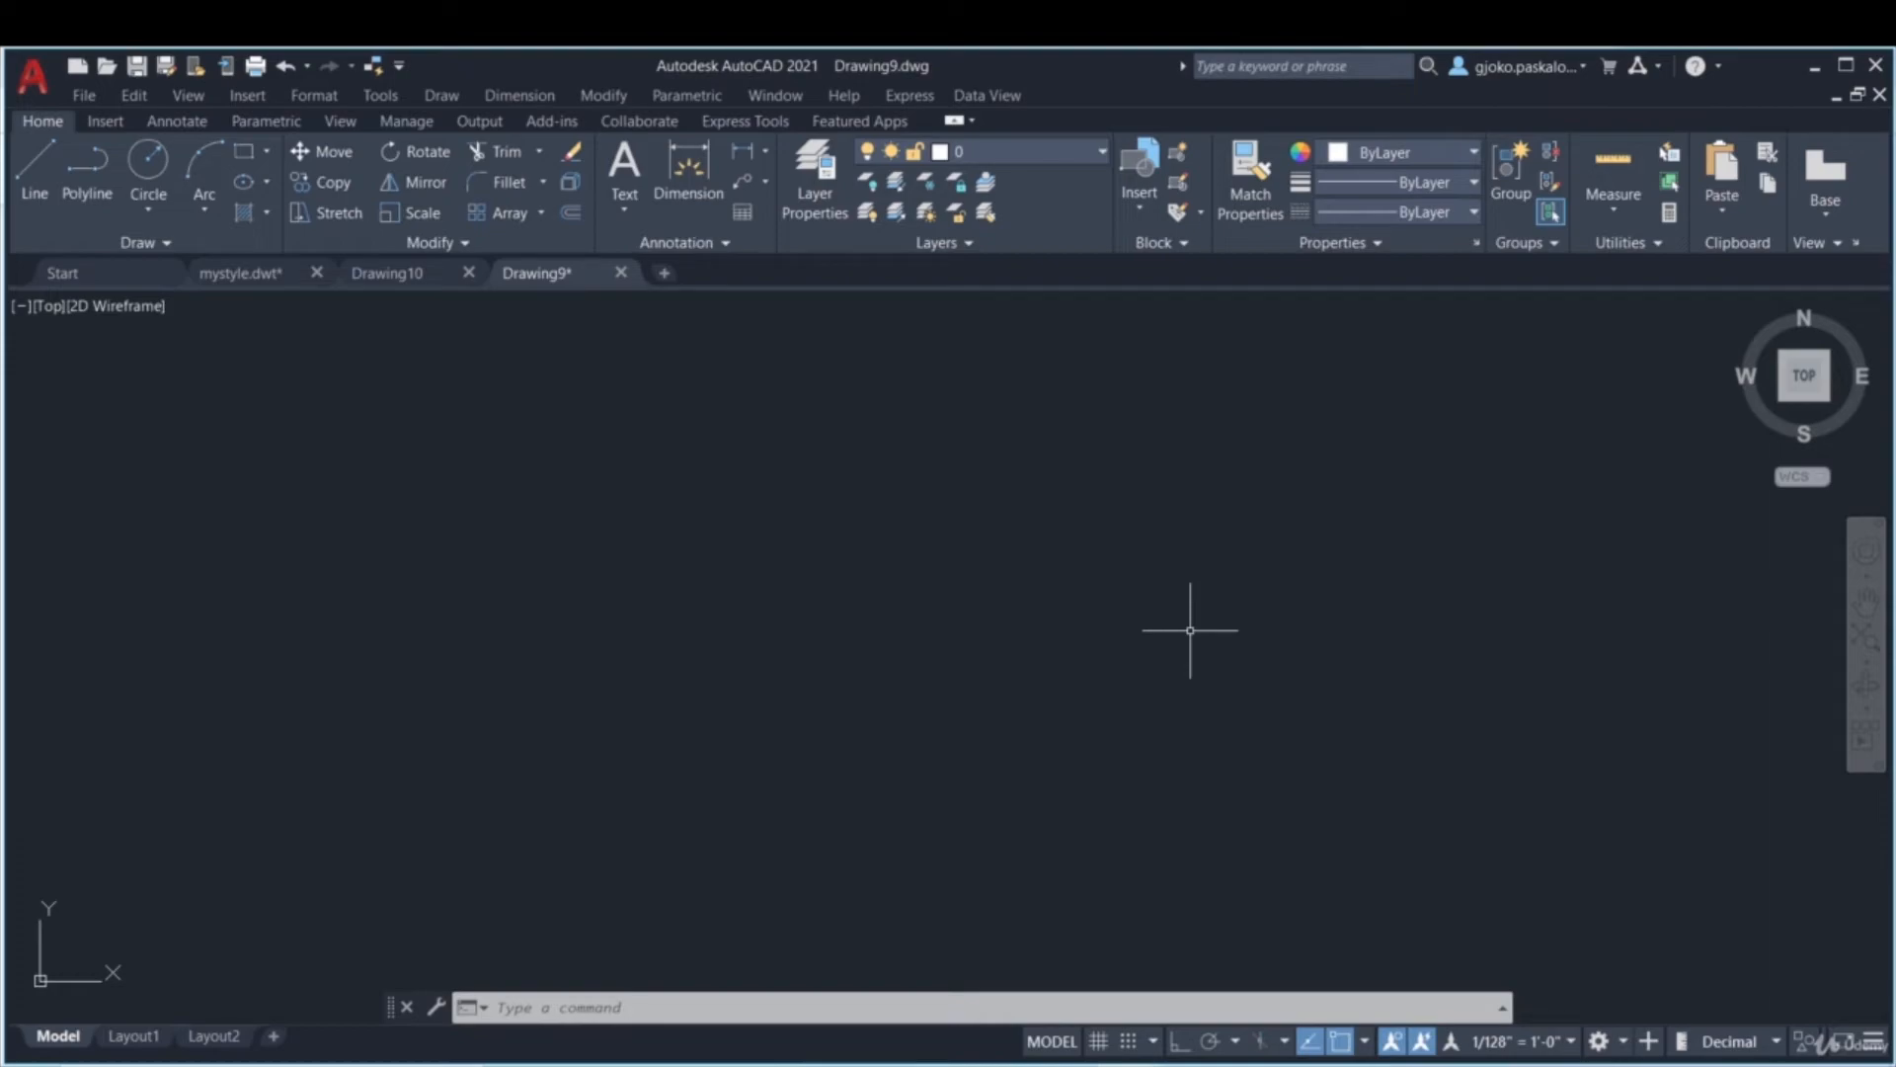
- Save the drawing as an AutoCAD Drawing Template (*.dwt) named mystyle_new, accepting the English measurement and unreconciled layer options
{"action": "left_click", "coordinate": [84, 98]}
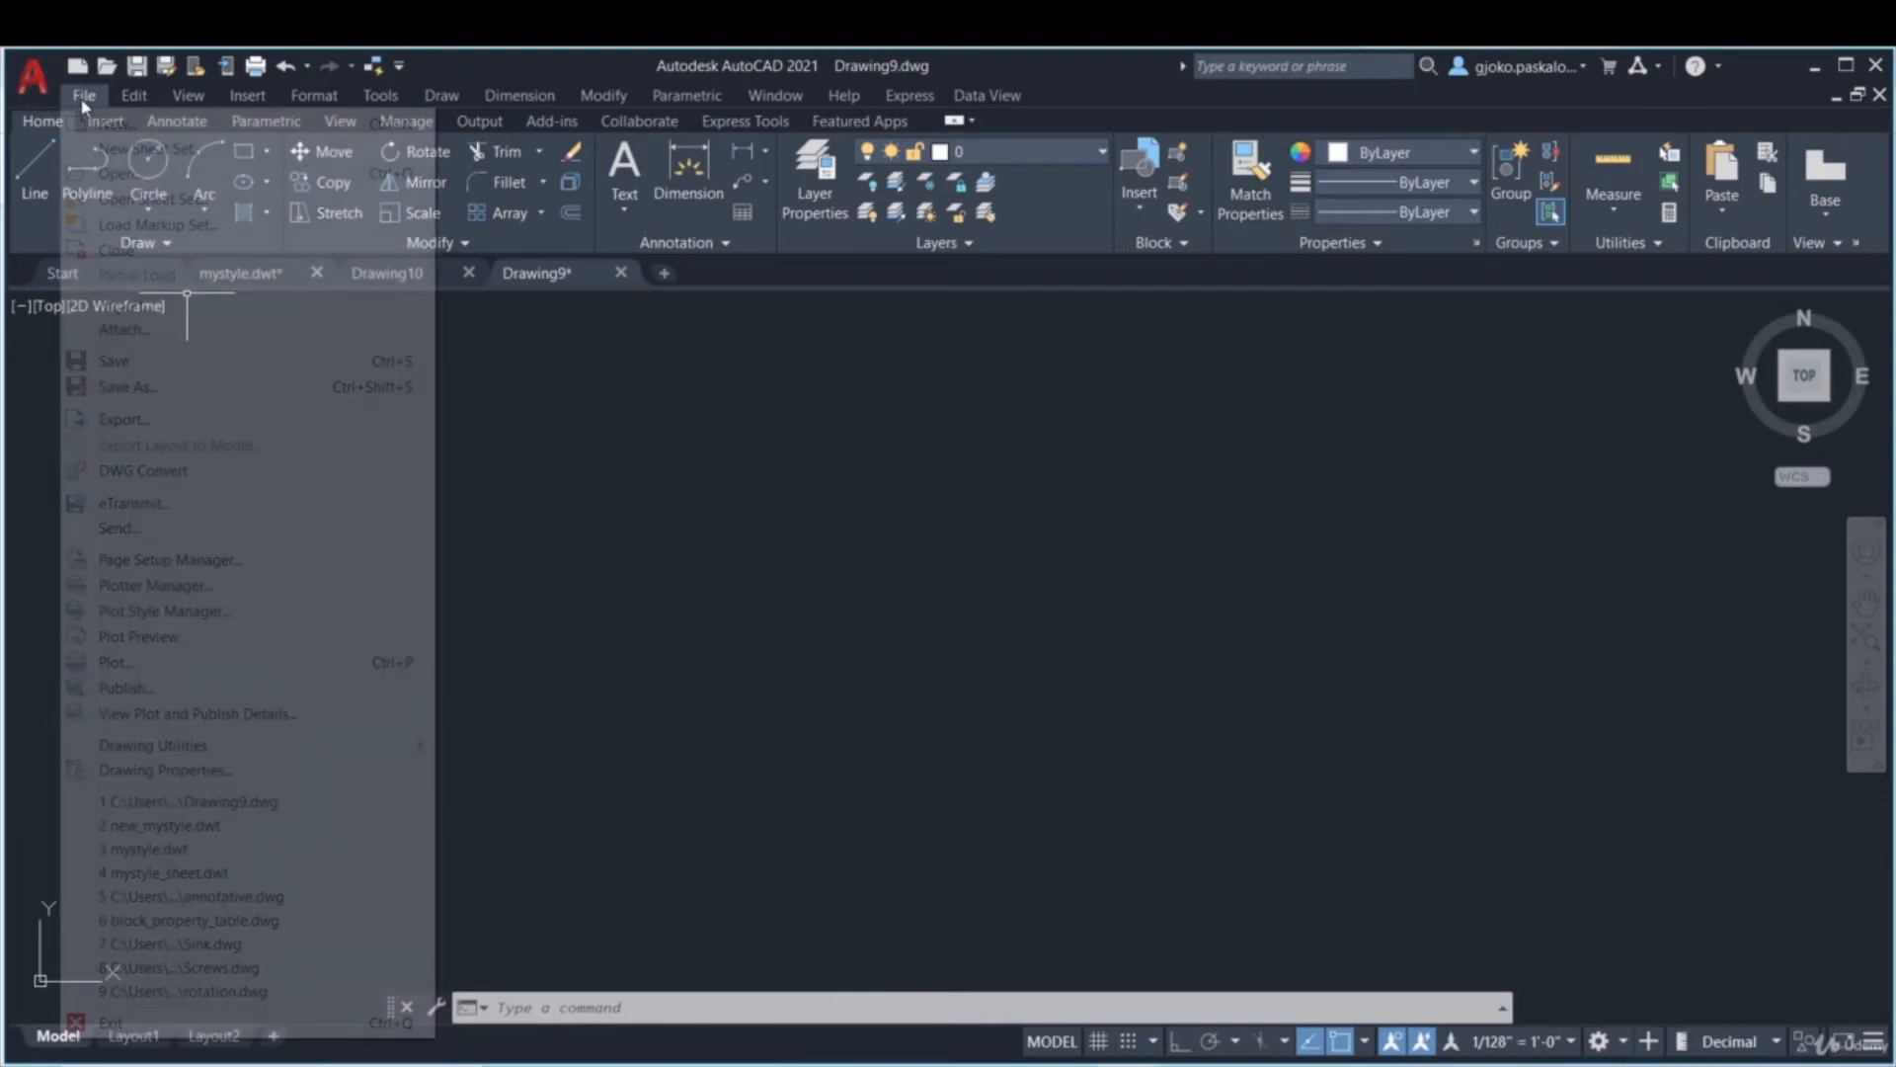
{"action": "left_click", "coordinate": [126, 386]}
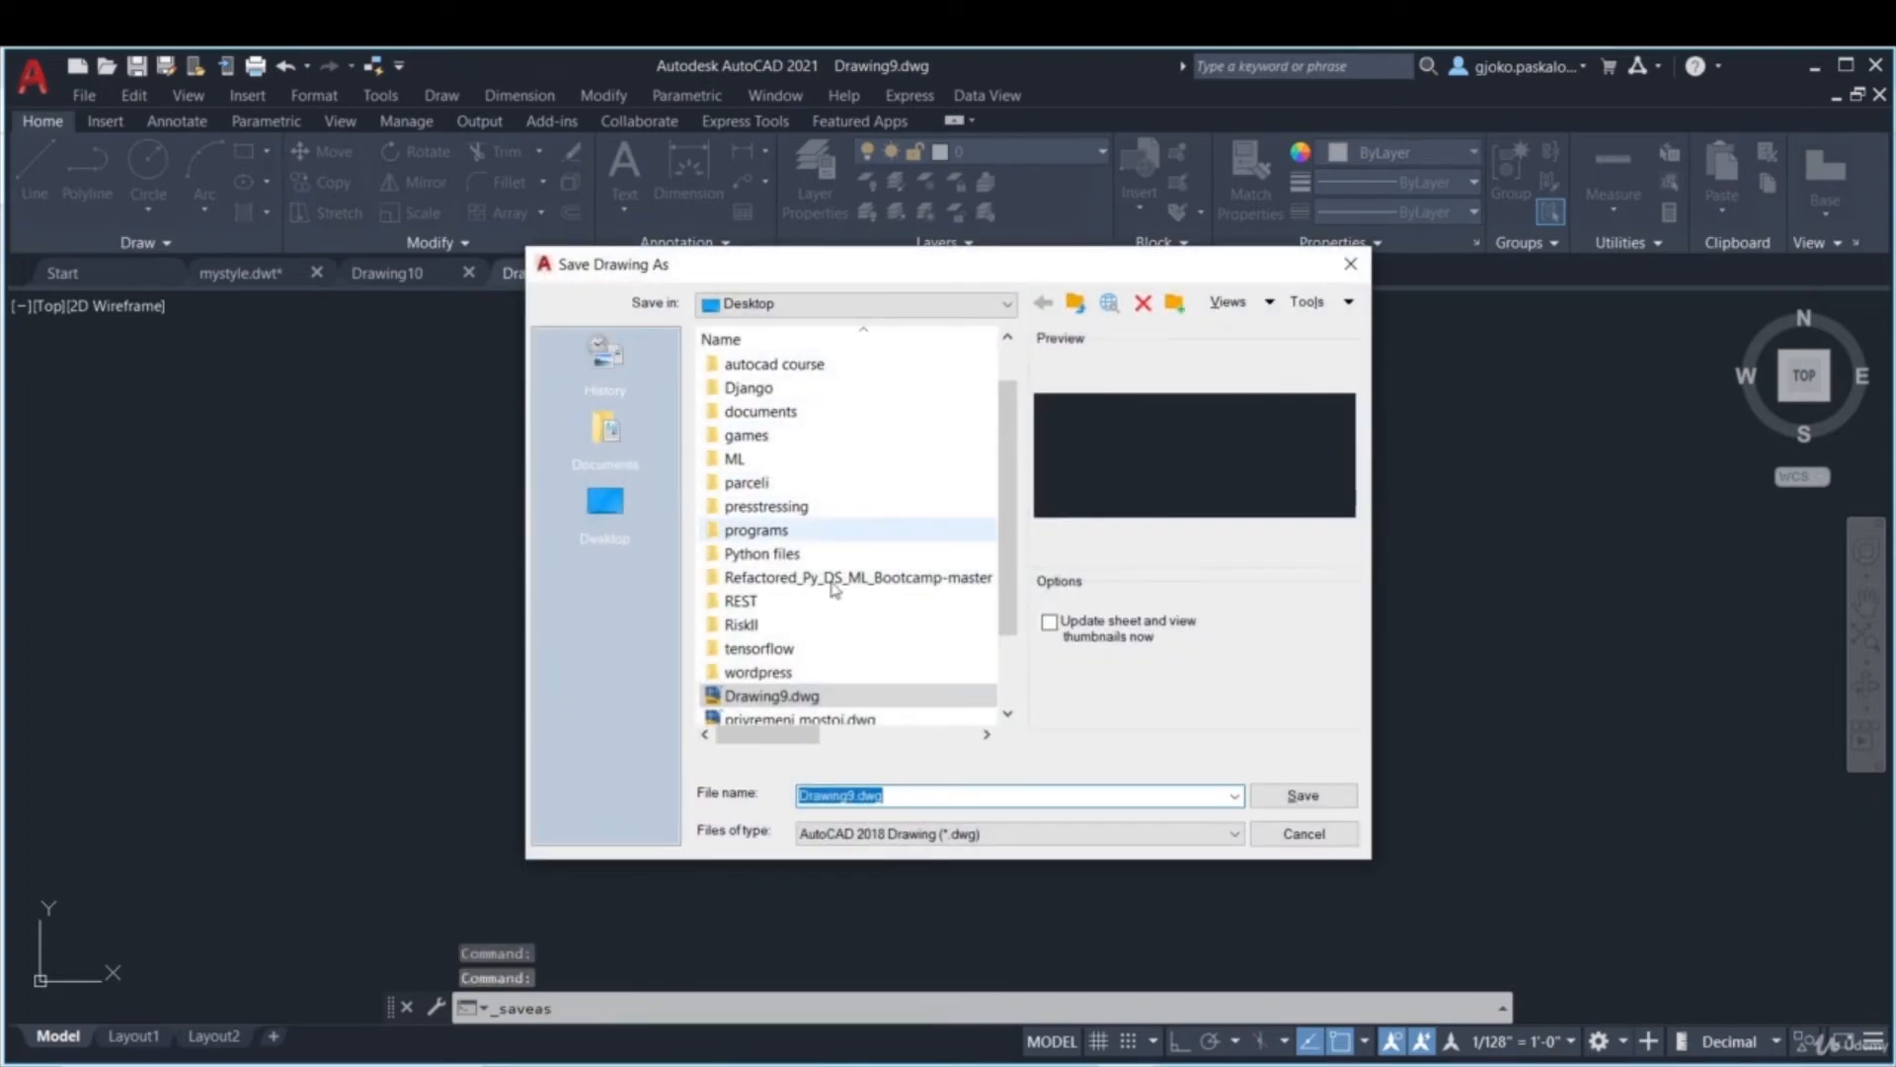
{"action": "left_click", "coordinate": [950, 790]}
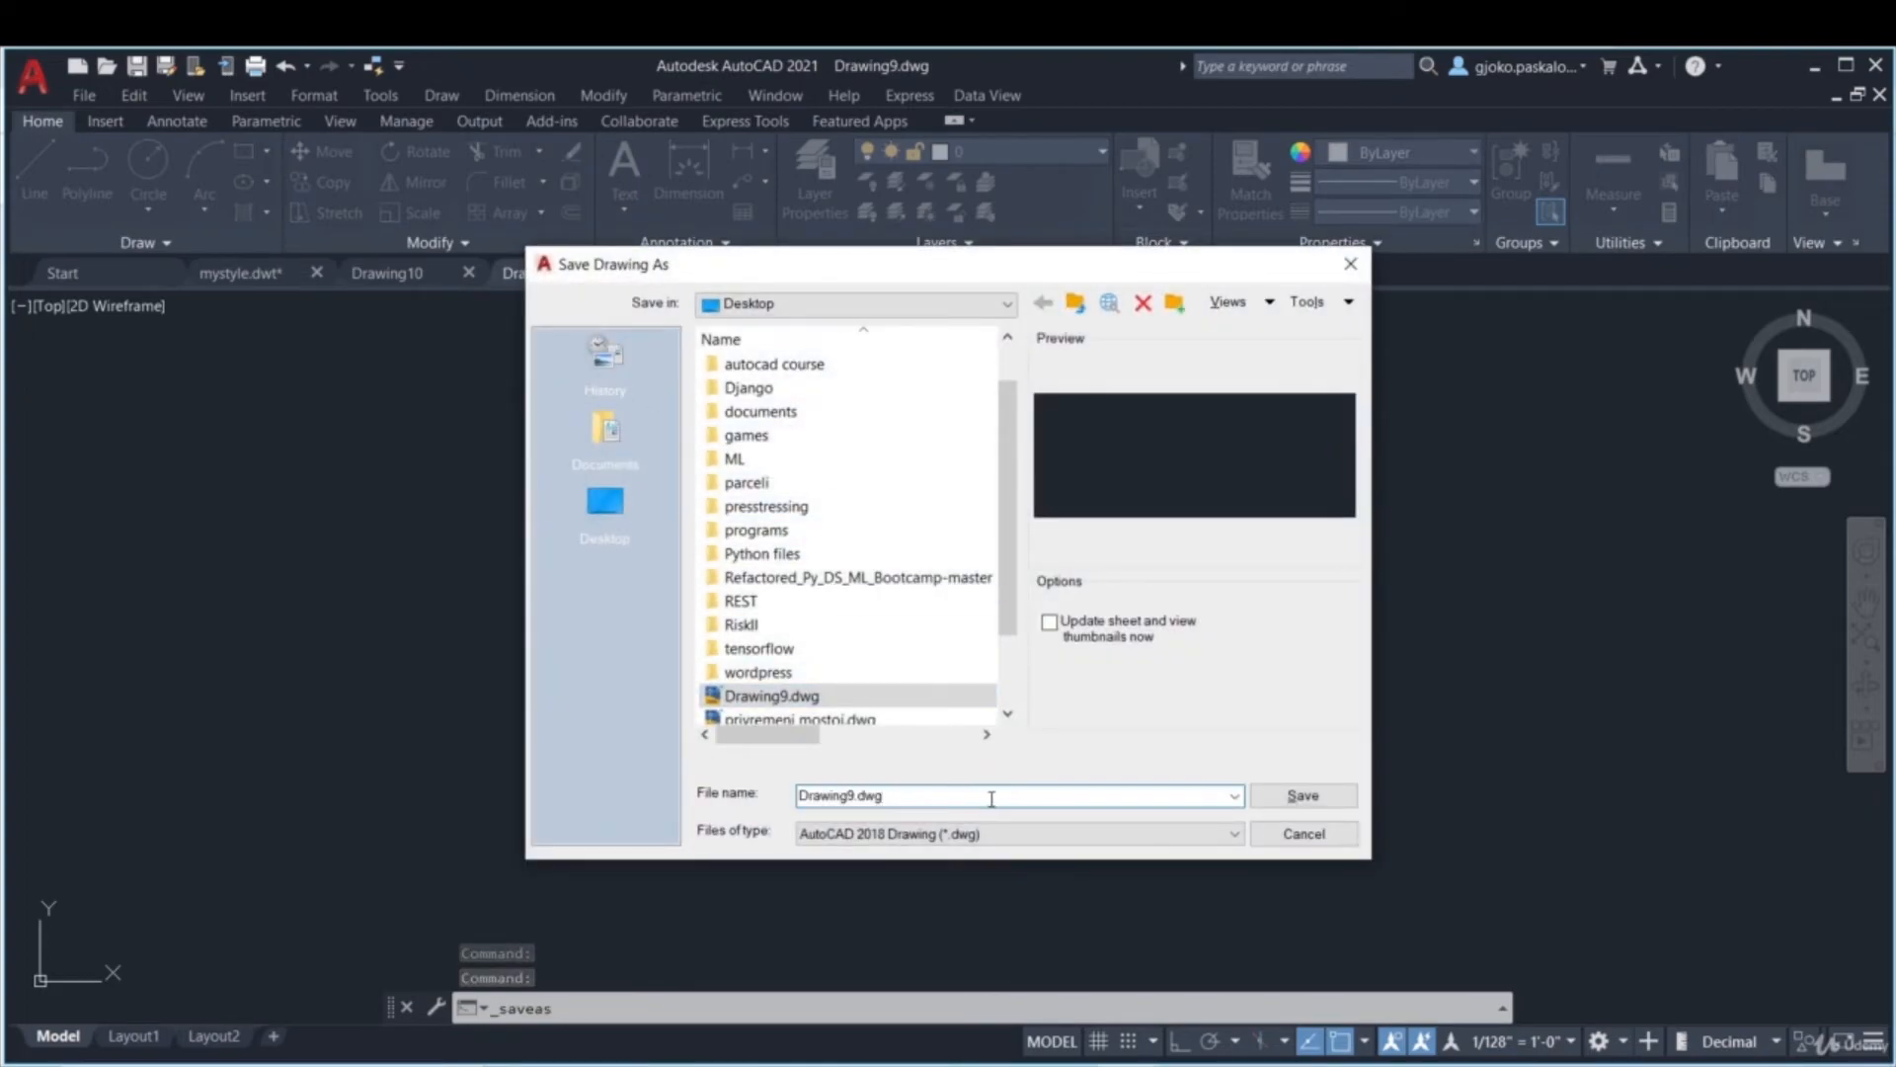
{"action": "left_click", "coordinate": [1235, 834]}
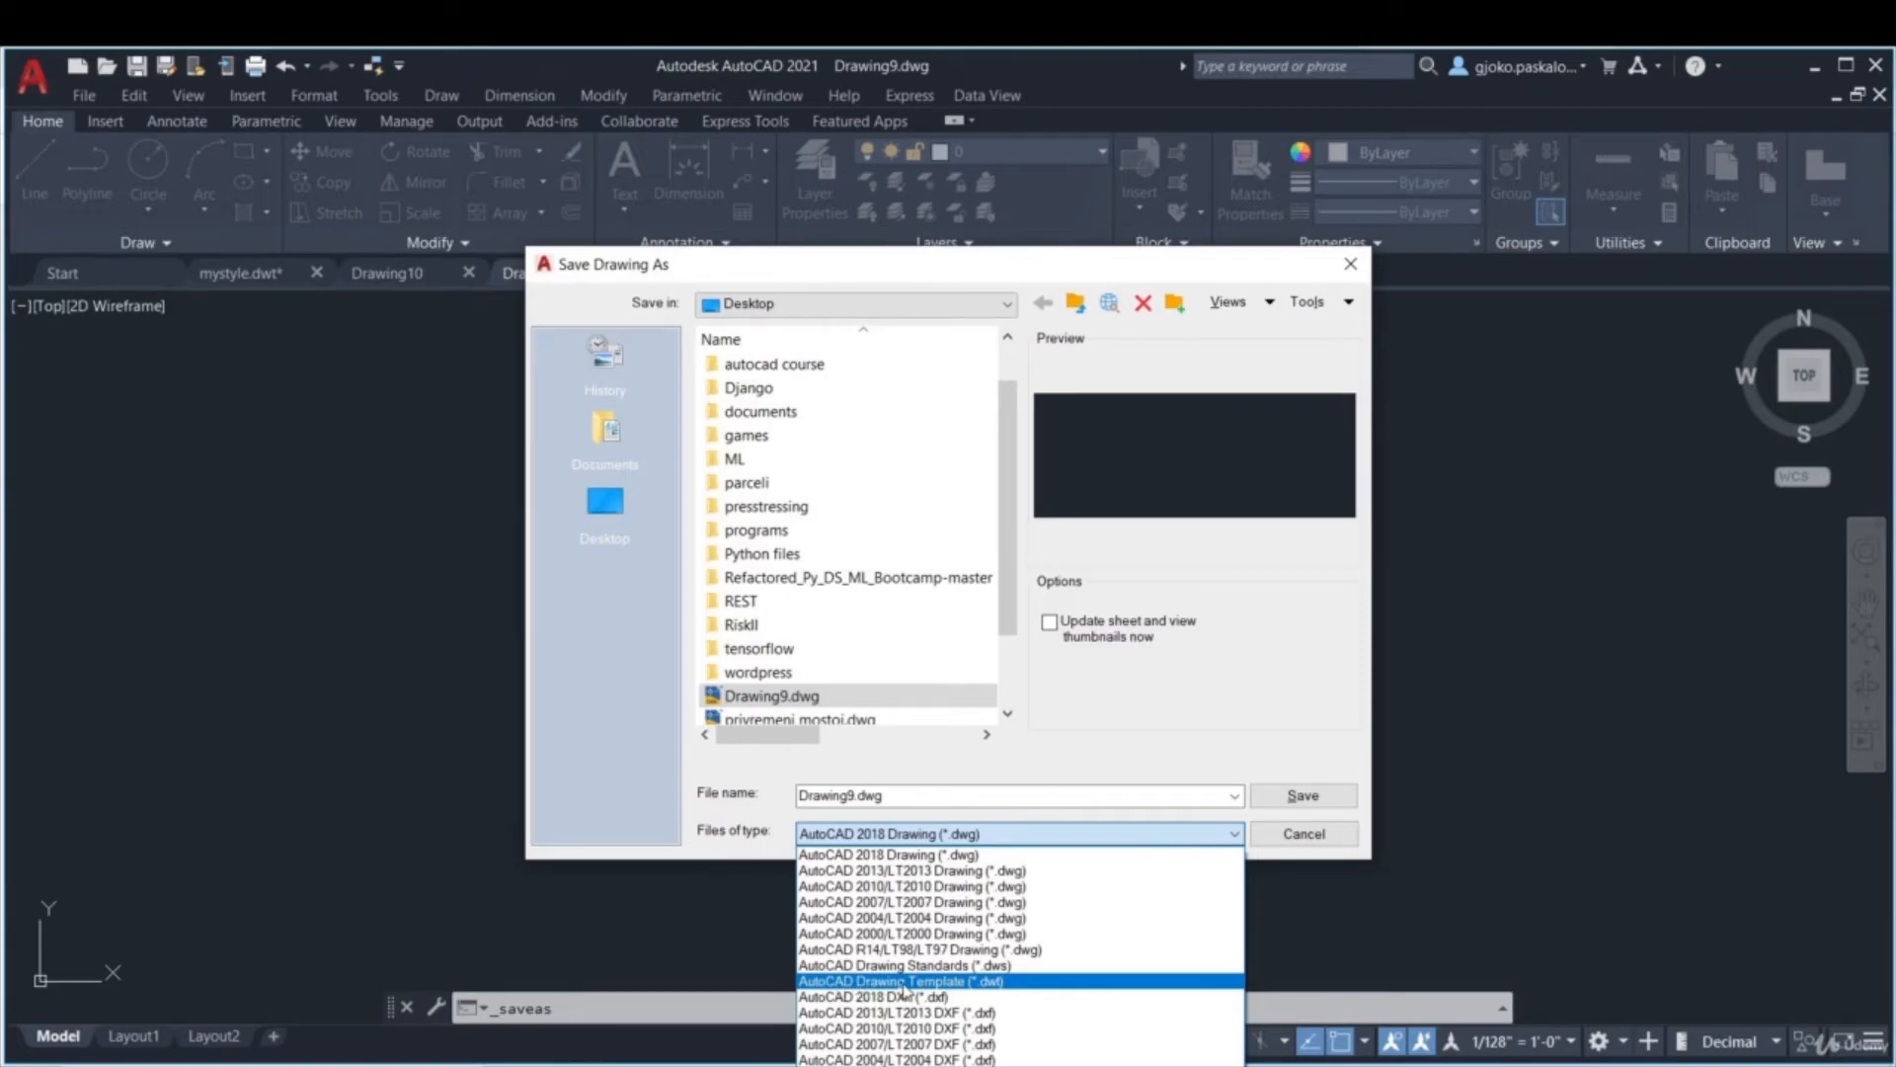
{"action": "left_click", "coordinate": [1001, 981]}
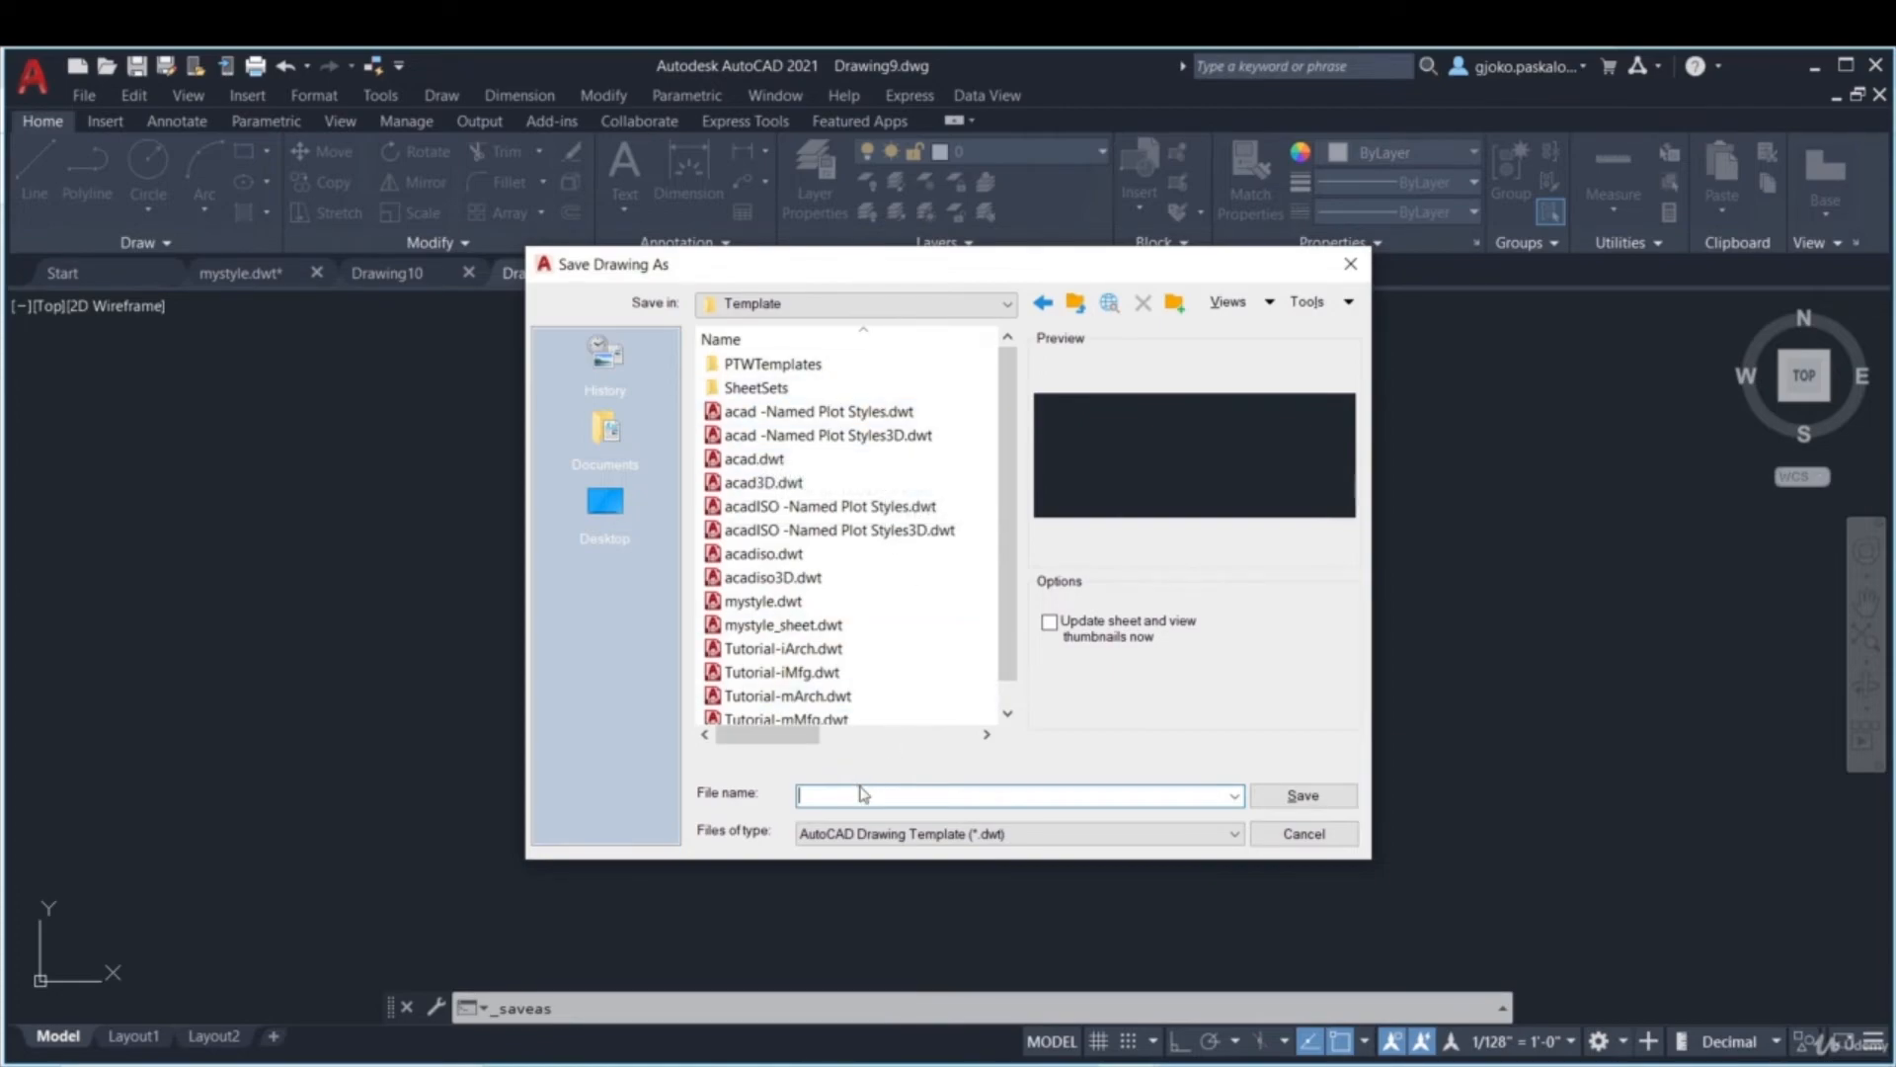
{"action": "type", "text": "mystyl"}
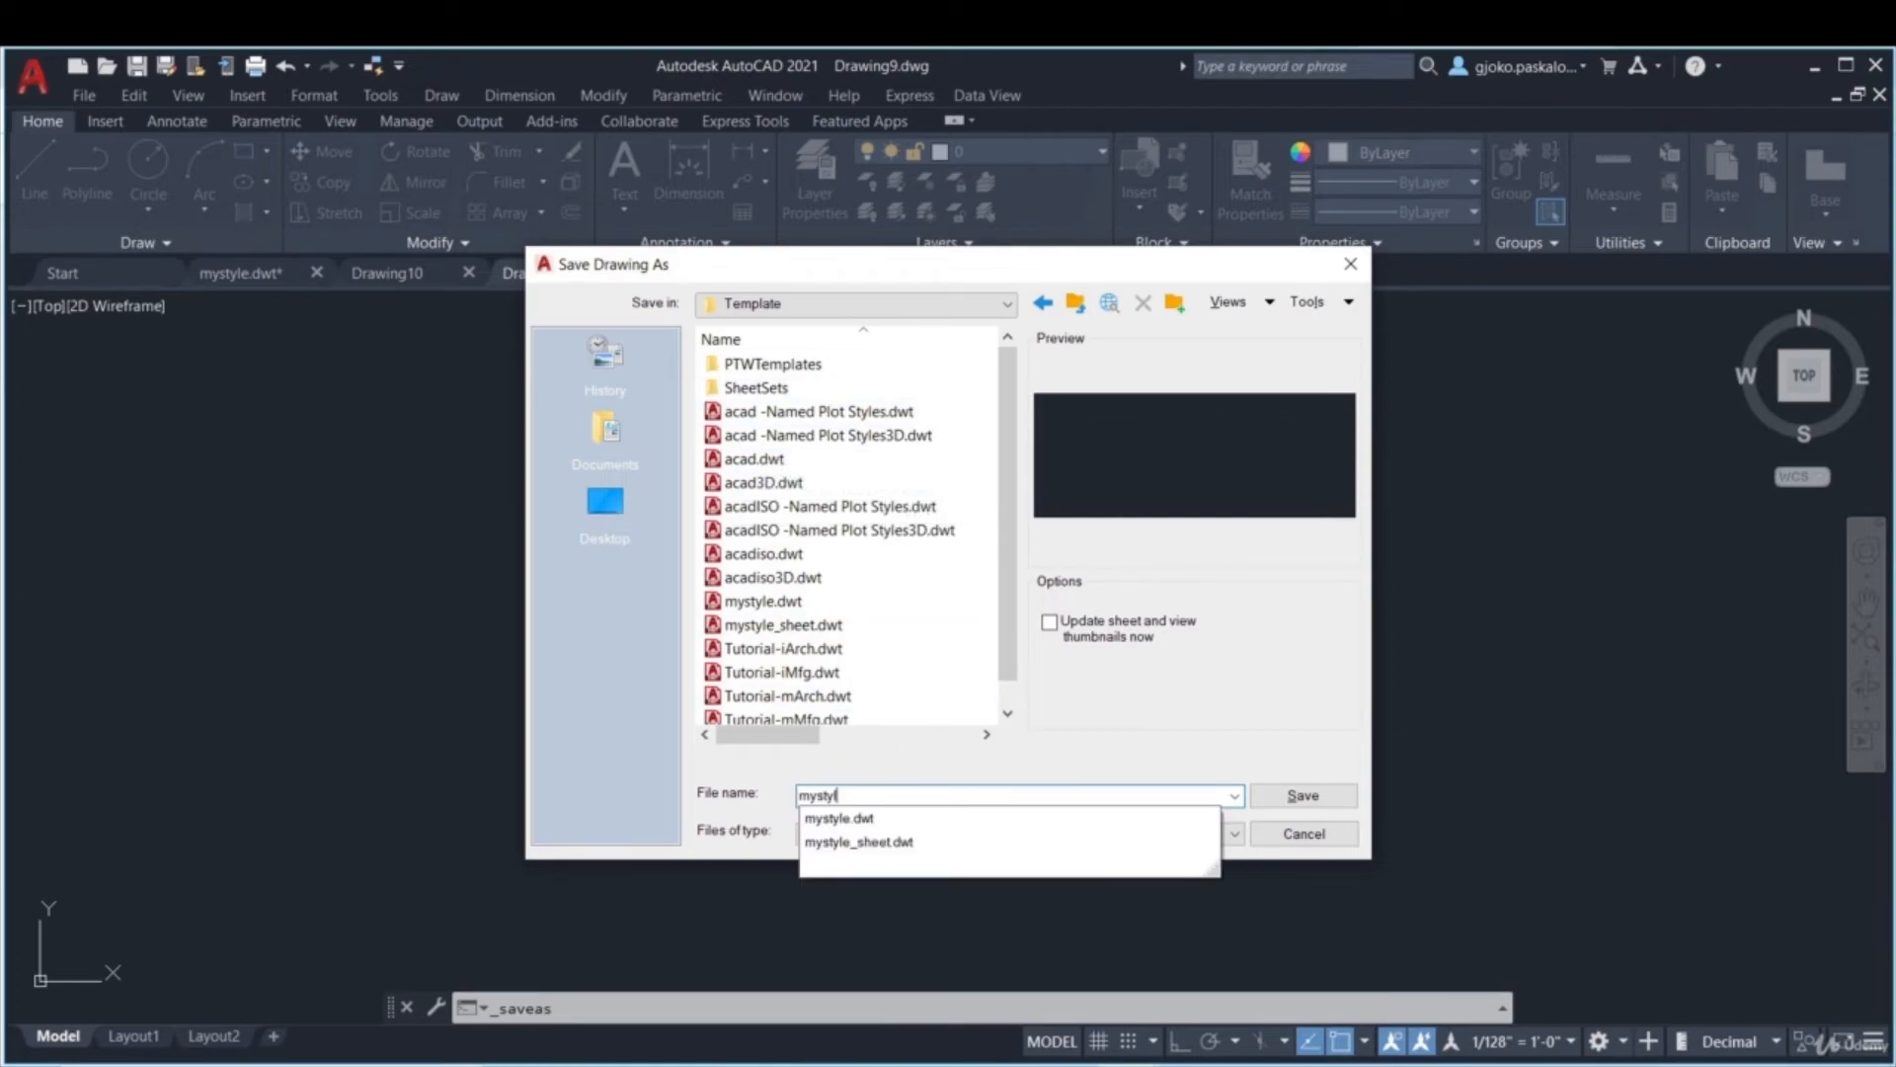
{"action": "type", "text": "e_new"}
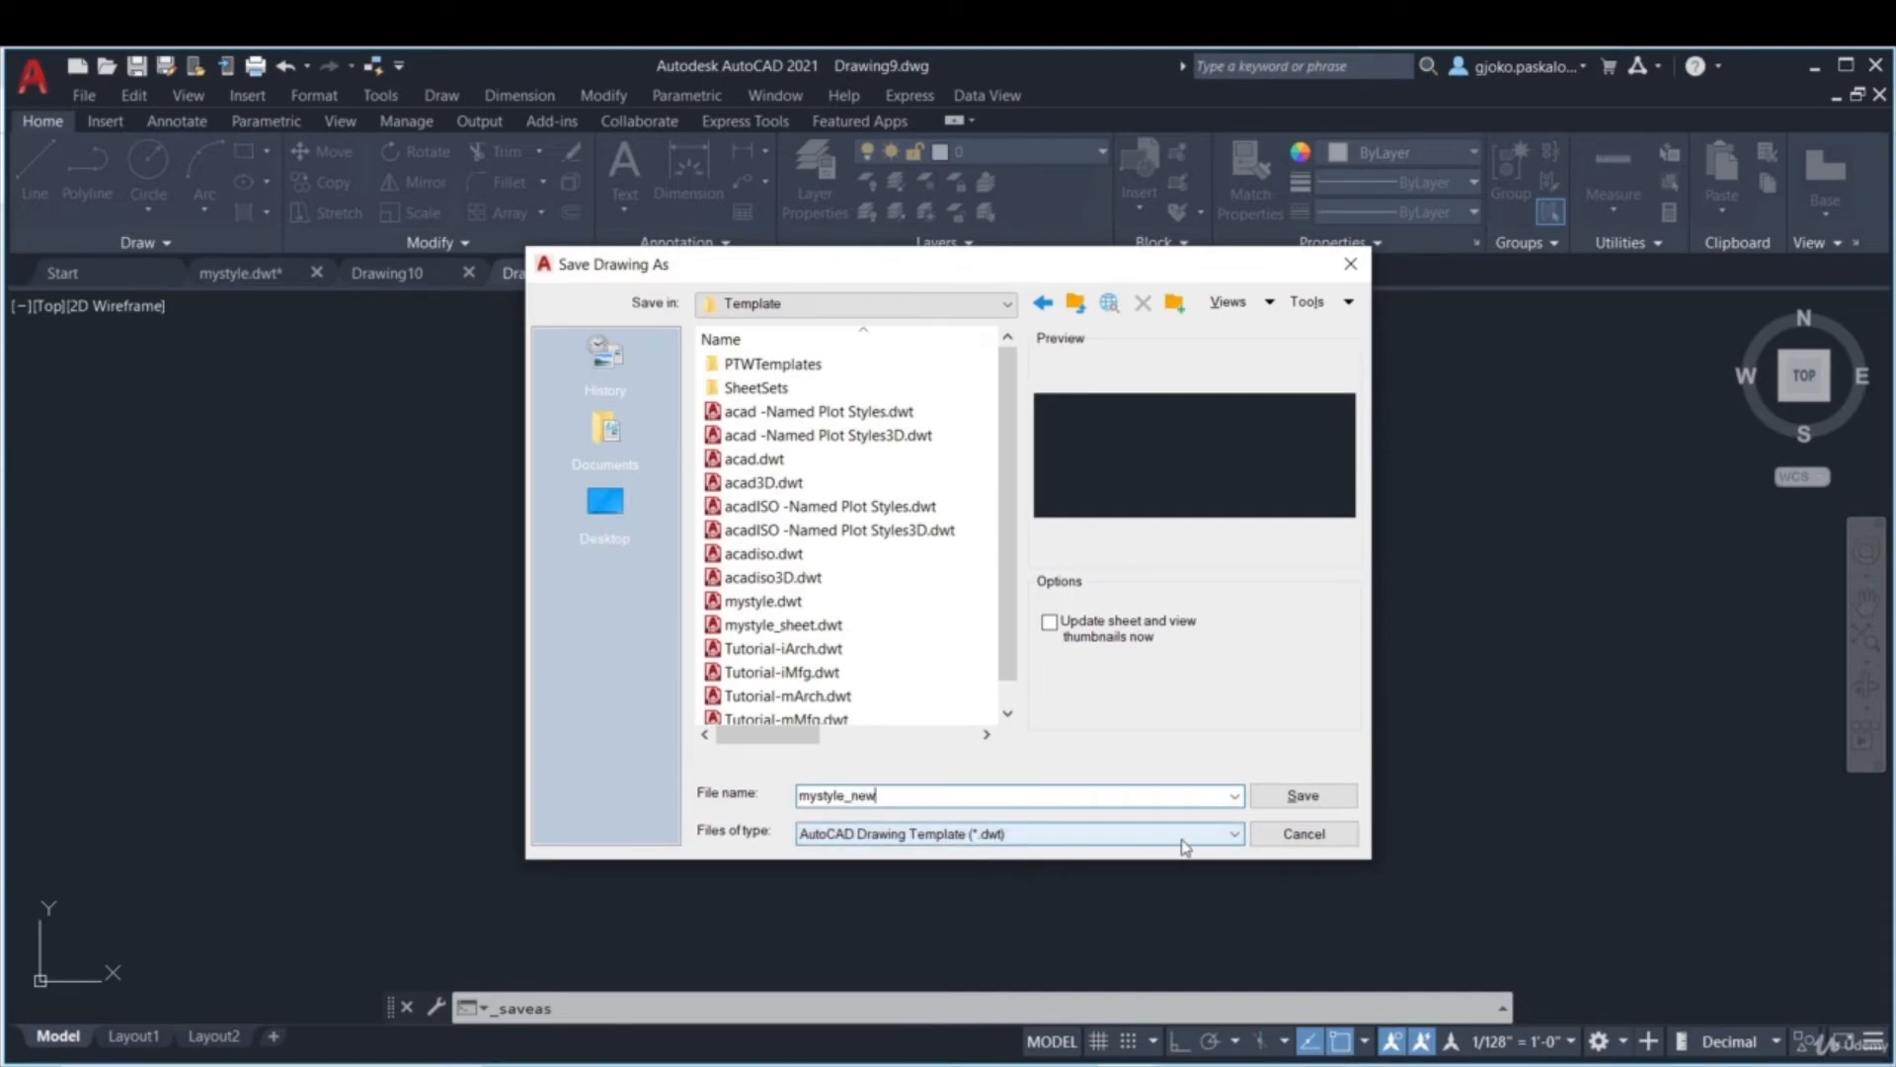
{"action": "left_click", "coordinate": [1295, 800]}
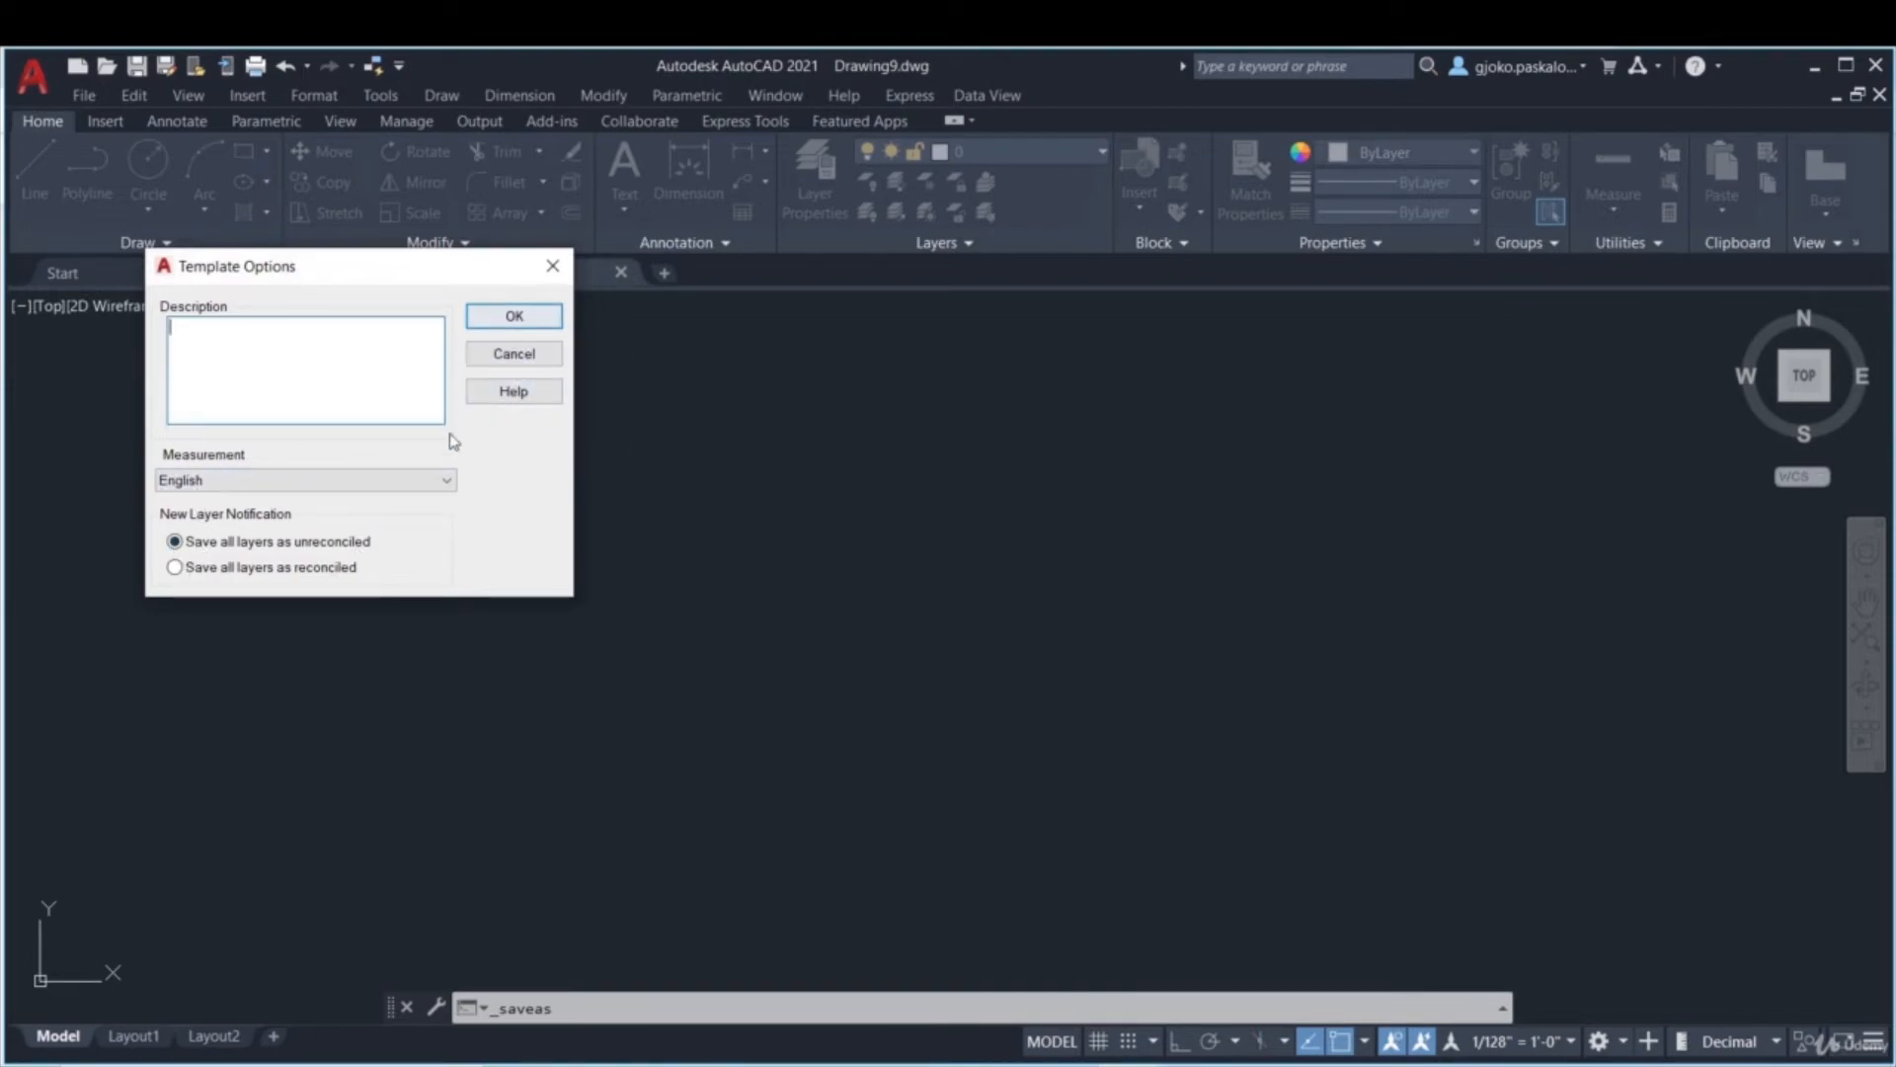
{"action": "left_click", "coordinate": [513, 316]}
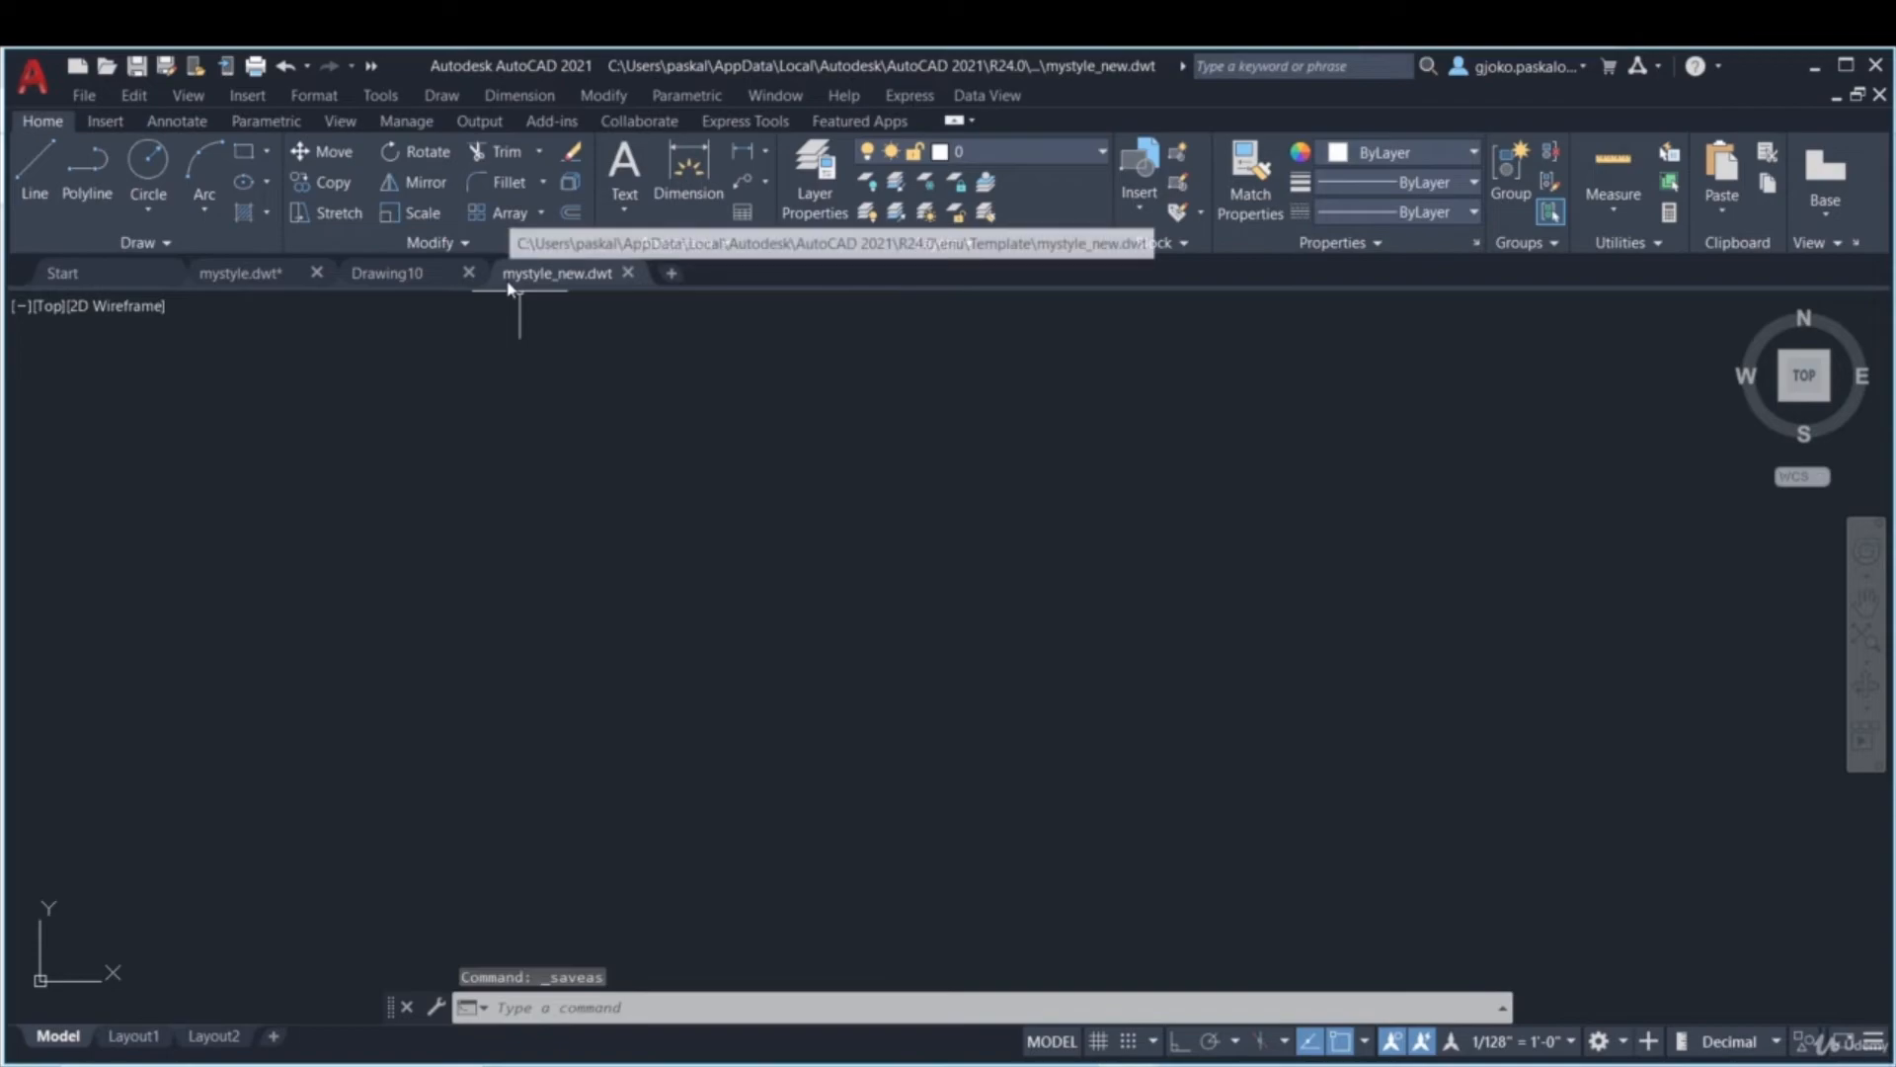
{"action": "mouse_move", "coordinate": [506, 287]}
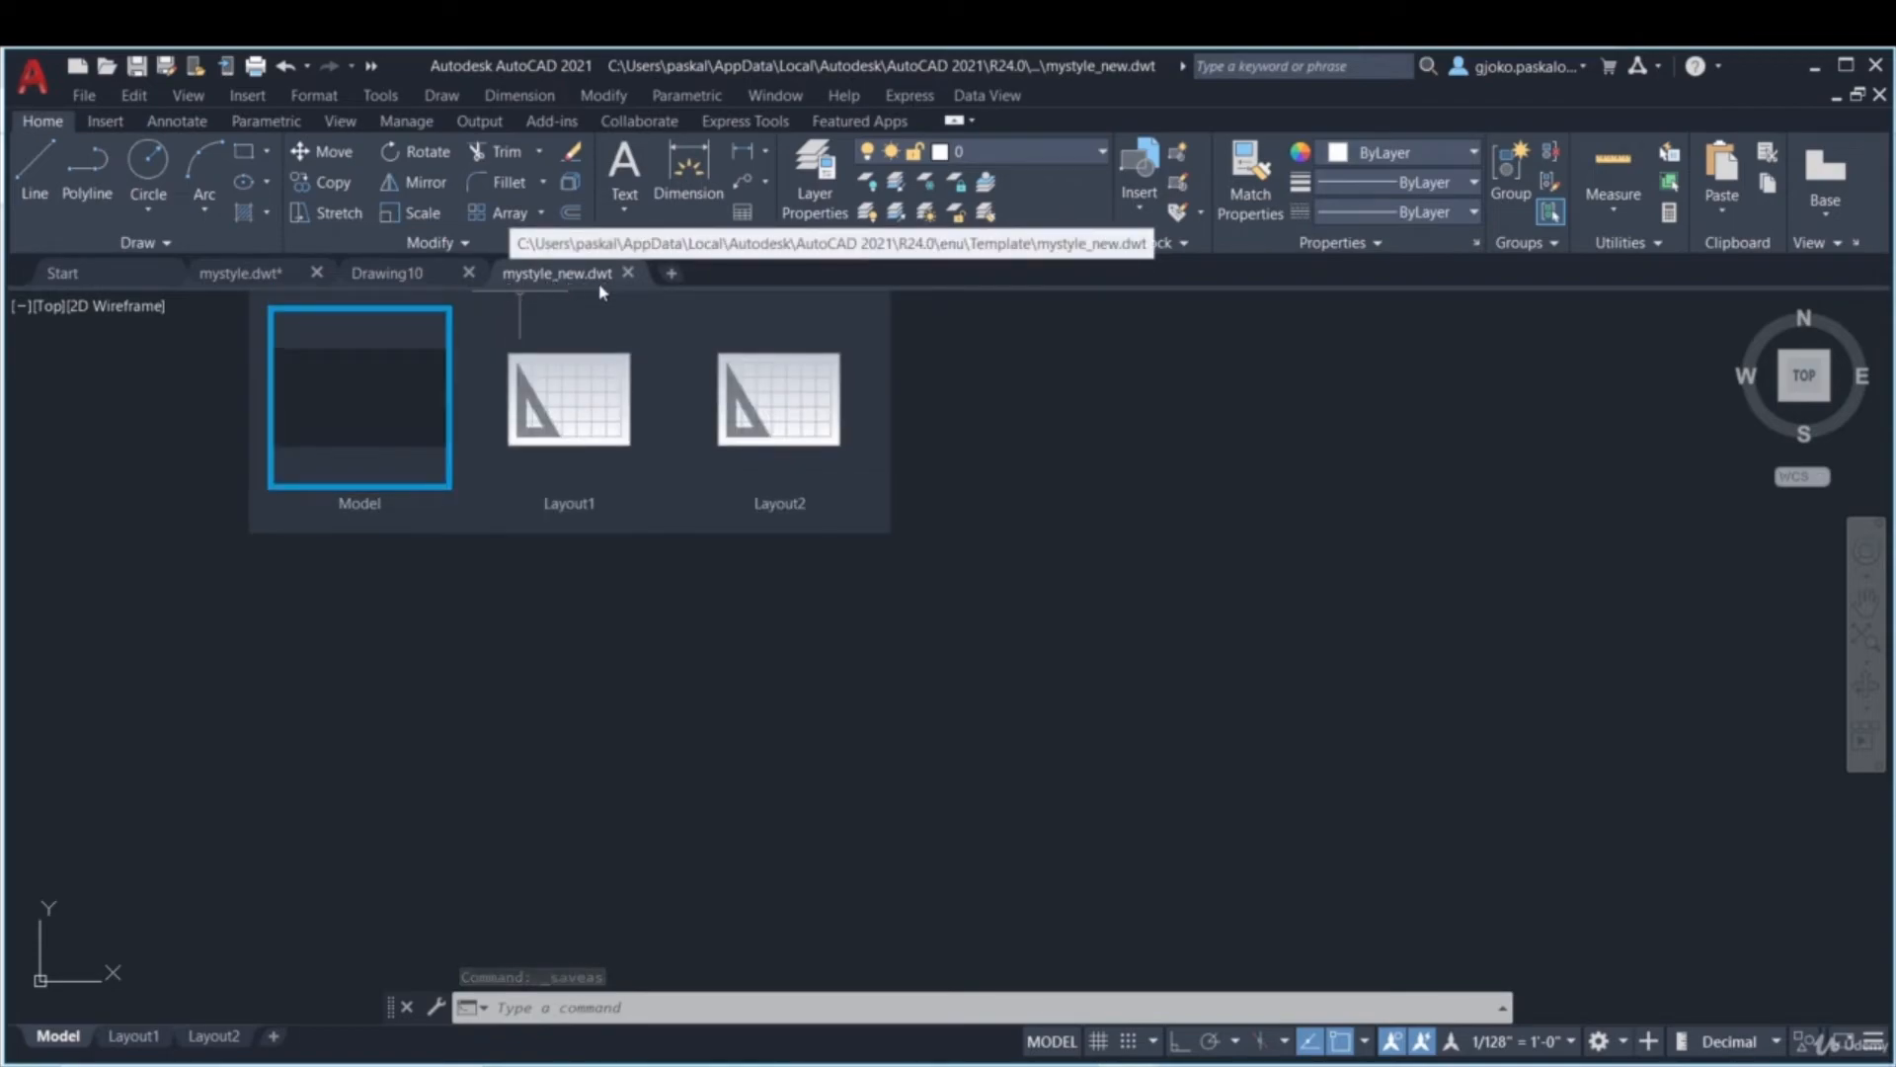
{"action": "left_click", "coordinate": [957, 425]}
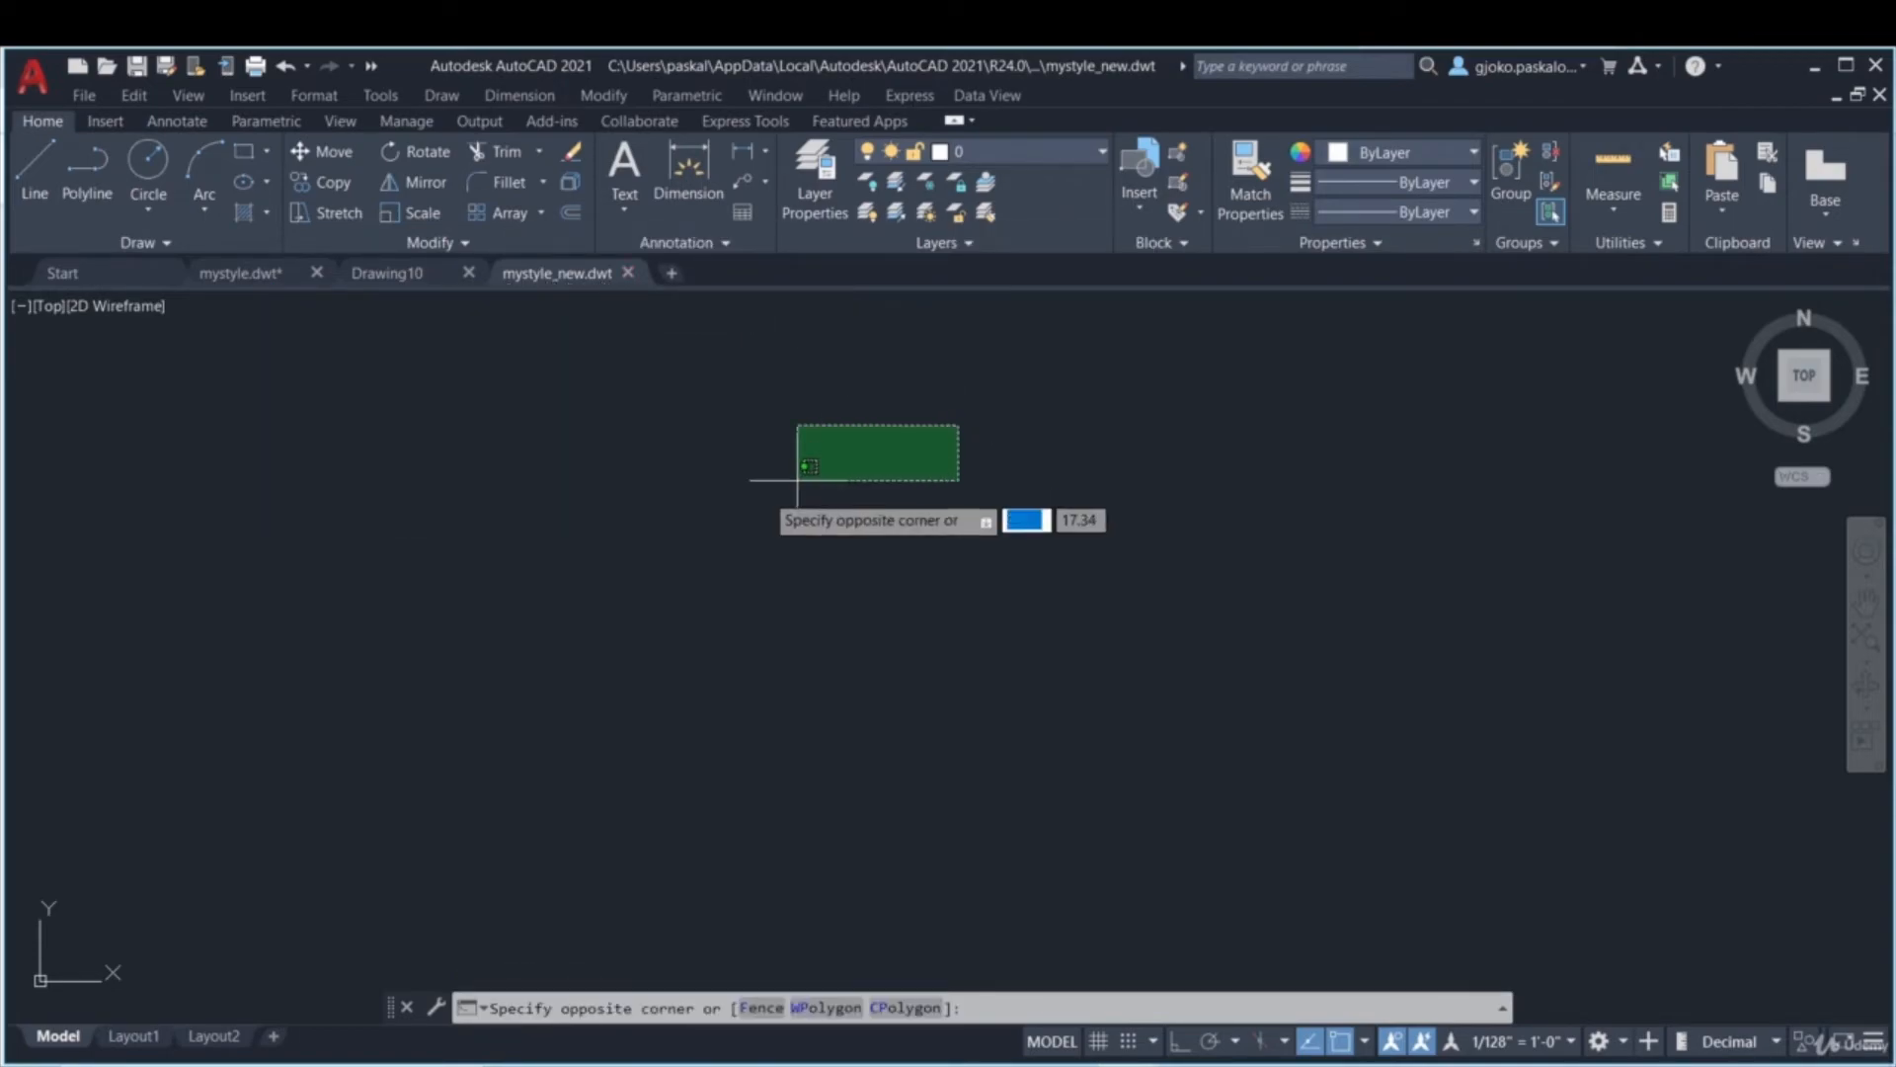
{"action": "left_click", "coordinate": [800, 487]}
- Set the default template file for QNEW to mystyle_new.dwt in the program options and apply the change
{"action": "right_click", "coordinate": [402, 501]}
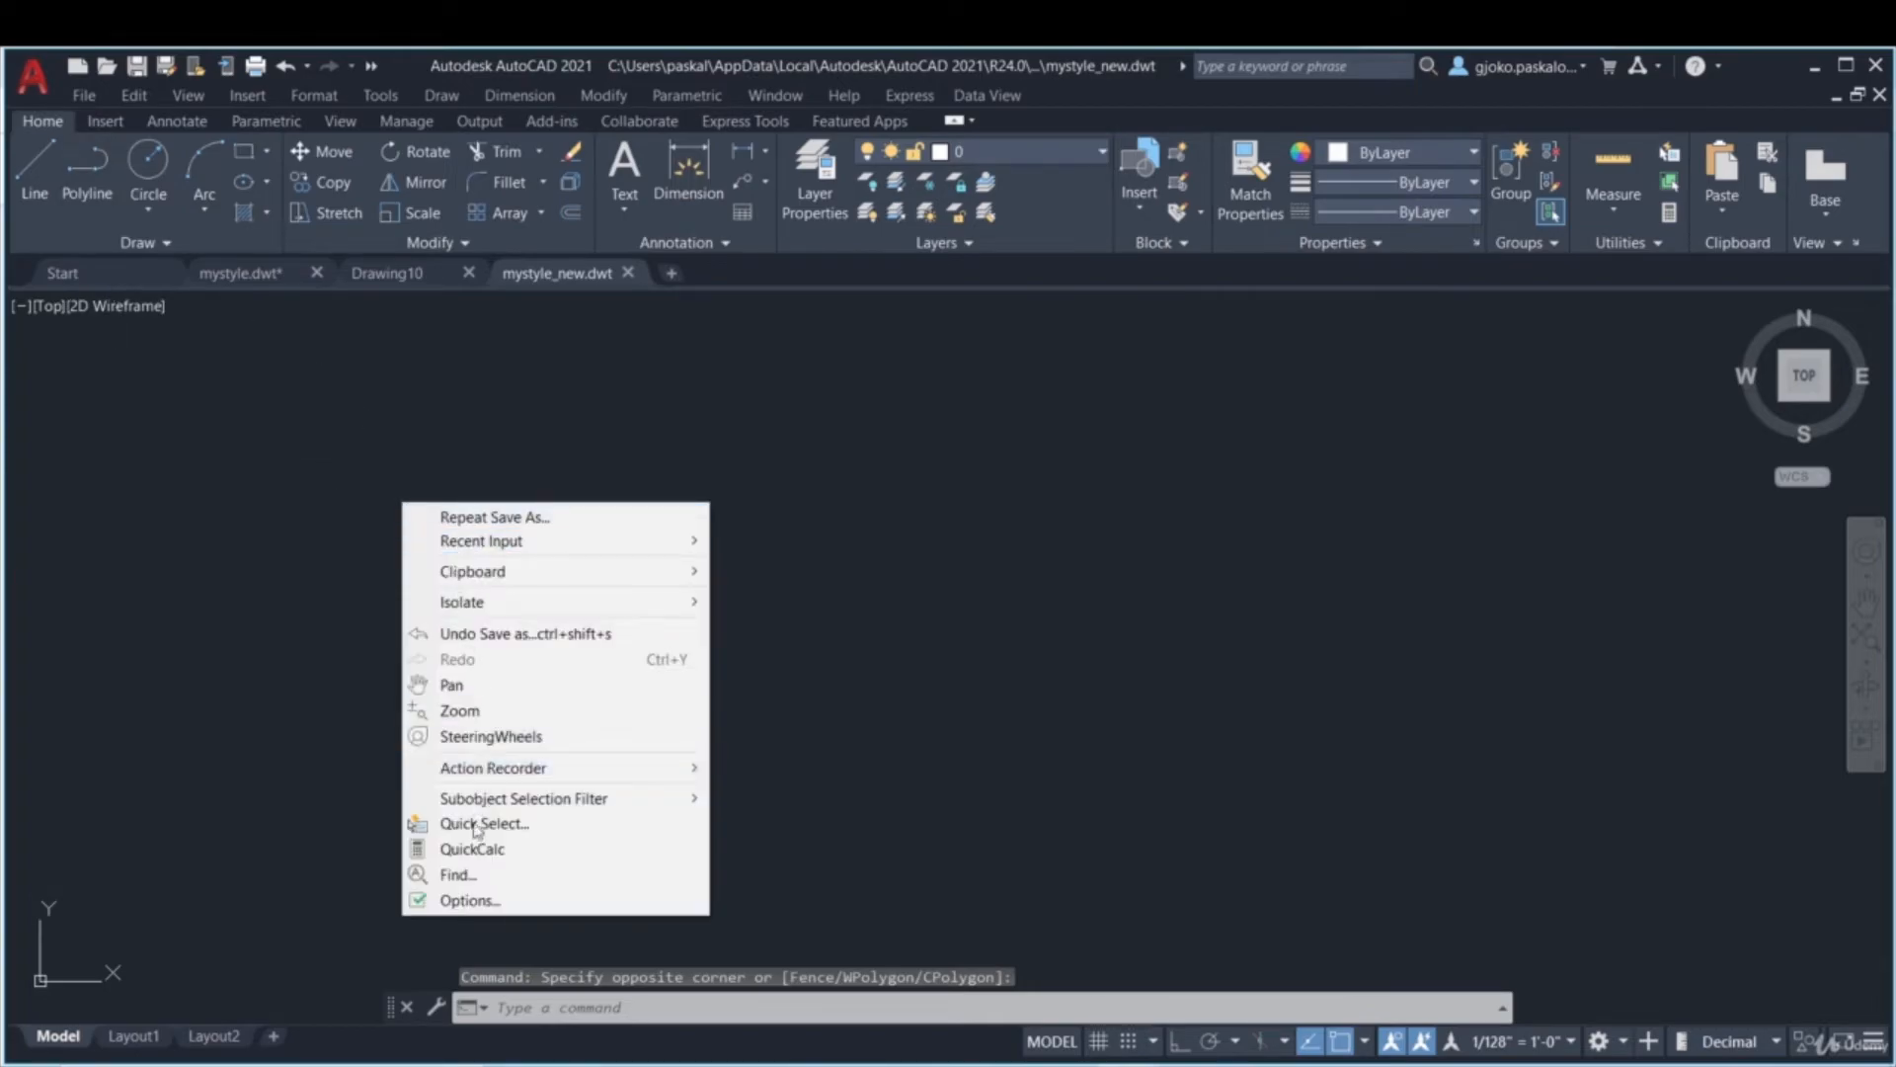
{"action": "left_click", "coordinate": [468, 901]}
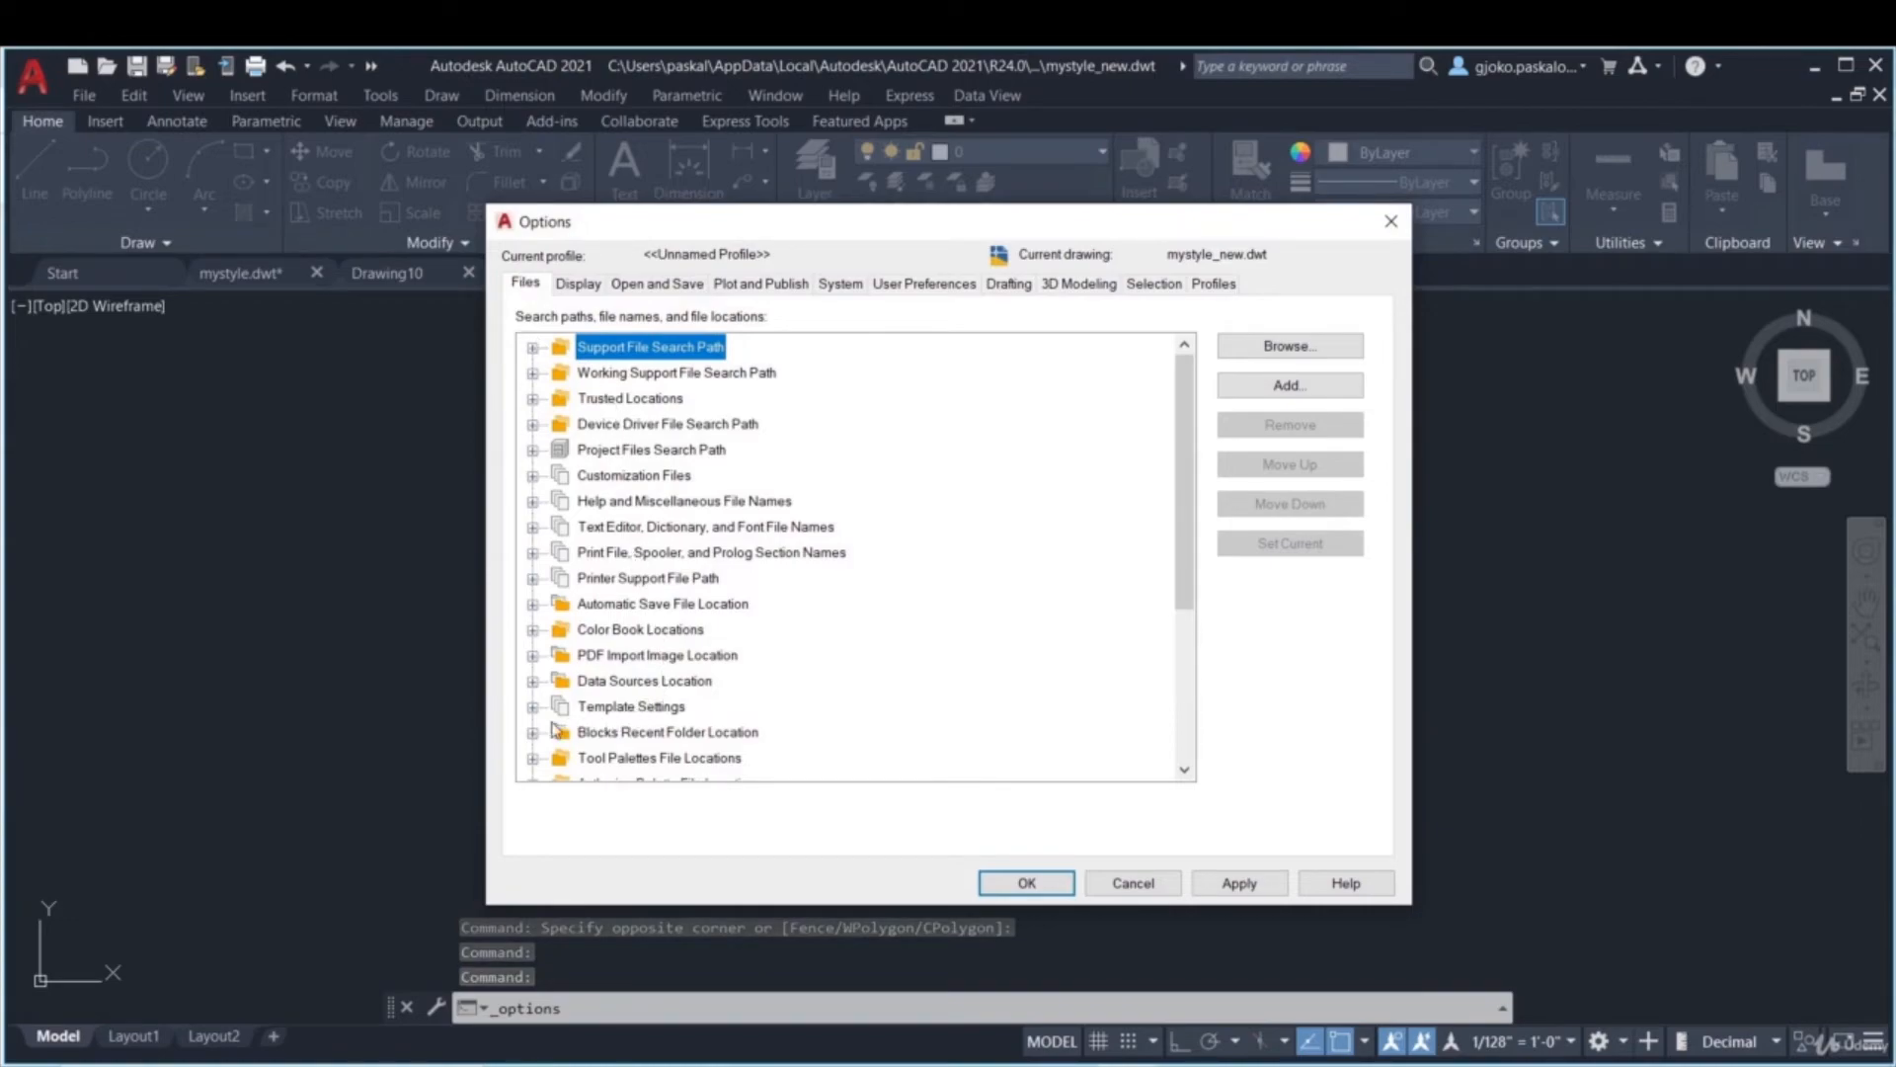
{"action": "scroll", "coordinate": [536, 711], "scroll_direction": "down", "scroll_amount": 1}
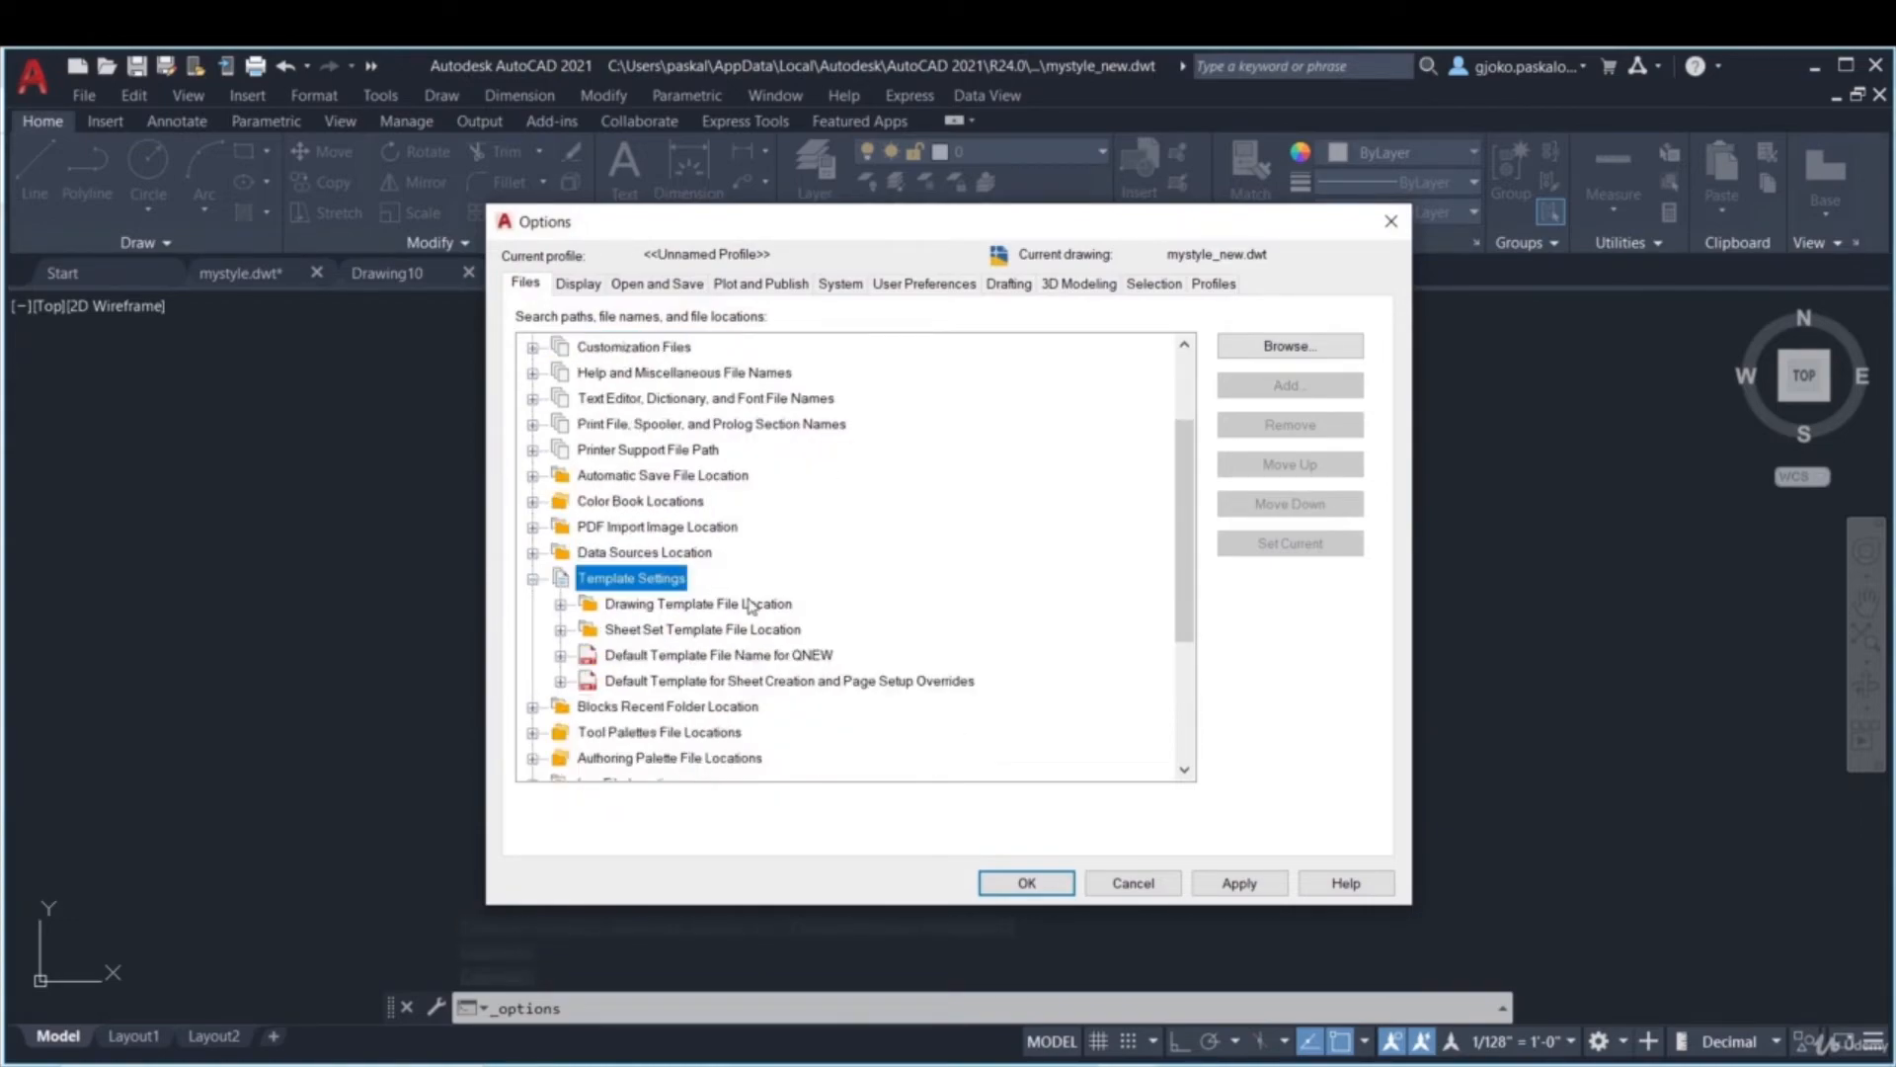
{"action": "left_click", "coordinate": [561, 656]}
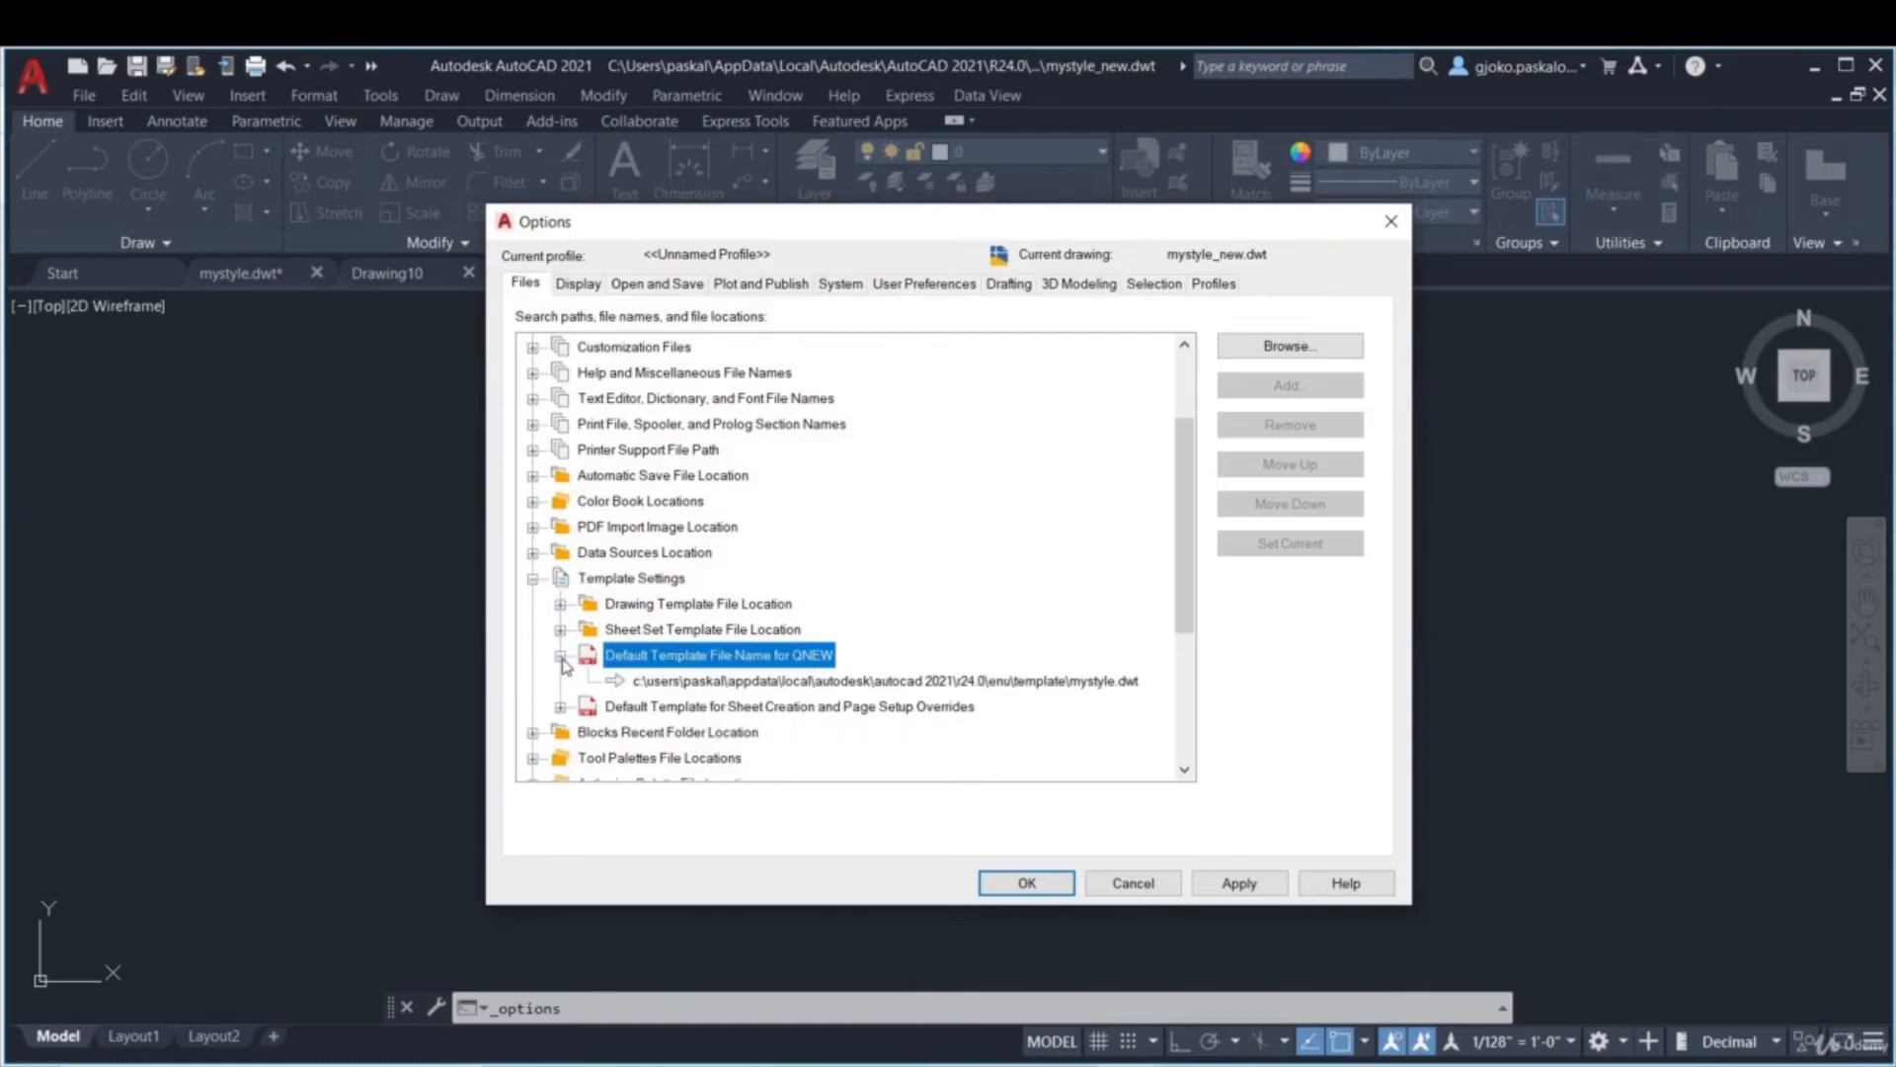
{"action": "left_click", "coordinate": [1080, 692]}
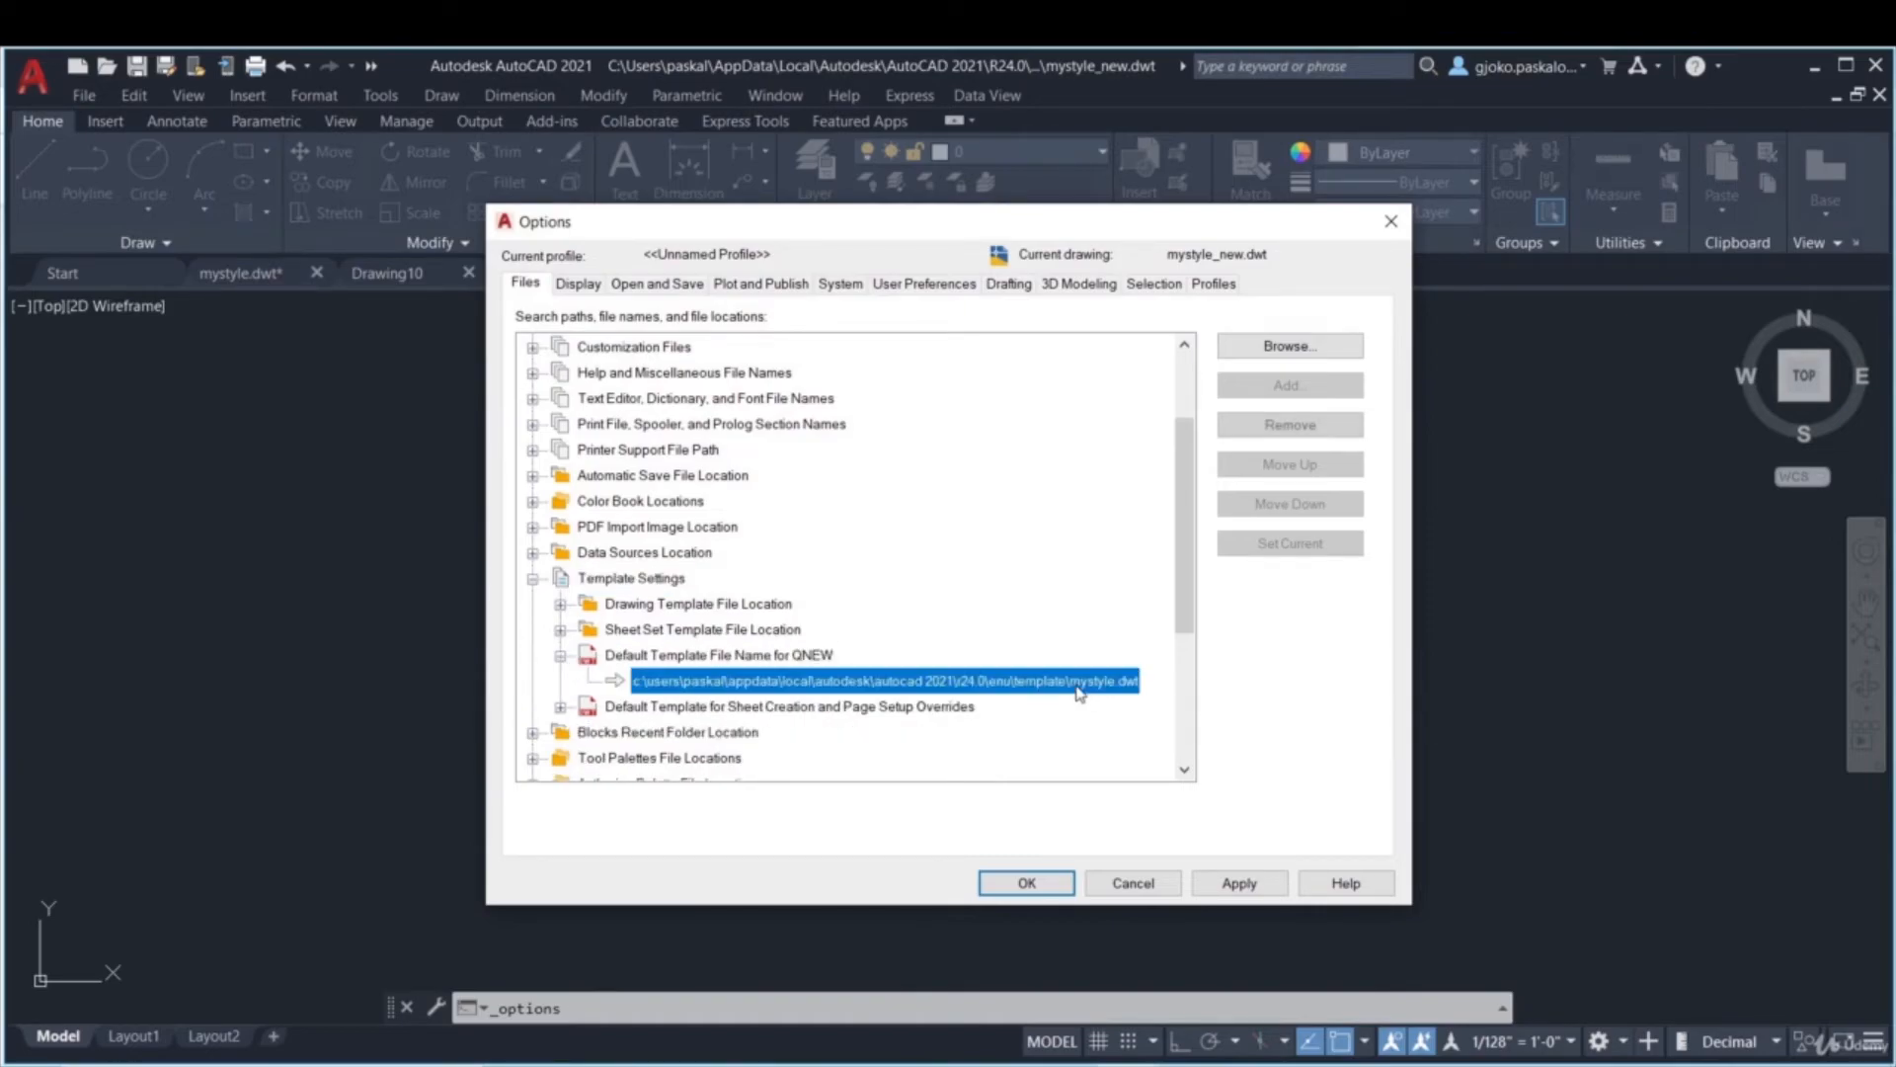
{"action": "left_click", "coordinate": [1290, 346]}
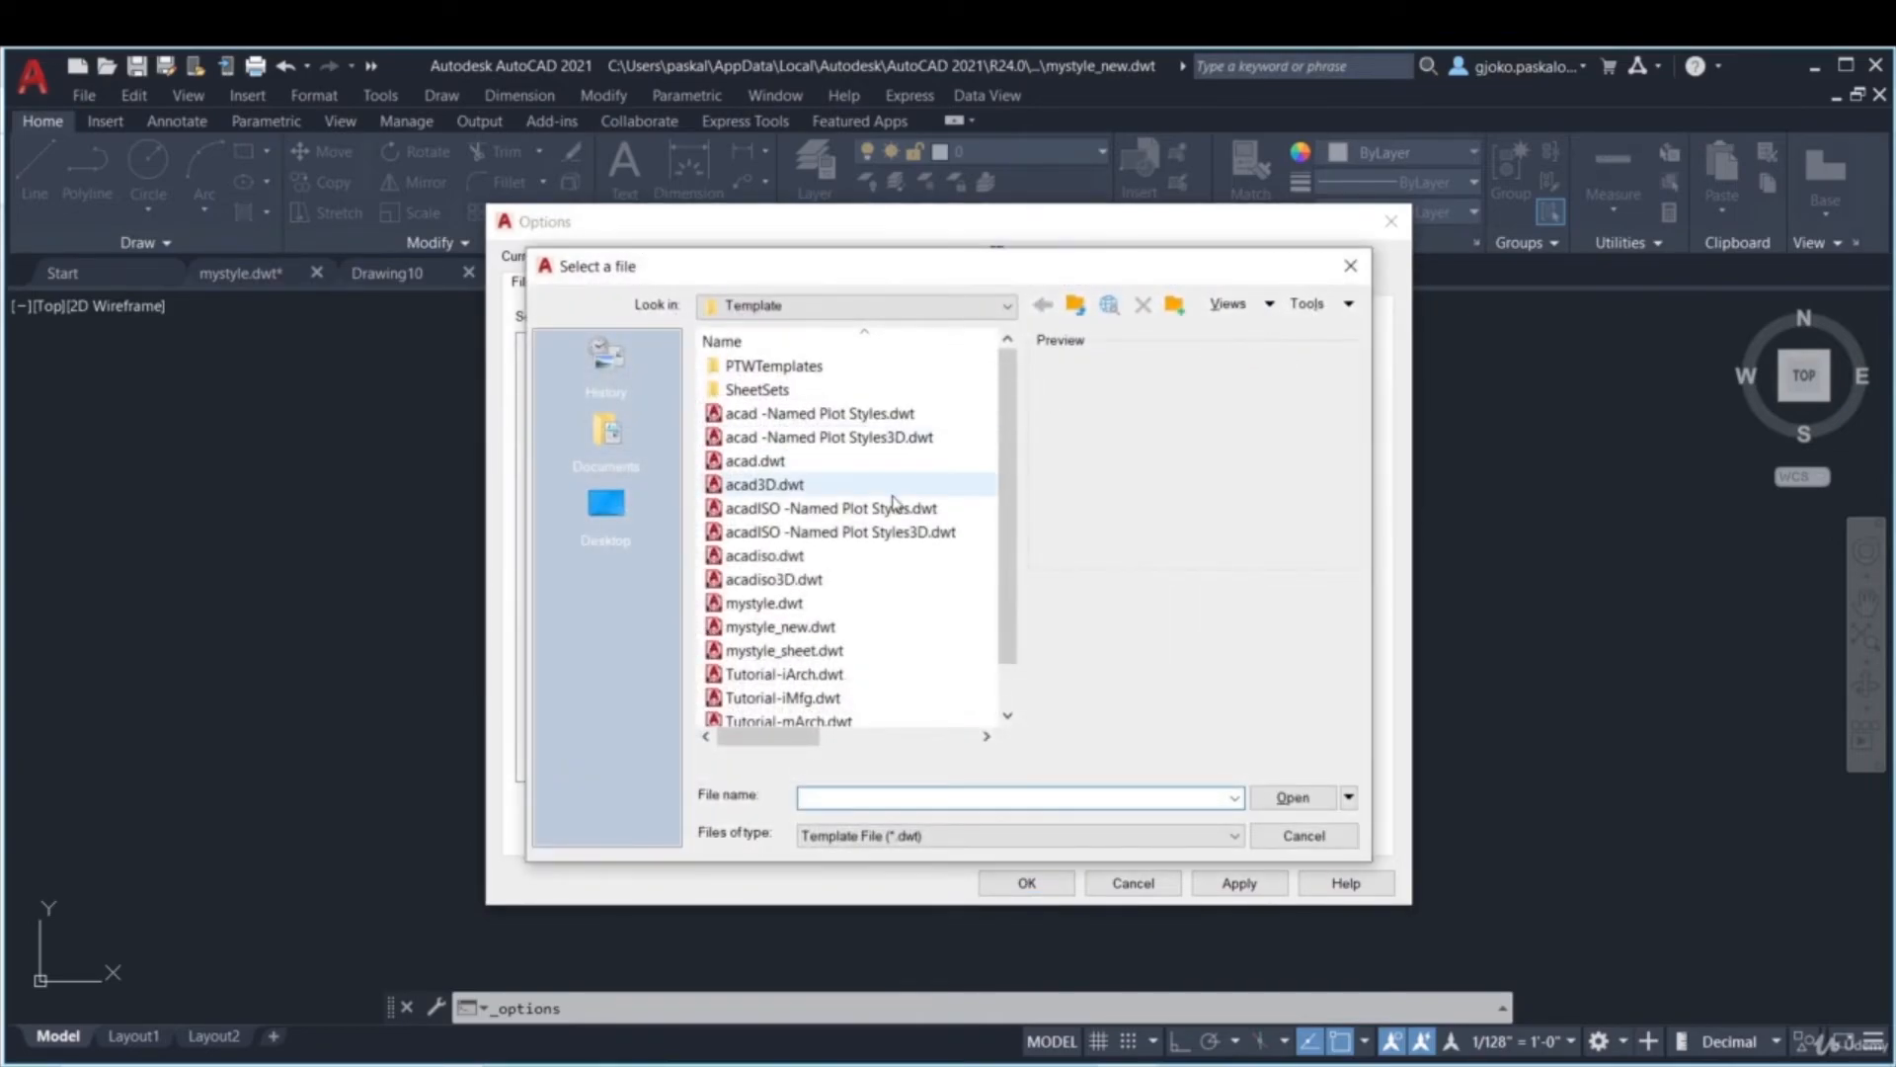
{"action": "left_click", "coordinate": [843, 632]}
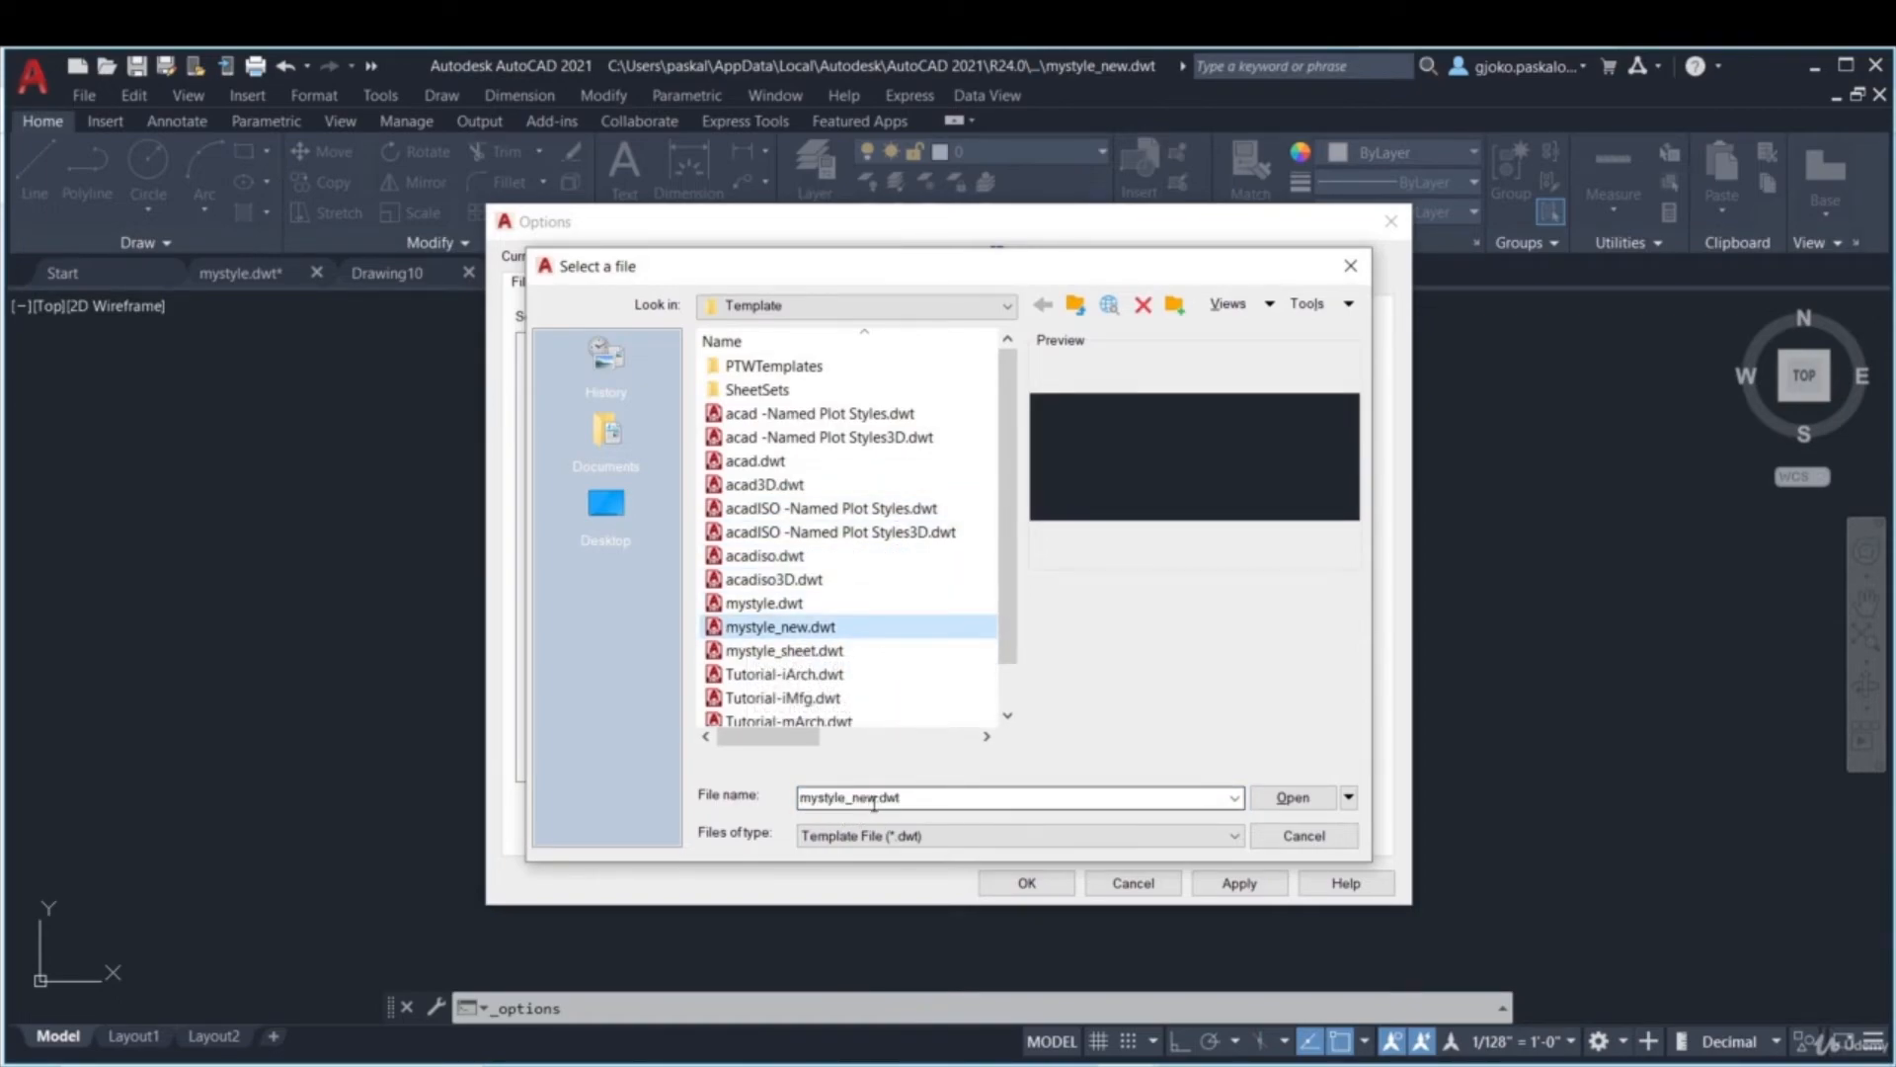
{"action": "left_click", "coordinate": [1284, 798]}
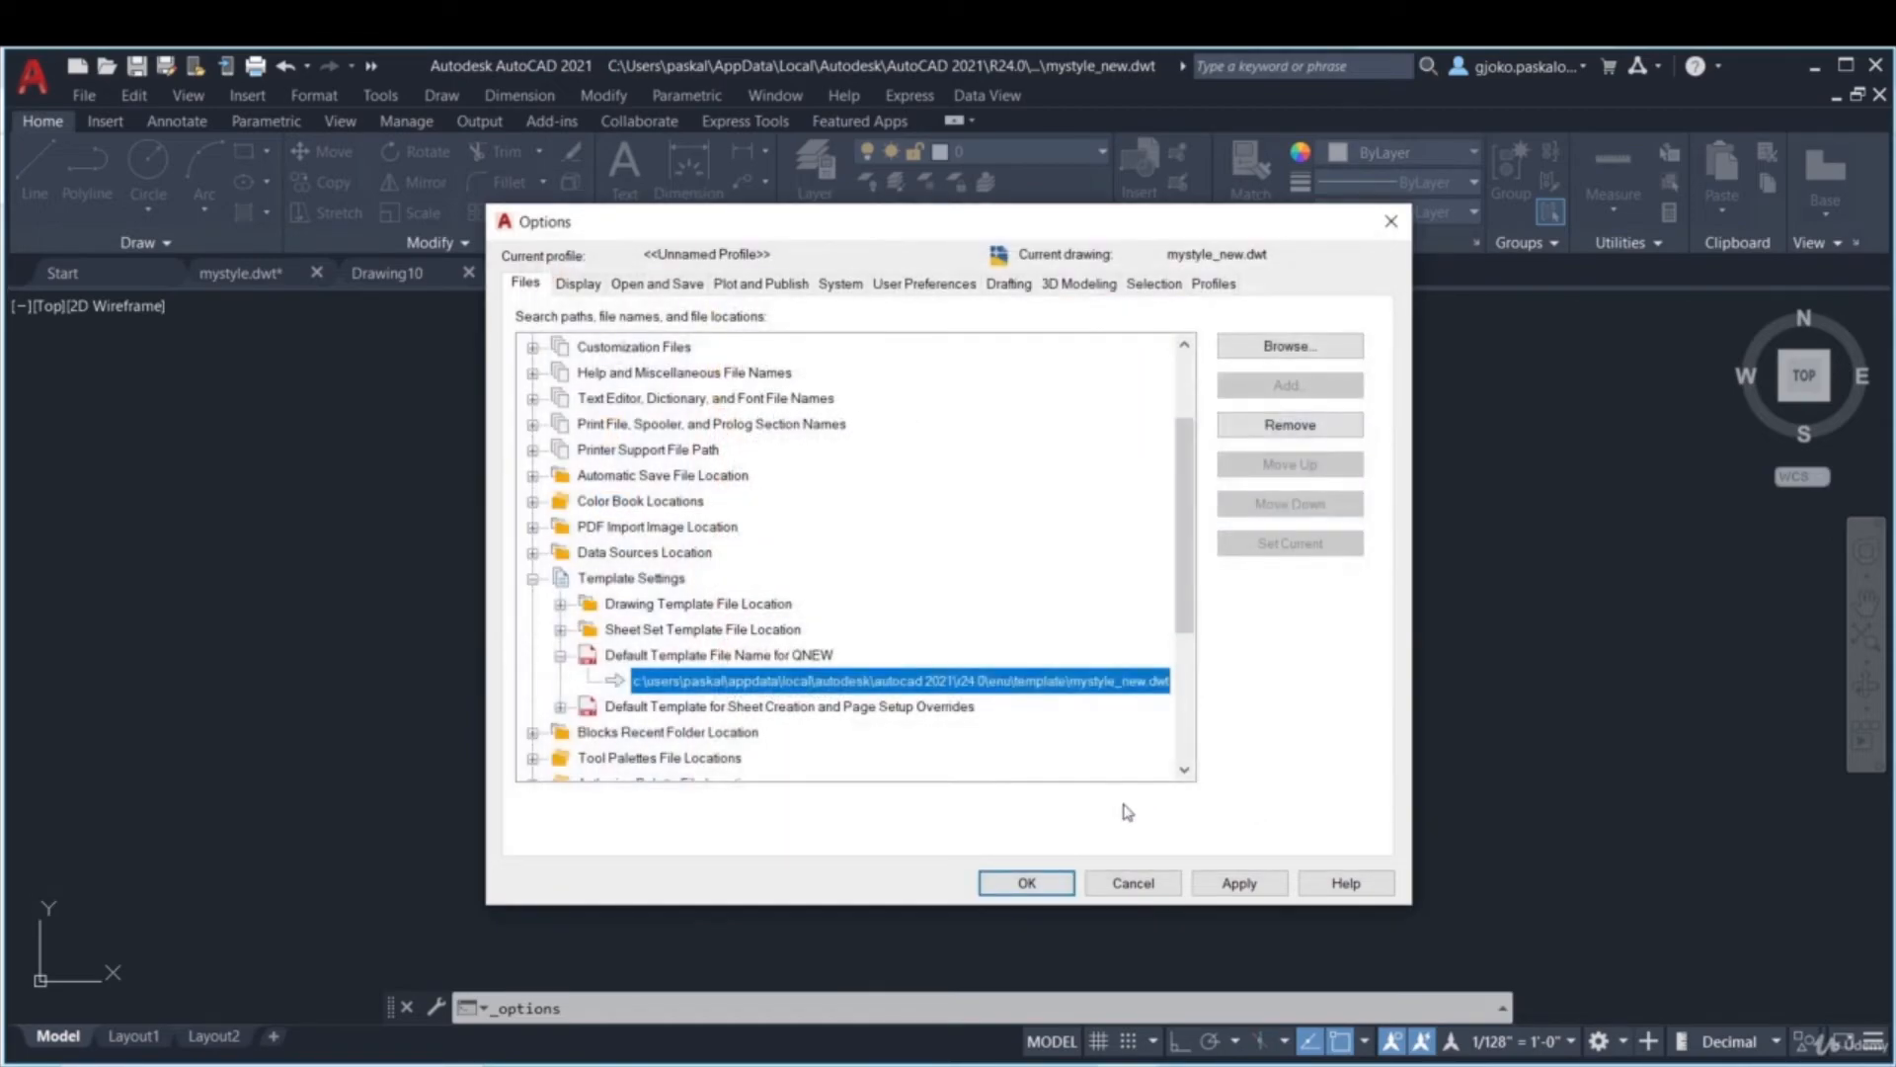
{"action": "left_click", "coordinate": [1240, 883]}
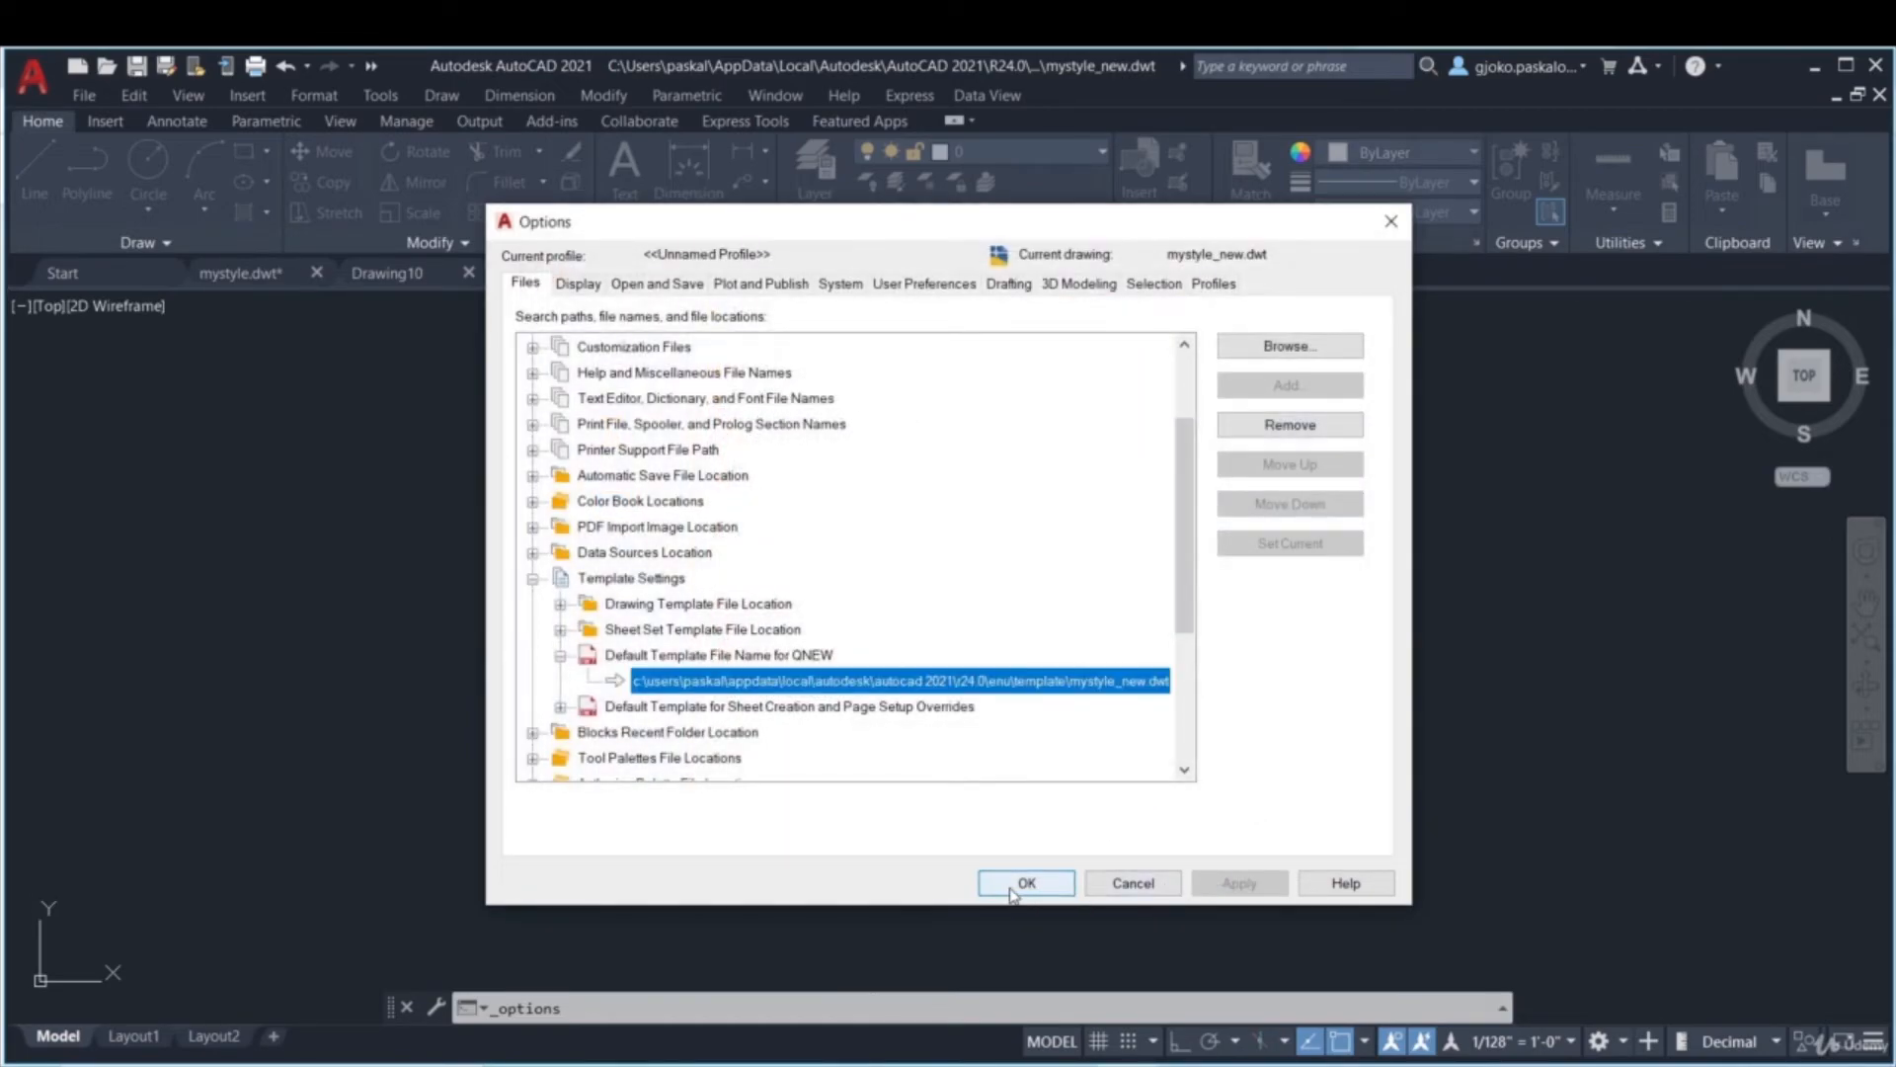
{"action": "left_click", "coordinate": [1026, 883]}
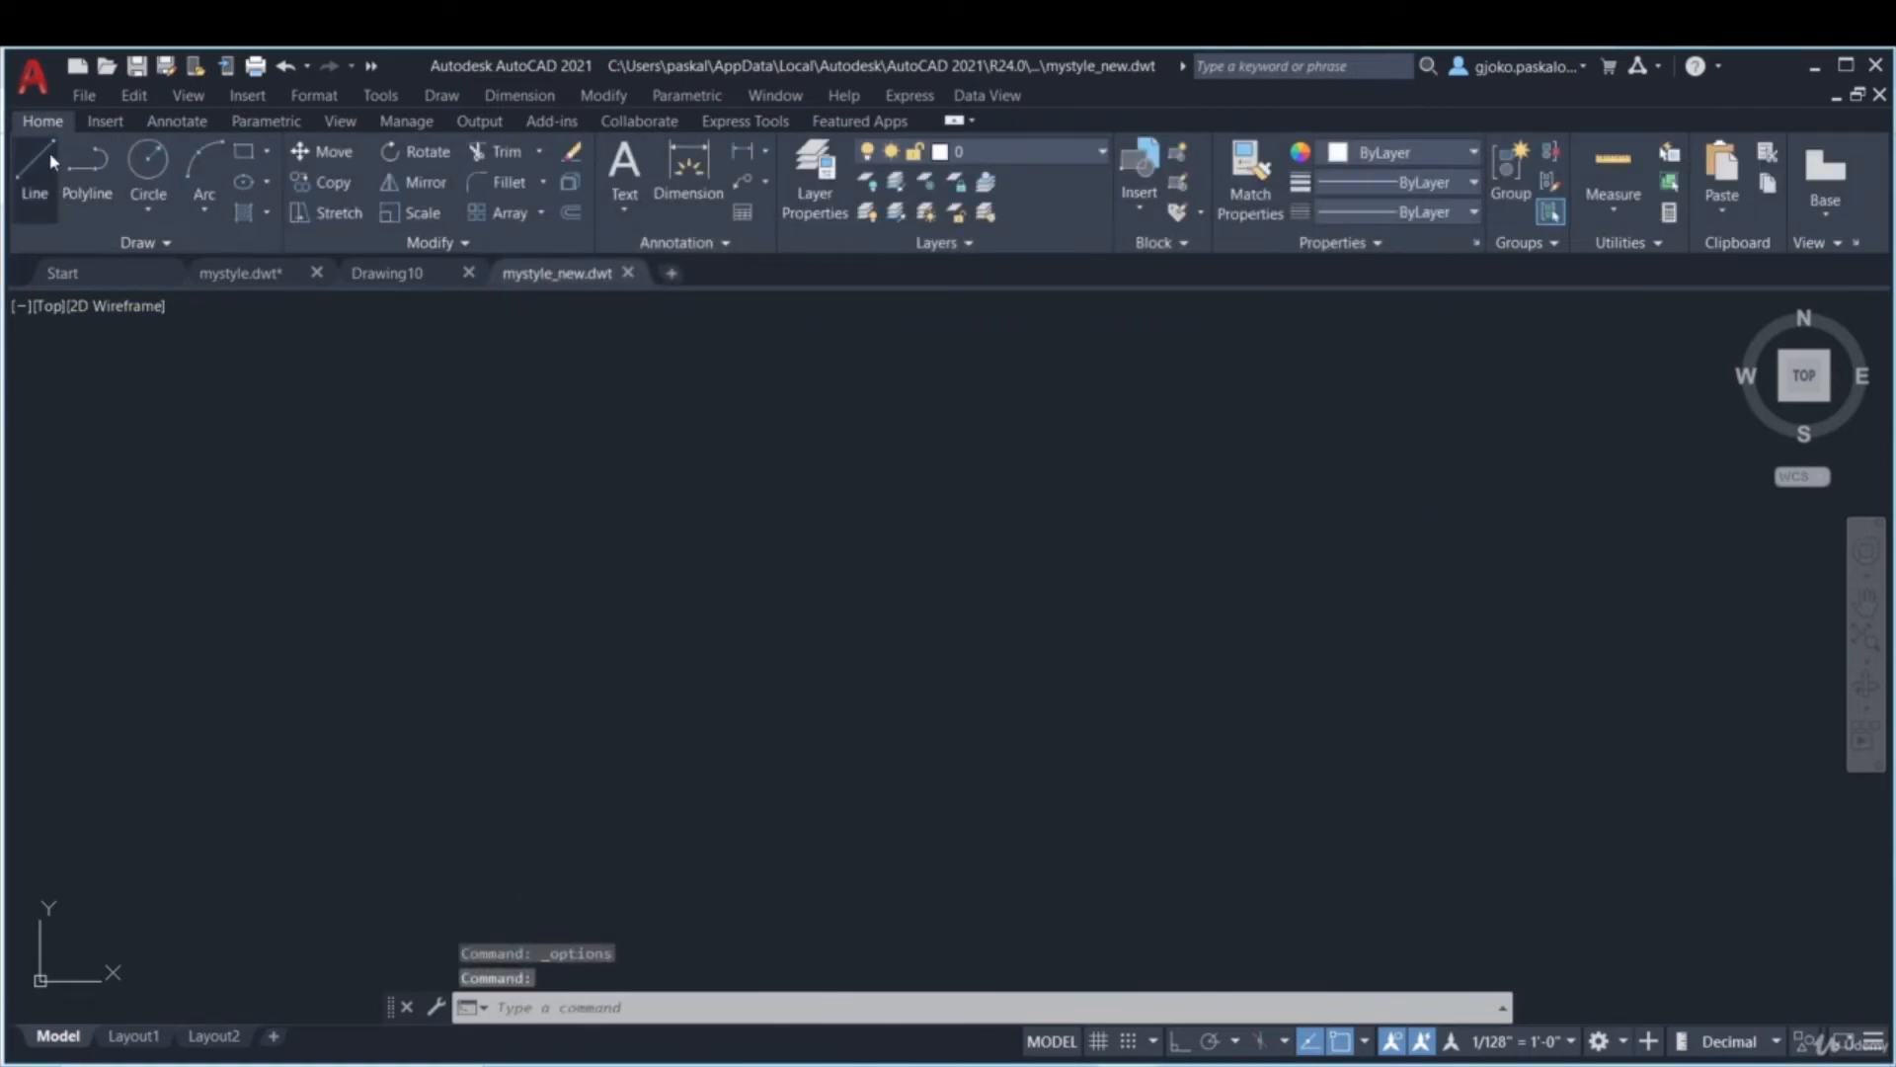
- Create a new drawing from the default template and check its text, dimension and multileader styles
{"action": "left_click", "coordinate": [78, 67]}
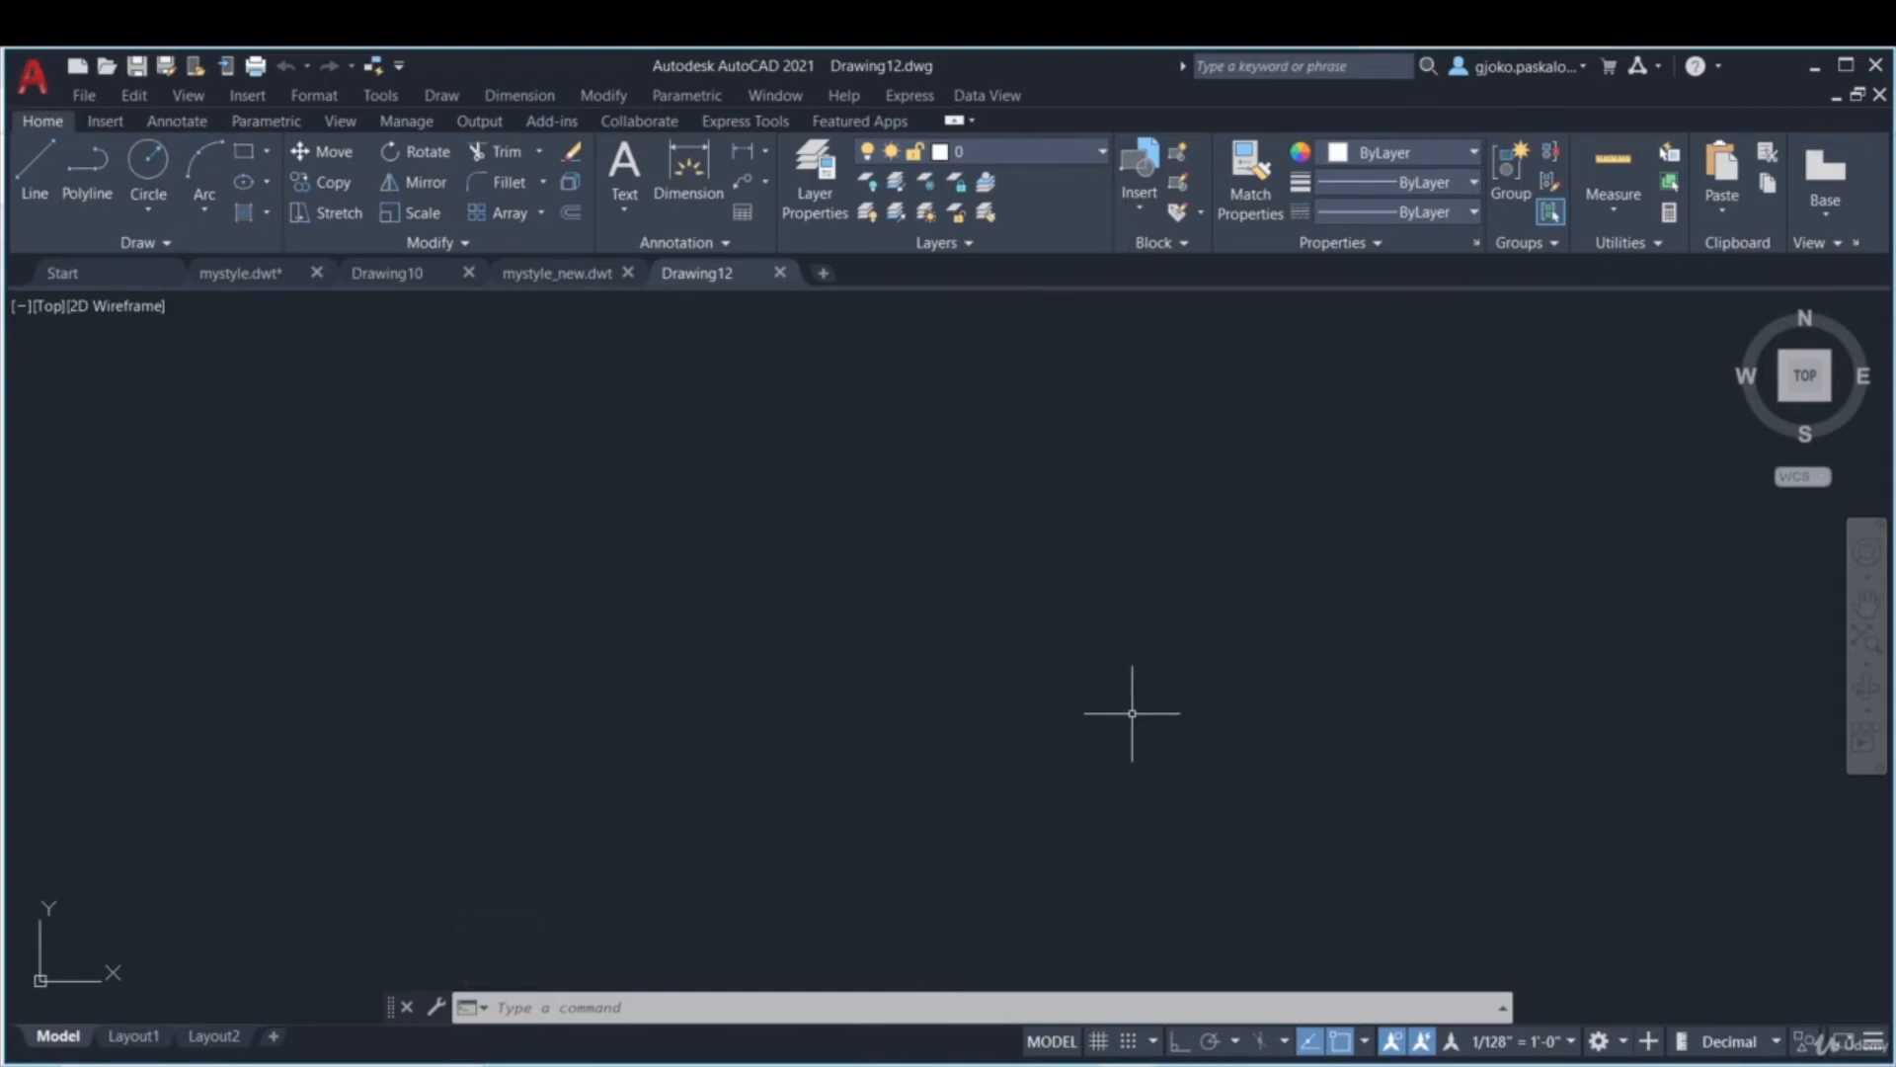
{"action": "left_click", "coordinate": [173, 125]}
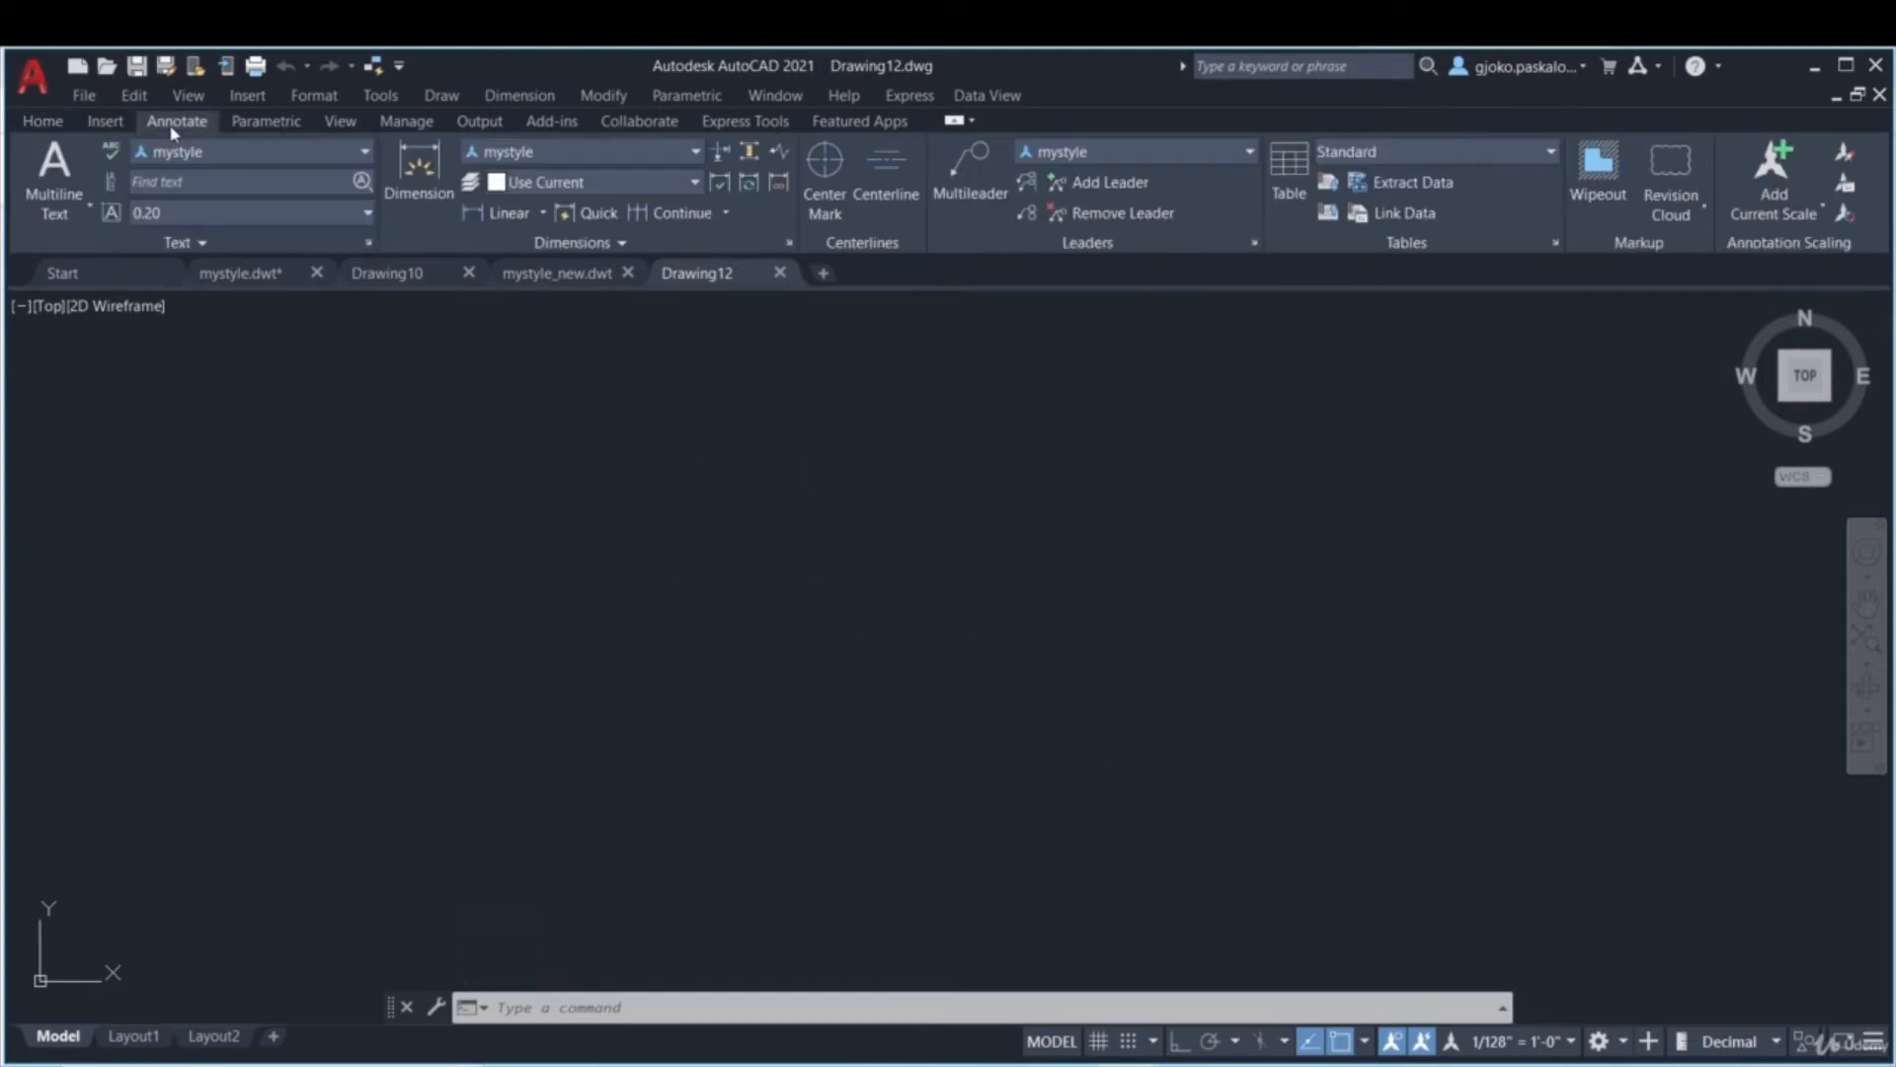
{"action": "left_click", "coordinate": [163, 156]}
{"action": "left_click", "coordinate": [789, 245]}
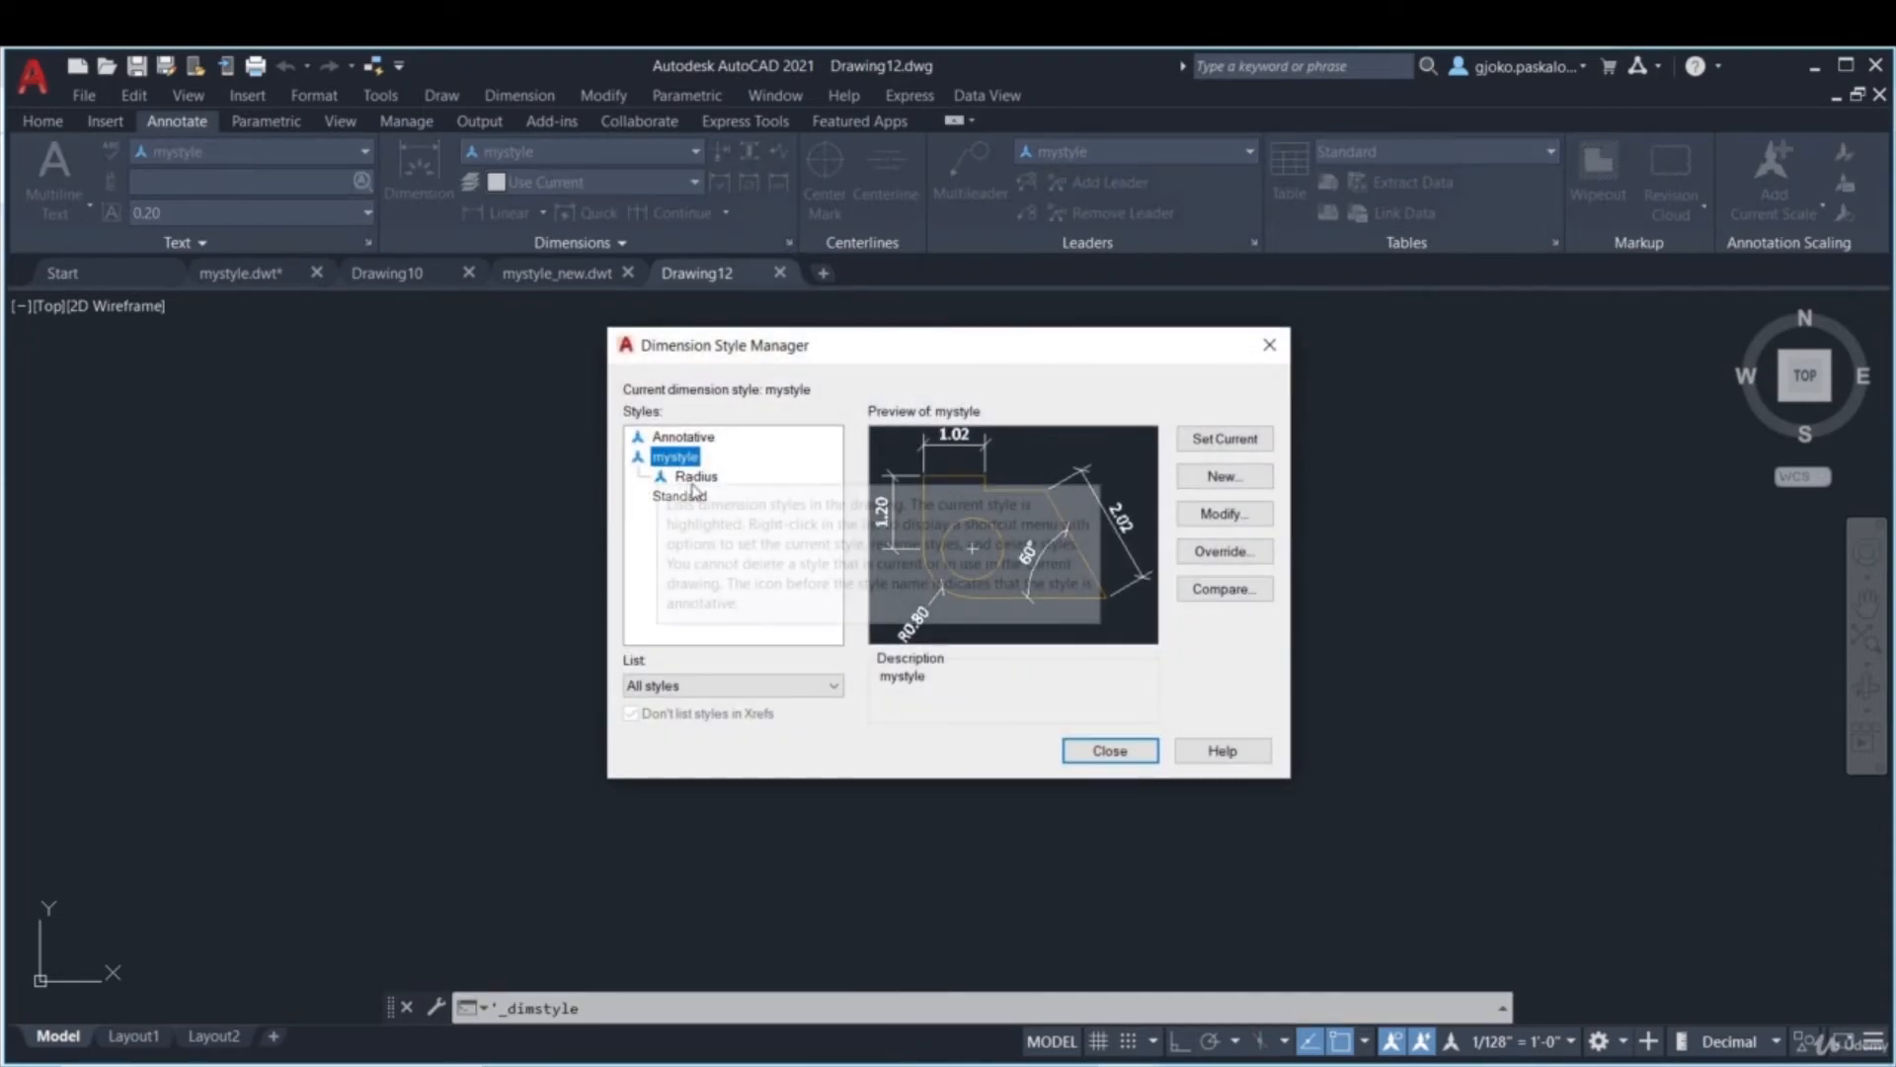
{"action": "left_click", "coordinate": [1269, 345]}
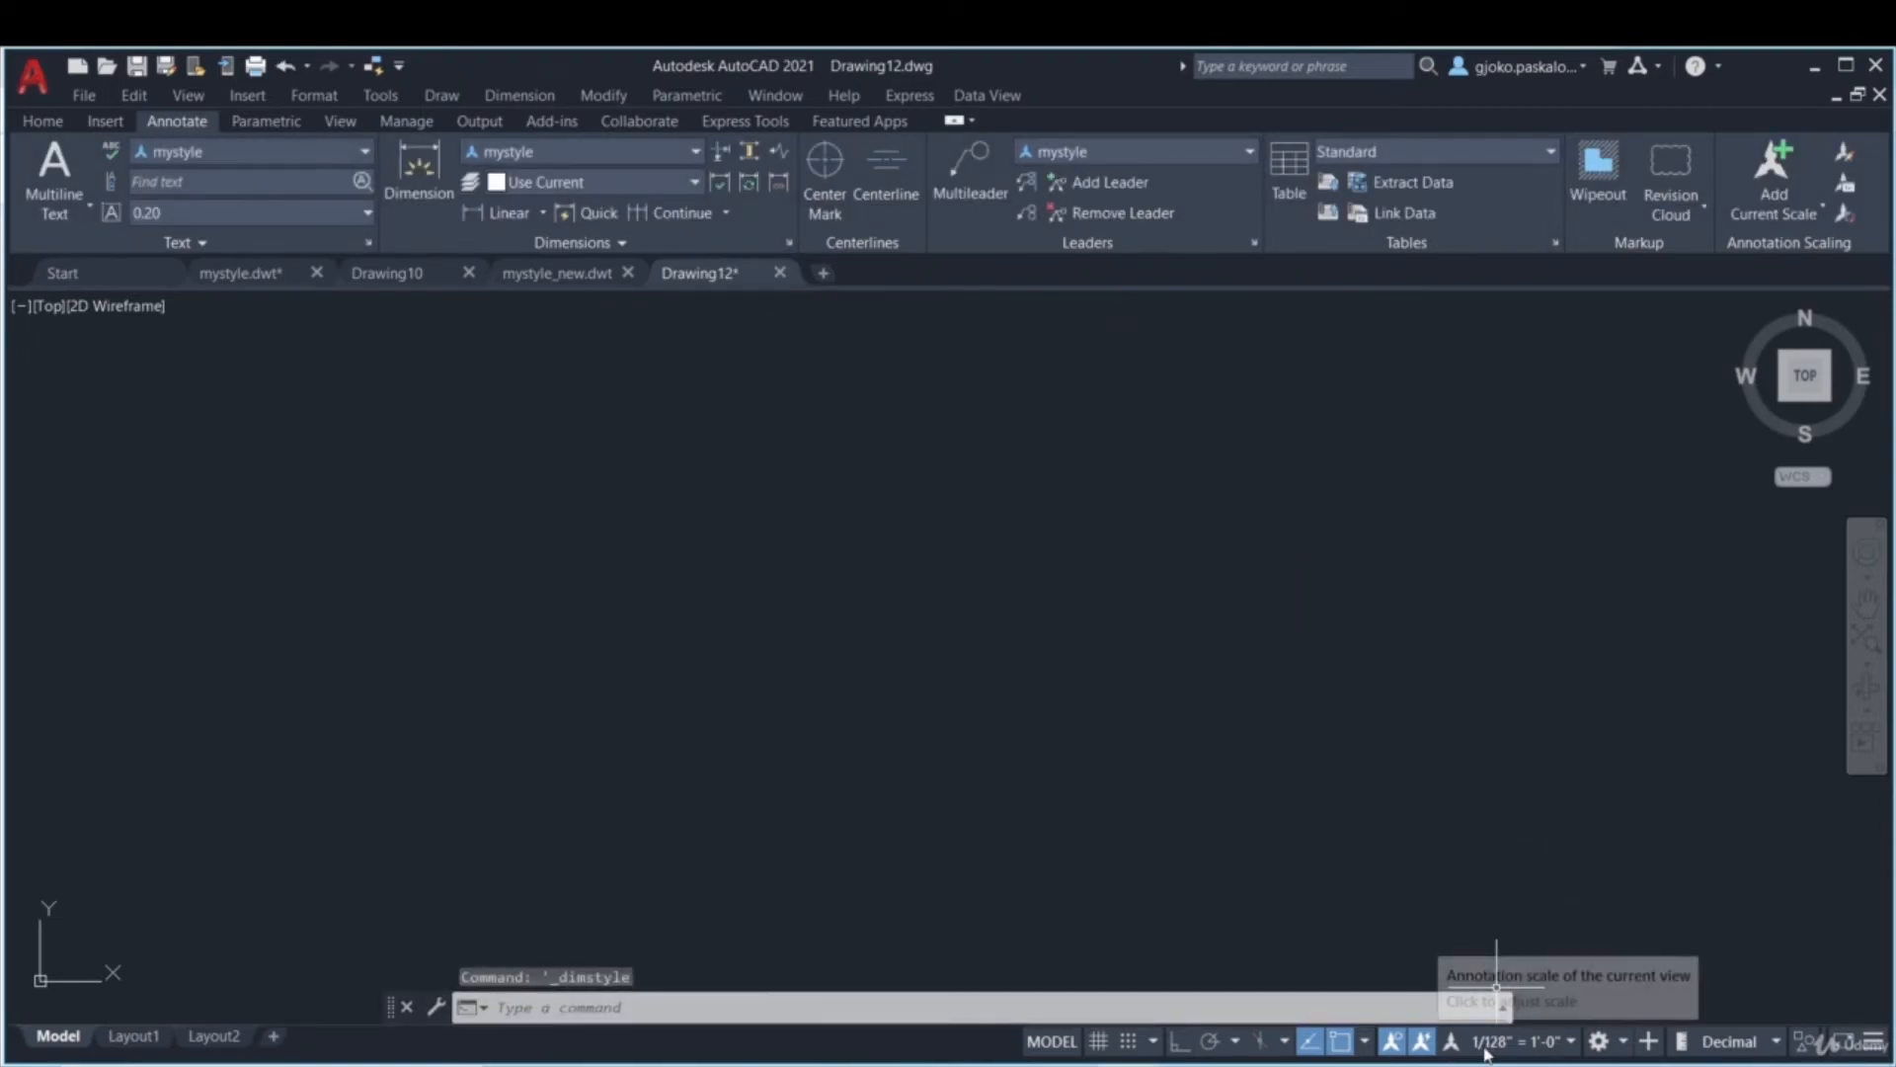
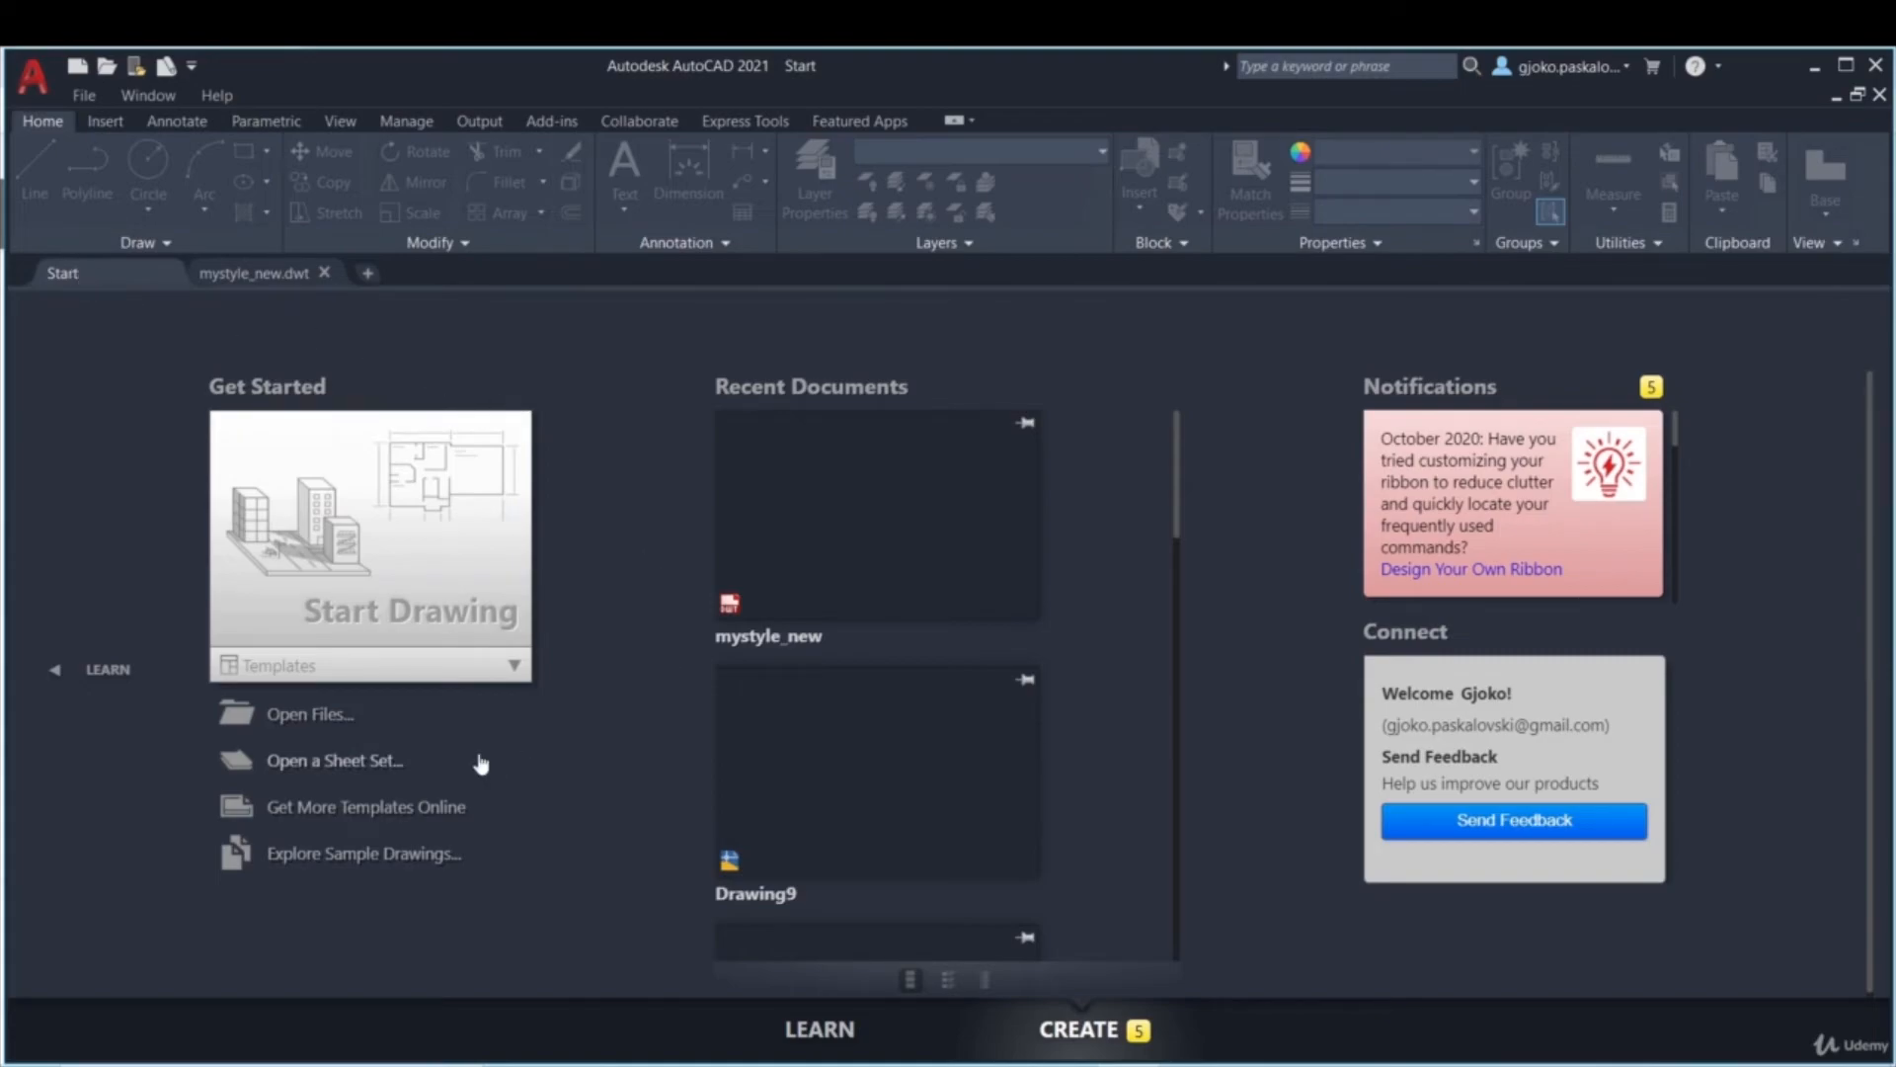
- View the dialogs for opening files and sheet sets from the start page, closing each without choosing anything
{"action": "left_click", "coordinate": [326, 727]}
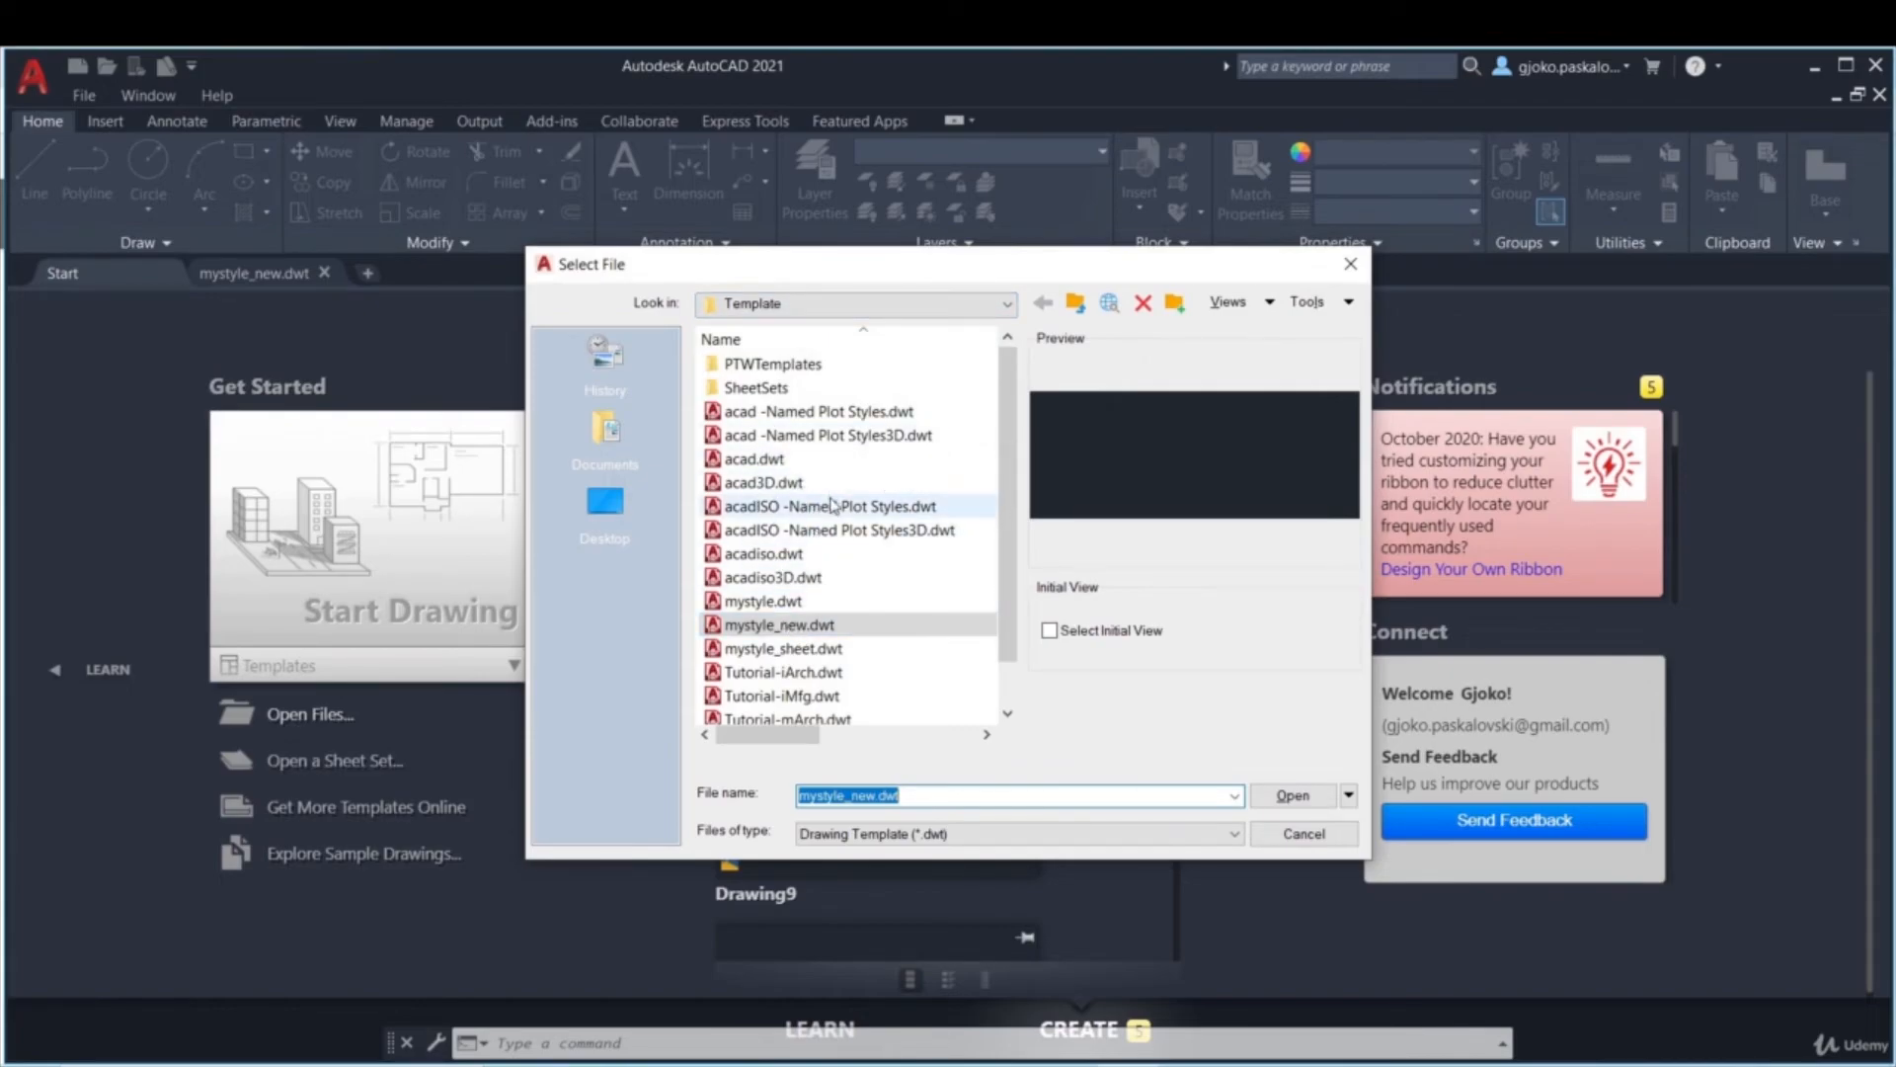
{"action": "key", "text": "Escape"}
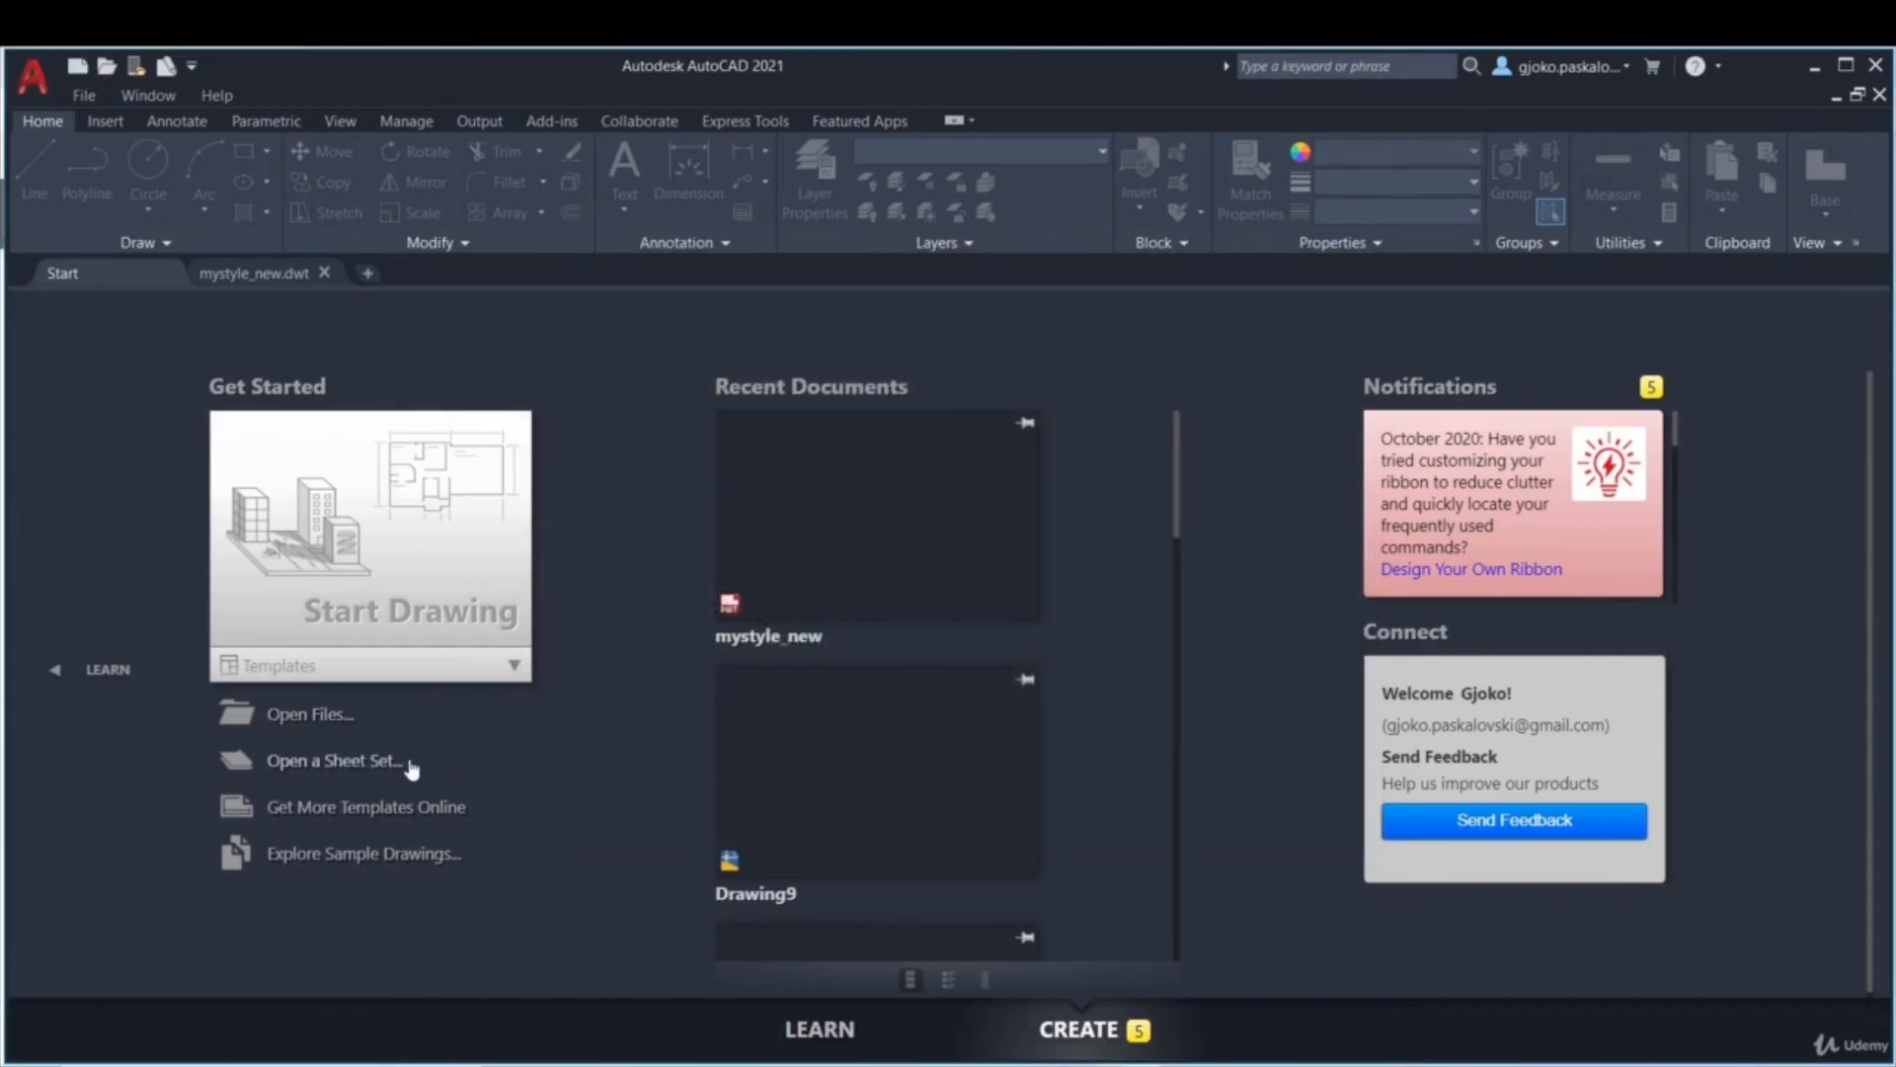
{"action": "left_click", "coordinate": [343, 771]}
{"action": "key", "text": "Escape"}
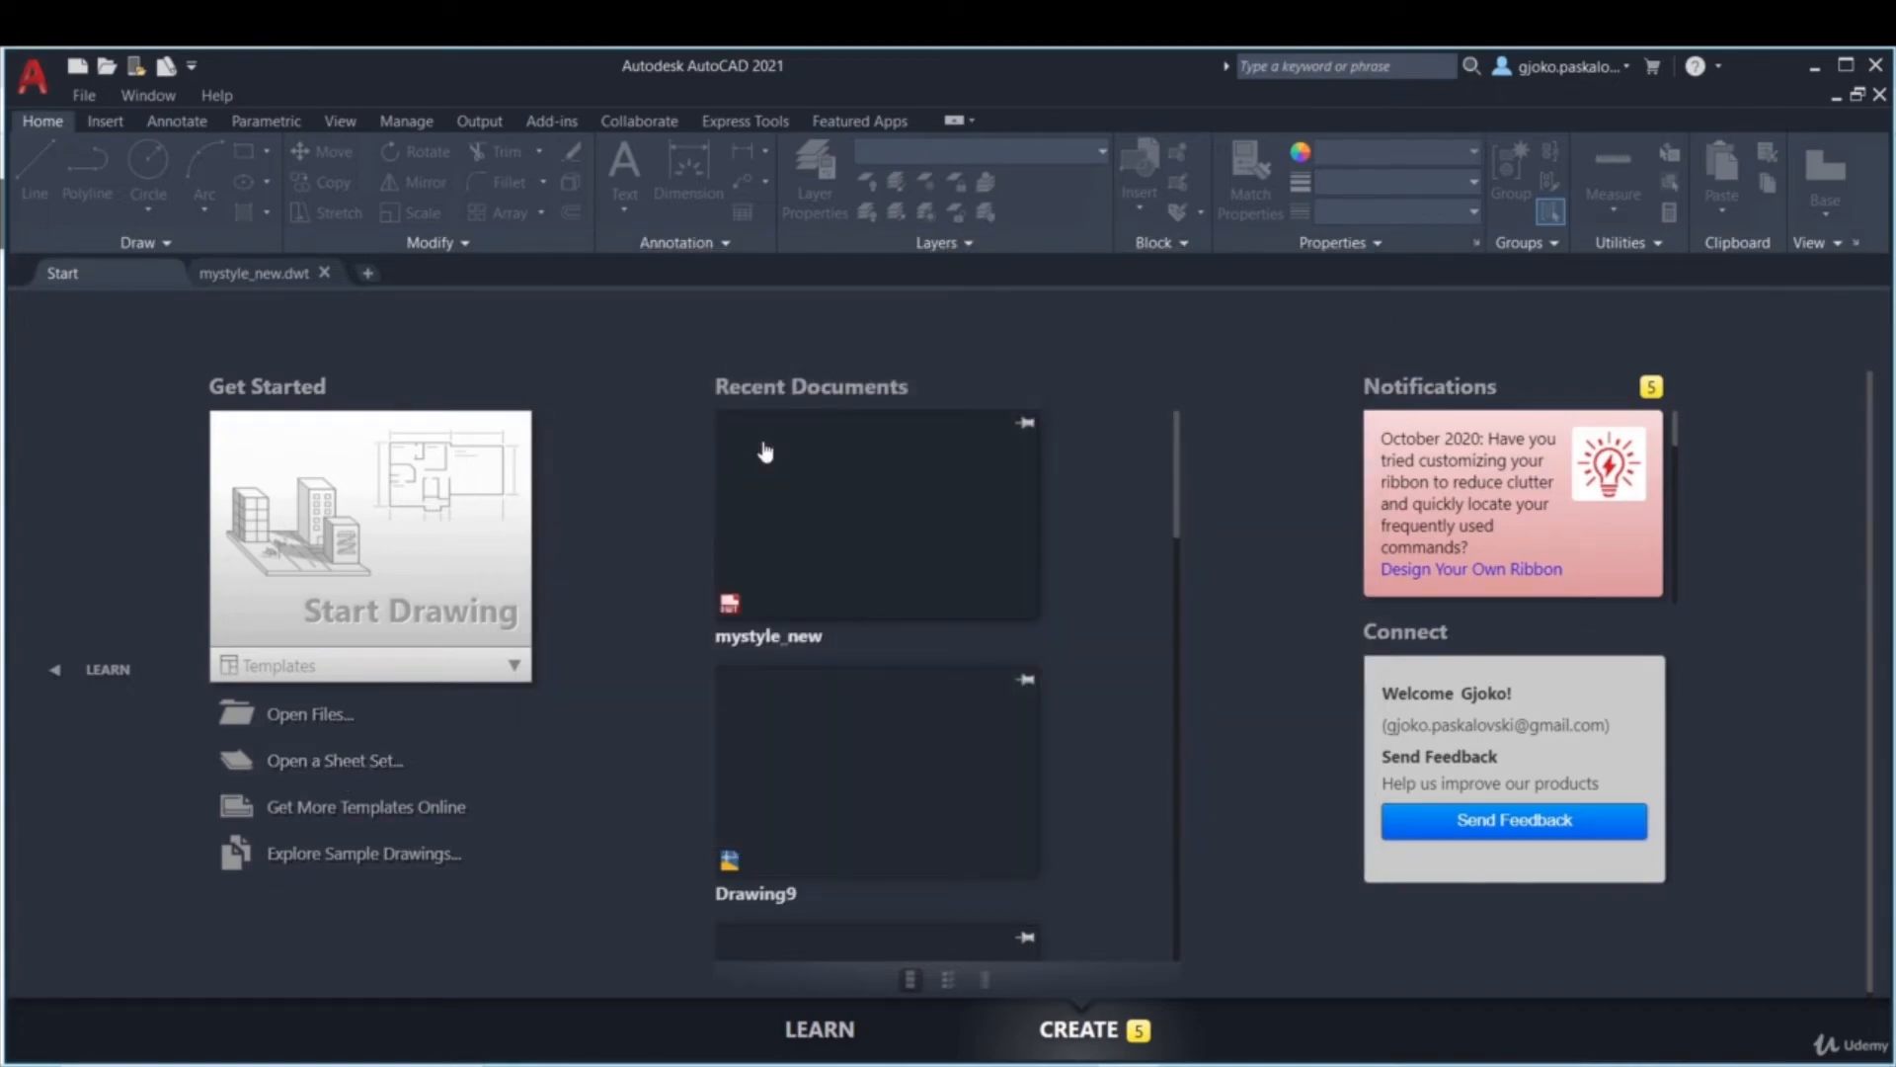
- Review the AutoCAD 2021 templates offered on the Autodesk Knowledge Network page, covering stock, architectural, civil, manufacturing and tutorial templates, and return to AutoCAD
{"action": "left_click", "coordinate": [308, 818]}
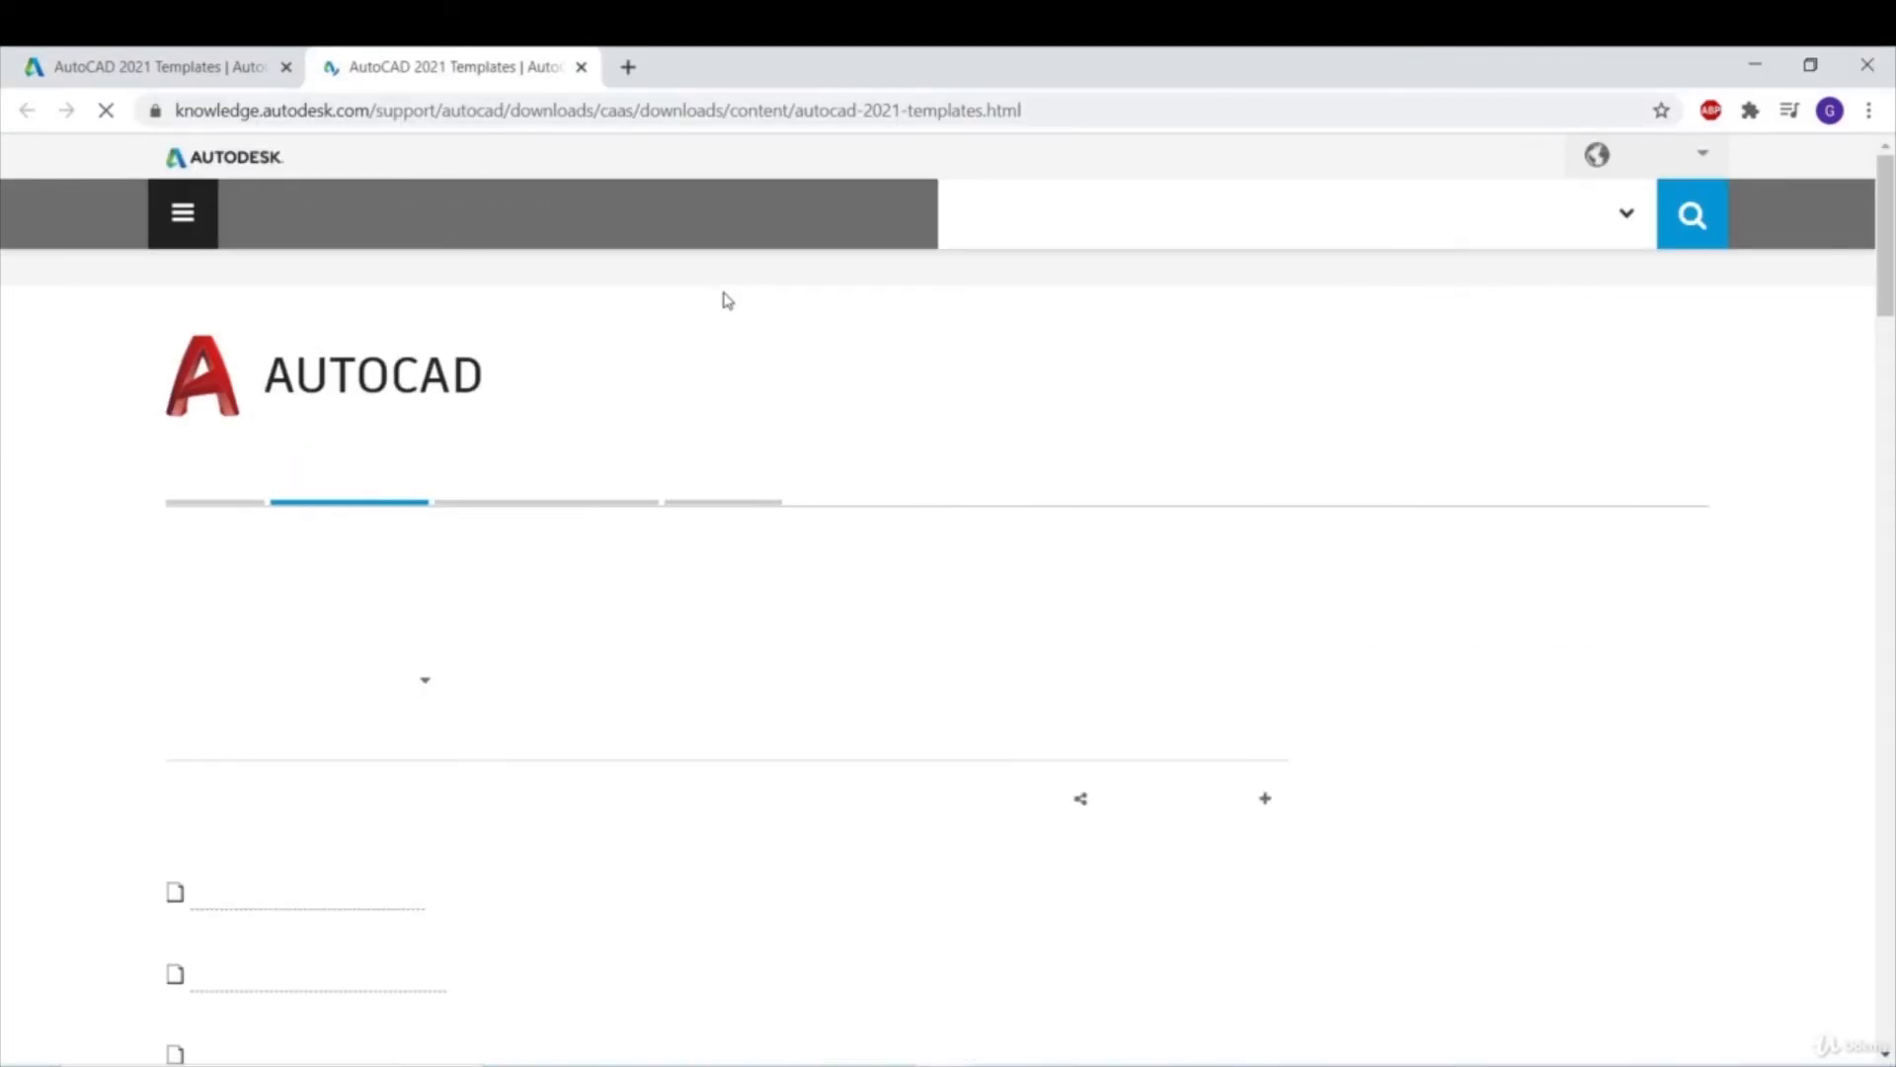
{"action": "scroll", "coordinate": [724, 302], "scroll_direction": "down", "scroll_amount": 2}
{"action": "scroll", "coordinate": [506, 454], "scroll_direction": "down", "scroll_amount": 2}
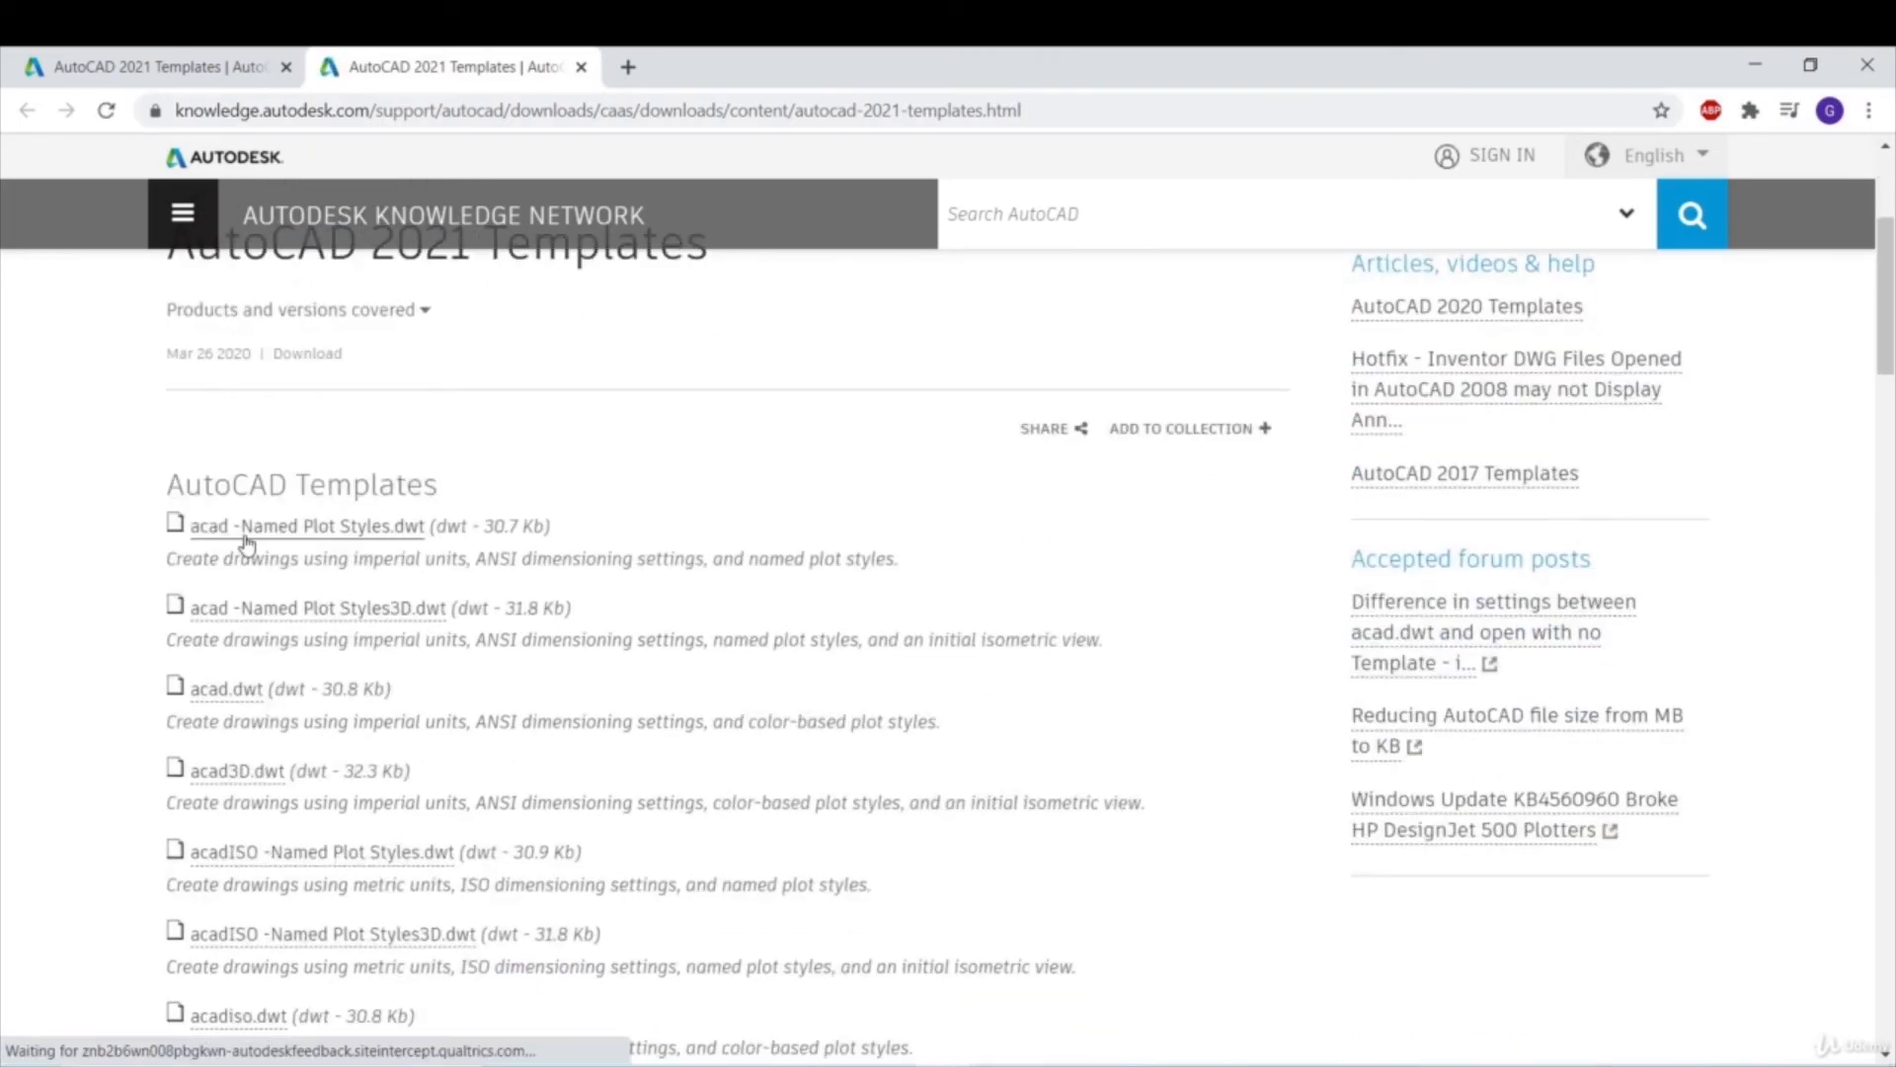
{"action": "scroll", "coordinate": [339, 548], "scroll_direction": "down", "scroll_amount": 1}
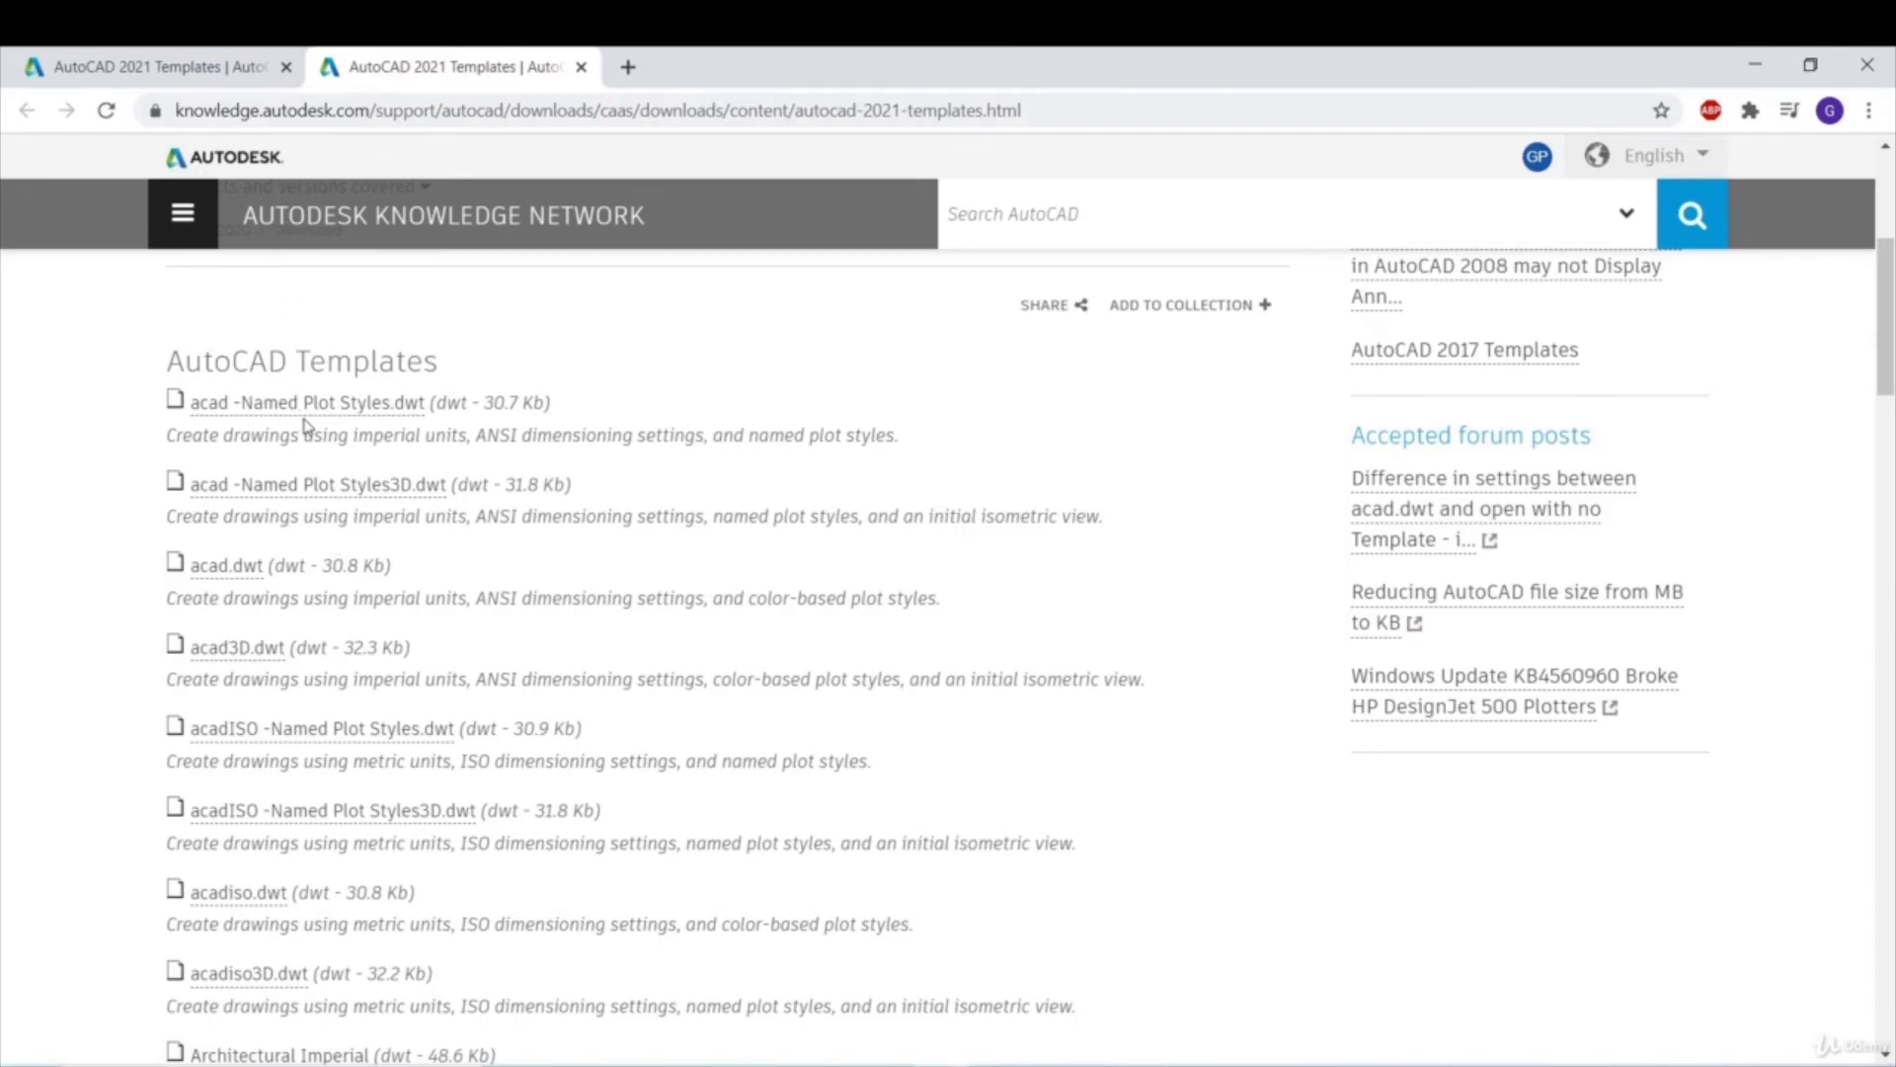
{"action": "scroll", "coordinate": [308, 429], "scroll_direction": "down", "scroll_amount": 3}
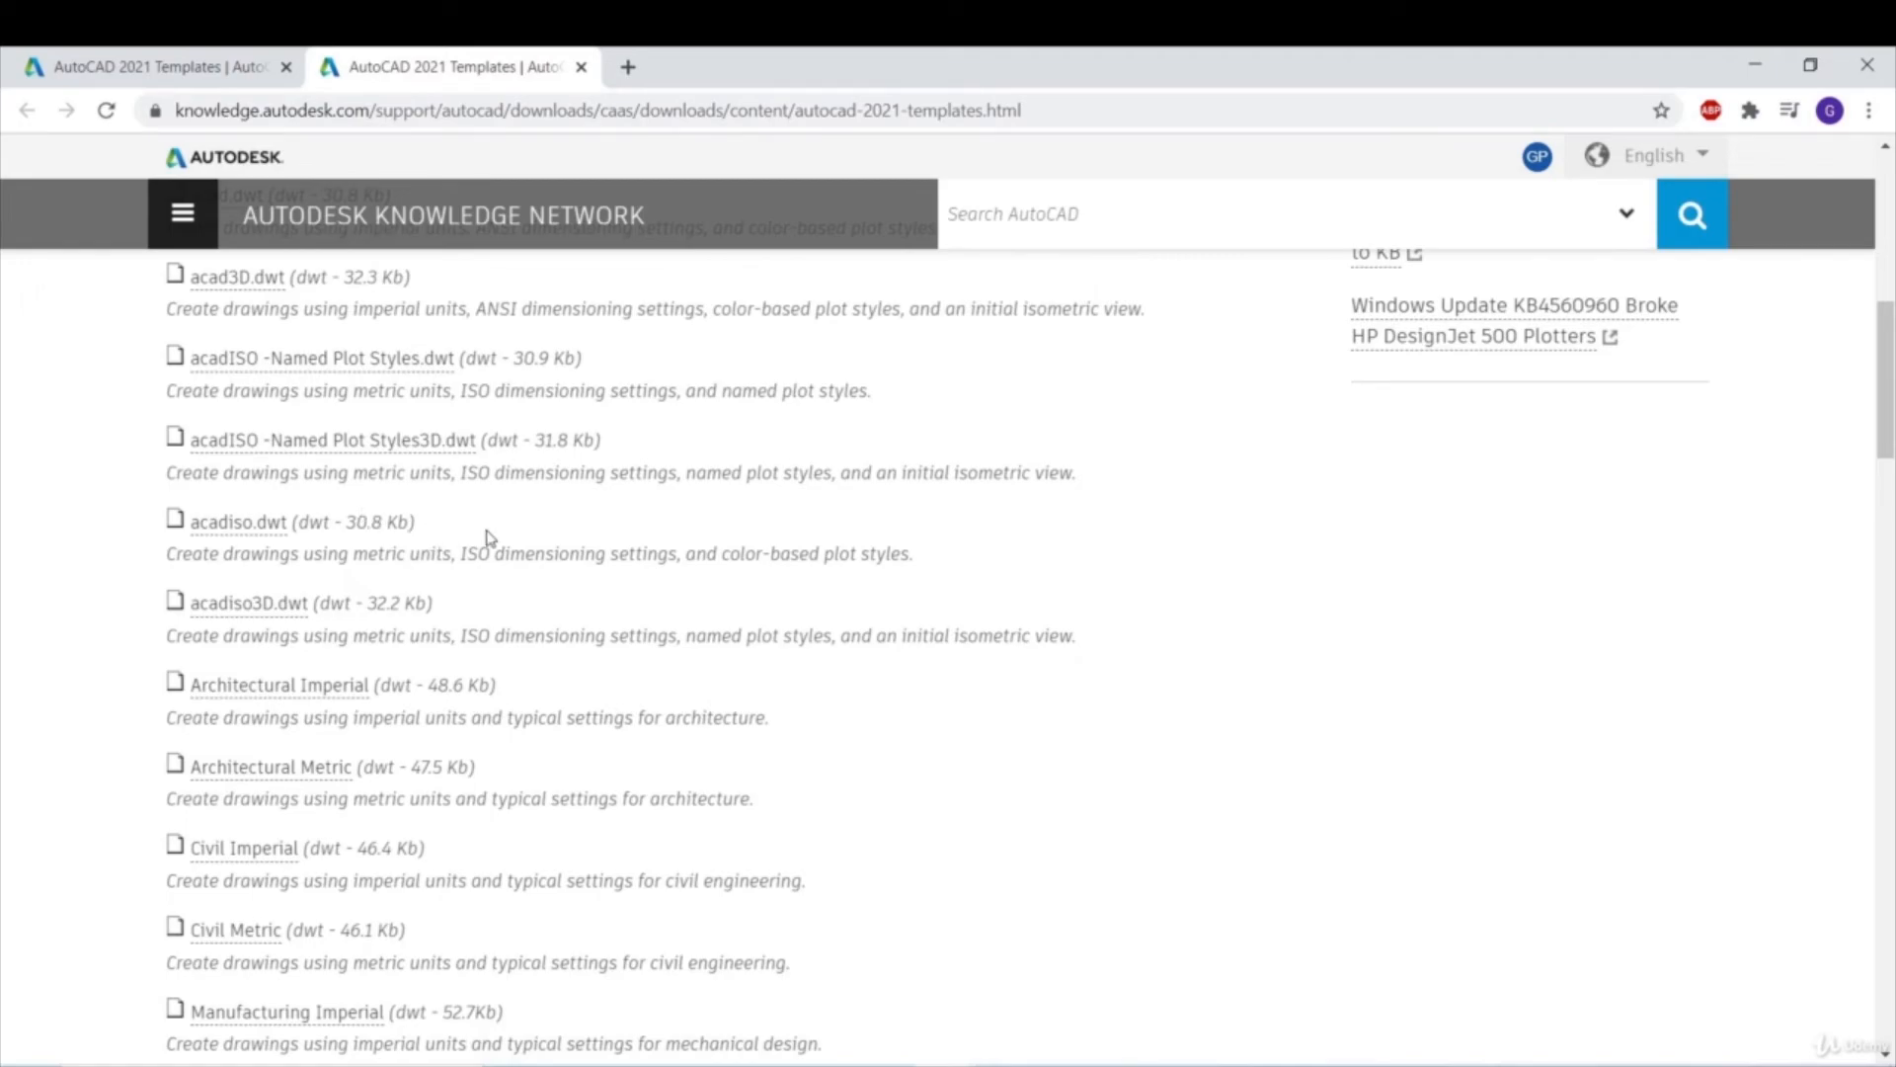
{"action": "scroll", "coordinate": [487, 538], "scroll_direction": "down", "scroll_amount": 1}
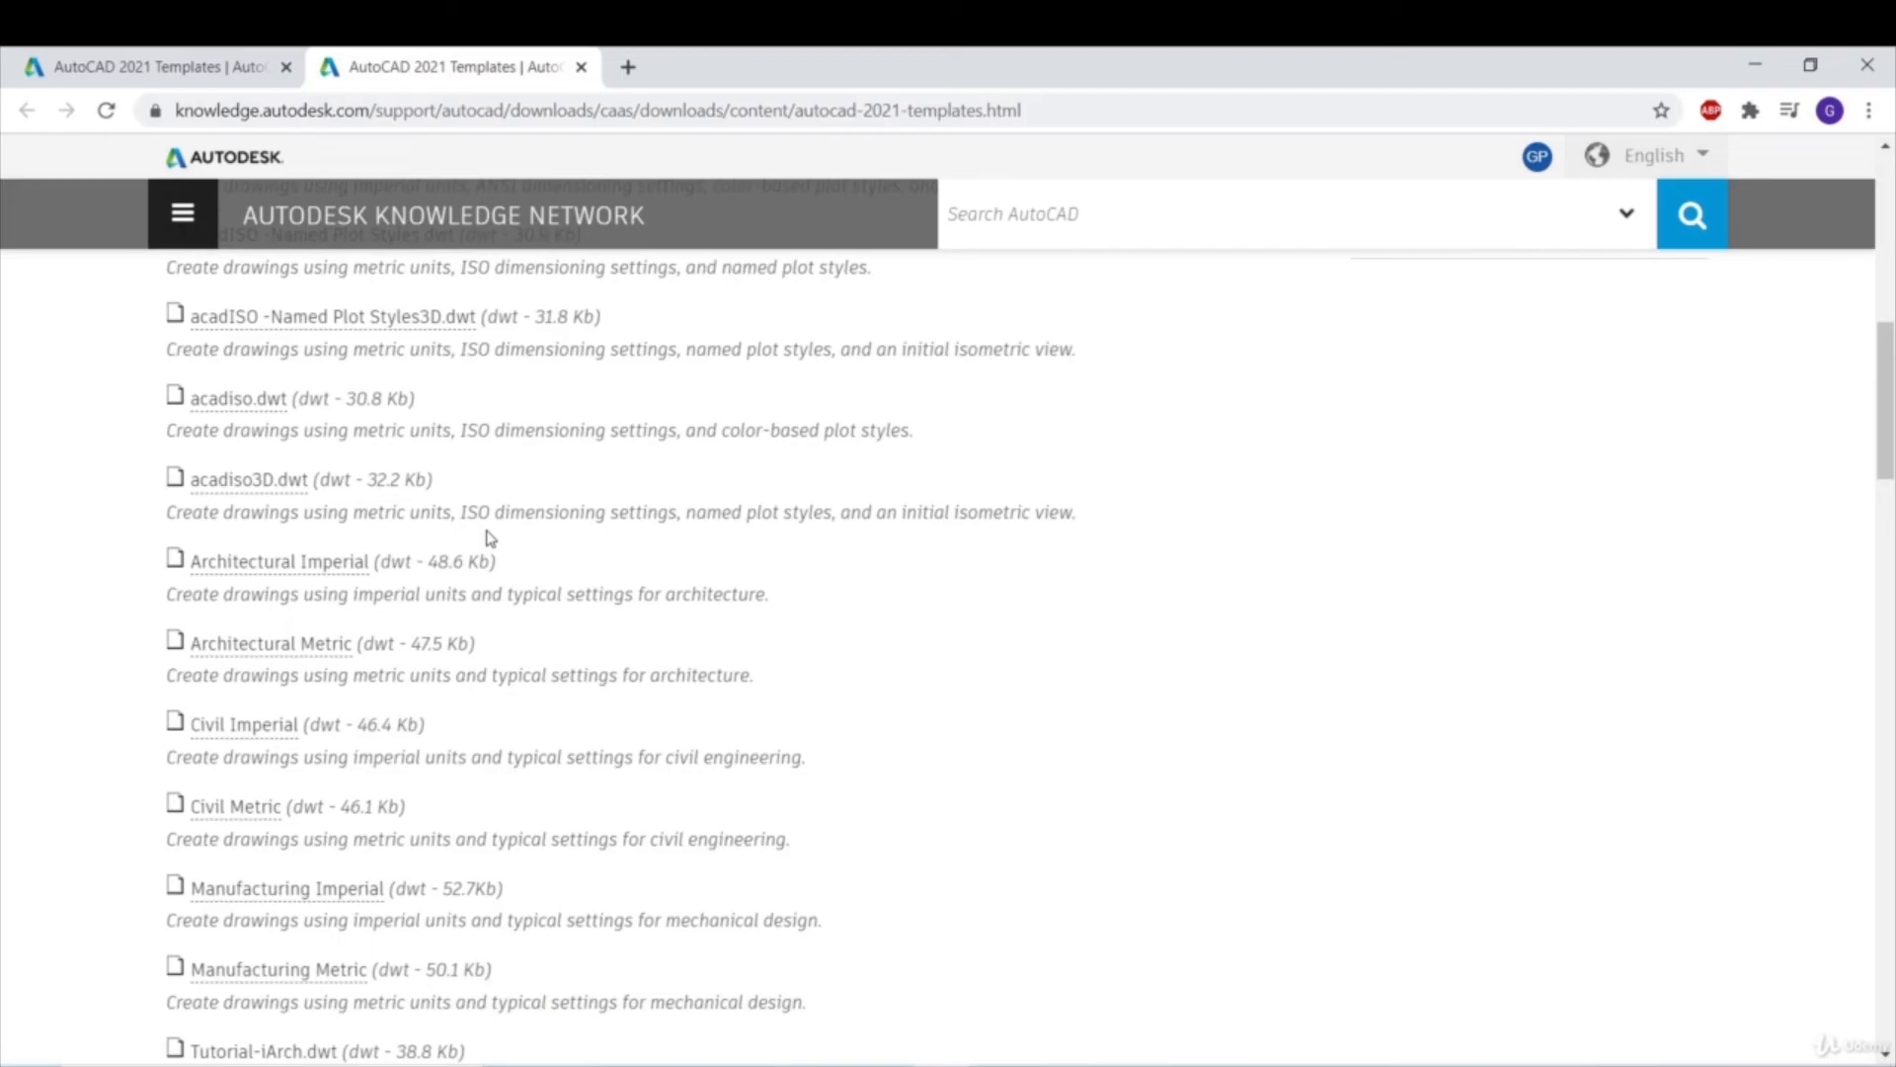
{"action": "scroll", "coordinate": [491, 539], "scroll_direction": "down", "scroll_amount": 1}
{"action": "scroll", "coordinate": [487, 538], "scroll_direction": "down", "scroll_amount": 1}
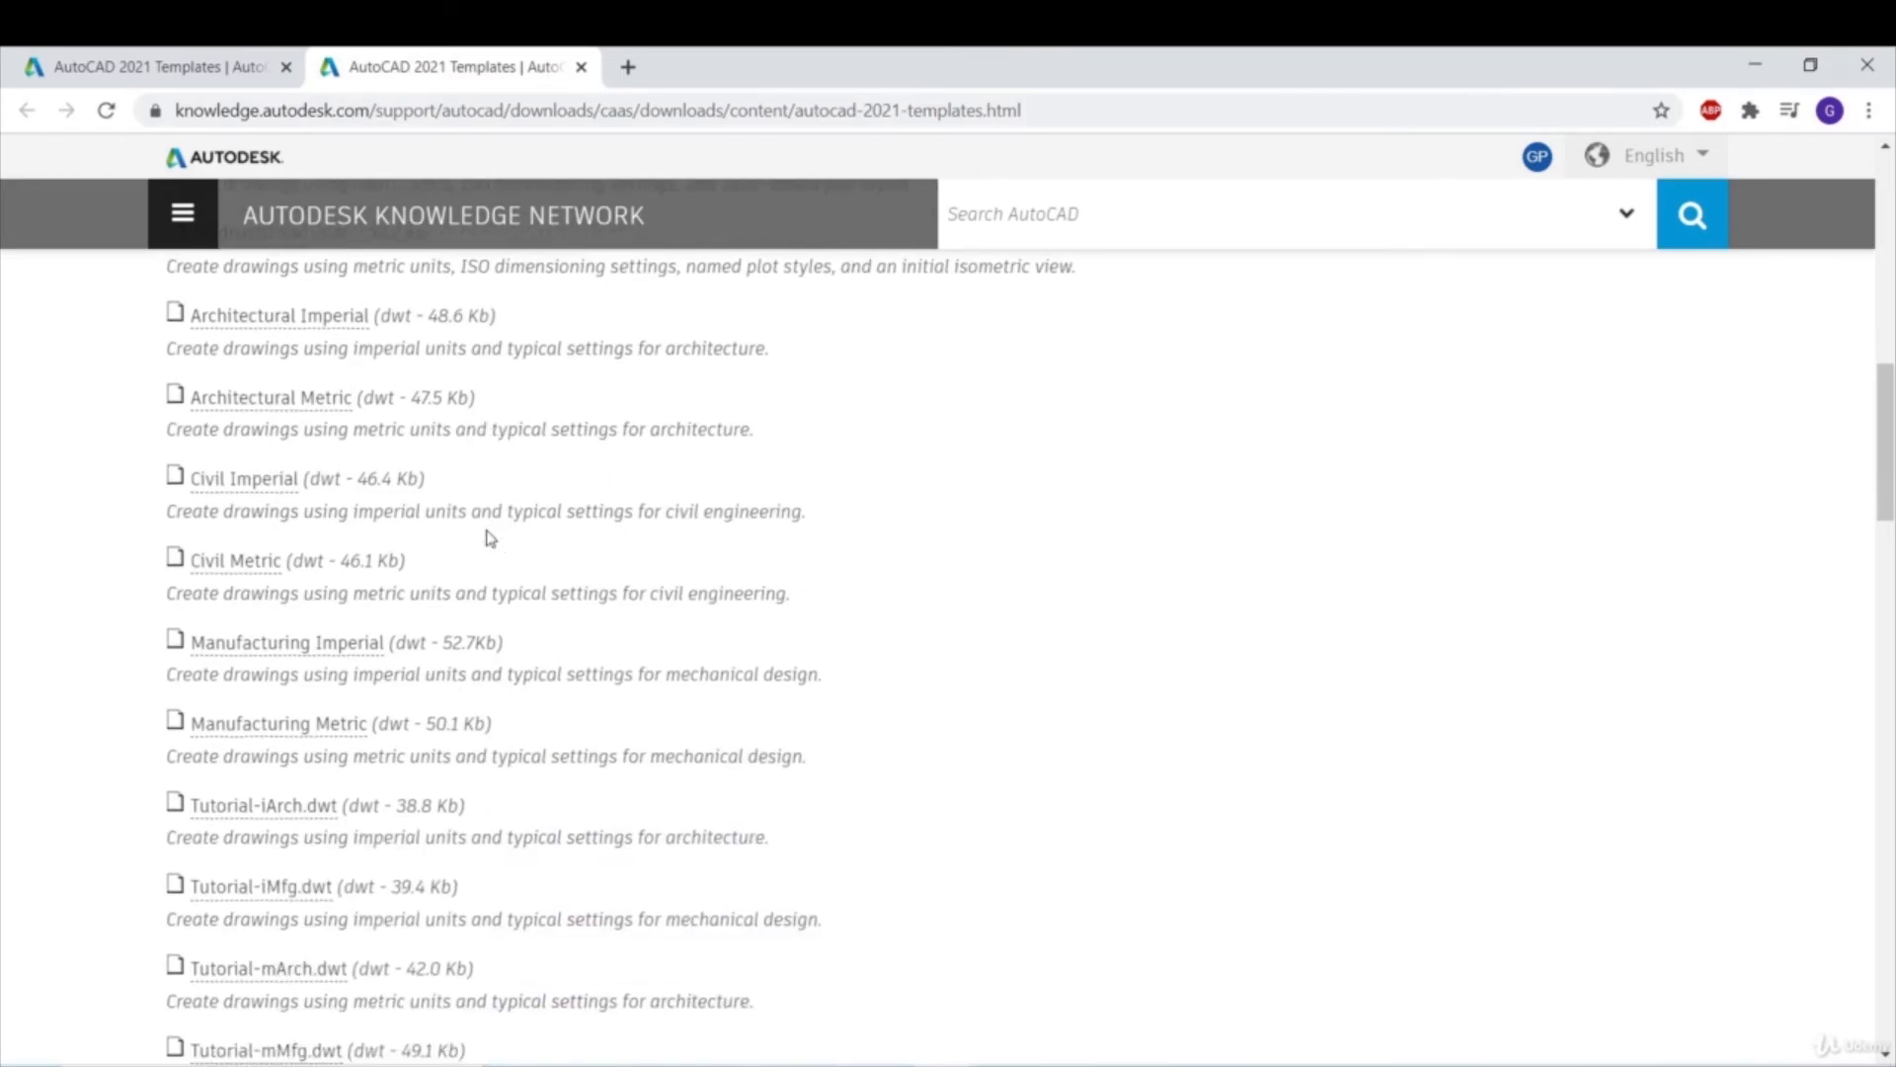
{"action": "scroll", "coordinate": [491, 540], "scroll_direction": "down", "scroll_amount": 2}
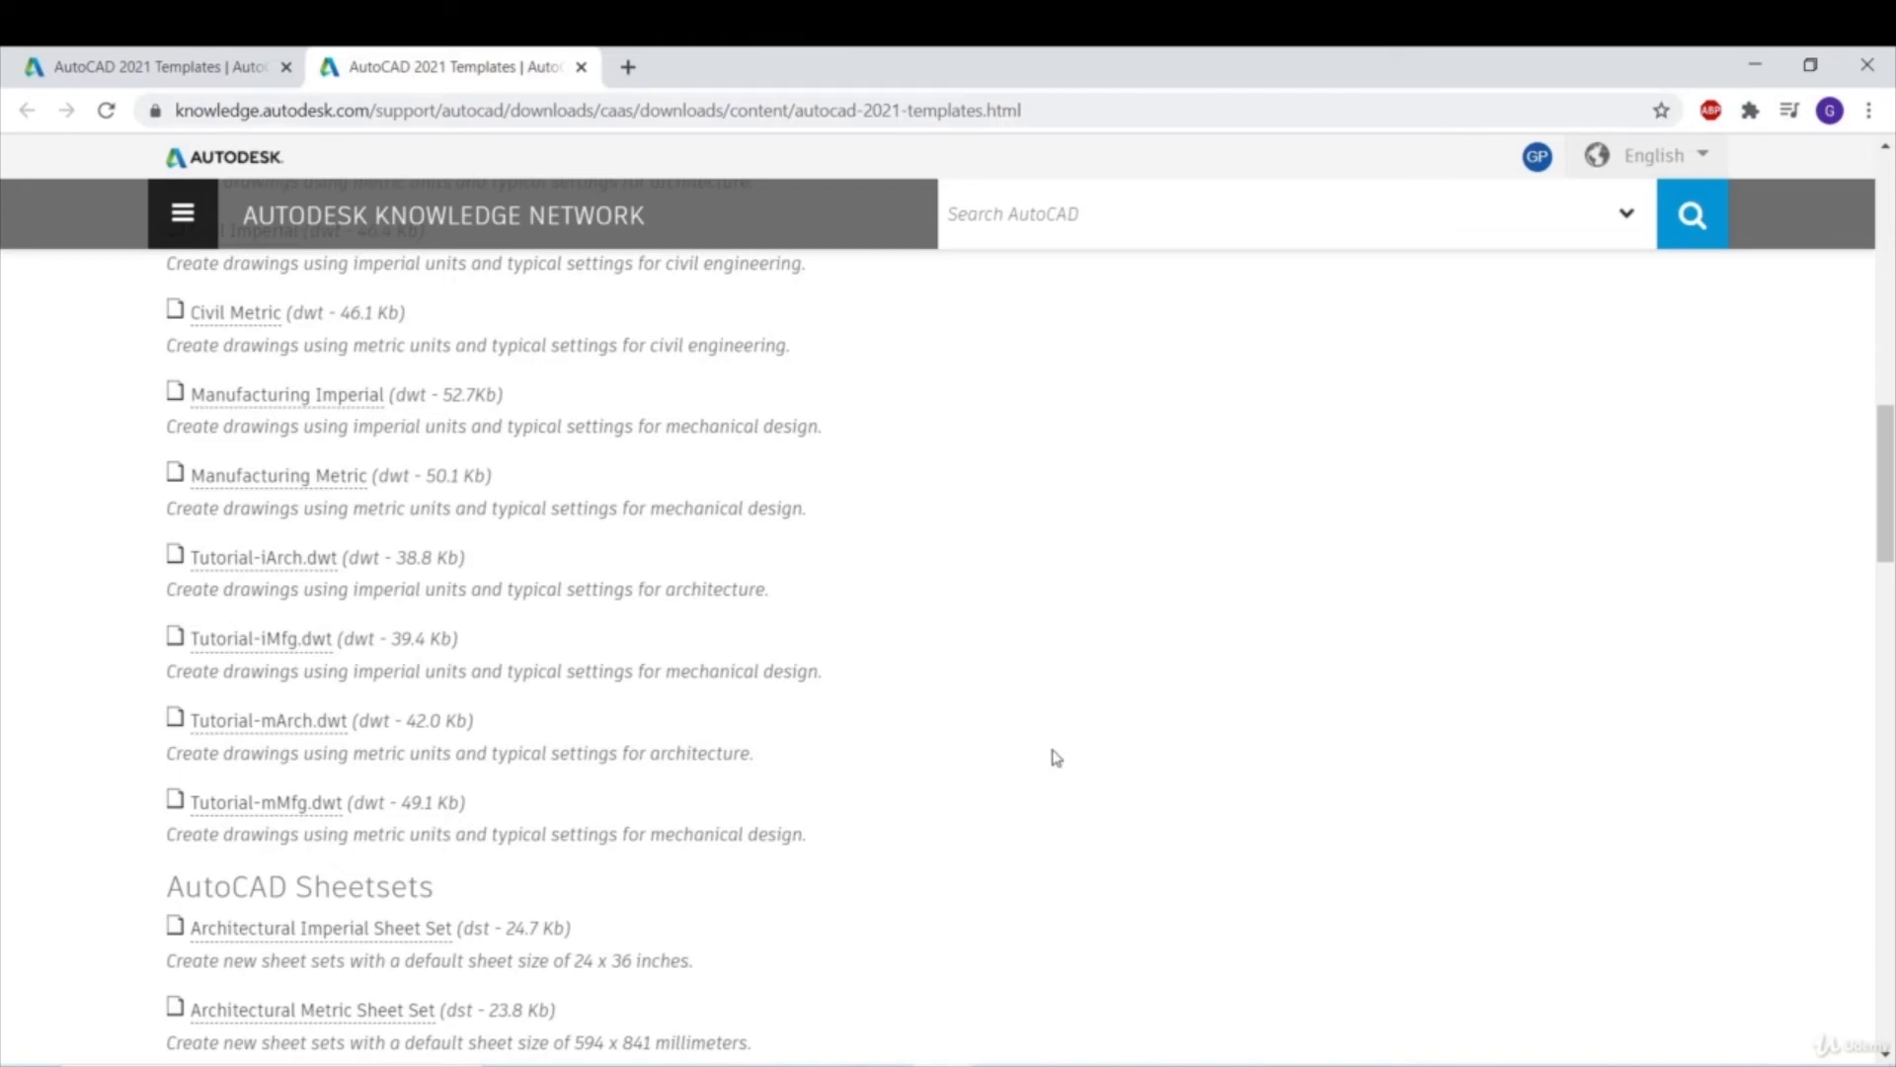
{"action": "left_click", "coordinate": [1130, 1065]}
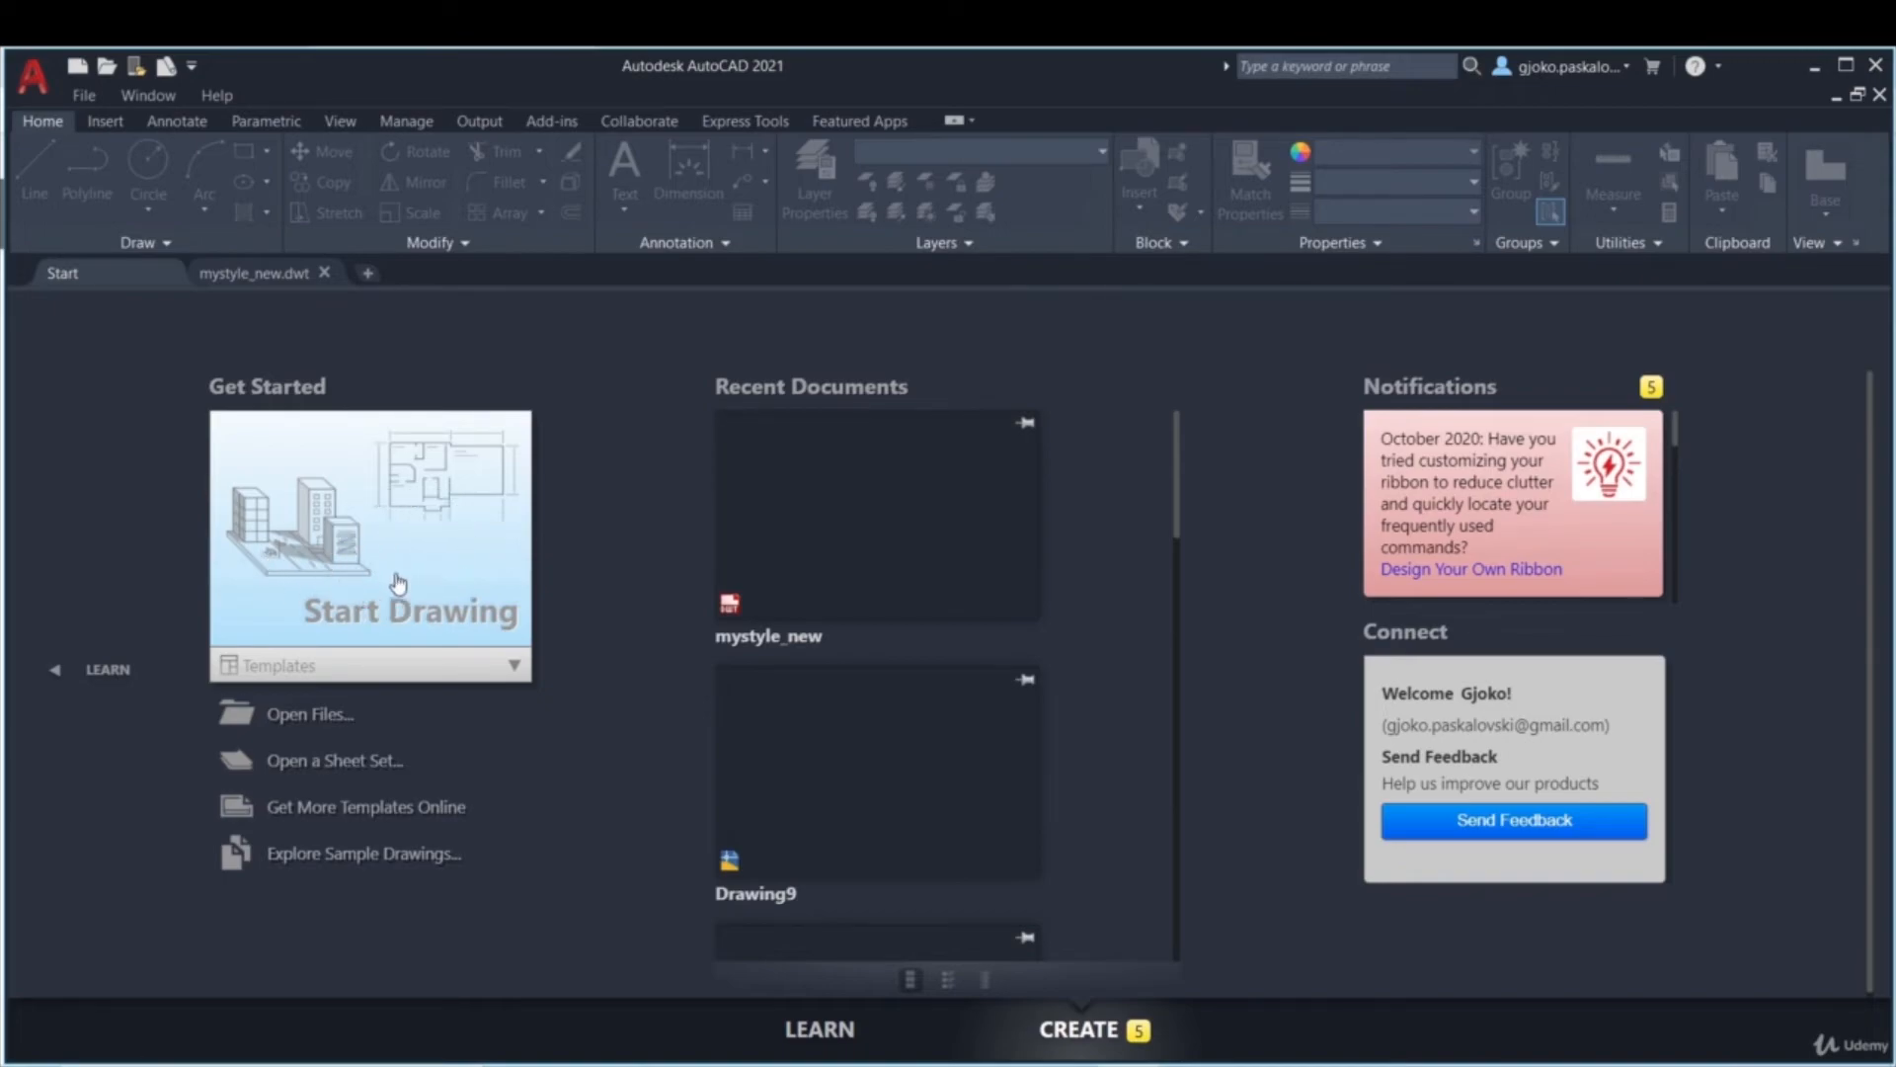
- Create a new drawing from the mystyle_new.dwt template, look briefly at the open template file and return to the new drawing
{"action": "left_click", "coordinate": [464, 673]}
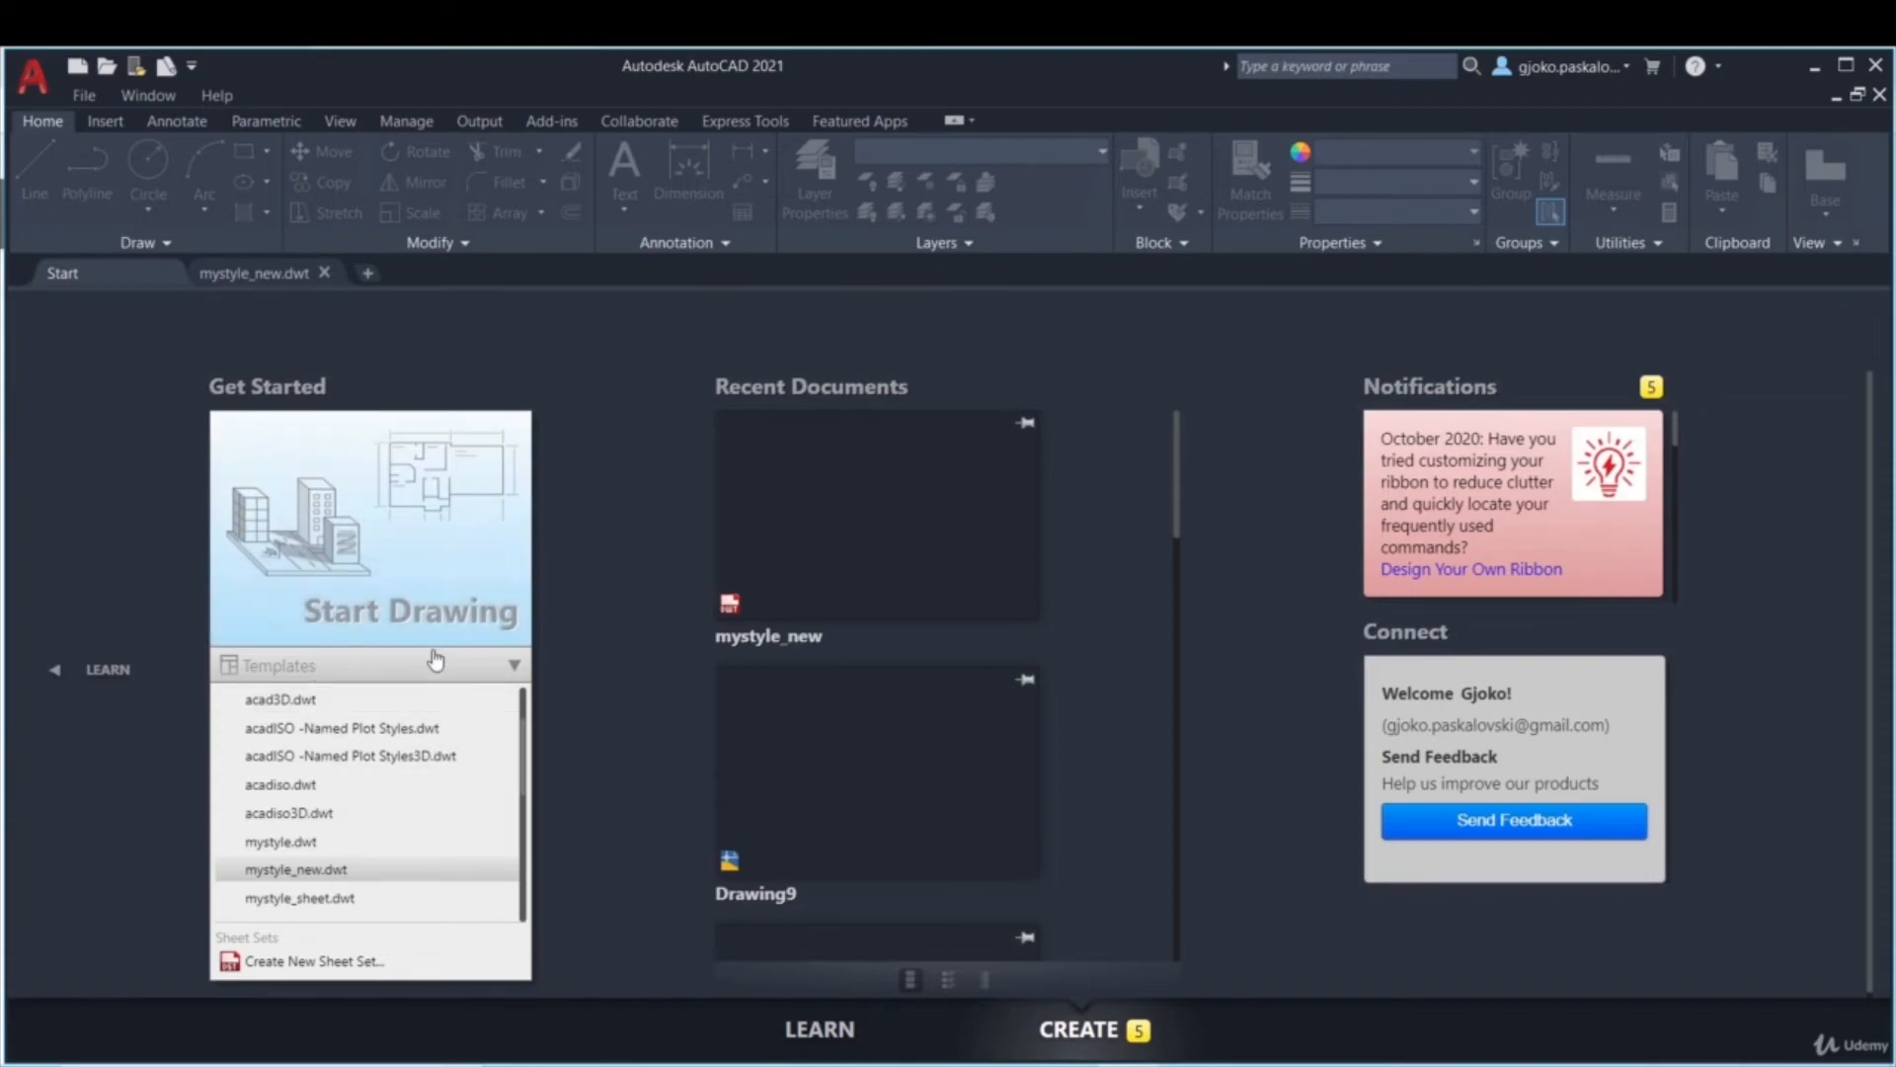
{"action": "left_click", "coordinate": [319, 875]}
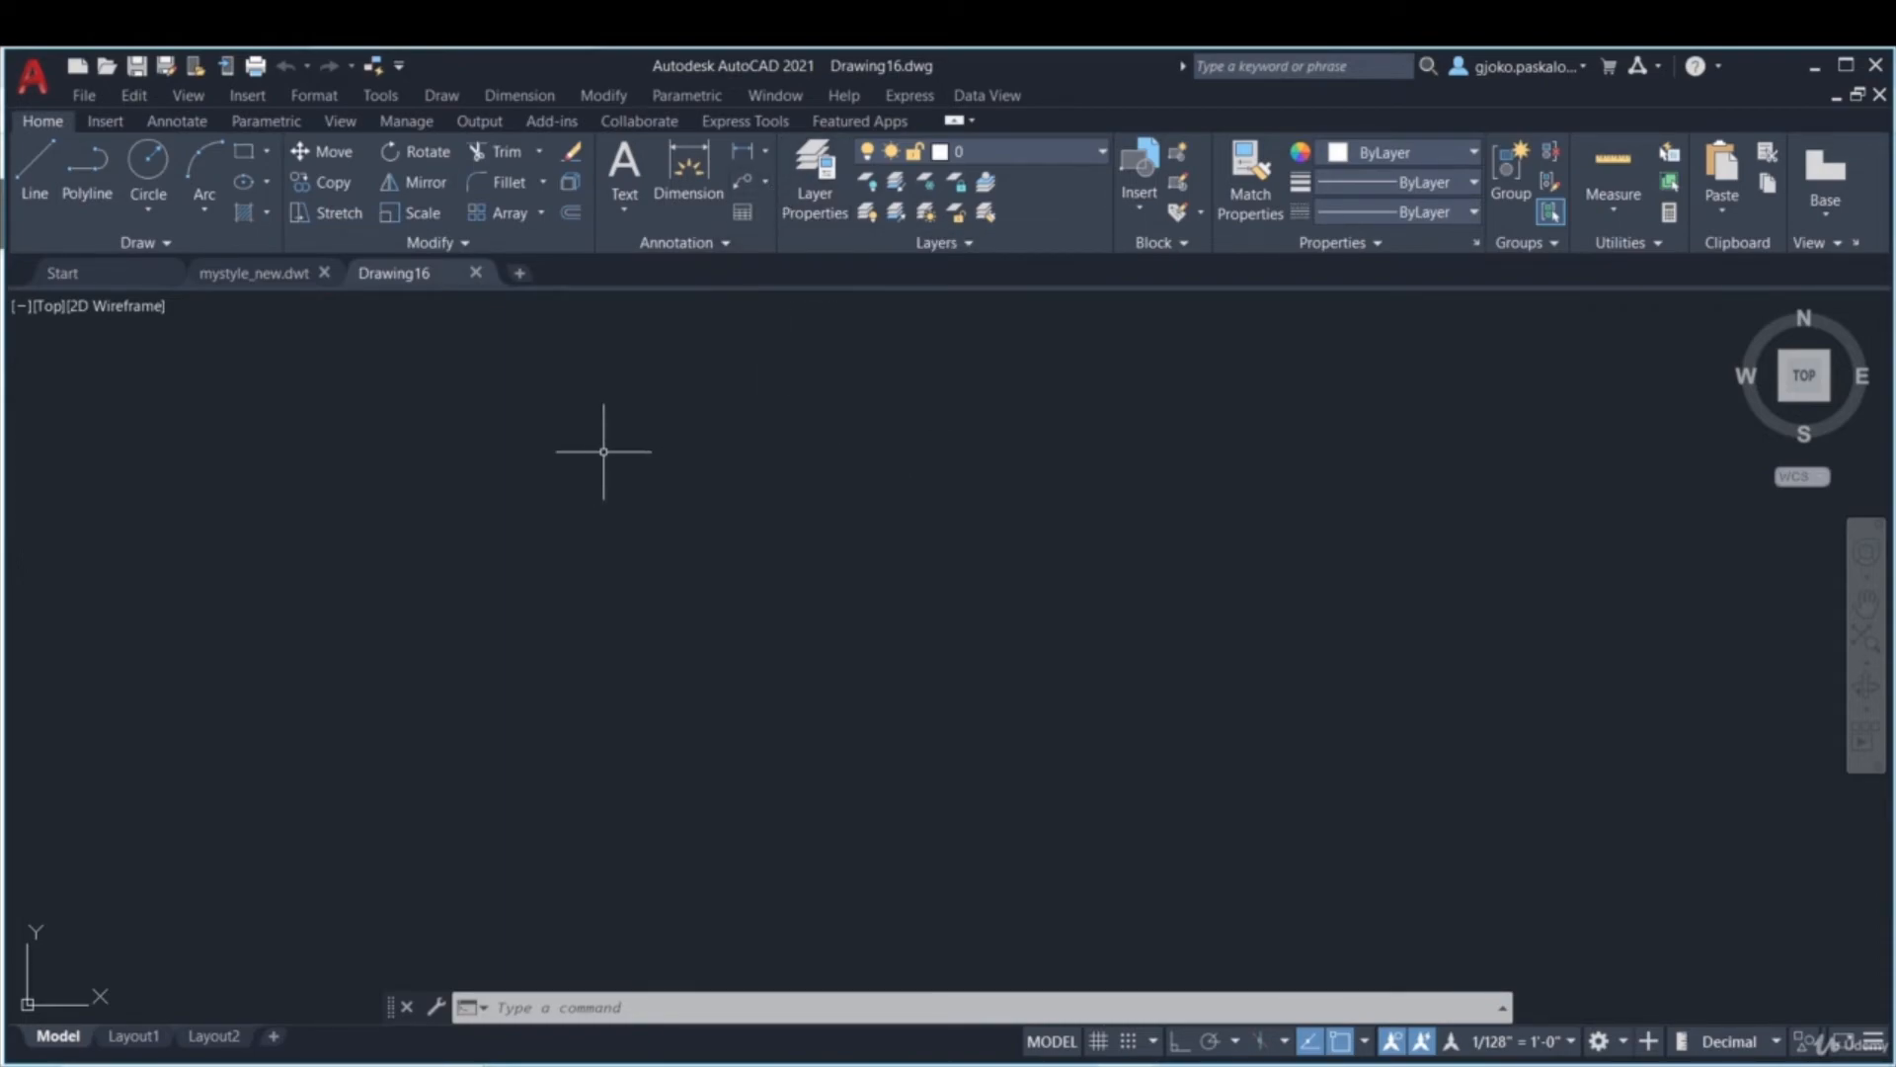
{"action": "left_click", "coordinate": [253, 281]}
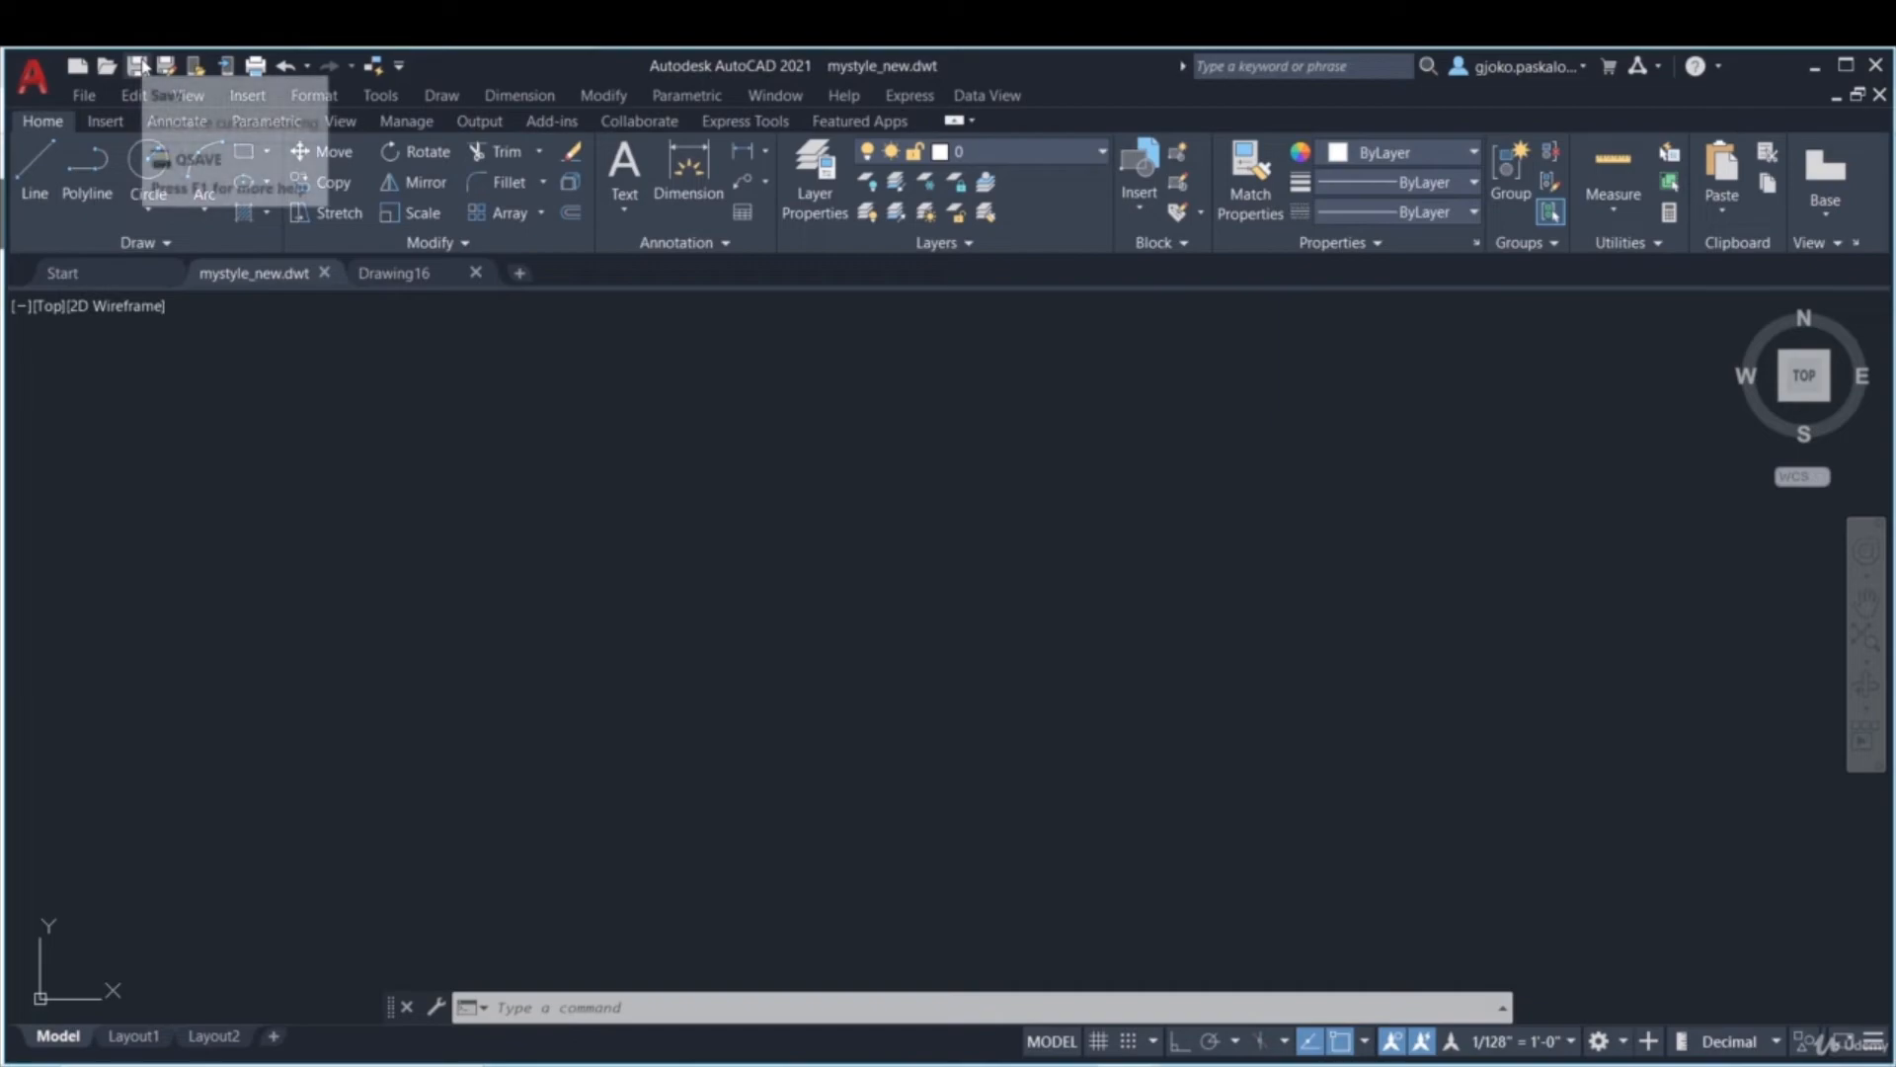
{"action": "left_click", "coordinate": [413, 274]}
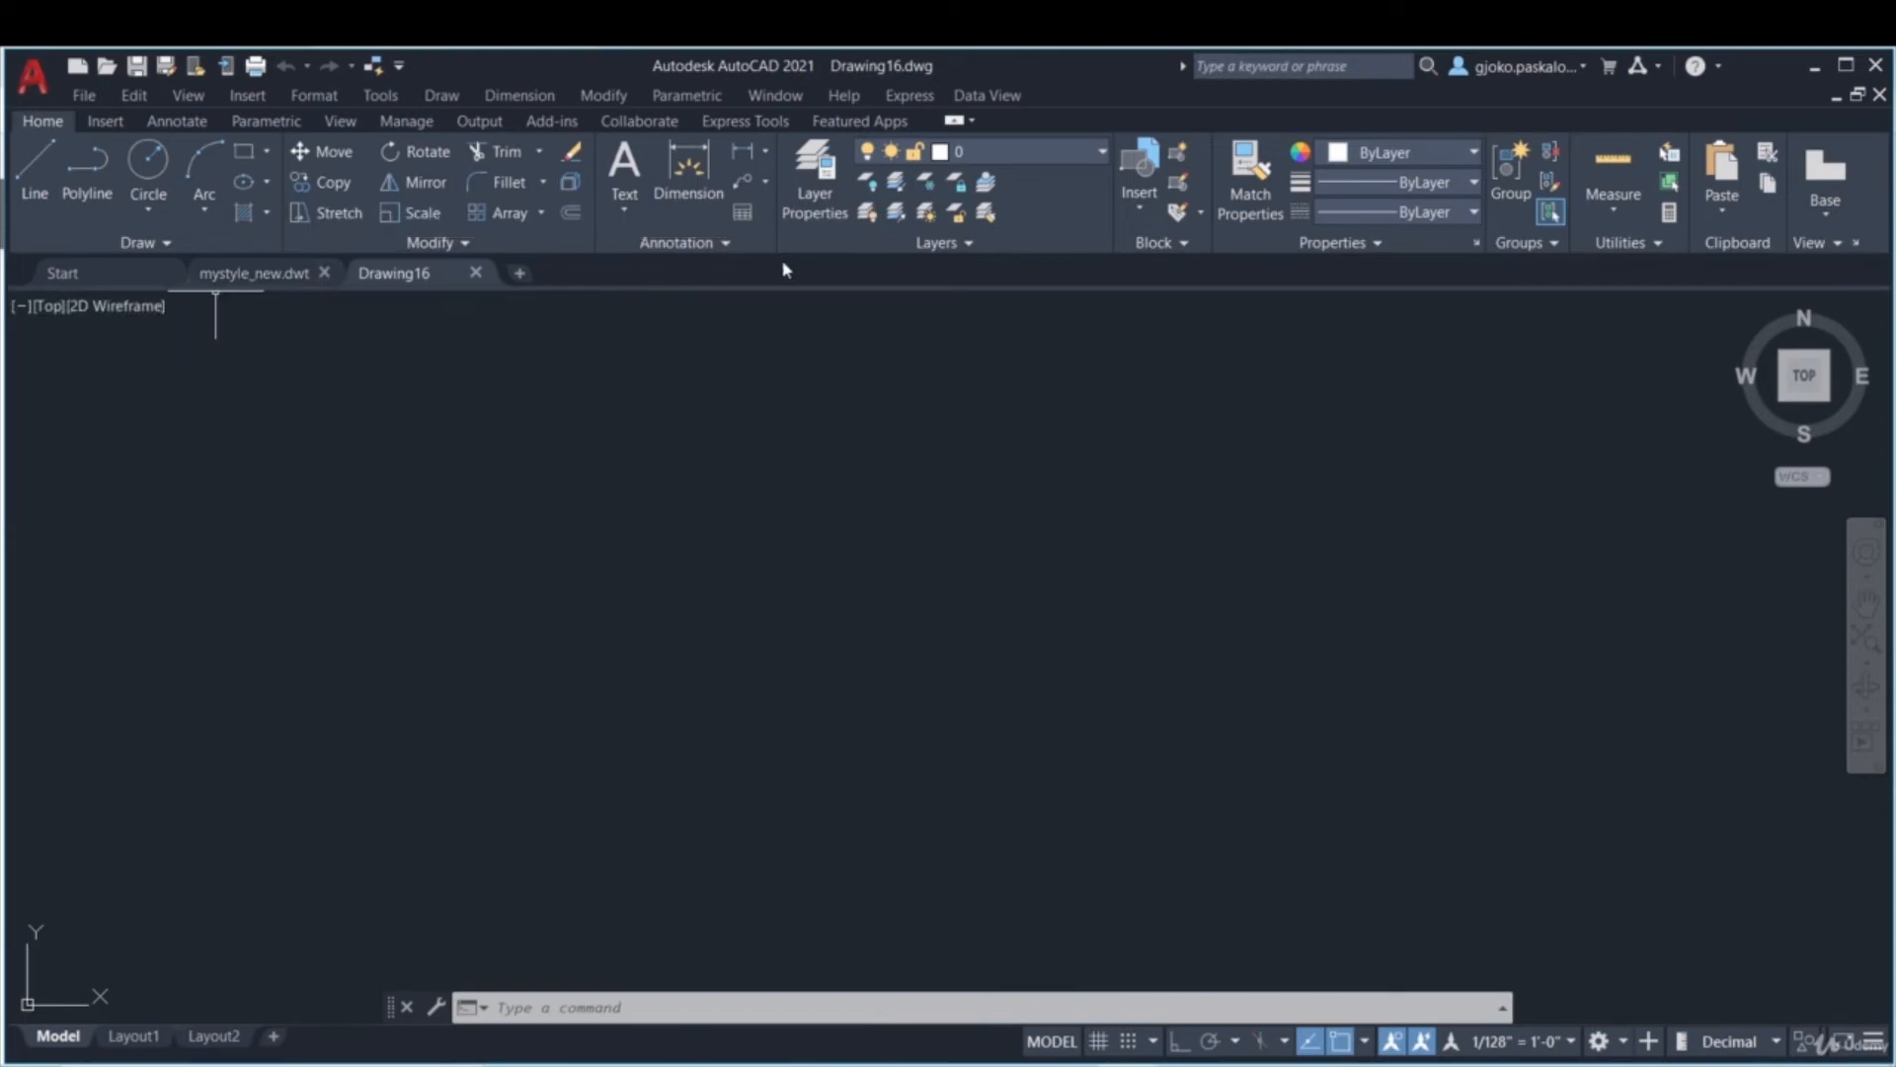
- Create a new layer named main in the layer properties manager
{"action": "left_click", "coordinate": [825, 184]}
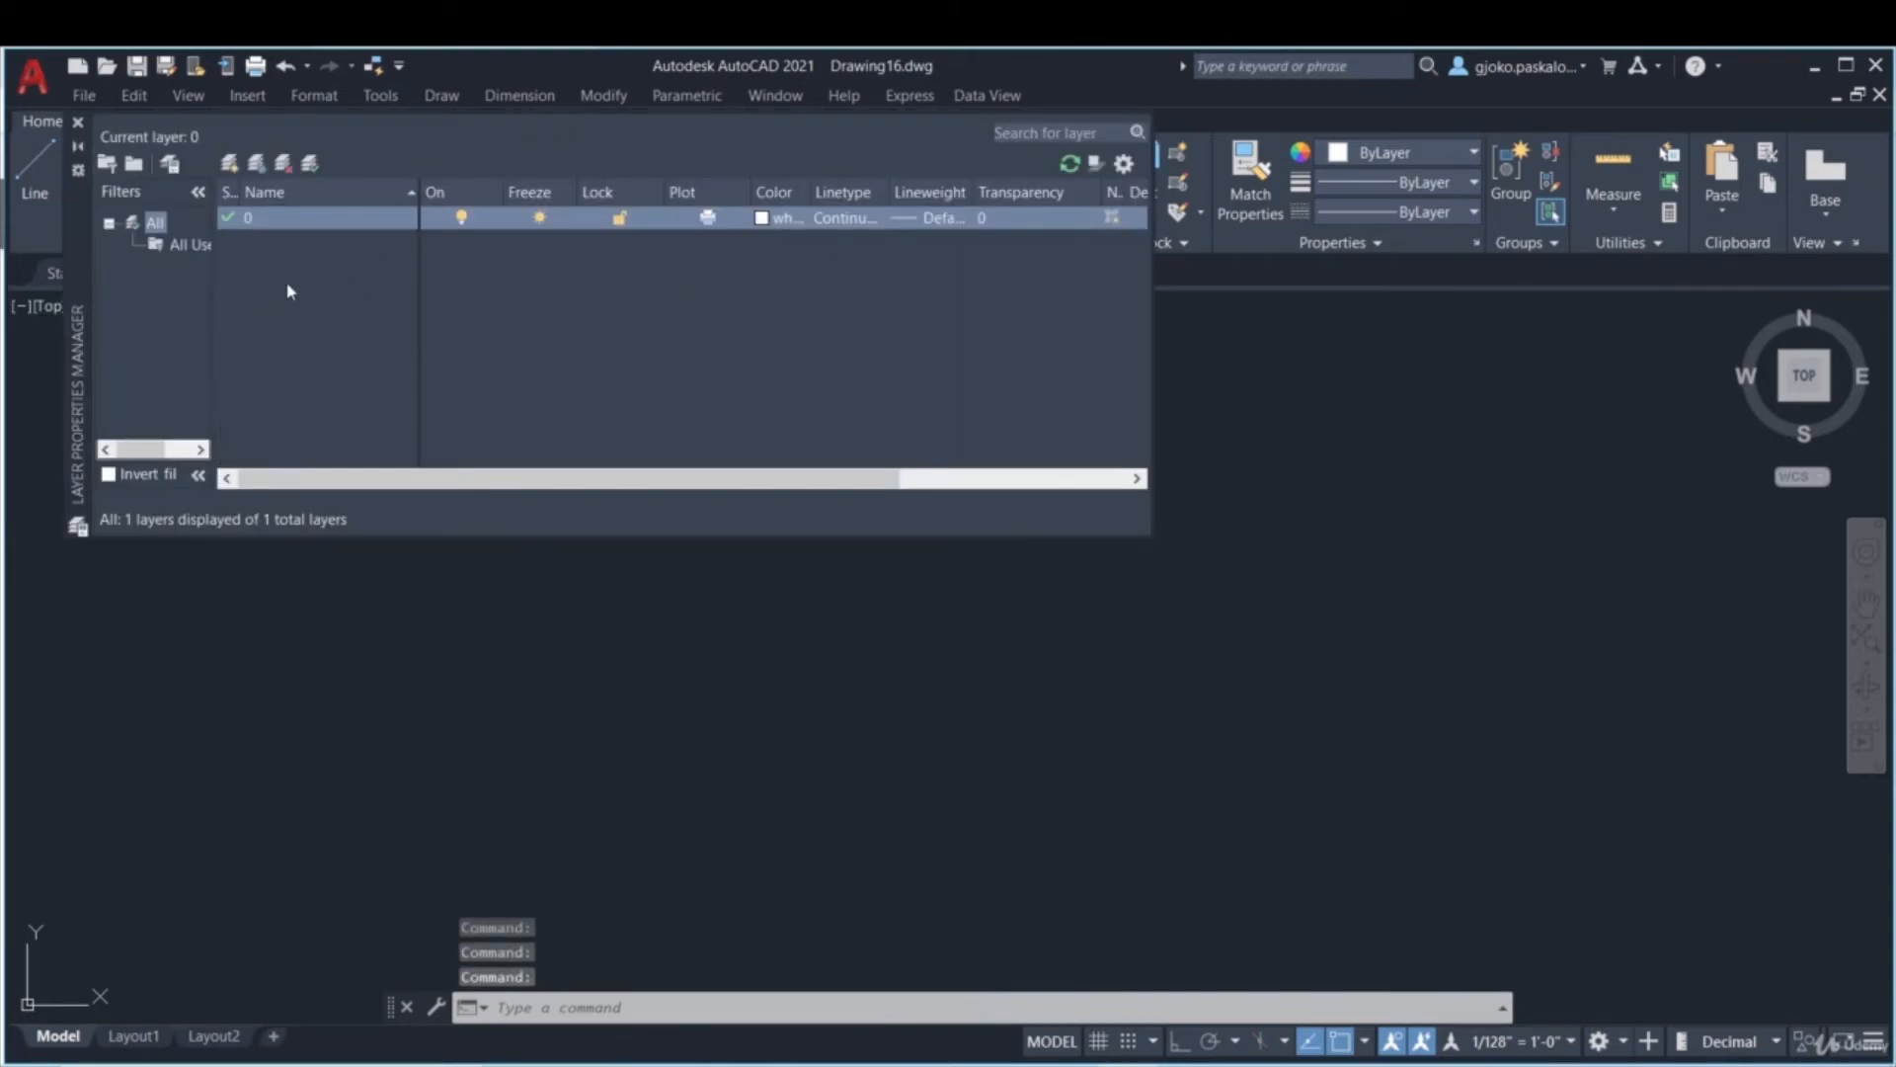
{"action": "right_click", "coordinate": [280, 253]}
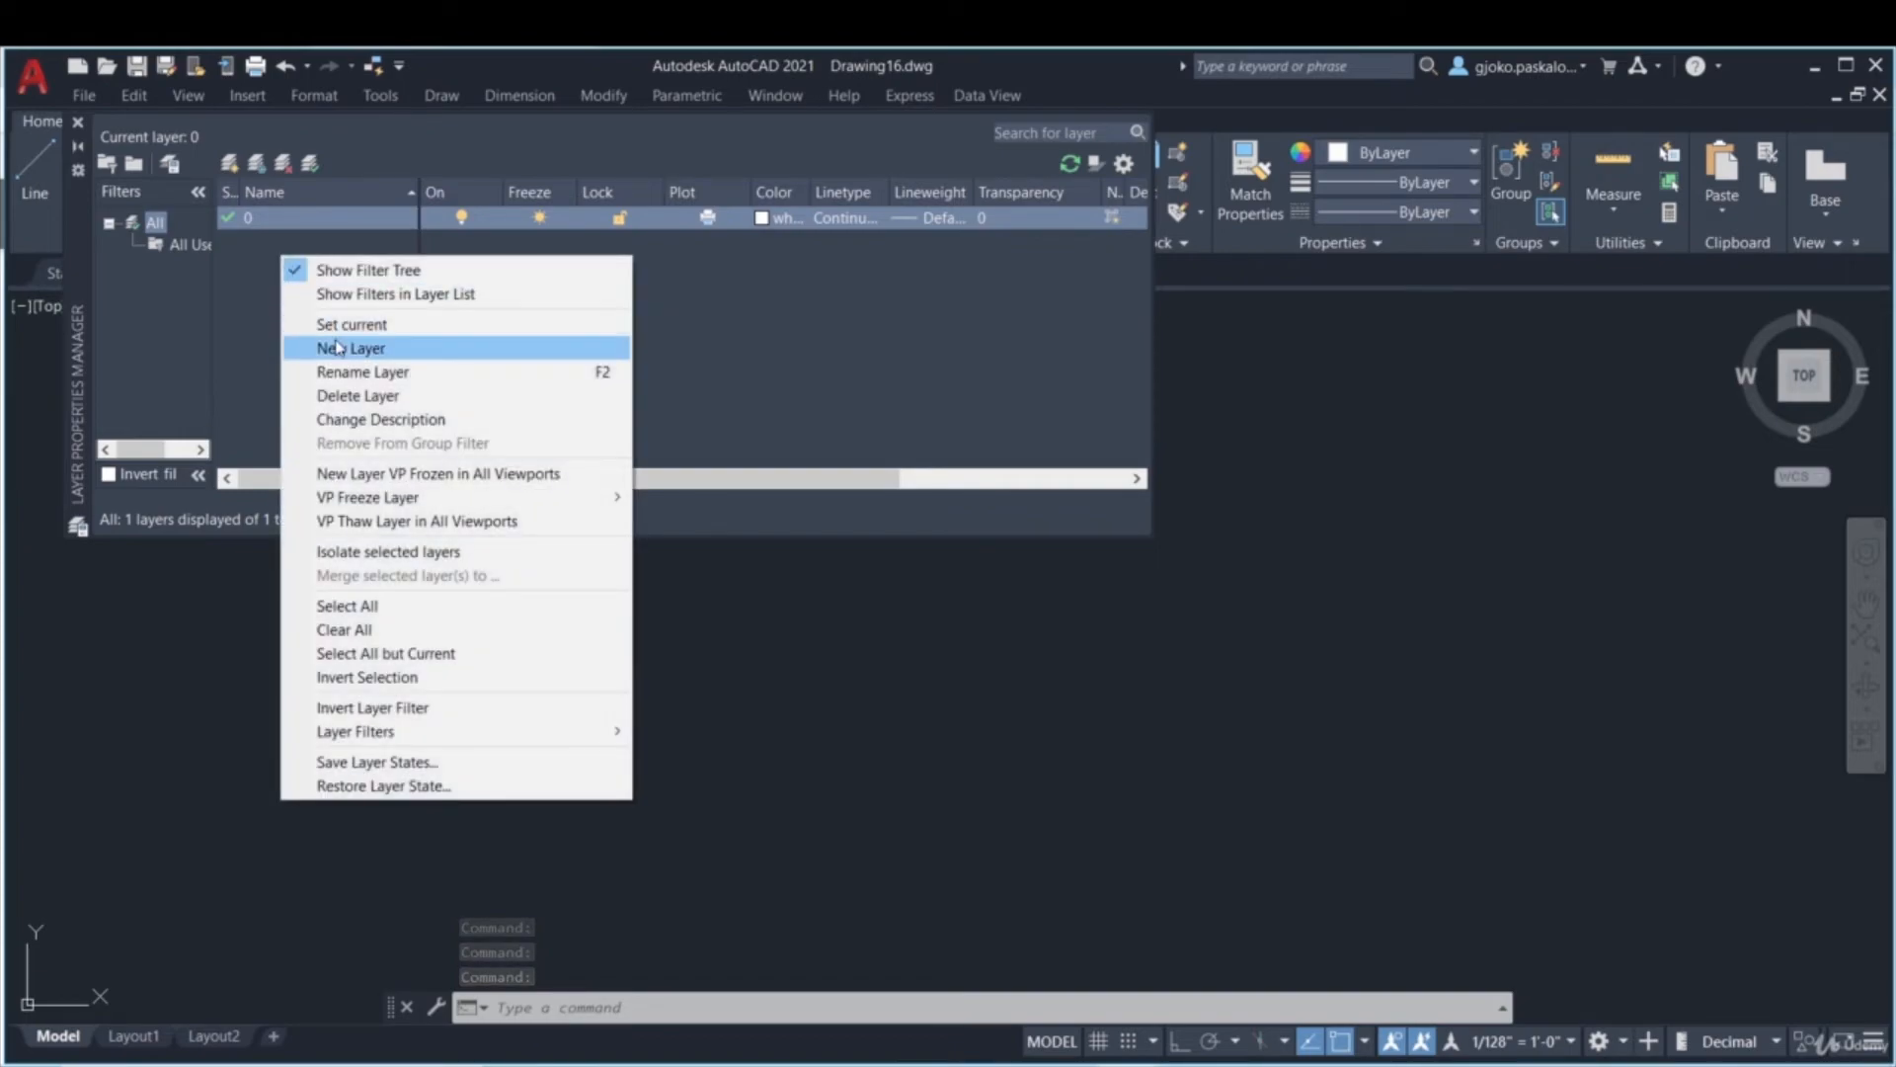
{"action": "left_click", "coordinate": [336, 348]}
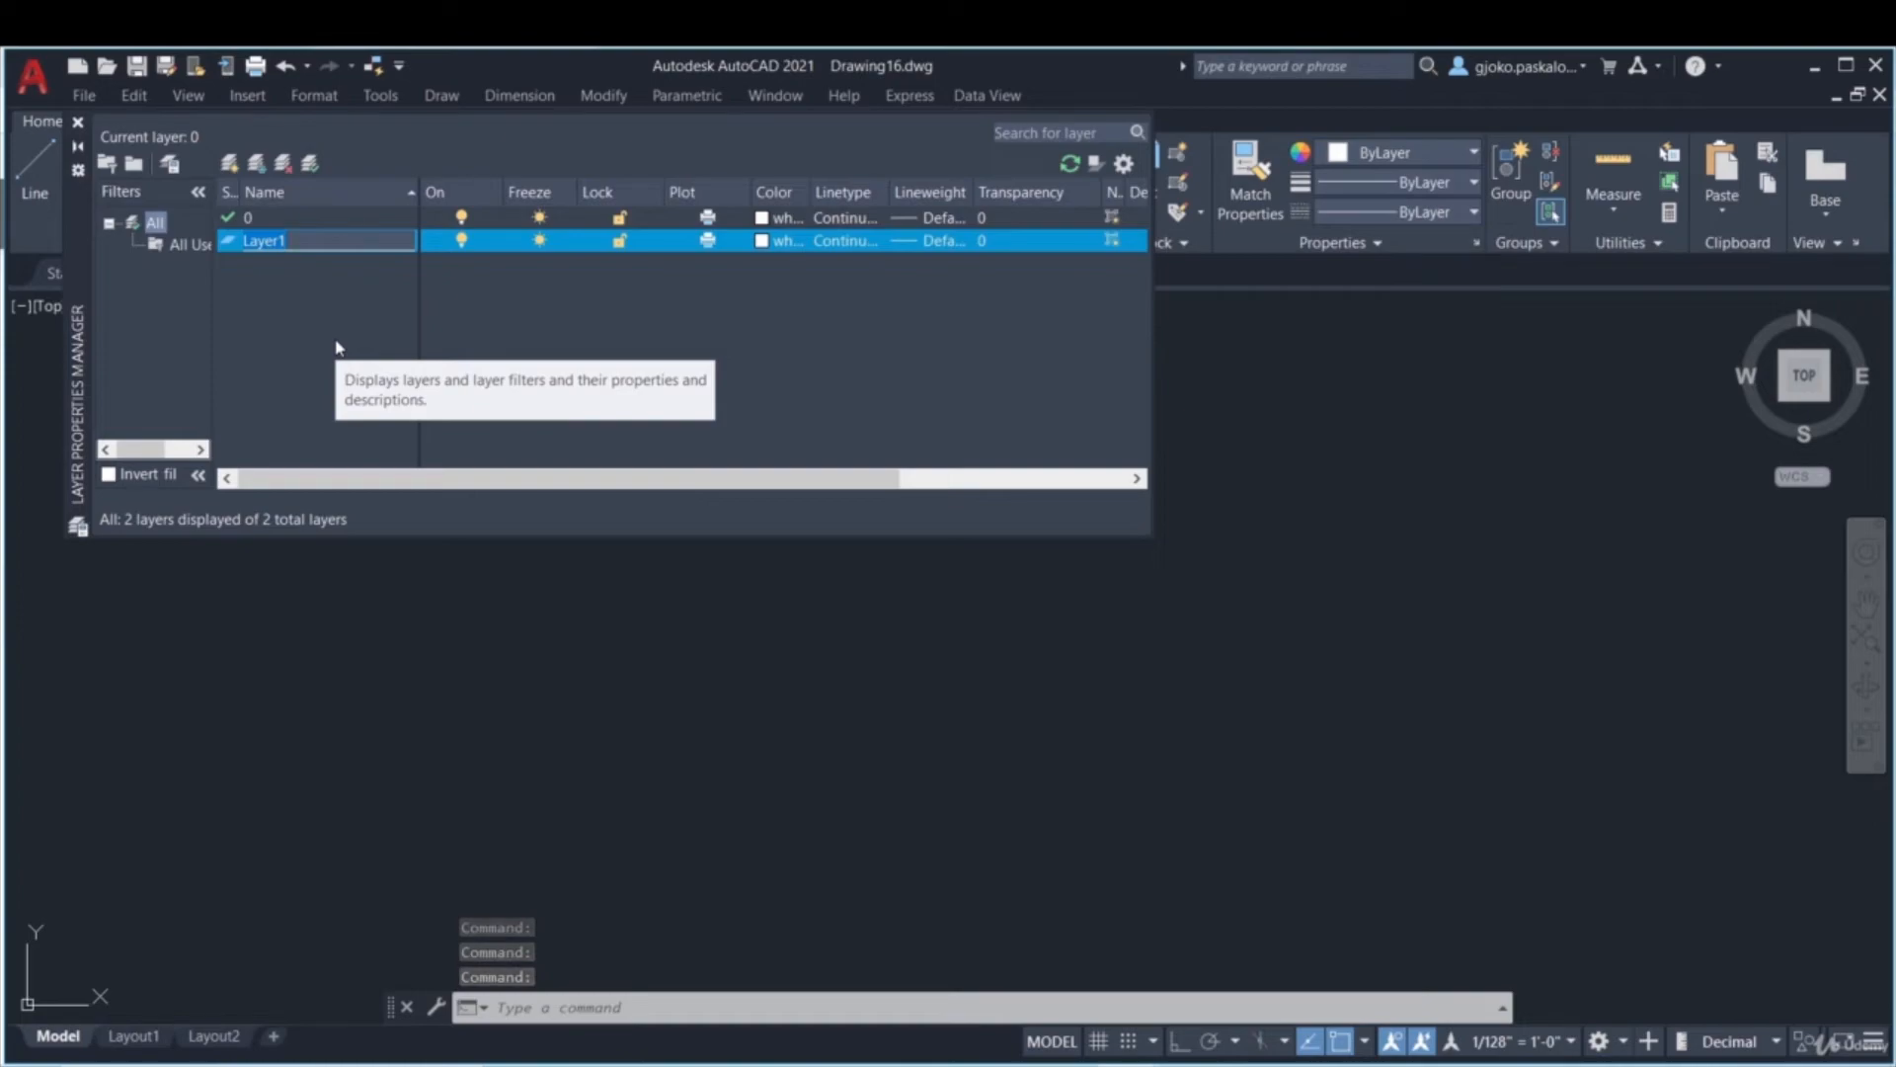
{"action": "type", "text": "mai"}
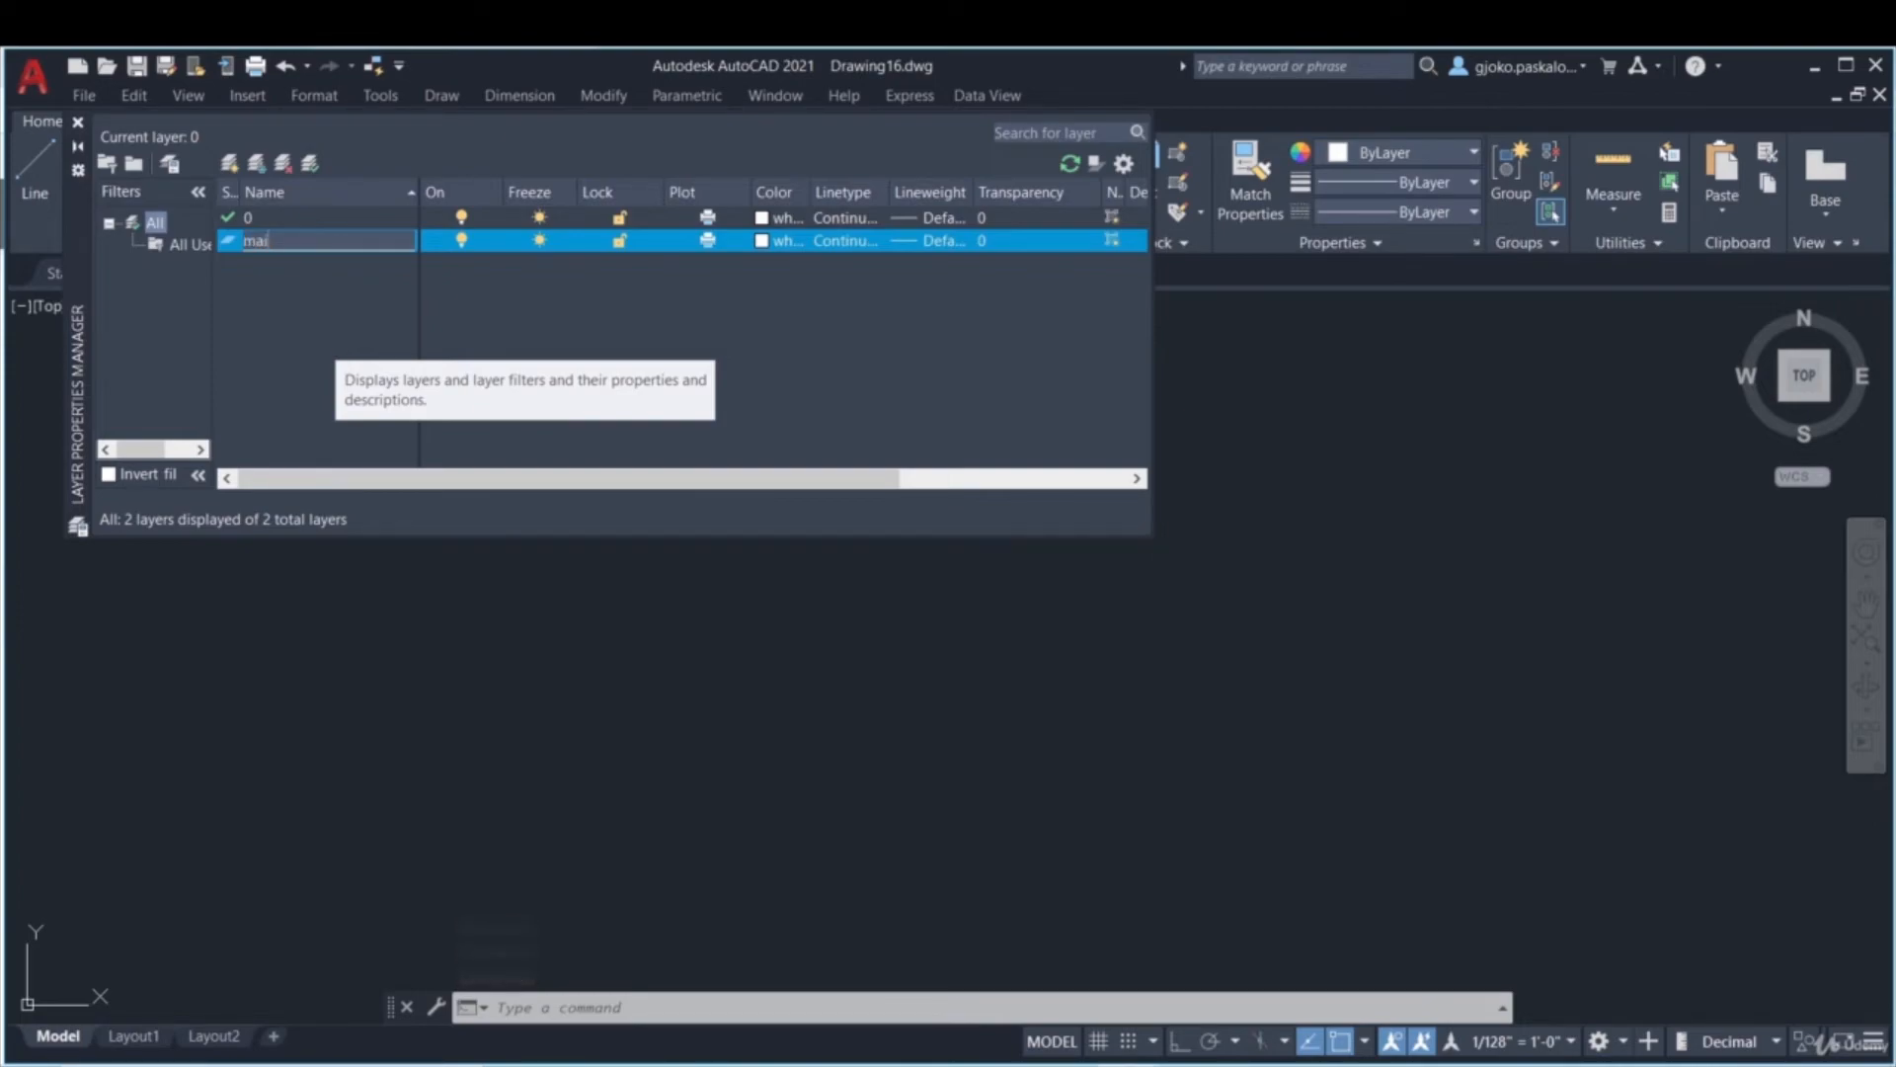
{"action": "type", "text": "n"}
{"action": "key", "text": "Return"}
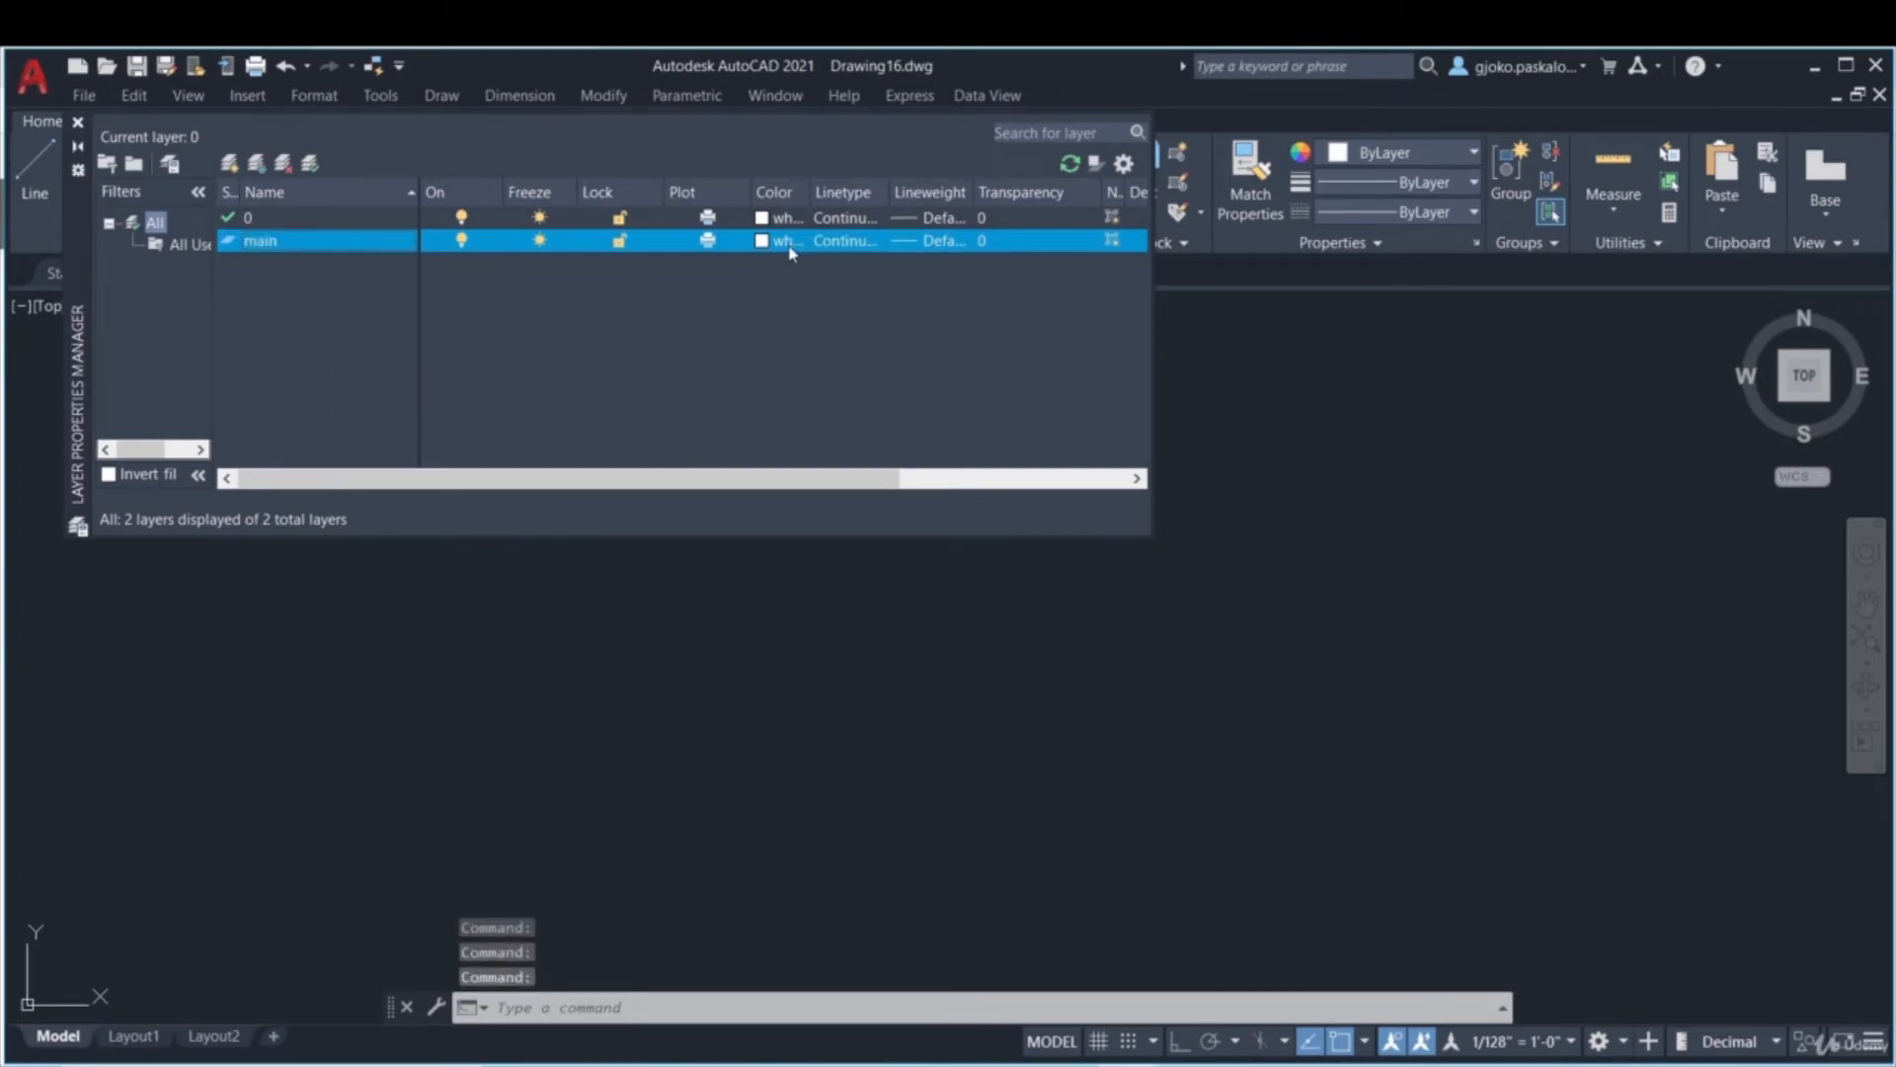
- Set the main layer's color to magenta and its lineweight to 0.30 mm, and widen the Color column to fit its contents
{"action": "left_click", "coordinate": [769, 242]}
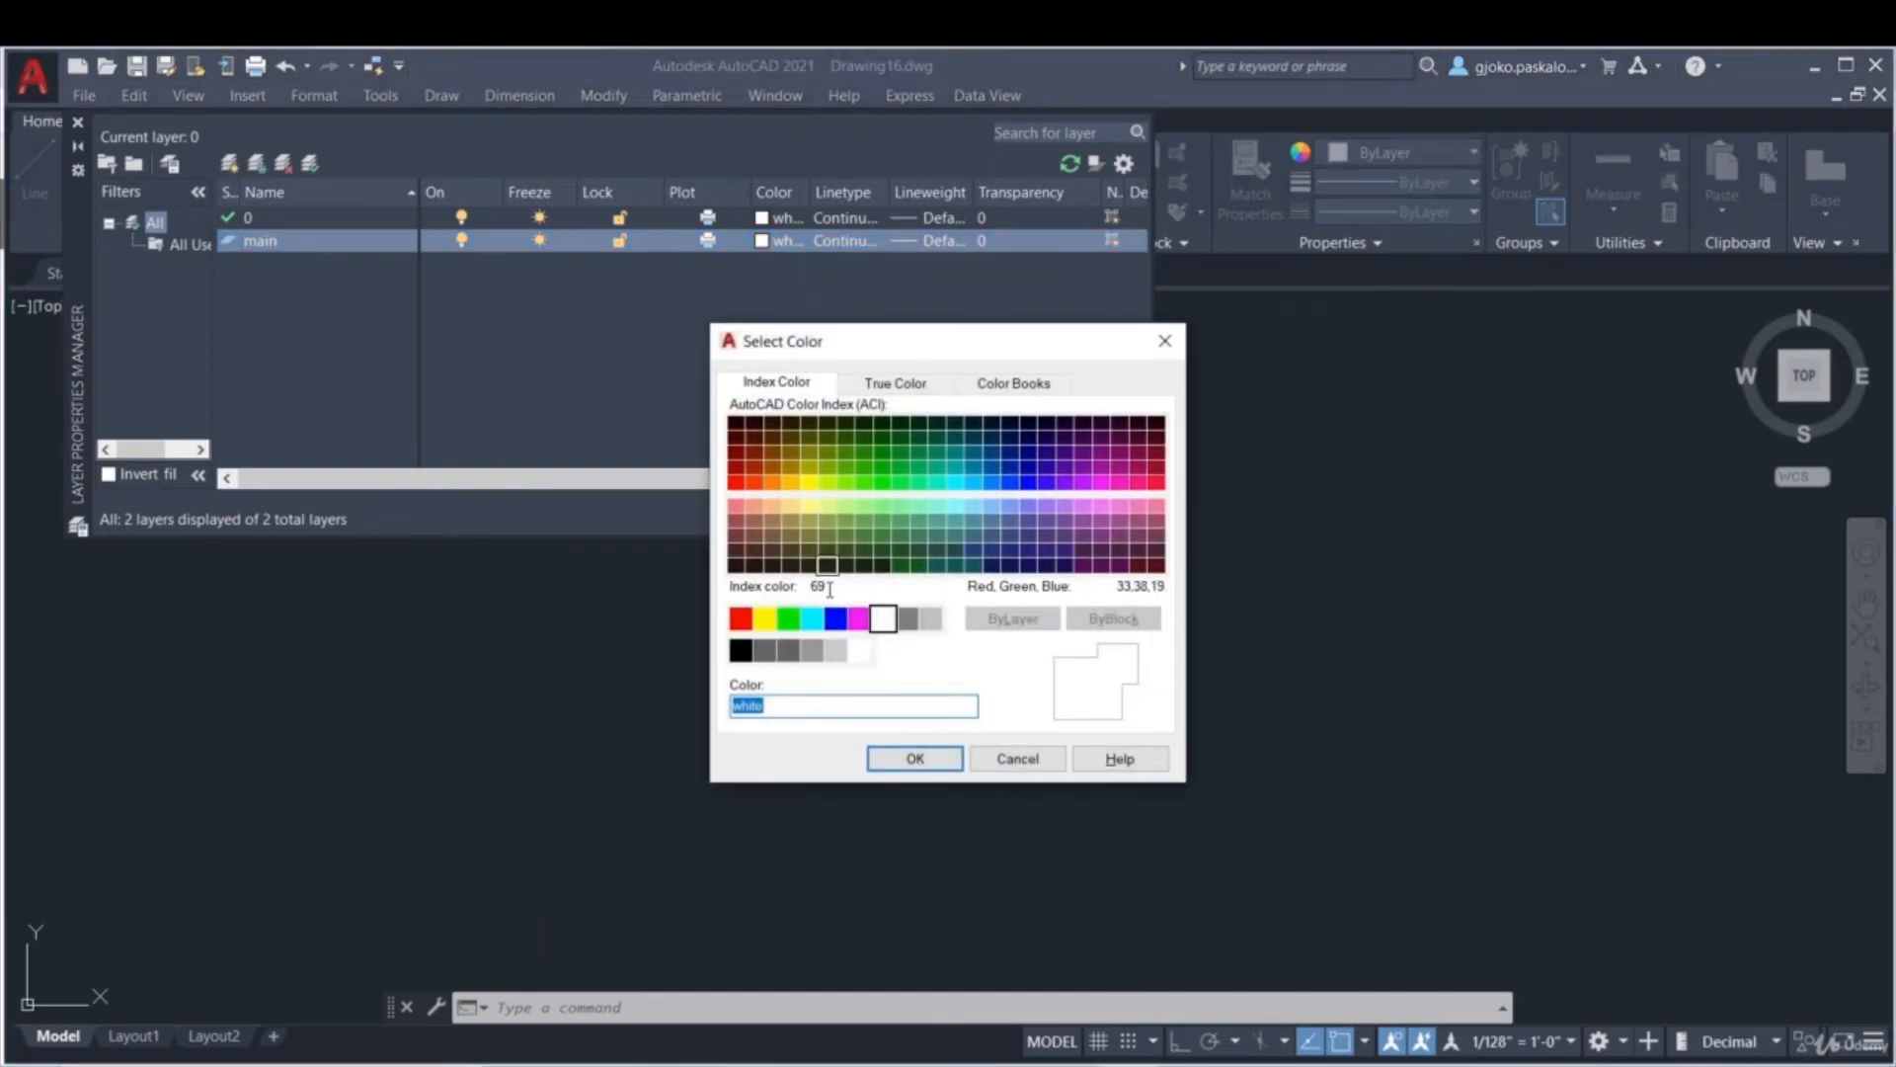
{"action": "left_click", "coordinate": [859, 618]}
{"action": "left_click", "coordinate": [911, 756]}
{"action": "left_click", "coordinate": [923, 241]}
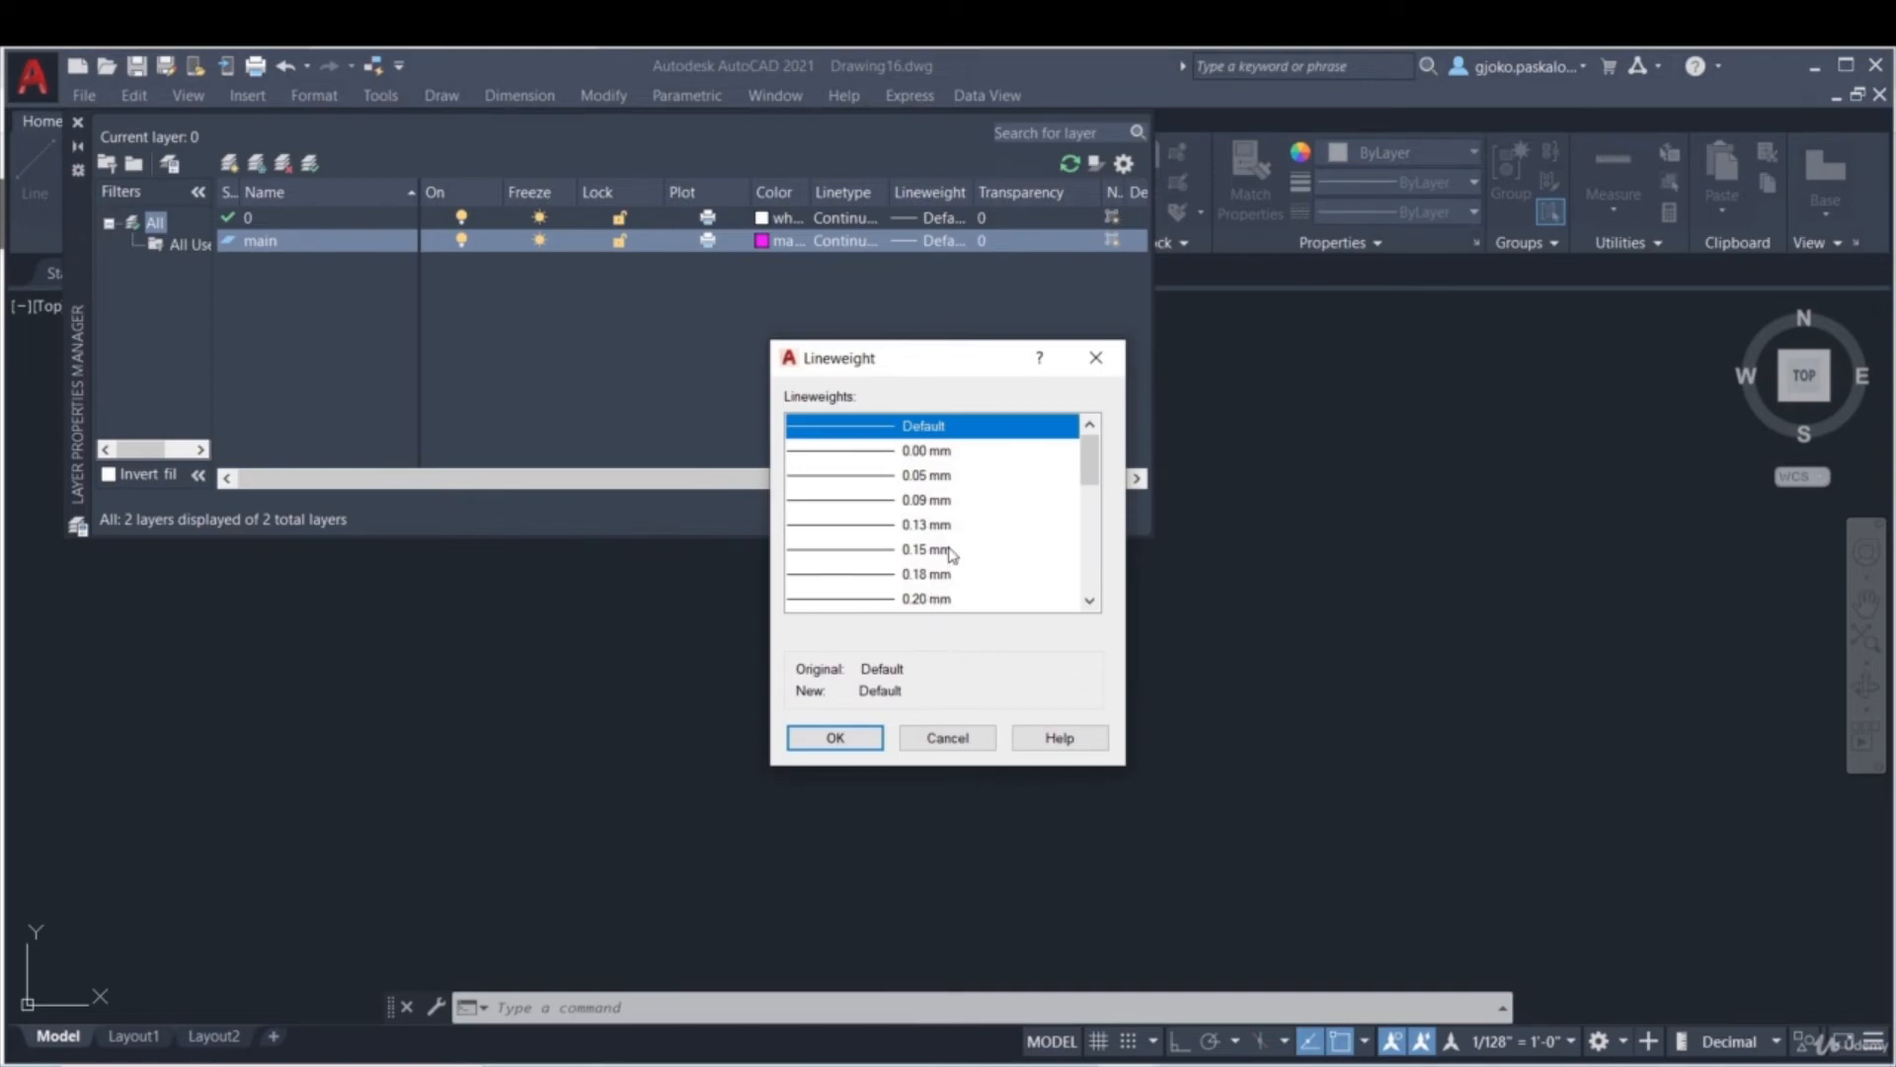
{"action": "scroll", "coordinate": [951, 554], "scroll_direction": "down", "scroll_amount": 1}
{"action": "left_click", "coordinate": [936, 575]}
{"action": "left_click", "coordinate": [836, 738]}
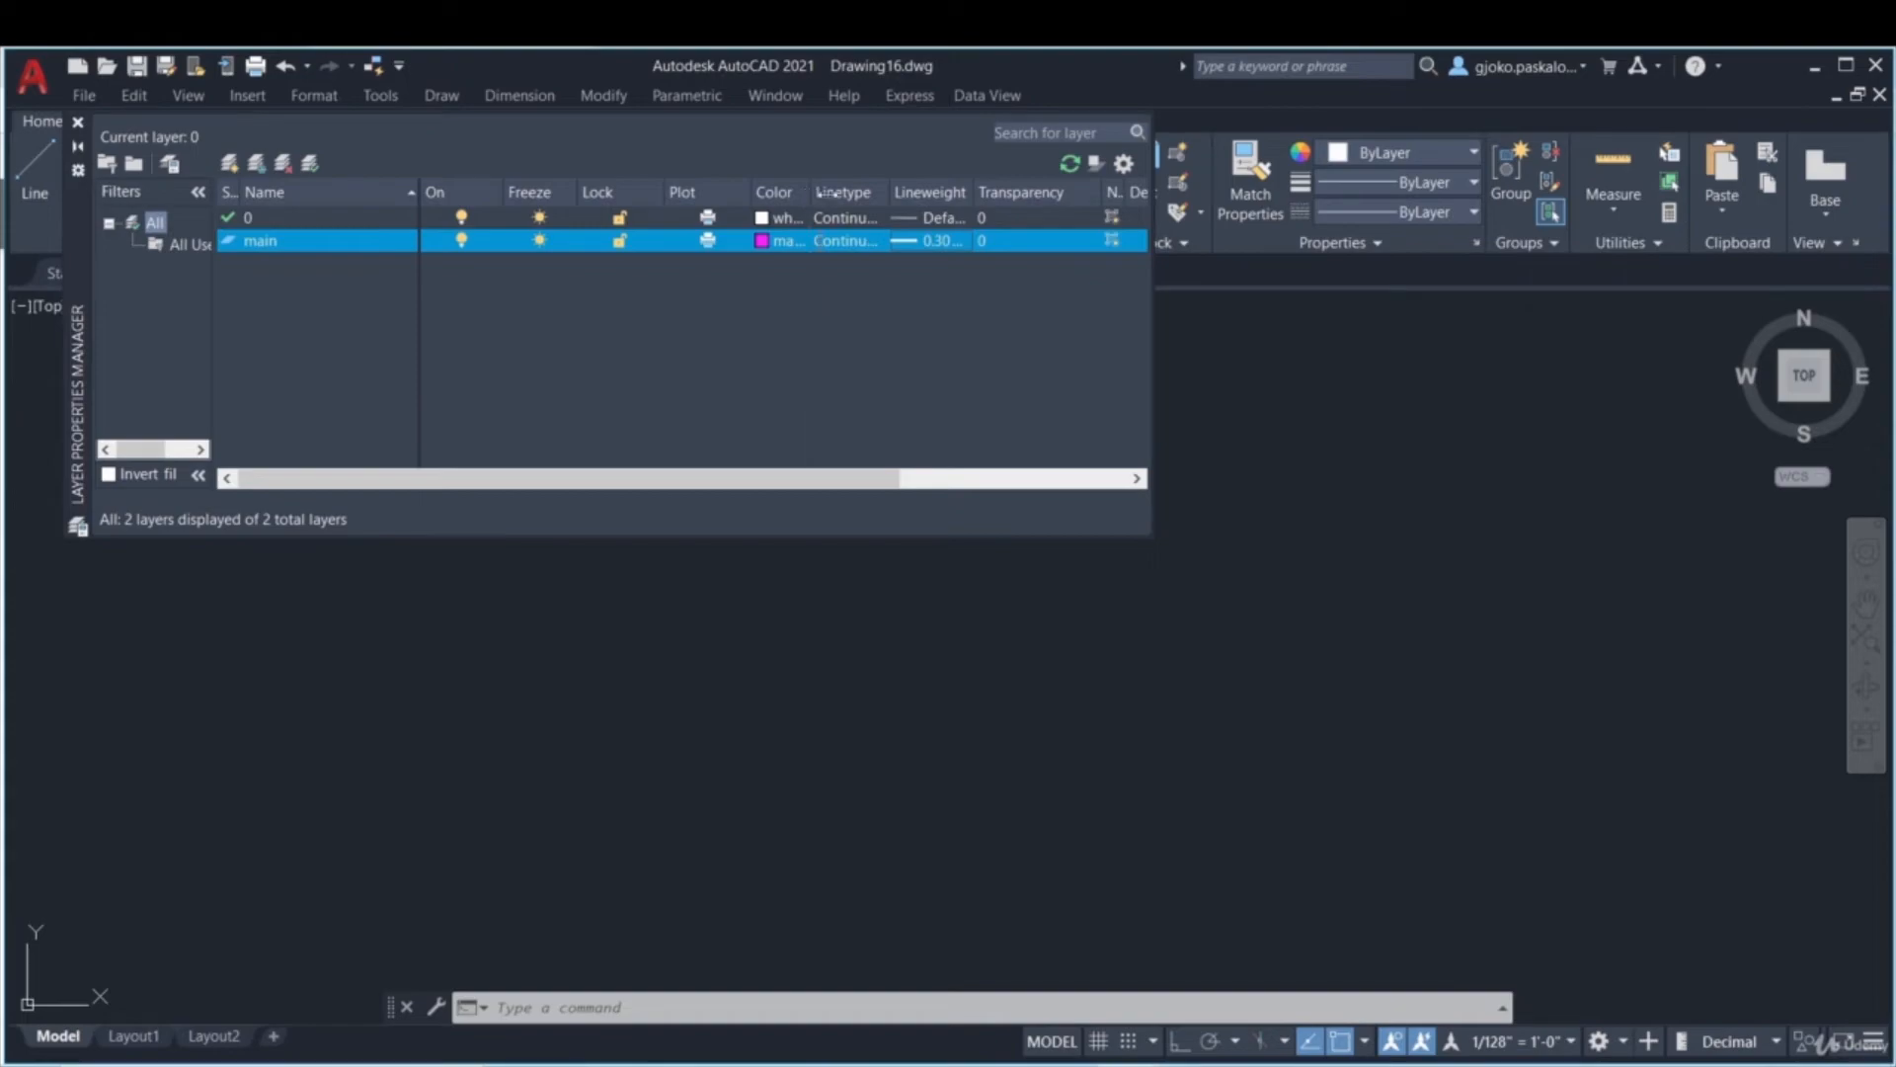
{"action": "double_click", "coordinate": [813, 191]}
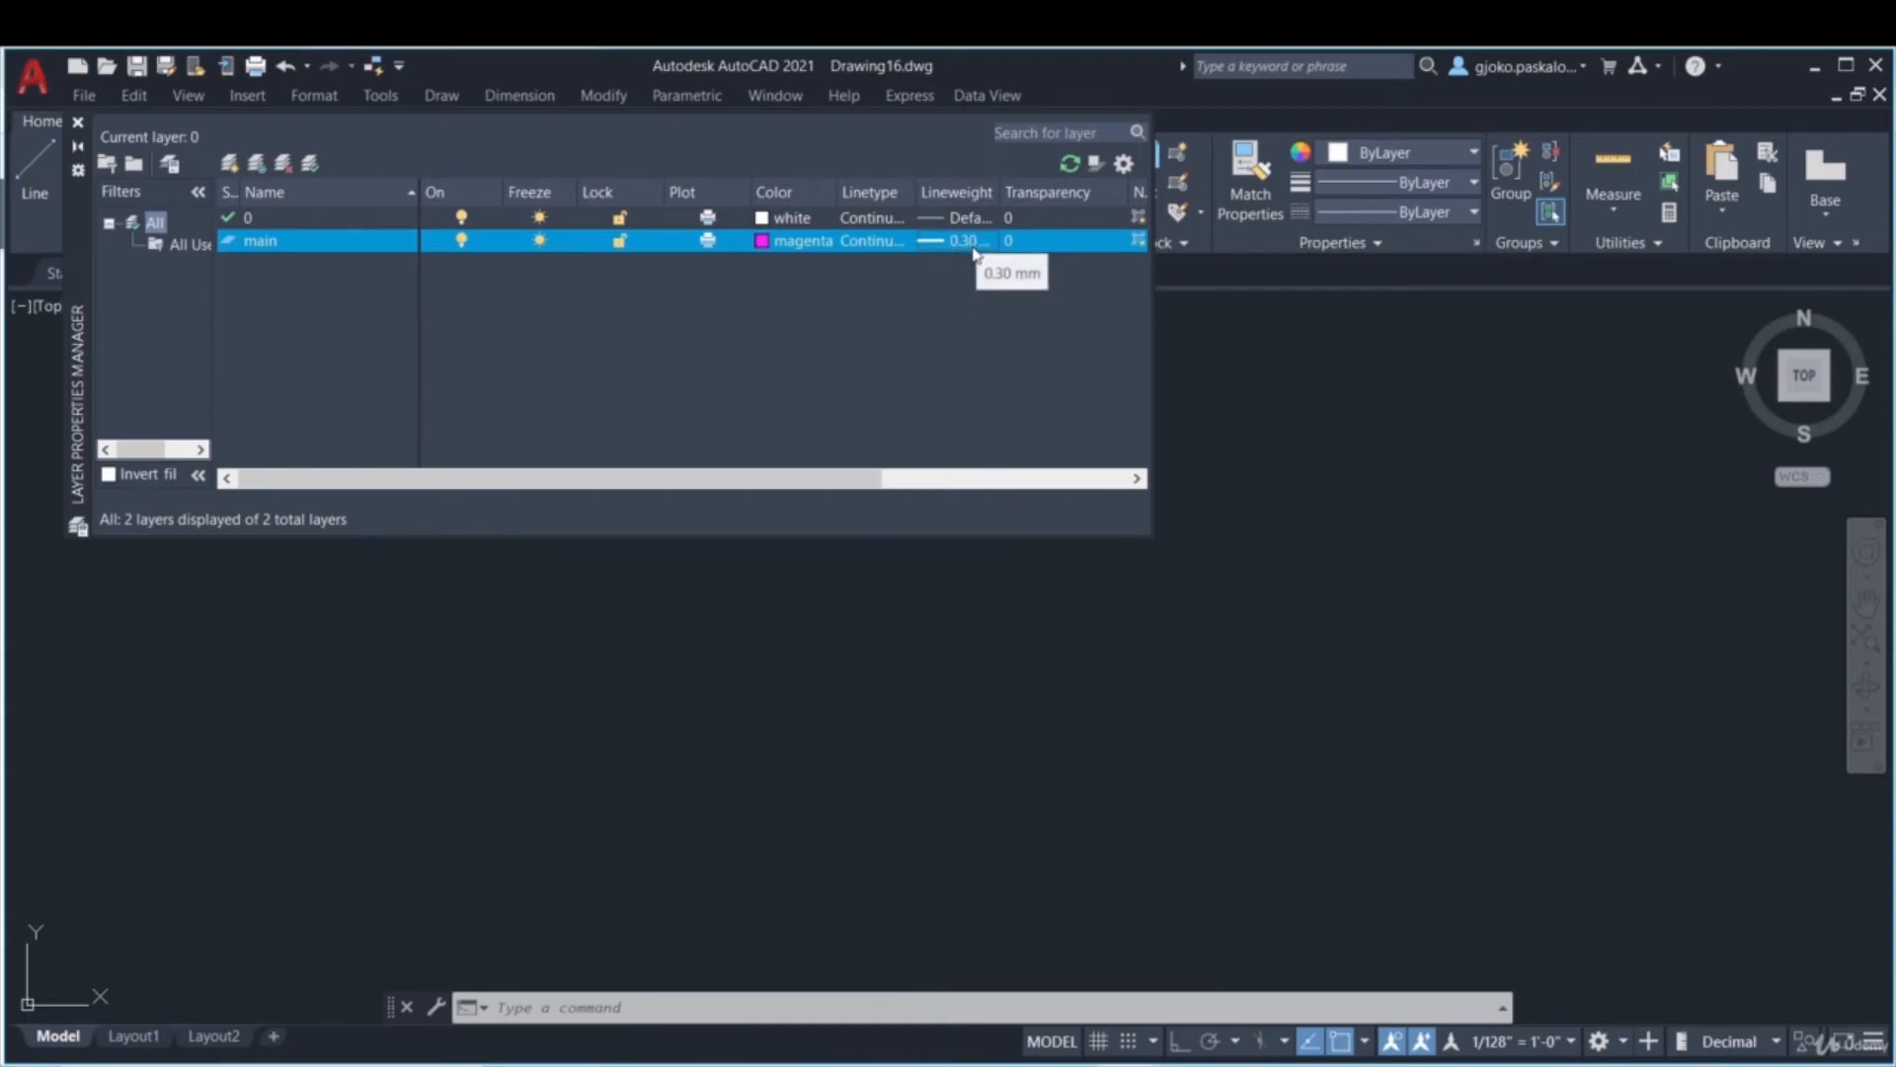
- Try the main layer's on and plot toggles, and browse the linetypes available in acad.lin without loading any
{"action": "left_click", "coordinate": [460, 243]}
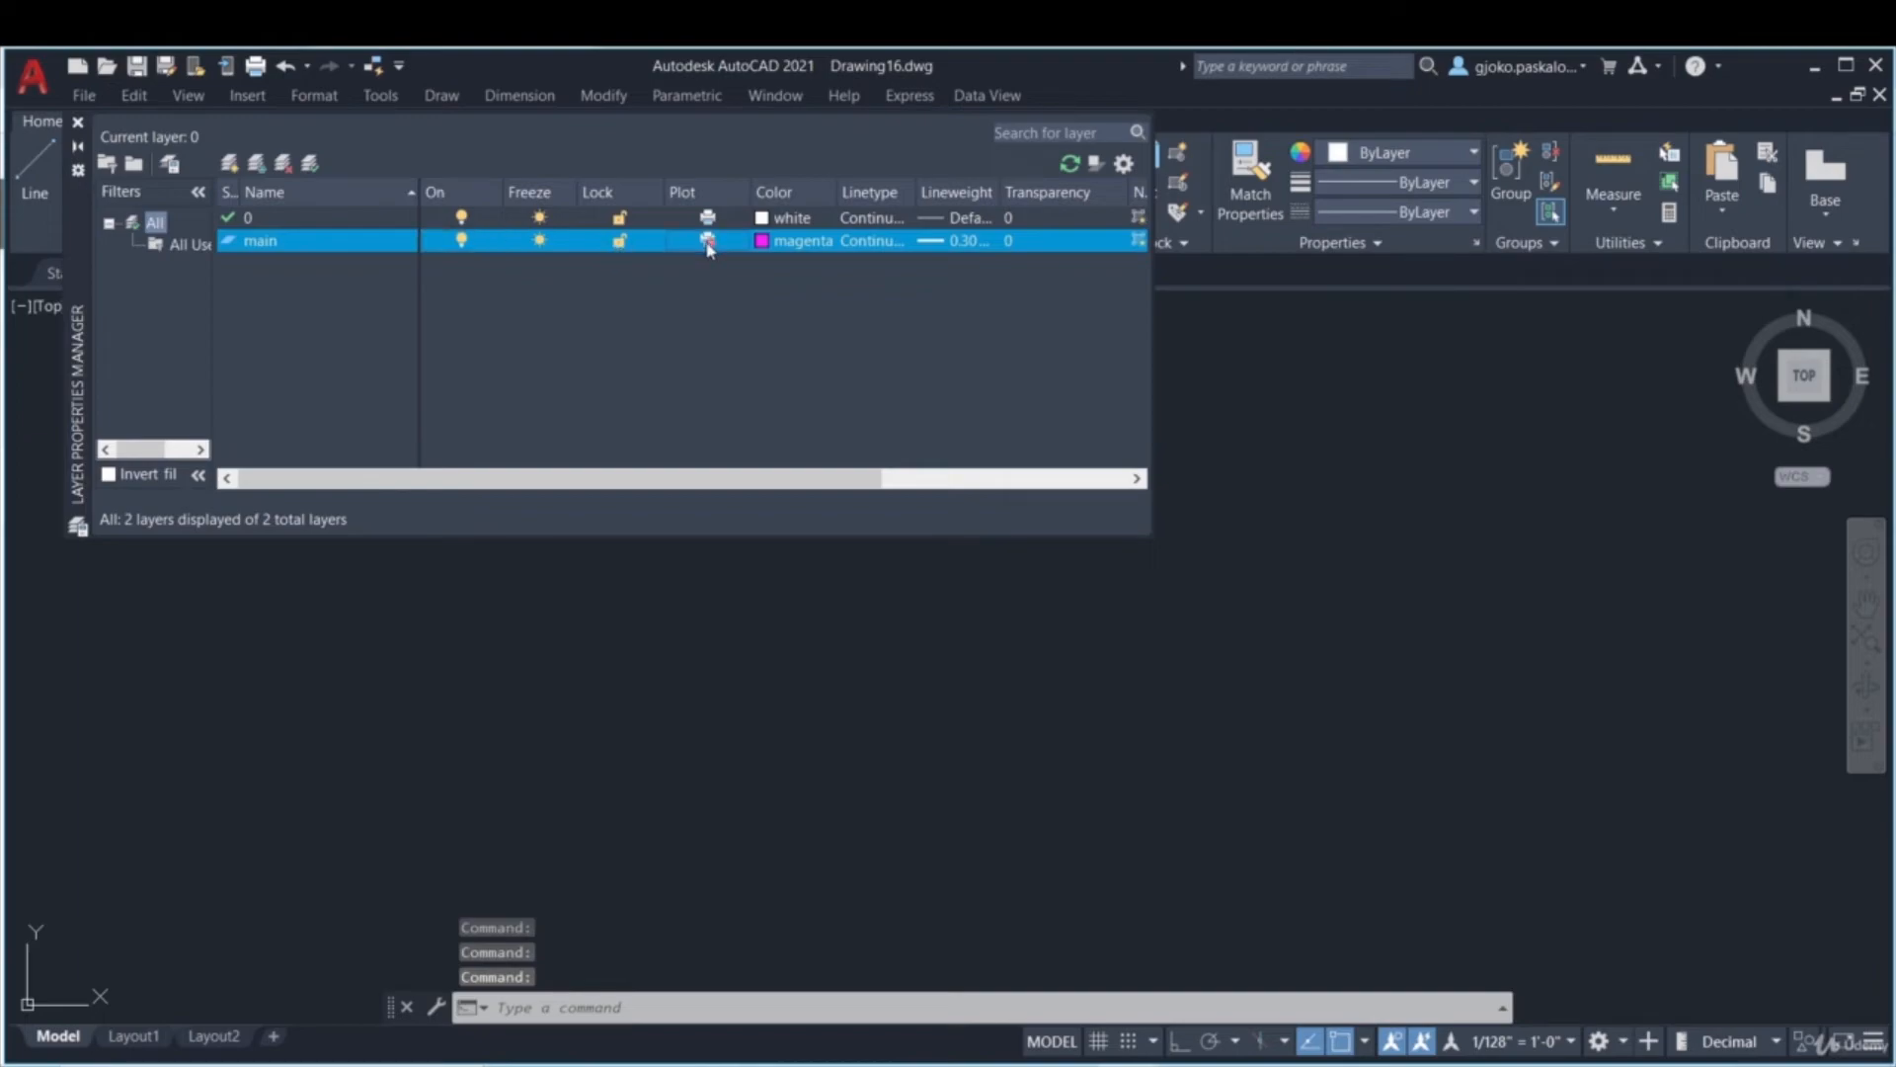
{"action": "left_click", "coordinate": [708, 242]}
{"action": "left_click", "coordinate": [875, 243]}
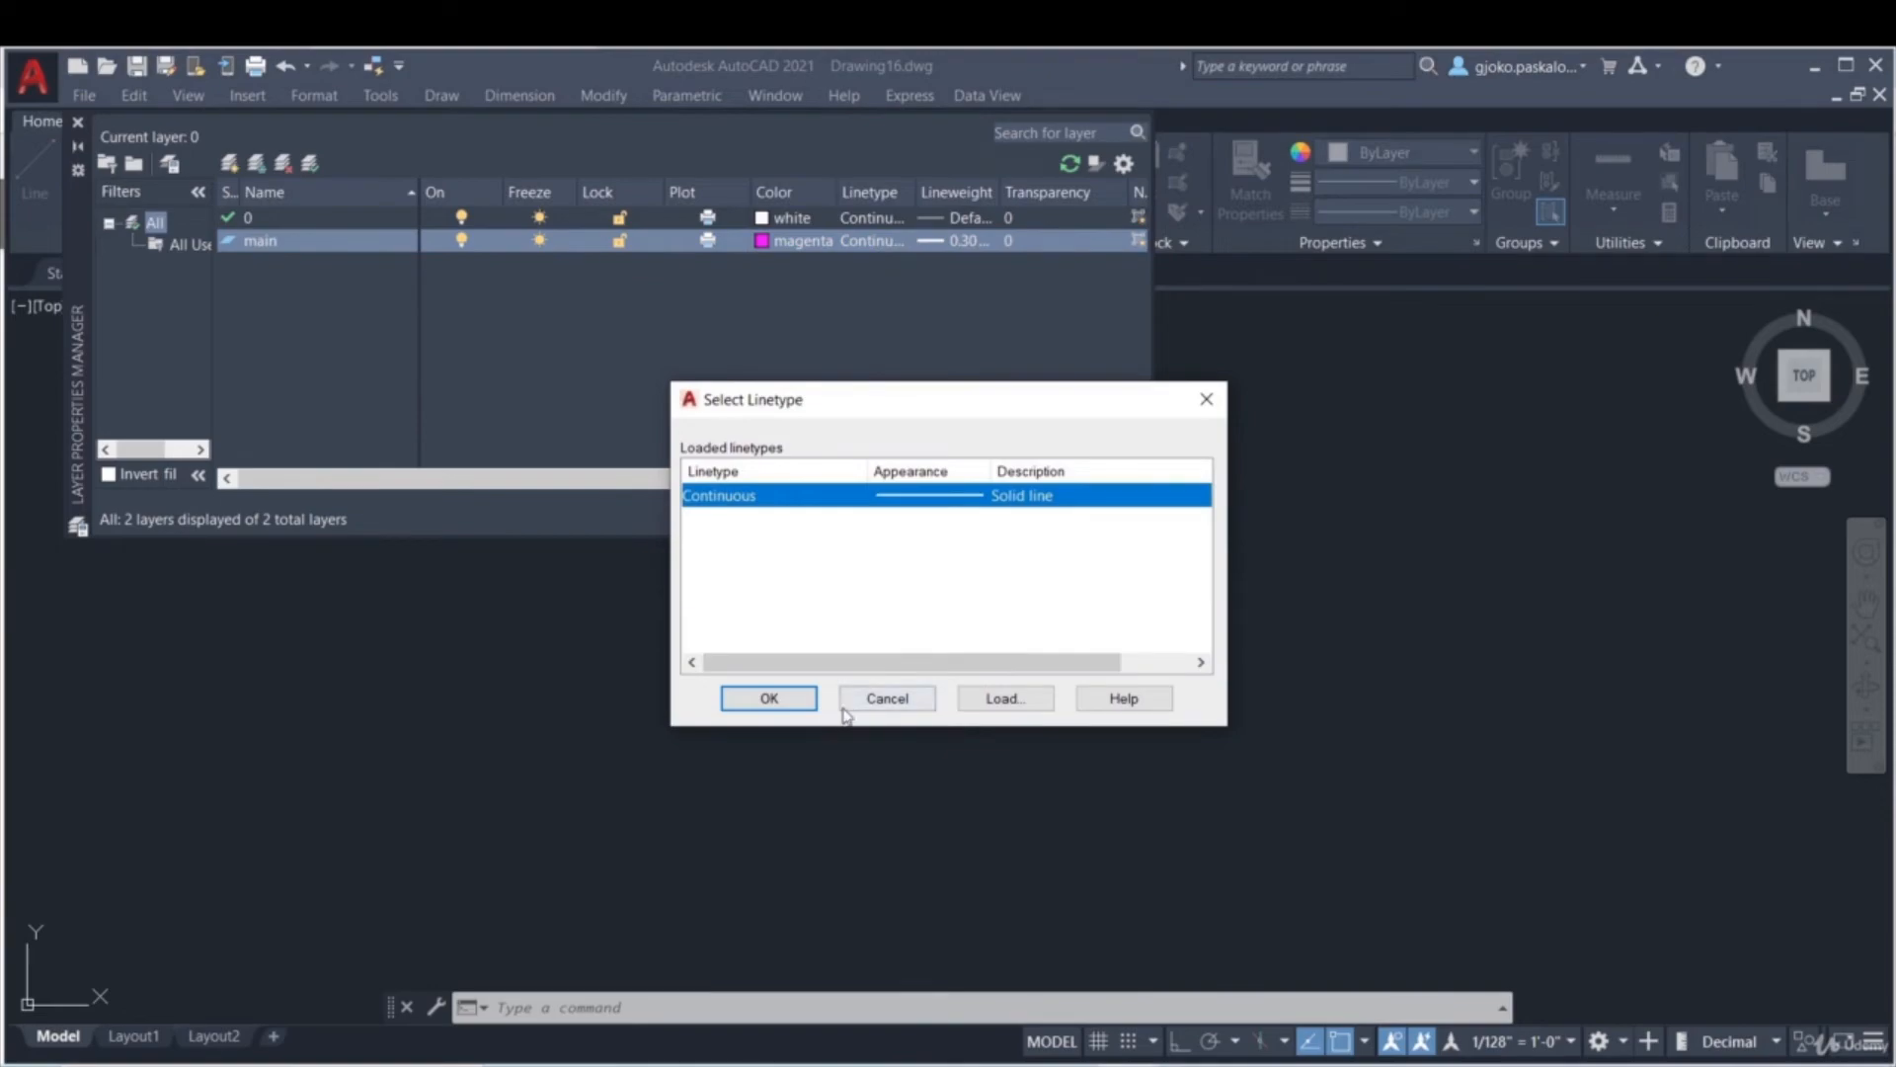
{"action": "left_click", "coordinate": [1004, 701]}
{"action": "scroll", "coordinate": [988, 571], "scroll_direction": "down", "scroll_amount": 2}
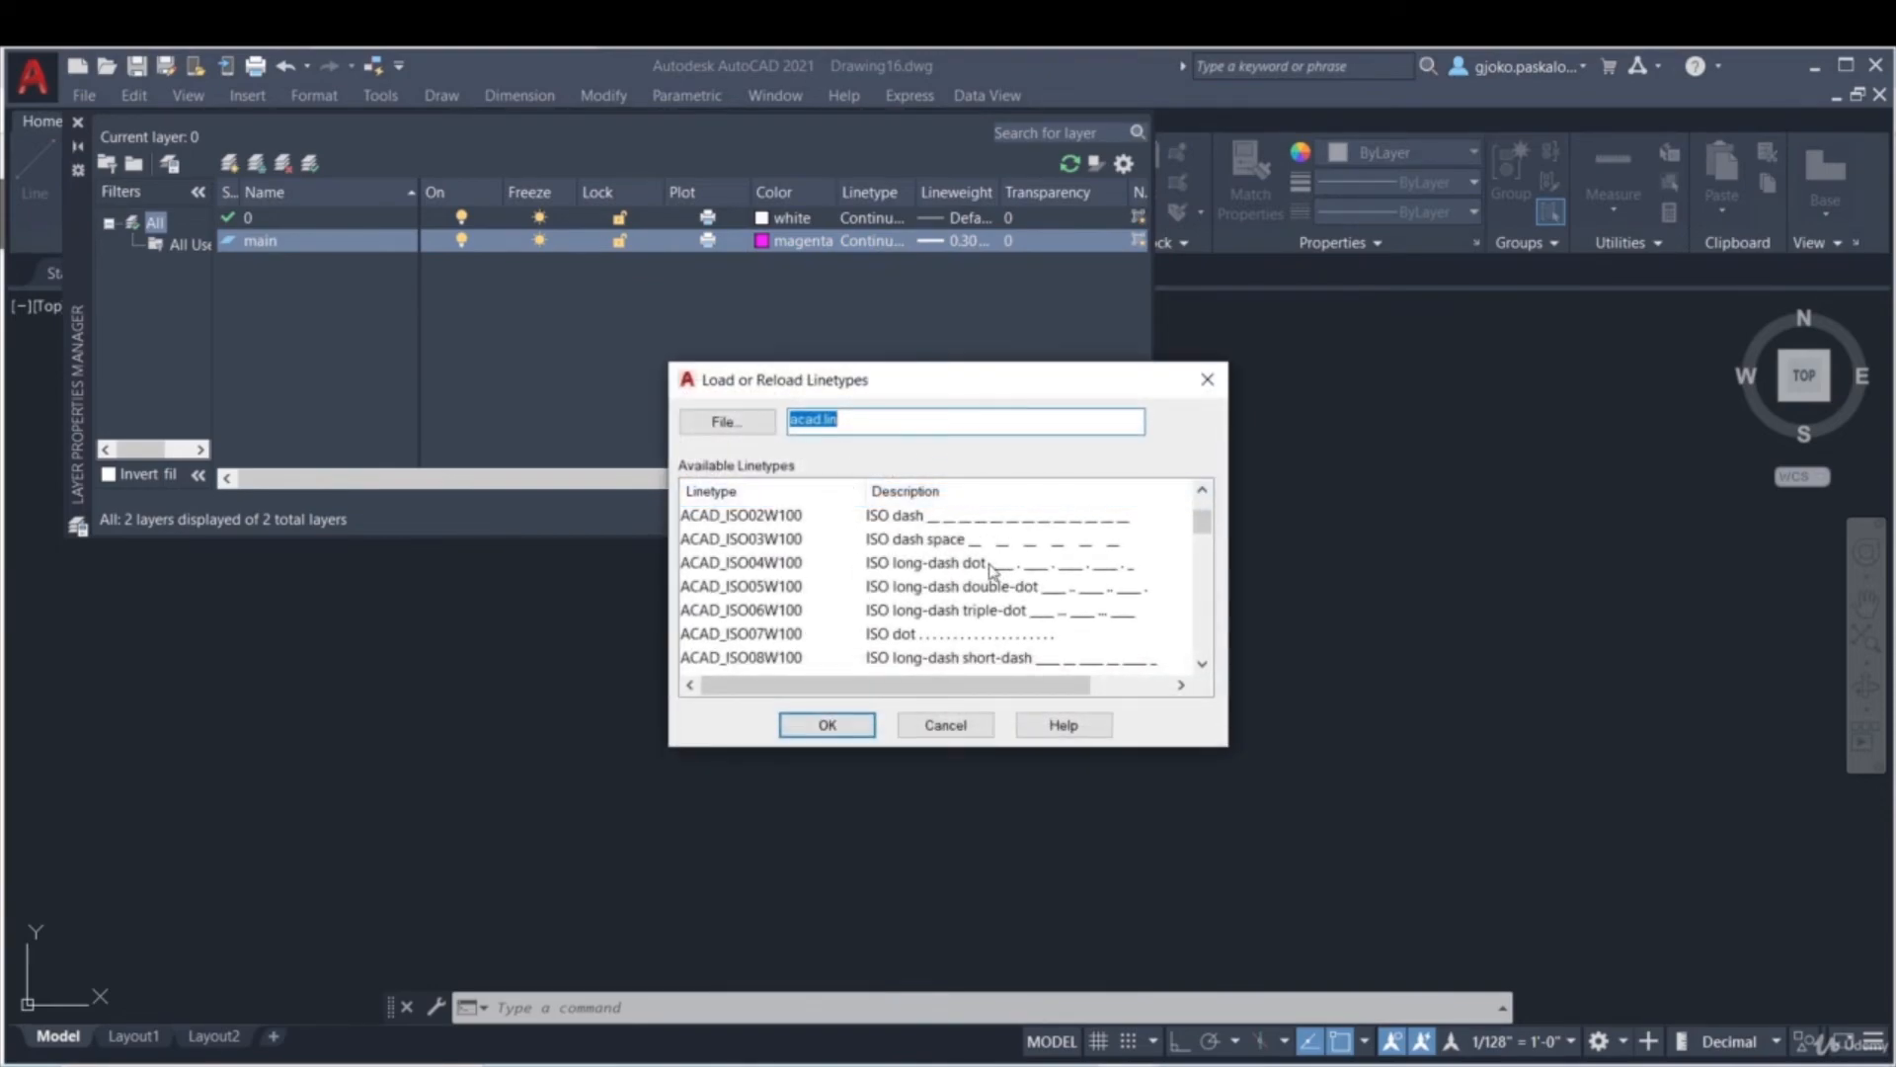
{"action": "scroll", "coordinate": [989, 571], "scroll_direction": "down", "scroll_amount": 2}
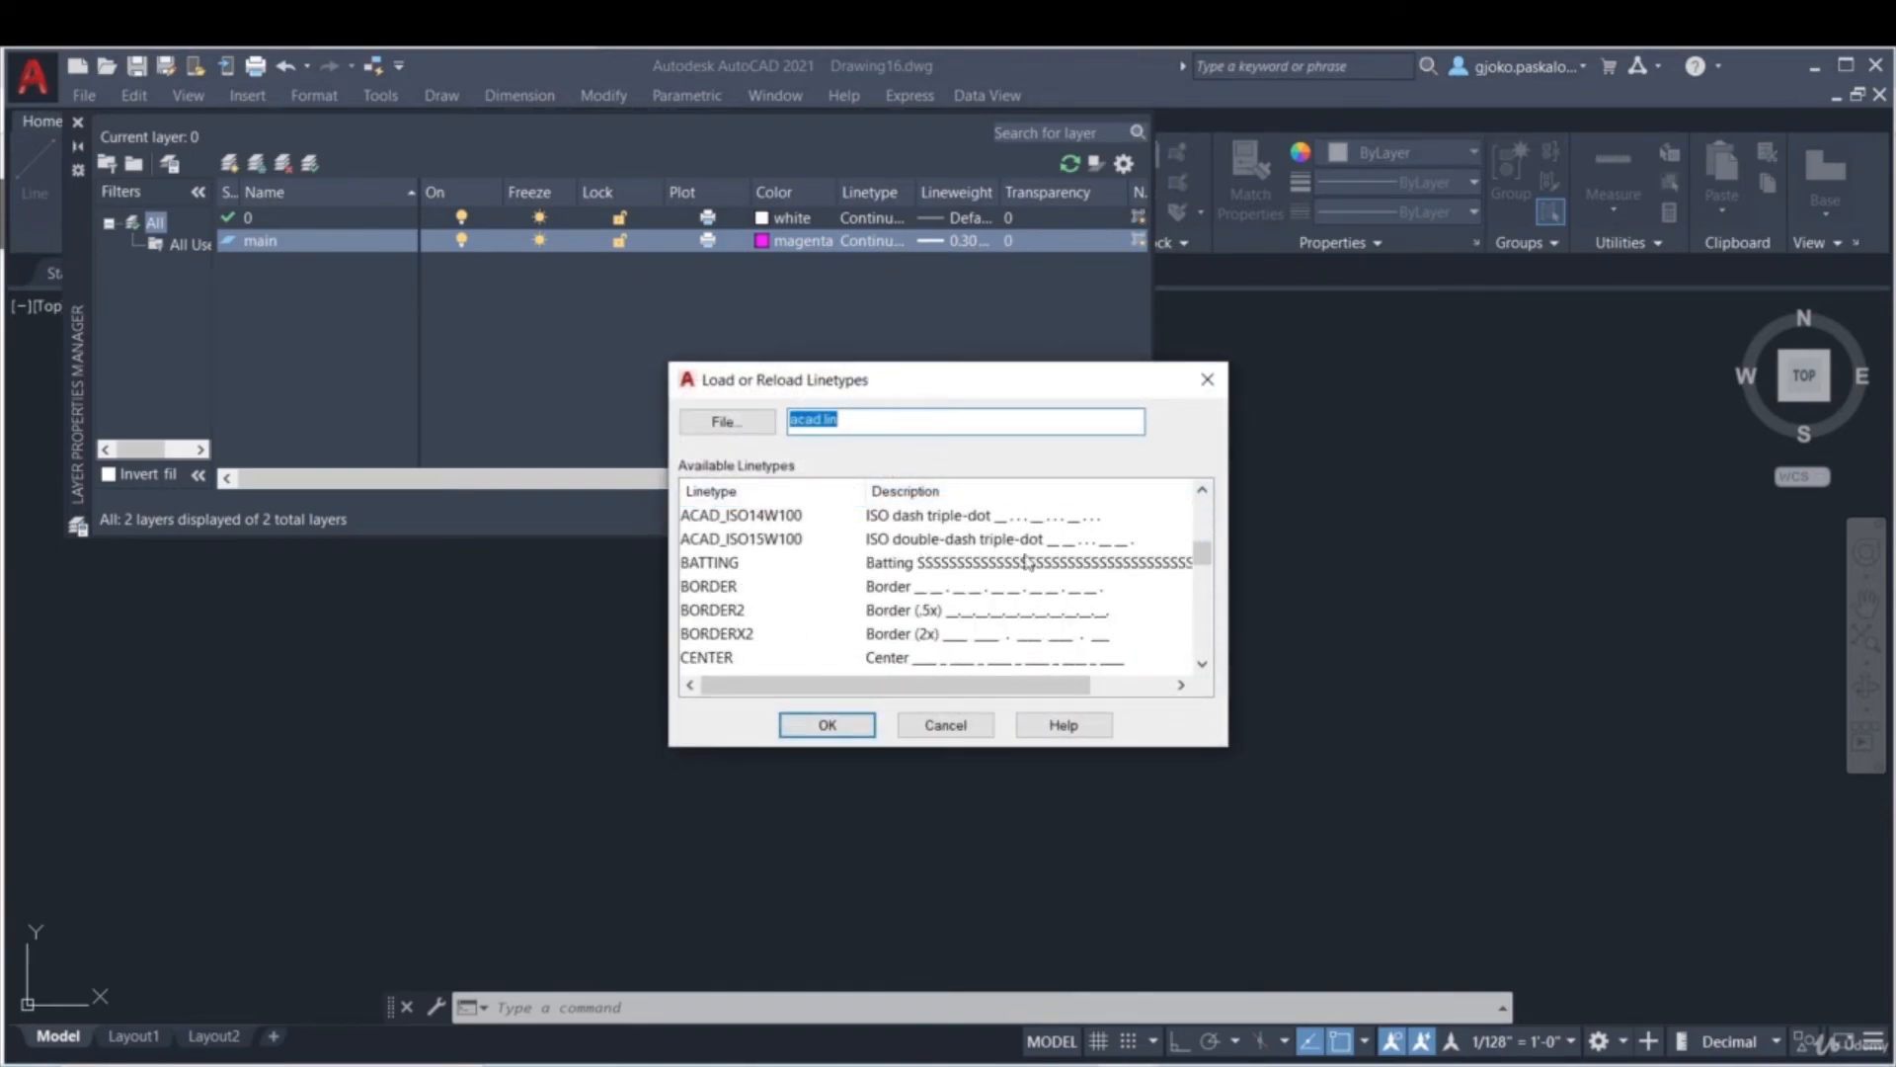
{"action": "scroll", "coordinate": [905, 589], "scroll_direction": "down", "scroll_amount": 1}
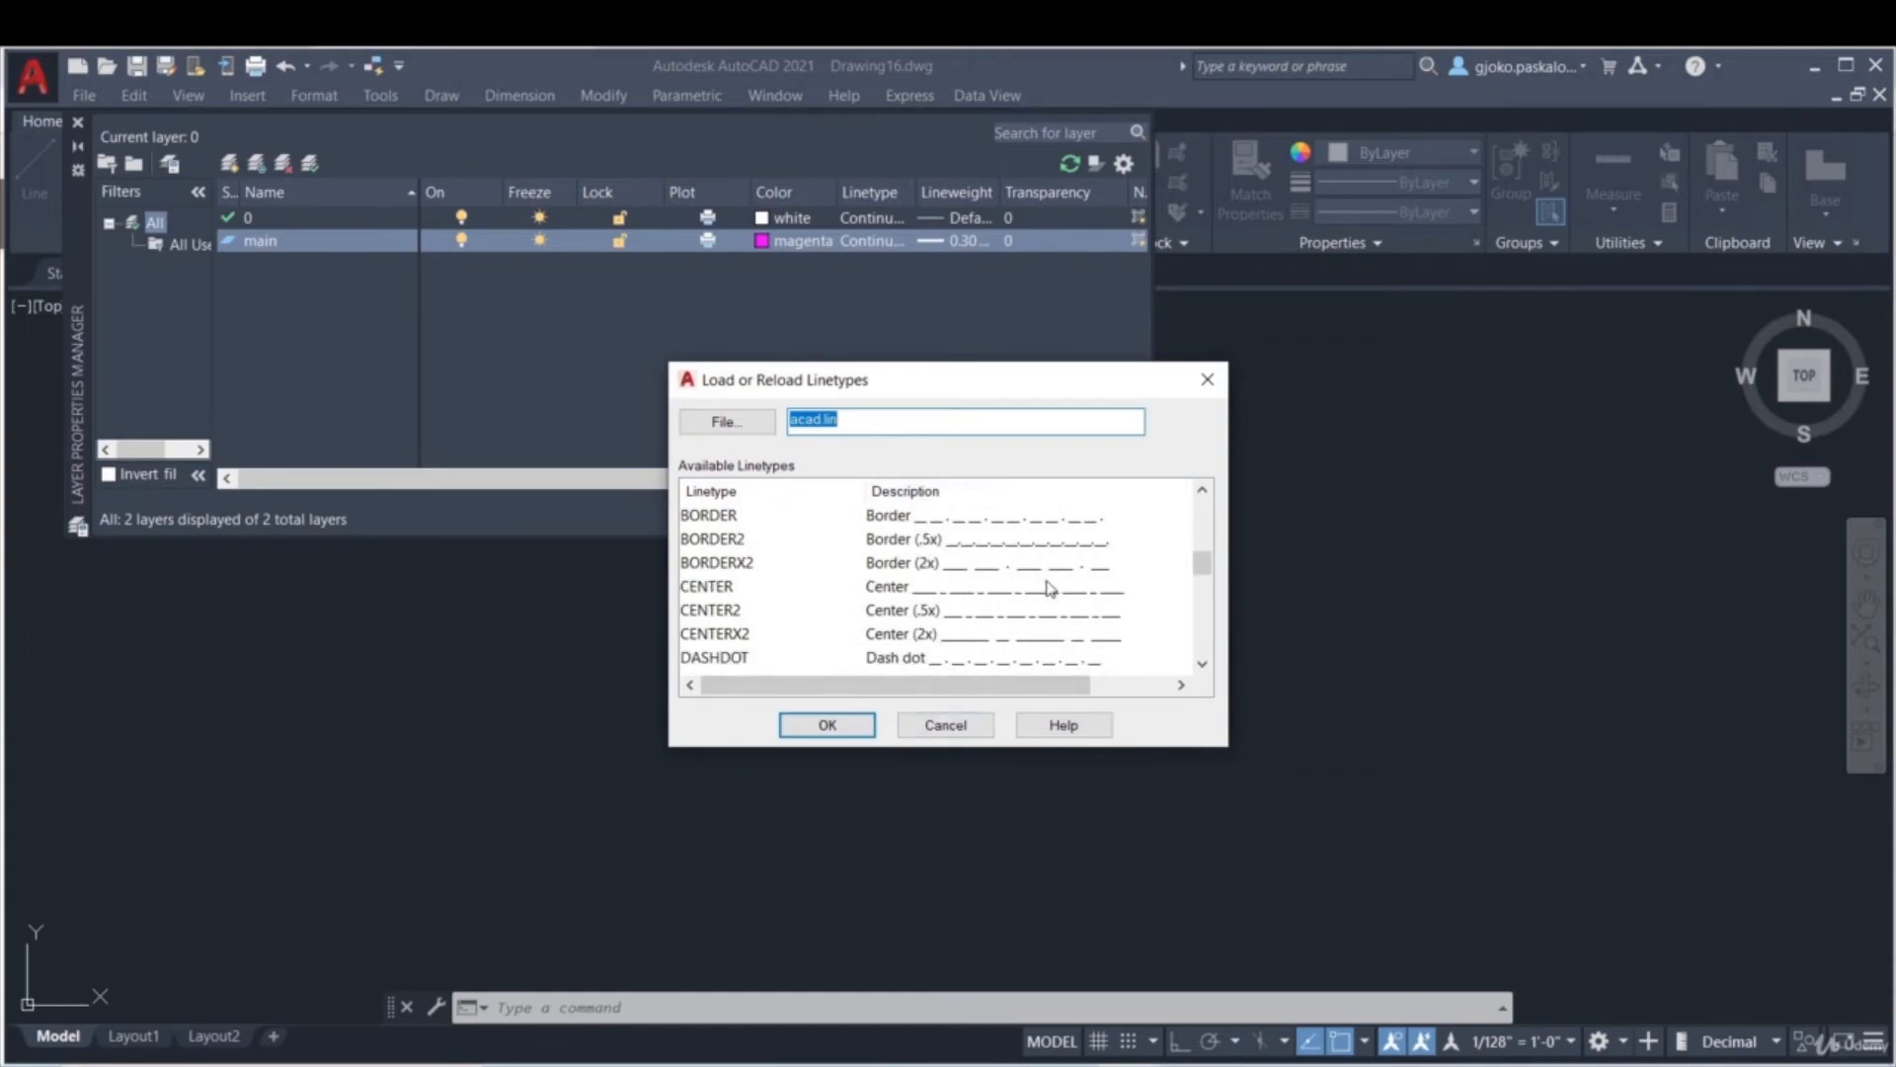
{"action": "scroll", "coordinate": [1037, 566], "scroll_direction": "down", "scroll_amount": 1}
{"action": "scroll", "coordinate": [976, 617], "scroll_direction": "down", "scroll_amount": 2}
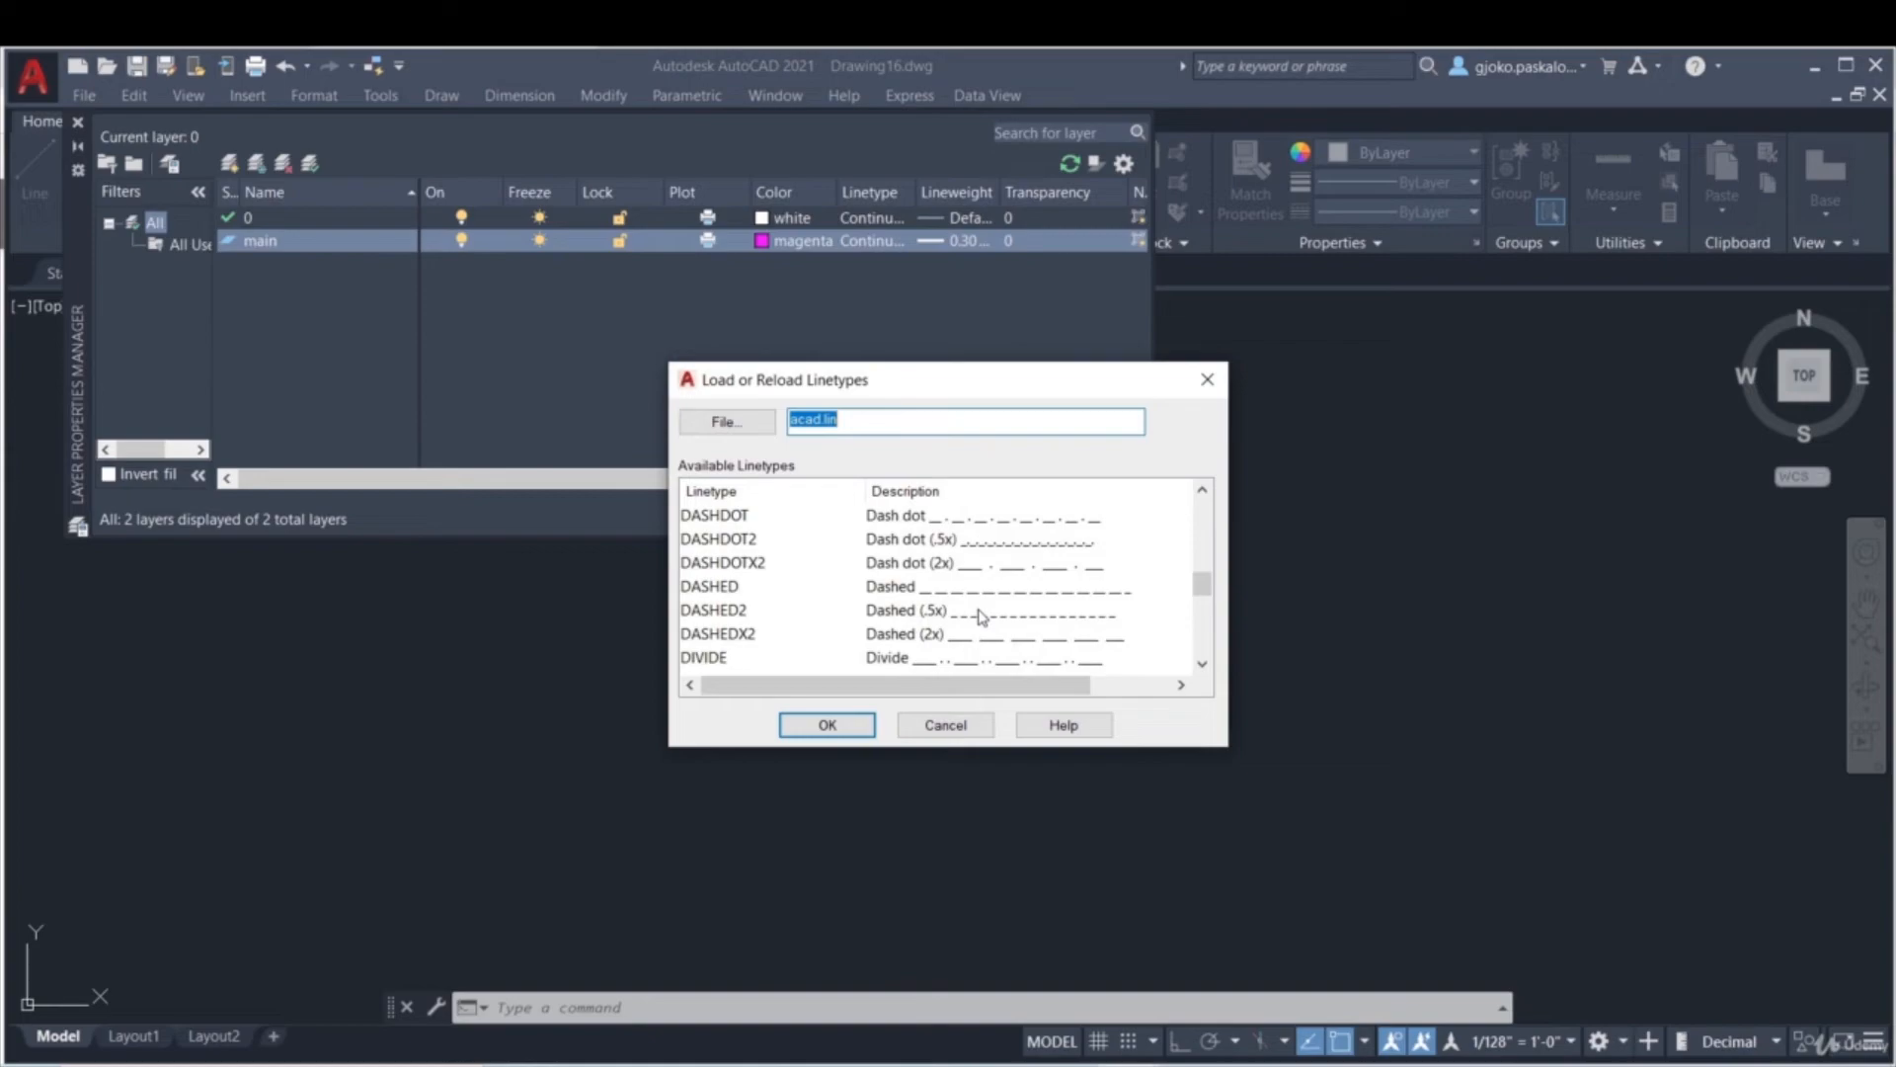
{"action": "left_click", "coordinate": [949, 729]}
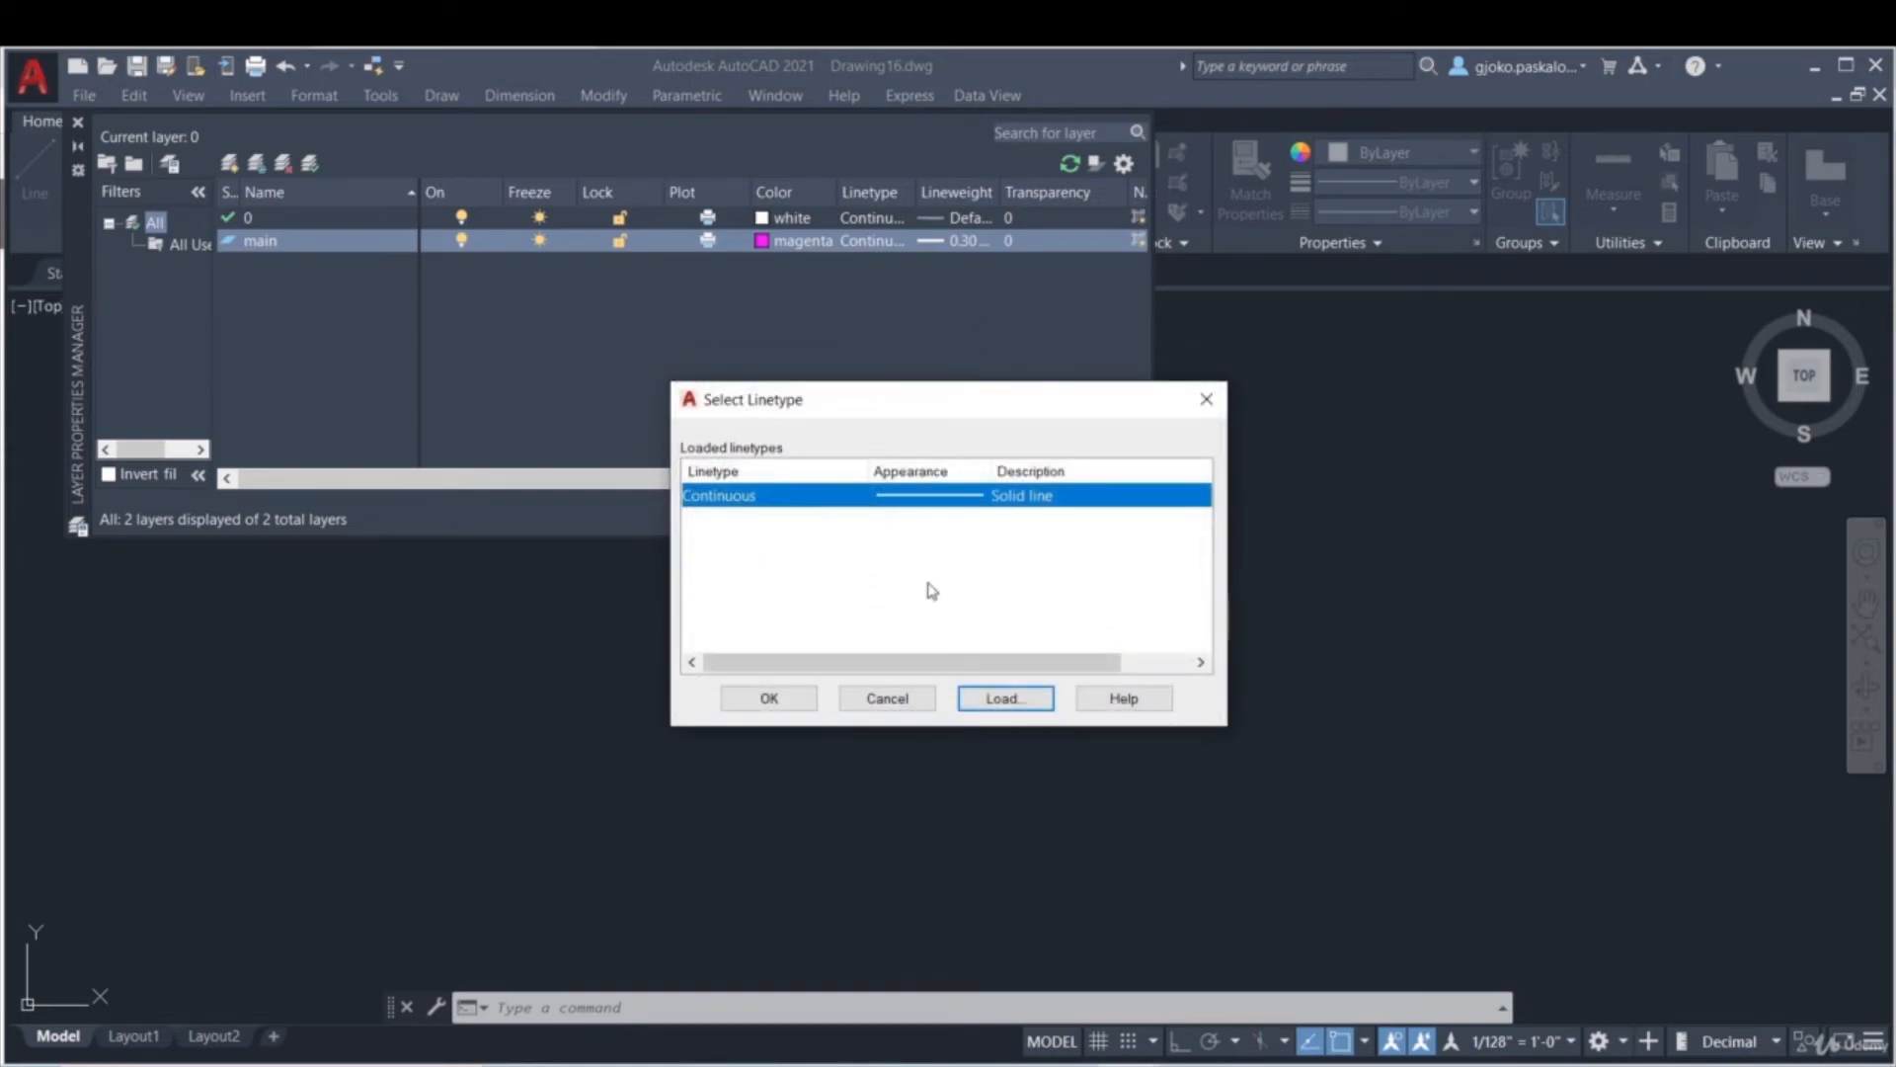
{"action": "left_click", "coordinate": [883, 699]}
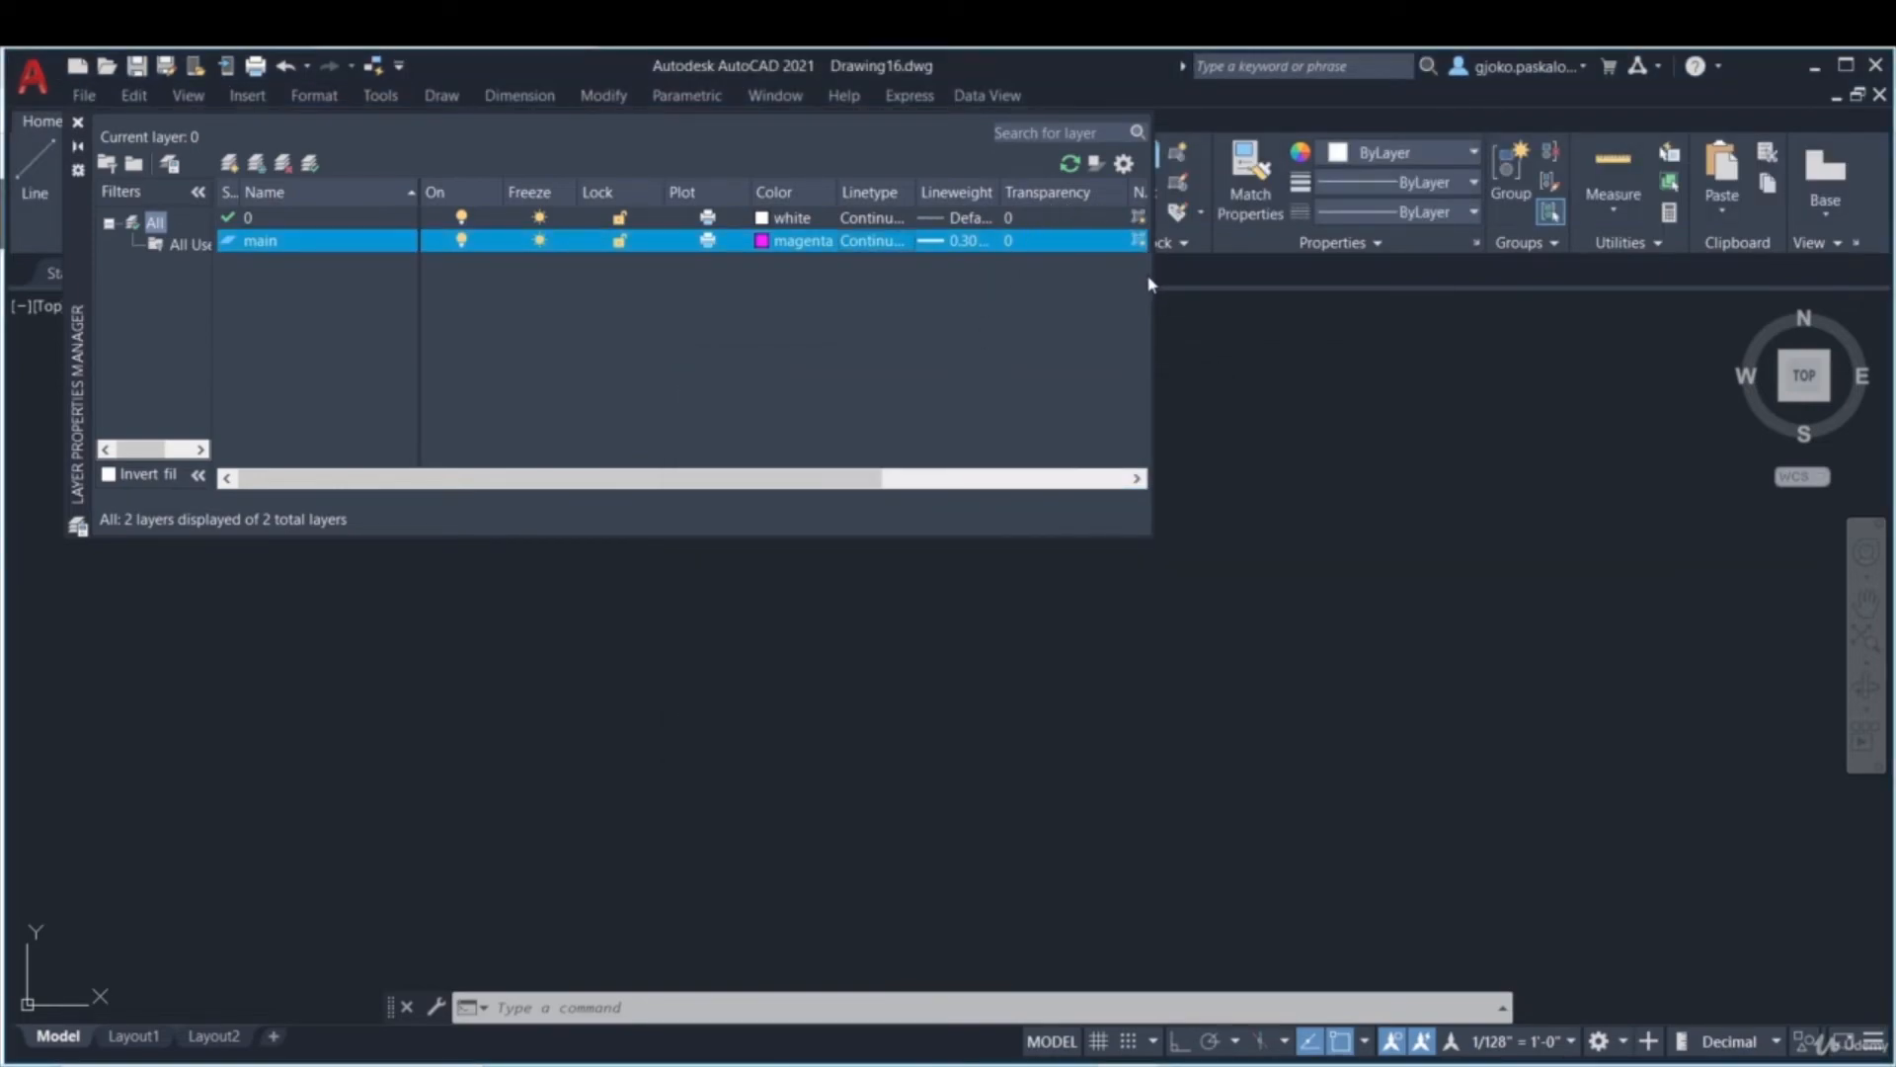
- Widen the layer properties manager and its New VP Freeze column, and create a new layer named secondary
{"action": "left_click_drag", "start_coordinate": [1154, 274], "coordinate": [1383, 276]}
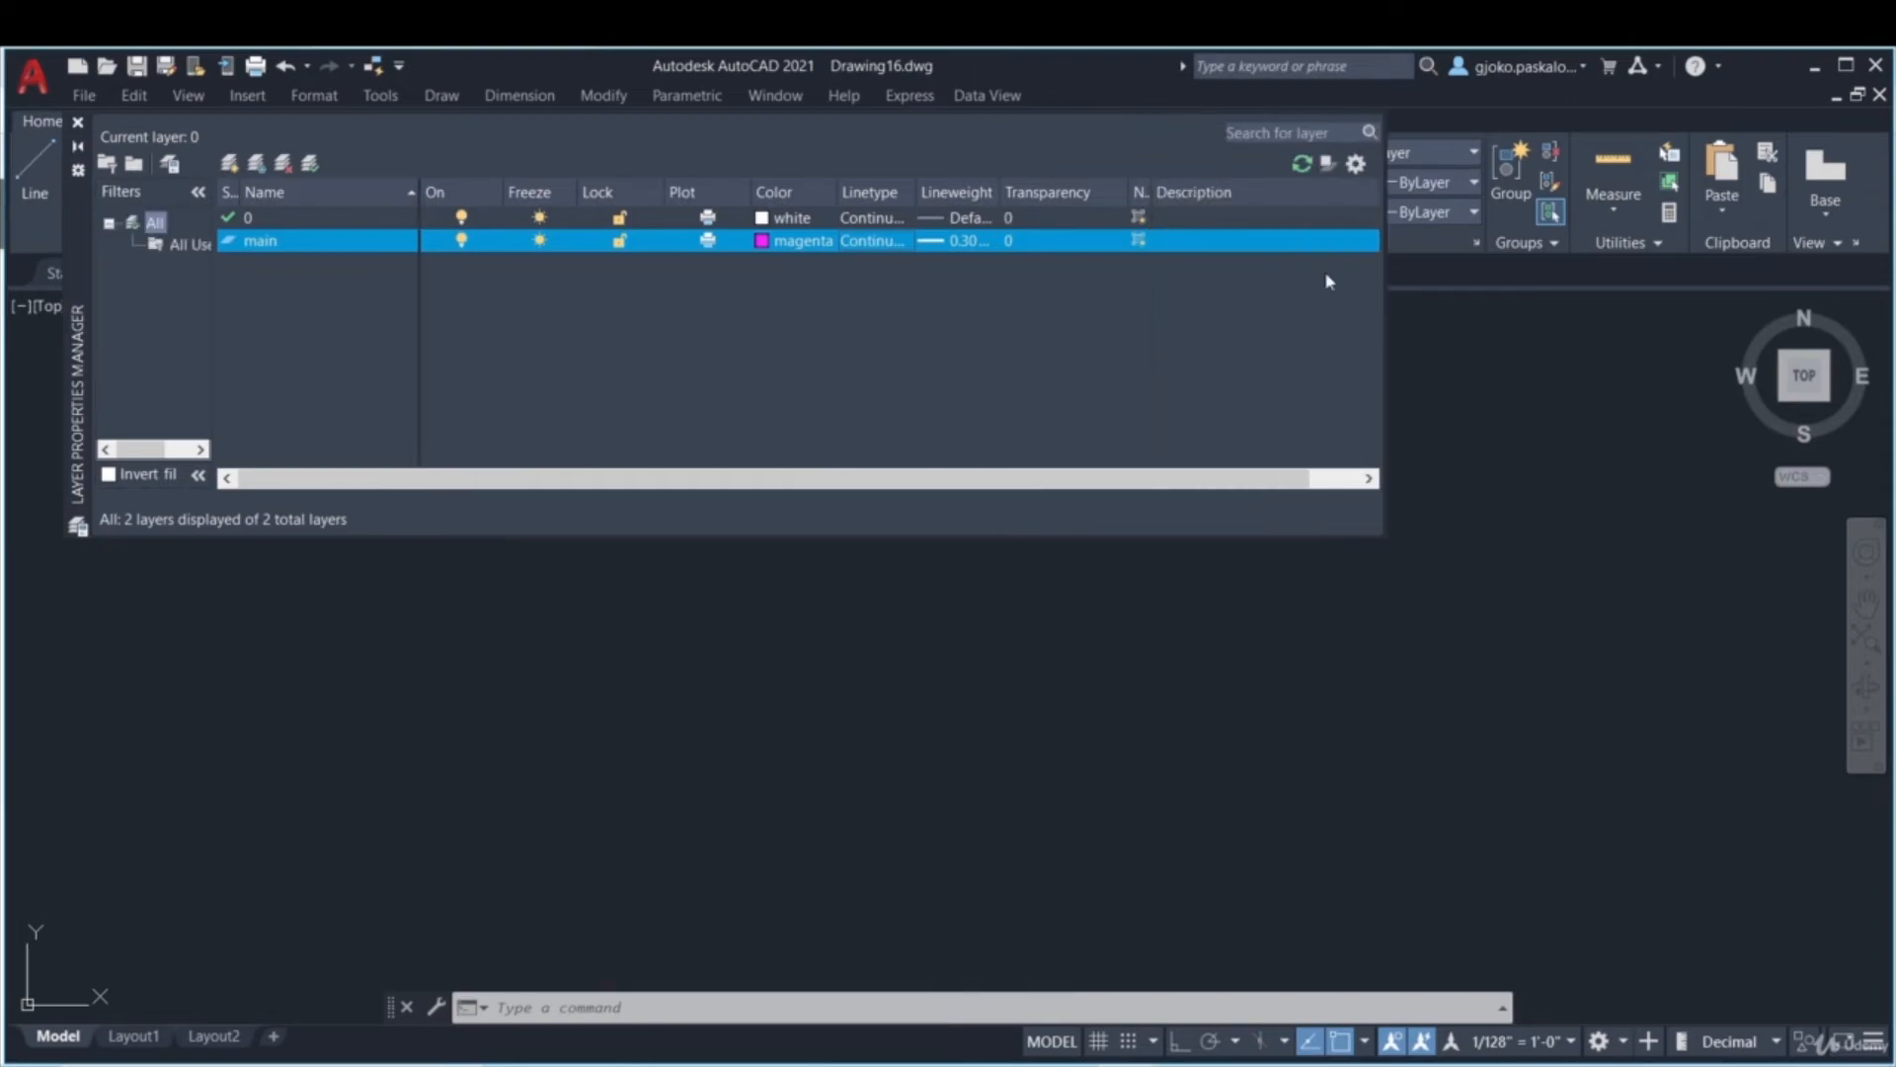
{"action": "left_click_drag", "start_coordinate": [1152, 192], "coordinate": [1260, 197]}
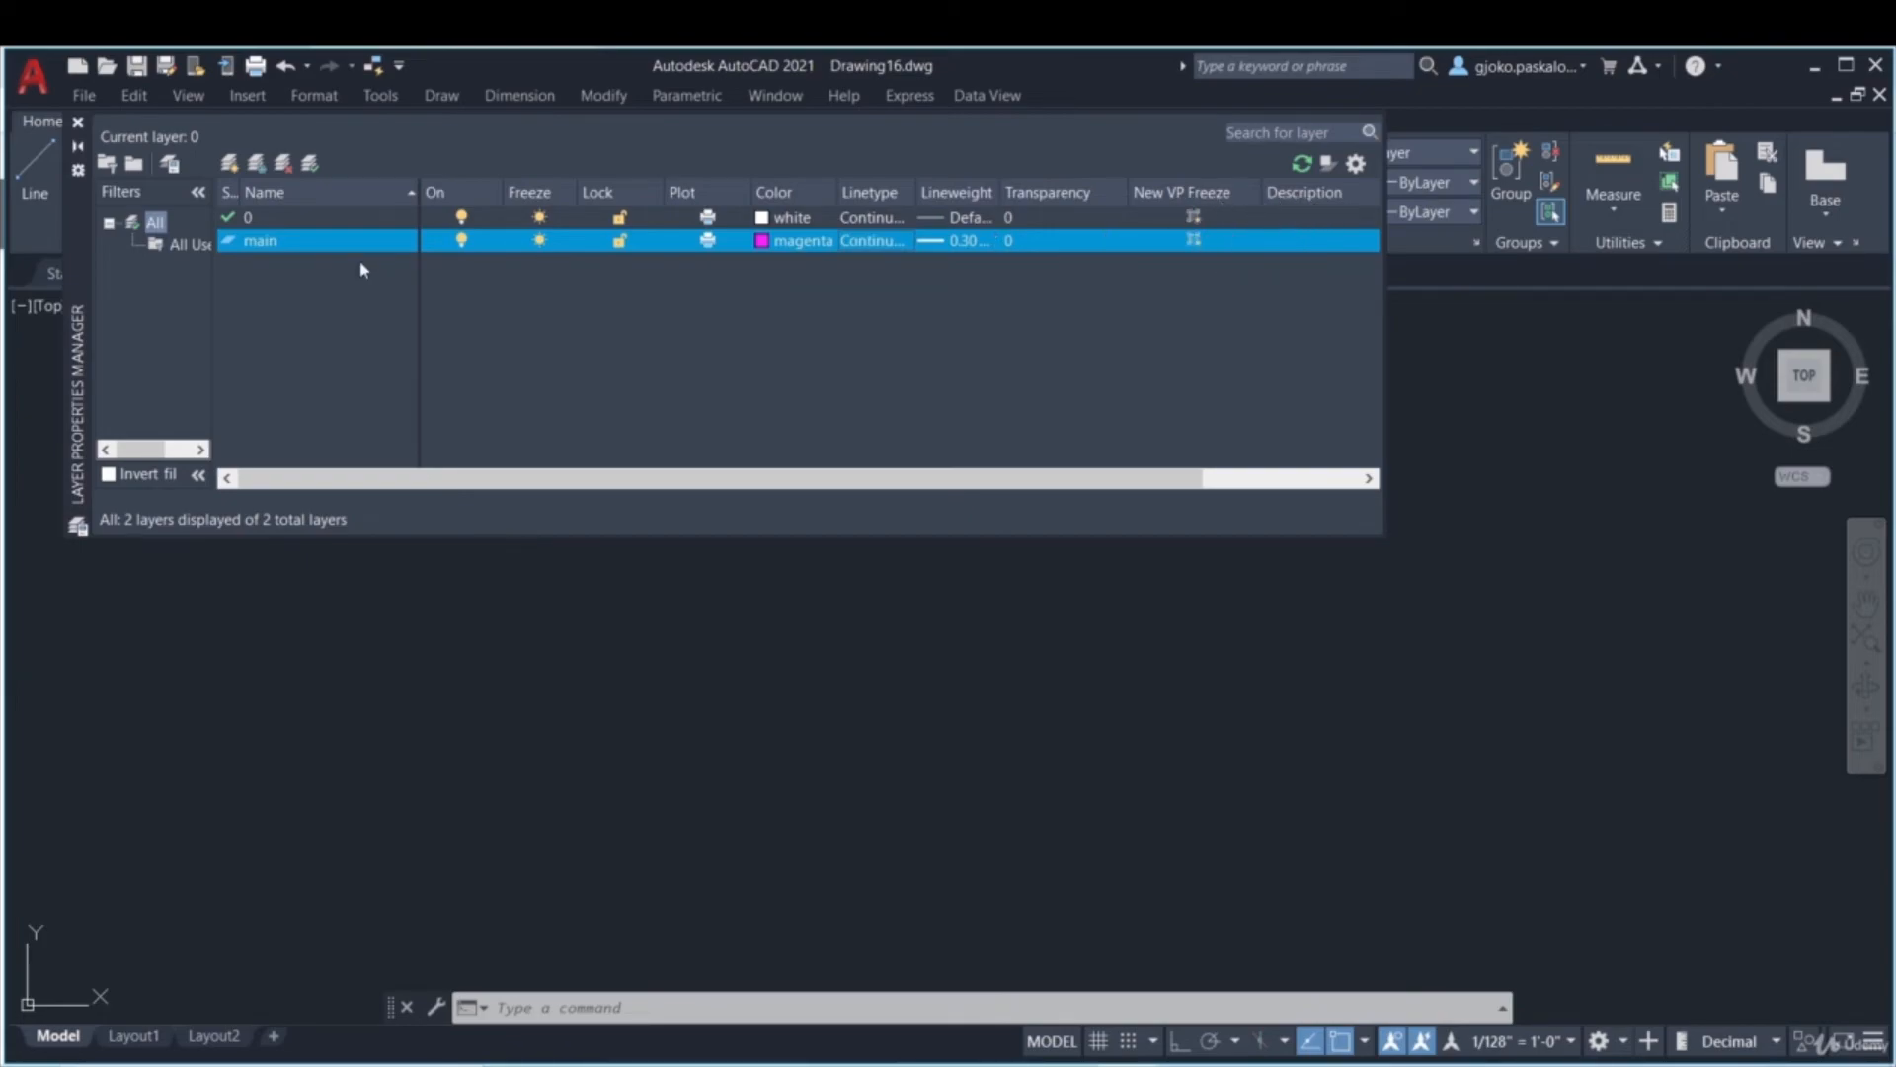
{"action": "right_click", "coordinate": [322, 268]}
{"action": "left_click", "coordinate": [395, 352]}
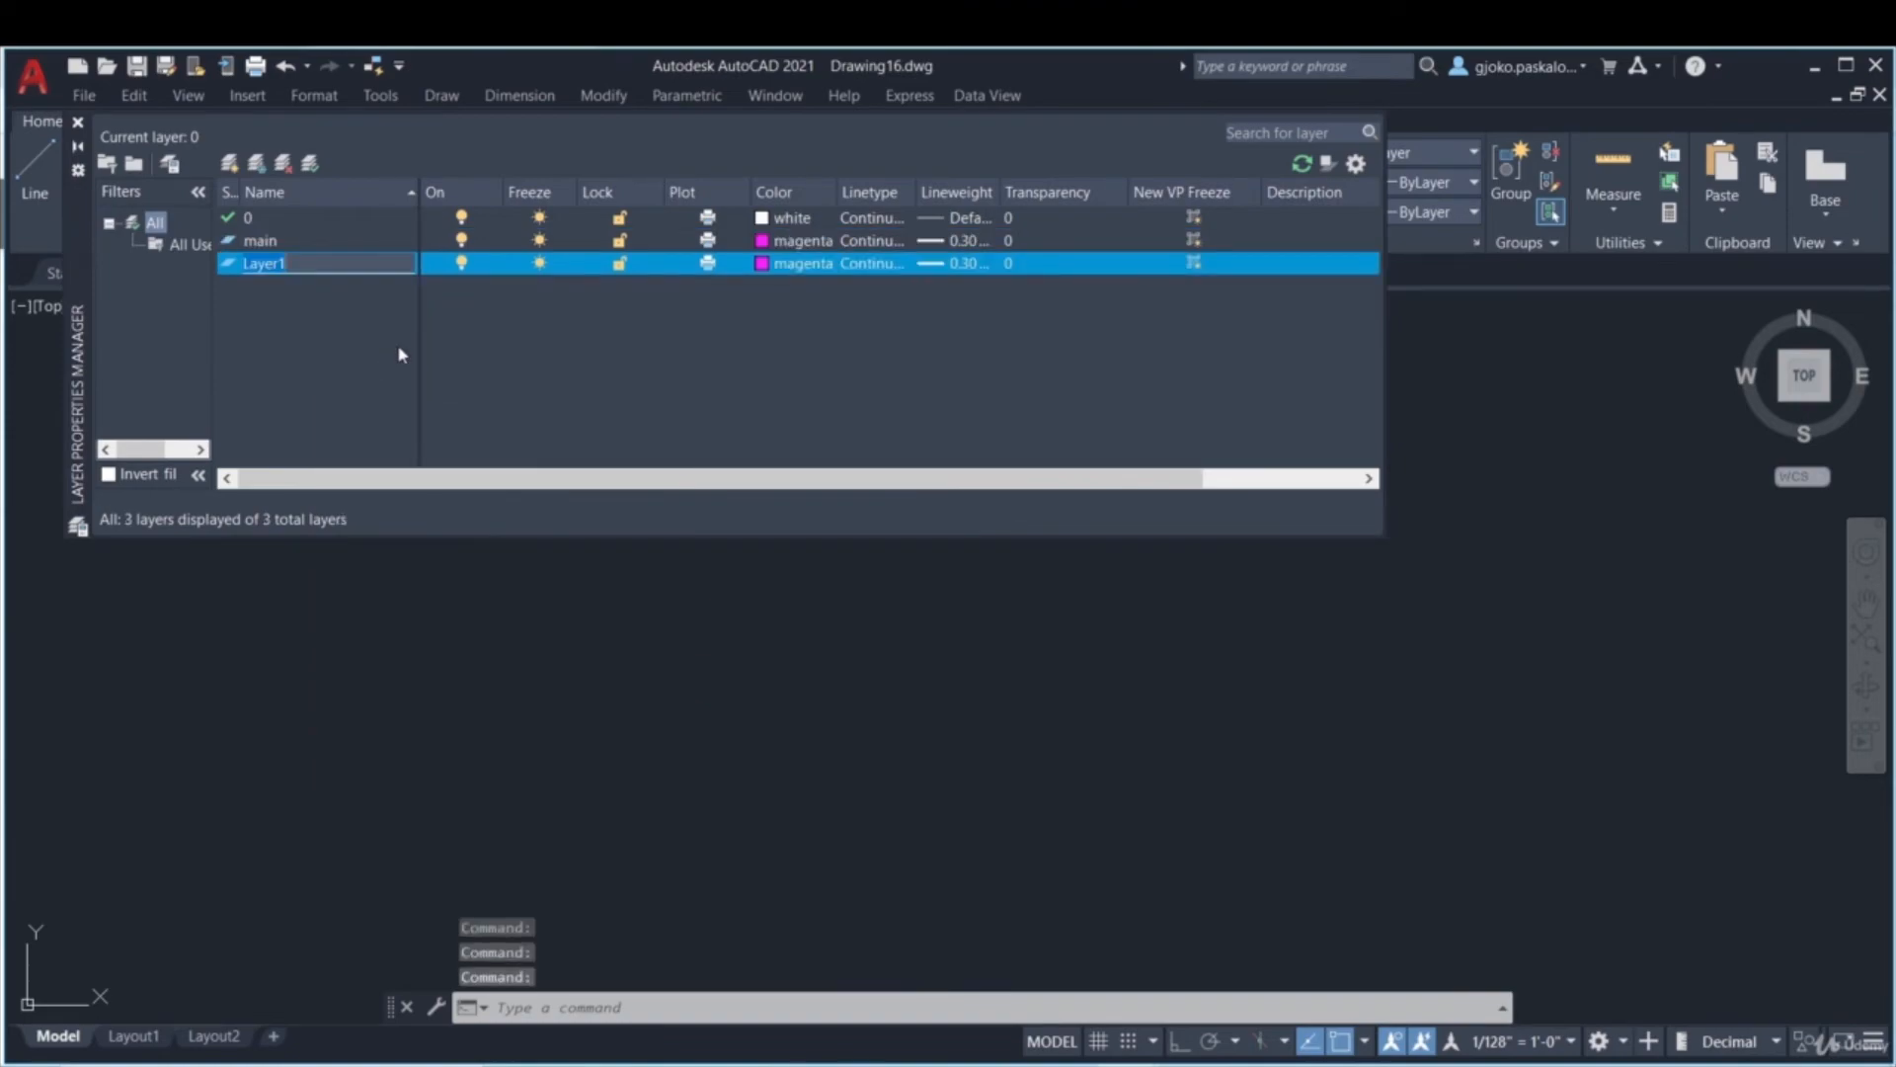
{"action": "type", "text": "secondary"}
{"action": "key", "text": "Return"}
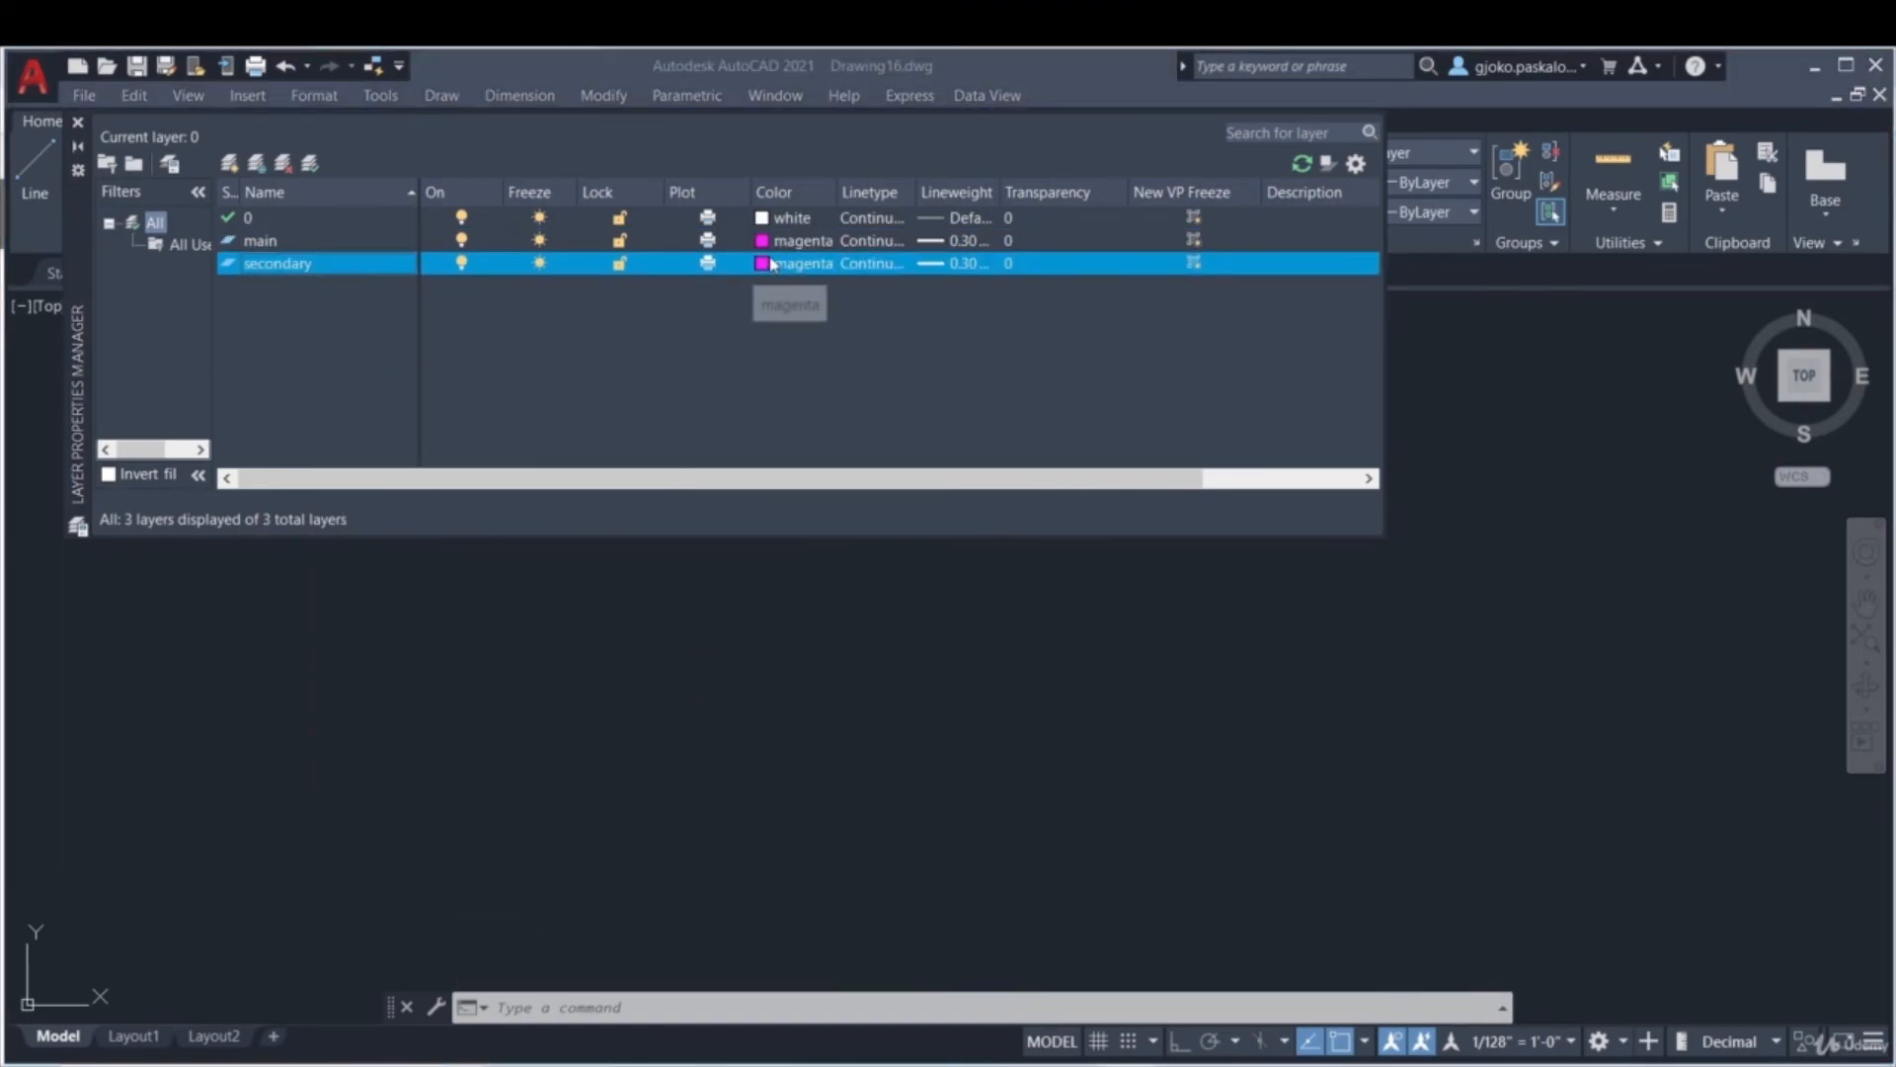
- Set the secondary layer's color to cyan and its lineweight to 0.20 mm
{"action": "left_click", "coordinate": [773, 262]}
{"action": "left_click", "coordinate": [812, 619]}
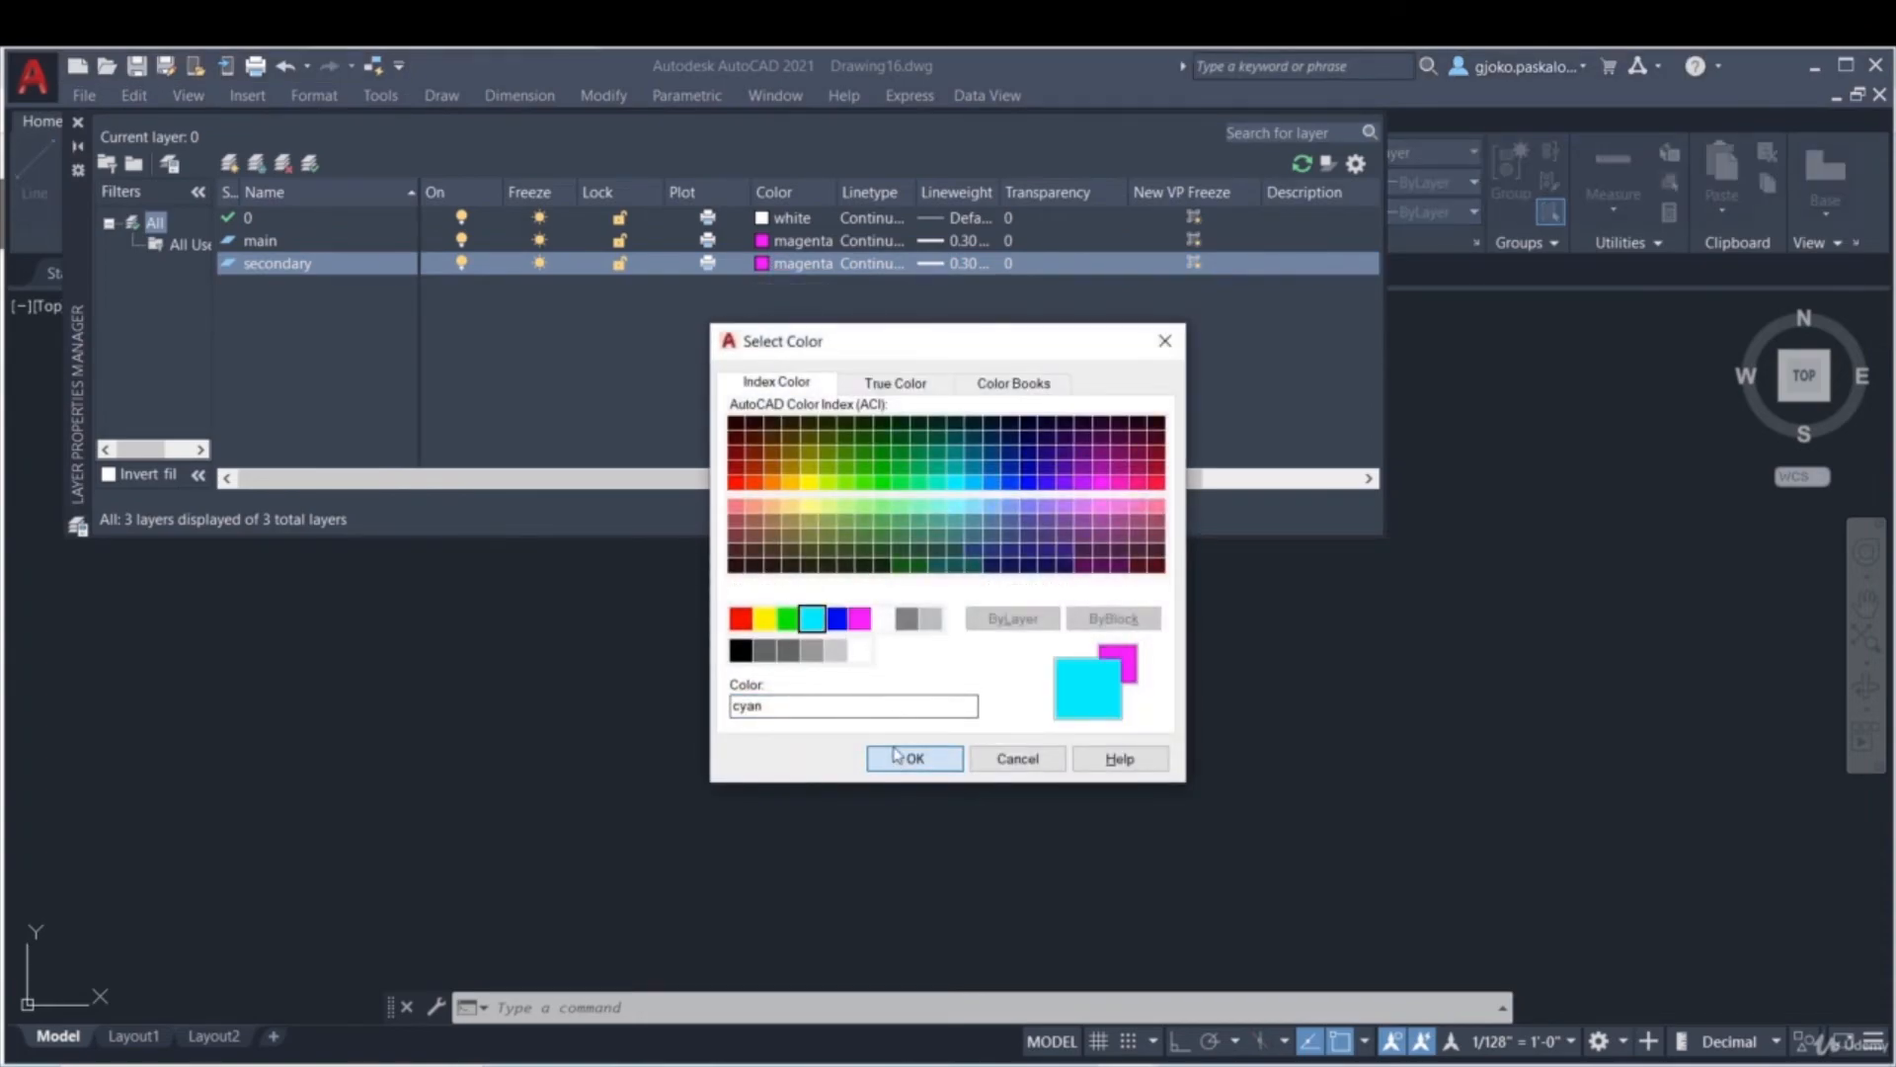
{"action": "left_click", "coordinate": [896, 756]}
{"action": "left_click", "coordinate": [943, 263]}
{"action": "left_click", "coordinate": [923, 533]}
{"action": "left_click", "coordinate": [911, 555]}
{"action": "left_click", "coordinate": [838, 743]}
- Add another new layer based on the secondary layer's properties, and make the secondary layer current
{"action": "right_click", "coordinate": [323, 352]}
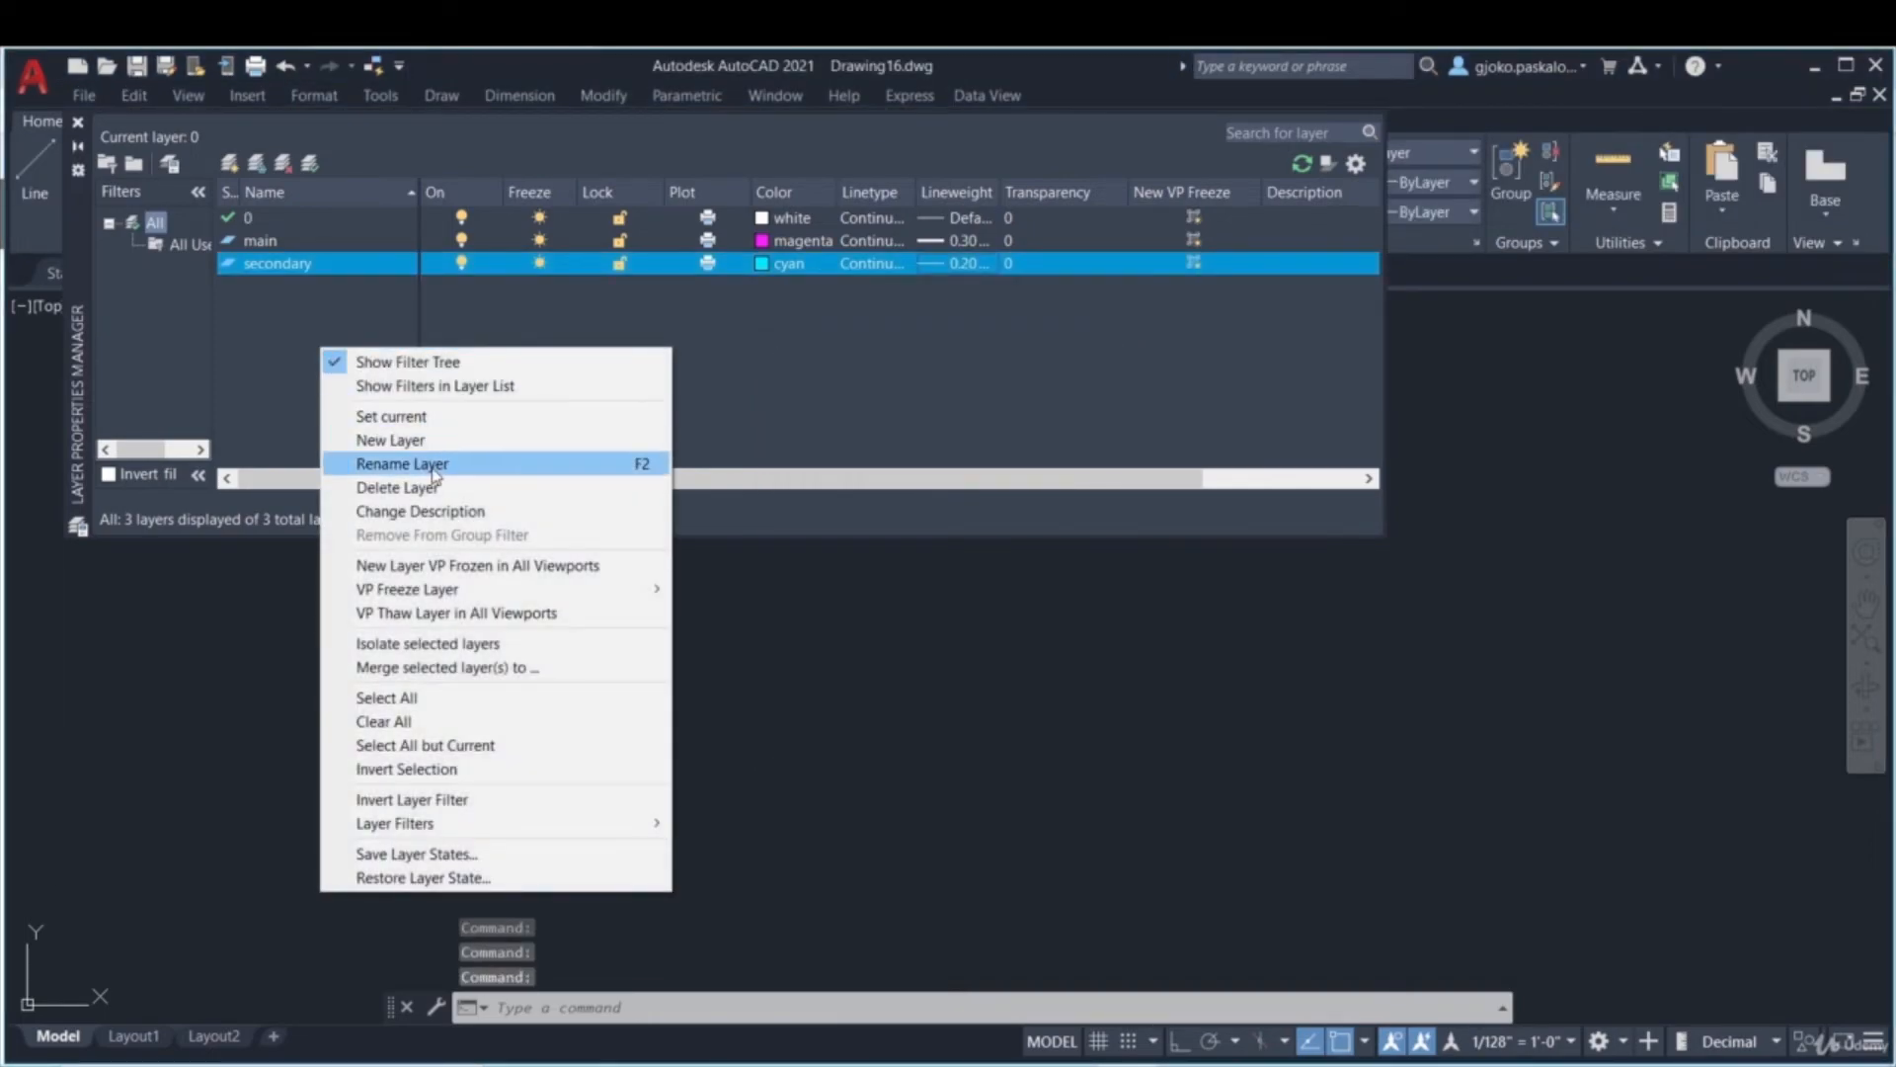
{"action": "left_click", "coordinate": [454, 439]}
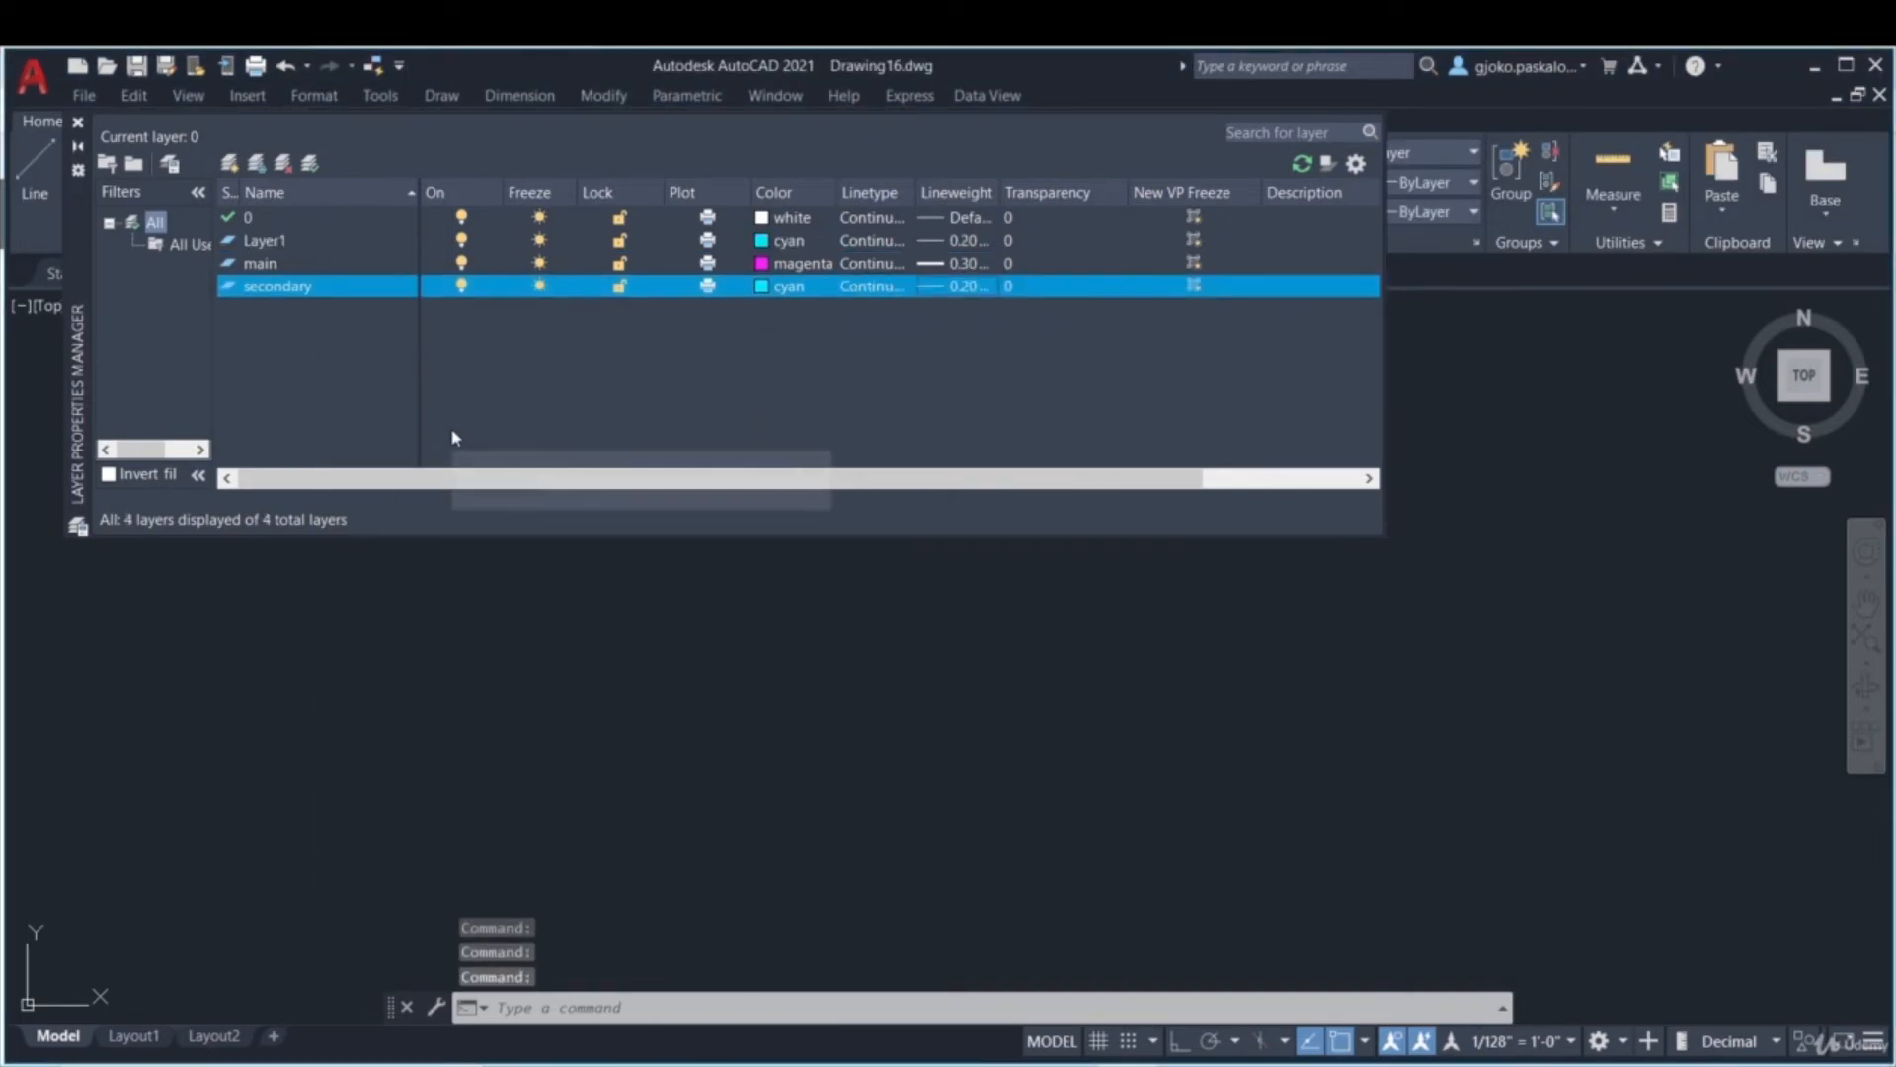
{"action": "right_click", "coordinate": [292, 293]}
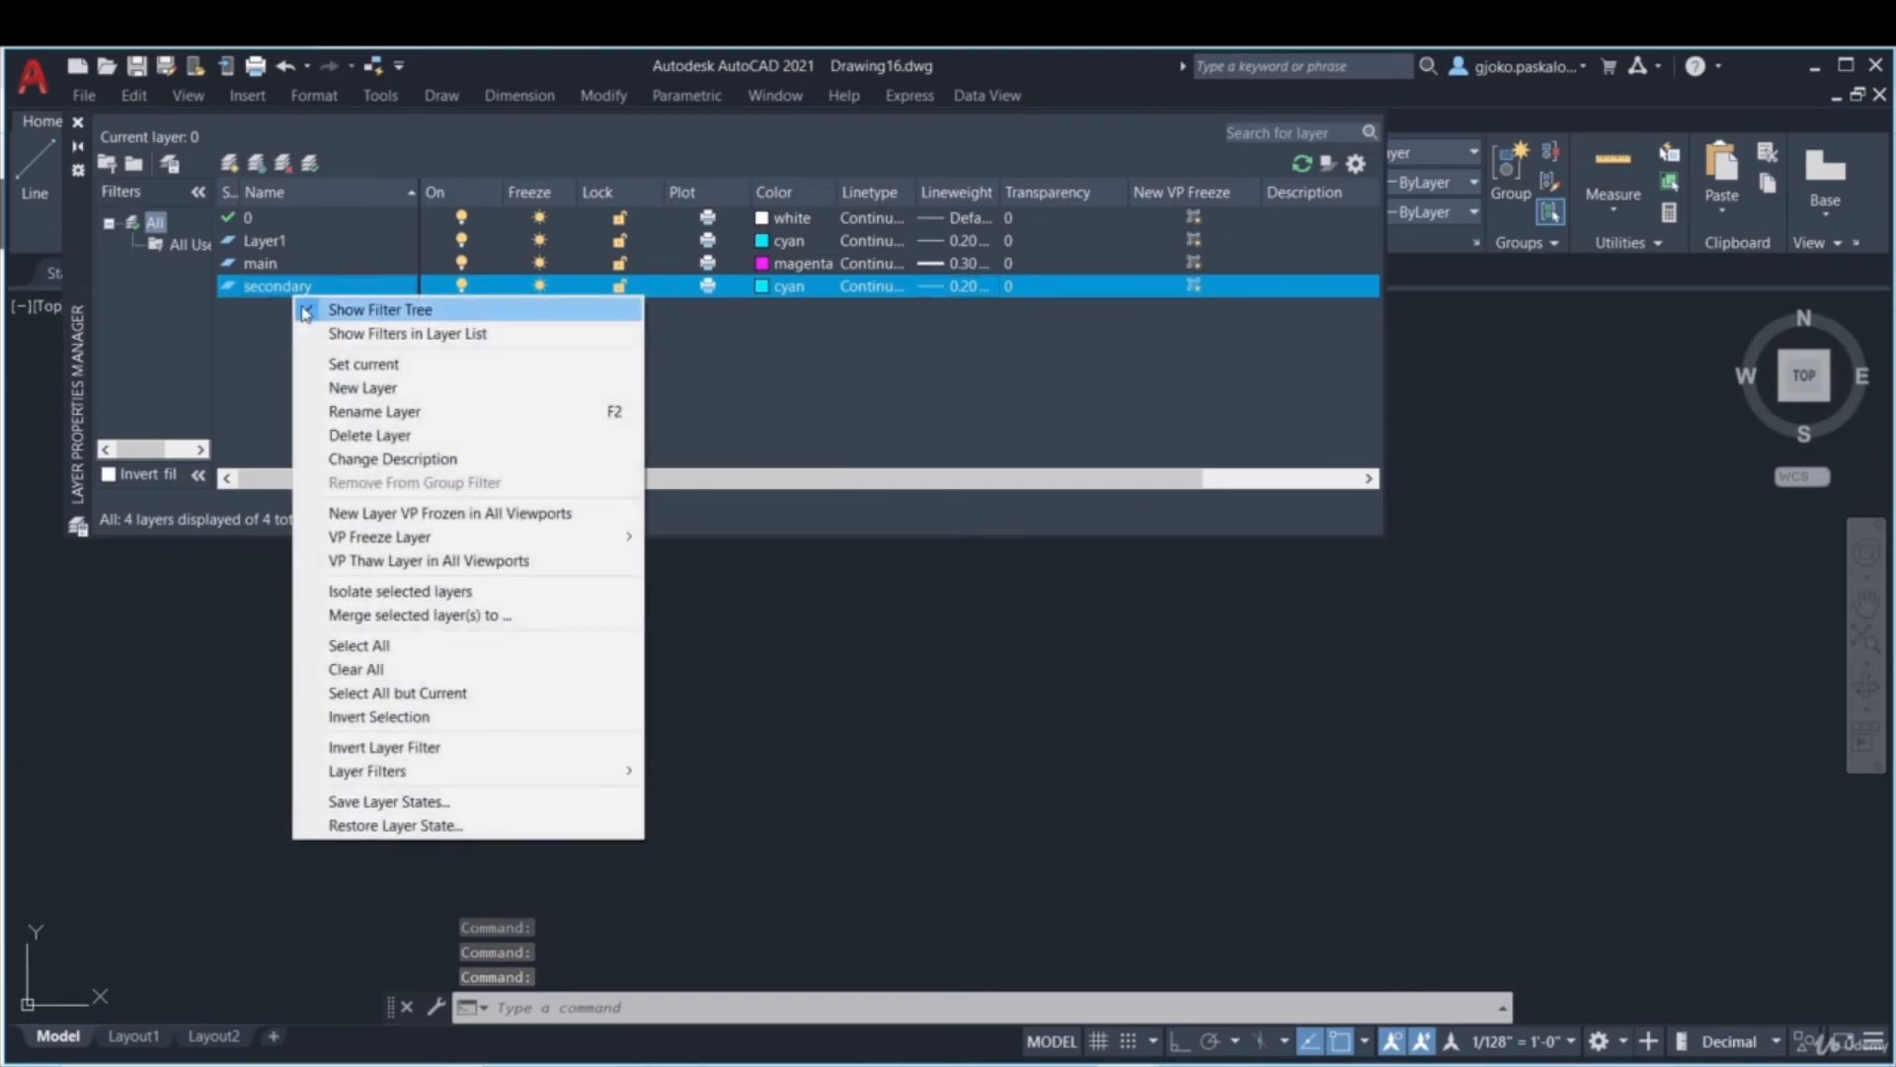
{"action": "left_click", "coordinate": [285, 291]}
{"action": "right_click", "coordinate": [285, 290]}
{"action": "double_click", "coordinate": [276, 289]}
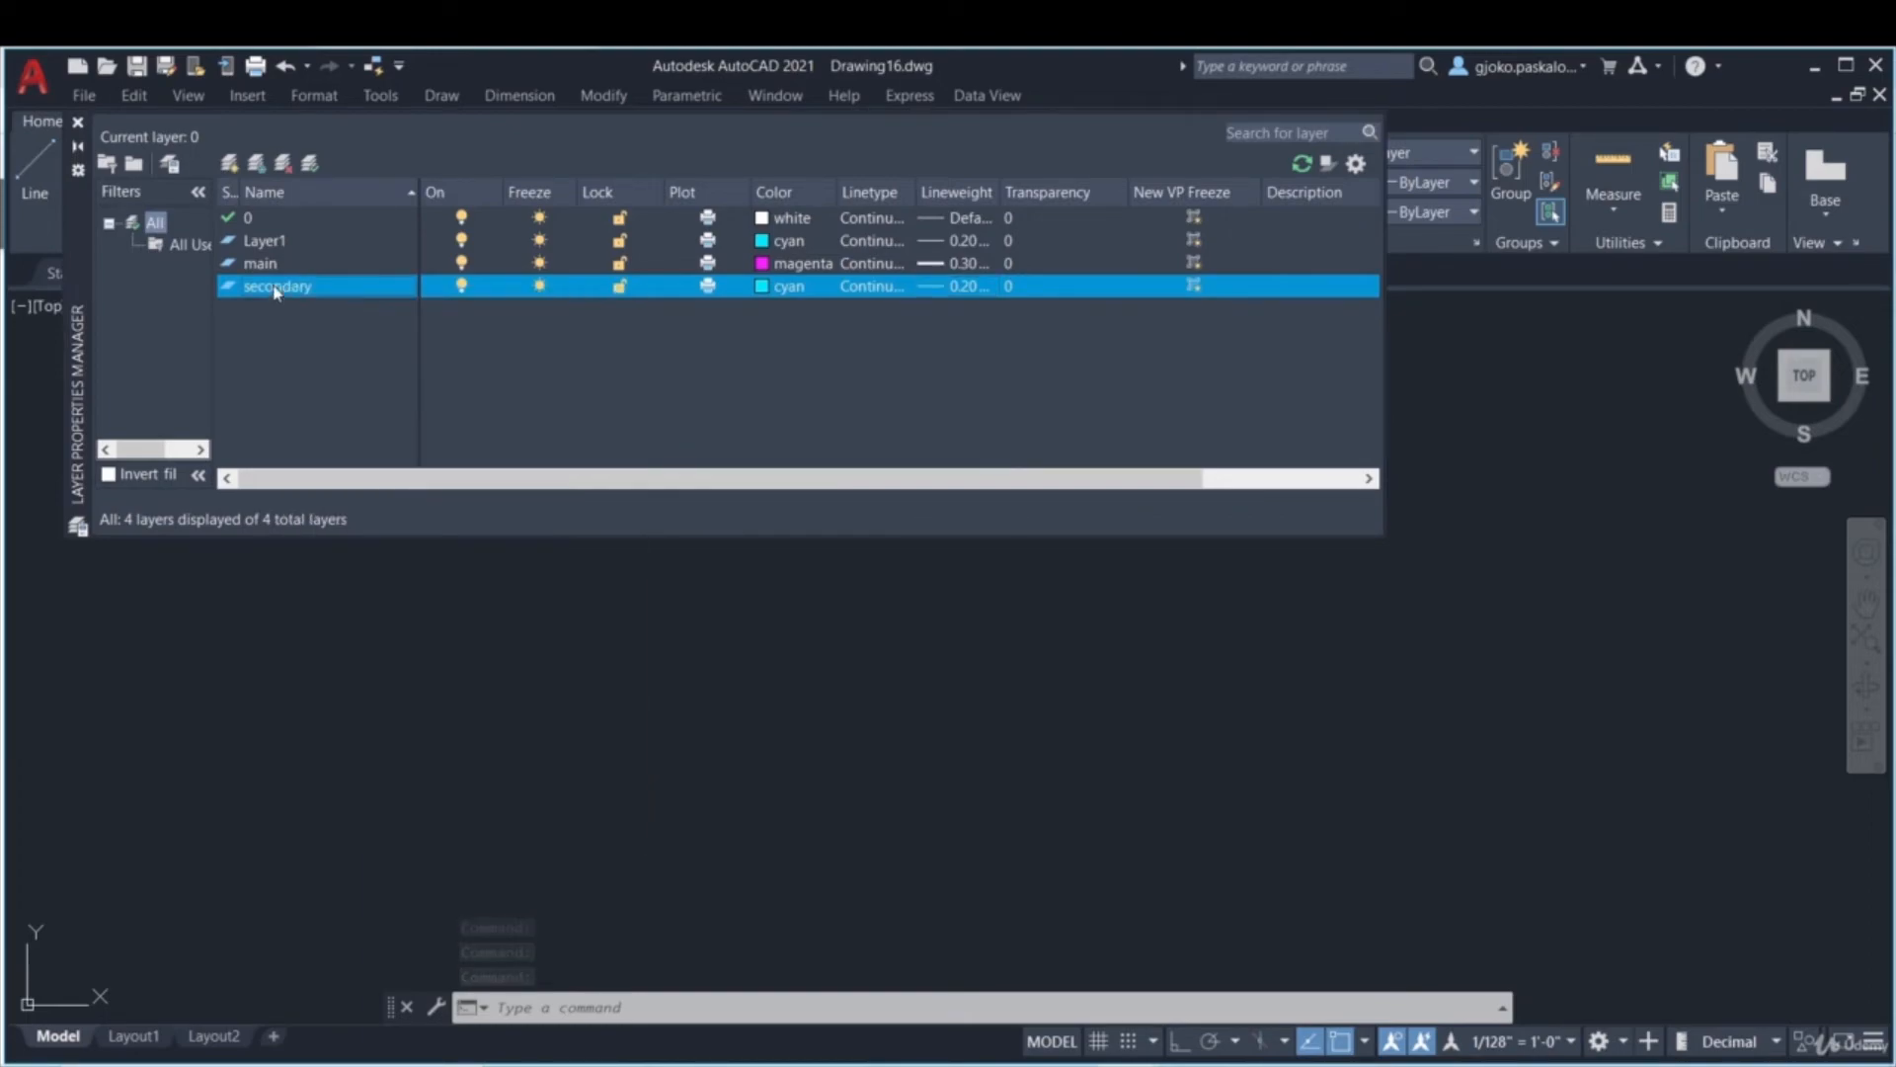
- Rename the secondary layer as dimensions
{"action": "right_click", "coordinate": [259, 294]}
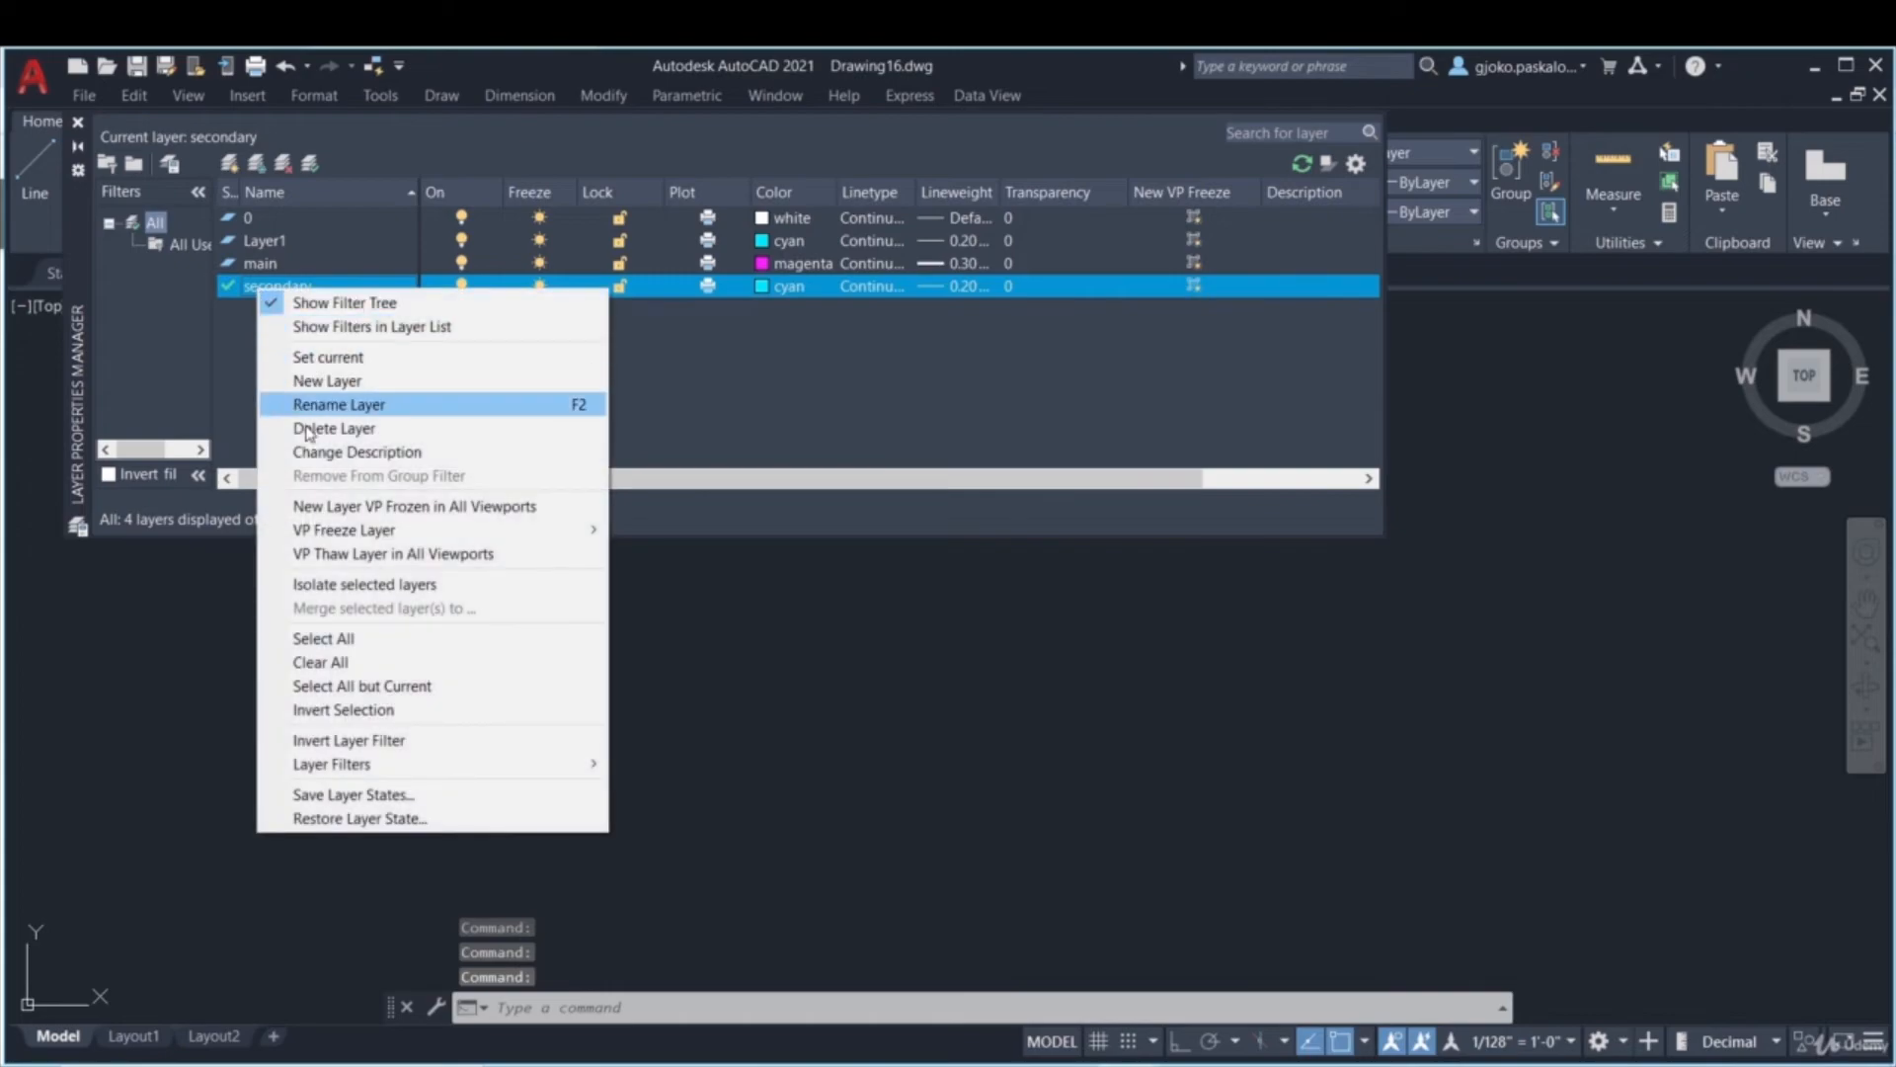
{"action": "left_click", "coordinate": [337, 404]}
{"action": "type", "text": "Dim"}
{"action": "key", "text": "BackSpace"}
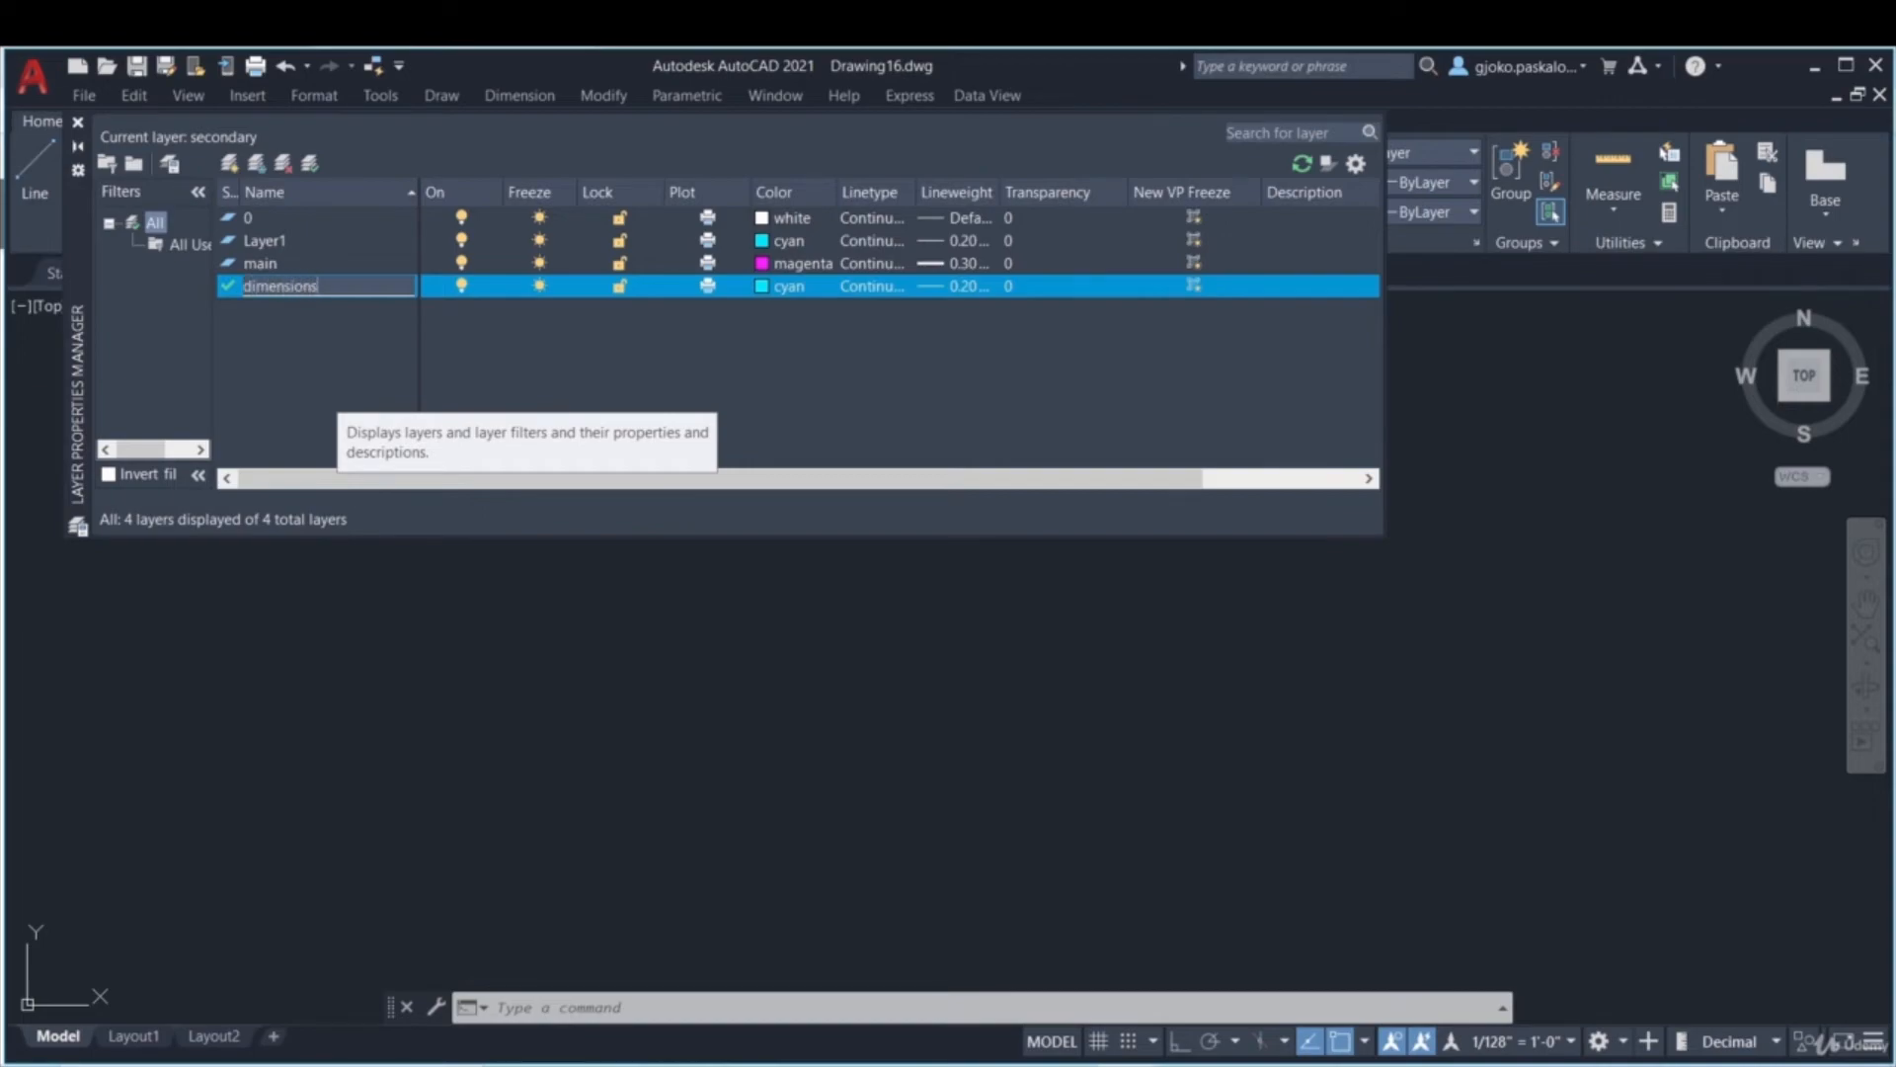
- Set the dimensions layer's color to yellow and its lineweight to 0.18 mm
{"action": "left_click", "coordinate": [780, 286]}
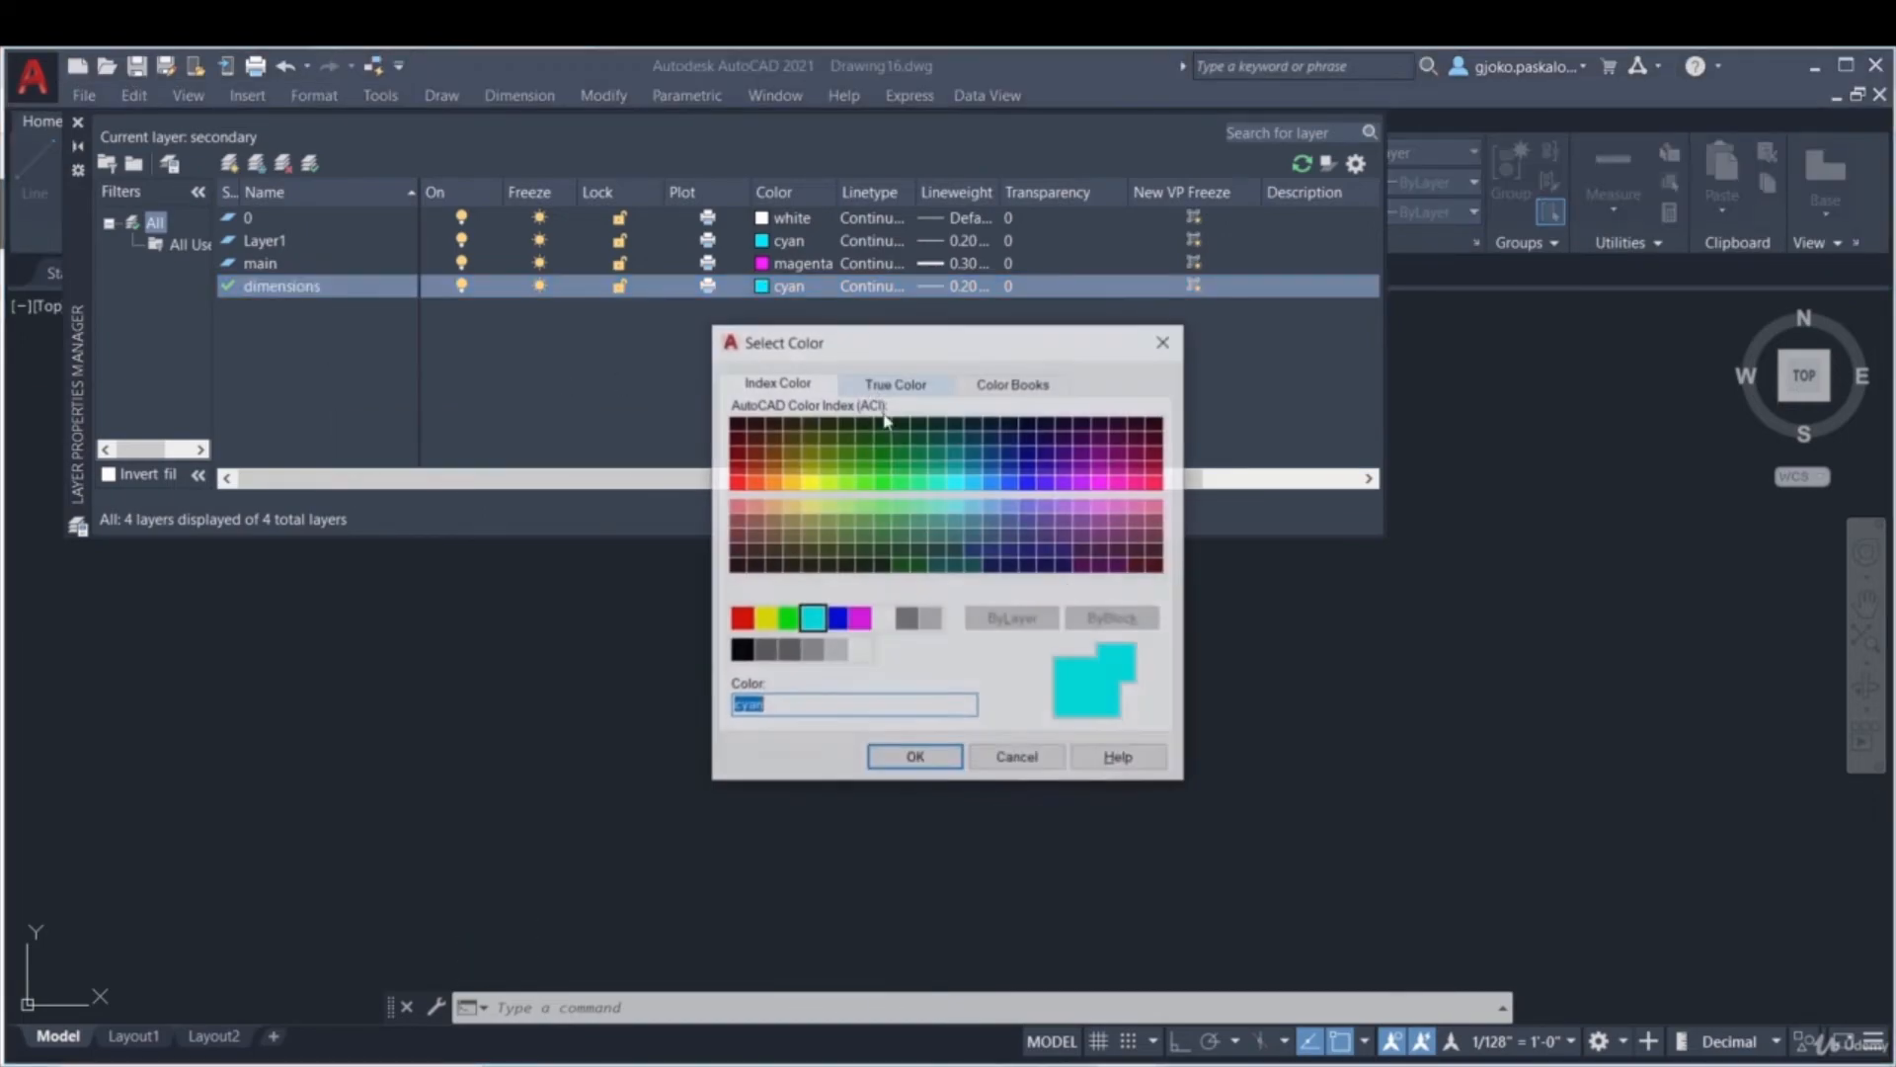
{"action": "left_click", "coordinate": [762, 619]}
{"action": "left_click", "coordinate": [908, 759]}
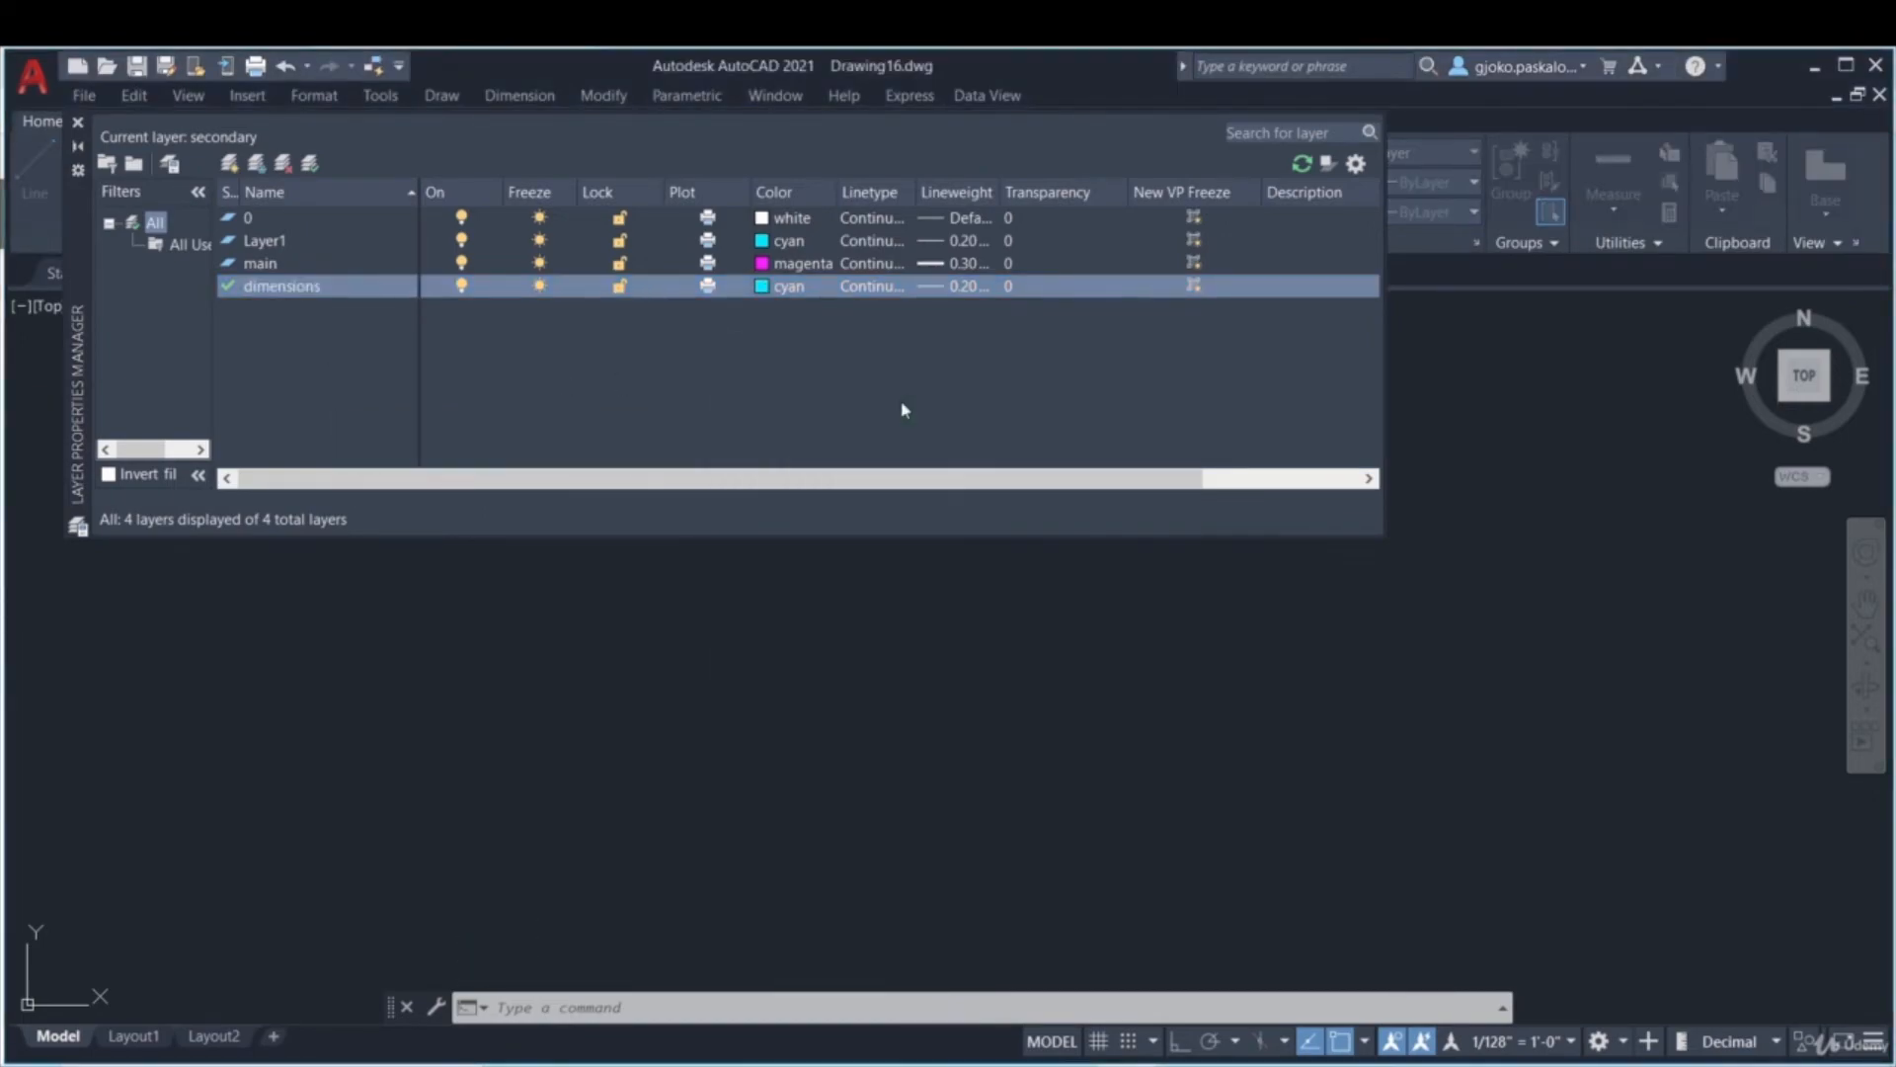
{"action": "left_click", "coordinate": [958, 288]}
{"action": "left_click", "coordinate": [905, 572]}
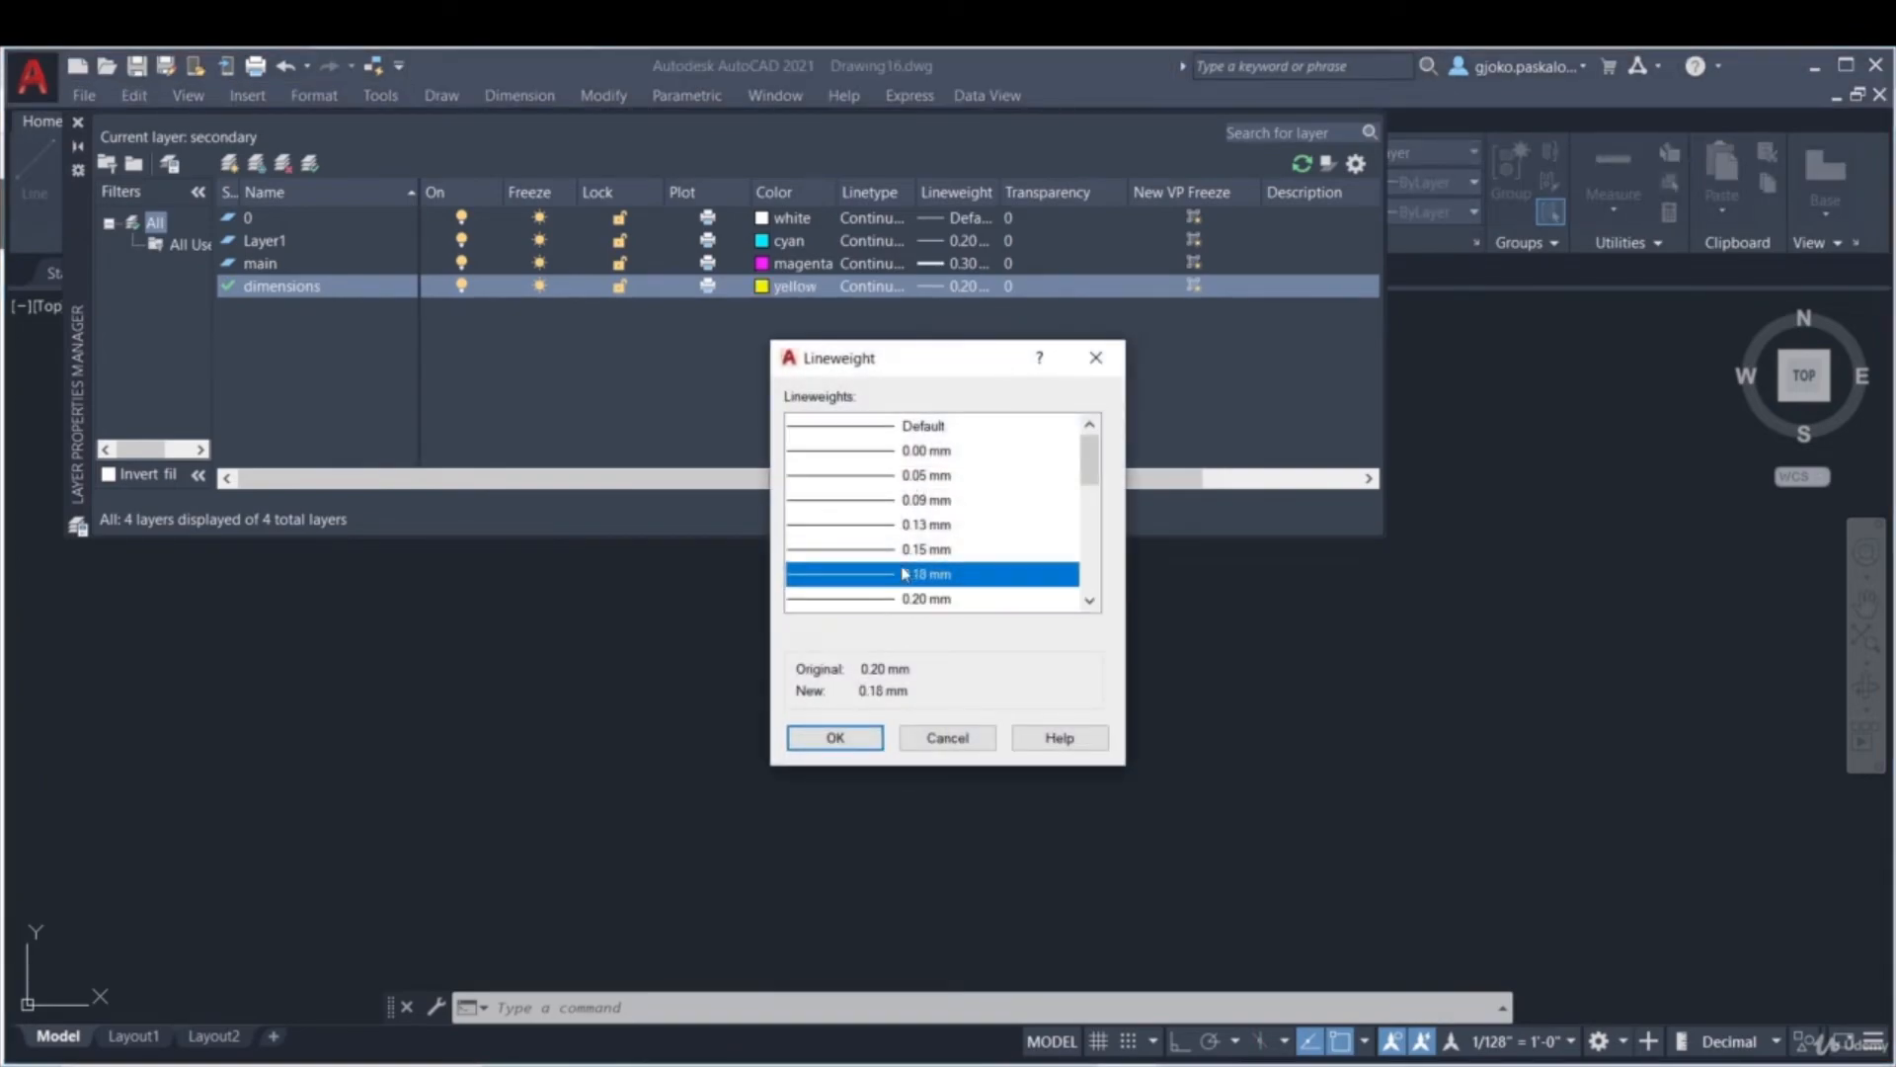
{"action": "left_click", "coordinate": [835, 738]}
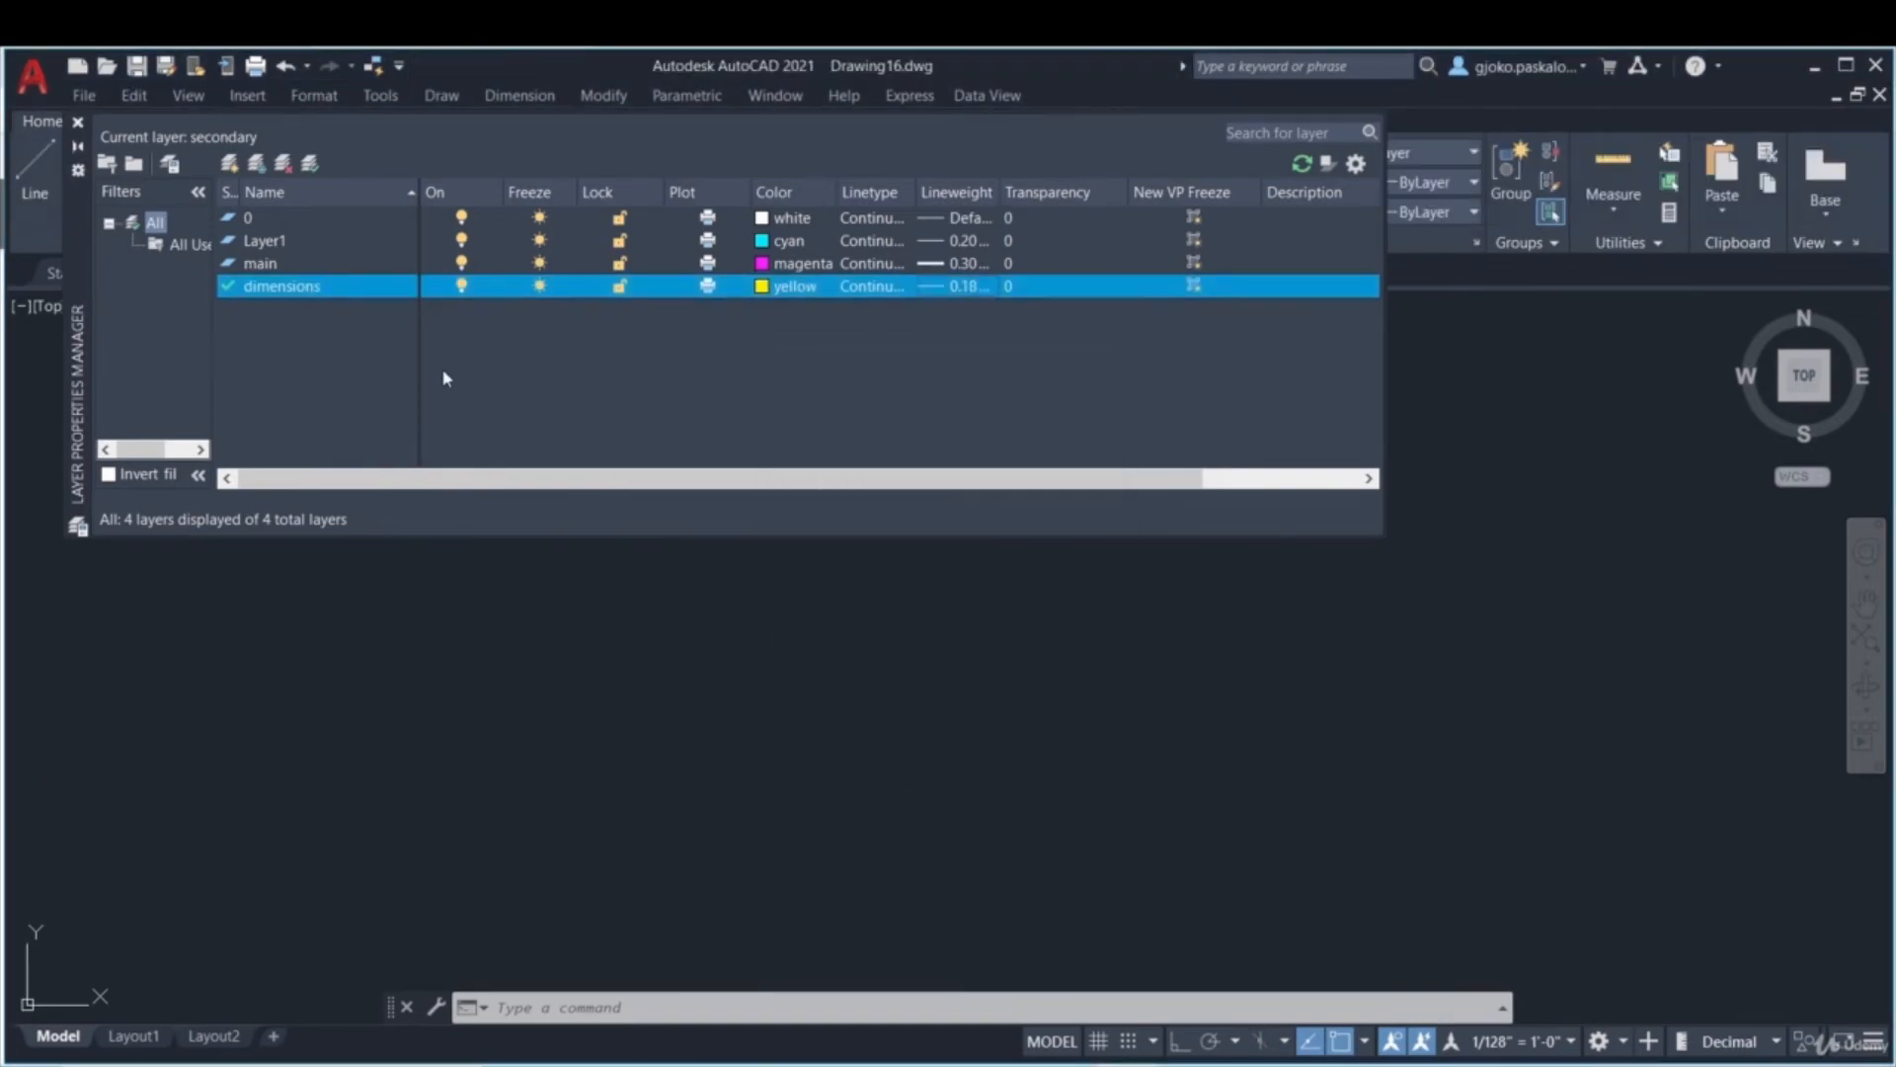
- Make main the current layer and close the layer properties manager
{"action": "double_click", "coordinate": [267, 263]}
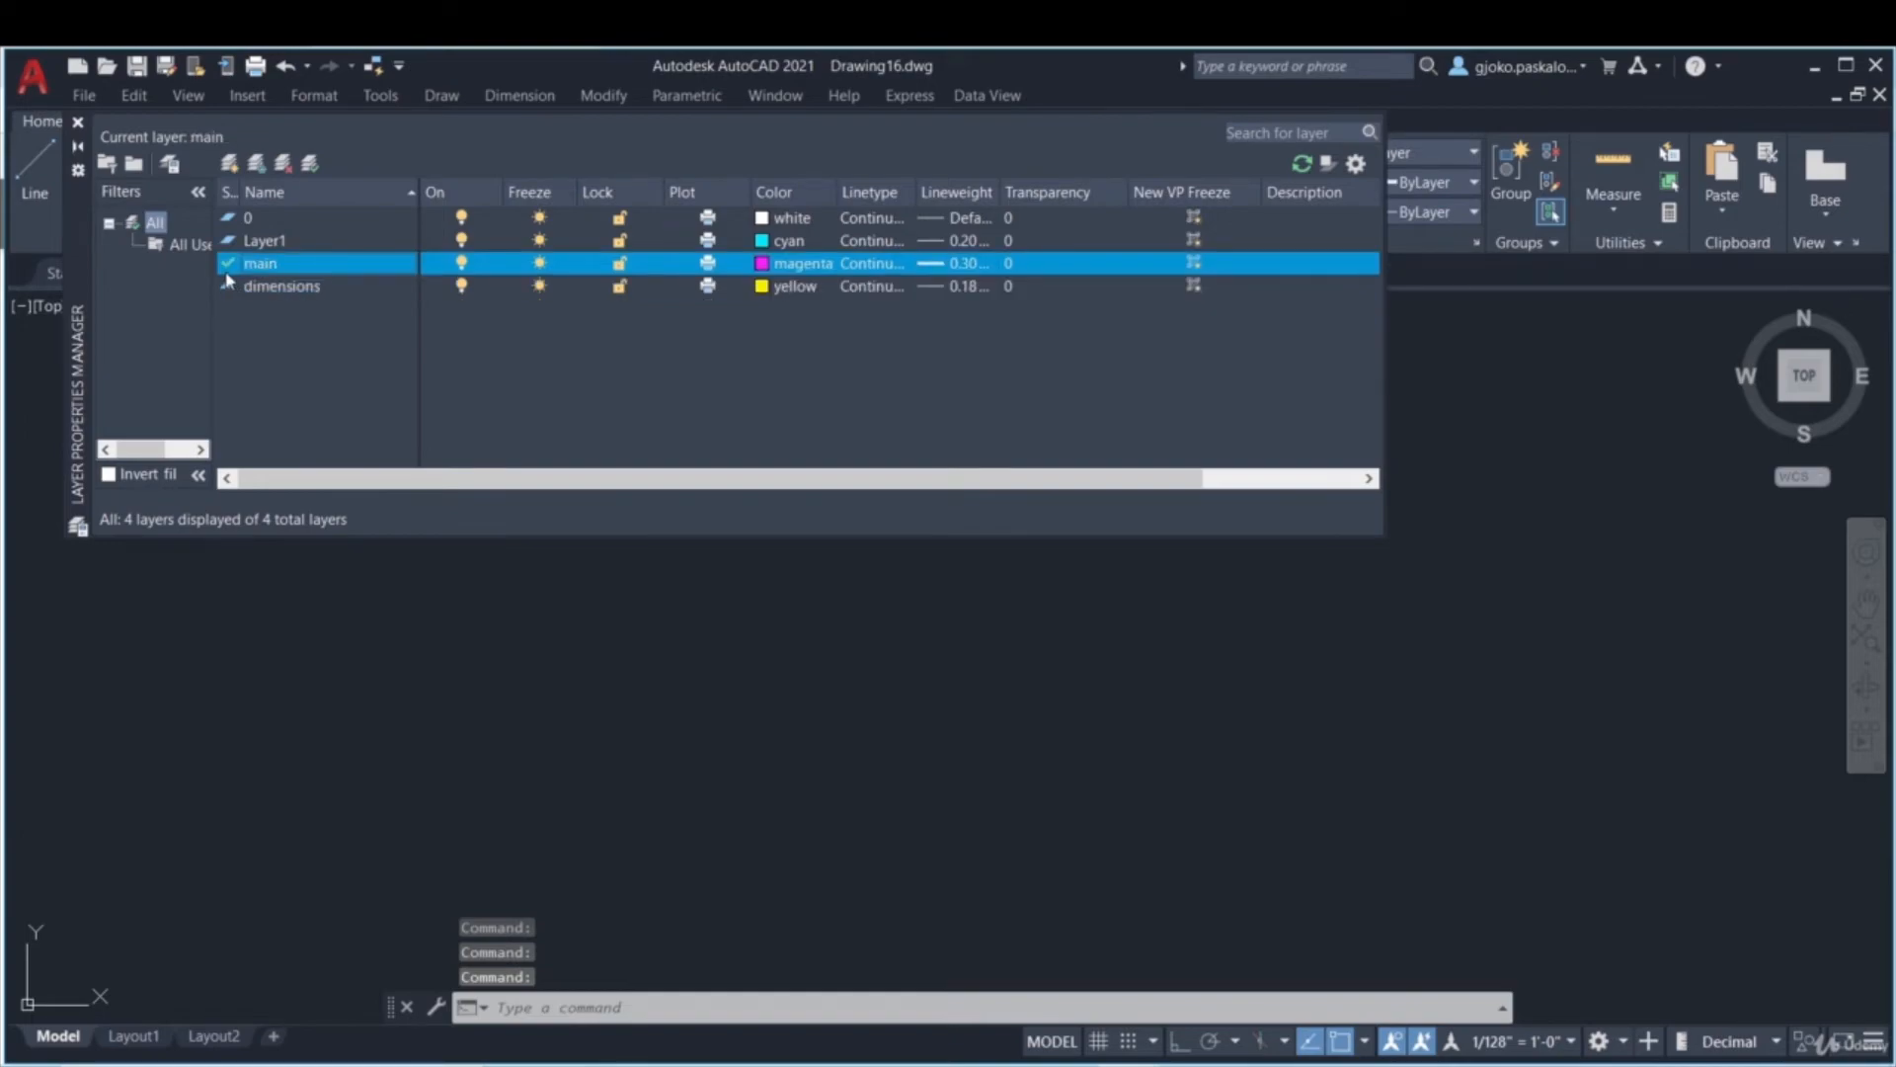
{"action": "left_click", "coordinate": [77, 122]}
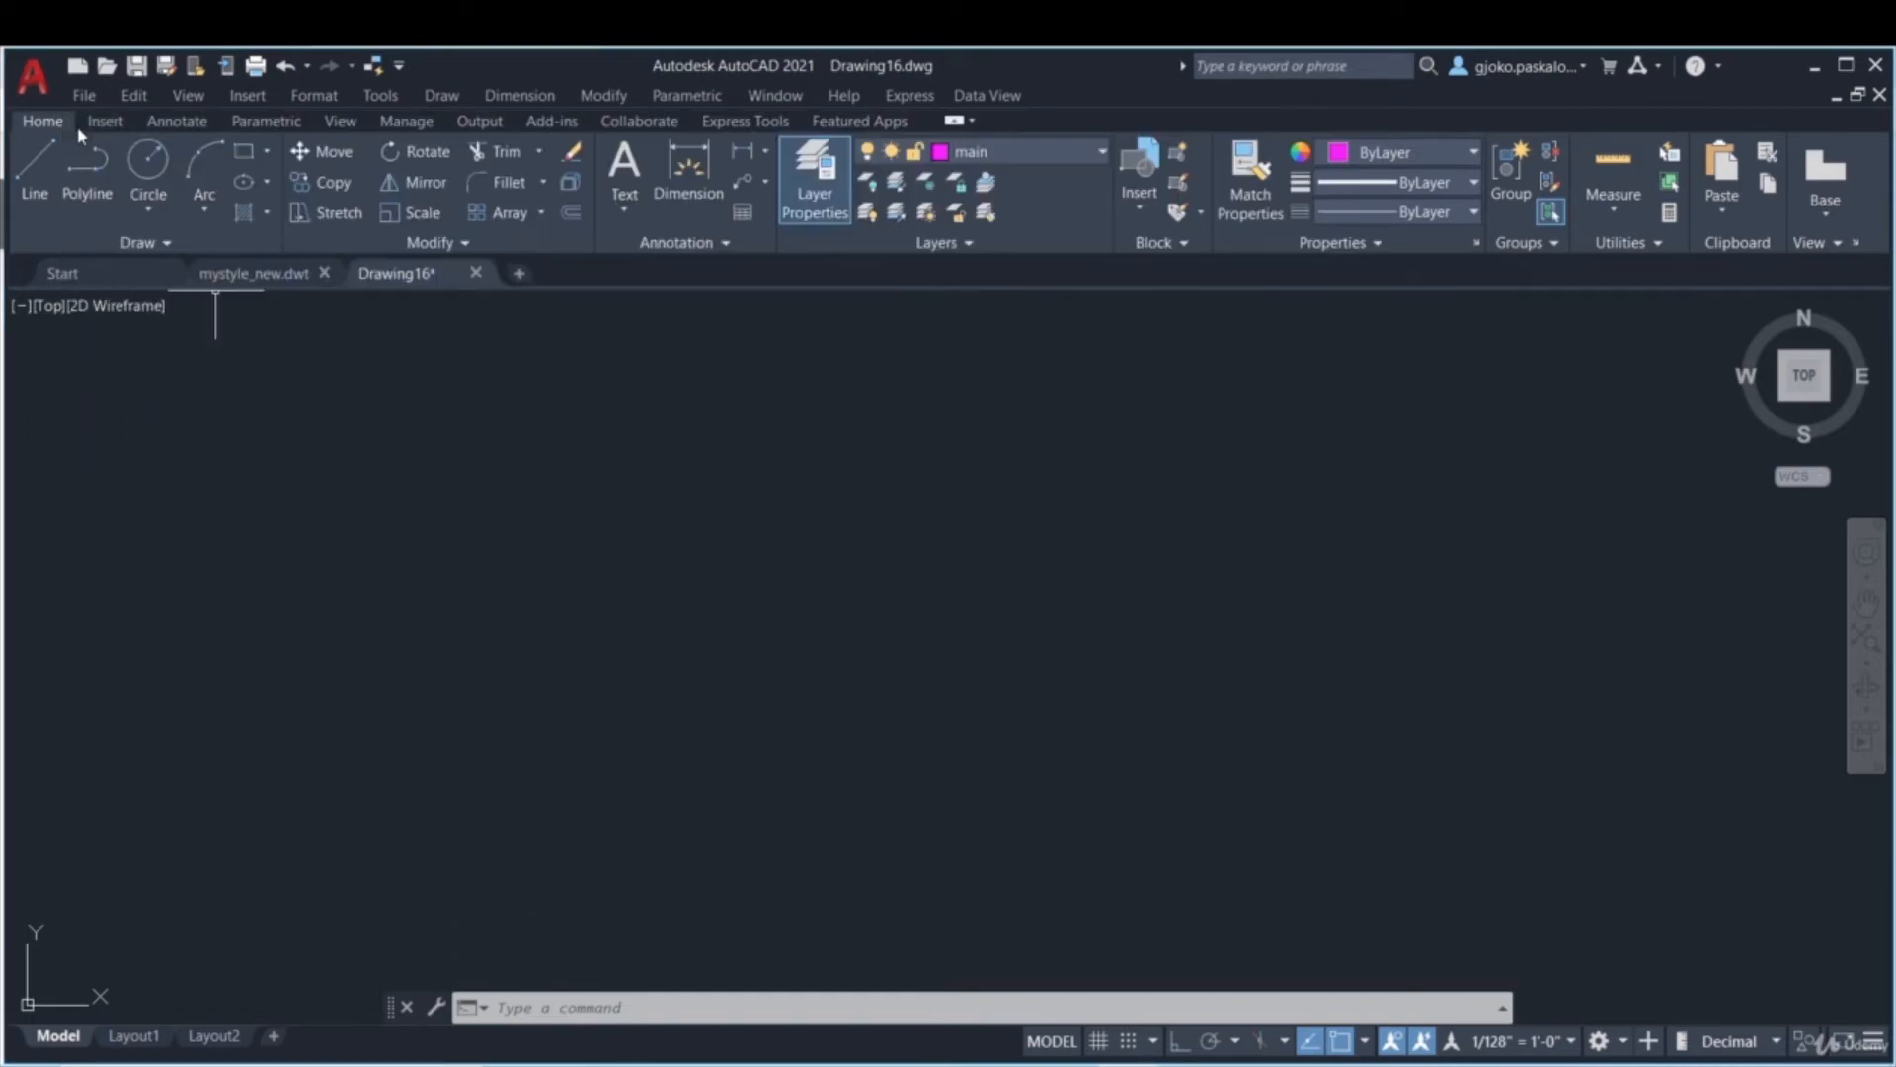
- Compare the layer list of the new drawing with that of the open mystyle_new.dwt template, and return to the new drawing
{"action": "left_click", "coordinate": [985, 151]}
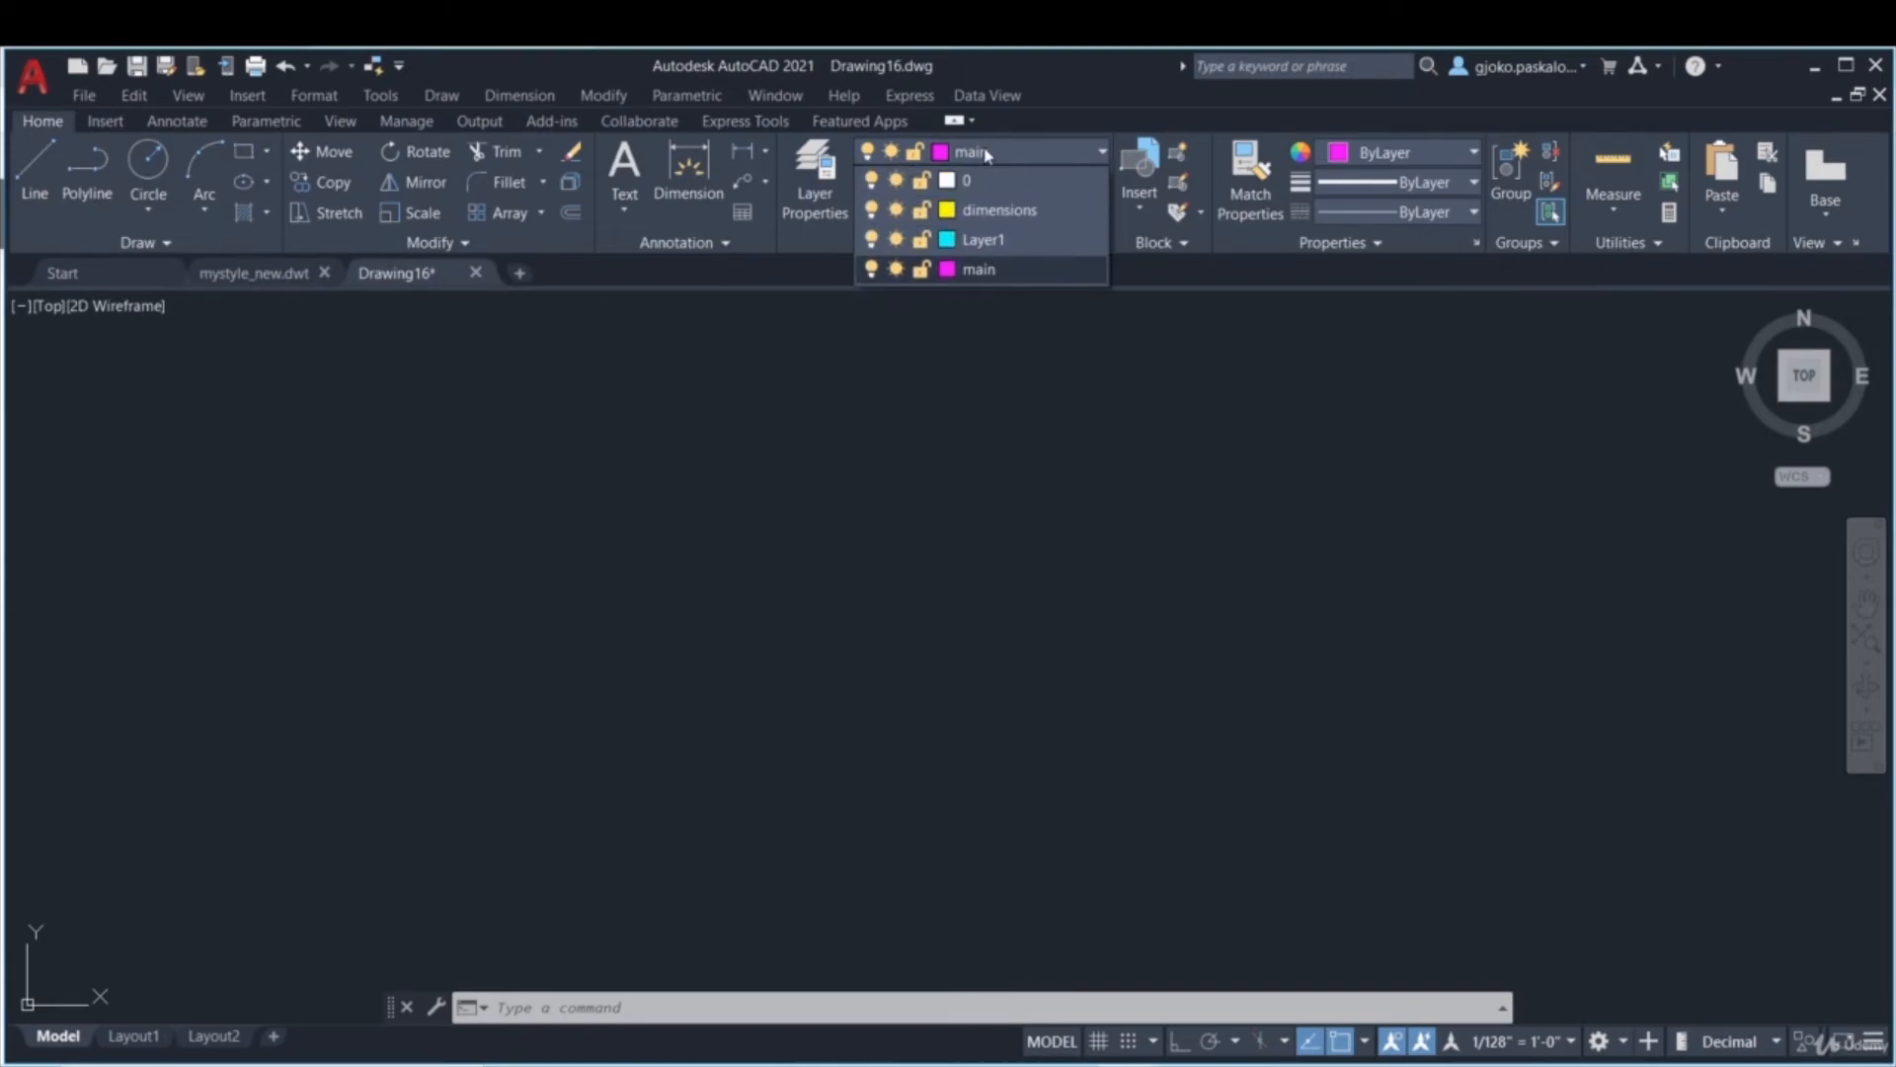
{"action": "left_click", "coordinate": [985, 153]}
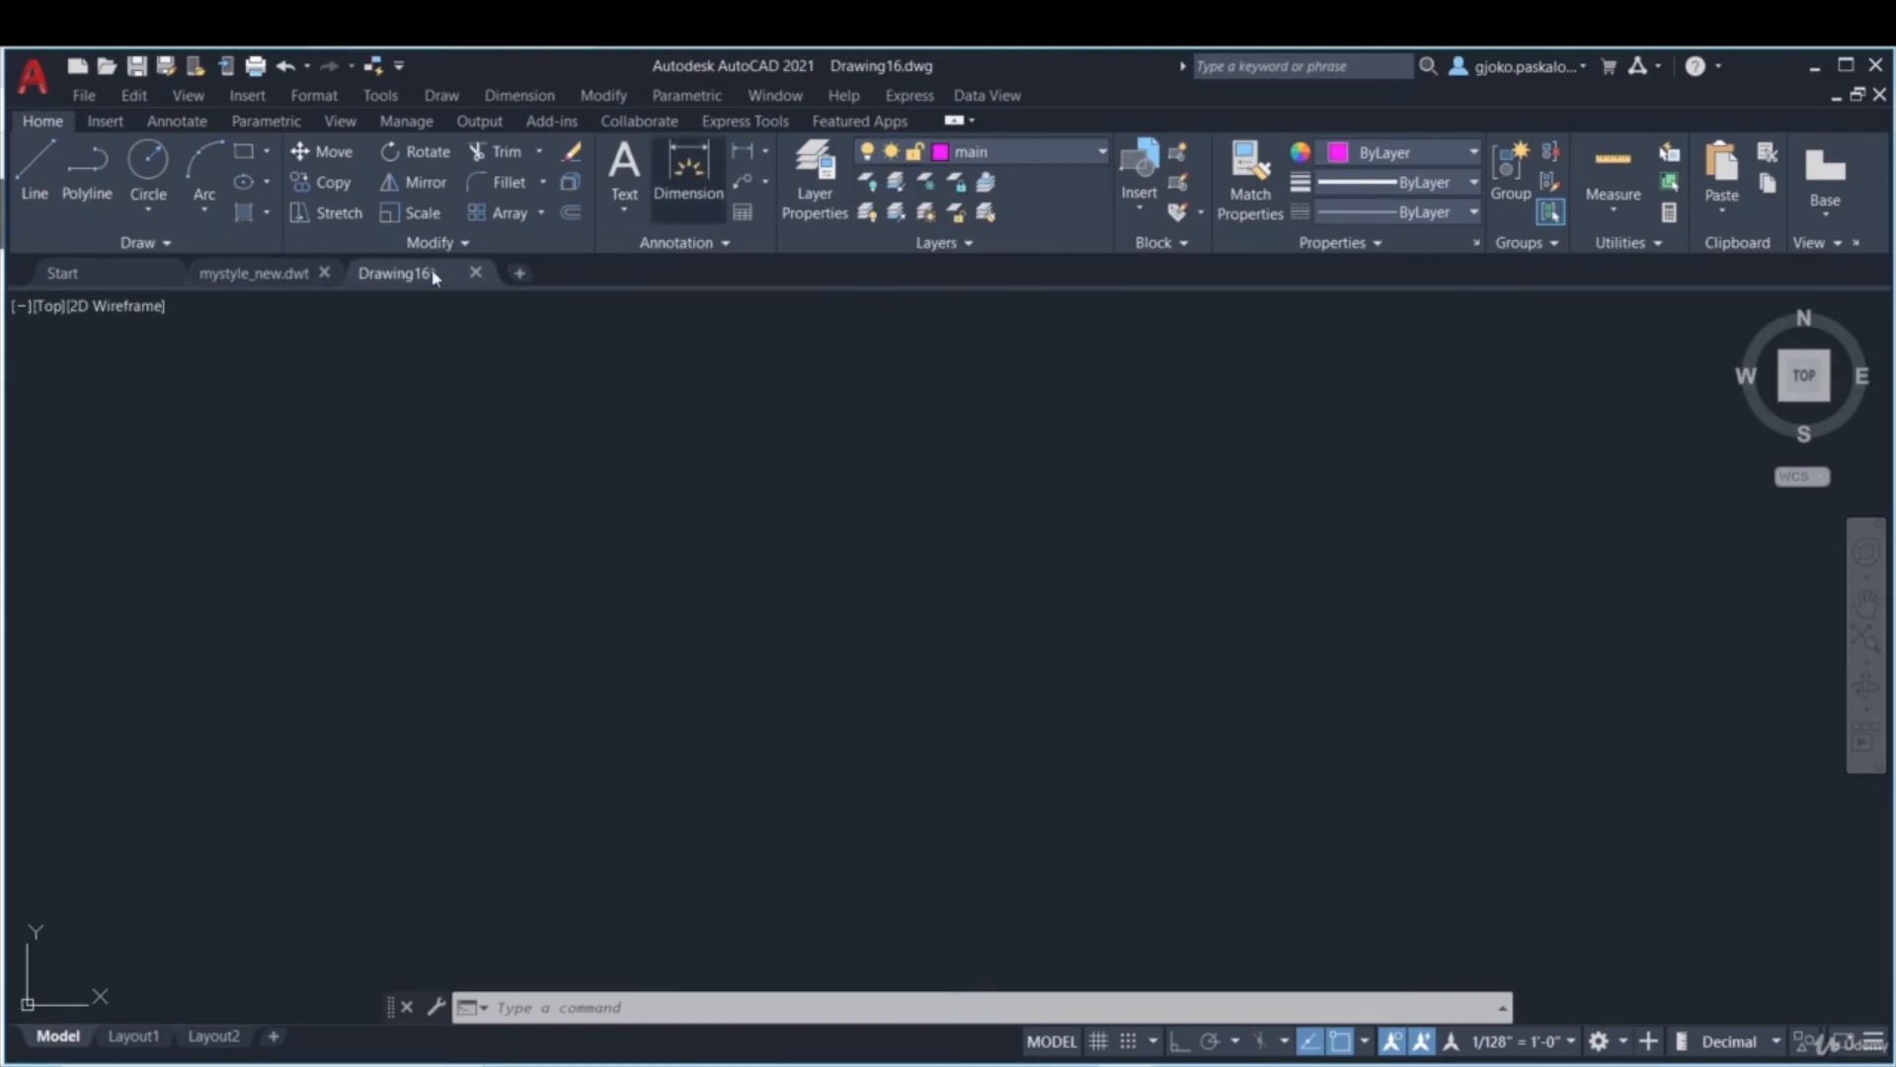
{"action": "left_click", "coordinate": [258, 272]}
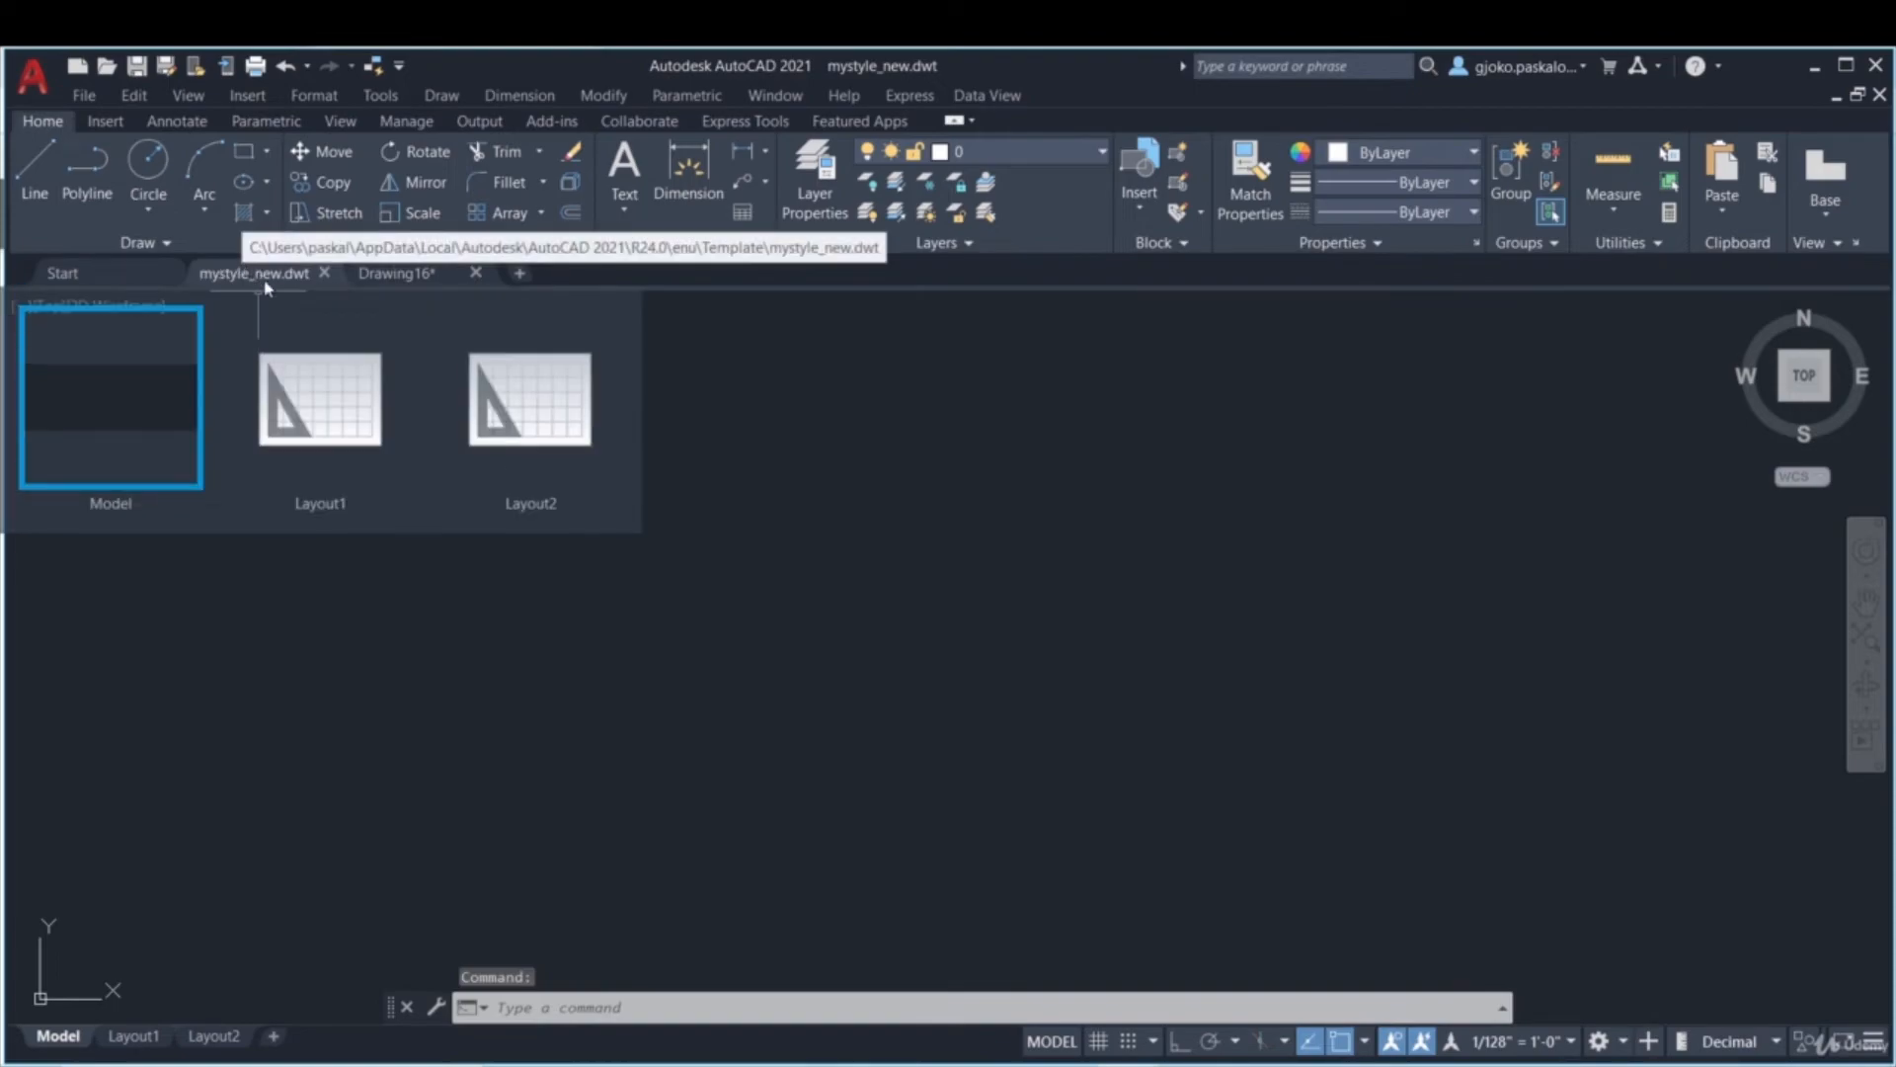
{"action": "left_click", "coordinate": [993, 153]}
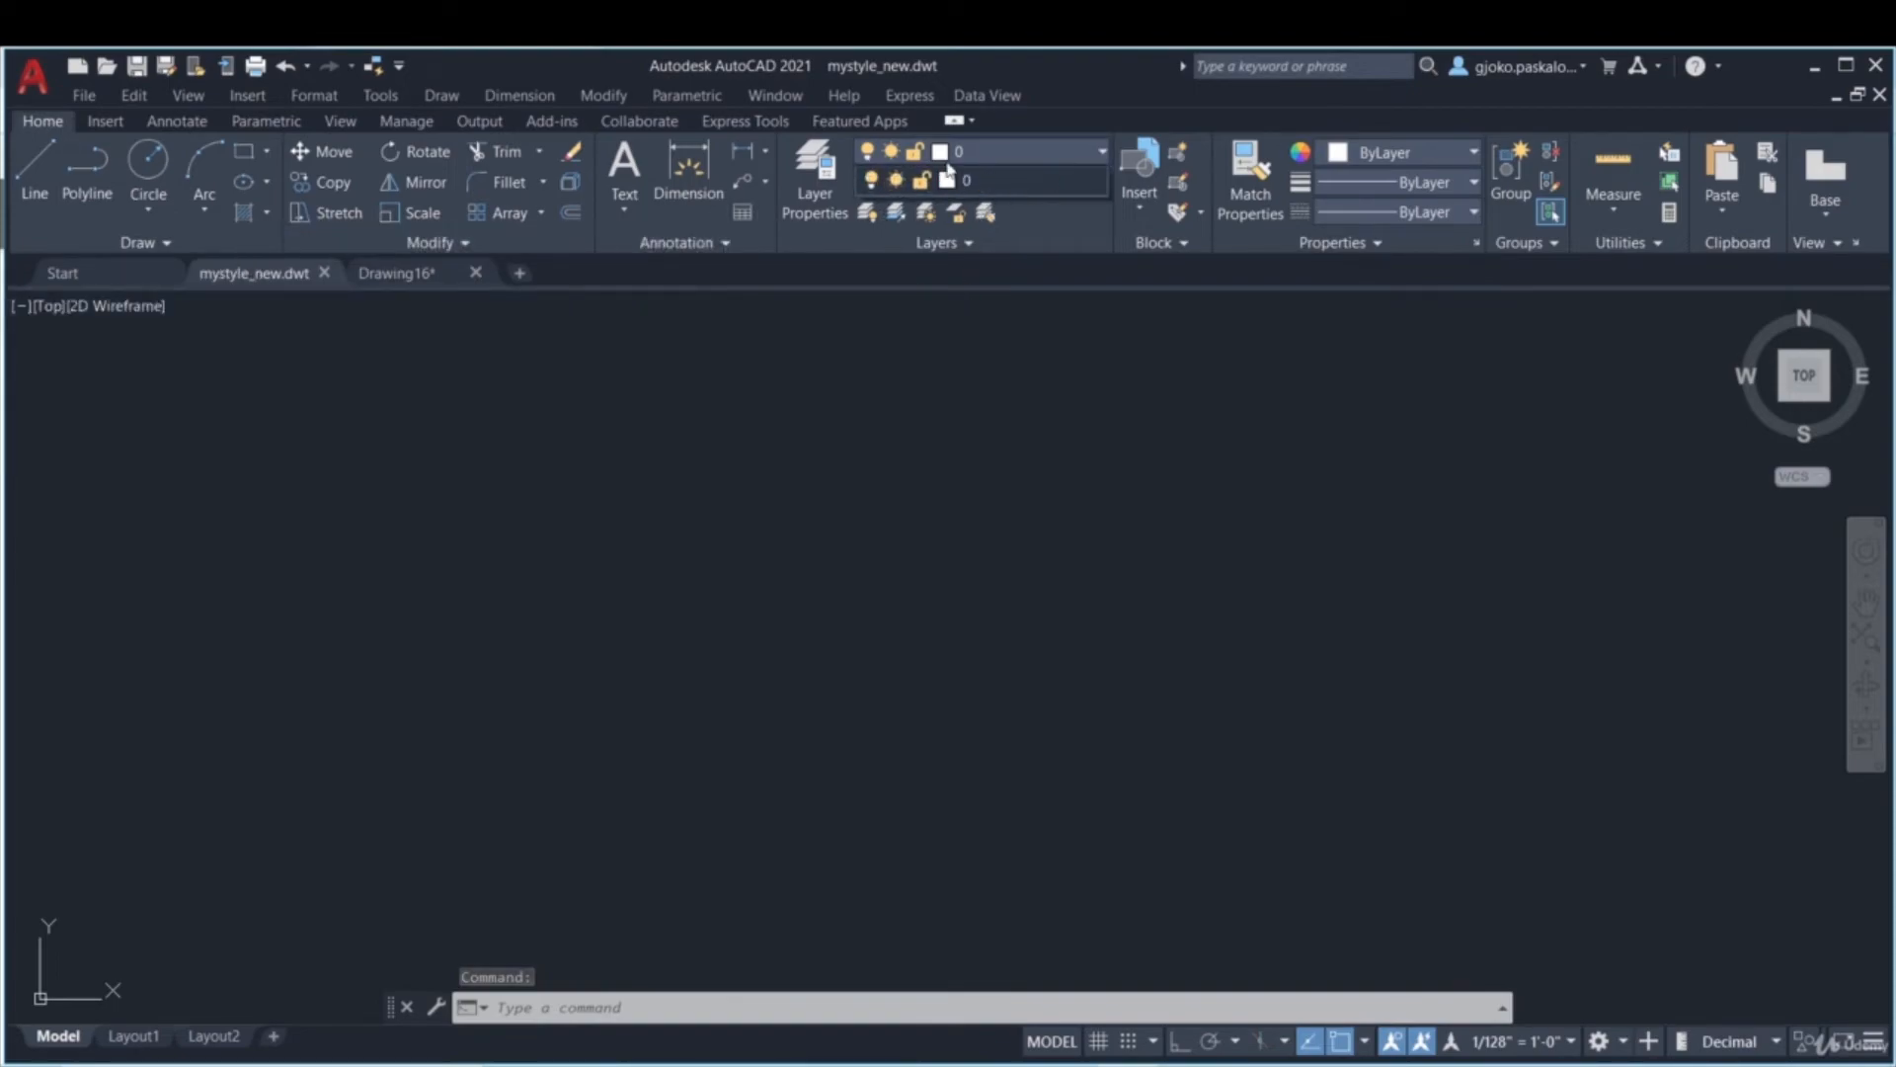
{"action": "left_click", "coordinate": [950, 178]}
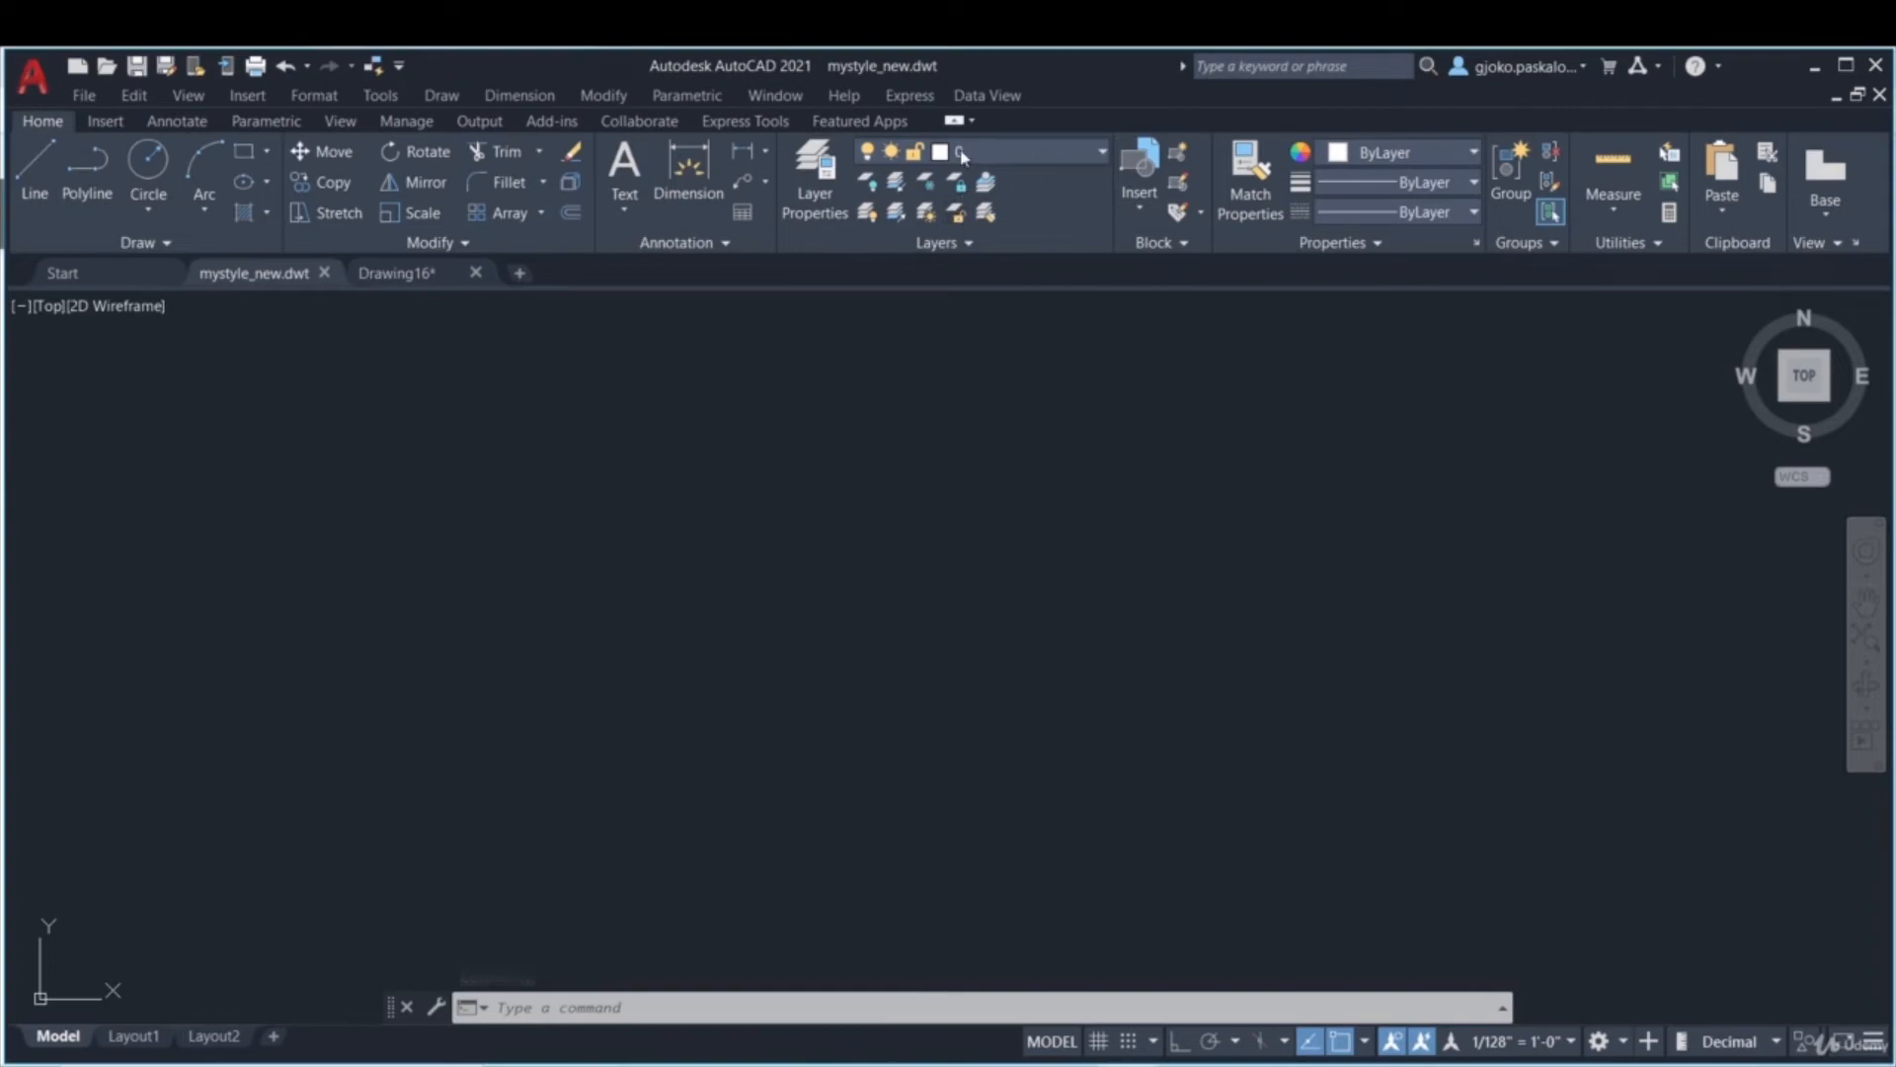
{"action": "left_click", "coordinate": [398, 274]}
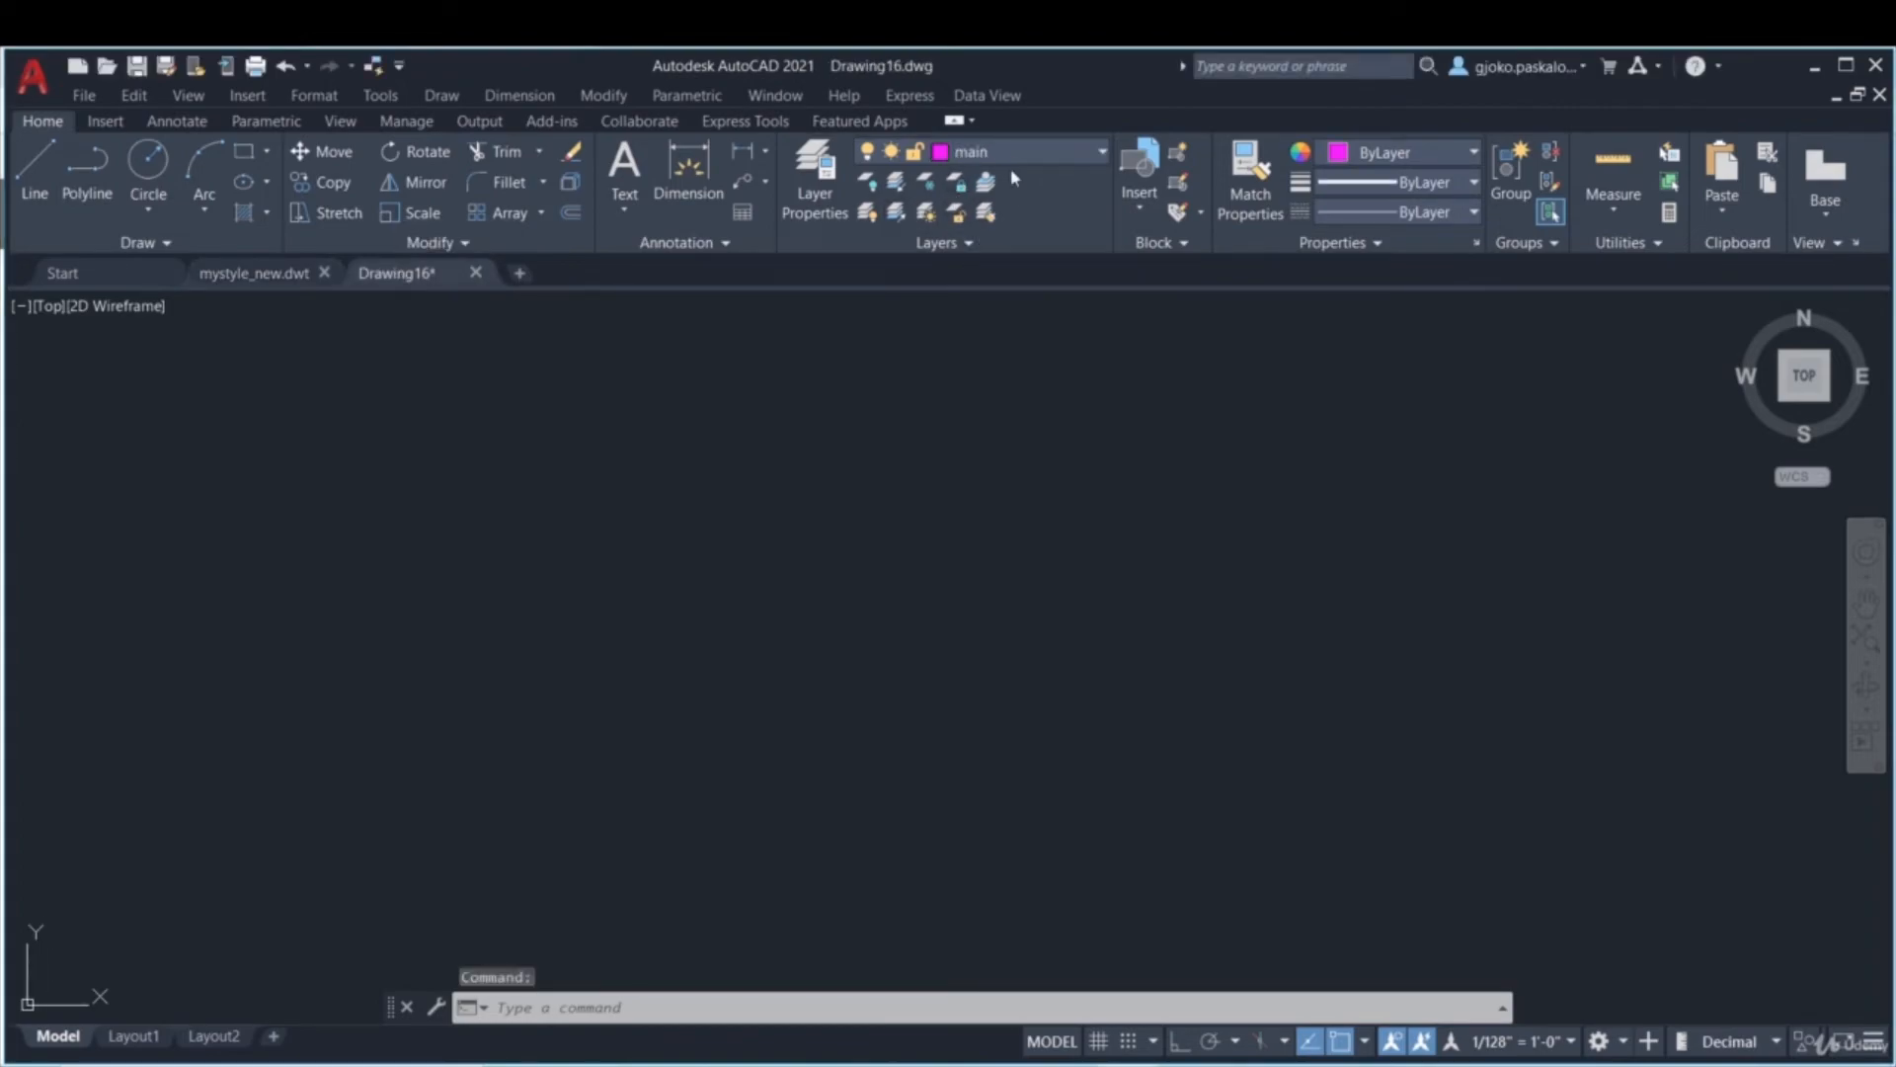
- Try to save the drawing as an AutoCAD Drawing Template, replacing the existing mystyle_new.dwt
{"action": "left_click", "coordinate": [84, 96]}
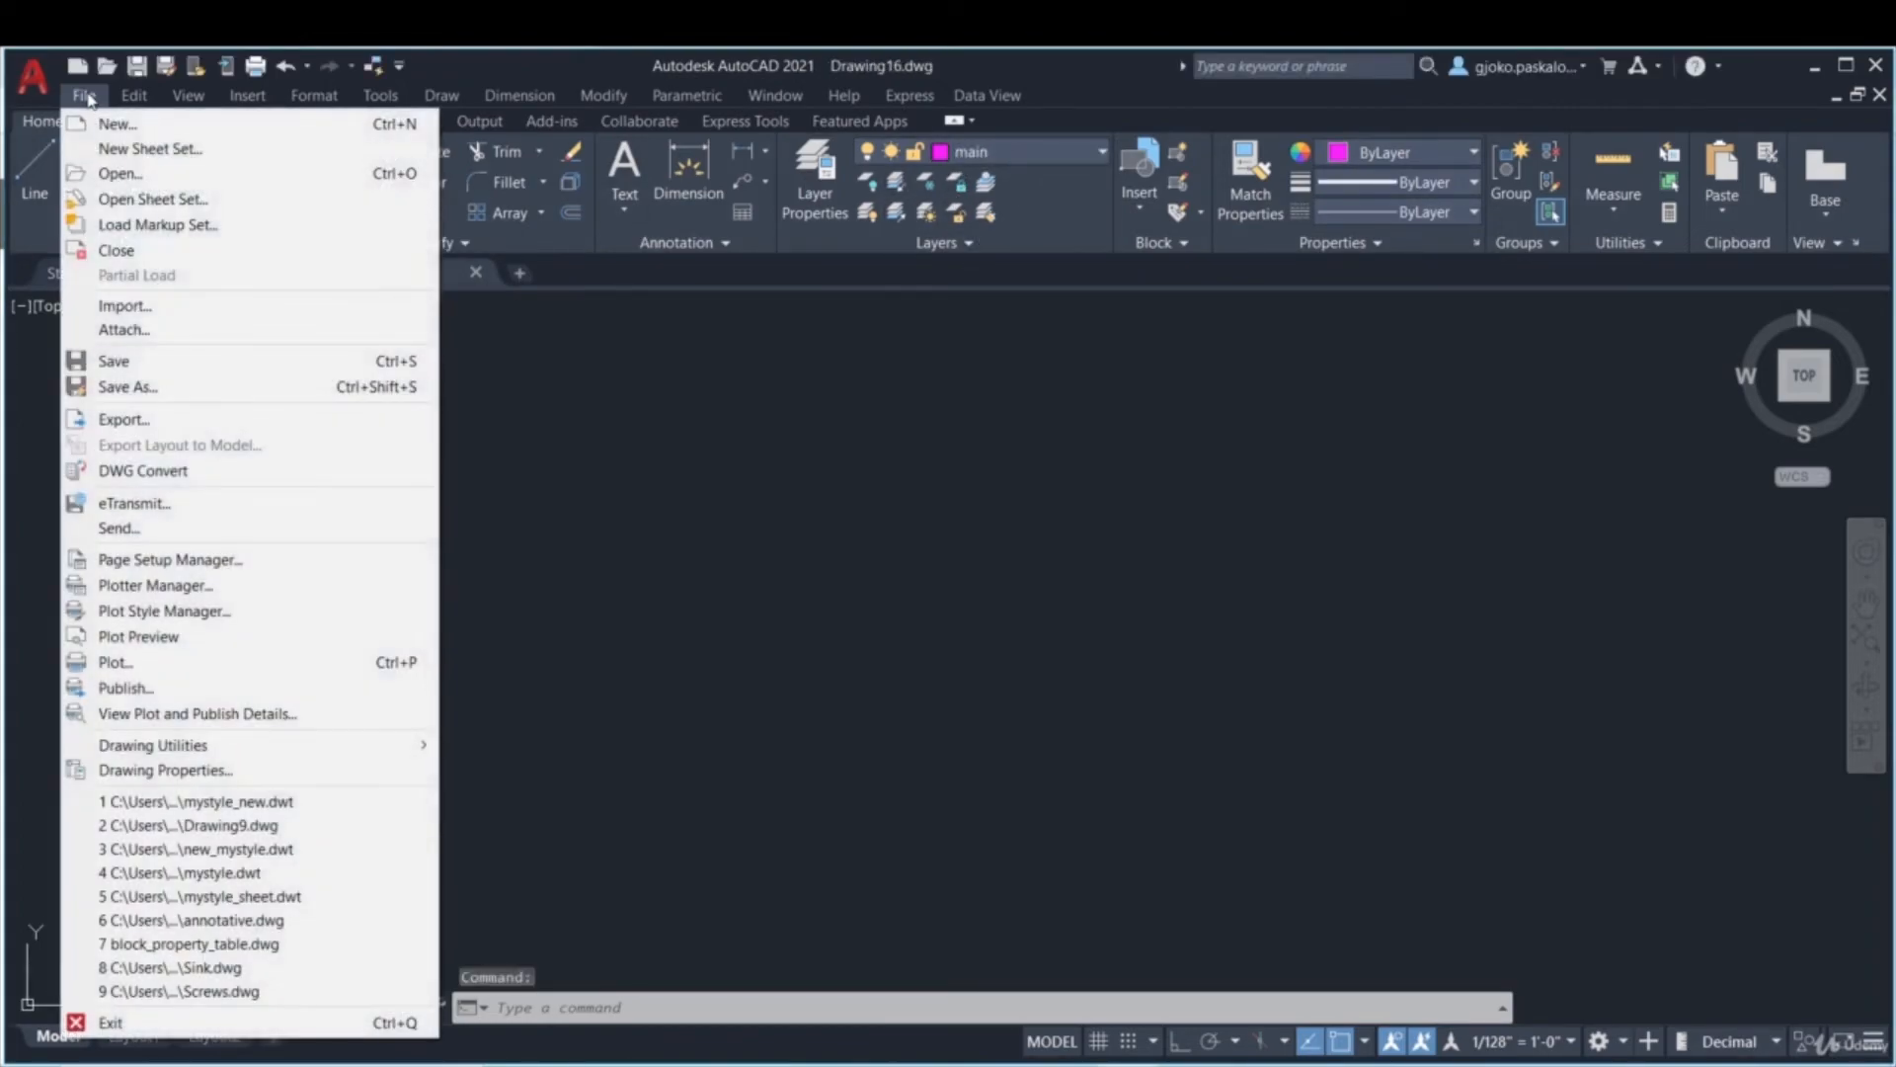
{"action": "left_click", "coordinate": [113, 386]}
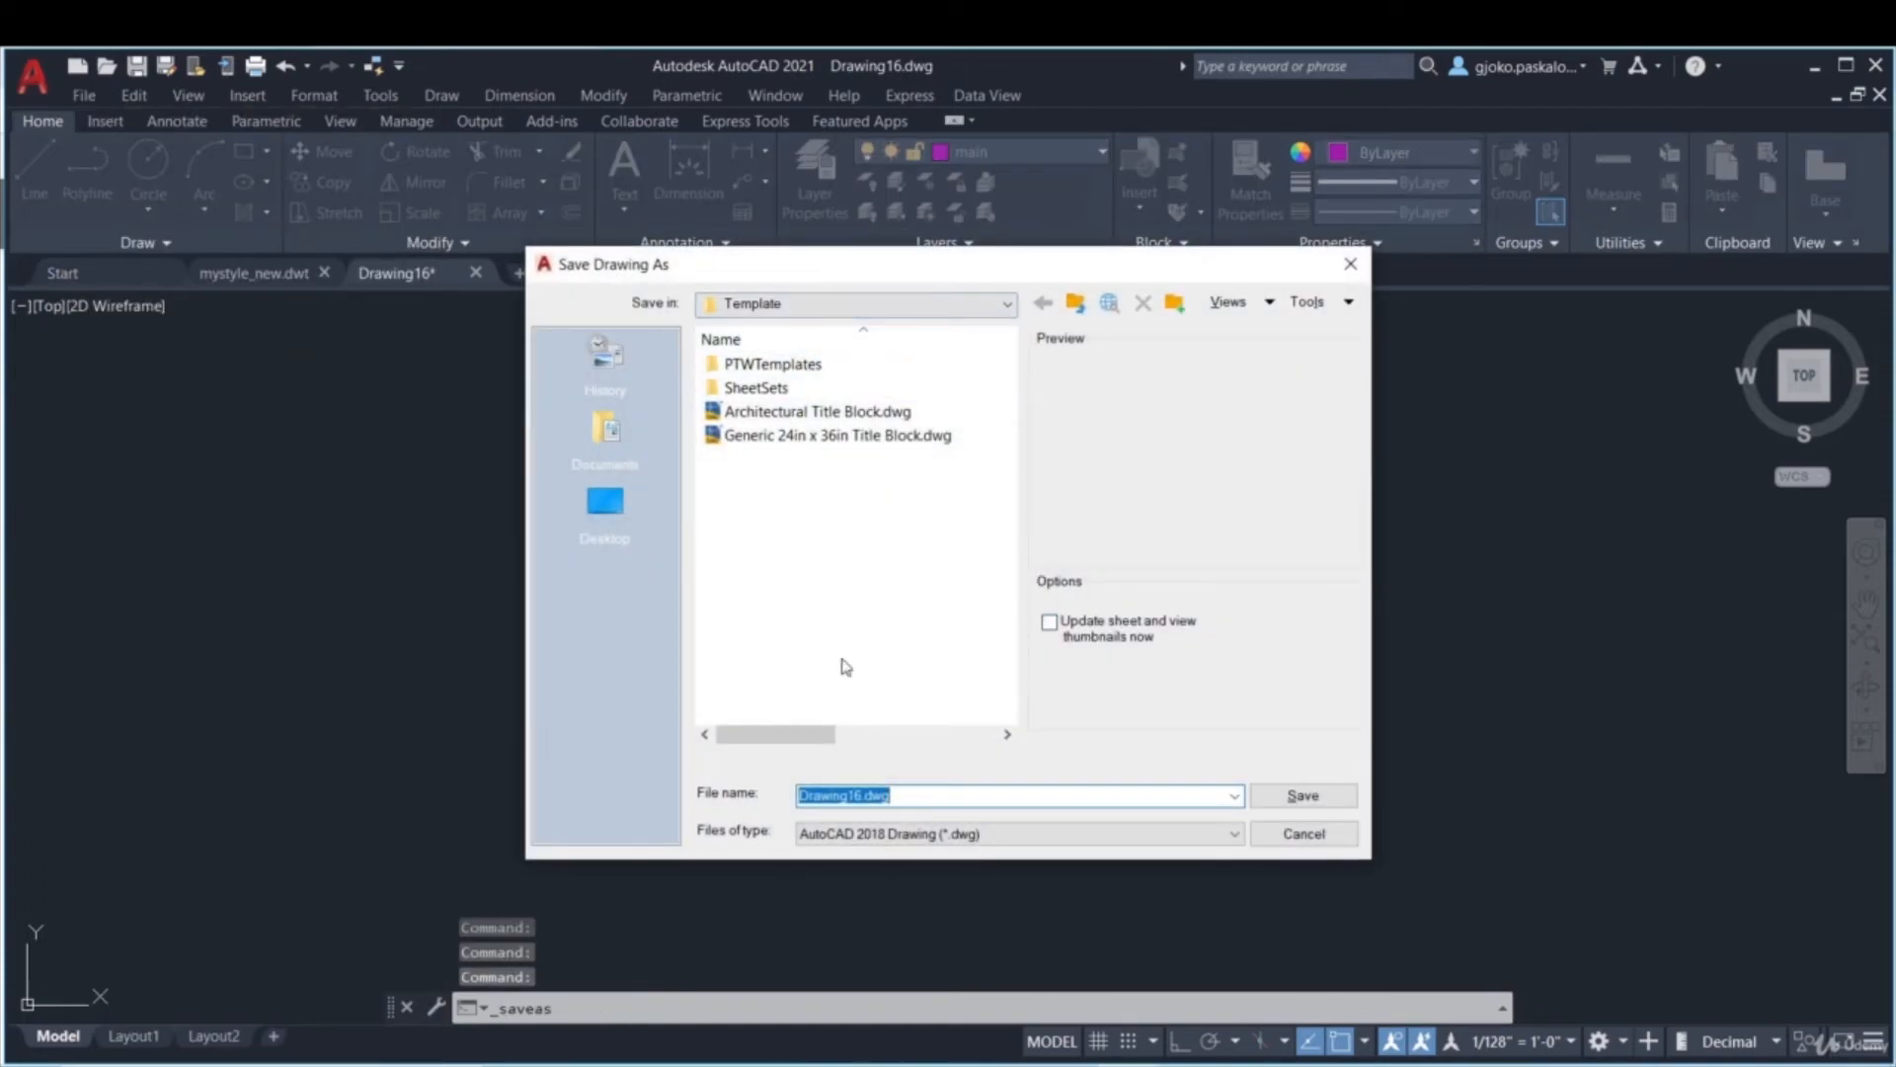
{"action": "left_click", "coordinate": [974, 835]}
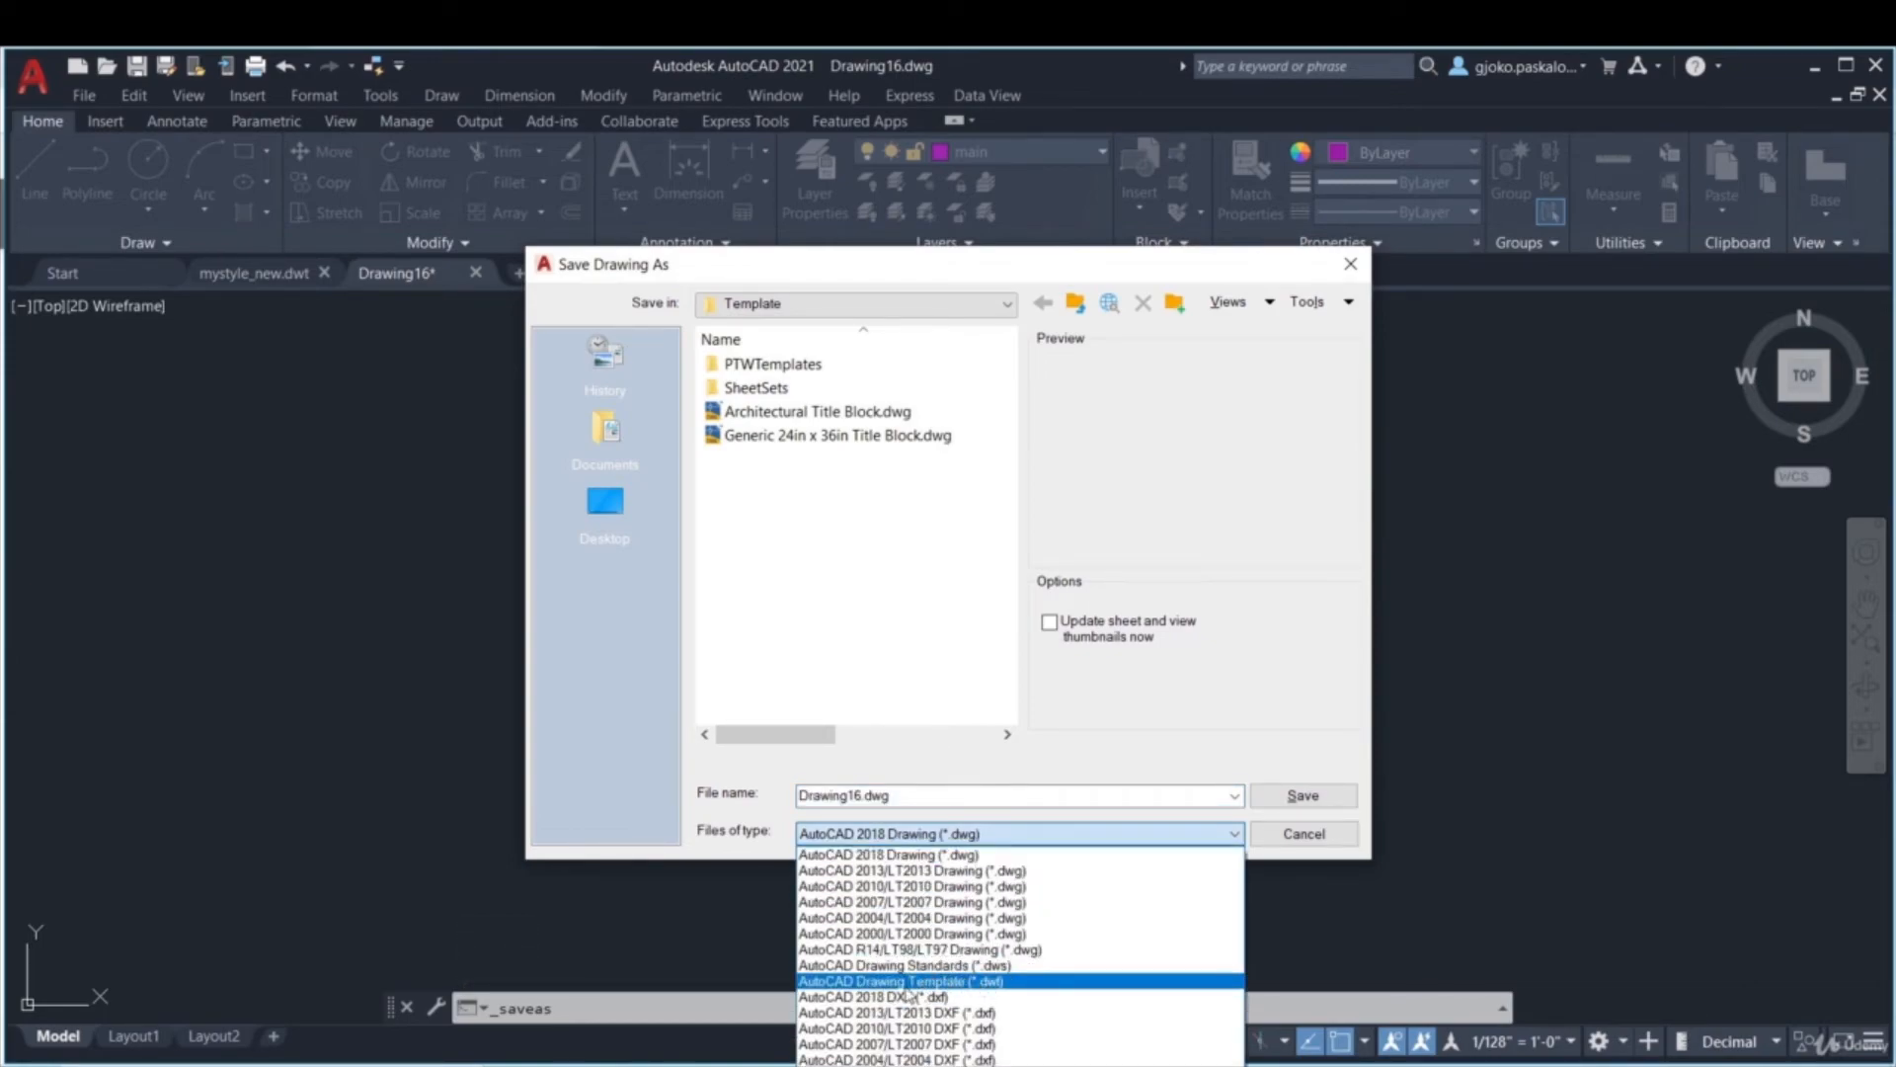
{"action": "left_click", "coordinate": [963, 992]}
{"action": "key", "text": "BackSpace"}
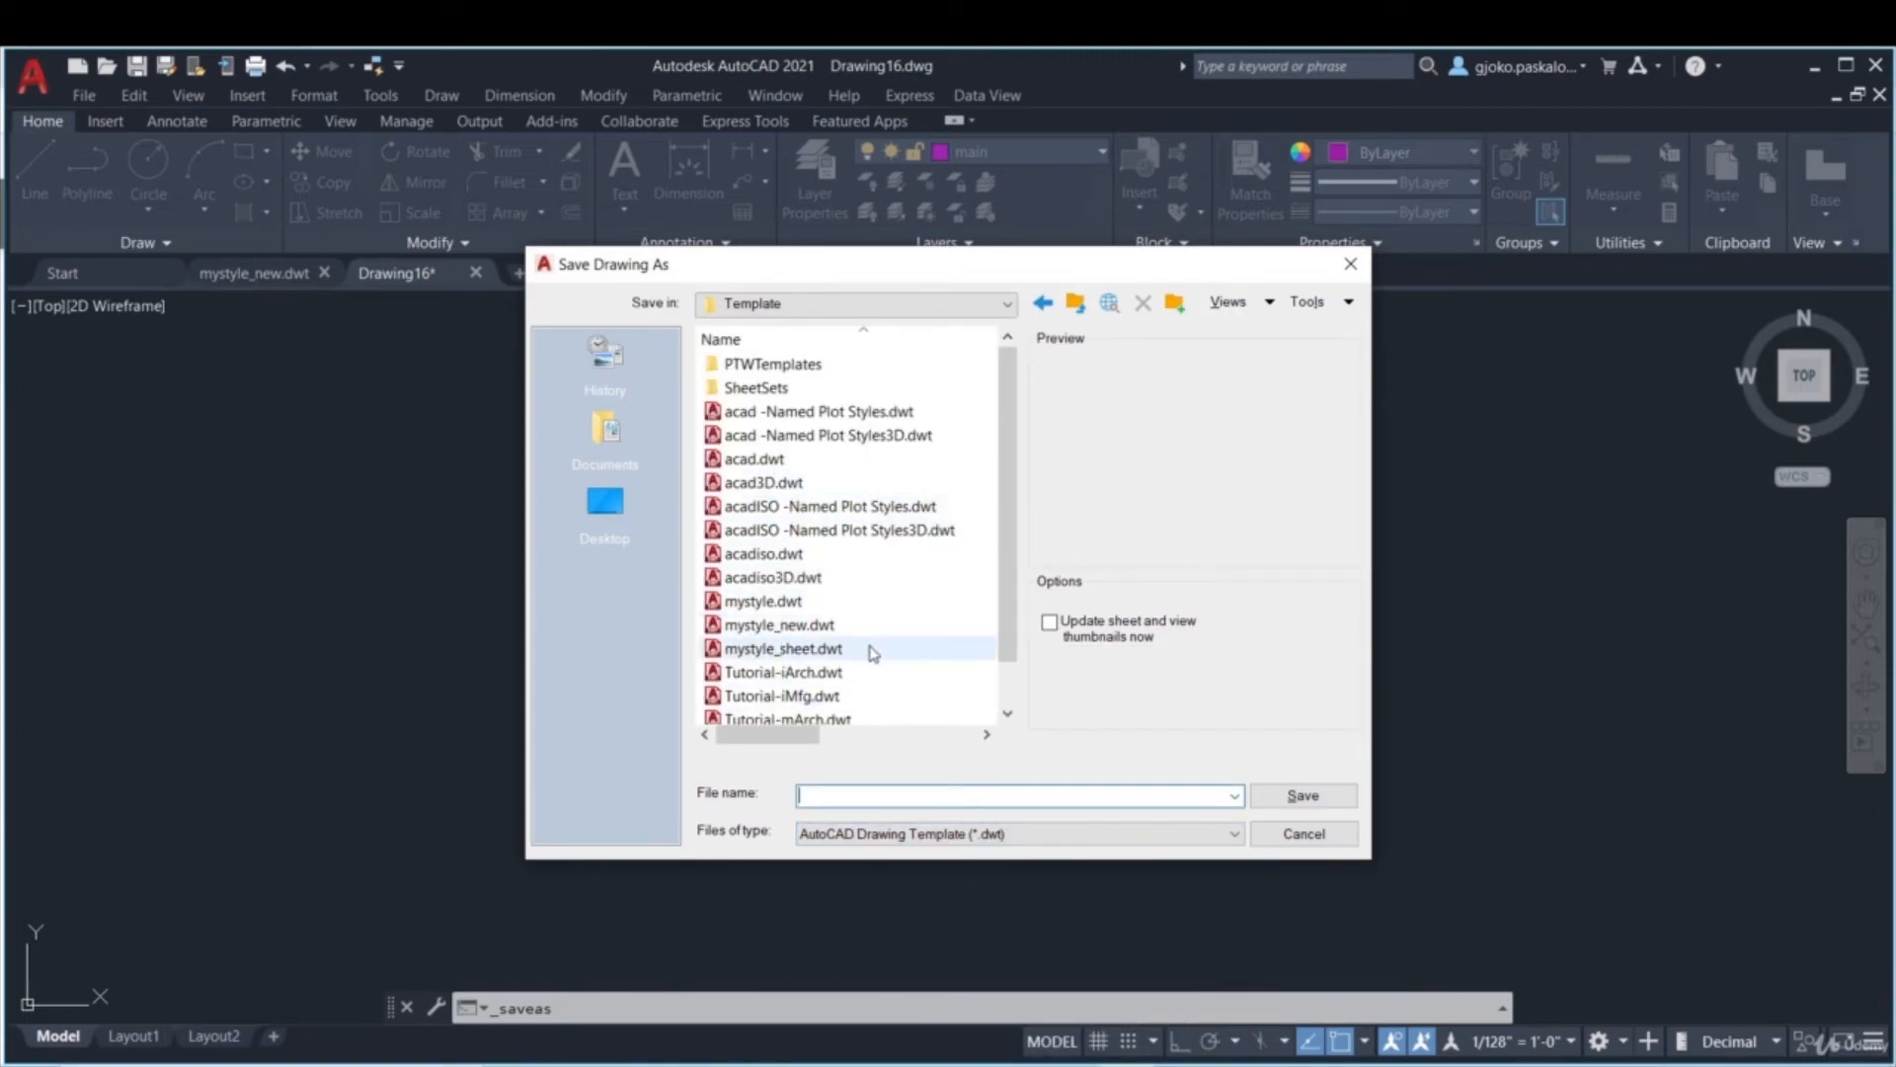
{"action": "left_click", "coordinate": [790, 628]}
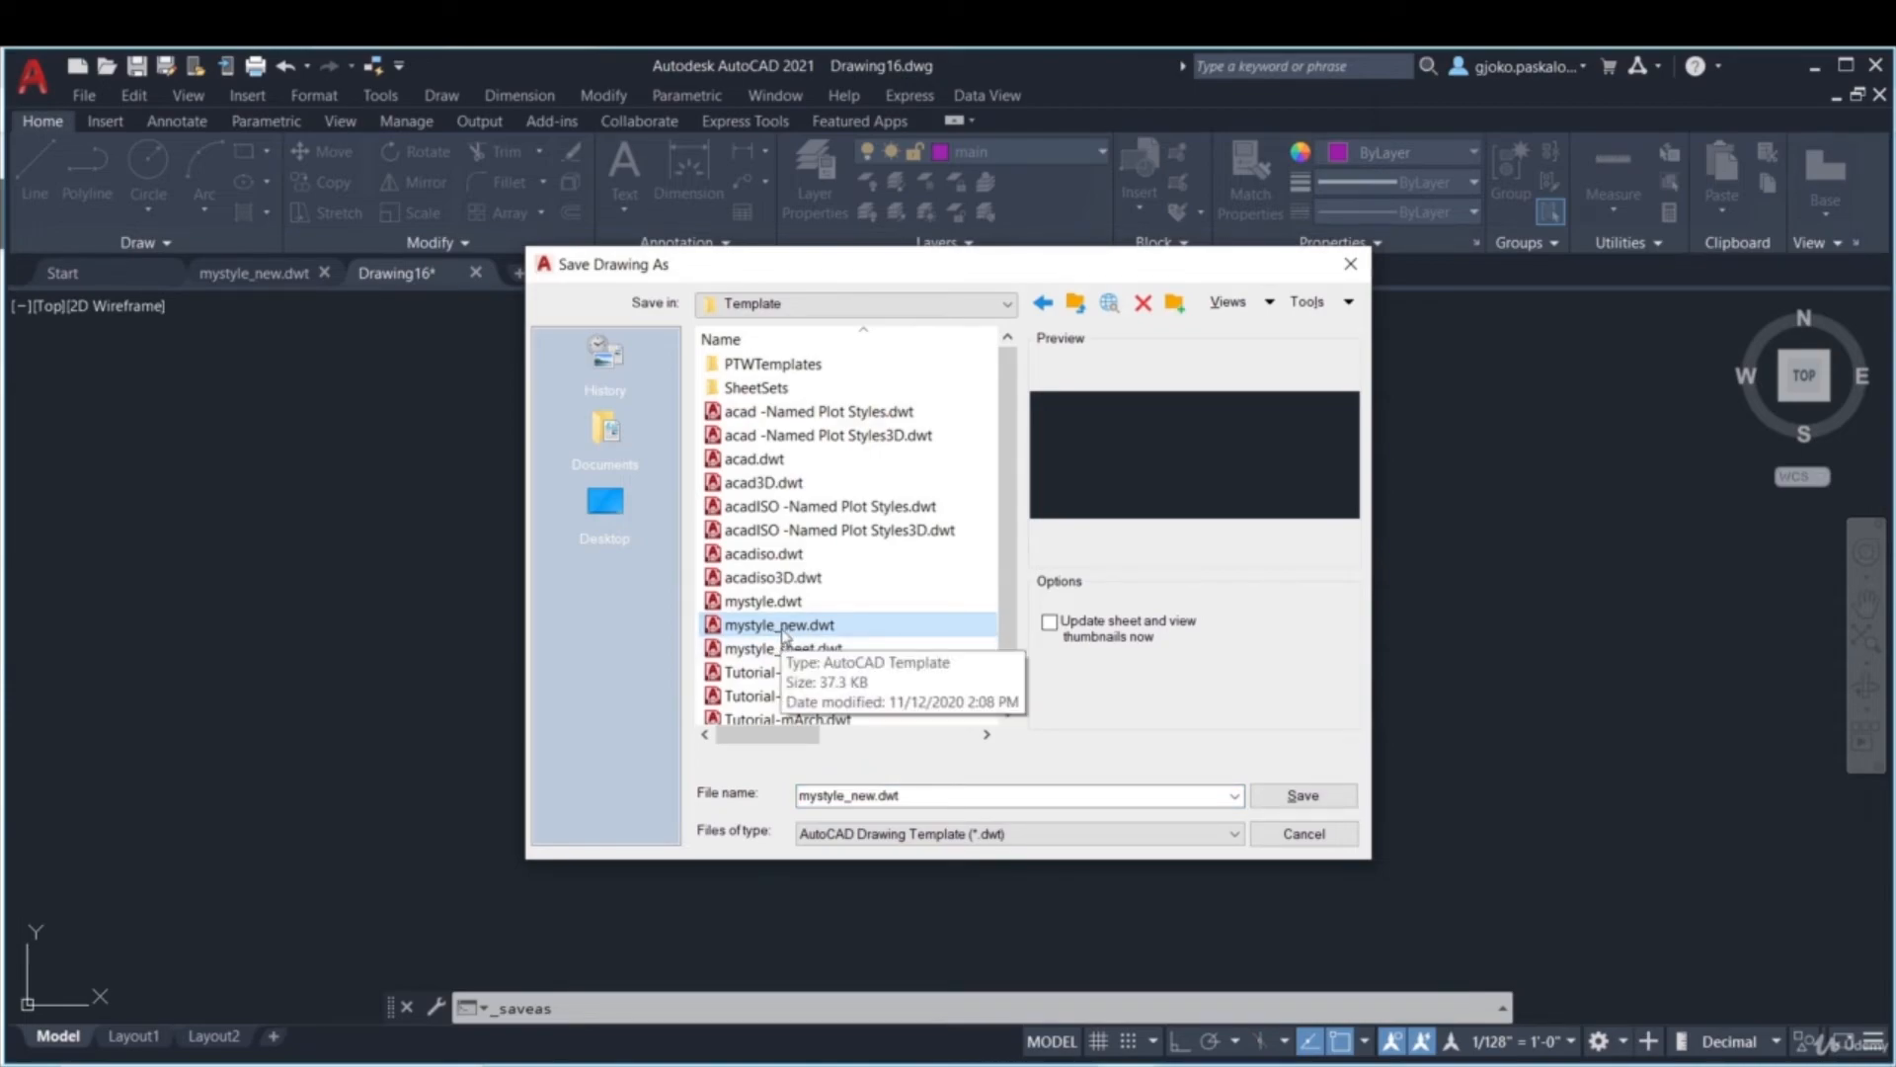
{"action": "left_click", "coordinate": [1301, 796]}
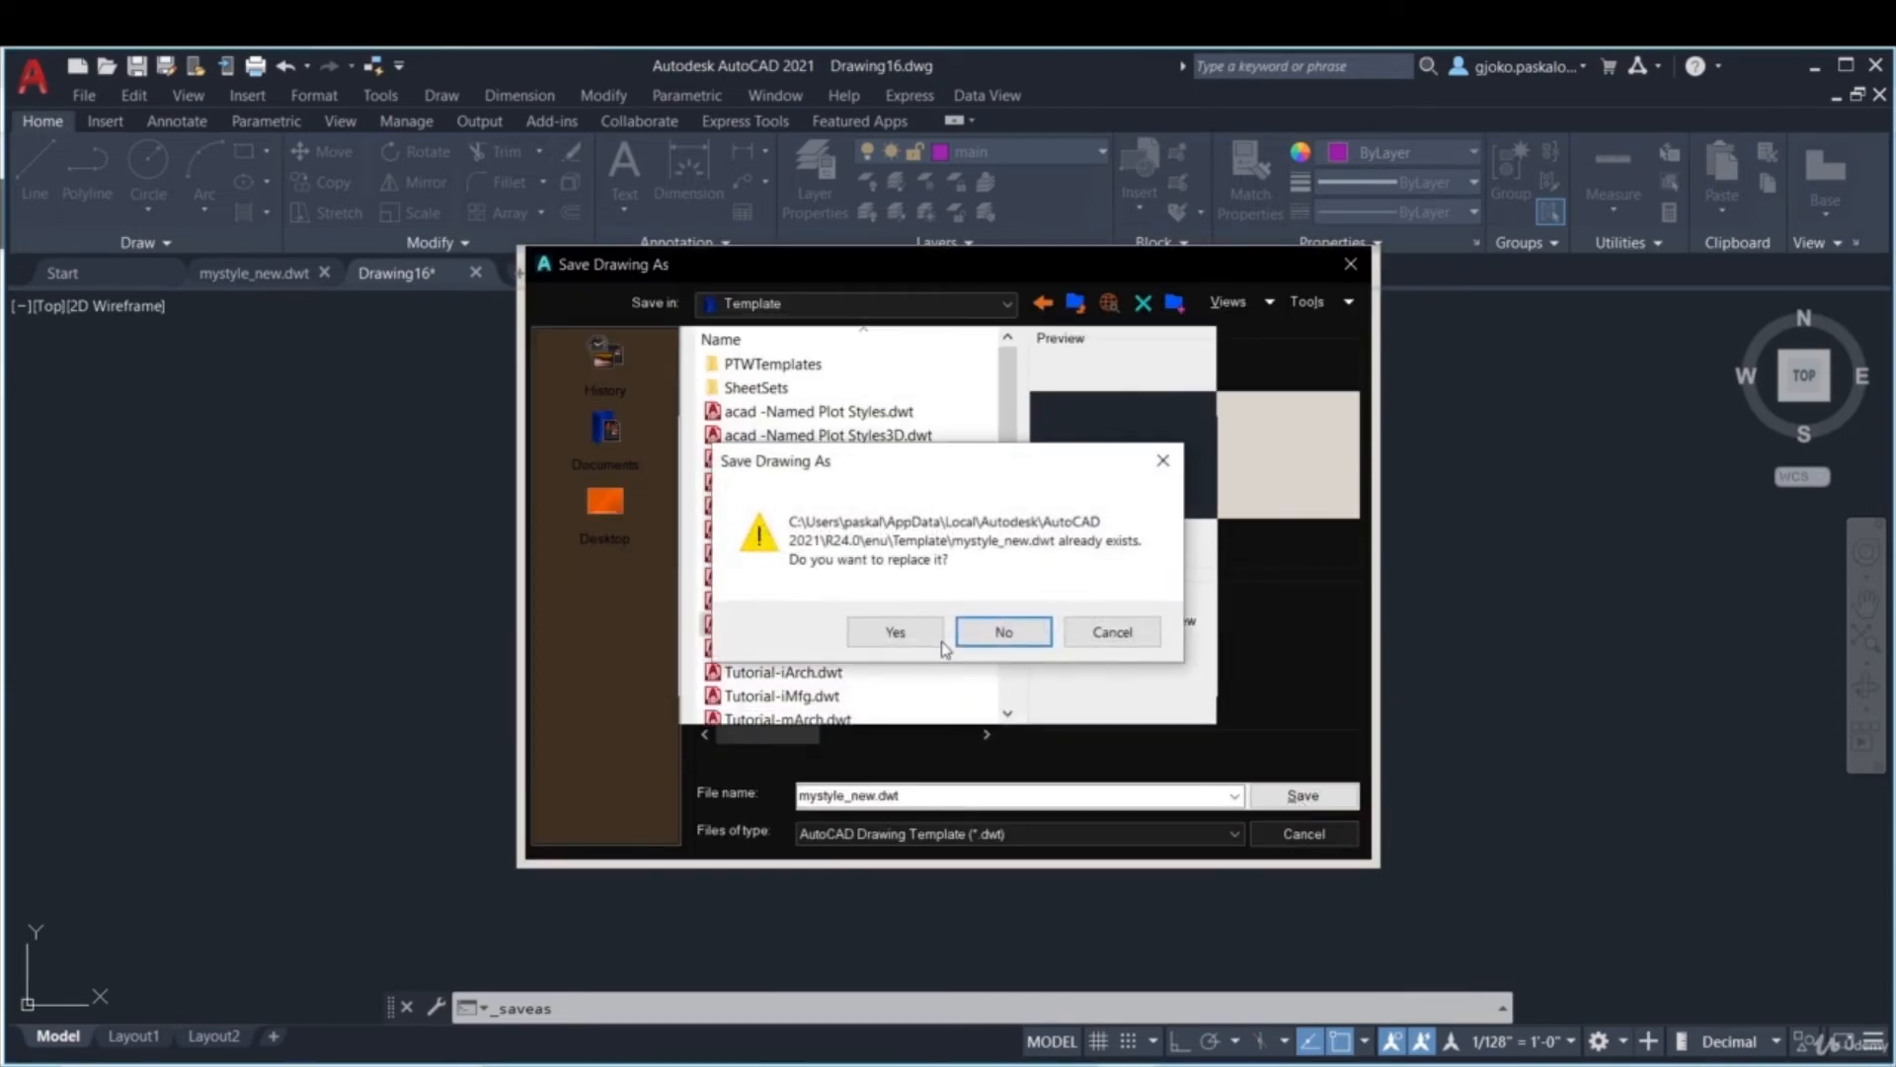
{"action": "left_click", "coordinate": [919, 633]}
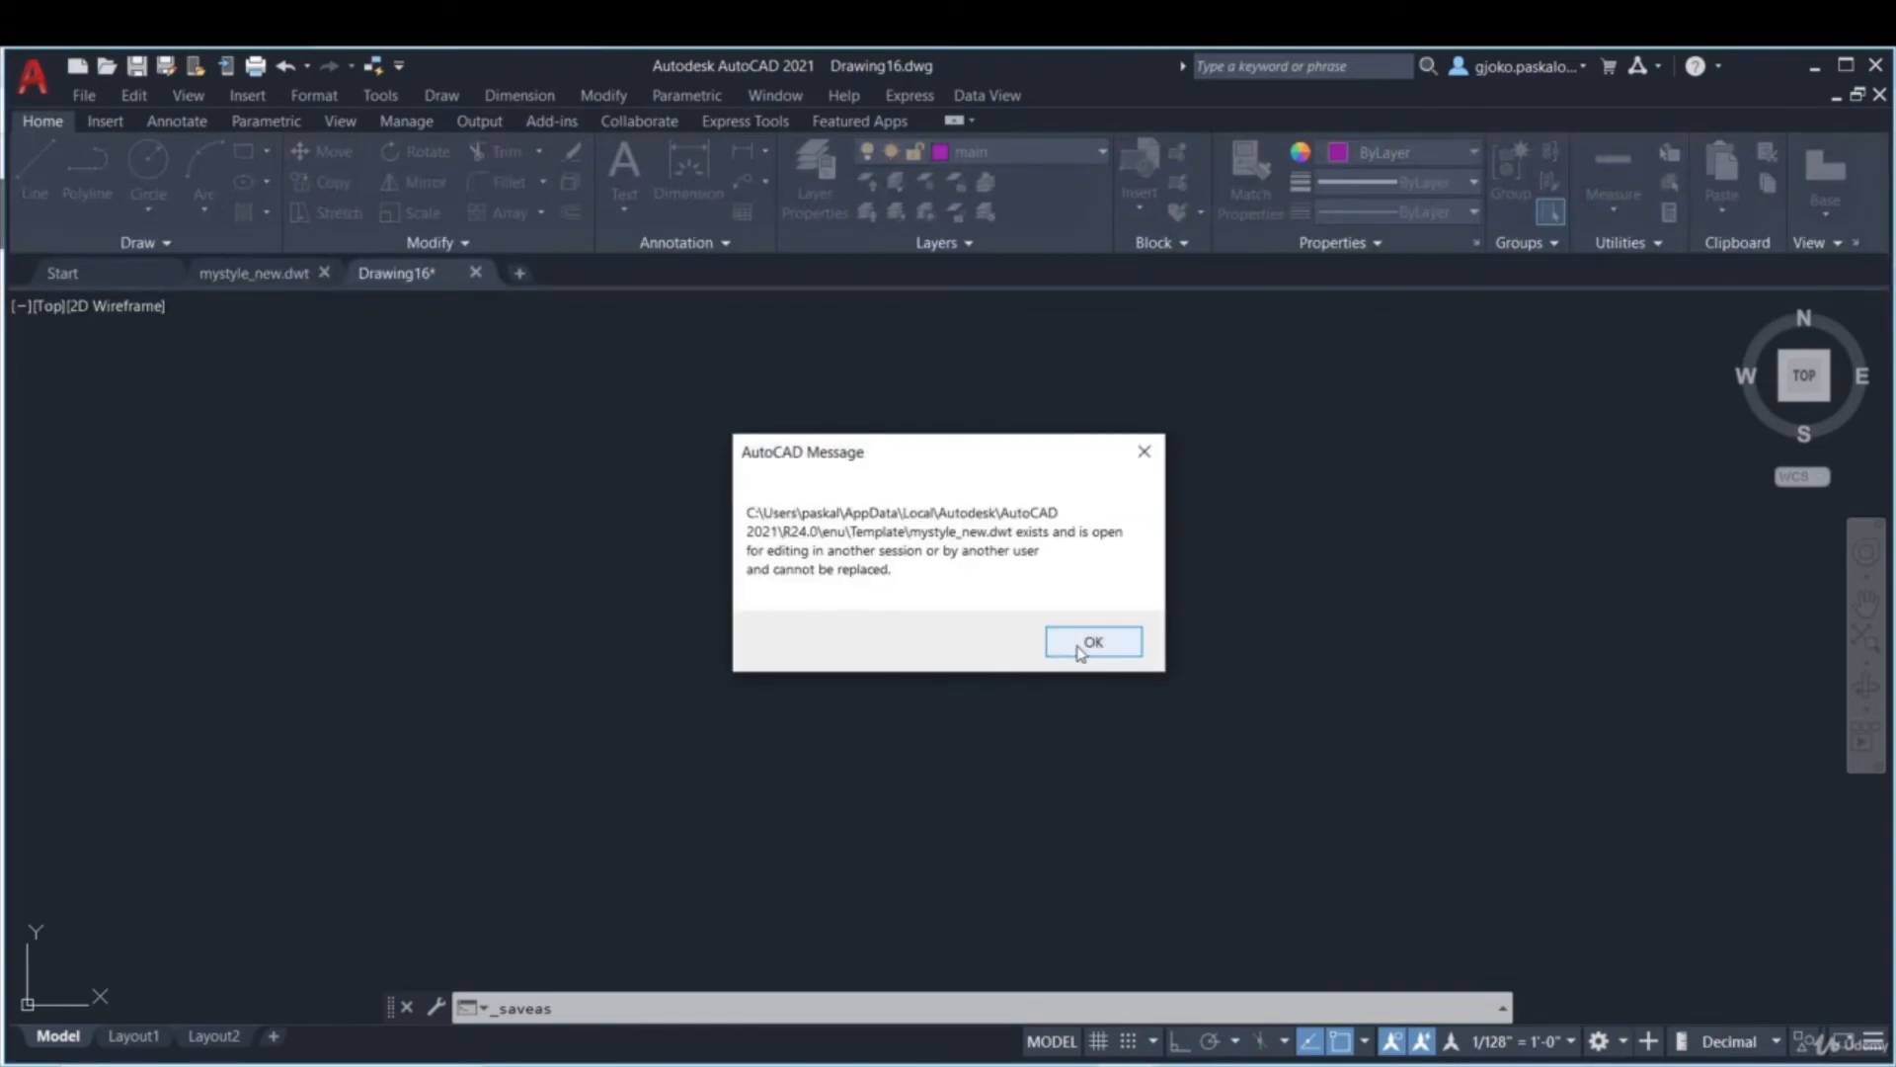
{"action": "left_click", "coordinate": [1080, 646]}
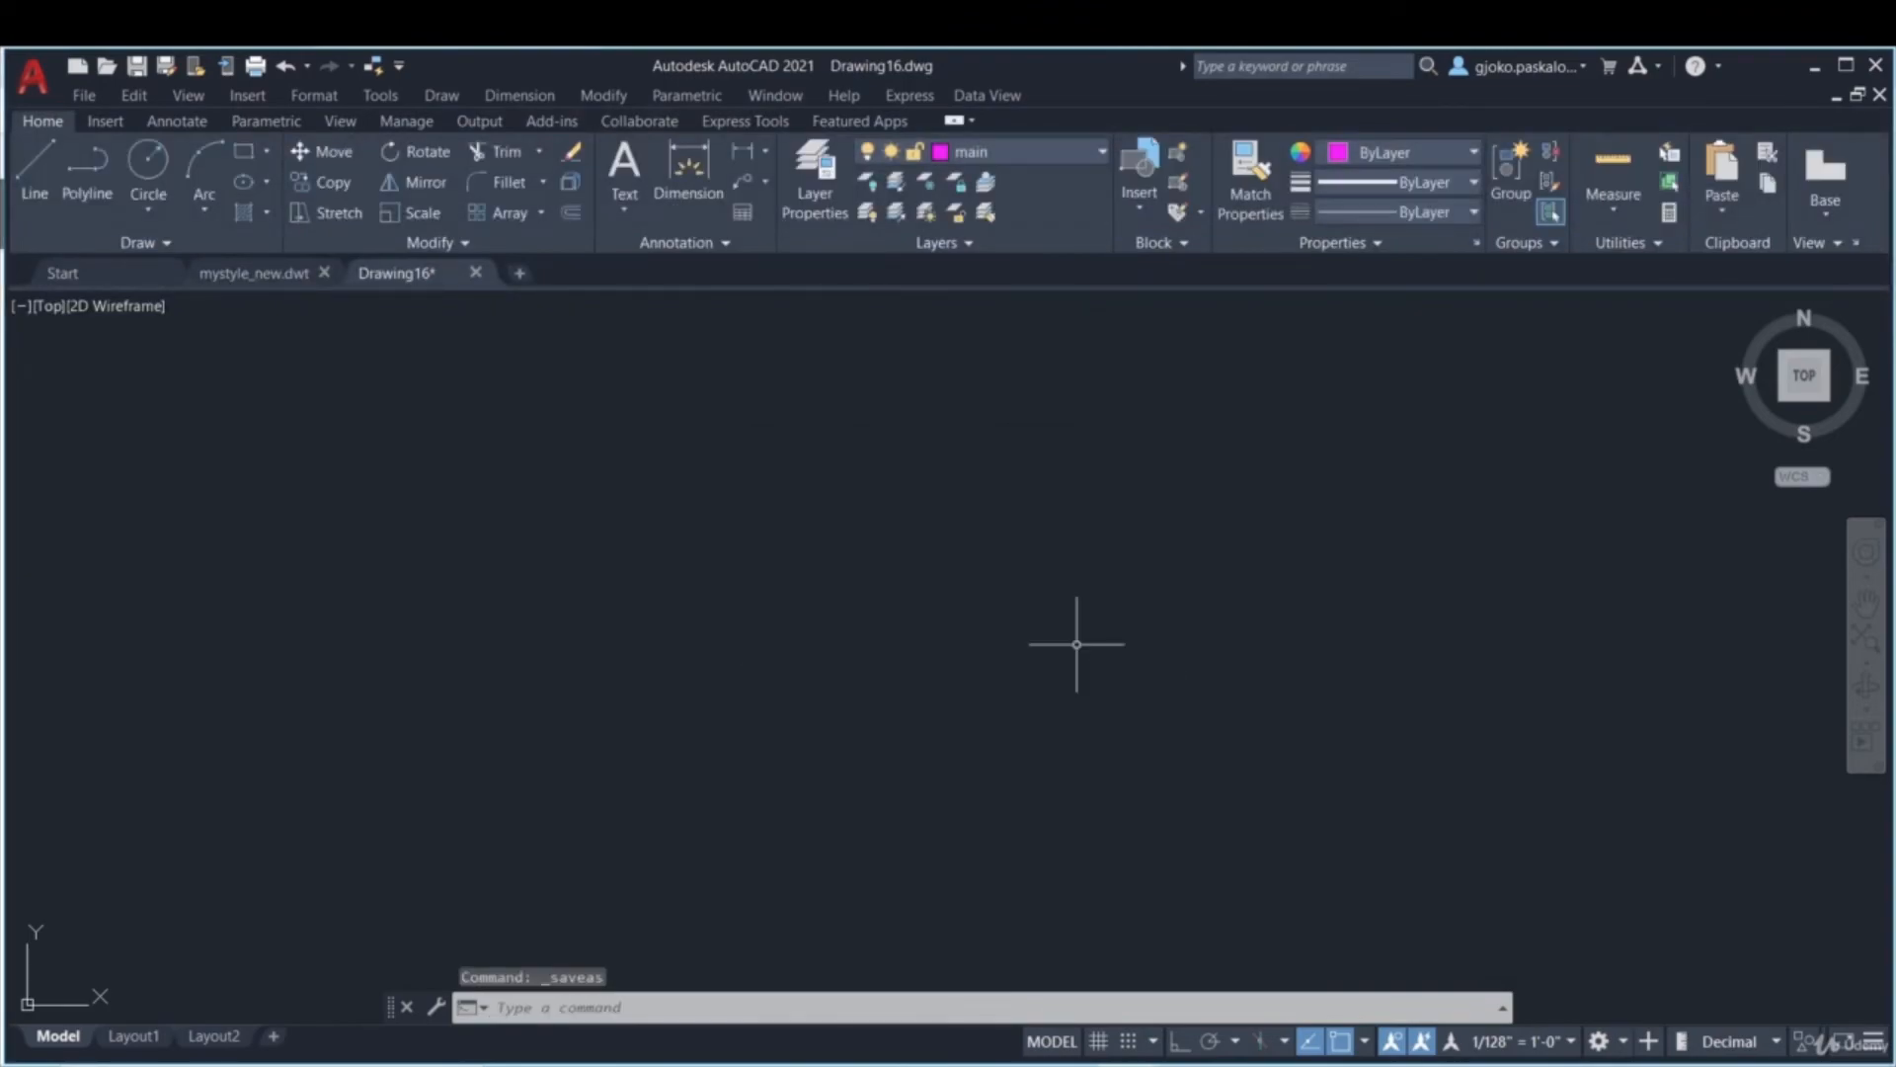
- Close the open mystyle_new.dwt template and save Drawing16 as an AutoCAD Drawing Template, replacing mystyle_new.dwt with the default template options
{"action": "left_click", "coordinate": [269, 276]}
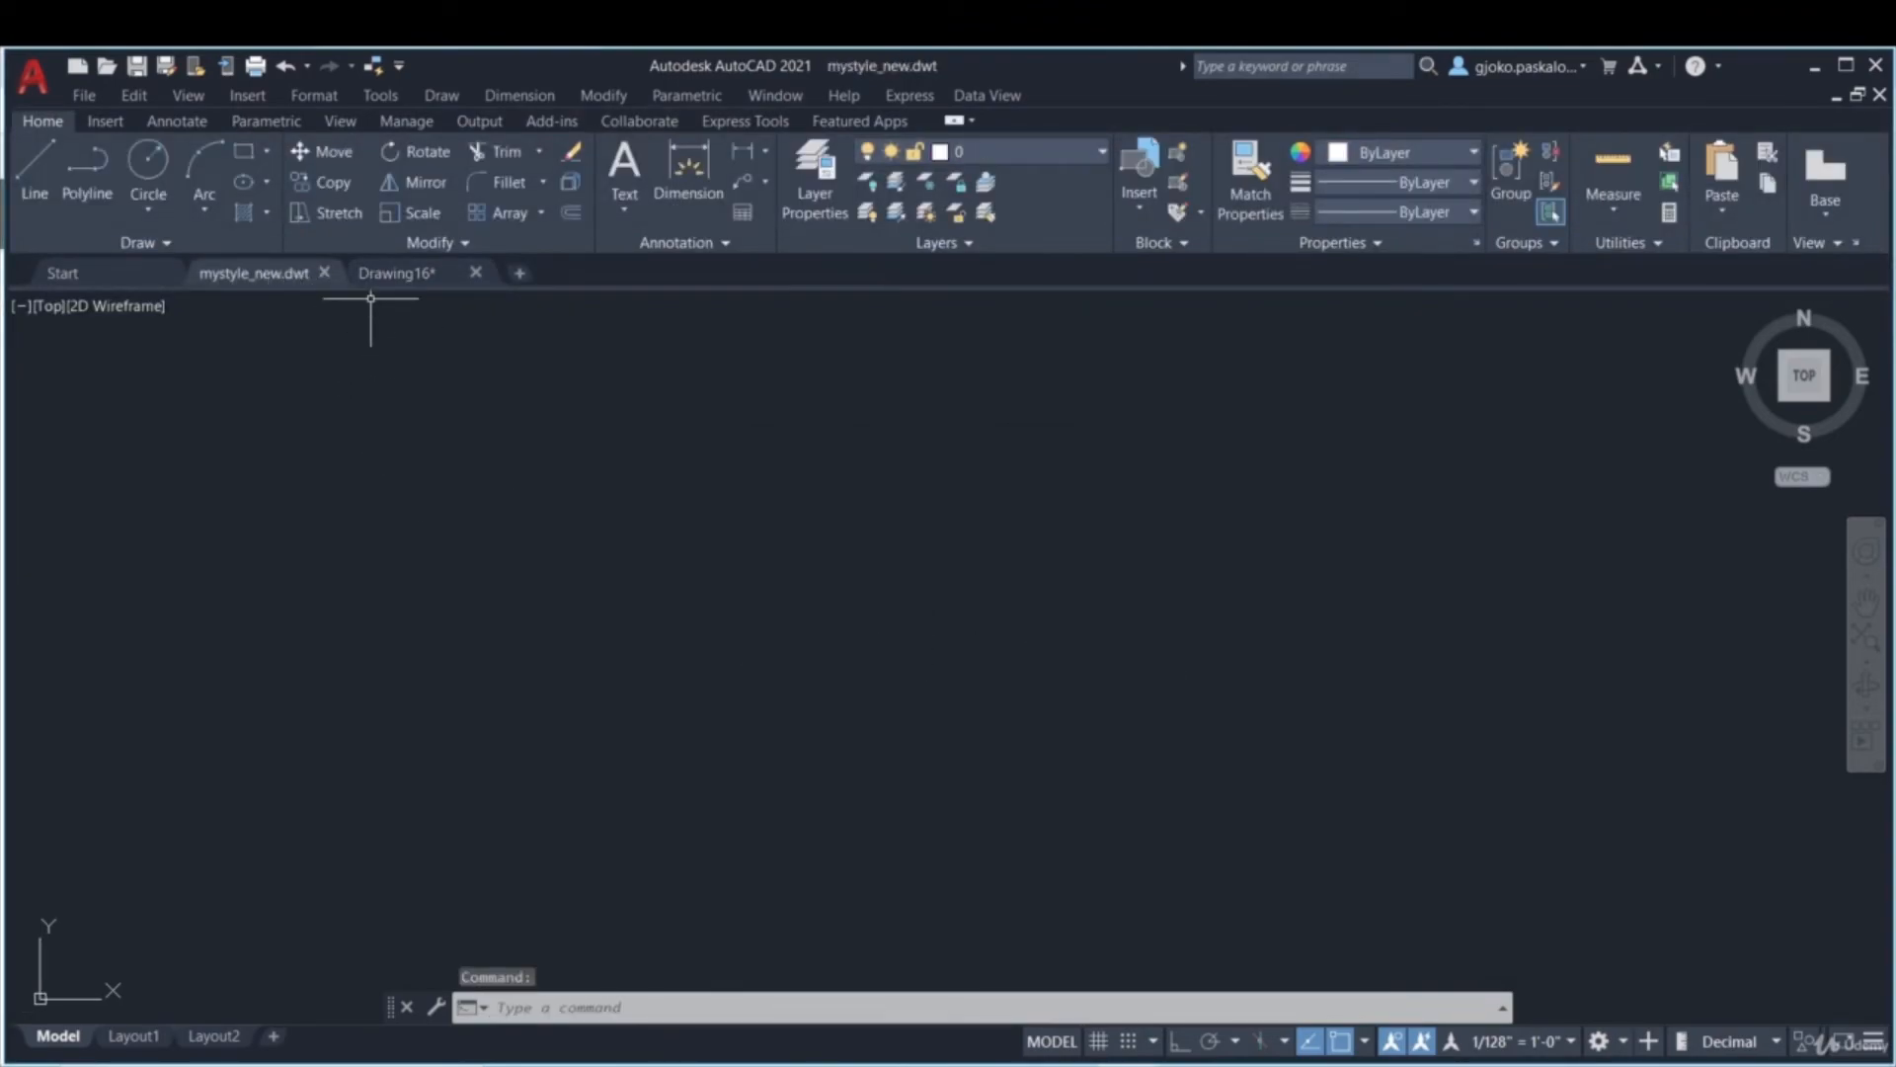
{"action": "left_click", "coordinate": [324, 274]}
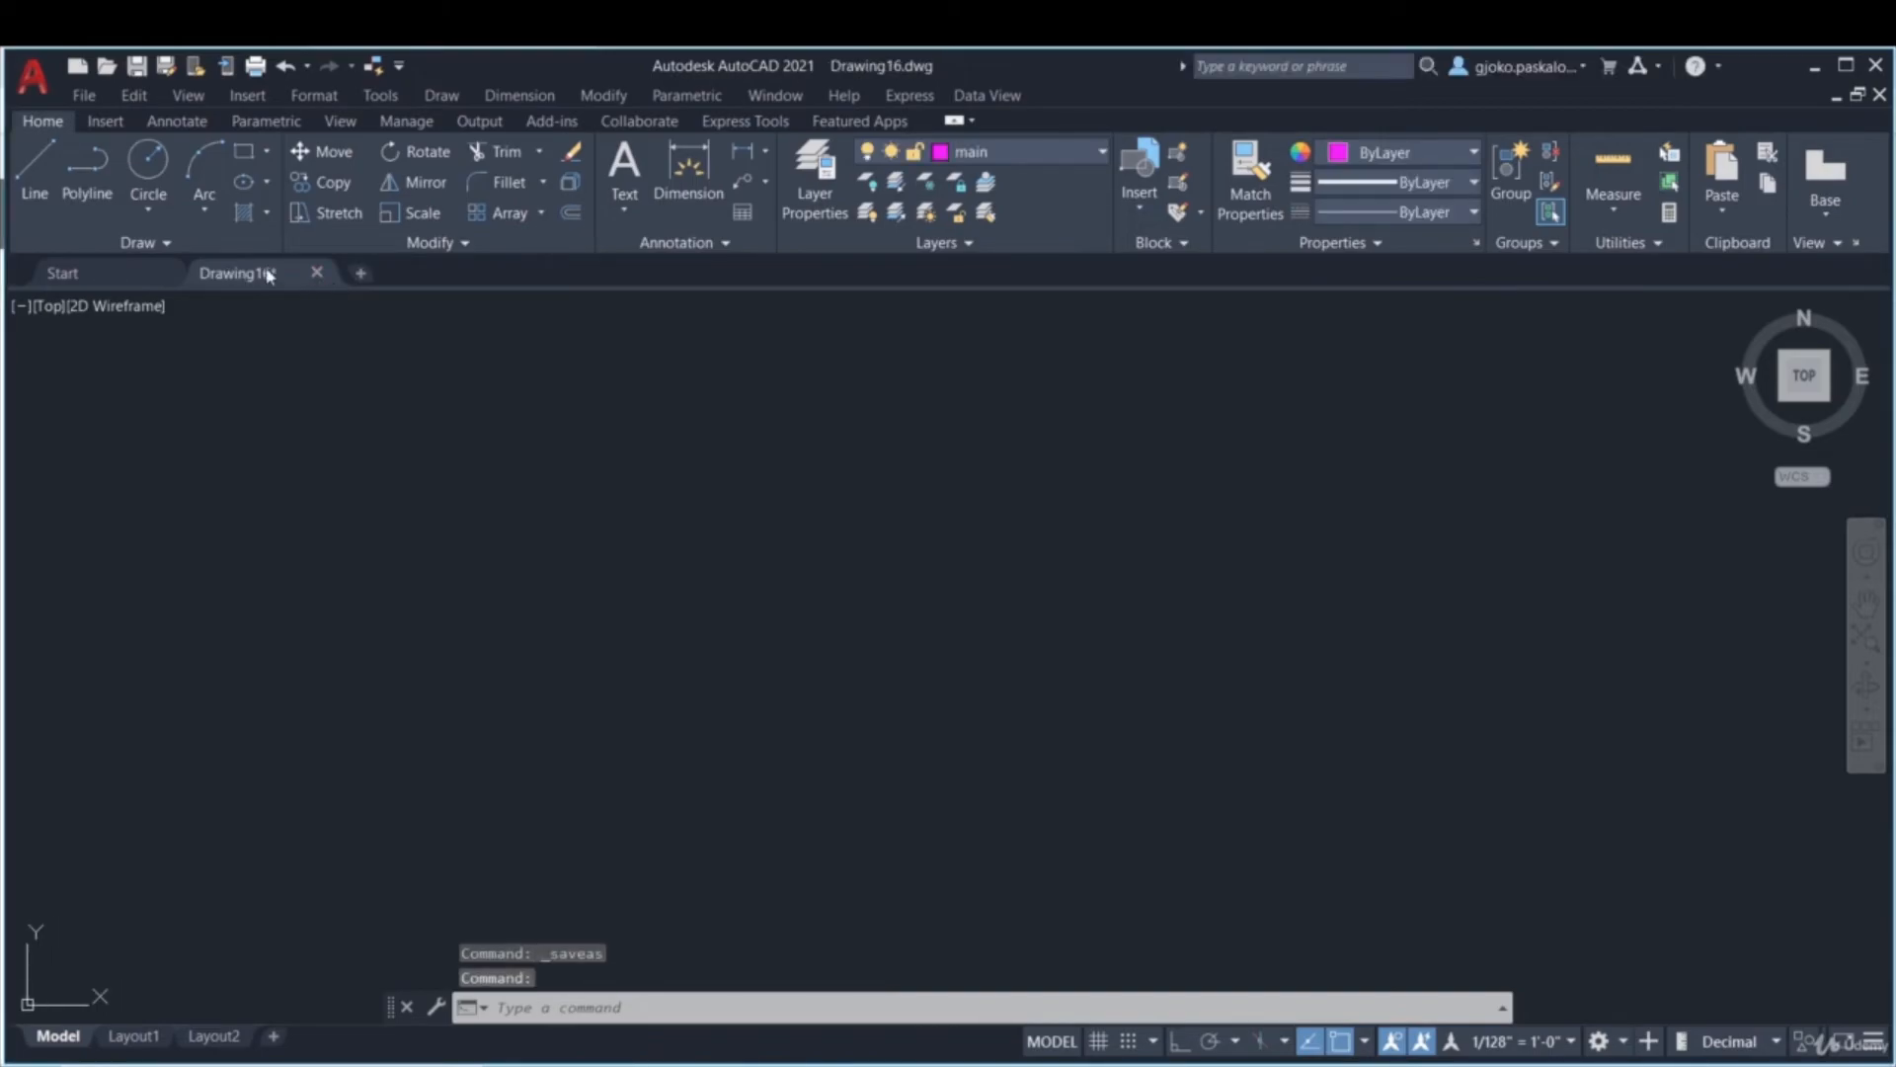
{"action": "left_click", "coordinate": [87, 99]}
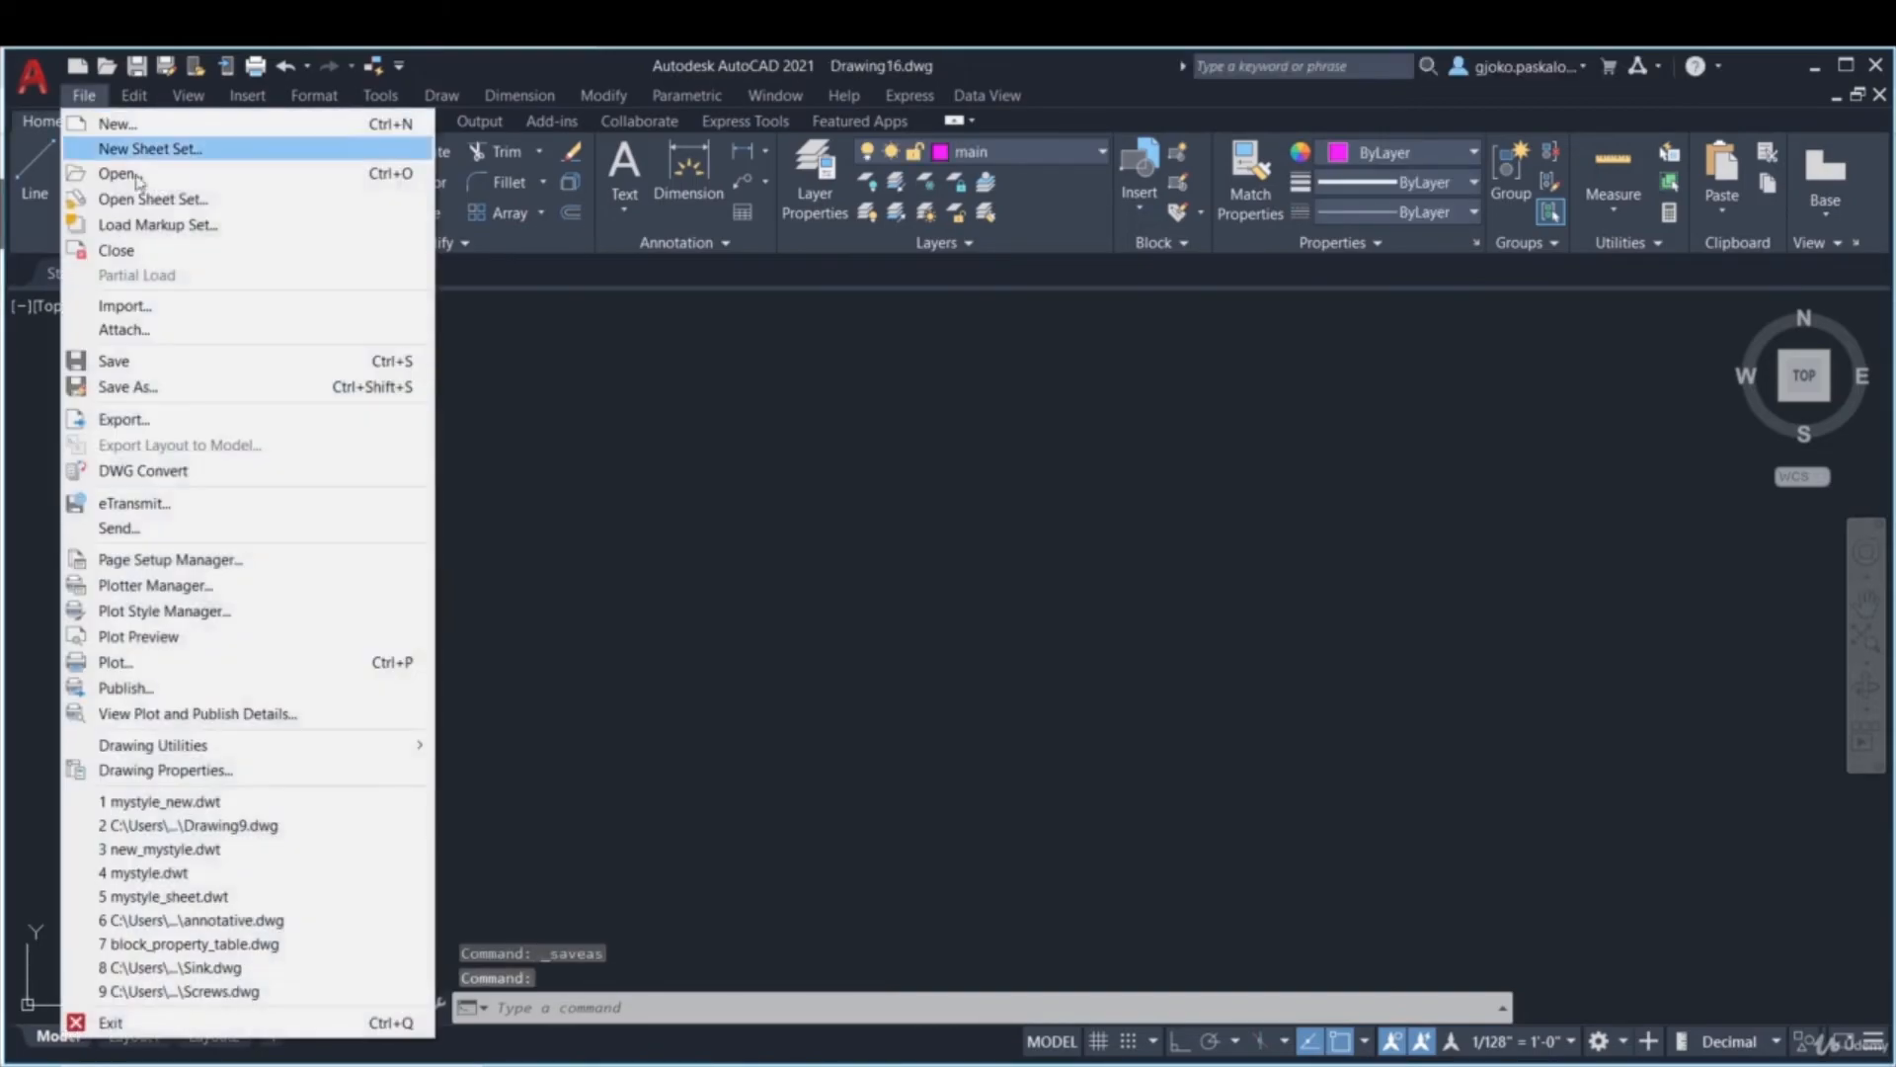
{"action": "left_click", "coordinate": [158, 384]}
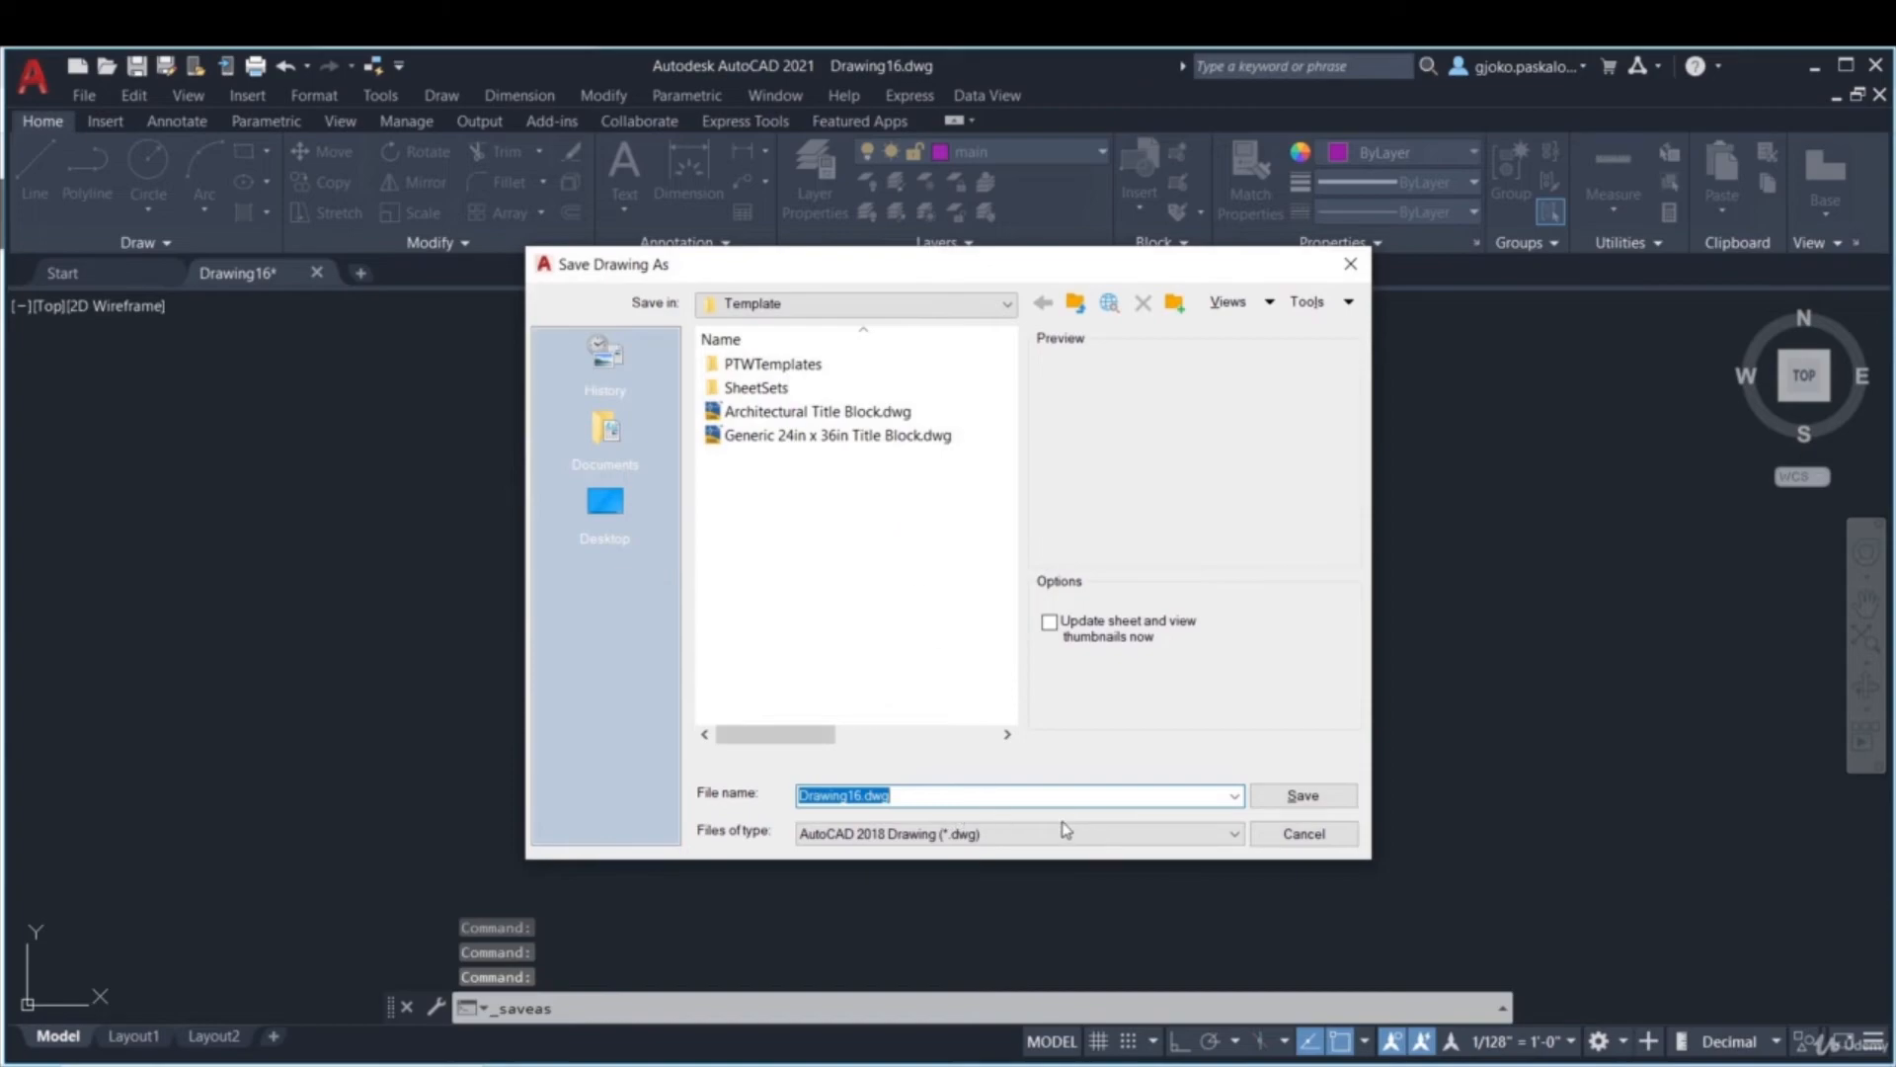
{"action": "left_click", "coordinate": [1066, 832]}
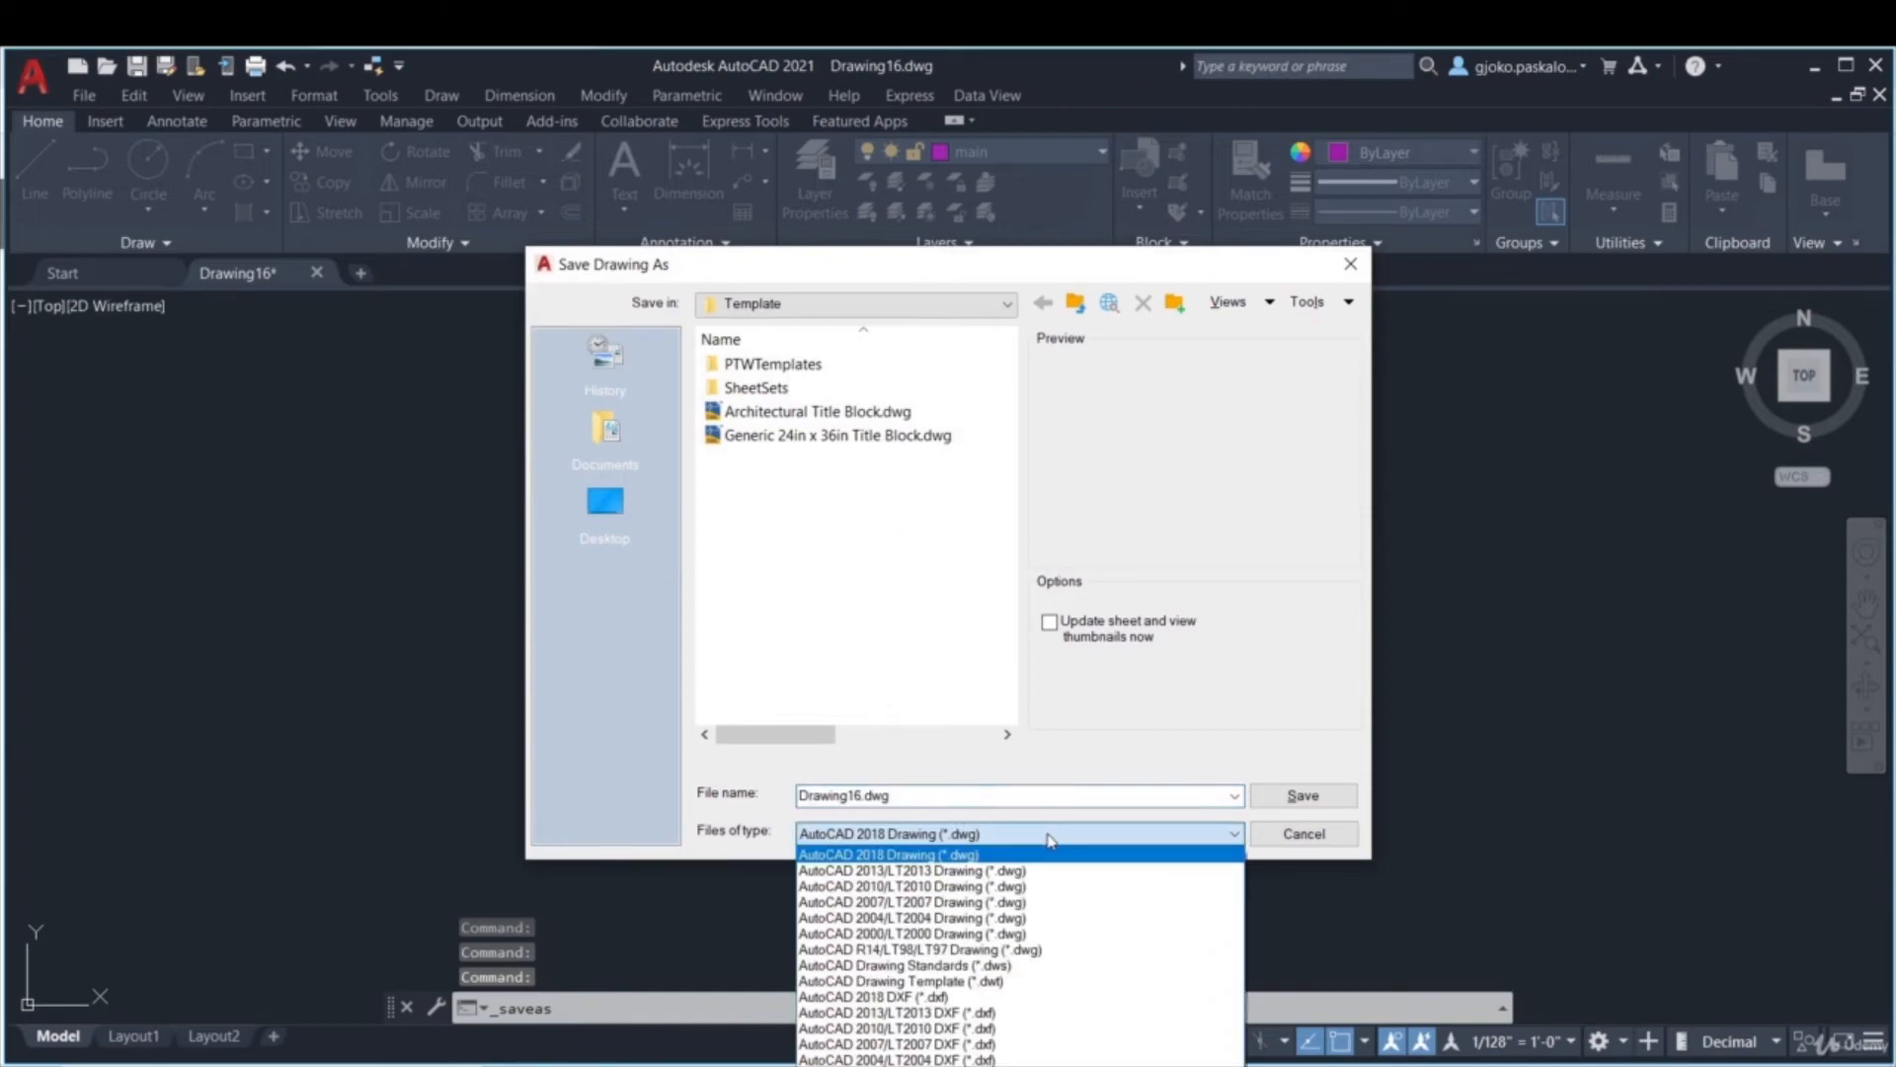
{"action": "left_click", "coordinate": [1011, 981]}
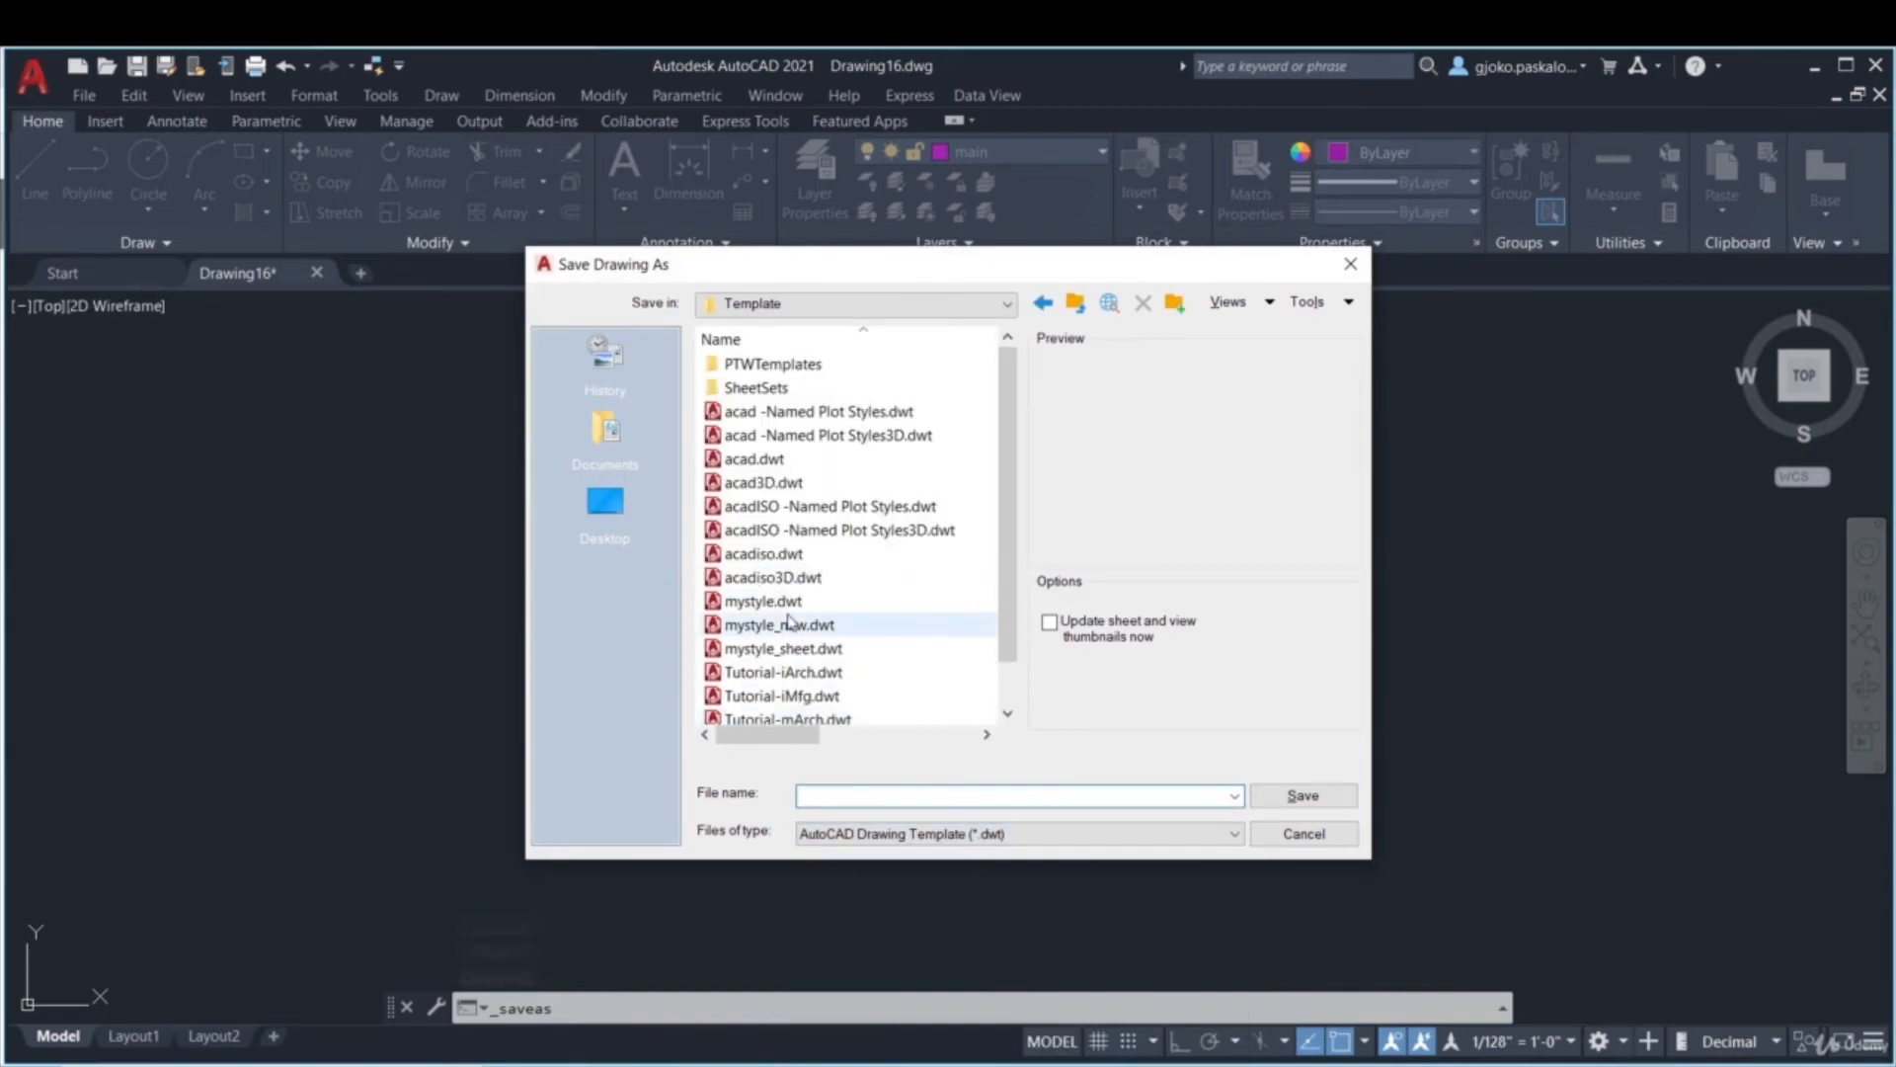
{"action": "left_click", "coordinate": [805, 626]}
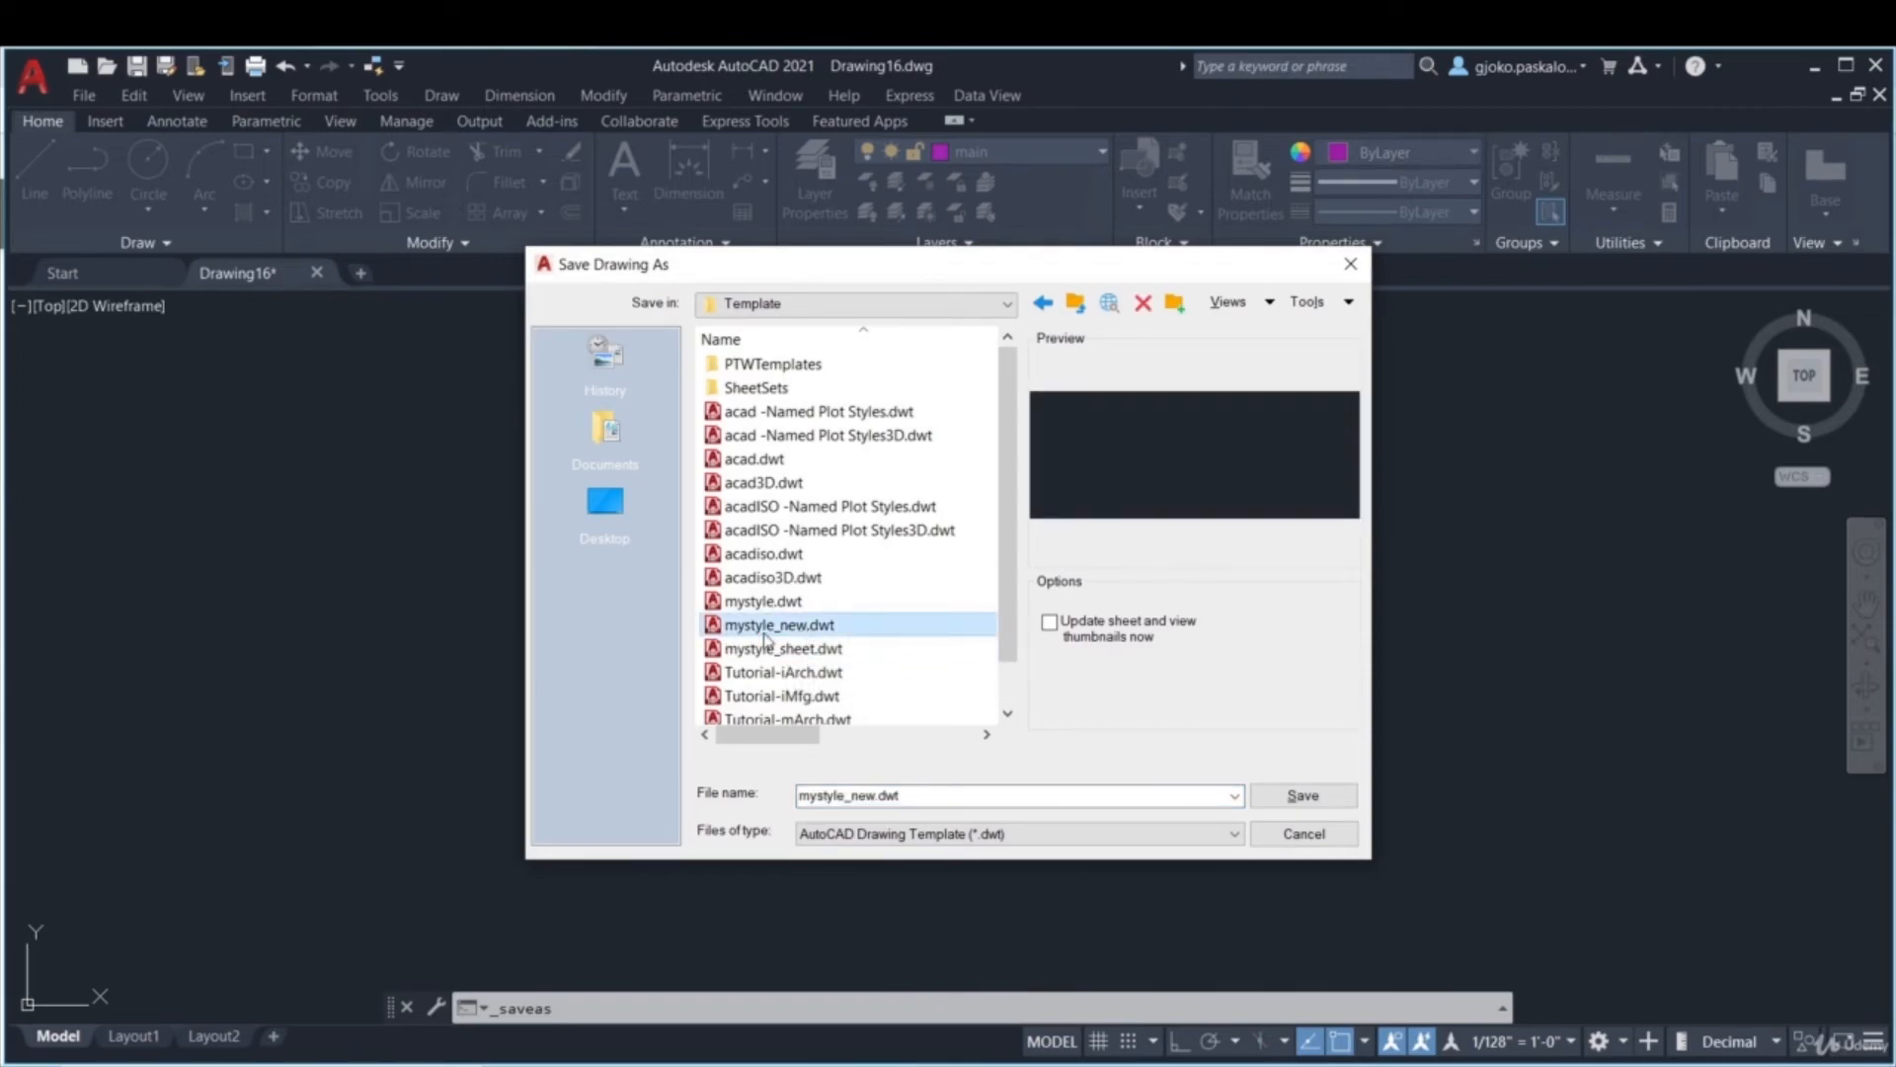
{"action": "left_click", "coordinate": [1269, 796]}
{"action": "left_click", "coordinate": [897, 632]}
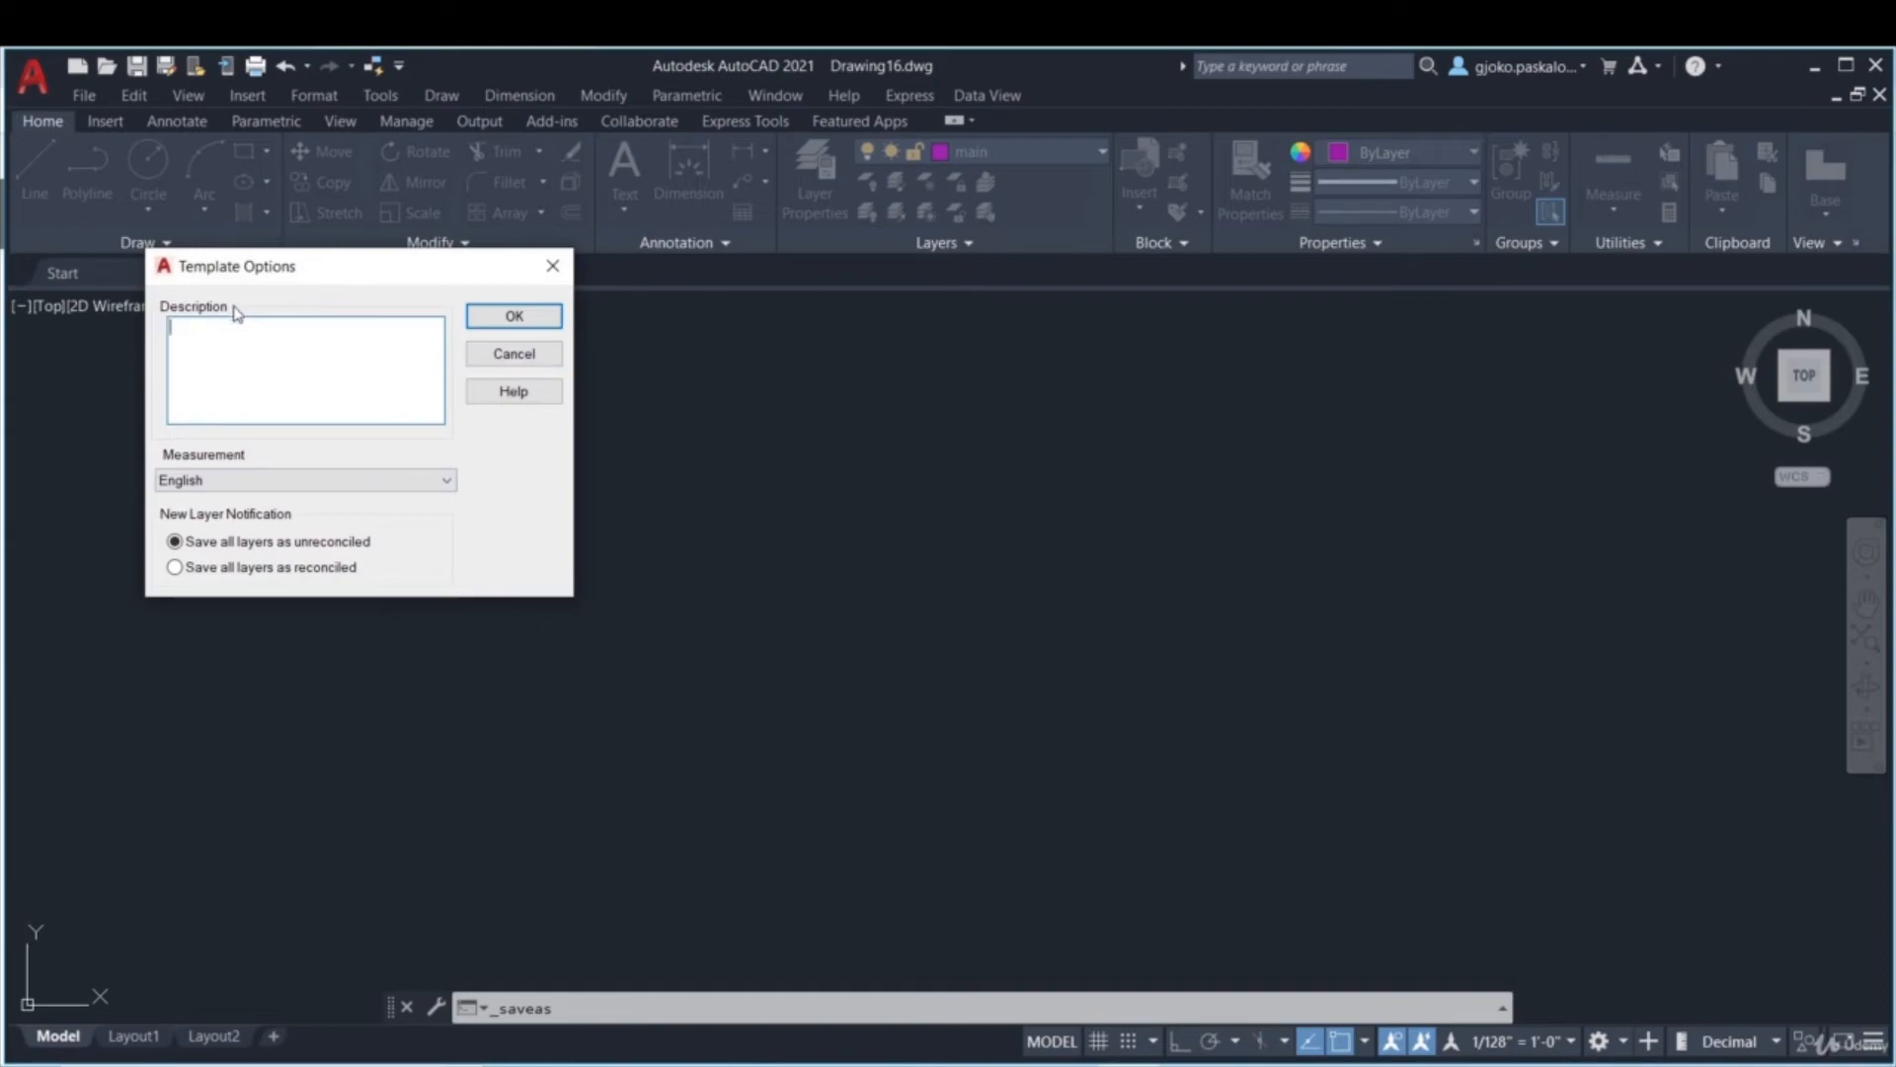
{"action": "left_click", "coordinate": [517, 318]}
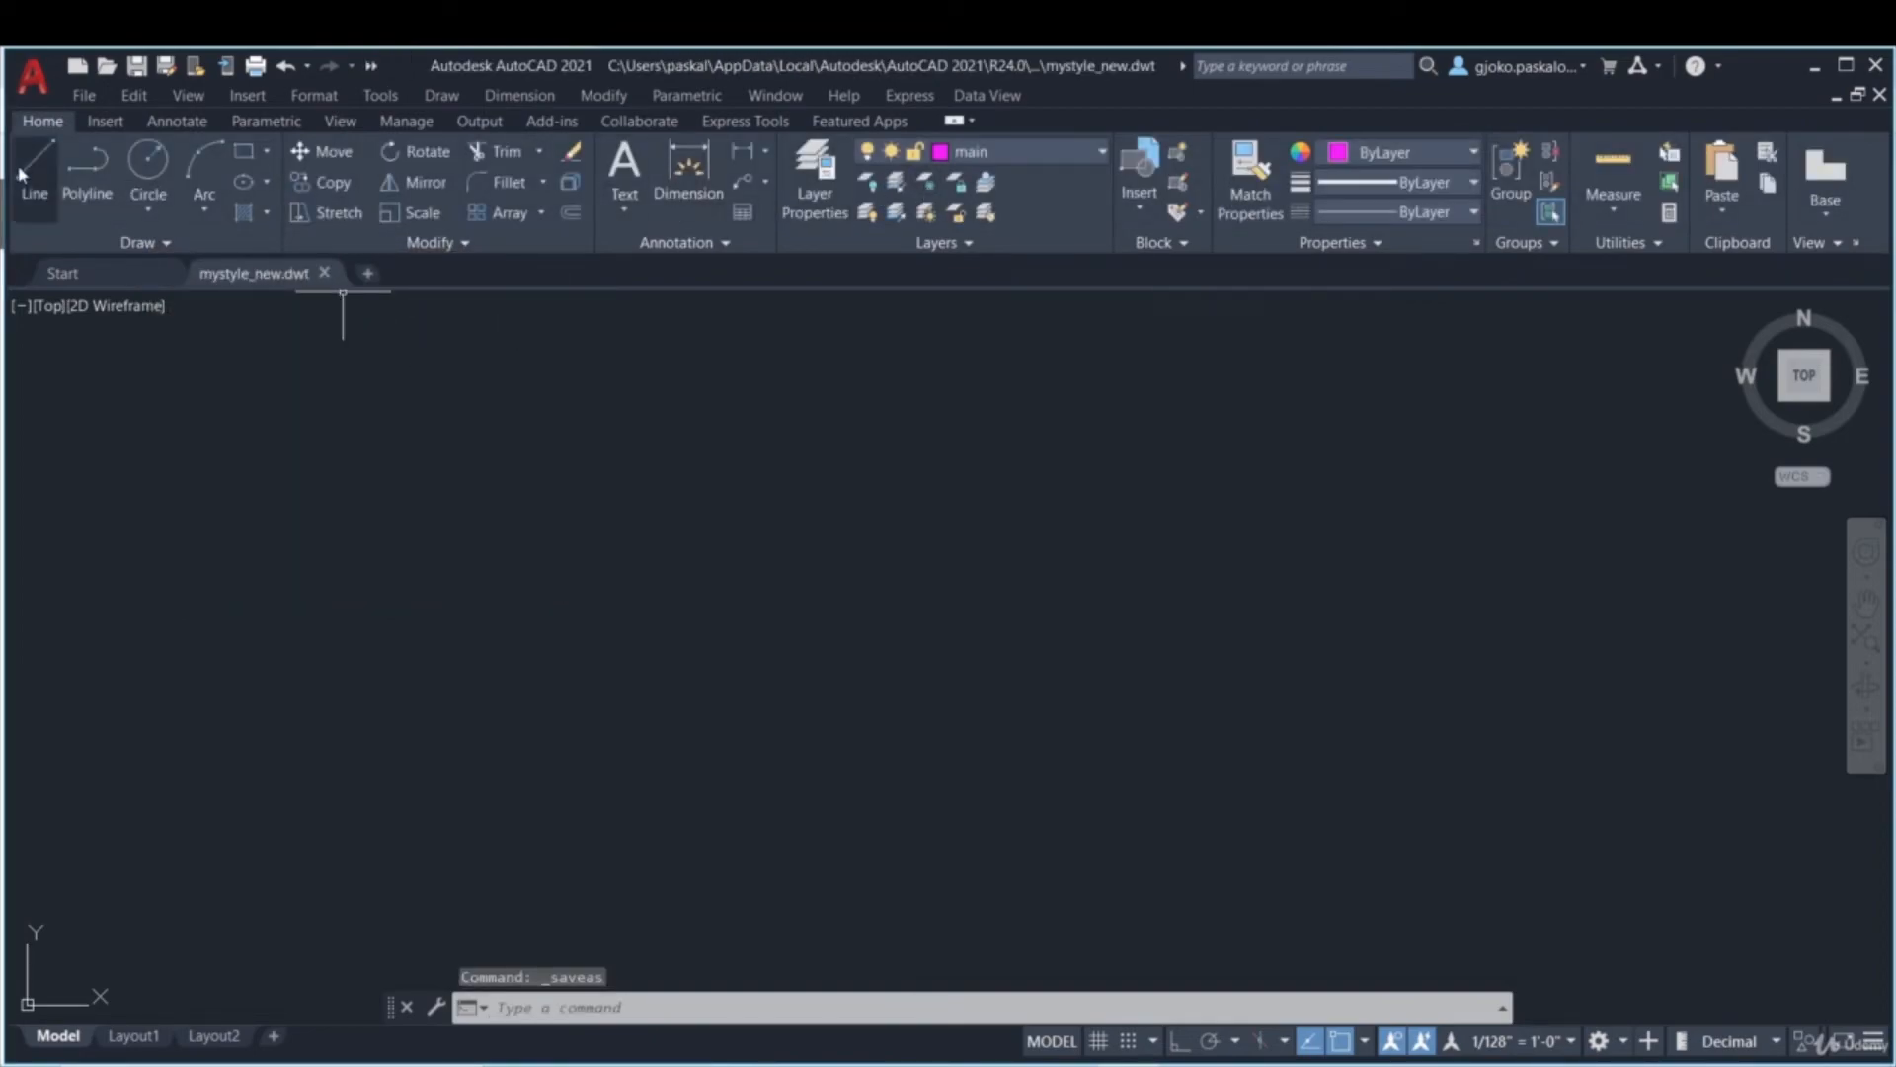
- Start a new drawing from the saved template and check its layer list
{"action": "left_click", "coordinate": [76, 66]}
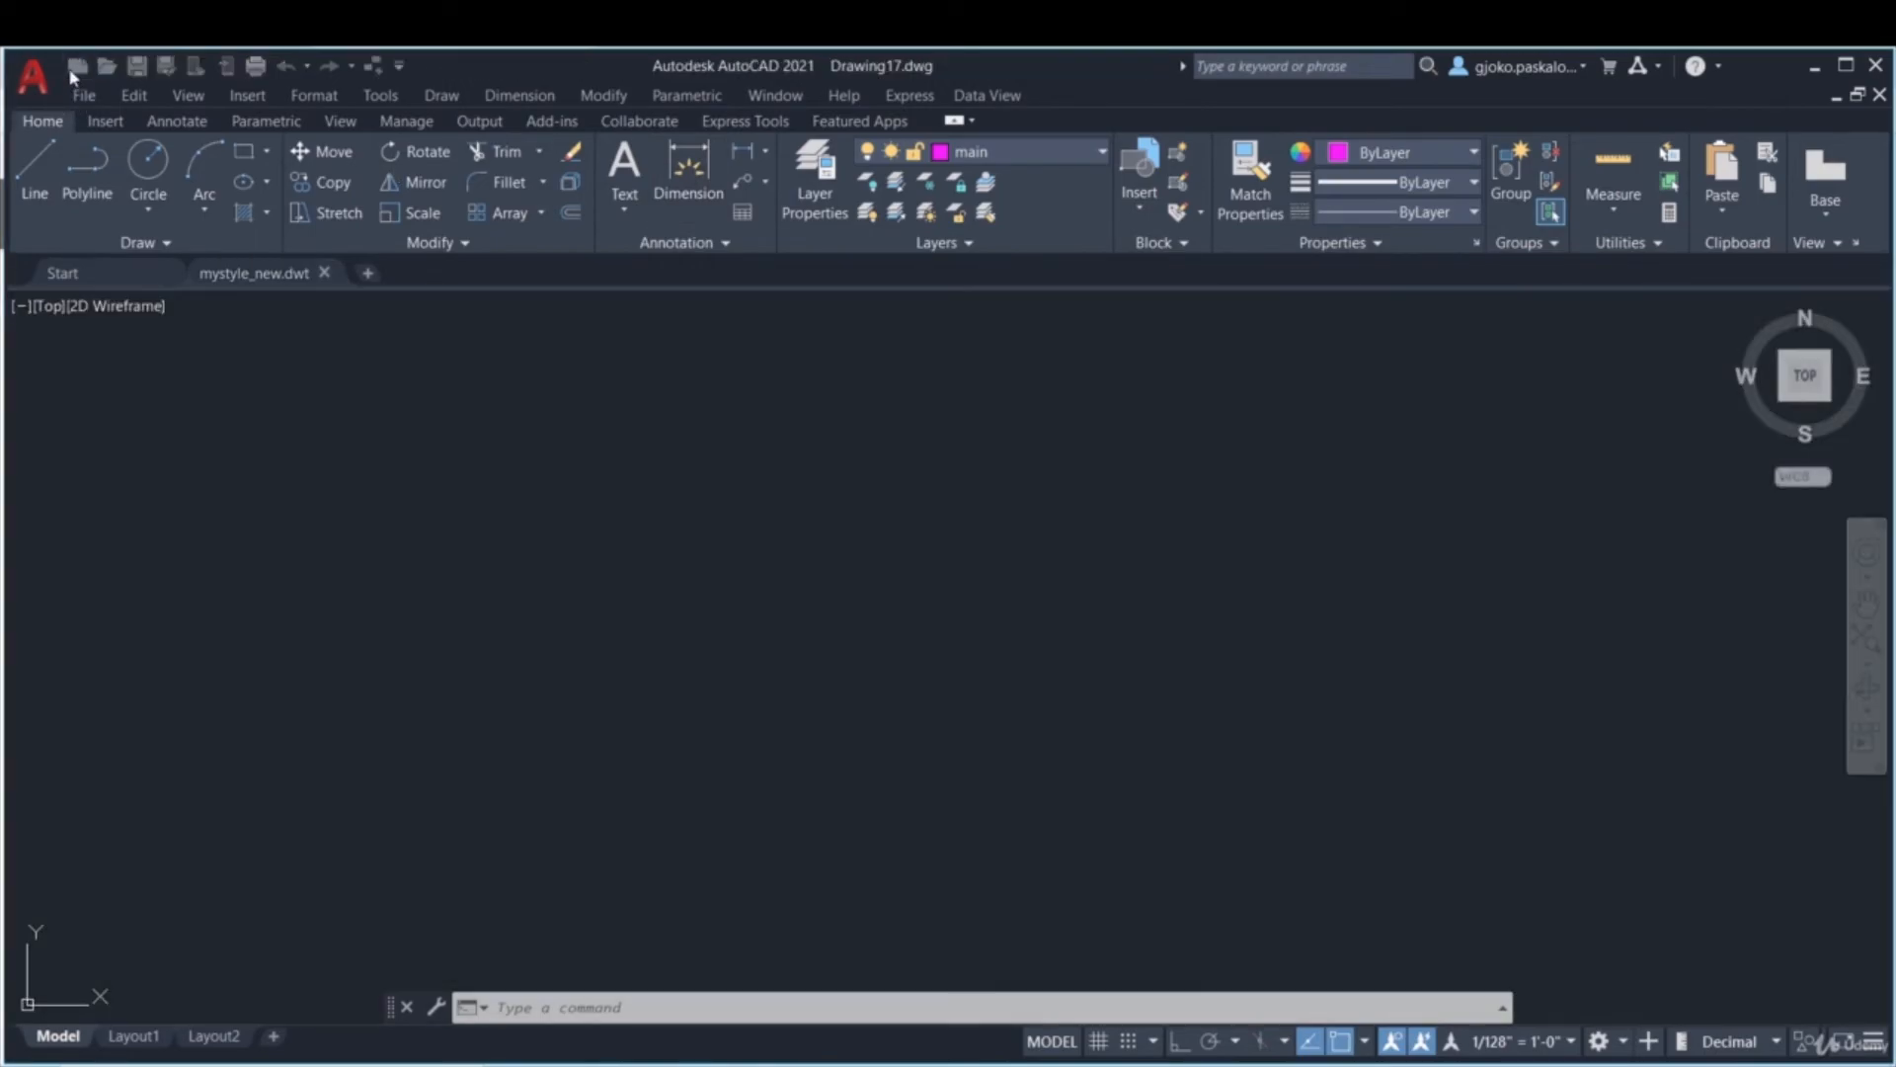
{"action": "left_click", "coordinate": [953, 153]}
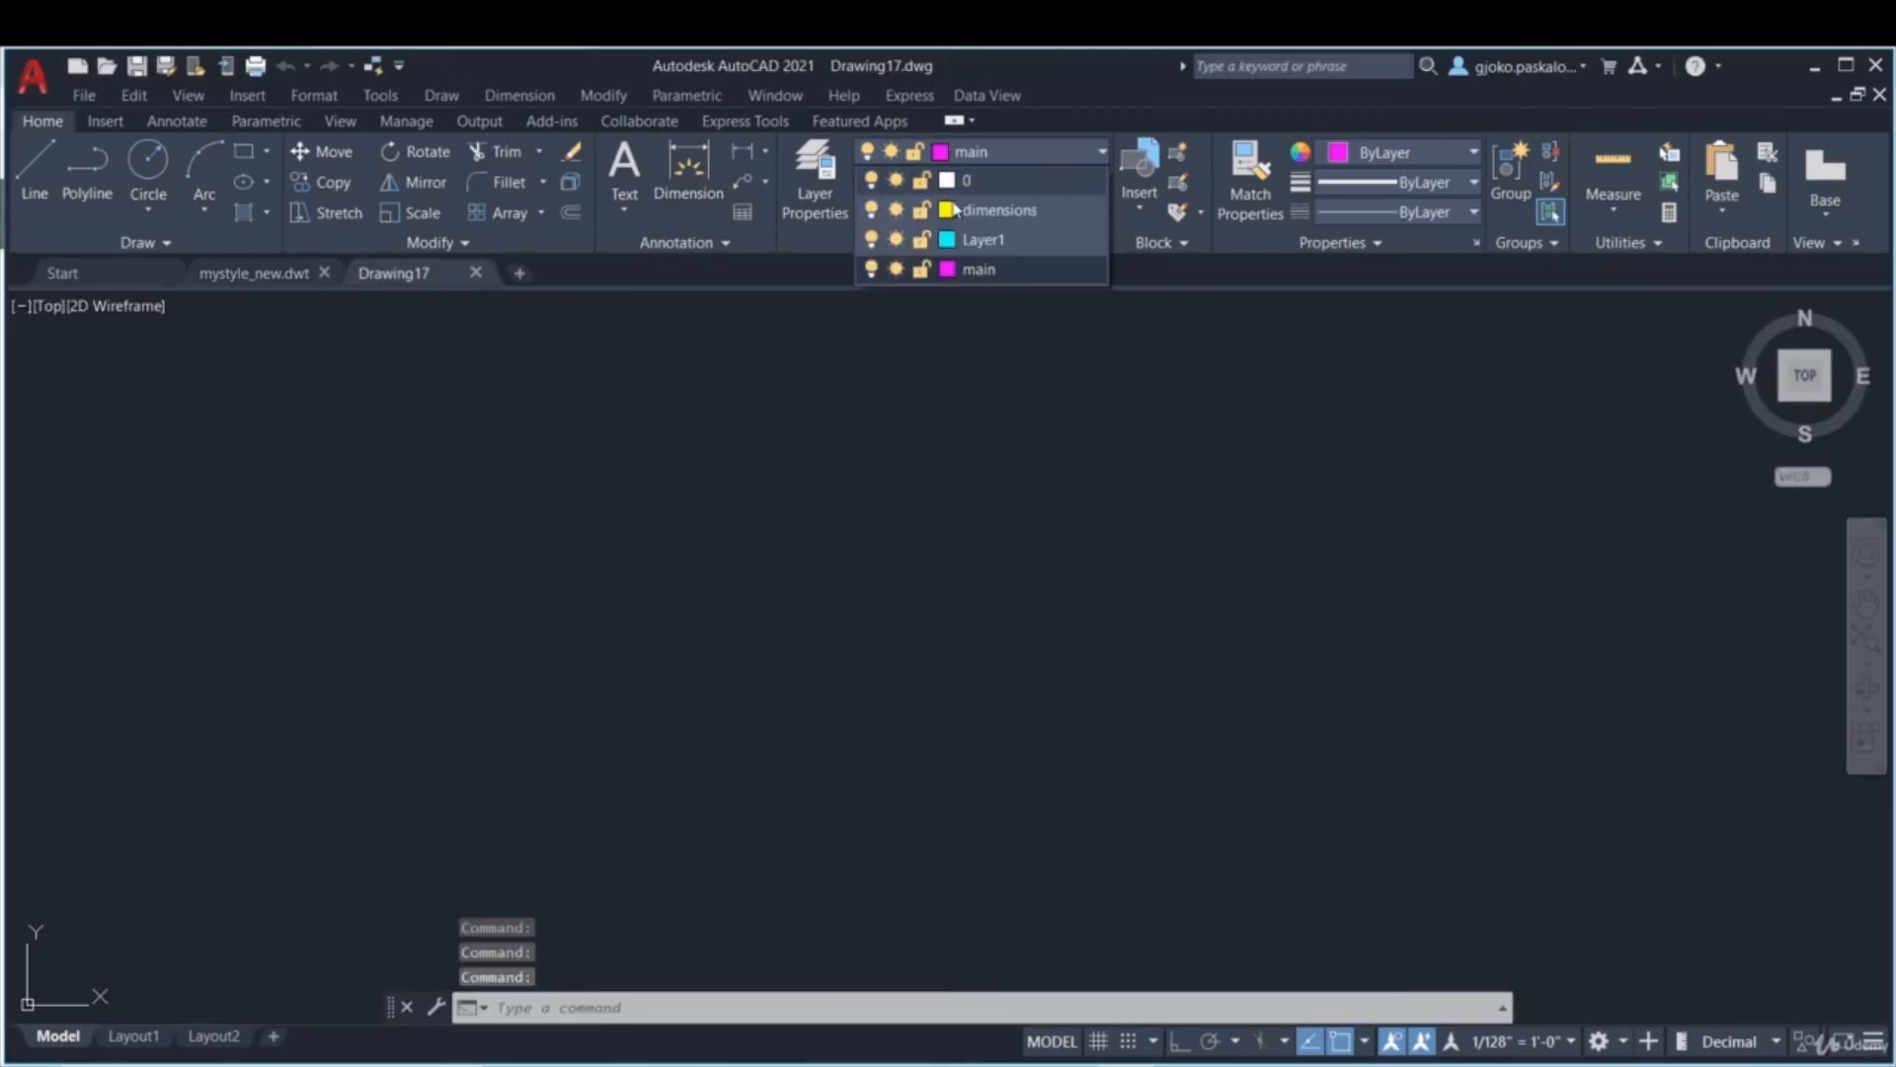
{"action": "left_click", "coordinate": [896, 390]}
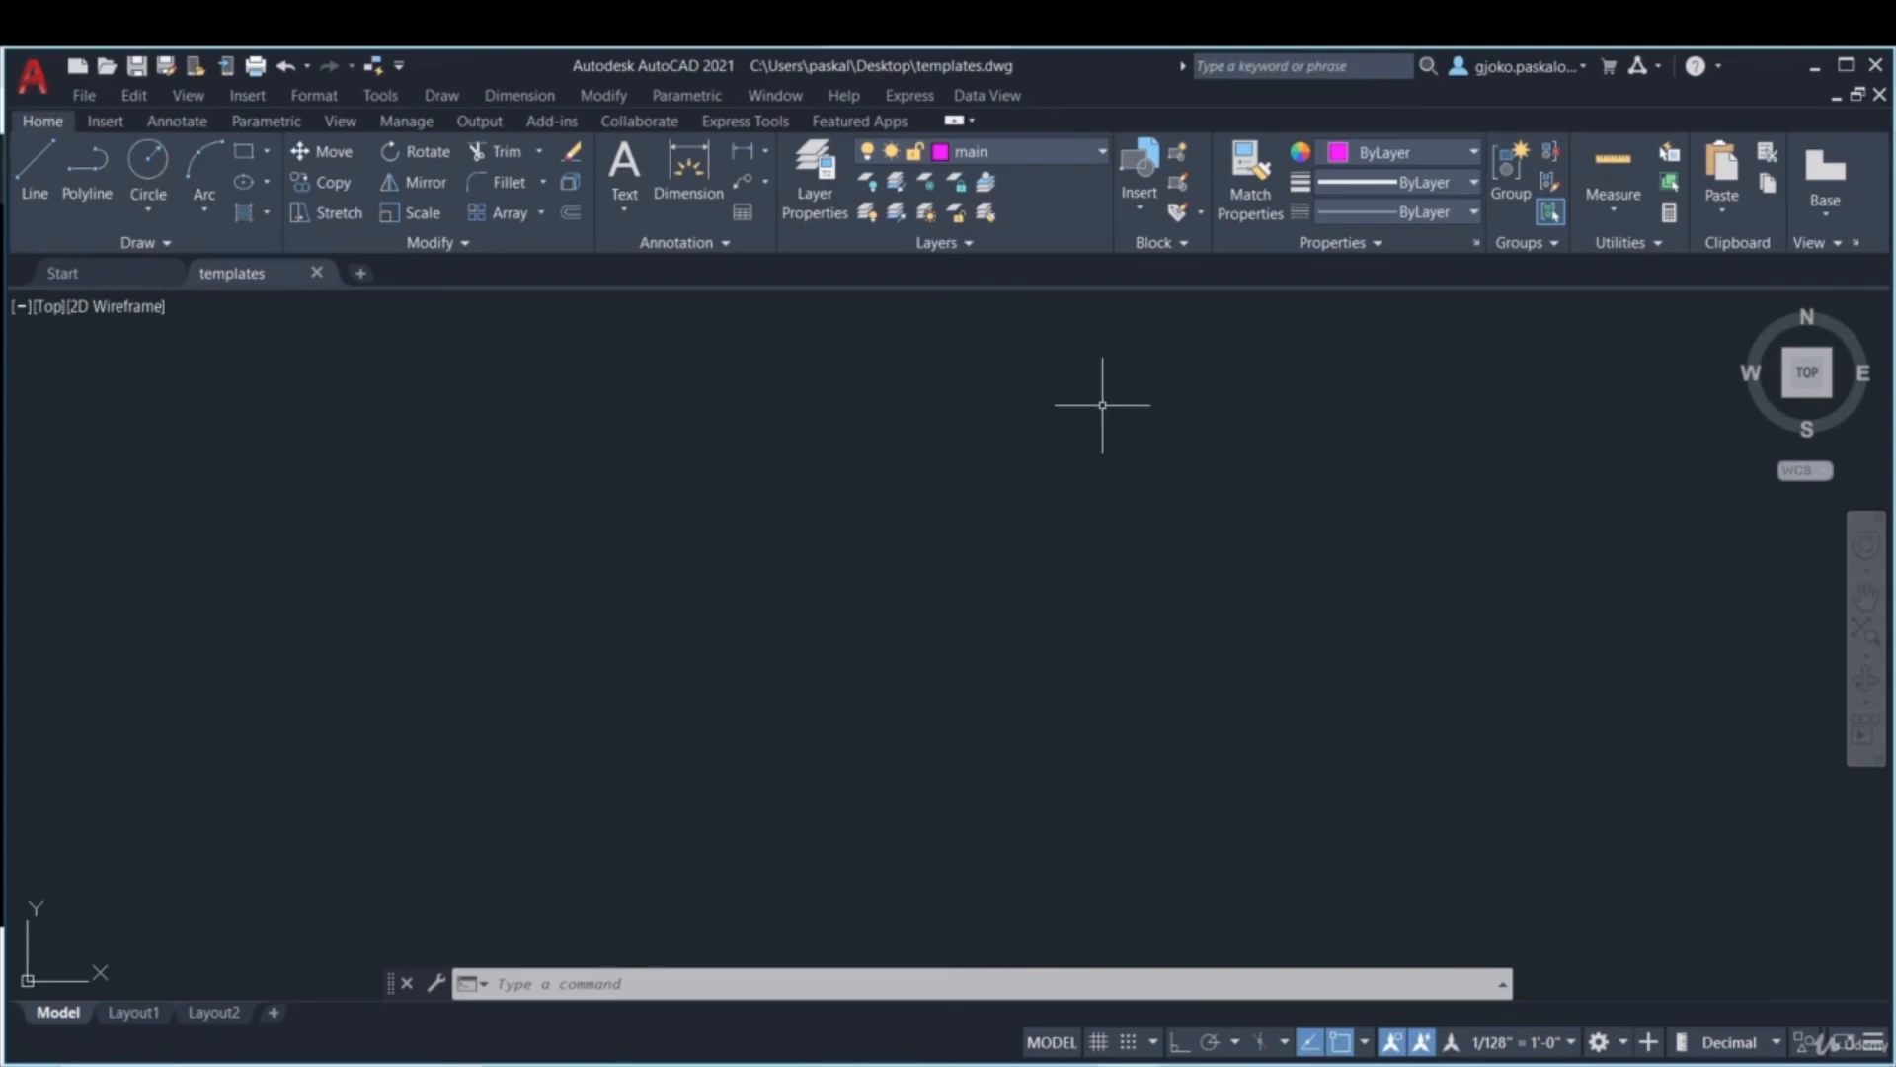
- Check the layer list in the templates drawing, look at Layout1 and Layout2, and return to Layout1
{"action": "left_click", "coordinate": [1059, 158]}
{"action": "left_click", "coordinate": [133, 1011]}
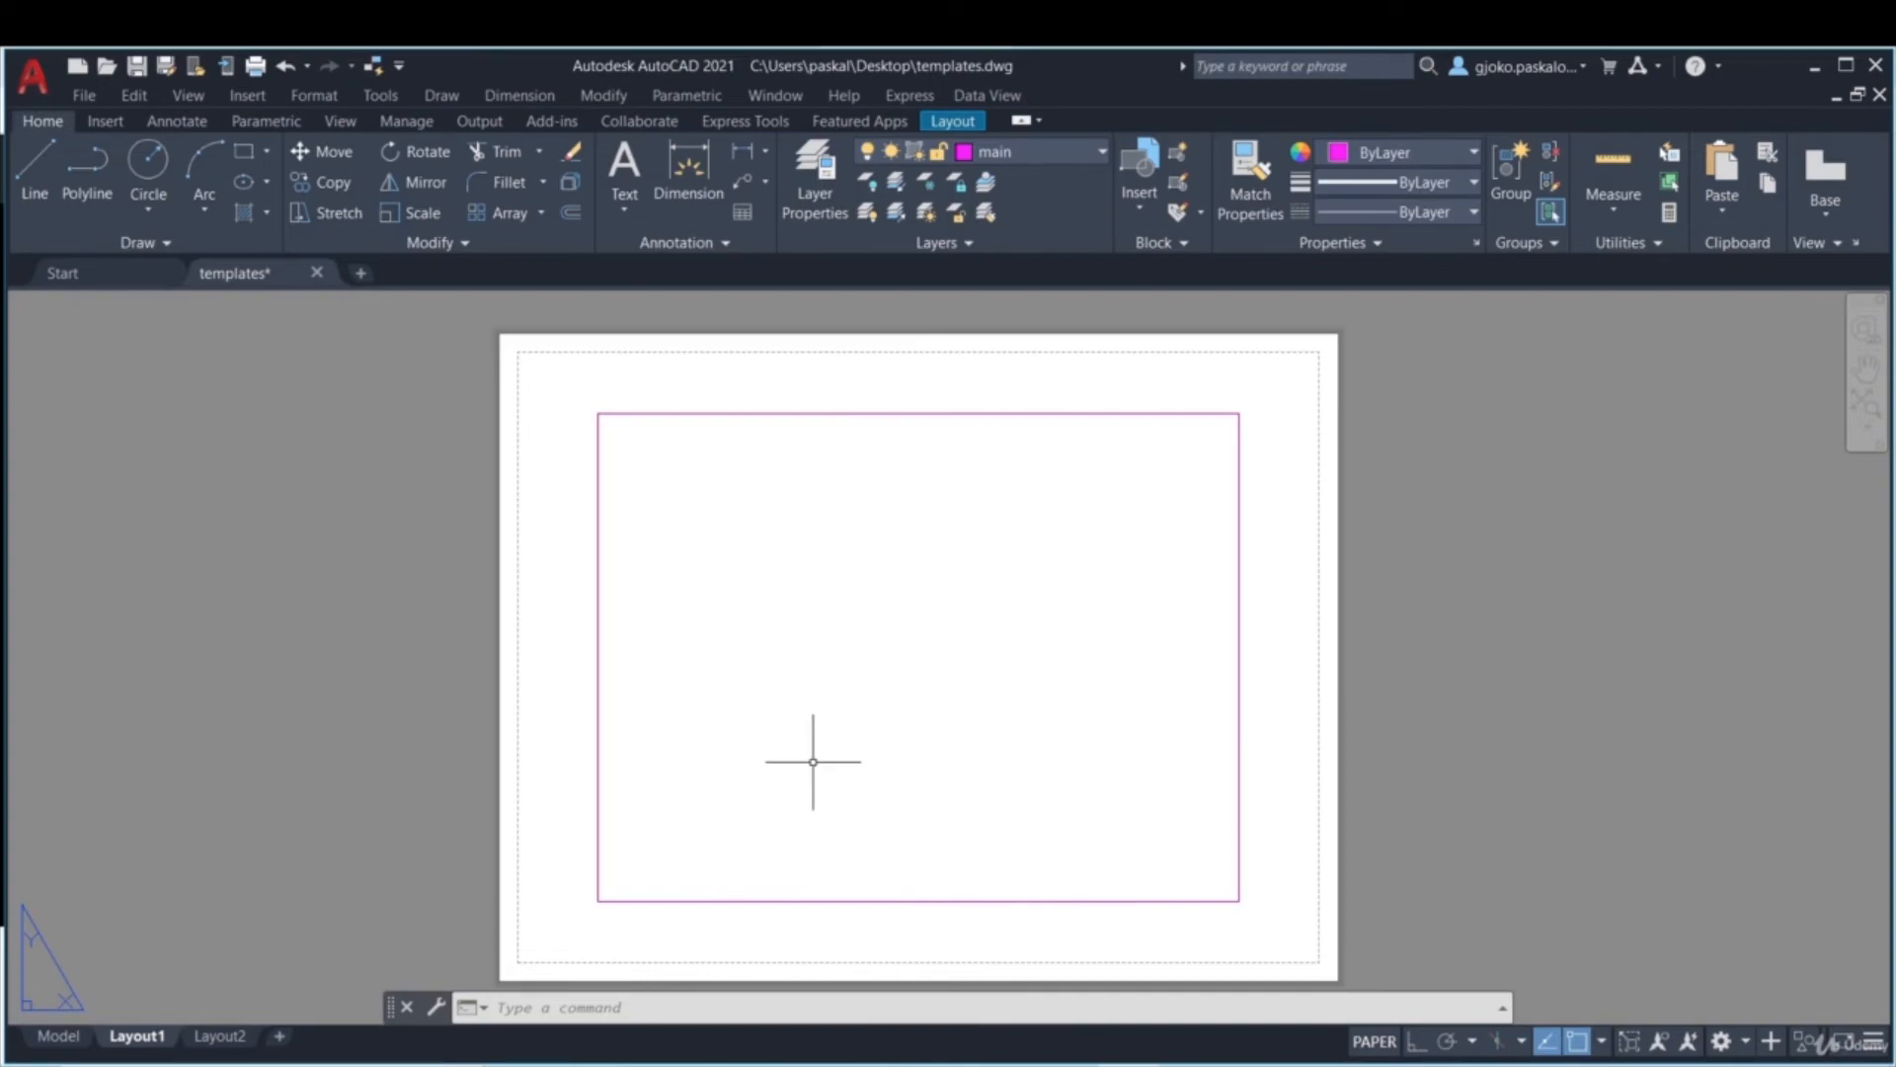
{"action": "left_click", "coordinate": [204, 1037]}
{"action": "left_click", "coordinate": [134, 1043]}
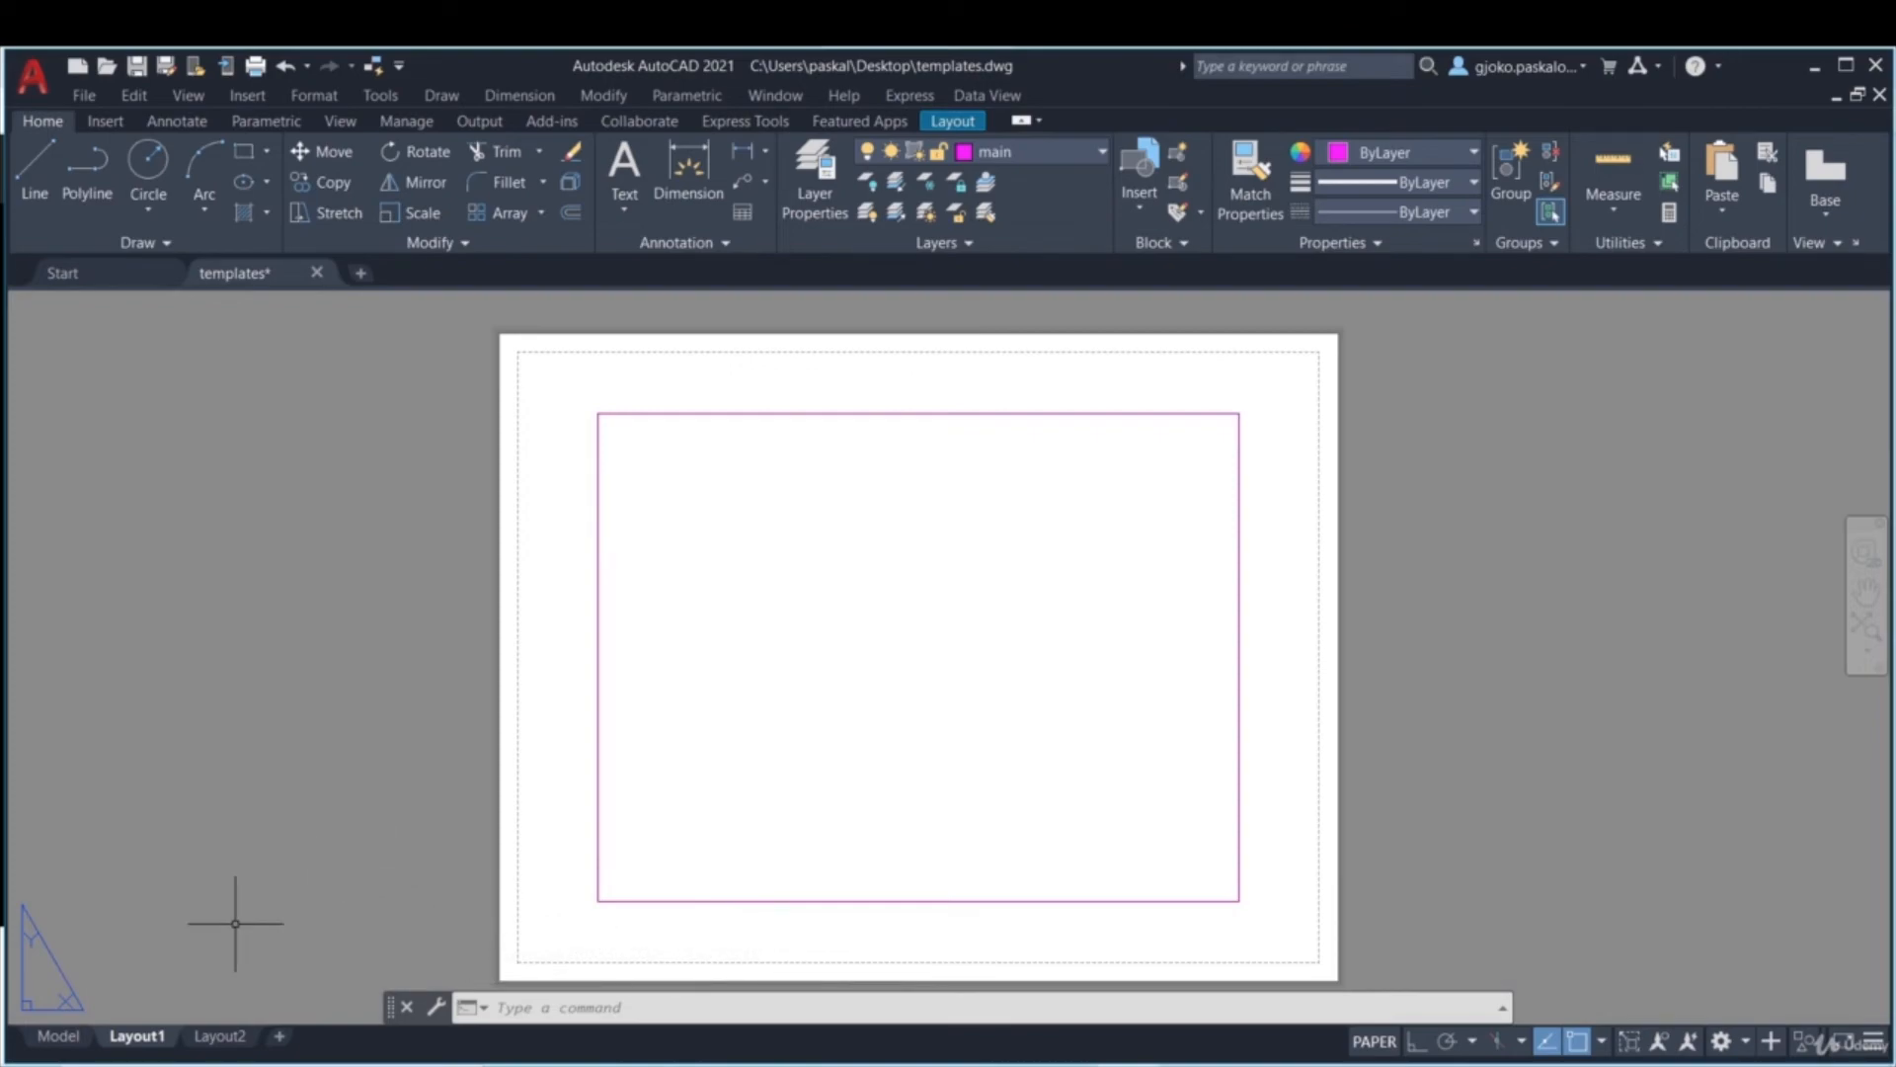
- Open the Page Setup Manager for Layout1, inspect the settings of its existing page setup, and close them without changes
{"action": "right_click", "coordinate": [137, 1042]}
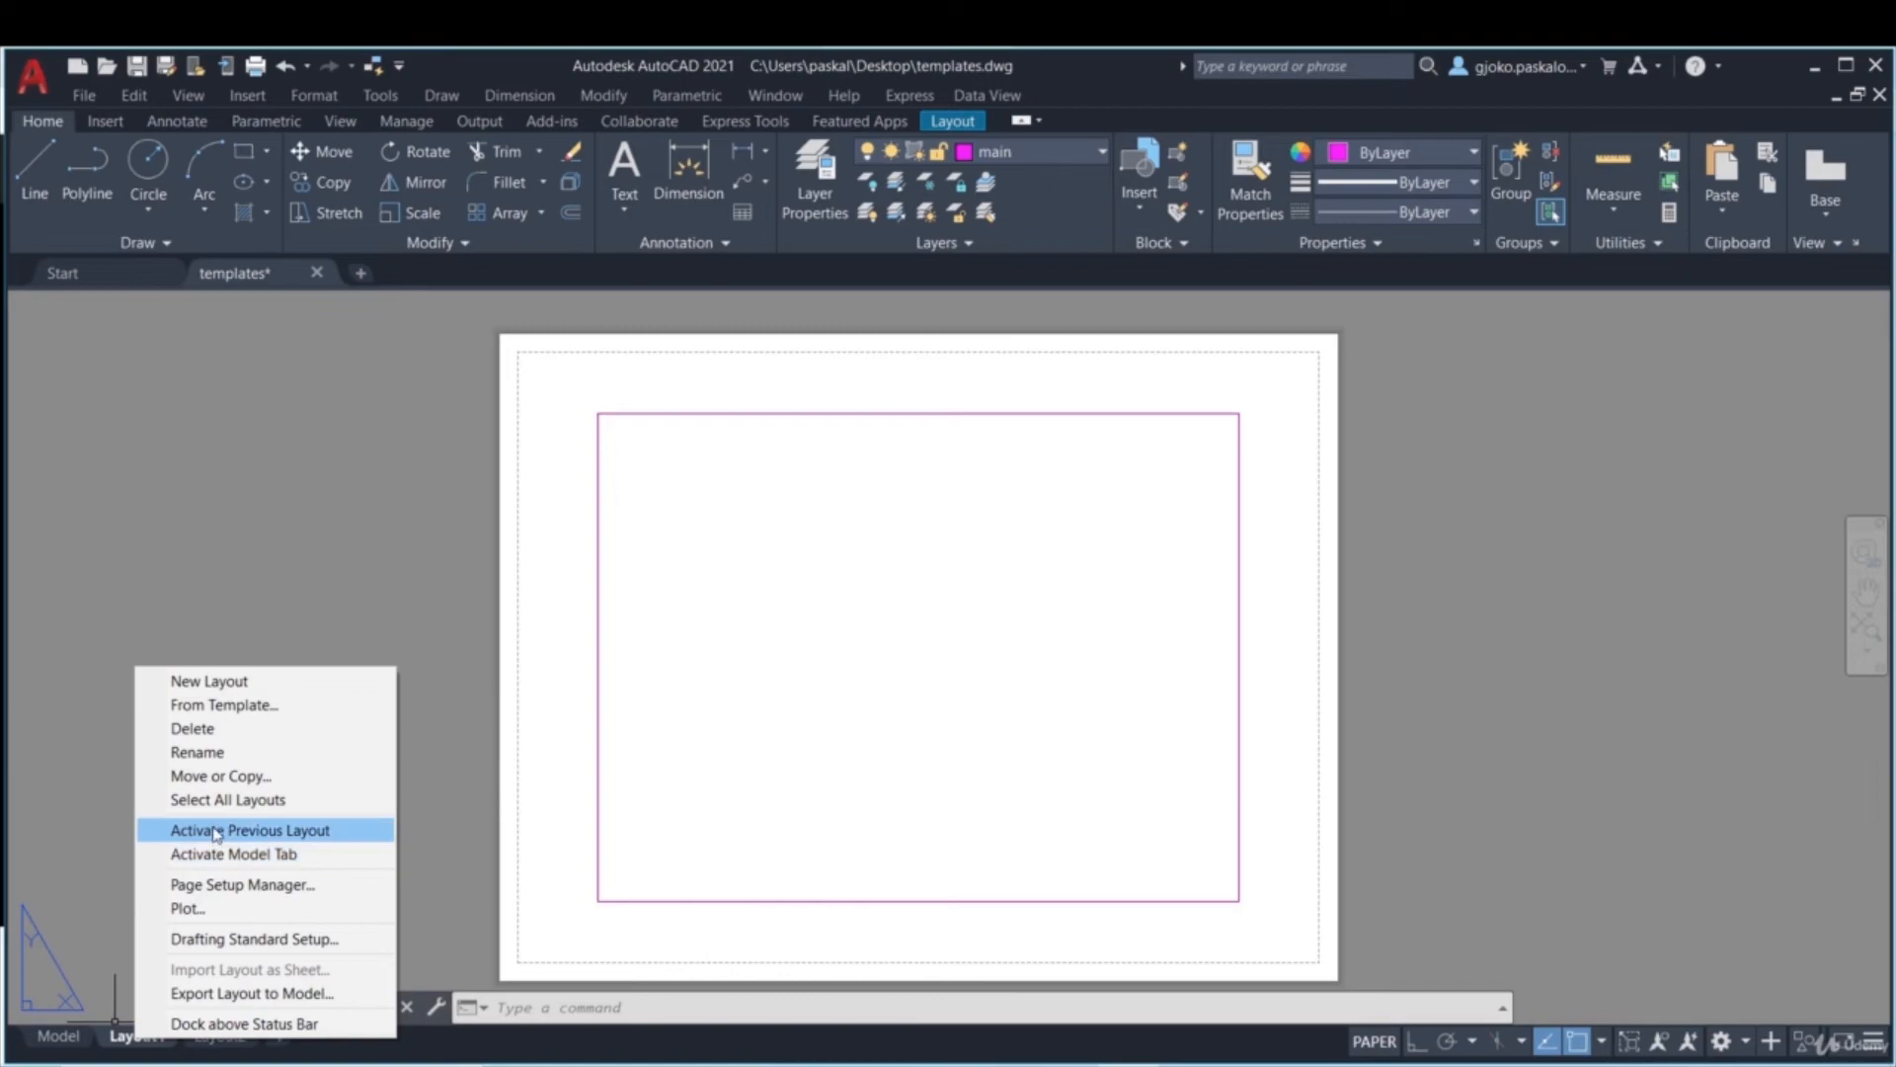
{"action": "left_click", "coordinate": [226, 885]}
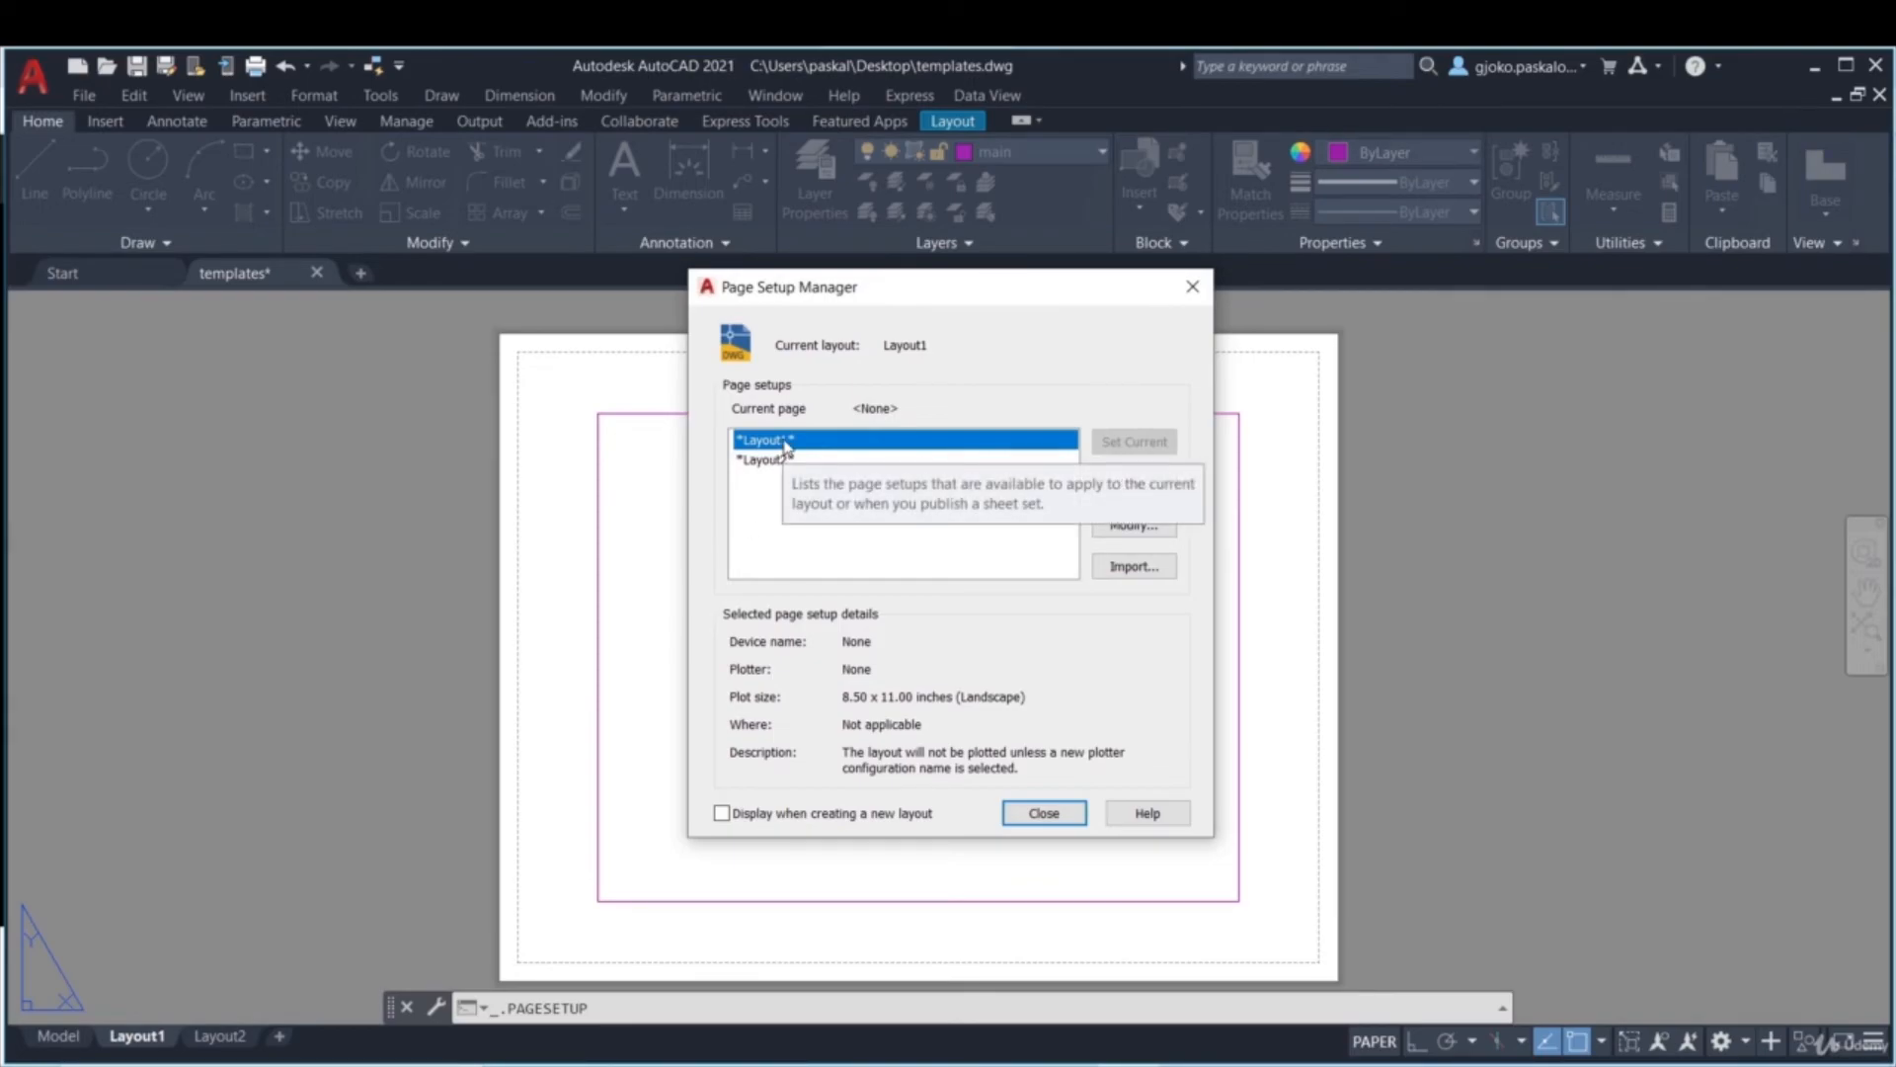
{"action": "left_click", "coordinate": [1131, 529]}
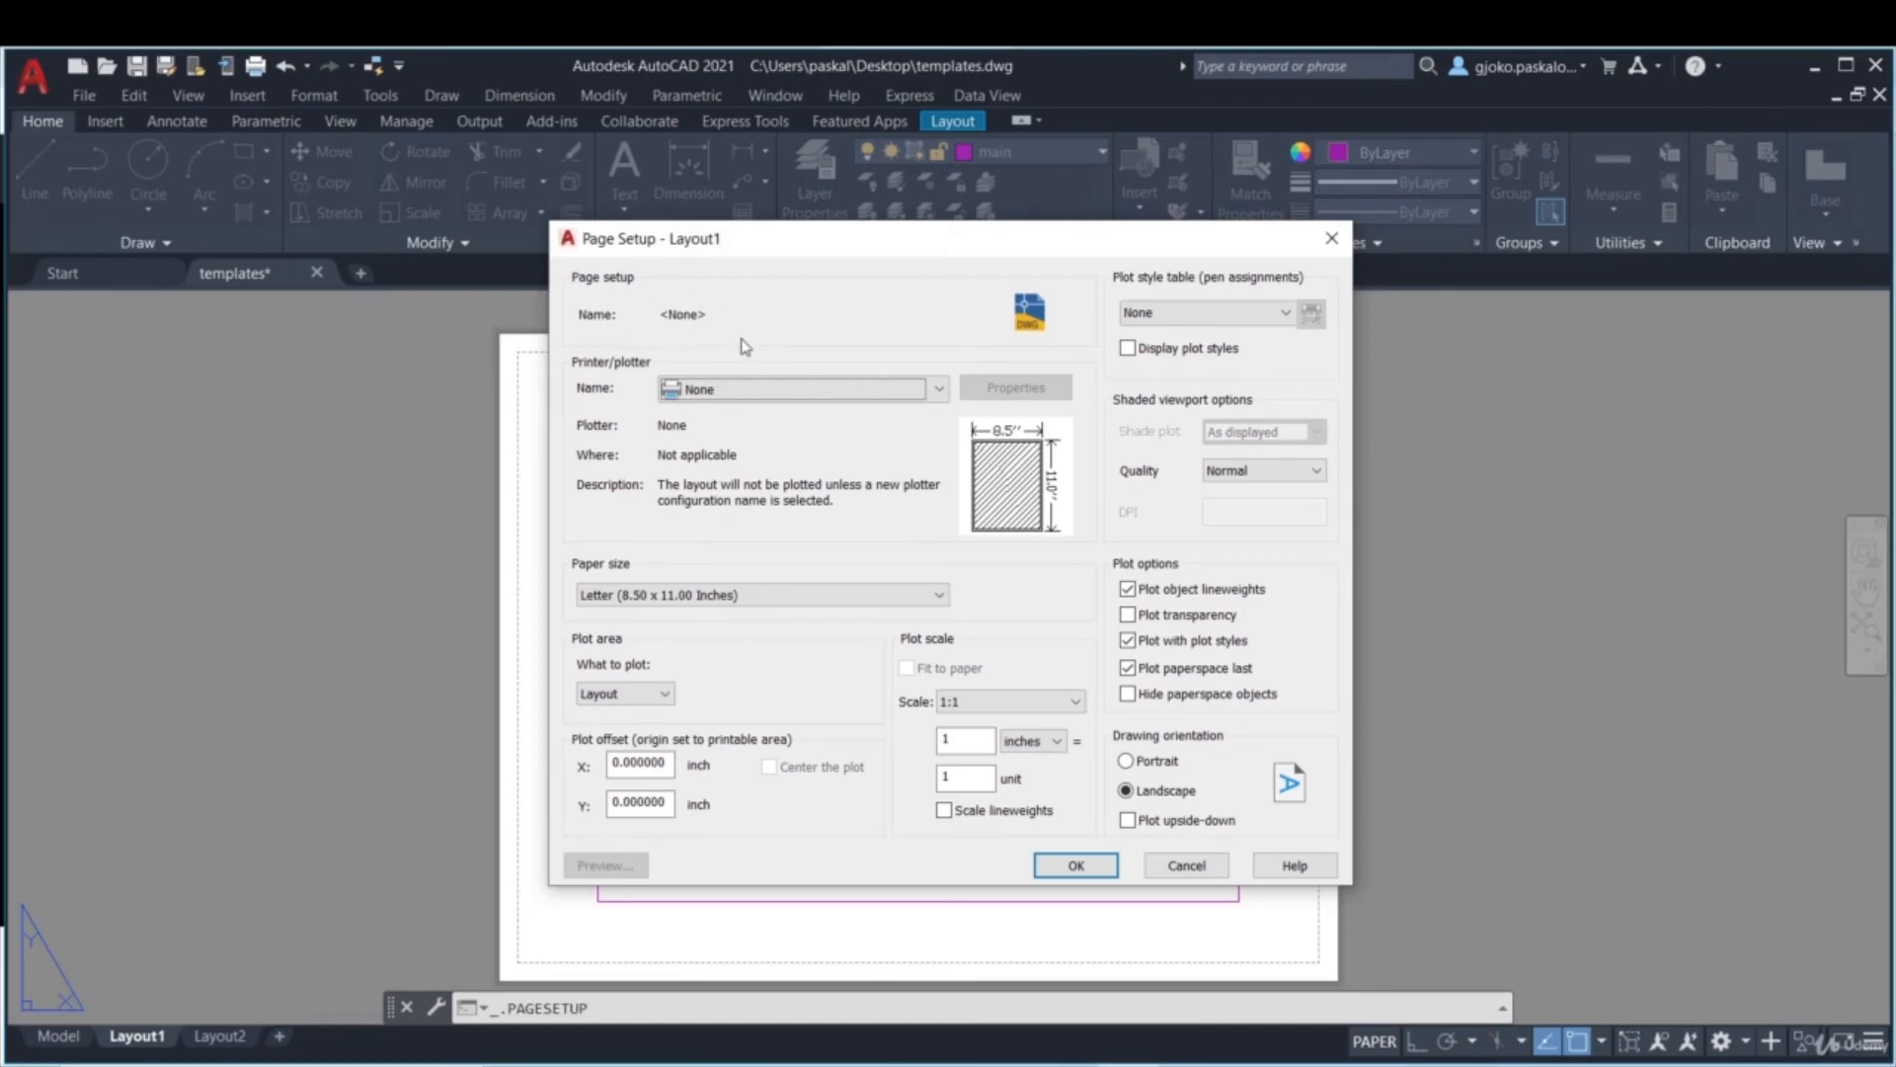
{"action": "left_click", "coordinate": [1334, 240]}
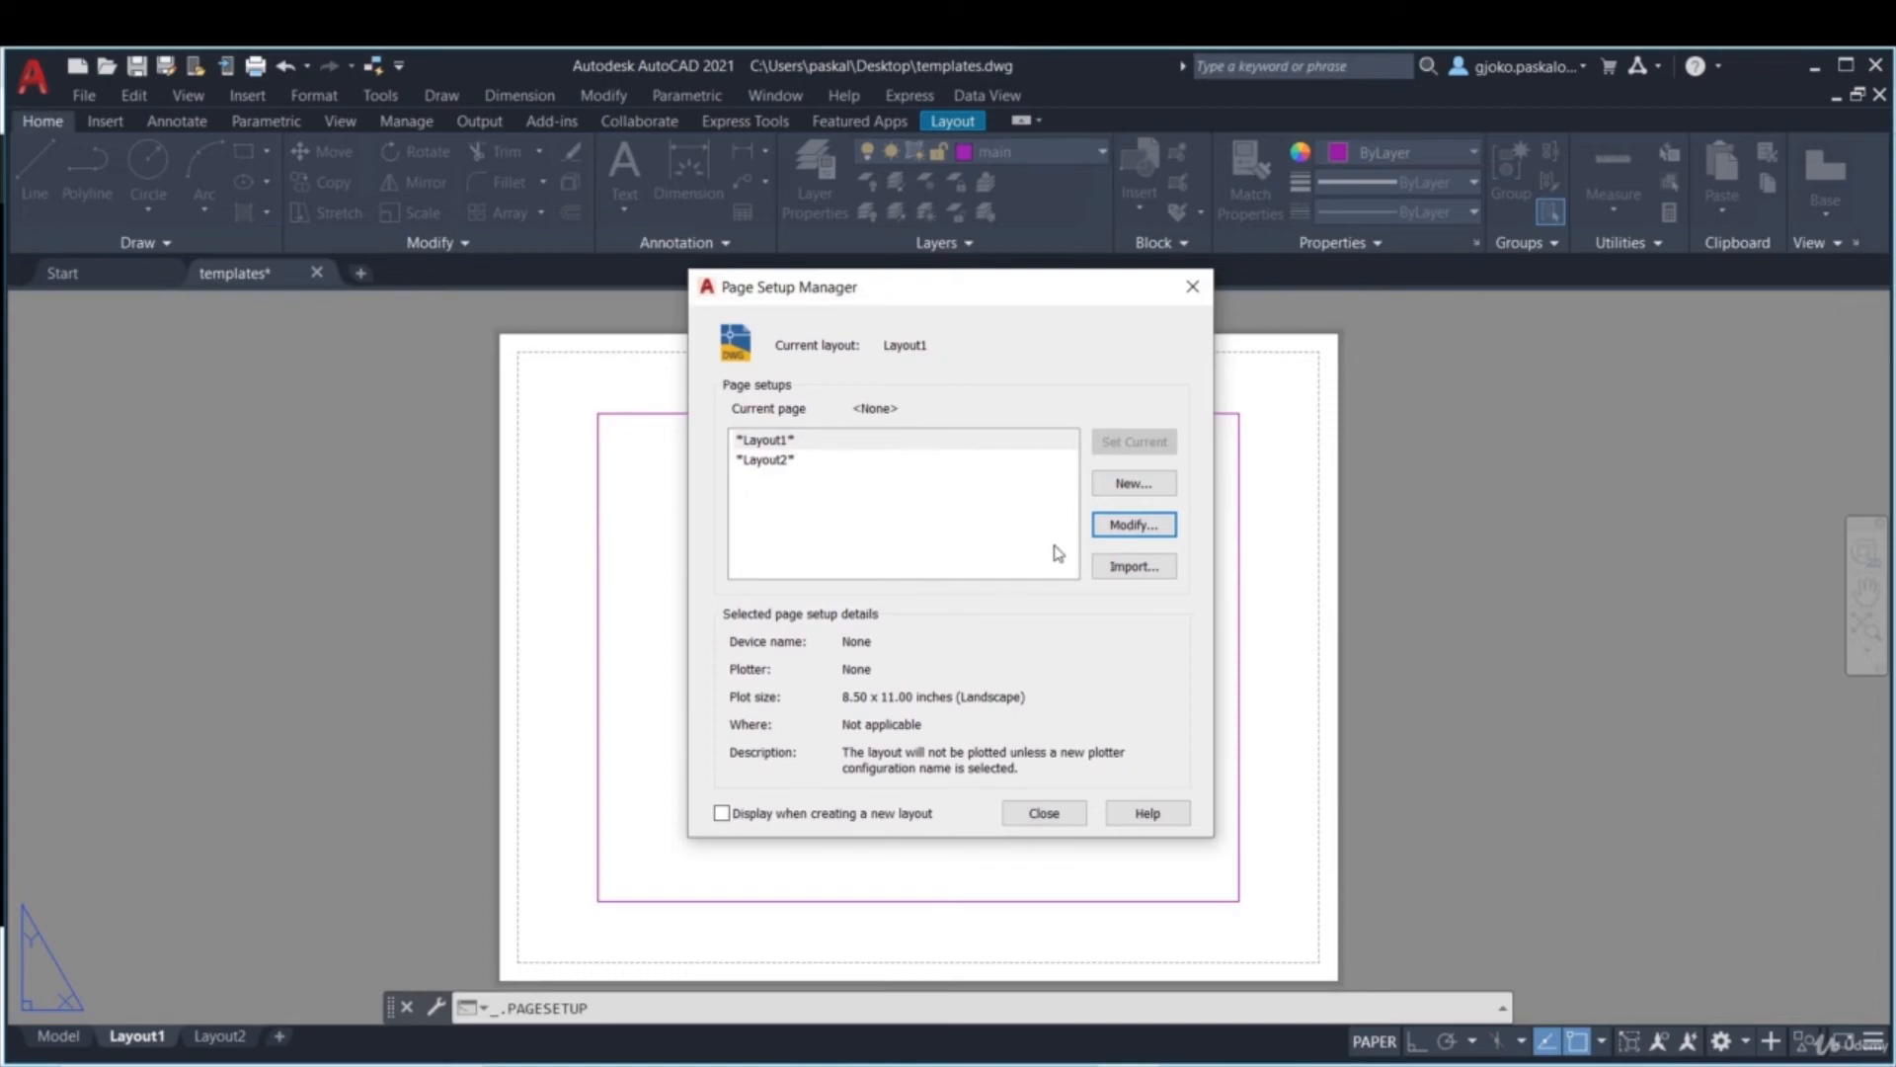
{"action": "right_click", "coordinate": [783, 438]}
{"action": "left_click", "coordinate": [757, 445]}
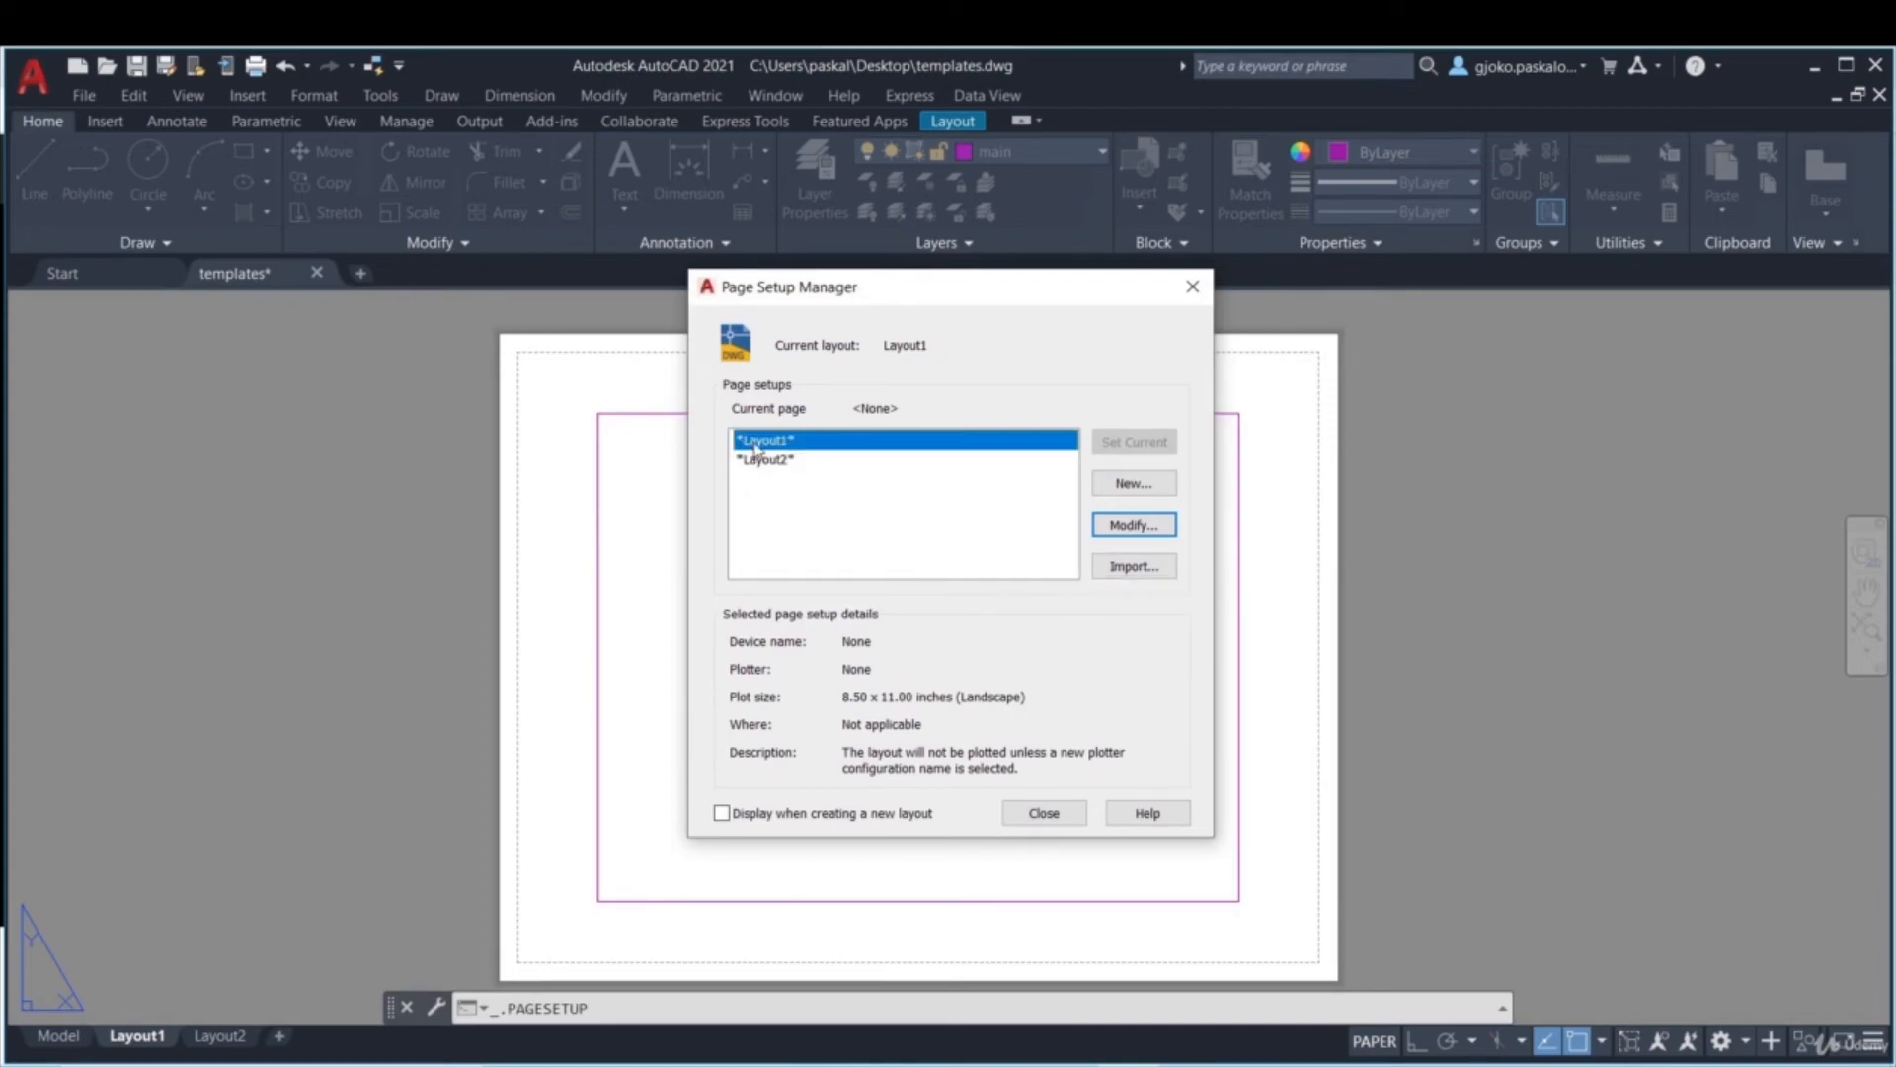
{"action": "right_click", "coordinate": [764, 450]}
{"action": "left_click", "coordinate": [768, 459]}
{"action": "right_click", "coordinate": [759, 460]}
{"action": "left_click", "coordinate": [776, 474]}
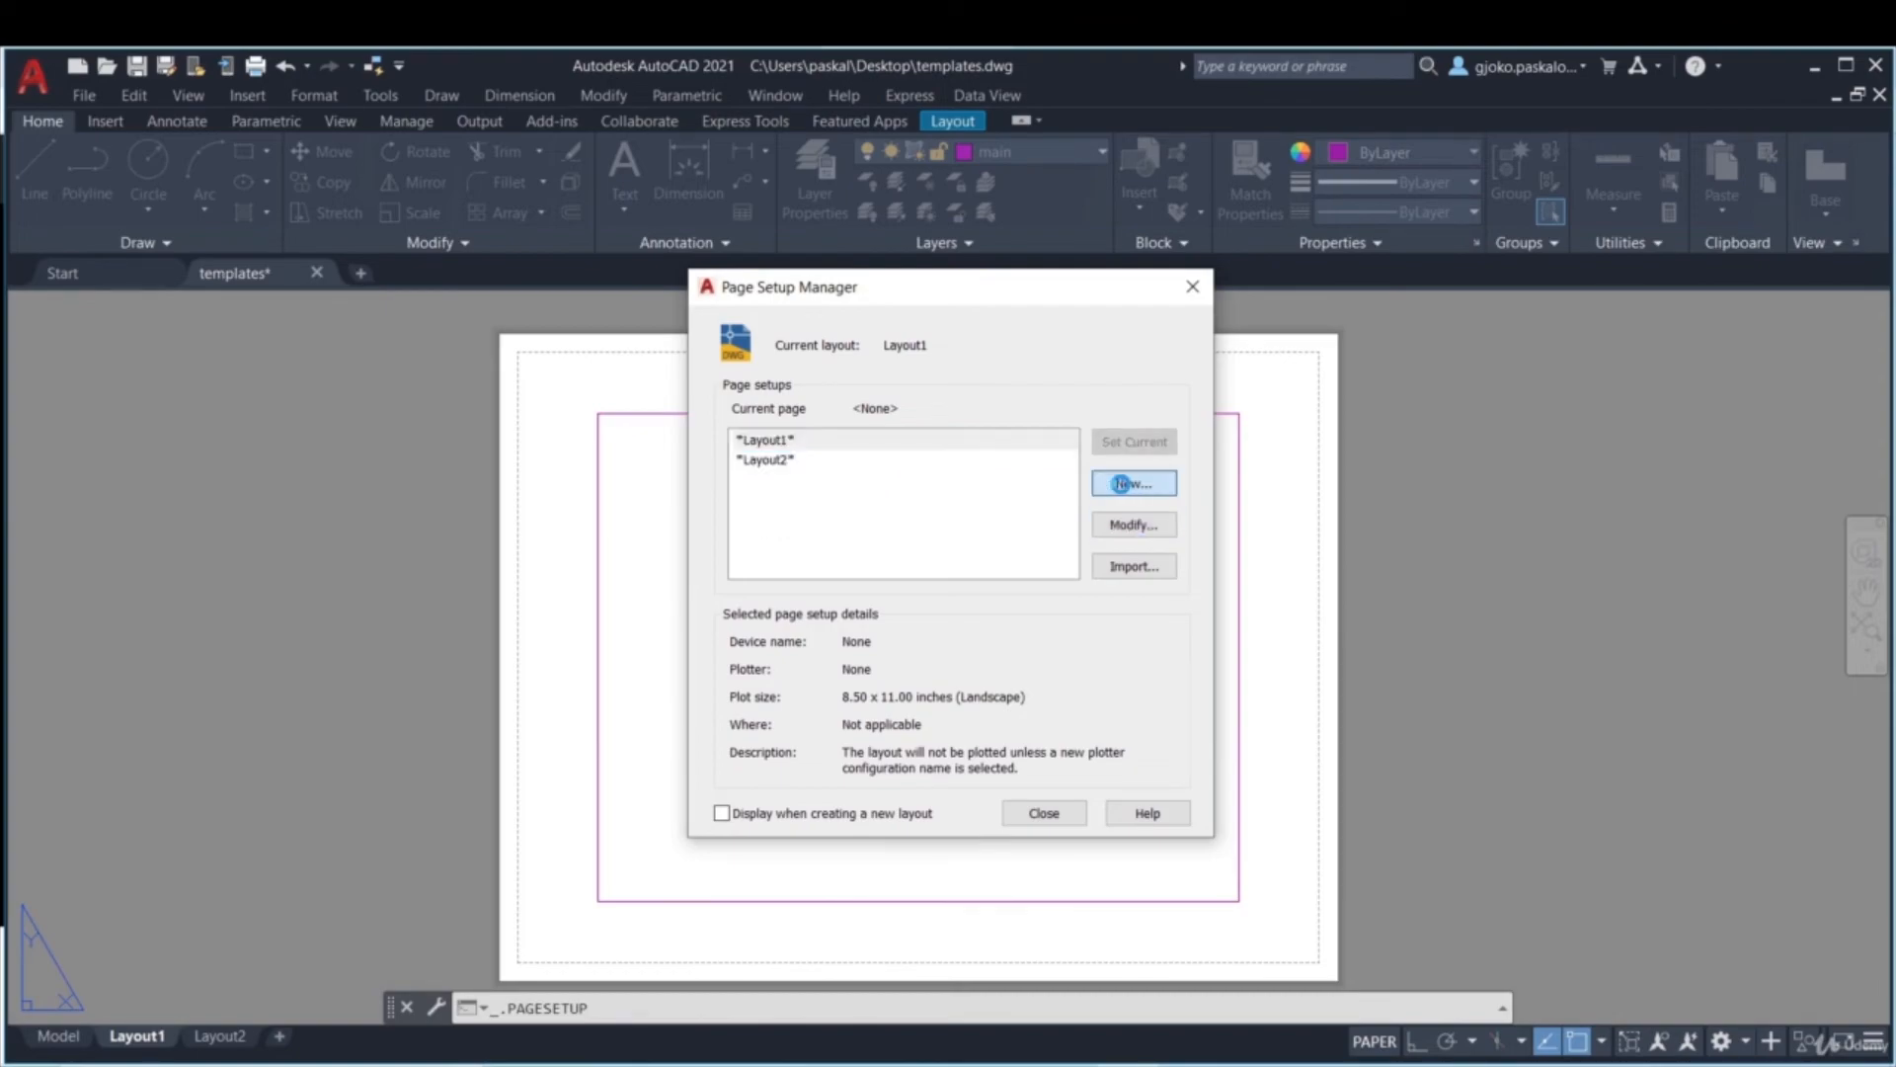
- Create a new page setup named MS-297x420 based on Layout1
{"action": "left_click", "coordinate": [1126, 481]}
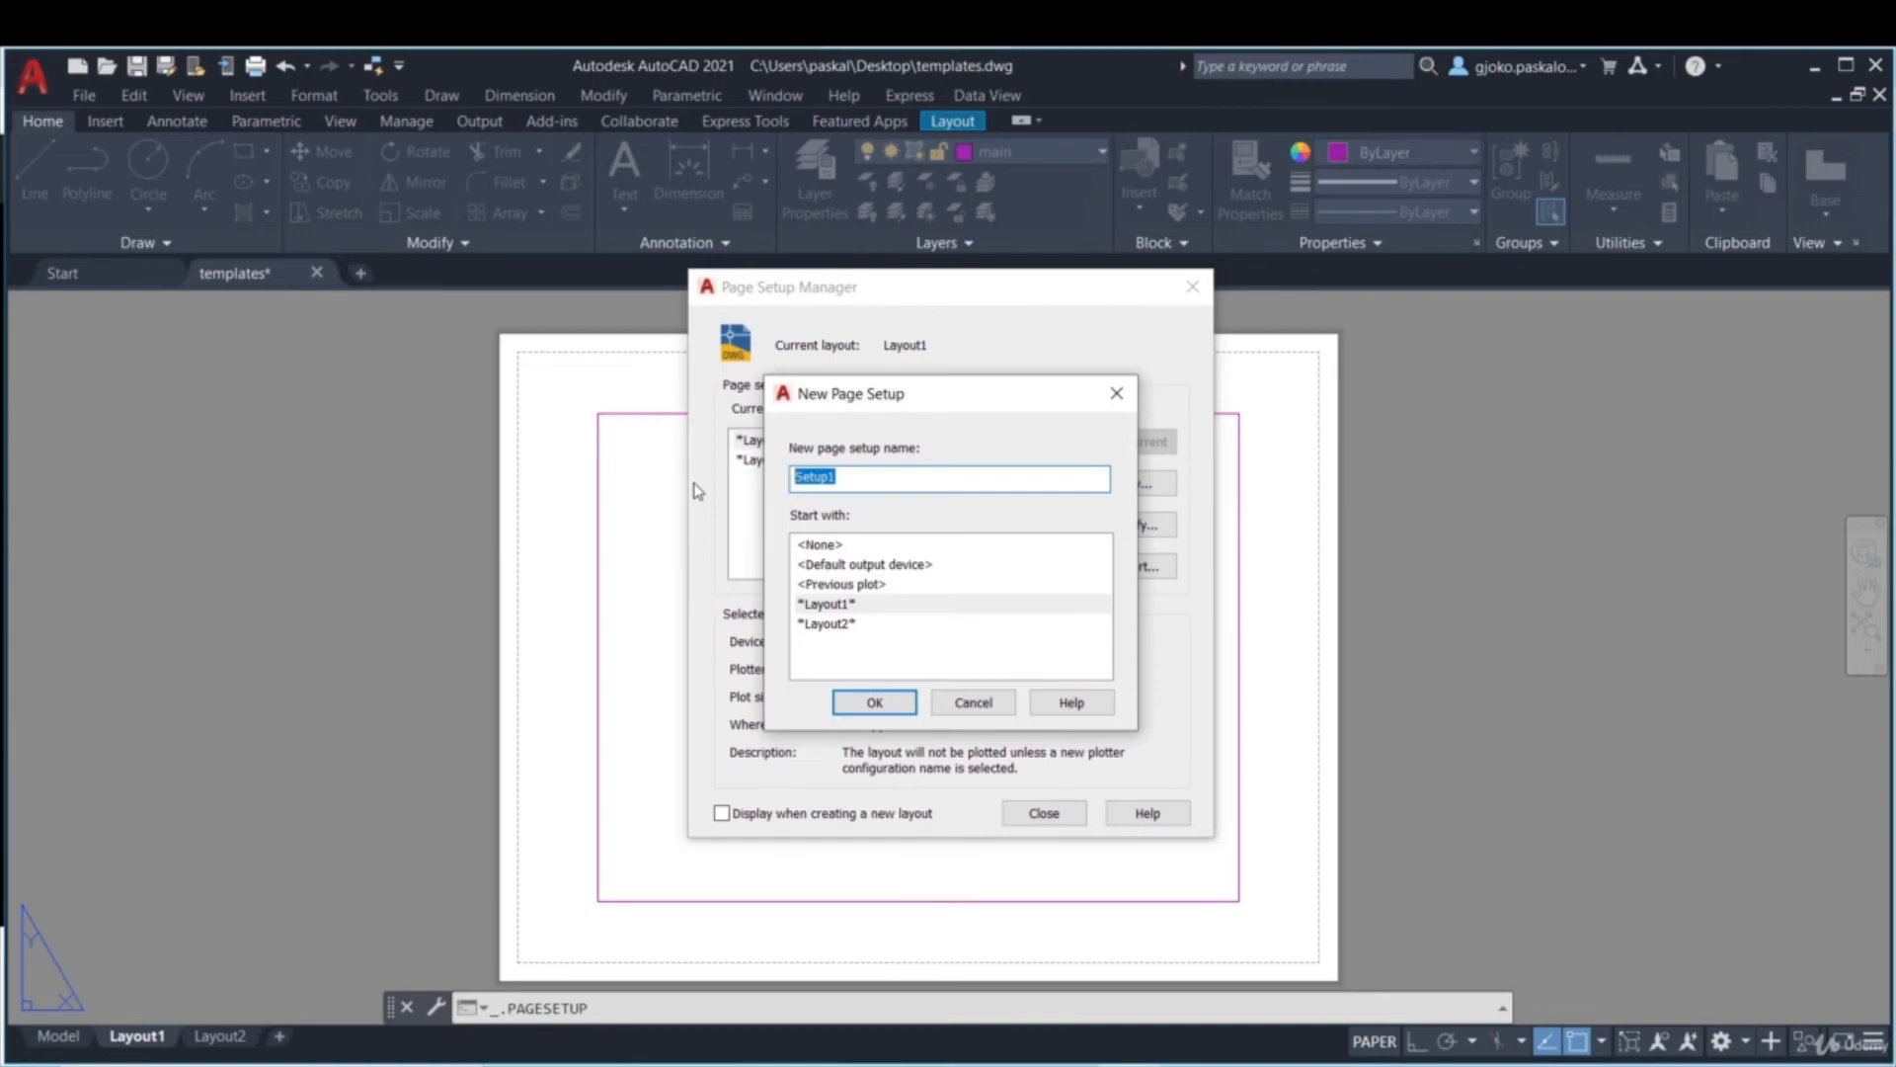
{"action": "type", "text": "MS-297x420"}
{"action": "left_click", "coordinate": [874, 703]}
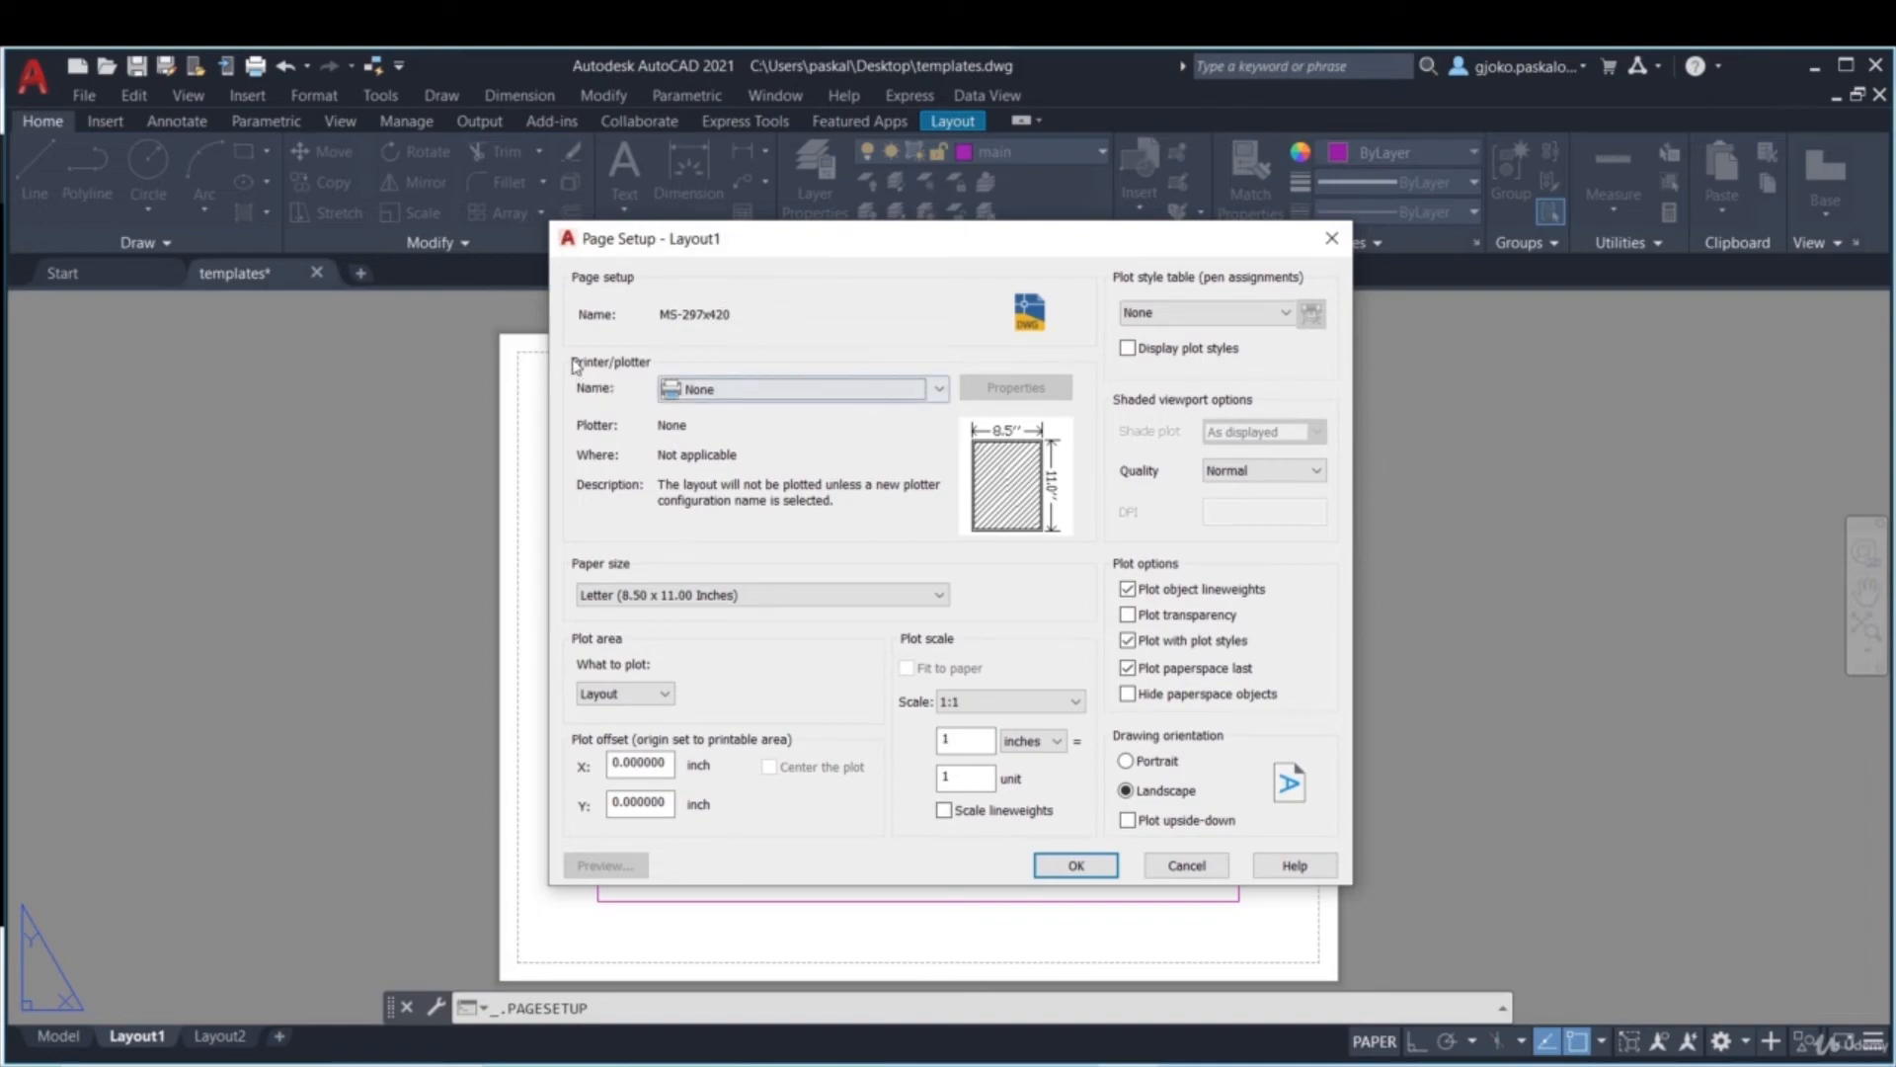
- Set the page setup's plotter to DWG To PDF.pc3 and its paper size to ISO full bleed A3 (420.00 x 297.00 MM)
{"action": "left_click", "coordinate": [725, 396]}
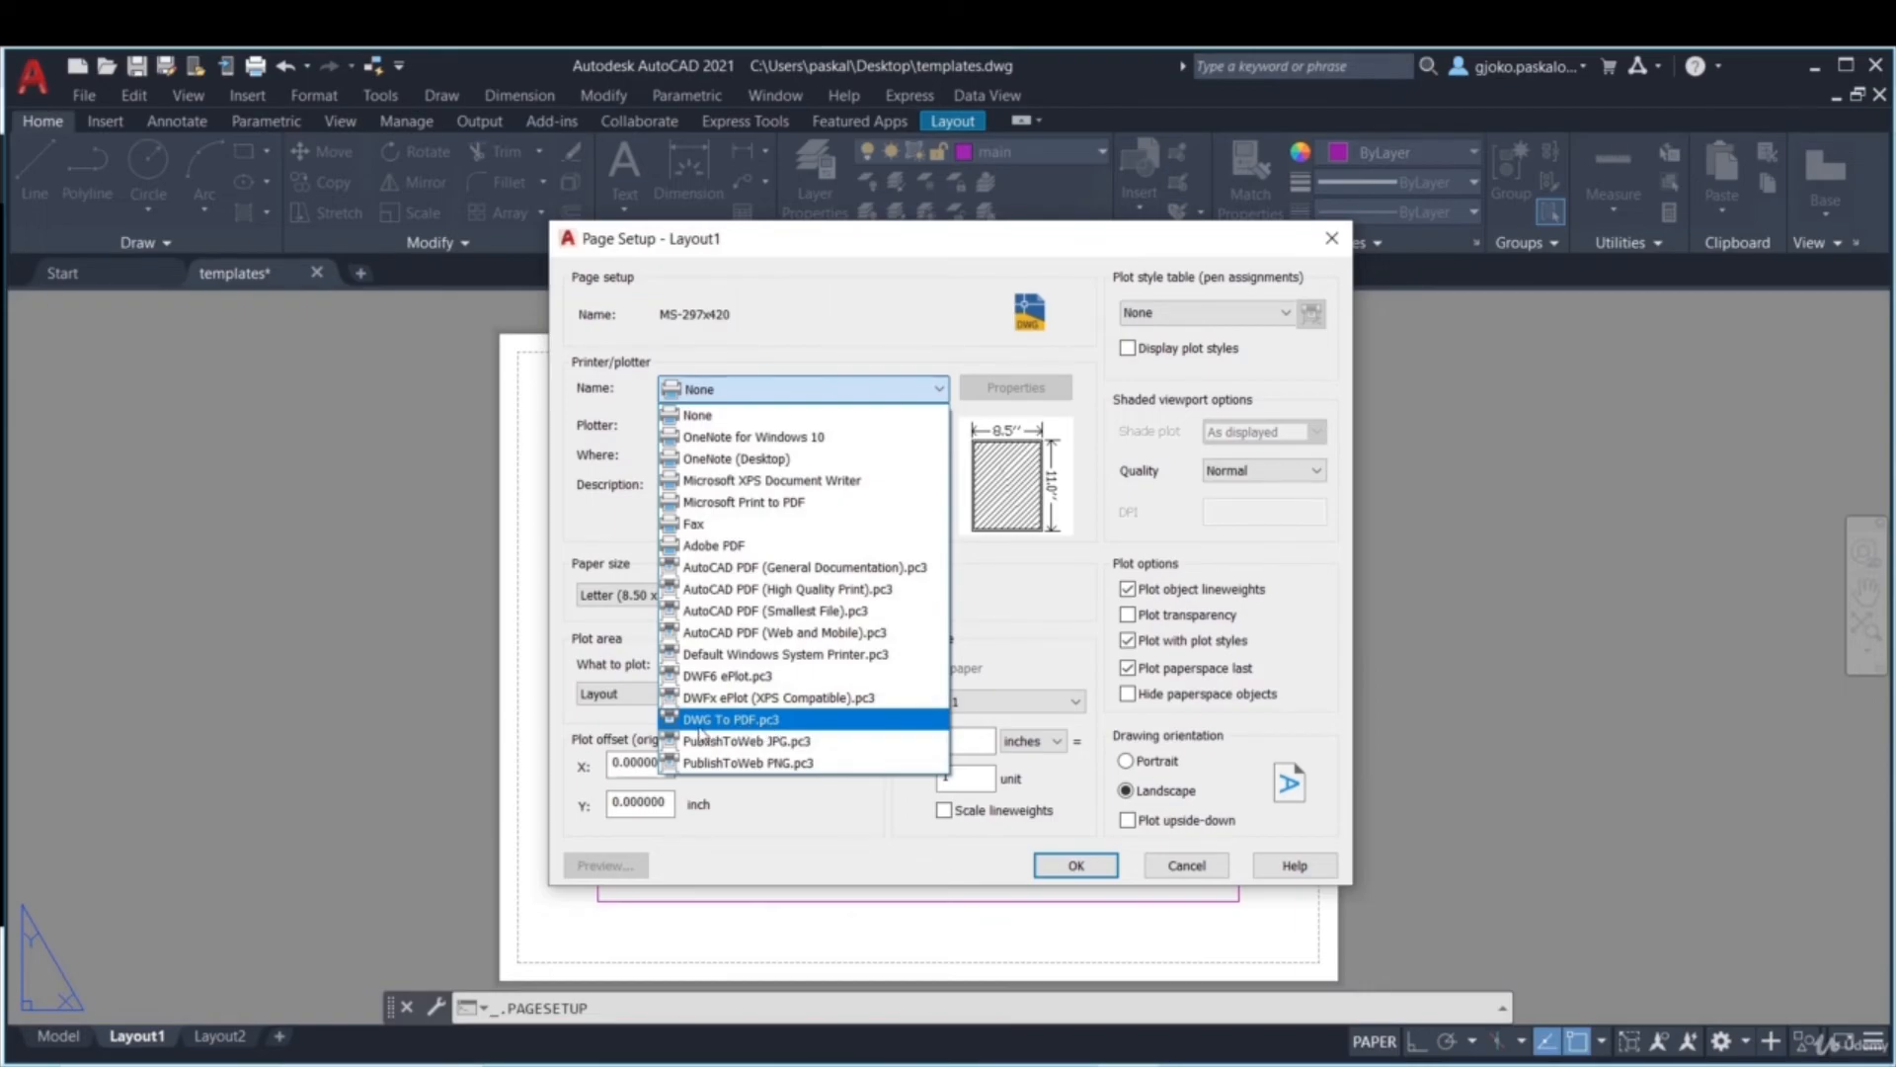
{"action": "left_click", "coordinate": [804, 723]}
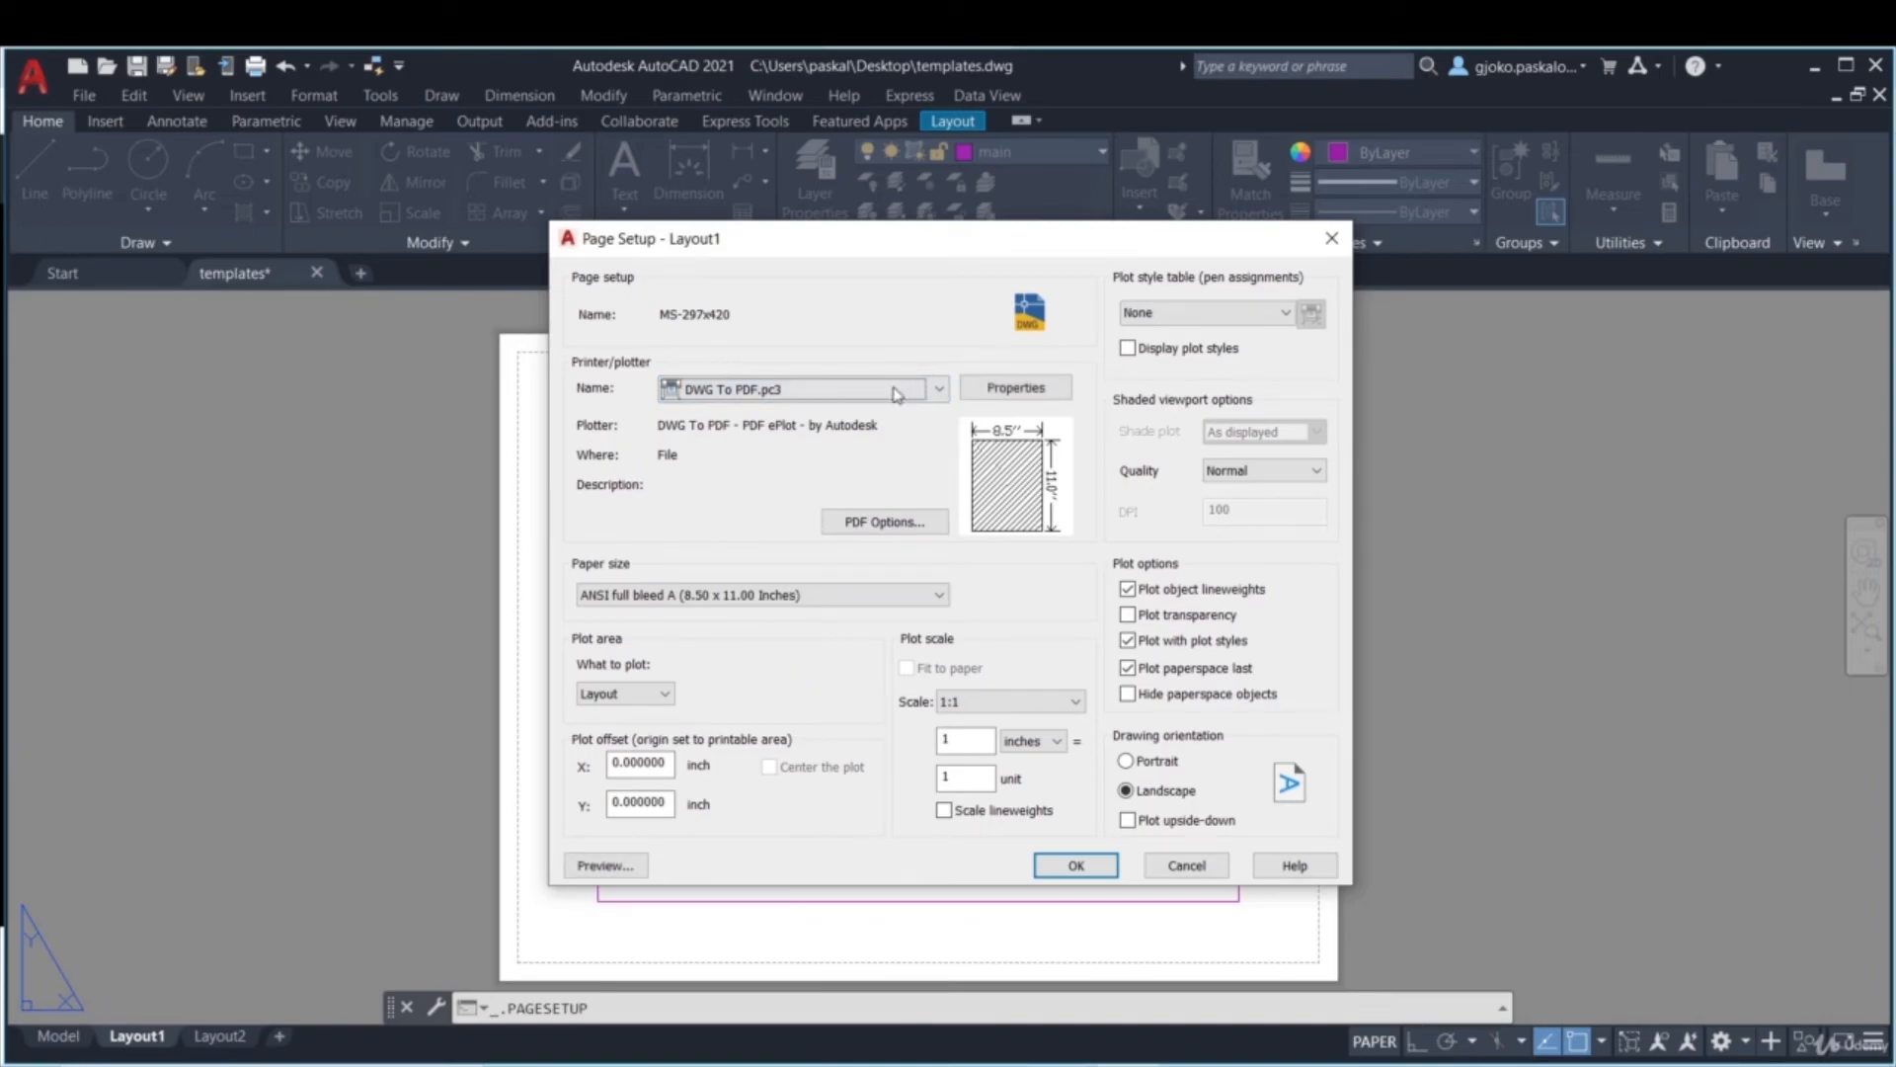
{"action": "left_click", "coordinate": [685, 597]}
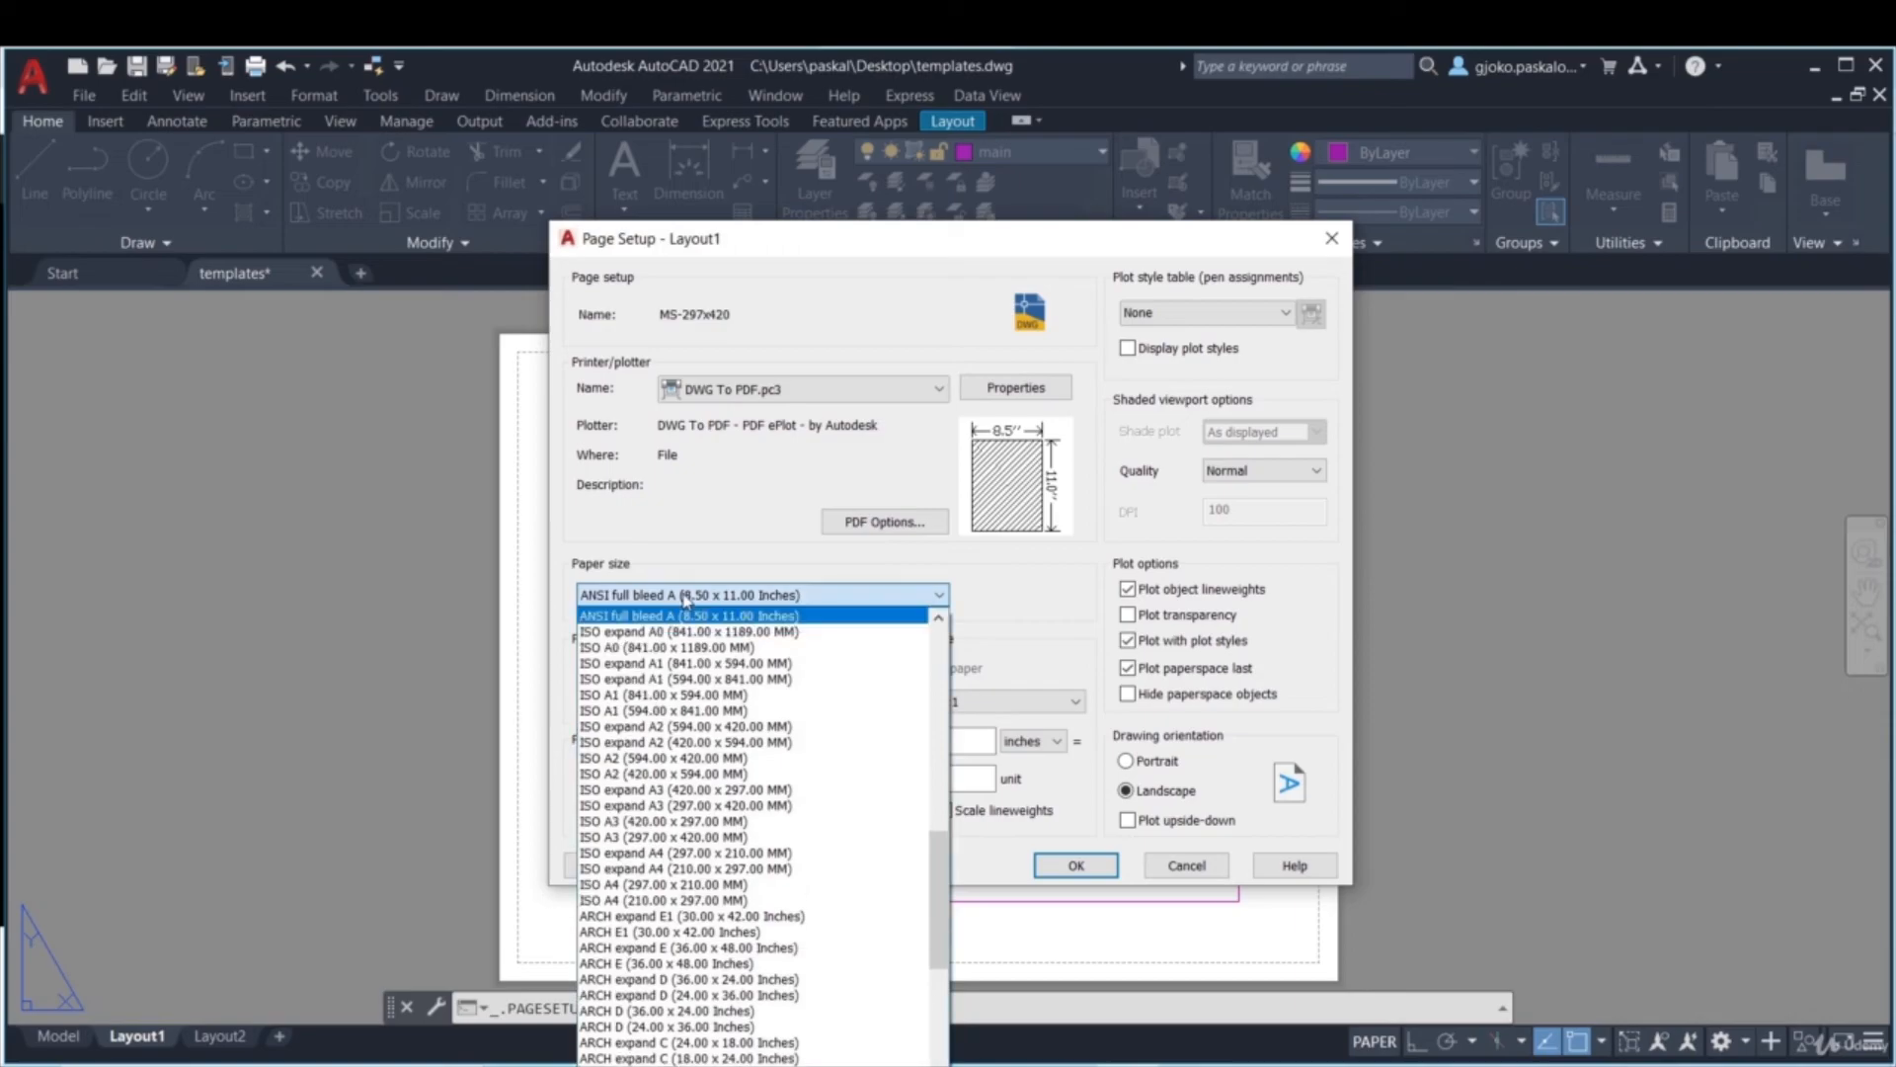
{"action": "scroll", "coordinate": [733, 632], "scroll_direction": "up", "scroll_amount": 14}
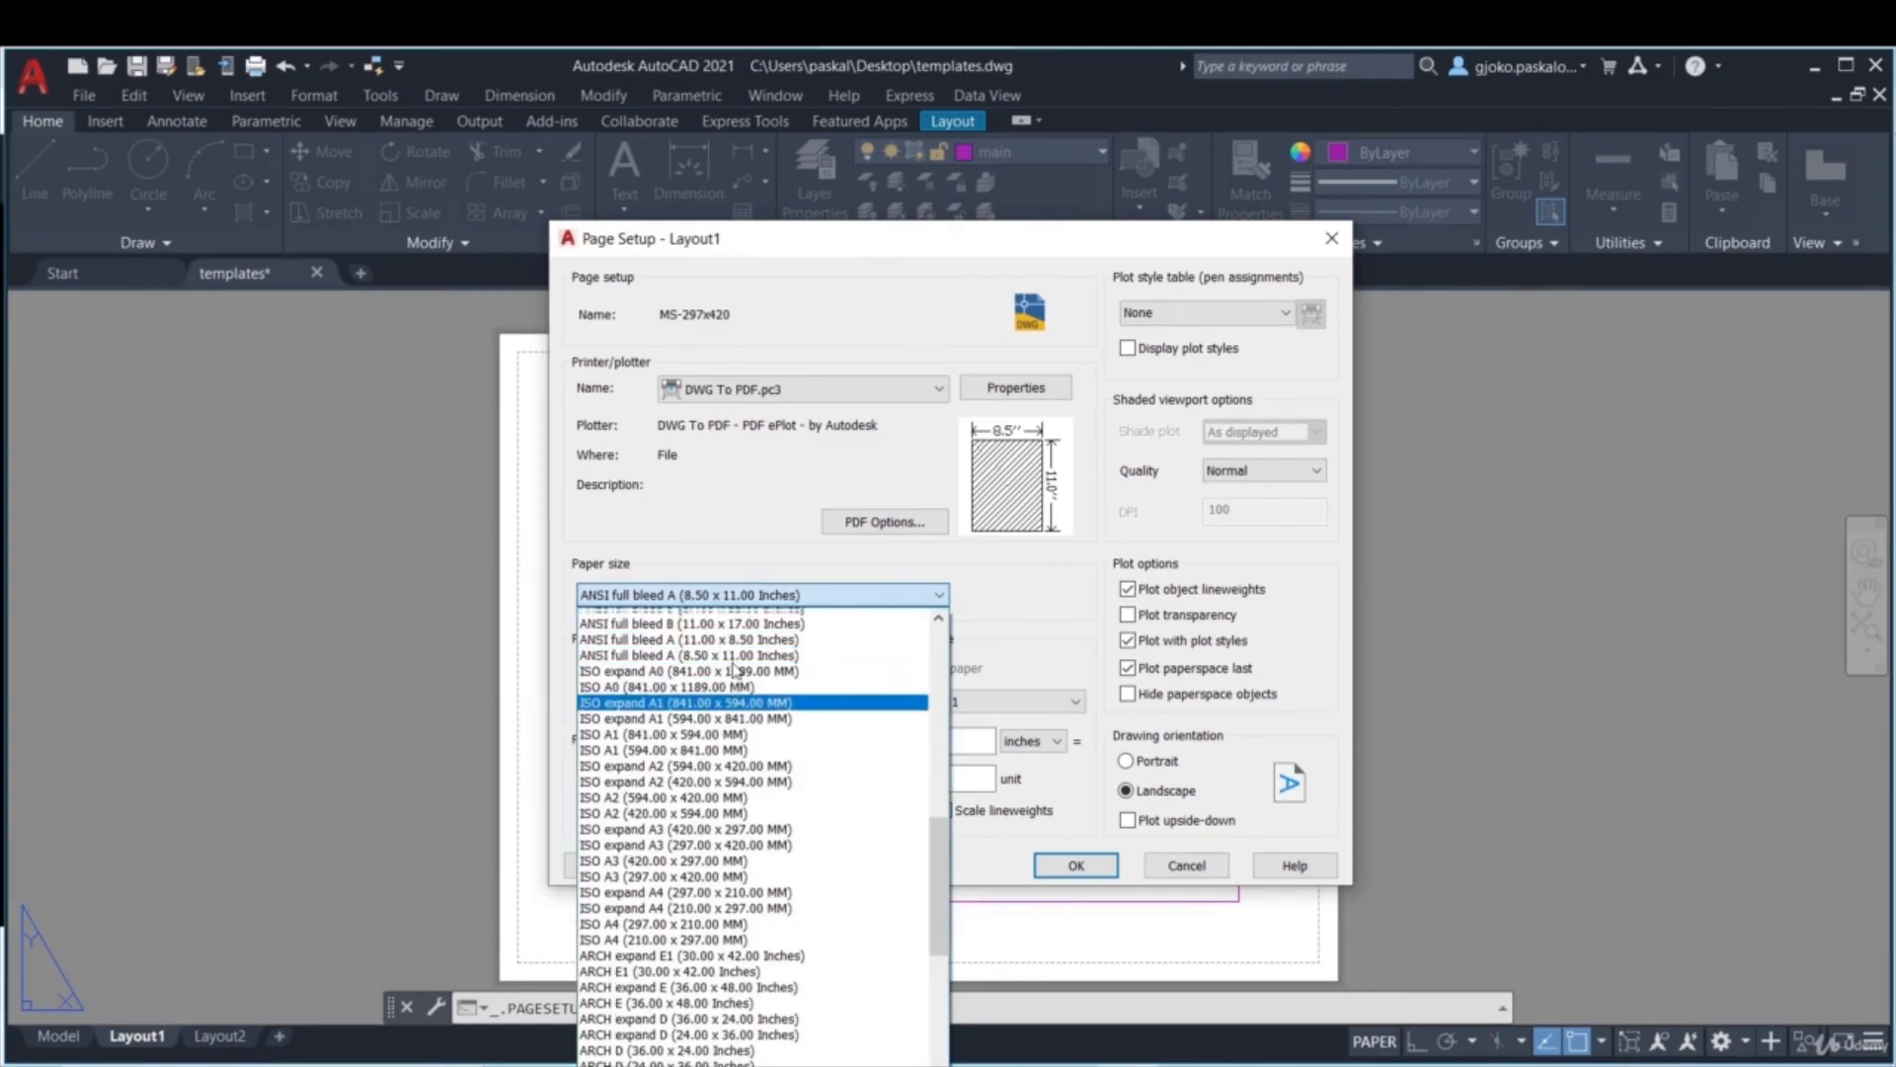
{"action": "scroll", "coordinate": [713, 694], "scroll_direction": "up", "scroll_amount": 2}
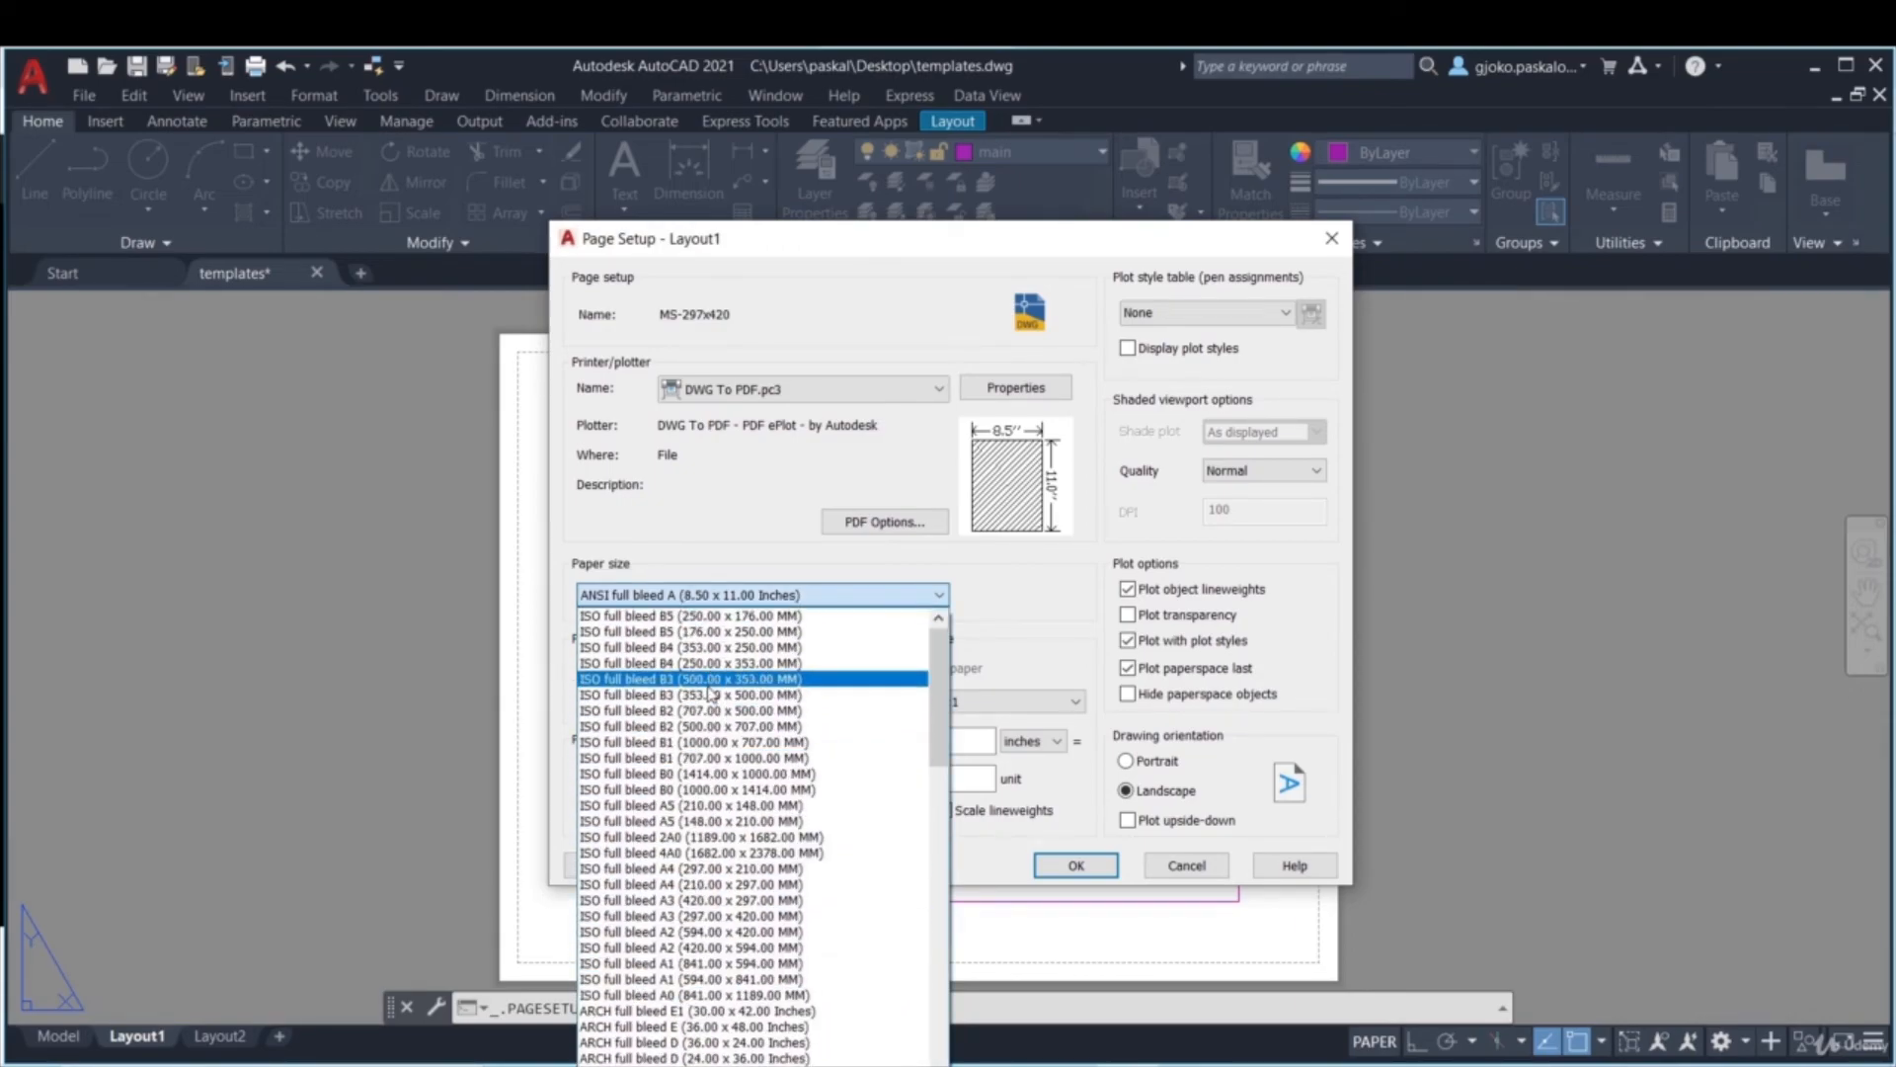
{"action": "left_click_drag", "start_coordinate": [940, 682], "coordinate": [931, 606]}
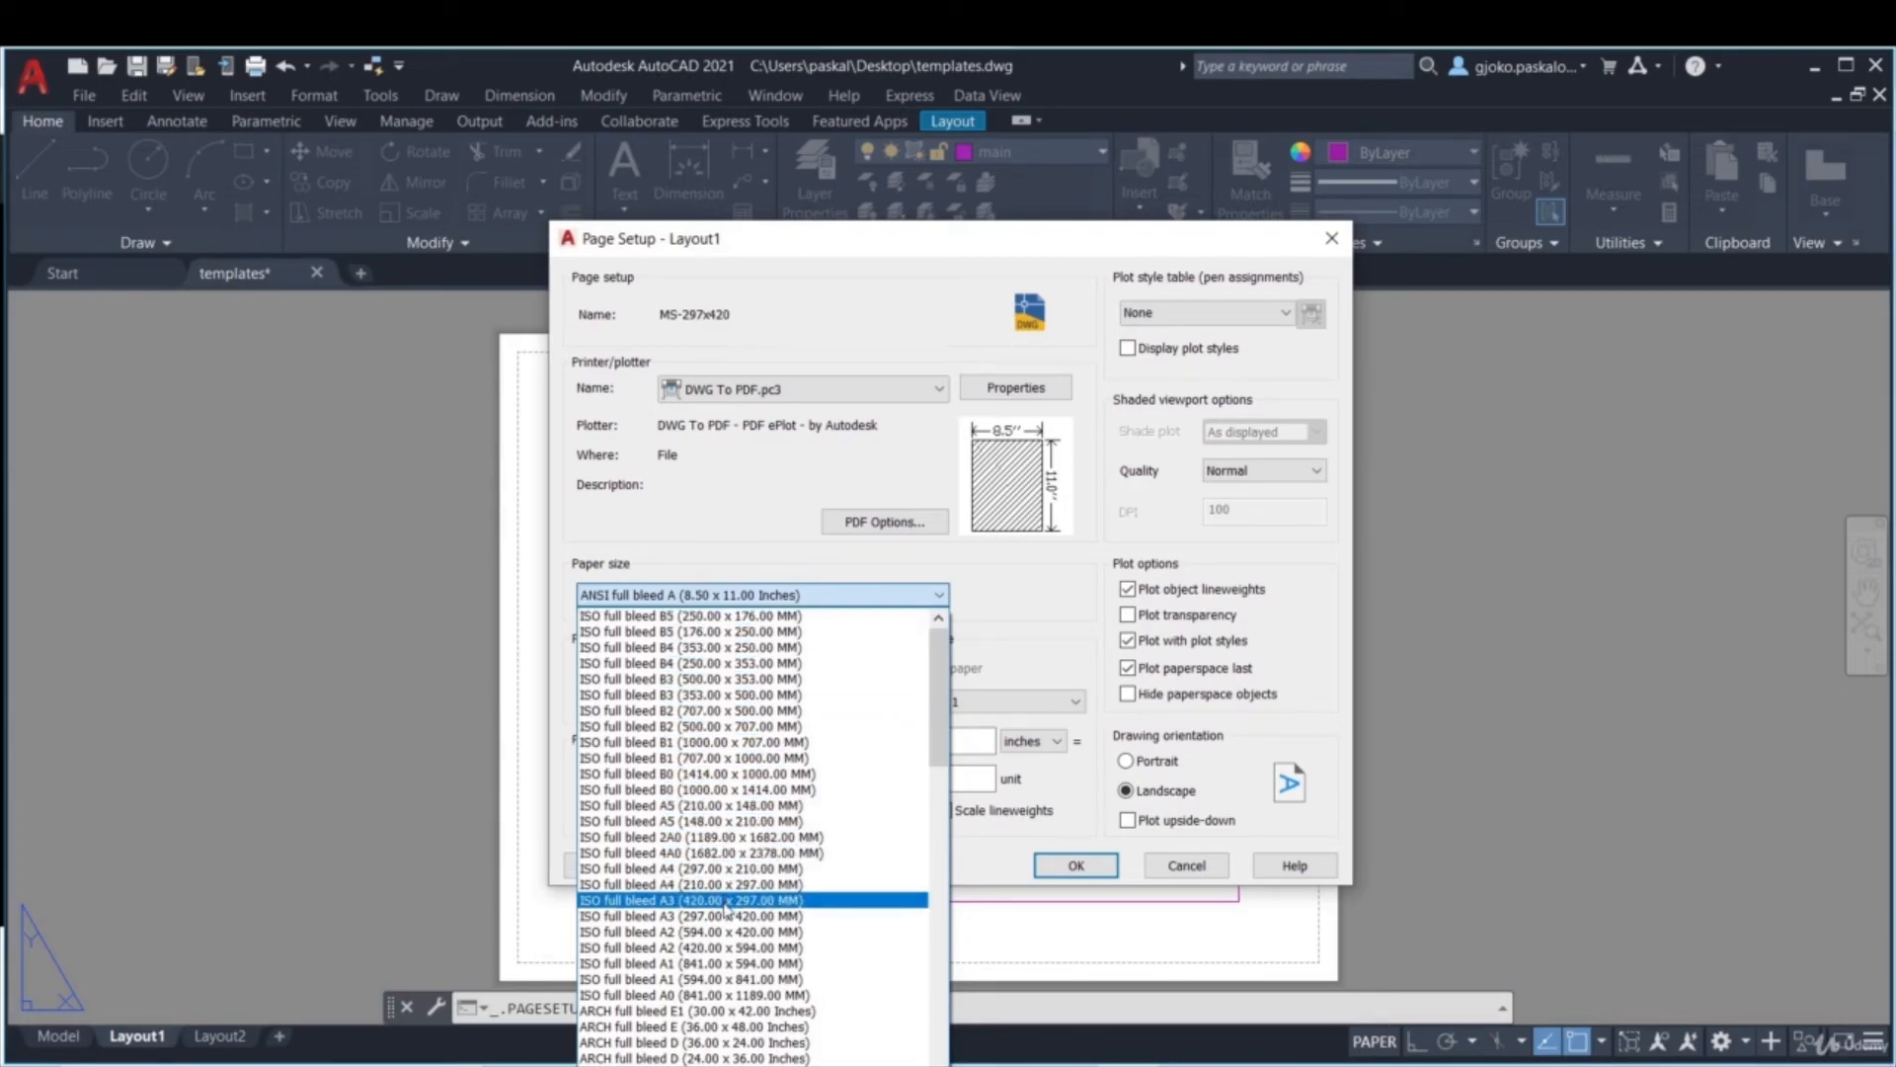
{"action": "left_click", "coordinate": [726, 902]}
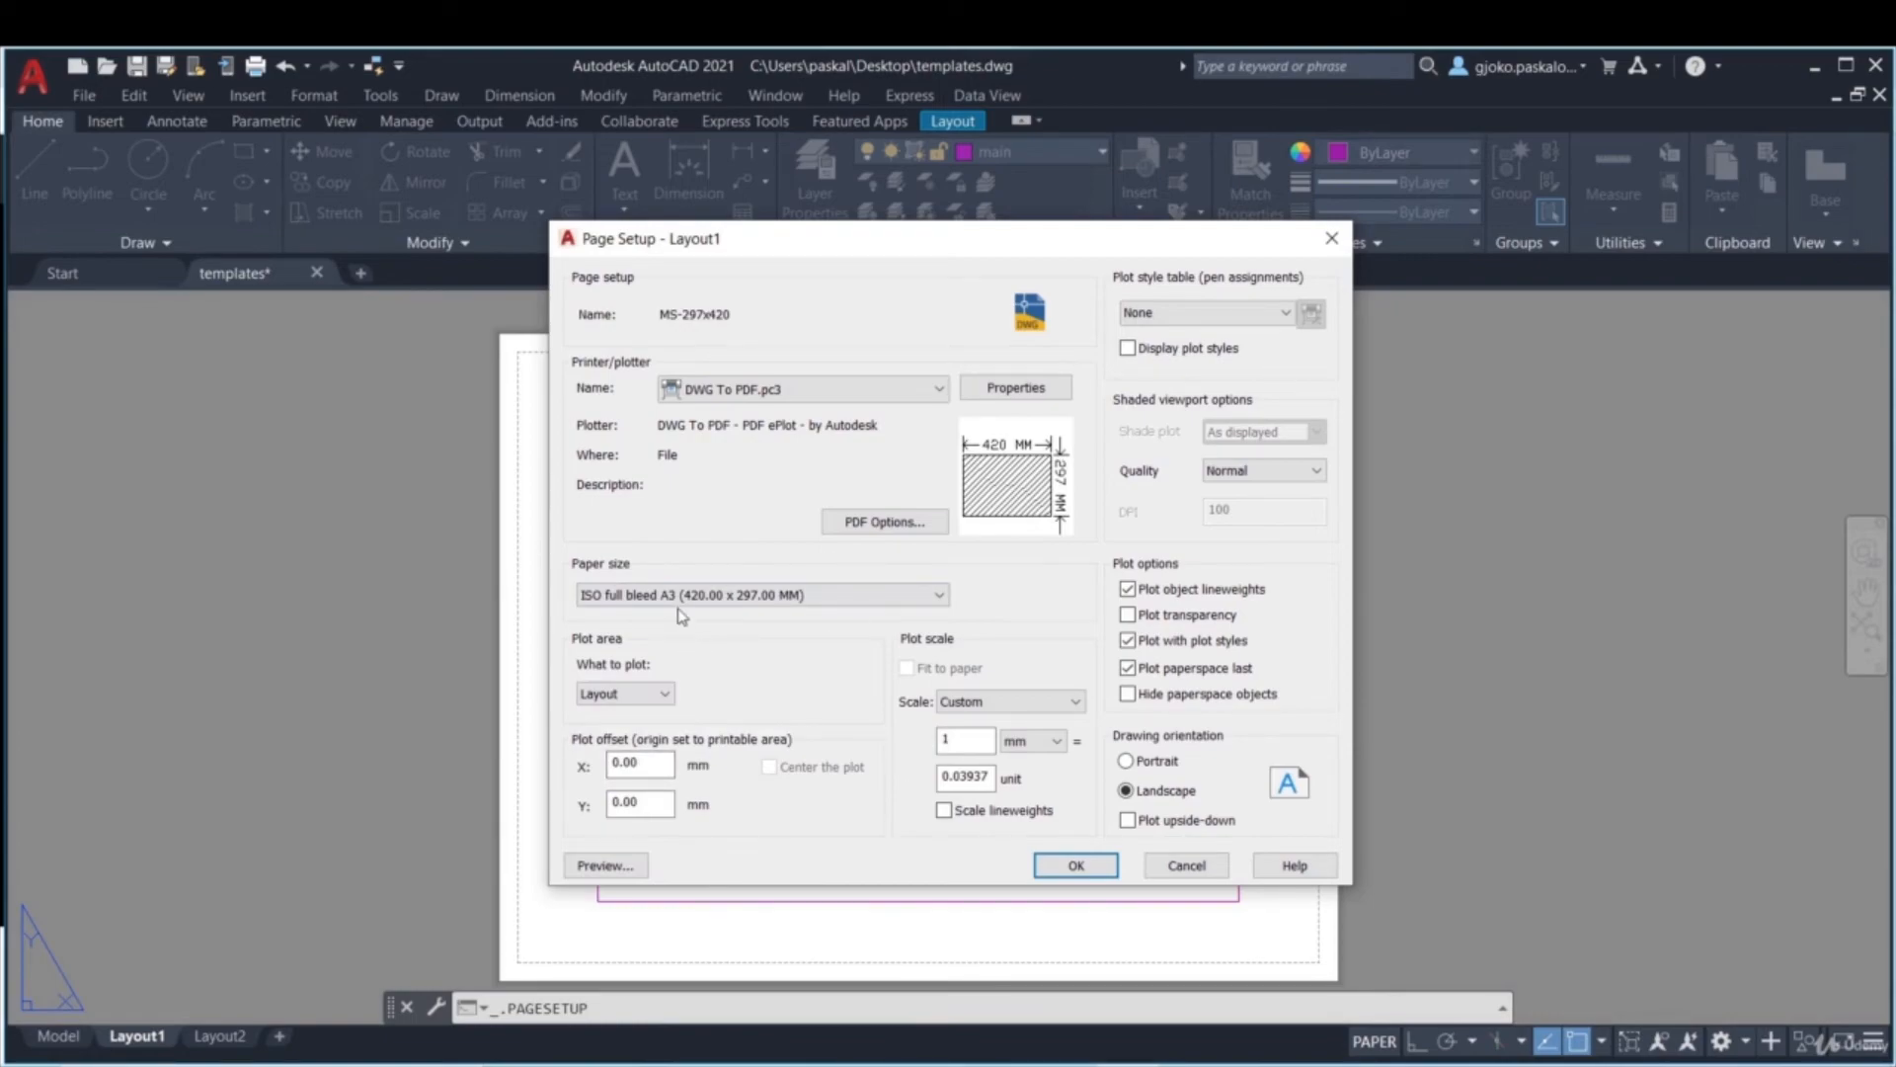
- Try the other merge control setting in the PDF options, restore Lines Overwrite, and accept the options
{"action": "left_click", "coordinate": [899, 525]}
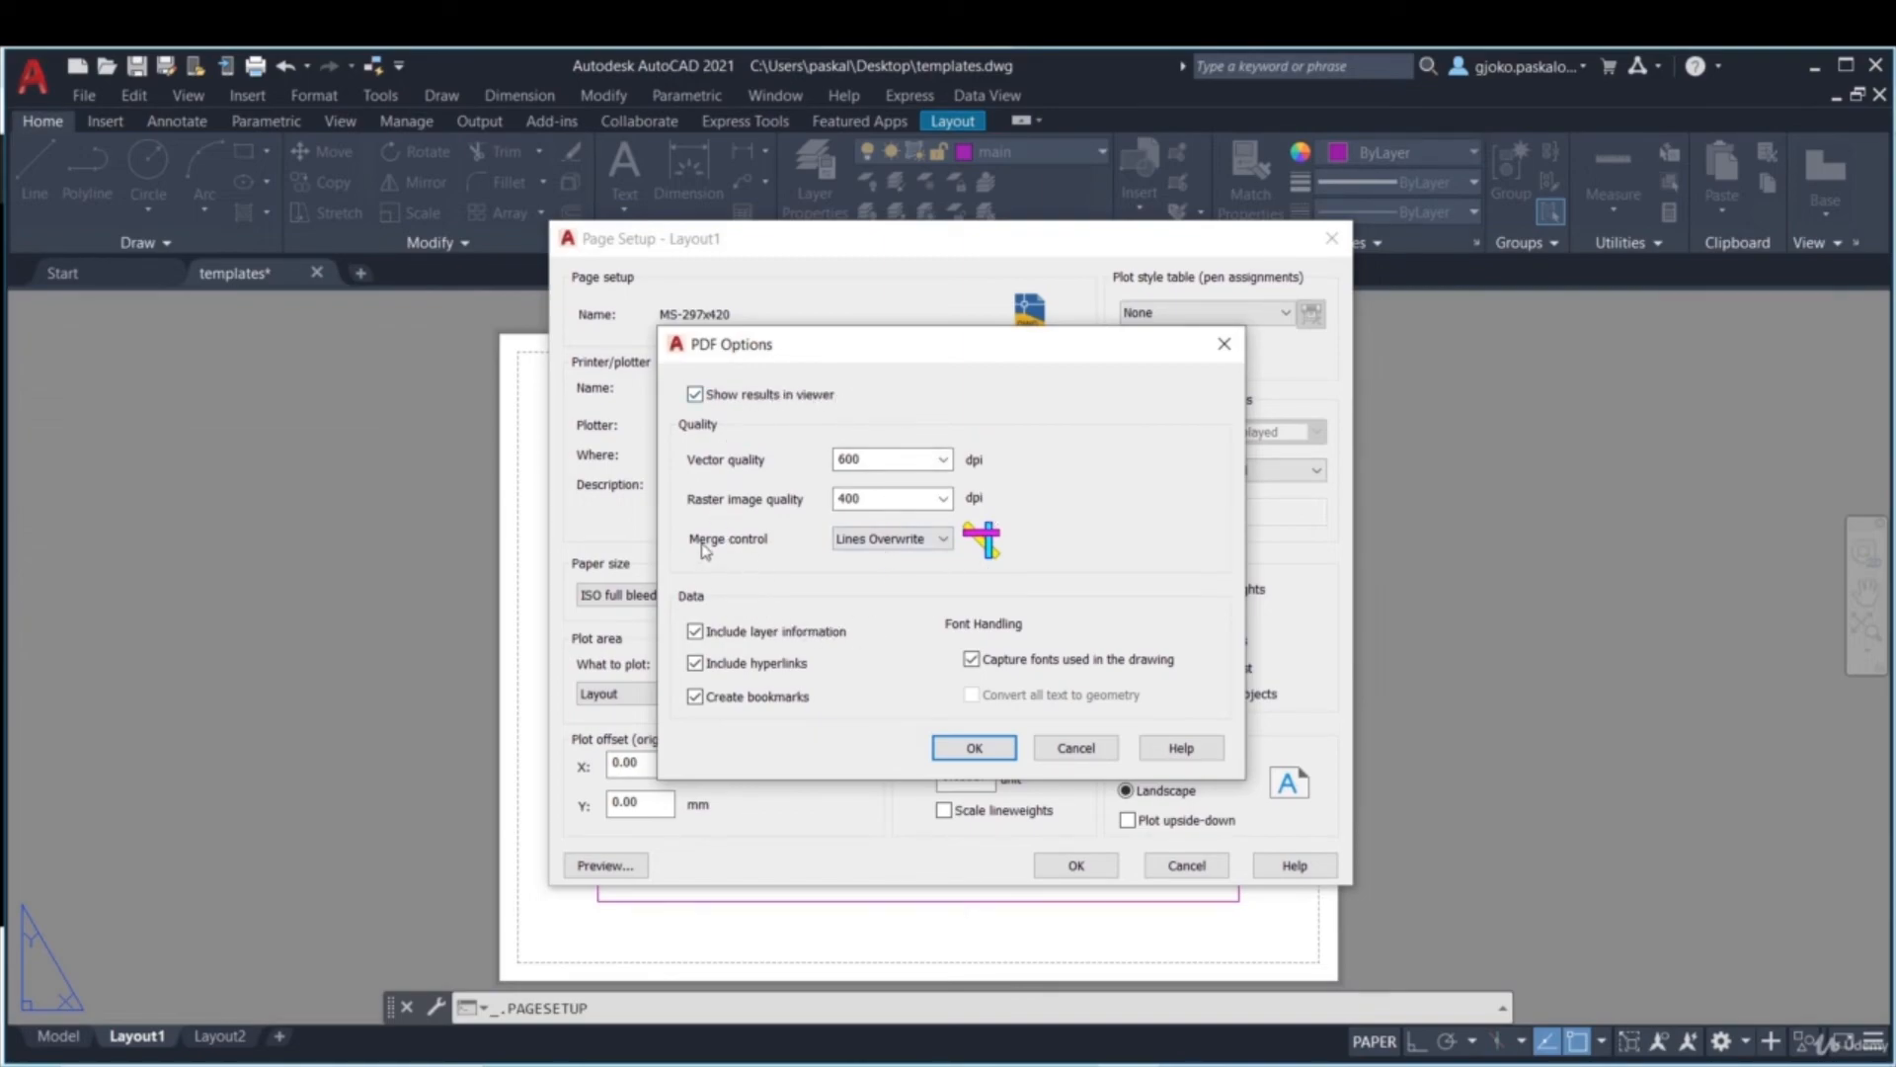
{"action": "left_click", "coordinate": [912, 542]}
{"action": "left_click", "coordinate": [890, 578]}
{"action": "left_click", "coordinate": [874, 541]}
{"action": "left_click", "coordinate": [874, 557]}
{"action": "left_click", "coordinate": [978, 746]}
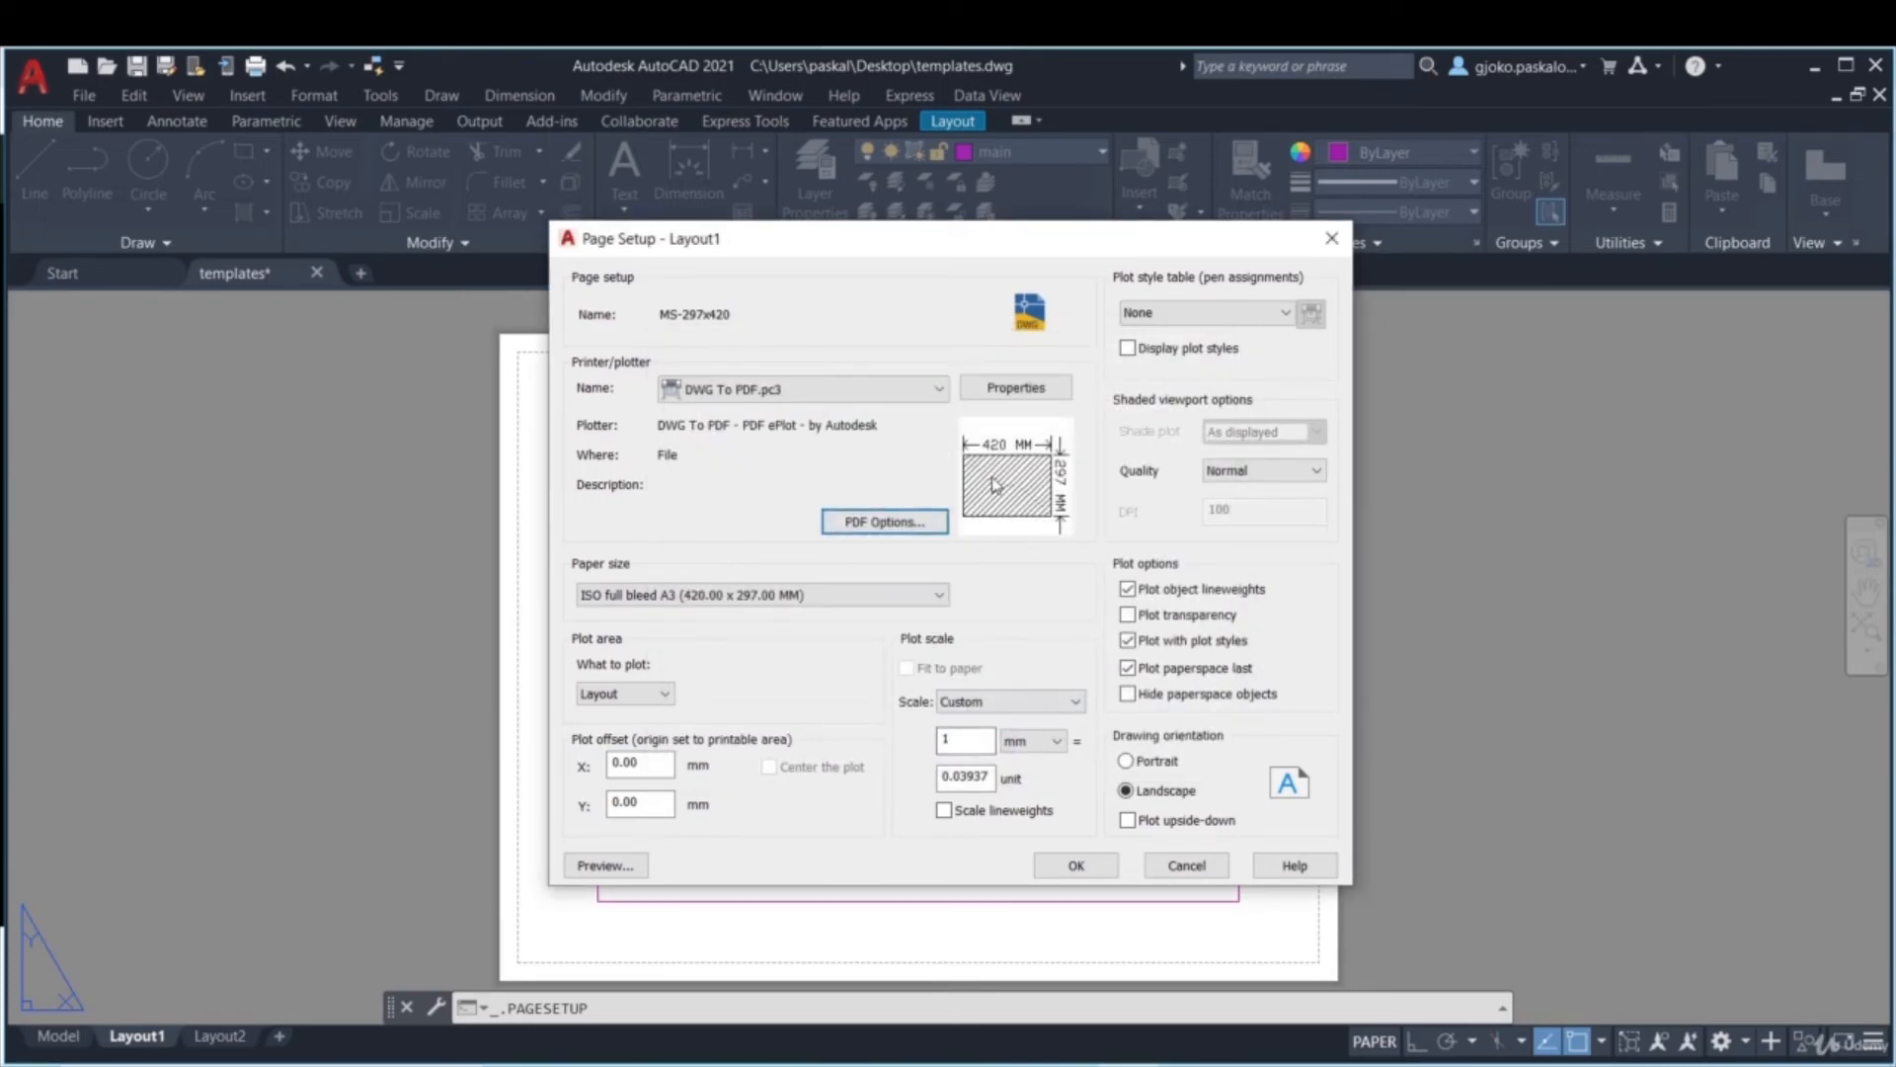
- Start a custom paper size from scratch in the DWG To PDF plotter properties, with media bounds of 420 x 297 millimeters
{"action": "left_click", "coordinate": [1007, 388]}
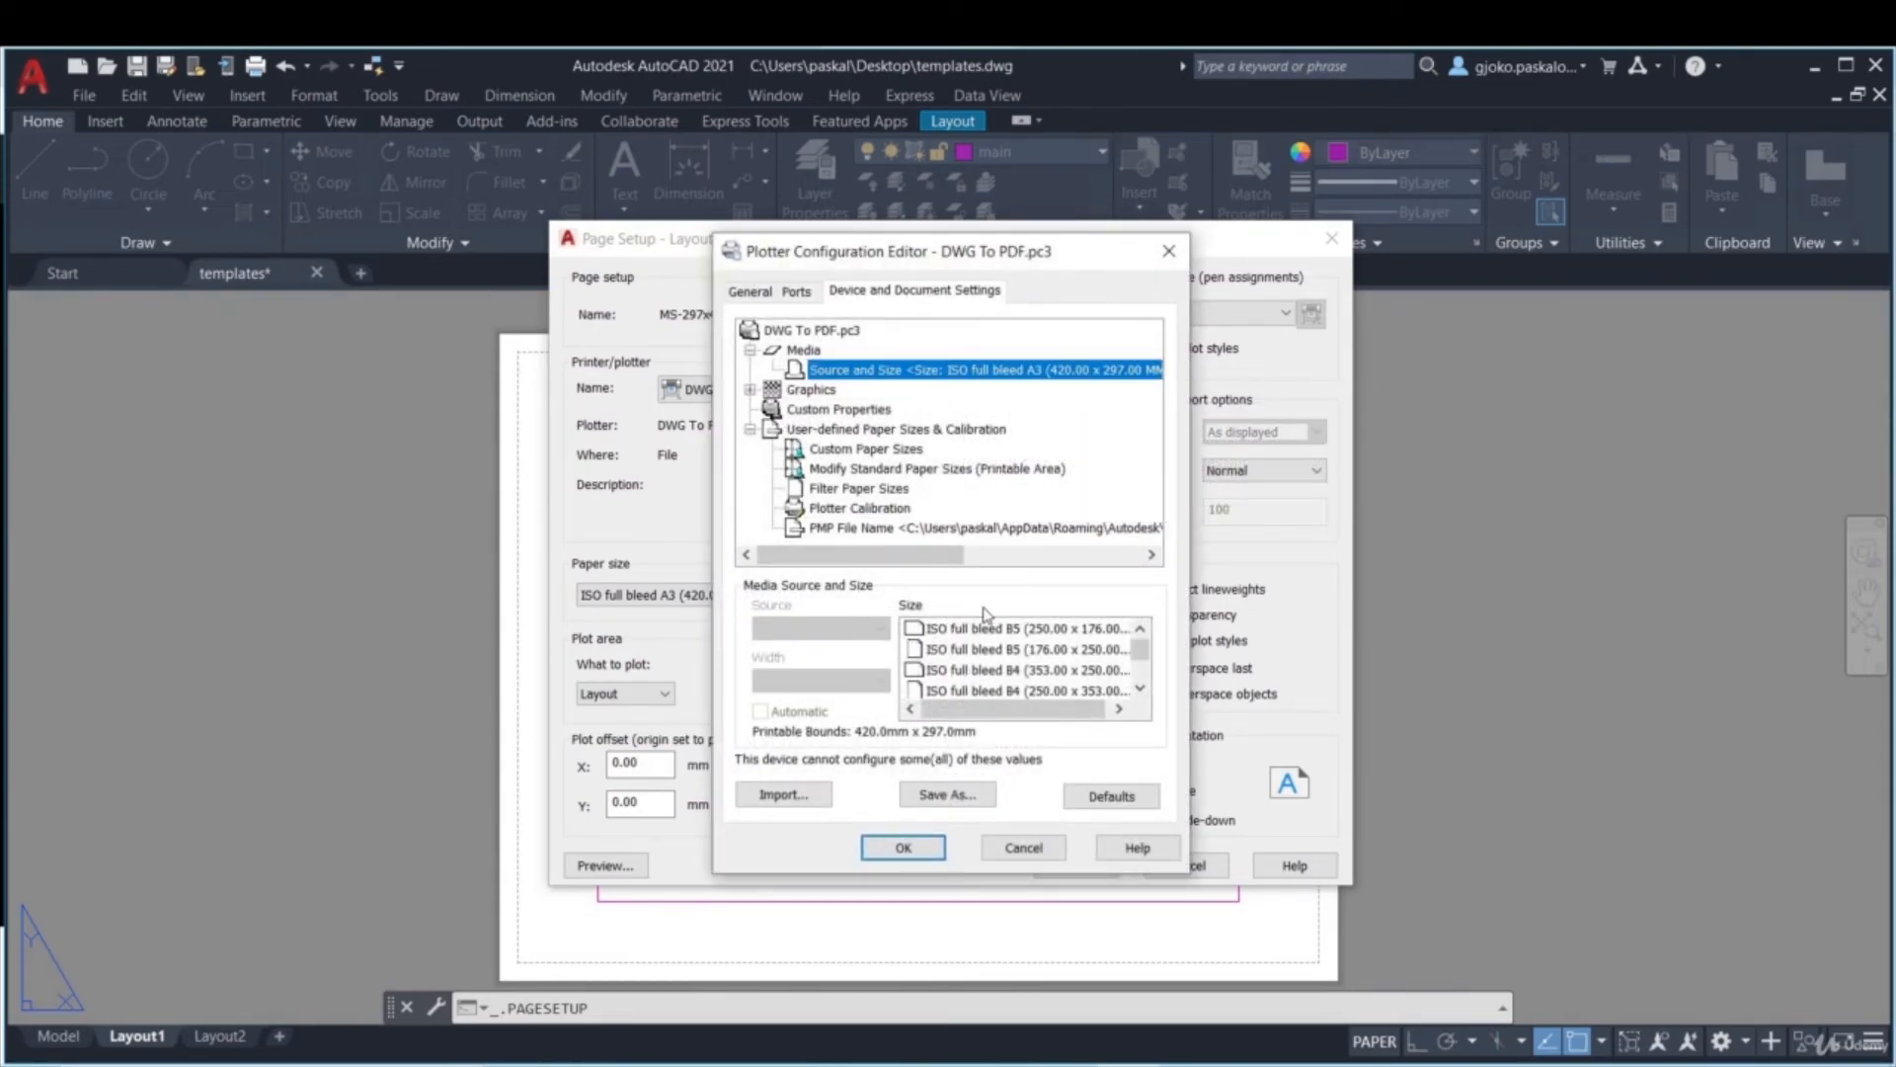
{"action": "left_click_drag", "start_coordinate": [1139, 650], "coordinate": [1140, 669]}
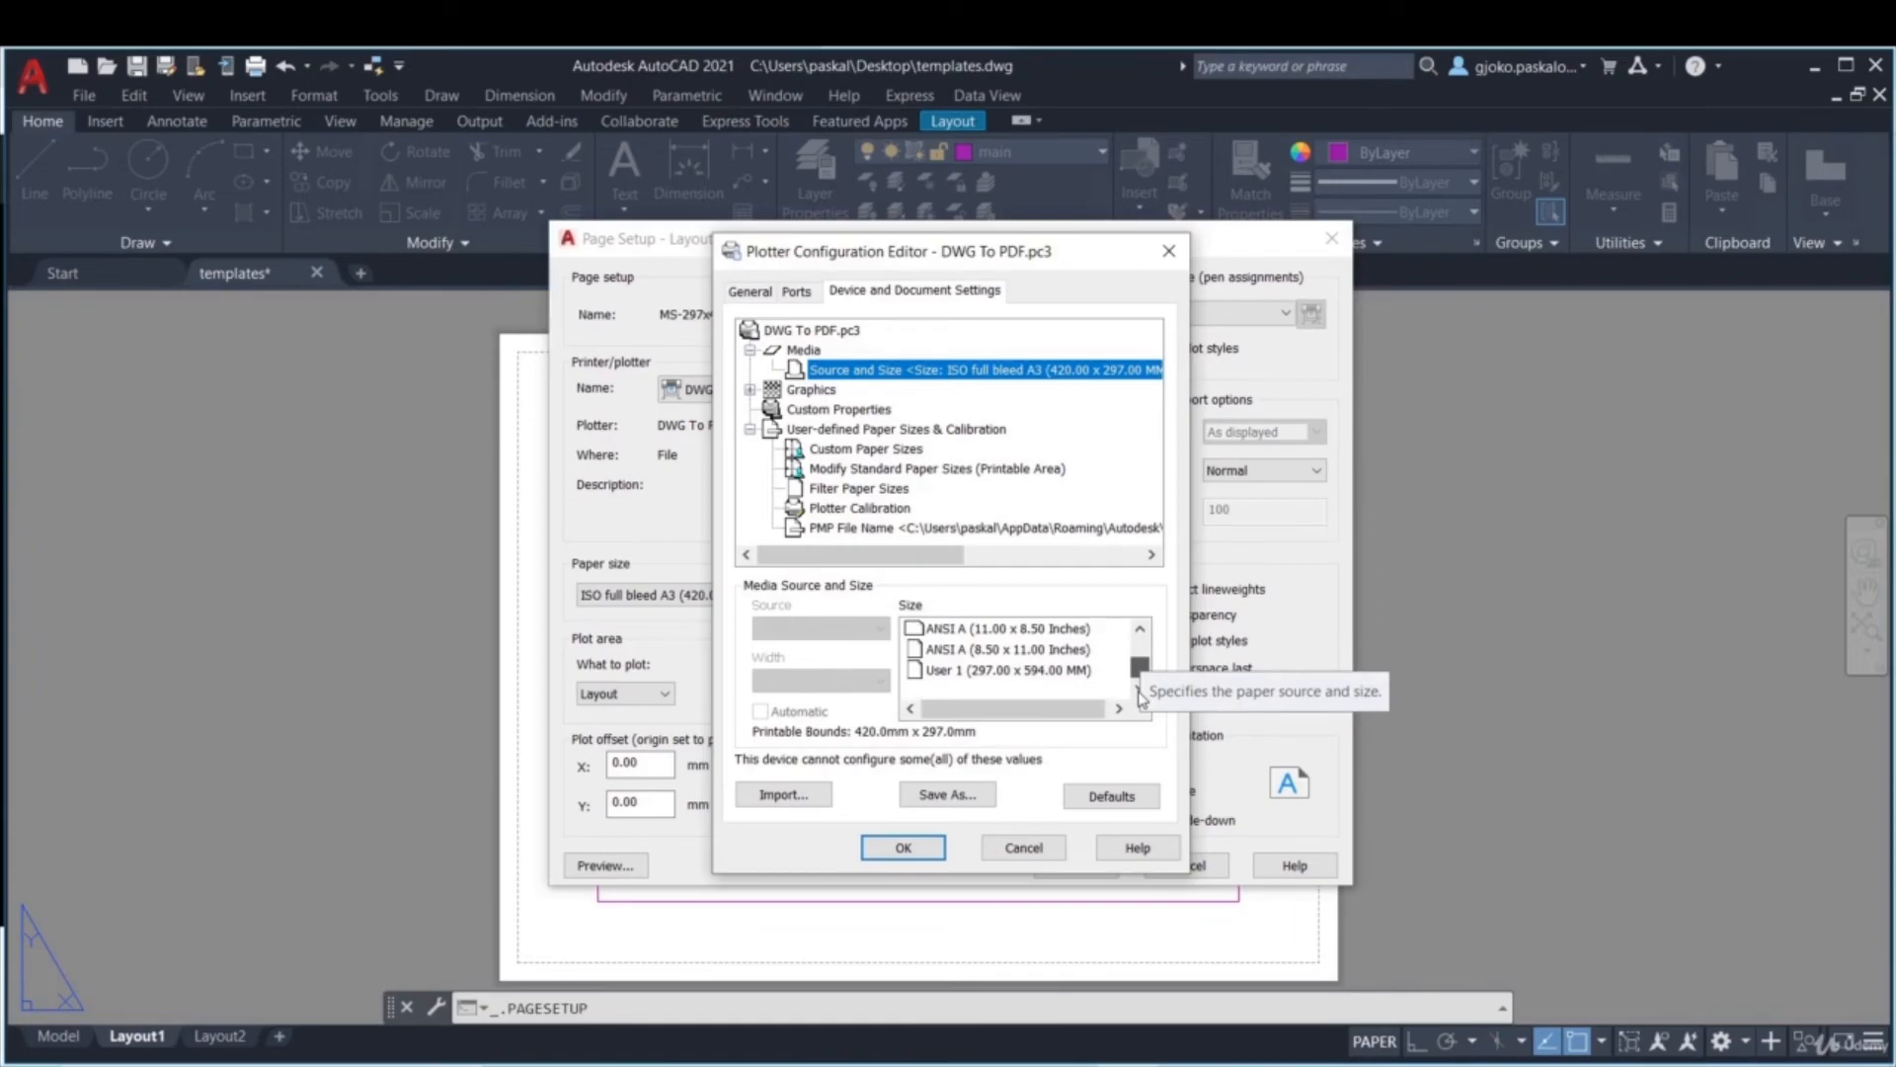
{"action": "scroll", "coordinate": [1141, 691], "scroll_direction": "up", "scroll_amount": 5}
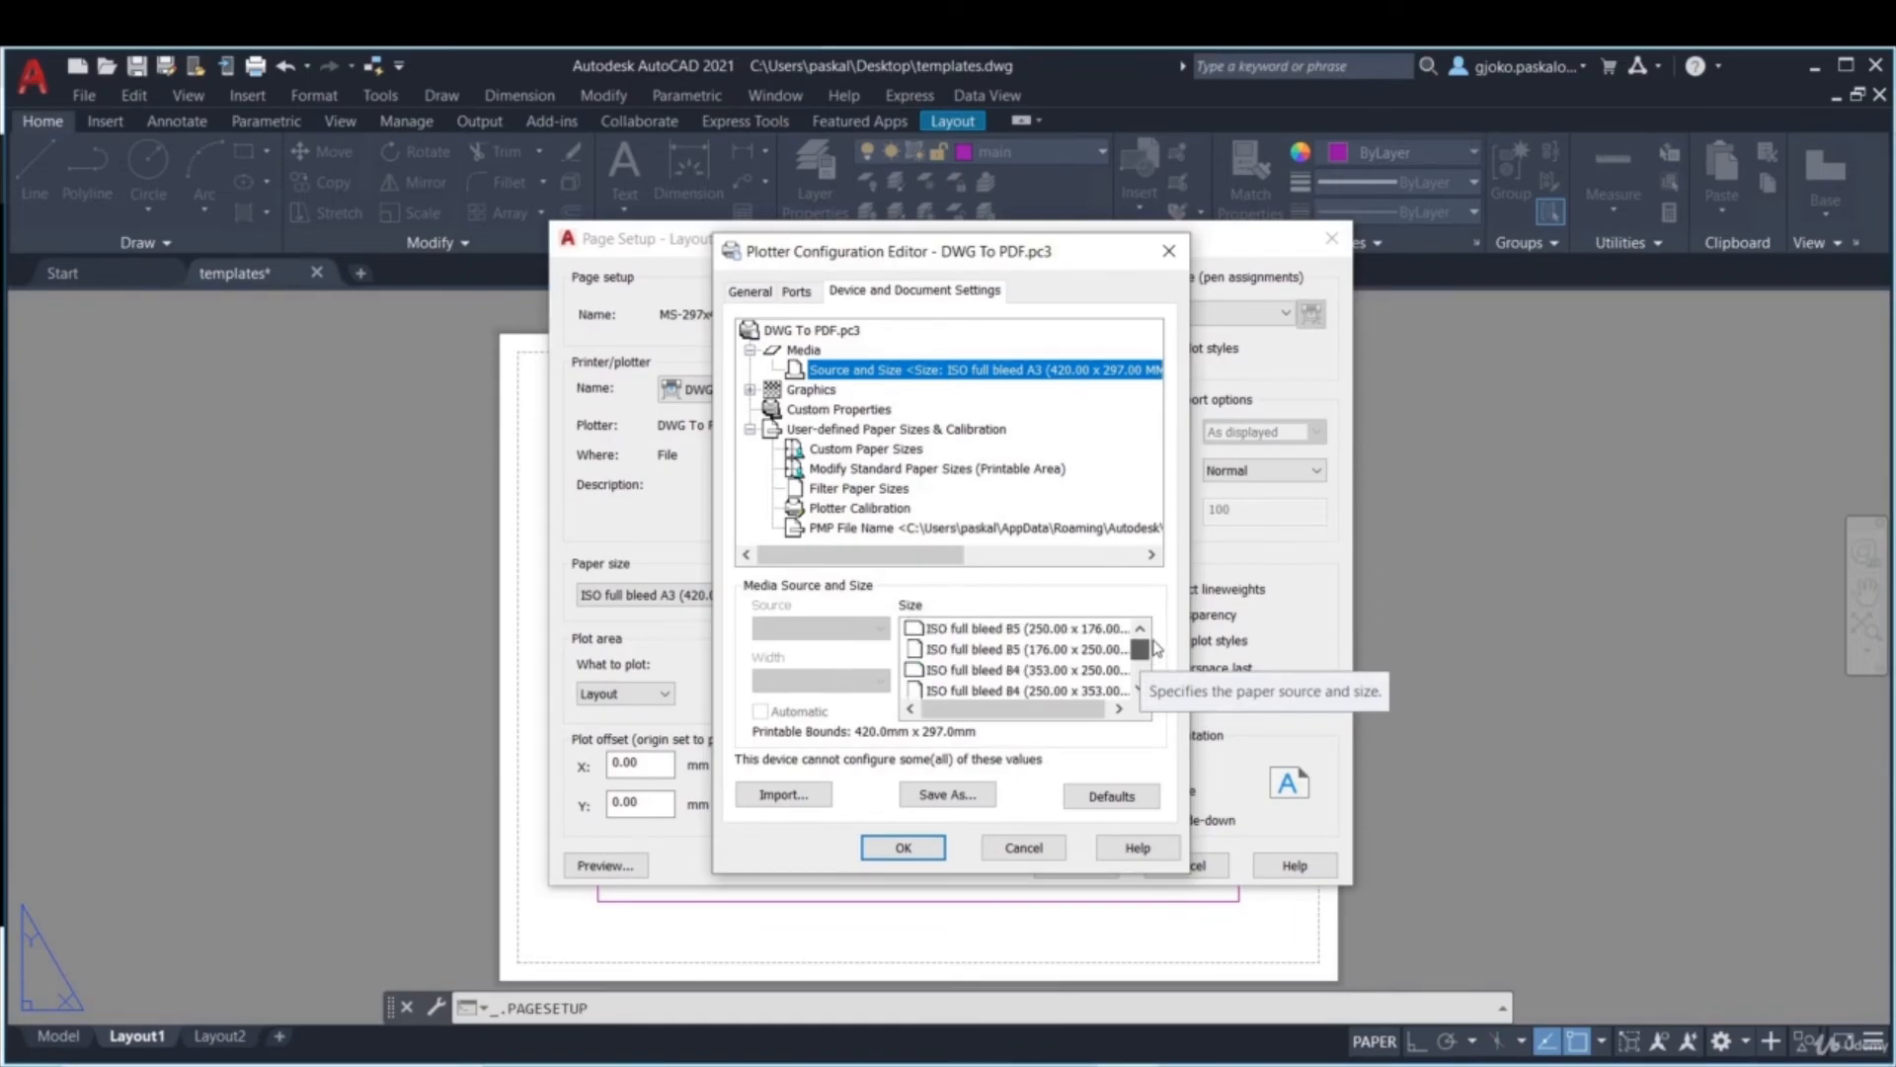
{"action": "left_click", "coordinate": [827, 451]}
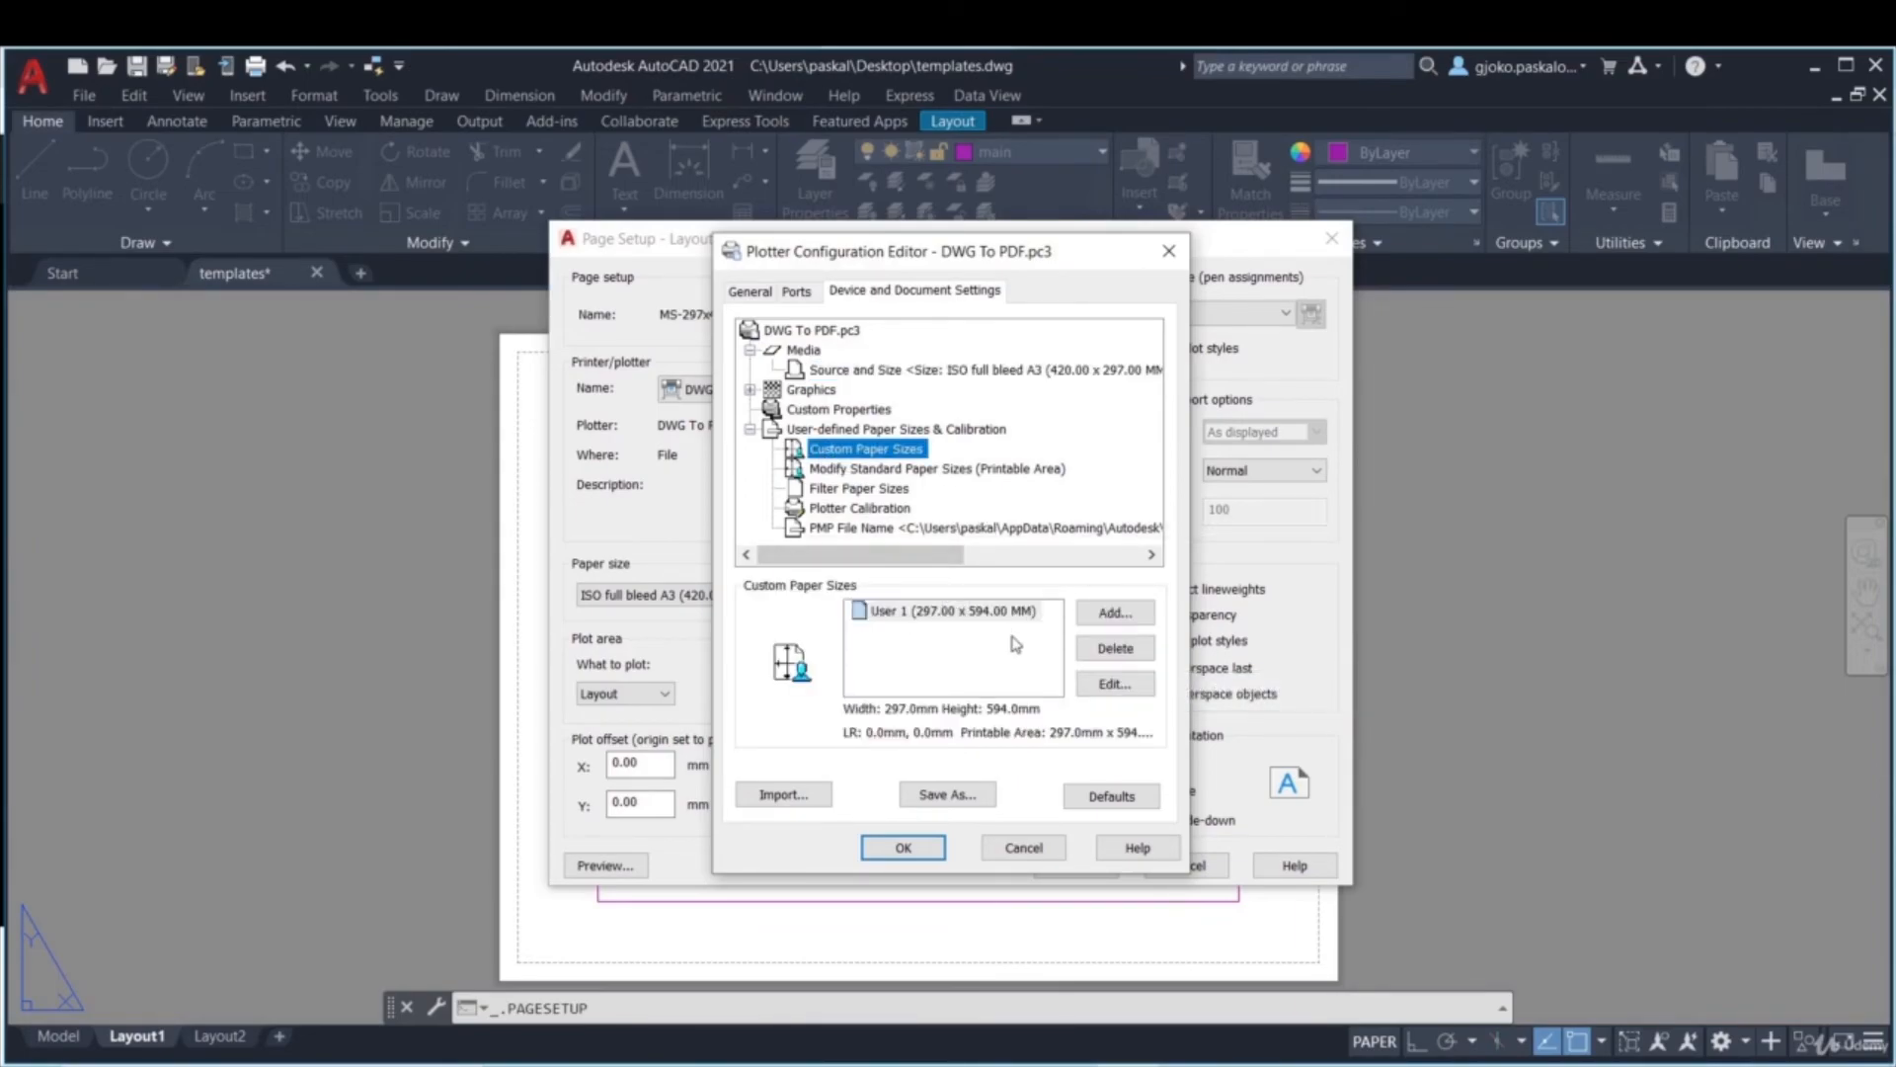
{"action": "left_click", "coordinate": [1107, 614]}
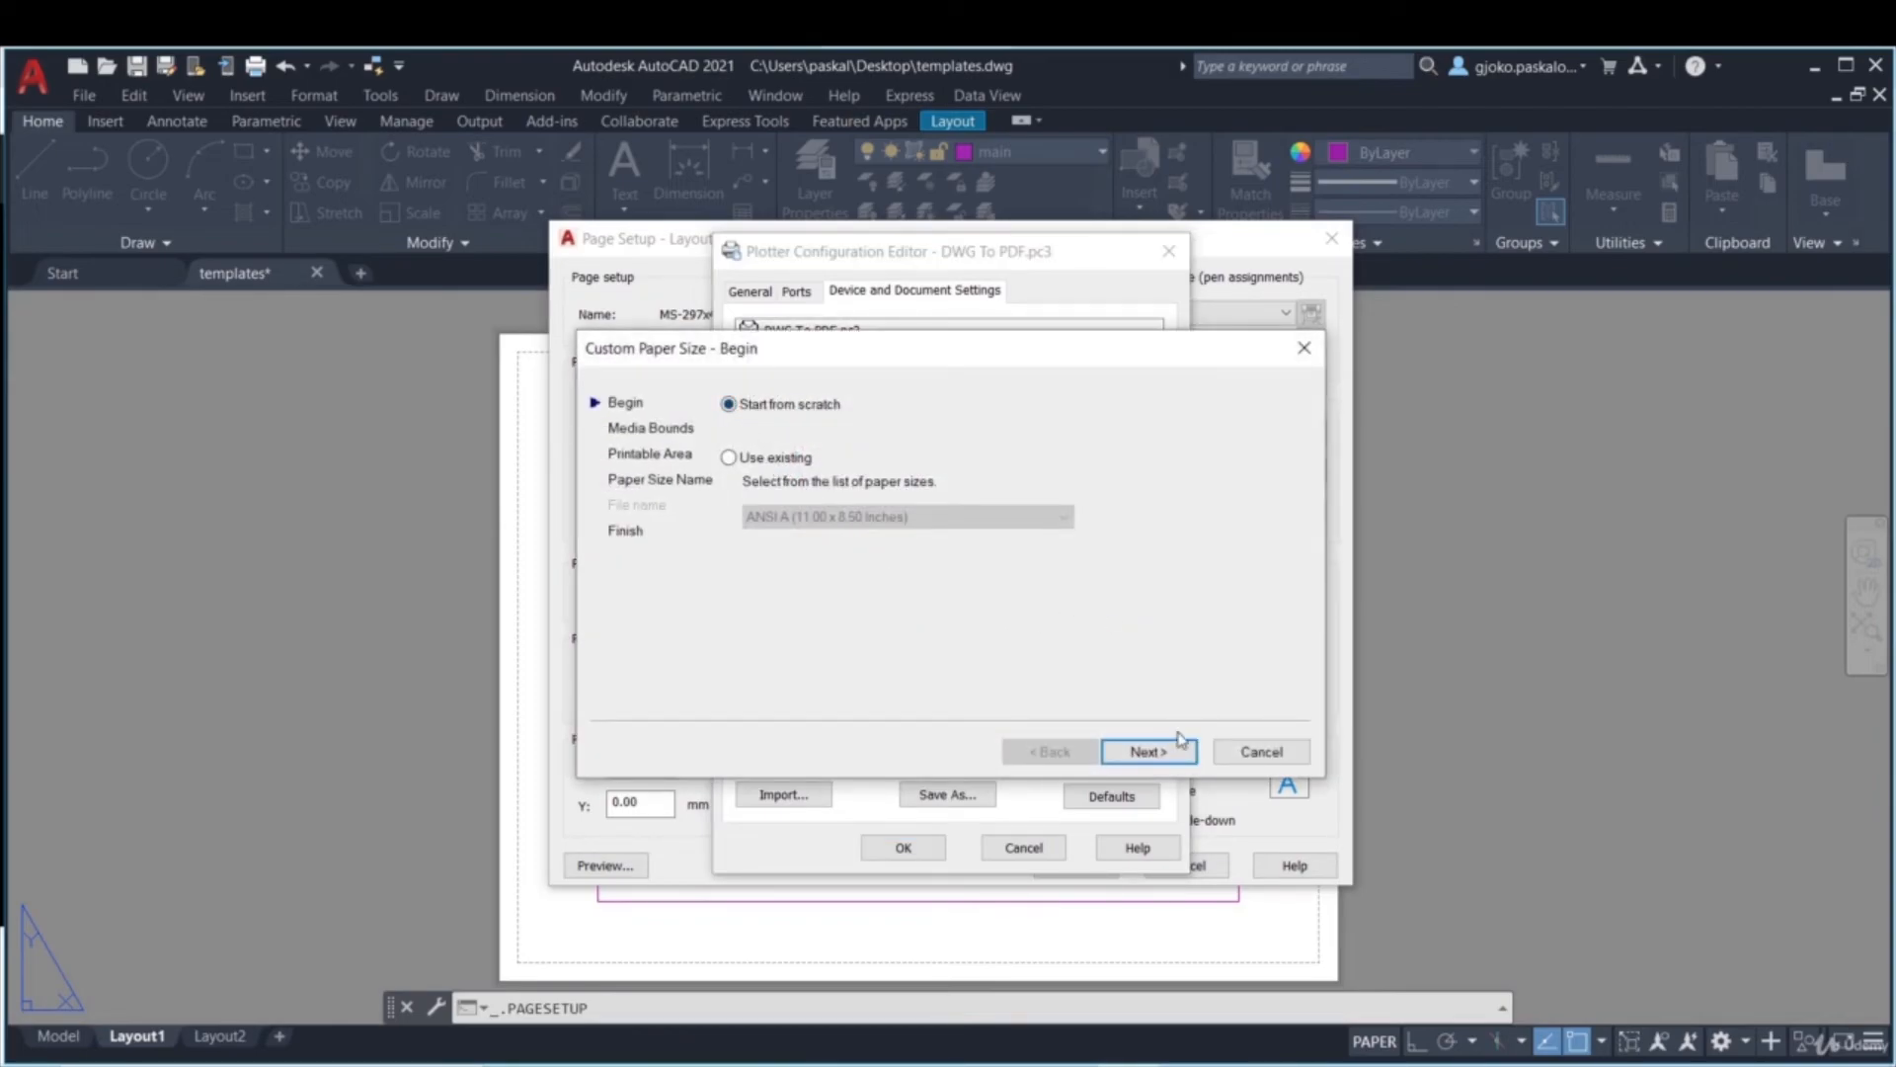
{"action": "left_click", "coordinate": [1178, 742]}
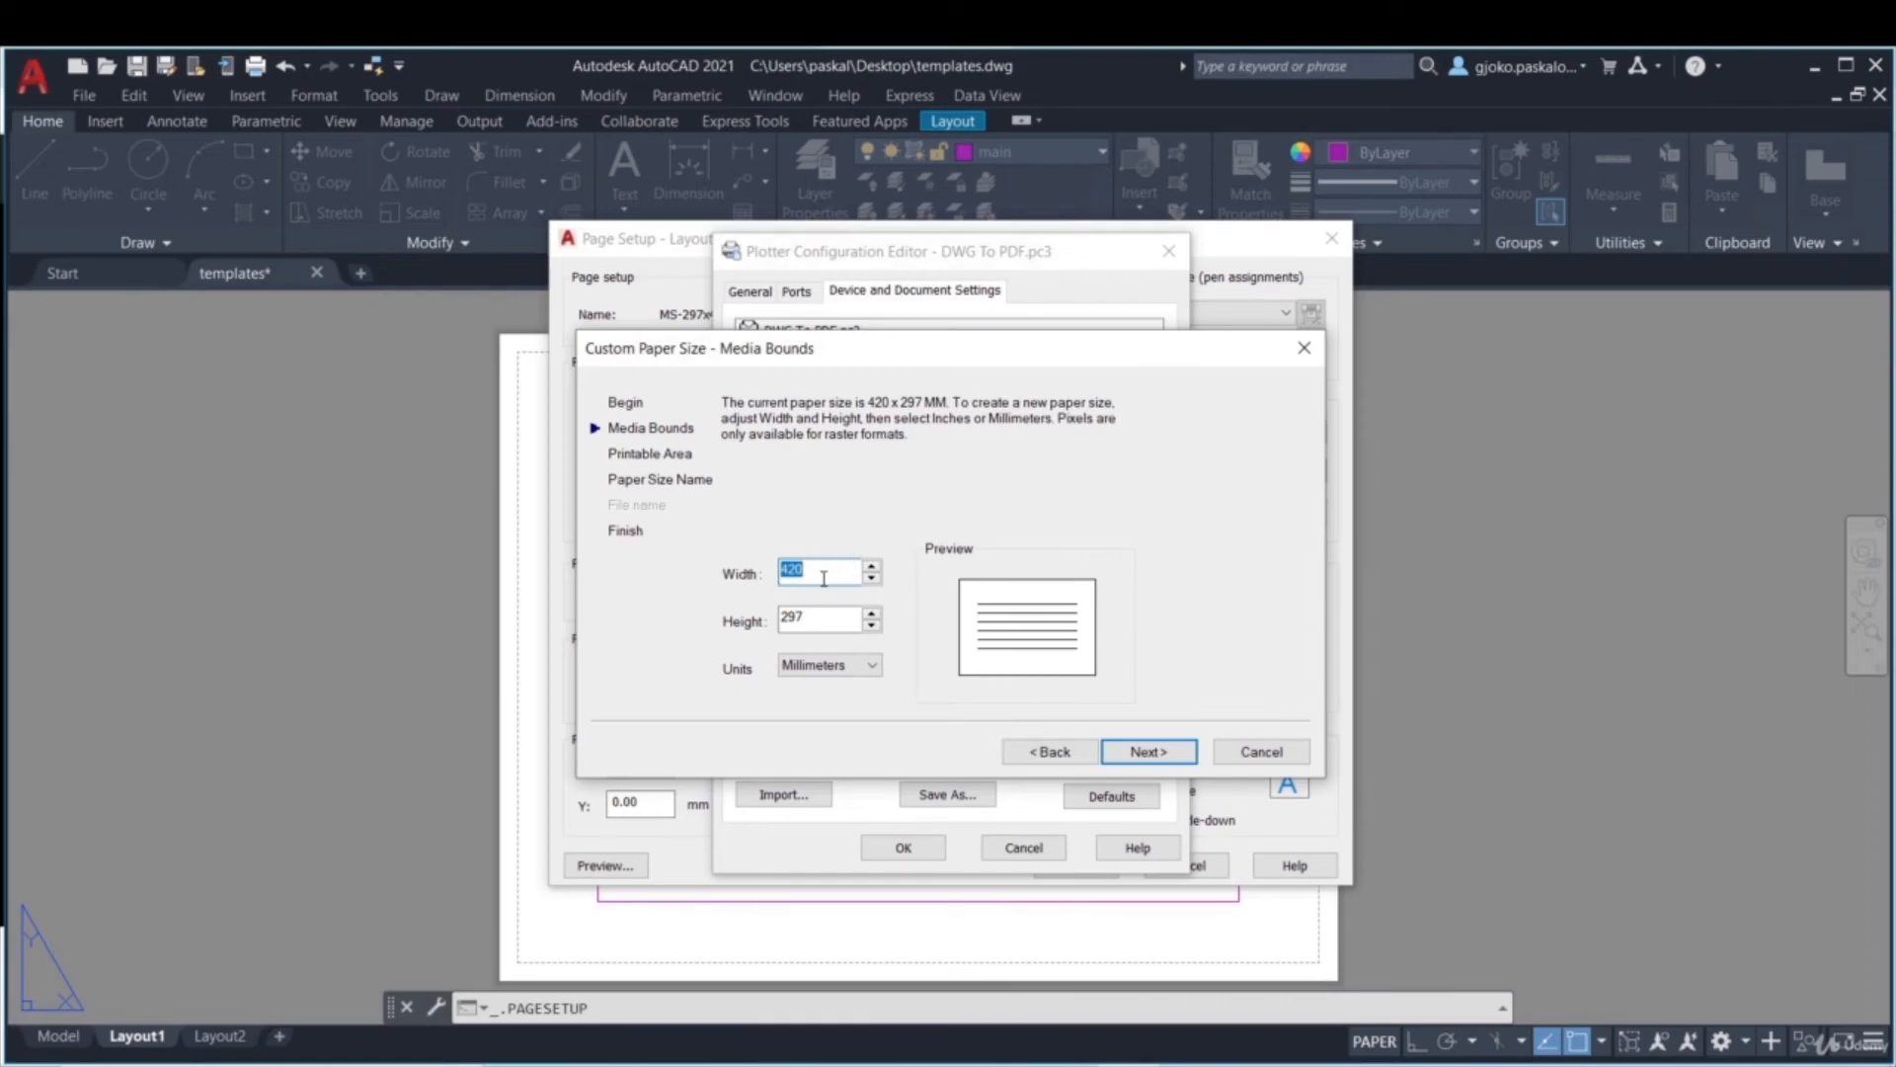
{"action": "double_click", "coordinate": [829, 618]}
{"action": "left_click", "coordinate": [839, 666]}
{"action": "left_click", "coordinate": [835, 691]}
{"action": "left_click", "coordinate": [1149, 753]}
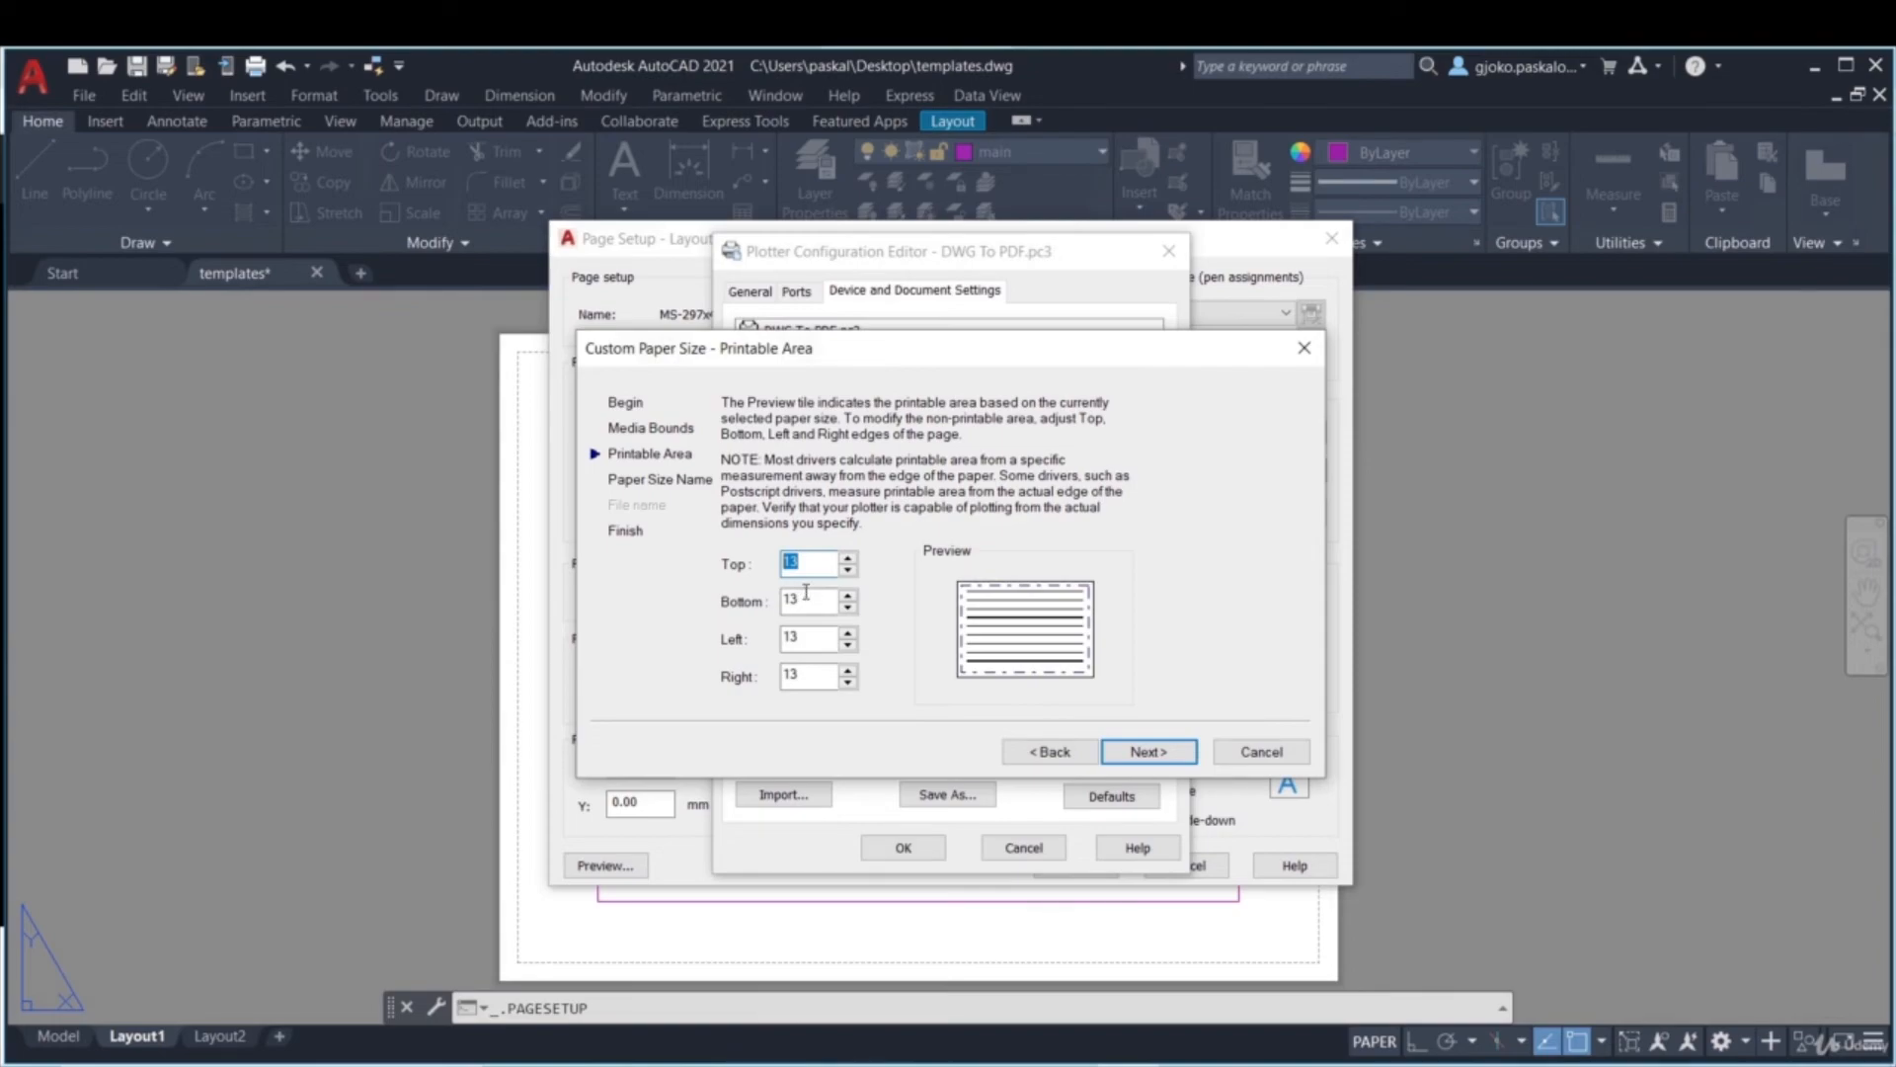
- Set the custom paper's top, bottom, left and right non-printable margins to 0
{"action": "type", "text": "0"}
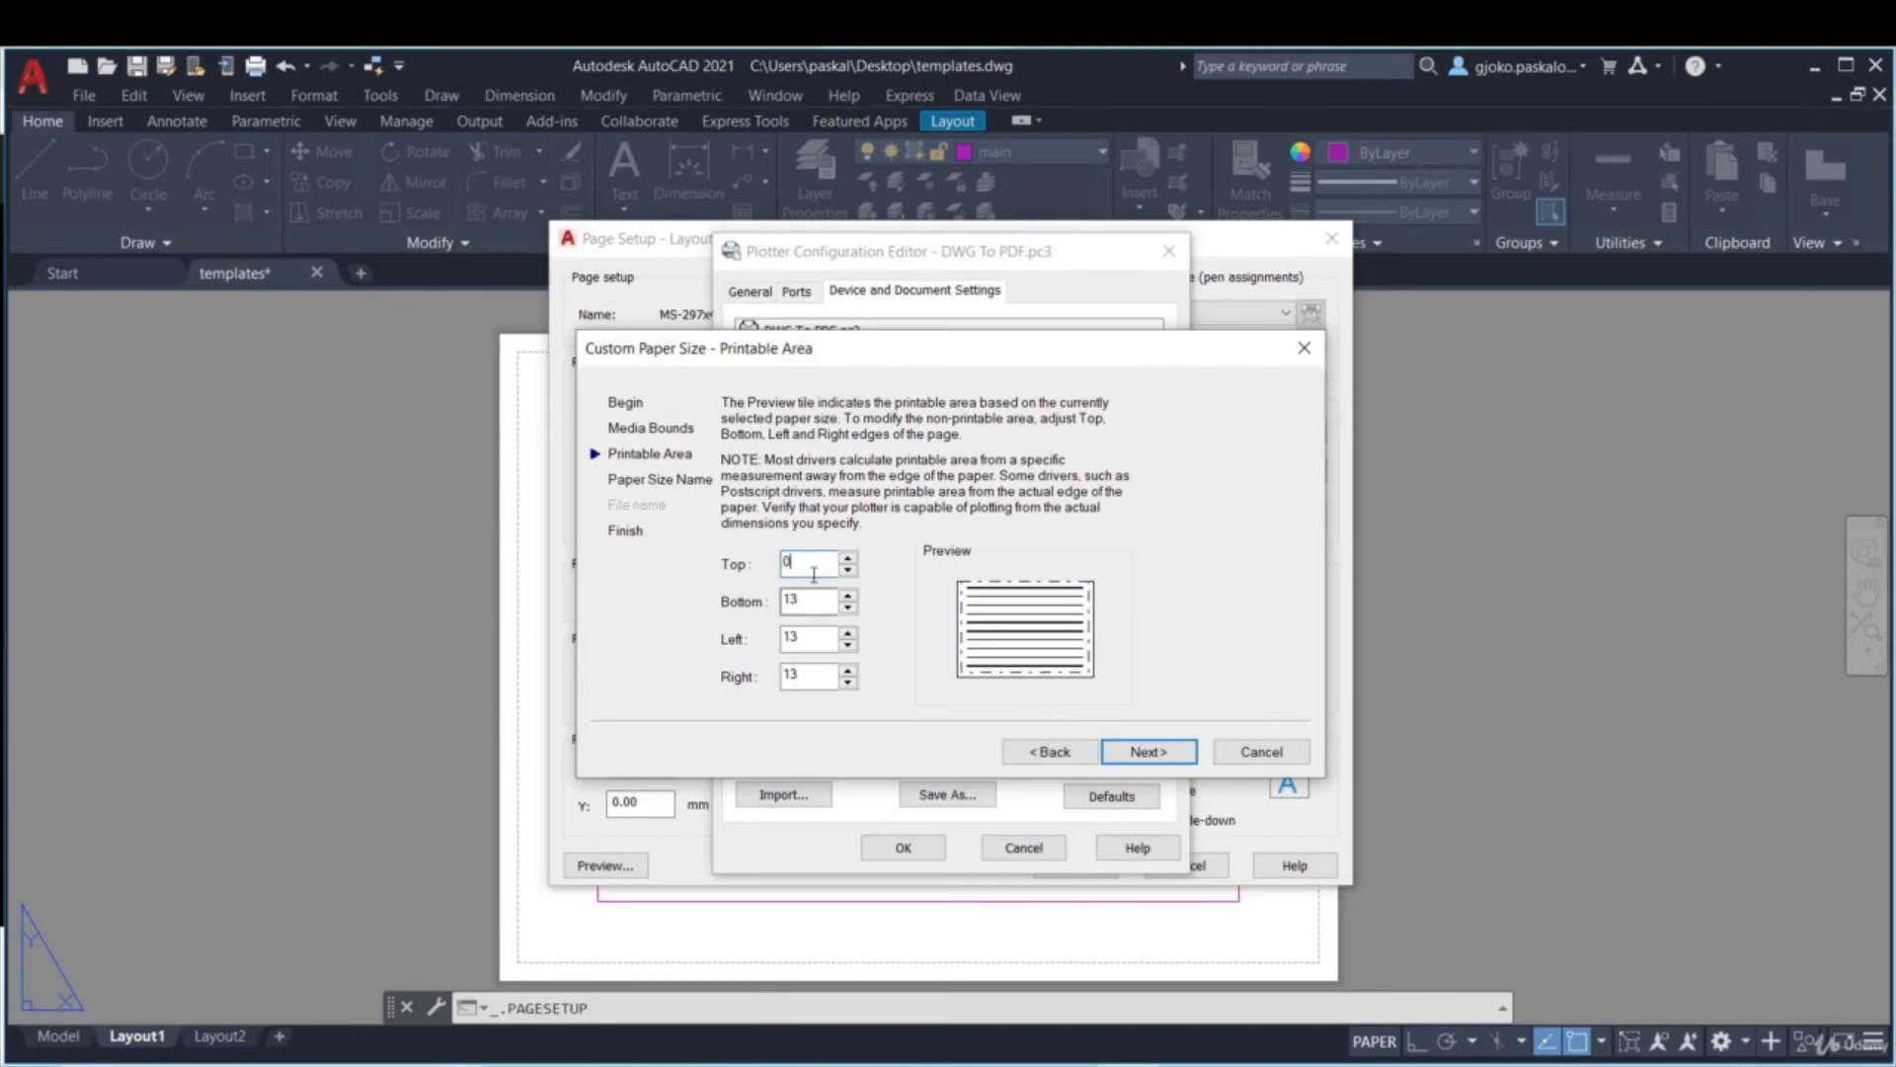
{"action": "double_click", "coordinate": [795, 600]}
{"action": "type", "text": "0"}
{"action": "key", "text": "Tab"}
{"action": "type", "text": "0"}
{"action": "key", "text": "Tab"}
{"action": "type", "text": "0"}
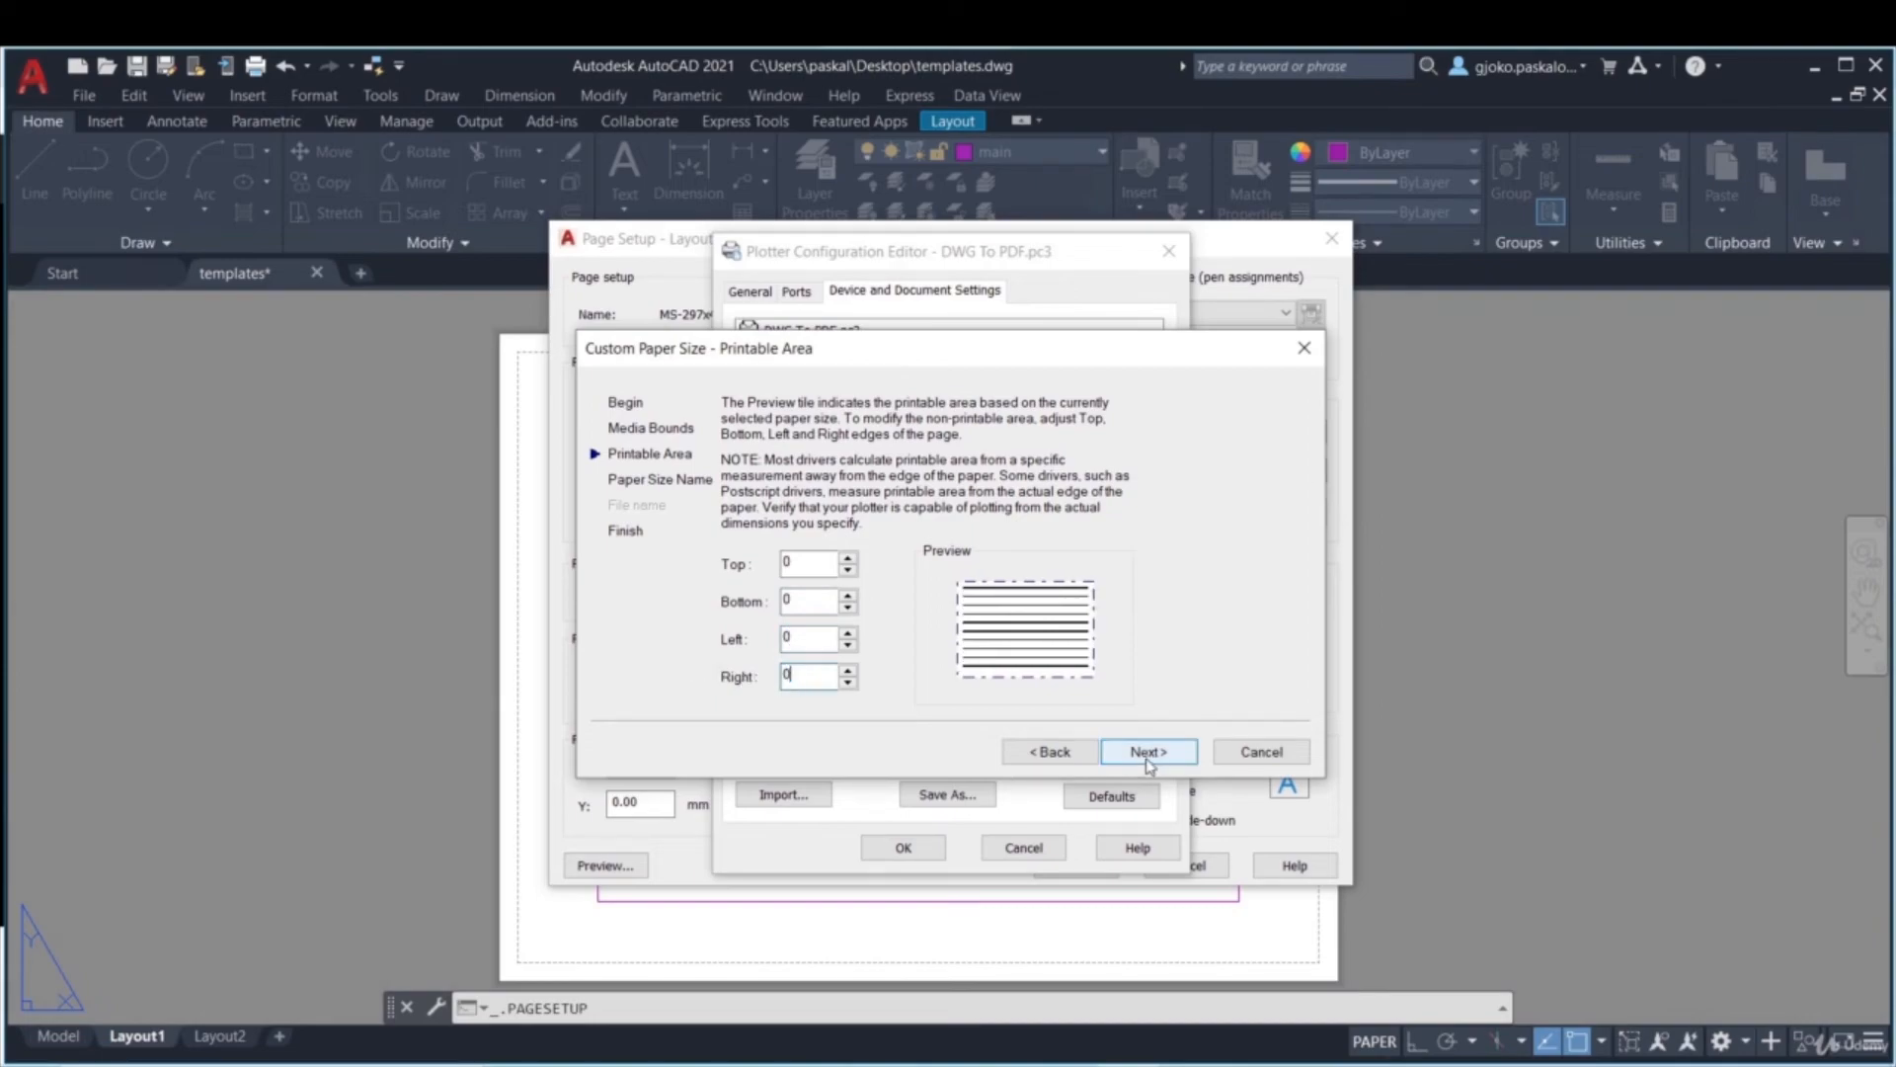
{"action": "left_click", "coordinate": [1147, 758]}
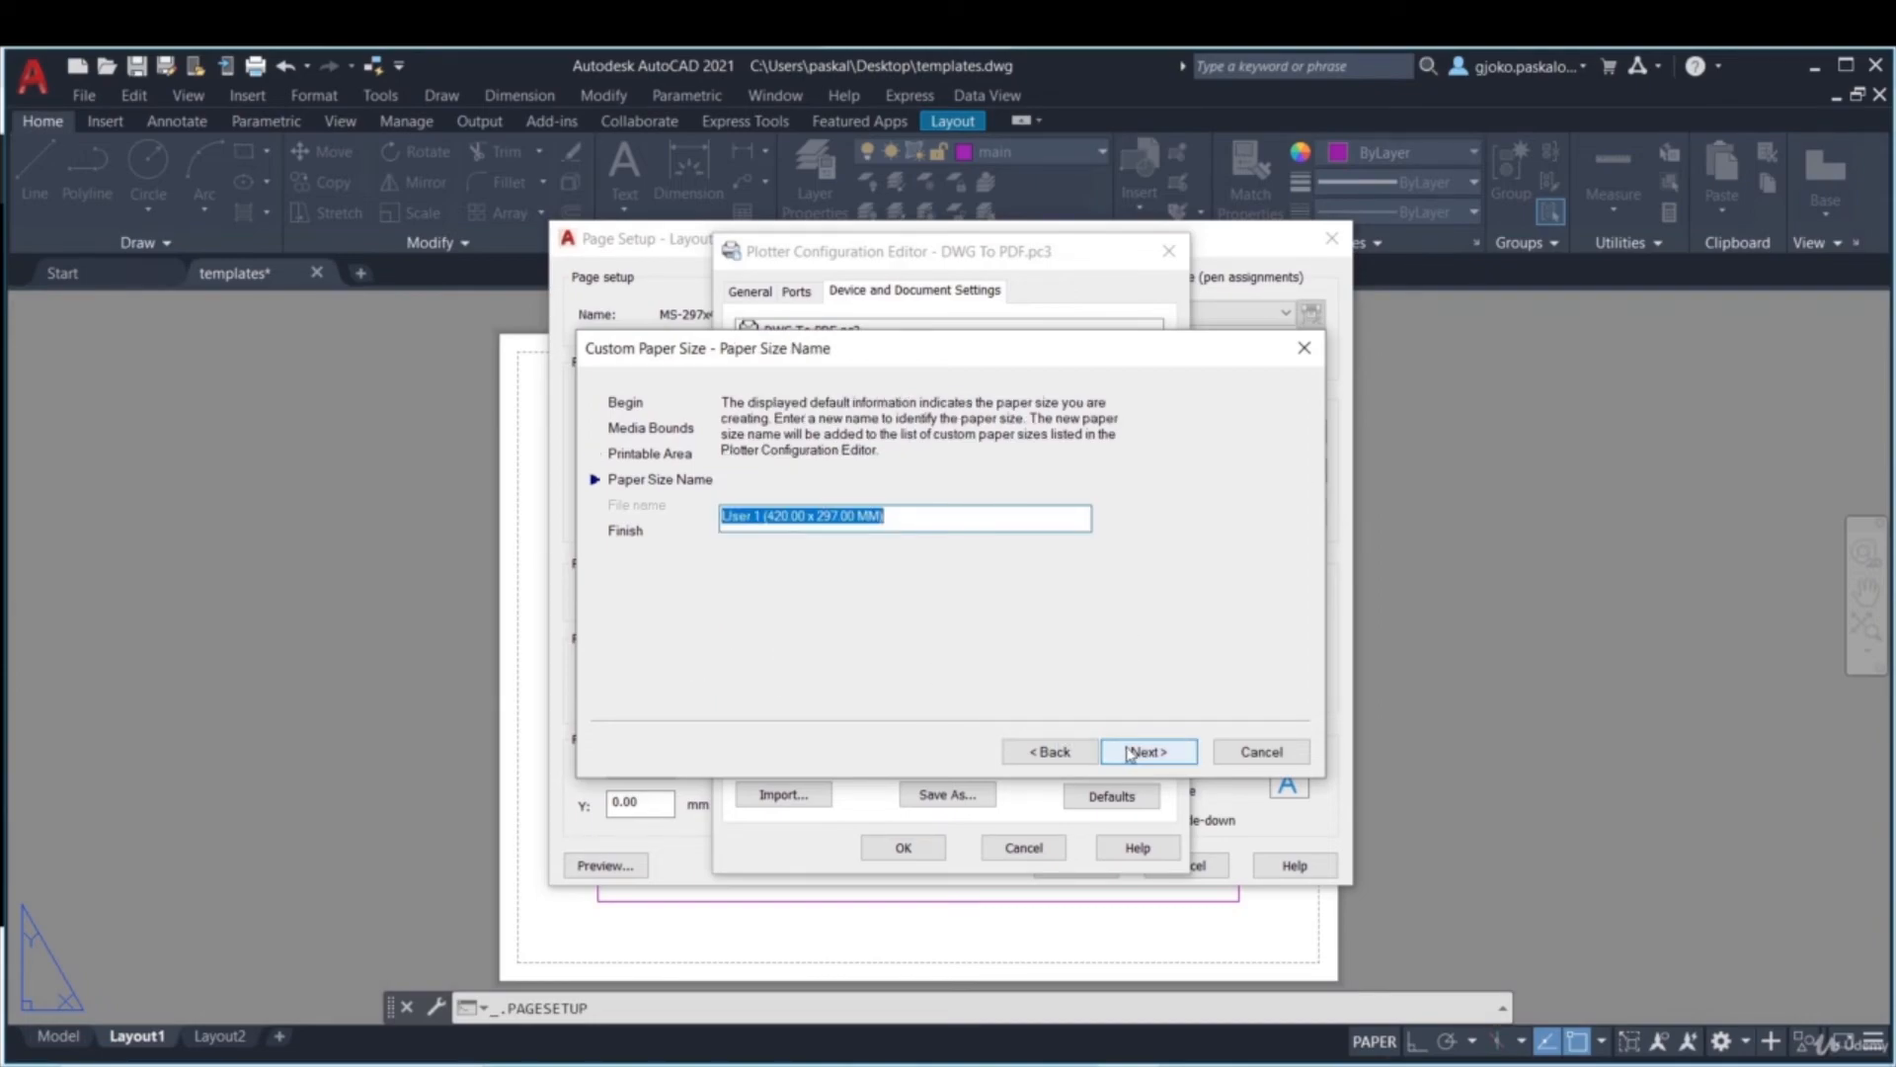
- Name the custom paper size Our paper (420.00 x 297.00 MM), finish creating it, and accept the plotter configuration
{"action": "left_click_drag", "start_coordinate": [766, 515], "coordinate": [700, 516]}
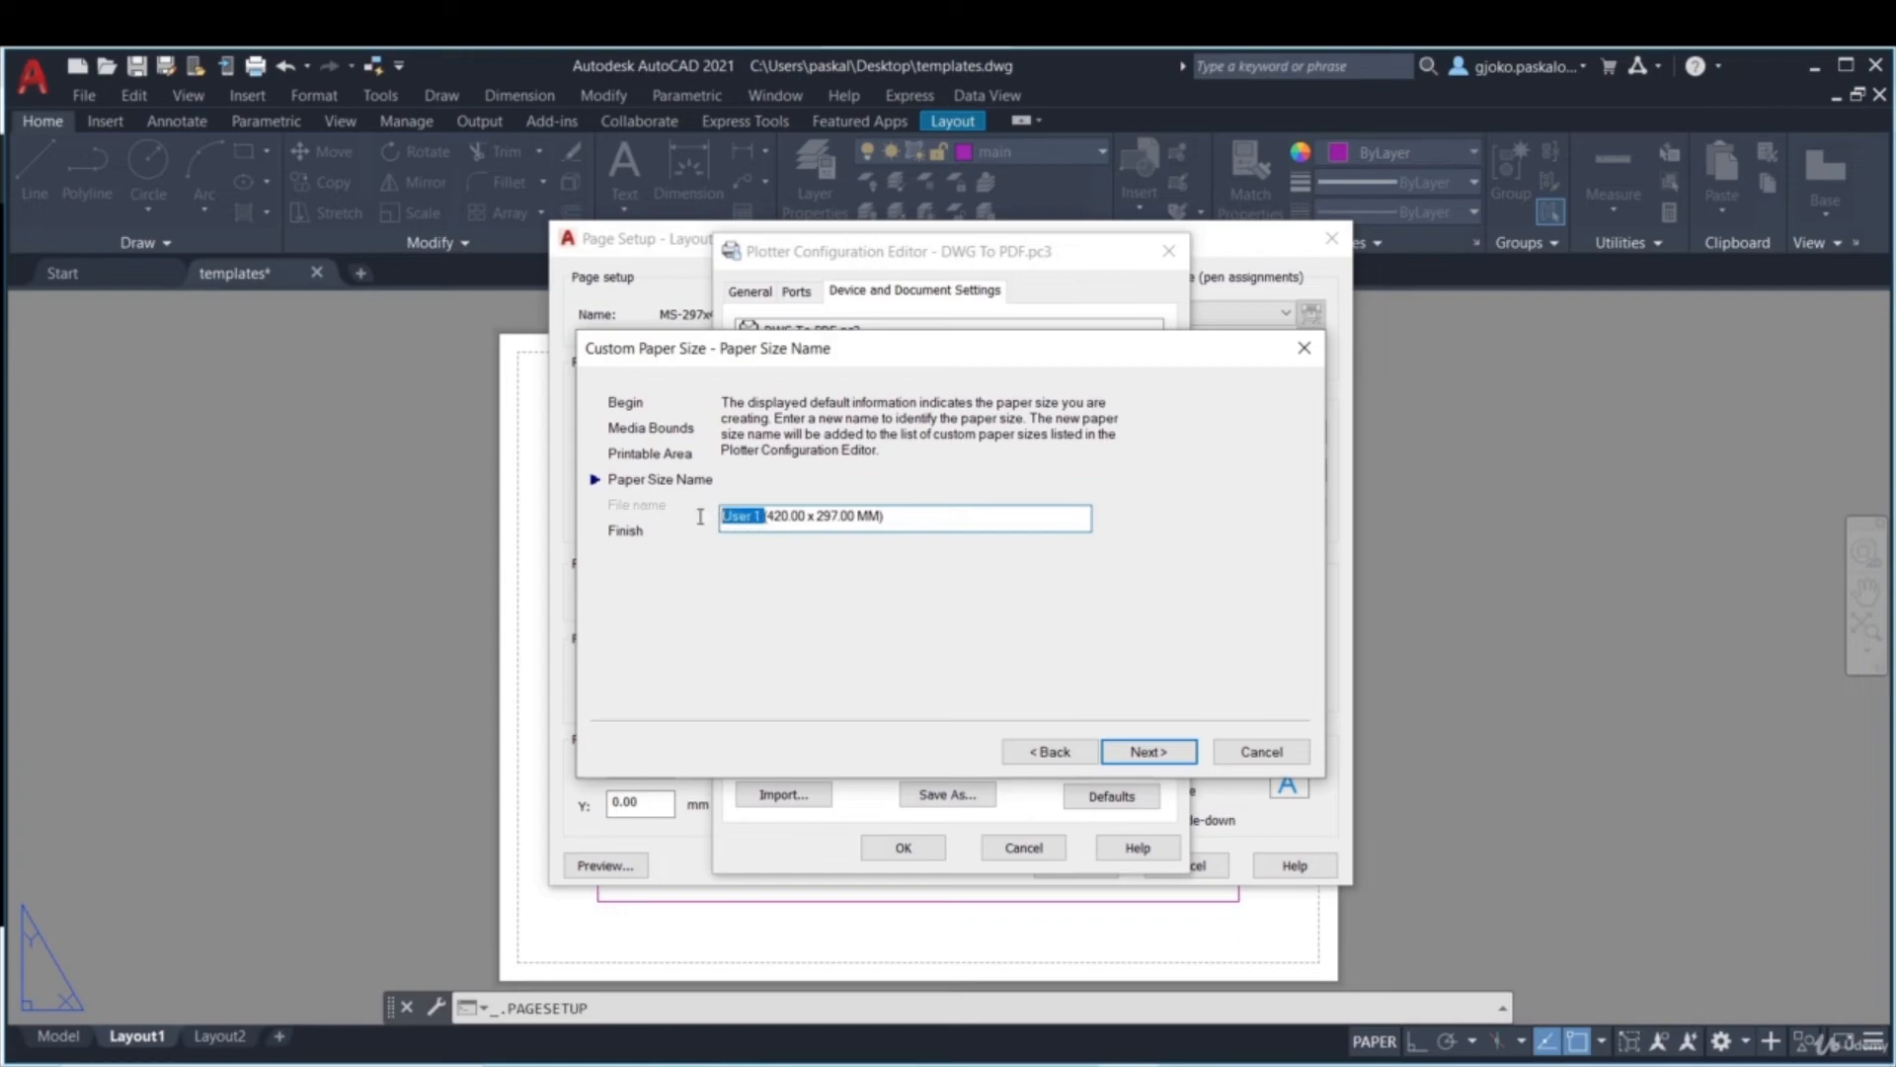
{"action": "type", "text": "Our"}
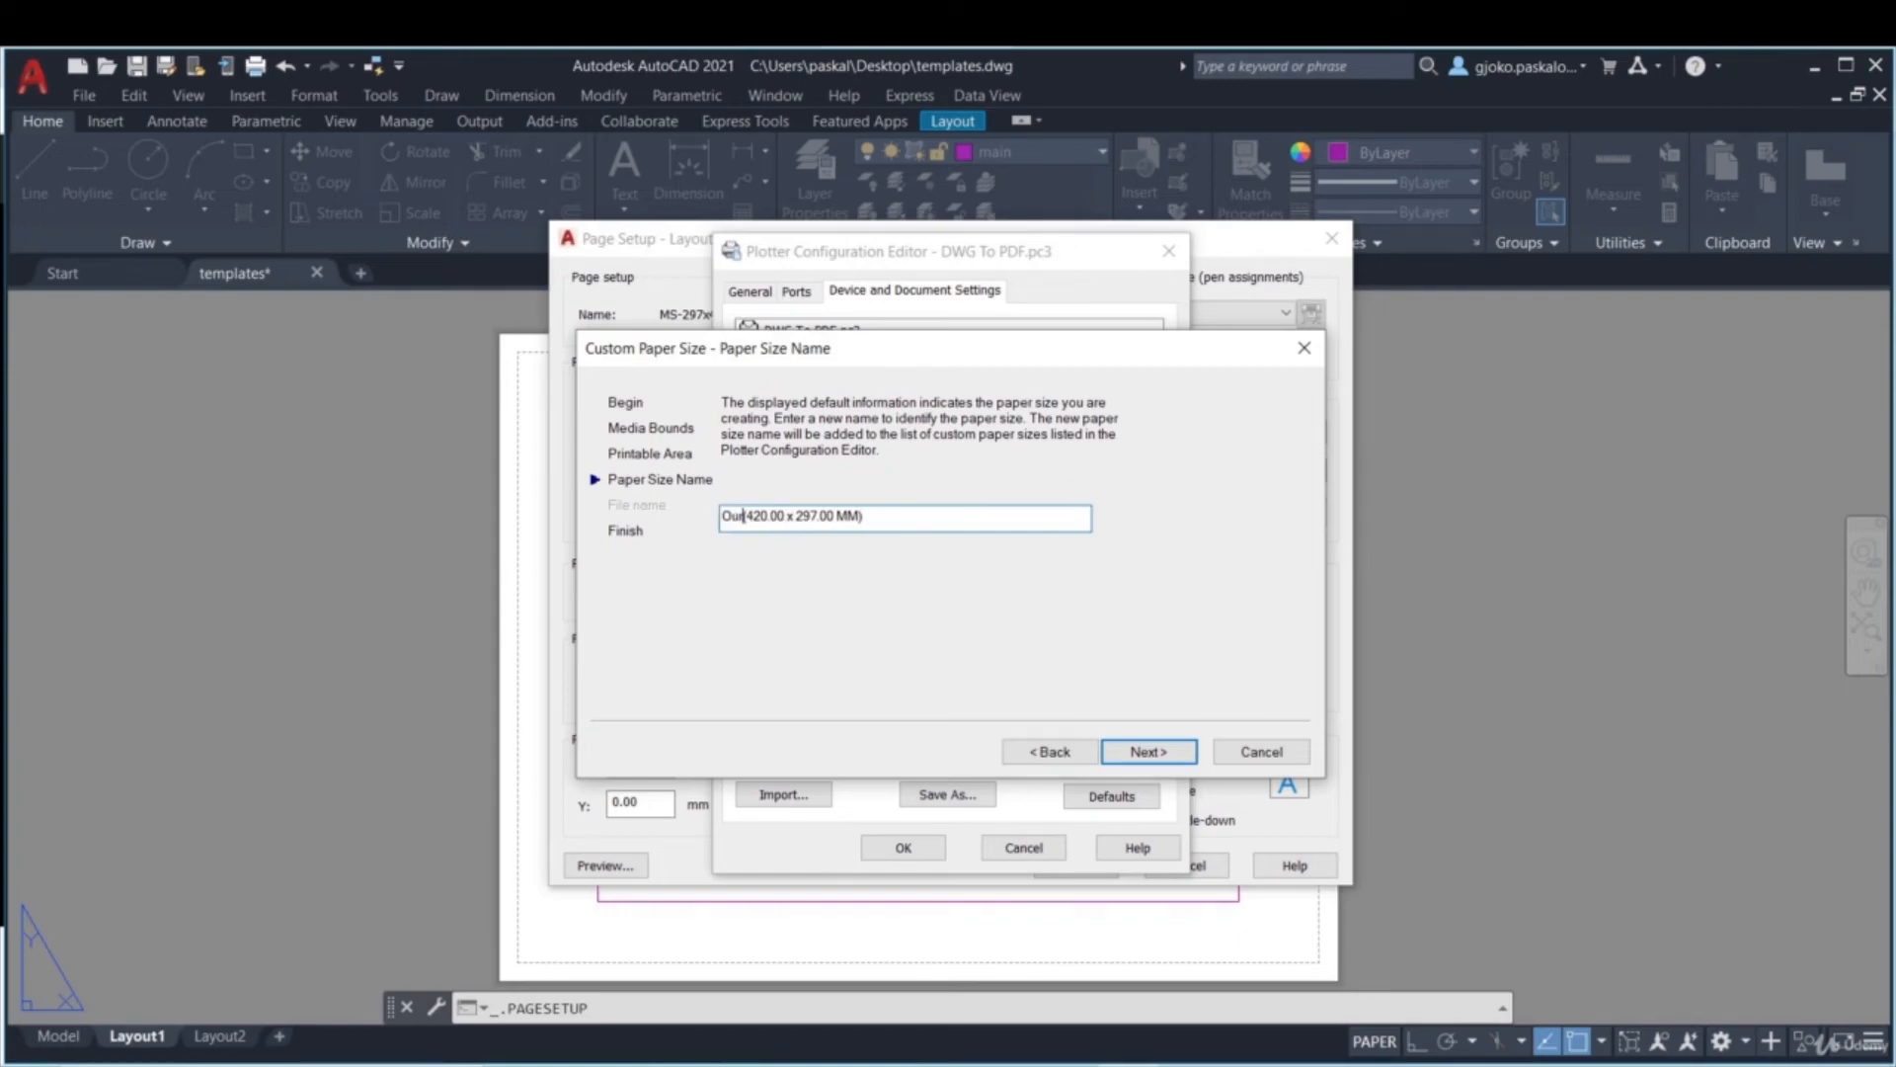
{"action": "type", "text": " paper"}
{"action": "left_click_drag", "start_coordinate": [786, 515], "coordinate": [888, 518]}
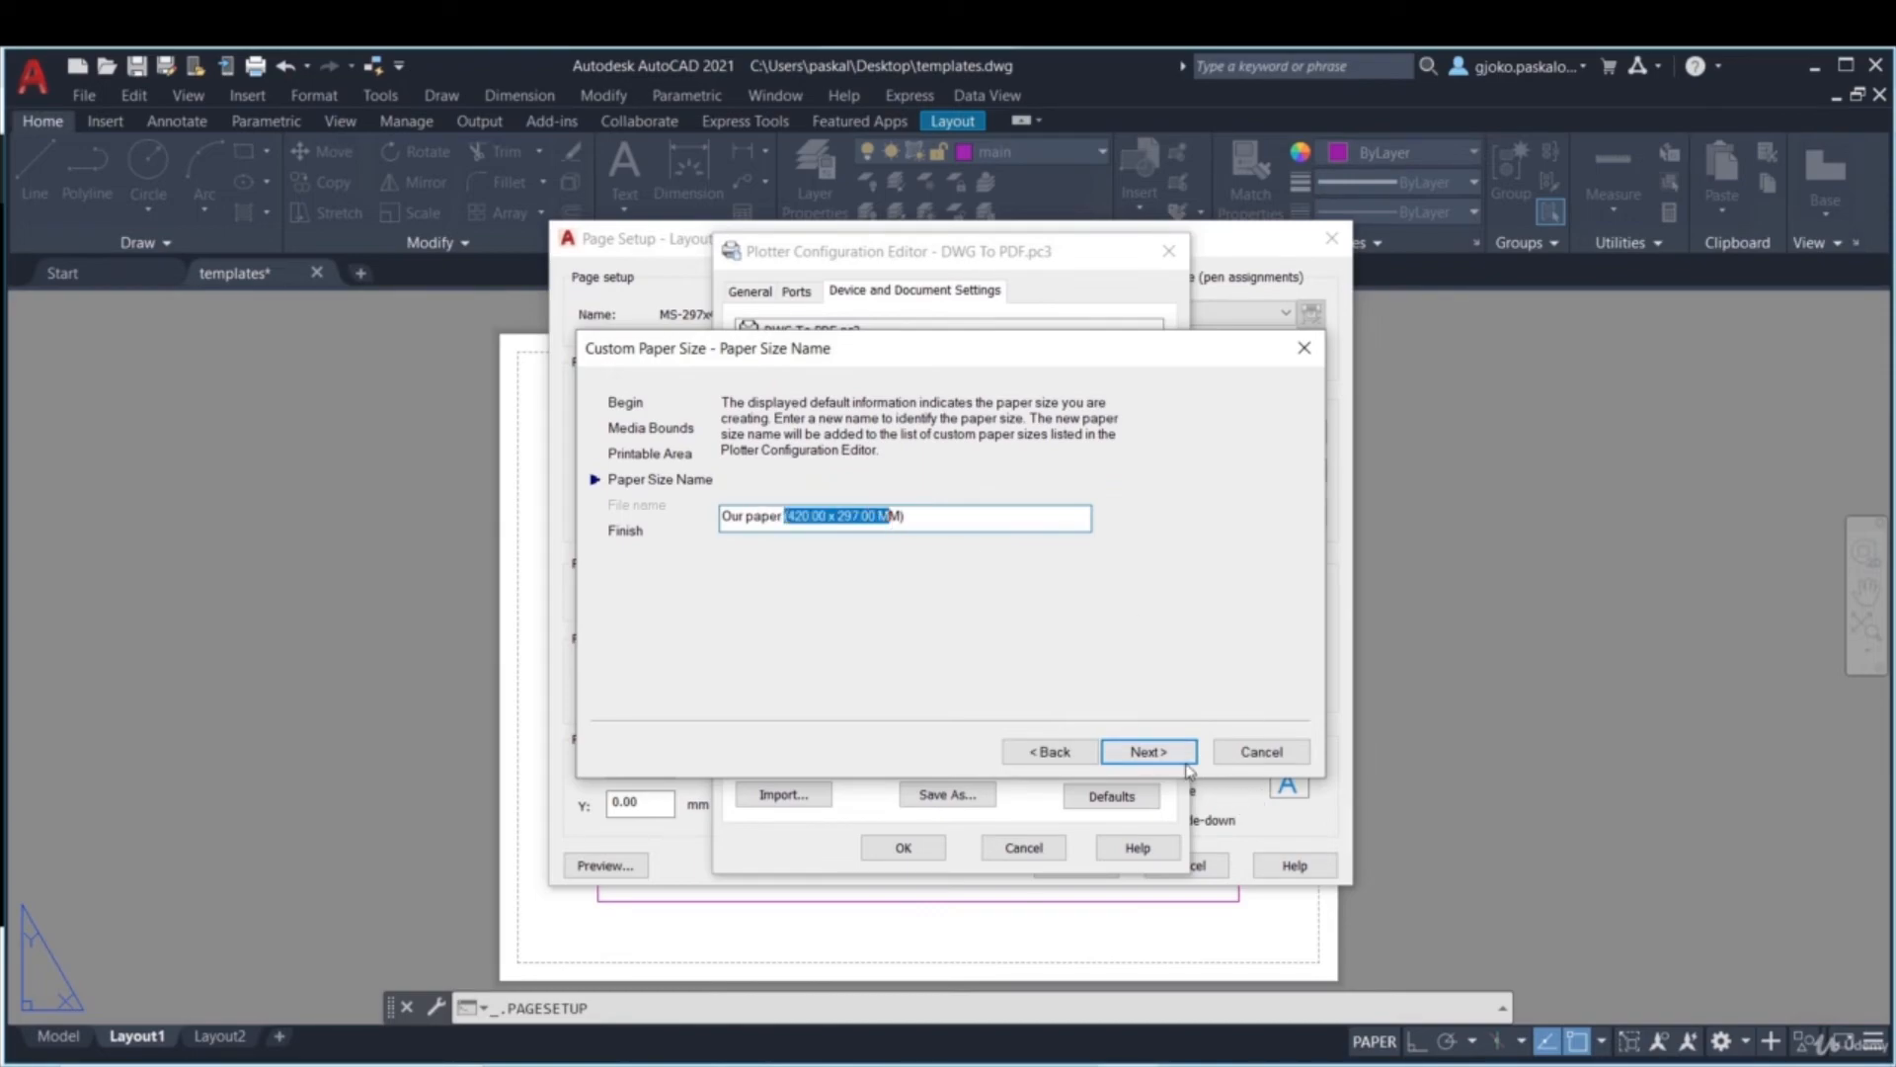
{"action": "left_click", "coordinate": [1132, 749]}
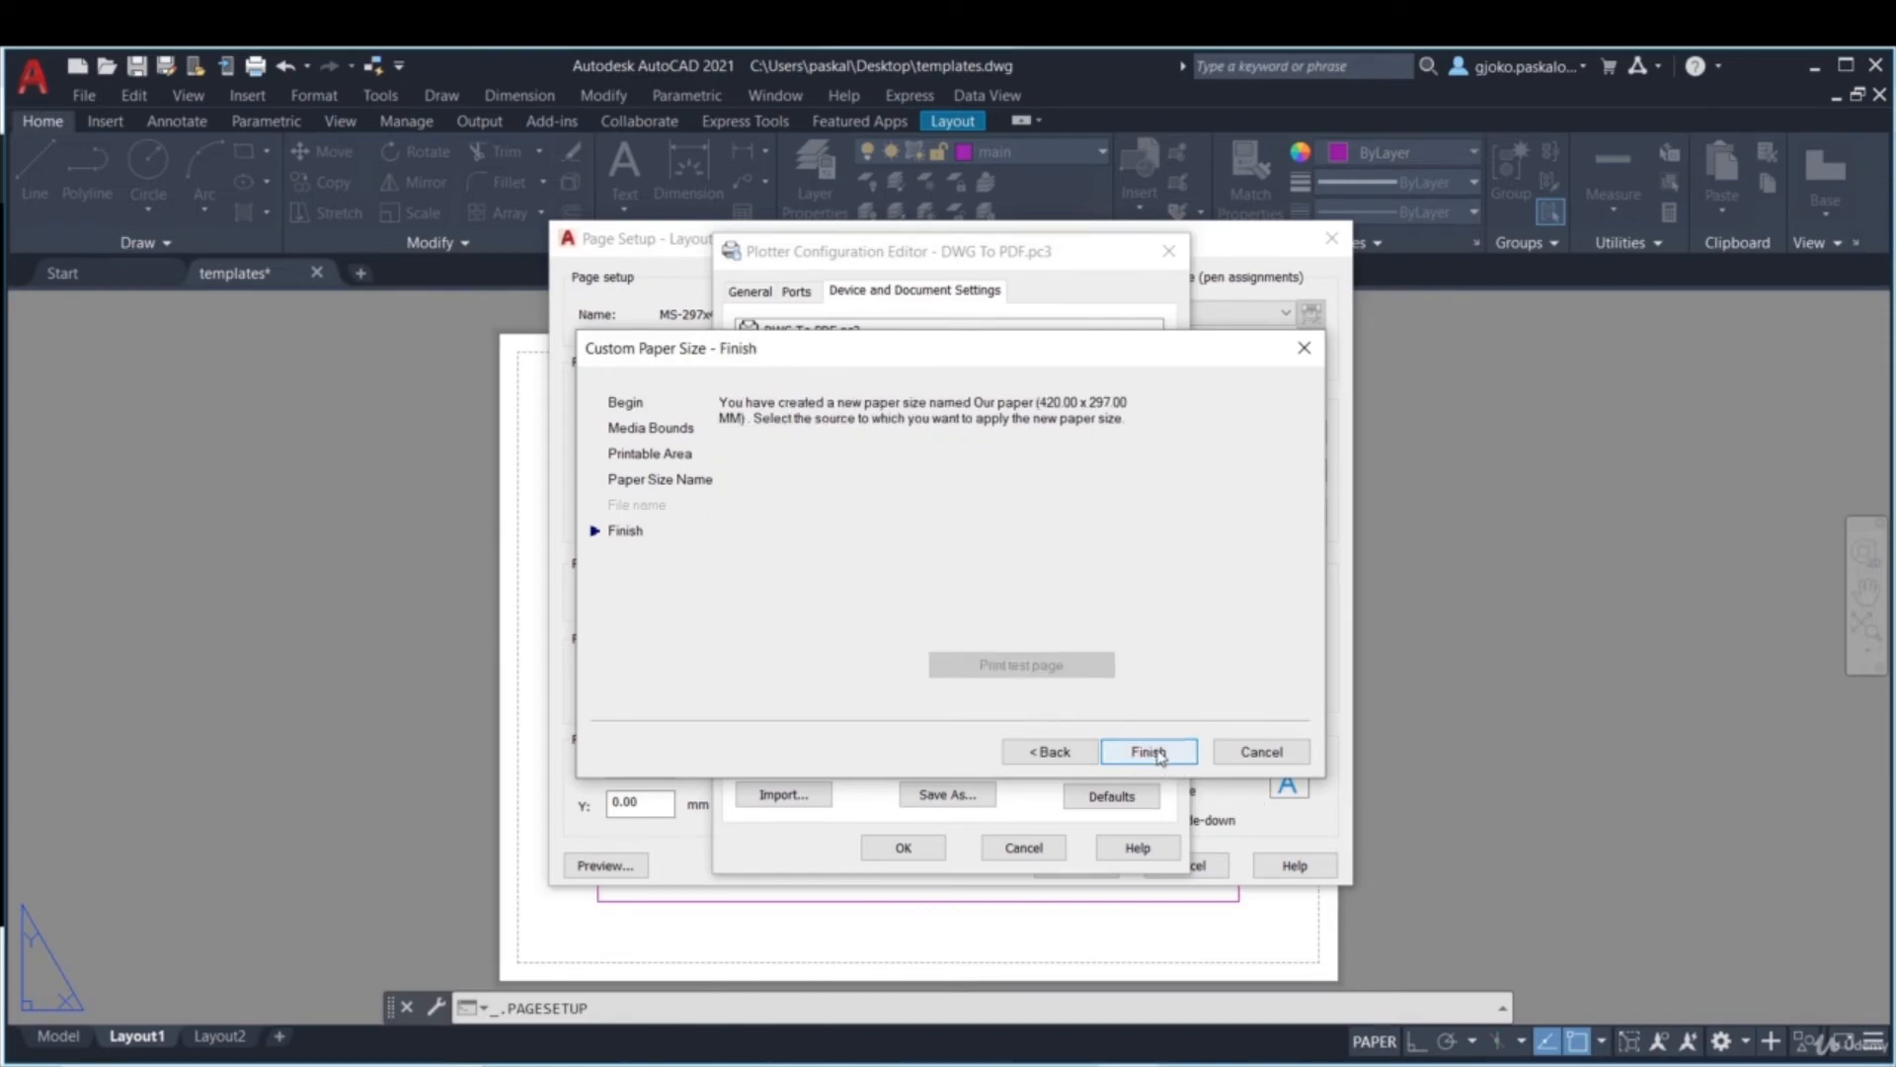
{"action": "left_click", "coordinate": [1148, 753]}
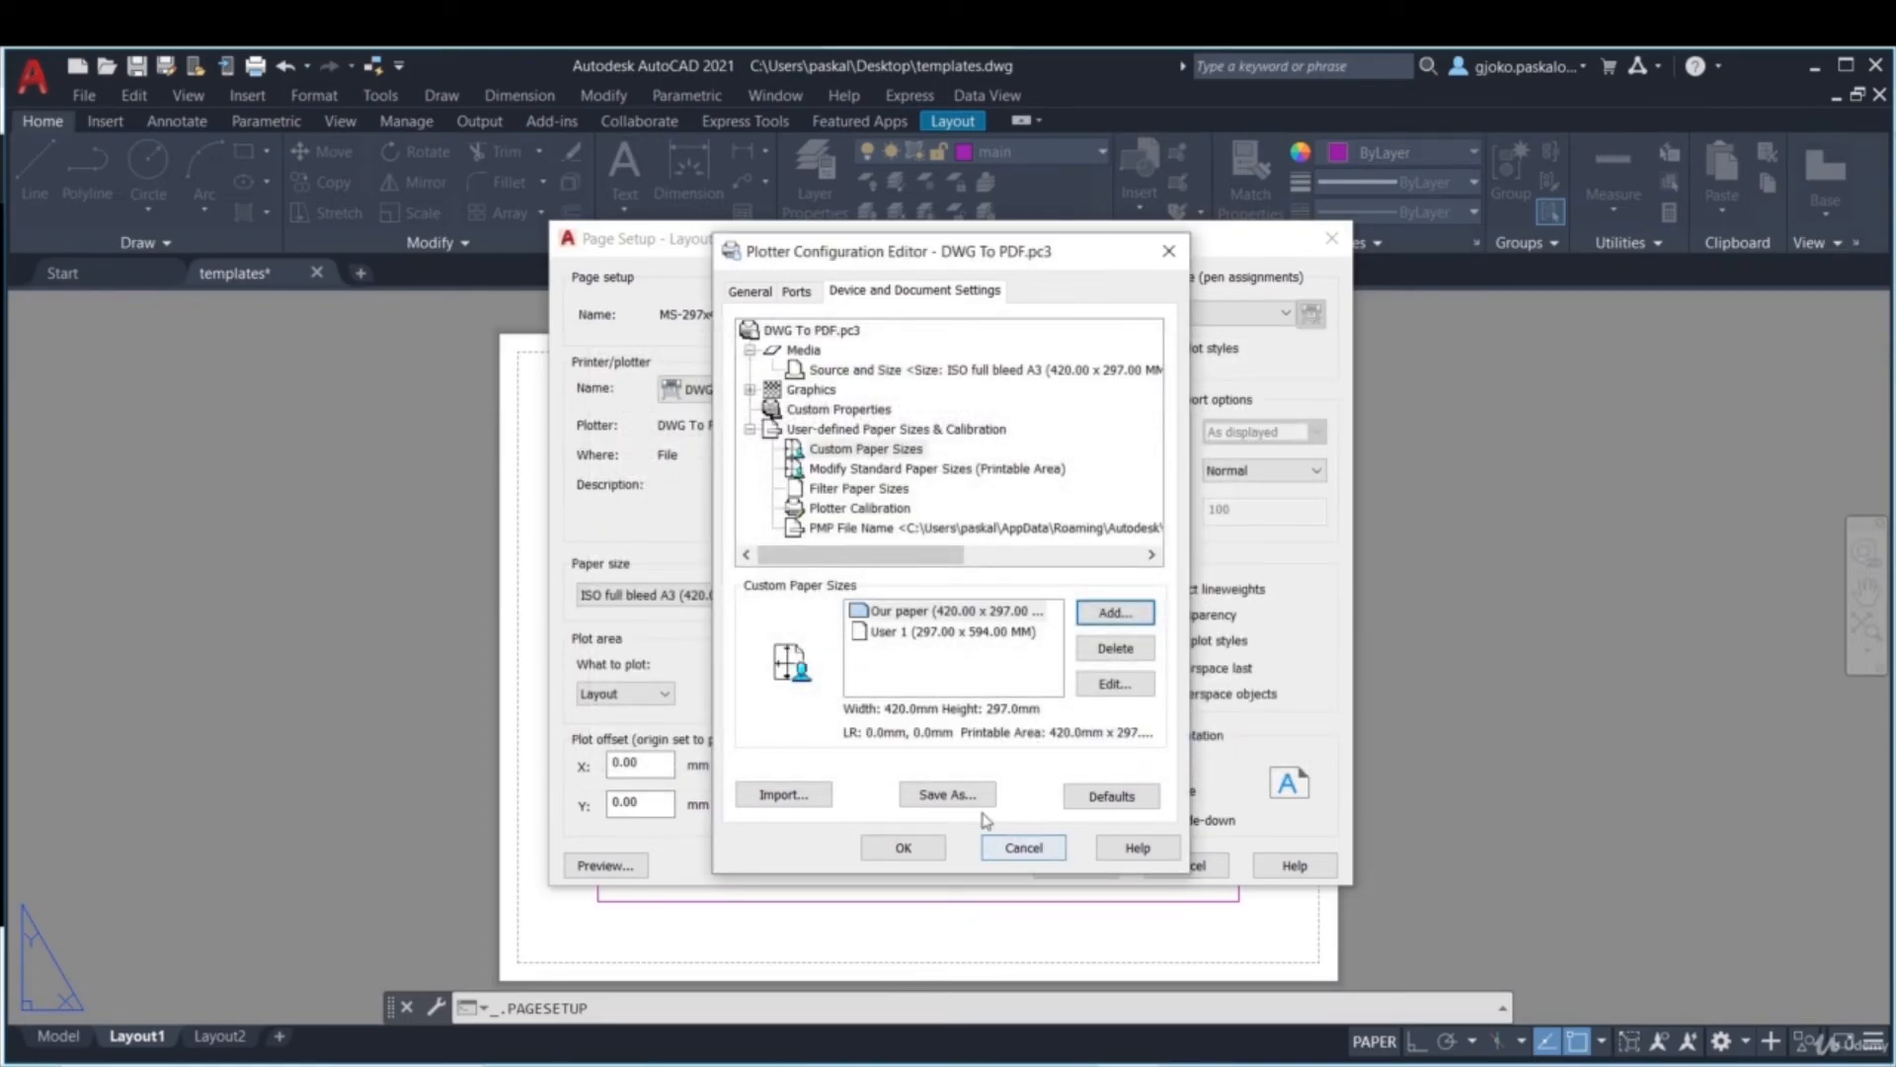
{"action": "left_click", "coordinate": [898, 855]}
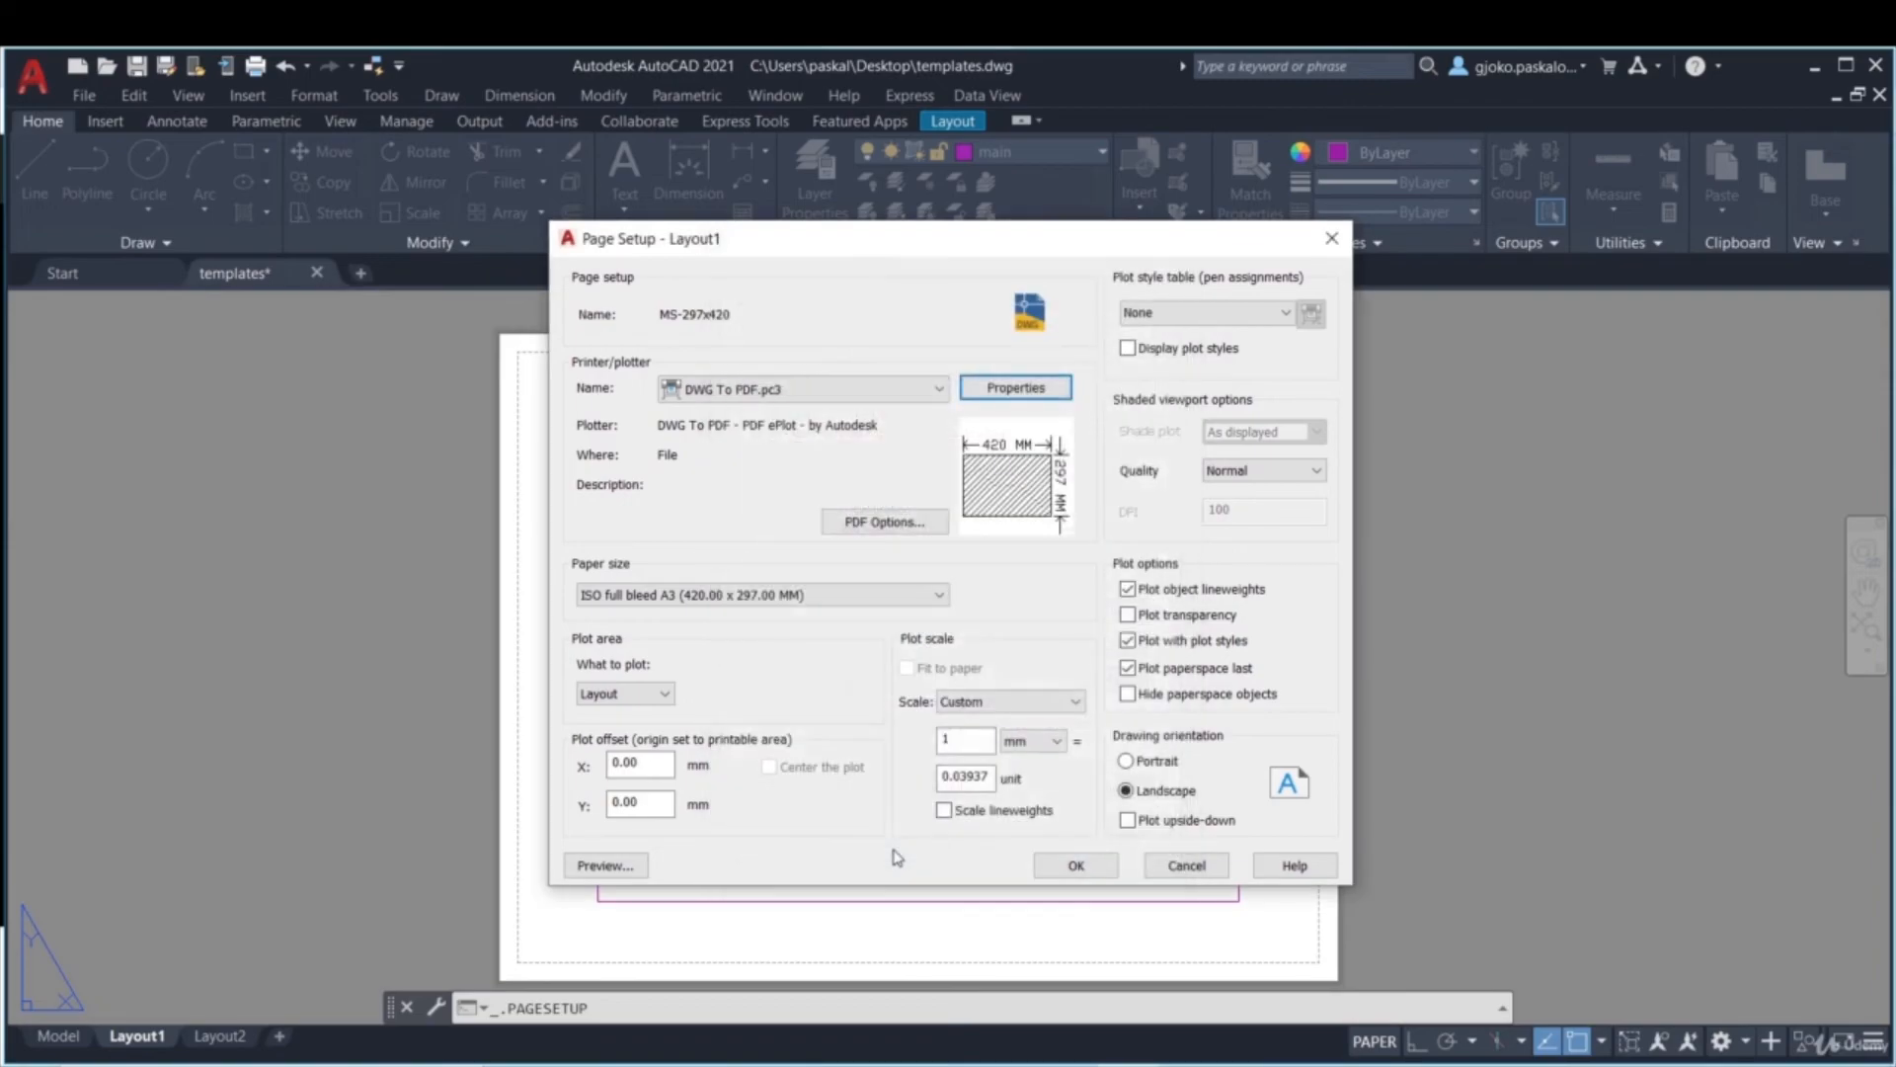
- Set the page setup's paper size to Our paper (420.00 x 297.00 MM)
{"action": "left_click", "coordinate": [745, 595]}
{"action": "scroll", "coordinate": [743, 637], "scroll_direction": "up", "scroll_amount": 5}
{"action": "scroll", "coordinate": [781, 652], "scroll_direction": "down", "scroll_amount": 8}
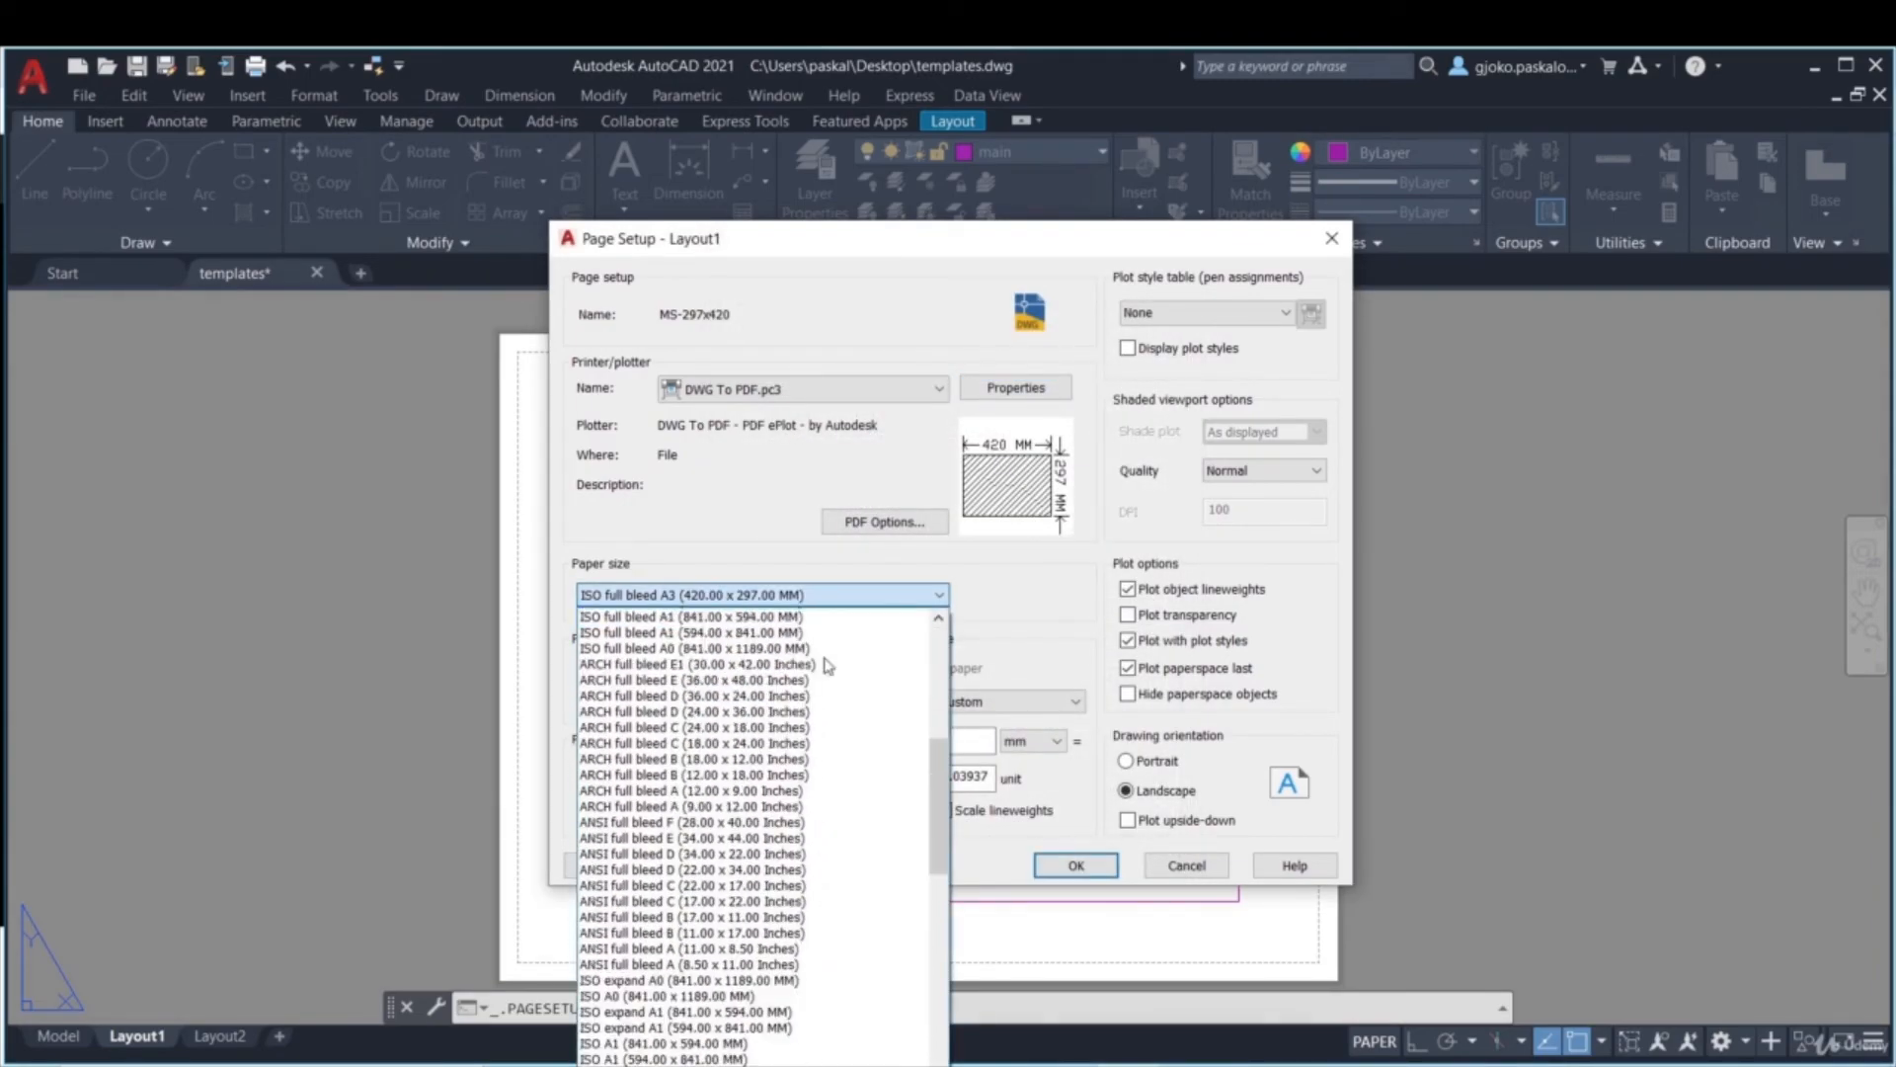
{"action": "left_click_drag", "start_coordinate": [940, 857], "coordinate": [940, 1030]}
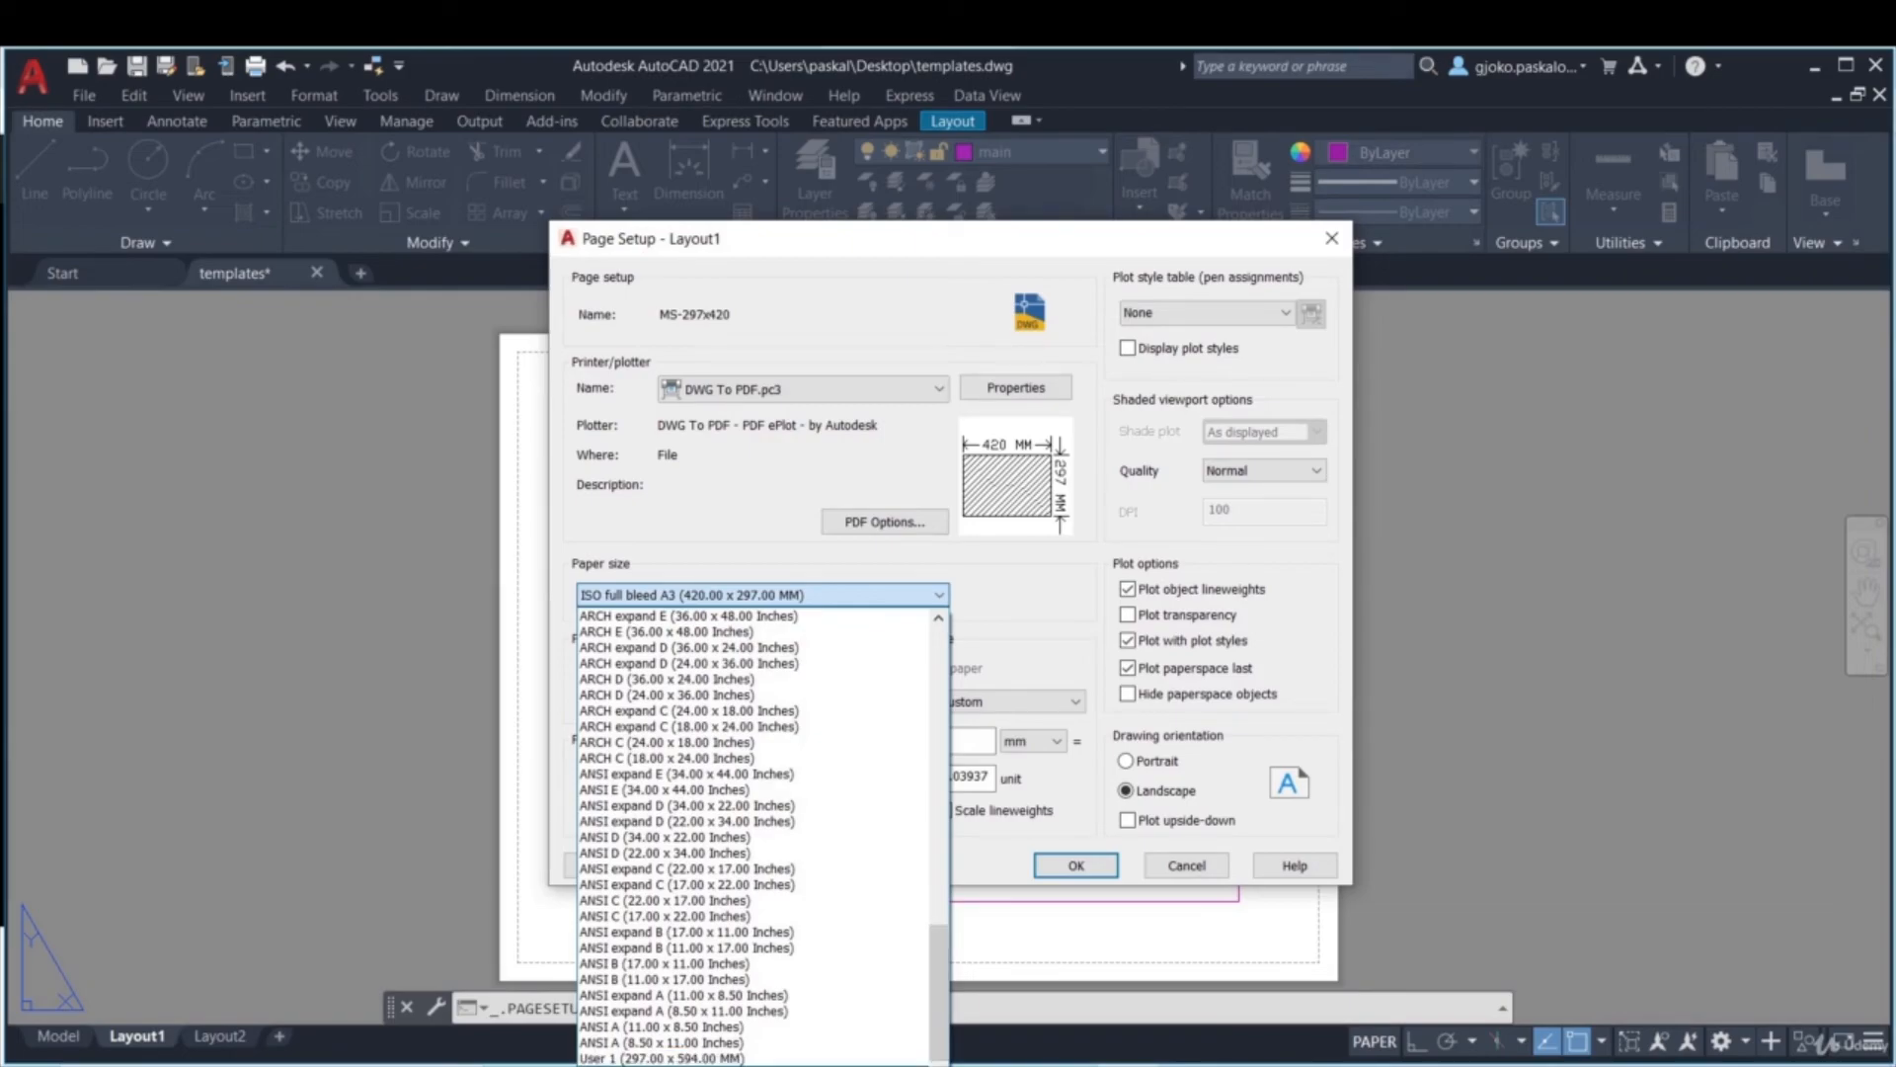
{"action": "left_click", "coordinate": [662, 1064]}
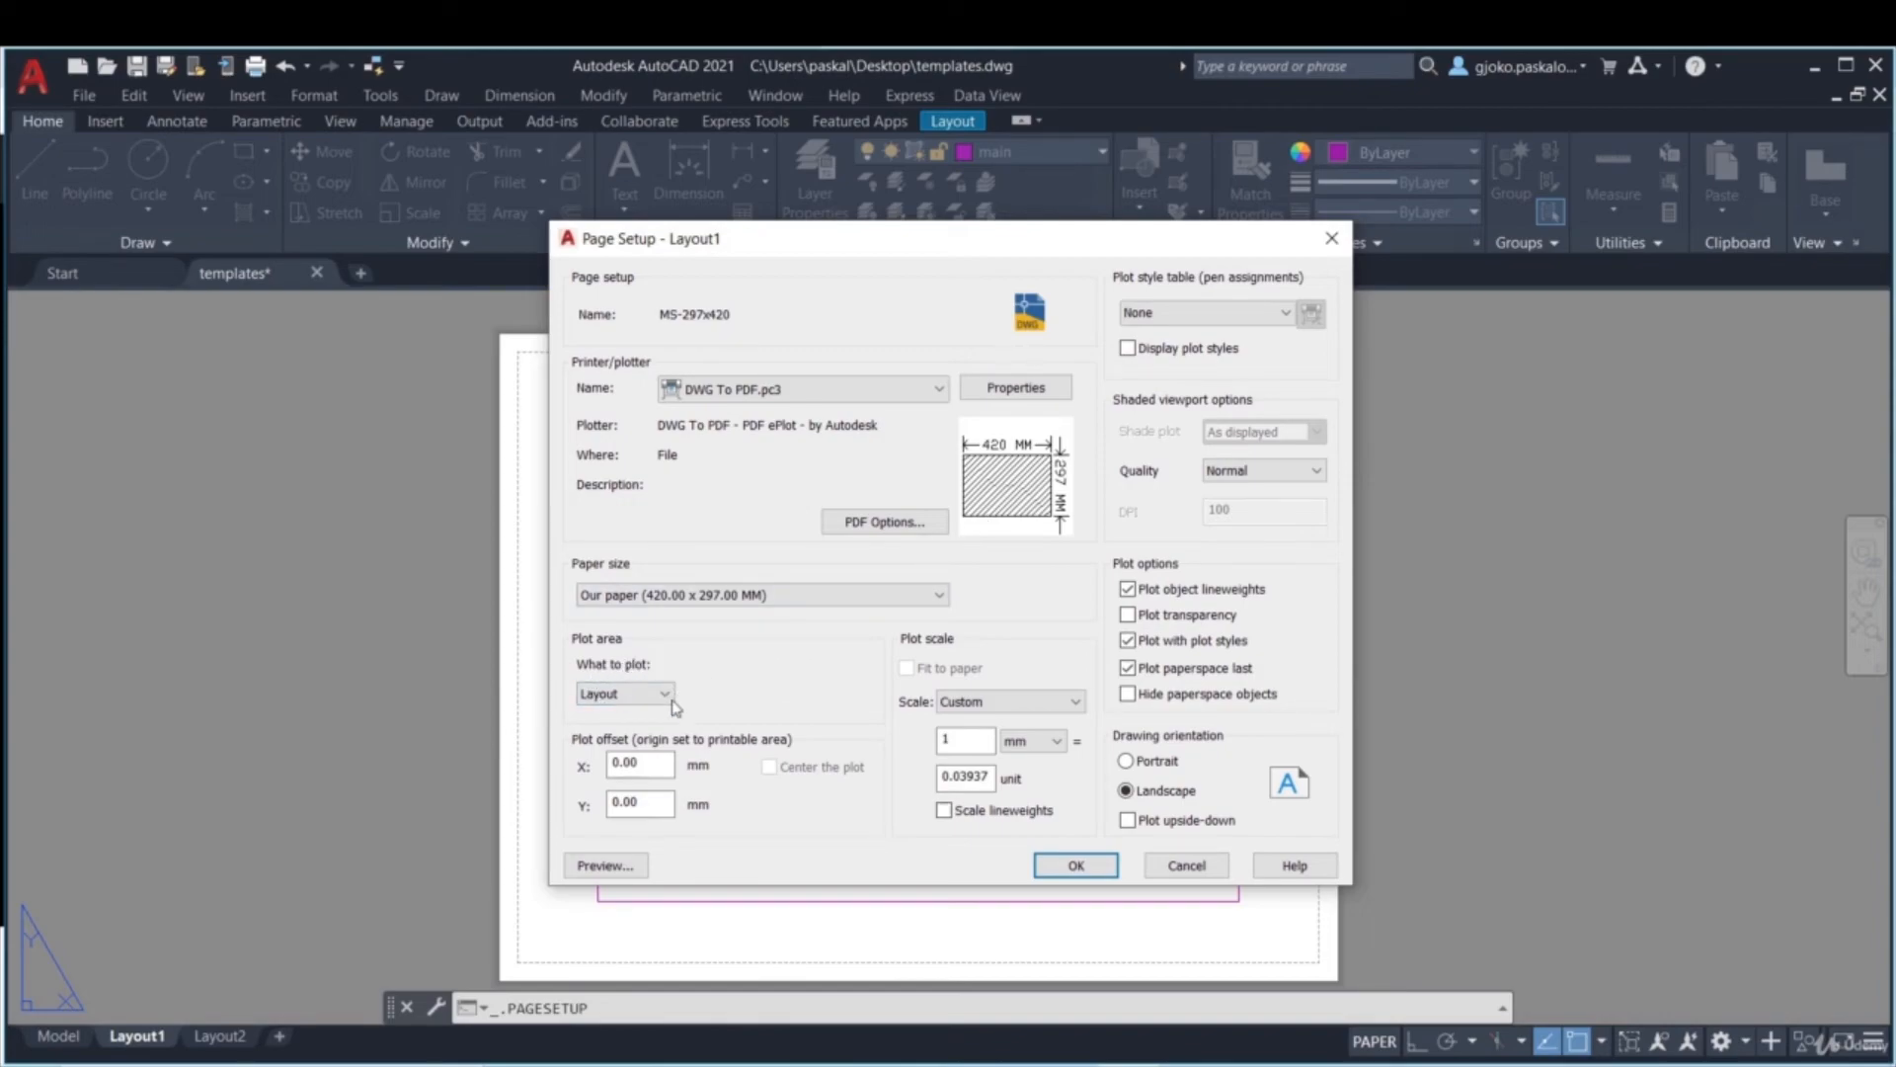
- Try the Extents and Display plot areas and restore the plot area to Layout
{"action": "left_click", "coordinate": [607, 694]}
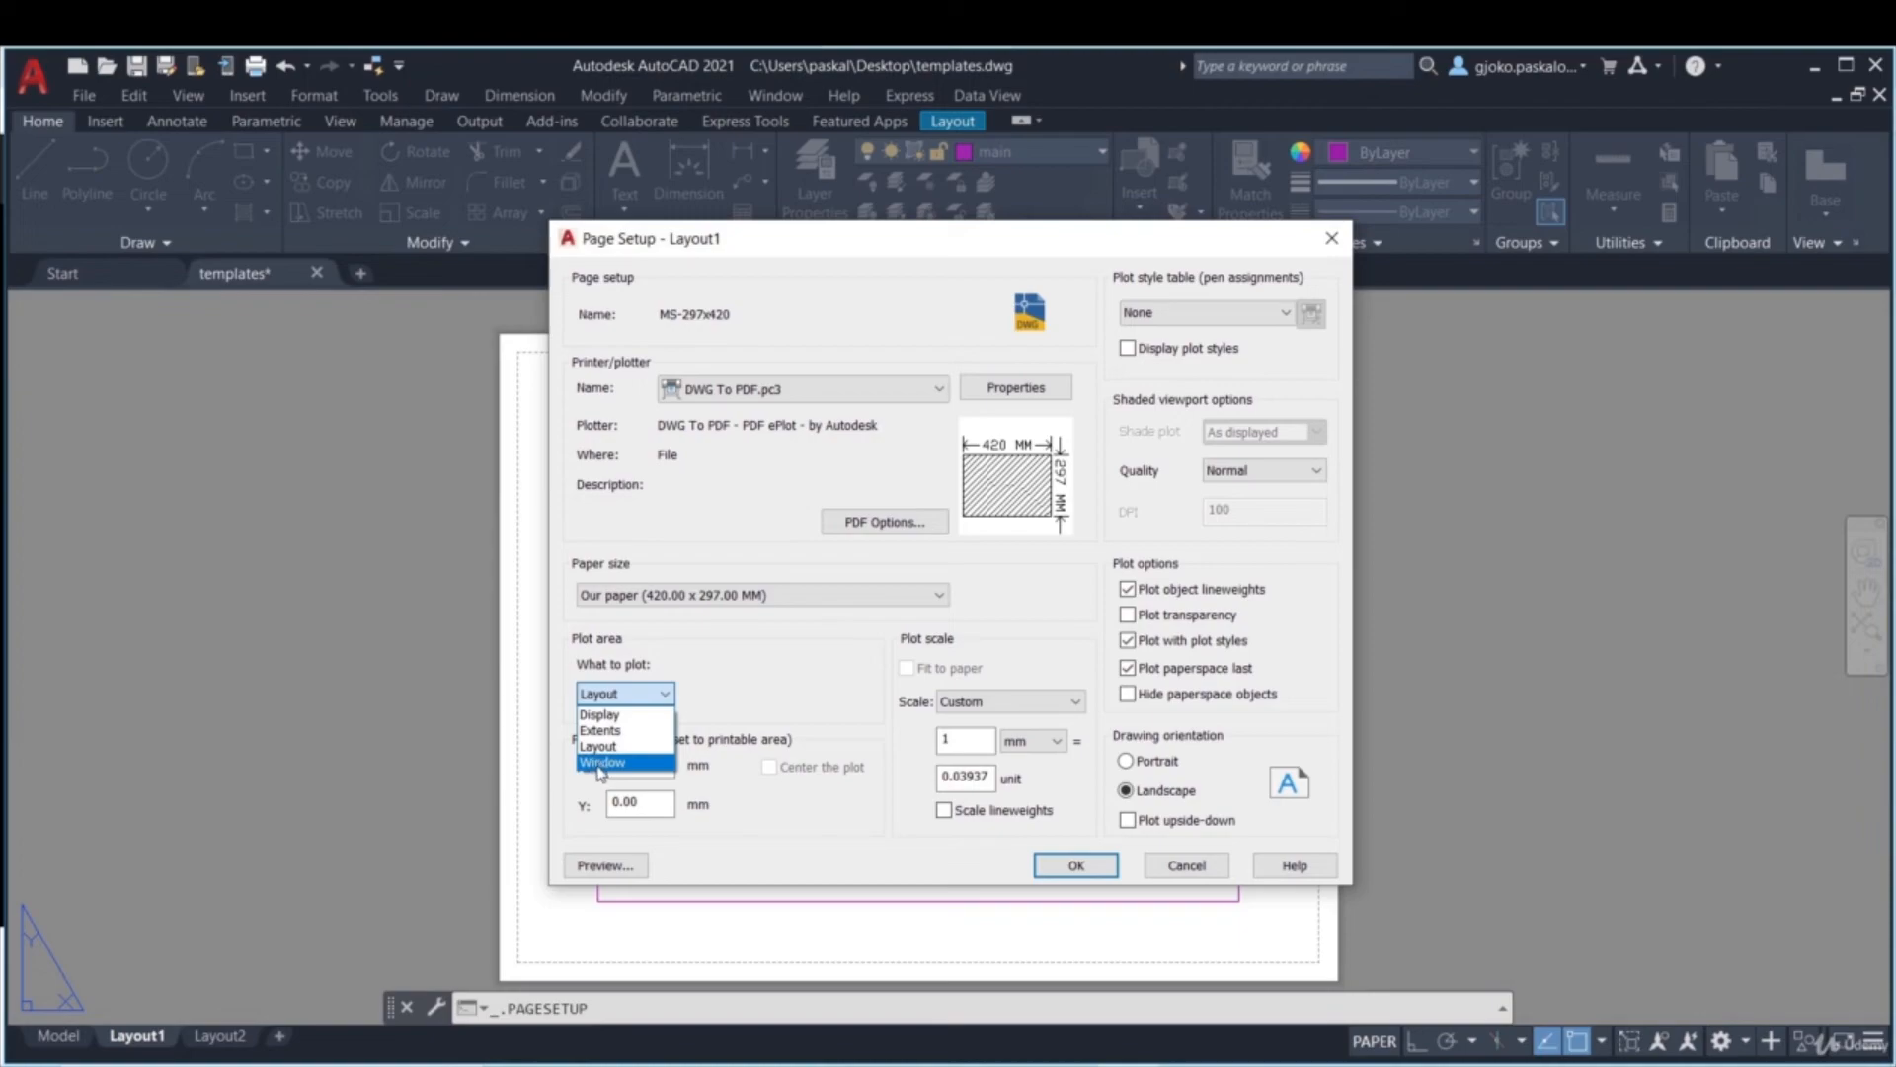
{"action": "left_click", "coordinate": [611, 732]}
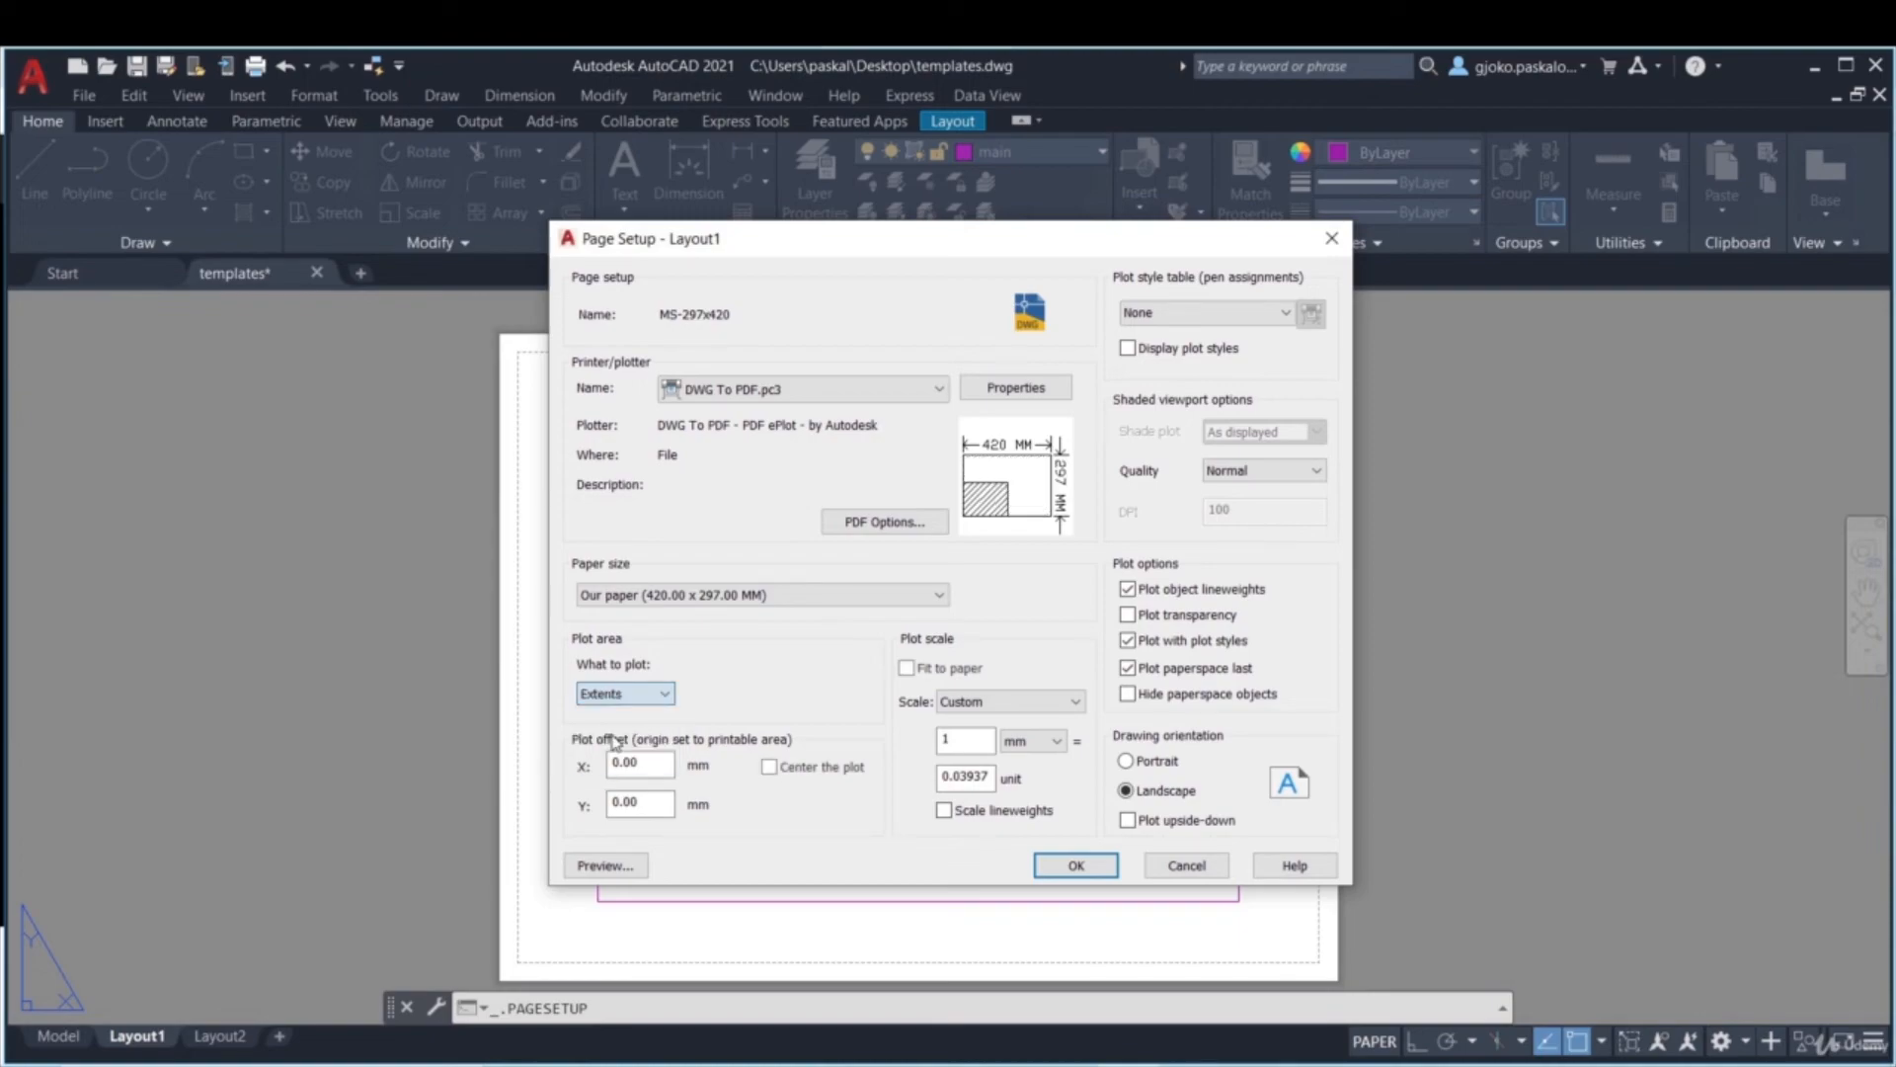
{"action": "left_click", "coordinate": [622, 695]}
{"action": "left_click", "coordinate": [599, 714]}
{"action": "left_click", "coordinate": [622, 694]}
{"action": "left_click", "coordinate": [620, 746]}
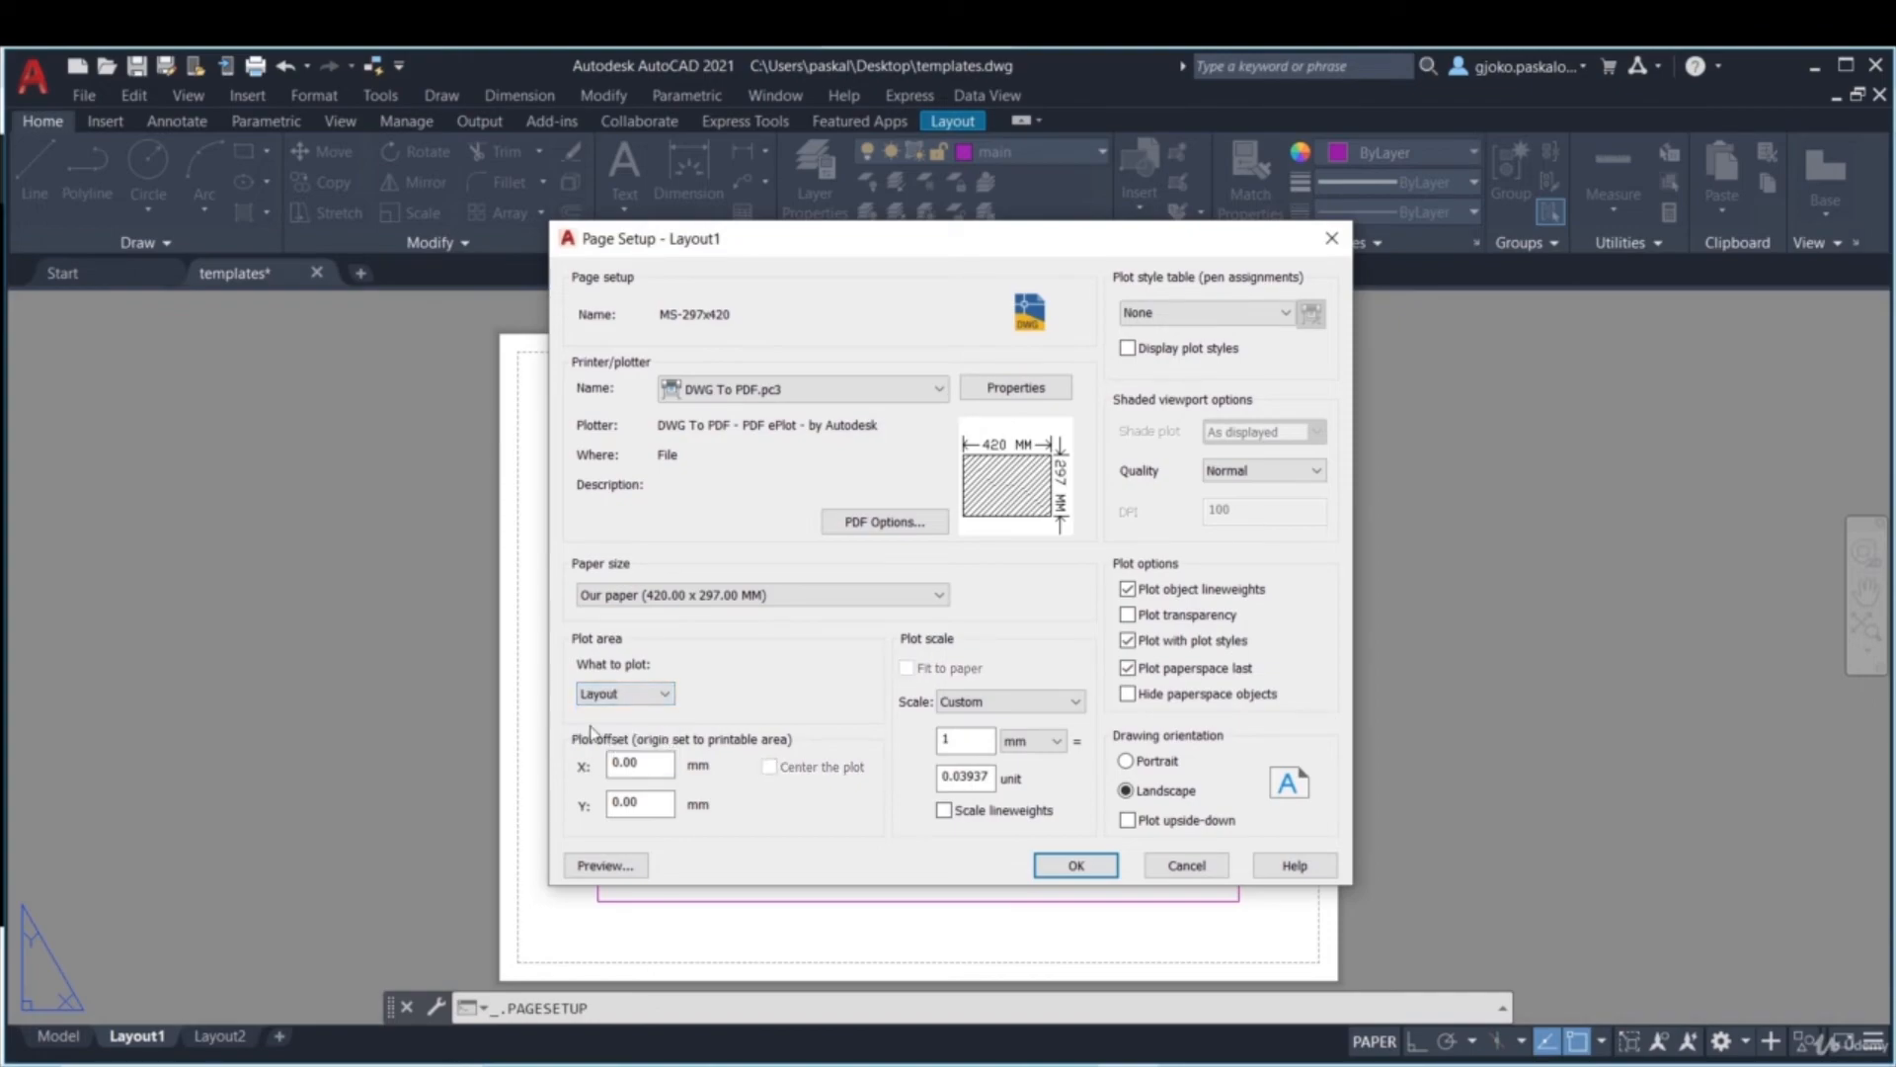
{"action": "double_click", "coordinate": [637, 763]}
{"action": "key", "text": "Tab"}
{"action": "left_click", "coordinate": [664, 769]}
{"action": "left_click", "coordinate": [975, 739]}
{"action": "left_click_drag", "start_coordinate": [956, 740], "coordinate": [920, 740]}
- Create a new color-dependent plot style table from scratch, named mystyle_new_new
{"action": "left_click", "coordinate": [1221, 316]}
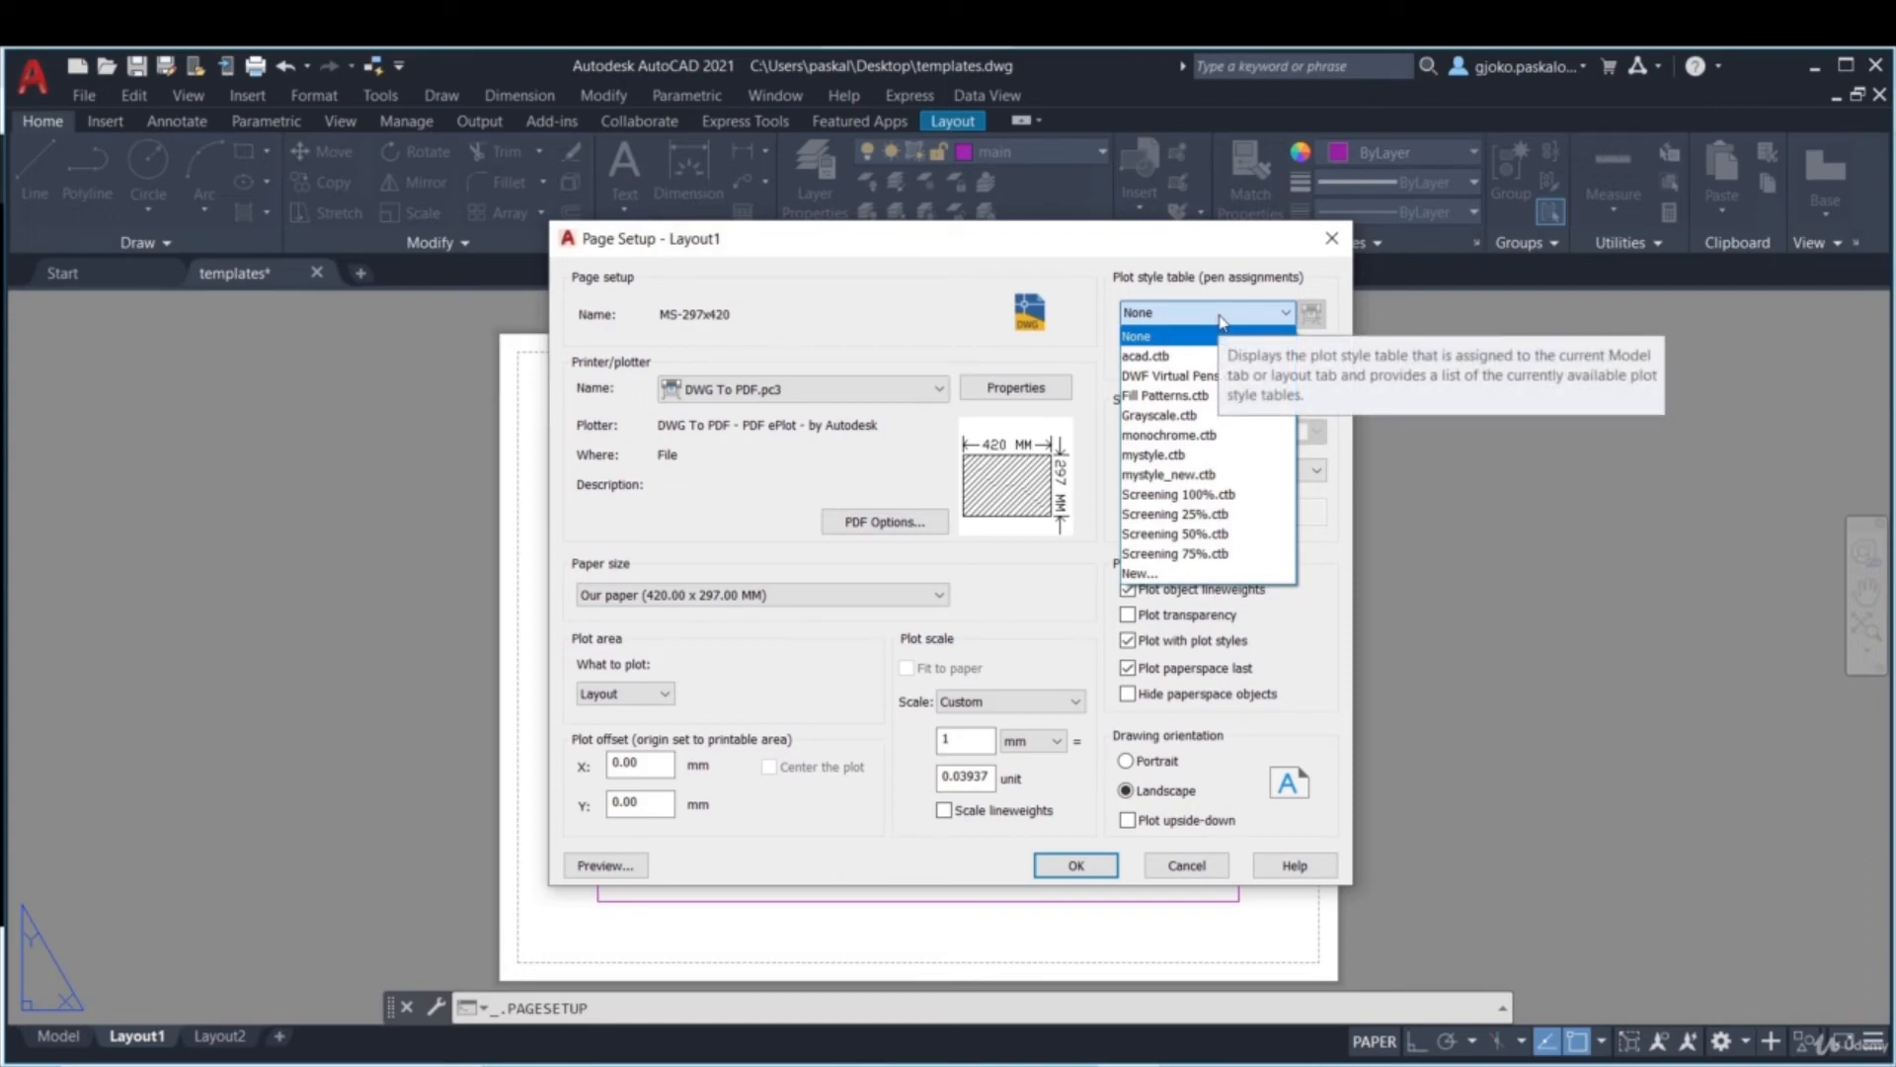
{"action": "left_click", "coordinate": [1222, 457]}
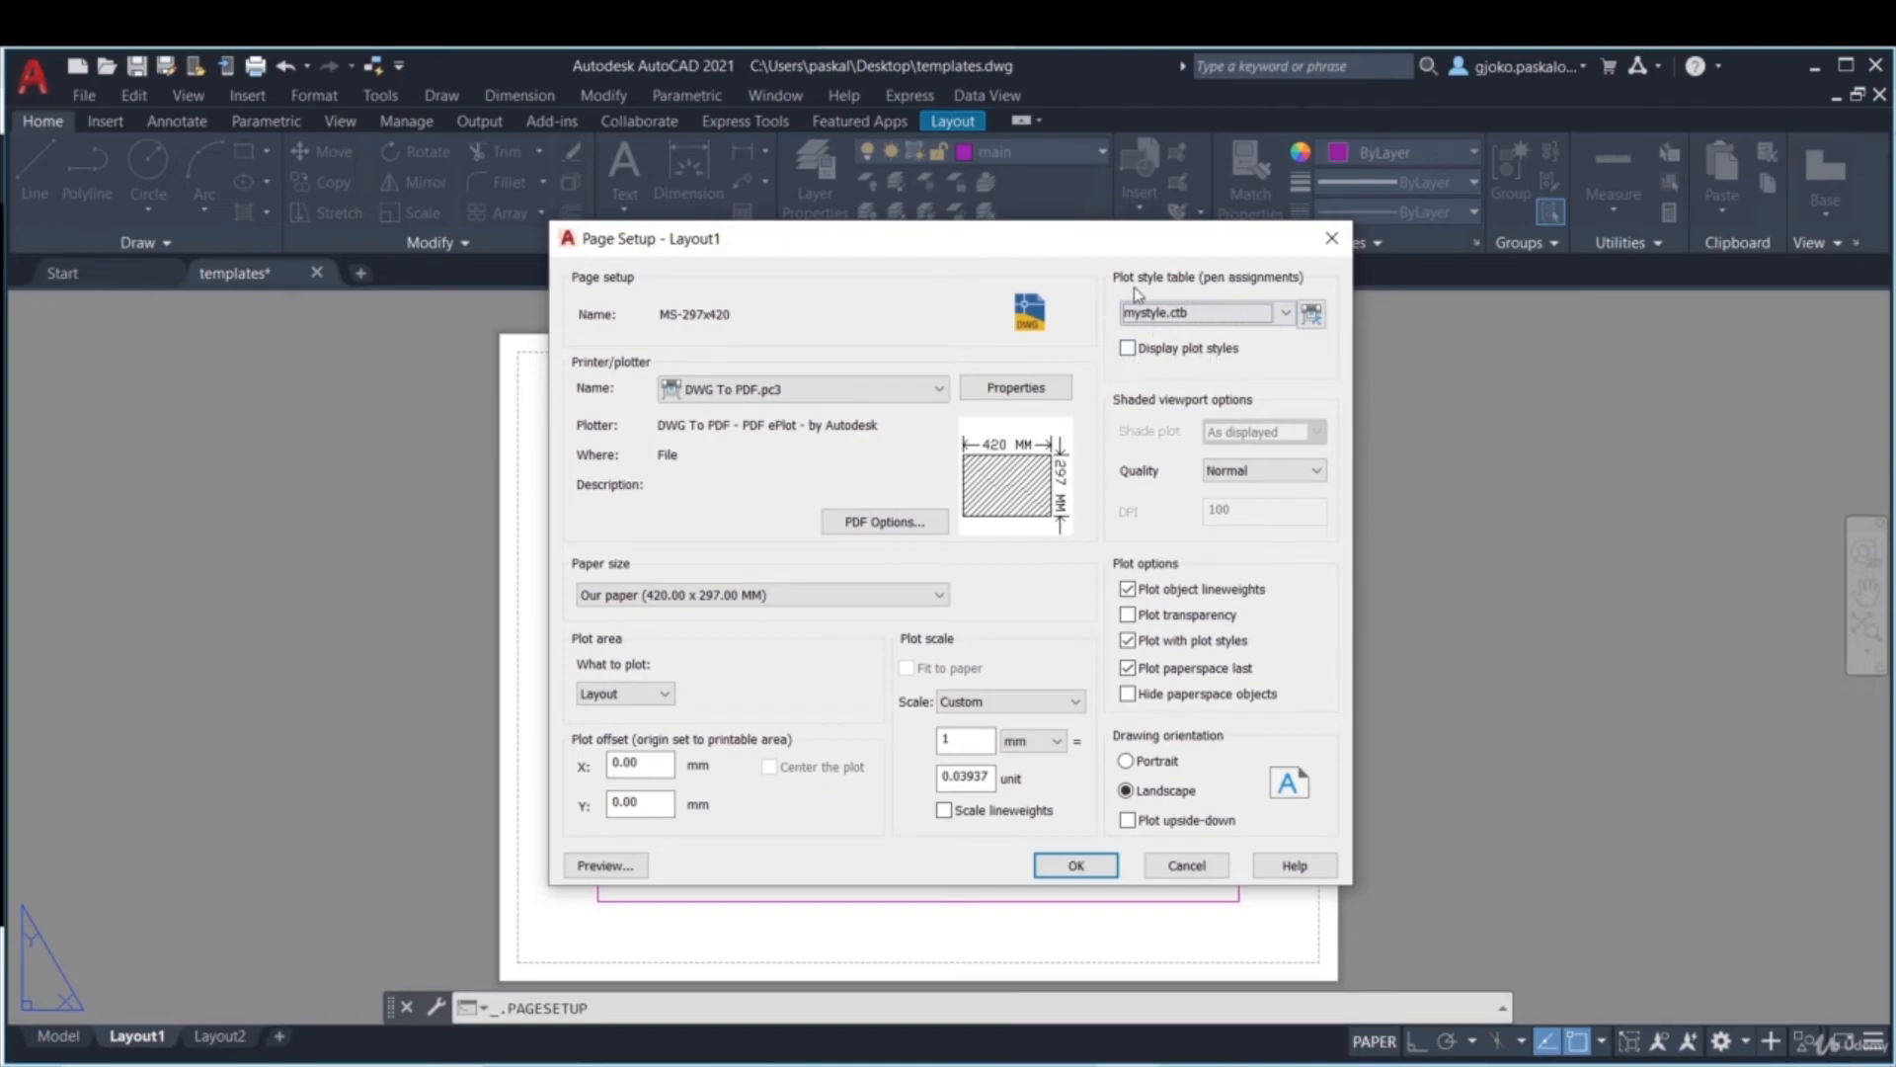
{"action": "left_click", "coordinate": [1230, 314]}
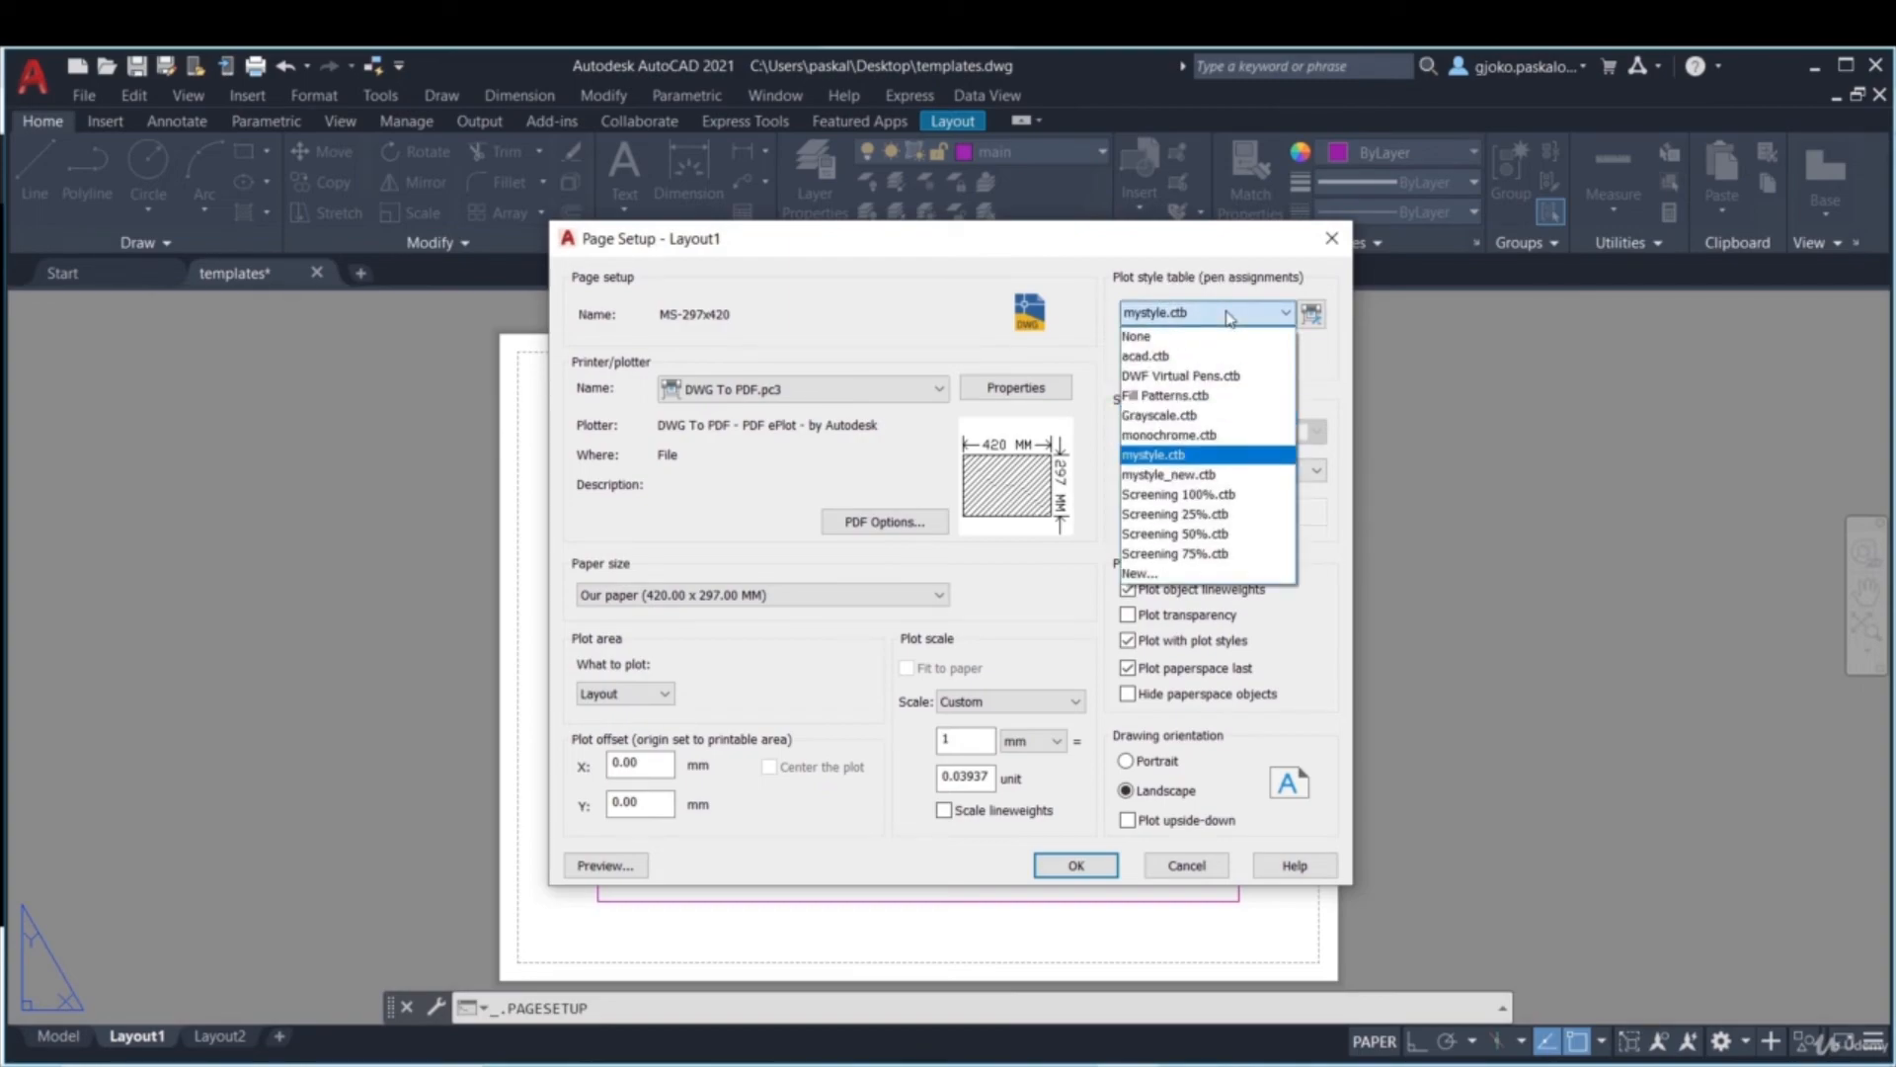
{"action": "left_click", "coordinate": [1146, 573]}
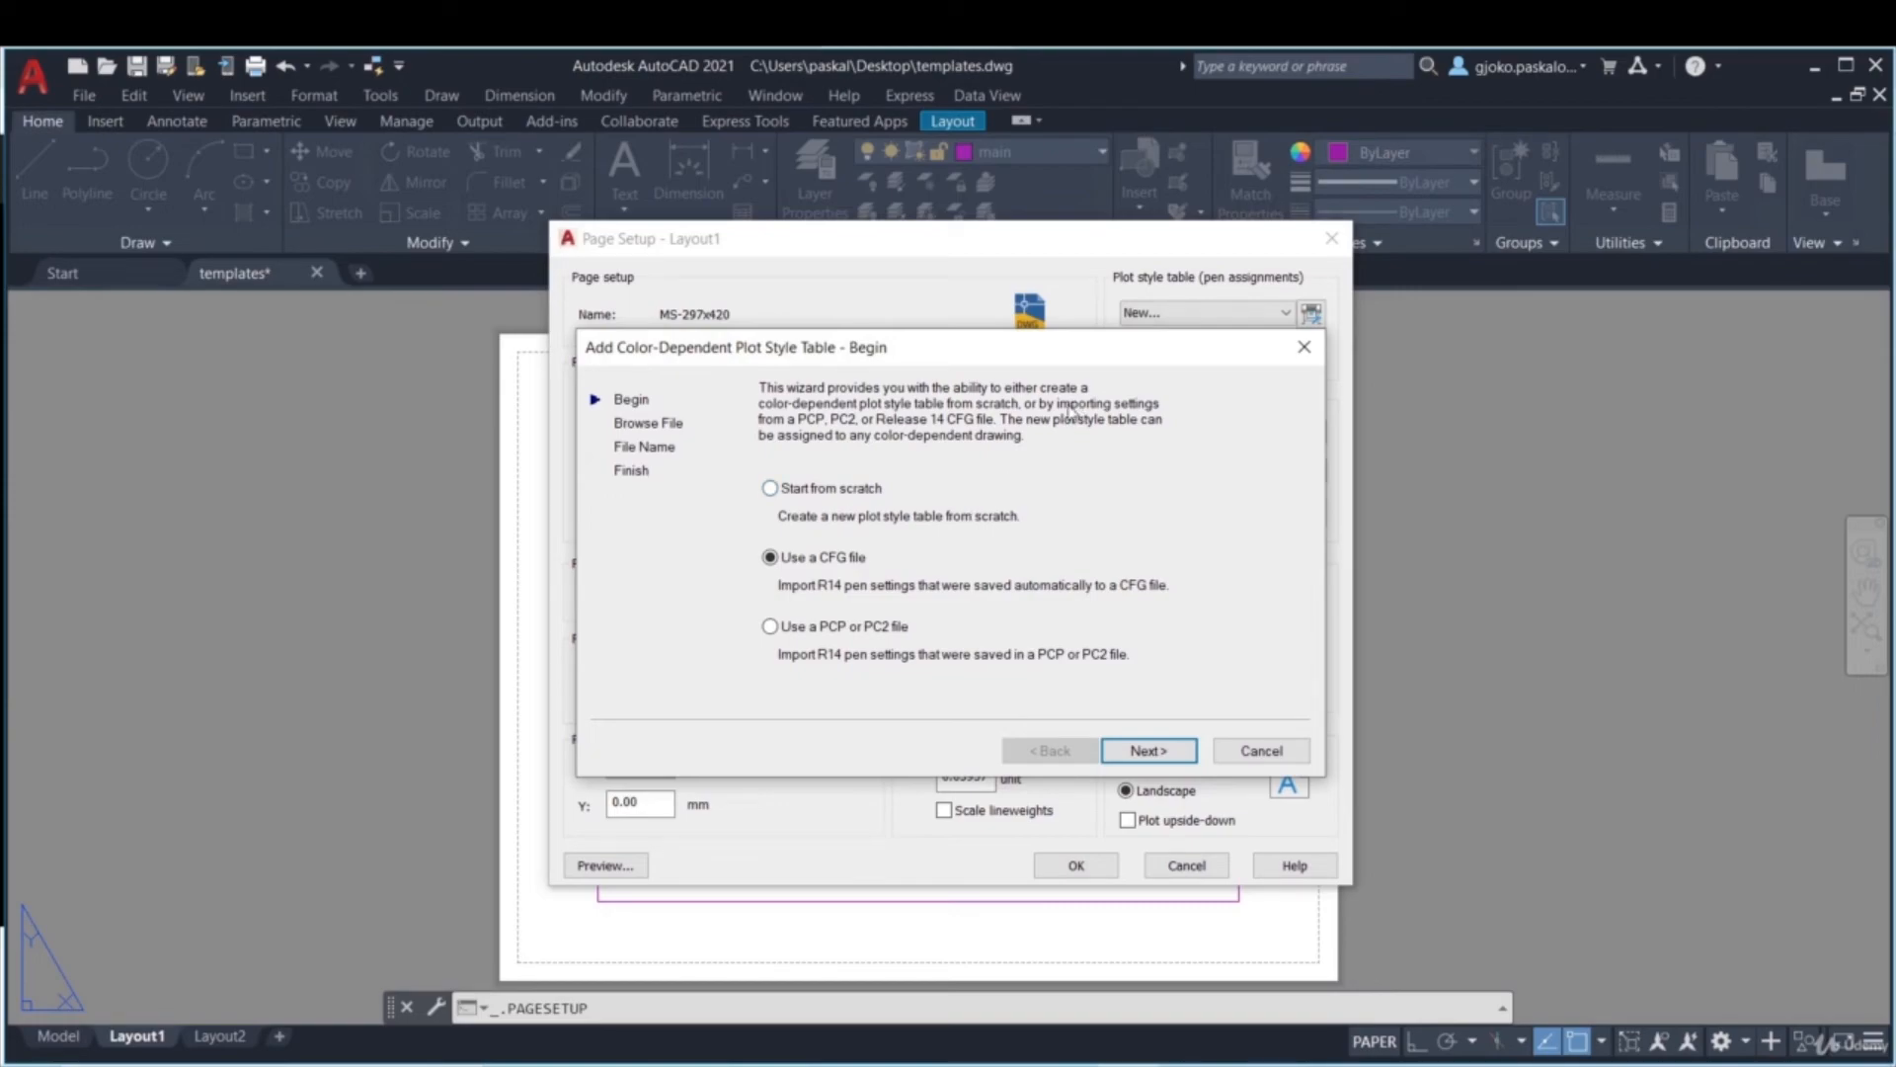
{"action": "left_click", "coordinate": [802, 491]}
{"action": "left_click", "coordinate": [1163, 748]}
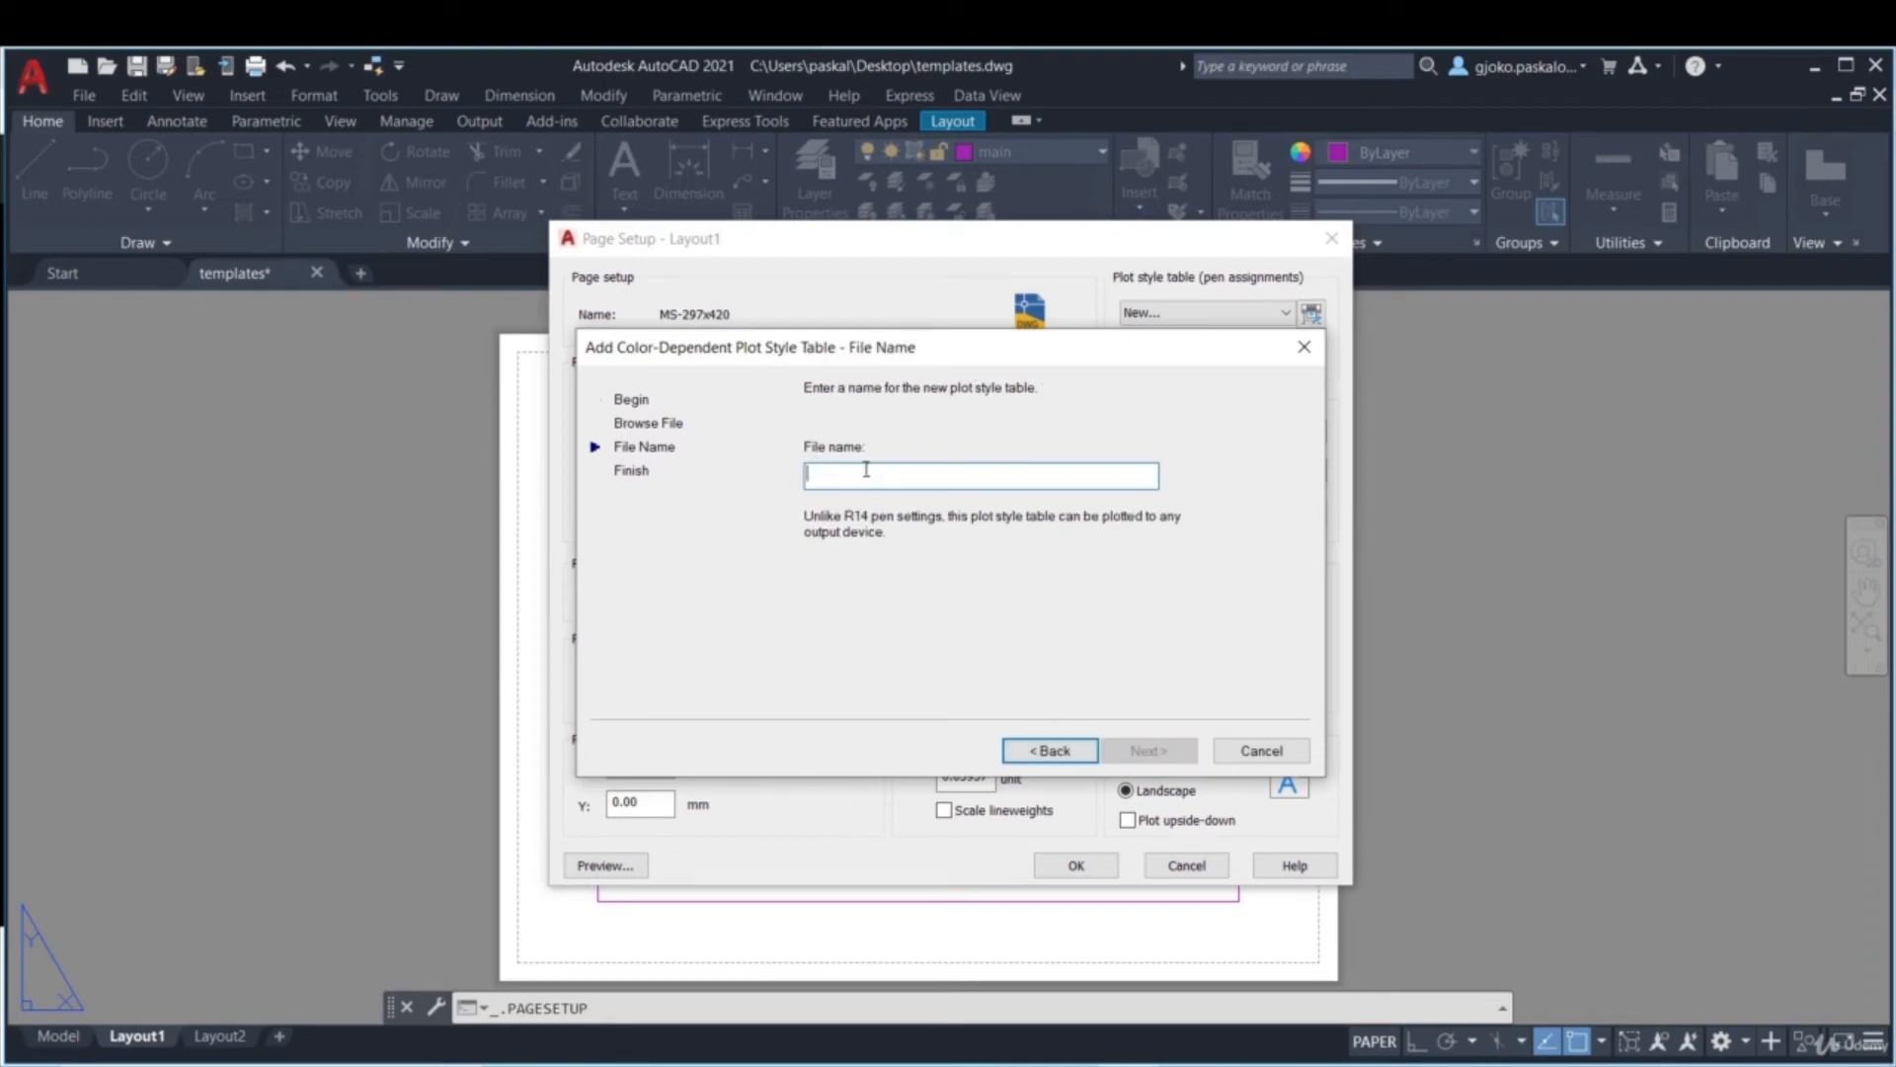
{"action": "type", "text": "mystyle_new_new"}
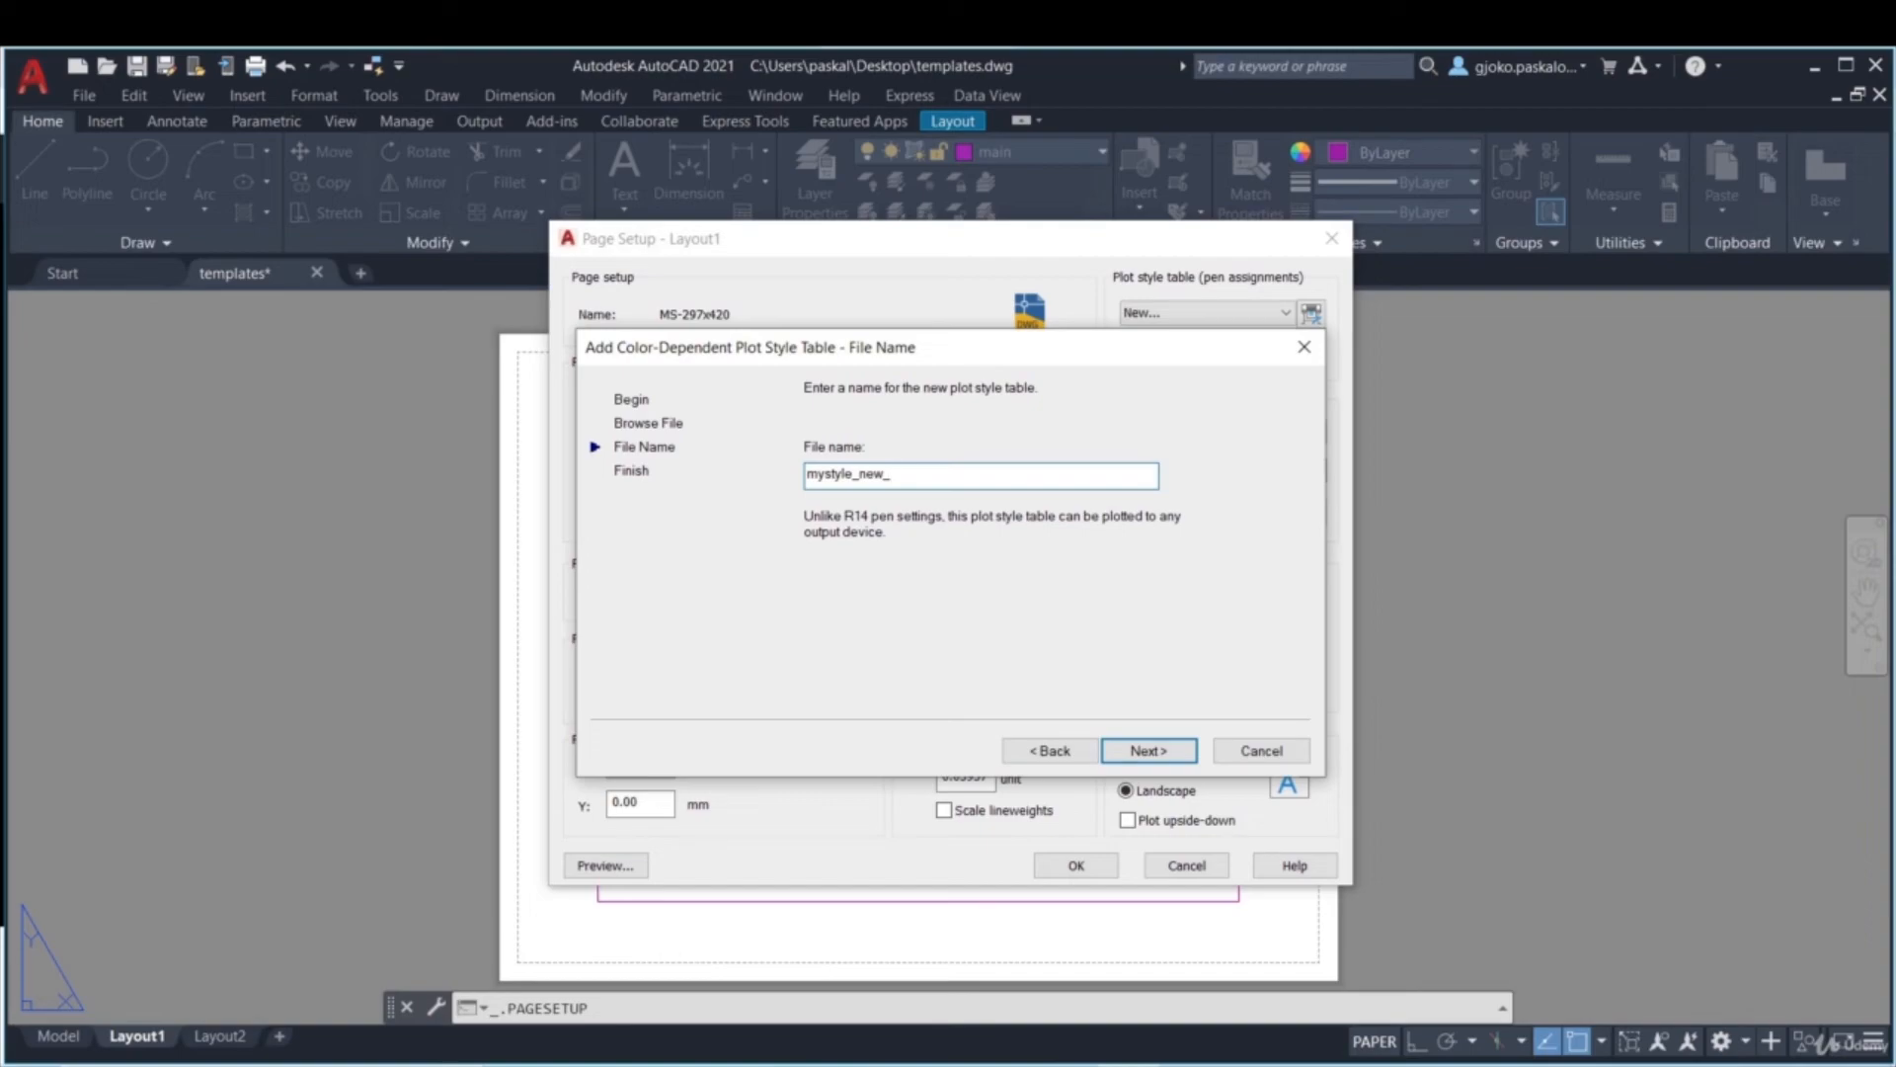
{"action": "left_click", "coordinate": [1151, 751]}
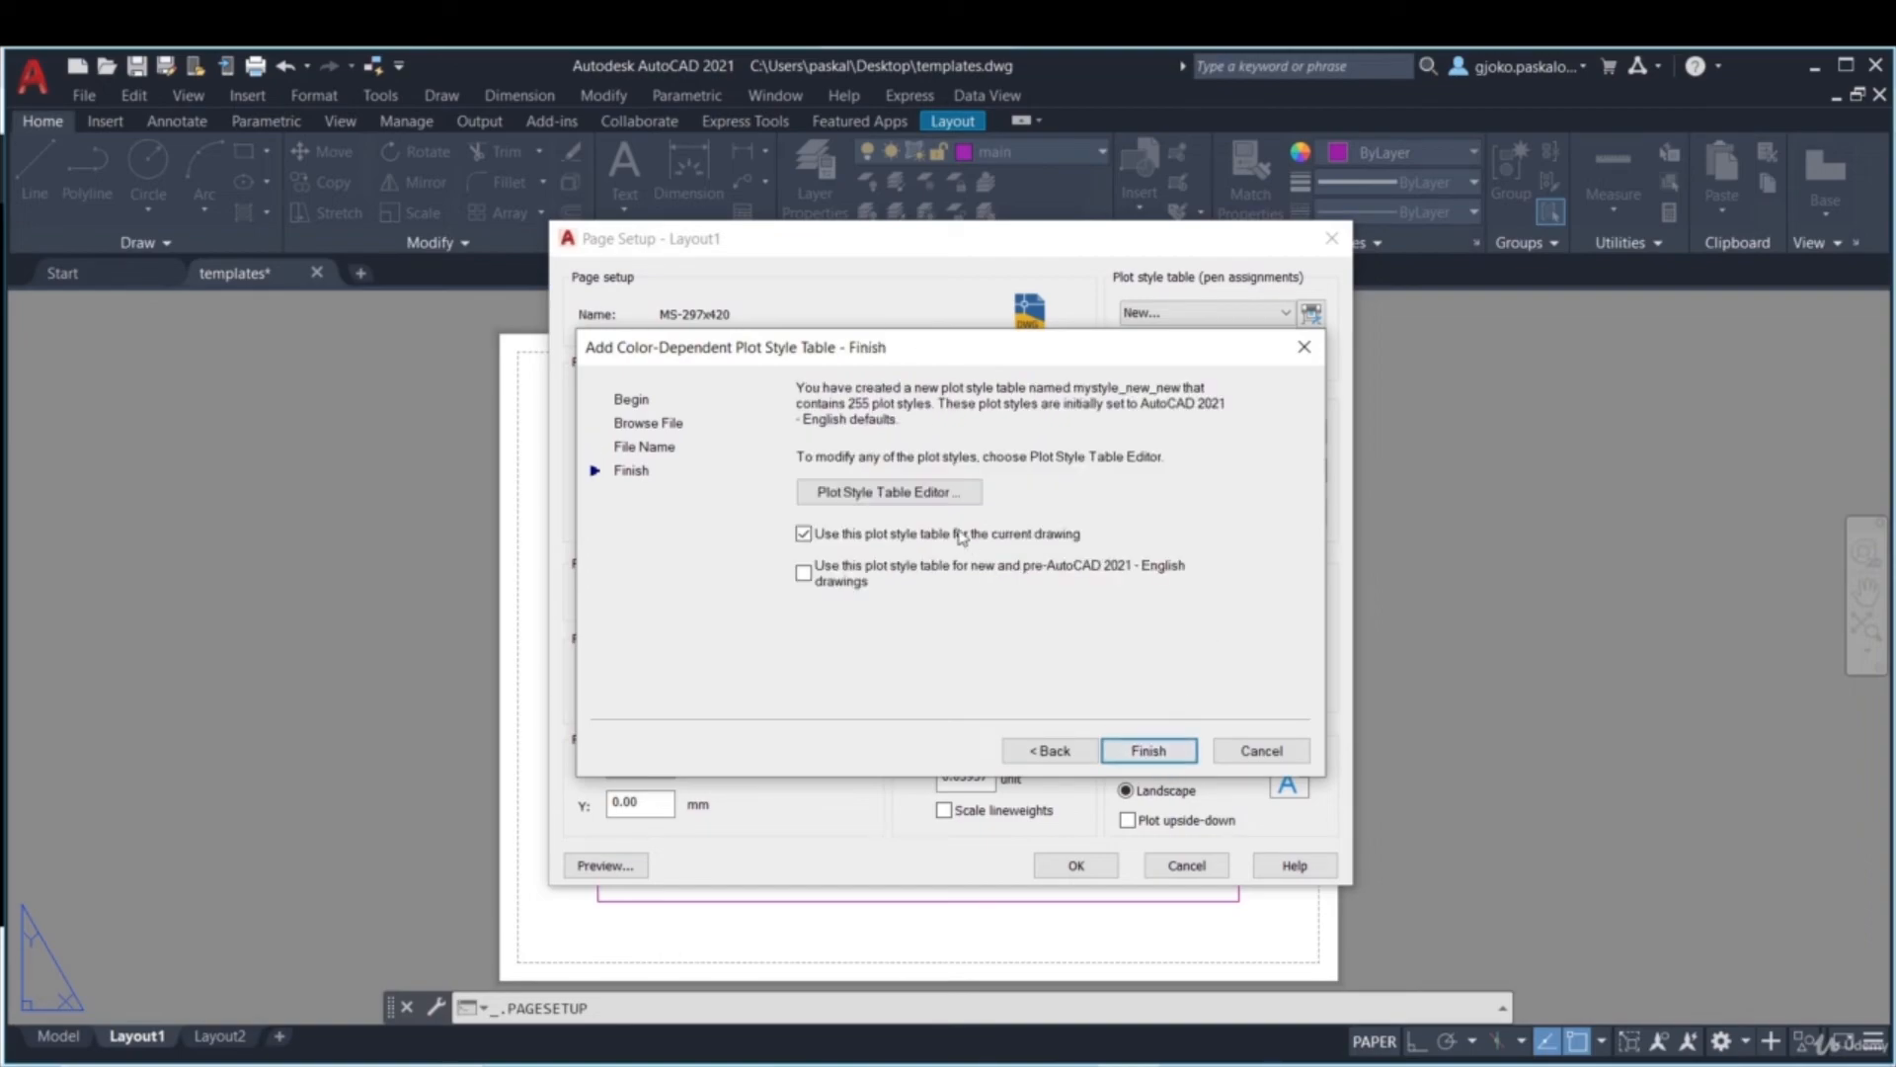
- Set Color 1 in the new plot style table to Black with grayscale on, save it, and finish adding the table to the page setup
{"action": "left_click", "coordinate": [894, 494]}
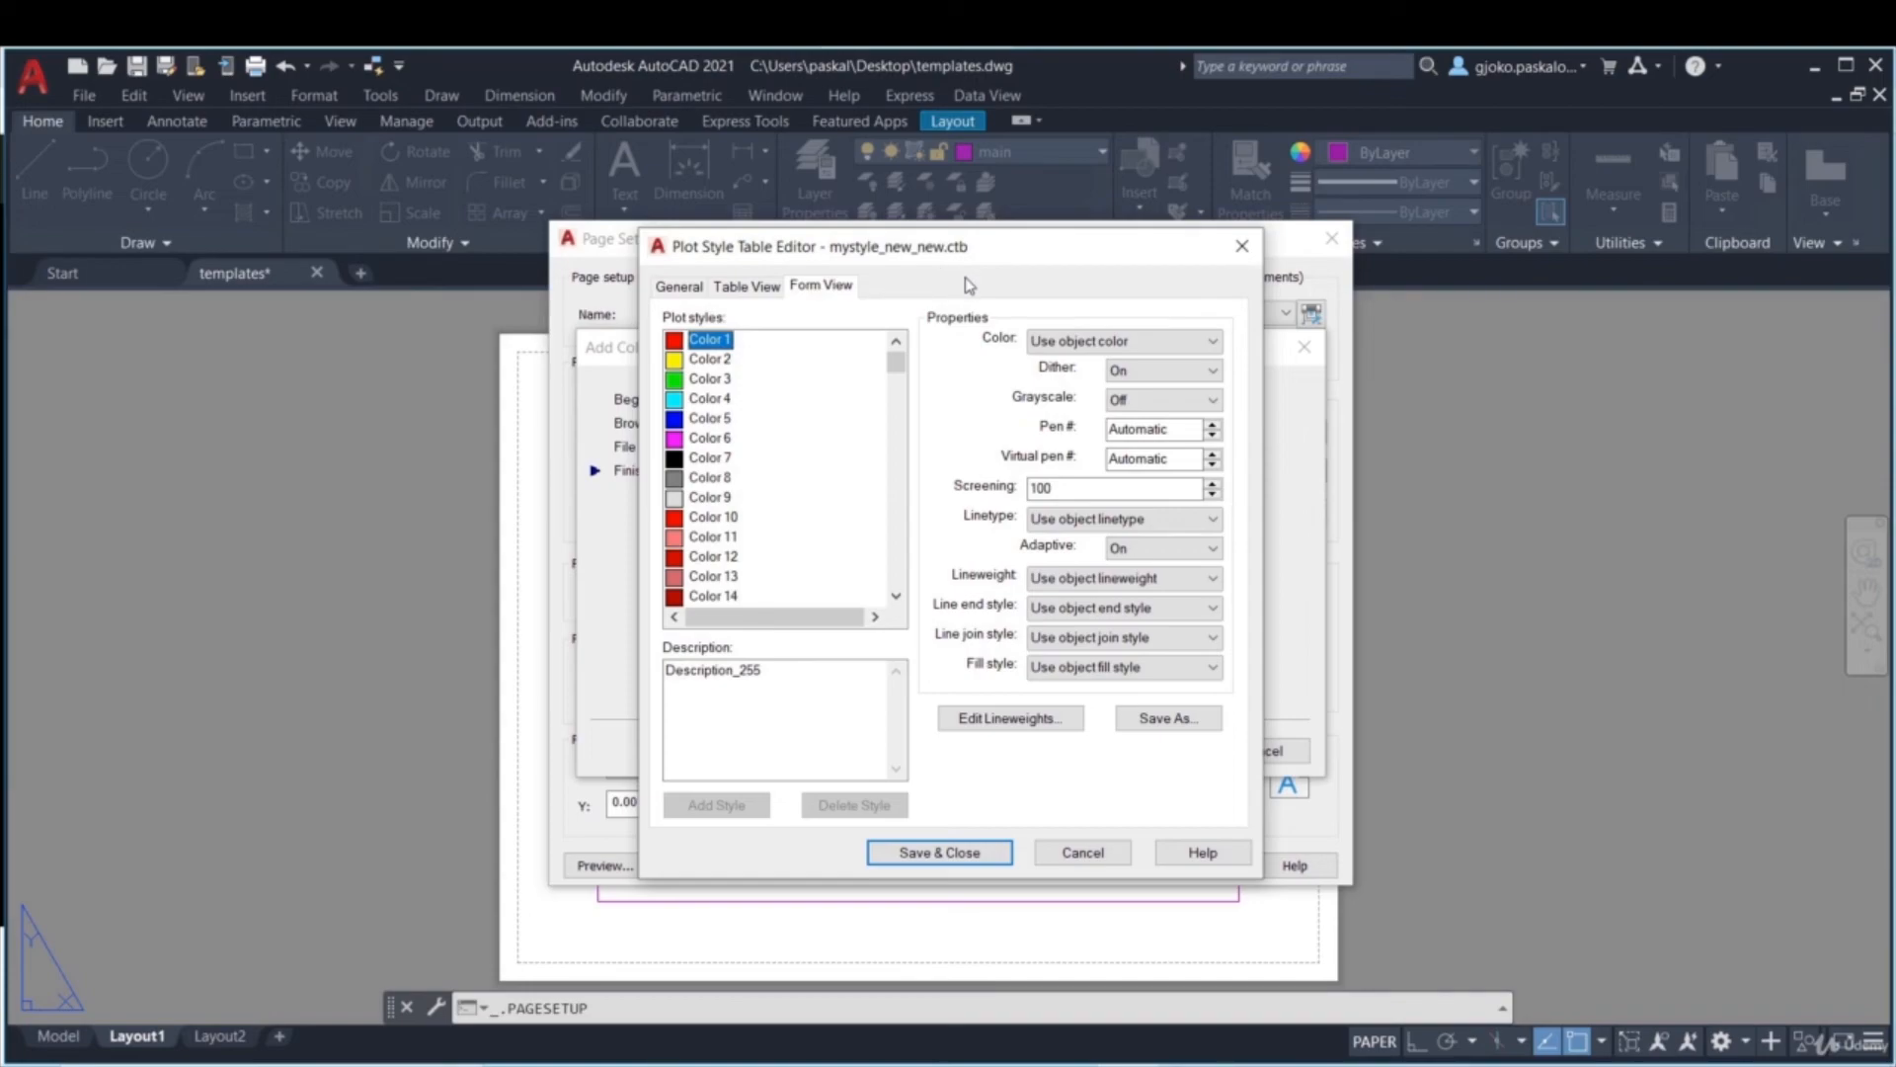
{"action": "left_click", "coordinate": [1080, 342]}
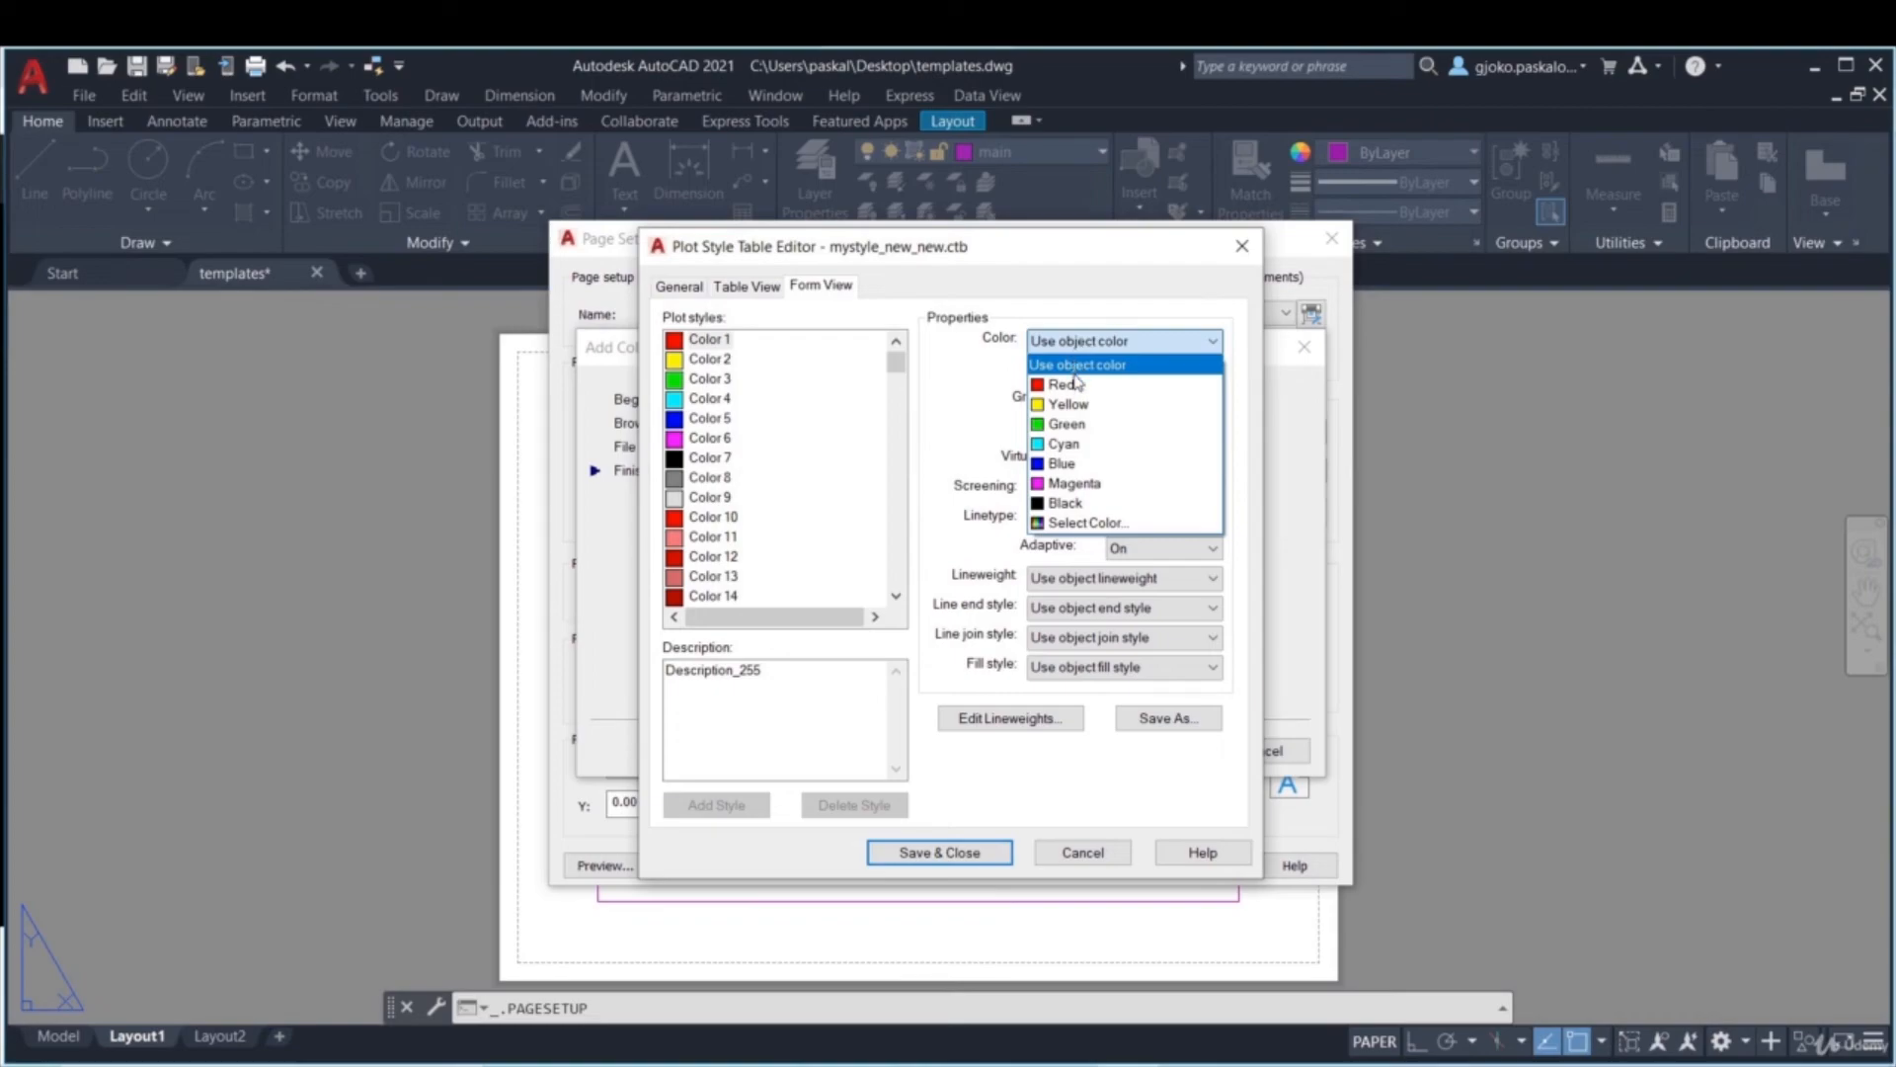
{"action": "left_click", "coordinate": [1068, 503]}
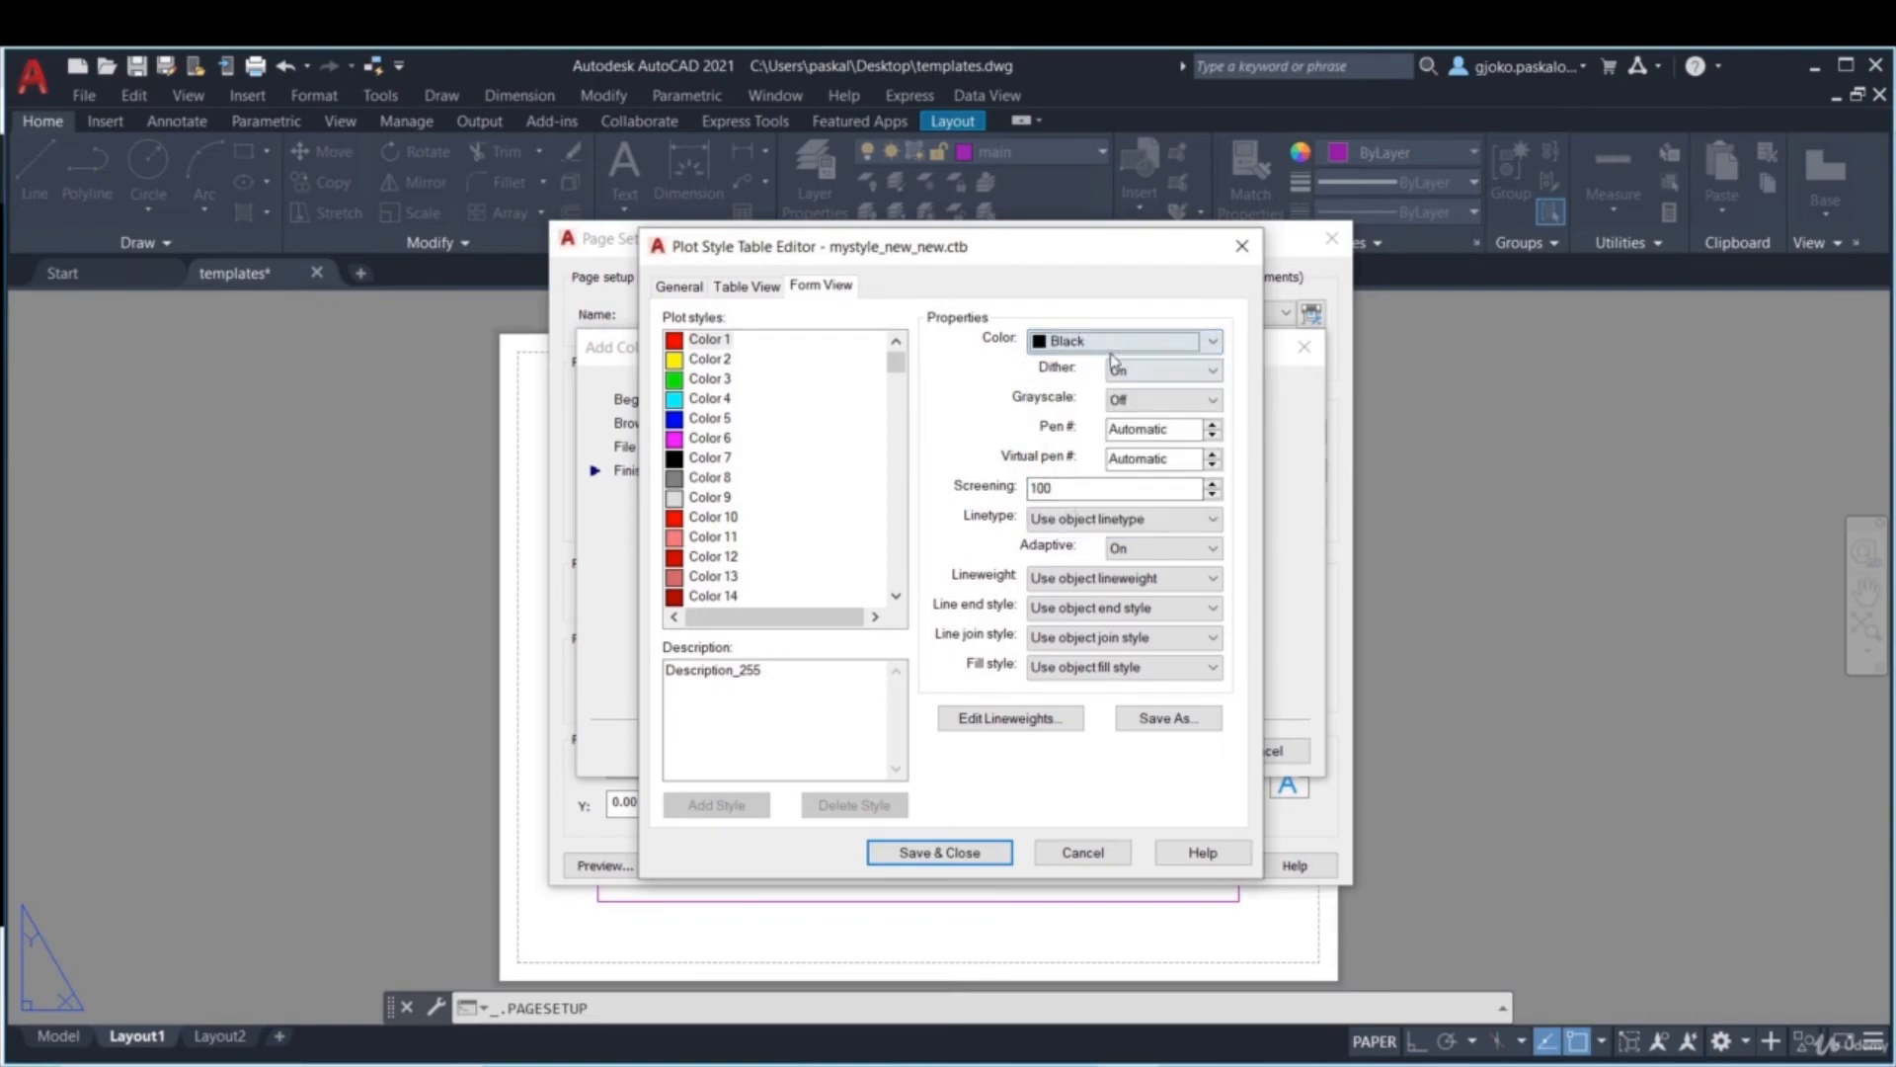
{"action": "left_click", "coordinate": [1115, 403]}
{"action": "left_click", "coordinate": [1126, 416]}
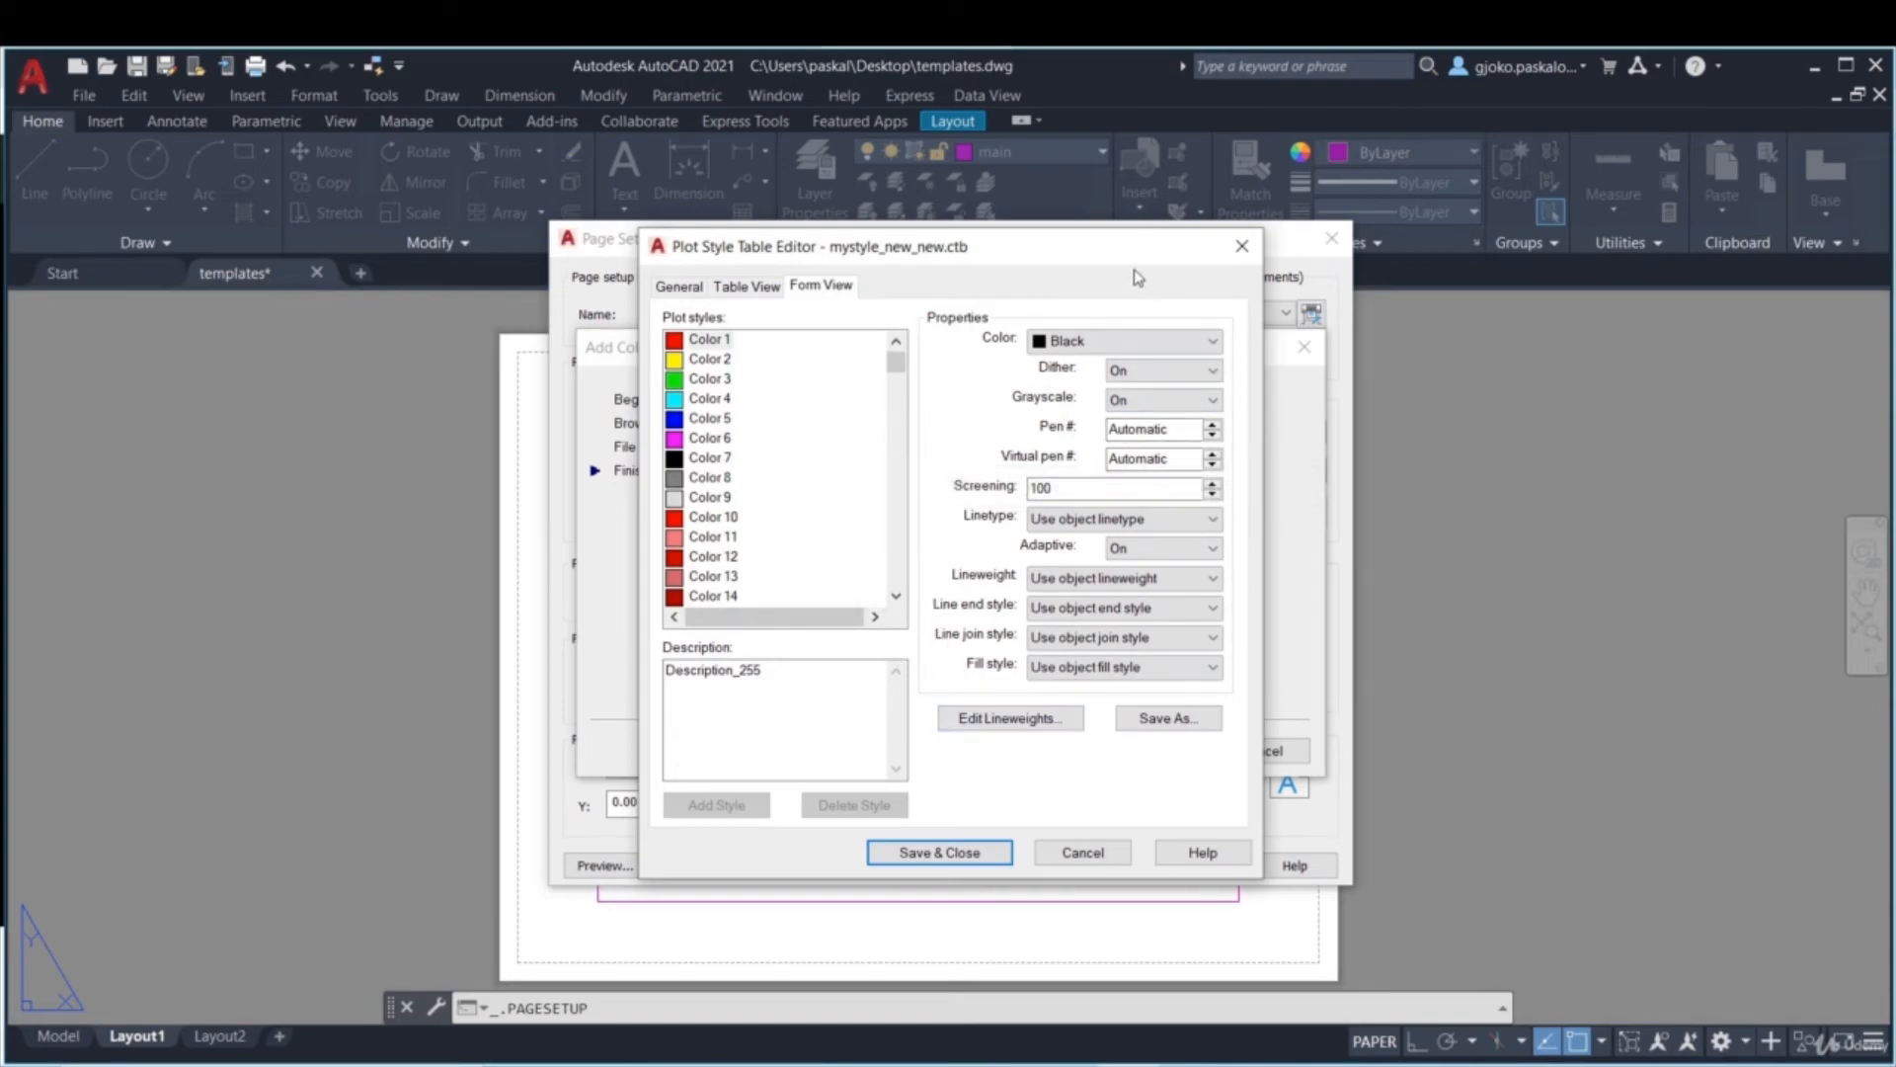
{"action": "left_click", "coordinate": [955, 855]}
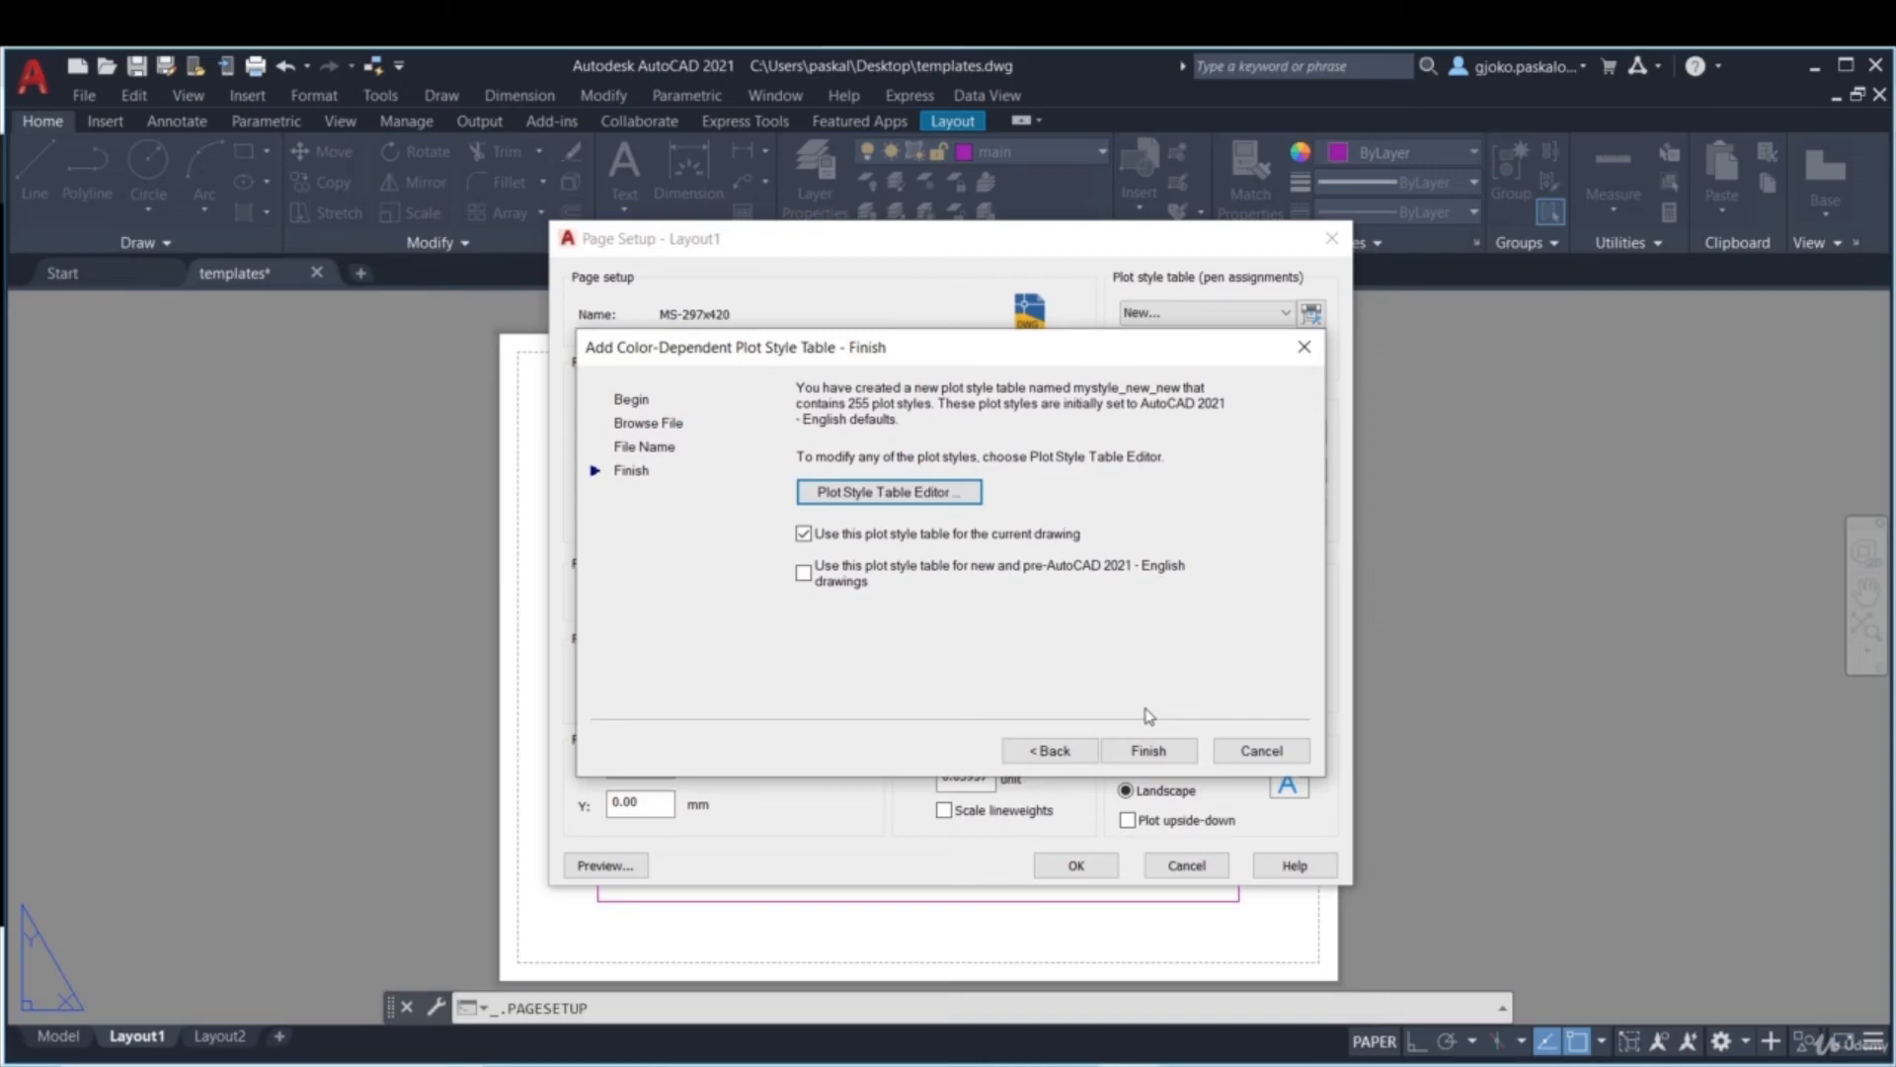
{"action": "left_click", "coordinate": [1146, 750]}
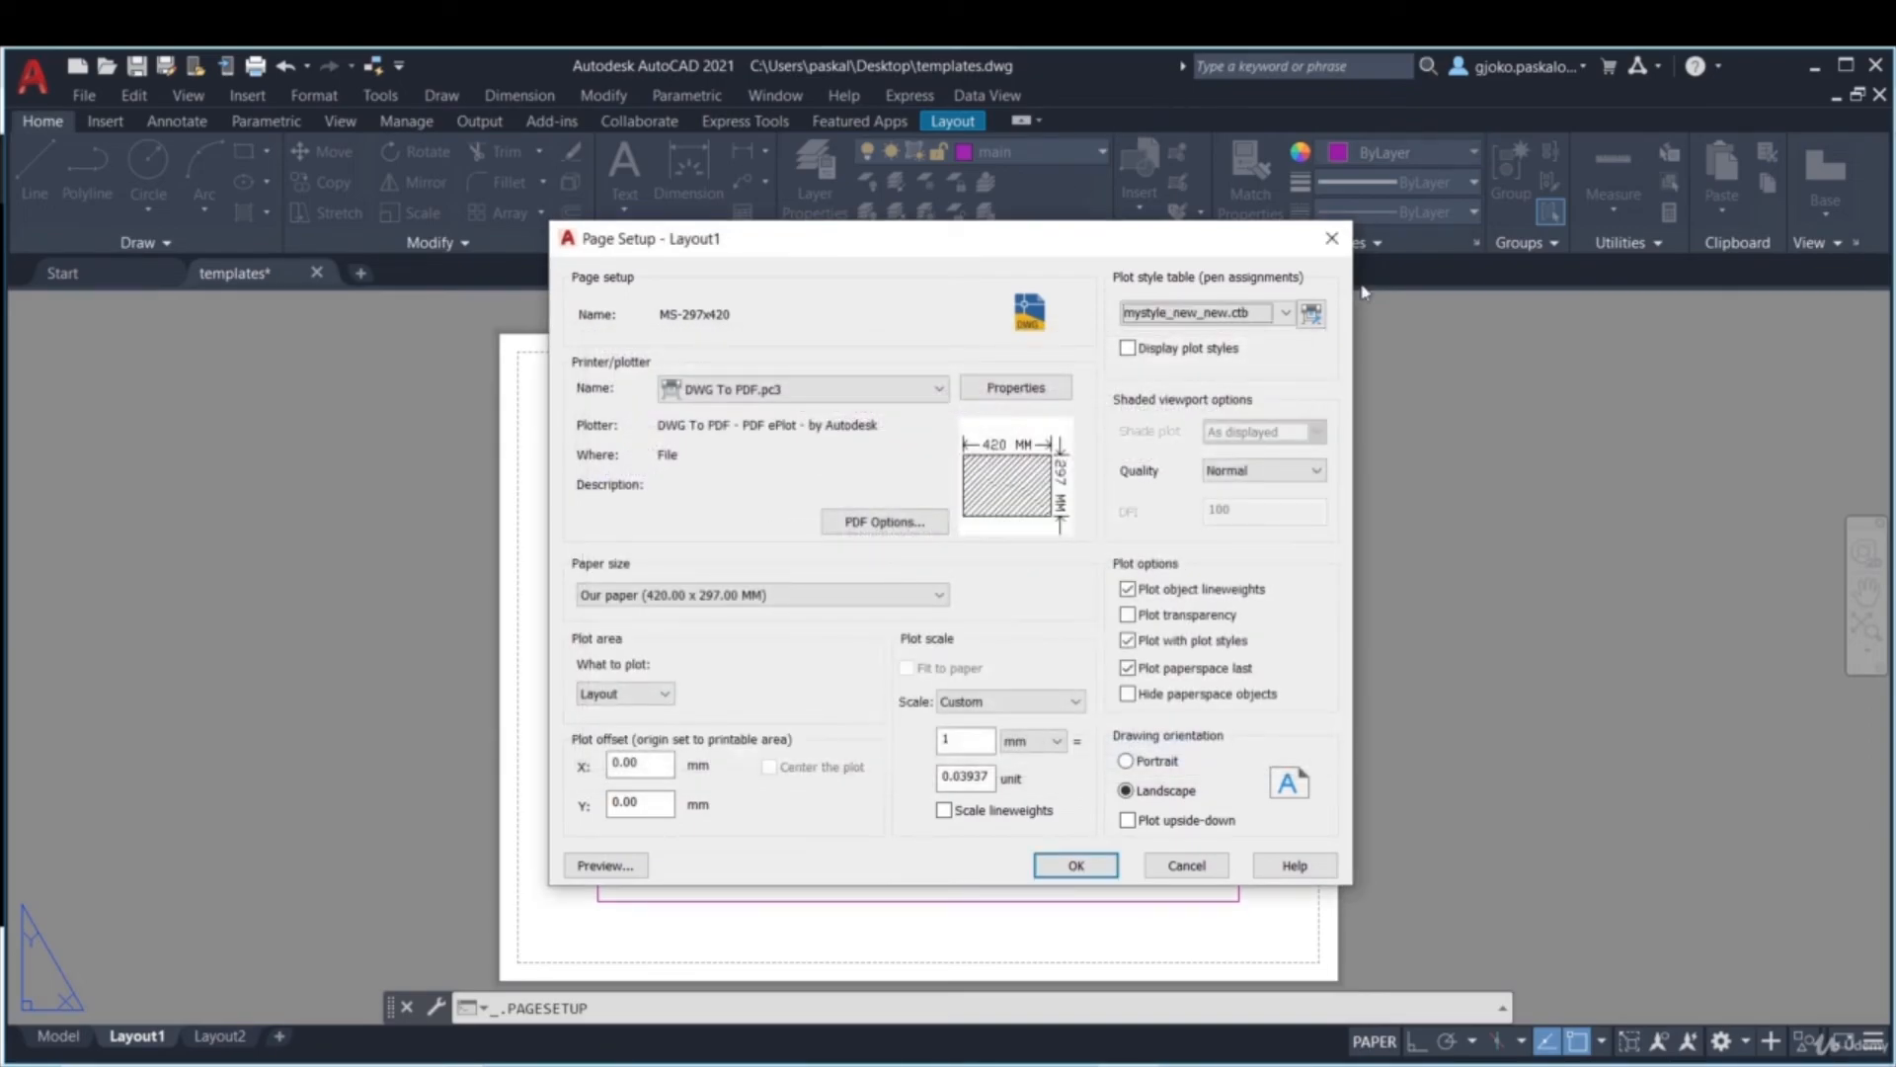
- Assign the monochrome.ctb plot style table to the MS-297x420 page setup and accept it with landscape orientation
{"action": "left_click", "coordinate": [1158, 314]}
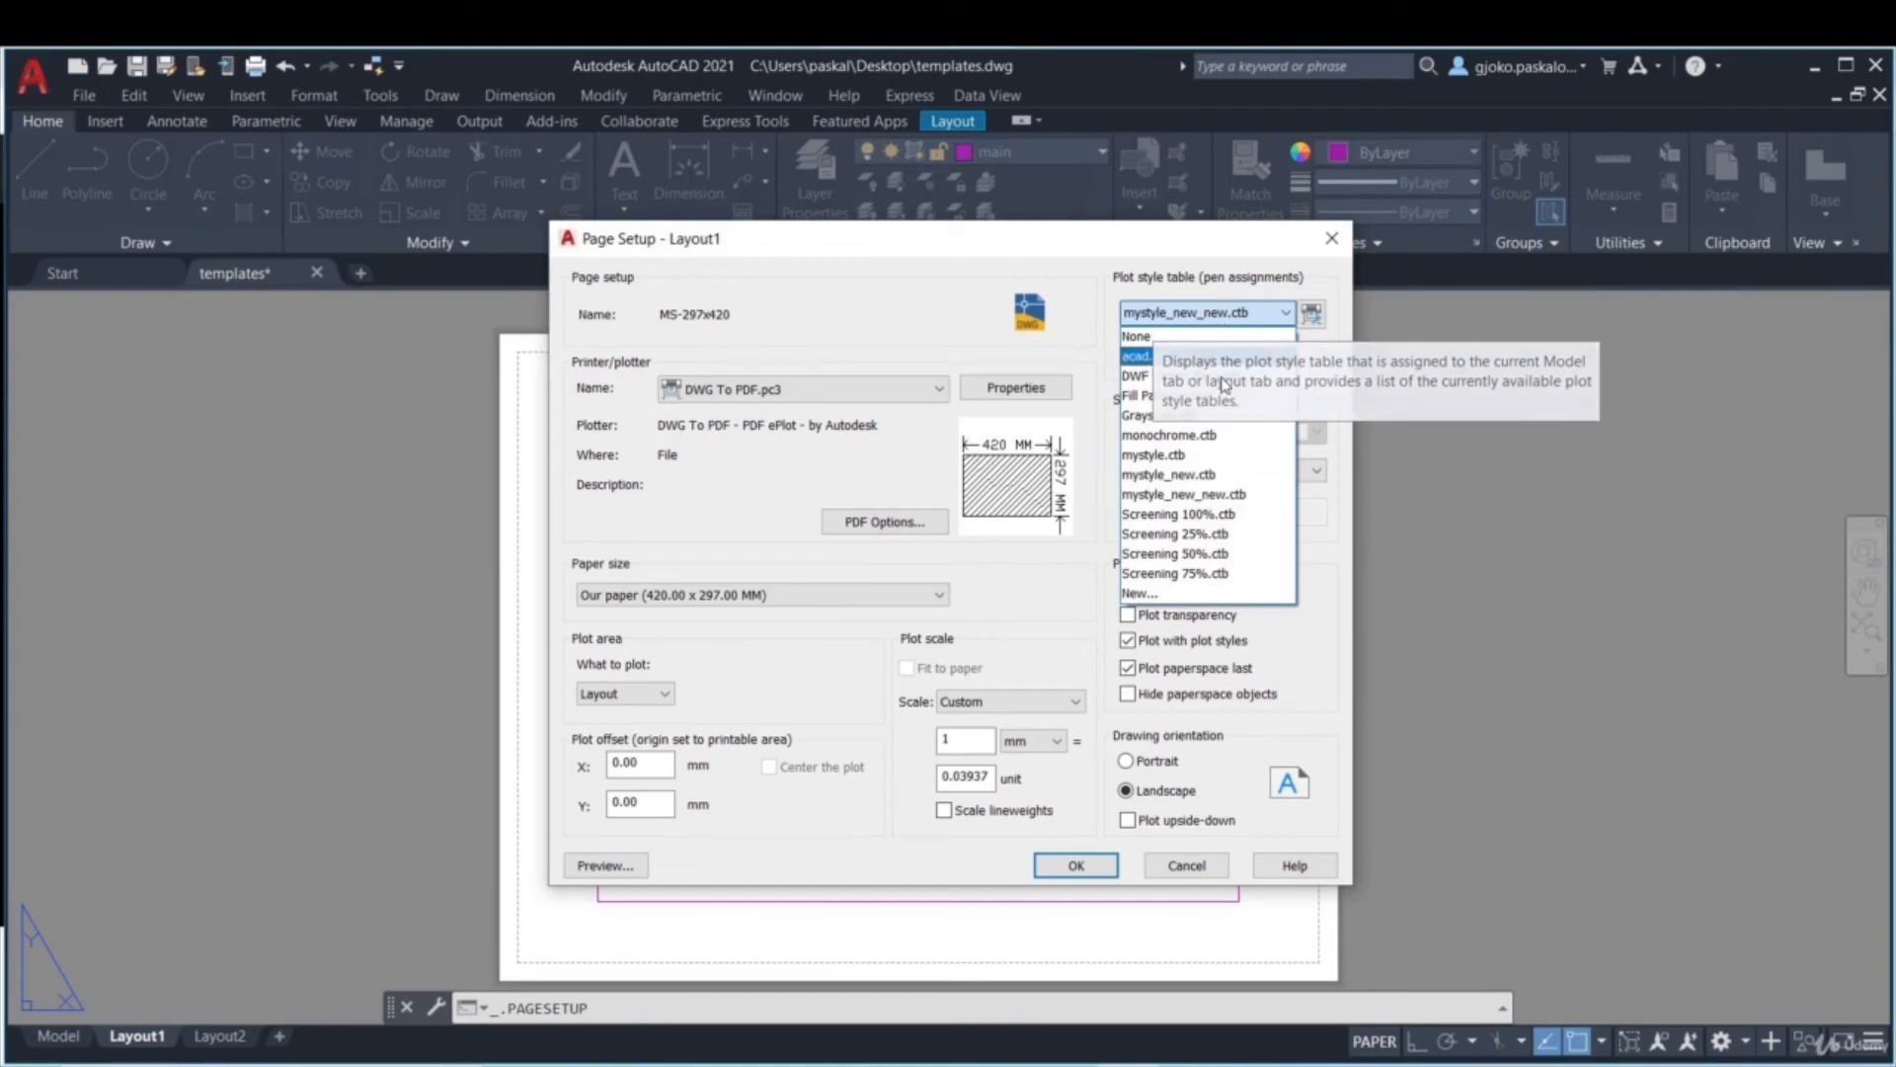
{"action": "left_click", "coordinate": [1198, 442]}
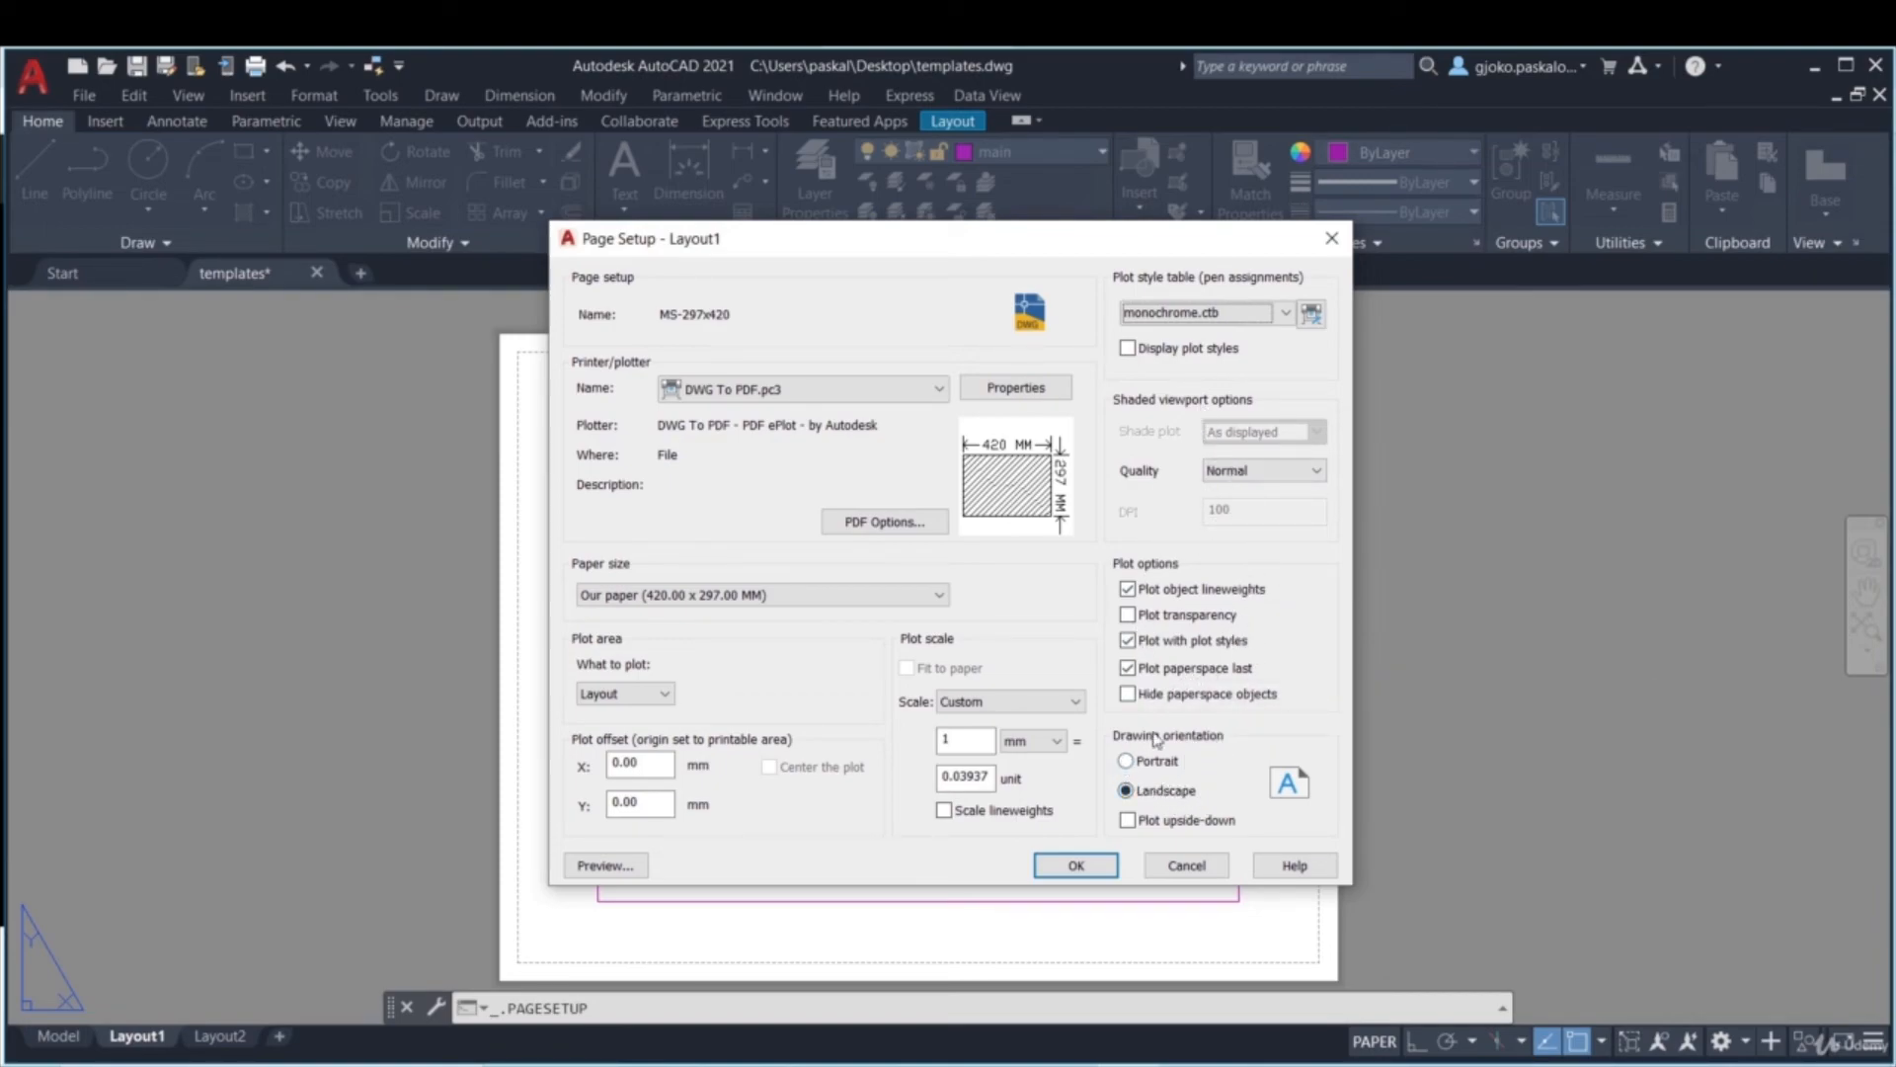
{"action": "left_click", "coordinate": [1127, 762]}
{"action": "left_click", "coordinate": [1128, 819]}
{"action": "left_click", "coordinate": [1077, 865]}
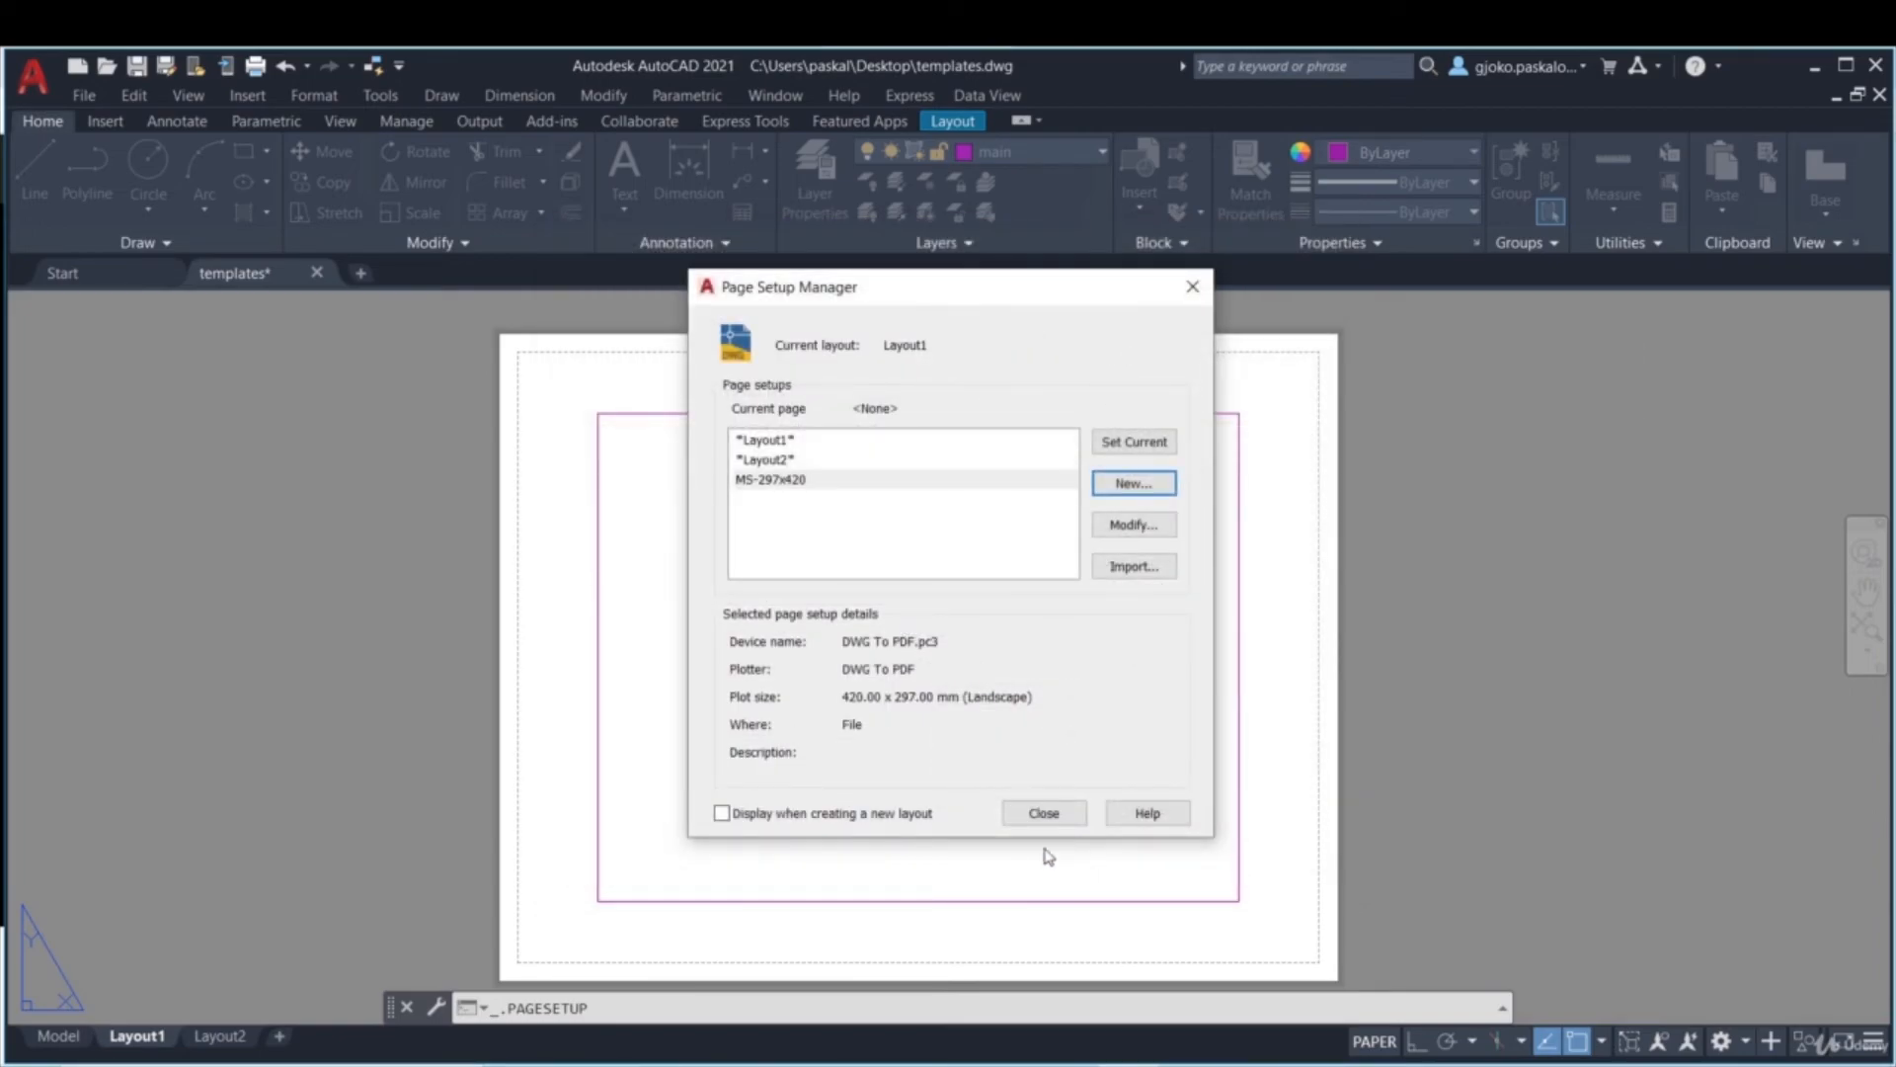
- Make MS-297x420 the current page setup for Layout1 and close the Page Setup Manager
{"action": "left_click", "coordinate": [801, 481]}
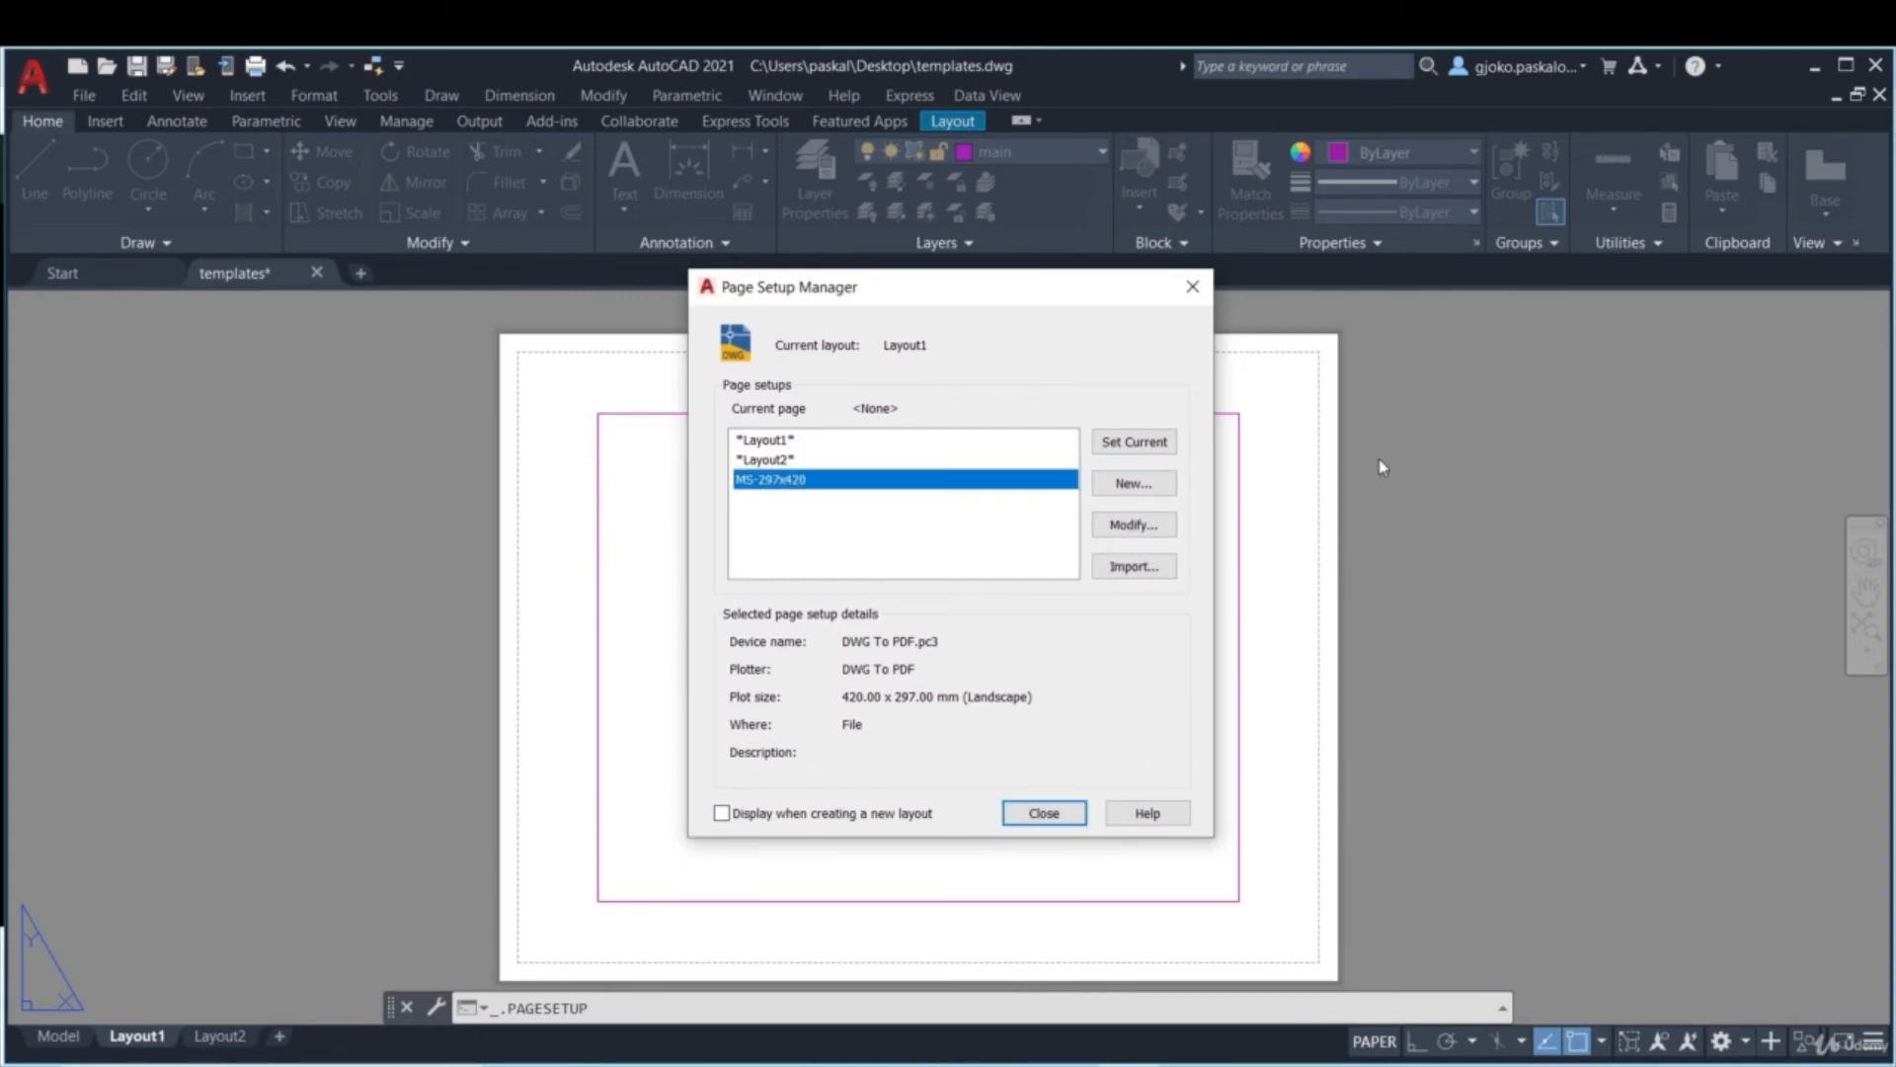
{"action": "left_click", "coordinate": [1154, 452]}
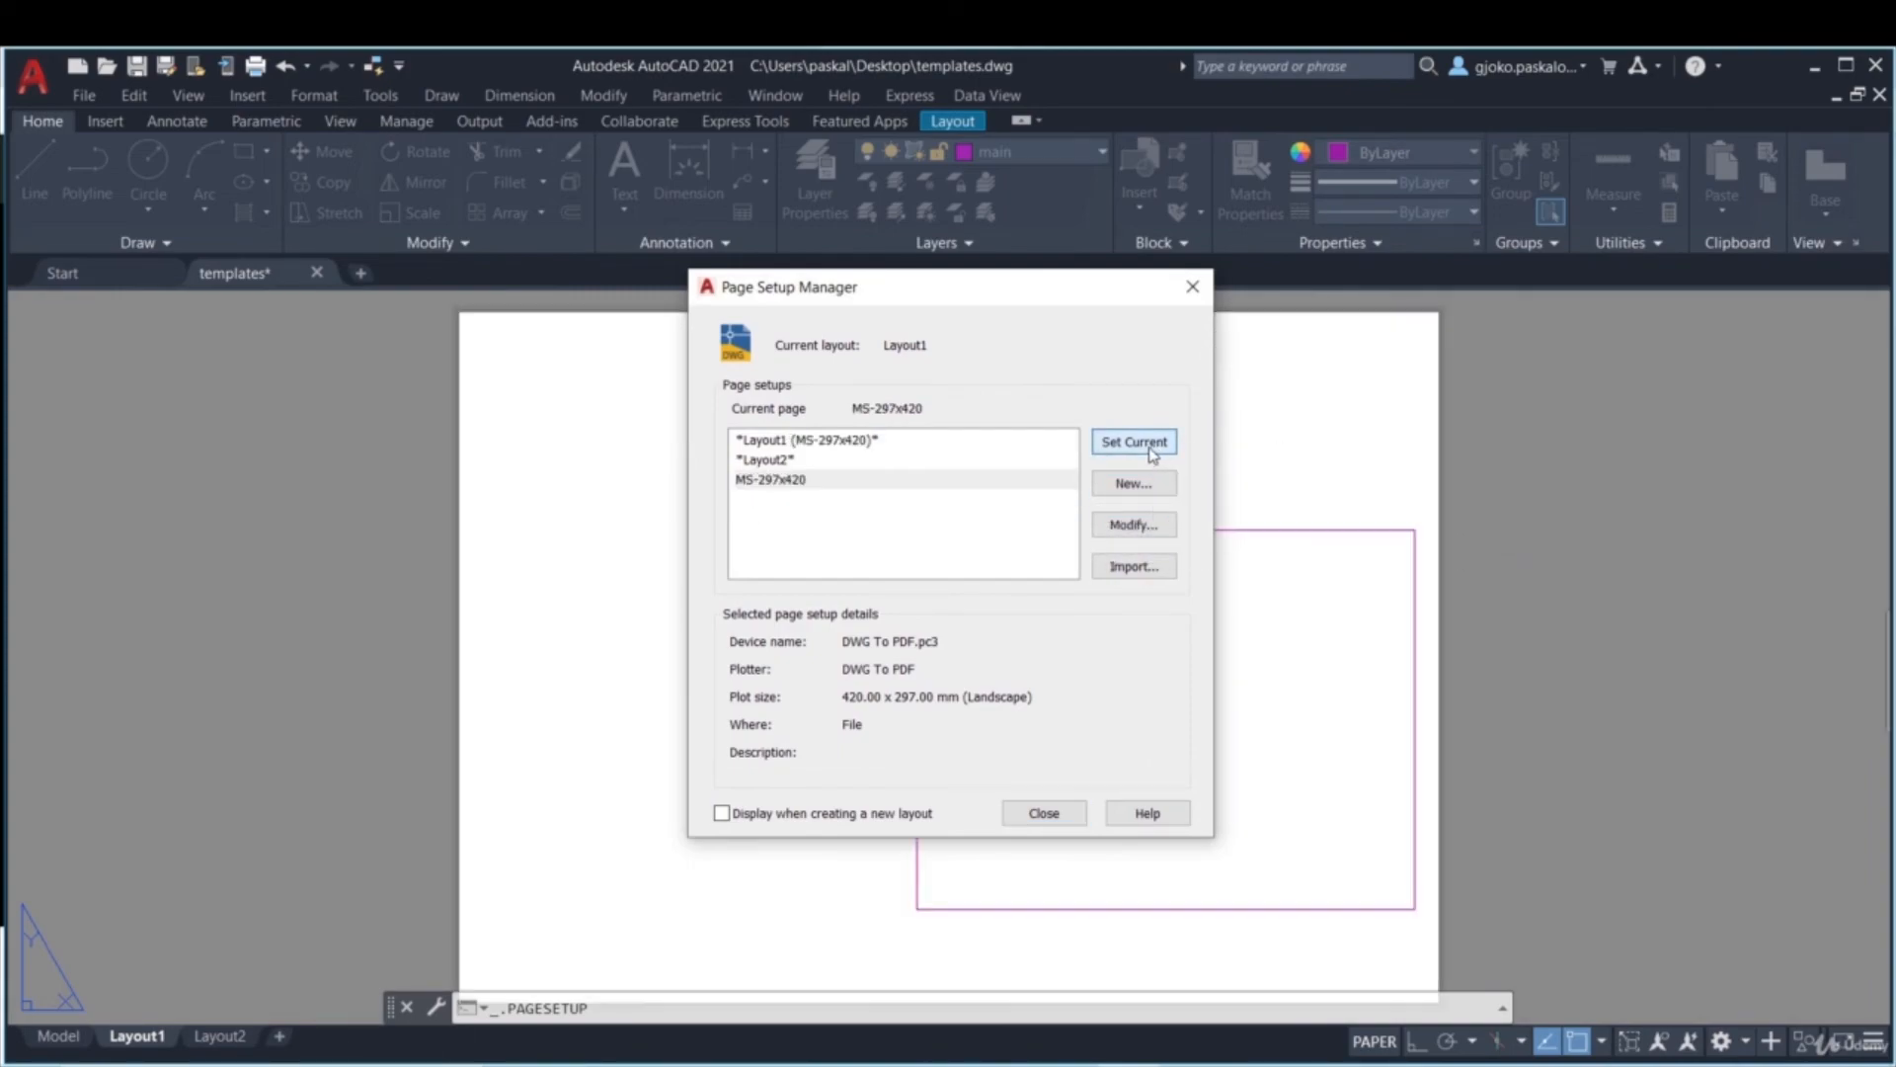
{"action": "left_click", "coordinate": [1045, 811]}
- Delete the existing viewport from the Layout1 sheet
{"action": "left_click", "coordinate": [939, 673]}
{"action": "left_click", "coordinate": [881, 620]}
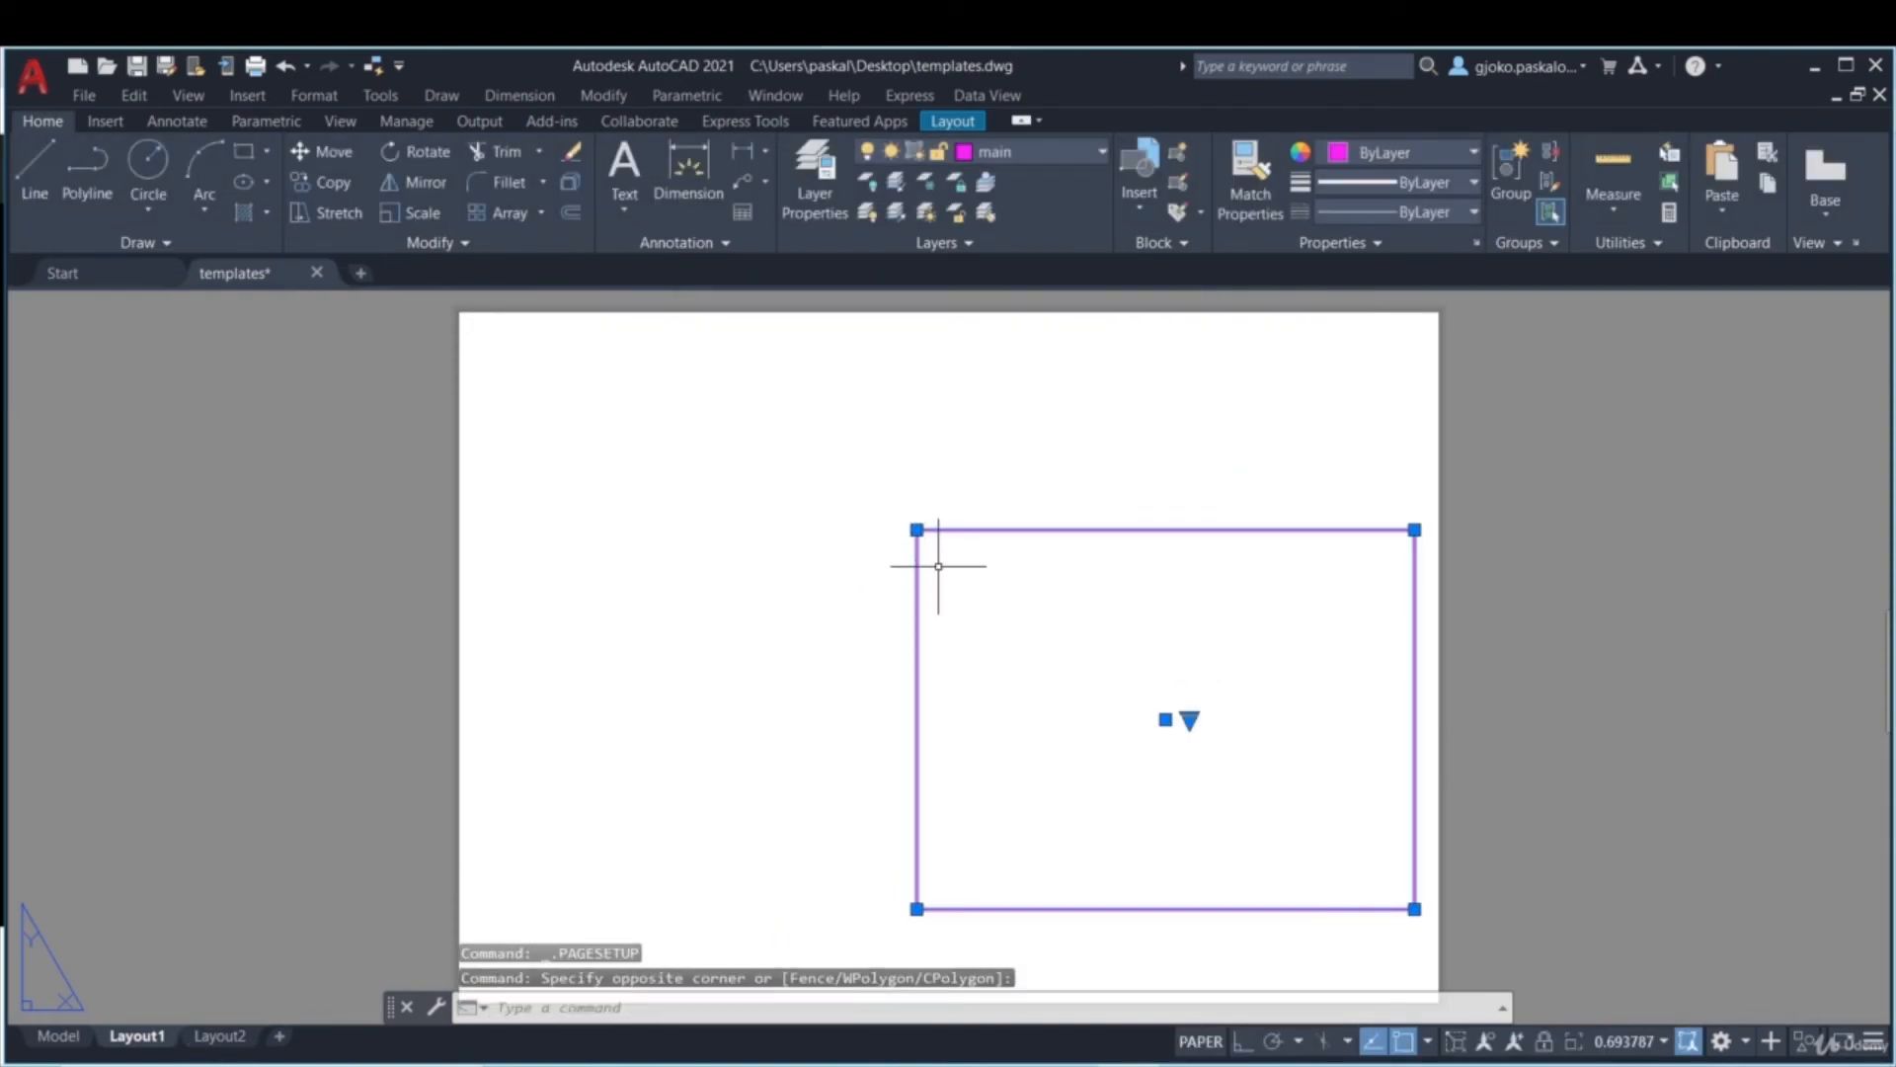
{"action": "key", "text": "Delete"}
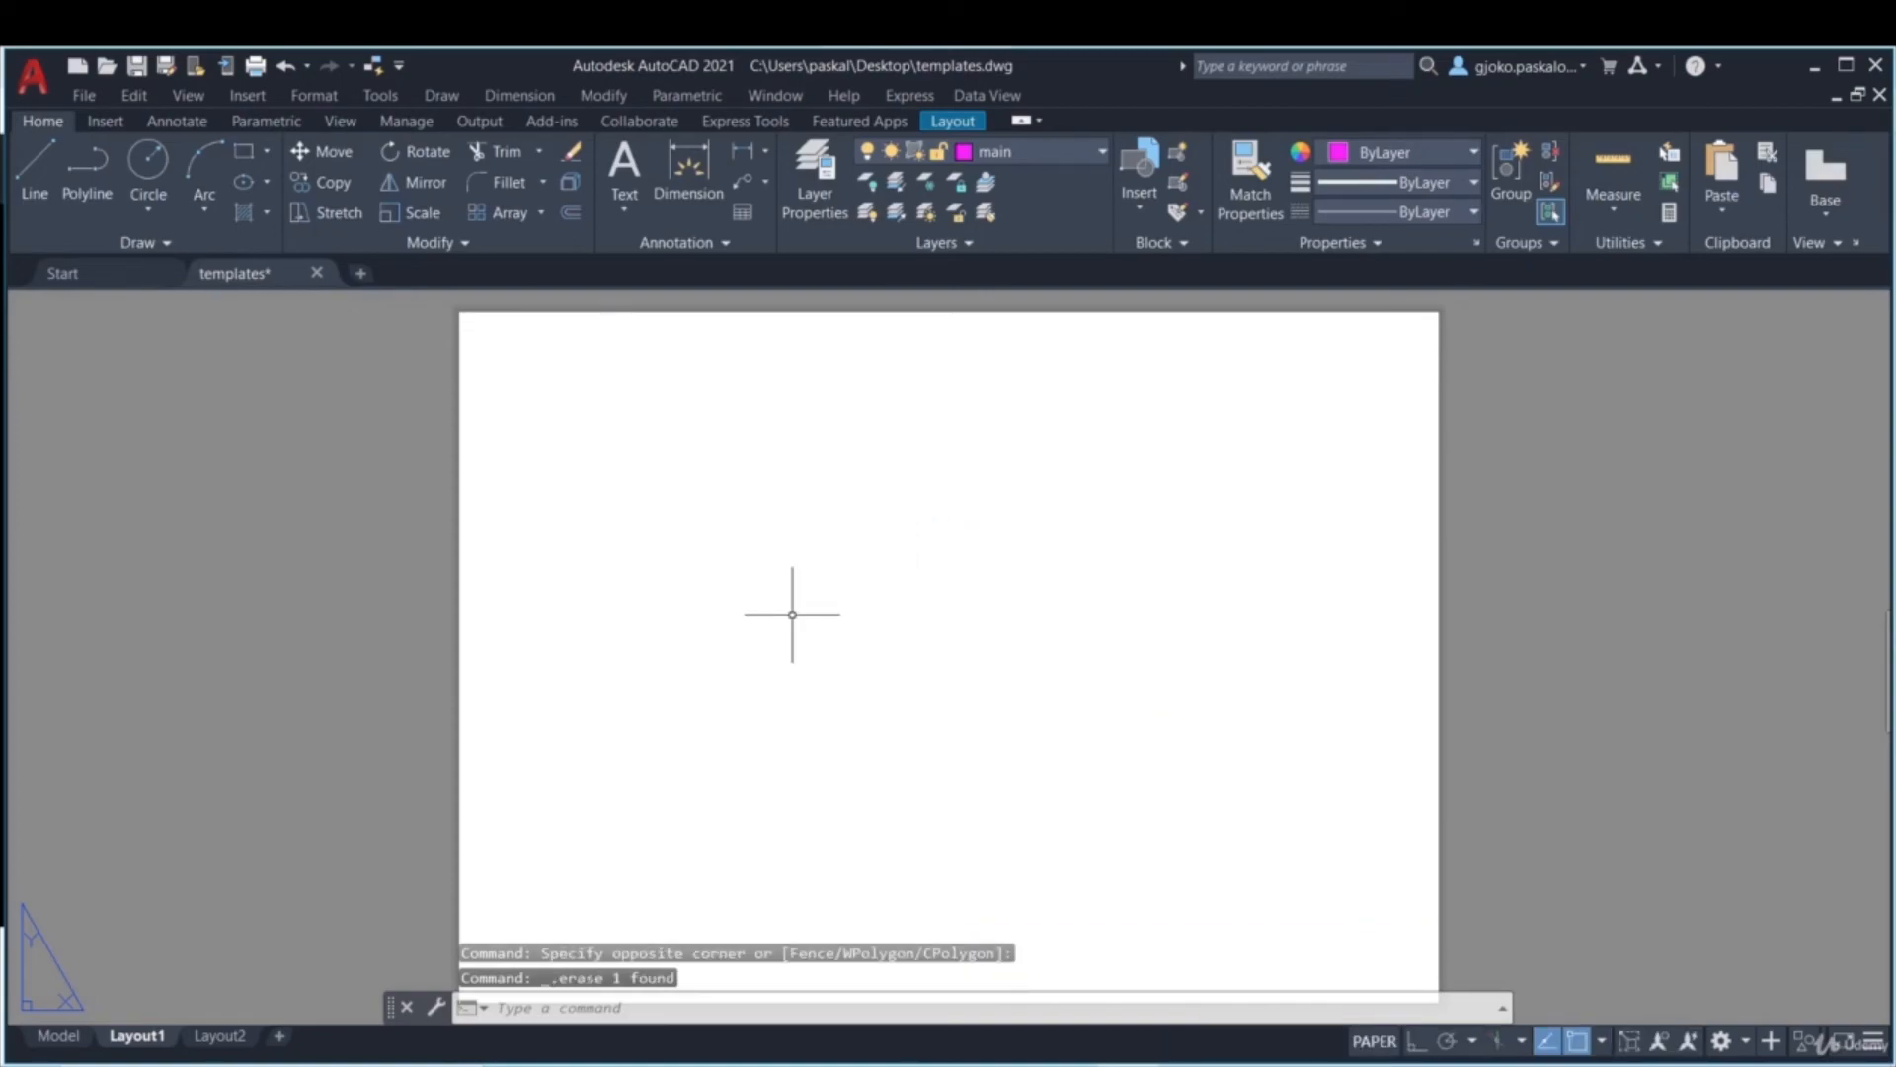
{"action": "scroll", "coordinate": [804, 559], "scroll_direction": "down", "scroll_amount": 2}
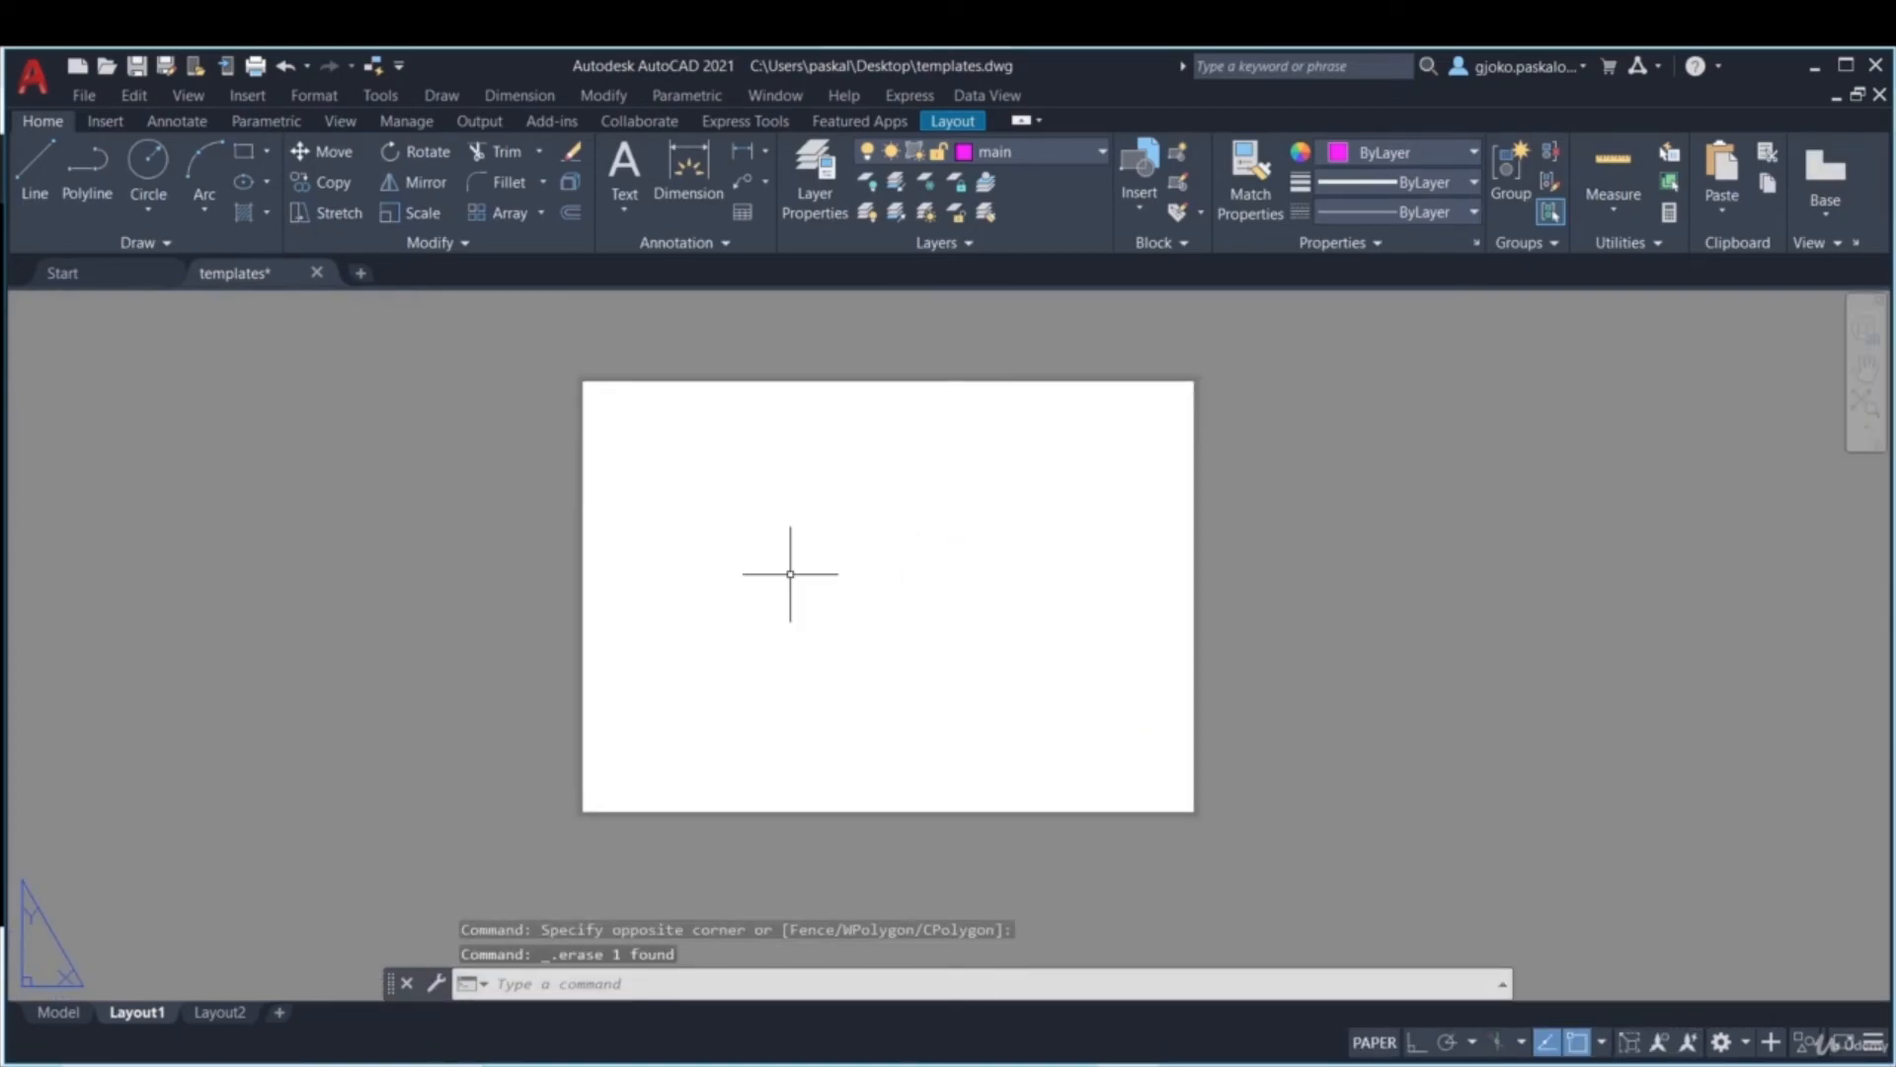
- Open the Options file locations and expand the Plot Style Table Search Path under Printer Support File Path
{"action": "right_click", "coordinate": [839, 588]}
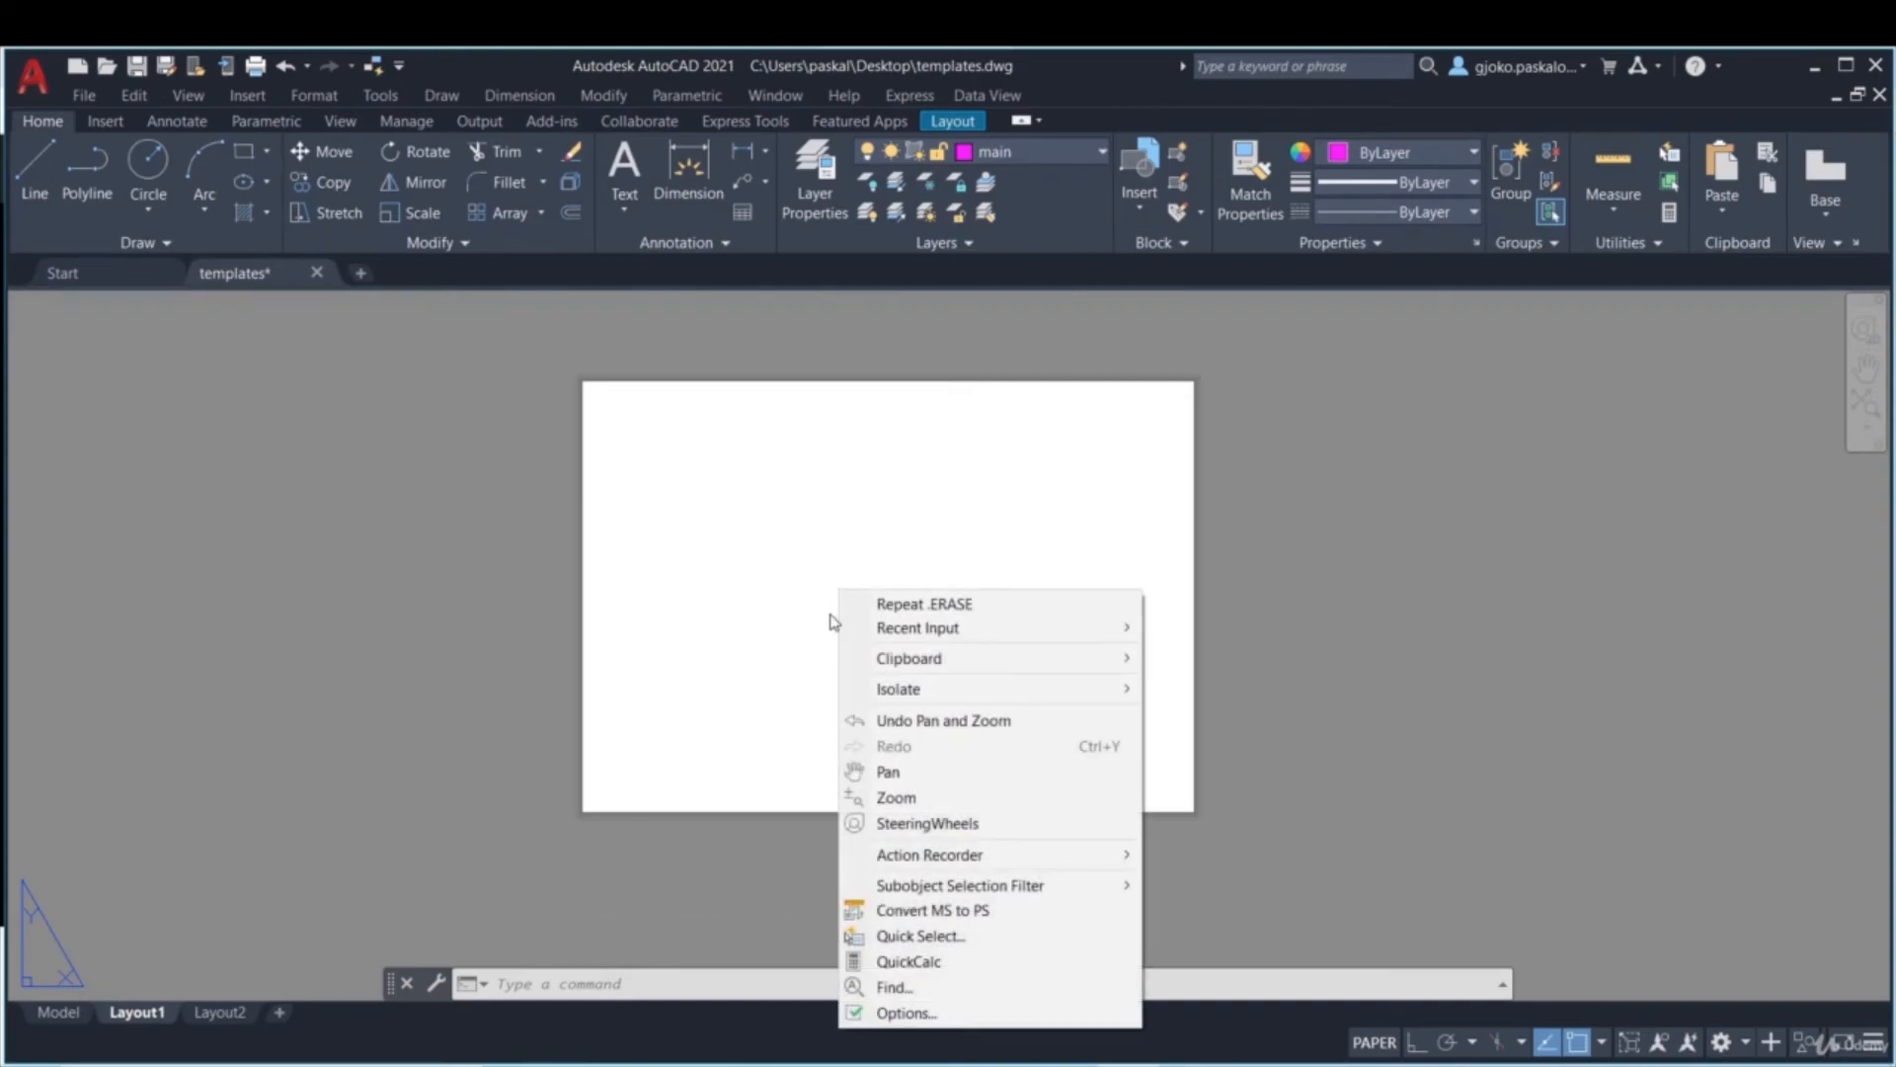
{"action": "left_click", "coordinate": [923, 1017]}
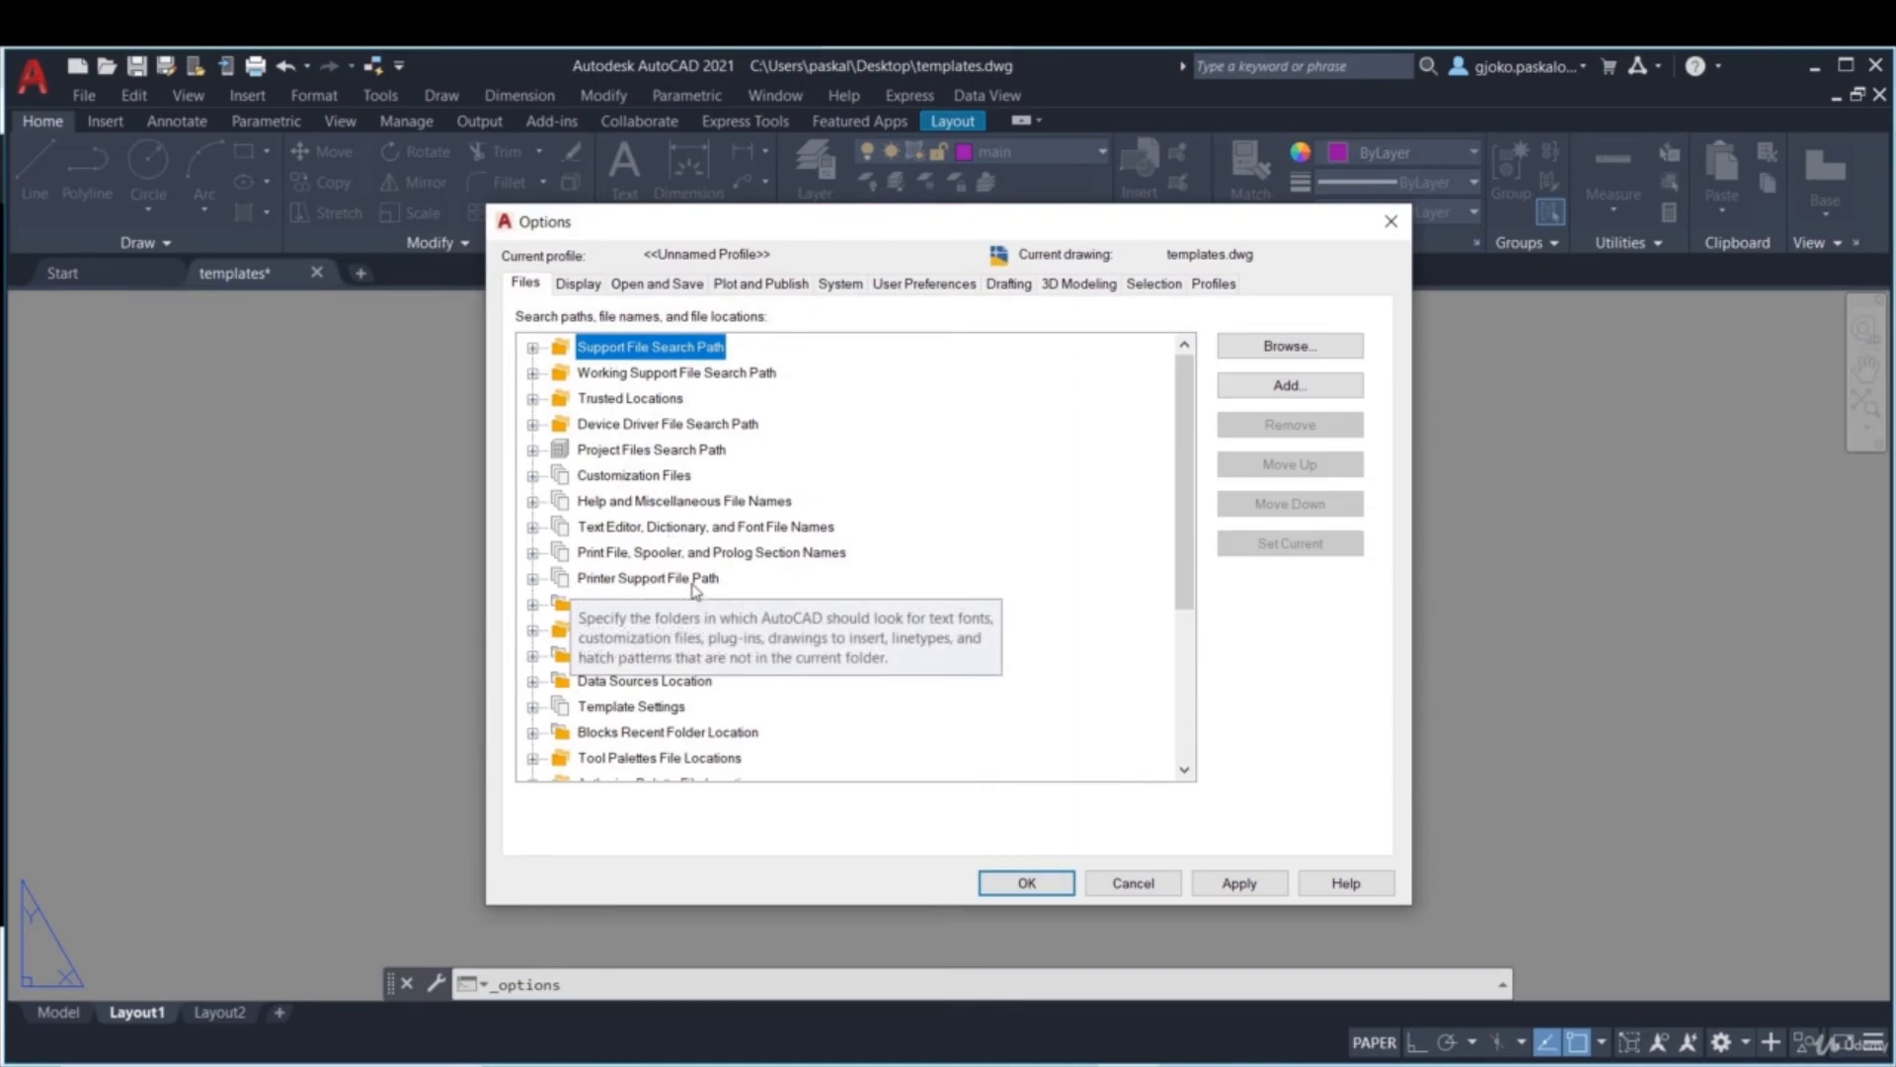
{"action": "left_click", "coordinate": [532, 579]}
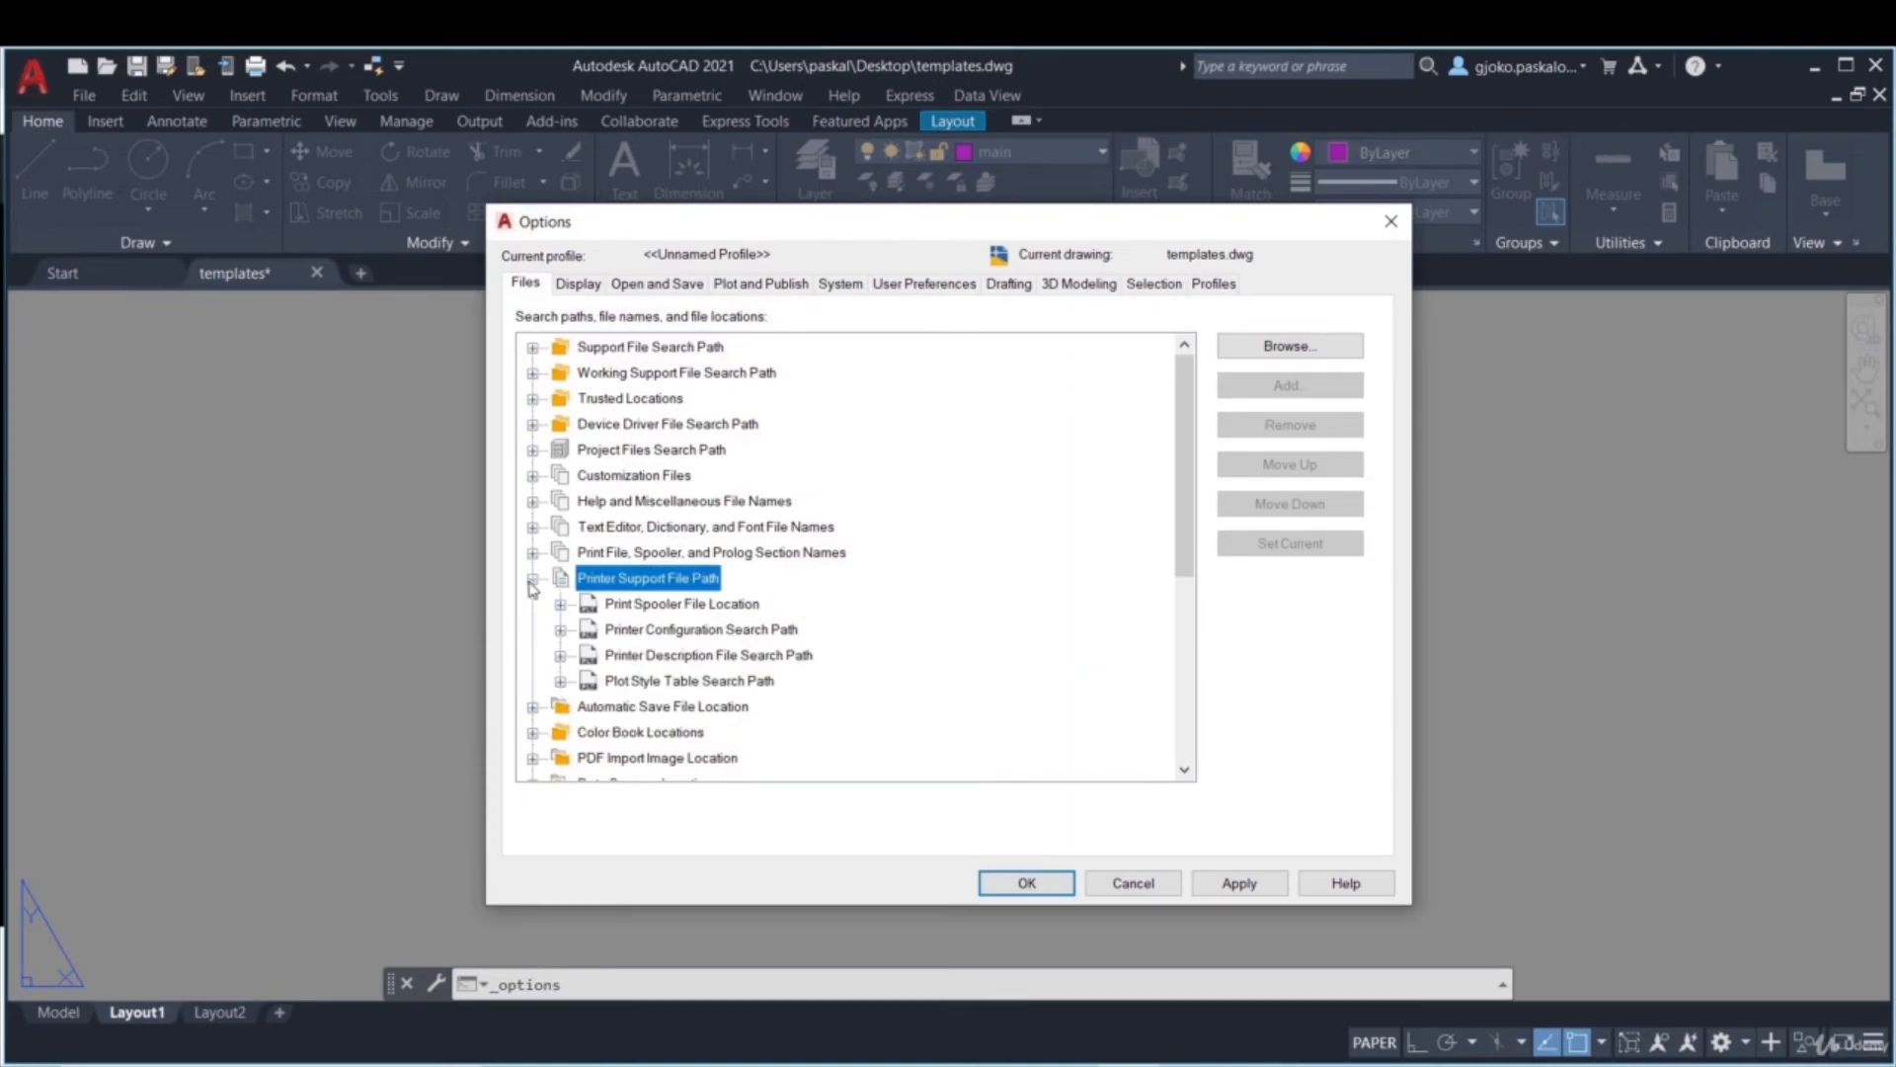
{"action": "left_click", "coordinate": [602, 684]}
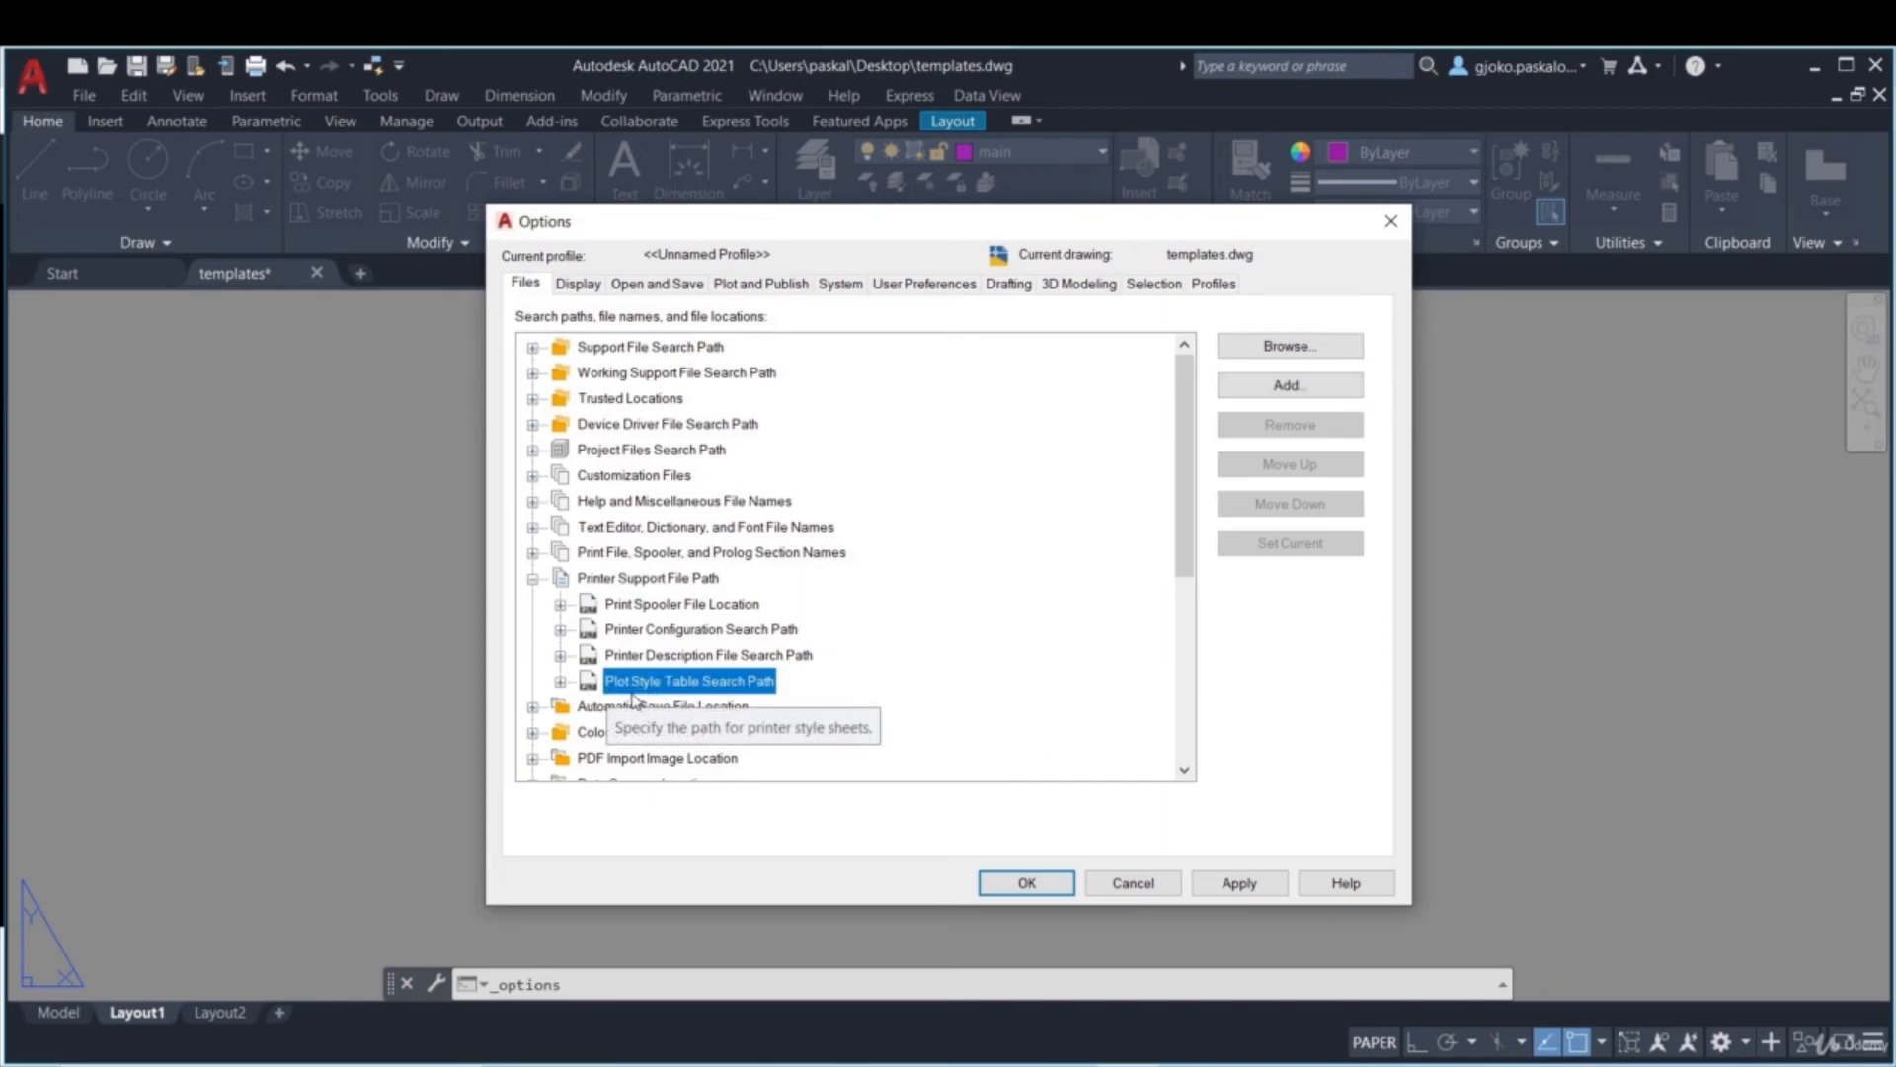
{"action": "left_click", "coordinate": [560, 682]}
{"action": "scroll", "coordinate": [687, 650], "scroll_direction": "down", "scroll_amount": 1}
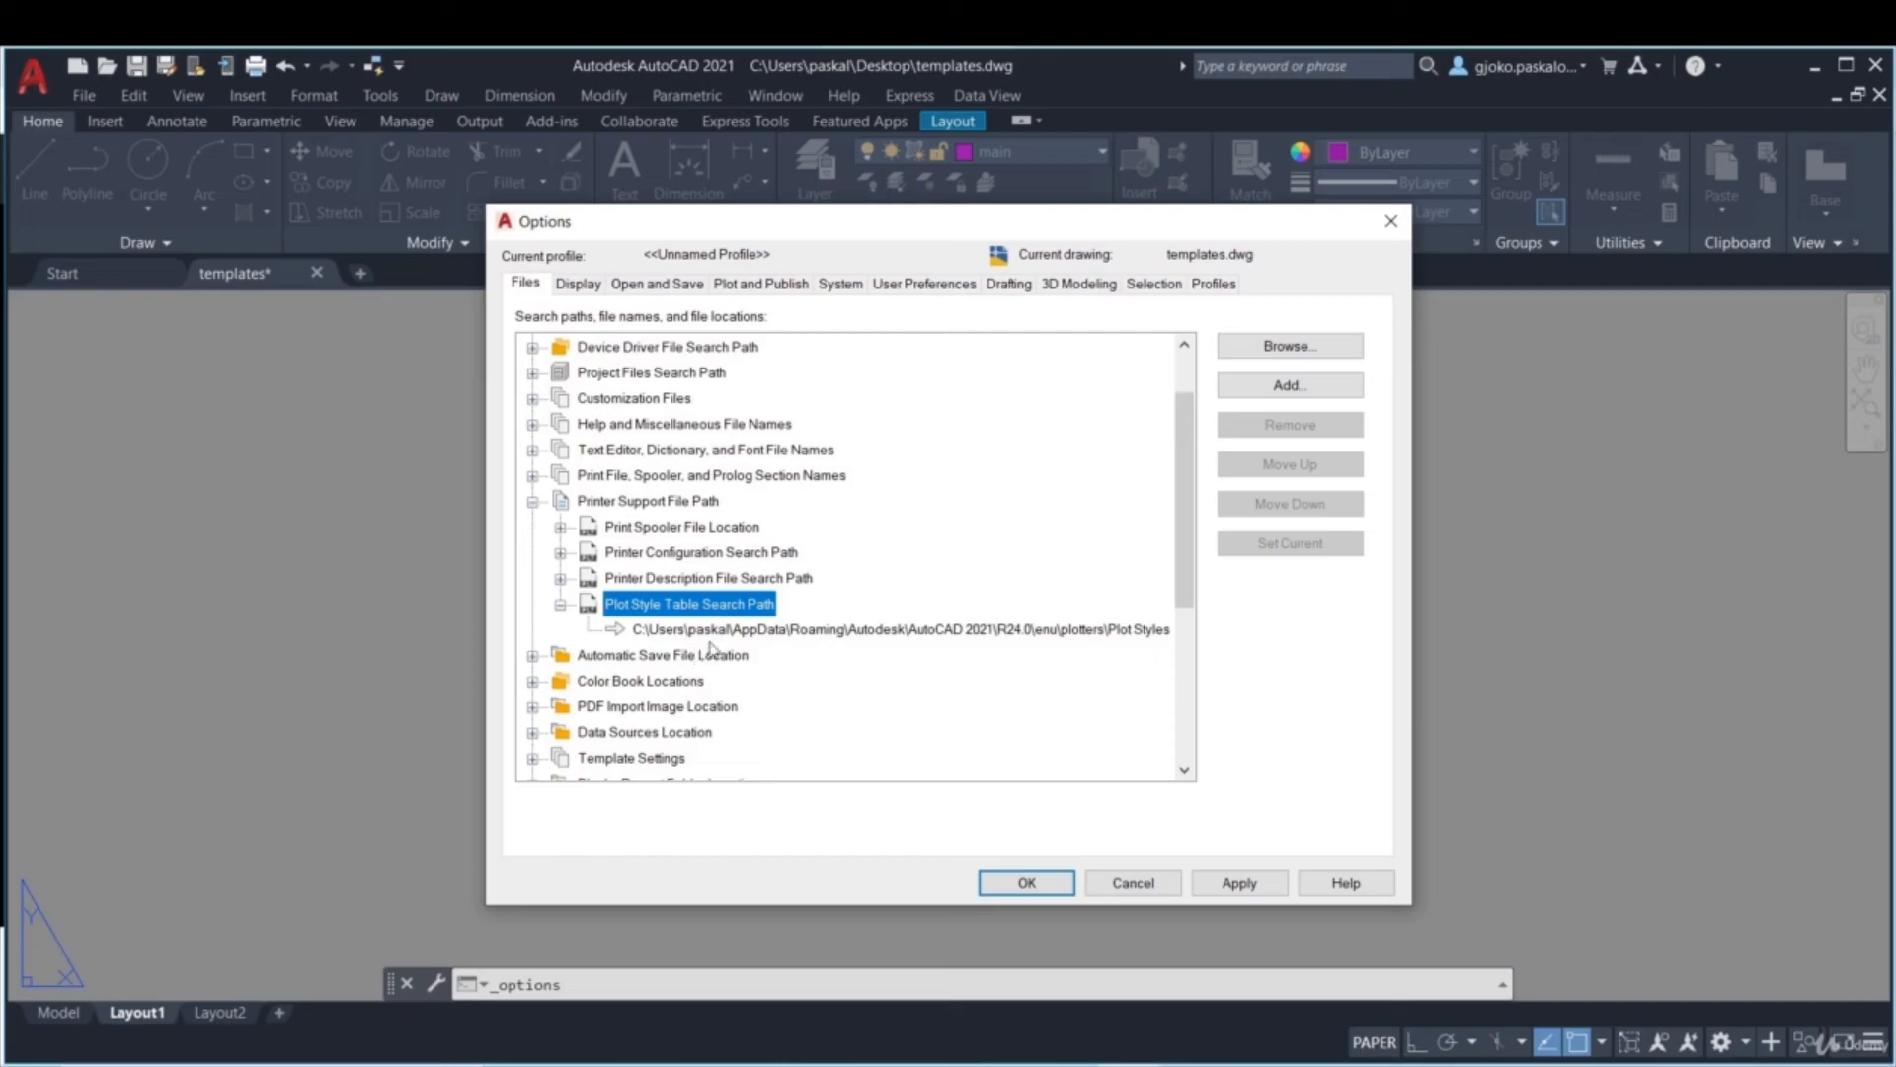
- Copy the folder path of the Plot Style Table Search Path and leave the Options dialog without changes
{"action": "double_click", "coordinate": [648, 632]}
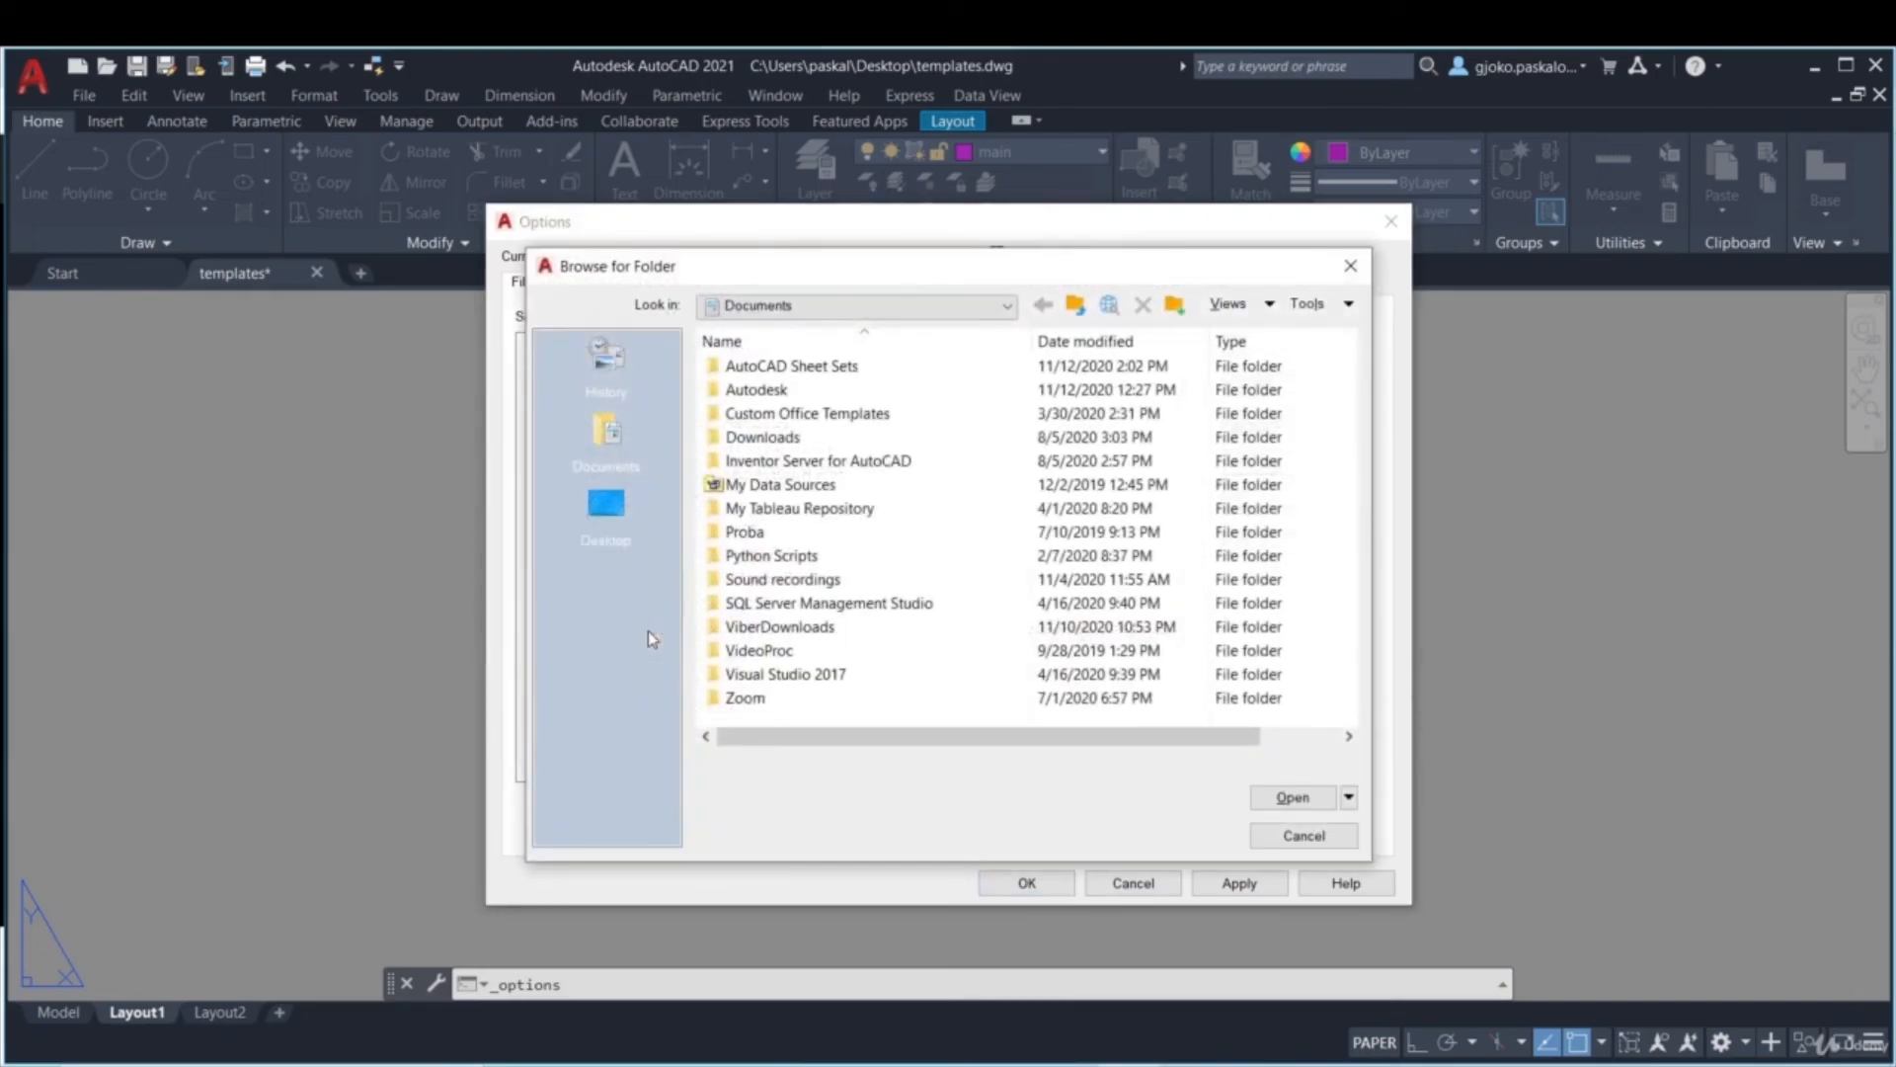
{"action": "key", "text": "Escape"}
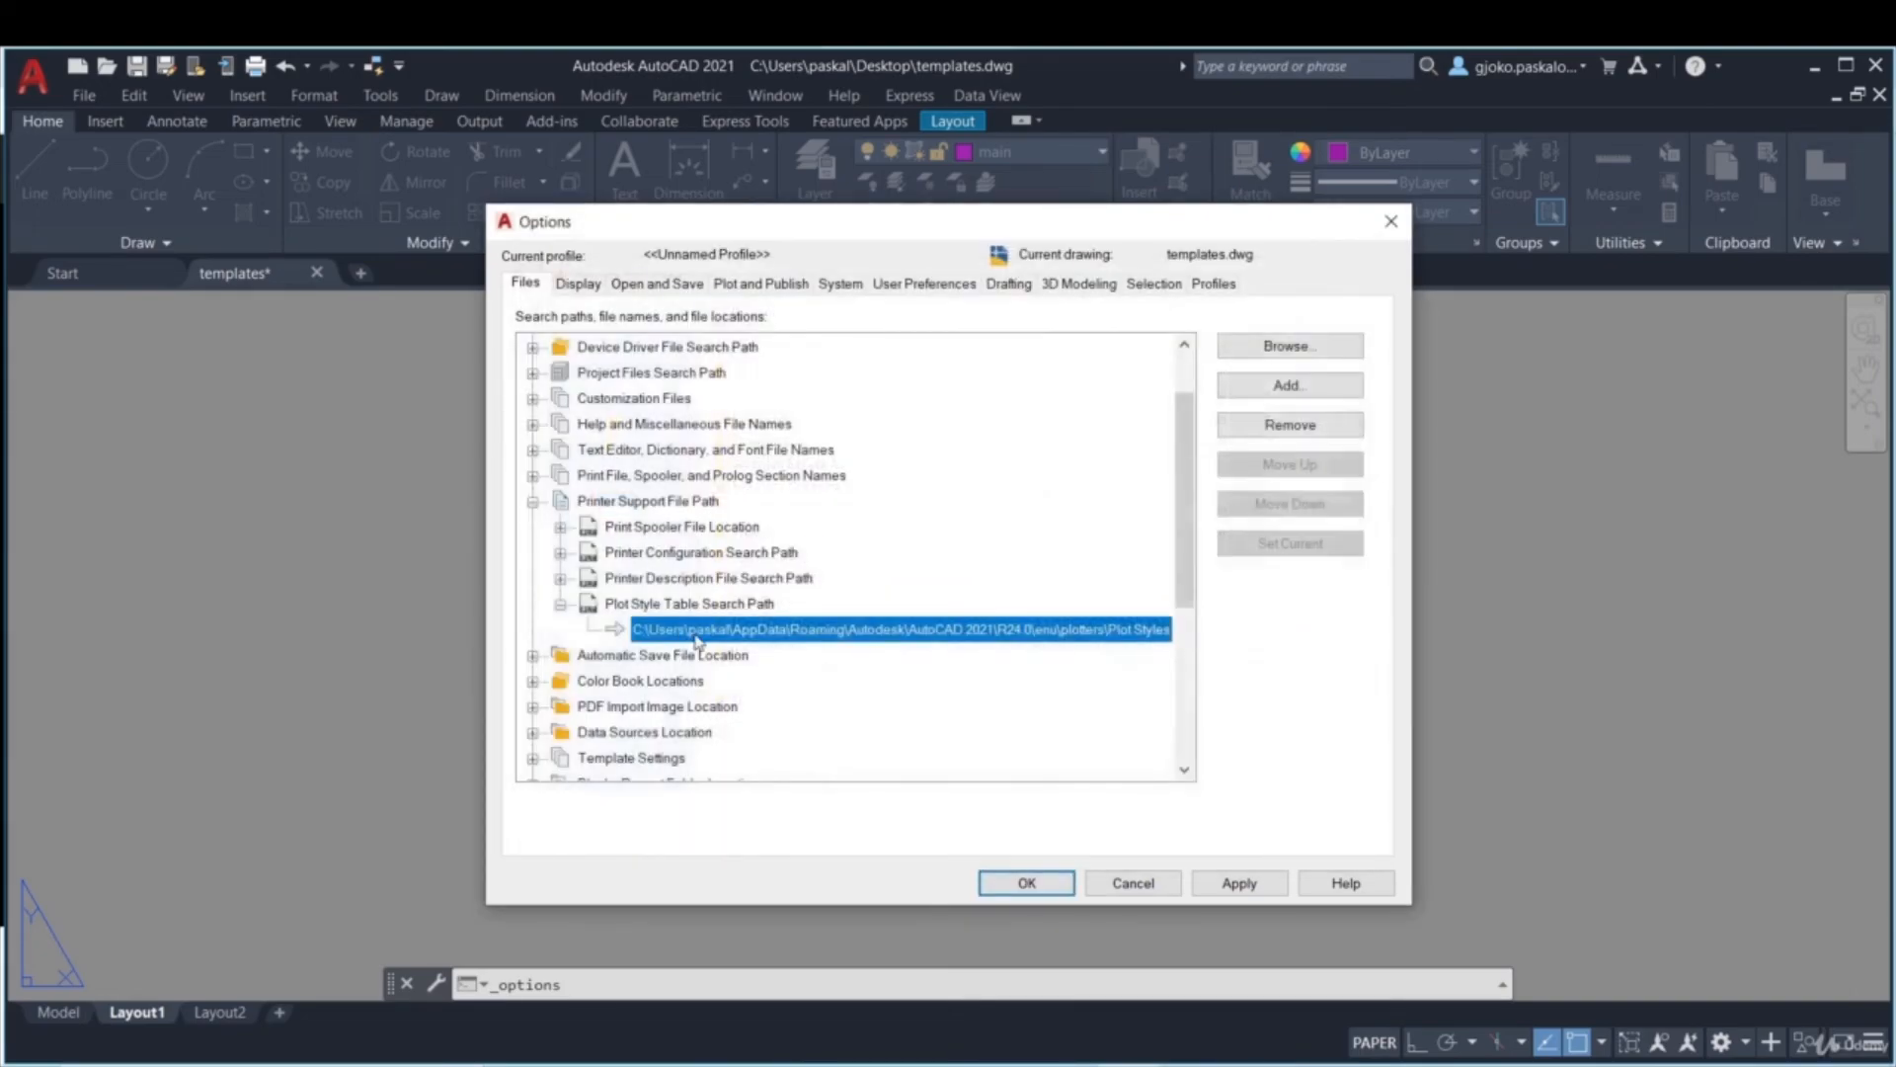
{"action": "left_click", "coordinate": [637, 636]}
{"action": "left_click", "coordinate": [636, 632]}
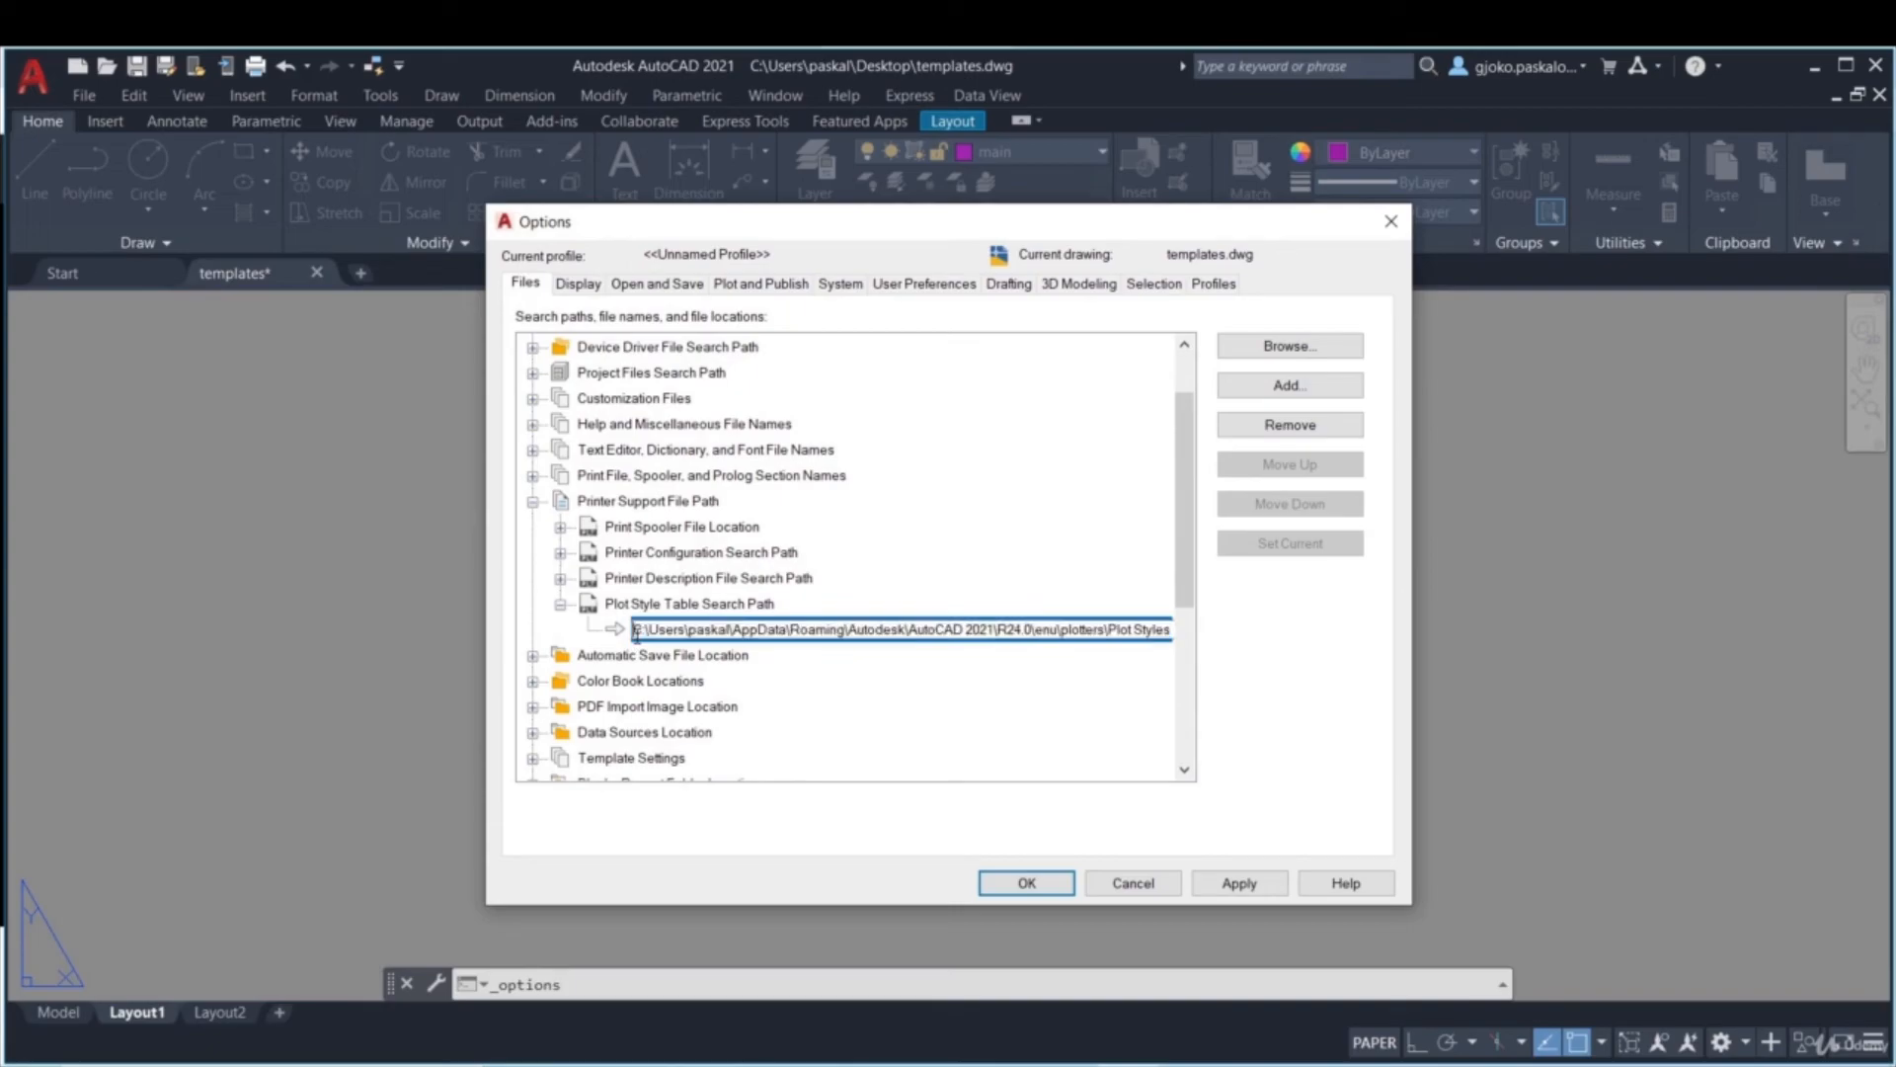
{"action": "key", "text": "ctrl+a"}
{"action": "key", "text": "ctrl+c"}
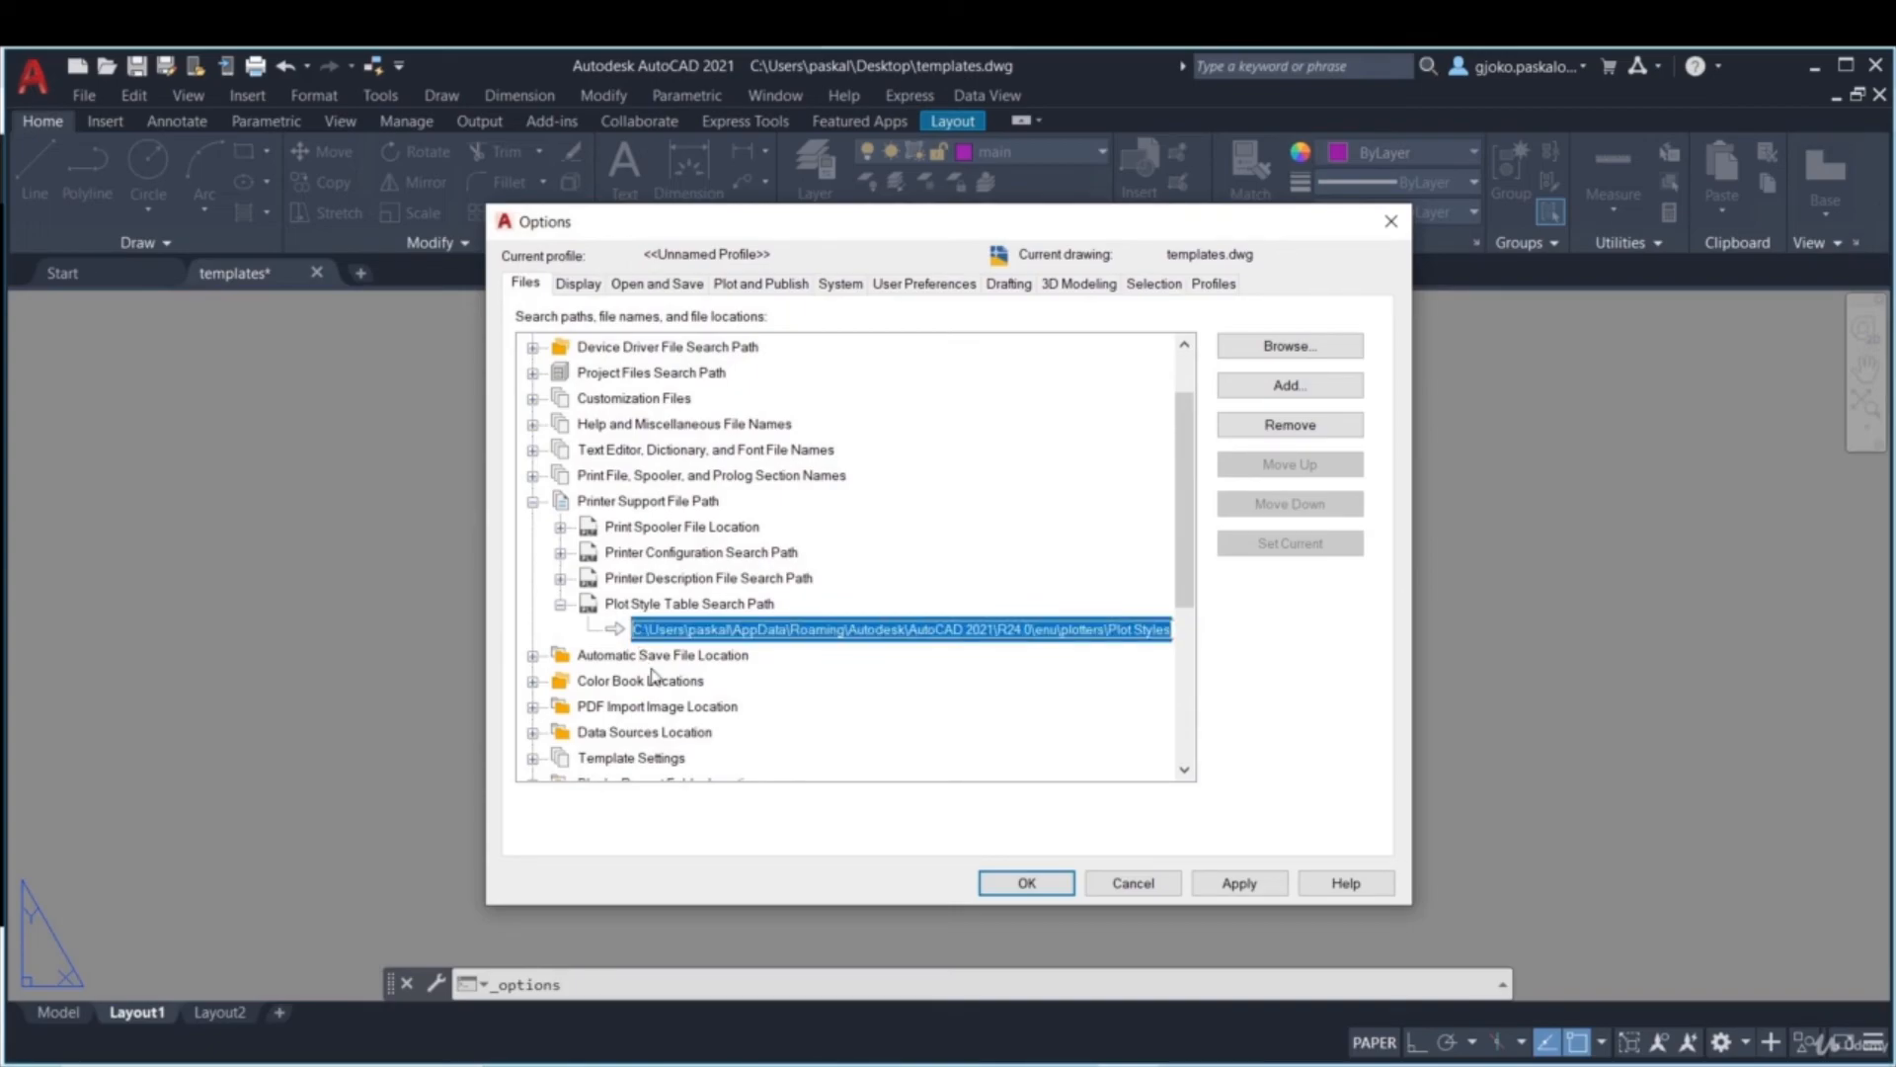
{"action": "key", "text": "Escape"}
- Switch to a new File Explorer window and go to the copied Plot Styles folder path
{"action": "key", "text": "super+e"}
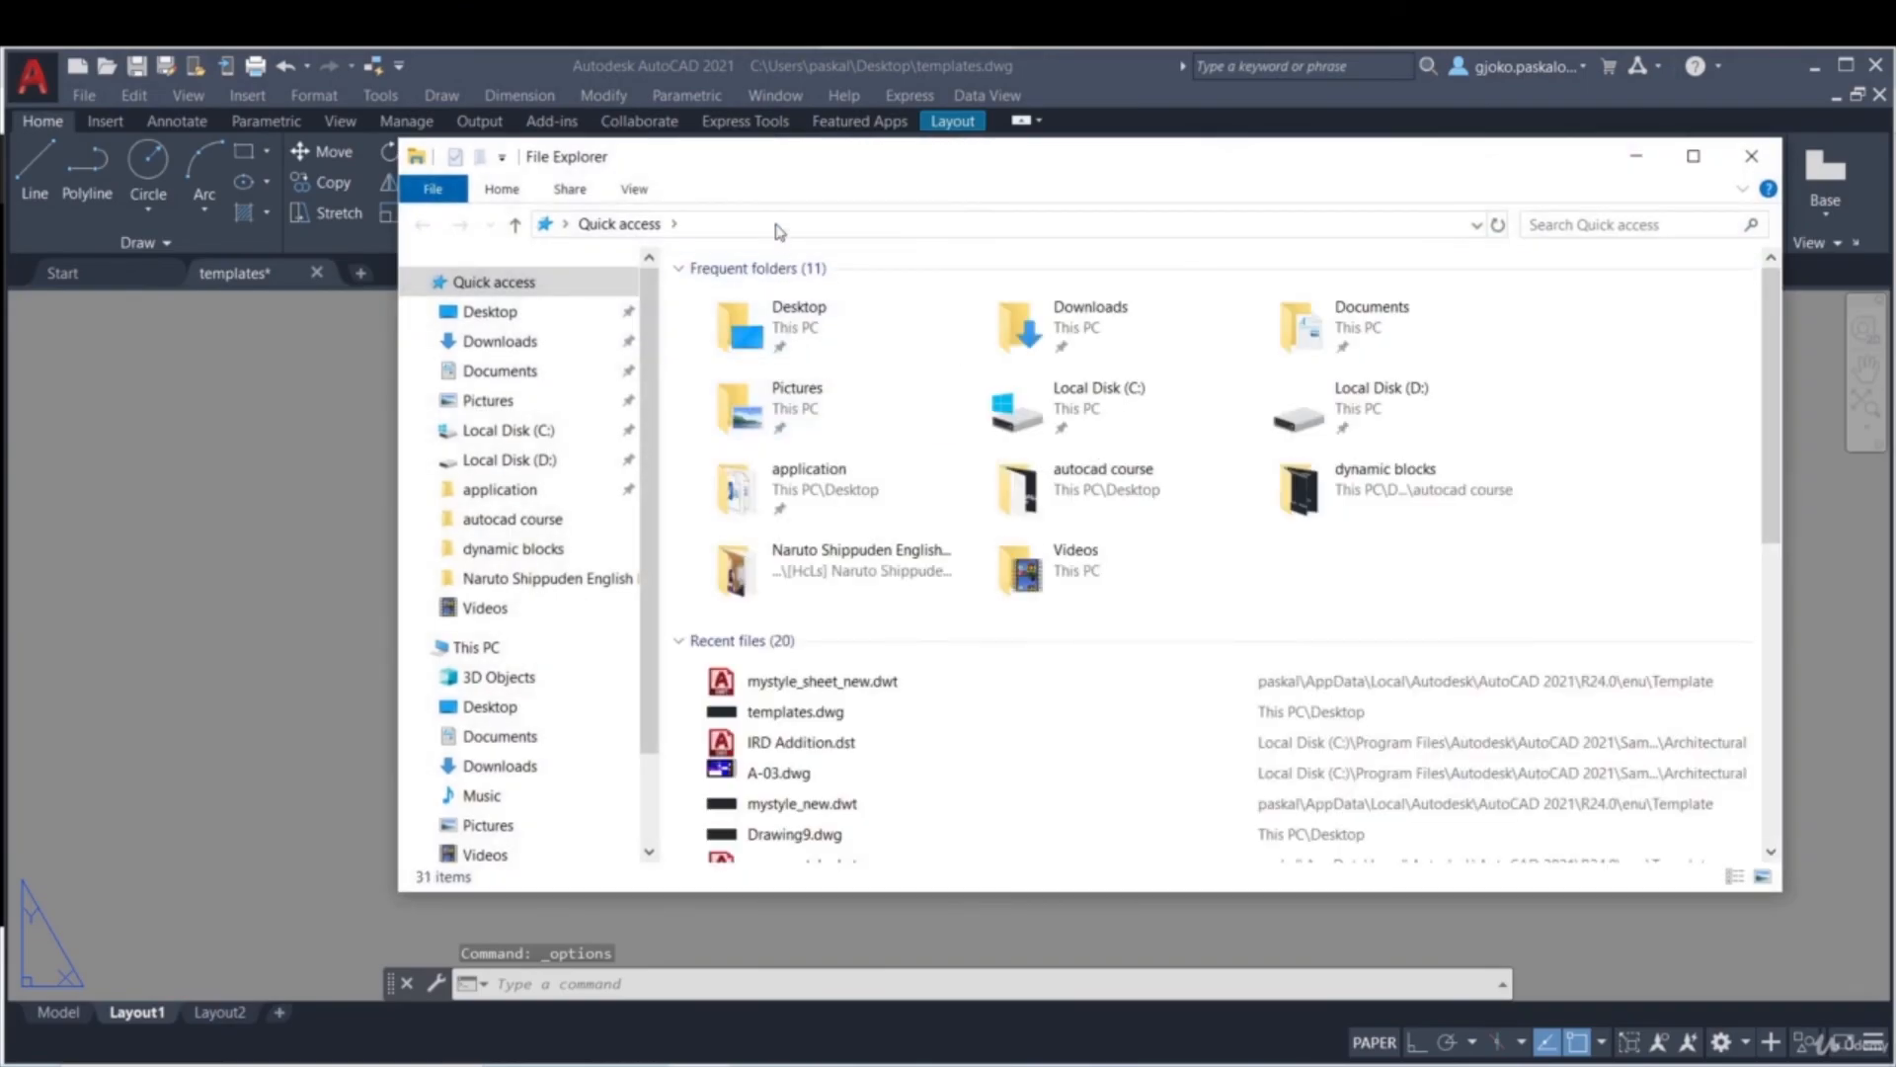
{"action": "left_click", "coordinate": [780, 227]}
{"action": "key", "text": "ctrl+v"}
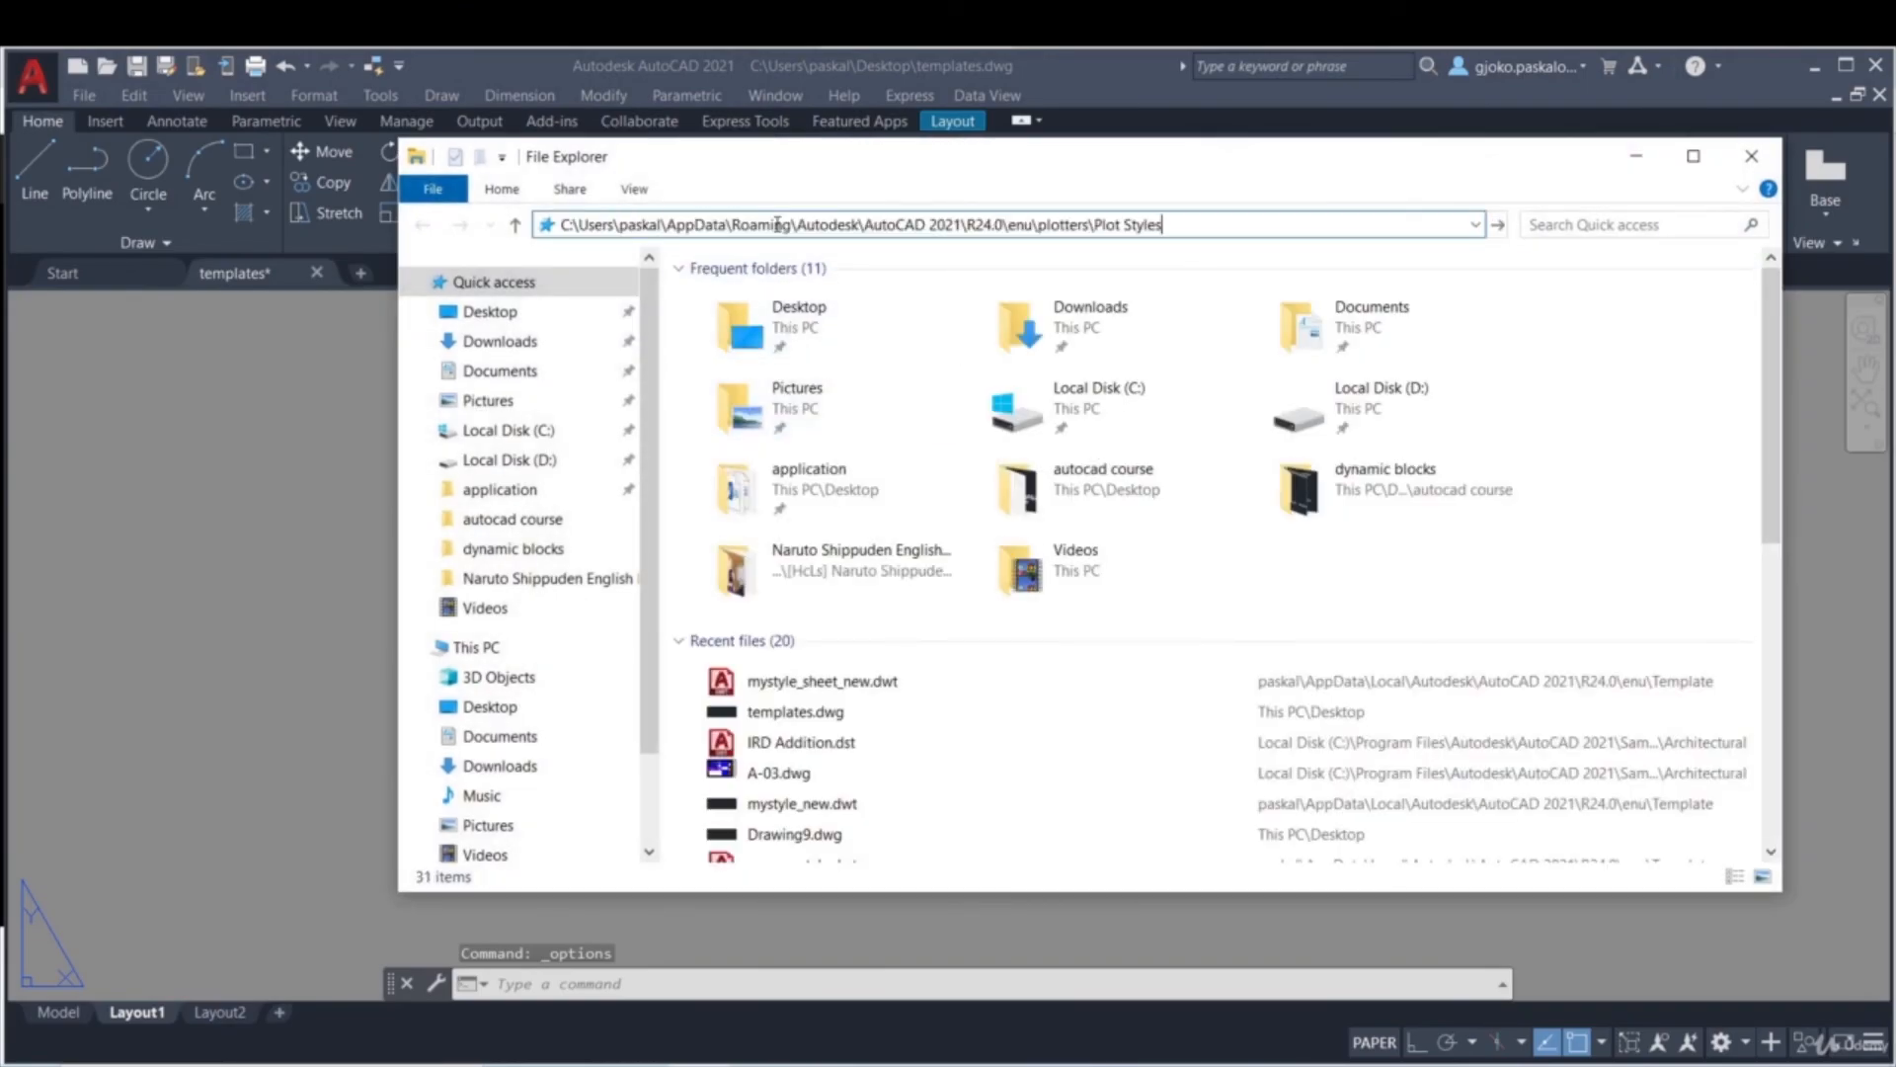
{"action": "key", "text": "Return"}
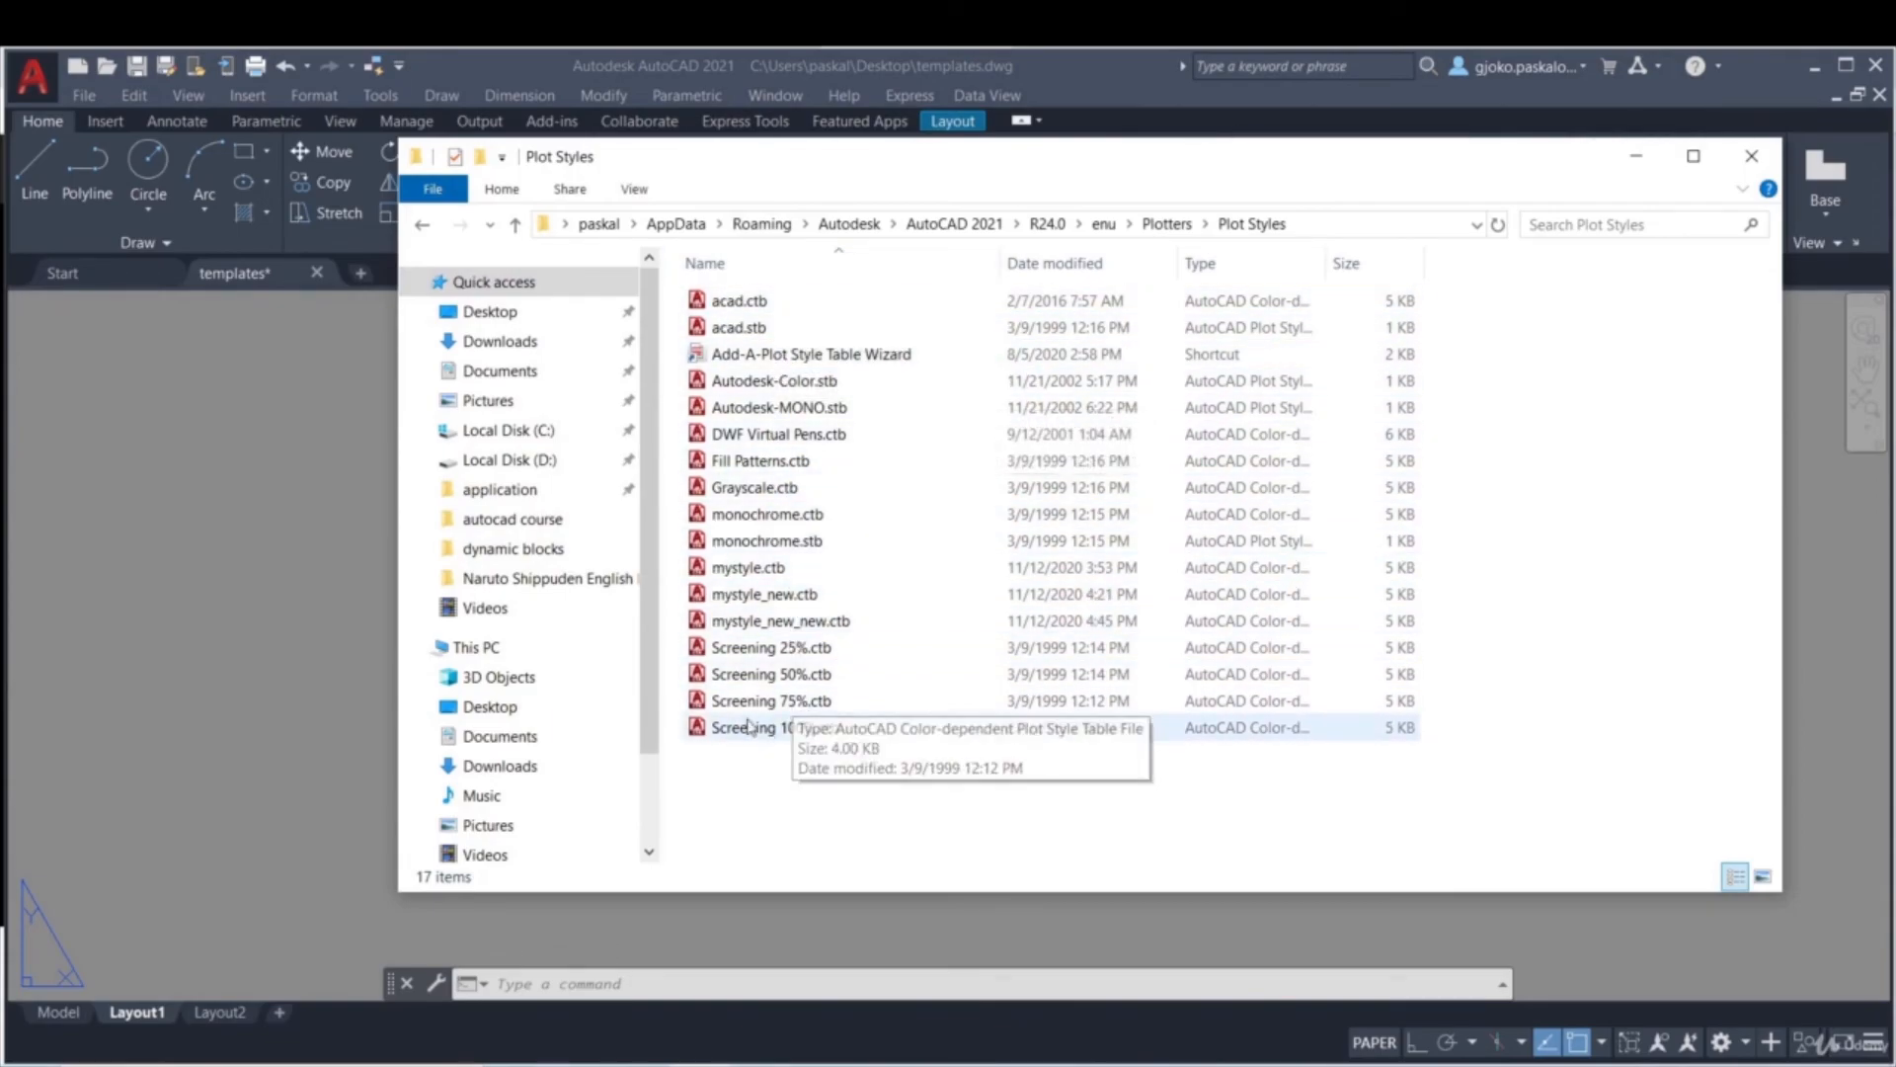
- Look over the mystyle, mystyle_new_new, monochrome and Grayscale .ctb files in the Plot Styles folder and close File Explorer
{"action": "left_click", "coordinate": [790, 571]}
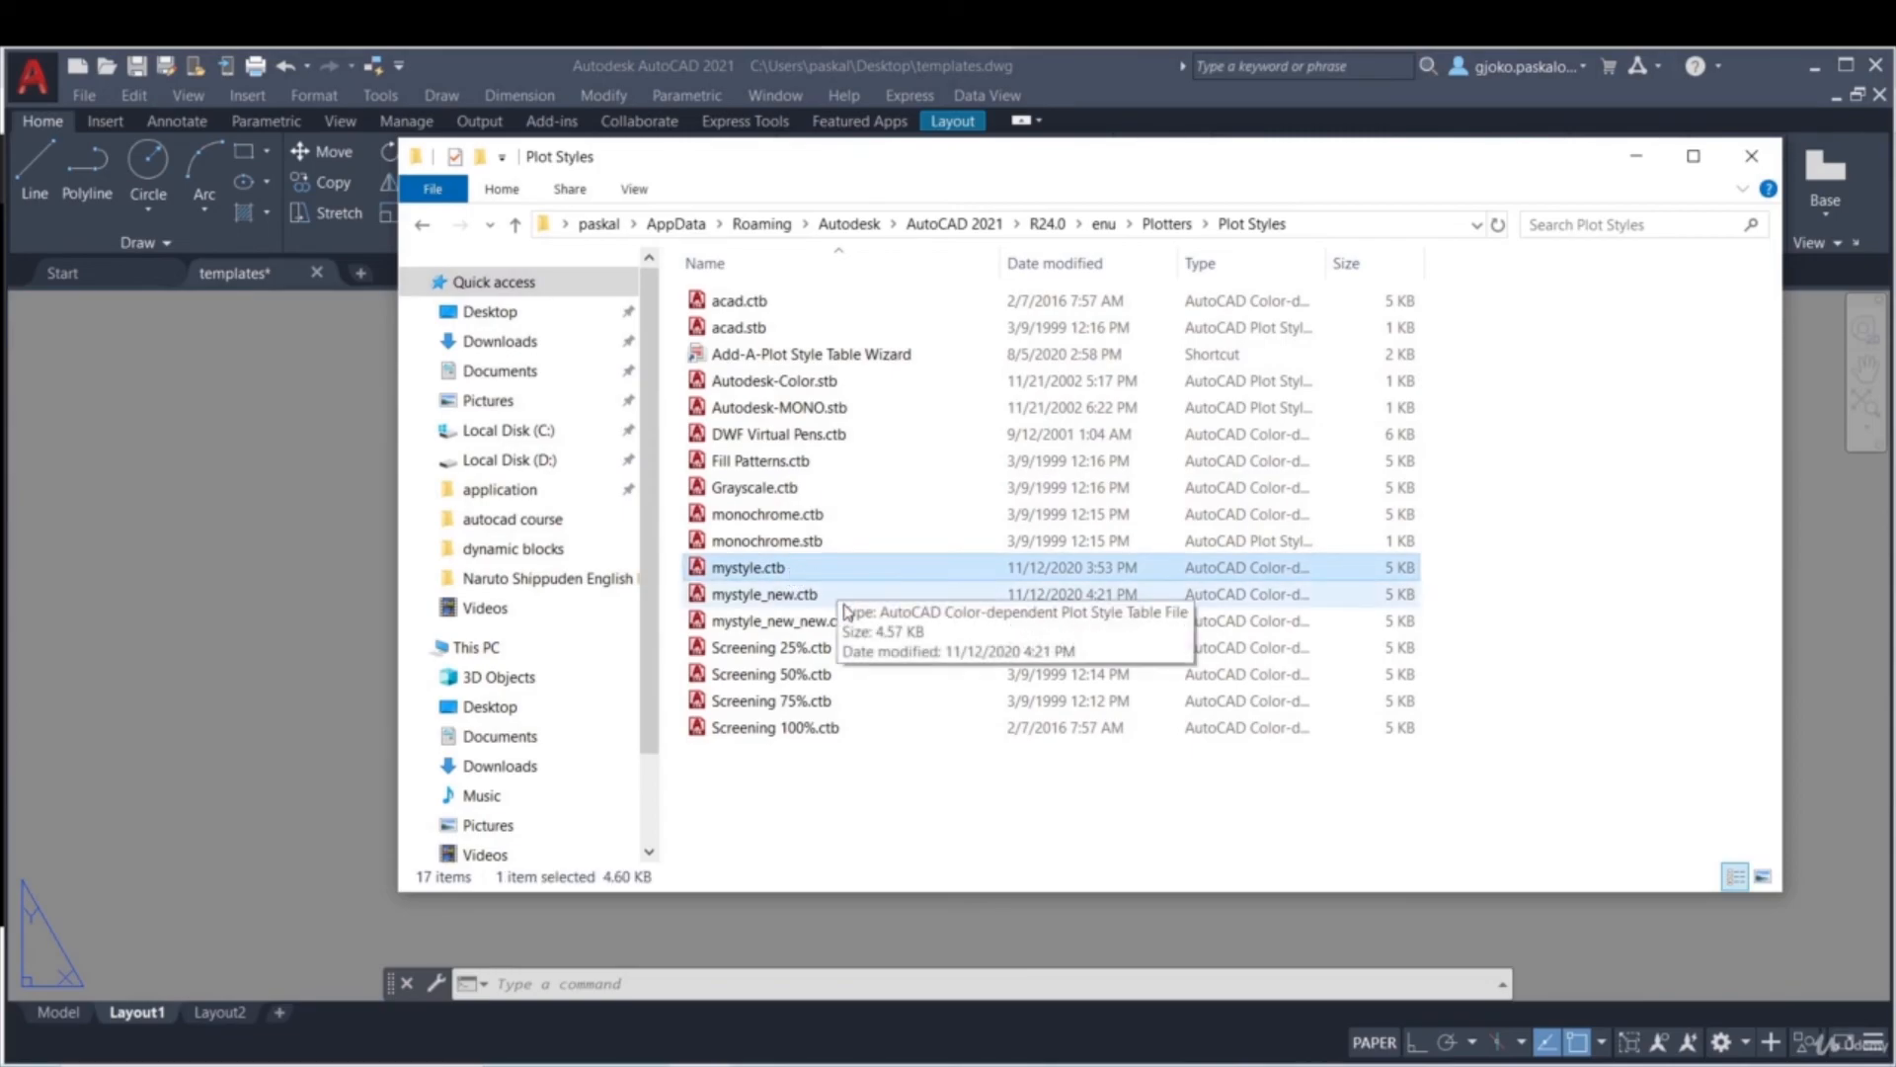
{"action": "left_click", "coordinate": [729, 625]}
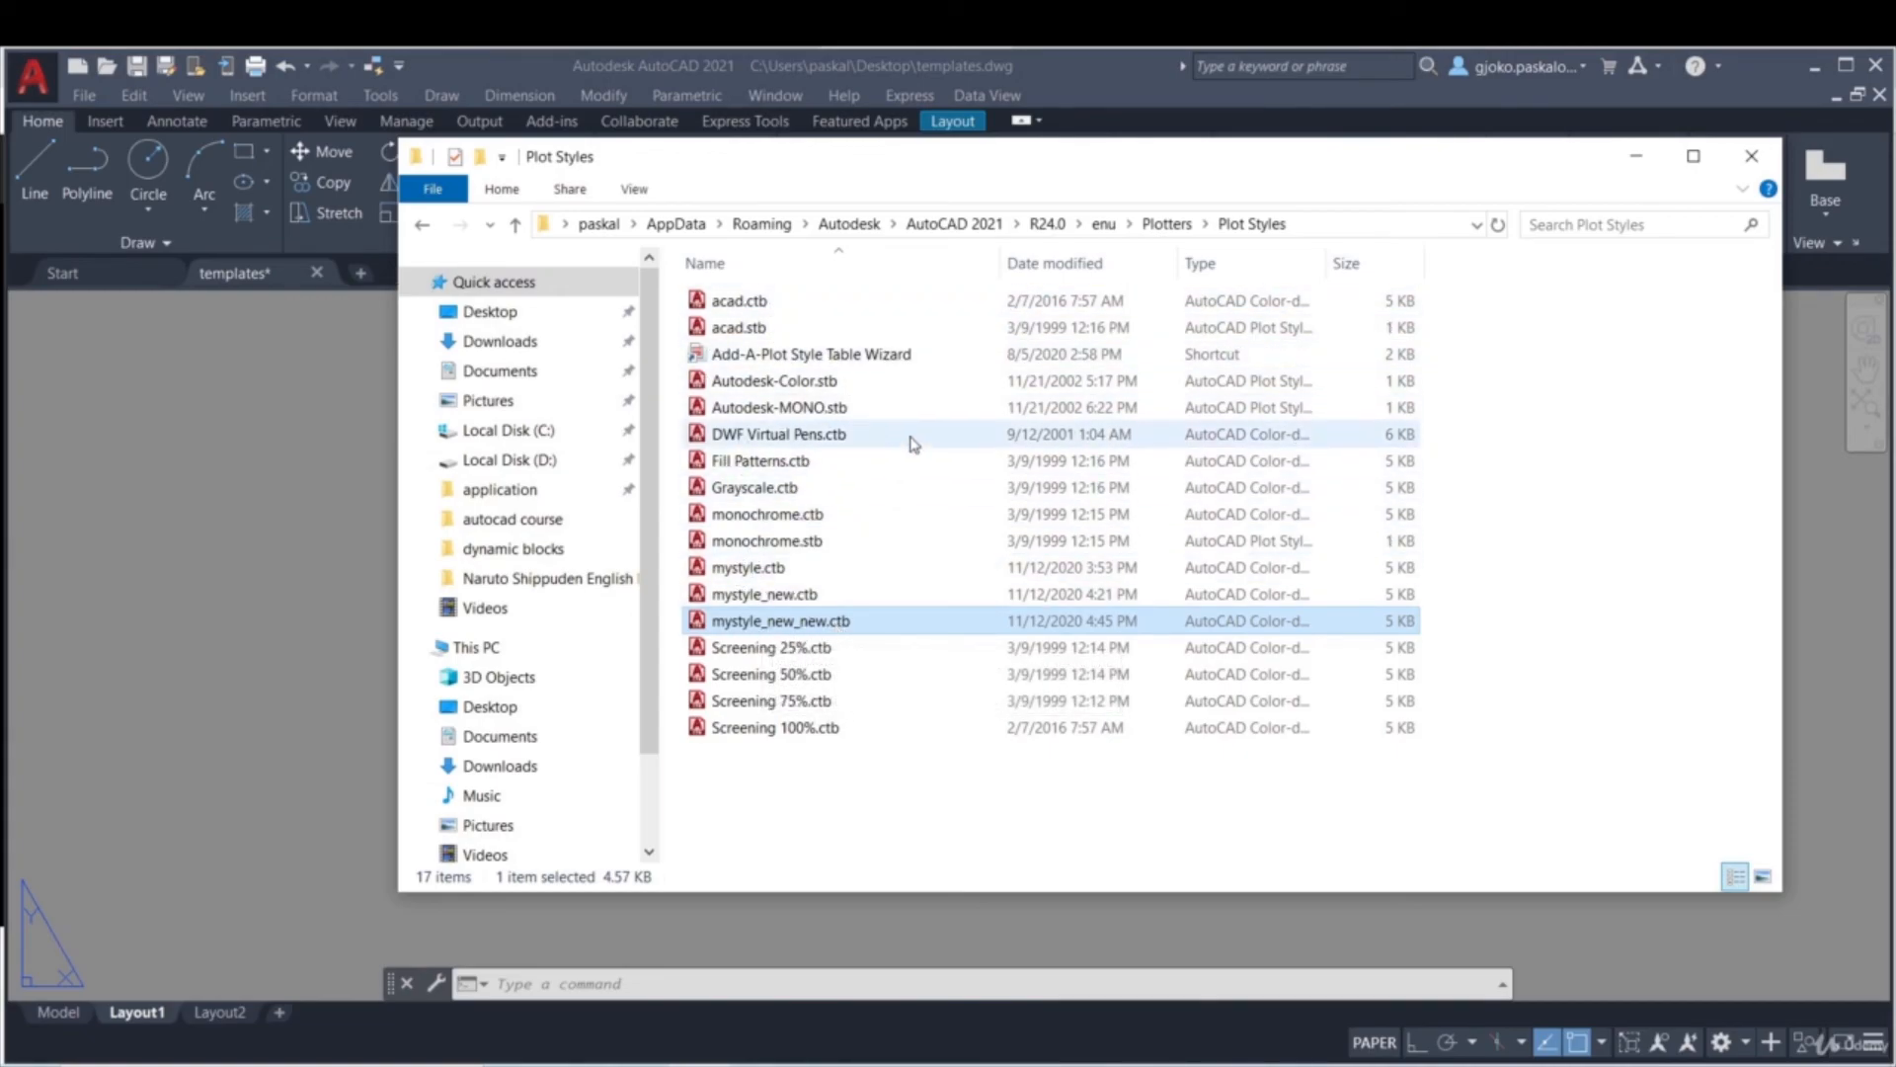
{"action": "left_click", "coordinate": [805, 516]}
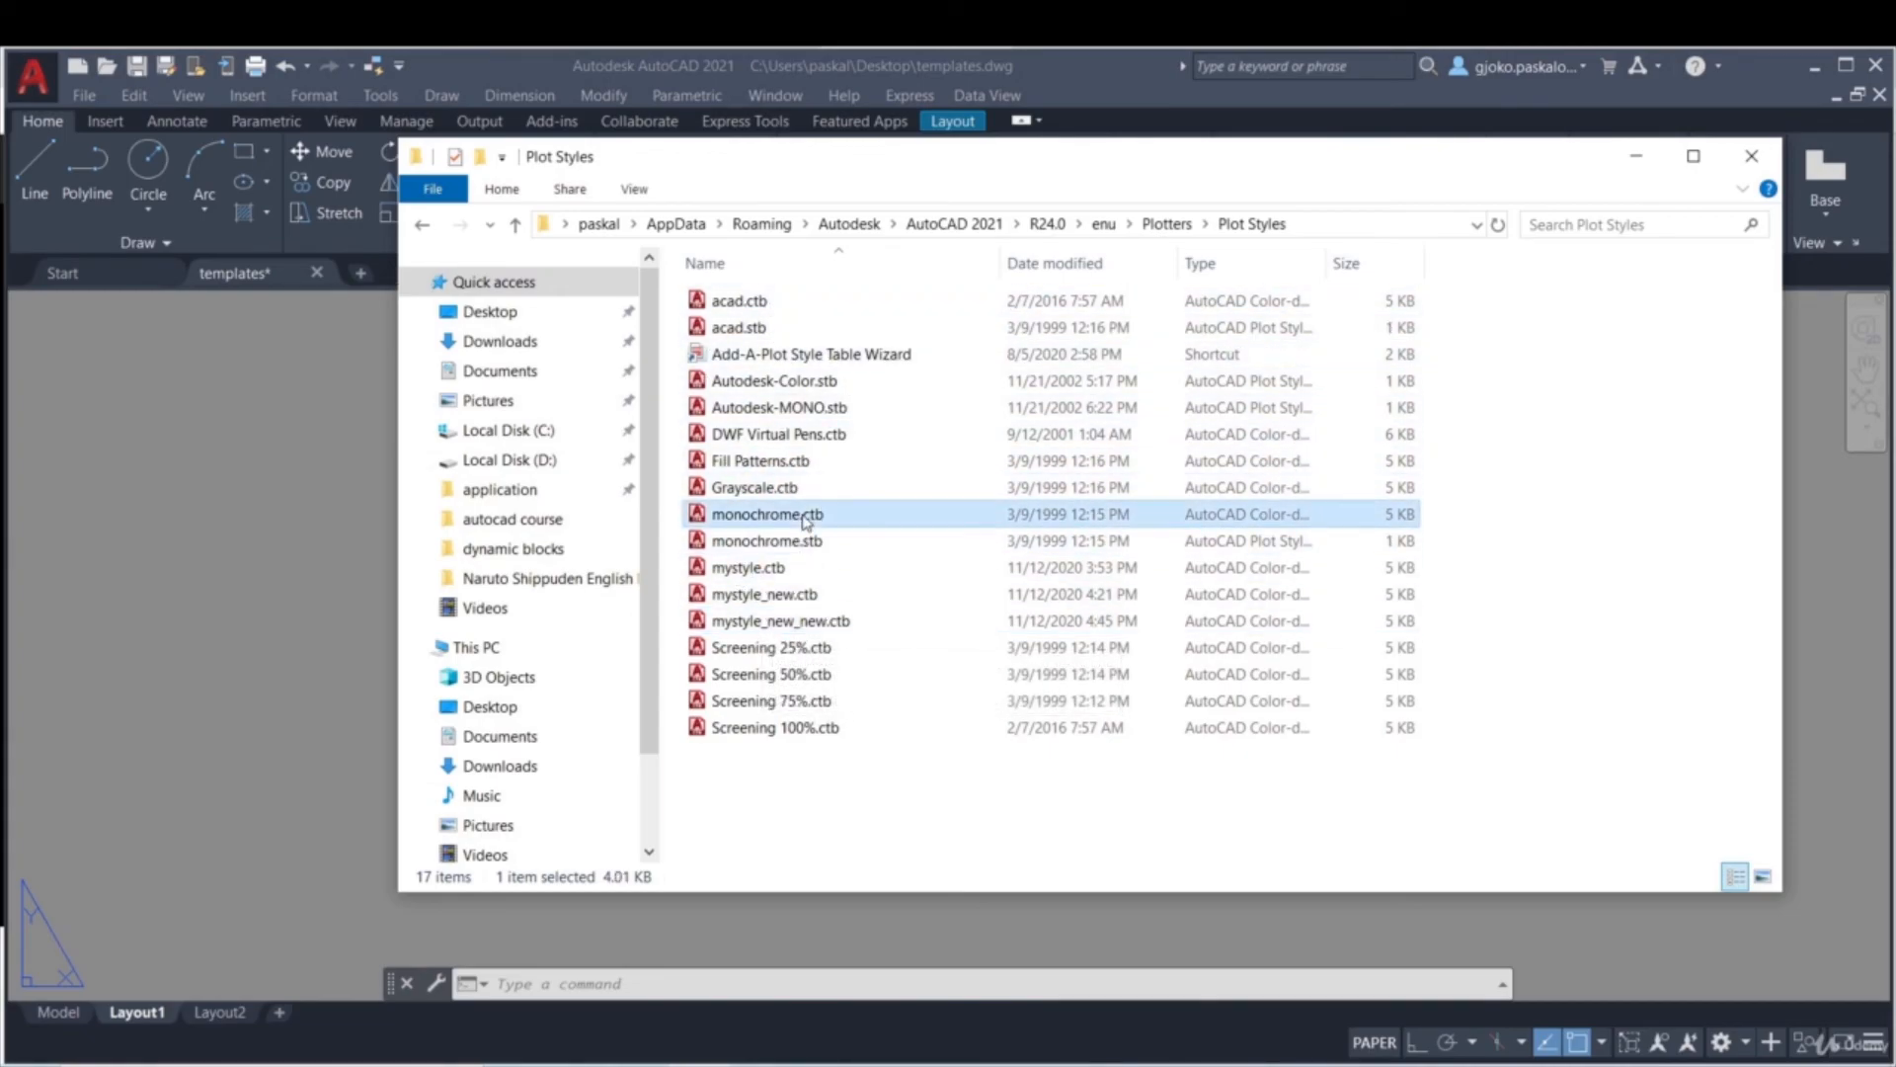
{"action": "left_click", "coordinate": [769, 486]}
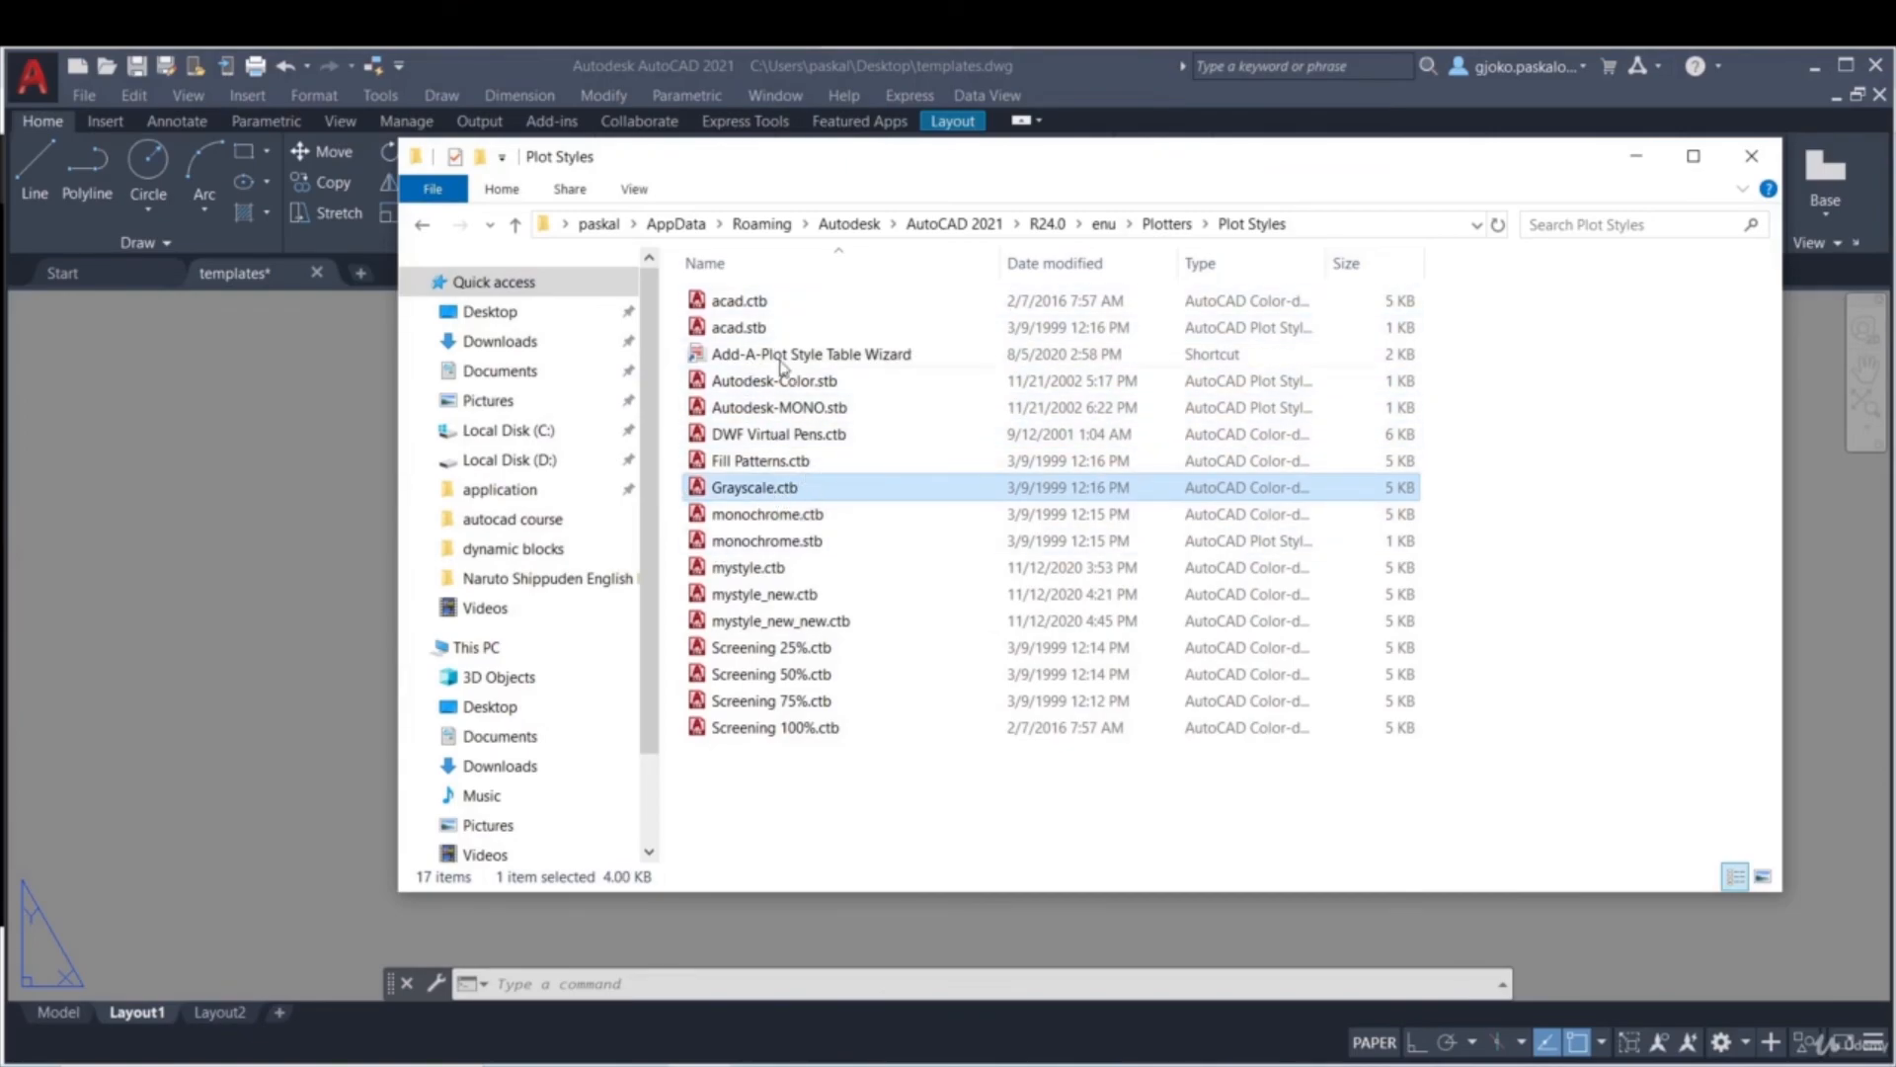
{"action": "left_click", "coordinate": [1749, 160]}
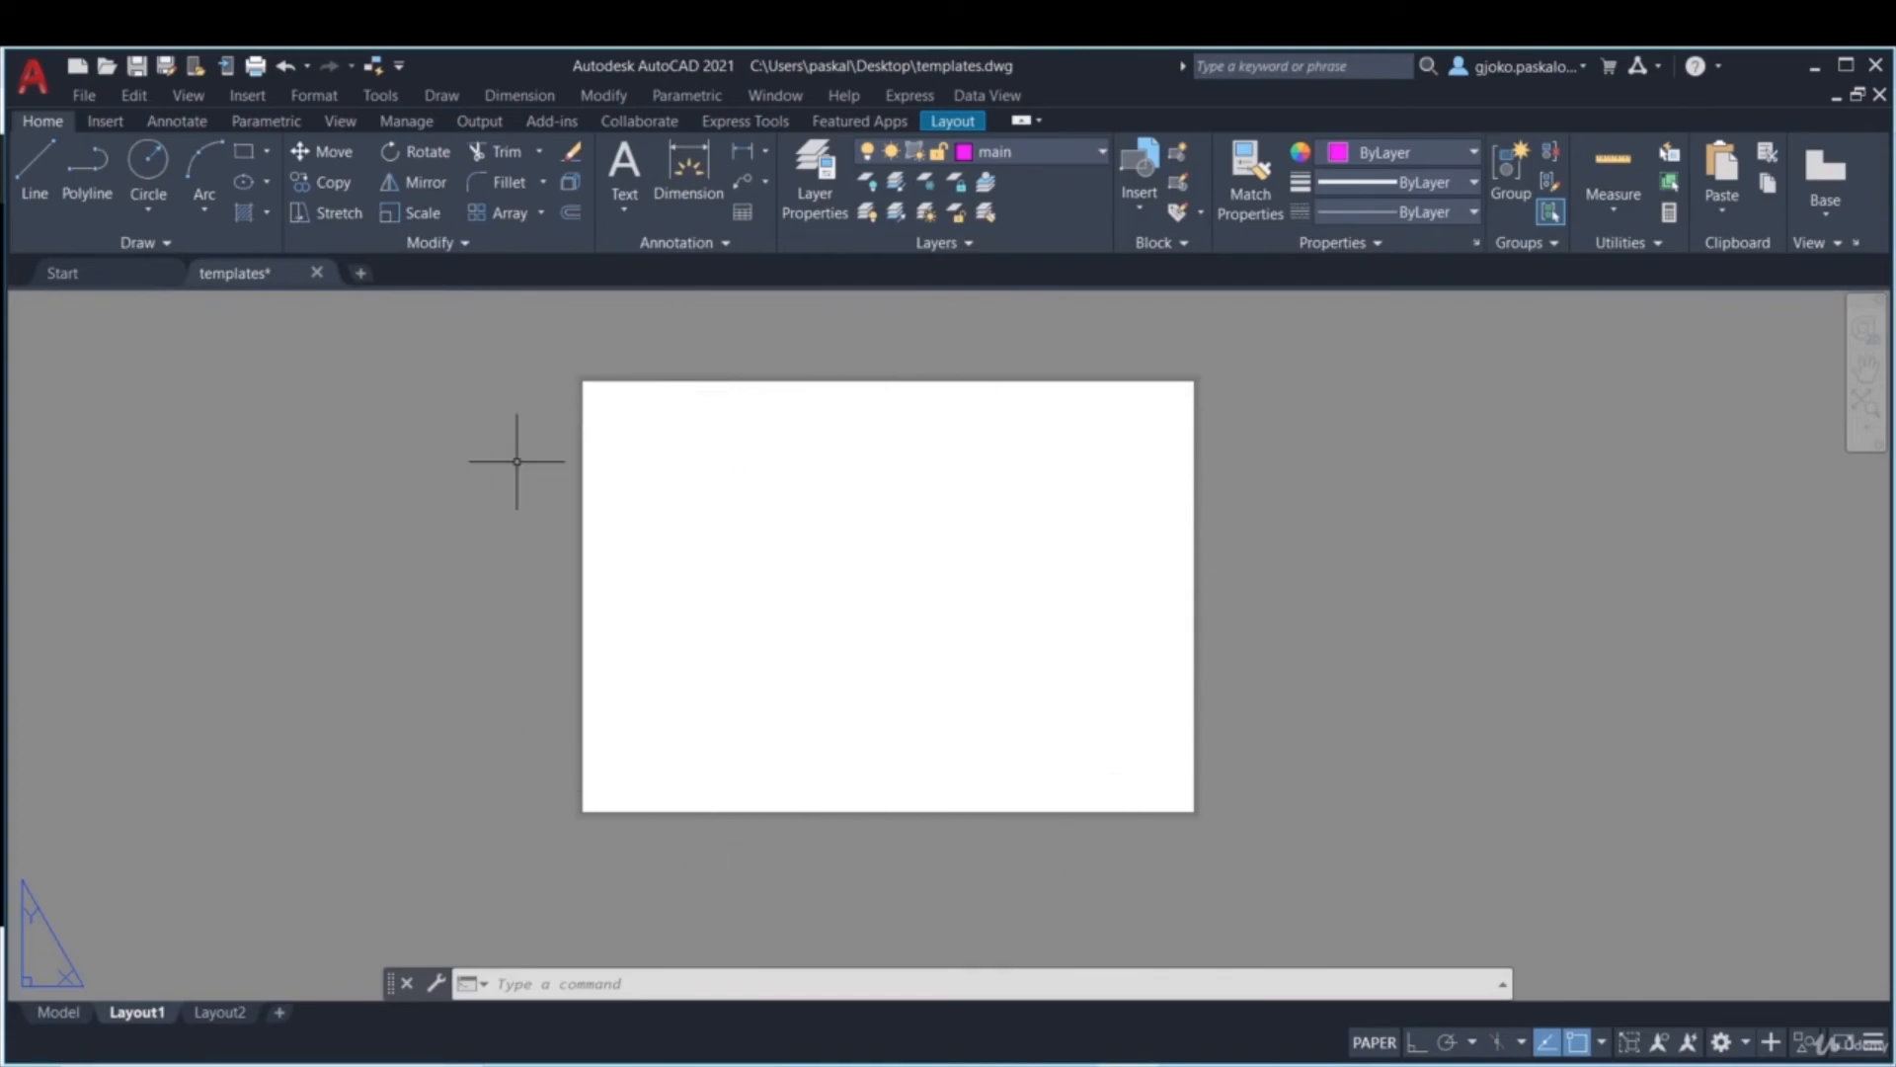
- Check the name of the page setup applied to Layout1 in the Page Setup Manager and close it
{"action": "right_click", "coordinate": [143, 1027]}
{"action": "left_click", "coordinate": [244, 733]}
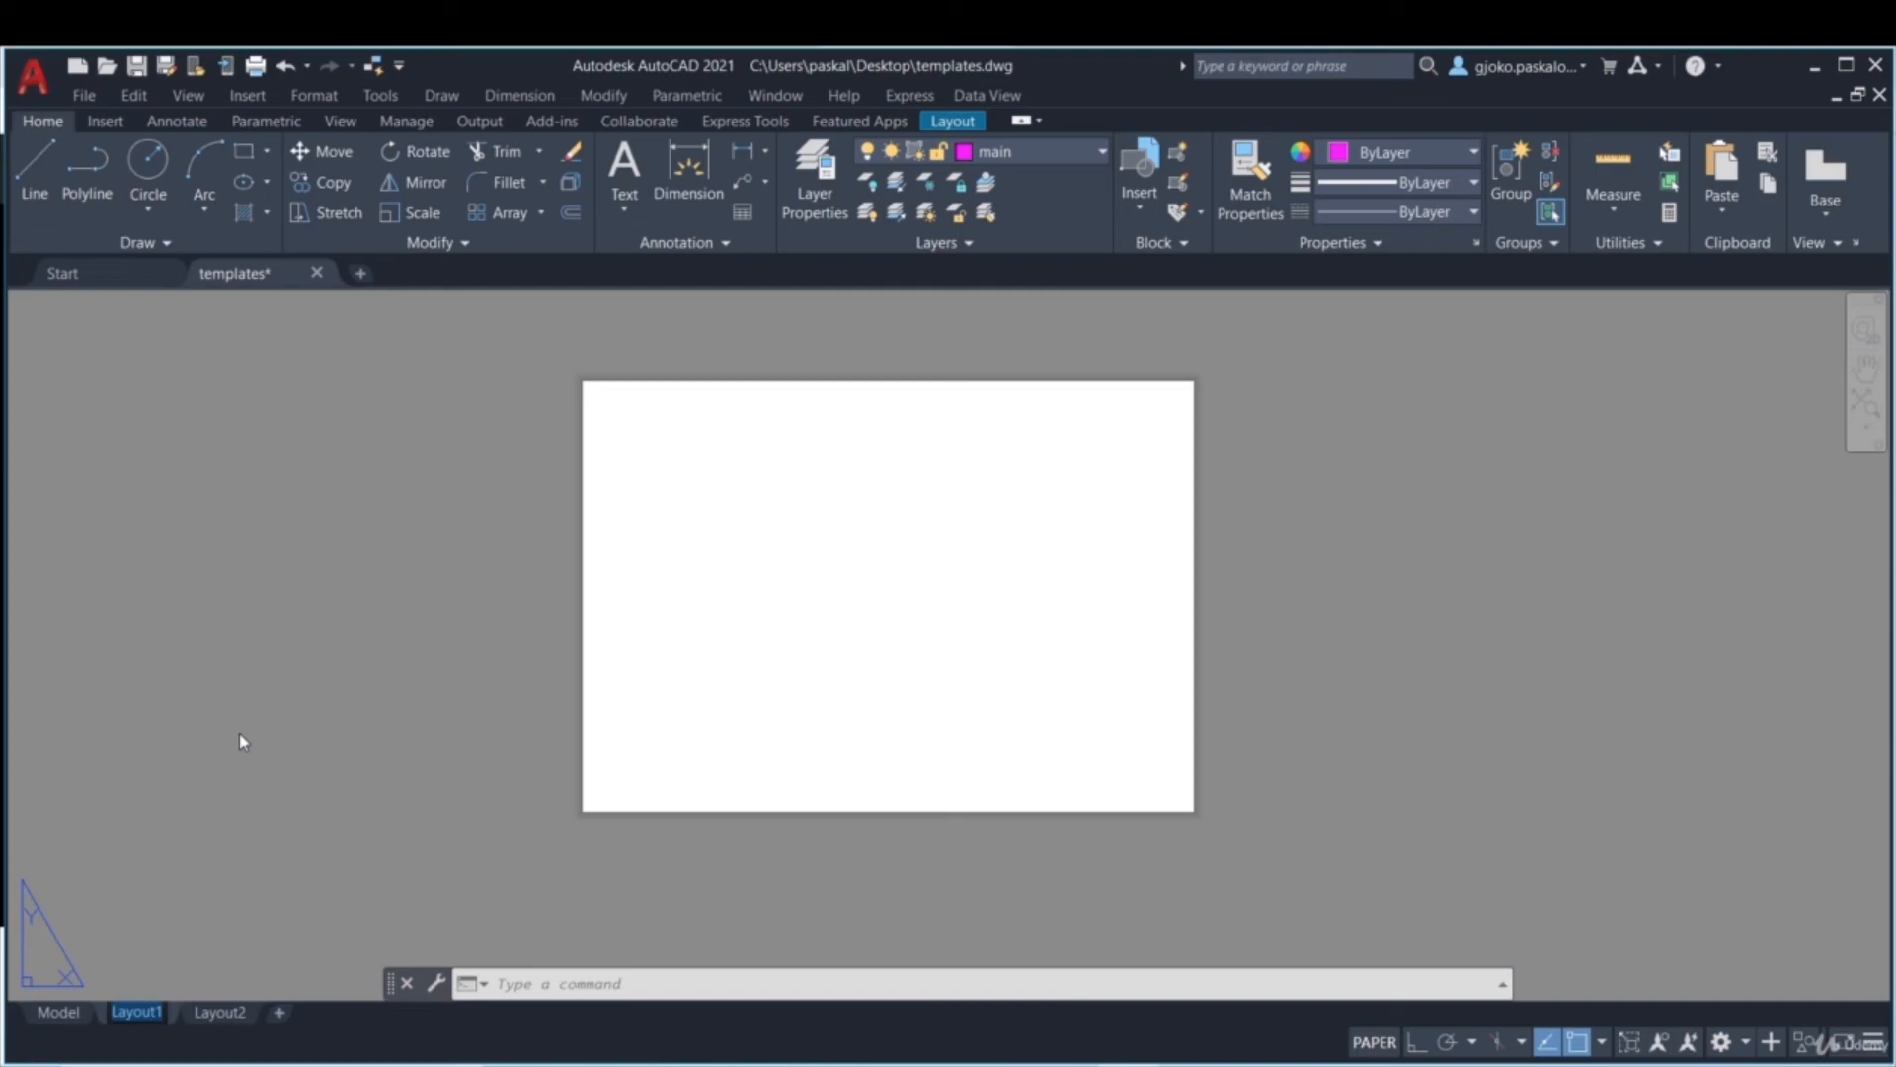
{"action": "right_click", "coordinate": [139, 1015]}
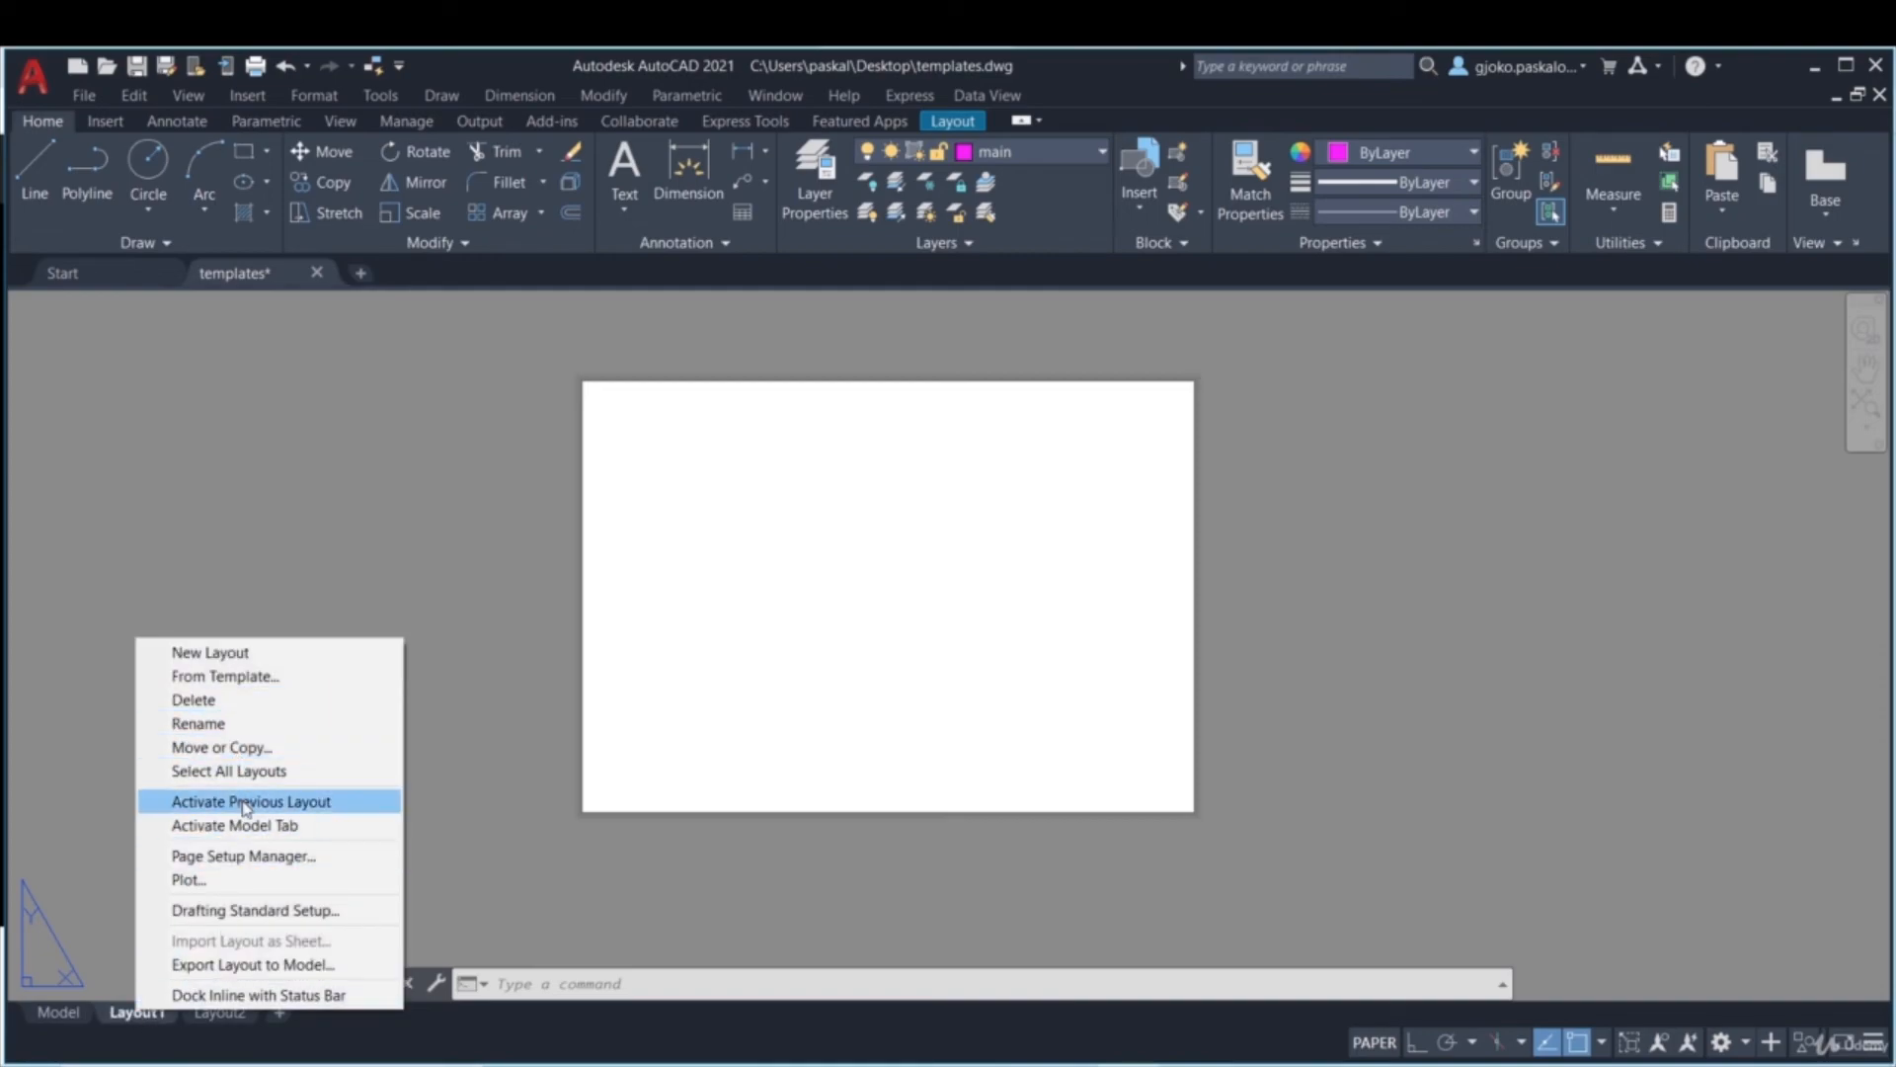
{"action": "left_click", "coordinate": [243, 855]}
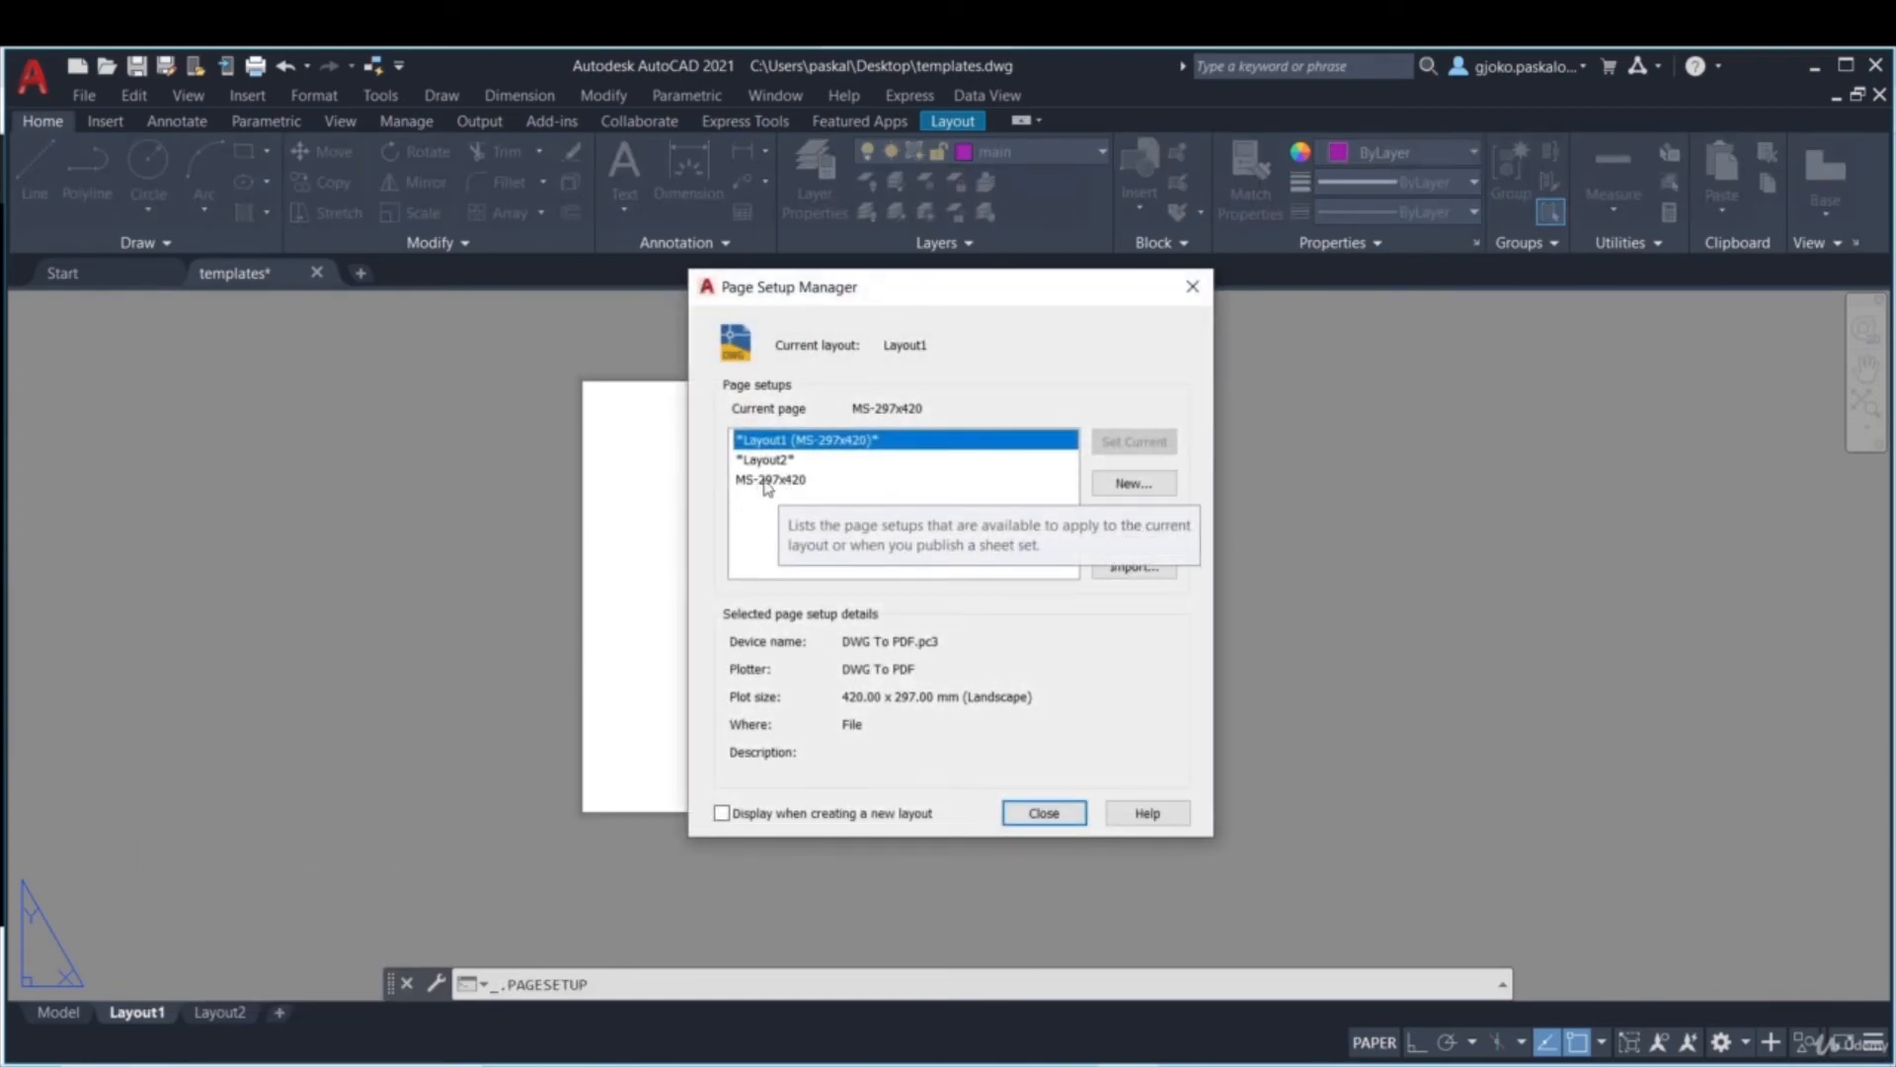
{"action": "key", "text": "Escape"}
- Rename Layout1 as MS-297x420
{"action": "right_click", "coordinate": [146, 1013]}
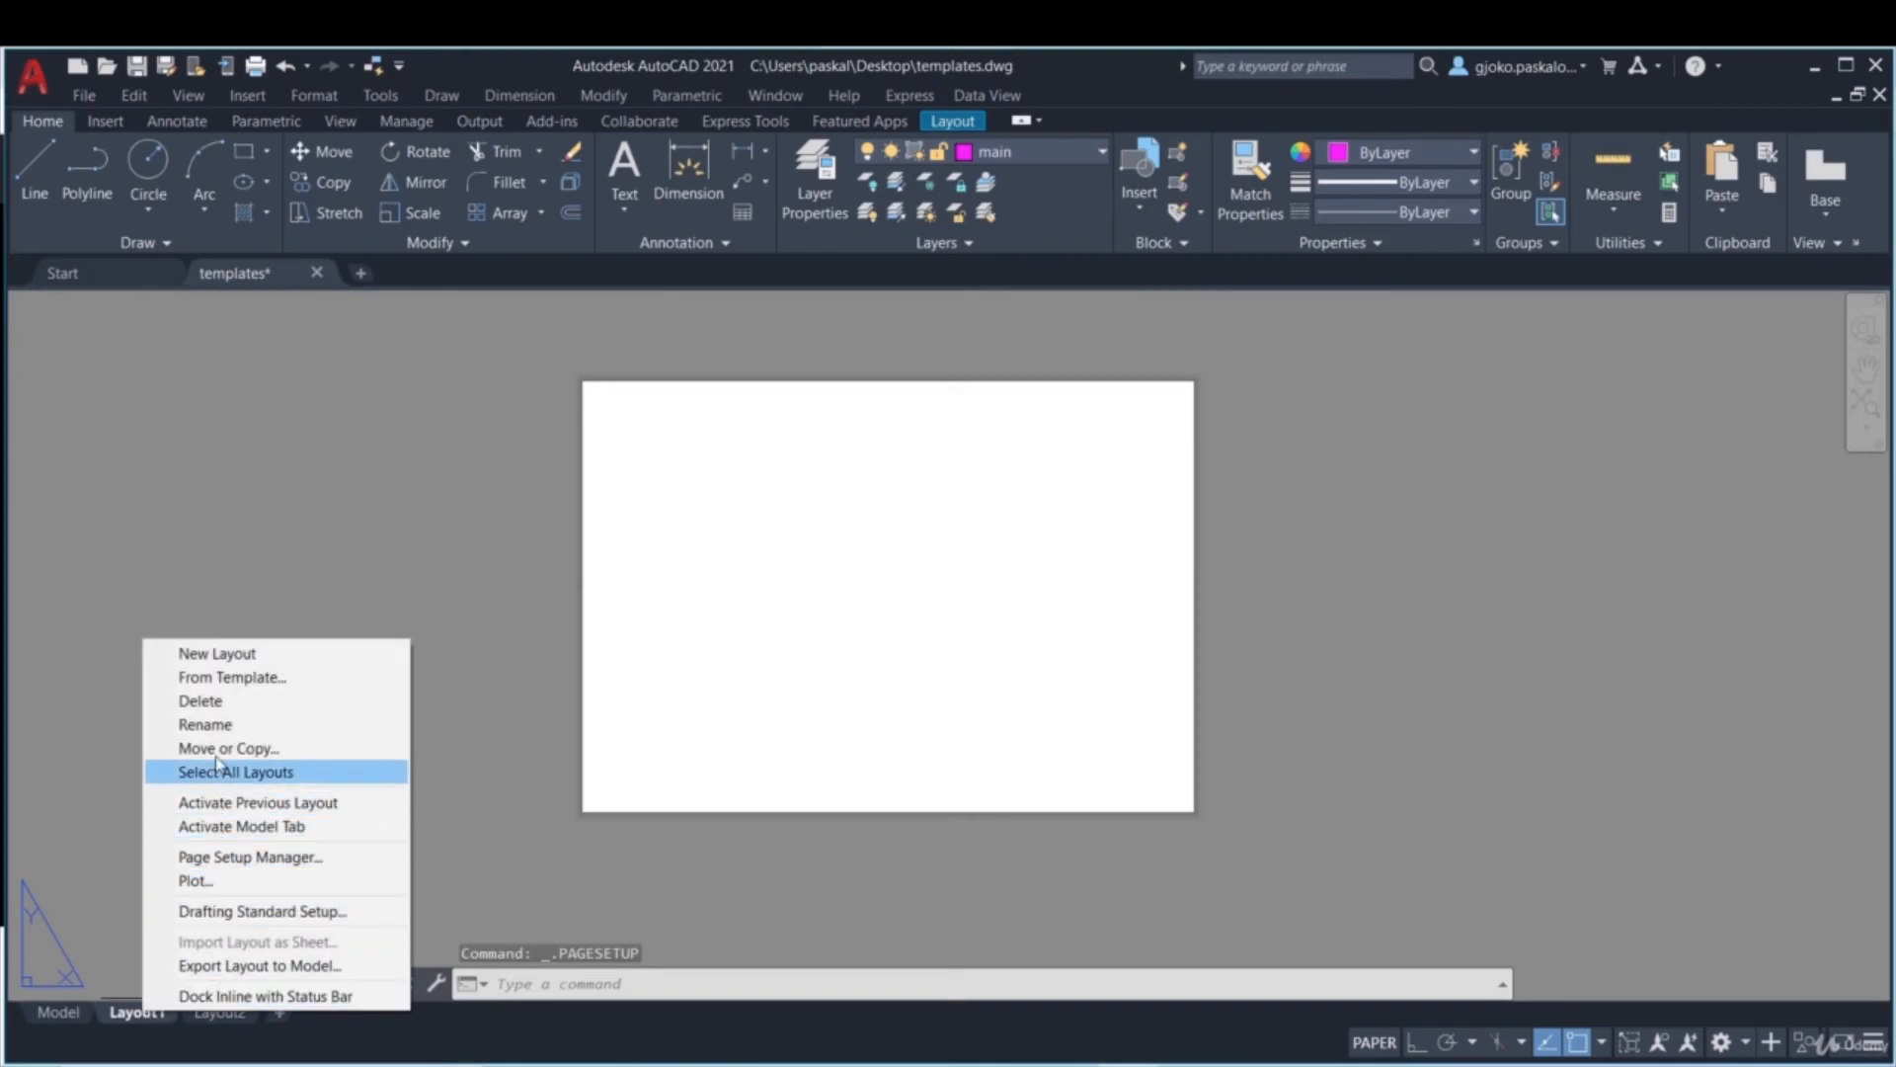
{"action": "left_click", "coordinate": [219, 724]}
{"action": "type", "text": "MS"}
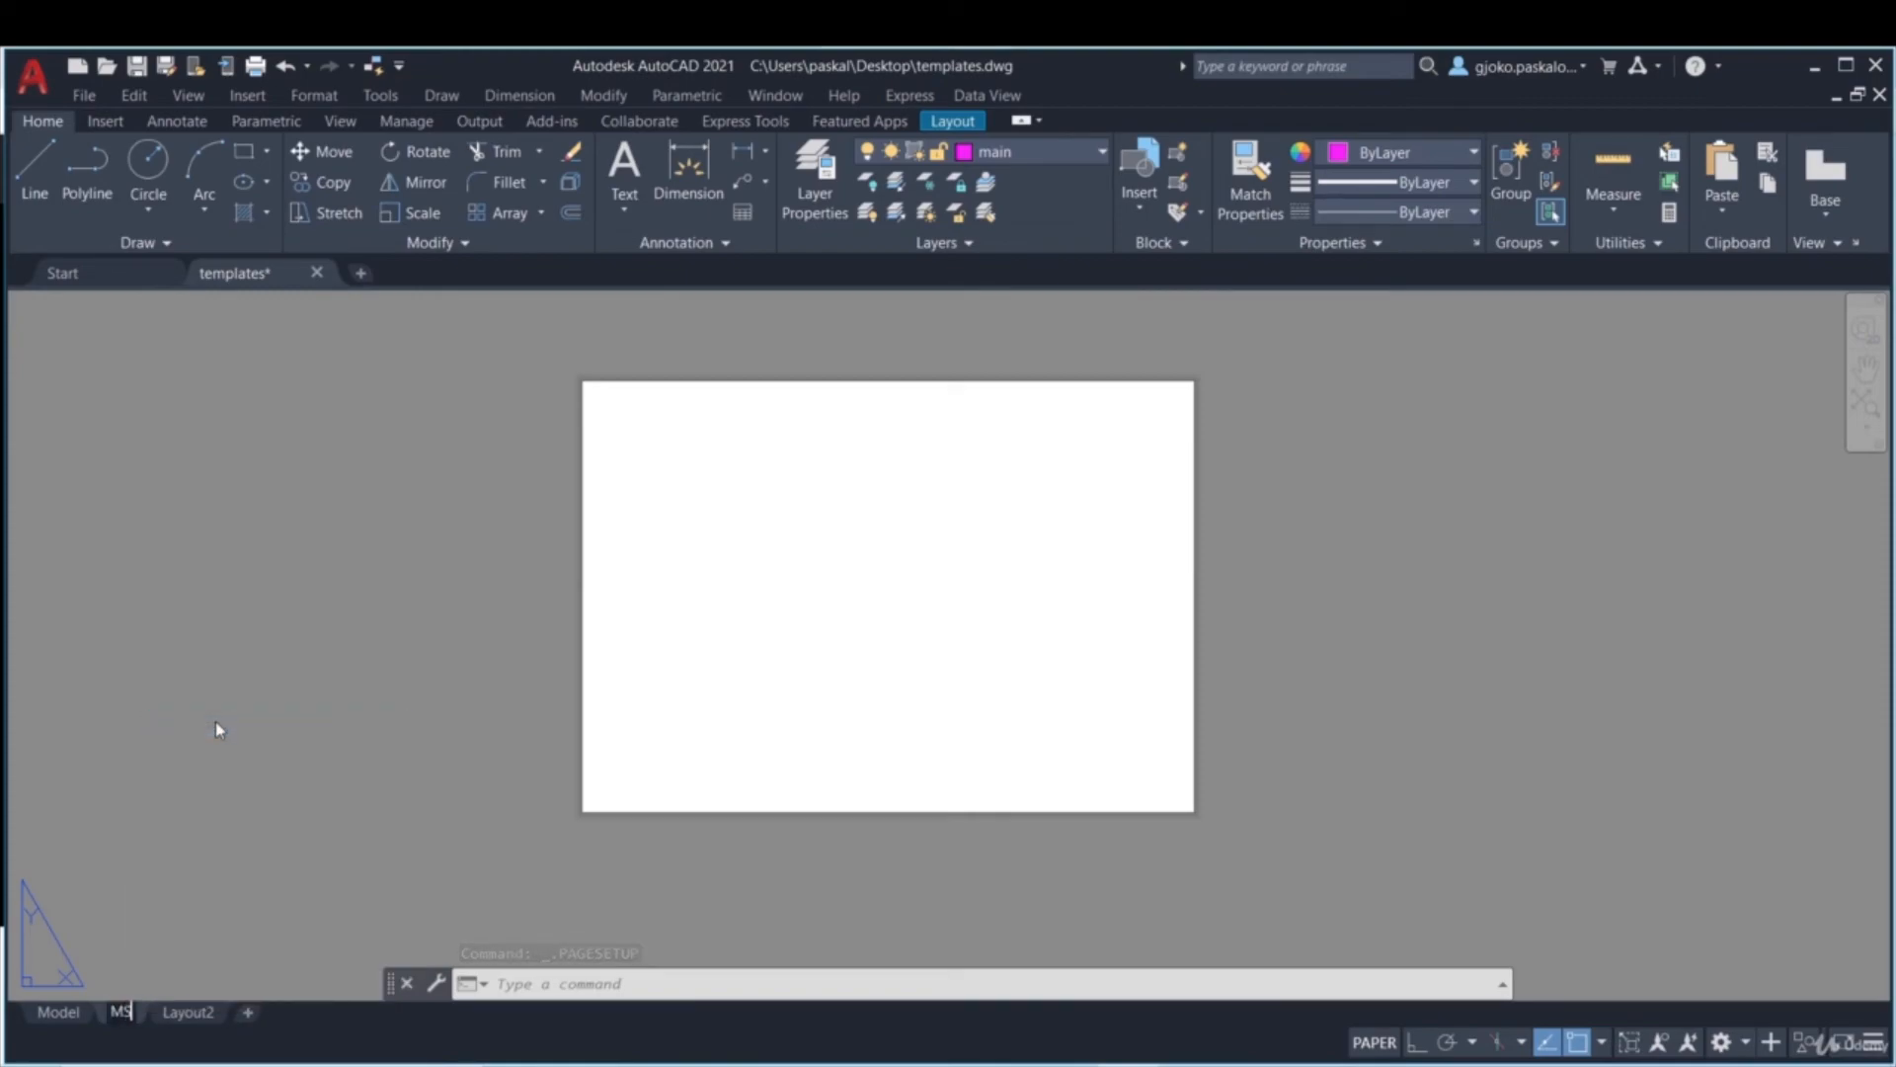
{"action": "type", "text": "-297"}
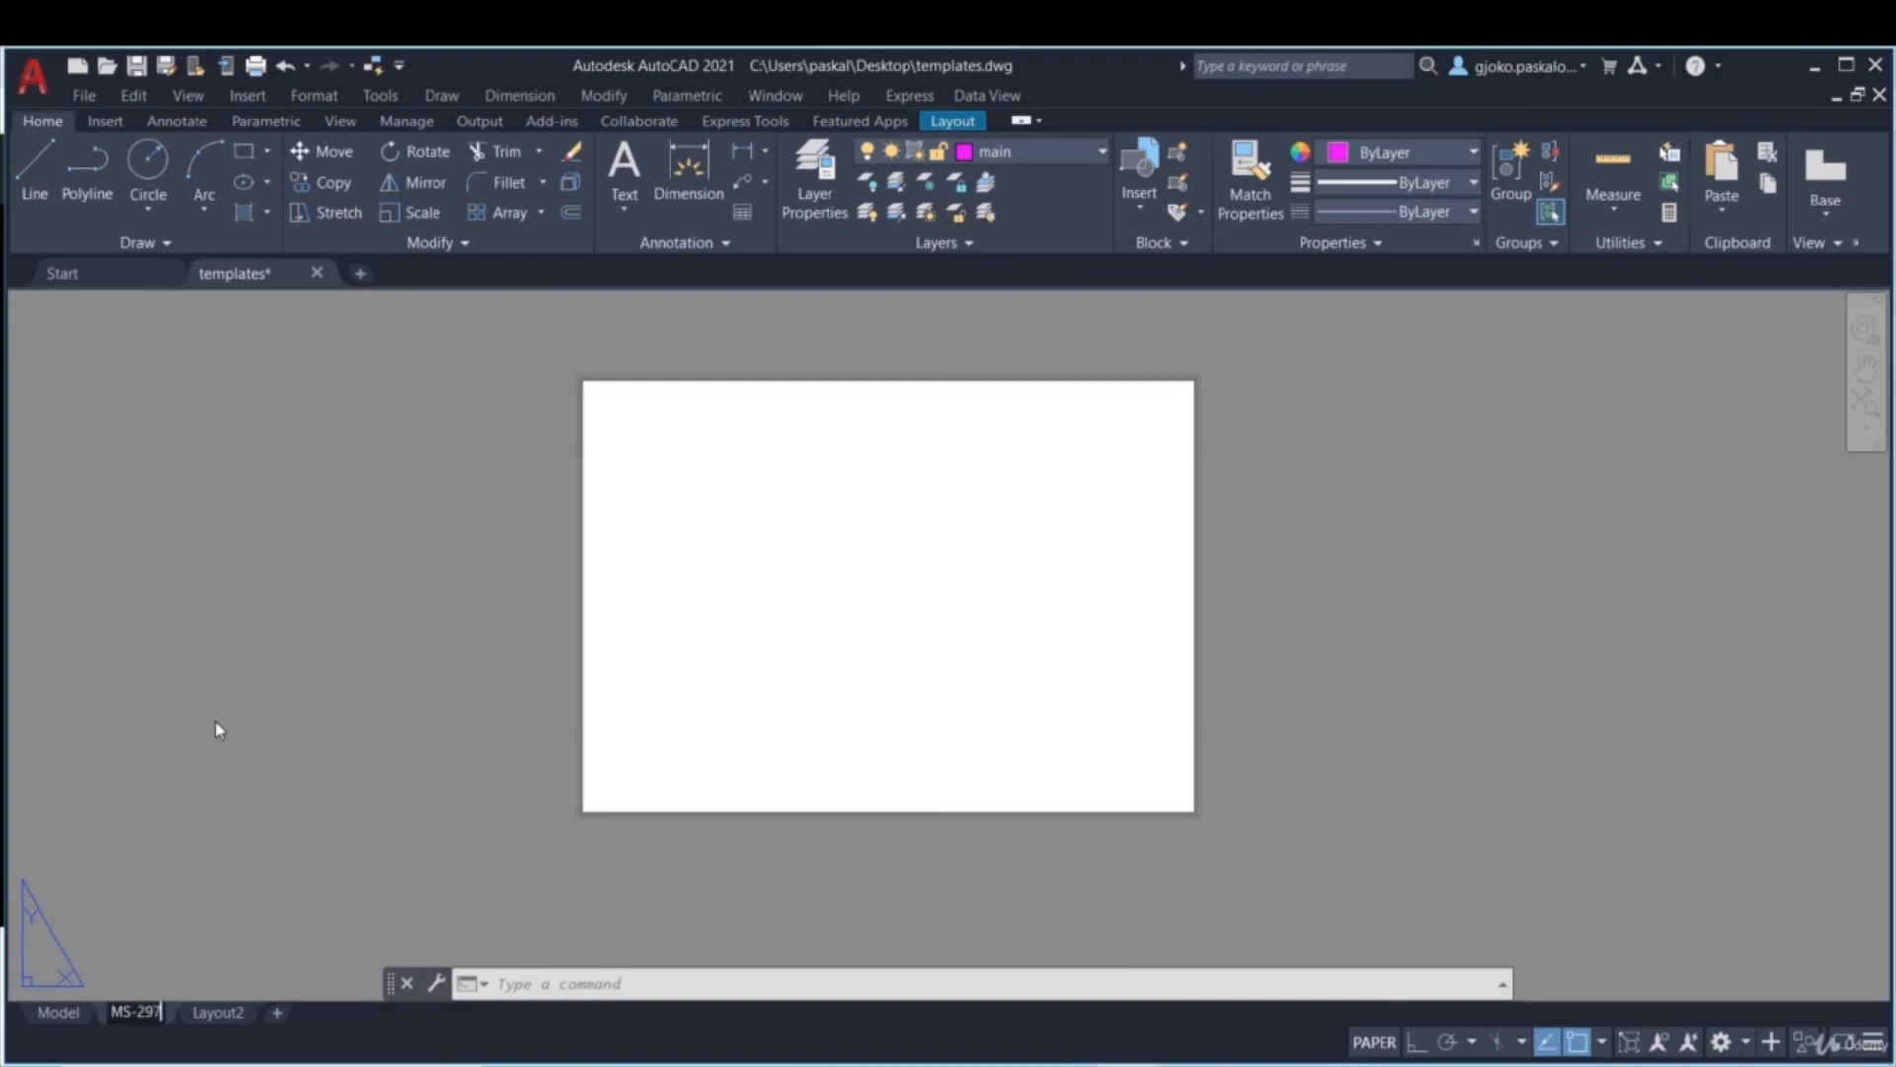
{"action": "type", "text": "x420"}
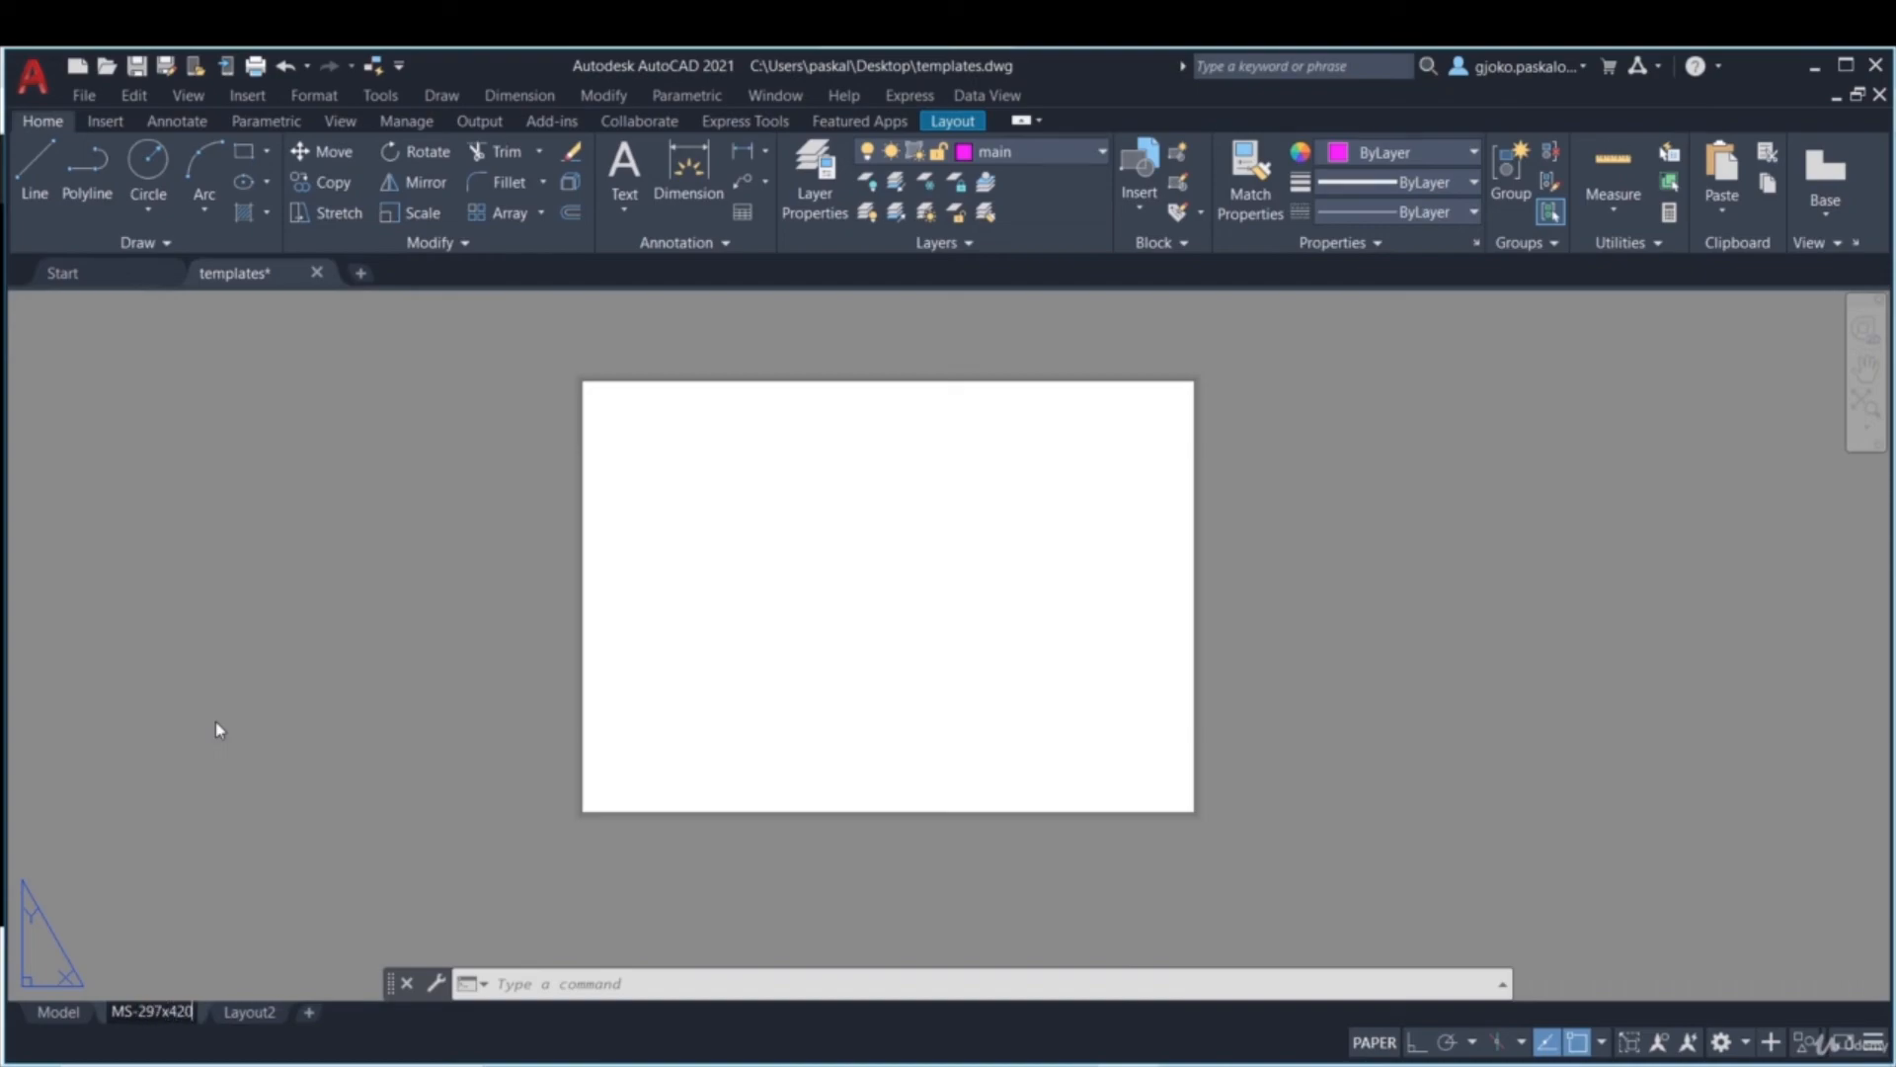
{"action": "left_click", "coordinate": [216, 721]}
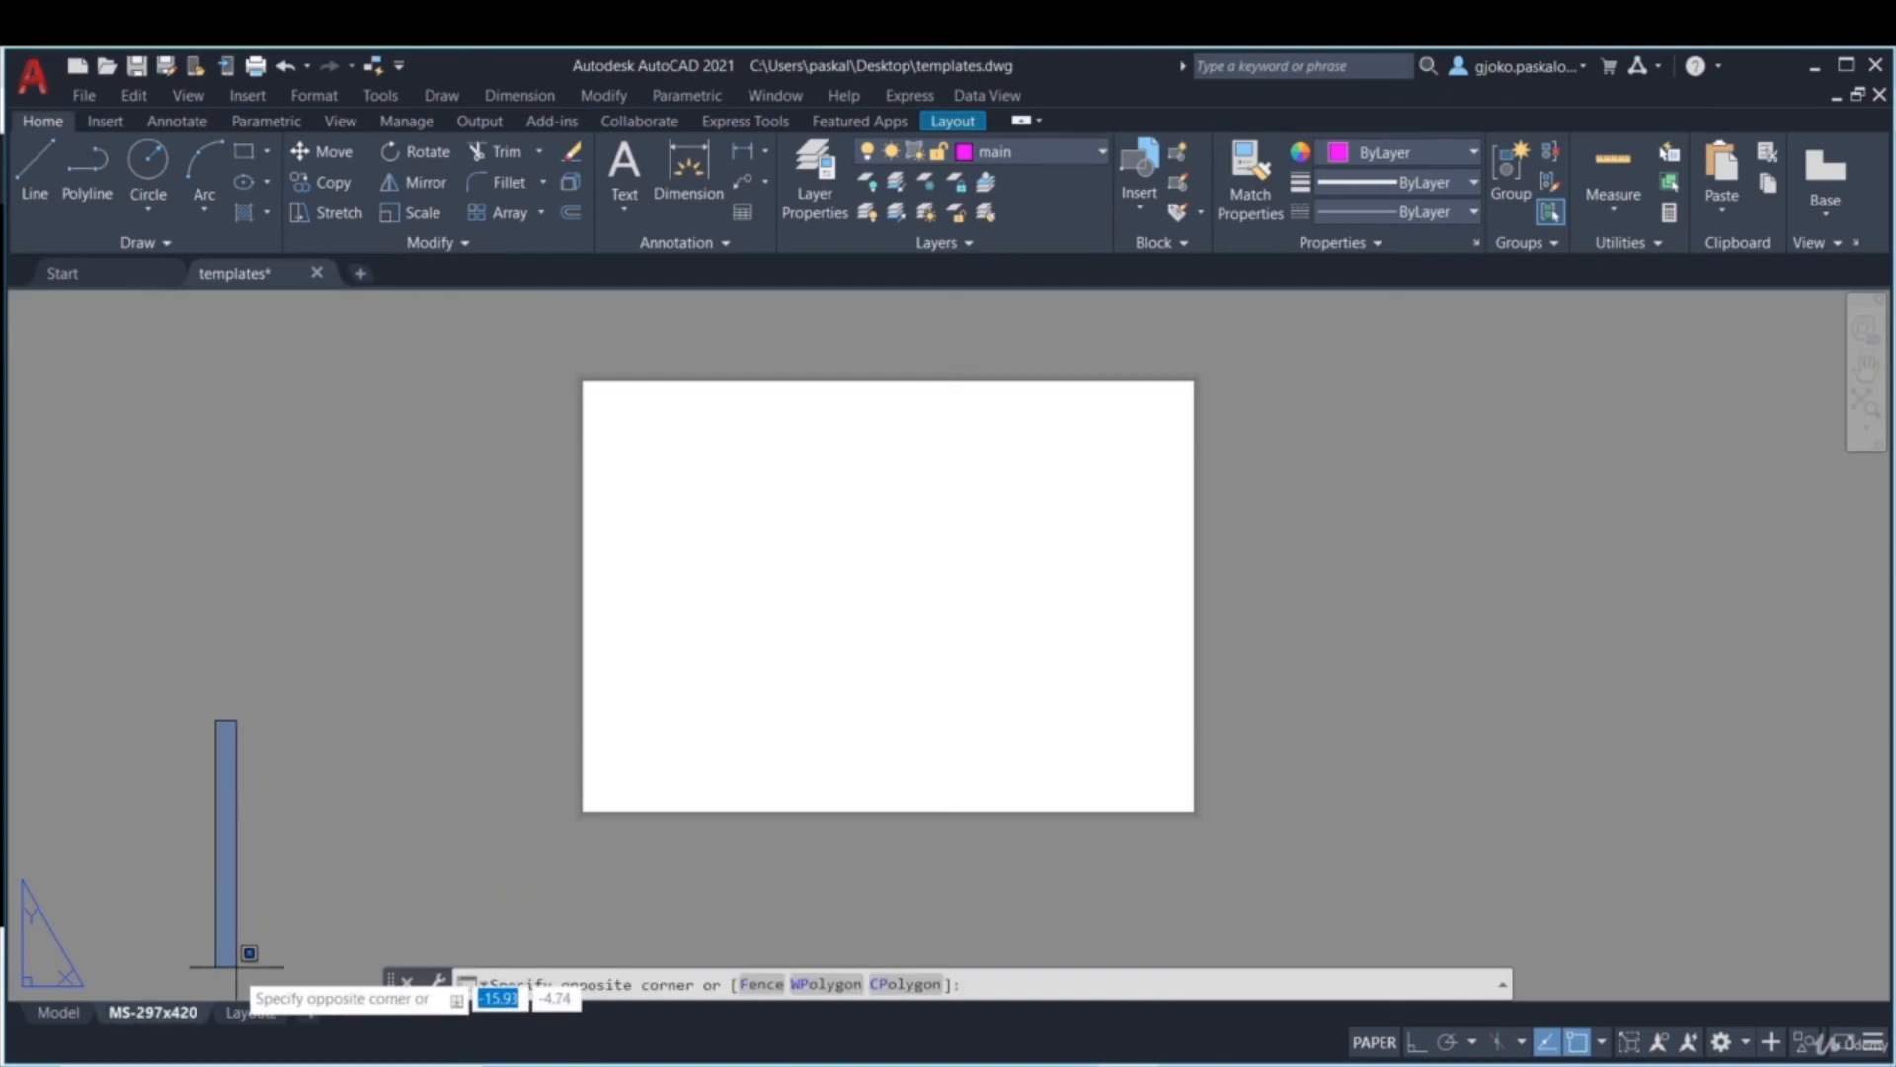
- Delete Layout2 and confirm the removal
{"action": "right_click", "coordinate": [260, 1011]}
{"action": "left_click", "coordinate": [329, 699]}
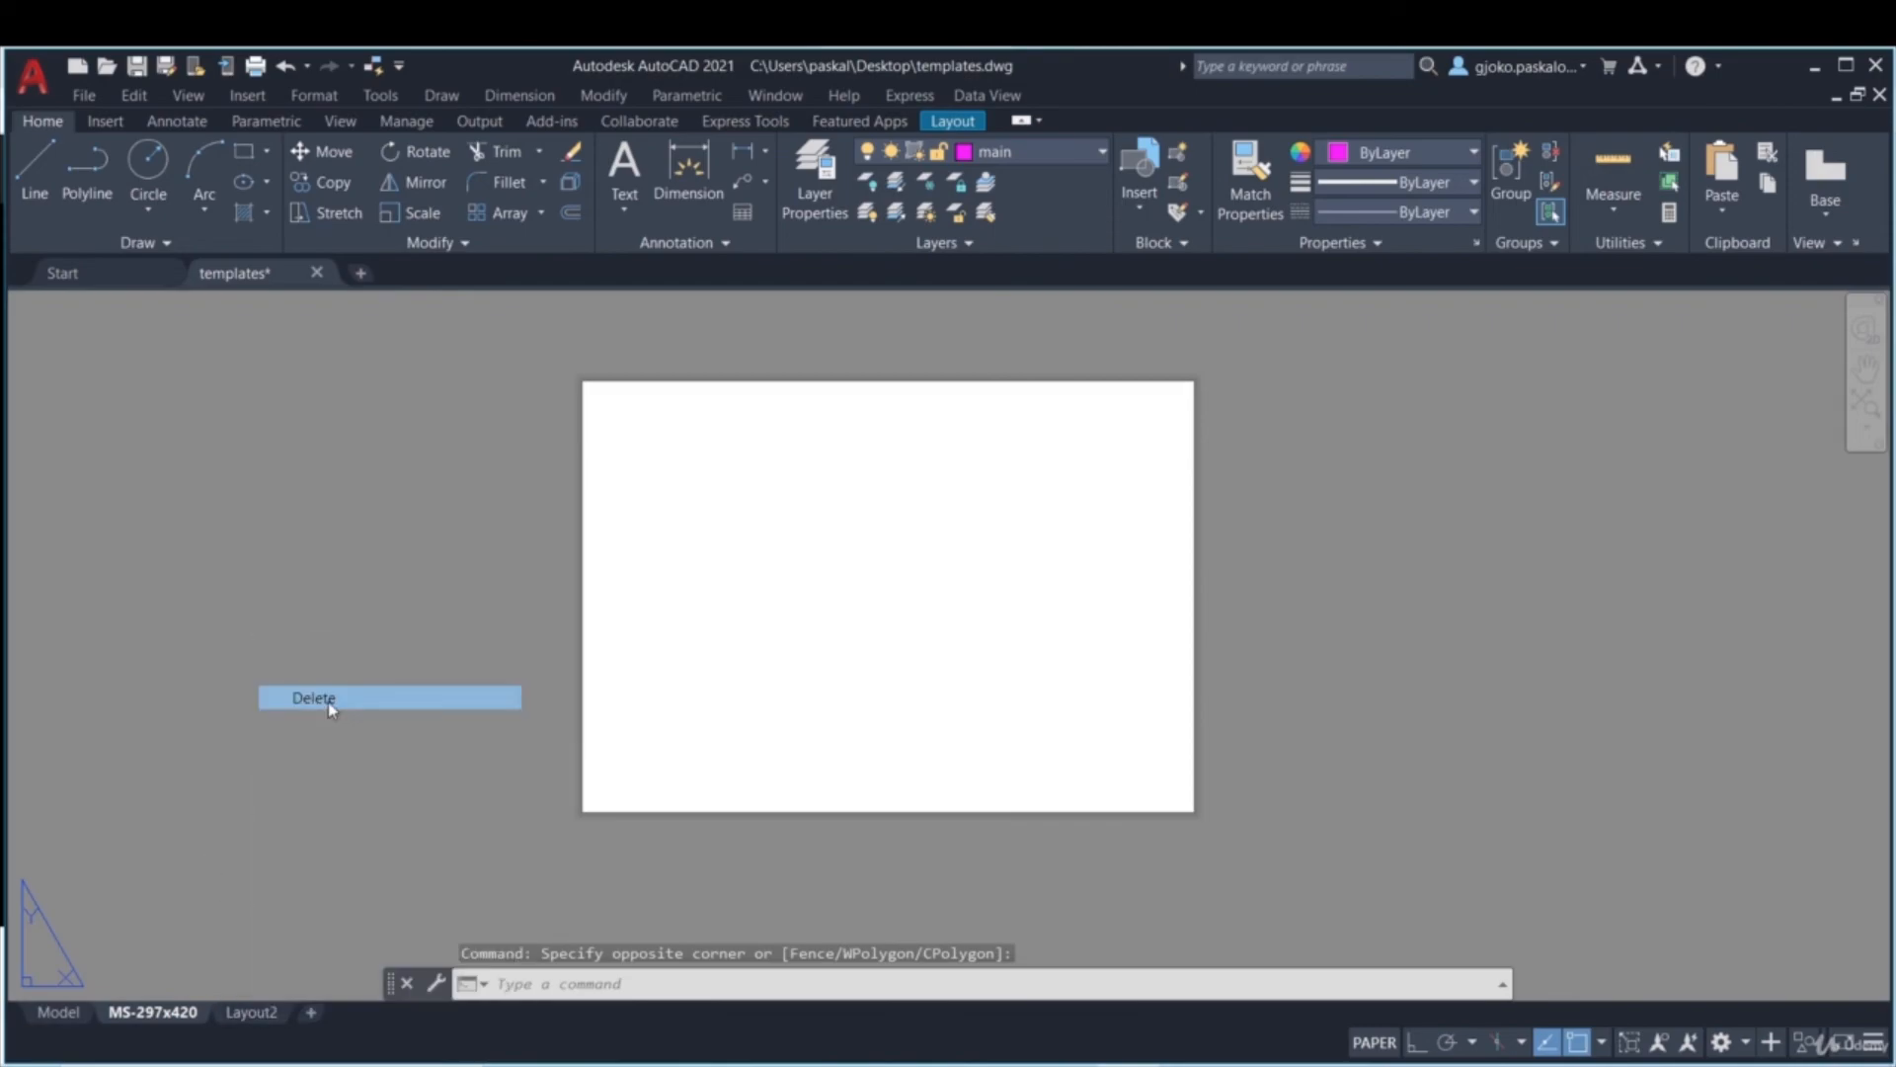
{"action": "left_click", "coordinate": [985, 664]}
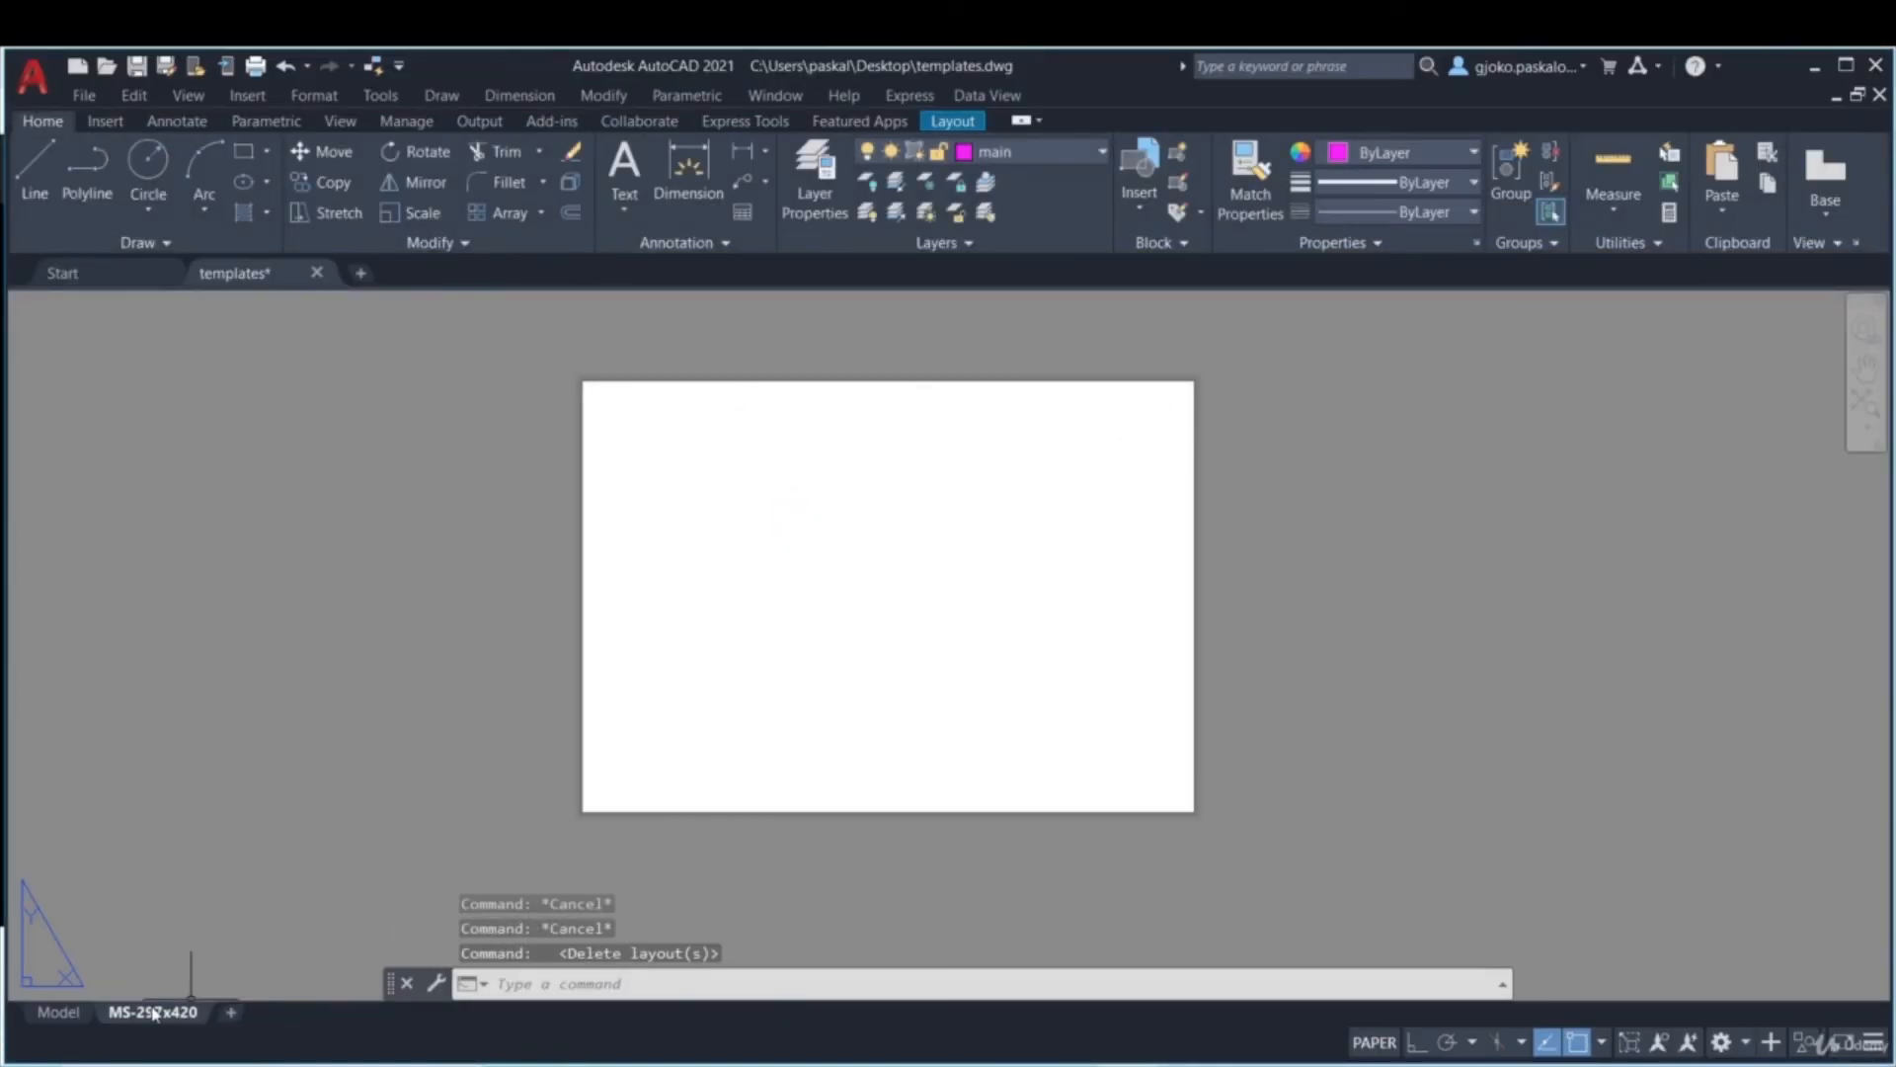
- Draw a rectangular border about 11.3 units high just inside the edges of the MS-297x420 sheet
{"action": "scroll", "coordinate": [842, 394], "scroll_direction": "up", "scroll_amount": 2}
{"action": "scroll", "coordinate": [804, 411], "scroll_direction": "down", "scroll_amount": 2}
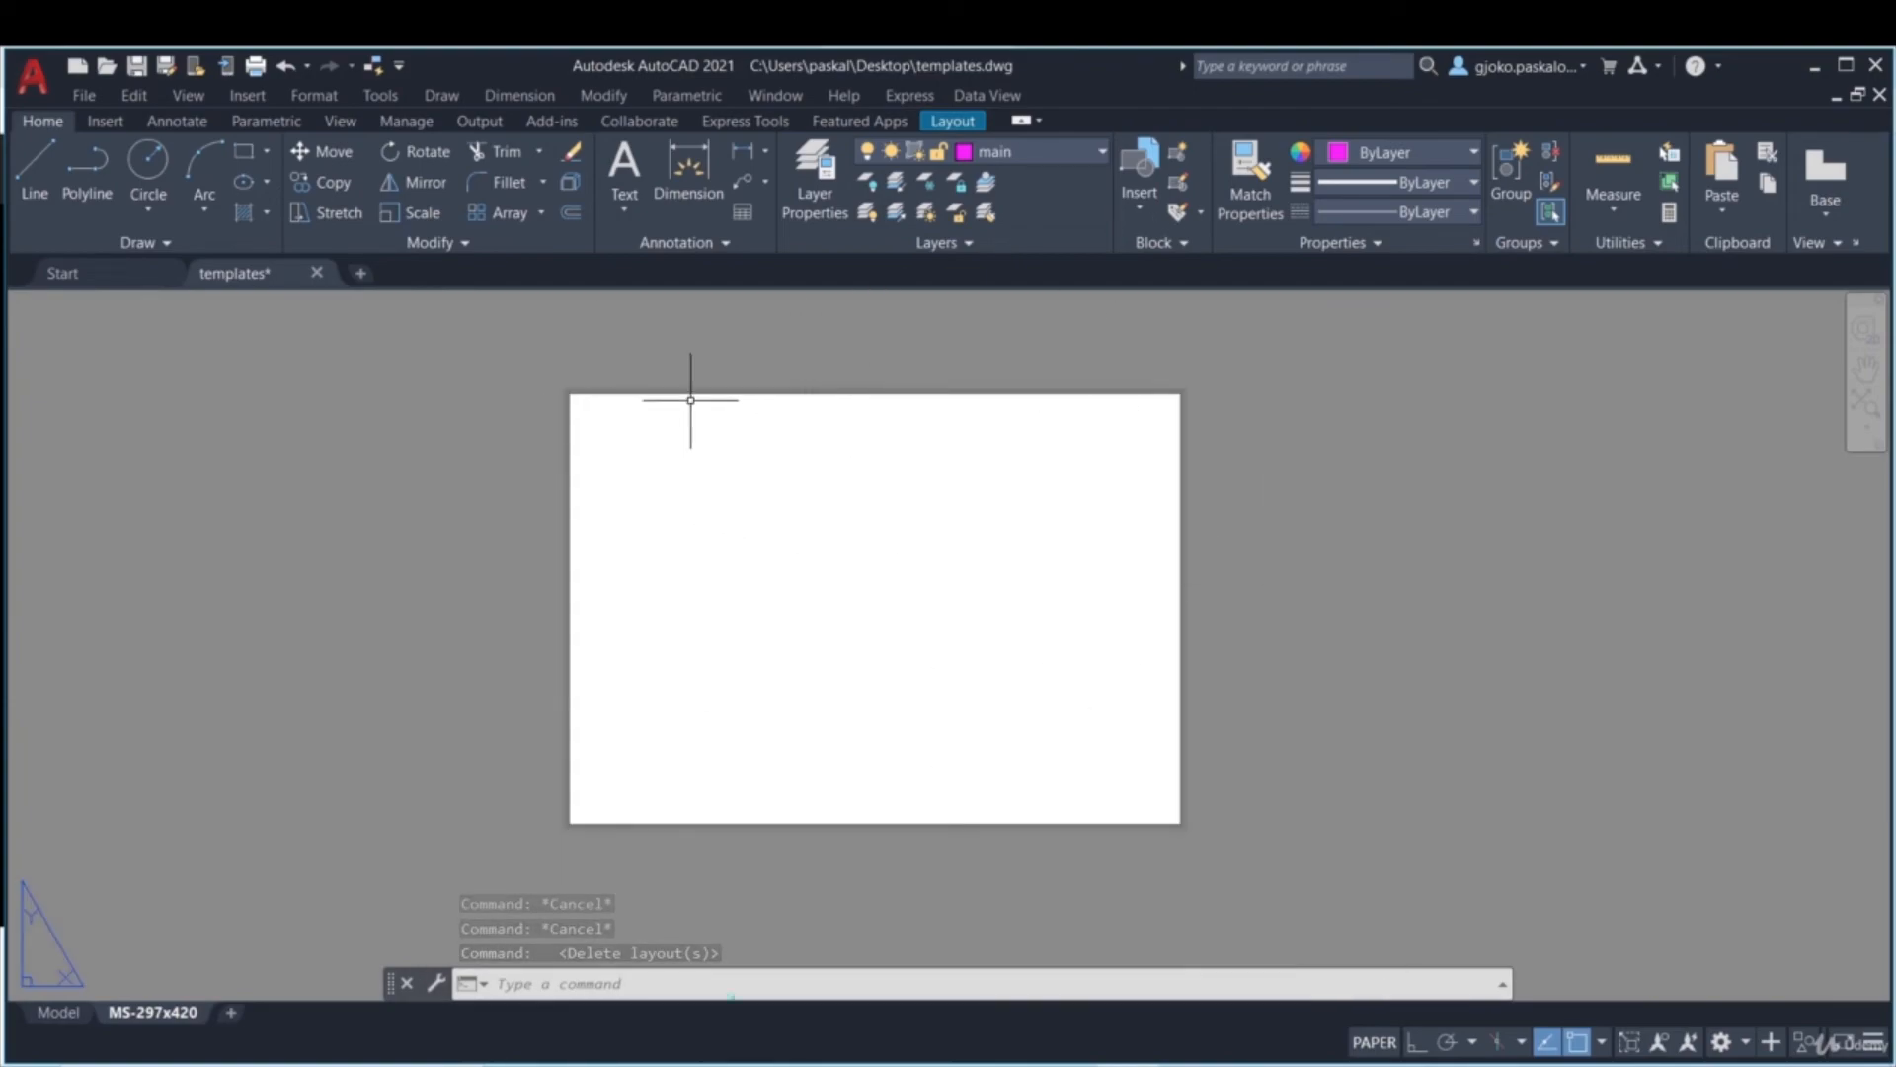
{"action": "left_click", "coordinate": [242, 153]}
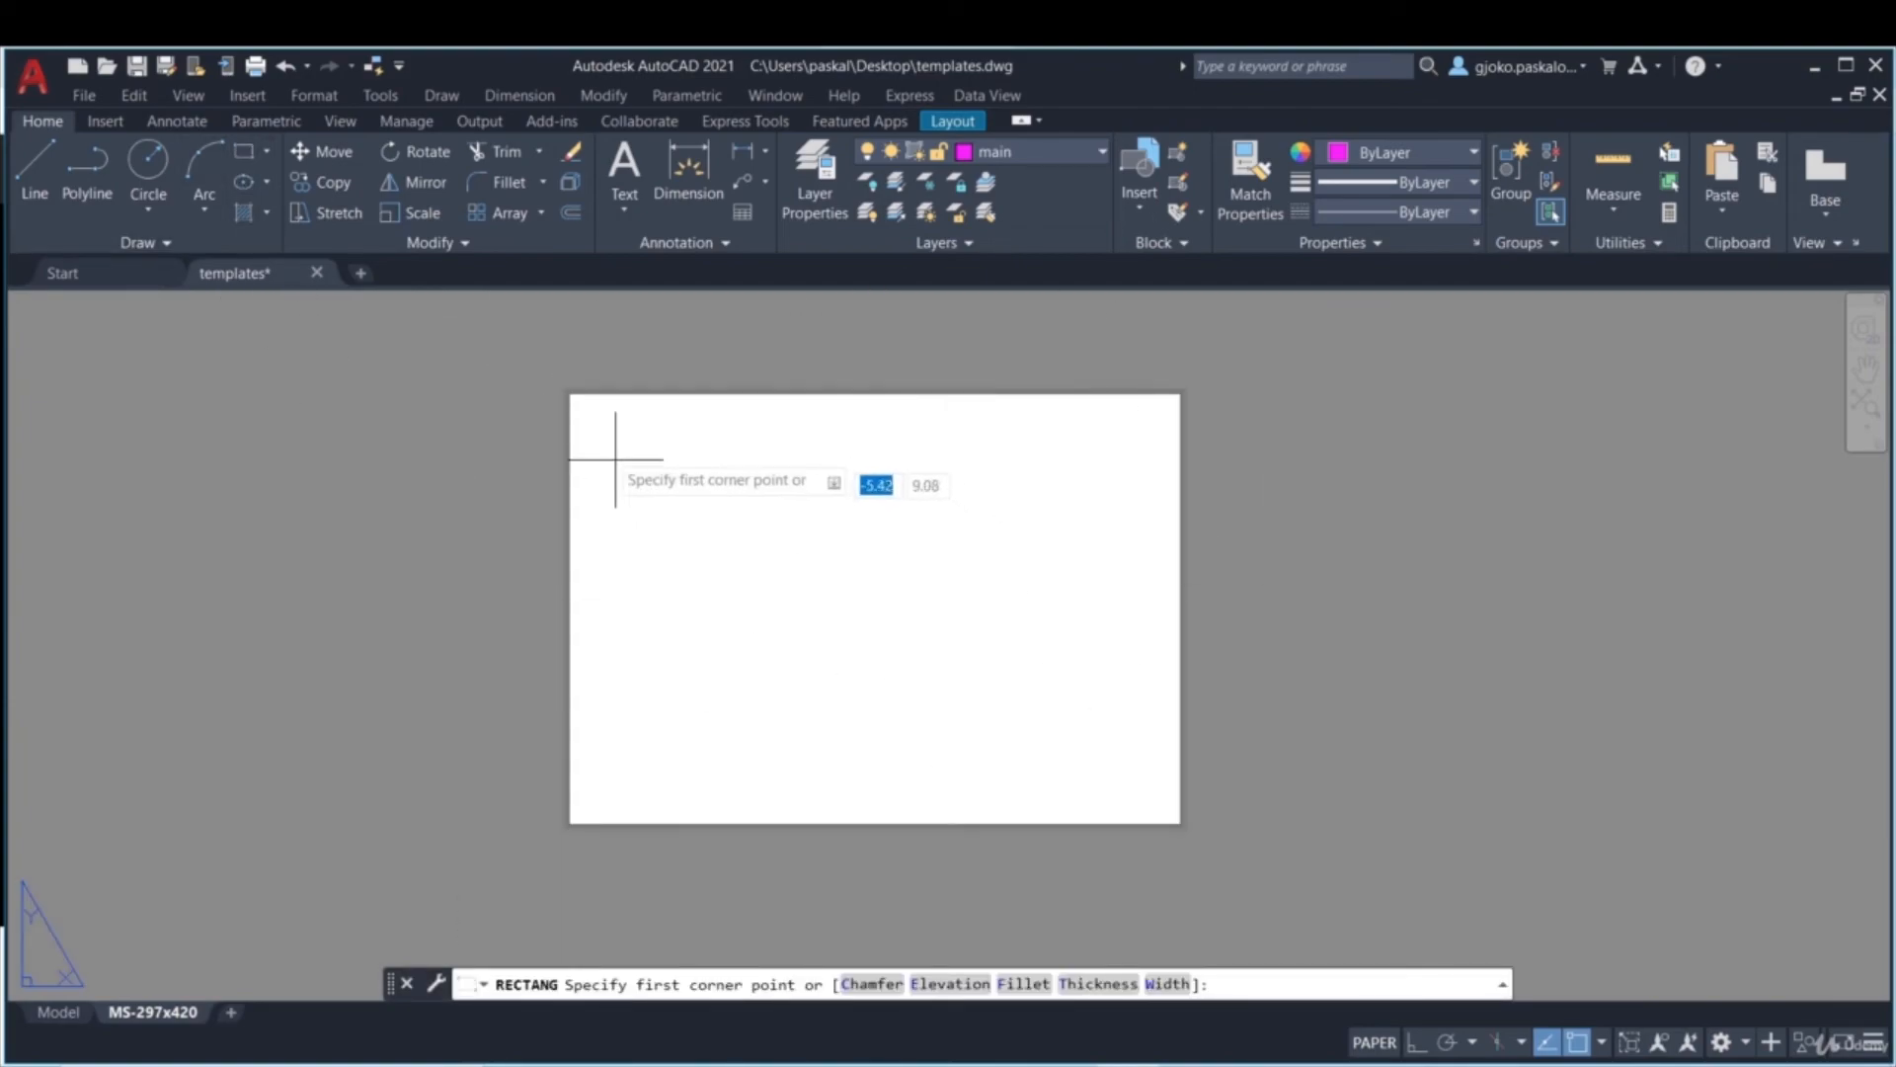
{"action": "left_click", "coordinate": [579, 403]}
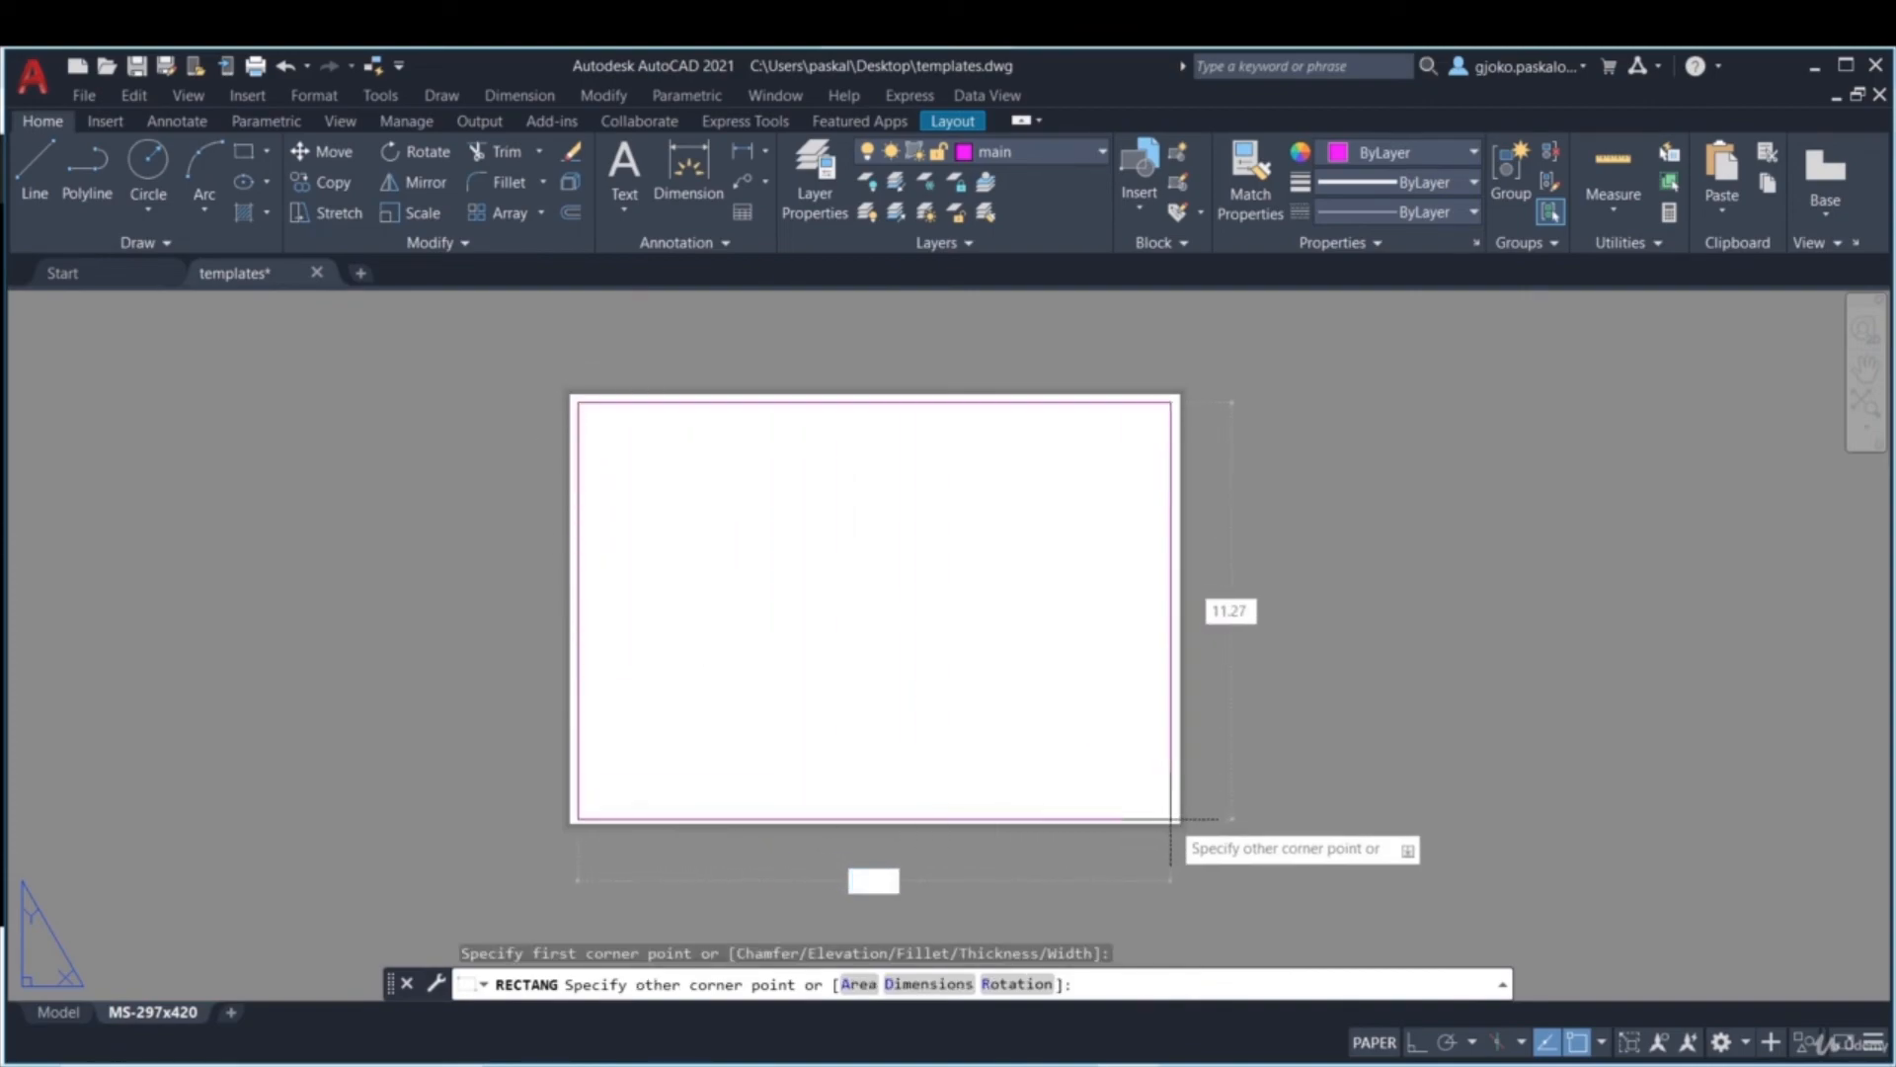
{"action": "left_click", "coordinate": [1174, 817]}
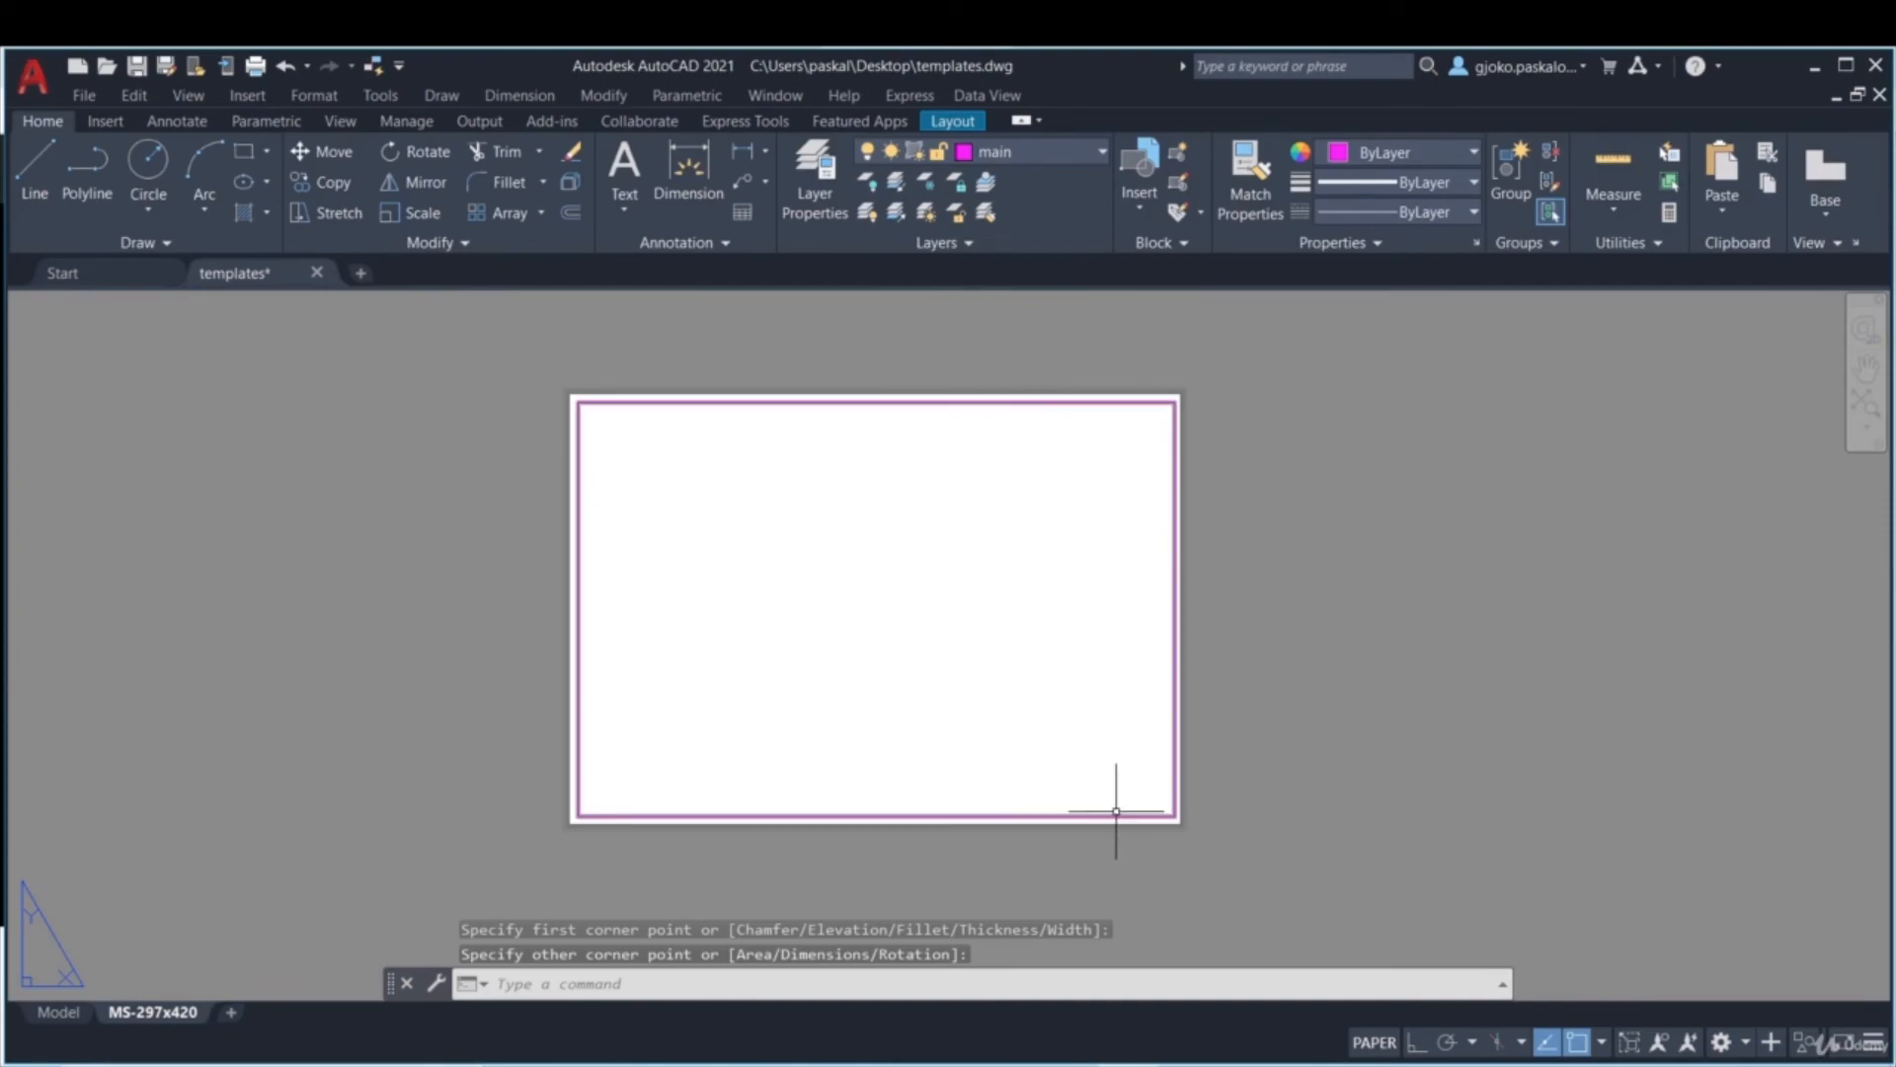
- Draw a vertical line across the full height of the border near its right side to set off a title block strip
{"action": "left_click", "coordinate": [34, 163]}
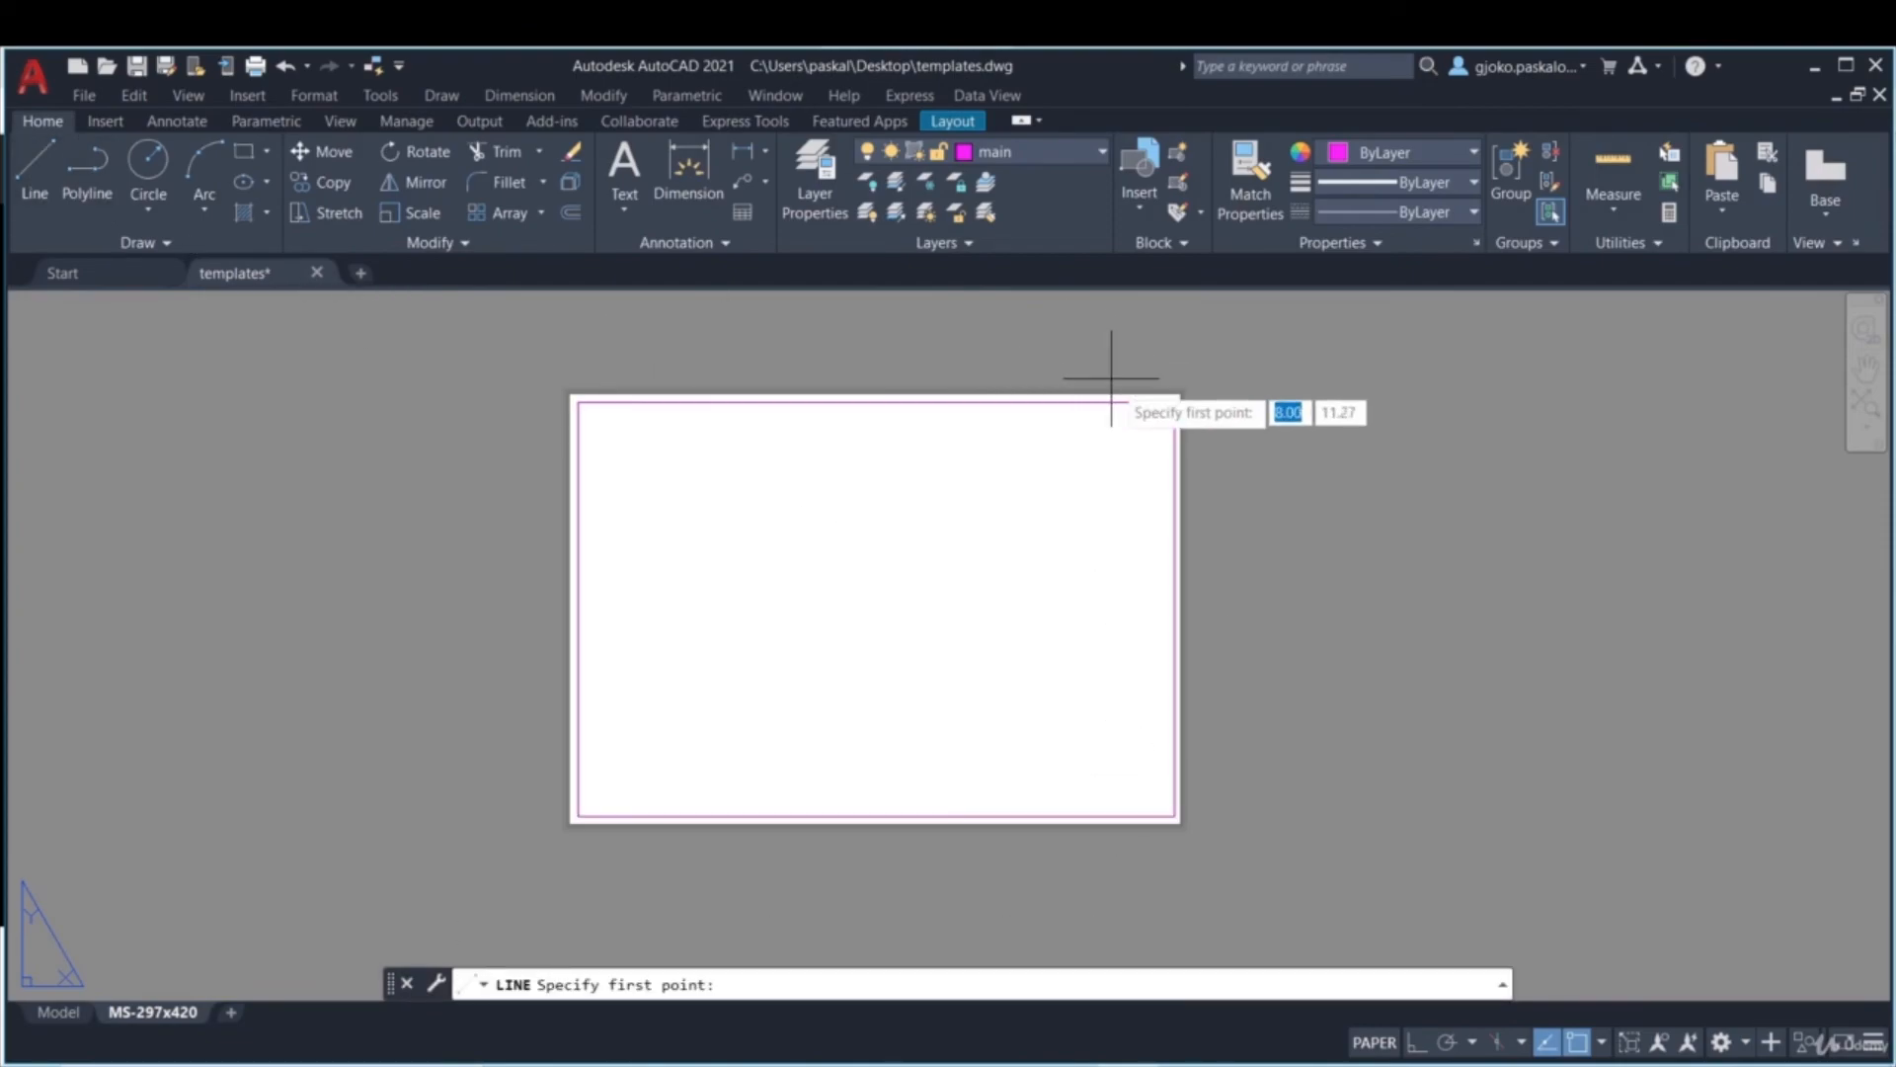
{"action": "left_click", "coordinate": [1126, 817]}
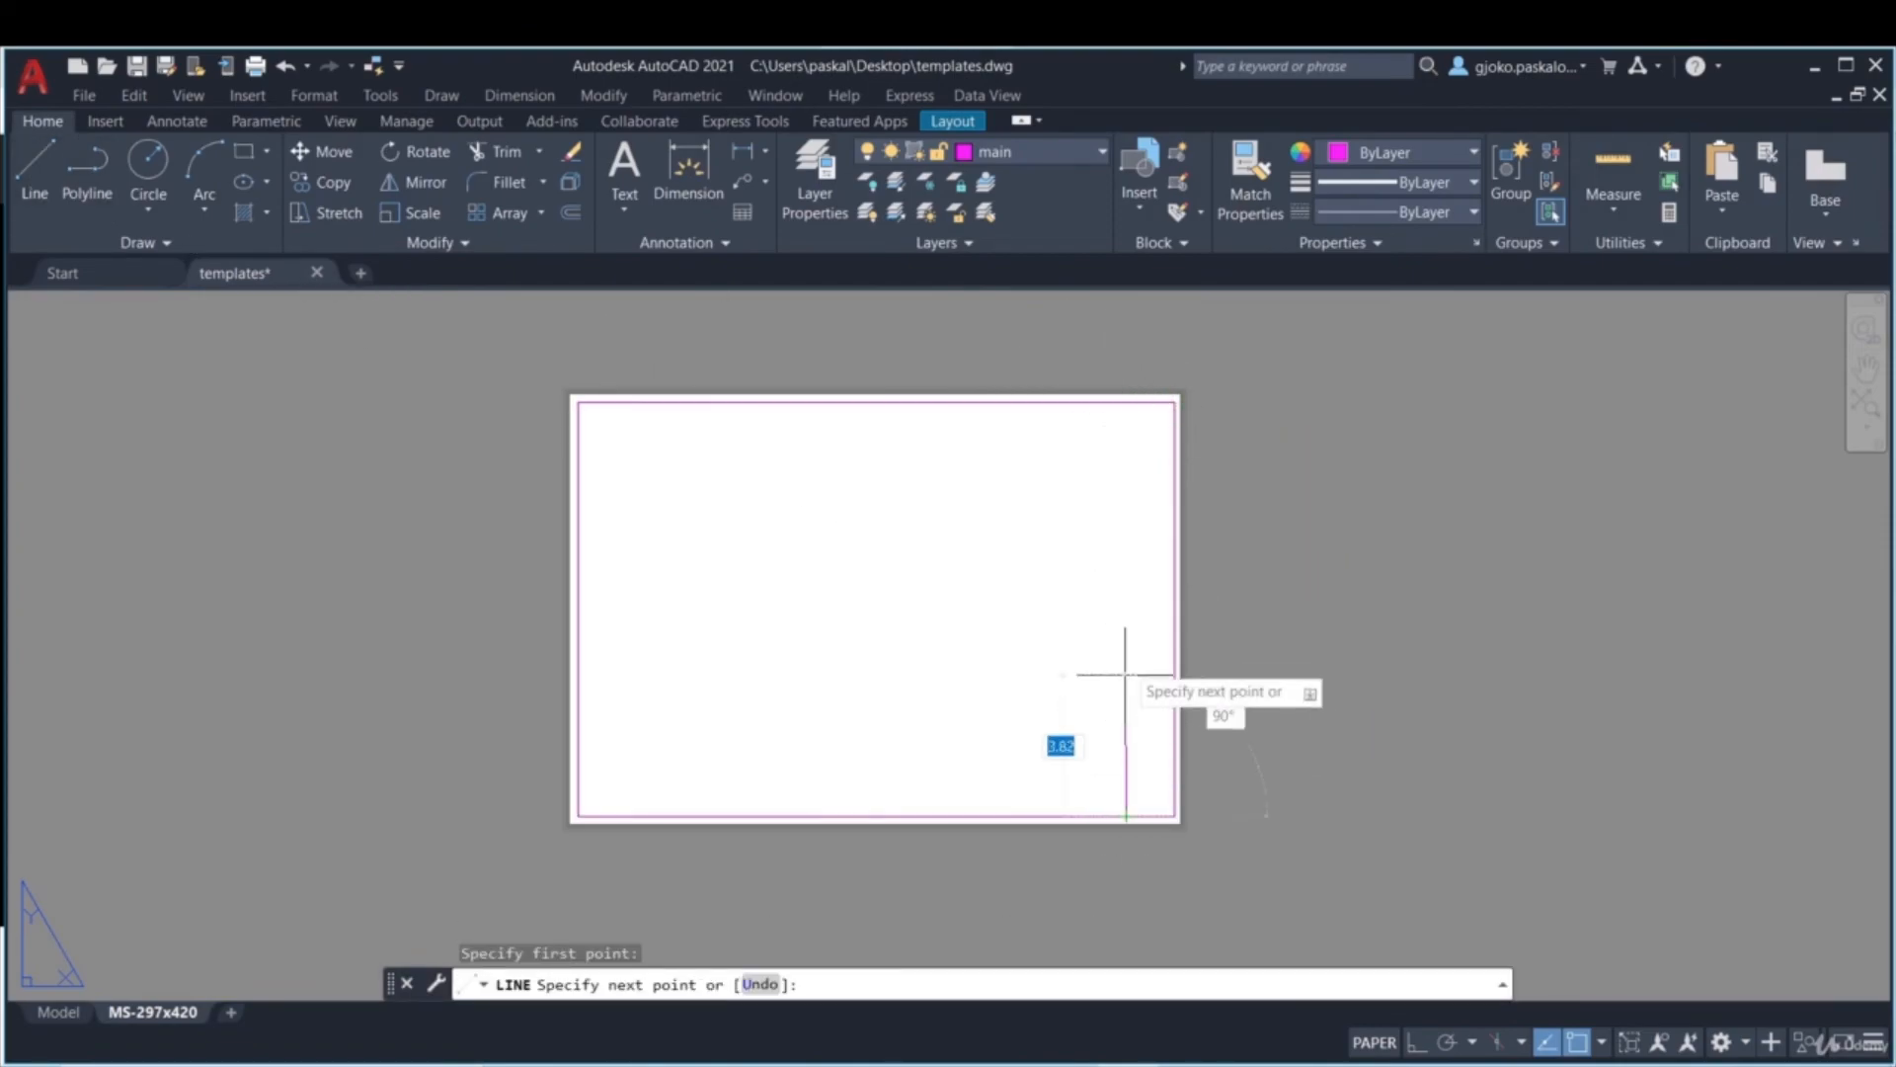
{"action": "left_click", "coordinate": [1126, 403]}
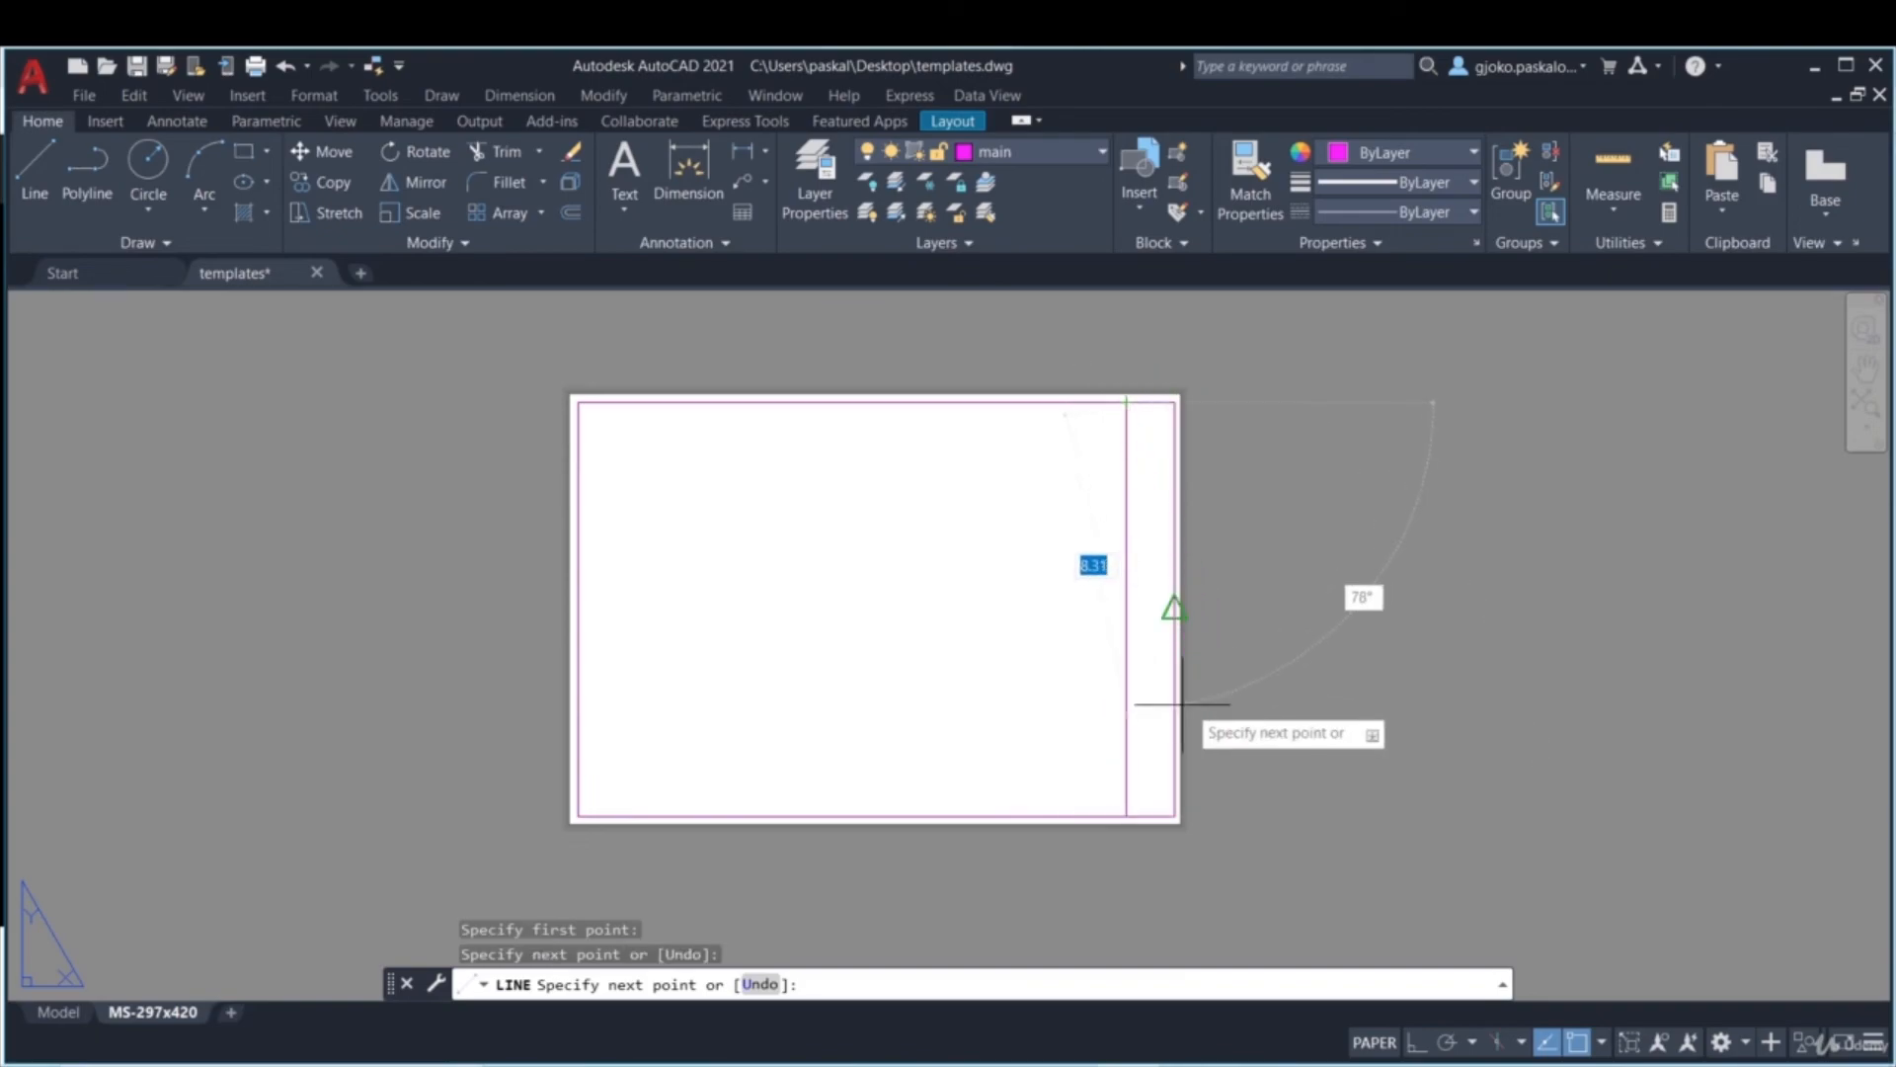
{"action": "key", "text": "Escape"}
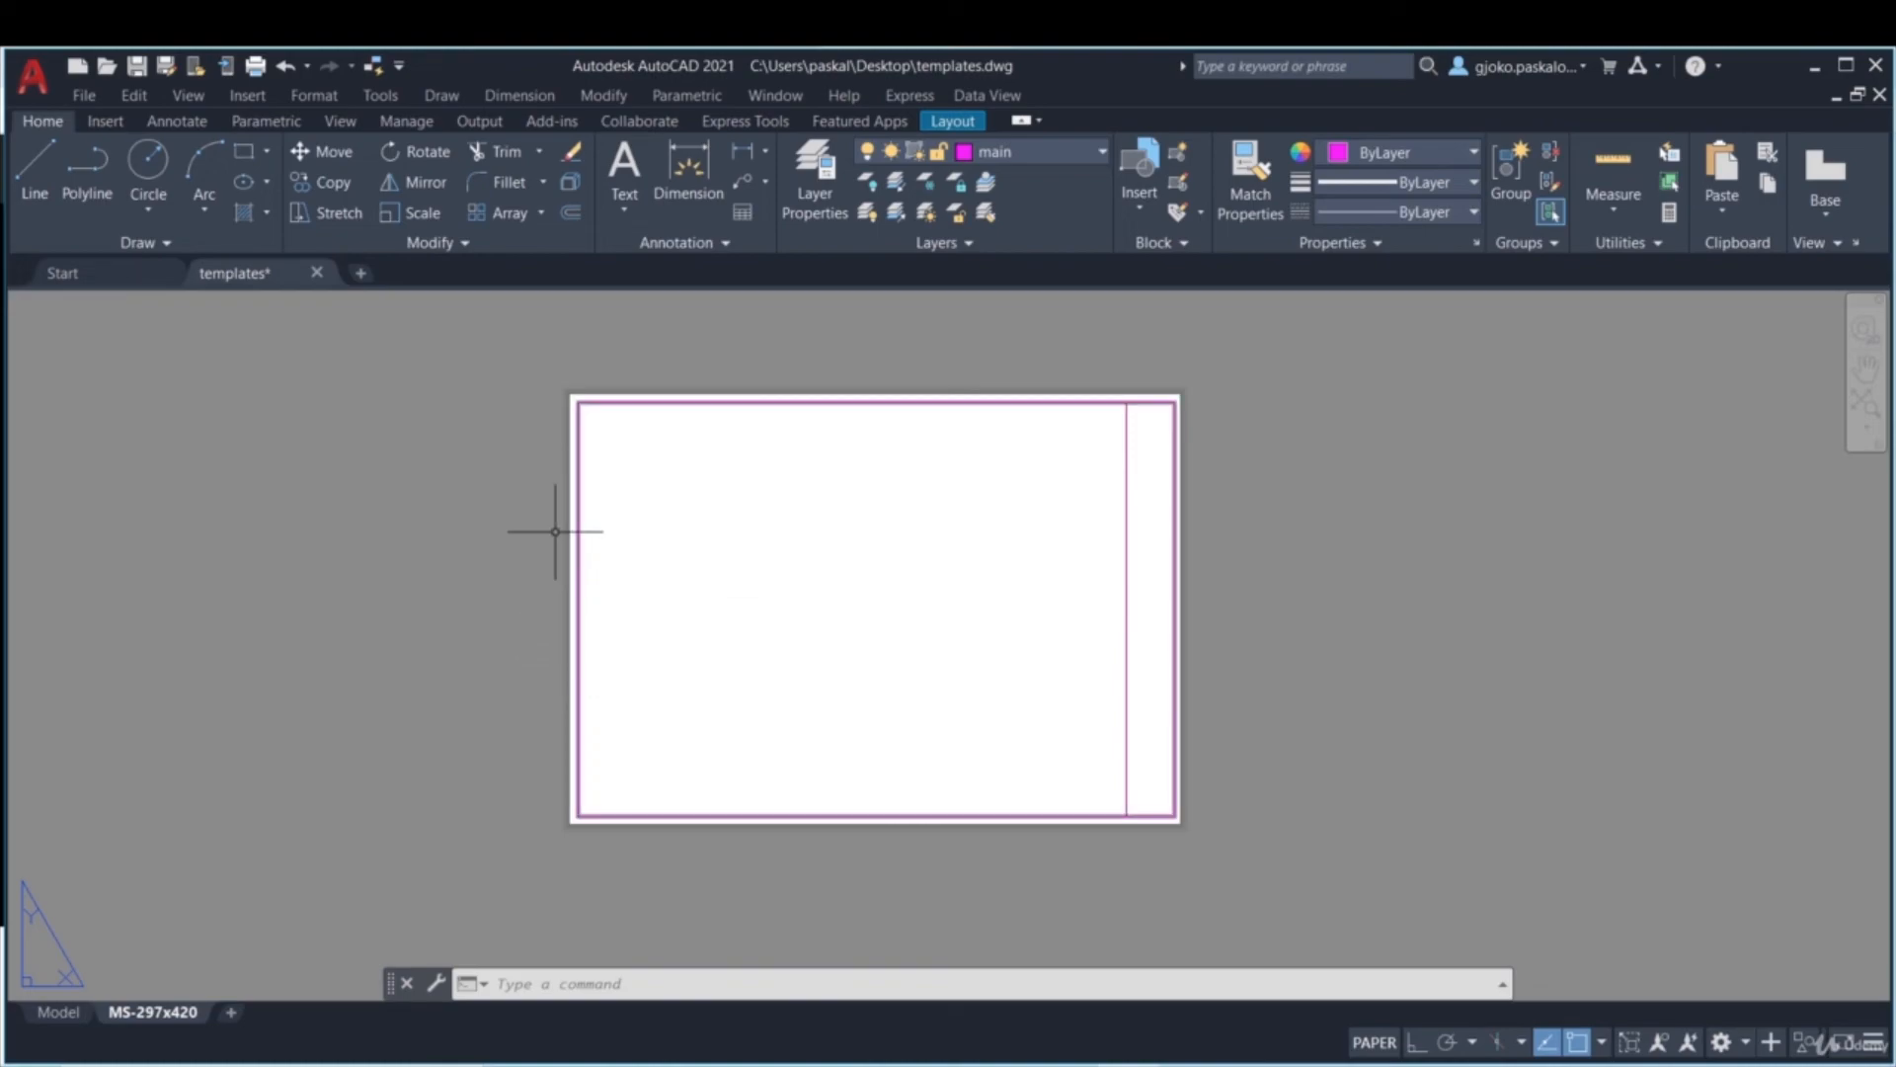
- Add a blank layout and insert the D-Size Layout from the Tutorial-iArch.dwt template
{"action": "left_click", "coordinate": [228, 1014]}
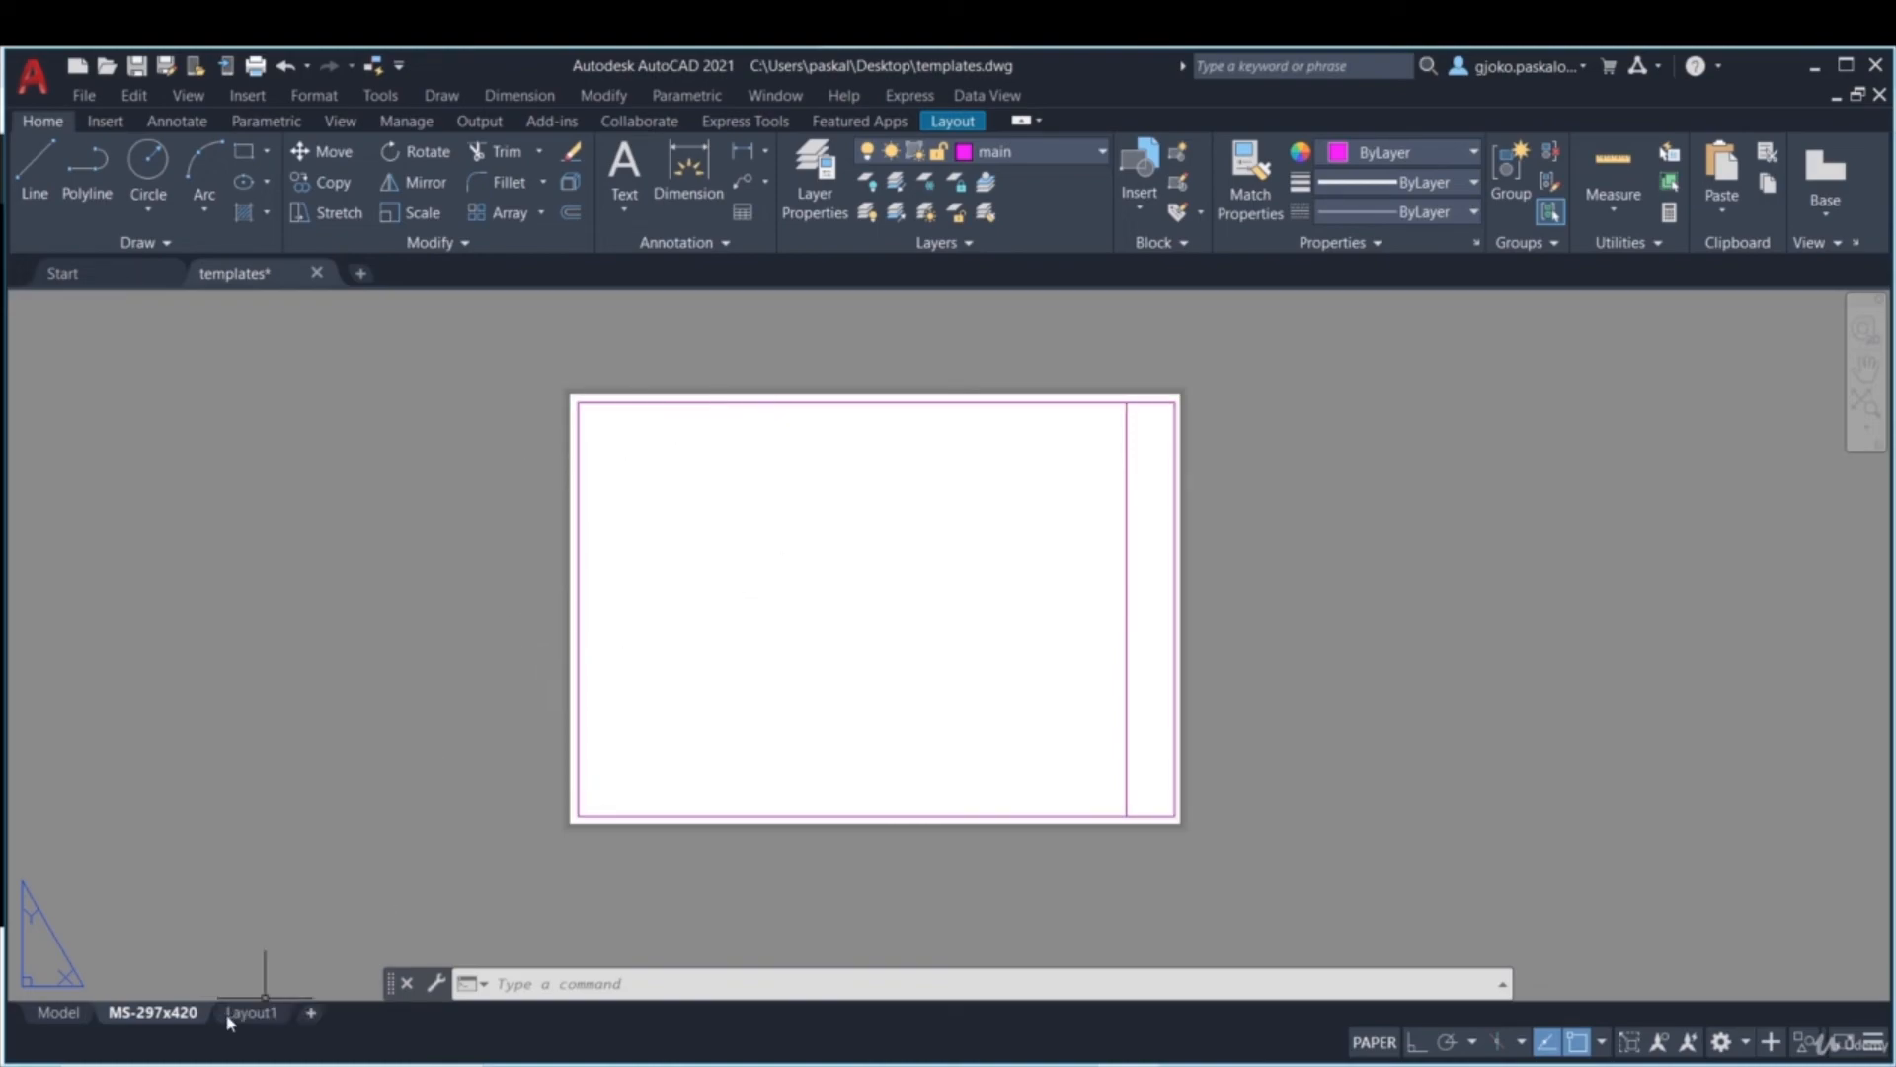
{"action": "left_click", "coordinate": [268, 1014]}
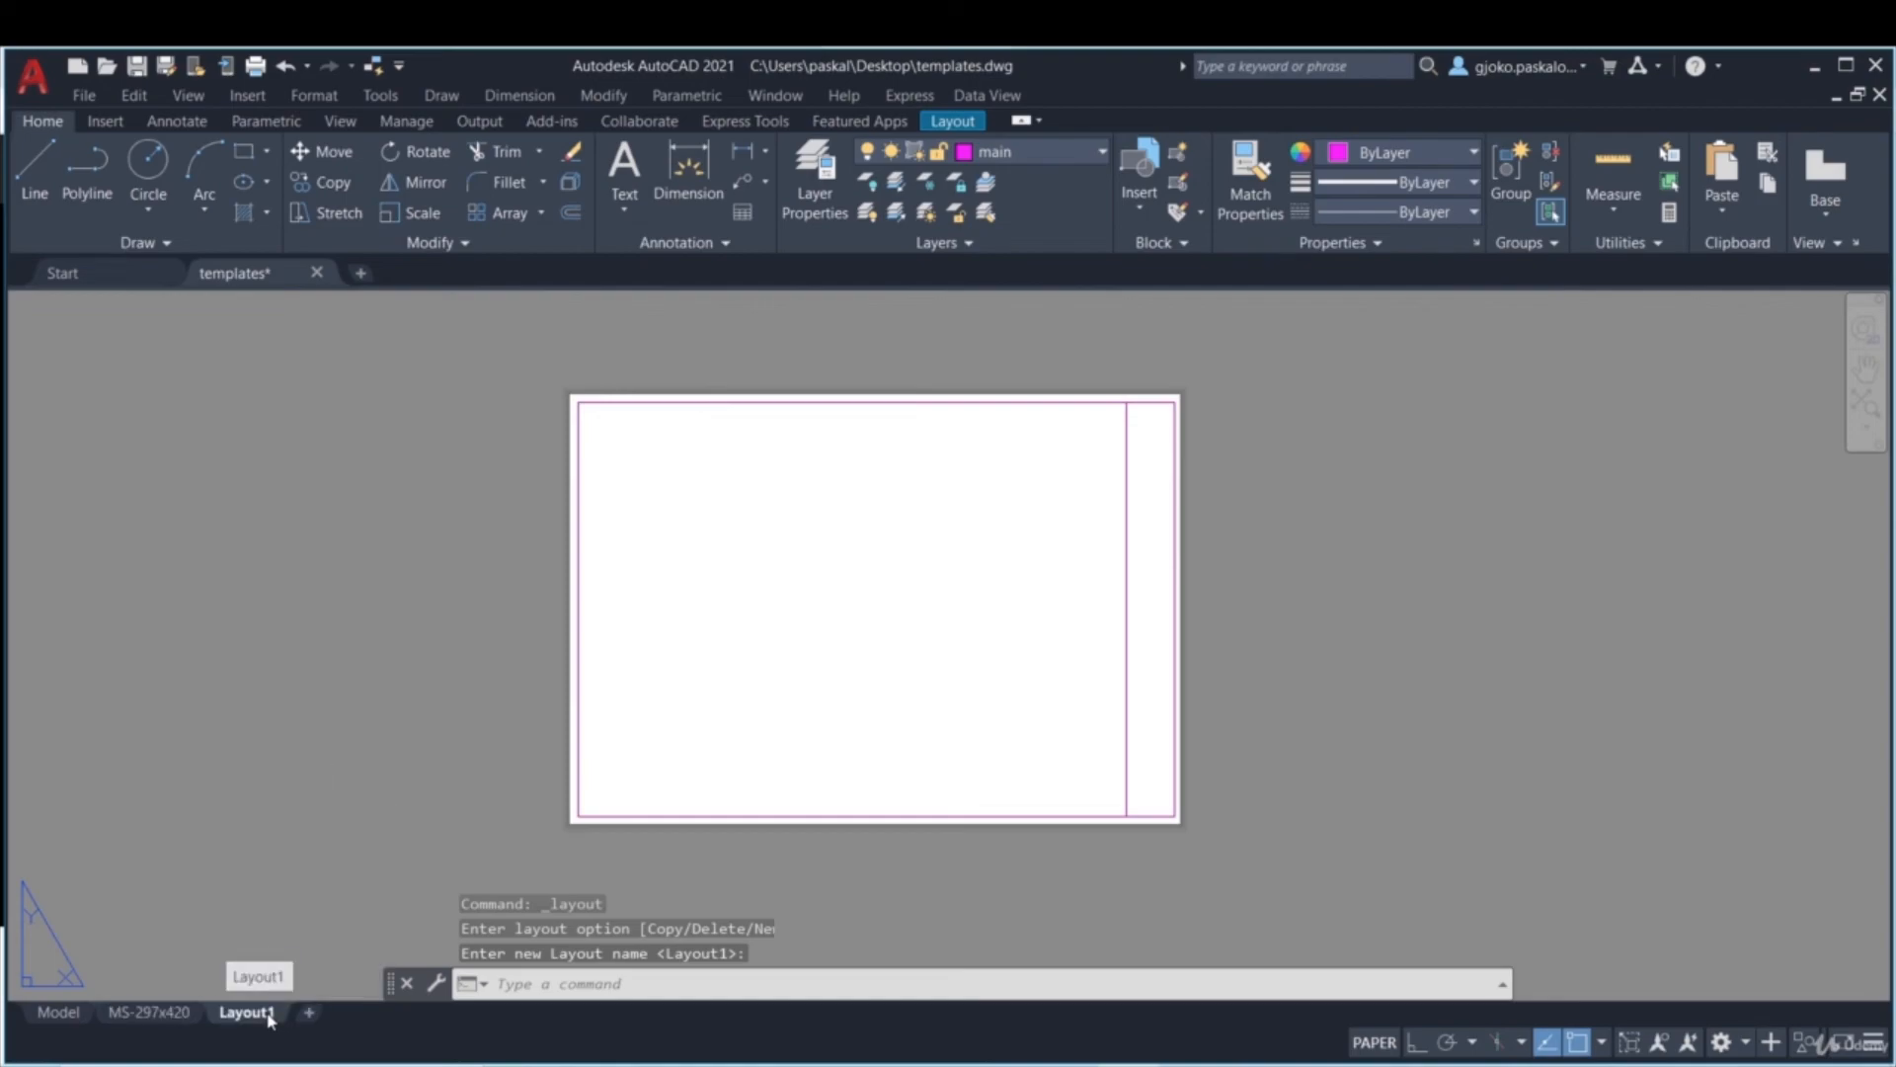
{"action": "right_click", "coordinate": [263, 1018]}
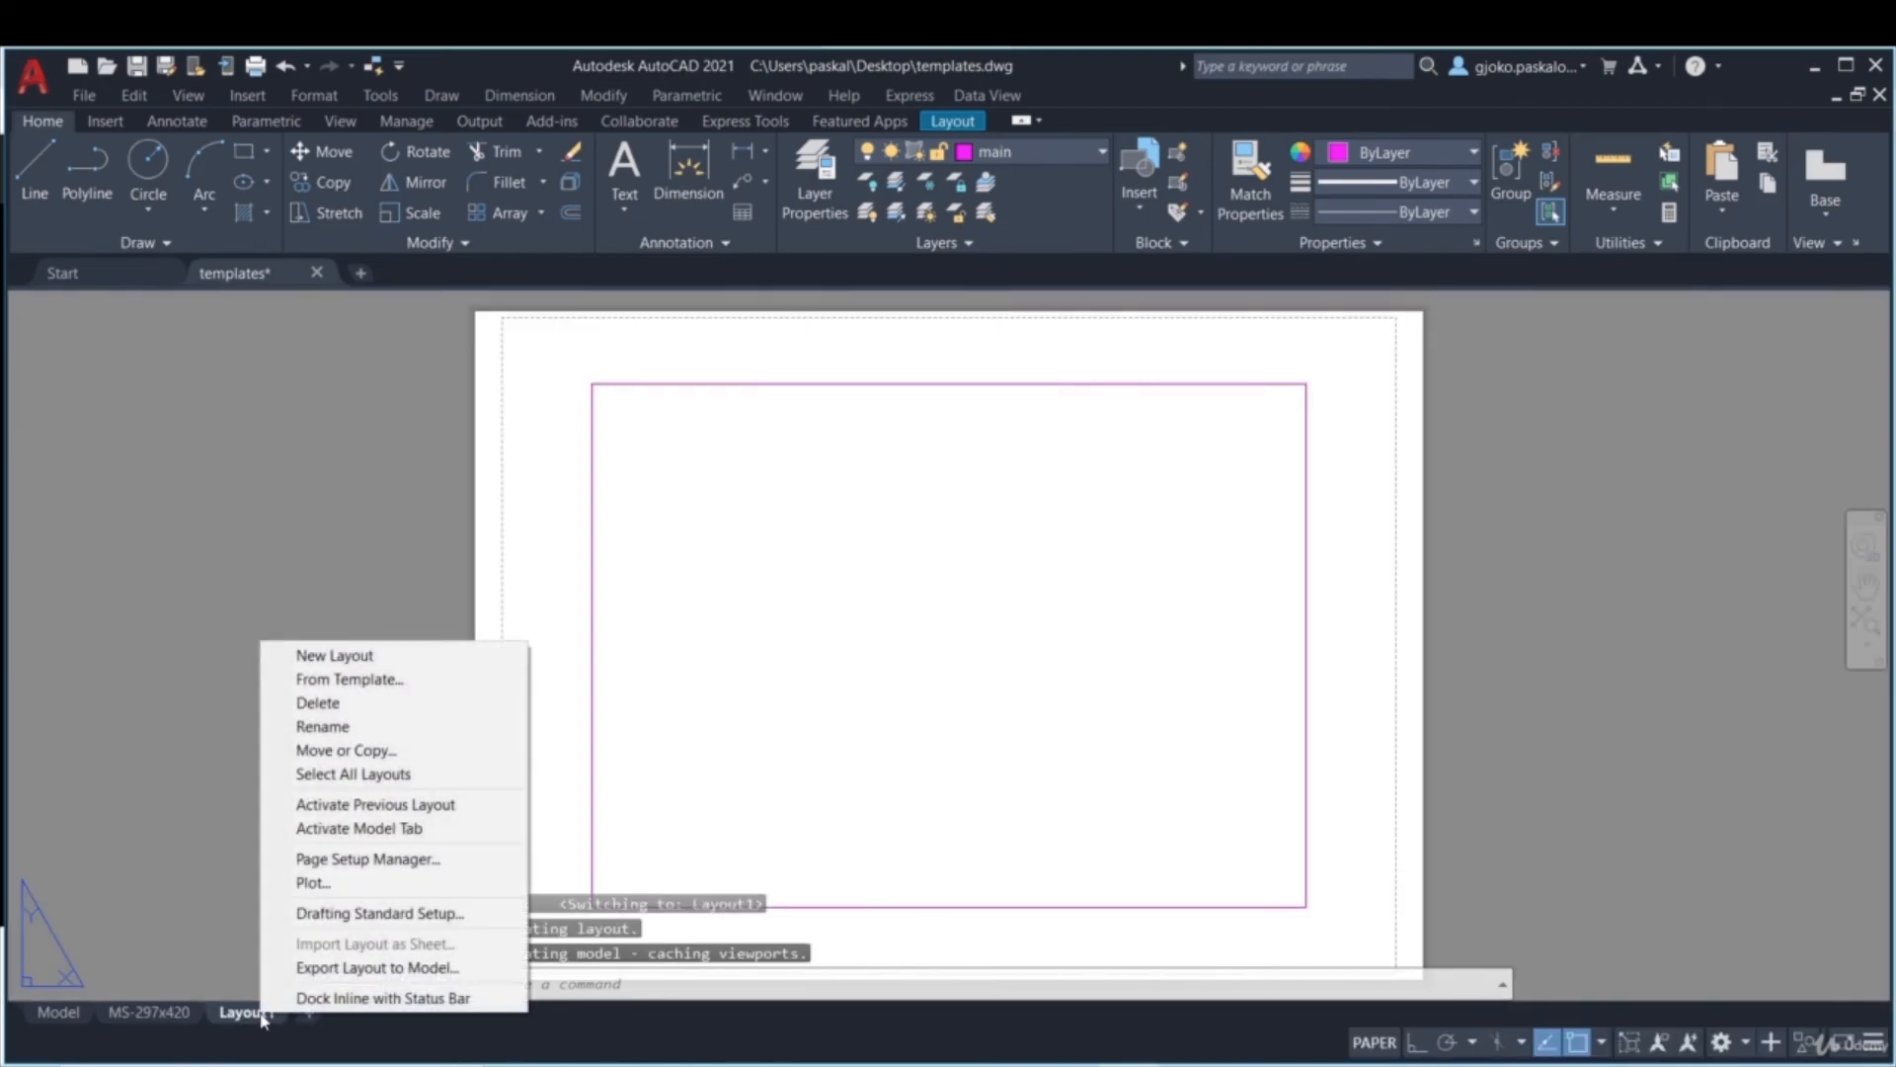
{"action": "left_click", "coordinate": [365, 680]}
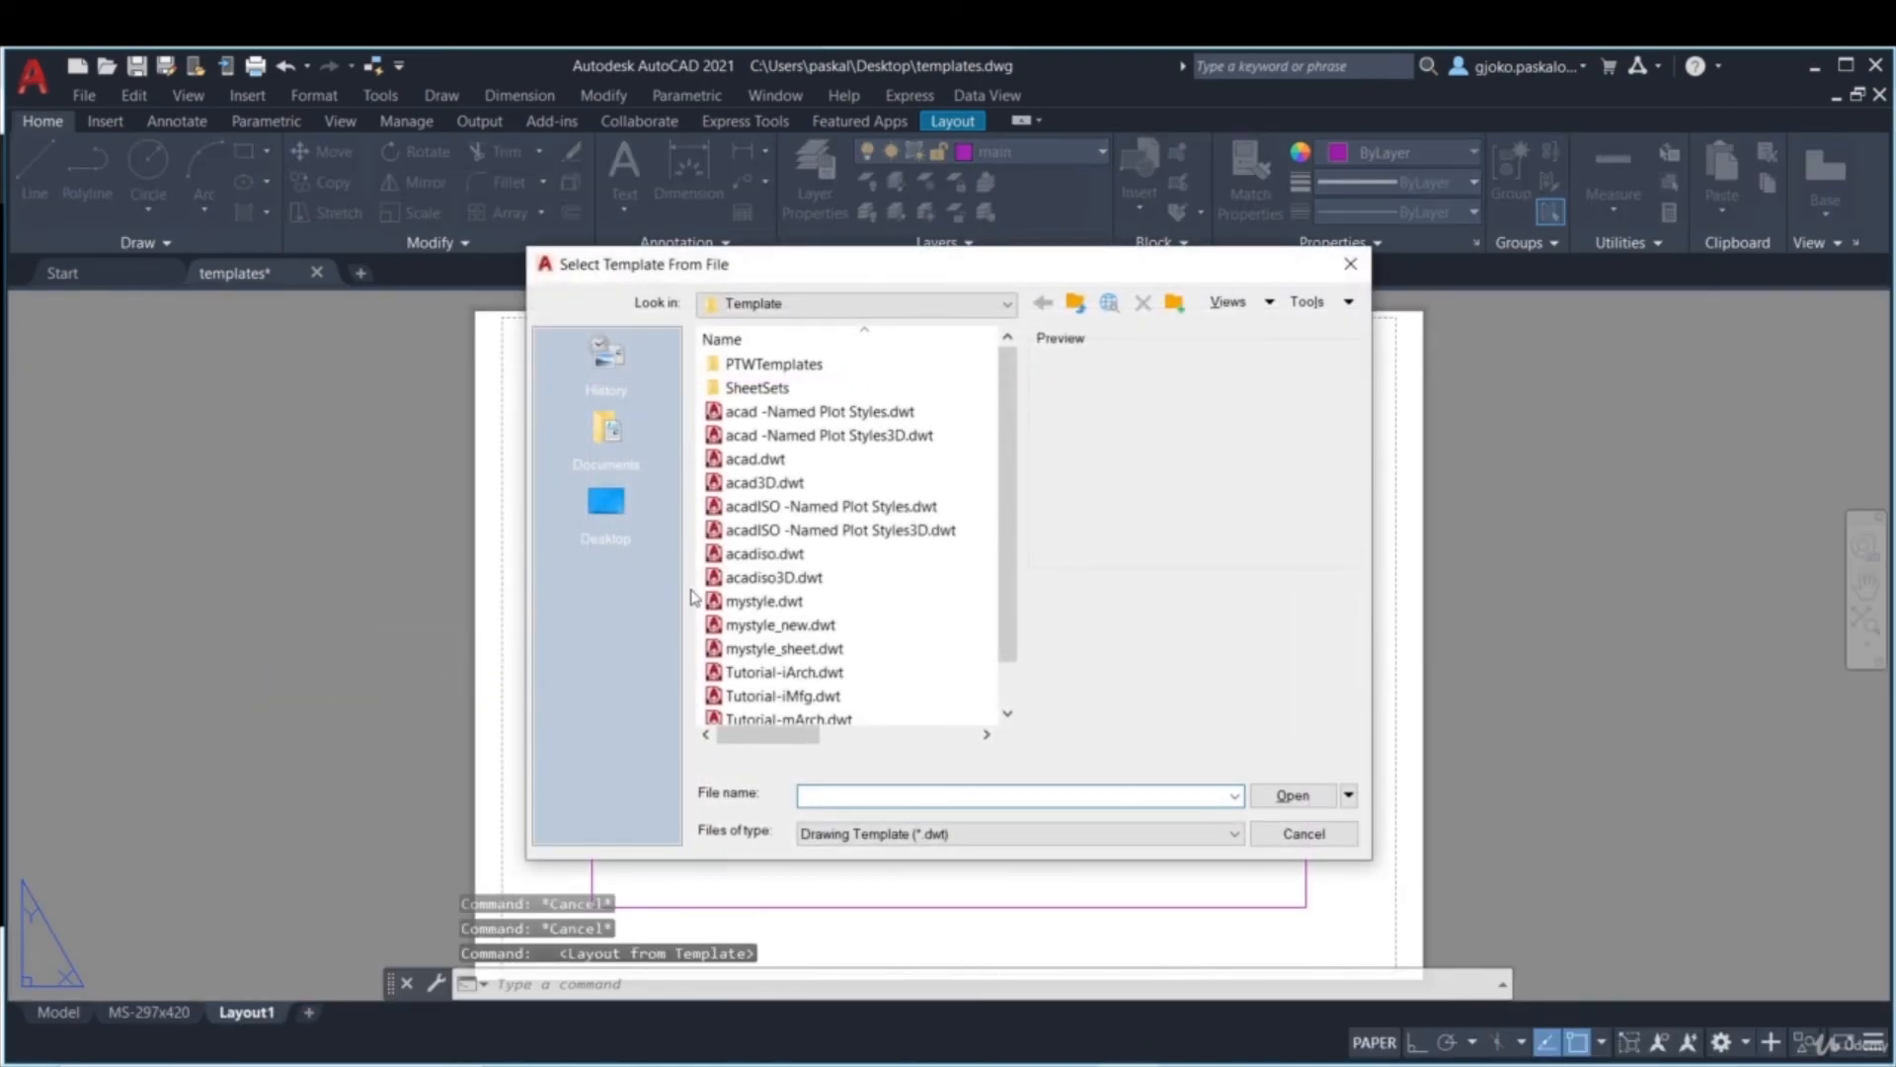
{"action": "scroll", "coordinate": [805, 533], "scroll_direction": "down", "scroll_amount": 1}
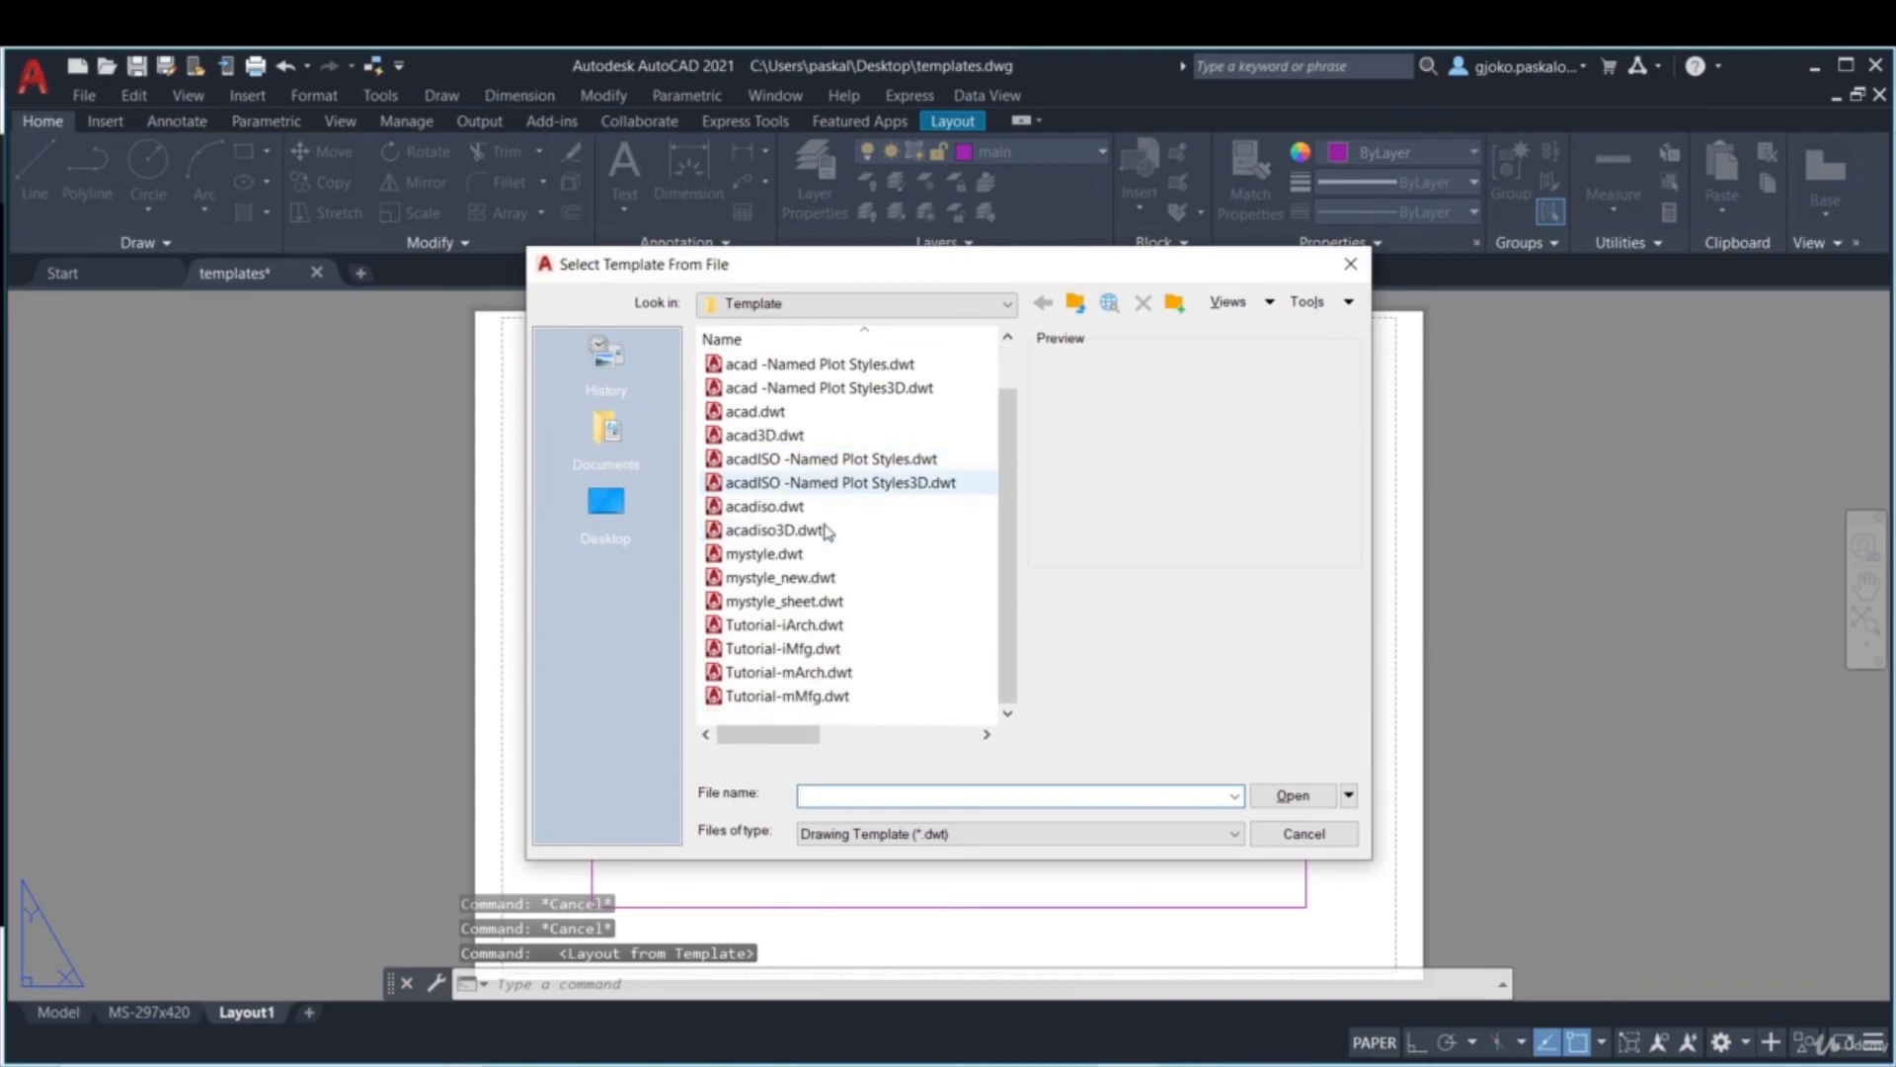
{"action": "left_click", "coordinate": [781, 631]}
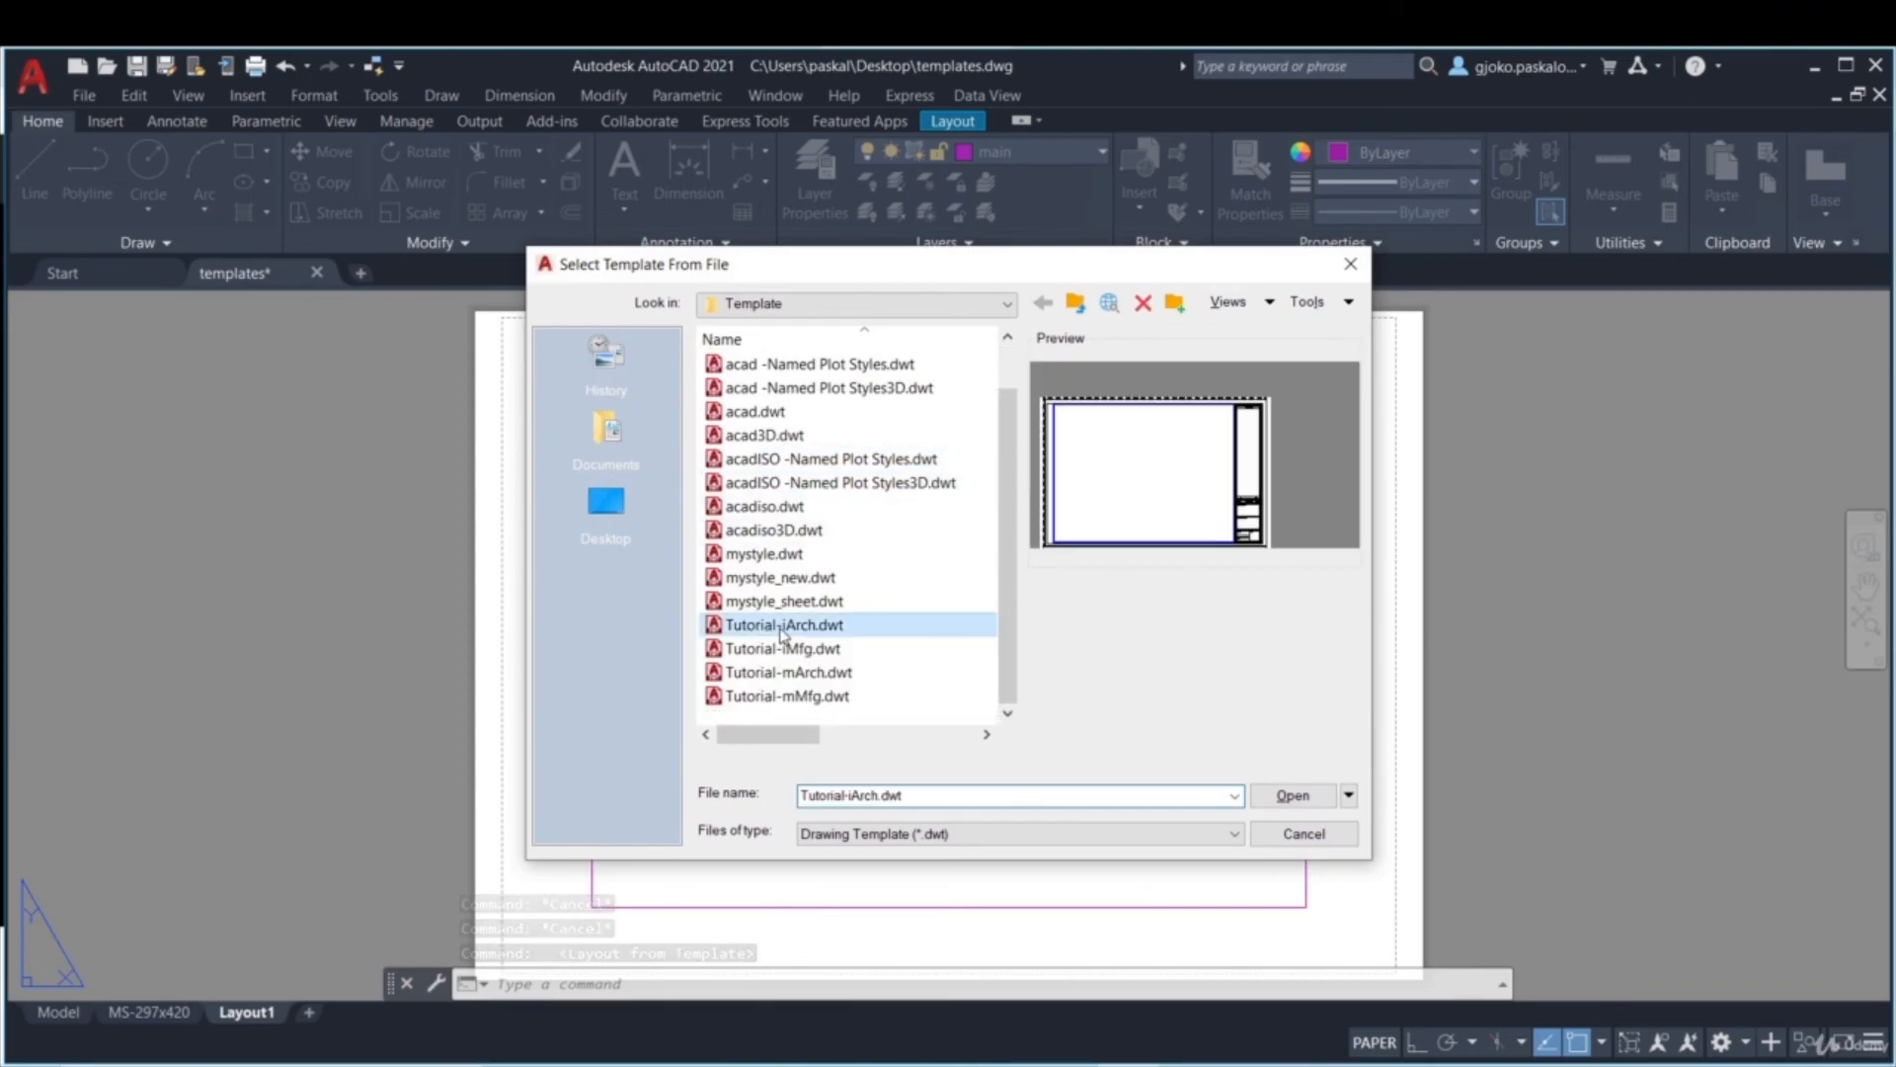
{"action": "left_click", "coordinate": [786, 648]}
{"action": "left_click", "coordinate": [780, 671]}
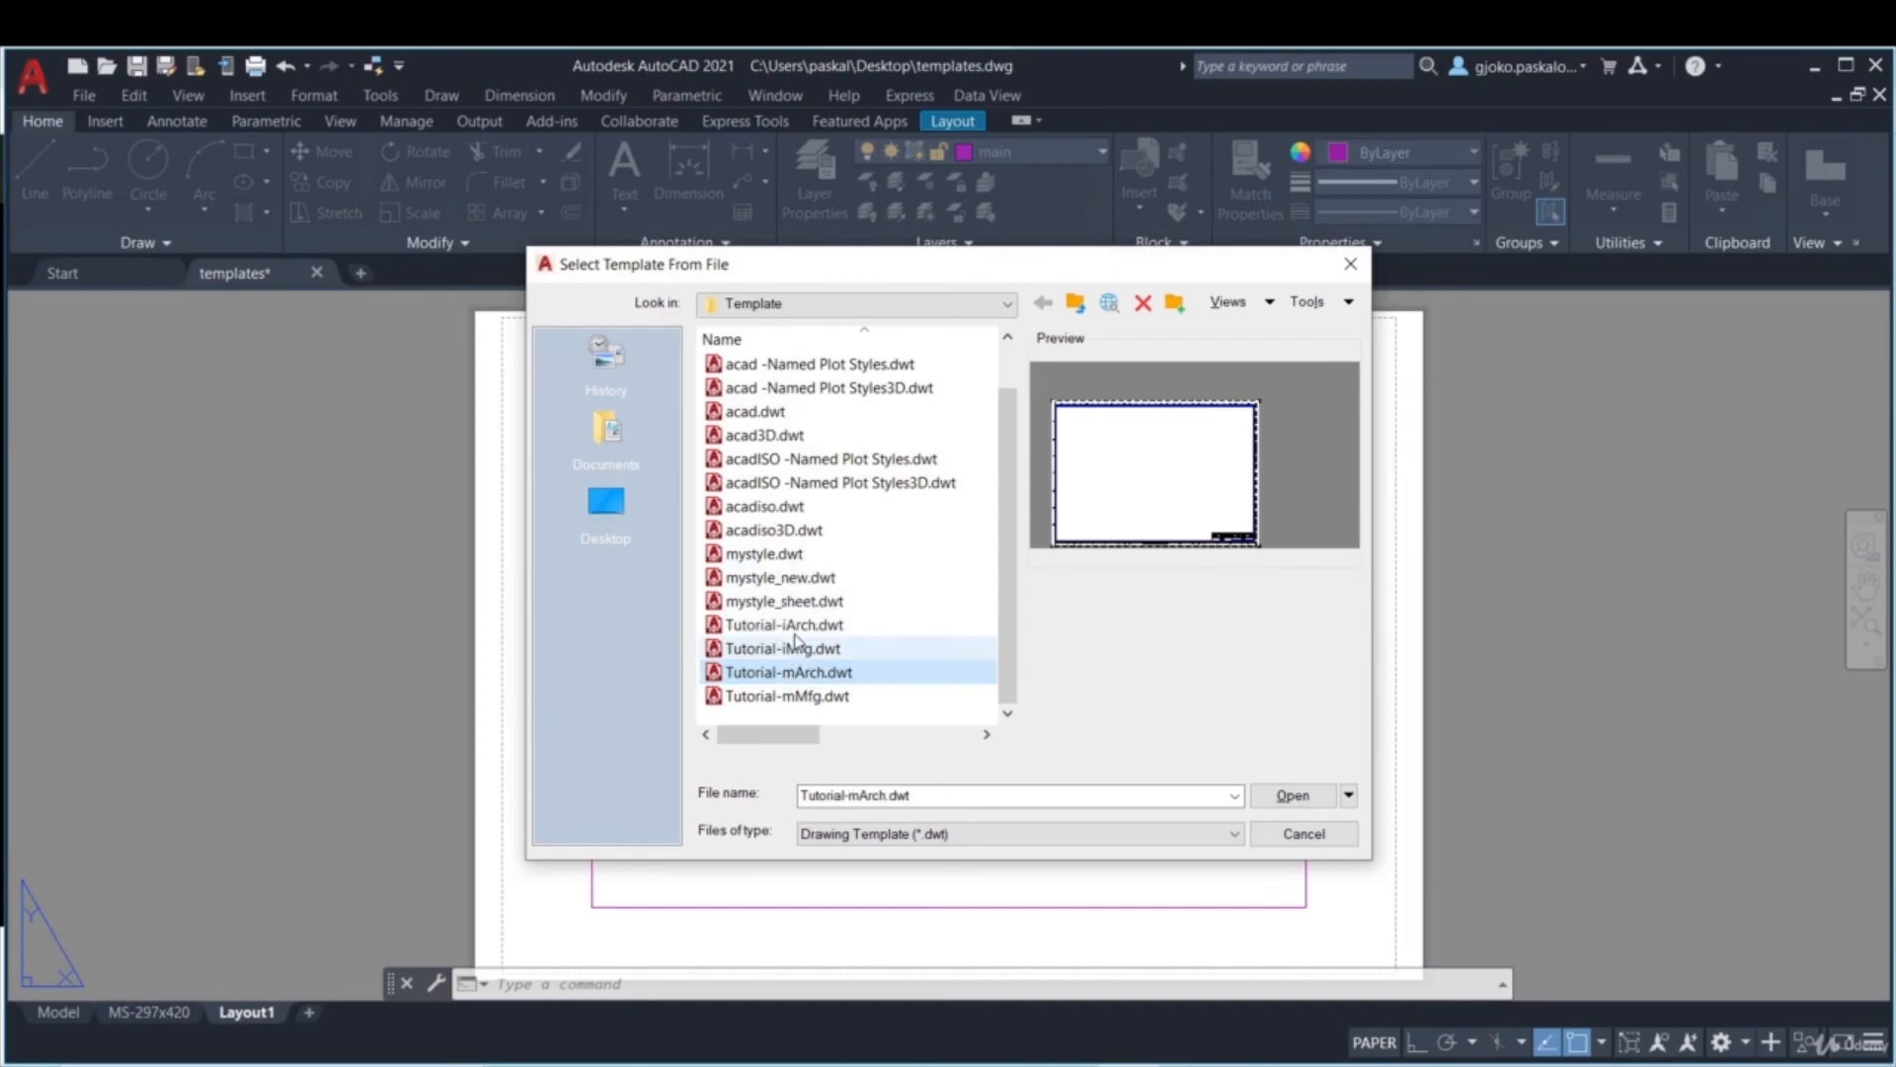
{"action": "left_click", "coordinate": [795, 626]}
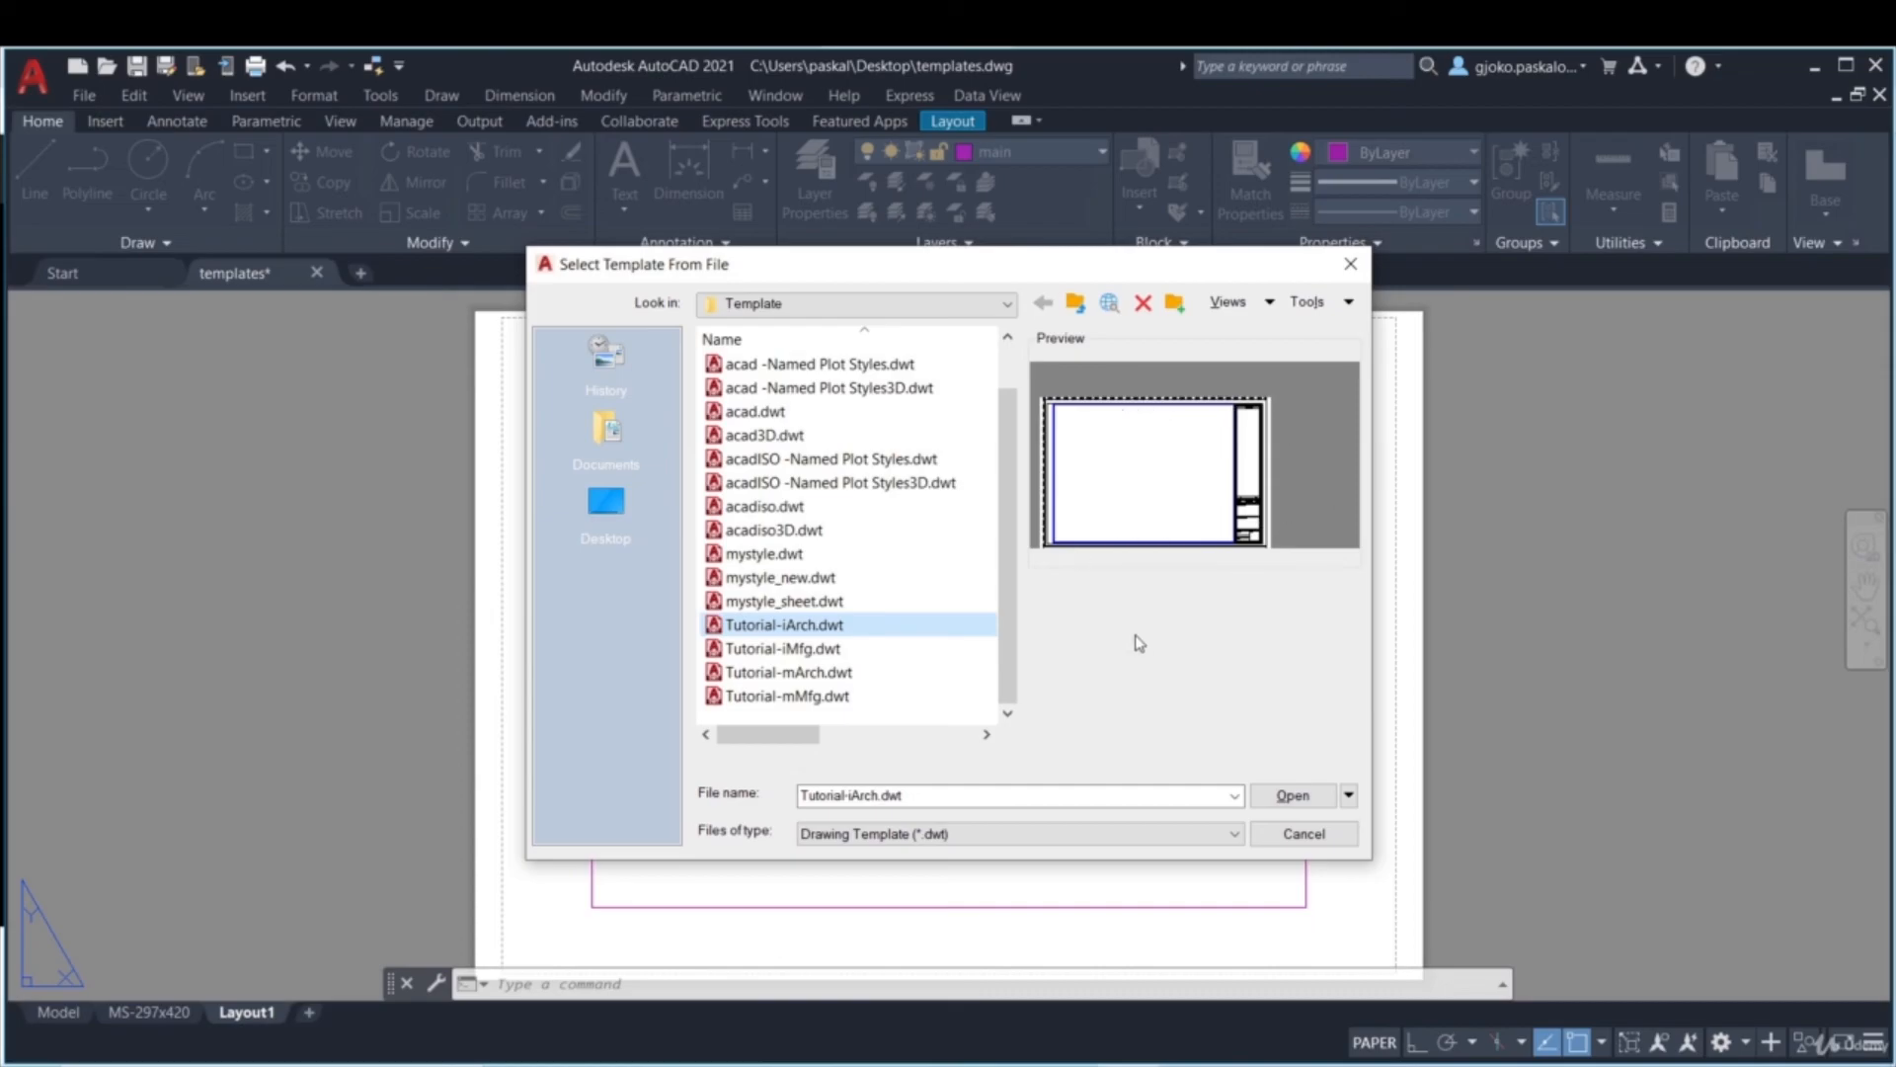
{"action": "left_click", "coordinate": [1292, 805]}
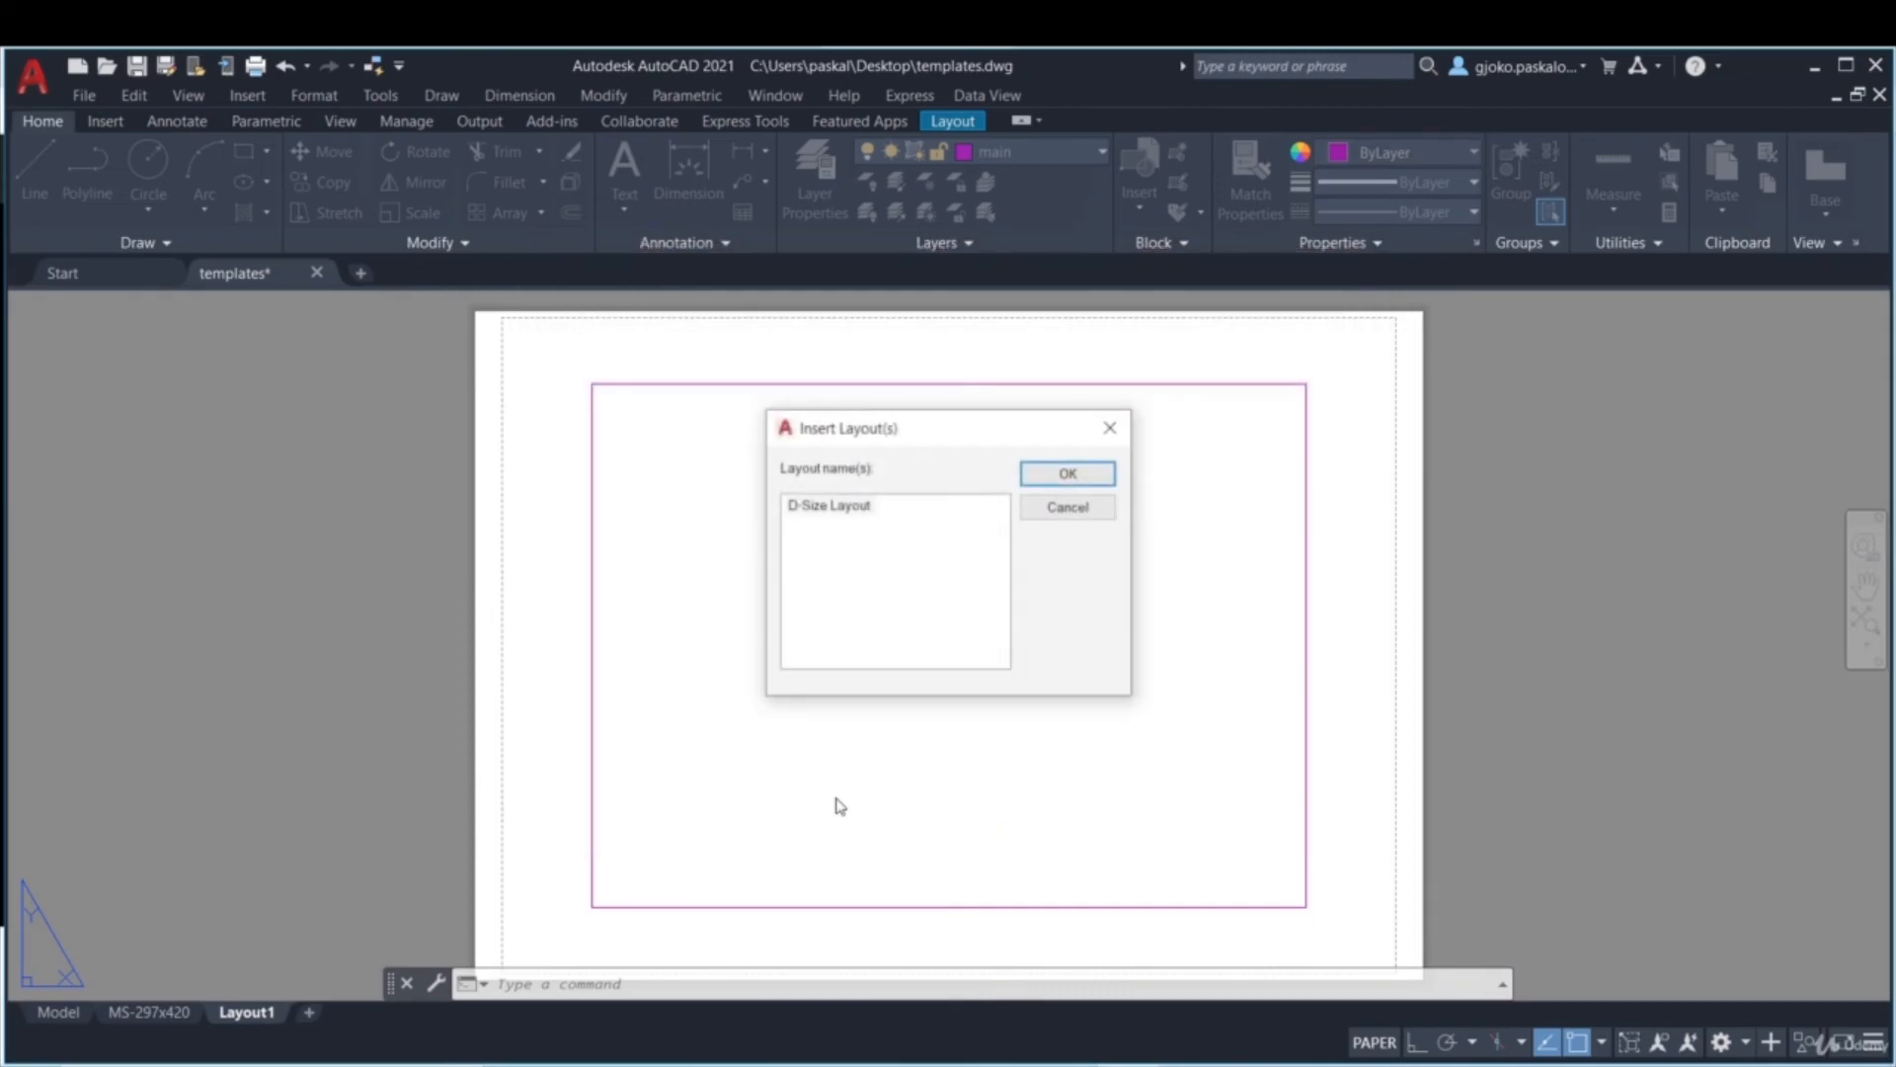
{"action": "left_click", "coordinate": [856, 510]}
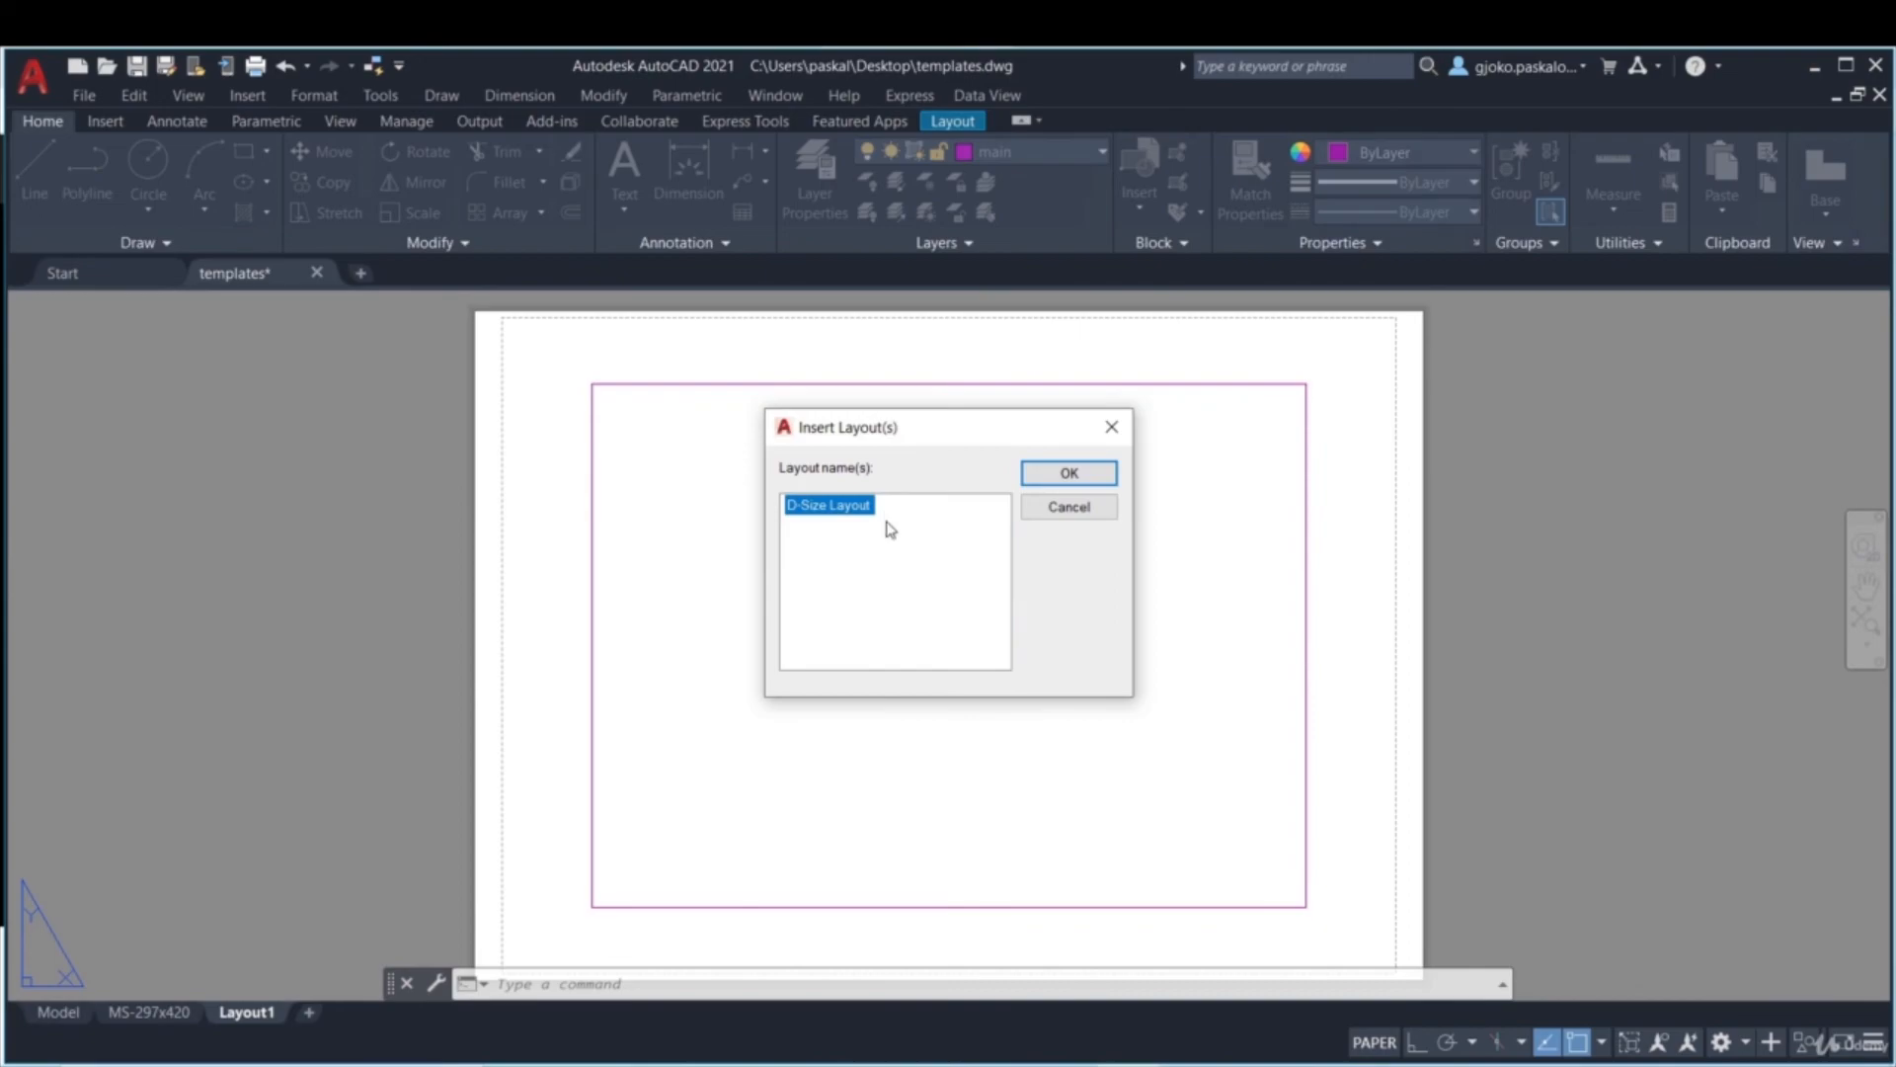
{"action": "left_click", "coordinate": [1037, 480]}
- Open the D-Size Layout and examine its border and title block
{"action": "left_click", "coordinate": [318, 1015]}
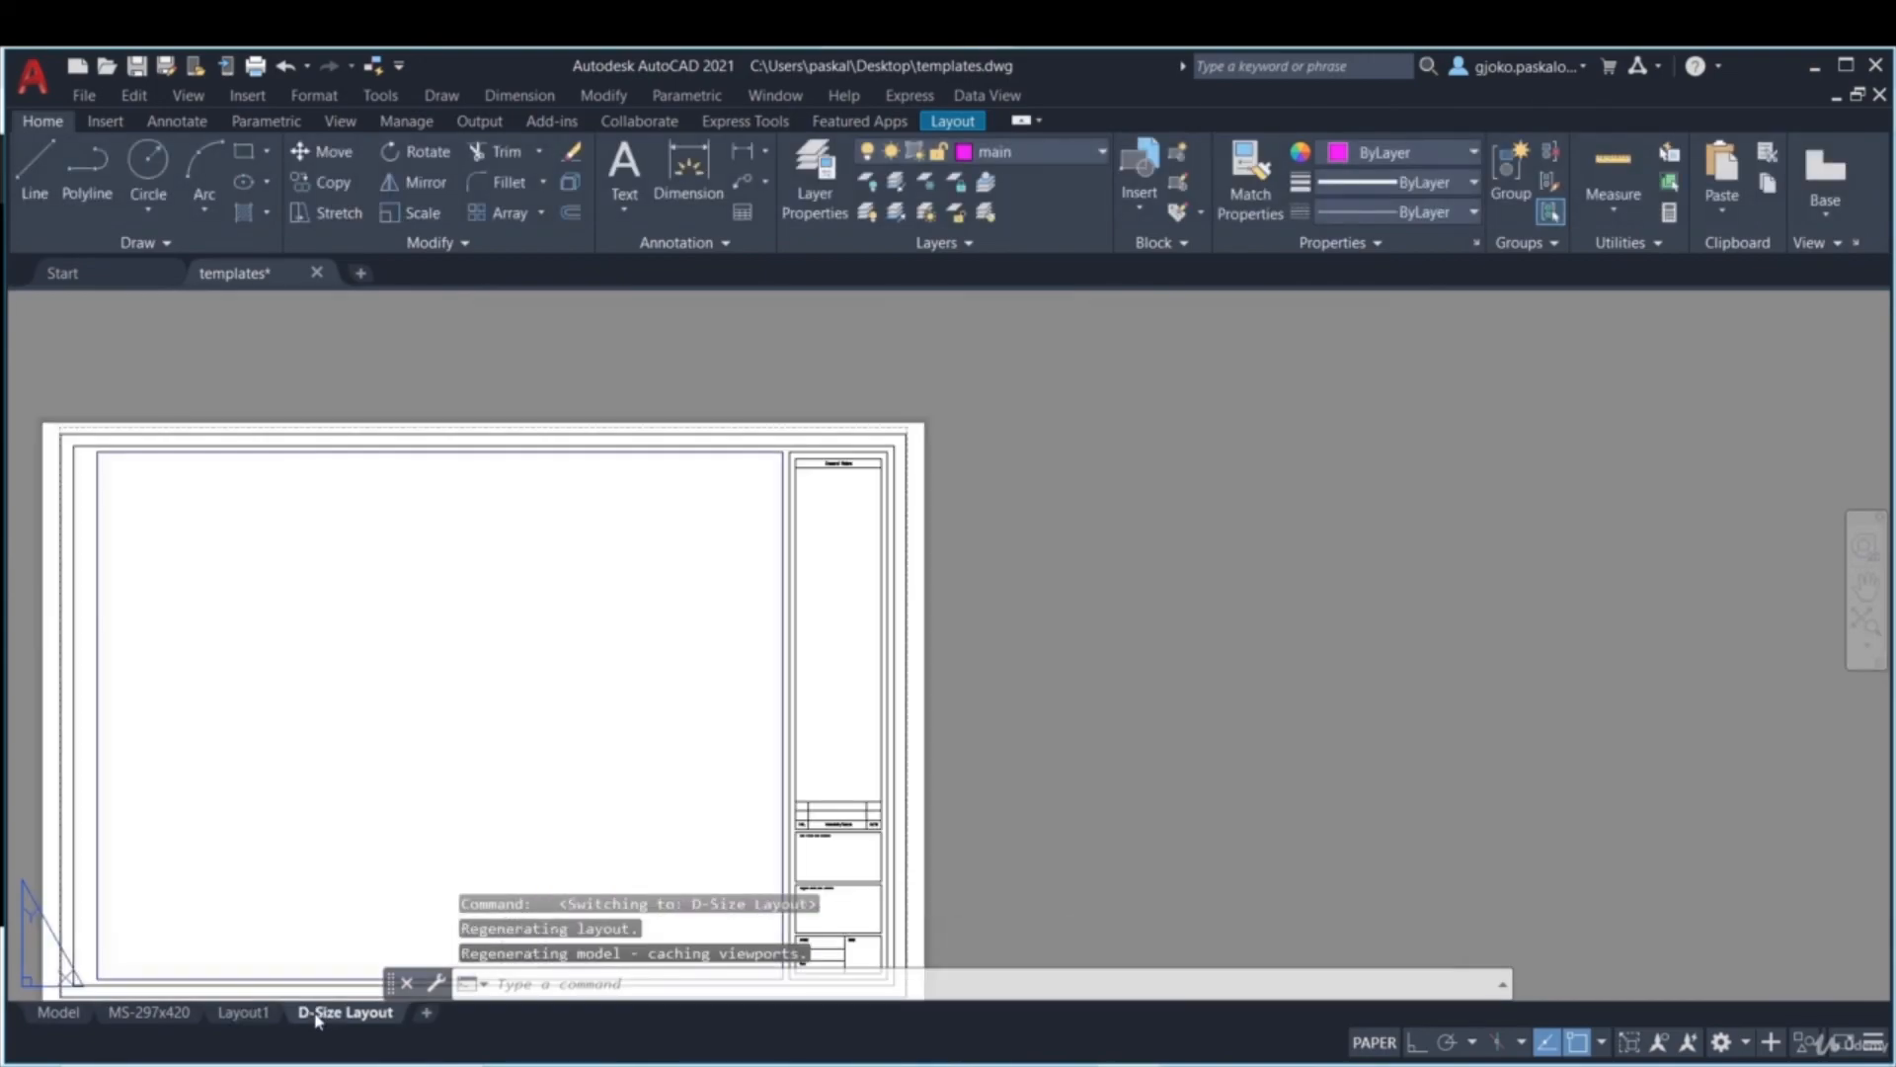
{"action": "mouse_move", "coordinate": [567, 728]}
{"action": "middle_mouse_down"}
{"action": "mouse_move", "coordinate": [728, 622]}
{"action": "mouse_move", "coordinate": [777, 622]}
{"action": "middle_mouse_up"}
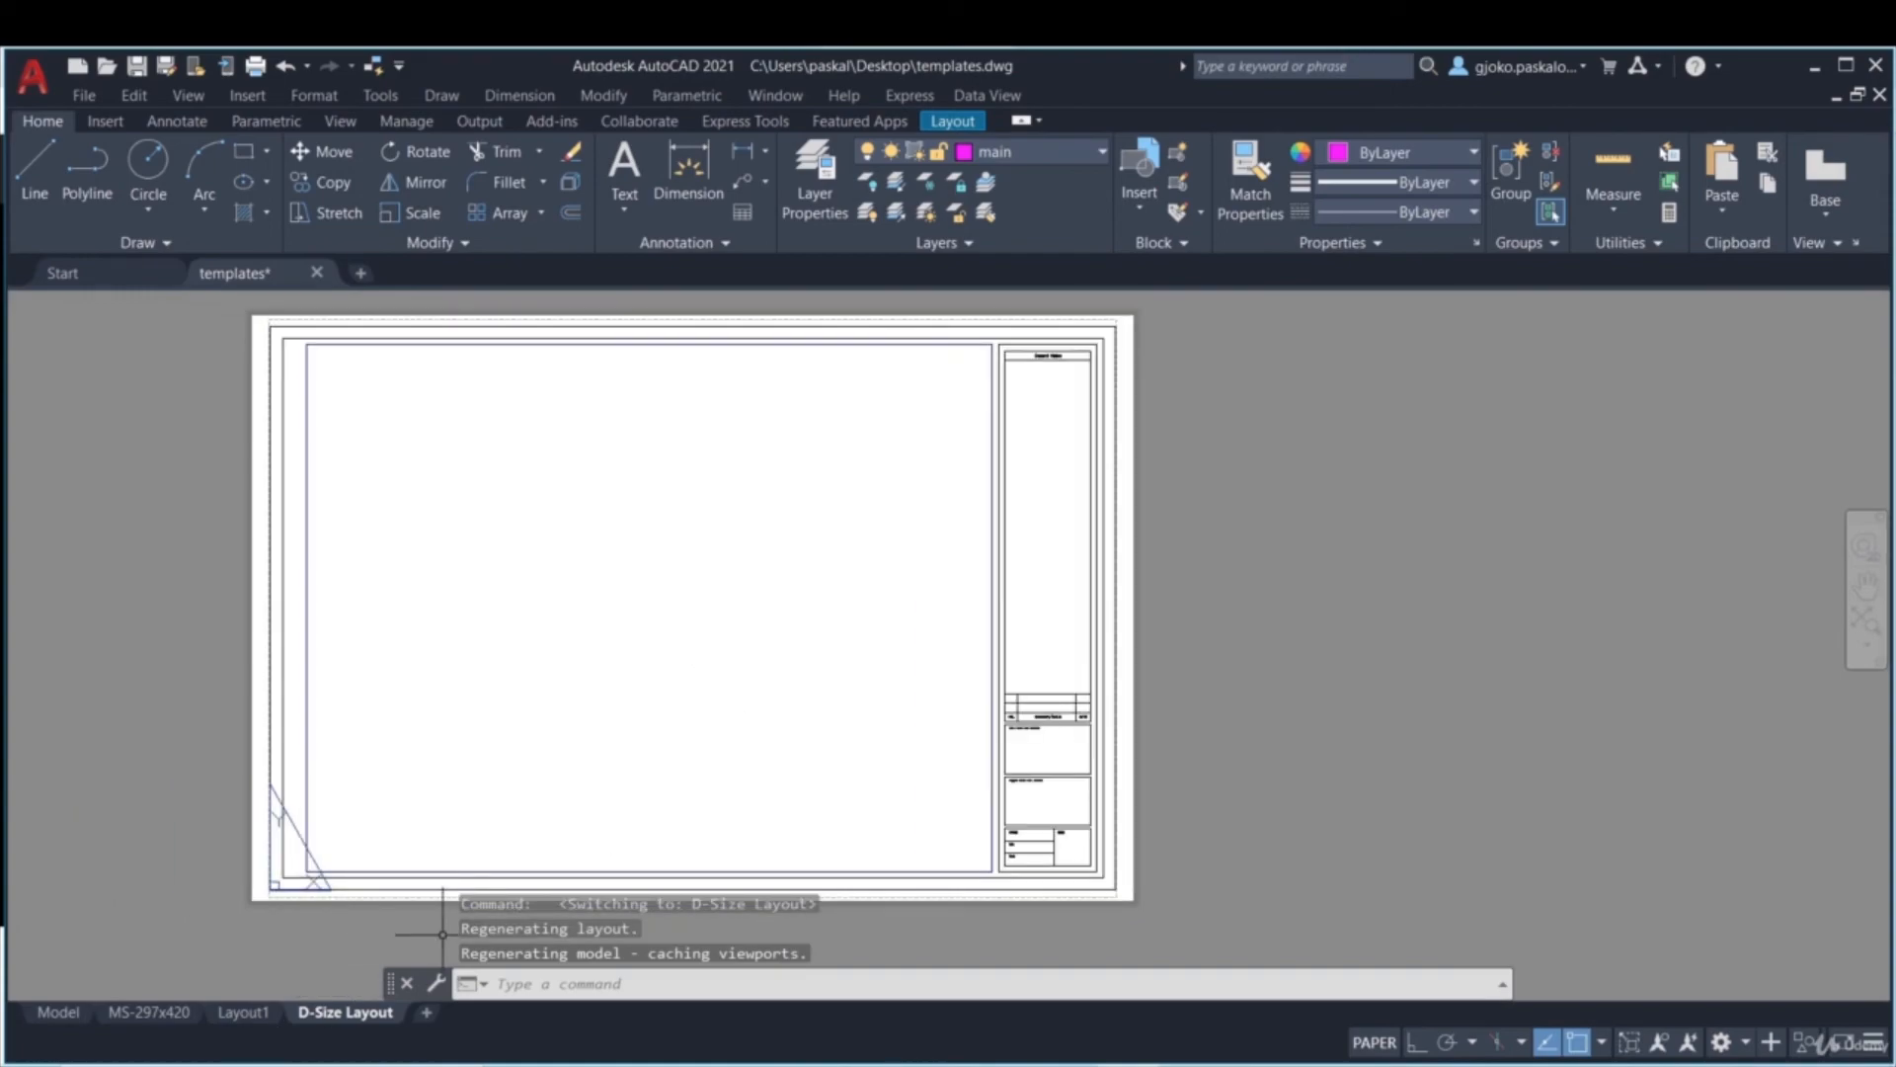
{"action": "mouse_move", "coordinate": [282, 570]}
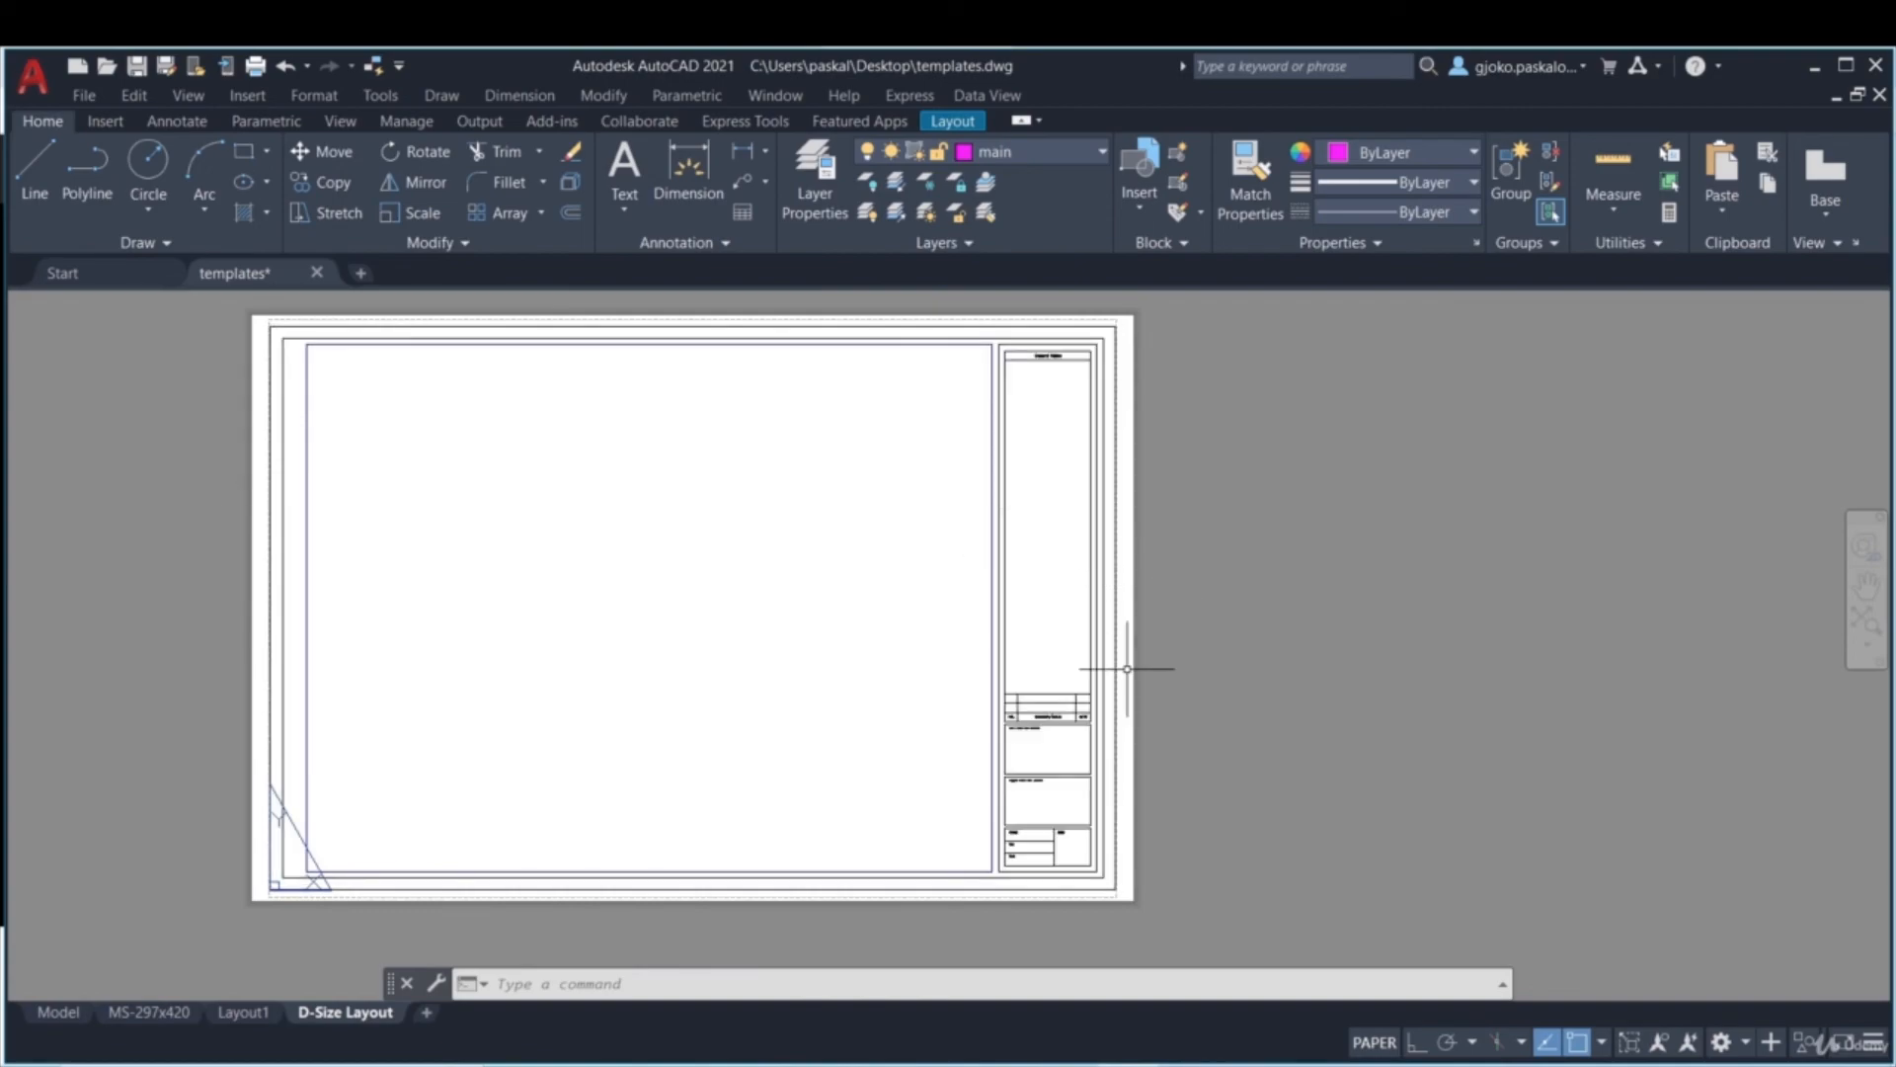
{"action": "scroll", "coordinate": [981, 702], "scroll_direction": "up", "scroll_amount": 2}
{"action": "scroll", "coordinate": [1025, 454], "scroll_direction": "down", "scroll_amount": 2}
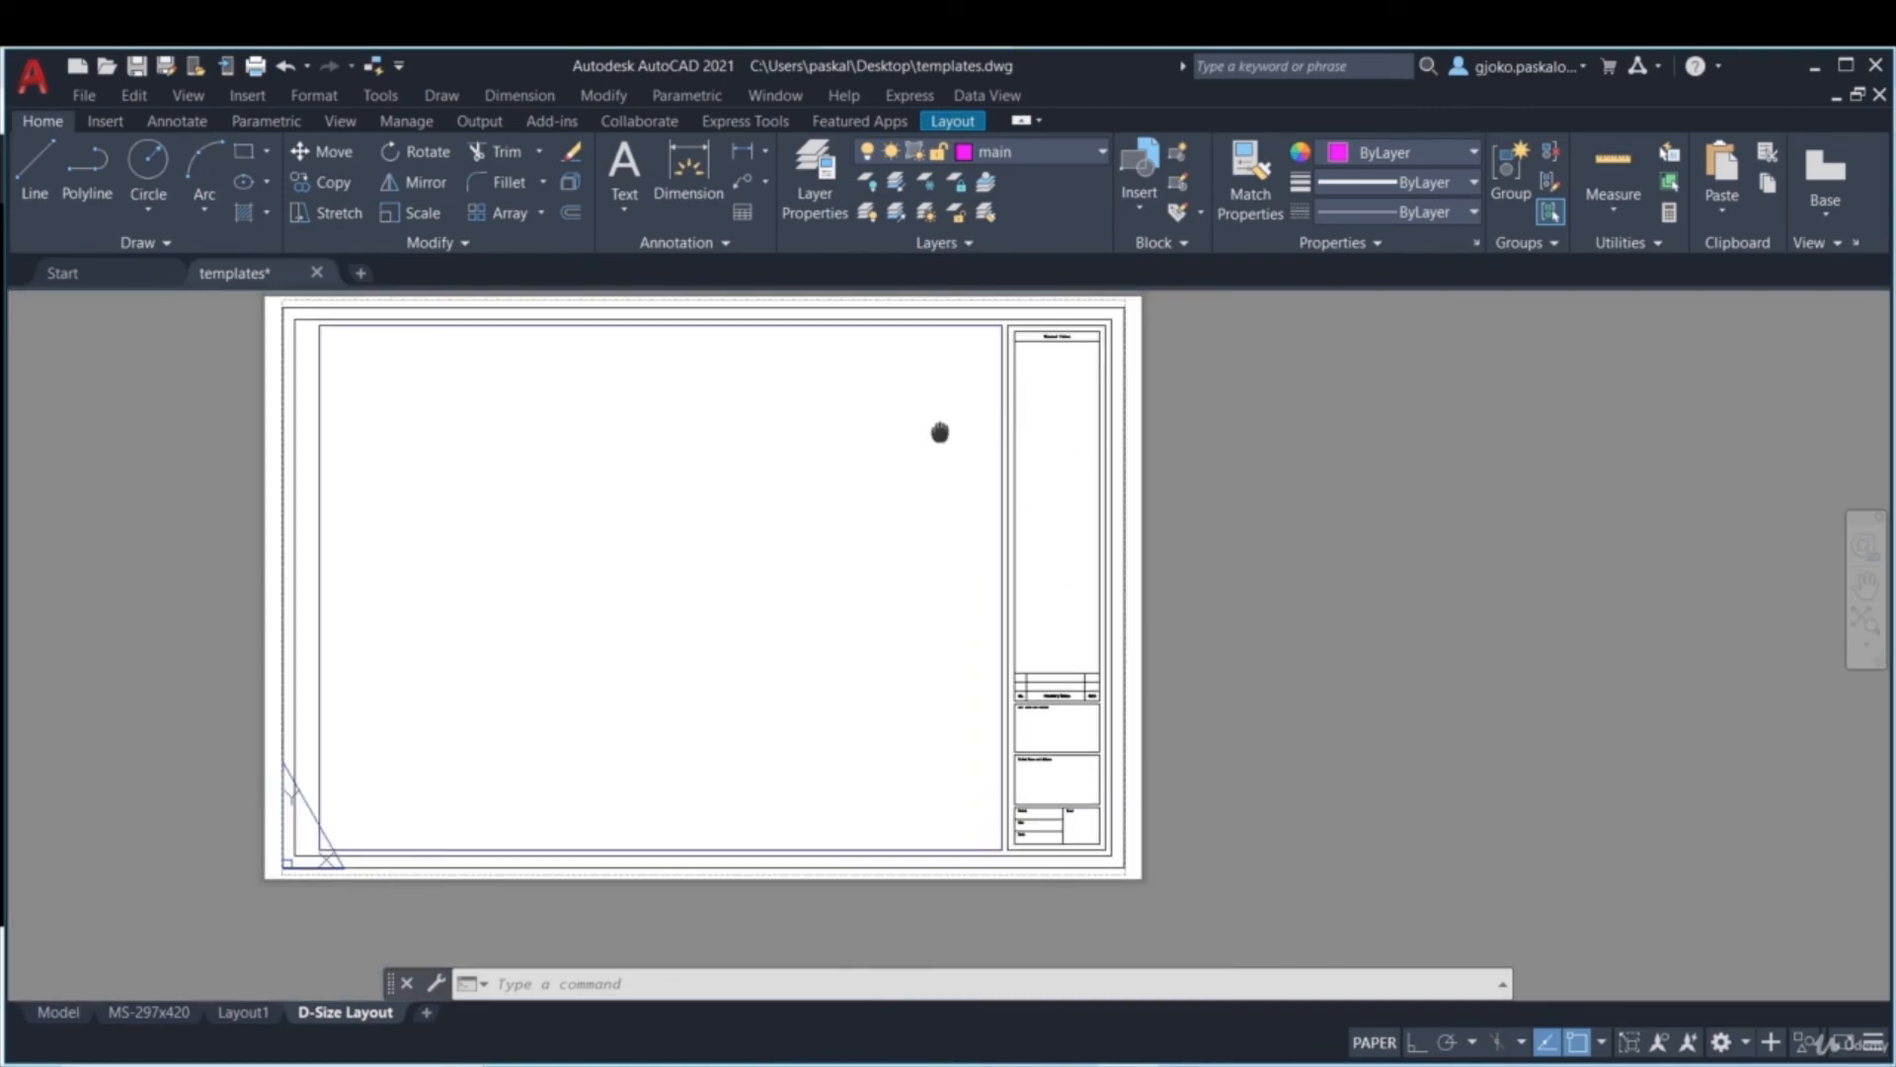
{"action": "scroll", "coordinate": [1126, 441], "scroll_direction": "up", "scroll_amount": 3}
{"action": "scroll", "coordinate": [791, 626], "scroll_direction": "down", "scroll_amount": 5}
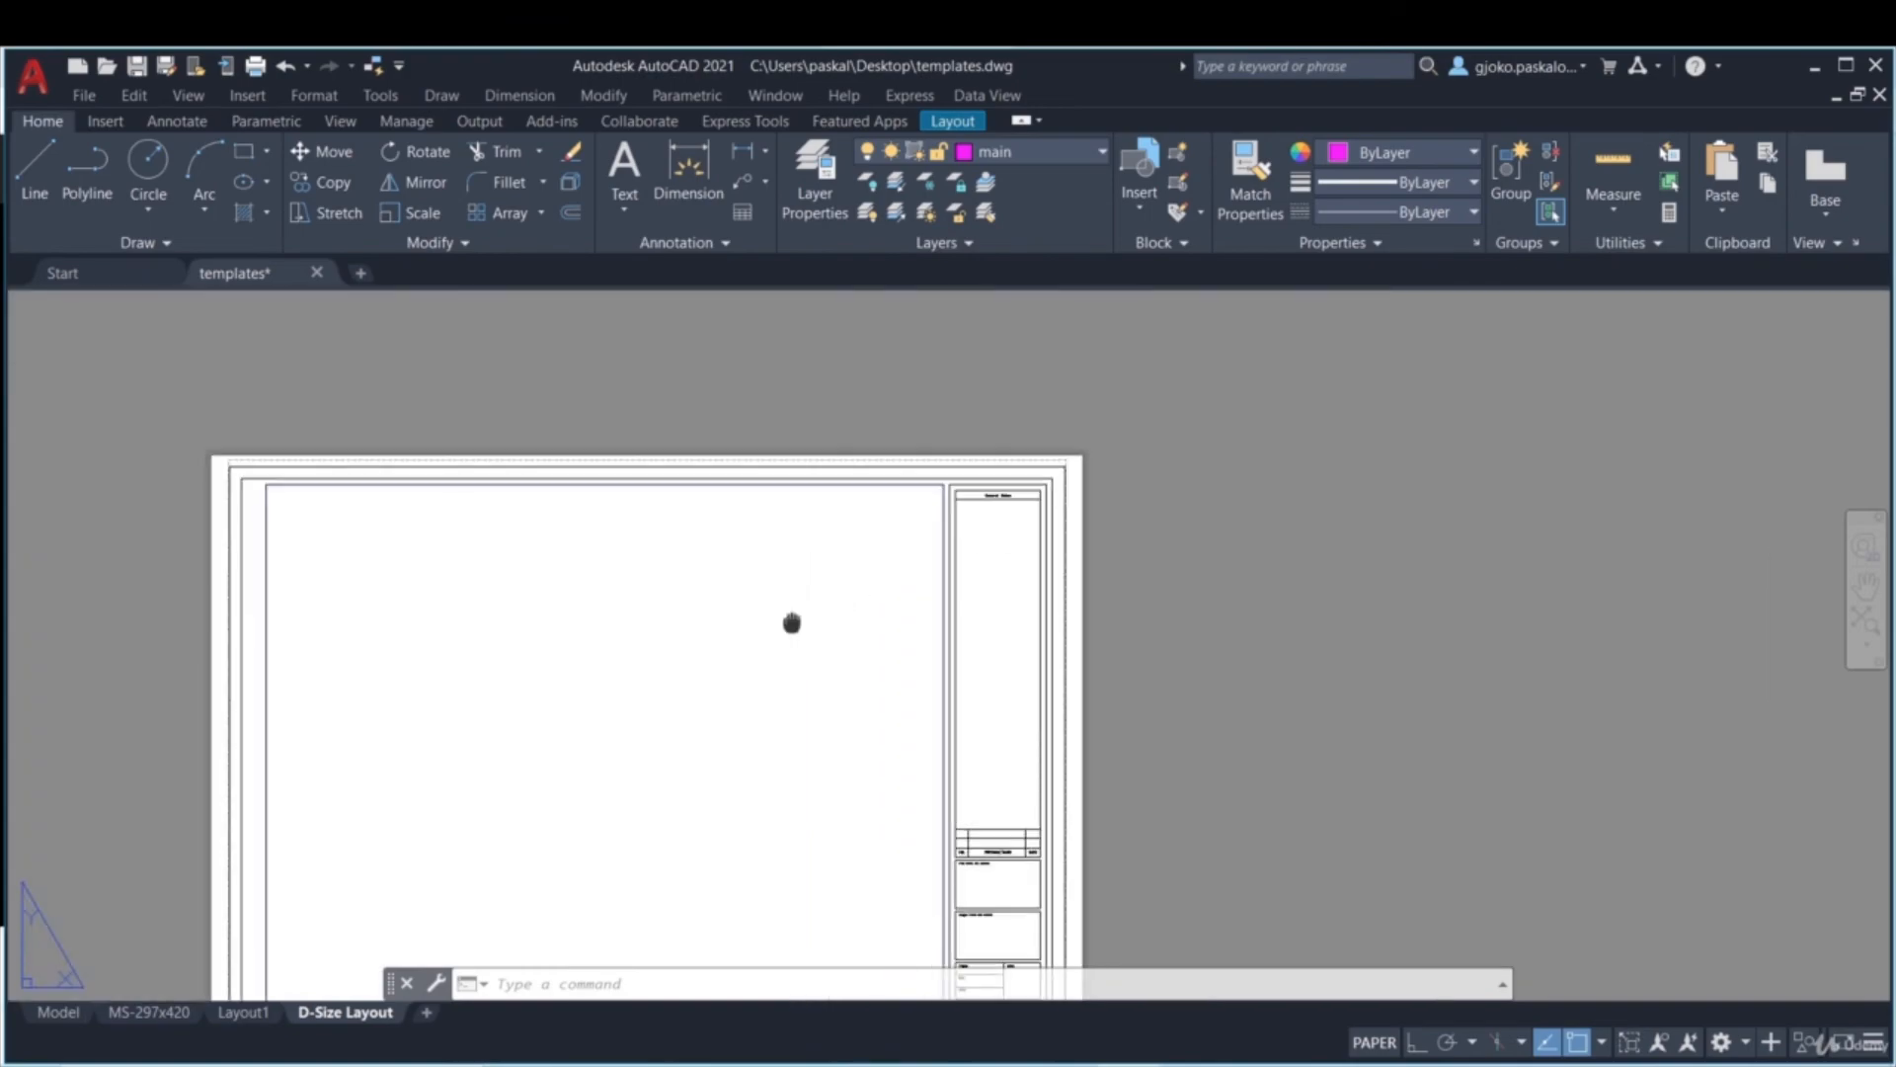
{"action": "scroll", "coordinate": [910, 500], "scroll_direction": "up", "scroll_amount": 1}
{"action": "scroll", "coordinate": [902, 550], "scroll_direction": "down", "scroll_amount": 1}
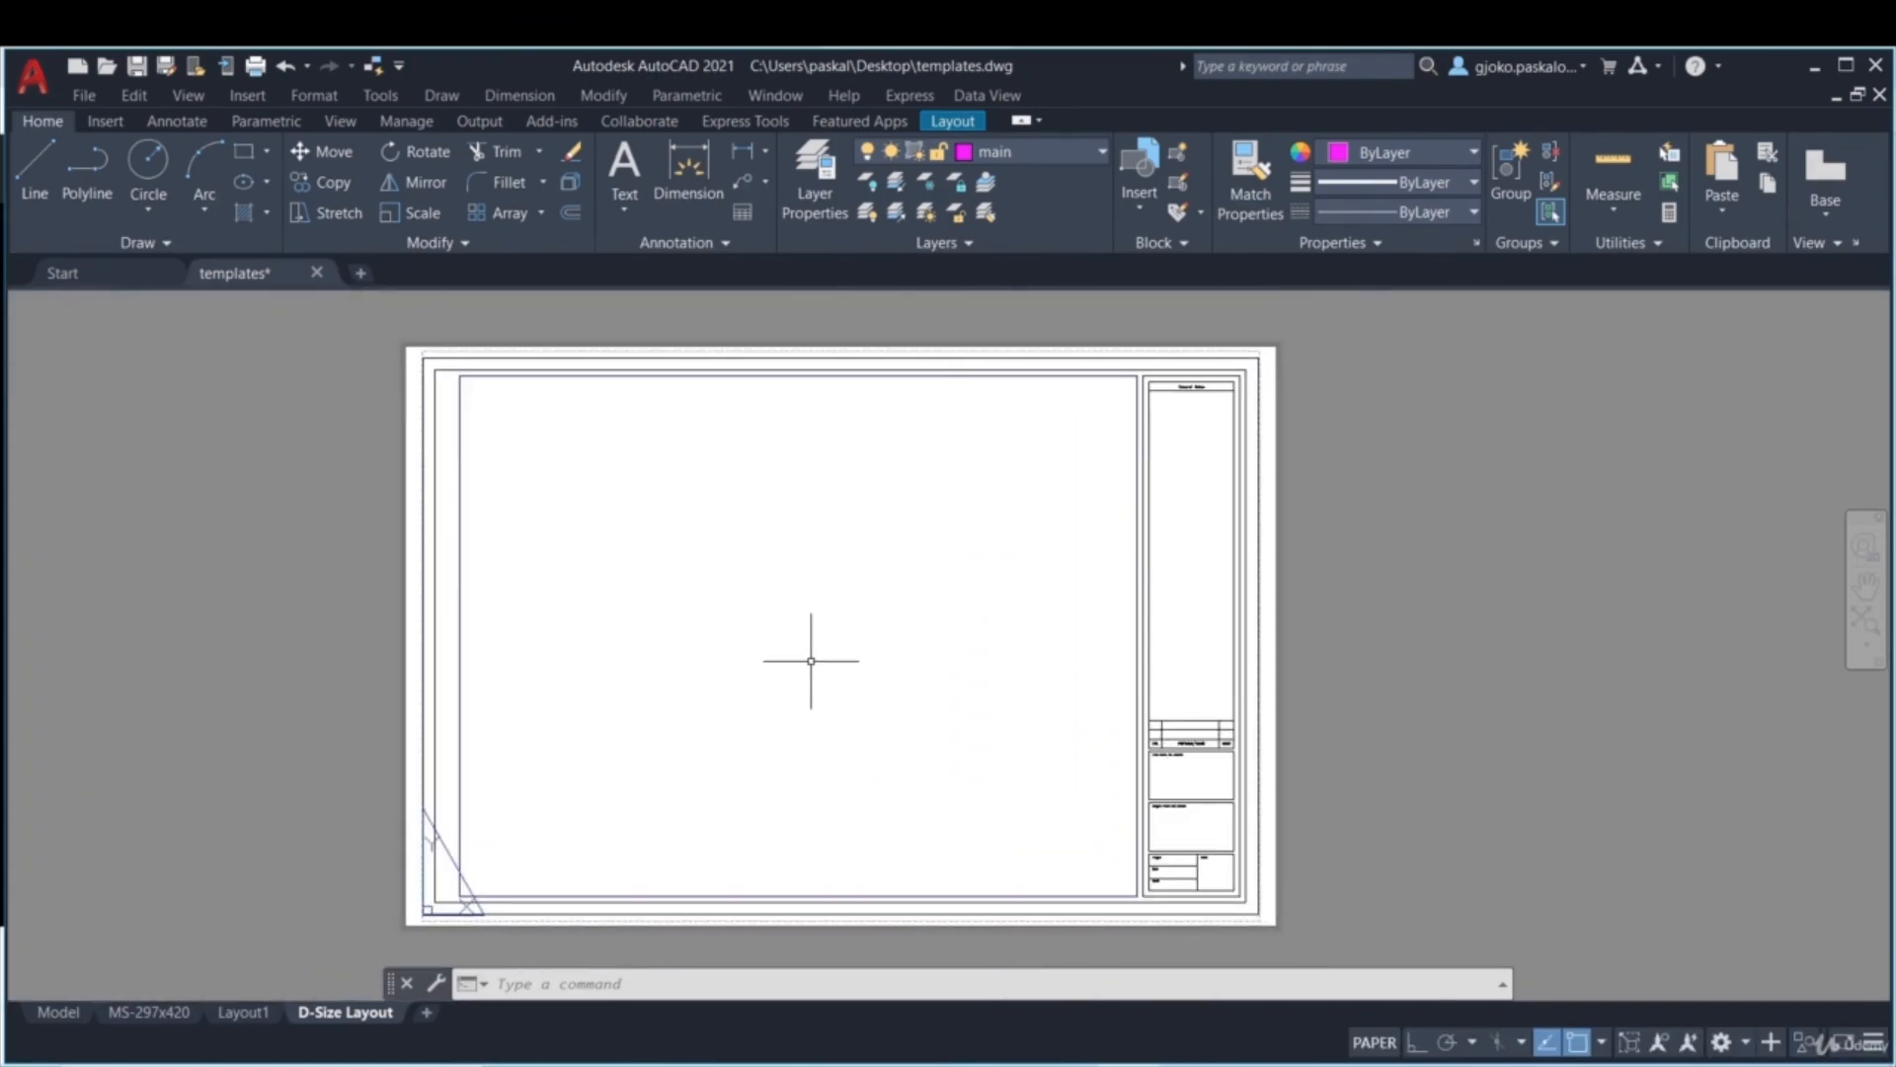
- Delete Layout1 and compare the MS-297x420 and D-Size layouts
{"action": "right_click", "coordinate": [249, 1013]}
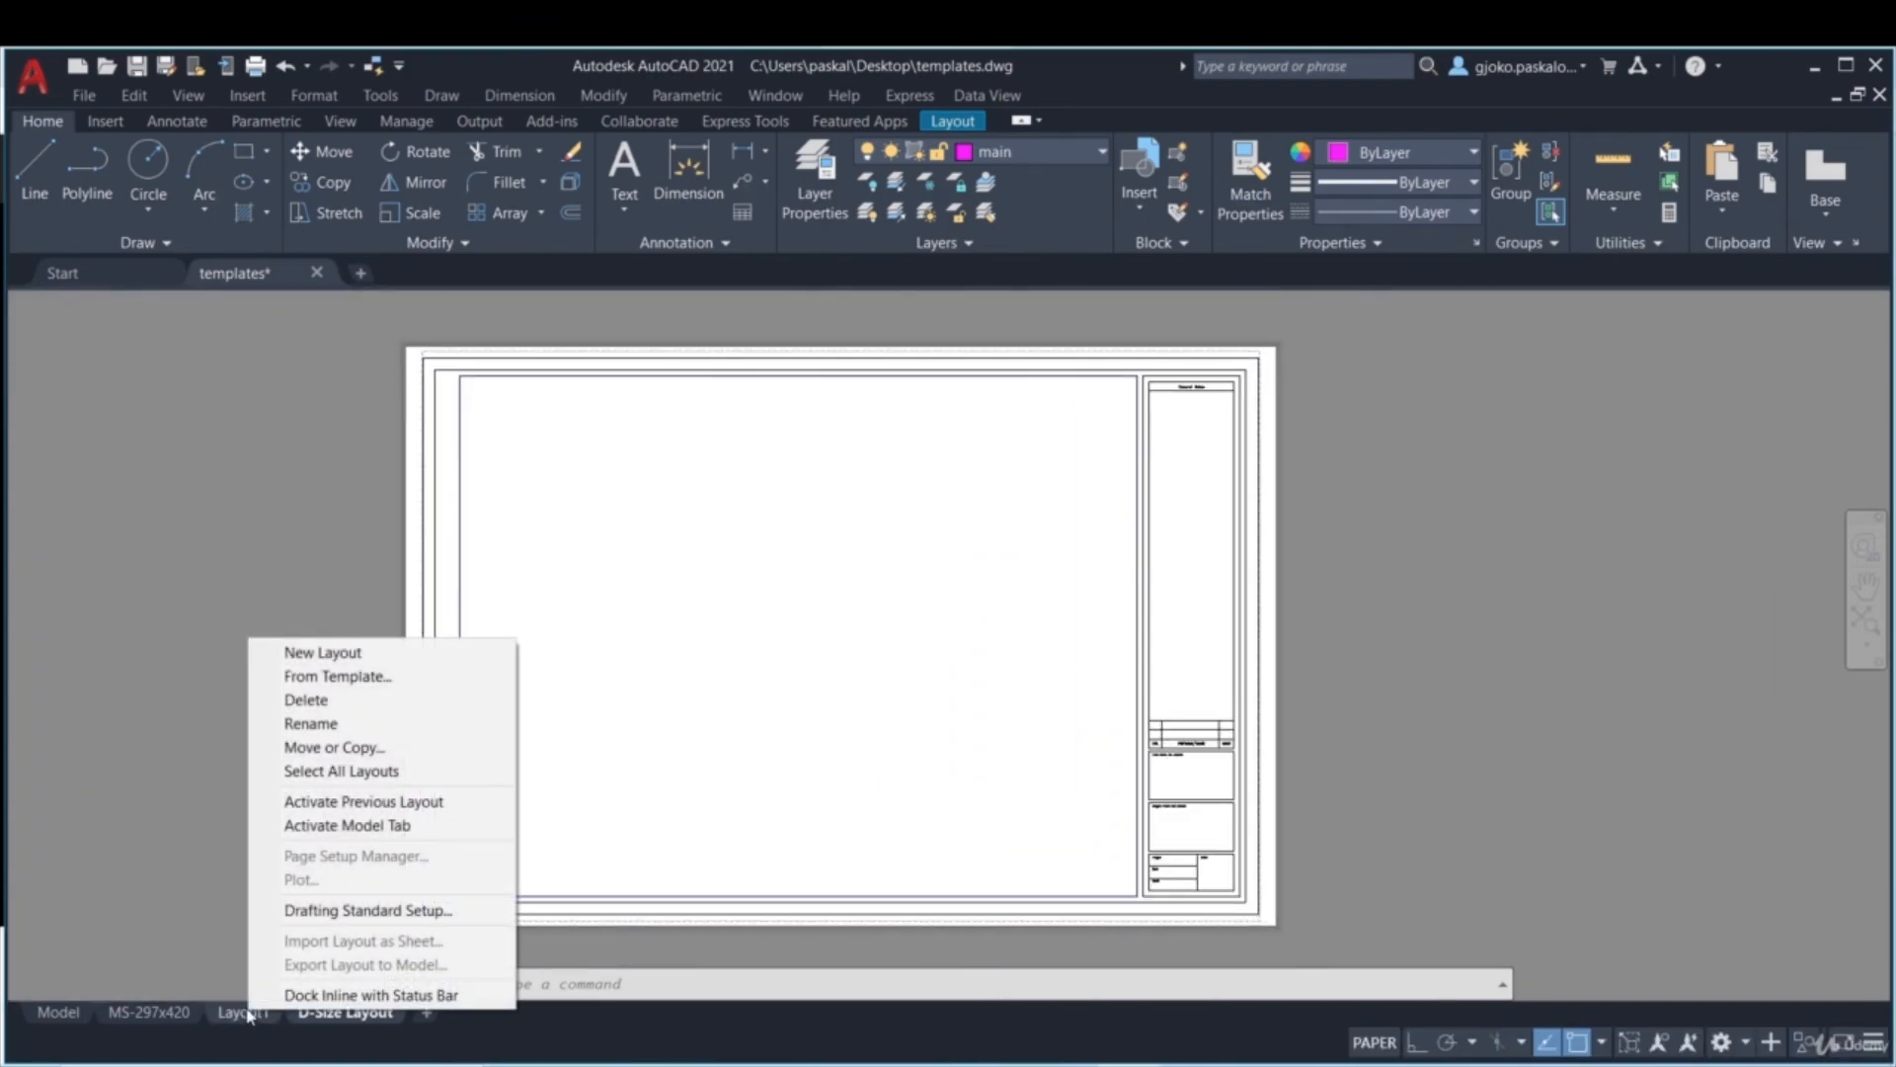
{"action": "left_click", "coordinate": [330, 699]}
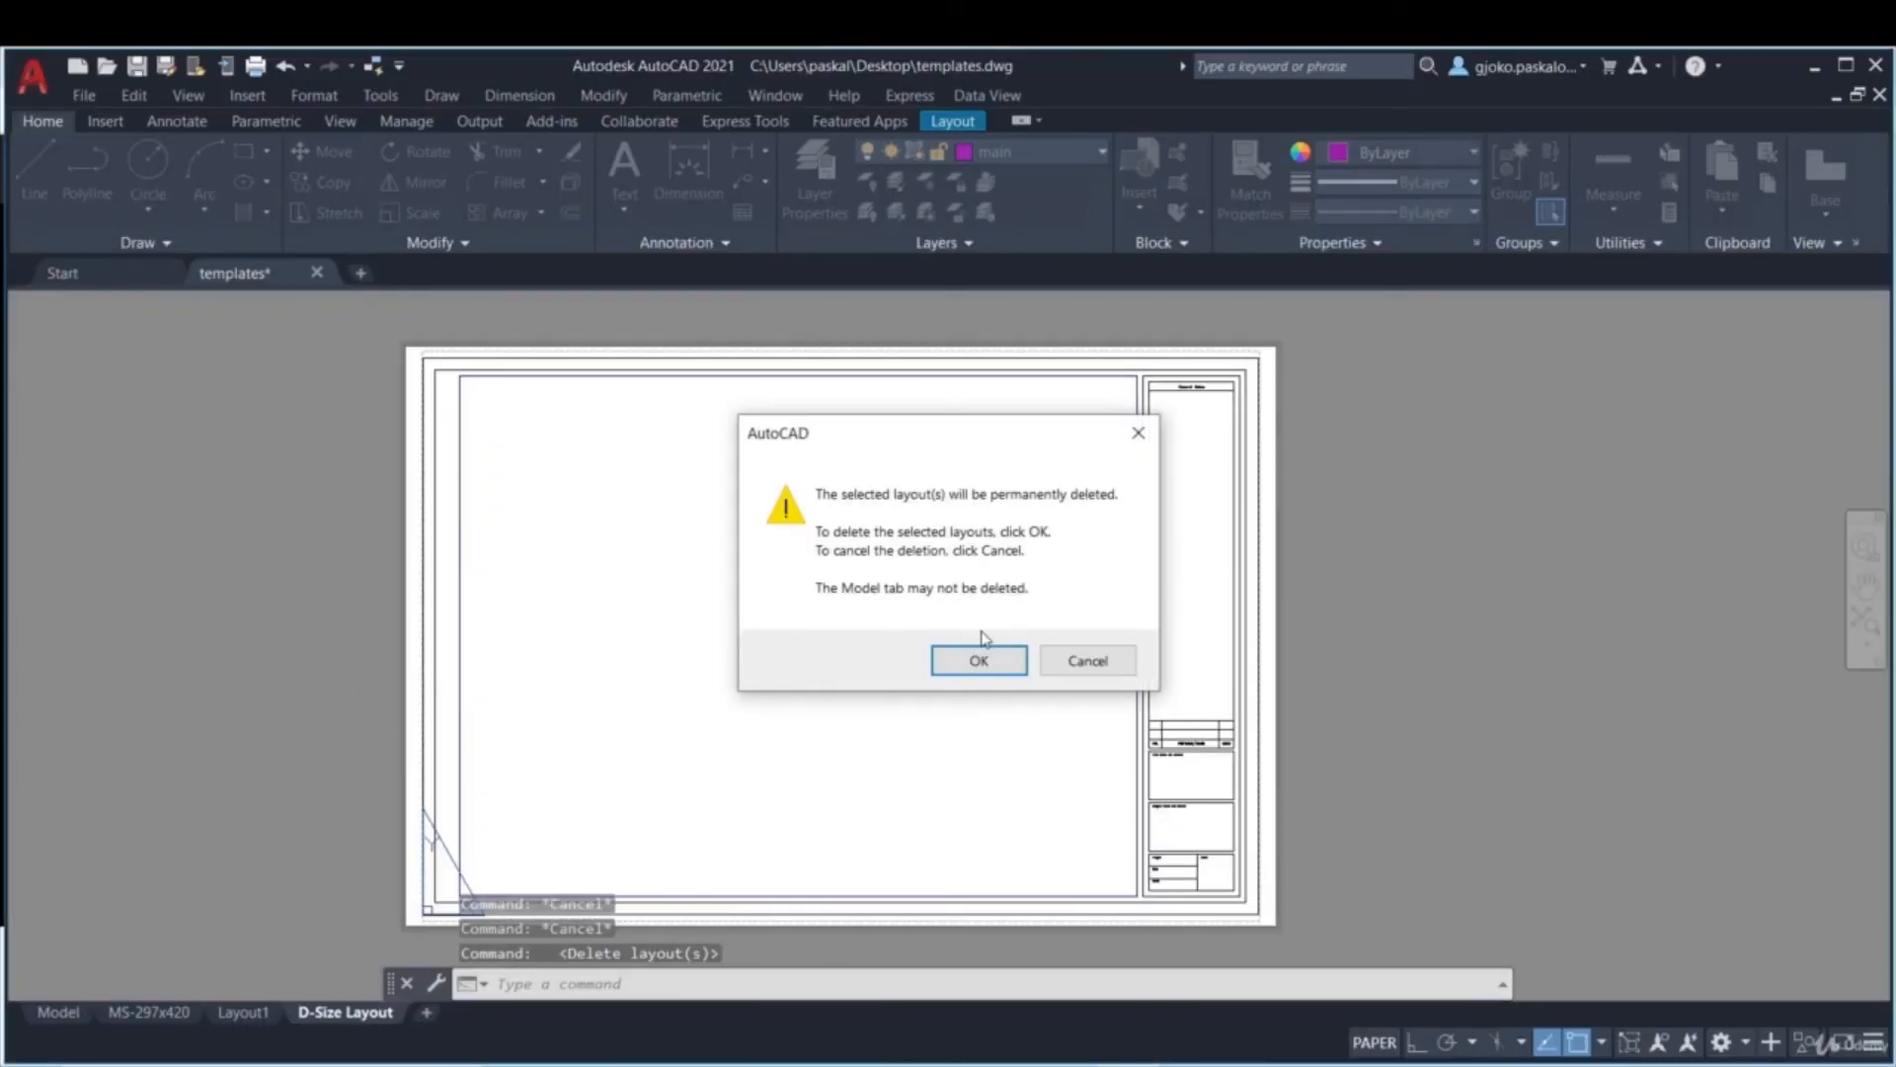
{"action": "left_click", "coordinate": [980, 654]}
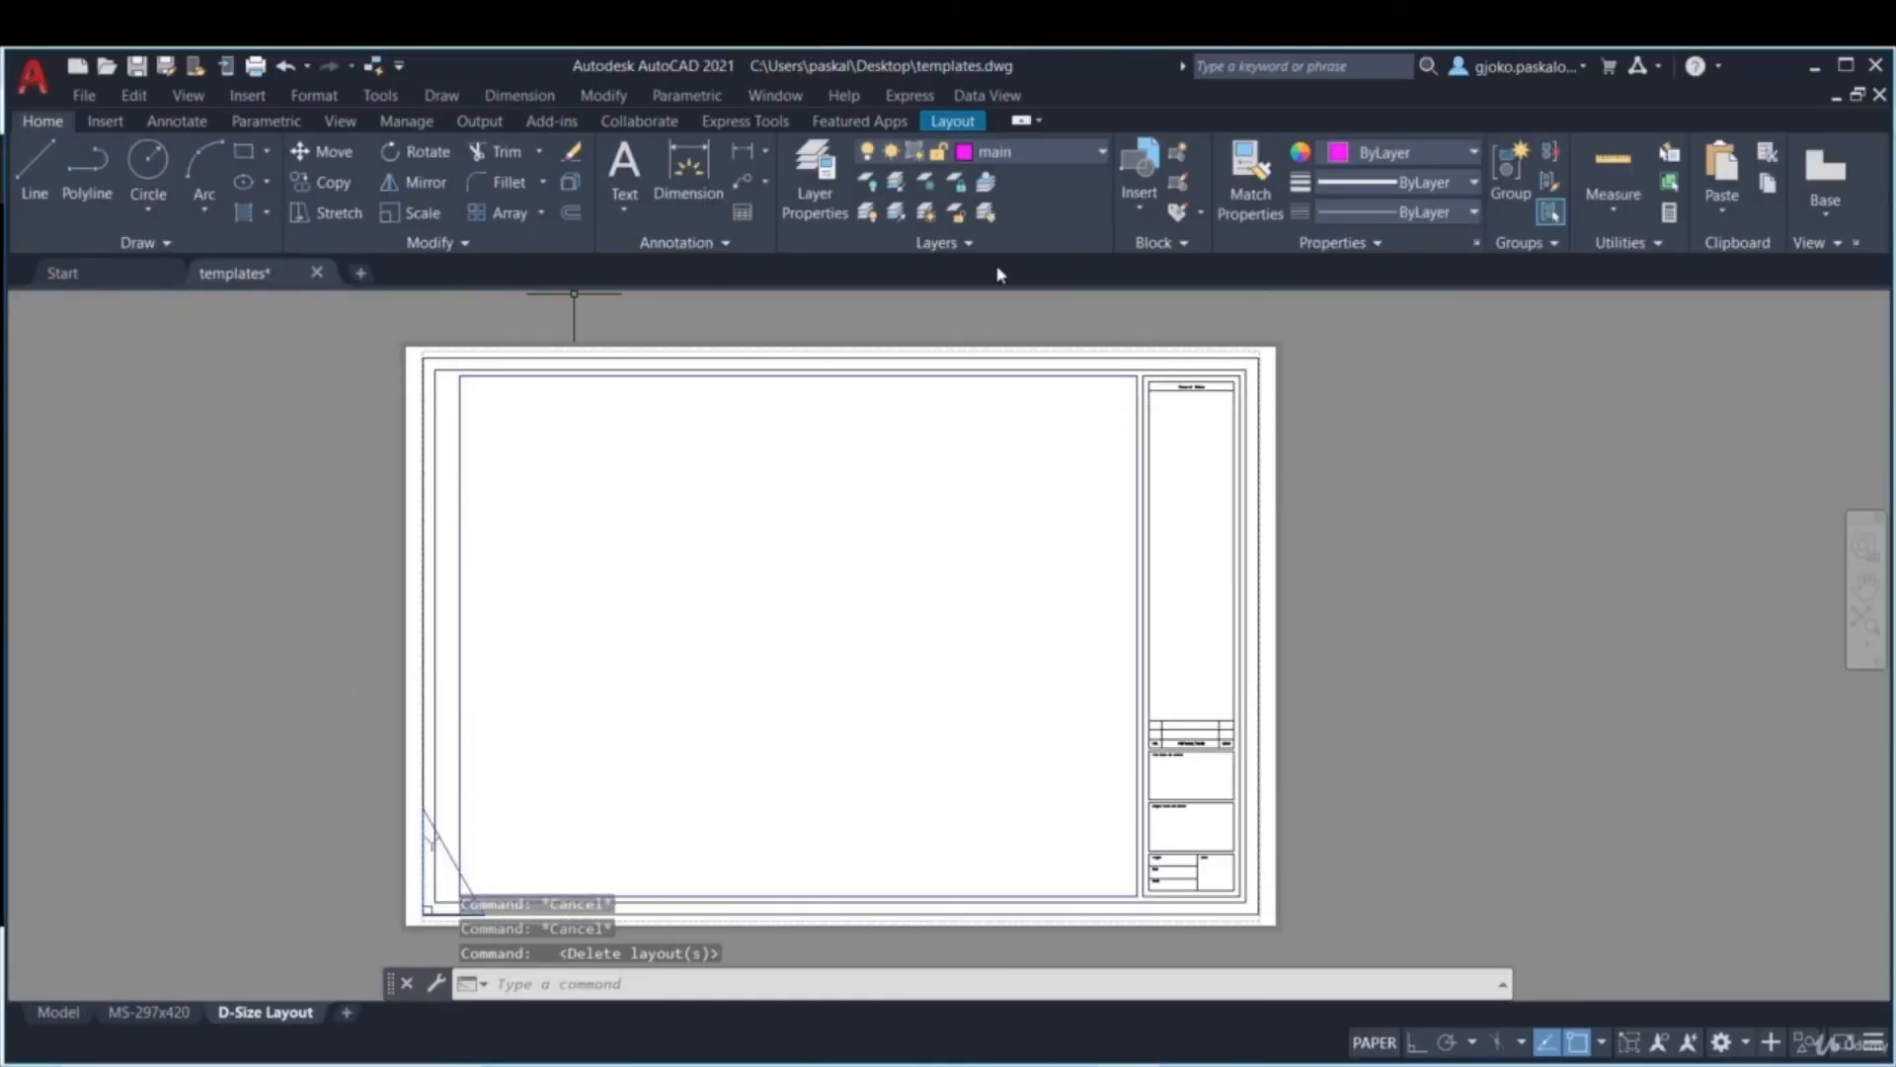
{"action": "left_click", "coordinate": [150, 1012]}
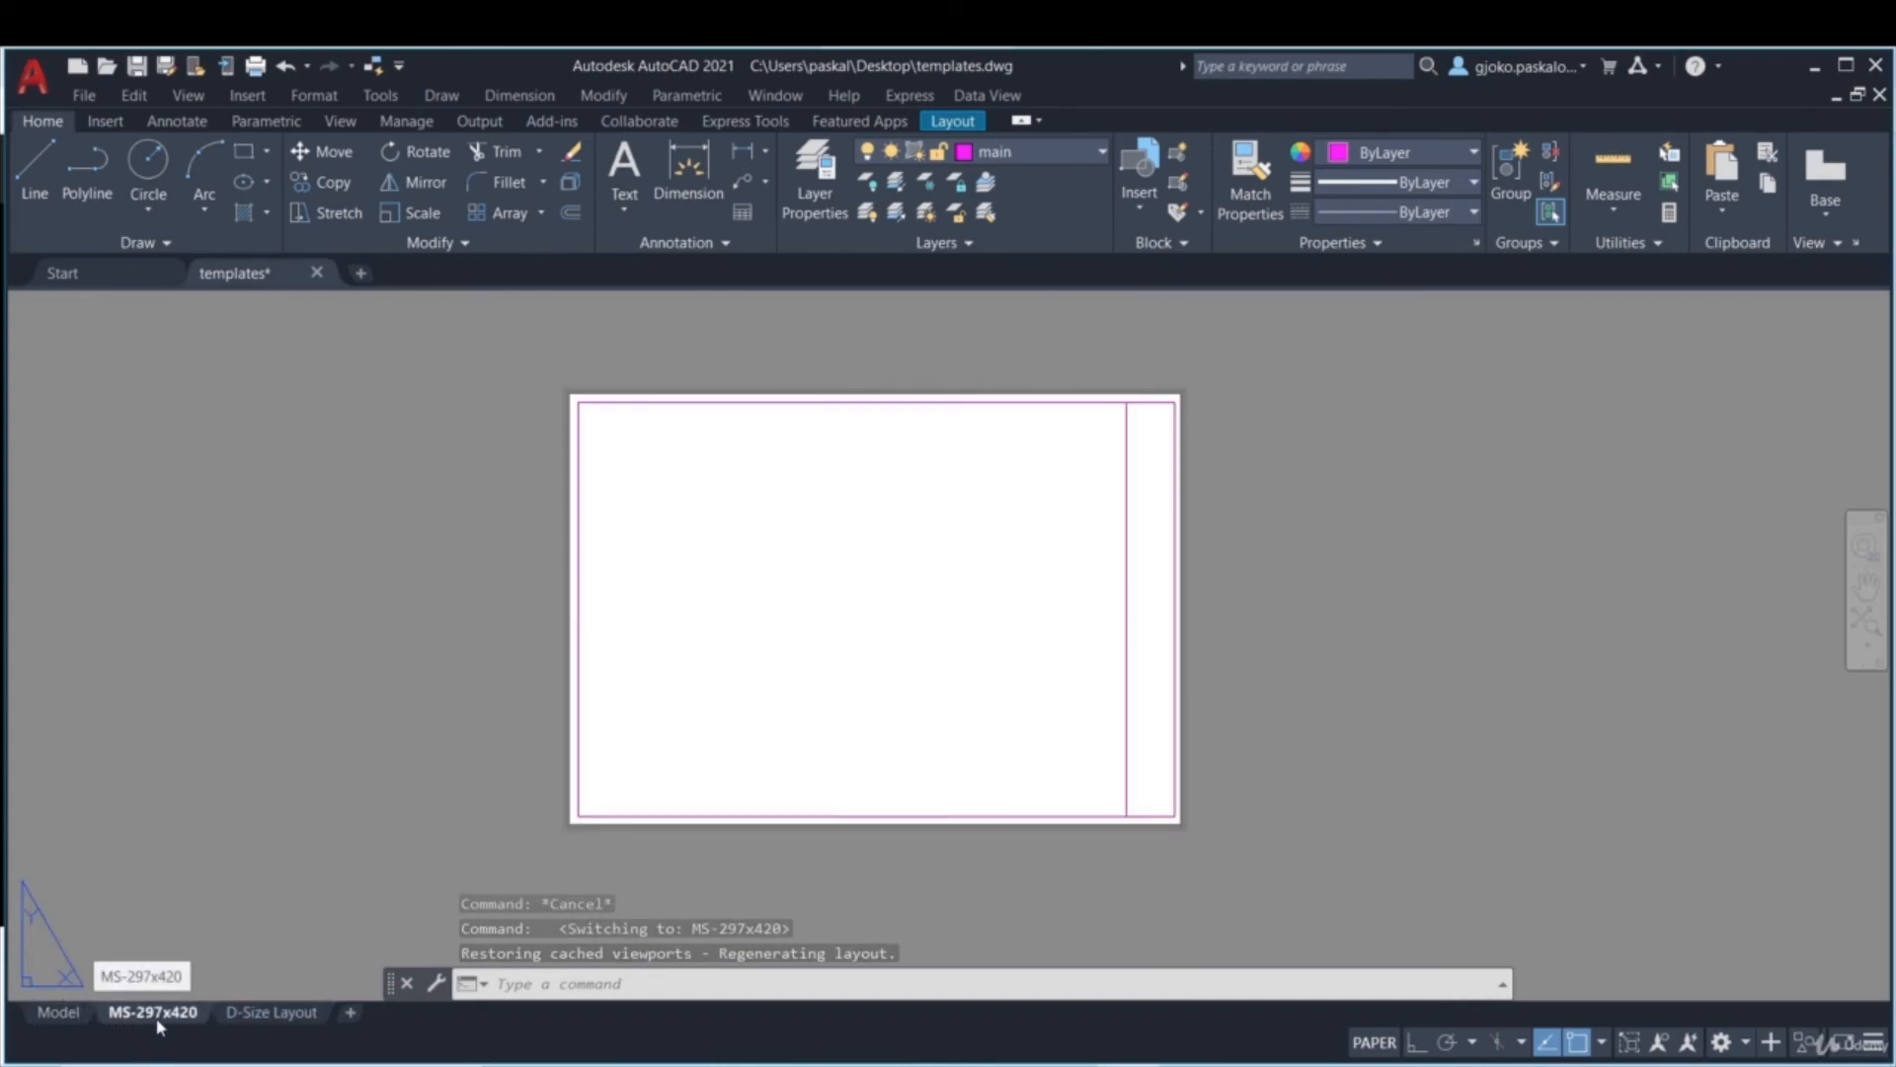
{"action": "left_click", "coordinate": [259, 1013]}
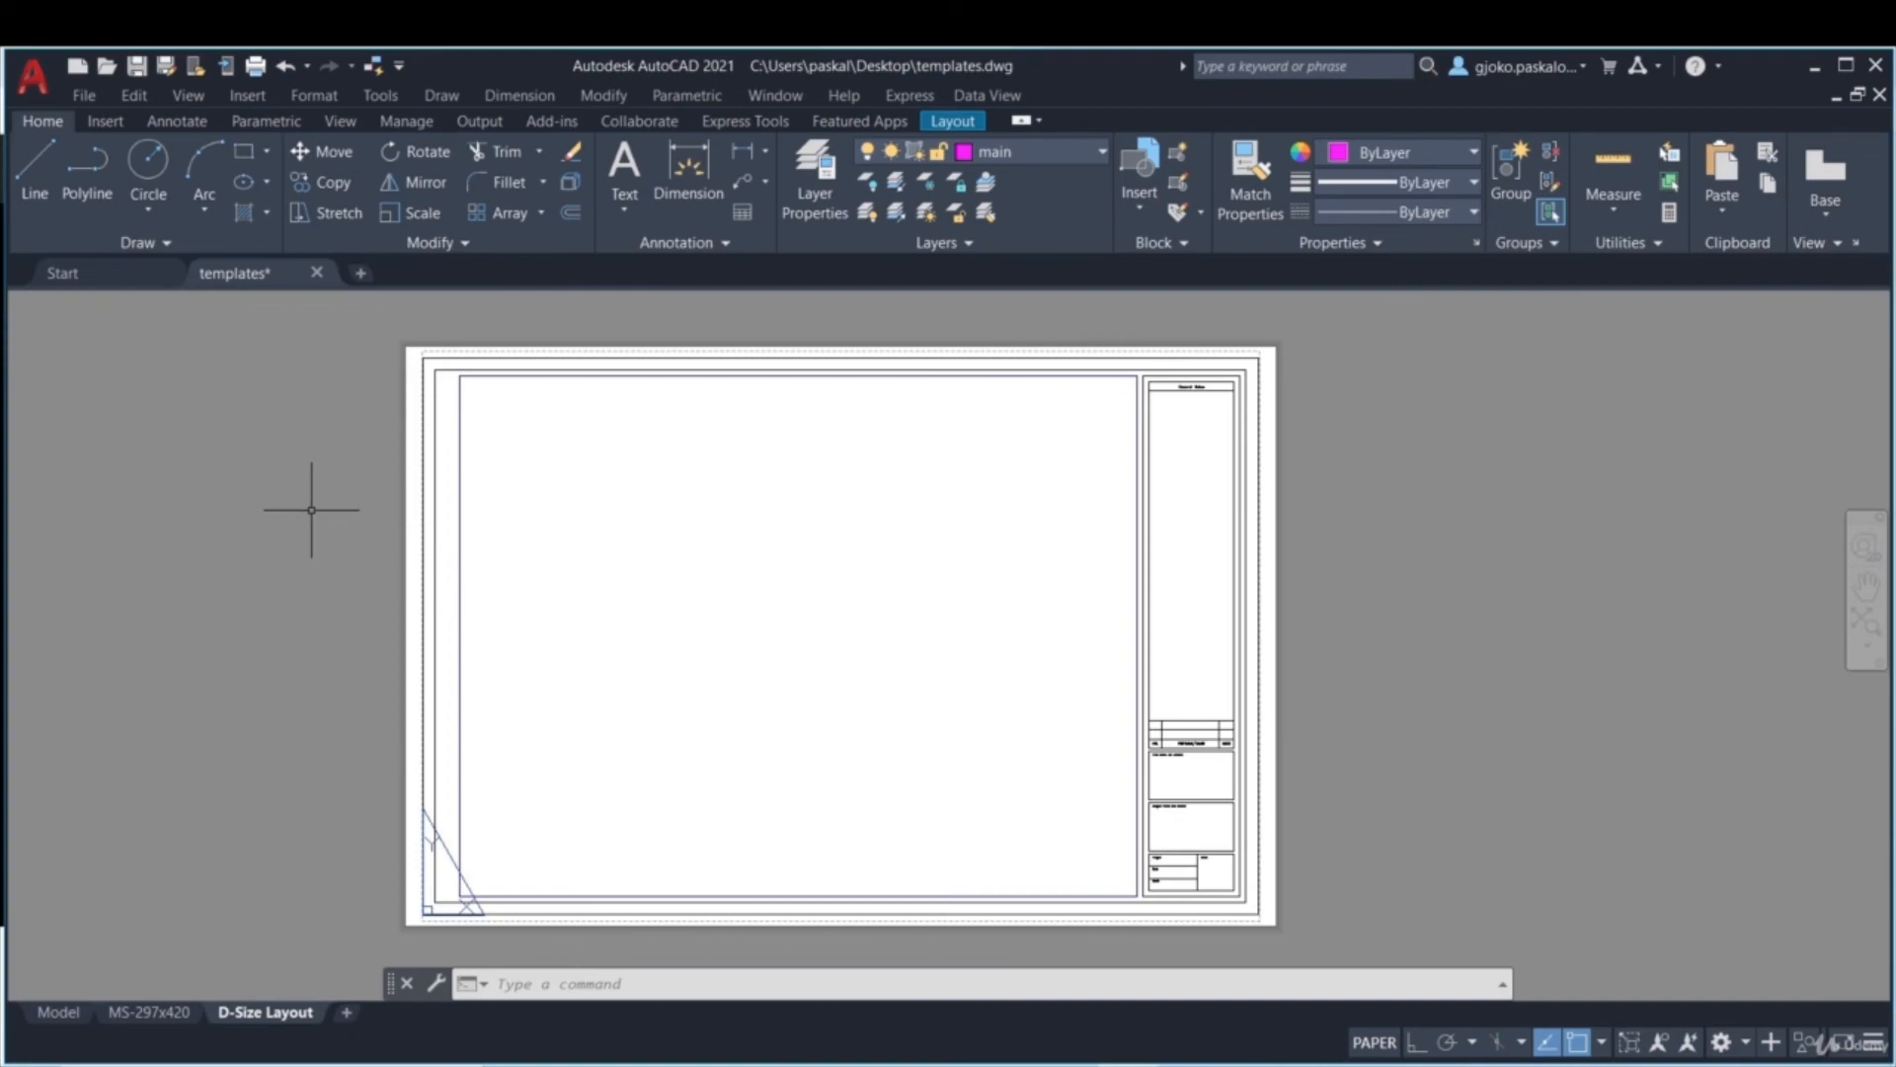
- Start saving the drawing under a new name, with AutoCAD Drawing Template (*.dwt) as the file type
{"action": "left_click", "coordinate": [82, 97]}
{"action": "left_click", "coordinate": [129, 387]}
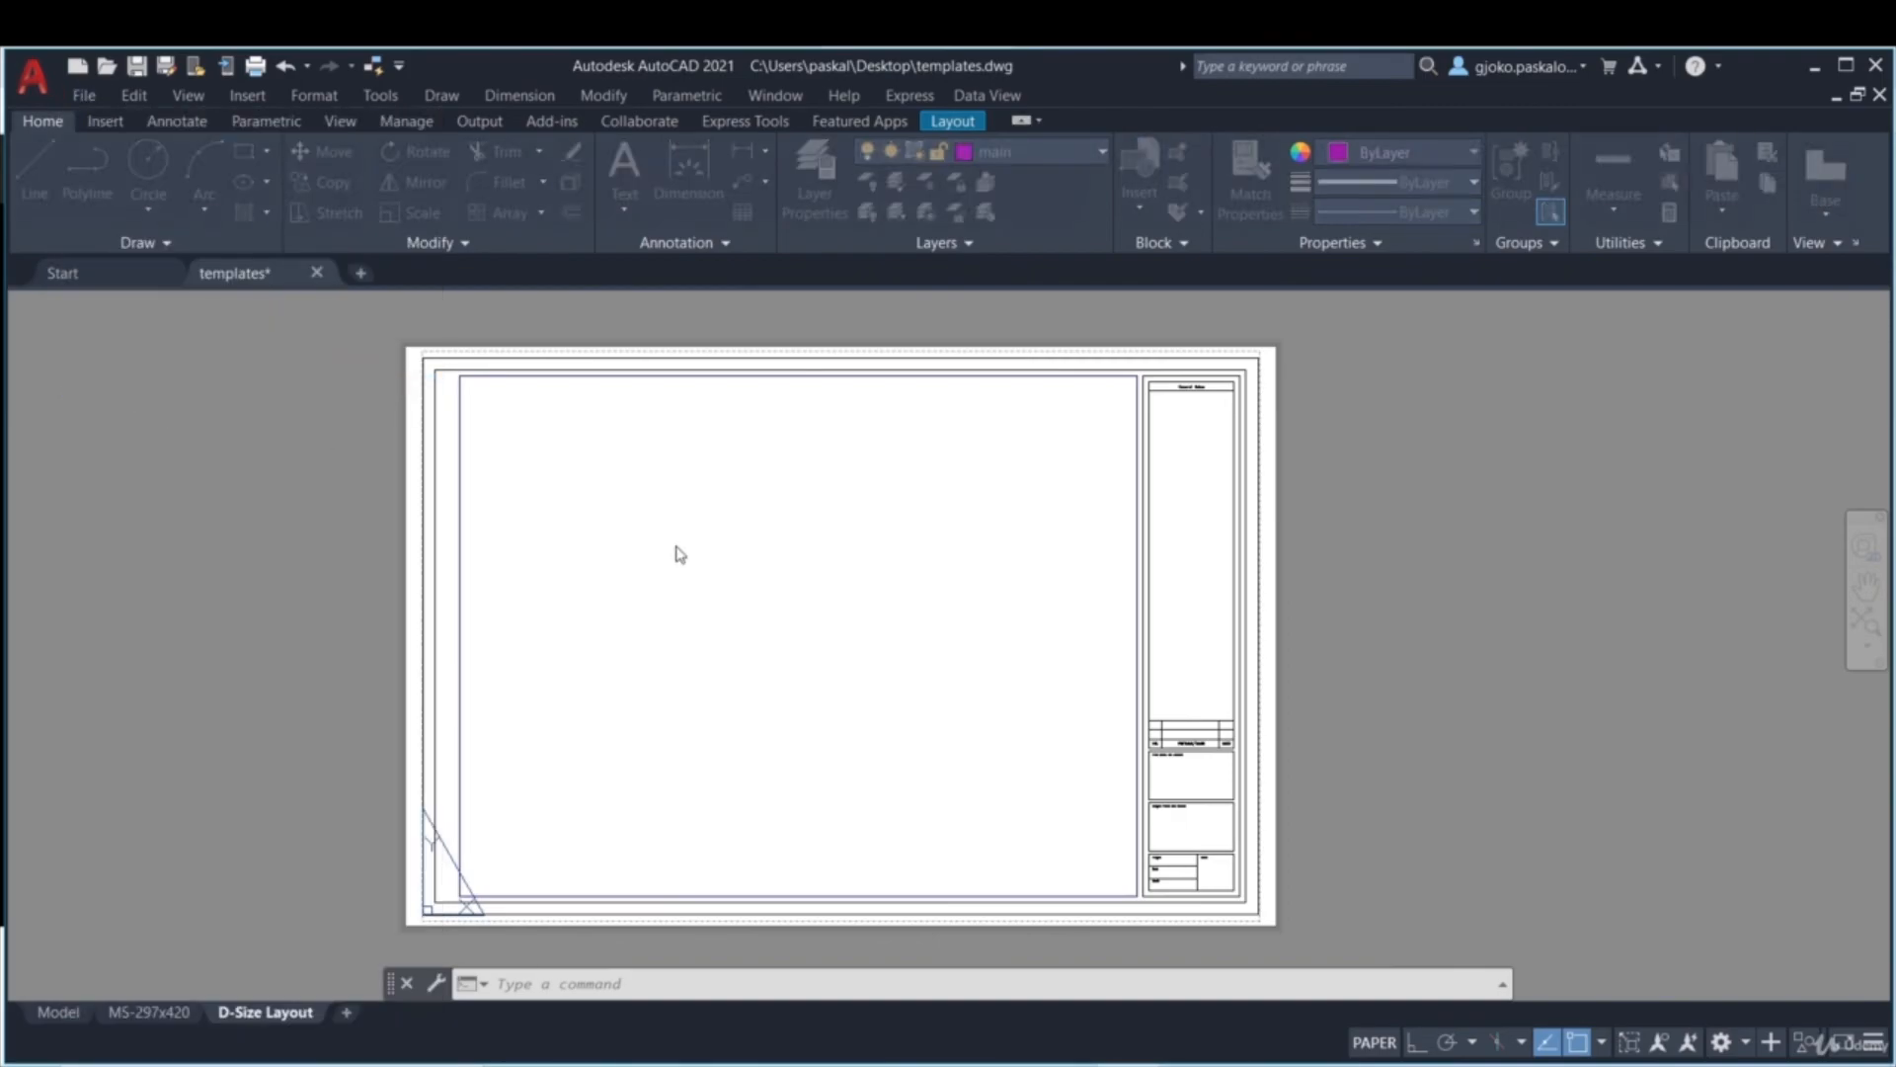
{"action": "left_click", "coordinate": [1210, 843]}
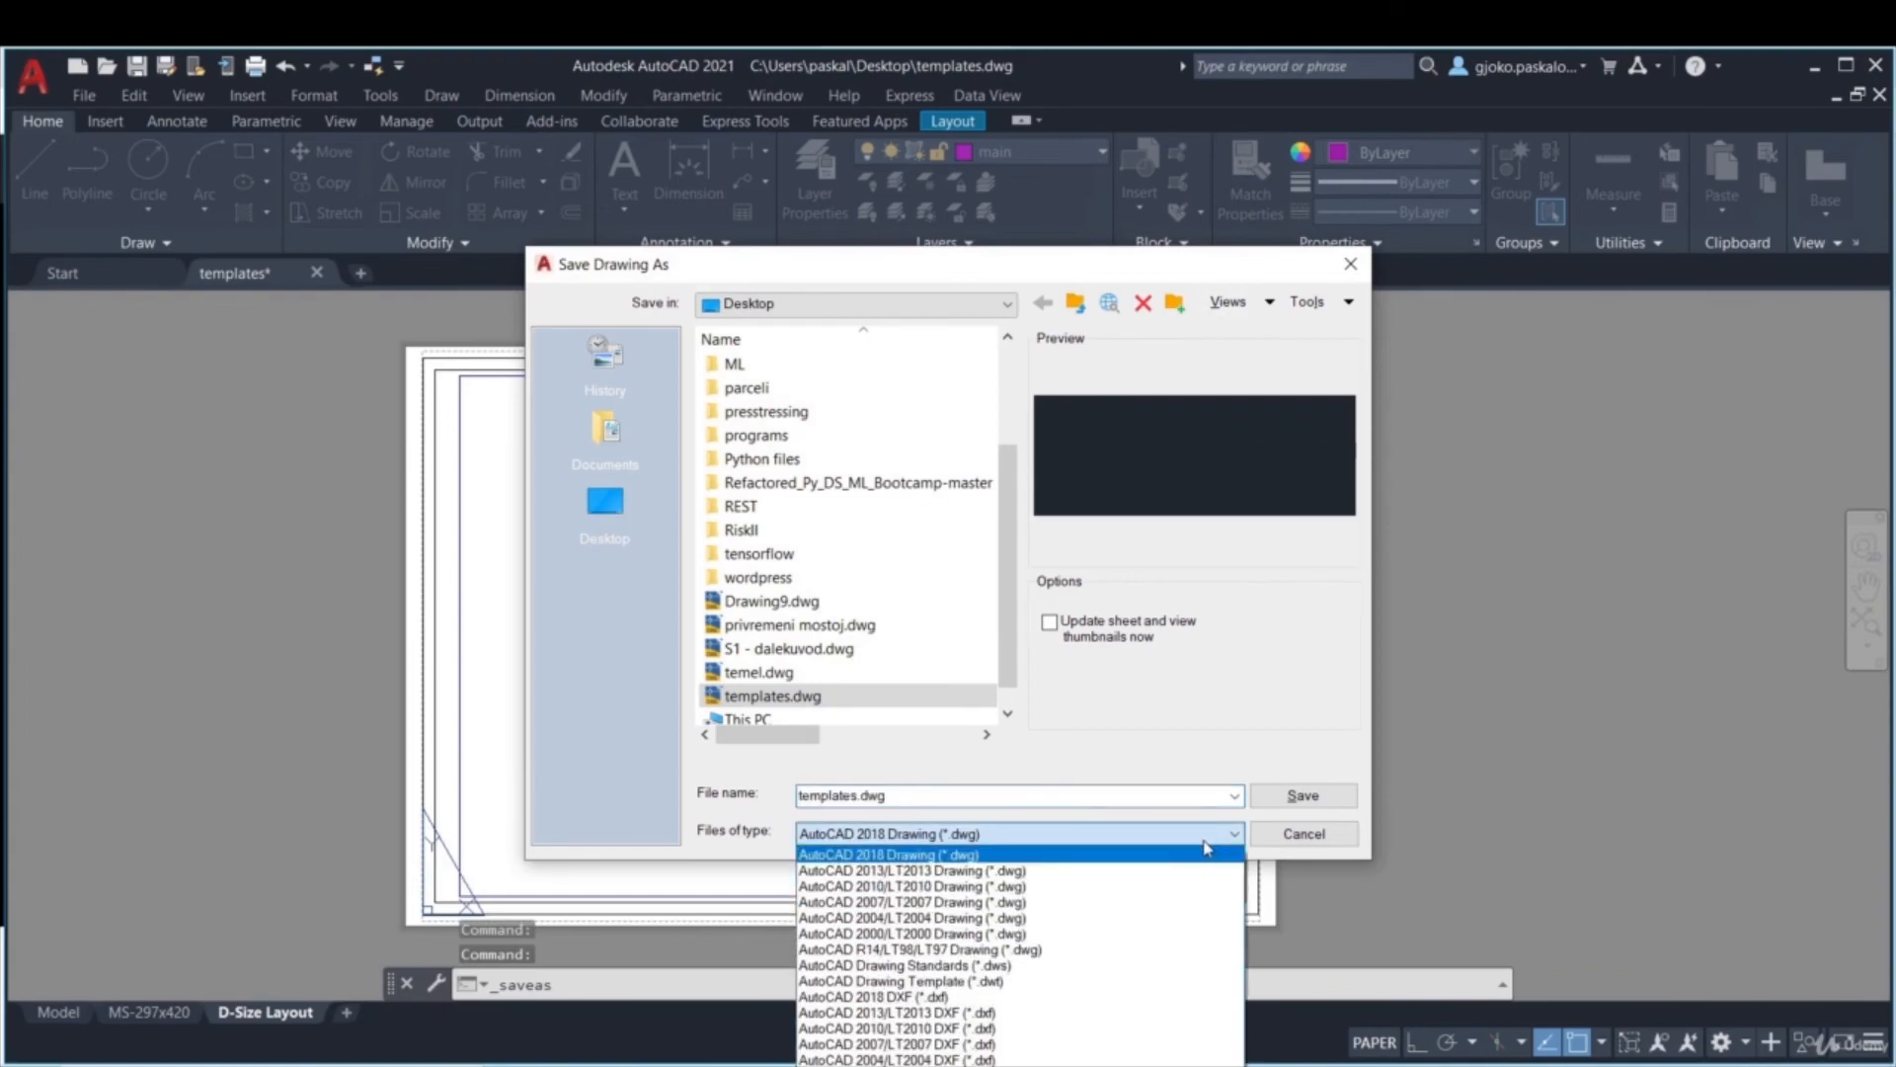
{"action": "left_click", "coordinate": [1003, 982]}
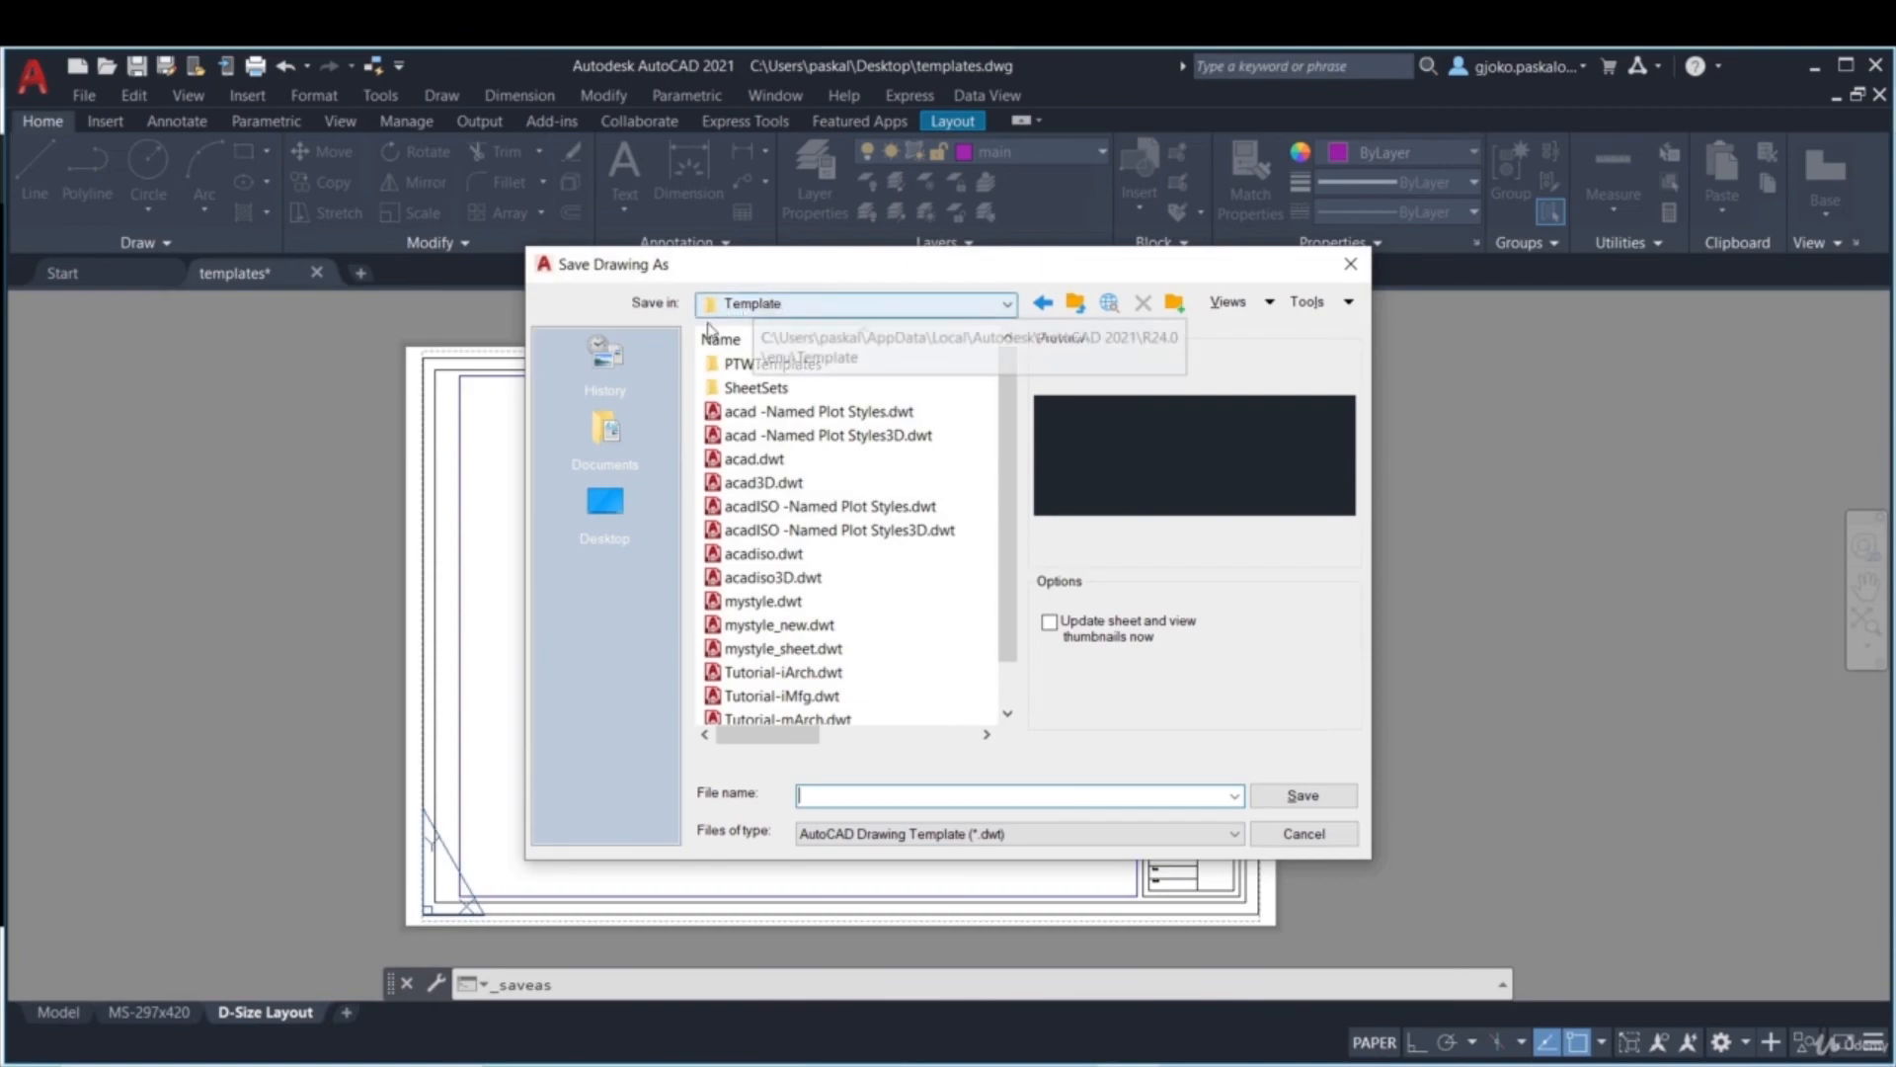
{"action": "scroll", "coordinate": [770, 395], "scroll_direction": "down", "scroll_amount": 1}
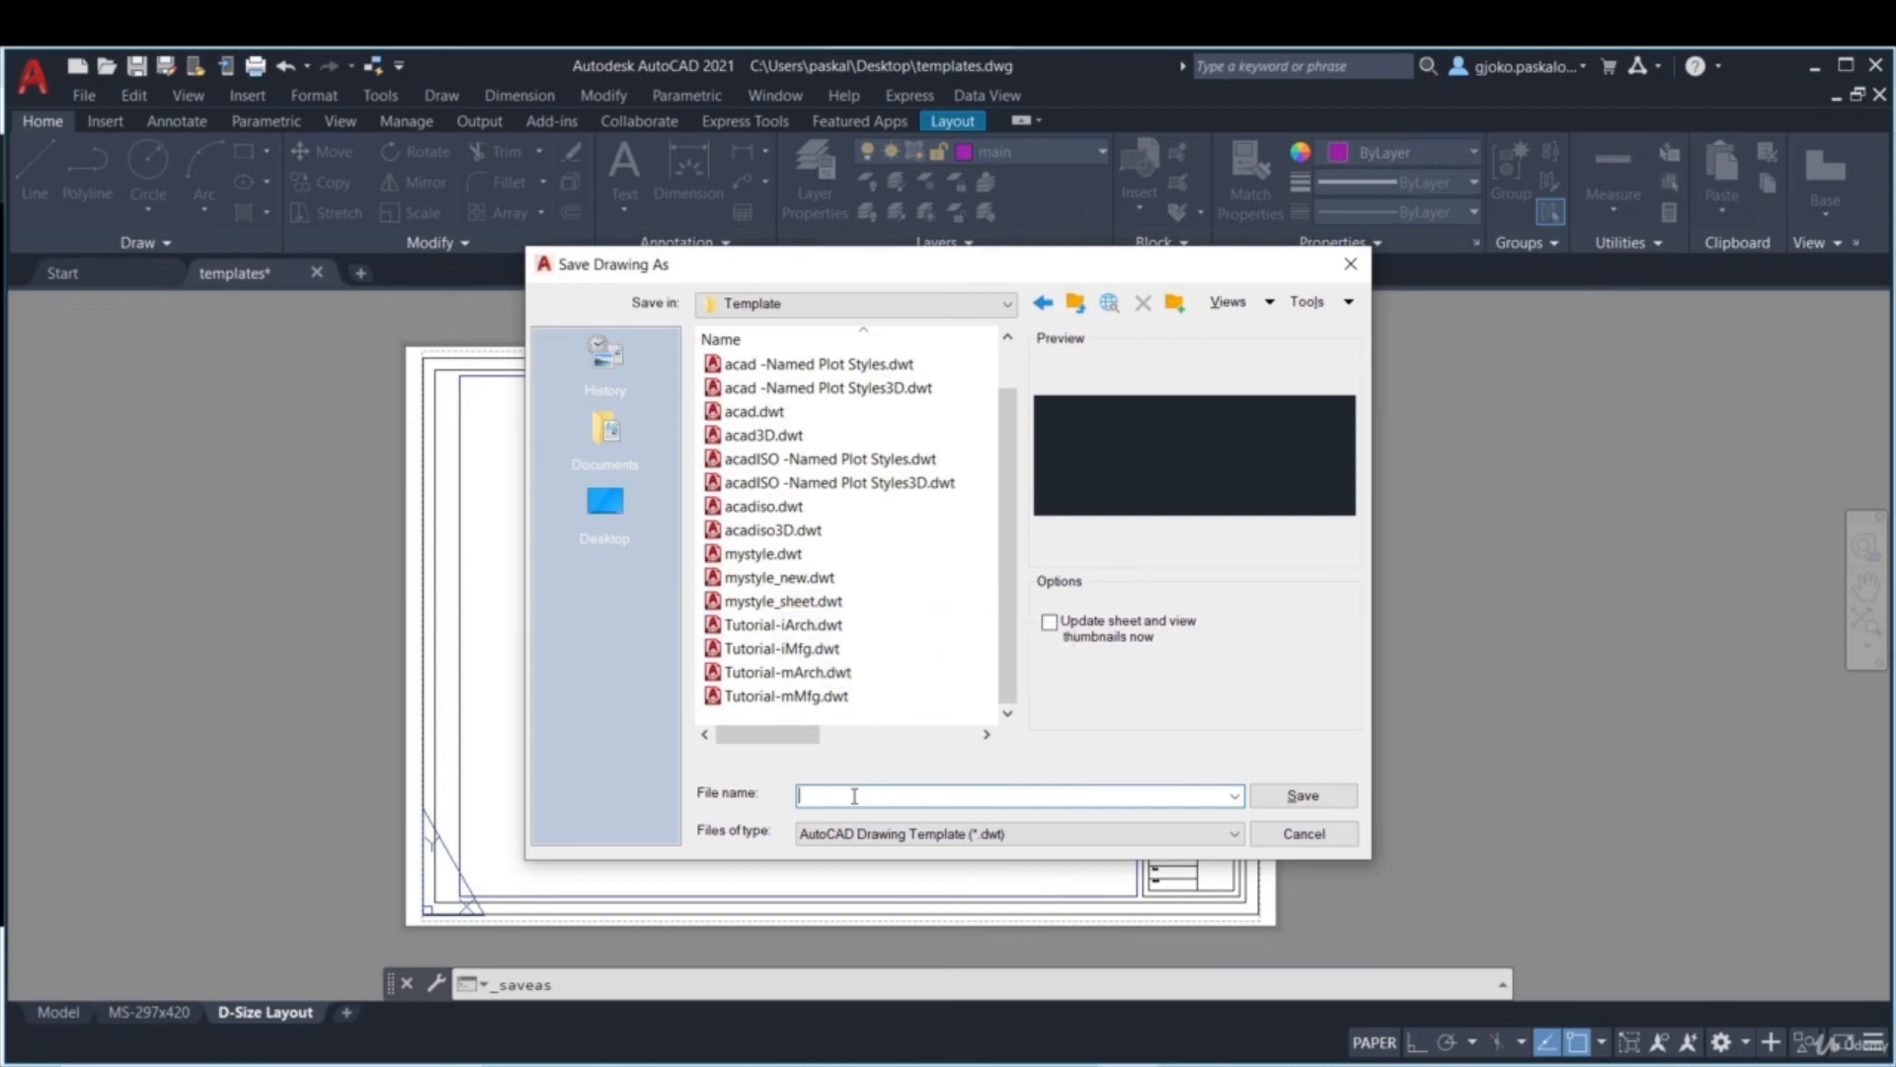
- Name the template mystyle_sheet_new.dwt and save it in the Template folder with the default template options
{"action": "type", "text": "my"}
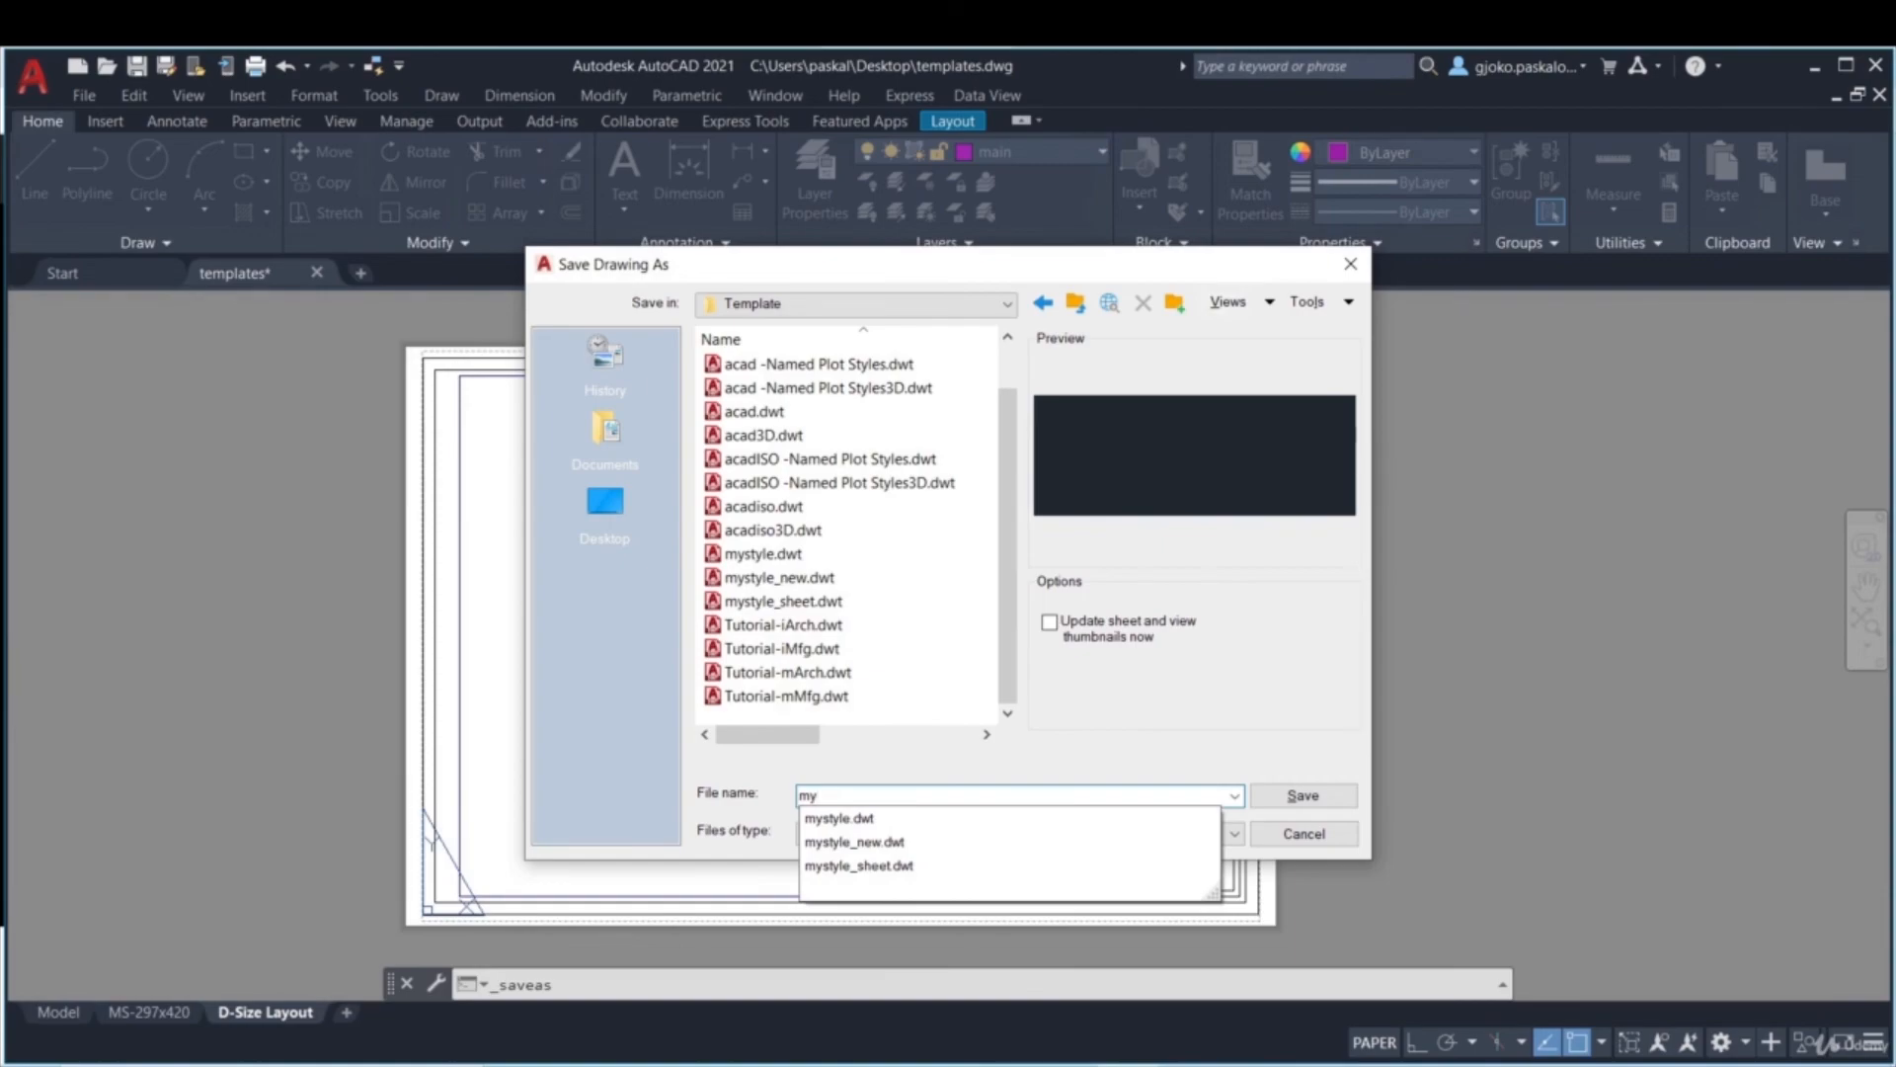
{"action": "key", "text": "Down"}
{"action": "key", "text": "Down"}
{"action": "key", "text": "Down"}
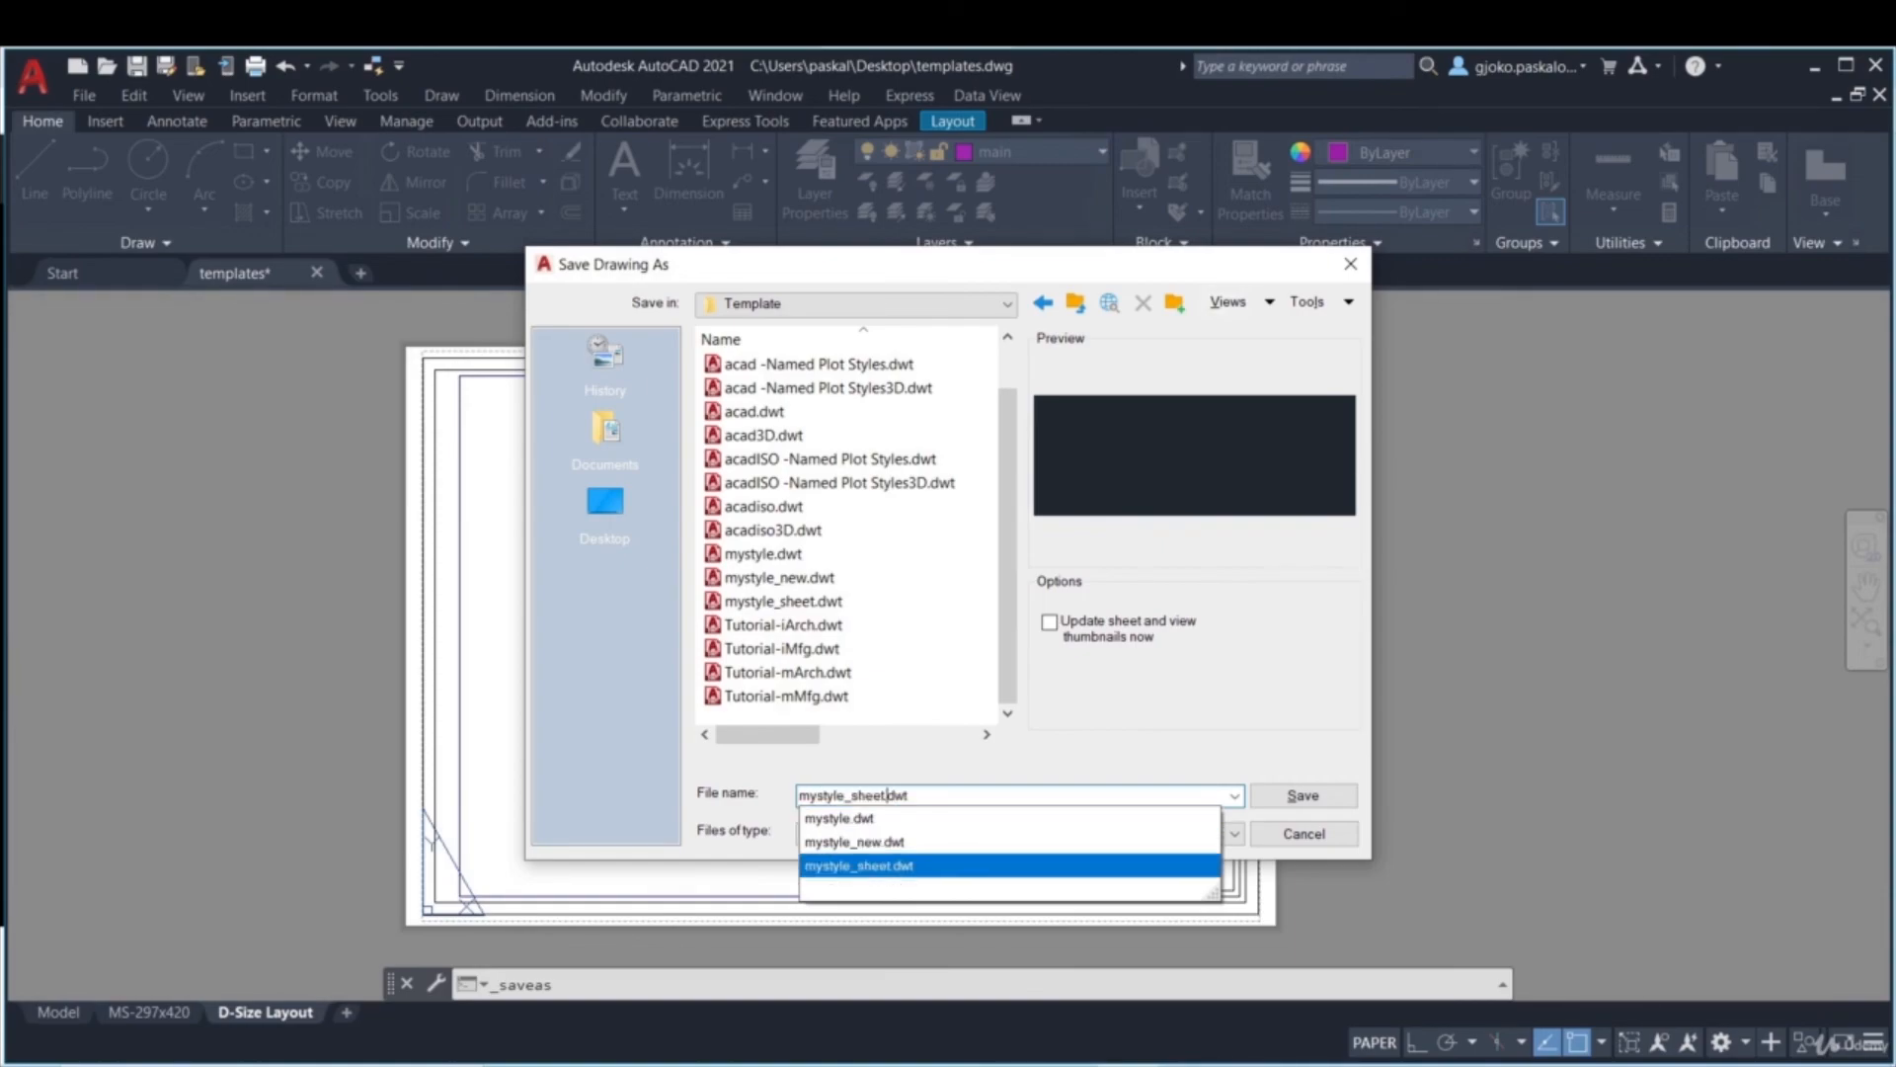
{"action": "left_click", "coordinate": [882, 795]}
{"action": "type", "text": "_new"}
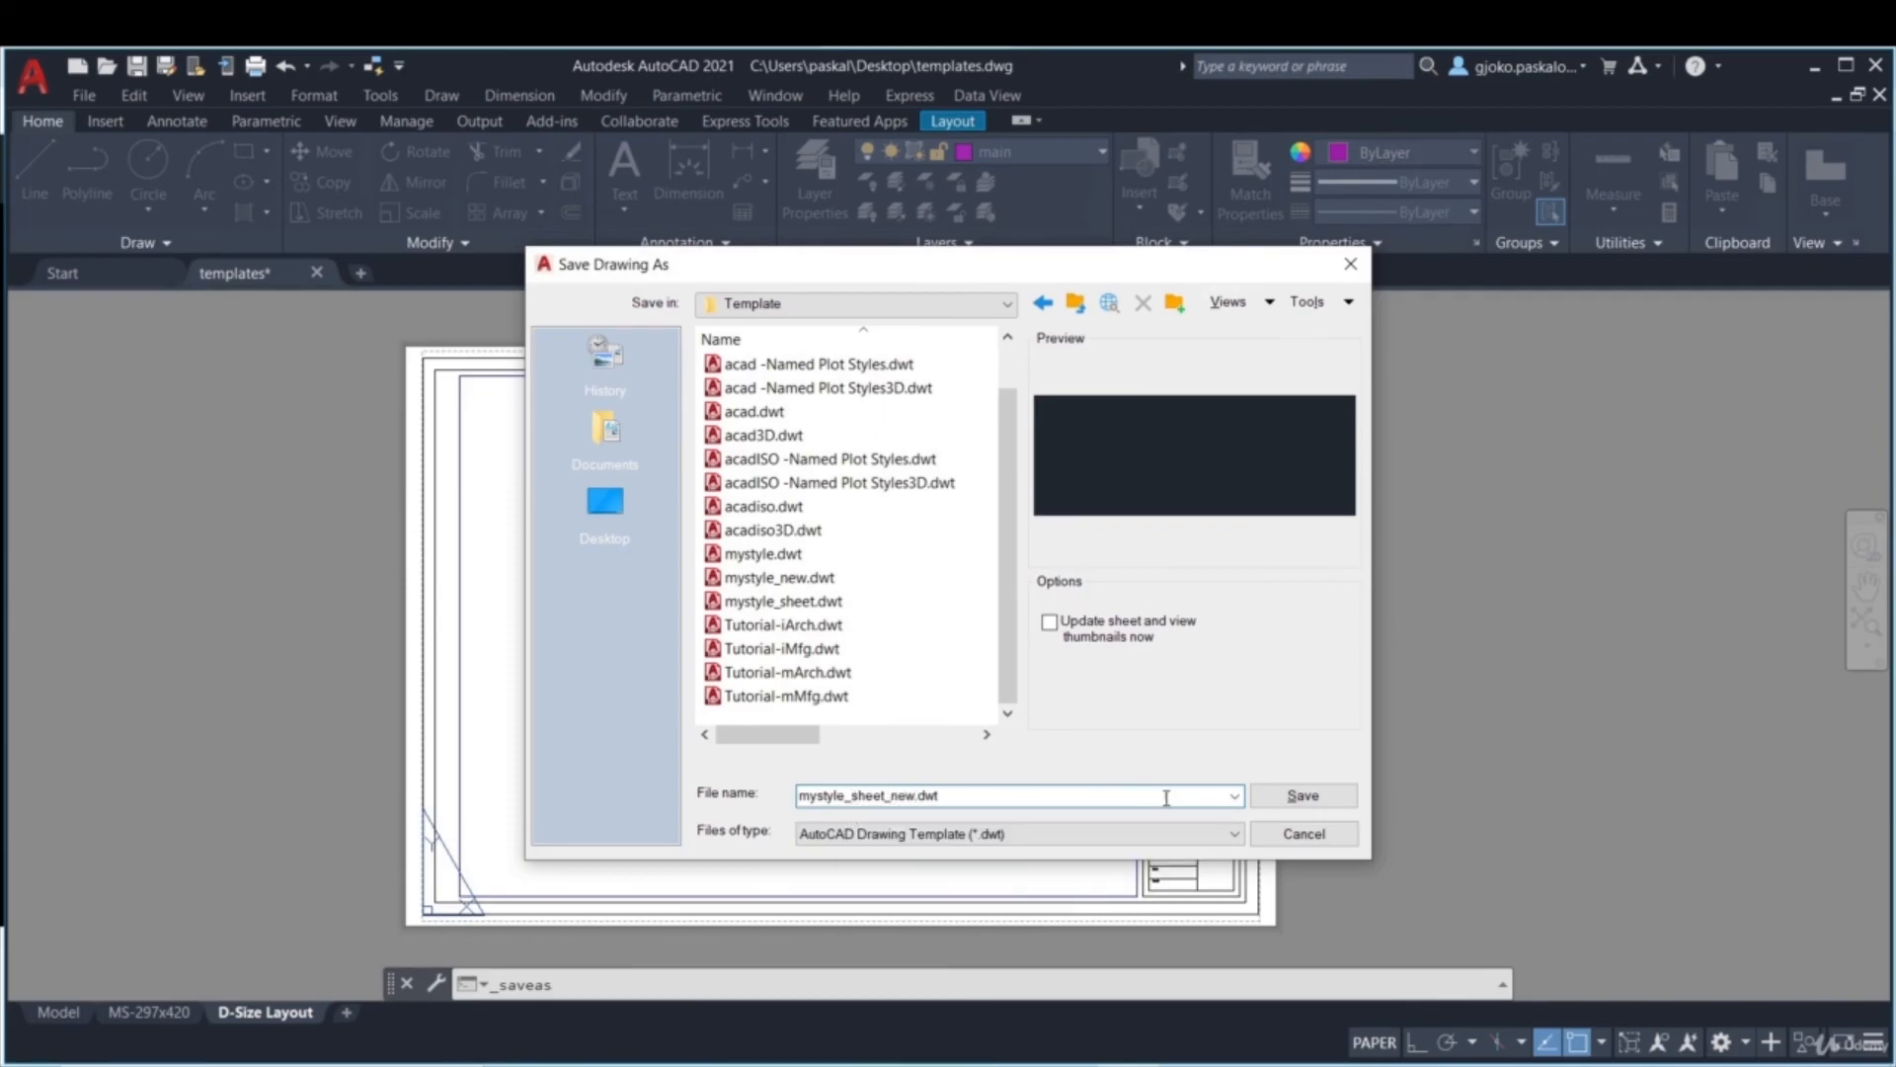
{"action": "left_click", "coordinate": [1302, 796]}
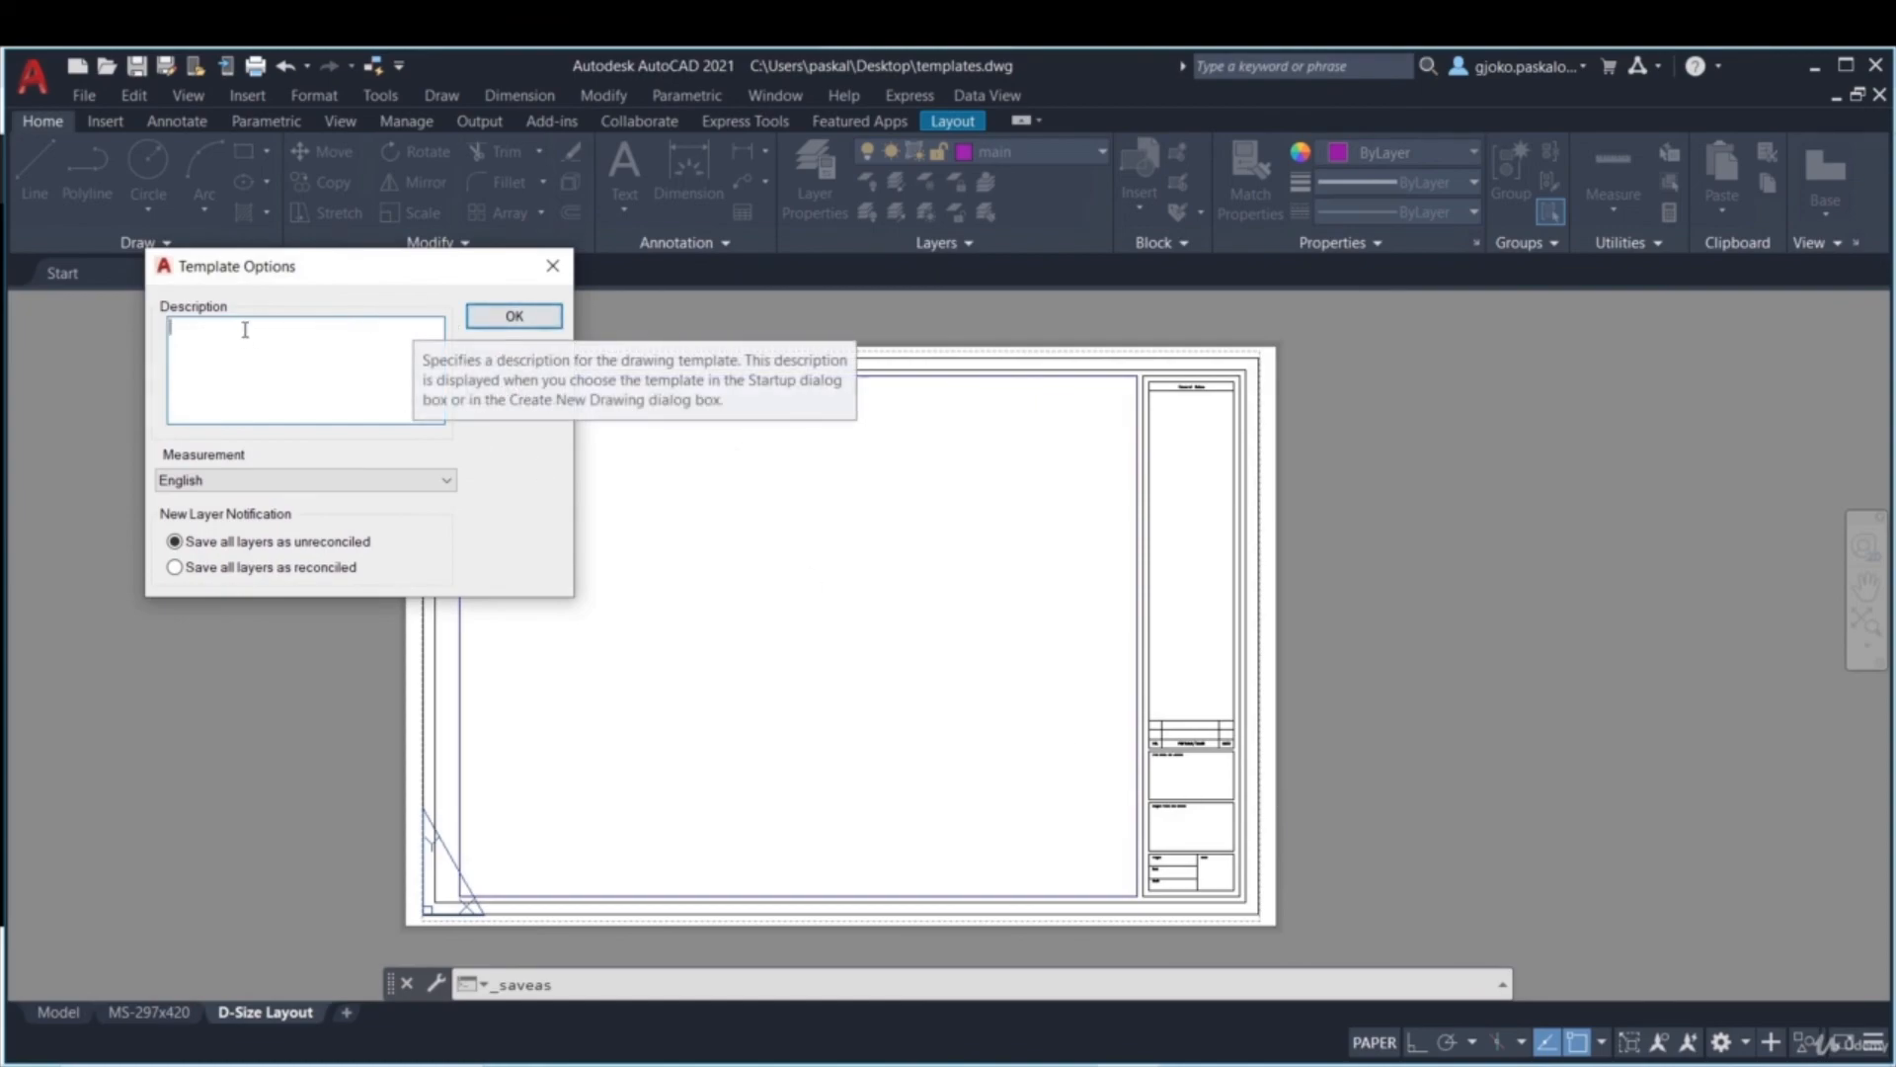
{"action": "left_click", "coordinate": [514, 317]}
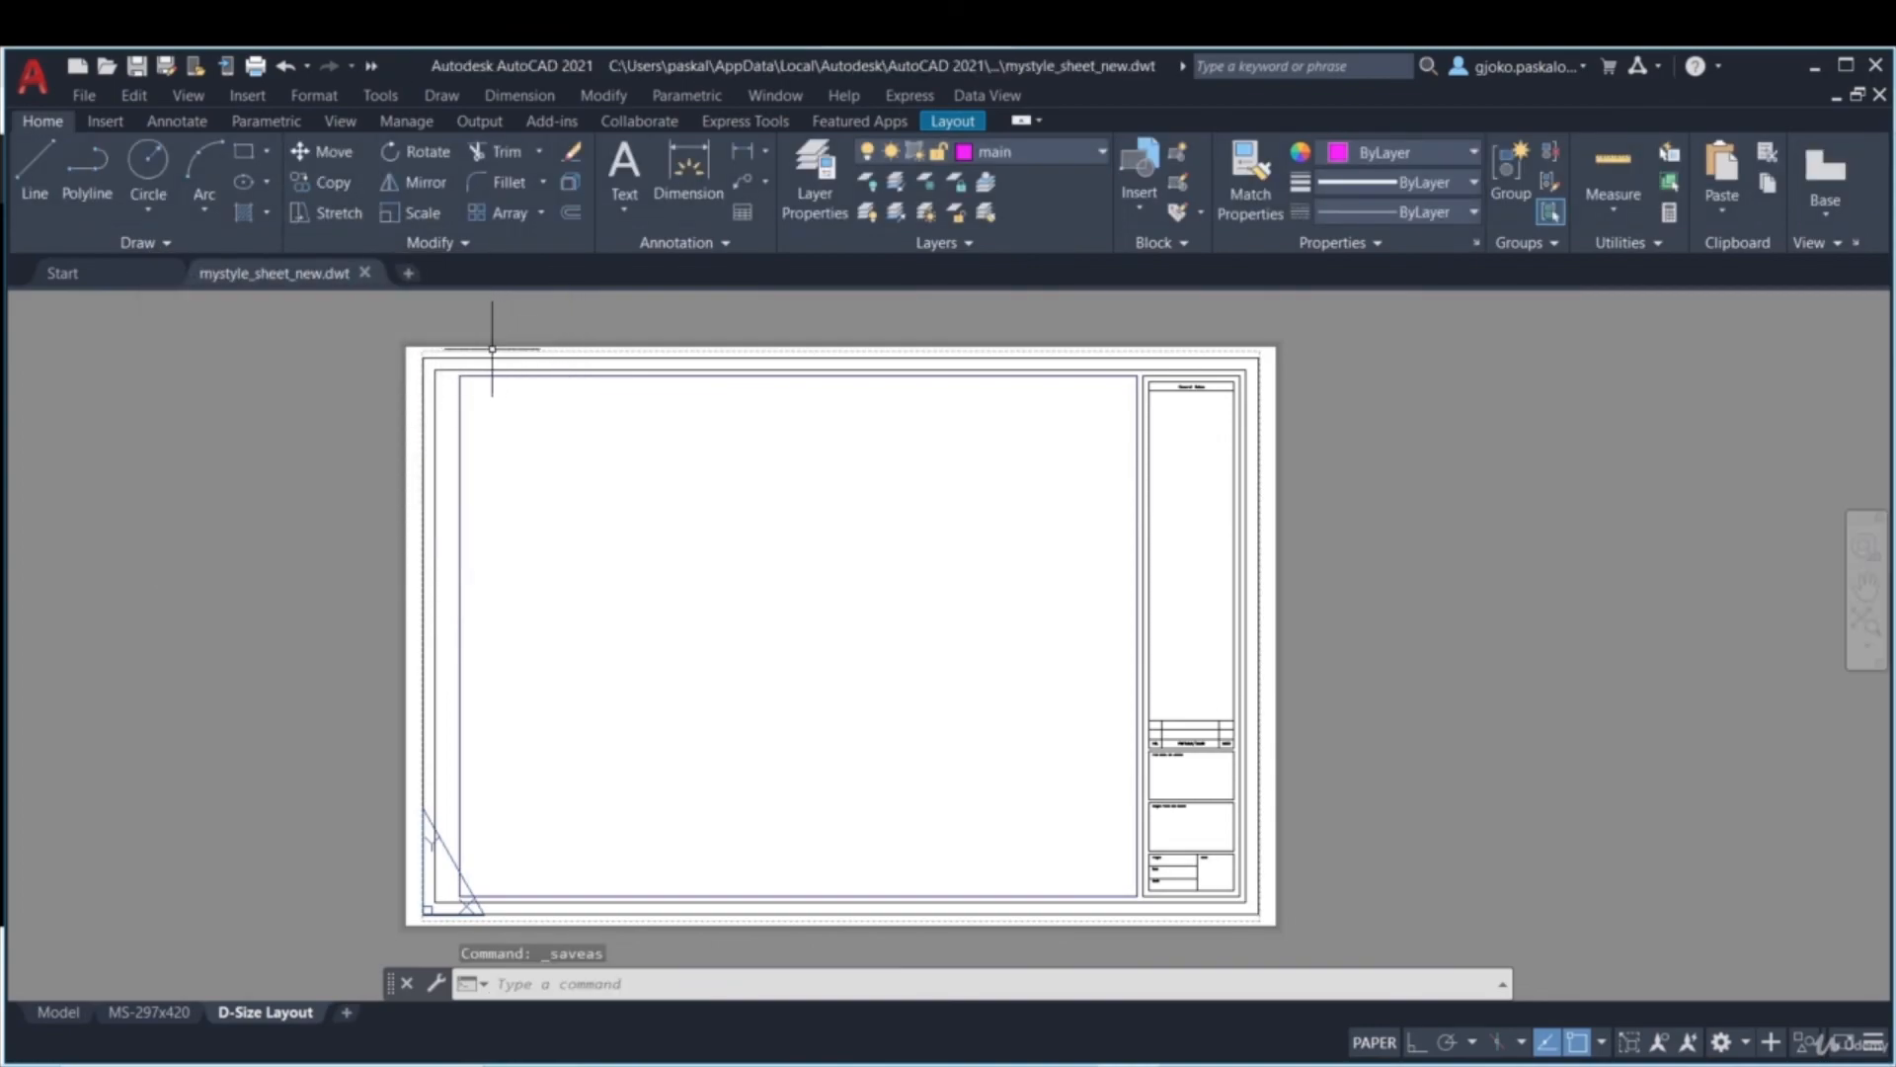
- Create a new drawing and view its Layout1 and Layout2 sheets
{"action": "scroll", "coordinate": [486, 348], "scroll_direction": "down", "scroll_amount": 2}
{"action": "left_click", "coordinate": [33, 76]}
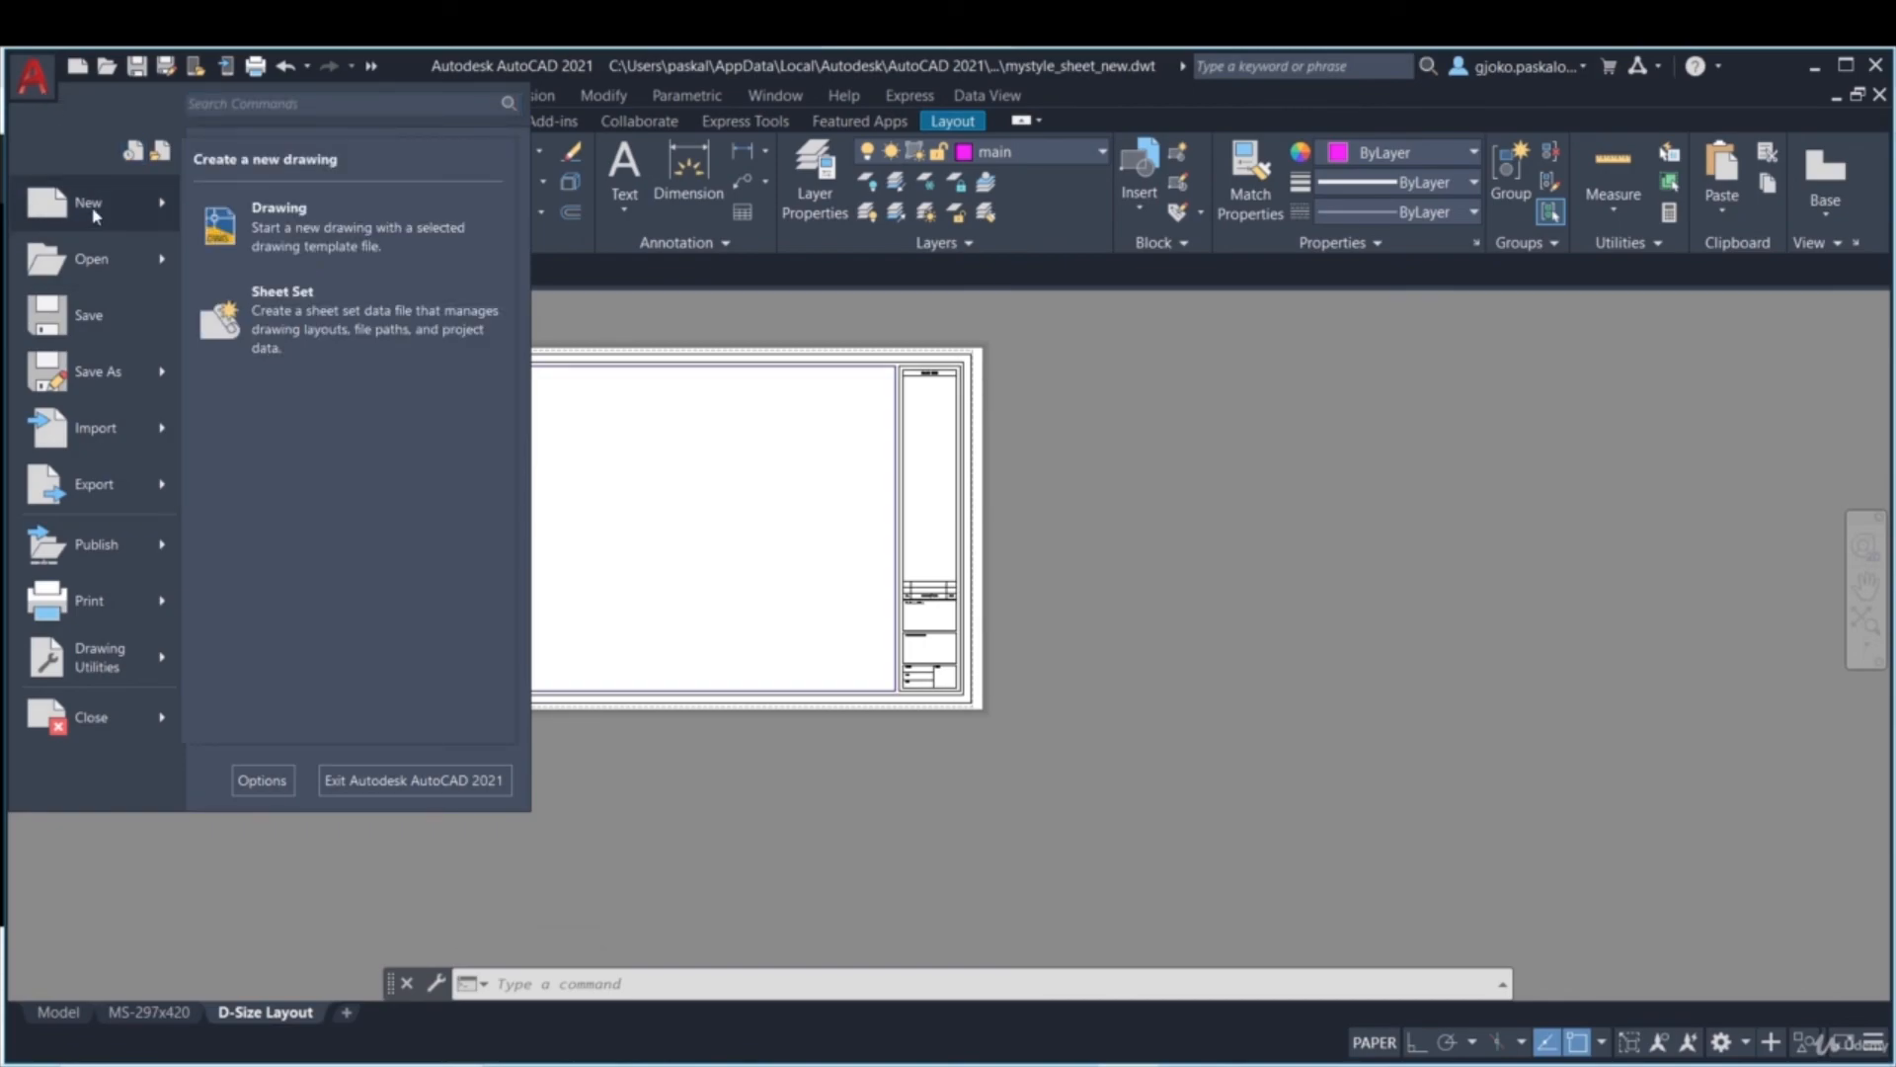
{"action": "left_click", "coordinate": [80, 73]}
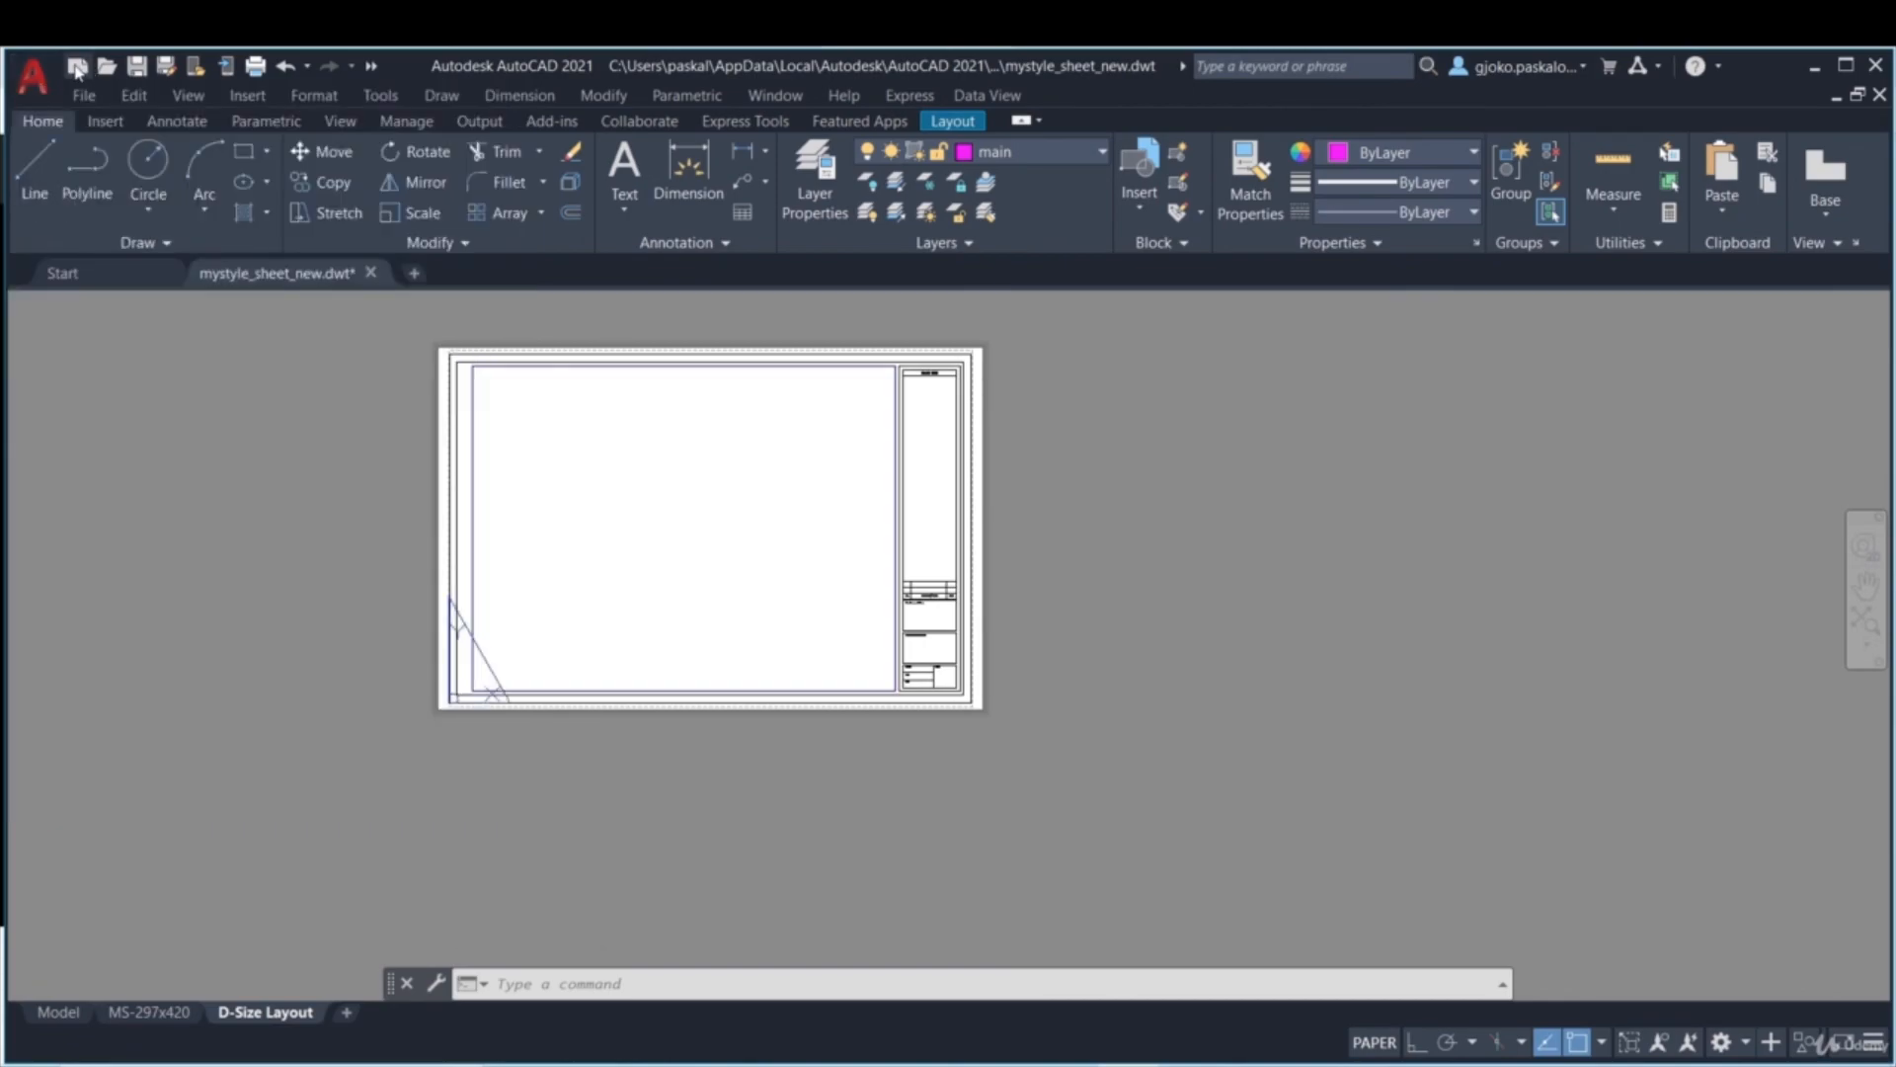
{"action": "left_click", "coordinate": [77, 69]}
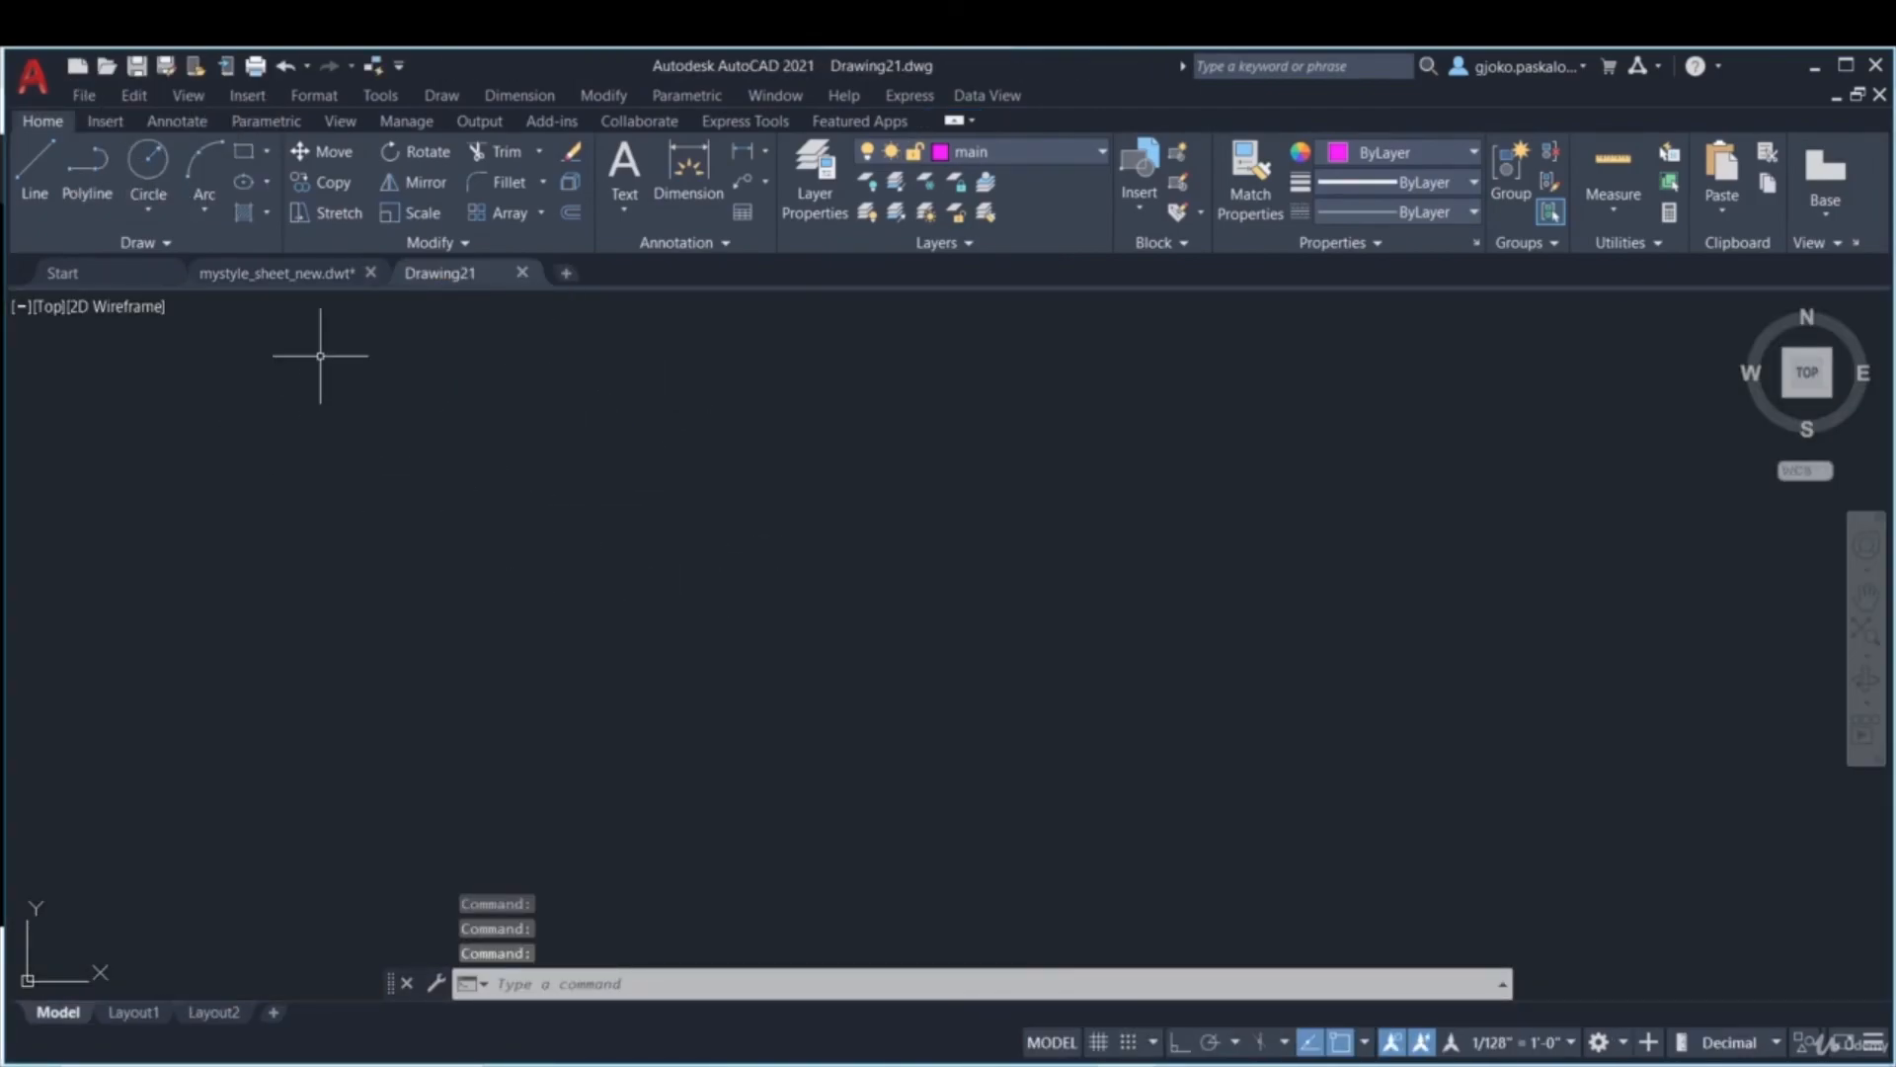
{"action": "left_click", "coordinate": [130, 1012]}
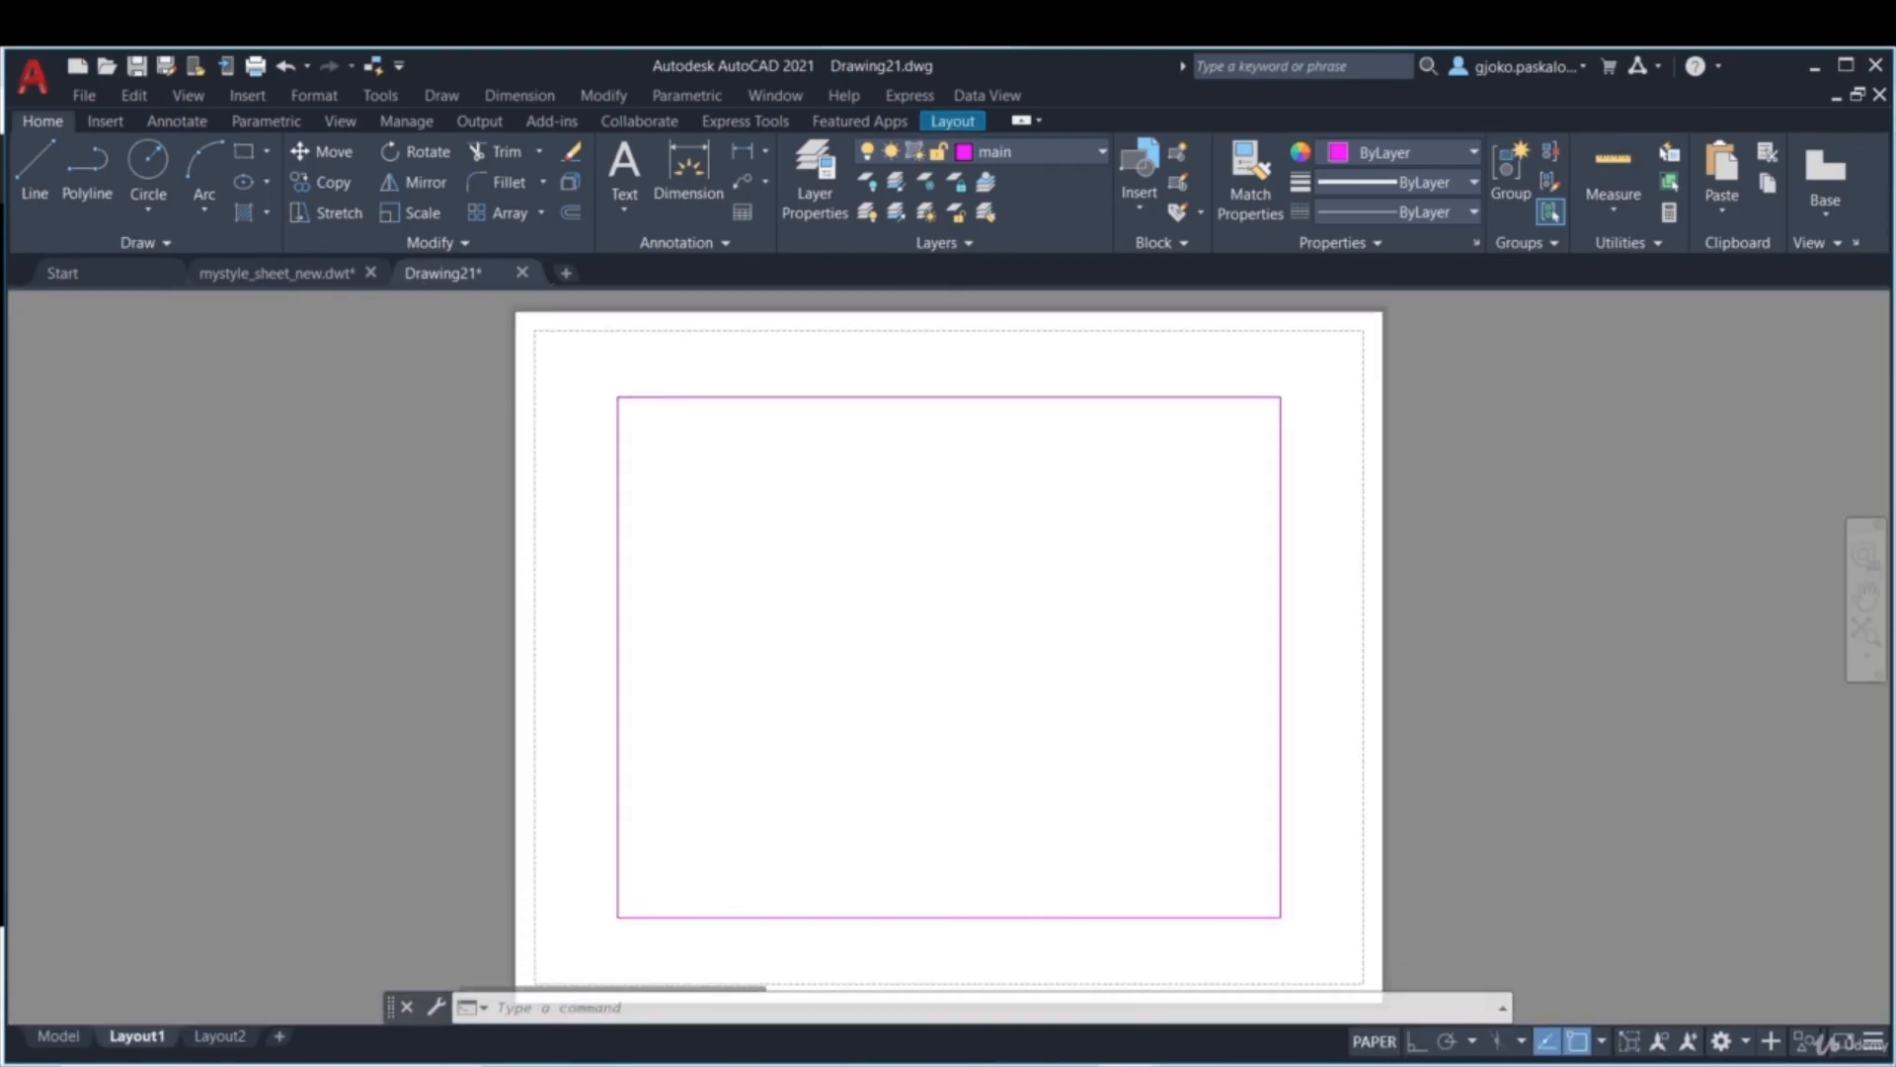
{"action": "left_click", "coordinate": [216, 1037]}
{"action": "left_click", "coordinate": [135, 1038]}
- Insert the MS-297x420 layout from the mystyle_sheet_new.dwt template into the new drawing and open it
{"action": "right_click", "coordinate": [133, 1041]}
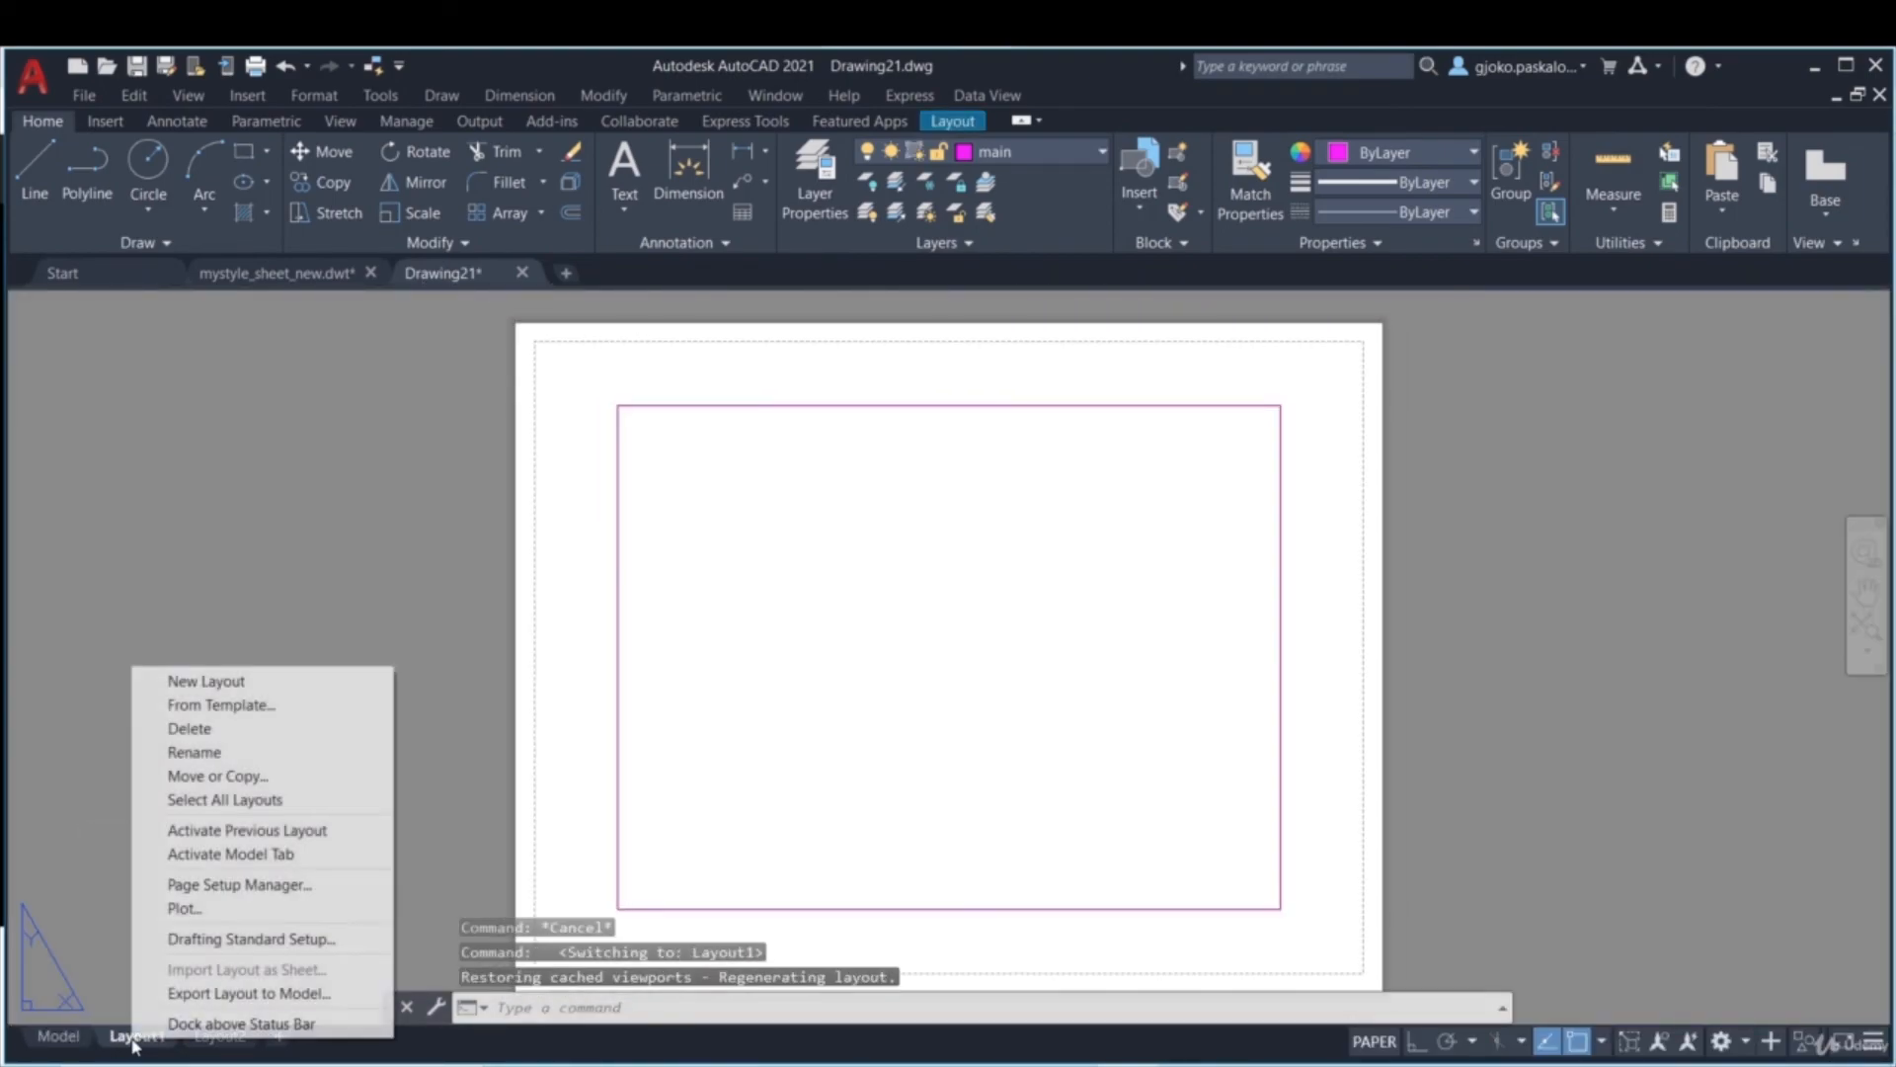
{"action": "left_click", "coordinate": [209, 705]}
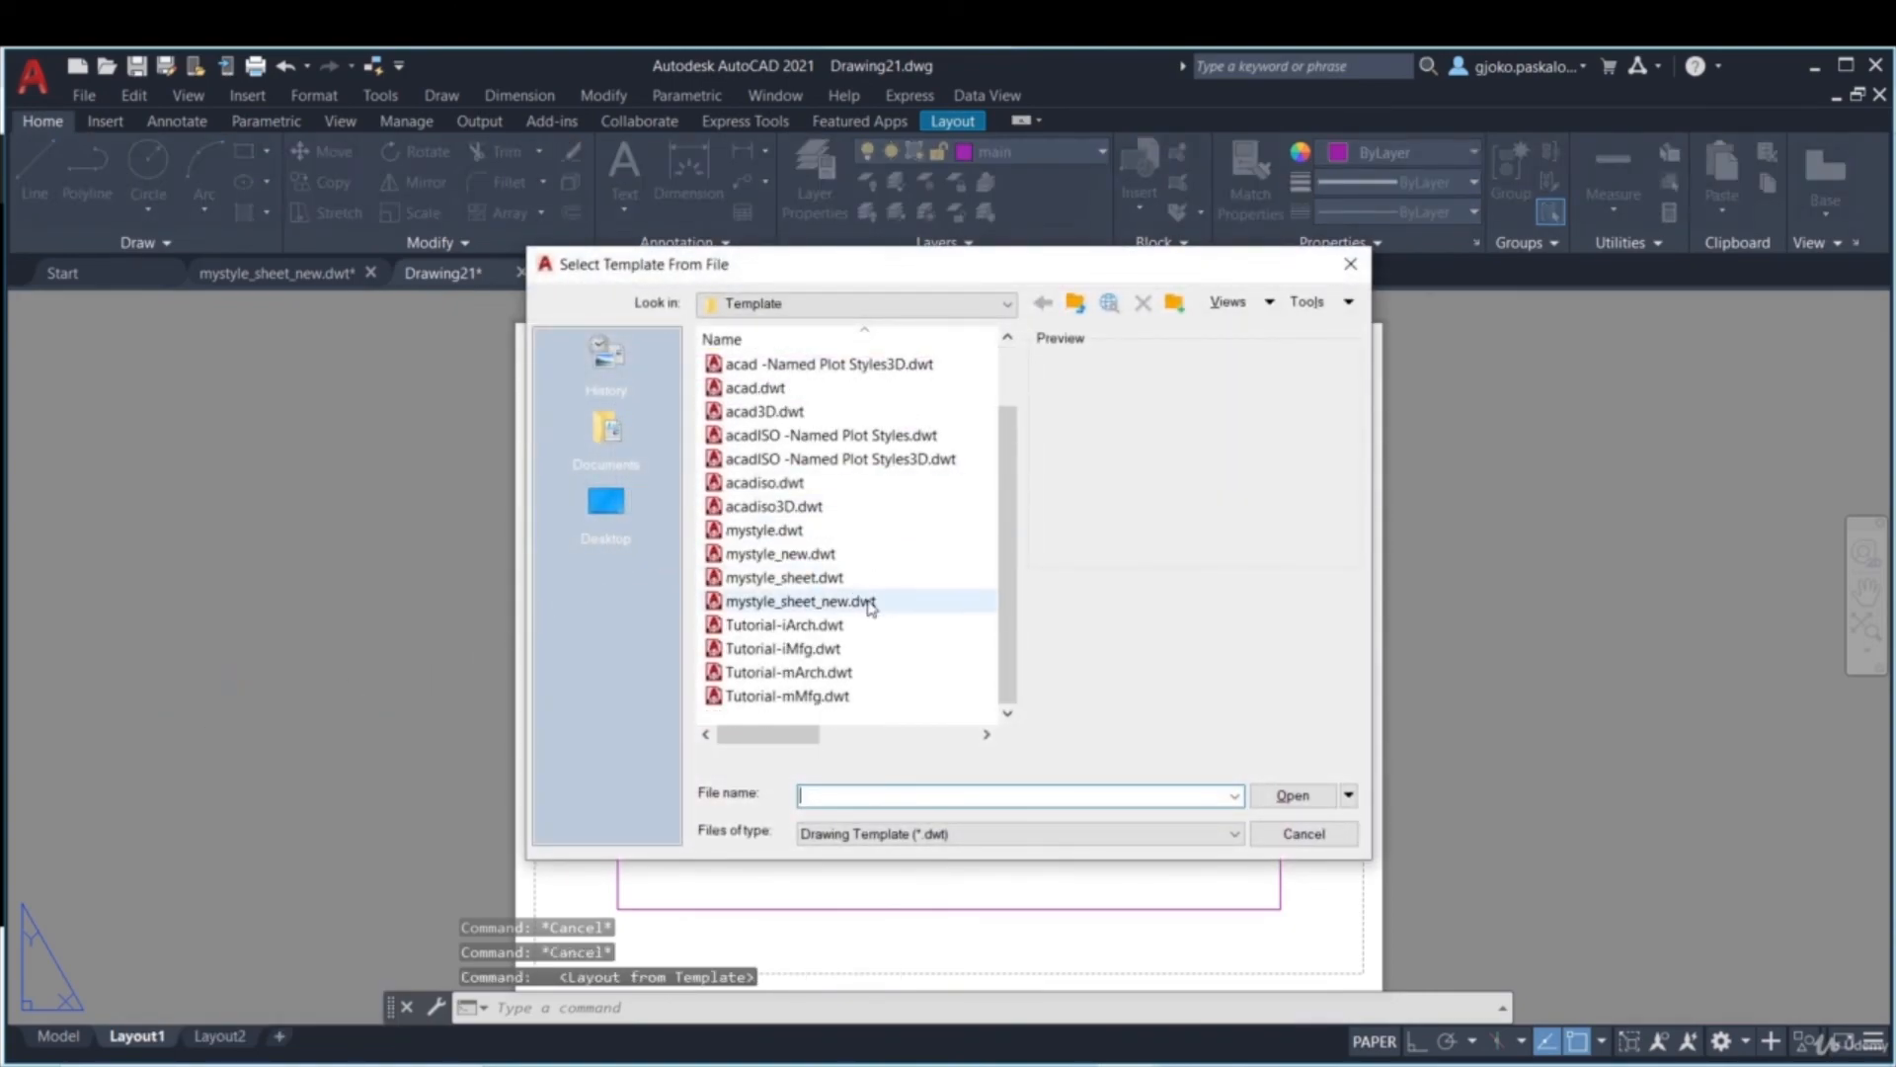
{"action": "left_click", "coordinate": [751, 603]}
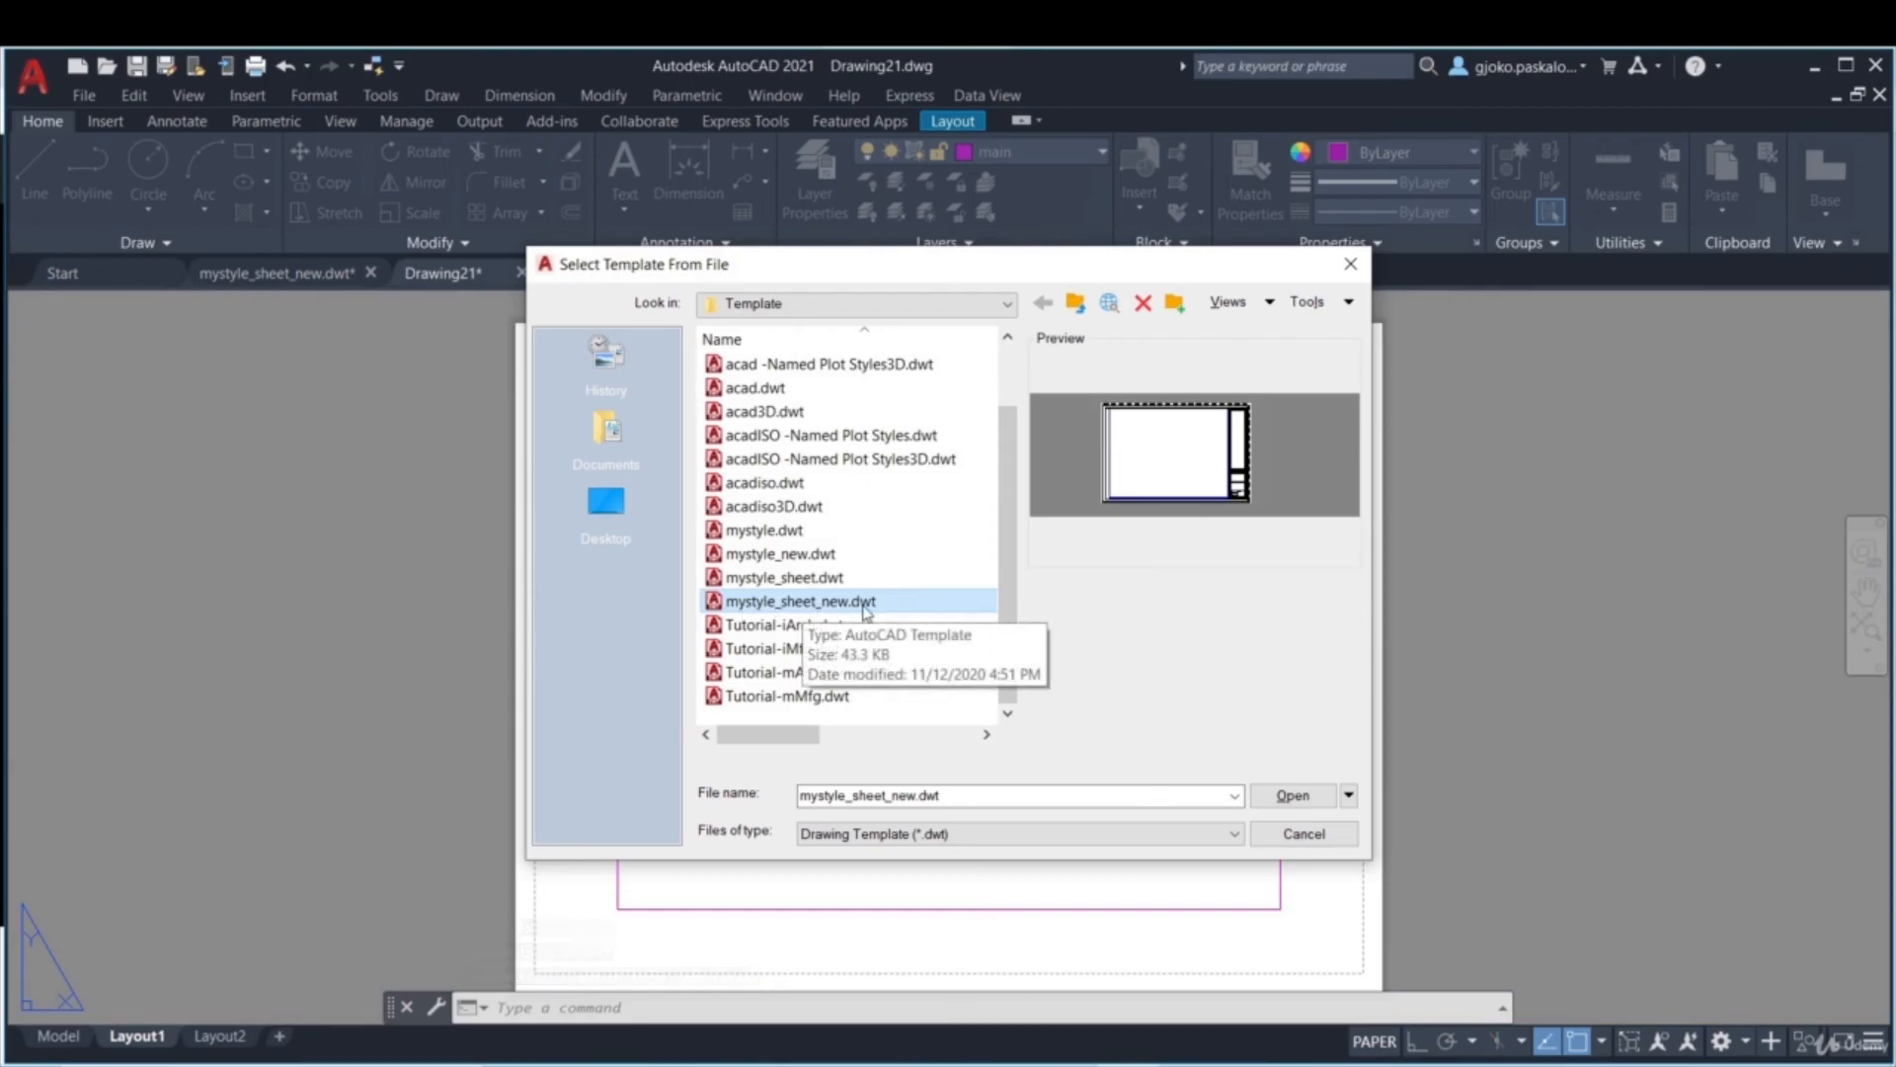
{"action": "left_click", "coordinate": [1289, 793]}
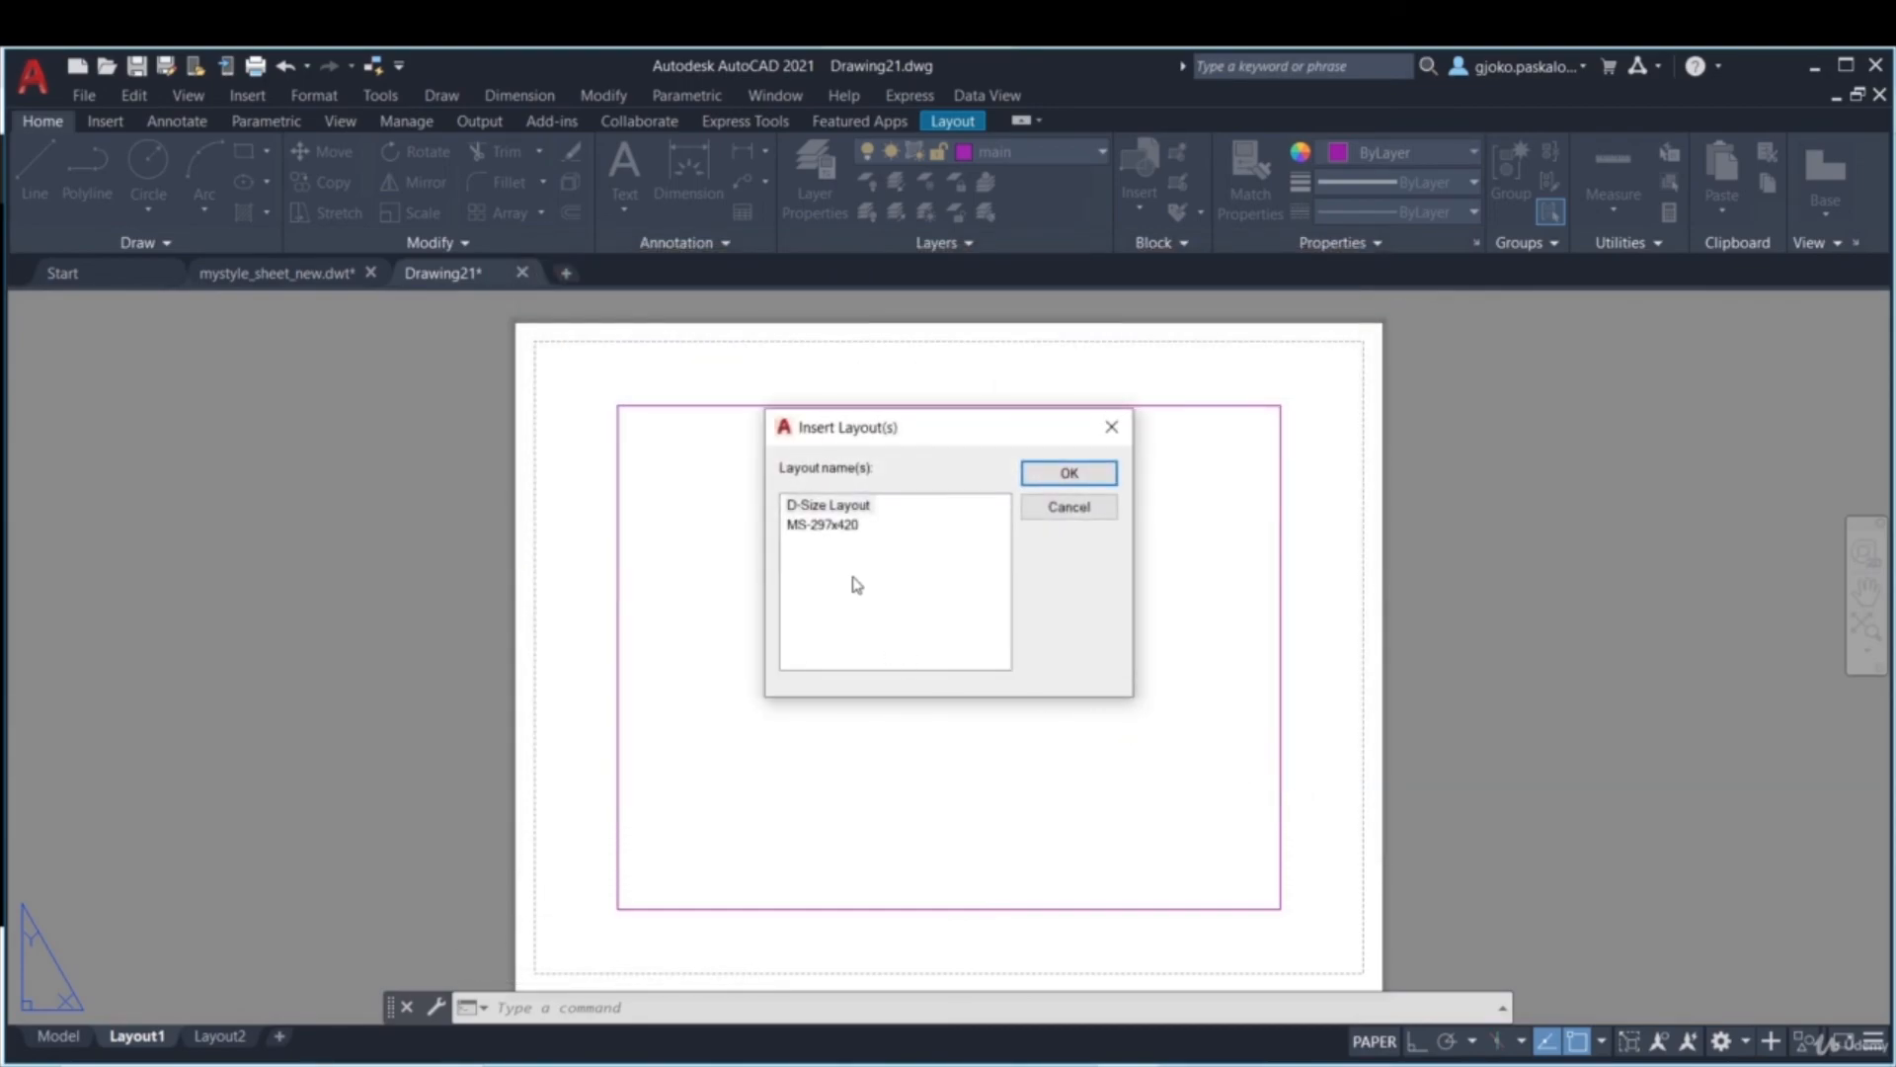
{"action": "left_click", "coordinate": [825, 525]}
{"action": "left_click", "coordinate": [833, 507]}
{"action": "left_click", "coordinate": [831, 527]}
{"action": "left_click", "coordinate": [830, 507]}
{"action": "left_click", "coordinate": [830, 525]}
{"action": "left_click", "coordinate": [1066, 474]}
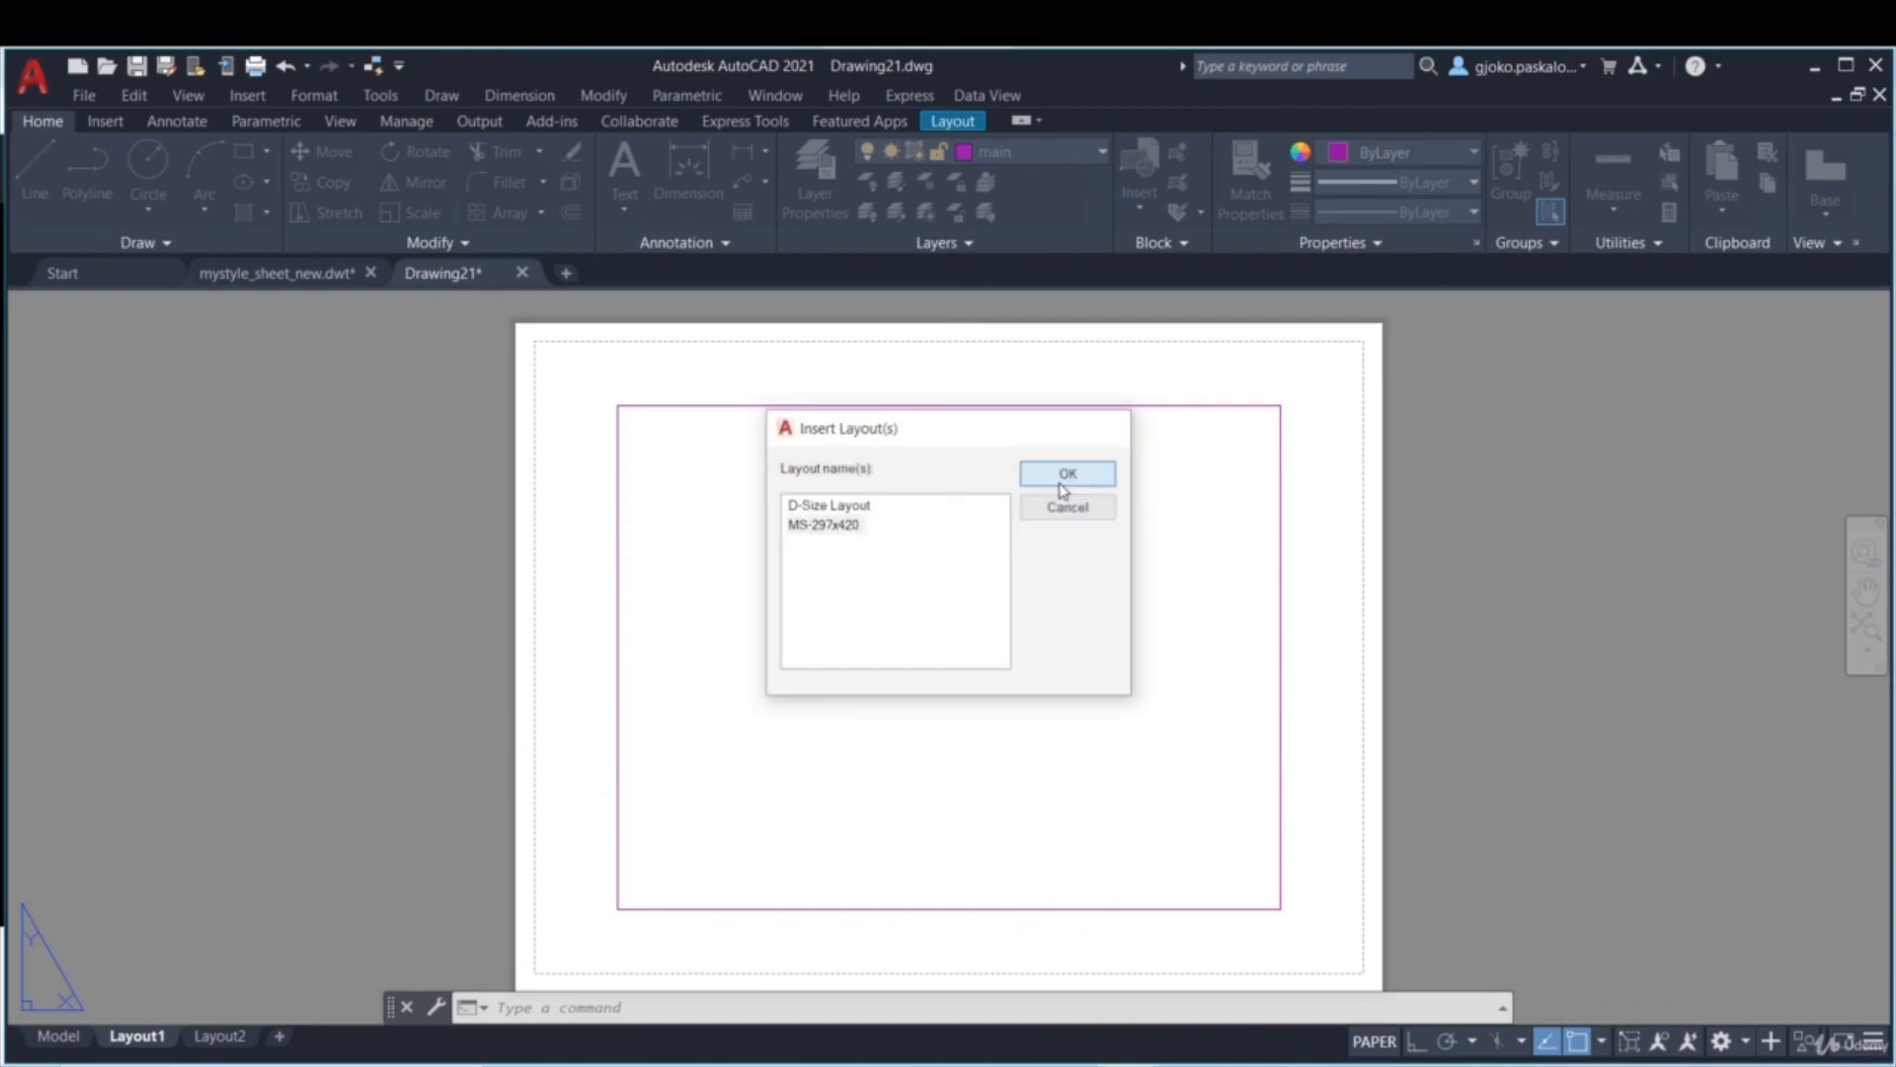
{"action": "left_click", "coordinate": [312, 1035]}
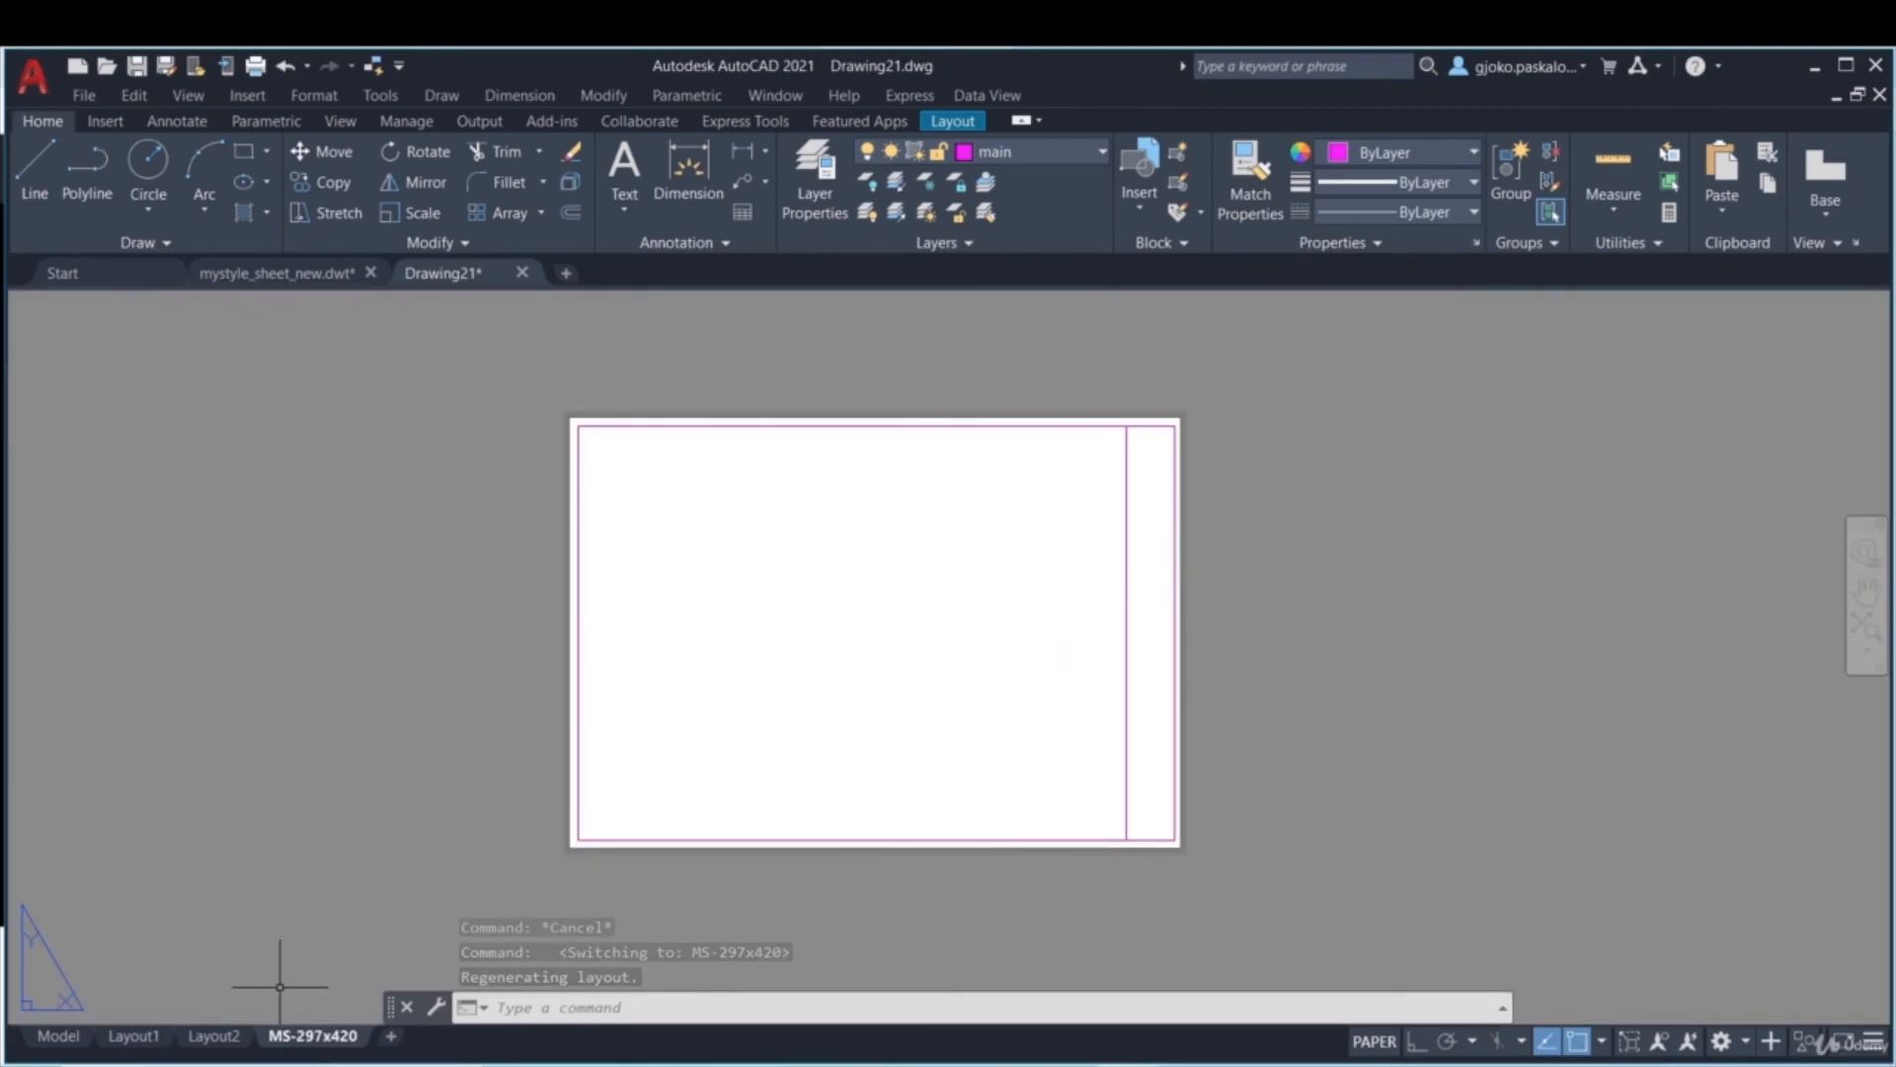
- Insert the D-Size Layout from the mystyle_sheet_new.dwt template and open it
{"action": "right_click", "coordinate": [281, 1037]}
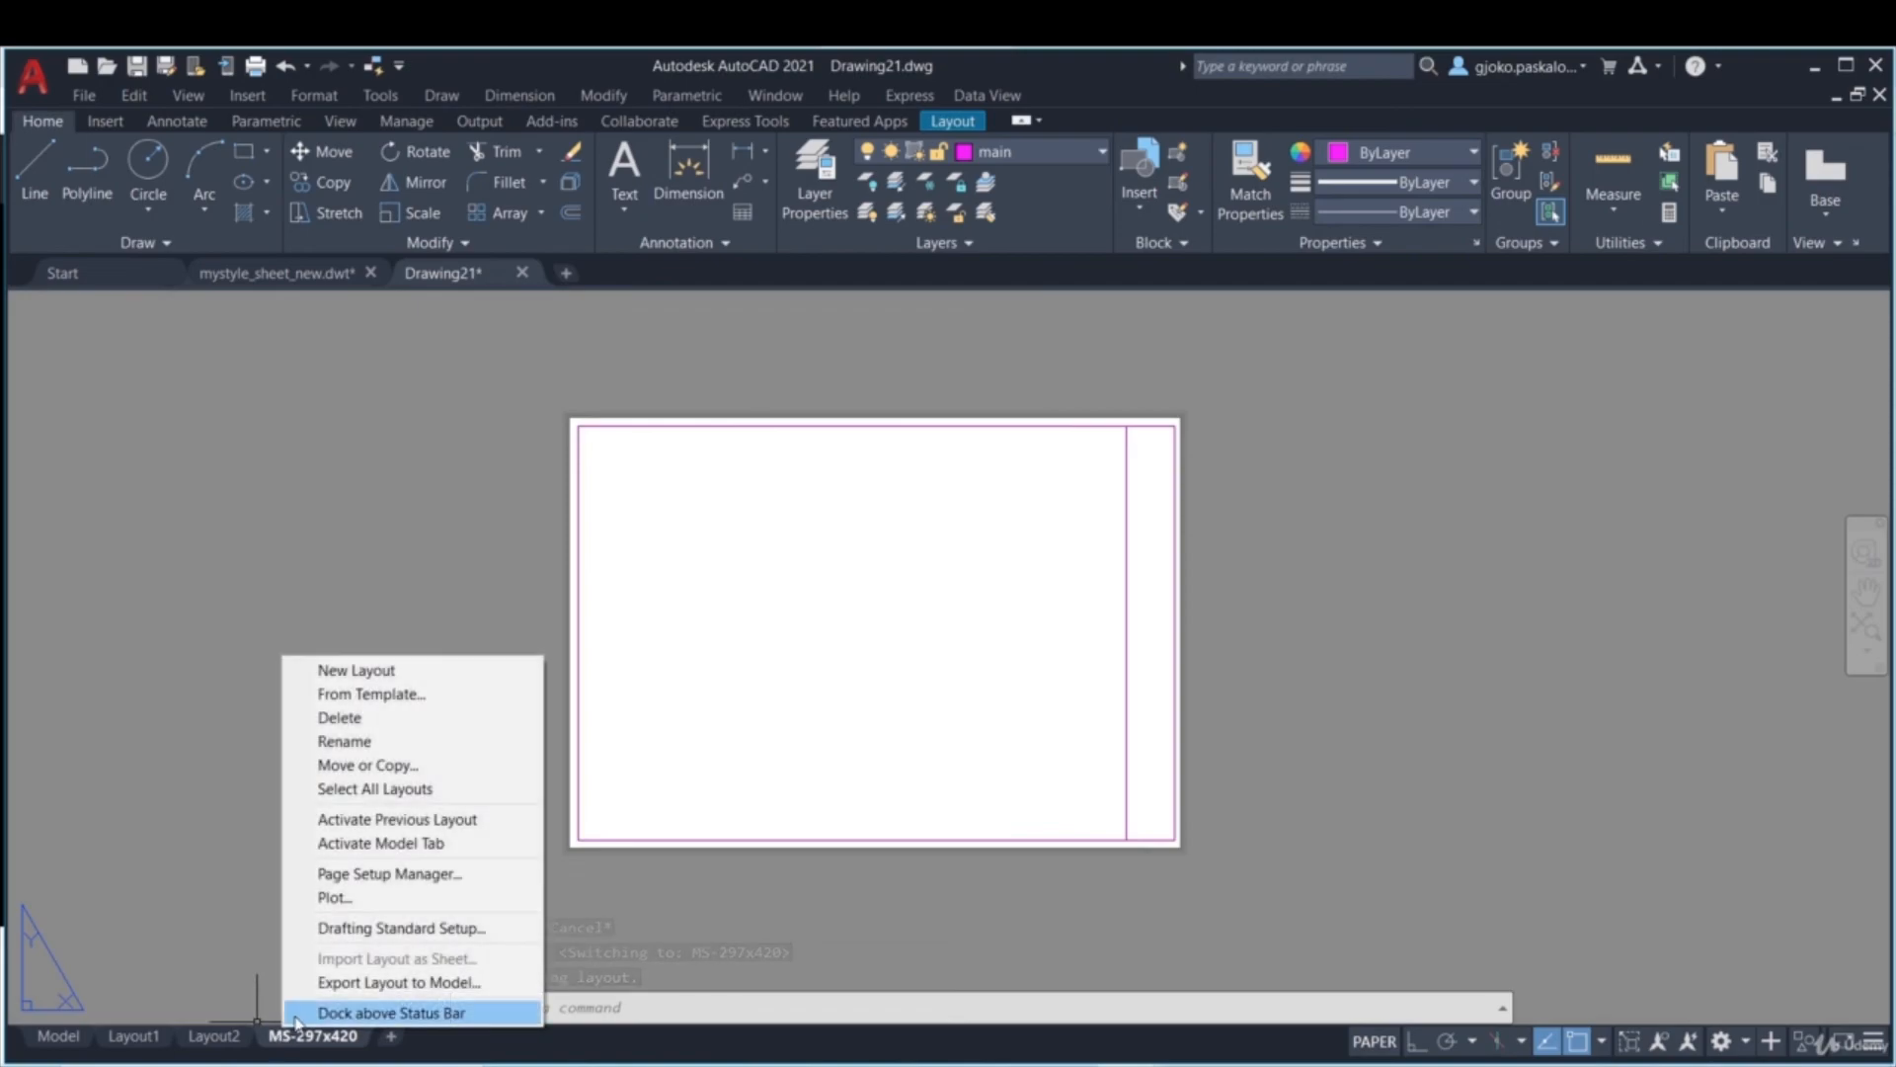
{"action": "left_click", "coordinate": [364, 694]}
{"action": "scroll", "coordinate": [847, 642], "scroll_direction": "down", "scroll_amount": 1}
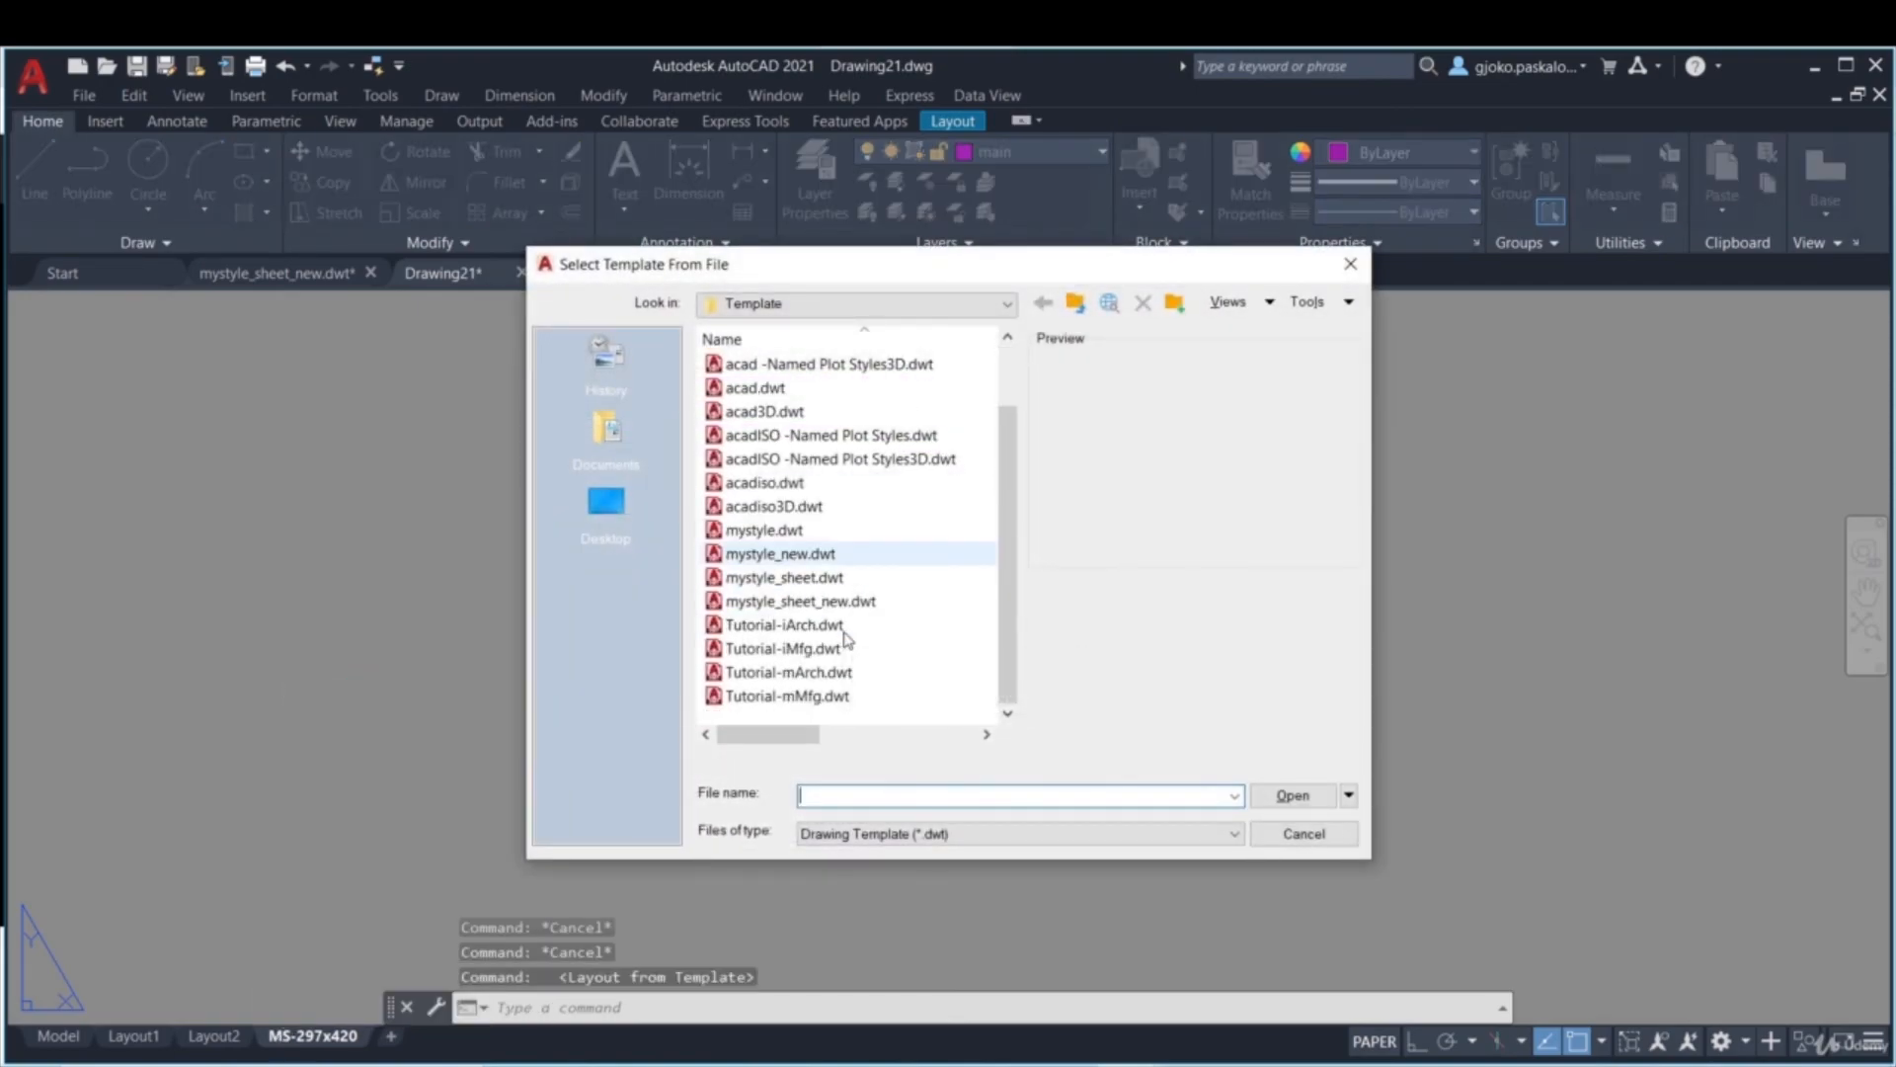
{"action": "left_click", "coordinate": [846, 604]}
{"action": "left_click", "coordinate": [1274, 795]}
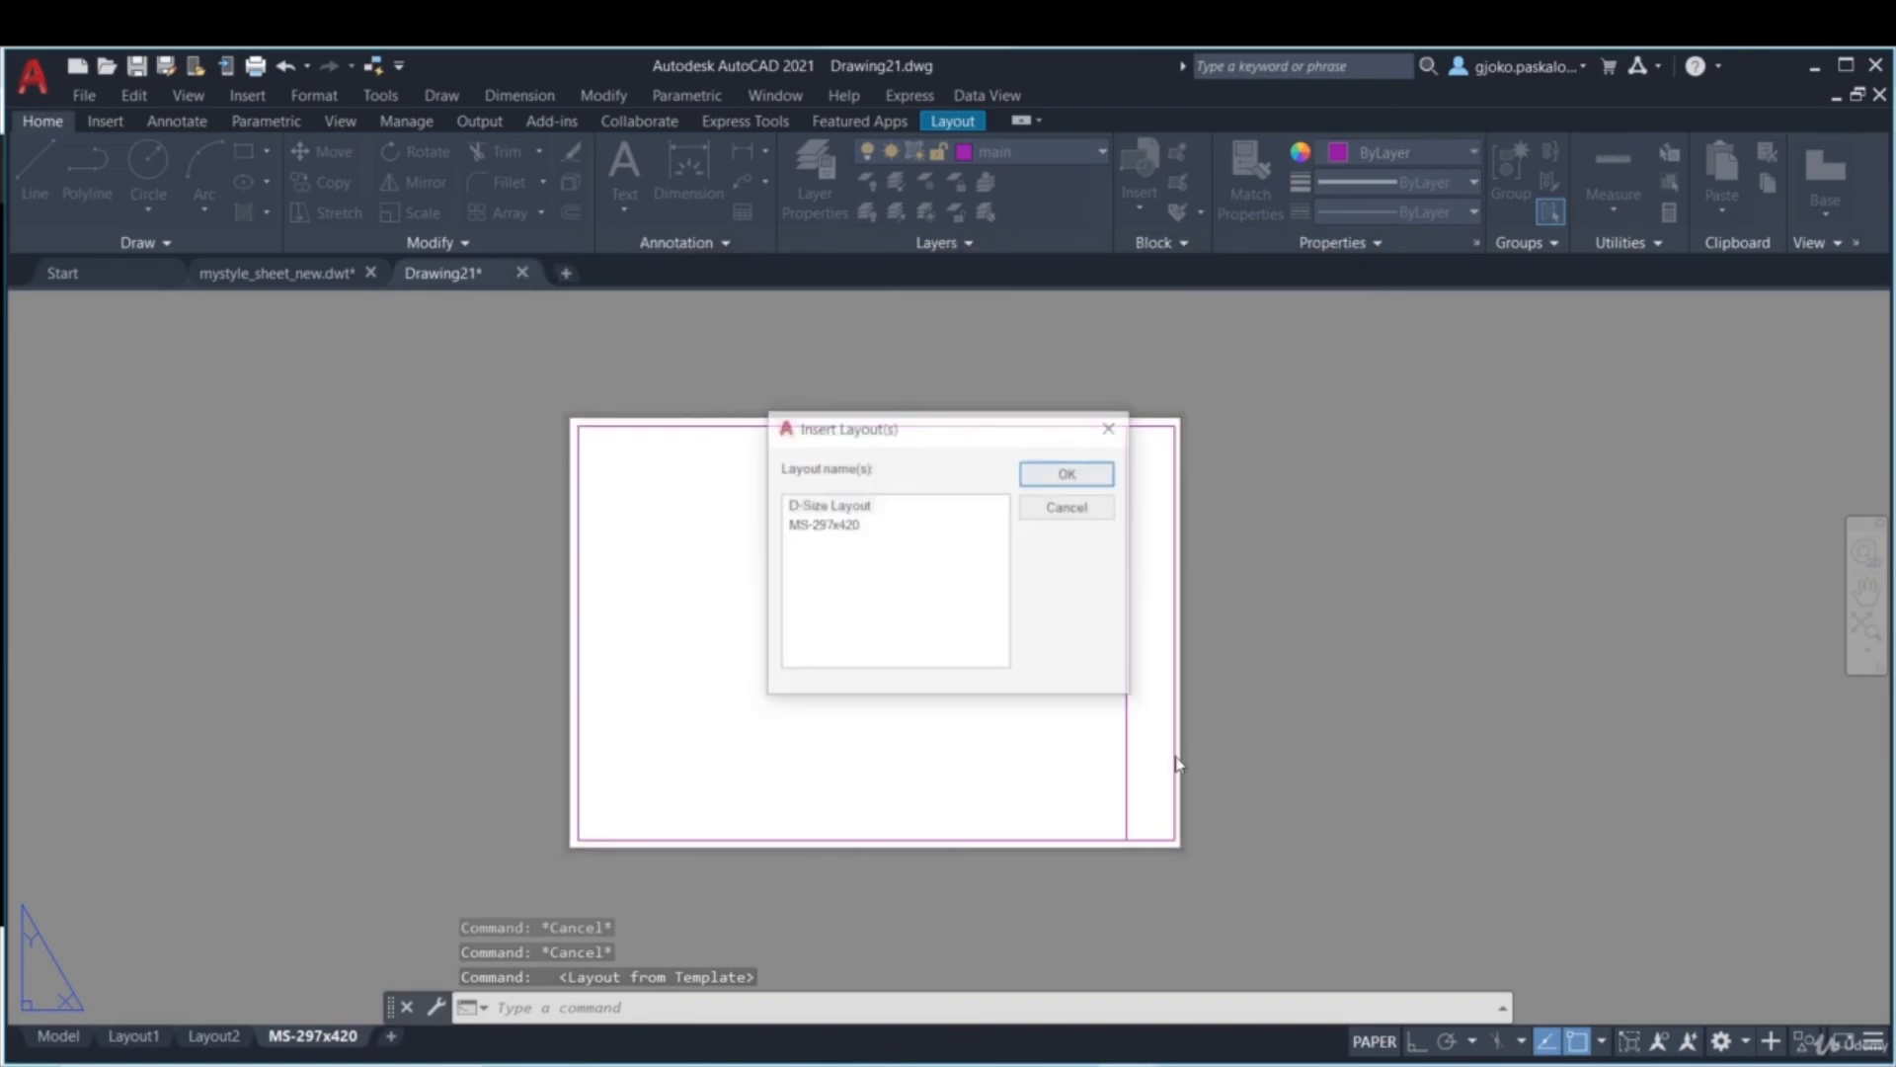
{"action": "left_click", "coordinate": [825, 513]}
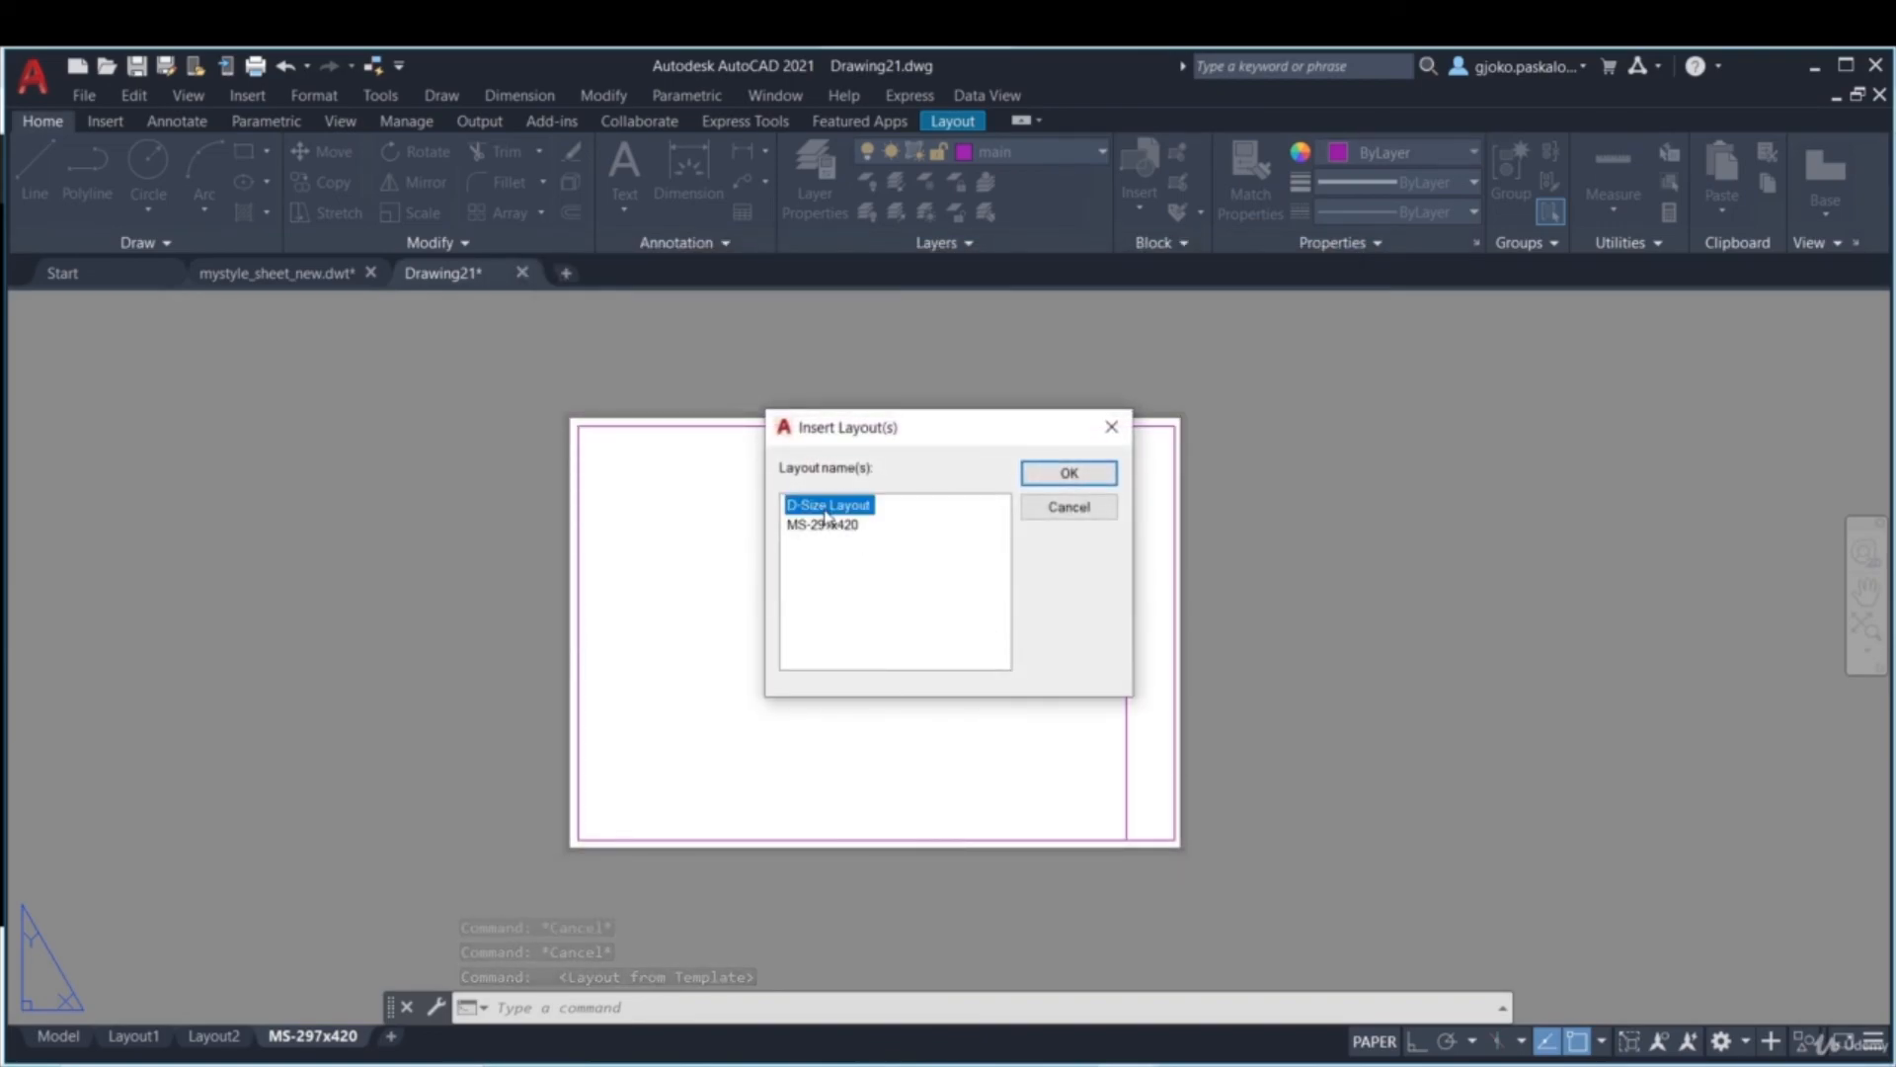
{"action": "left_click", "coordinate": [1070, 473]}
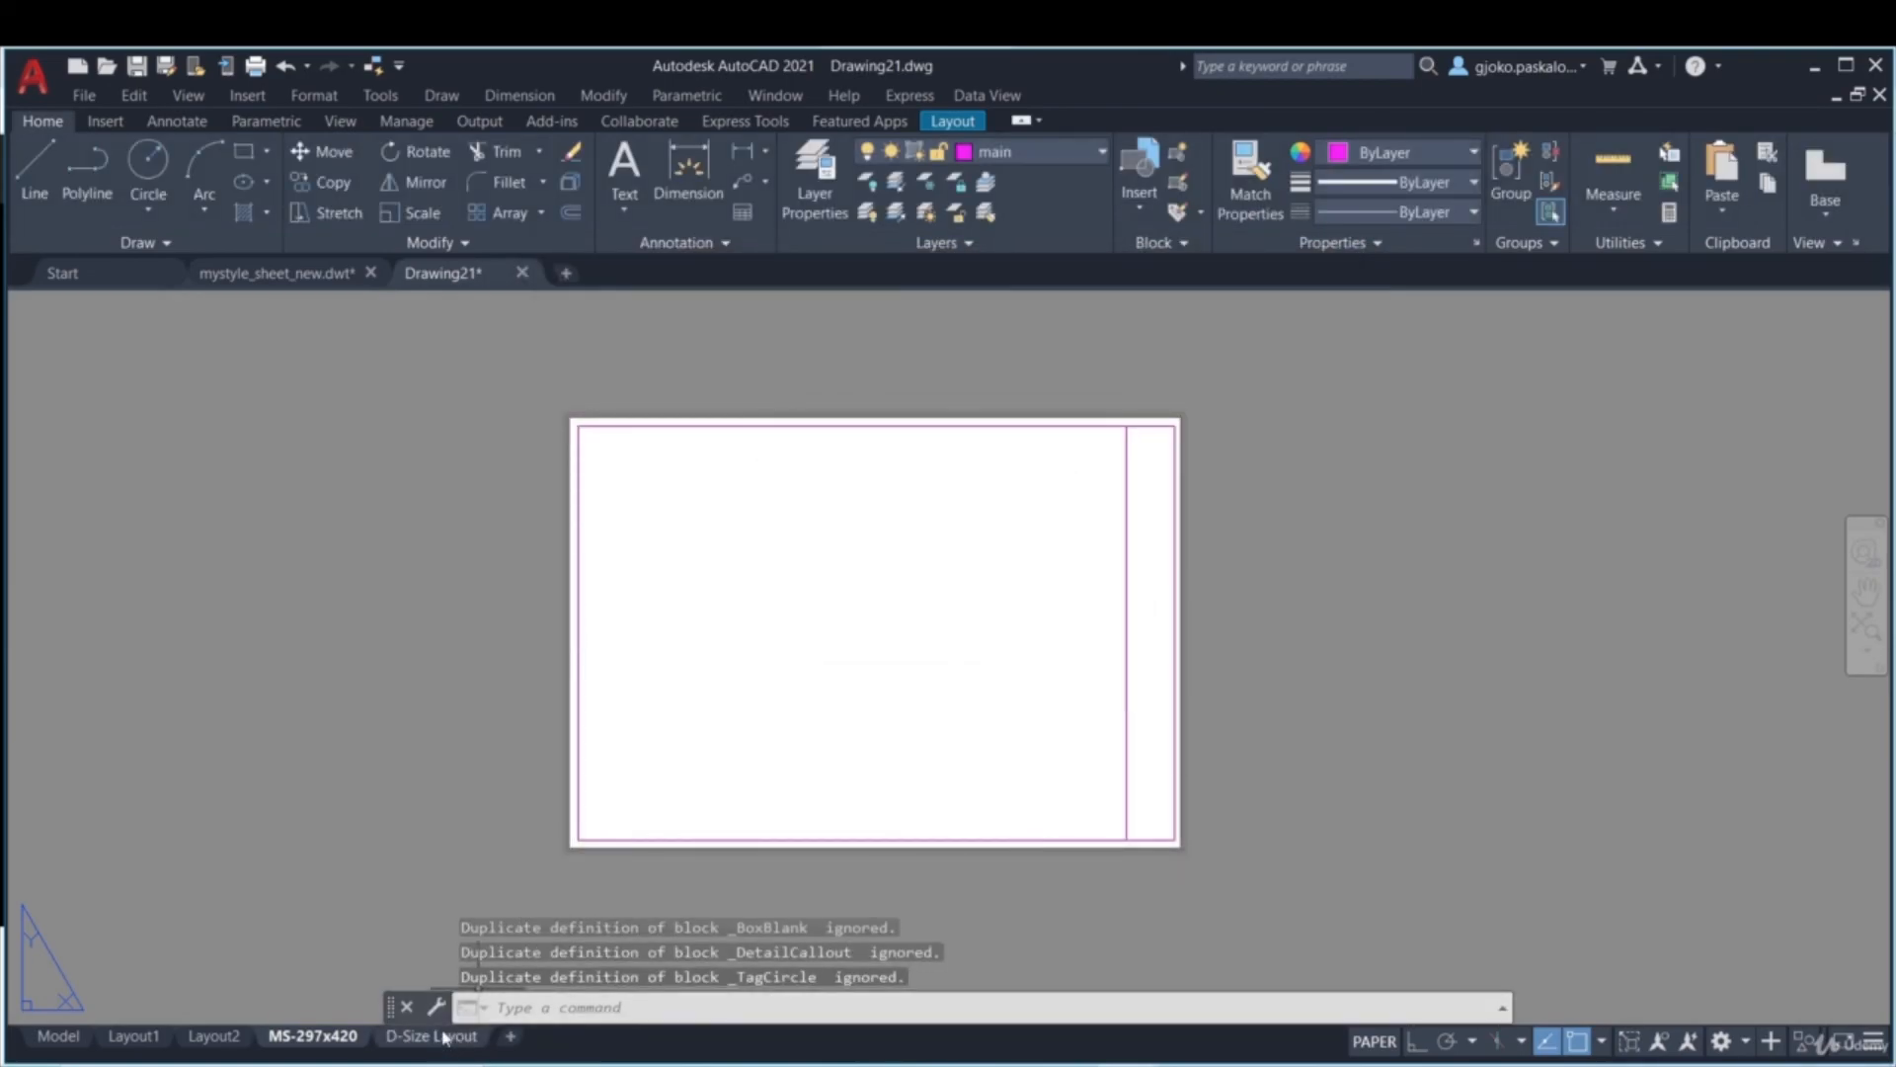
{"action": "left_click", "coordinate": [443, 1037]}
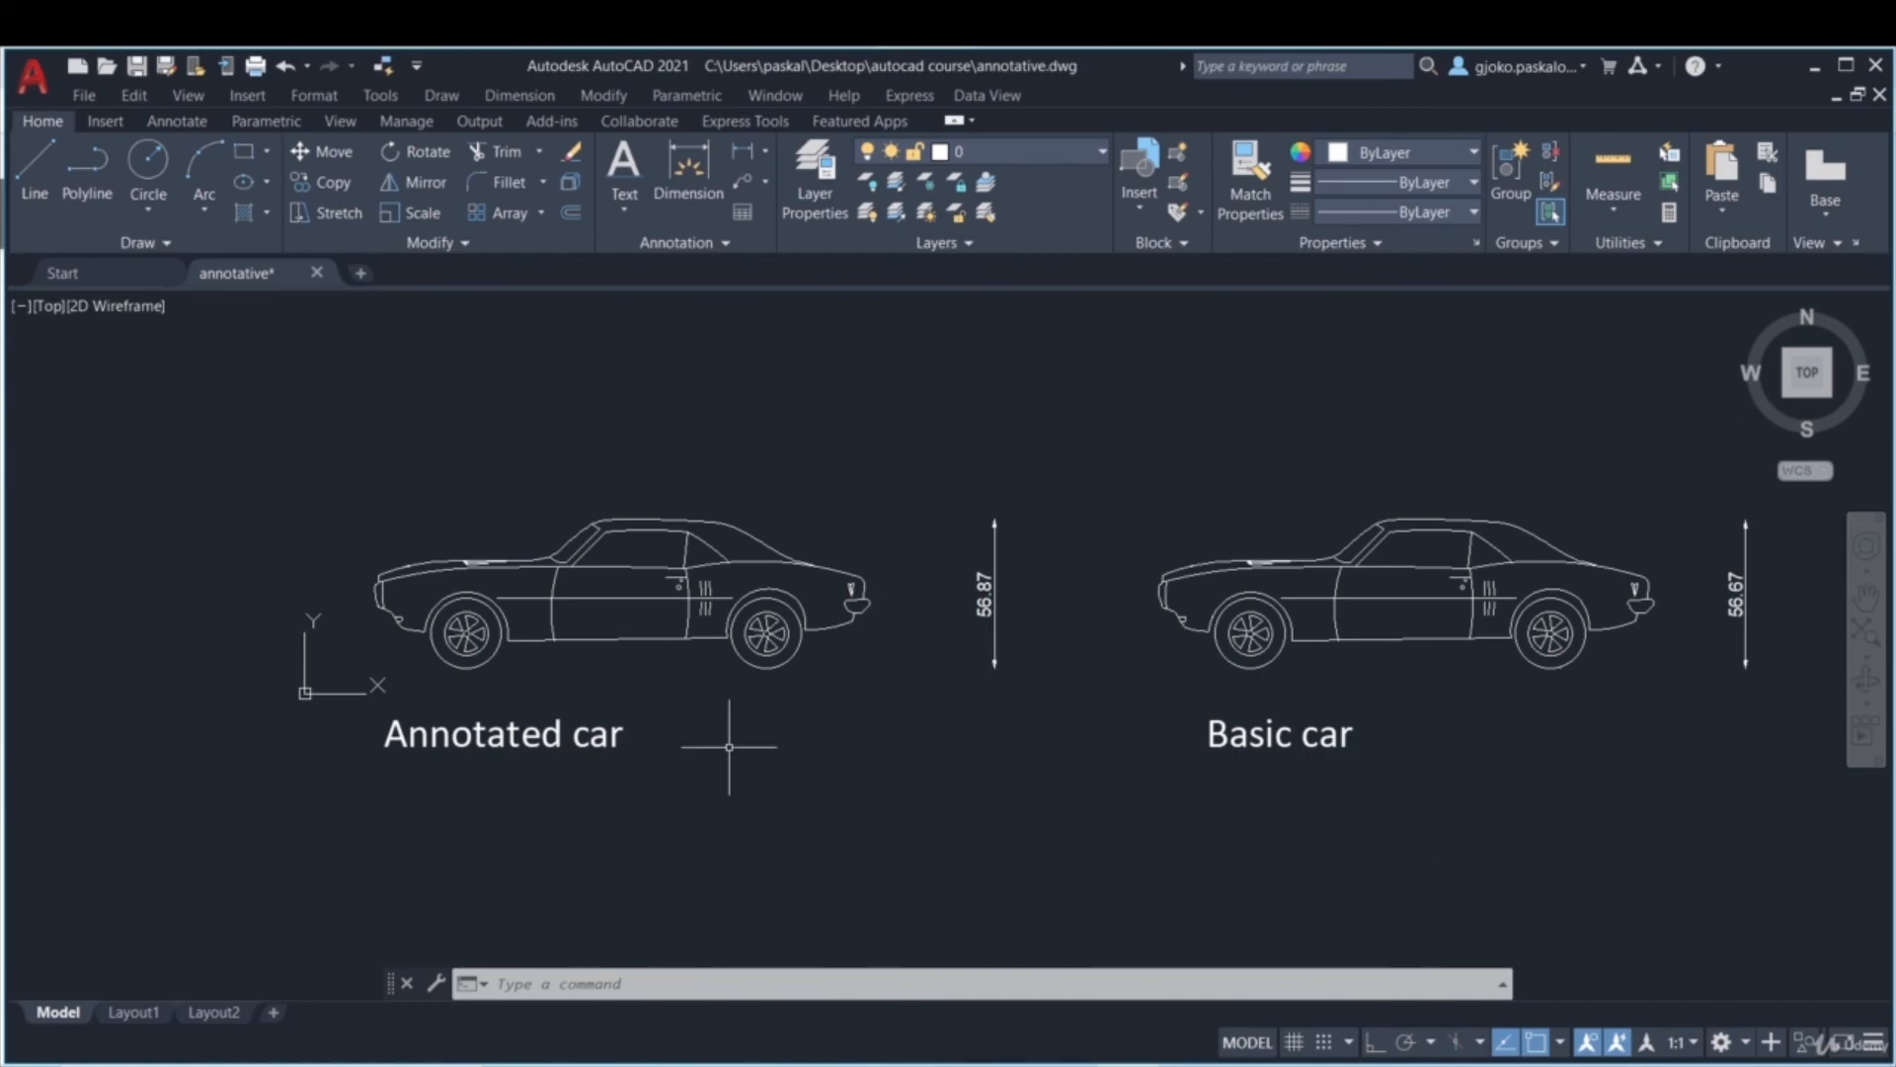
{"action": "left_click", "coordinate": [175, 121]}
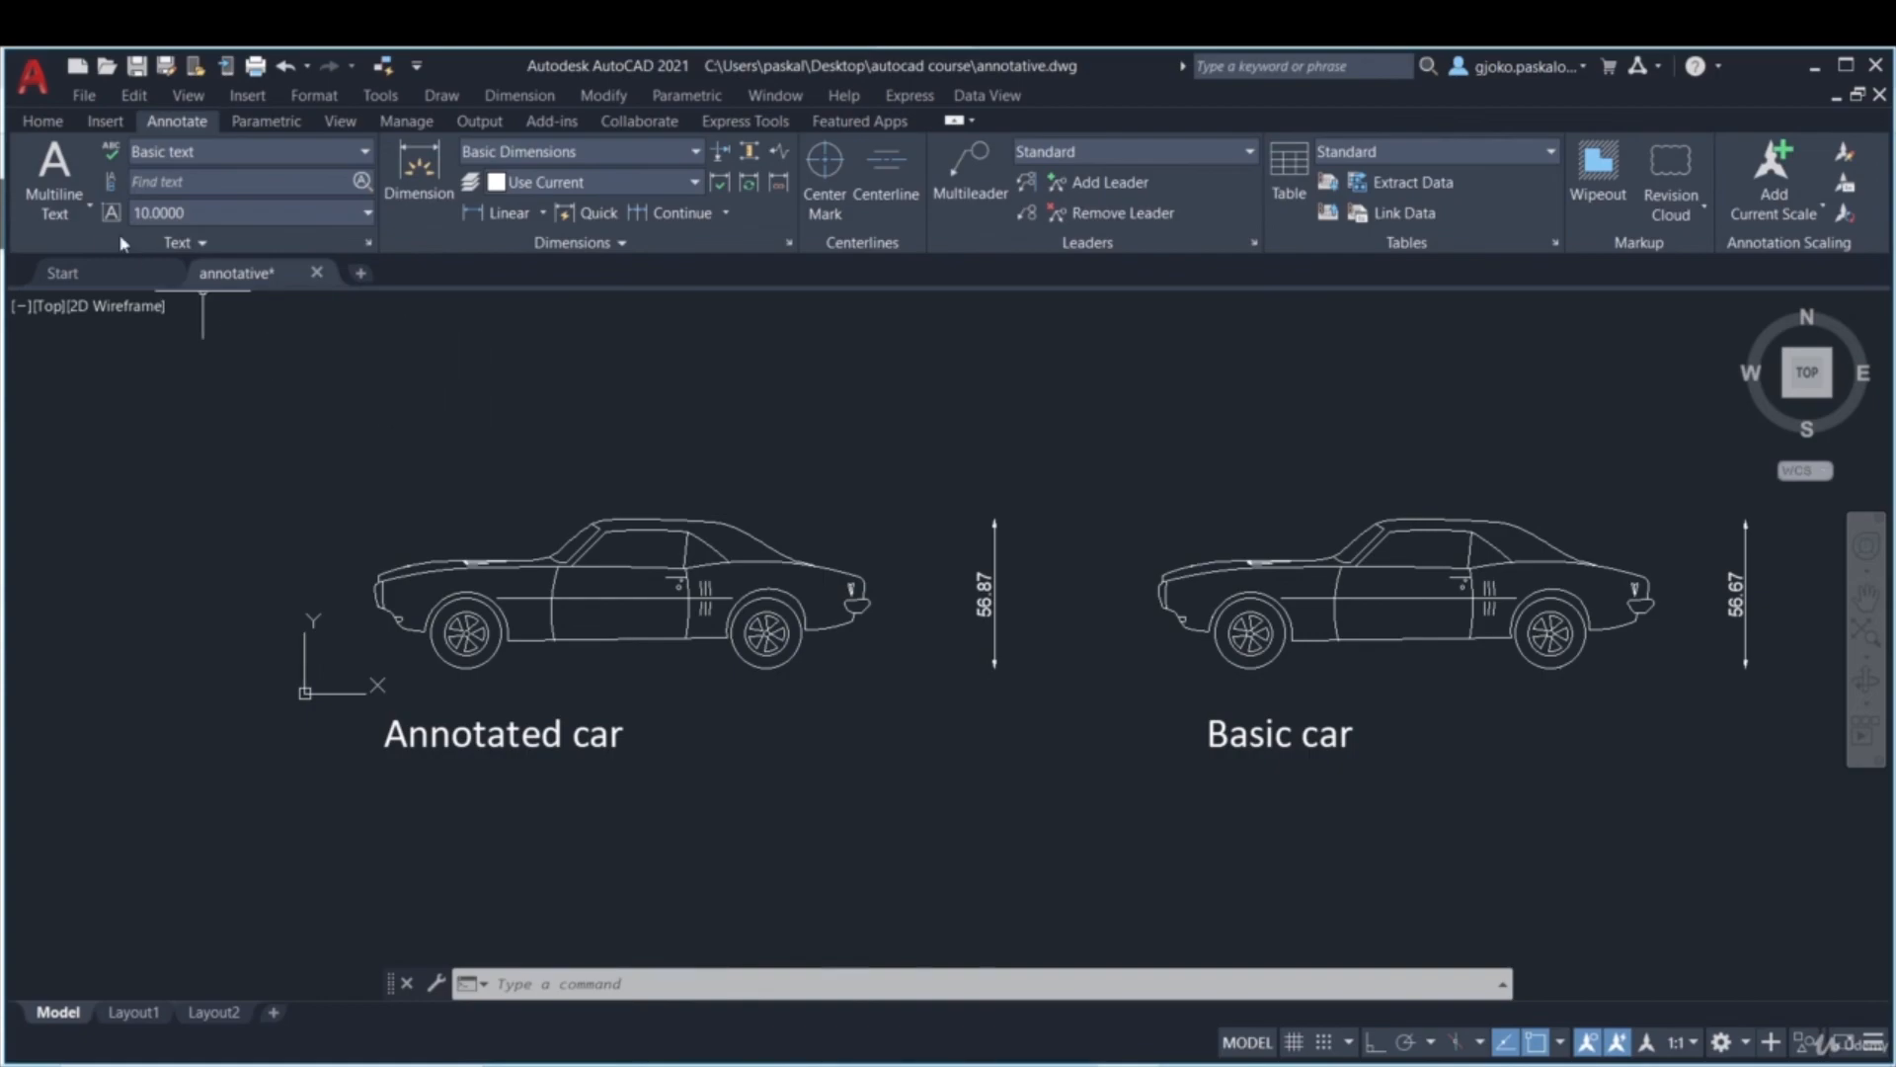
{"action": "left_click", "coordinate": [42, 121]}
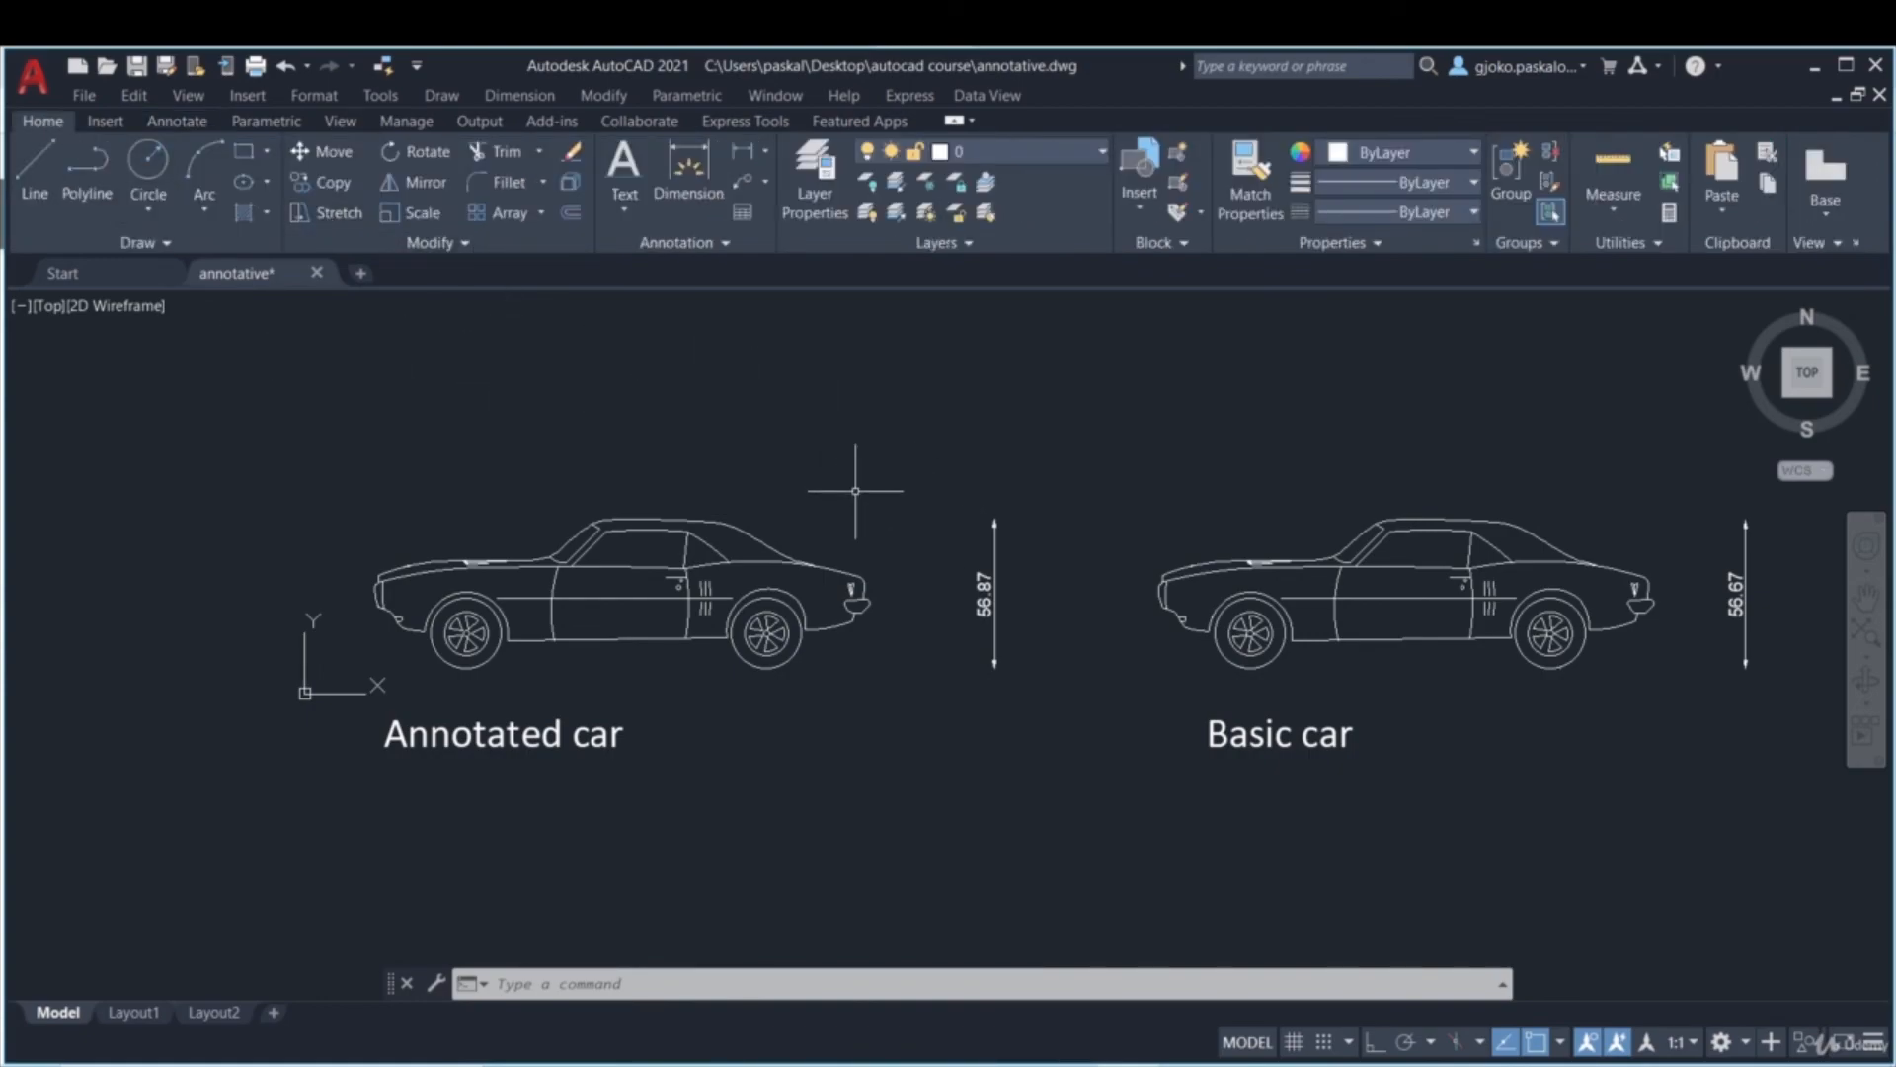
{"action": "middle_click_drag", "start_coordinate": [977, 436], "coordinate": [935, 415]}
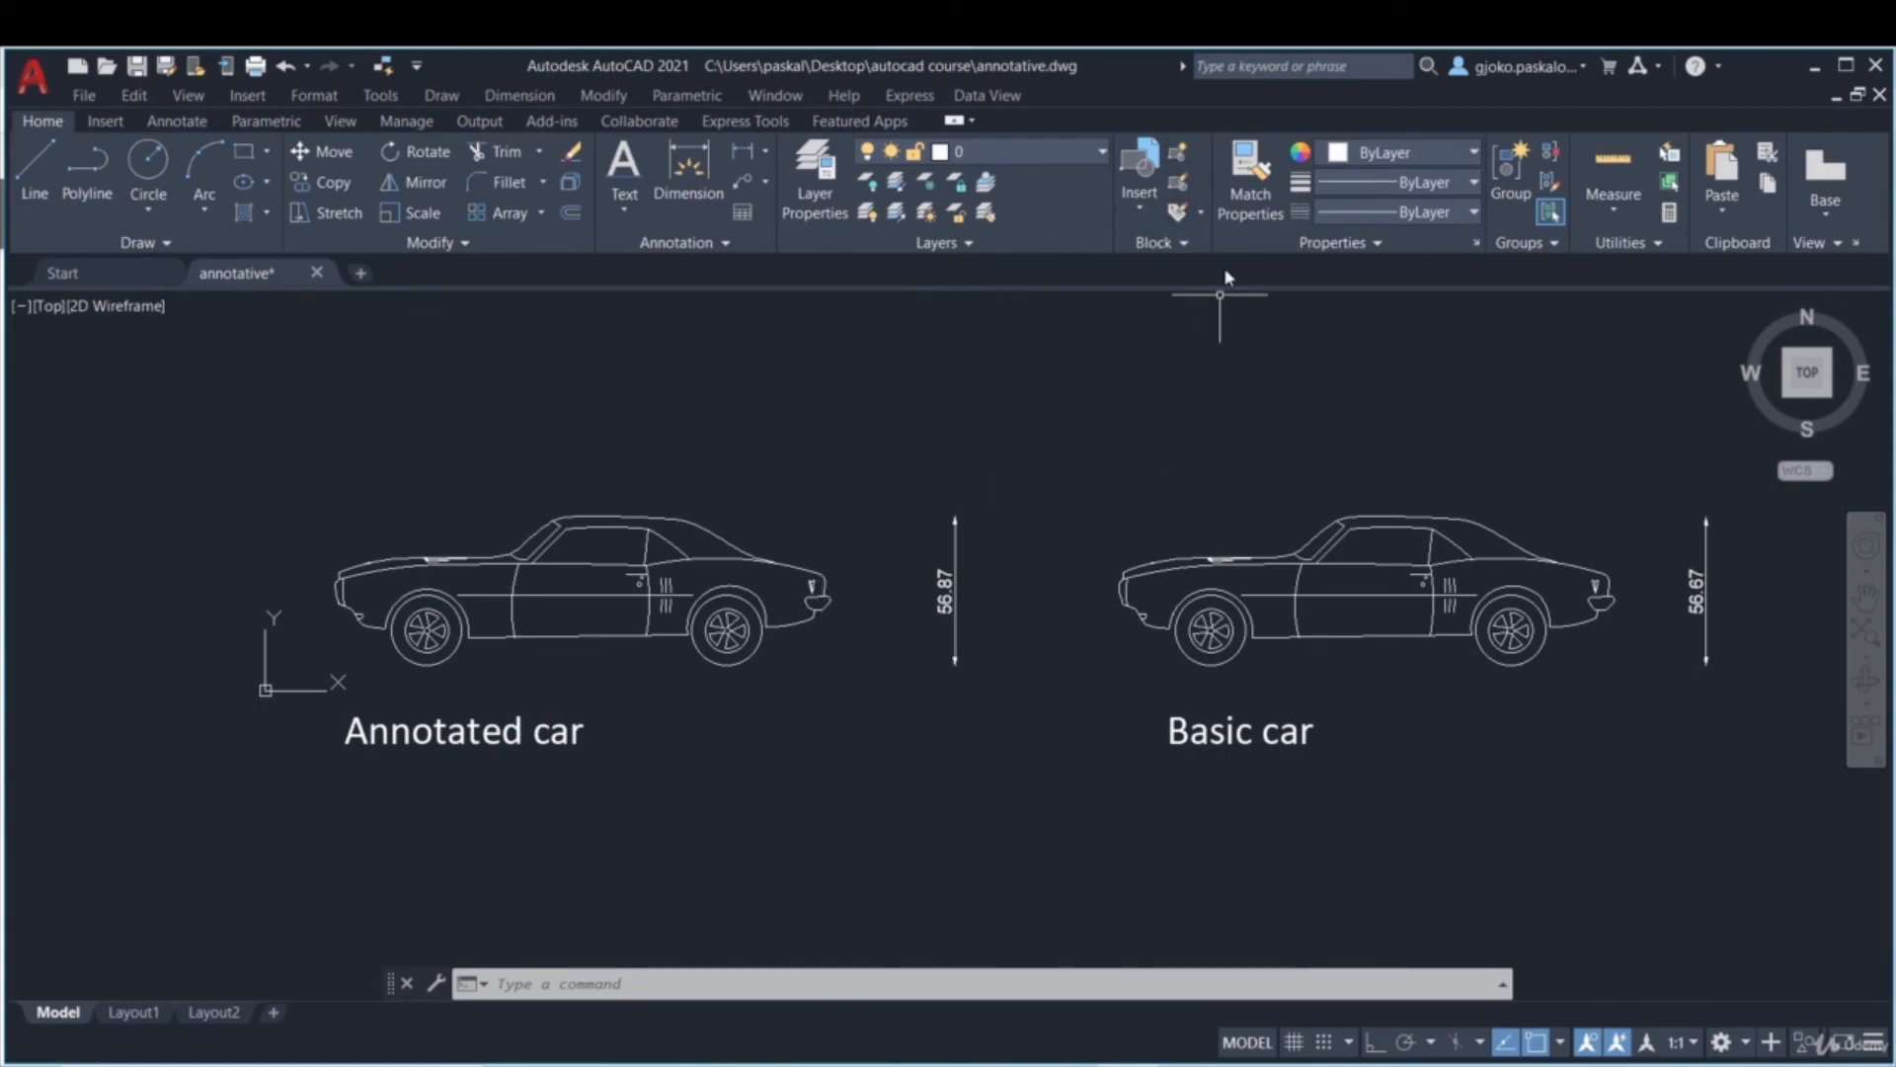
- Start a block definition named Basic car with its base point at the bottom of the rear wheel of the basic car
{"action": "left_click", "coordinate": [1178, 156]}
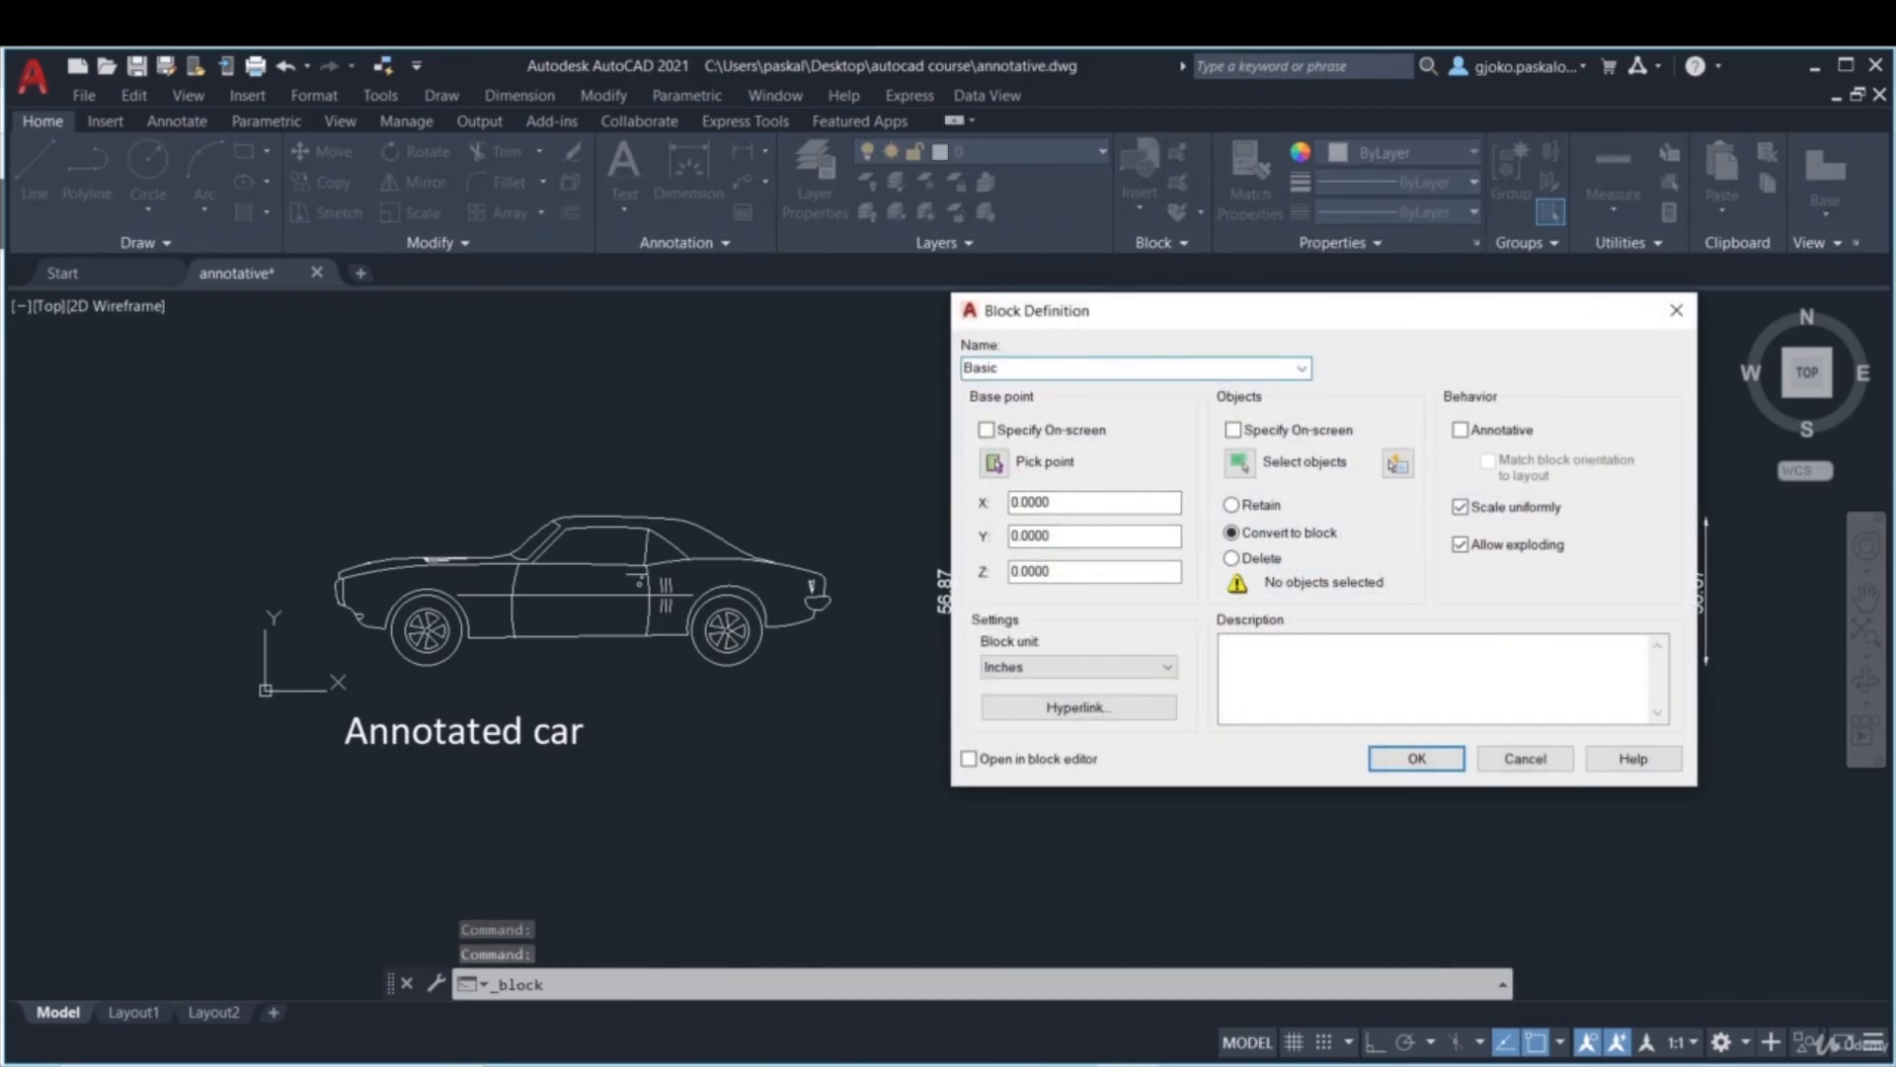
{"action": "type", "text": "Basic car"}
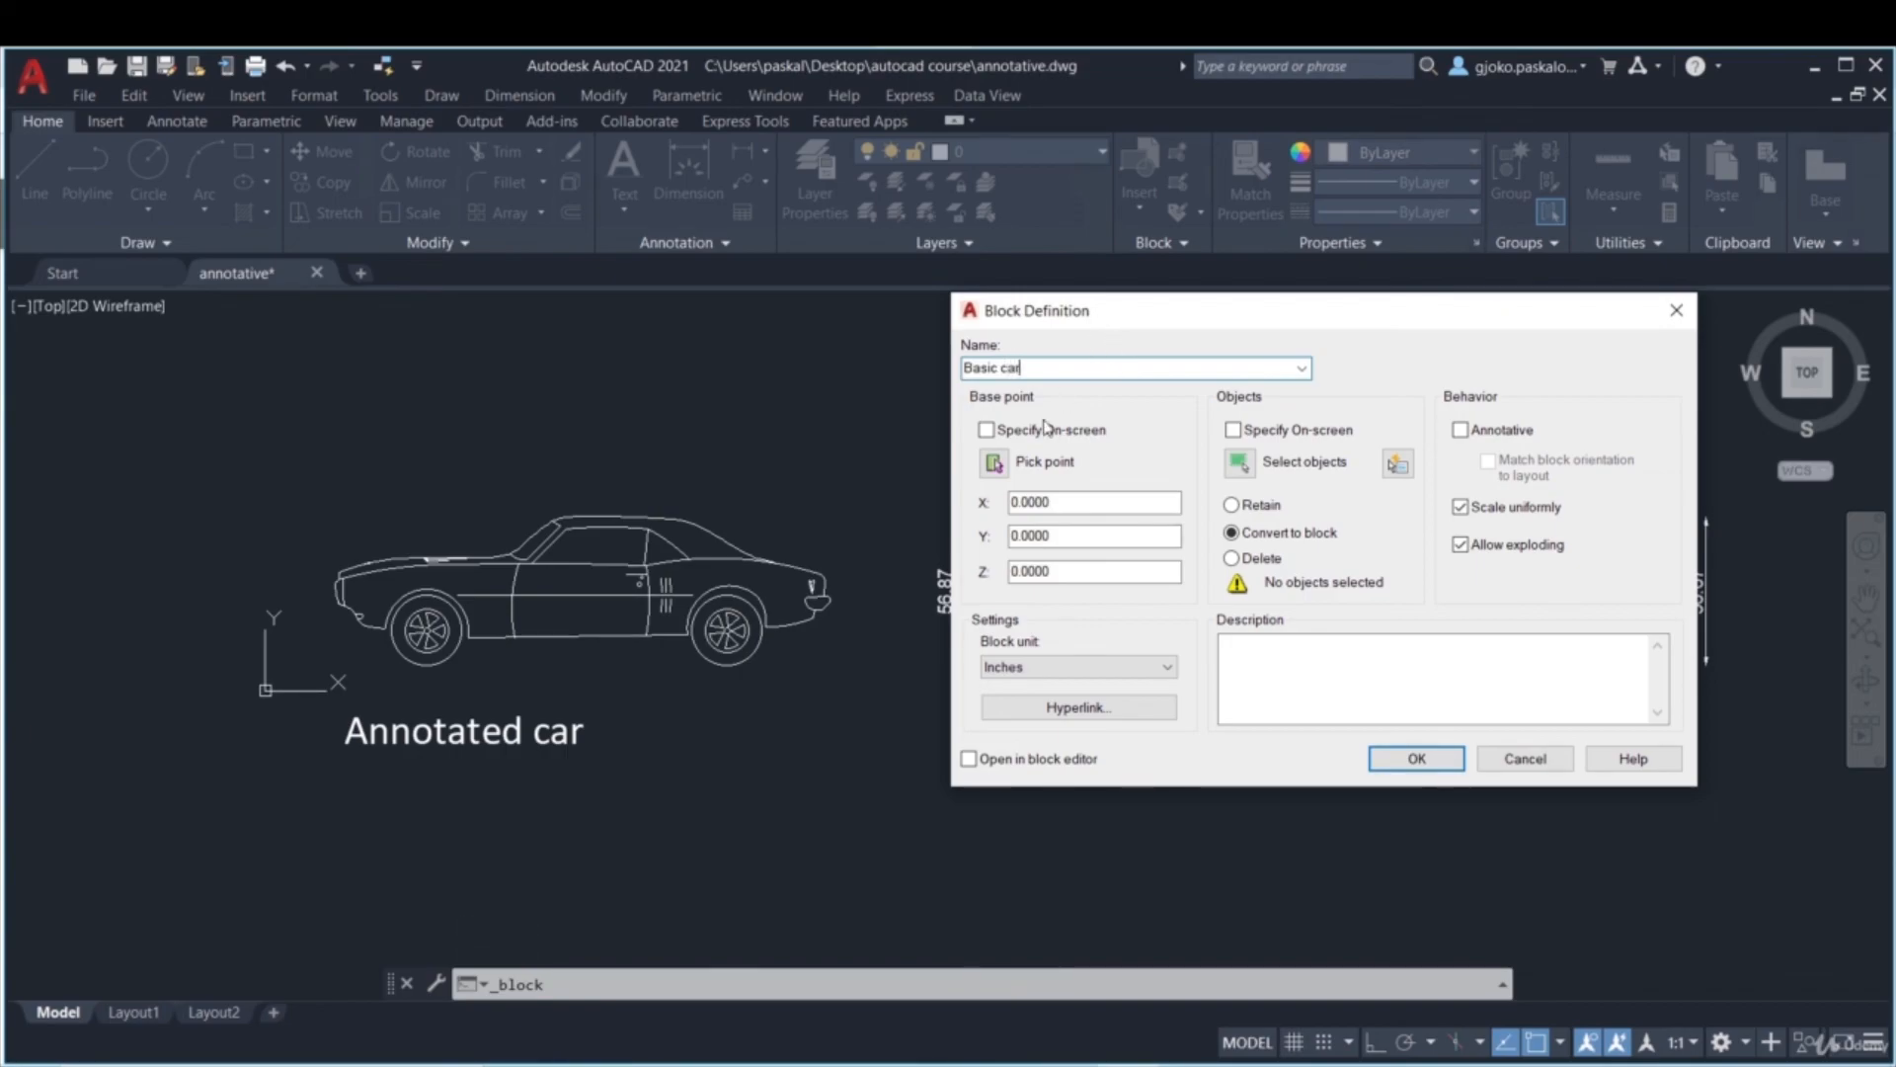
{"action": "left_click", "coordinate": [994, 462]}
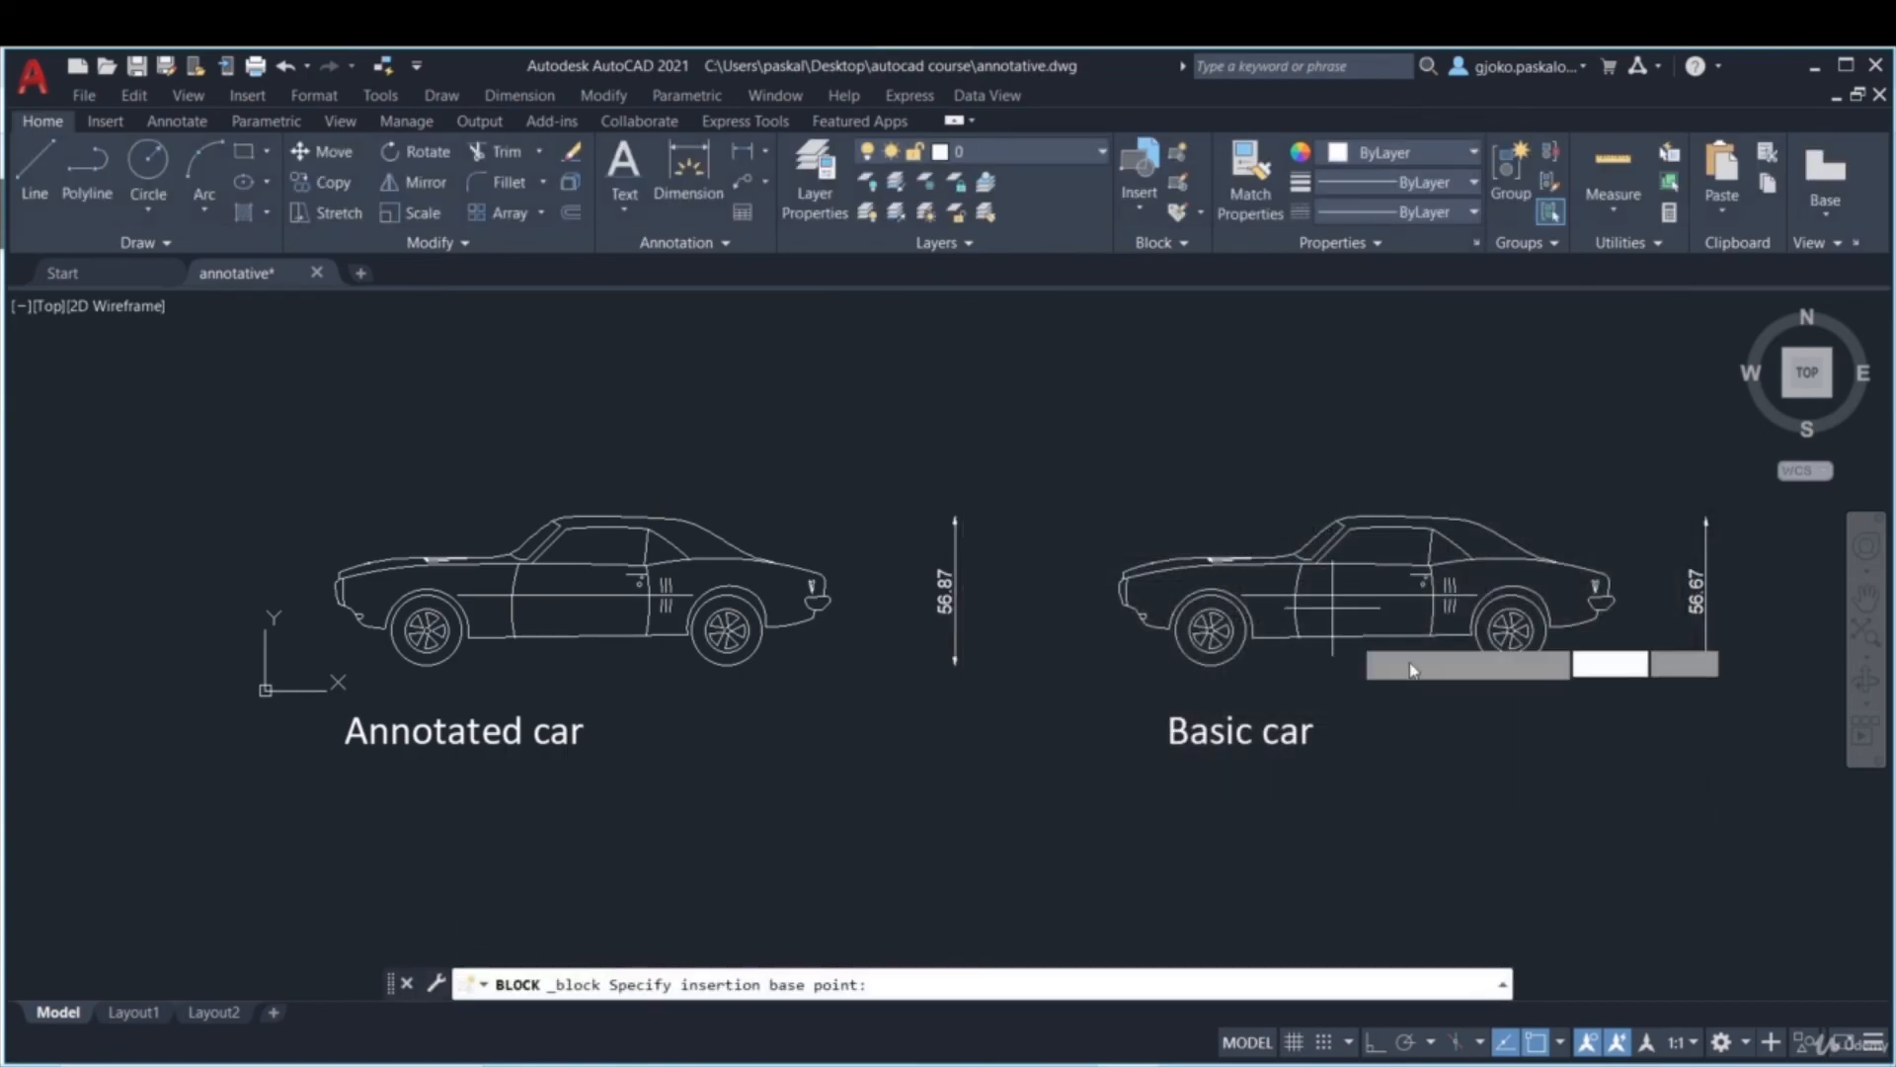
{"action": "left_click", "coordinate": [1511, 652]}
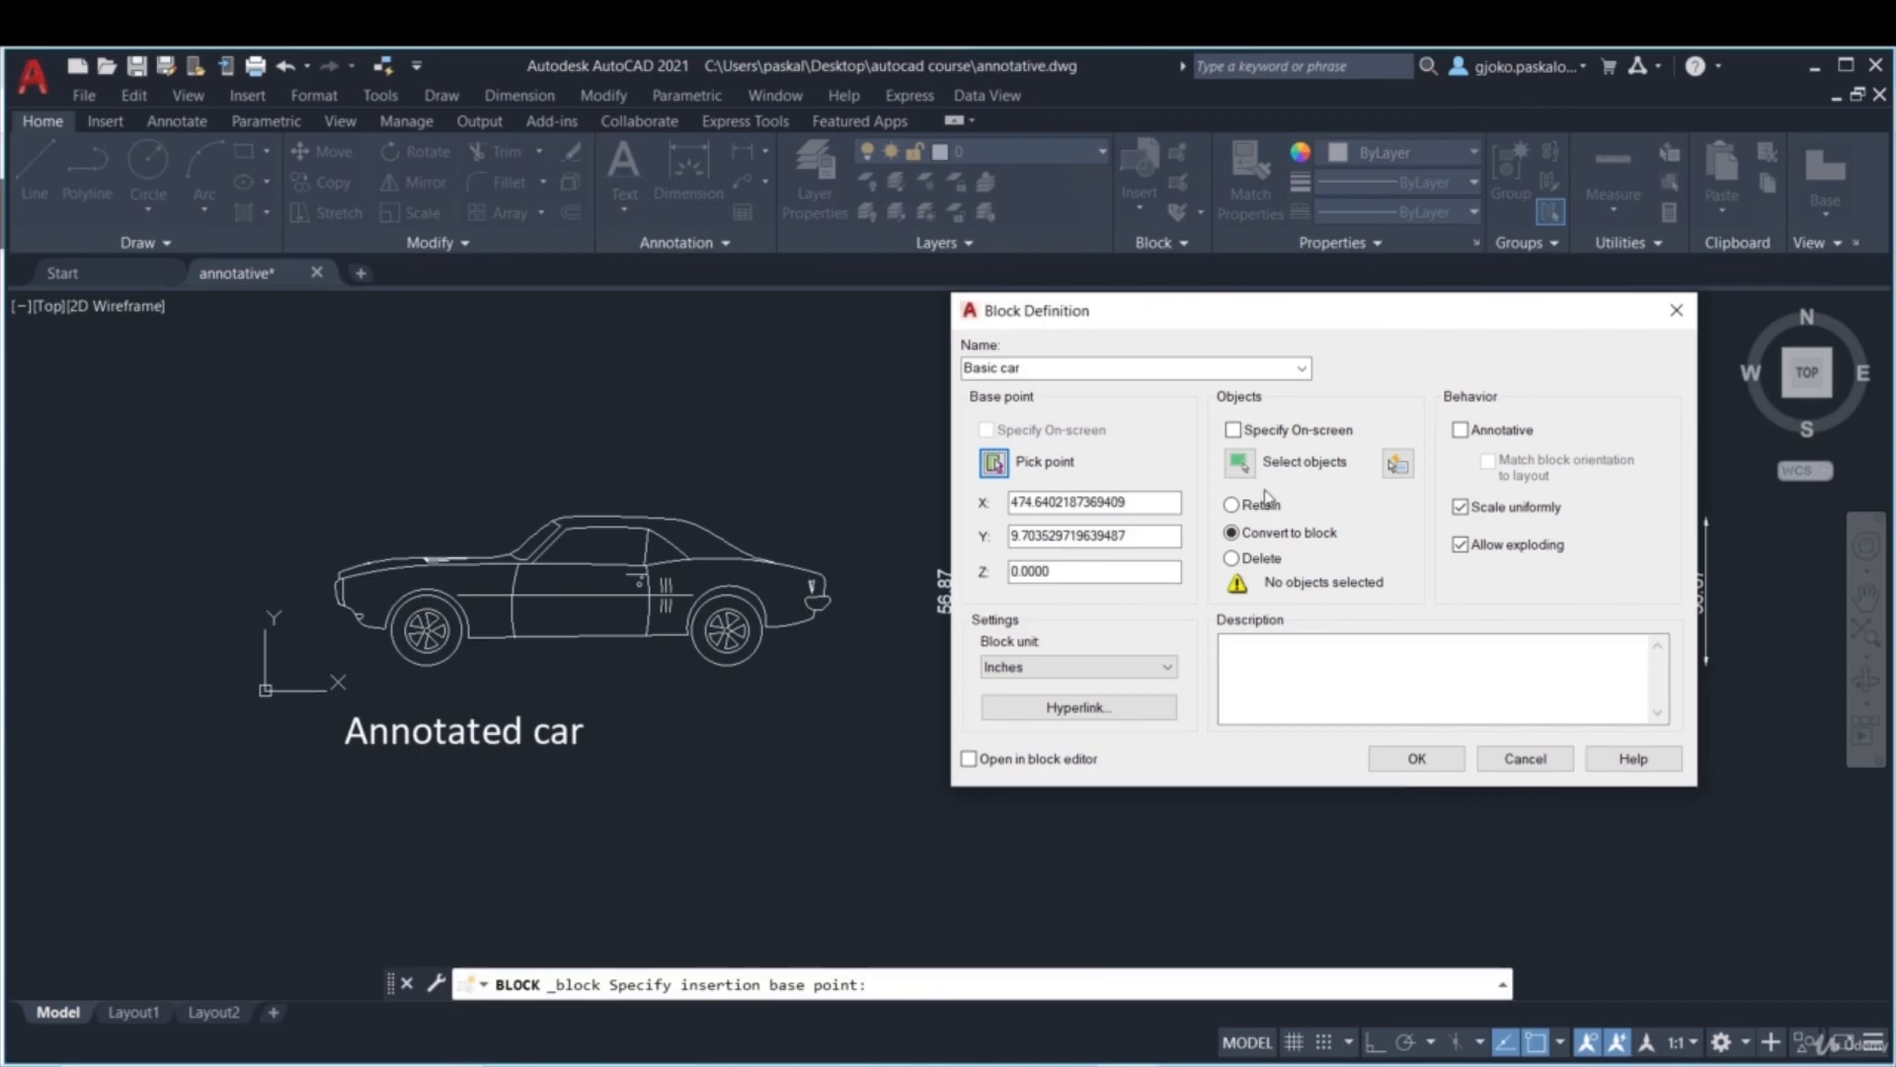
- Select the whole basic car drawing as the block's objects, convert it to a non-annotative block and redefine the existing definition
{"action": "left_click", "coordinate": [1243, 470]}
{"action": "left_click", "coordinate": [1068, 455]}
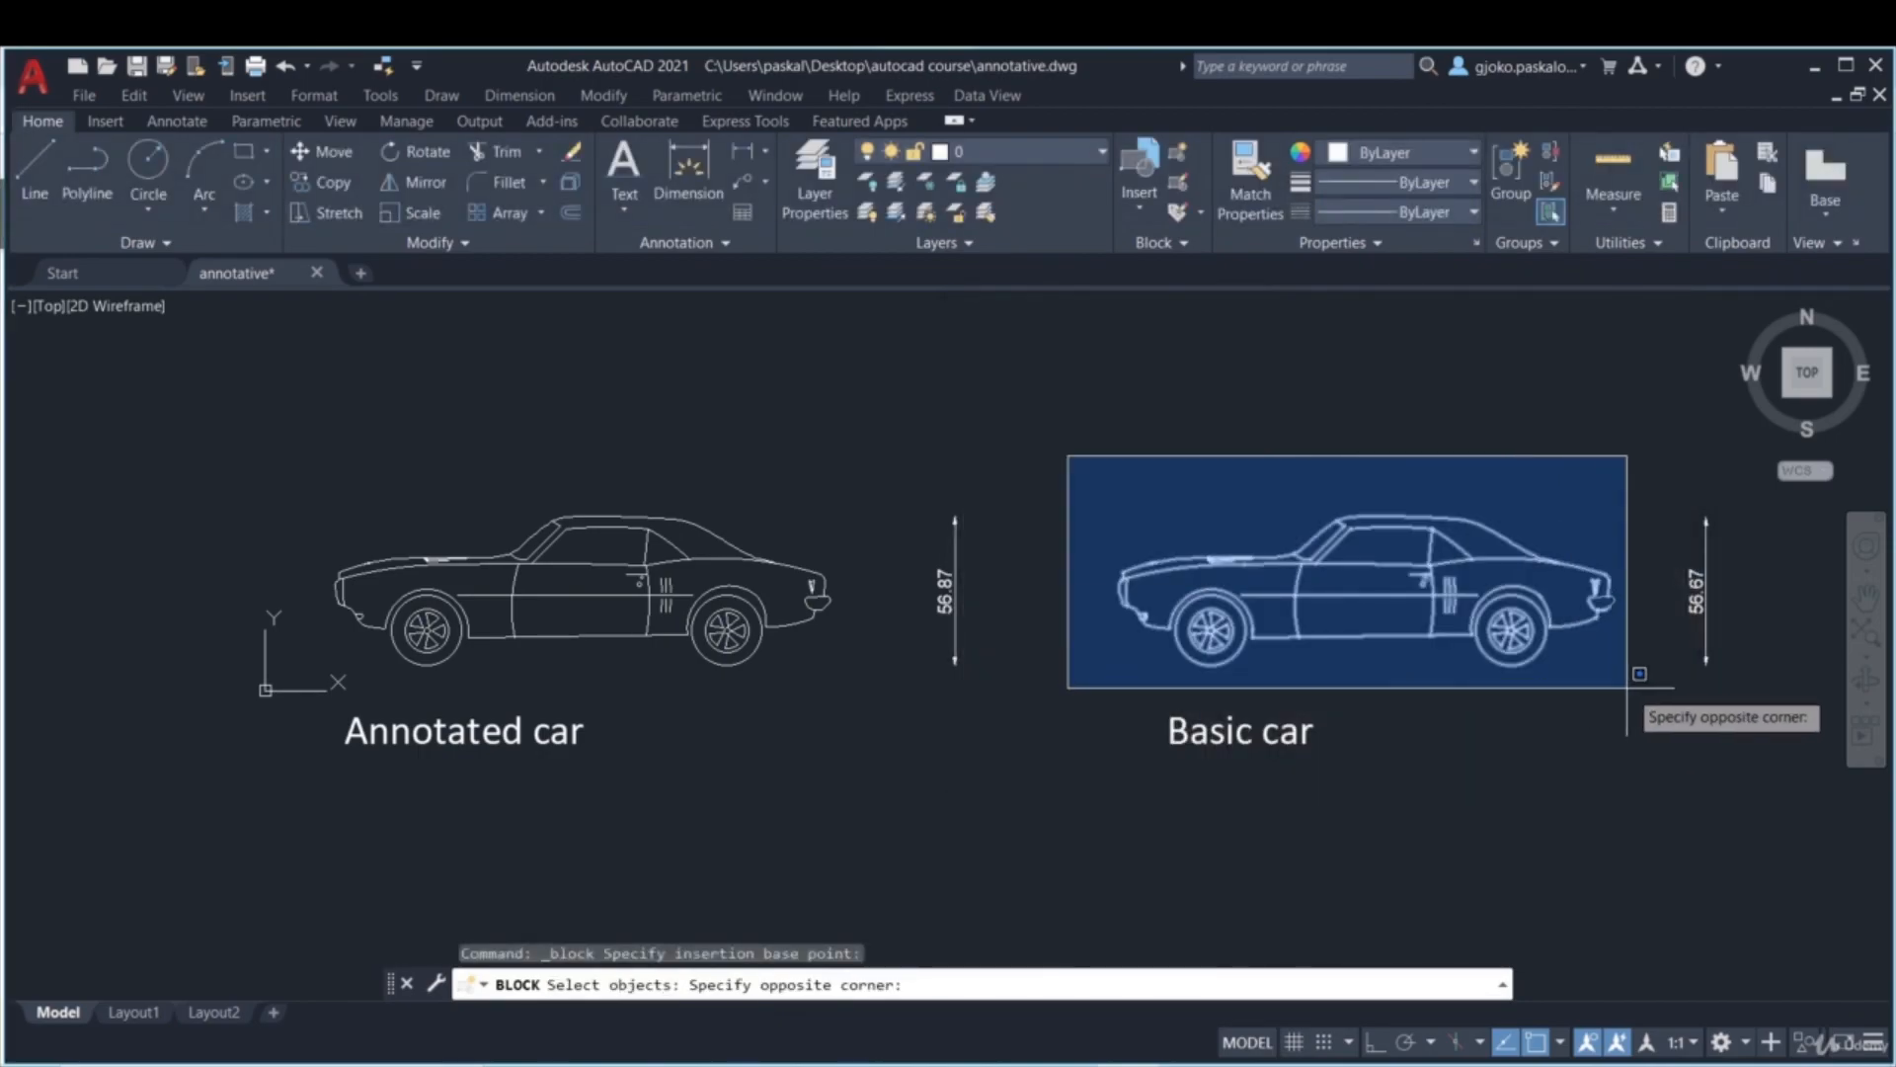
{"action": "left_click", "coordinate": [1631, 684]}
{"action": "key", "text": "Return"}
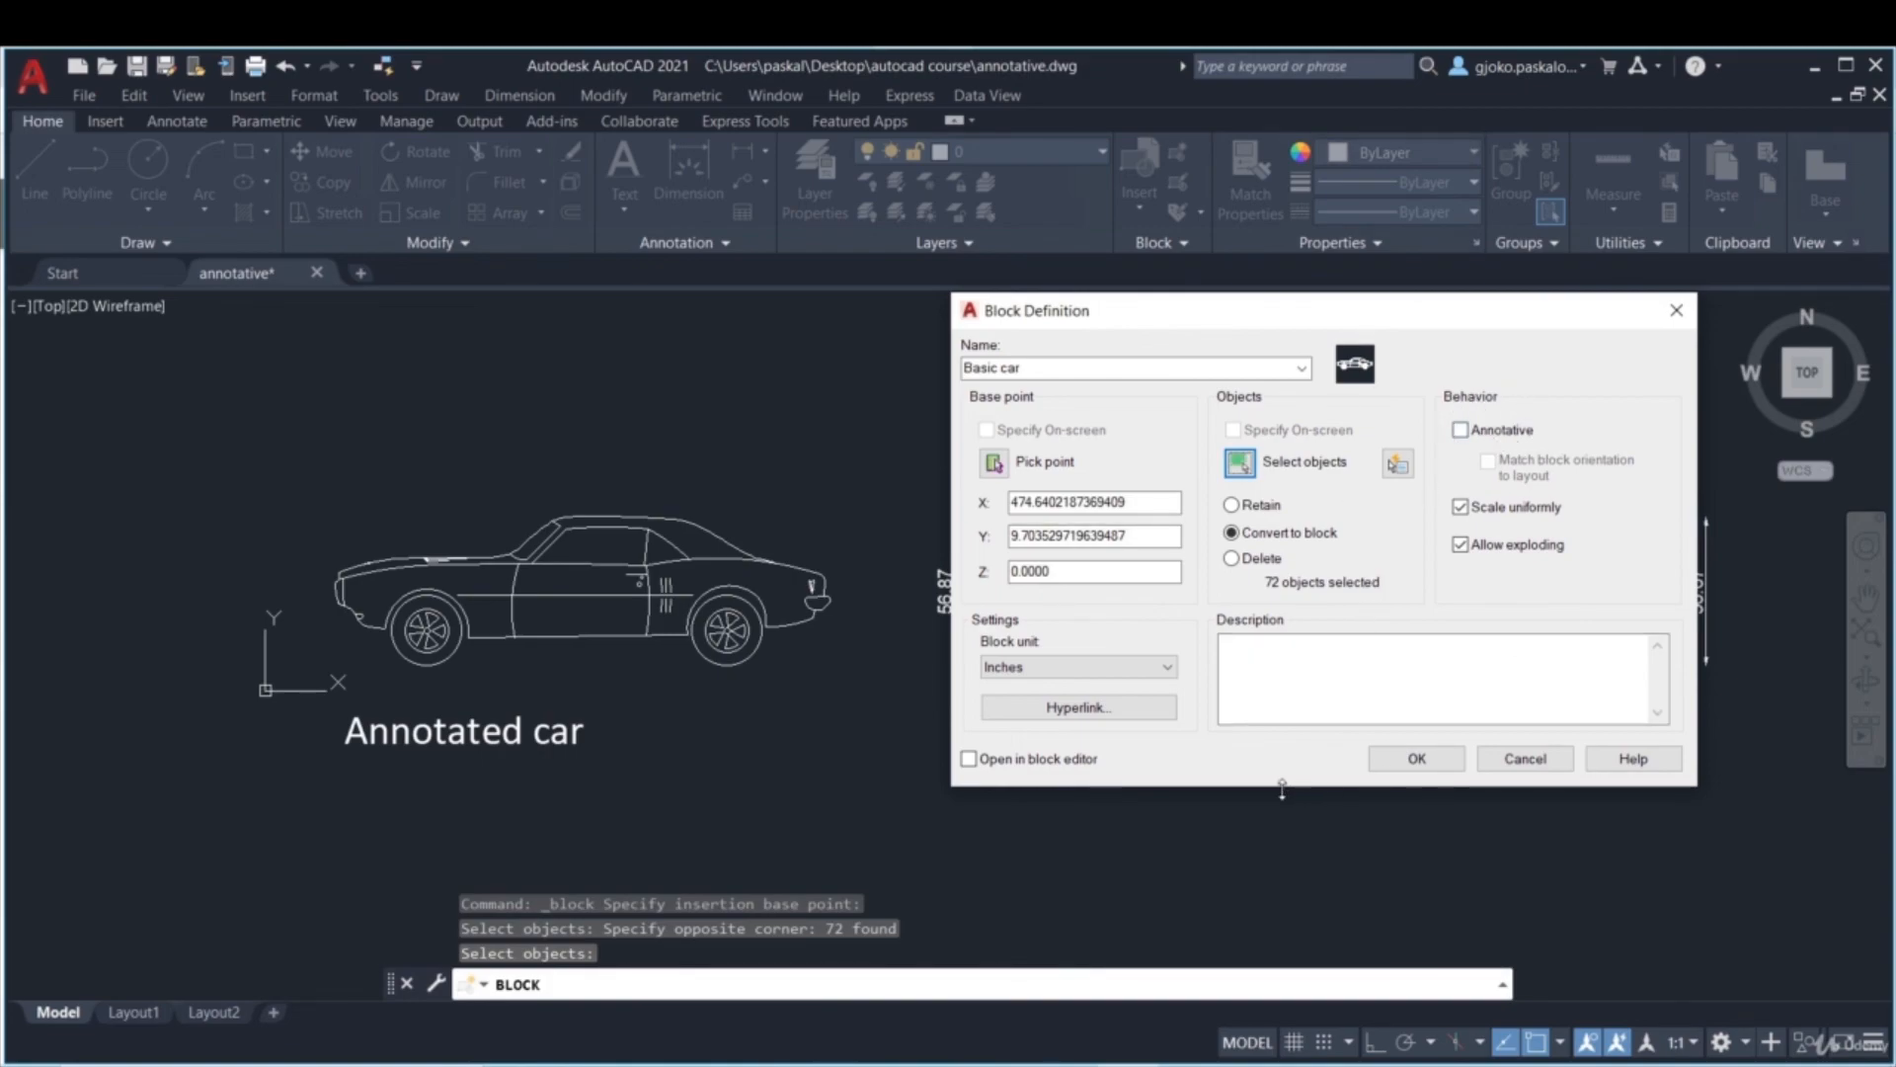
{"action": "left_click", "coordinate": [1416, 759]}
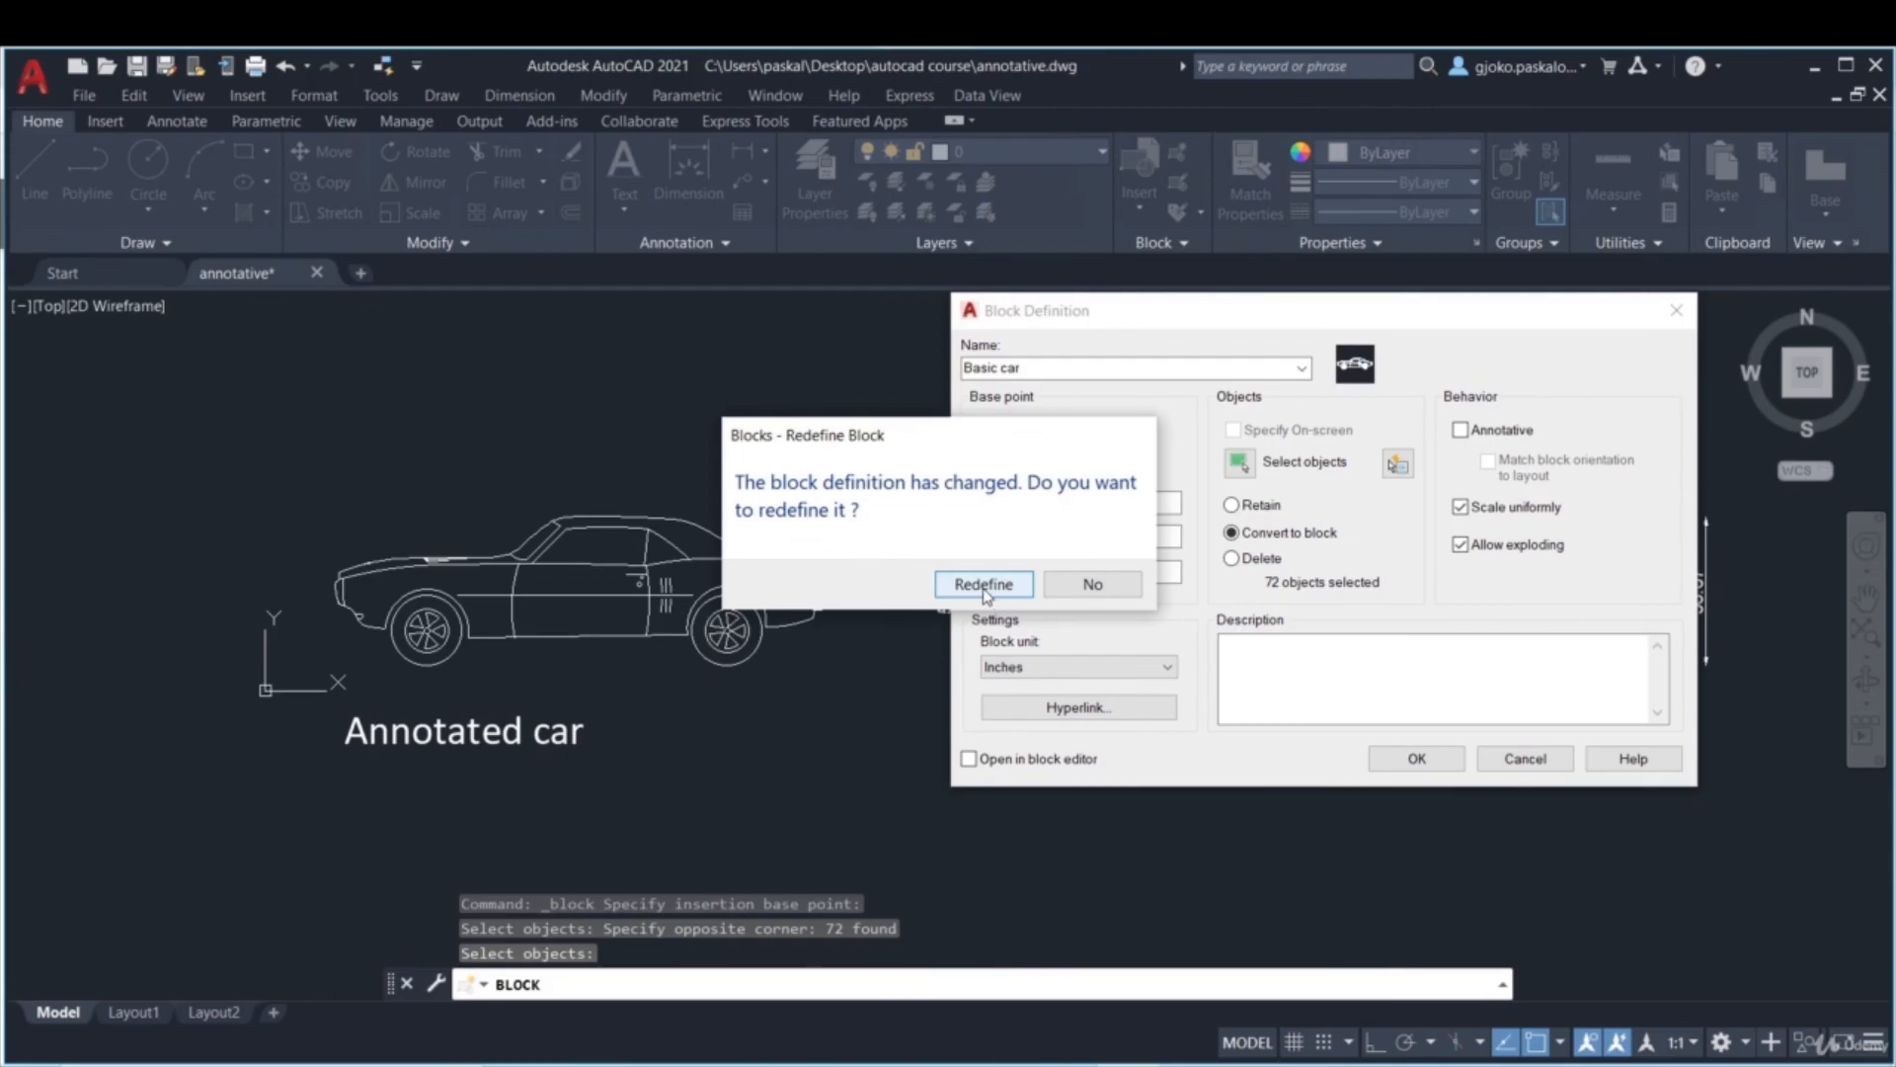
{"action": "left_click", "coordinate": [984, 585]}
{"action": "left_click", "coordinate": [1284, 555]}
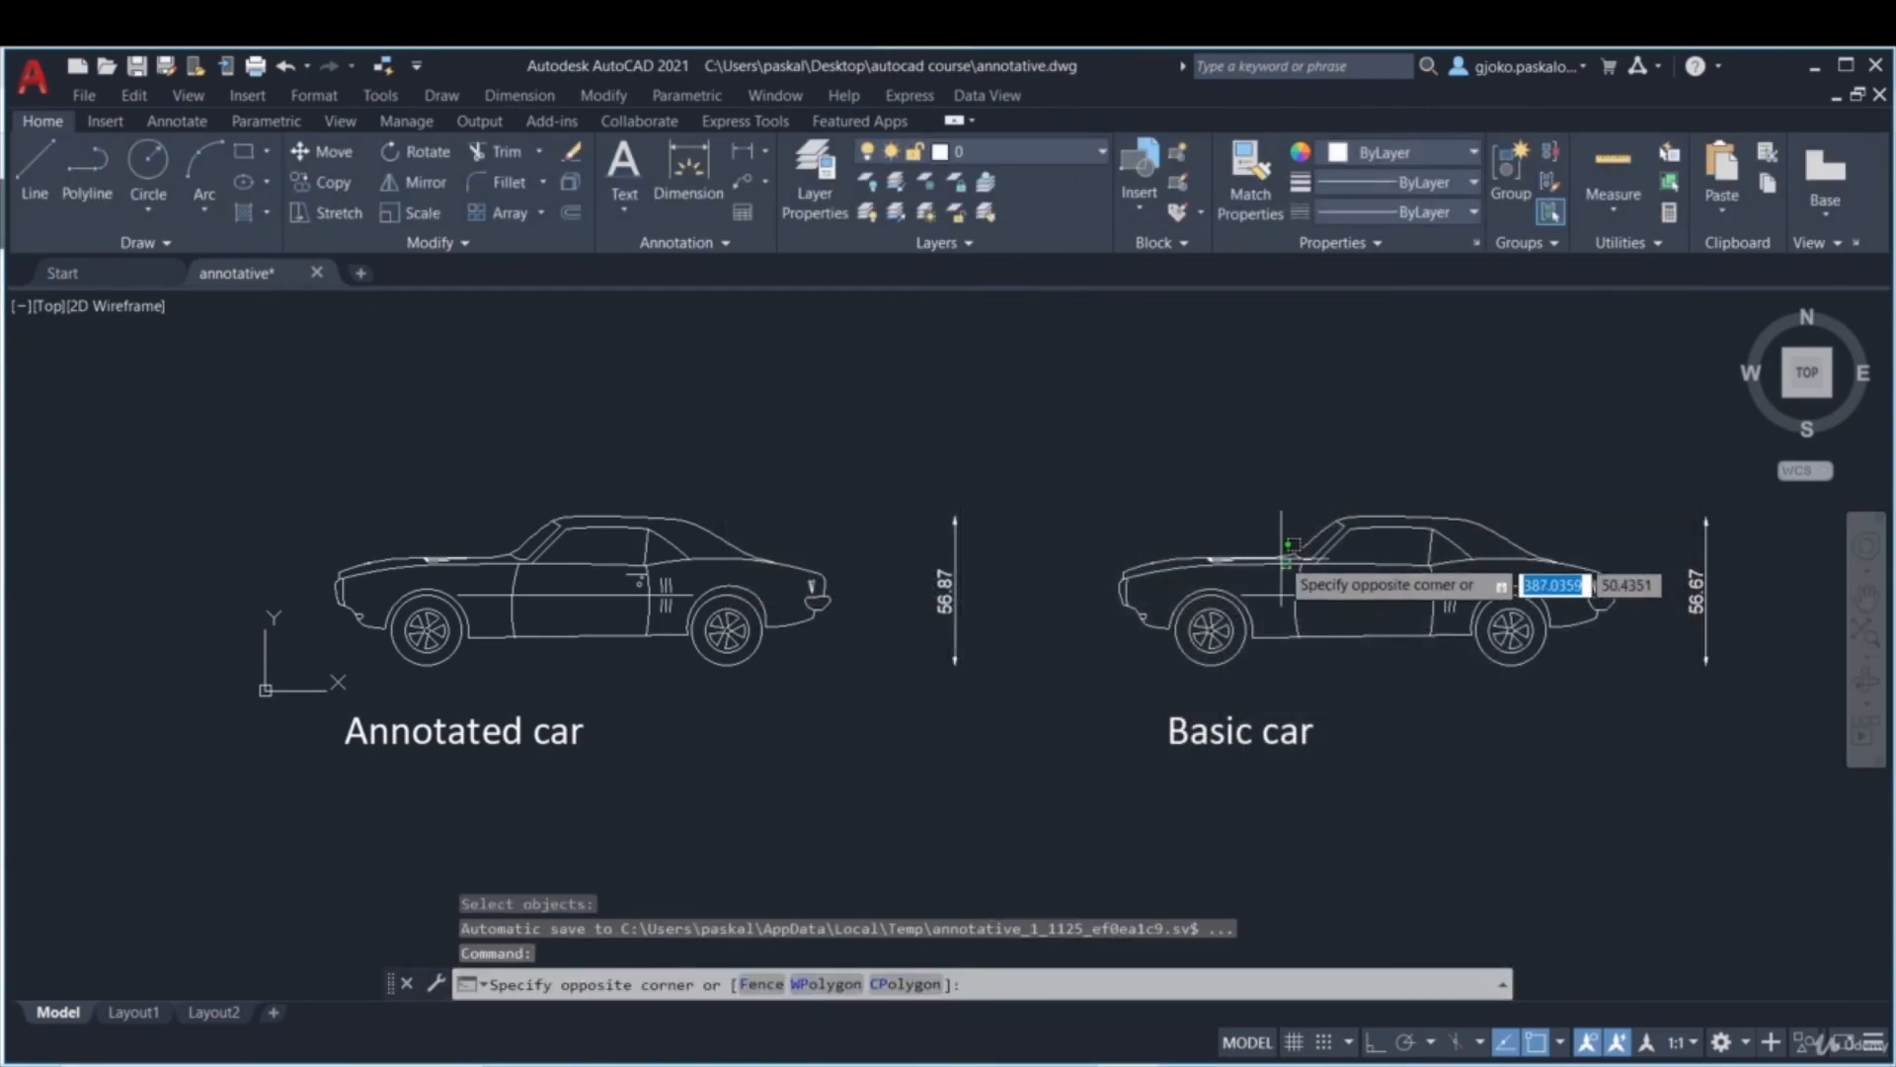
{"action": "left_click", "coordinate": [1235, 524]}
{"action": "key", "text": "Escape"}
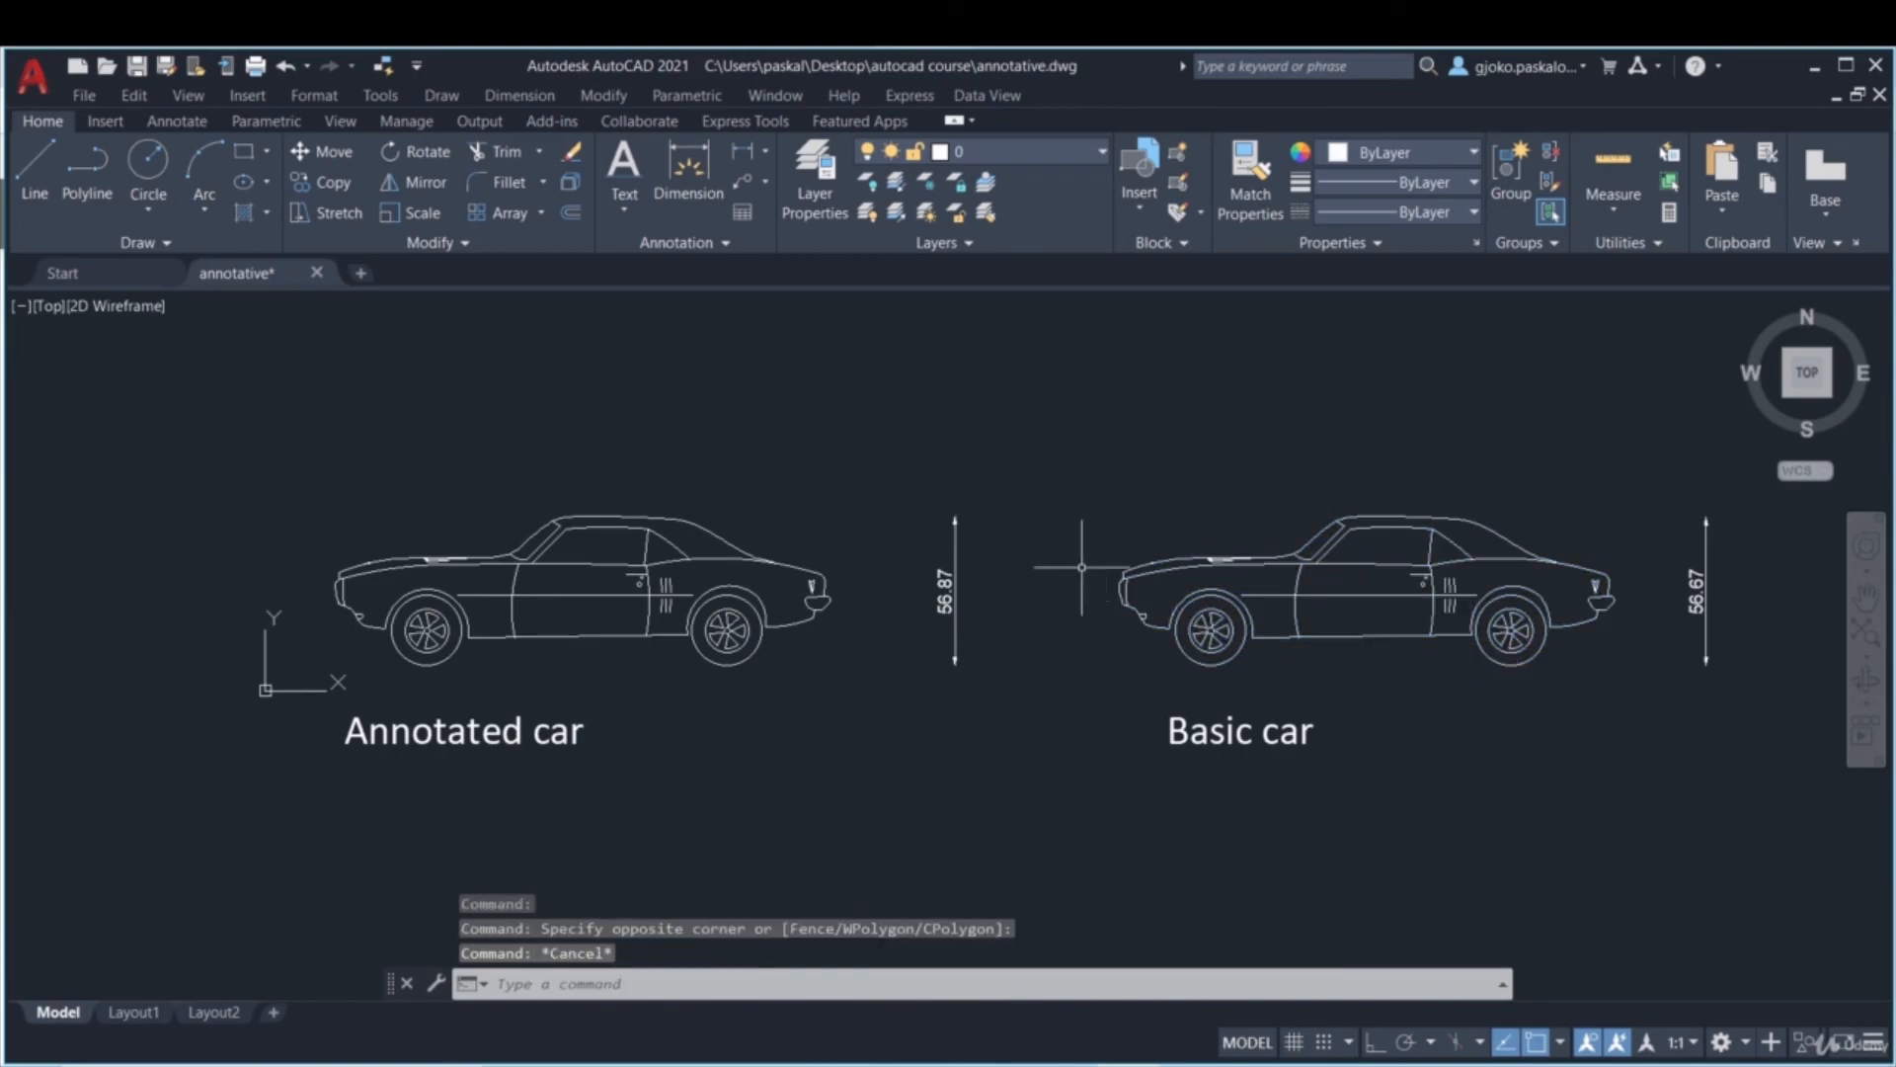
- Start a block definition named Annotated car with its base point at the bottom of the rear wheel of the annotated car
{"action": "left_click", "coordinate": [1182, 160]}
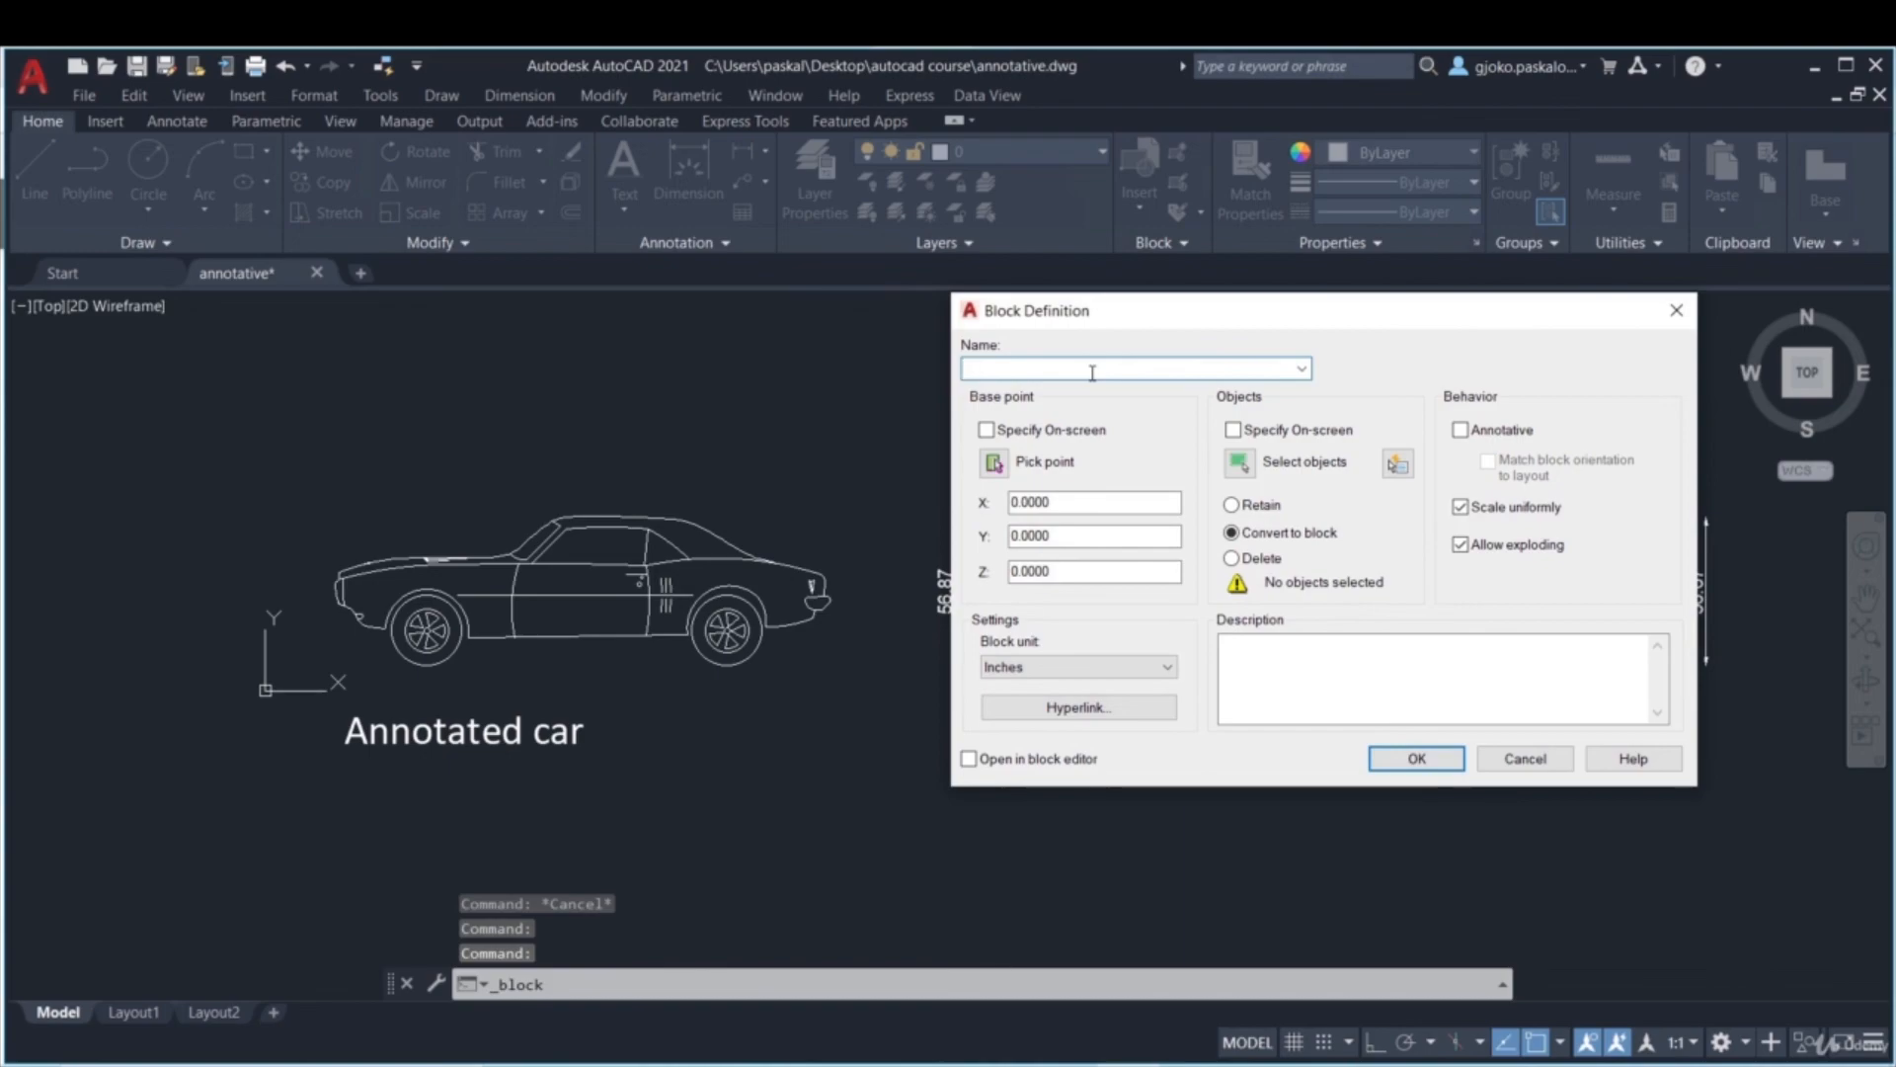
{"action": "type", "text": "An"}
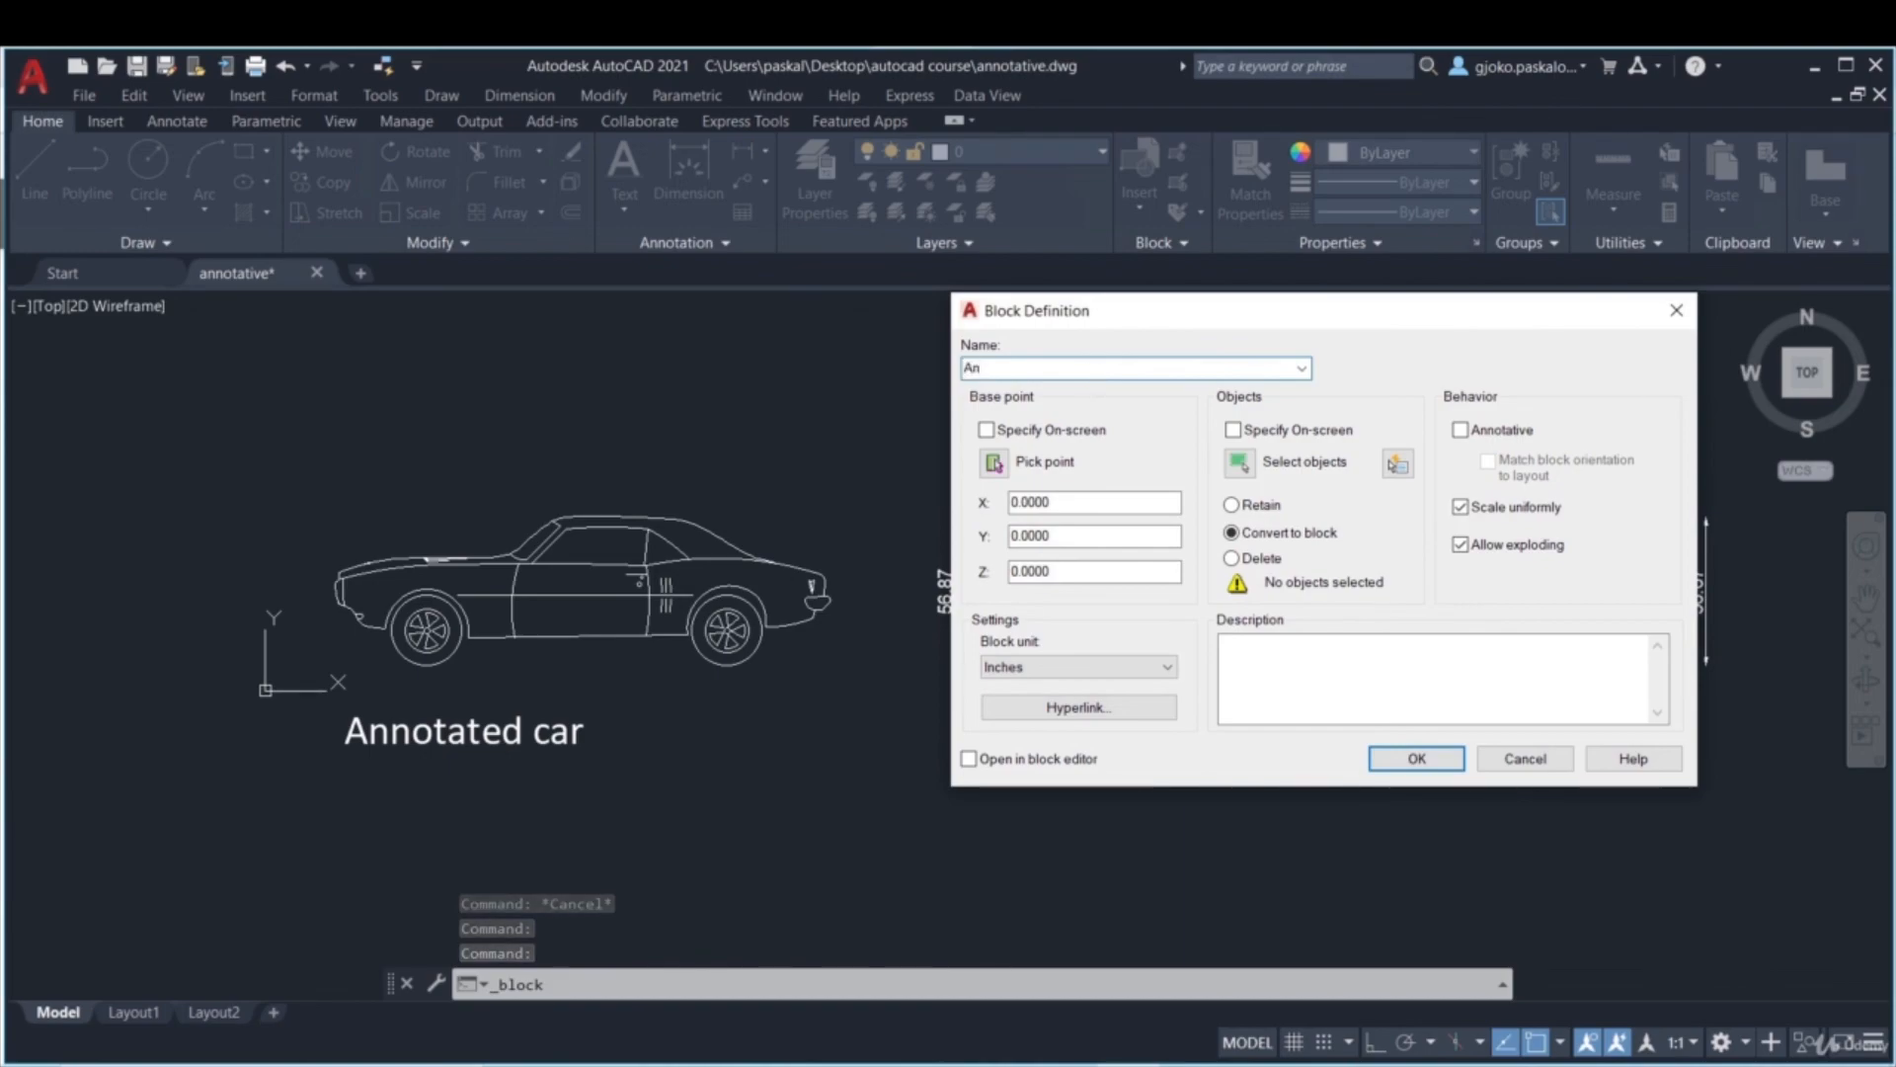
{"action": "type", "text": "notat"}
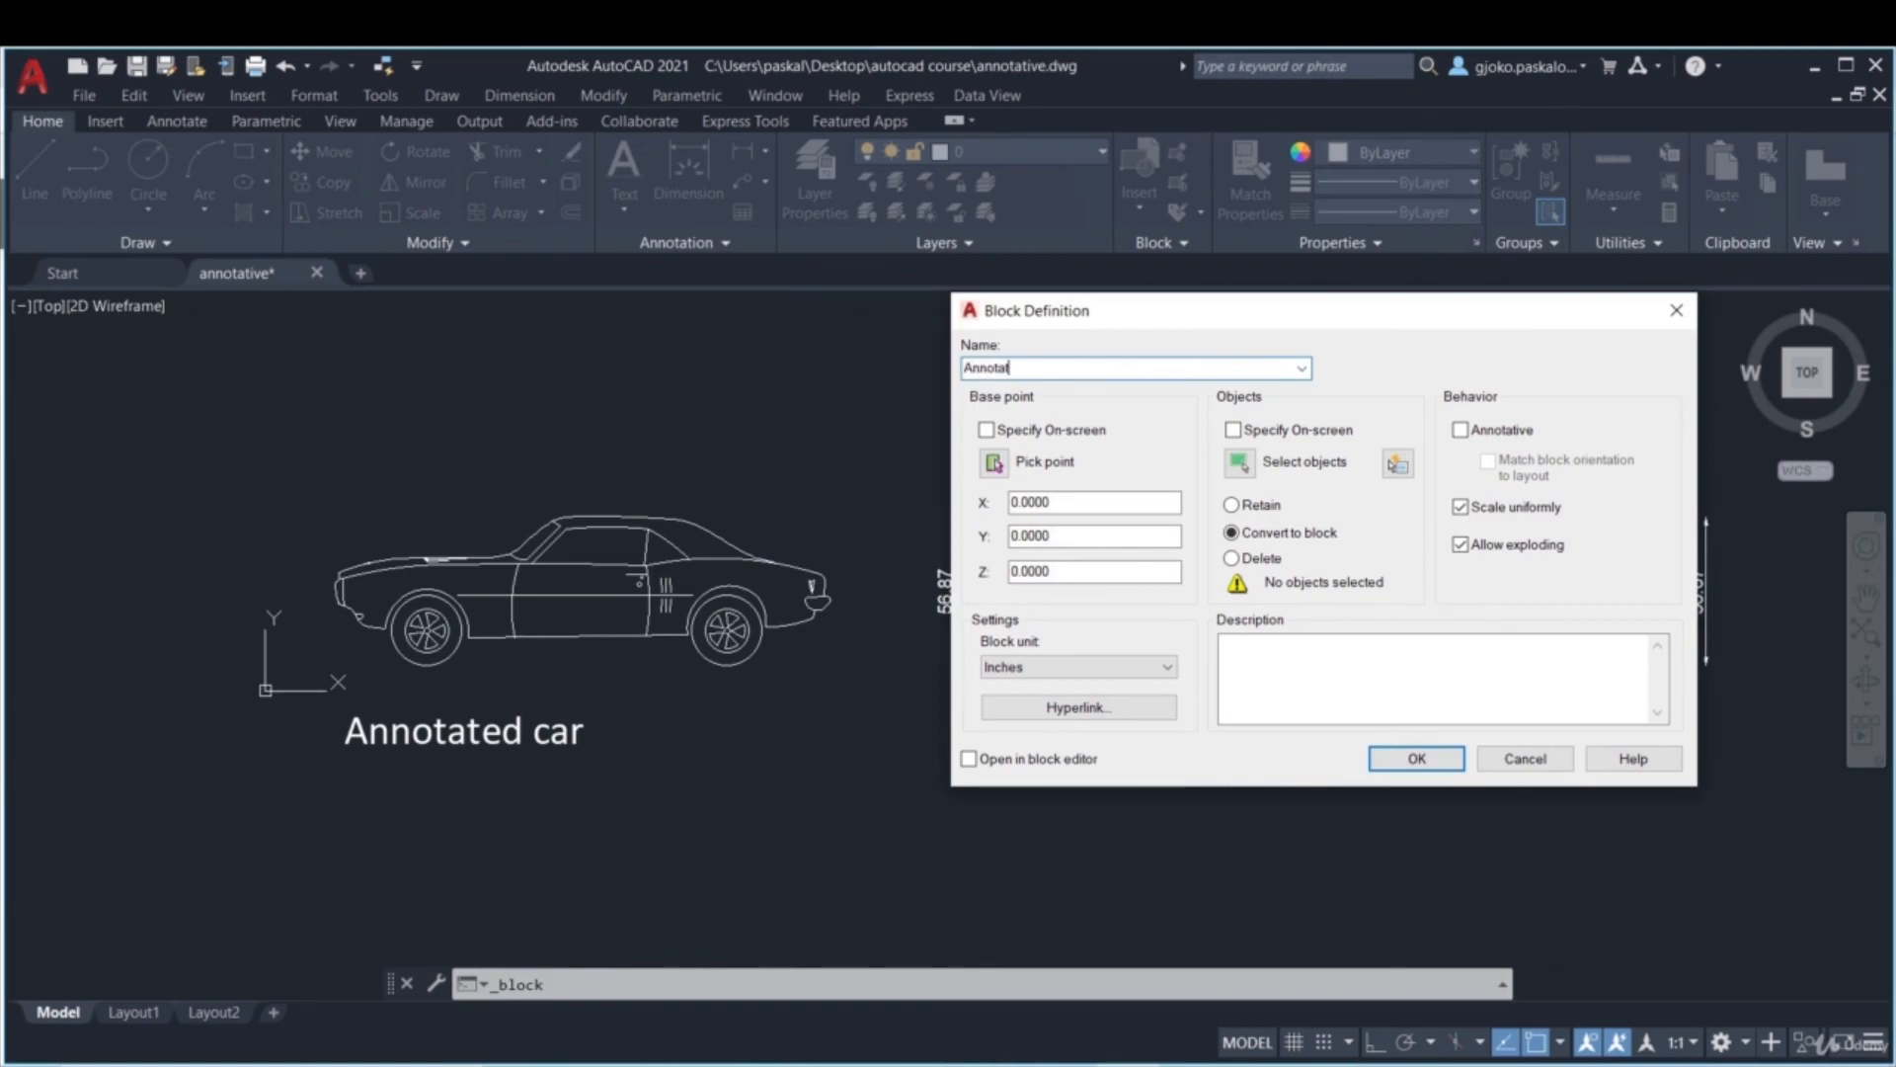
{"action": "type", "text": "ed car"}
{"action": "left_click", "coordinate": [994, 461]}
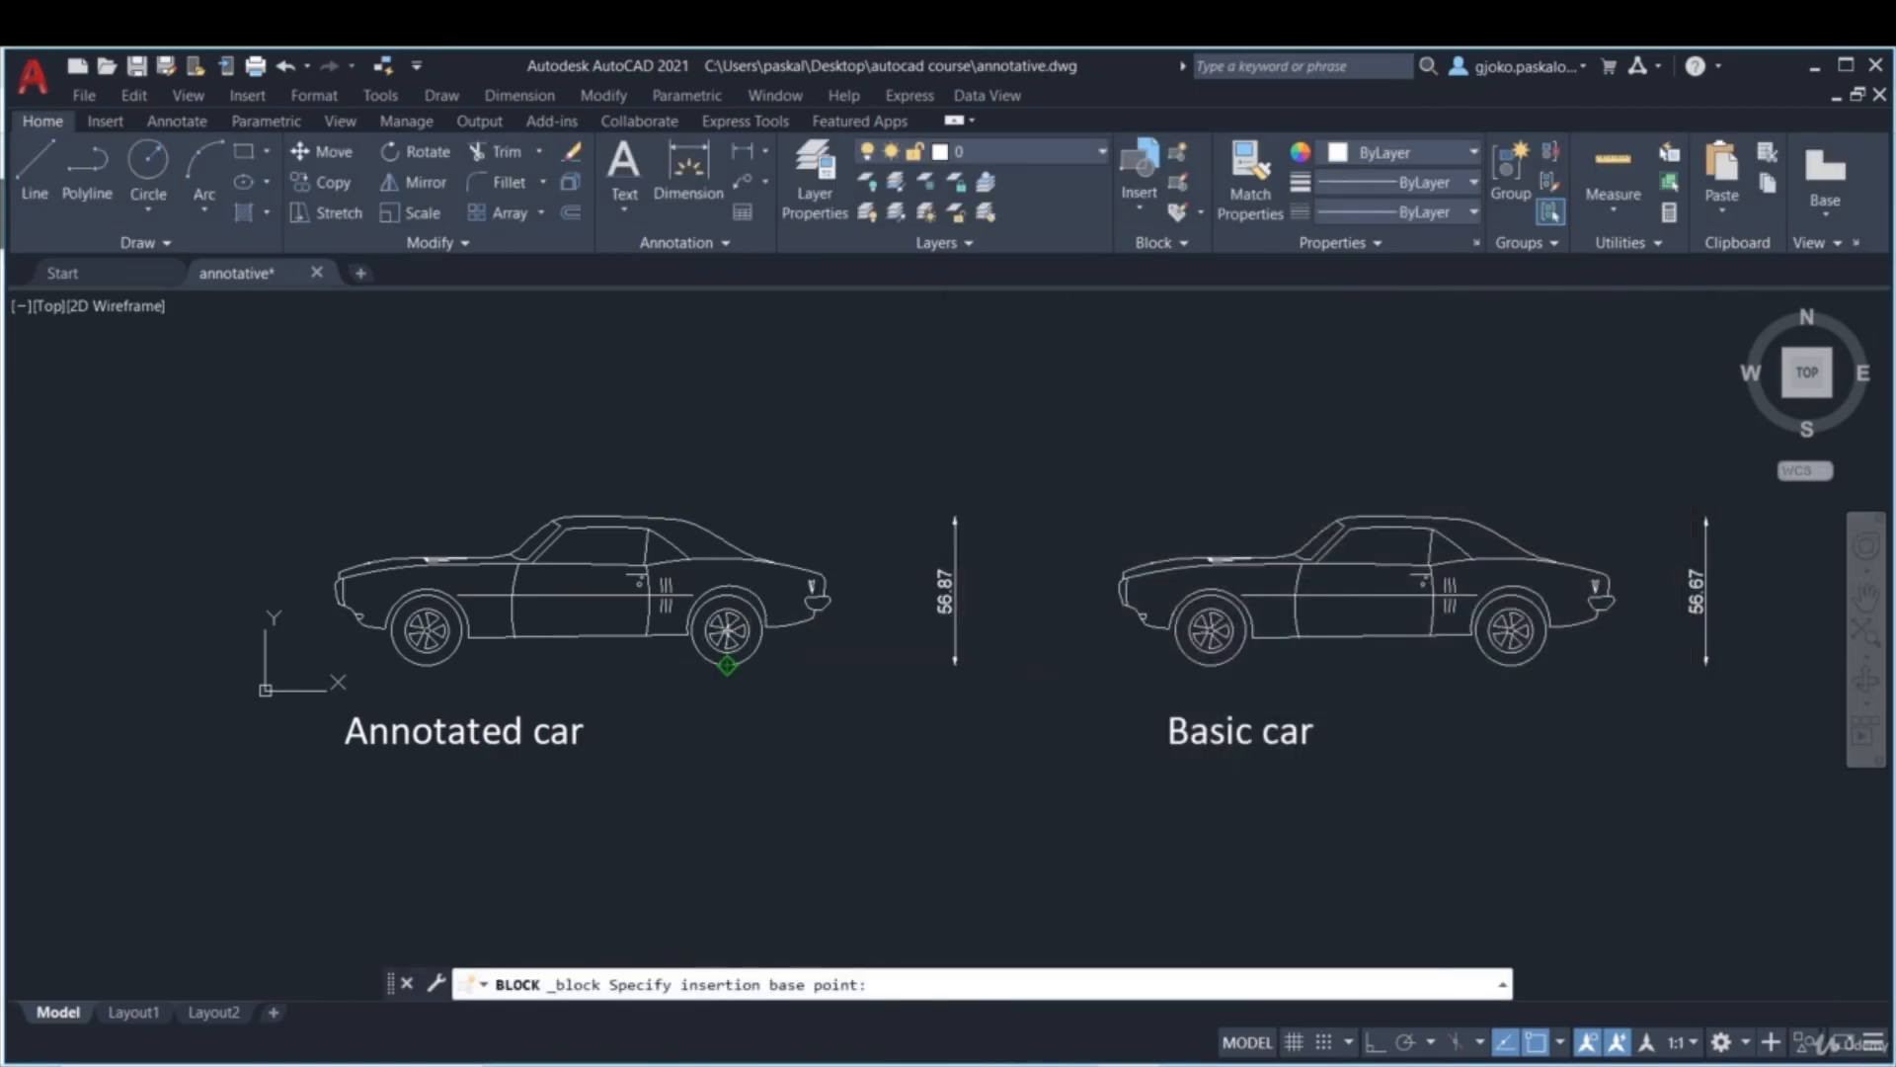
{"action": "left_click", "coordinate": [727, 665]}
- Select the whole annotated car drawing as the block's objects and create the block with annotative behavior
{"action": "left_click", "coordinate": [1247, 463]}
{"action": "left_click", "coordinate": [292, 467]}
{"action": "left_click", "coordinate": [834, 690]}
{"action": "key", "text": "Return"}
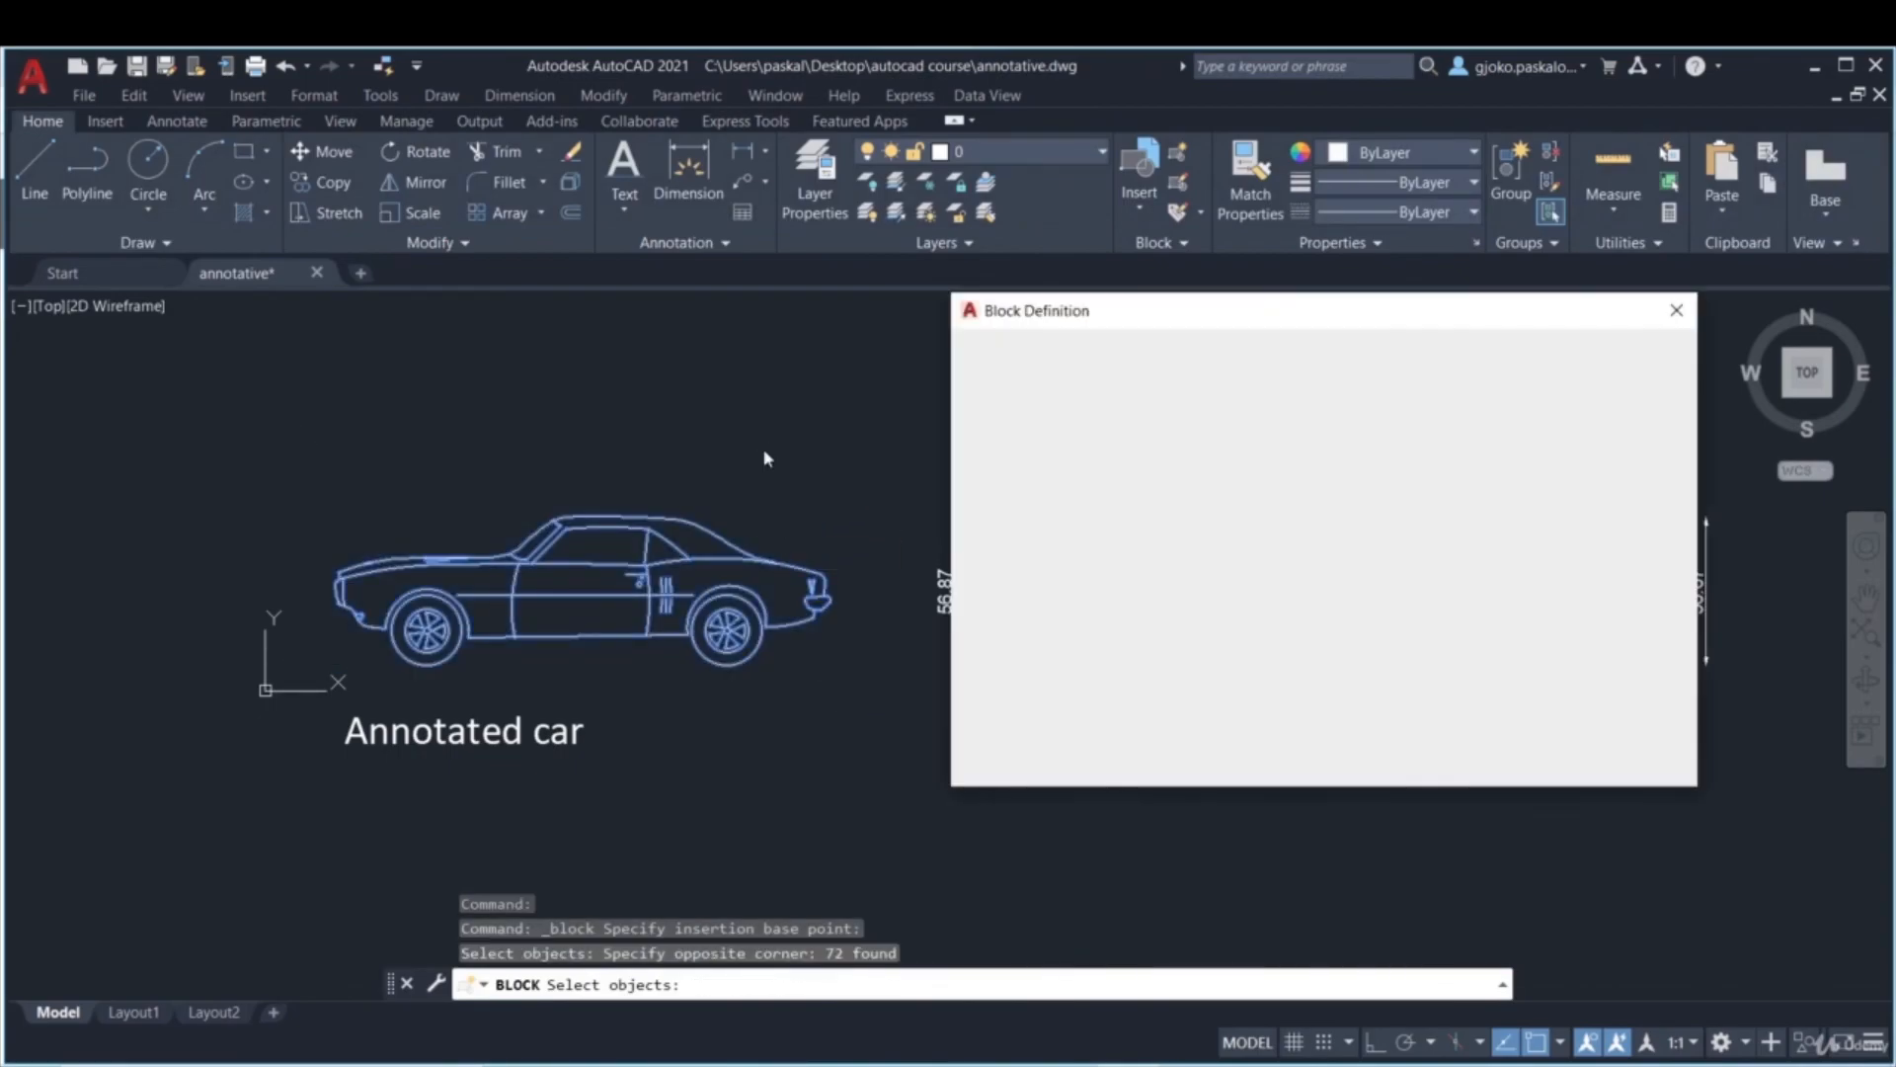
{"action": "left_click", "coordinate": [1460, 431]}
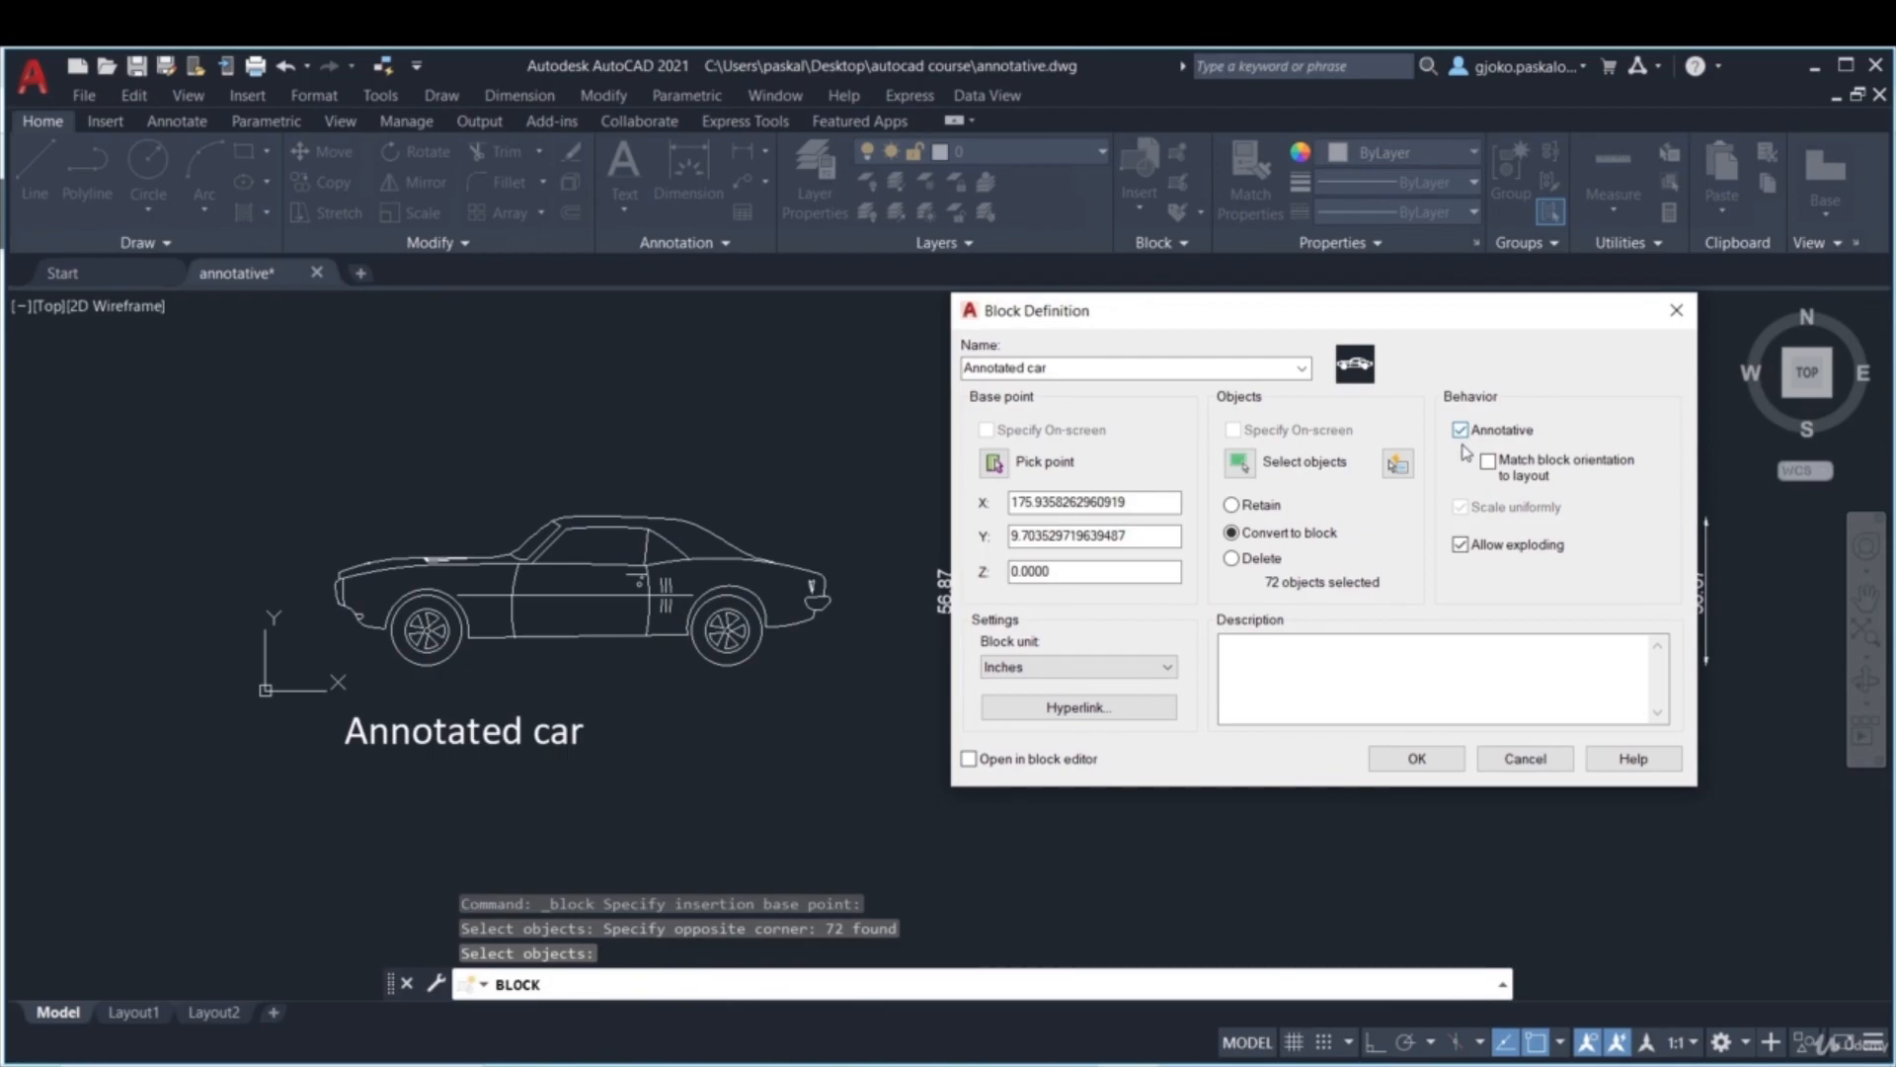
{"action": "left_click", "coordinate": [1435, 762]}
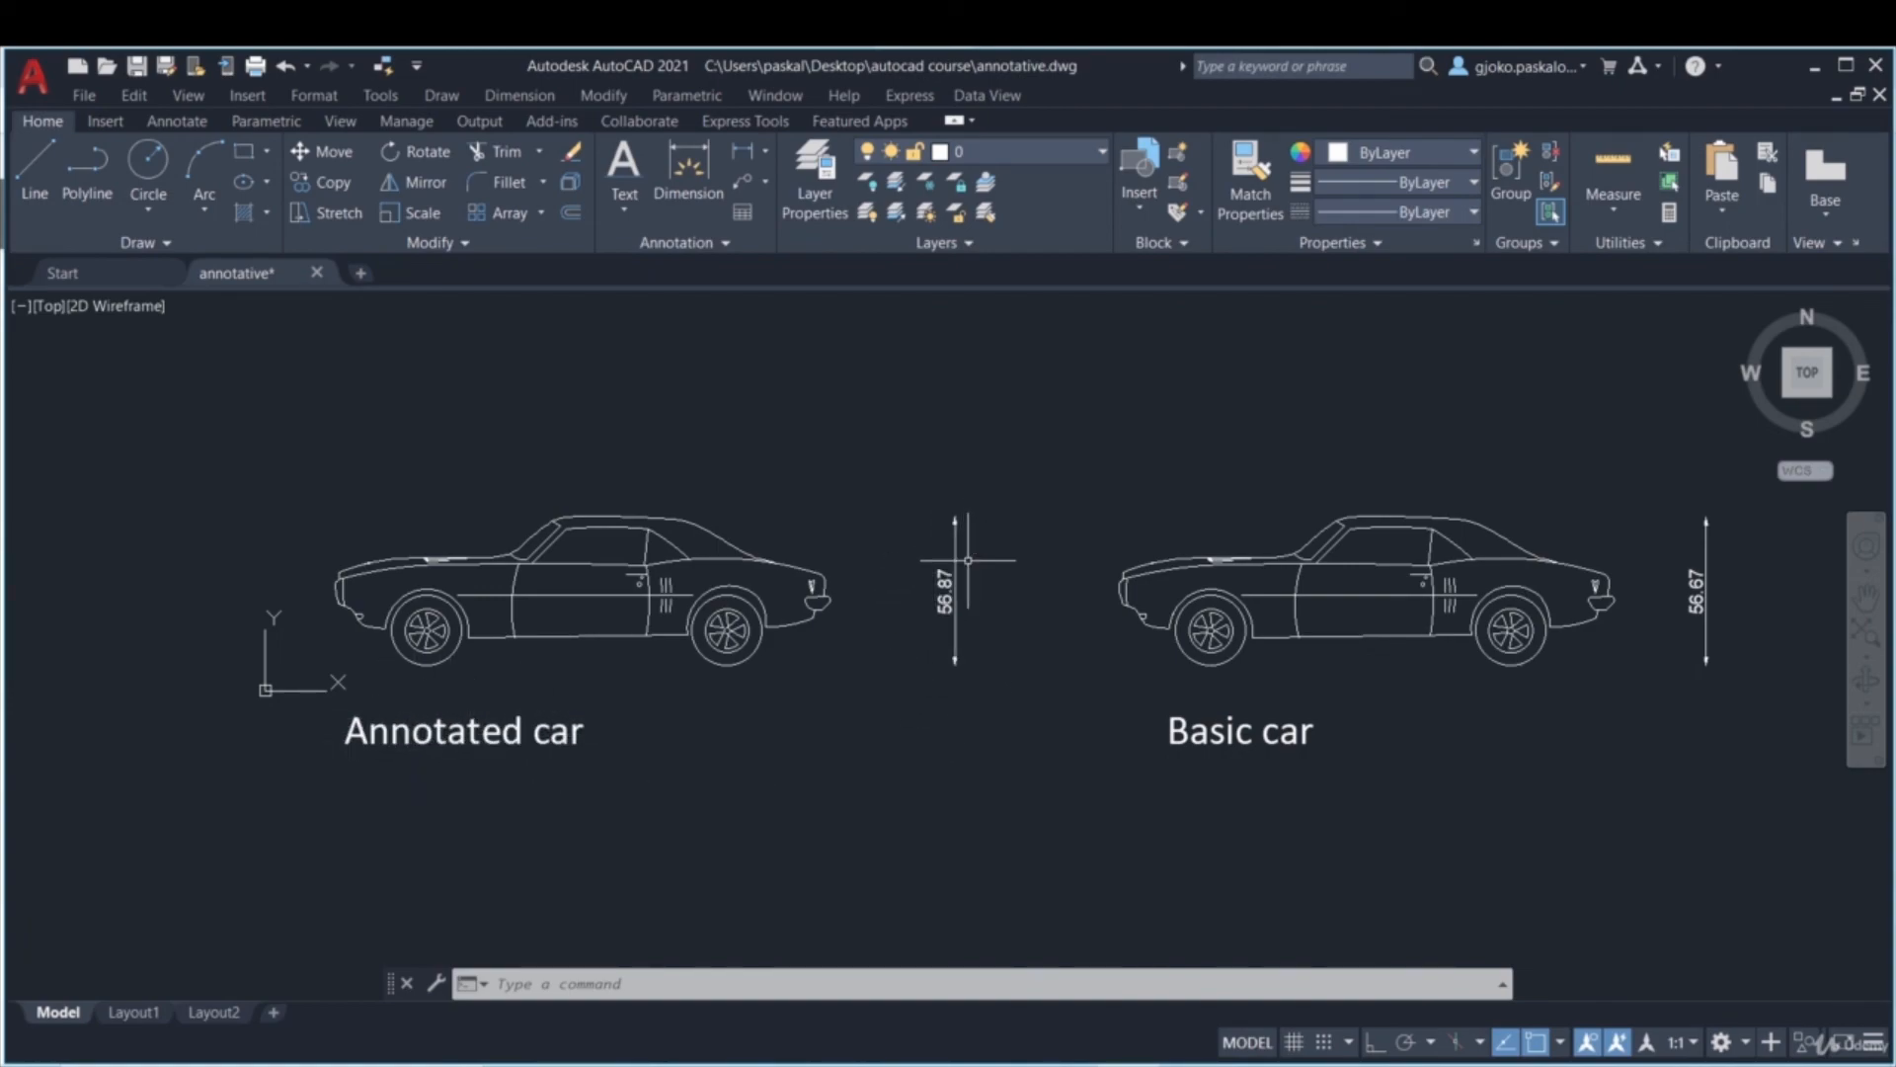
- Compare the font, height and annotative settings of the text styles, especially Annotative text and Basic text, without changing them
{"action": "left_click", "coordinate": [164, 122]}
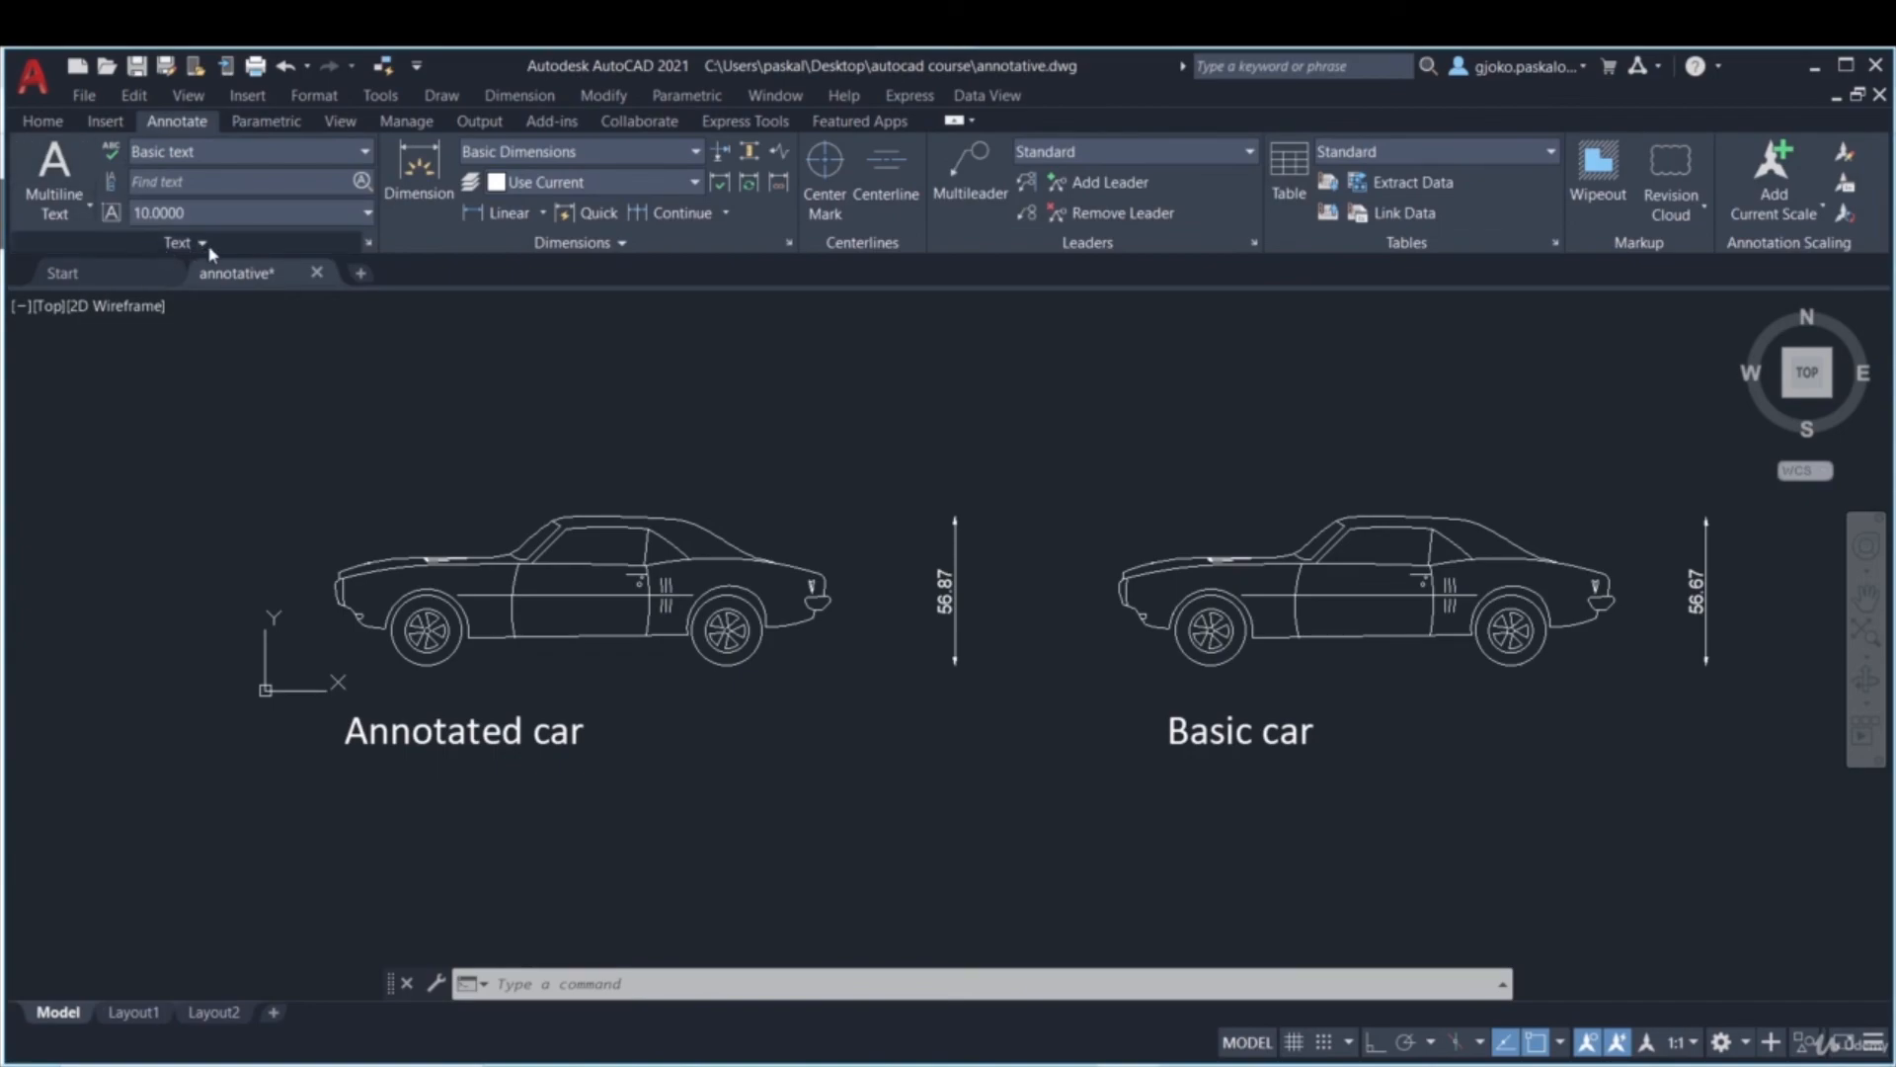
{"action": "left_click", "coordinate": [193, 153]}
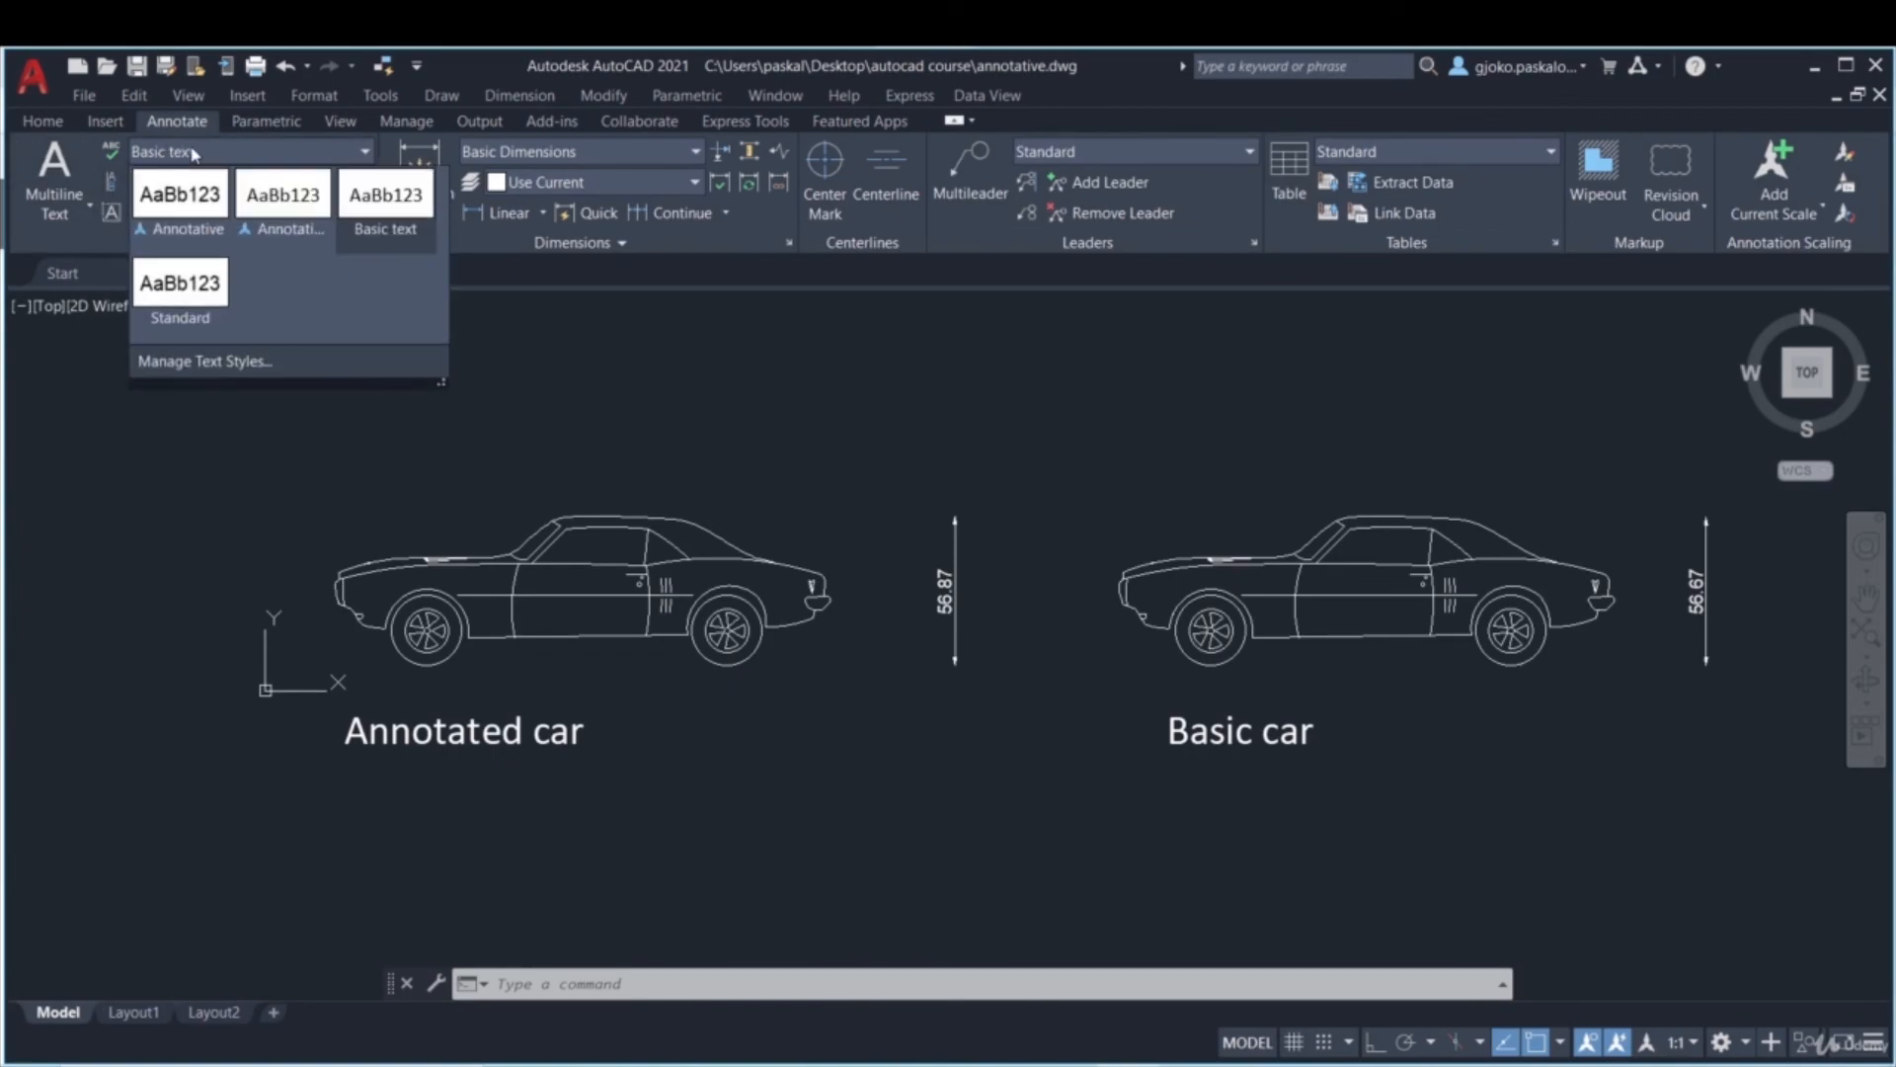
{"action": "left_click", "coordinate": [237, 362]}
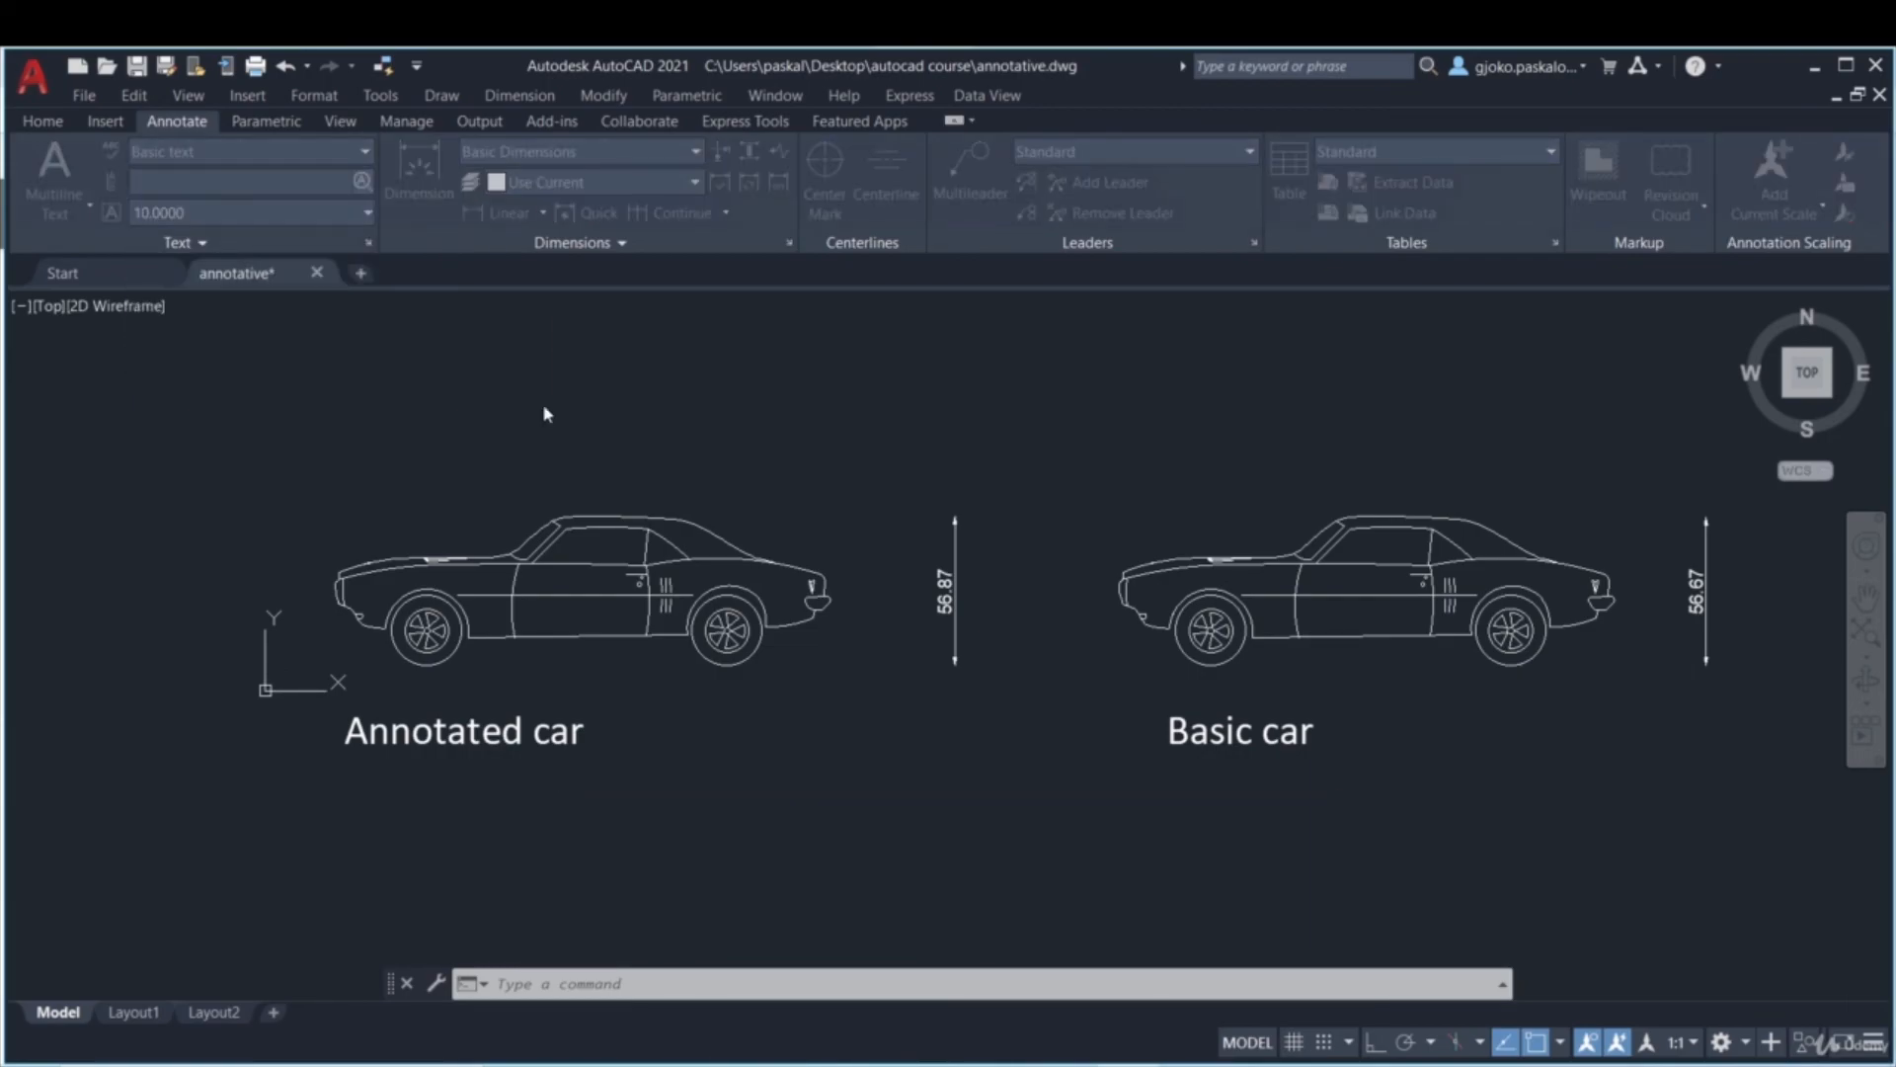
{"action": "left_click", "coordinate": [611, 477]}
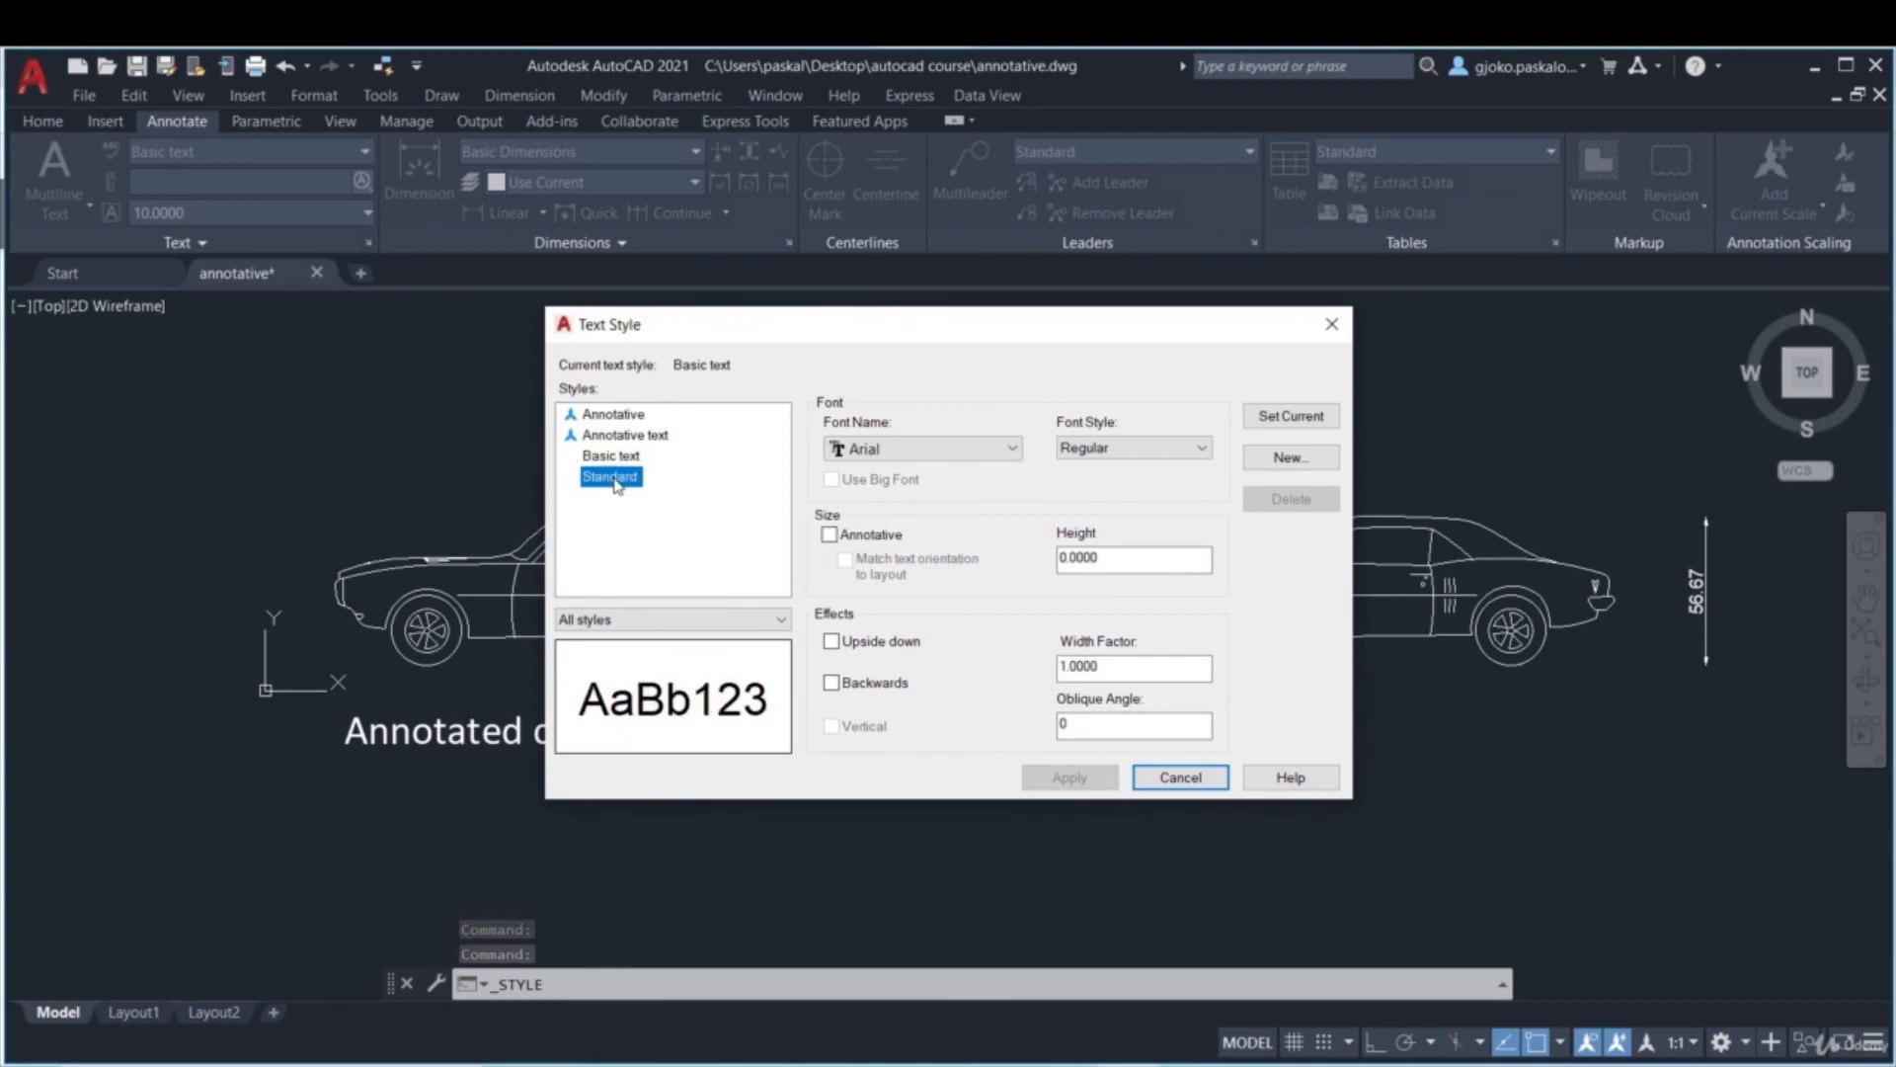
{"action": "left_click", "coordinate": [615, 416]}
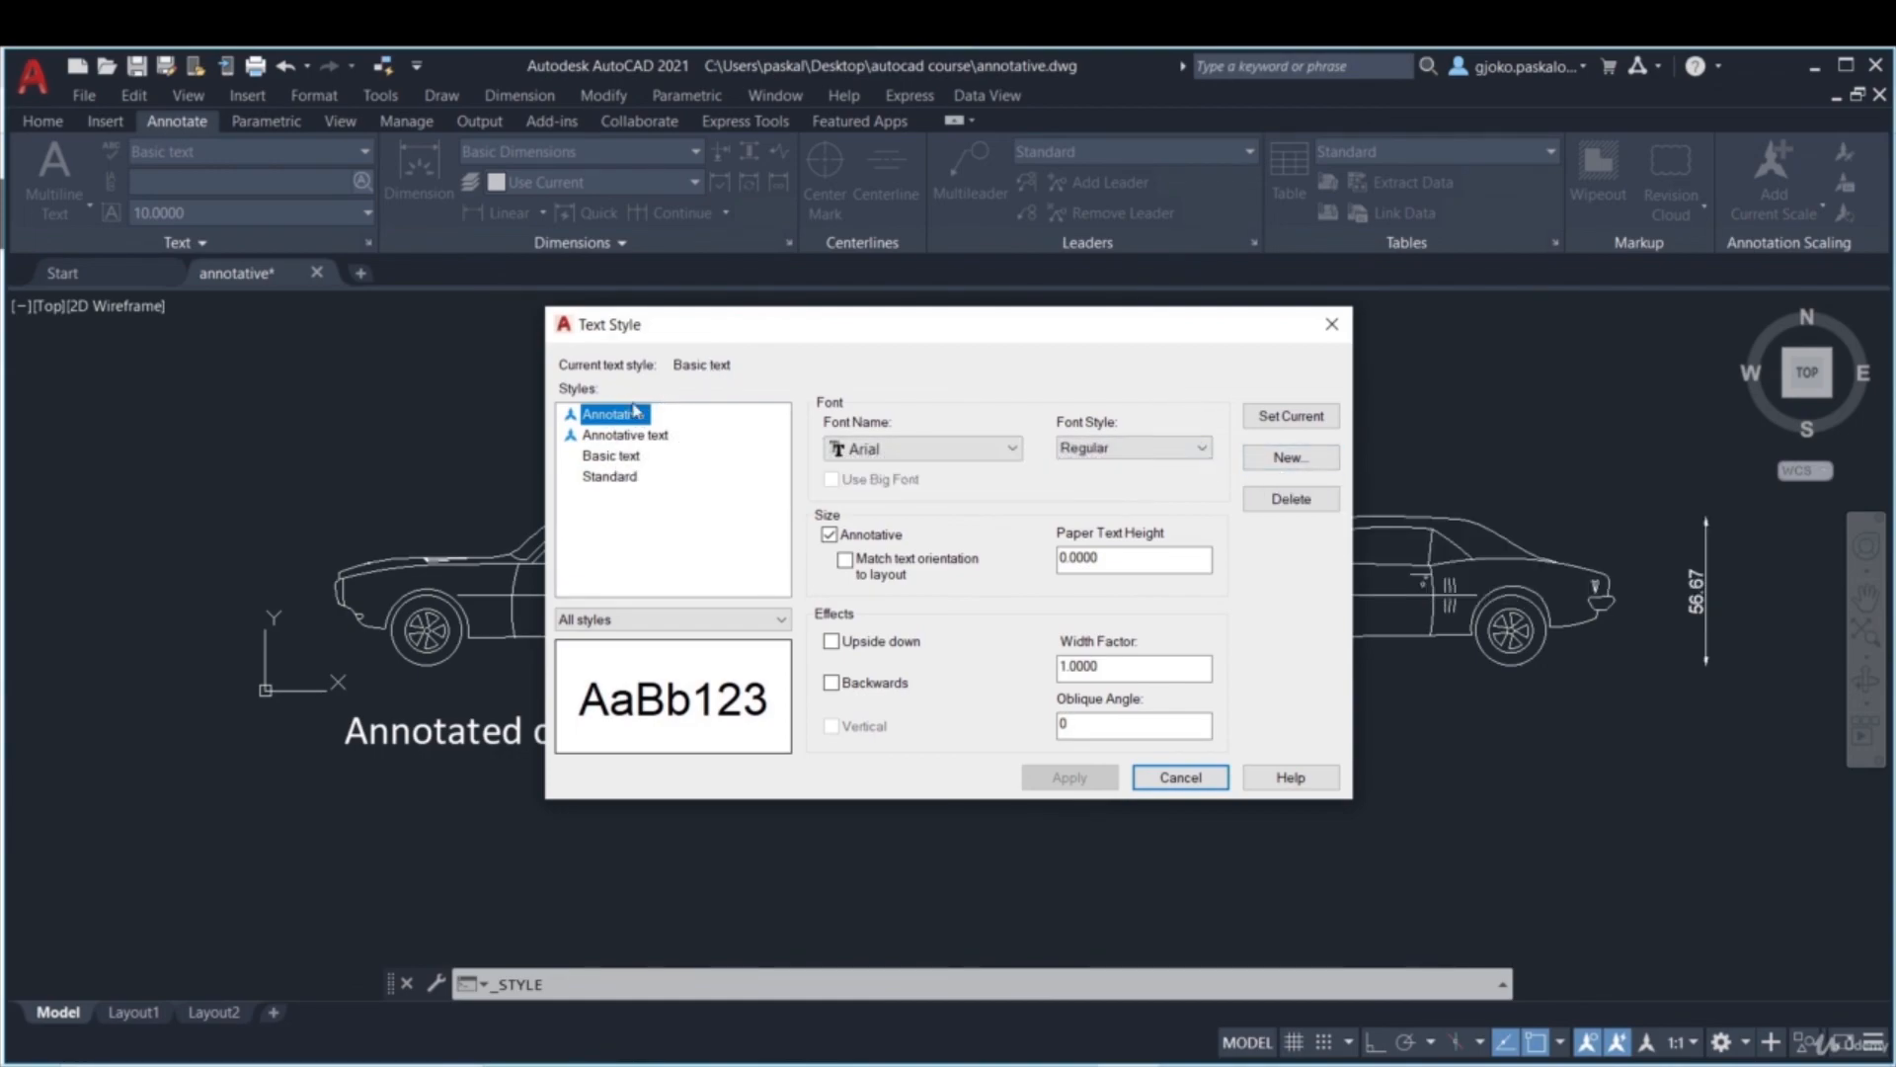
{"action": "left_click", "coordinate": [624, 457]}
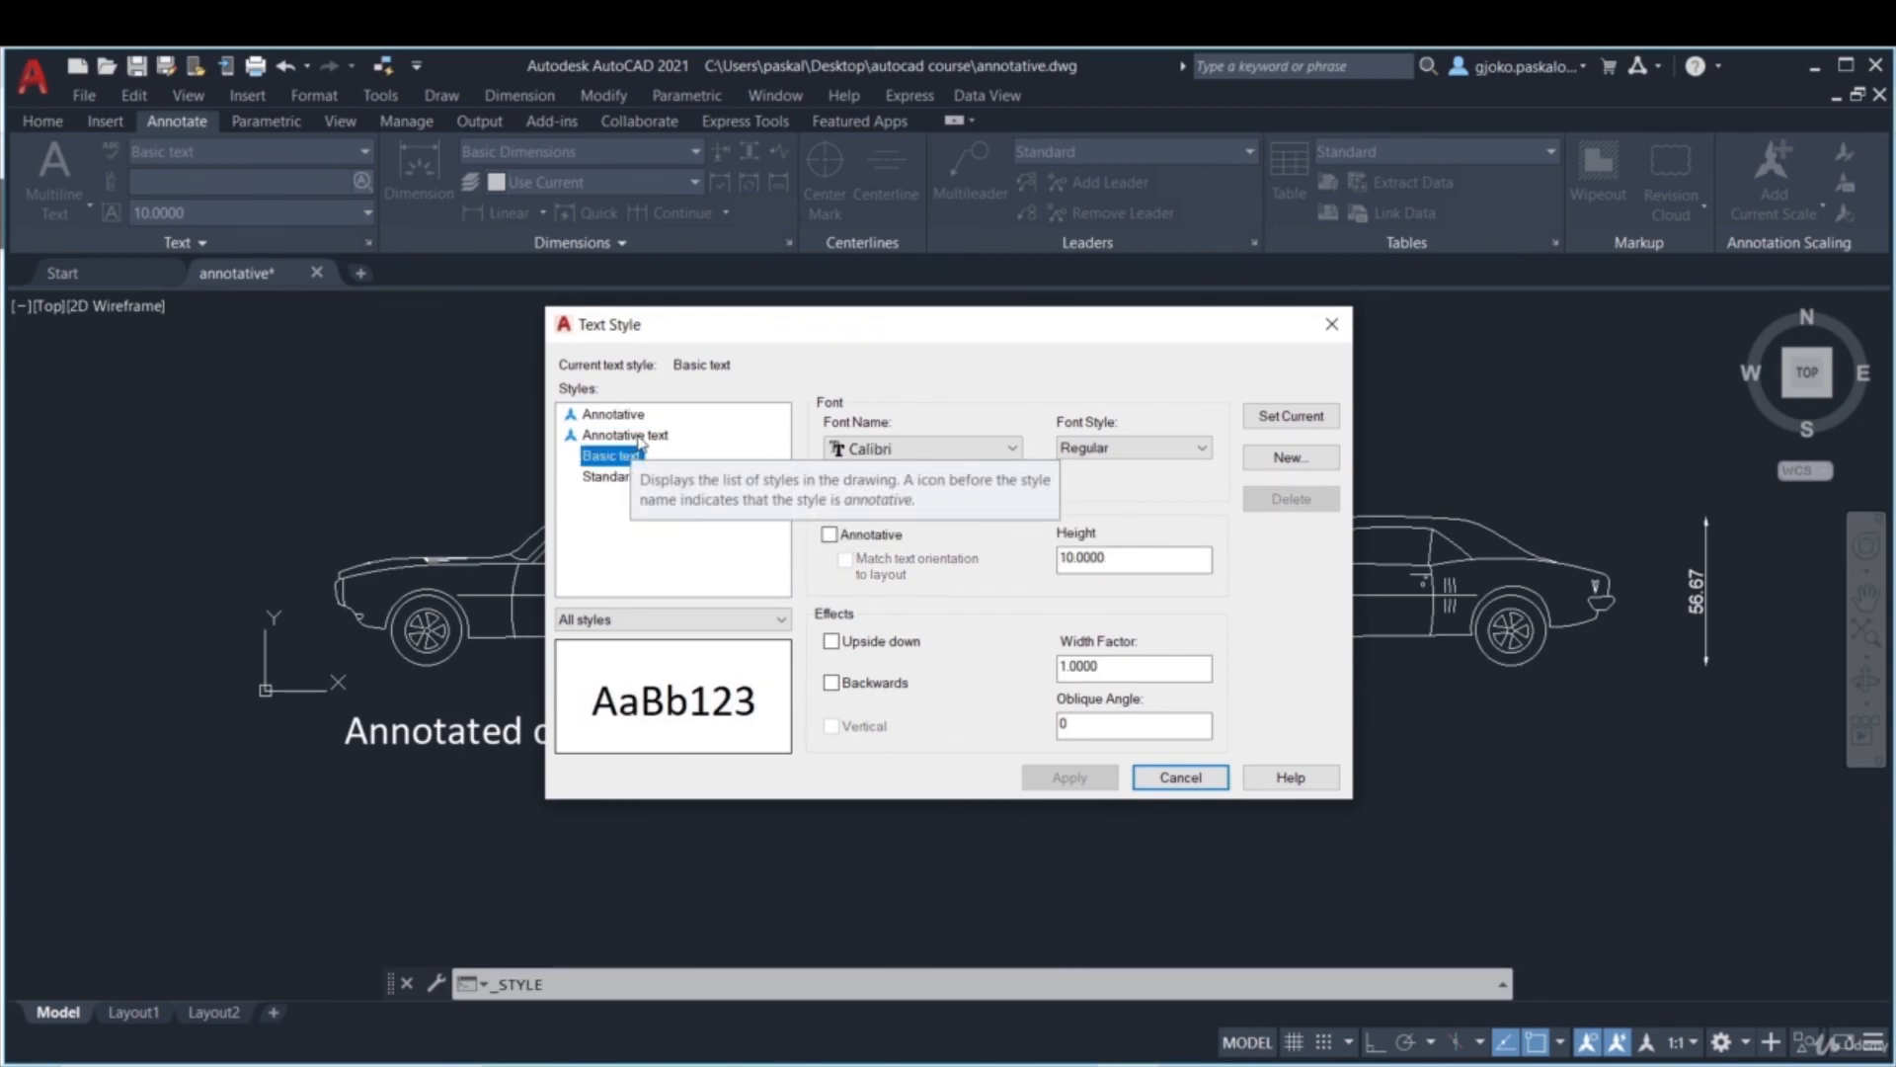
{"action": "left_click", "coordinate": [640, 437]}
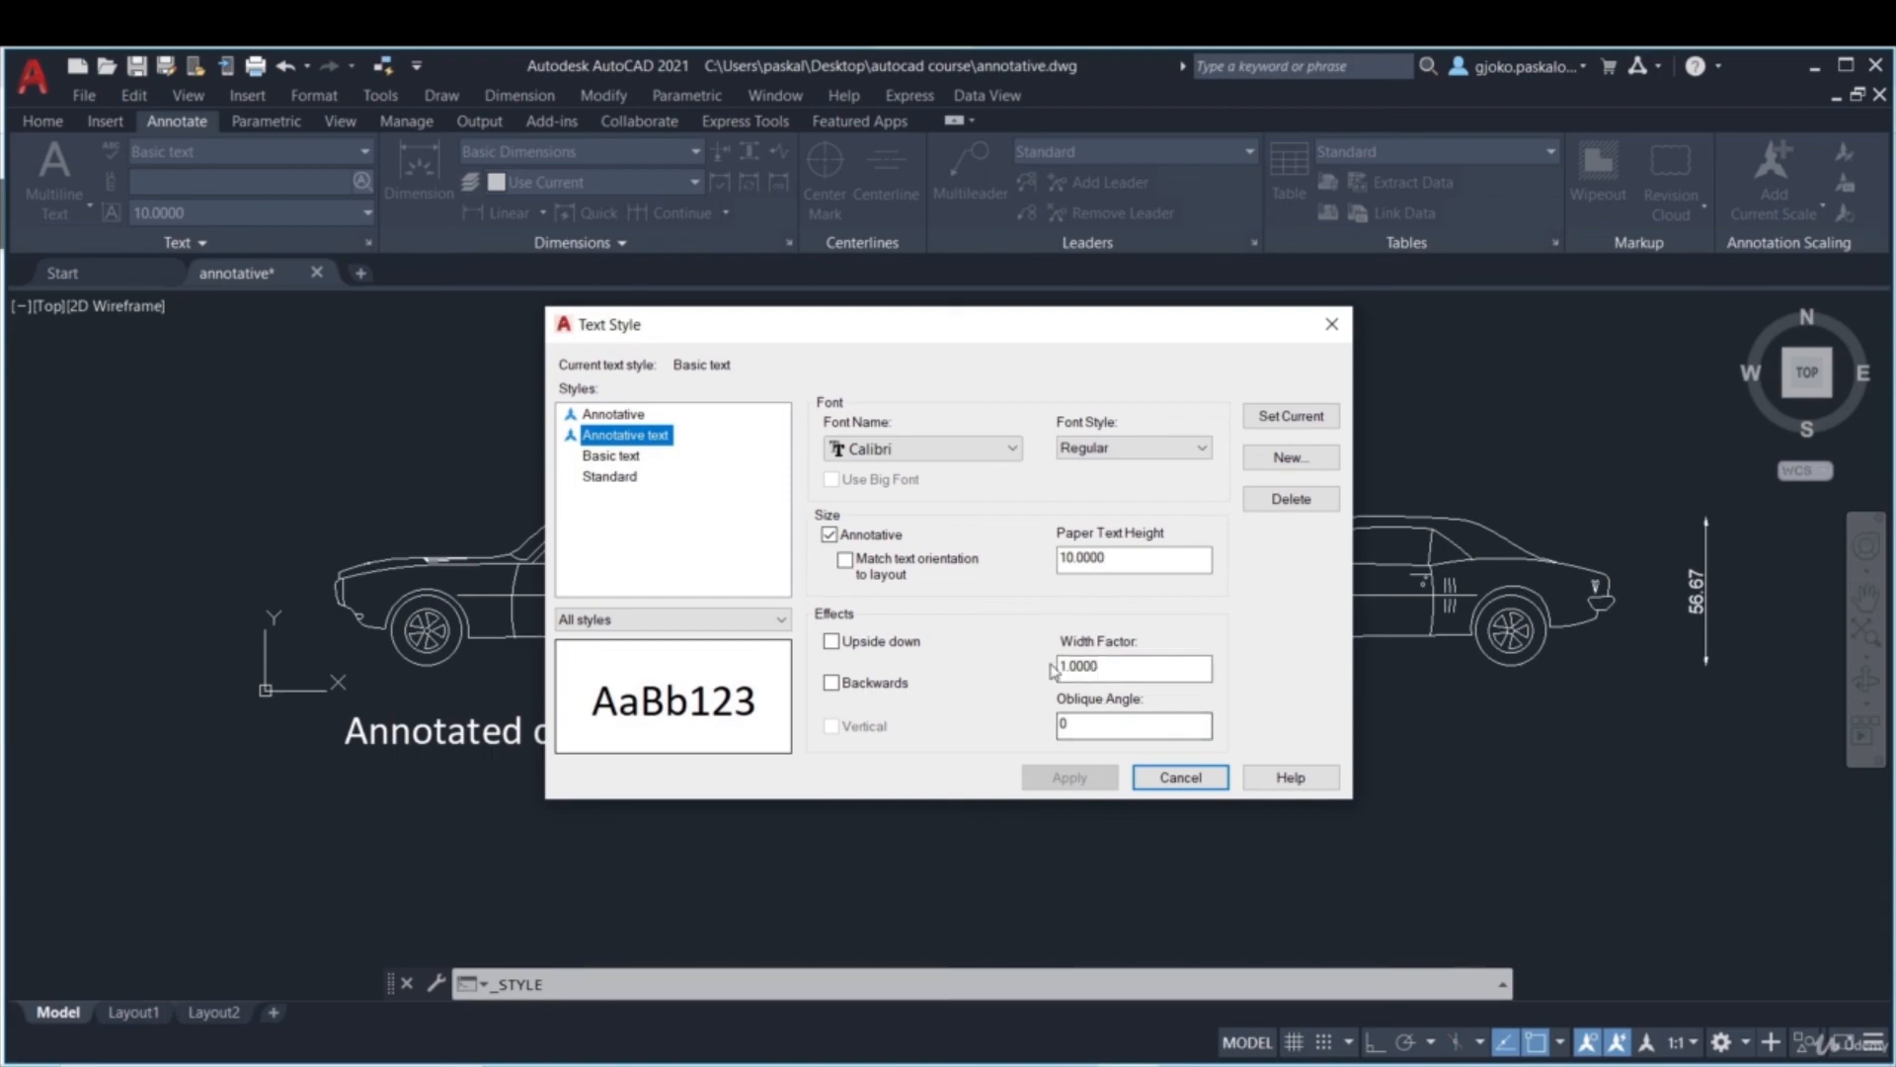
{"action": "left_click", "coordinate": [632, 476]}
{"action": "left_click", "coordinate": [626, 434]}
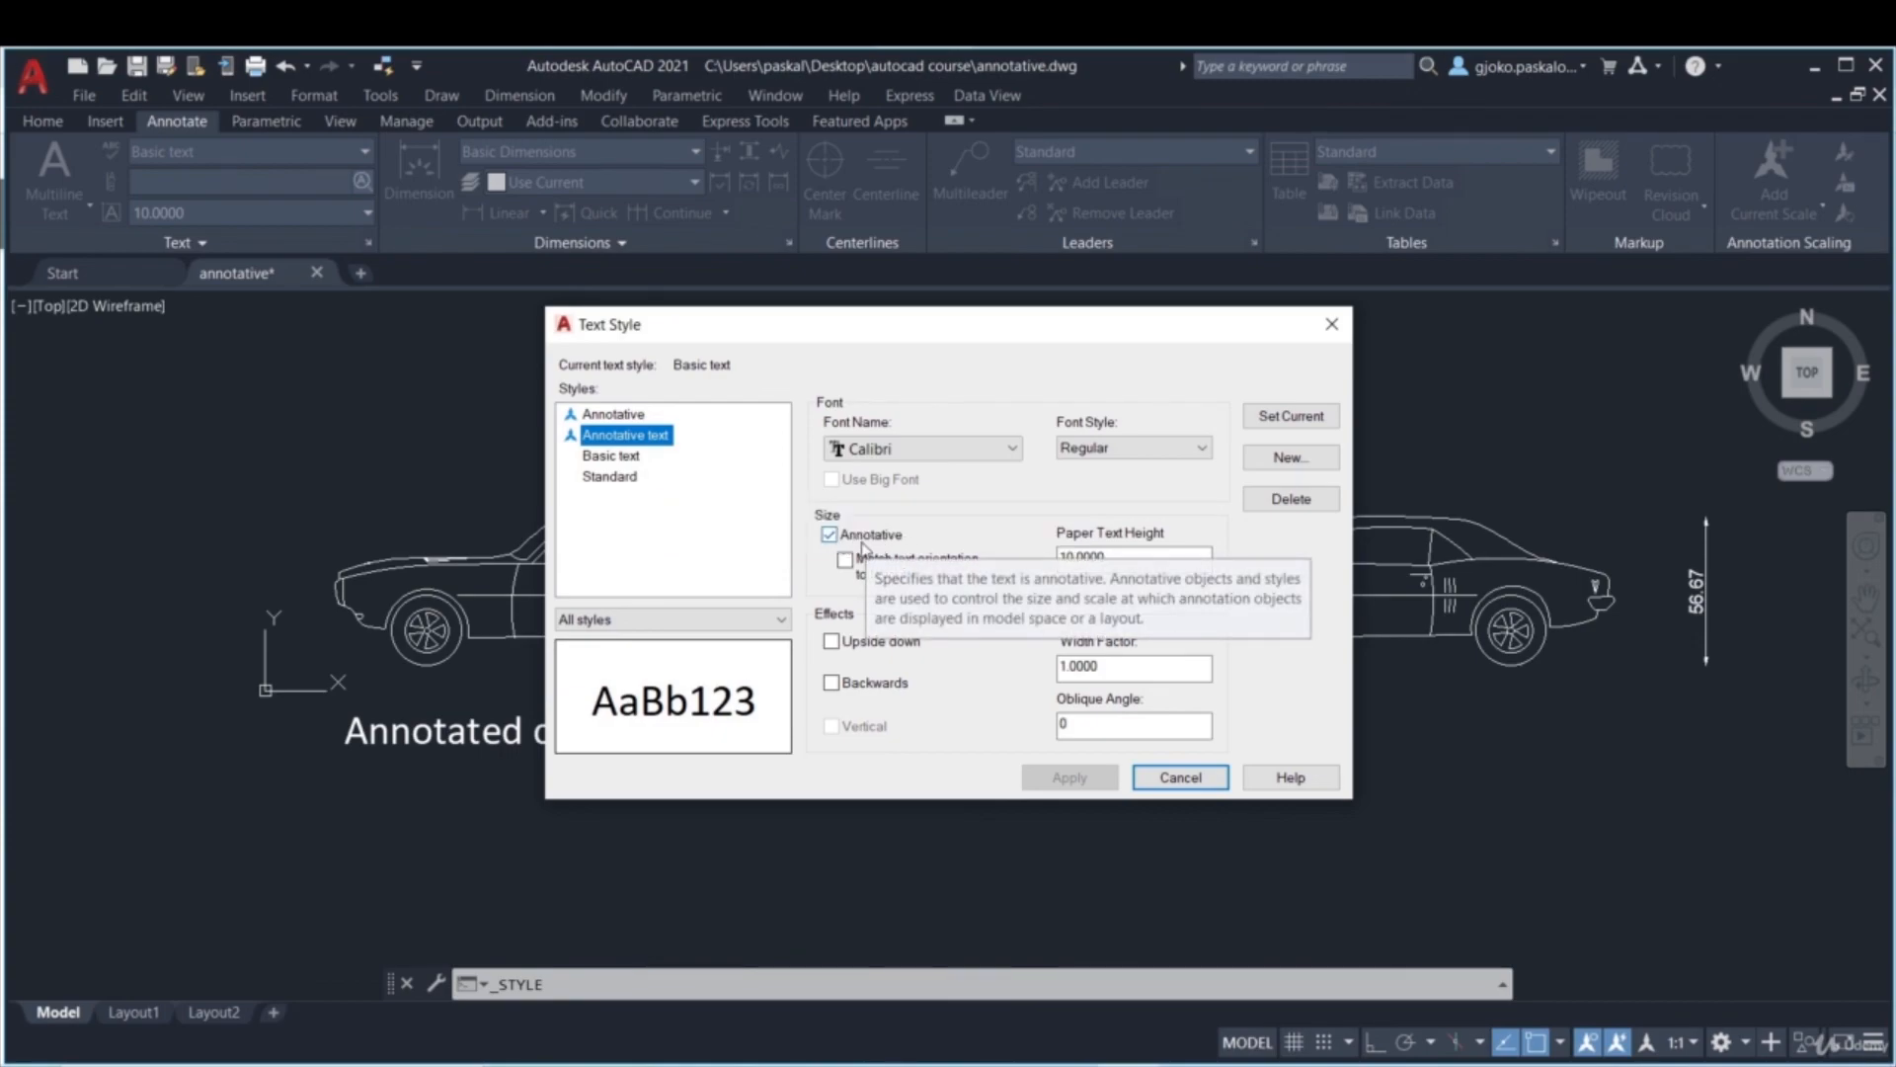
{"action": "left_click", "coordinate": [623, 457]}
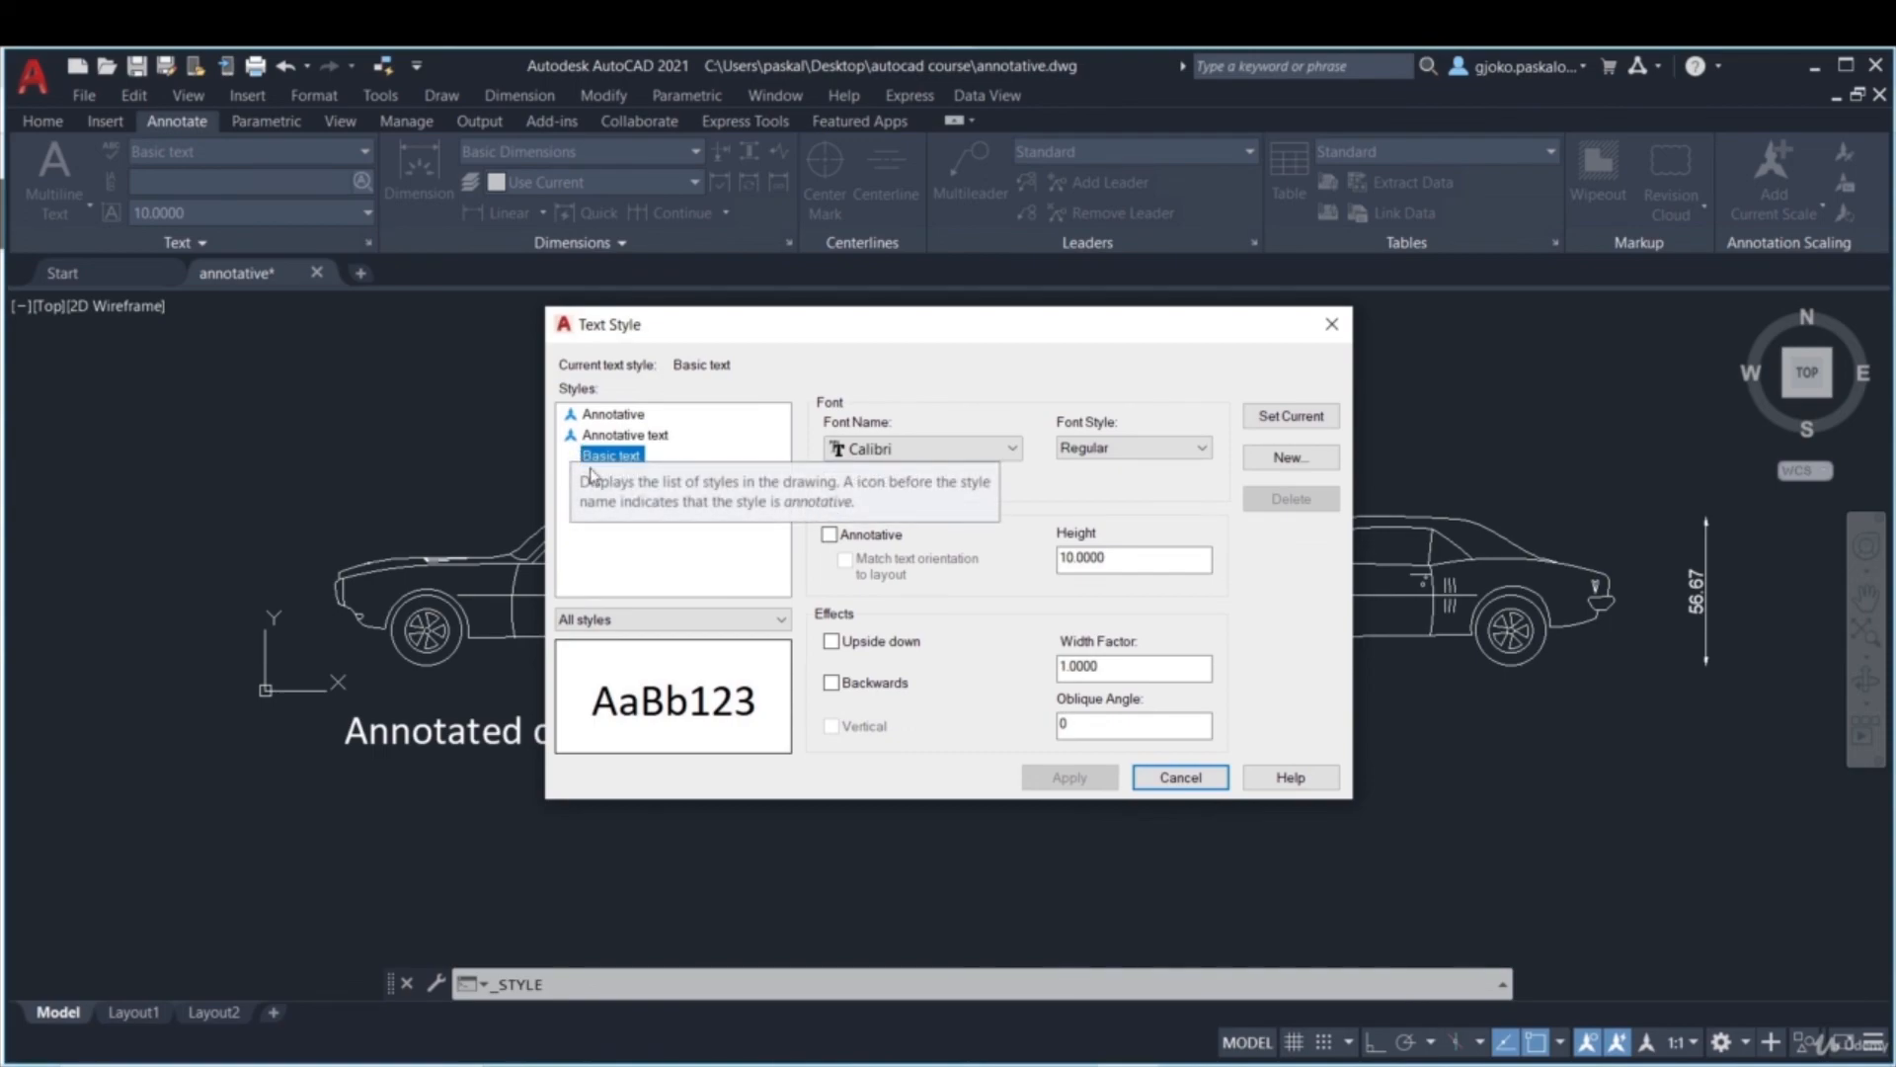
{"action": "left_click", "coordinate": [1180, 777]}
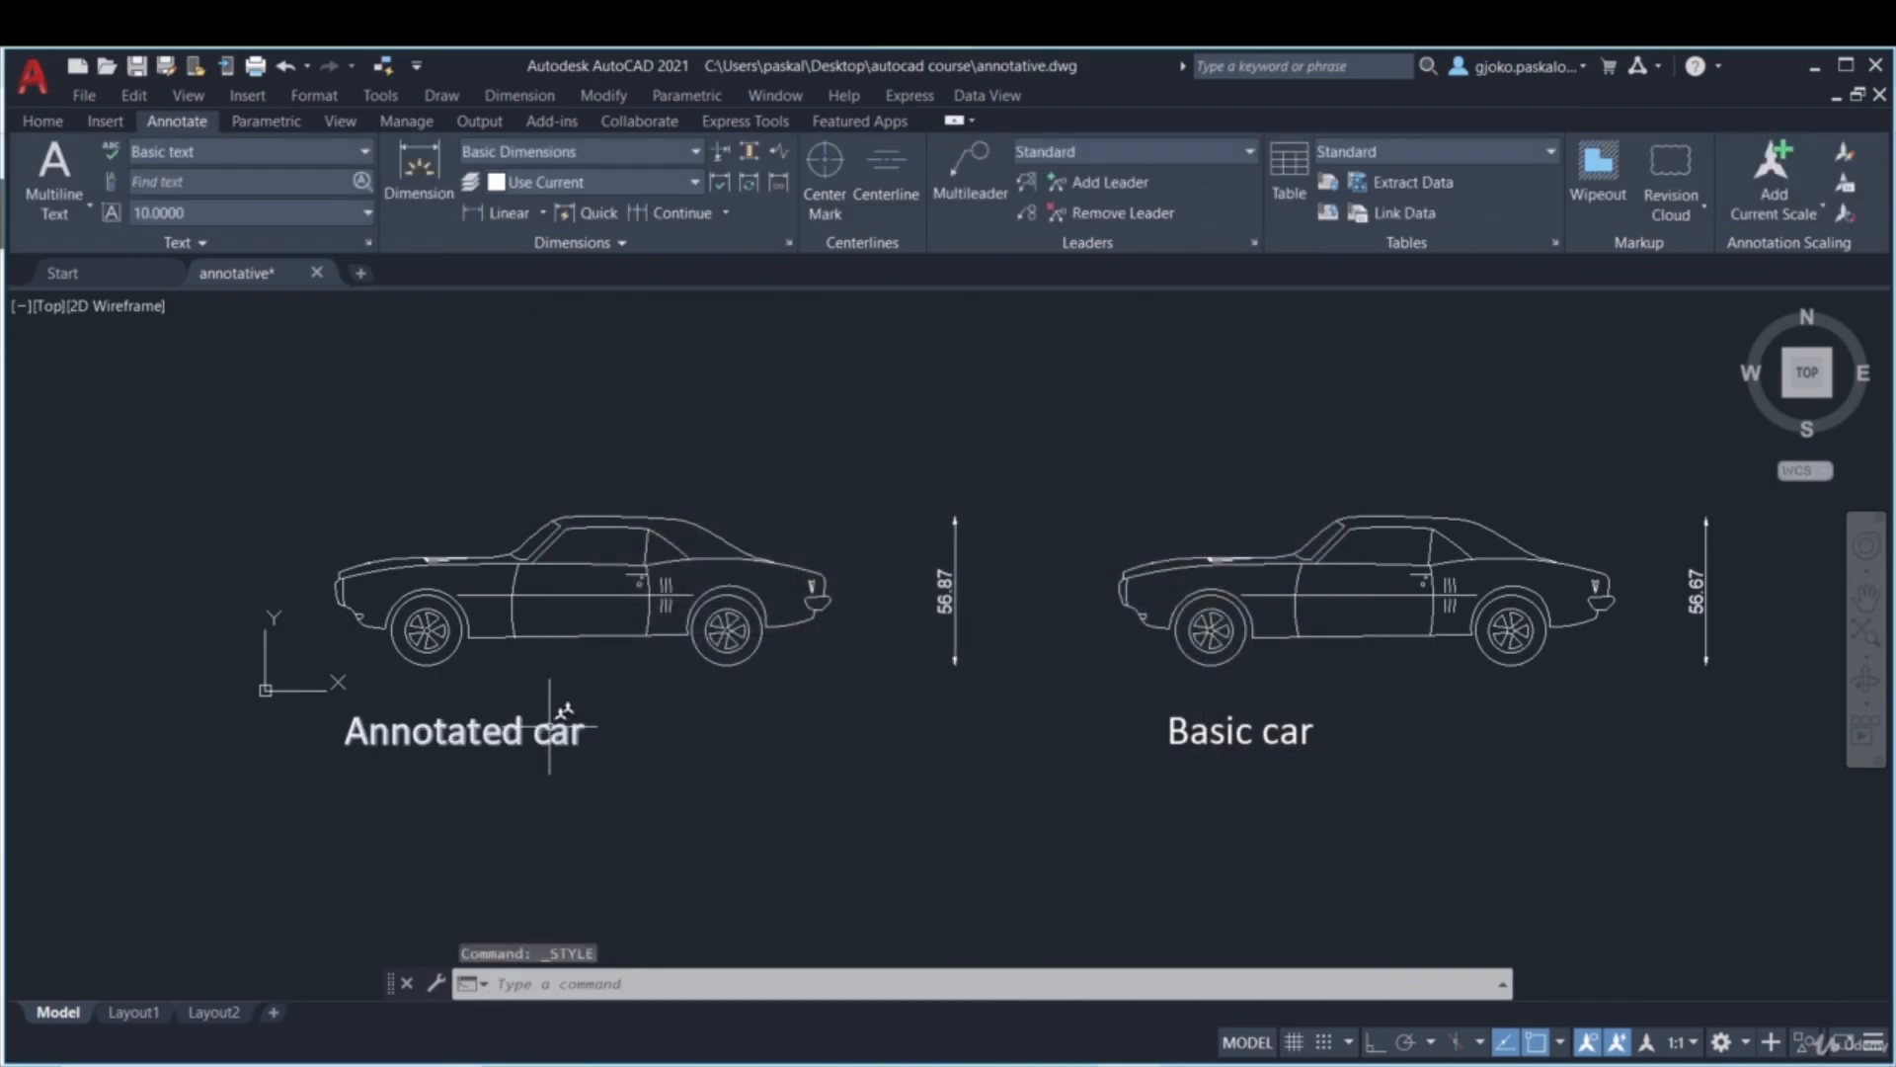
{"action": "left_click", "coordinate": [549, 726]}
{"action": "key", "text": "Escape"}
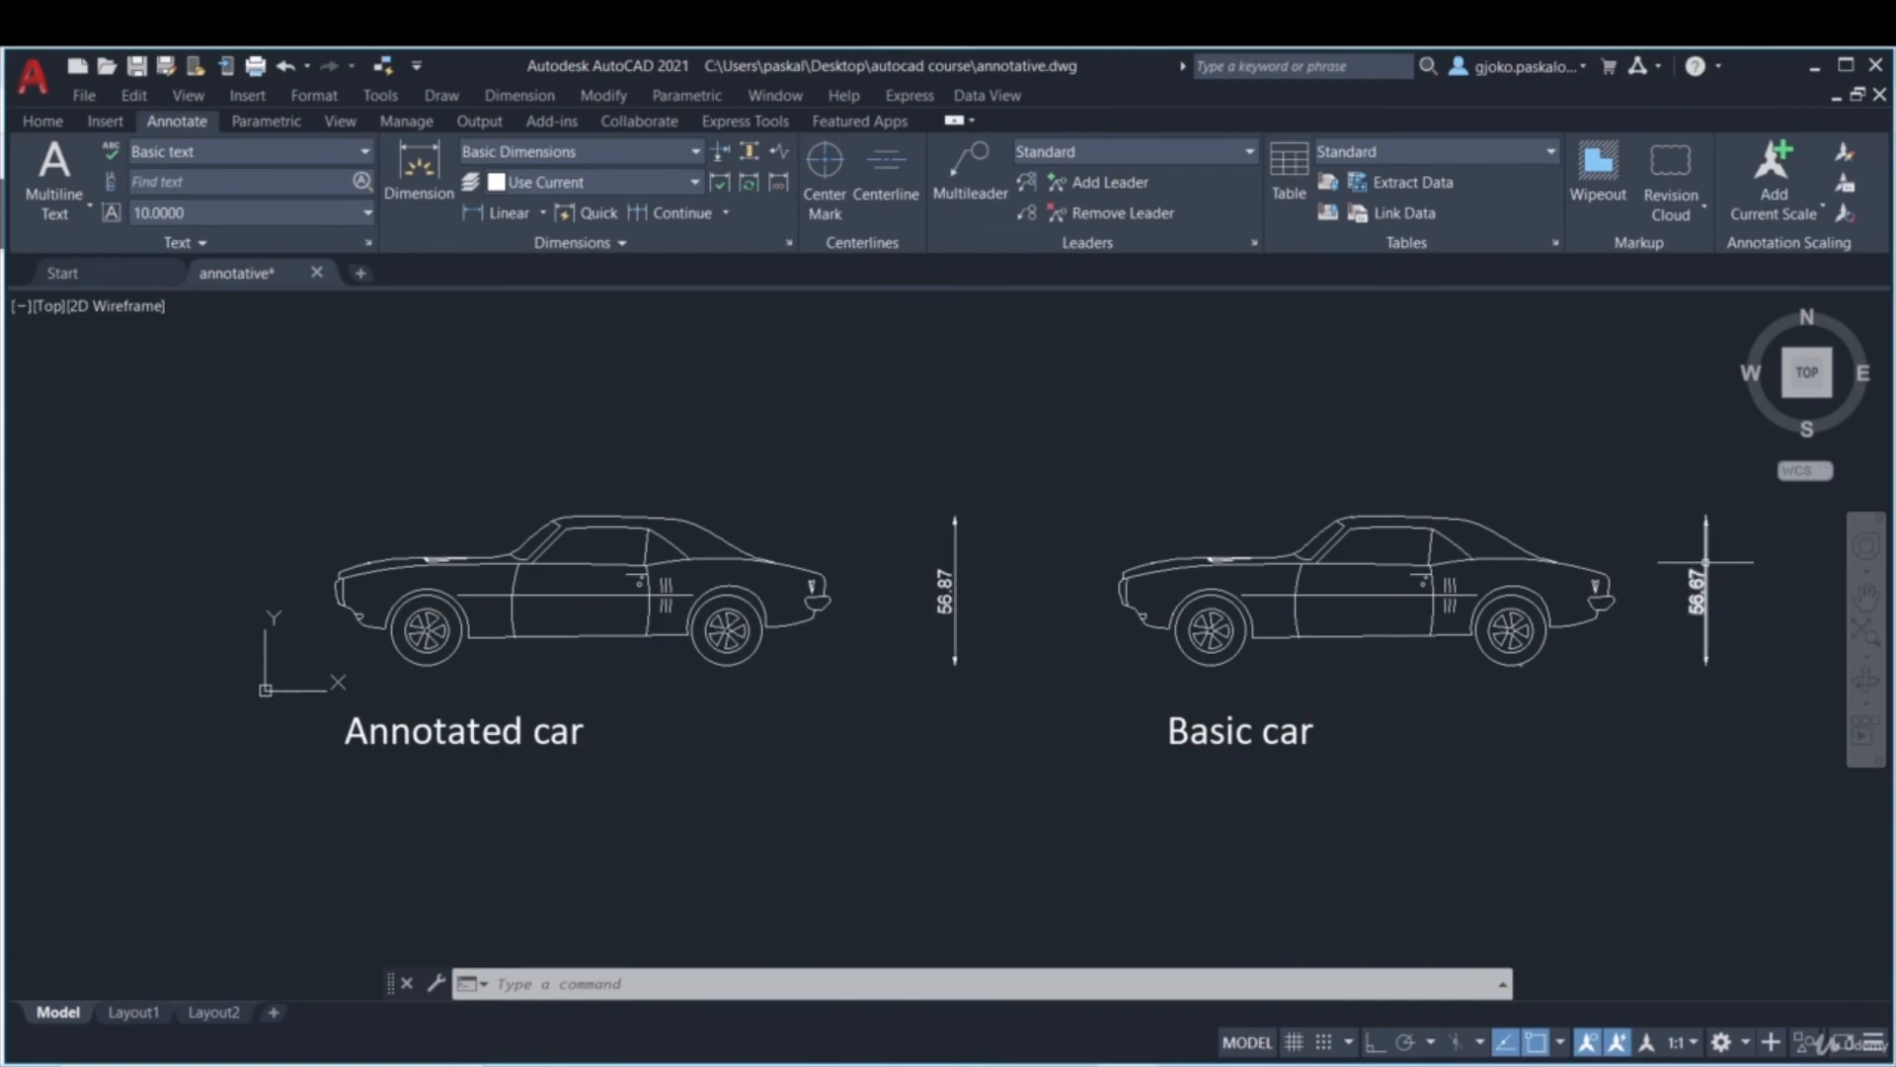
- Review the drawing's dimension styles and compare the previews of Standard, ISO-25, Annotative and Basic Dimensions
{"action": "left_click", "coordinate": [674, 163]}
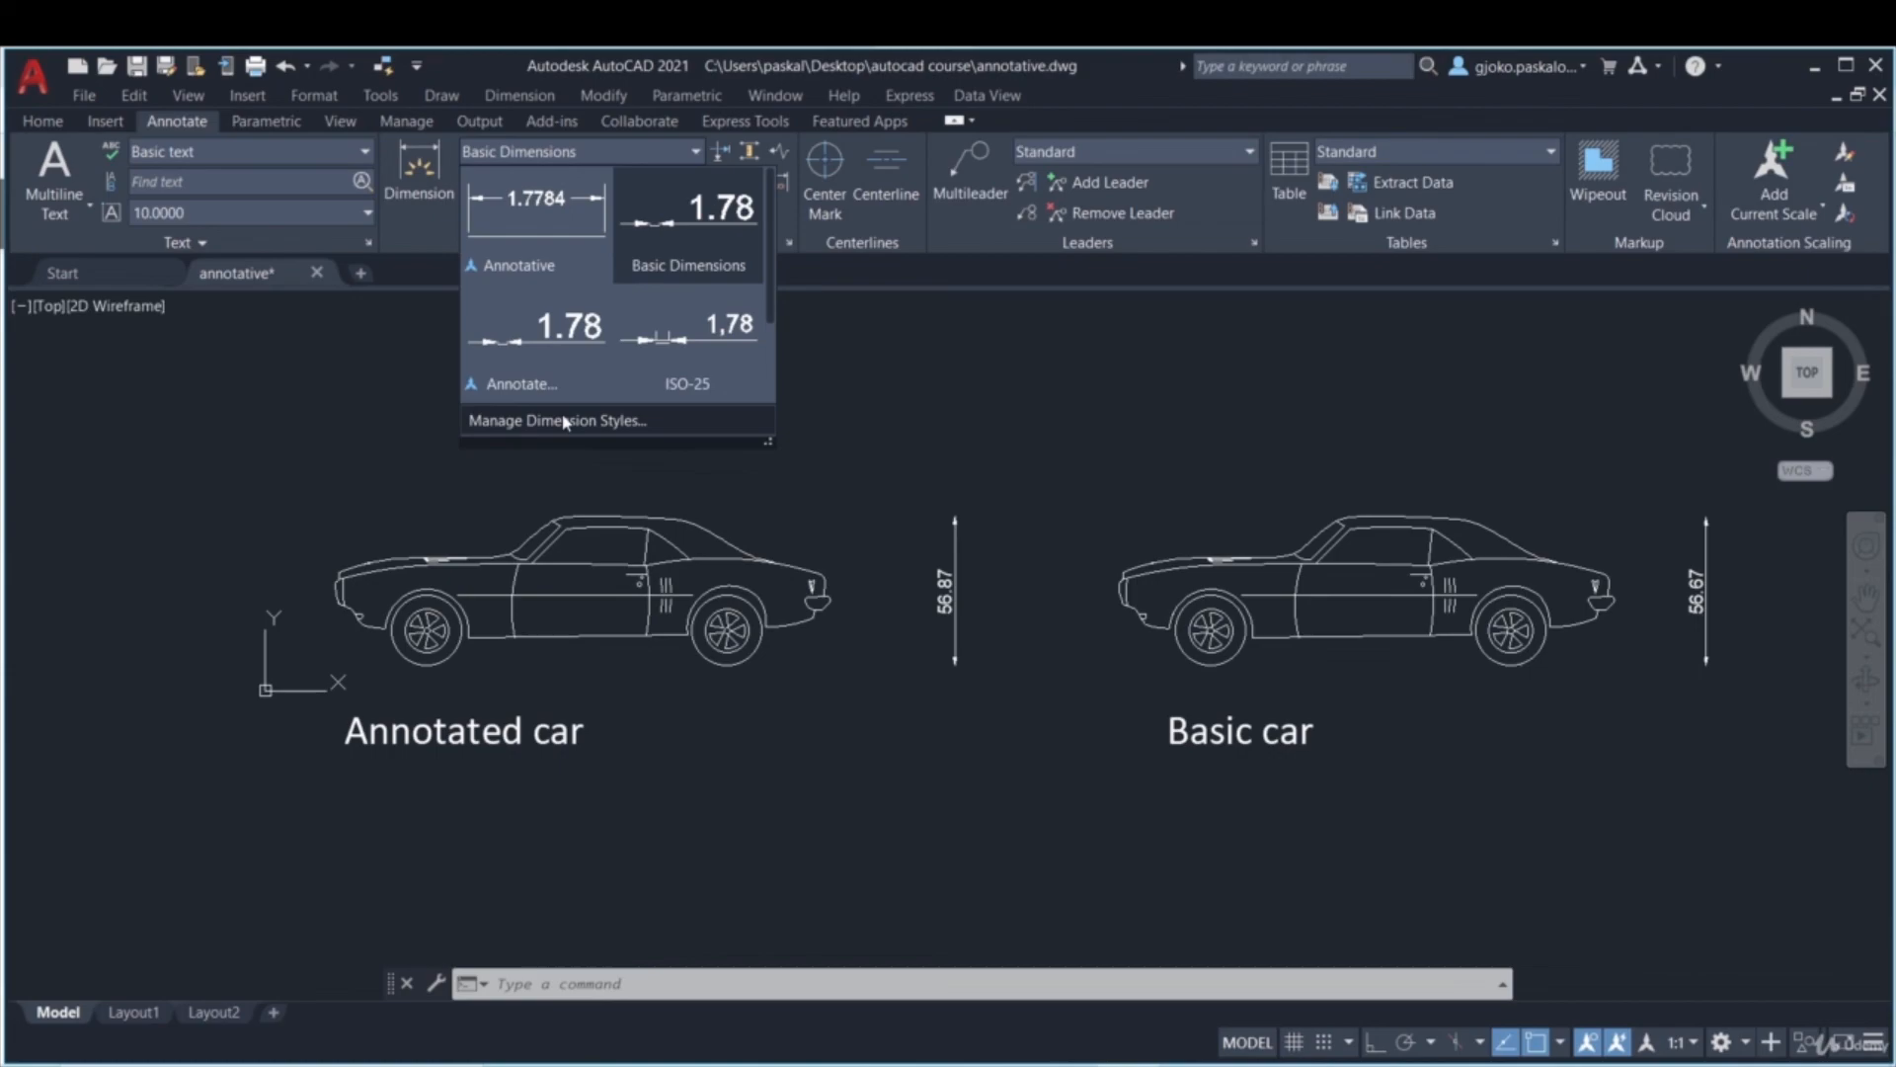
{"action": "left_click", "coordinate": [660, 414]}
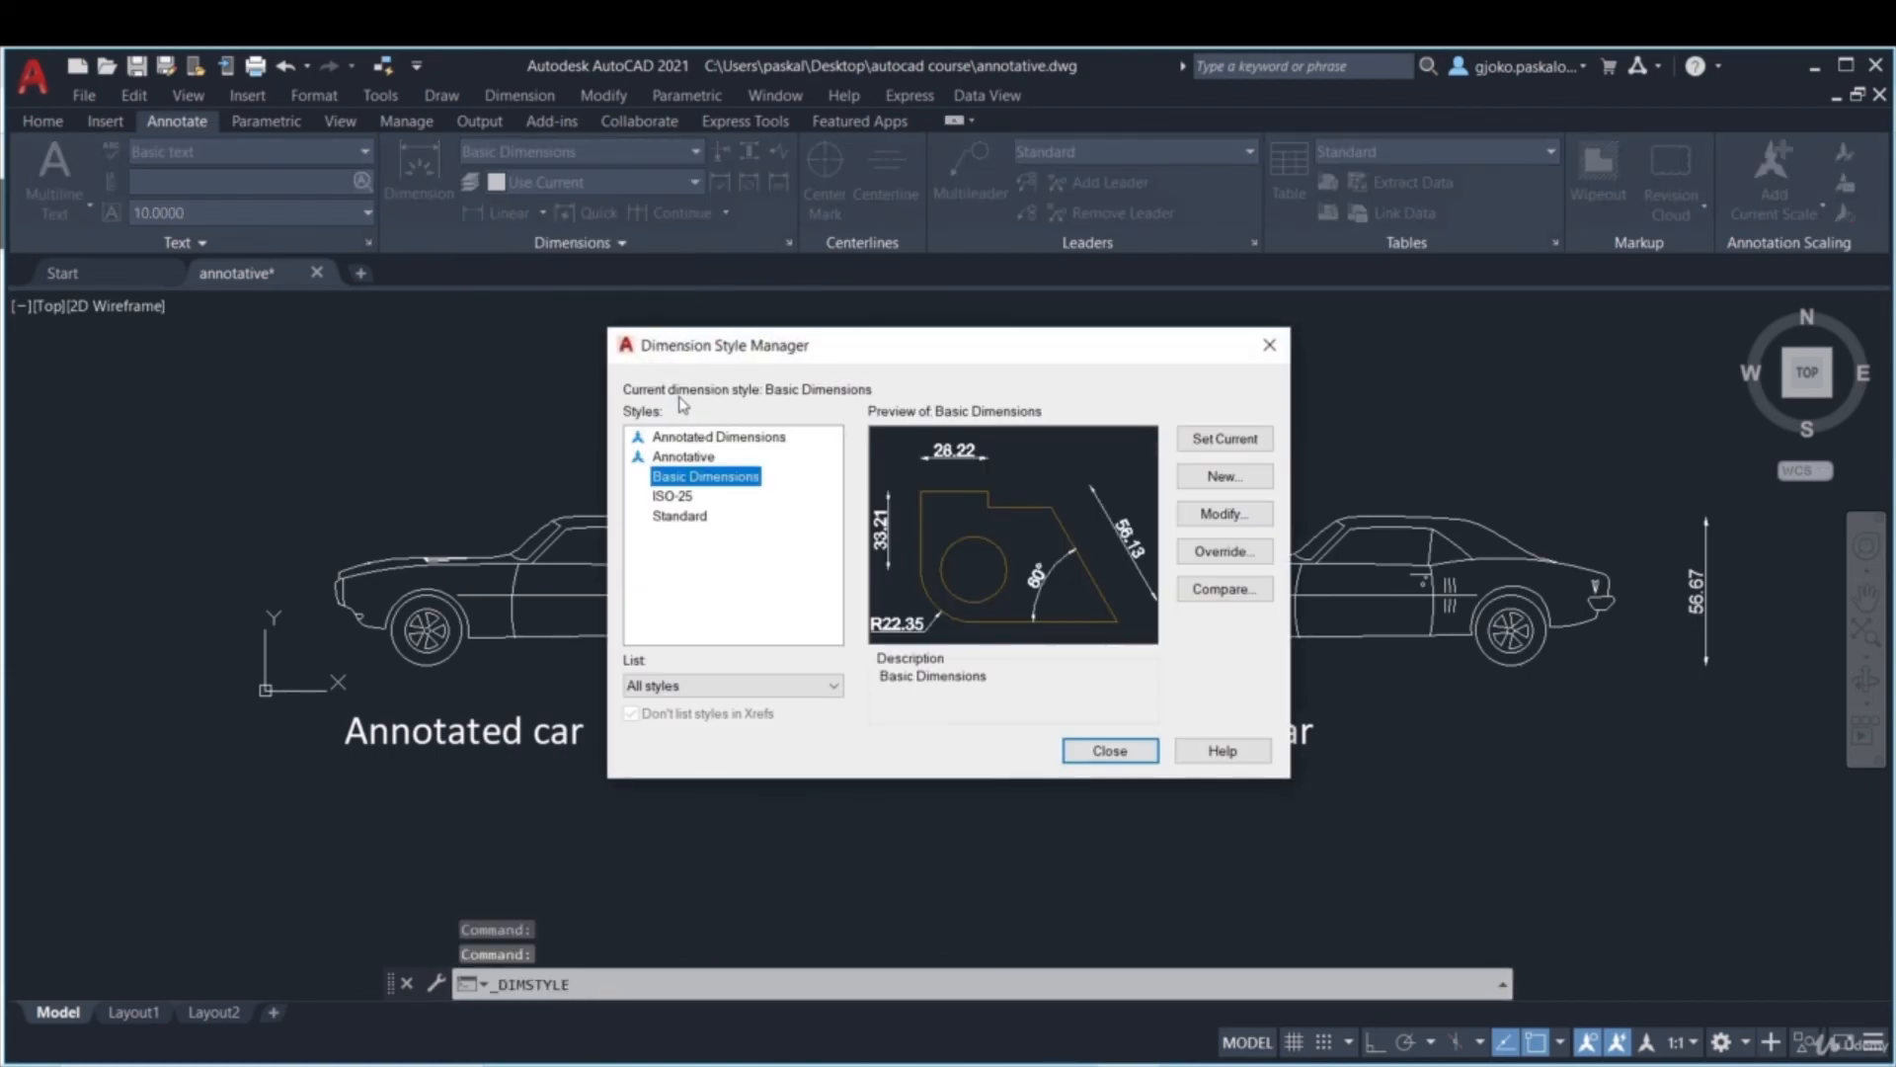
{"action": "left_click", "coordinate": [673, 514]}
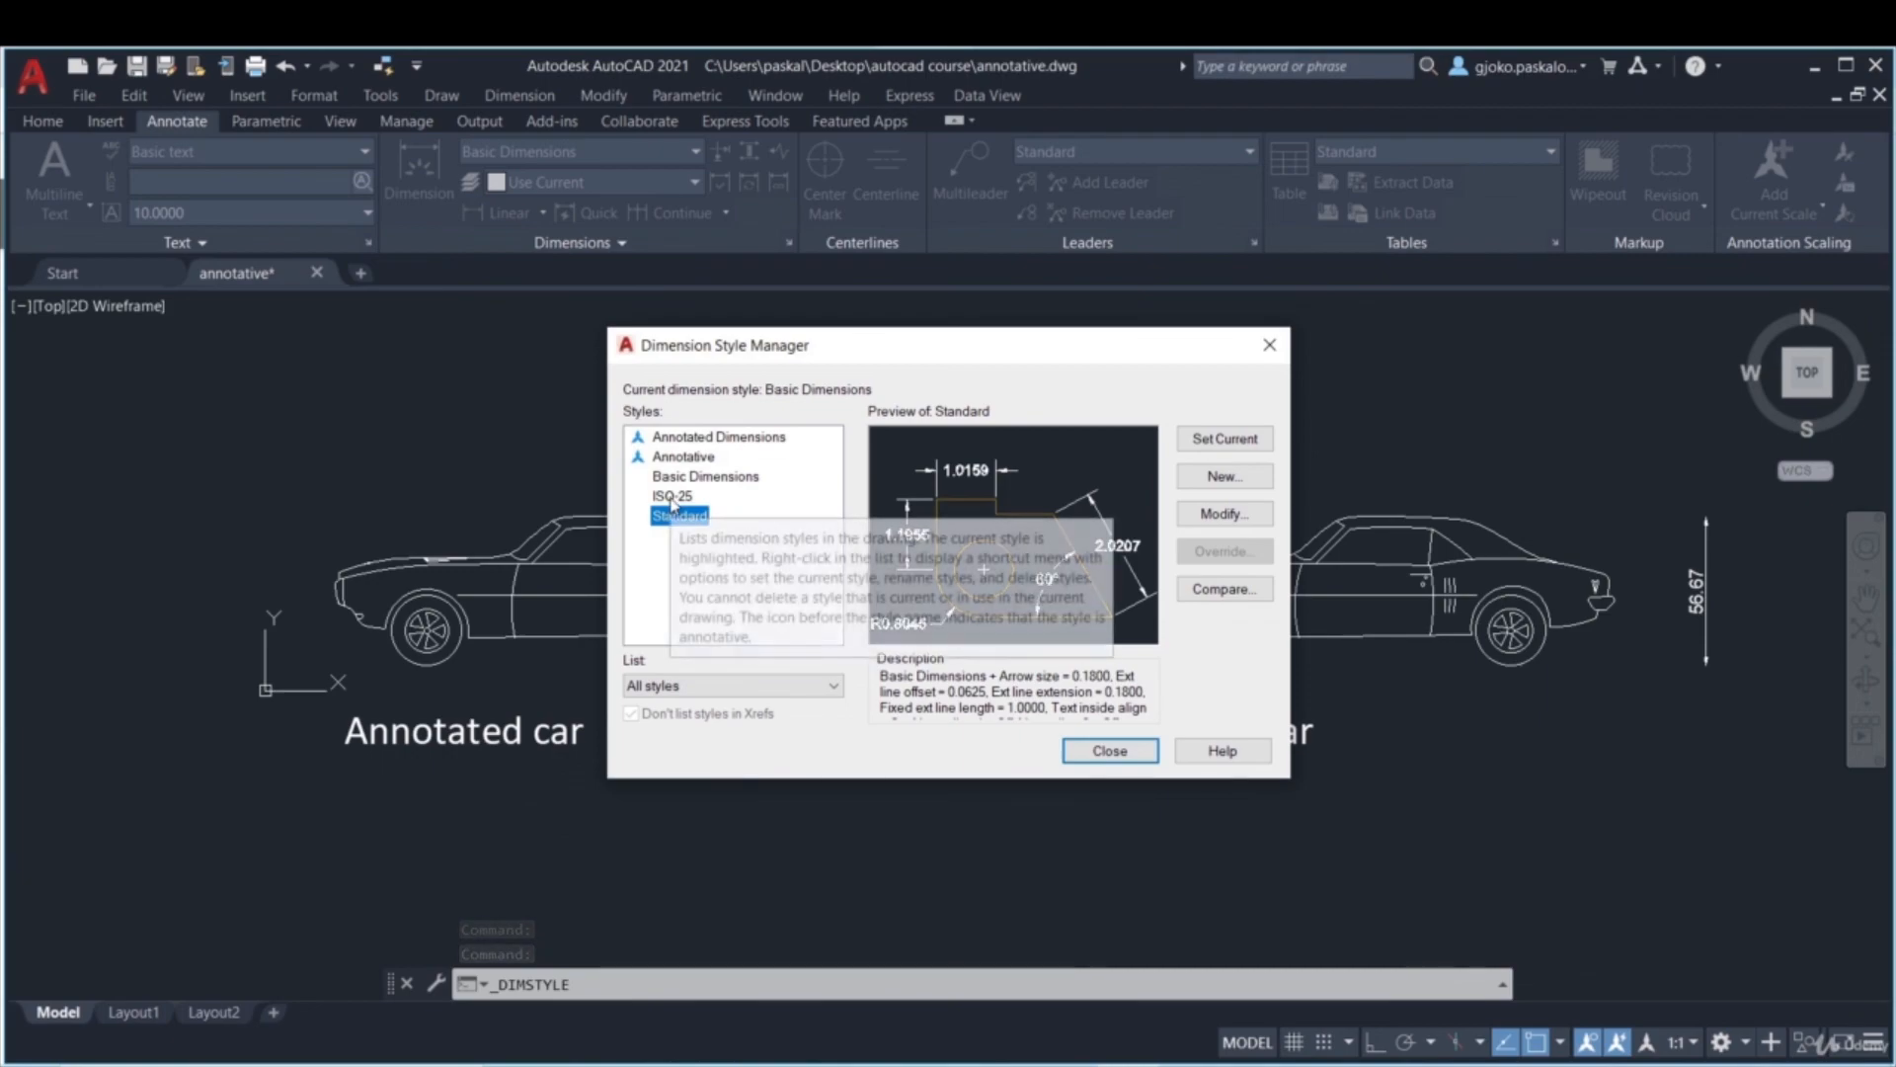
{"action": "left_click", "coordinate": [670, 495]}
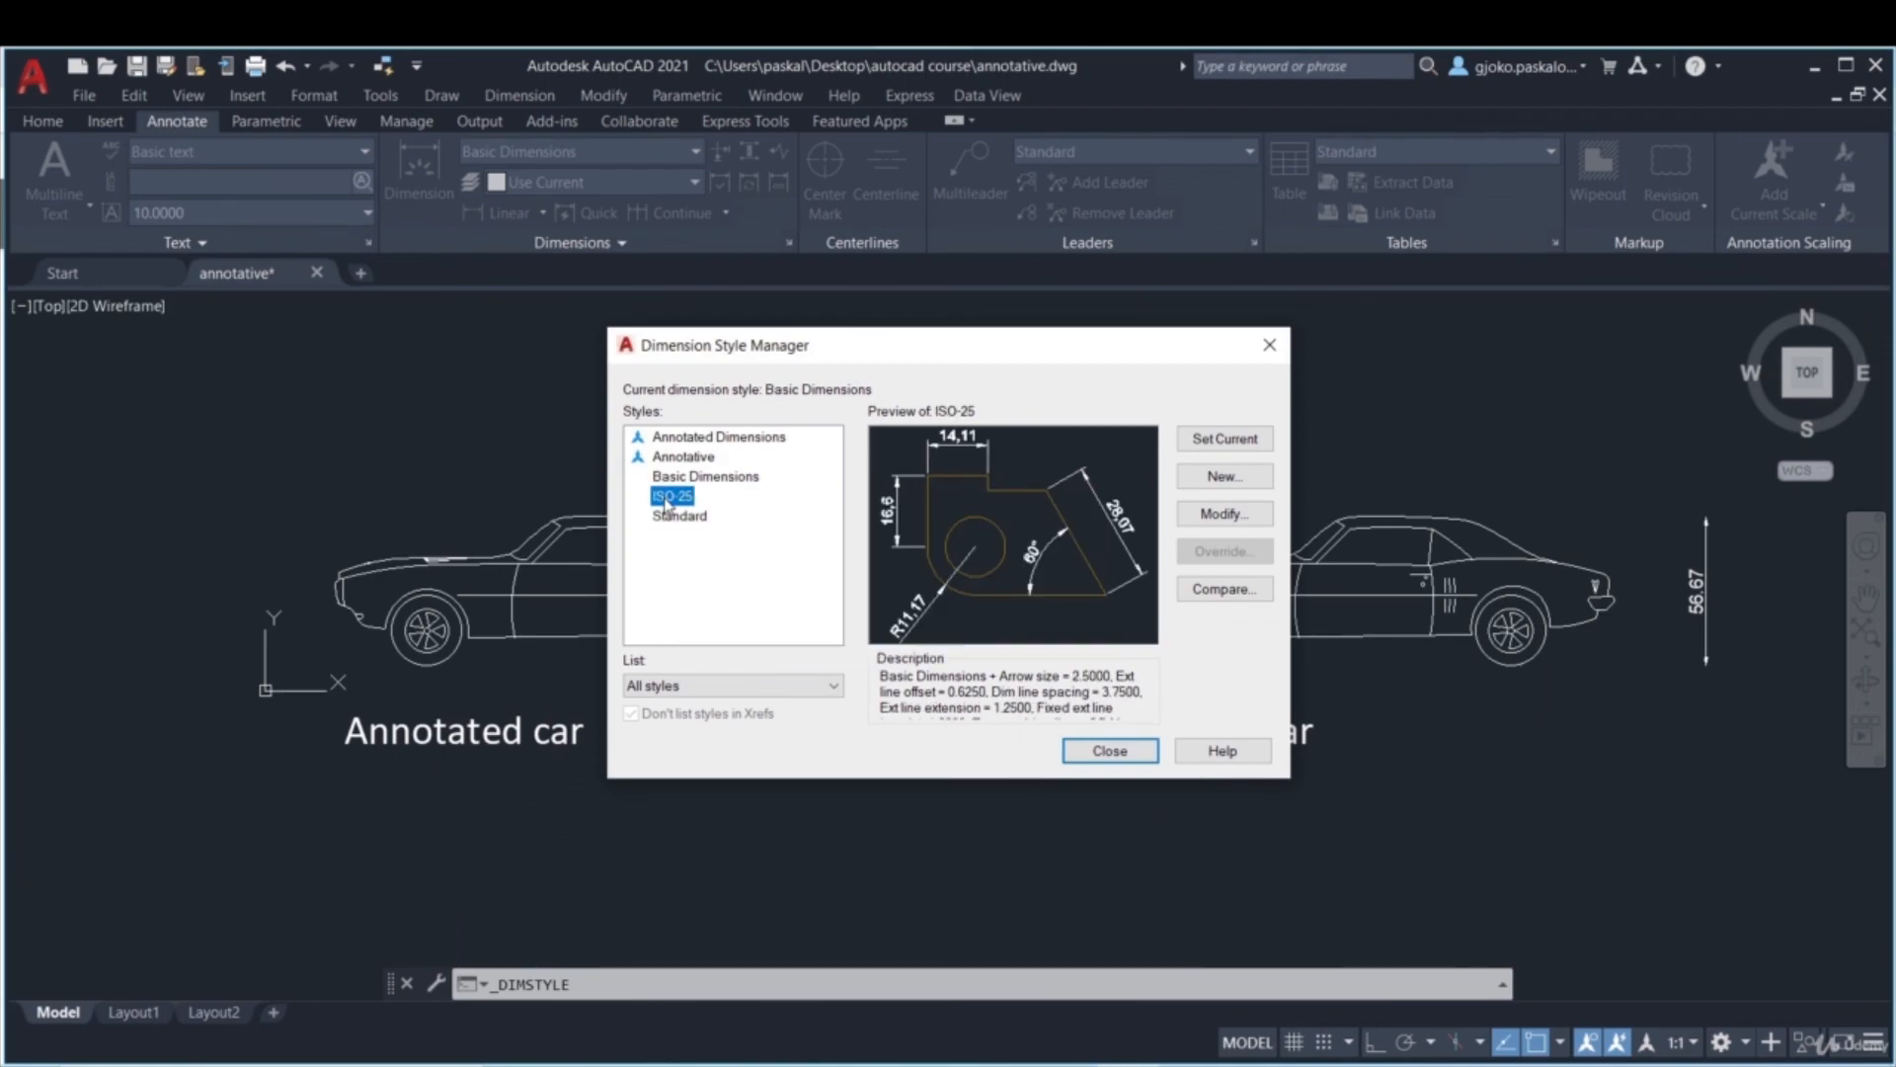
{"action": "left_click", "coordinate": [681, 457]}
{"action": "left_click", "coordinate": [680, 497]}
{"action": "left_click", "coordinate": [680, 515]}
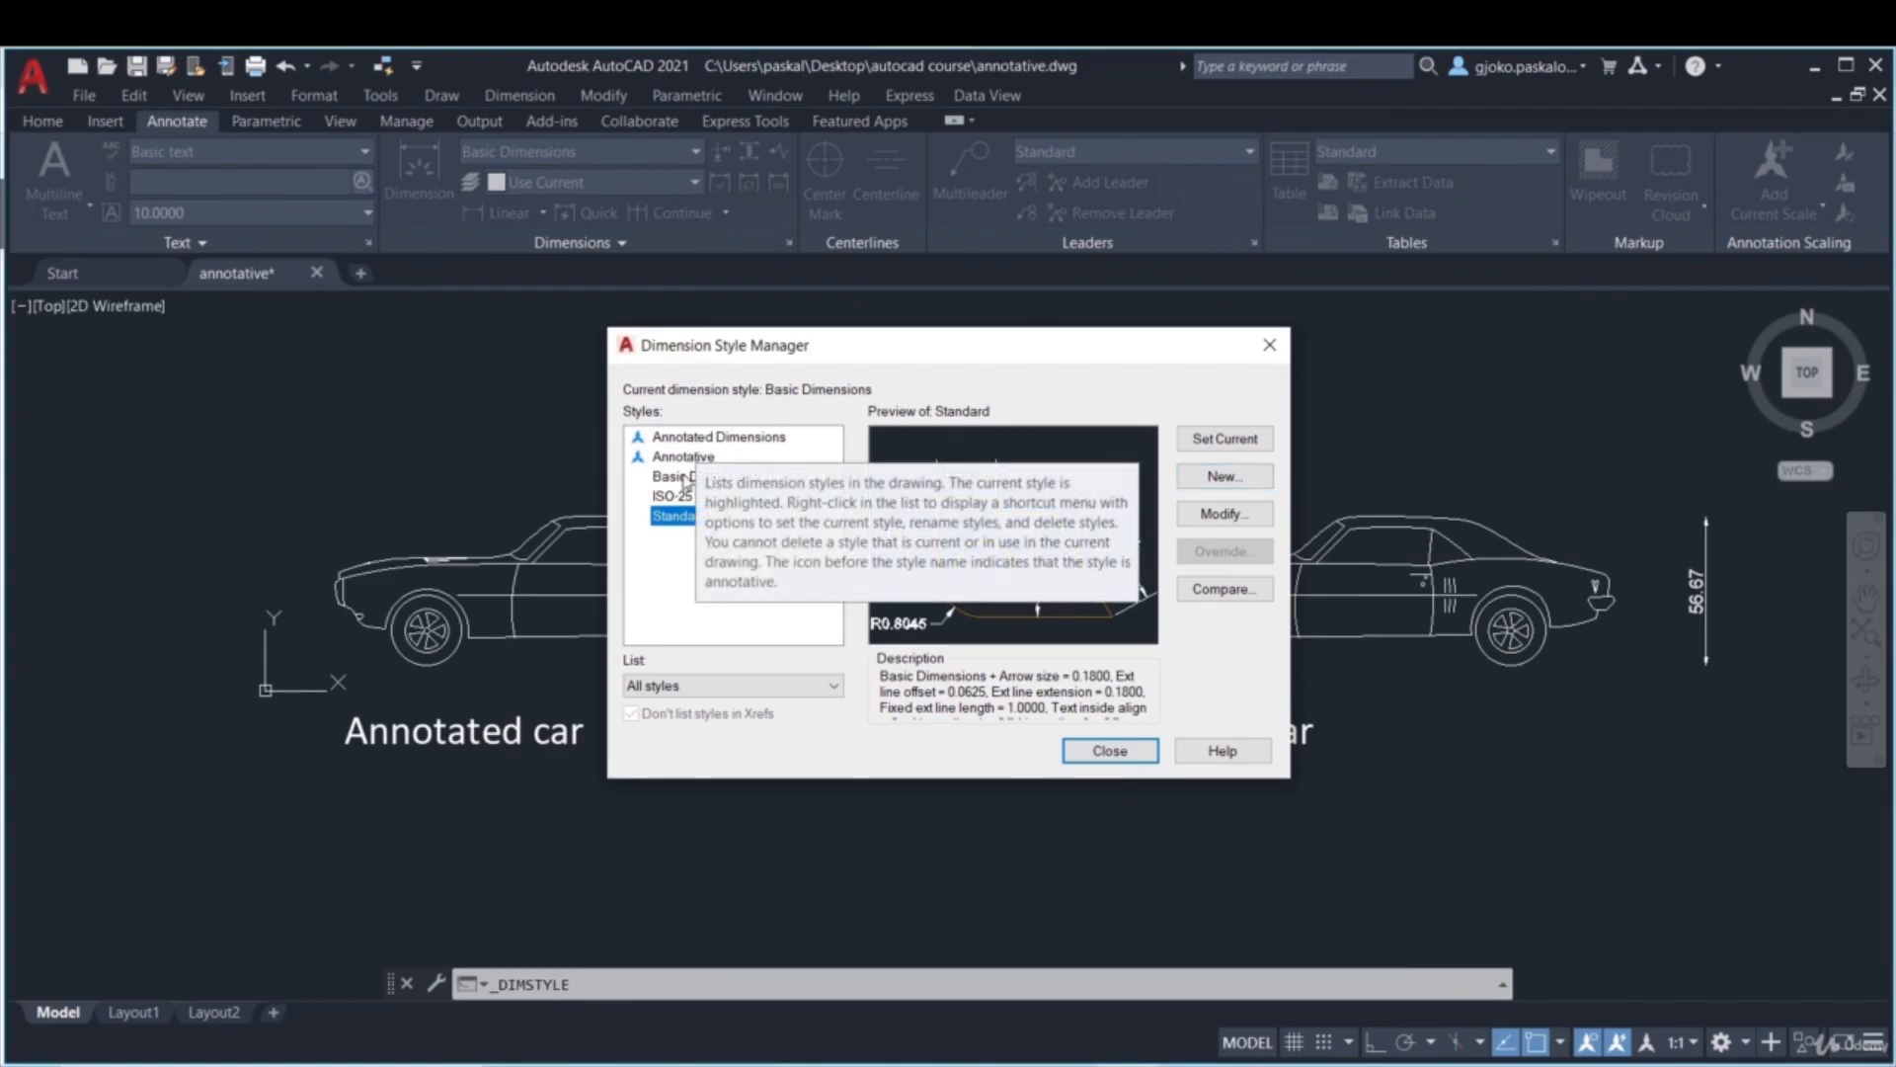
{"action": "left_click", "coordinate": [722, 481]}
- Review the line, arrow, text and fit settings of the Basic Dimensions style, including its Annotative option
{"action": "left_click", "coordinate": [1221, 517]}
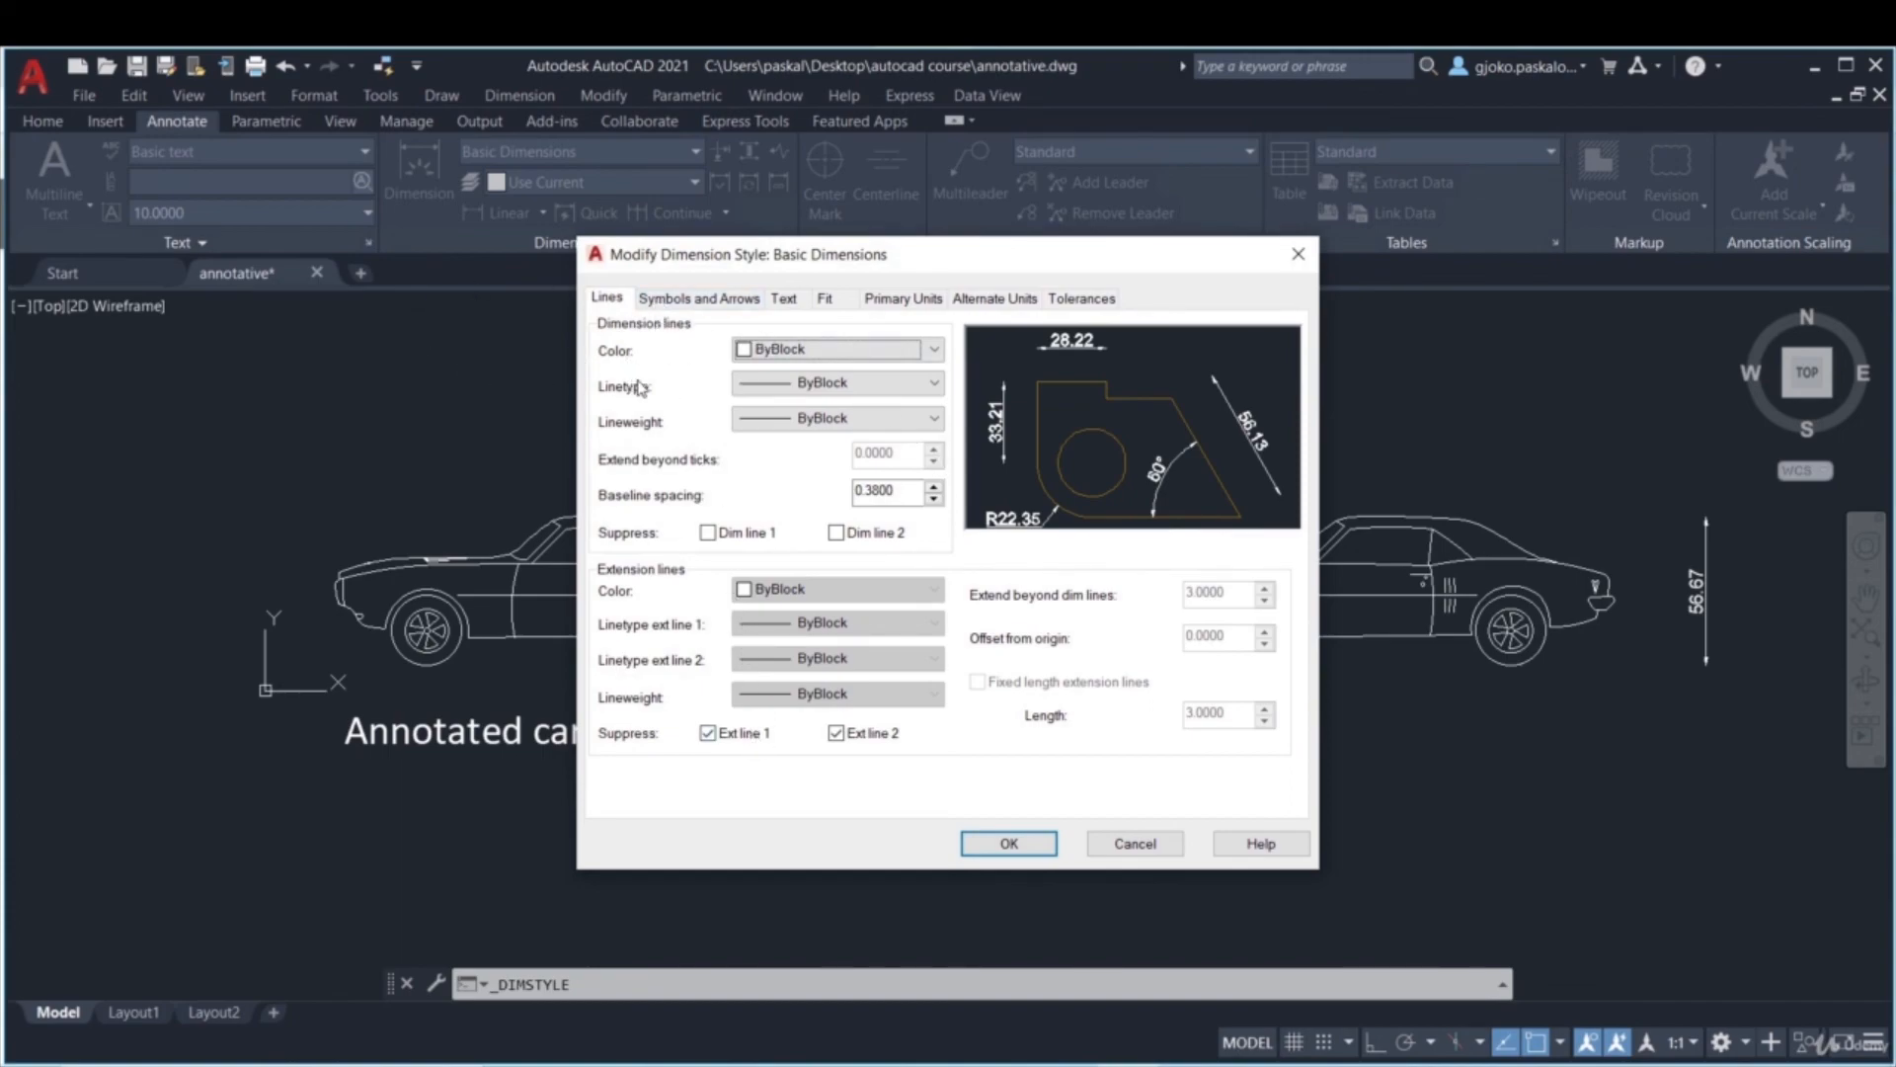
{"action": "left_click", "coordinate": [698, 300]}
{"action": "left_click", "coordinate": [782, 299]}
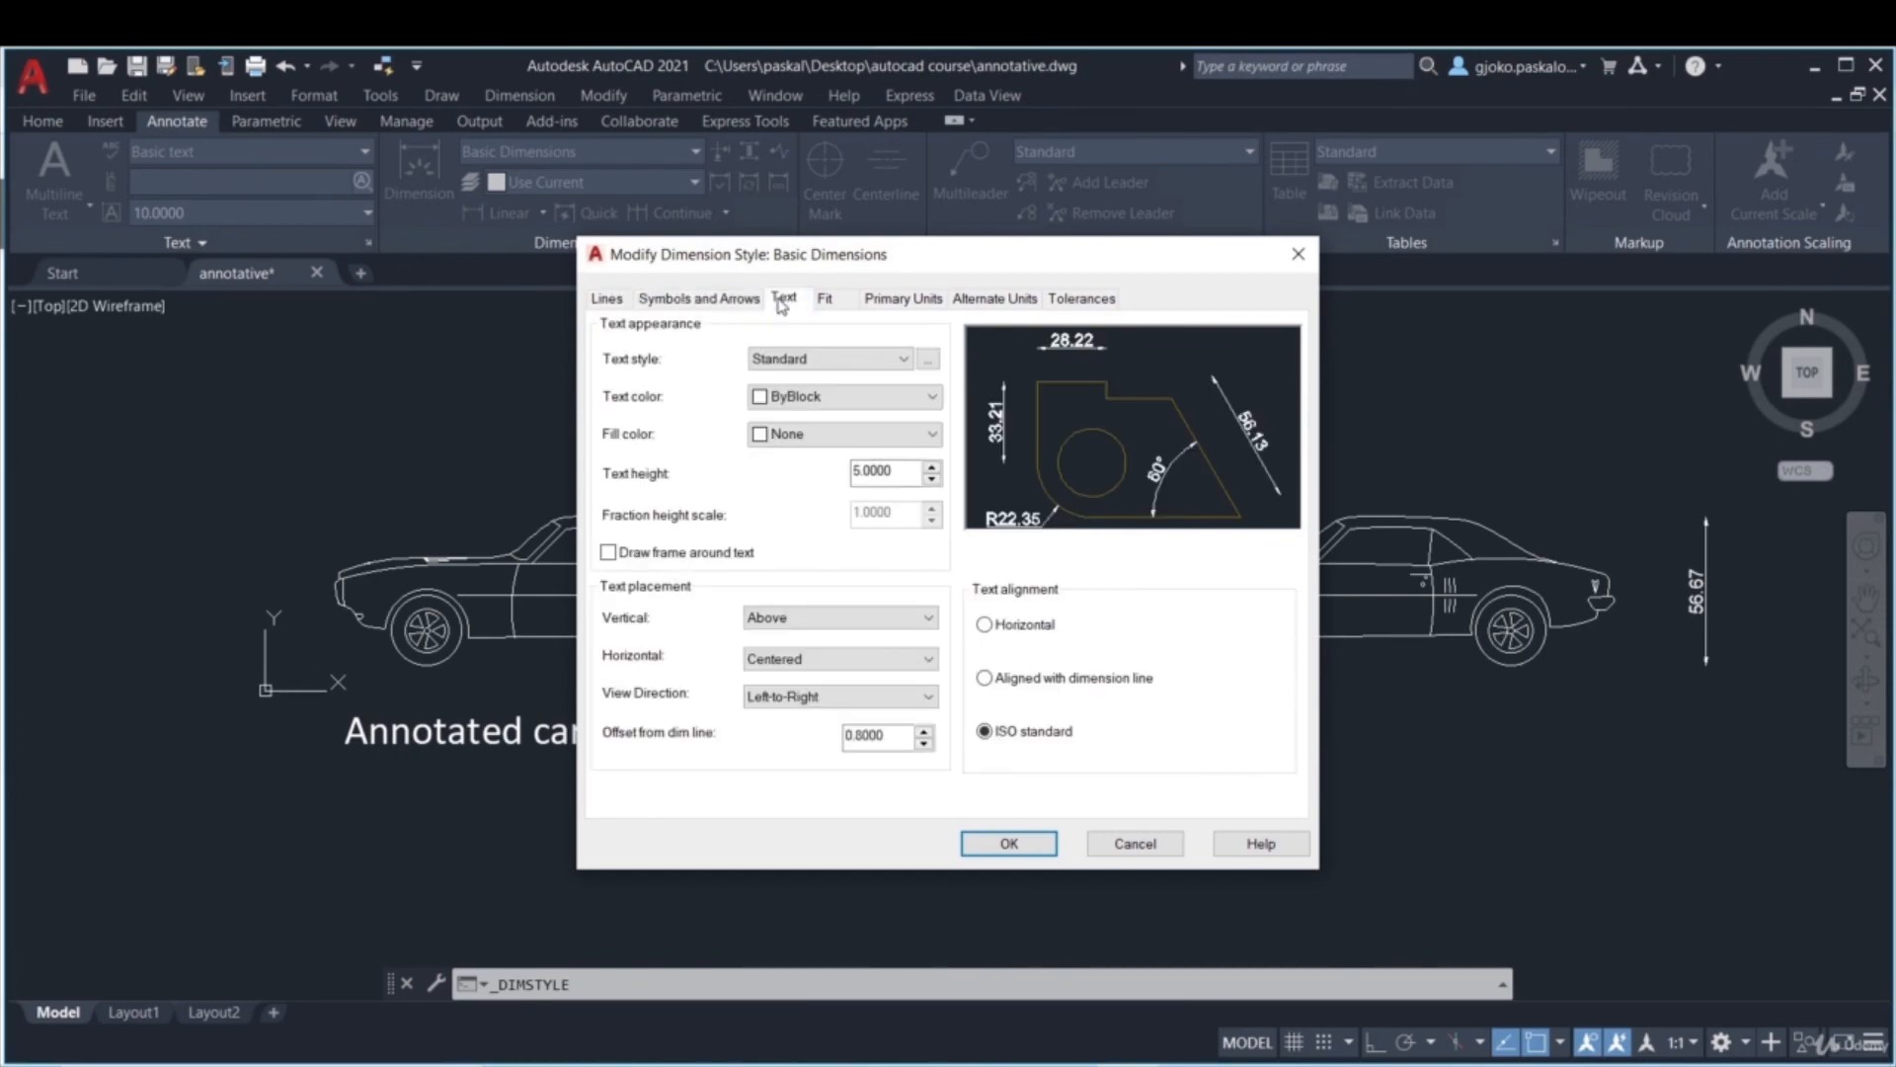
{"action": "left_click", "coordinate": [823, 300]}
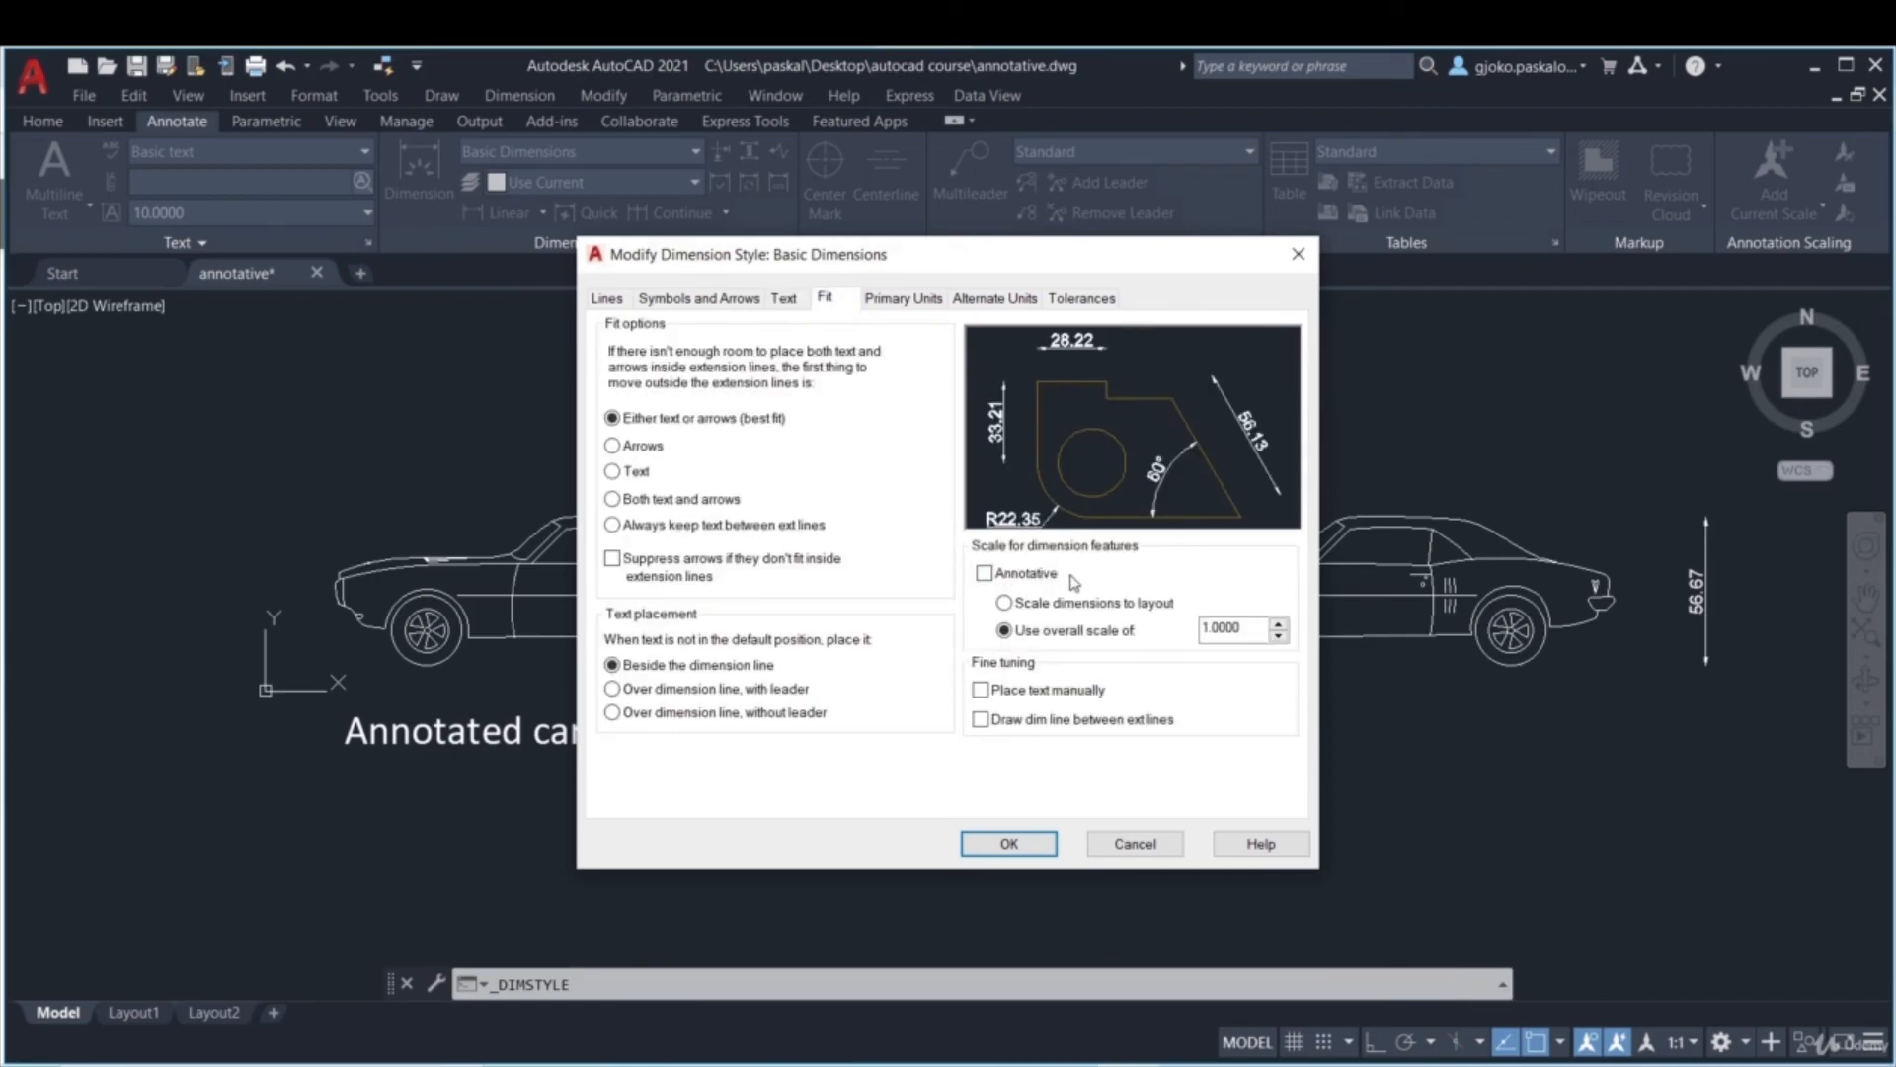
{"action": "left_click", "coordinate": [983, 573]}
{"action": "left_click", "coordinate": [985, 574]}
{"action": "left_click", "coordinate": [1008, 842]}
- Check the Annotative option in the fit settings of the Annotated Dimensions style and close the Dimension Style Manager
{"action": "left_click", "coordinate": [700, 450]}
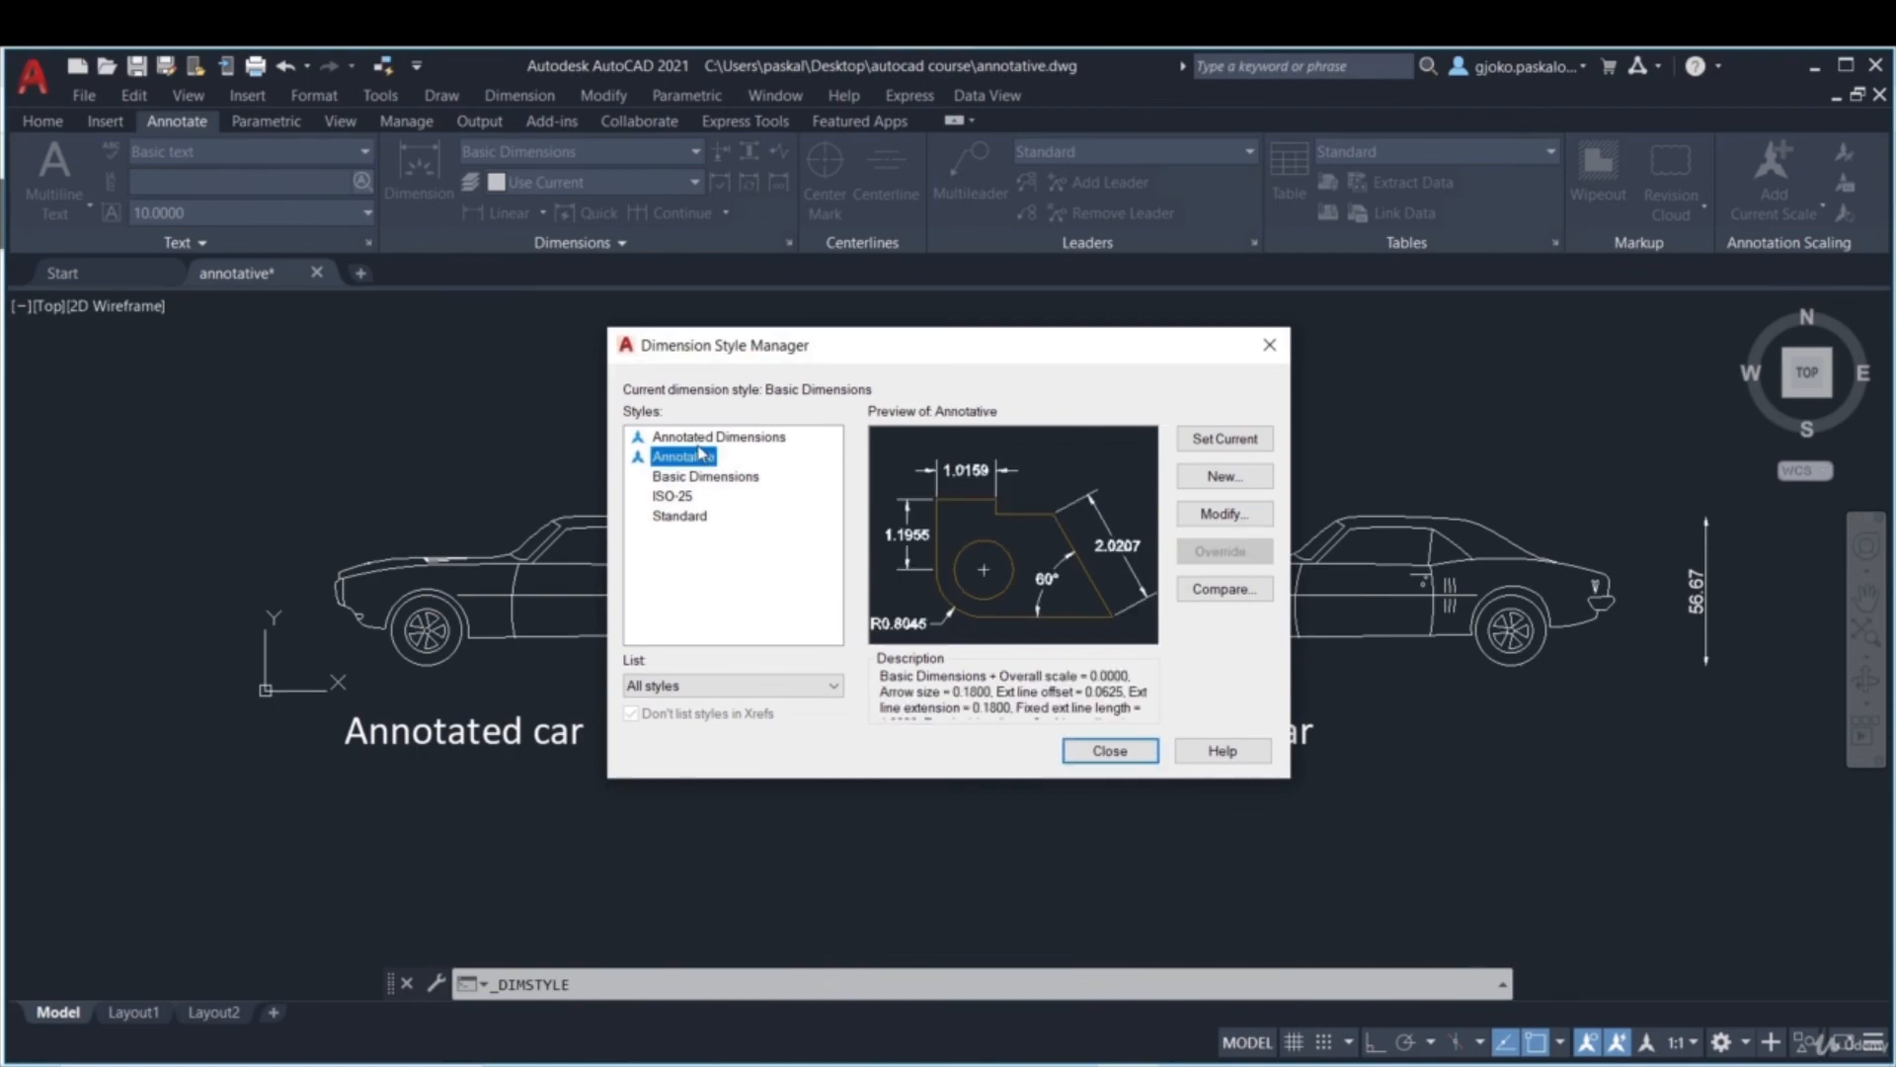
{"action": "left_click", "coordinate": [700, 440]}
{"action": "left_click", "coordinate": [1199, 522]}
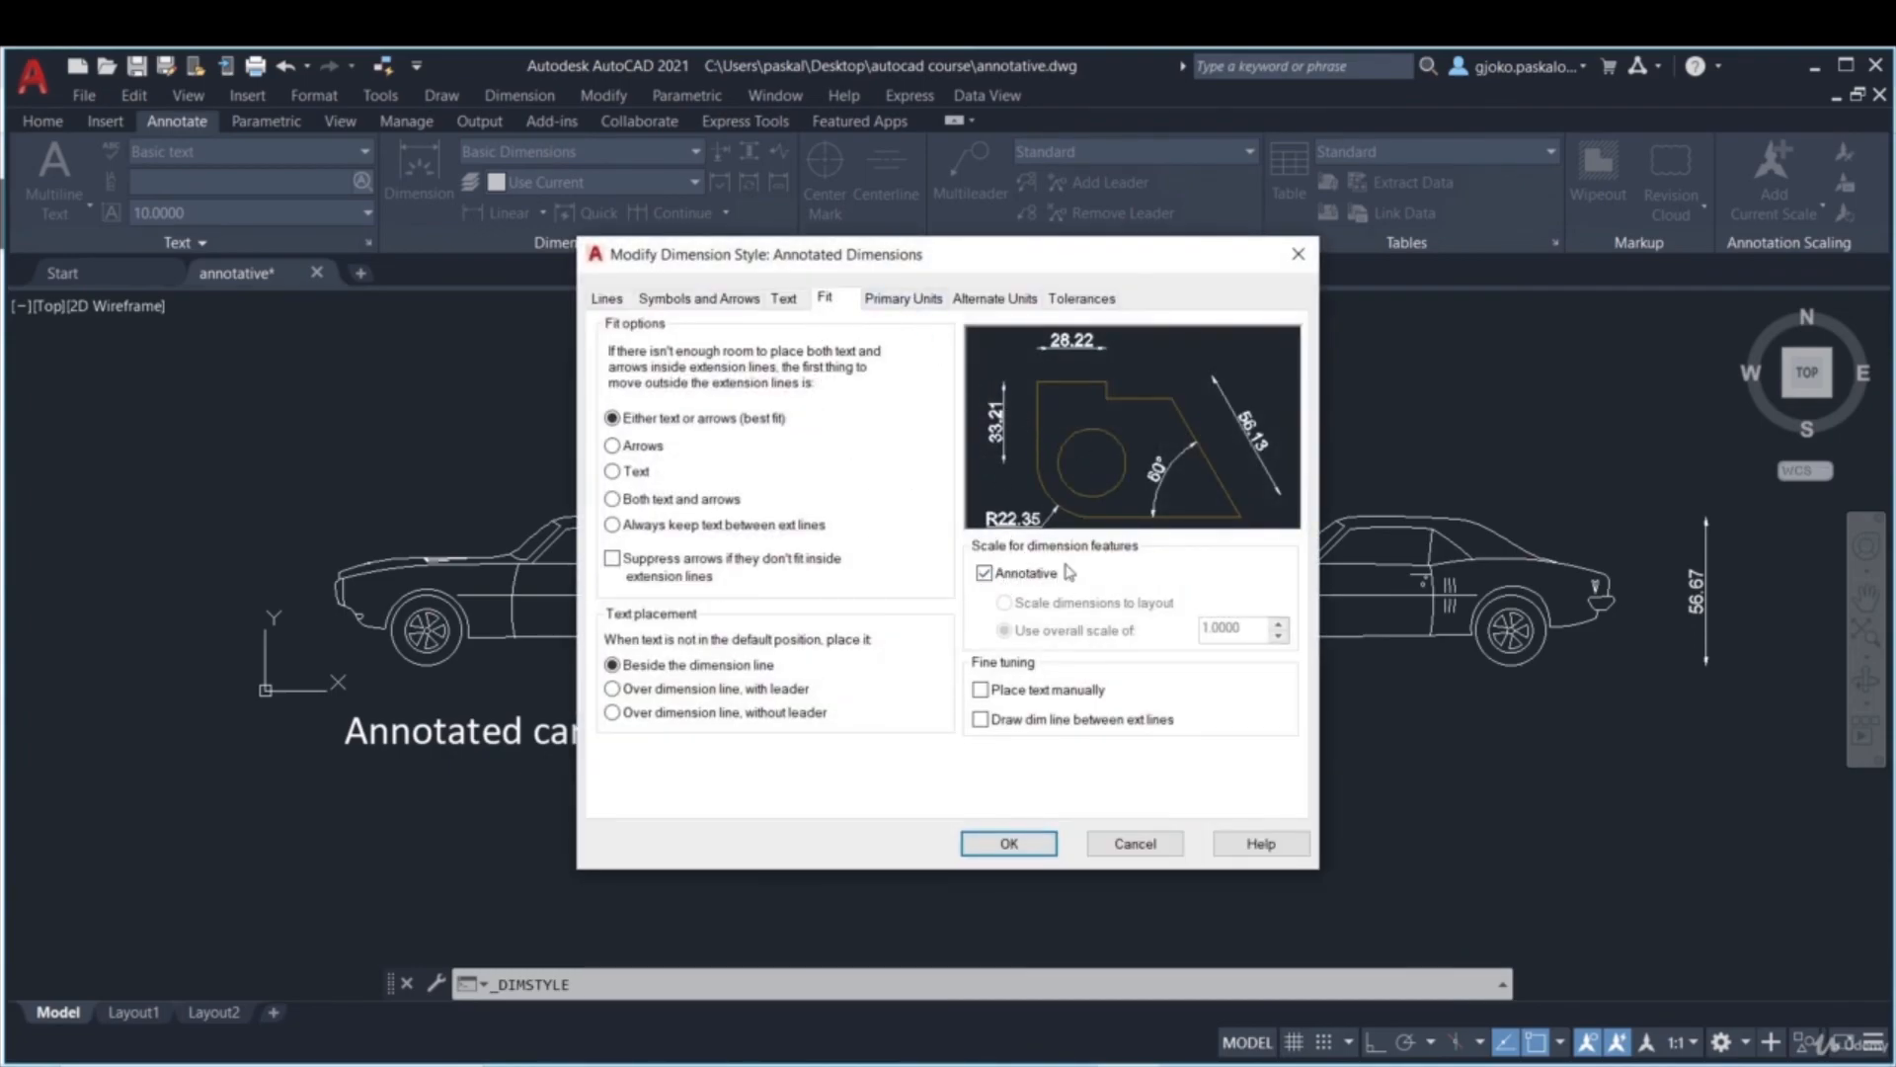
{"action": "left_click", "coordinate": [1017, 849]}
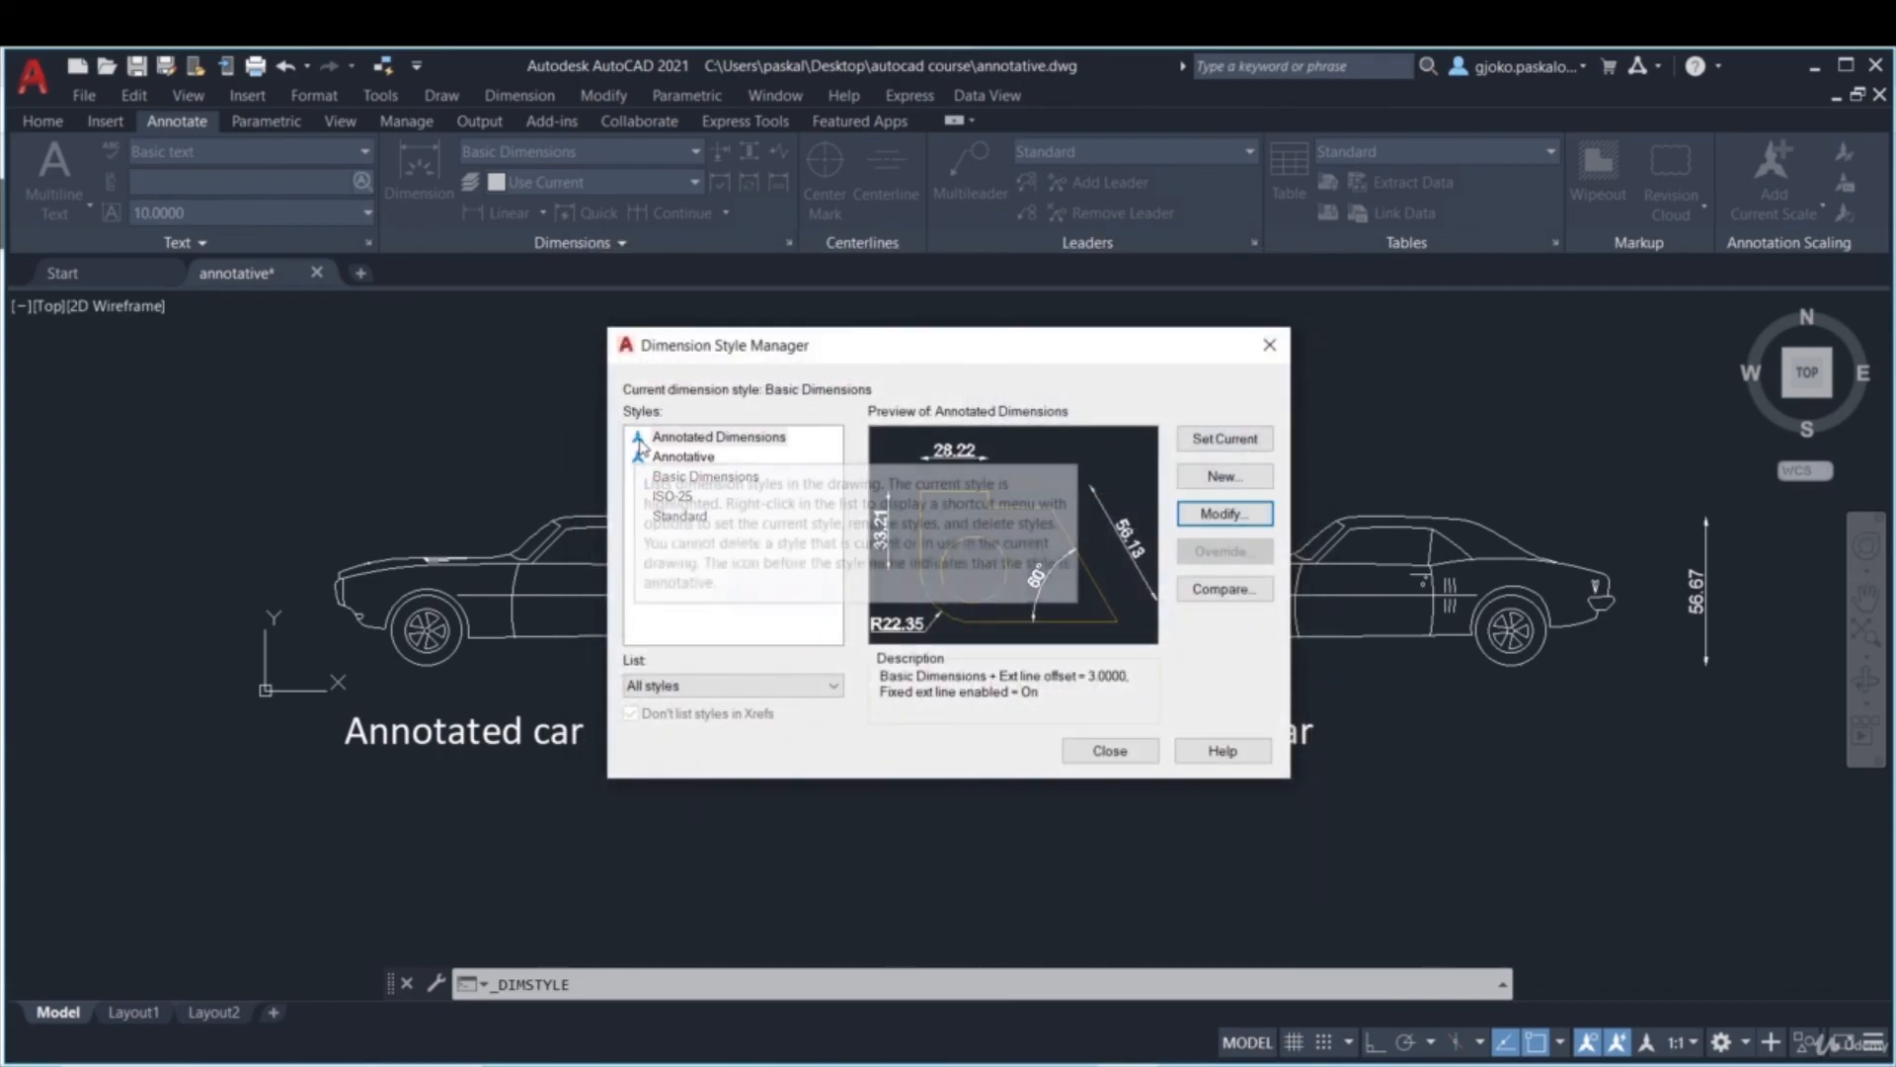
{"action": "mouse_move", "coordinate": [637, 447]}
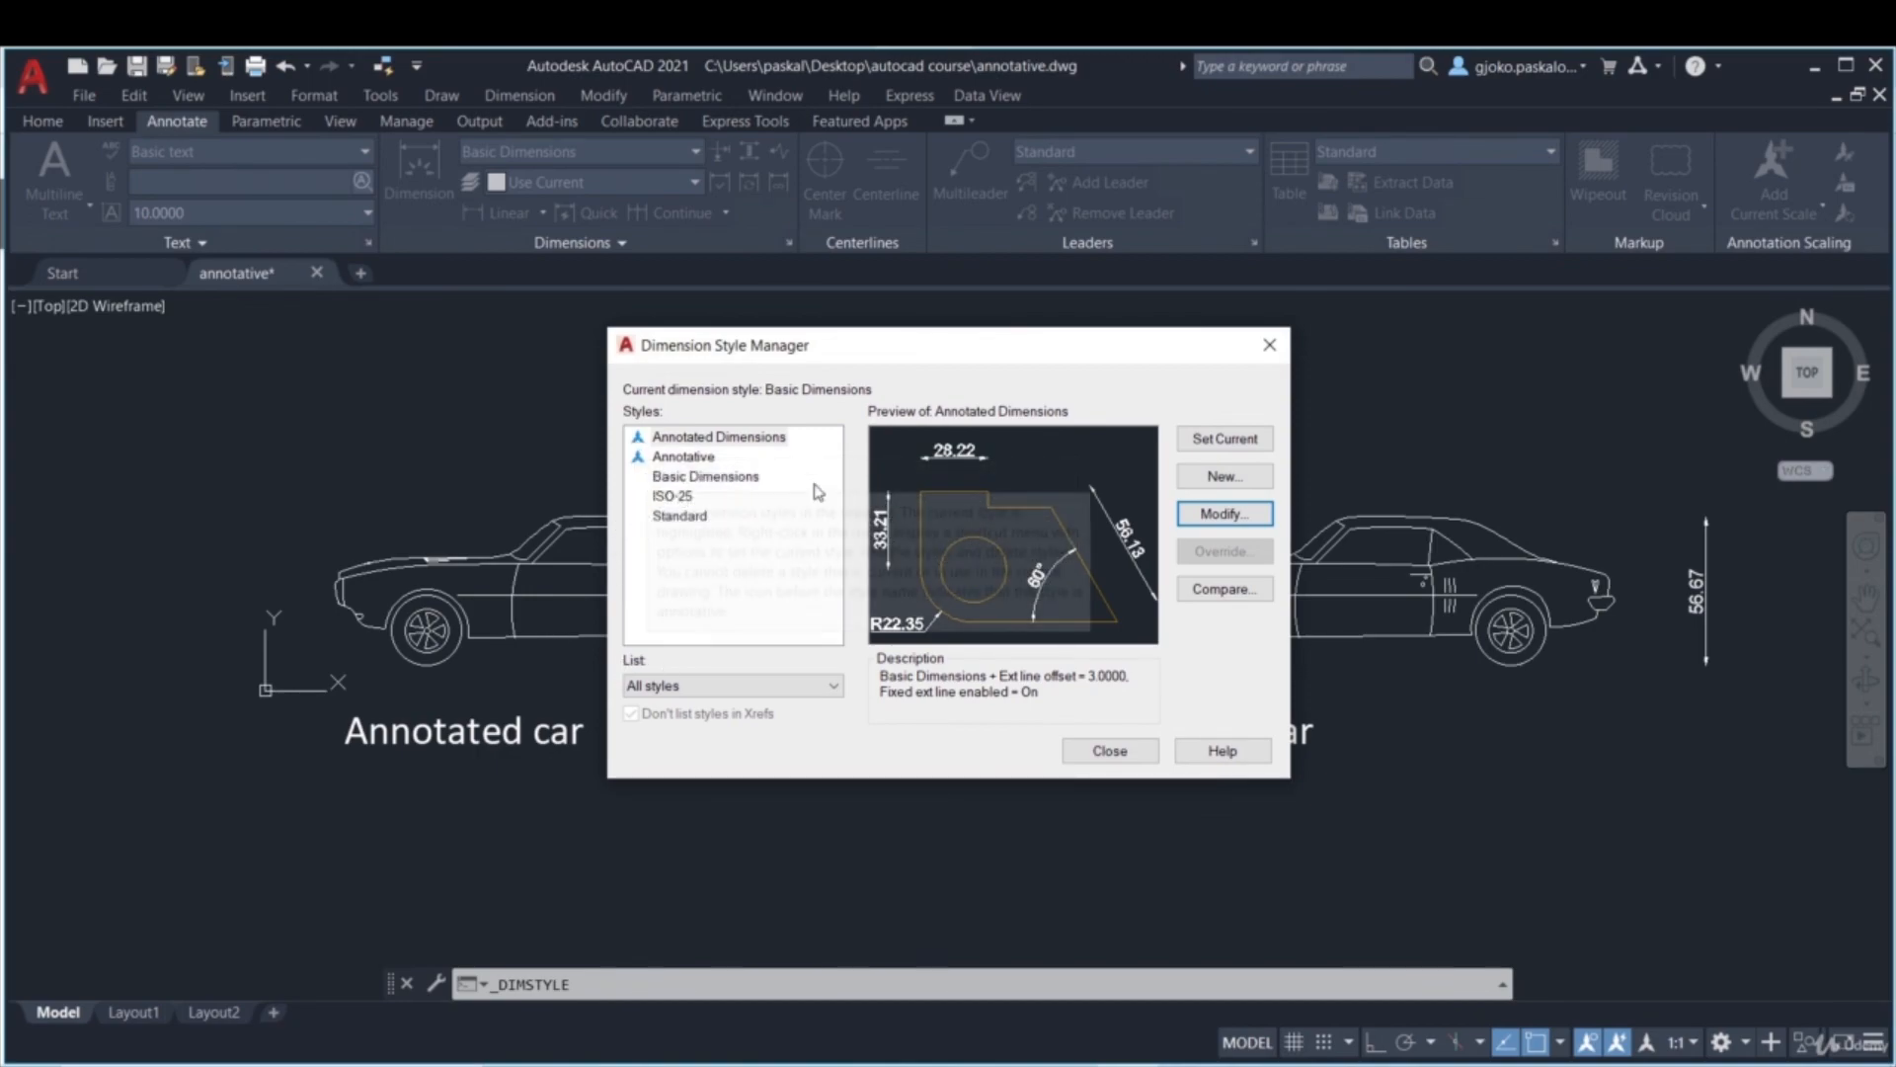
{"action": "left_click", "coordinate": [1124, 756]}
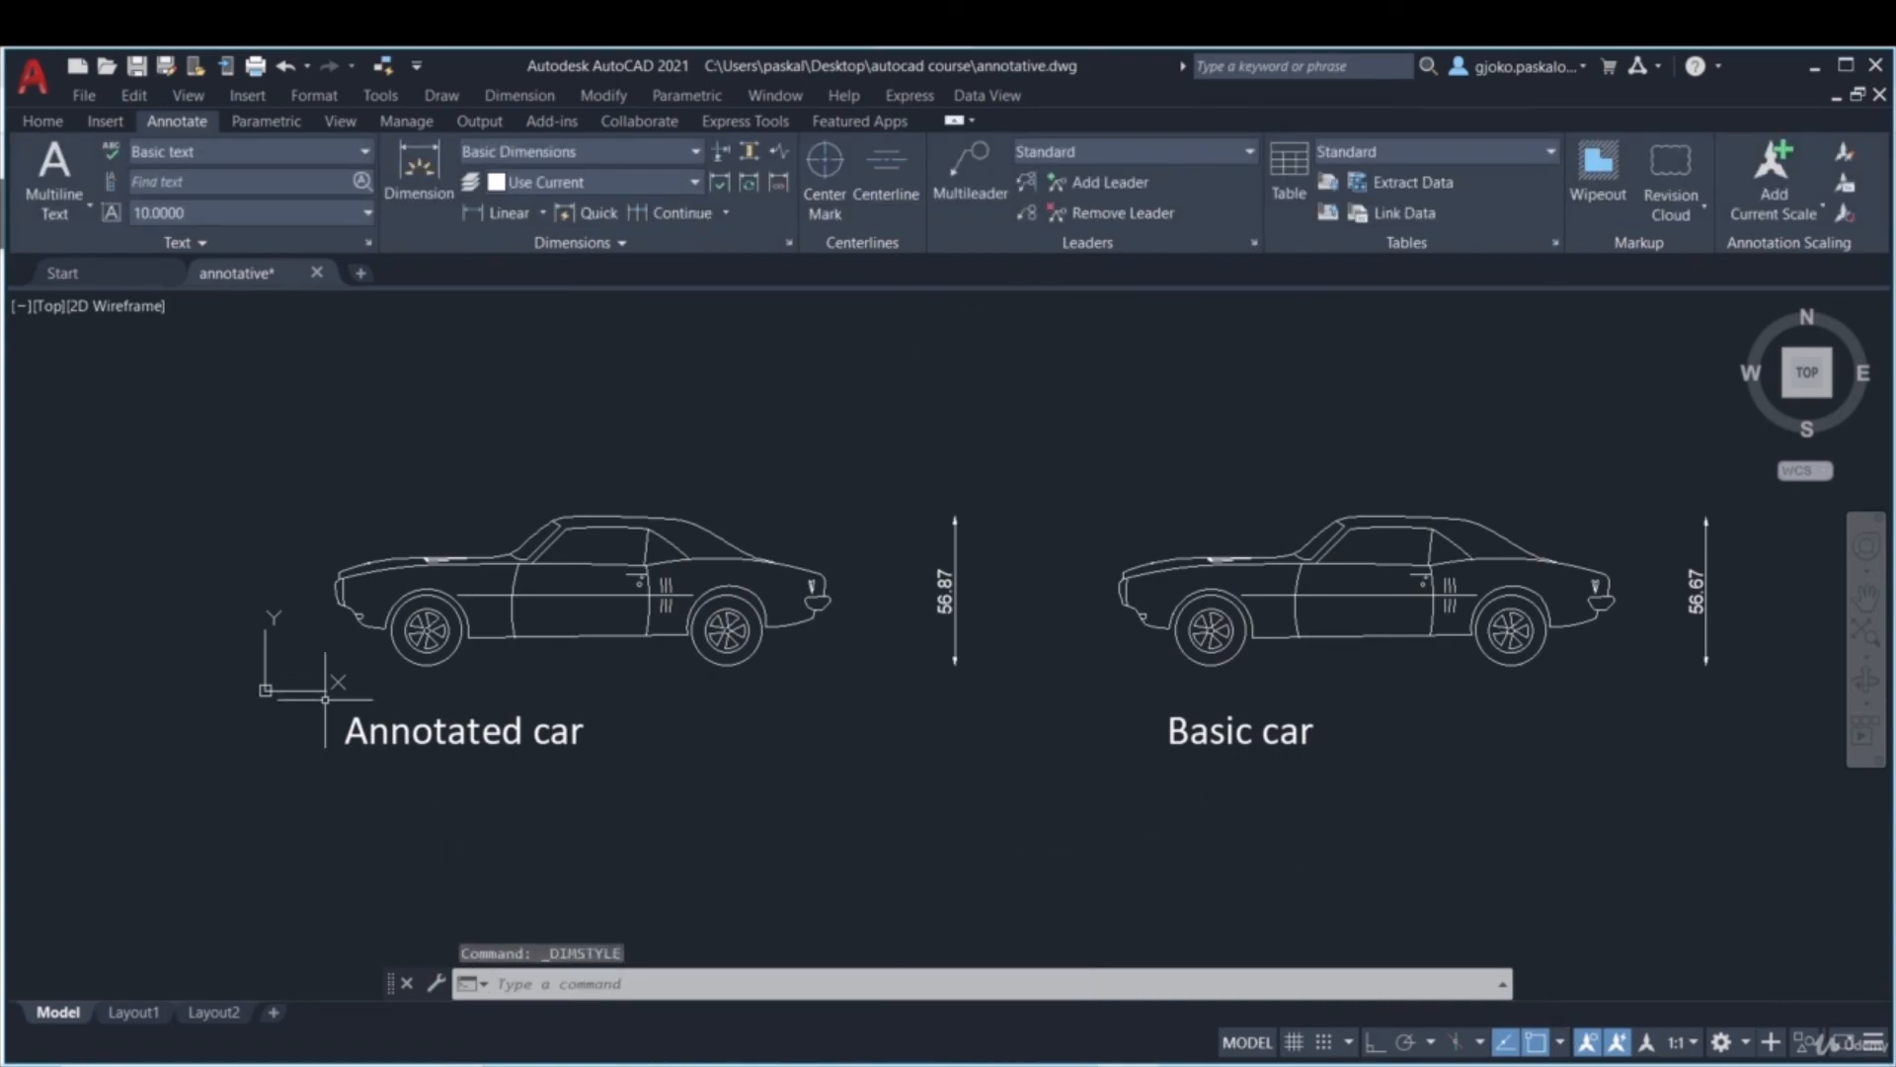
- Toggle the display of annotative objects off and on, and turn on automatic adding of scales when the annotation scale changes
{"action": "left_click", "coordinate": [1588, 1043]}
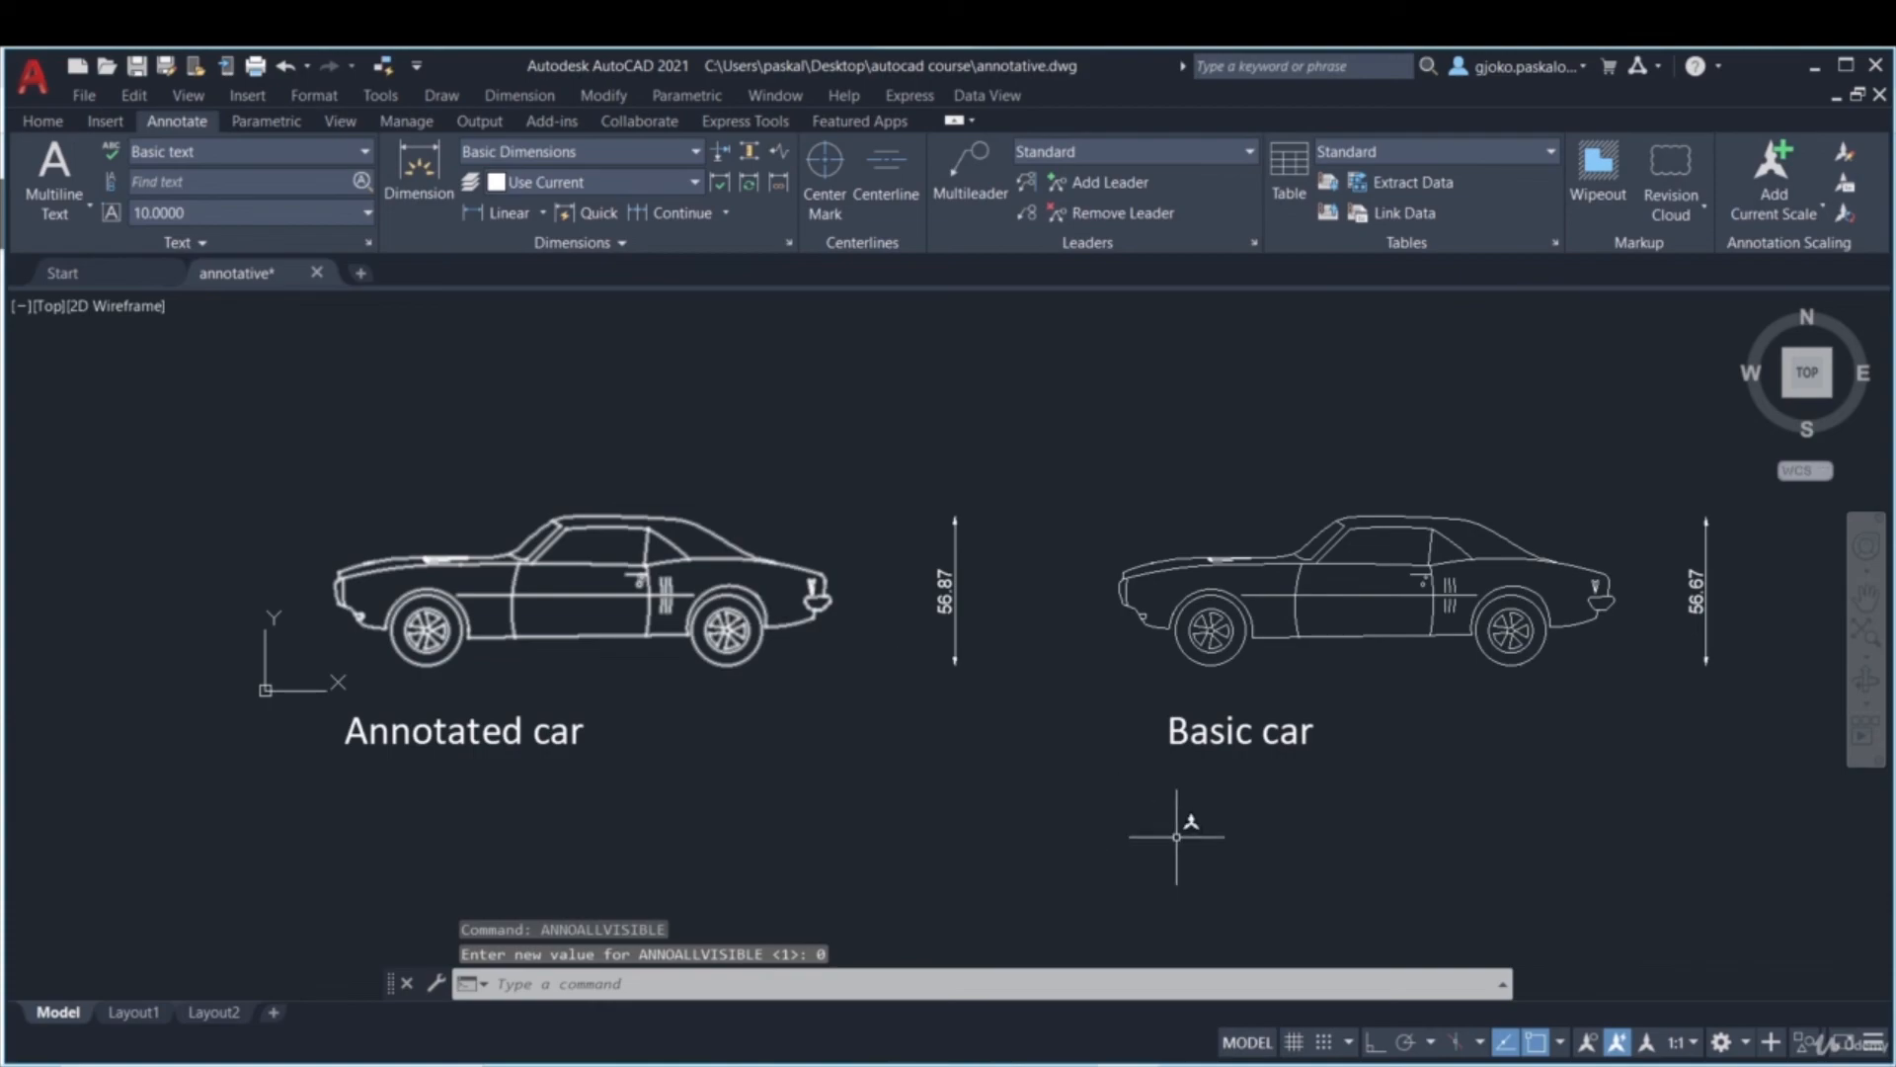
{"action": "left_click", "coordinate": [1594, 1045]}
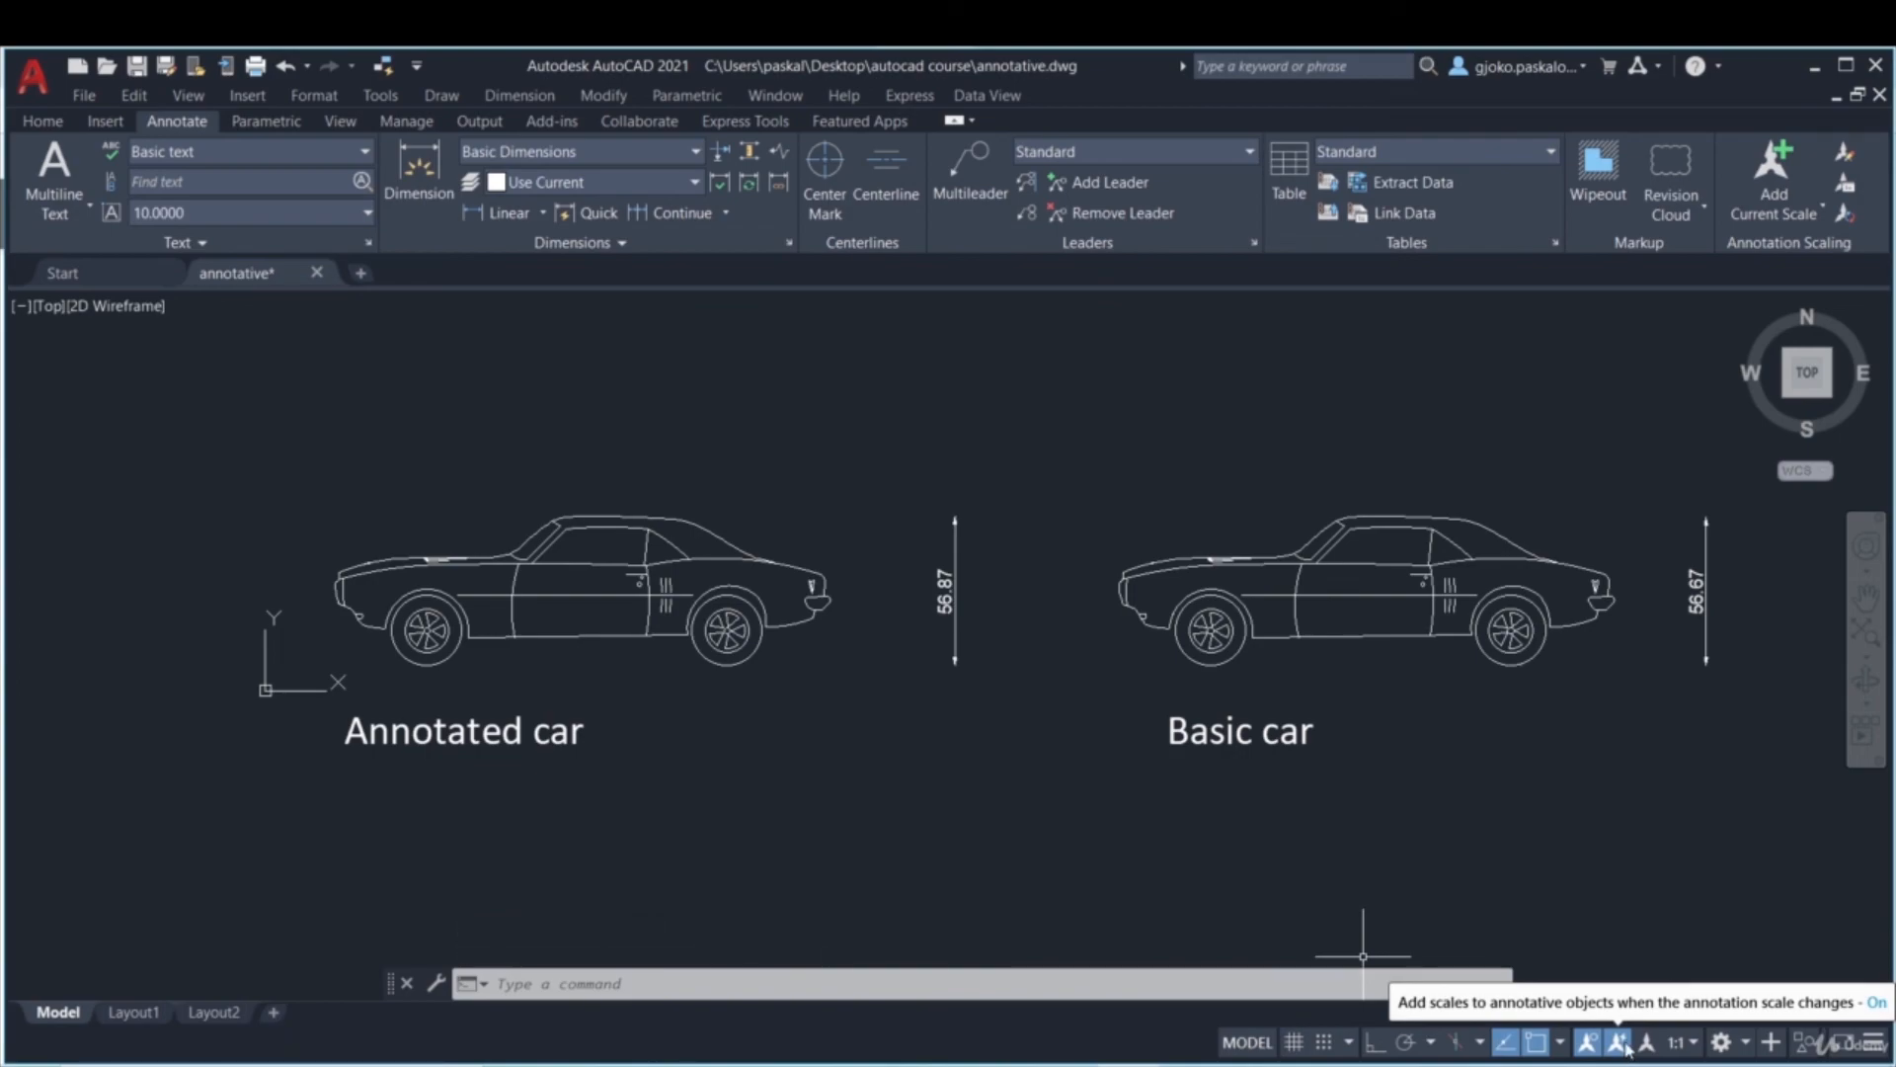
{"action": "left_click", "coordinate": [1620, 1045]}
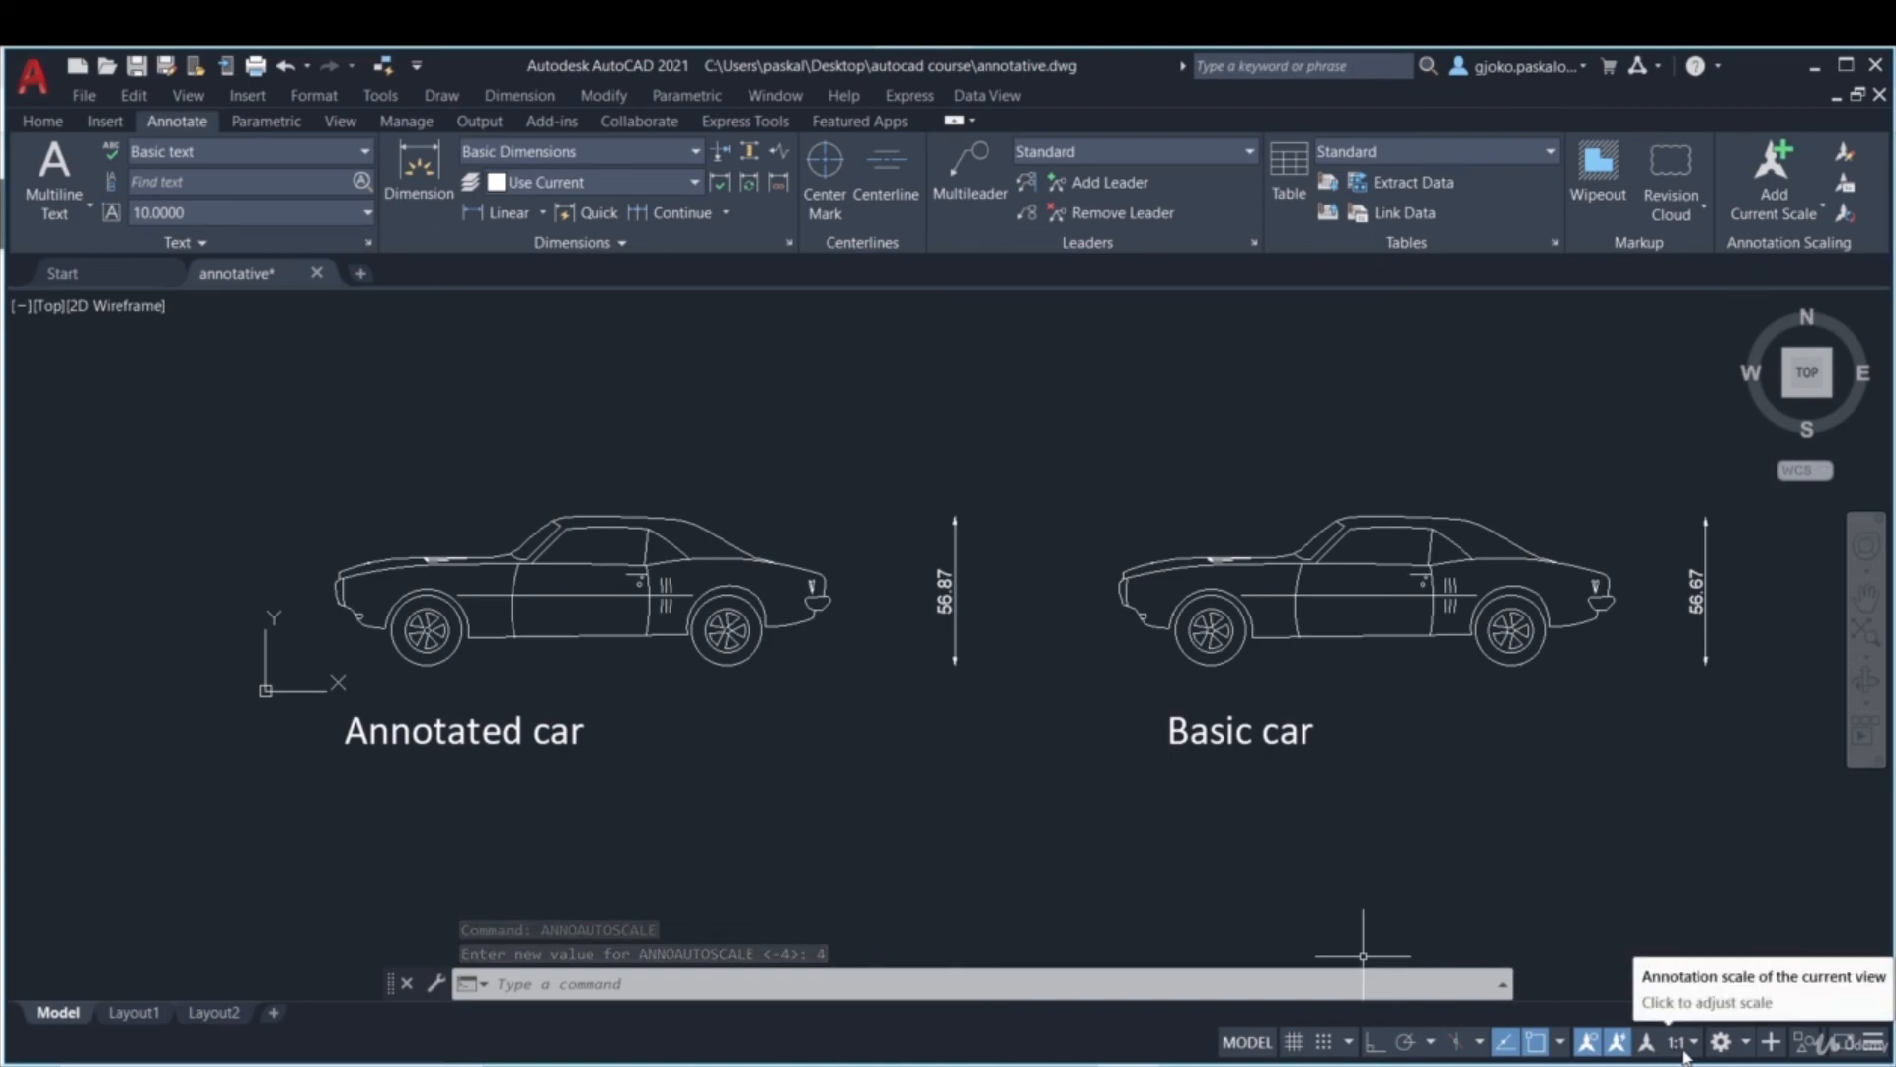
- Set the model space annotation scale to 1:2 and compare the annotated car with the basic car
{"action": "left_click", "coordinate": [1683, 1050]}
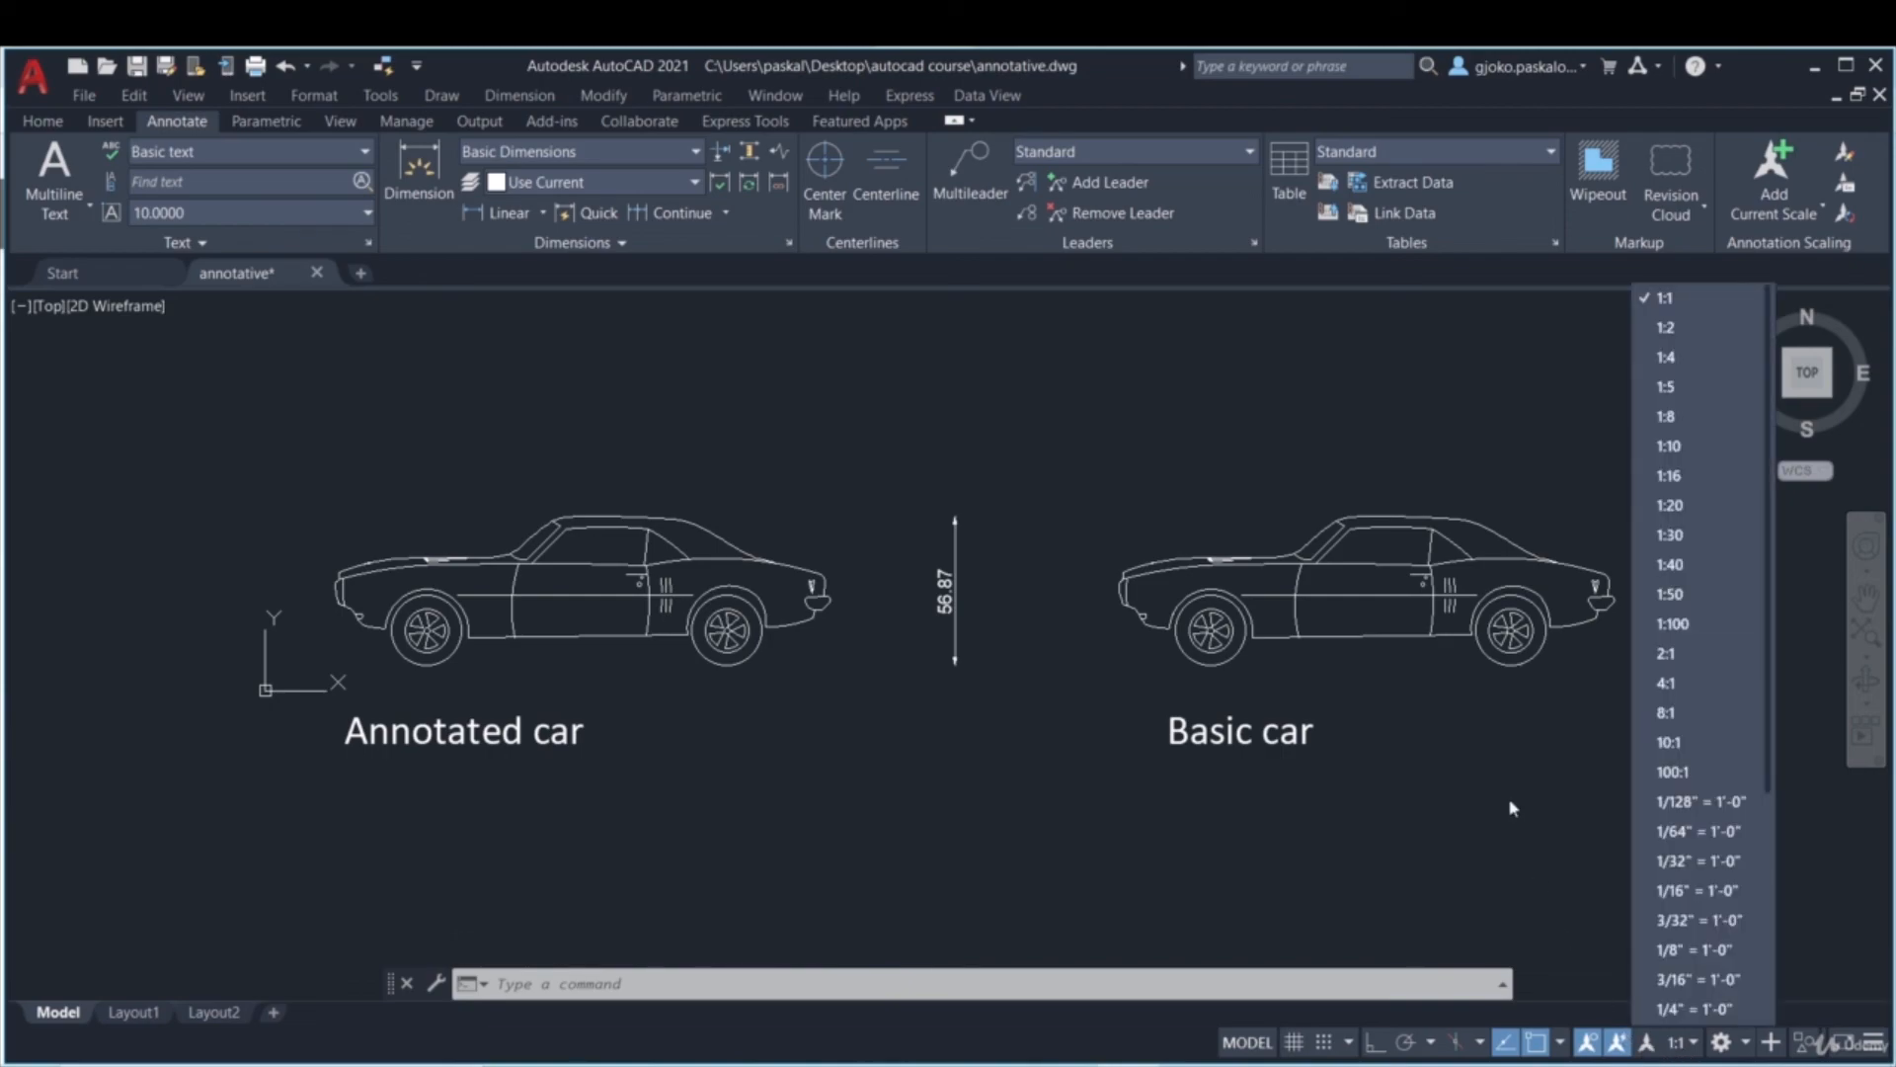
{"action": "left_click", "coordinate": [1665, 329]}
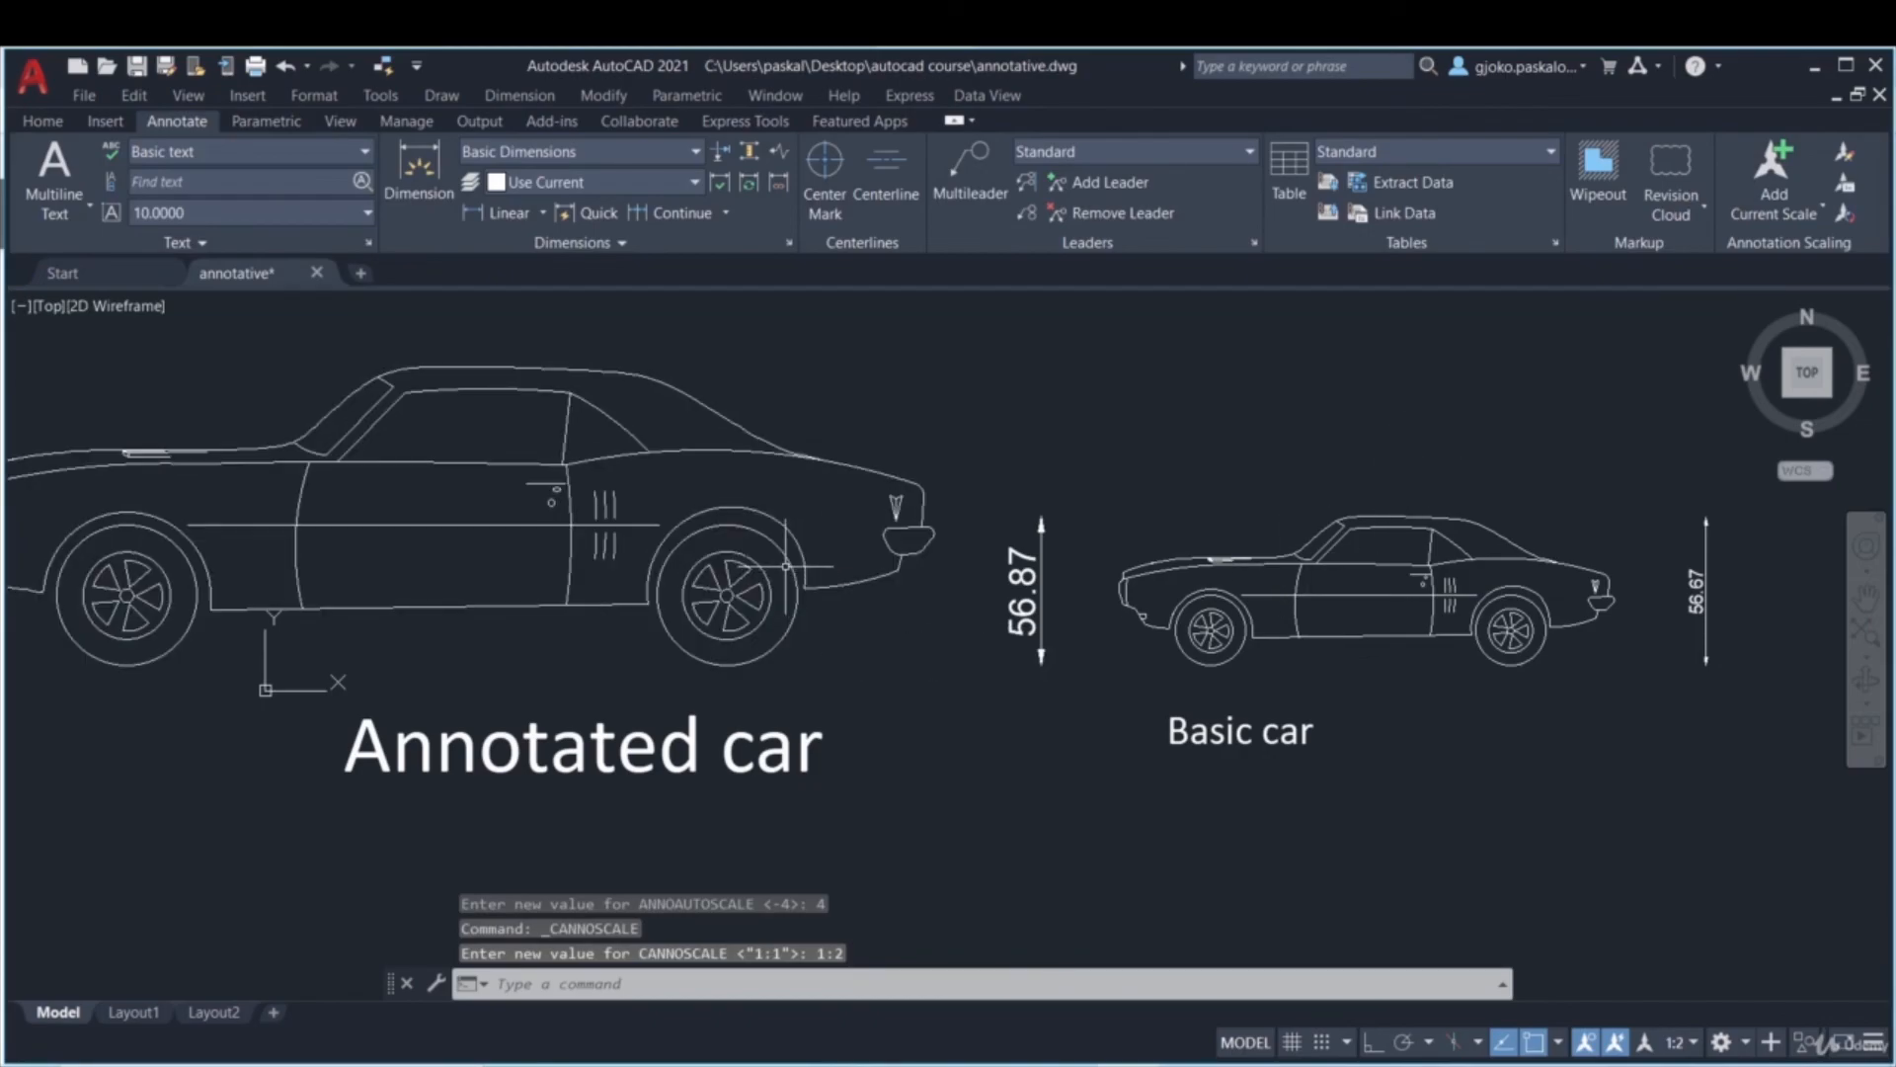
{"action": "scroll", "coordinate": [810, 681], "scroll_direction": "down", "scroll_amount": 2}
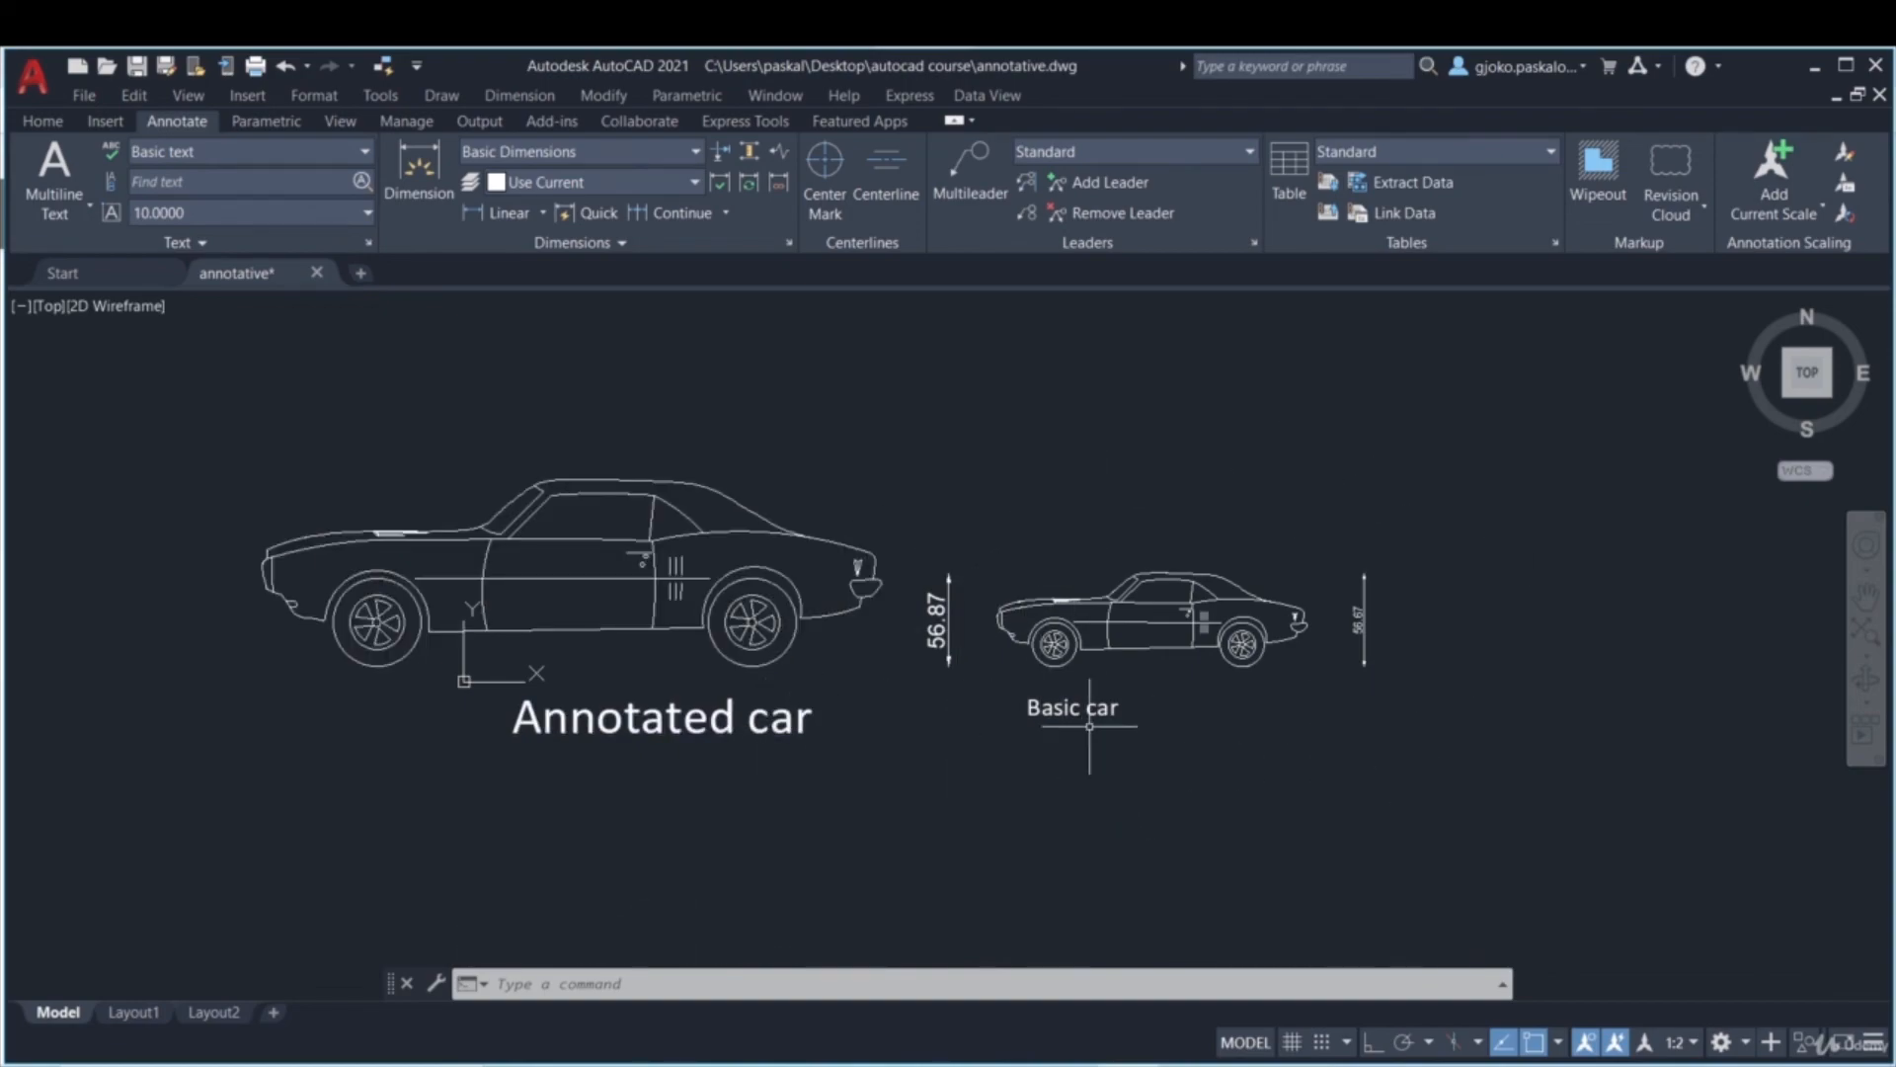
- Set the model space annotation scale to 1:4 and inspect the size of the annotated car, text and dimension
{"action": "left_click", "coordinate": [1676, 1044]}
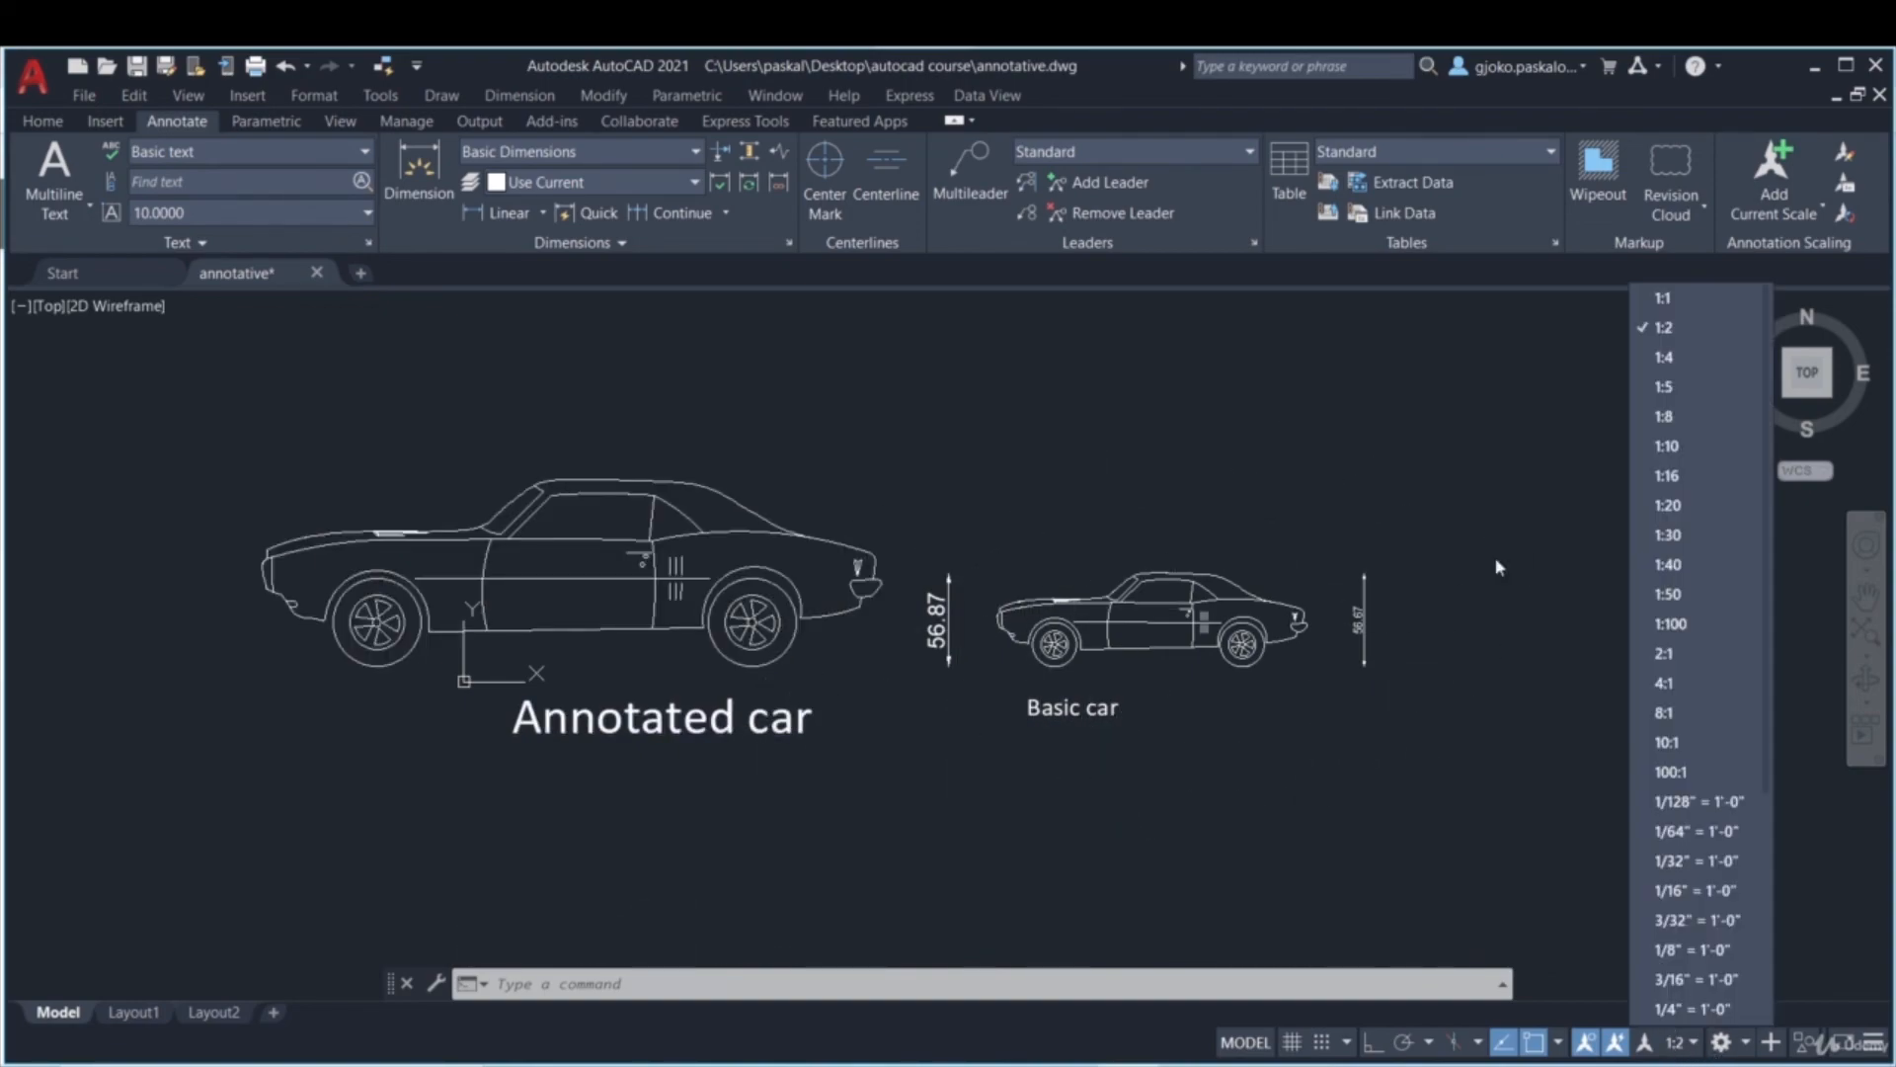
{"action": "left_click", "coordinate": [1665, 356]}
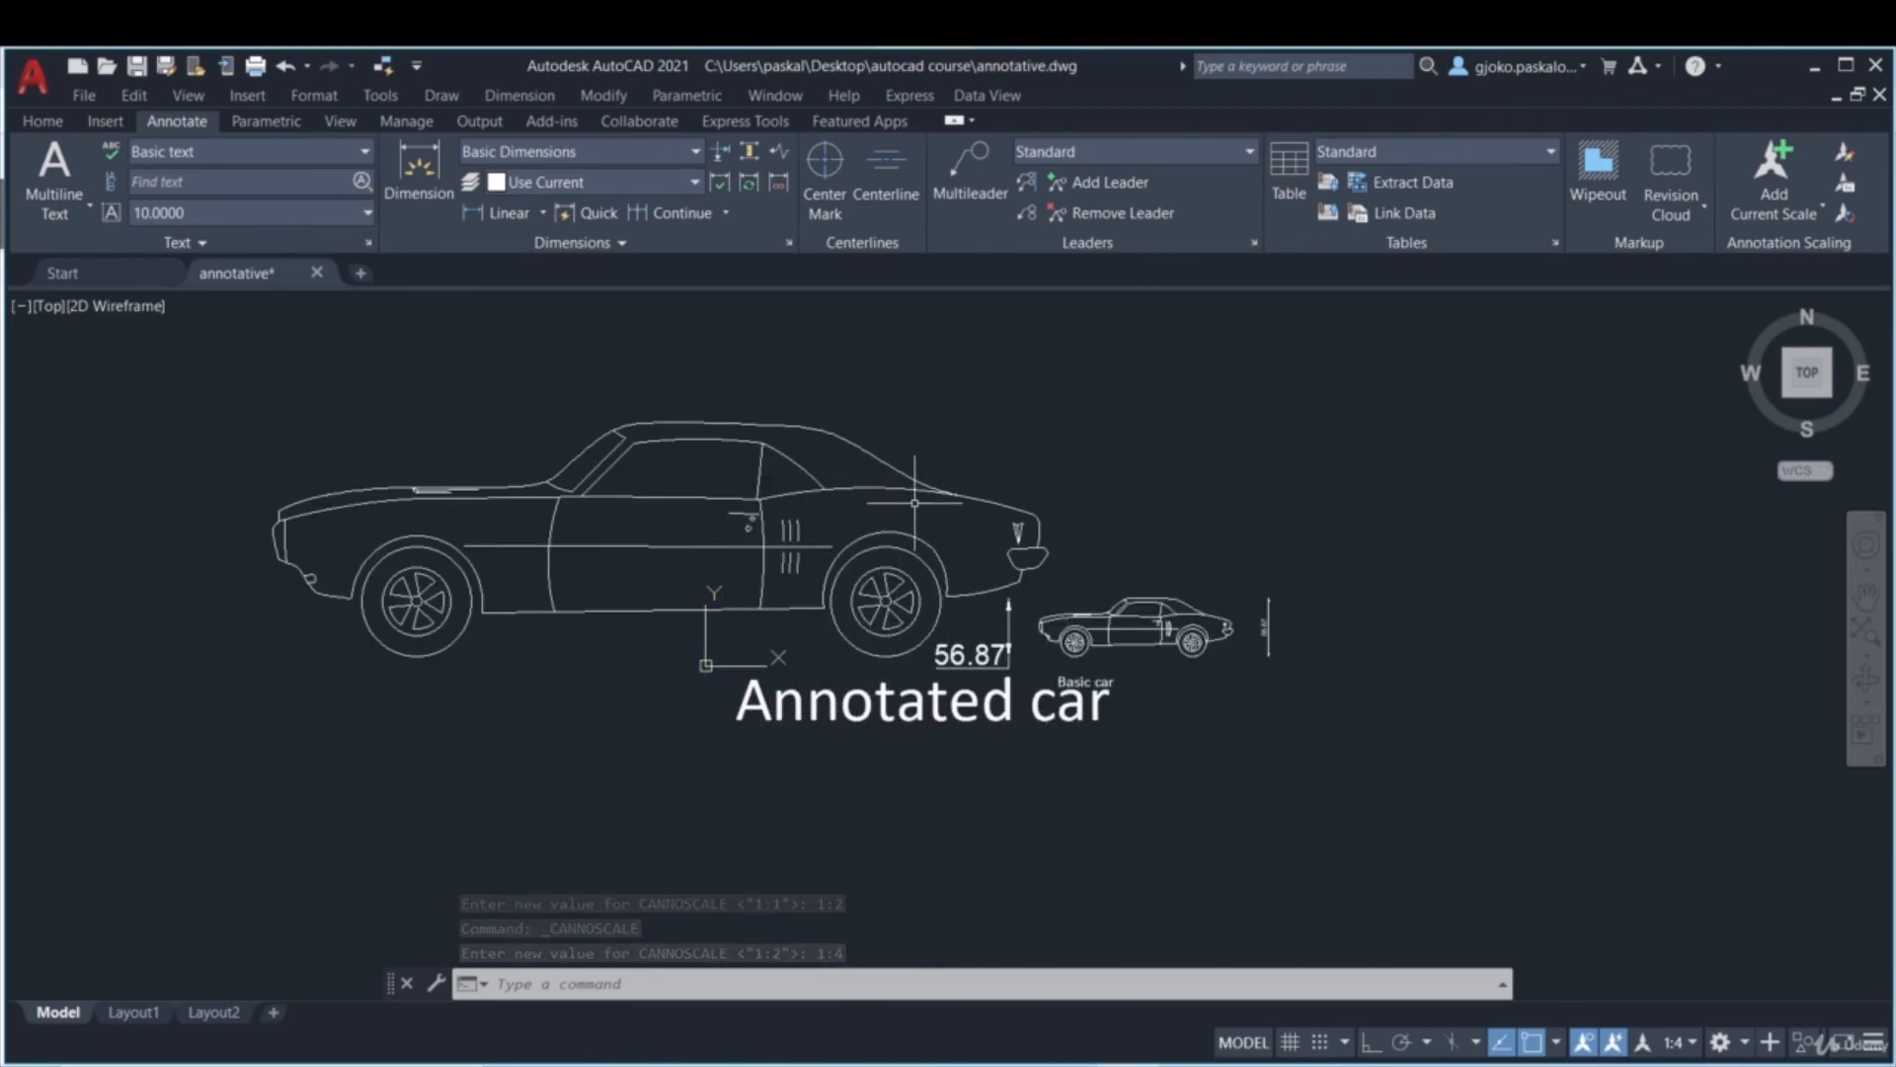
{"action": "scroll", "coordinate": [978, 613], "scroll_direction": "up", "scroll_amount": 4}
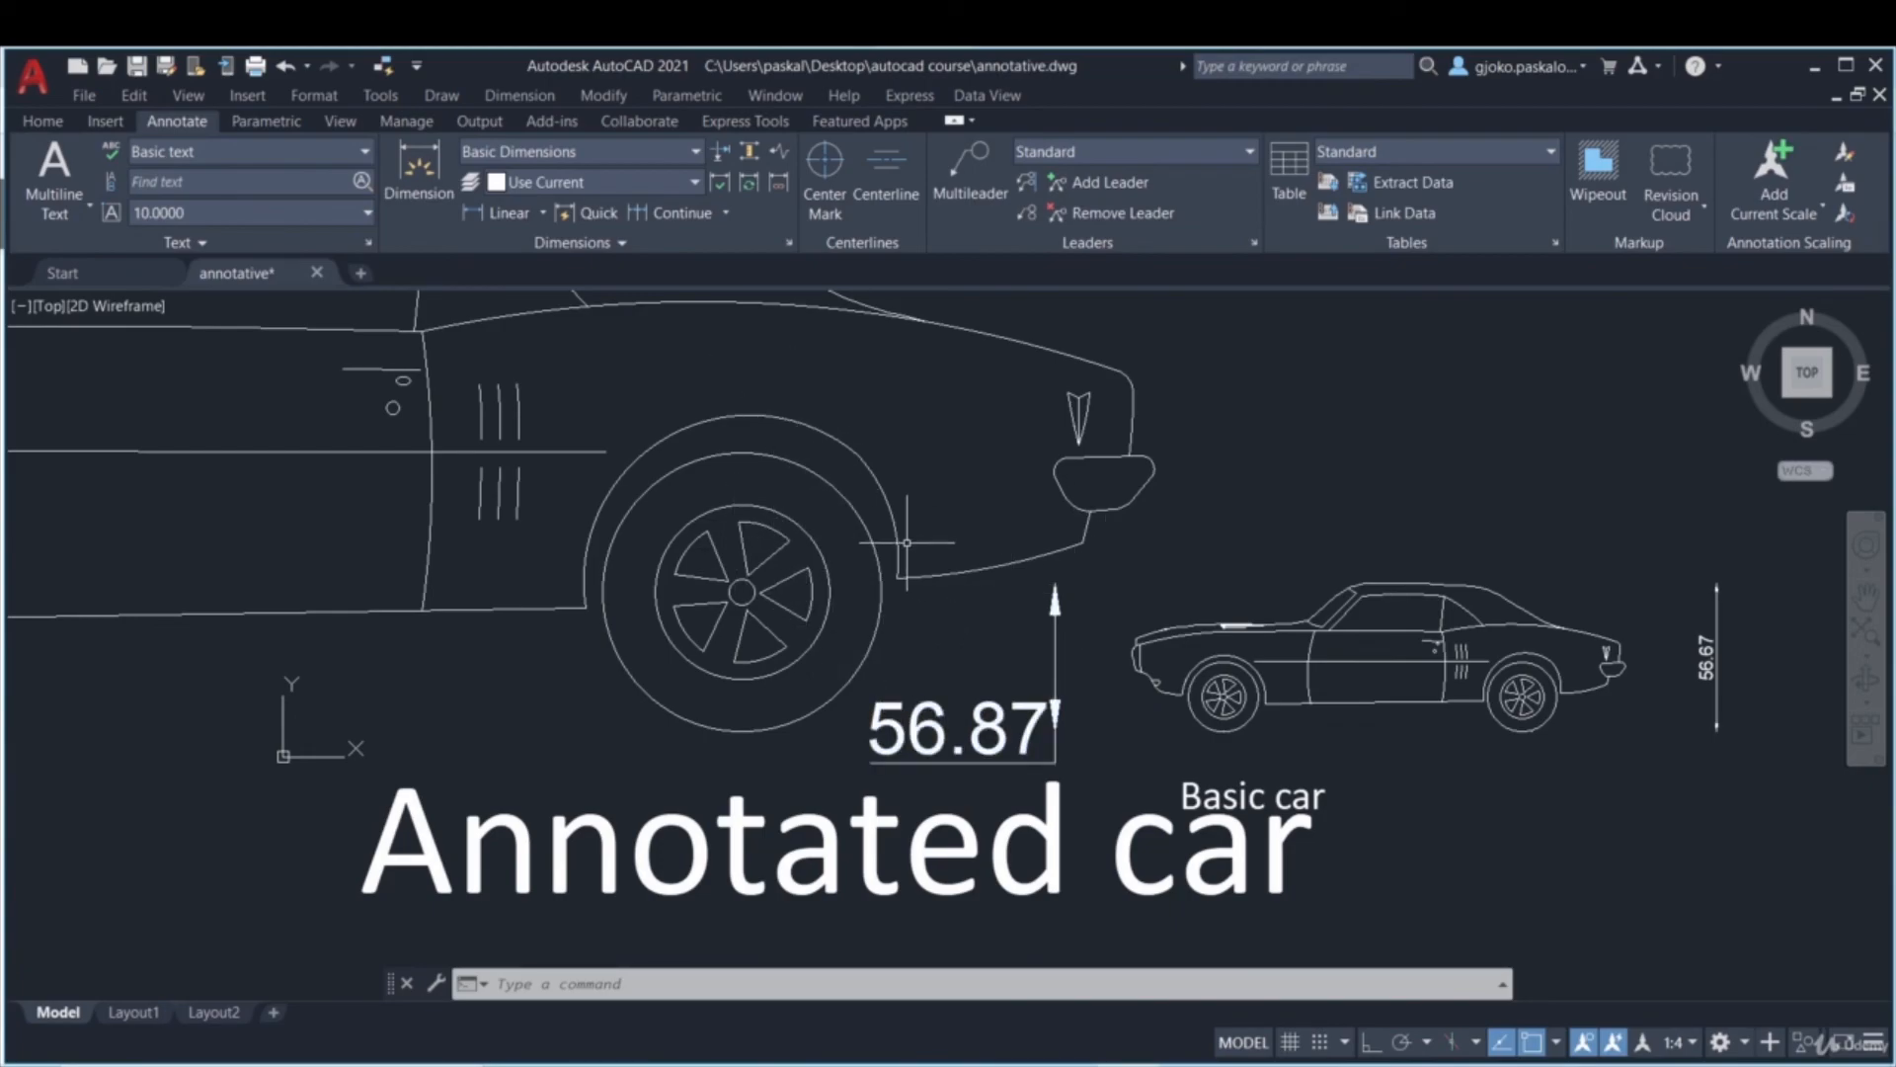
{"action": "scroll", "coordinate": [862, 524], "scroll_direction": "down", "scroll_amount": 5}
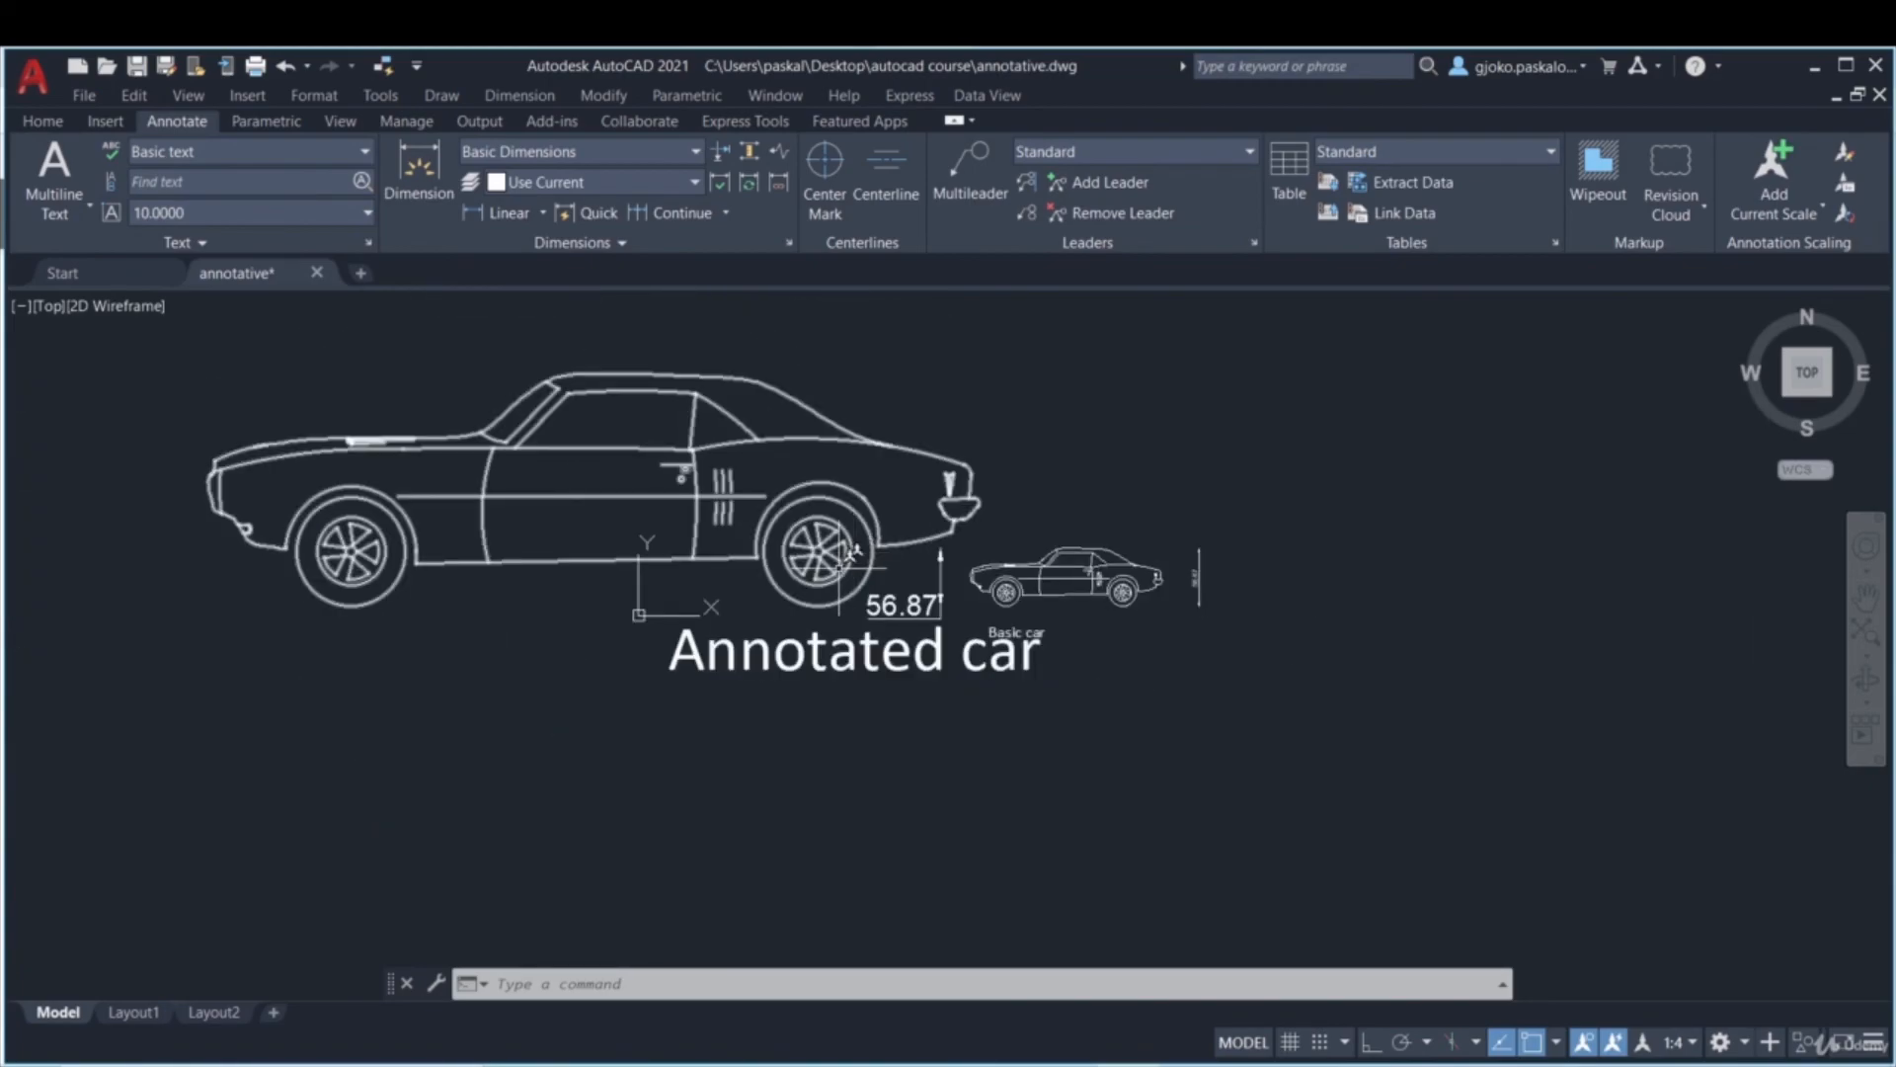
{"action": "scroll", "coordinate": [874, 618], "scroll_direction": "up", "scroll_amount": 4}
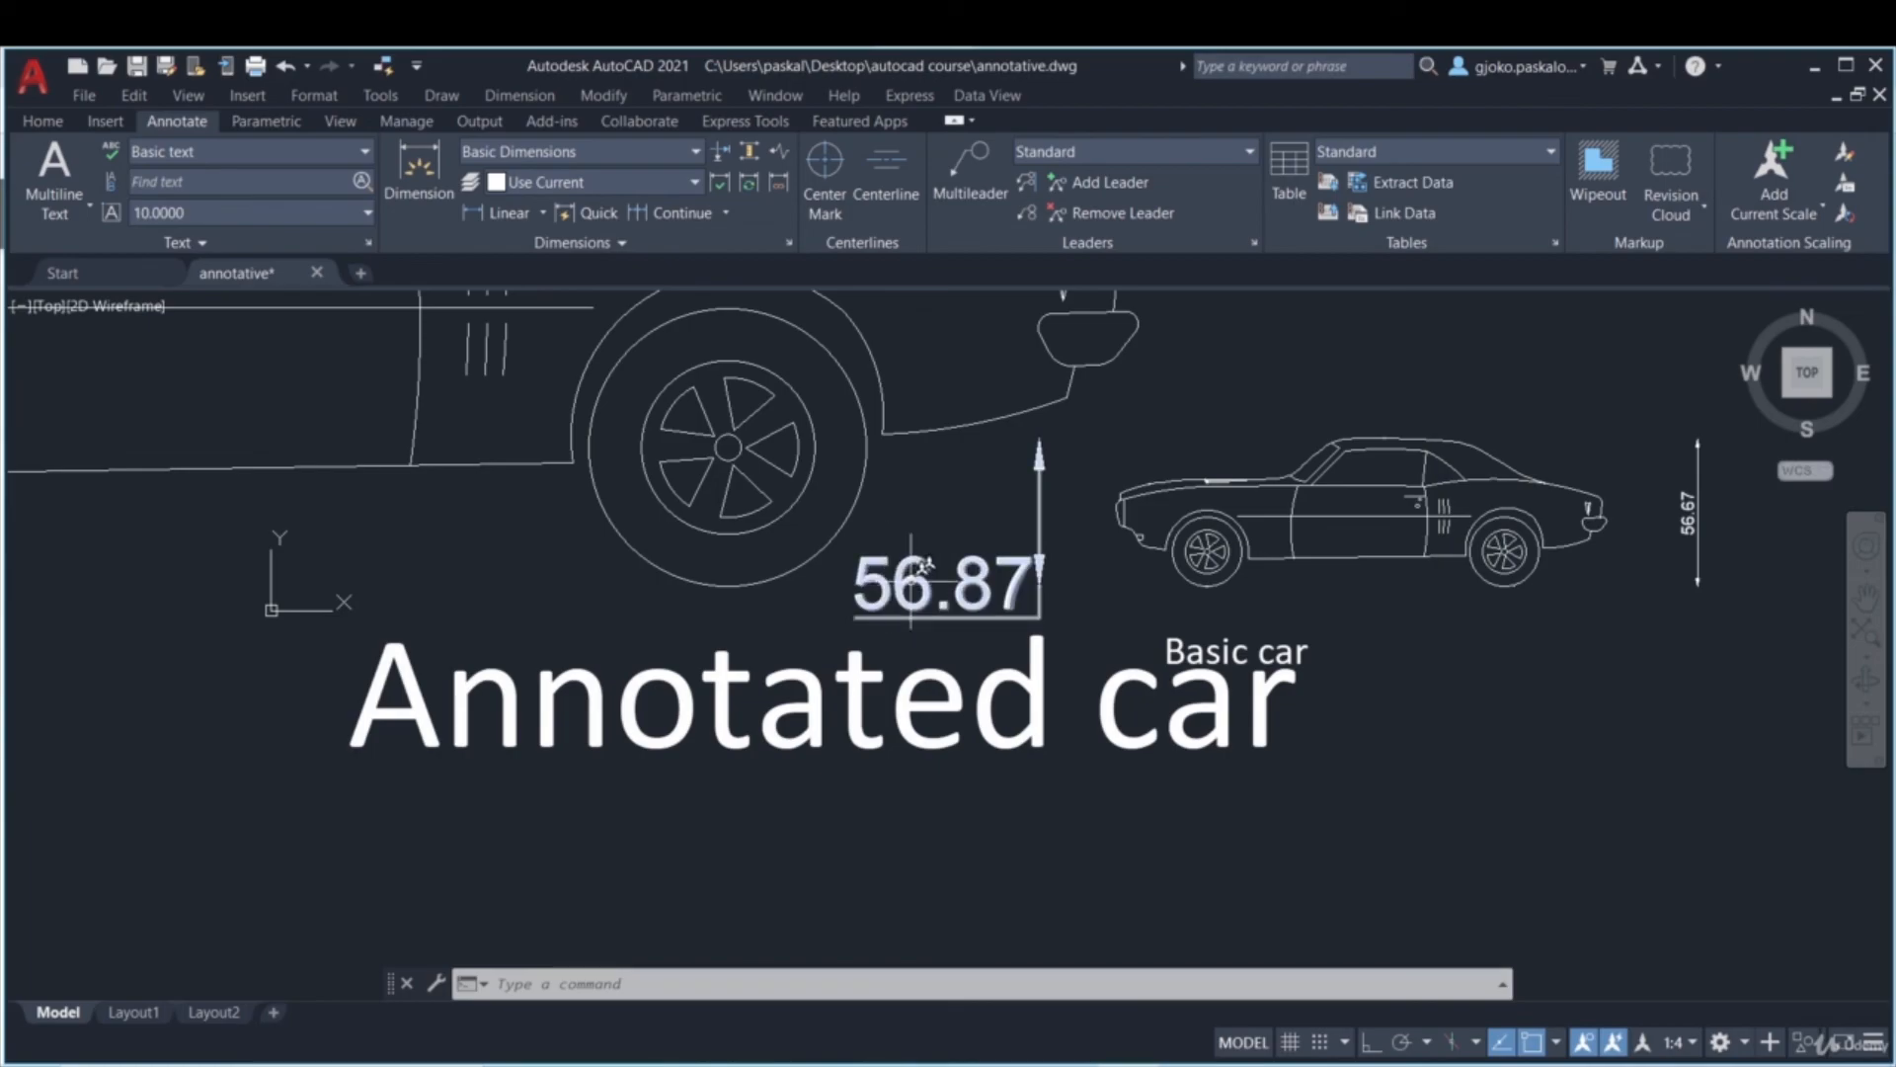
{"action": "scroll", "coordinate": [605, 766], "scroll_direction": "down", "scroll_amount": 4}
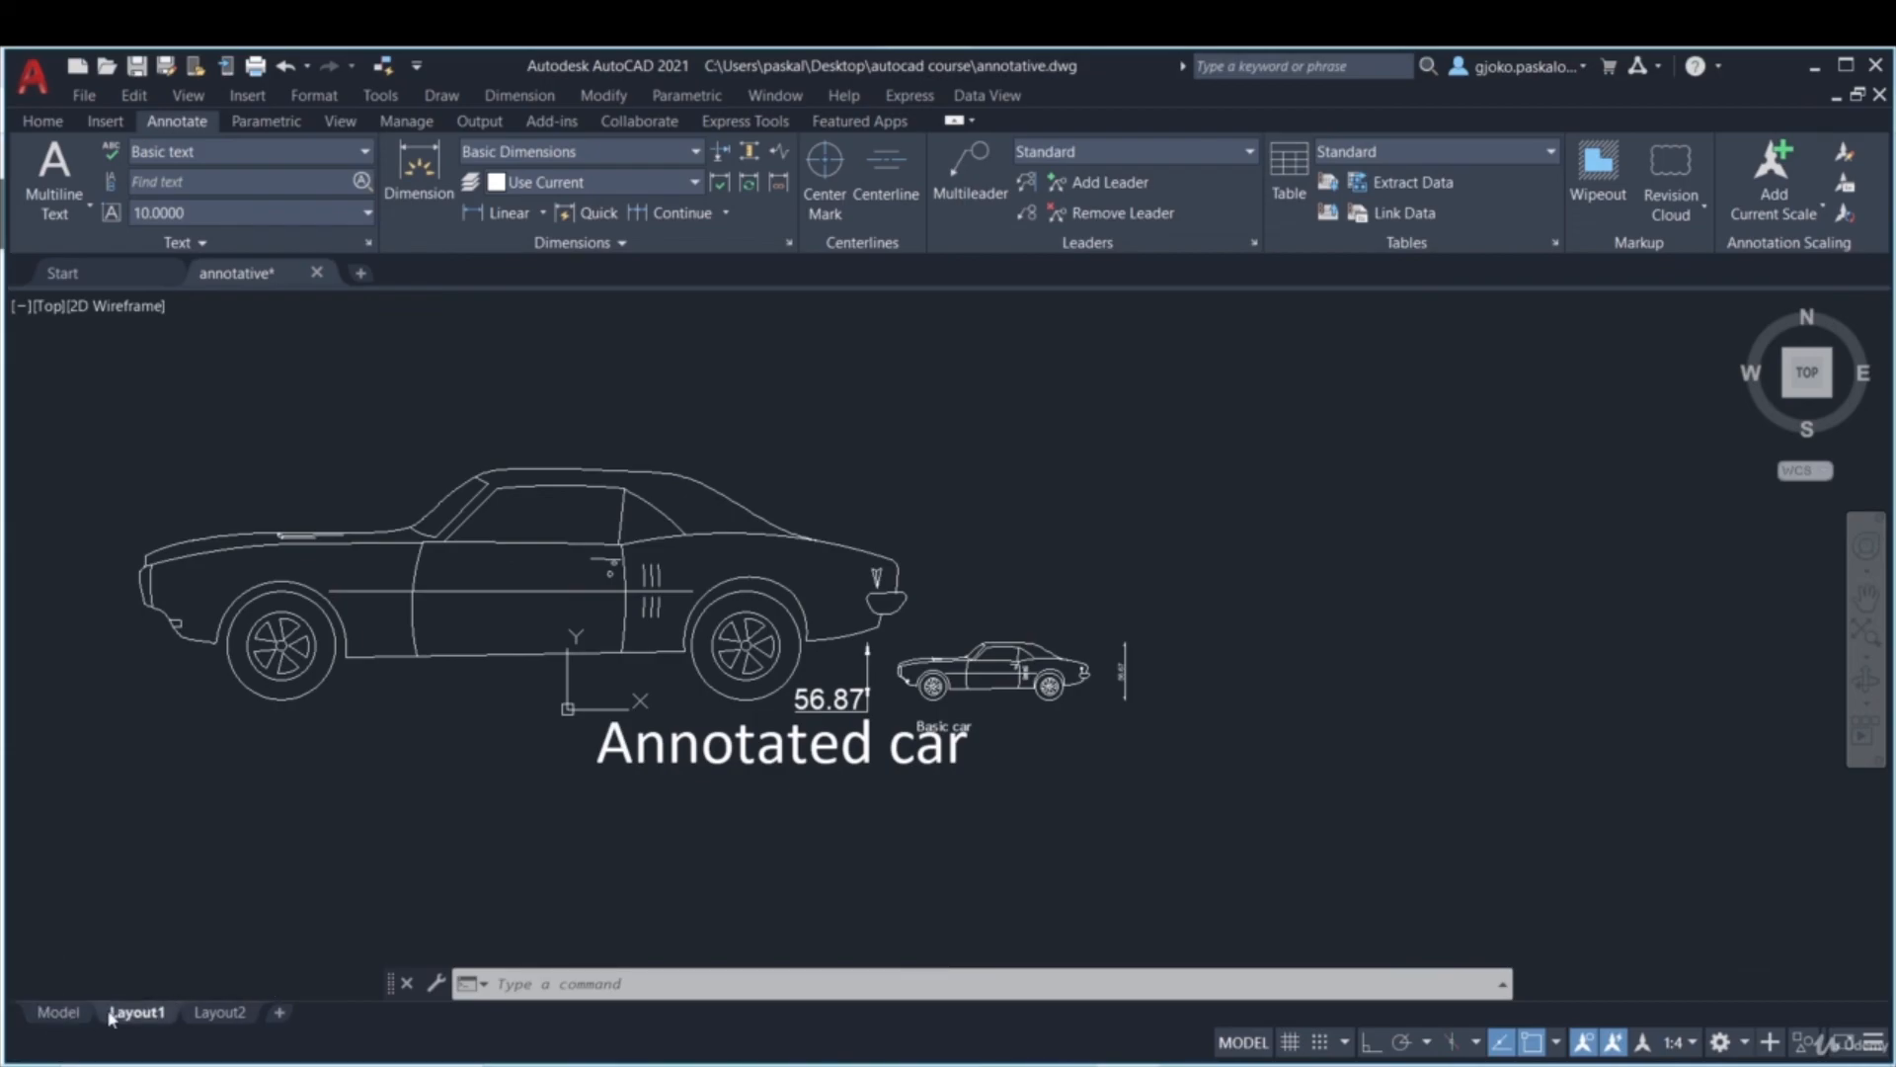
- In Layout1, set the scale of the lower viewport to 1:2
{"action": "left_click", "coordinate": [133, 1011]}
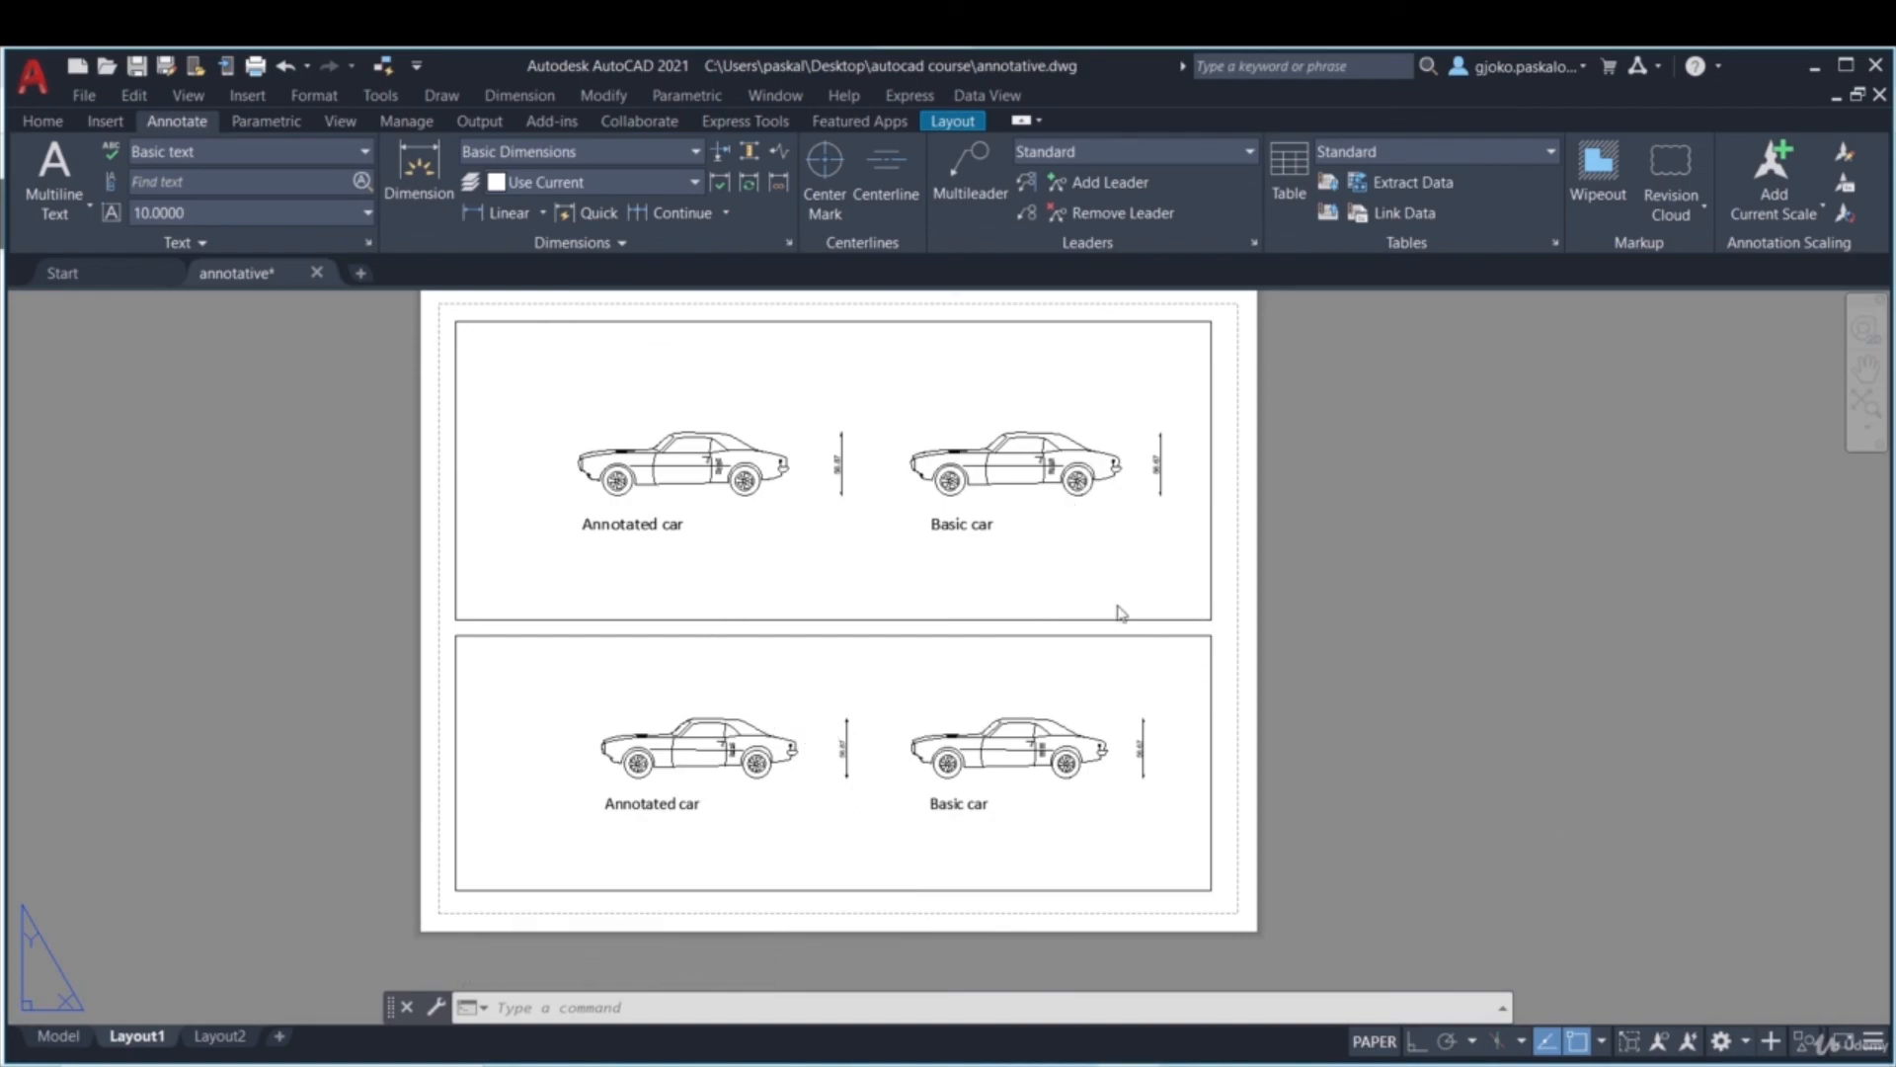
{"action": "left_click", "coordinate": [1017, 636]}
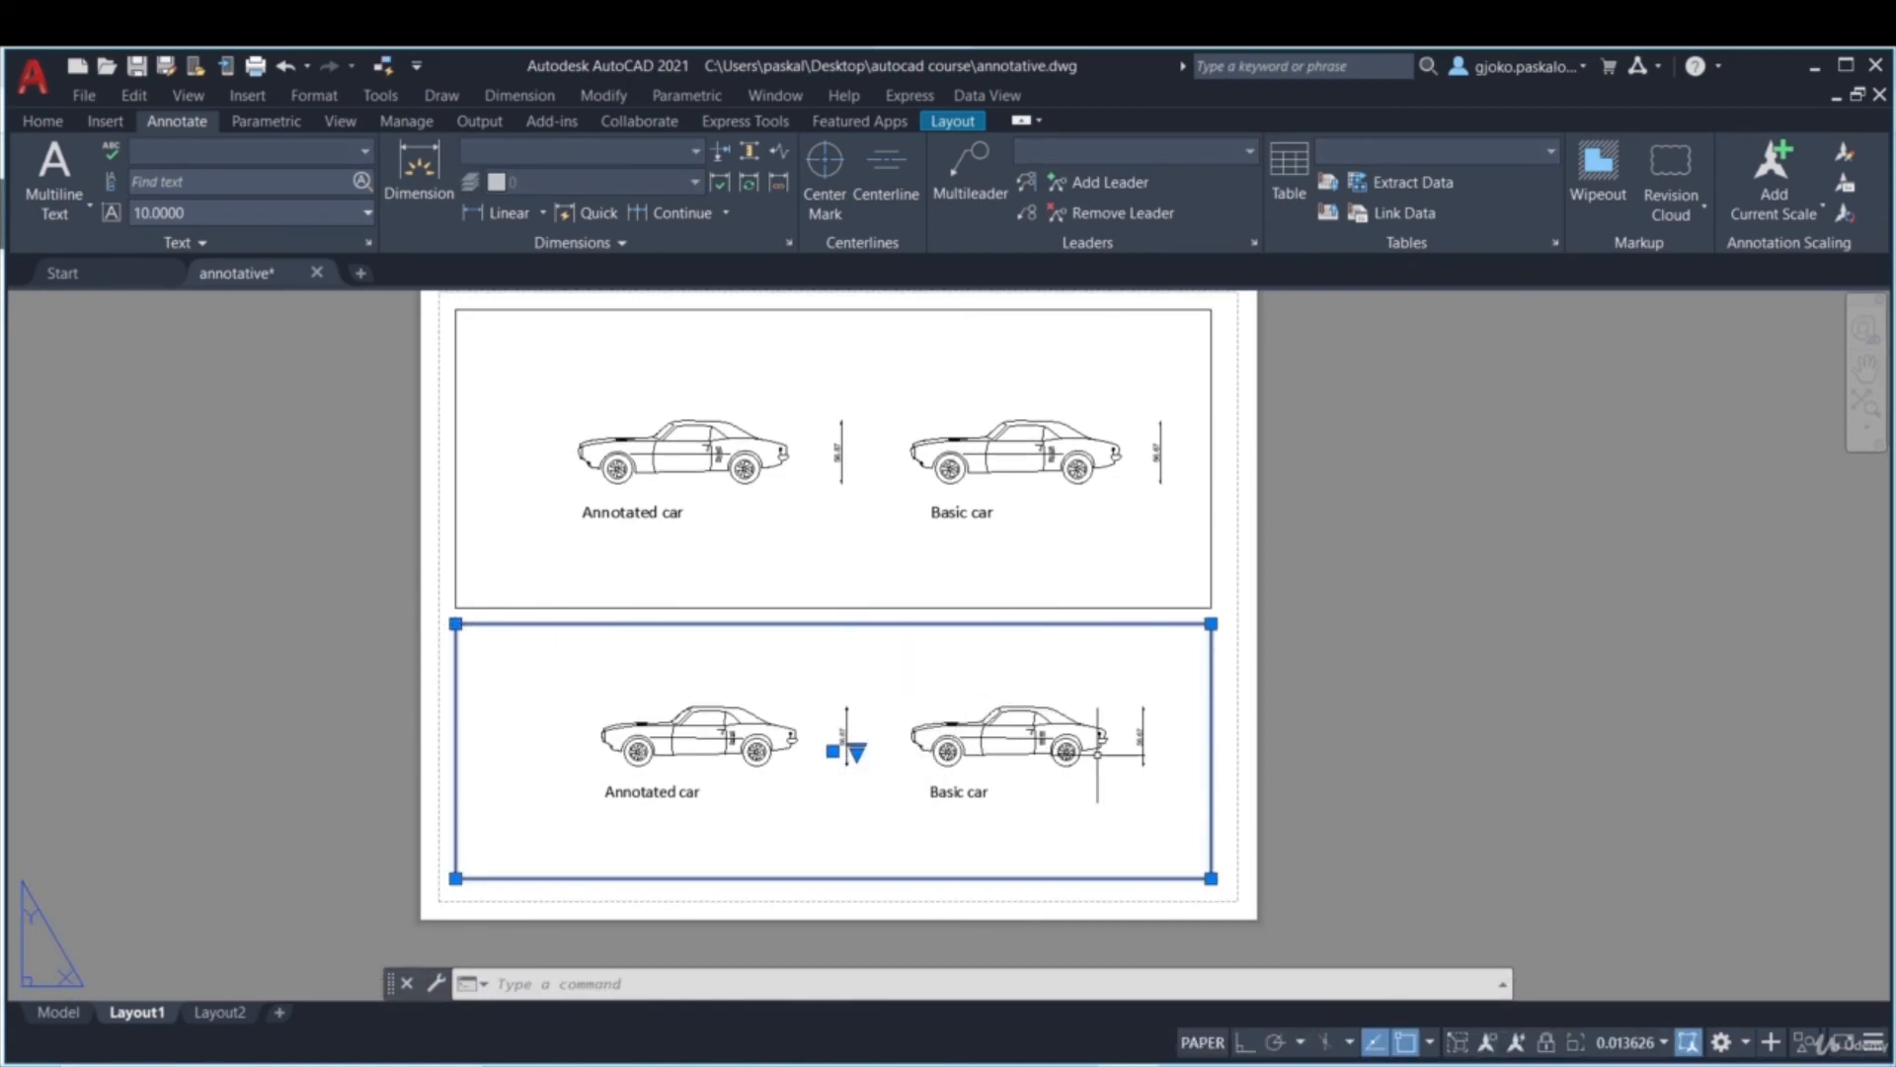
{"action": "left_click", "coordinate": [1651, 1049]}
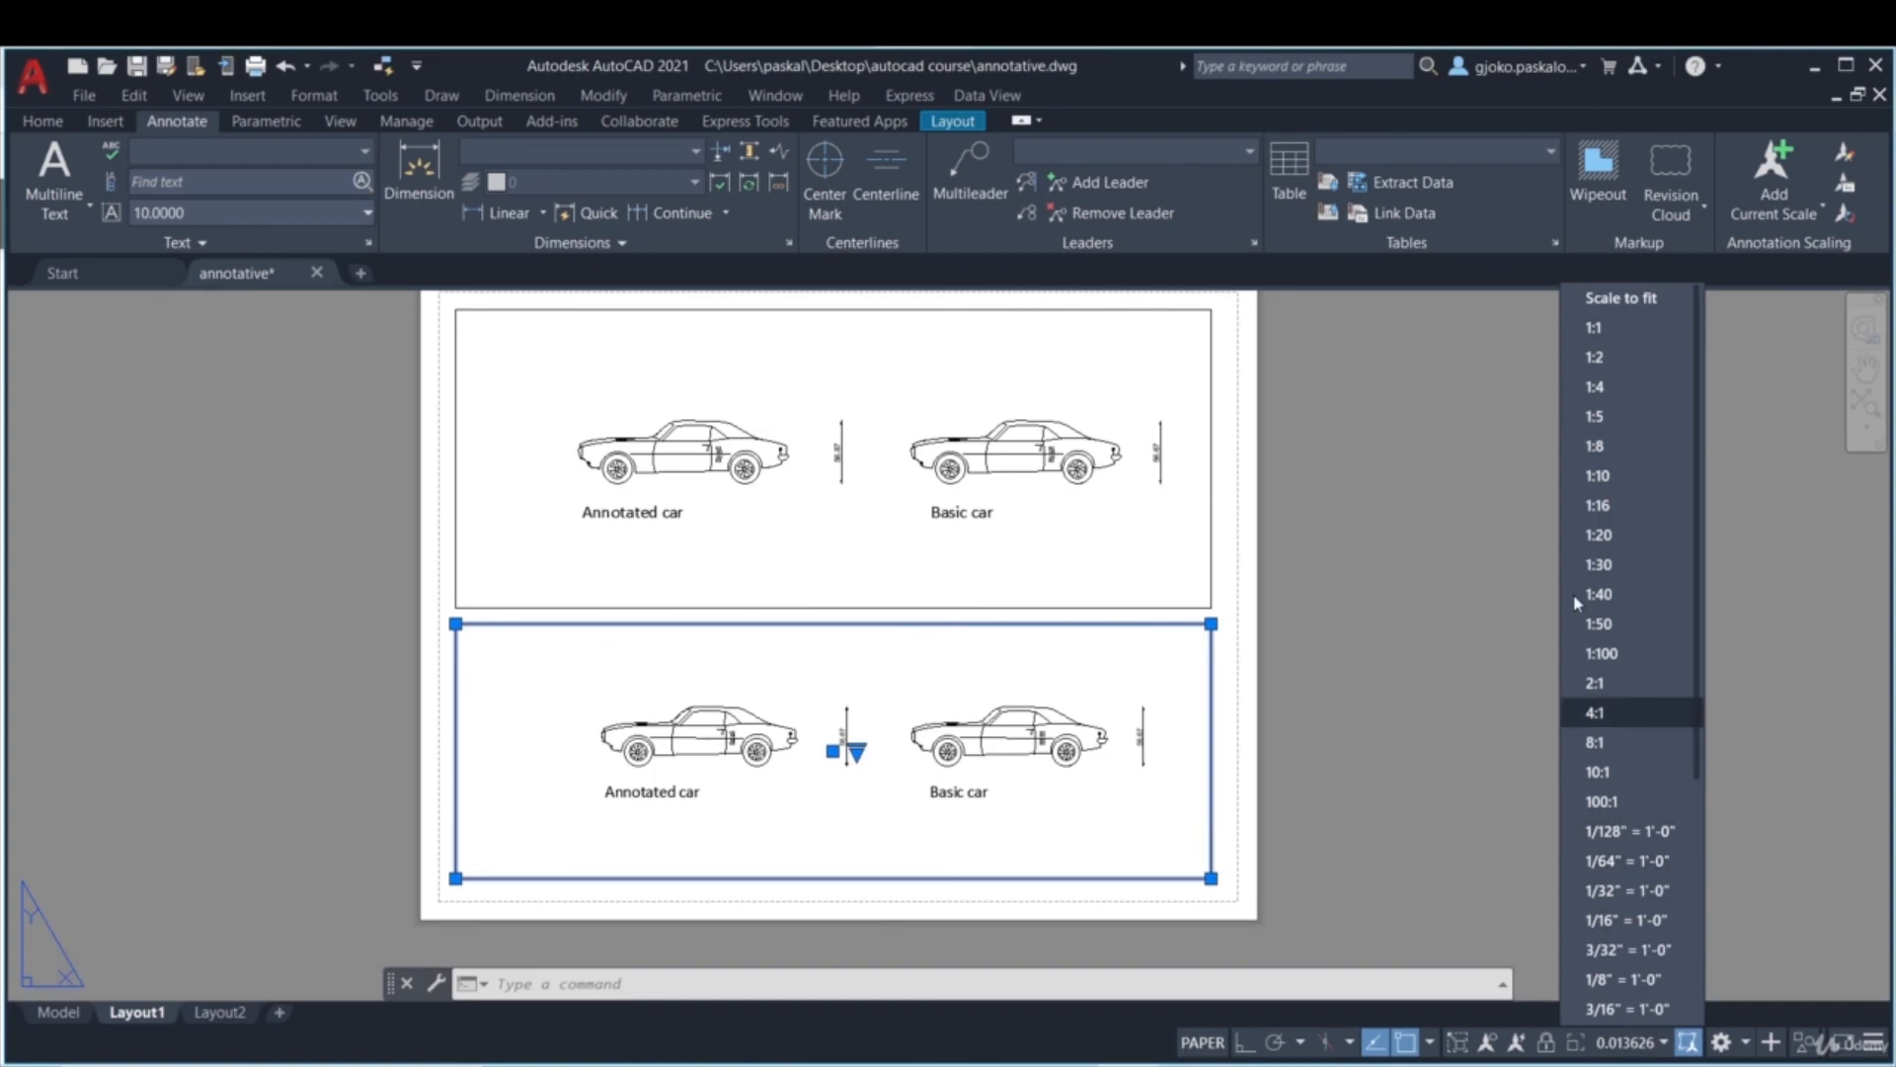
{"action": "left_click", "coordinate": [1596, 358]}
- Activate the lower viewport and zoom out inside it until both cars with their labels fit in the frame
{"action": "double_click", "coordinate": [899, 778]}
{"action": "scroll", "coordinate": [862, 734], "scroll_direction": "down", "scroll_amount": 10}
{"action": "scroll", "coordinate": [861, 734], "scroll_direction": "down", "scroll_amount": 6}
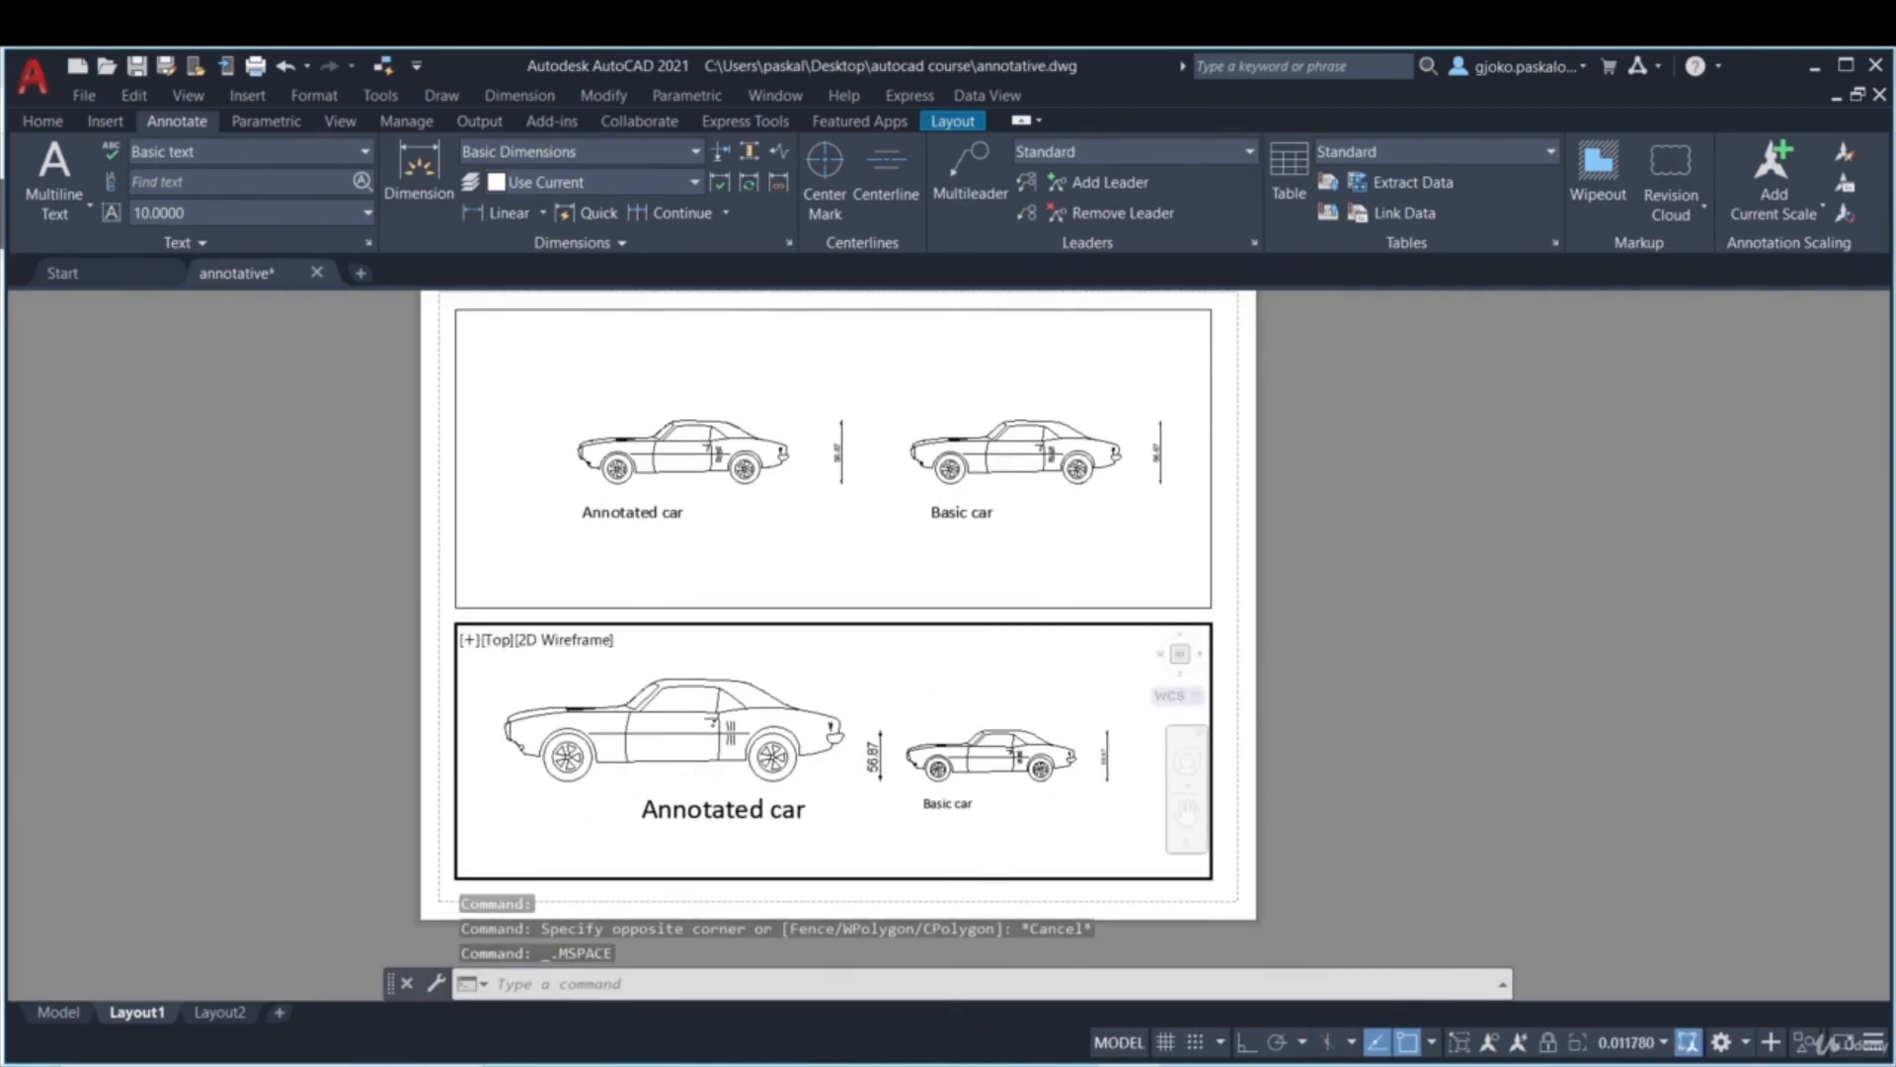
{"action": "scroll", "coordinate": [844, 766], "scroll_direction": "down", "scroll_amount": 4}
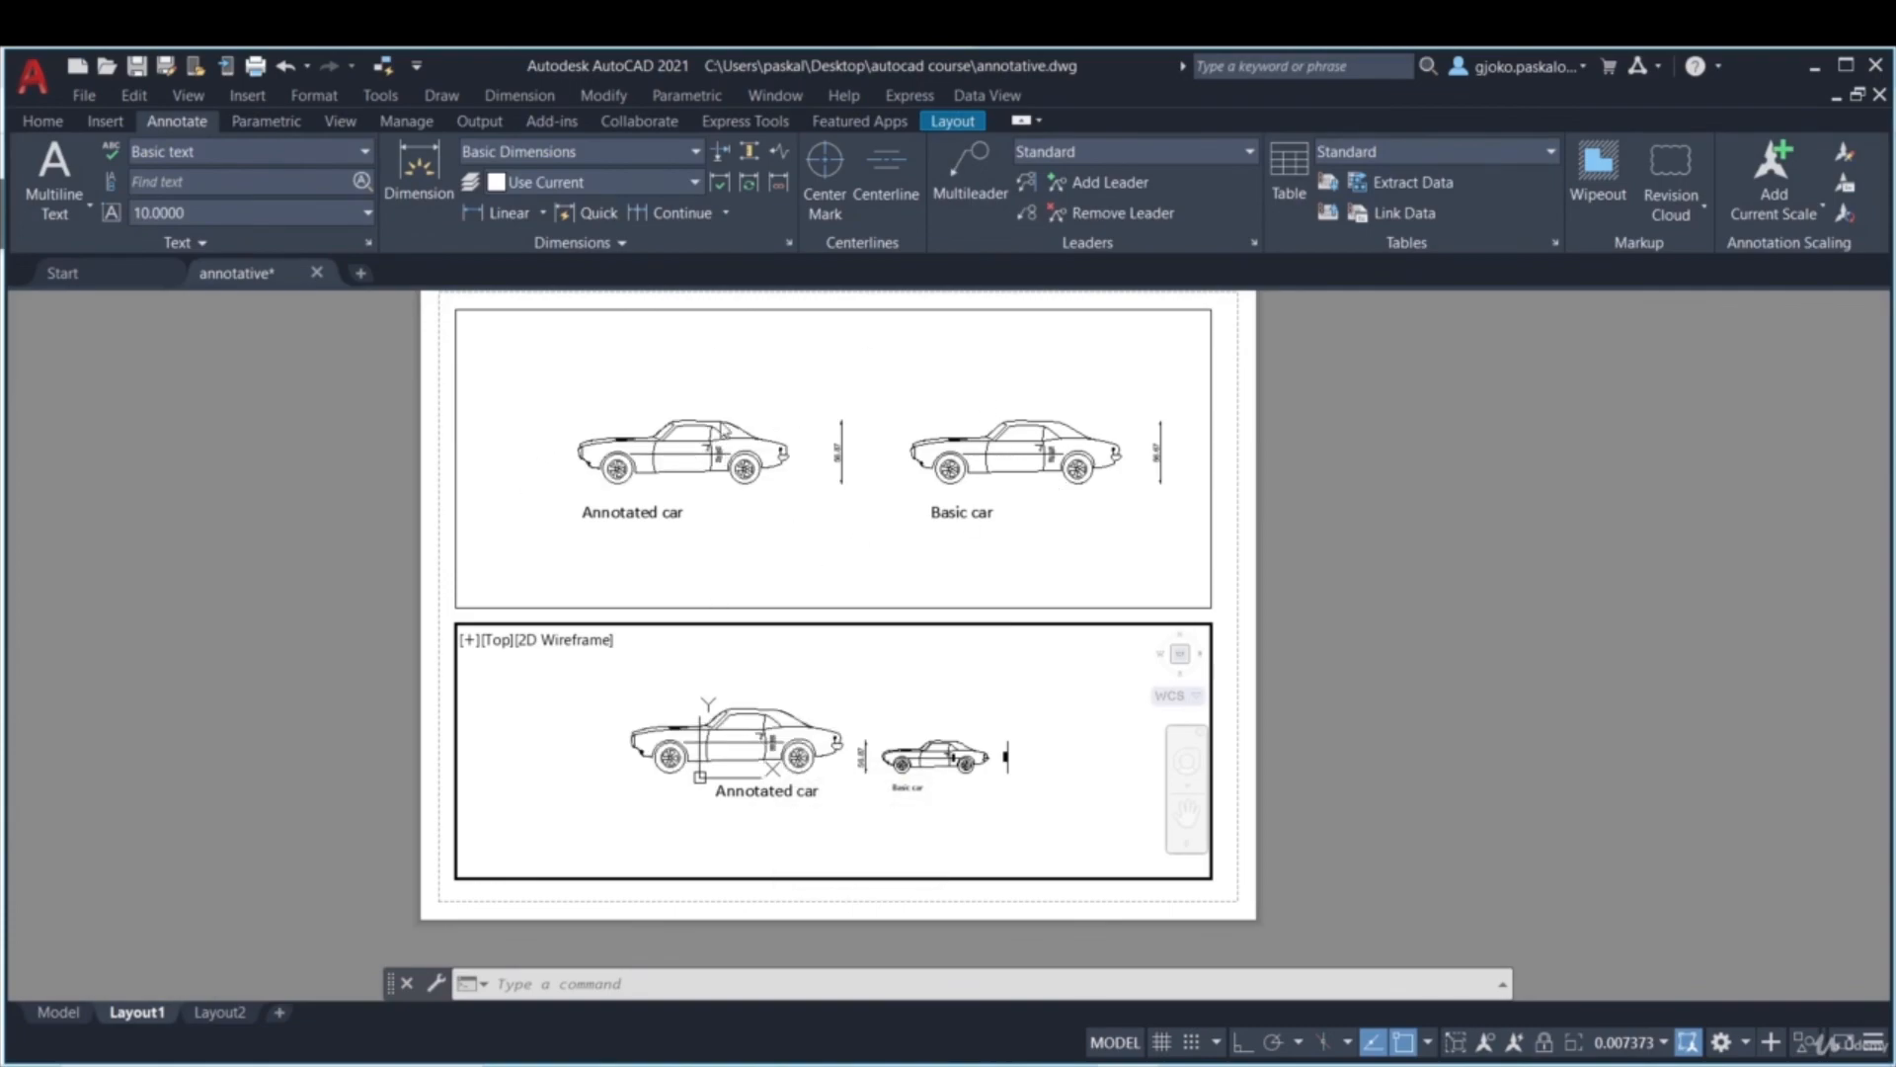
- Set the upper viewport's scale to 1:4 and adjust its zoom until both cars fit in the frame
{"action": "left_click", "coordinate": [1210, 467]}
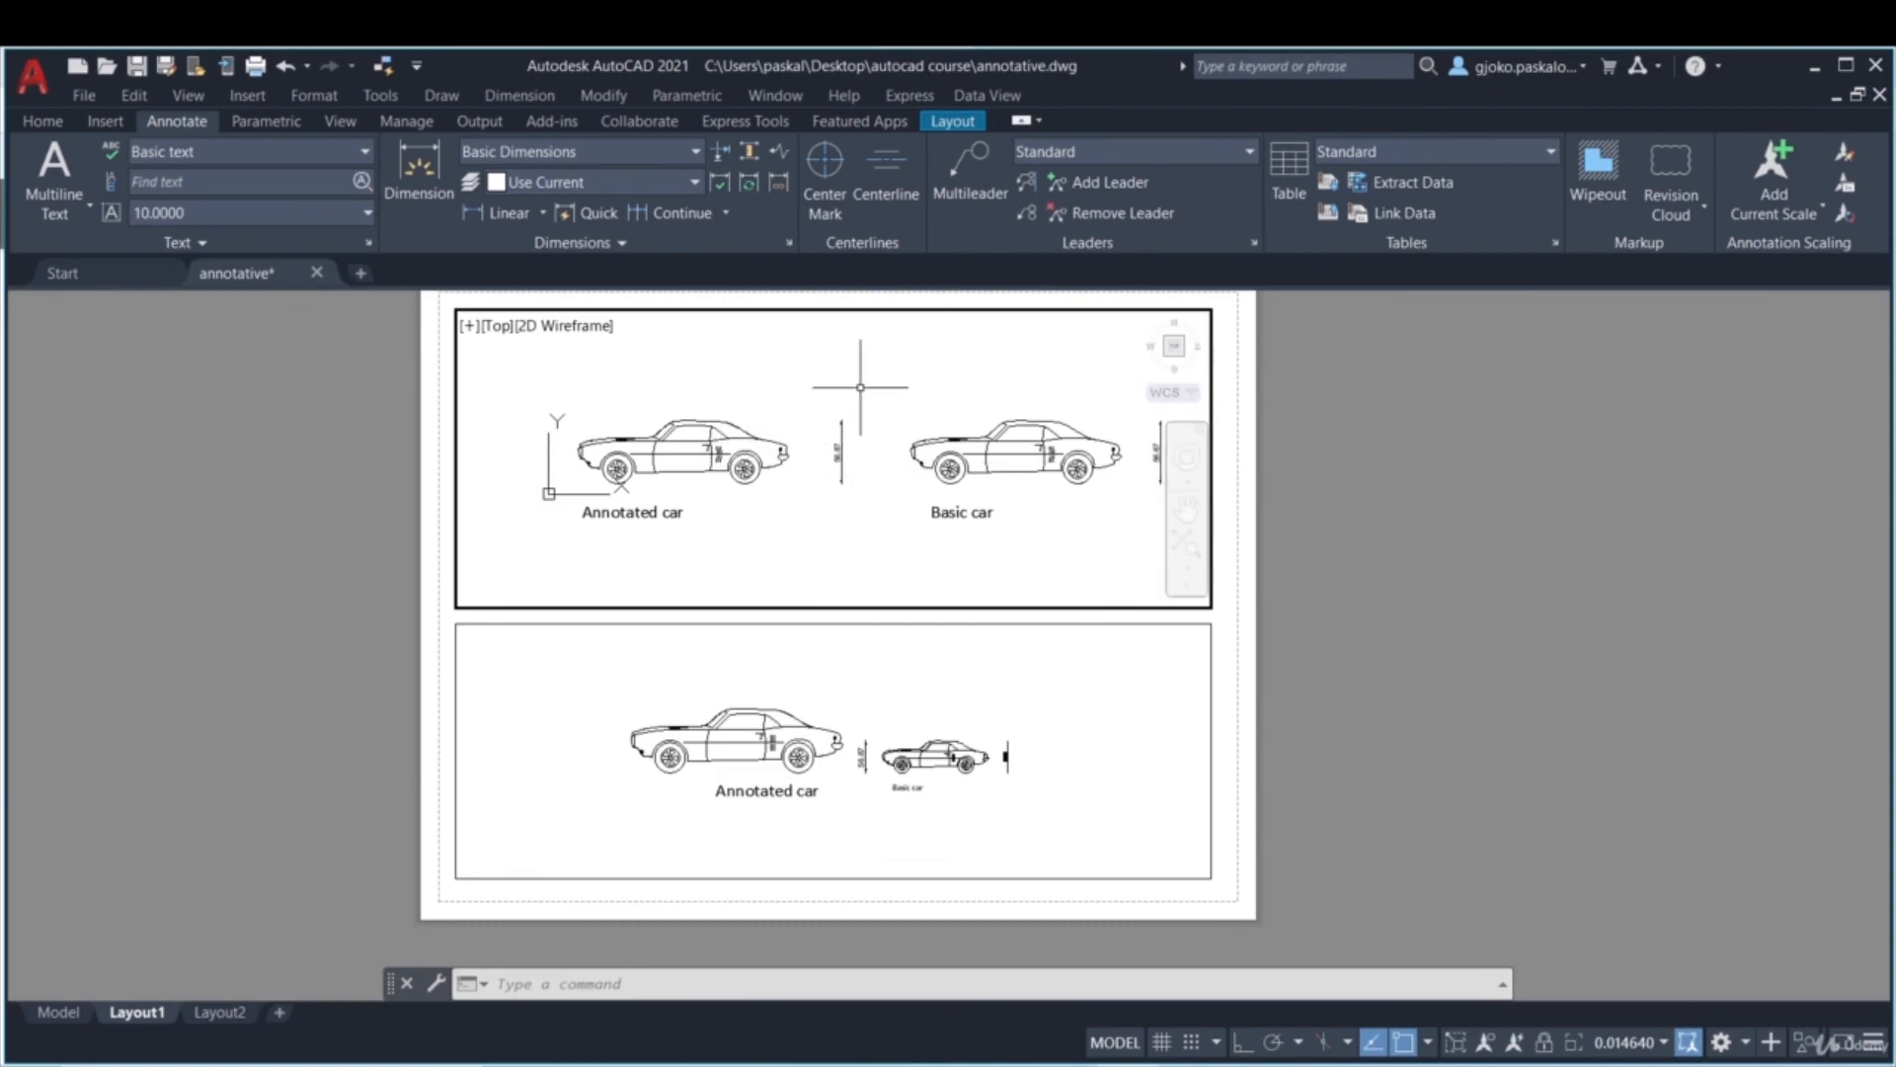
{"action": "left_click", "coordinate": [1664, 1042]}
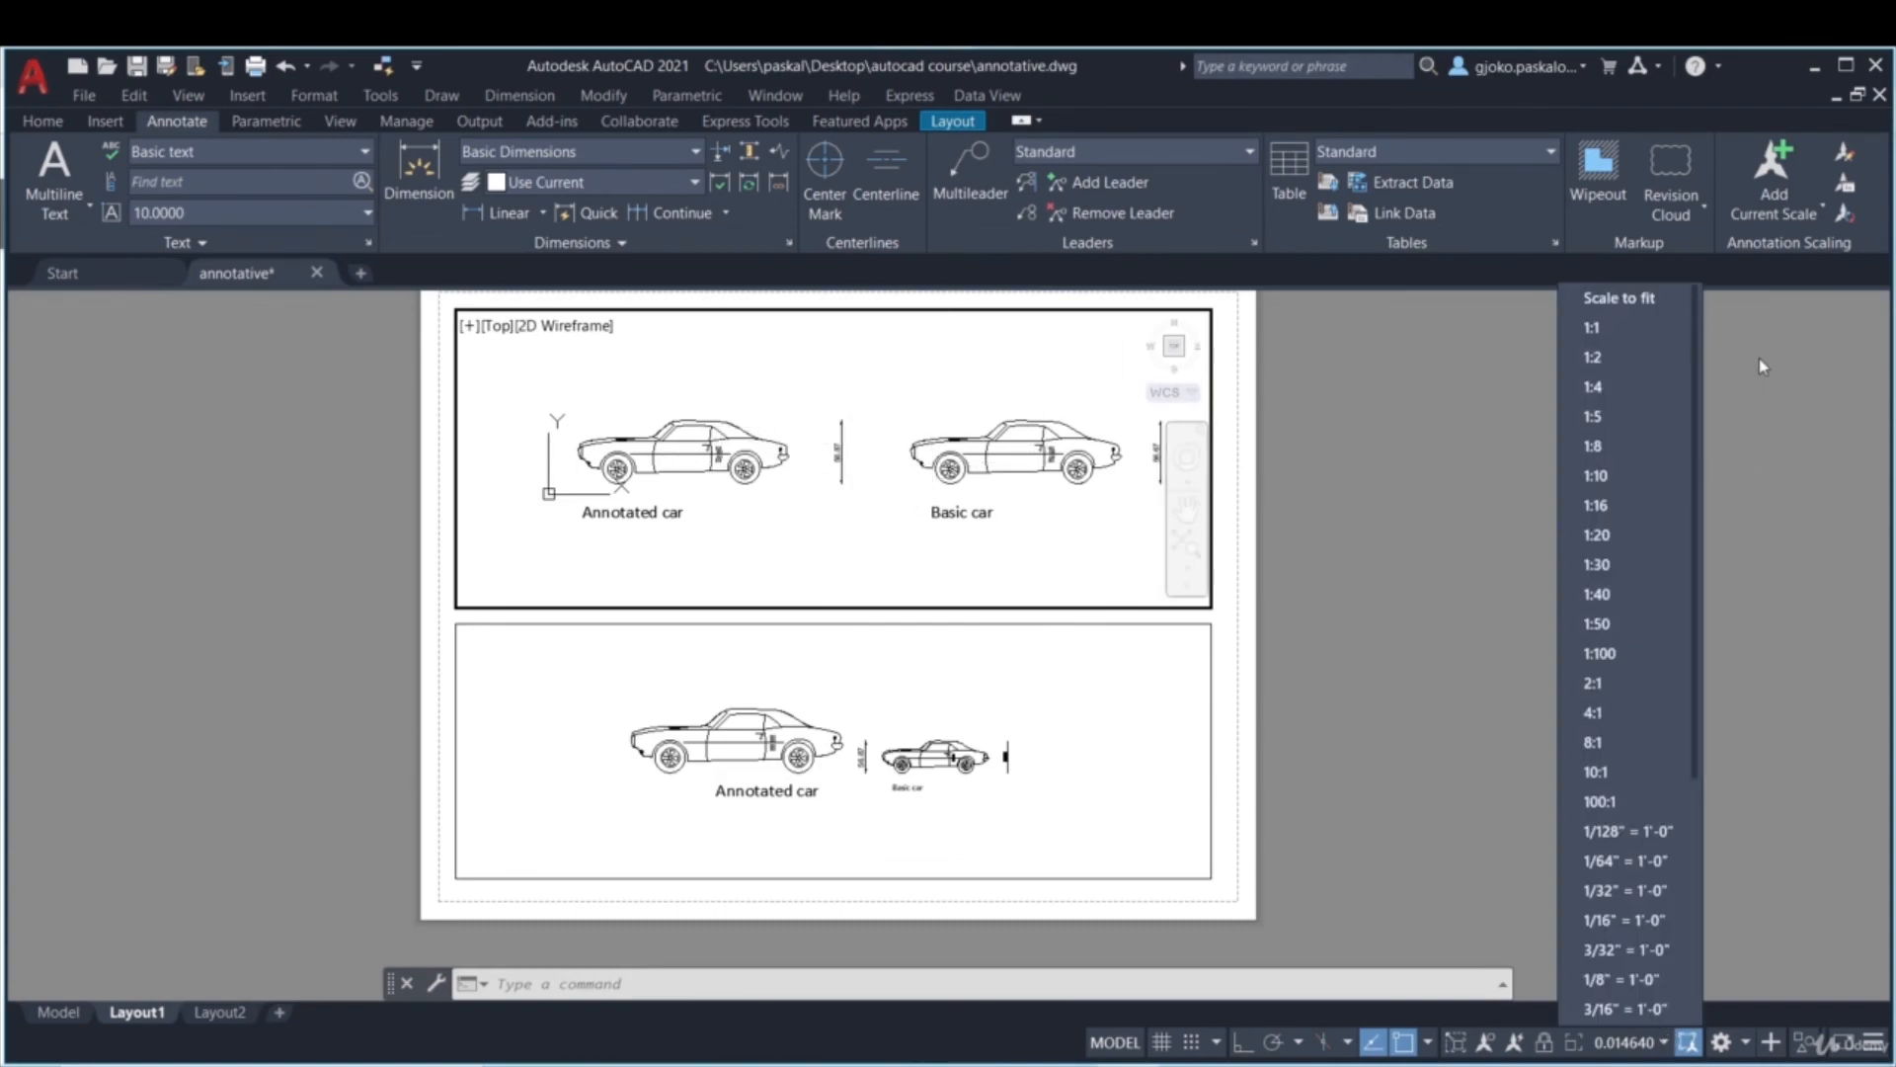
{"action": "left_click", "coordinate": [1143, 503]}
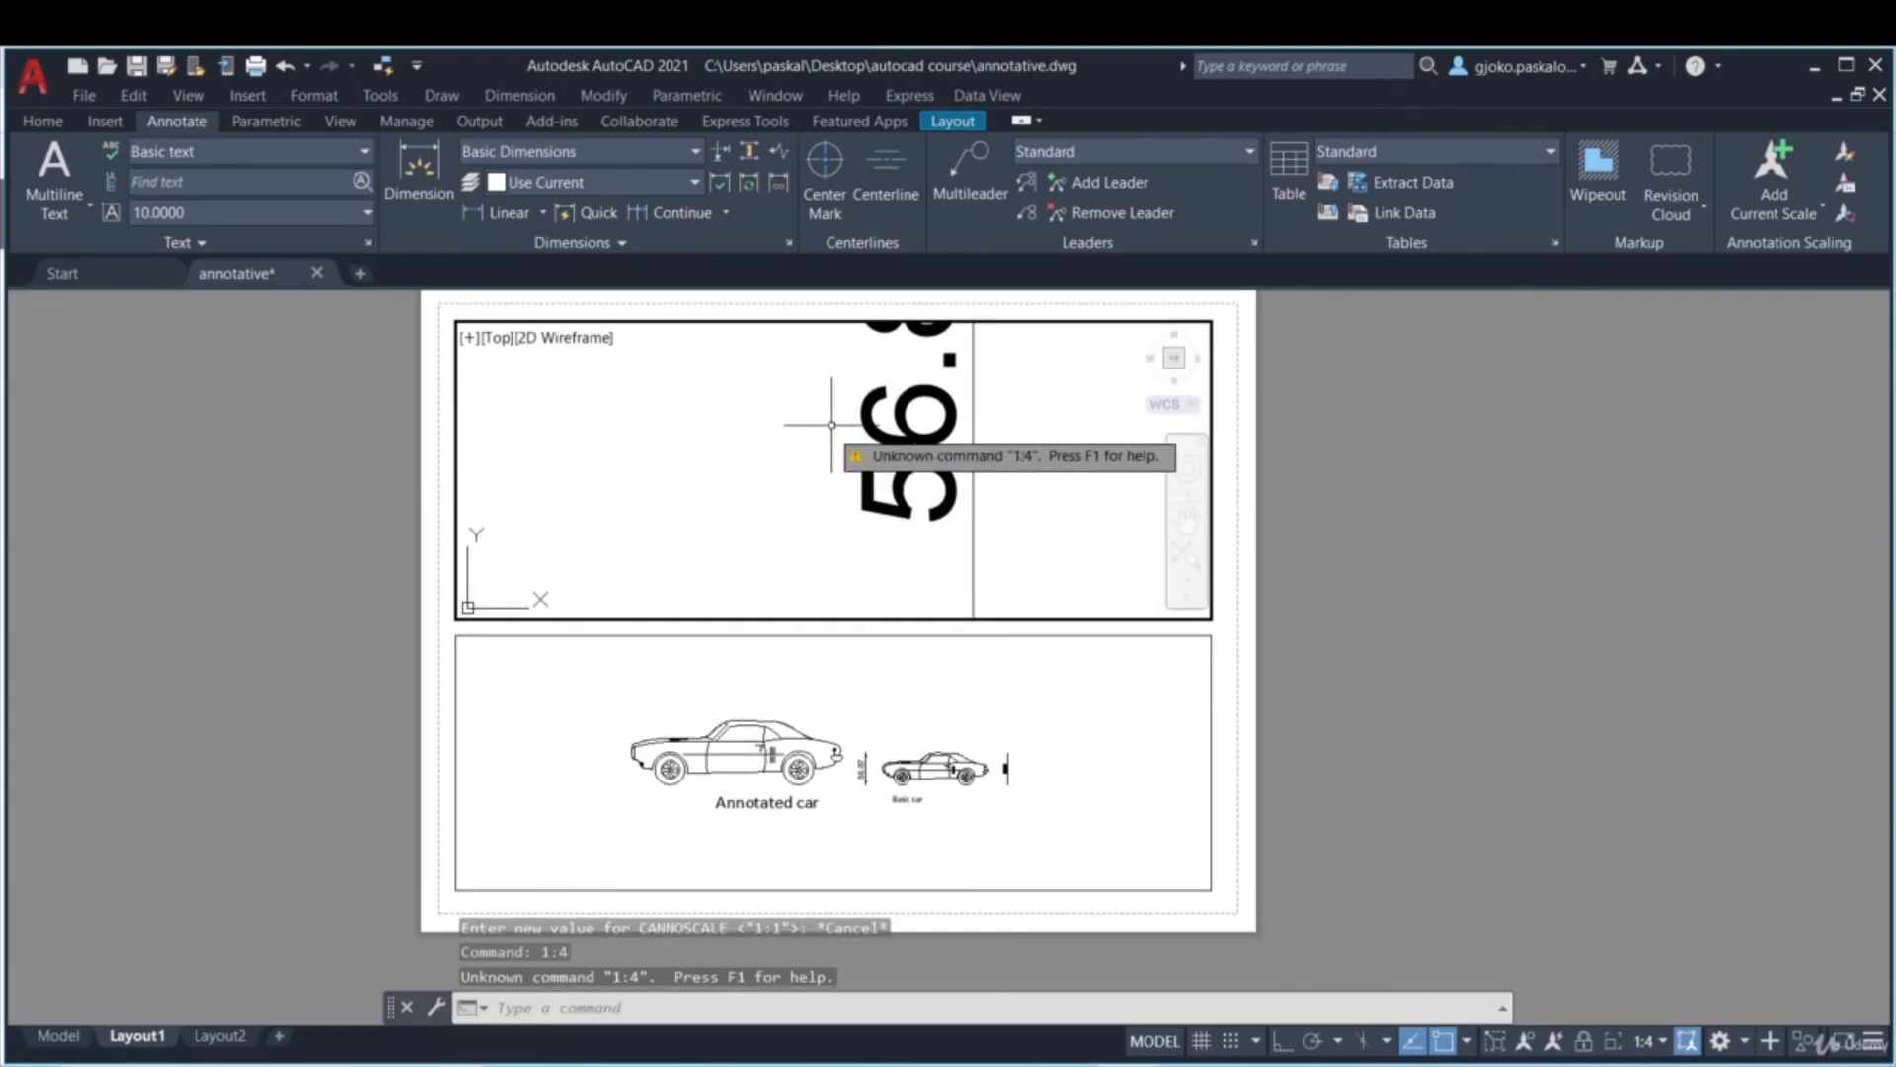
{"action": "left_click", "coordinate": [831, 425]}
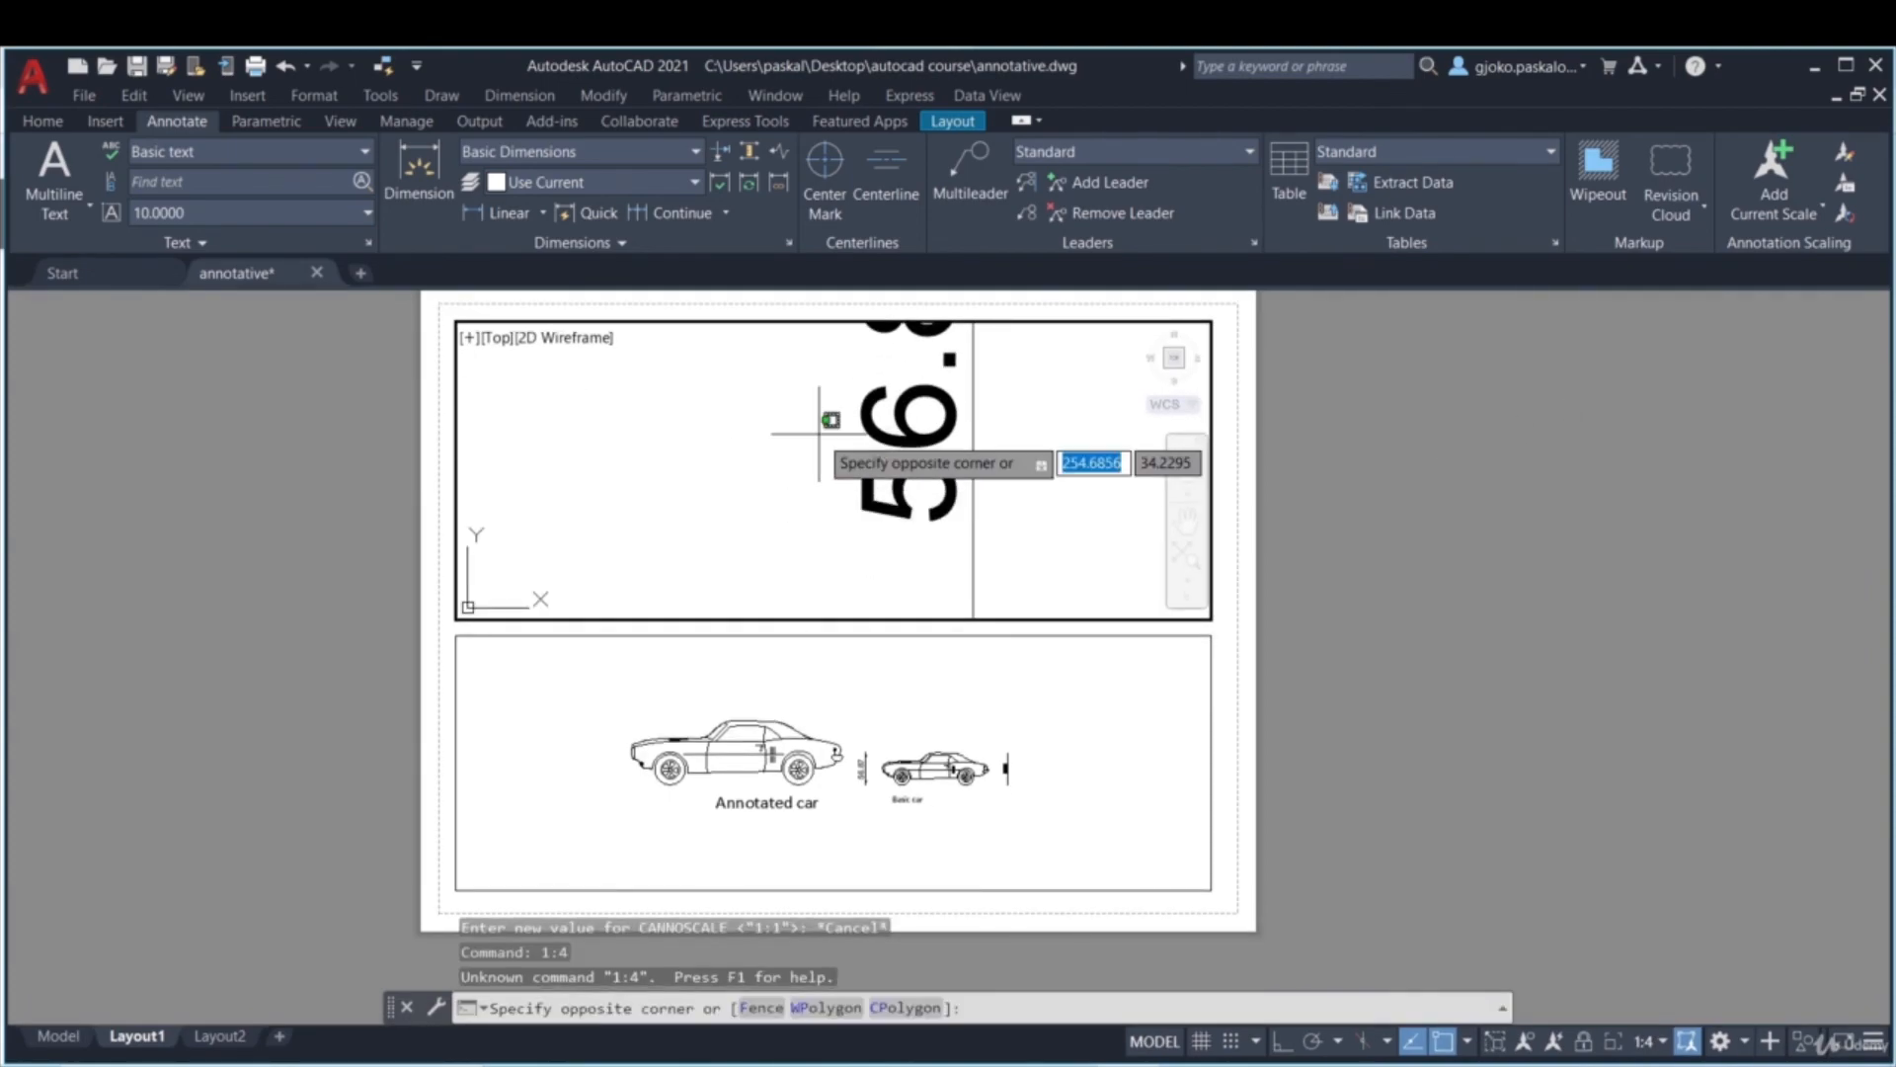
{"action": "scroll", "coordinate": [825, 435], "scroll_direction": "down", "scroll_amount": 5}
{"action": "left_click", "coordinate": [811, 454]}
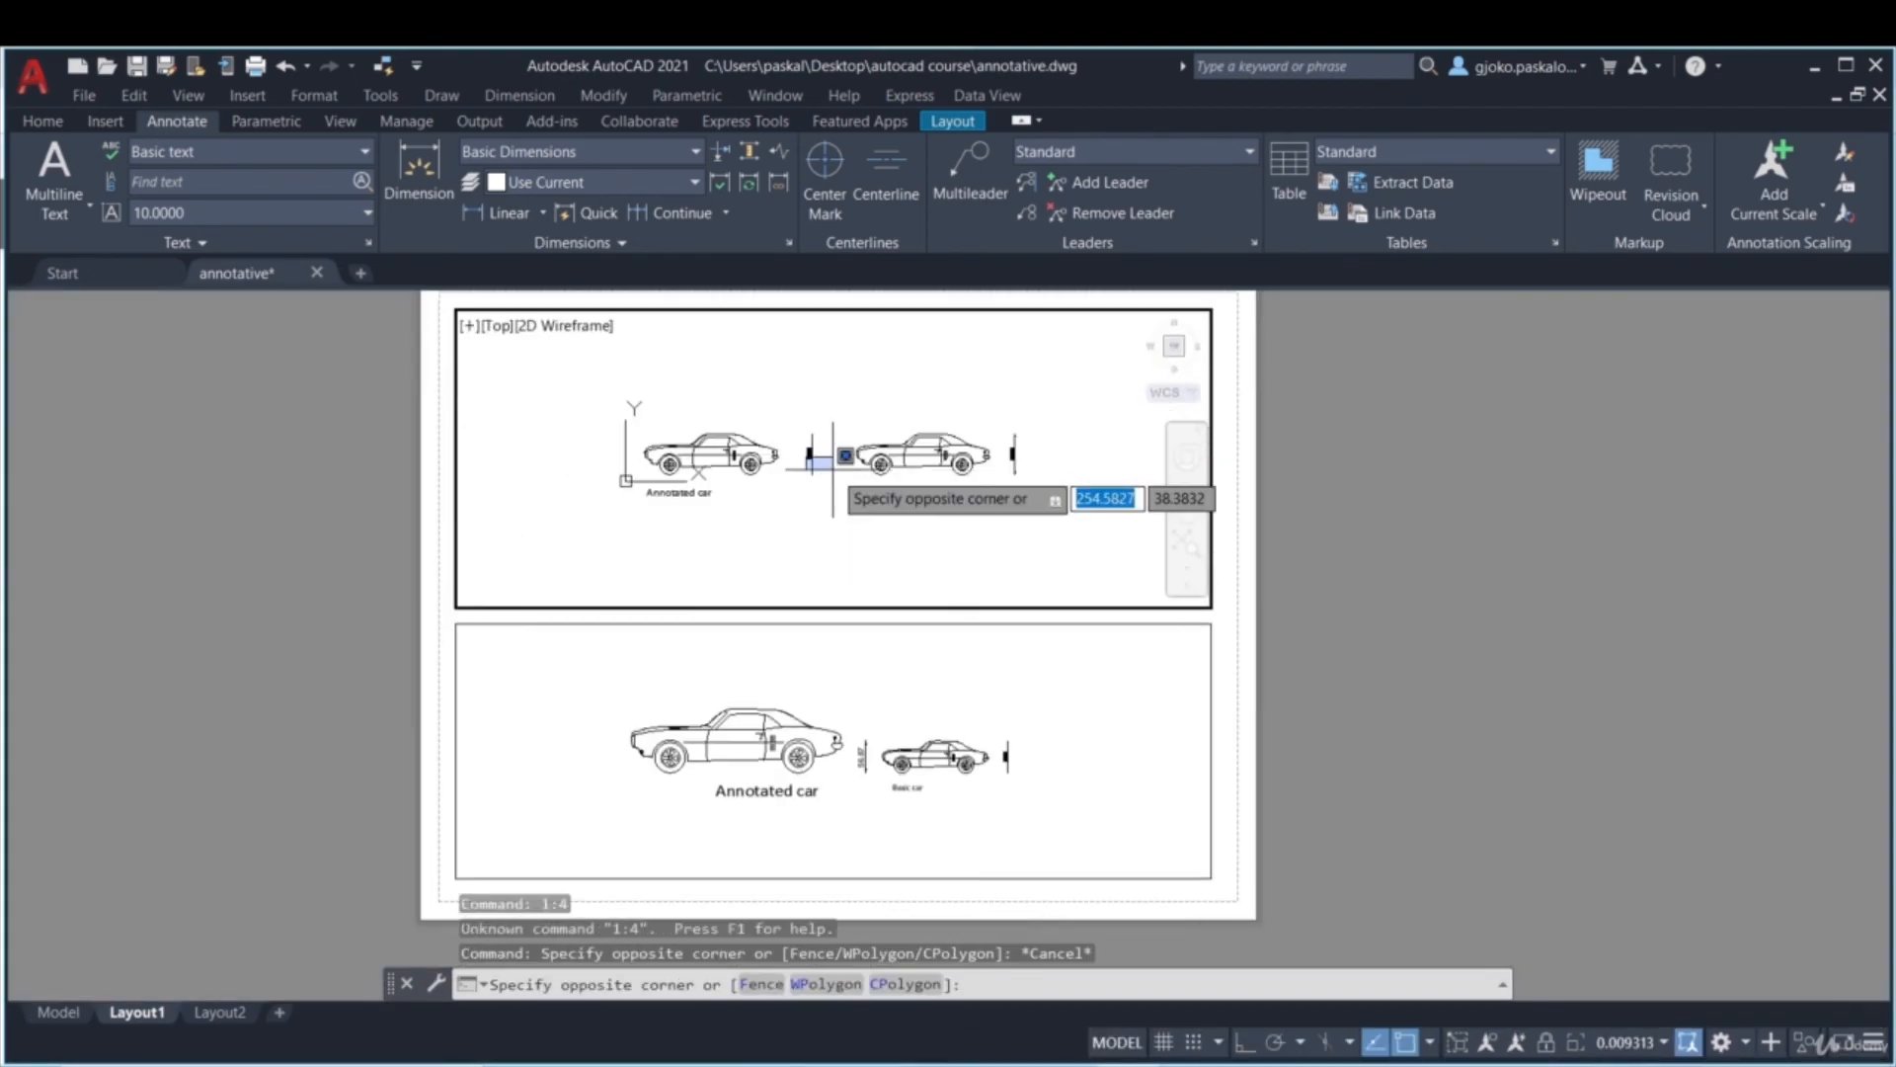
{"action": "scroll", "coordinate": [791, 460], "scroll_direction": "up", "scroll_amount": 2}
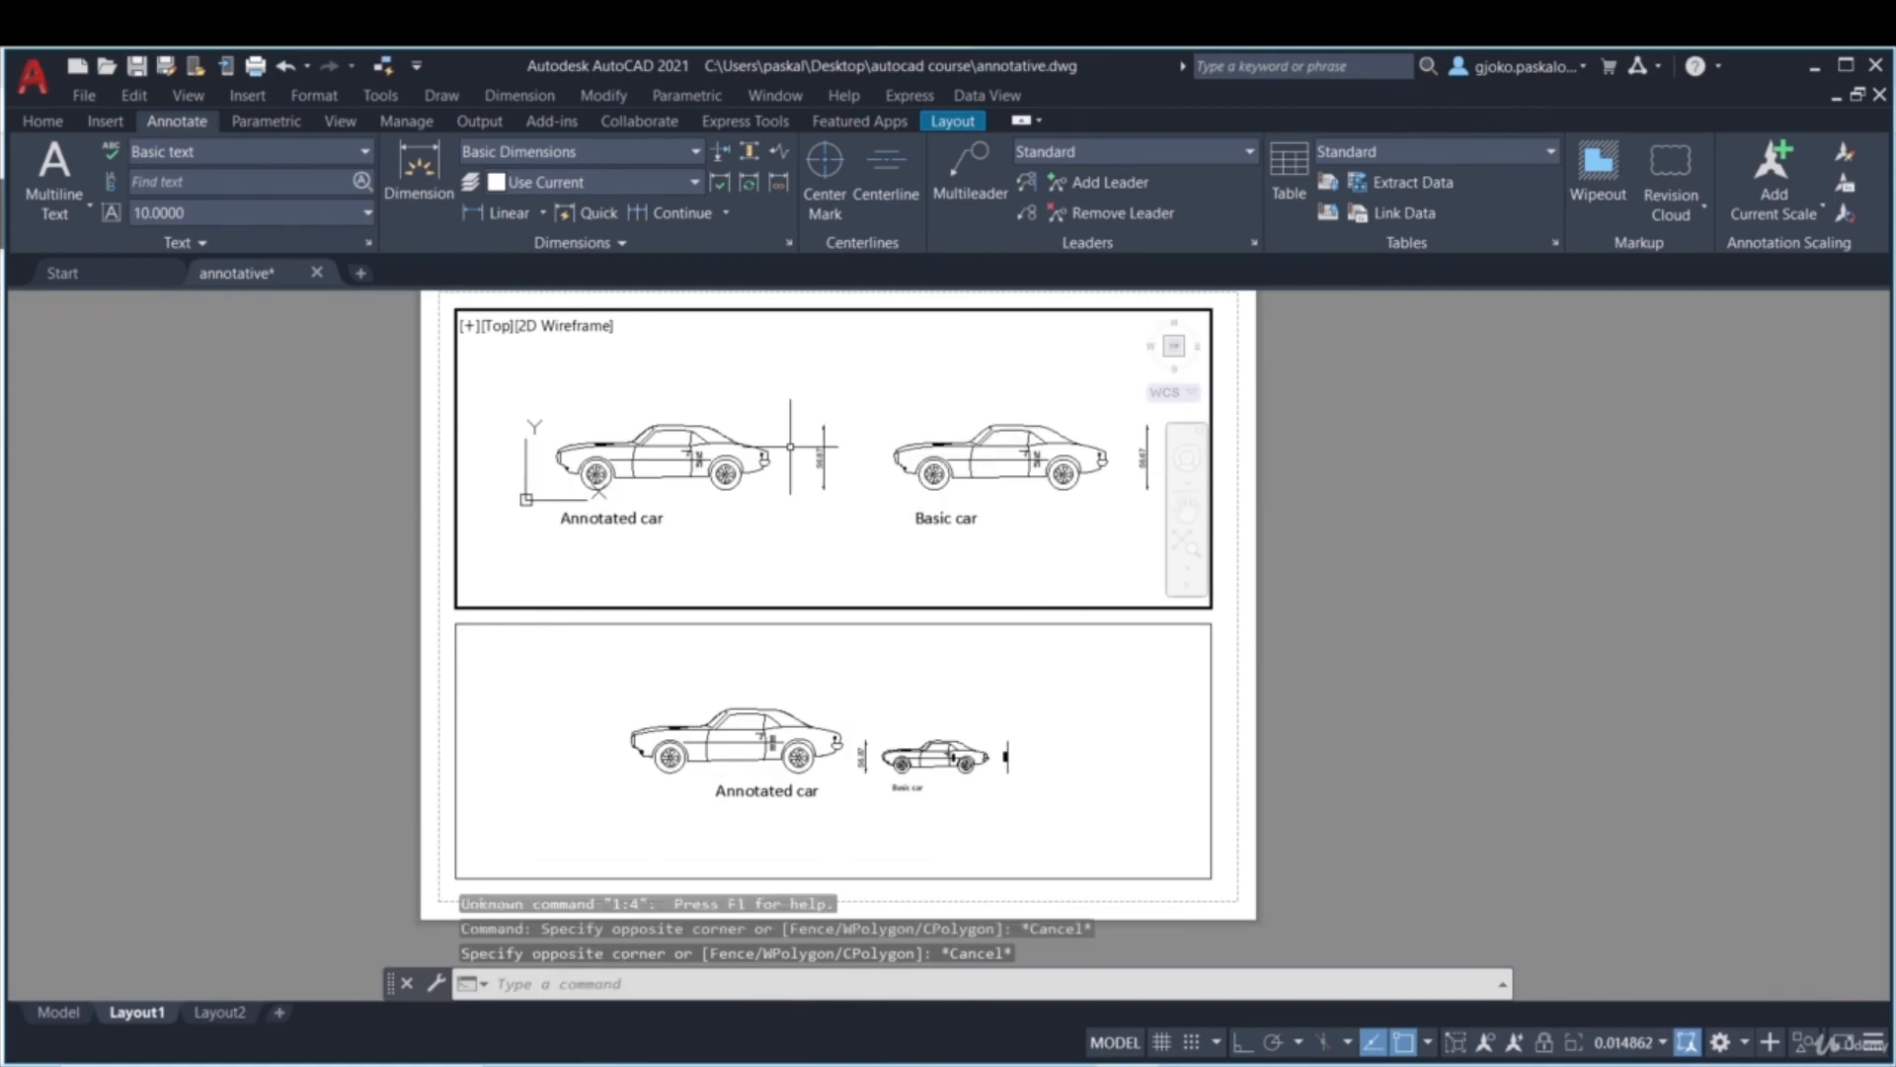
- Check the annotation scale list in model space and return to Layout1
{"action": "left_click", "coordinate": [1664, 1043]}
{"action": "left_click", "coordinate": [606, 885]}
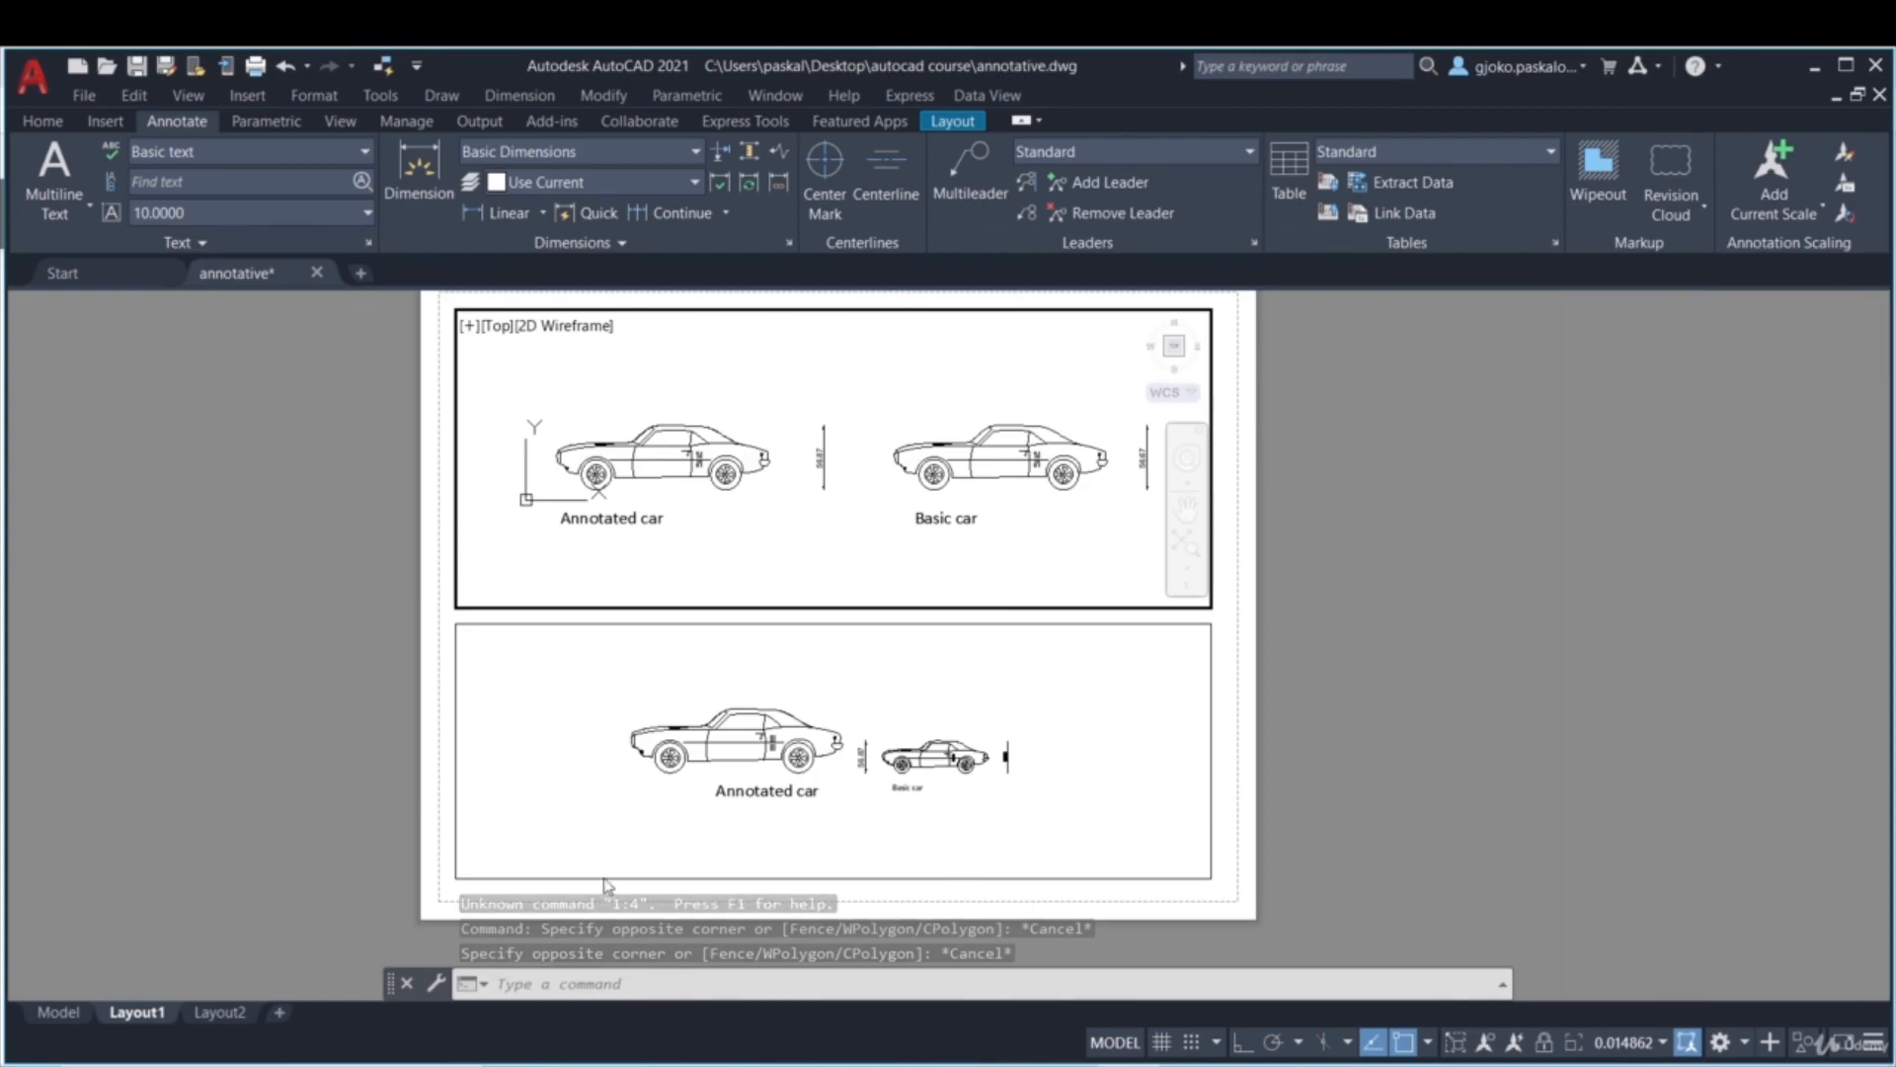
{"action": "left_click", "coordinate": [58, 1017]}
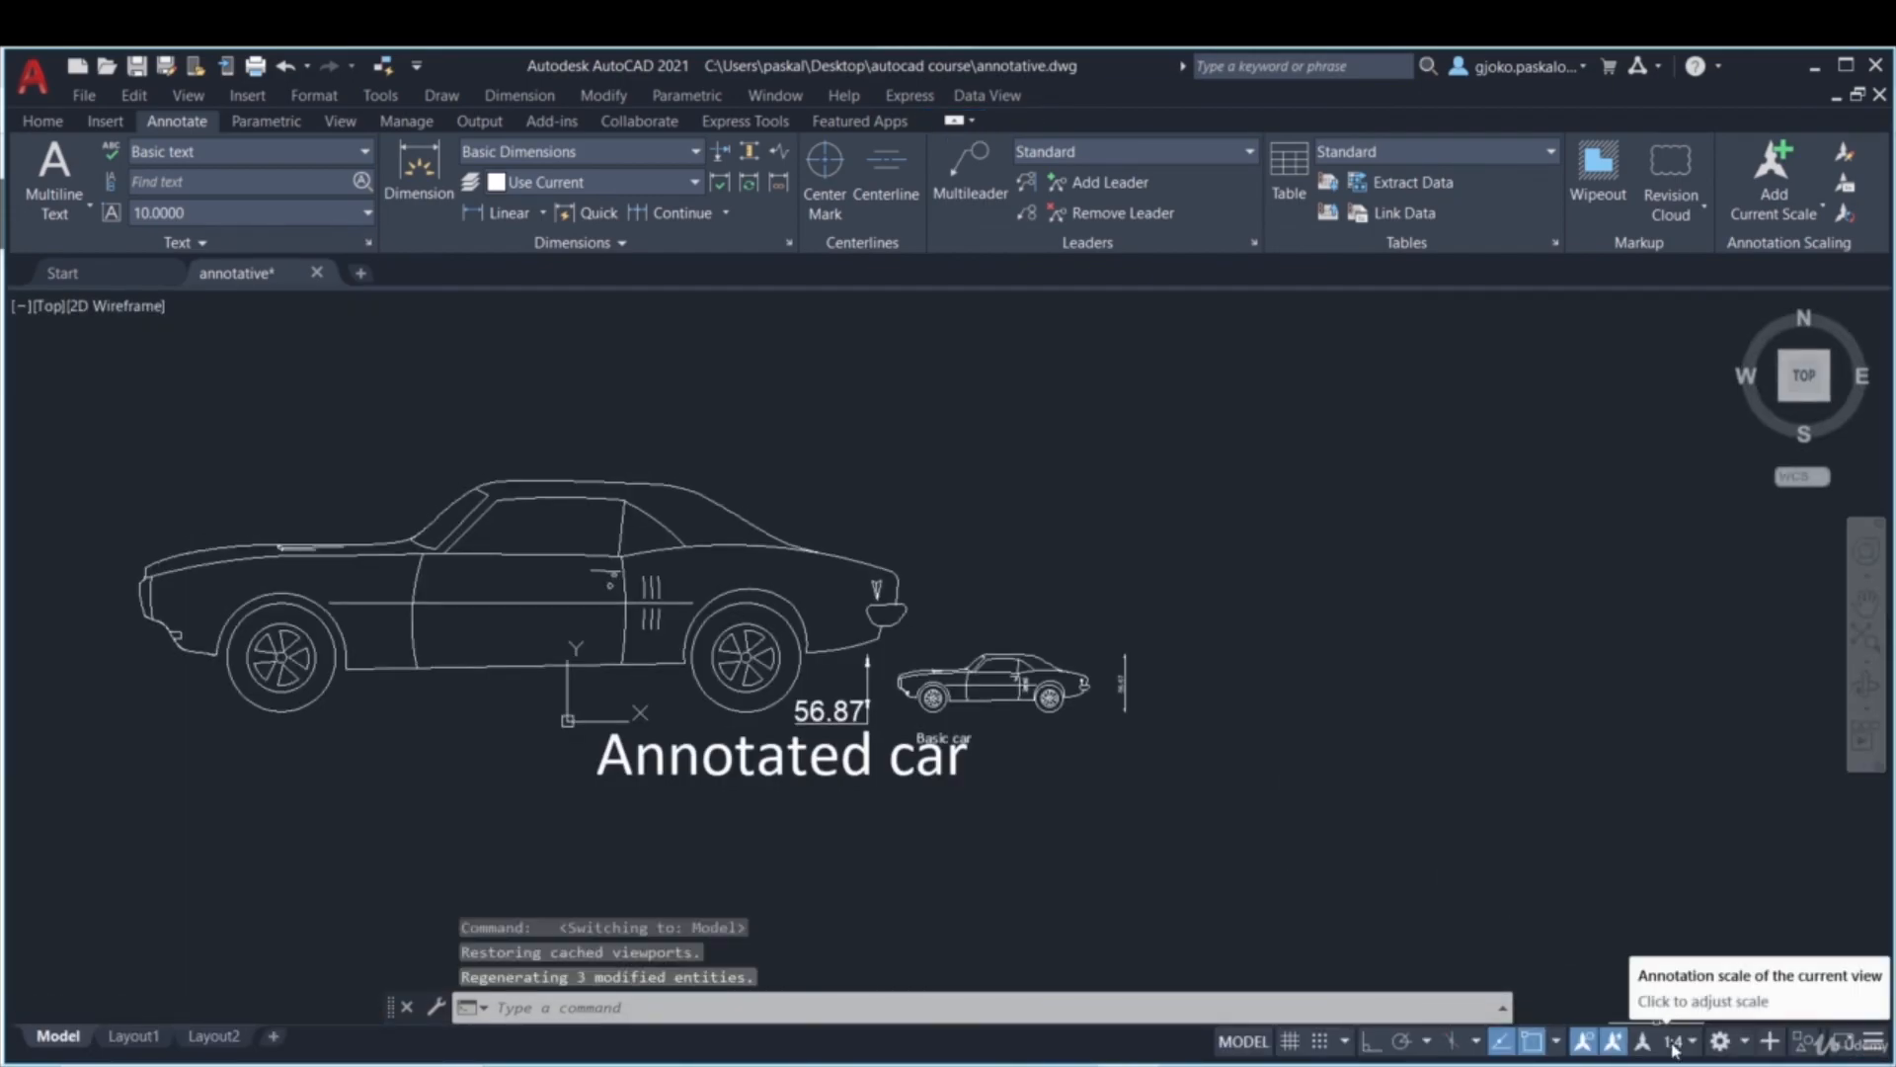
{"action": "left_click", "coordinate": [1674, 1045]}
{"action": "left_click", "coordinate": [1665, 365]}
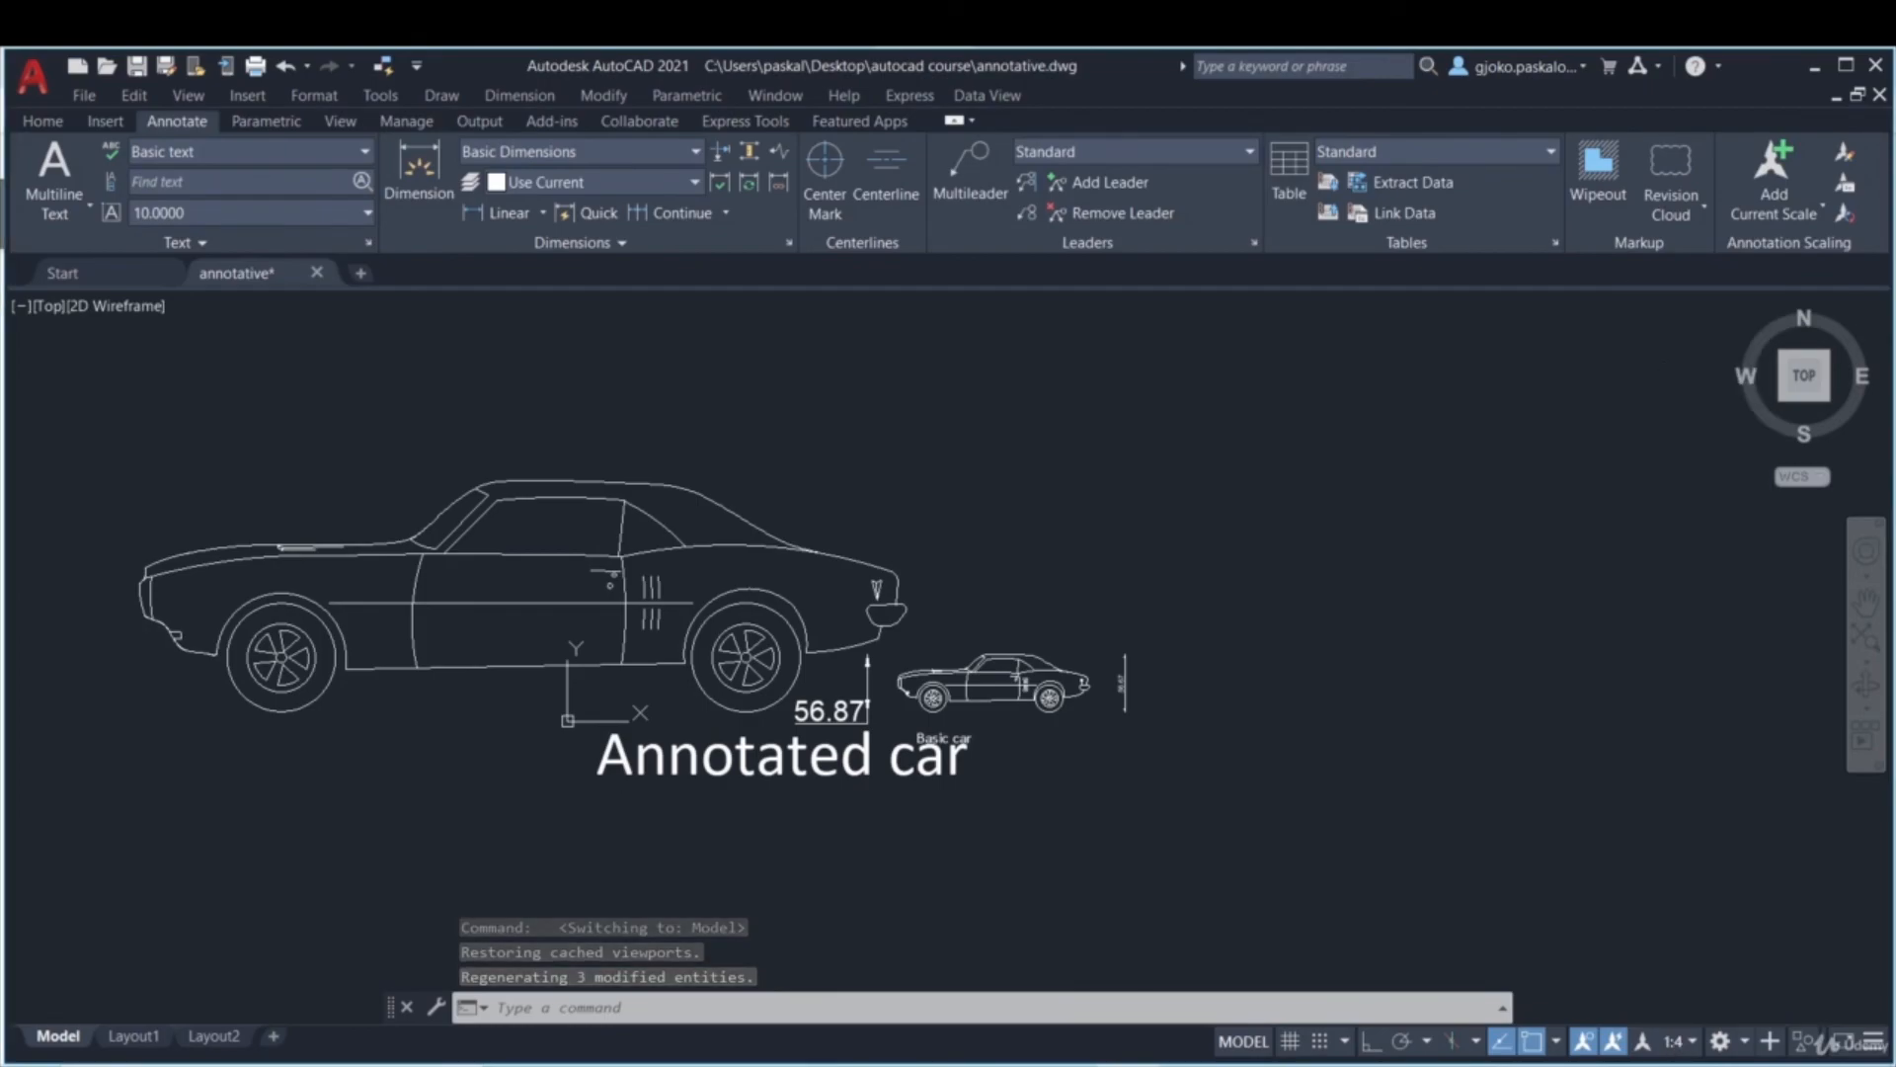
{"action": "left_click", "coordinate": [133, 1036]}
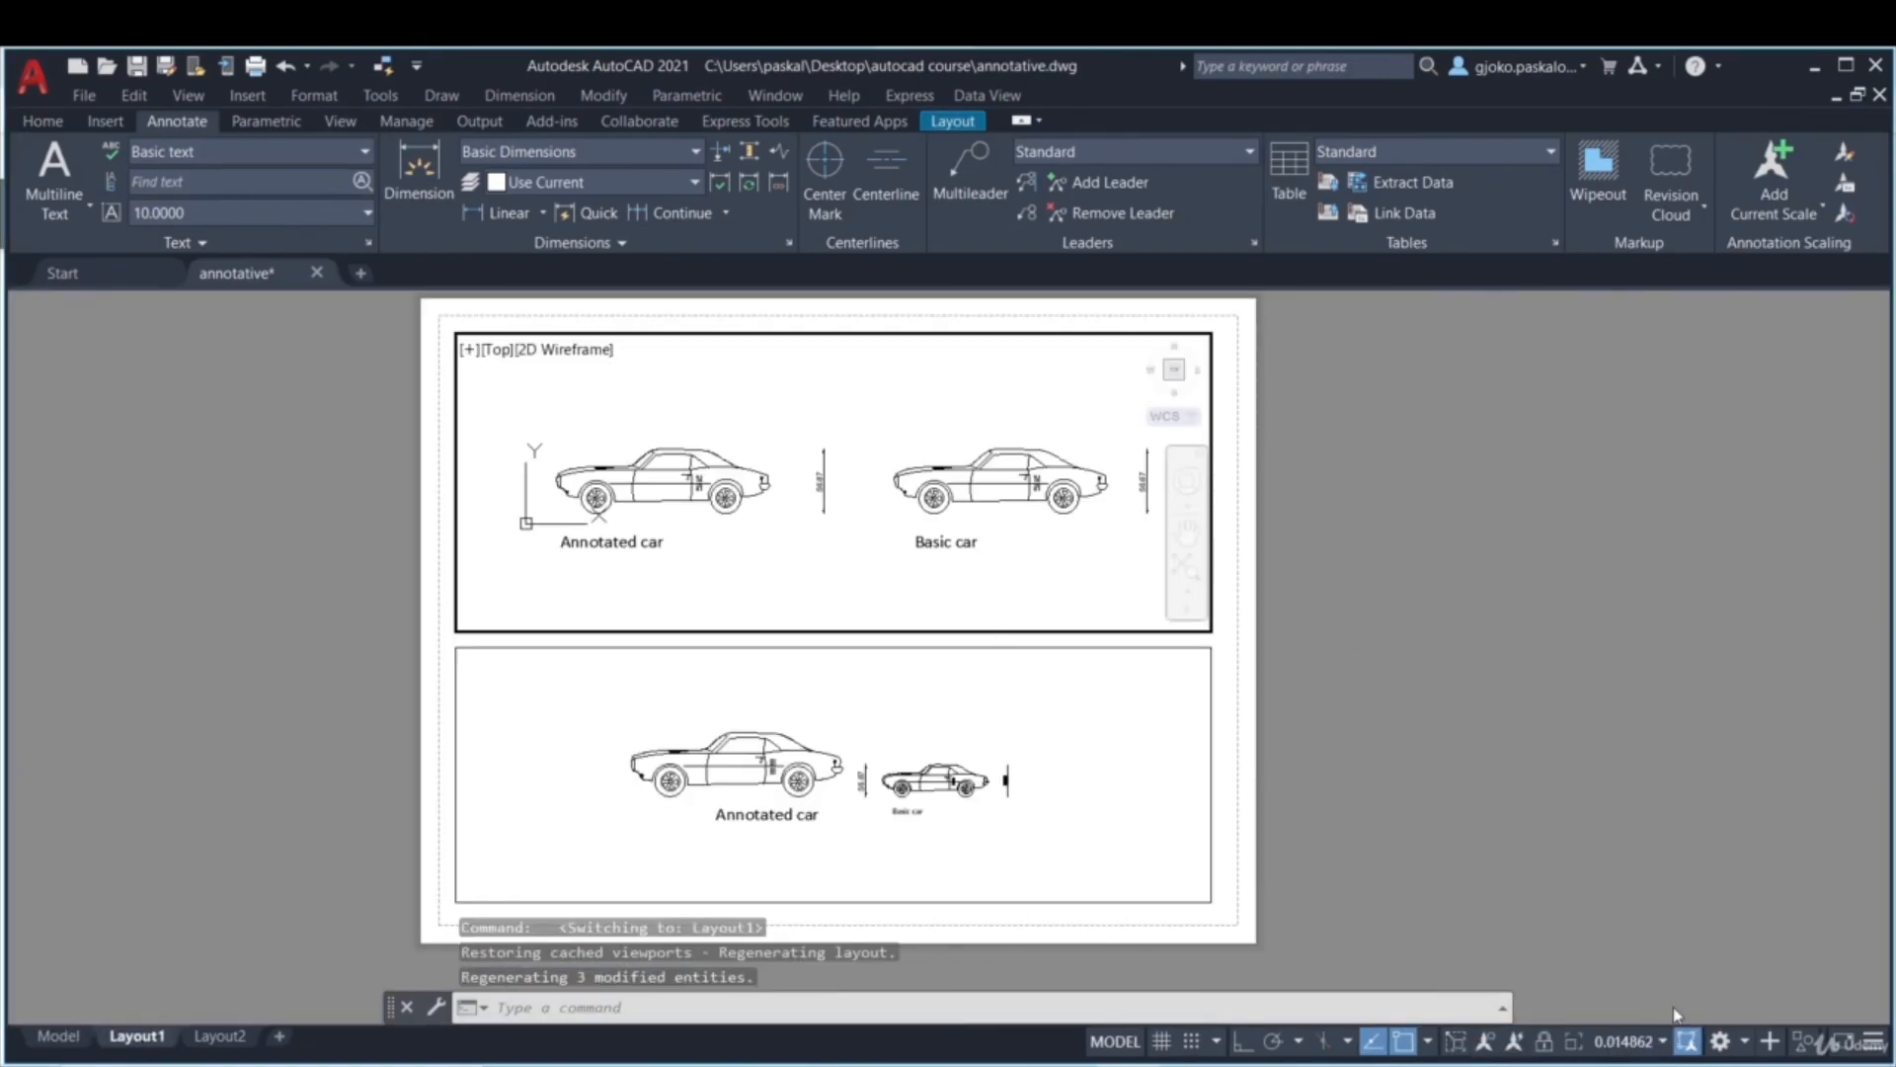
- Apply the 1:4 scale to the upper Layout1 viewport and zoom out inside it until both cars fit in the frame
{"action": "left_click", "coordinate": [1661, 1042]}
{"action": "left_click", "coordinate": [1598, 386]}
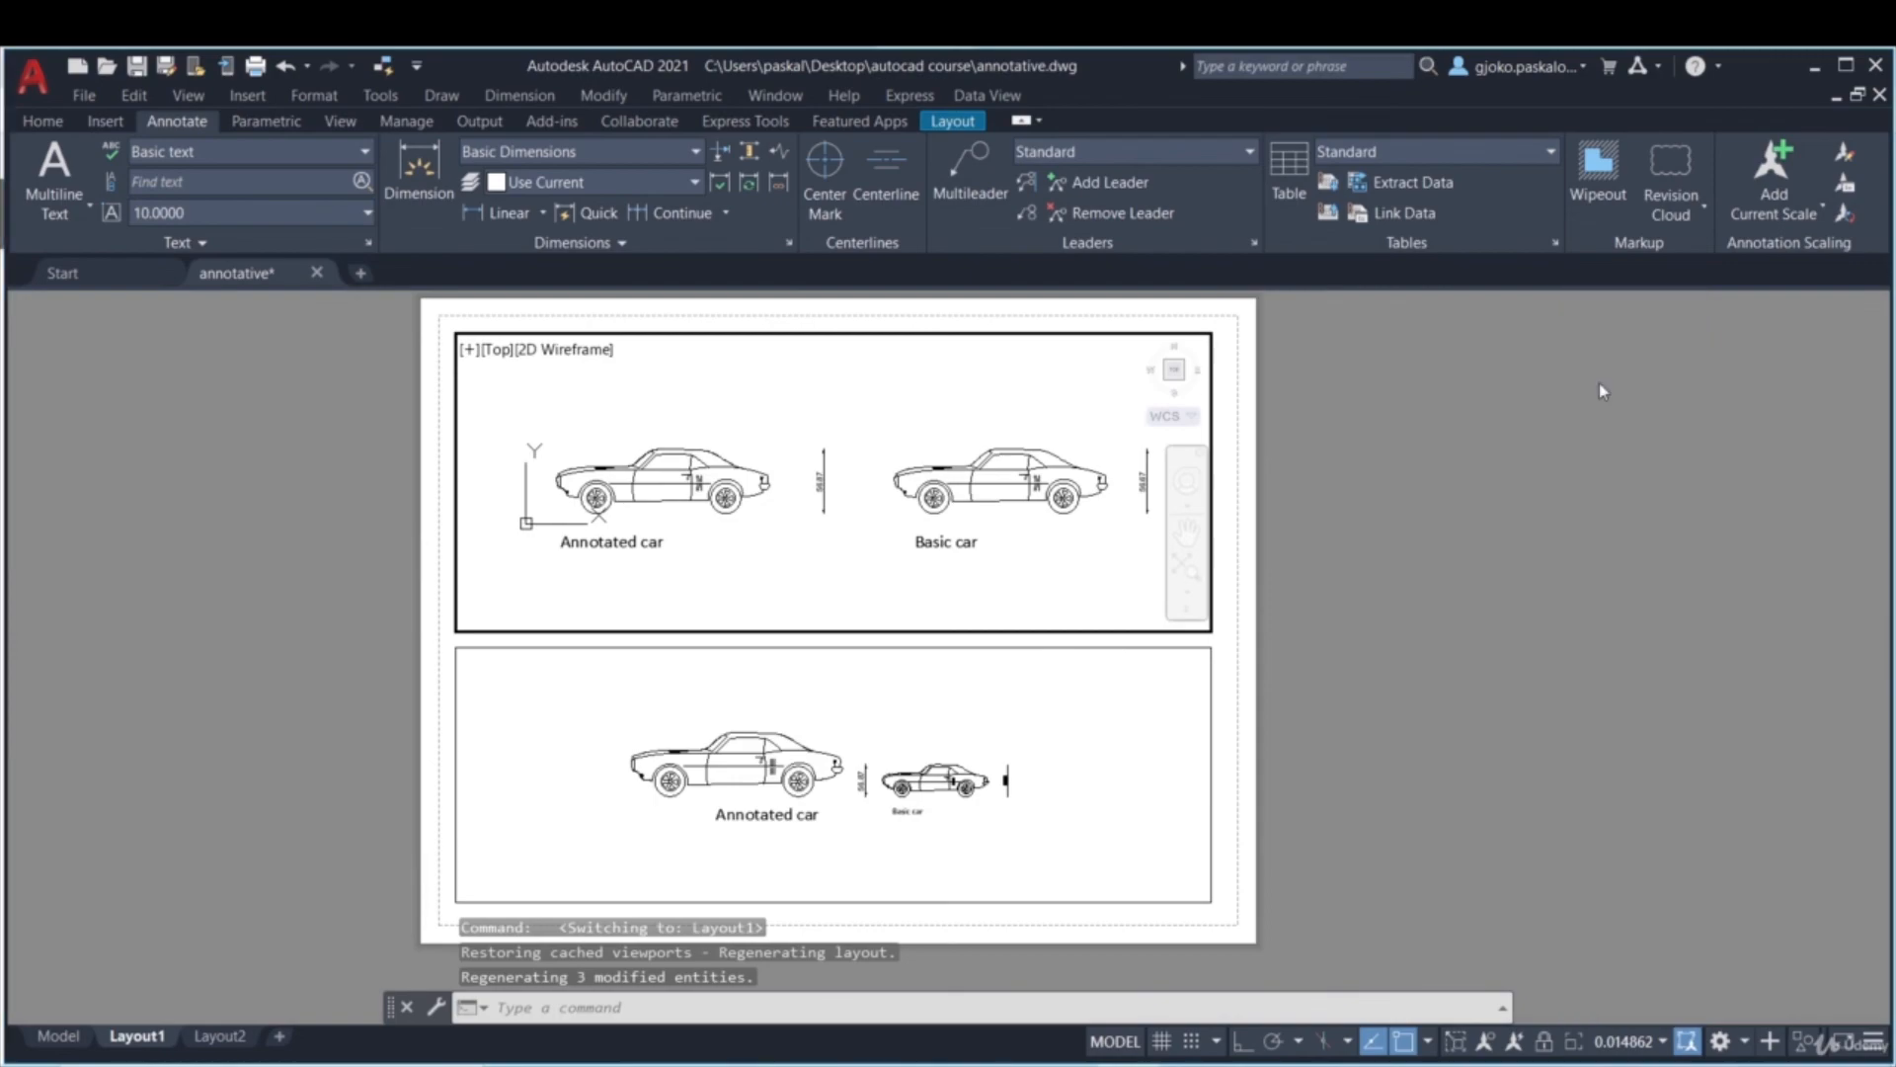
{"action": "left_click", "coordinate": [841, 490]}
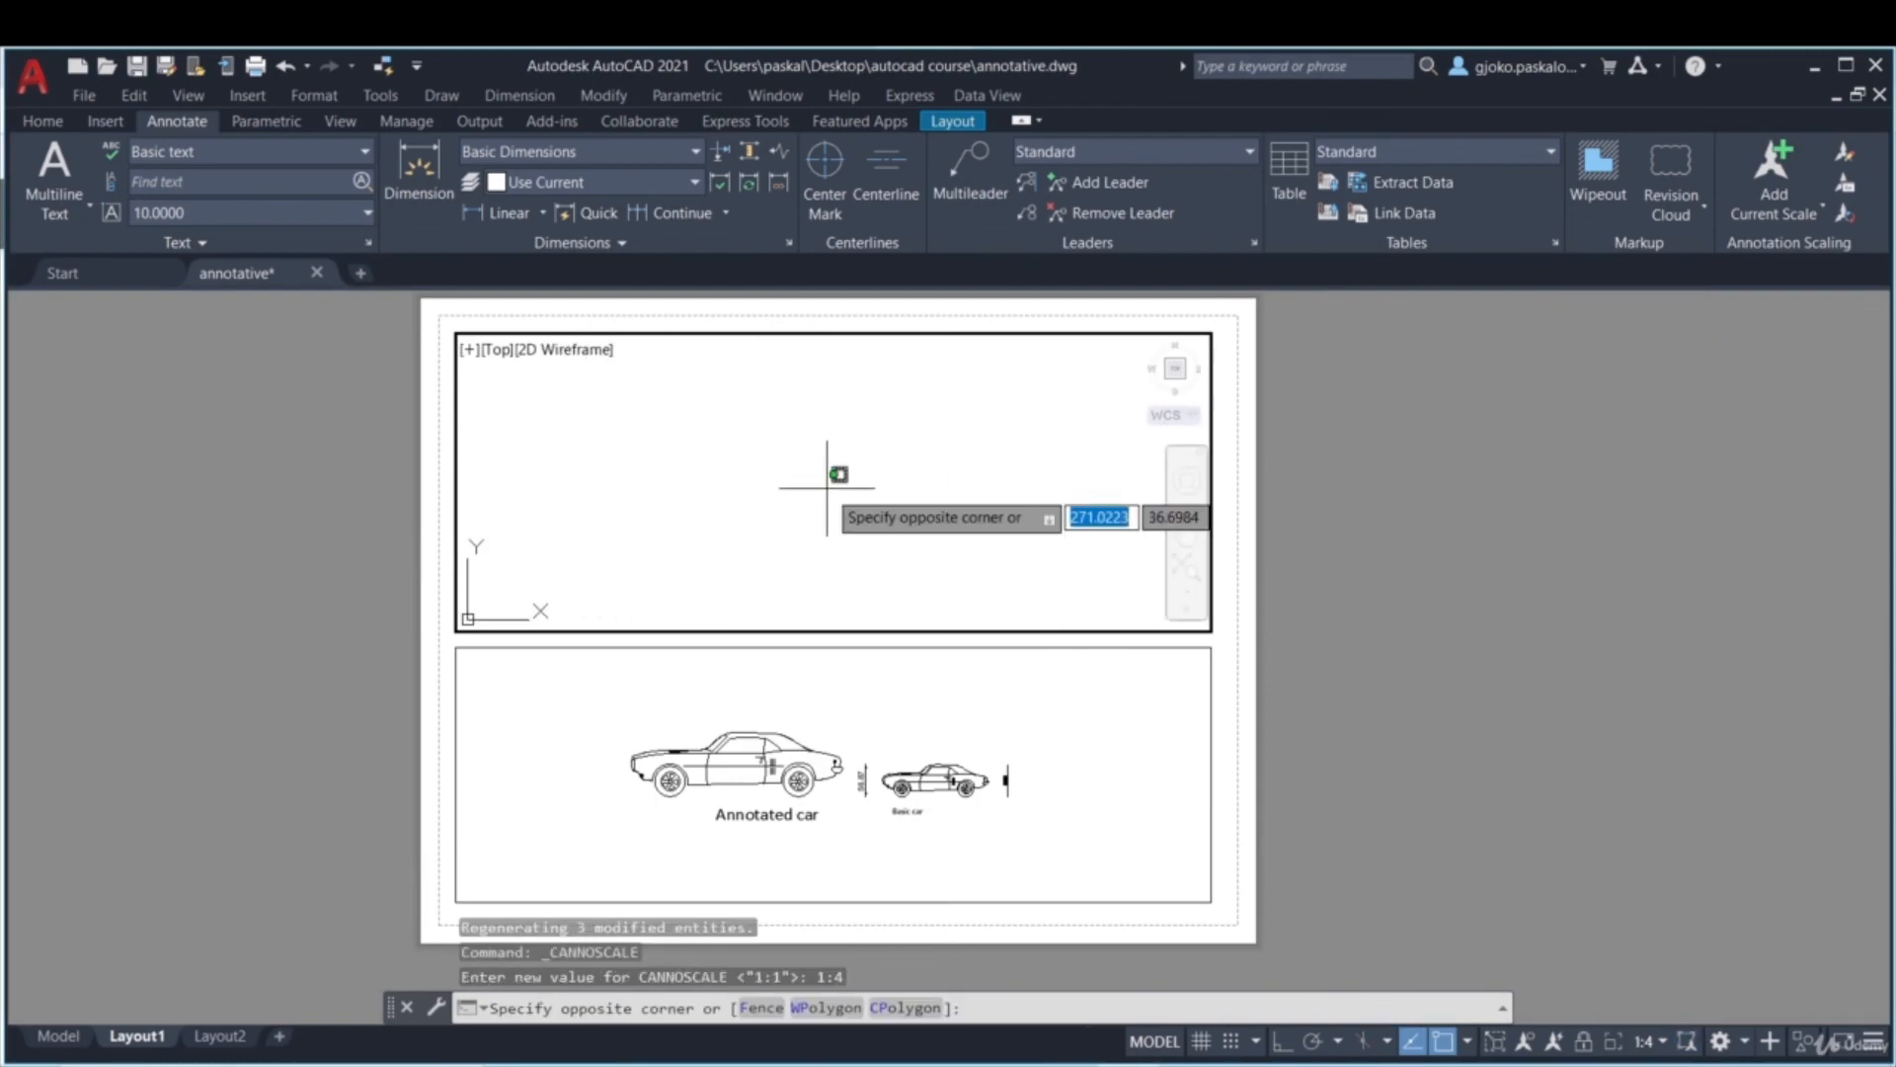
{"action": "scroll", "coordinate": [845, 490], "scroll_direction": "down", "scroll_amount": 5}
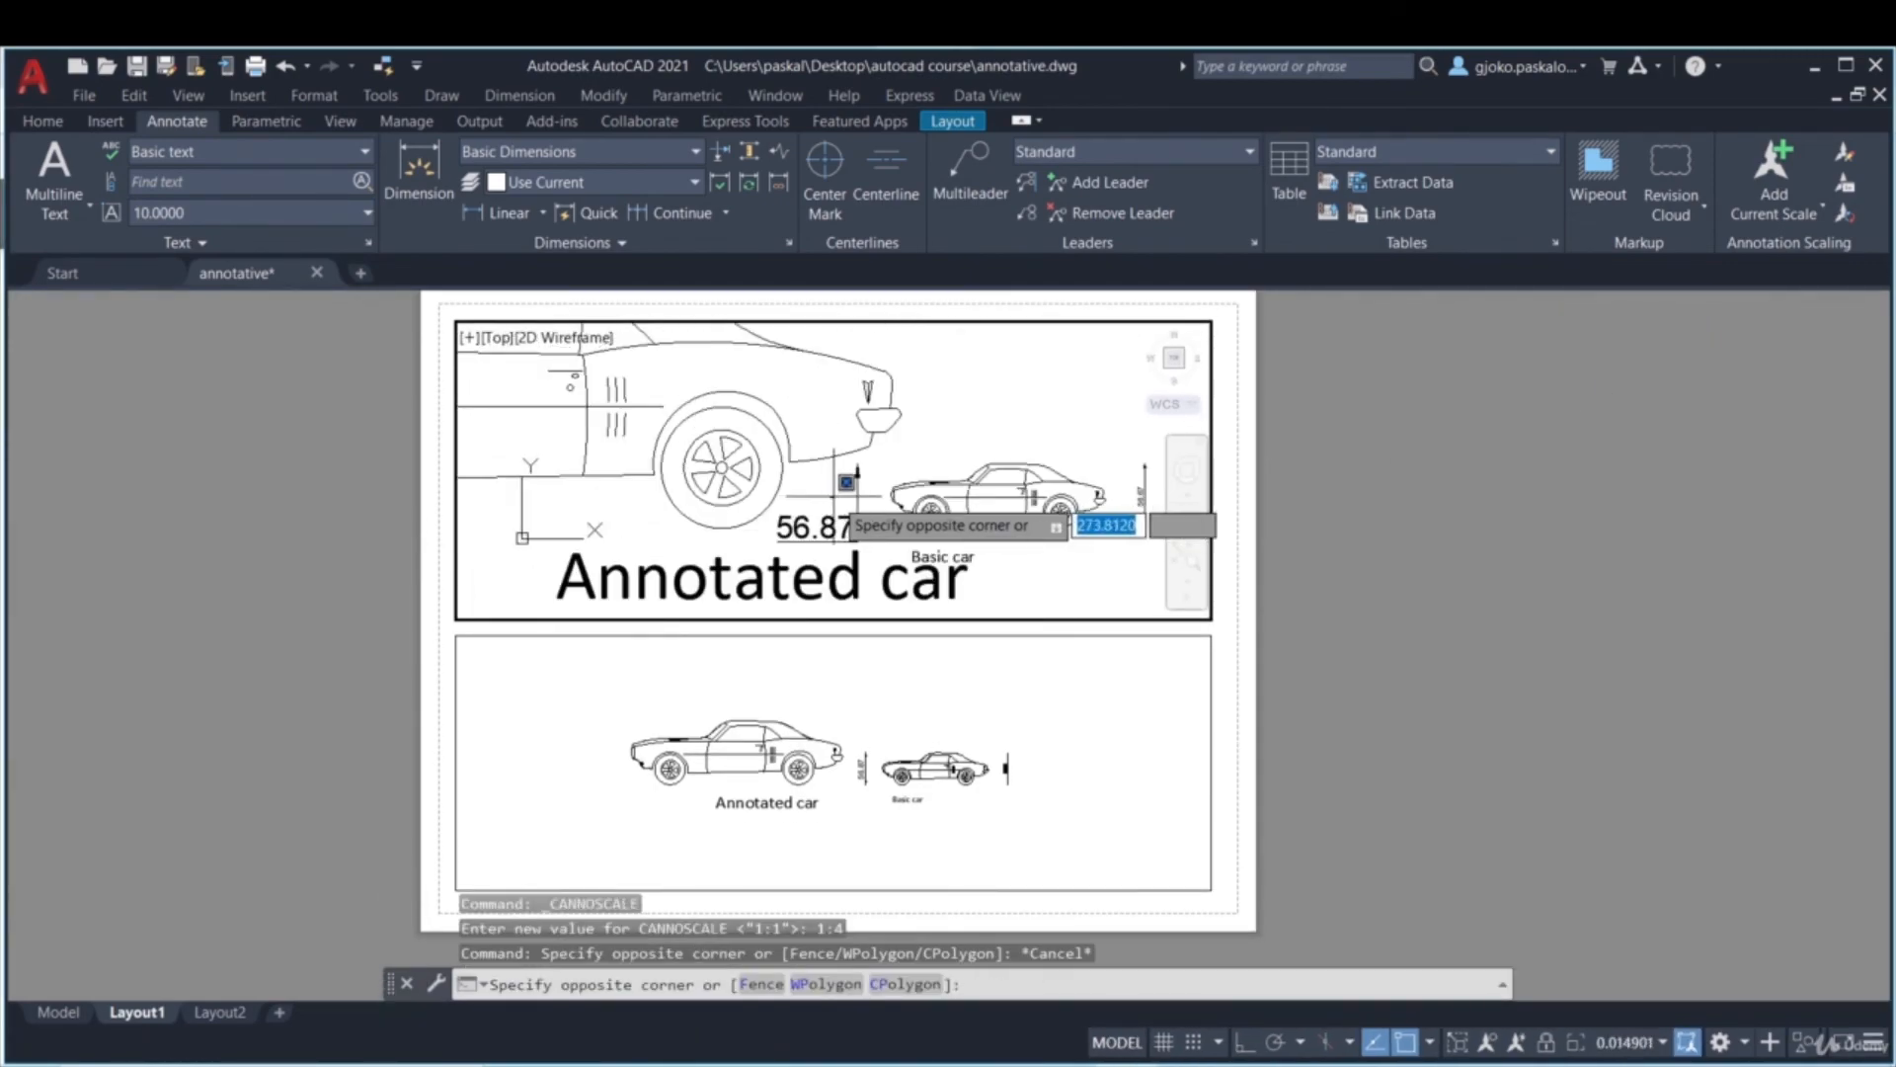
{"action": "key", "text": "Escape"}
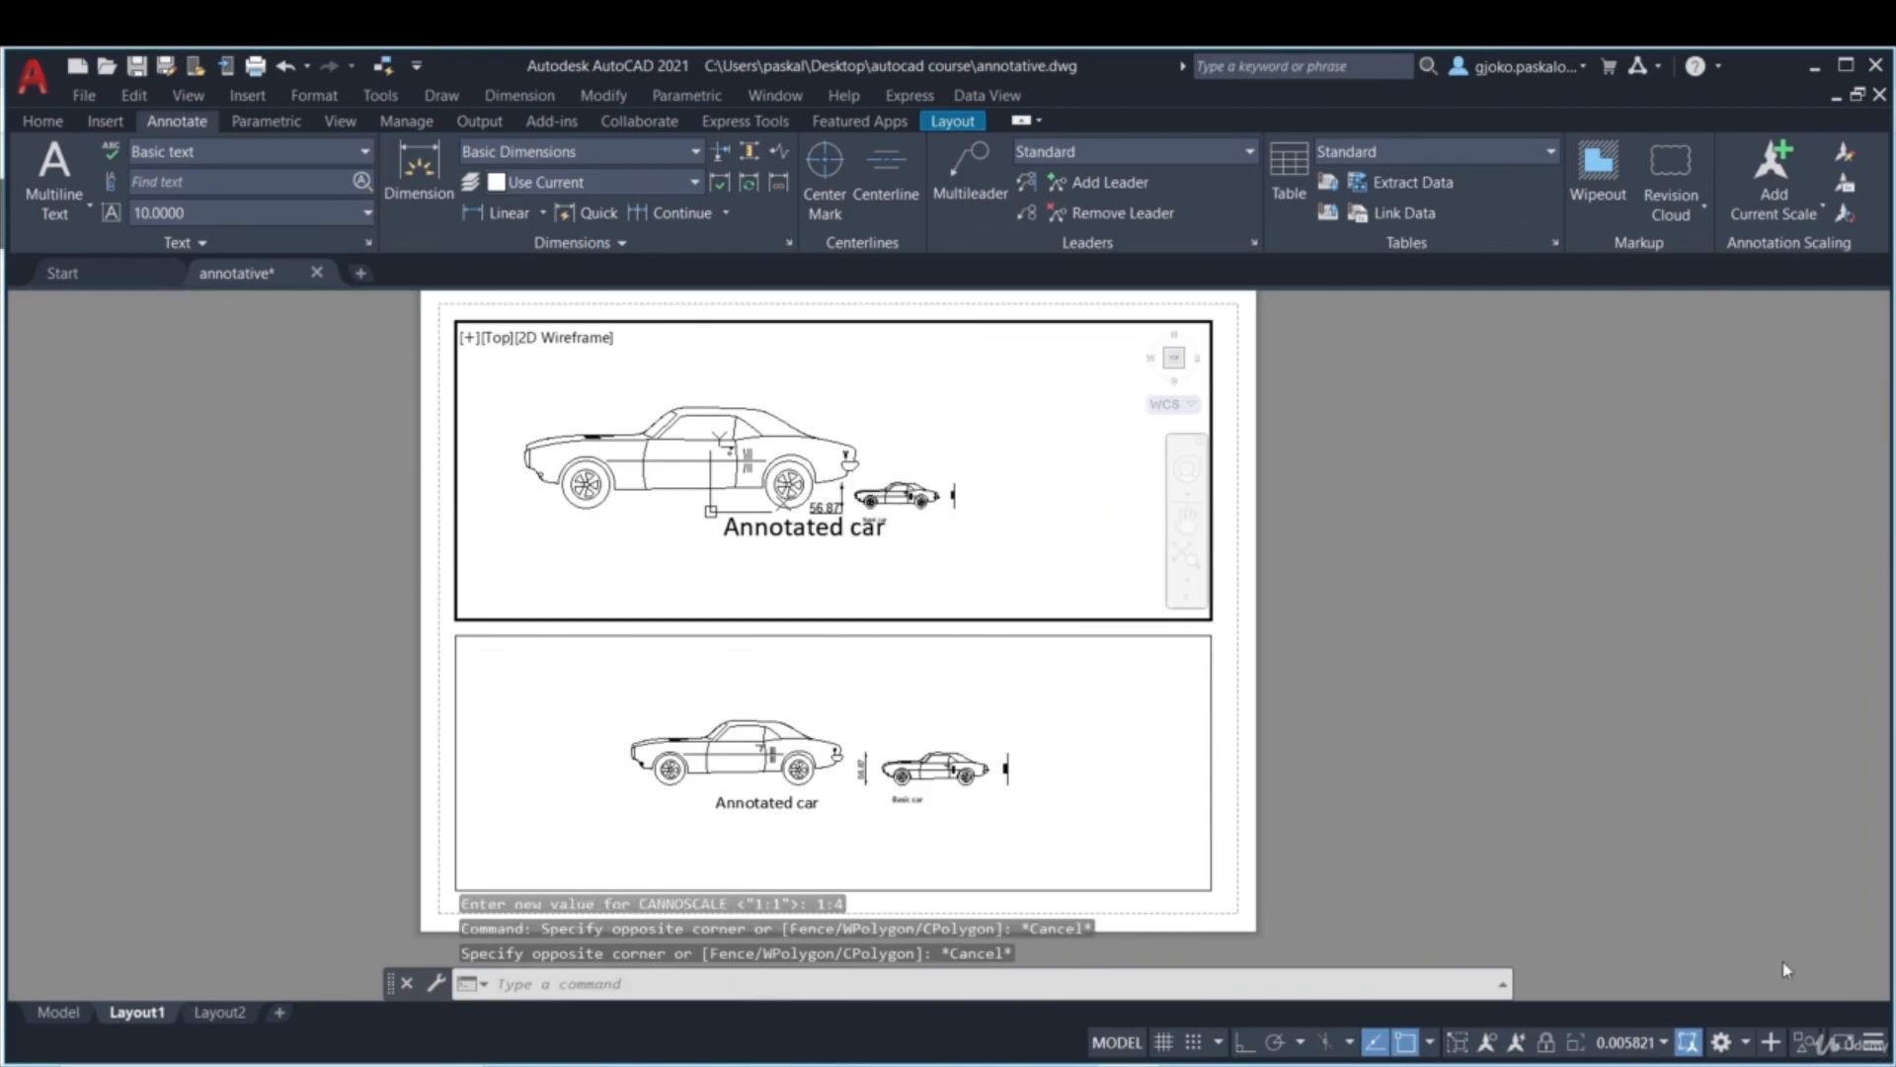
- Change the upper viewport's scale to 1:10 and zoom out inside it
{"action": "left_click", "coordinate": [1665, 1042]}
{"action": "left_click", "coordinate": [1630, 484]}
{"action": "left_click", "coordinate": [865, 520]}
{"action": "scroll", "coordinate": [863, 518], "scroll_direction": "down", "scroll_amount": 3}
{"action": "left_click", "coordinate": [862, 517]}
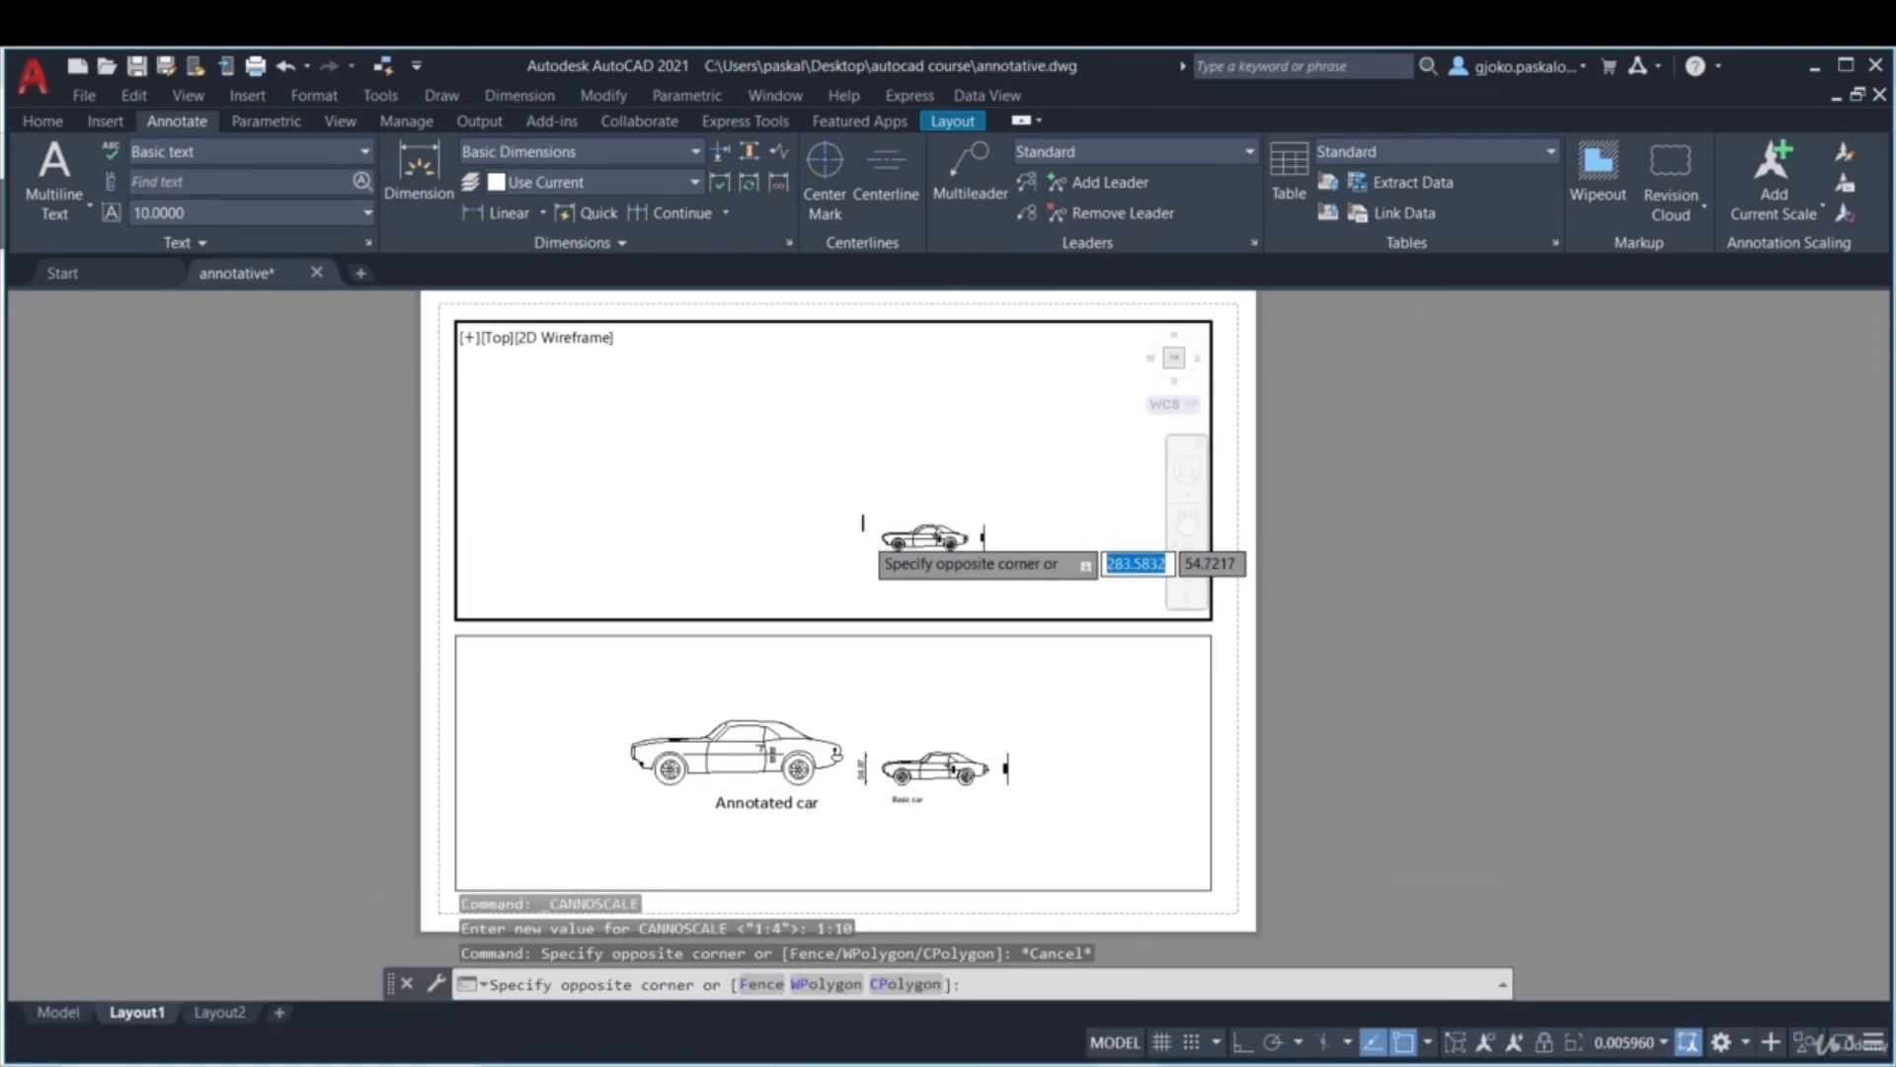
{"action": "key", "text": "Escape"}
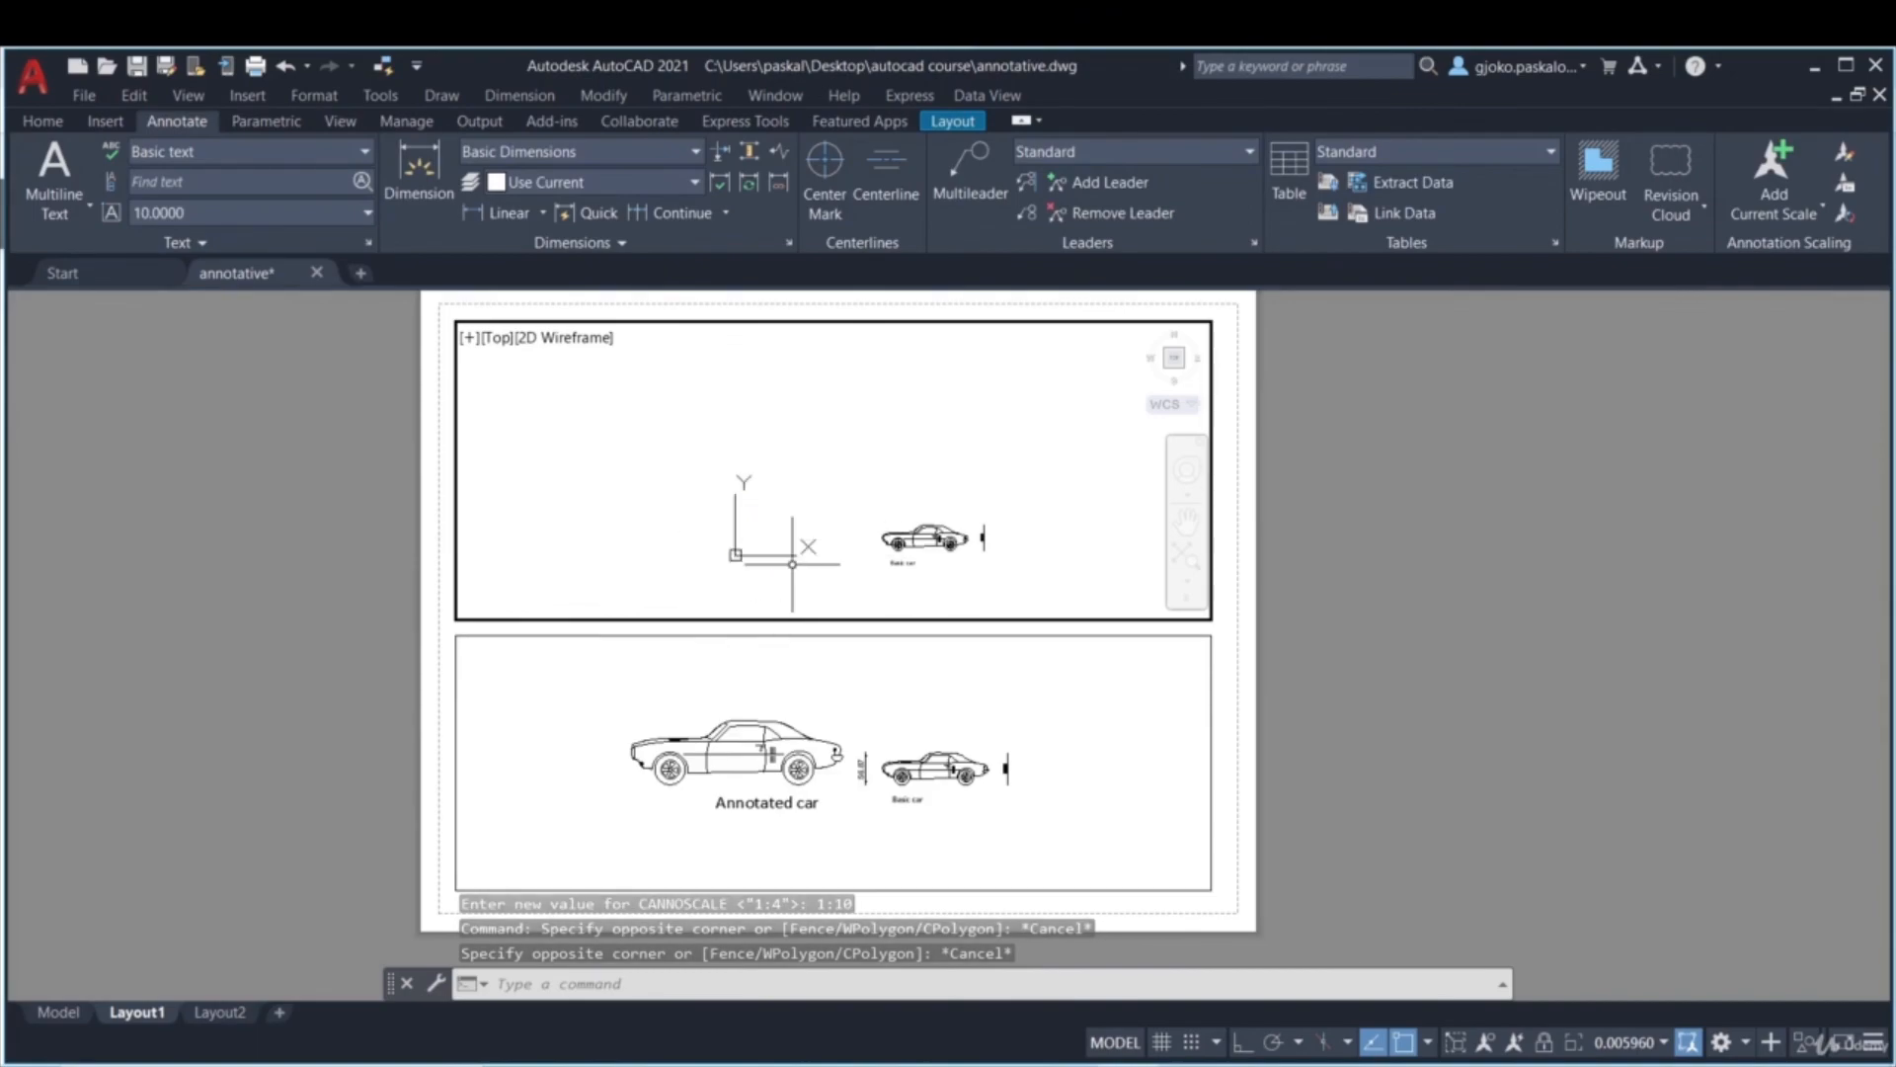
- In model space, set the annotation scale to 1:10 and bring both cars with their labels into view
{"action": "left_click", "coordinate": [58, 1011]}
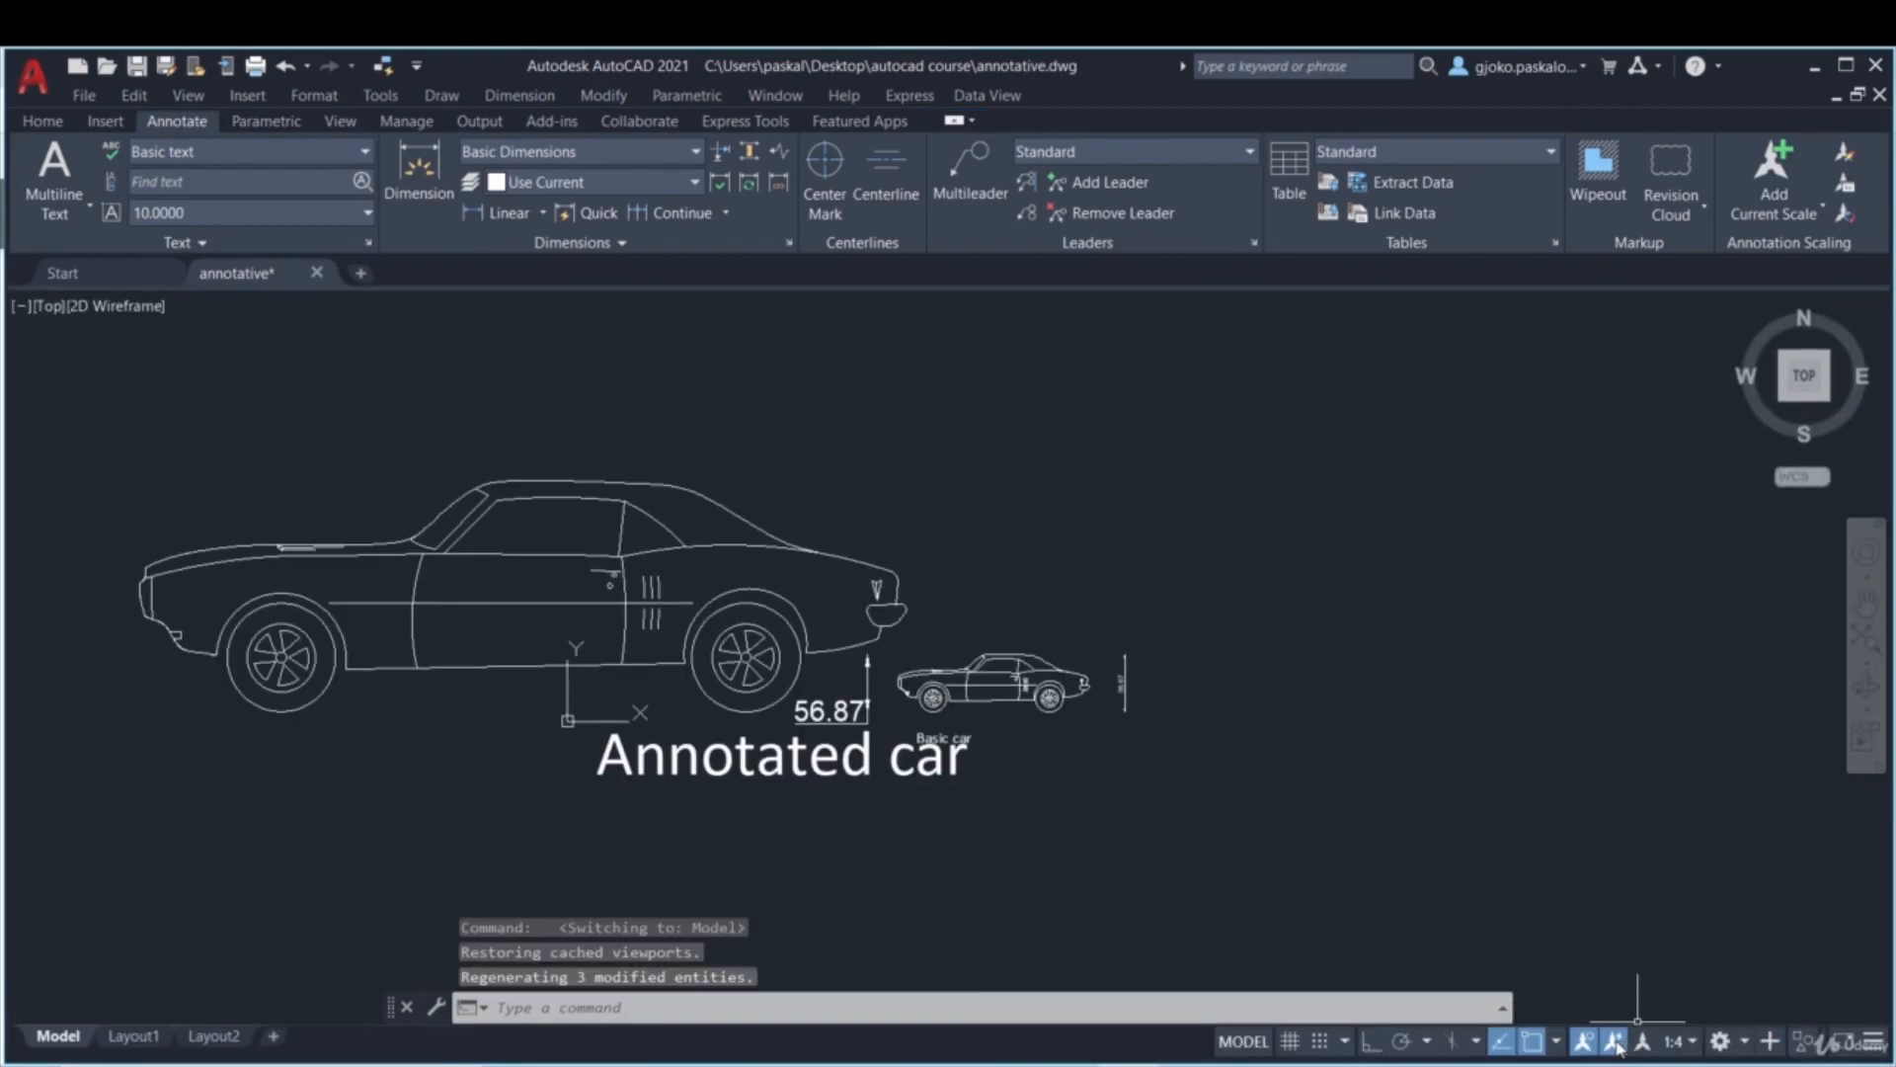
{"action": "left_click", "coordinate": [1674, 1041]}
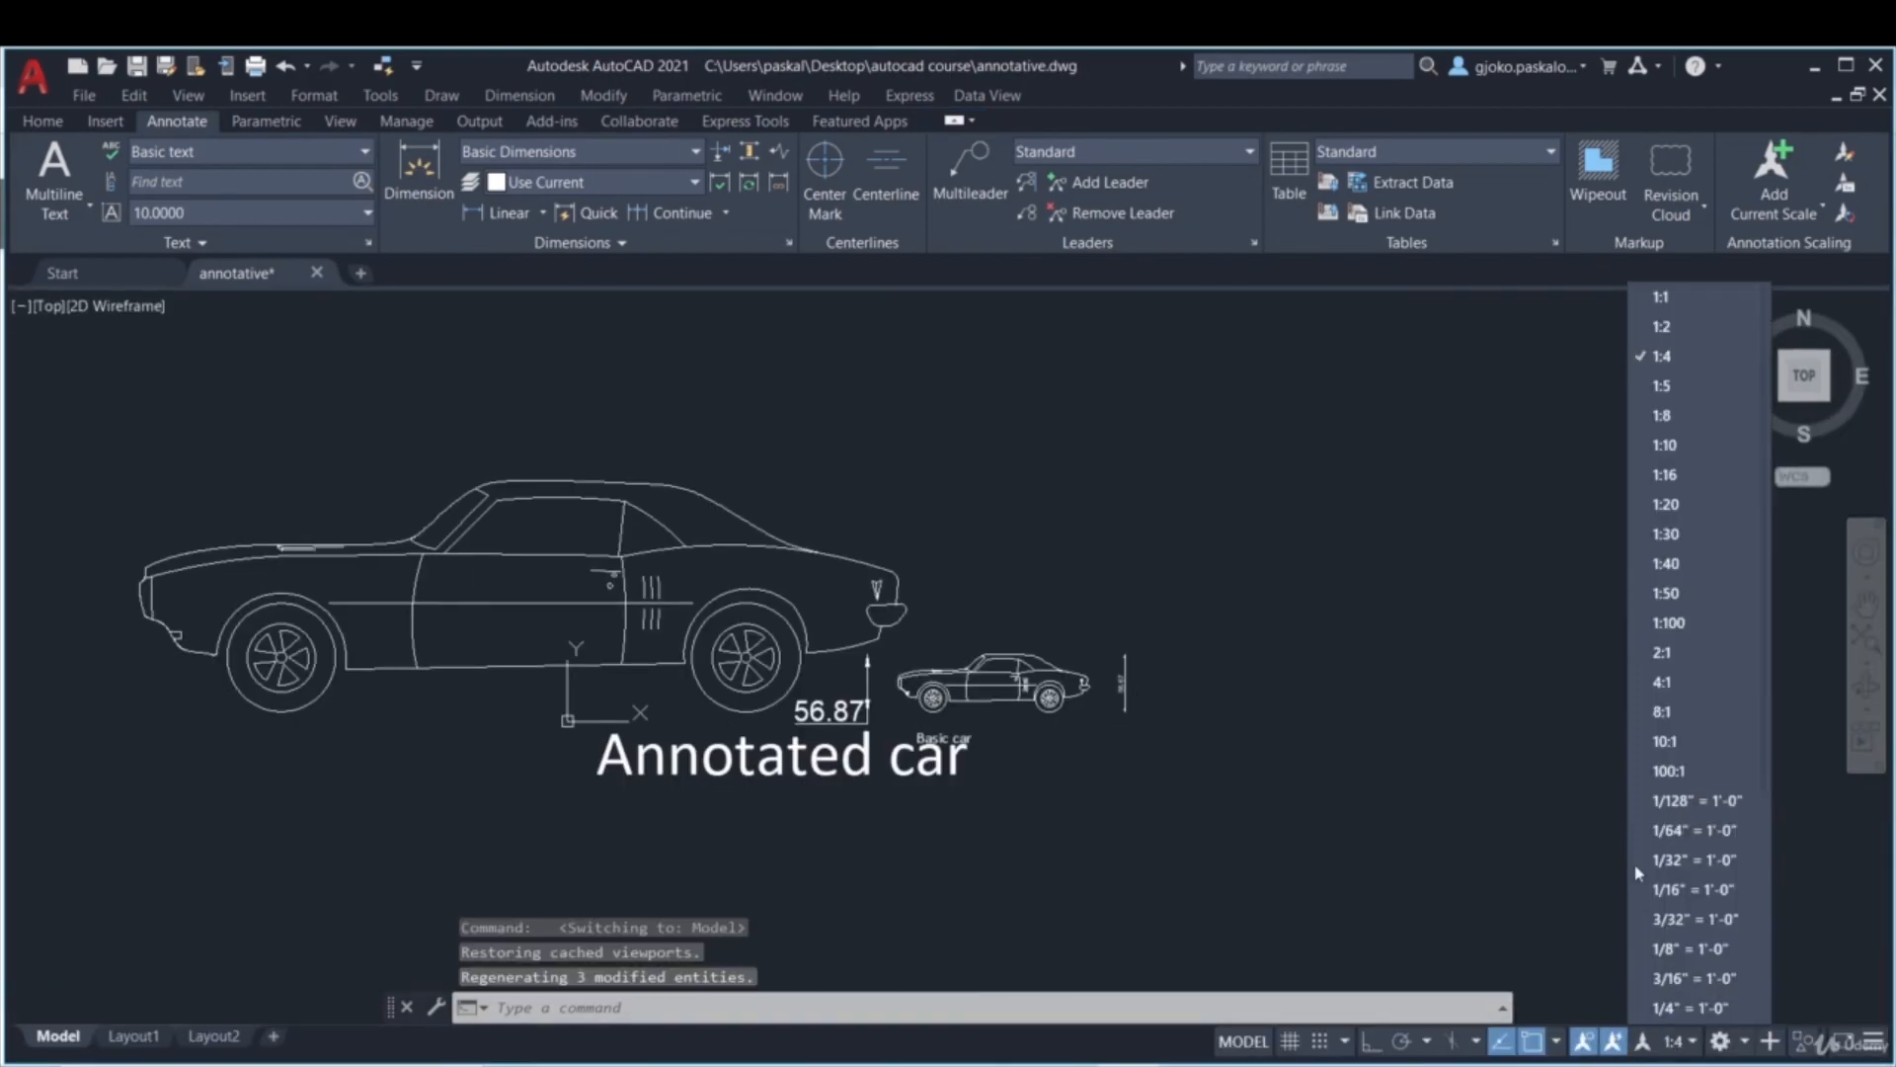
{"action": "left_click", "coordinate": [1670, 445]}
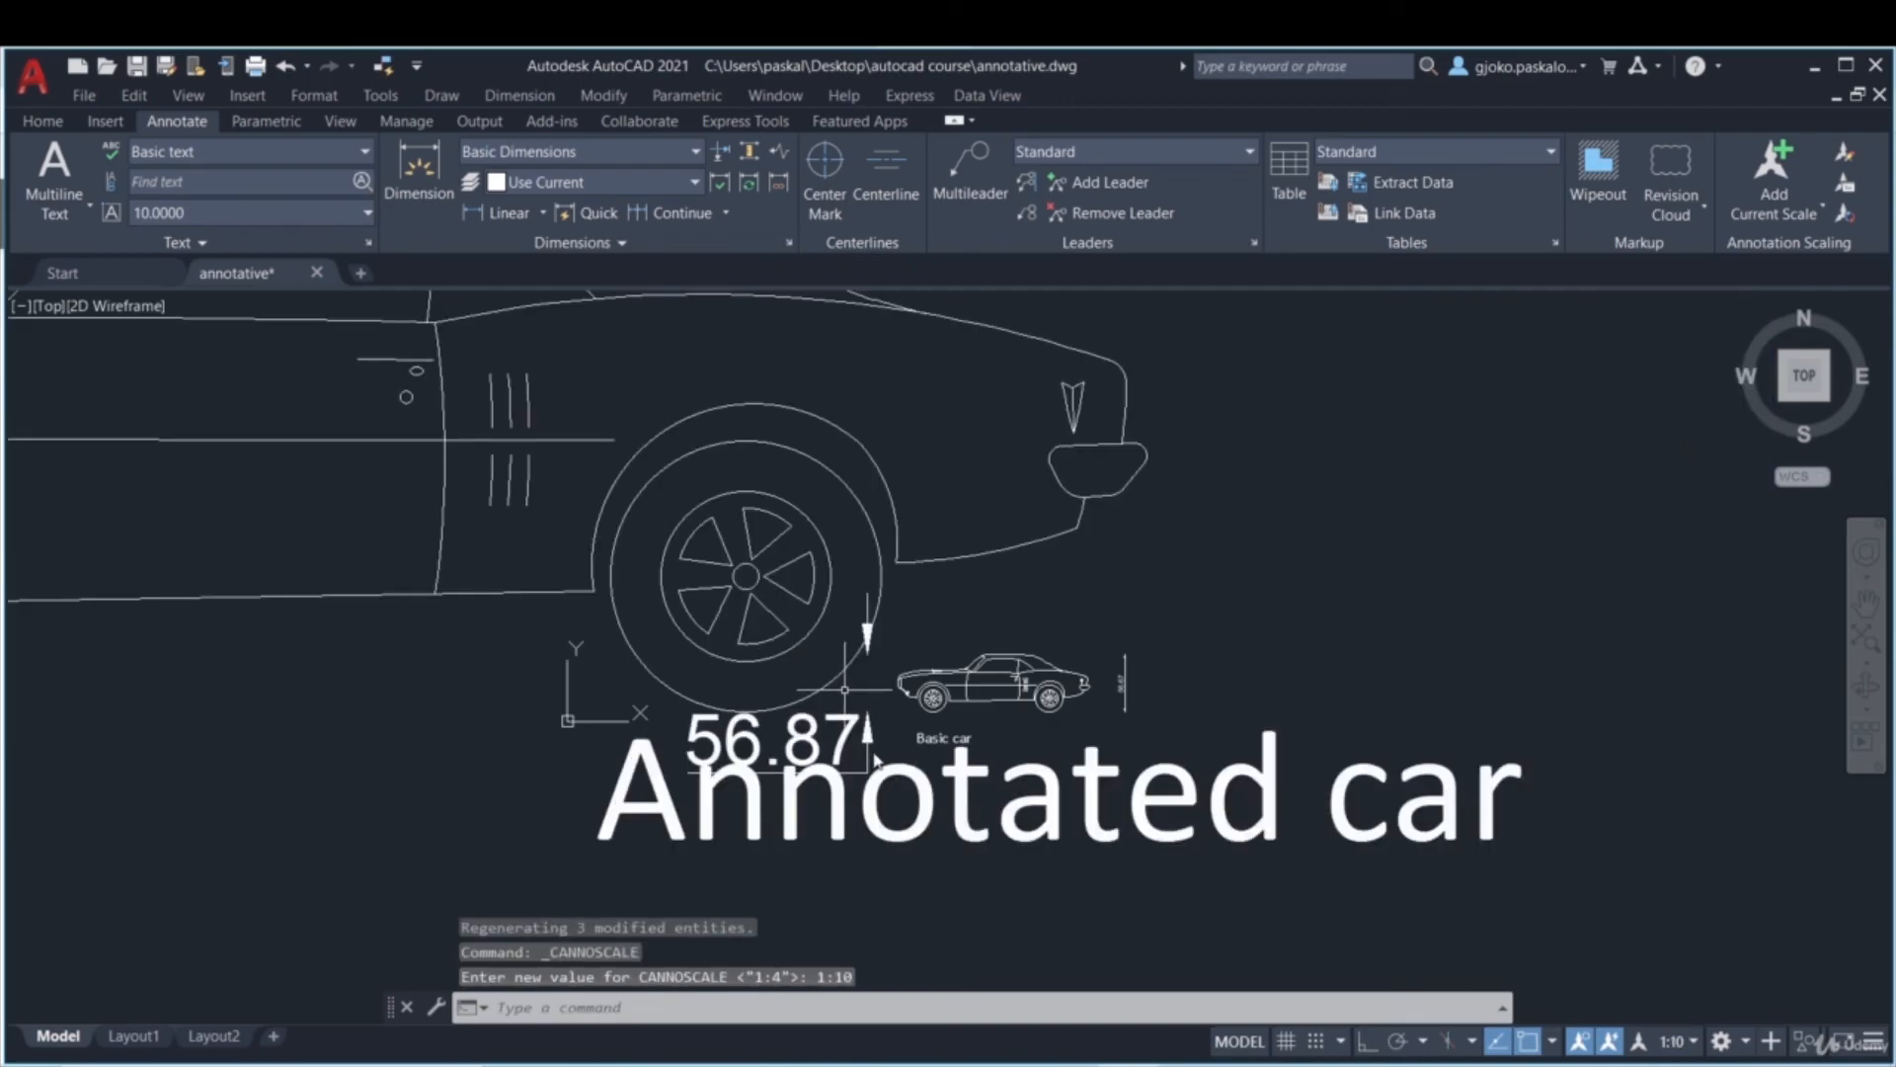
{"action": "scroll", "coordinate": [849, 729], "scroll_direction": "down", "scroll_amount": 2}
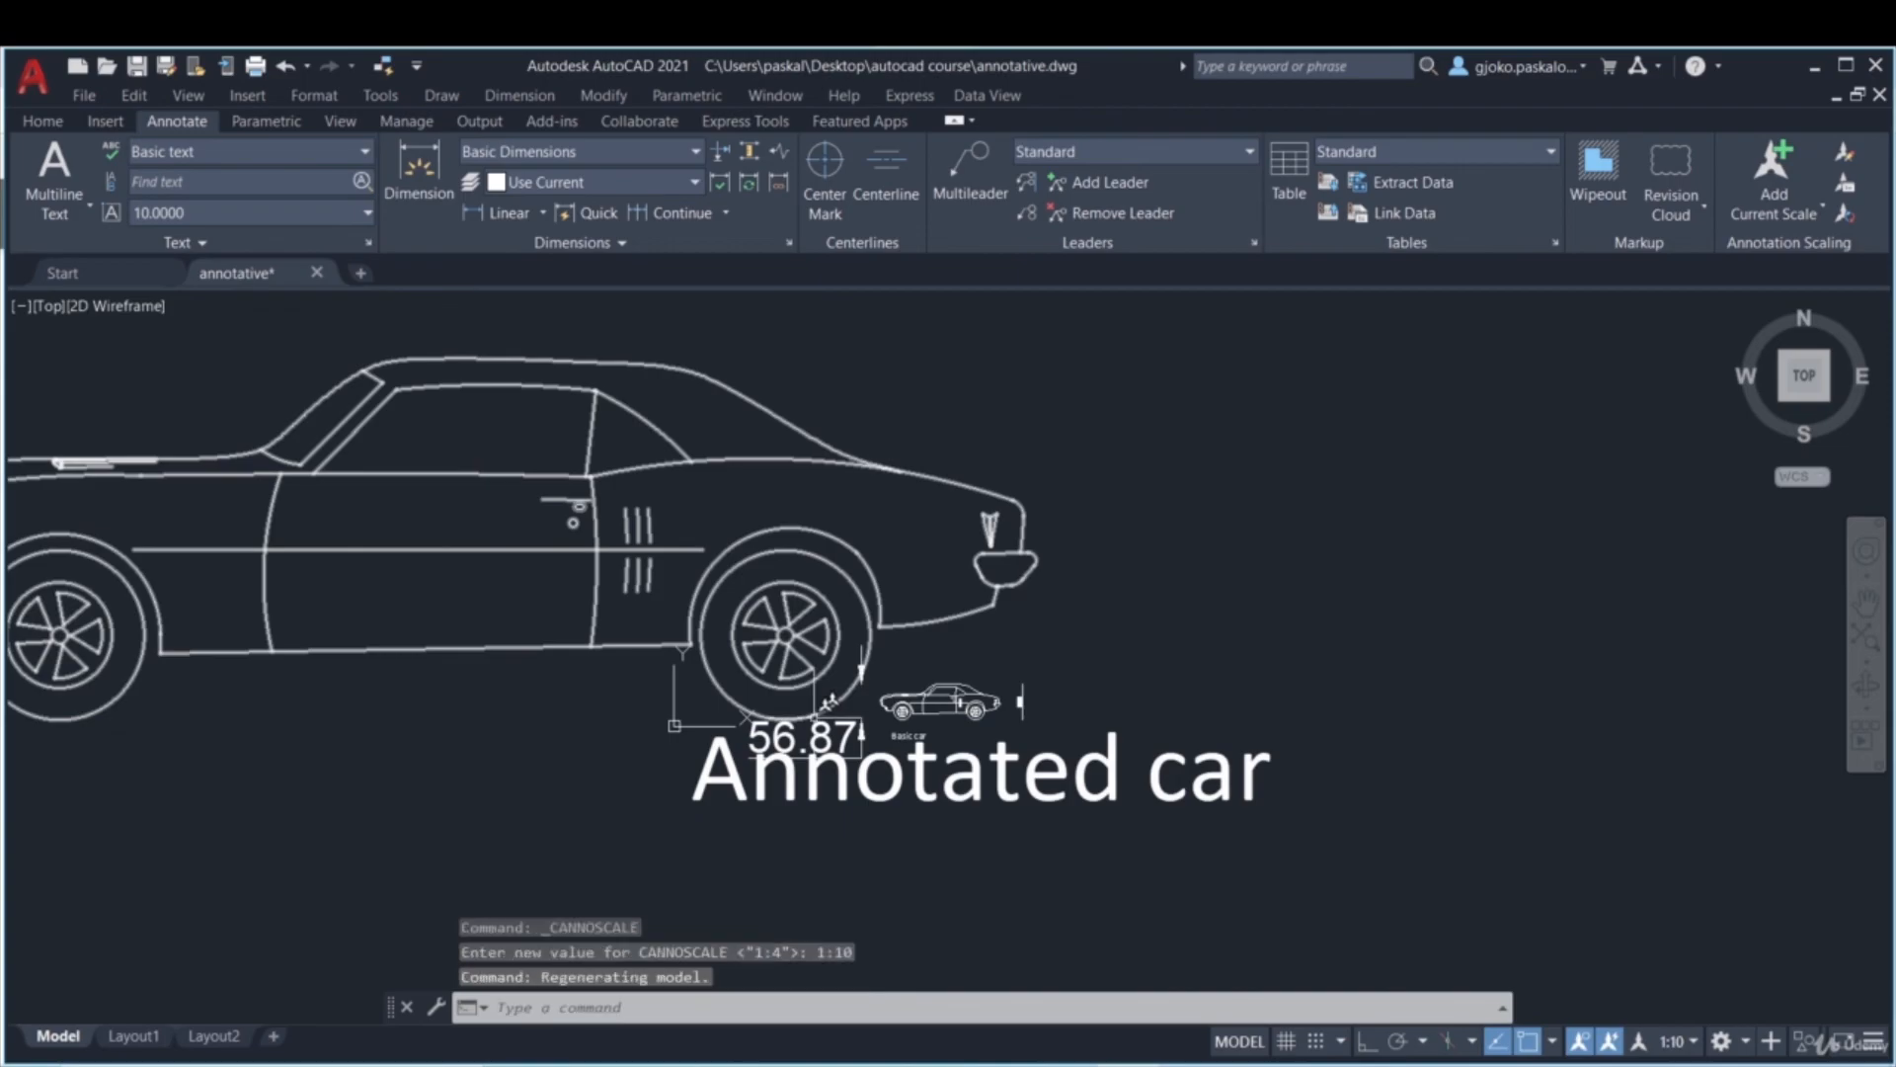
{"action": "scroll", "coordinate": [727, 719], "scroll_direction": "down", "scroll_amount": 2}
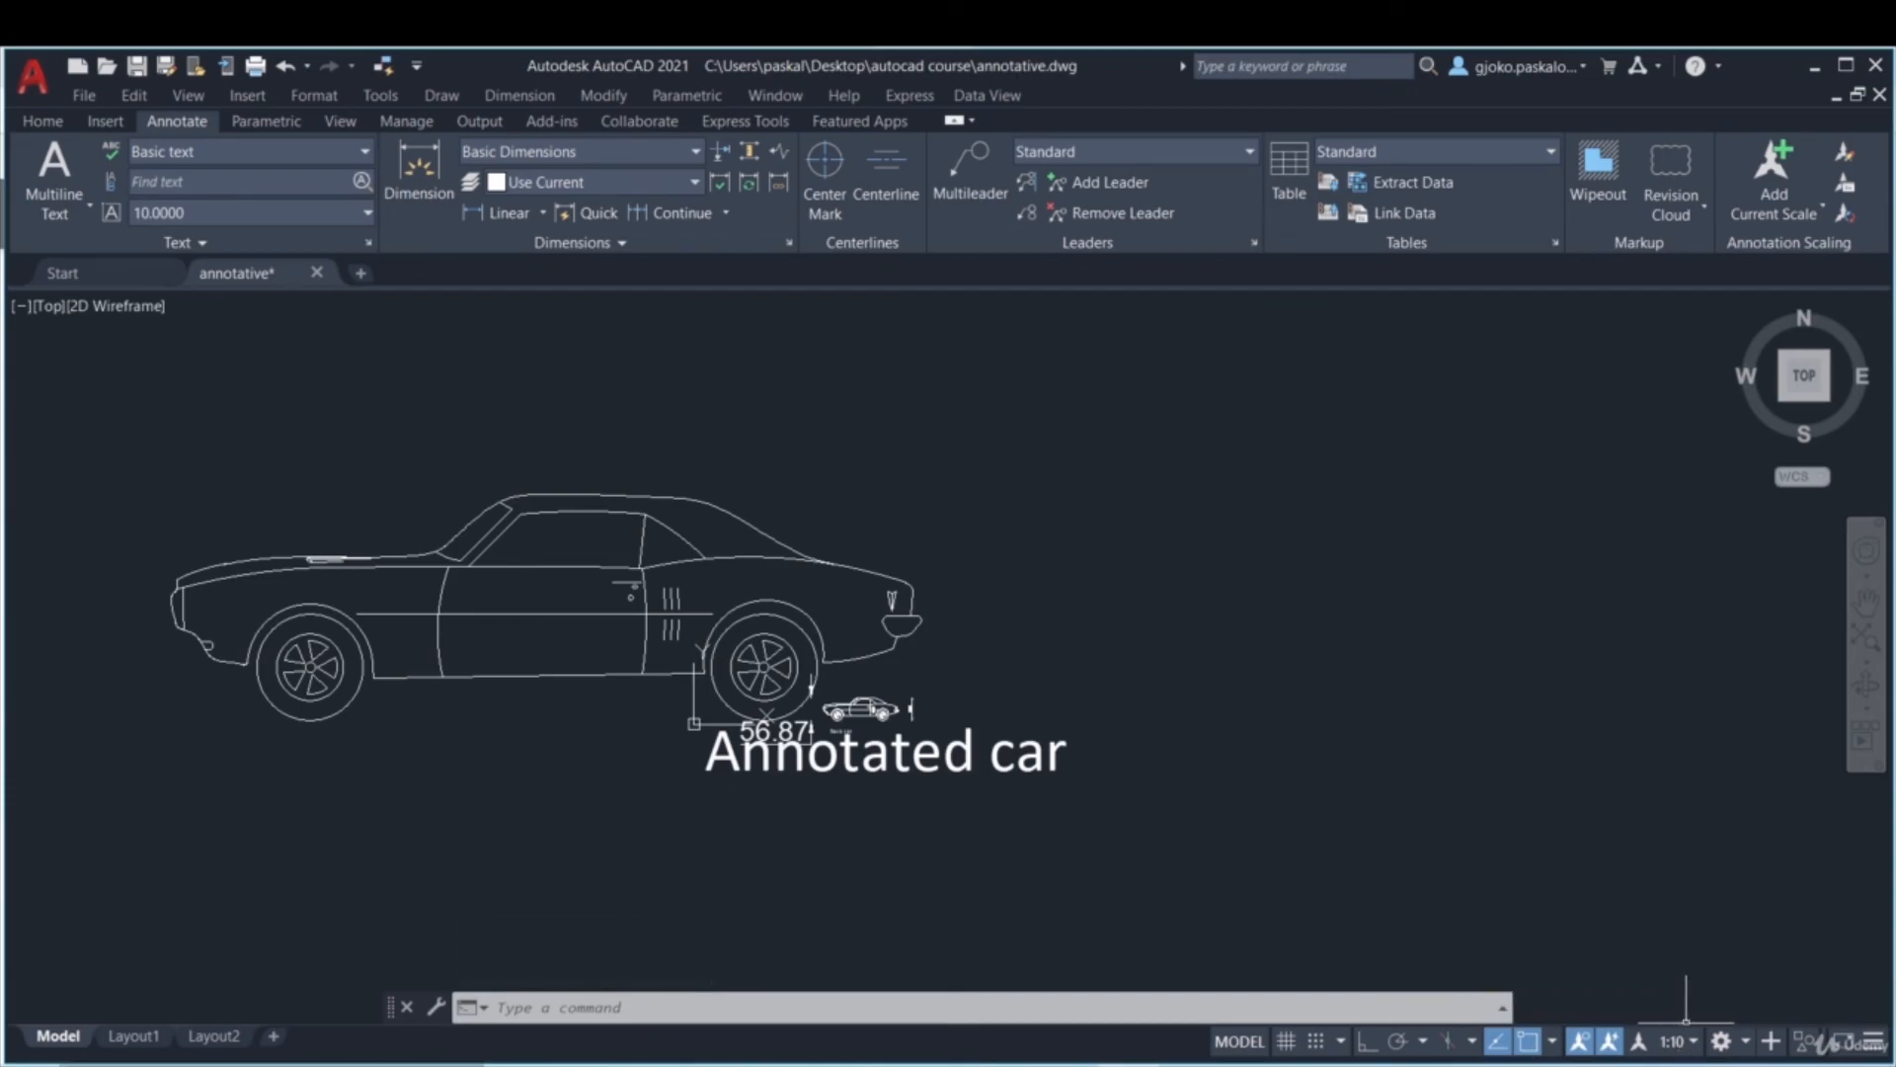
- In Layout1, fit both cars with their labels inside the upper viewport, then return to model space
{"action": "left_click", "coordinate": [126, 1036]}
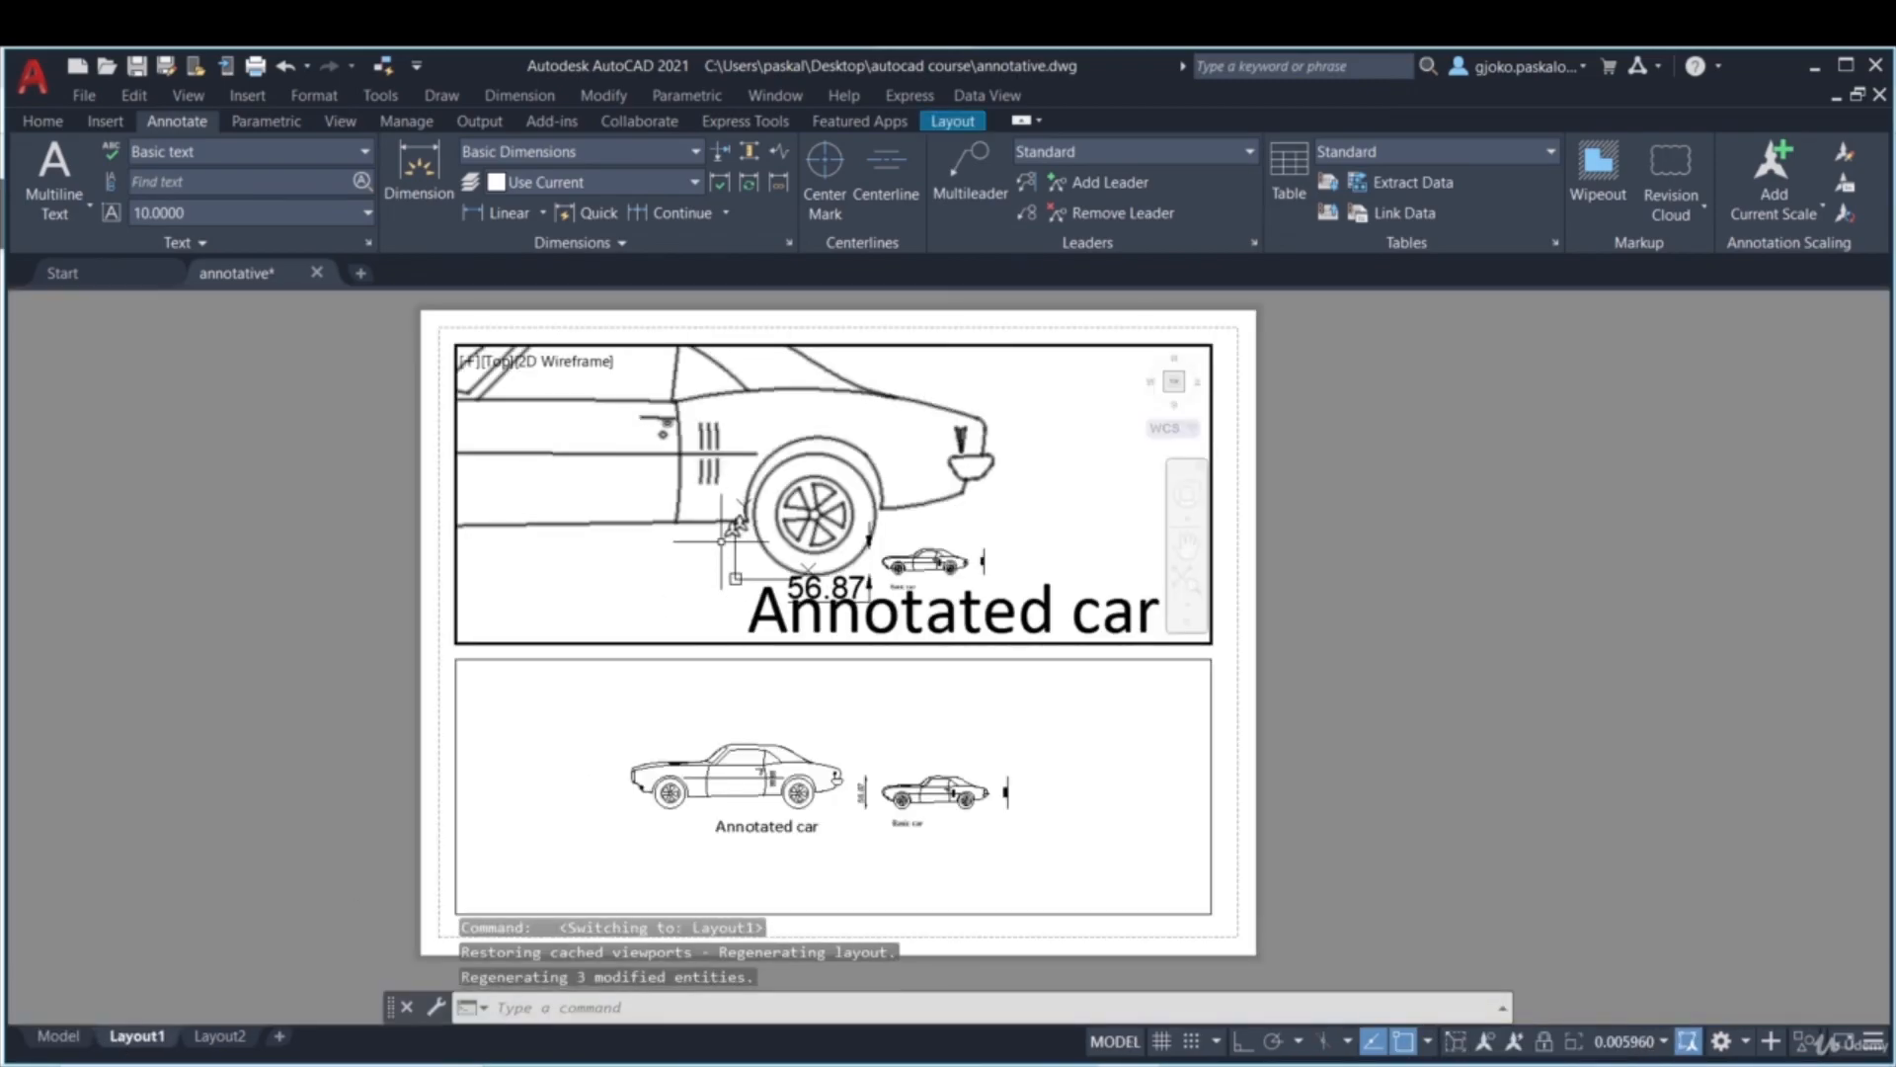
{"action": "scroll", "coordinate": [814, 512], "scroll_direction": "down", "scroll_amount": 5}
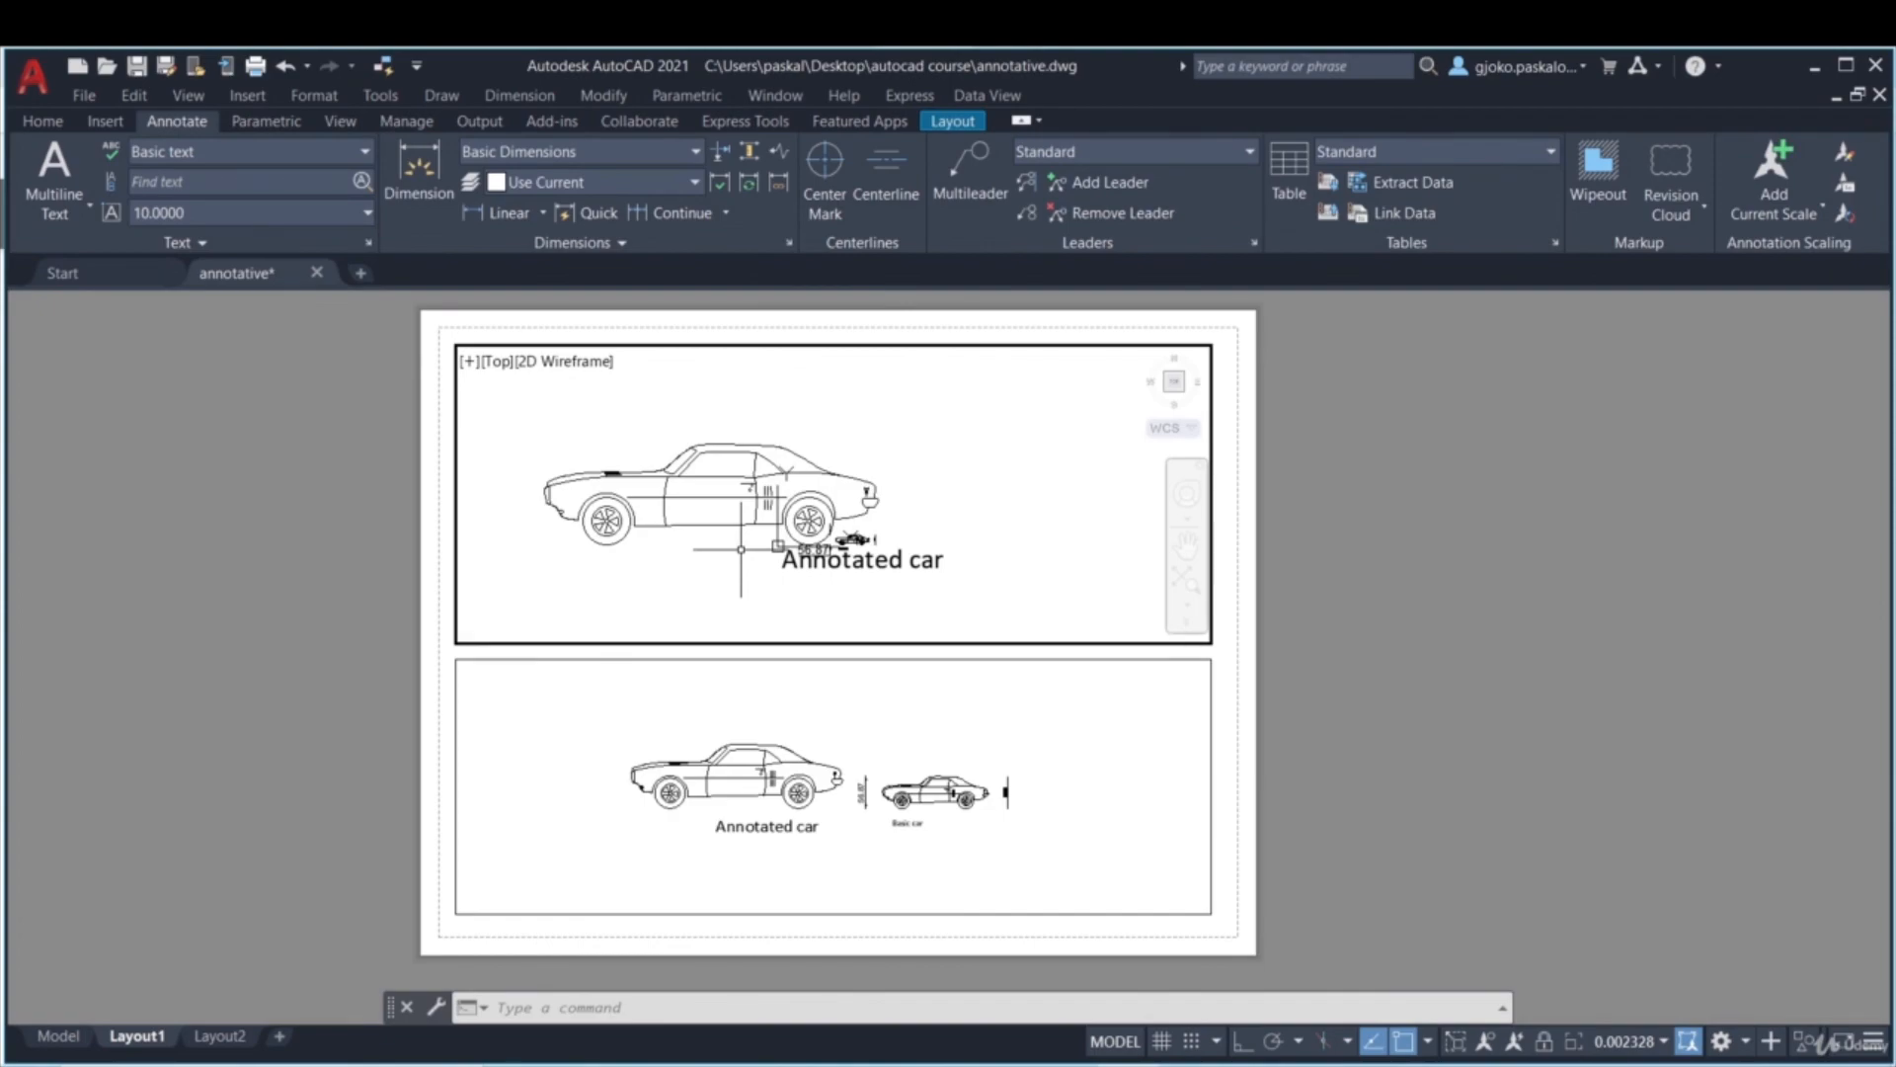
{"action": "scroll", "coordinate": [741, 549], "scroll_direction": "up", "scroll_amount": 4}
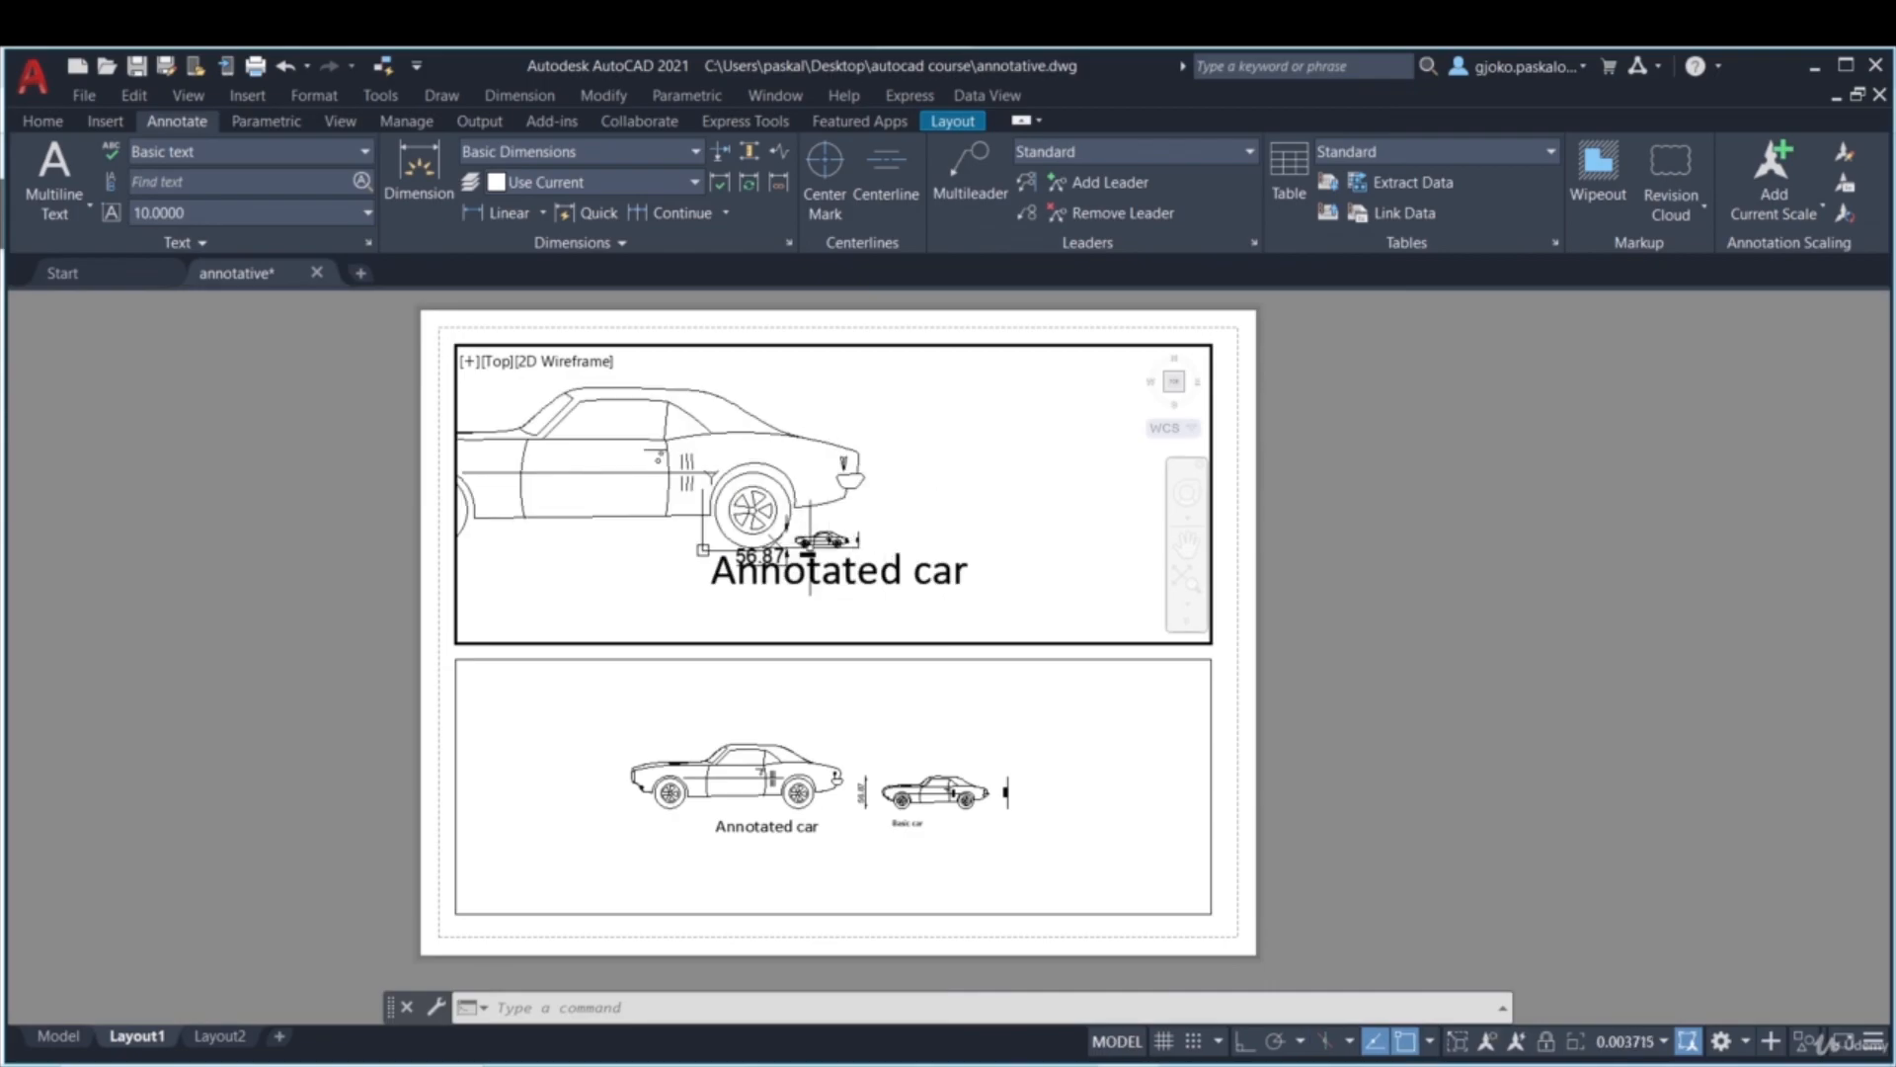
{"action": "scroll", "coordinate": [839, 549], "scroll_direction": "up", "scroll_amount": 2}
{"action": "scroll", "coordinate": [839, 549], "scroll_direction": "down", "scroll_amount": 2}
{"action": "scroll", "coordinate": [839, 545], "scroll_direction": "down", "scroll_amount": 2}
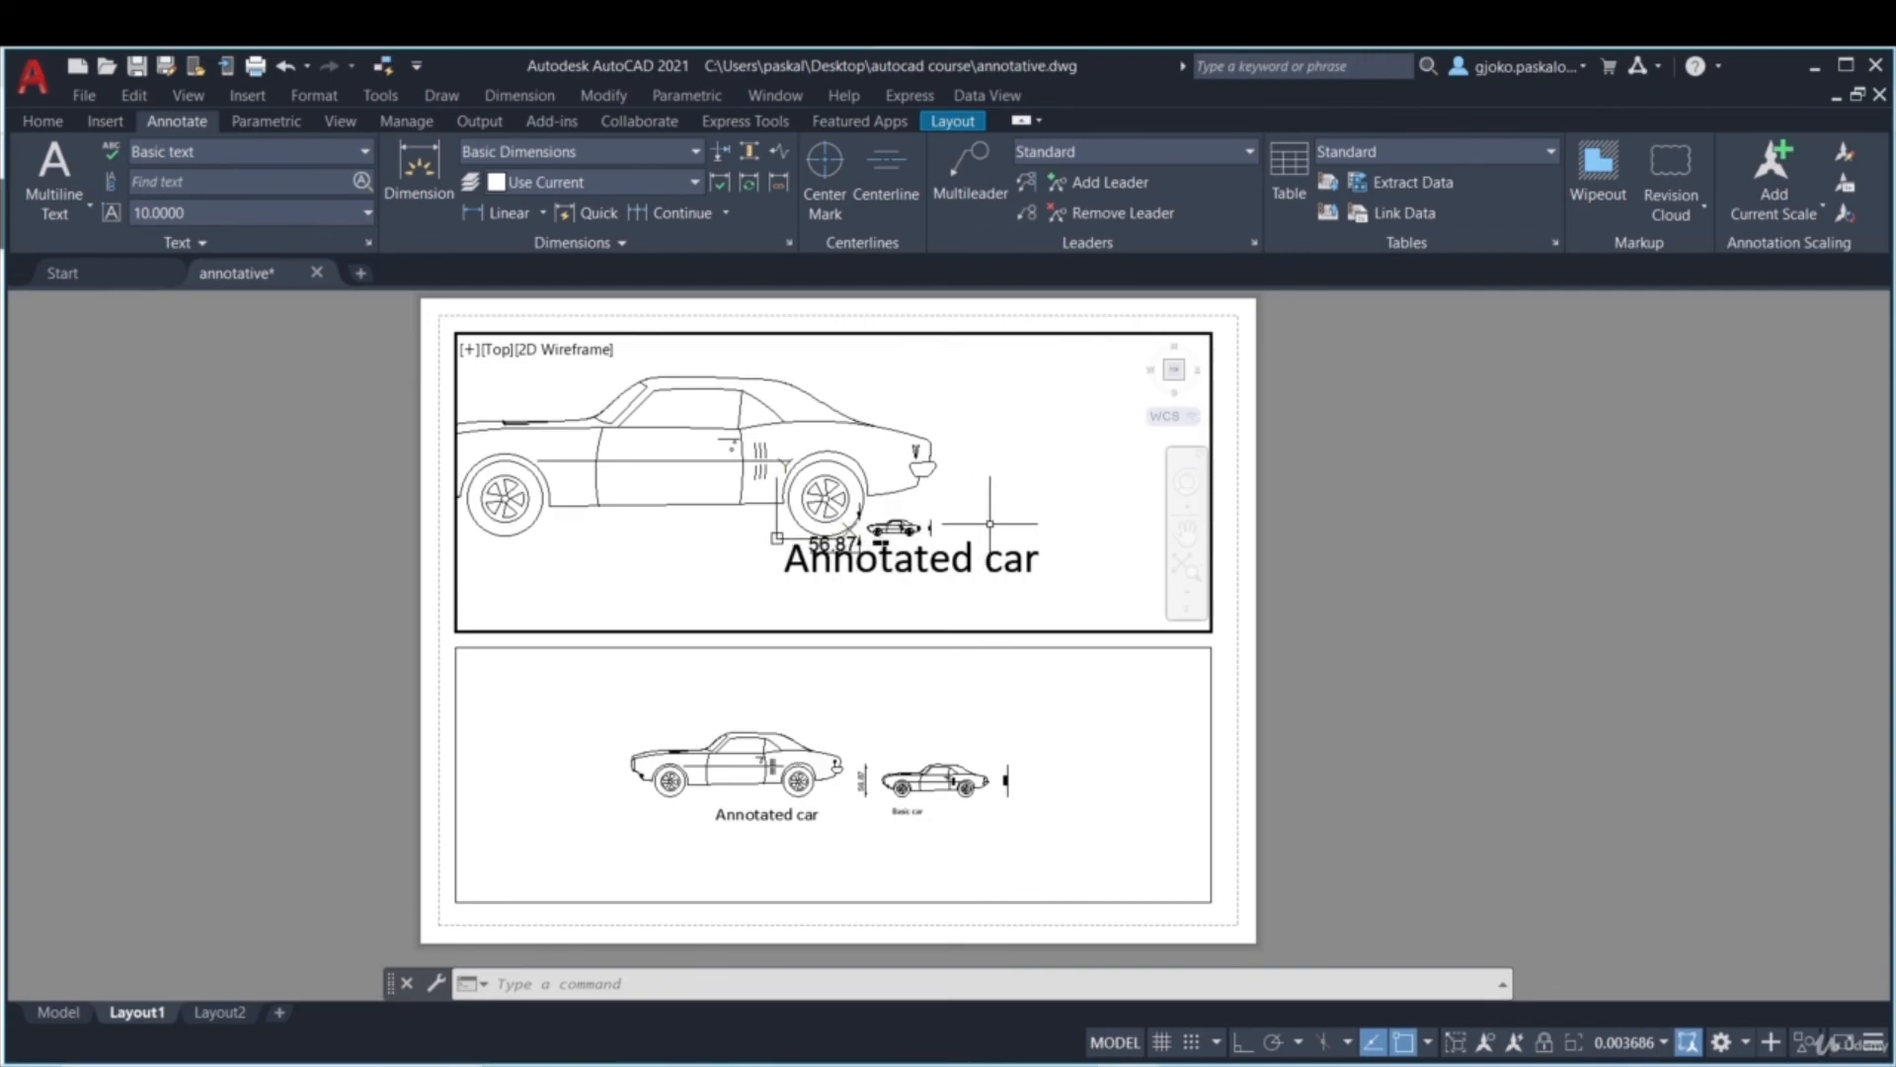
{"action": "middle_click_drag", "start_coordinate": [984, 510], "coordinate": [1041, 512]}
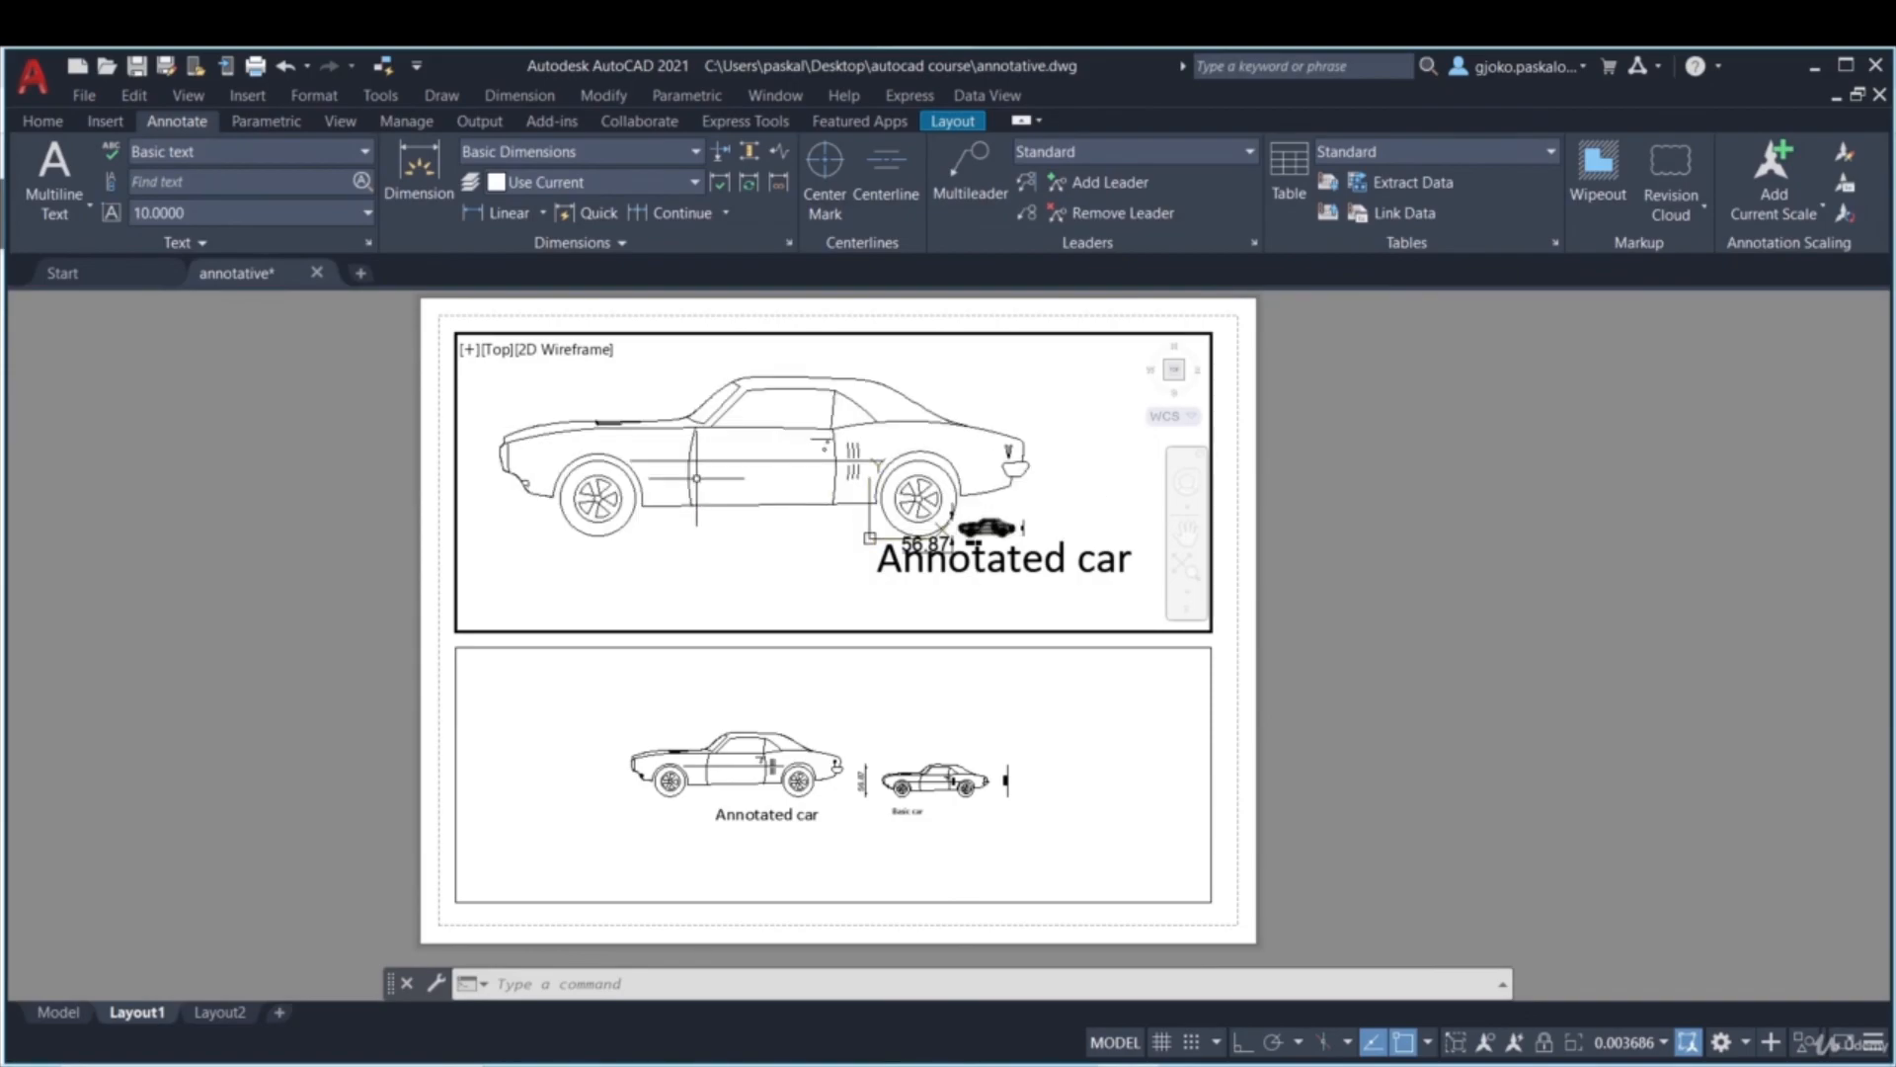
{"action": "left_click", "coordinate": [56, 1009]}
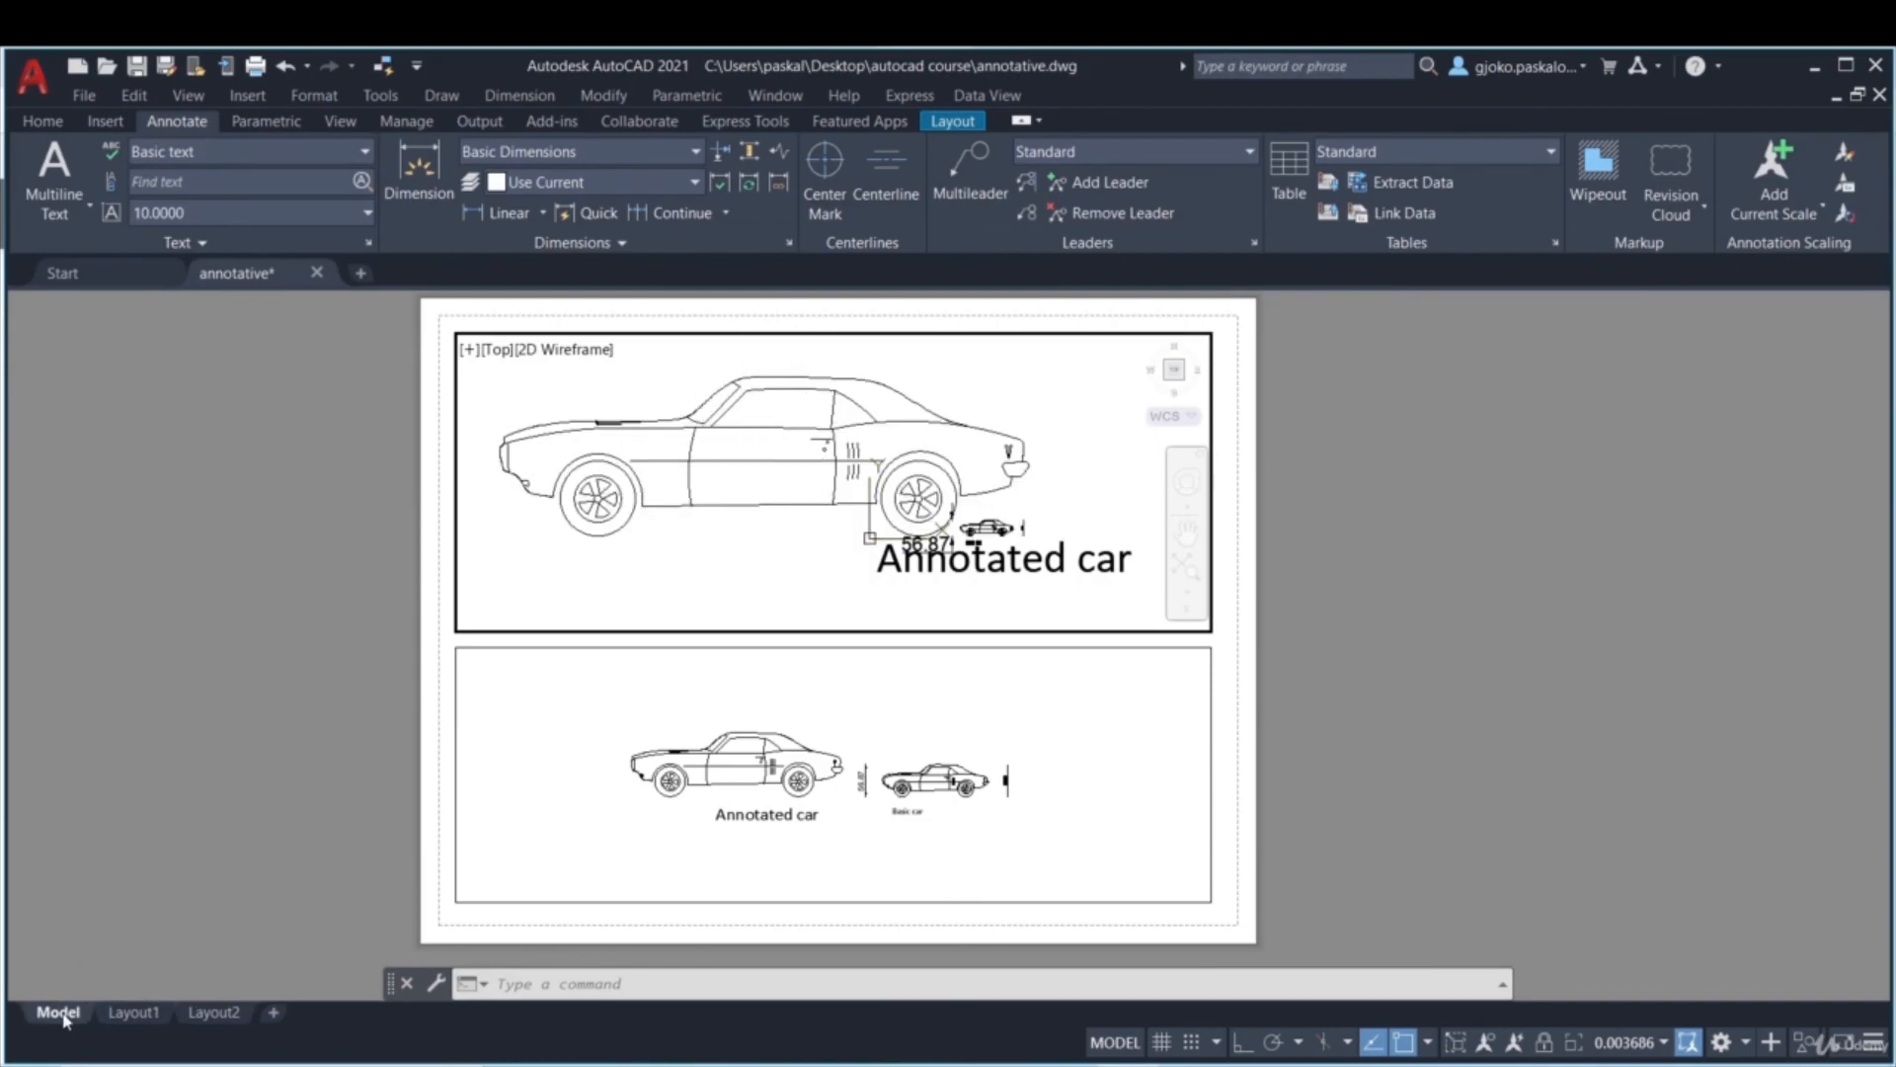